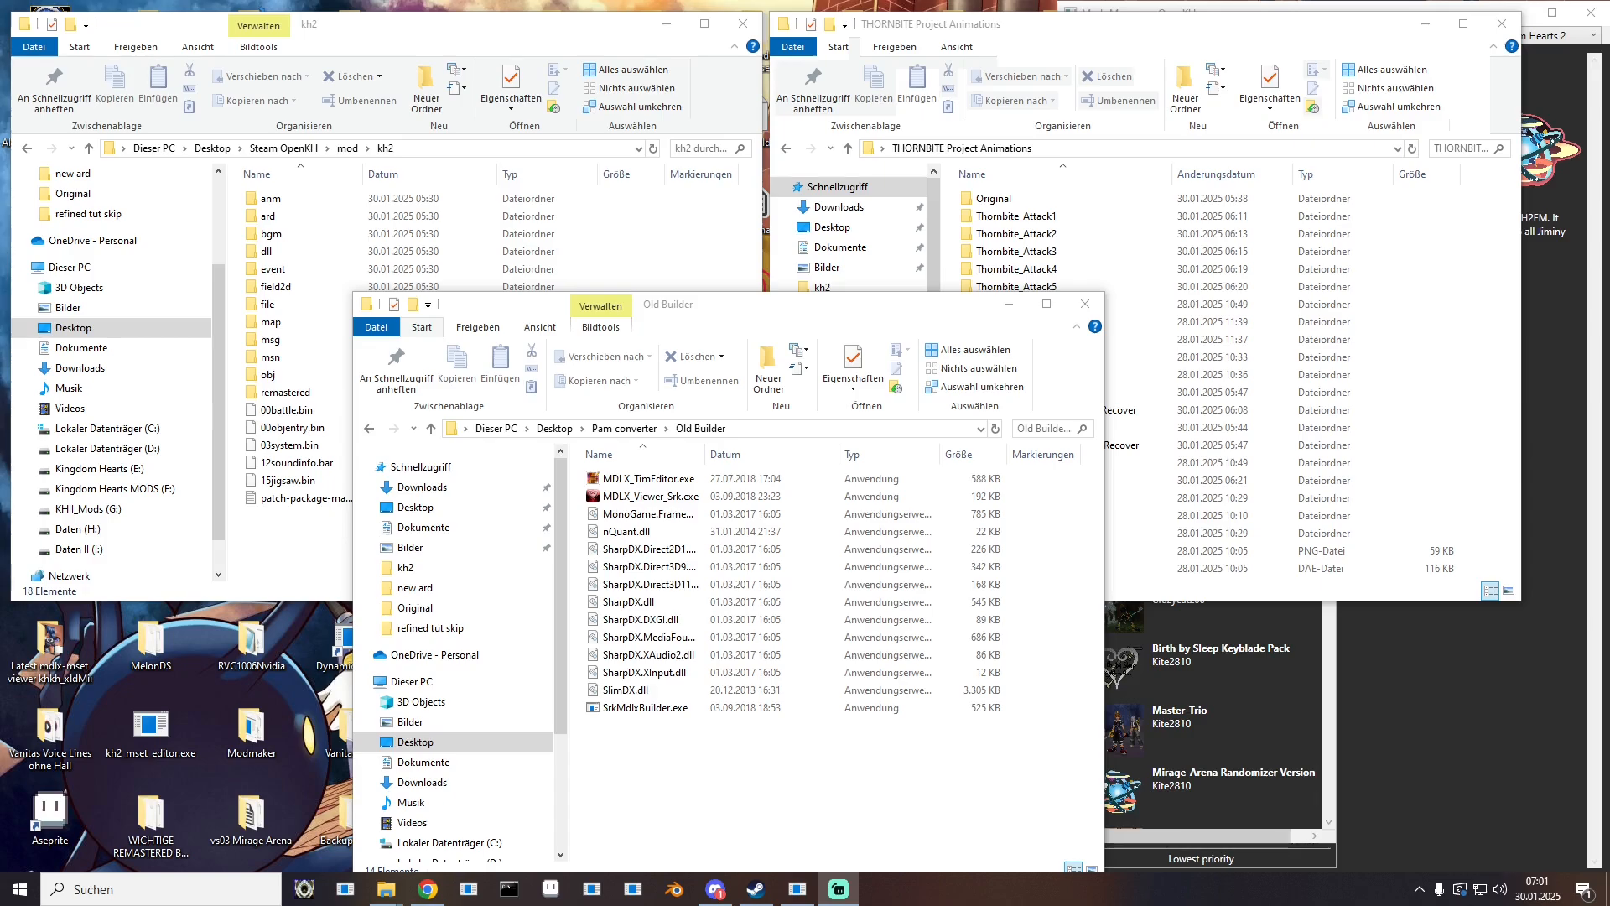
Step: Bring up the m06ex00 export folder and look through its numbered FBX animation files, such as 060.fbx and 221.fbx
click(839, 780)
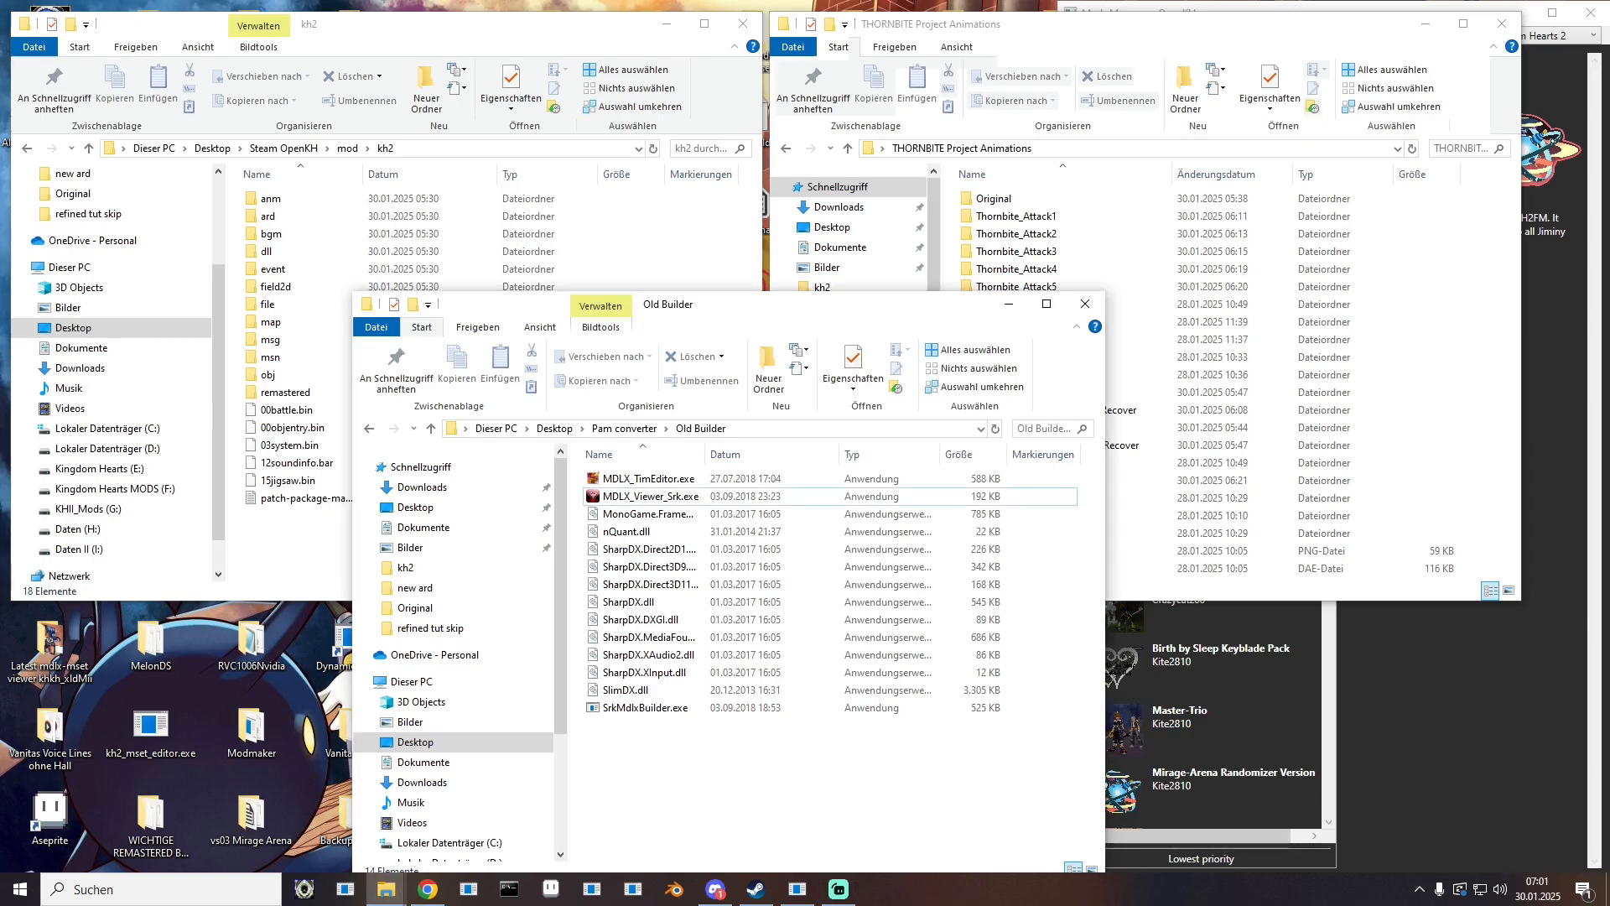
drag(0, 99, 502, 164)
click(336, 382)
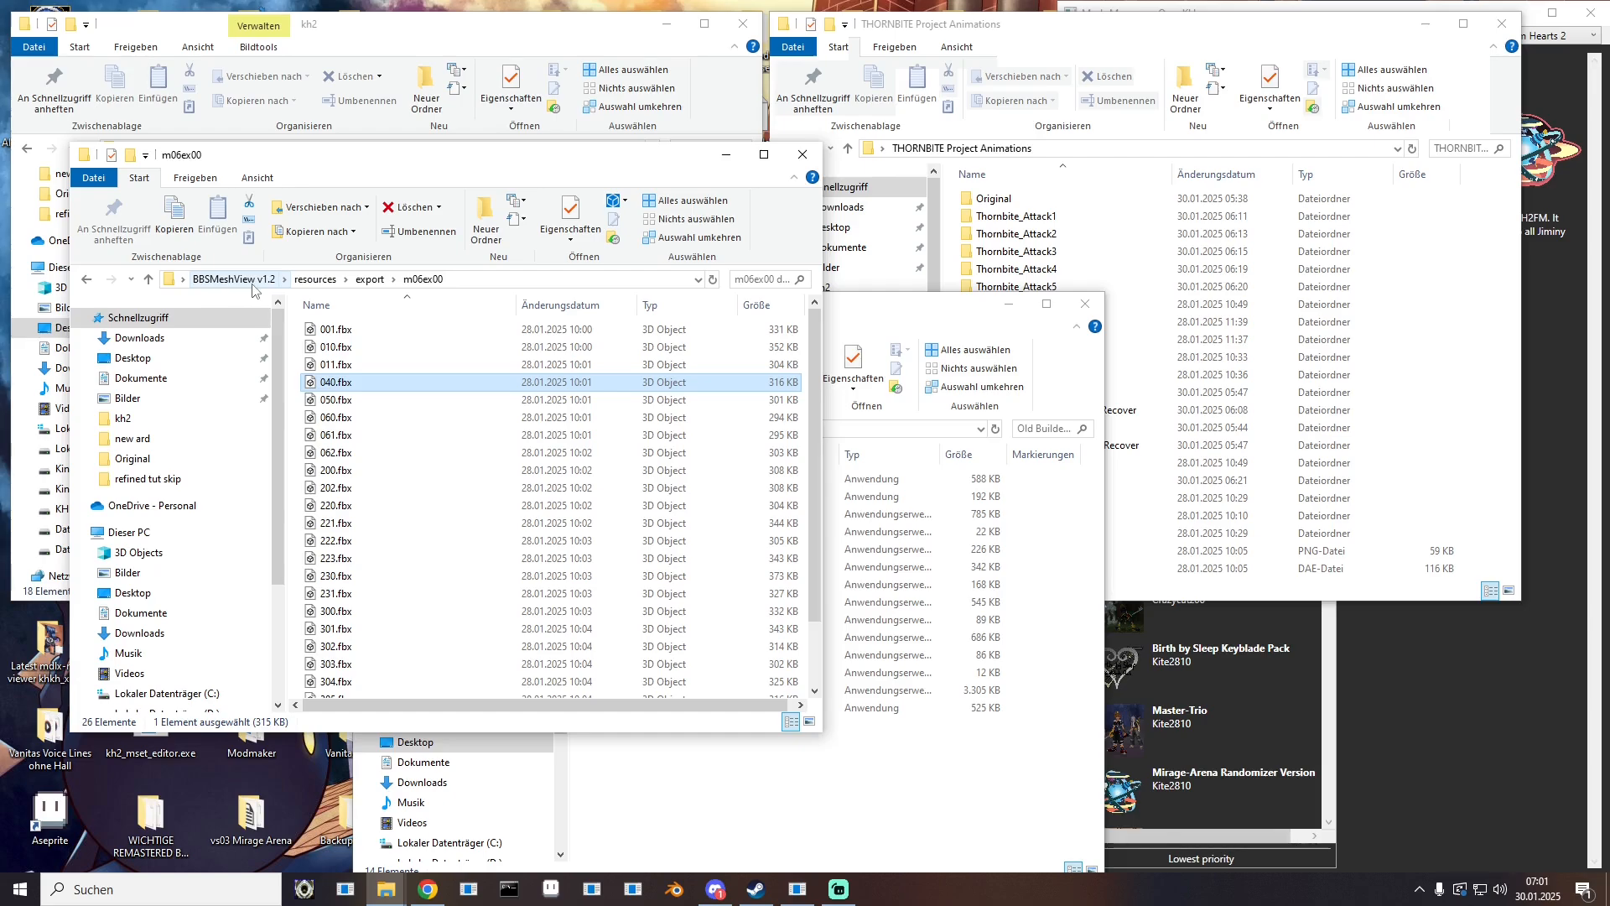
scroll(432, 499, down, 2)
scroll(433, 499, up, 2)
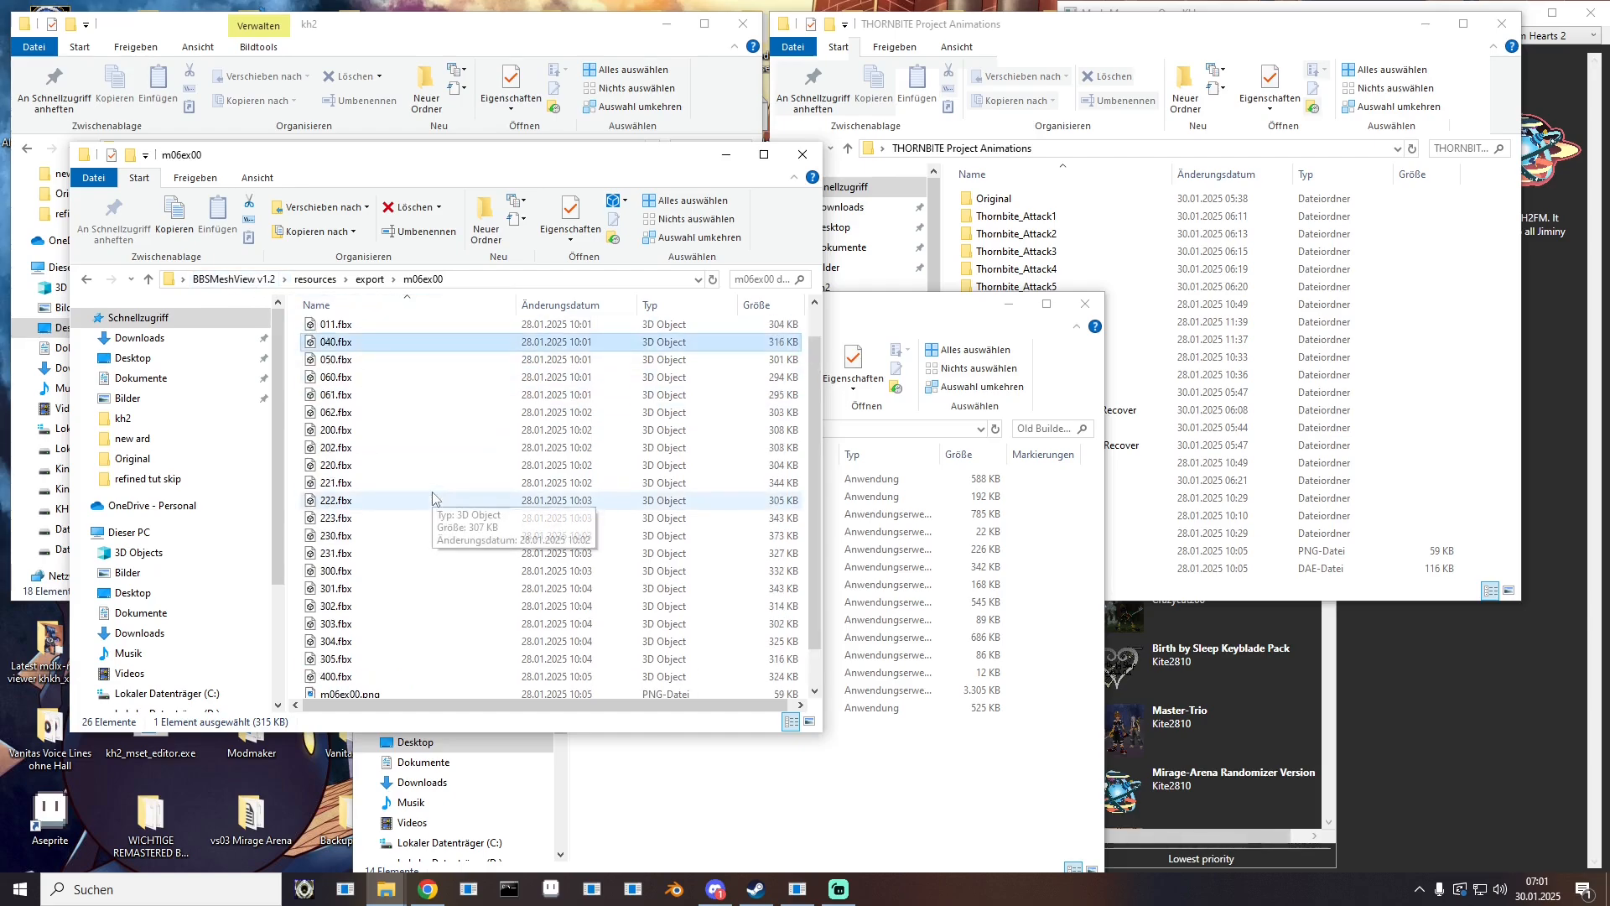
click(340, 436)
click(340, 522)
click(353, 416)
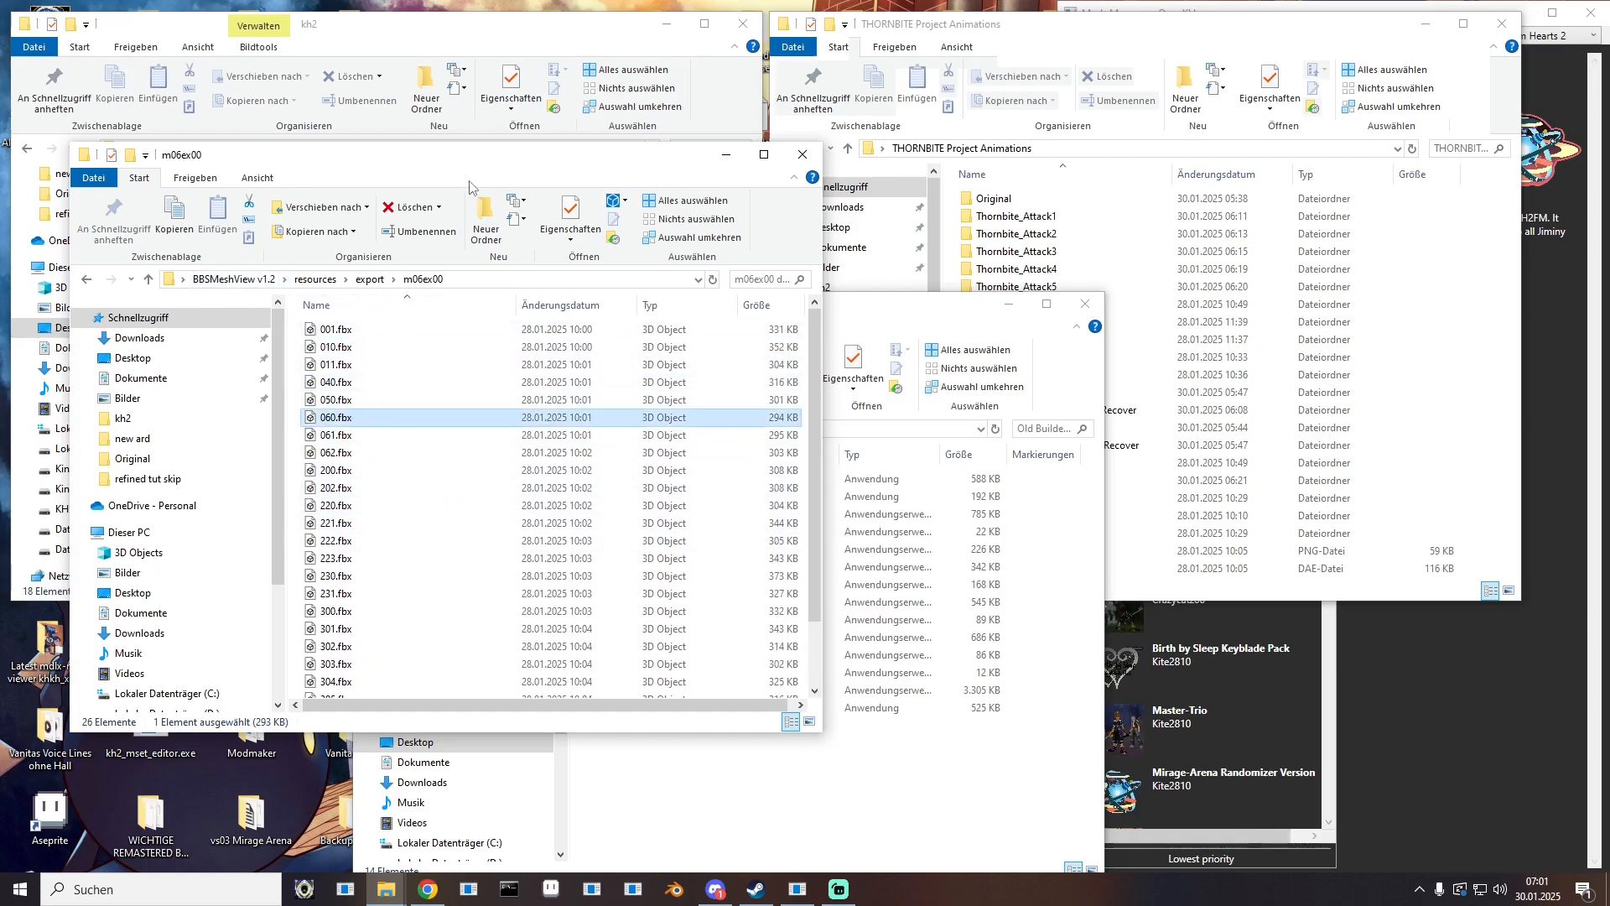
click(417, 525)
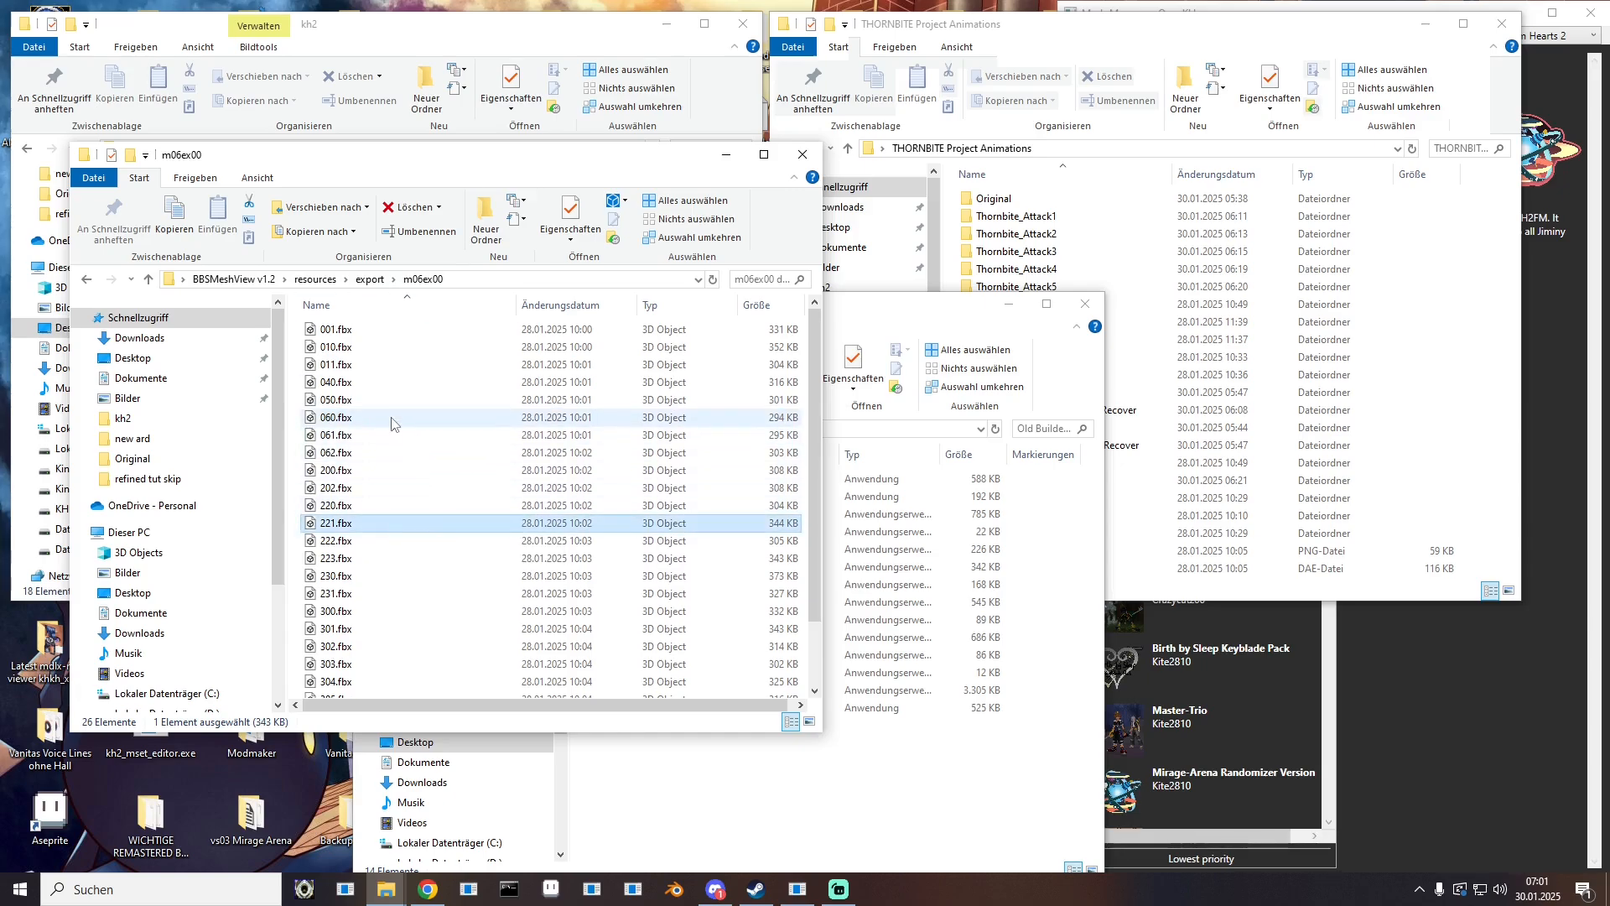
click(388, 419)
click(395, 522)
click(388, 436)
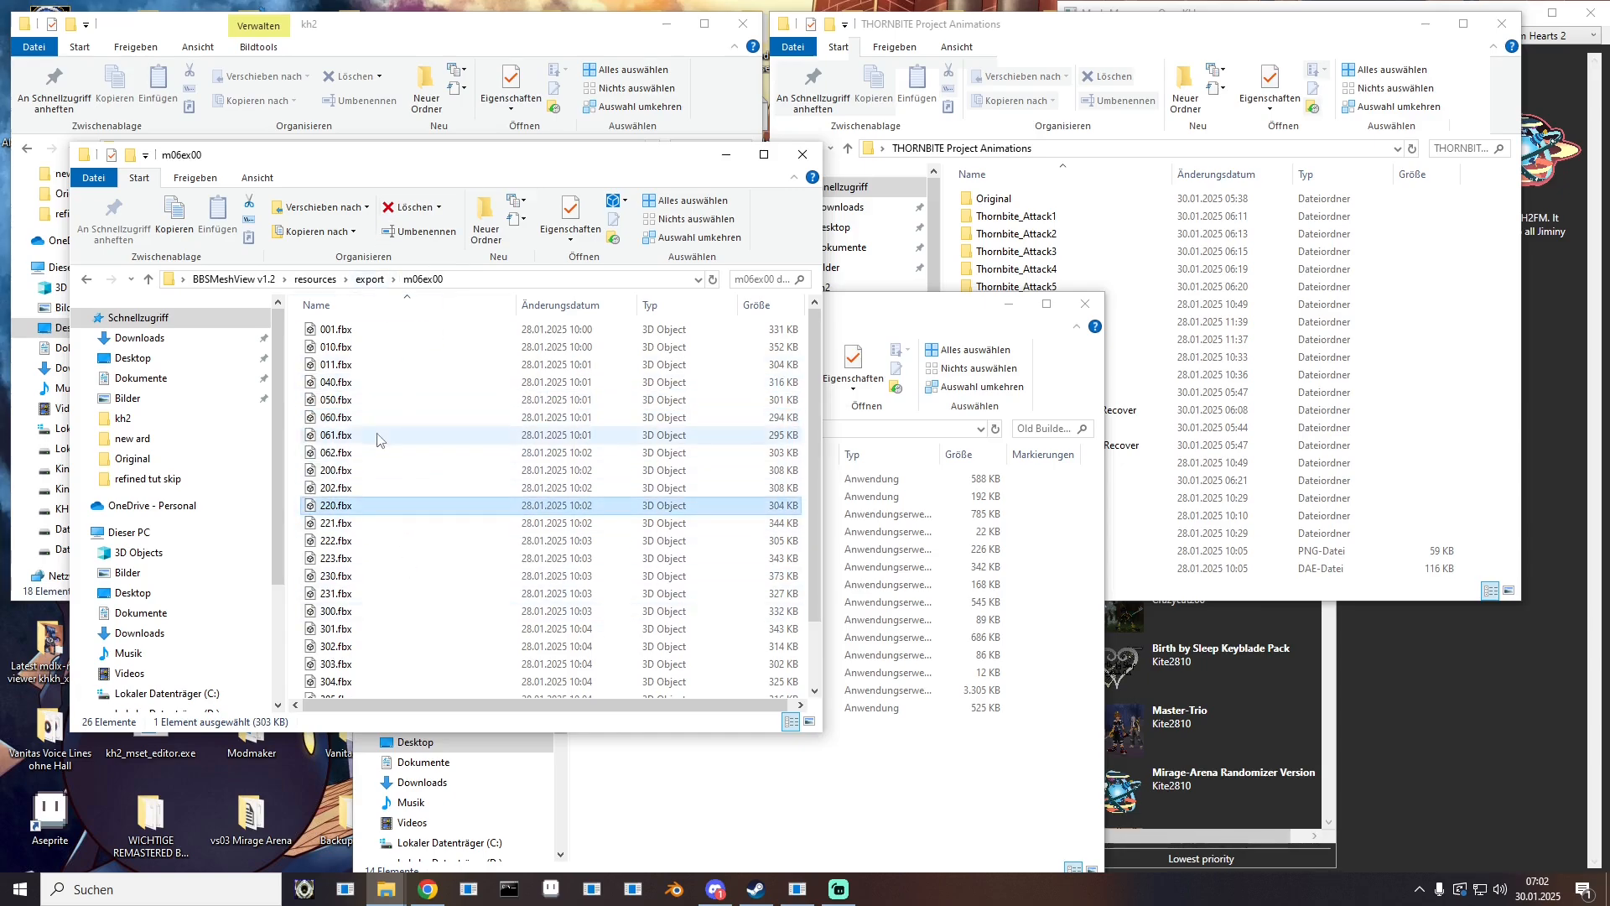
drag(501, 158, 0, 170)
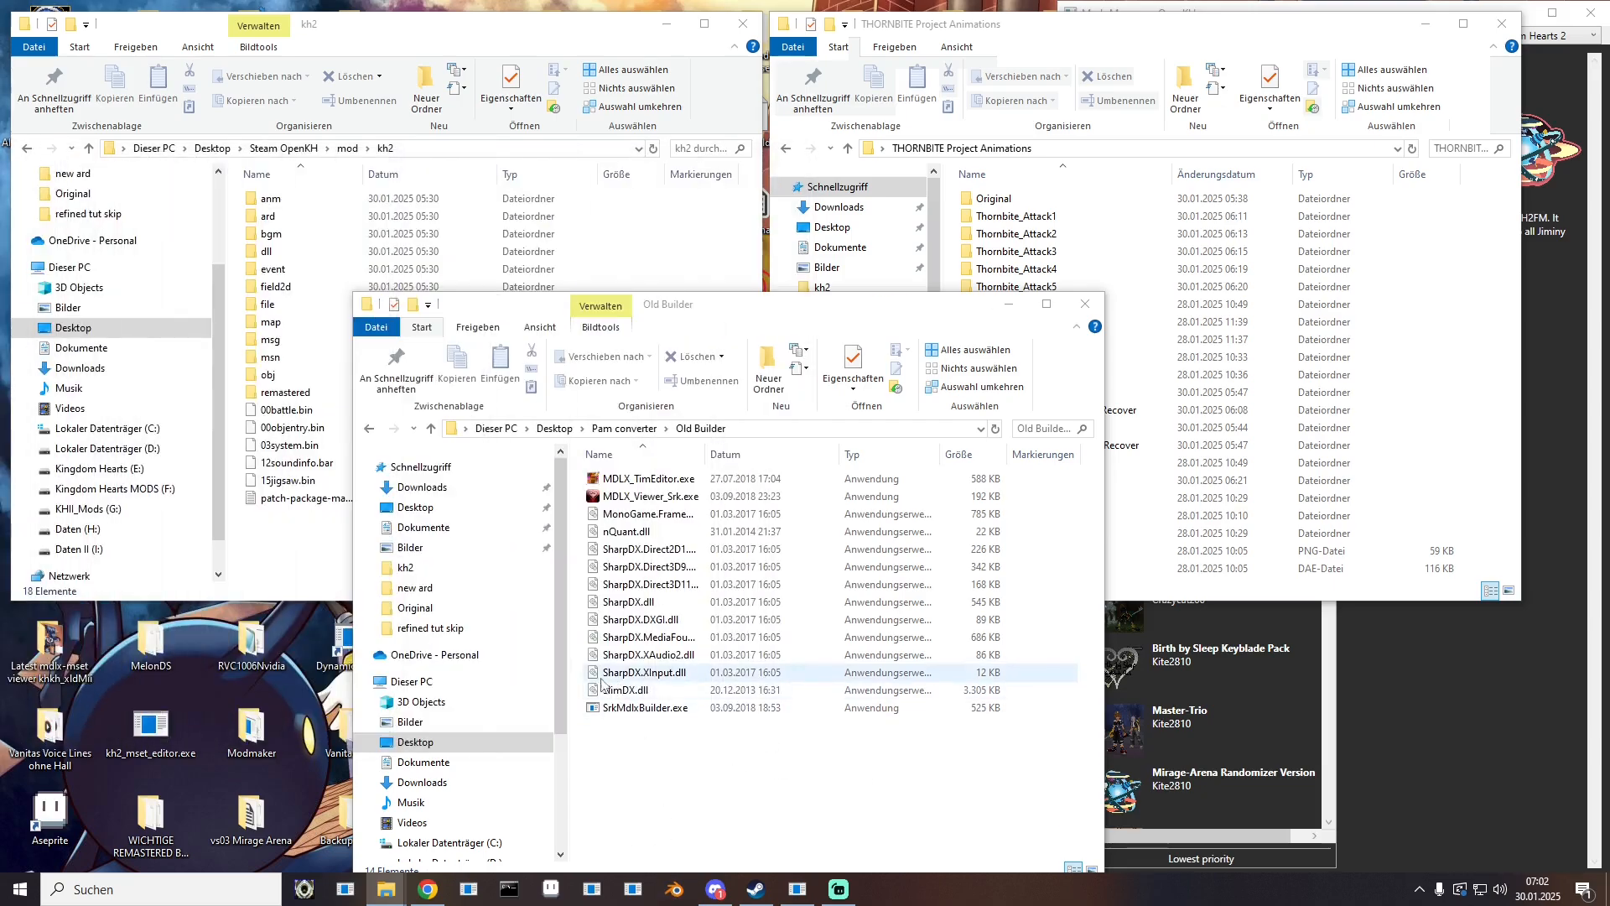
Step: Look inside the Thornbite_Land folder and return to the THORNBITE Project Animations folder
click(975, 218)
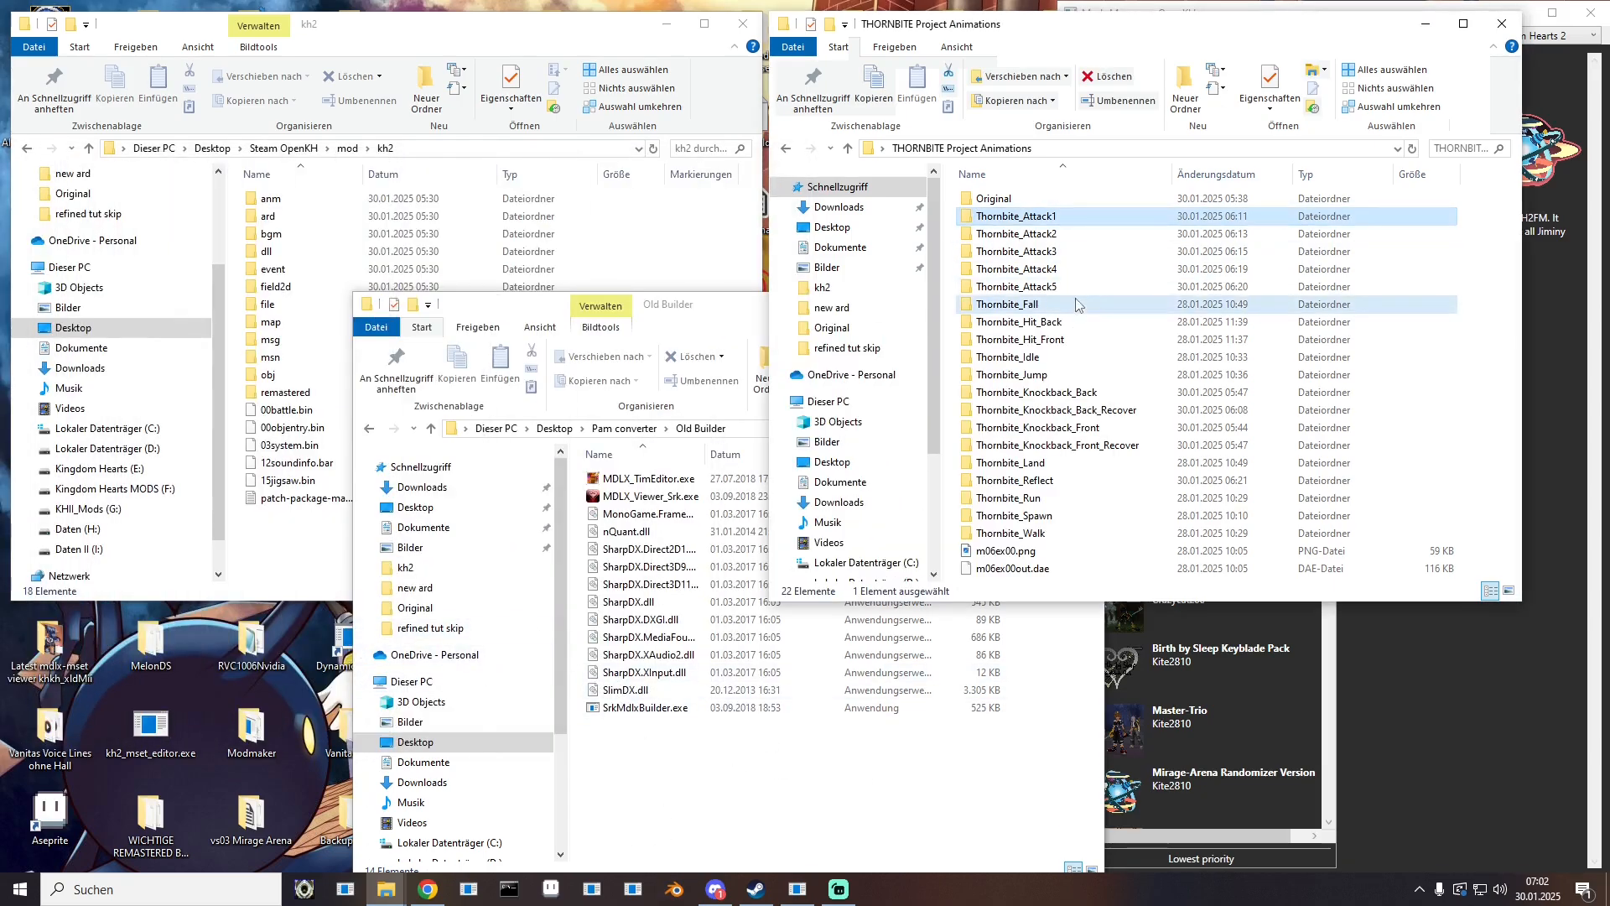
click(1007, 551)
double_click(1011, 463)
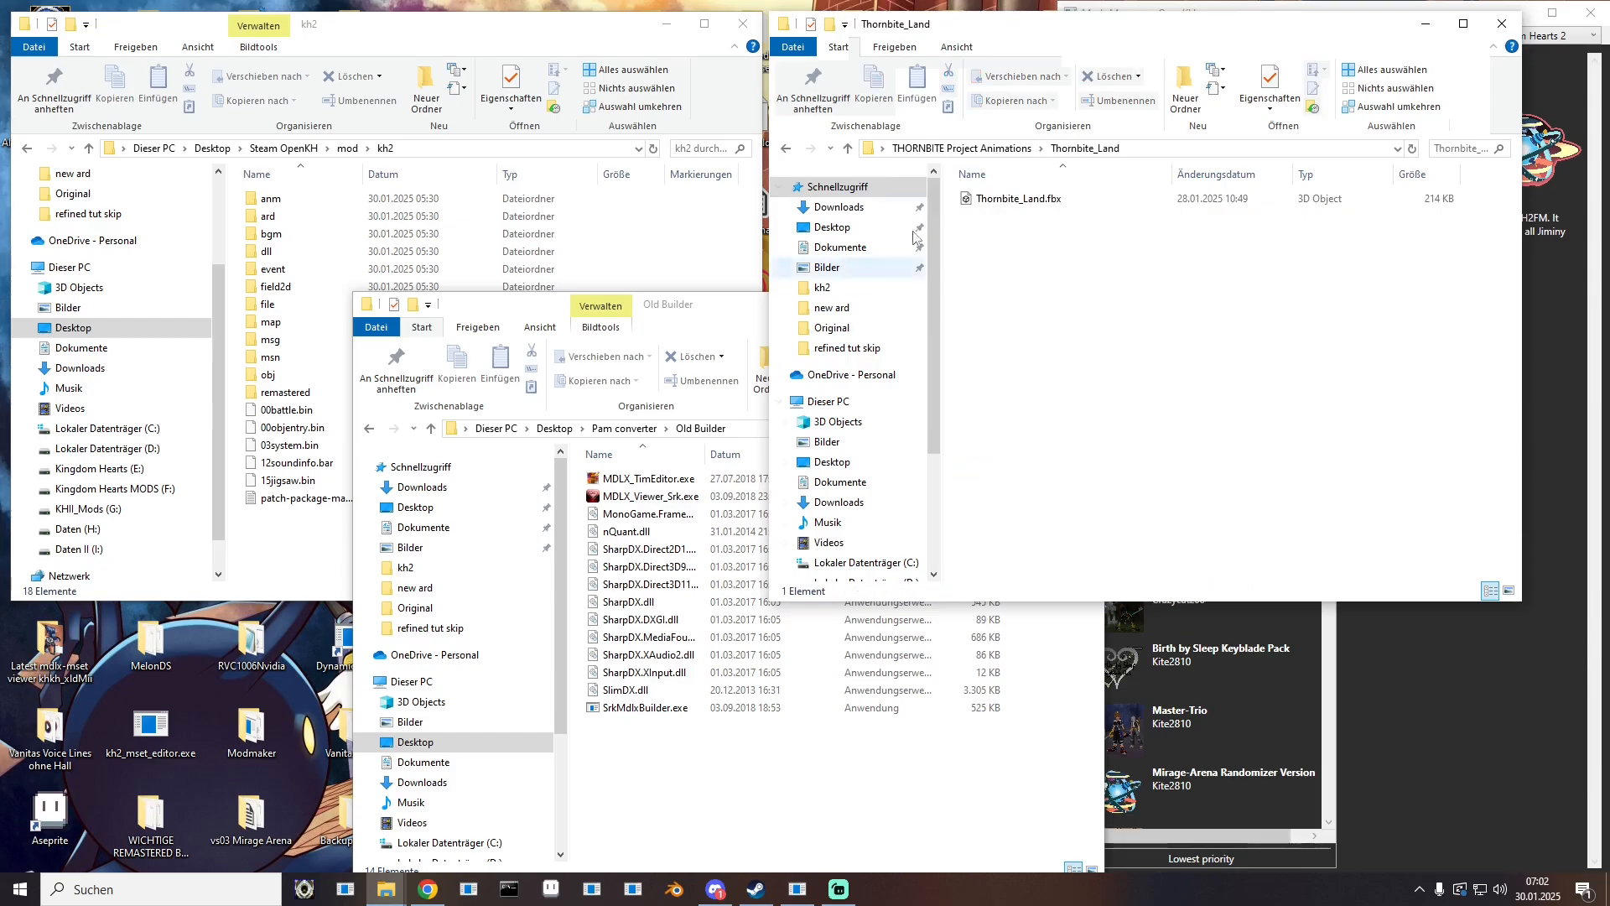
click(785, 149)
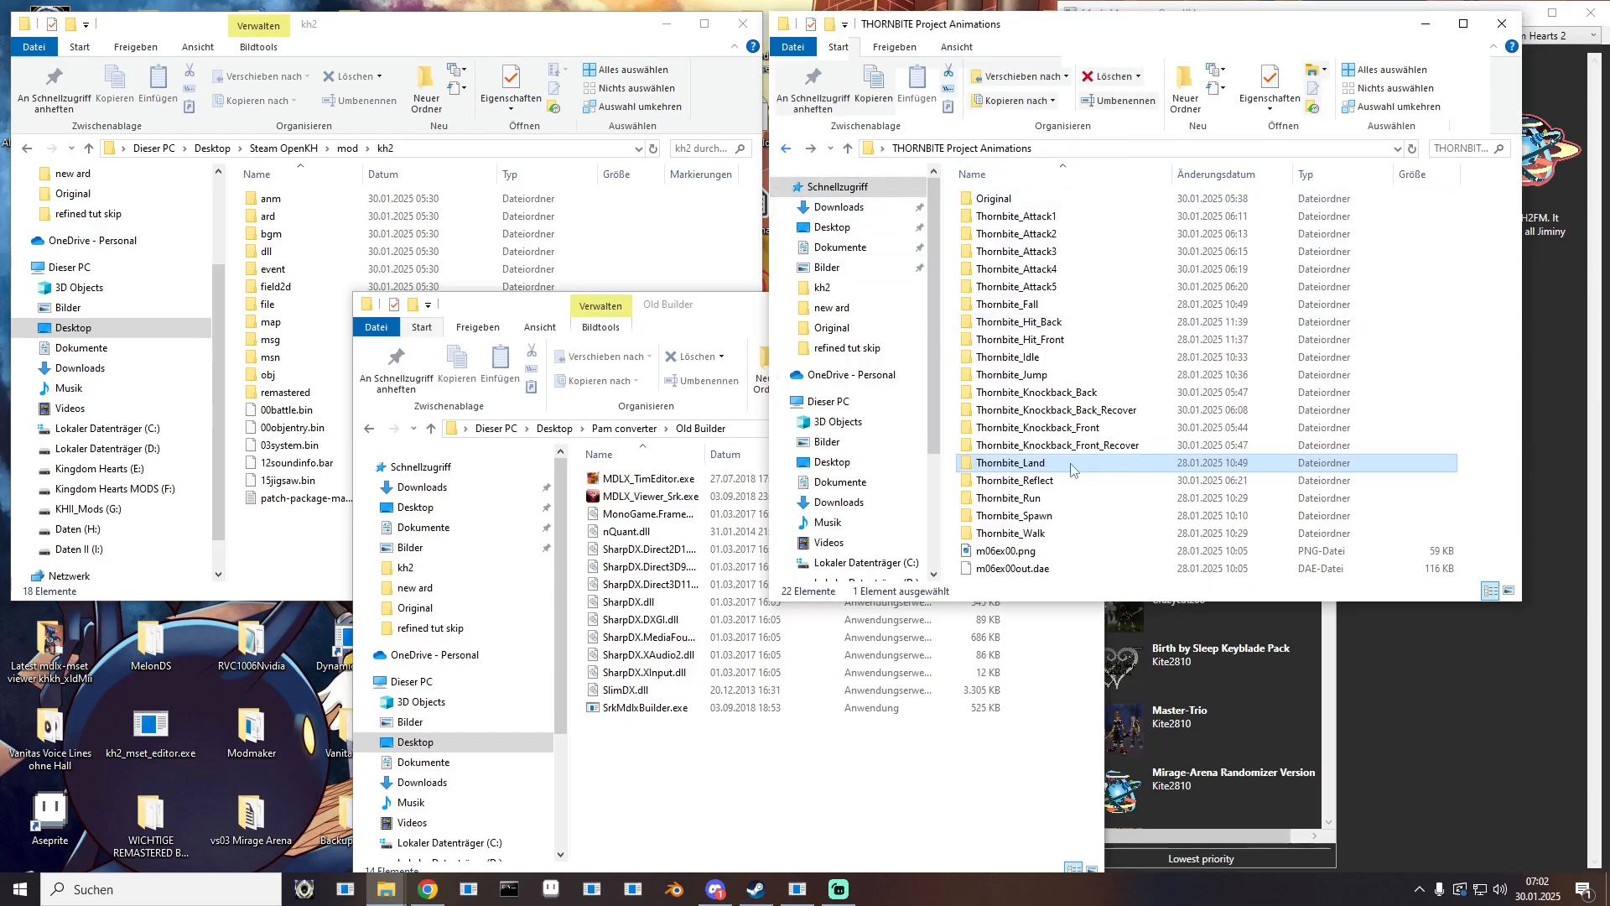
Step: Preview Thornbite_Attack1.fbx in 3D-Viewer, close it and return to the THORNBITE Project Animations folder
double_click(1019, 226)
double_click(1022, 200)
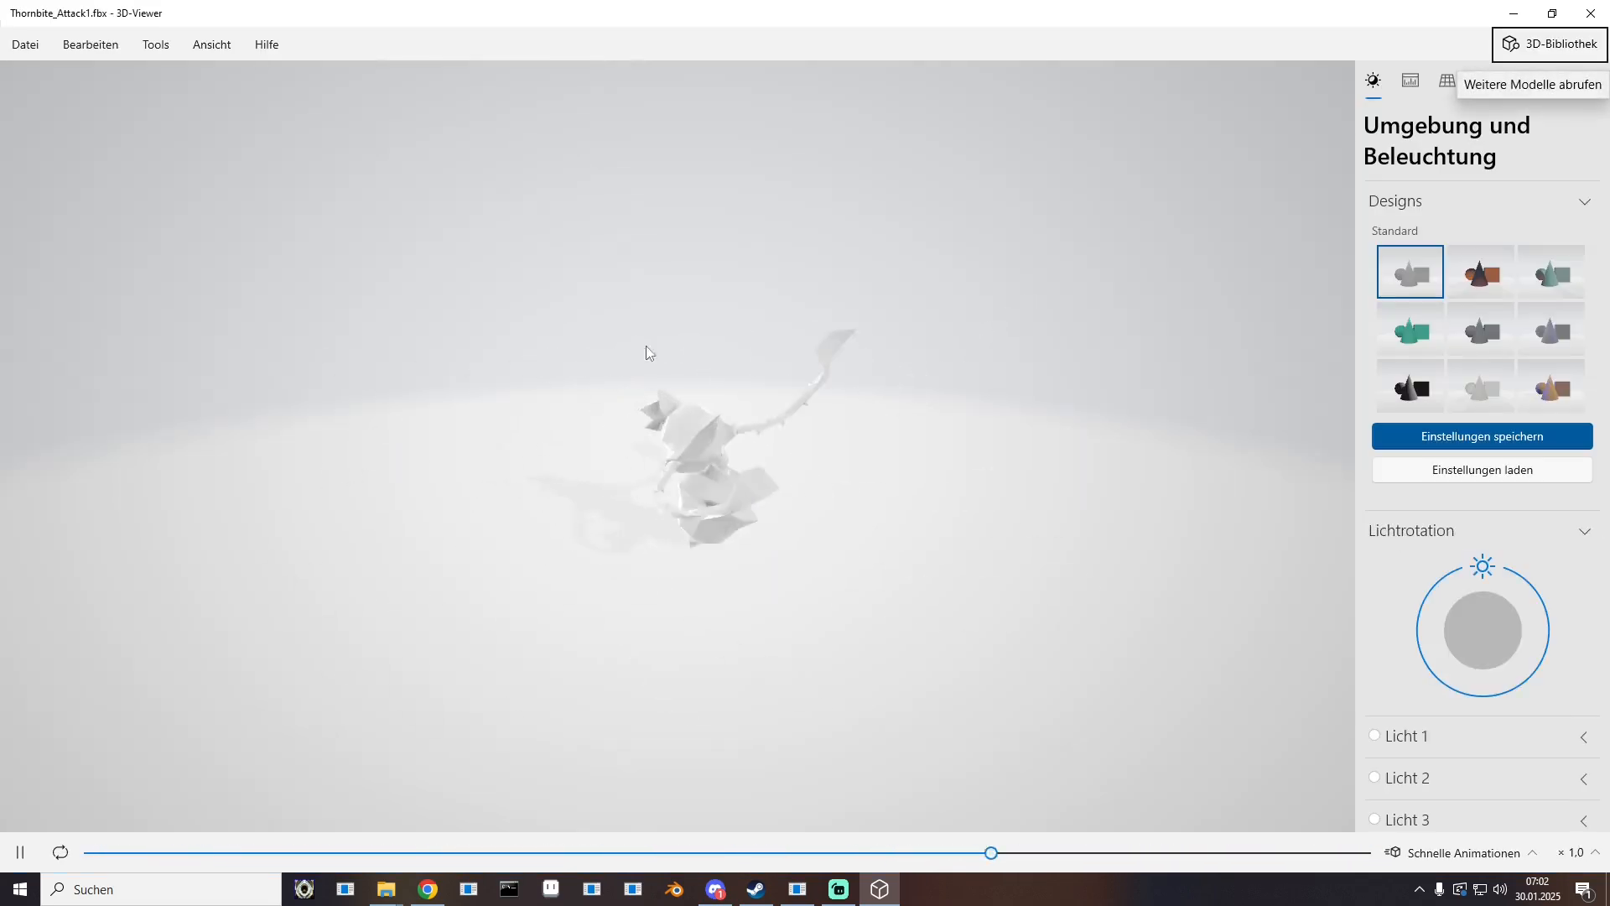
click(1590, 14)
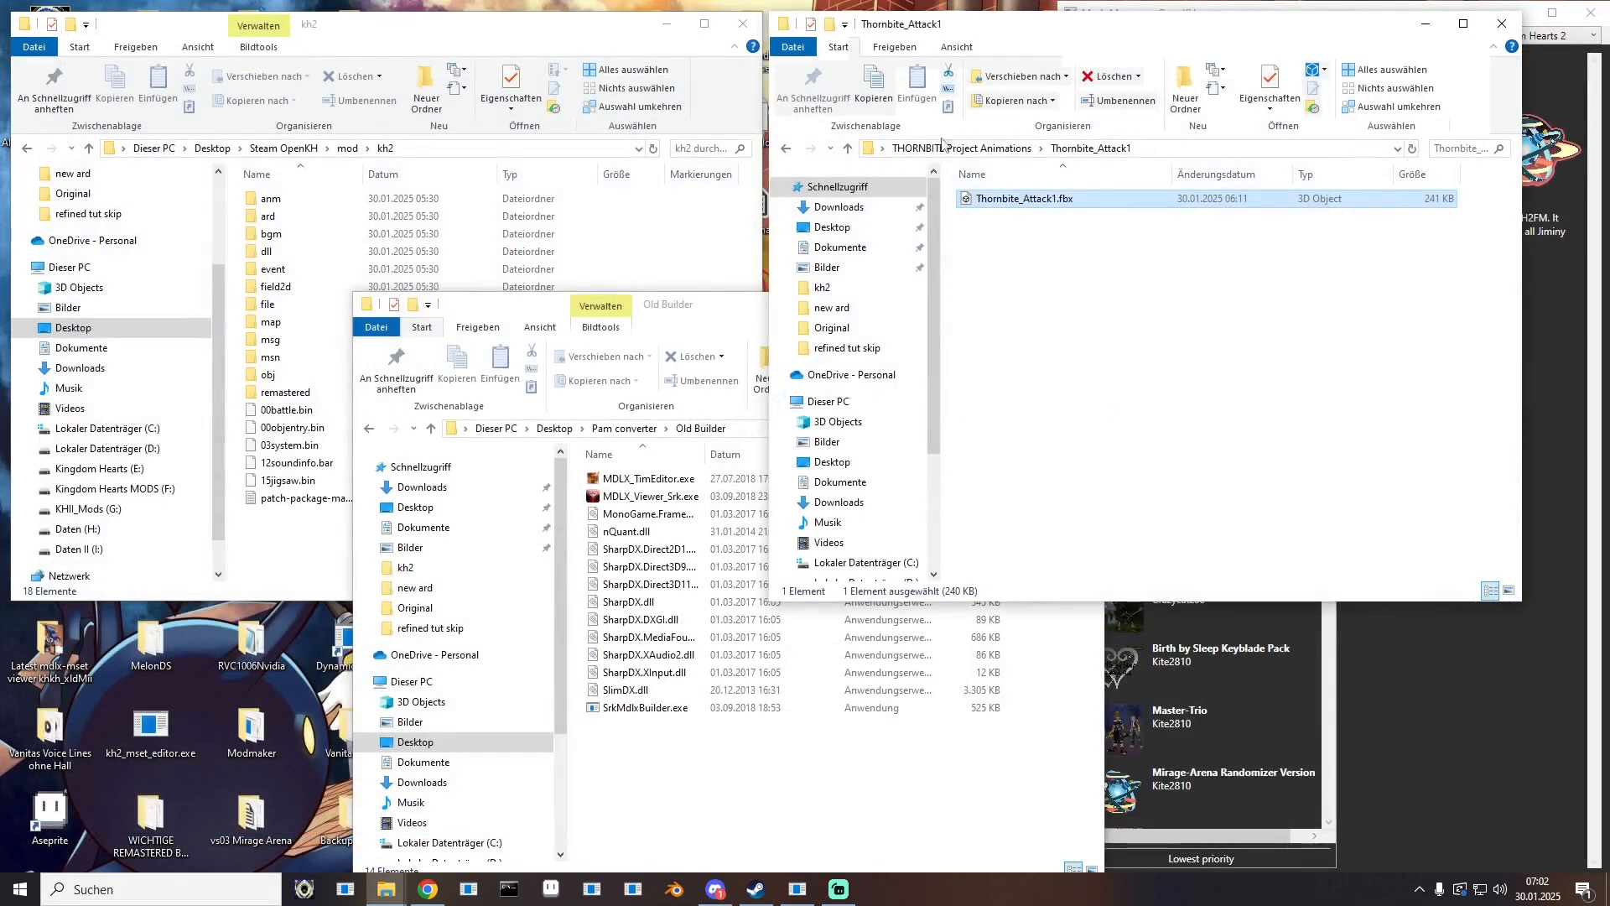
click(959, 148)
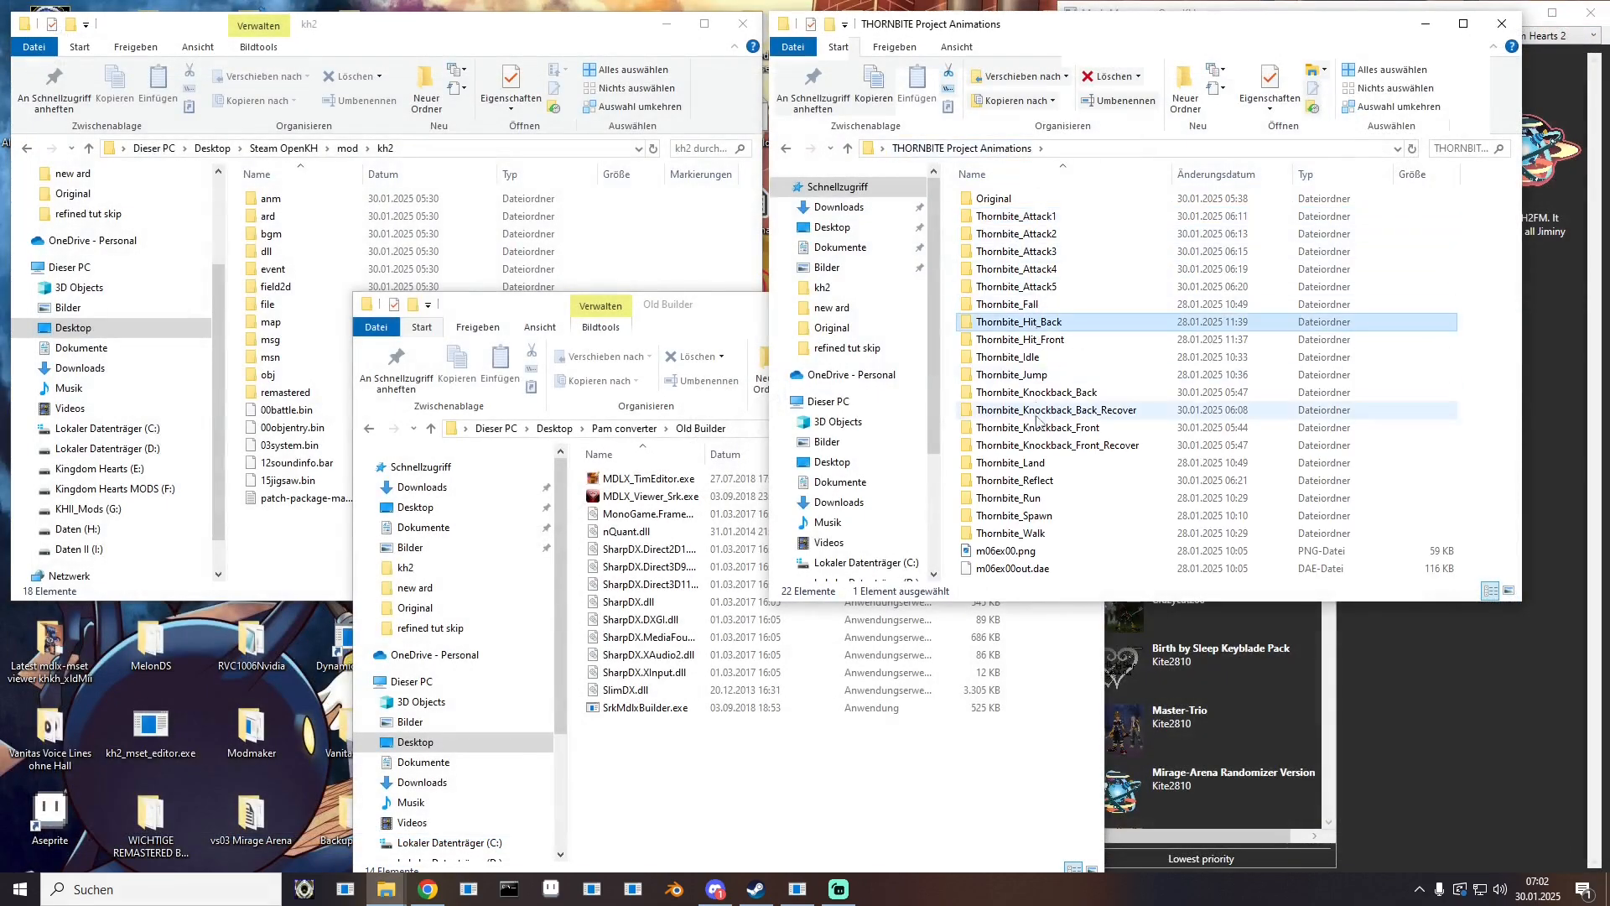
Step: Review the m06ex00 model and texture files and the attack, fall, idle and knockback folders in THORNBITE Project Animations
click(1037, 429)
click(1023, 568)
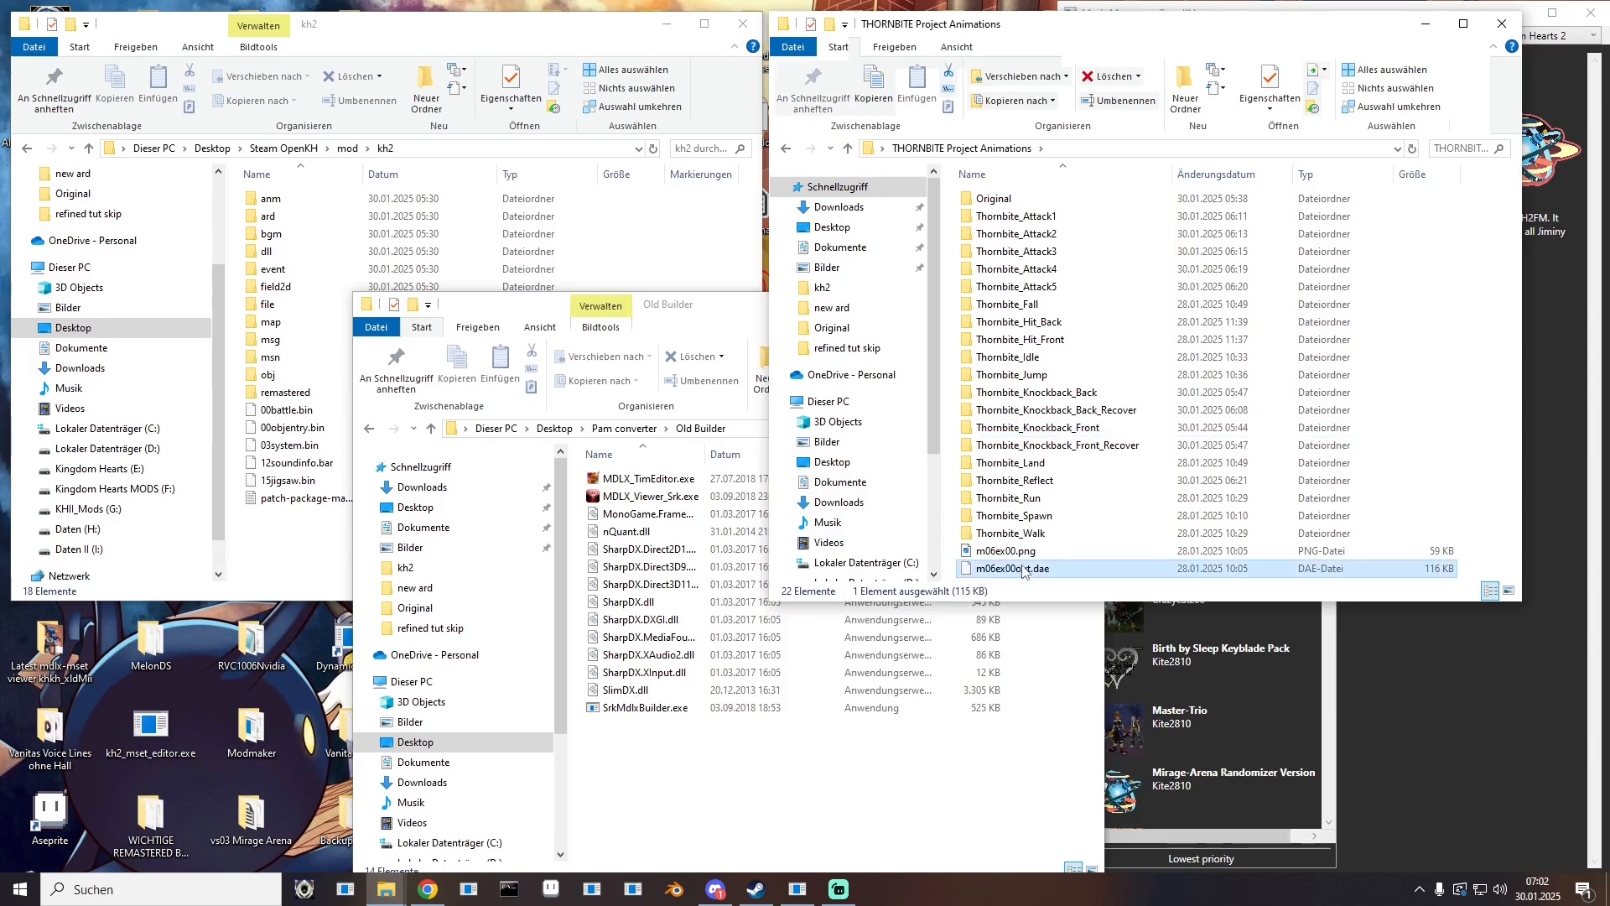
click(1025, 554)
click(1049, 574)
click(990, 555)
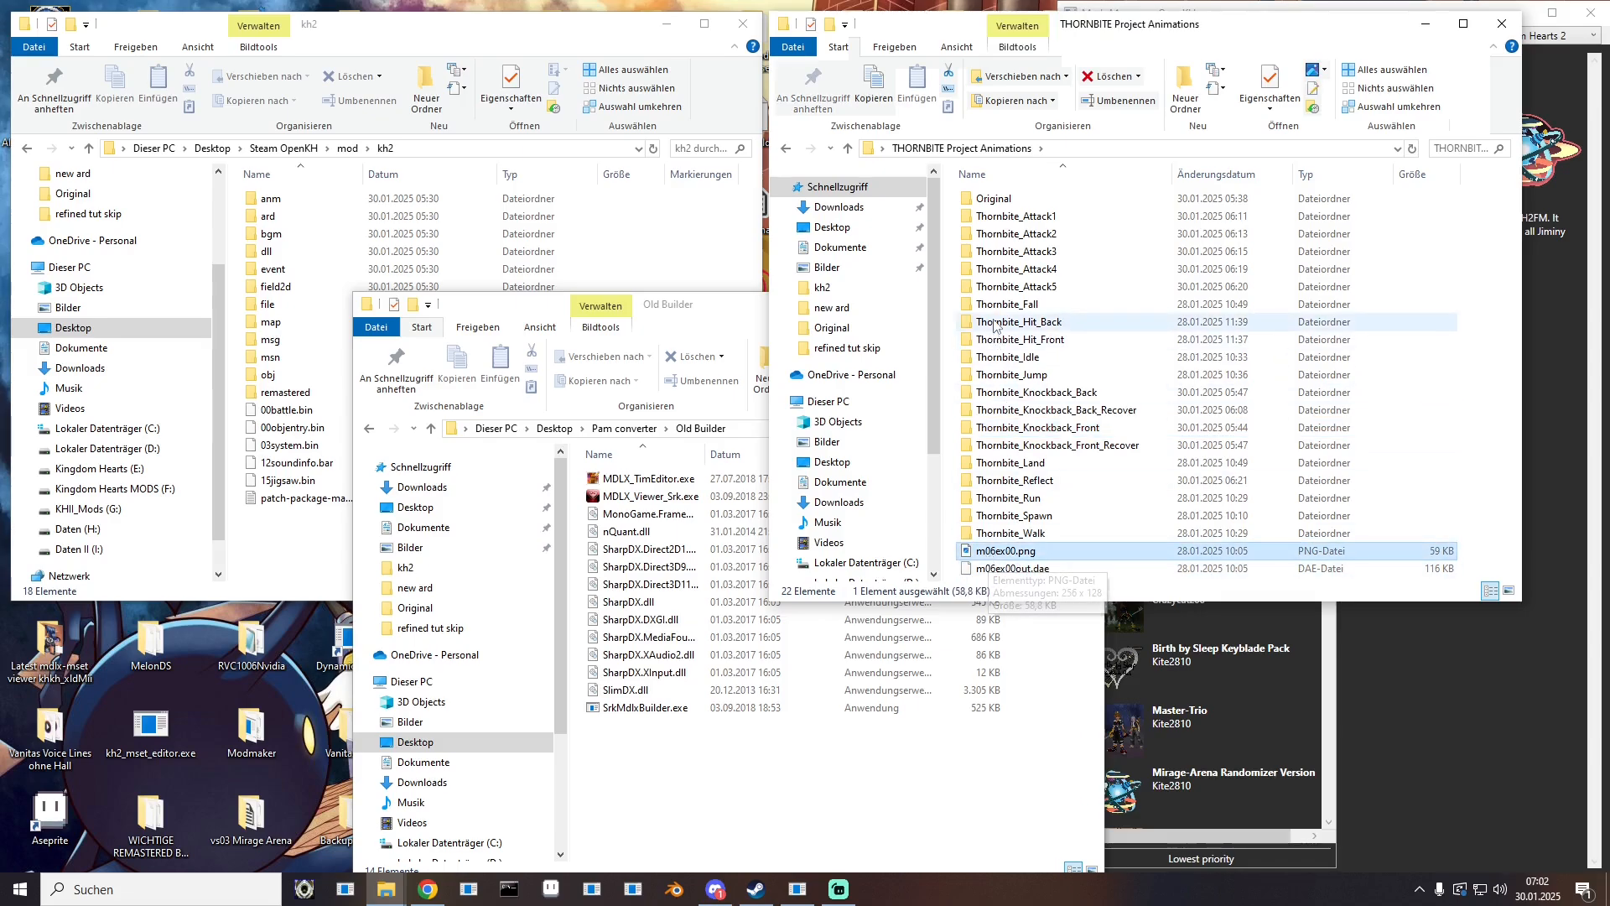
click(1014, 216)
click(1009, 237)
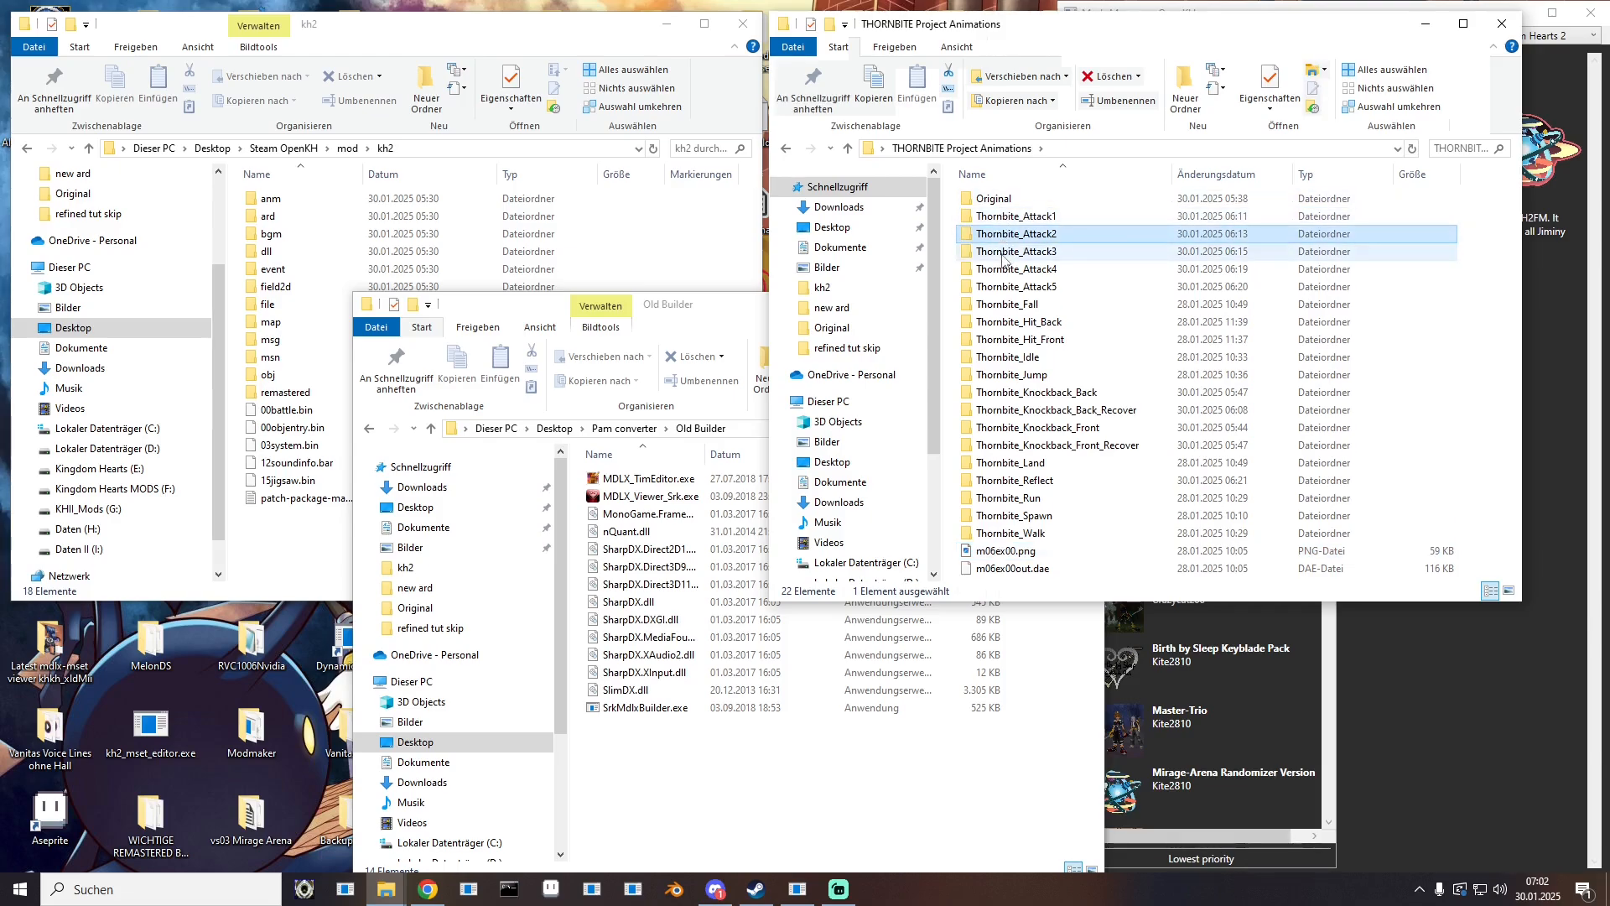
click(1008, 254)
click(1006, 287)
click(1004, 307)
click(1000, 358)
click(999, 398)
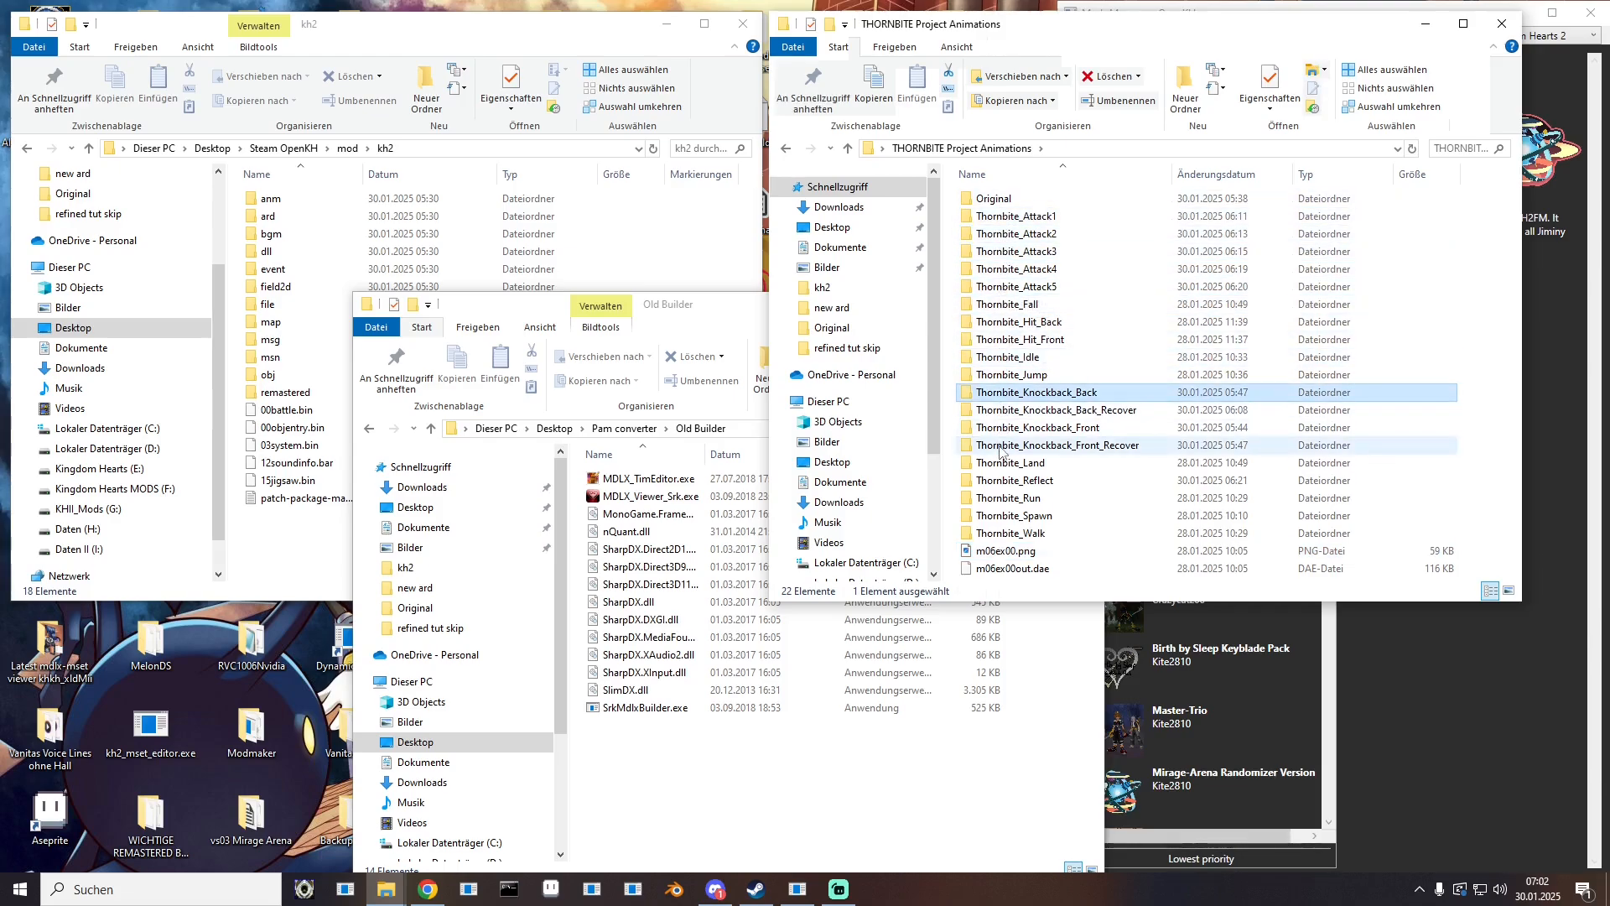
click(1001, 448)
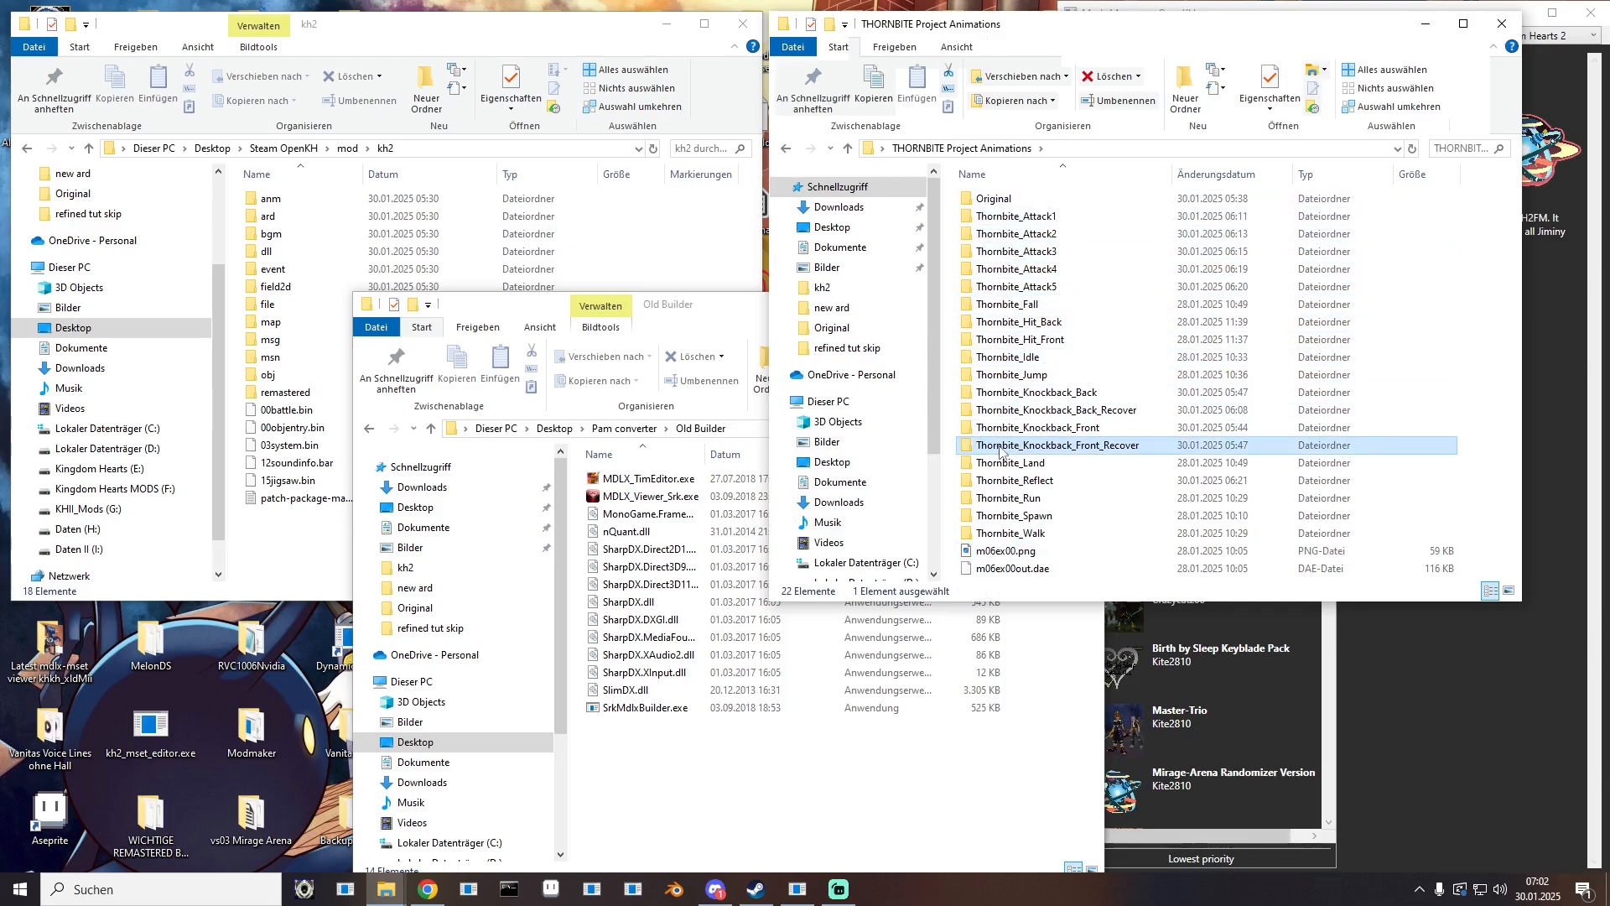
Step: Move m06ex00.png and m06ex00out.dae from the project folder into the Old Builder folder
click(1005, 551)
shift+click(1010, 569)
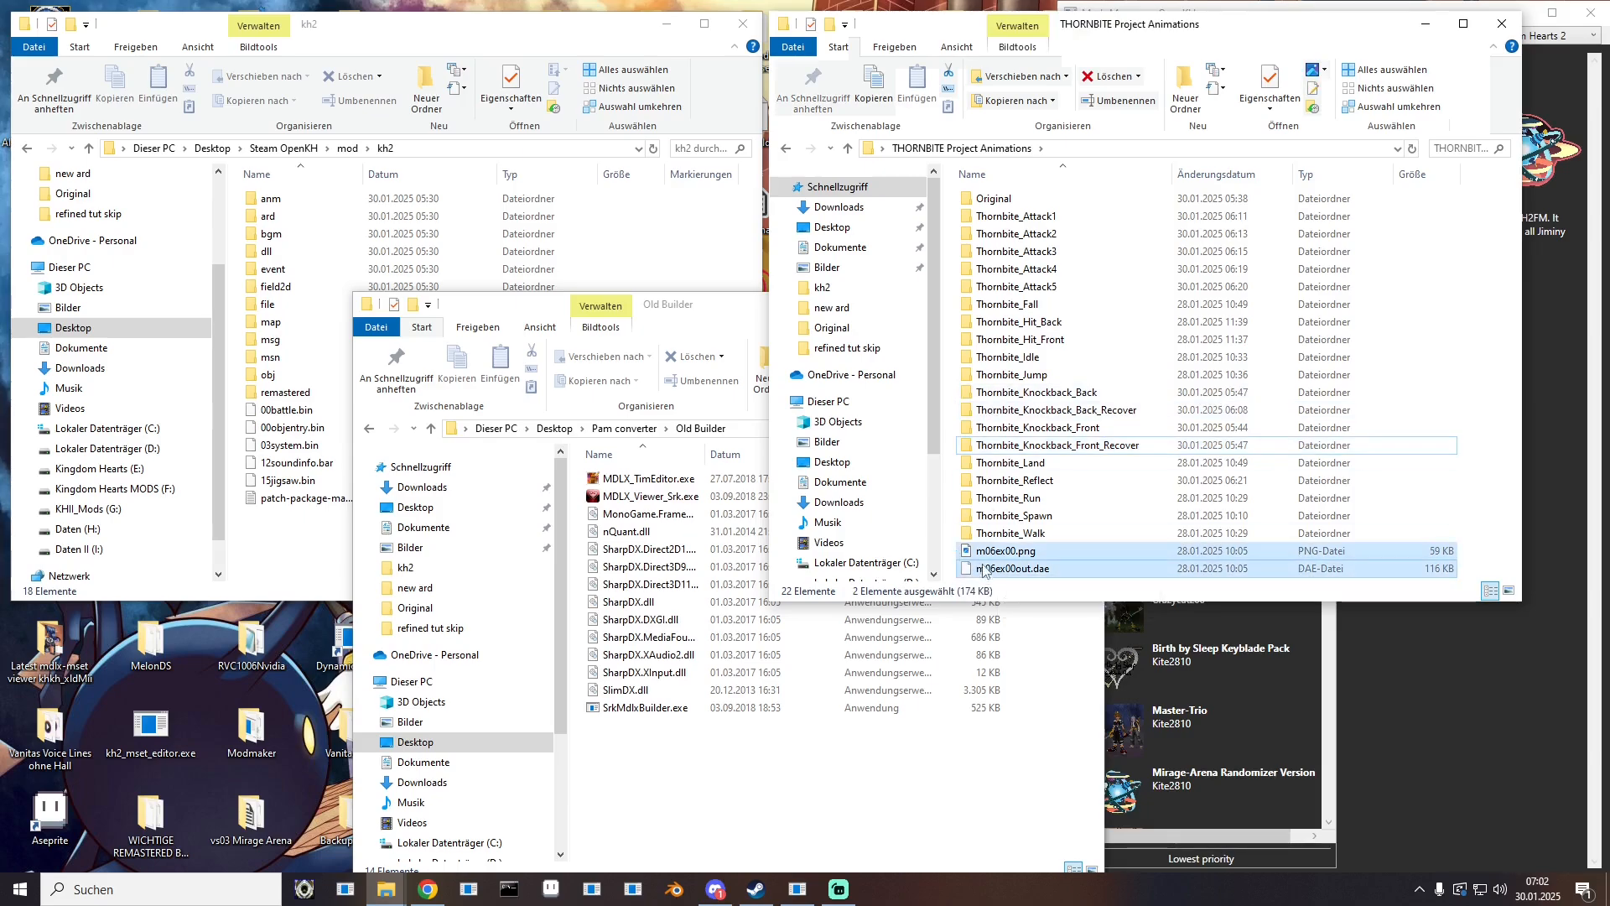
drag(1010, 568, 751, 775)
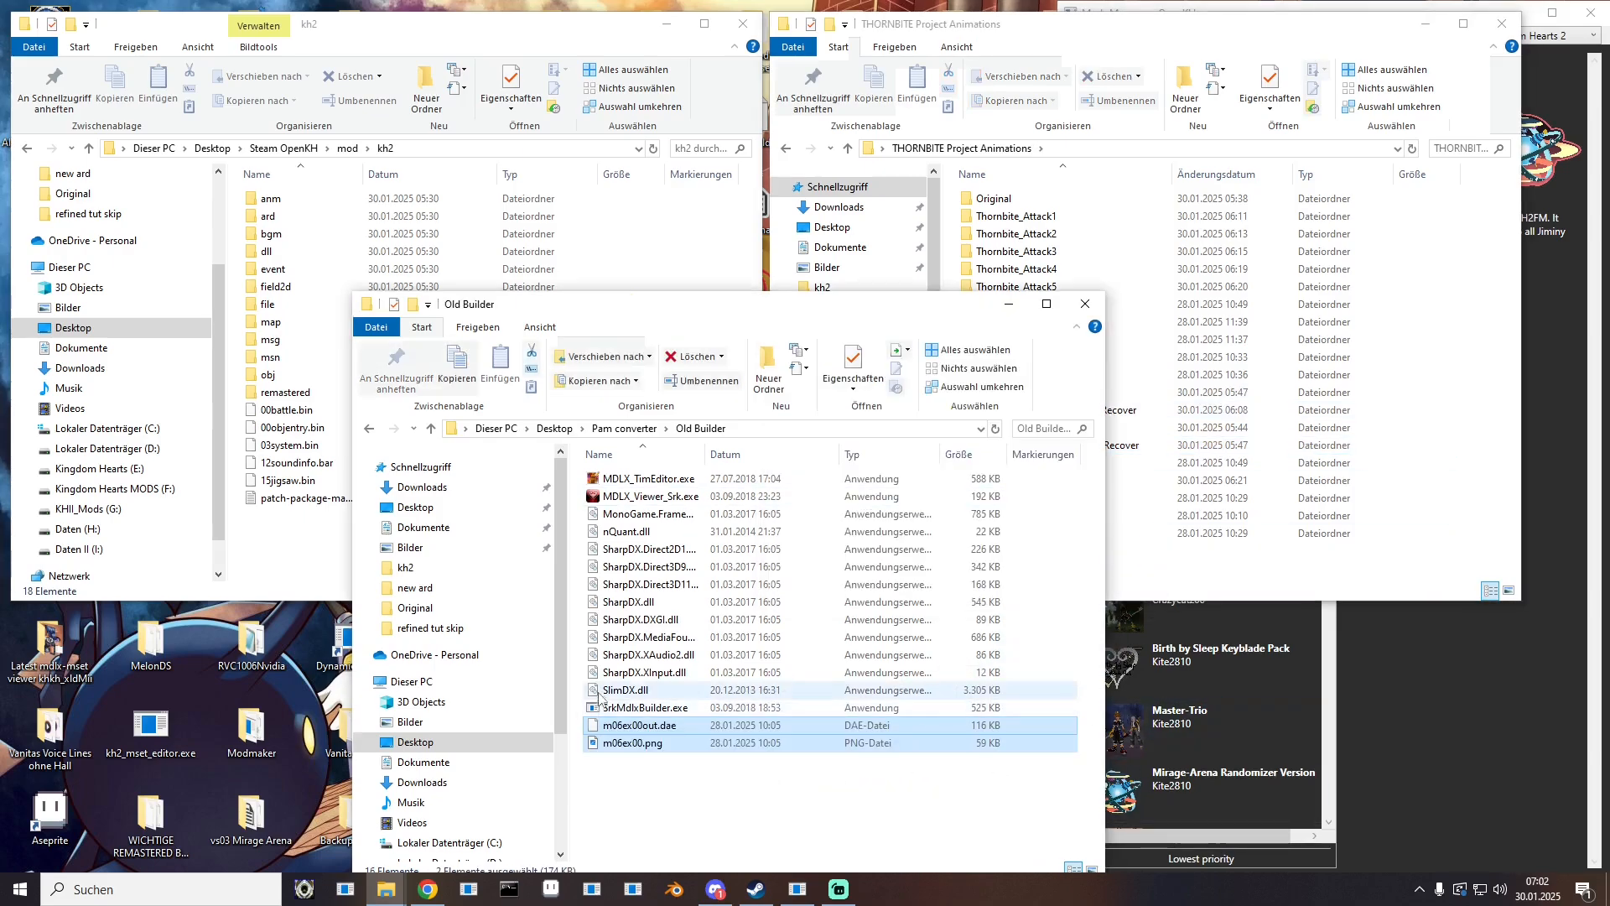
Step: Launch SrkMdlxBuilder.exe and convert m06ex00out.dae to an MDLX model with the Dae parser scale set to 100.0
double_click(631, 709)
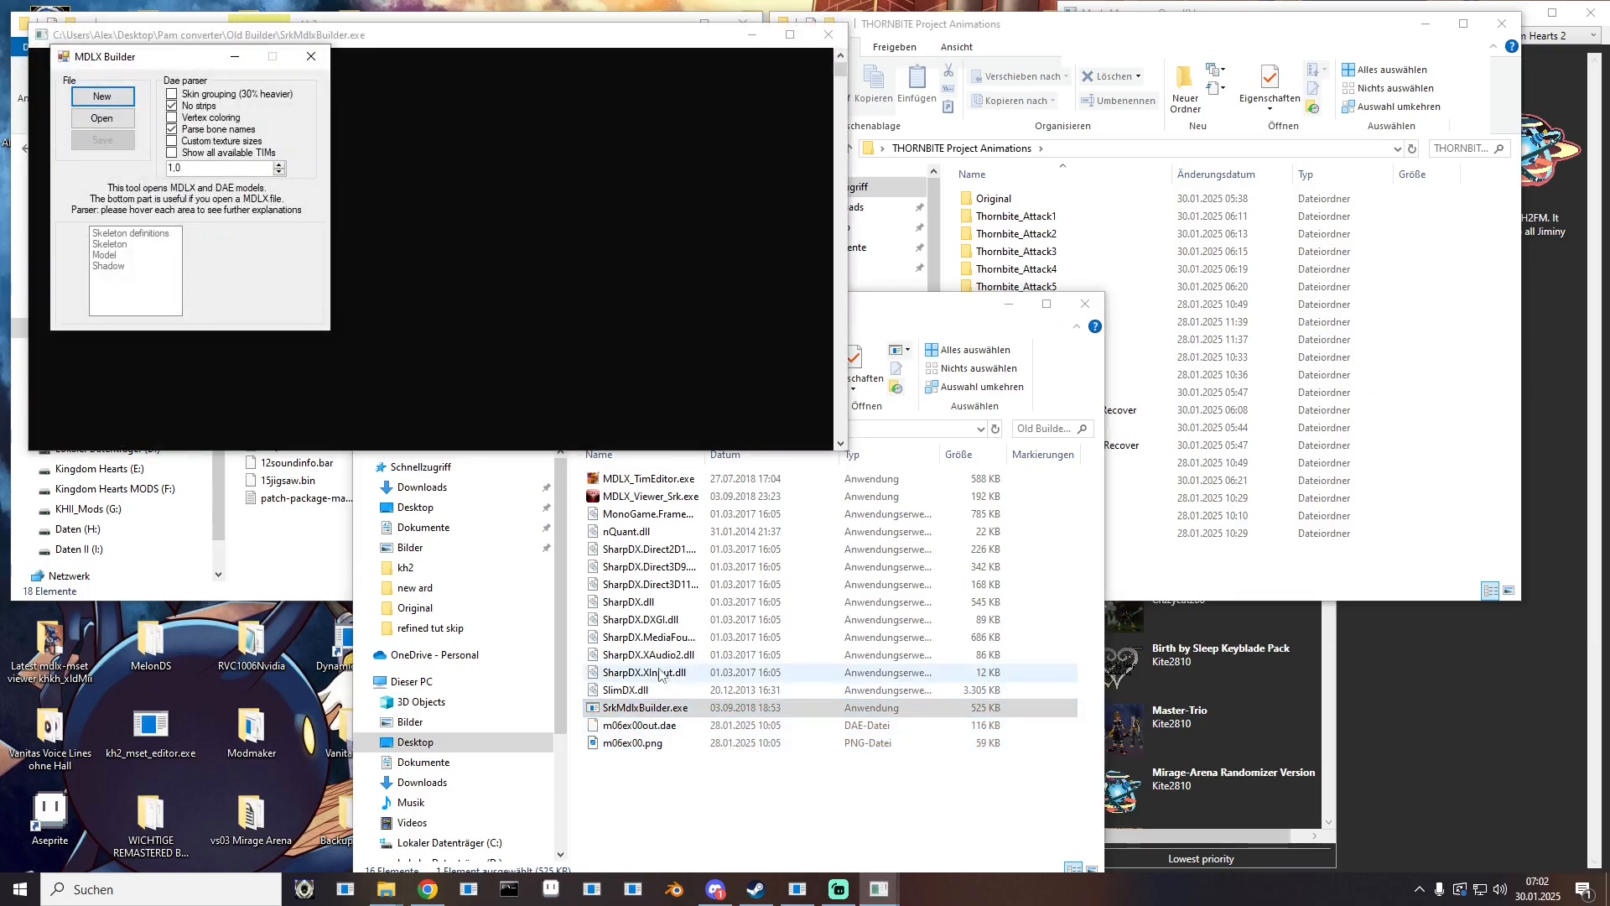
click(172, 169)
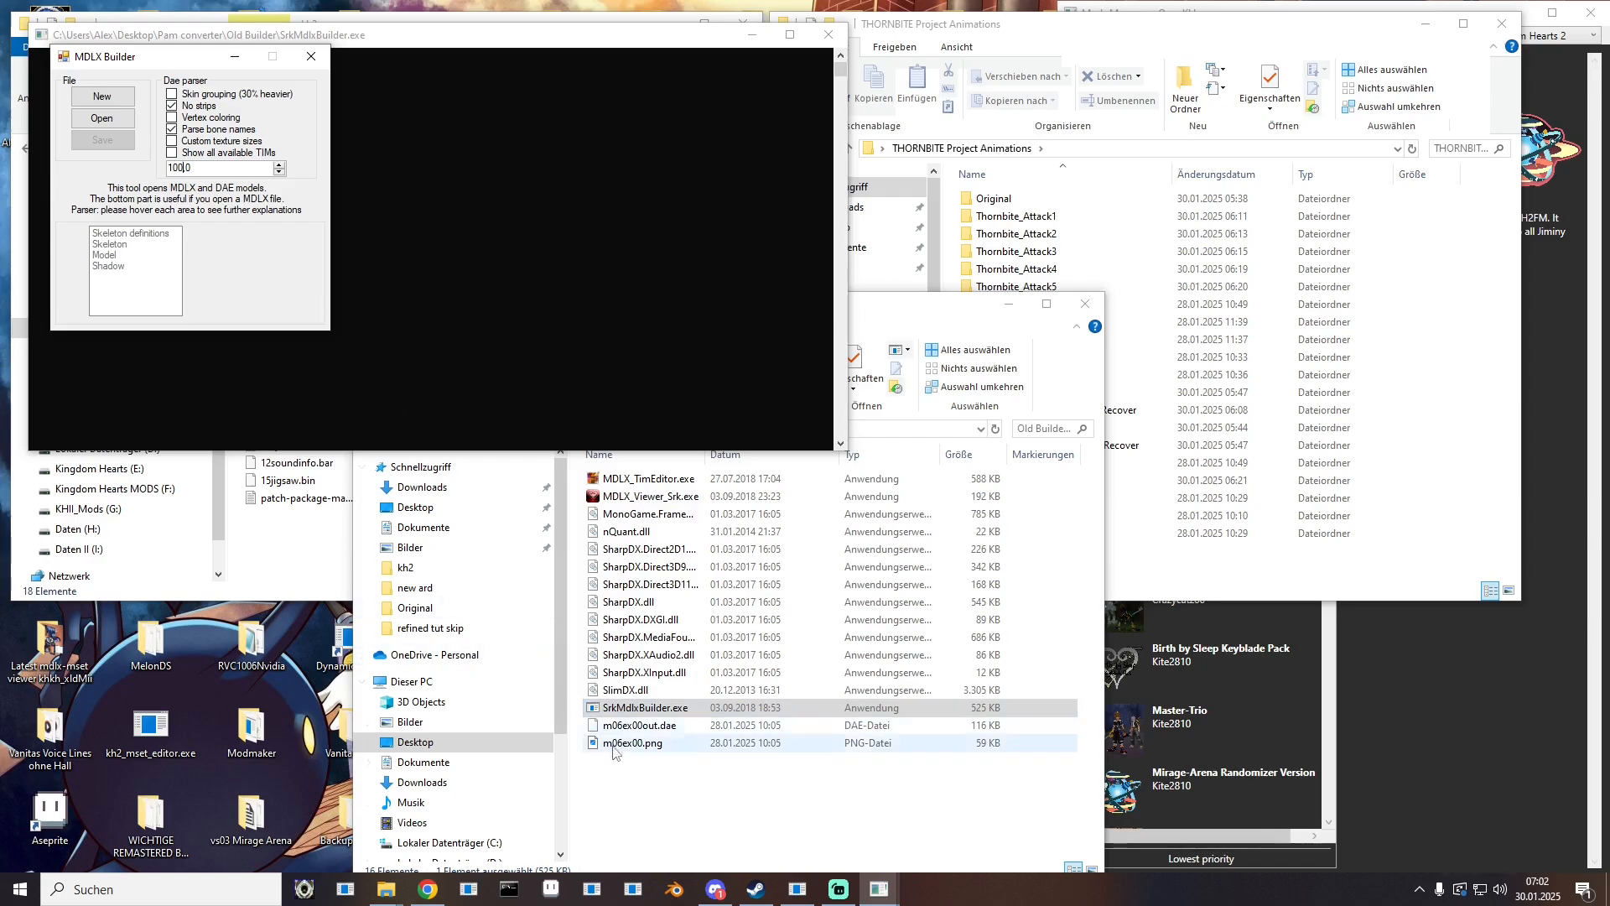
drag(630, 726, 442, 358)
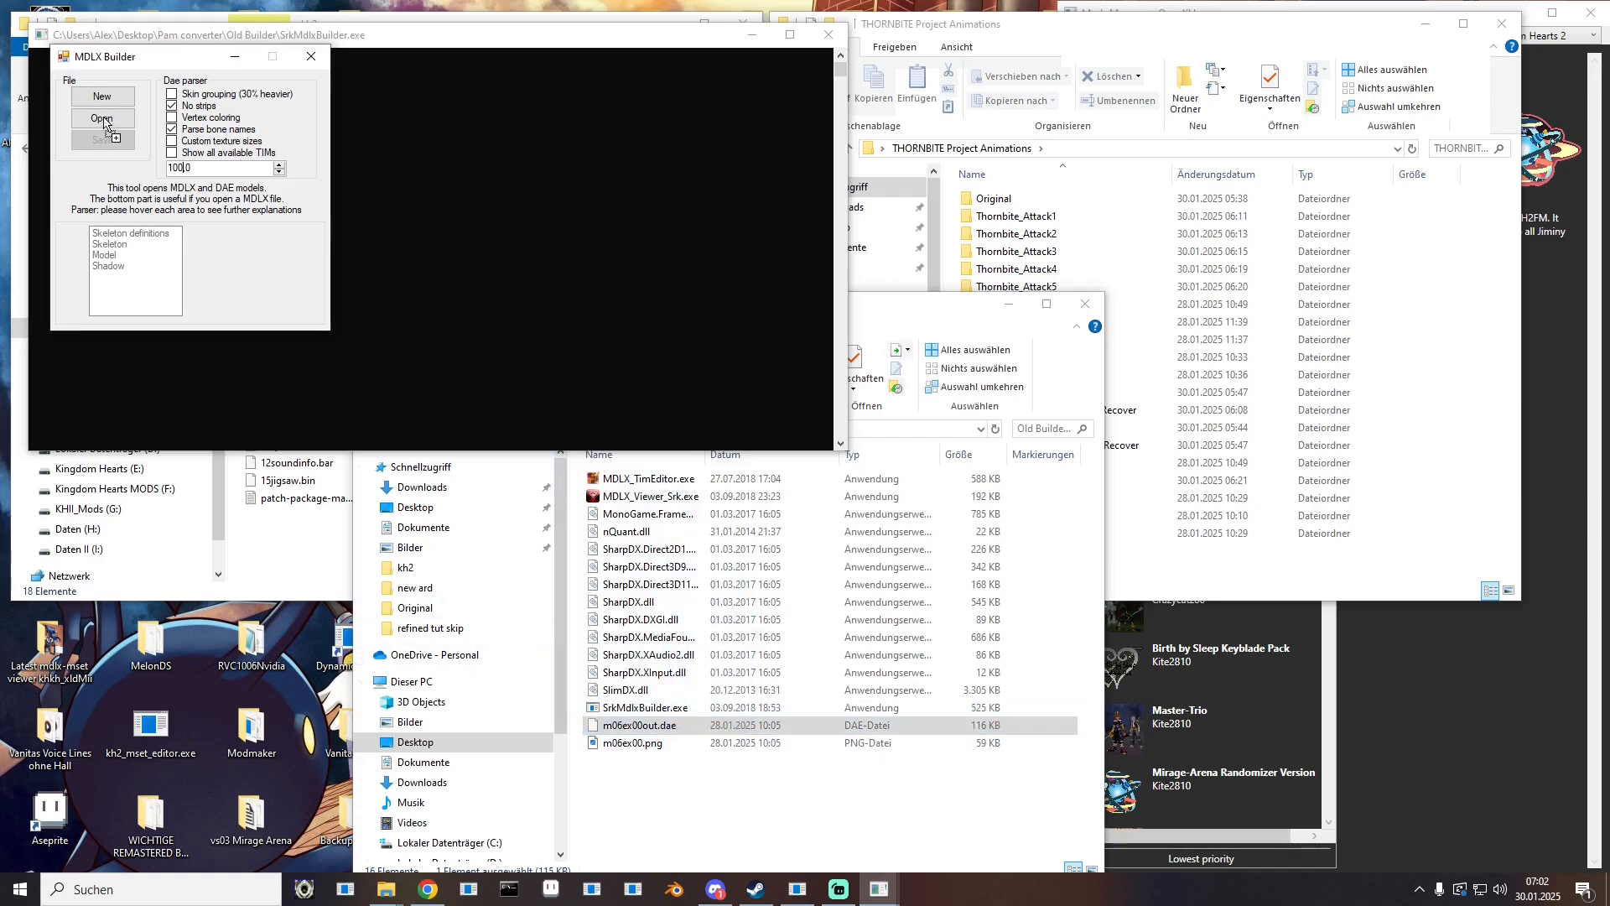
drag(104, 124, 103, 119)
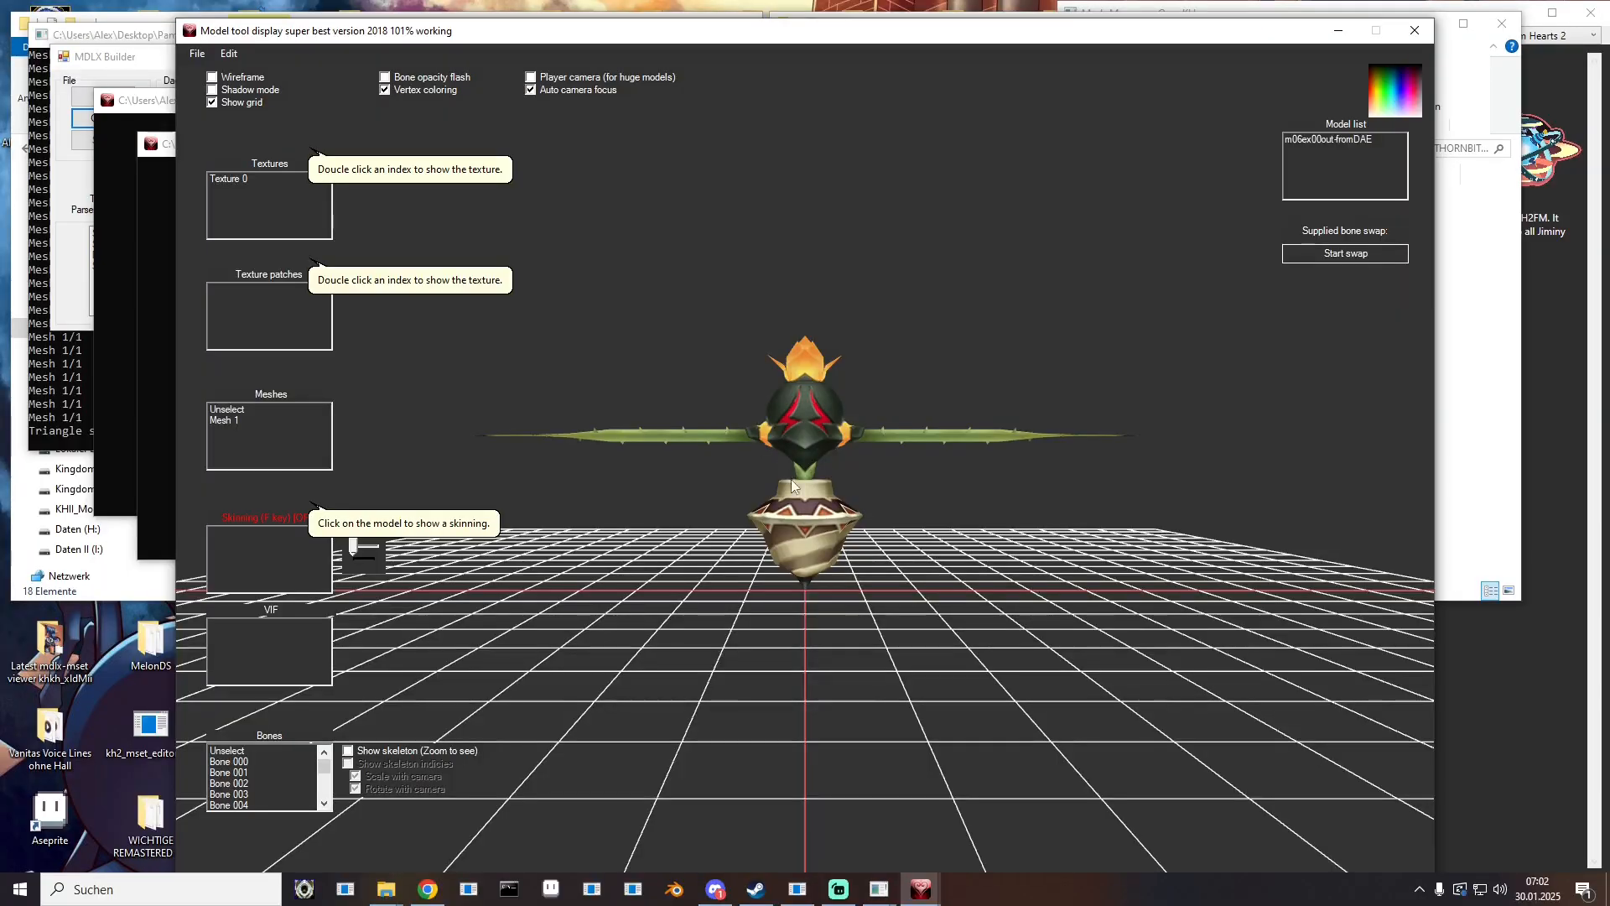
Step: Inspect the converted m06ex00 model from several angles, then close the model viewer and MDLX Builder
drag(793, 485, 900, 346)
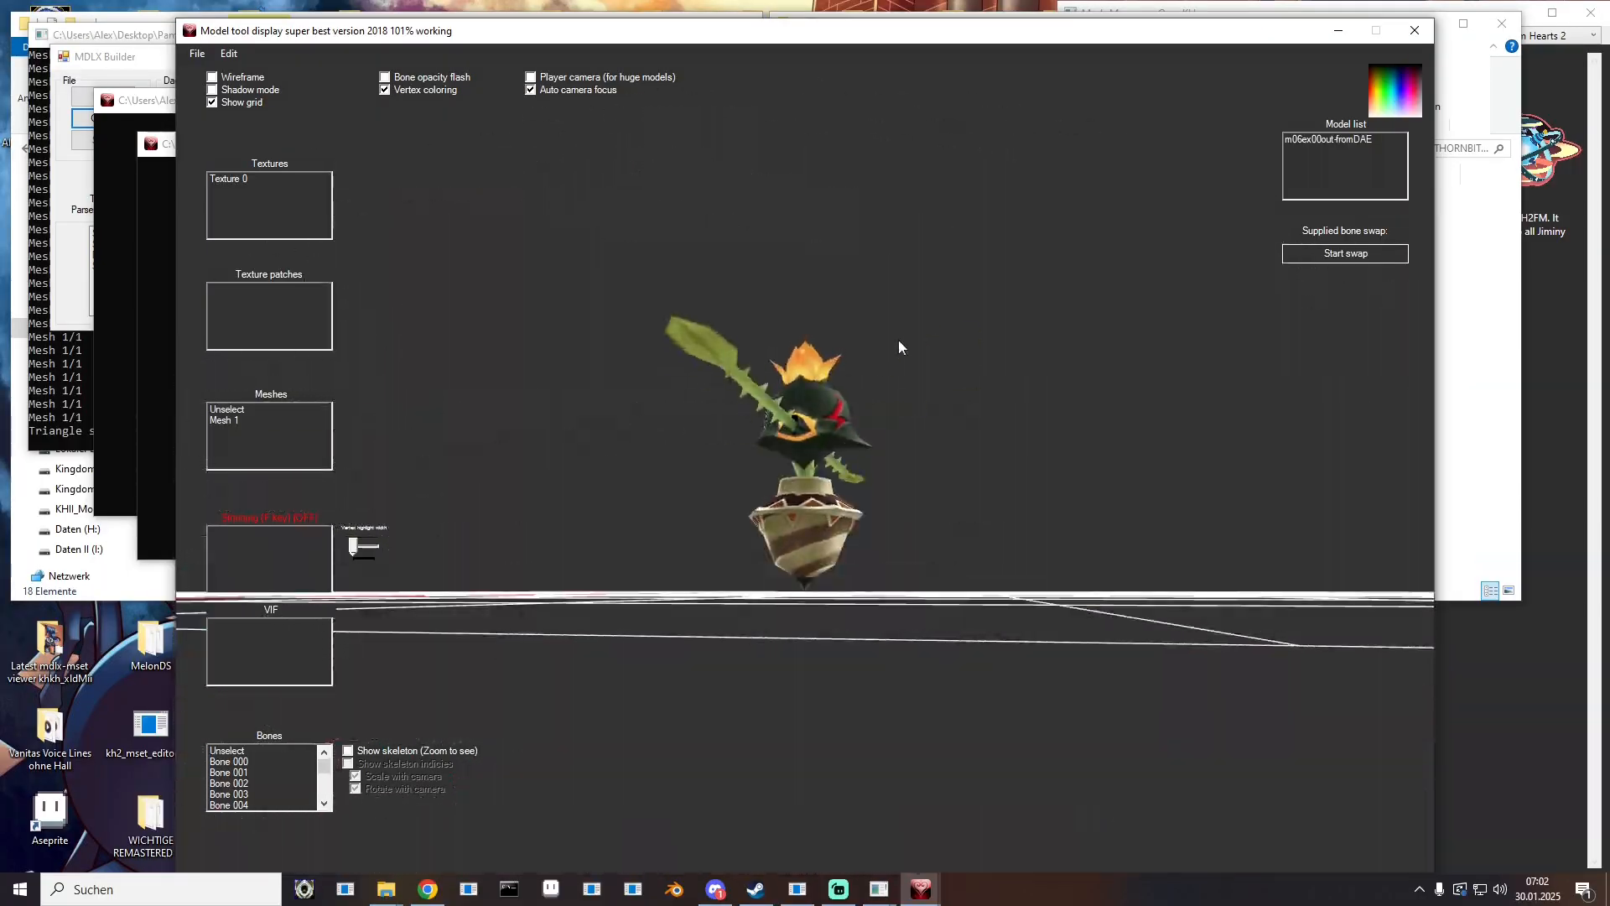
drag(1003, 299, 885, 325)
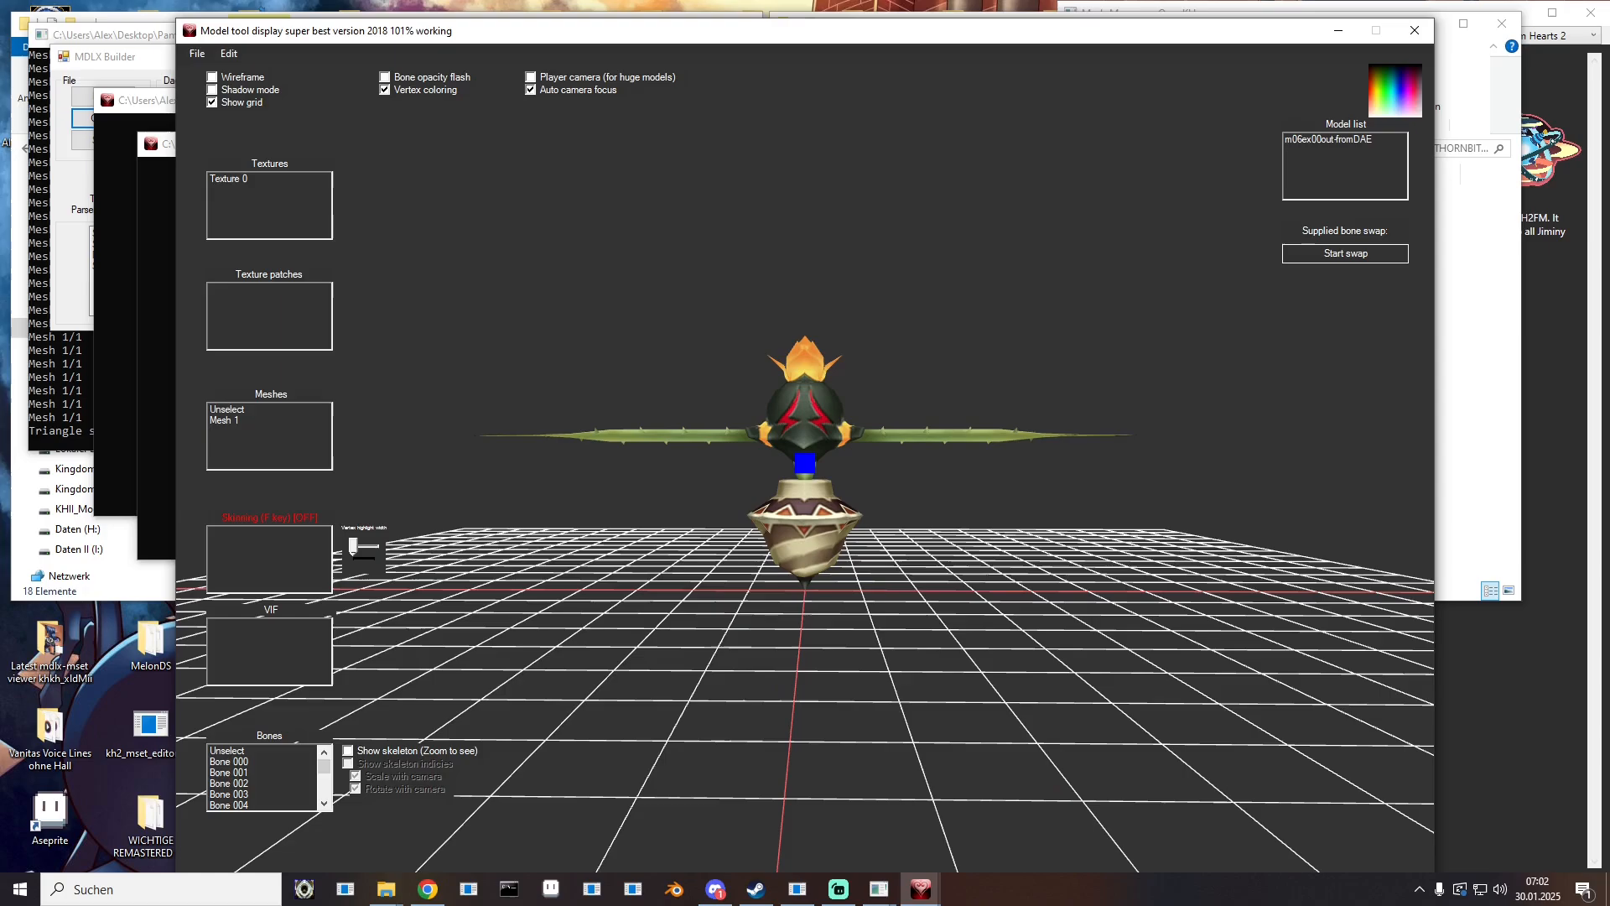
click(1414, 31)
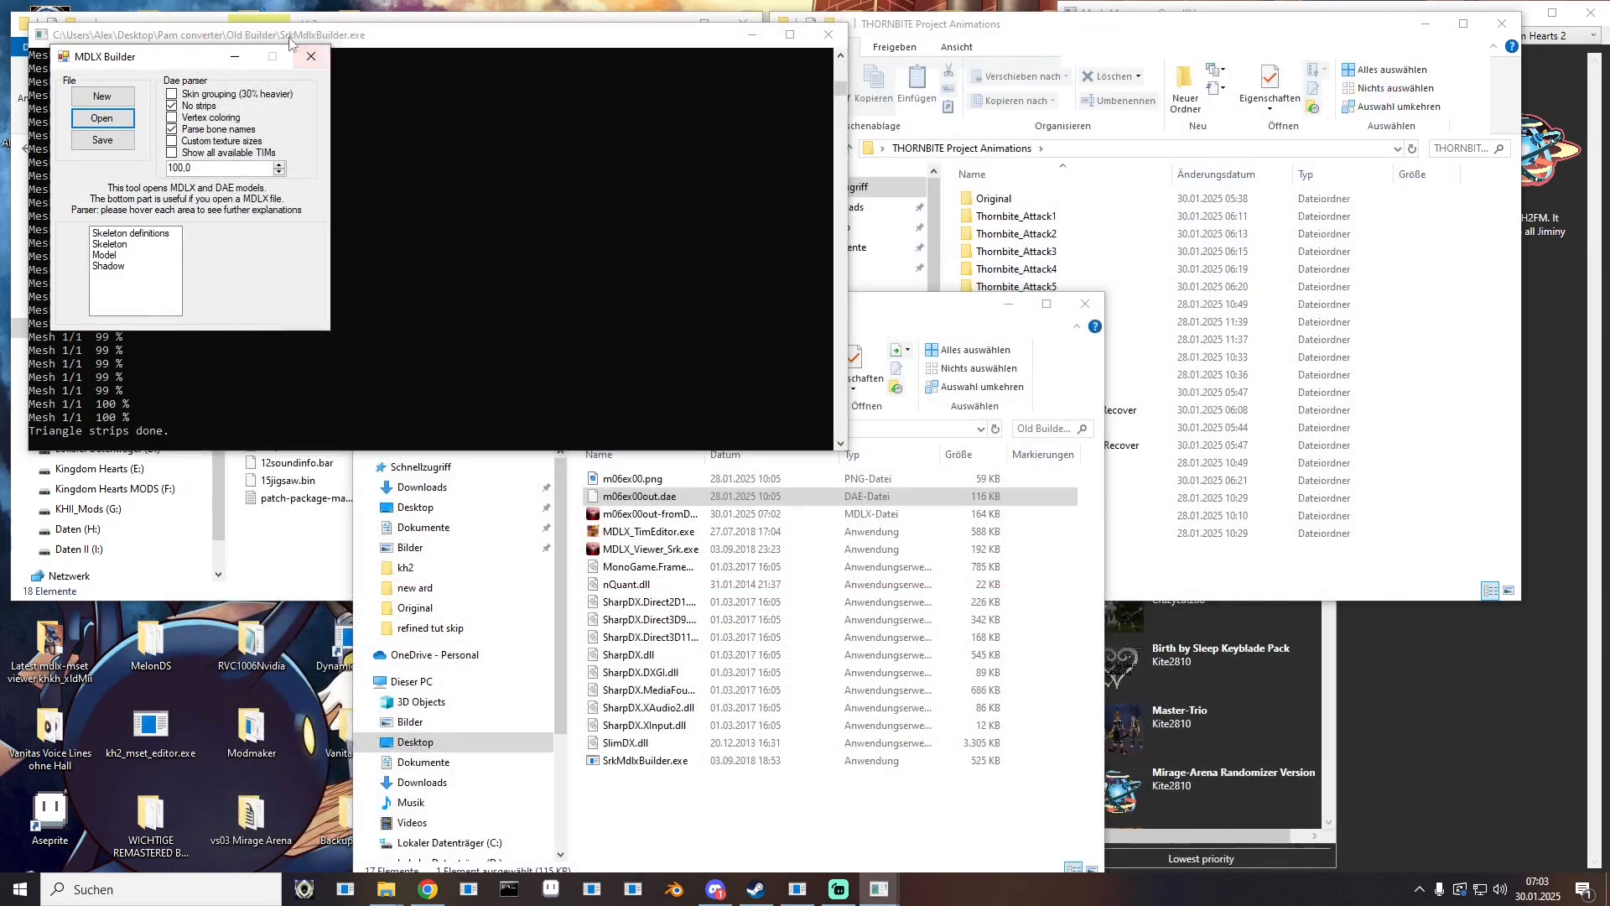
click(306, 58)
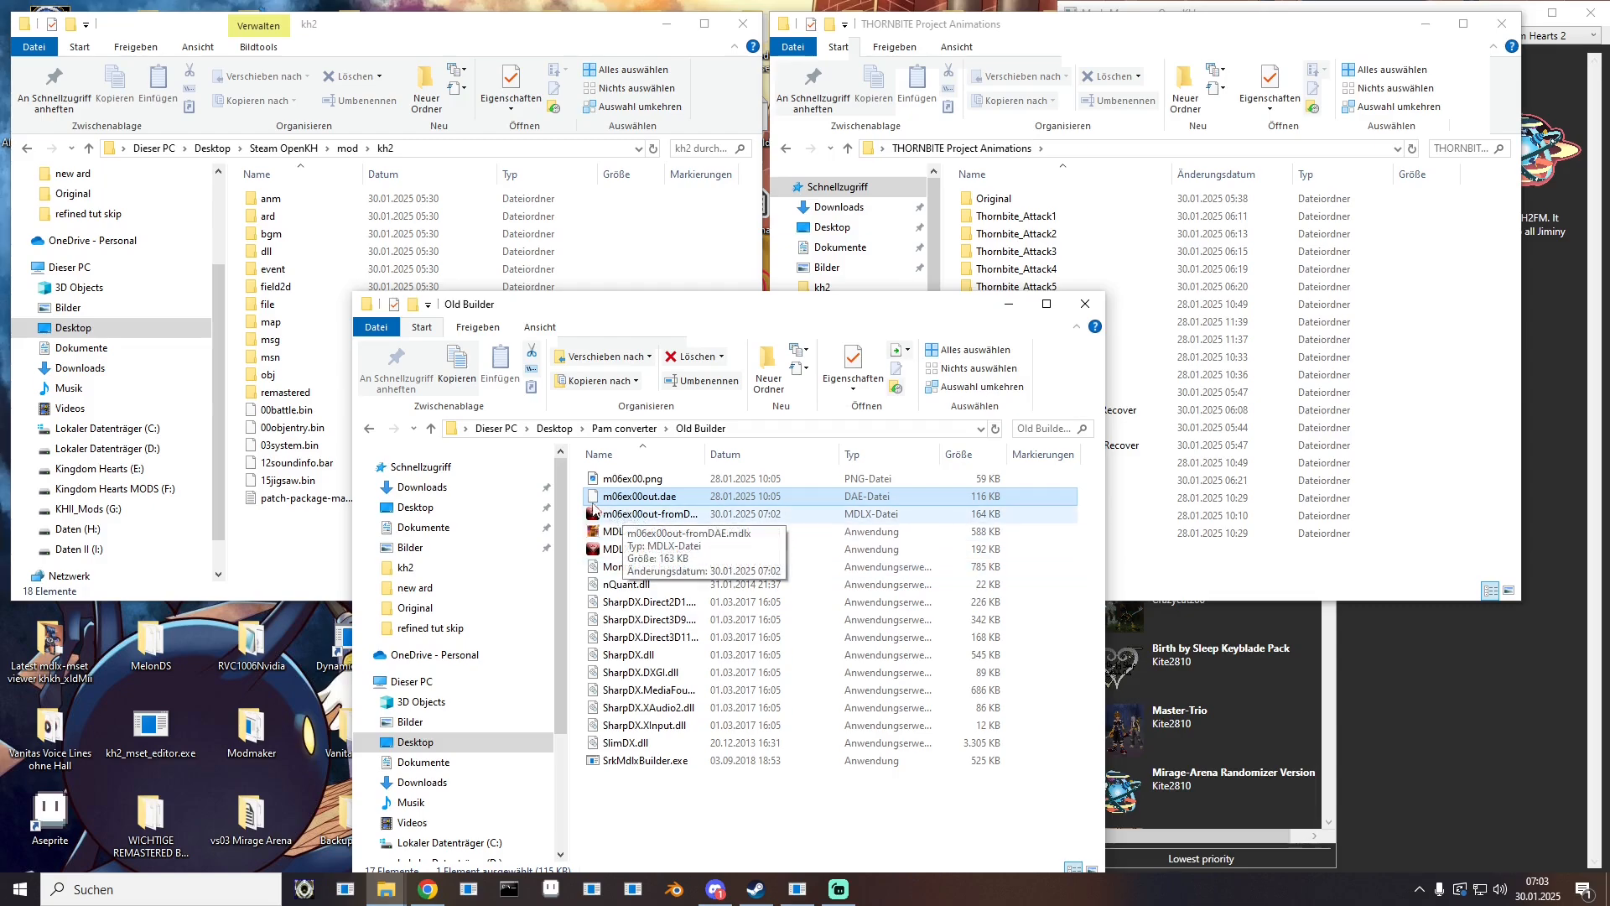
Step: Move the converted MDLX file to THORNBITE Project Animations and delete the m06ex00 DAE and PNG files from Old Builder
drag(577, 494, 1185, 581)
key(Delete)
click(975, 325)
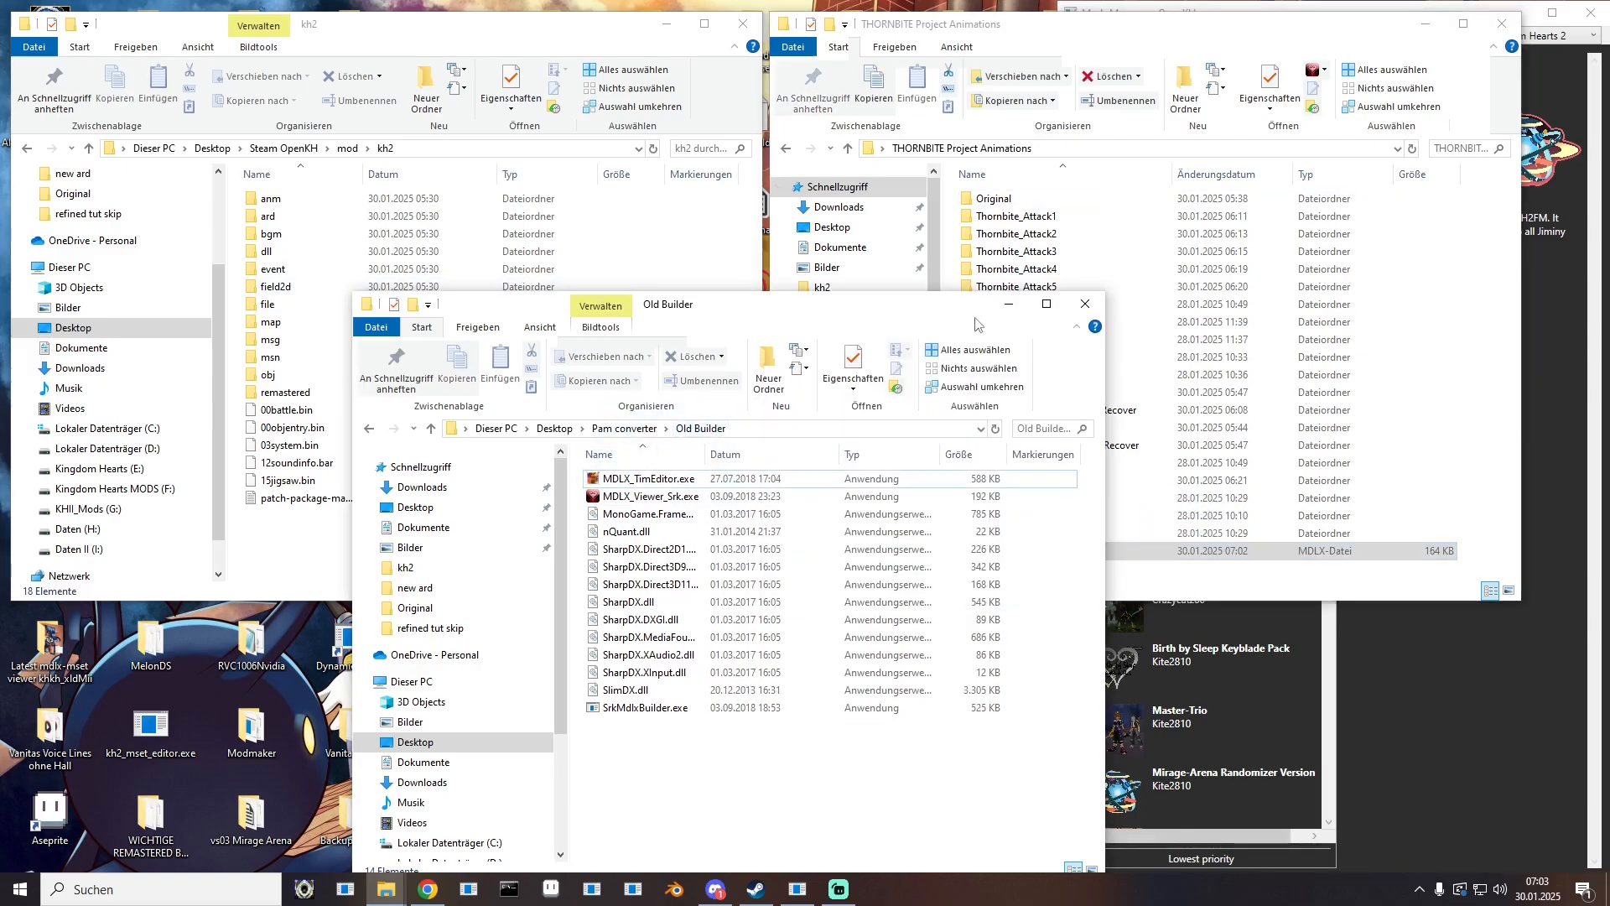
Step: Close the Old Builder folder and name the converted model in the project folder M_THORNBITE.mdlx
click(1084, 305)
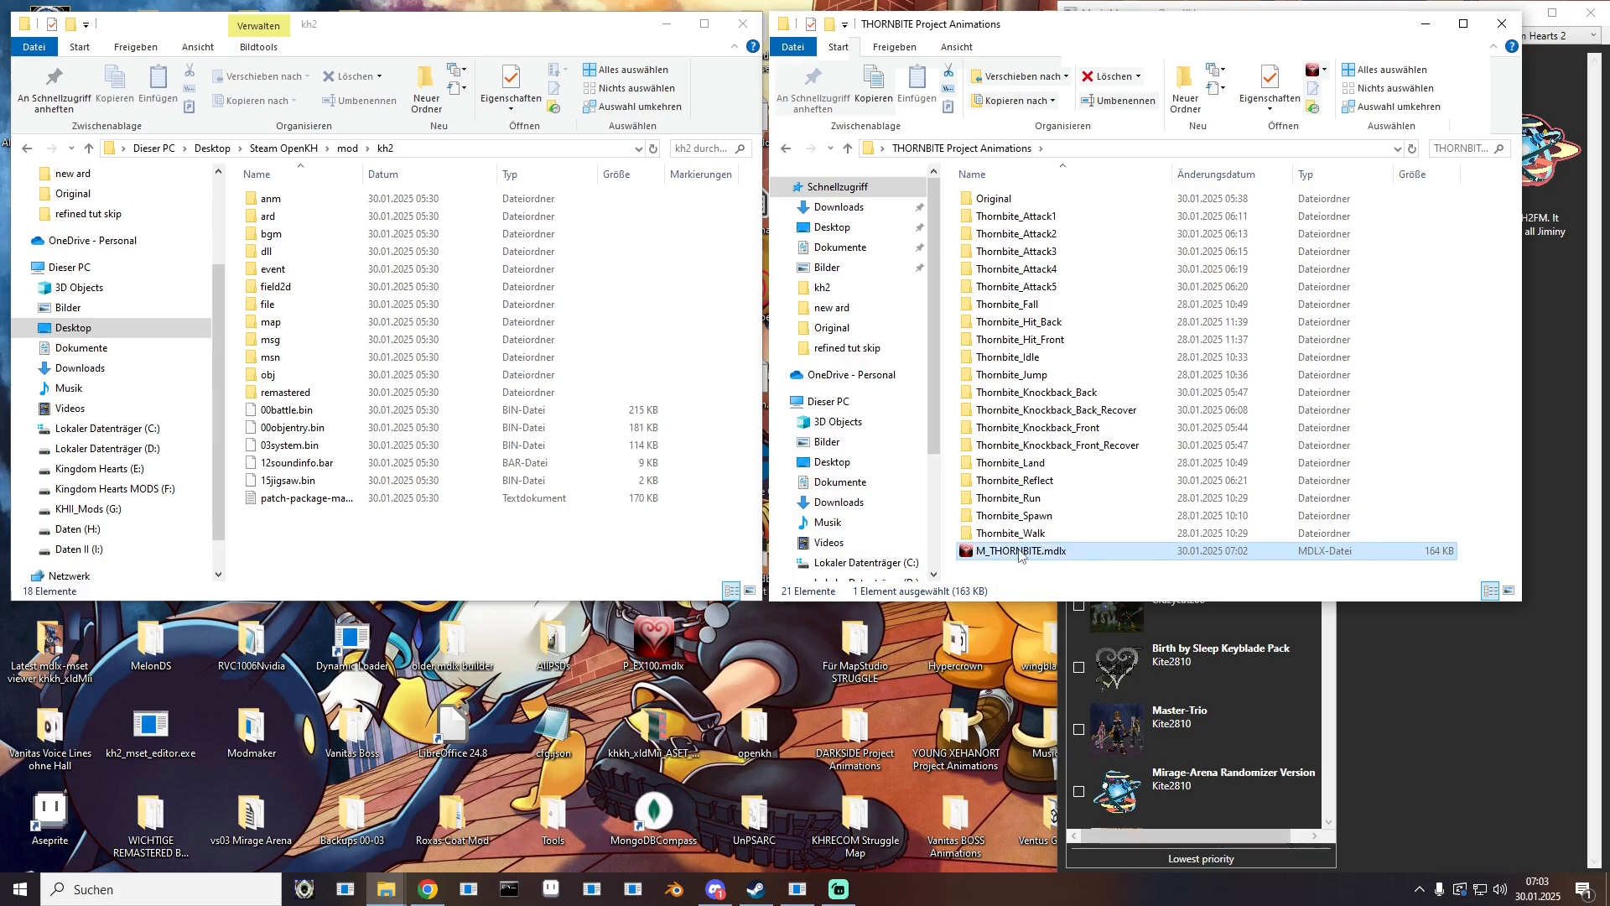
click(1016, 577)
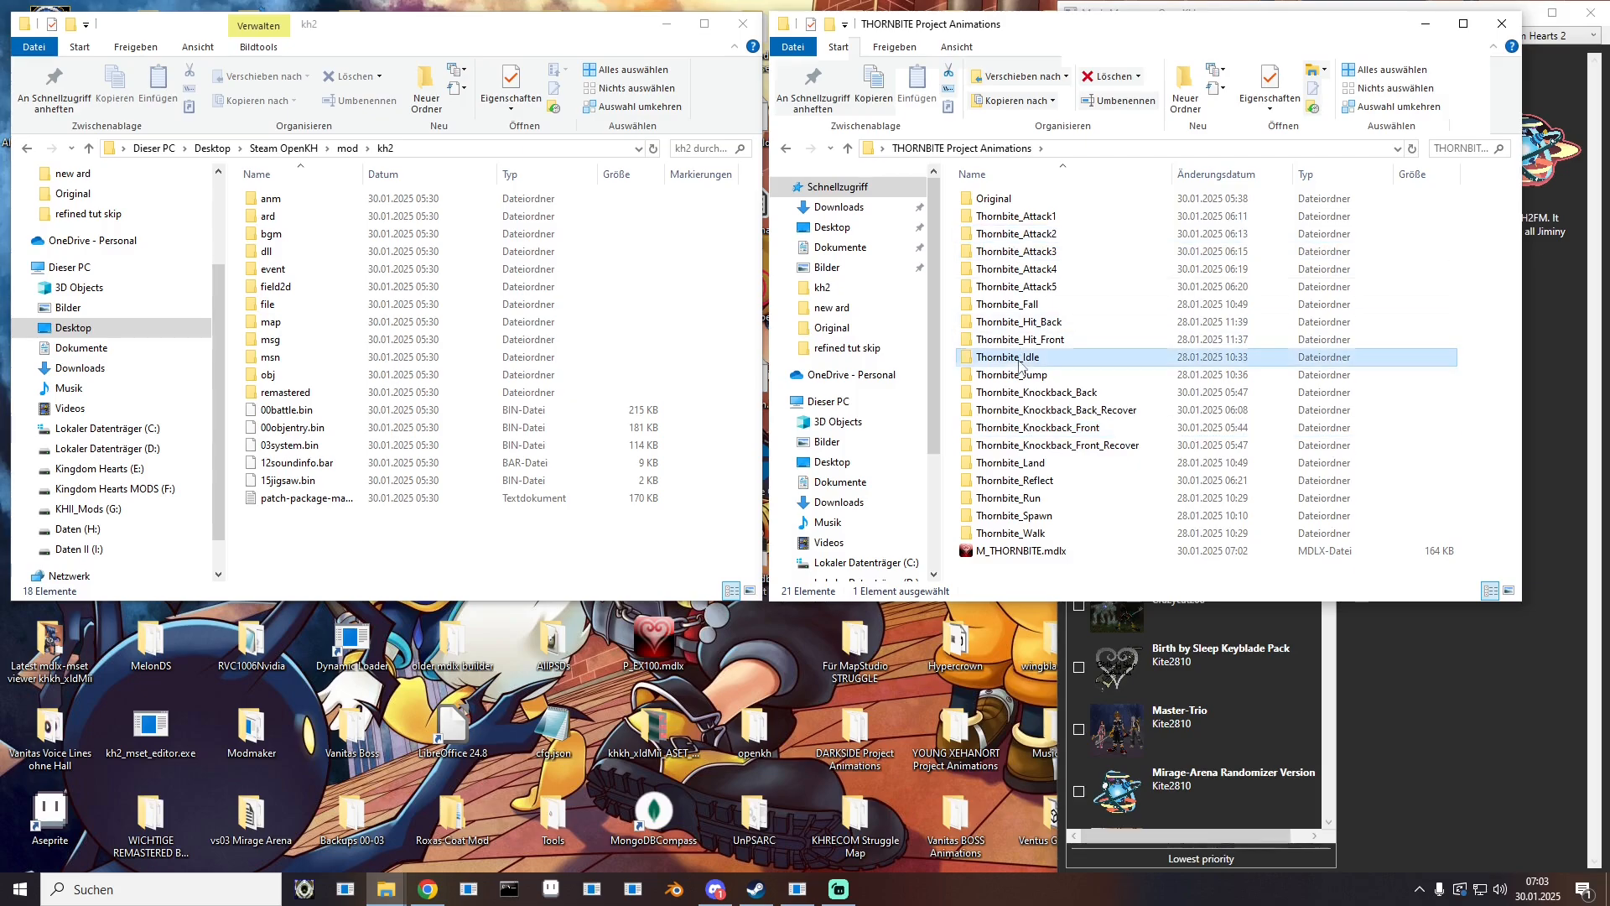
click(1025, 480)
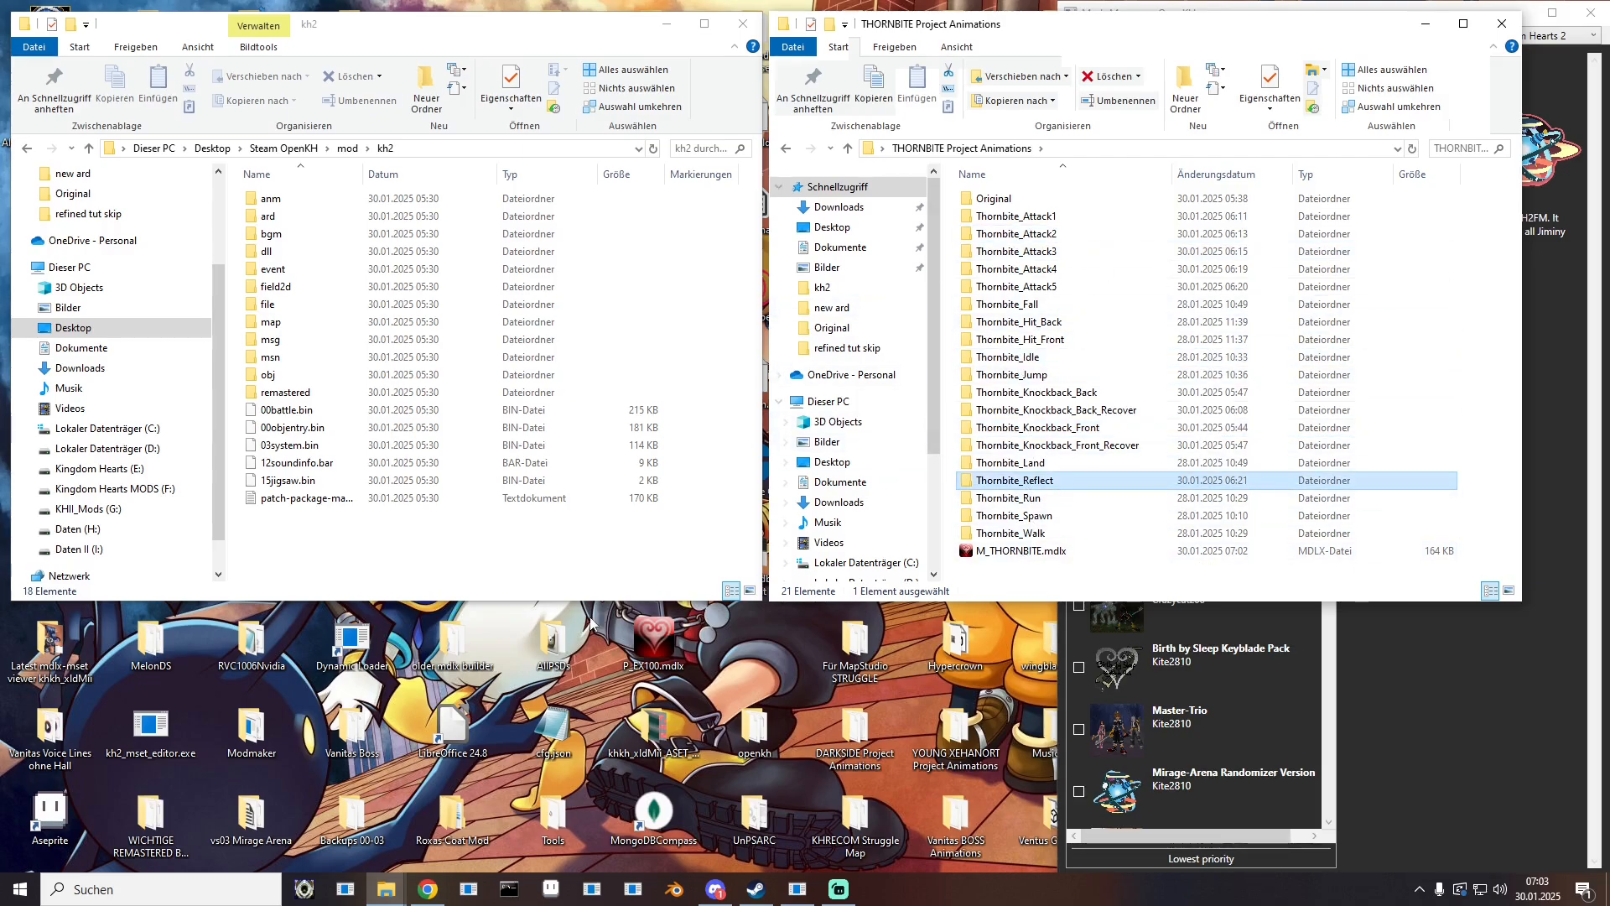
Step: Bring the m06ex00 export folder window back into view beside the project folder
key(super)
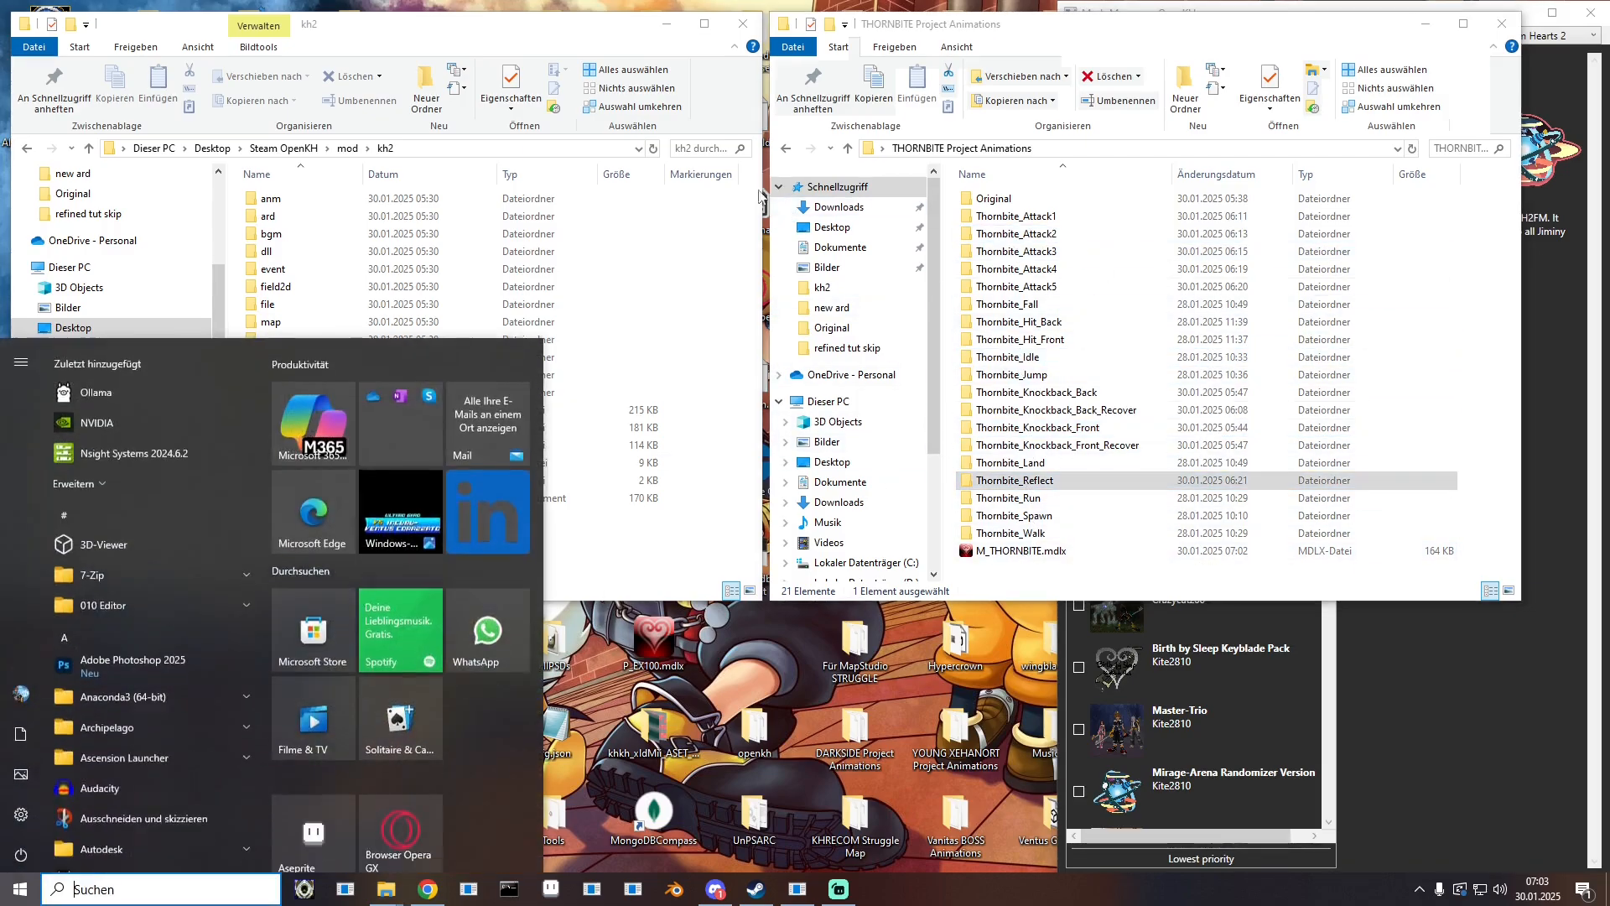
click(641, 594)
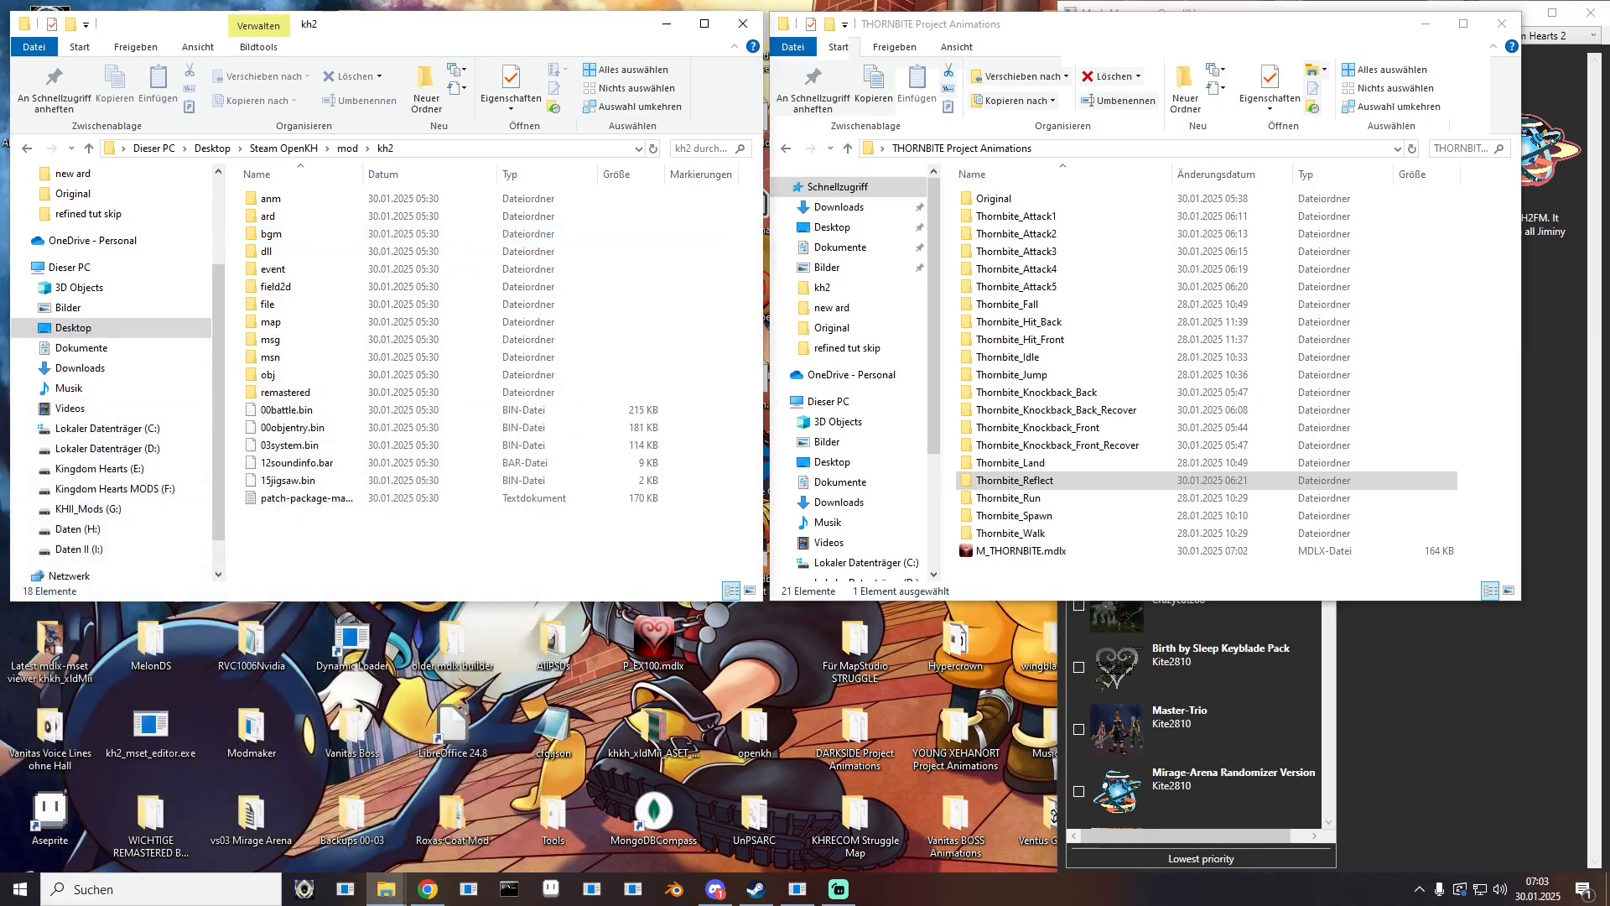
drag(0, 75, 519, 253)
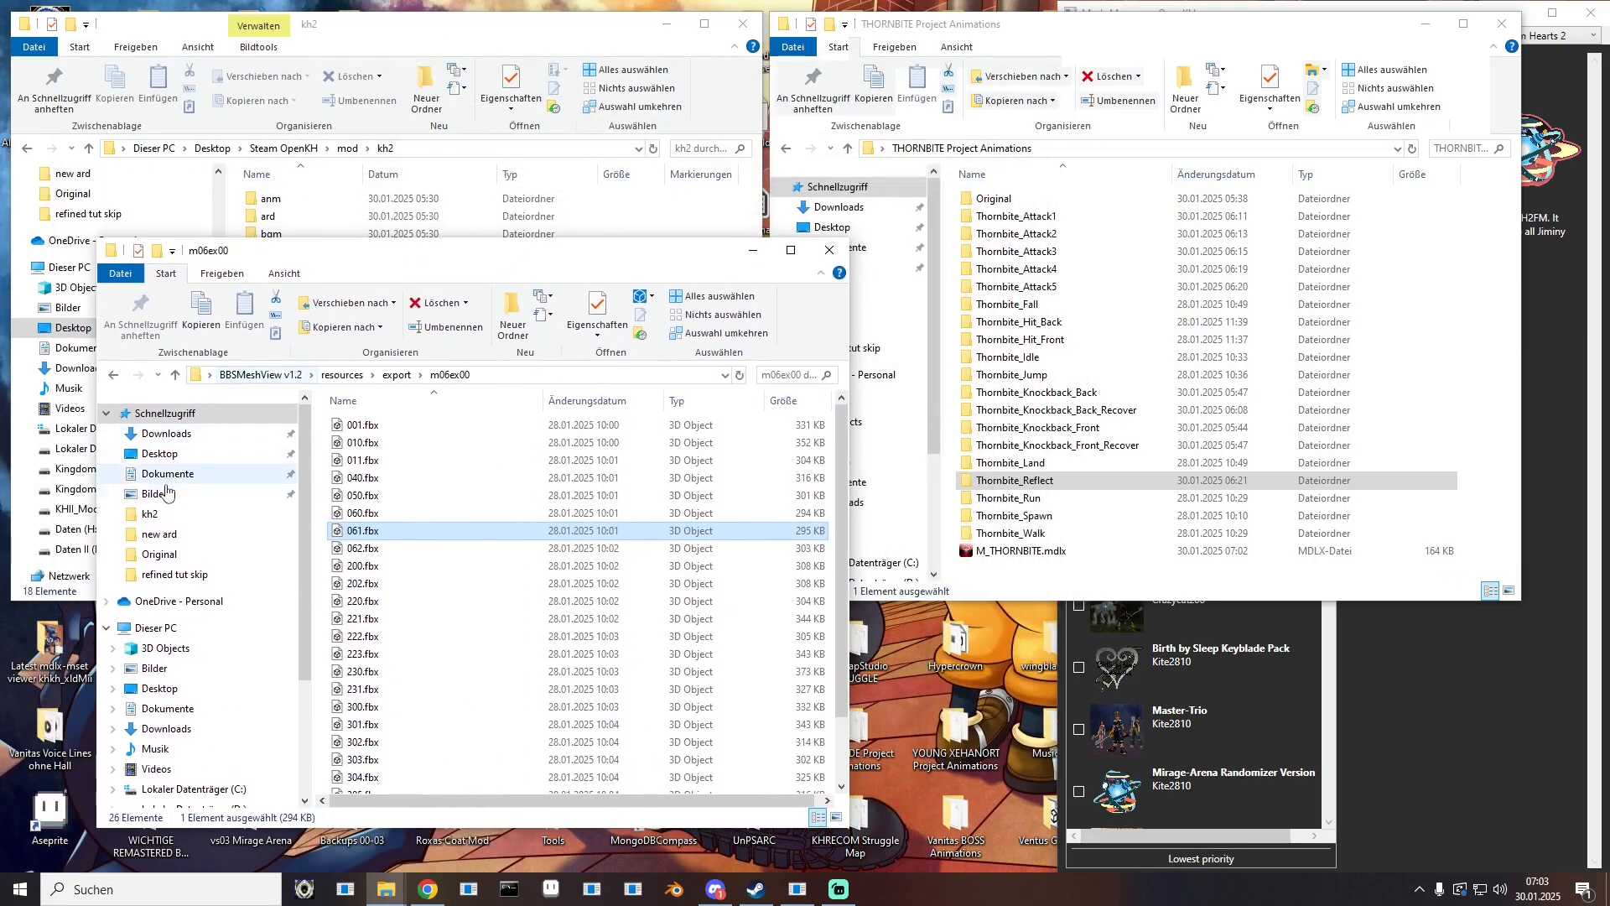
Step: Open the Steam OpenKH folder, select AnbMaker Batch-Scale.bat, and place the window so the project folder stays accessible
click(165, 514)
click(370, 375)
scroll(427, 591, down, 9)
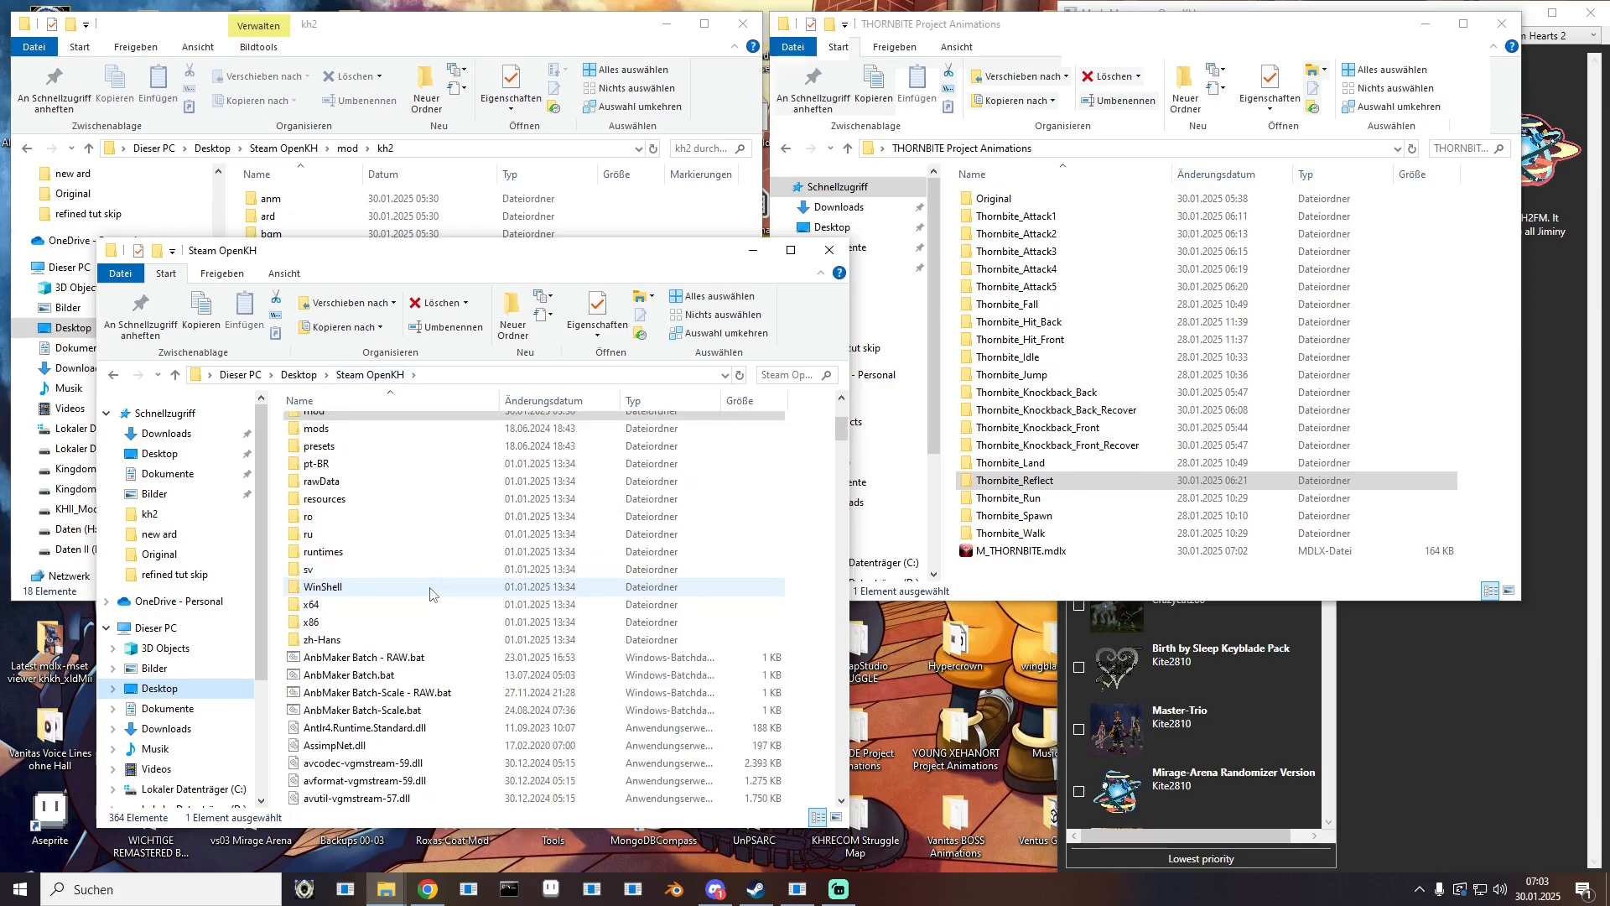
click(378, 517)
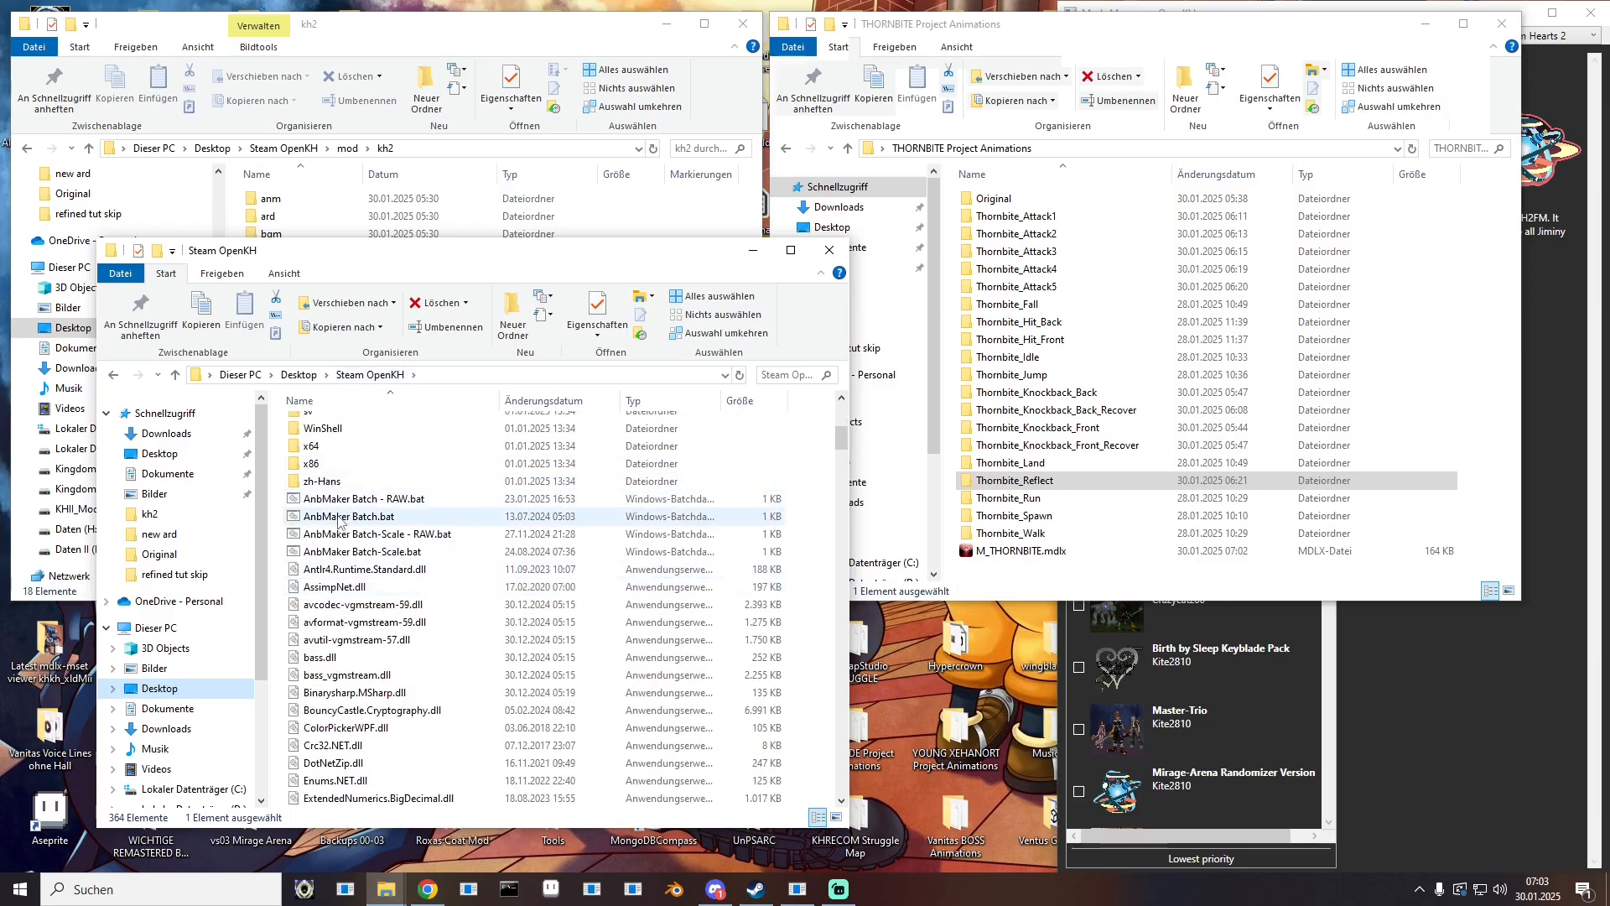
click(381, 553)
drag(665, 262, 585, 300)
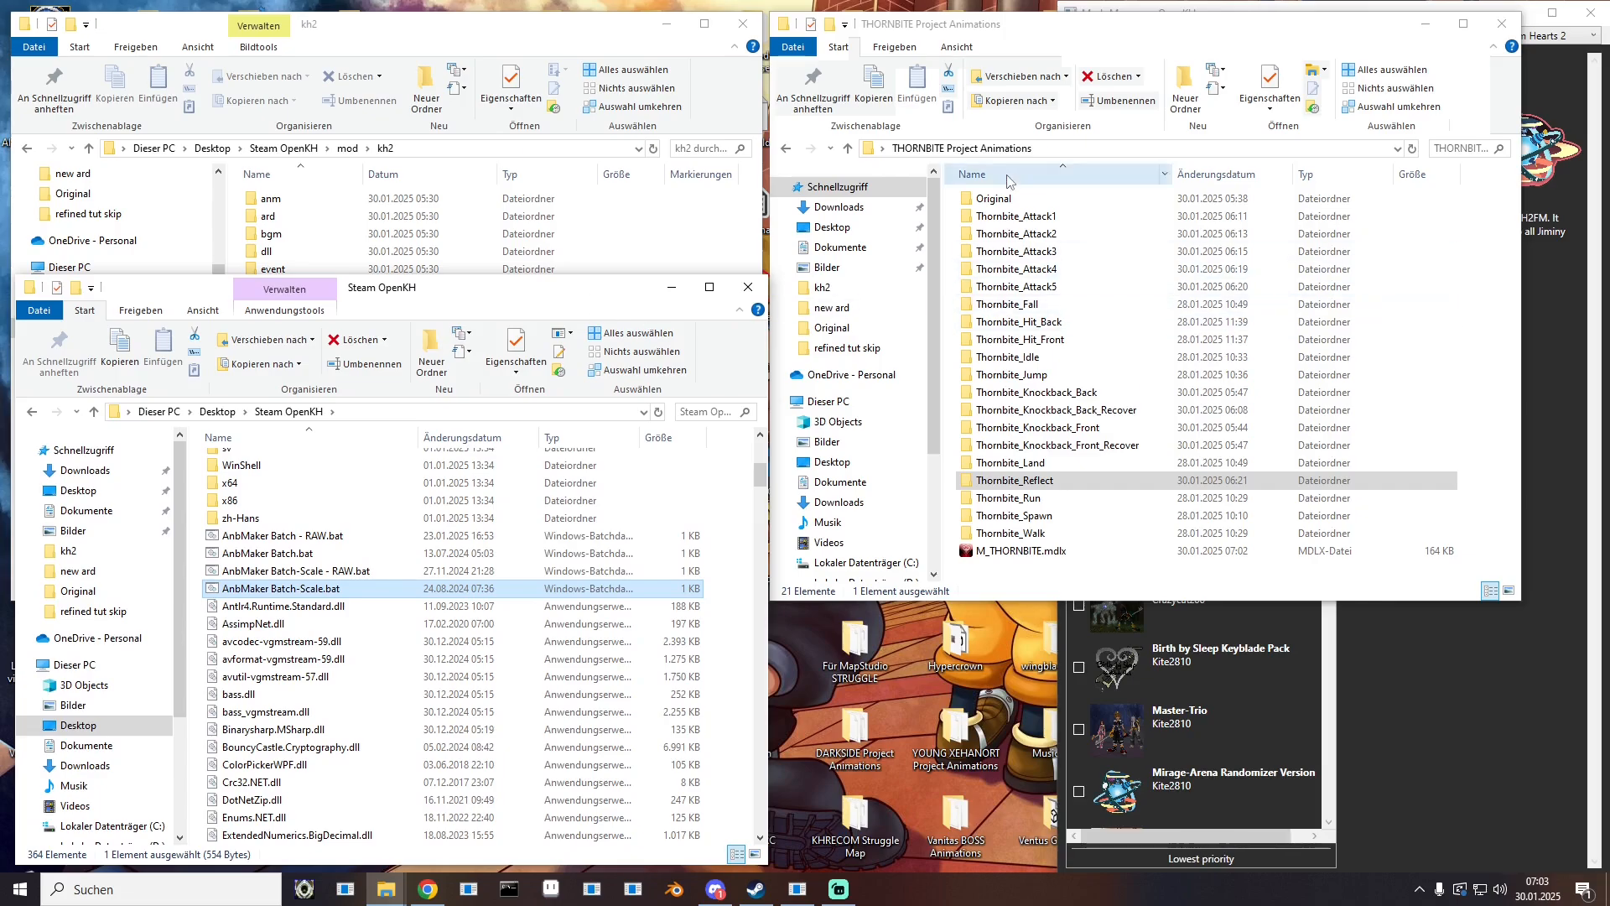
Step: Convert Thornbite_Attack1.fbx with AnbMaker Batch-Scale, using root bone Root, position scaling 100 and the Thornbite_Attack1 folder as output
double_click(992, 216)
drag(1003, 205, 381, 588)
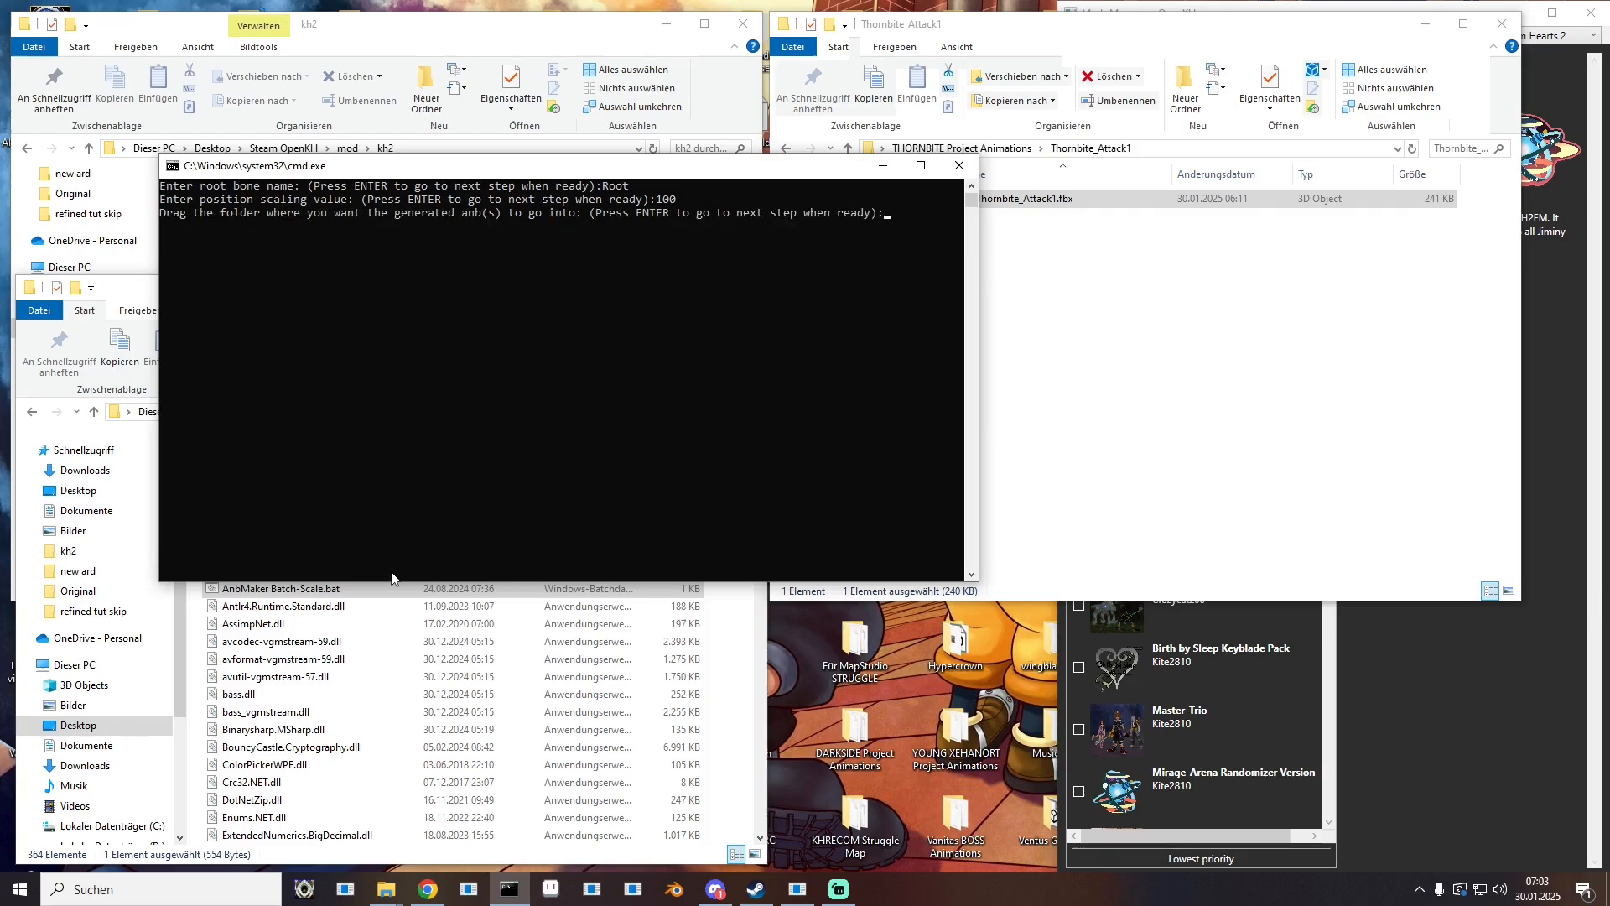
click(848, 149)
key(Return)
double_click(1019, 216)
drag(1019, 216, 388, 587)
click(848, 149)
Step: Convert Thornbite_Attack2.fbx with AnbMaker Batch-Scale, using root bone Root, position scaling 100 and the Thornbite_Attack2 folder as output
double_click(1020, 234)
text(Root)
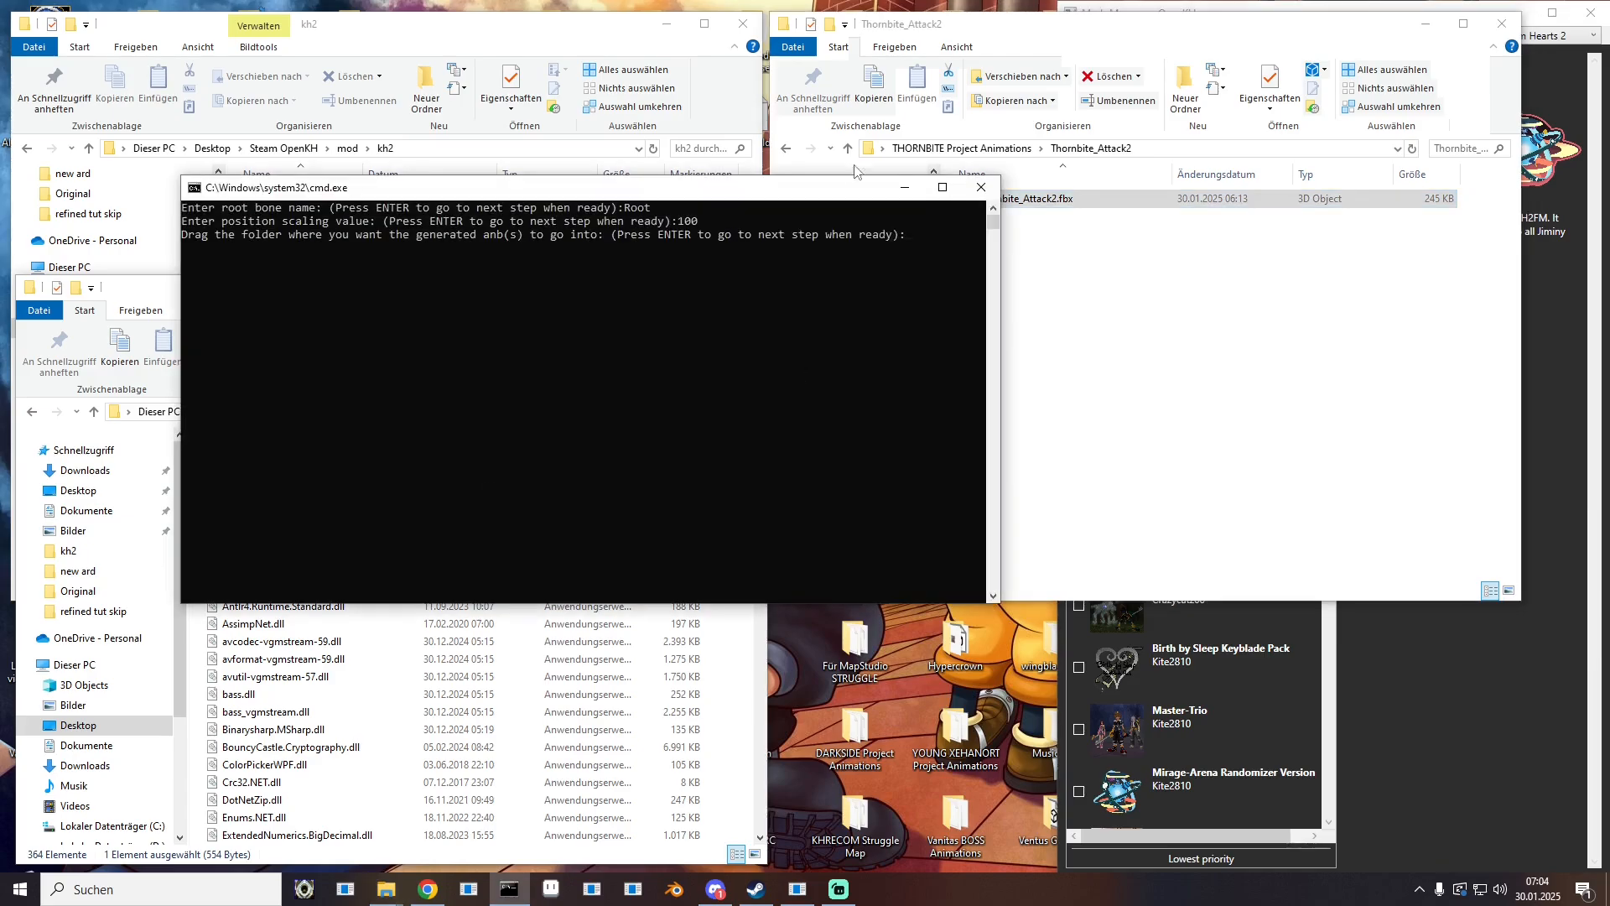
click(848, 149)
drag(1025, 234, 839, 353)
key(Return)
double_click(1025, 234)
click(848, 148)
Step: Convert Thornbite_Attack3.fbx with AnbMaker Batch-Scale, using root bone Root and the Thornbite_Attack3 folder as output
double_click(1025, 252)
drag(1025, 199, 388, 588)
text(Root)
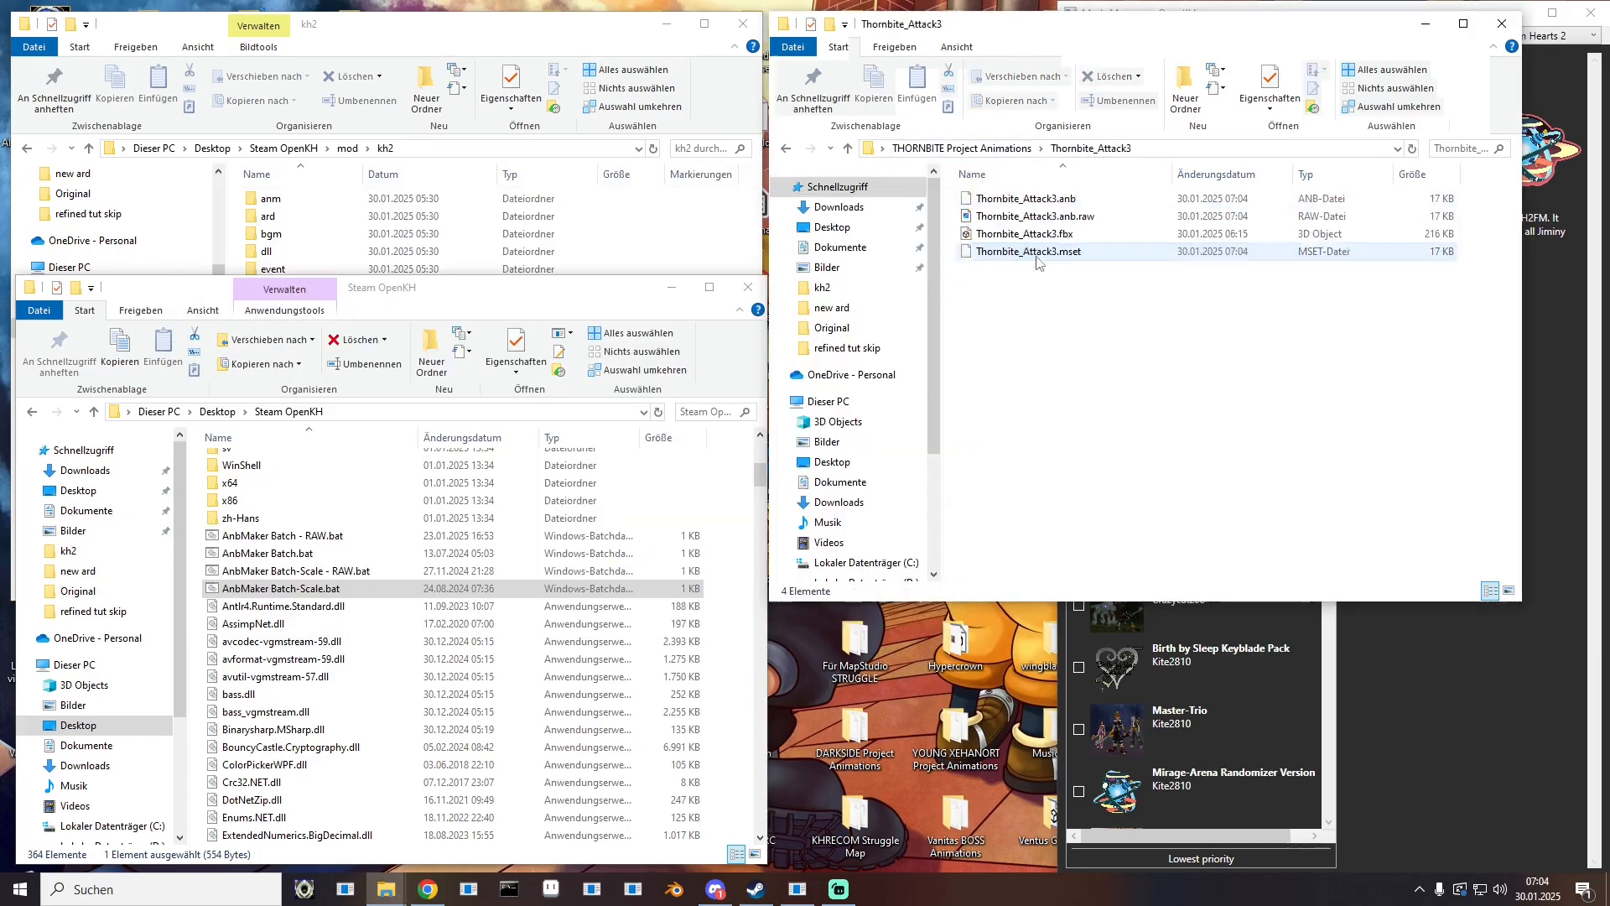
click(962, 149)
Step: Convert the Thornbite_Attack4 FBX with AnbMaker Batch-Scale, using root bone Root and position scaling 100, then return to the project folder
double_click(1017, 269)
drag(1025, 199, 363, 590)
text(Root)
key(Return)
text(100)
key(Return)
click(962, 149)
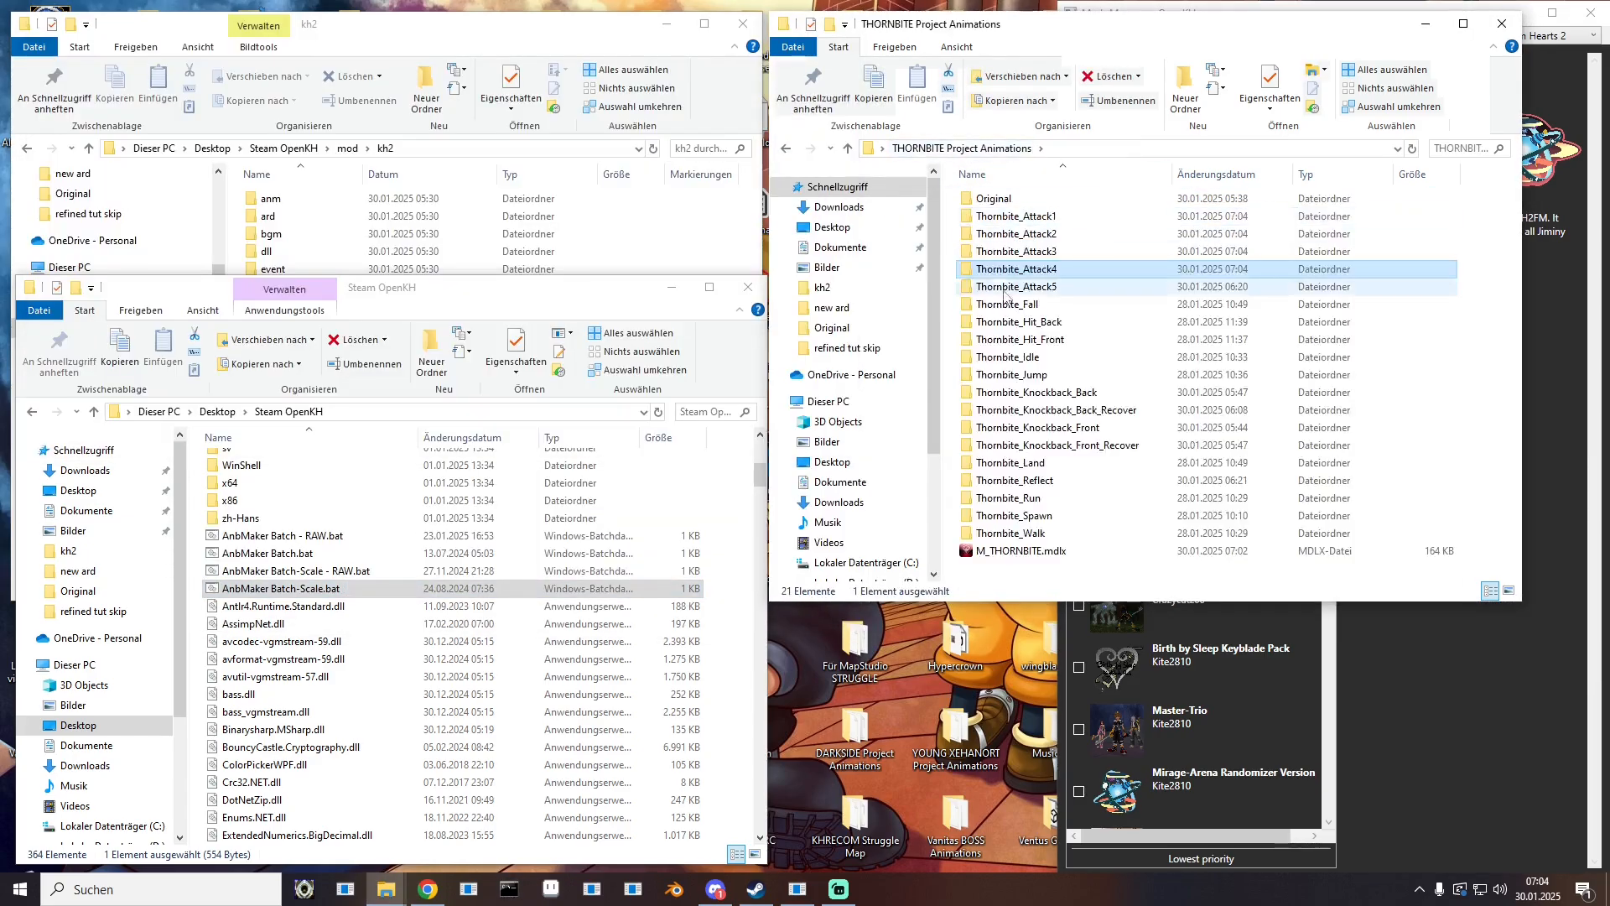
Step: Convert the Thornbite_Attack5 FBX with AnbMaker Batch-Scale, using root bone Root and the Thornbite_Attack5 folder as output
double_click(1008, 288)
drag(1019, 198, 357, 590)
text(Root)
drag(1016, 287, 713, 336)
click(851, 55)
Step: Convert Thornbite_Fall.fbx with AnbMaker Batch-Scale, using root bone Root and position scaling 100
double_click(1022, 306)
drag(1019, 199, 351, 591)
text(R)
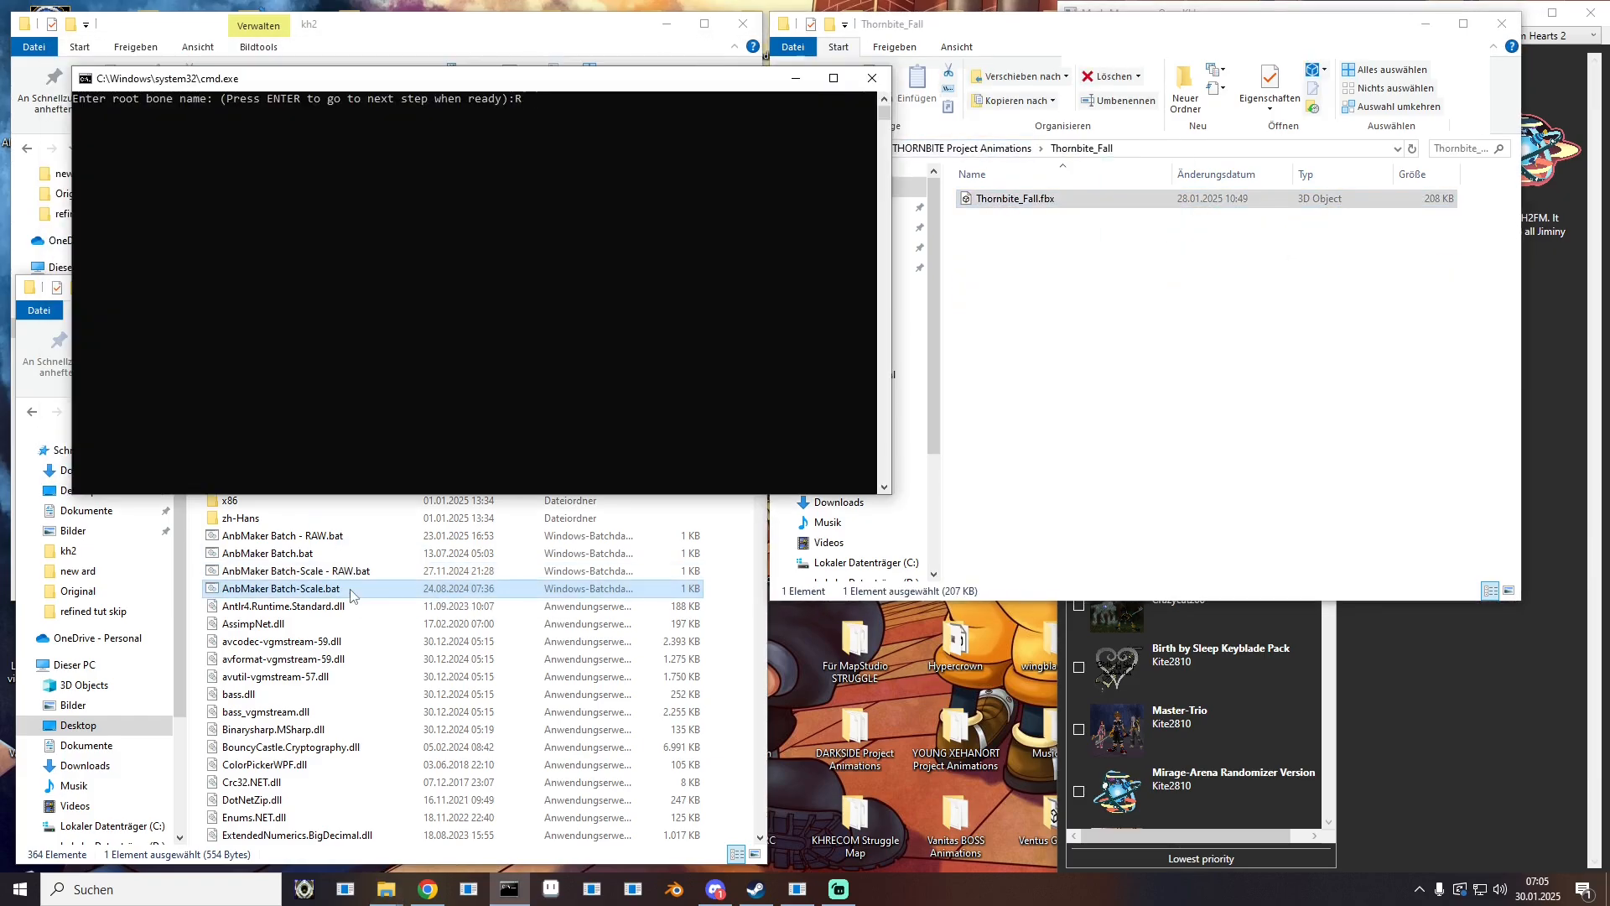
text(oot)
key(Return)
text(100)
key(Return)
Step: Convert Thornbite_Hit_Back.fbx with AnbMaker Batch-Scale, using root bone Root, position scaling 100 and the Thornbite_Hit_Back folder as output
double_click(1025, 322)
drag(1025, 199, 357, 589)
text(Root)
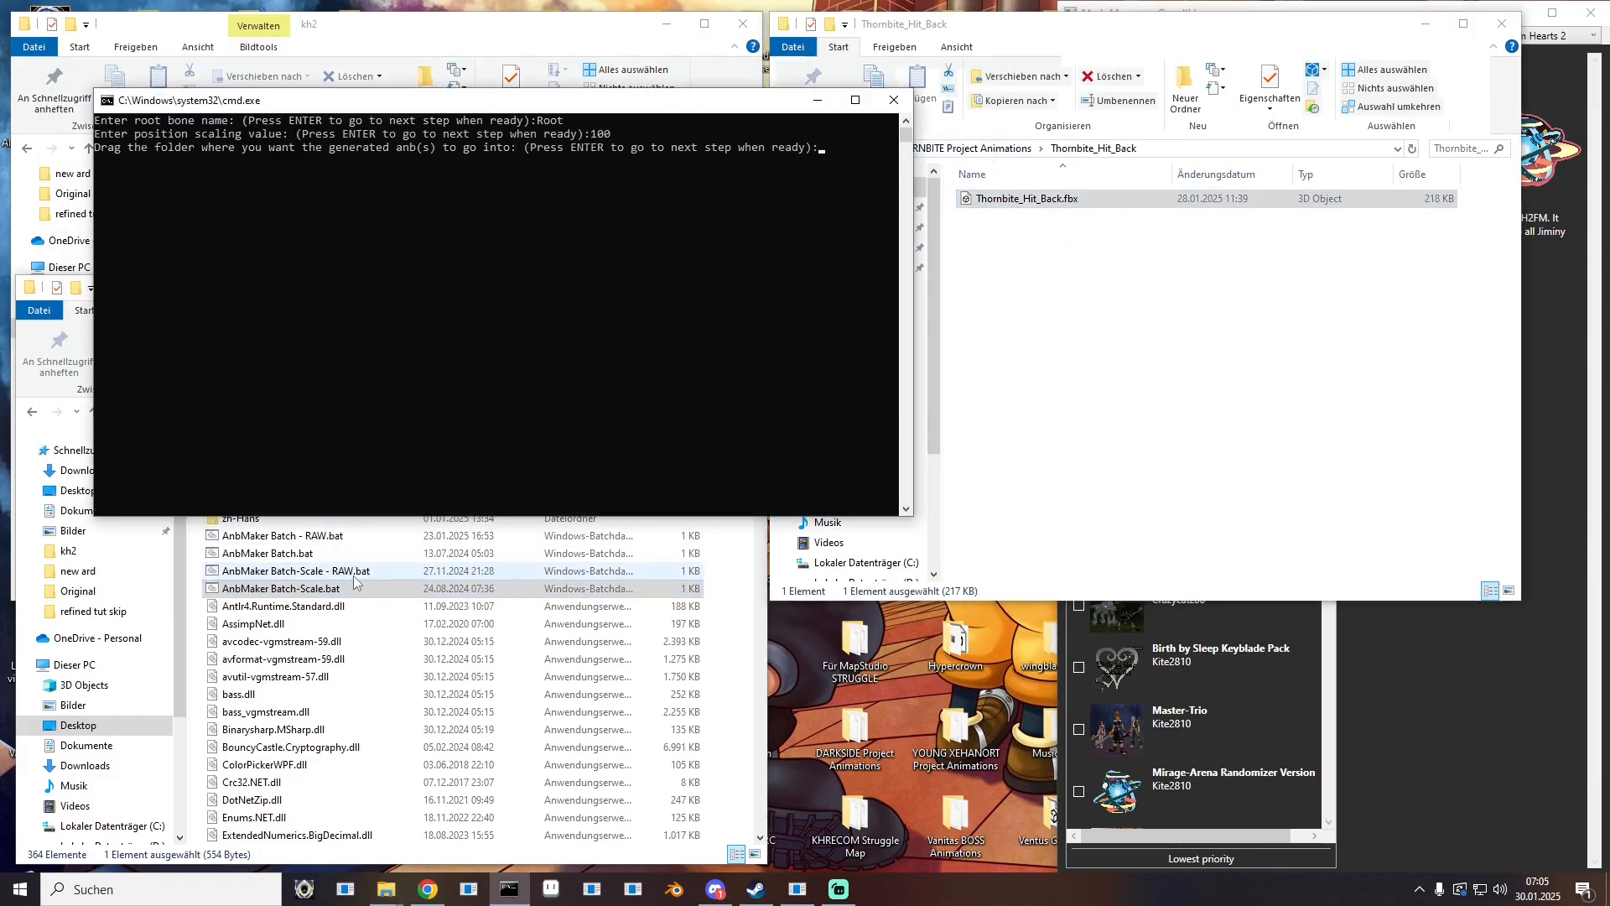
click(962, 149)
drag(1017, 322, 713, 335)
Step: Convert Thornbite_Hit_Front.fbx with AnbMaker Batch-Scale, using root bone Root and the Thornbite_Hit_Front folder as output
double_click(1016, 341)
drag(1023, 199, 357, 589)
text(Root)
click(962, 148)
double_click(1012, 346)
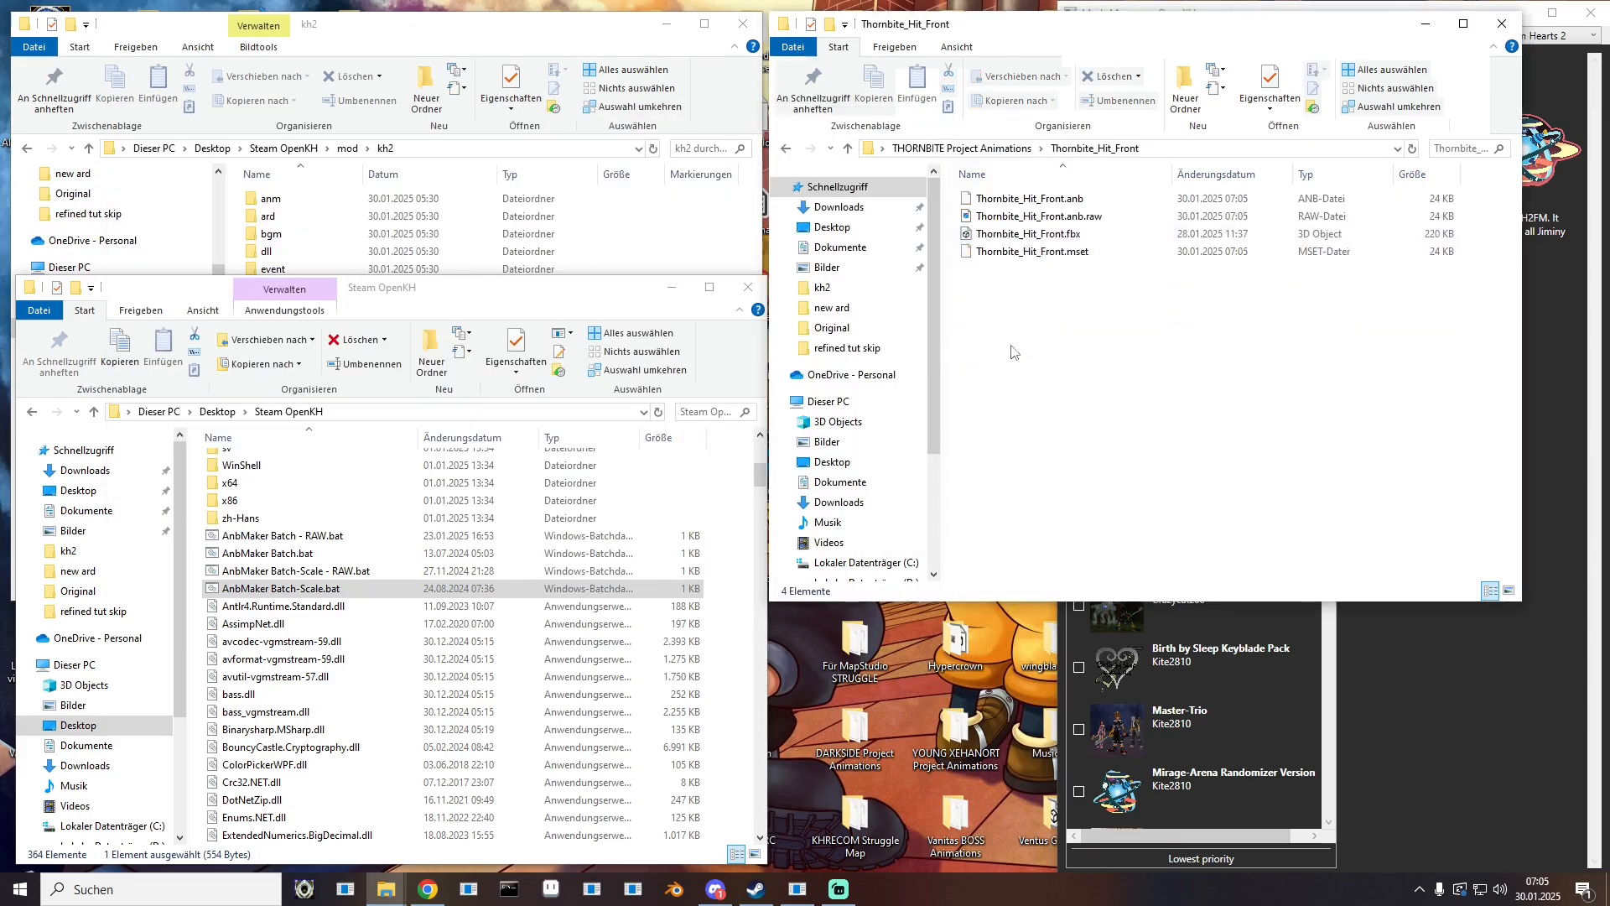
click(962, 149)
Step: Convert the Thornbite_Jump FBX with AnbMaker Batch-Scale, using root bone Root and position scaling 100
double_click(1013, 376)
drag(1019, 199, 358, 590)
text(Root)
key(Return)
text(100)
key(Return)
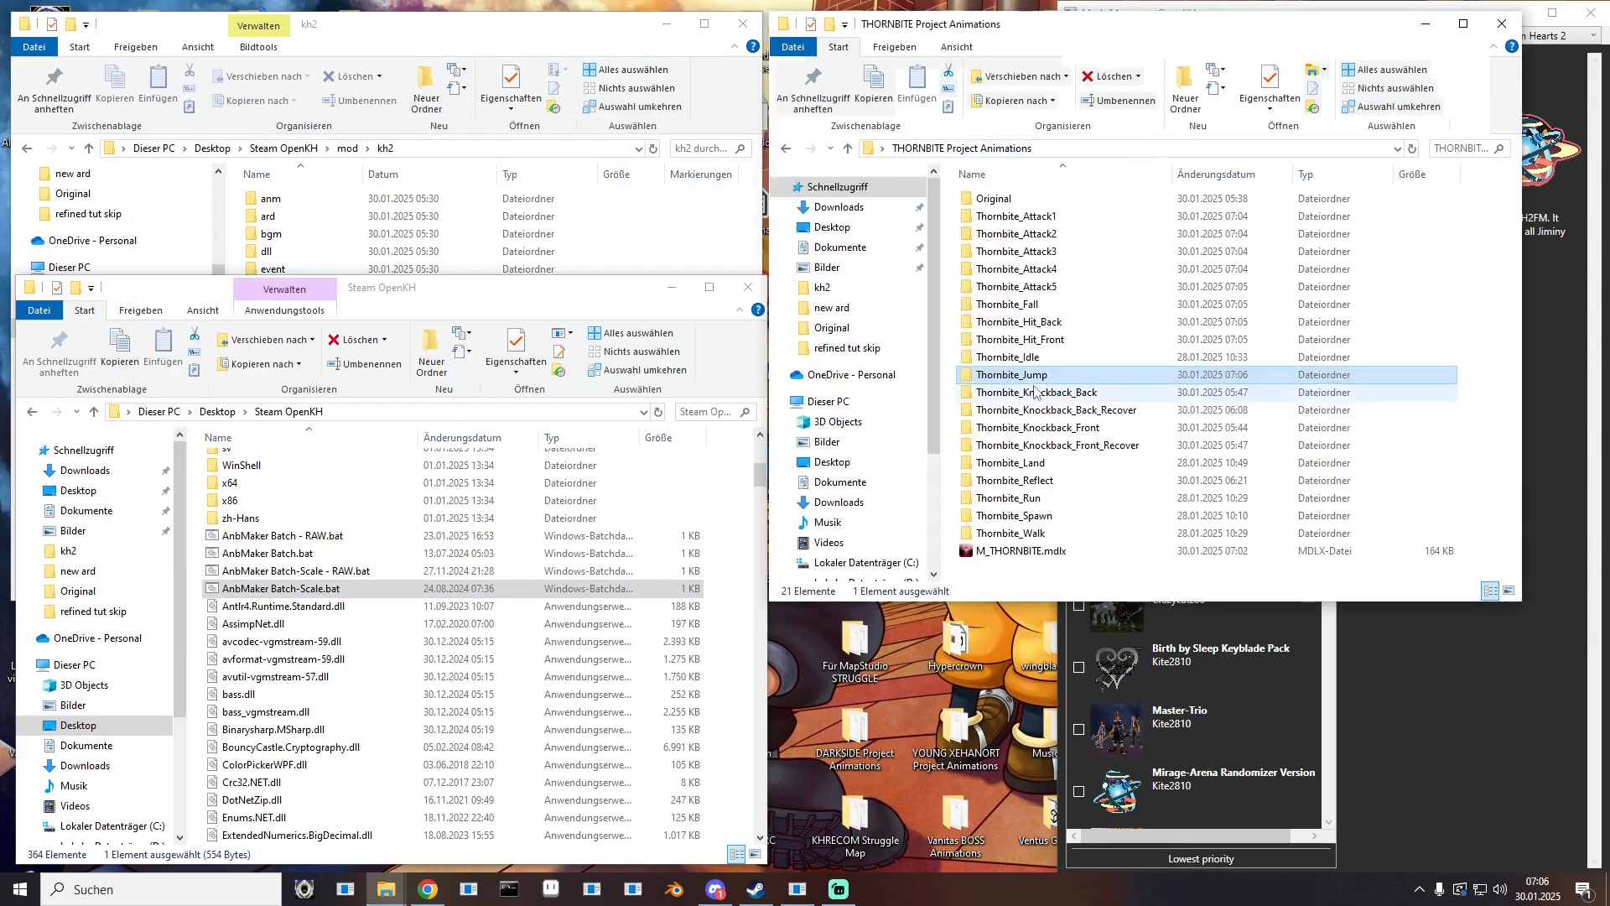
Step: Convert Thornbite_Knockback_Back.fbx with AnbMaker Batch-Scale, using root bone Root and position scaling 100, and open its output folder
double_click(1036, 393)
drag(1023, 199, 356, 588)
text(Root)
key(Return)
text(100)
double_click(1036, 392)
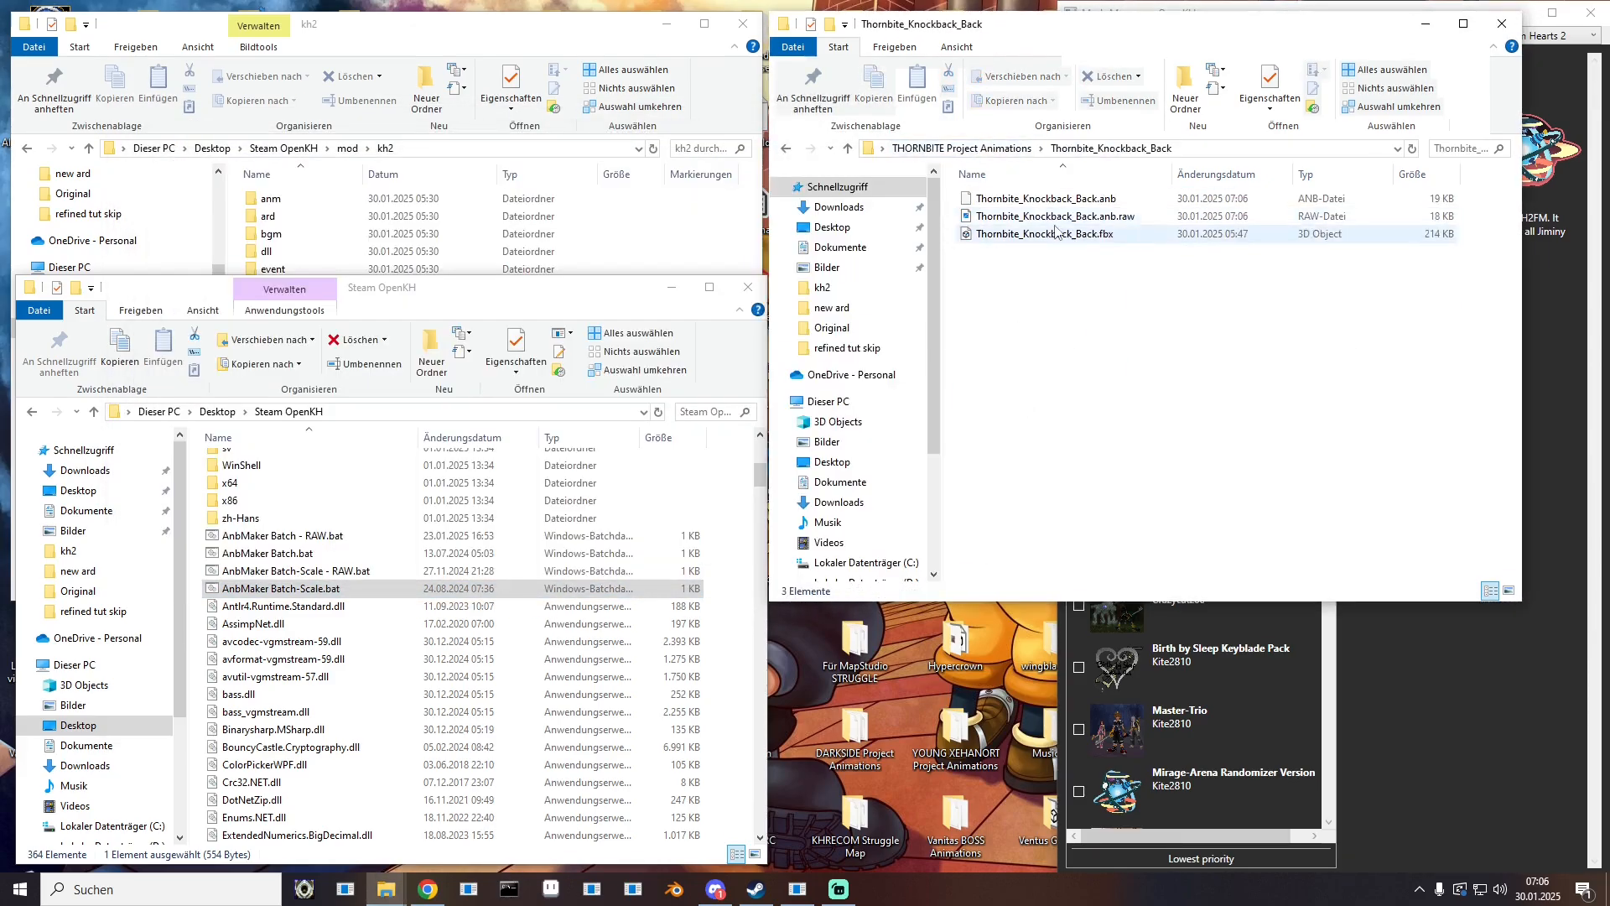
Step: Convert Thornbite_Knockback_Back_Recover.fbx with AnbMaker Batch-Scale, using root bone Root, position scaling 100 and its own animation folder as output
double_click(1040, 410)
drag(1023, 199, 291, 590)
text(Root)
key(Return)
text(100)
drag(1040, 410, 561, 406)
double_click(1040, 410)
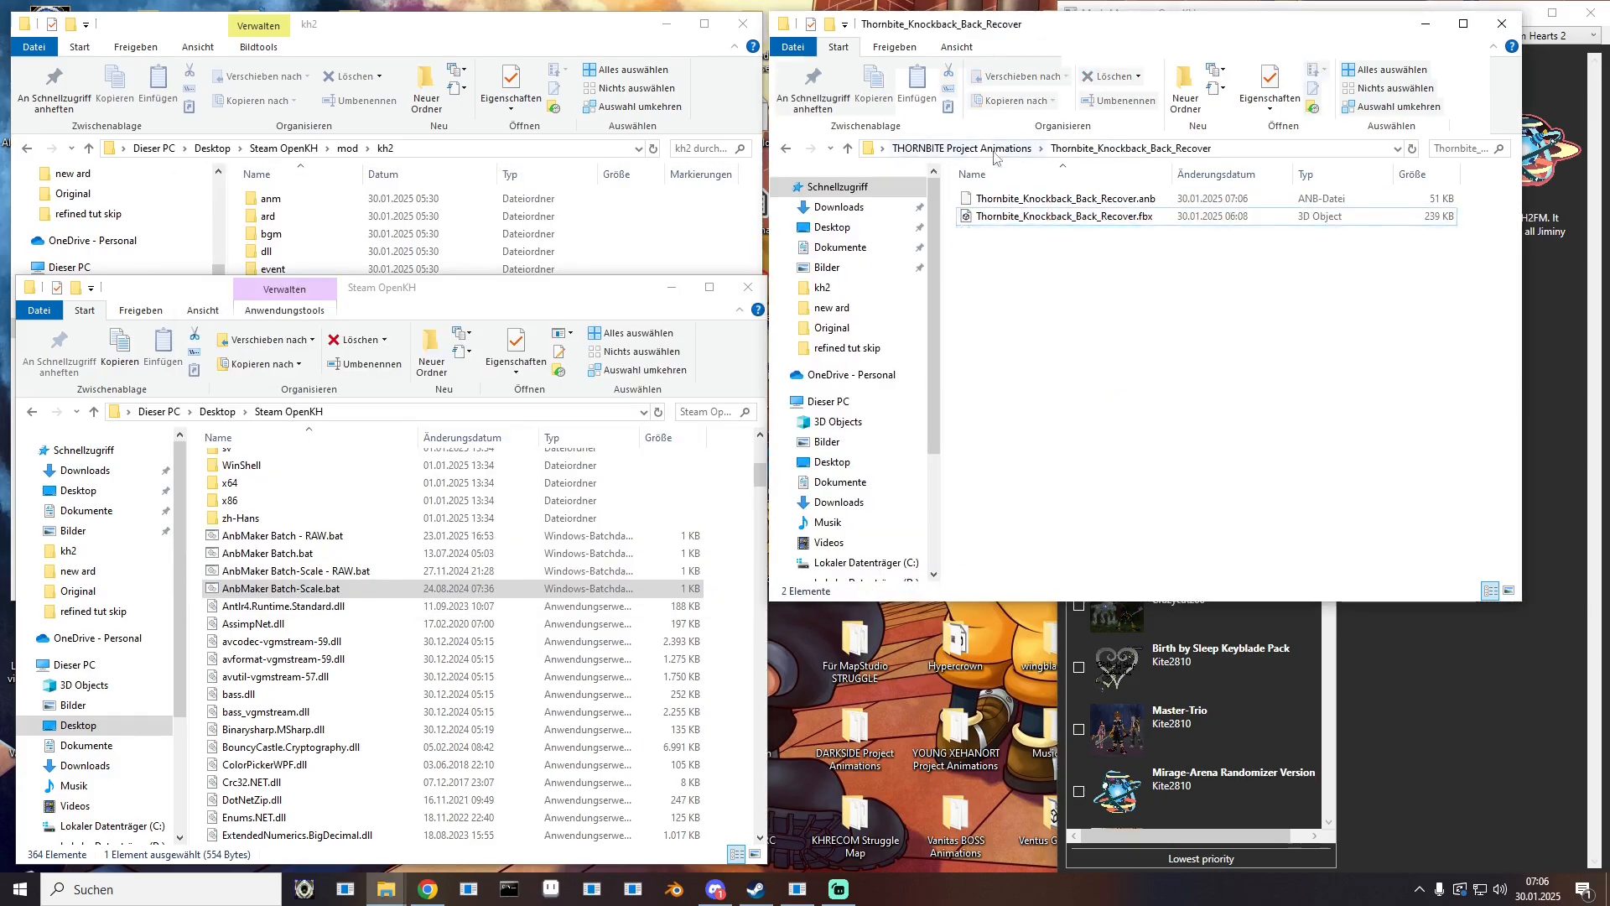
Step: Convert the Thornbite_Knockback_Front FBX with AnbMaker Batch-Scale, using root bone Root, position scaling 100 and its own animation folder as output
drag(1033, 199, 342, 591)
text(Root)
key(Return)
text(100)
drag(1037, 427, 619, 464)
double_click(1037, 427)
Step: Convert Thornbite_Knockback_Front_Recover.fbx with AnbMaker Batch-Scale, using root bone Root and its own animation folder as output
double_click(1056, 445)
drag(1040, 199, 371, 590)
text(Root)
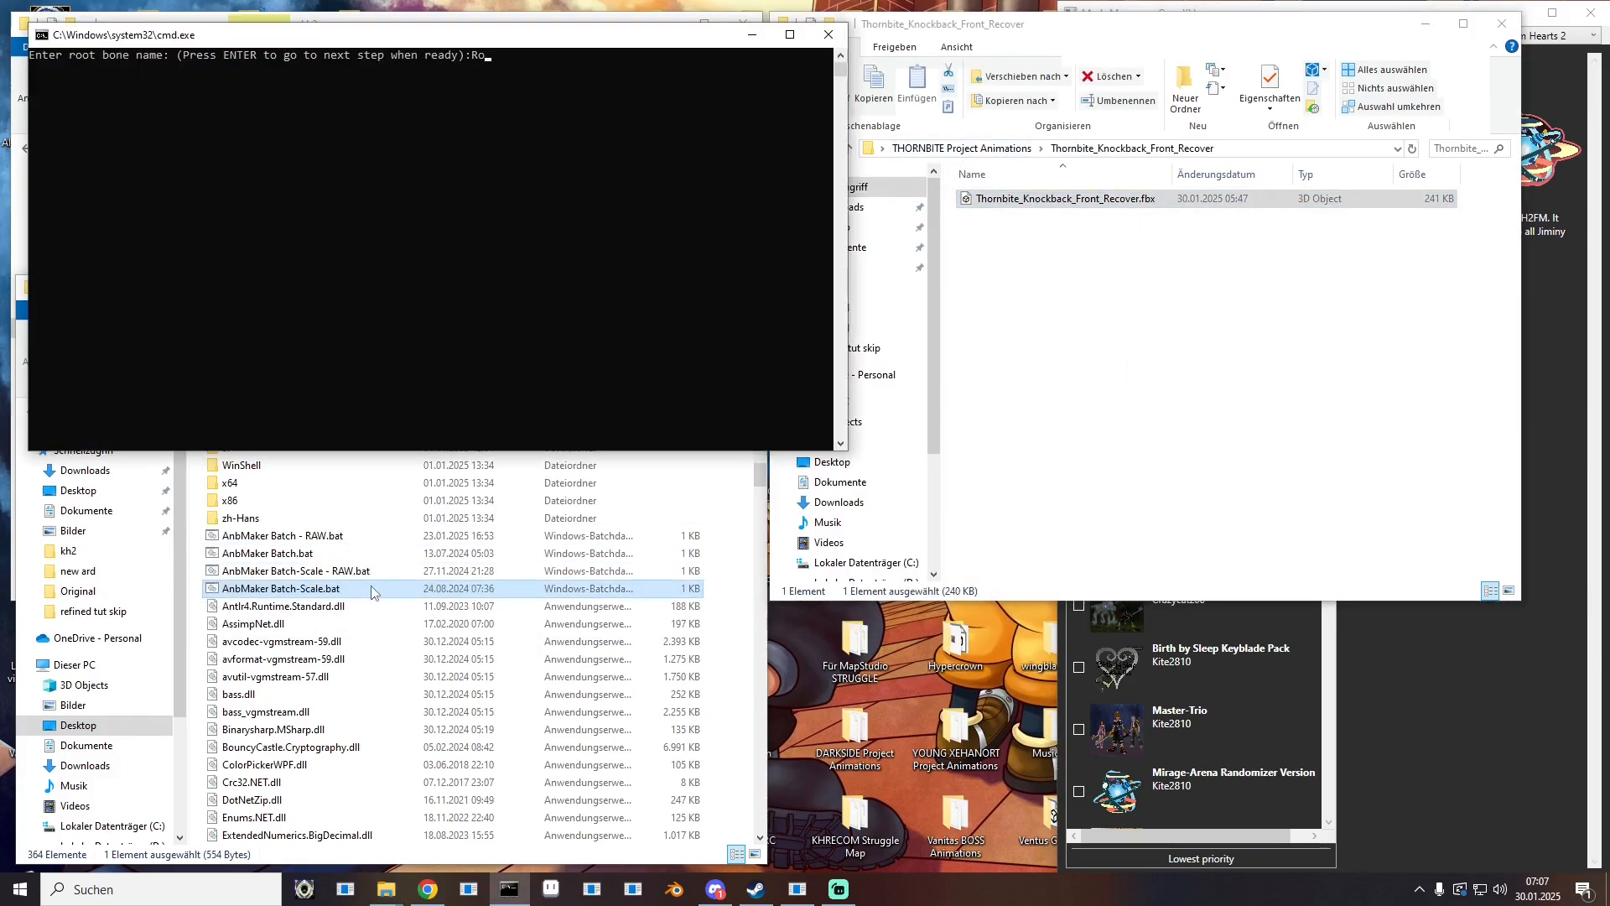
drag(1055, 445, 317, 261)
key(Return)
double_click(1047, 445)
click(1034, 256)
Step: Convert Thornbite_Land.fbx with AnbMaker Batch-Scale, using root bone Root, position scaling 100 and the Thornbite_Land folder as output
double_click(1015, 463)
drag(1024, 199, 399, 591)
text(Ro)
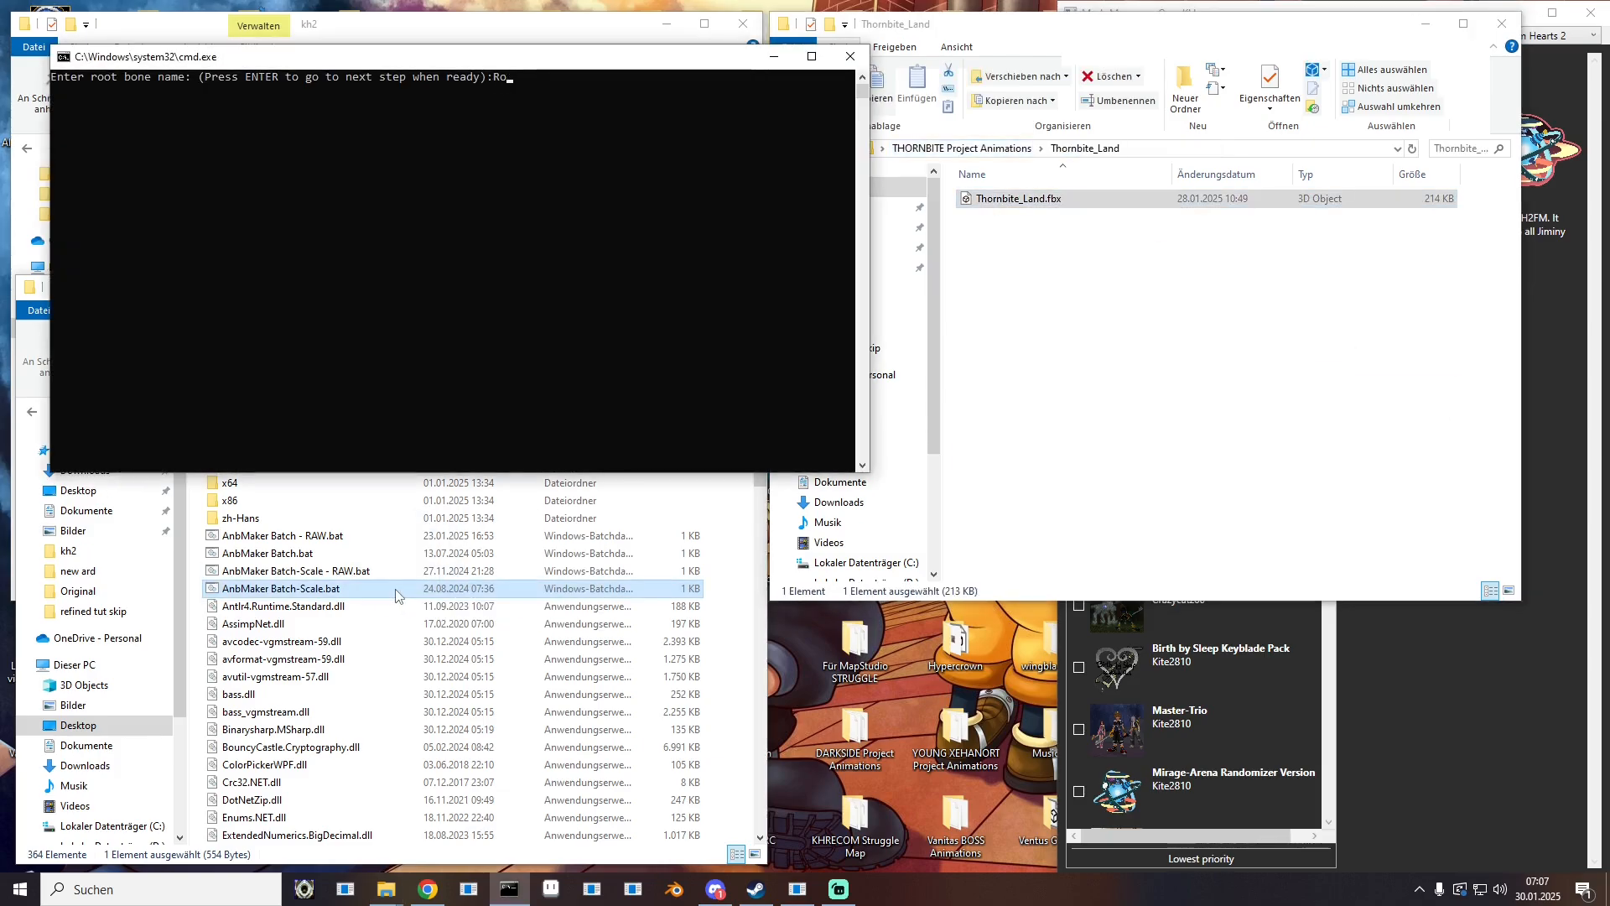
text(ot100)
drag(1015, 463, 445, 347)
double_click(1015, 463)
Step: Convert the Thornbite_Reflect FBX with AnbMaker Batch-Scale, using root bone Root, position scaling 100 and the Thornbite_Reflect folder as output
double_click(1016, 481)
drag(1023, 198, 386, 588)
text(Root100)
click(998, 149)
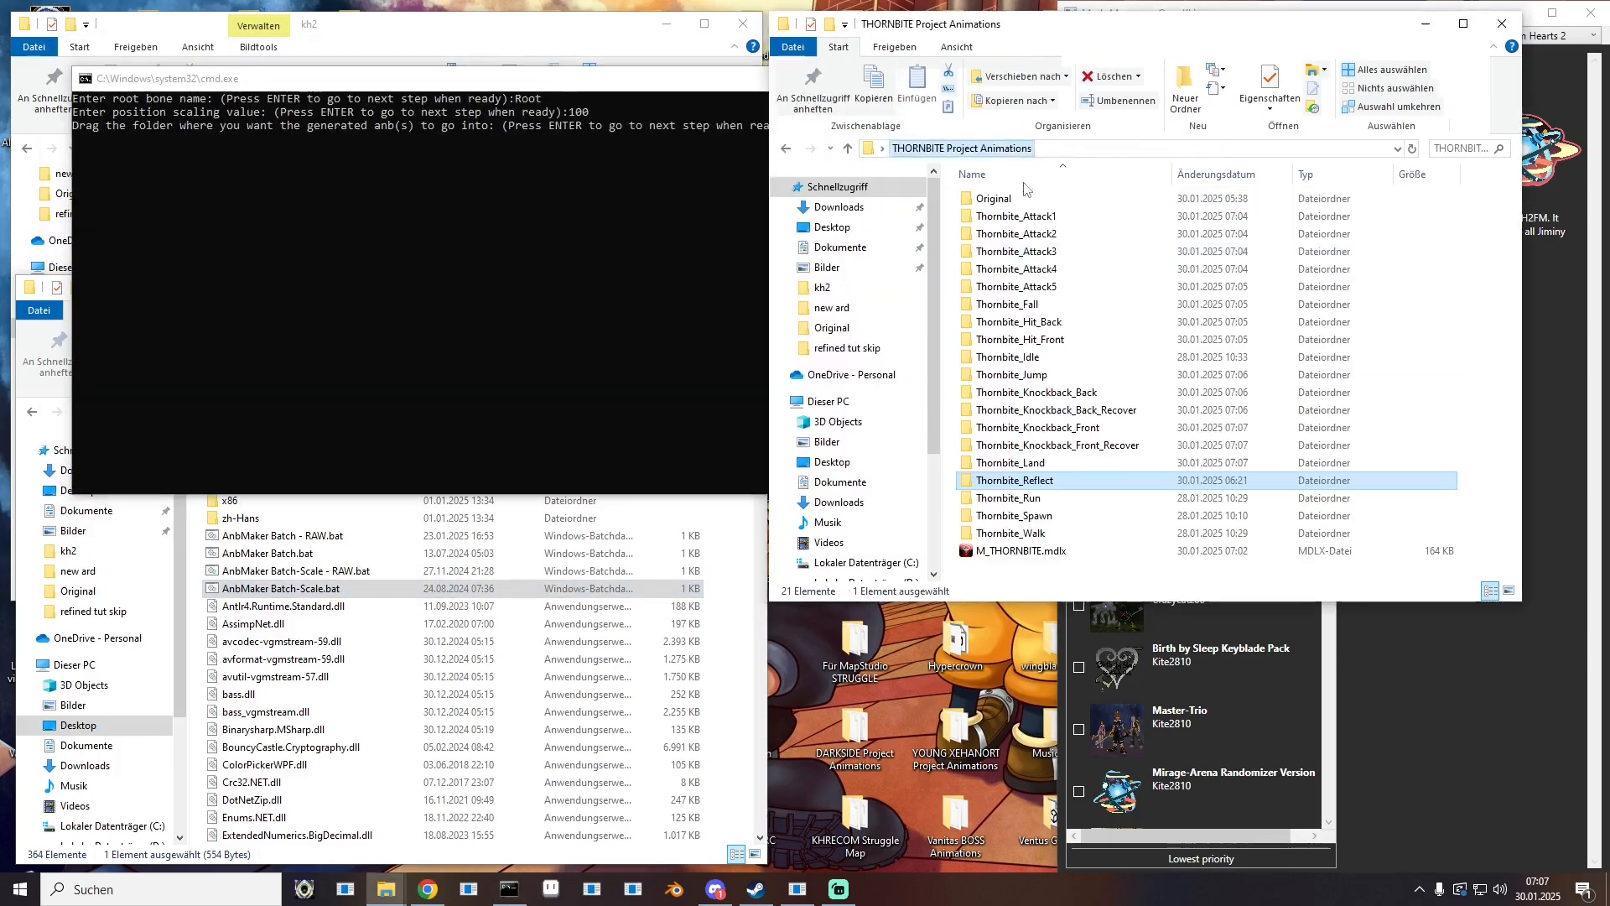
drag(1016, 481, 436, 336)
double_click(1016, 481)
click(998, 149)
Step: Convert Thornbite_Run.fbx with AnbMaker Batch-Scale, using root bone Root, position scaling 100 and the Thornbite_Run folder as output
double_click(1018, 498)
click(1023, 199)
drag(1023, 199, 386, 589)
text(Root100)
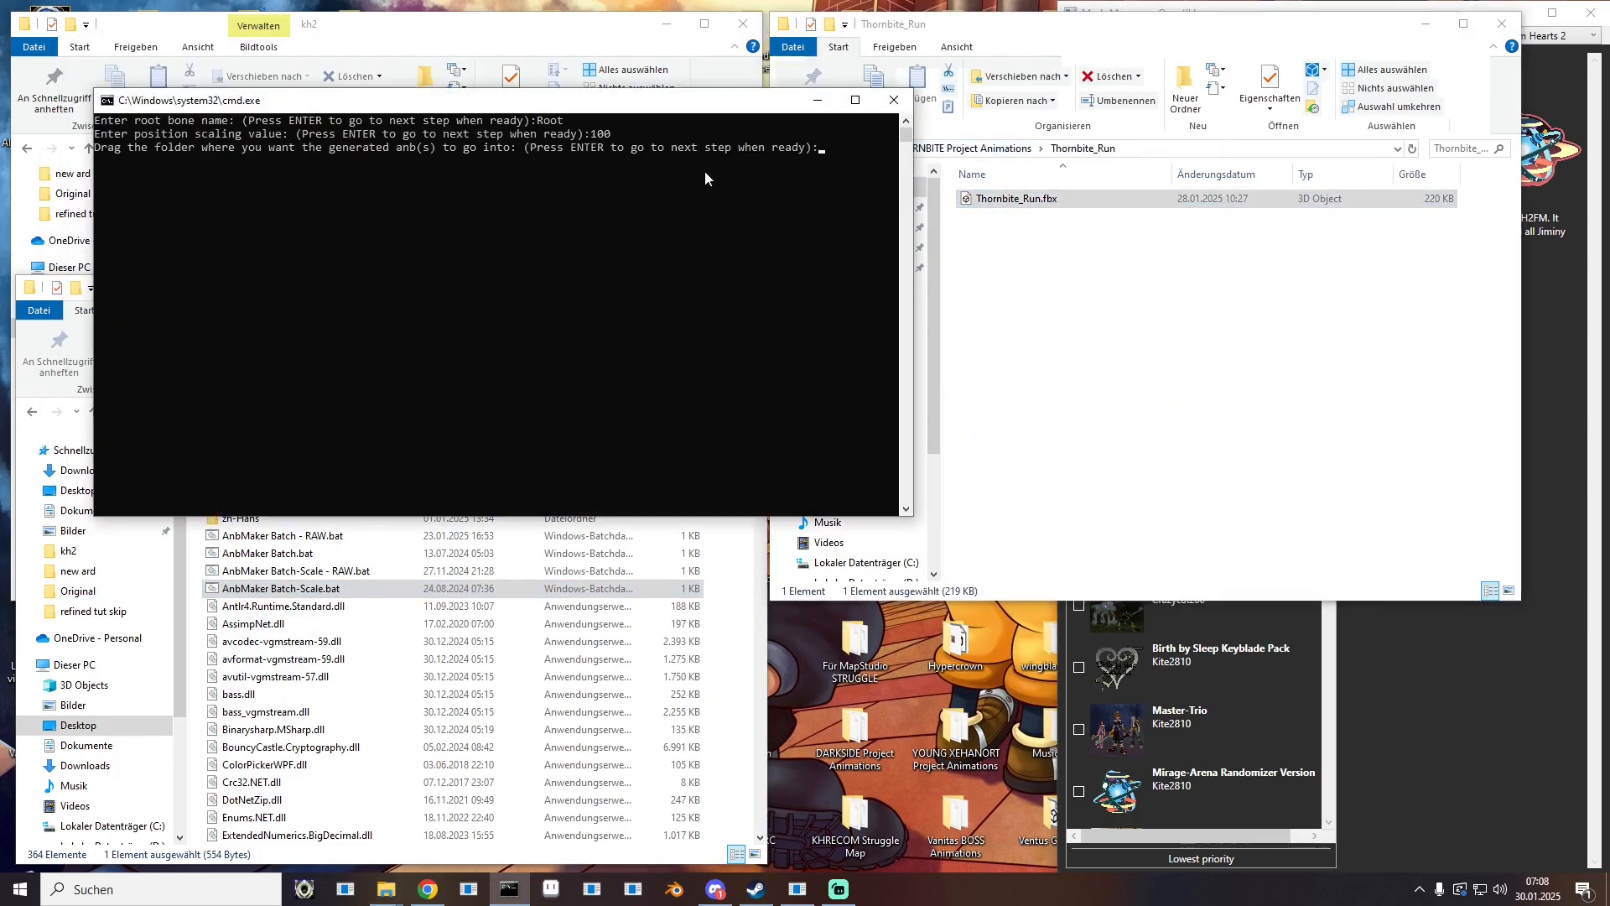
click(998, 148)
drag(1018, 498, 446, 344)
double_click(1040, 499)
Step: Convert the Thornbite_Spawn FBX with AnbMaker Batch-Scale, saving the generated animation into the Thornbite_Spawn folder
double_click(1019, 516)
drag(1011, 200, 386, 589)
click(998, 149)
drag(1020, 516, 446, 344)
double_click(1032, 517)
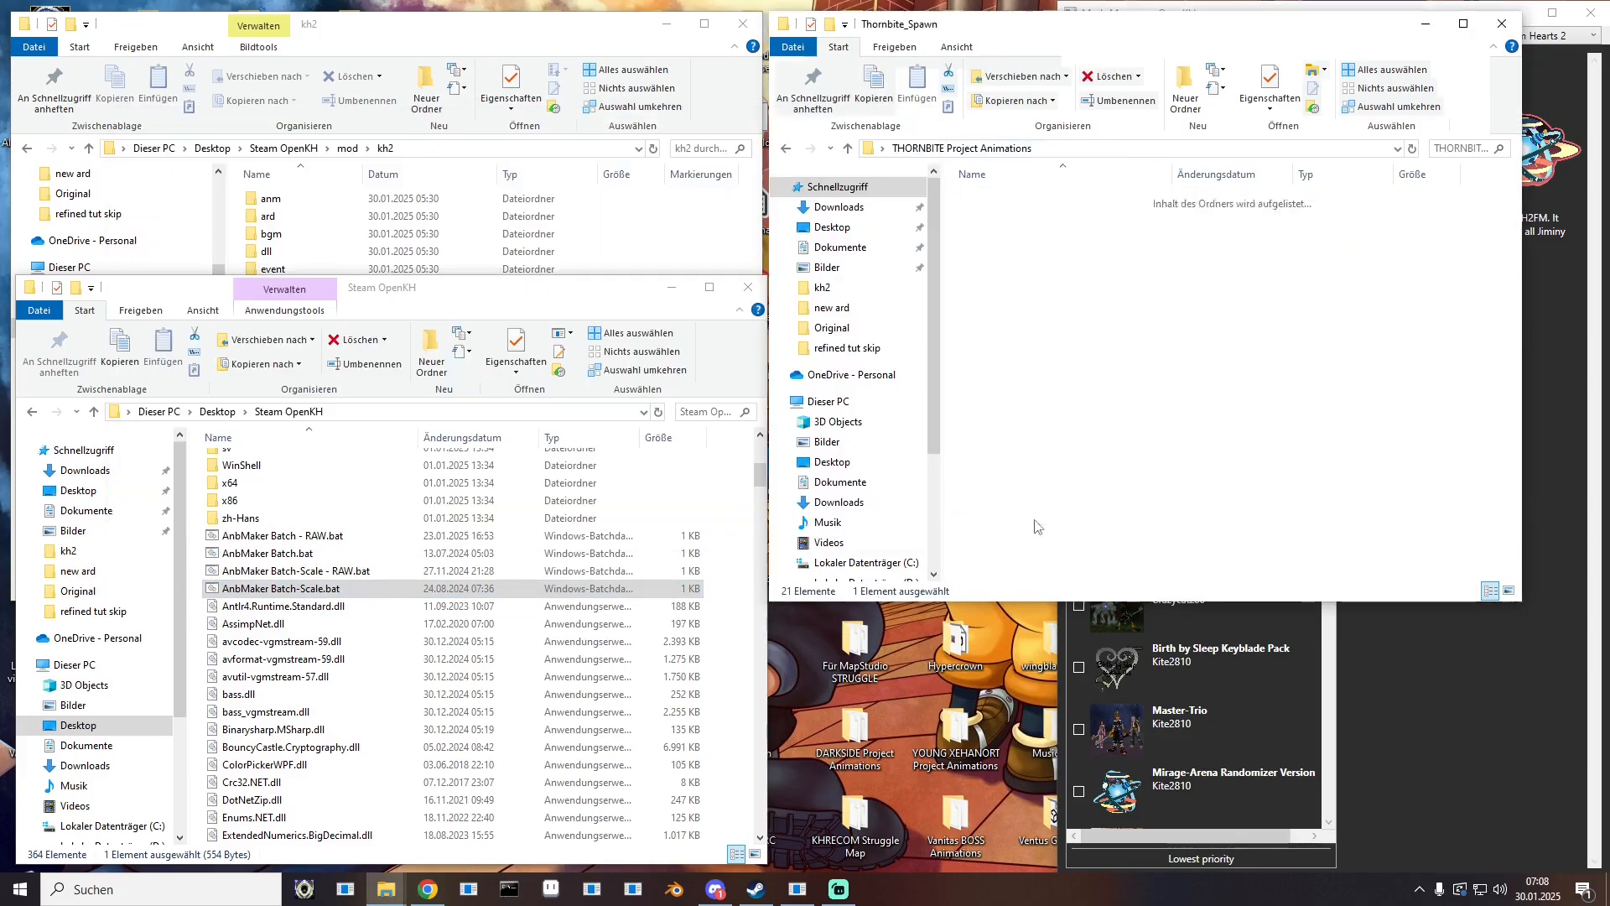
Step: Convert Thornbite_Walk.fbx with AnbMaker Batch-Scale, using root bone Root, position scaling 100 and the Thornbite_Walk folder as output
double_click(1017, 533)
drag(1024, 199, 384, 591)
text(Root100)
drag(1017, 533, 446, 344)
double_click(1025, 538)
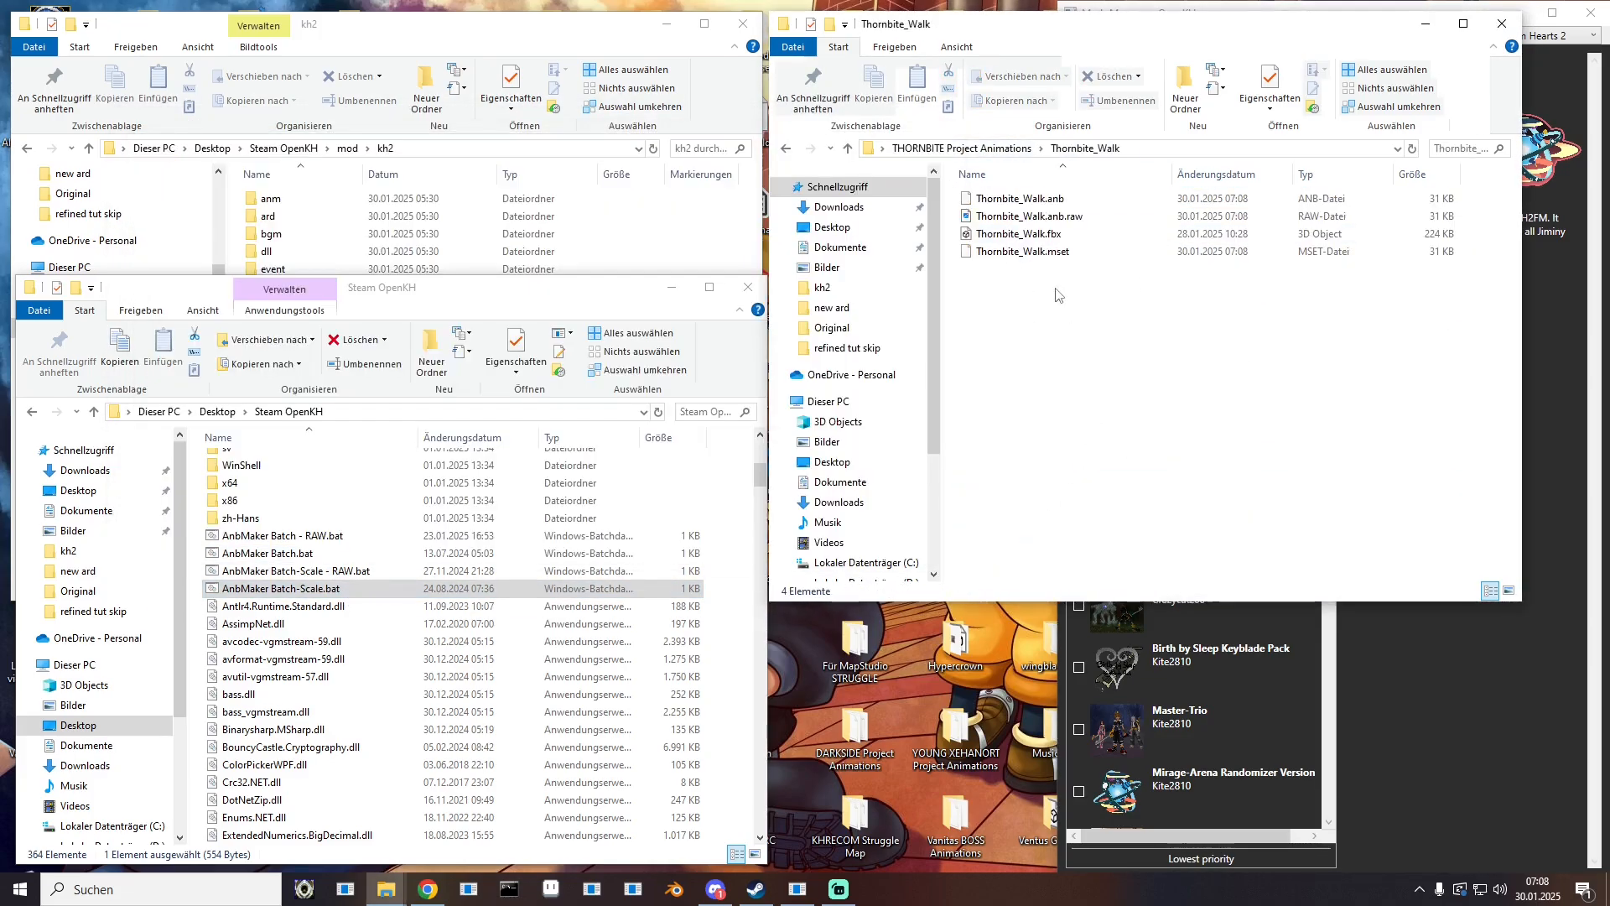
Step: Delete Thornbite_Walk.mset and Thornbite_Walk.anb.raw, keeping only the ANB and FBX files in the Thornbite_Walk folder
click(1044, 255)
key(Delete)
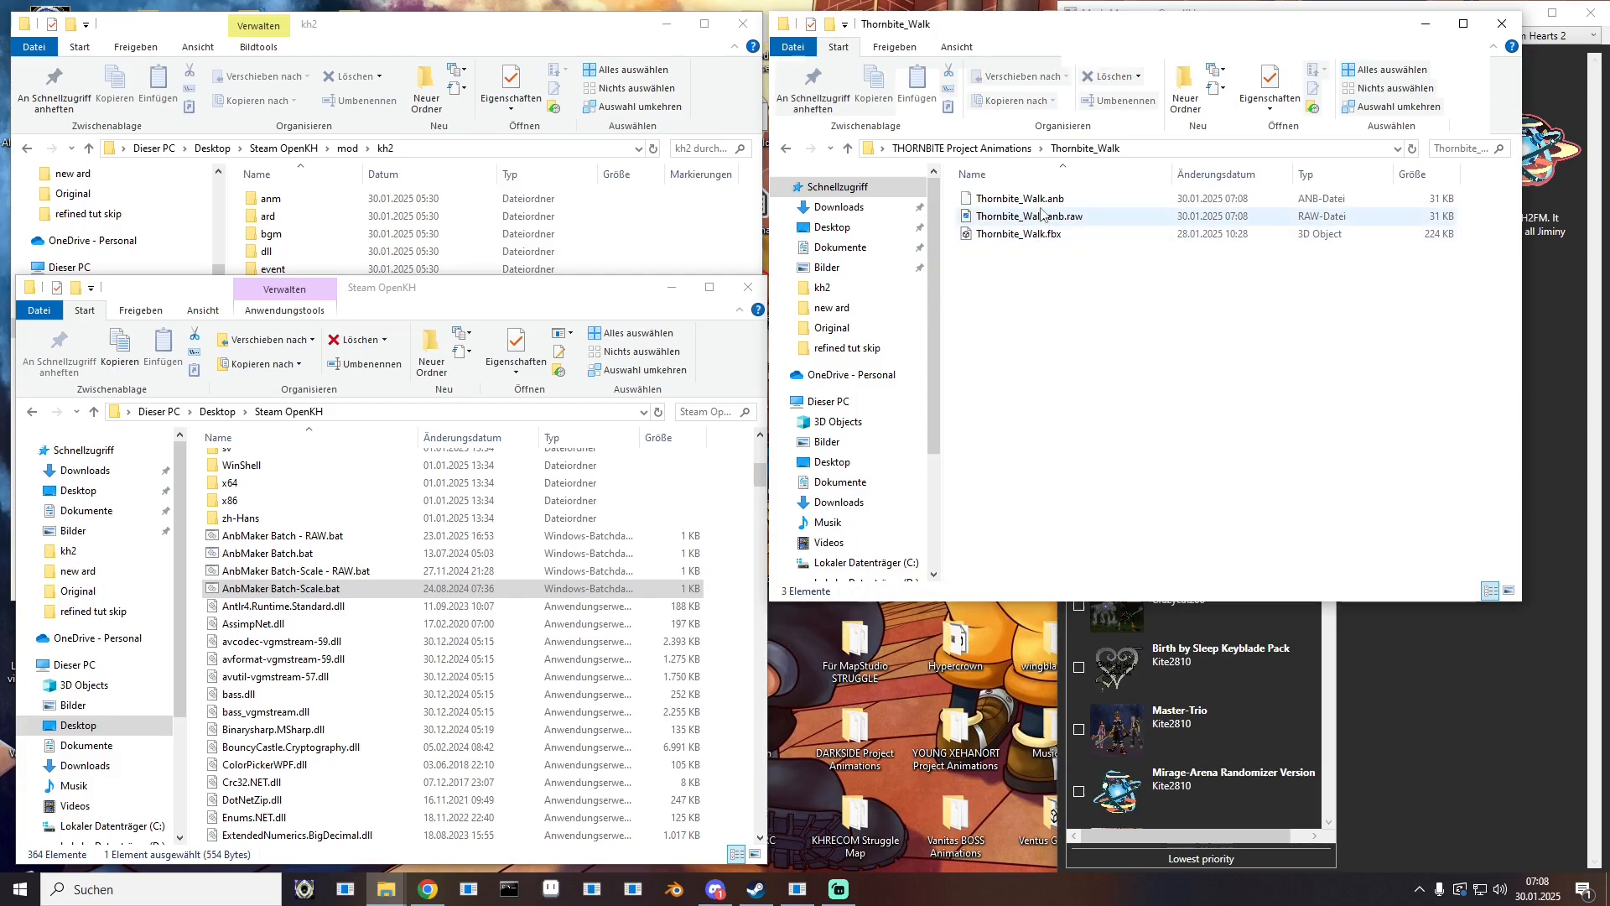
click(1034, 219)
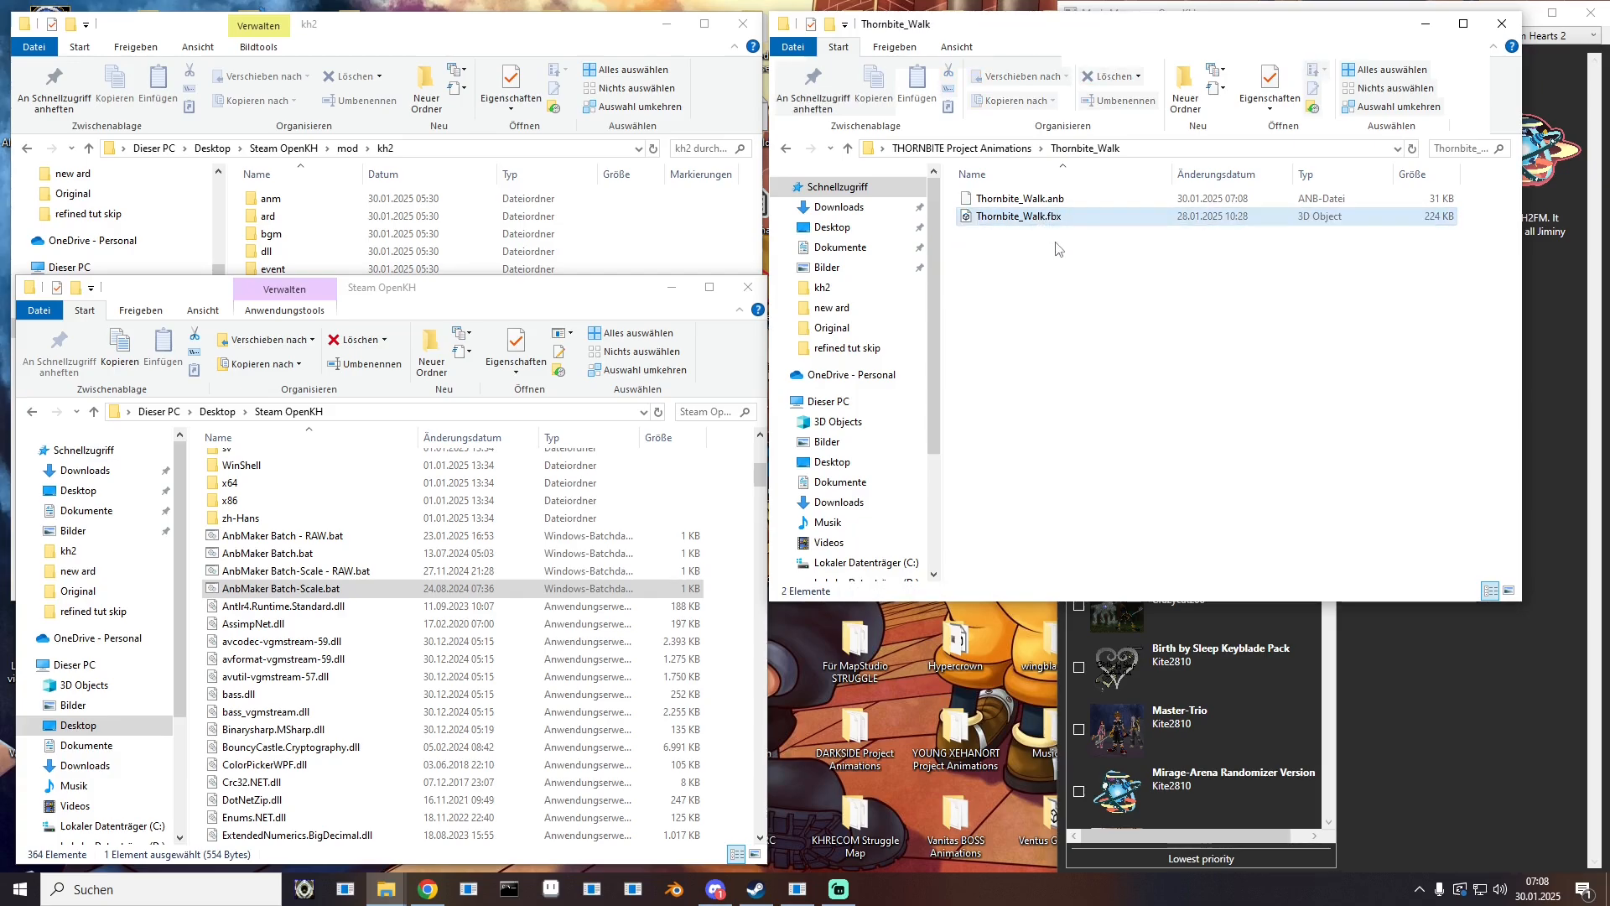
key(Delete)
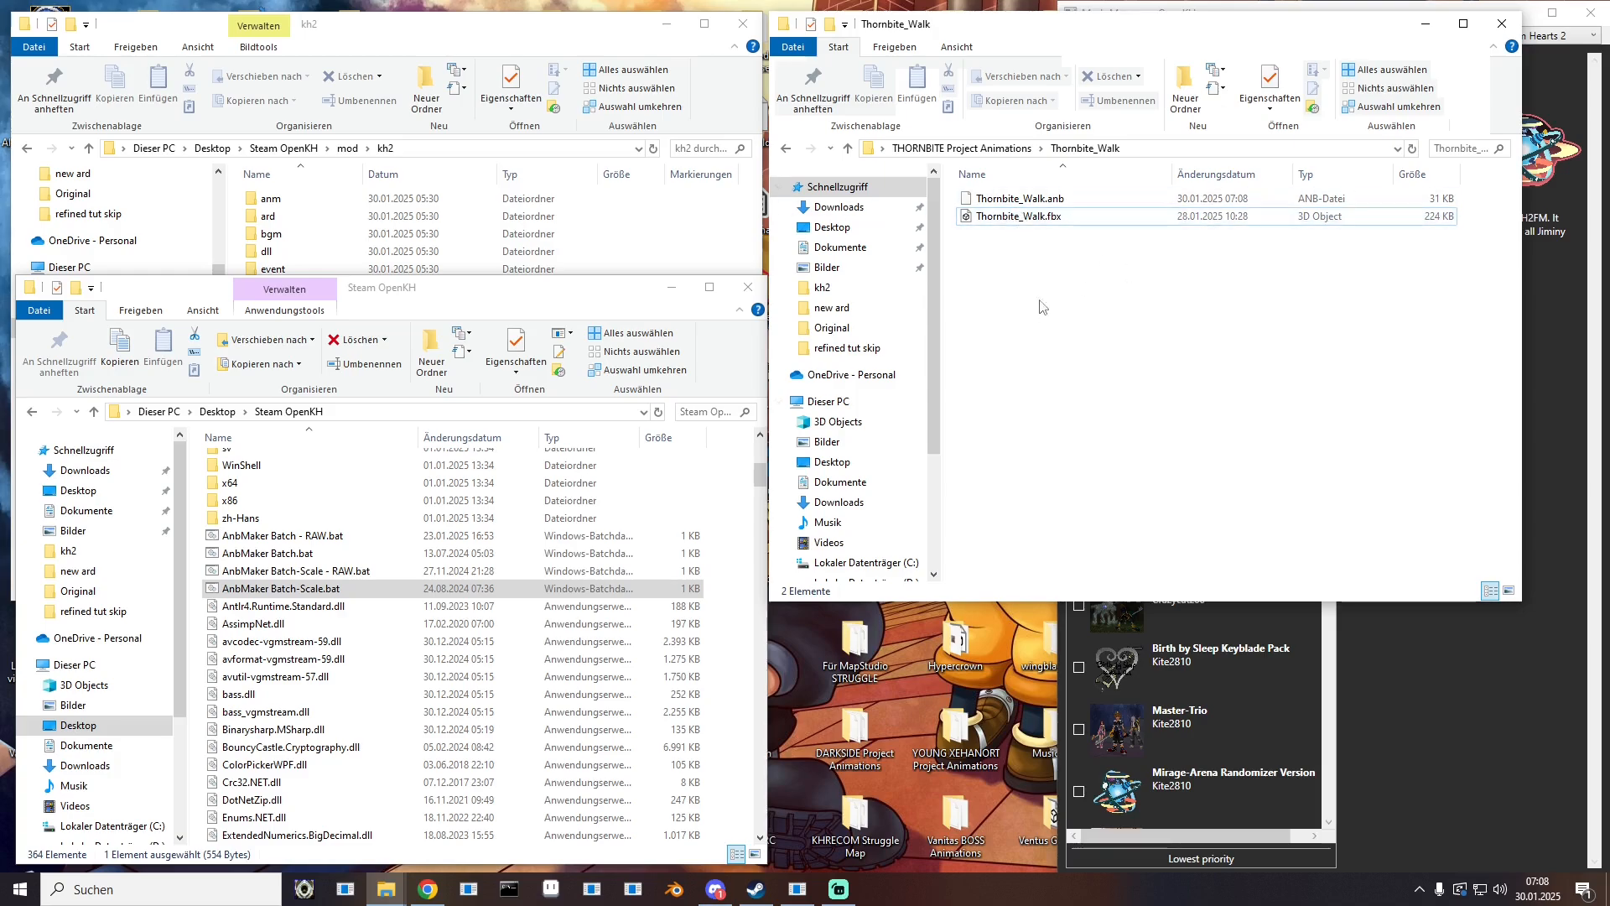
Step: Return to the project folder and review the Hit, Knockback, Attack, Run and Walk animation folders
click(963, 148)
click(1020, 340)
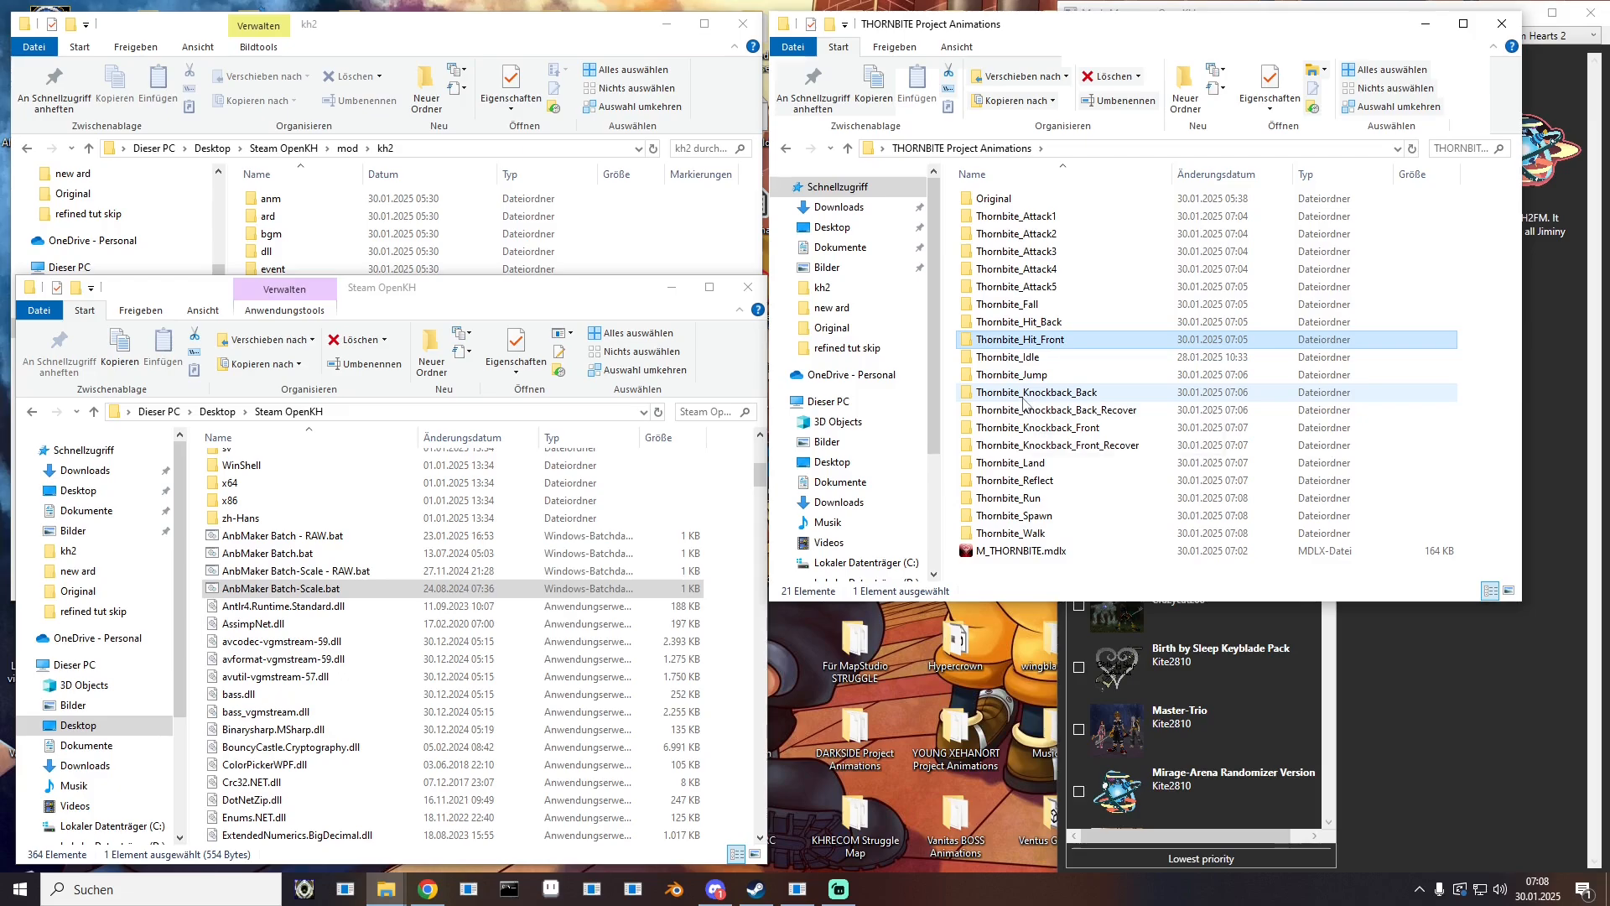
click(1063, 442)
click(1064, 426)
click(1065, 408)
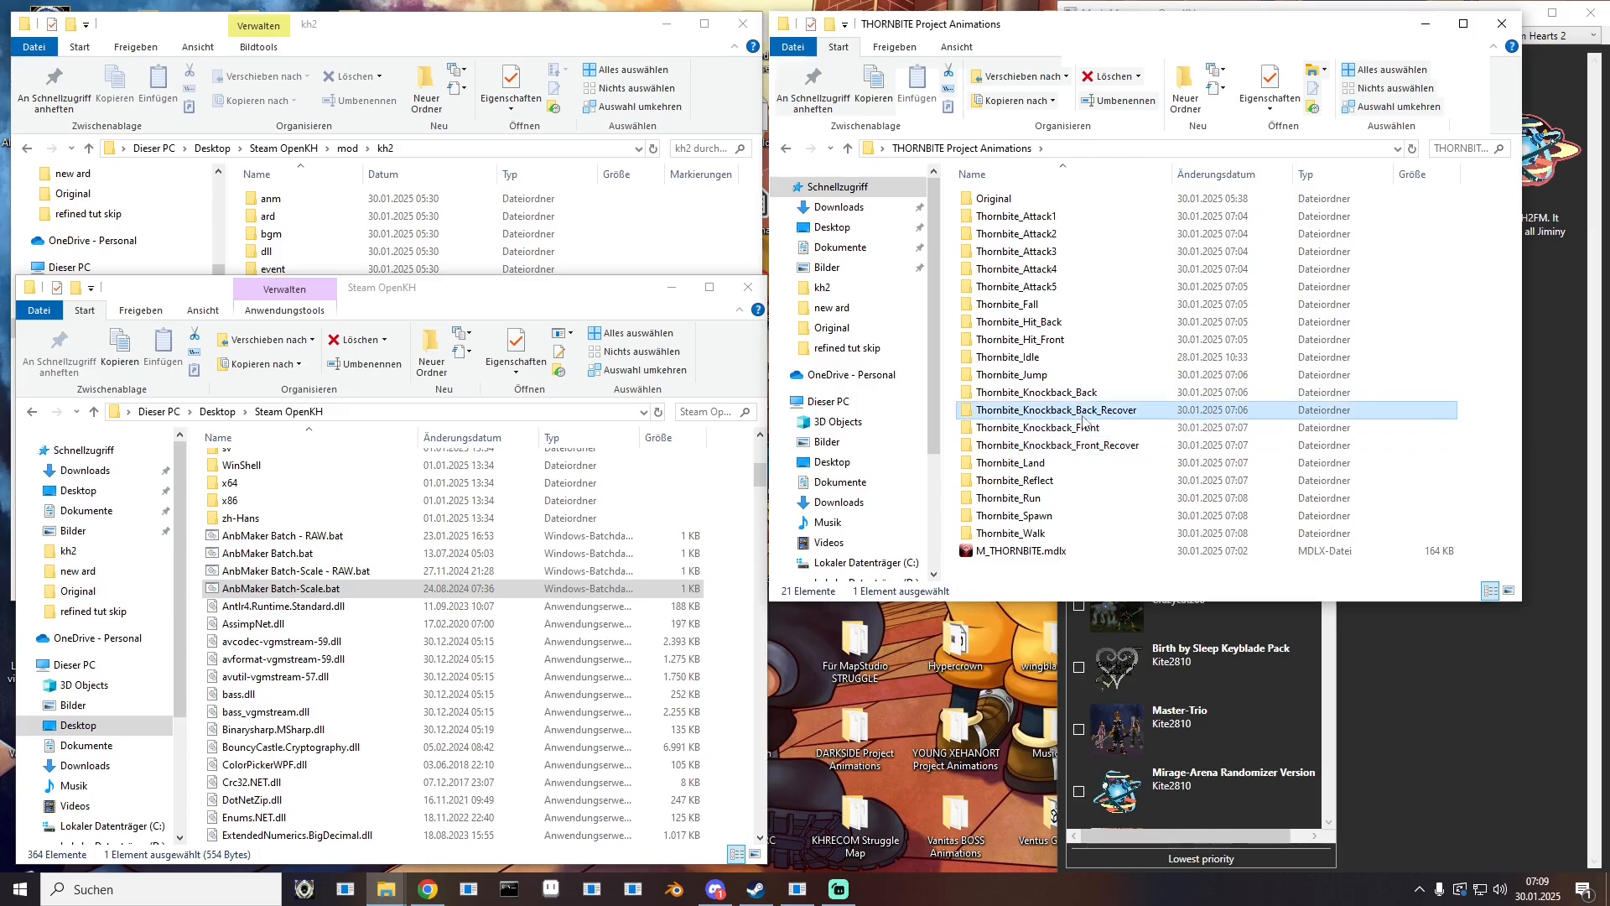
click(1083, 394)
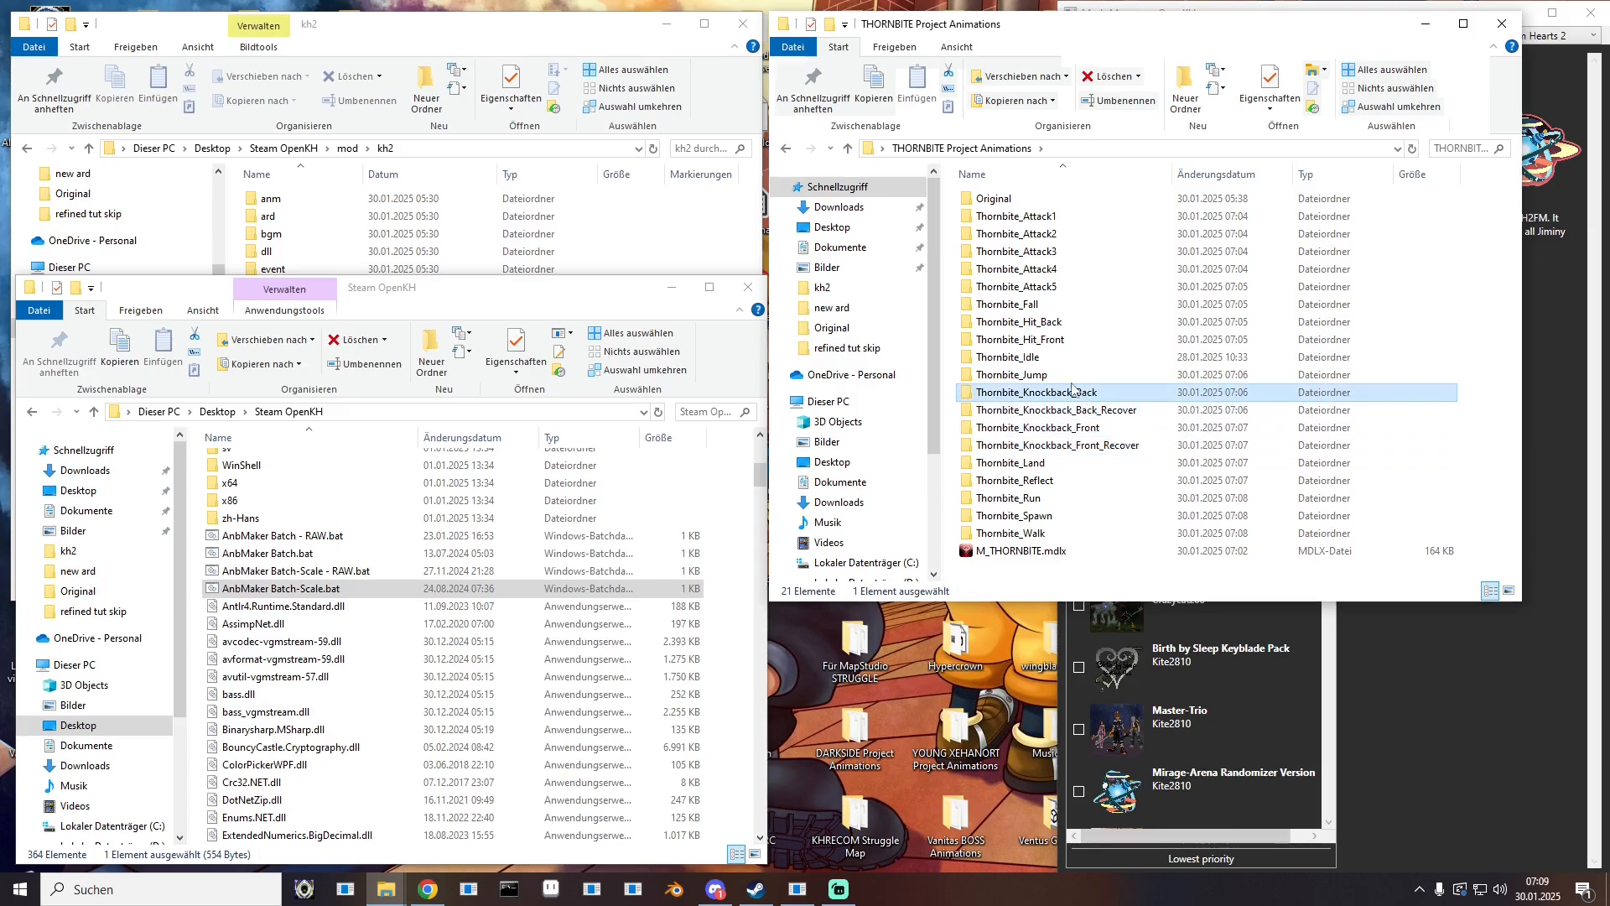
click(1055, 234)
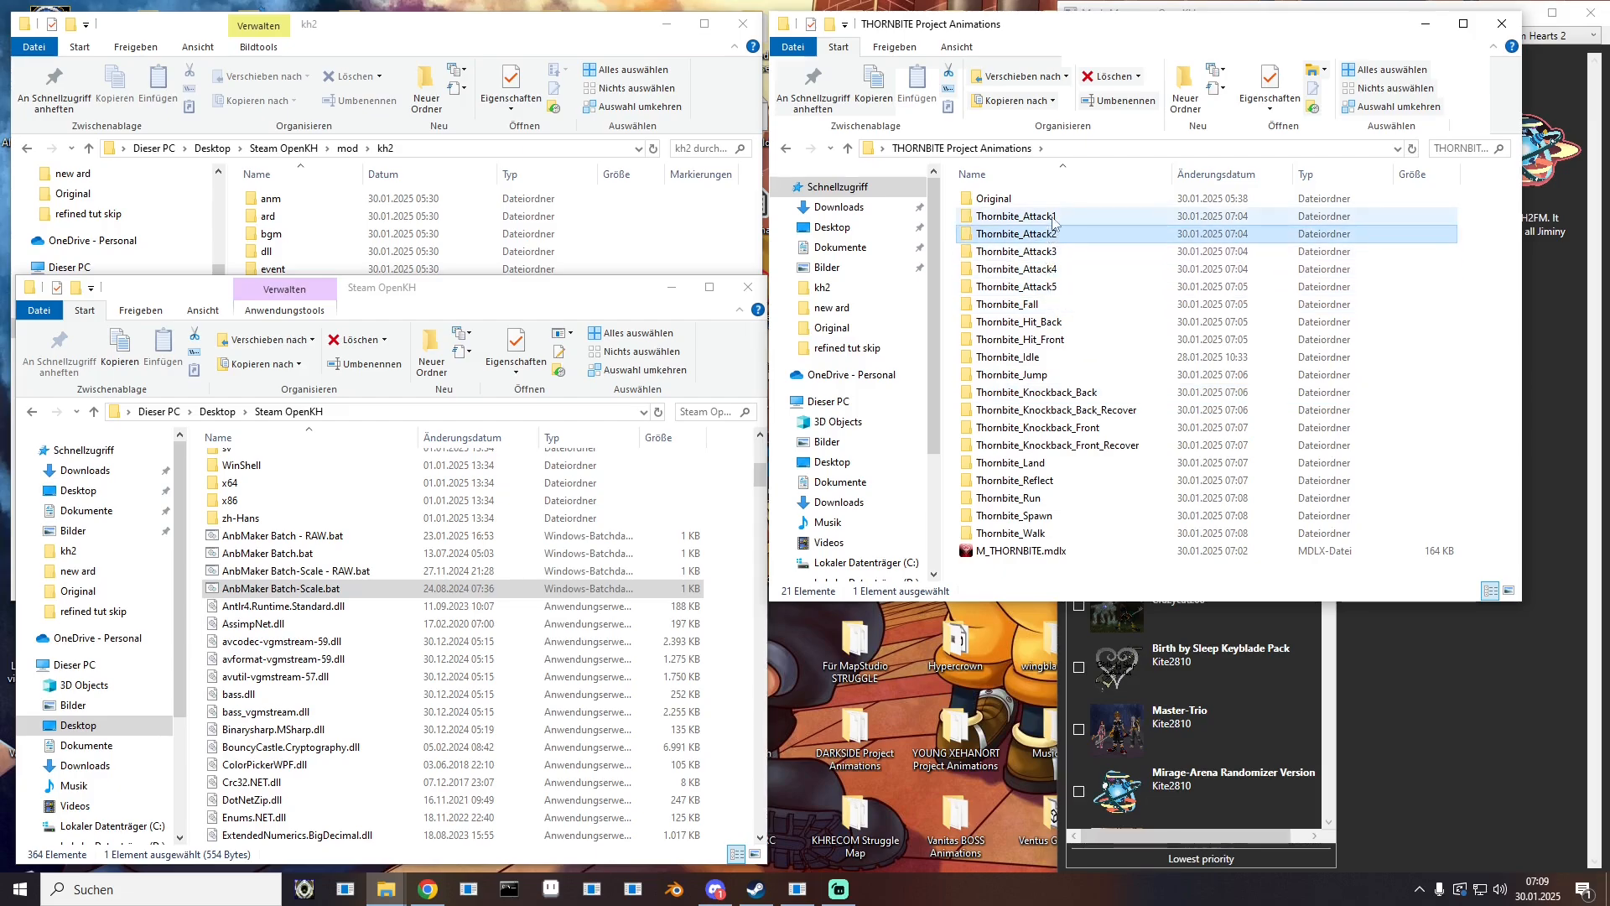
click(1045, 499)
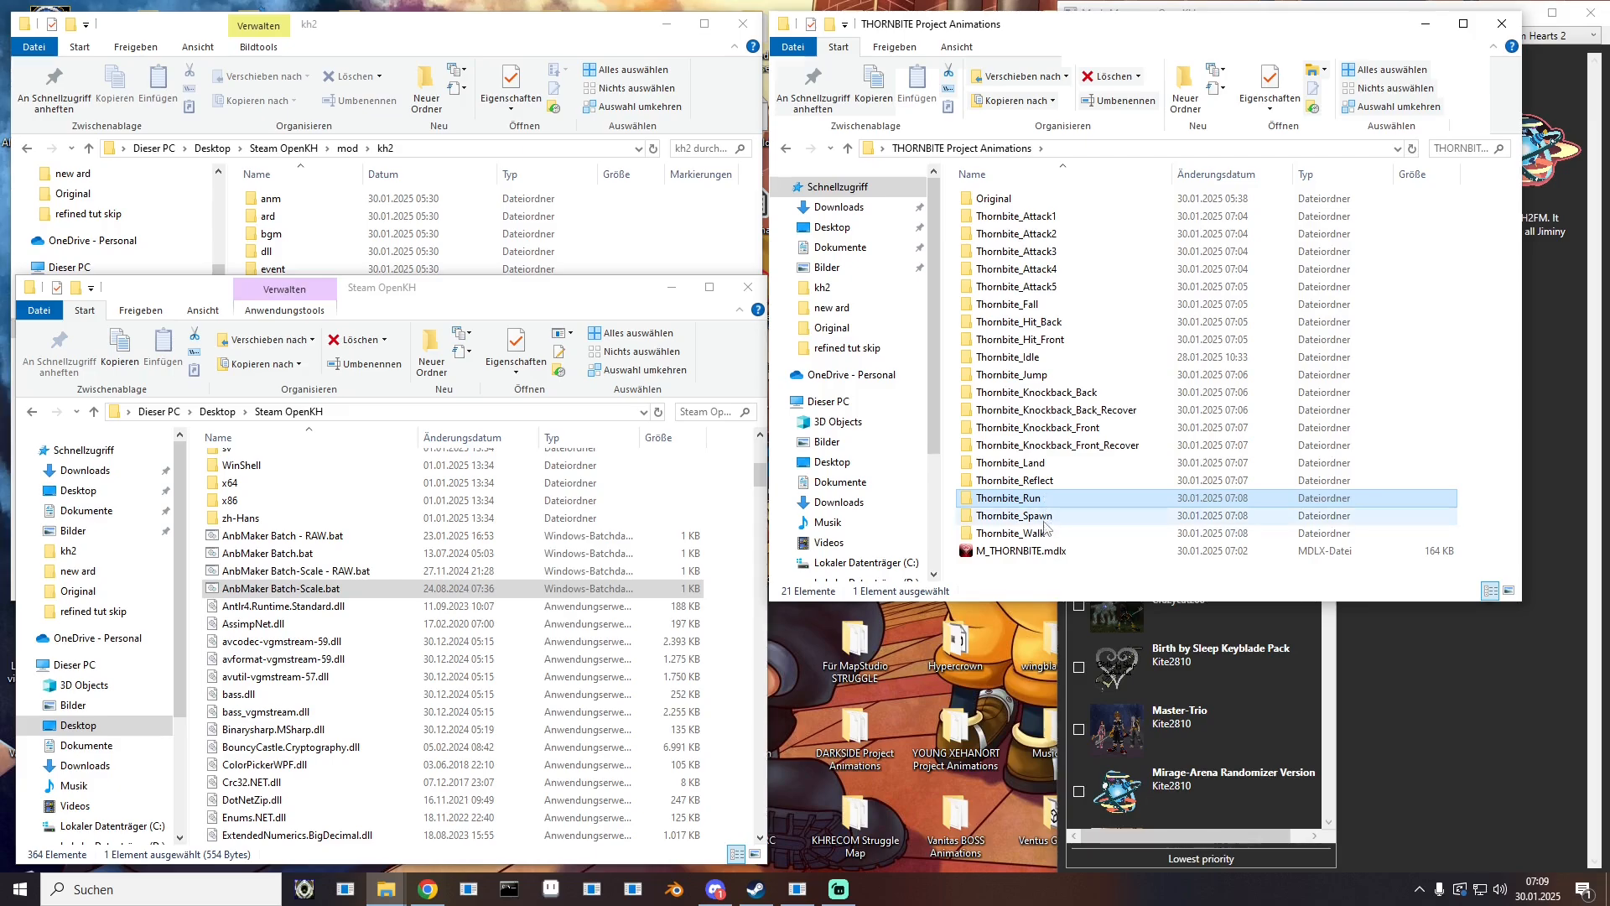
click(1040, 535)
Step: Launch the HxD hex editor and move its window away from the project folder
click(251, 890)
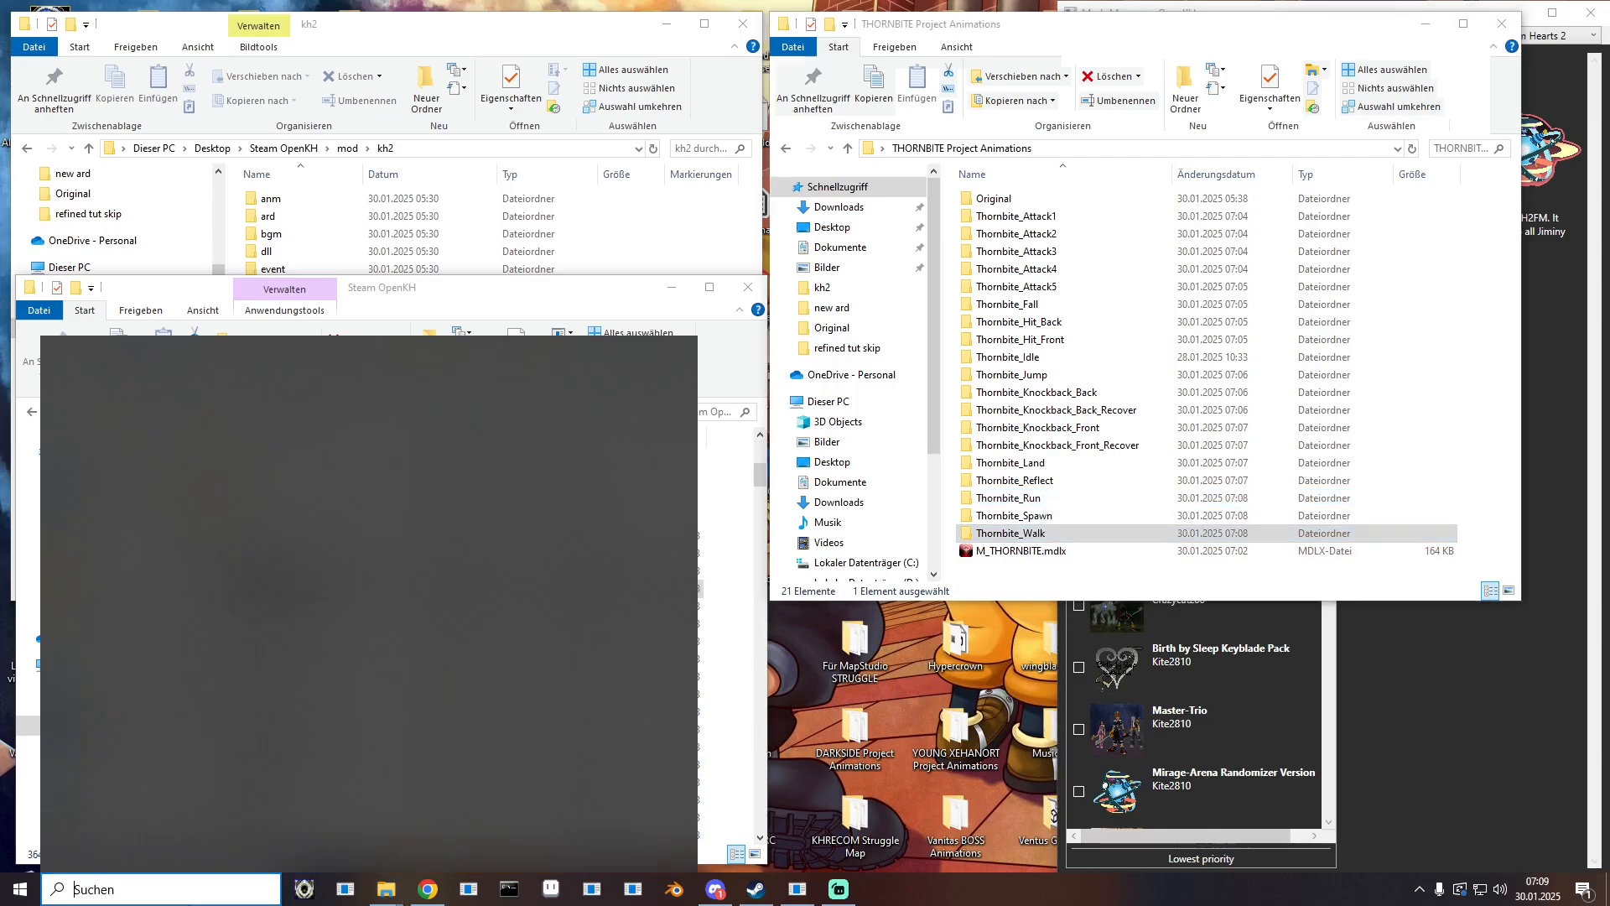
text(hxd)
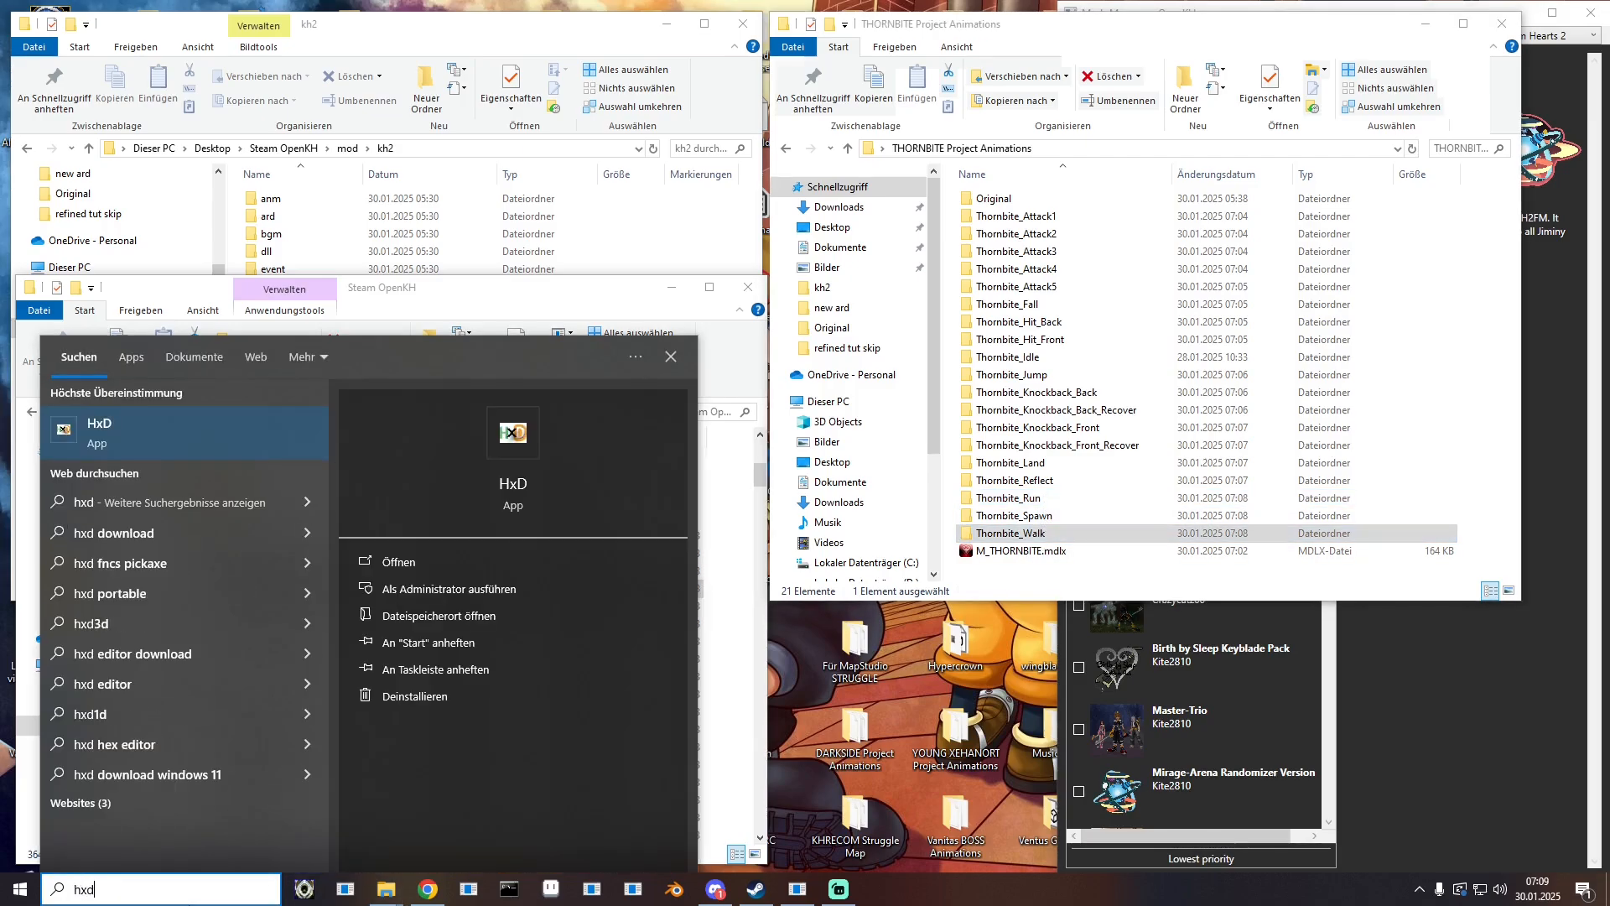
key(Return)
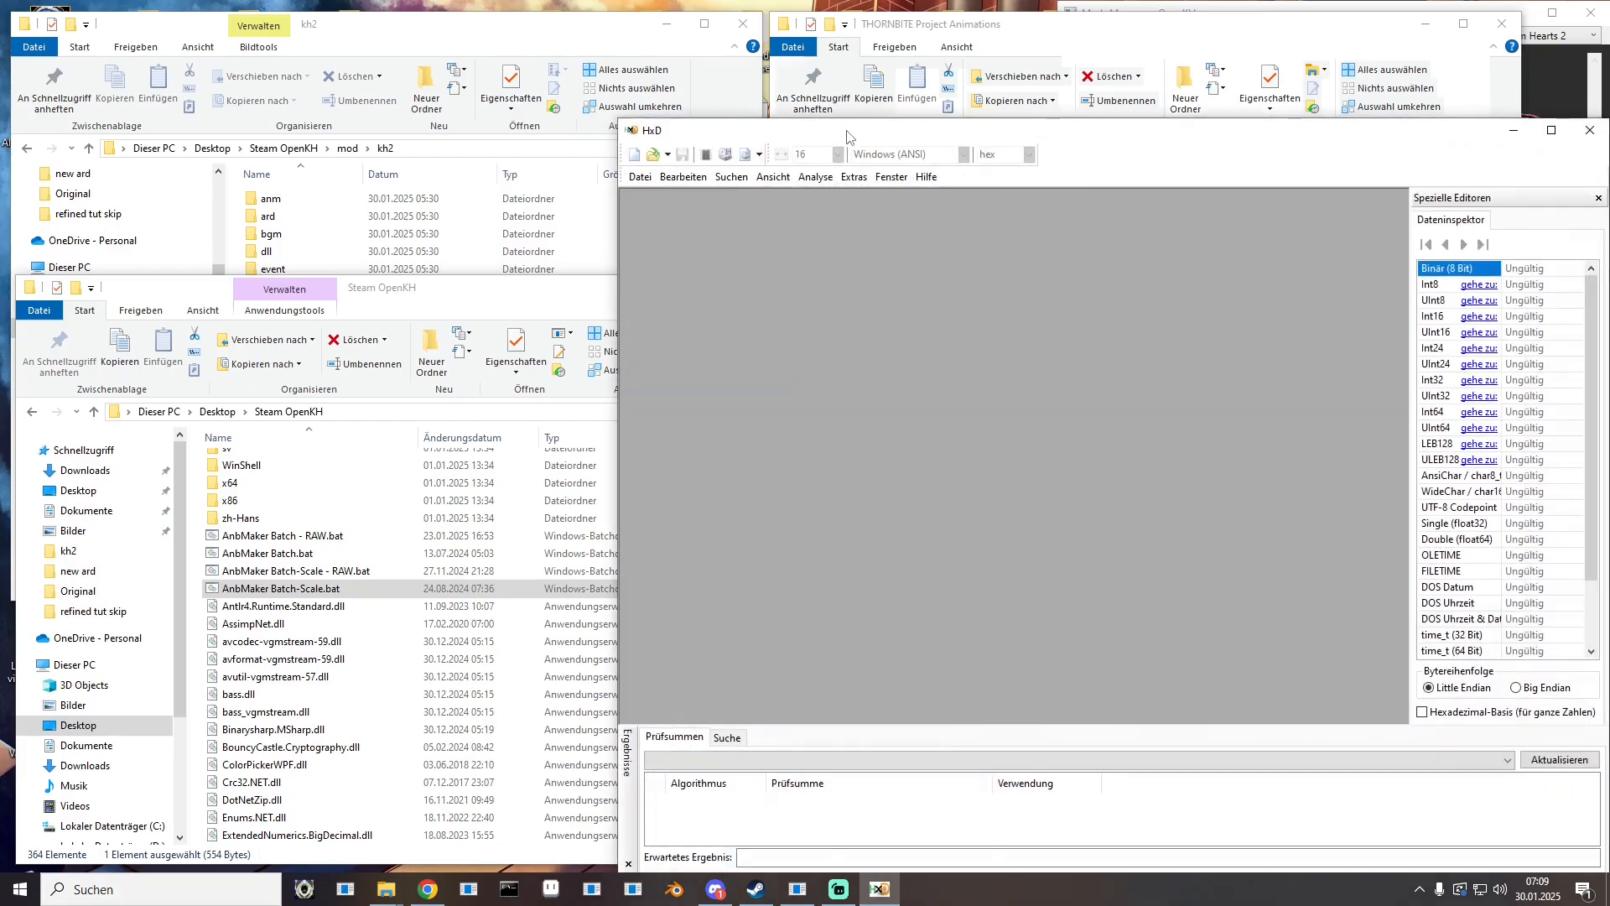
drag(847, 131, 0, 168)
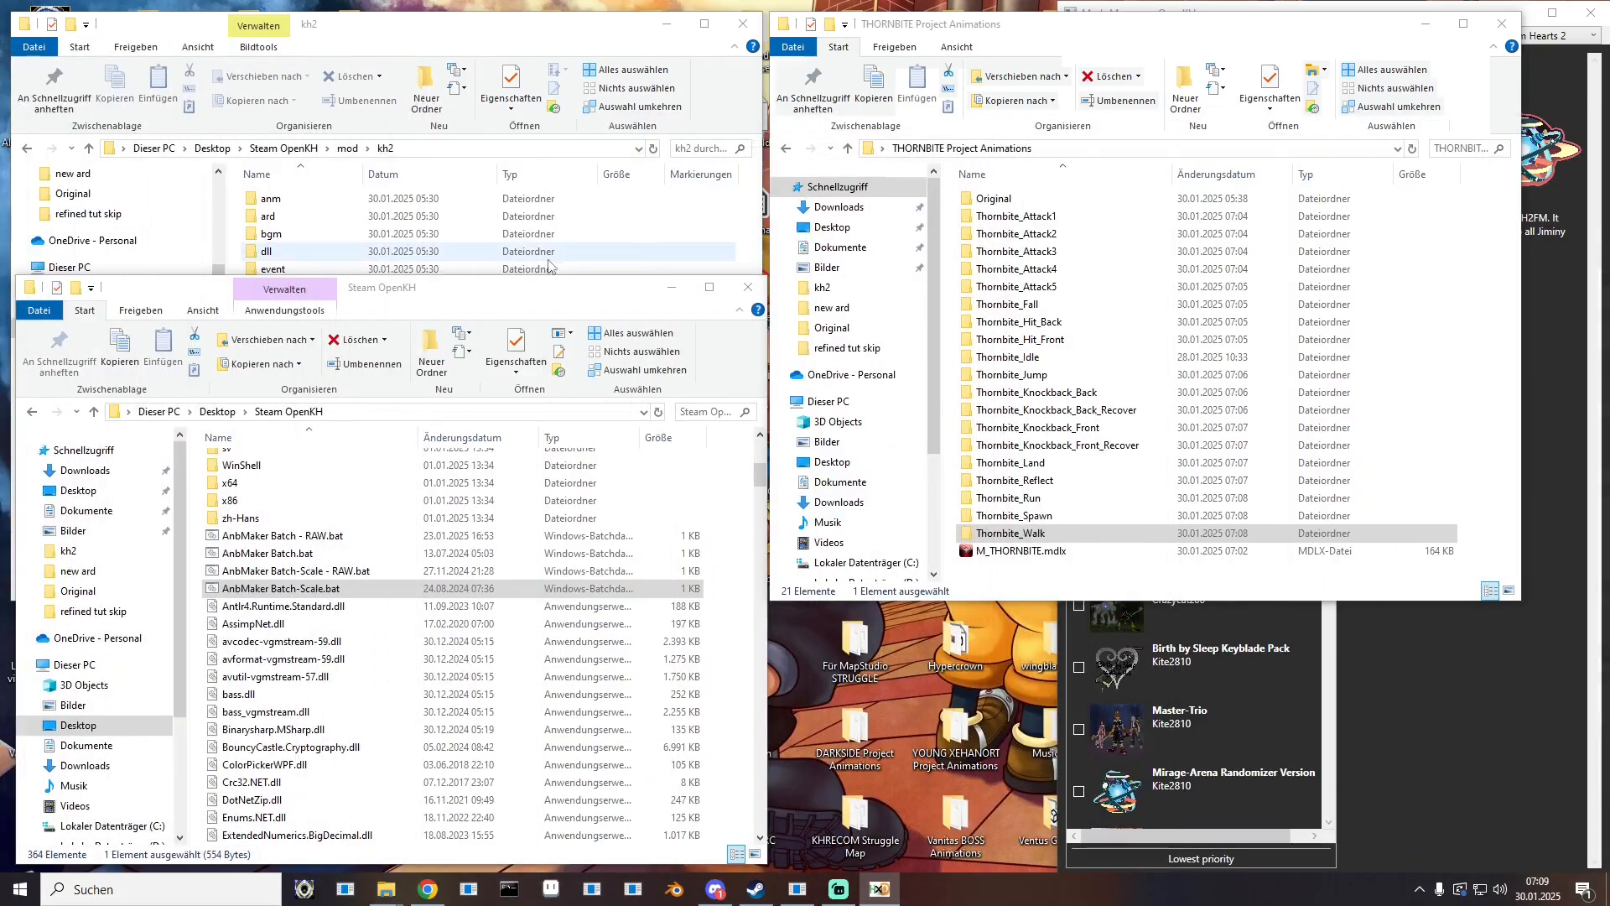
Step: Open Thornbite_Walk.anb from the Thornbite_Walk folder in HxD, with both windows side by side
click(1017, 540)
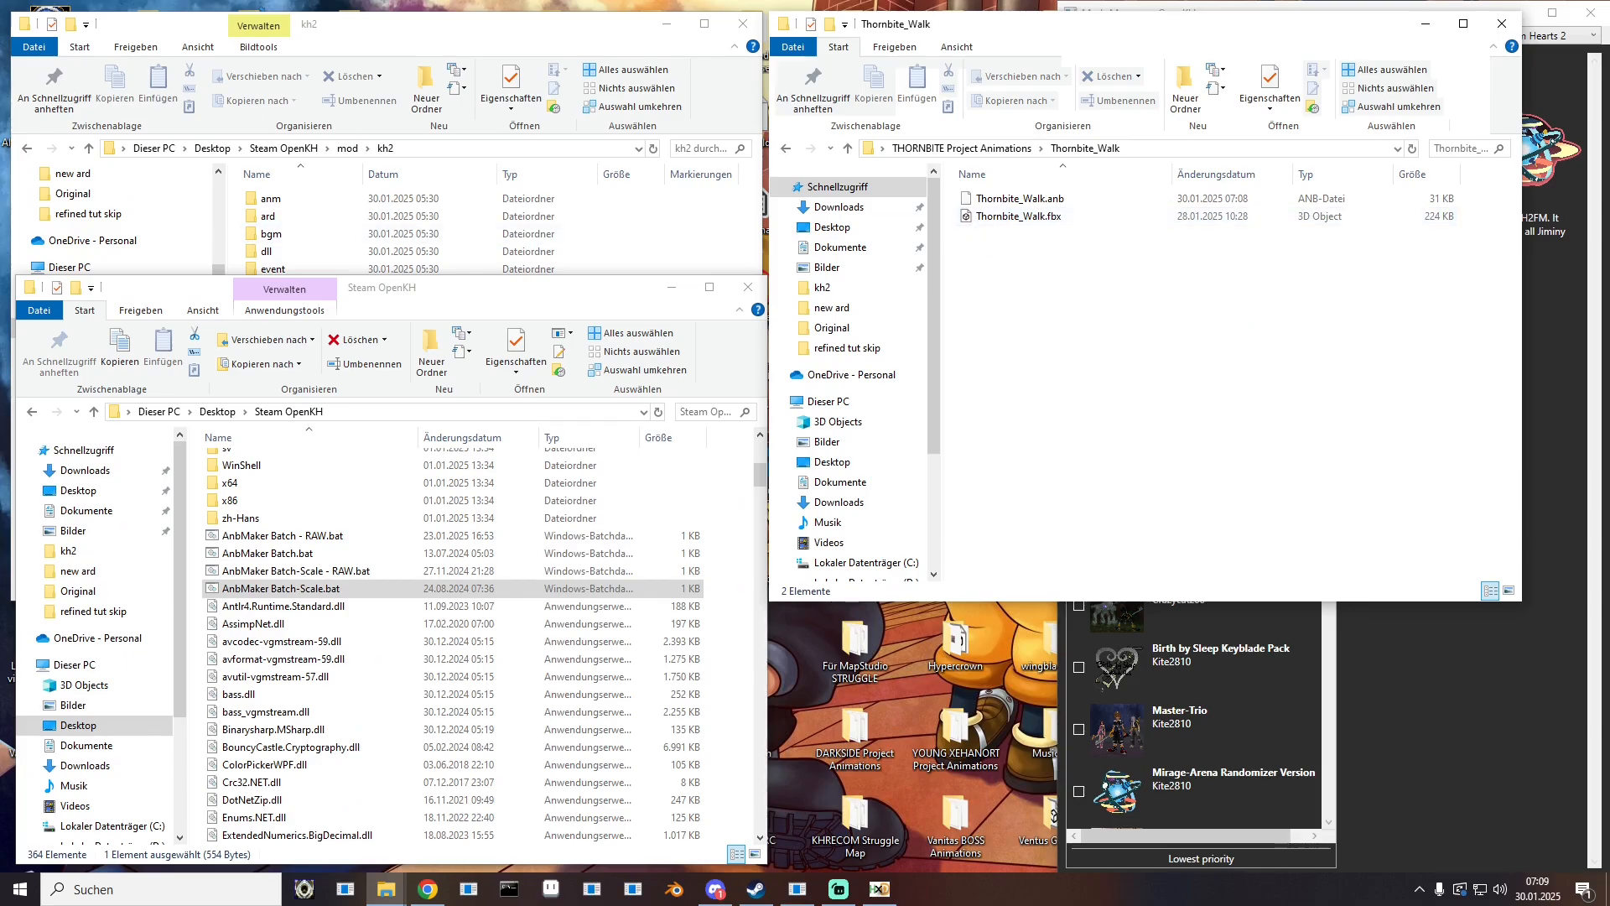
drag(0, 65, 392, 105)
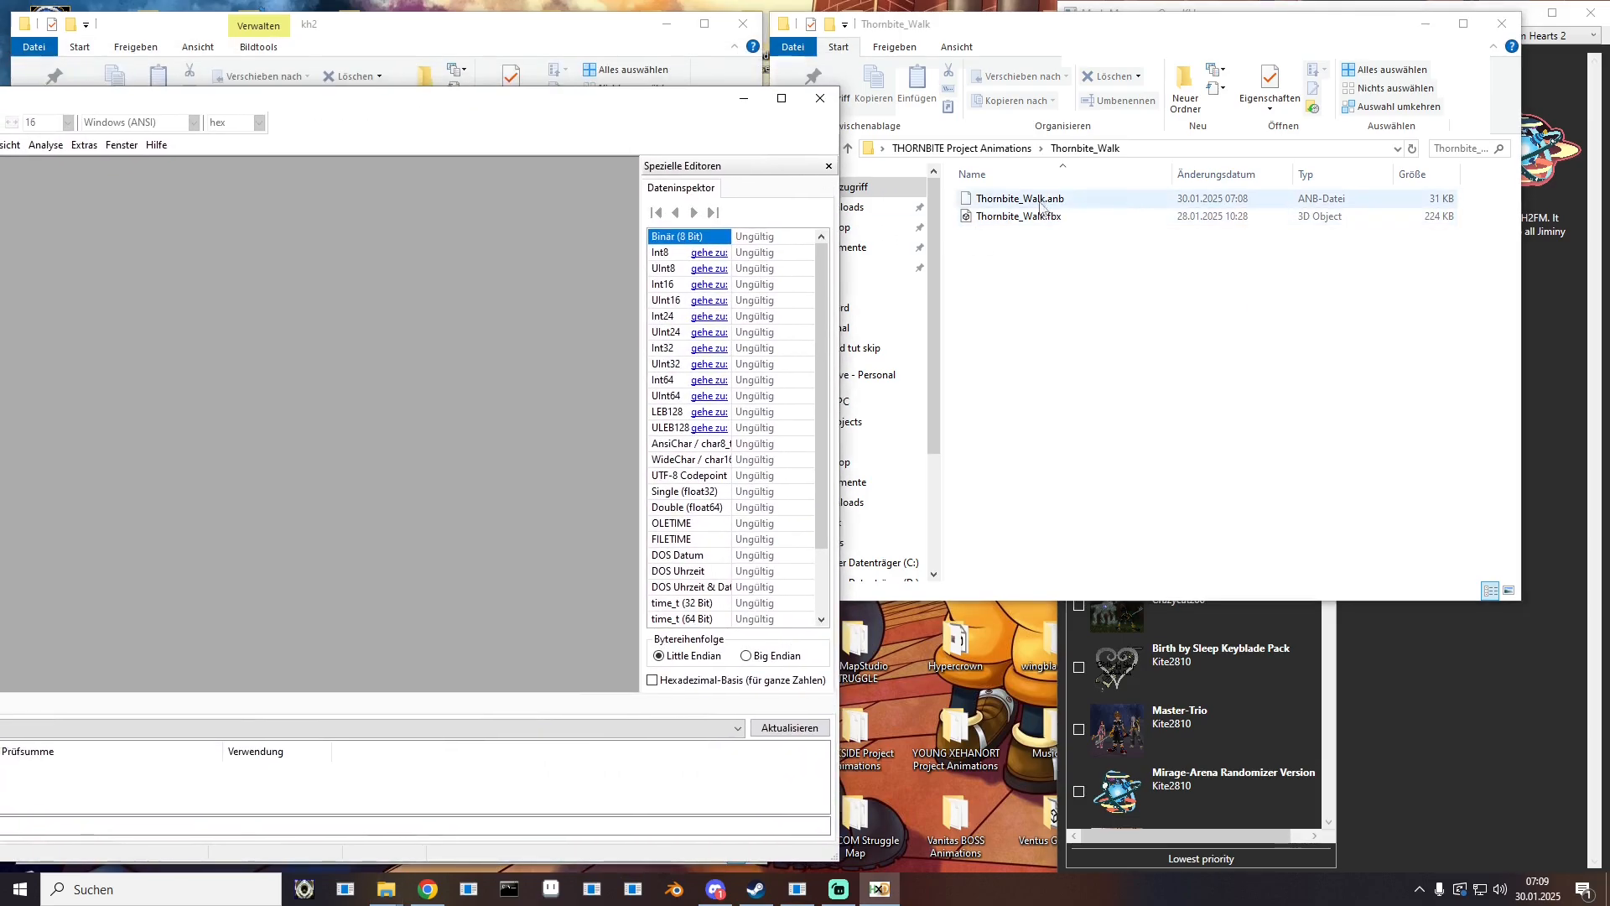
drag(1044, 201, 318, 302)
Step: Open Thornbite_Run.anb from the Thornbite_Run folder in HxD
click(1119, 304)
click(1016, 151)
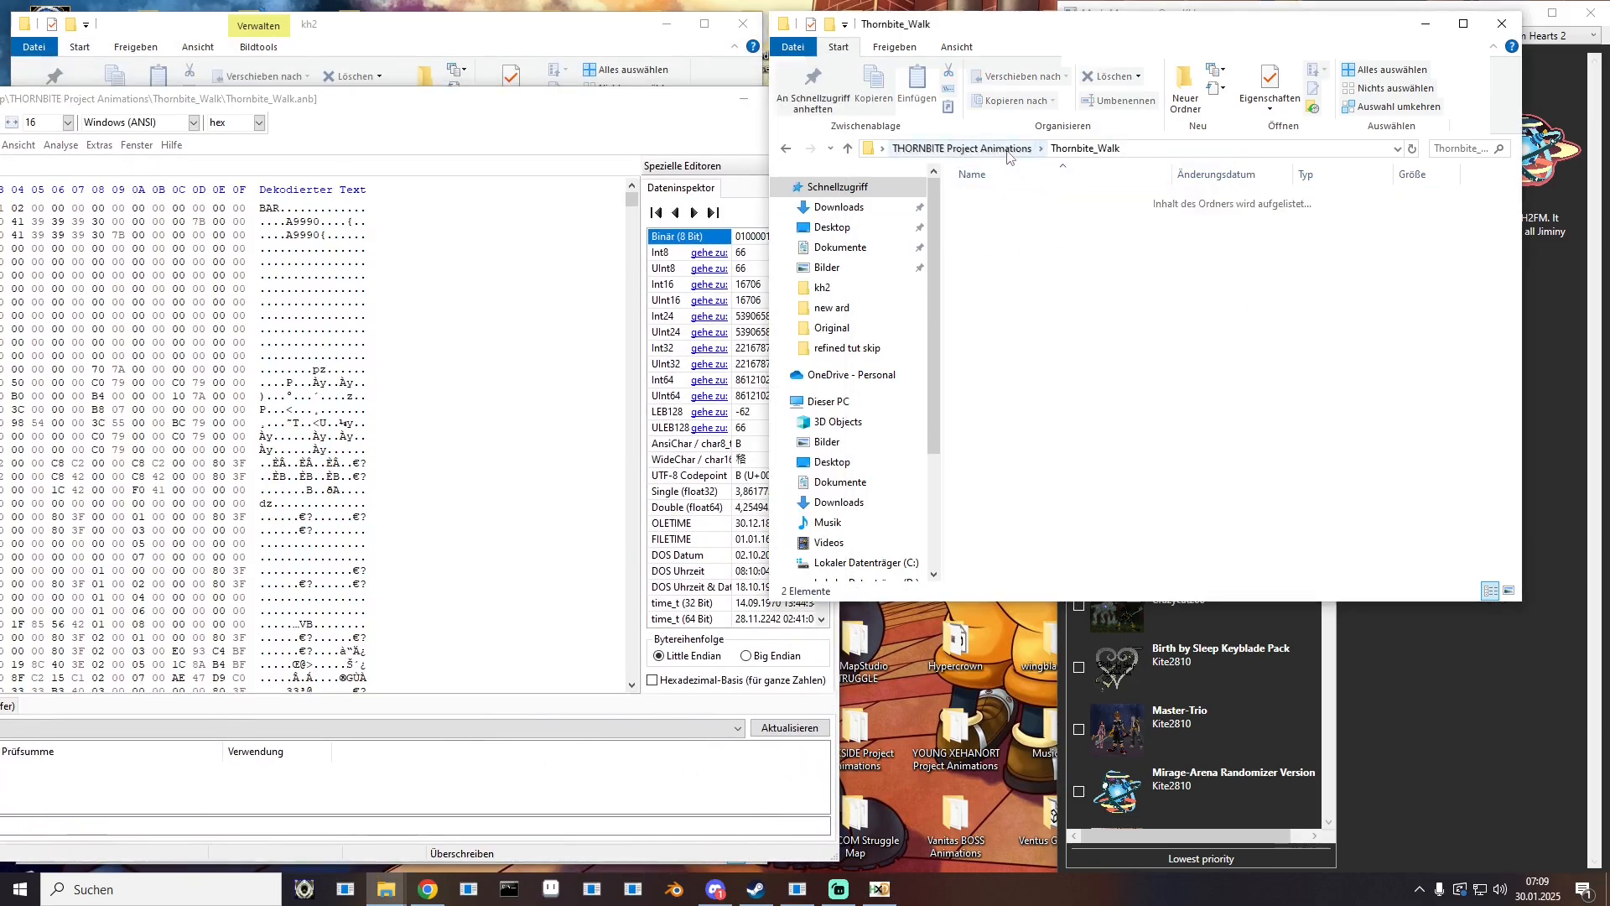
double_click(1029, 501)
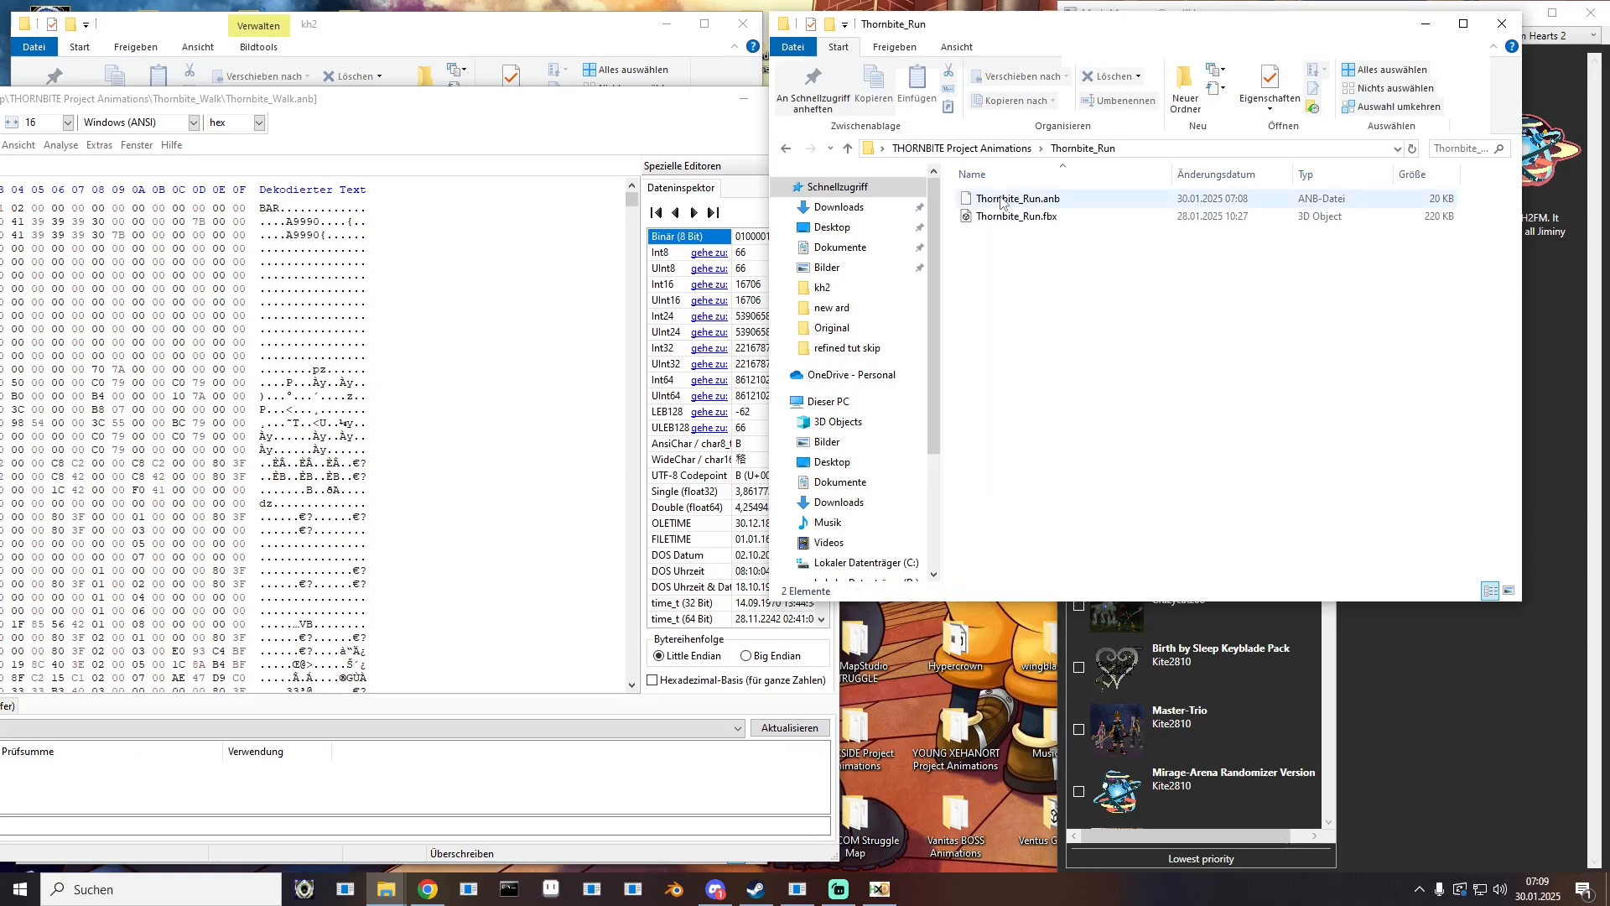
drag(1017, 199, 288, 384)
Step: Open Thornbite_Knockback_Front_Recover.anb and Thornbite_Knockback_Front.anb from their folders in HxD
click(961, 149)
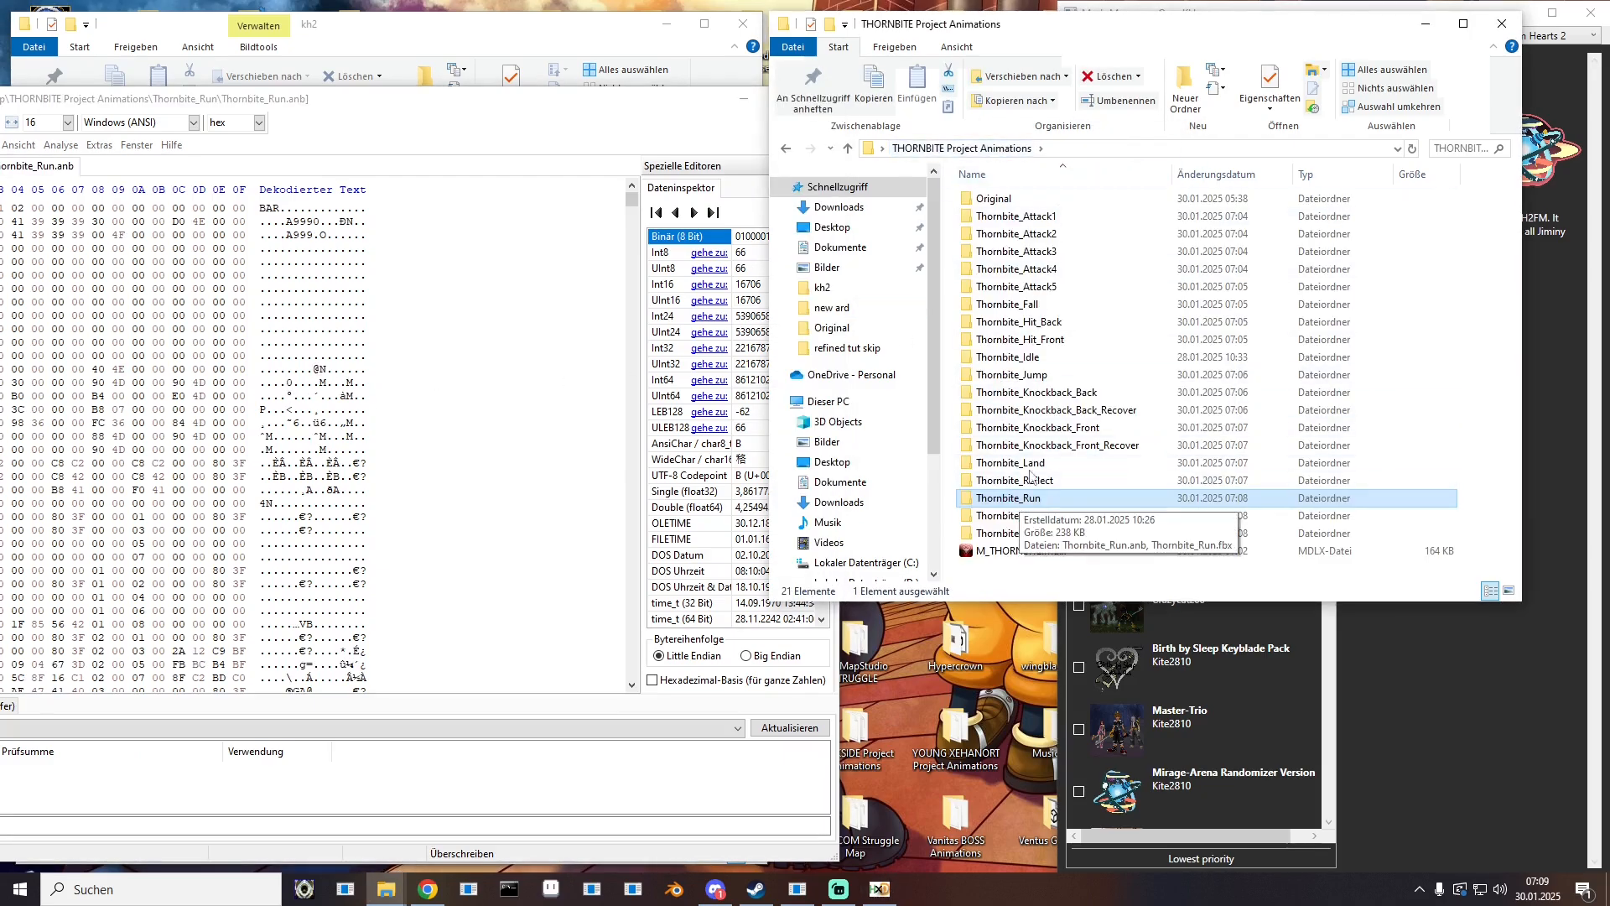
double_click(1030, 445)
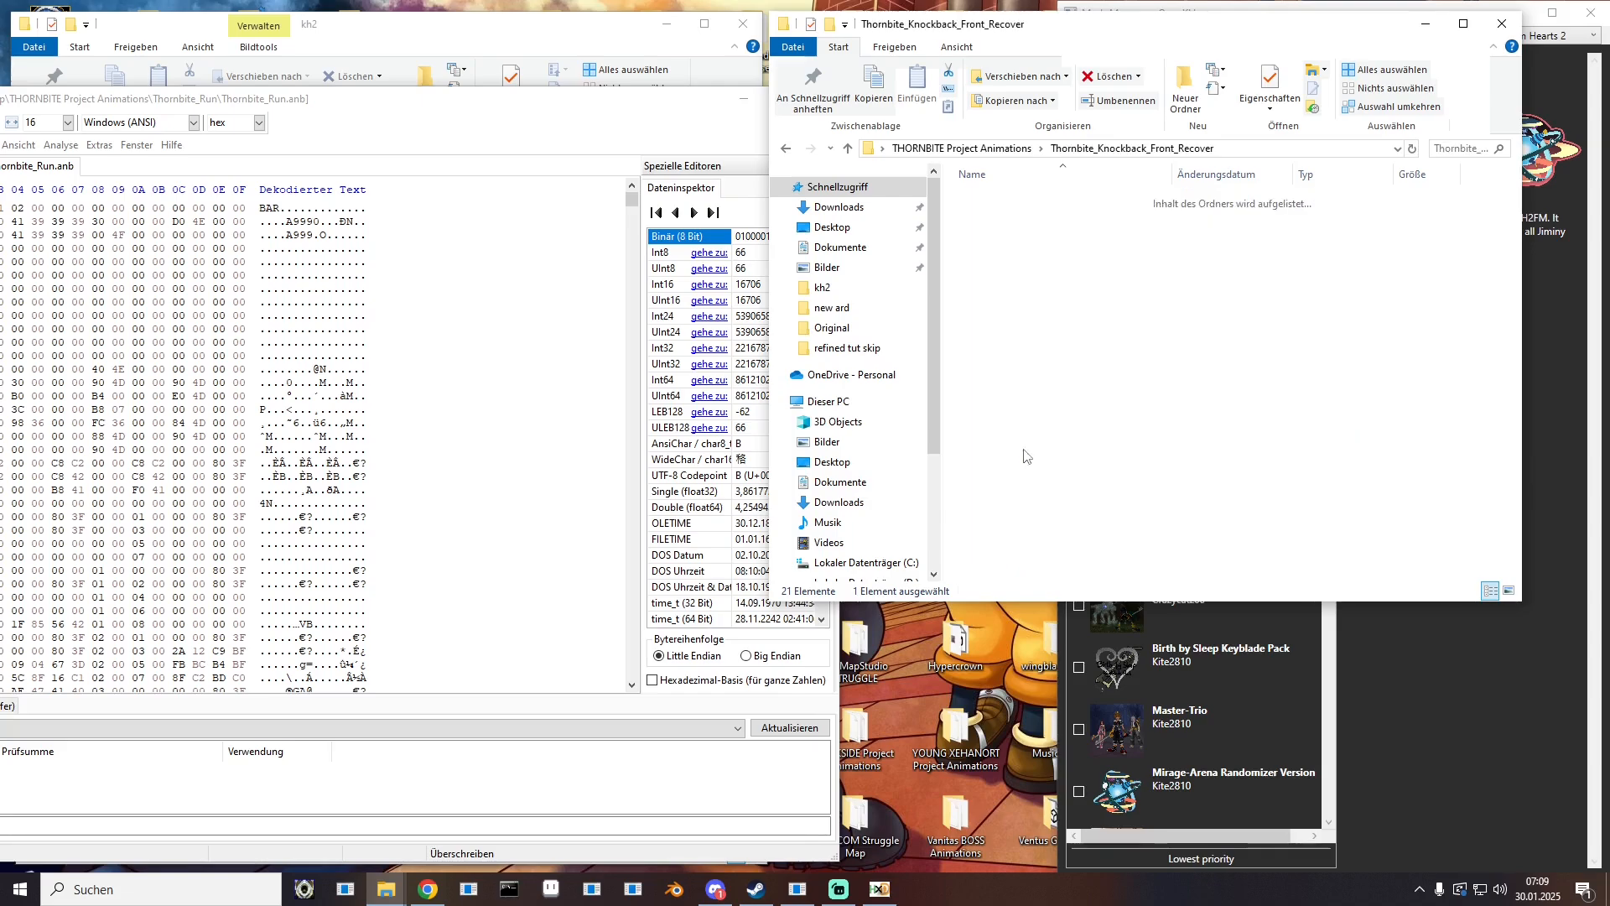
double_click(1057, 199)
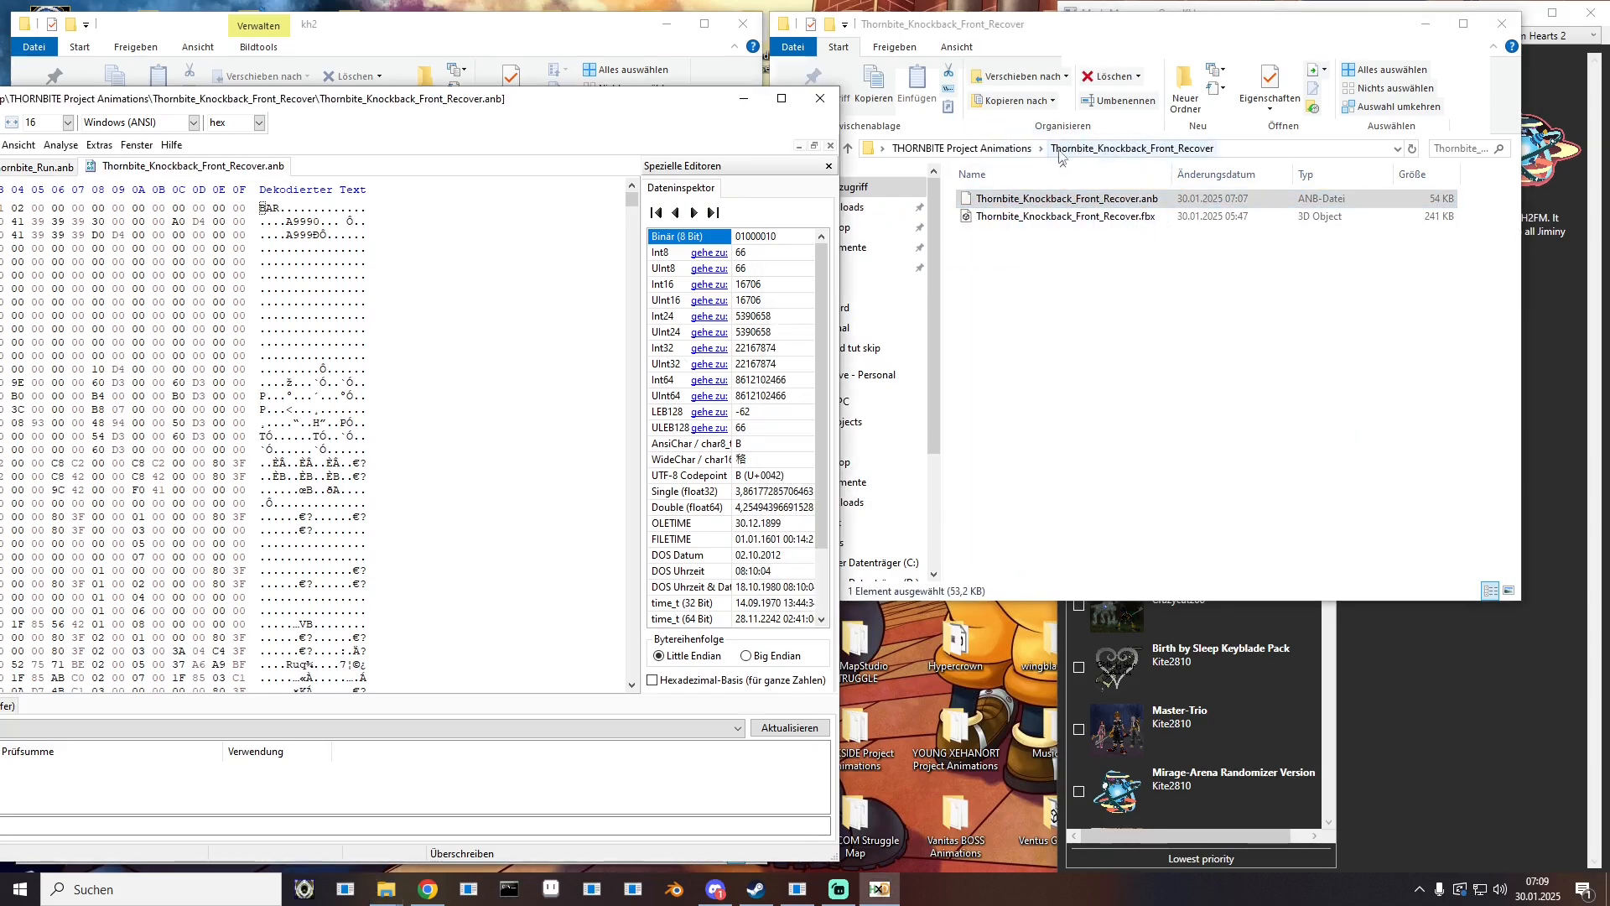
click(1007, 149)
double_click(1032, 428)
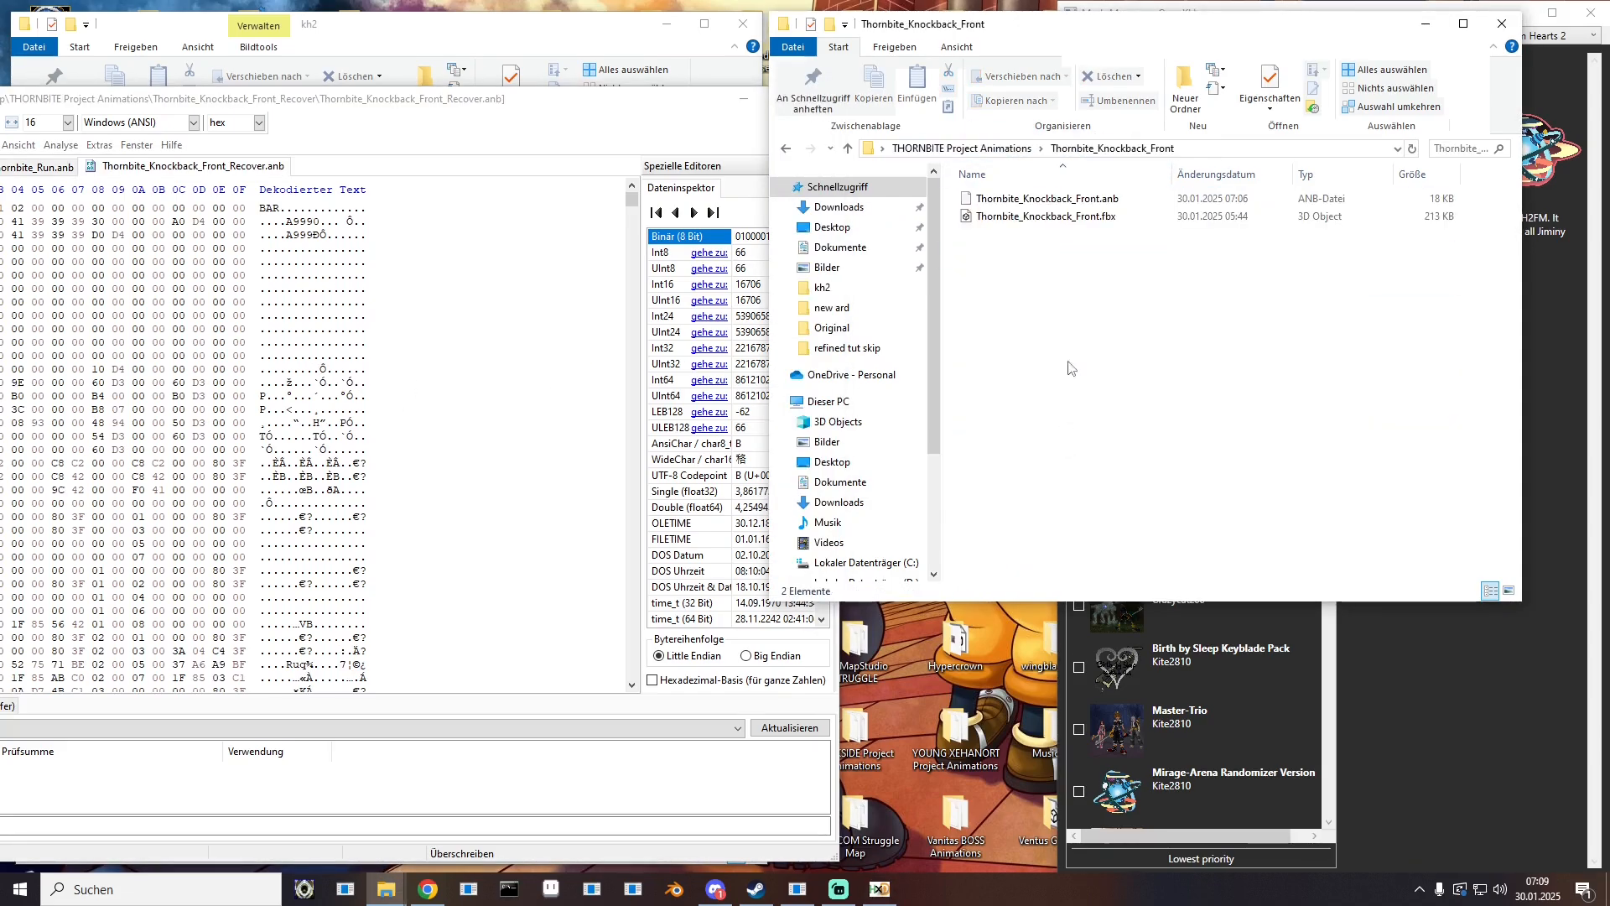
double_click(1034, 201)
Step: Open Thornbite_Knockback_Back_Recover.anb and Thornbite_Knockback_Back.anb from their folders in HxD
click(1006, 150)
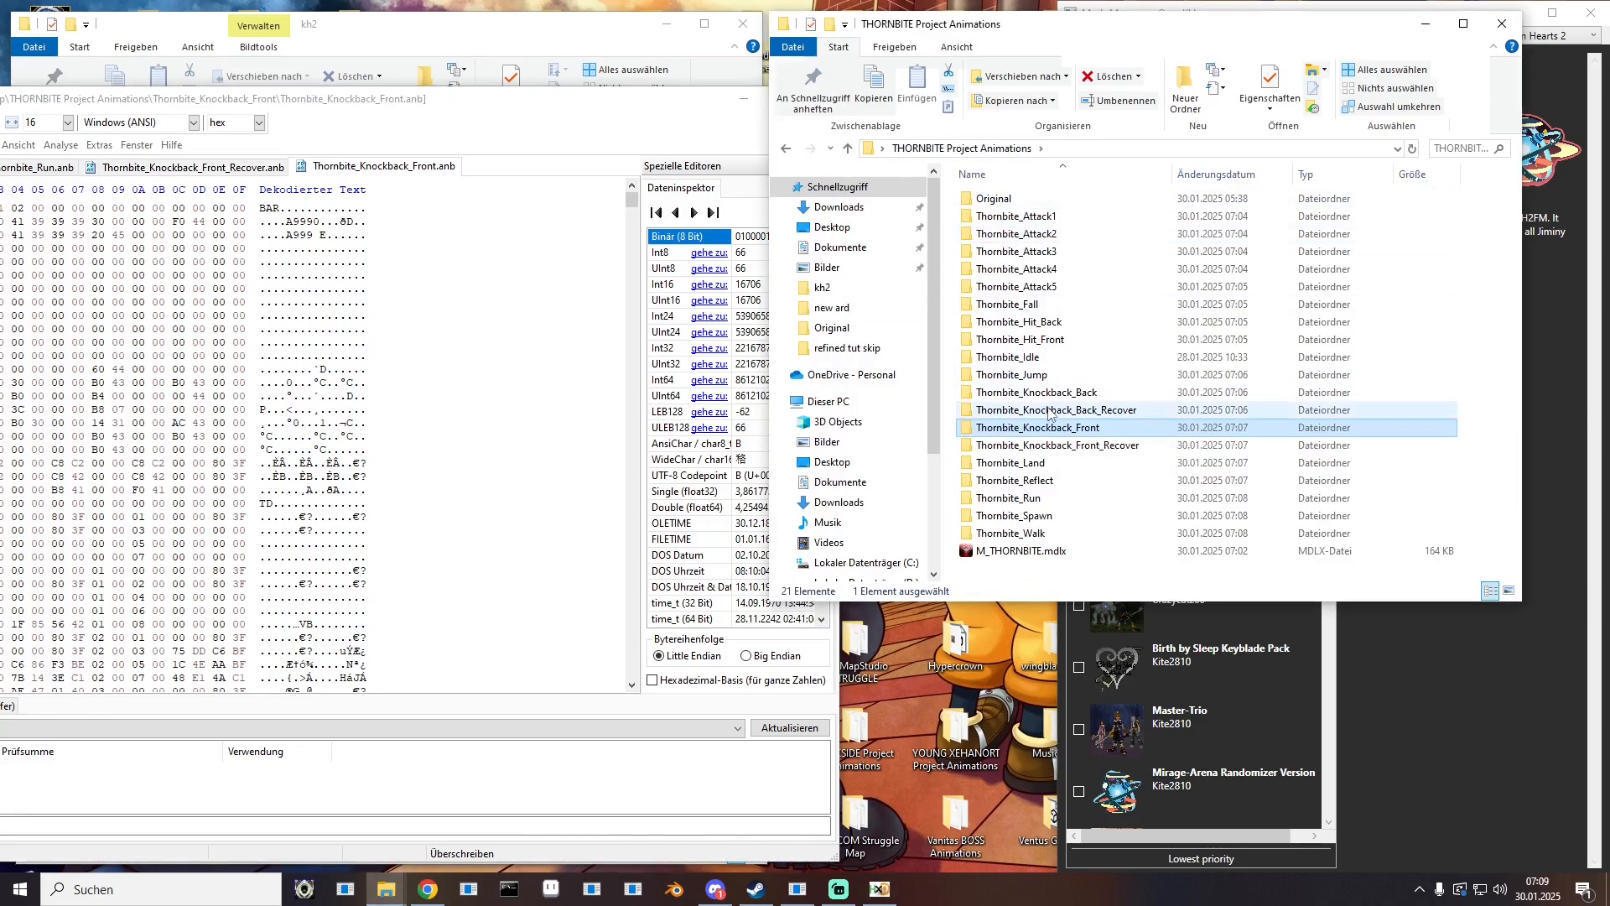
double_click(1048, 410)
double_click(1040, 199)
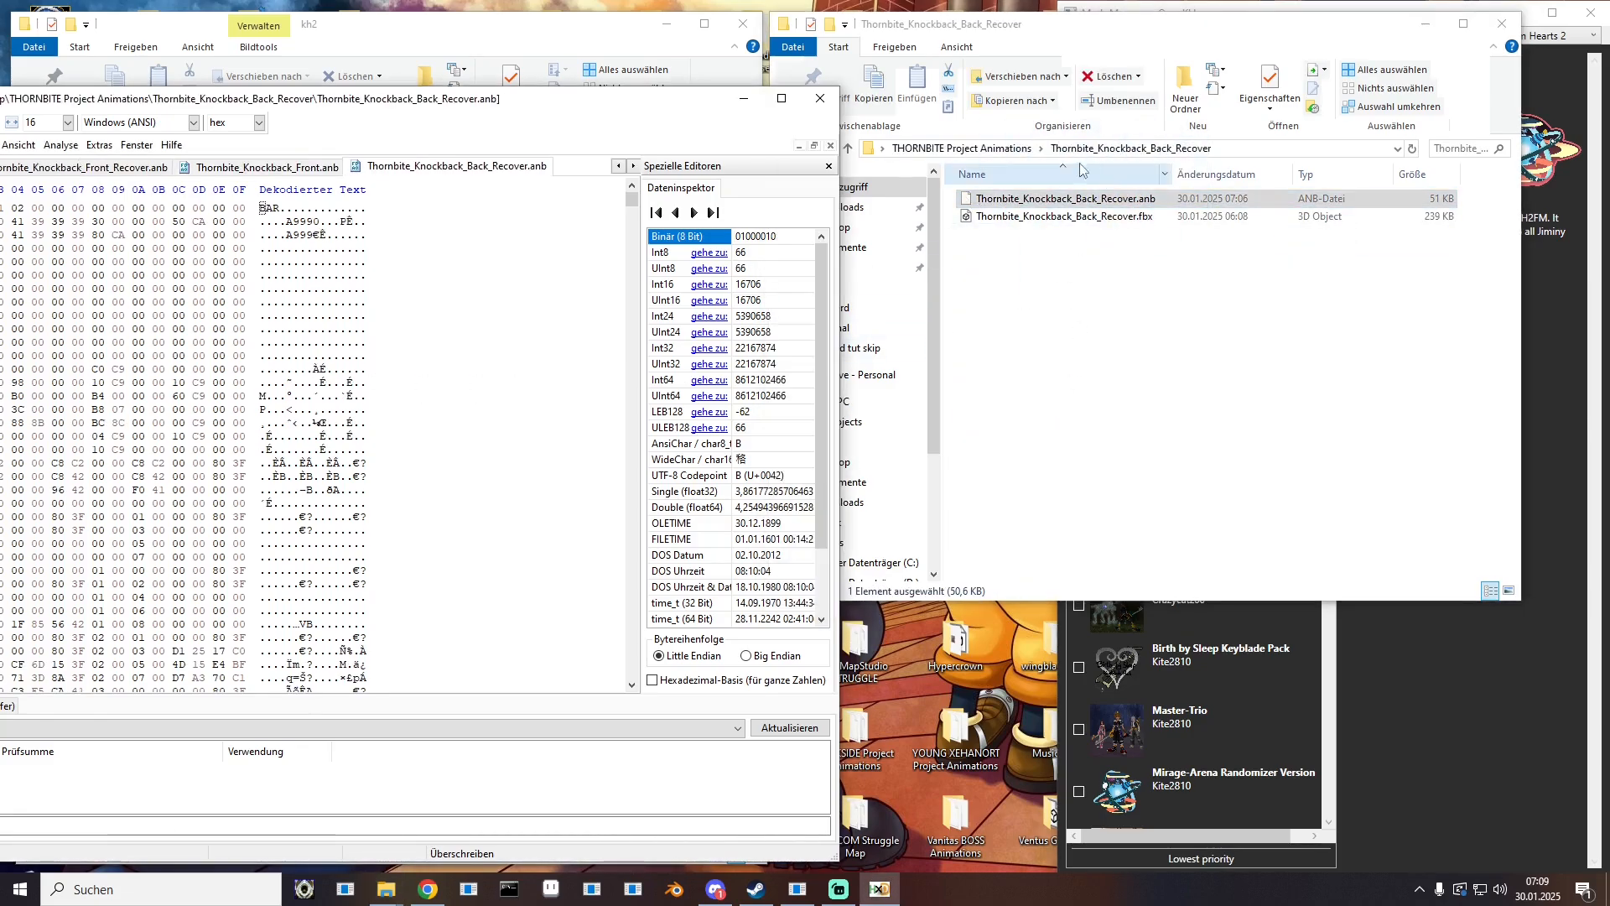
click(998, 148)
double_click(1030, 390)
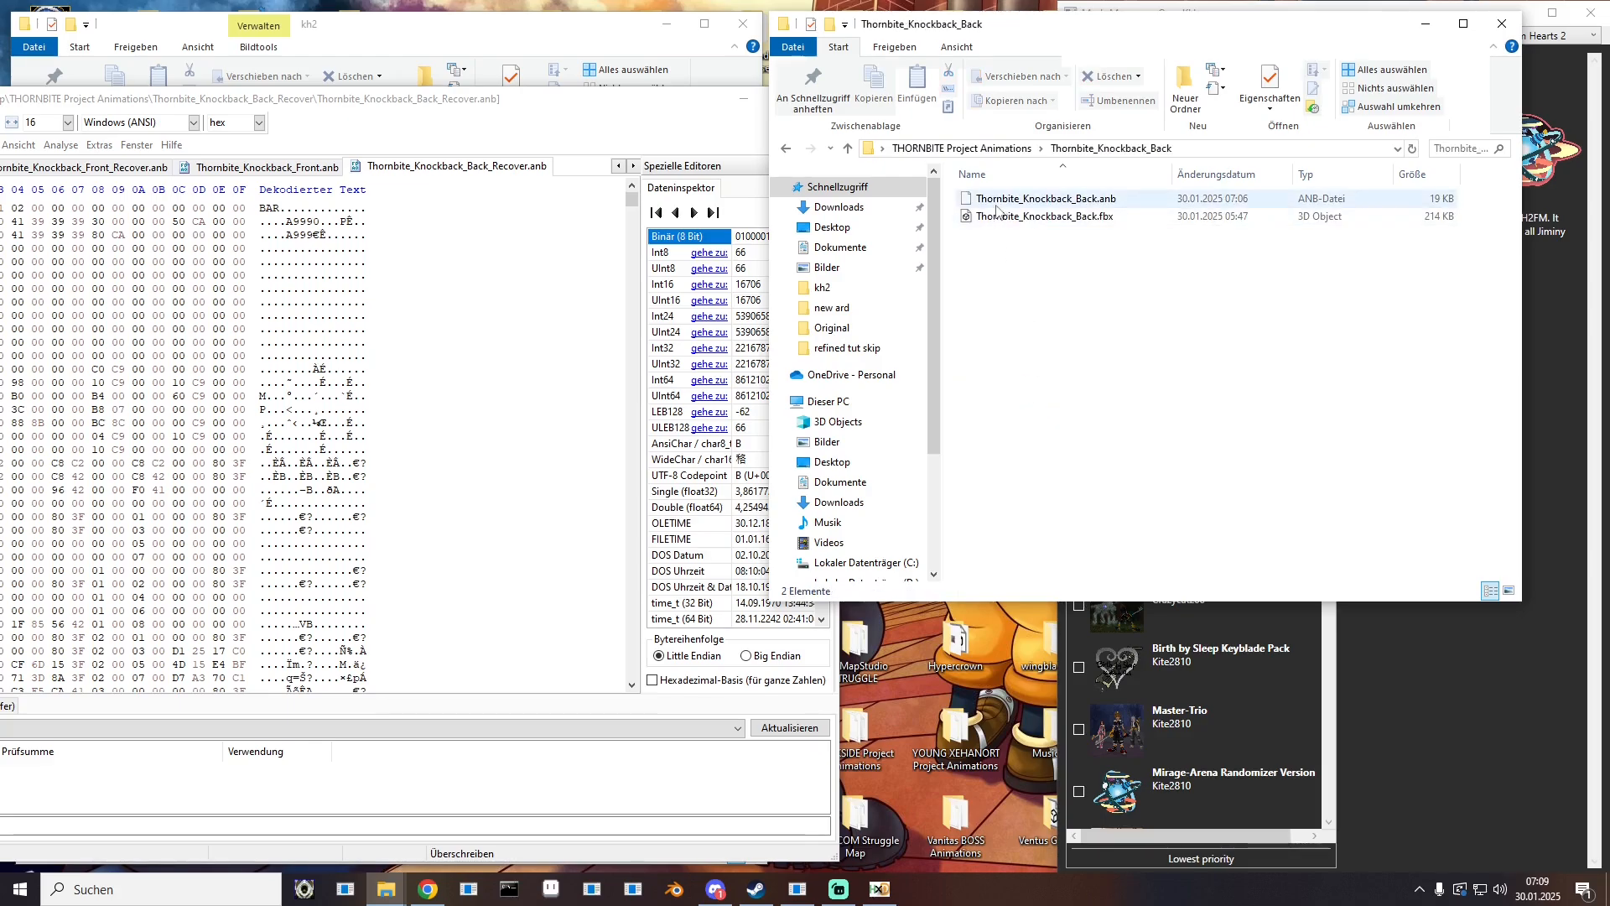
double_click(997, 201)
Step: Open Thornbite_Attack5.anb and Thornbite_Attack4.anb from their animation folders in HxD
click(962, 148)
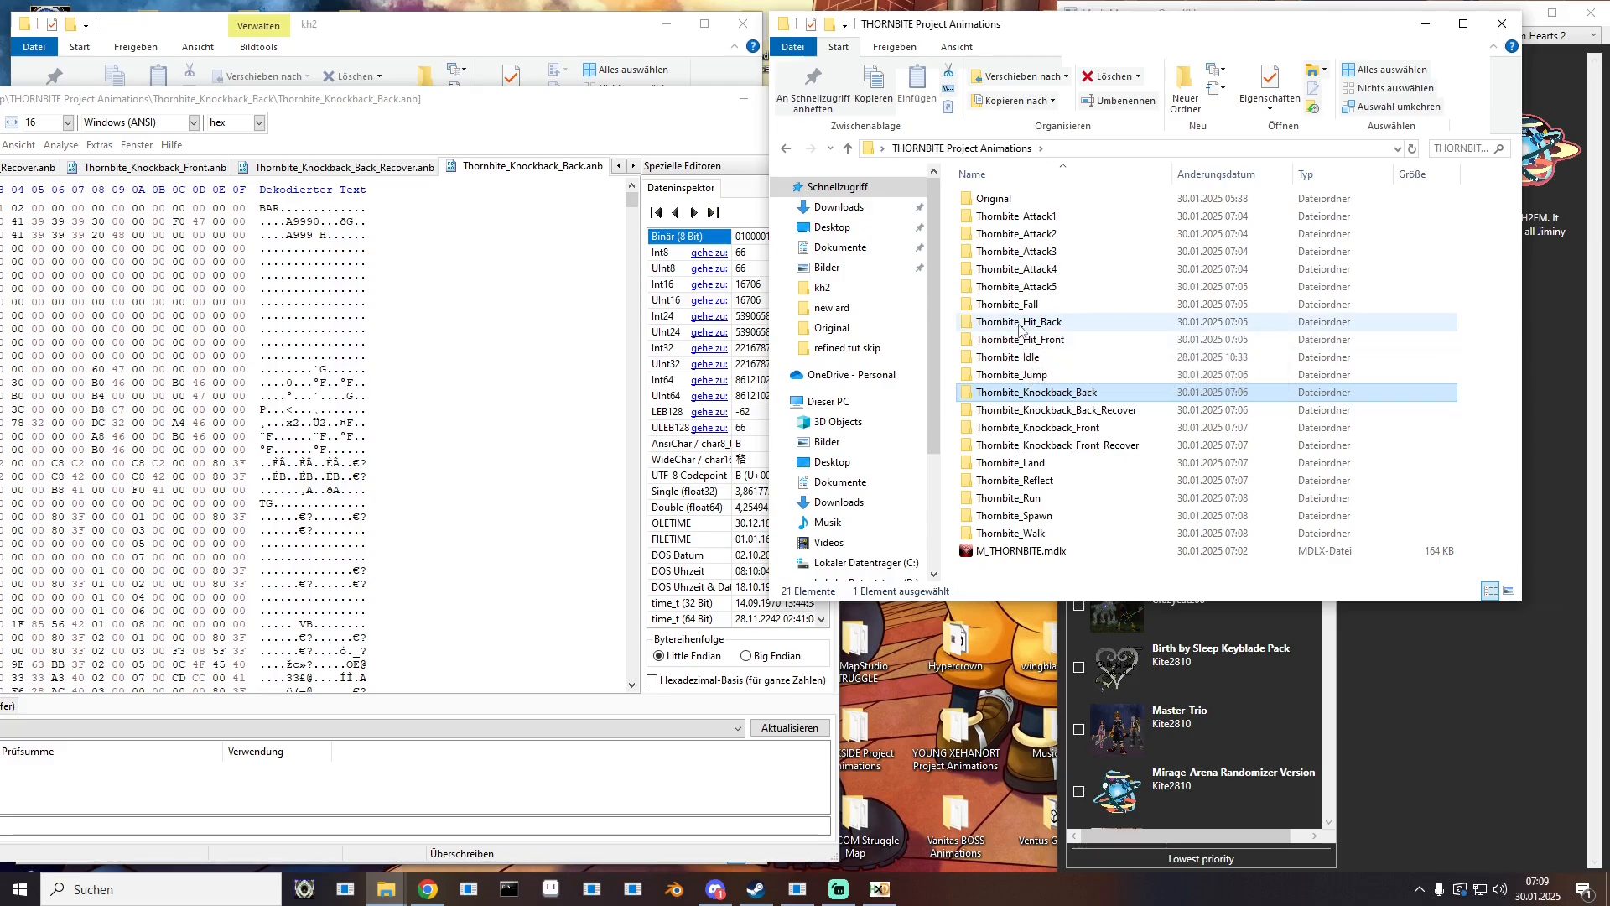
double_click(1011, 286)
drag(1005, 204, 403, 324)
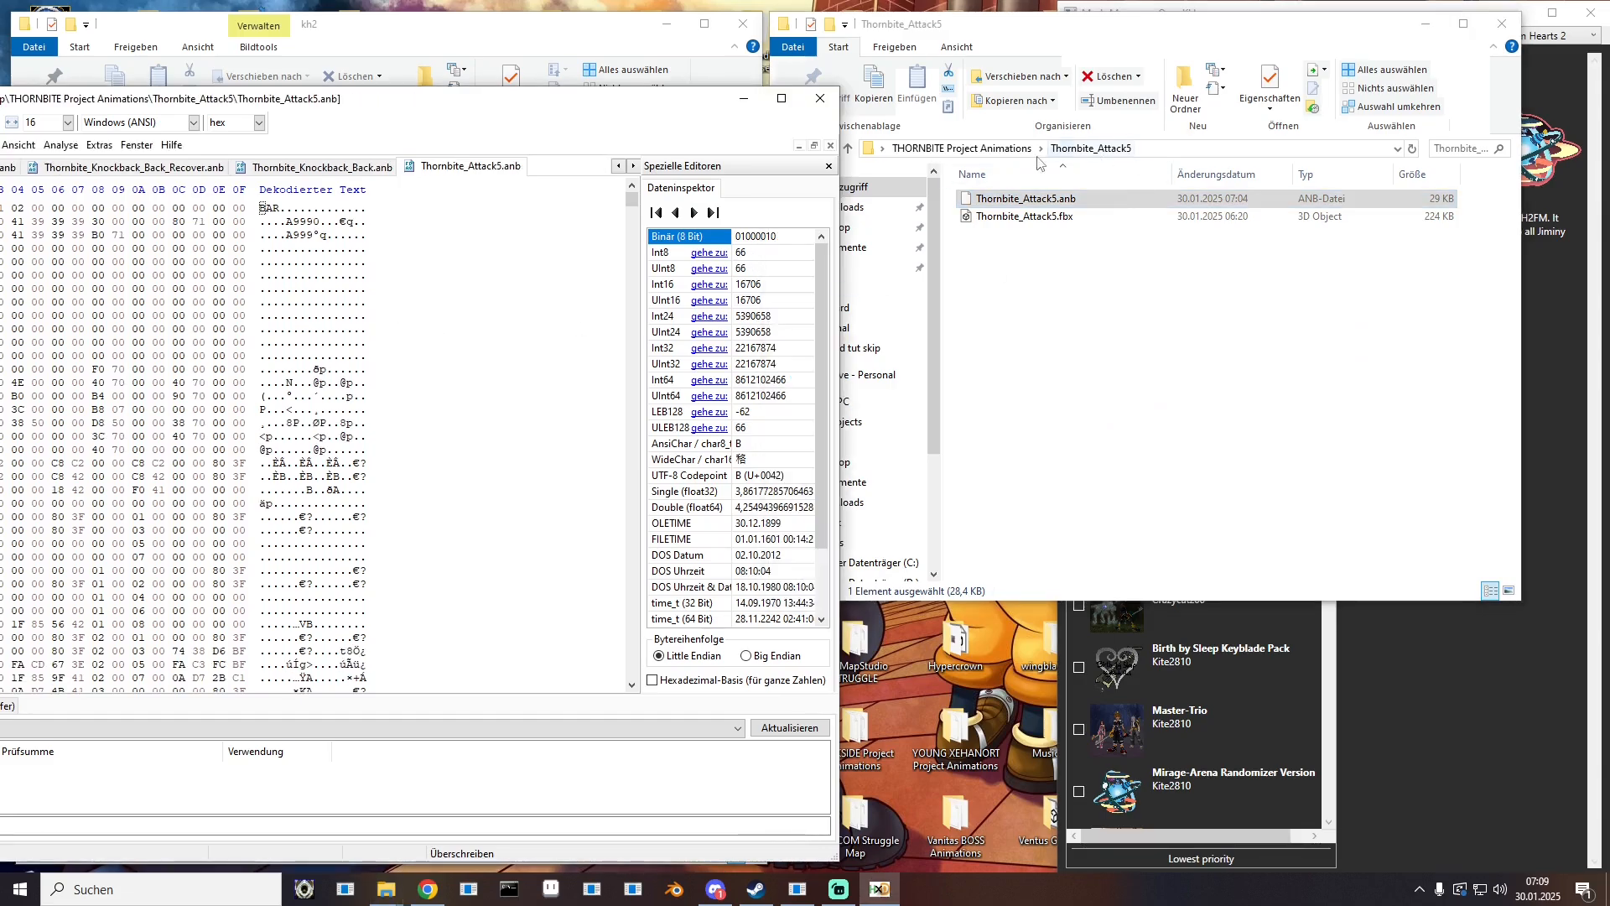
click(962, 147)
double_click(1030, 274)
drag(1017, 202, 277, 333)
Step: Open Thornbite_Attack3.anb and Thornbite_Attack2.anb from their animation folders in HxD
click(984, 150)
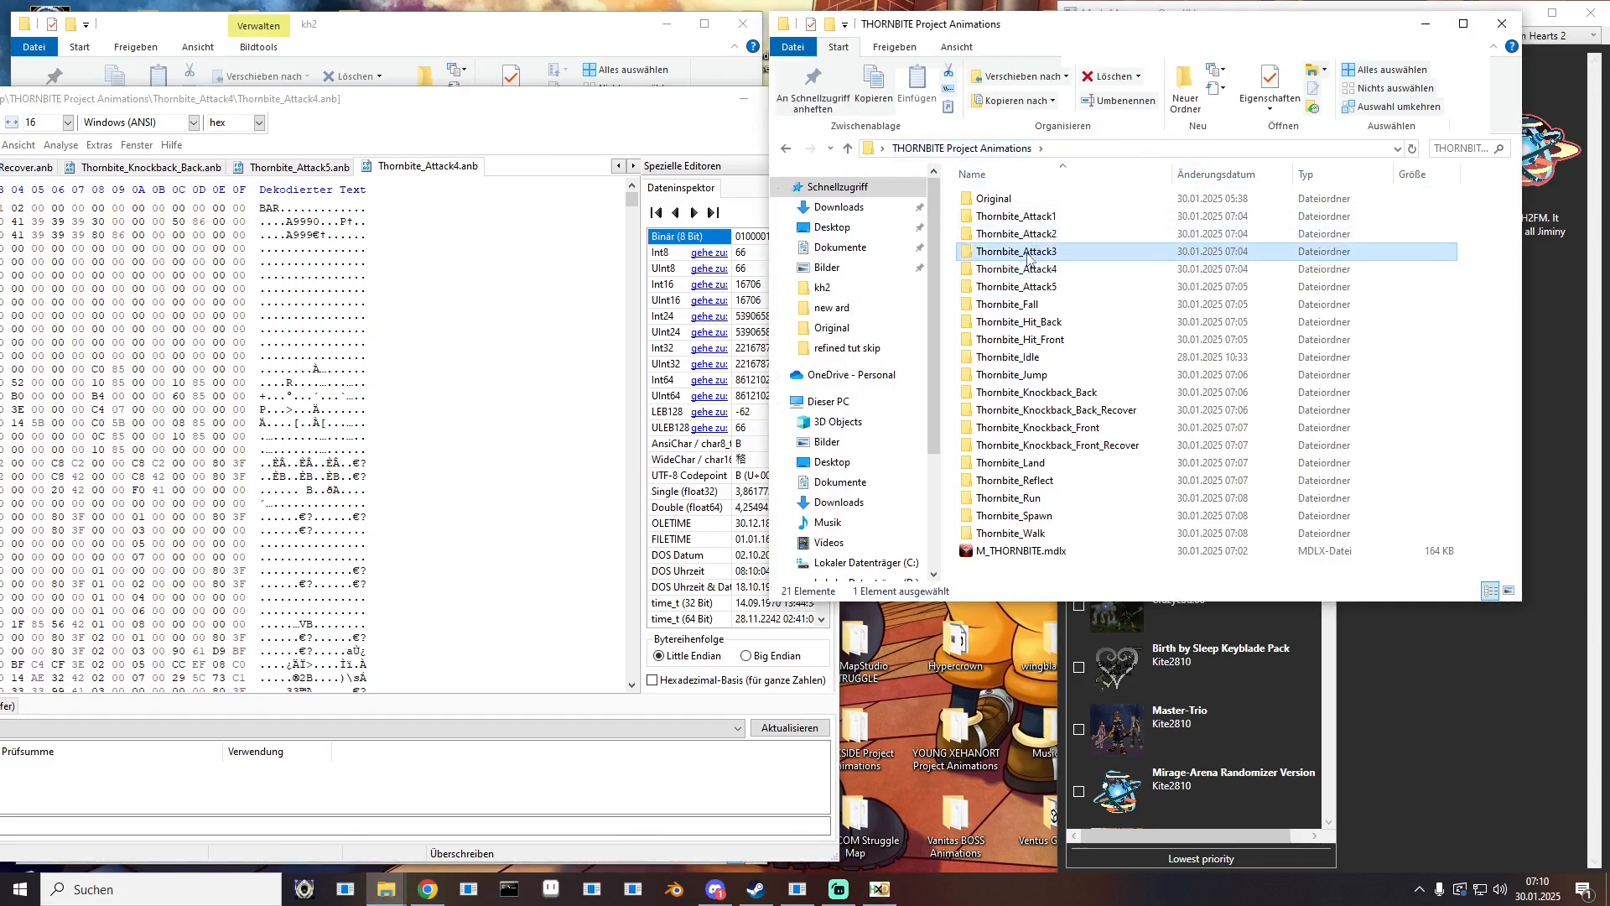
double_click(1023, 260)
drag(1019, 198, 380, 348)
click(971, 149)
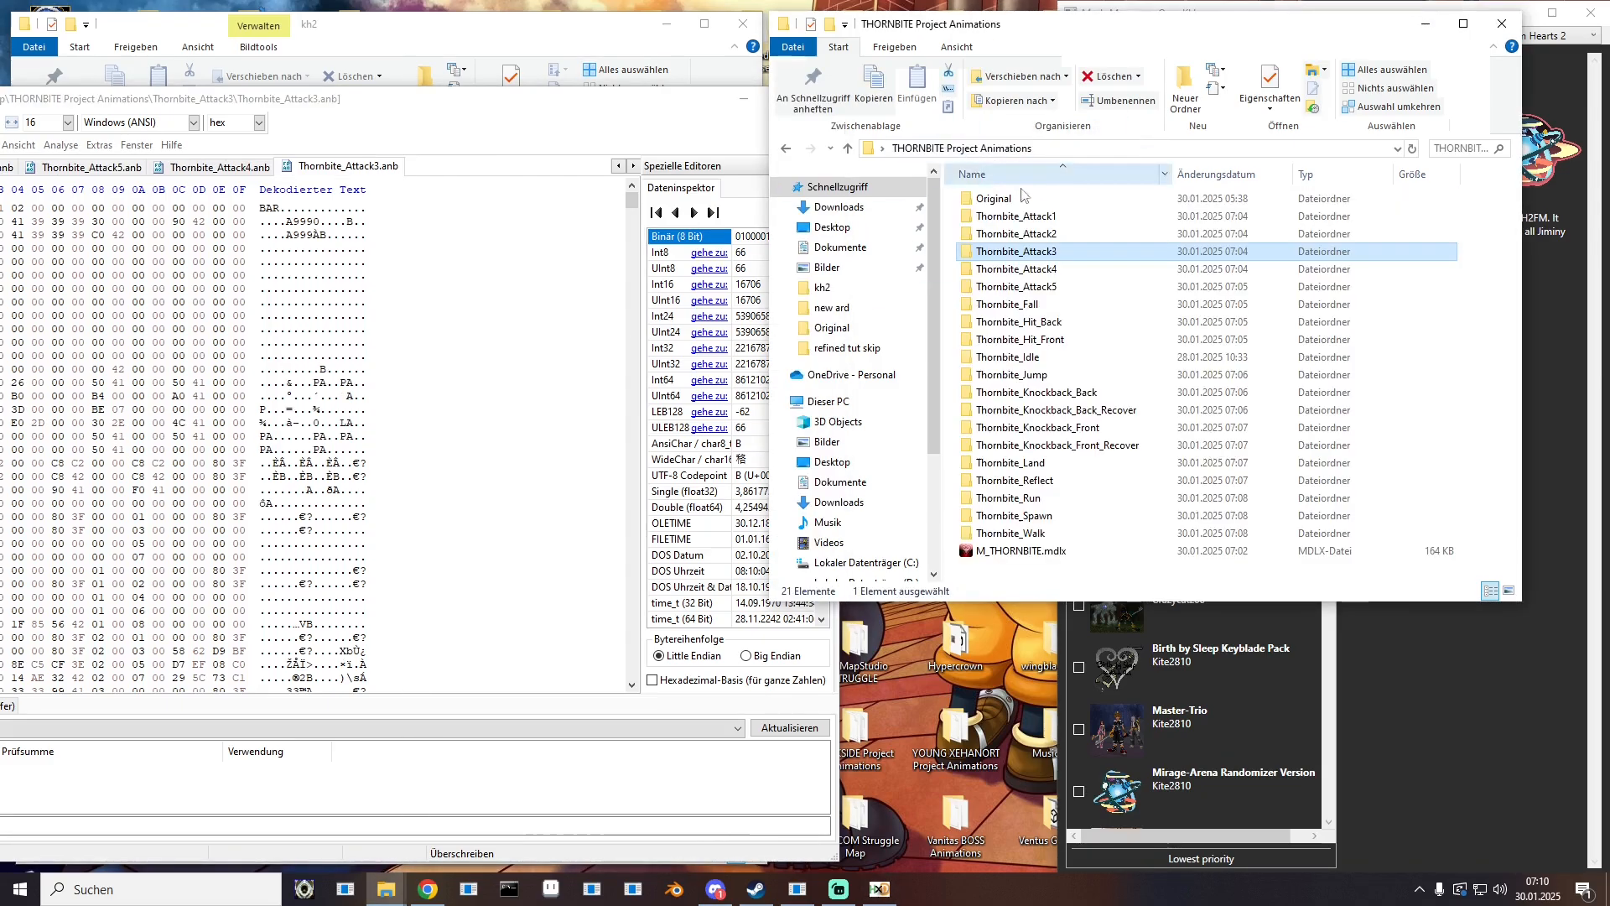
double_click(1027, 247)
click(1022, 199)
drag(803, 323, 334, 344)
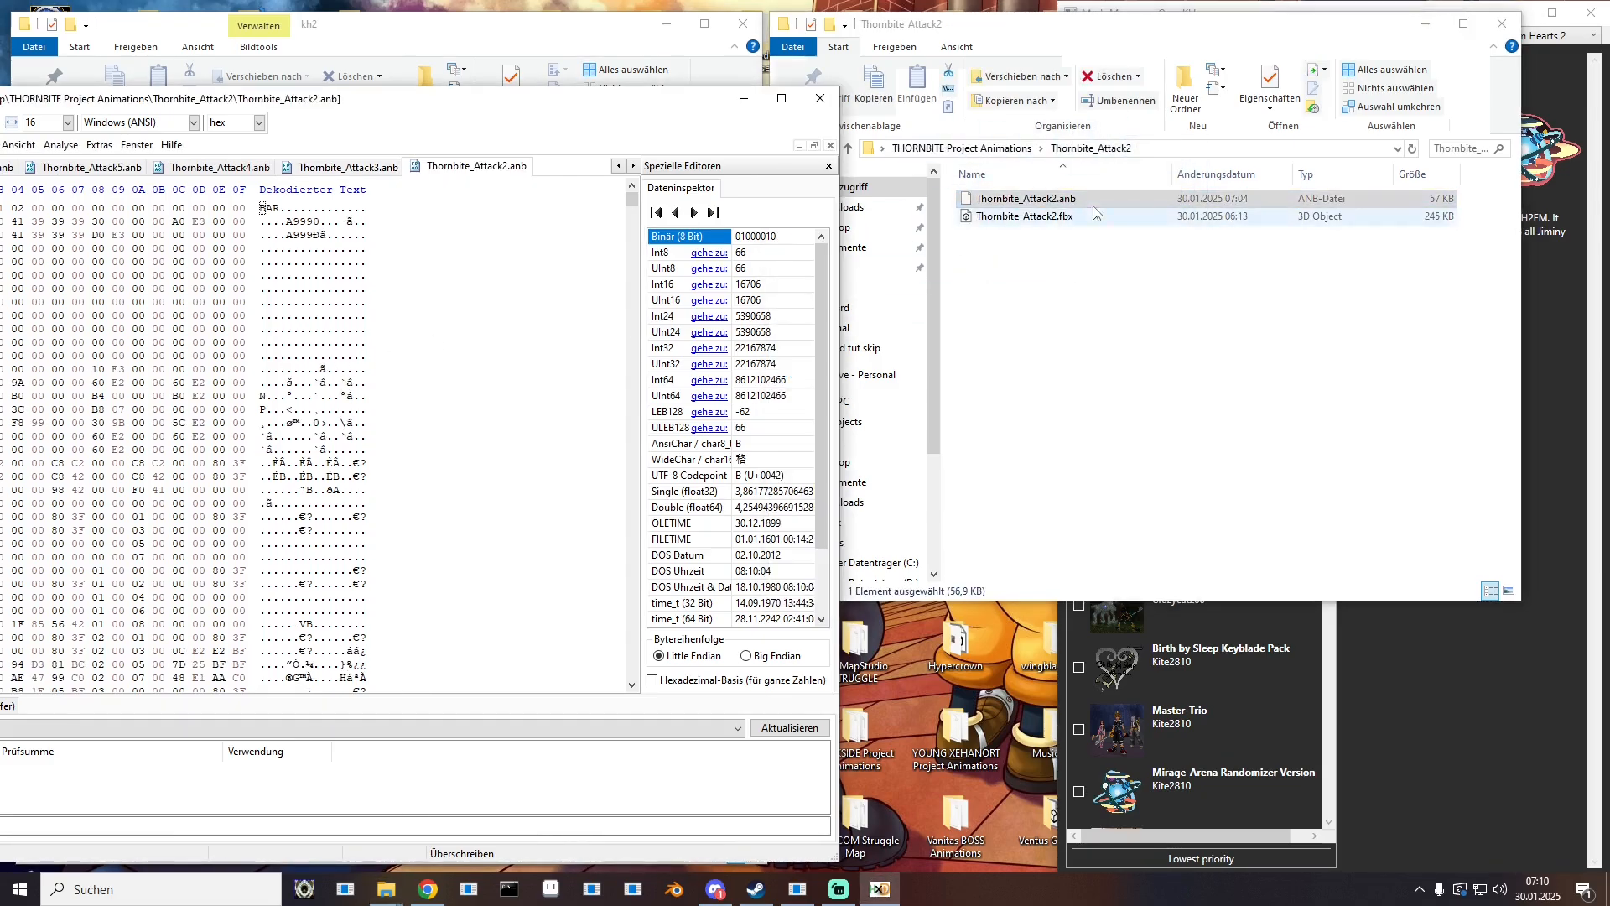
Step: Open Thornbite_Attack1.anb from its folder in HxD and reposition the HxD window so its whole hex view is on screen
click(988, 151)
double_click(1009, 225)
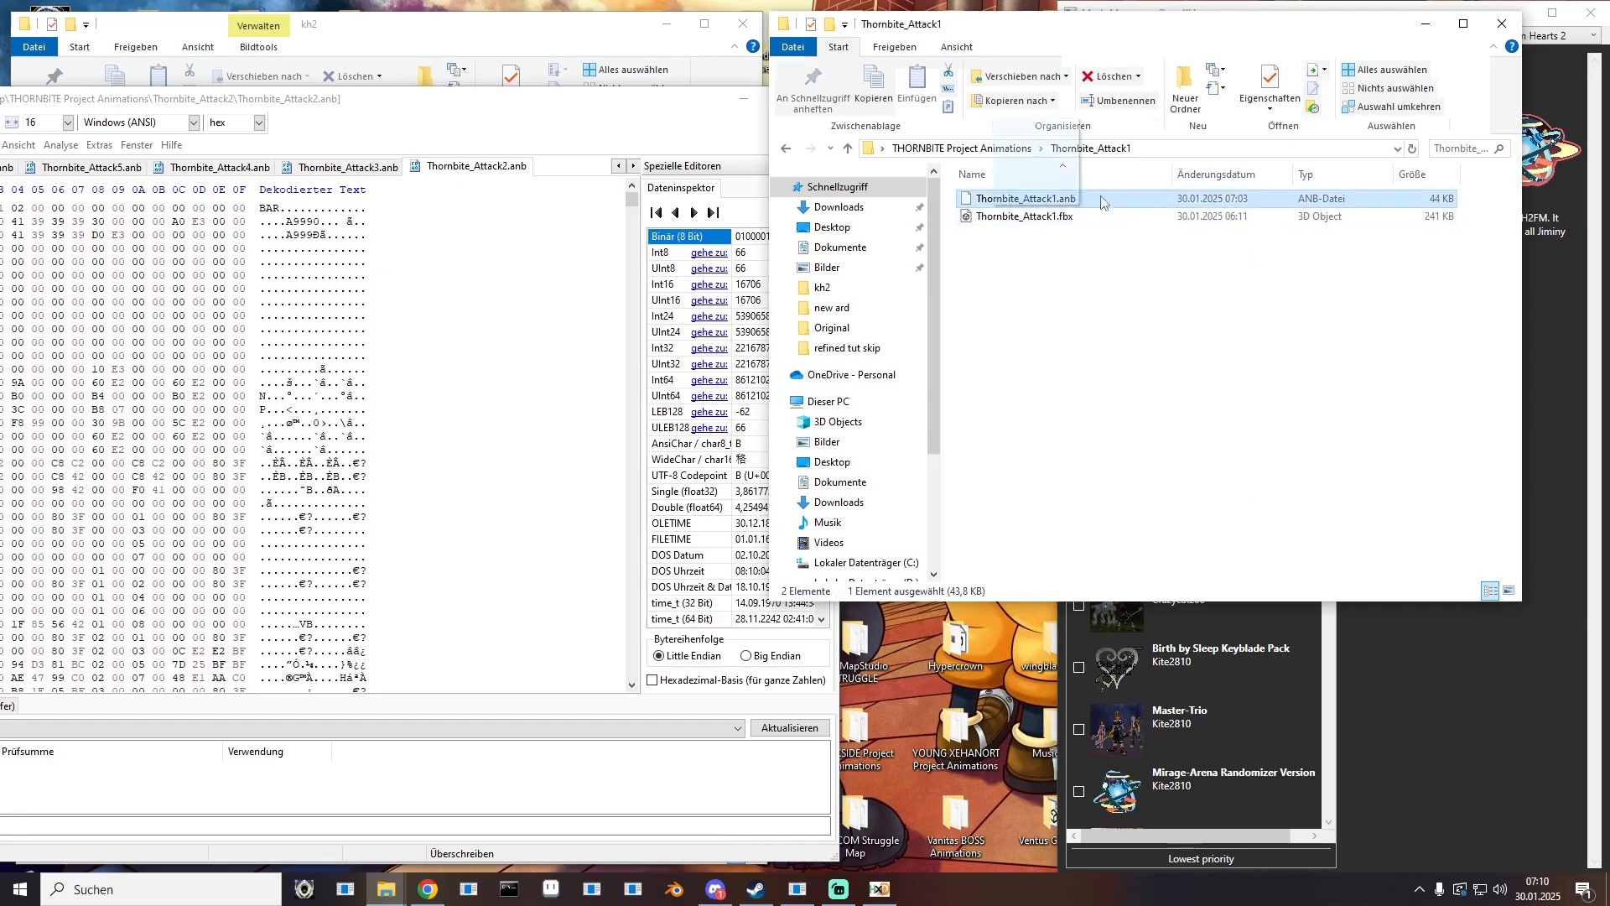
drag(1022, 199, 361, 344)
click(996, 149)
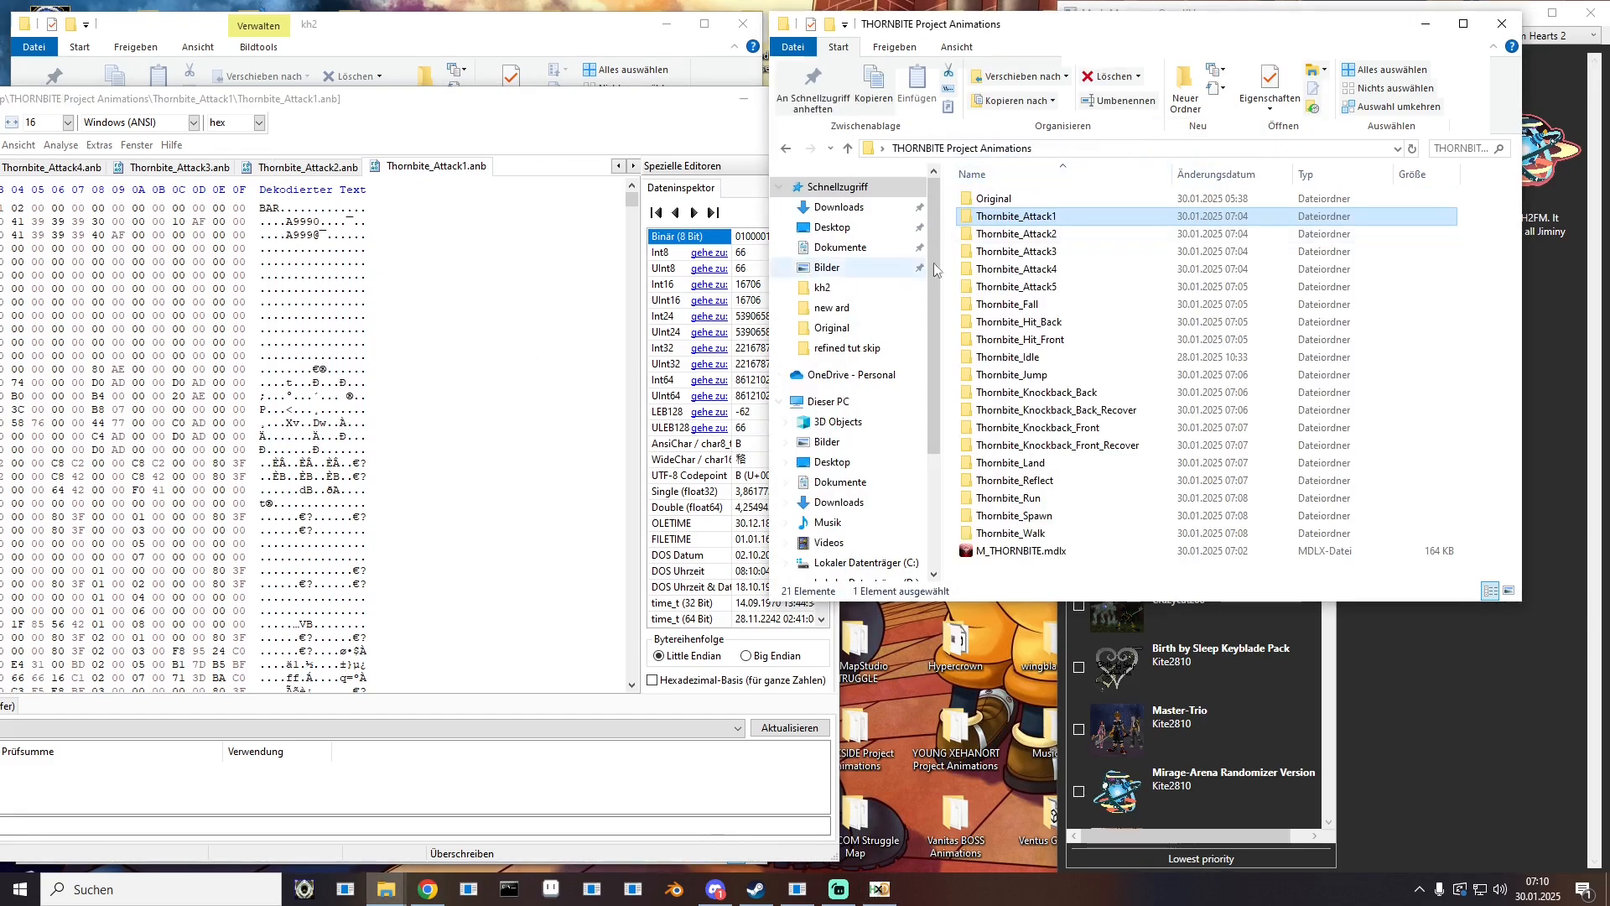
drag(289, 105, 805, 86)
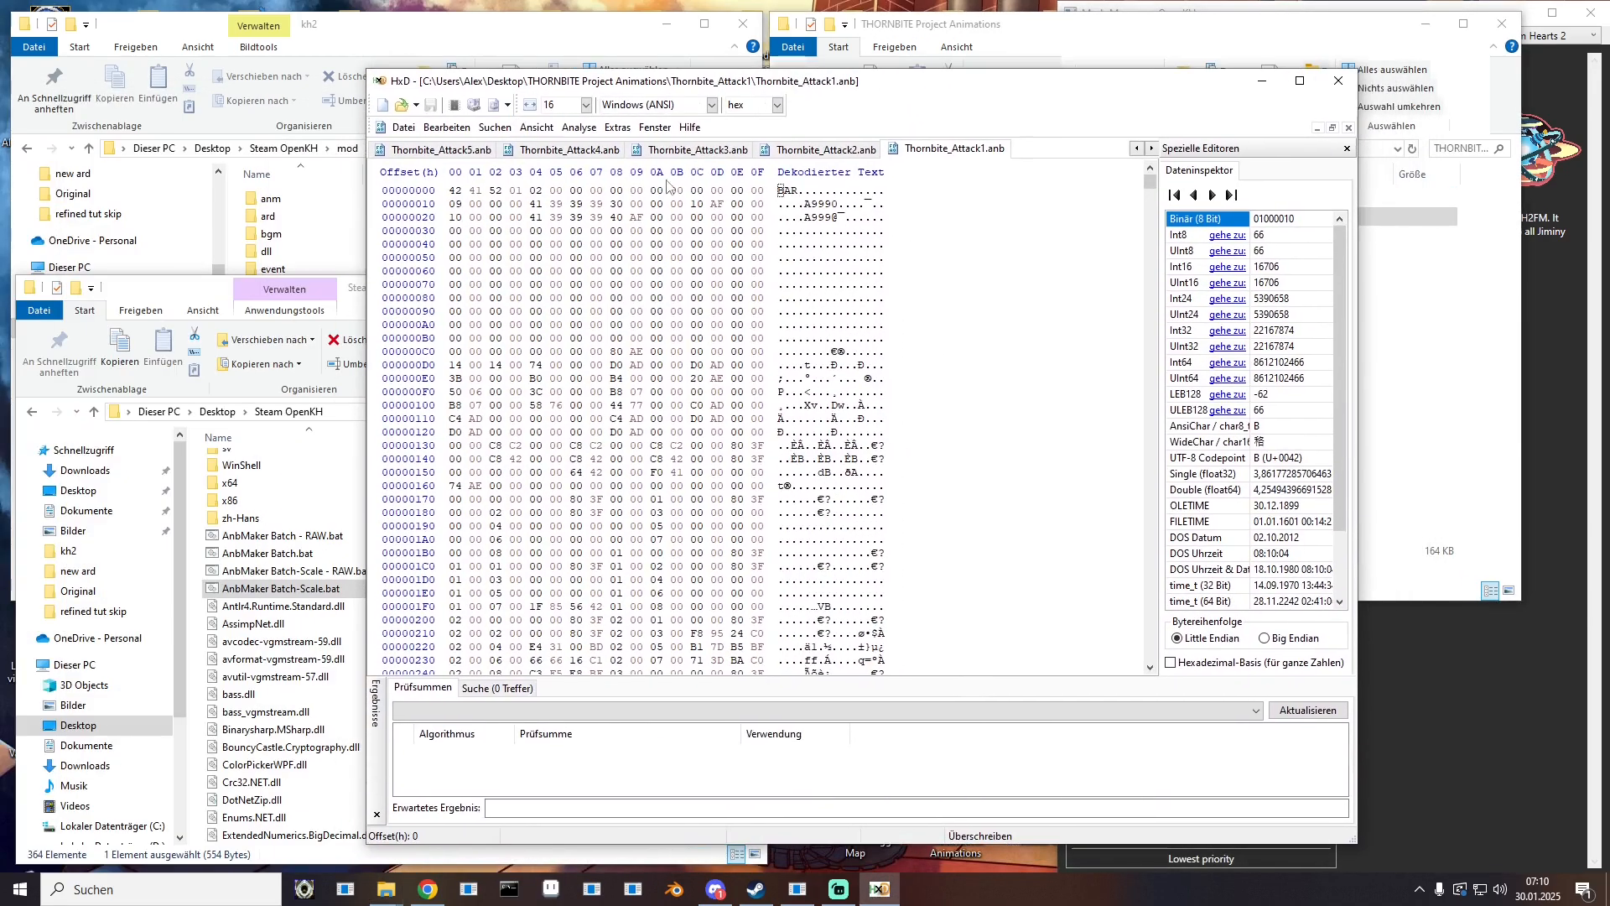
Step: In Thornbite_Attack1.anb, overwrite the last four FF bytes at offset AF30 with 00 and set the byte at AEEC to 01
drag(1147, 186, 1150, 654)
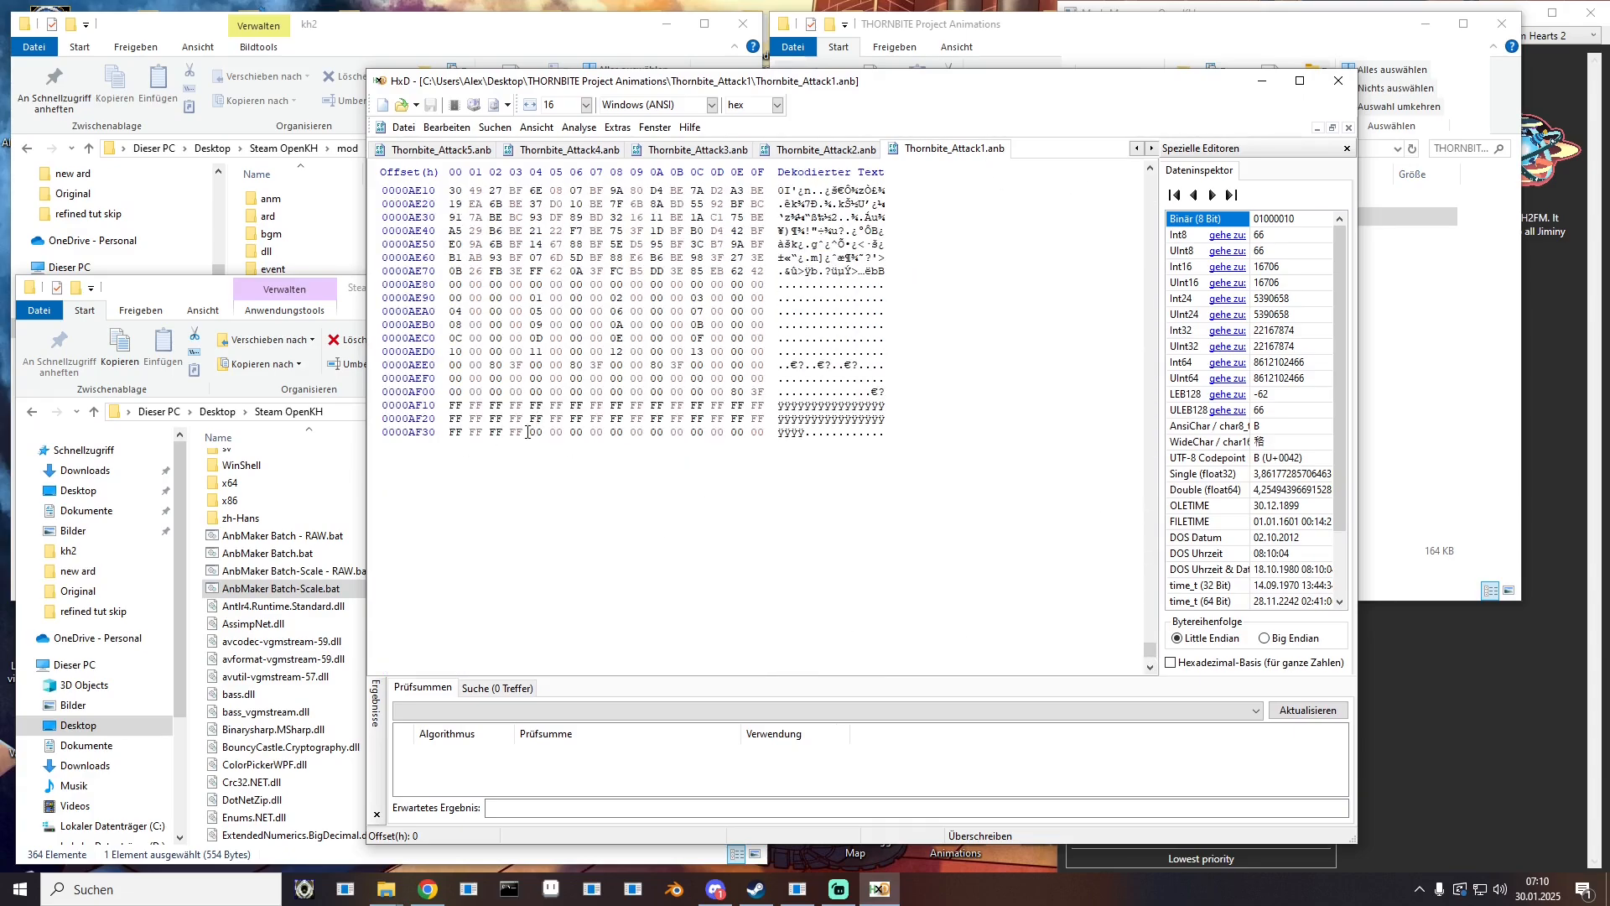
drag(526, 432, 426, 441)
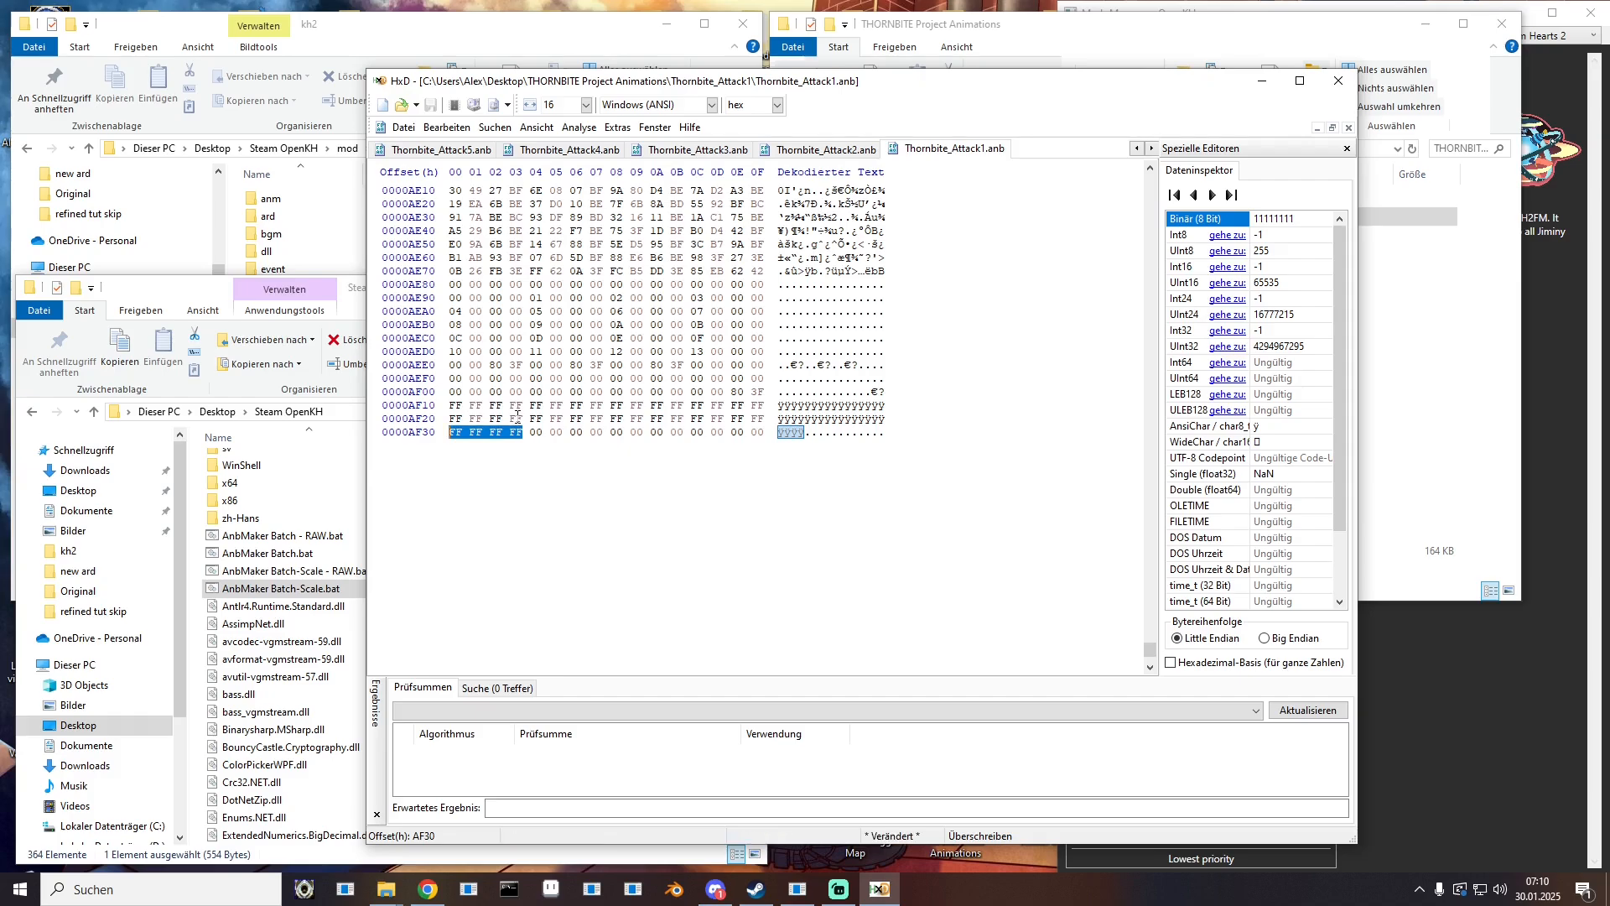
text(00 00 00 00)
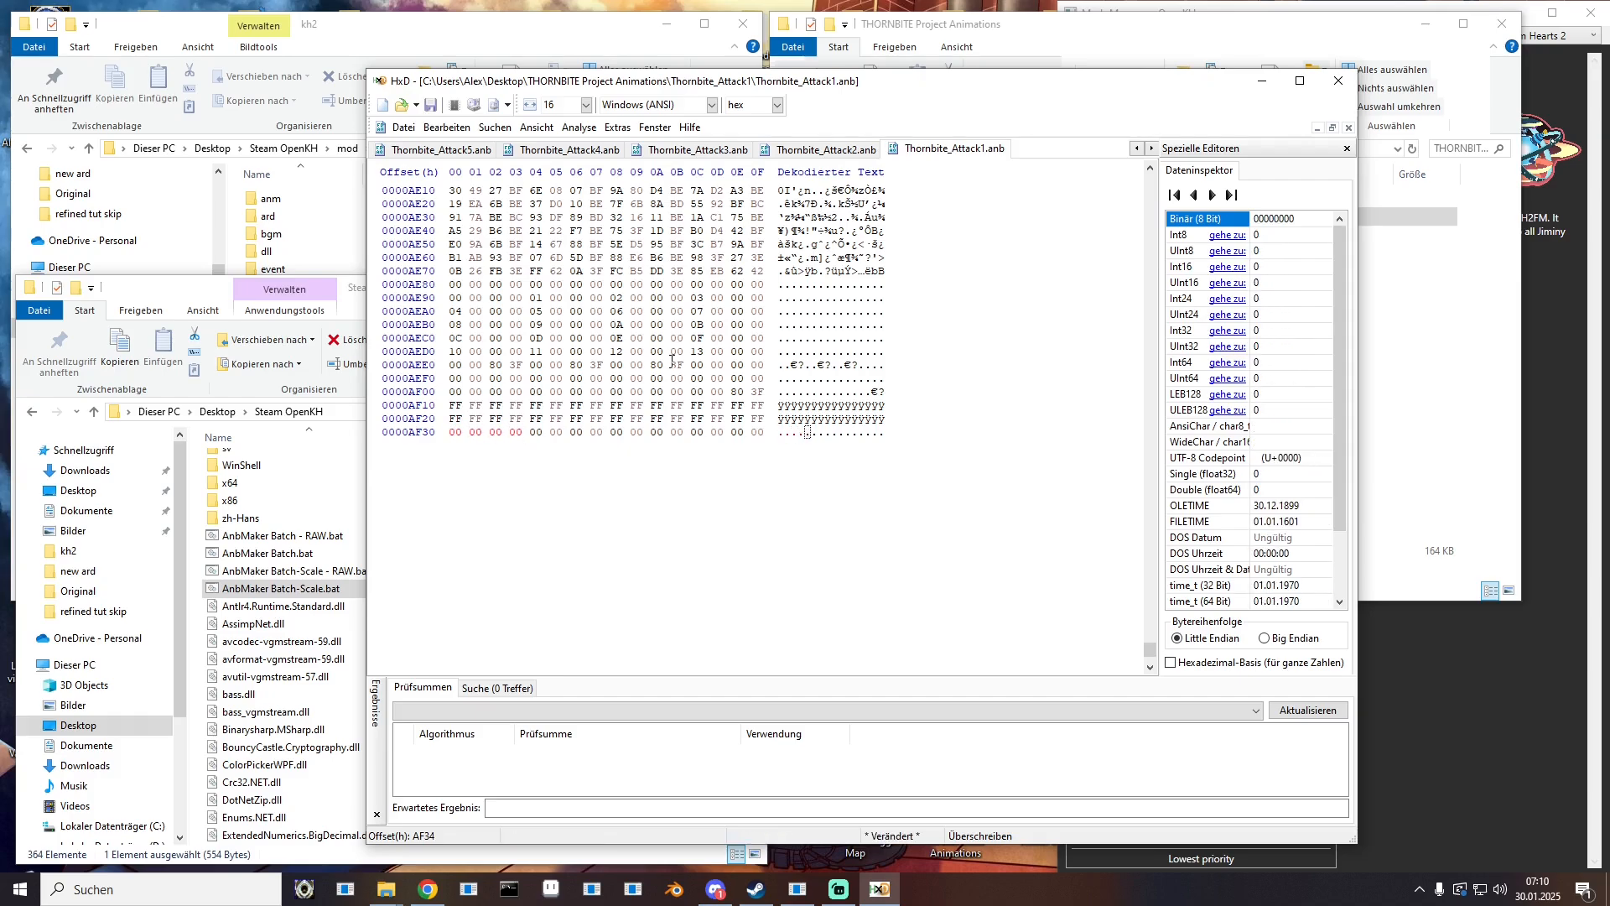
drag(702, 364, 691, 364)
text(01)
Step: In Thornbite_Attack2.anb, set the byte at offset E37C to 01 and overwrite the last four FF bytes at E3C0 with 00
click(820, 151)
drag(1149, 189, 1149, 763)
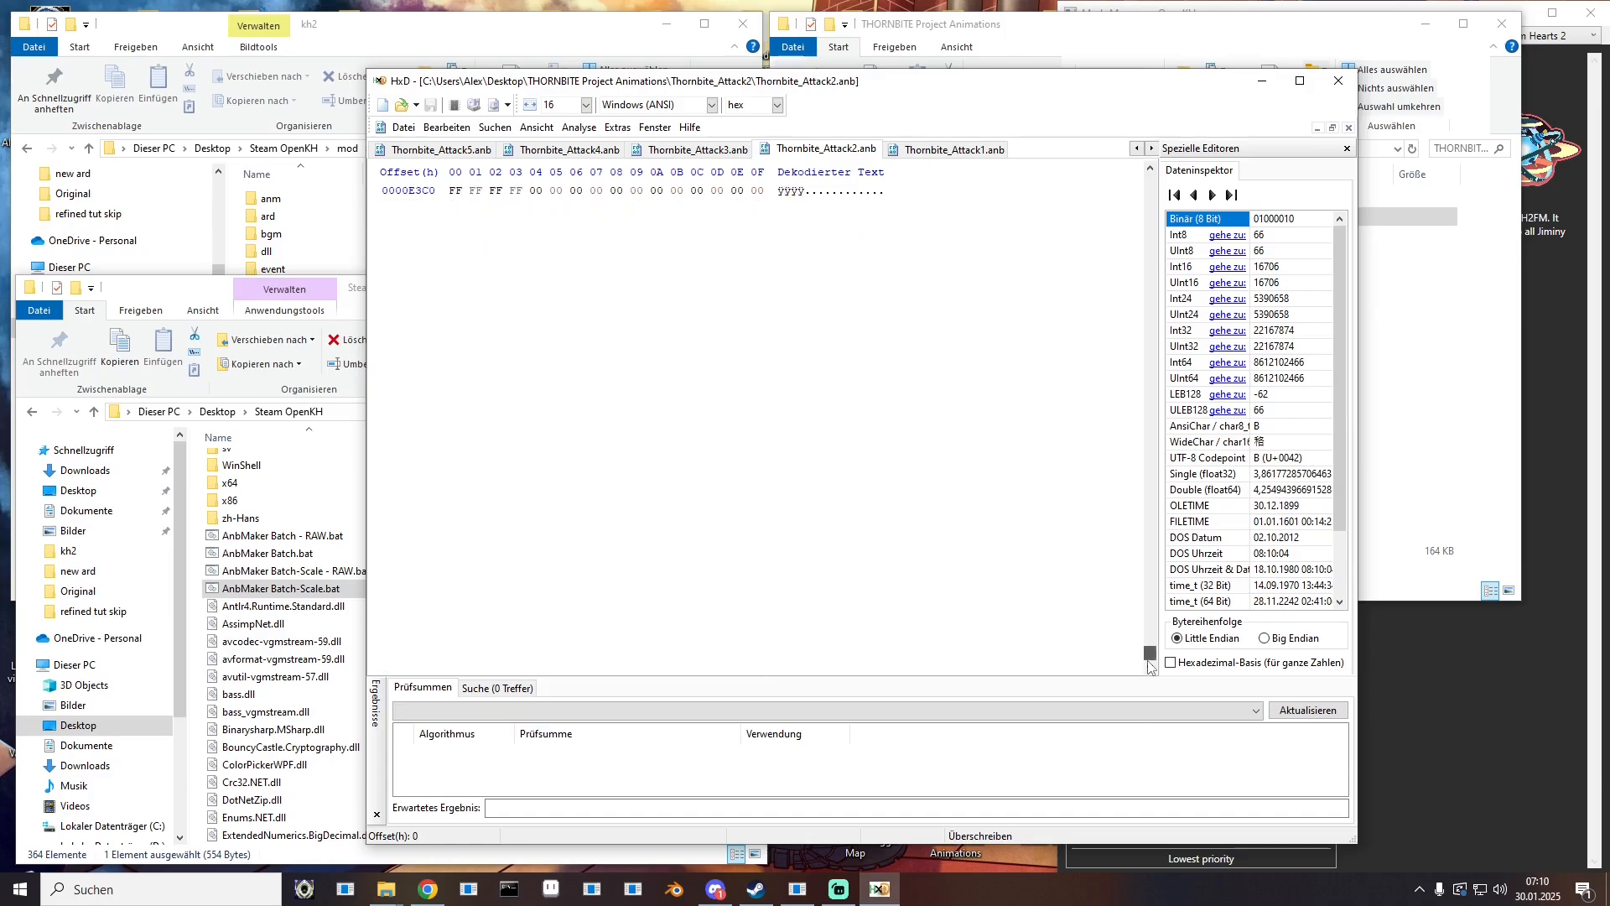
click(700, 406)
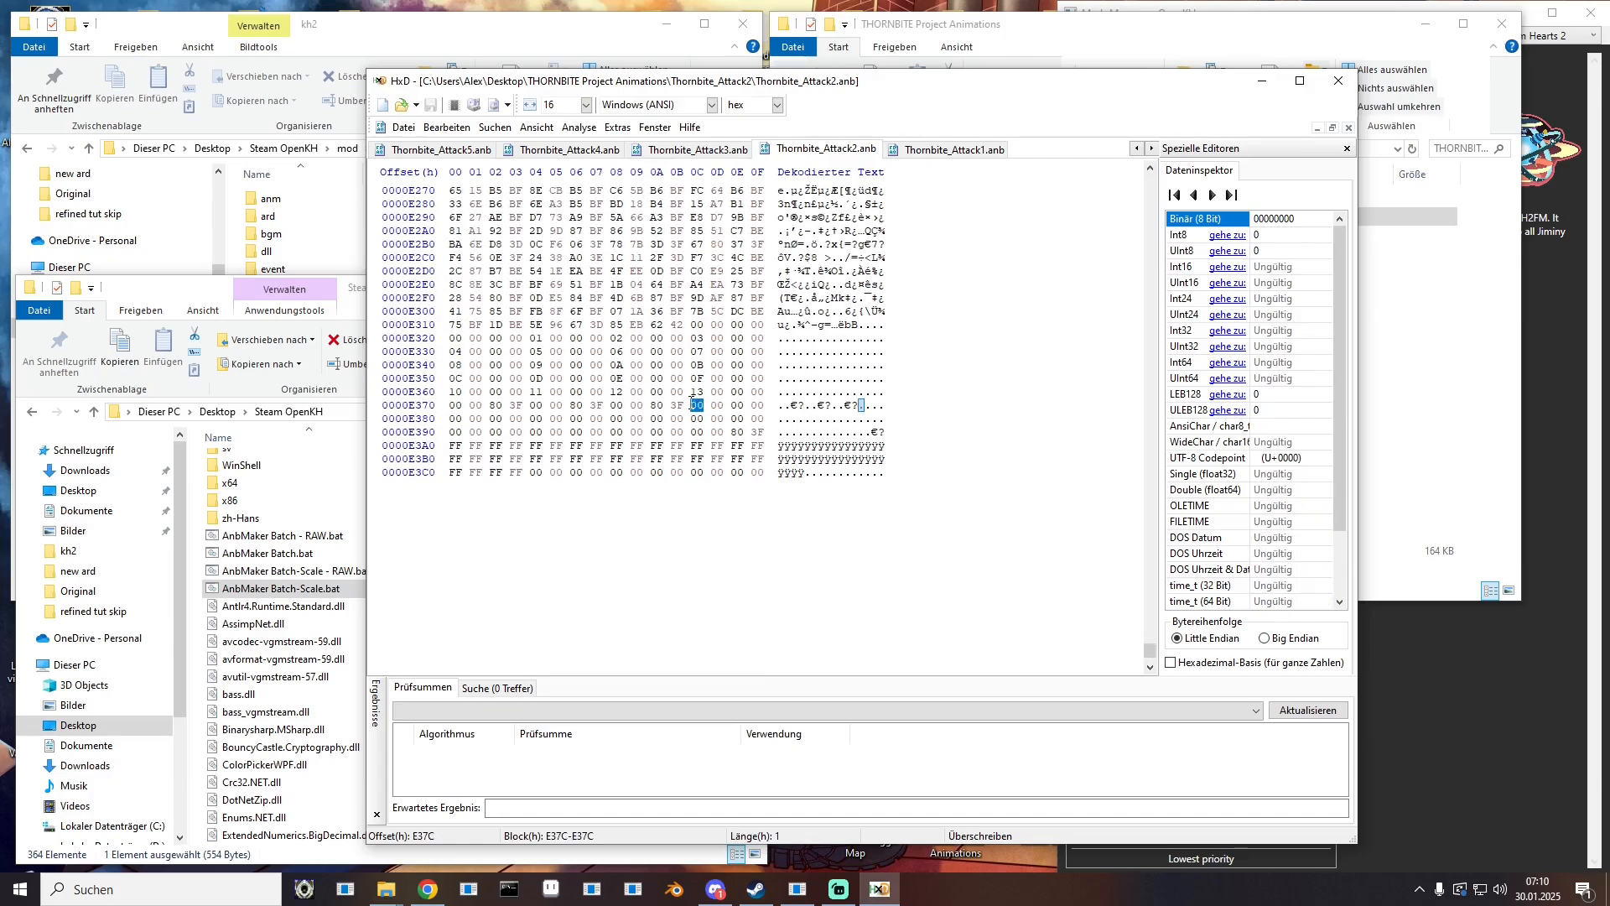
text(01)
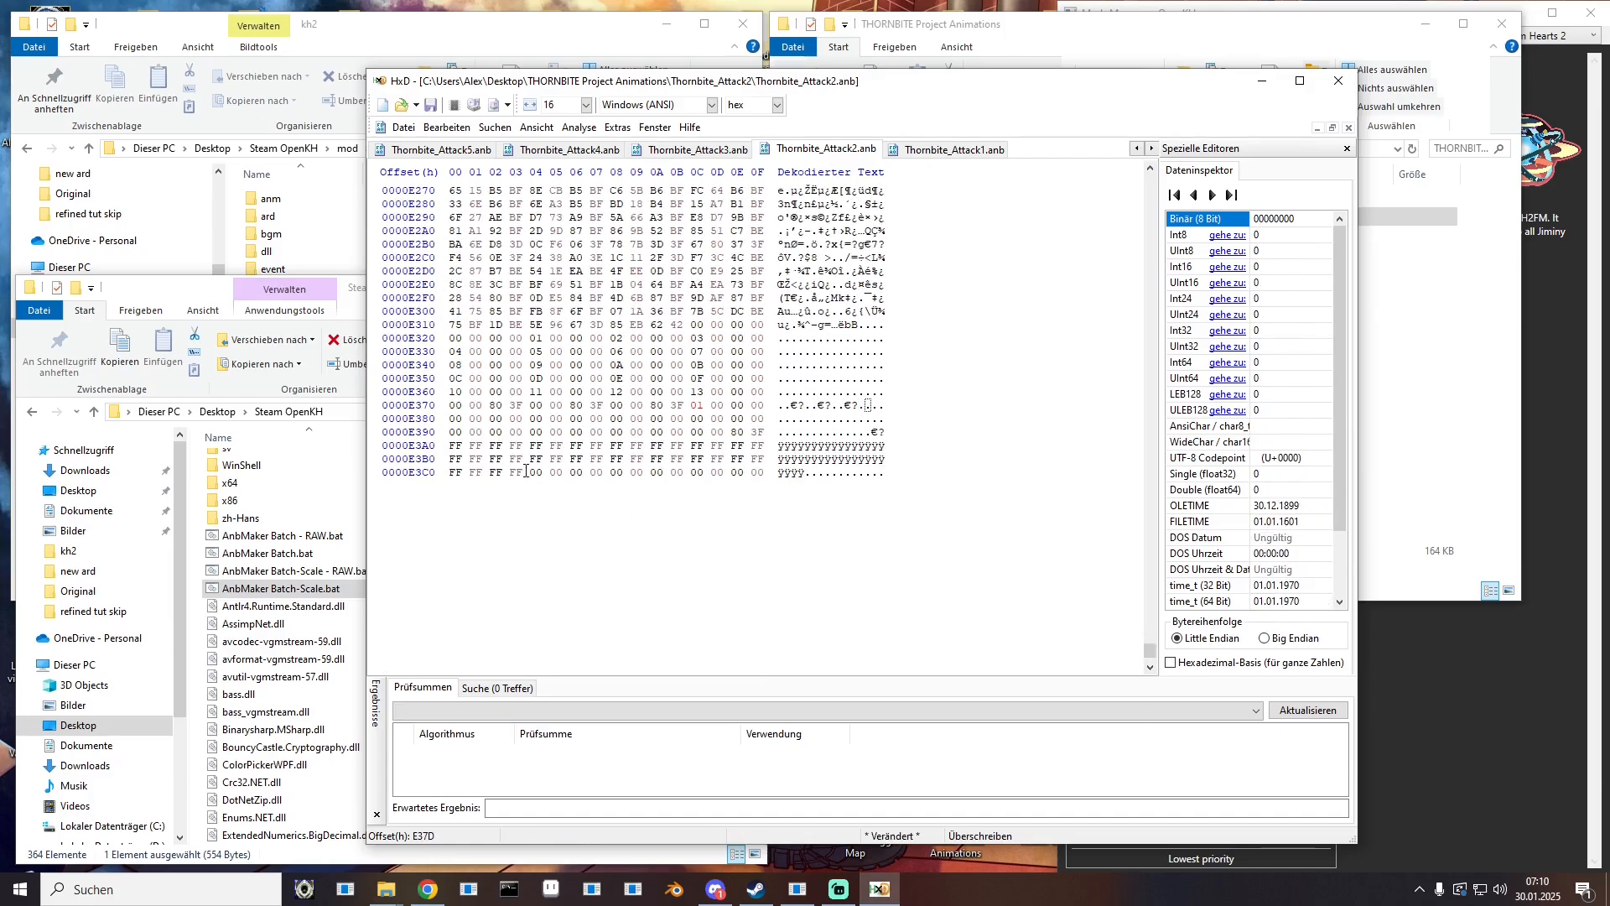
drag(526, 472, 419, 467)
text(00000000)
Step: In Thornbite_Attack3.anb, overwrite the last four FF bytes at offset 42B0 with 00 and set the byte at 426C to 01
click(687, 151)
drag(1152, 182, 1151, 659)
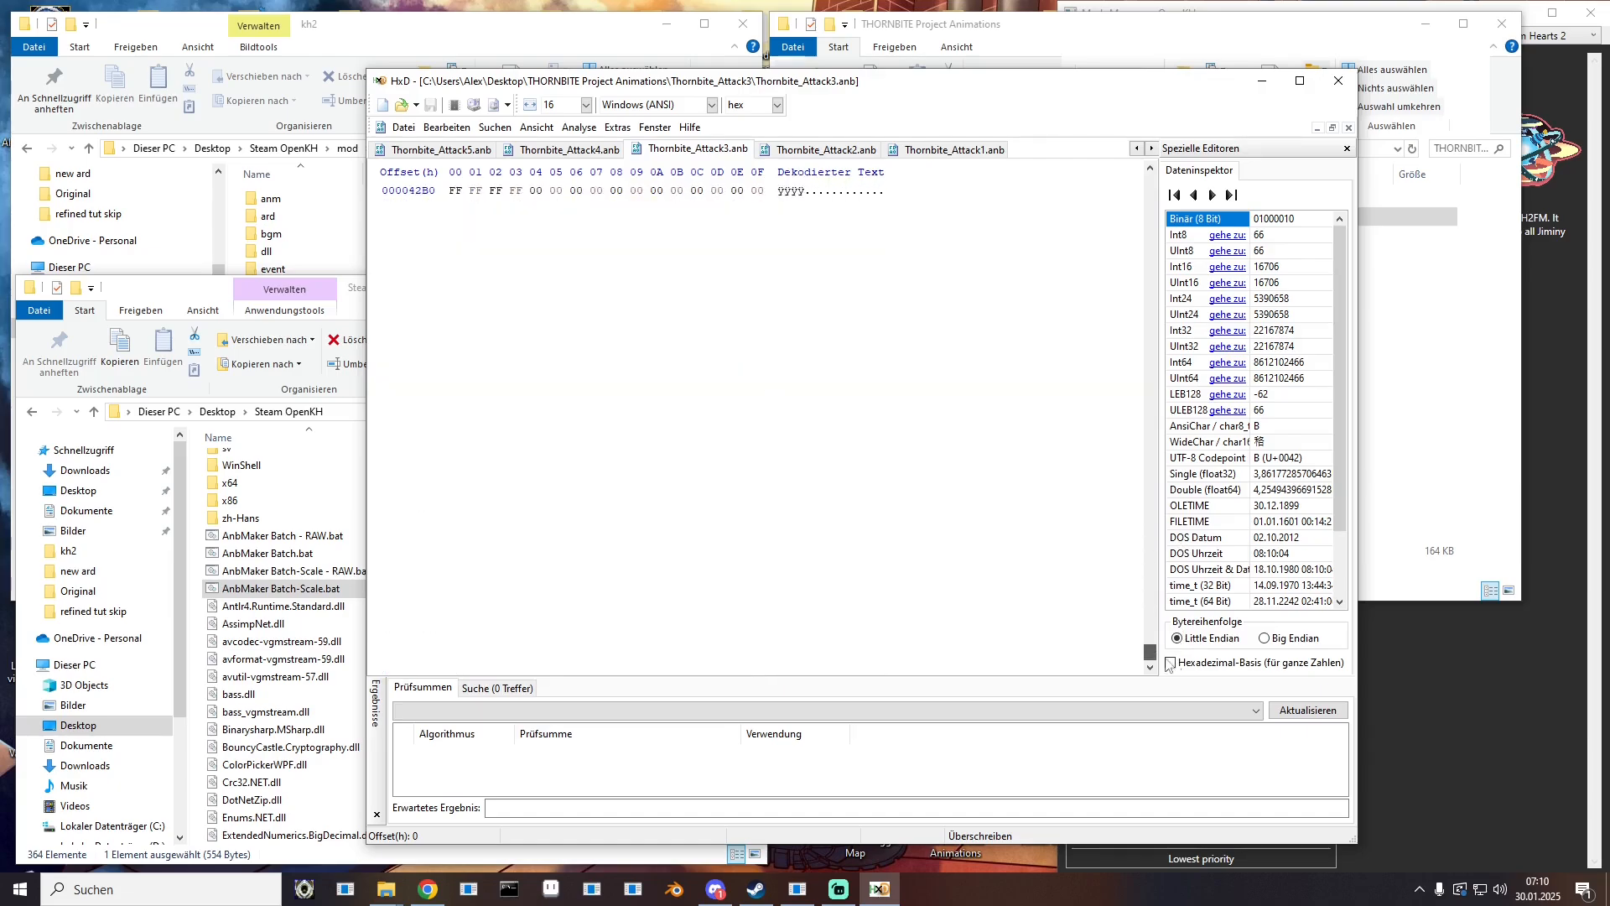
scroll(596, 494, up, 6)
drag(533, 440, 452, 437)
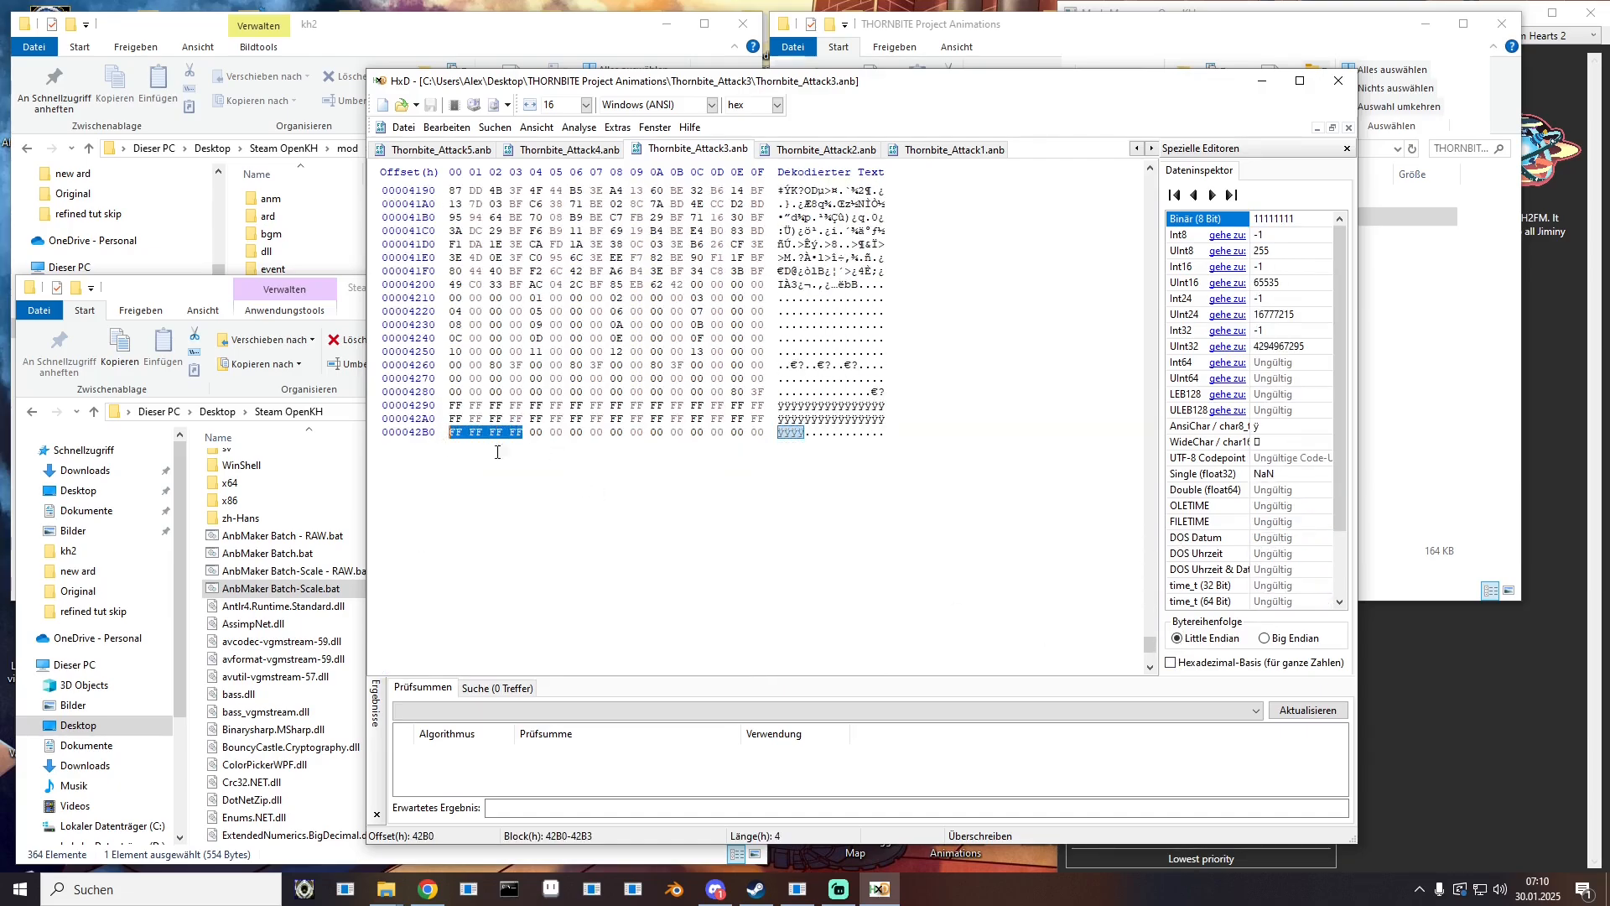
text(00000000)
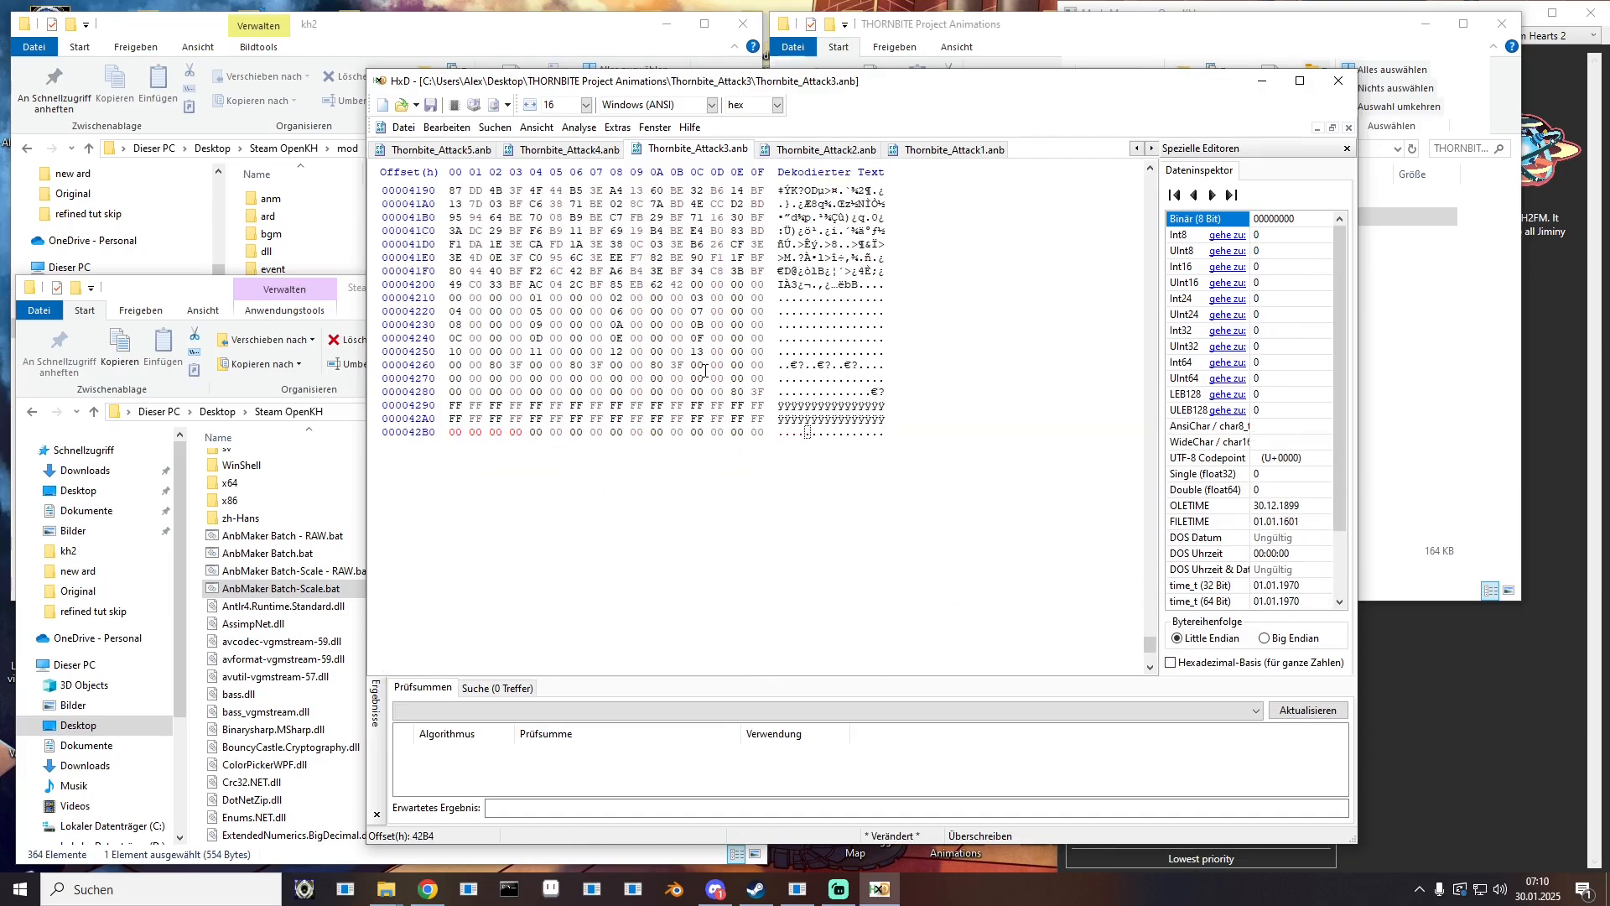
click(696, 366)
text(01)
Step: In Thornbite_Attack4.anb, set the byte at offset 862C to 01 and overwrite the last four FF bytes at 8670 with 00
click(562, 151)
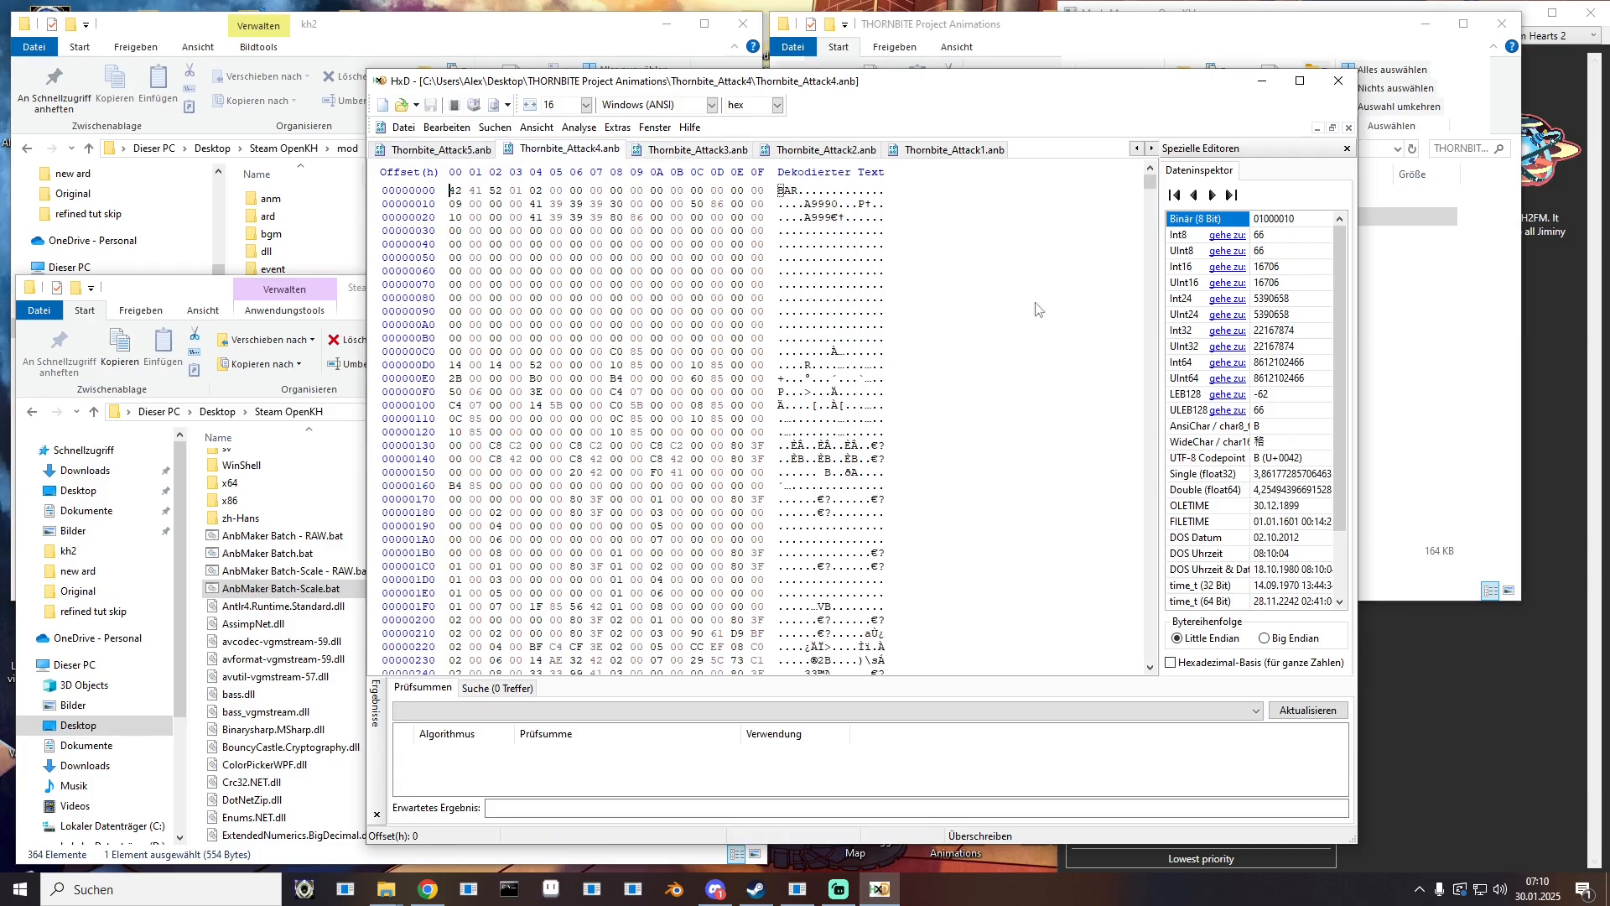
drag(1151, 182, 1141, 676)
scroll(654, 389, up, 6)
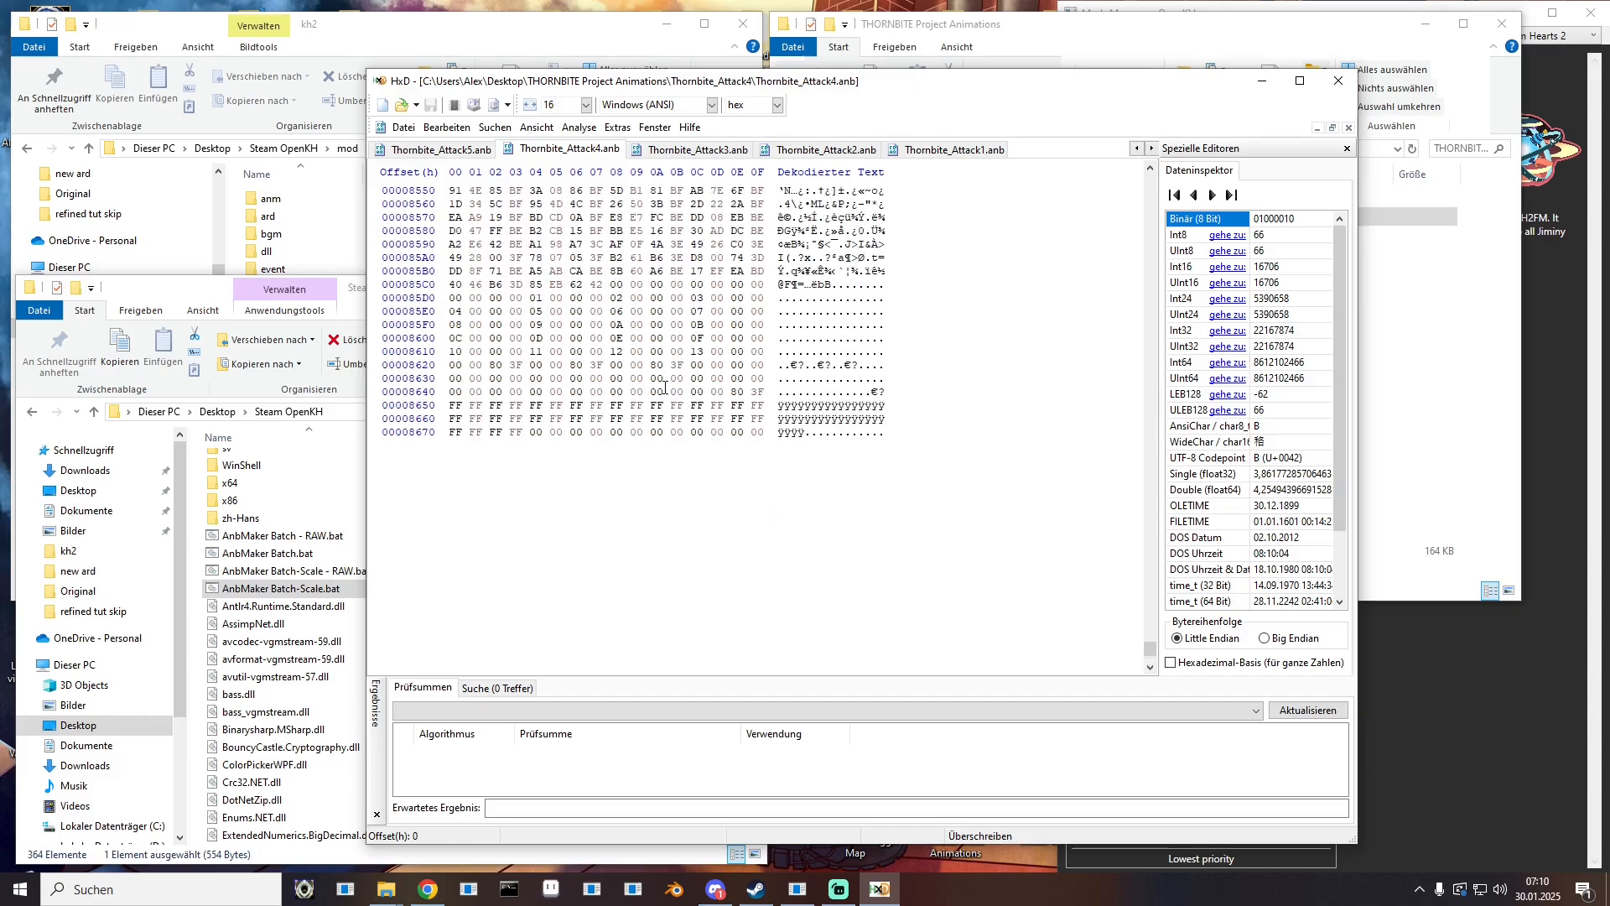
click(696, 365)
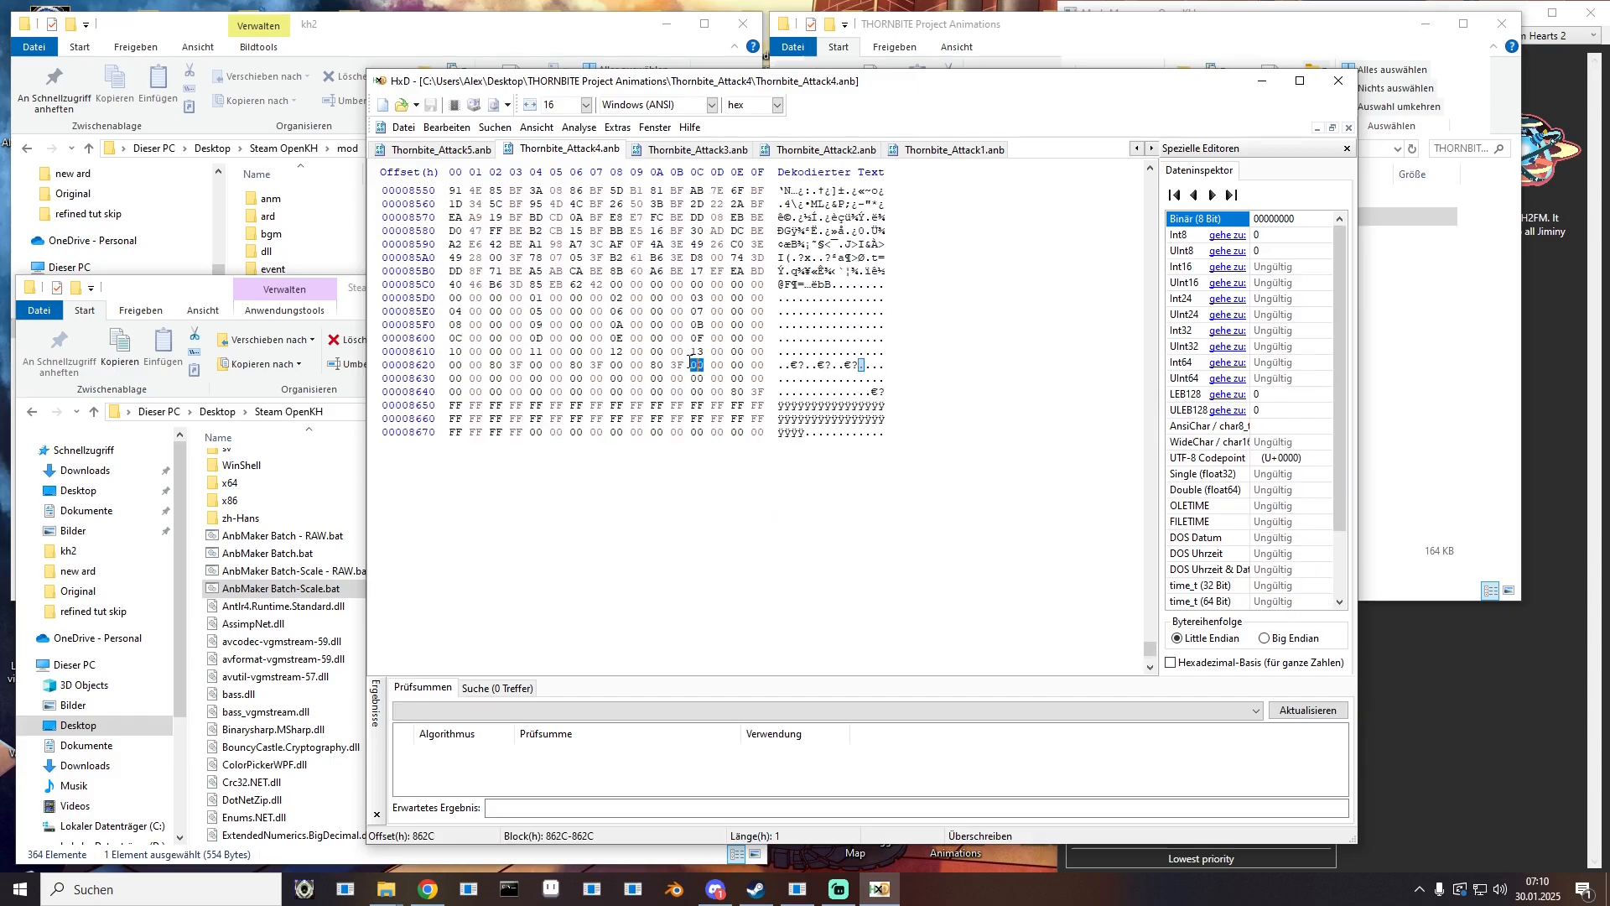
text(01)
drag(531, 437, 440, 437)
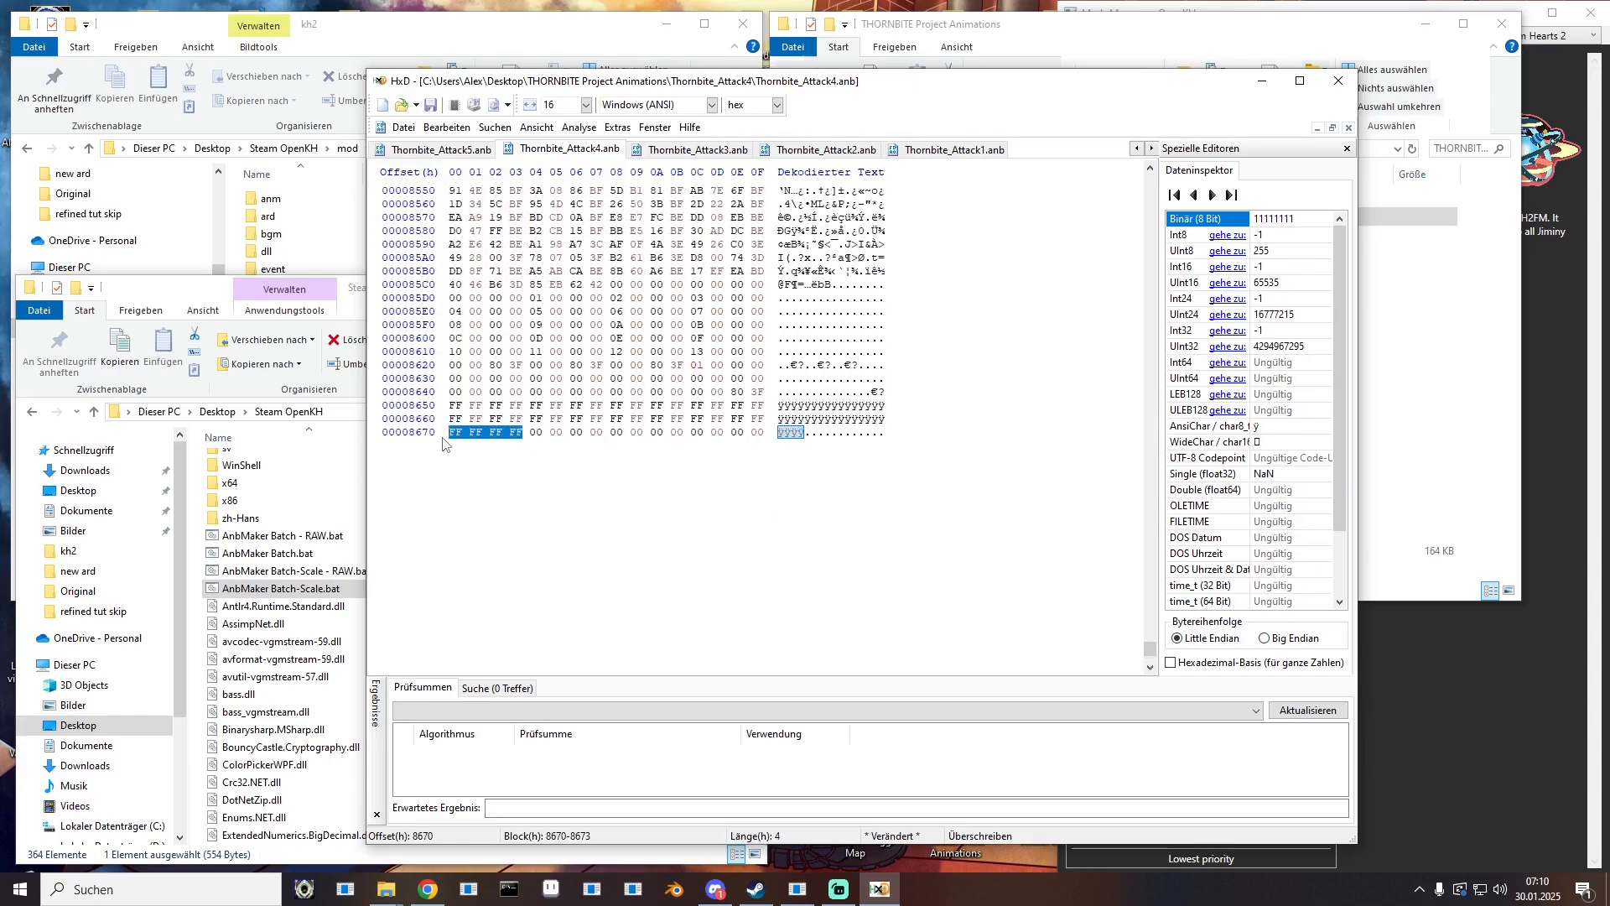
text(00000000)
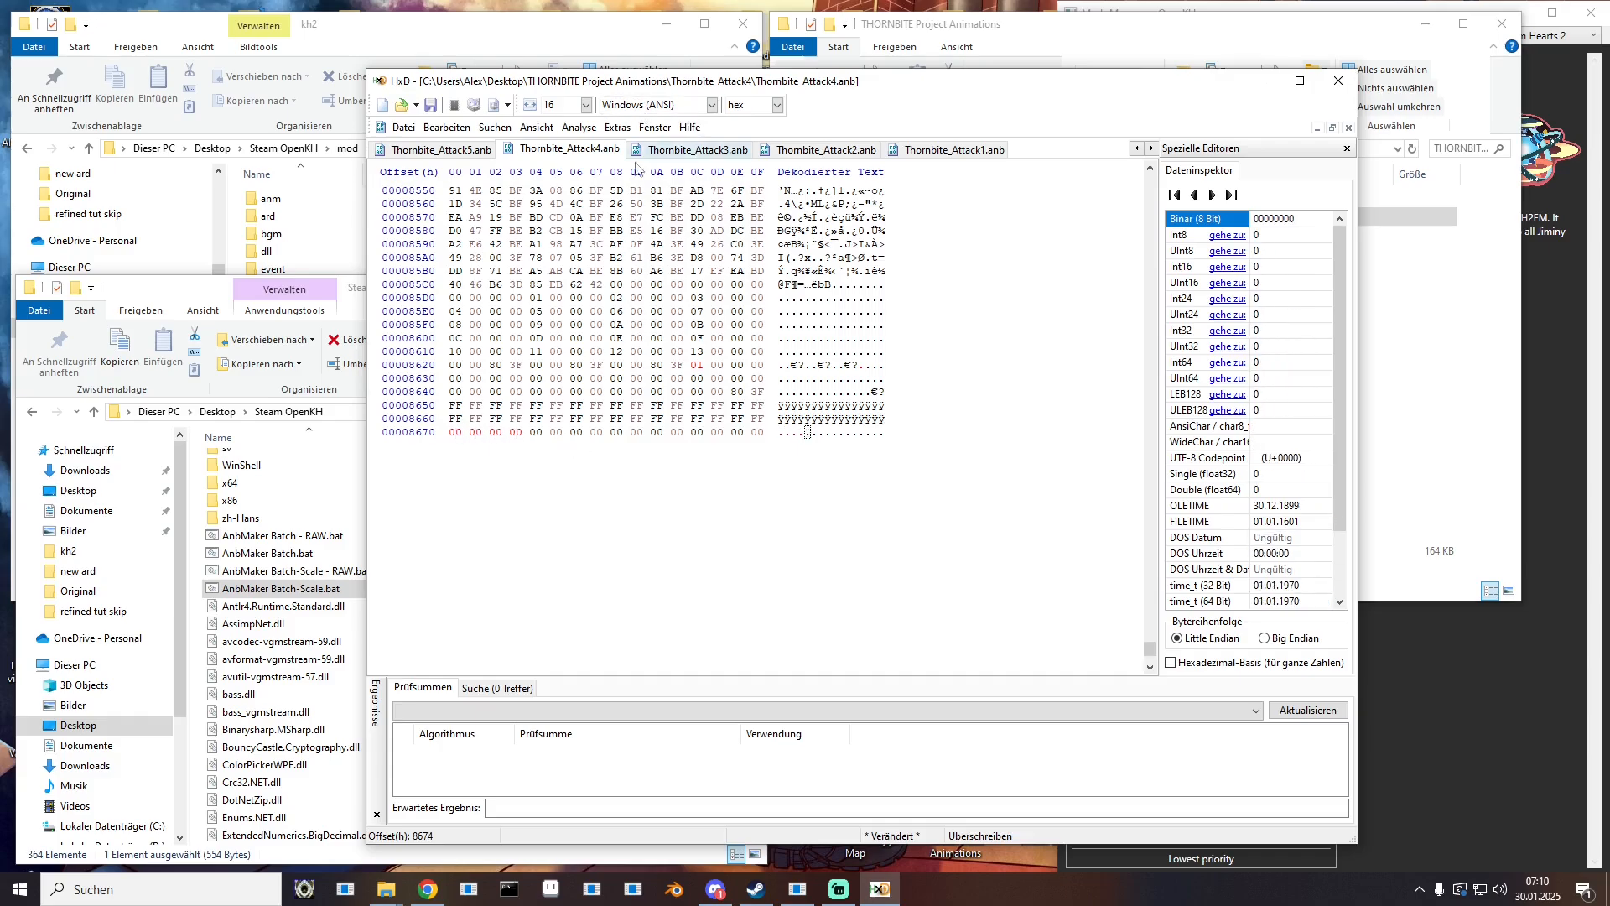
Step: In Thornbite_Attack5.anb, overwrite the last four FF bytes at offset 71A0 with 00 and set the byte at 715C to 01
click(457, 152)
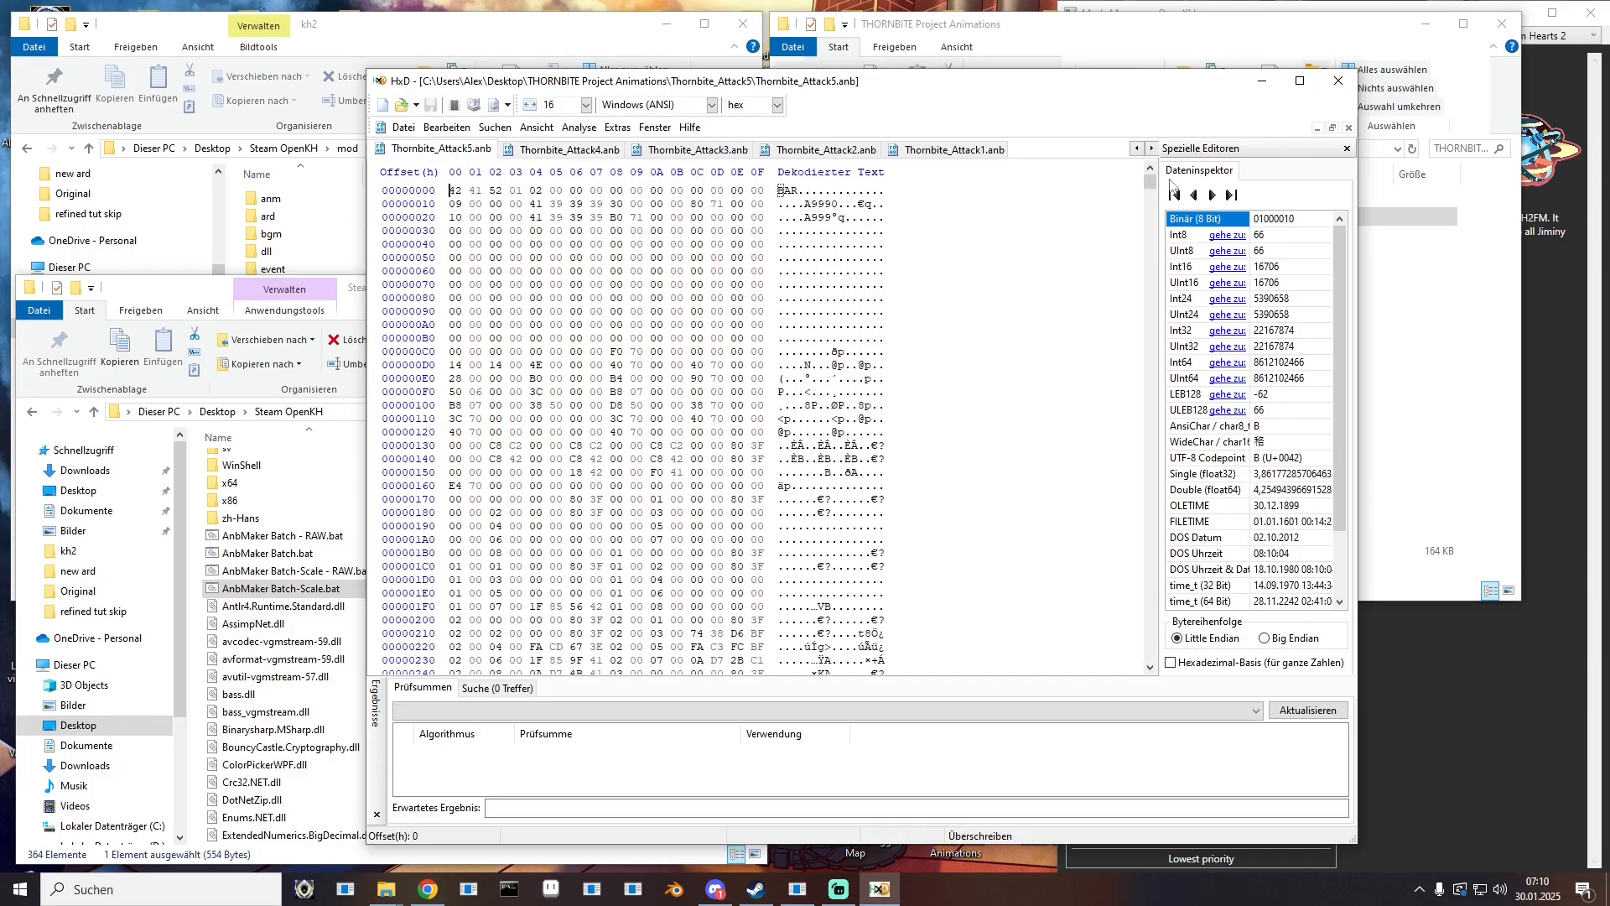
drag(1151, 185, 1150, 650)
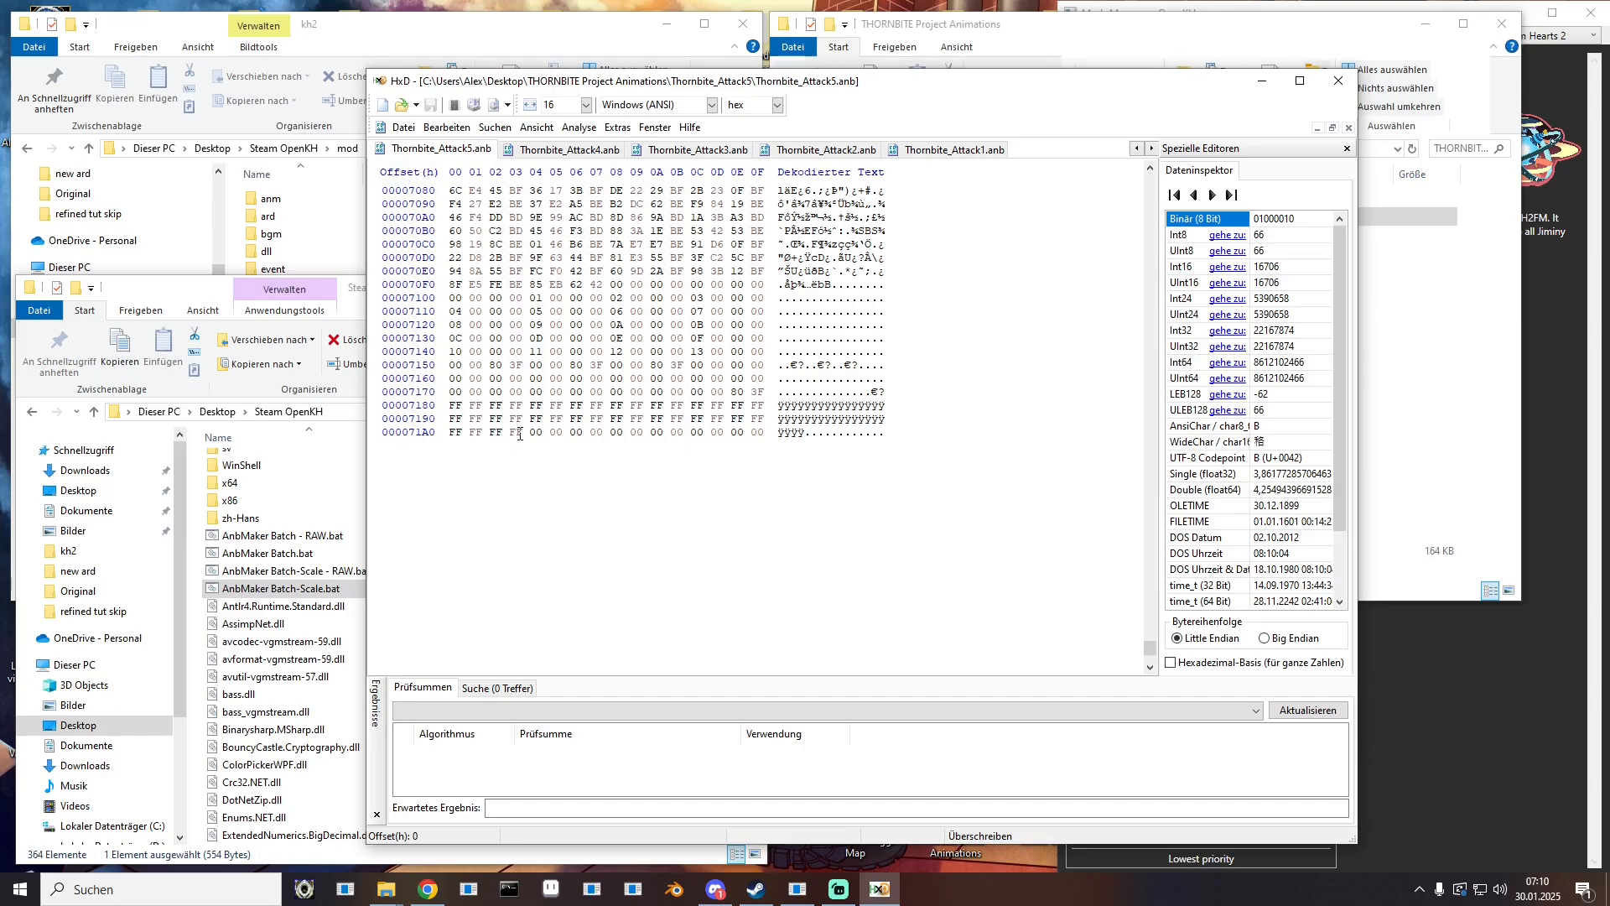
drag(520, 435, 422, 437)
text(00000000)
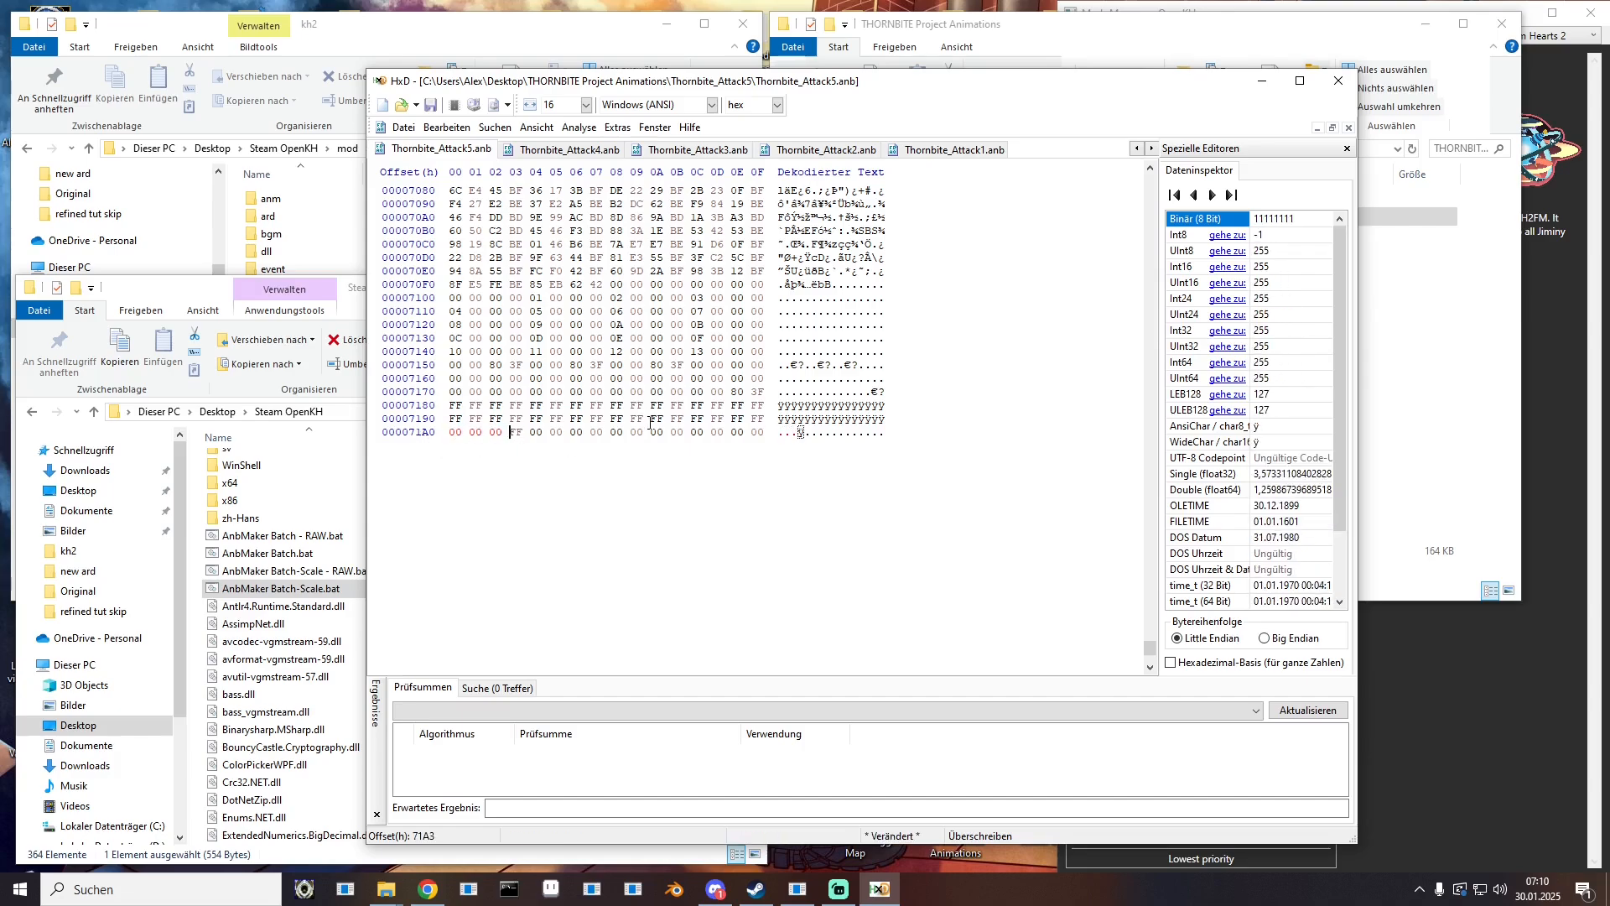
drag(696, 364, 695, 363)
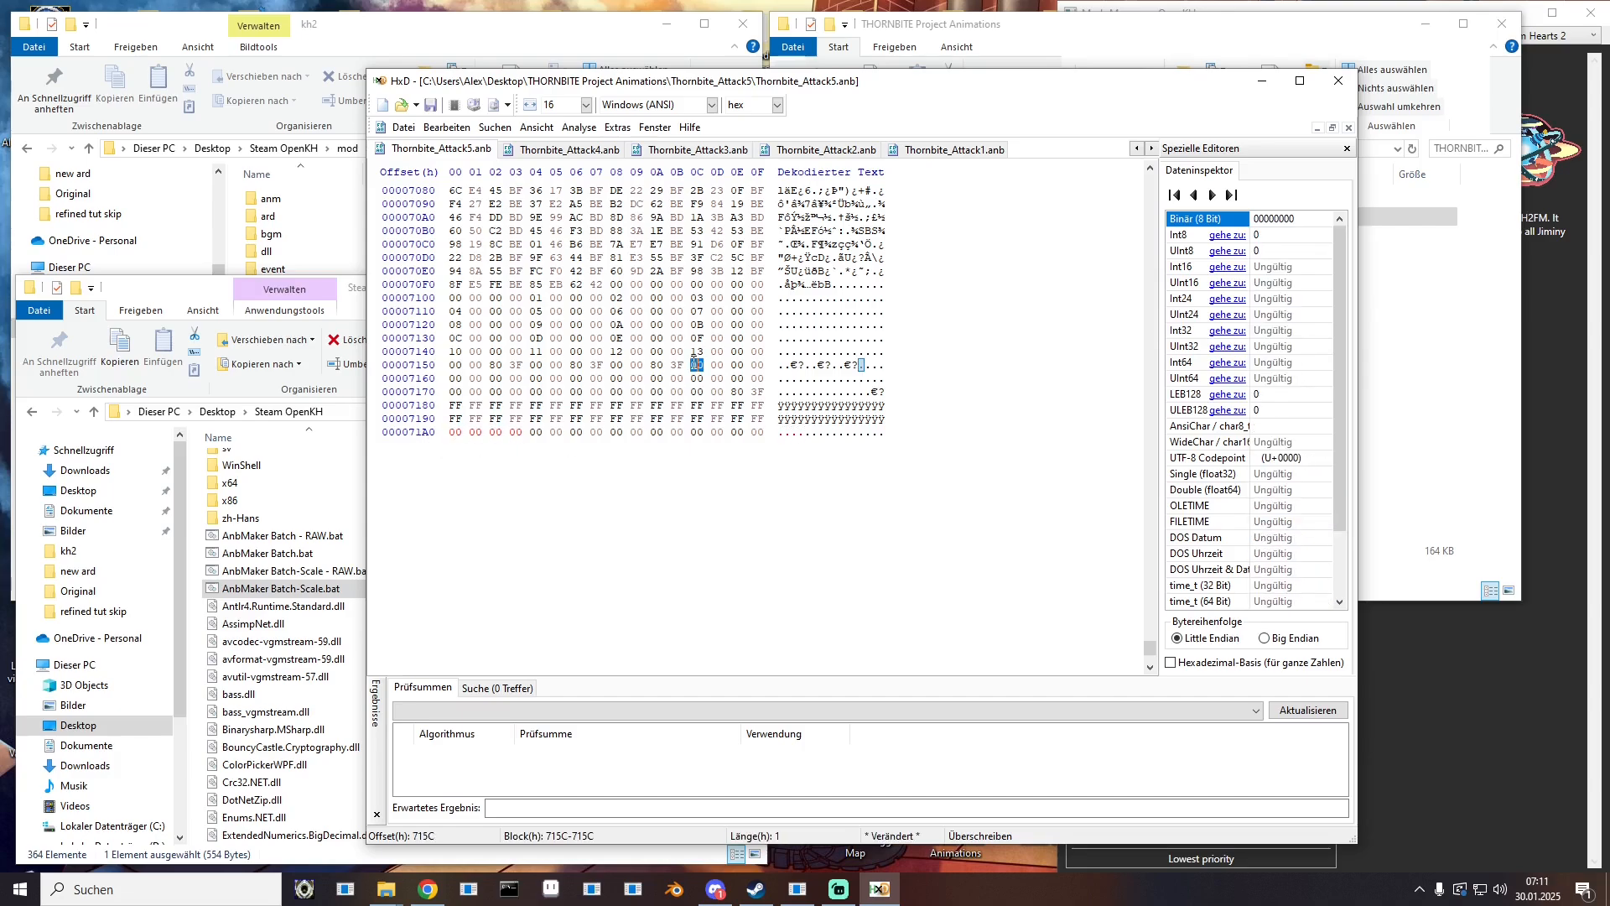
text(01)
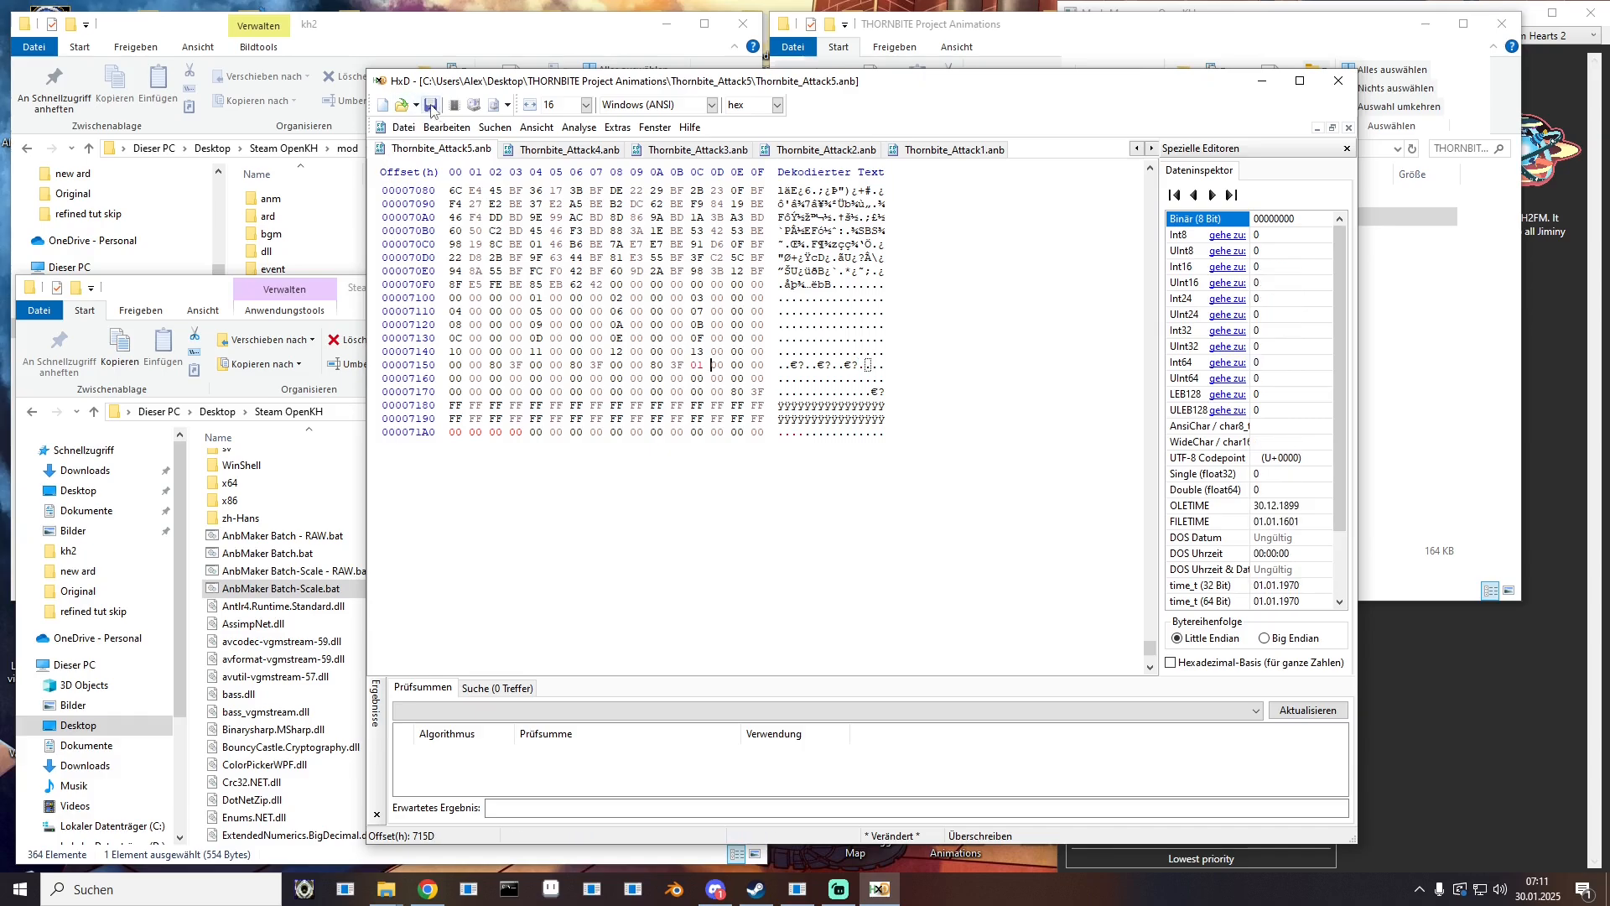
Step: Close the five patched files Thornbite_Attack5.anb through Thornbite_Attack1.anb
right_click(478, 156)
click(483, 158)
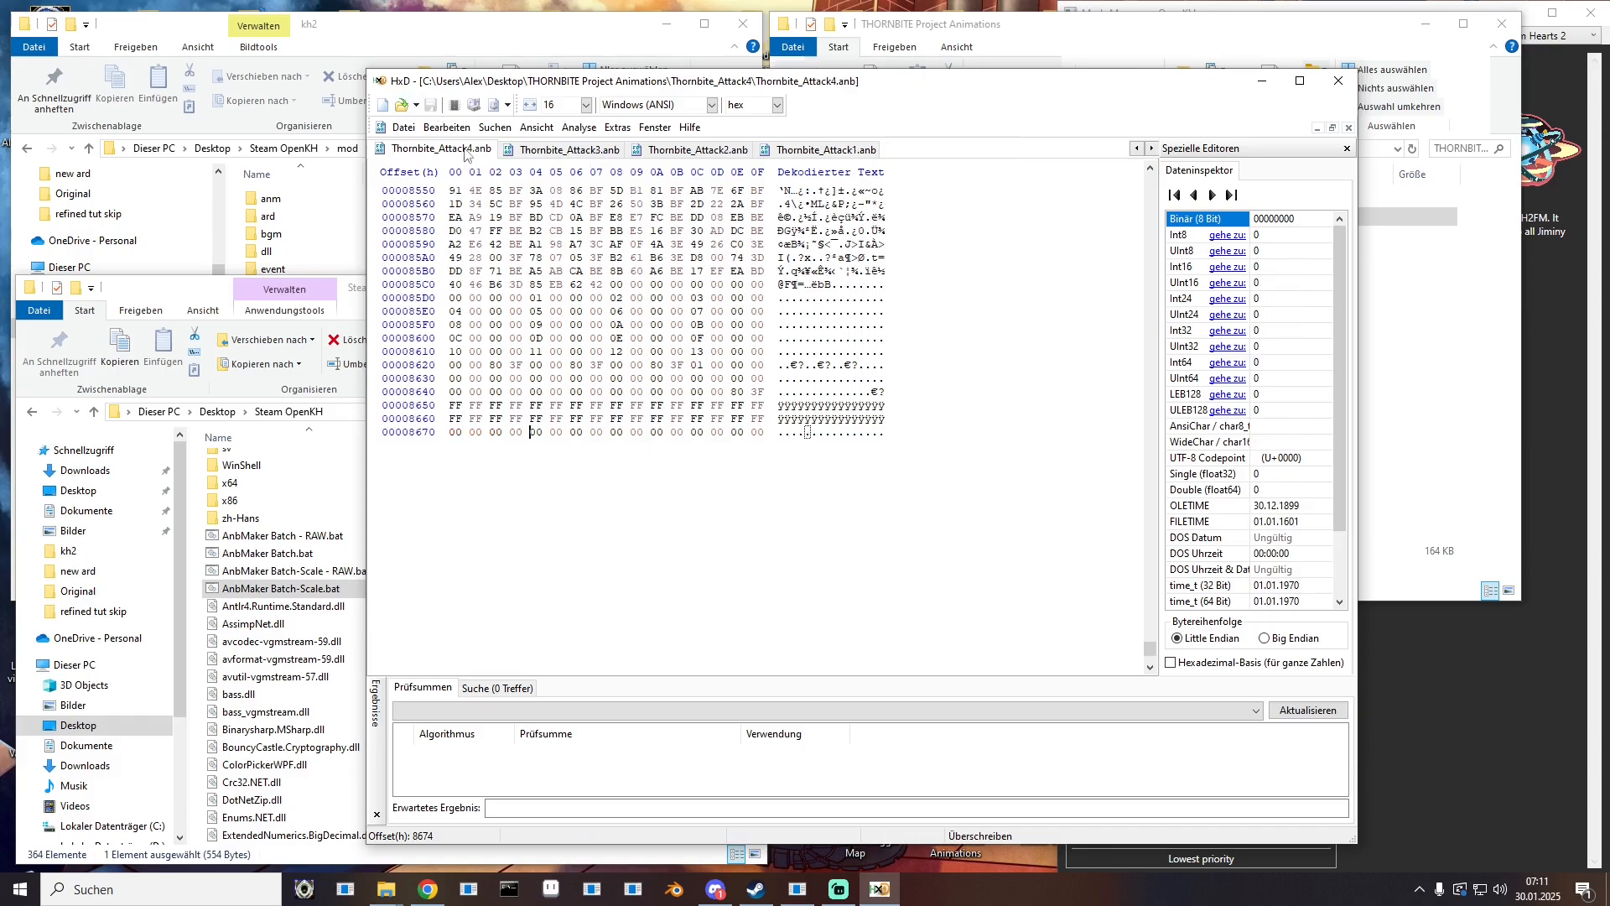
right_click(474, 156)
click(478, 158)
right_click(476, 156)
click(495, 156)
right_click(477, 156)
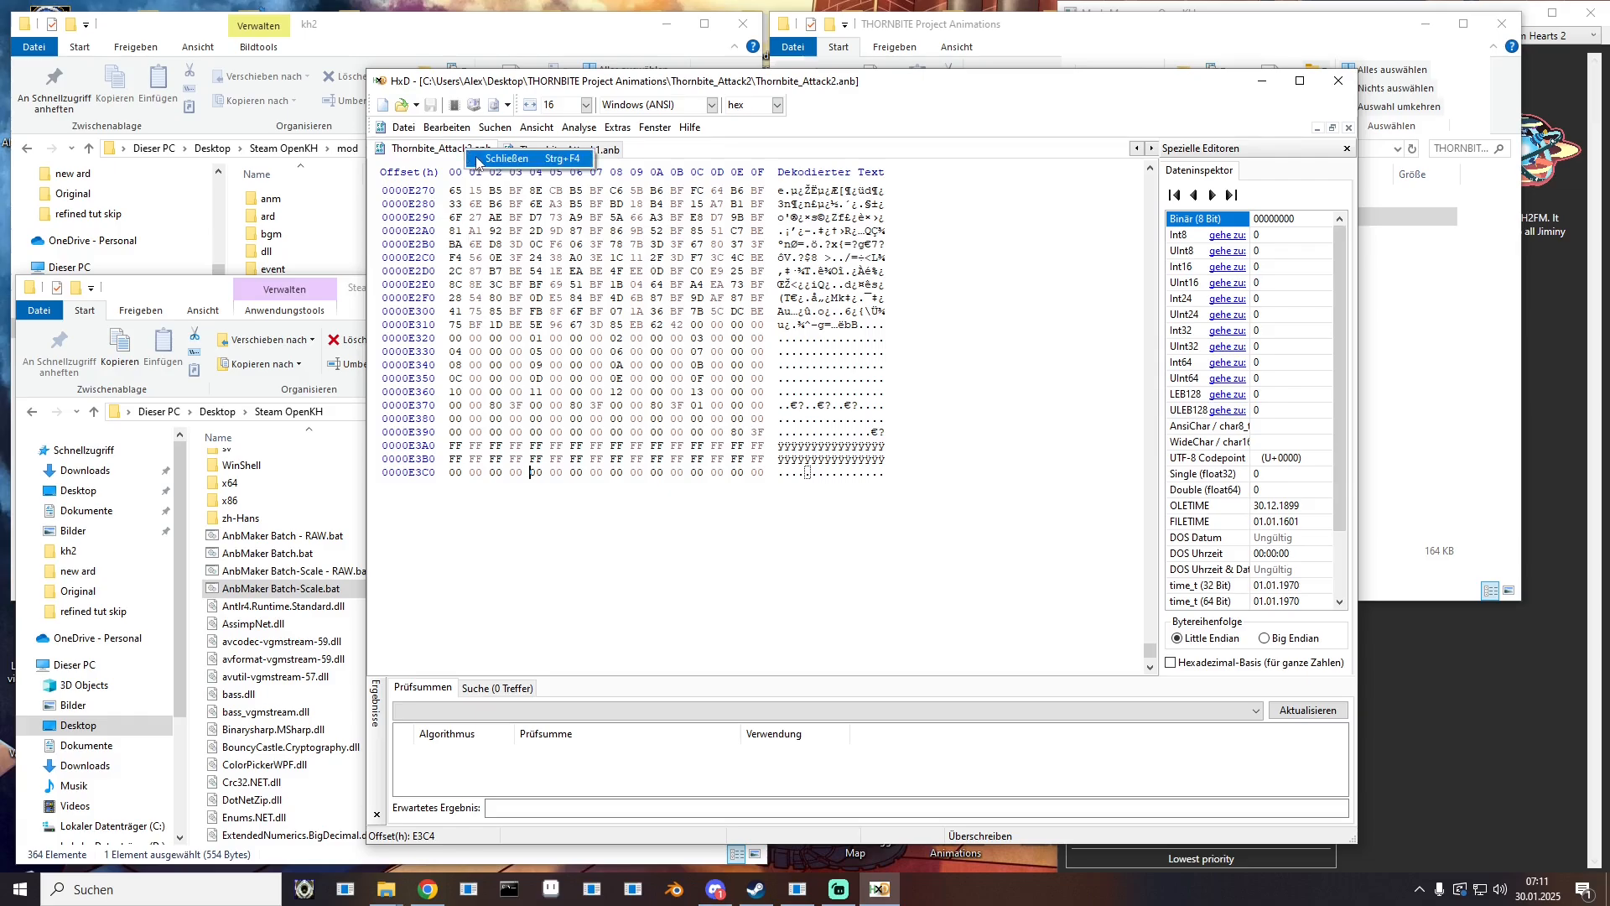
click(495, 156)
right_click(476, 156)
click(495, 156)
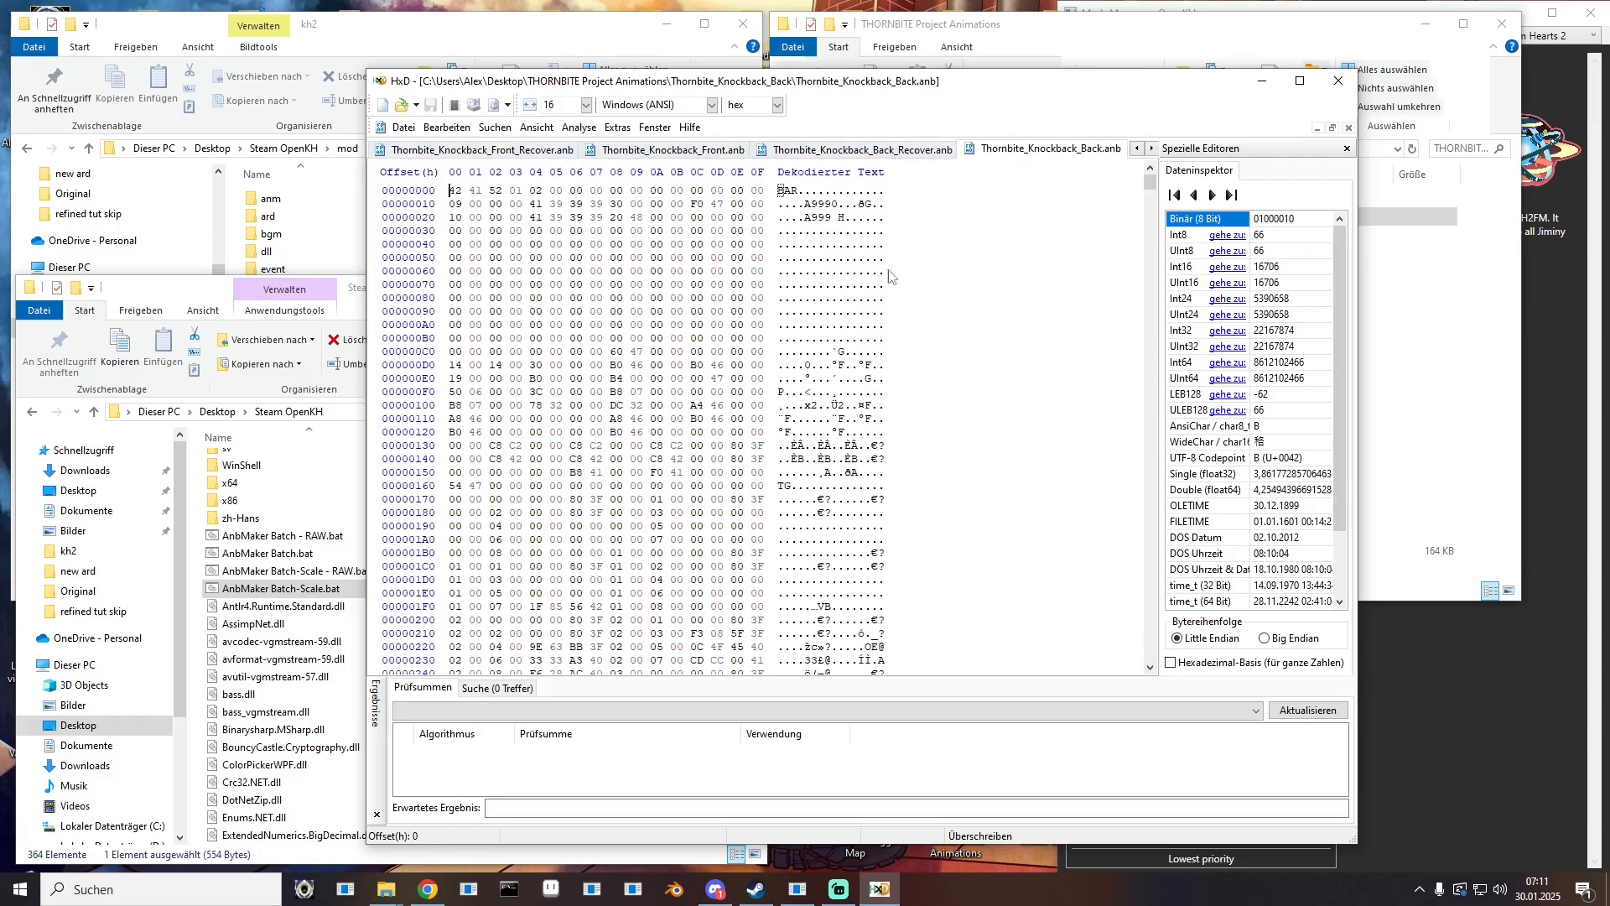
Step: In Thornbite_Knockback_Back.anb, overwrite the last four FF bytes at offset 4810 with 00 and set the byte at 47CC to 01
drag(1150, 189, 1107, 669)
scroll(505, 478, up, 6)
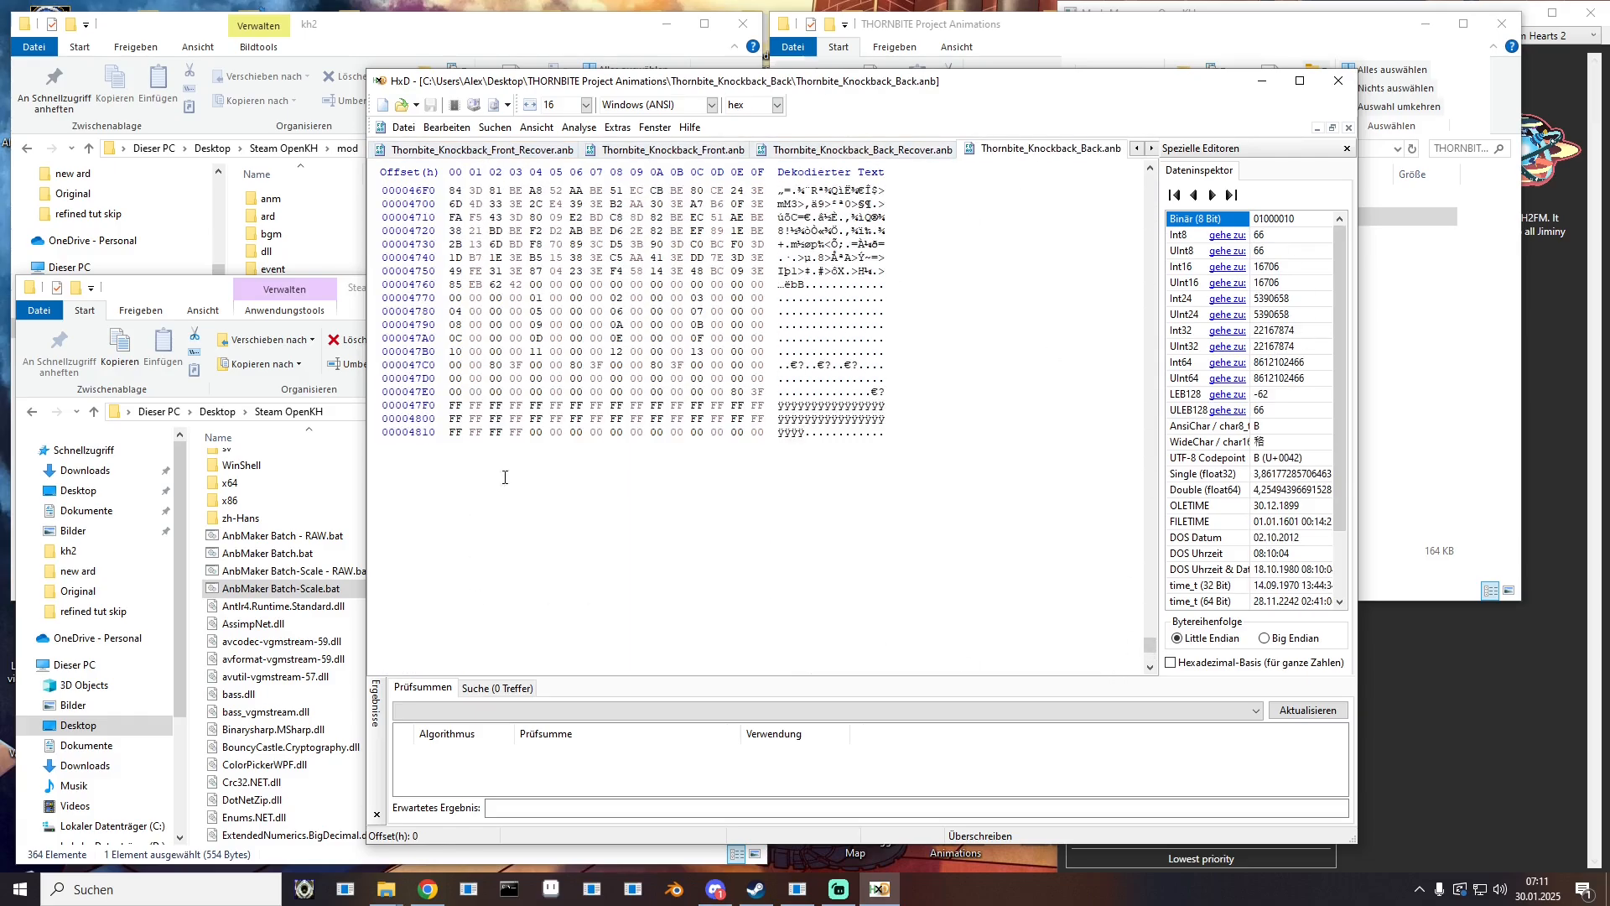
drag(520, 437, 451, 432)
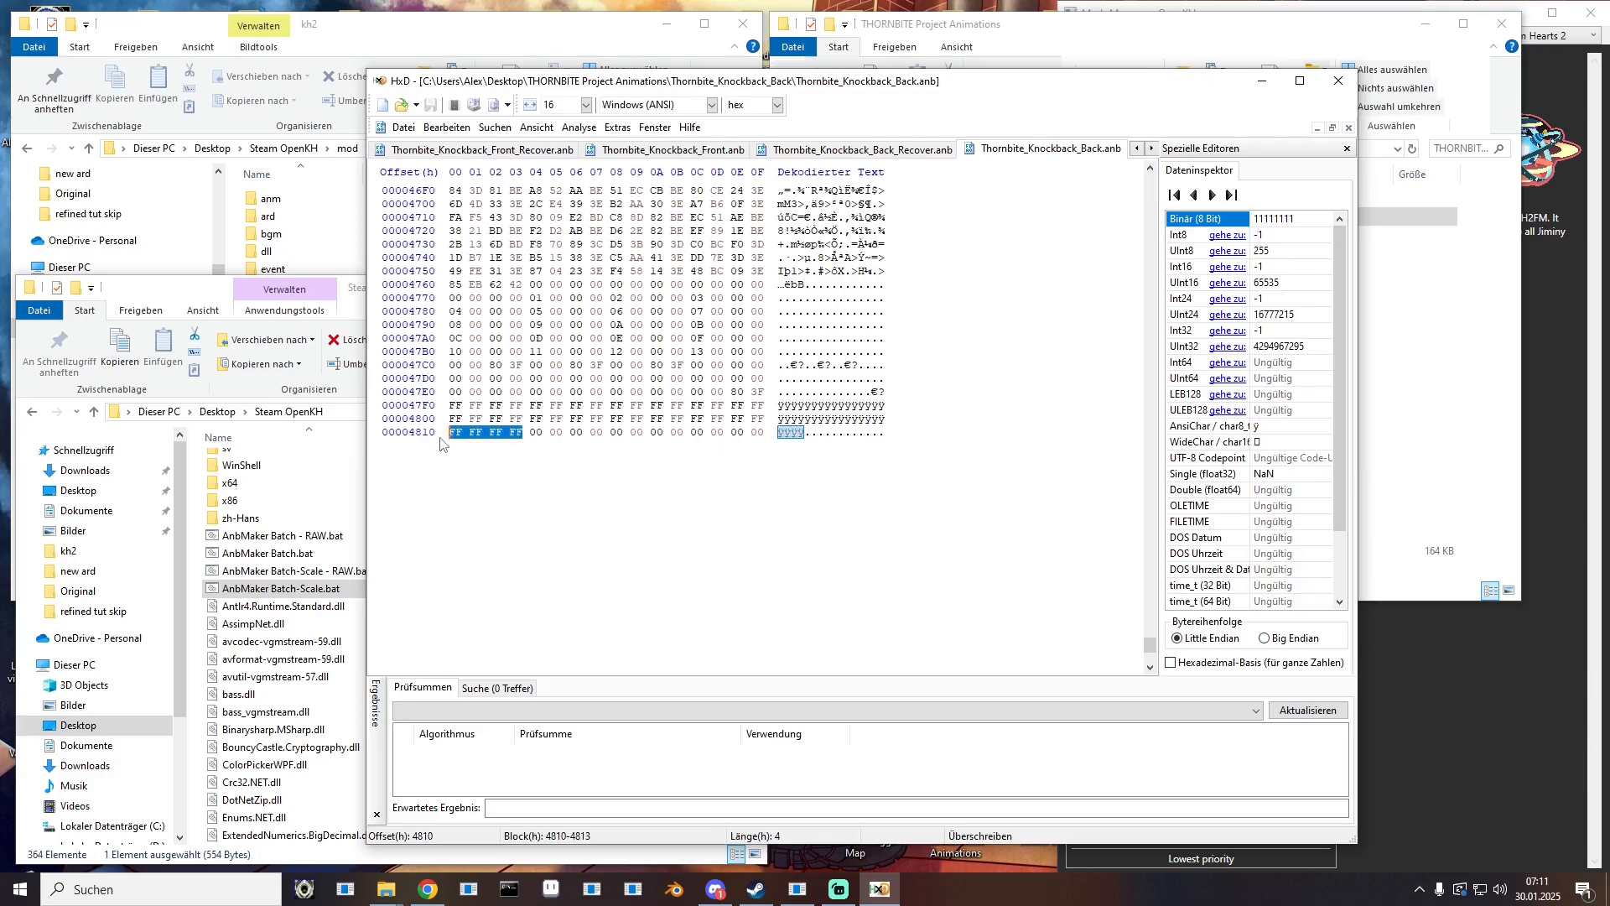
text(00000000)
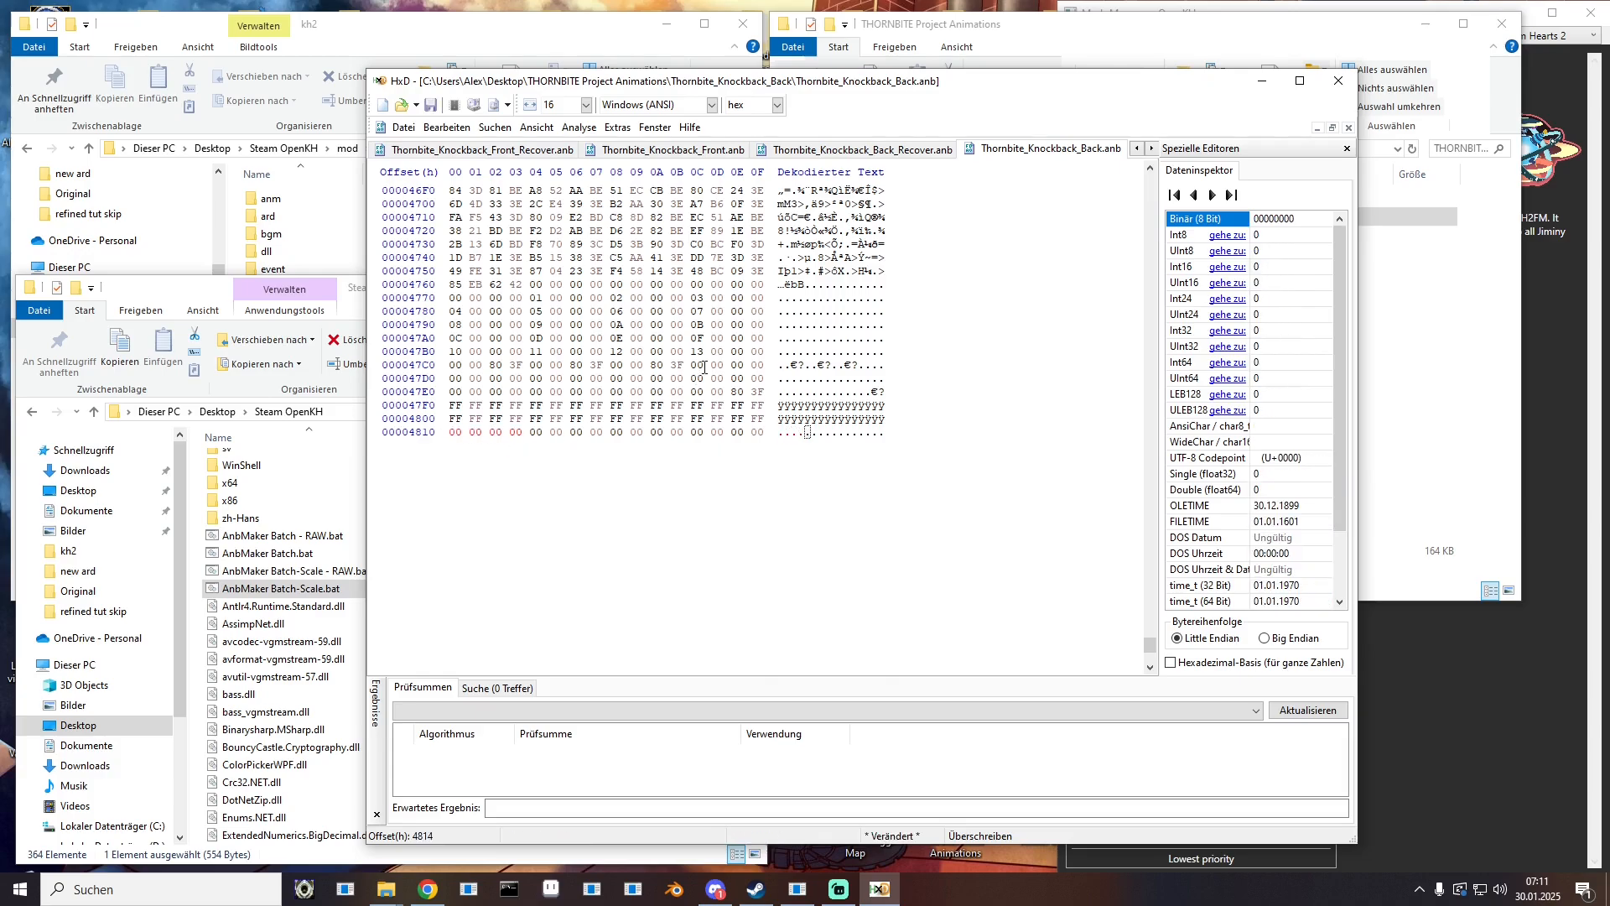
drag(704, 367, 688, 364)
text(01)
Step: In Thornbite_Knockback_Back_Recover.anb, overwrite the last four FF bytes at offset CA70 with 00 and set the byte at CA2C to 01
click(863, 146)
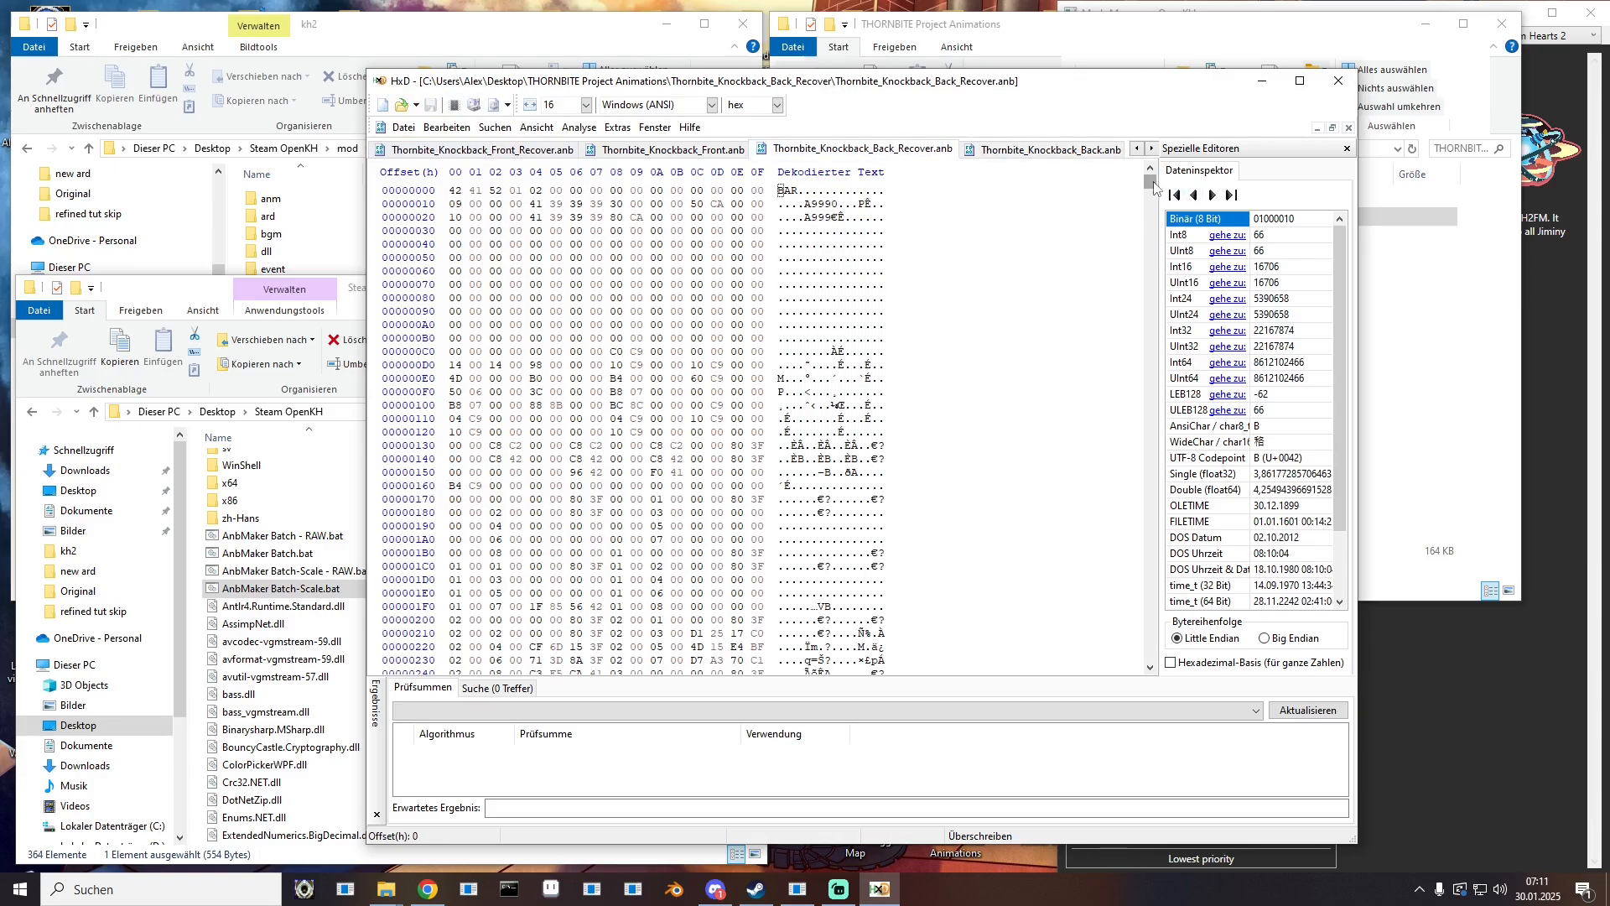
drag(1154, 186, 1149, 671)
scroll(702, 456, up, 6)
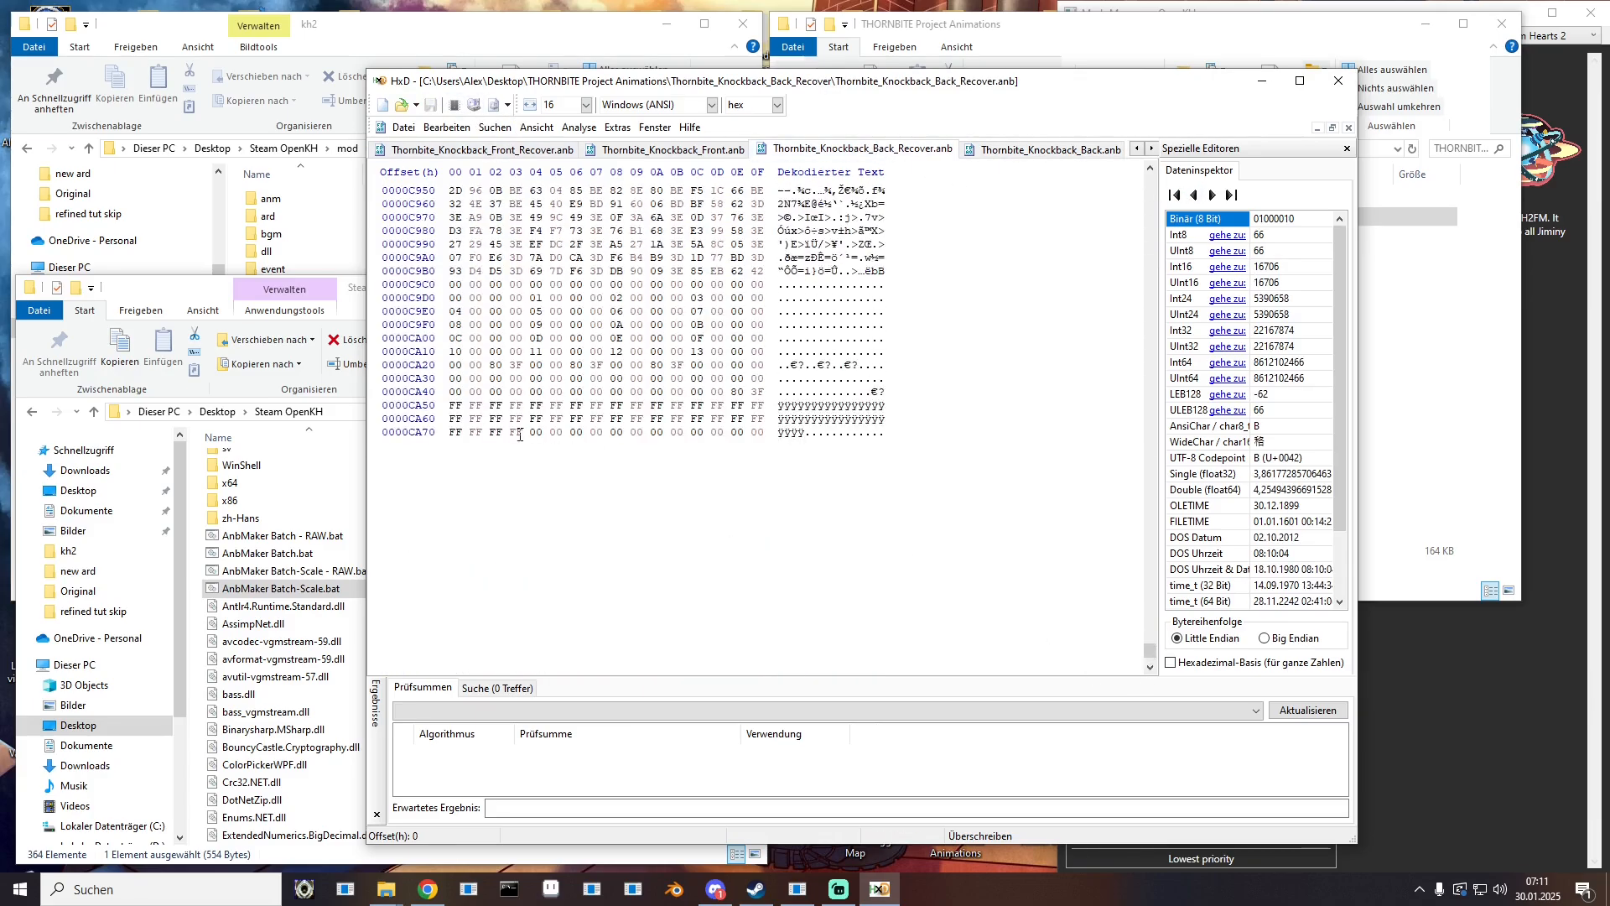
drag(524, 434, 425, 443)
text(00 00 00 00)
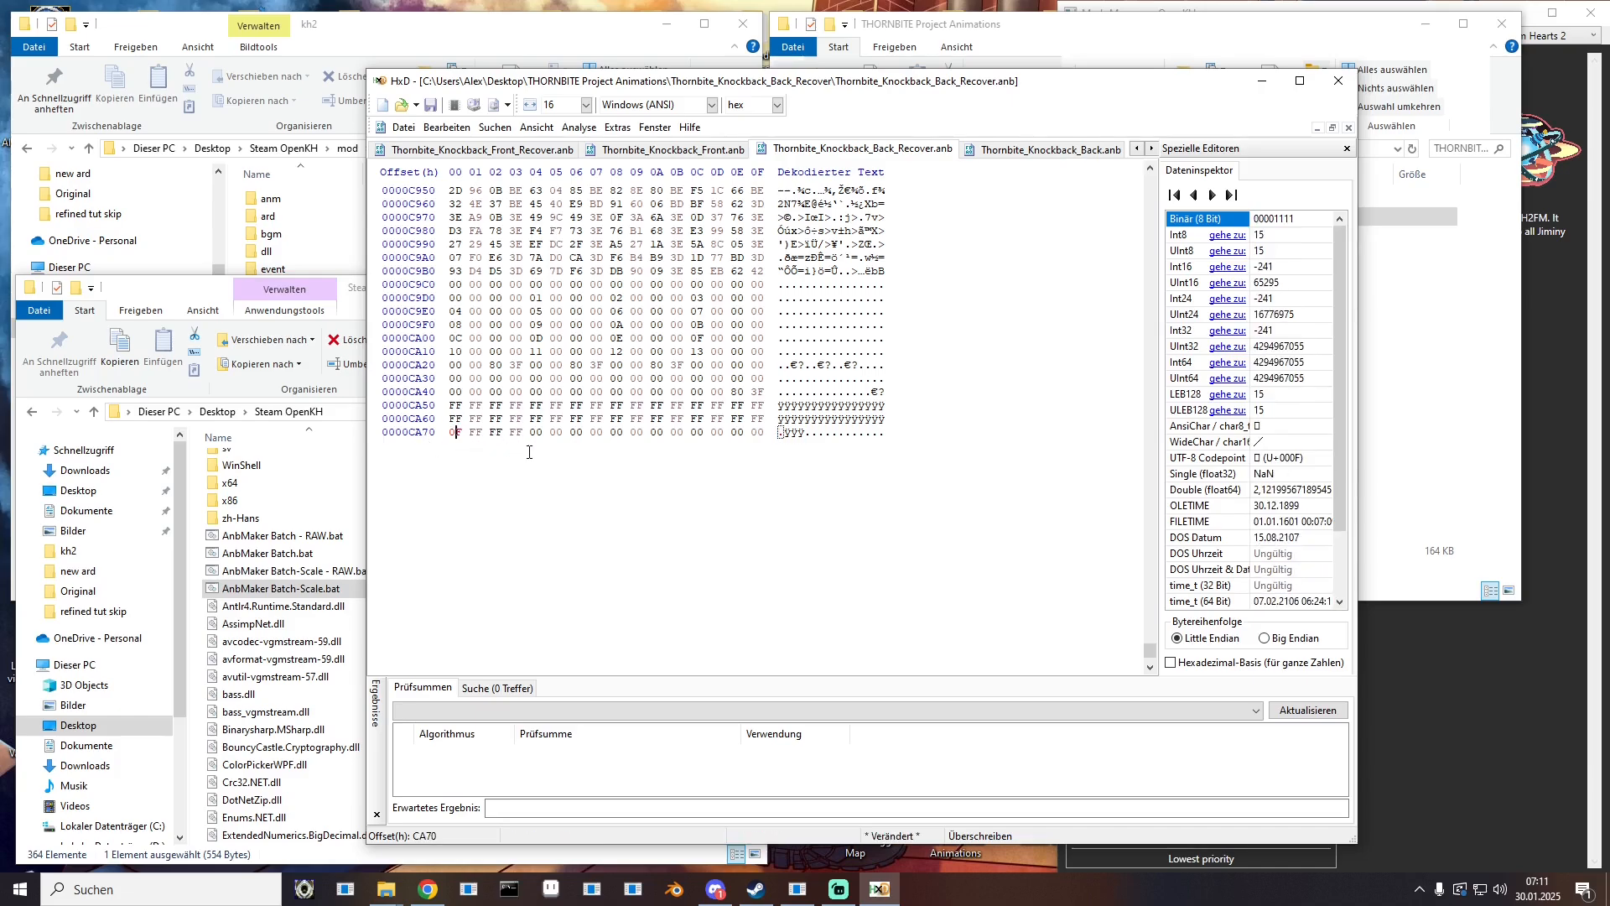
drag(705, 365, 693, 366)
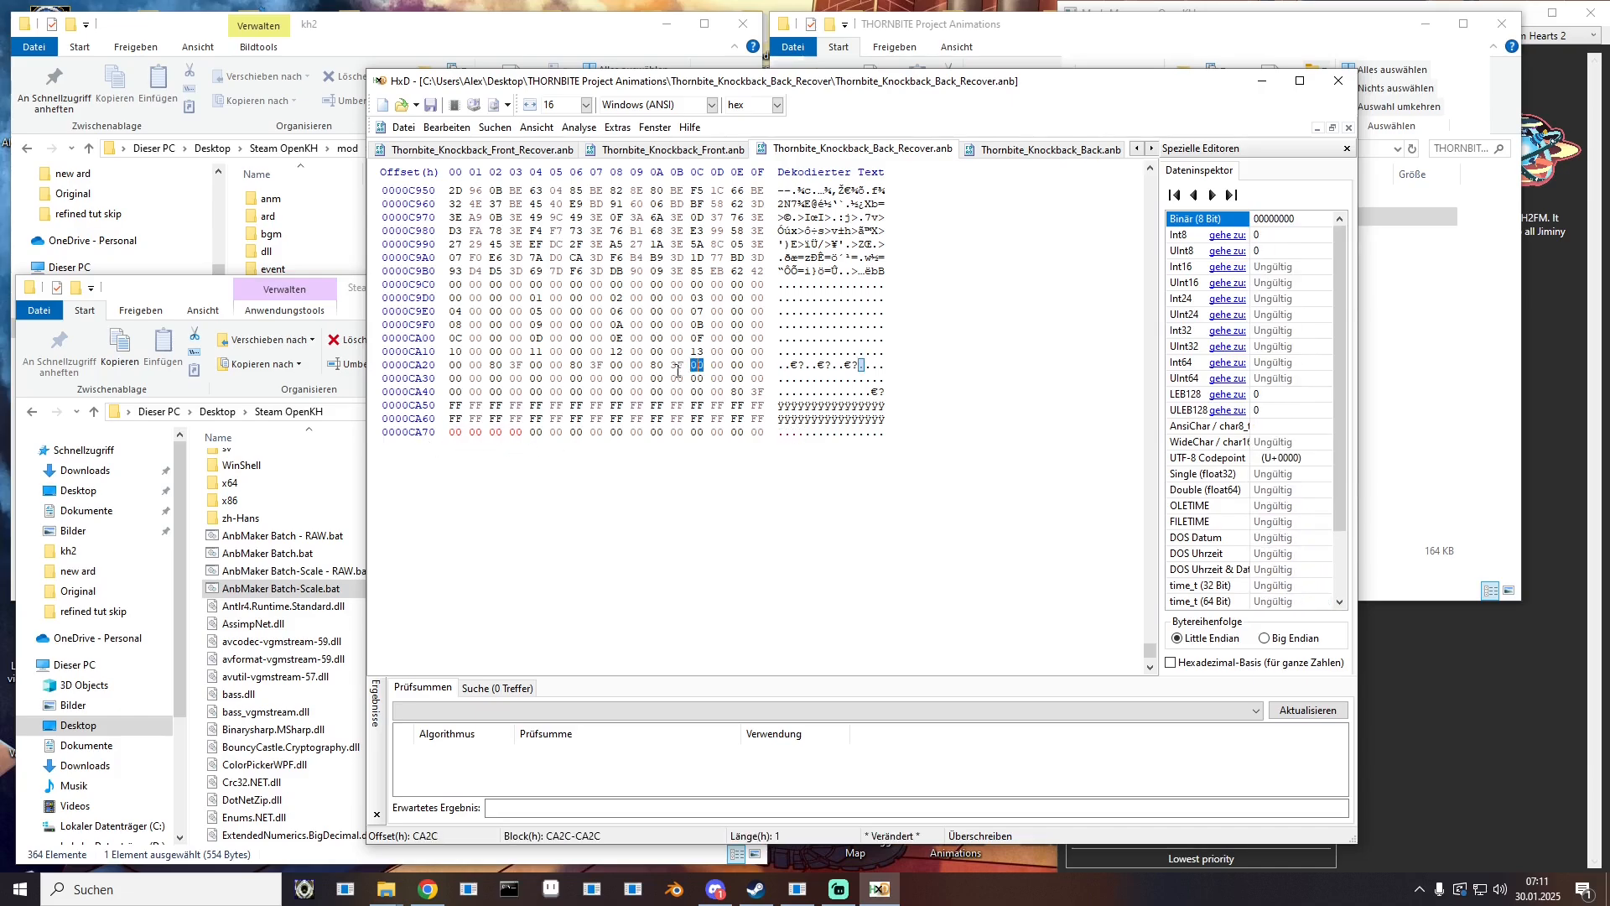
text(01)
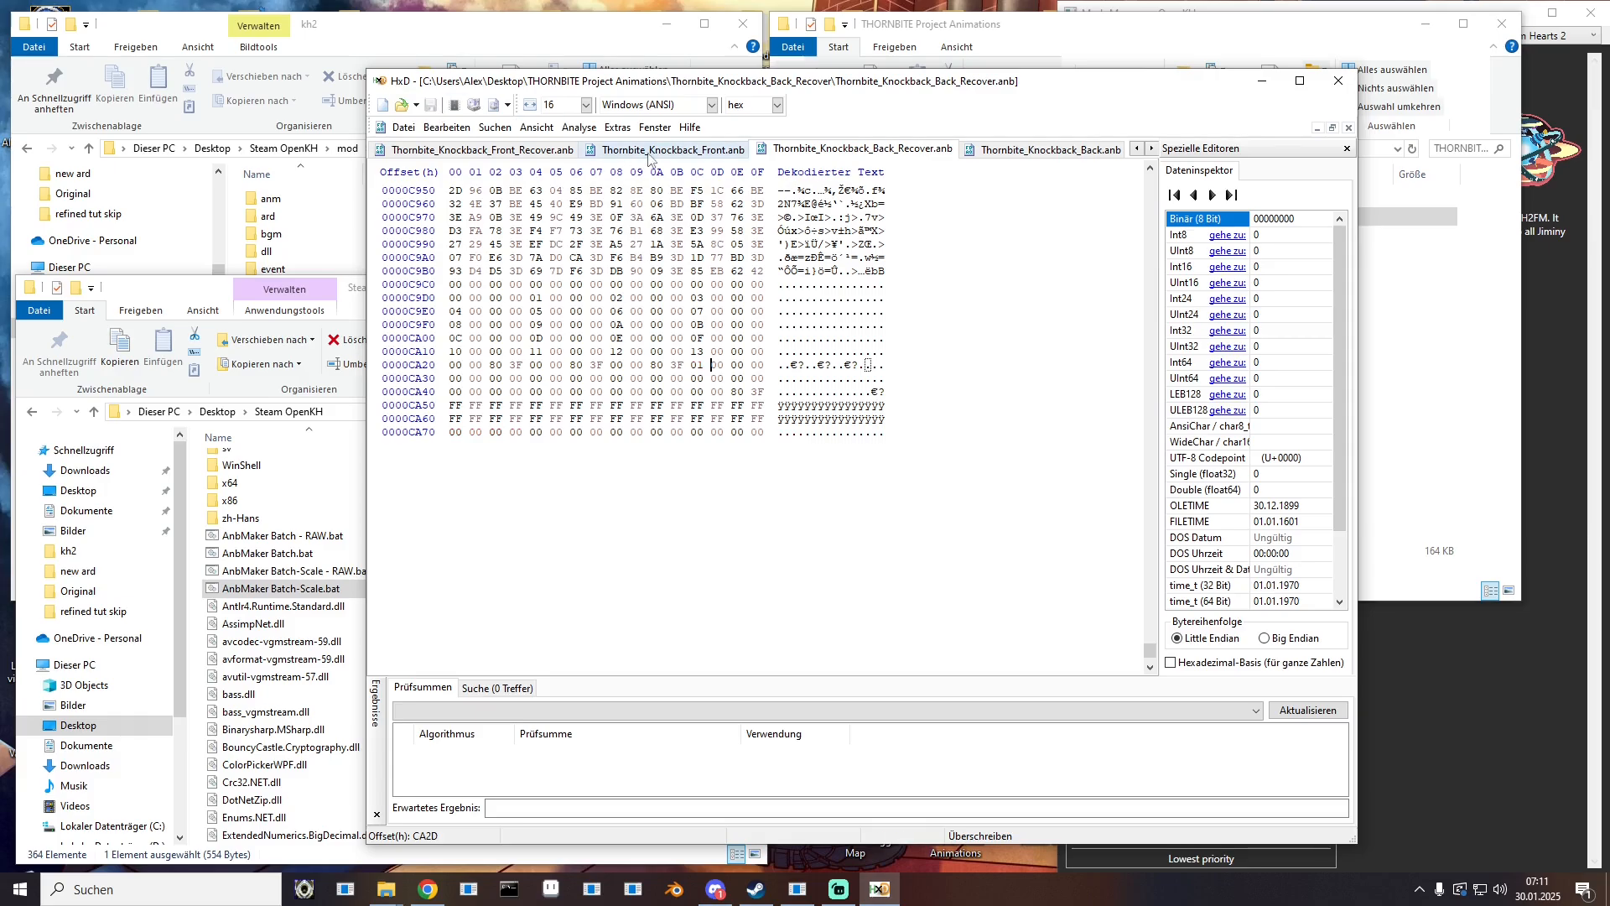
Step: In Thornbite_Knockback_Front.anb, overwrite the last four FF bytes at offset 4510 with 00 and set the byte at 44CC to 01
click(654, 151)
drag(1149, 186, 1141, 676)
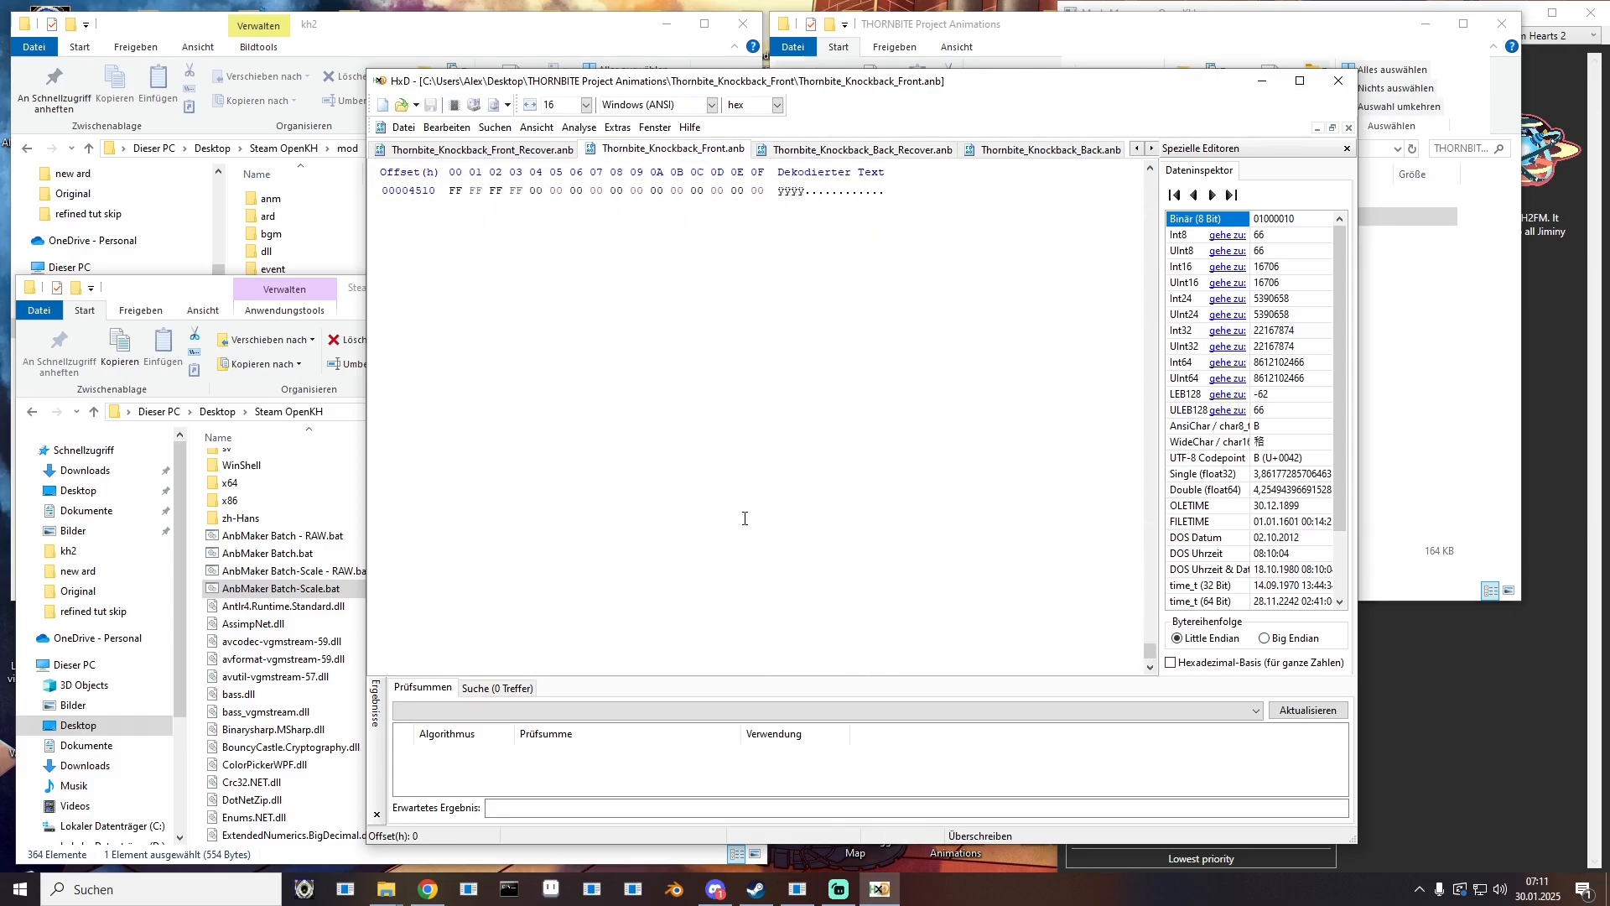
scroll(587, 447, up, 7)
click(455, 472)
text(00 00 0)
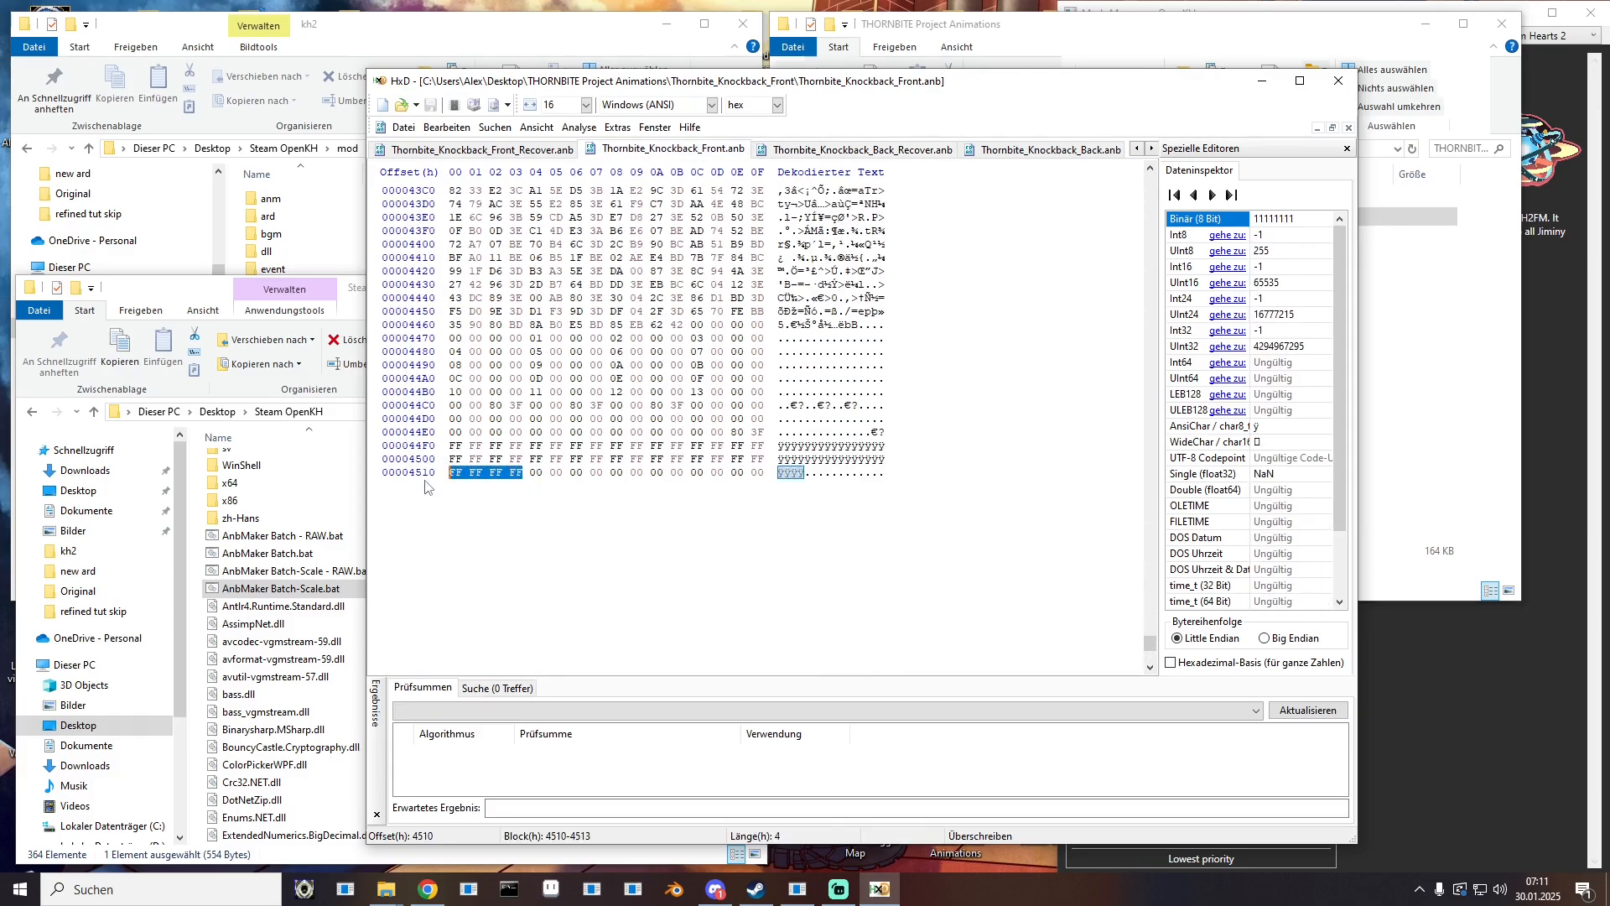
text(0 00 00)
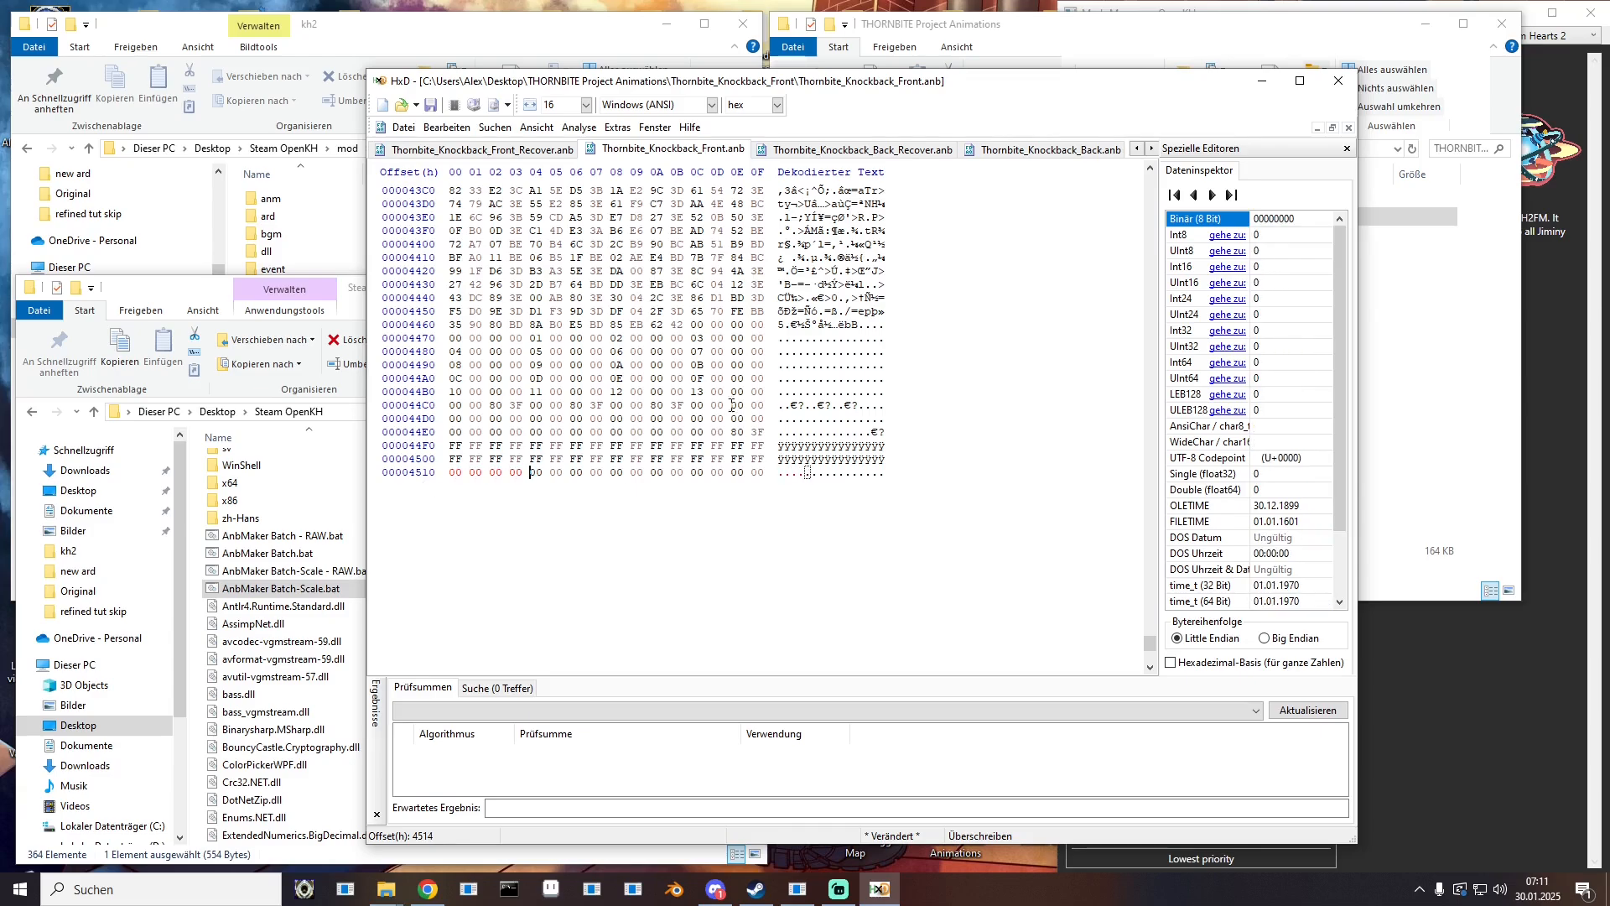
drag(707, 405, 693, 406)
text(01)
Step: In Thornbite_Knockback_Front_Recover.anb, overwrite the last four FF bytes at offset D4C0 with 00 and set the byte at D47C to 01
click(546, 150)
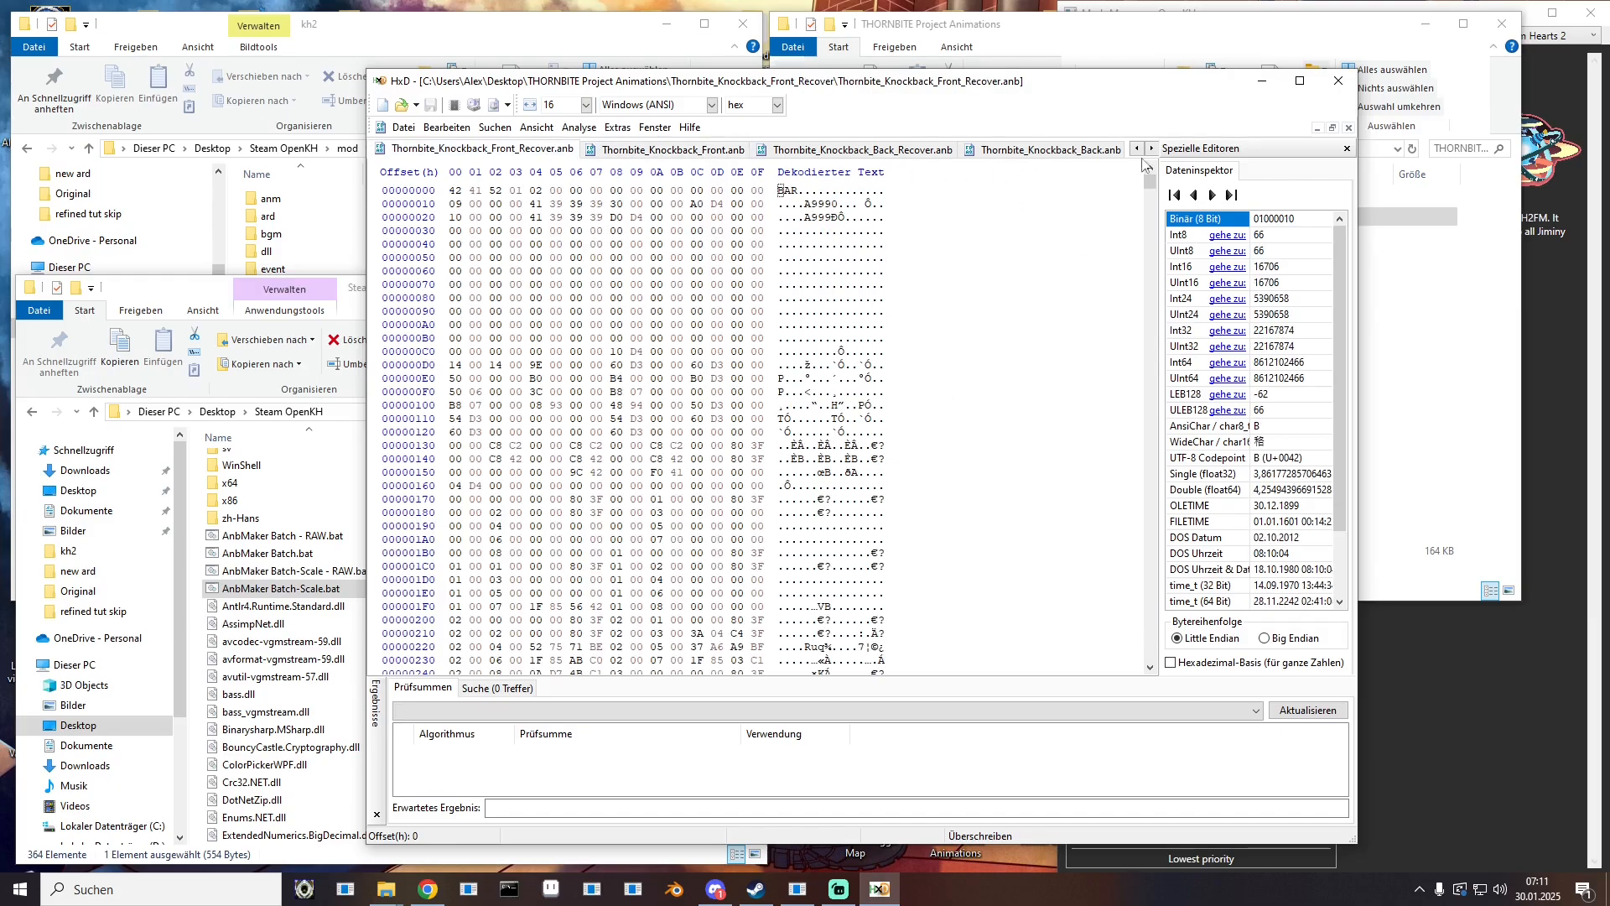
drag(1153, 189, 1150, 663)
scroll(550, 494, up, 7)
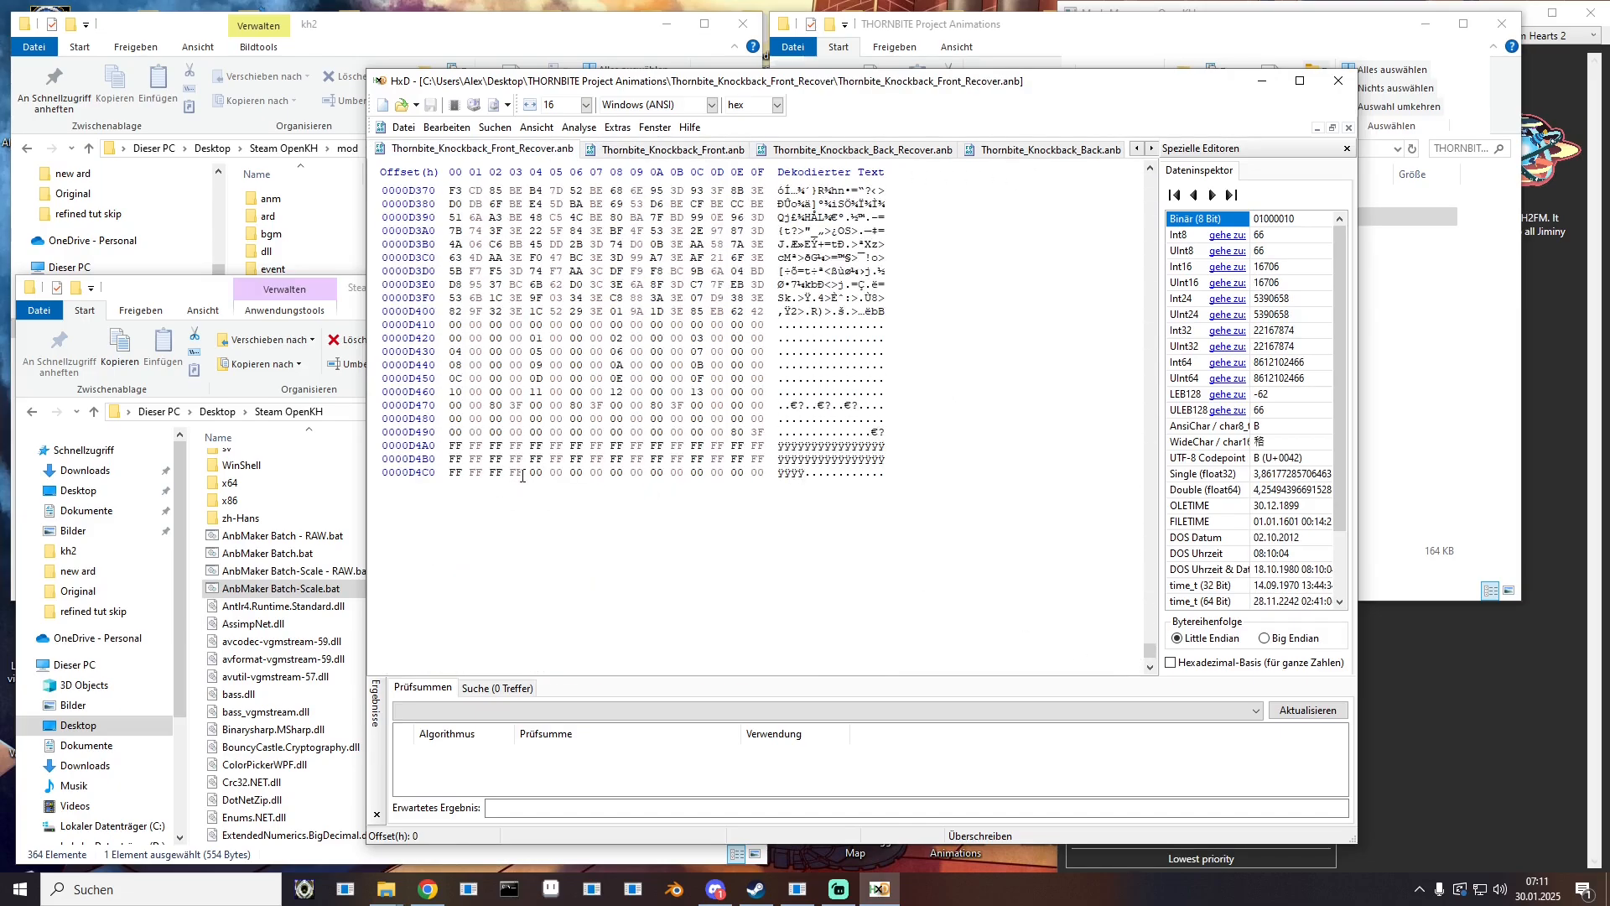
drag(522, 476, 468, 475)
text(00000000)
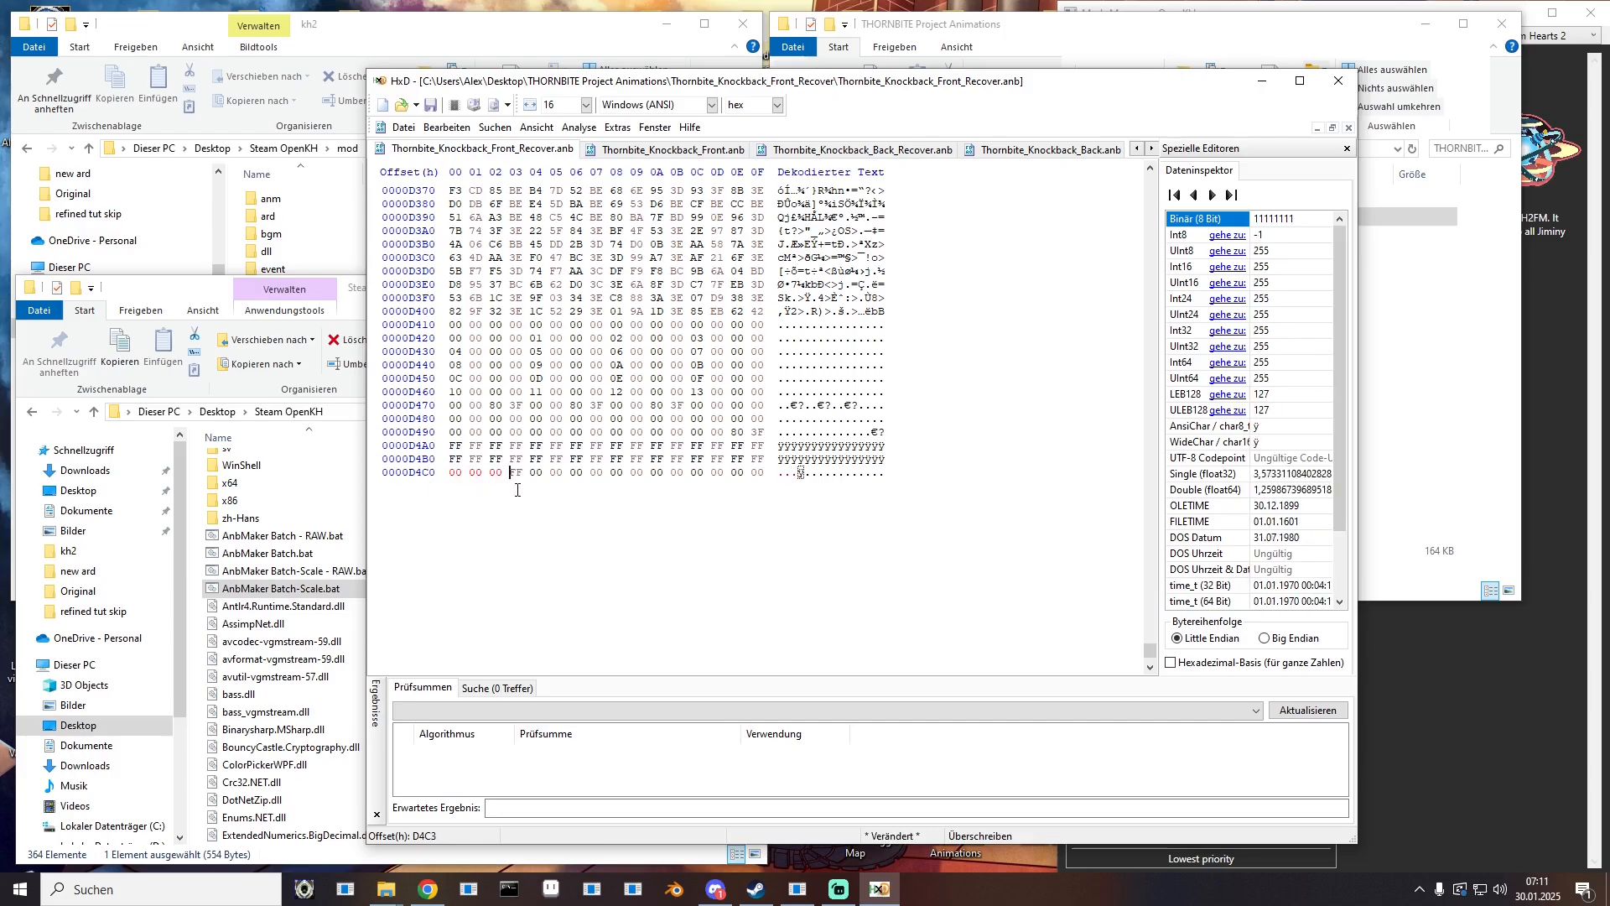
click(691, 404)
text(01)
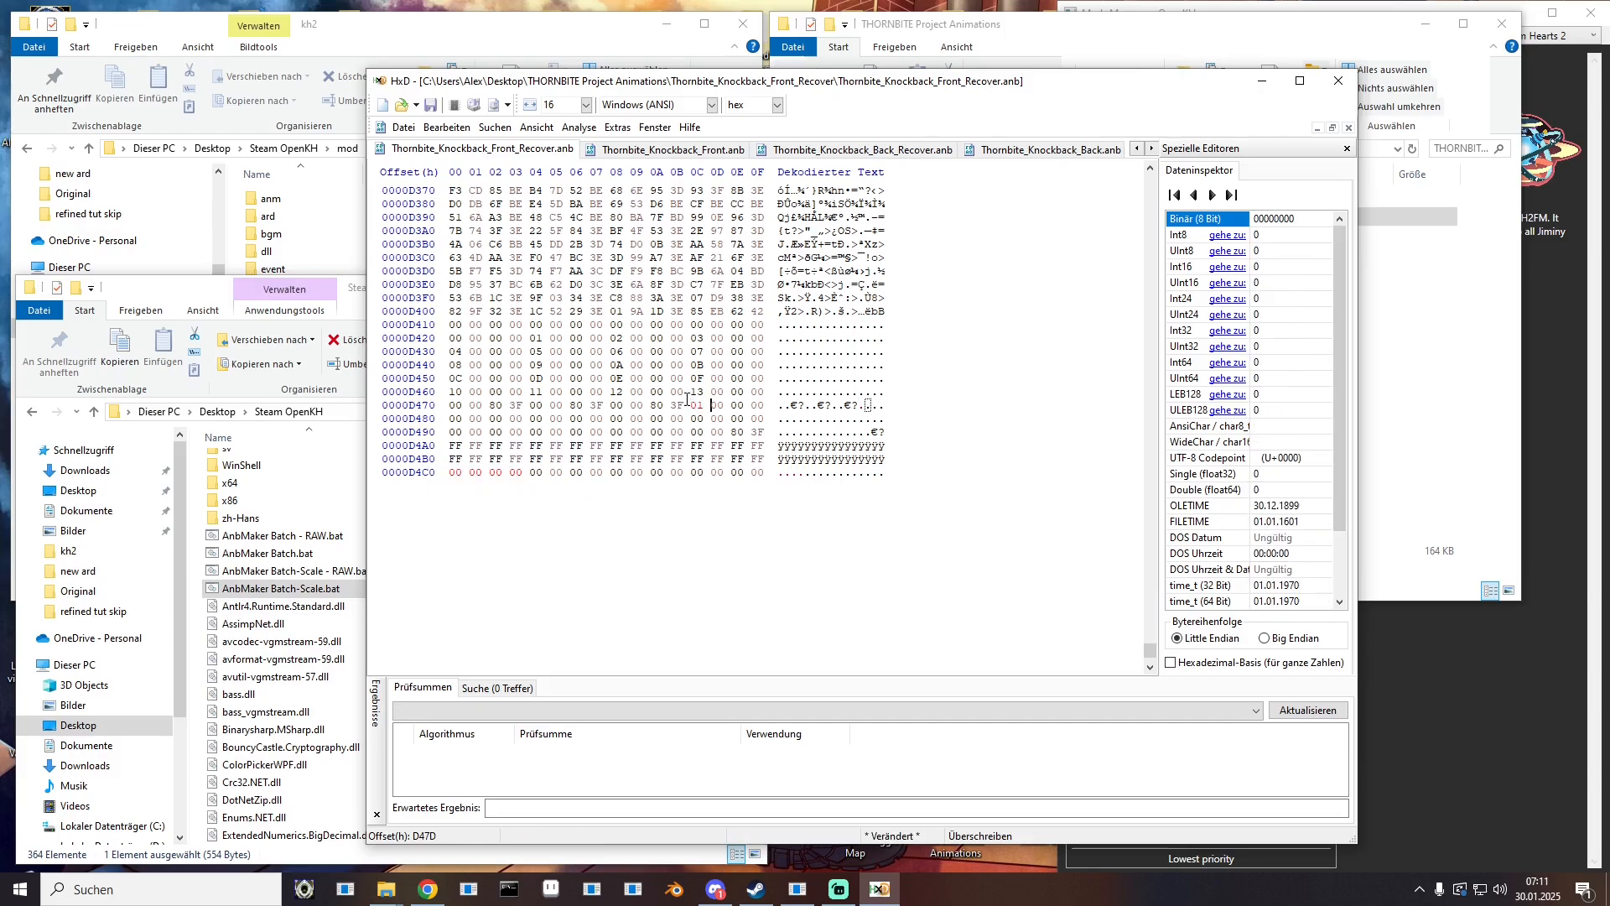
Step: Close the four patched Thornbite_Knockback ANB files, leaving Thornbite_Run.anb and Thornbite_Walk.anb open
right_click(519, 152)
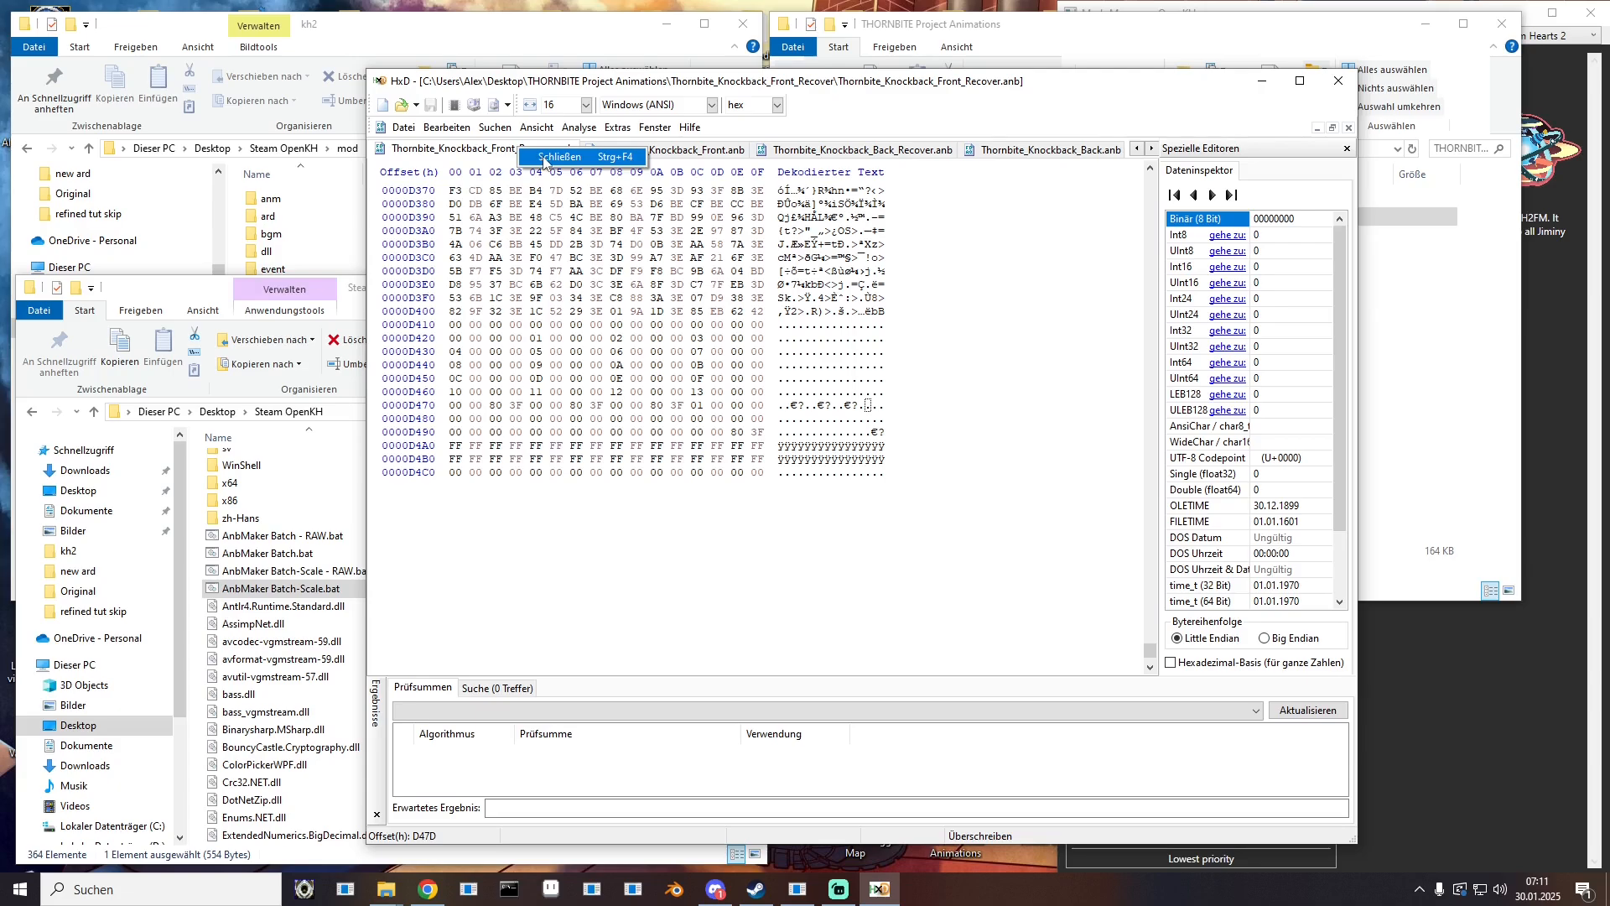
click(553, 157)
click(736, 153)
right_click(743, 152)
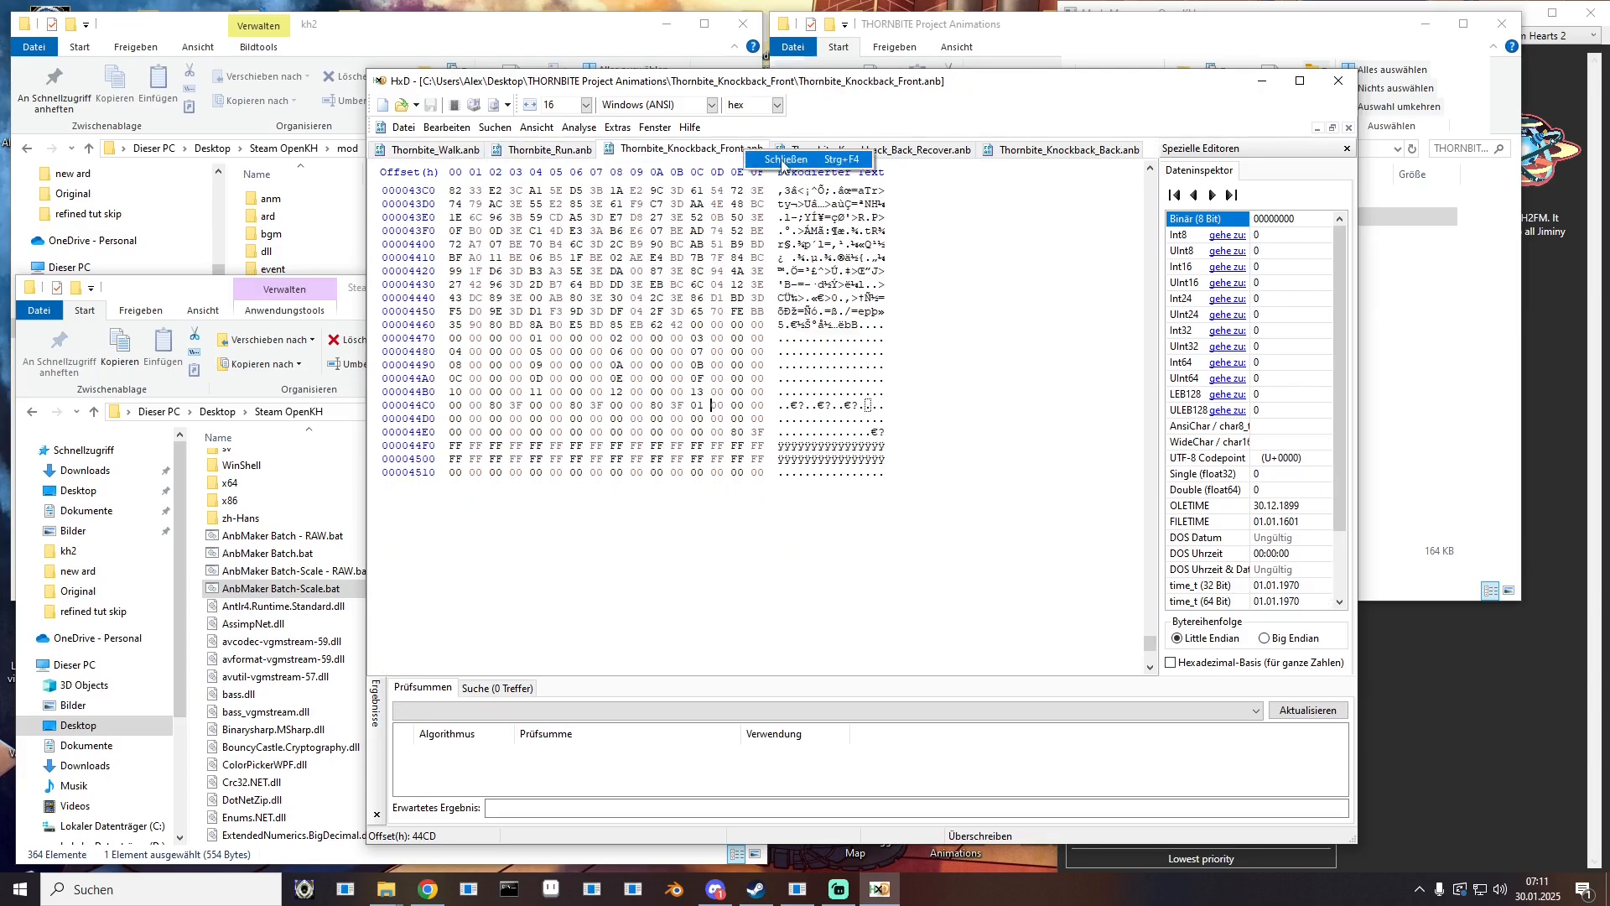
click(765, 162)
right_click(719, 153)
click(749, 163)
right_click(738, 152)
click(752, 161)
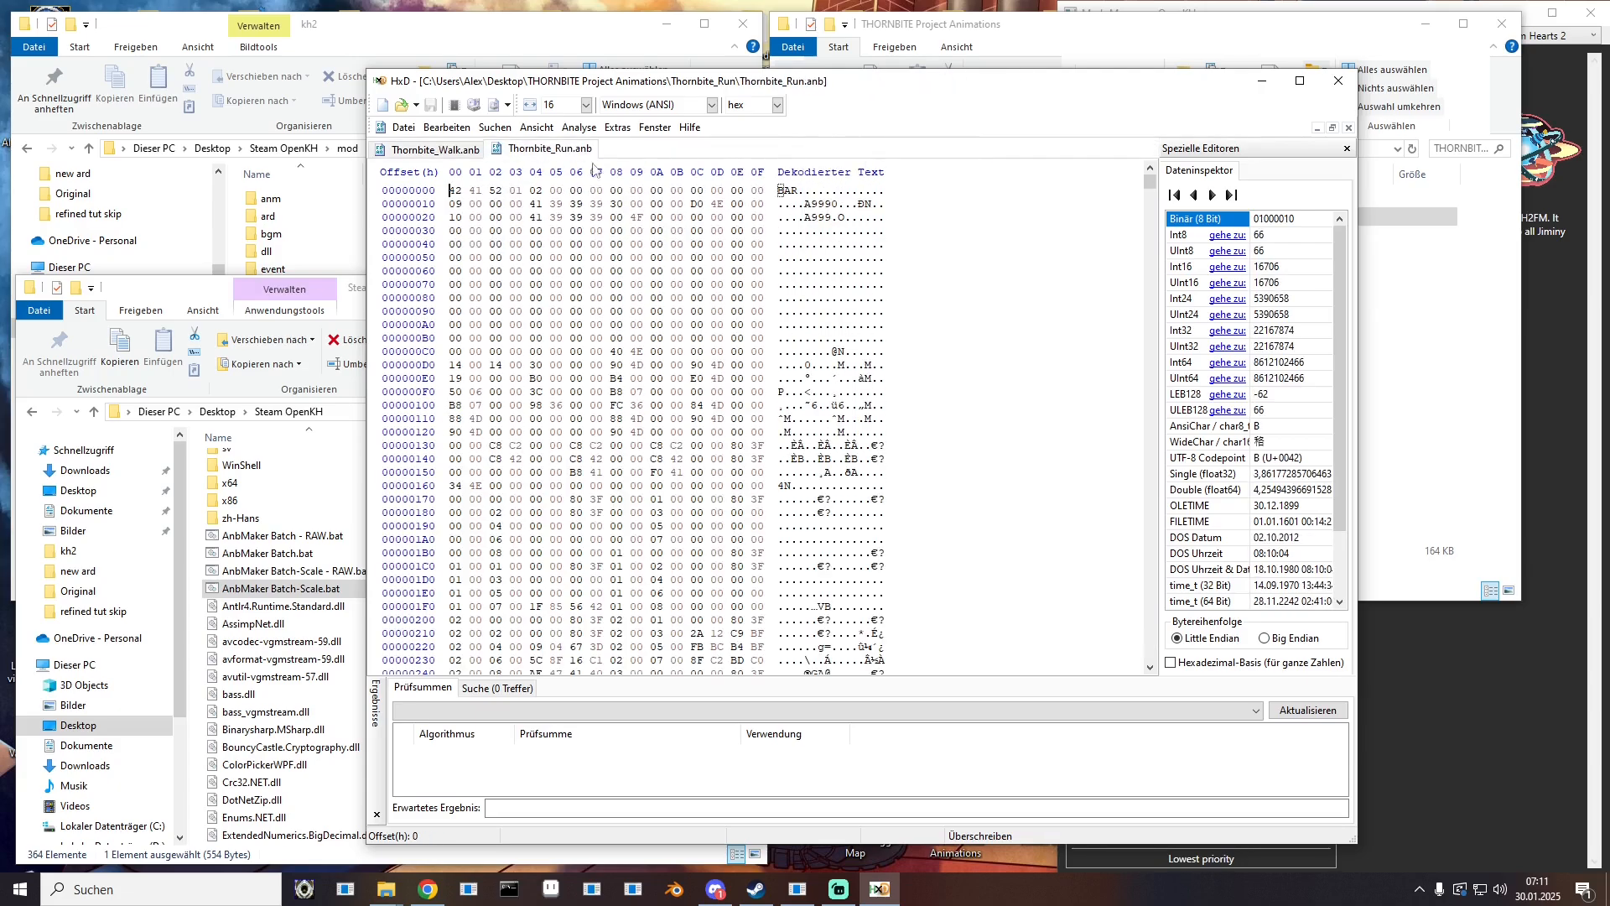
Step: In Thornbite_Run.anb, overwrite the last four FF bytes at 4EF0 with 00, set the byte at 4EAC to 01, and save and close the file
drag(1151, 190, 1151, 654)
scroll(507, 458, up, 6)
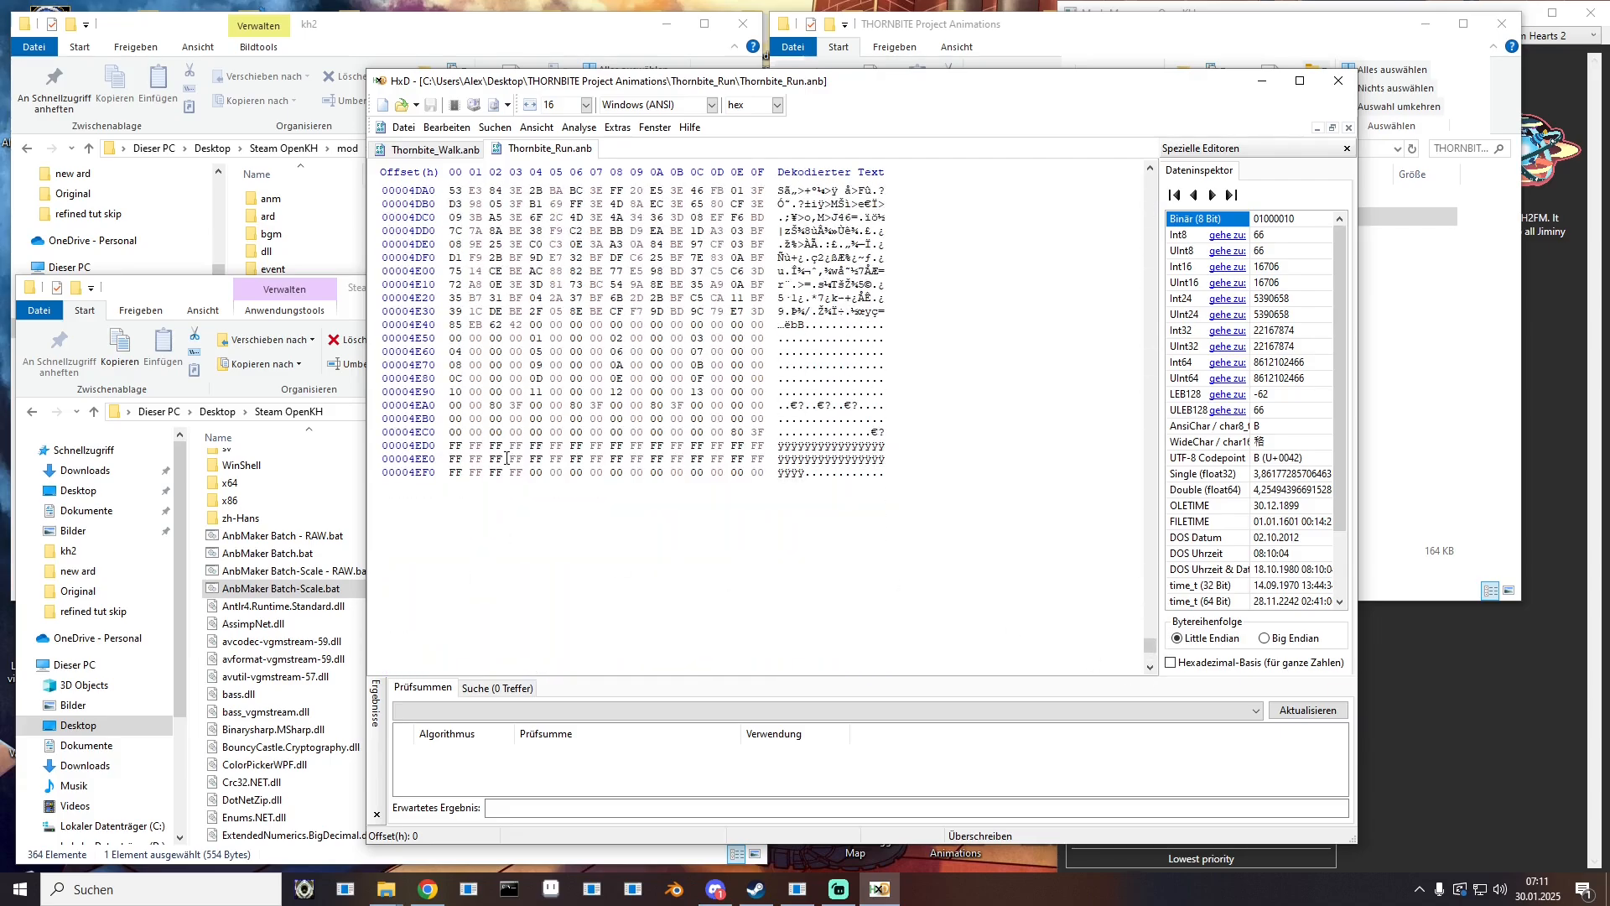
drag(528, 472, 439, 472)
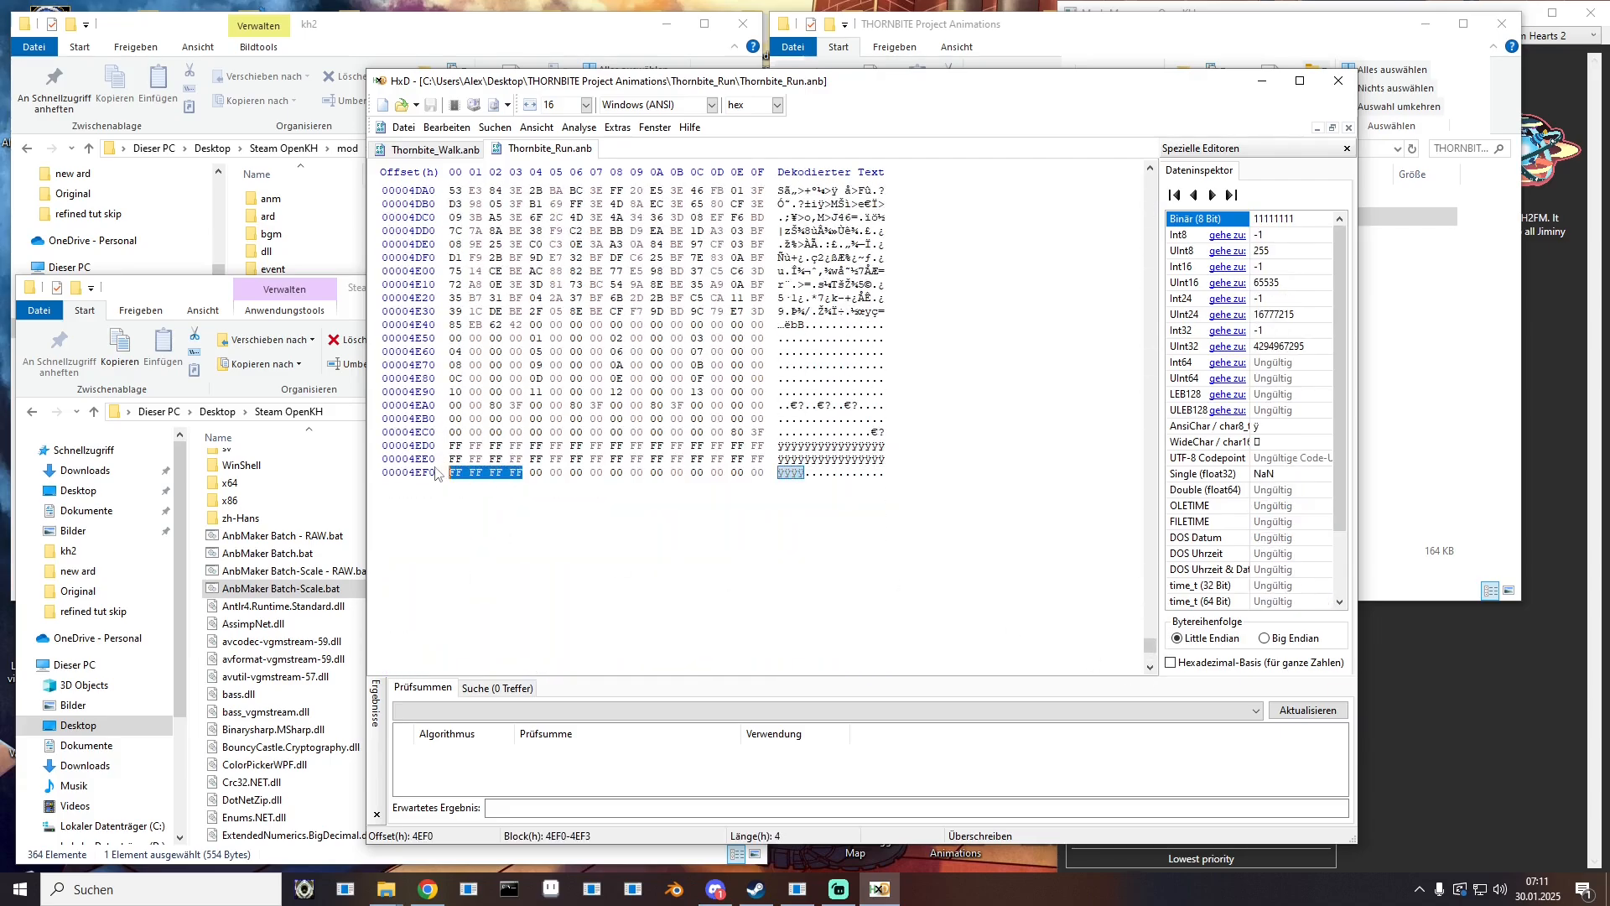
text(00 00 00 00 00)
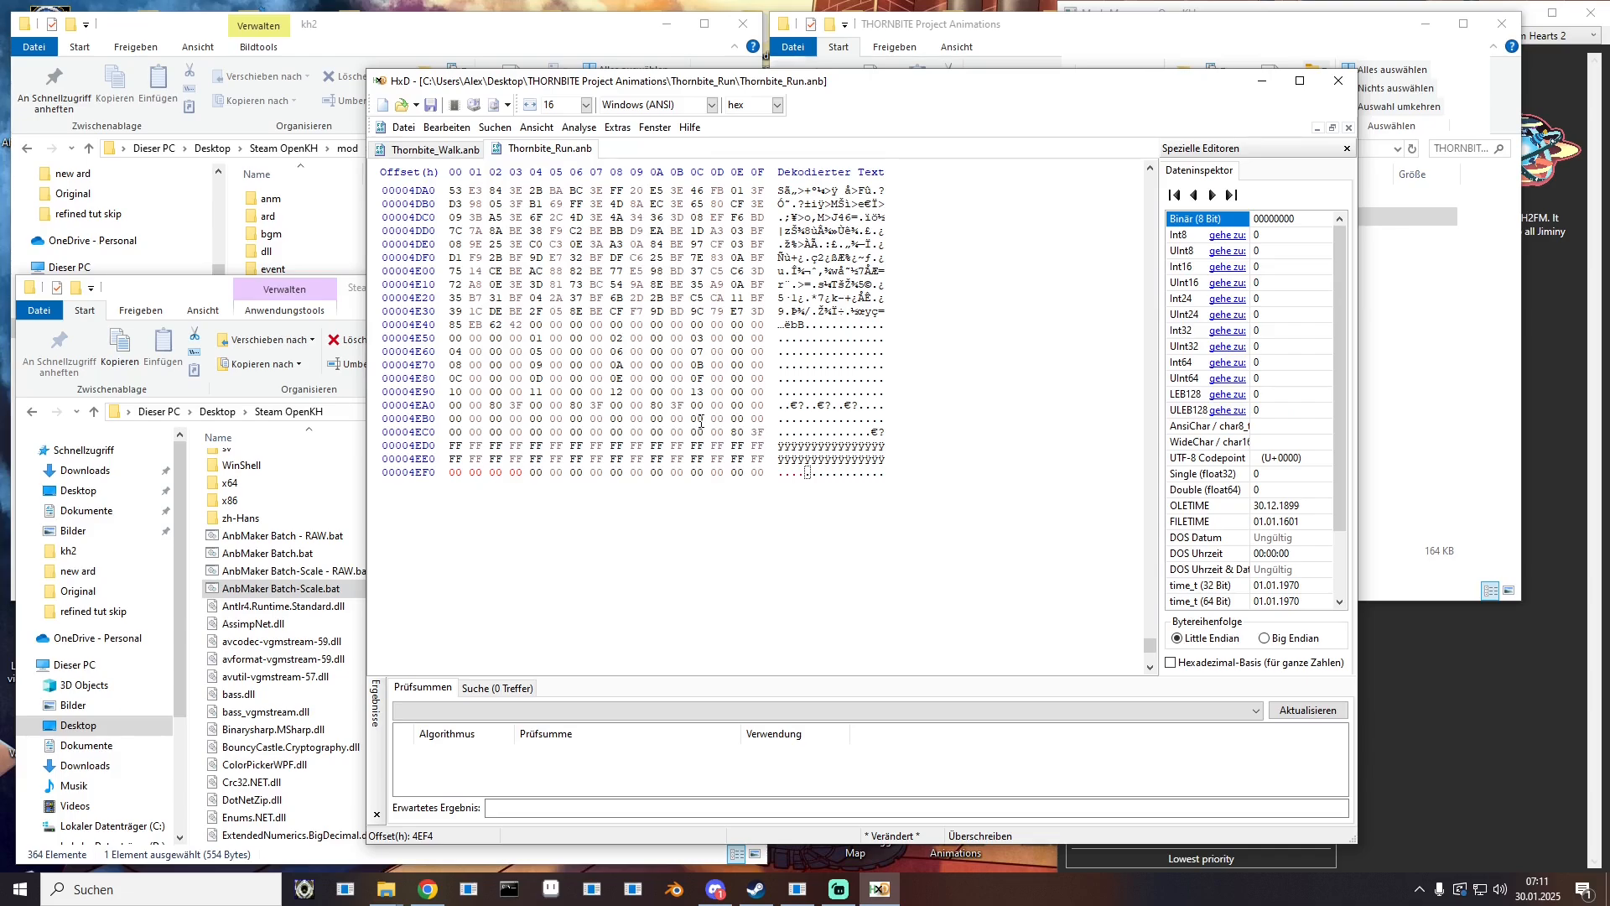
drag(700, 405, 690, 405)
text(01)
click(416, 106)
click(435, 106)
right_click(547, 141)
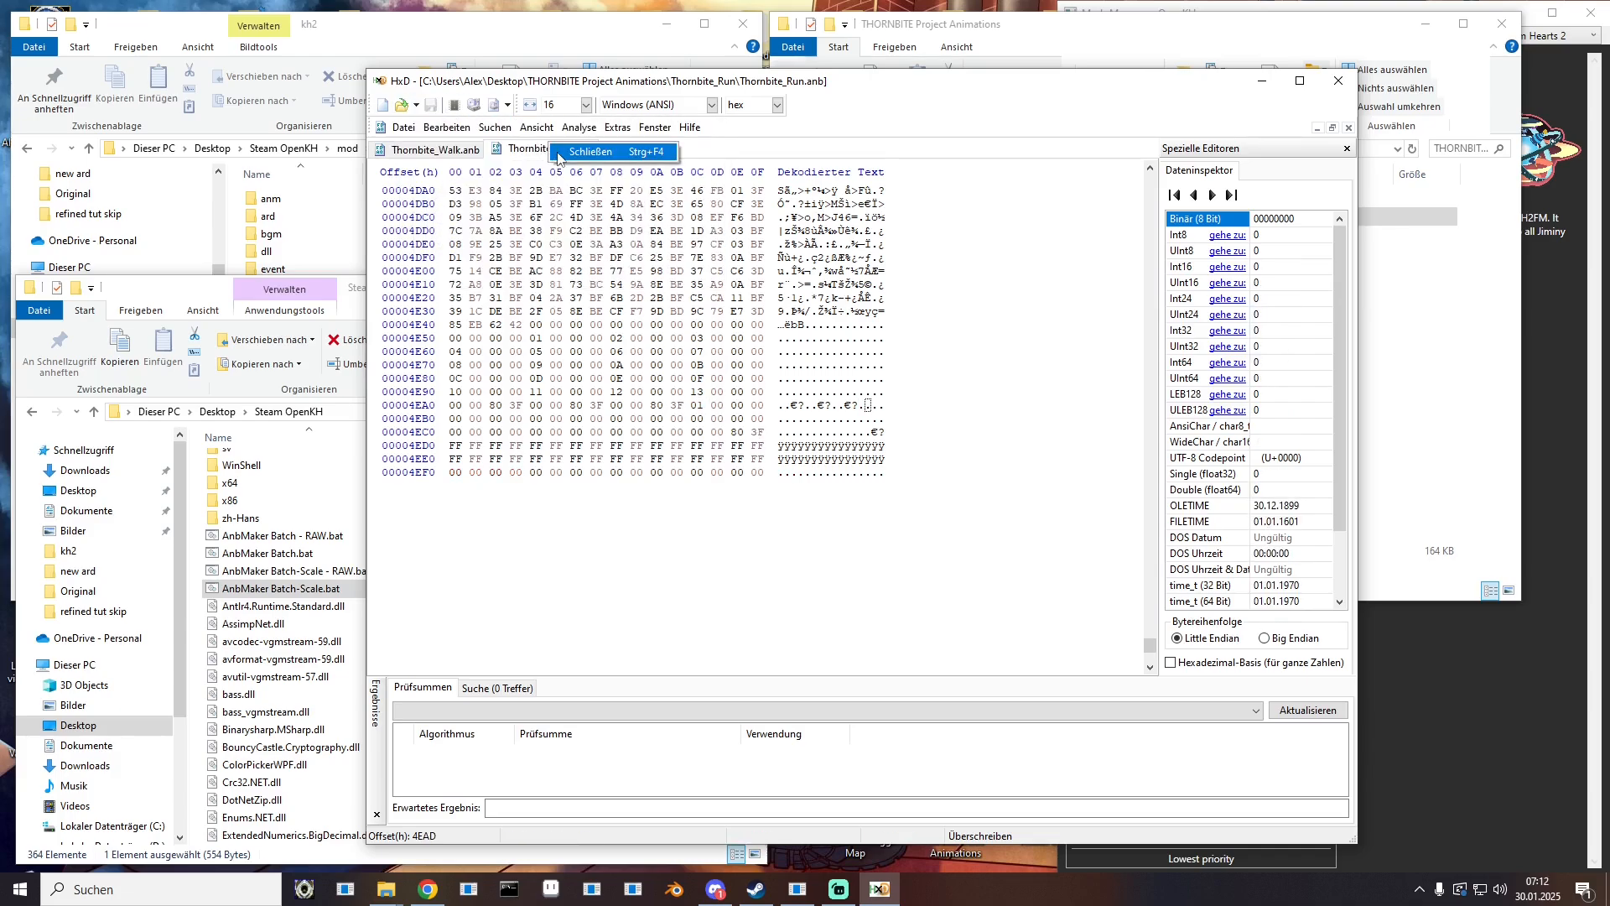
click(558, 154)
Step: In Thornbite_Walk.anb, overwrite the last four FF bytes at offset 7B20 with 00 and set the byte at 7ADC to 01
drag(1149, 183, 1129, 724)
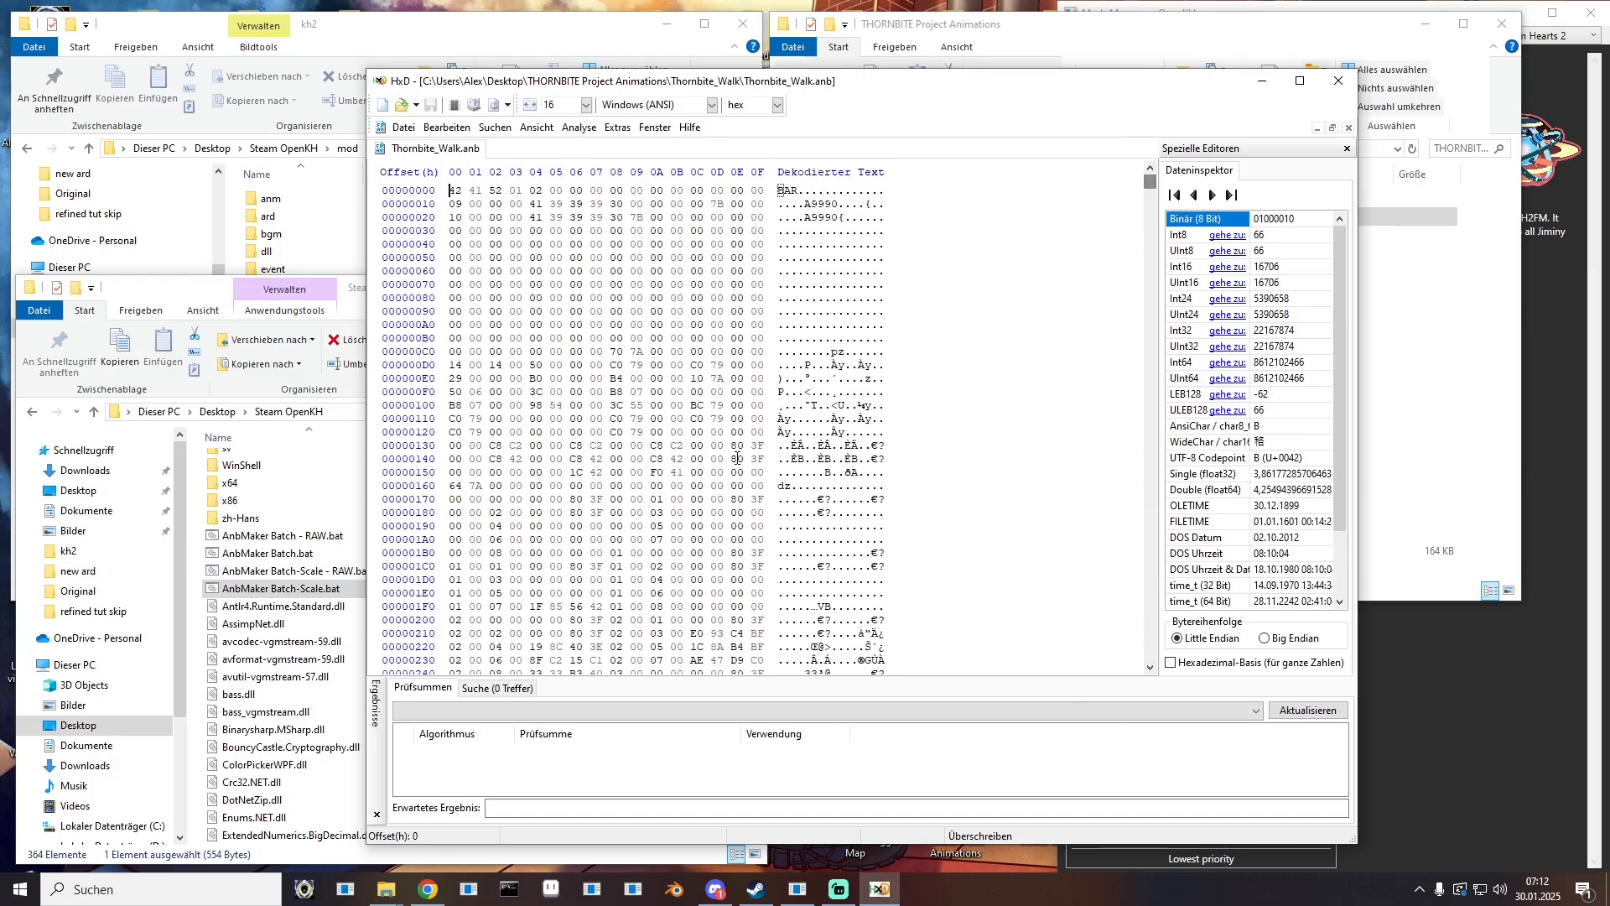
drag(1149, 186, 1132, 678)
scroll(425, 474, up, 7)
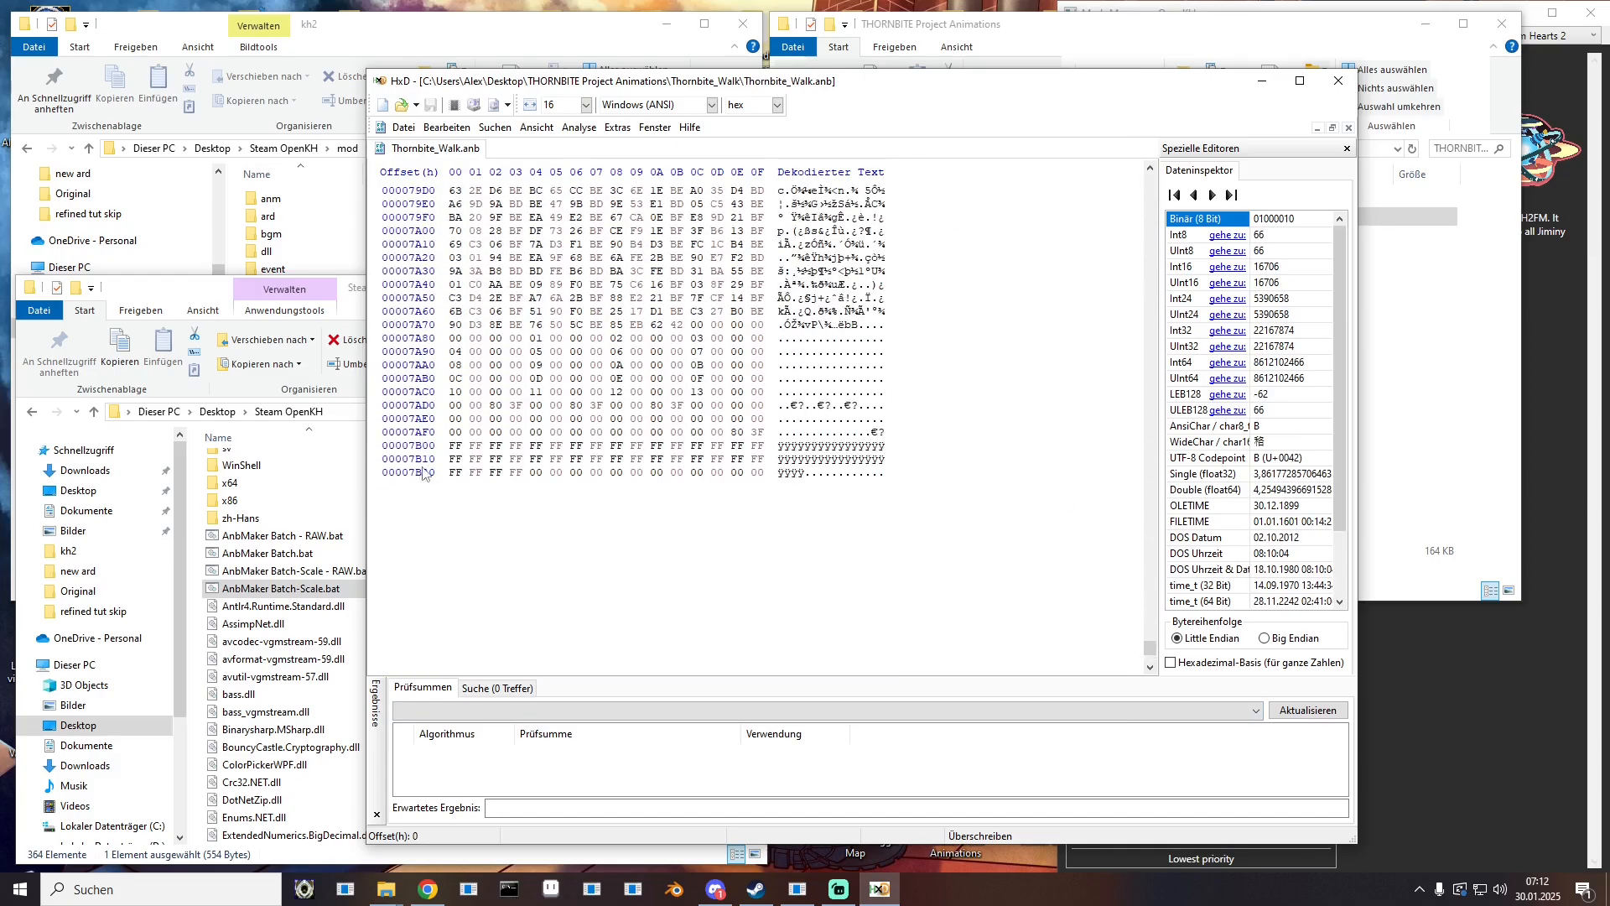
drag(523, 472, 448, 474)
key(ctrl+v)
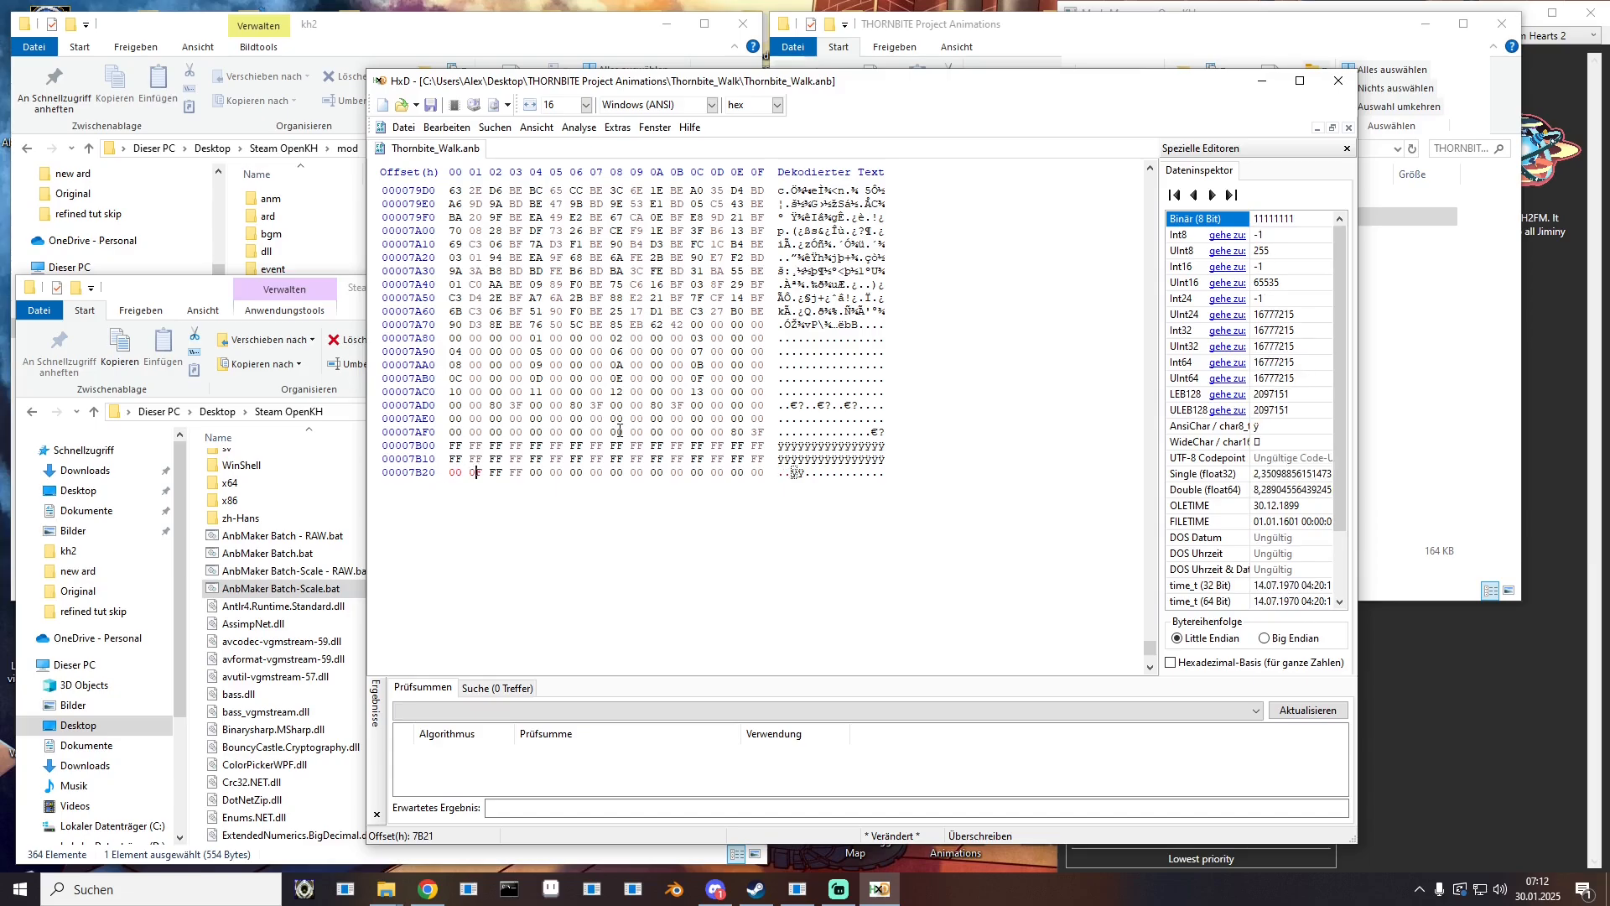
drag(693, 407, 687, 405)
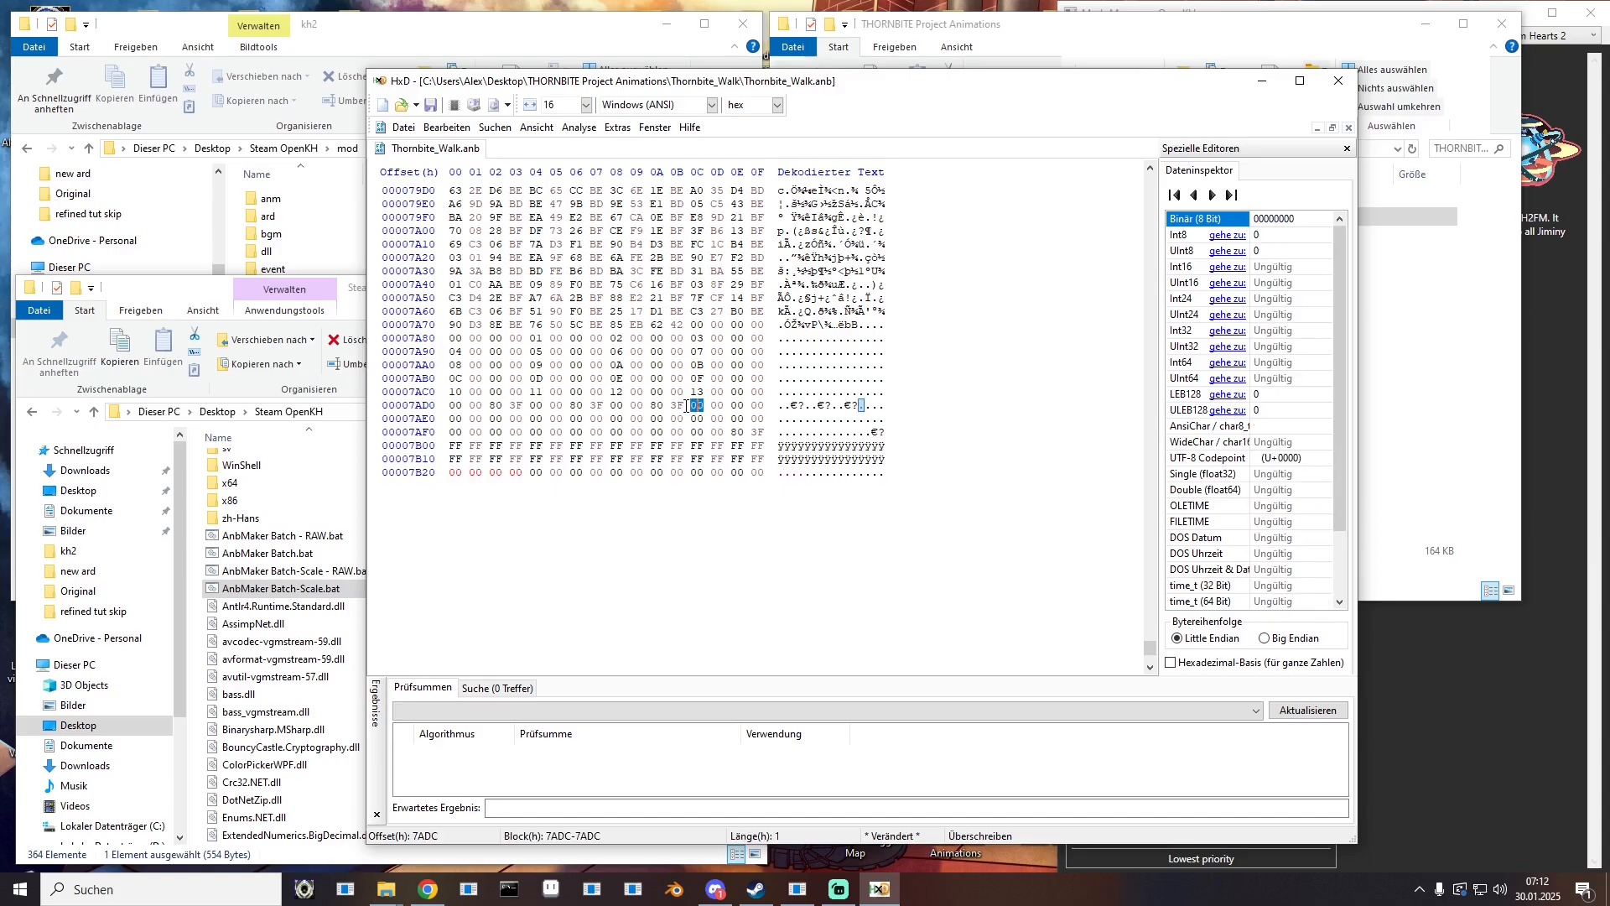
text(01)
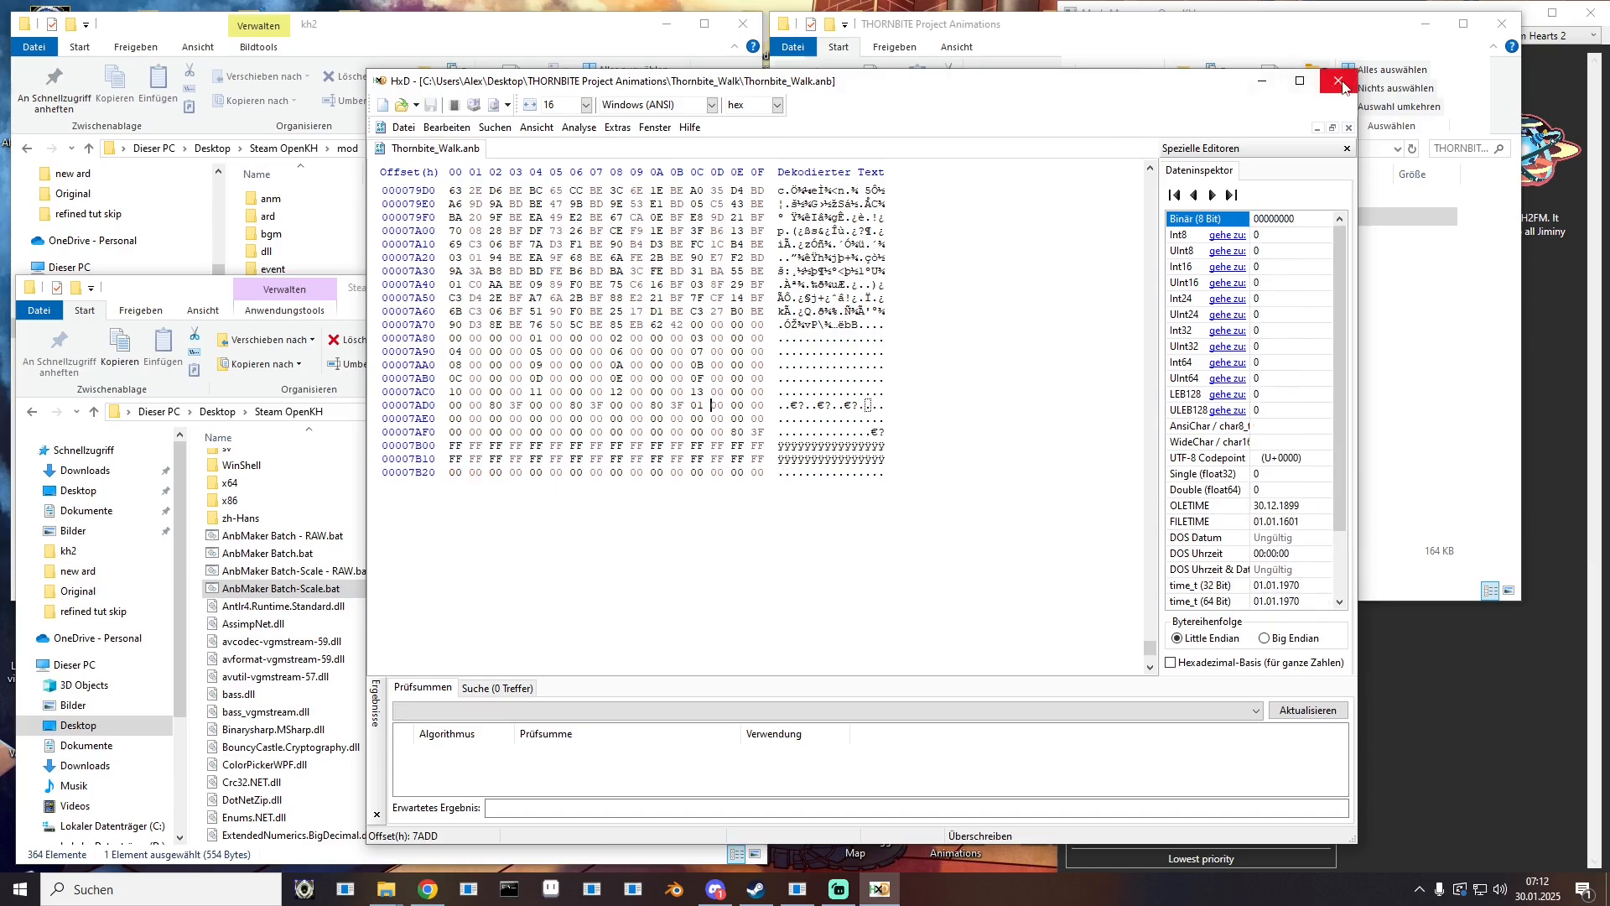
Step: Close HxD and delete the .anb.bak backup in the Thornbite_Attack1 folder
click(1340, 84)
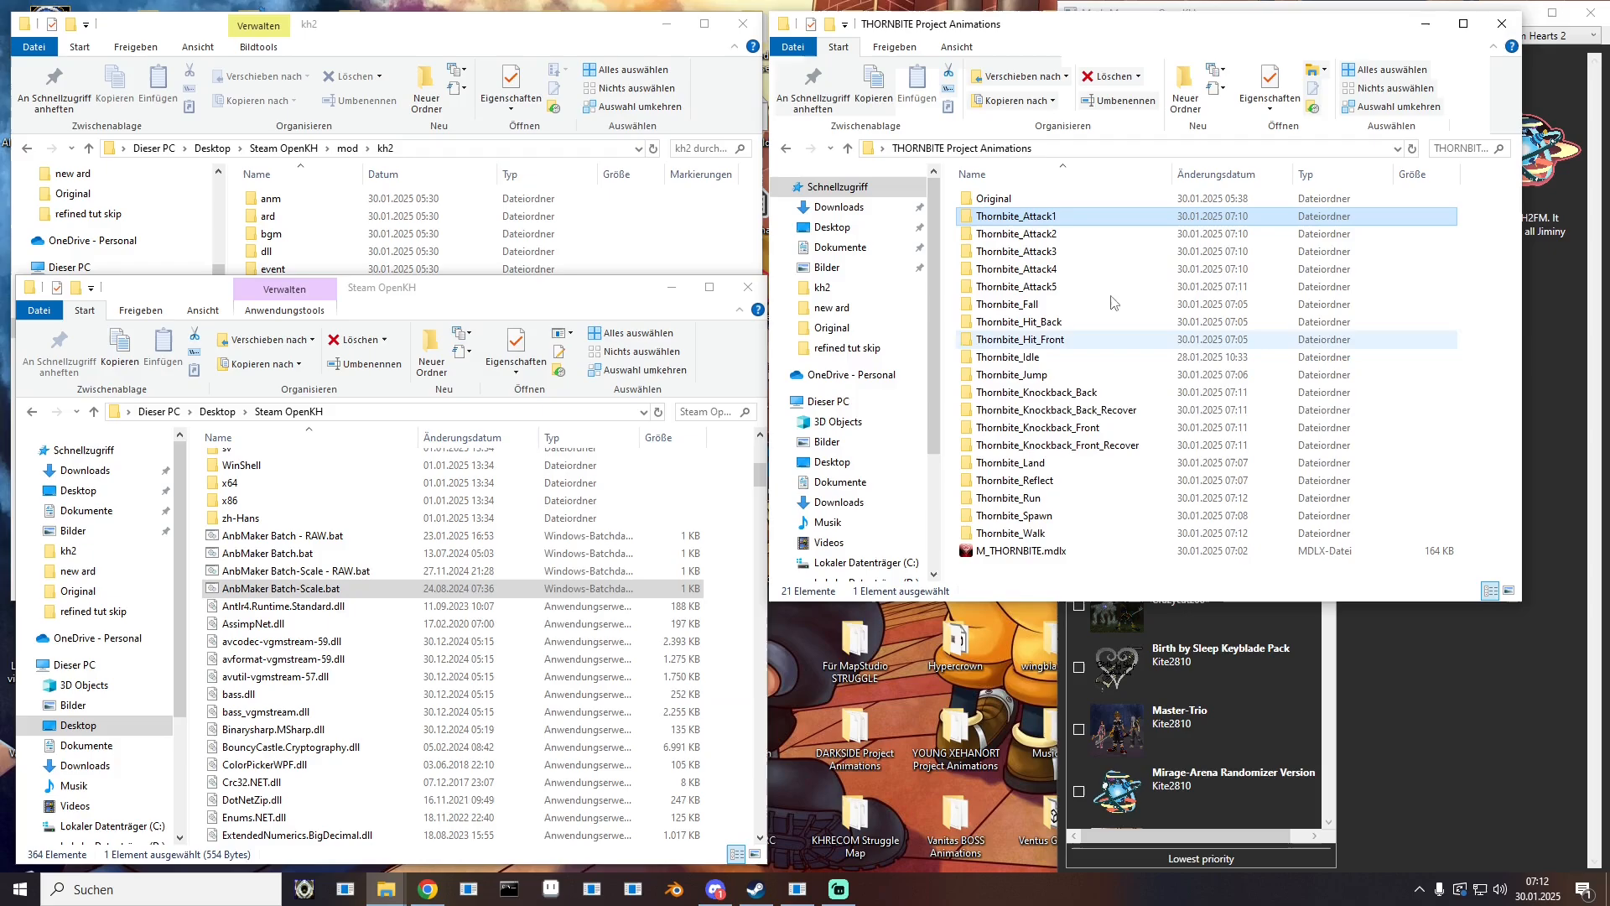
double_click(1056, 216)
click(1061, 220)
key(Delete)
click(1005, 151)
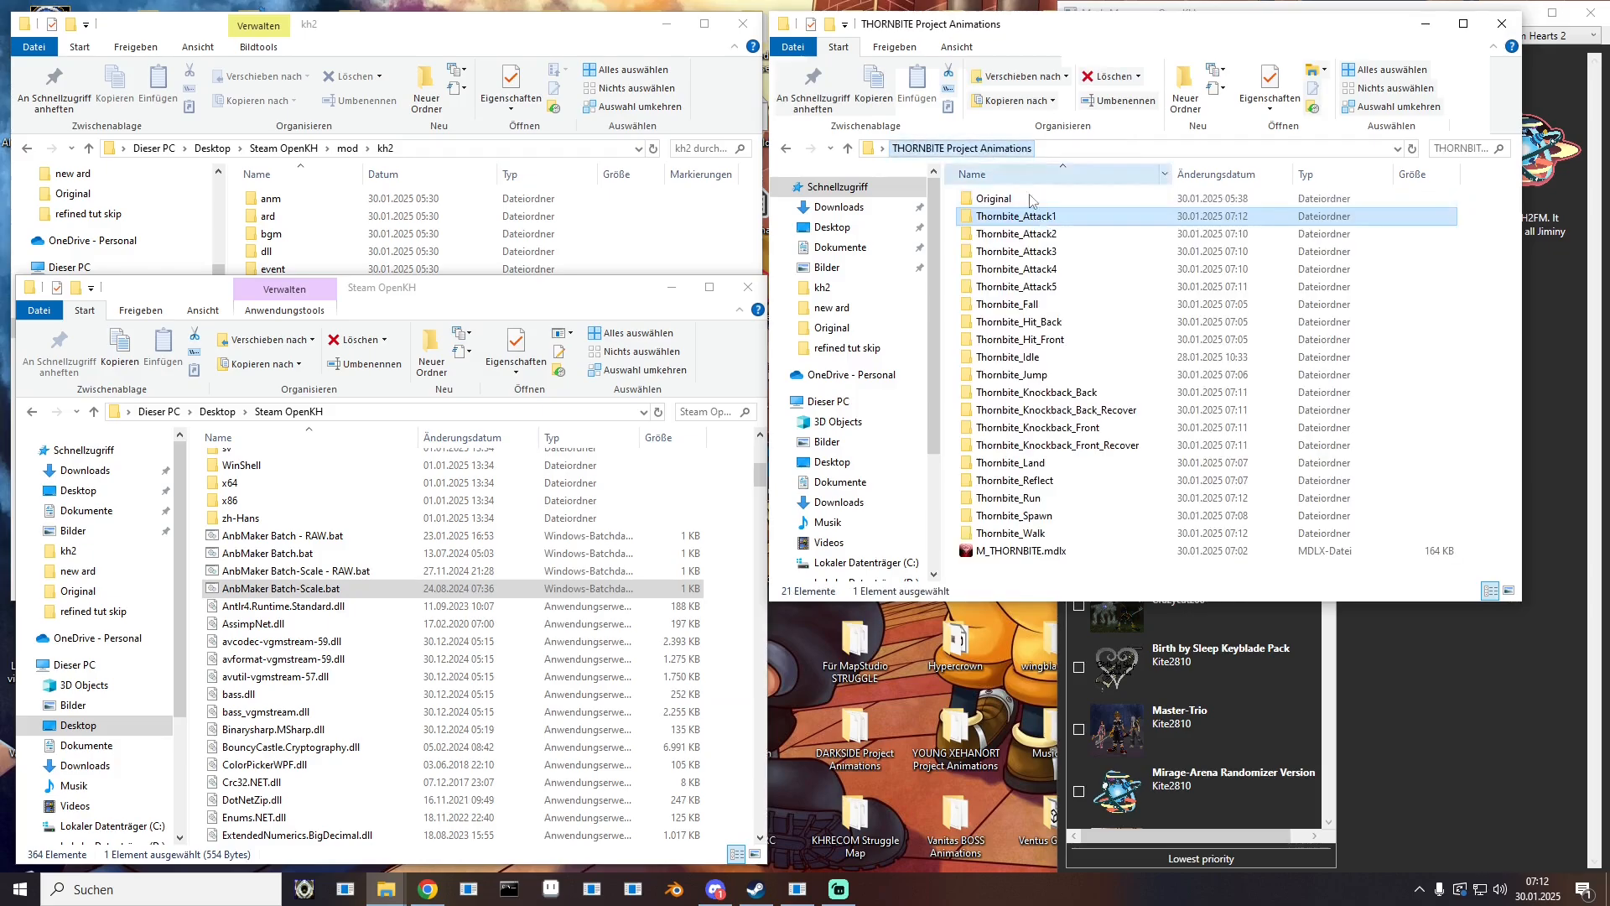
Step: Delete the .anb.bak backups in the Thornbite_Attack2 and Thornbite_Attack3 folders
double_click(1015, 234)
click(1027, 216)
key(Delete)
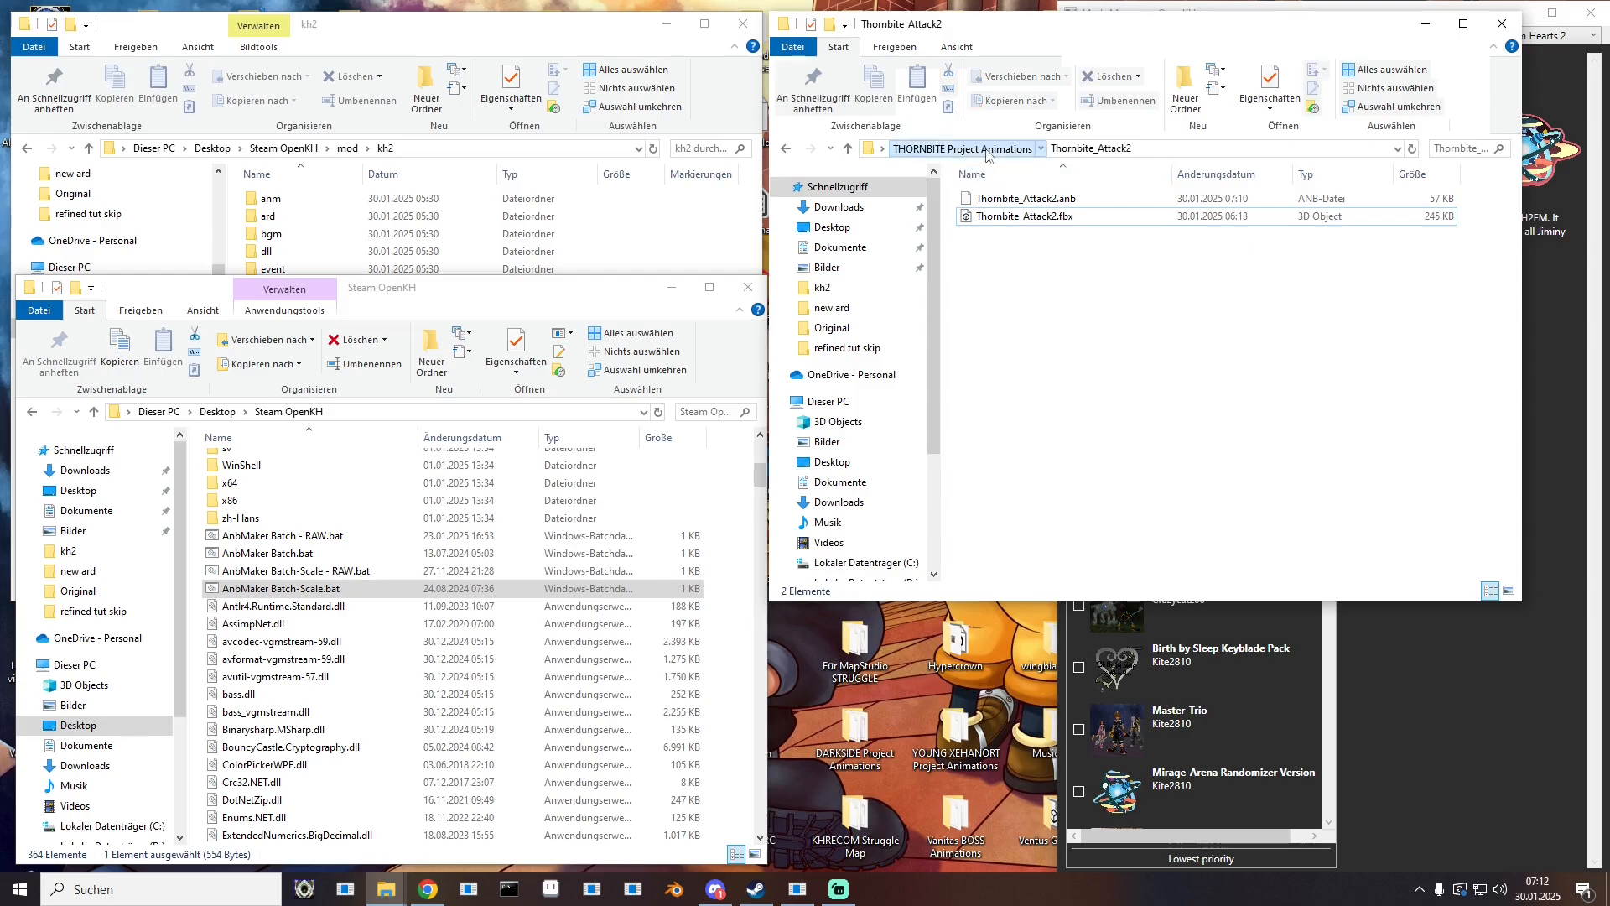
click(987, 151)
double_click(1015, 252)
click(1027, 216)
key(Delete)
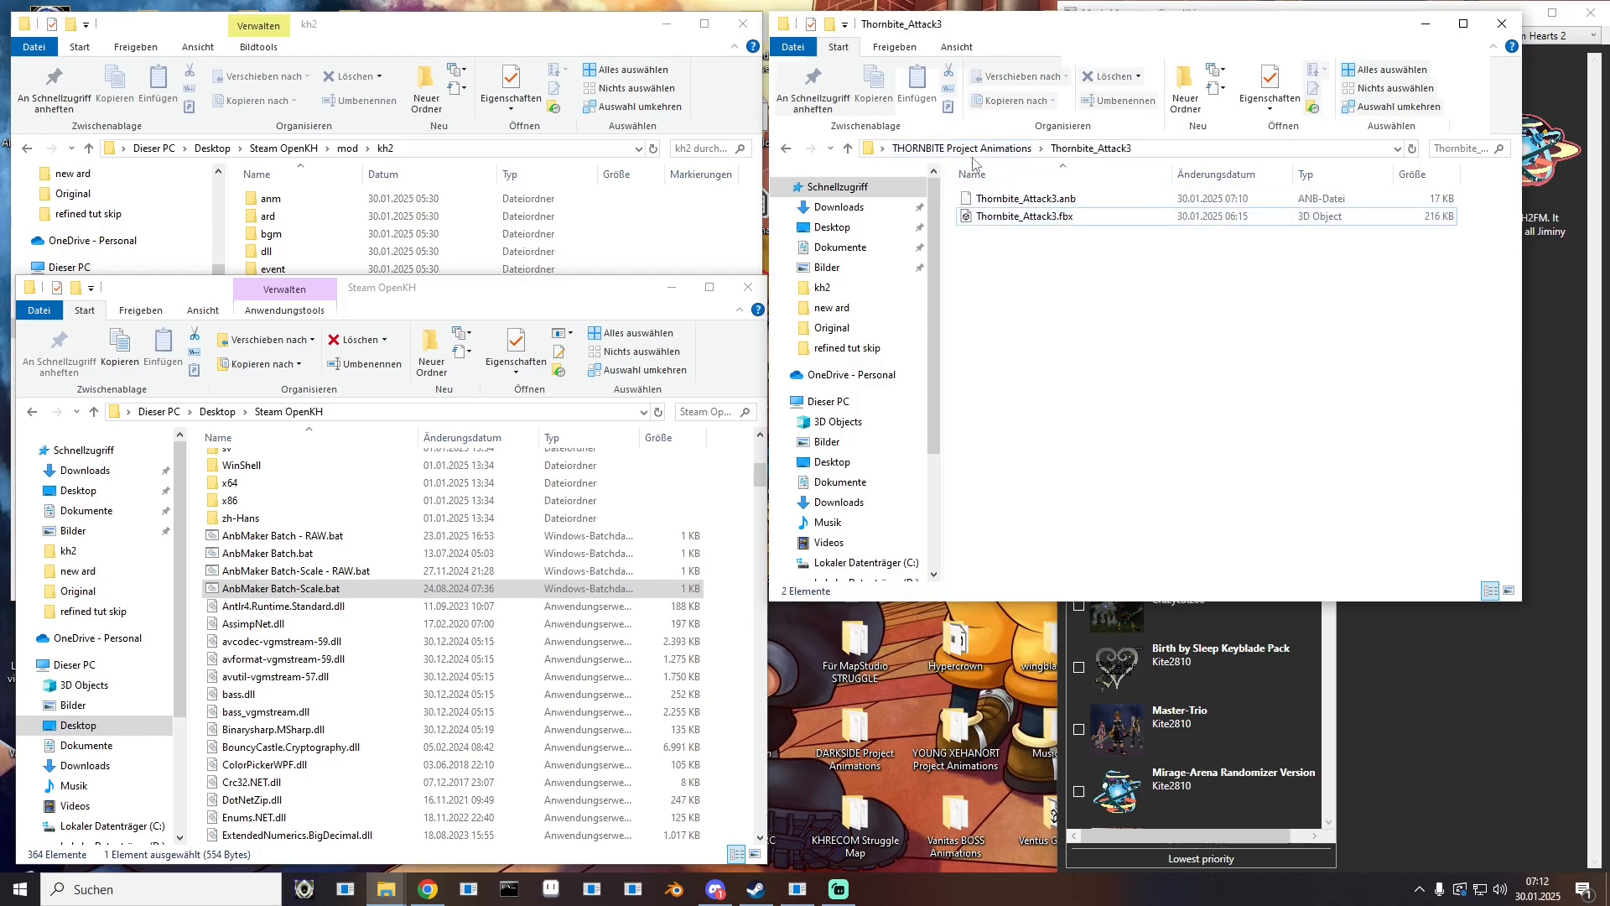
click(973, 151)
Step: Delete the .anb.bak backups in the Thornbite_Attack4 and Thornbite_Attack5 folders
double_click(1015, 269)
click(1028, 217)
key(Delete)
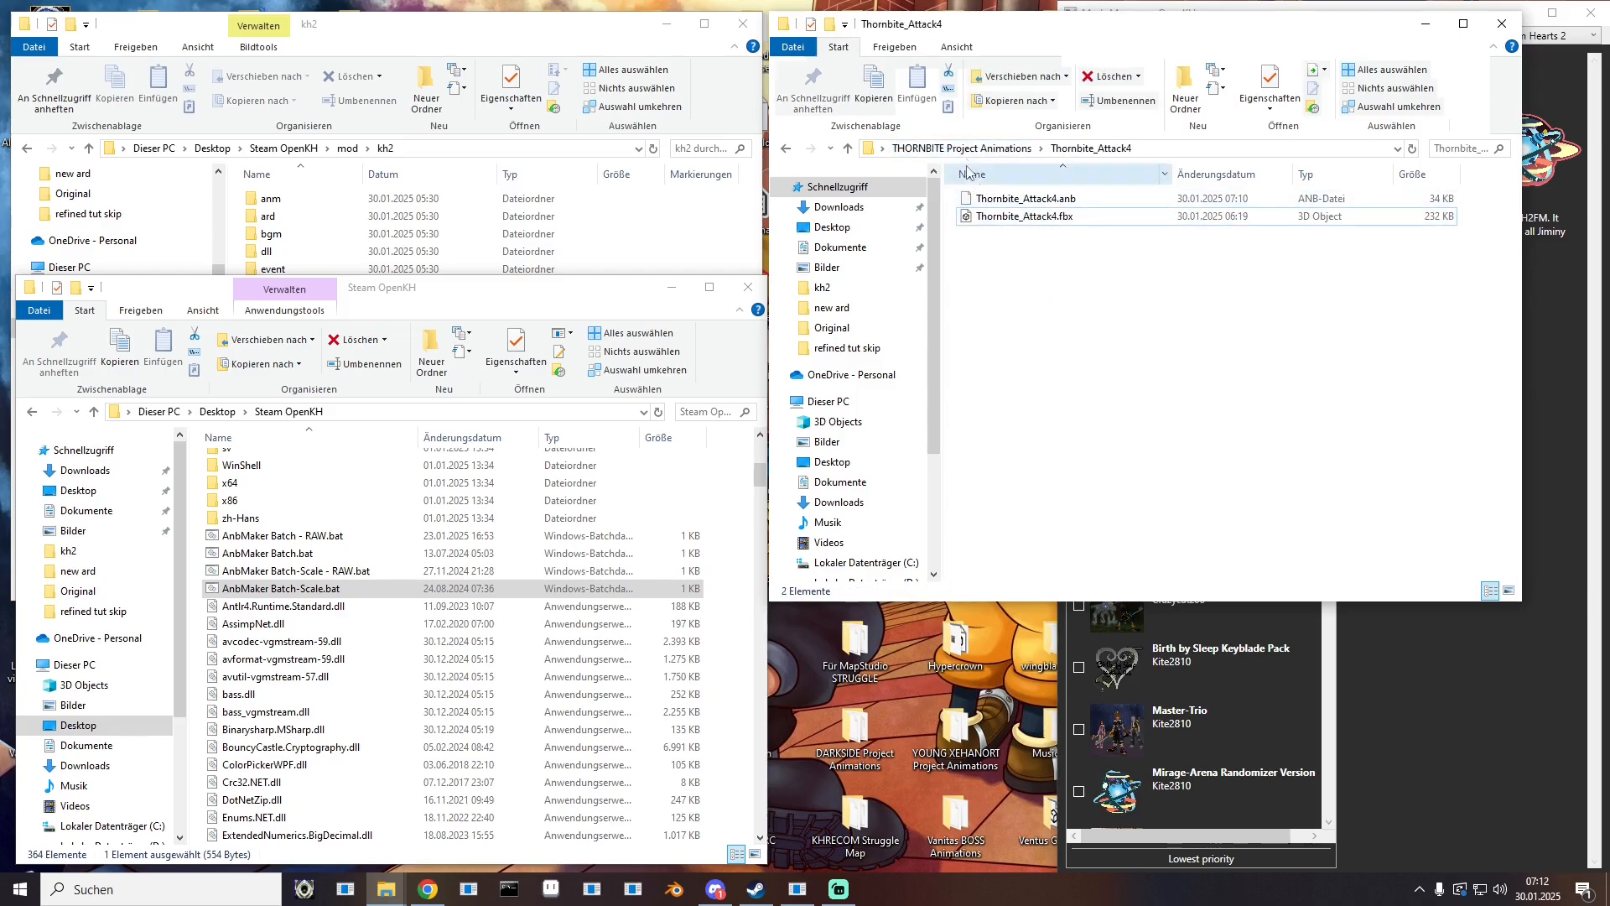
click(965, 148)
double_click(1016, 287)
click(1027, 217)
key(Delete)
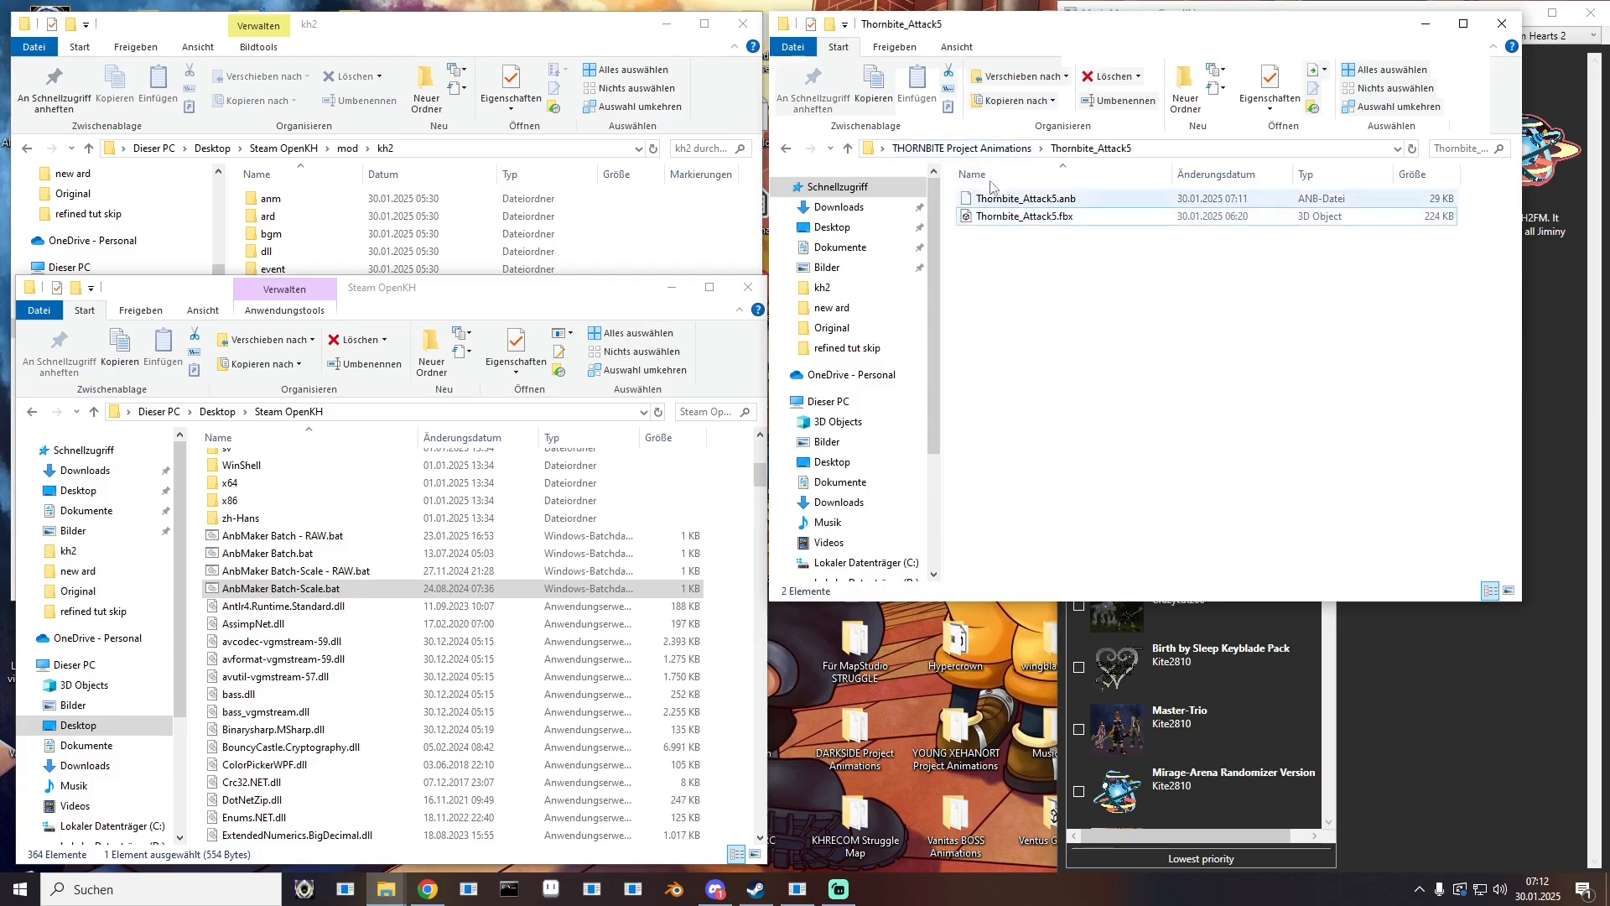
click(965, 149)
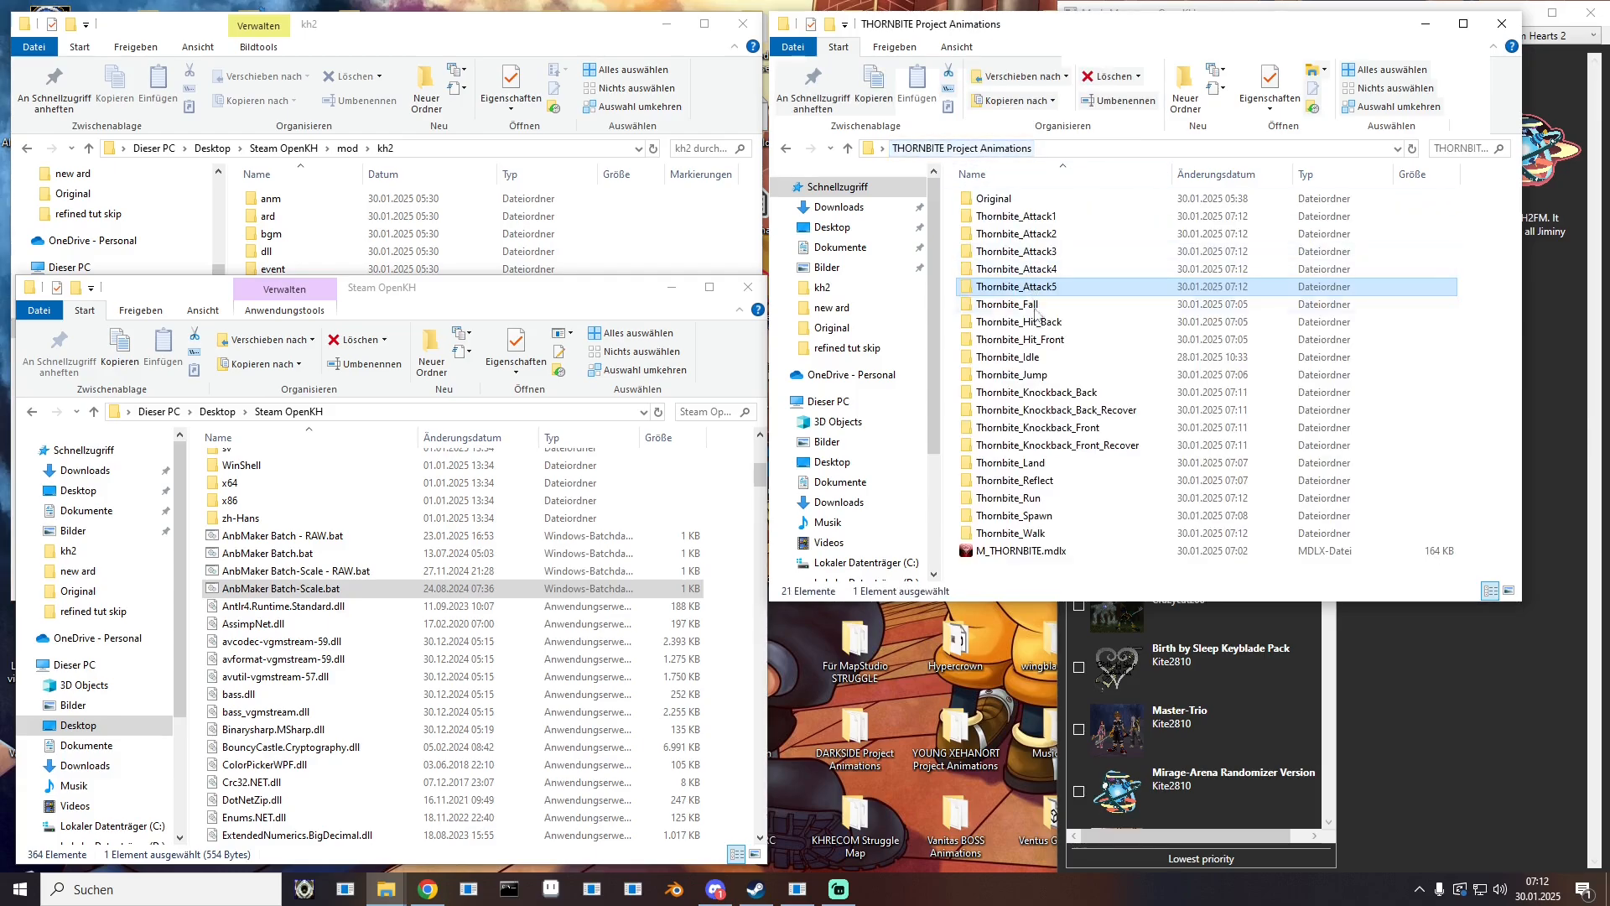
Step: Delete the .anb.bak backups in the Thornbite_Knockback_Back and Thornbite_Knockback_Back_Recover folders
double_click(1059, 391)
click(1027, 216)
key(Delete)
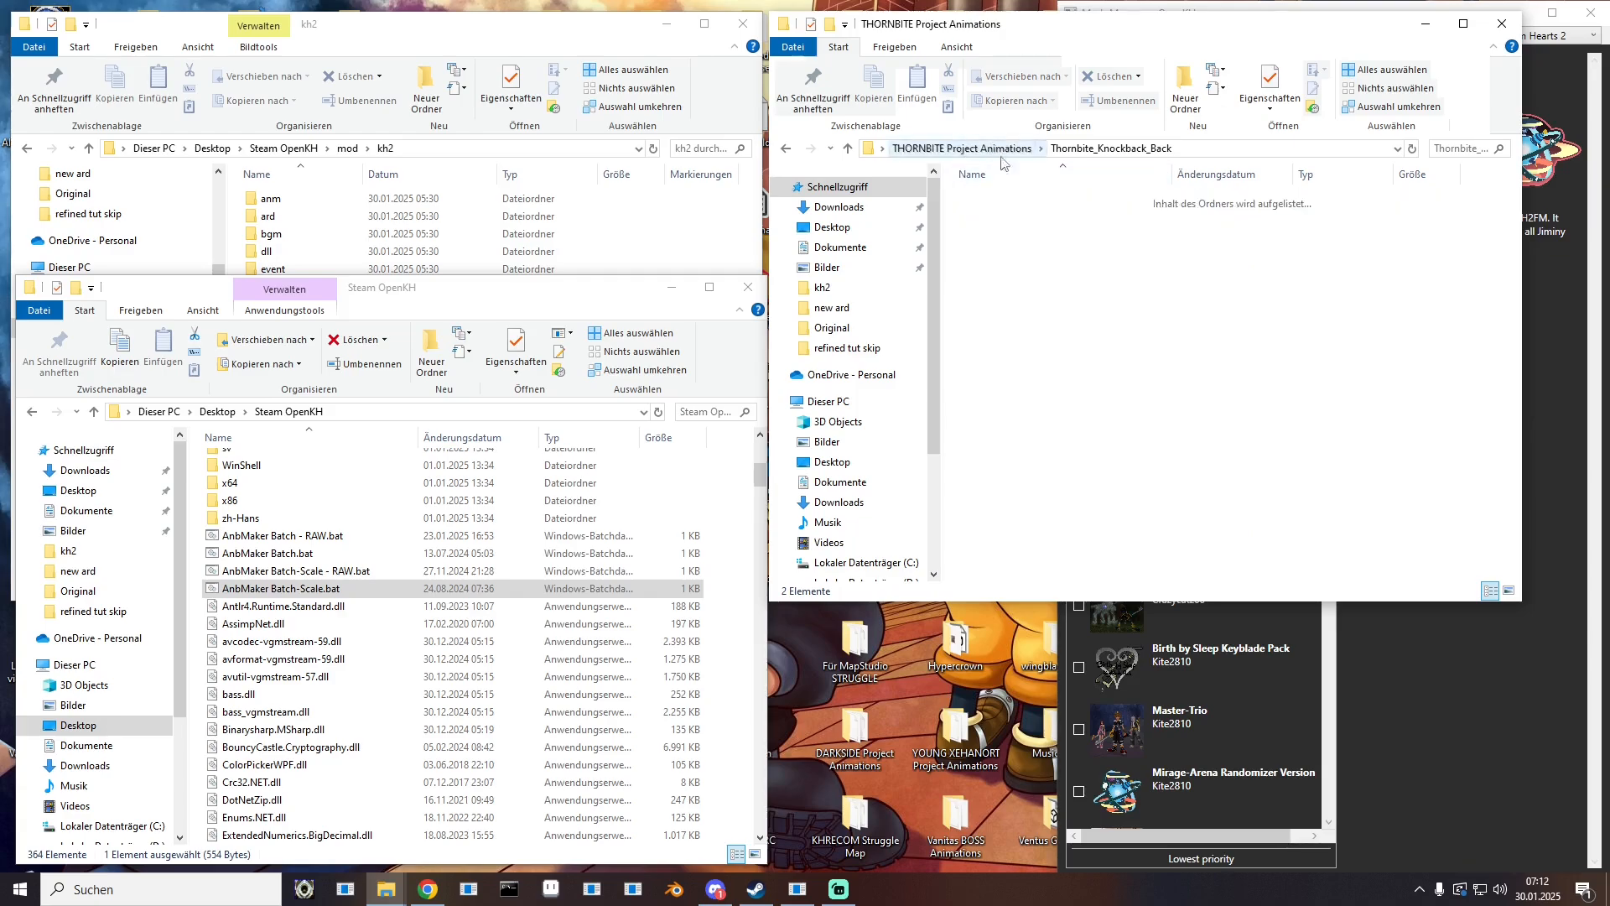
click(998, 149)
double_click(1098, 410)
click(1028, 216)
key(Delete)
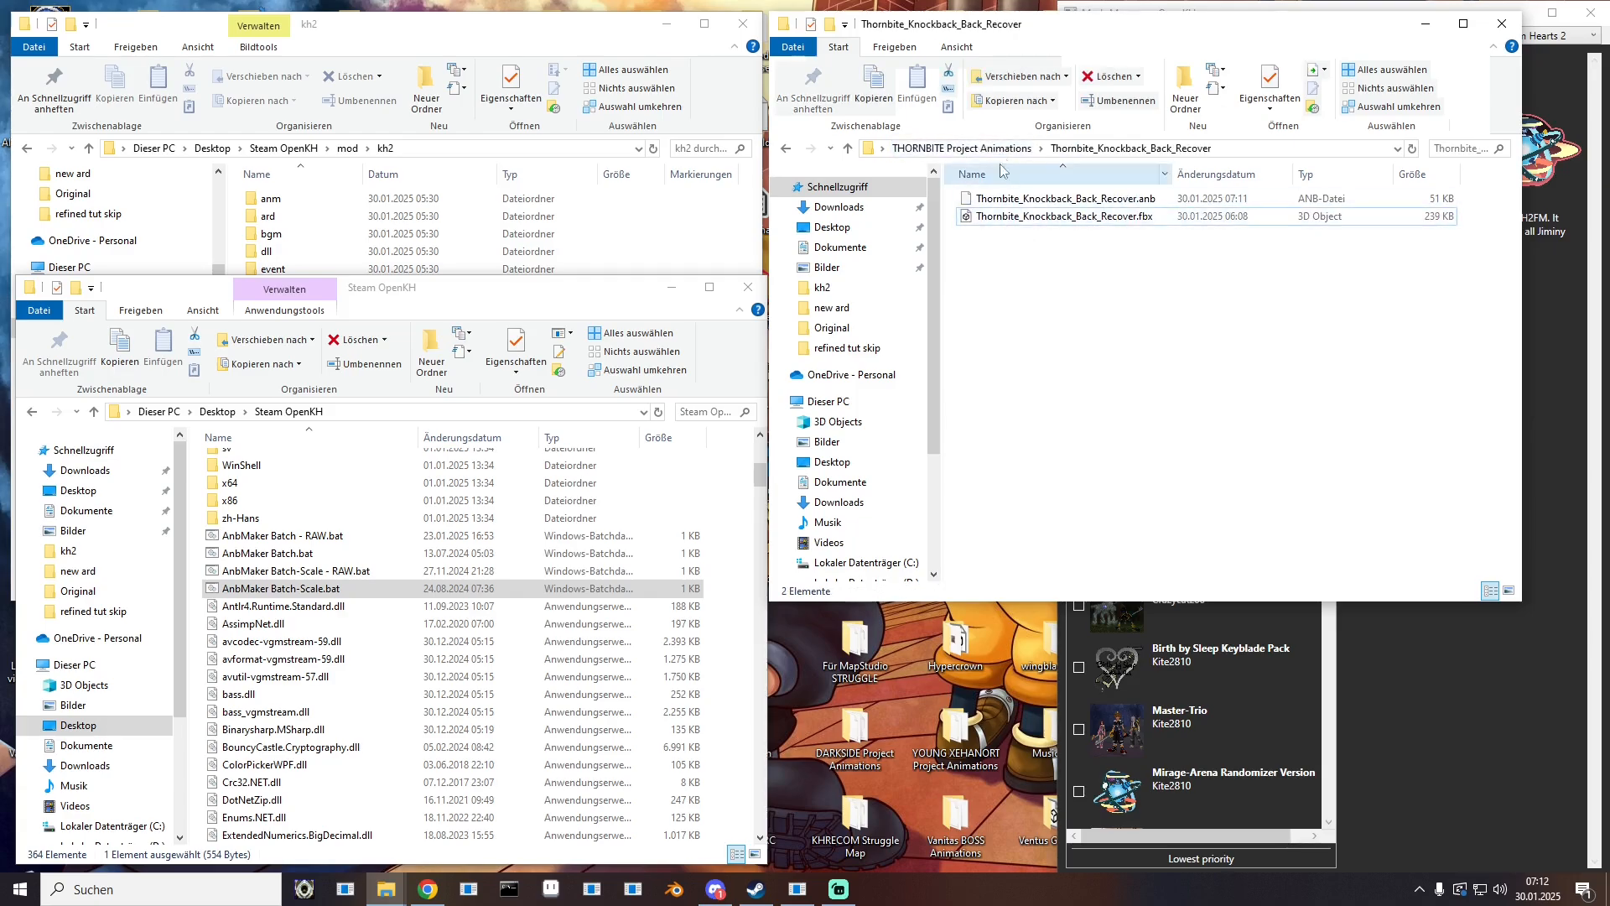
click(965, 148)
Step: Delete the .anb.bak backups in the Thornbite_Knockback_Front and Thornbite_Knockback_Front_Recover folders
double_click(1082, 428)
click(1034, 216)
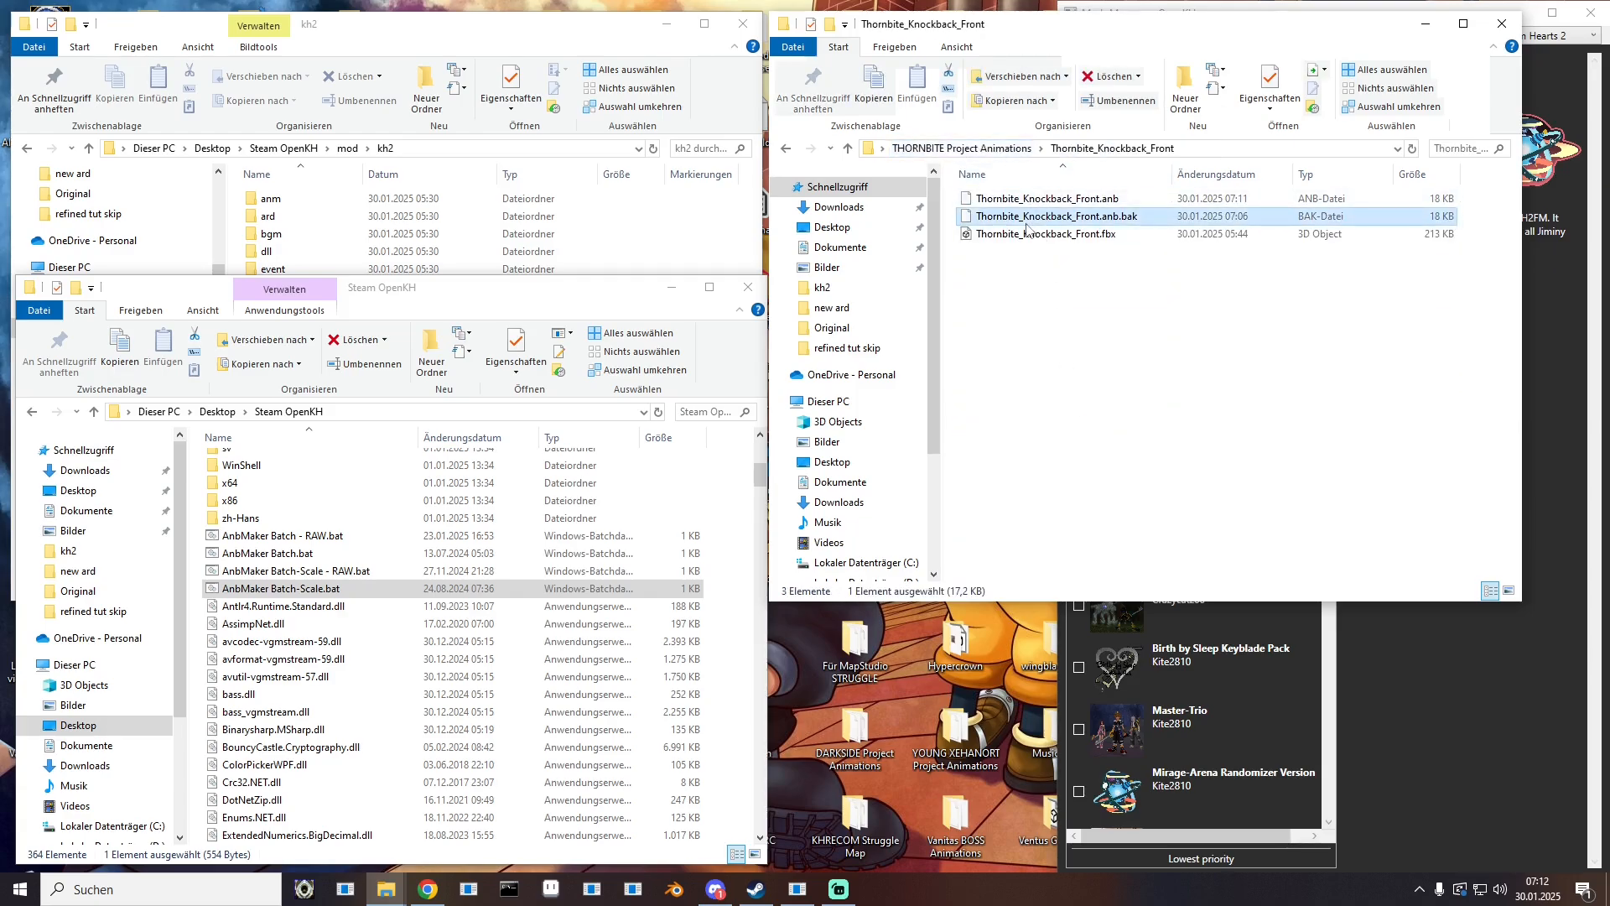
key(Delete)
click(961, 148)
double_click(1080, 448)
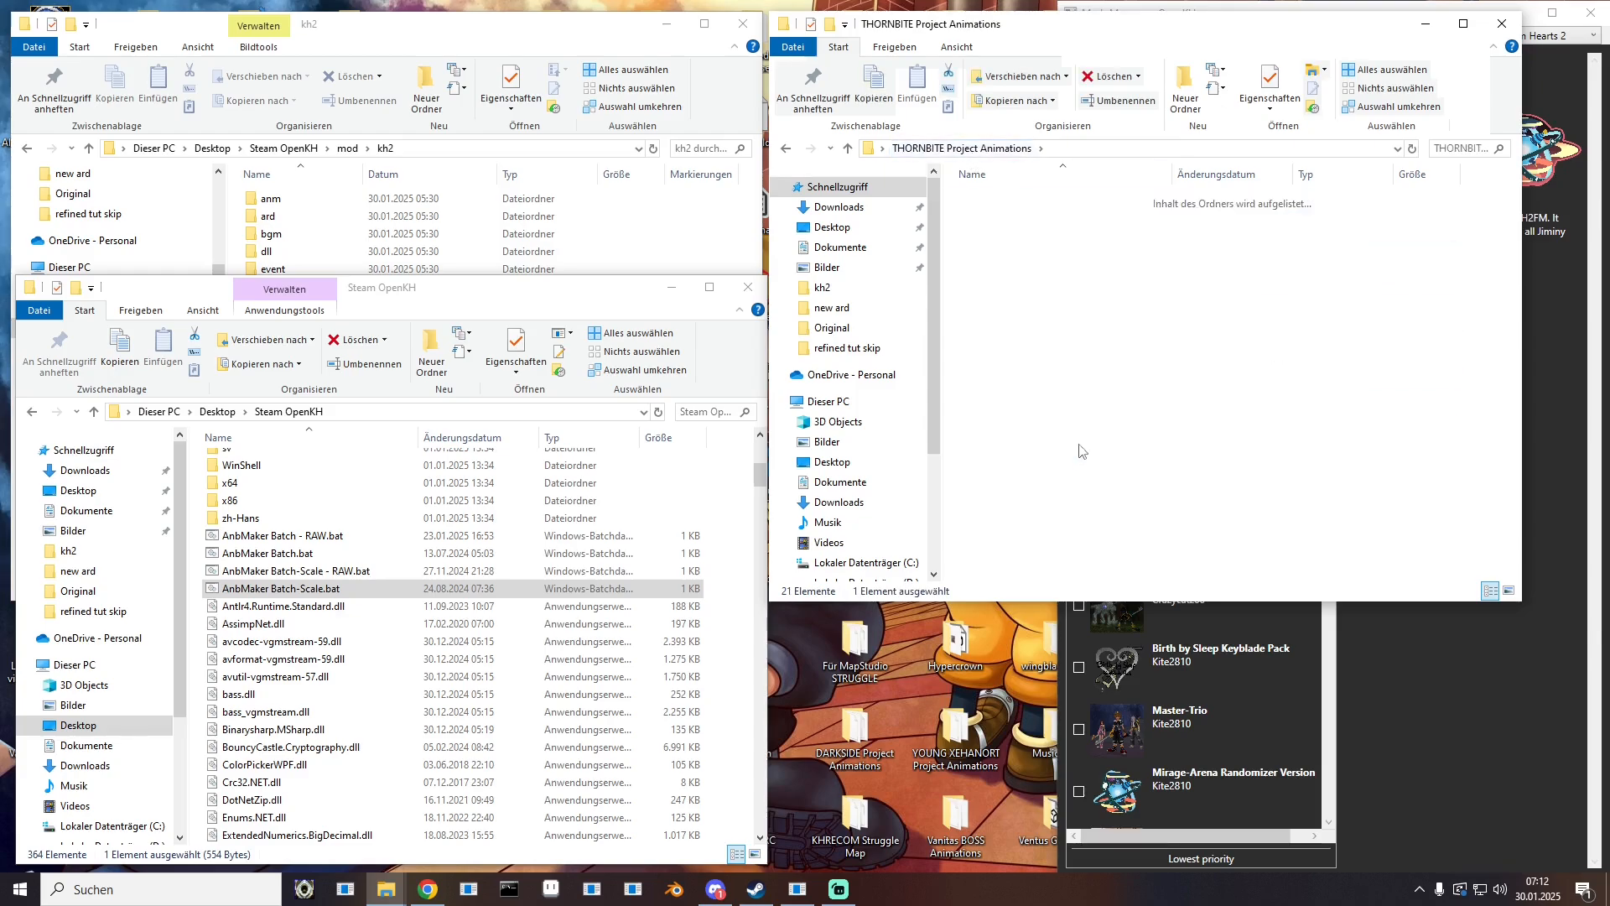
click(1038, 217)
key(Delete)
click(987, 150)
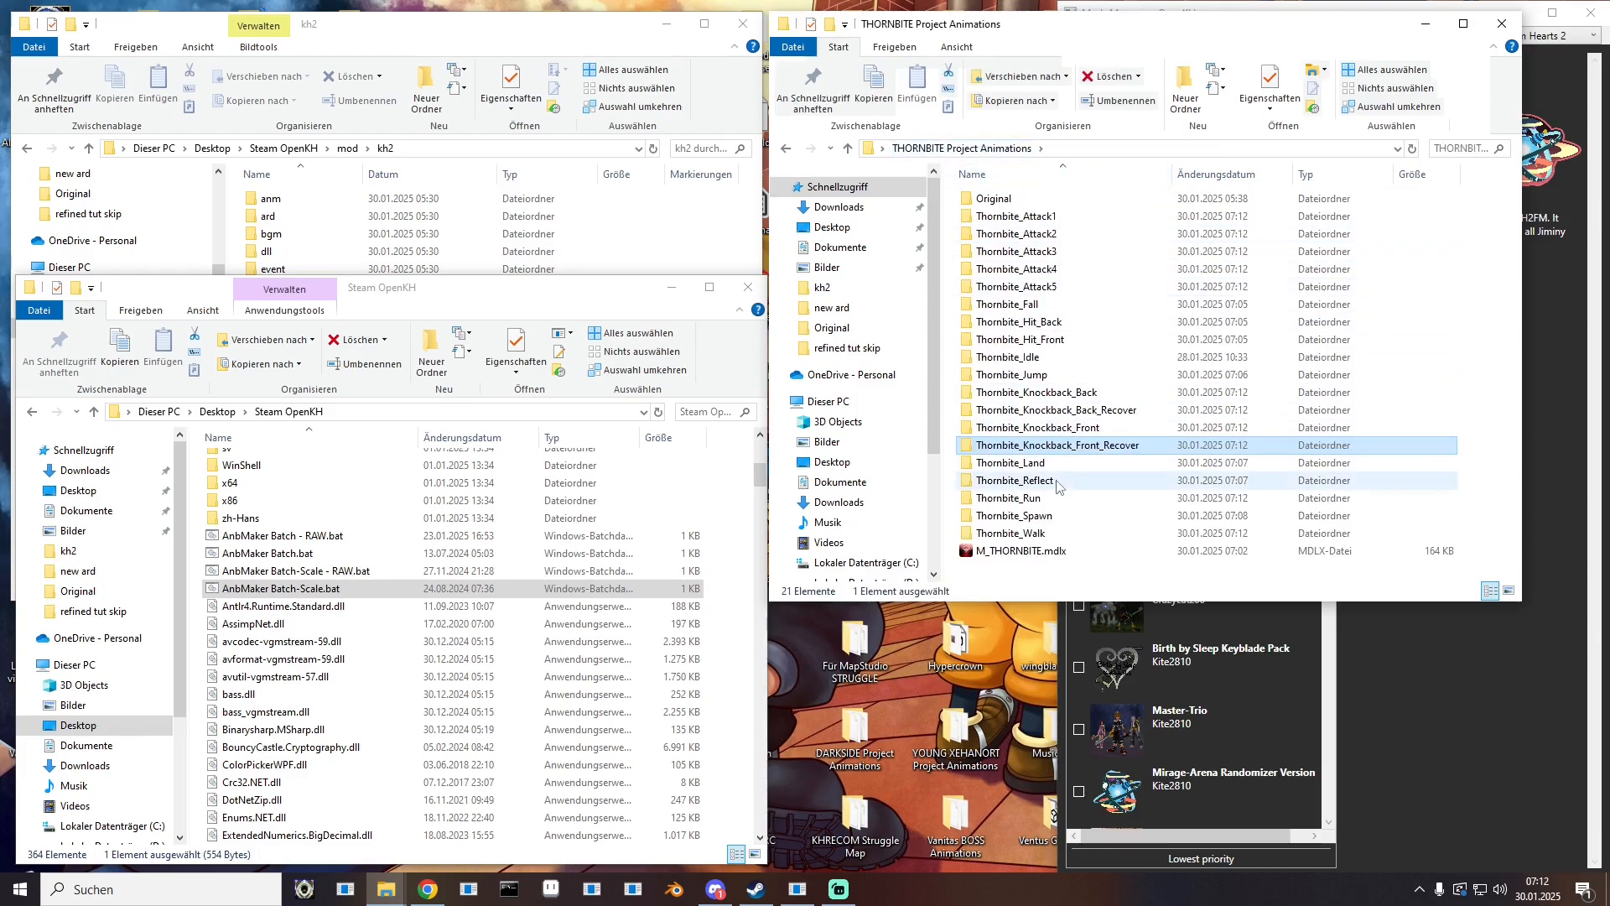
Step: Delete the .anb.bak backups in the Thornbite_Walk and Thornbite_Run folders
double_click(1044, 555)
click(1034, 217)
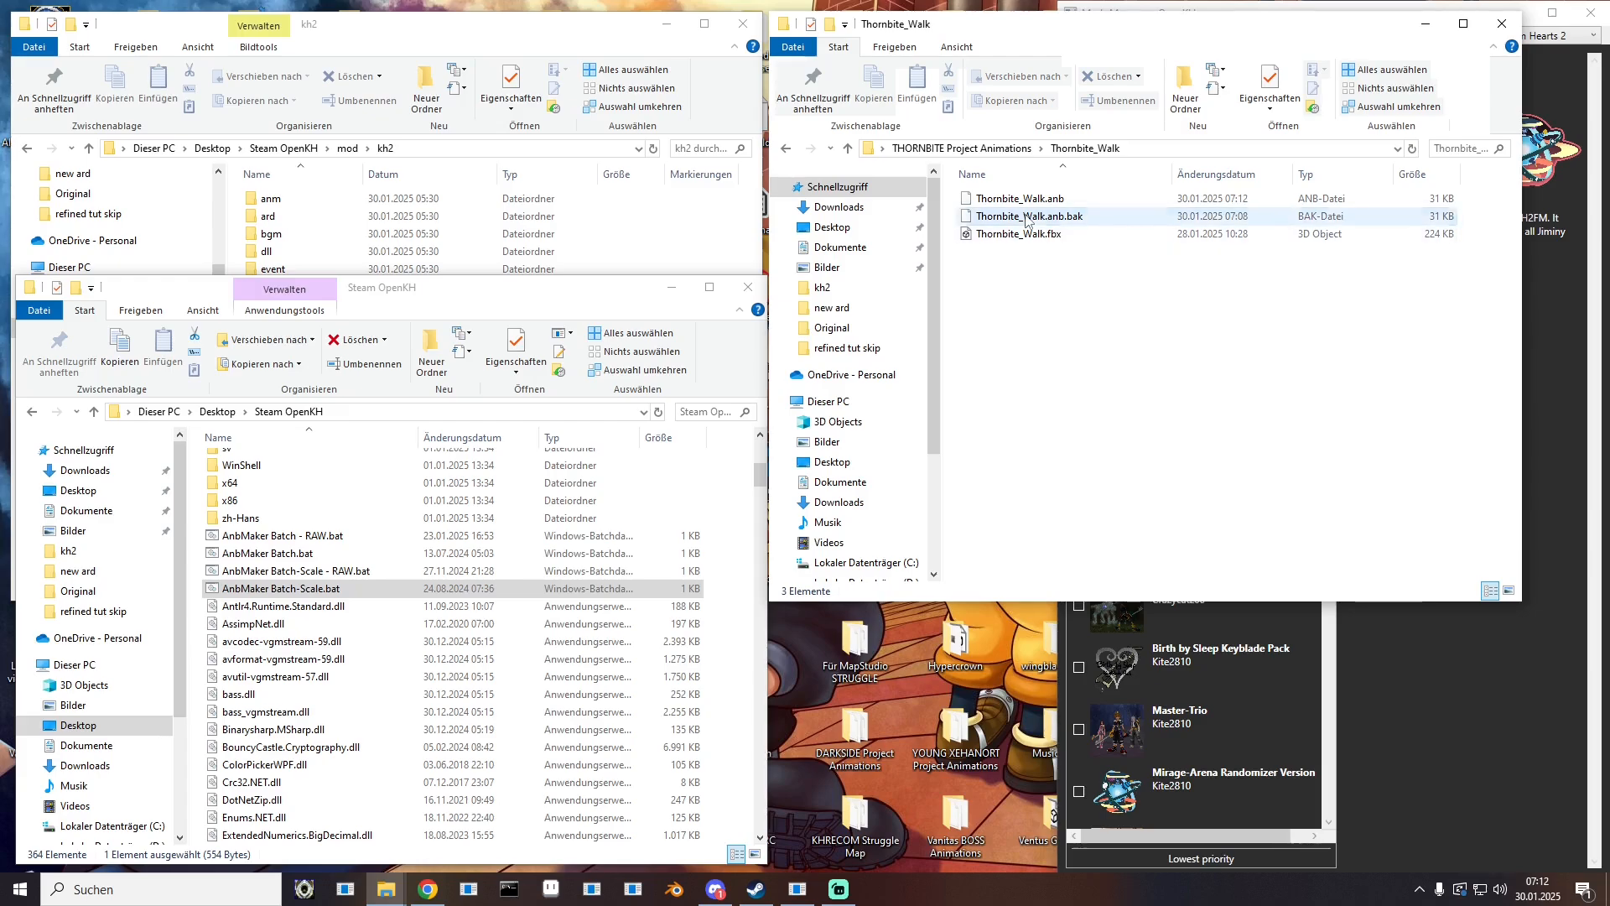
key(Delete)
click(962, 148)
double_click(1011, 498)
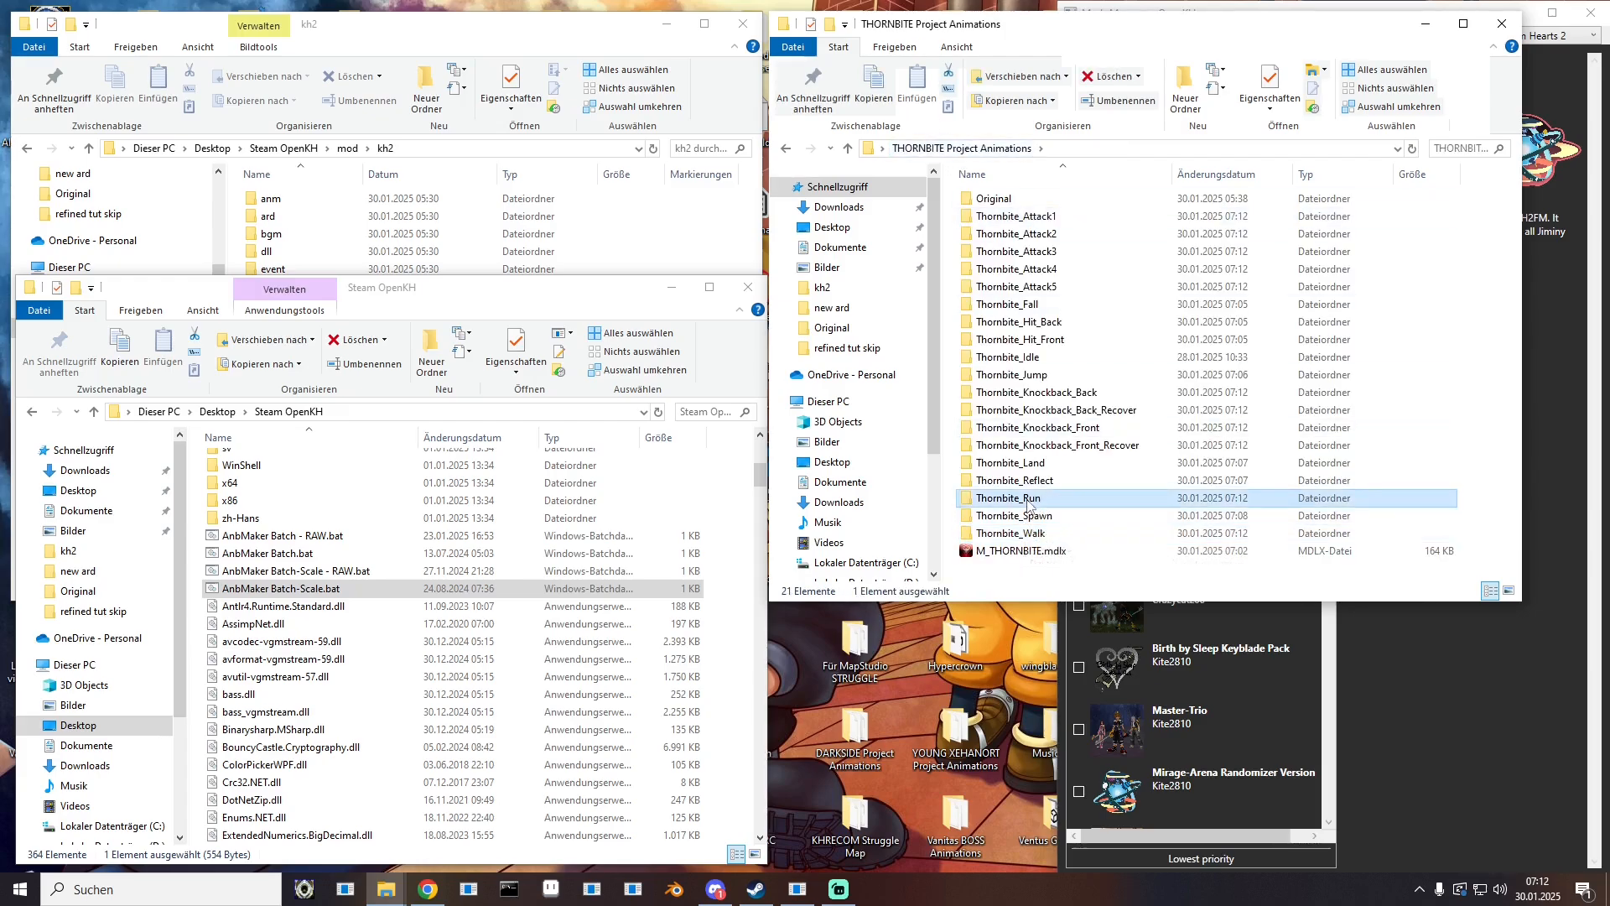
click(1033, 216)
key(Delete)
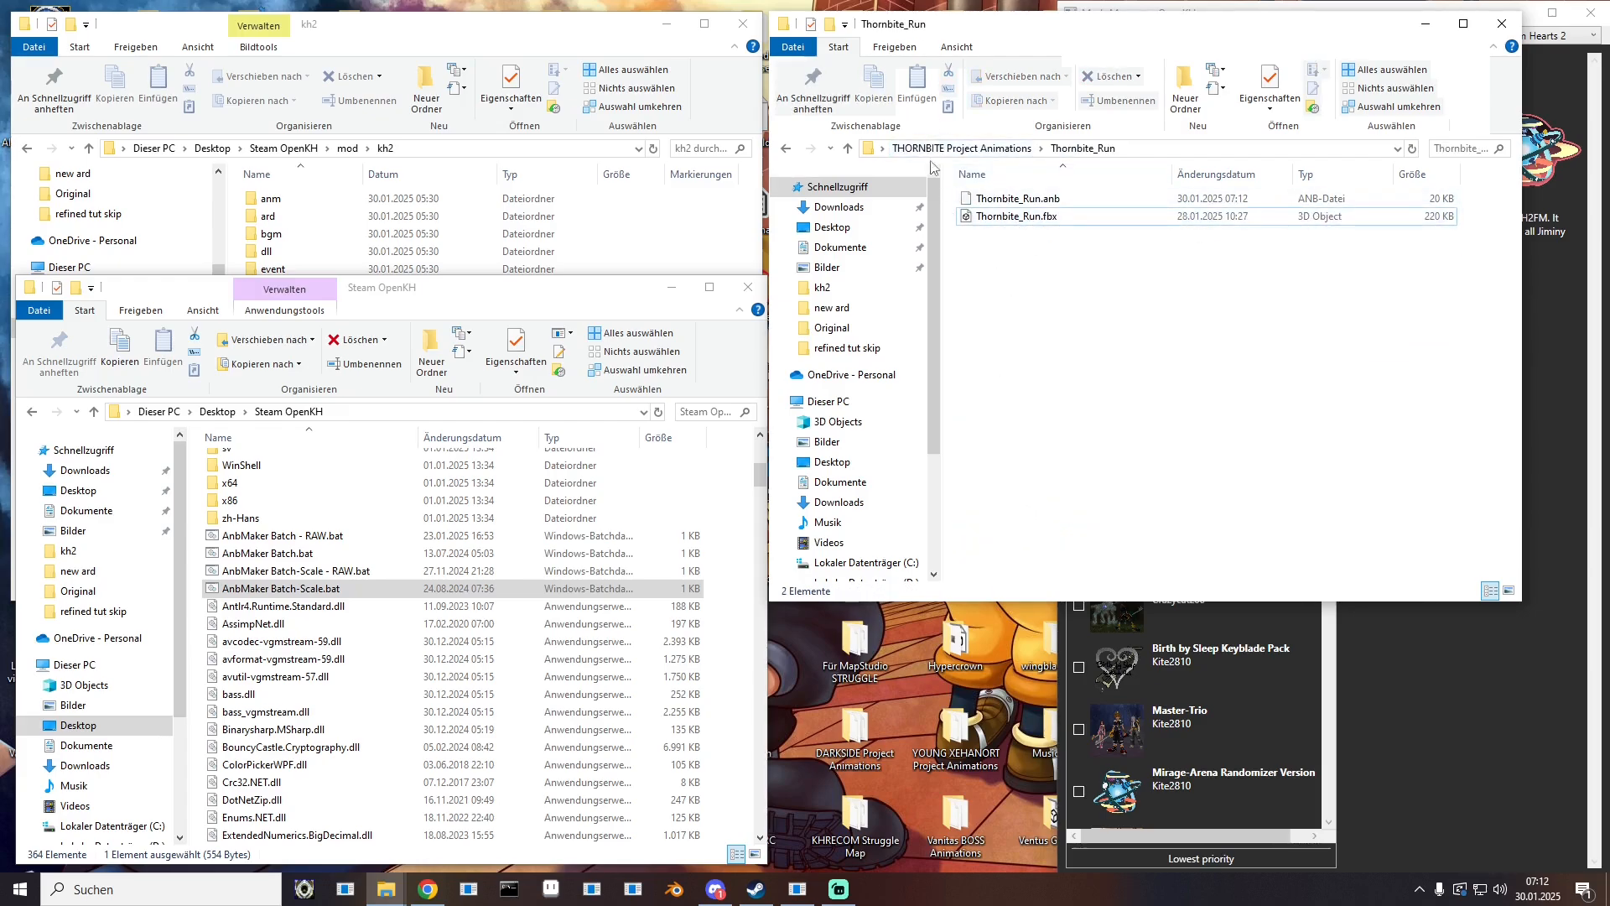
click(962, 148)
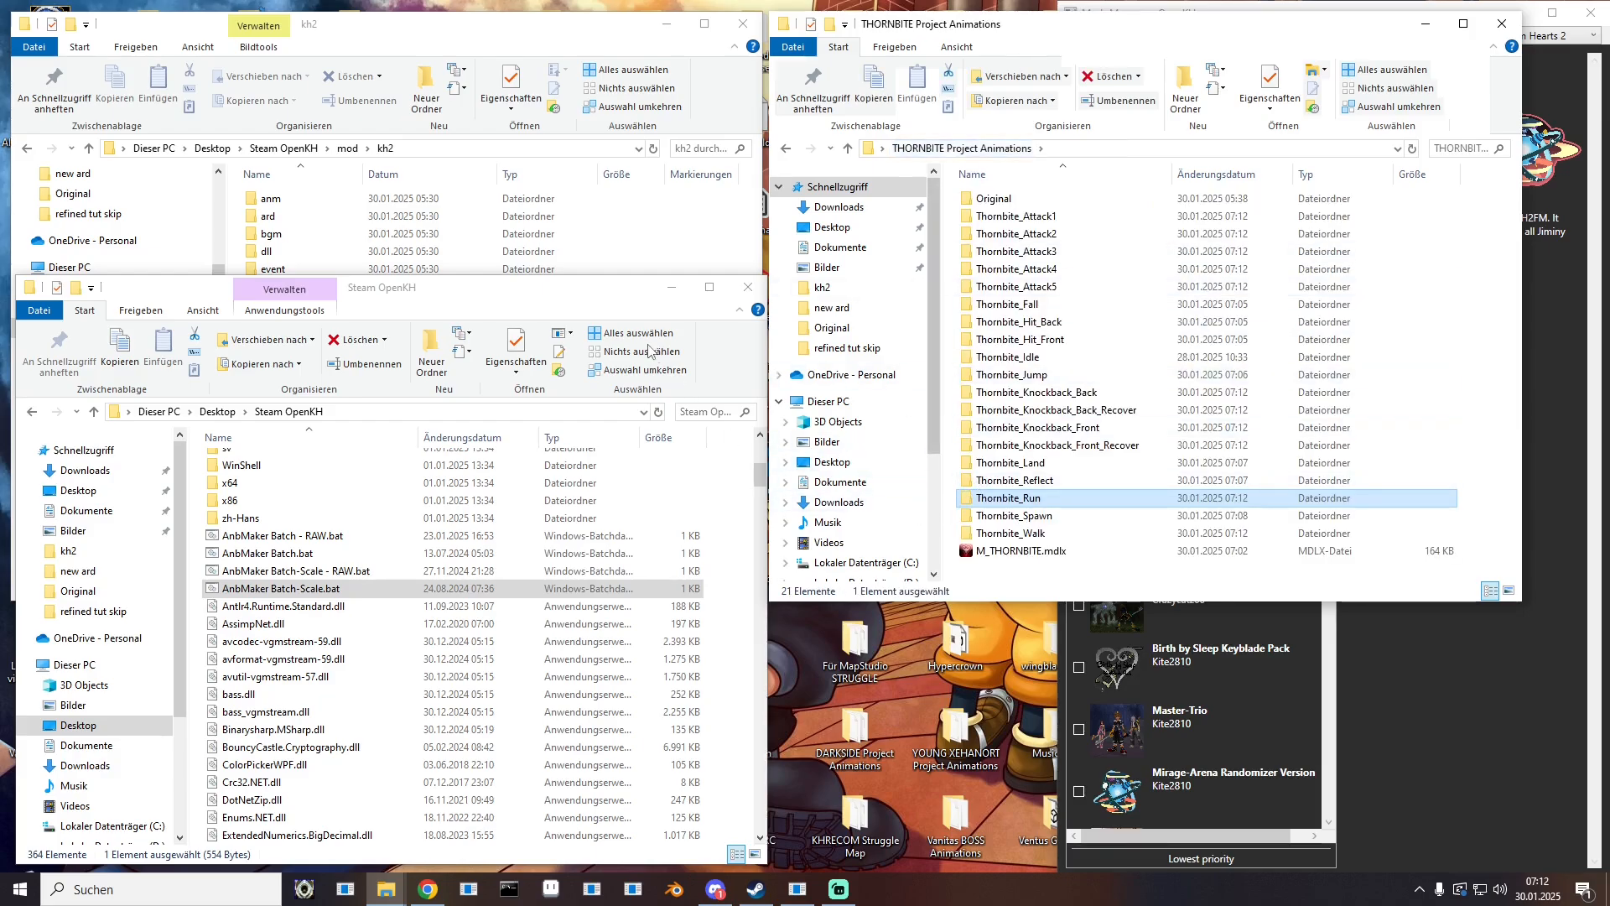
Step: Move the Steam OpenKH folder window out of the way and launch kh2_mset_editor.exe from the desktop
click(591, 282)
drag(593, 292, 2, 289)
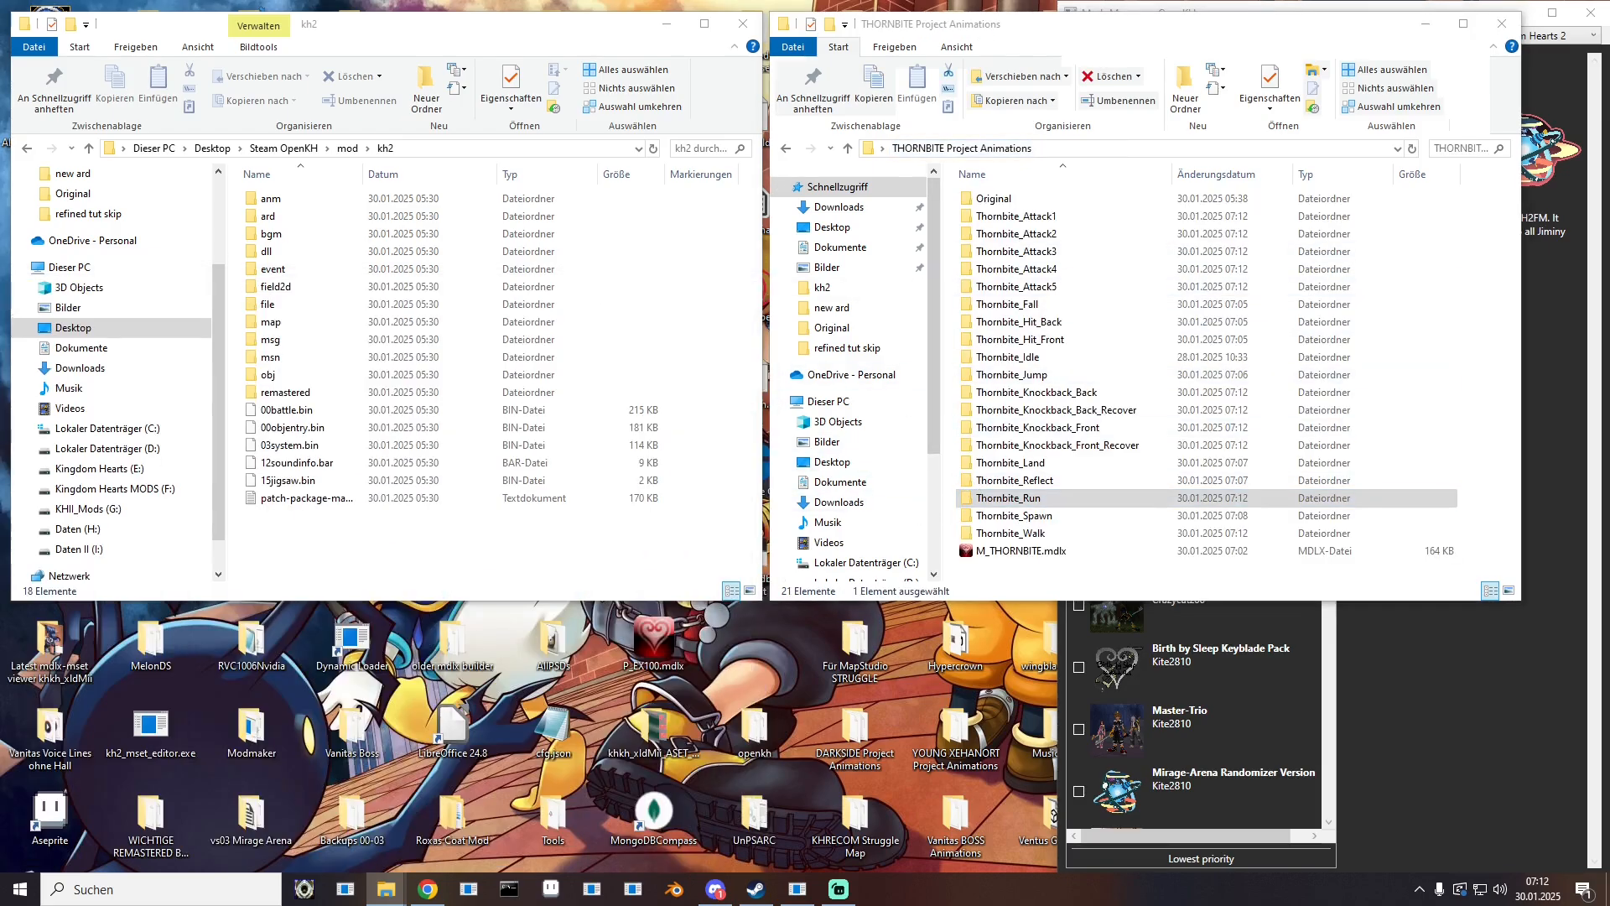
double_click(151, 726)
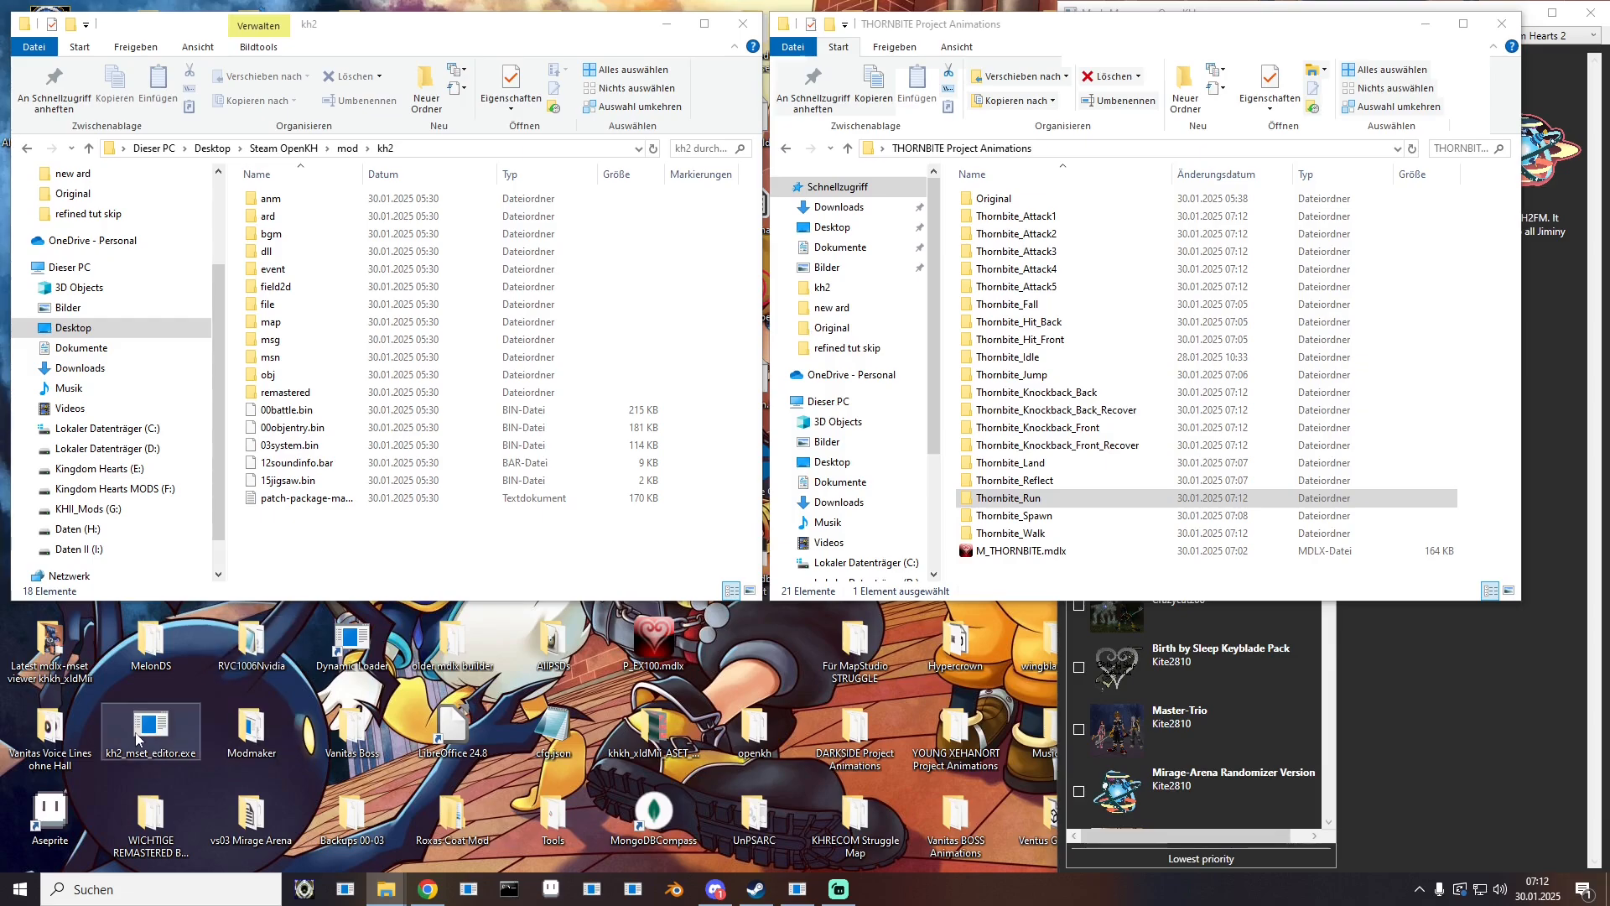
drag(477, 205, 505, 273)
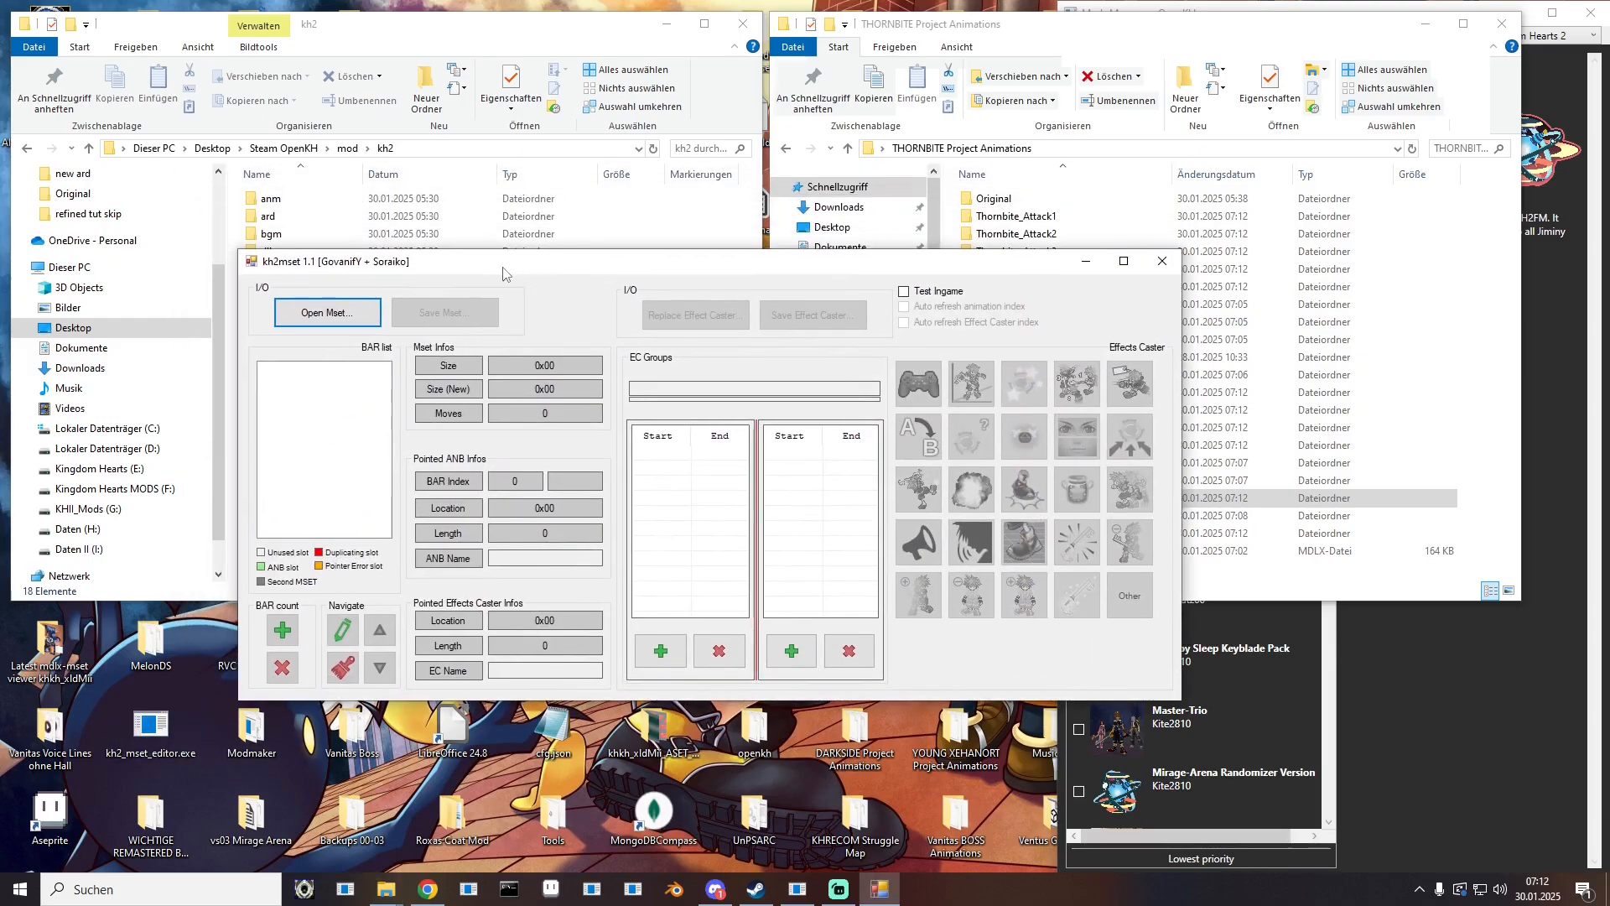
Step: Open Empty.mset from the Leere Msets folder on the Desktop in the mset editor
click(328, 313)
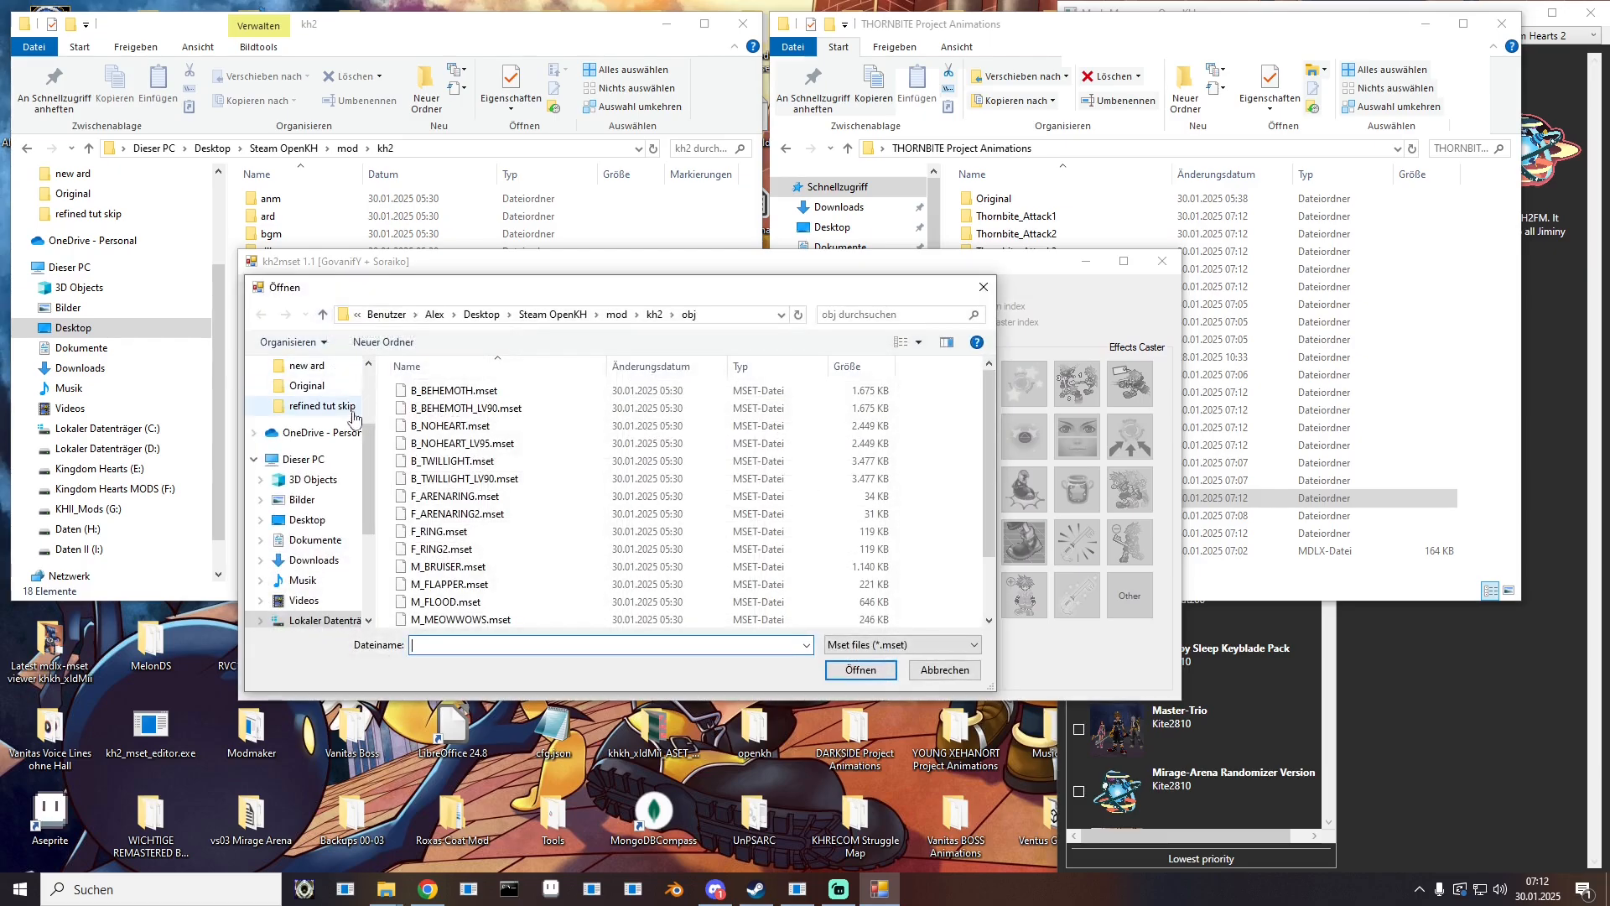
click(307, 519)
scroll(489, 523, down, 3)
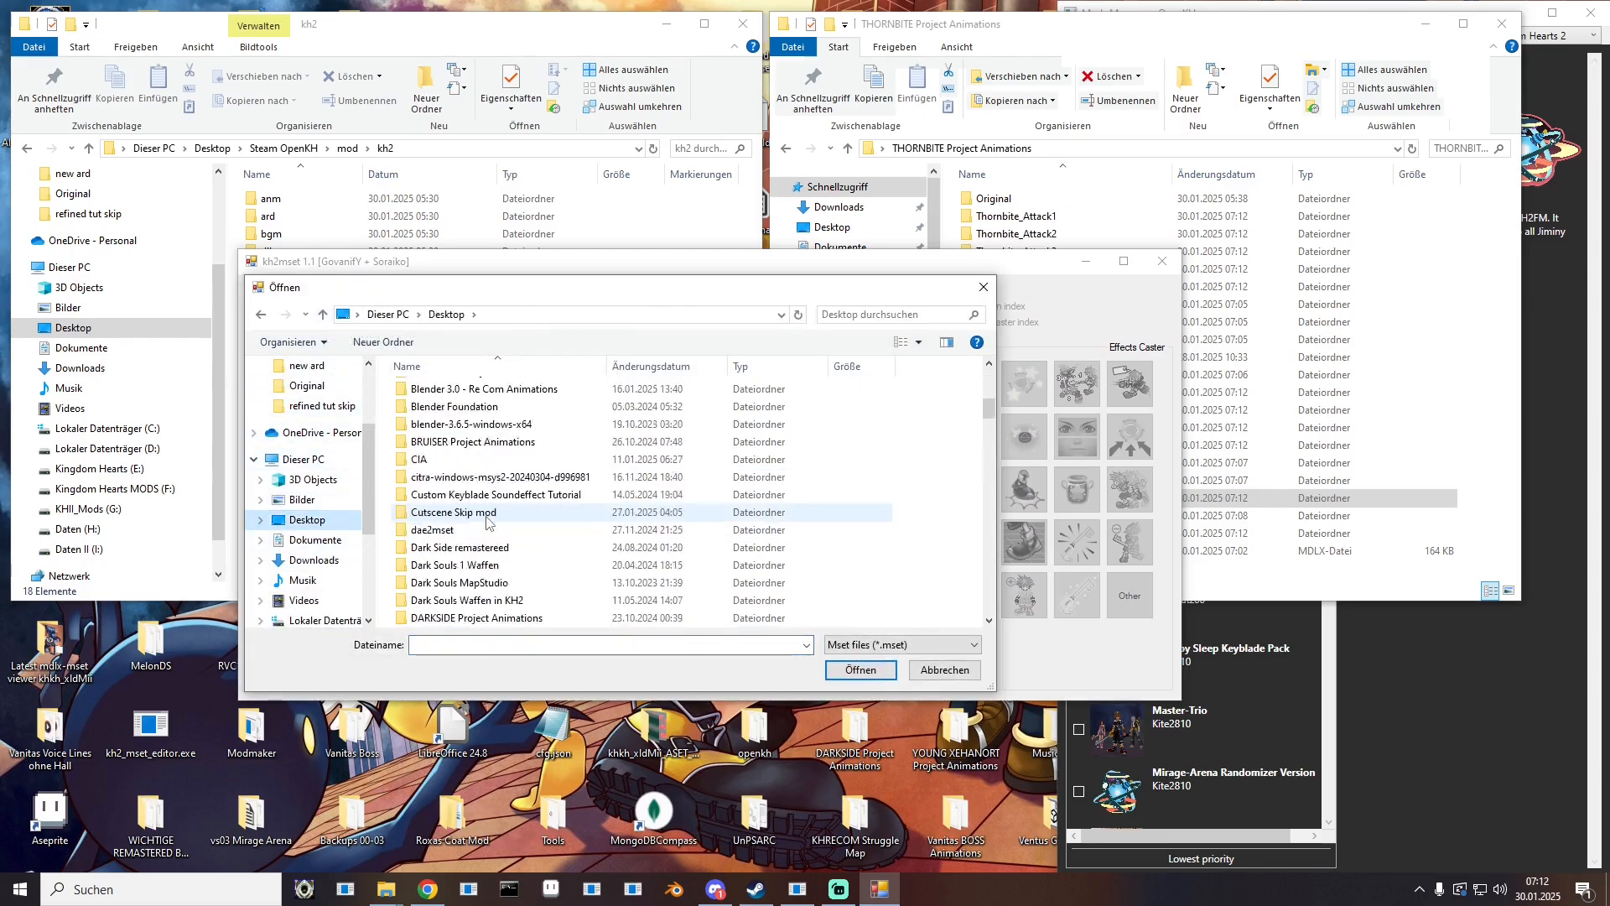
scroll(489, 523, down, 10)
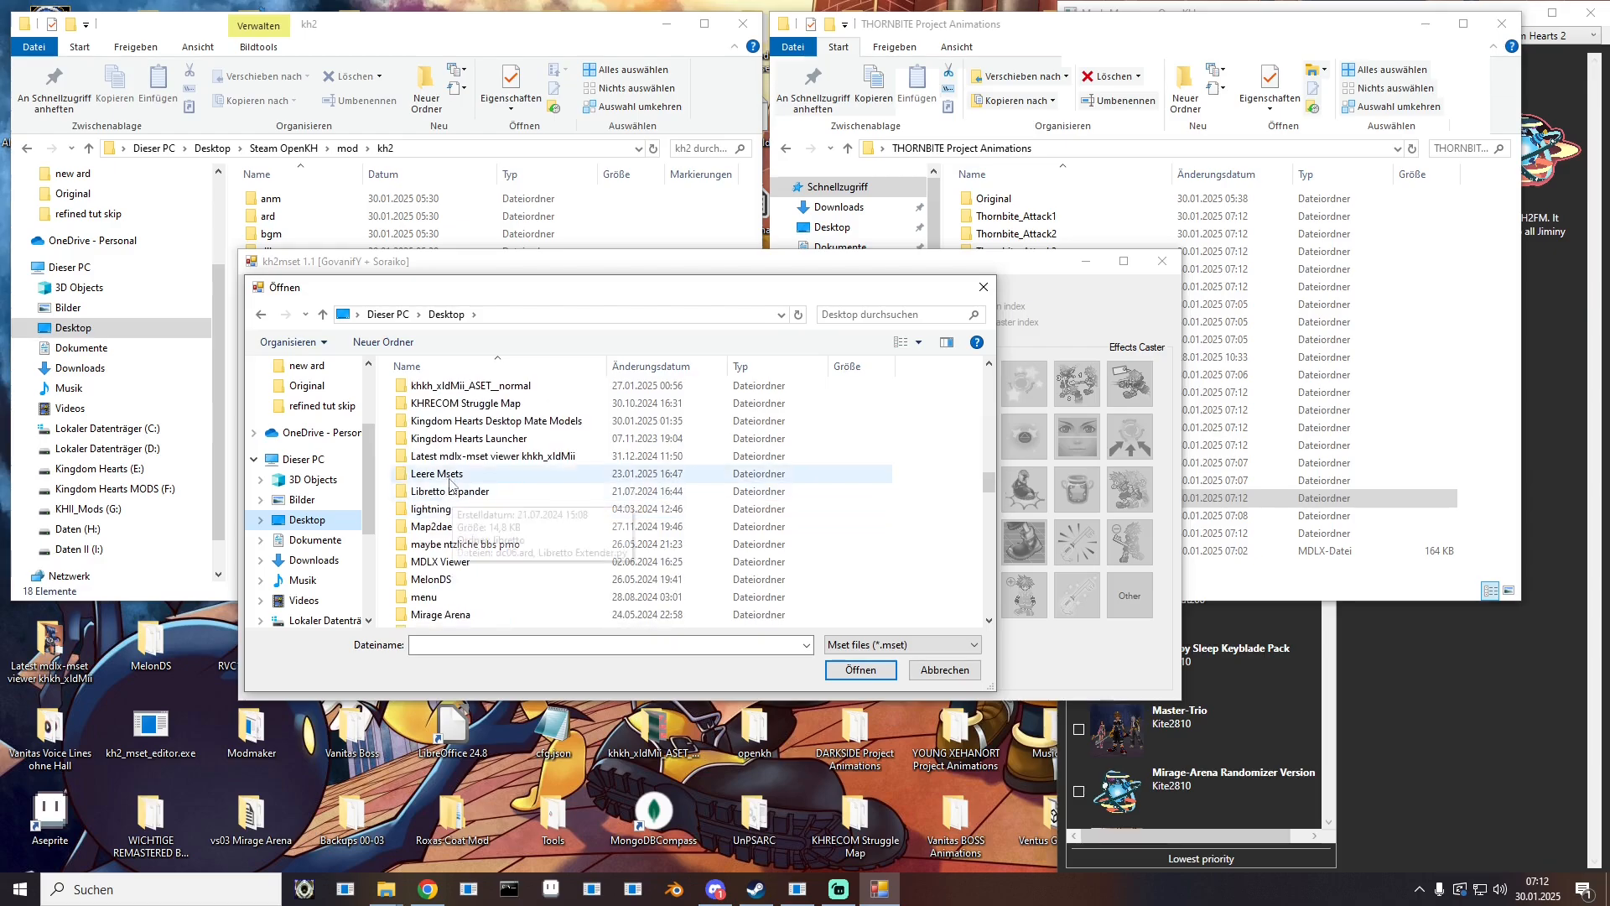
double_click(450, 476)
click(429, 393)
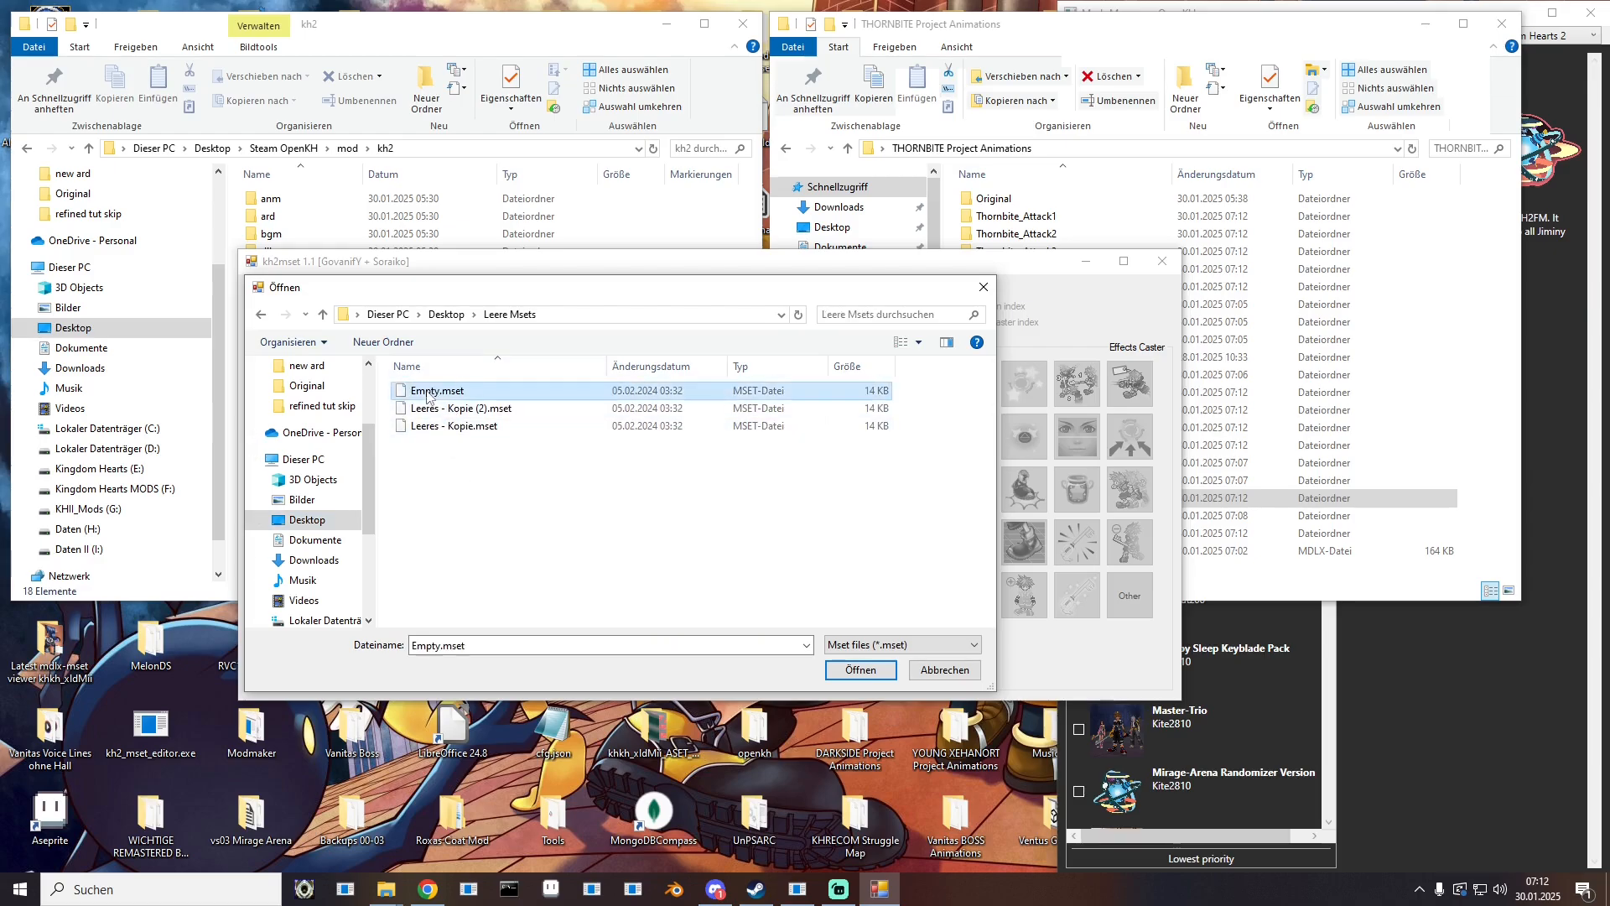
double_click(429, 392)
scroll(330, 410, down, 2)
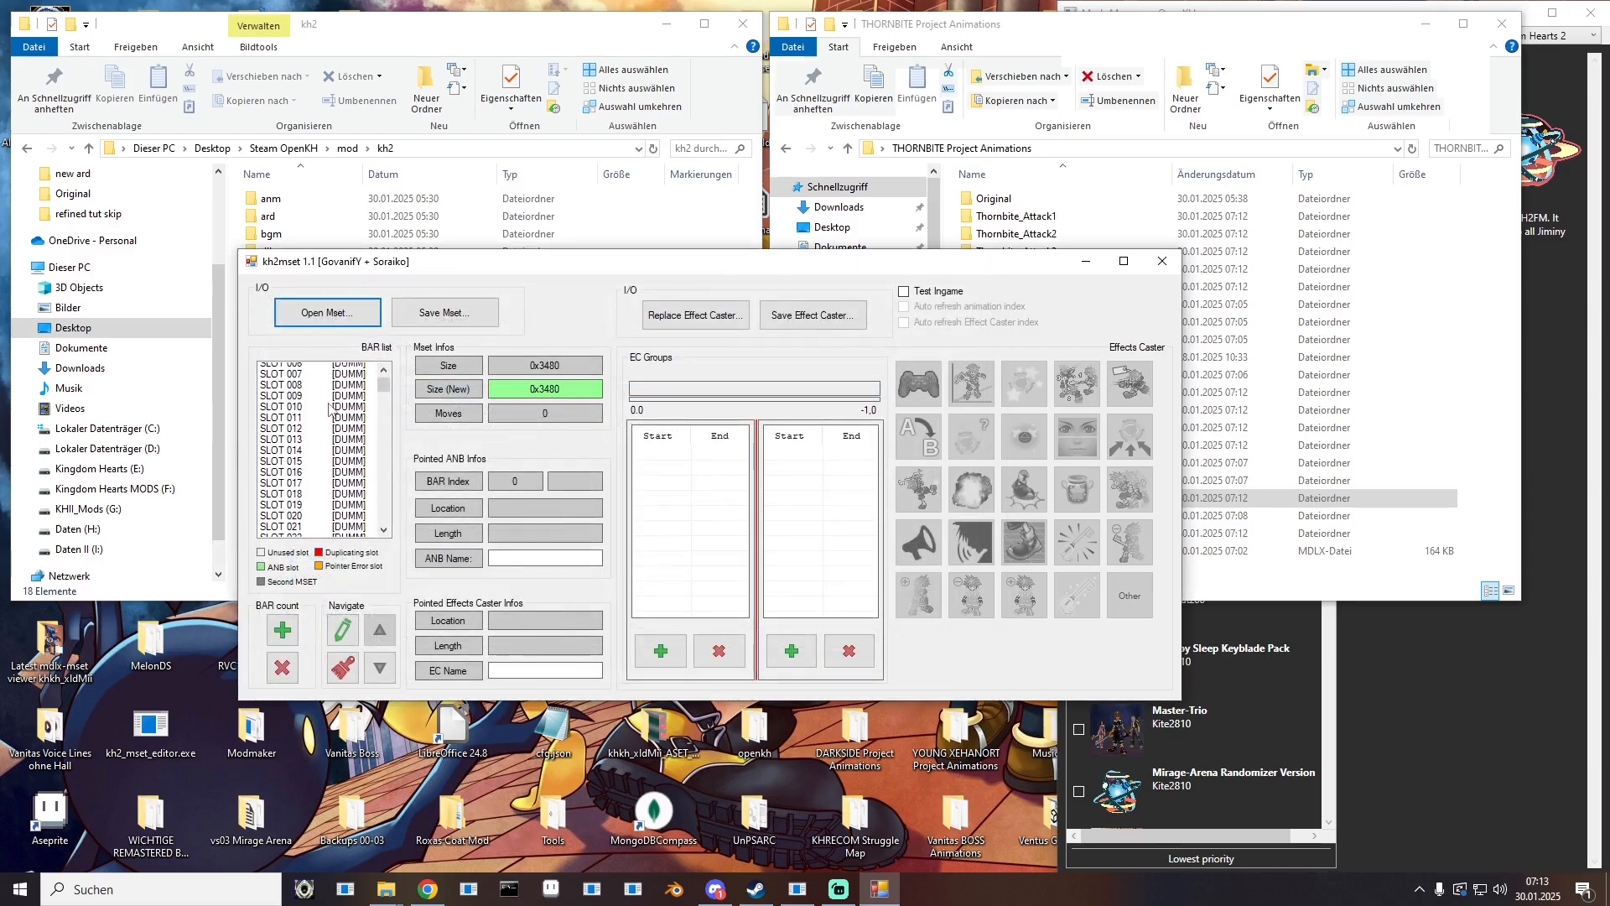
Step: Position the mset editor beside the animations folder, load Thornbite_Attack1.anb into SLOT 000 and name it atk1
drag(979, 264, 785, 399)
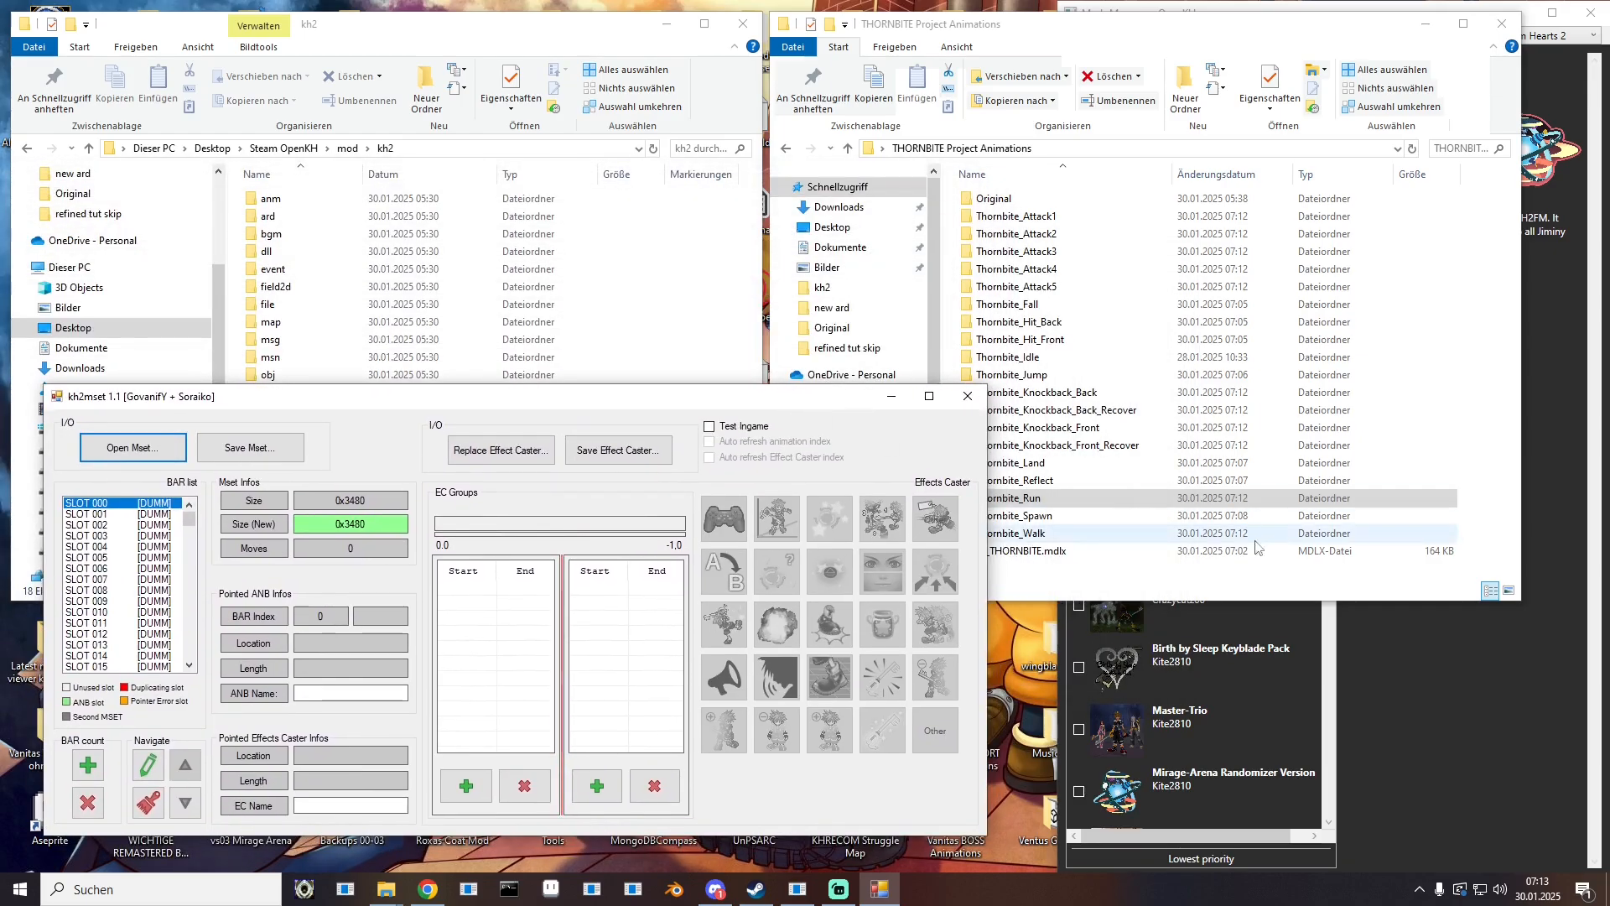
double_click(1038, 219)
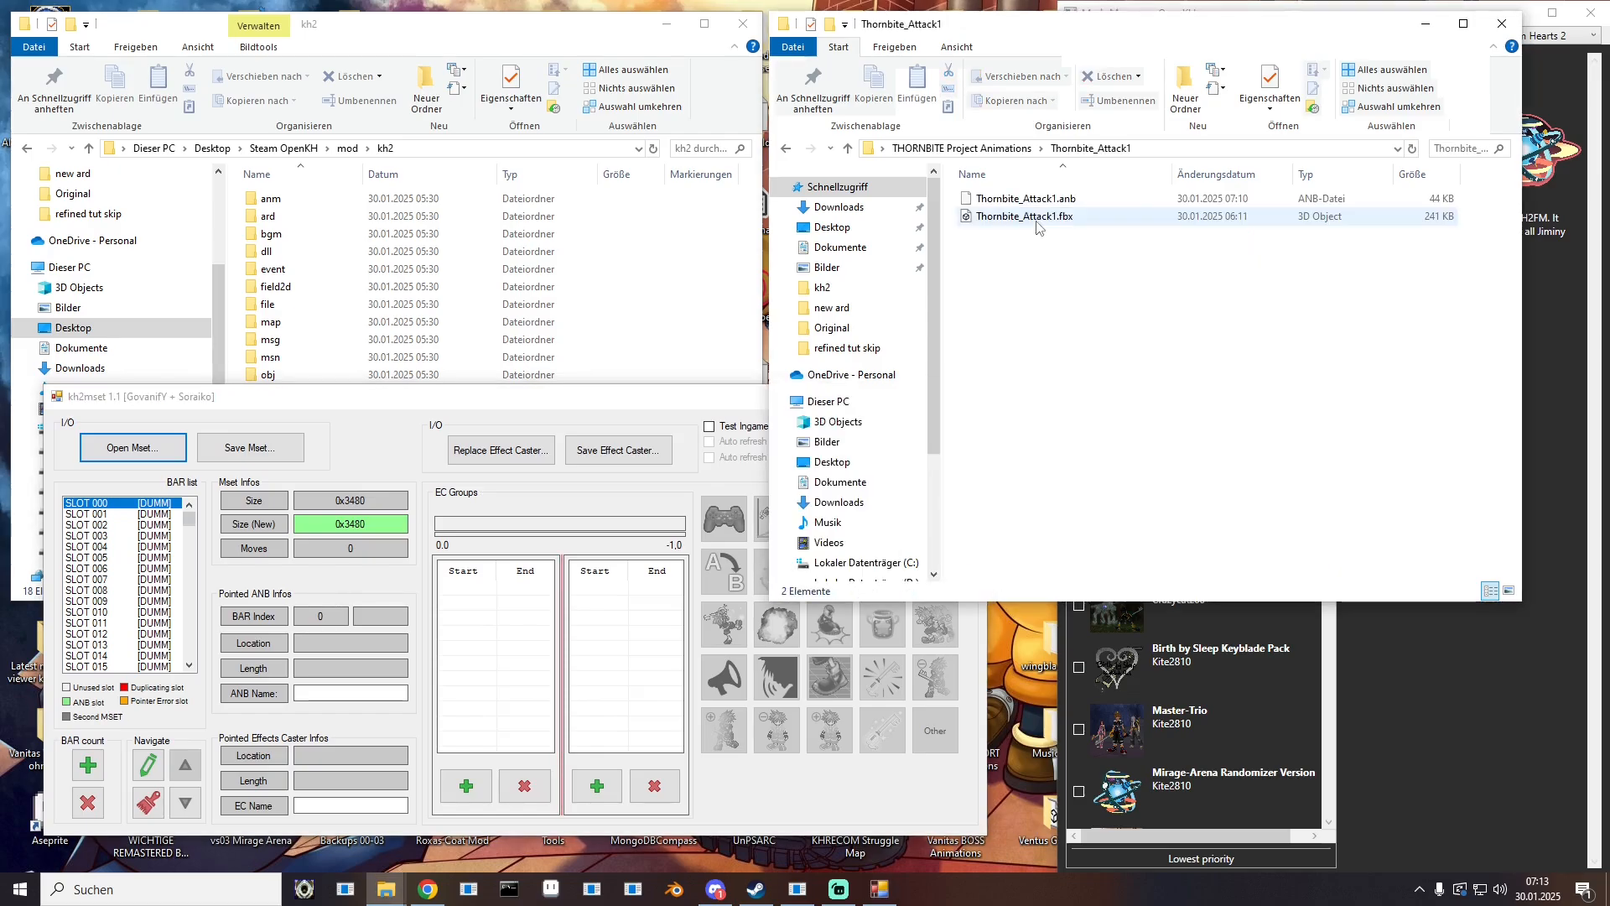
drag(998, 202, 136, 529)
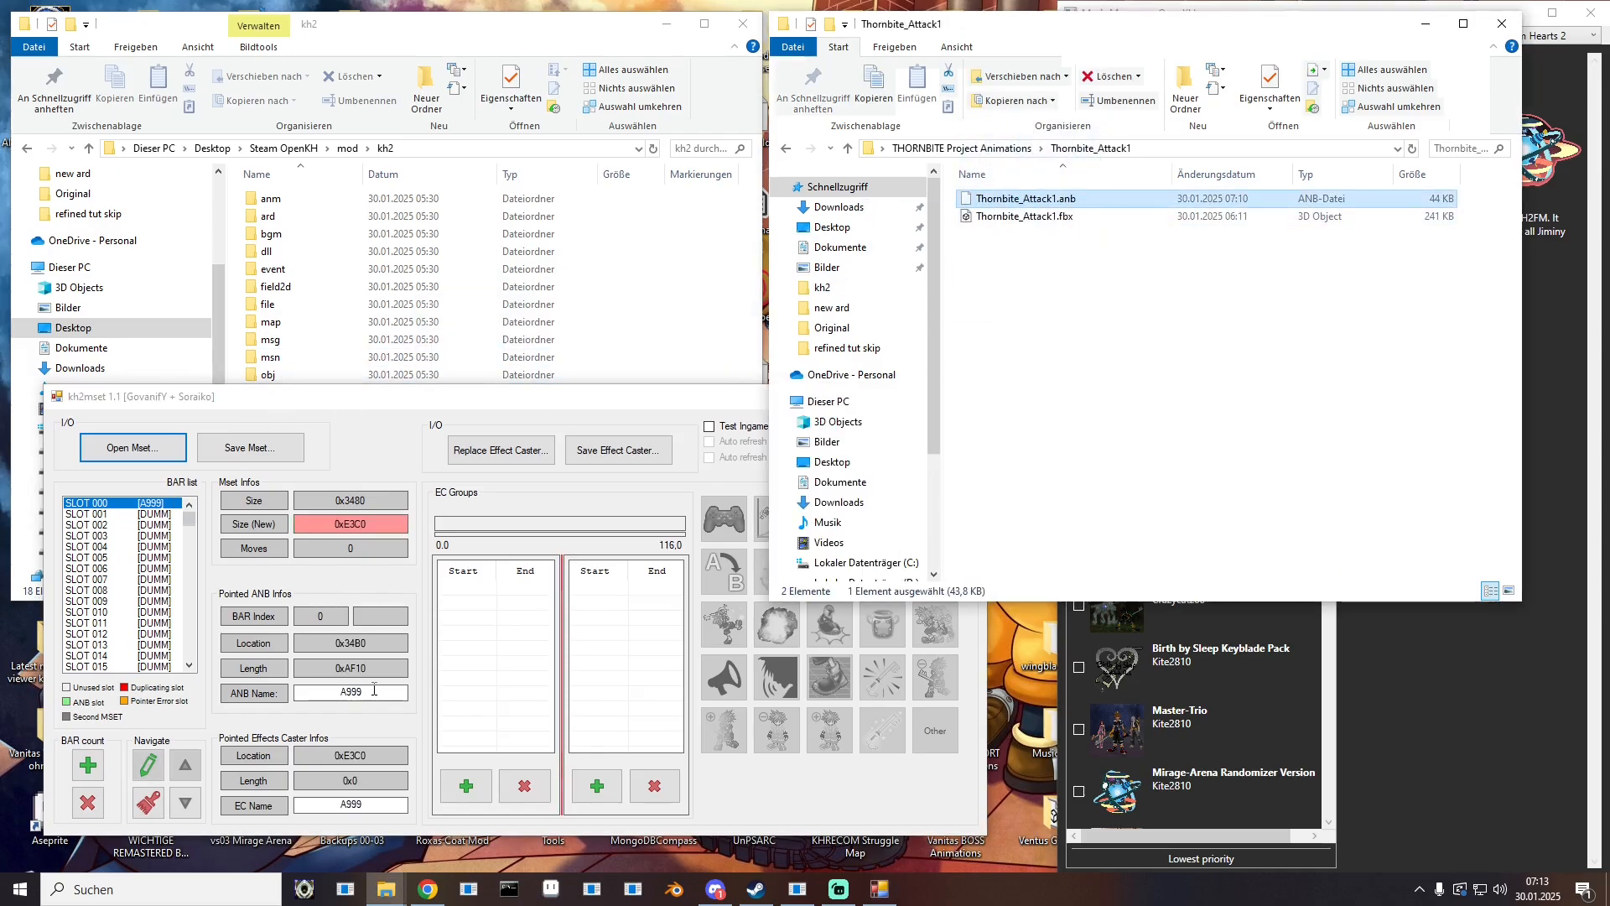
double_click(374, 690)
text(atk1)
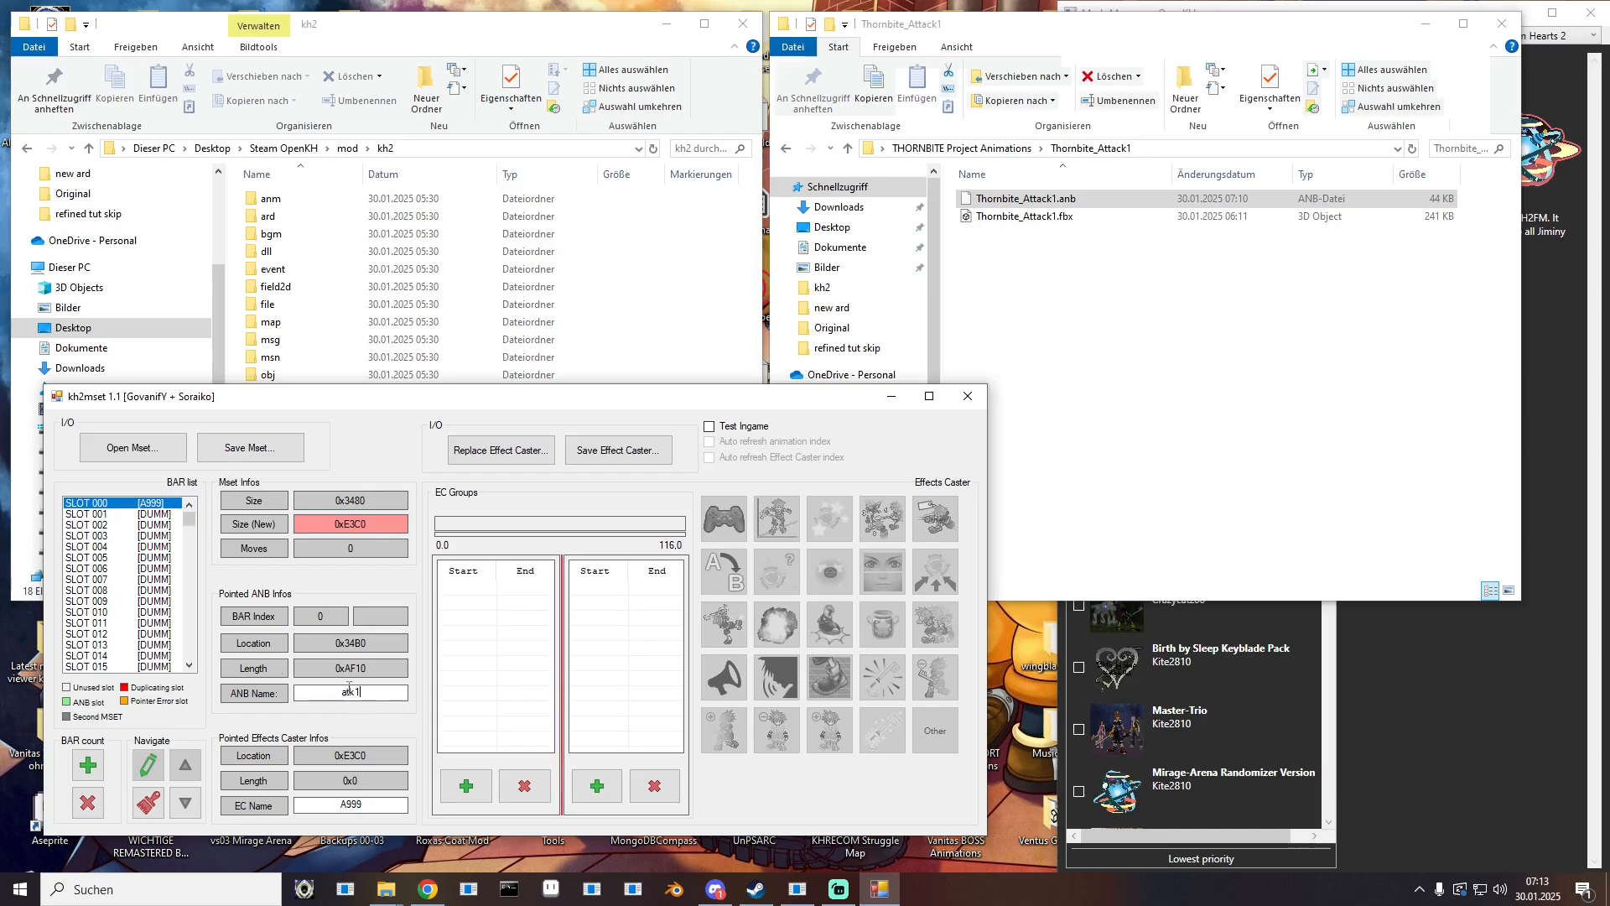
Step: Load Thornbite_Attack2.anb into SLOT 001 and set its ANB name to atk2
click(151, 515)
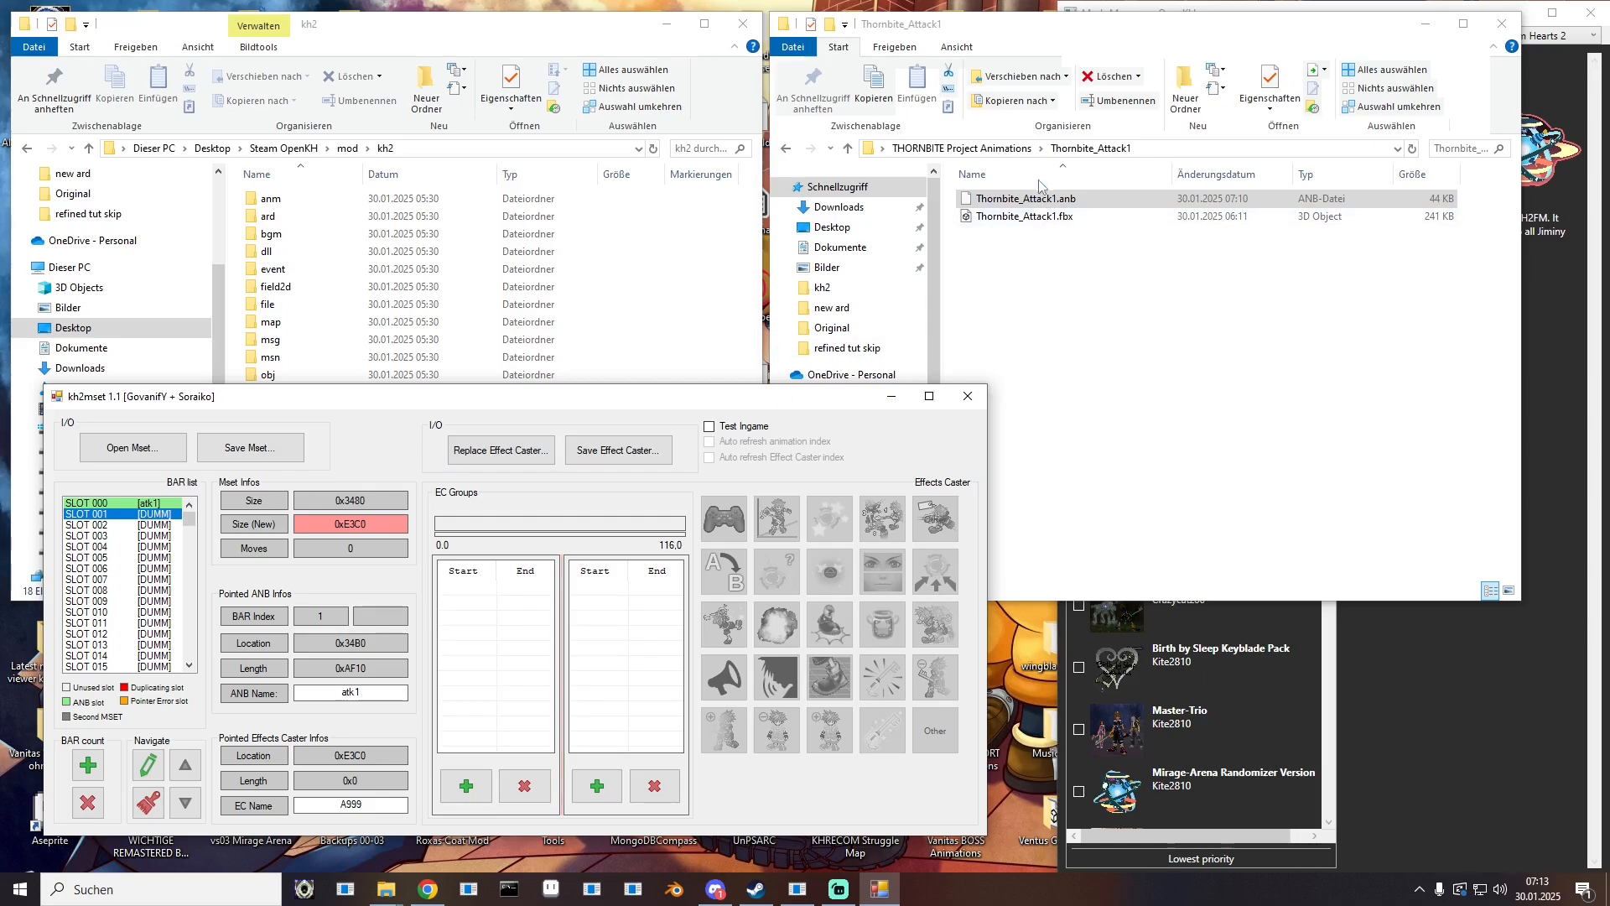
click(1027, 149)
double_click(1017, 234)
drag(1023, 199, 141, 549)
click(235, 703)
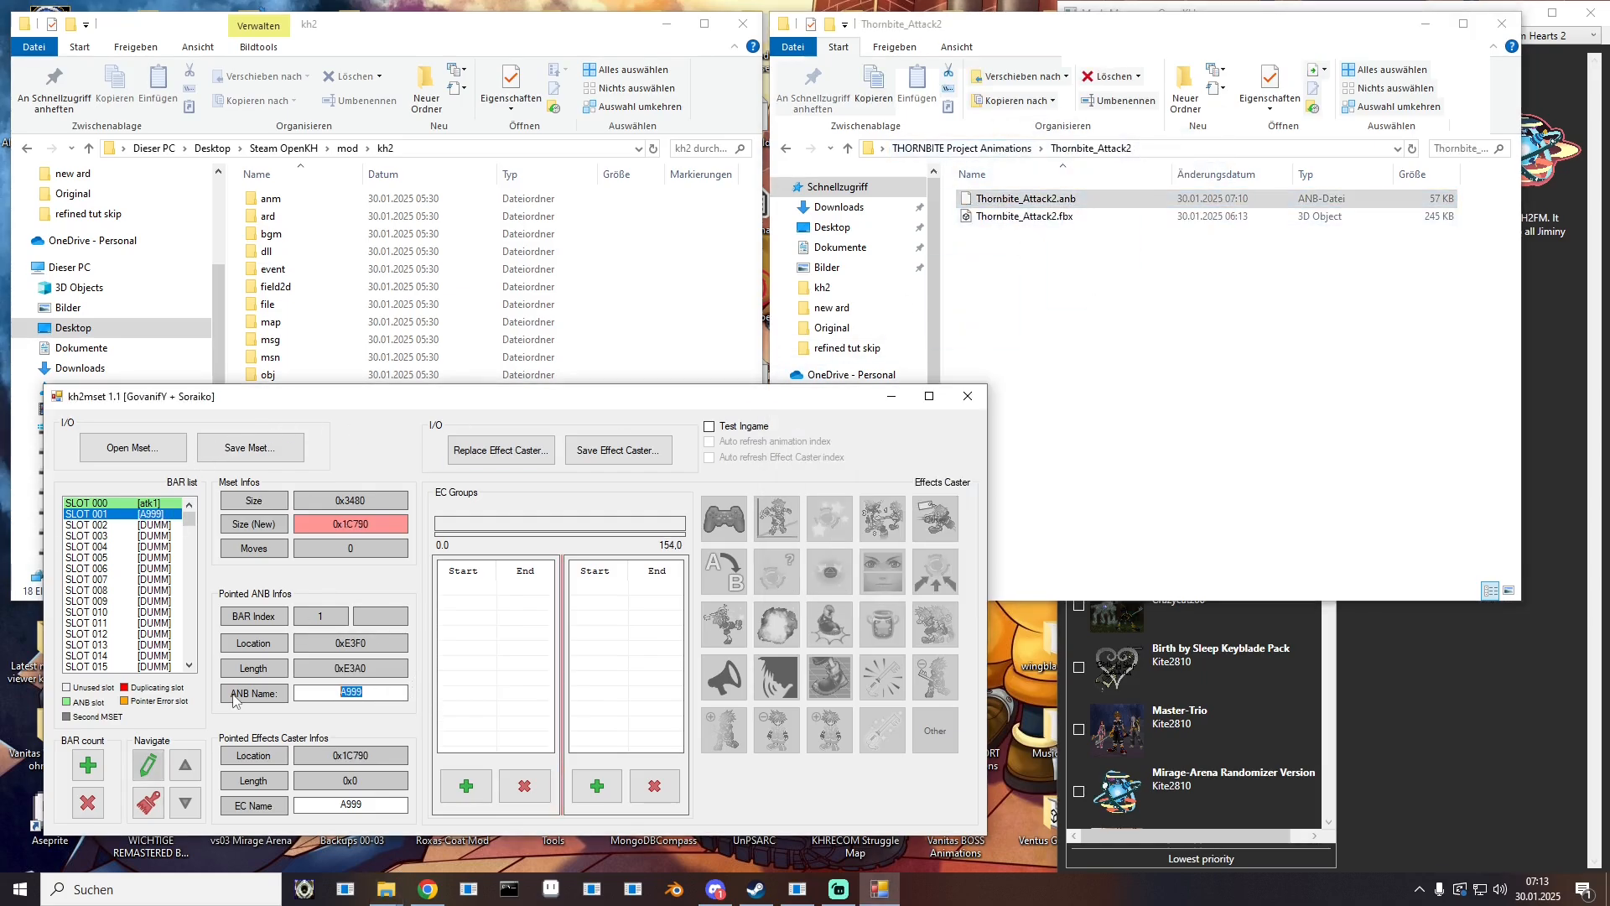
text(atk1)
Step: Load Thornbite_Attack3.anb into SLOT 002 and set its ANB name to atk3
click(154, 524)
click(962, 148)
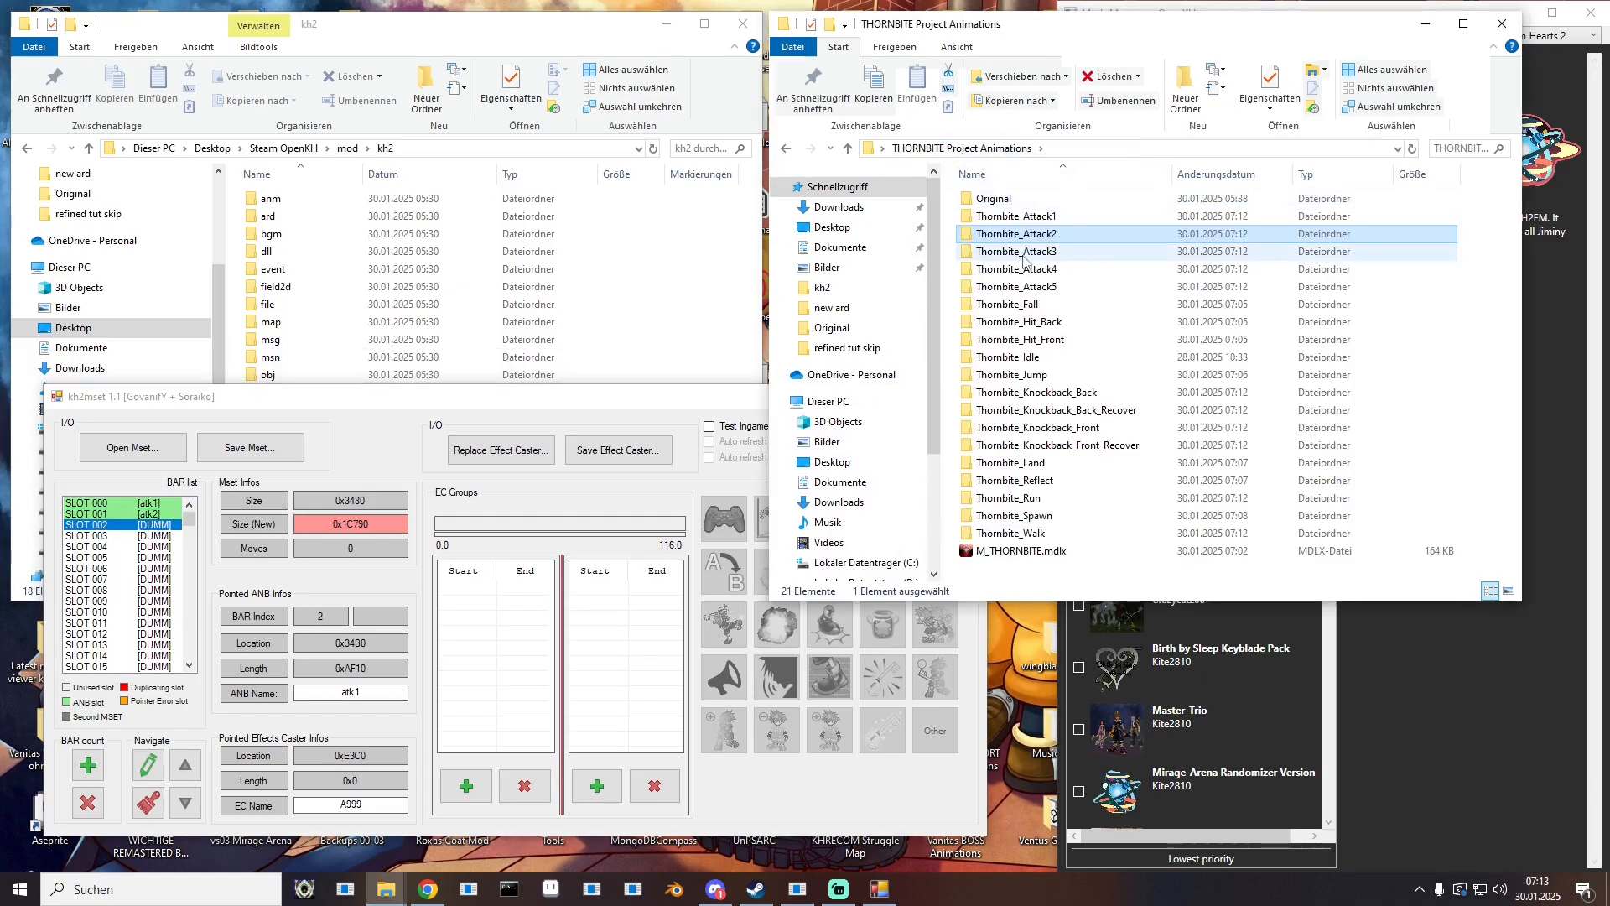
double_click(1023, 252)
drag(1023, 199, 214, 694)
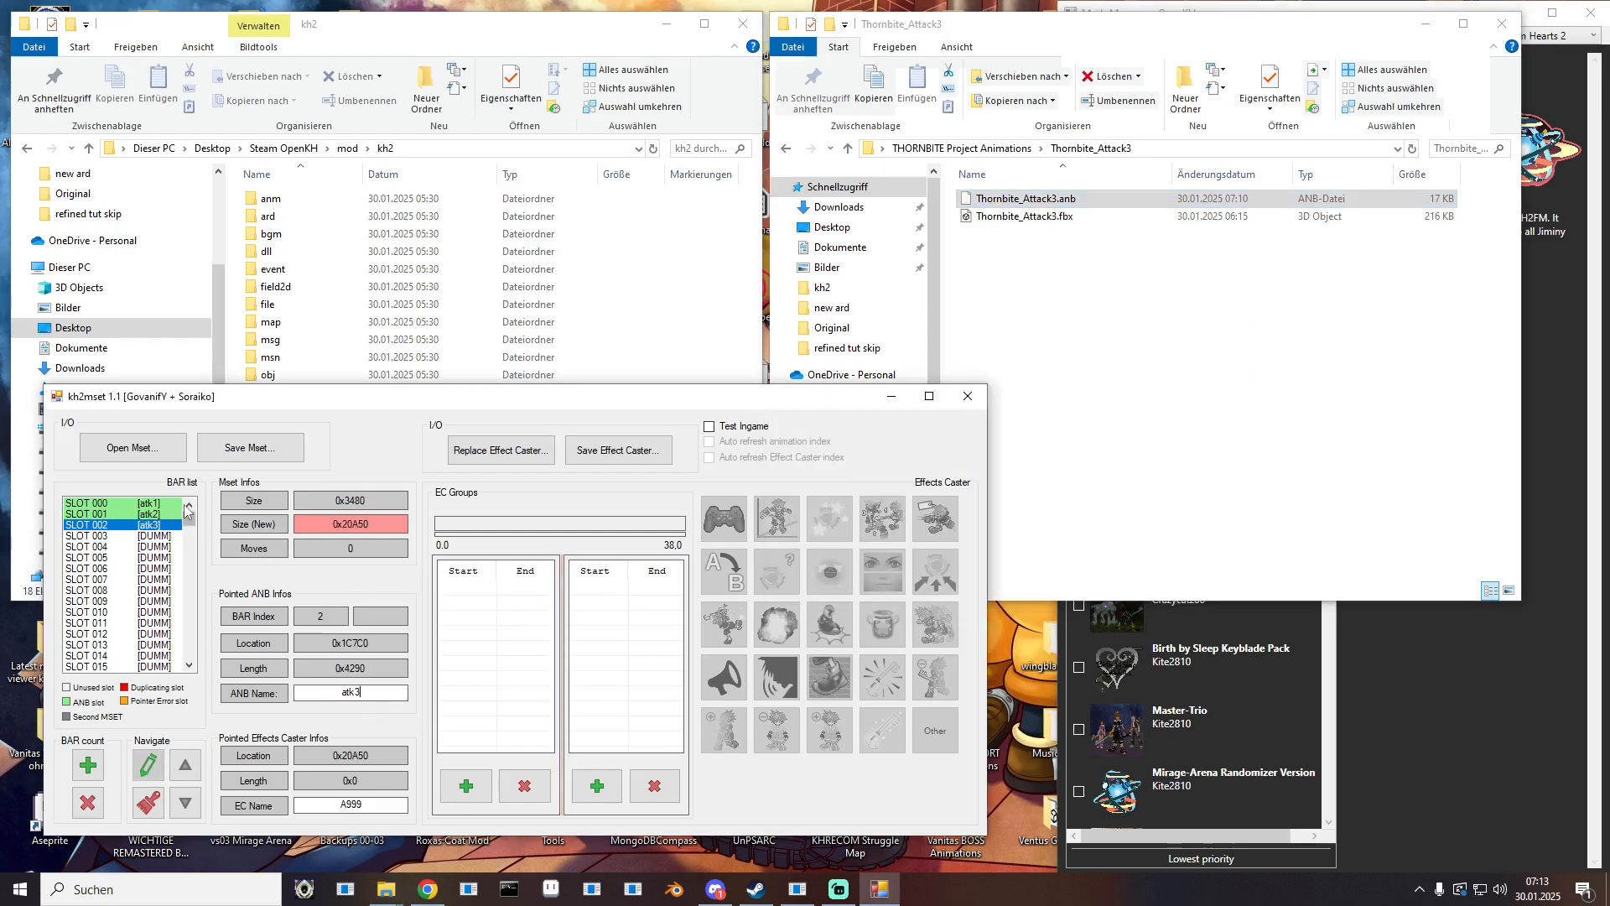
Step: Load Thornbite_Attack4.anb into SLOT 003 and set its ANB name to atk4
click(126, 535)
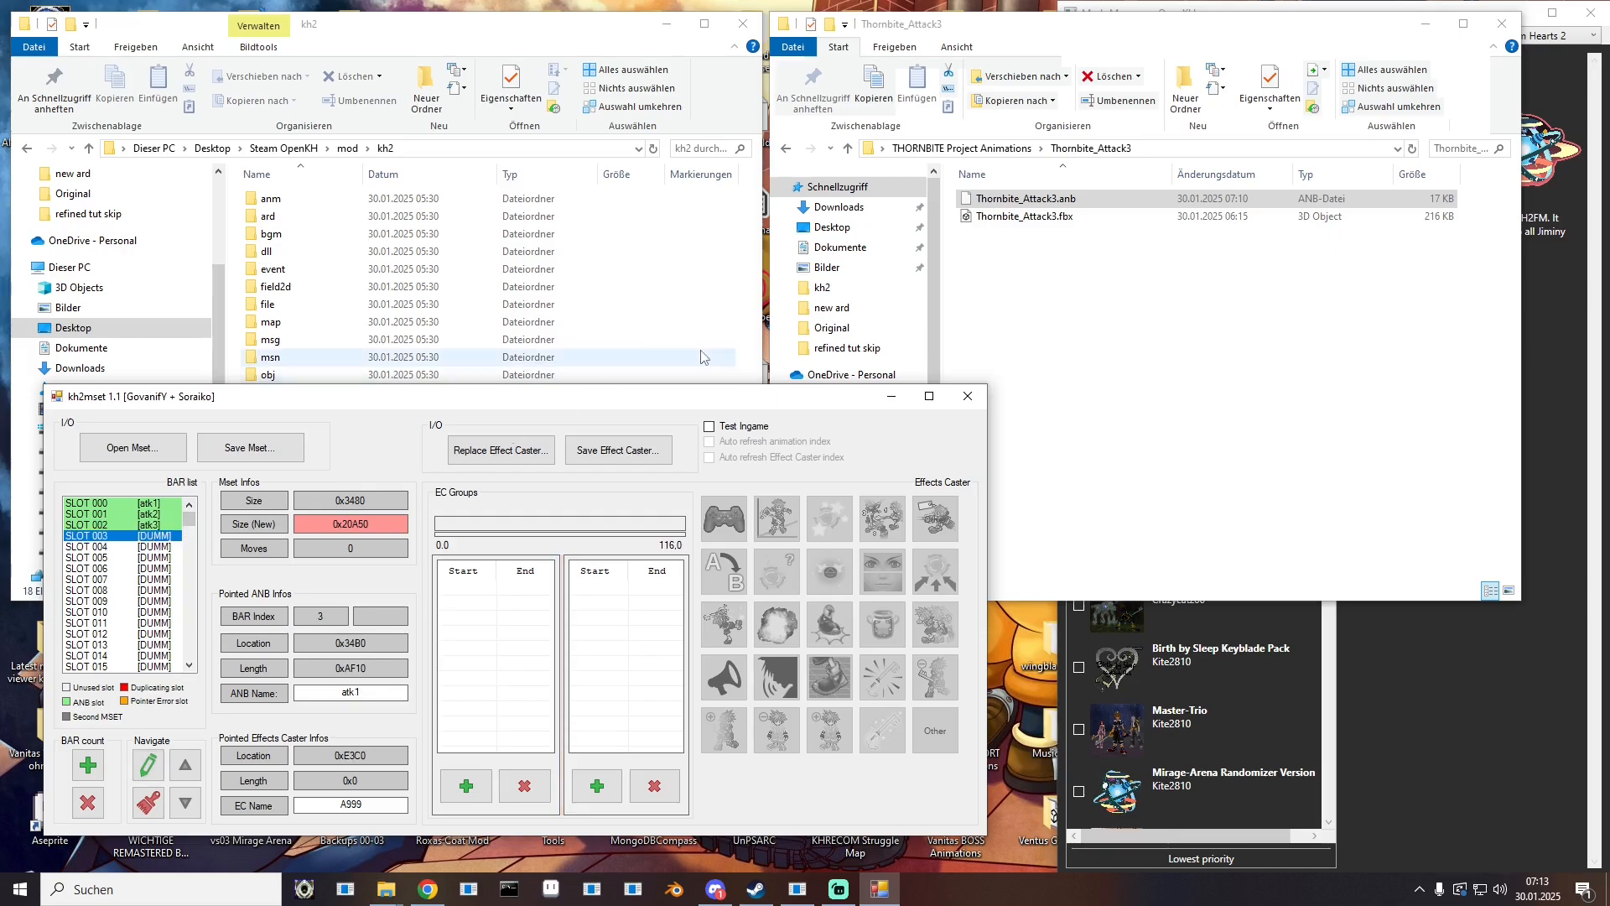
click(998, 148)
double_click(1024, 269)
drag(1023, 199, 152, 569)
click(236, 693)
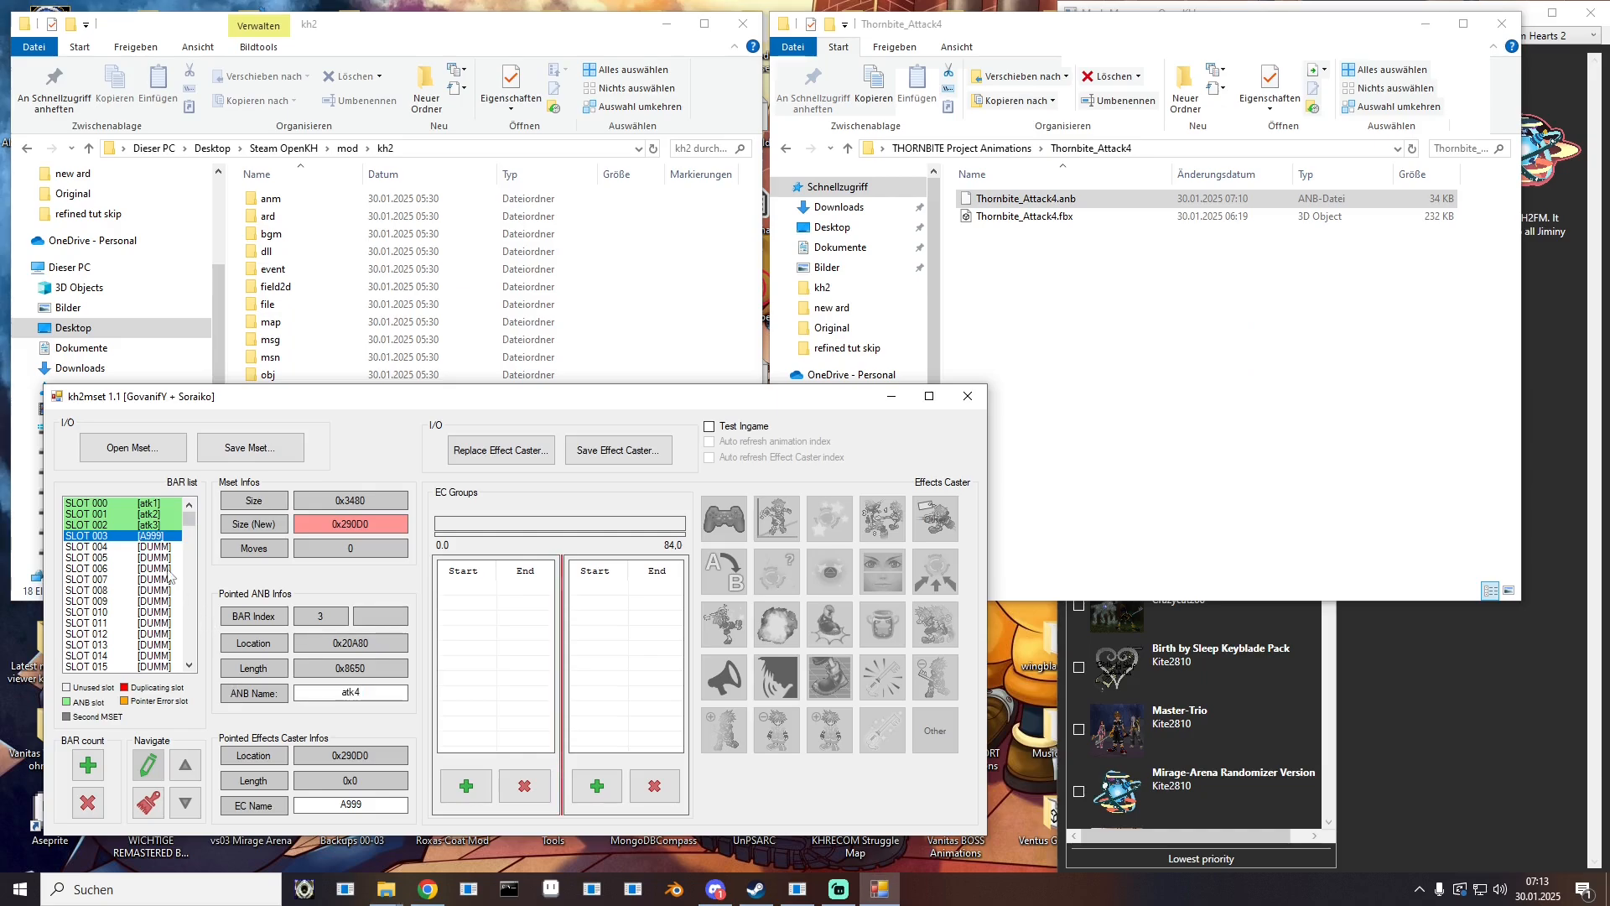
Step: Load Thornbite_Attack5.anb into SLOT 004 and set its ANB name to atk5
click(158, 547)
click(962, 148)
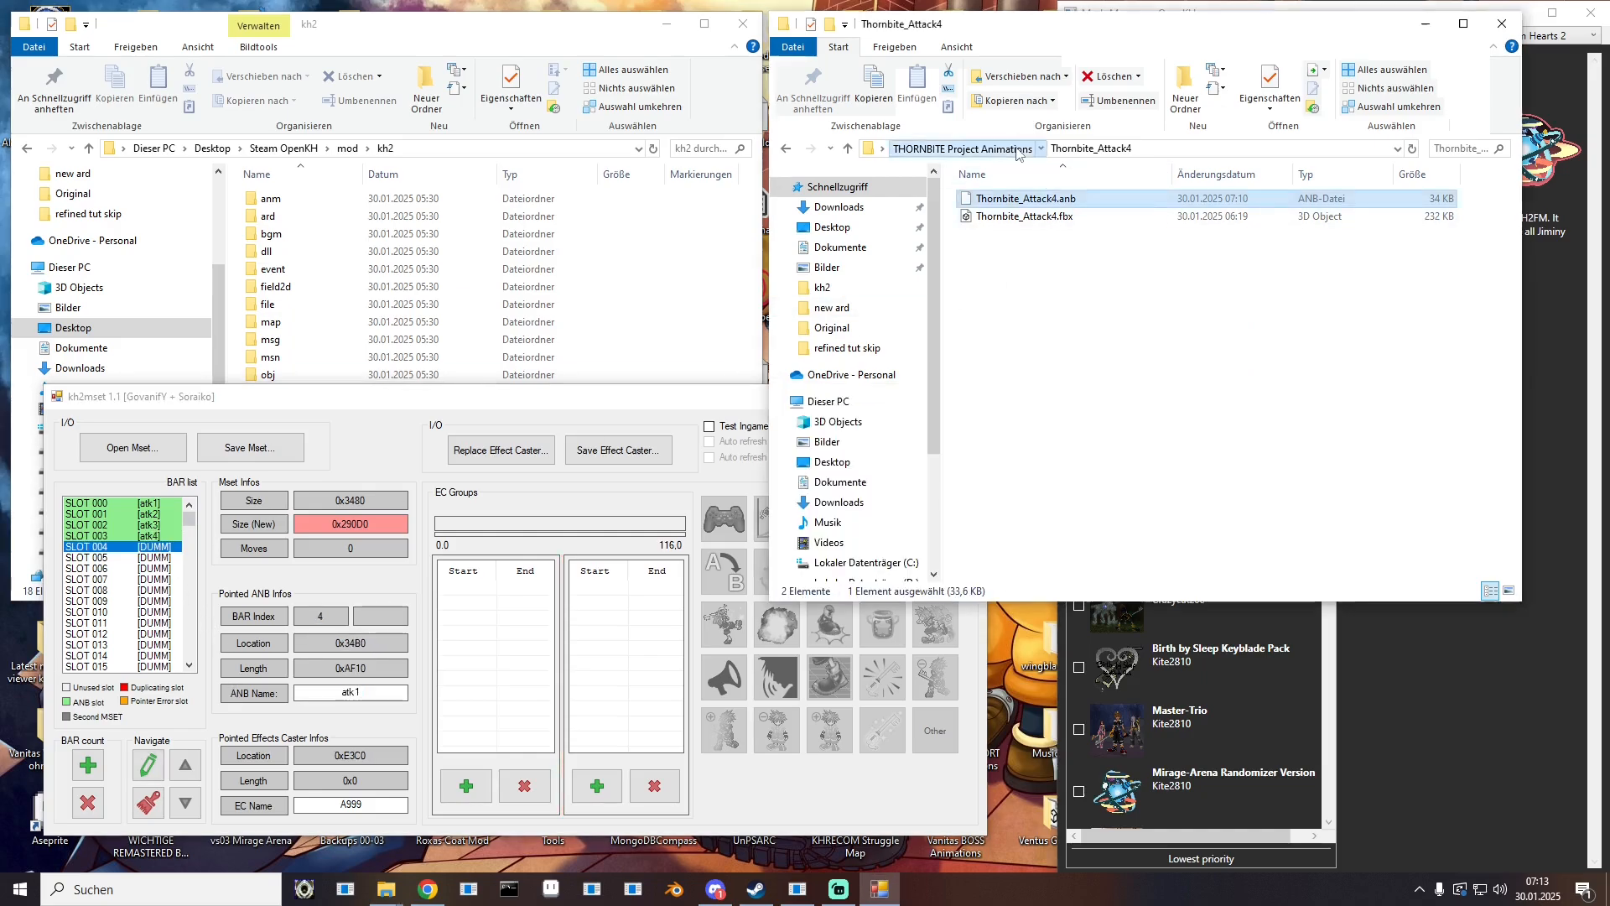
double_click(1017, 286)
drag(1023, 199, 134, 570)
double_click(368, 693)
text(at)
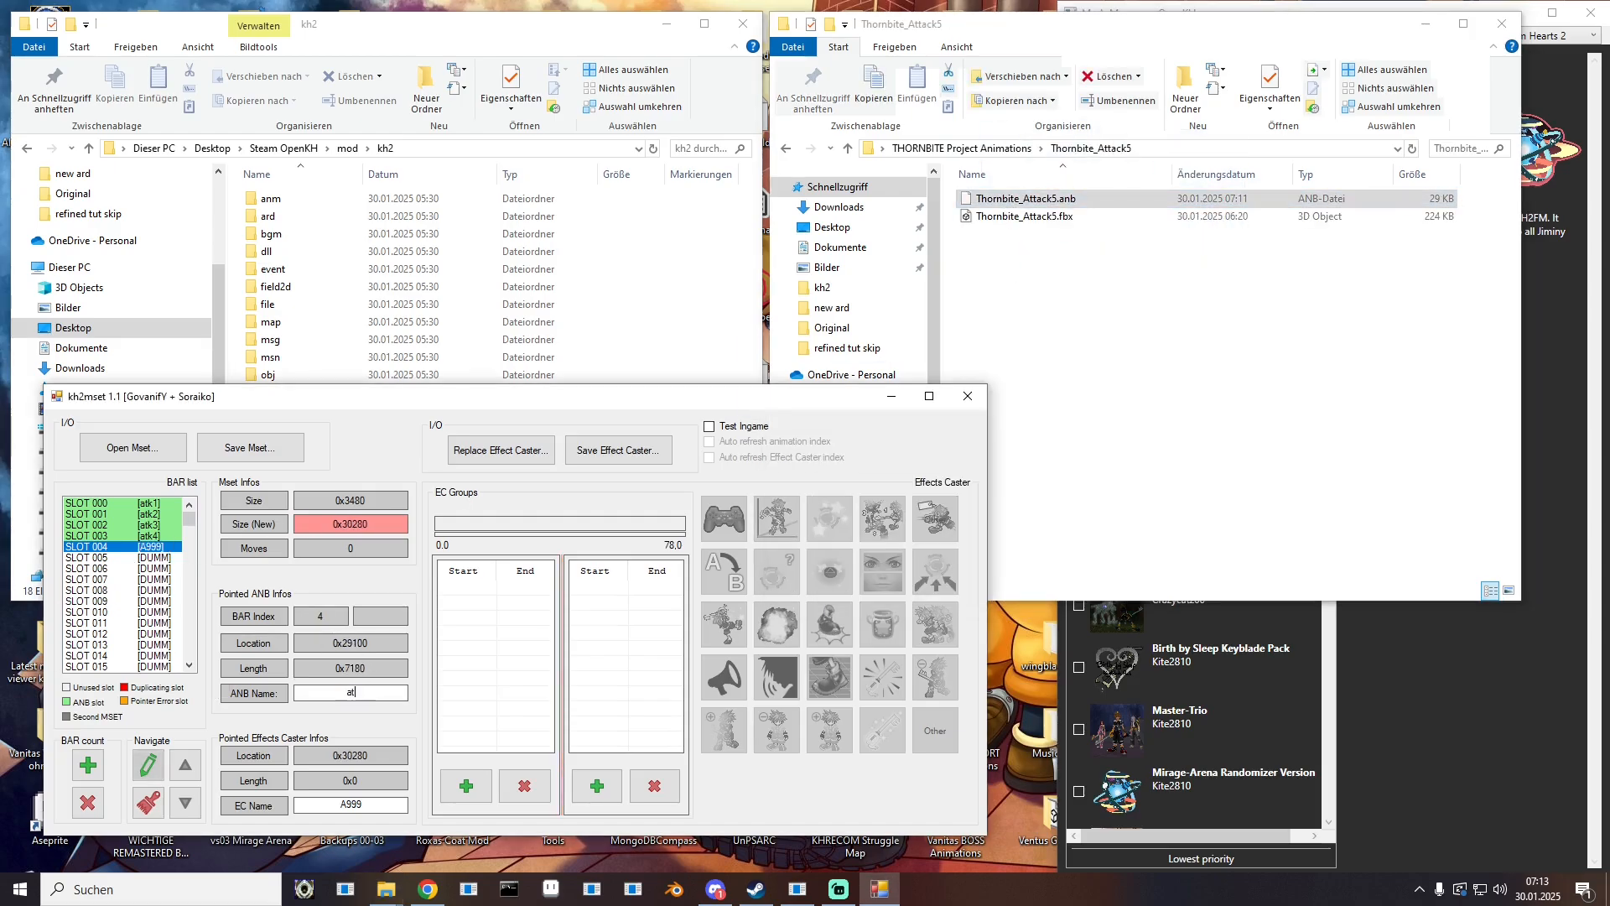
Step: Load Thornbite_Fall.anb into SLOT 005 and set its ANB name to fall
click(159, 558)
click(964, 149)
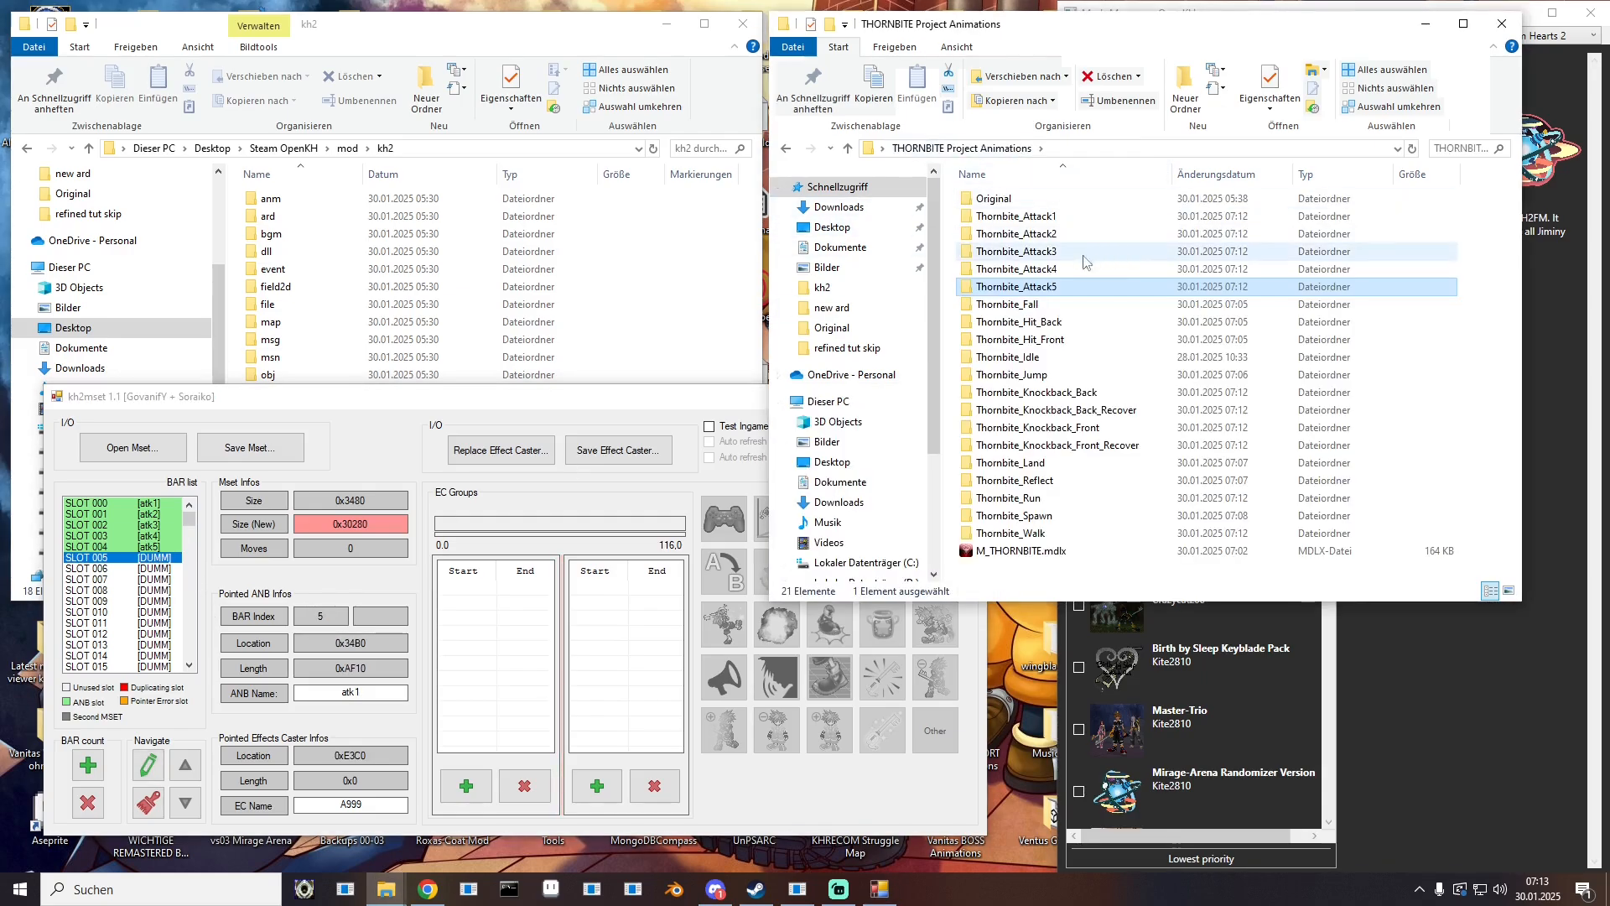
double_click(1020, 307)
drag(1017, 199, 379, 699)
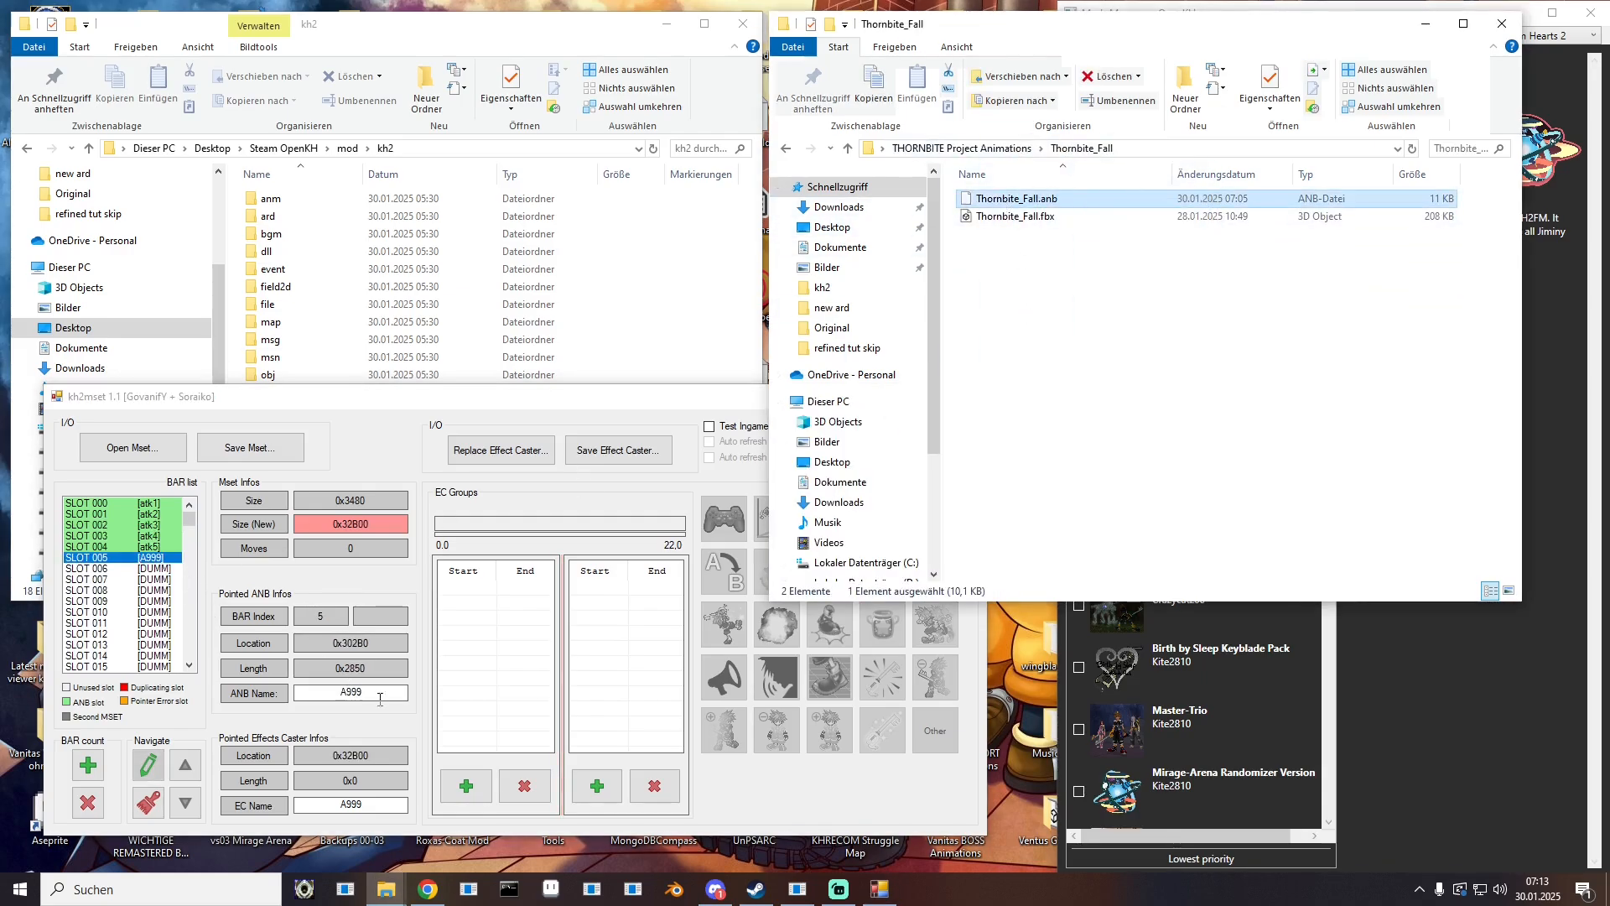
click(260, 694)
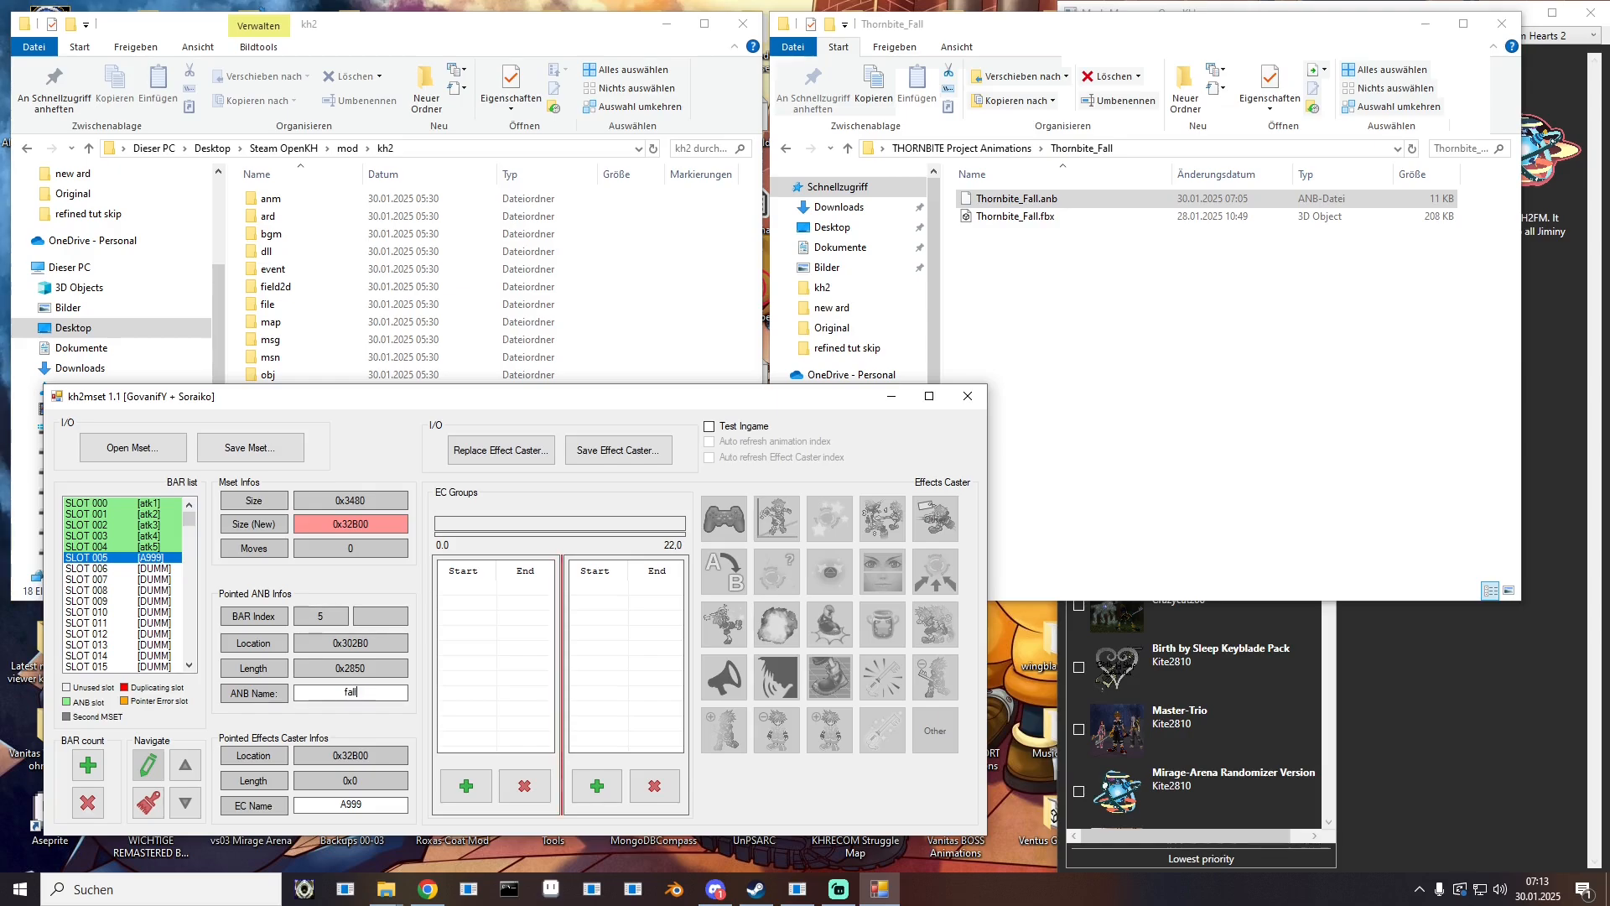
Step: Load Thornbite_Hit_Back.anb into SLOT 006 and set its ANB name to hitB
click(164, 569)
click(962, 148)
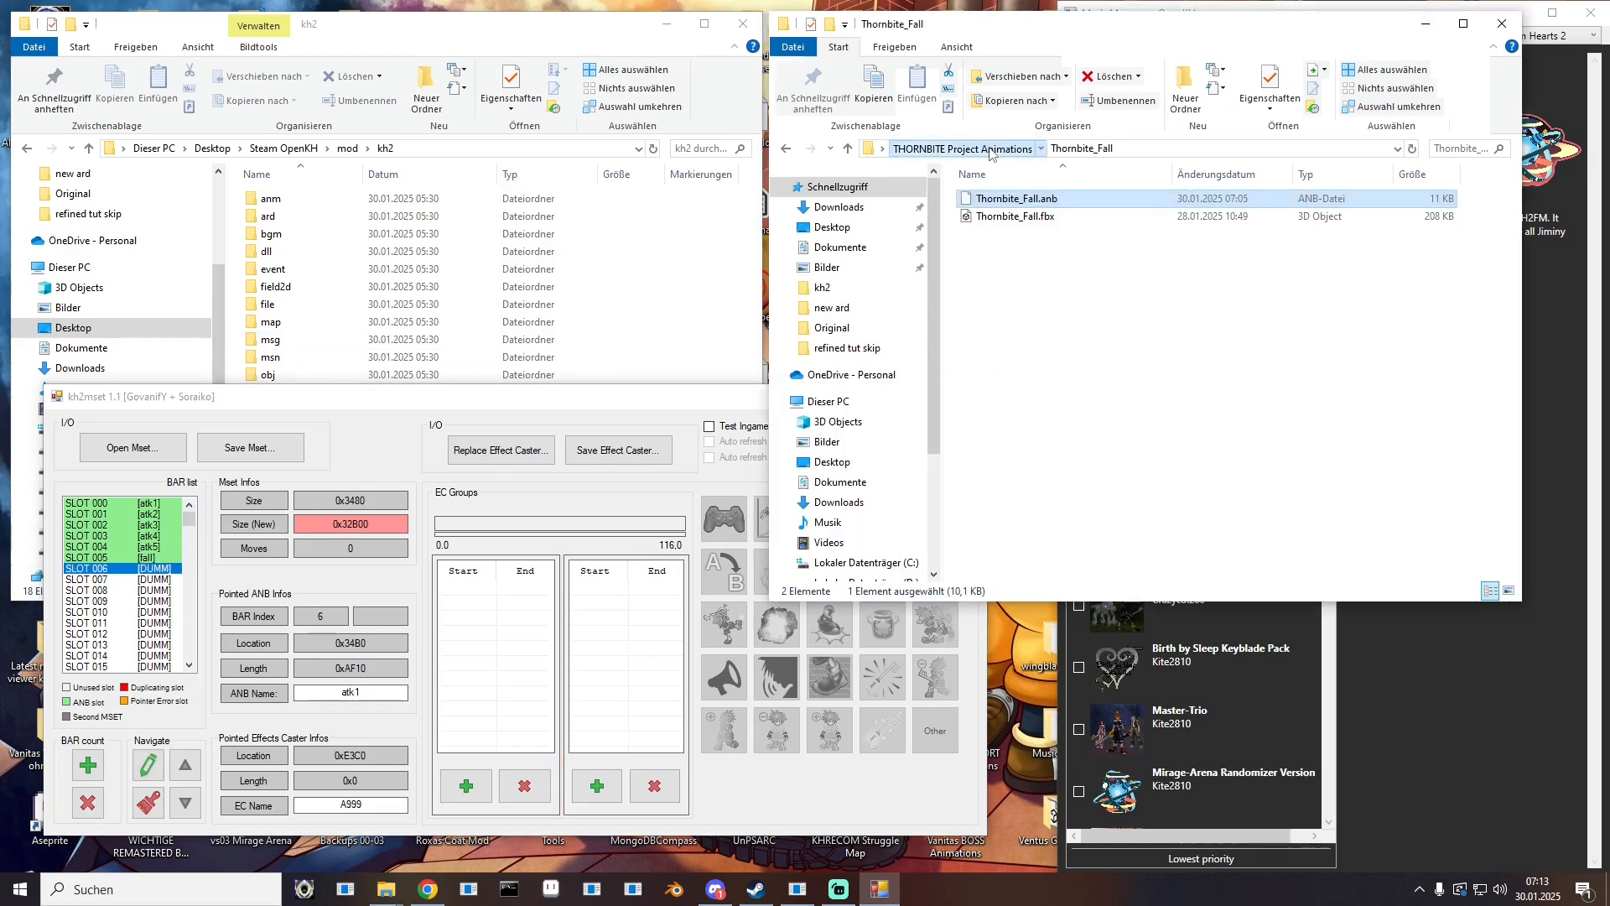
click(1037, 323)
double_click(1038, 323)
drag(1029, 199, 121, 578)
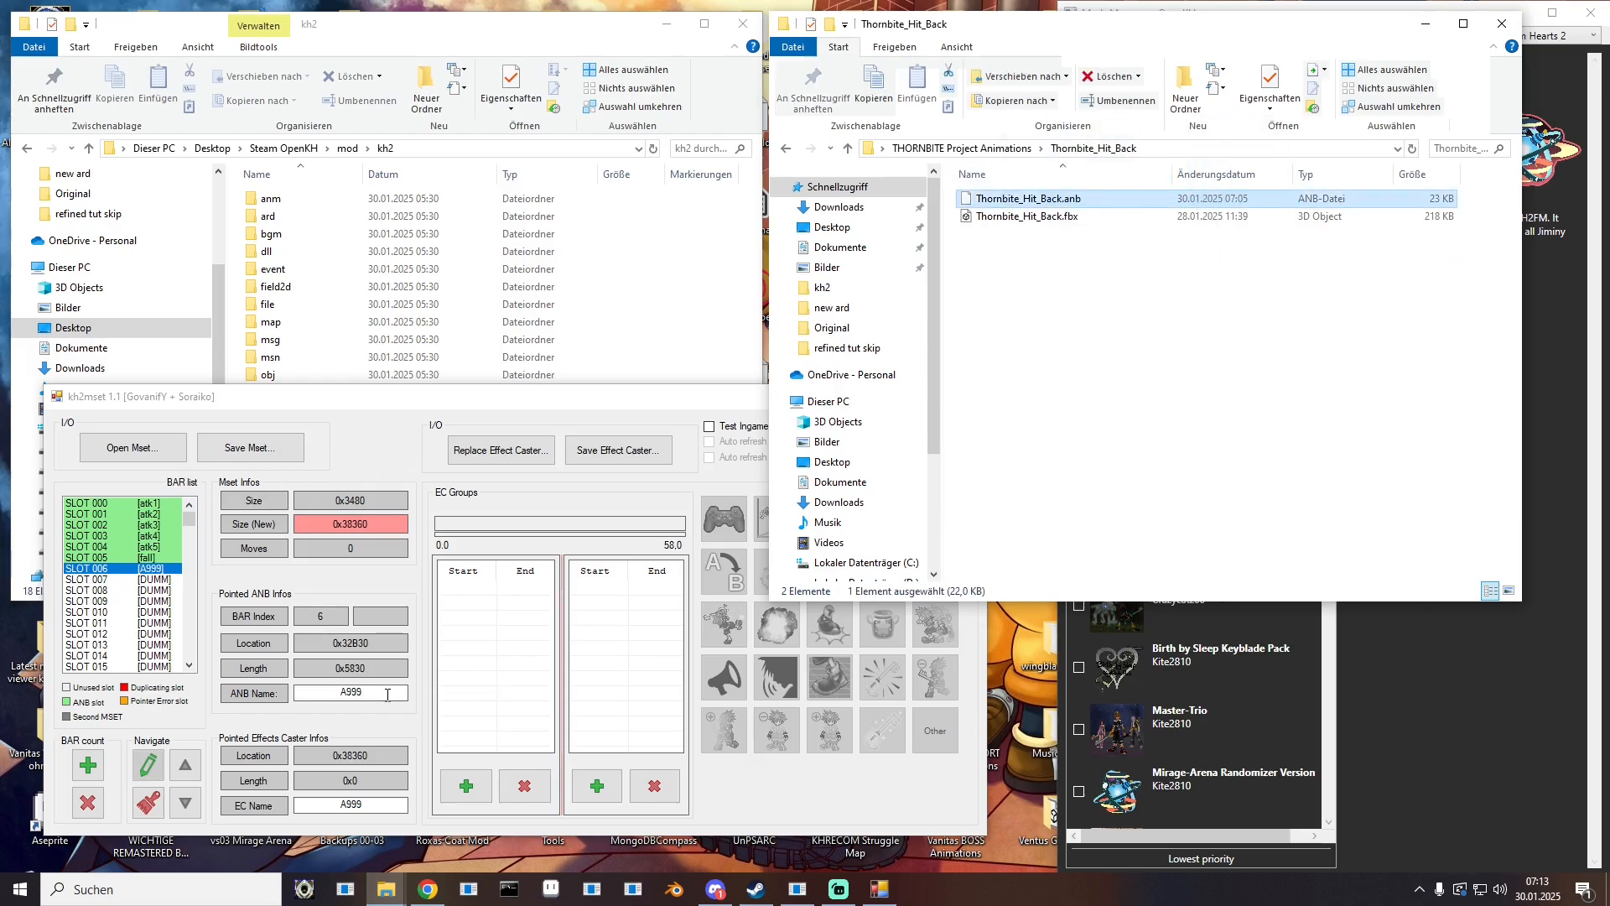
double_click(387, 692)
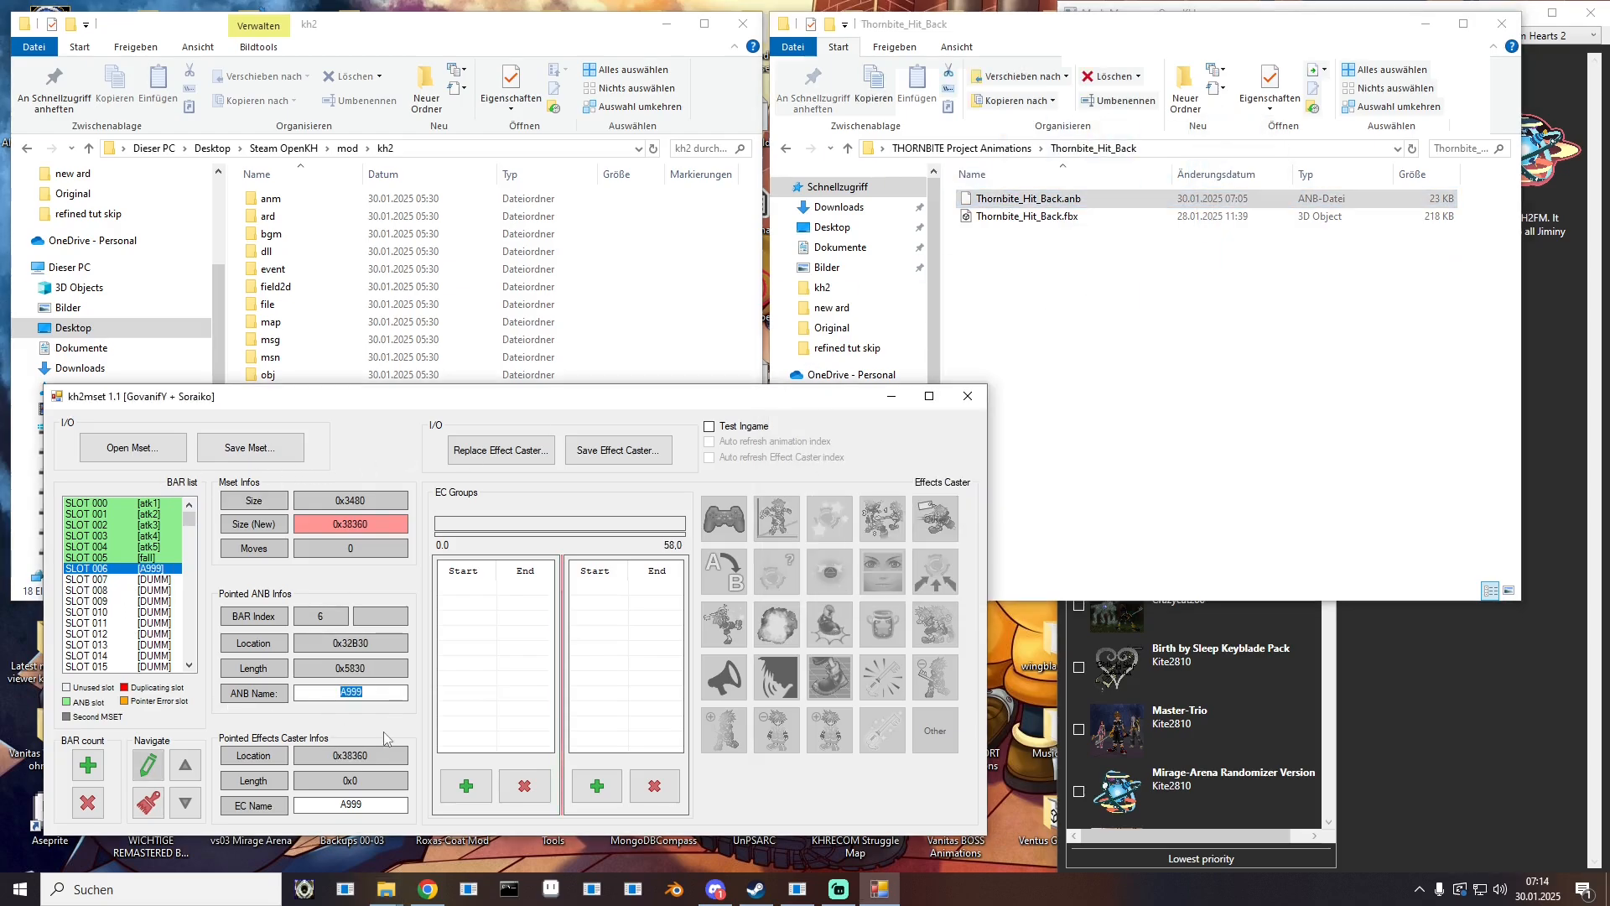
text(hitB)
Step: Load Thornbite_Hit_Front.anb into SLOT 007 and set its ANB name to hitF
click(150, 579)
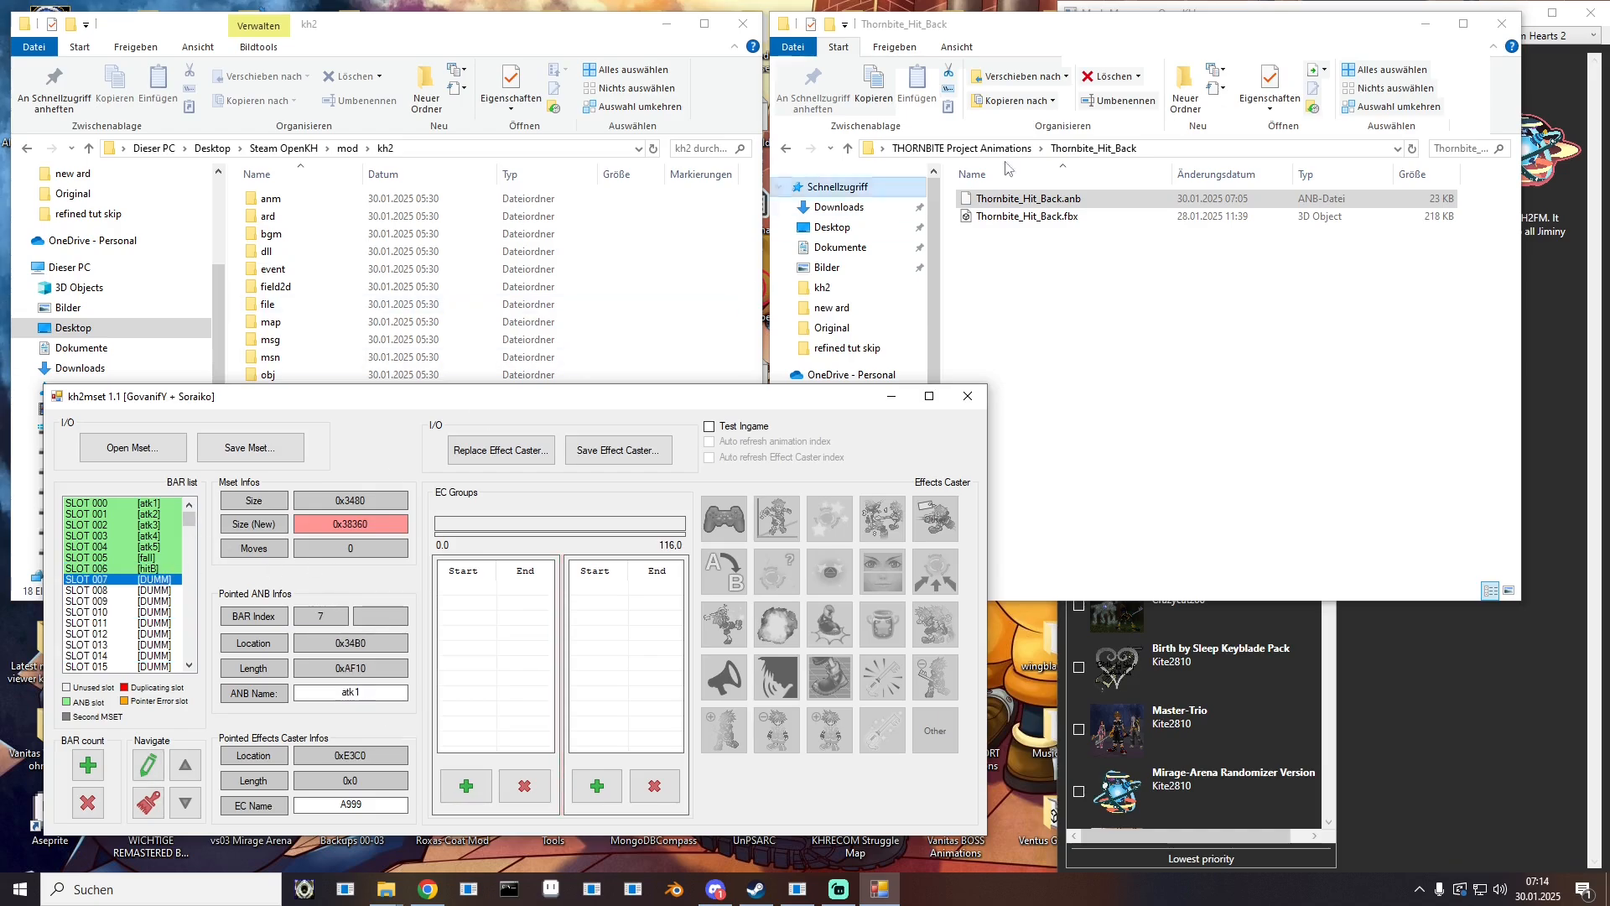
click(972, 148)
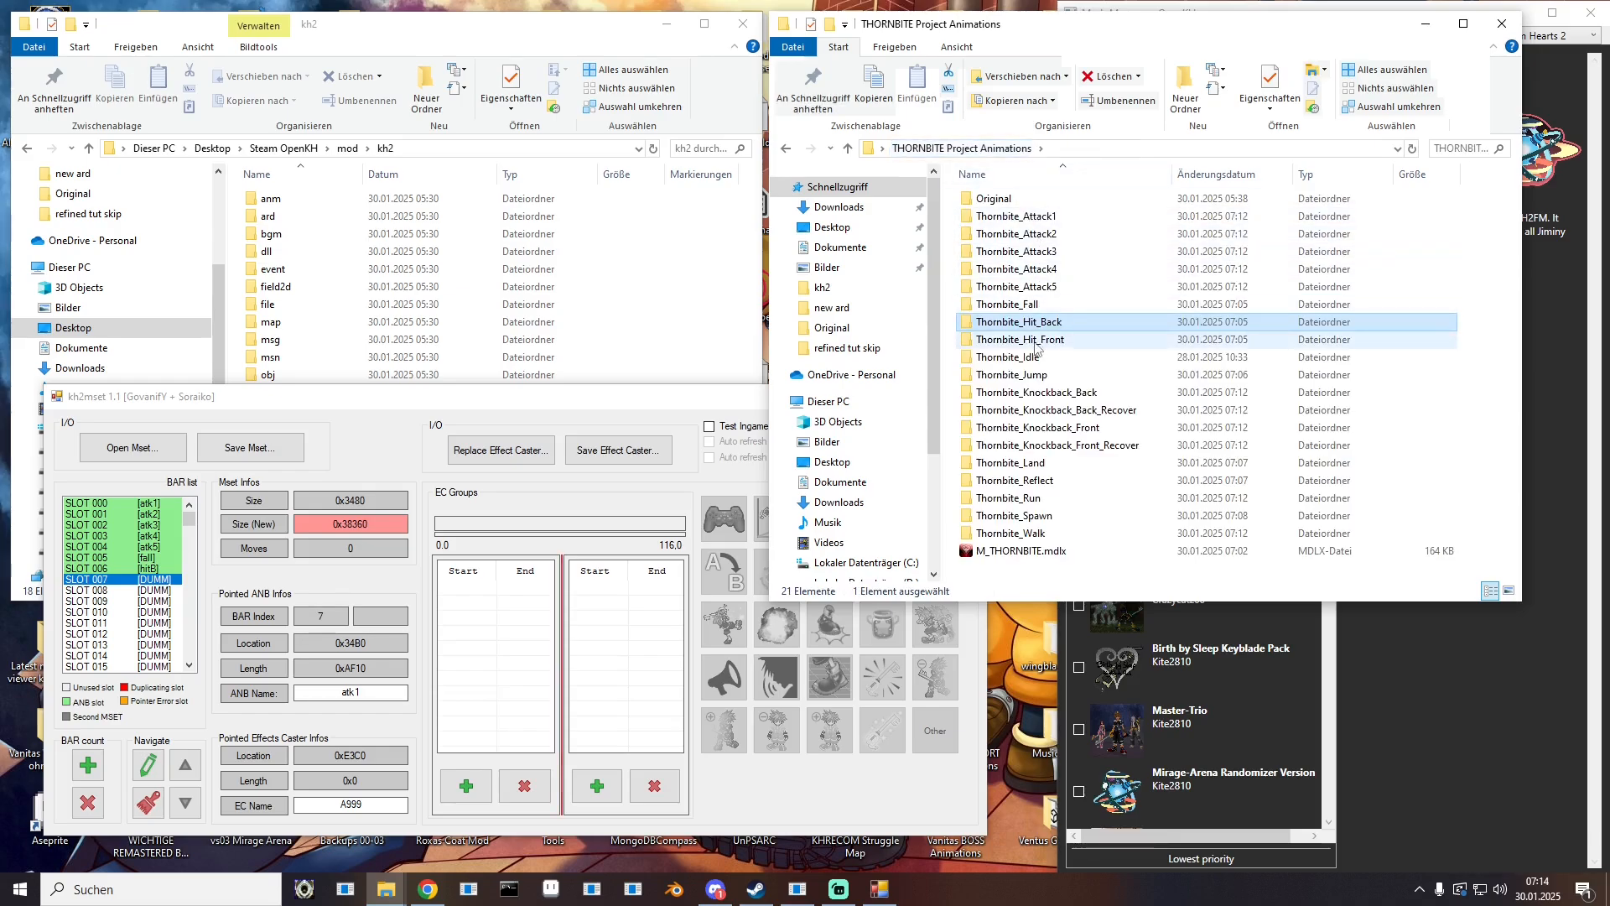
double_click(1023, 340)
drag(1030, 199, 146, 585)
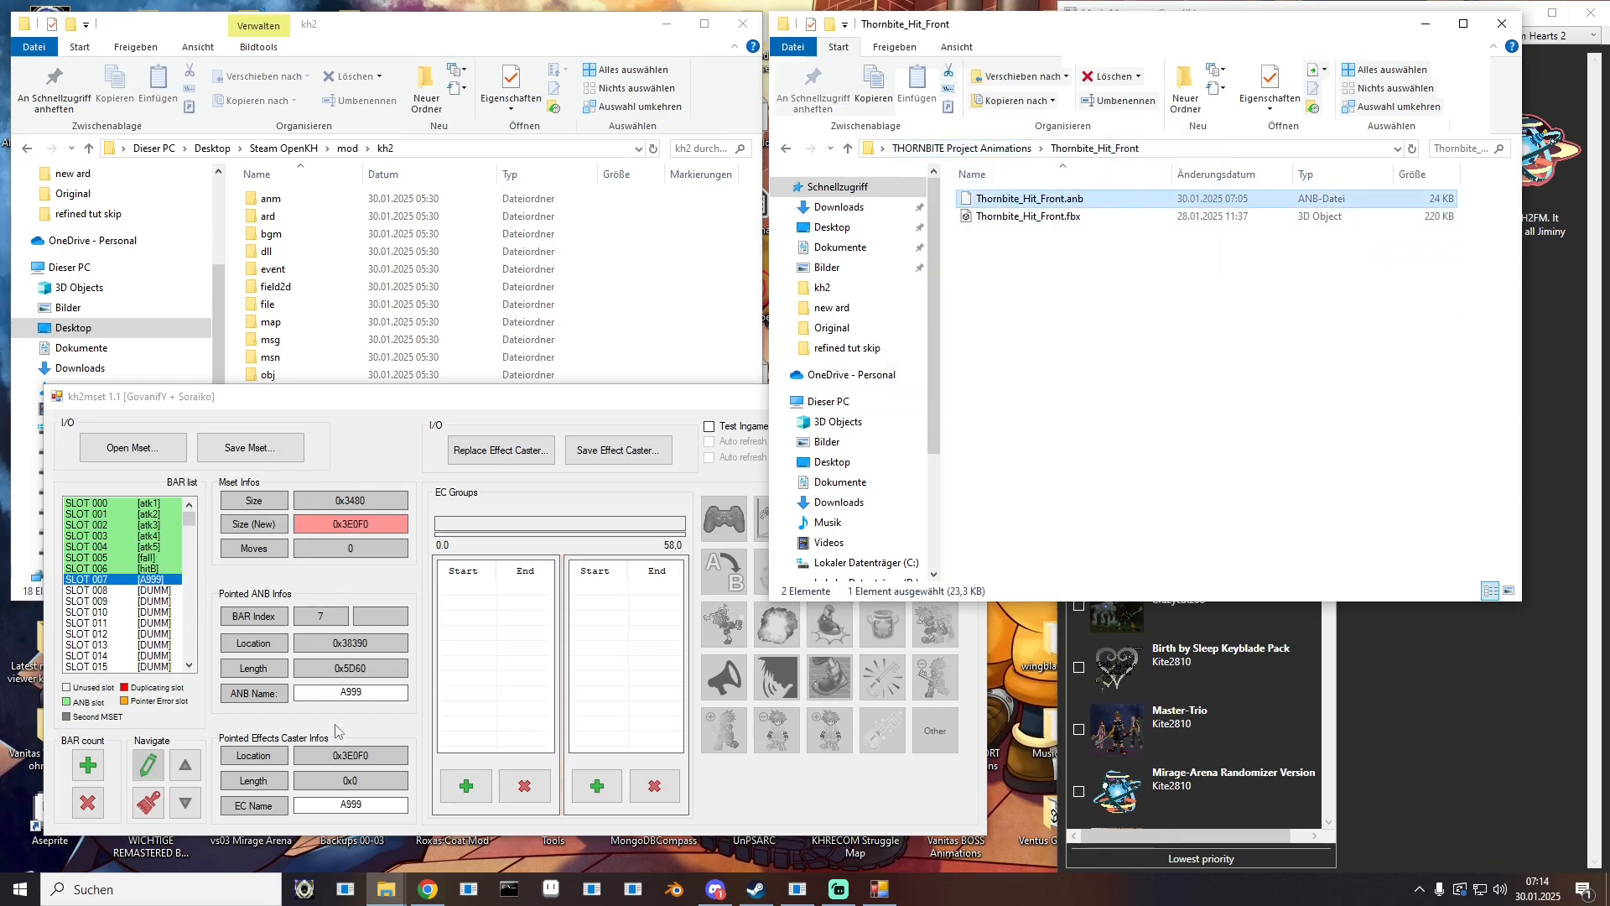
drag(365, 694, 222, 694)
text(hi)
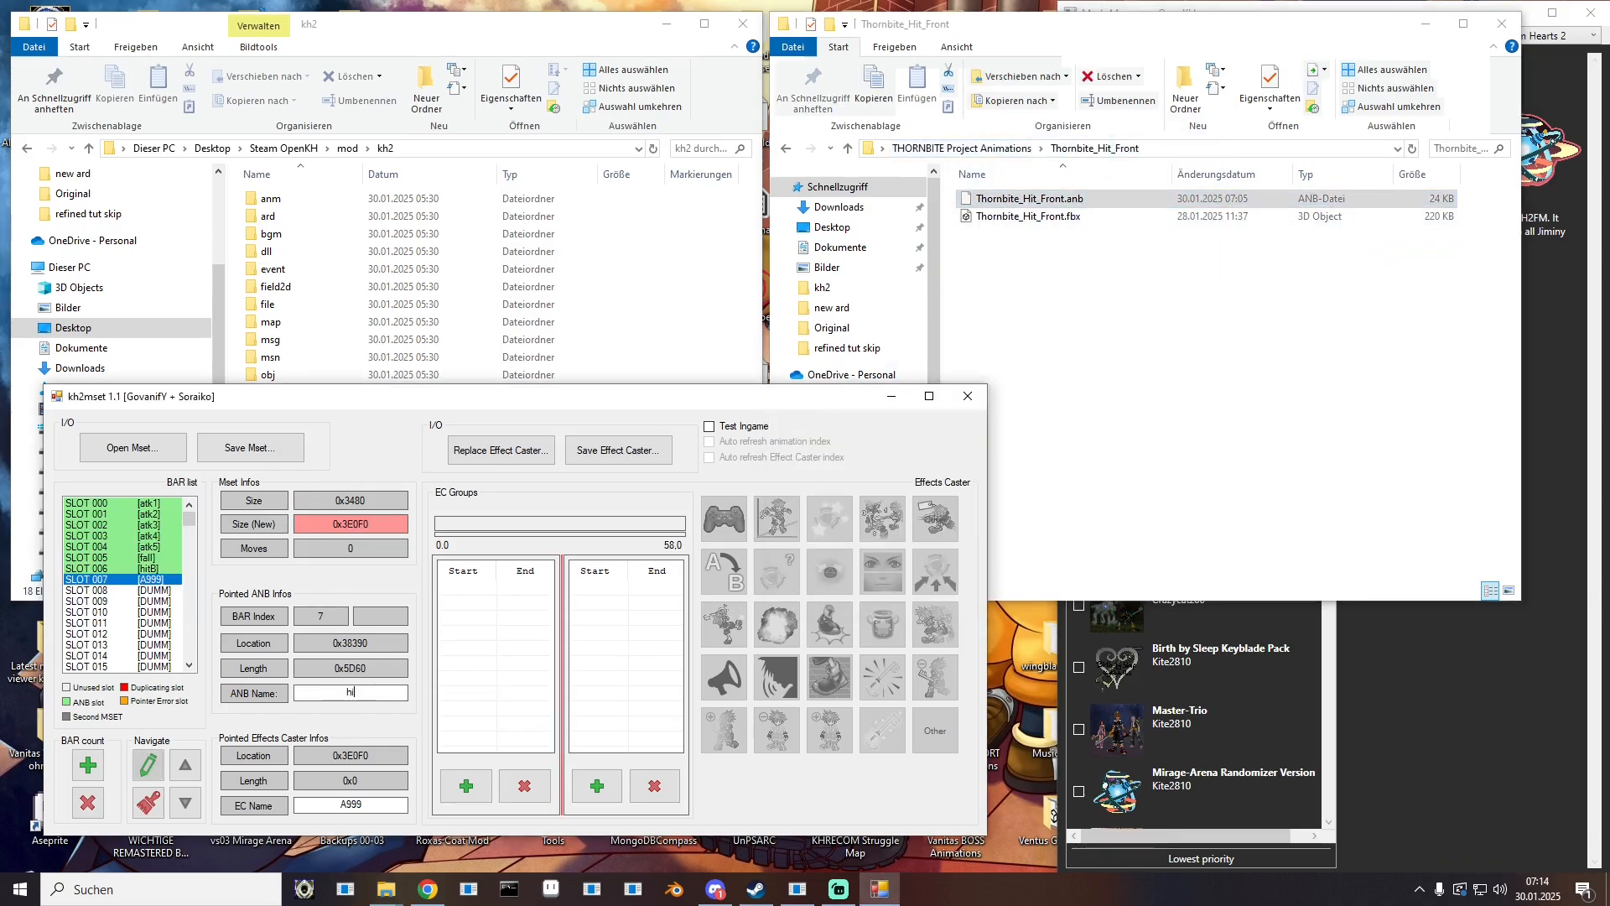
text(tF)
Step: Load Thornbite_Idle.anb into SLOT 008 and set its ANB name to Idle
click(158, 589)
click(1002, 151)
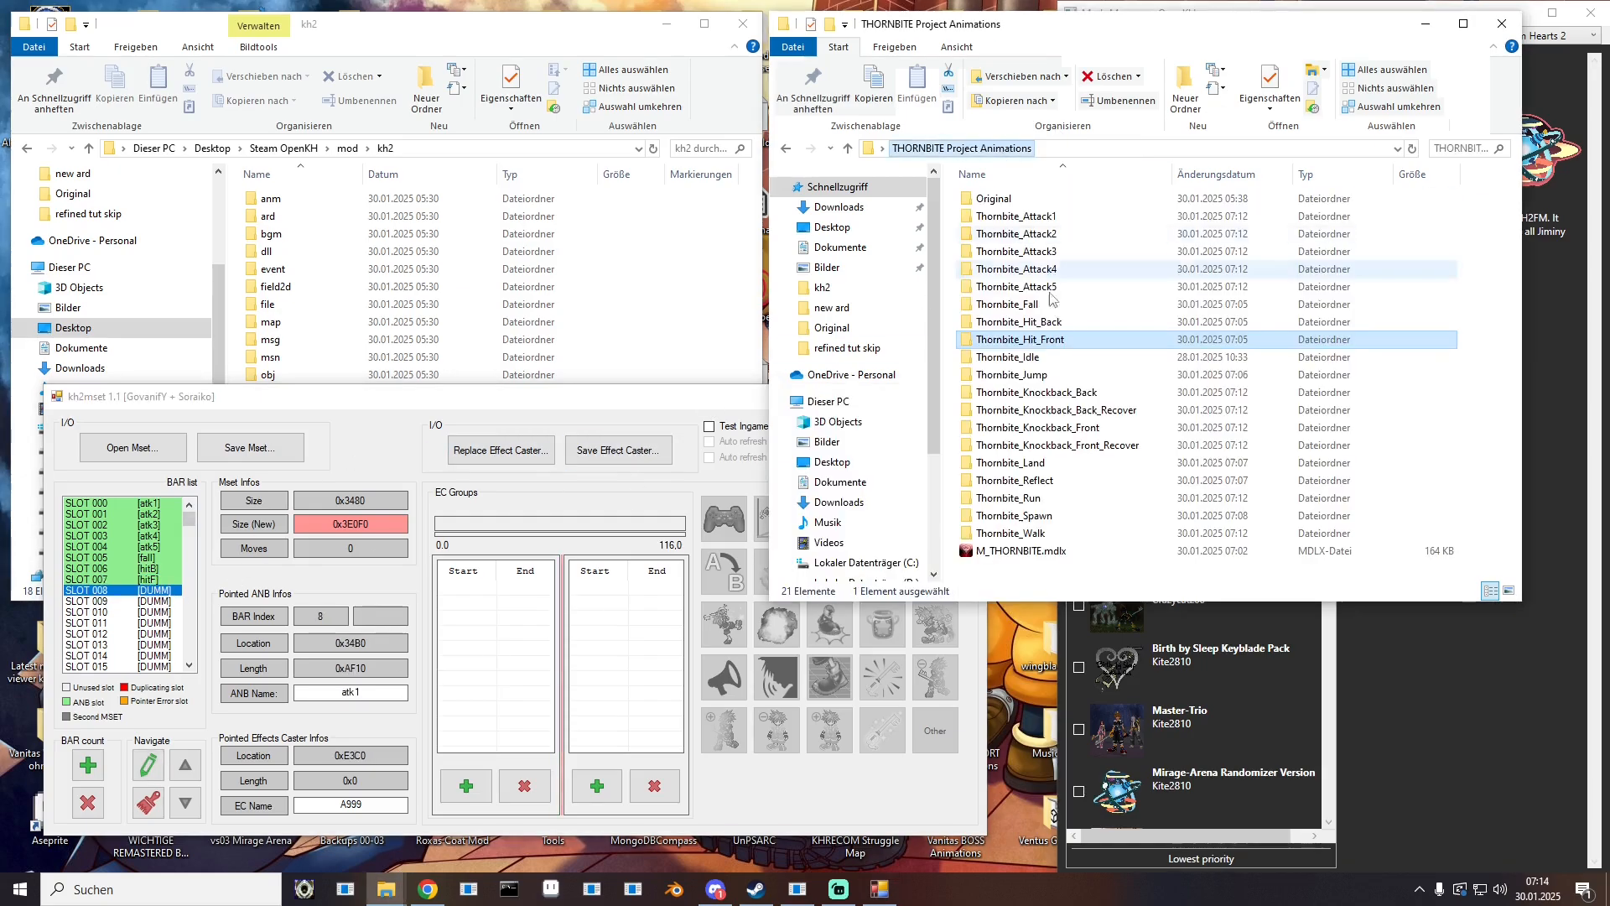
double_click(1025, 359)
drag(1016, 199, 126, 590)
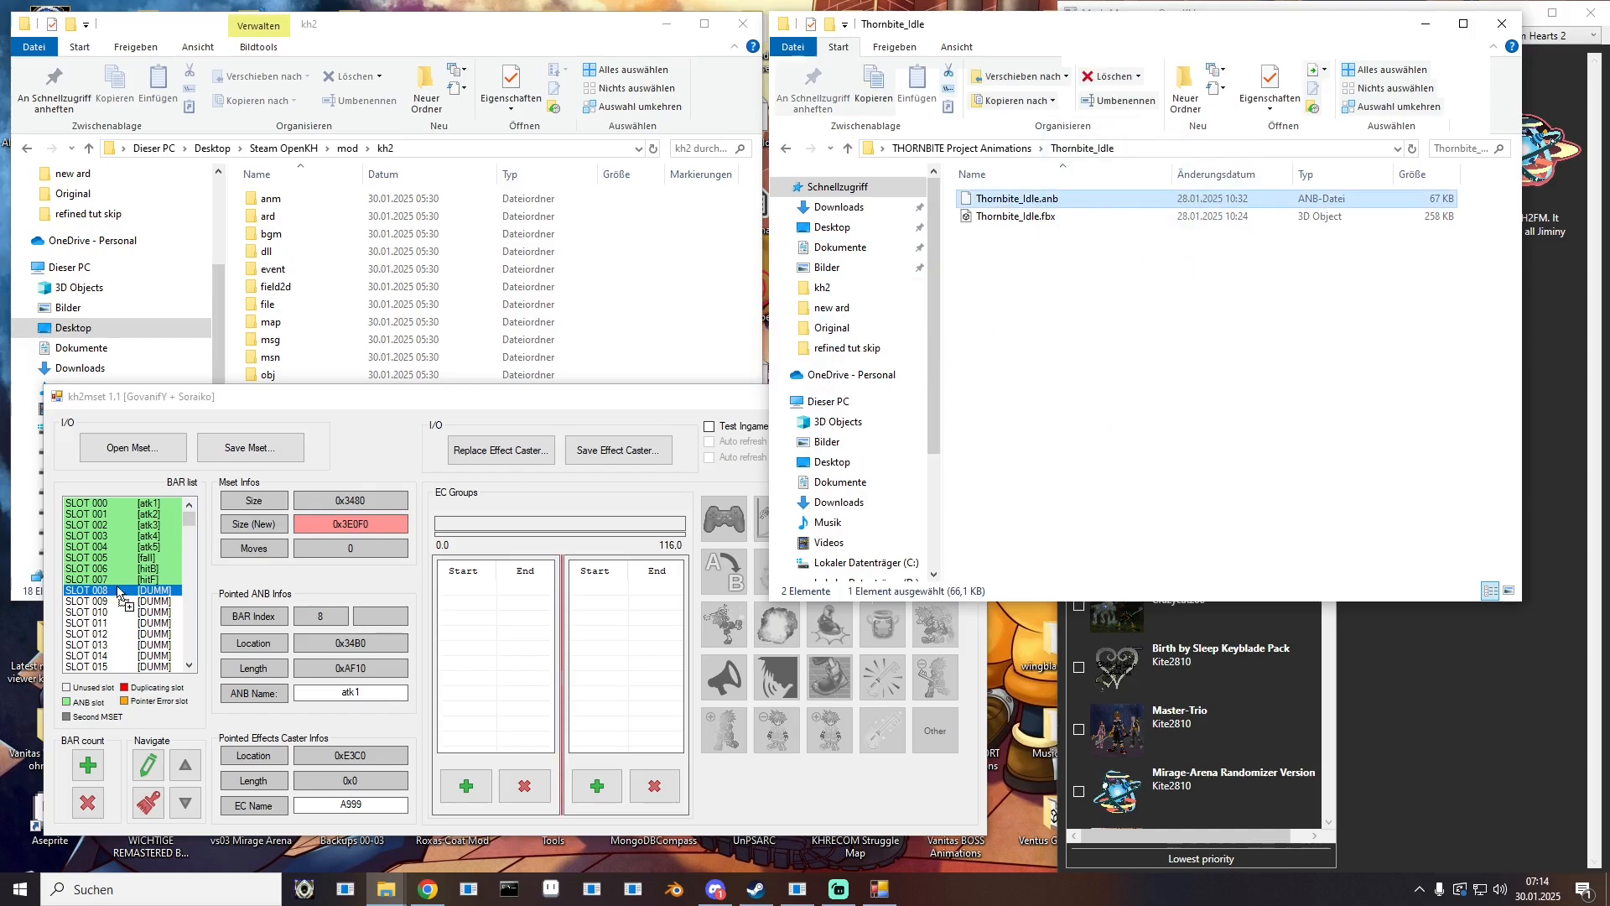
double_click(361, 689)
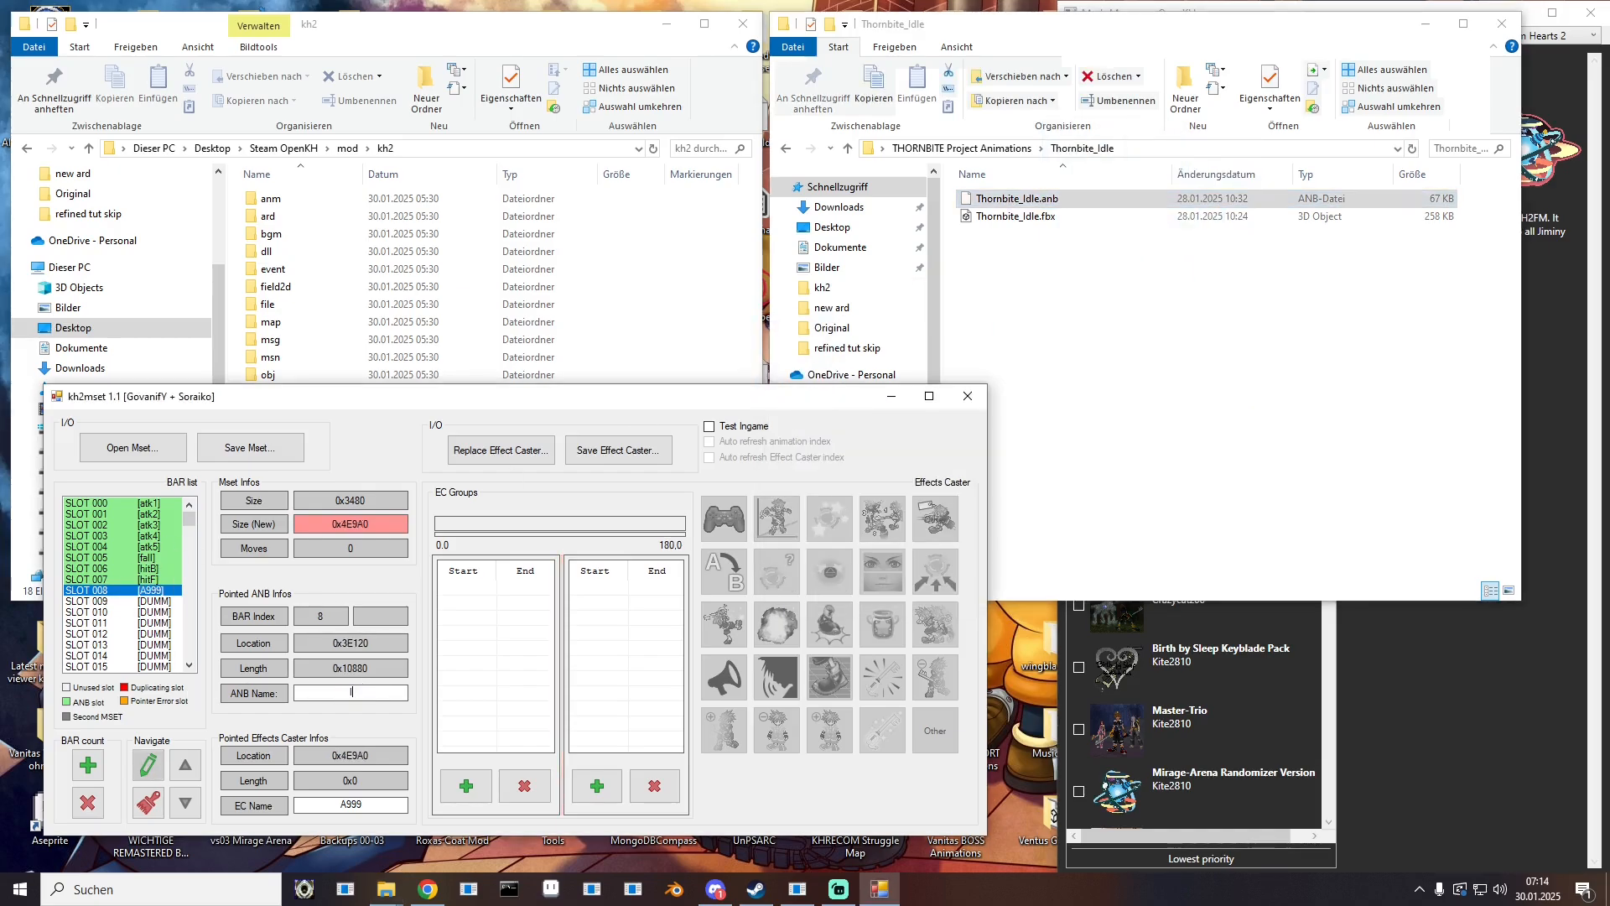
text(Idle)
Step: Load Thornbite_Jump.anb into SLOT 009 and set its ANB name to Jump
click(155, 601)
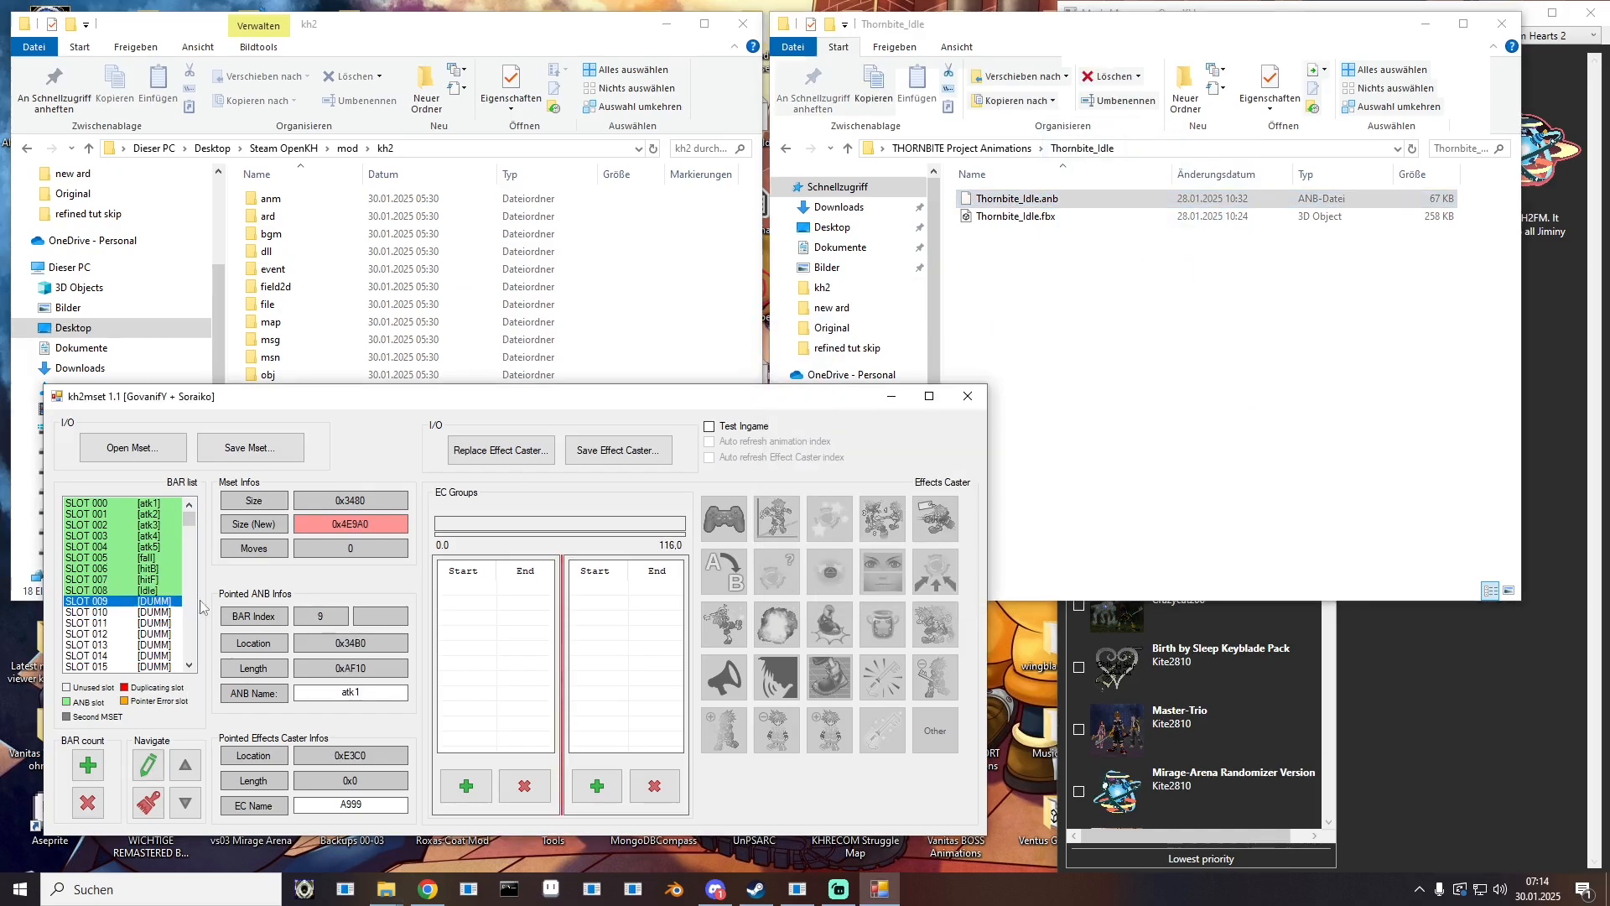
click(962, 147)
double_click(1022, 380)
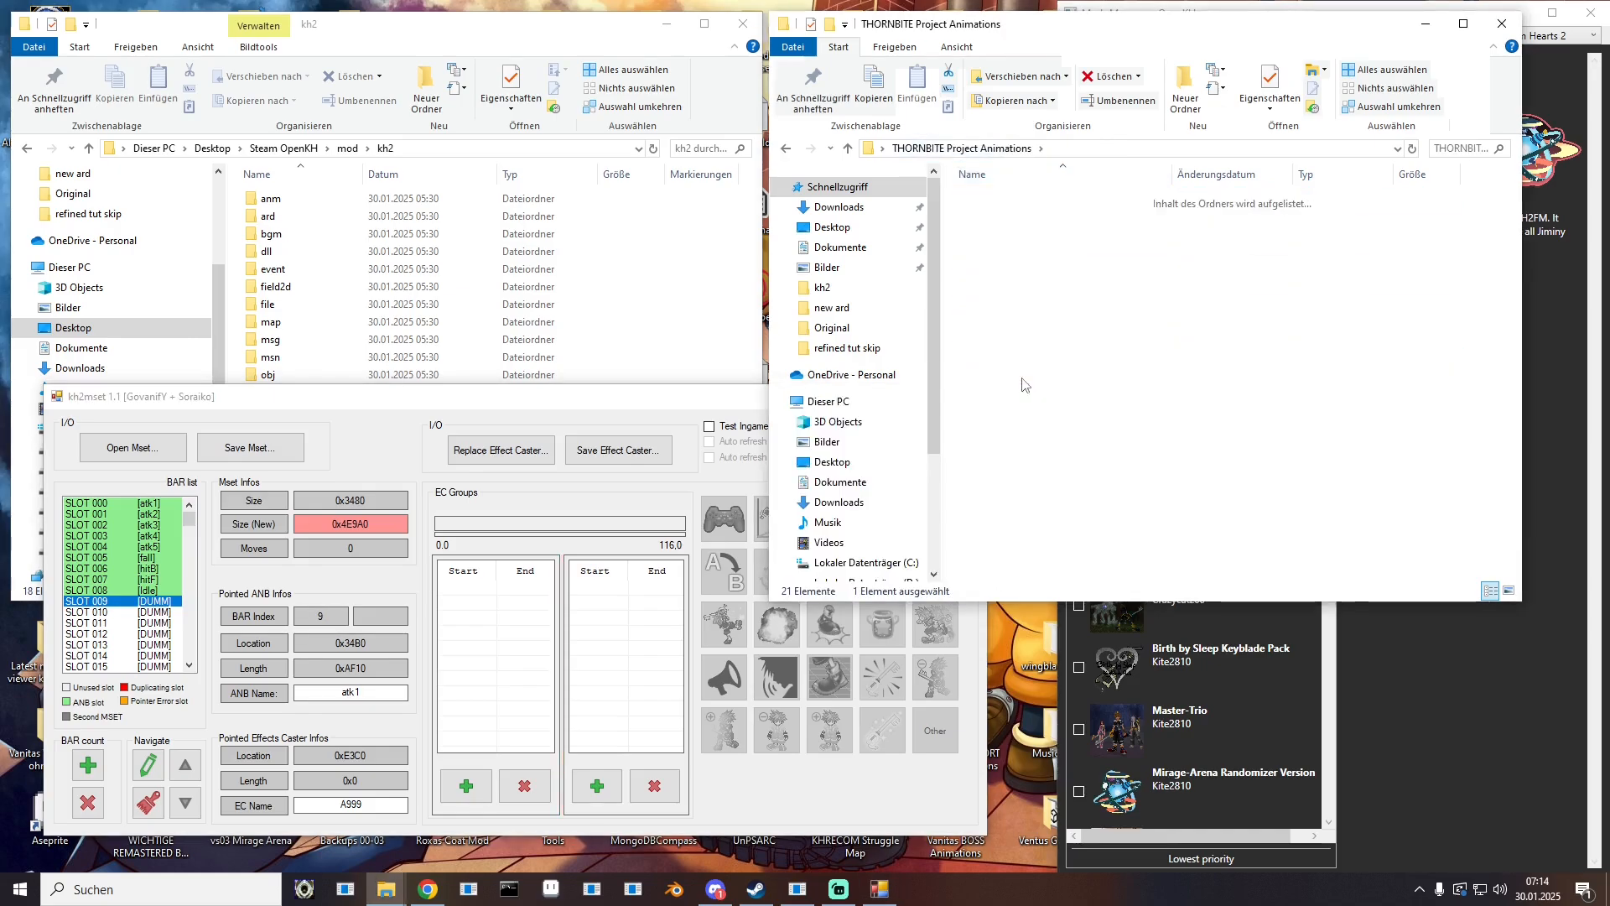
drag(1020, 198, 139, 565)
drag(370, 694, 273, 678)
text(Jump)
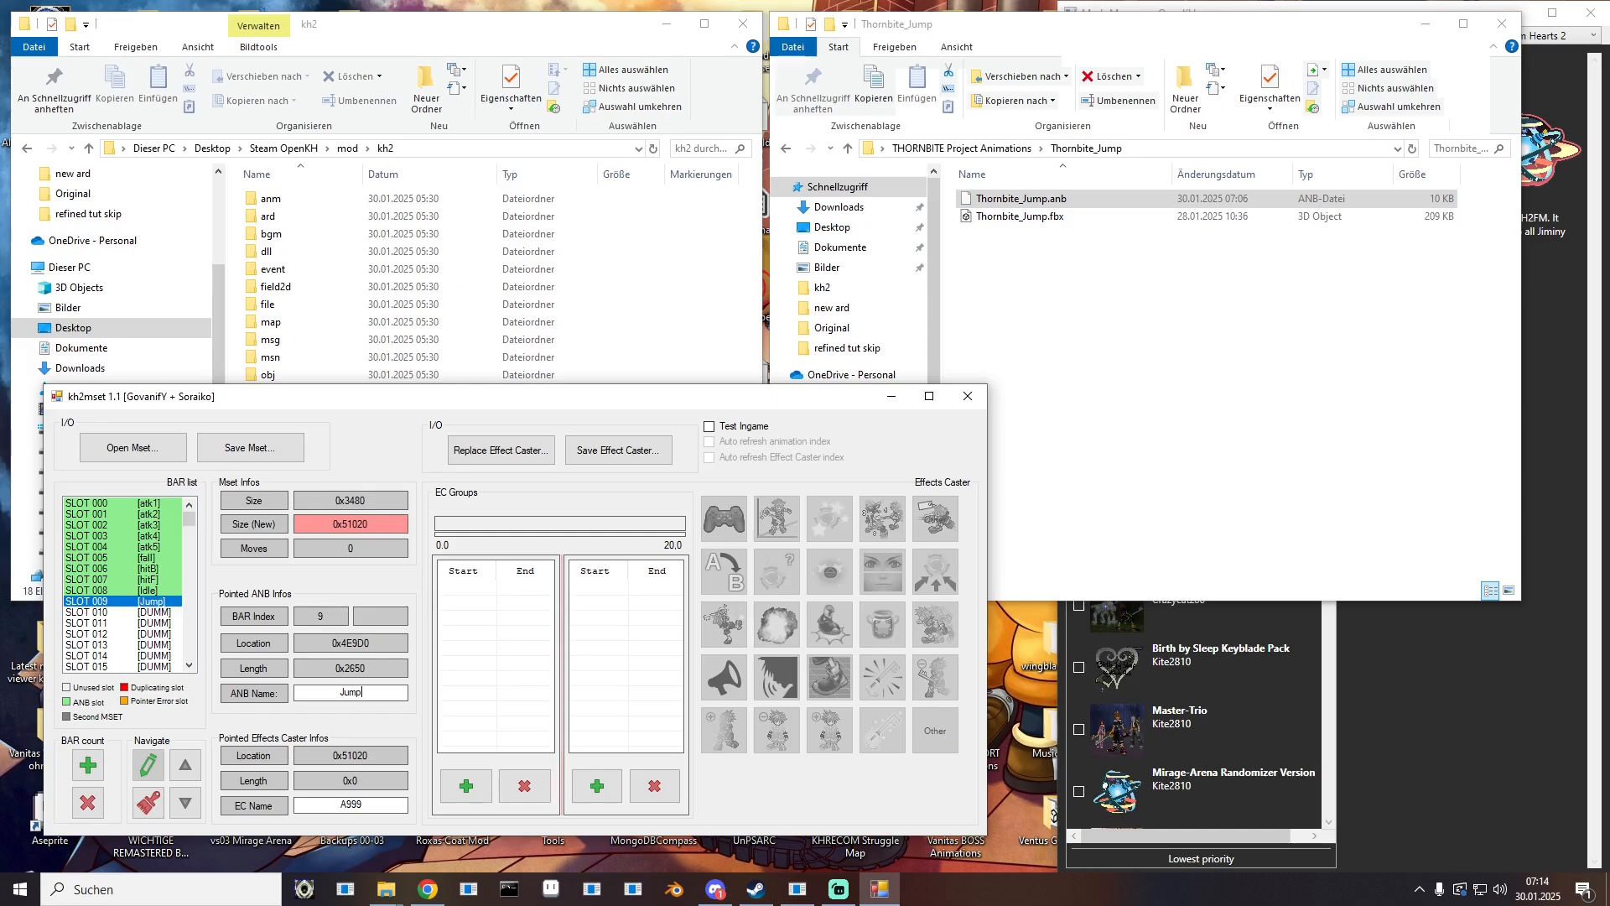
Step: Load Thornbite_Knockback_Back.anb into SLOT 010 and set its ANB name to KnBa
click(155, 612)
click(977, 148)
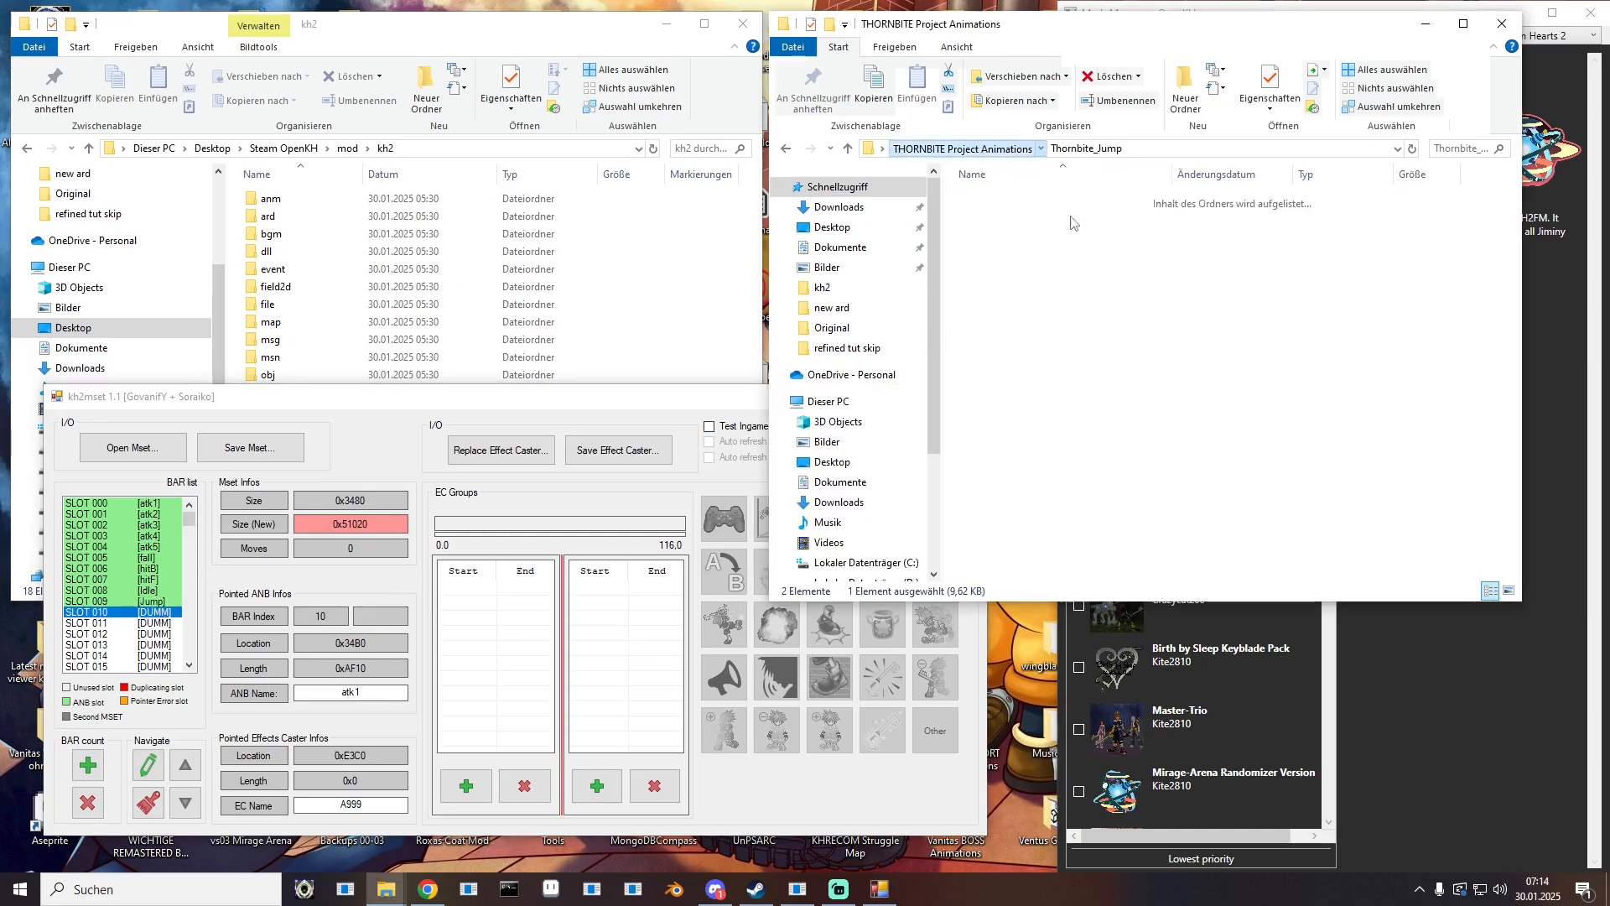
double_click(1015, 391)
drag(1040, 199, 126, 659)
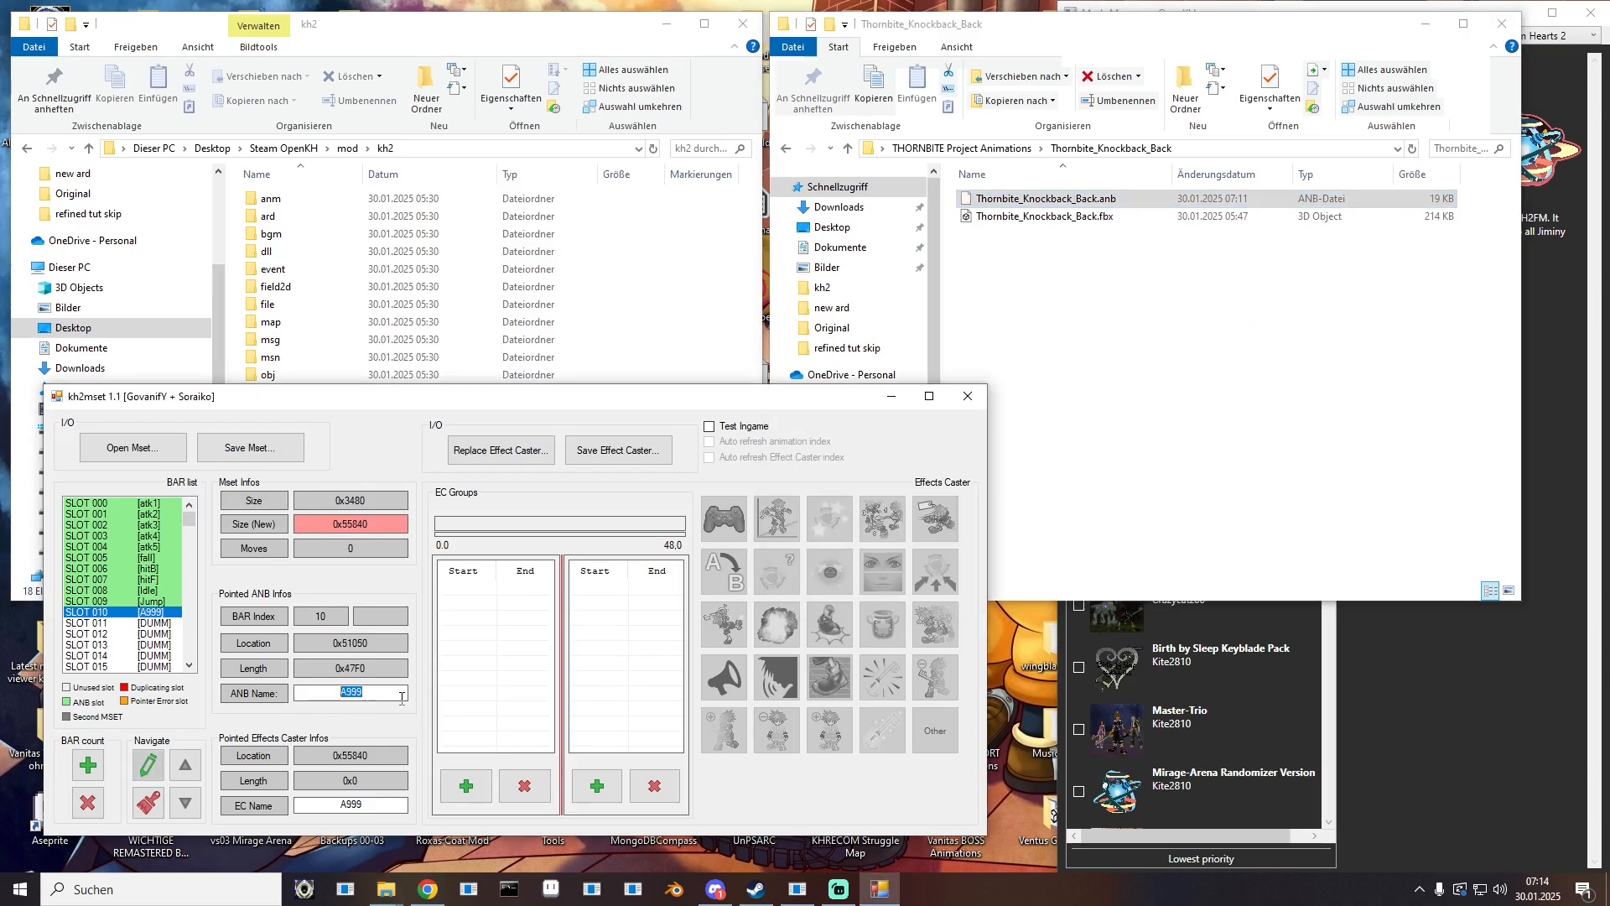
text(KnBa)
key(Return)
Step: Load Thornbite_Knockback_Back_Recover.anb into SLOT 011 and set its ANB name to KnBR
click(1011, 155)
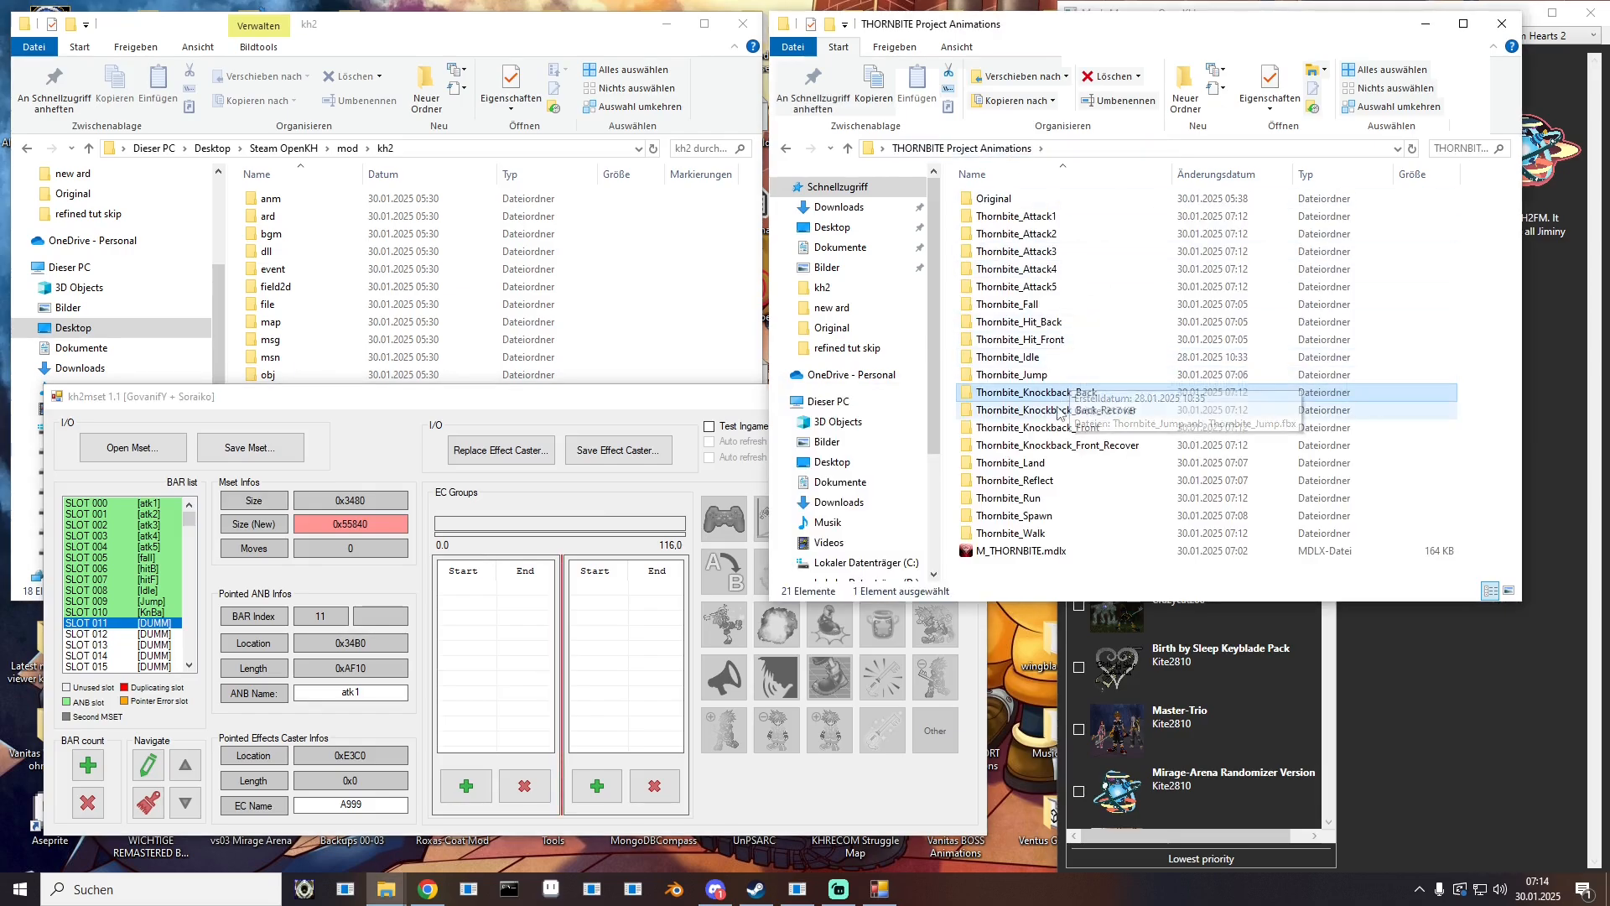
double_click(1059, 413)
drag(1005, 201, 145, 624)
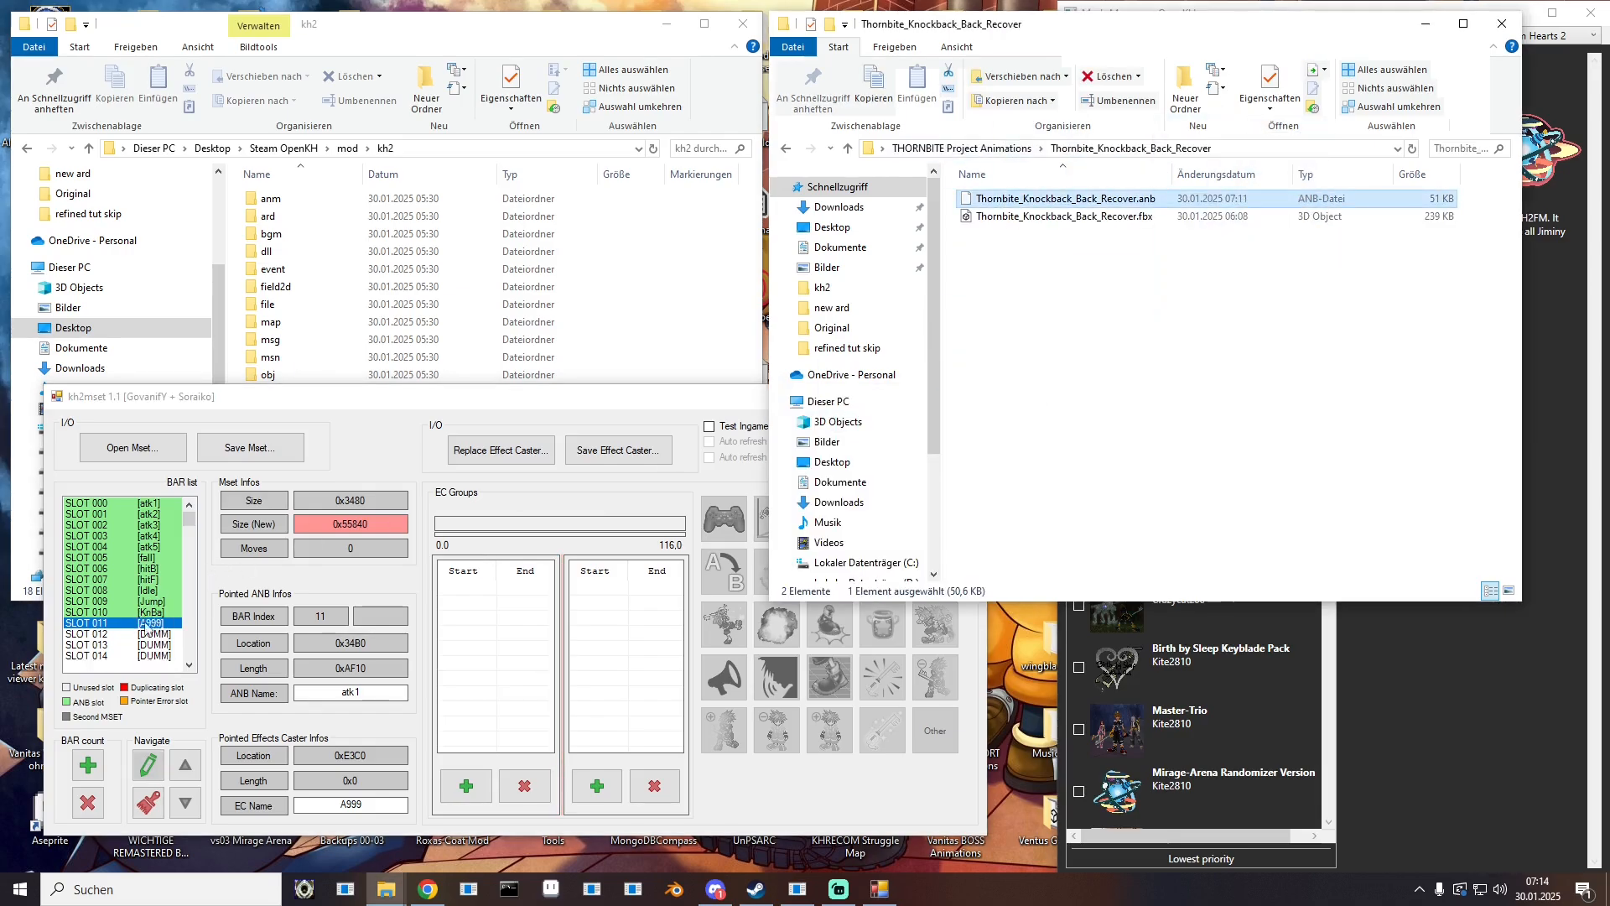
double_click(351, 691)
text(KnBR)
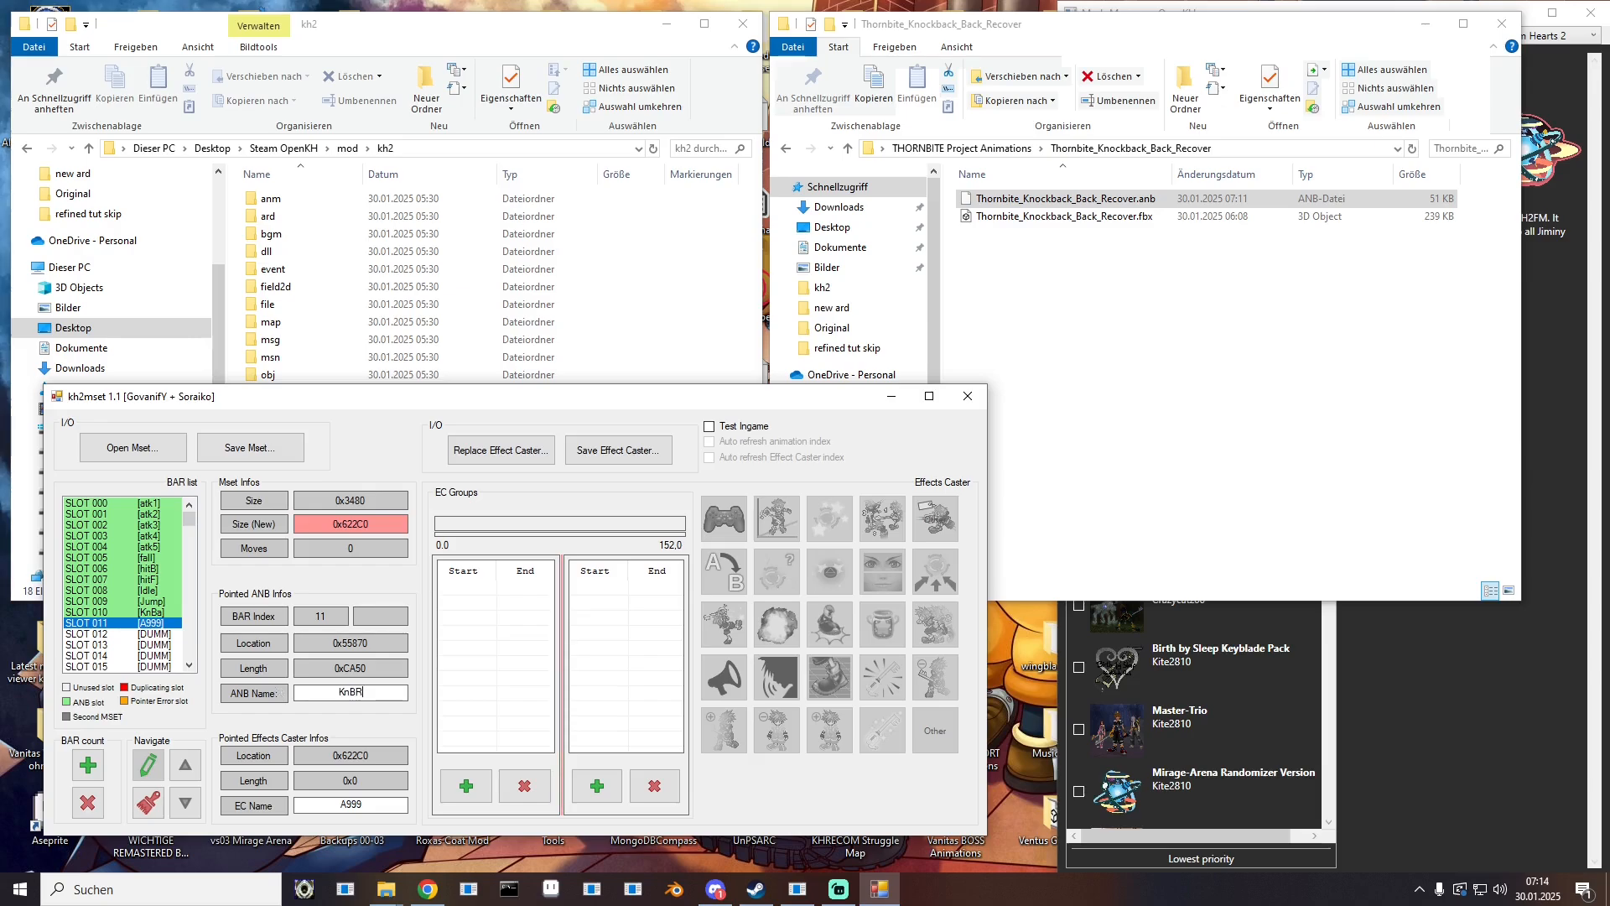
Step: Load Thornbite_Knockback_Front.anb into SLOT 012 and set its ANB name to KnFr
click(156, 635)
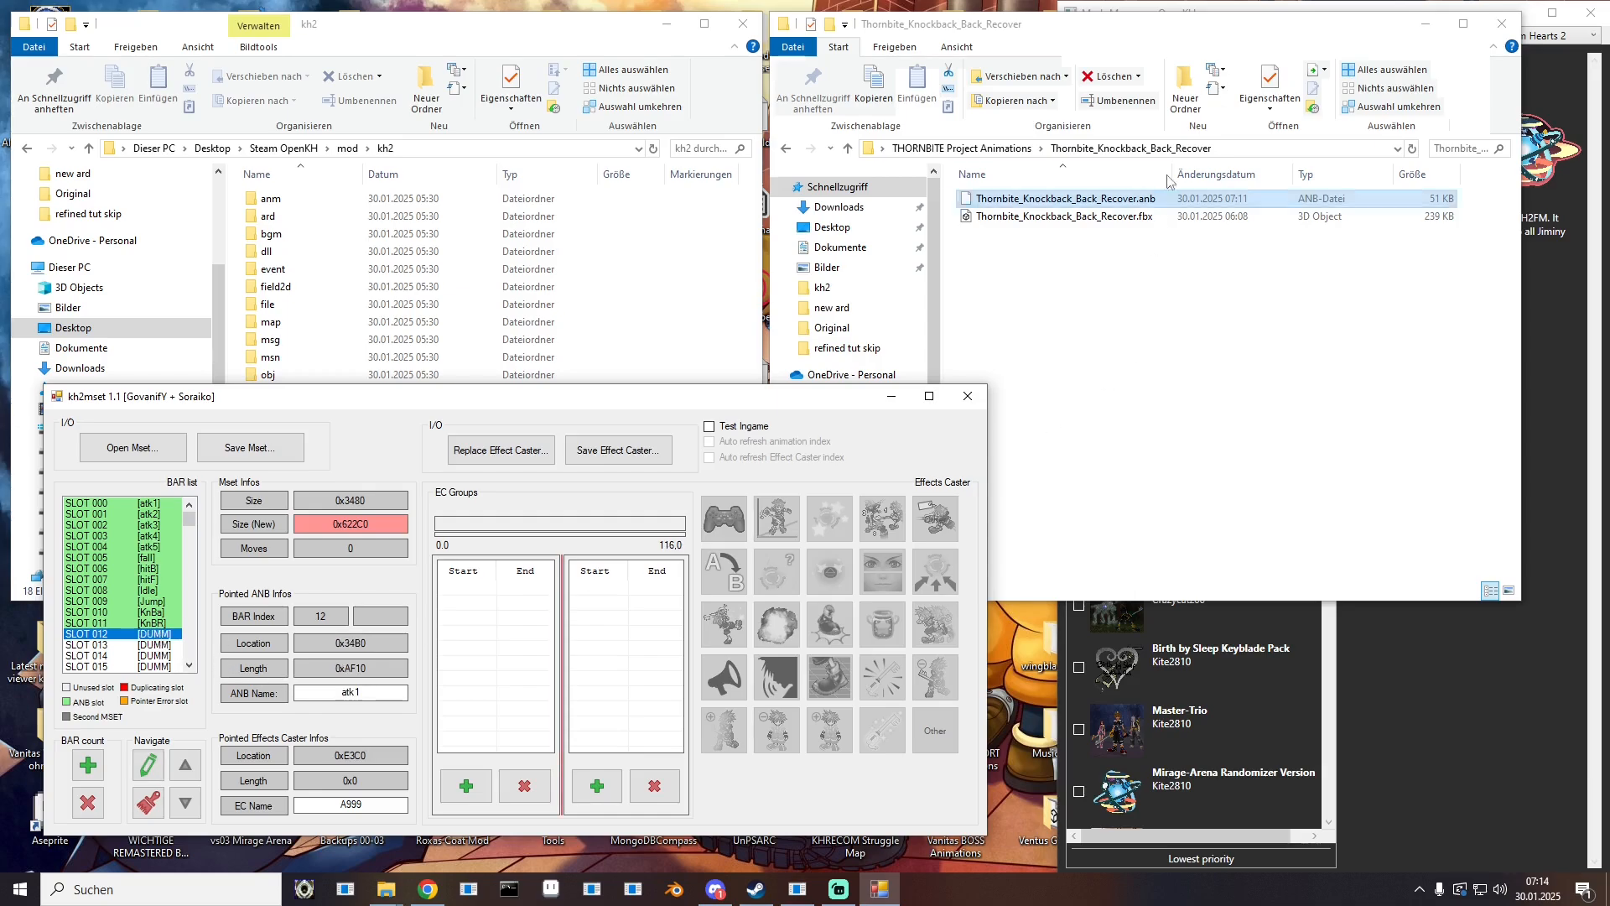
click(973, 148)
double_click(1048, 428)
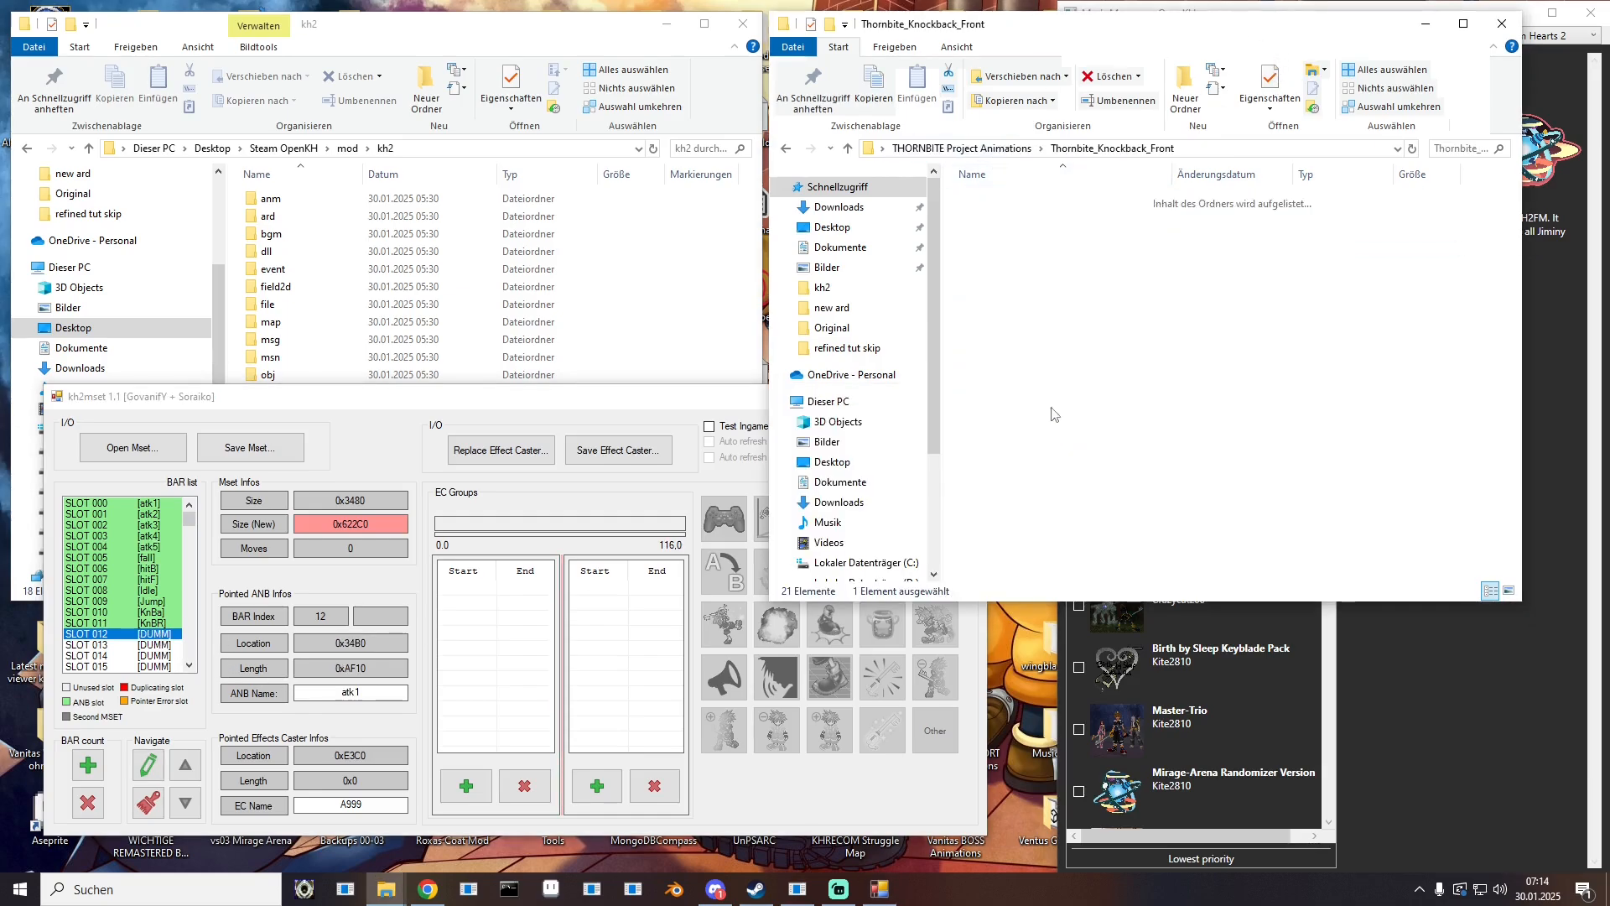
drag(1049, 199, 252, 694)
text(KnFr)
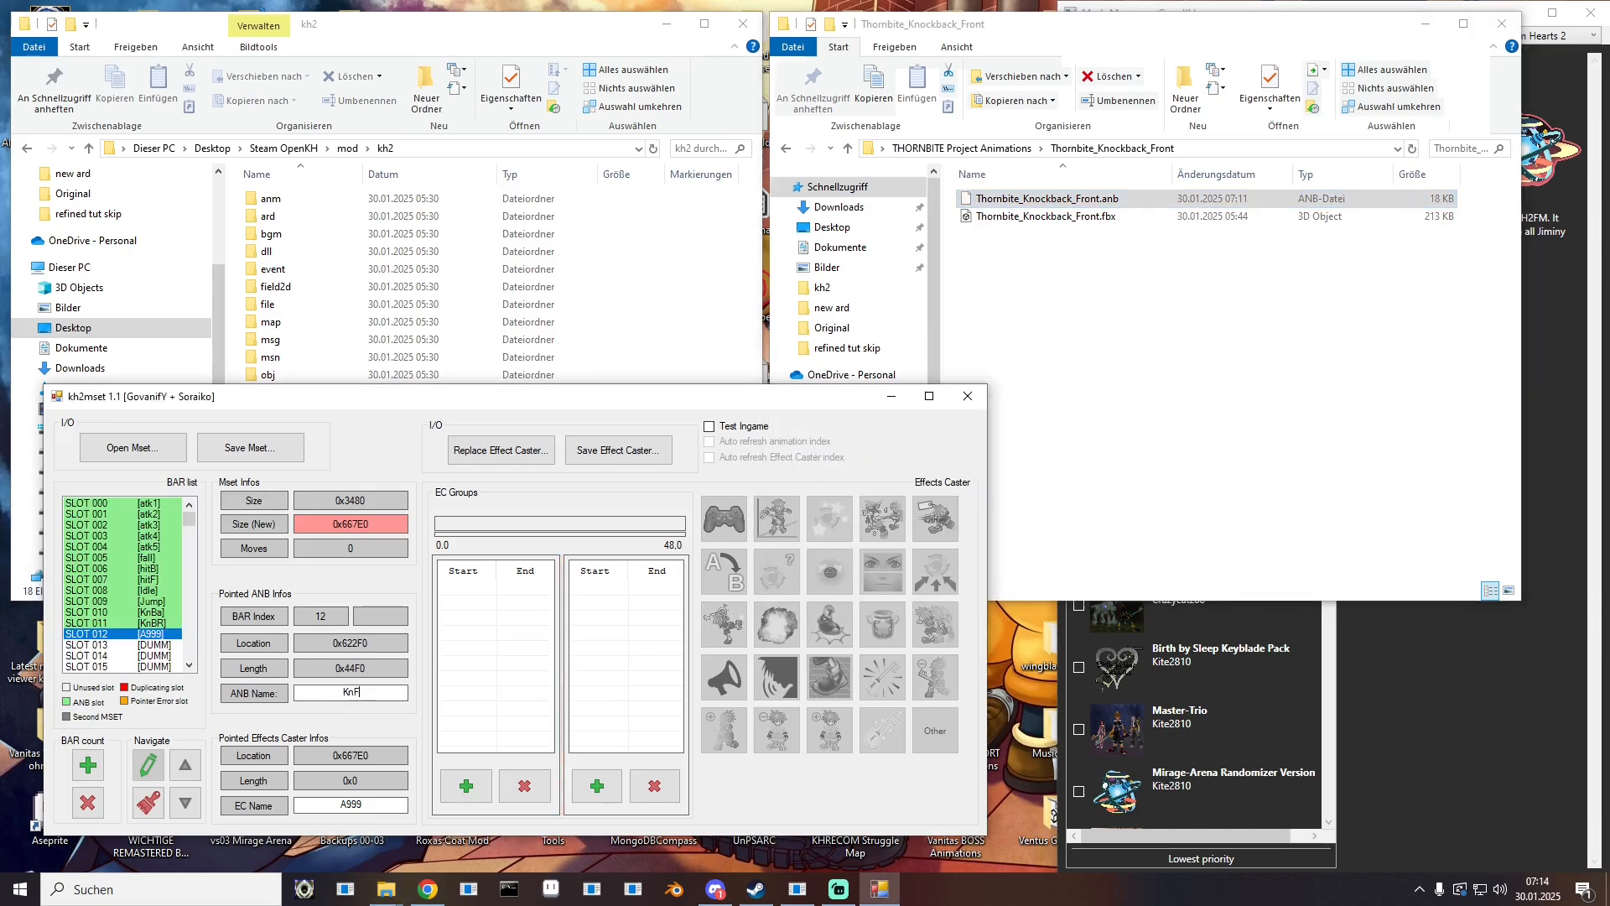
Step: Load Thornbite_Knockback_Front_Recover.anb into SLOT 013 and set its ANB name to KnFR
click(148, 645)
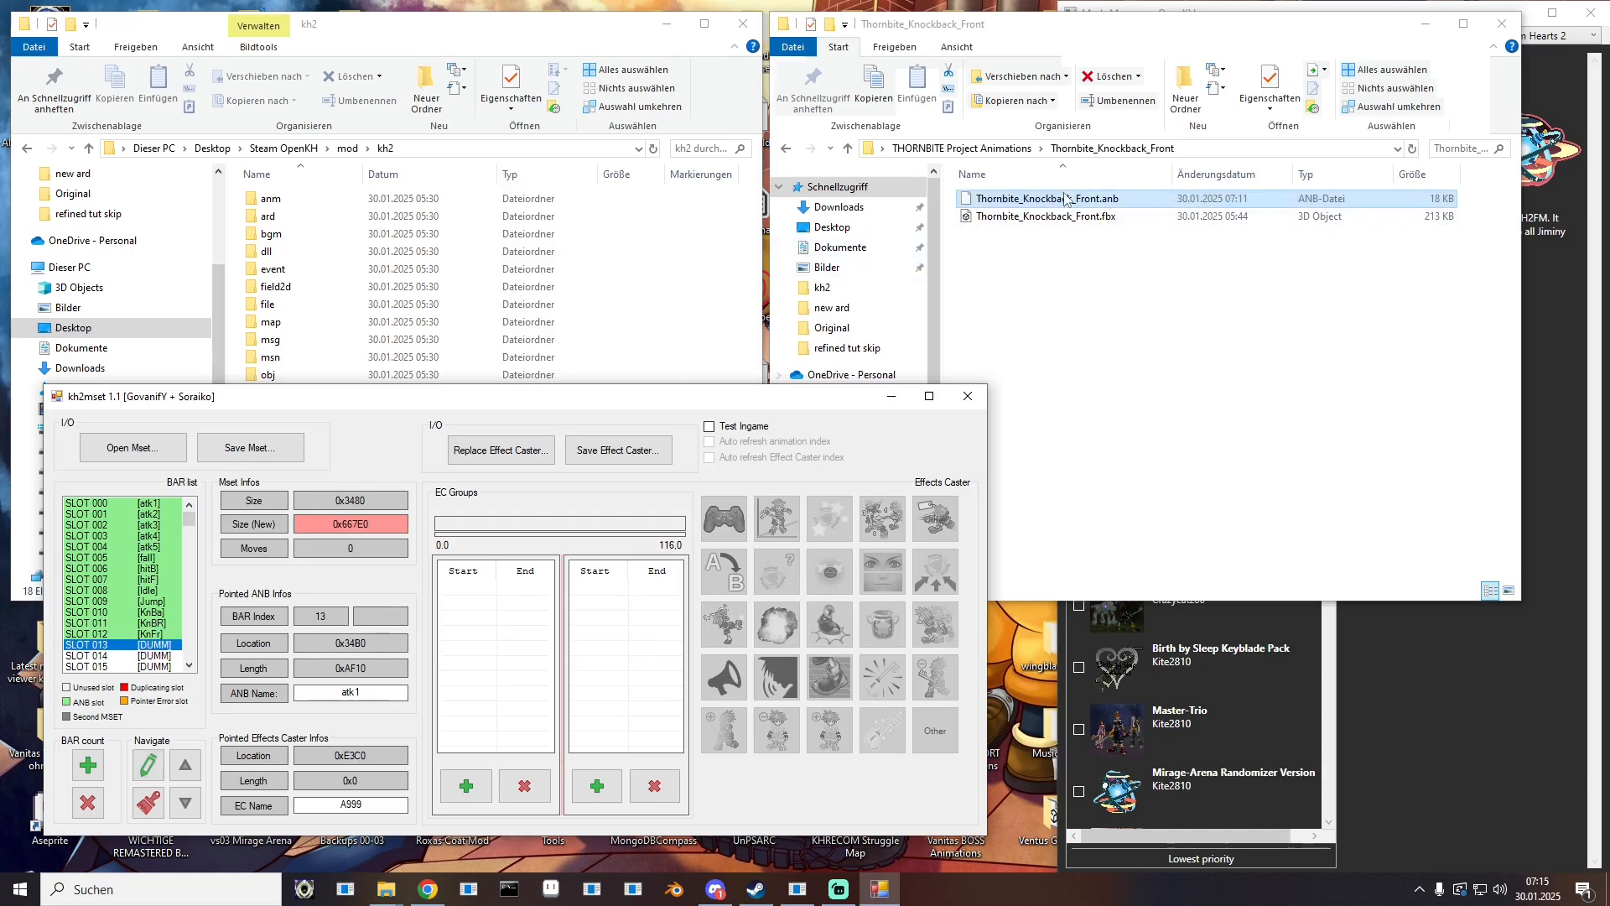
click(978, 155)
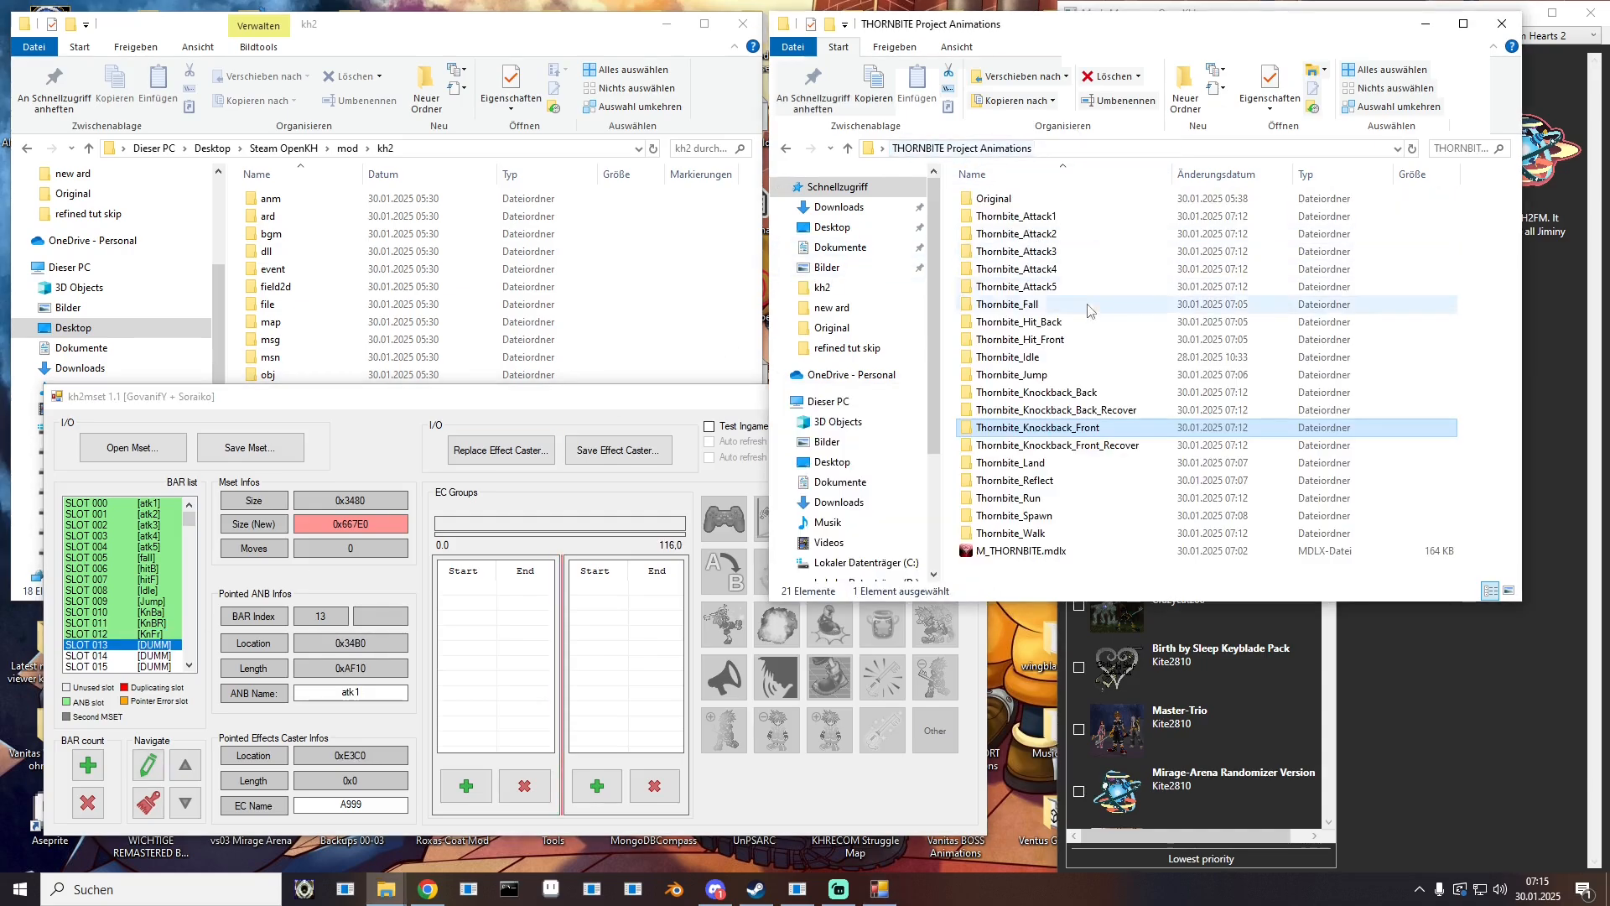
double_click(1090, 428)
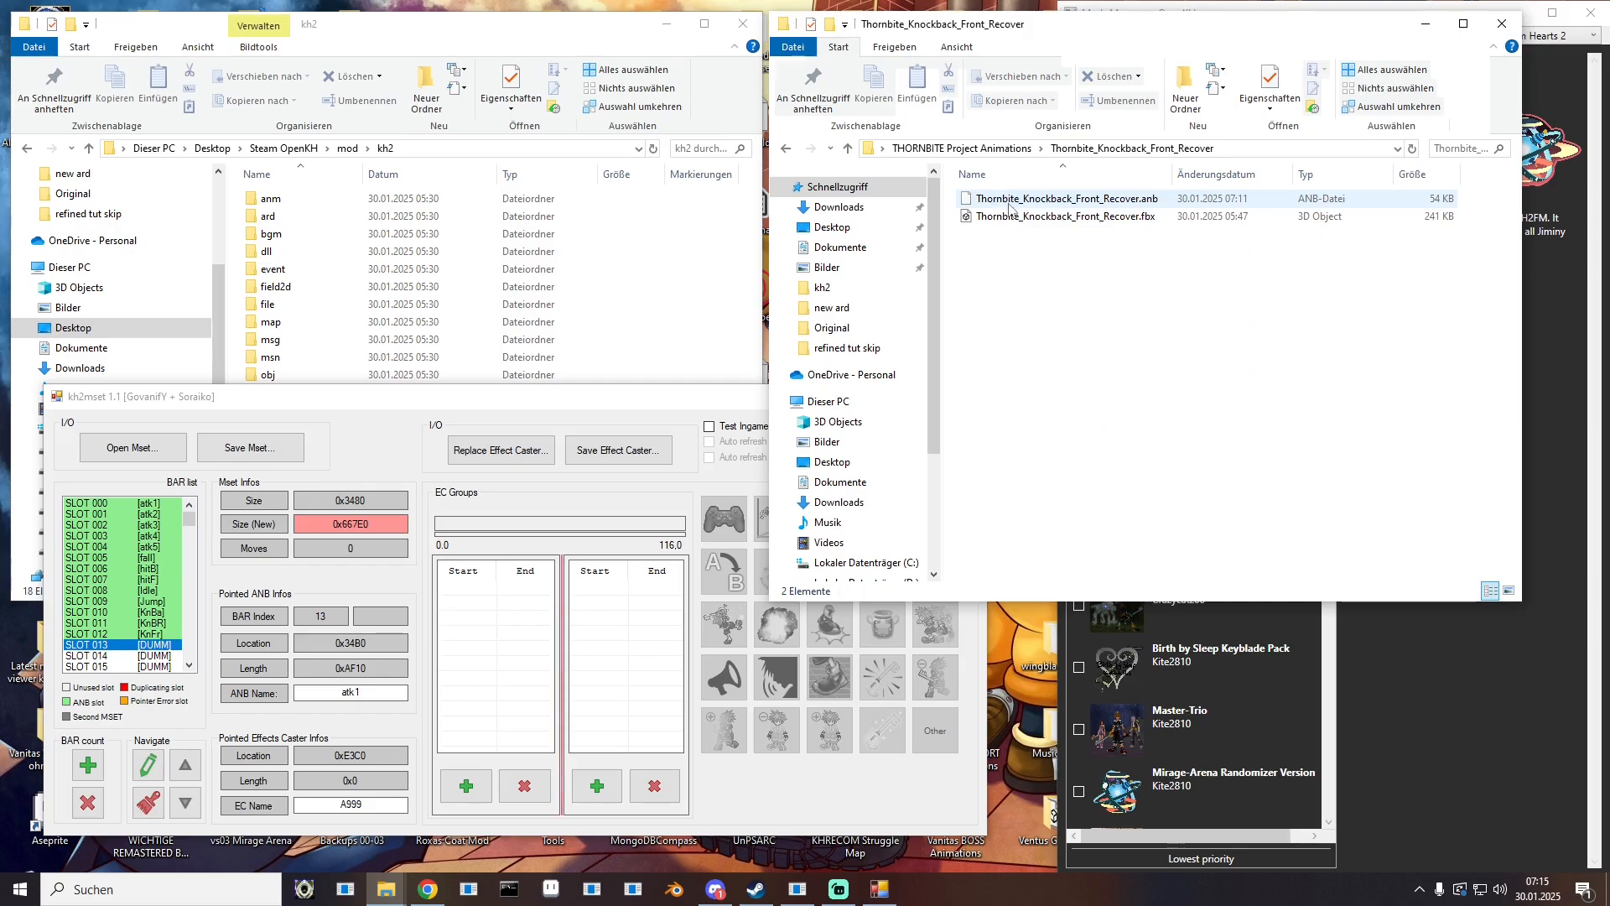
drag(1006, 199, 144, 646)
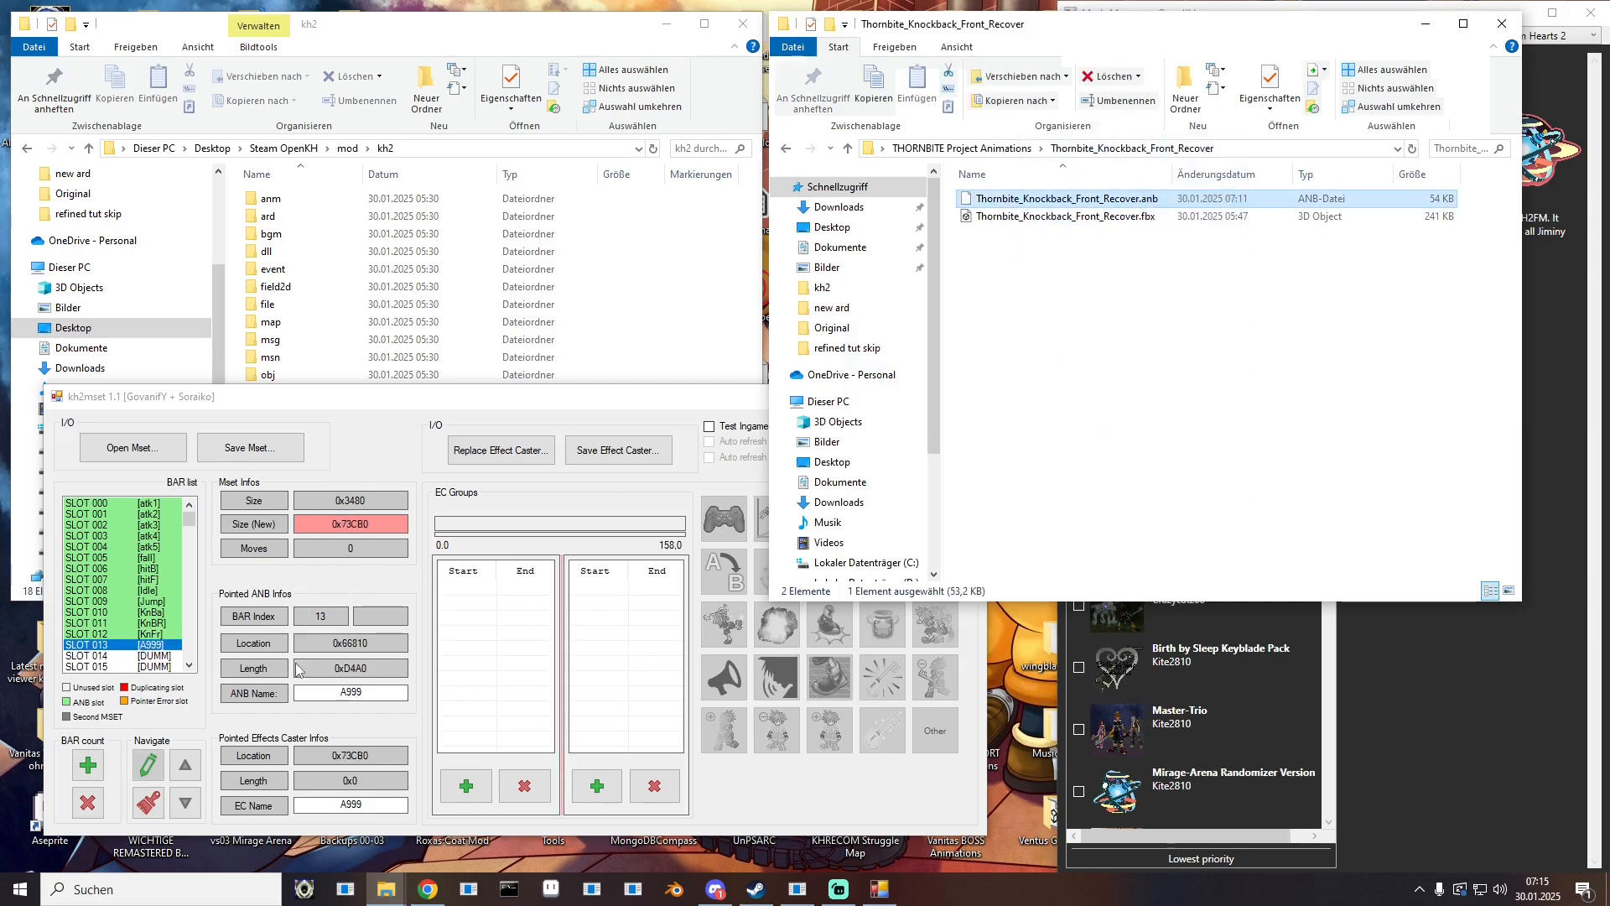
drag(376, 693, 272, 694)
text(Kn)
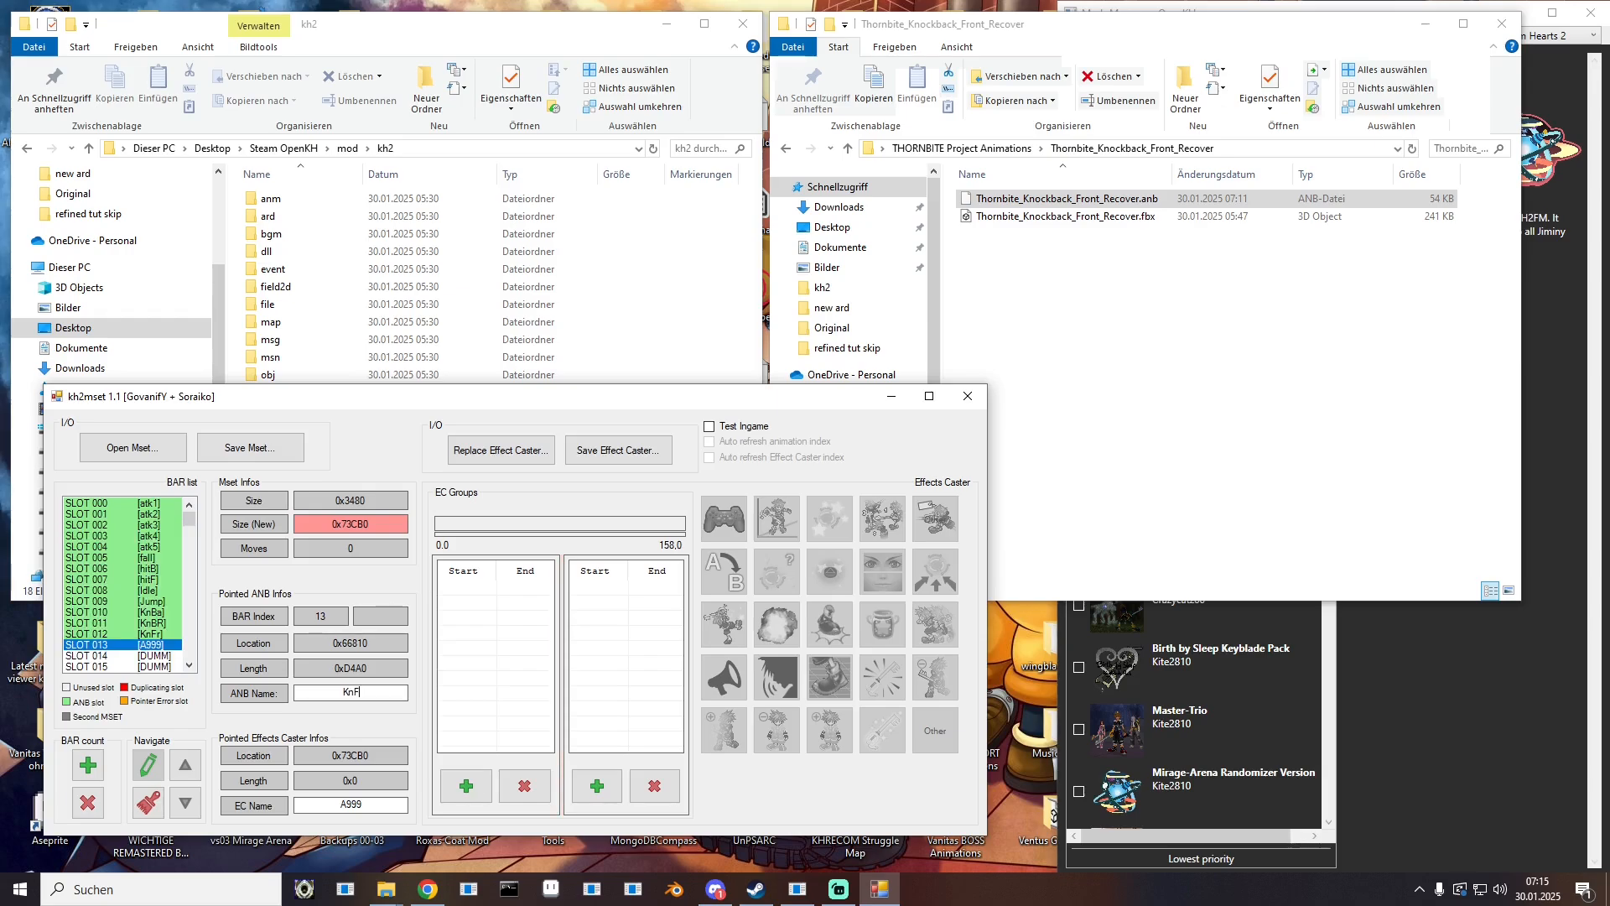
text(FR)
Step: Load Thornbite_Land.anb into SLOT 014 and set its ANB name to Land
click(160, 656)
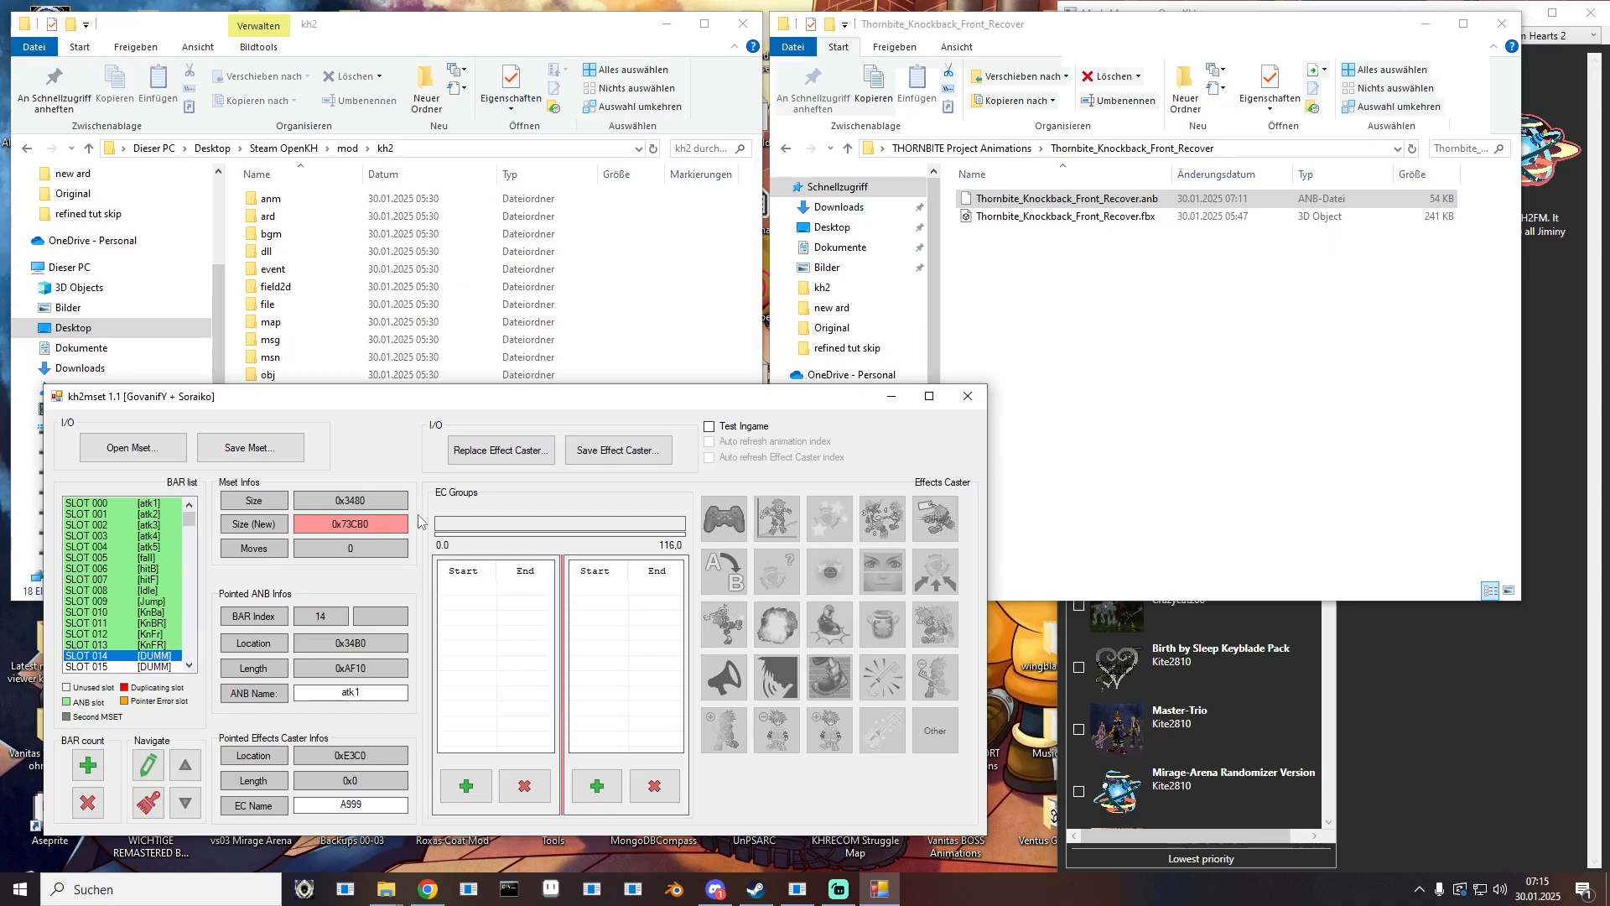
click(964, 148)
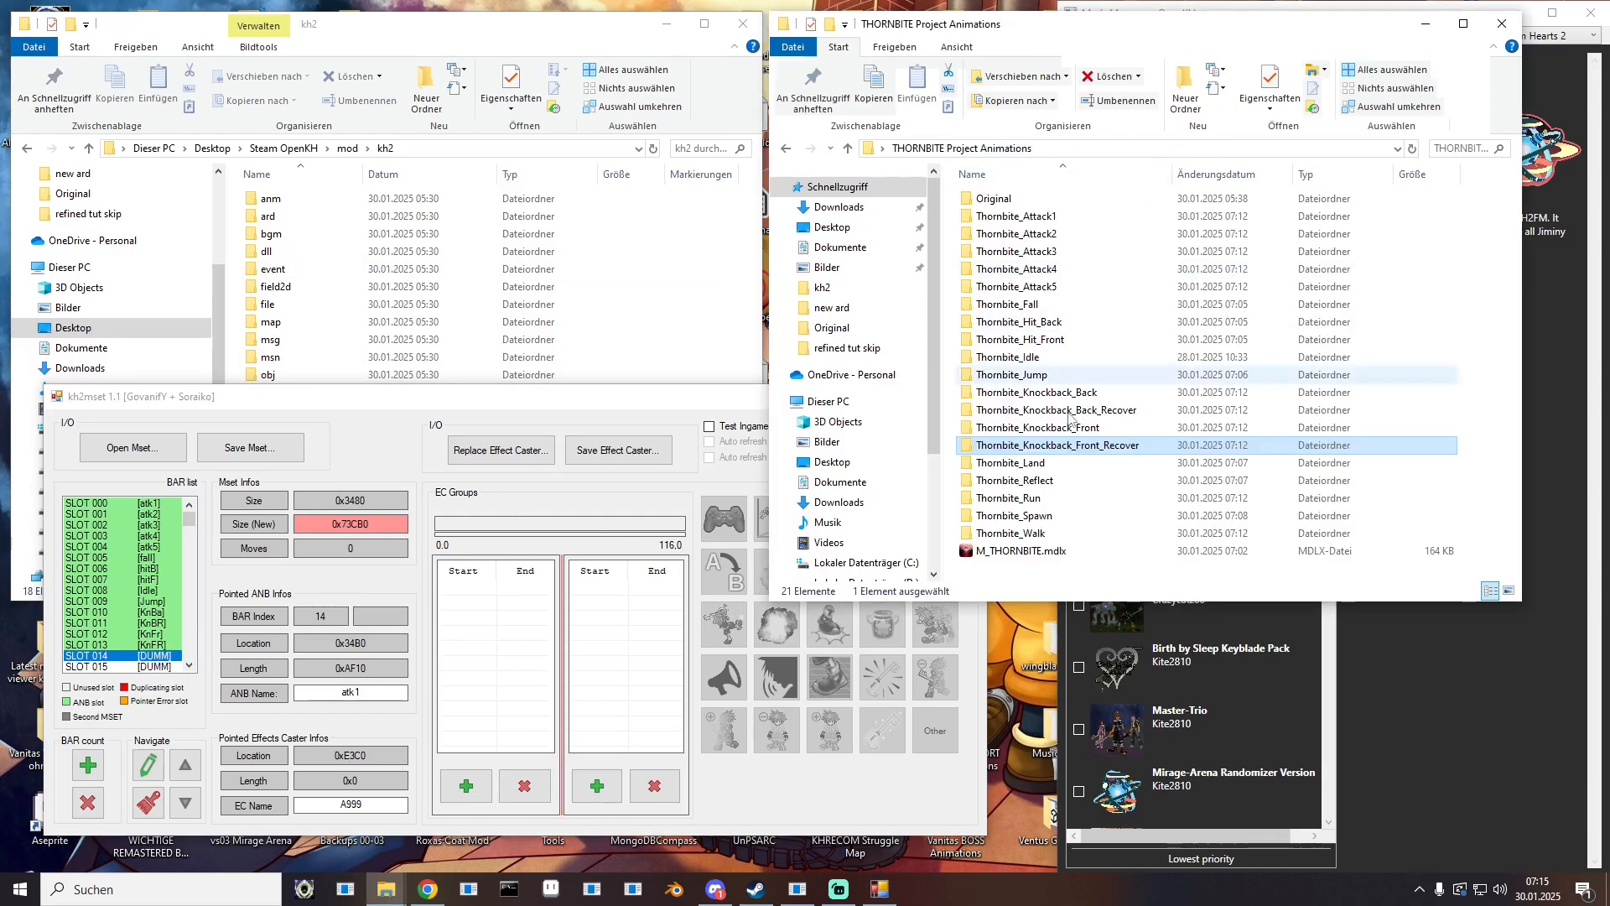
click(1039, 464)
double_click(1038, 466)
drag(1010, 198, 131, 649)
drag(393, 698, 222, 701)
text(Land)
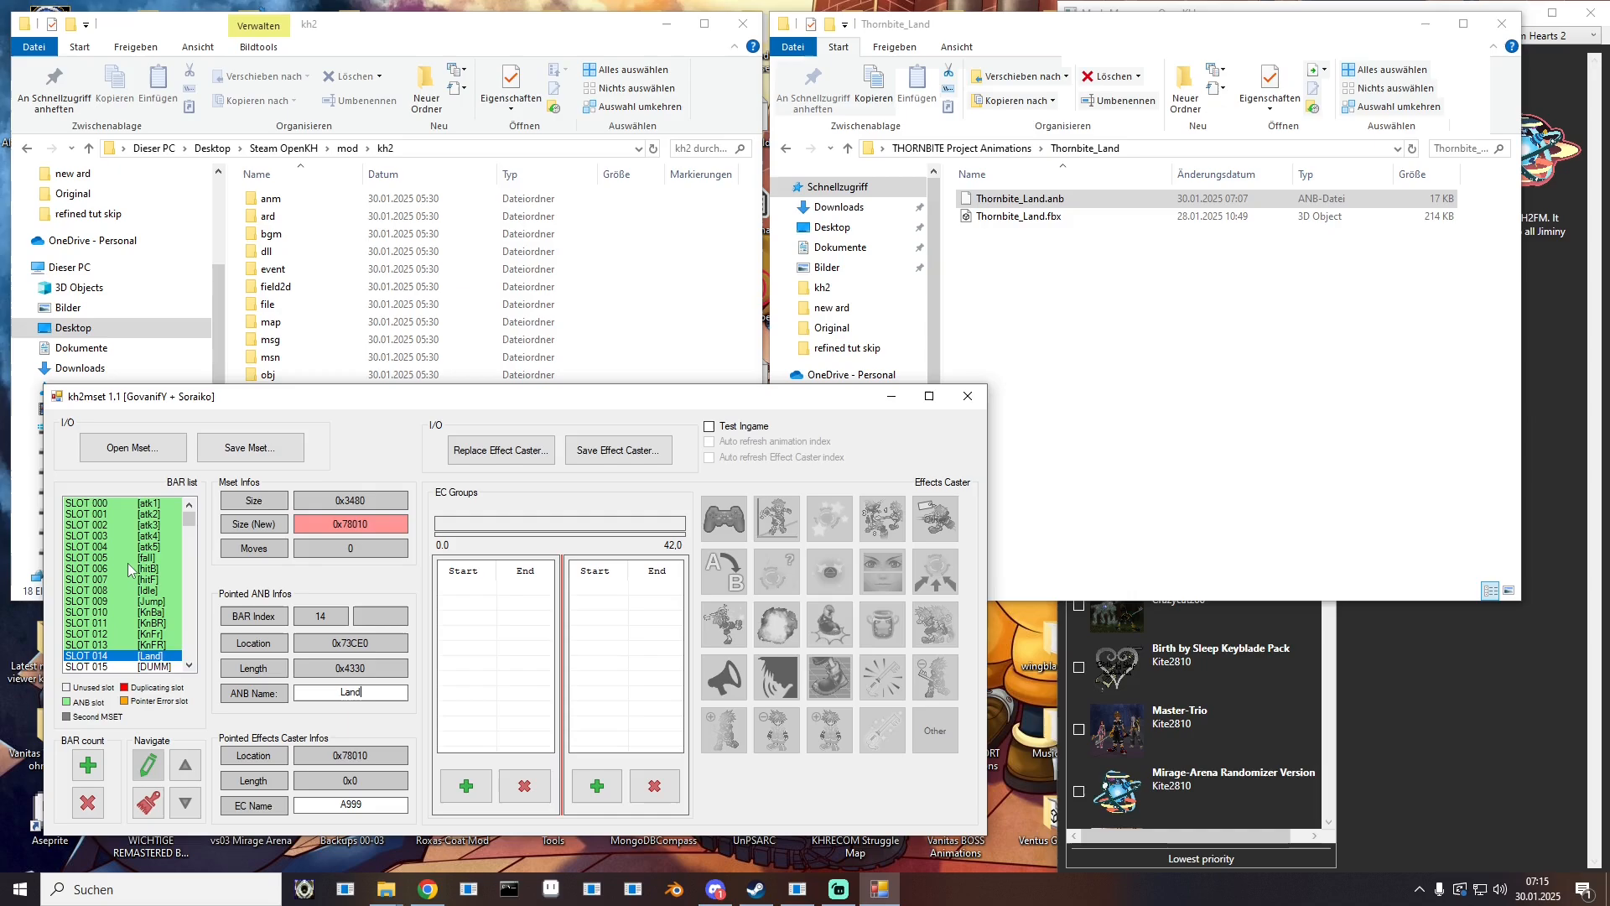
scroll(165, 549, down, 4)
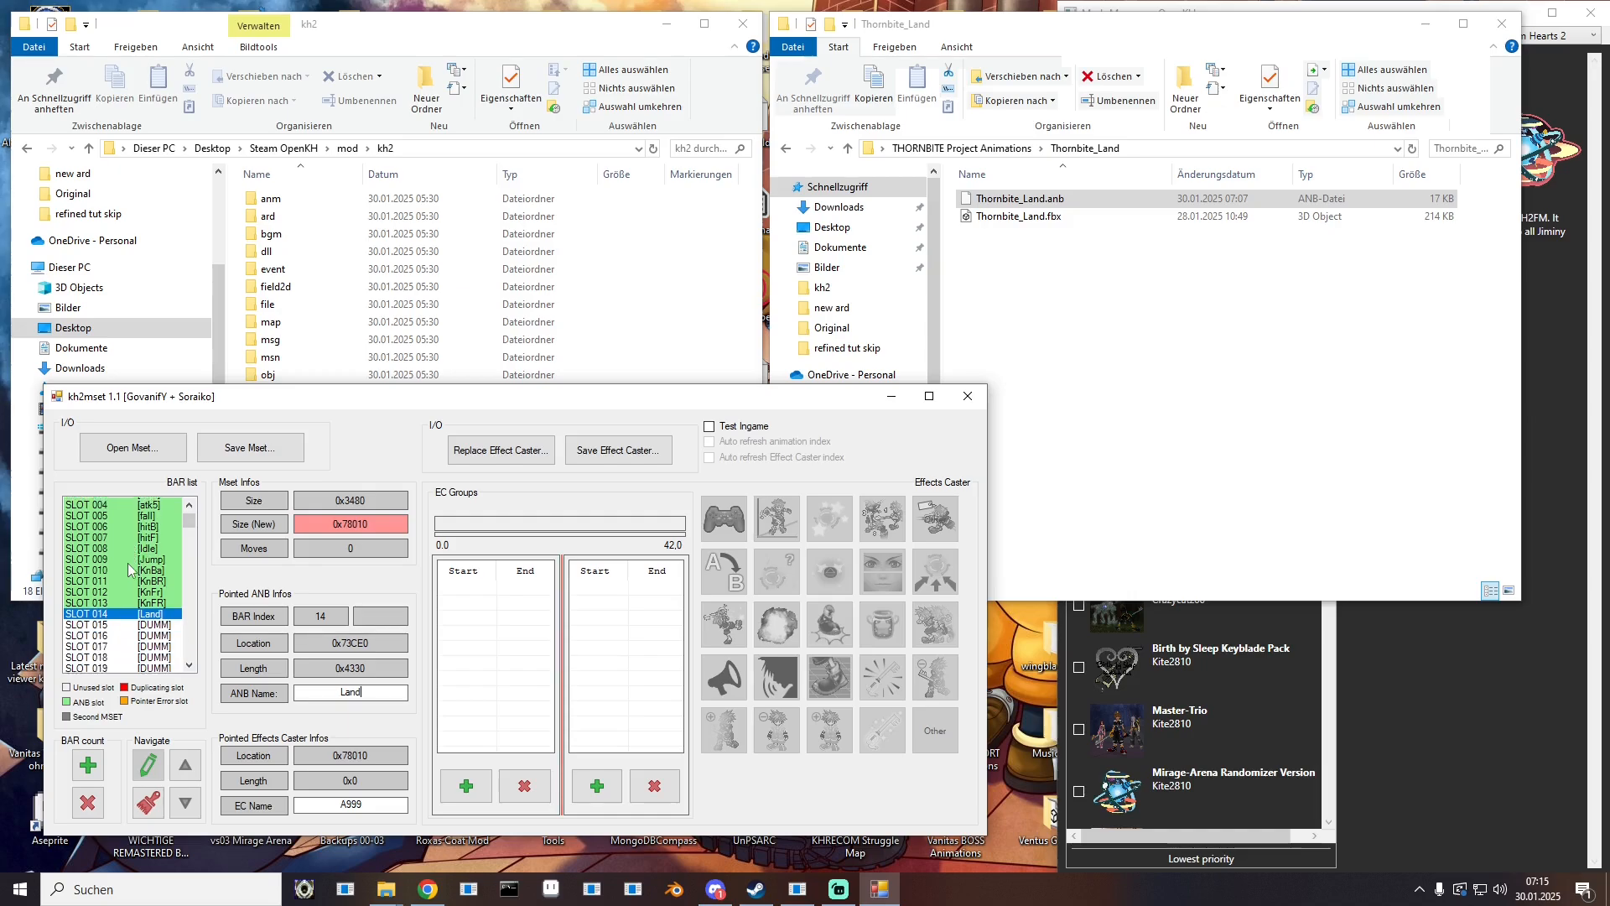
Step: Load Thornbite_Reflect.anb into SLOT 015 and set its ANB name to Refl
click(160, 536)
click(971, 151)
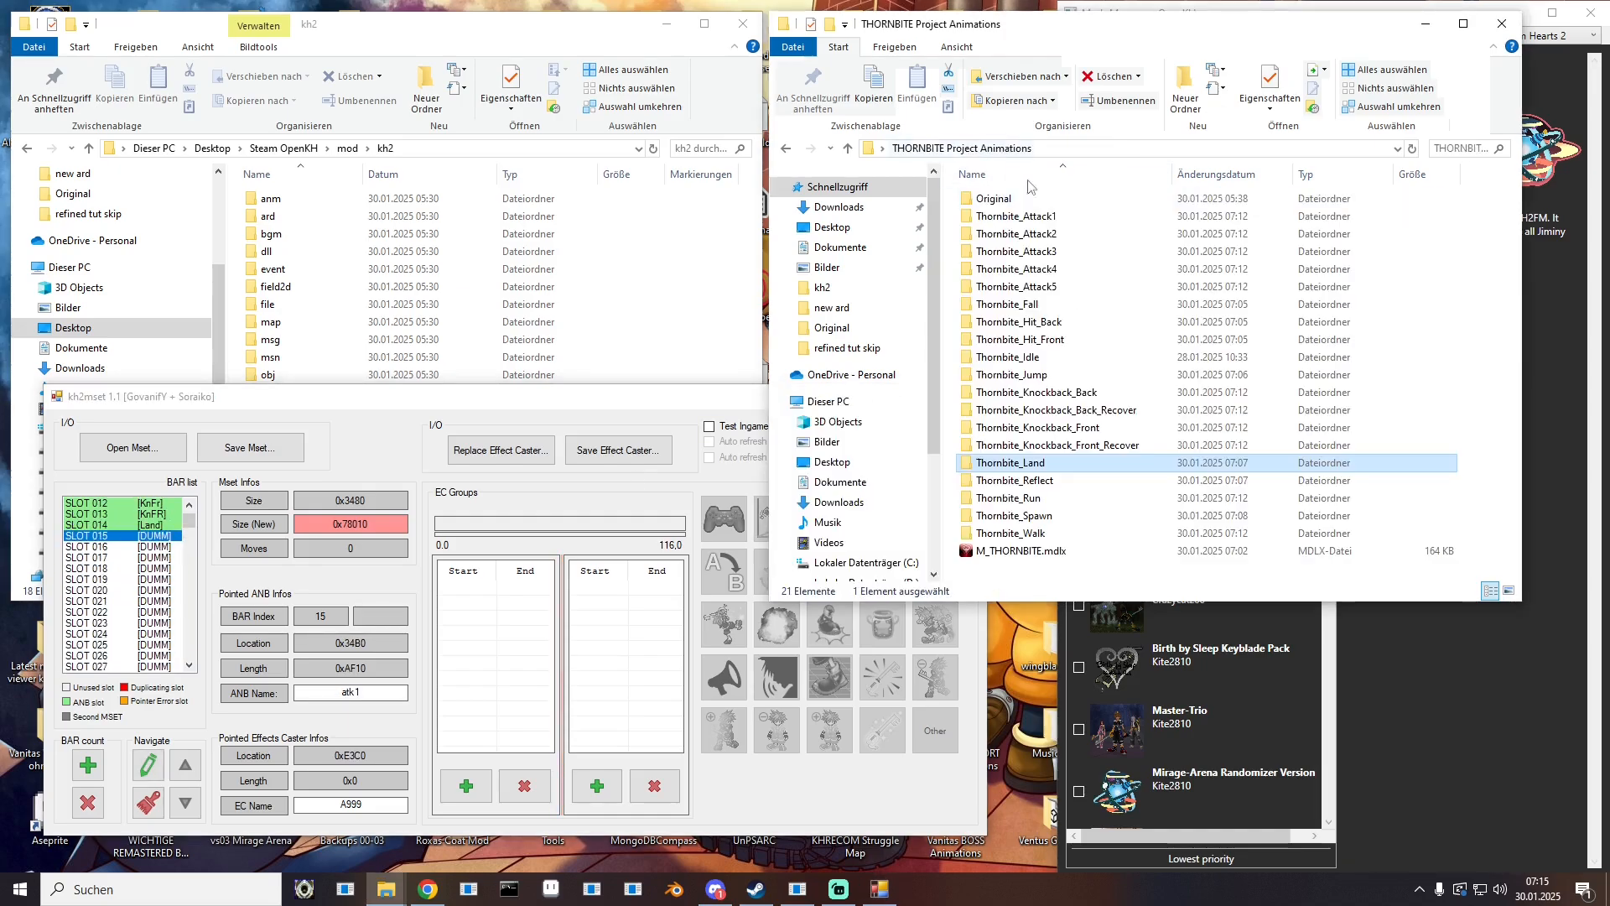
double_click(1020, 338)
drag(1023, 199, 322, 738)
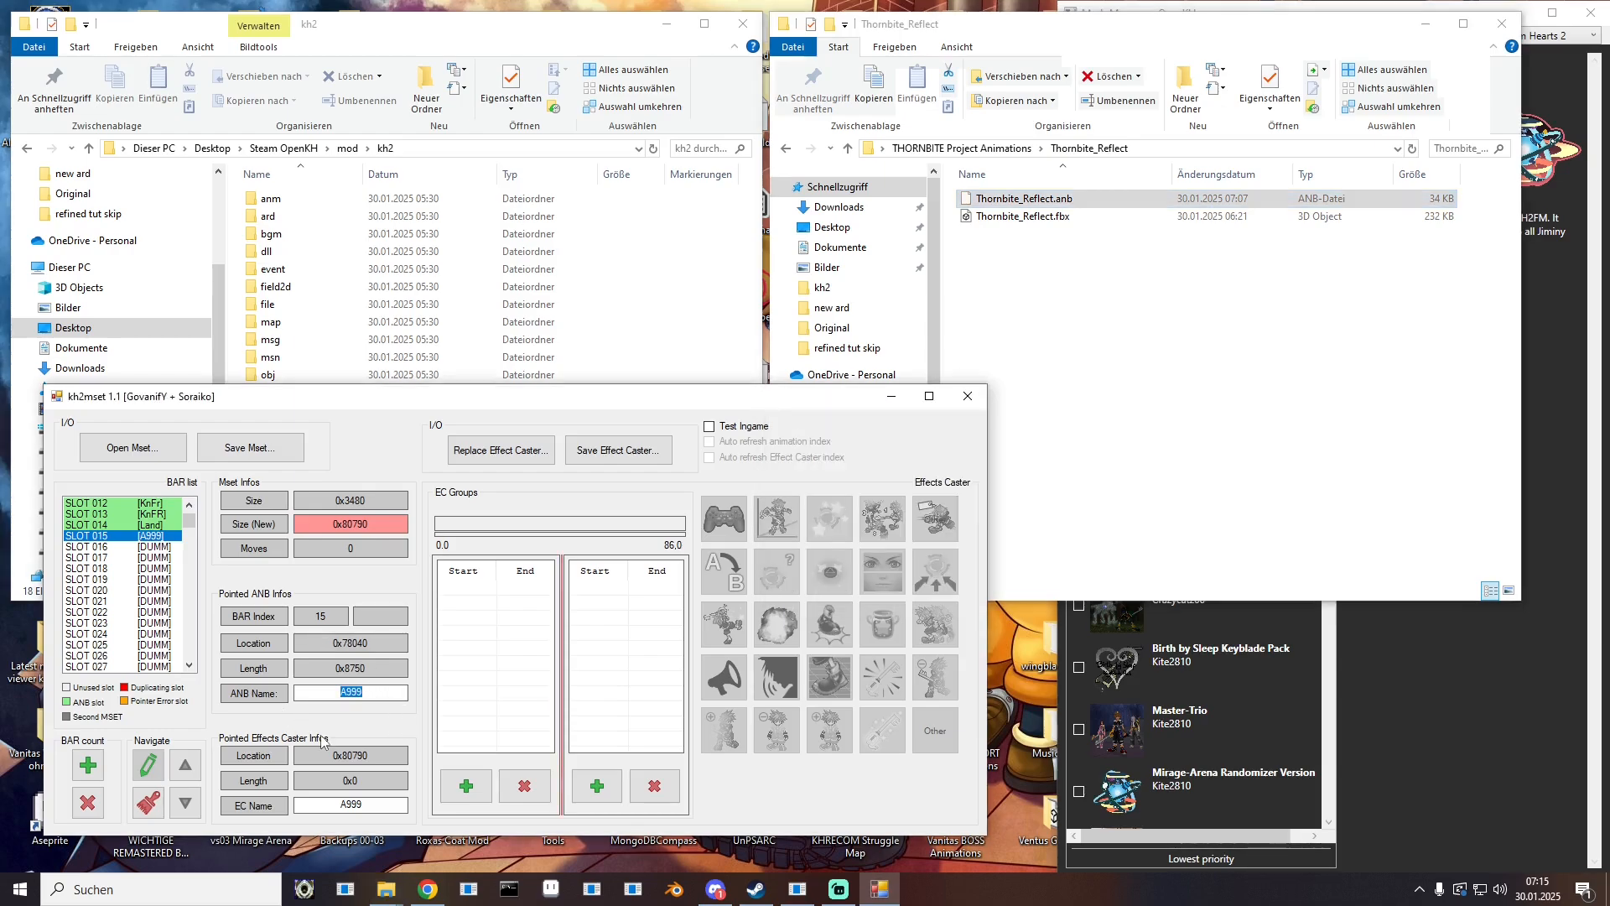
text(Refl)
Step: Load Thornbite_Run.anb into SLOT 016 and set its ANB name to Run
click(159, 547)
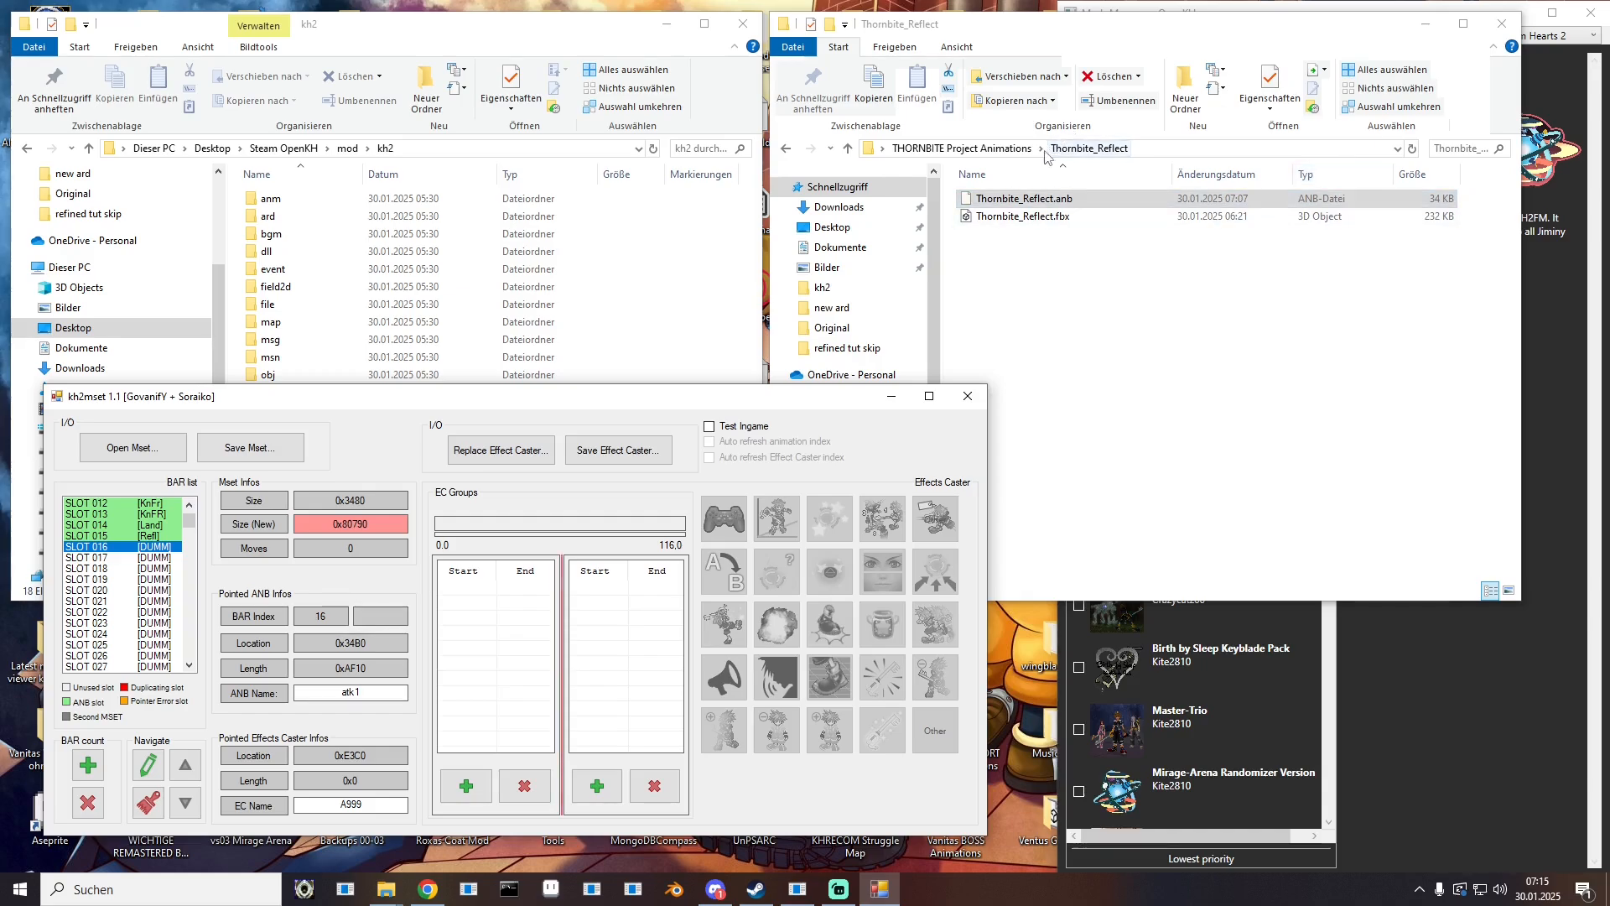
click(965, 148)
double_click(1023, 505)
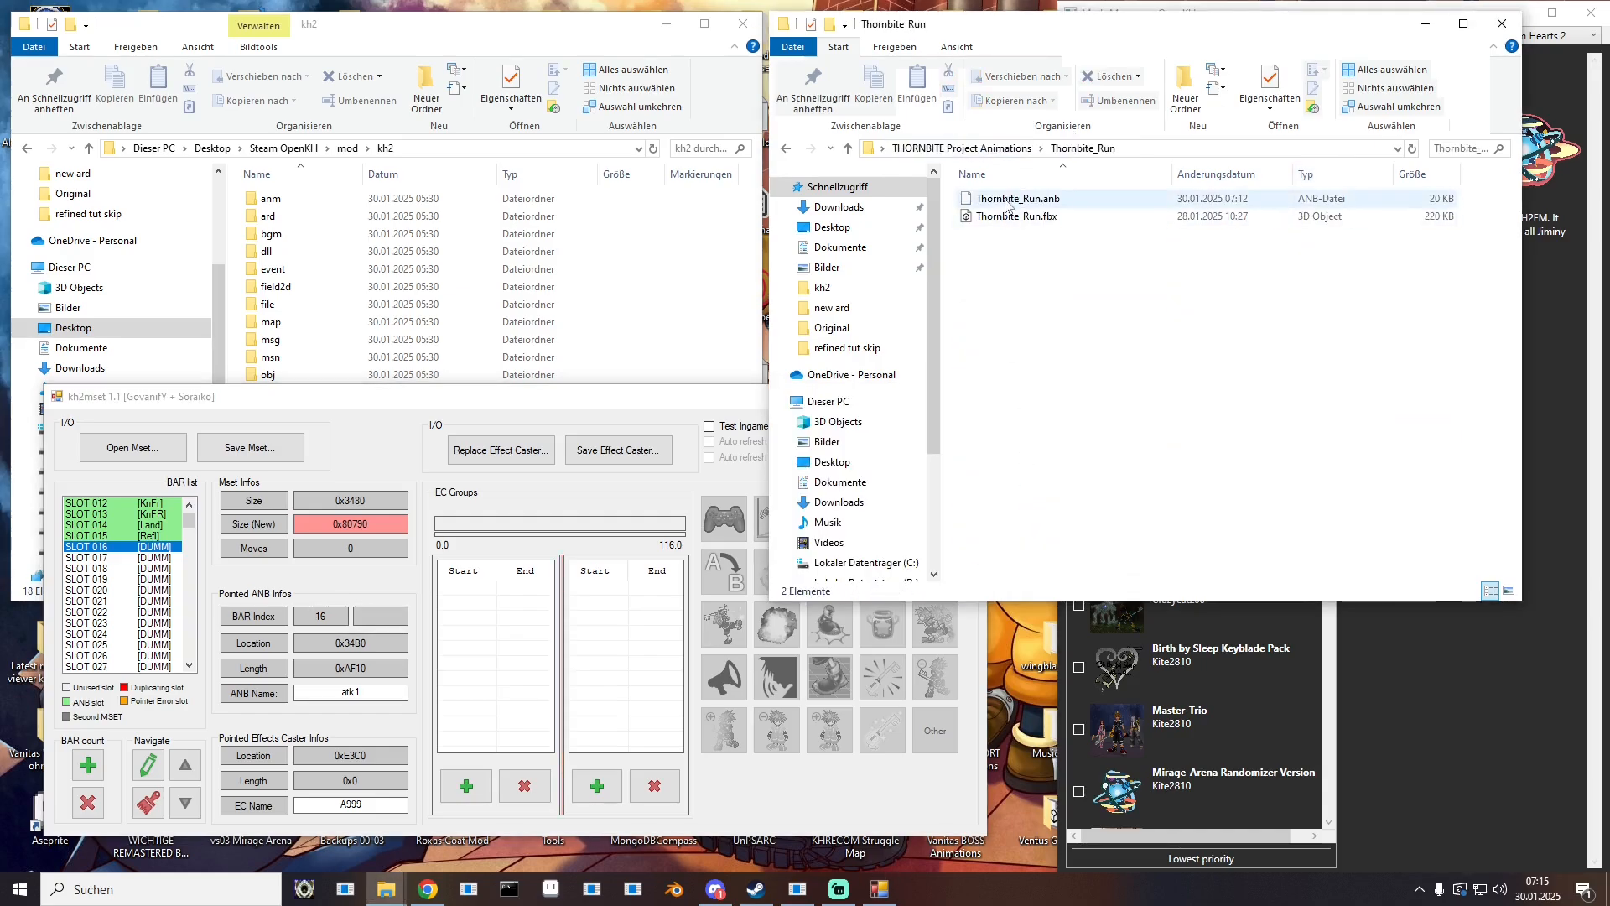
drag(1011, 202, 106, 558)
drag(362, 690, 265, 672)
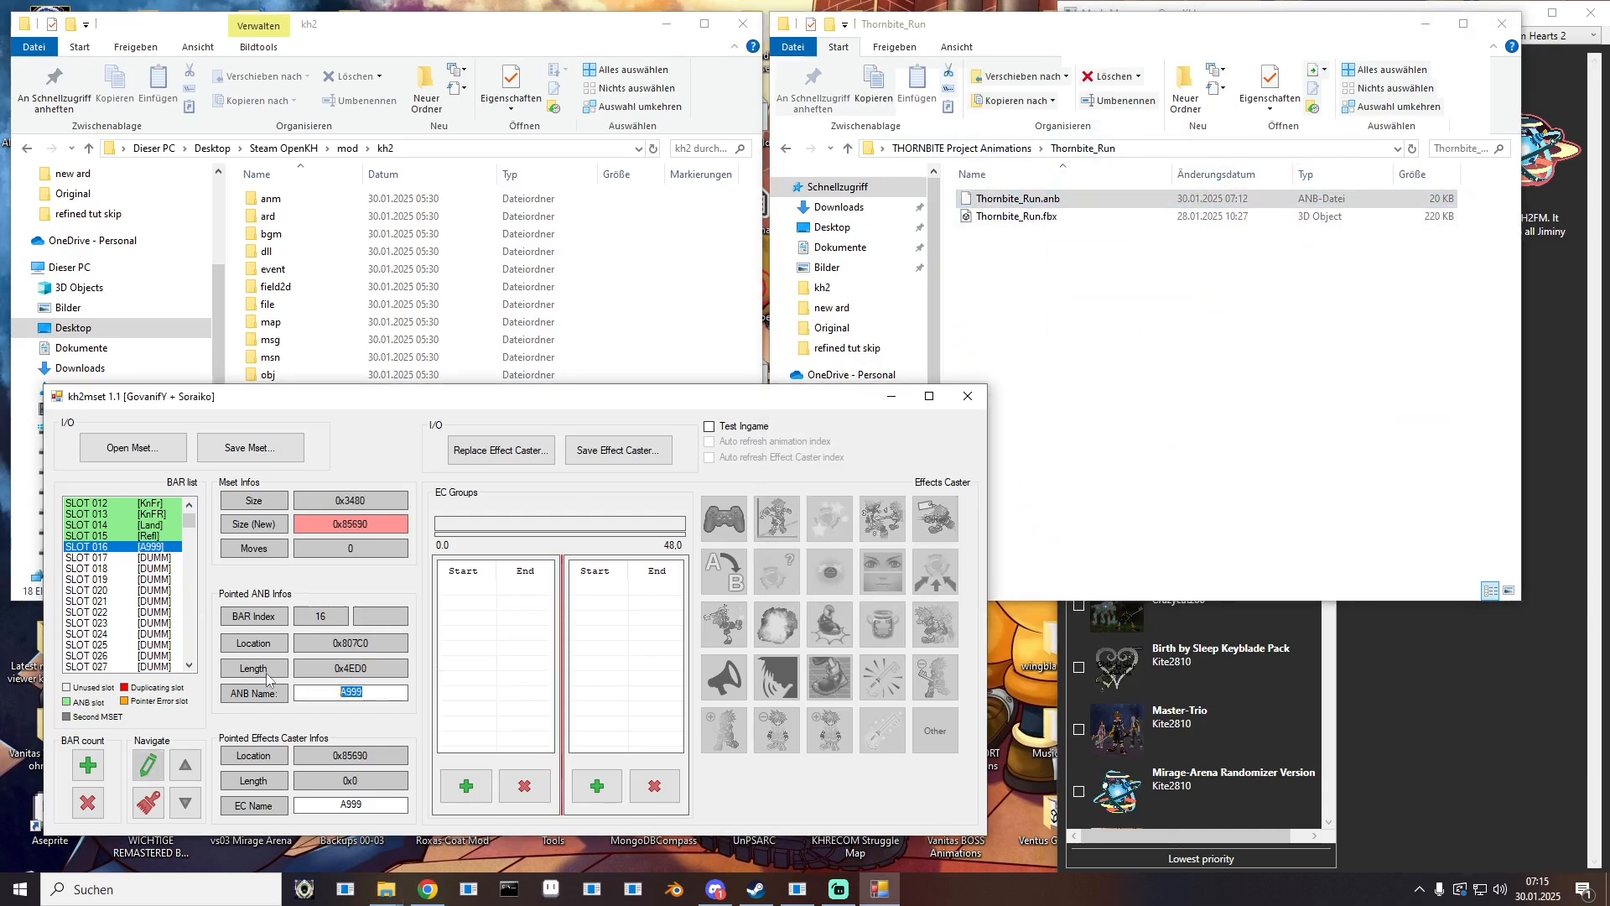
text(Run)
key(Return)
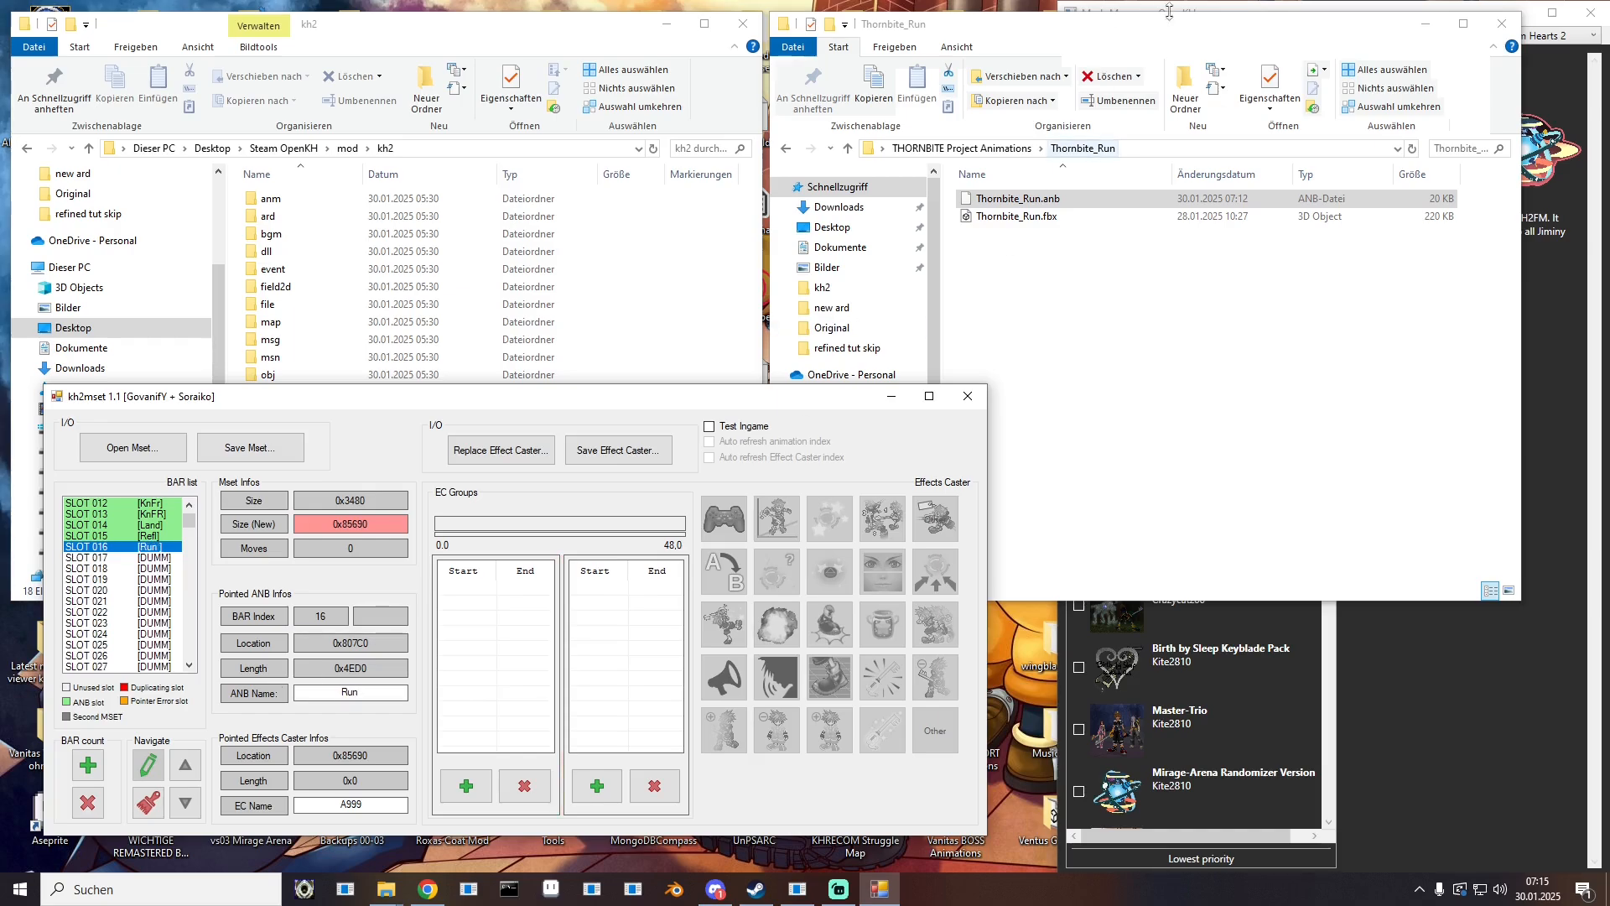
Step: Load Thornbite_Spawn.anb into SLOT 017 and set its ANB name to Spaw
click(154, 558)
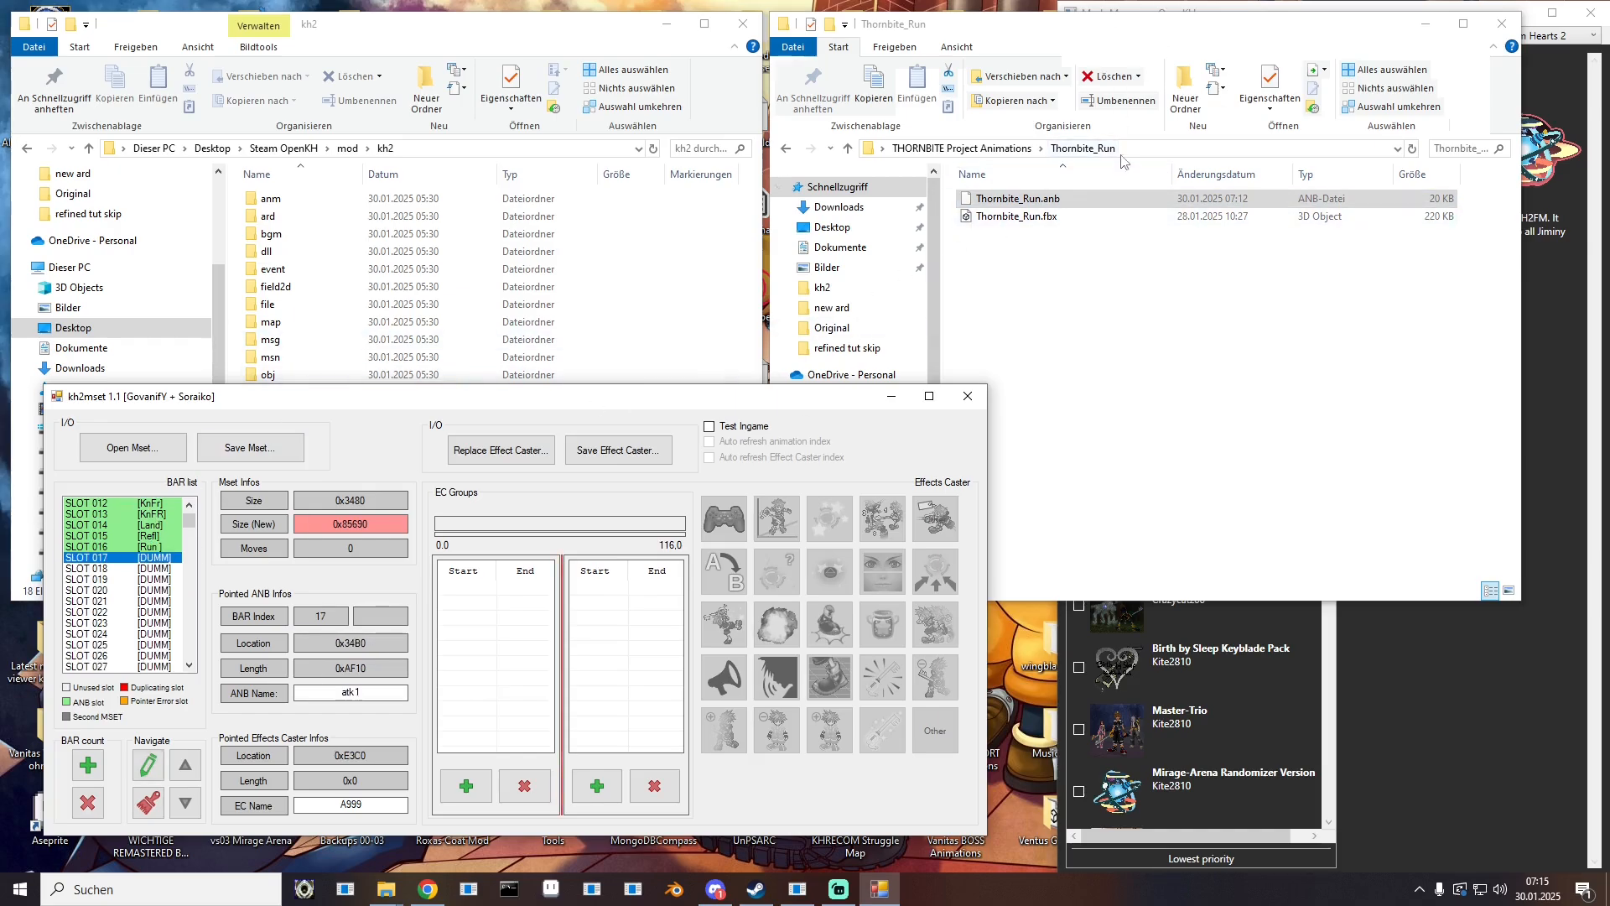
click(995, 151)
double_click(1033, 519)
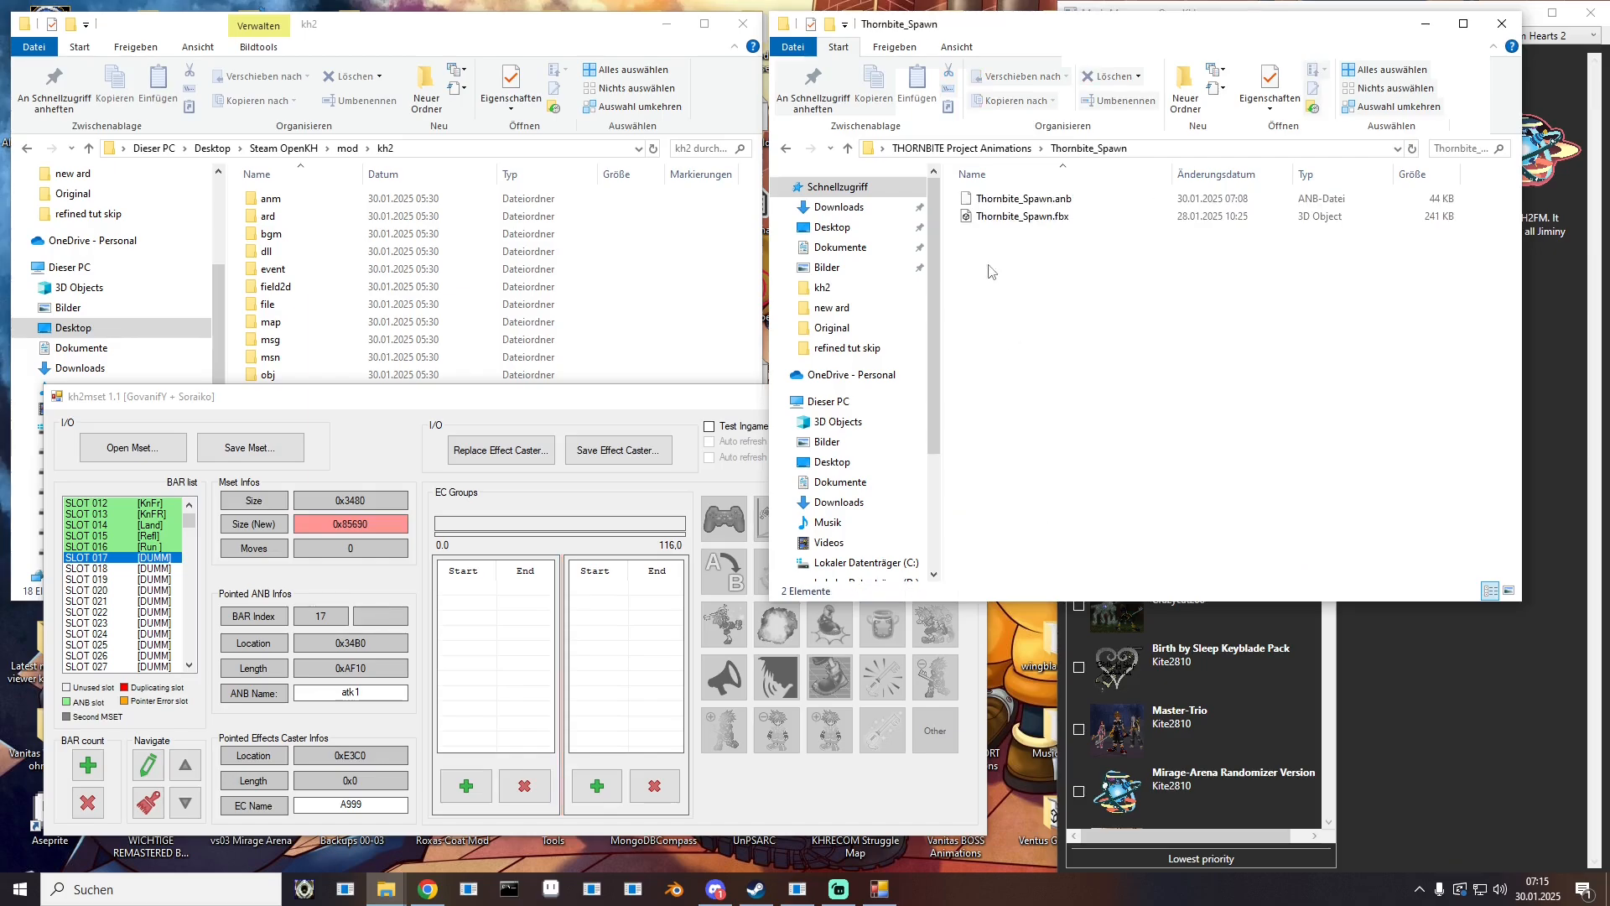
drag(1017, 201, 137, 554)
click(270, 686)
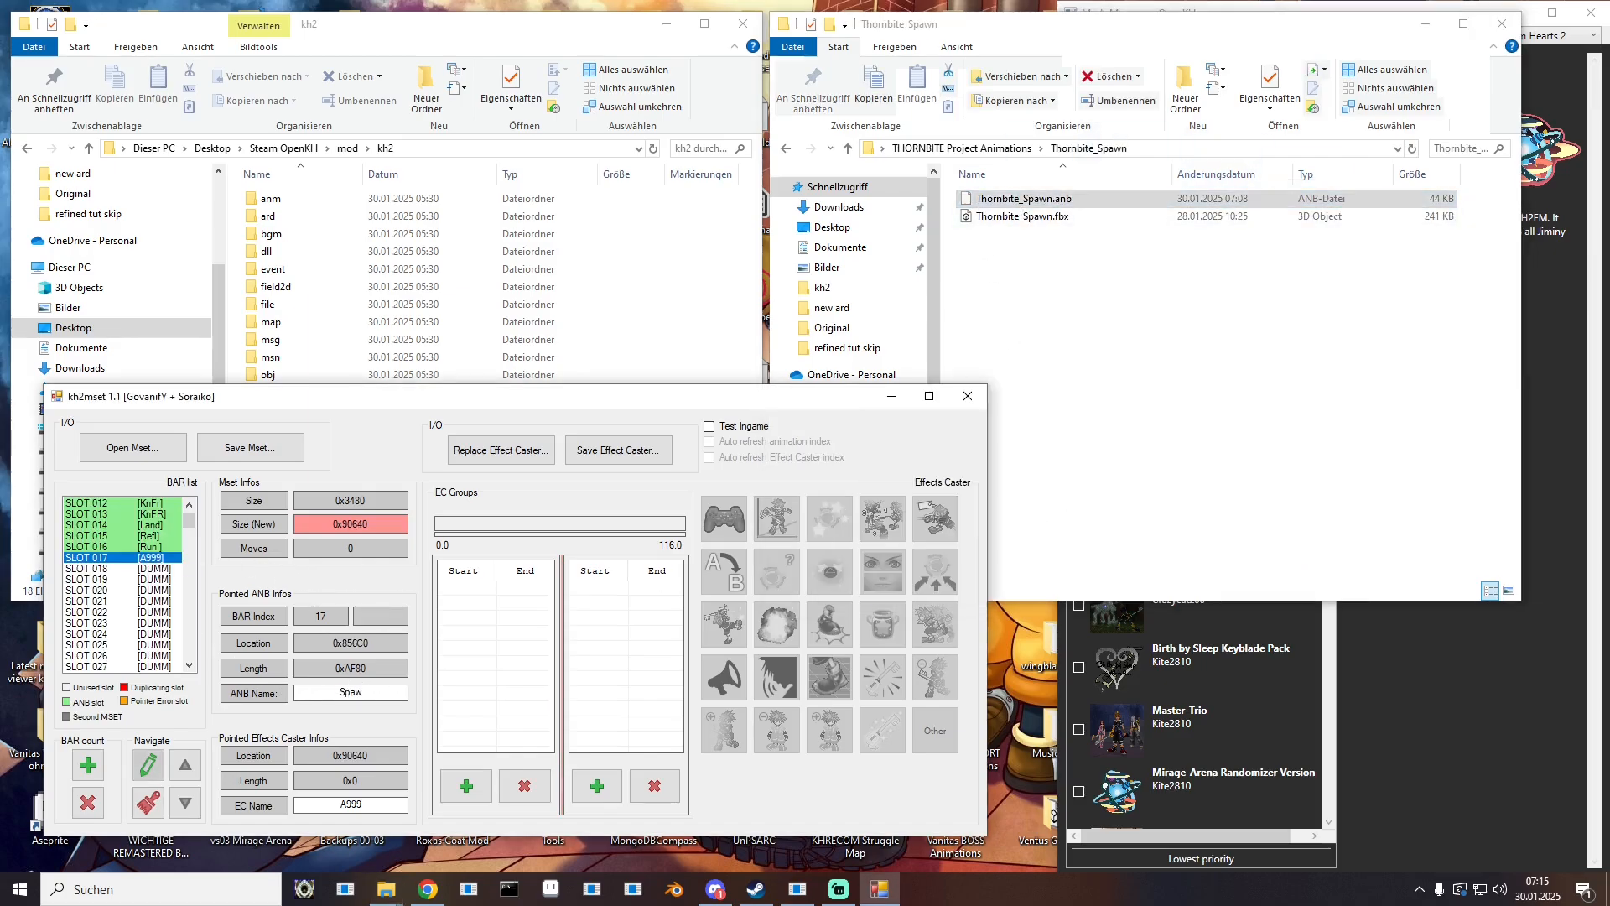
Step: Load Thornbite_Walk.anb into SLOT 018 and set its ANB name to Walk
click(176, 569)
click(997, 149)
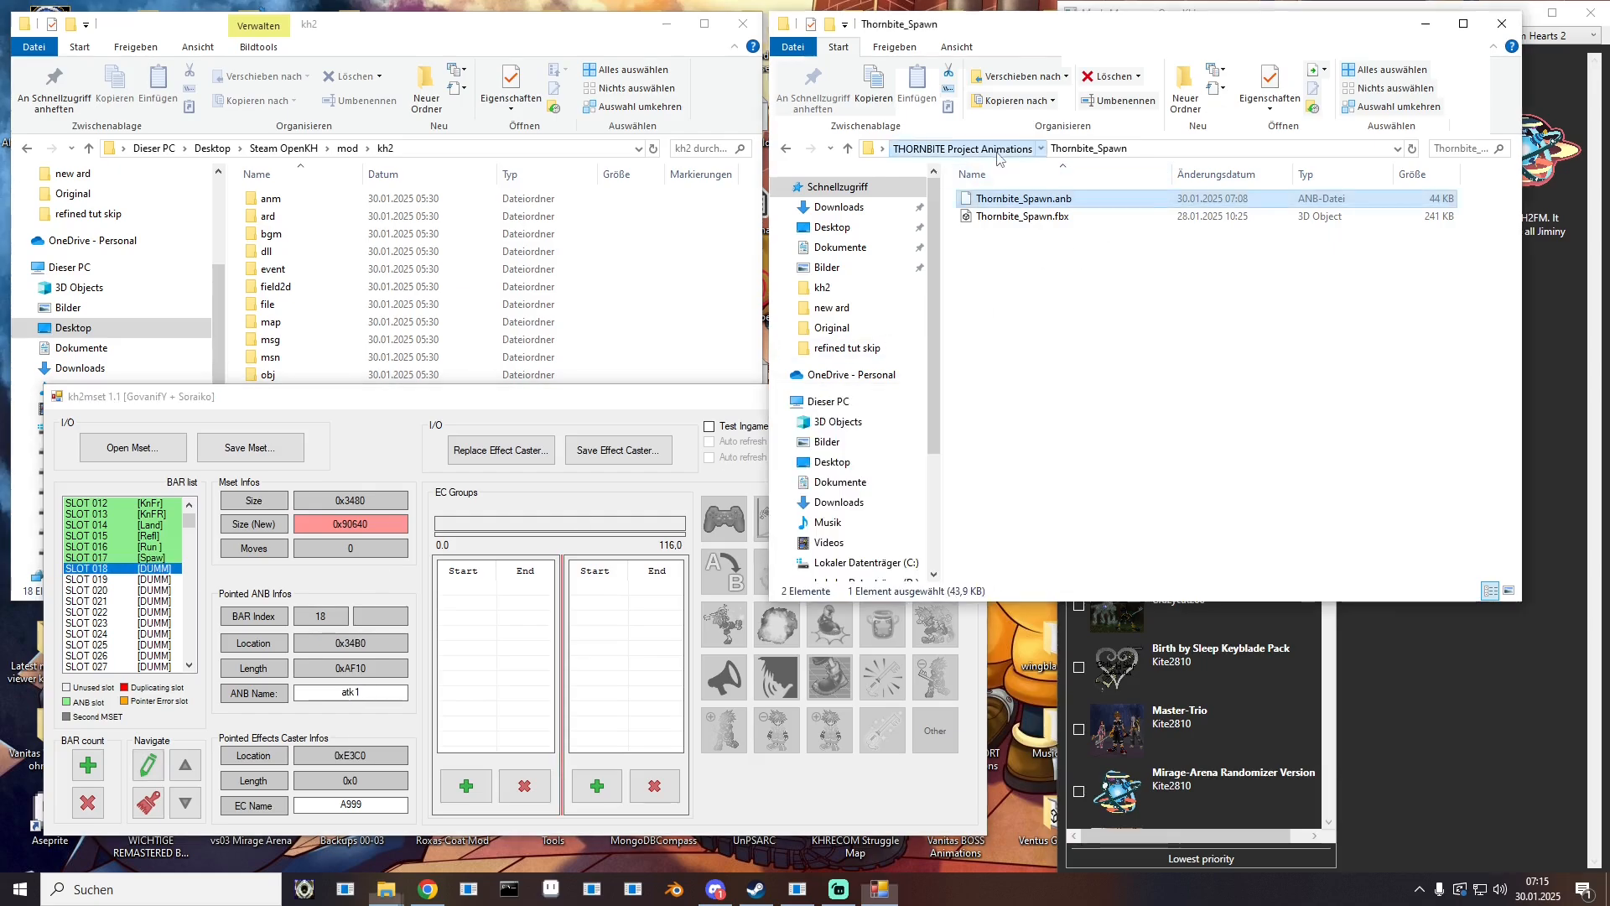
double_click(1020, 536)
drag(1027, 198, 126, 569)
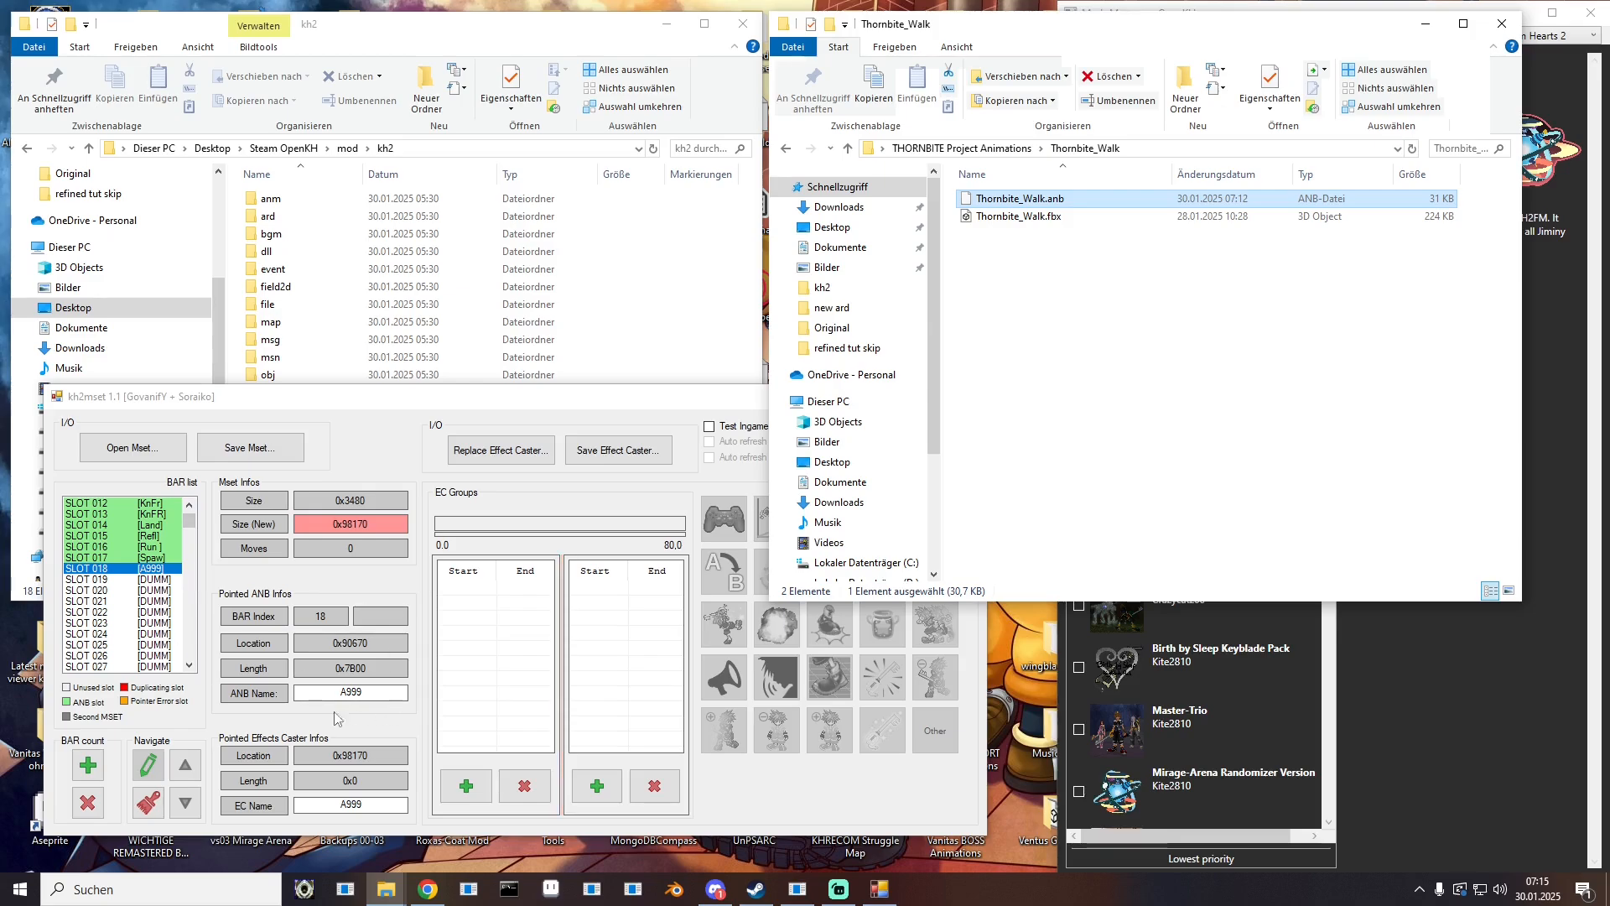
click(205, 671)
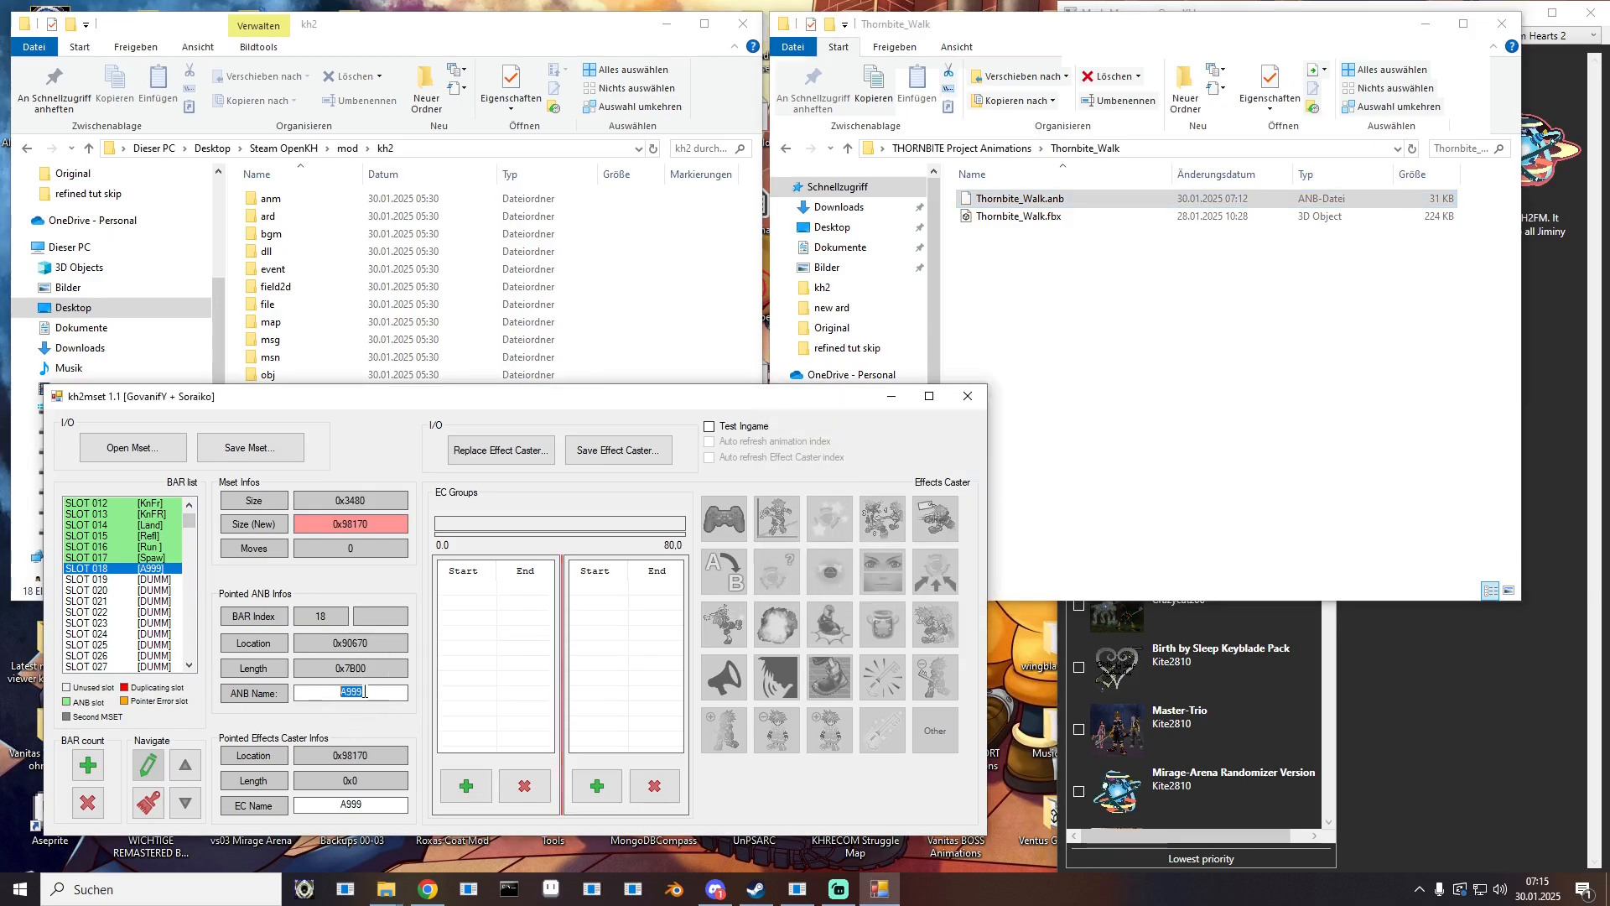
text(Walk)
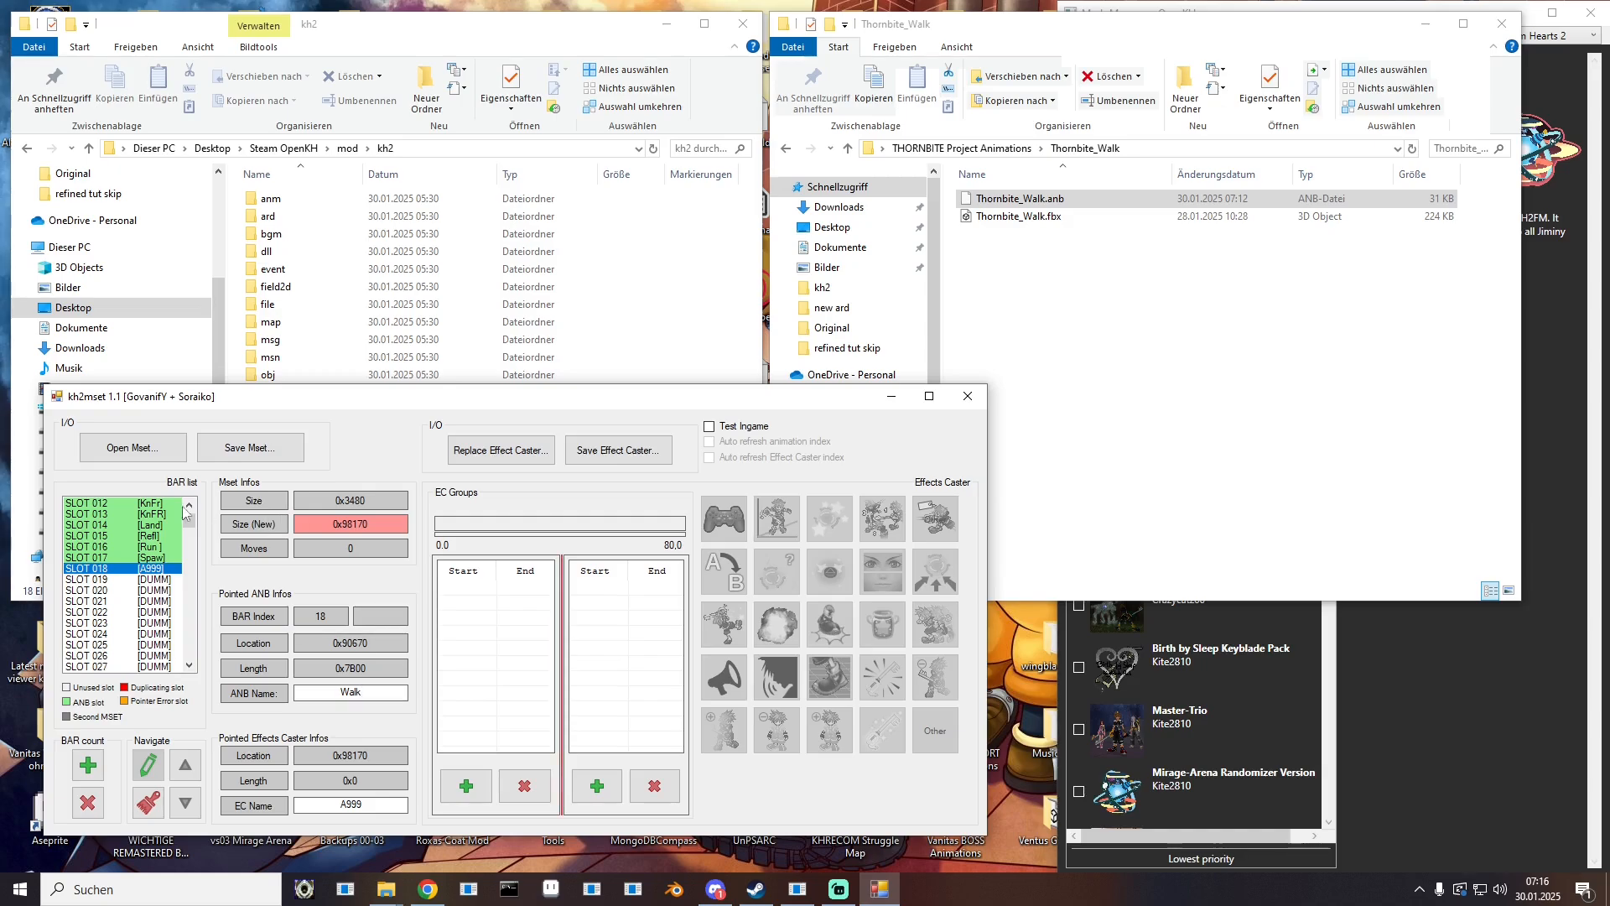
click(149, 580)
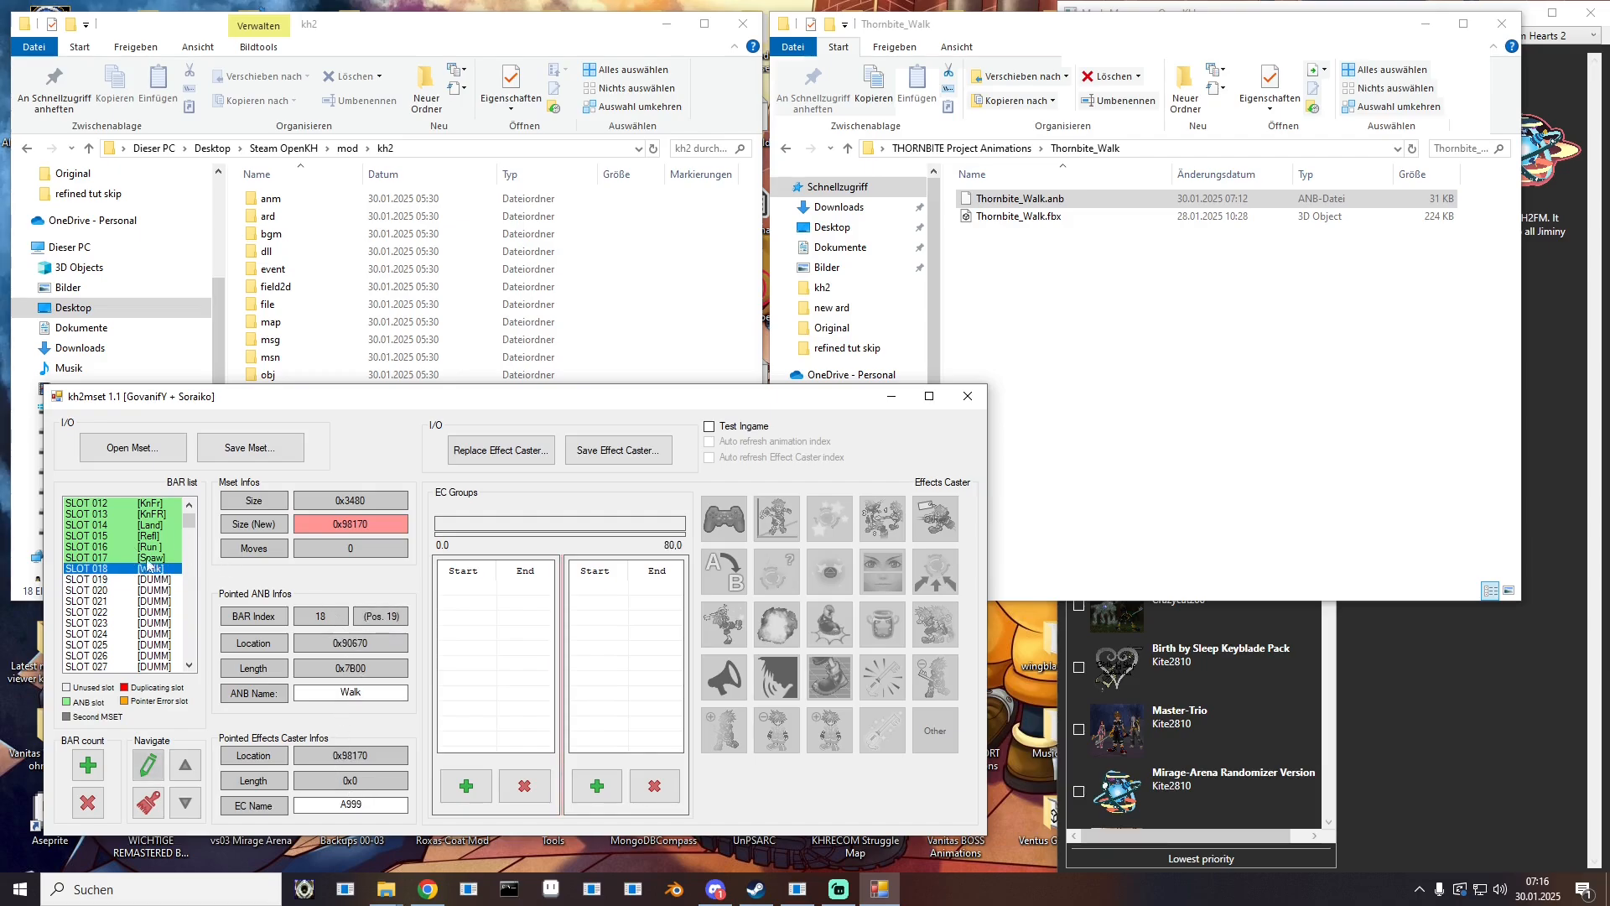
Step: Save the assembled MSET as M_THORNBITE.mset in the THORNBITE Project Animations folder
click(250, 447)
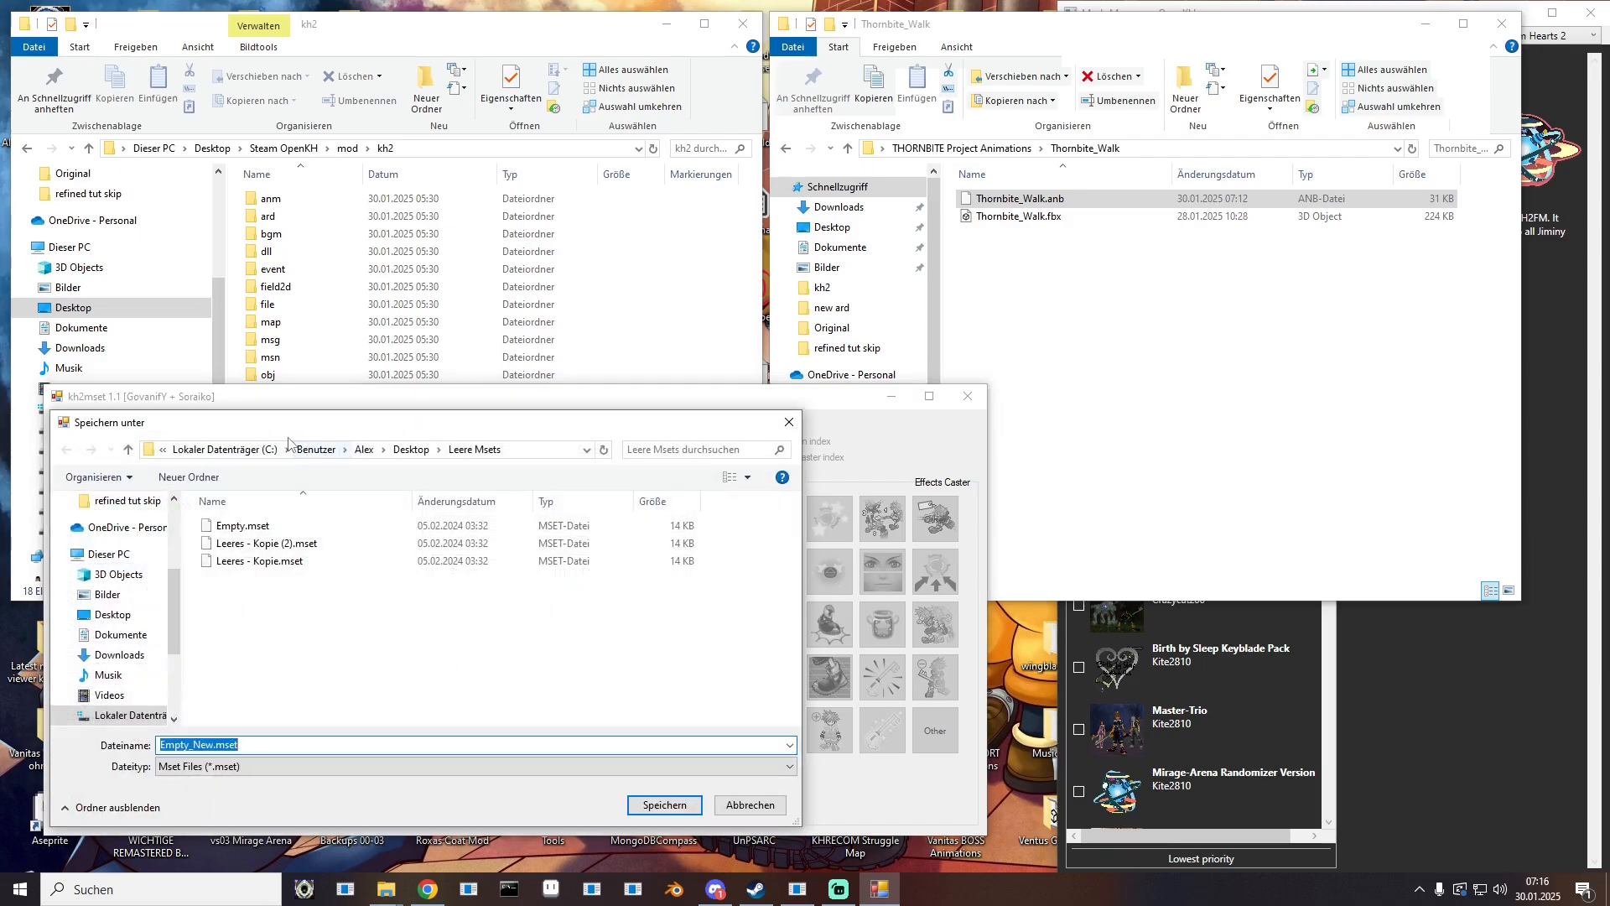
scroll(118, 604, up, 3)
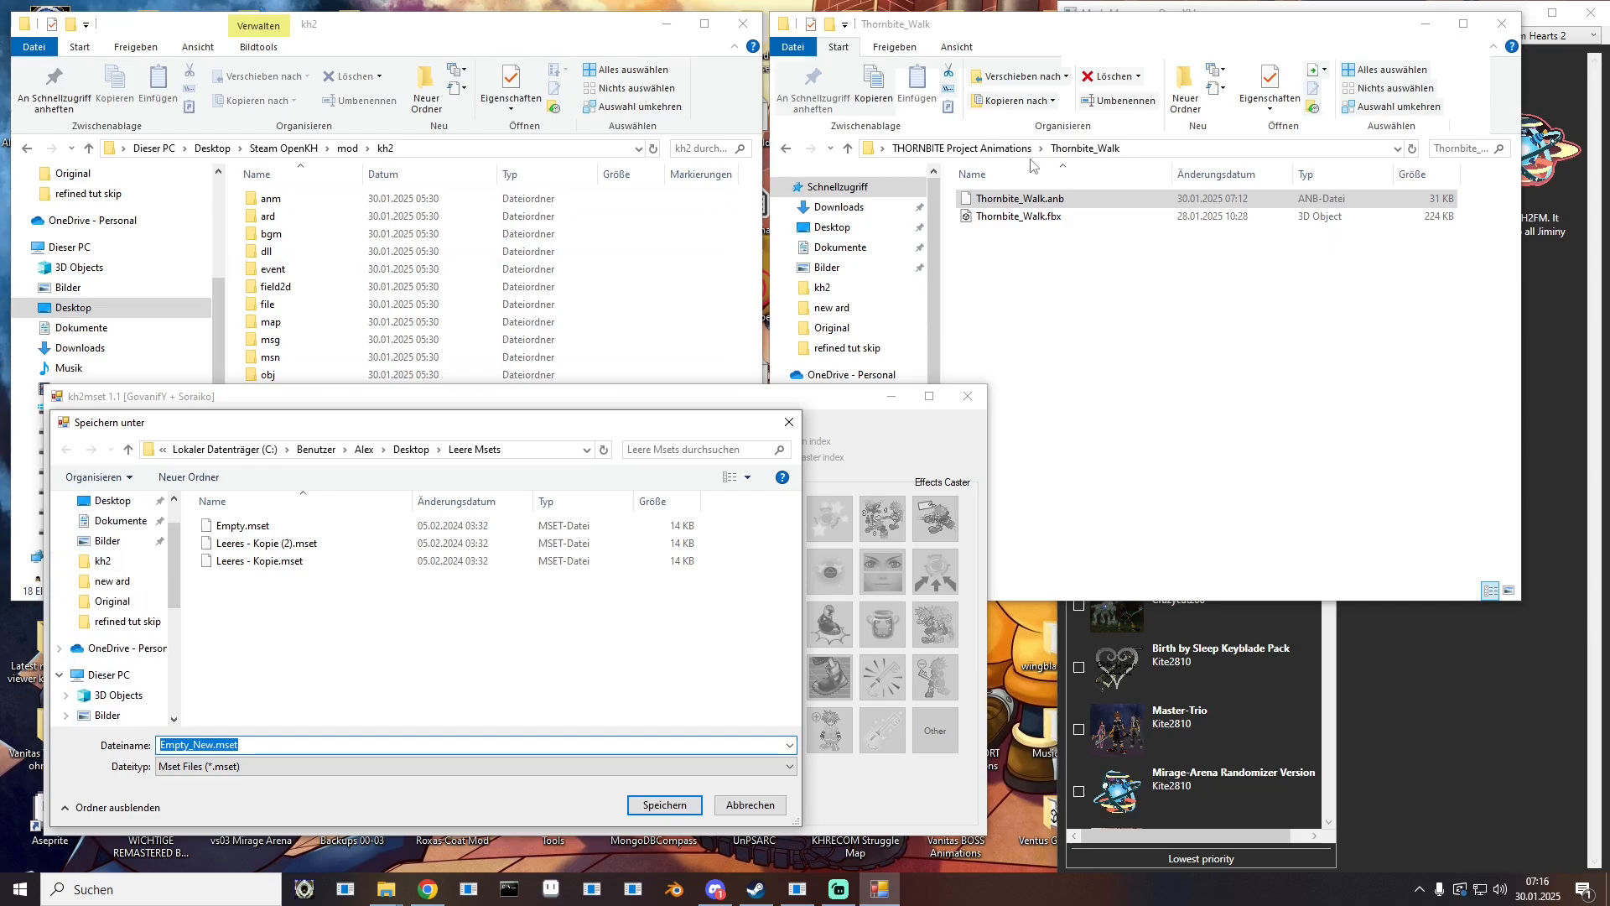
click(965, 148)
click(1181, 152)
key(ctrl+c)
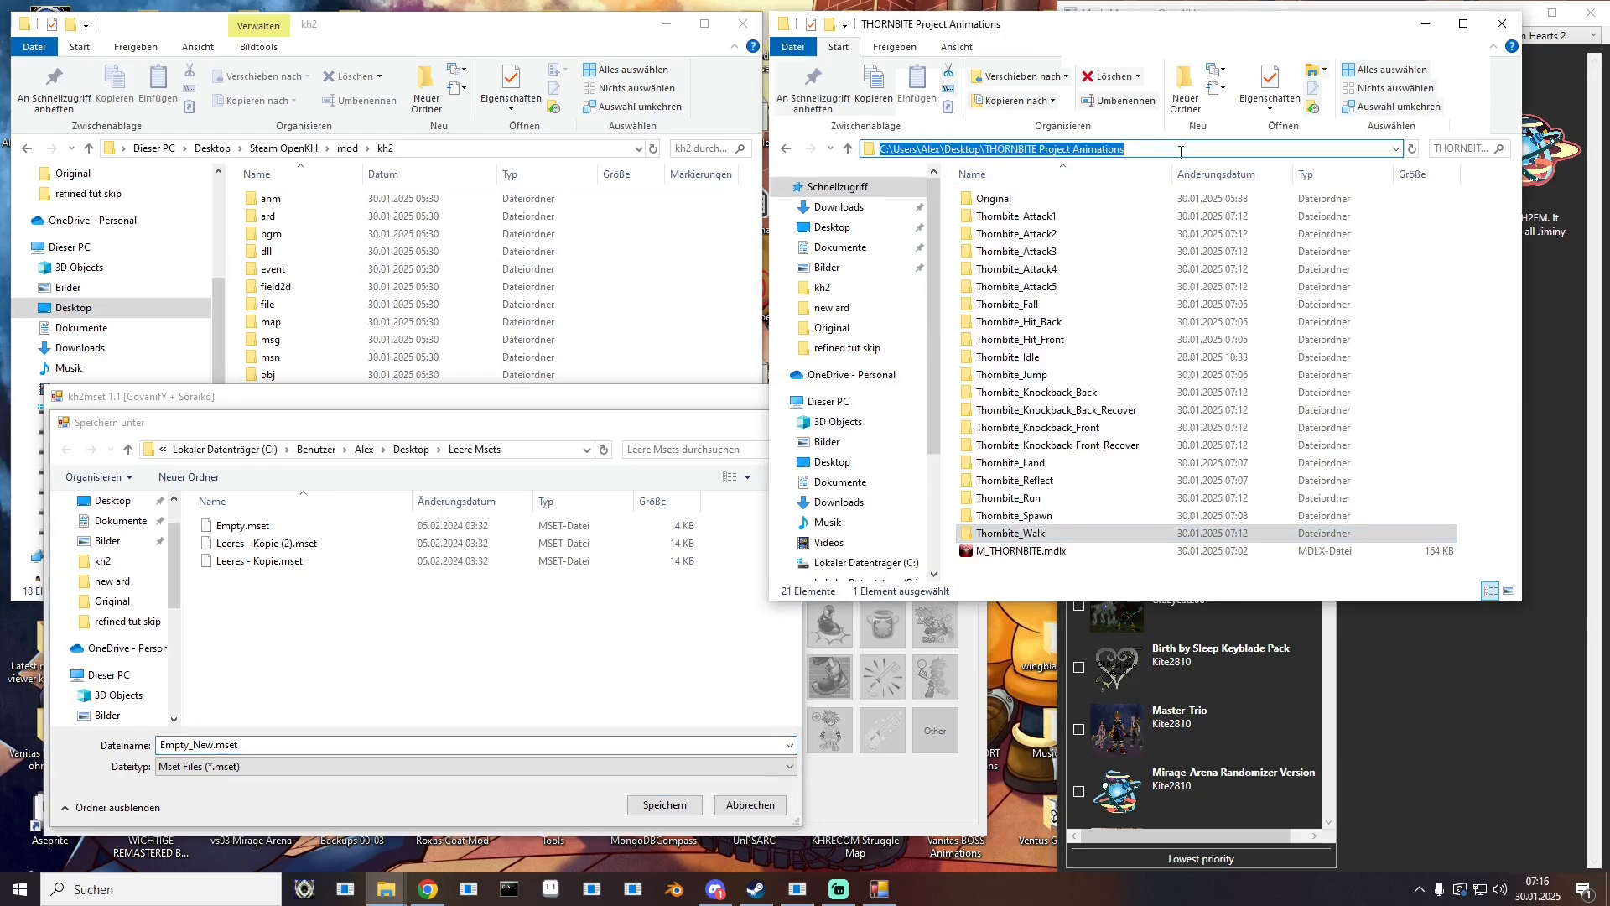
click(550, 451)
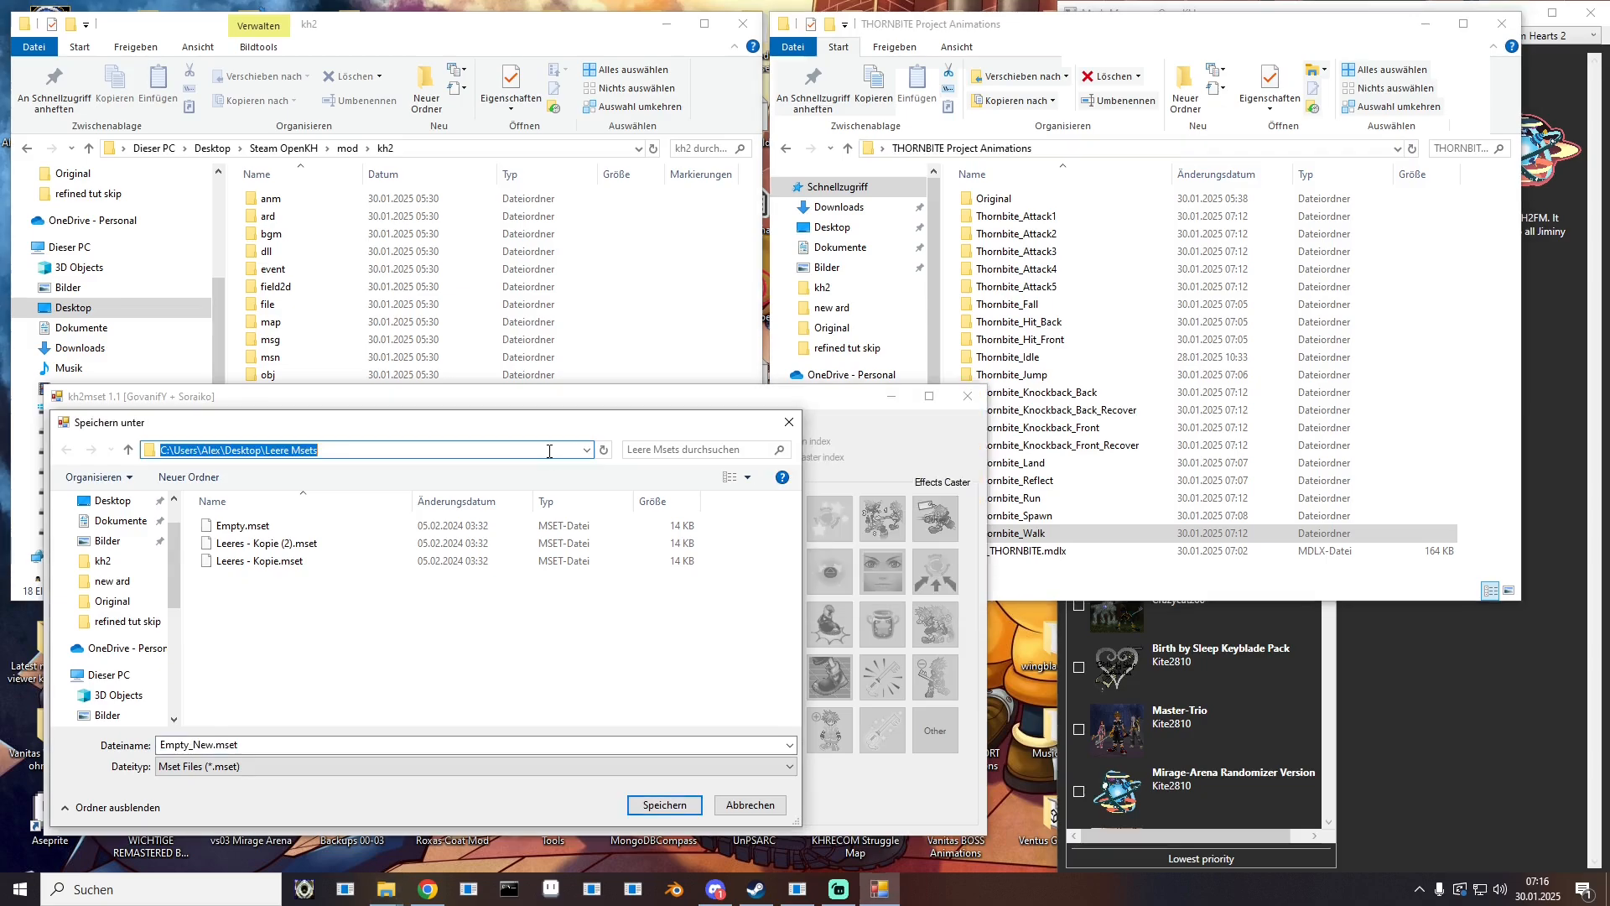
key(ctrl+v)
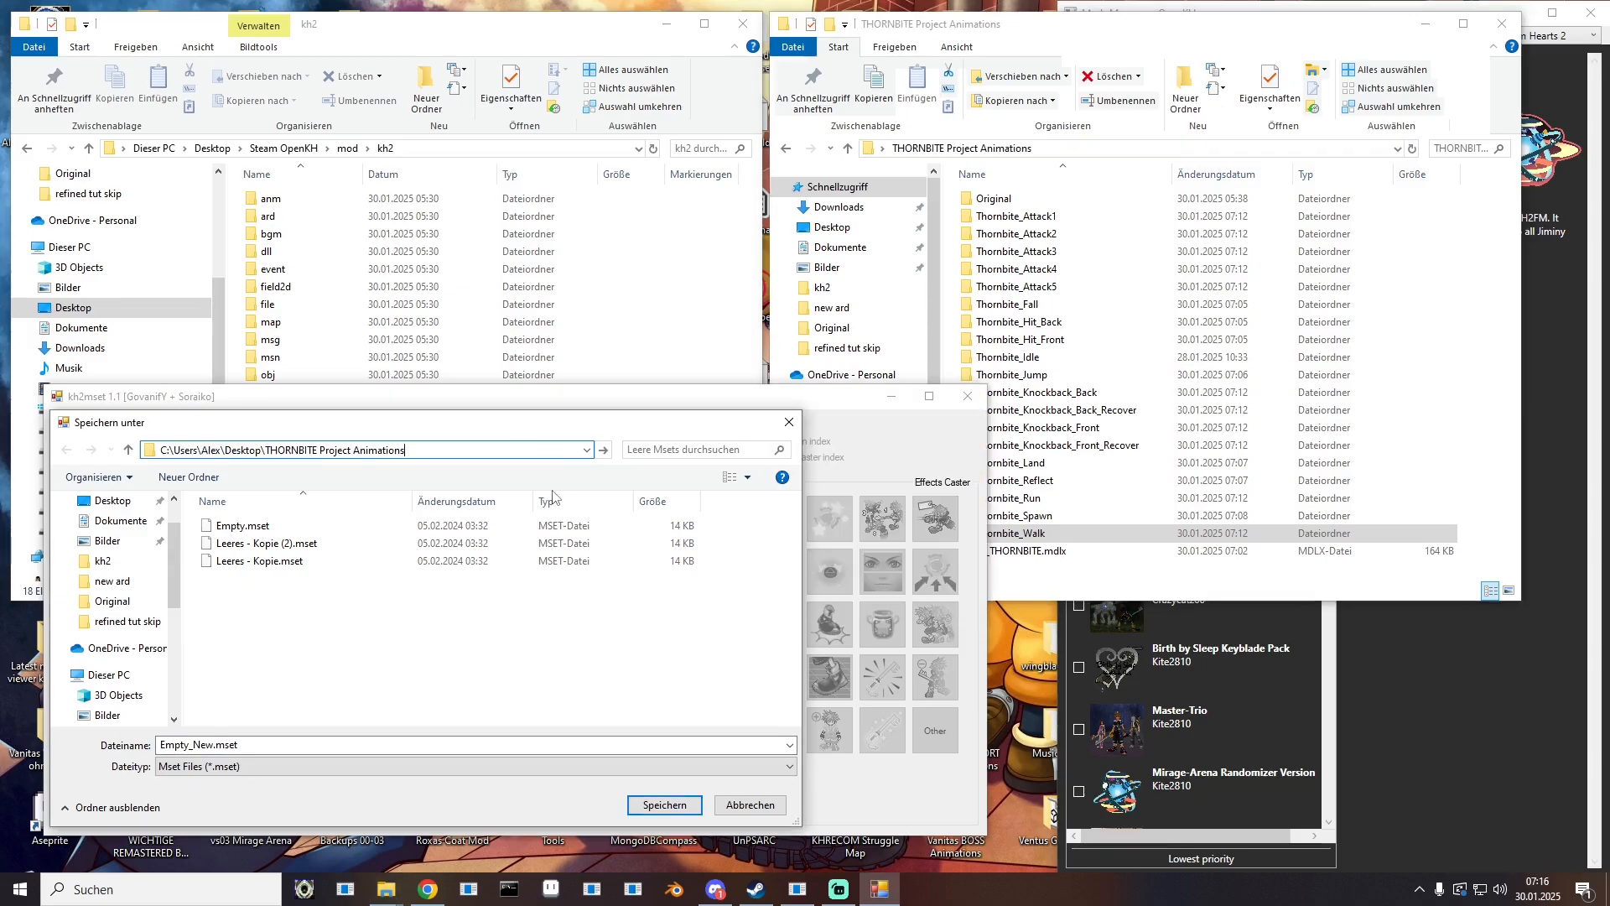
key(Return)
click(223, 744)
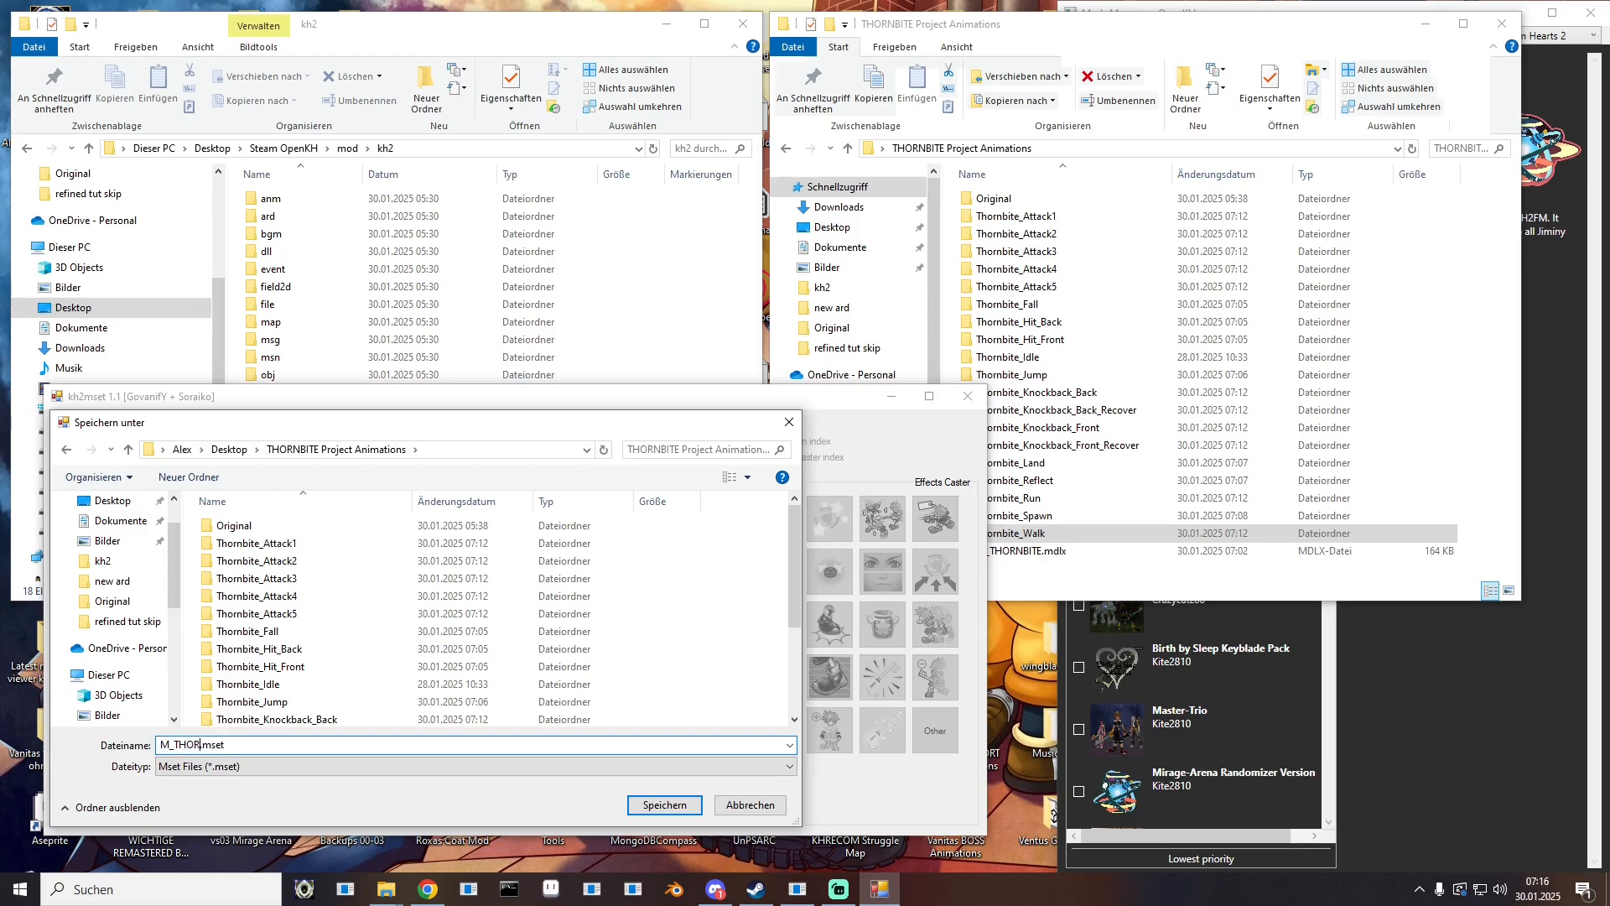
key(Return)
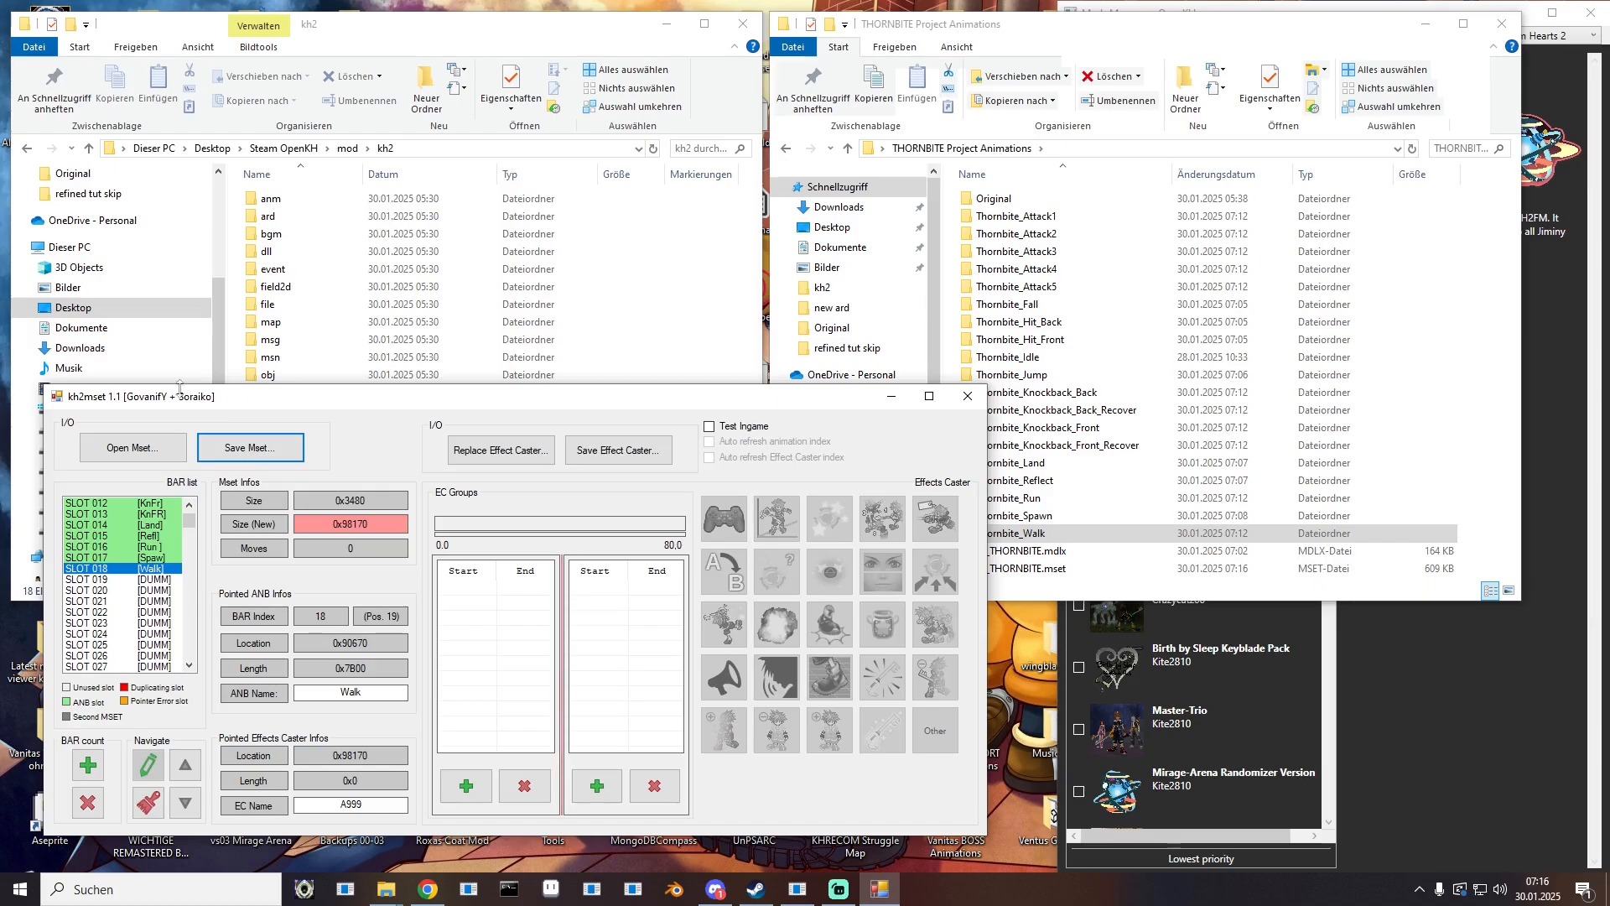
Step: Open M_THORNBITE.mdlx in the khkh_xldM model viewer and maximize its window
drag(545, 402, 0, 209)
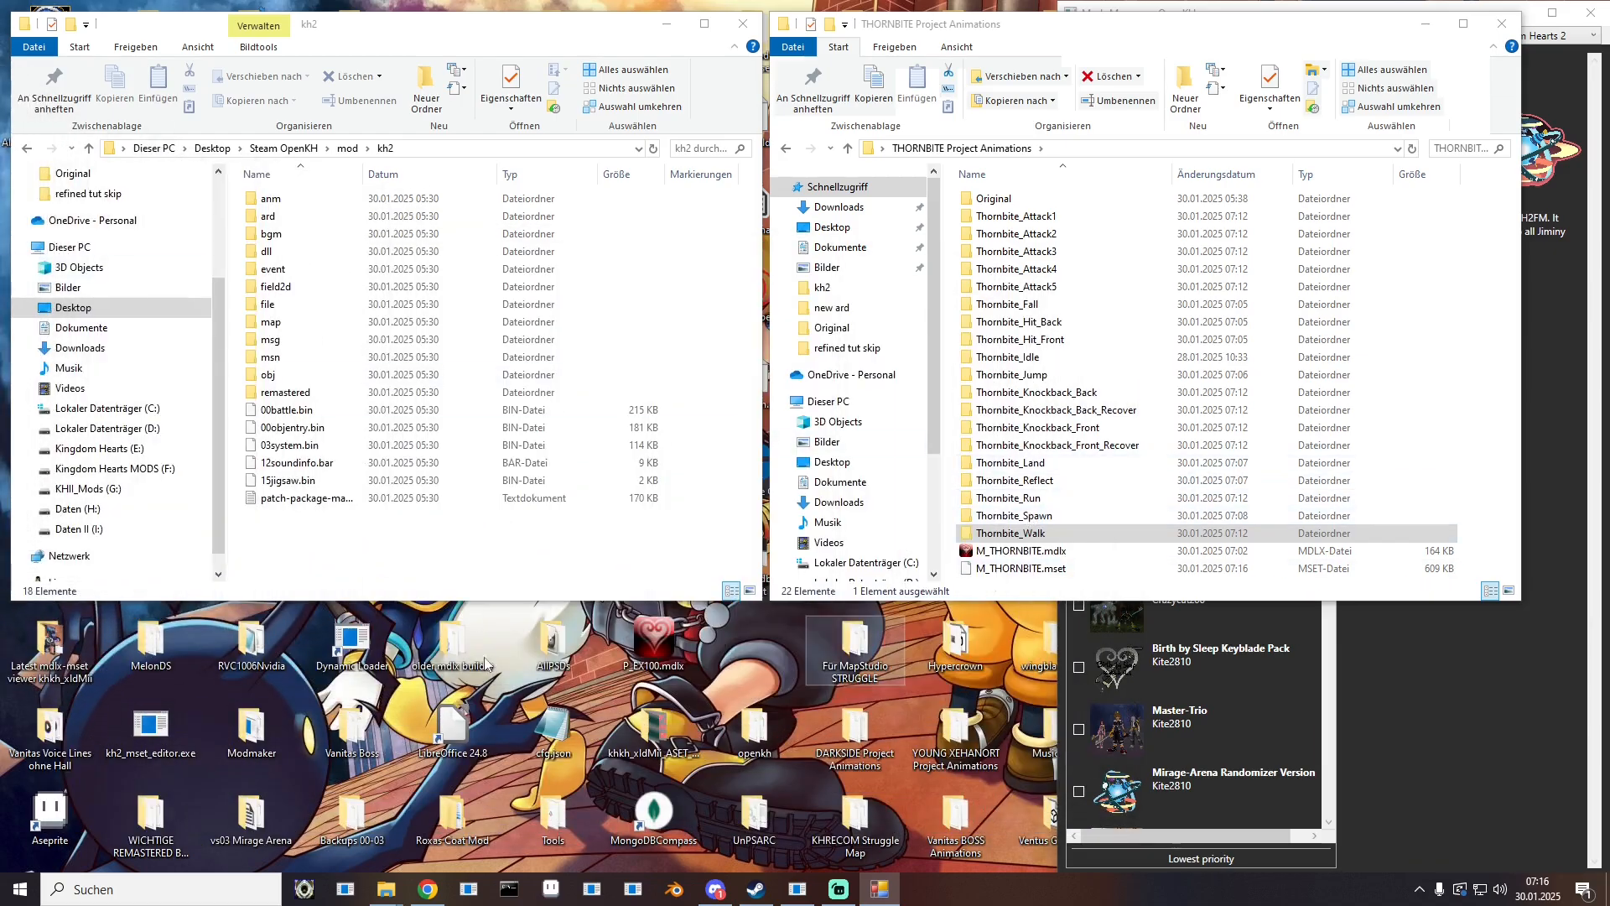
double_click(651, 749)
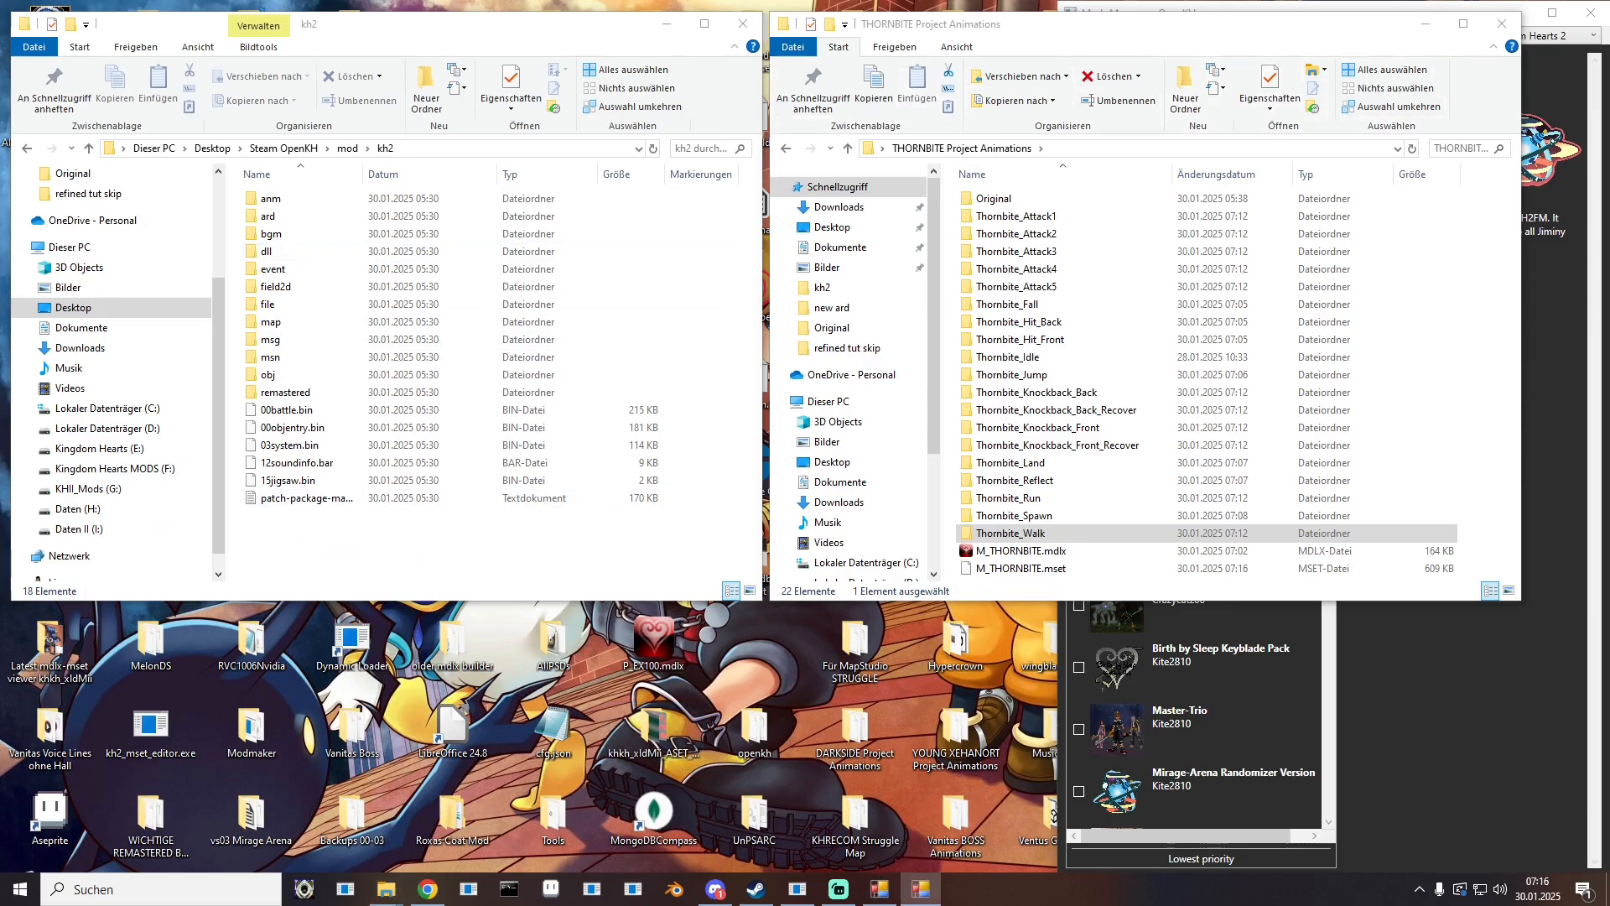
drag(1021, 550, 589, 450)
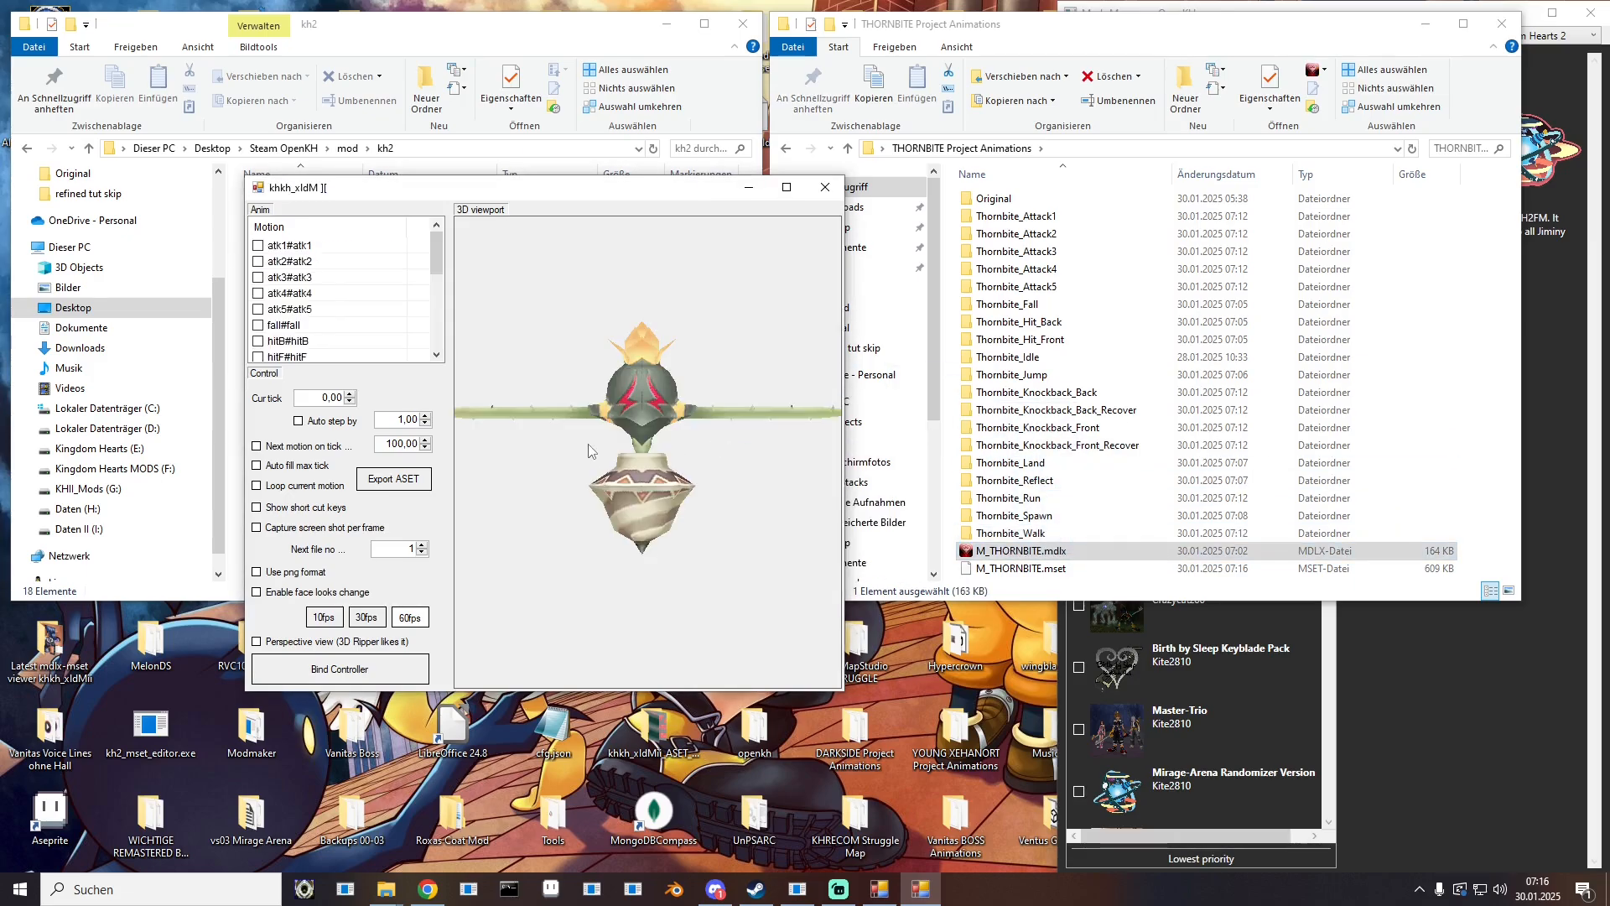
click(784, 188)
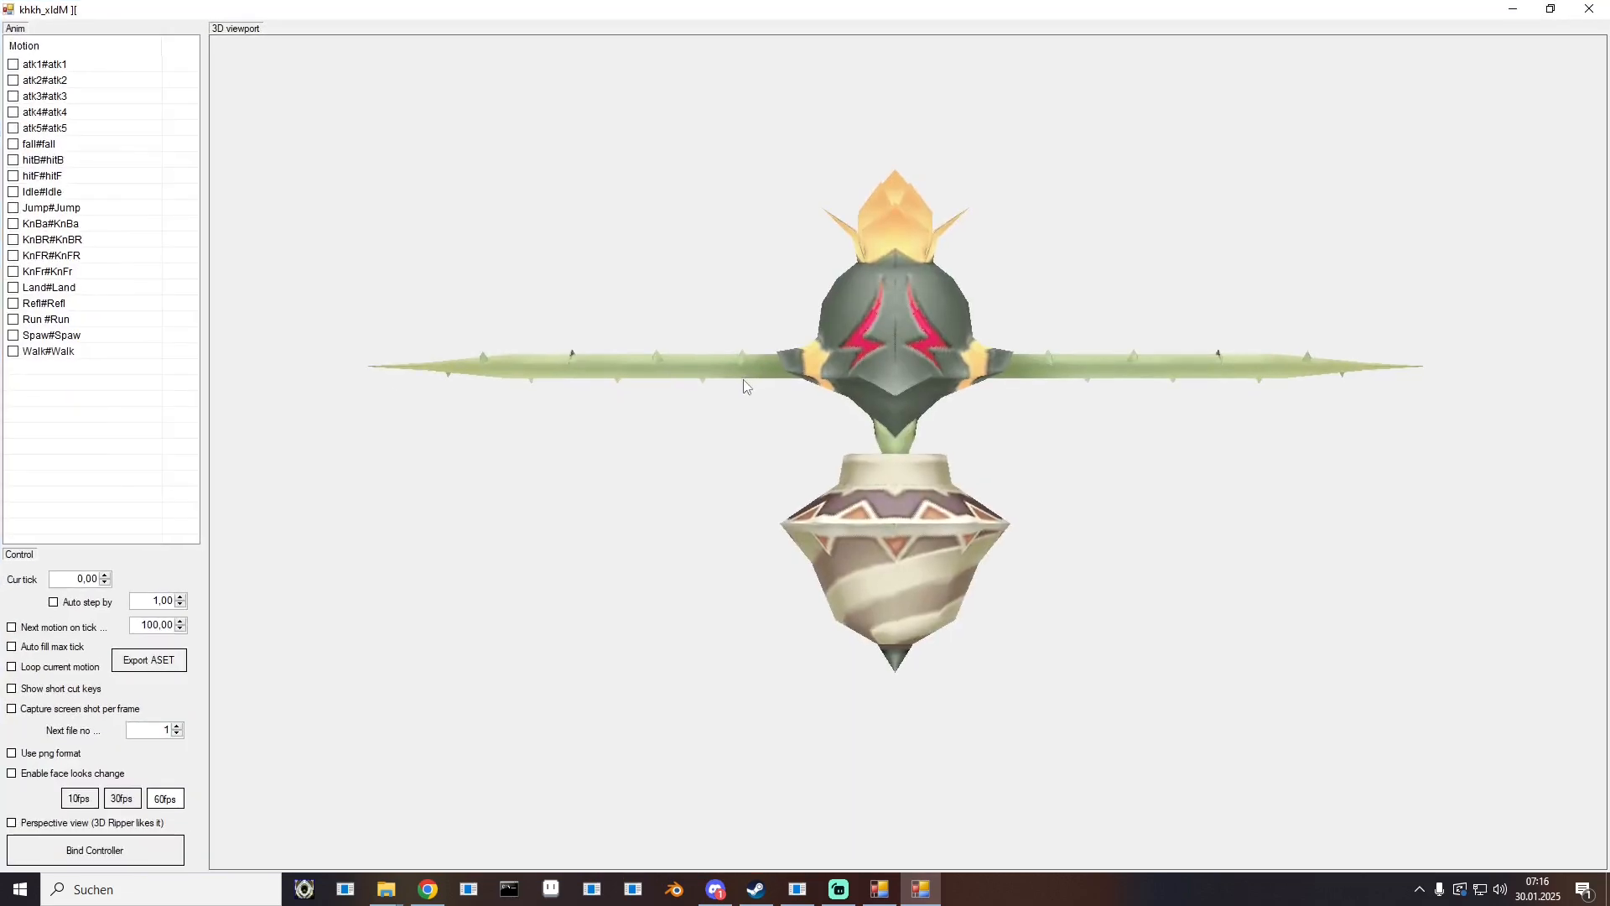
Step: Play the atk1, atk2 and atk3 motions with auto step, next motion on tick, auto fill max tick and looping enabled
click(59, 65)
click(39, 666)
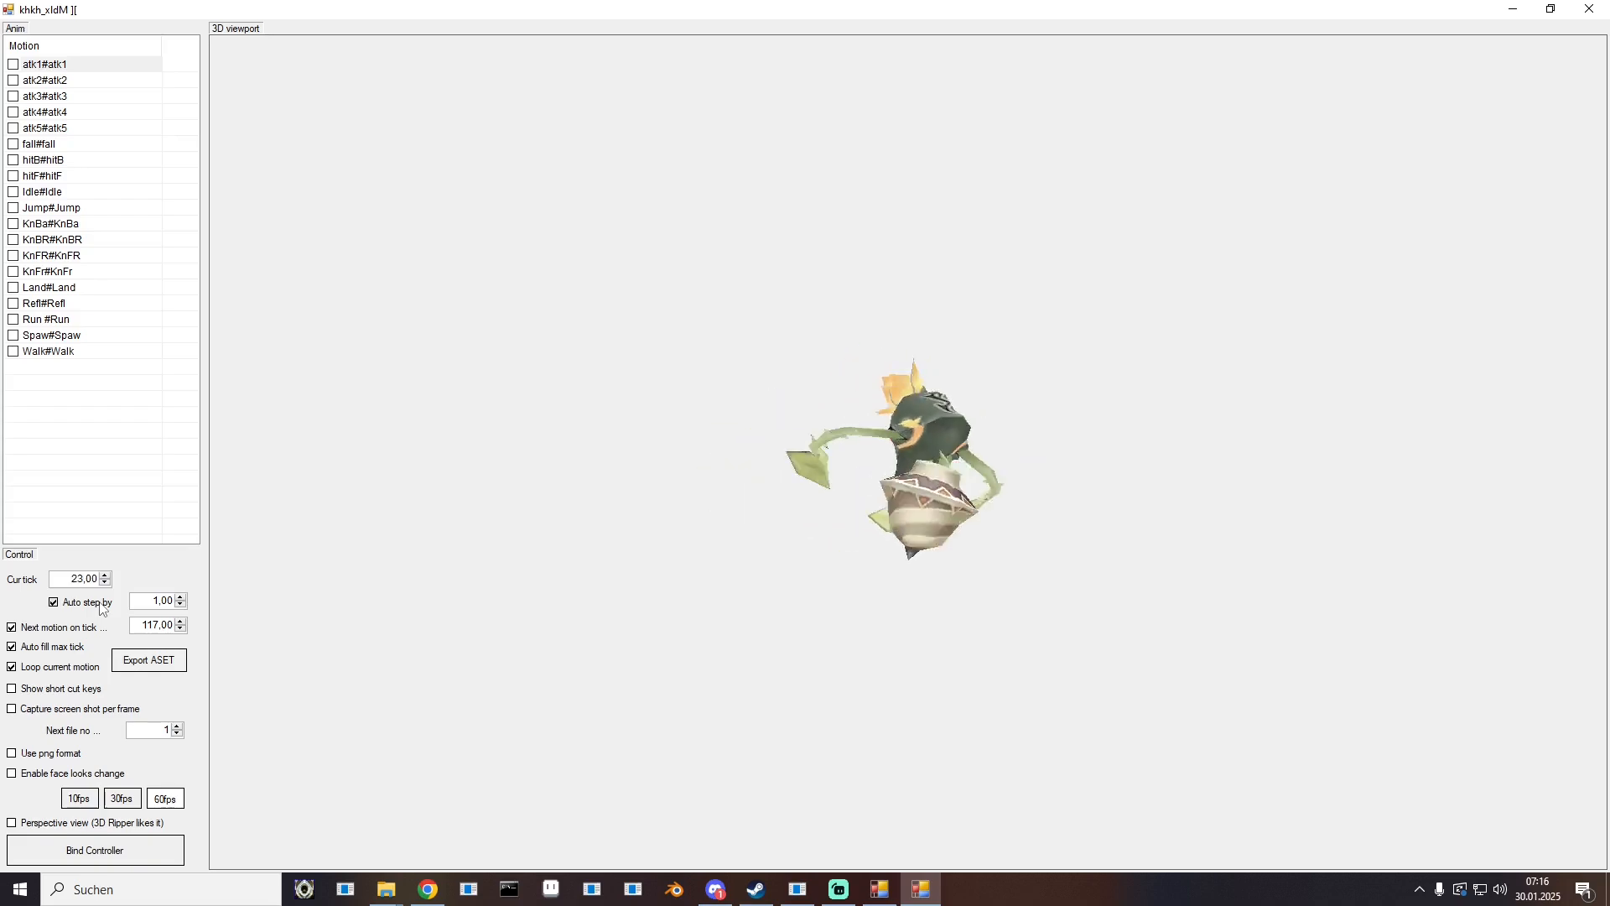
click(46, 80)
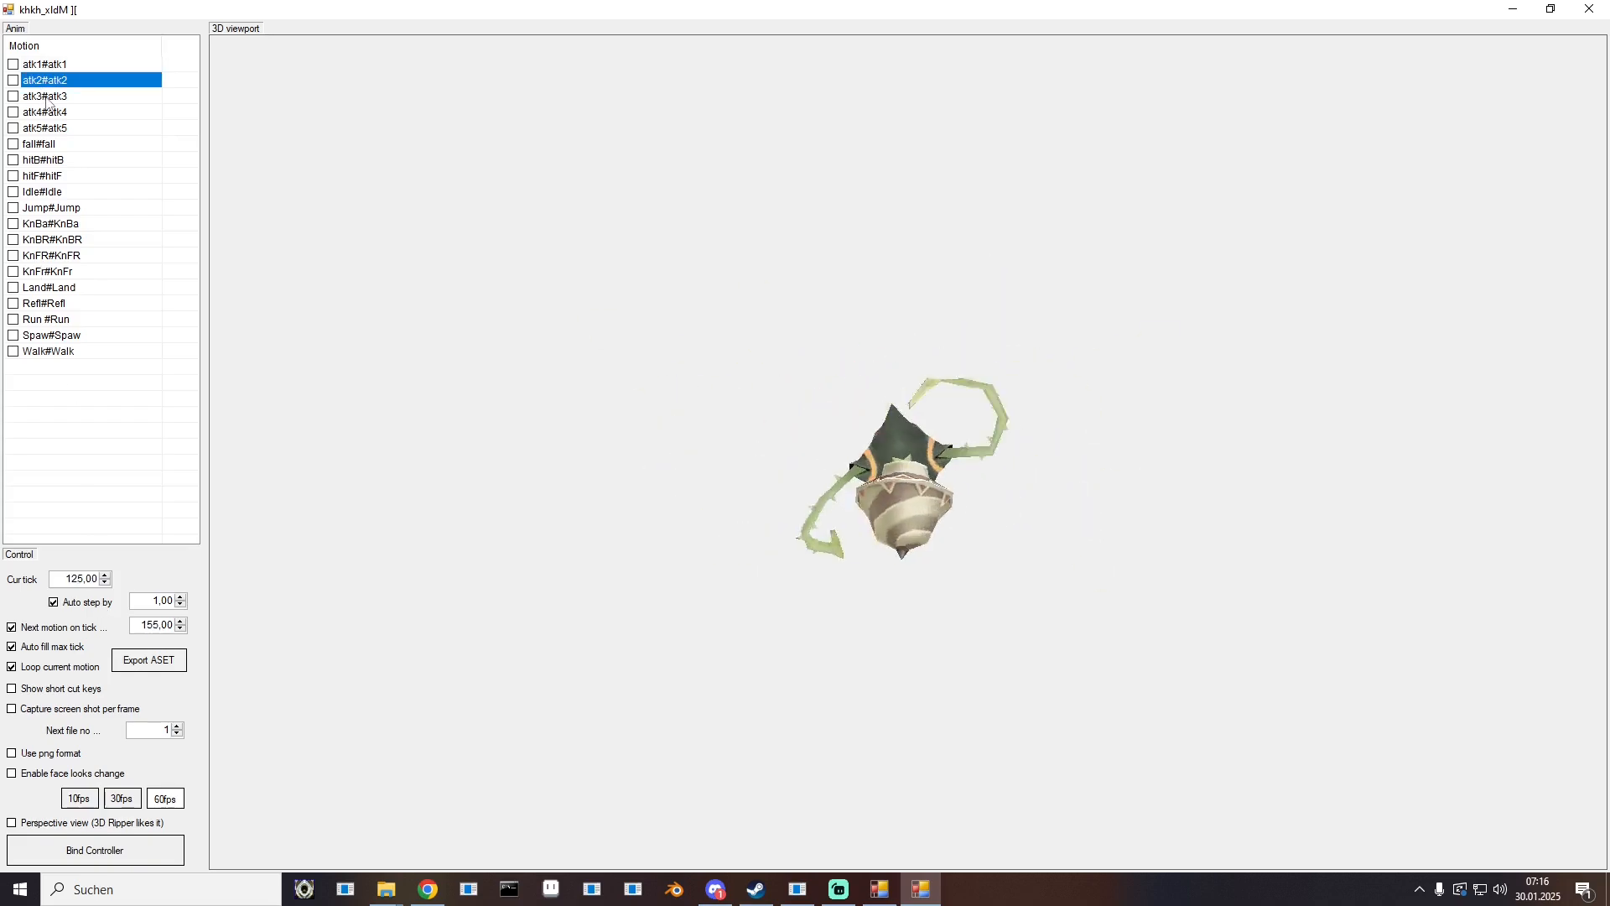
click(47, 97)
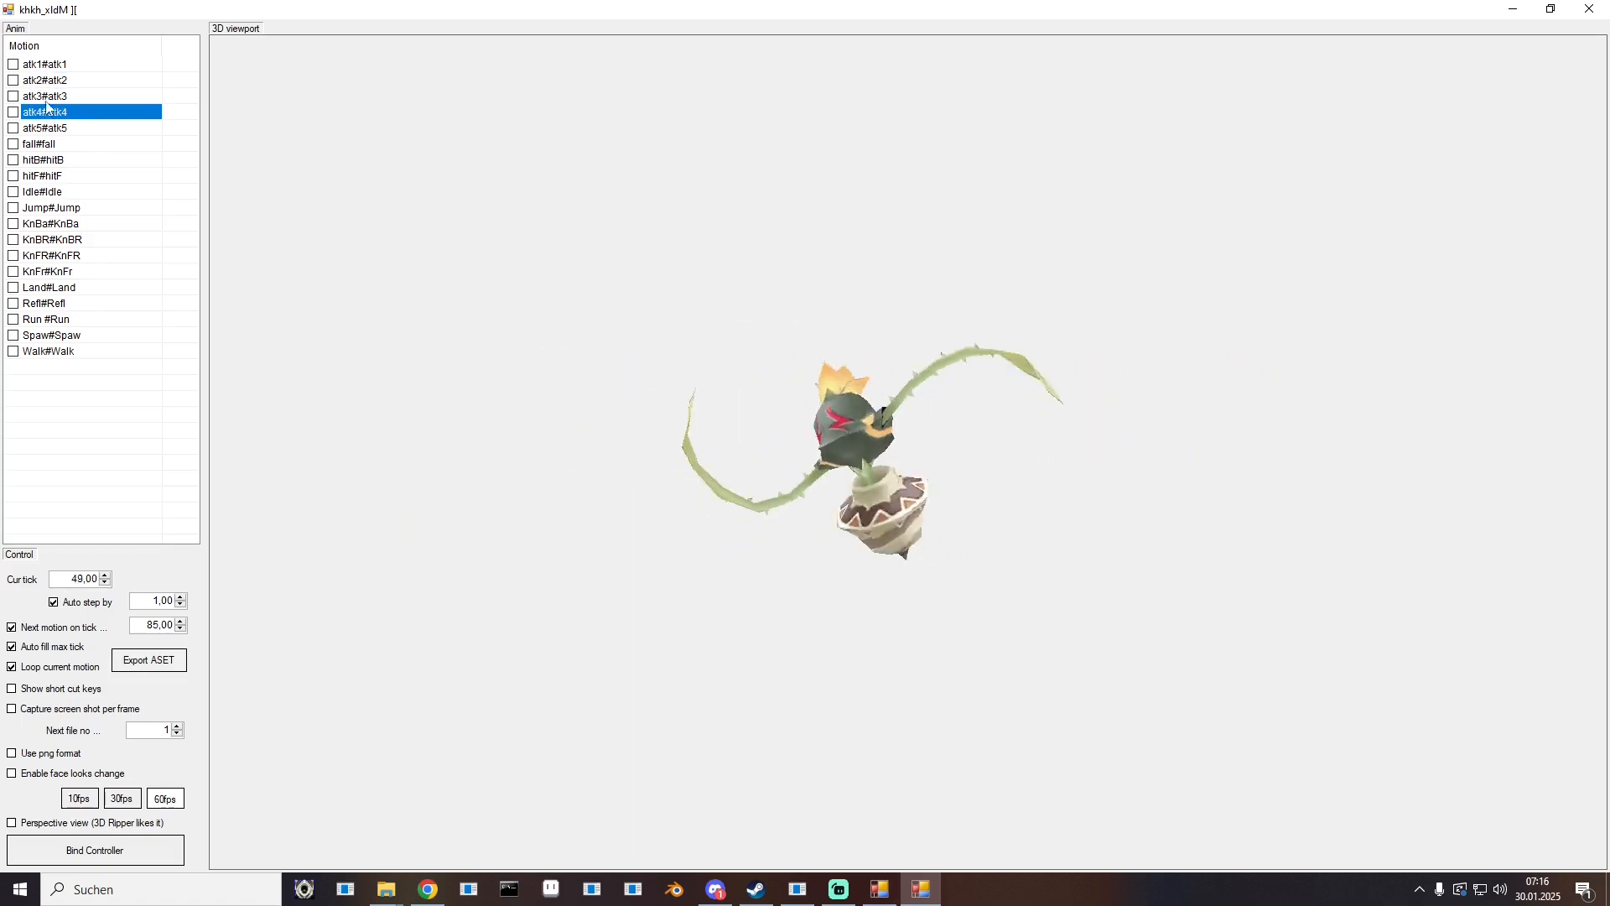
click(48, 98)
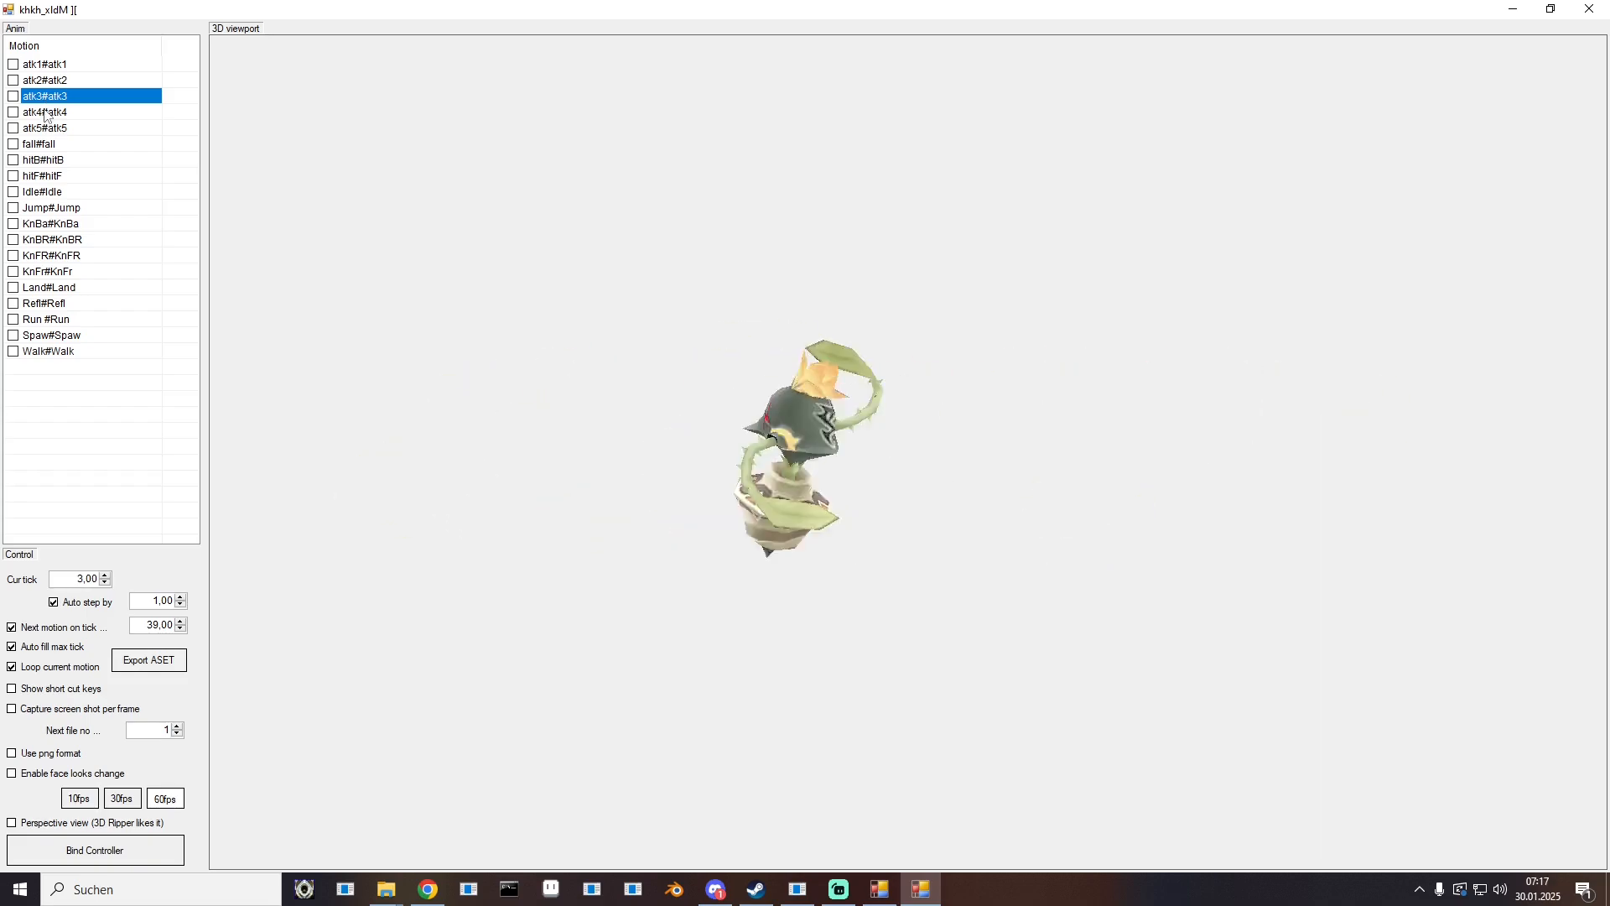
Step: Play the atk4 and atk5 motions alternately to compare the two attack animations
click(45, 113)
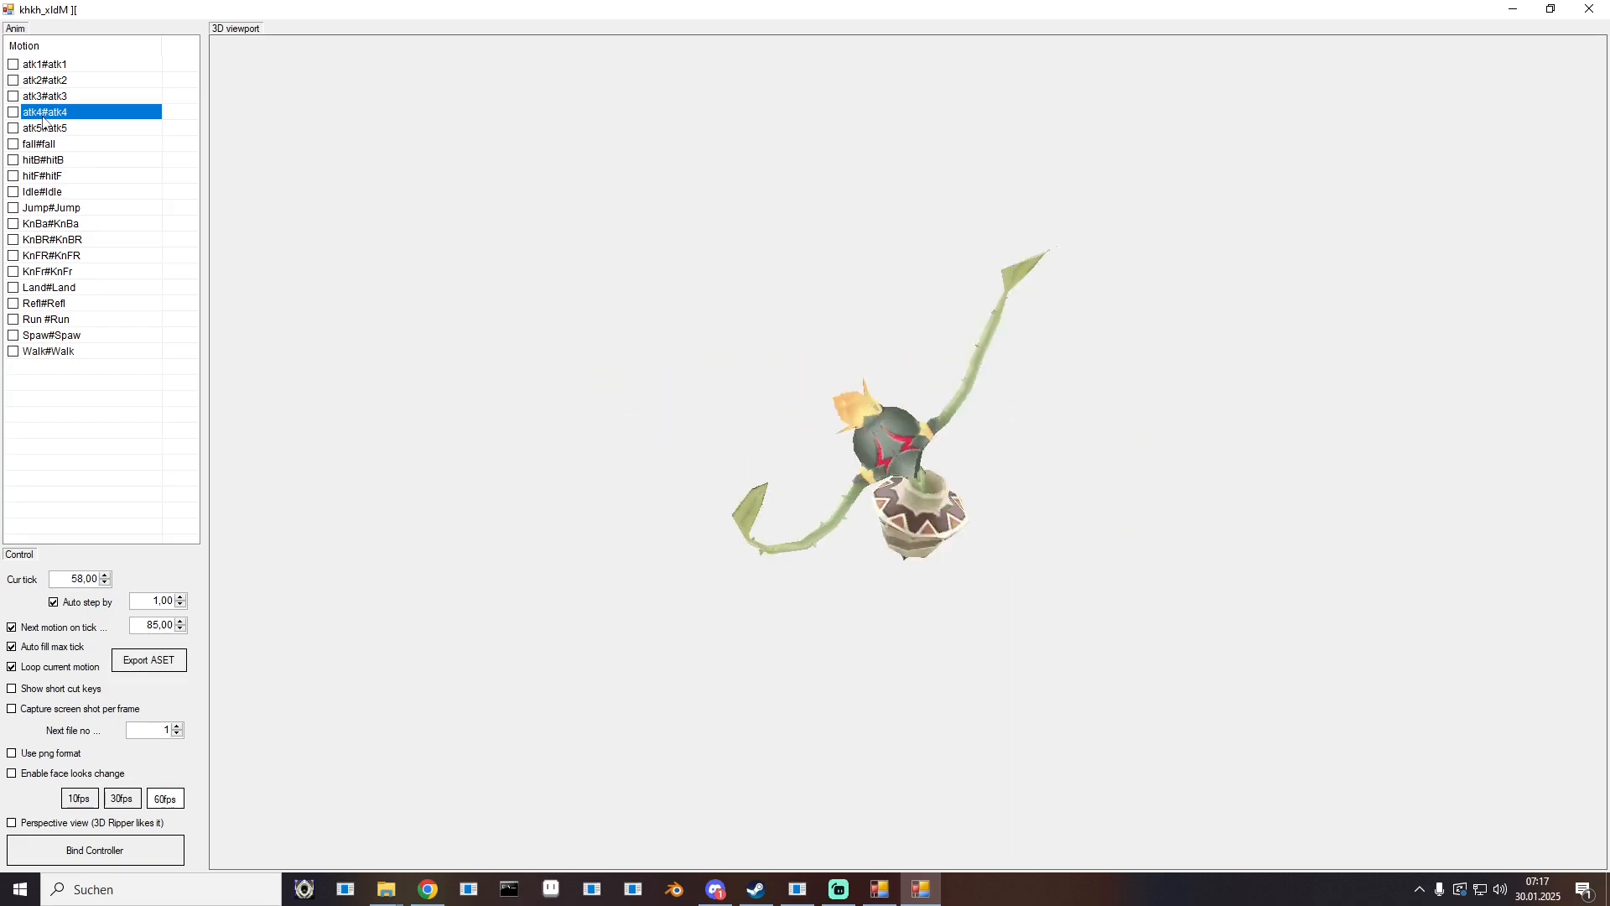
click(43, 128)
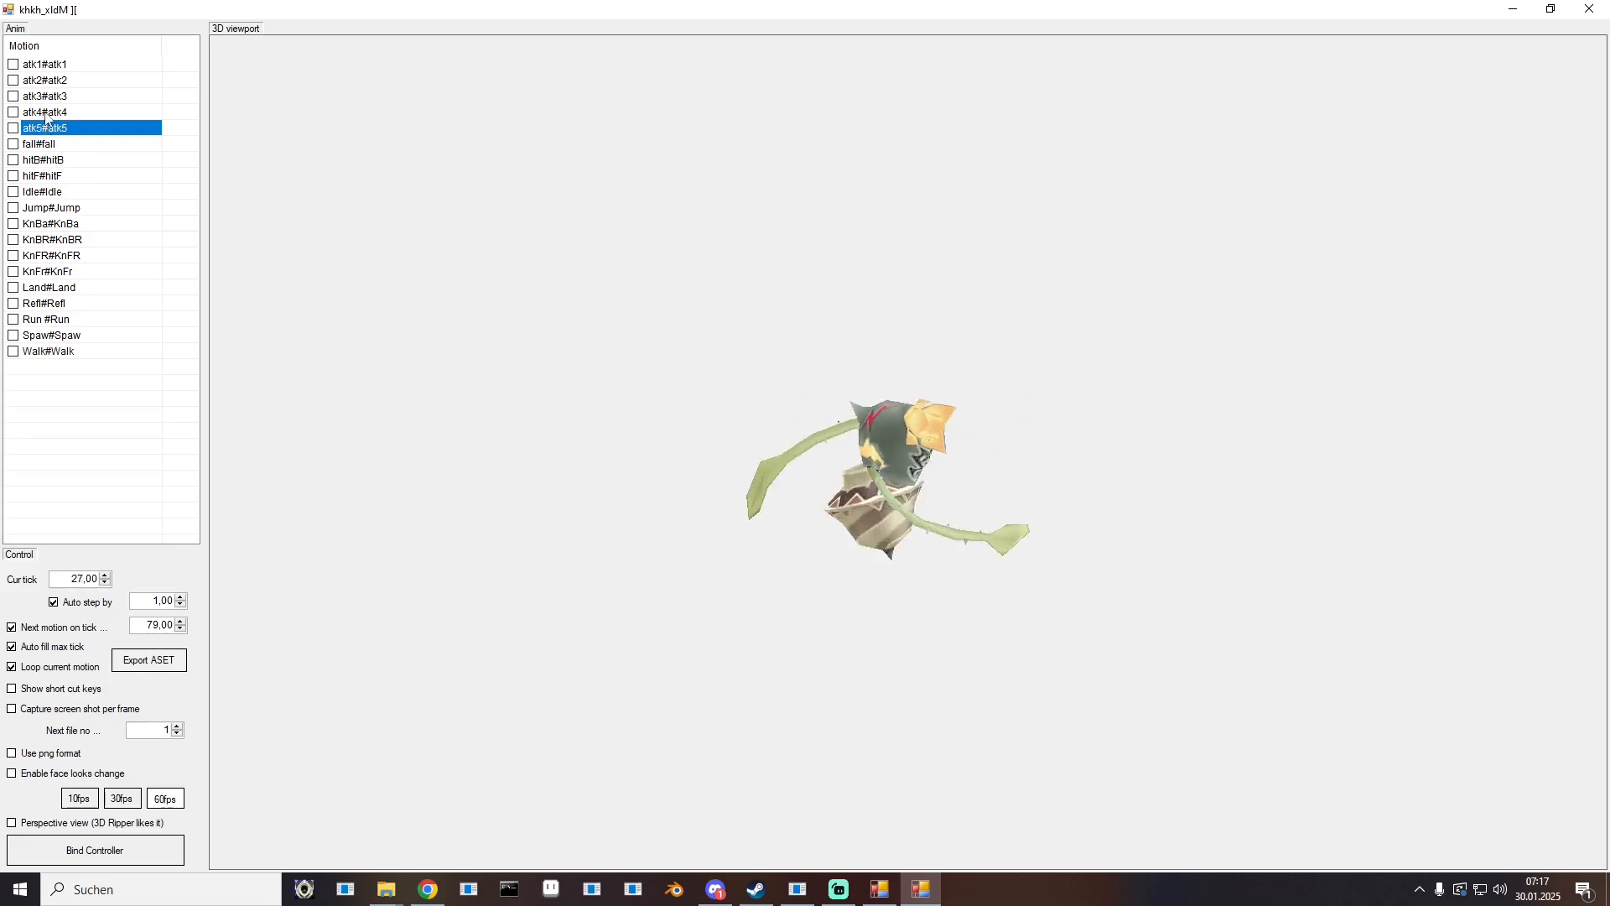
click(46, 112)
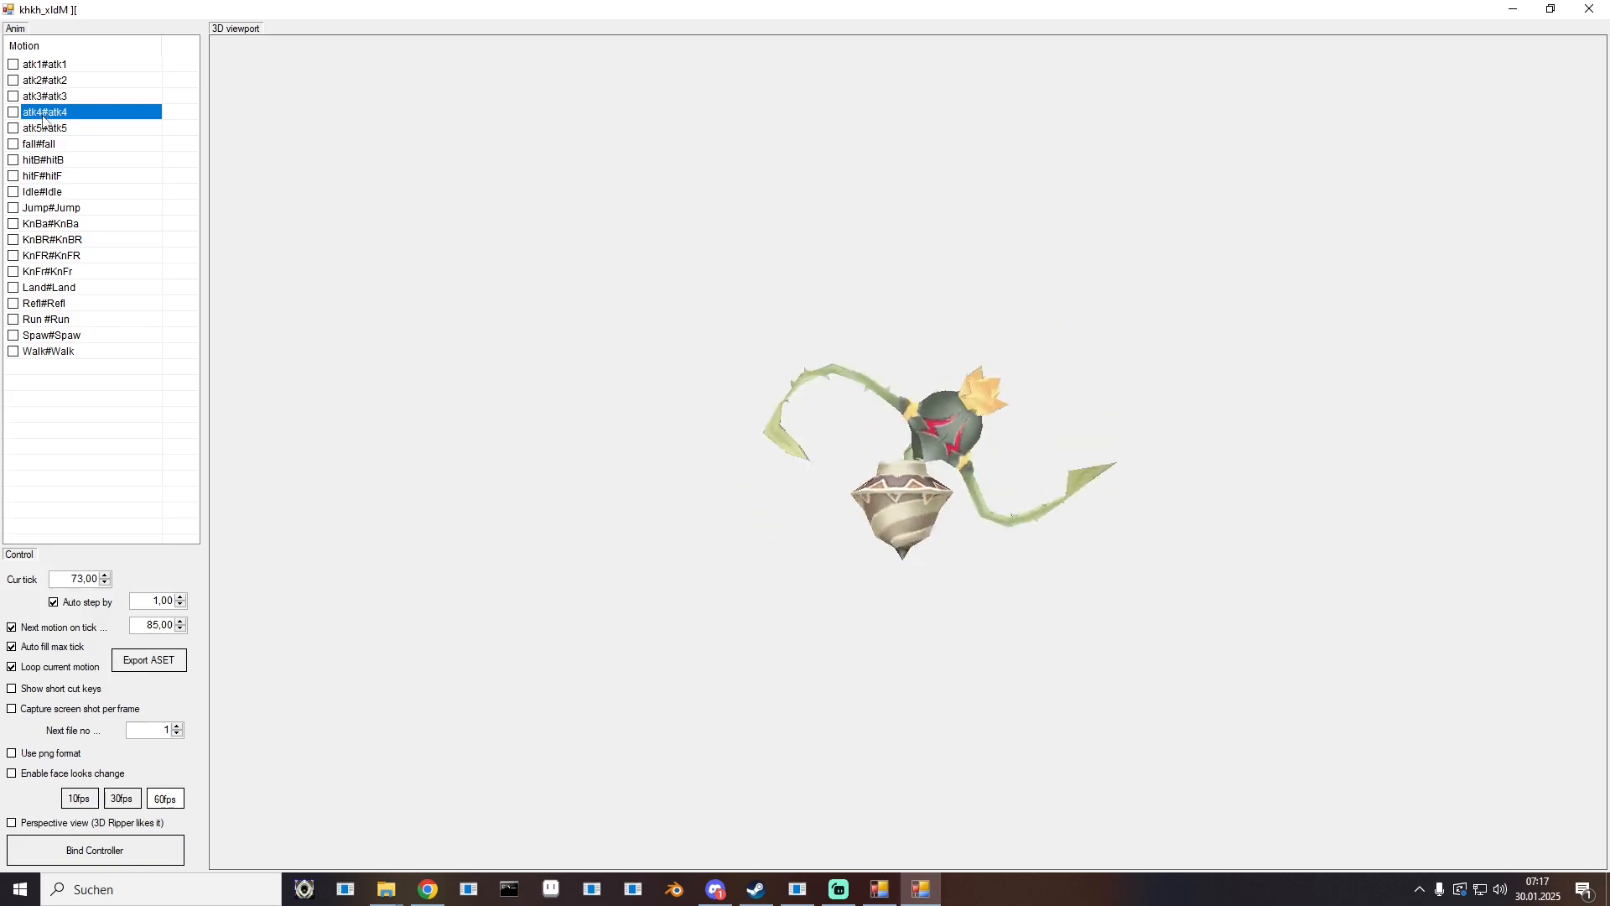
click(38, 130)
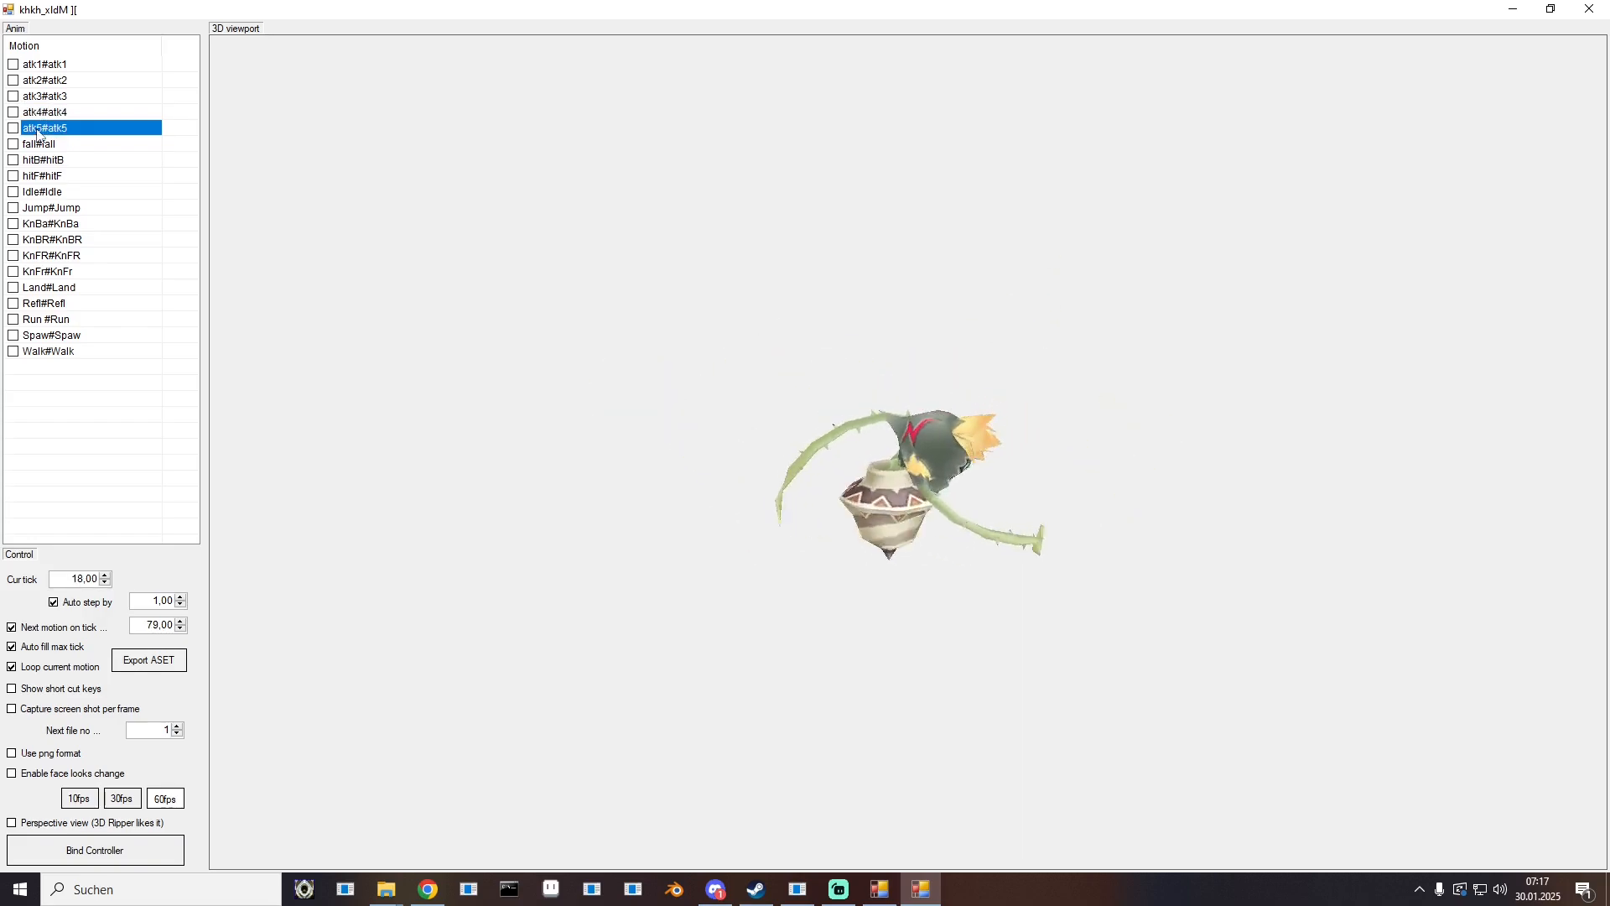
click(46, 115)
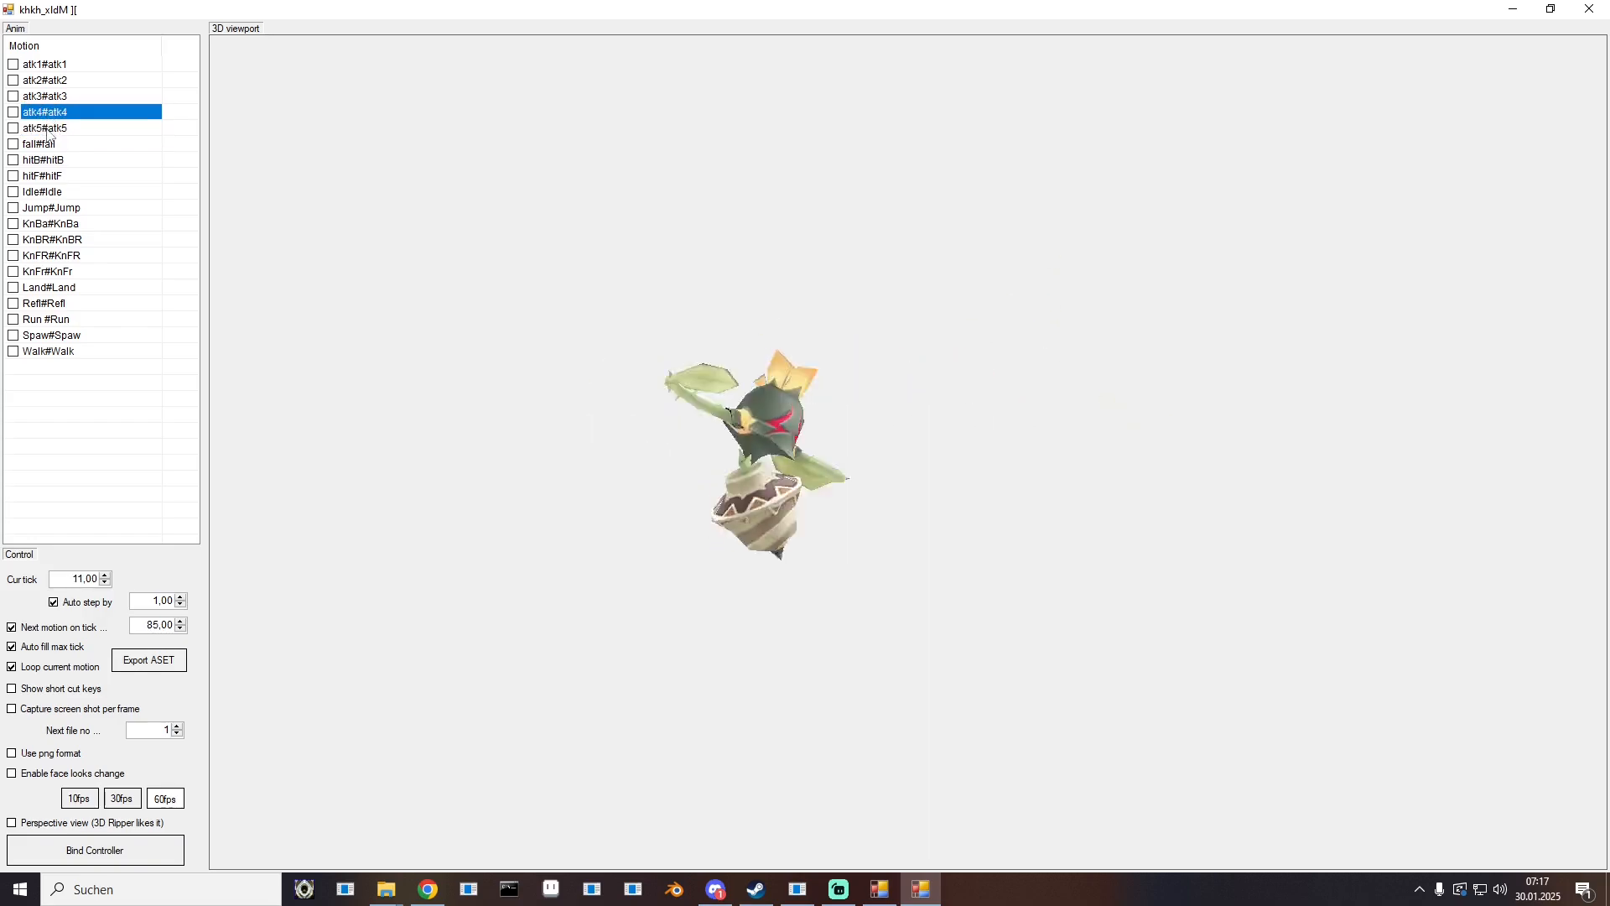
click(49, 130)
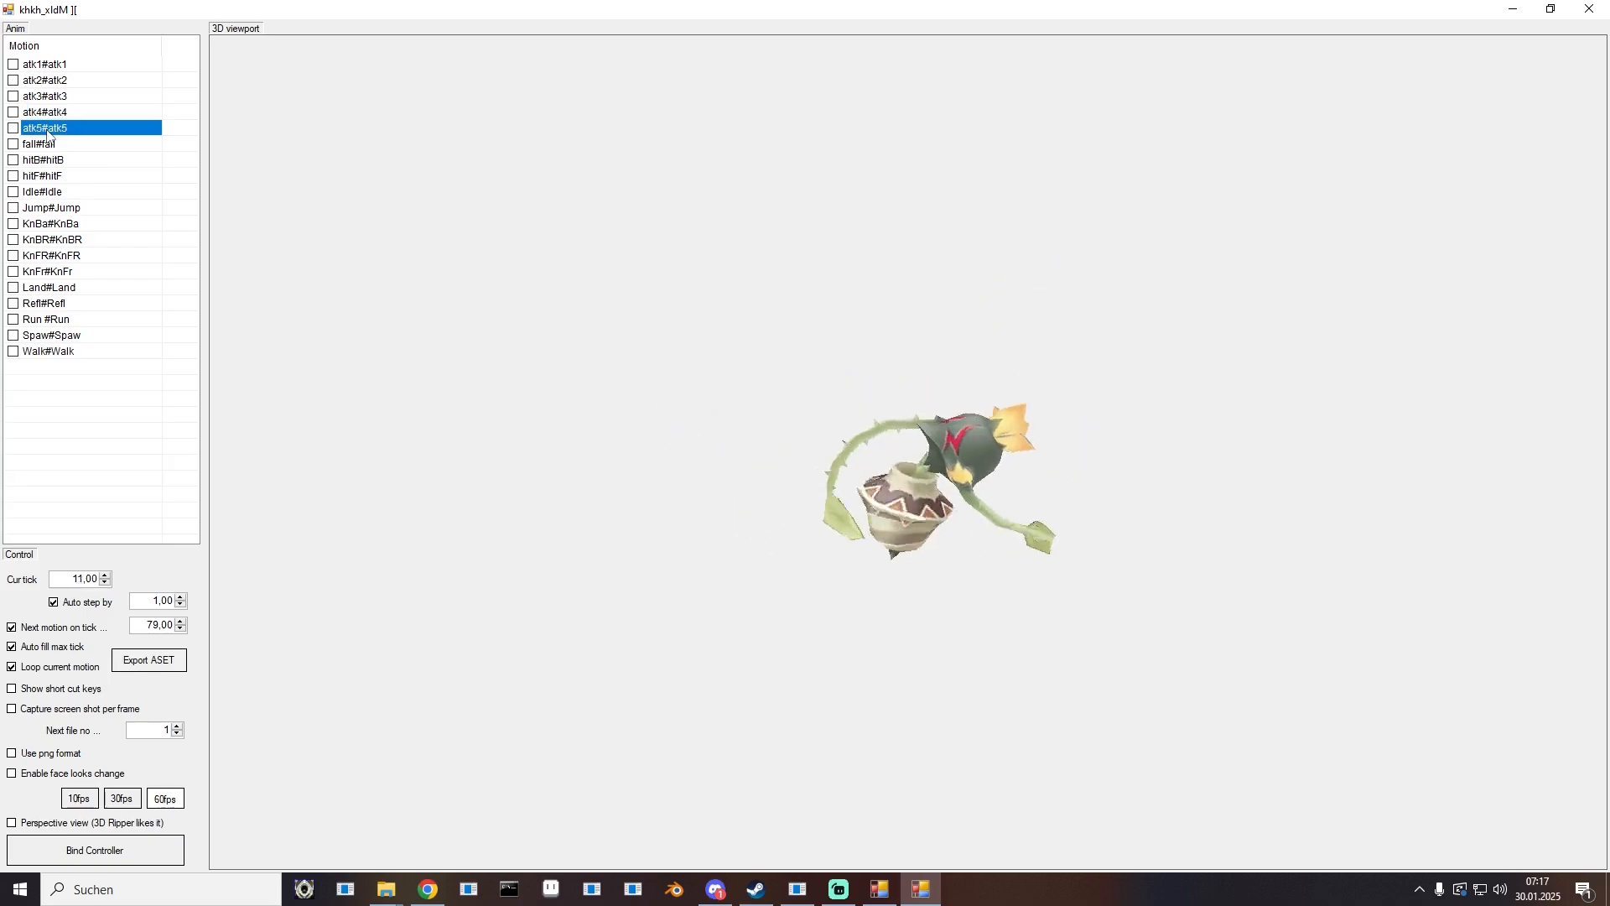
Step: Play the Thornbite's fall, hitB, hitF, Idle and Jump motions to check each converted animation
click(47, 144)
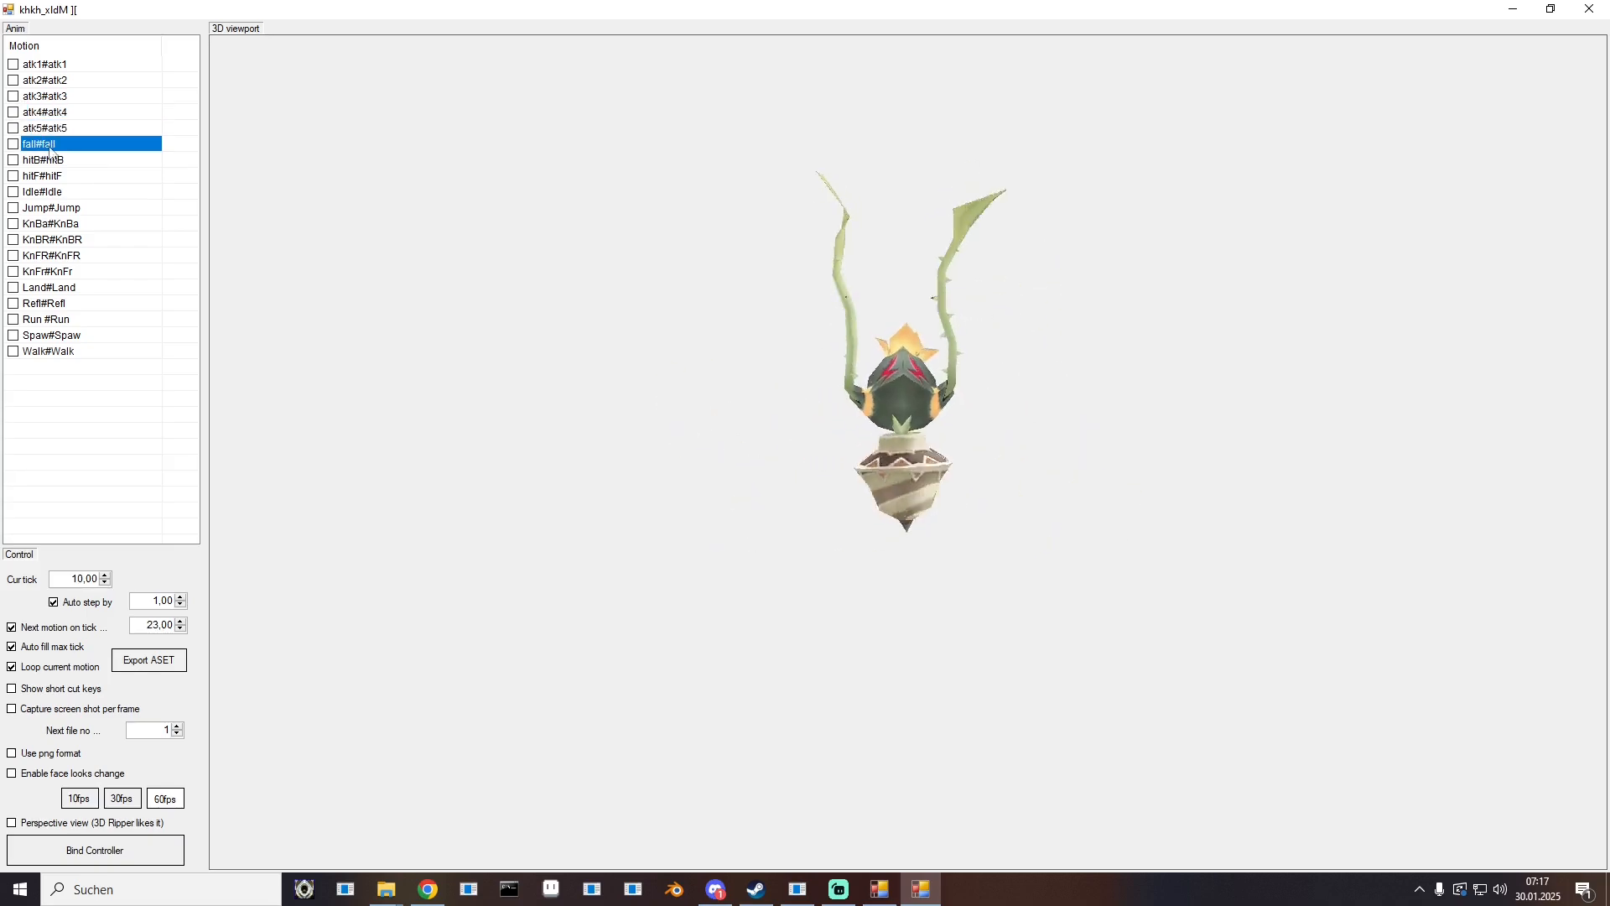
click(53, 161)
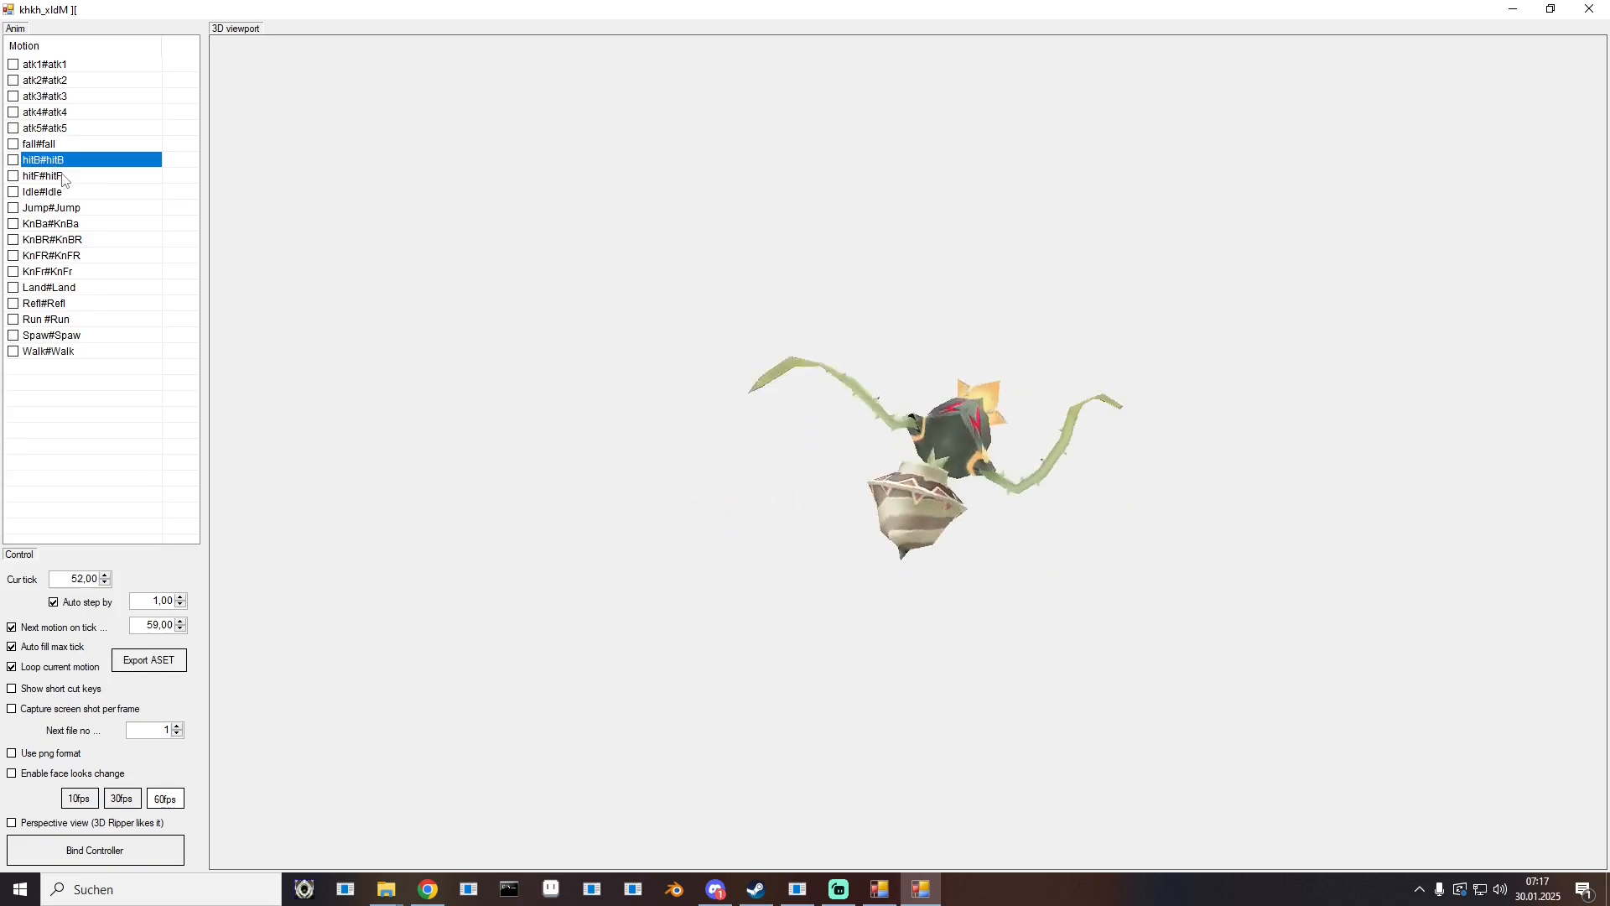
click(62, 176)
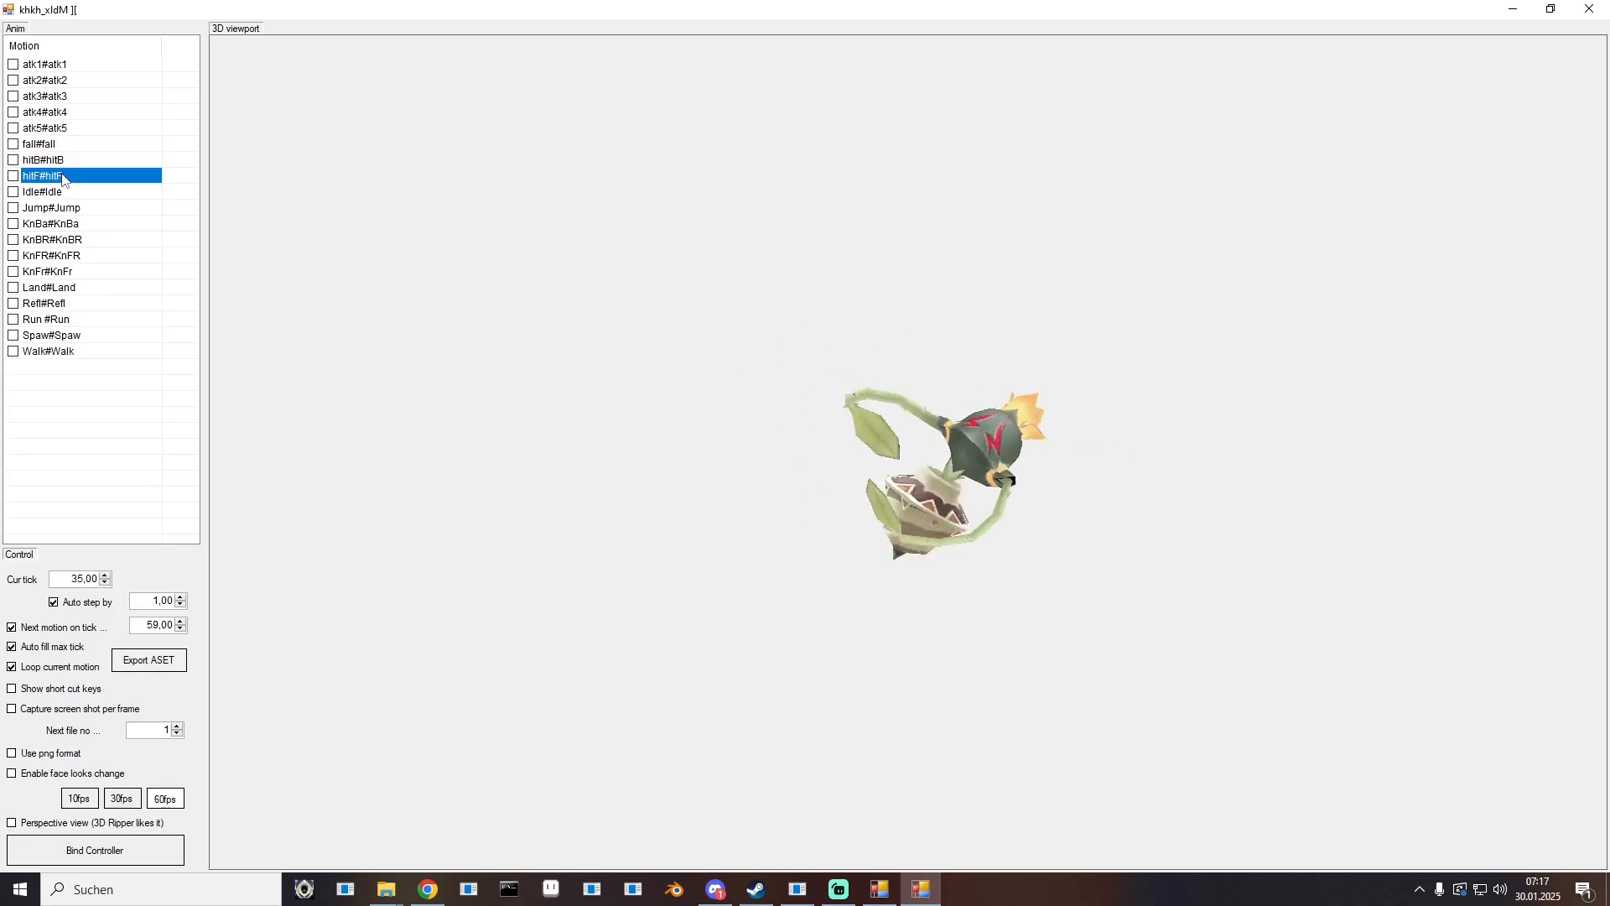
click(64, 193)
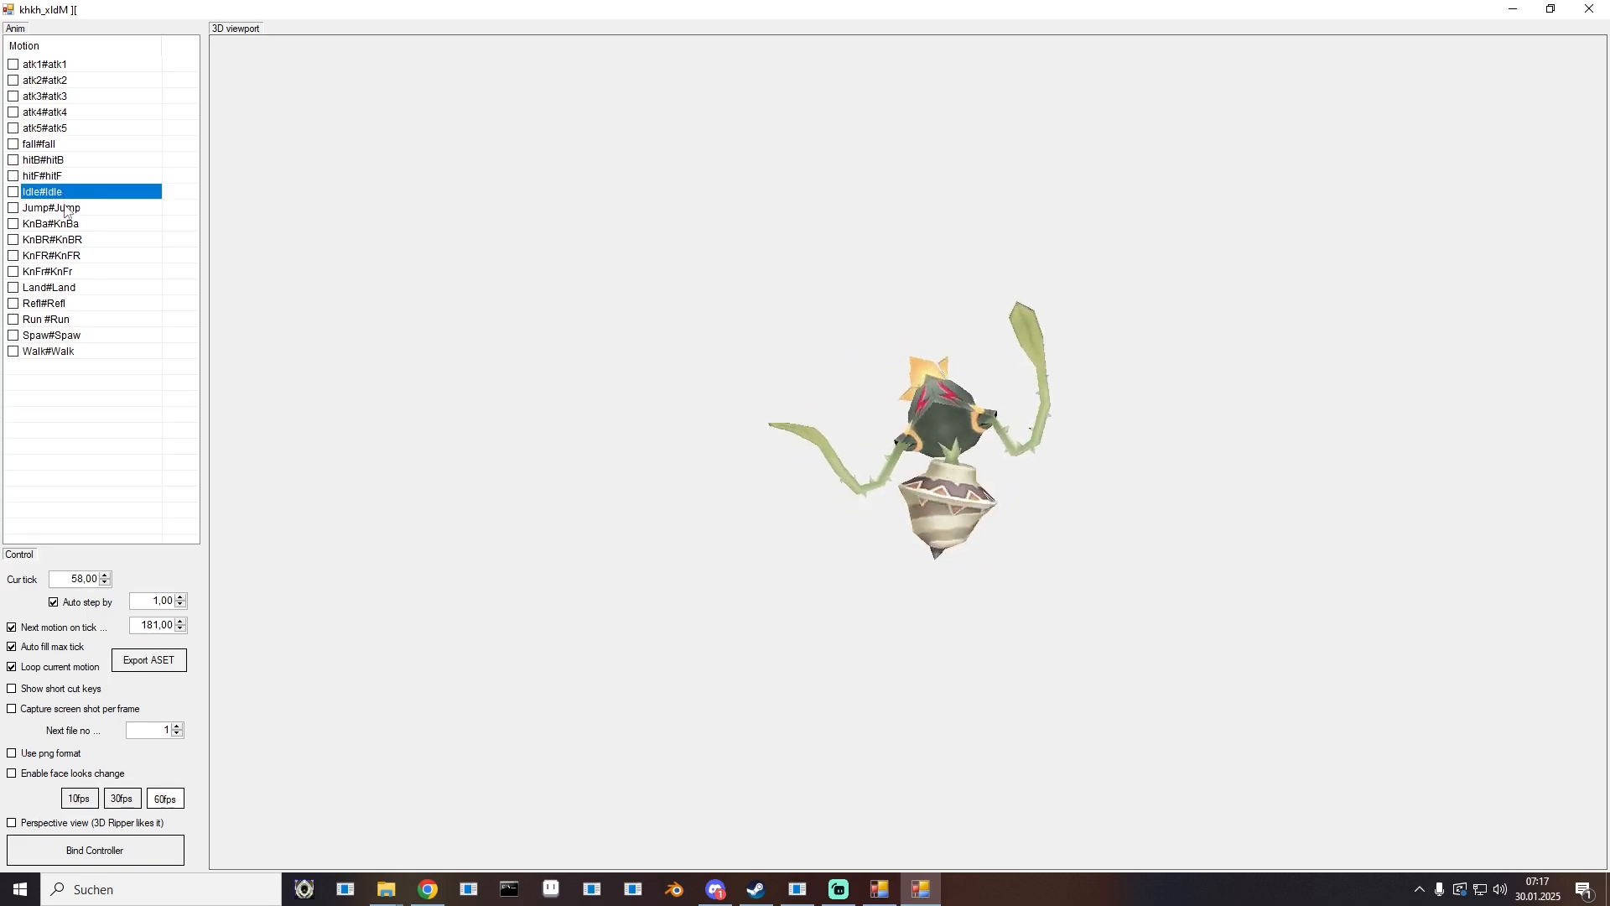
click(65, 209)
Step: Play the knockback motions KnBa, KnBR, KnFR and KnFr, replaying KnFR and KnFr to compare them
click(66, 225)
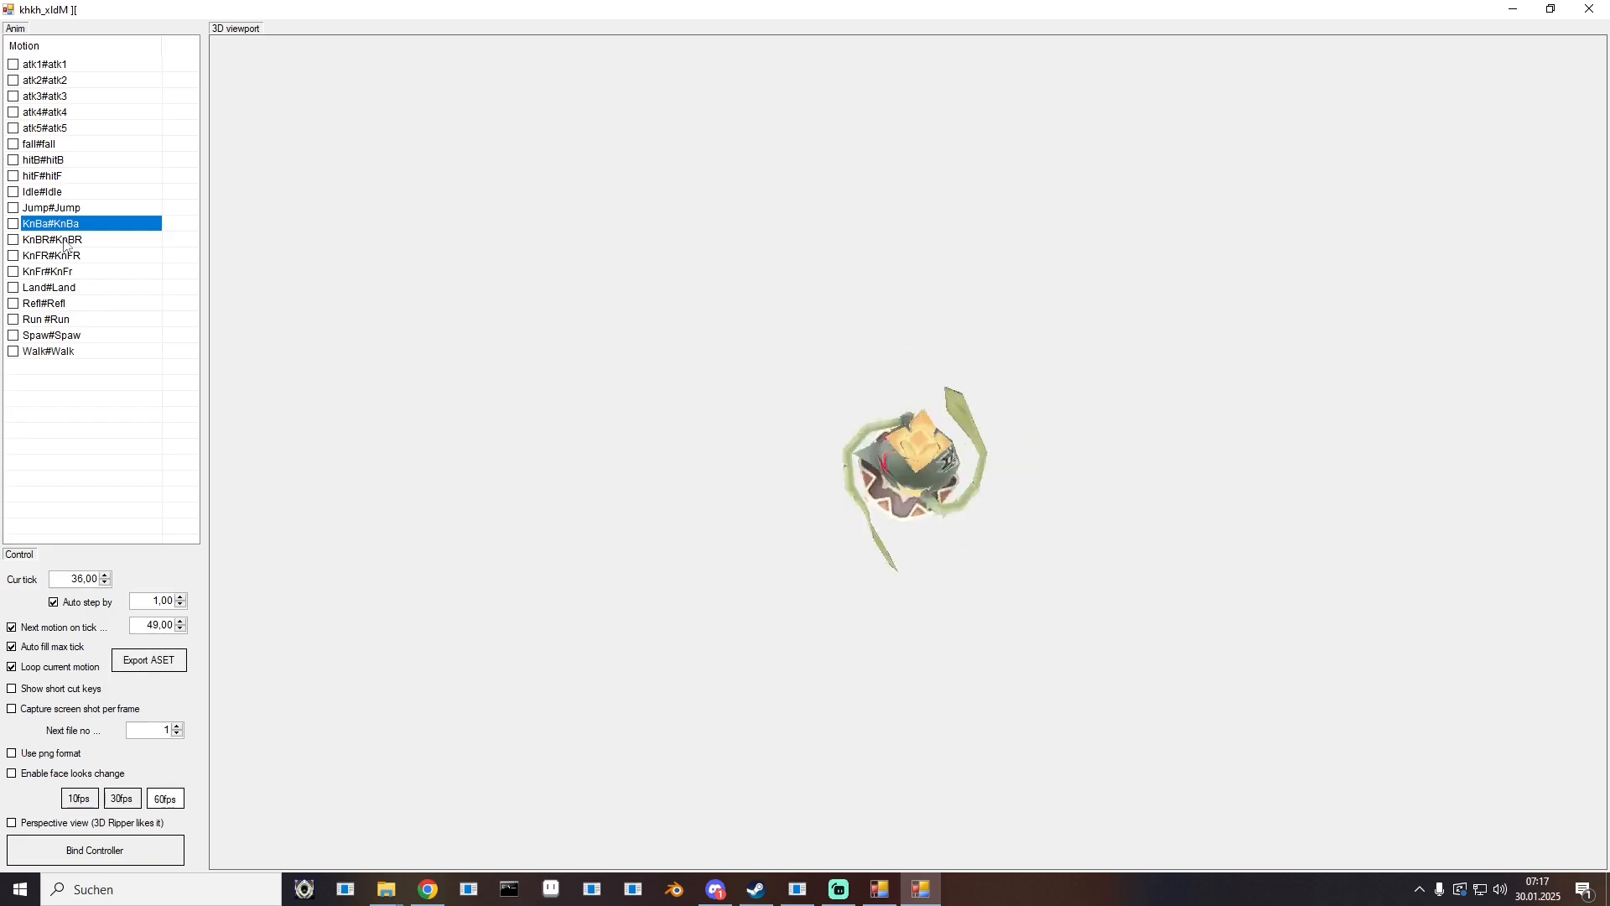
click(63, 241)
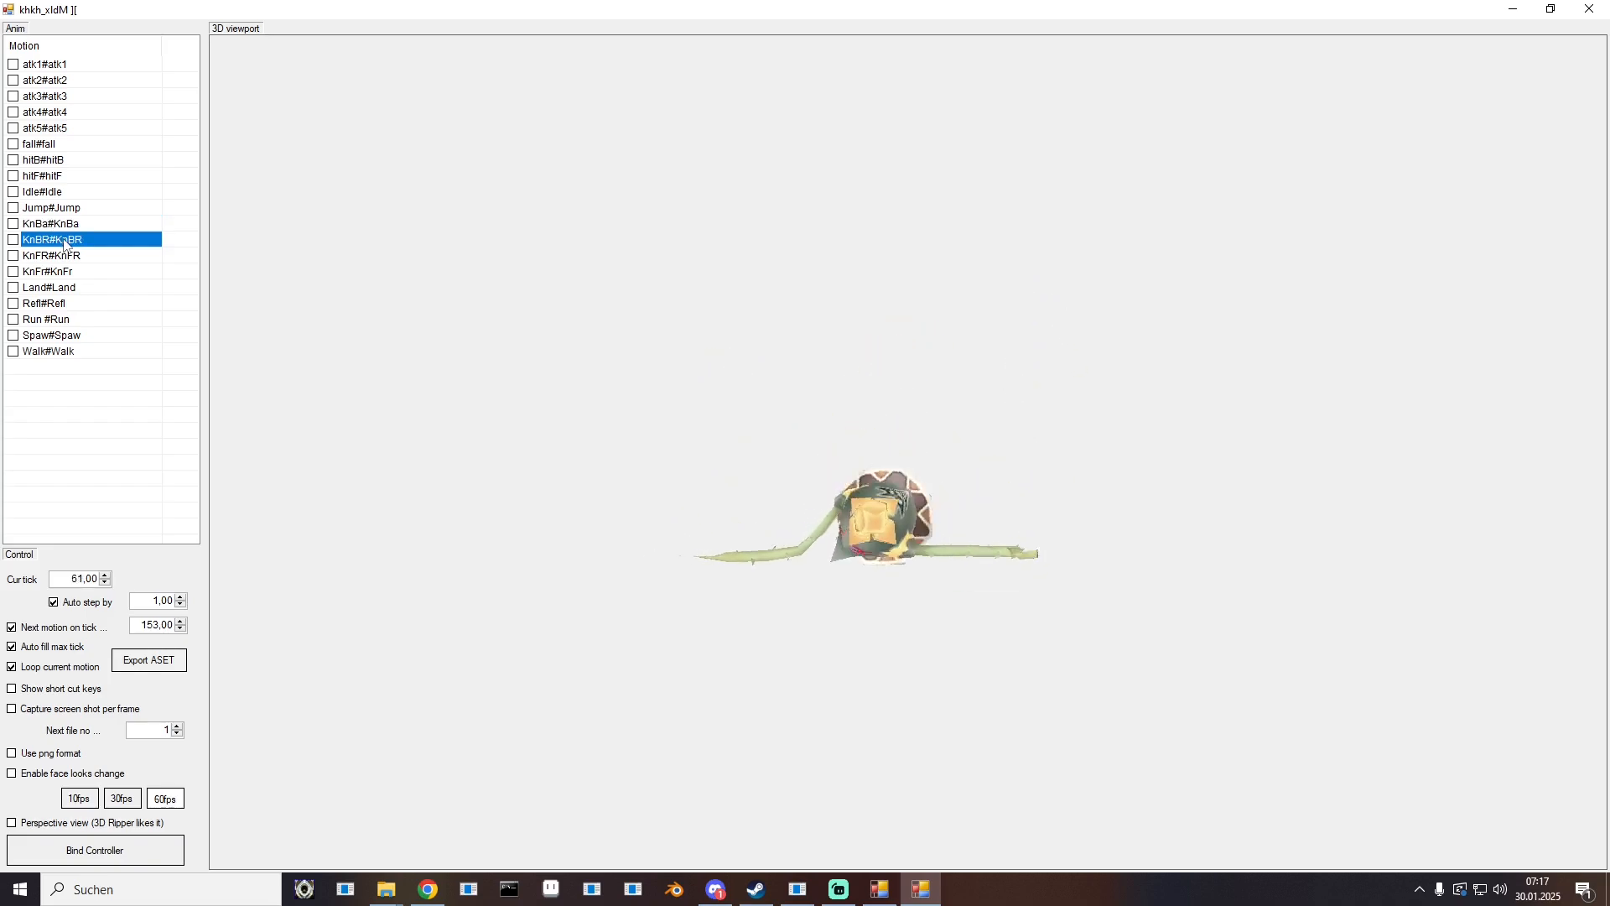
click(64, 257)
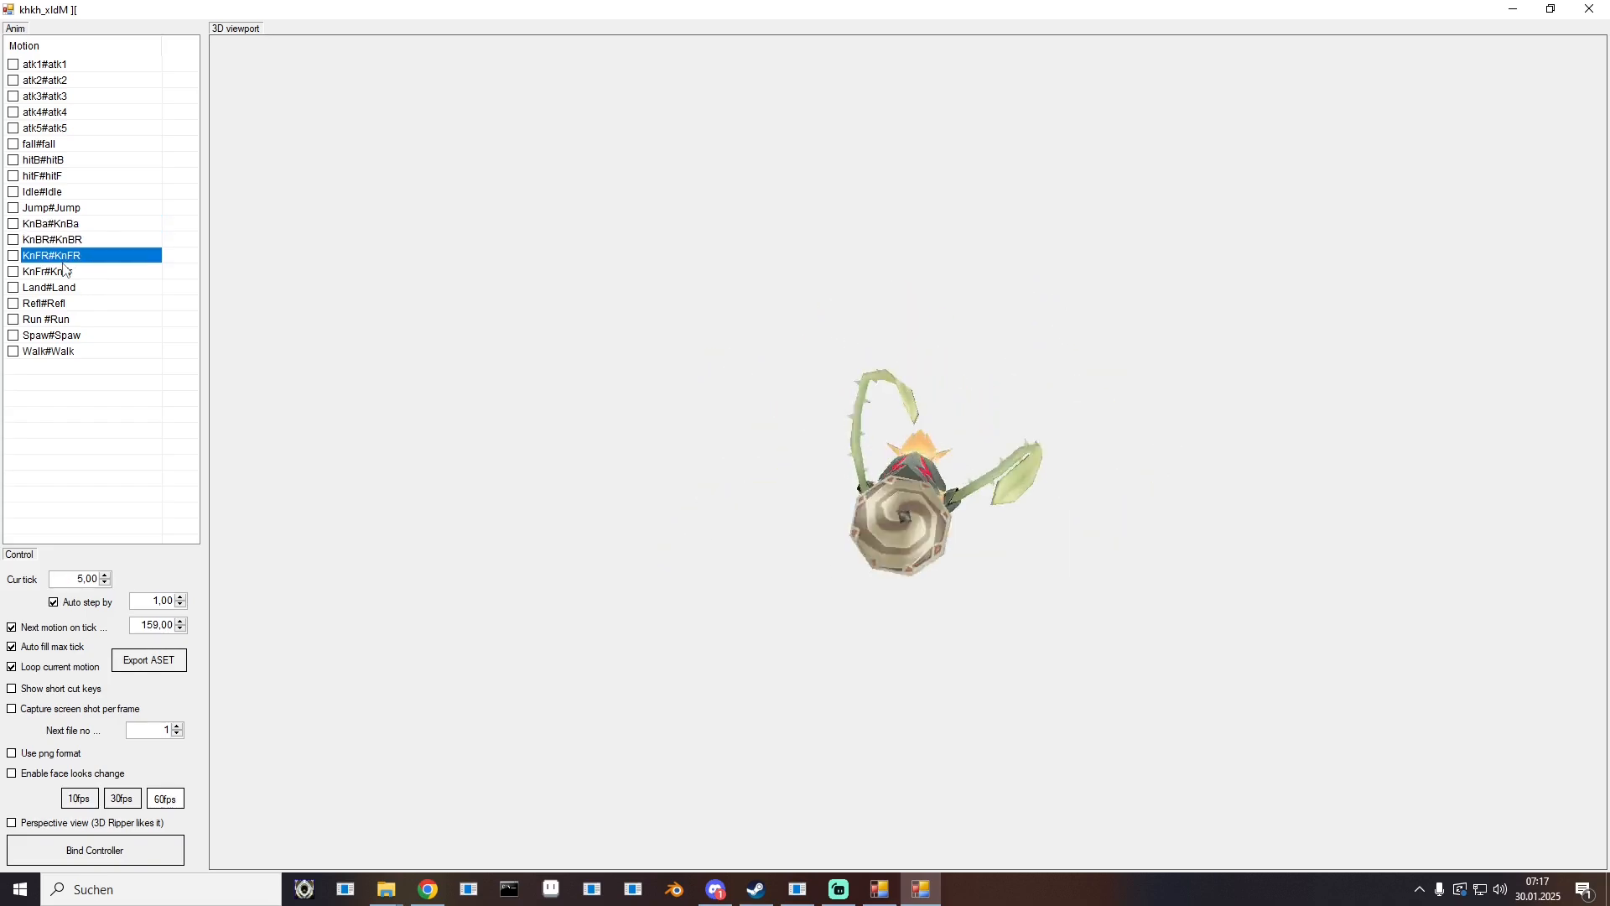
click(60, 273)
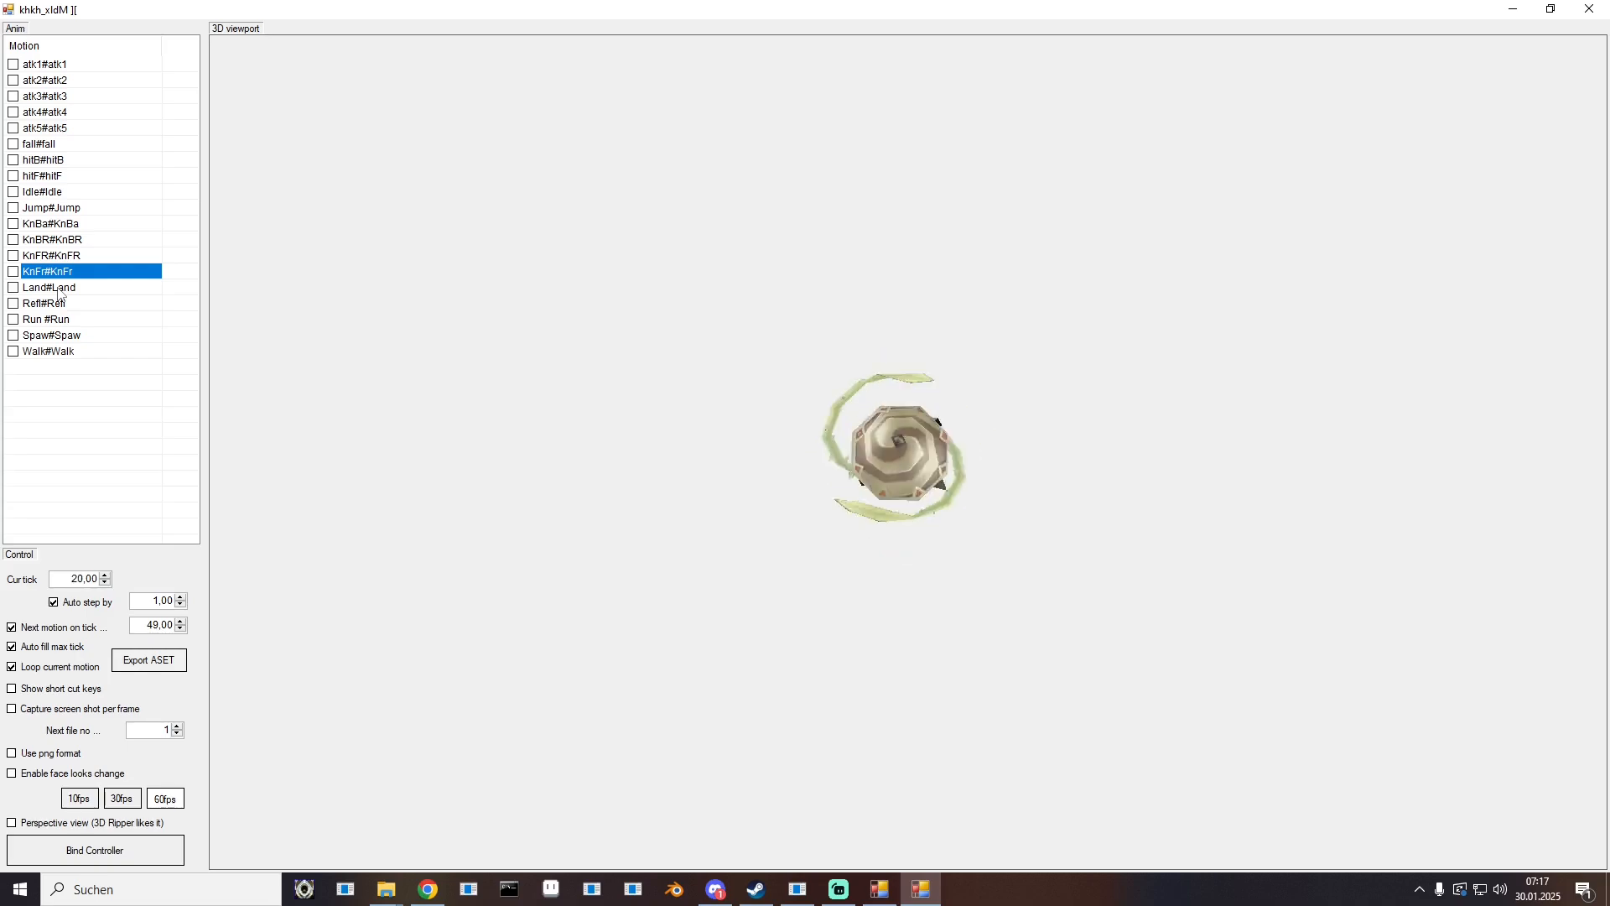
click(73, 255)
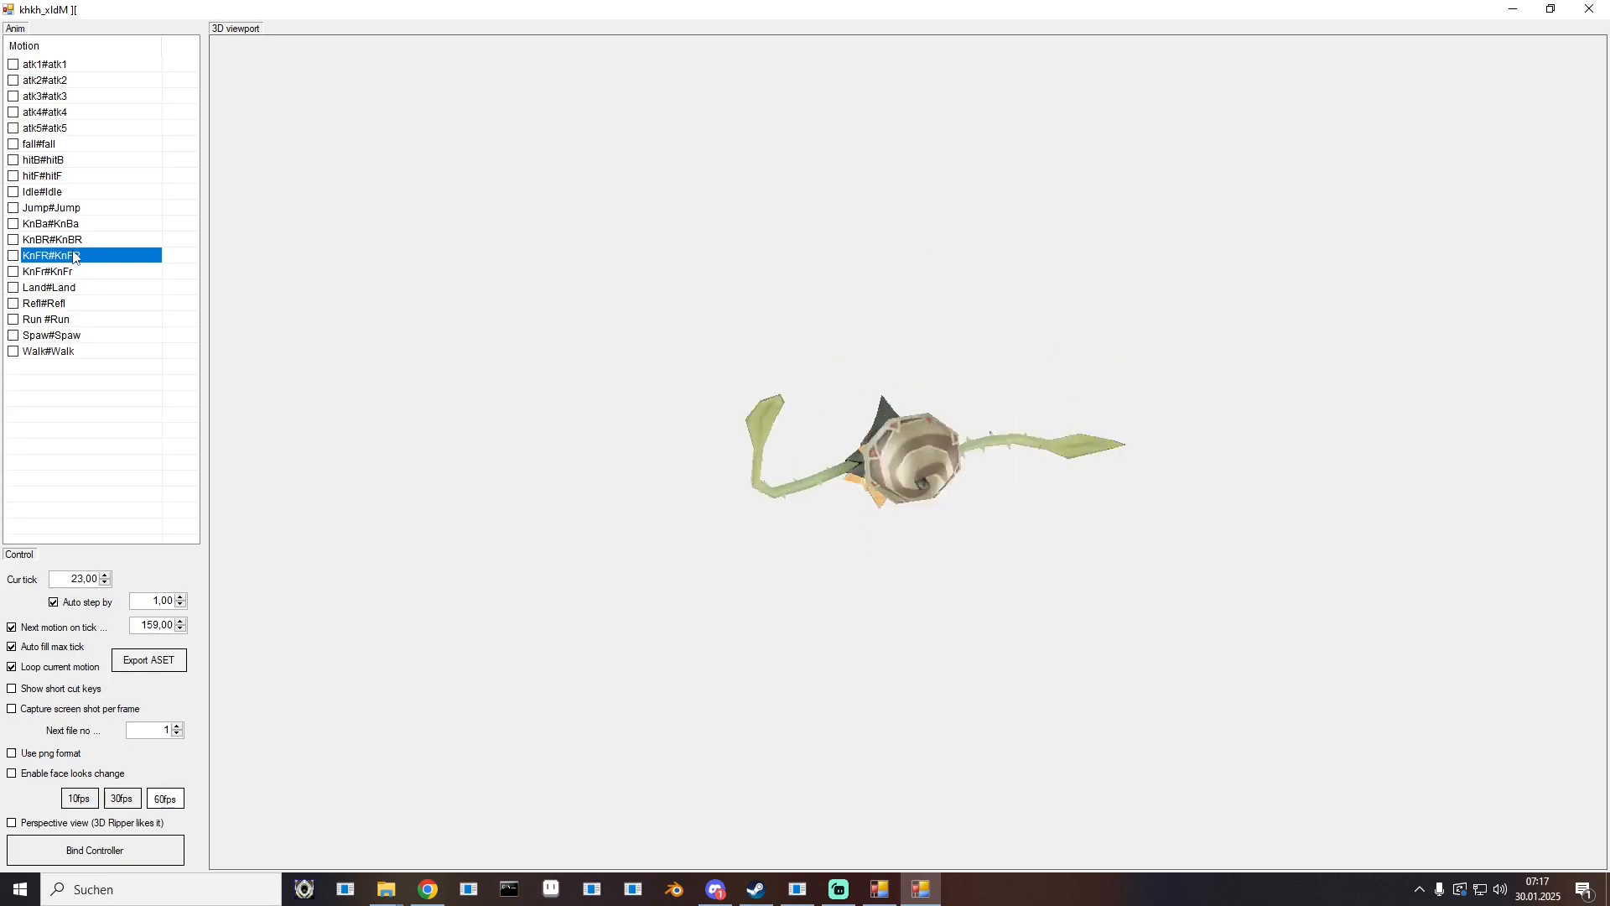
click(69, 273)
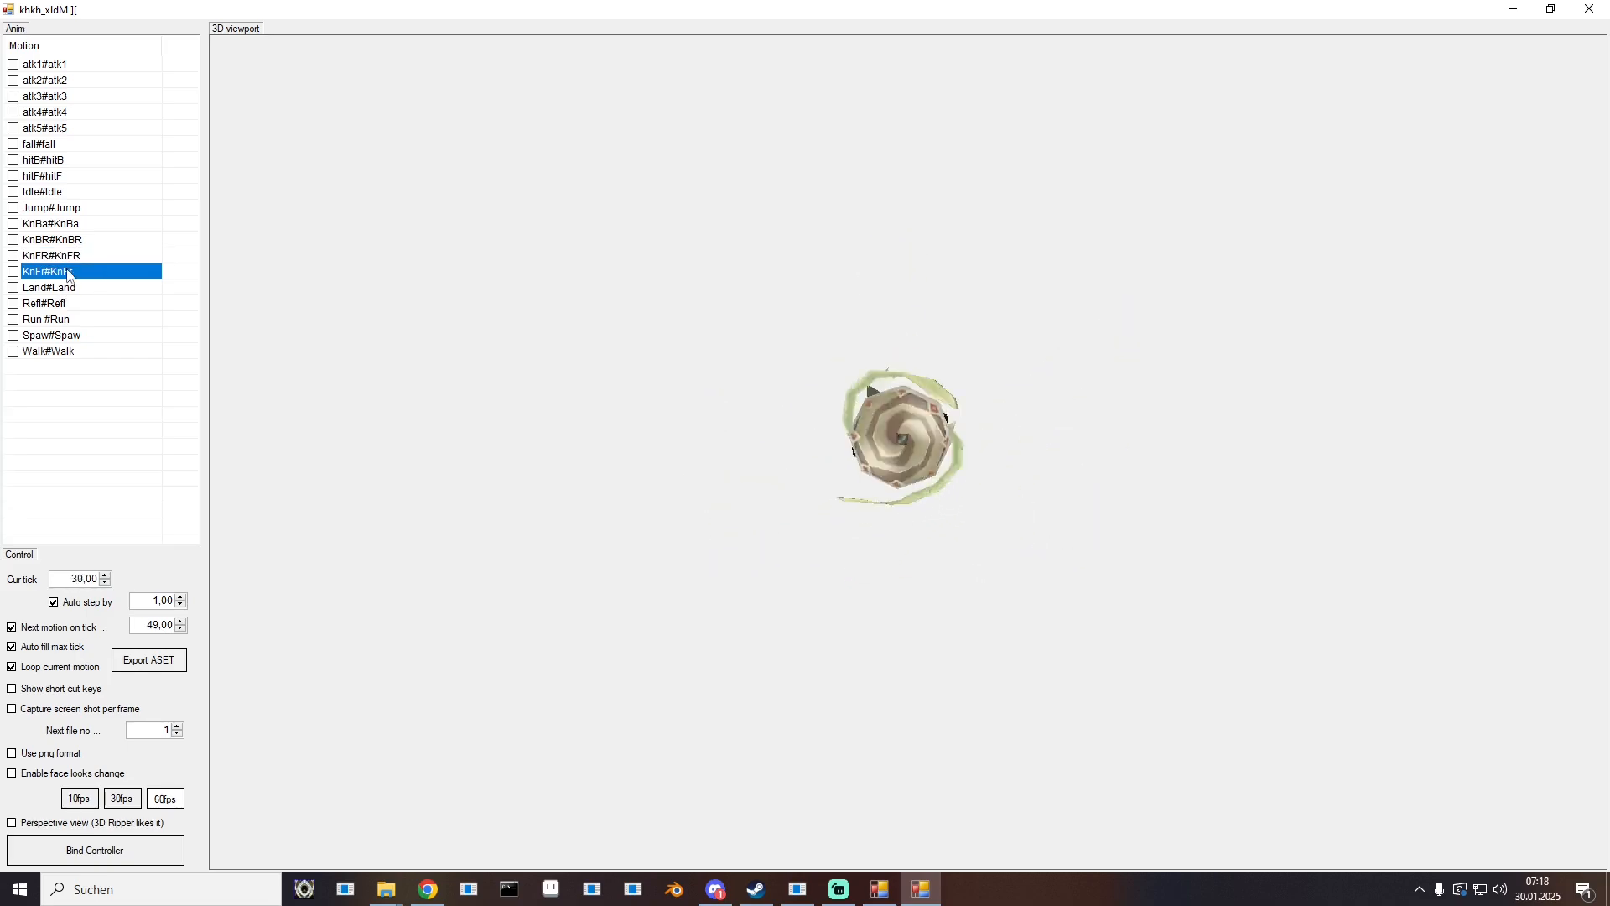
Step: Check the Land, Refl, Run, Spaw and Walk motions, ending back on atk1
click(61, 286)
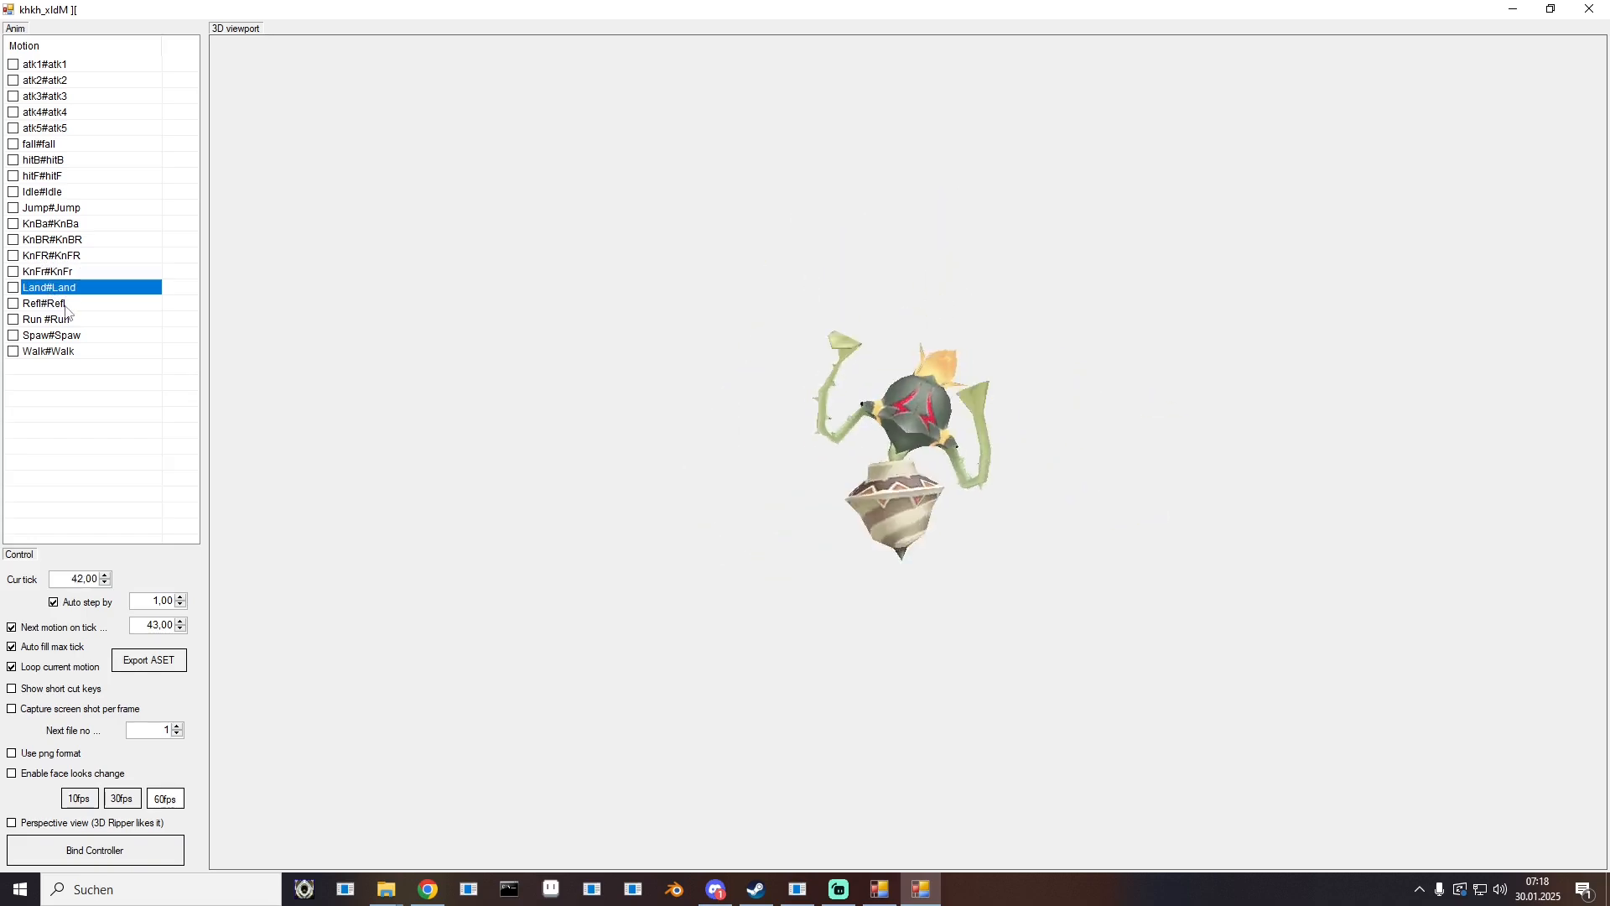
click(65, 305)
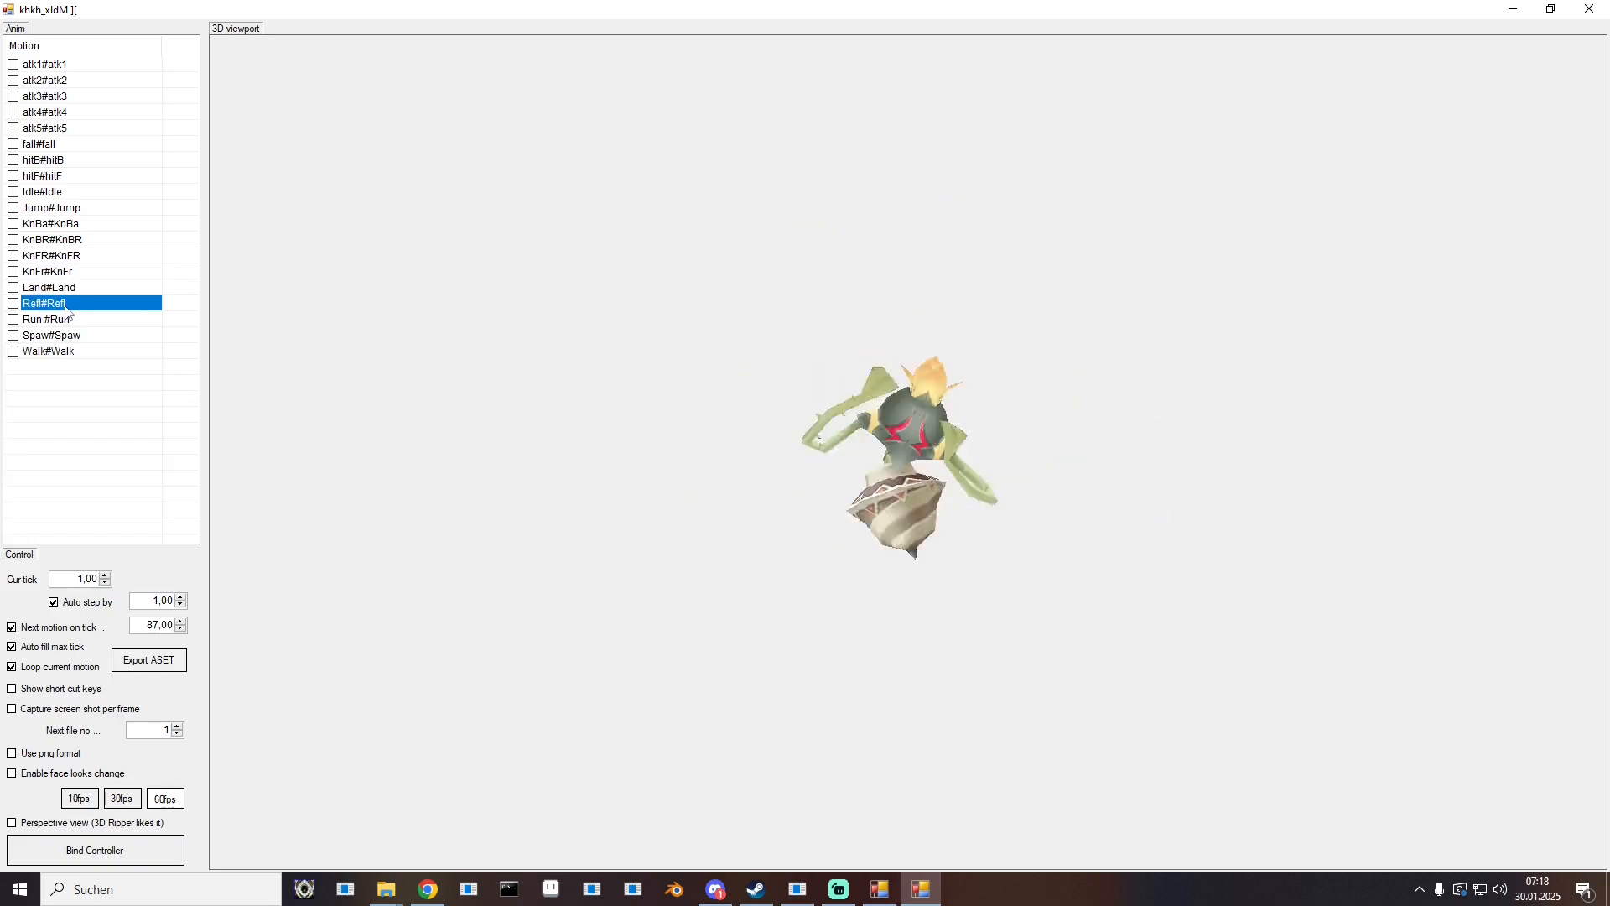
click(49, 322)
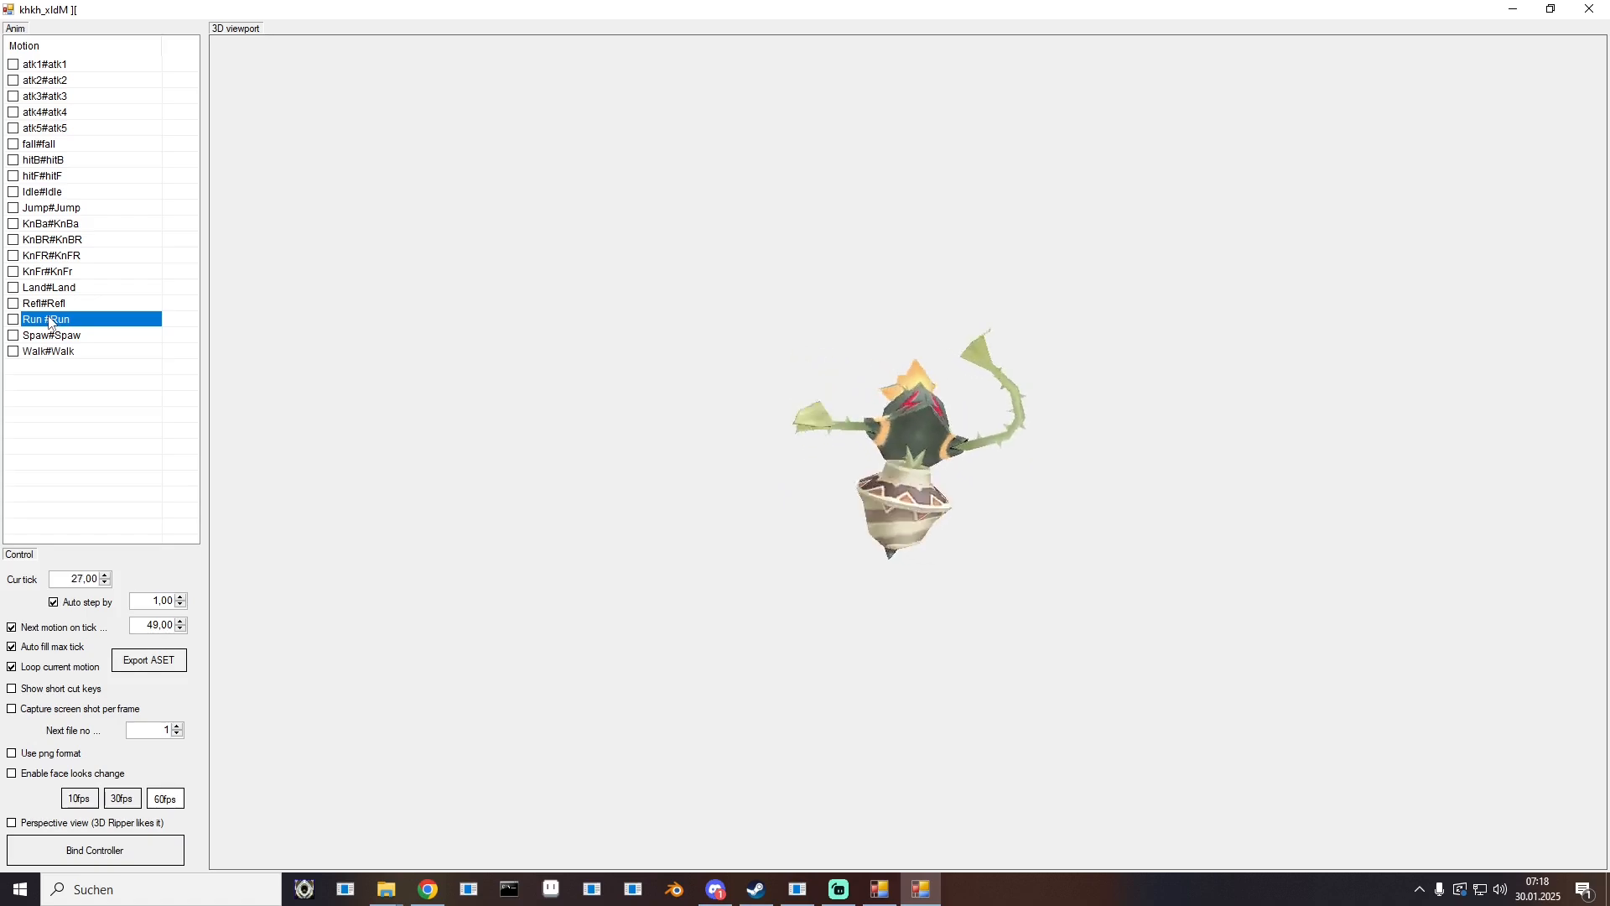
click(51, 336)
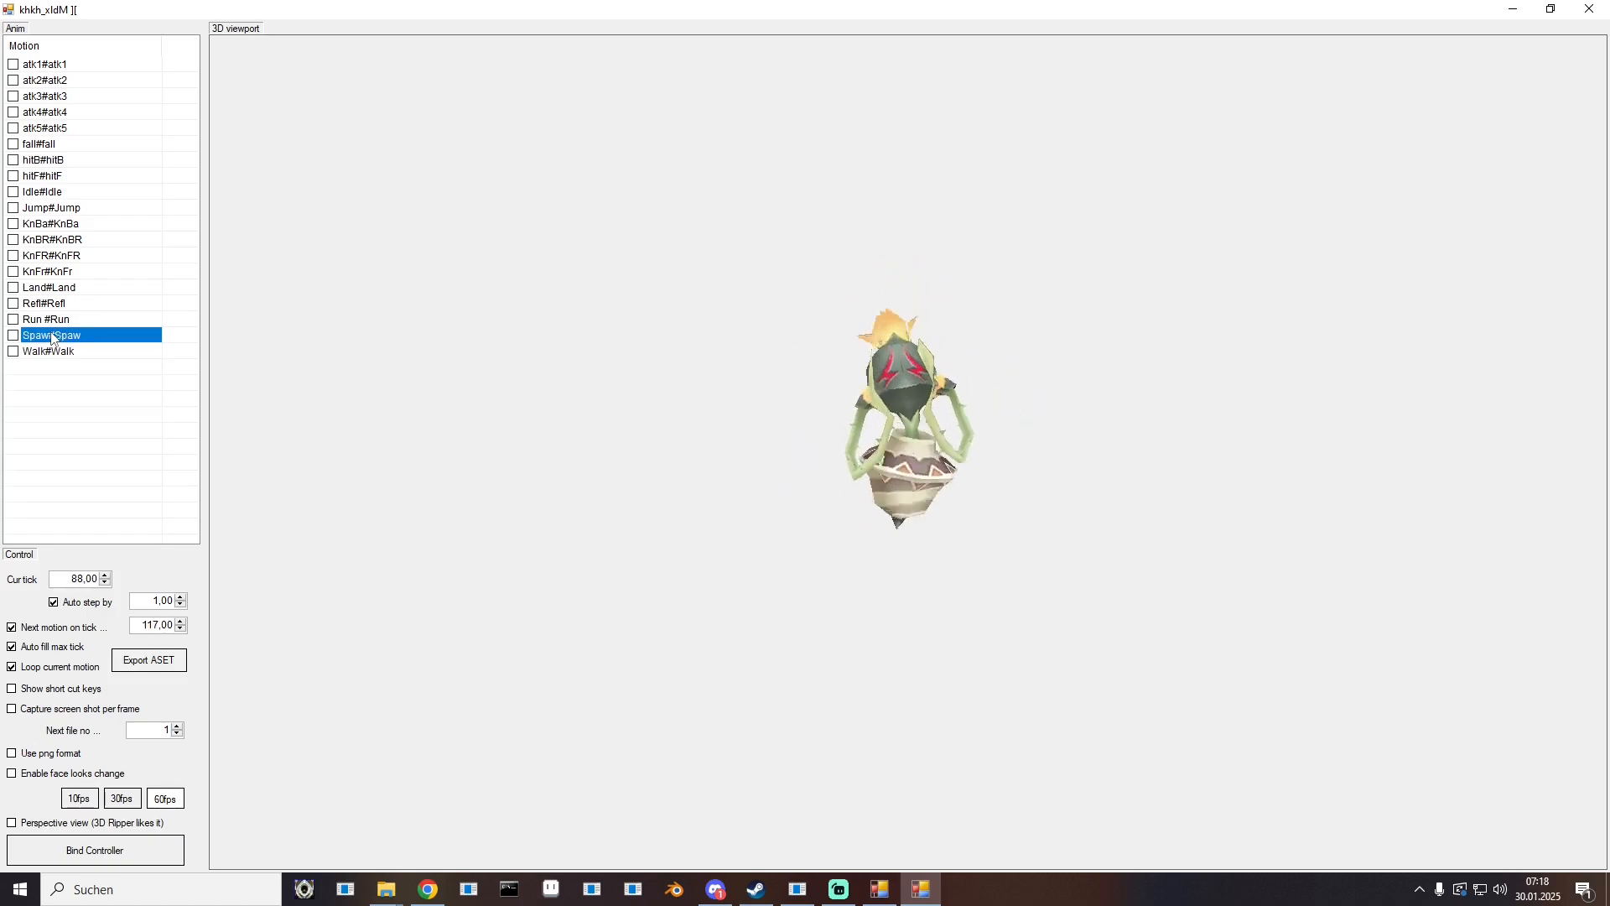
click(51, 351)
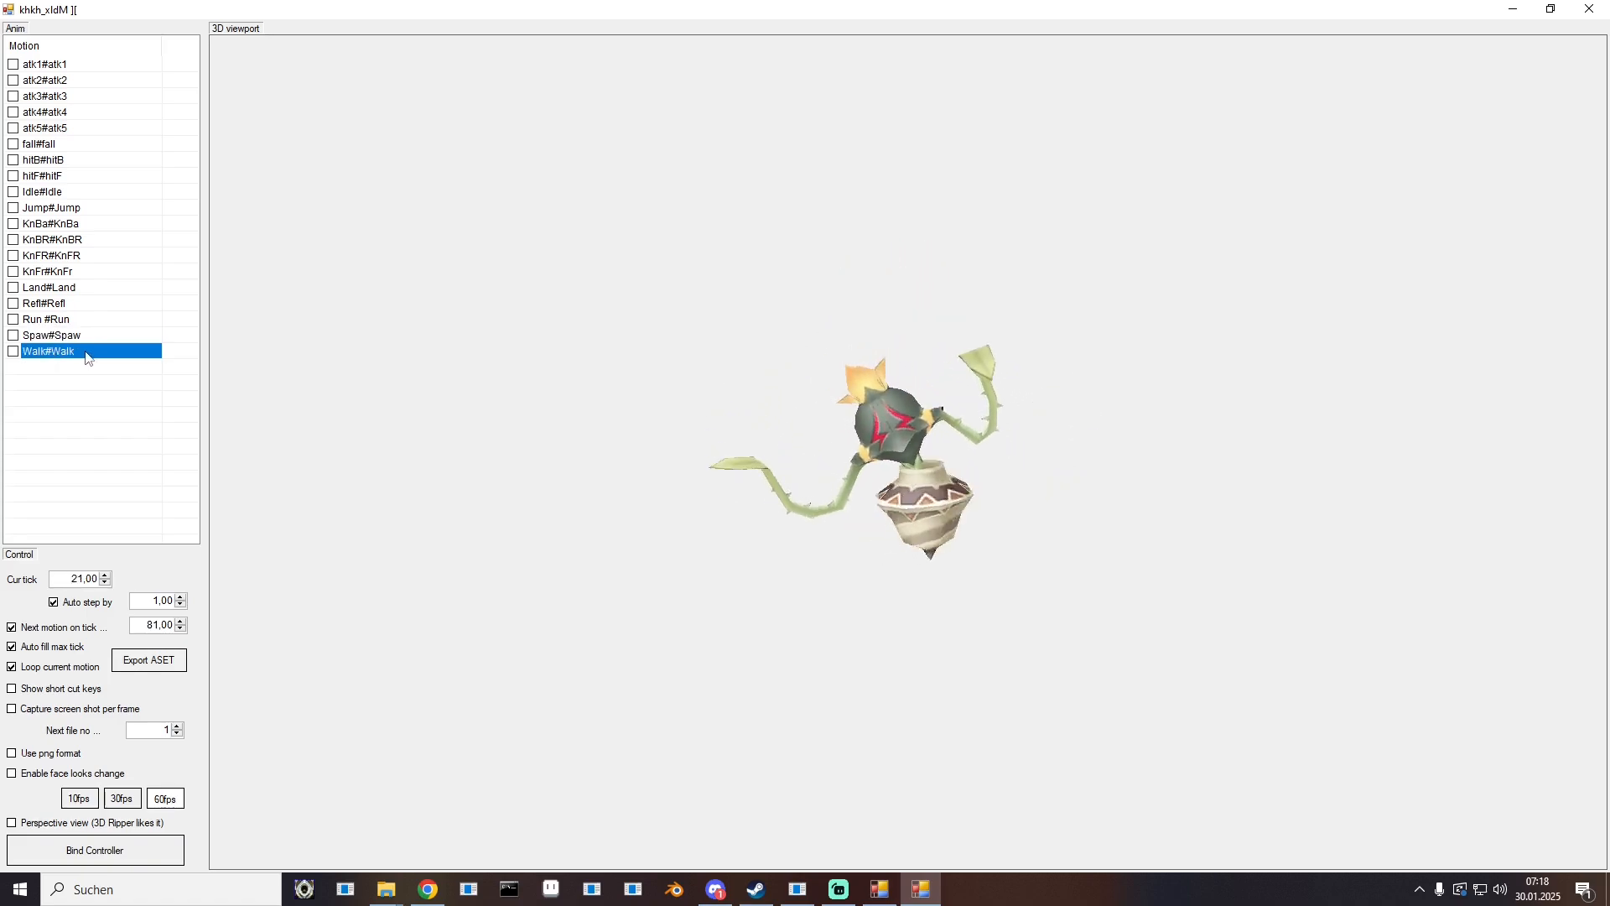
click(125, 66)
Step: Open M_EX730.mdlx from the project's Original folder in the khkh_xldM model viewer and maximize its window
drag(579, 9, 0, 277)
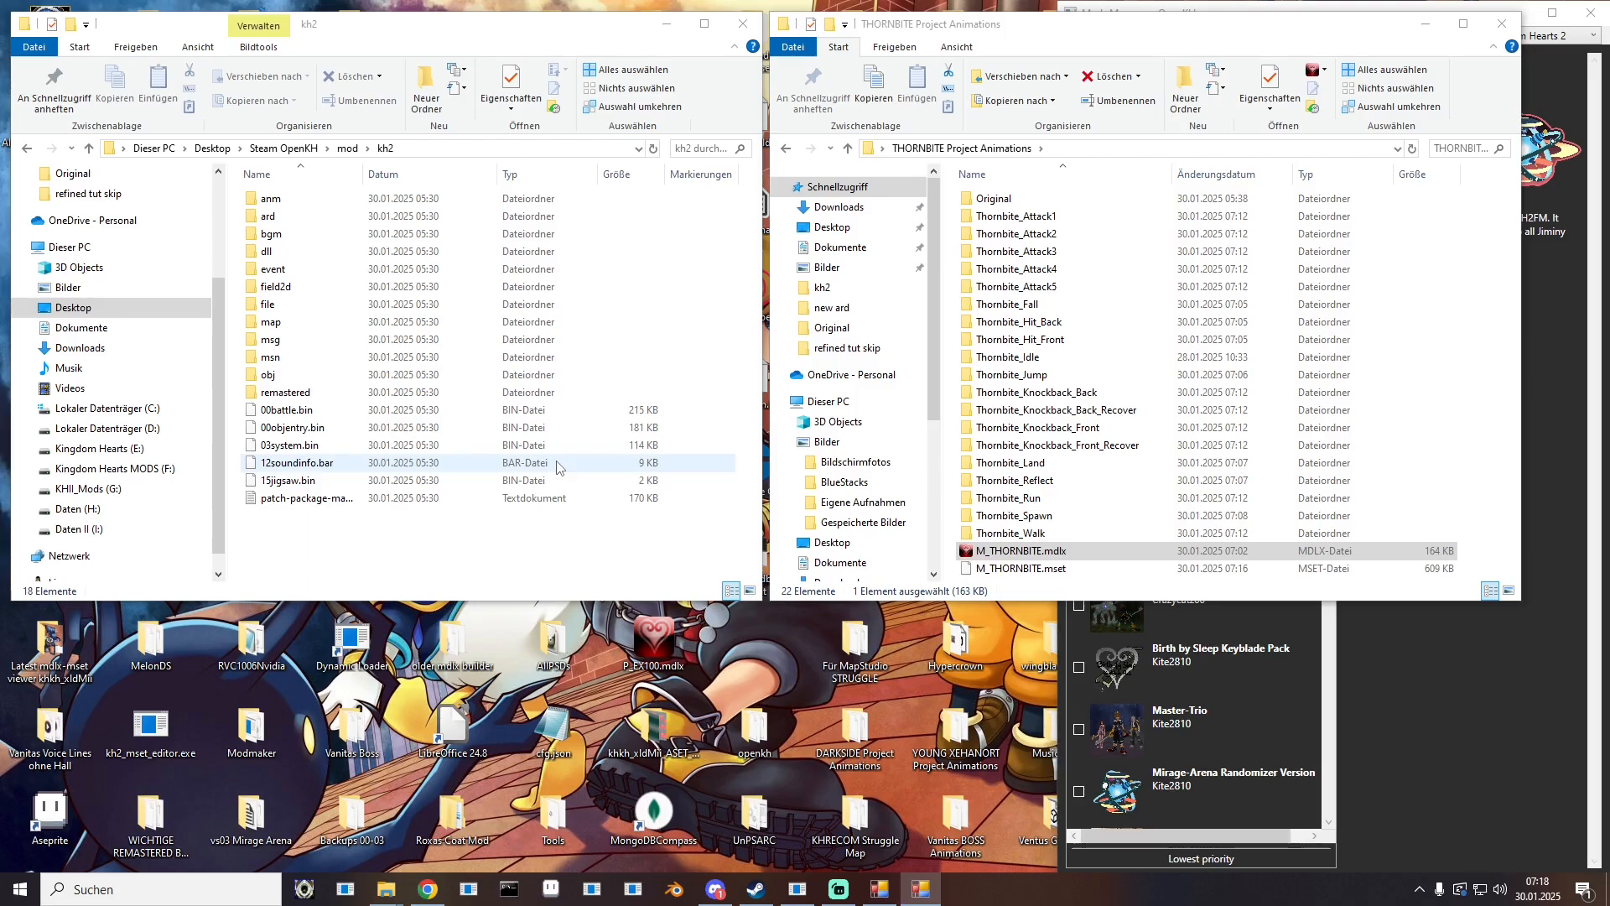
double_click(998, 198)
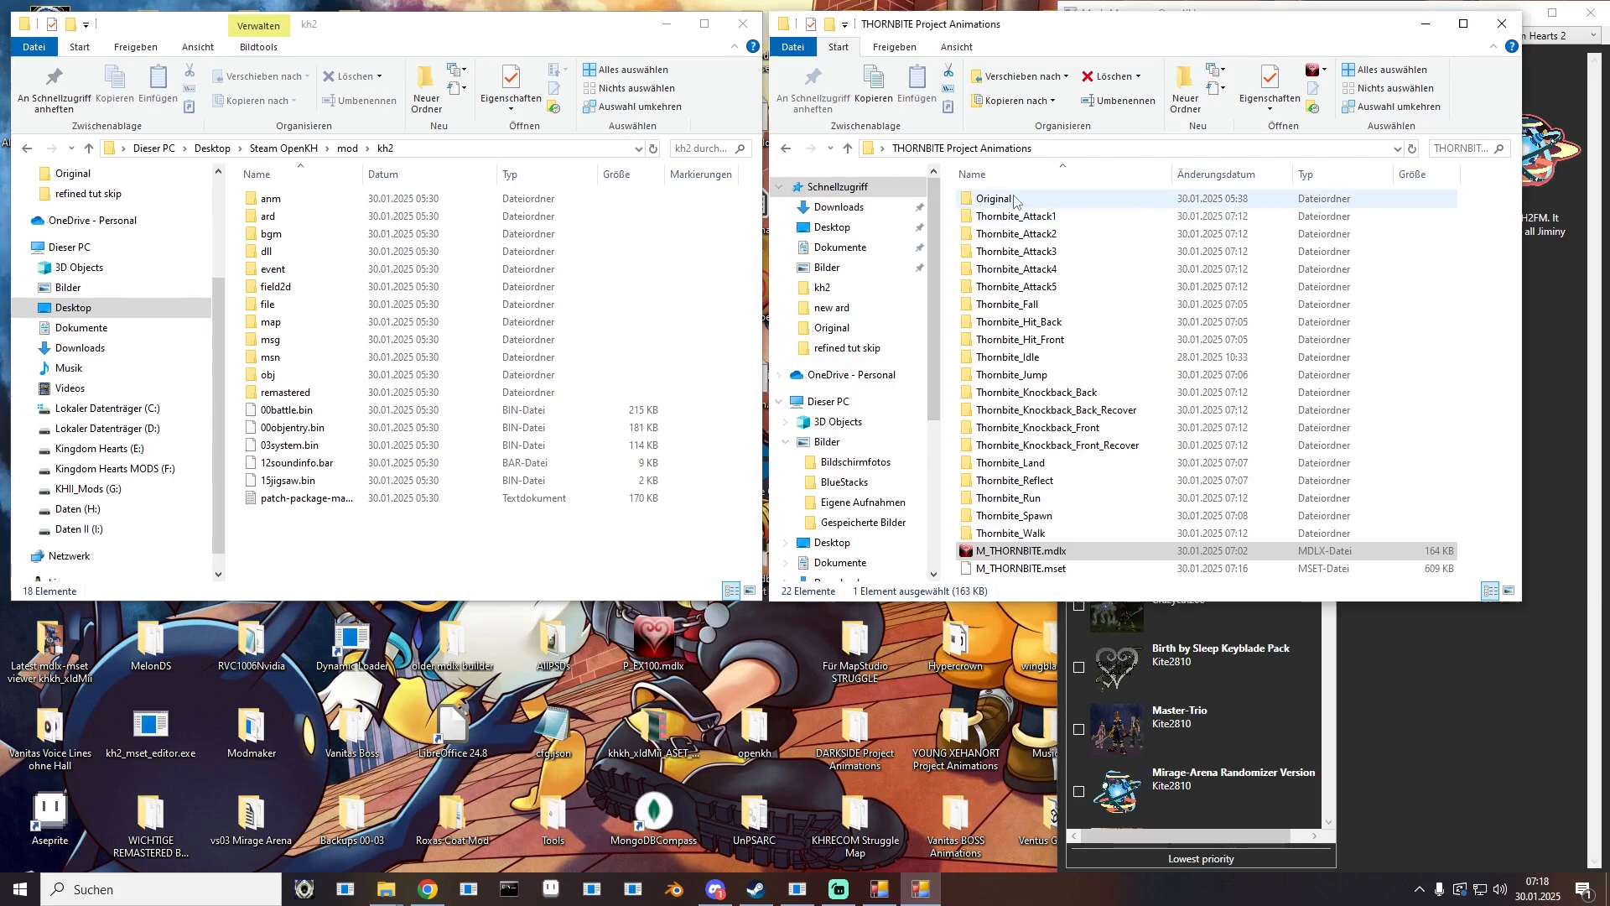
drag(1031, 308, 998, 180)
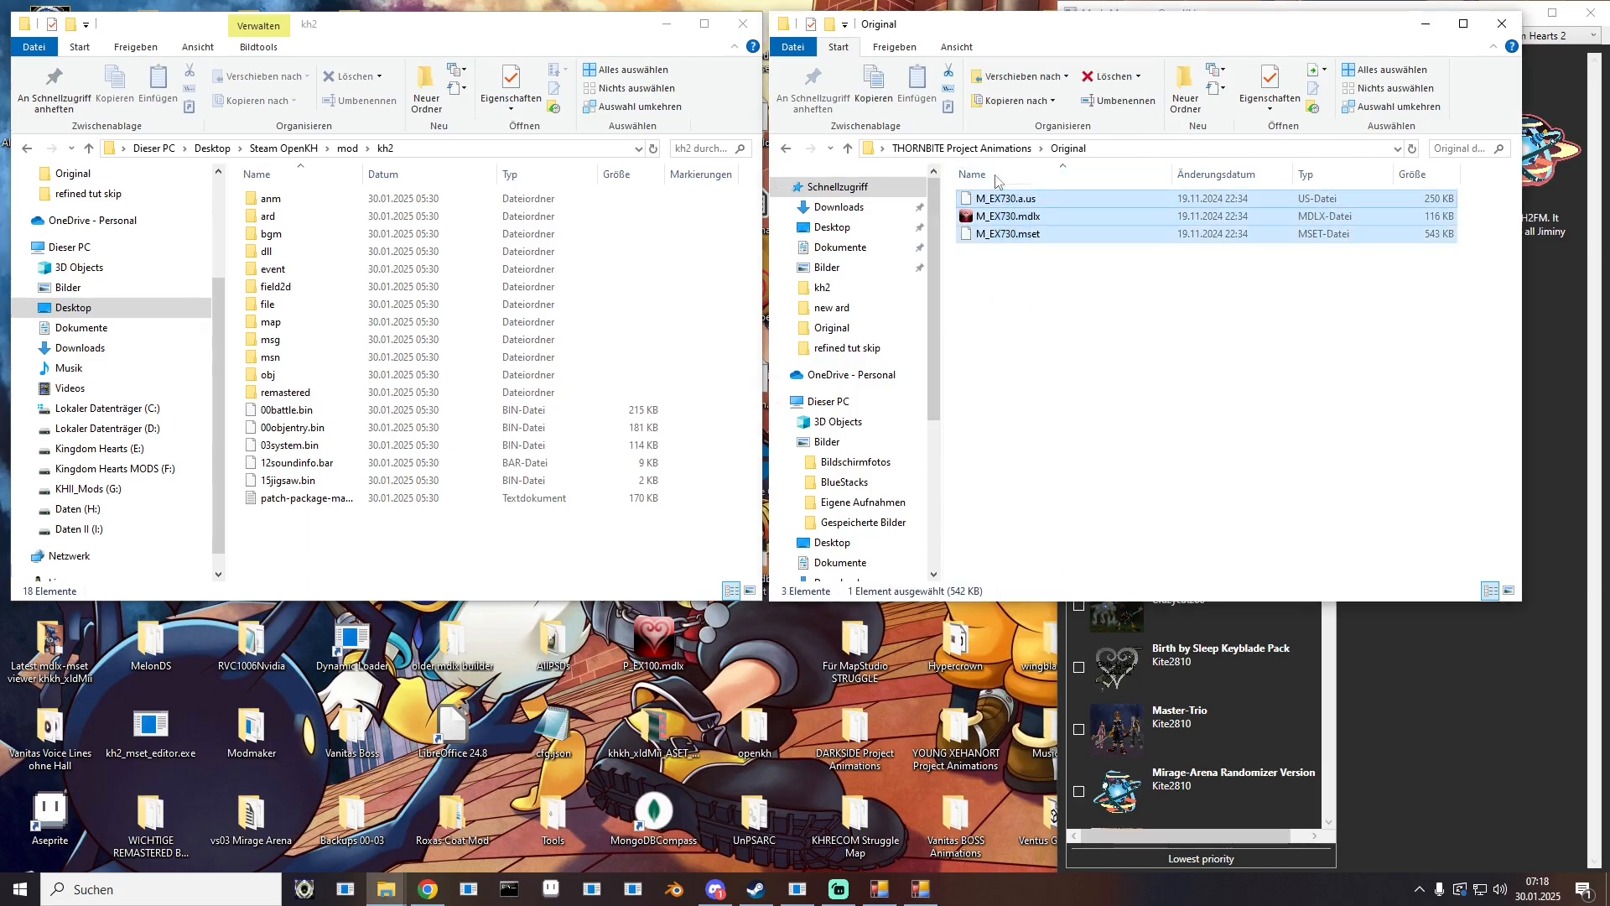
click(1064, 358)
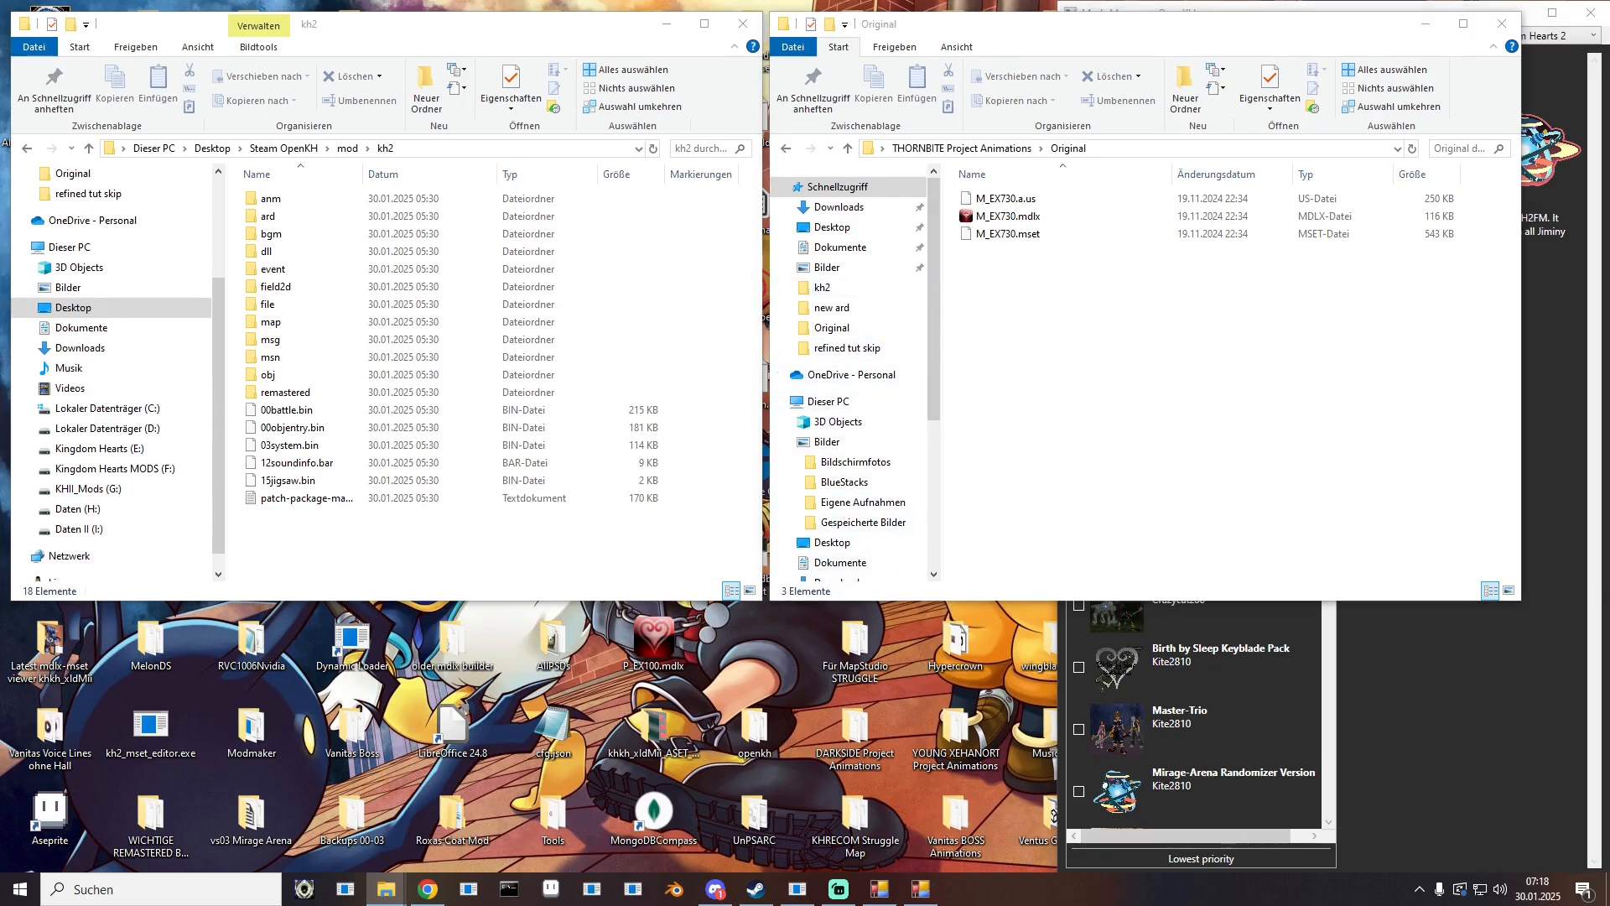
drag(1006, 216, 529, 327)
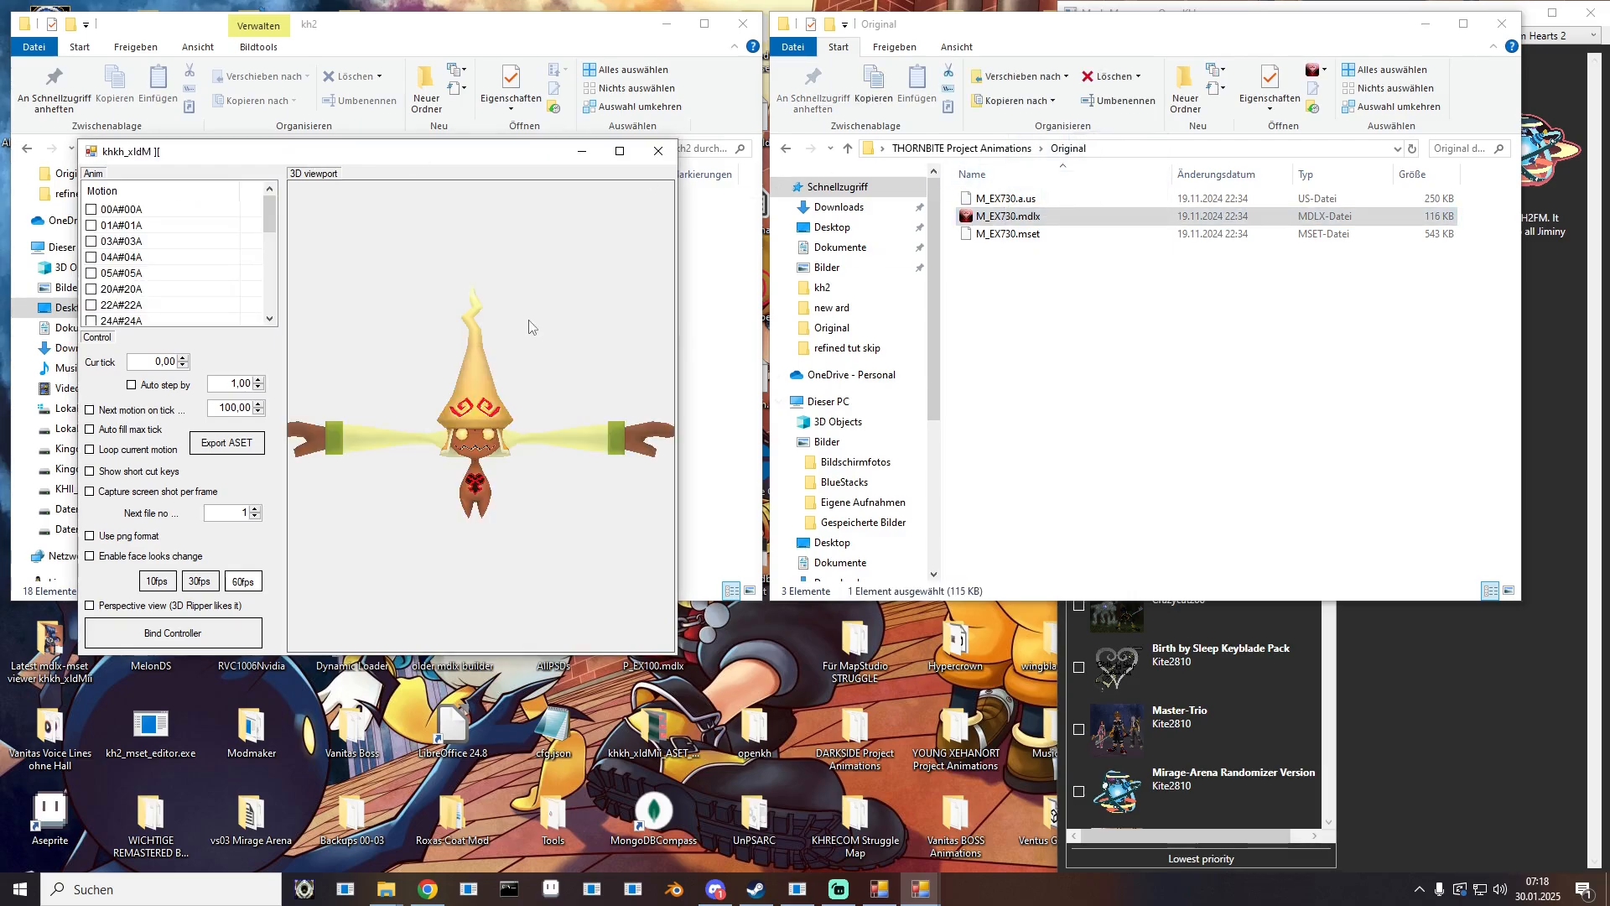
click(621, 151)
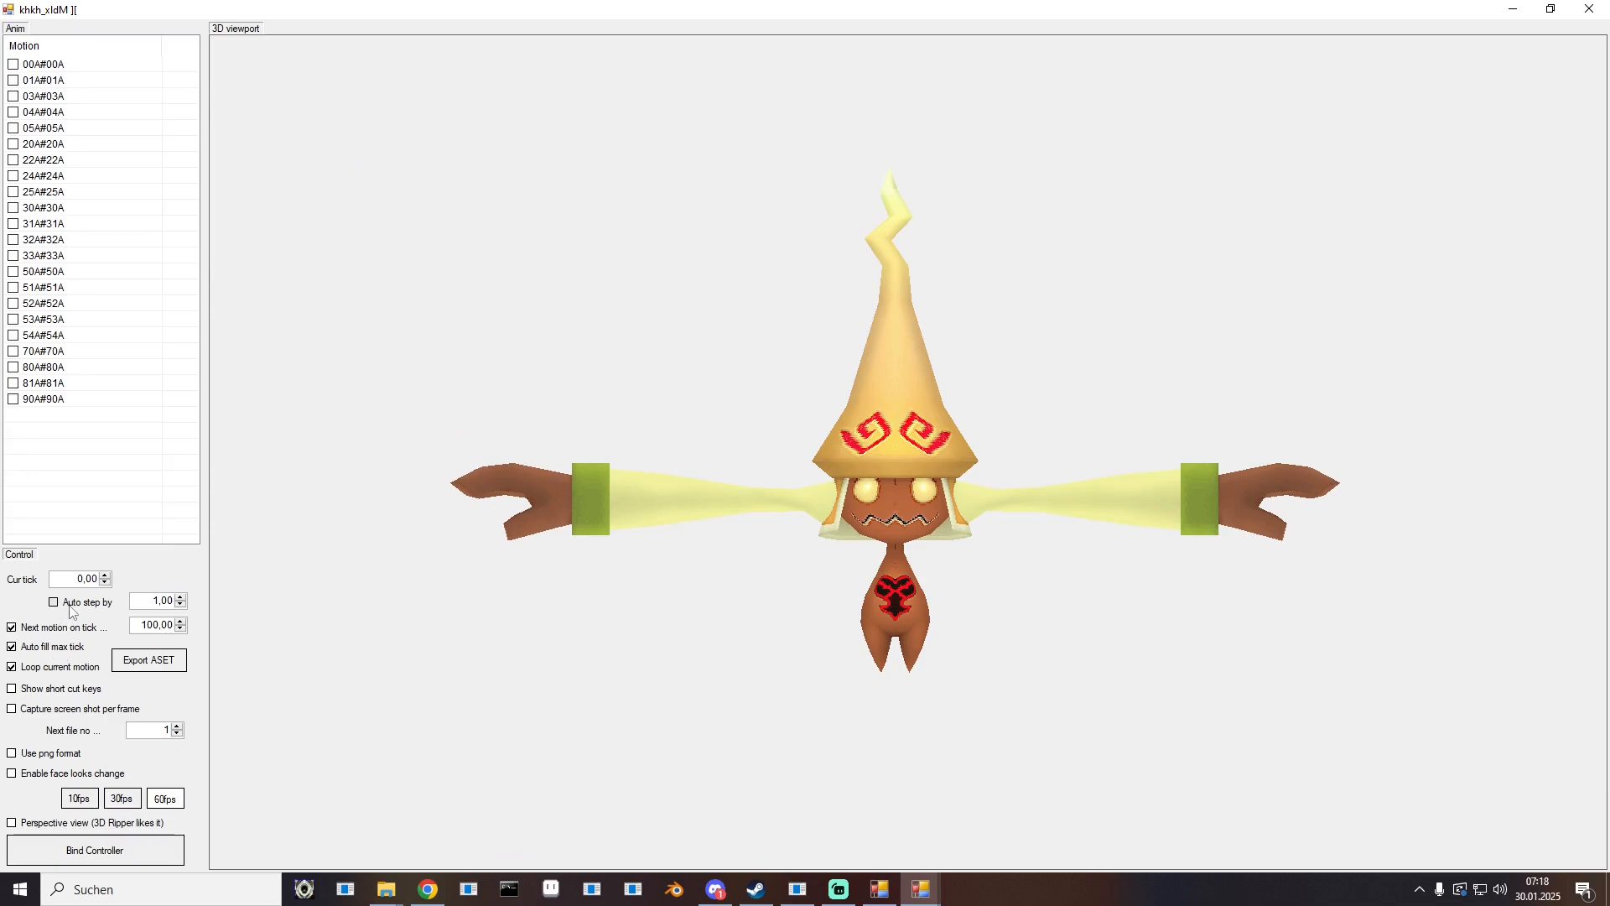
Step: Play the M_EX730 motions 00A, 80A, 70A, 81A and 01A with auto step, next motion on tick, auto fill max tick and looping enabled
click(48, 67)
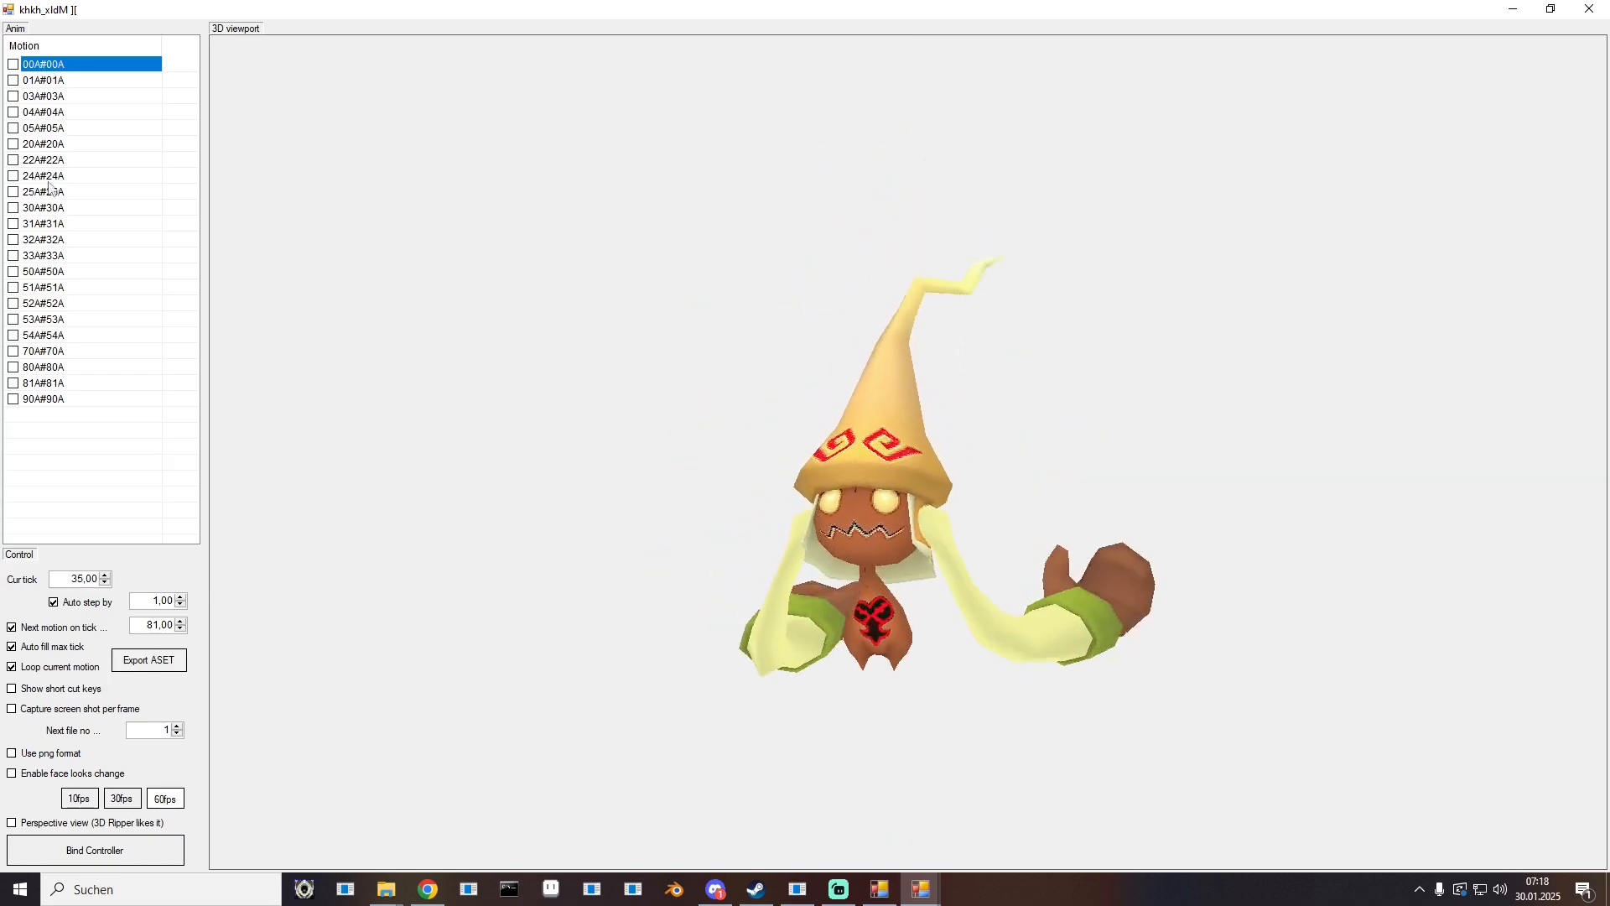
click(43, 371)
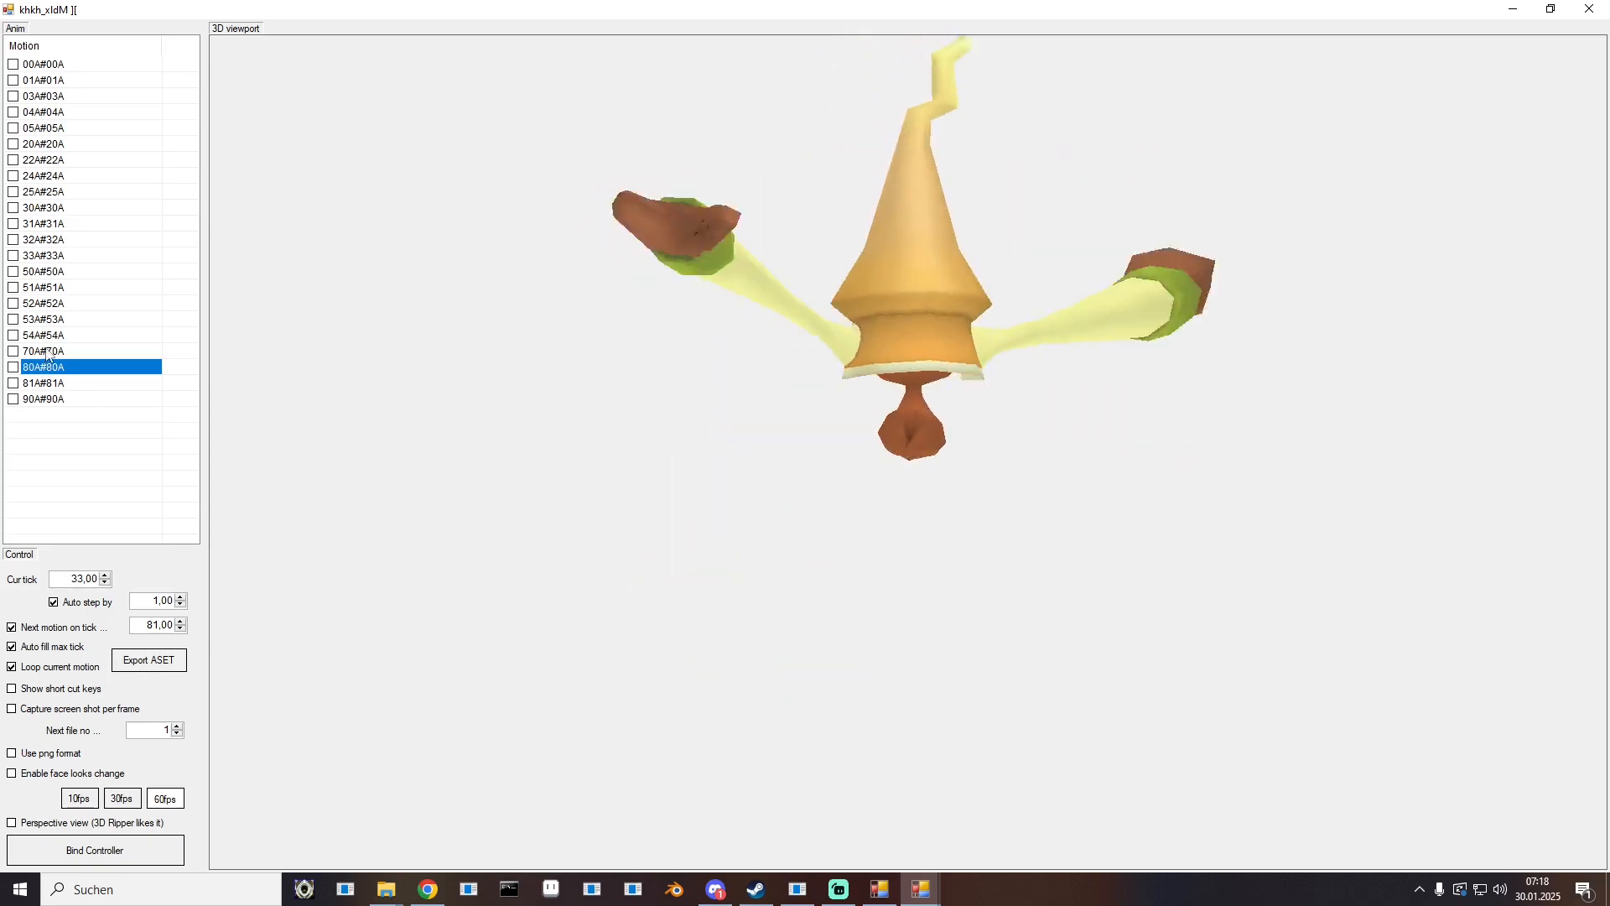
click(46, 352)
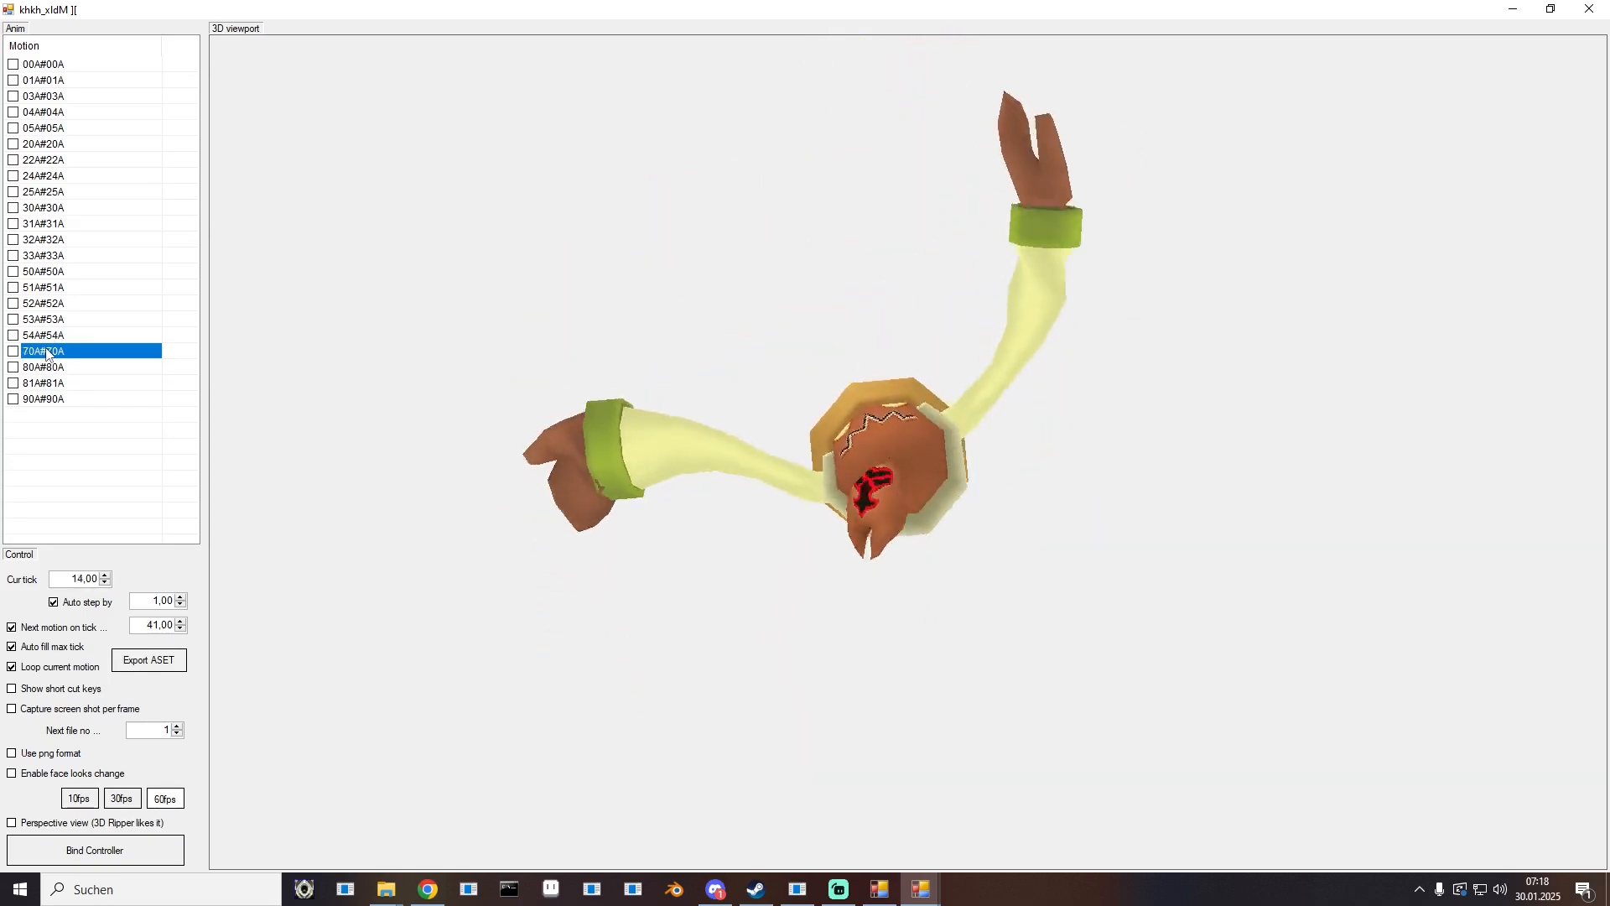
click(48, 383)
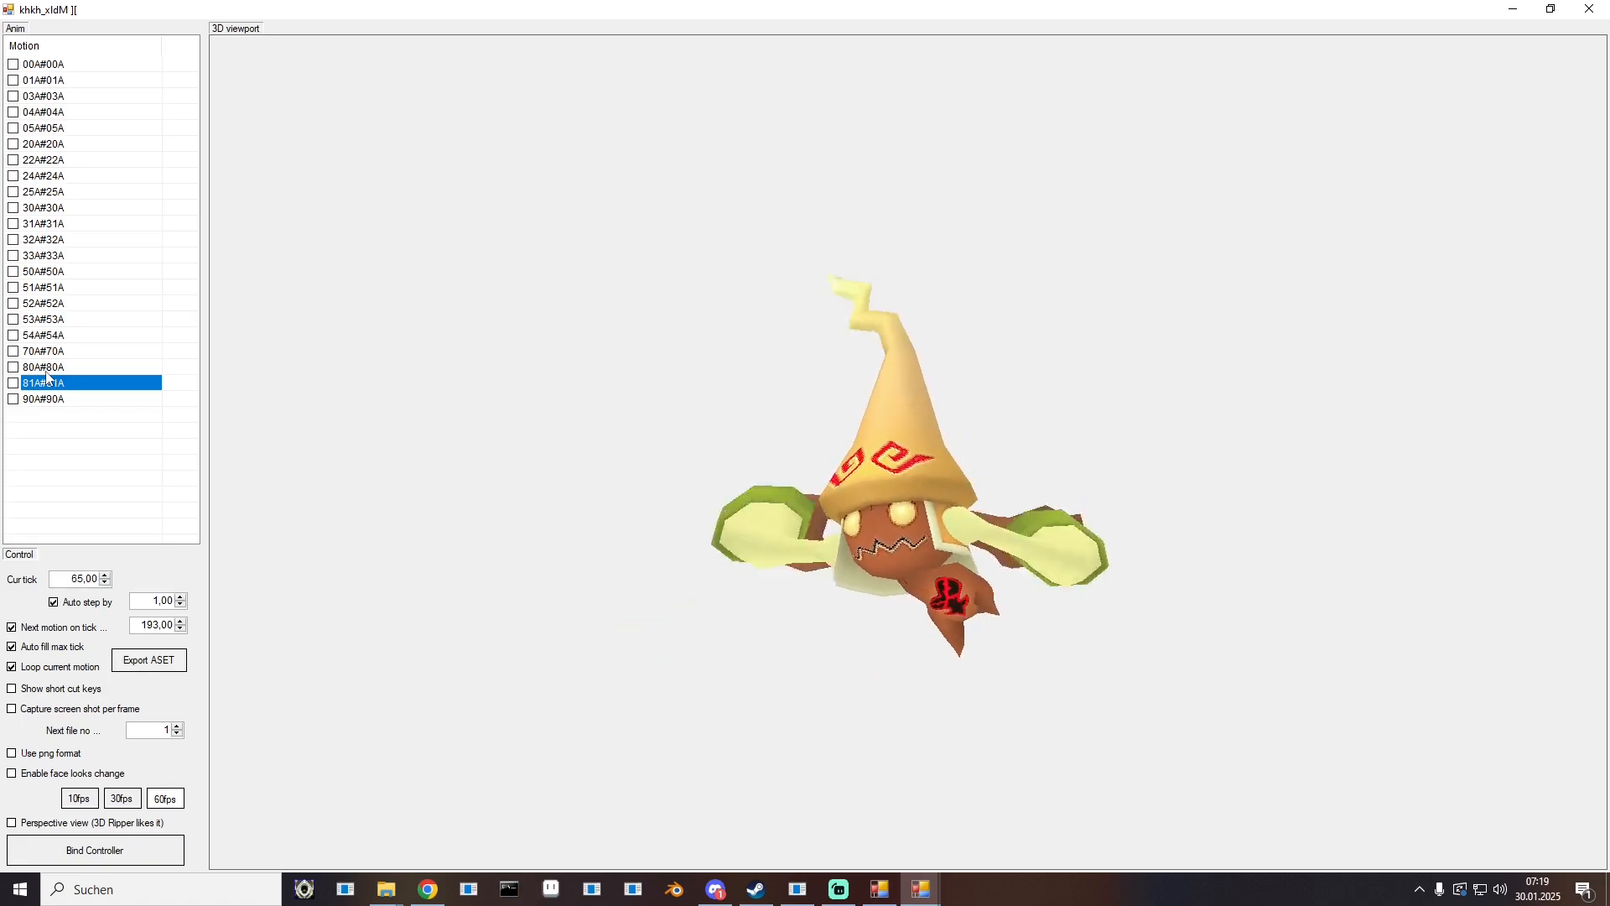
click(43, 64)
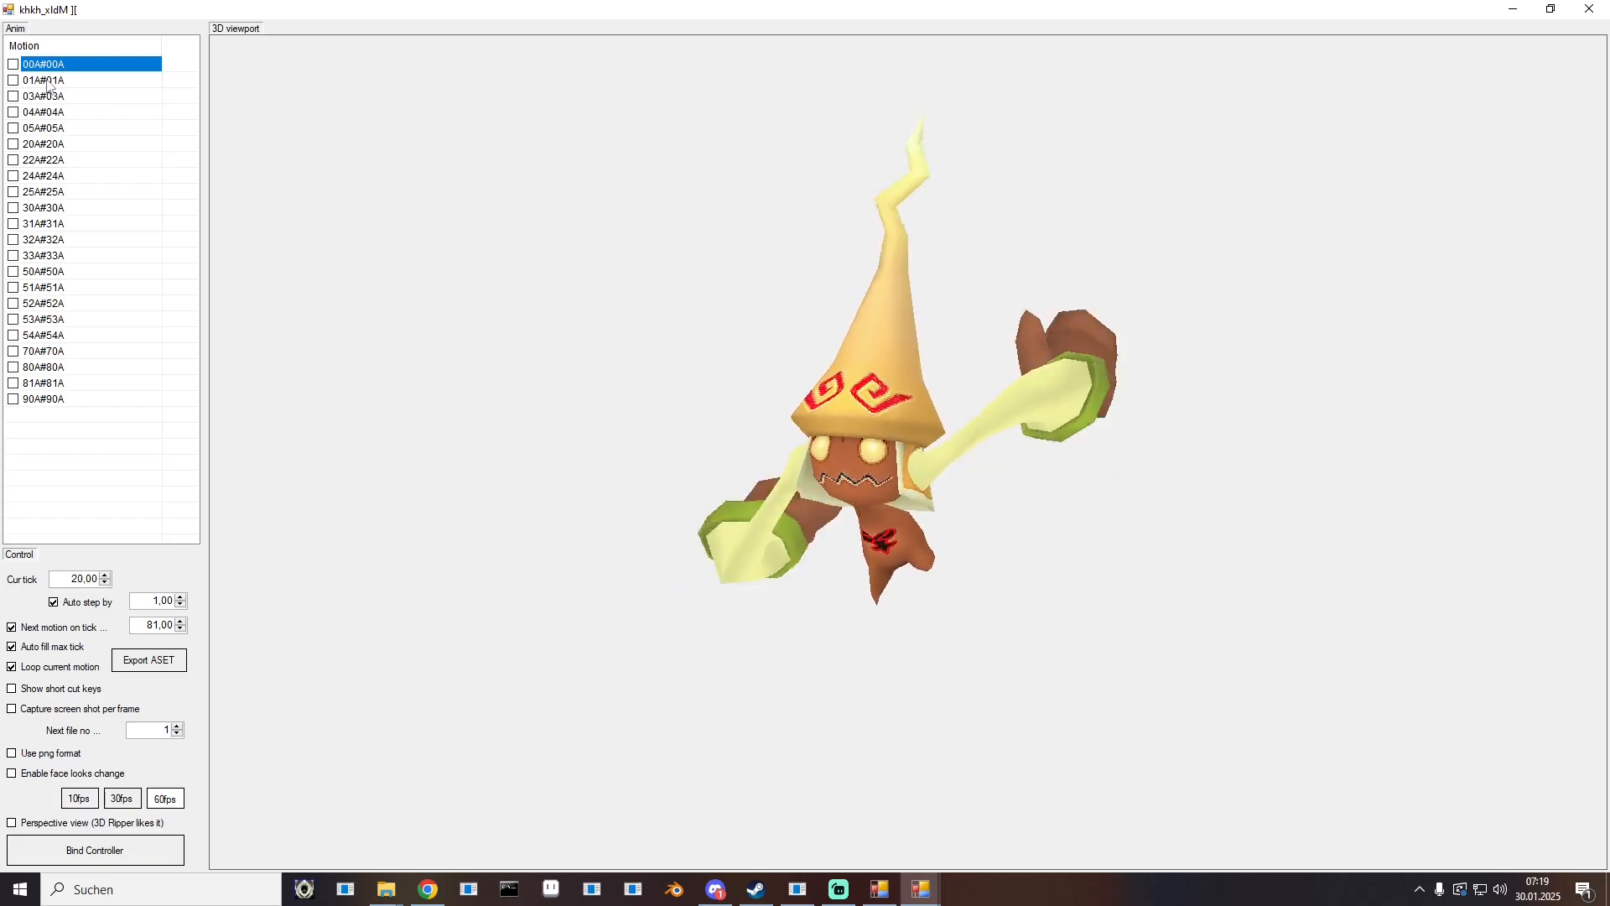
click(46, 80)
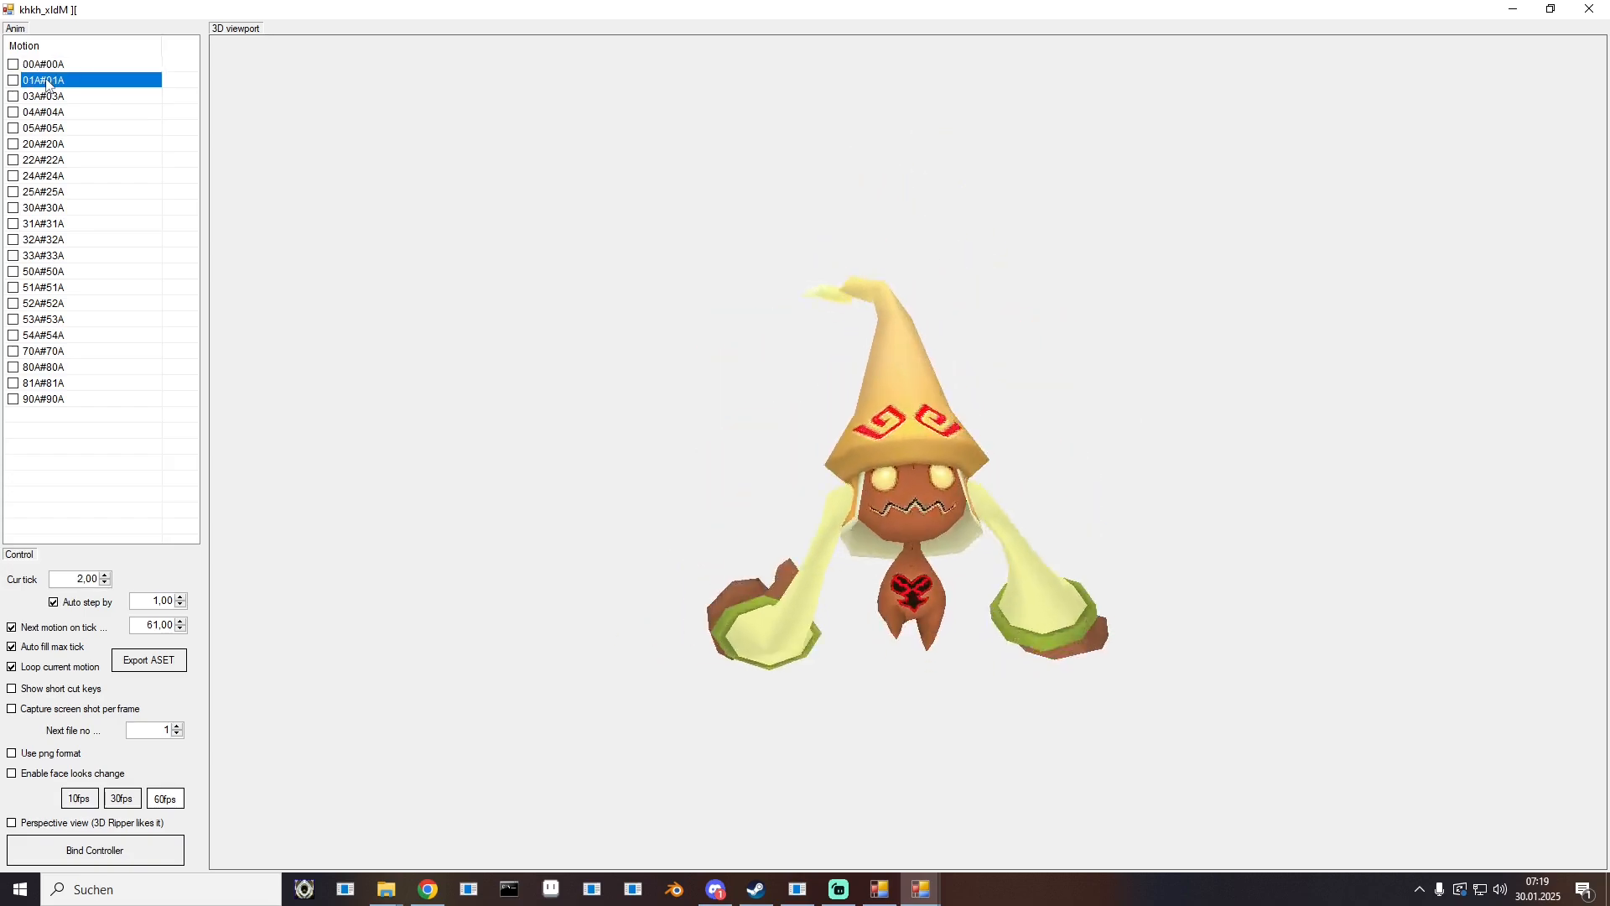
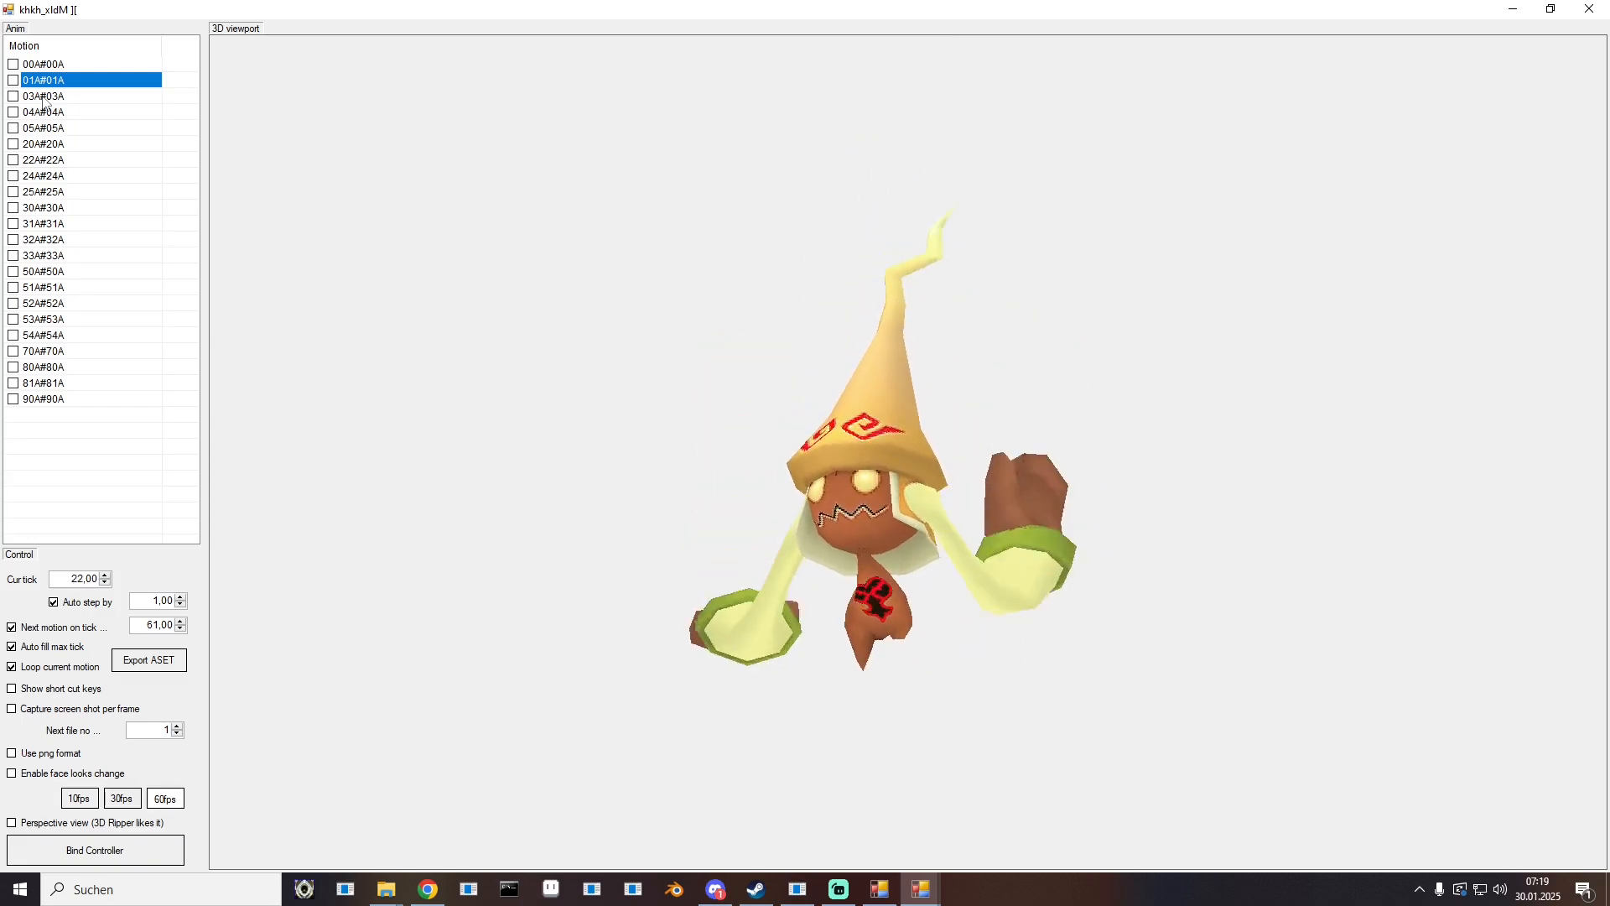
Step: Compare the original model's 01A motion with the Thornbite's Run motion, viewing both from the side
drag(747, 577, 849, 582)
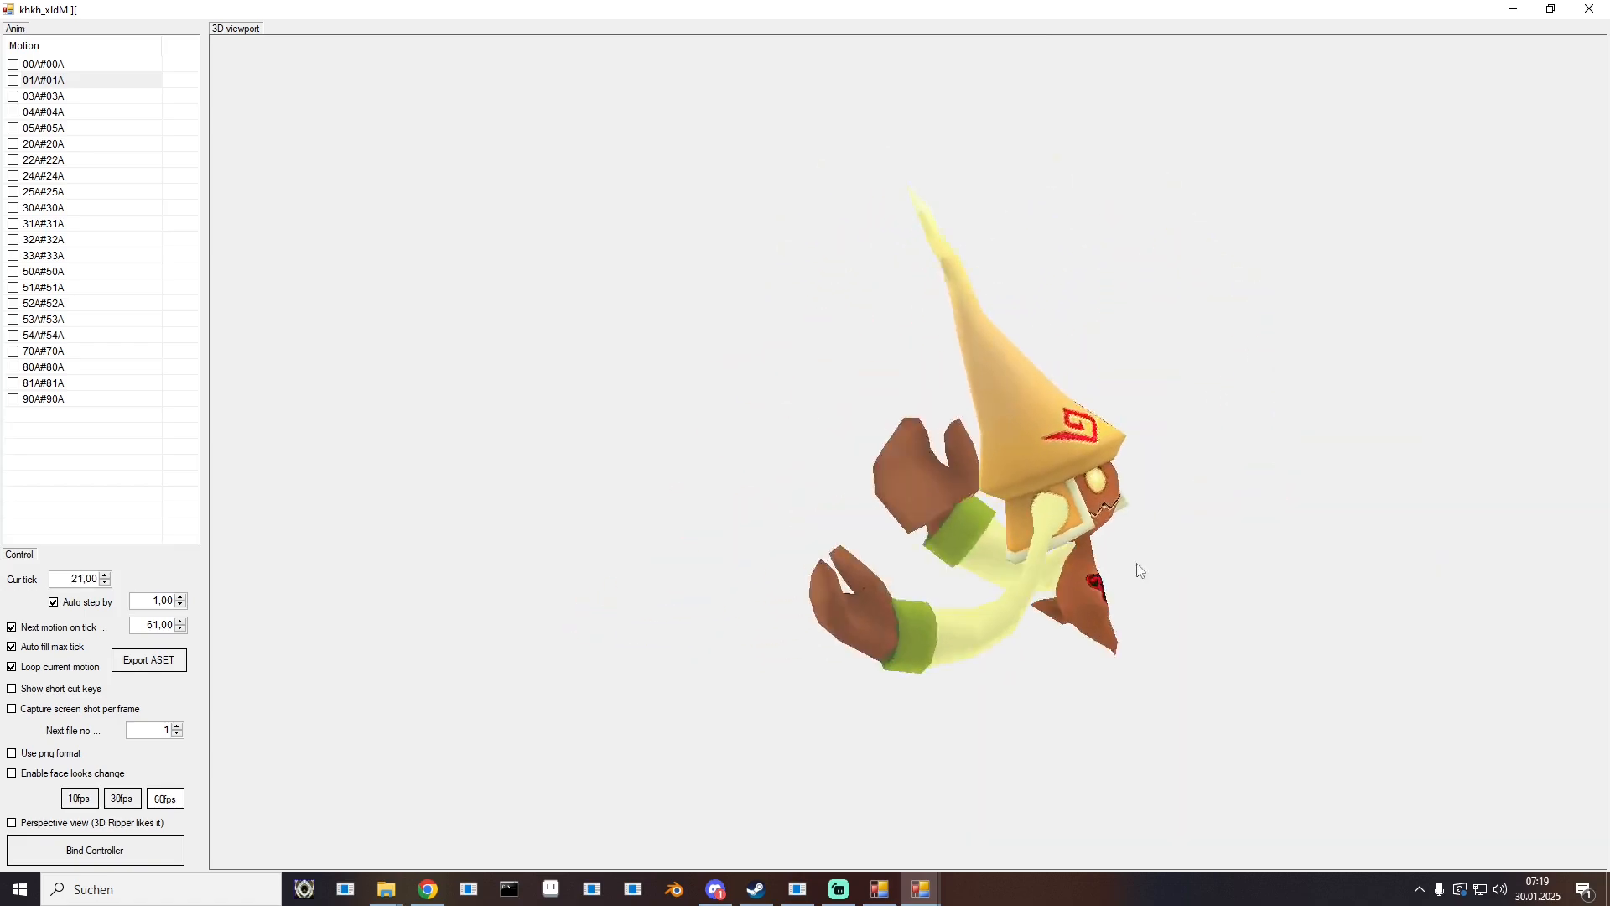
drag(0, 78, 853, 0)
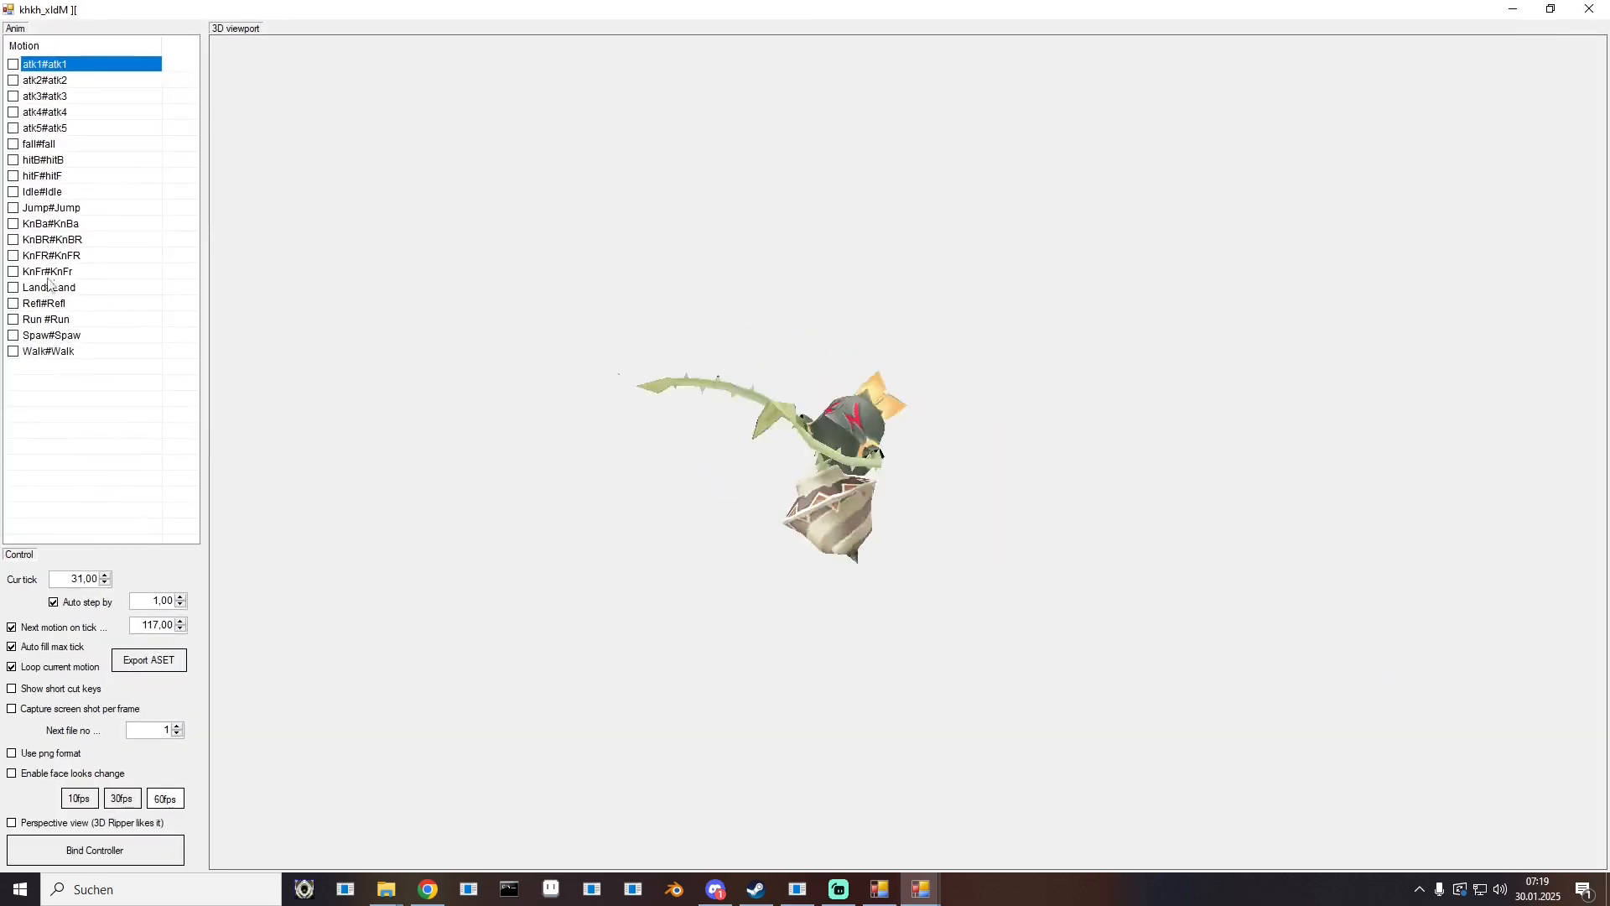
click(62, 320)
drag(782, 563, 915, 561)
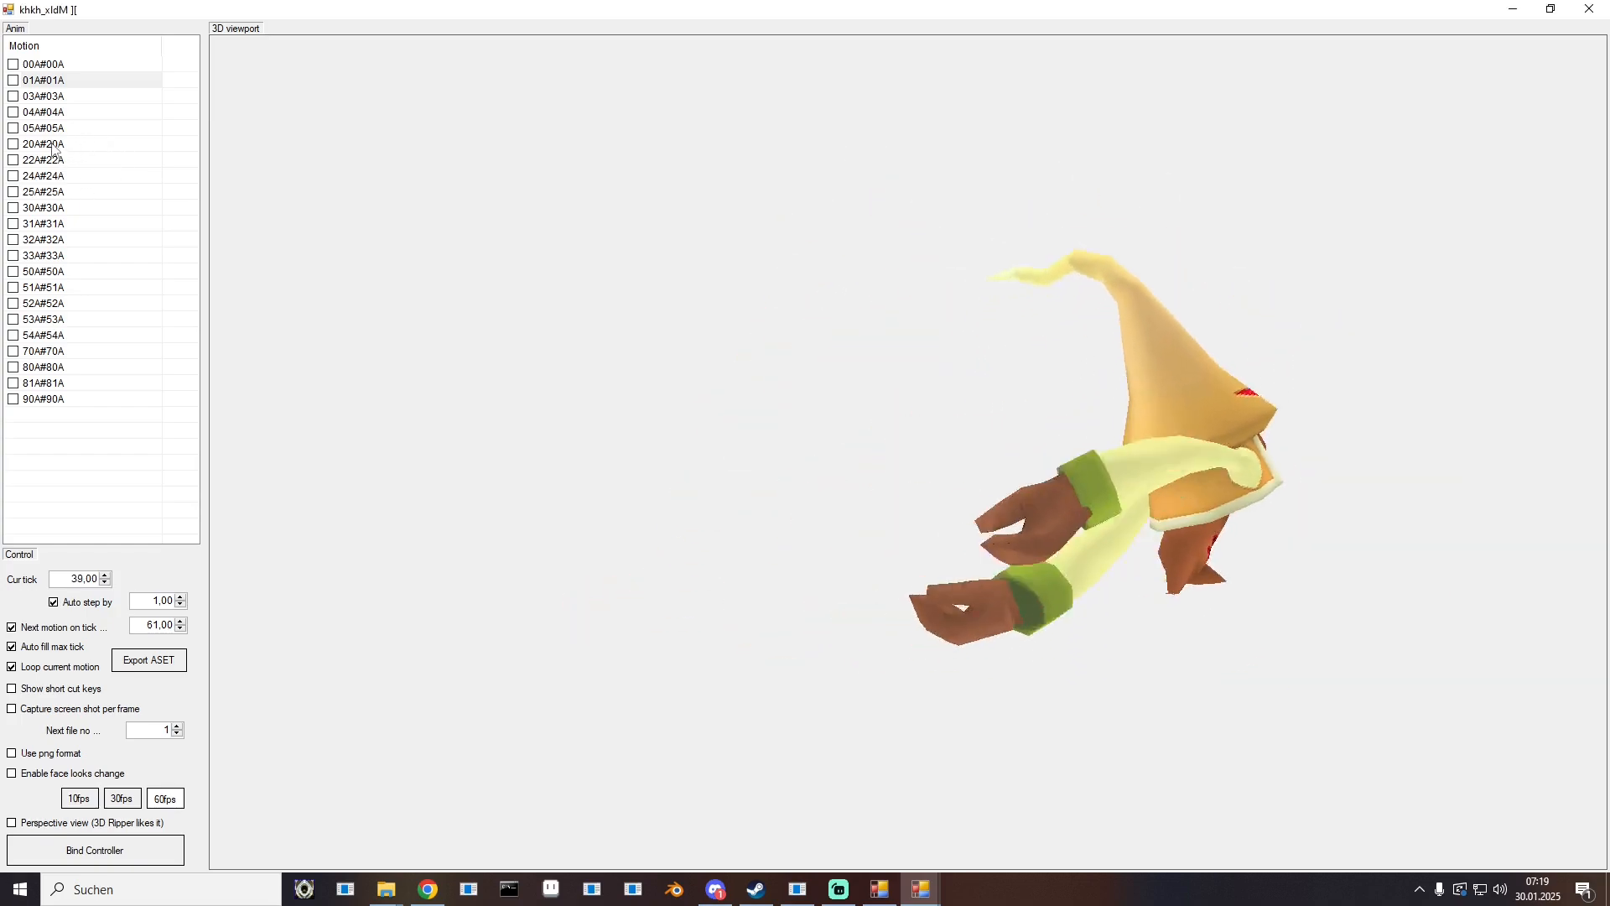
Step: Play the original M_EX730 model's 20A and 33A motions and view the model from the front
click(50, 145)
click(52, 256)
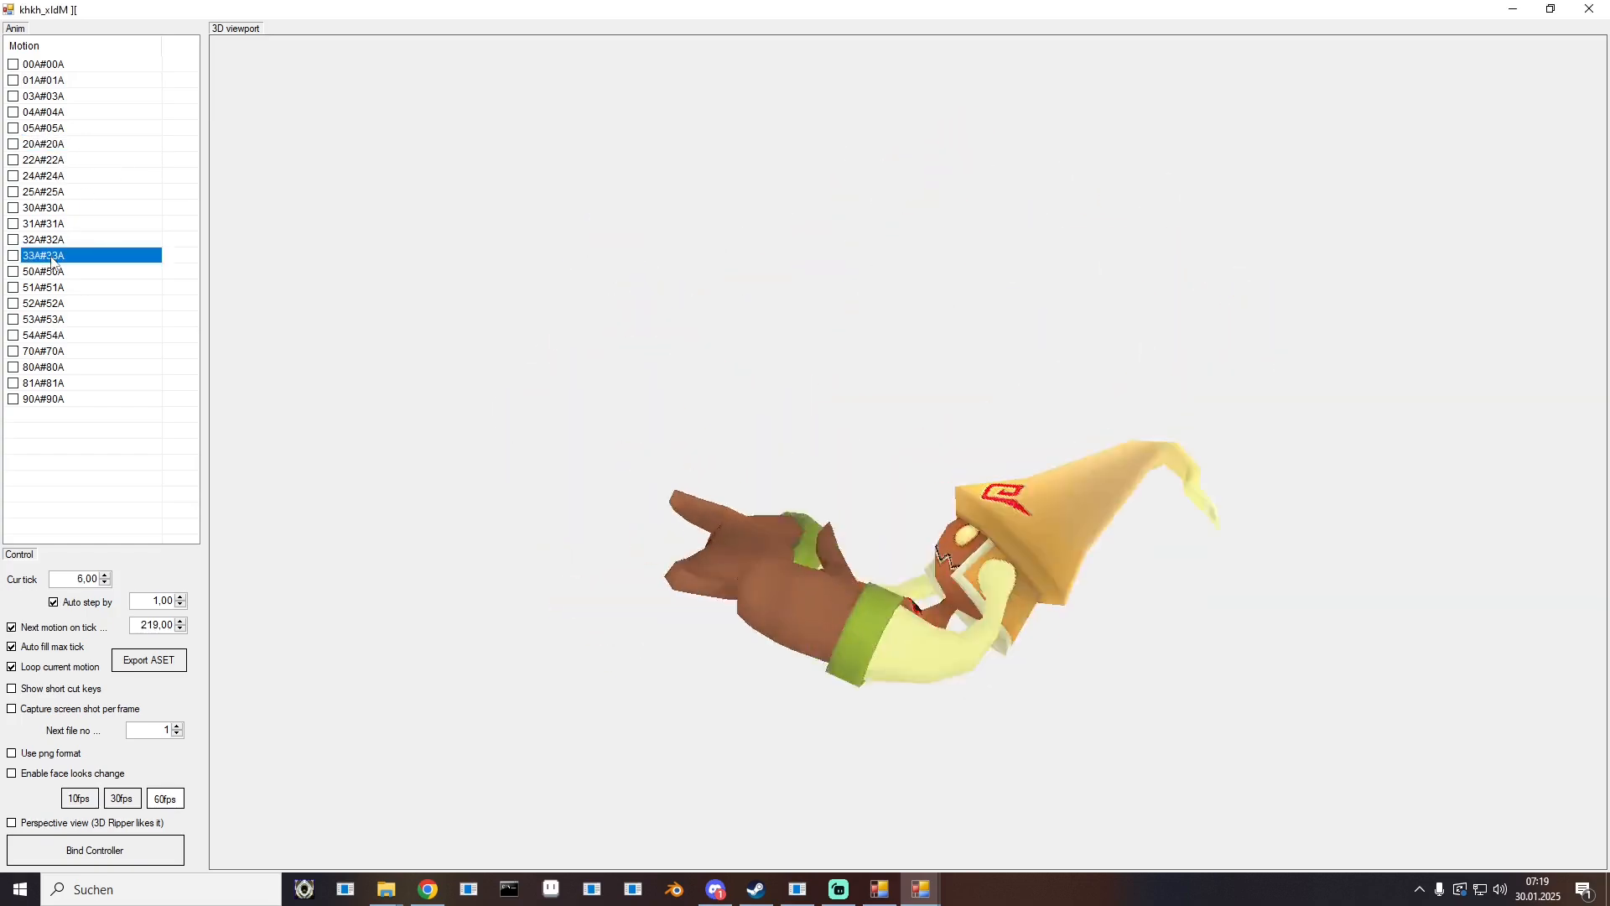
click(977, 540)
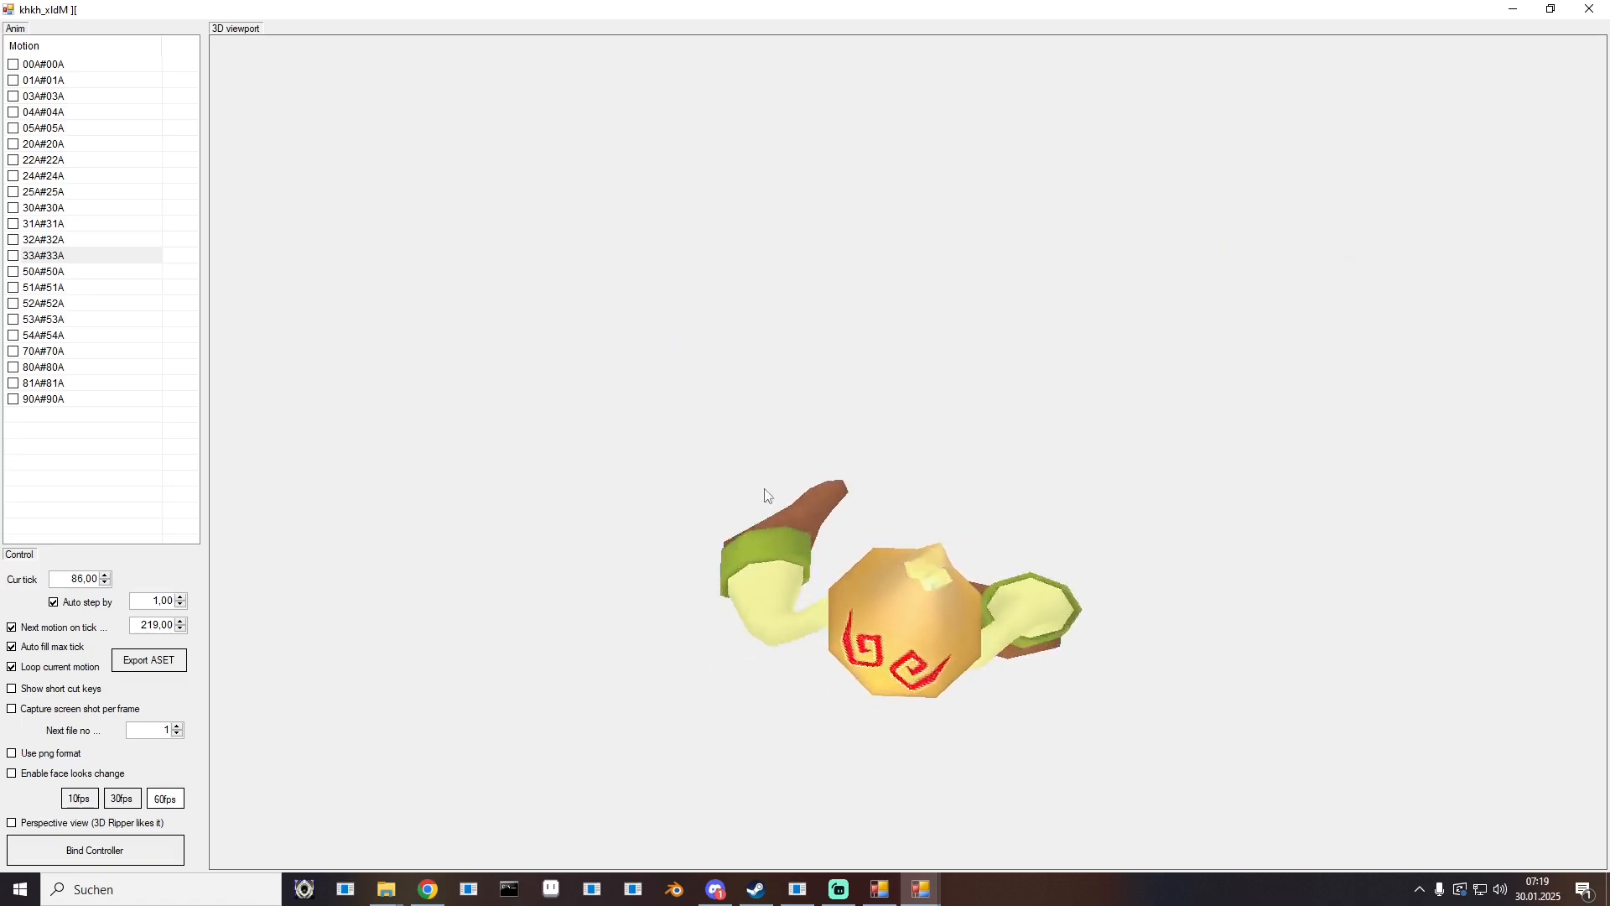
Step: Step backward through the original model's motions from 32A to 20A to examine its airborne and hit reactions
click(50, 239)
key(Up)
key(Up)
key(Up)
key(Up)
key(Up)
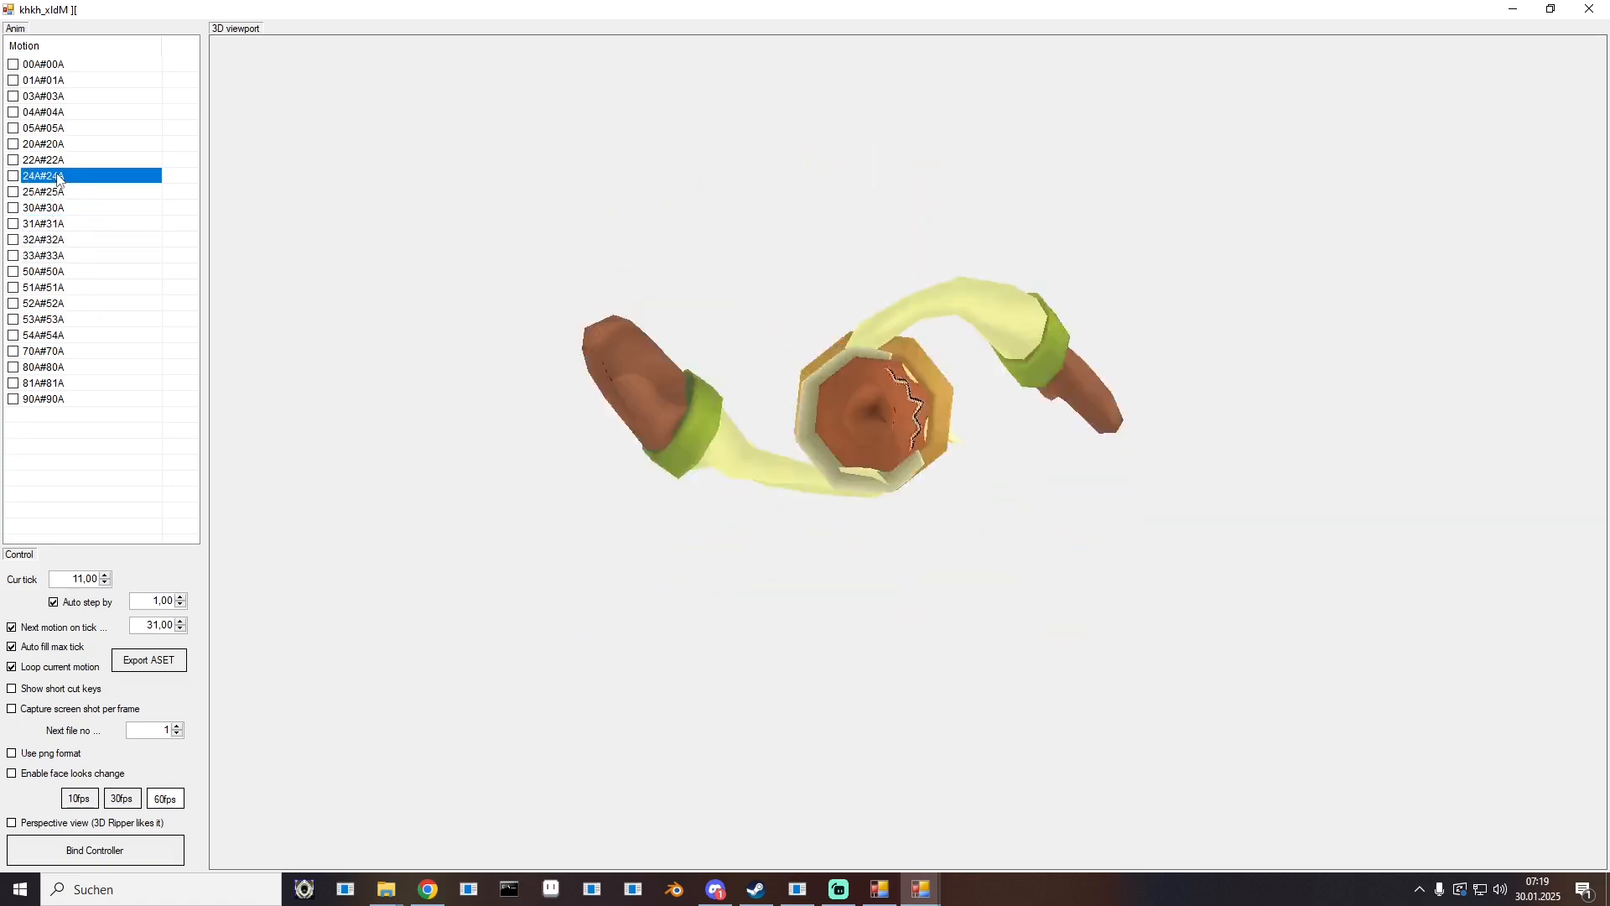
key(Up)
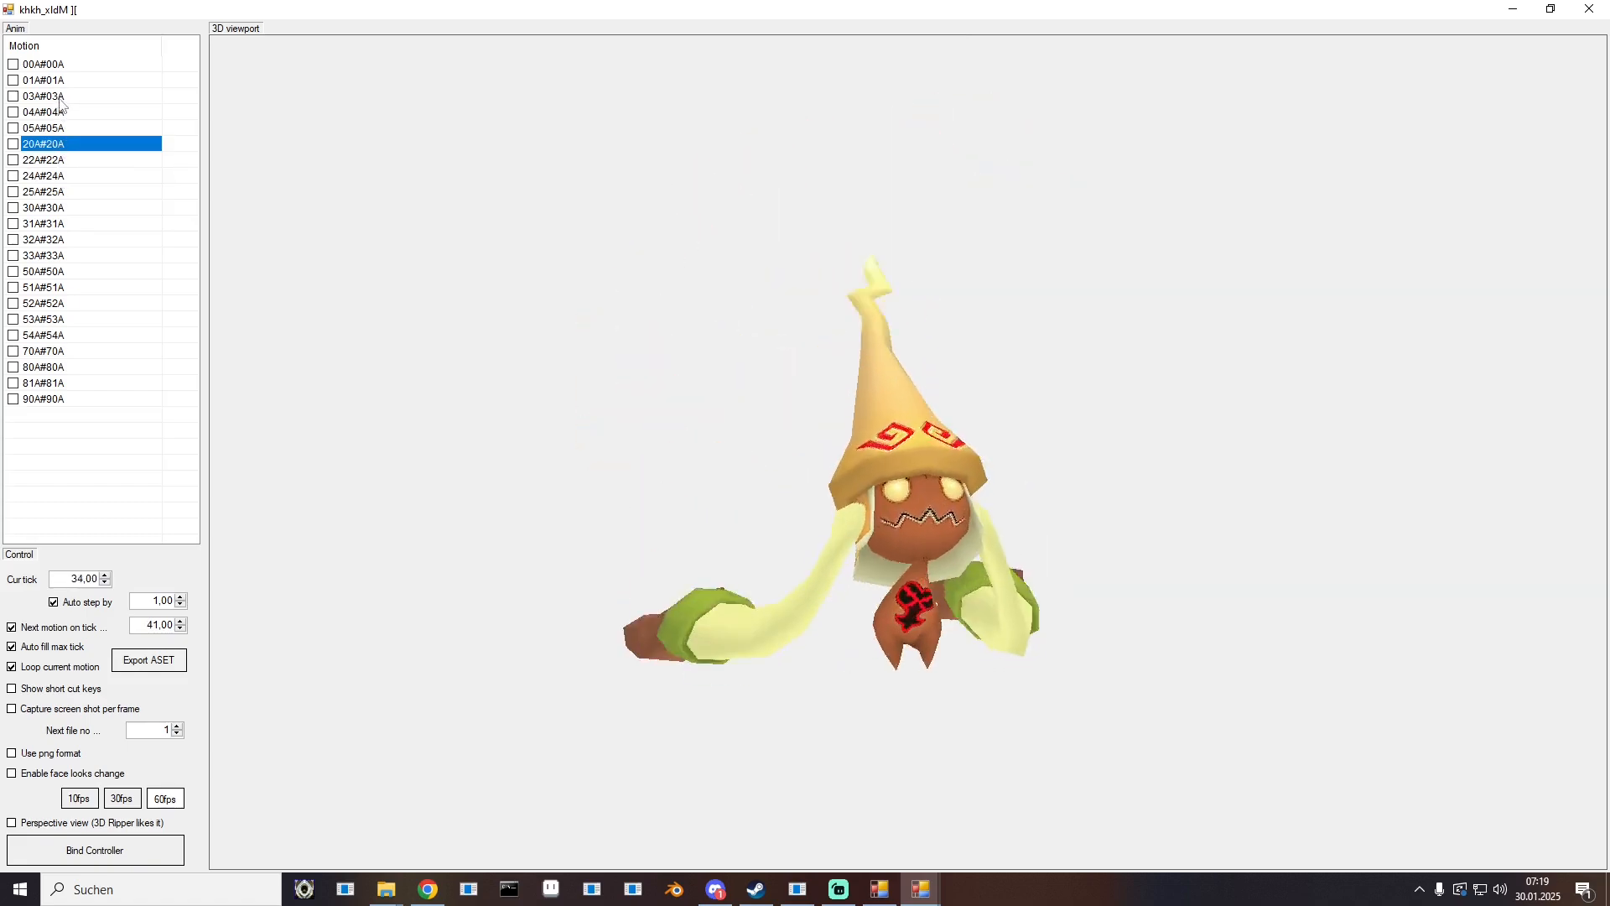
Step: Play the original M_EX730 model's 03A, 04A and 05A motions
click(56, 98)
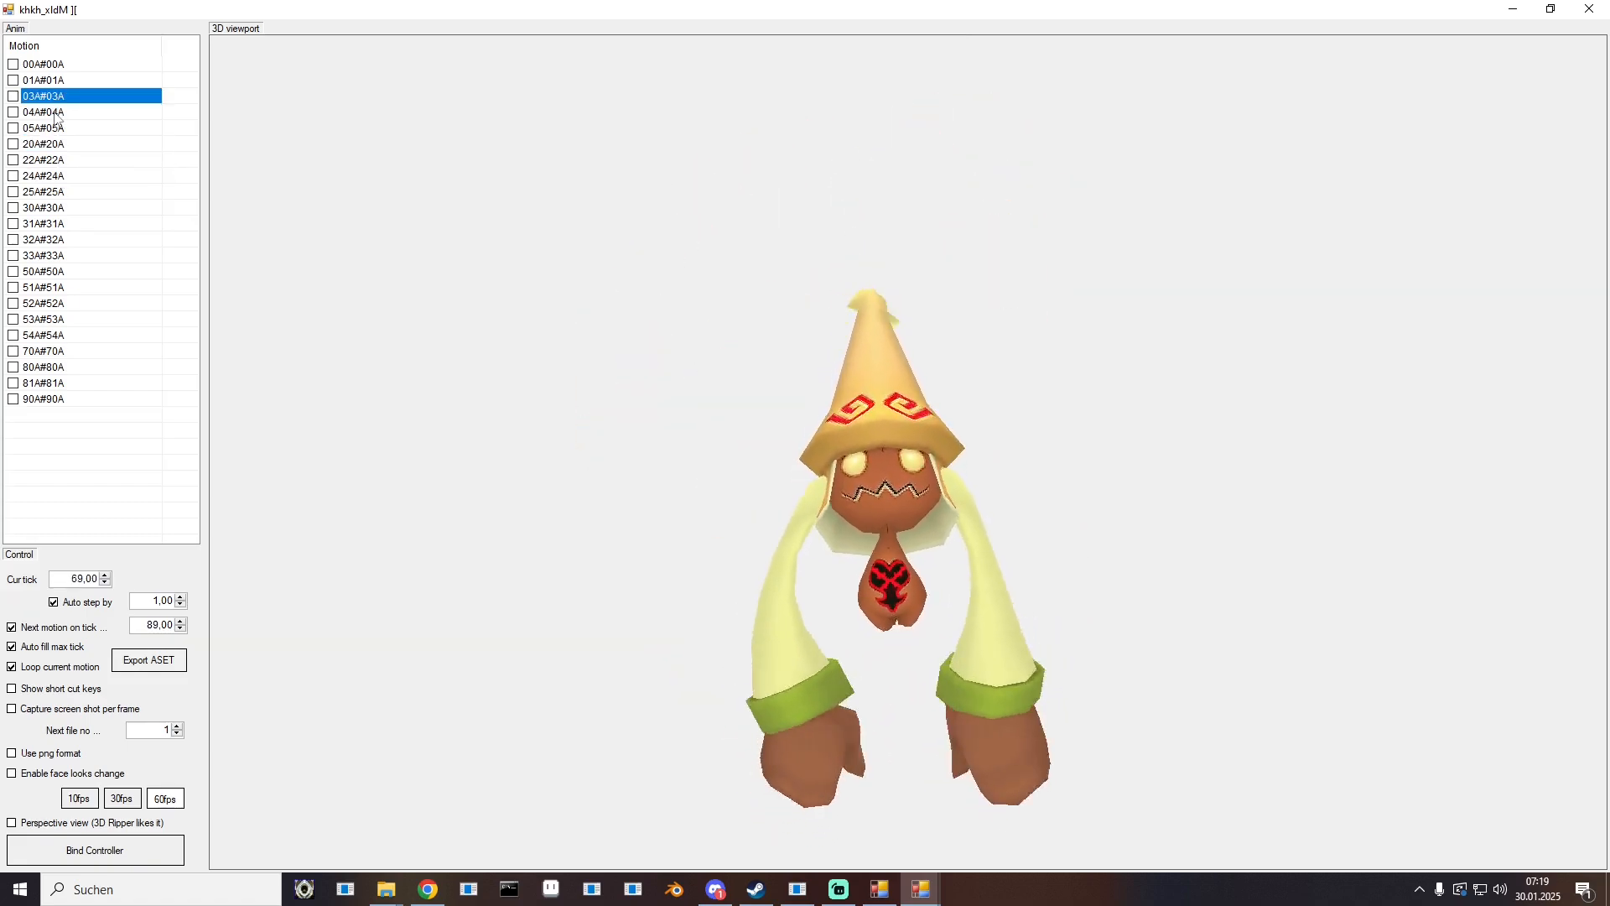
click(56, 113)
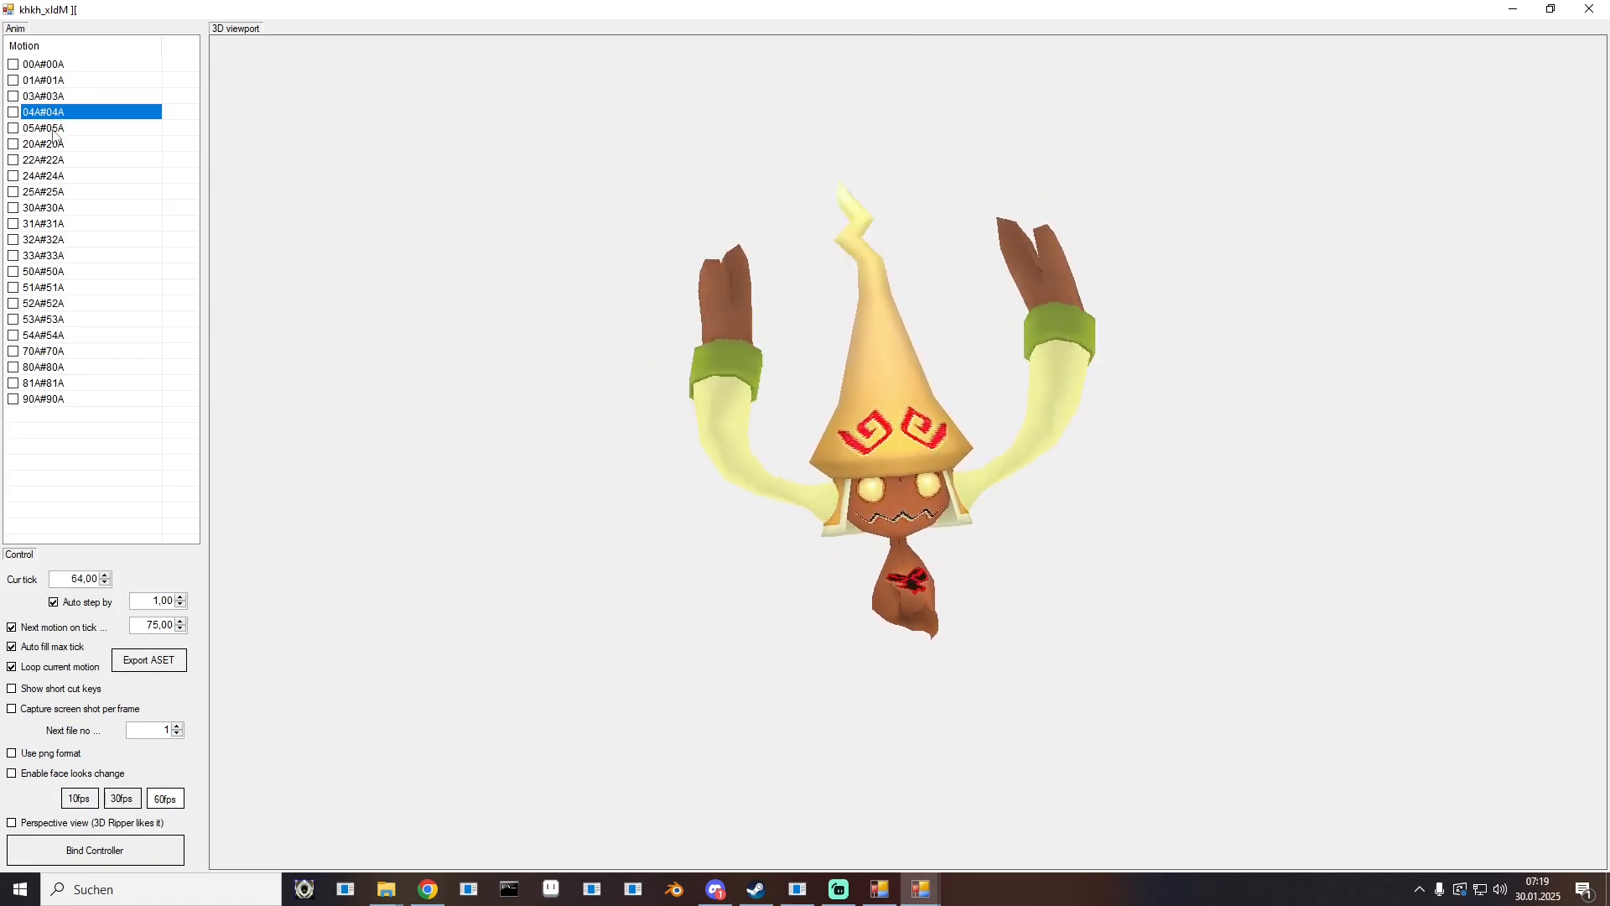
click(51, 130)
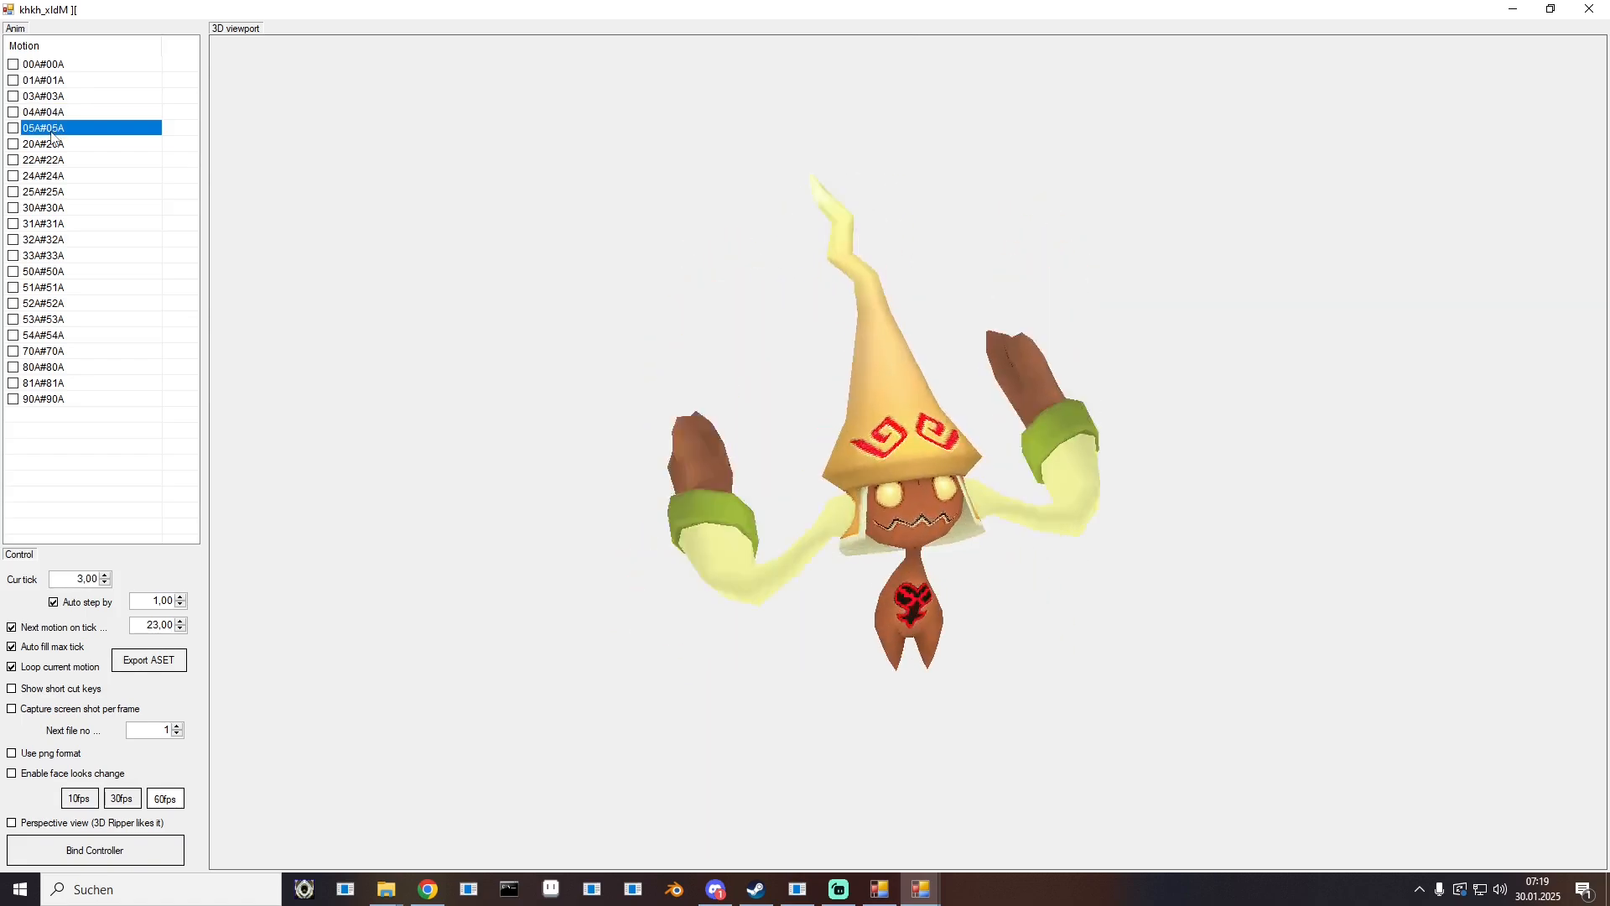
Step: Play the original model's 50A and 54A motions alternately to compare the two
click(58, 271)
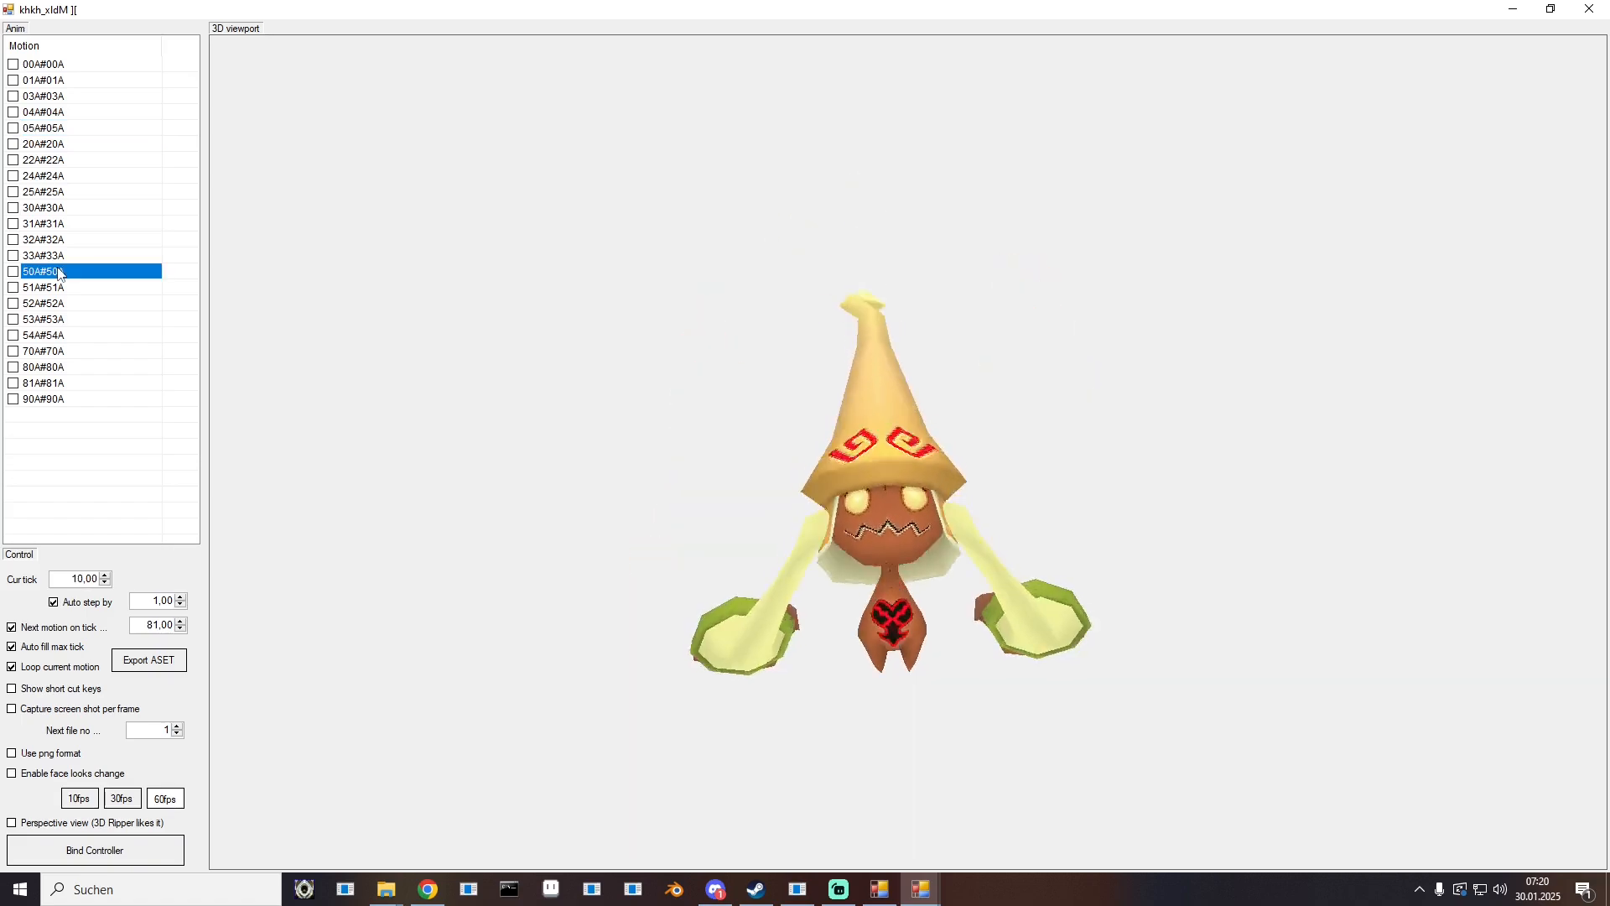
click(59, 338)
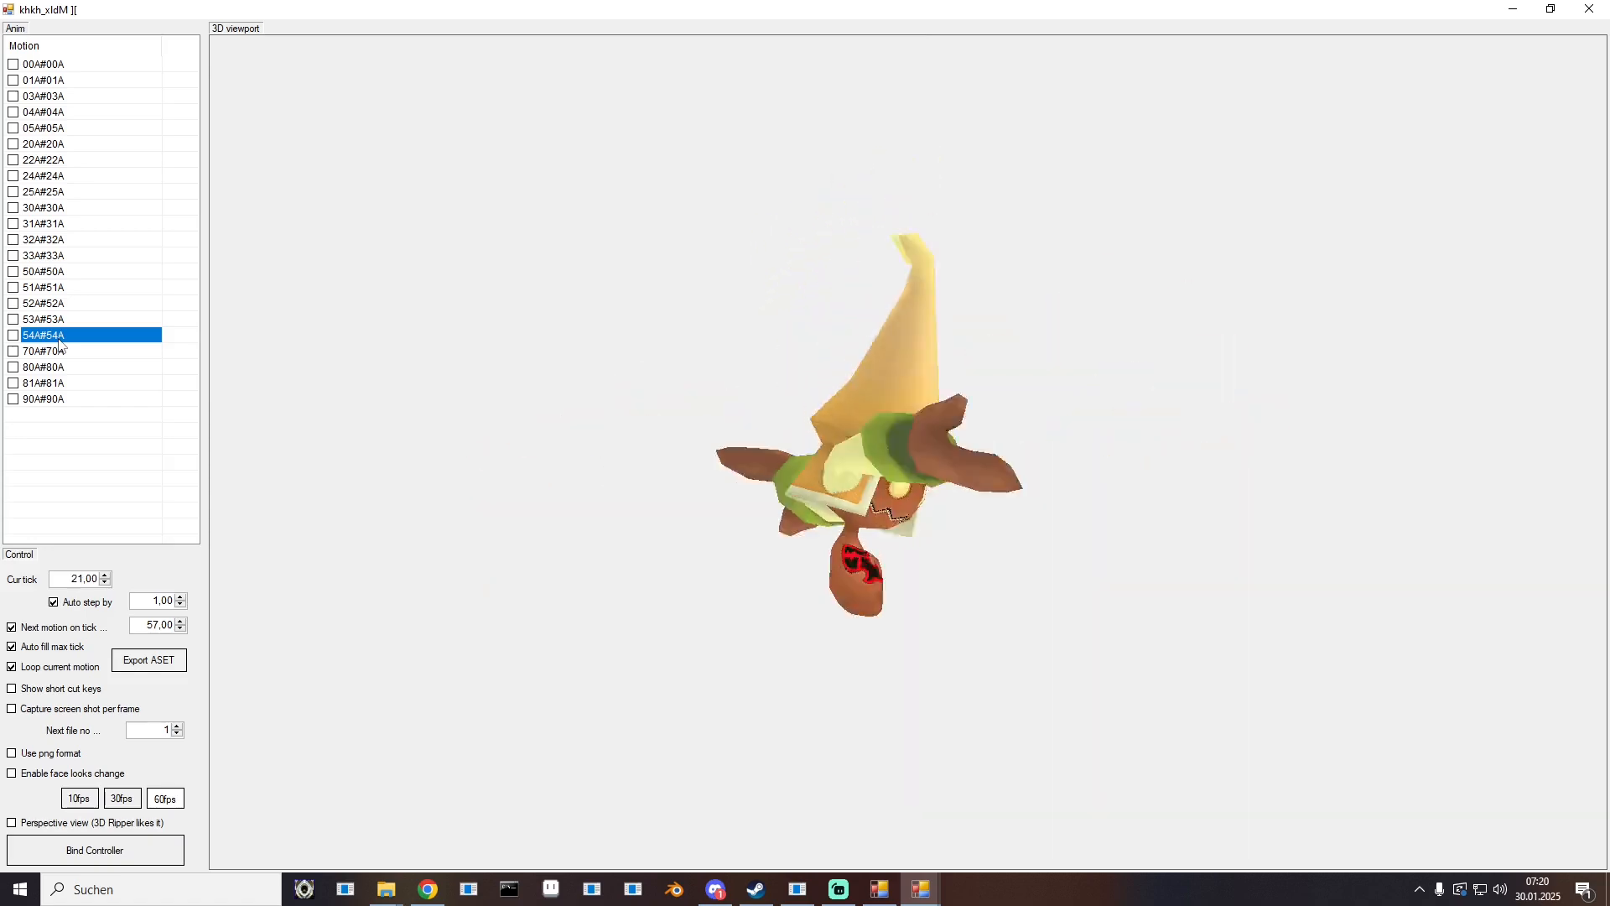
click(48, 274)
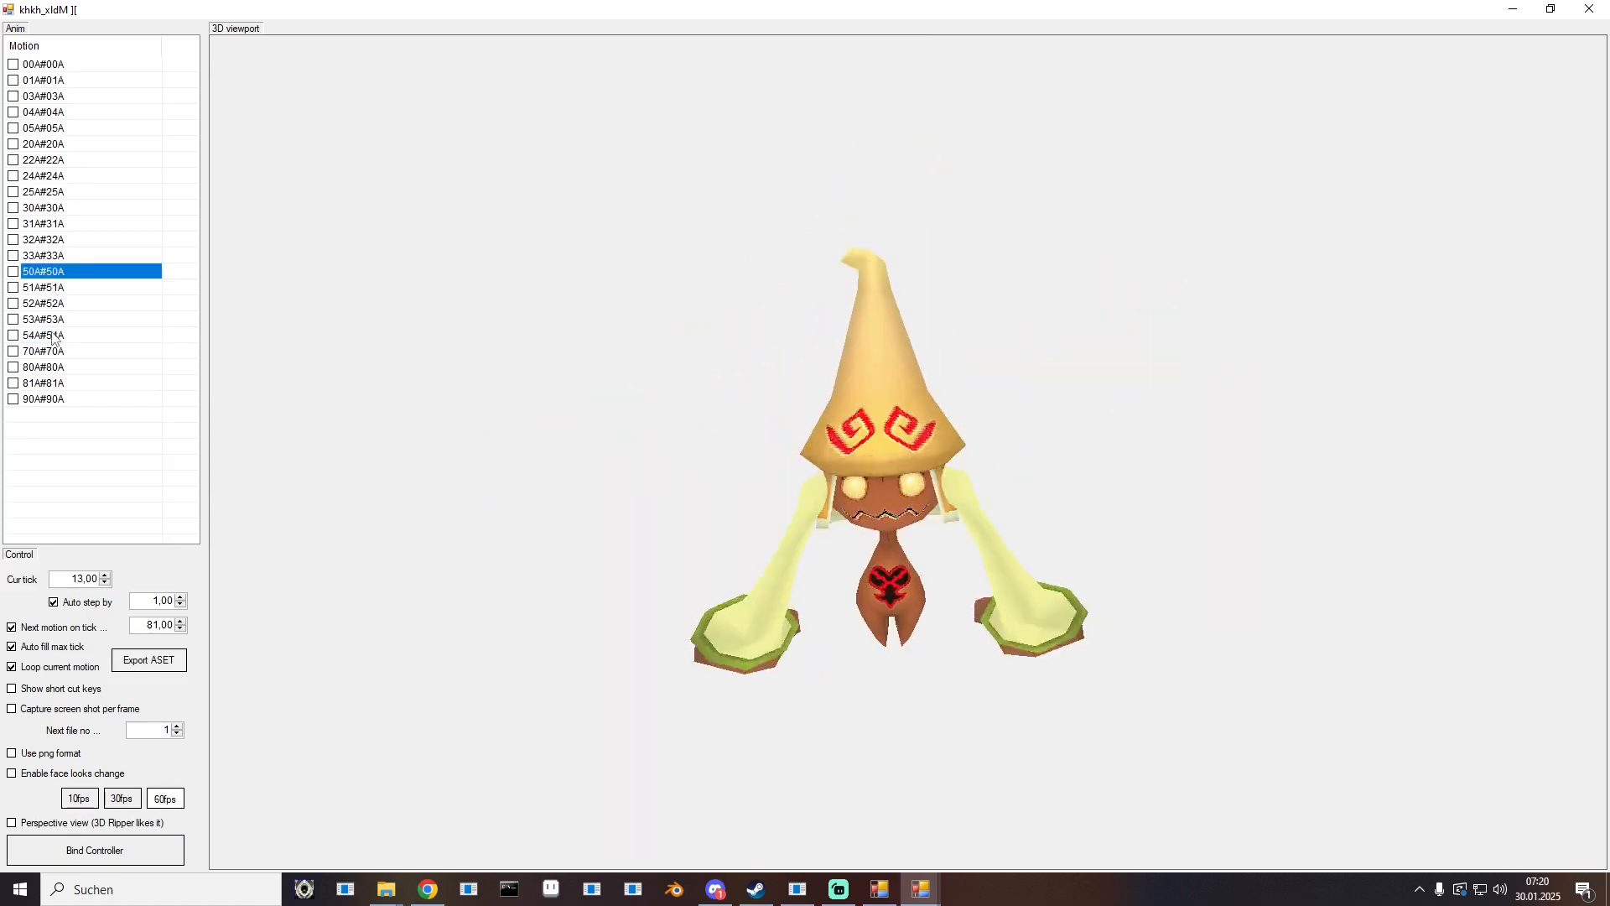
click(51, 335)
click(57, 273)
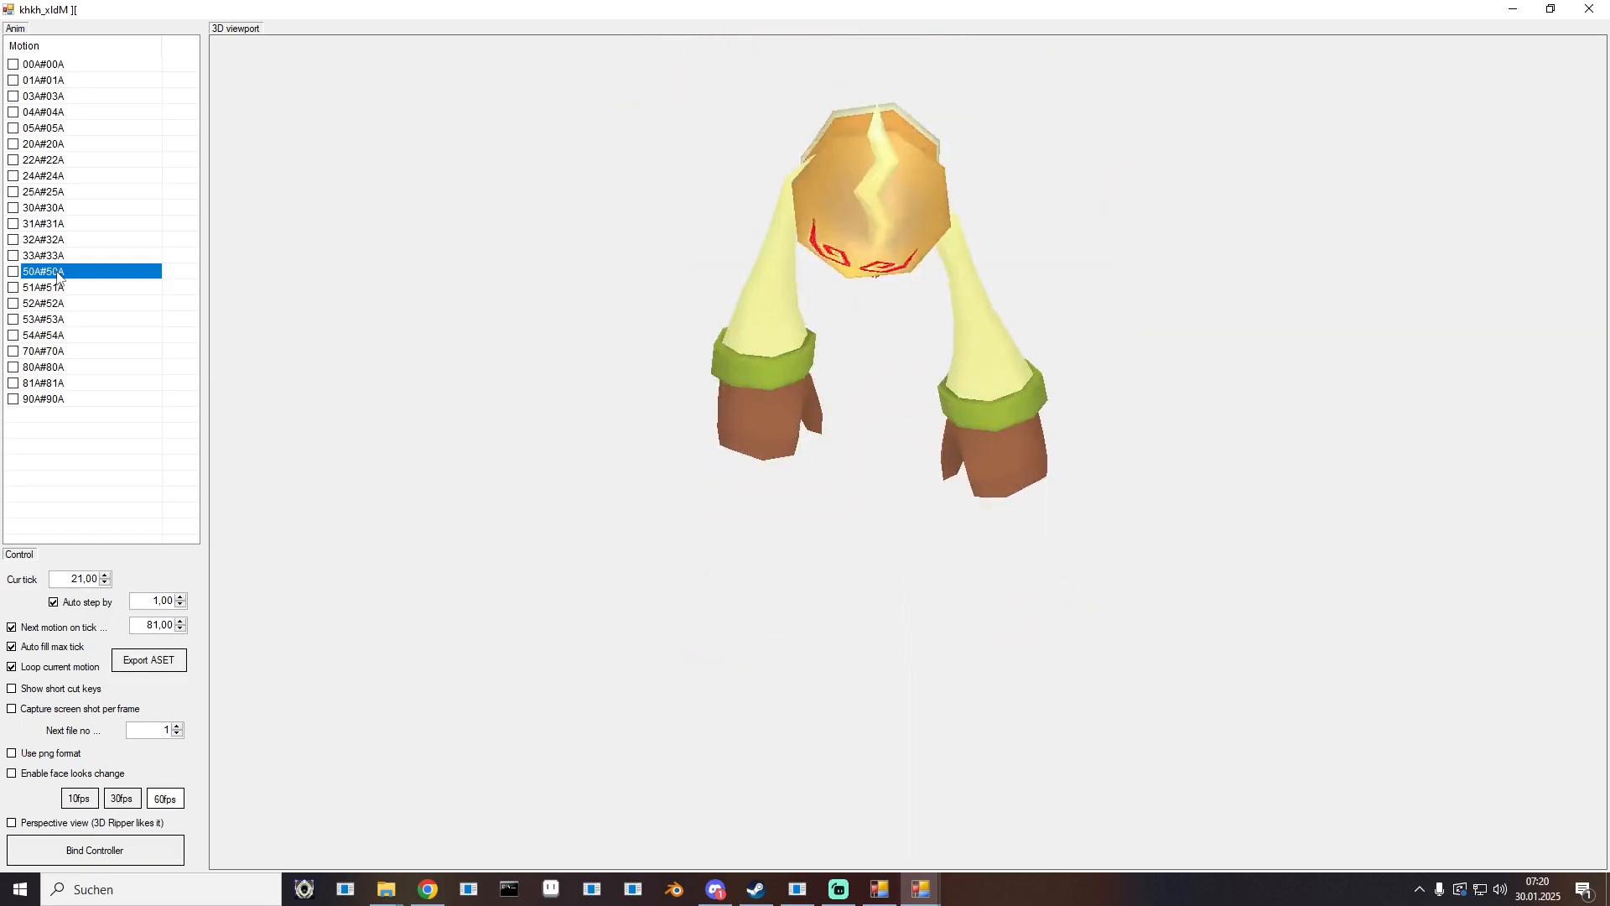
Step: Play the Thornbite's atk1, atk2, atk3 and atk4 motions and the original model's 90A motion
key(alt+Tab)
drag(502, 96, 692, 134)
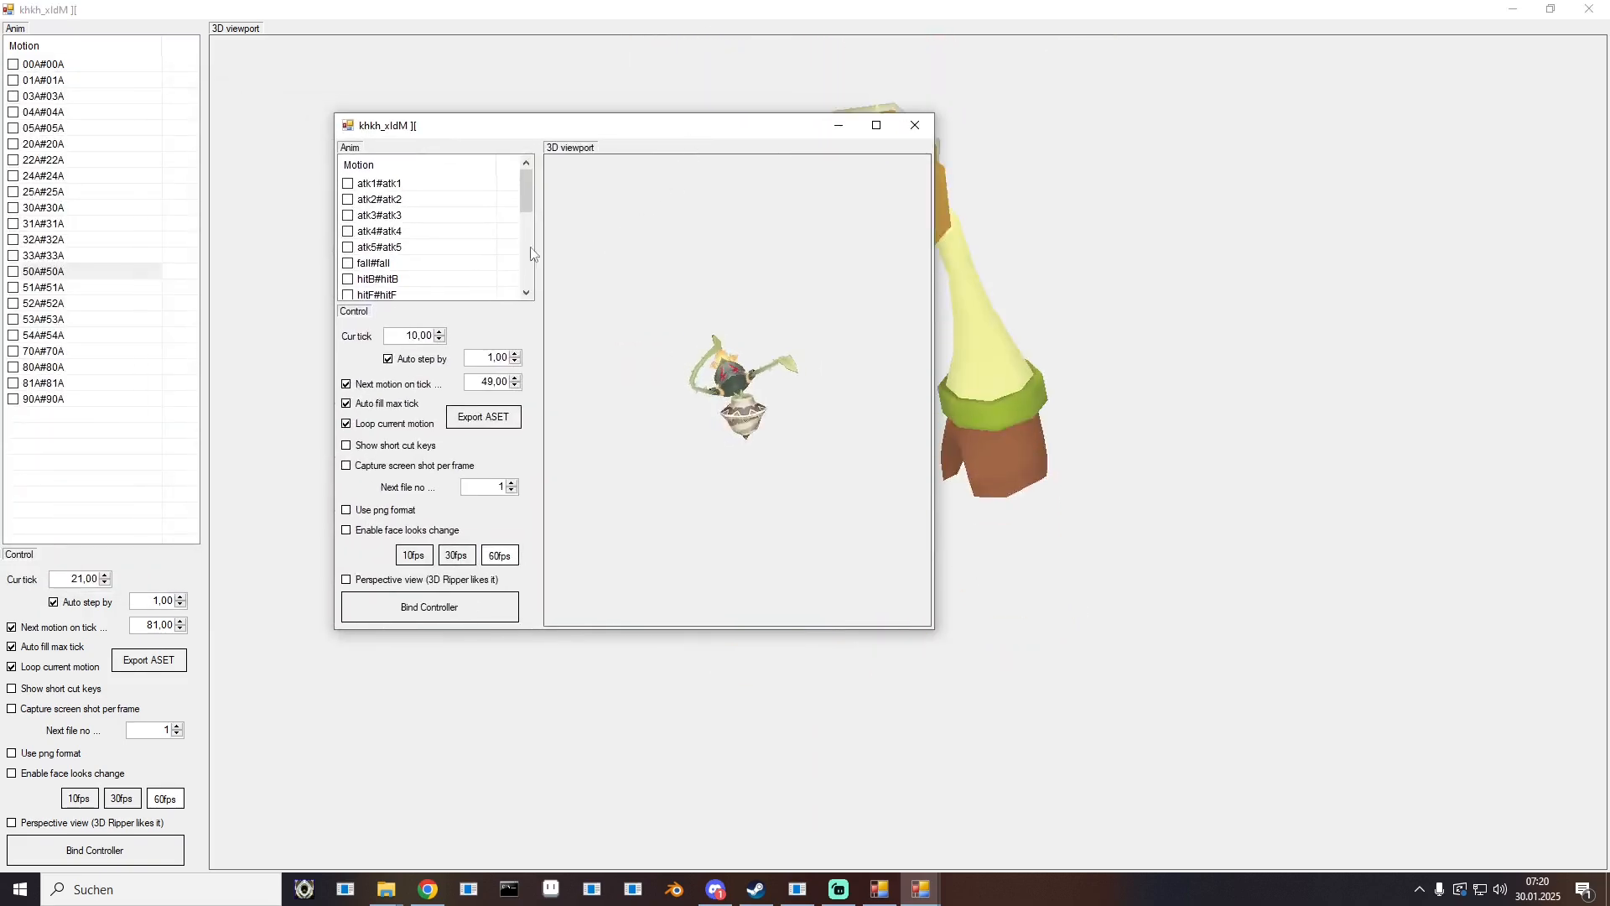
click(367, 184)
click(373, 201)
click(380, 216)
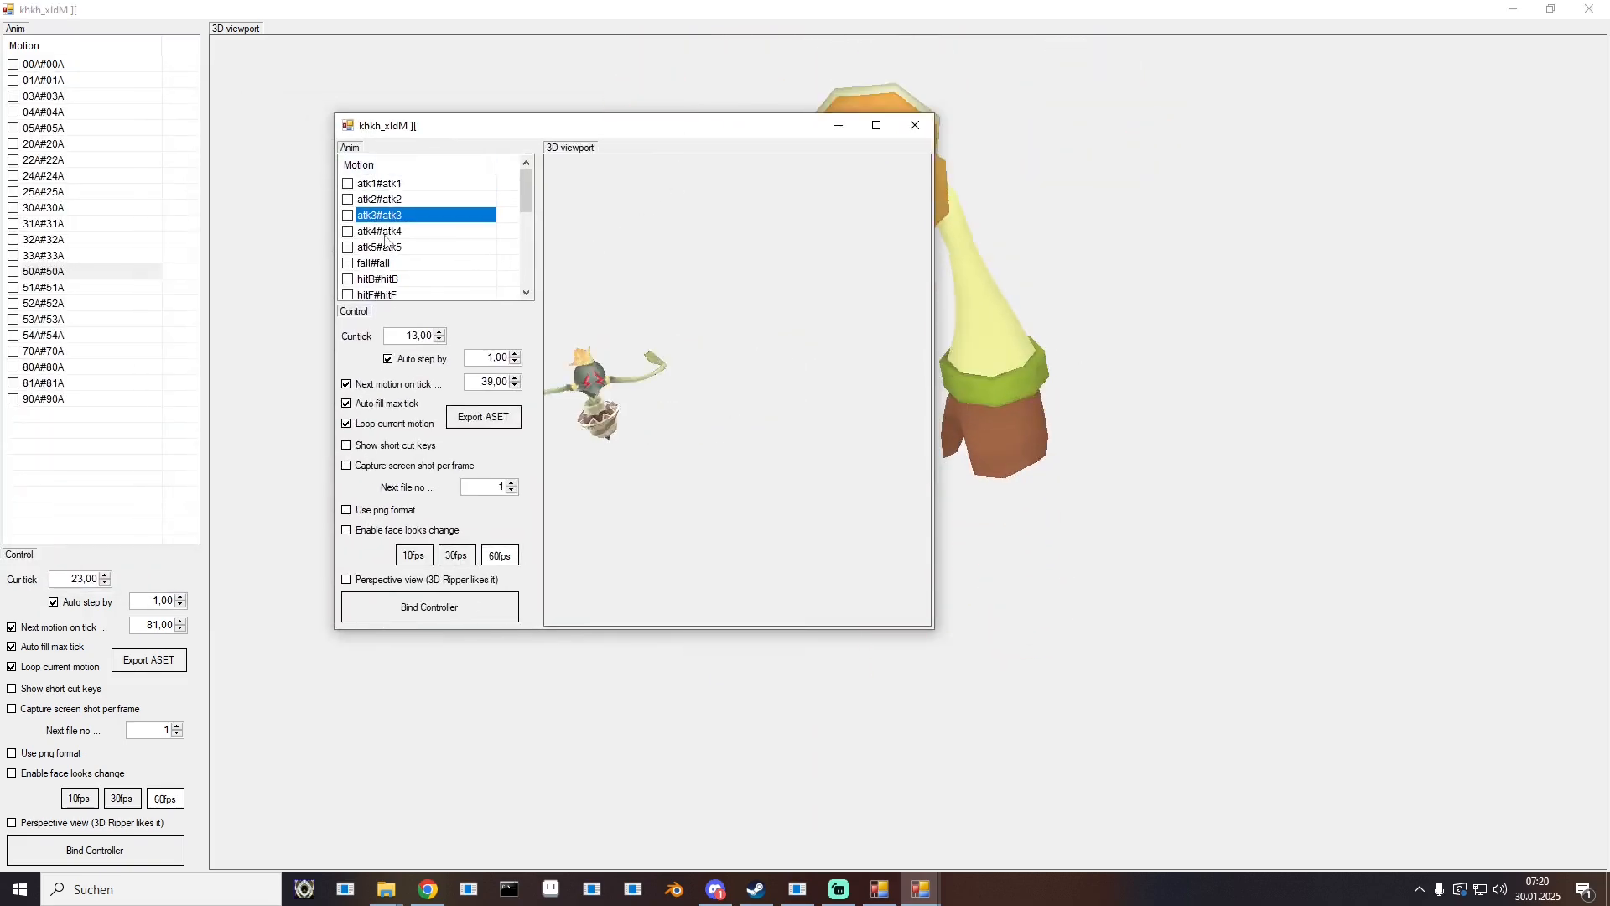
click(385, 234)
drag(504, 129, 0, 143)
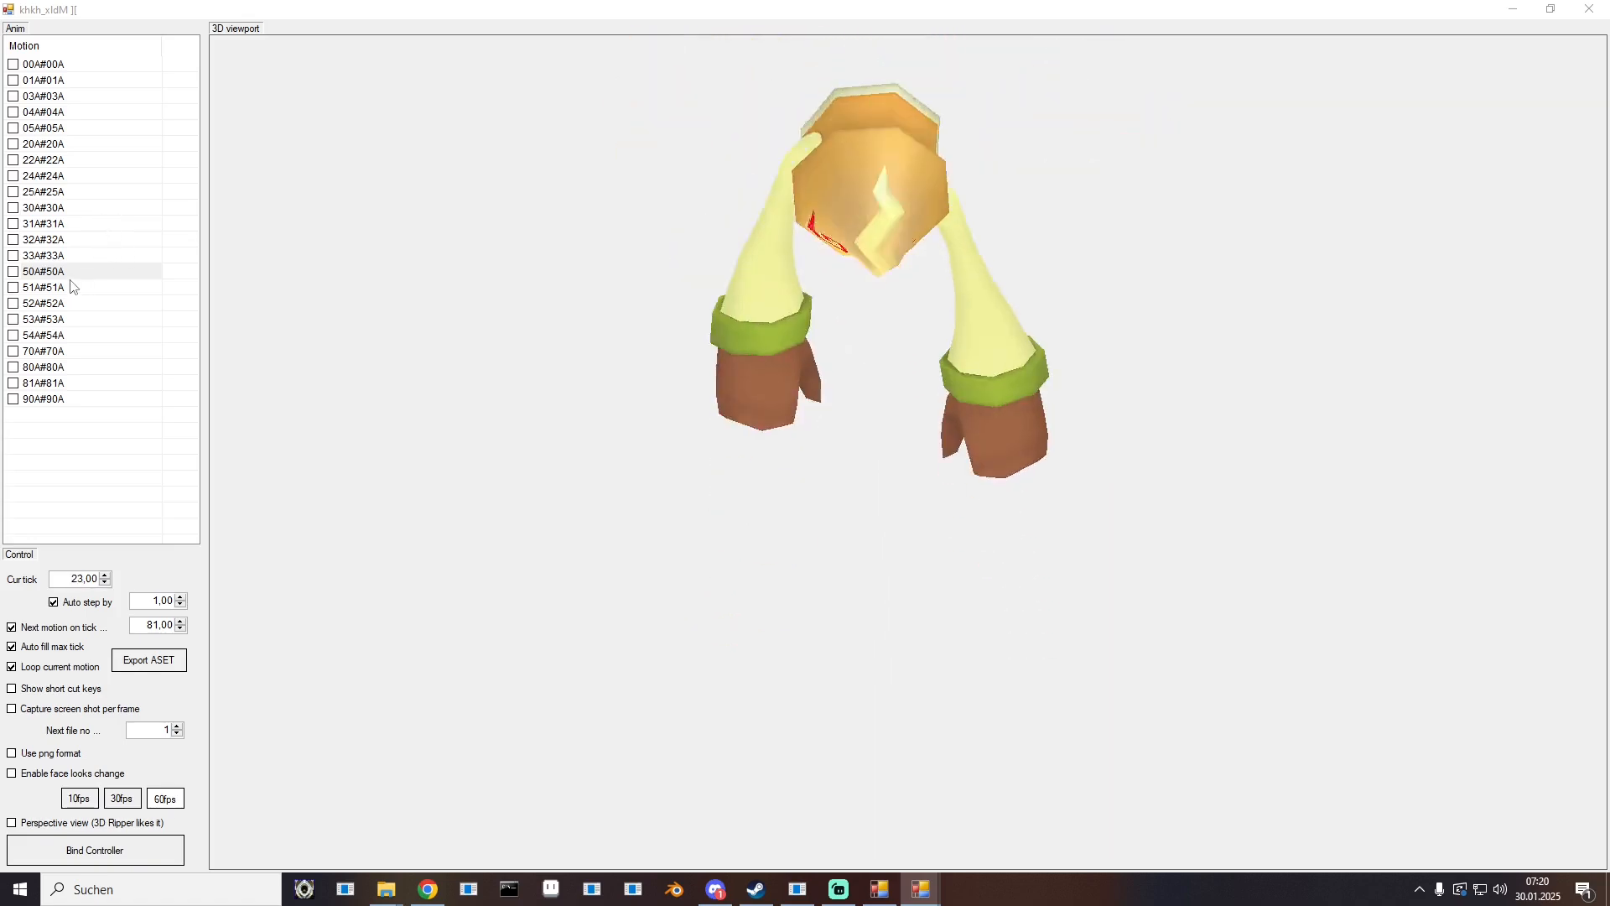
click(51, 400)
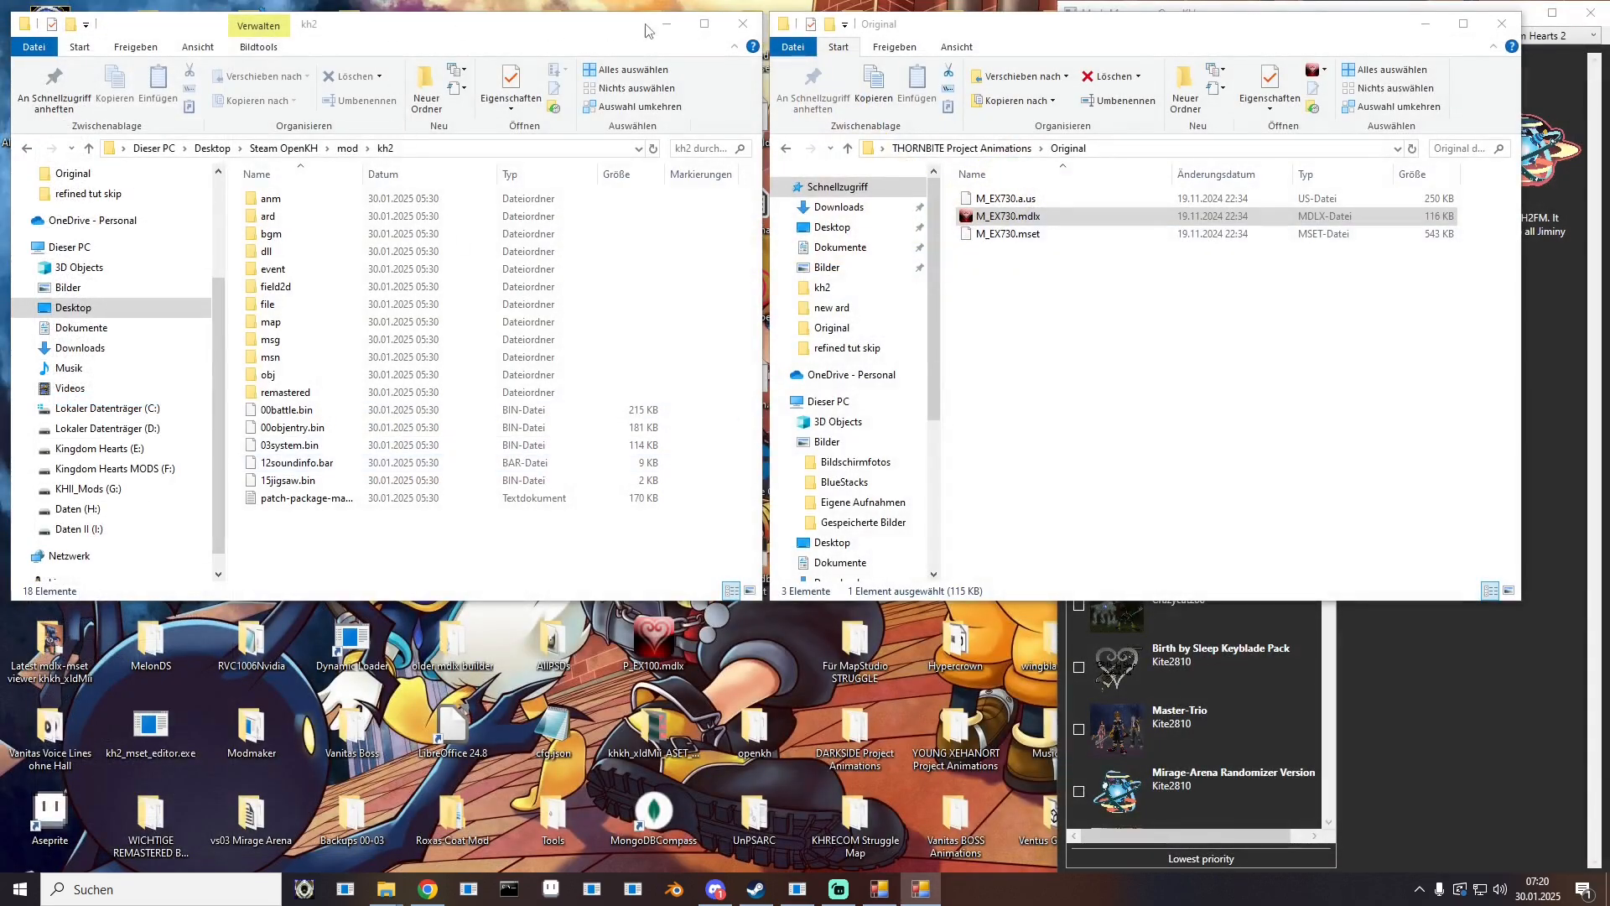
Step: Launch the OpenKH BAR editor and load M_EX730.mset from the Original folder
click(667, 24)
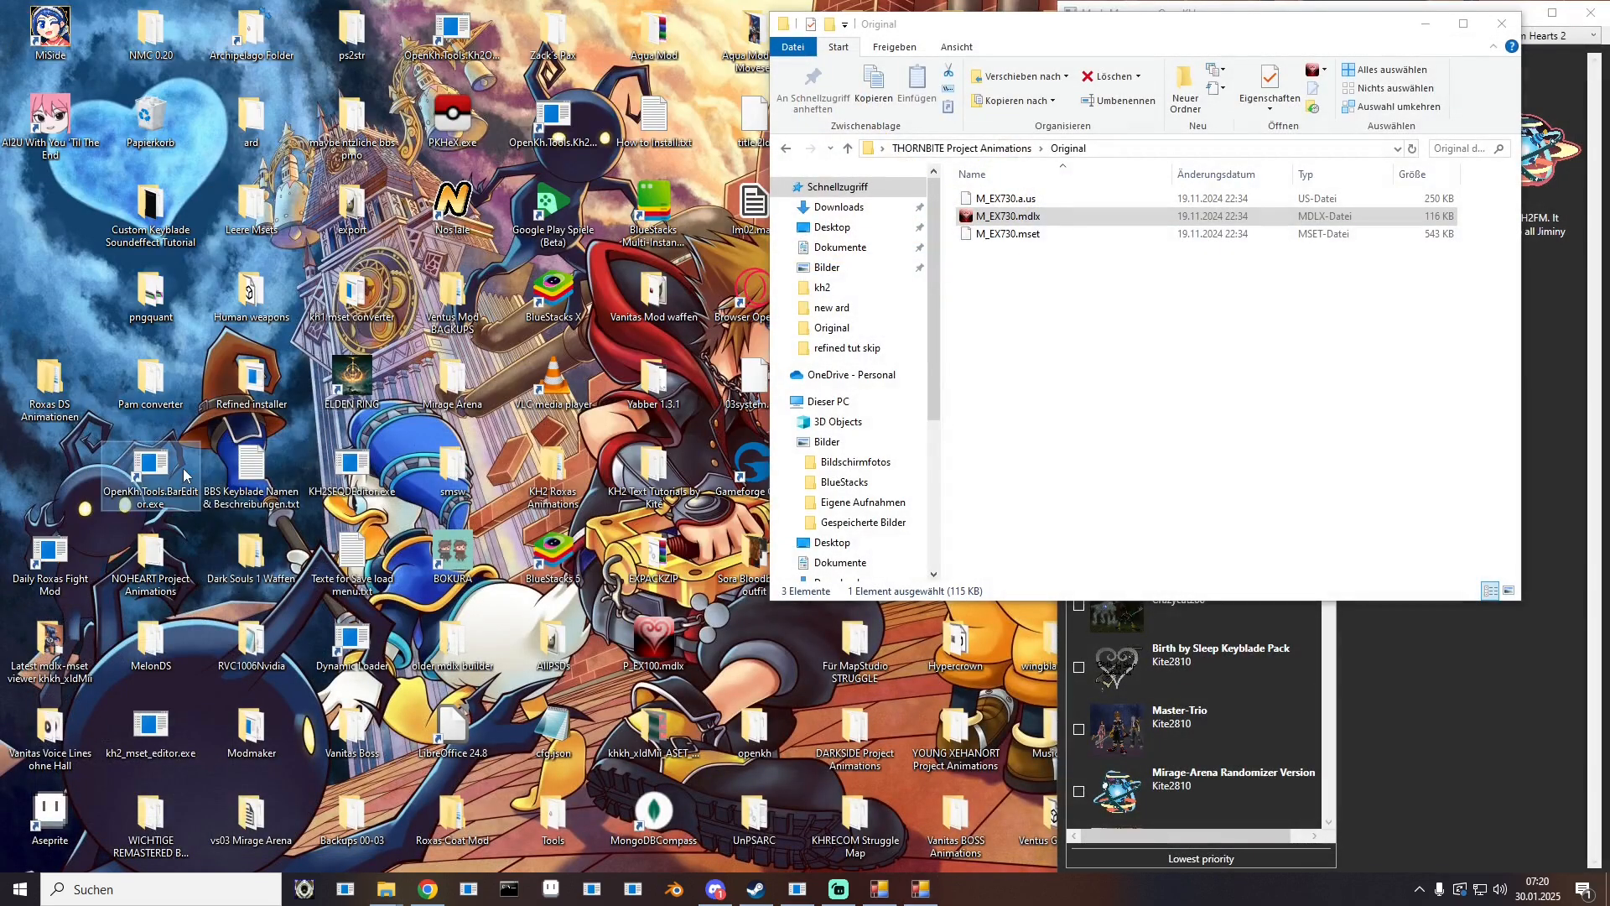
double_click(183, 468)
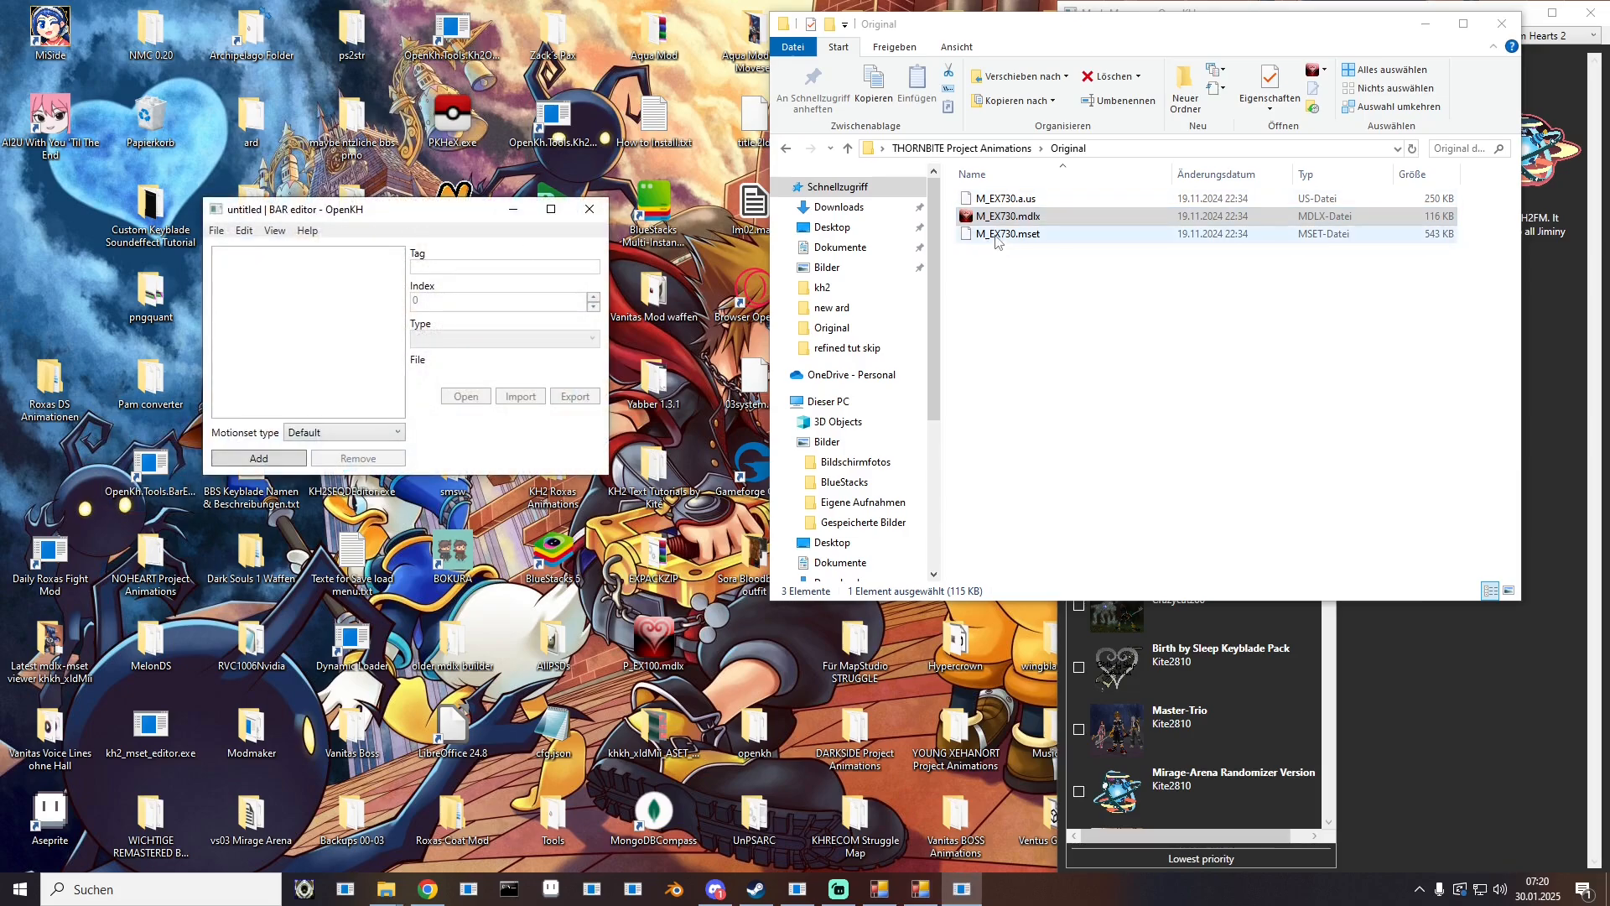
drag(995, 237, 374, 313)
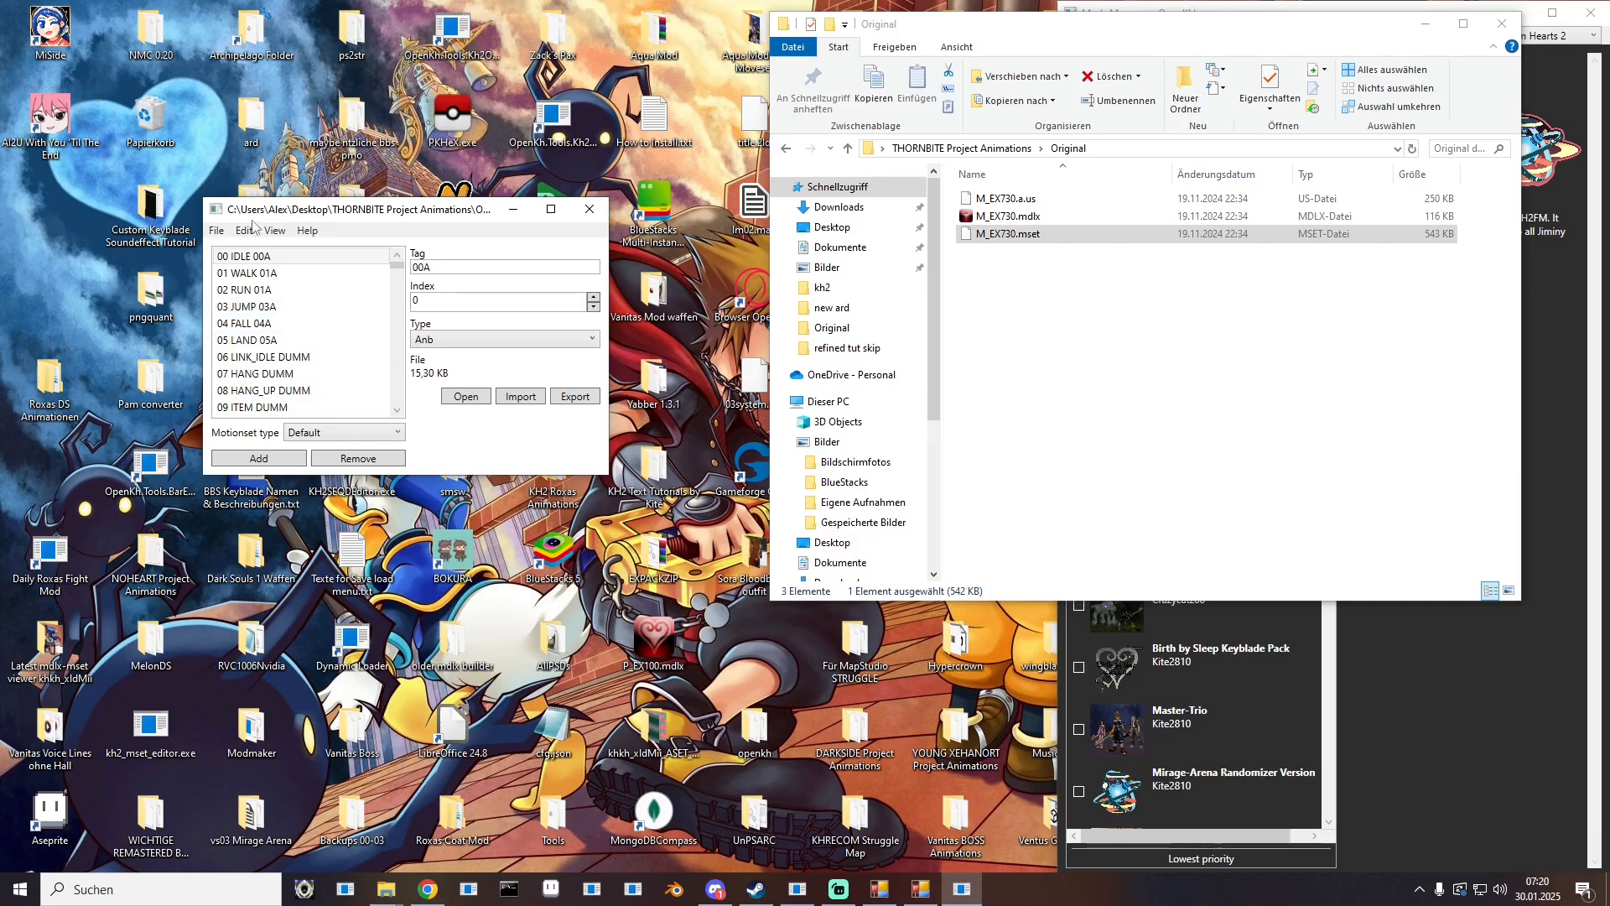
Step: Replace the AB80 motionset entry at the end of the list with a new entry tagged DUMM, index 1, type Anb
drag(401, 269, 394, 412)
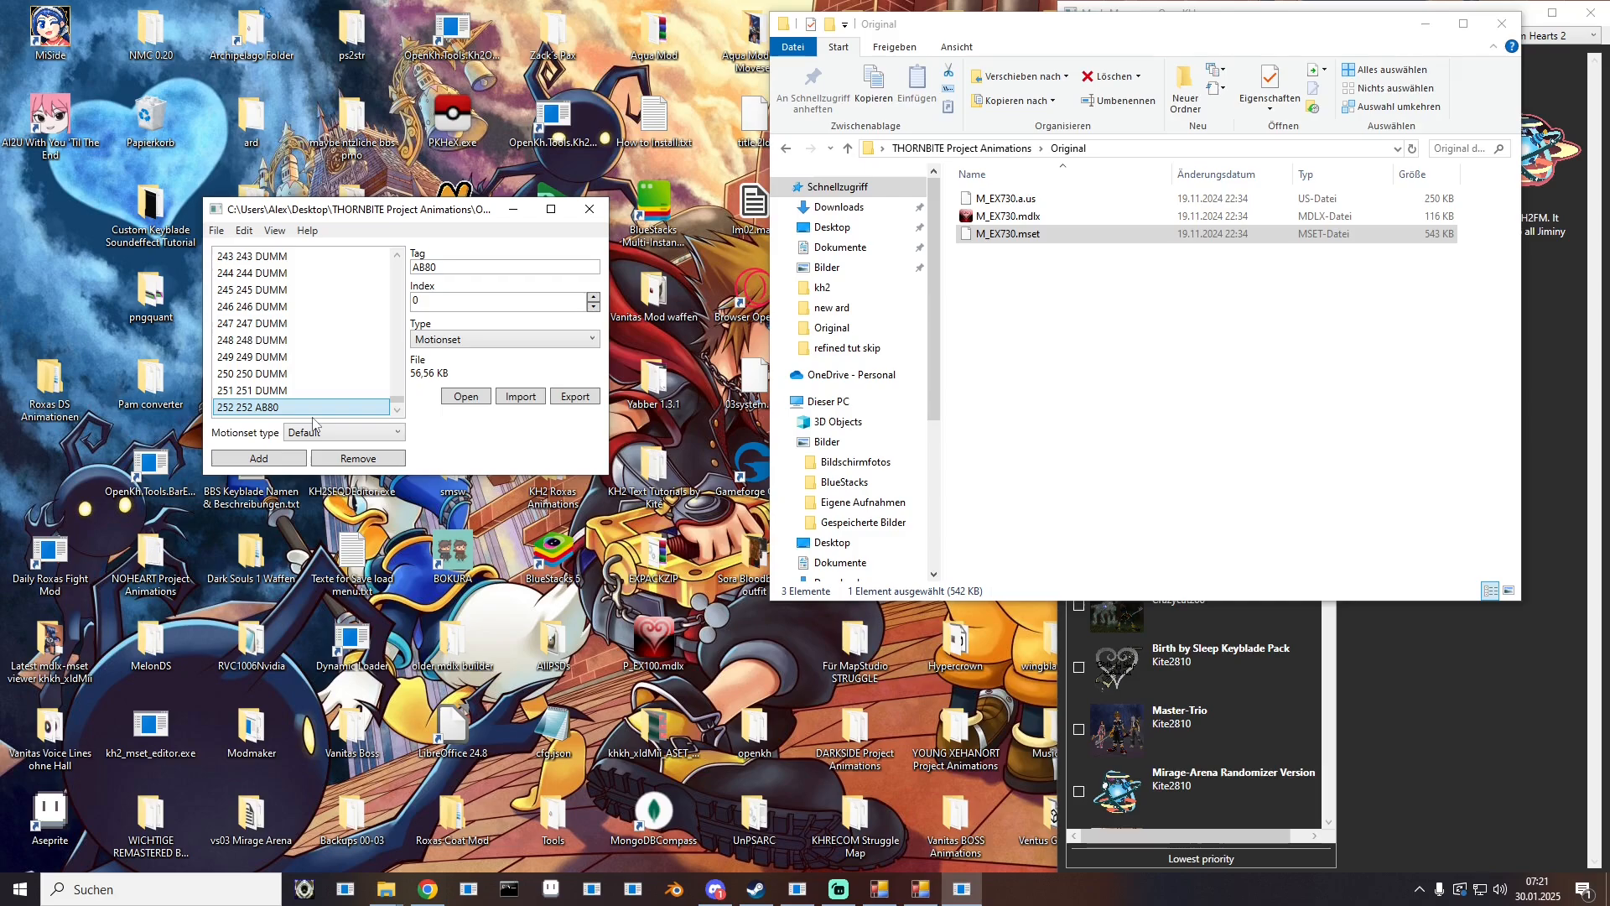
click(339, 460)
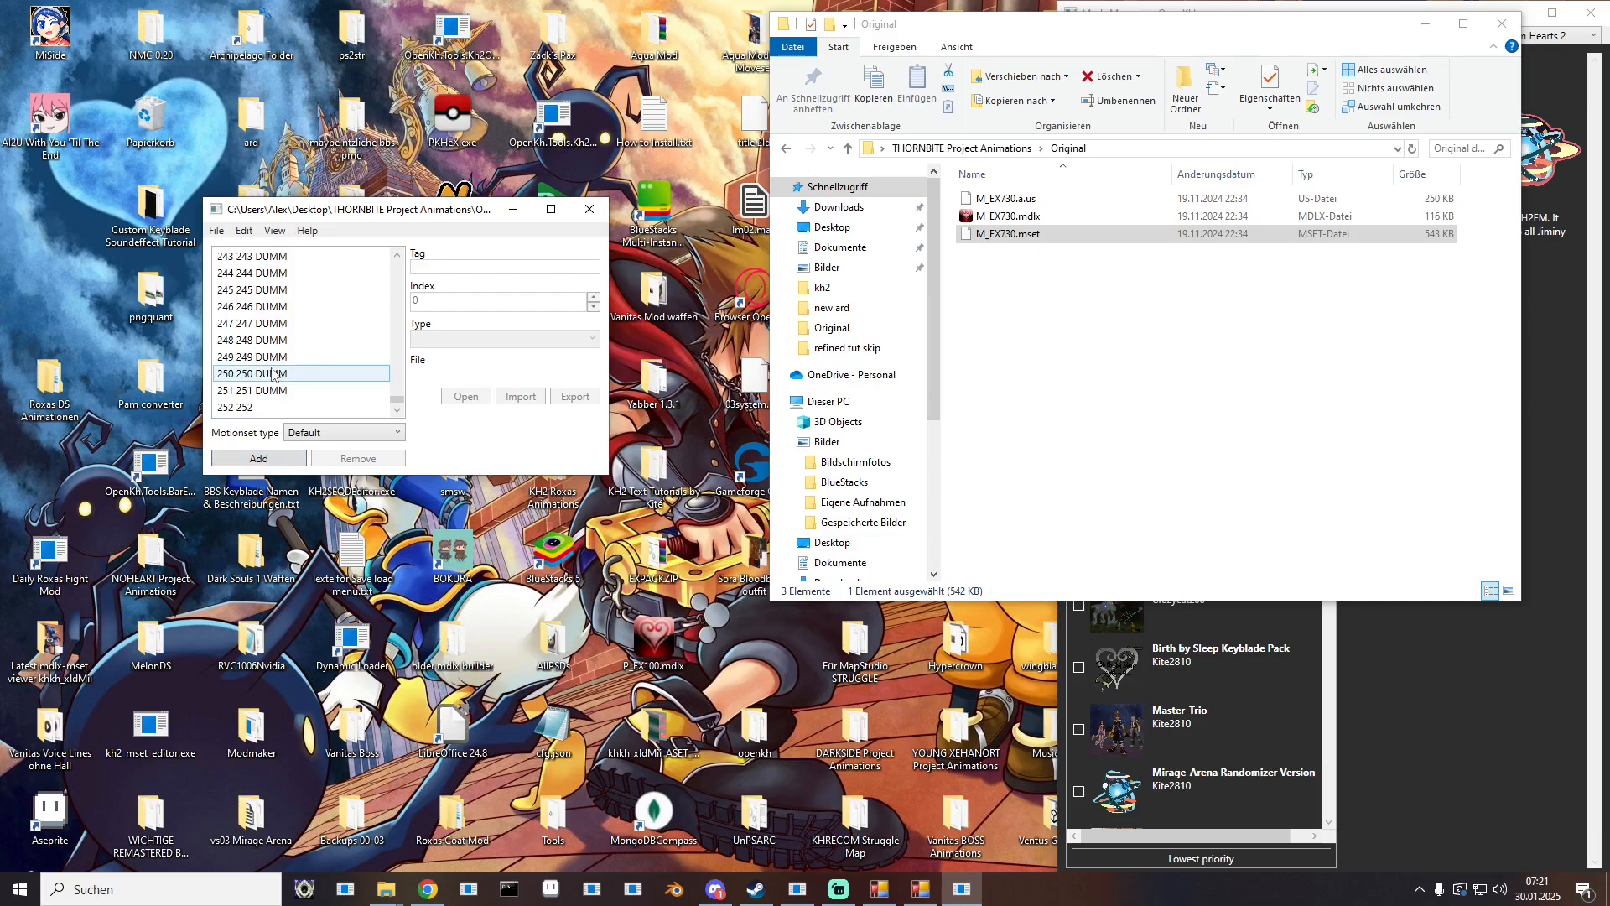
click(269, 409)
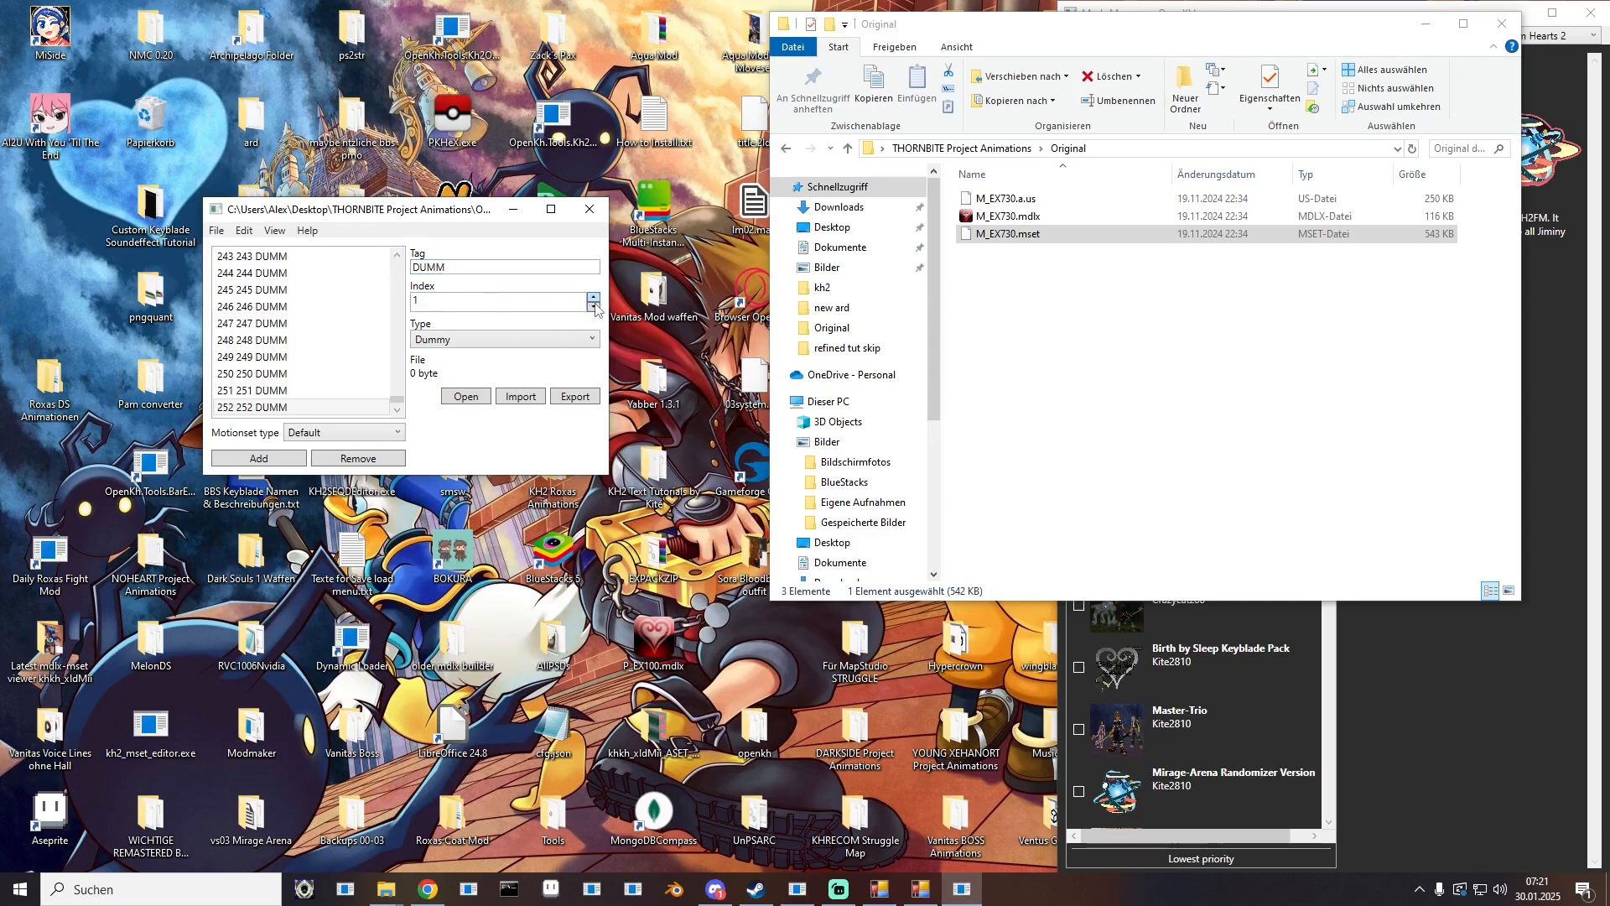
click(506, 339)
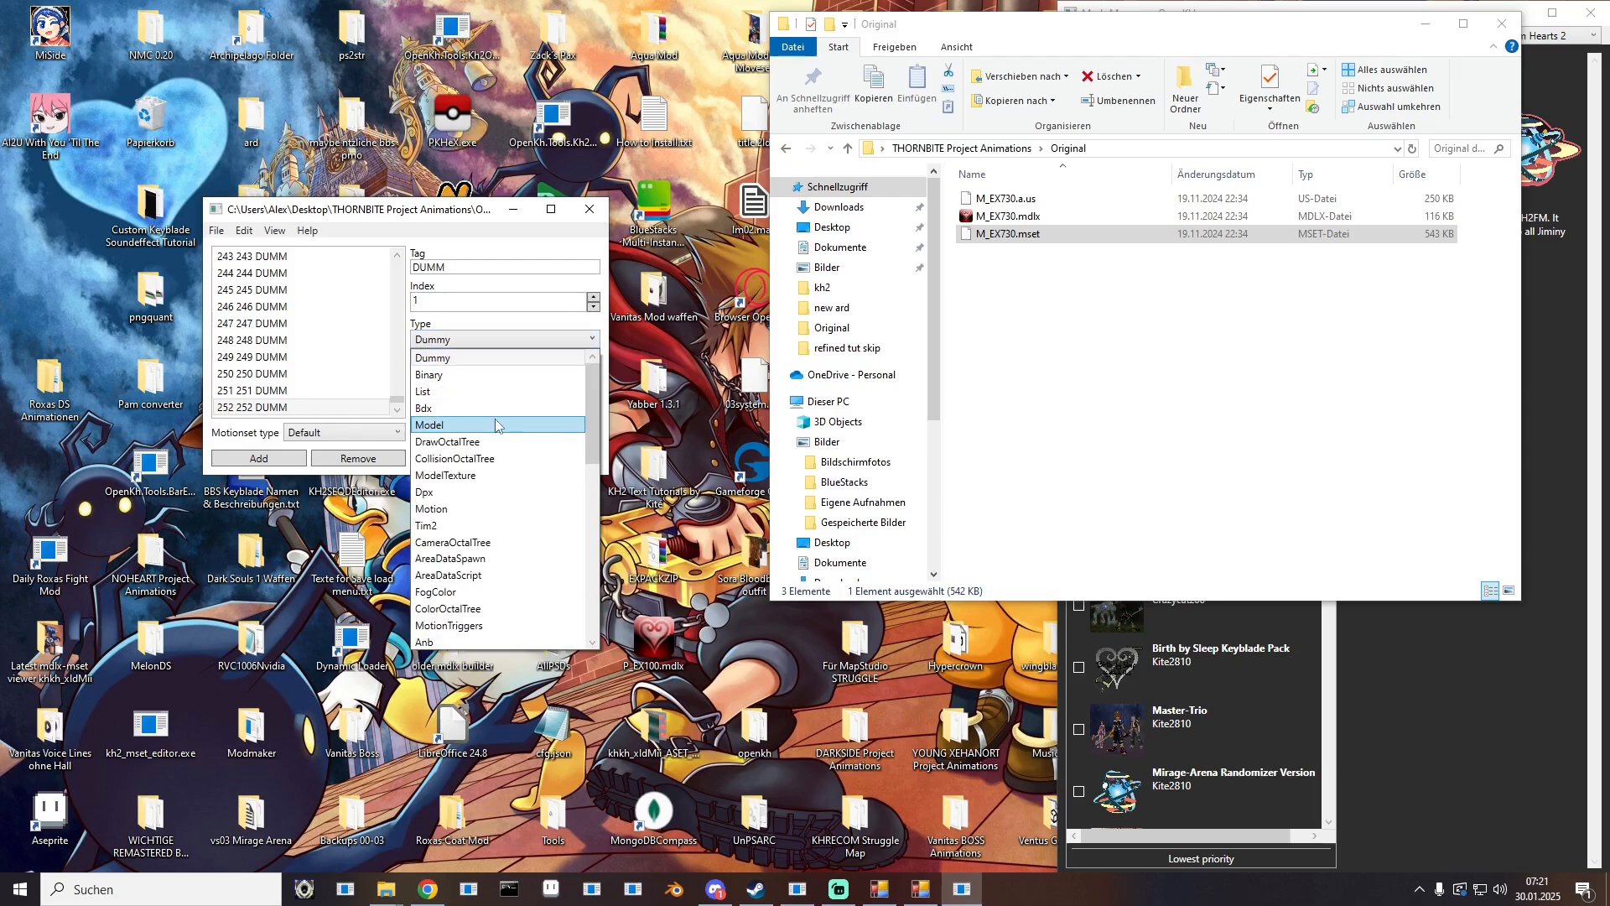
scroll(485, 430, down, 2)
click(456, 543)
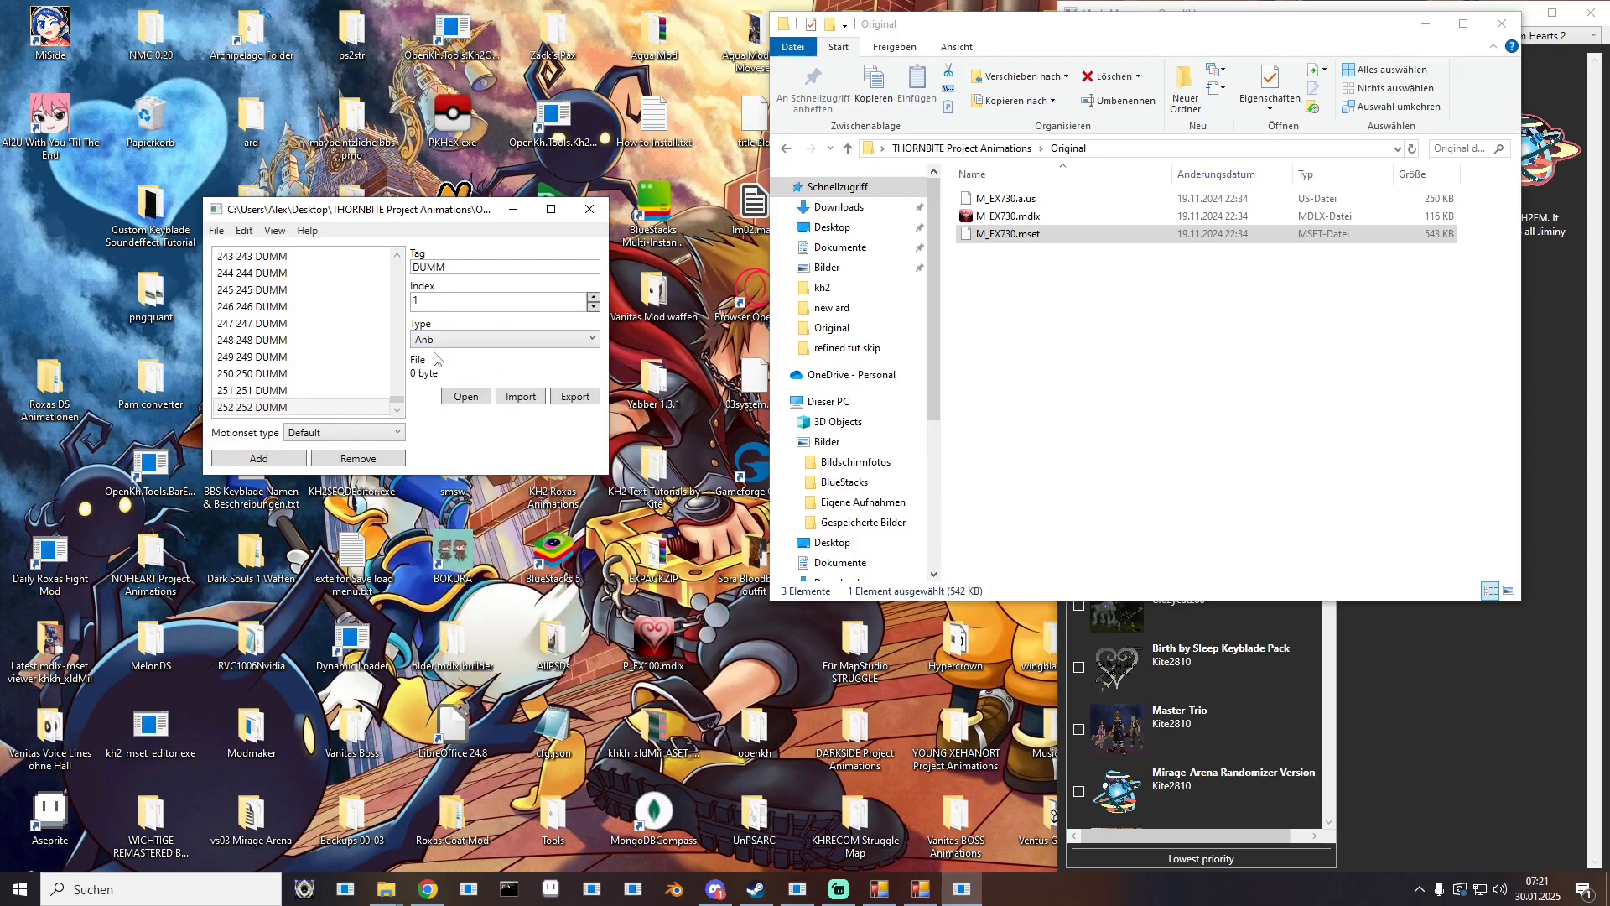
Step: Check the new final entry against dummy entry 245 and save M_EX730.mset
click(278, 293)
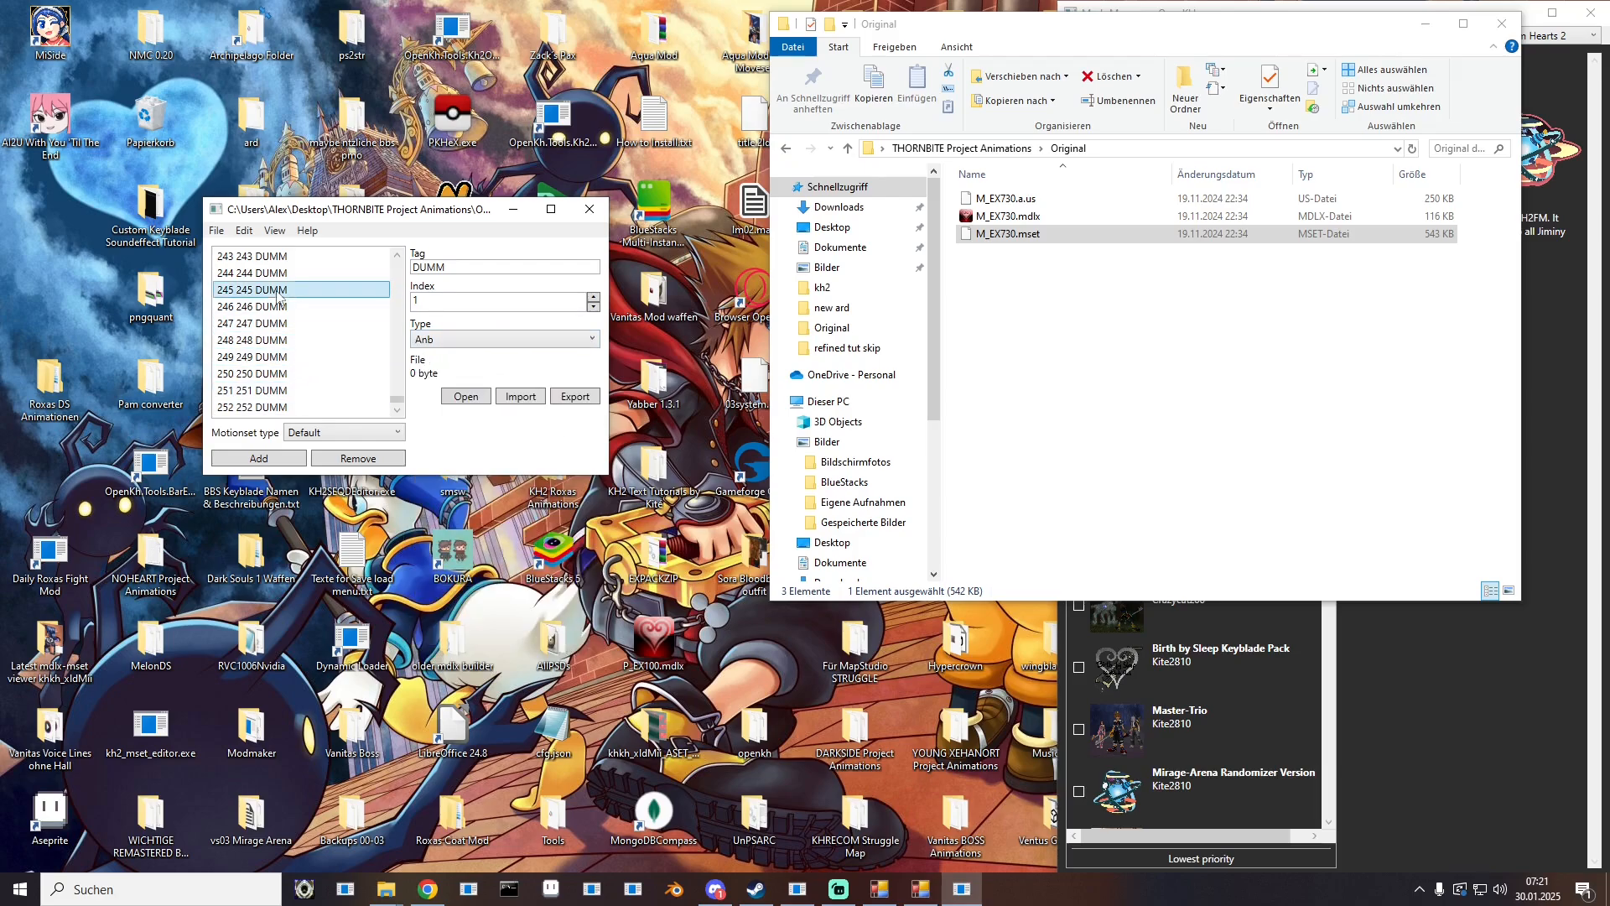
click(278, 407)
click(254, 291)
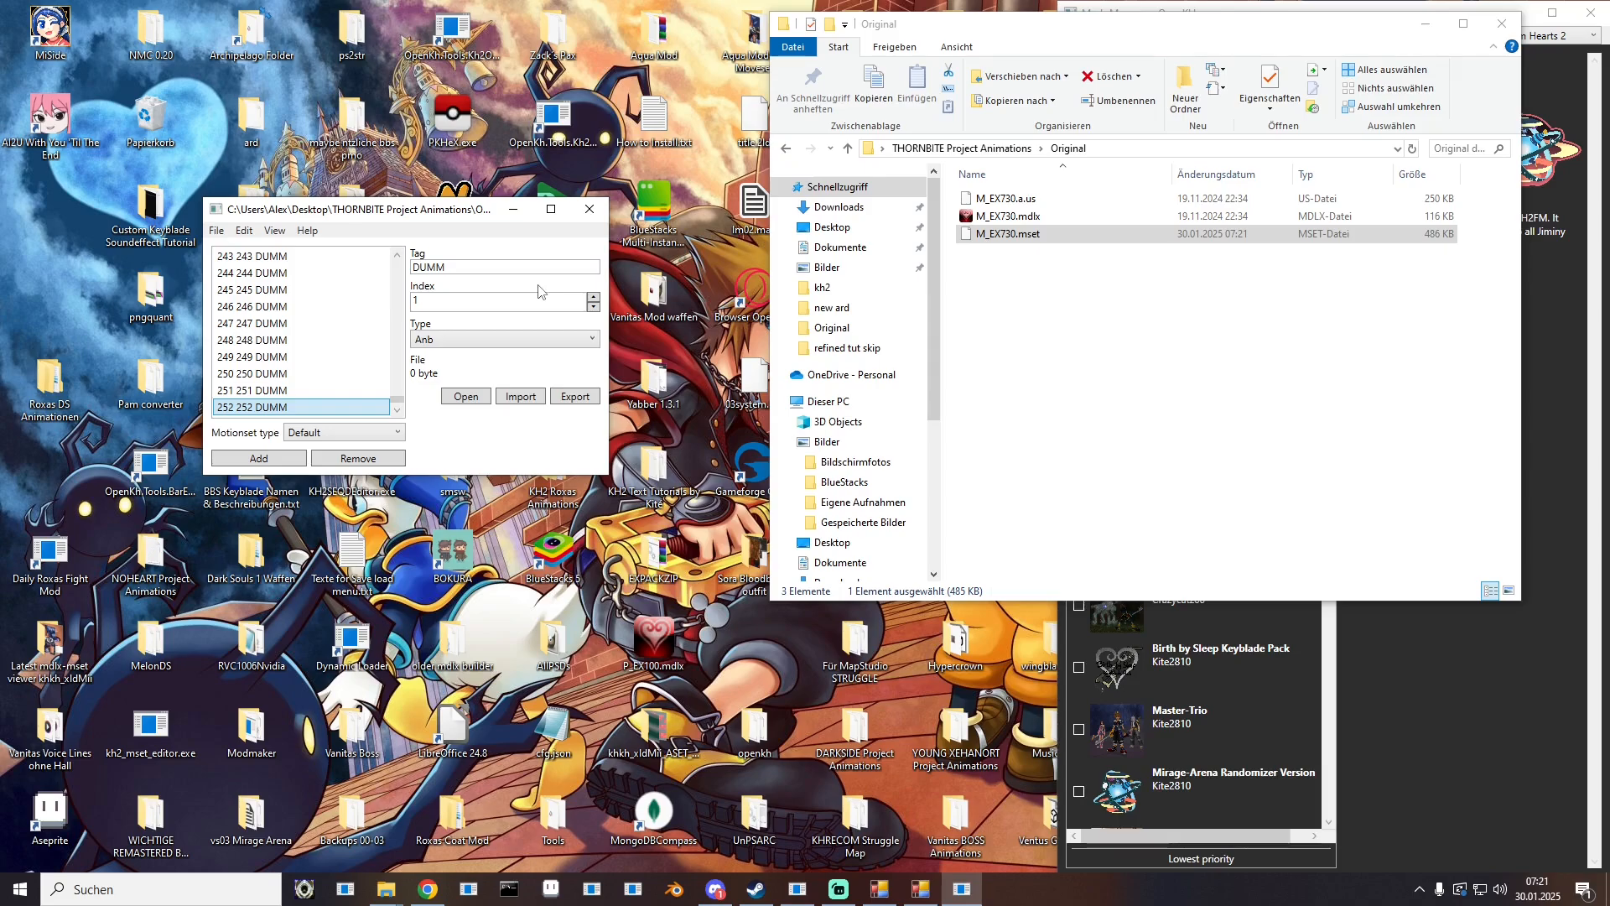
Step: Inspect the 03 JUMP and 04 FALL entries and the final dummy entries, and close the BAR editor
drag(398, 402, 397, 260)
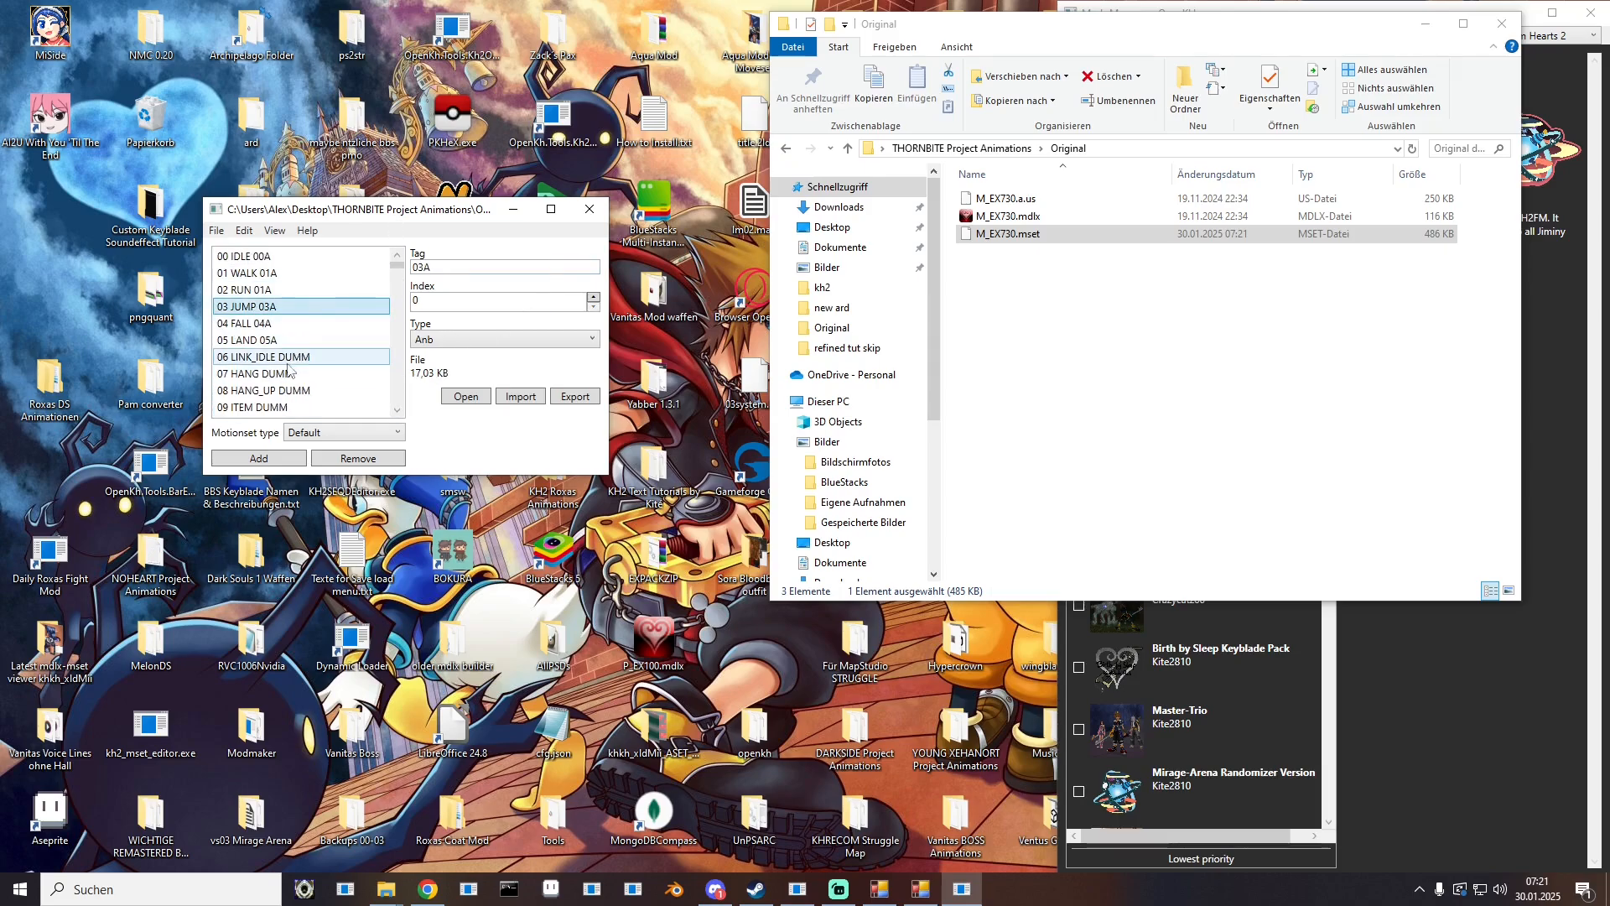
click(256, 324)
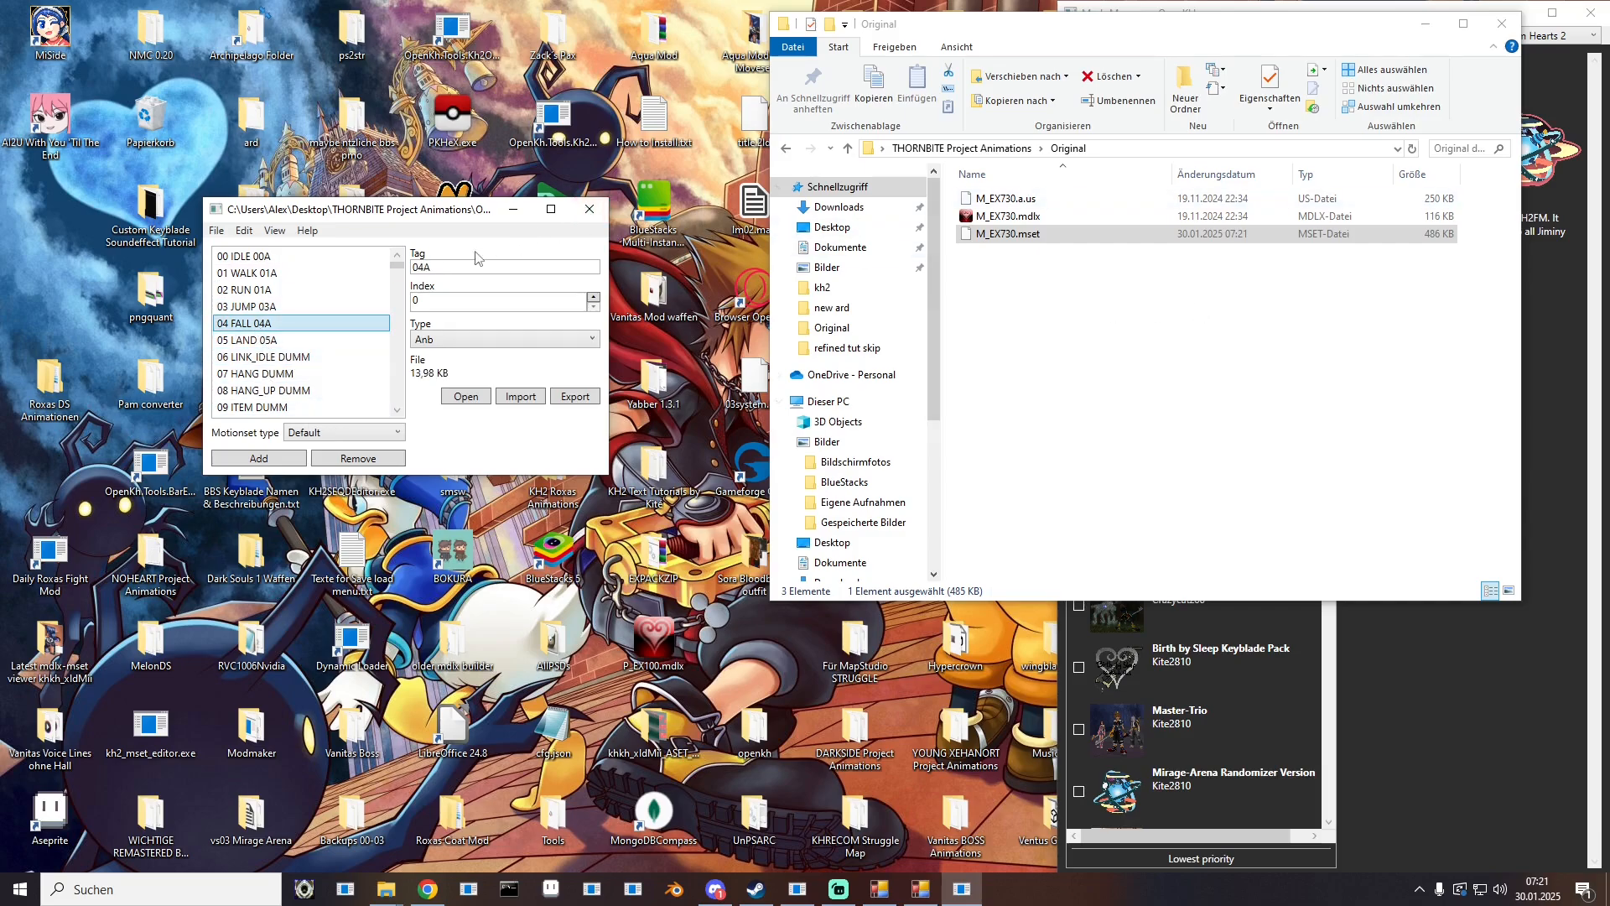
drag(398, 266, 397, 447)
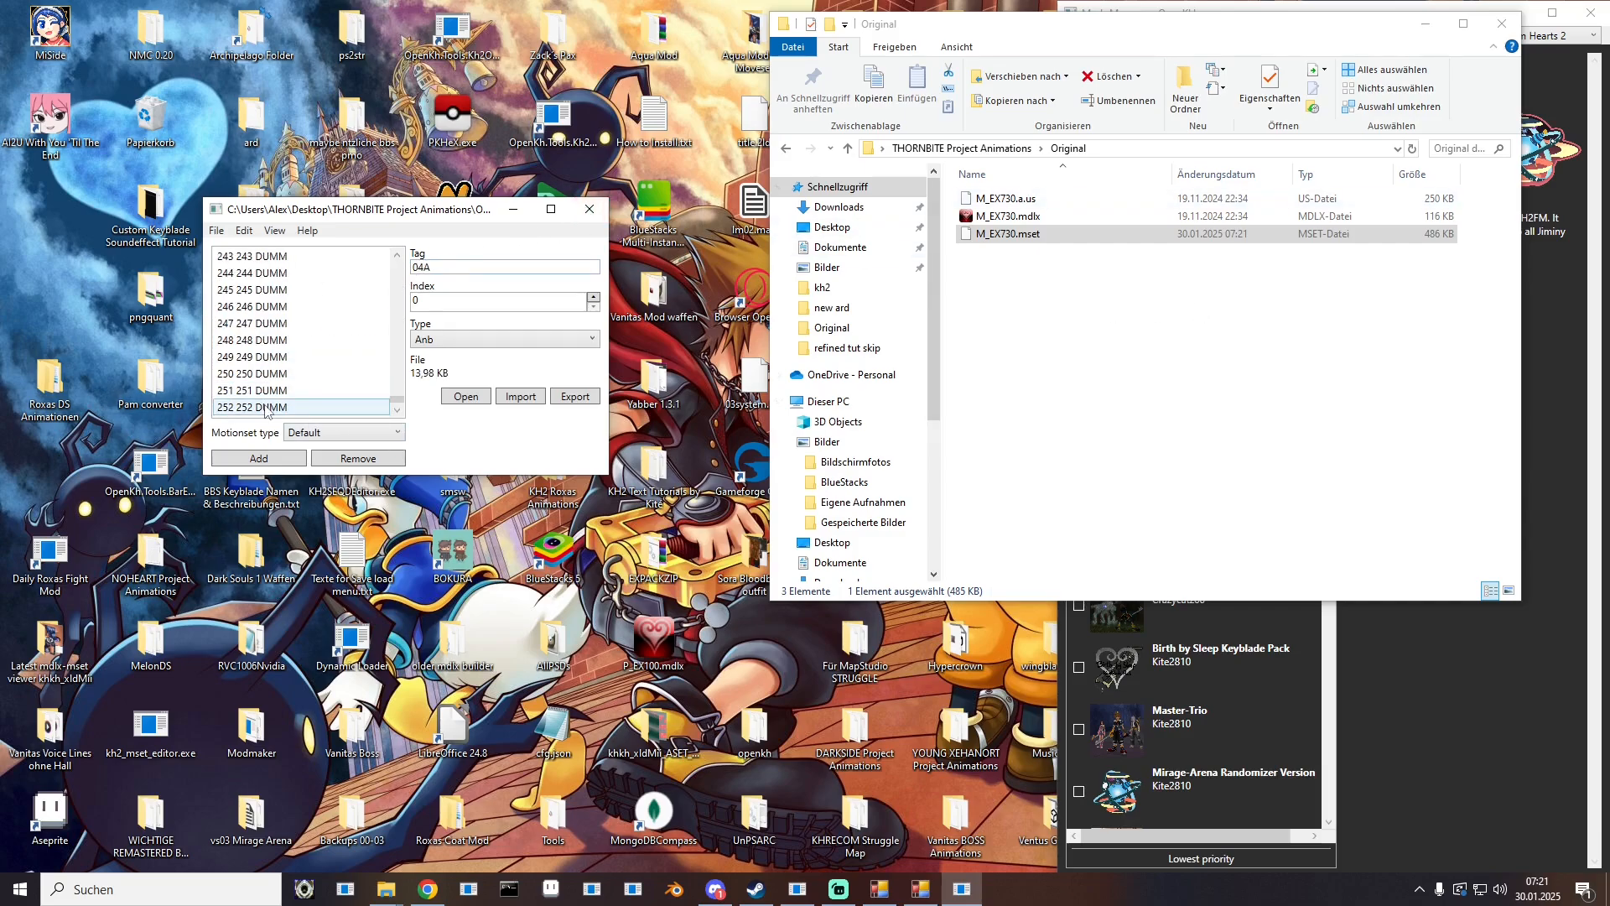
shift+click(257, 391)
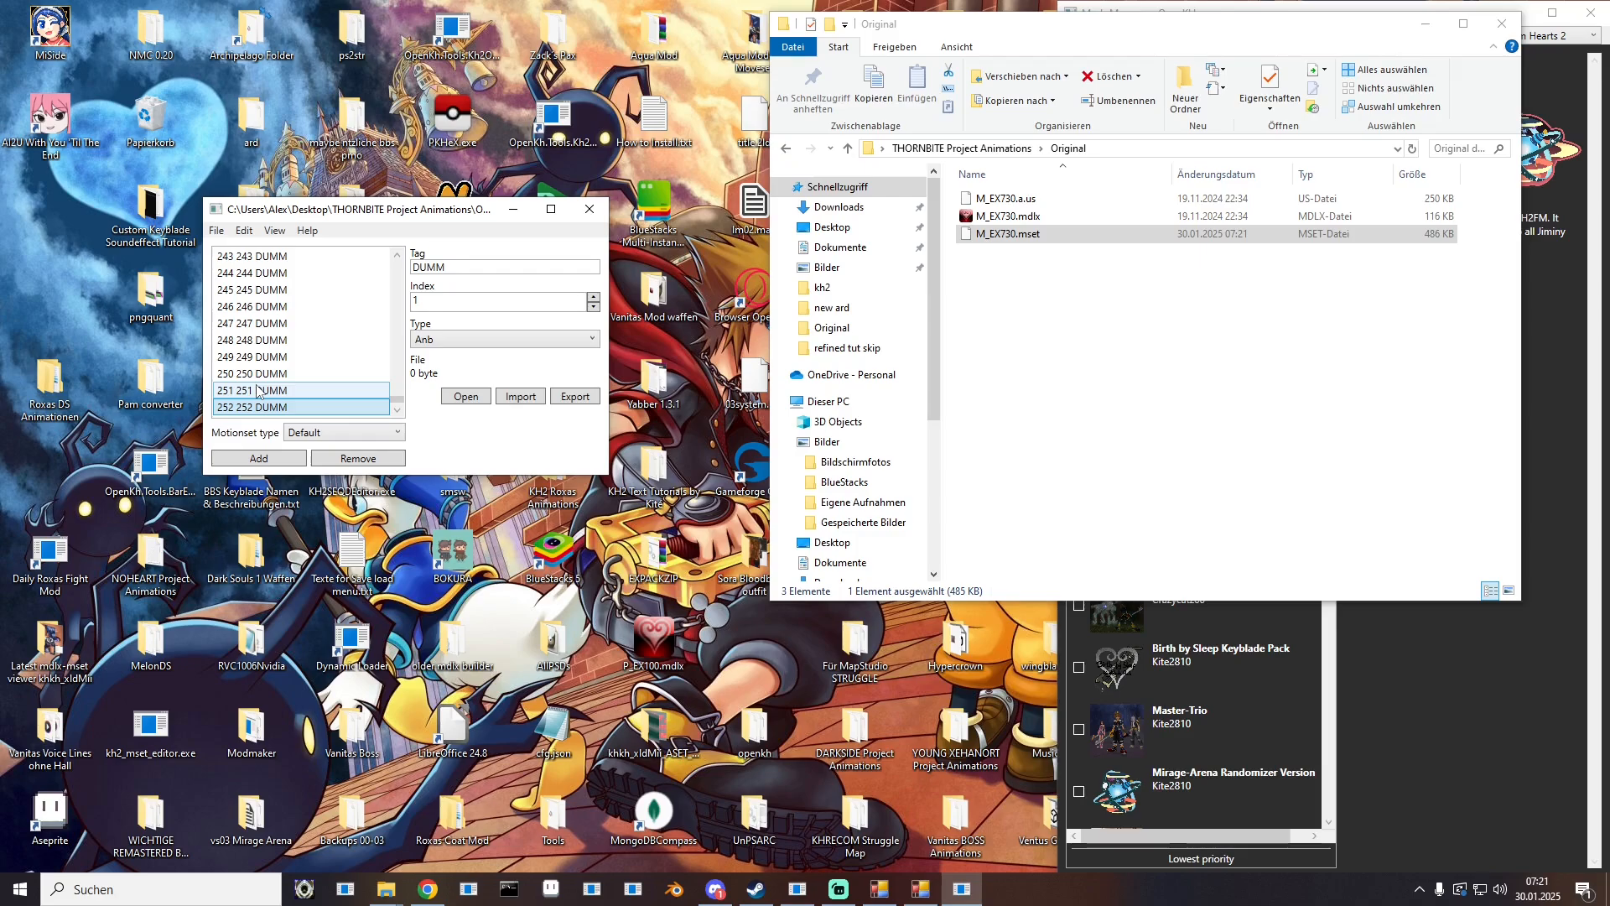
click(590, 209)
Step: Copy M_THORNBITE.mdlx from the THORNBITE Project Animations folder into its Original subfolder
click(1079, 422)
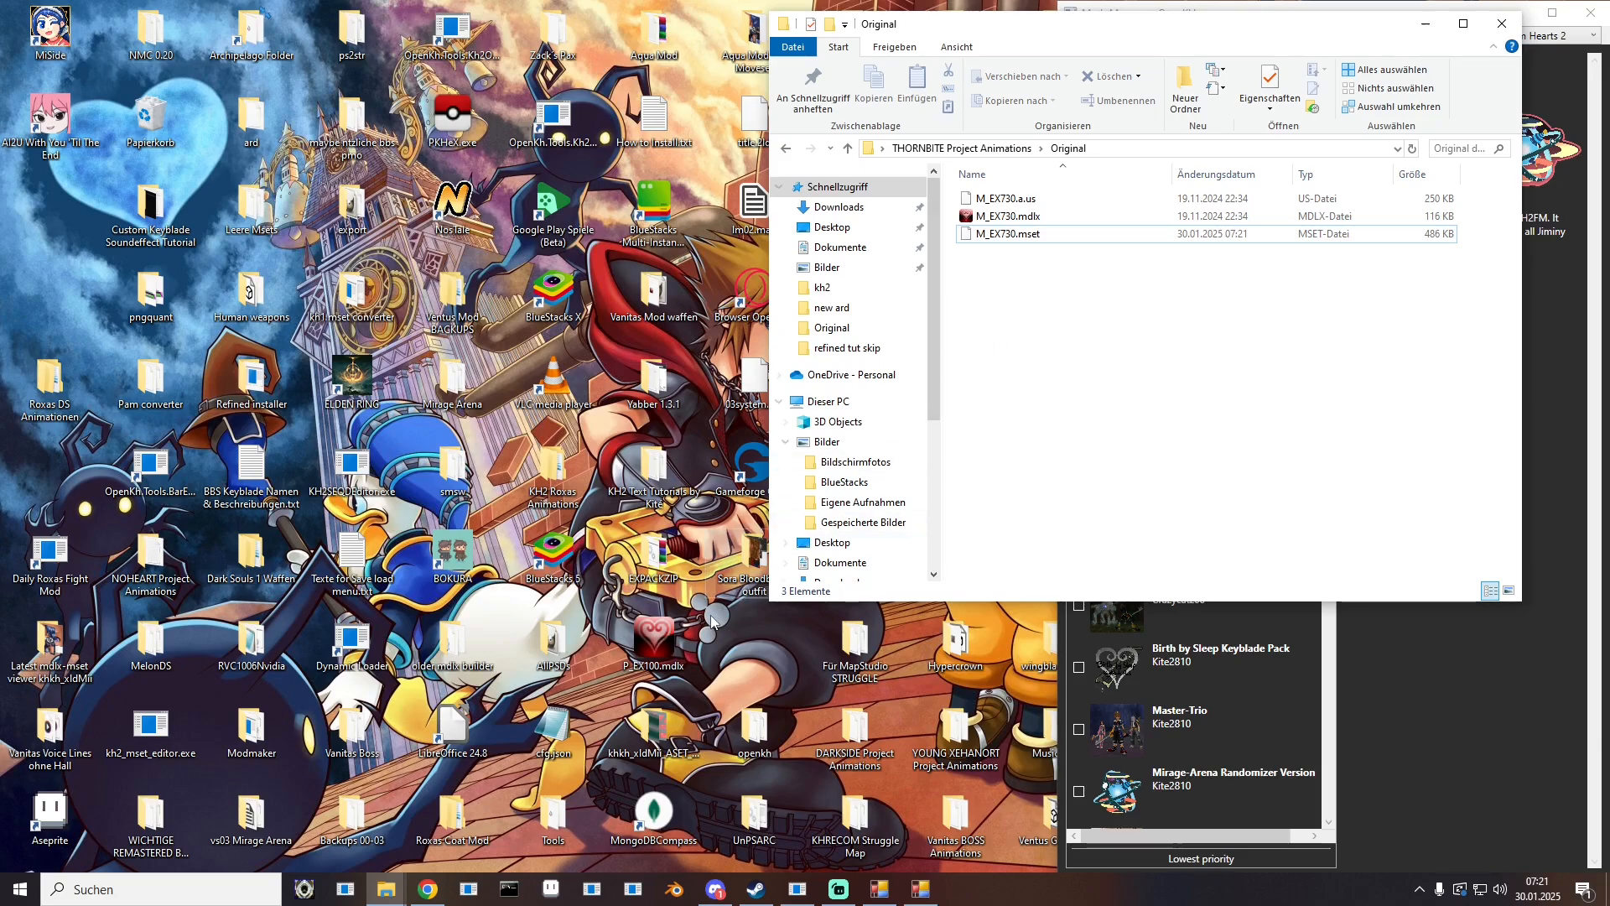
click(986, 147)
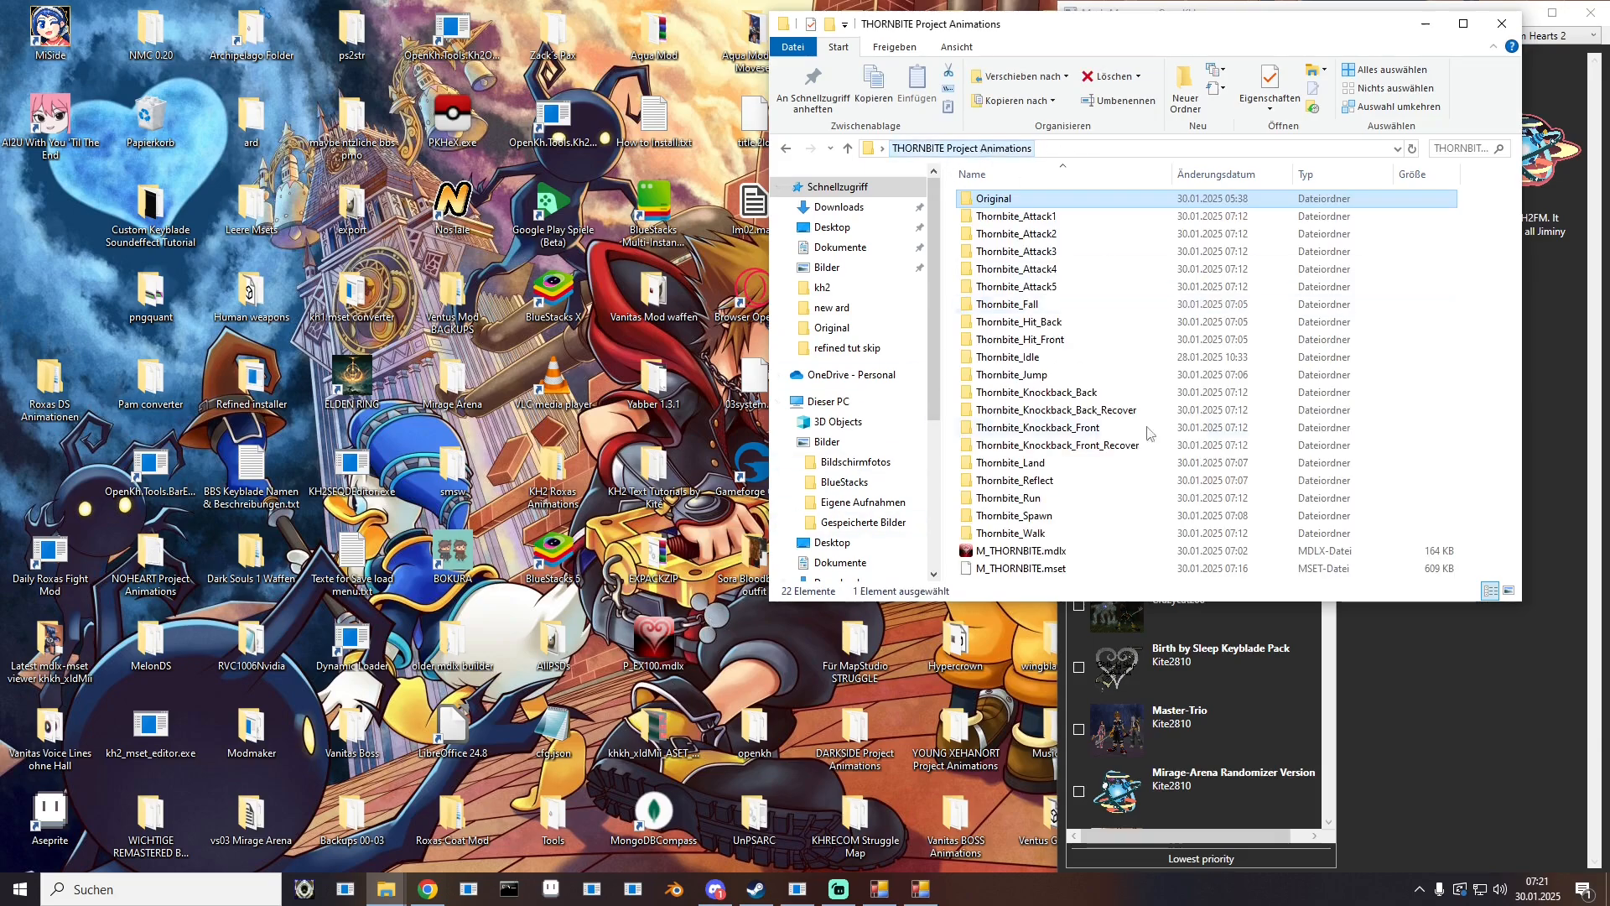
click(1019, 550)
right_click(1019, 550)
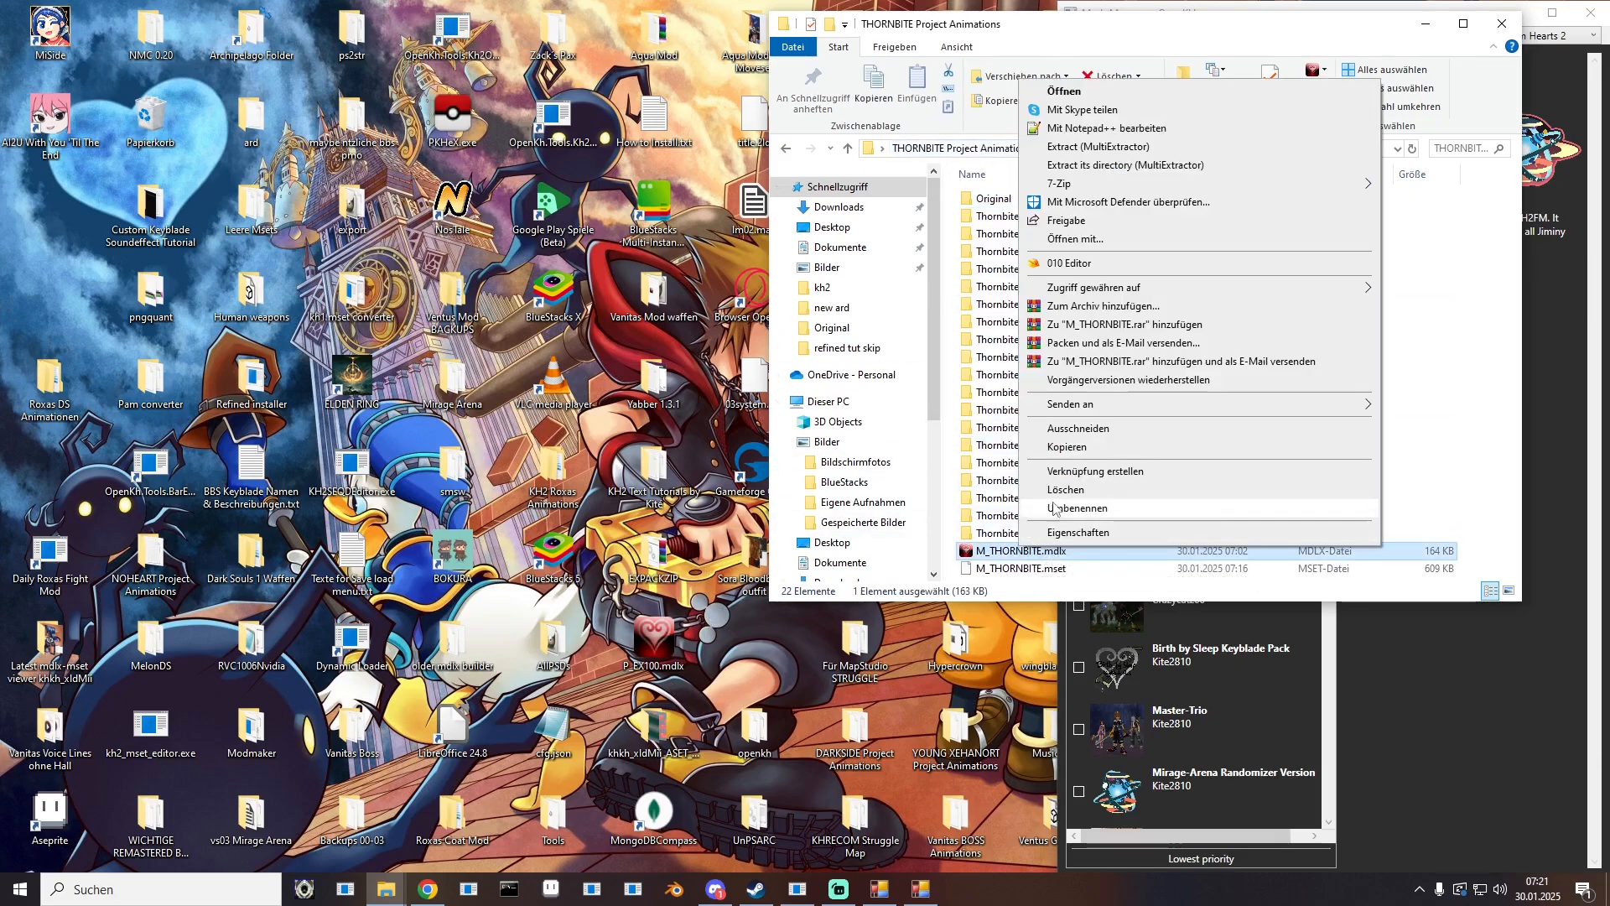
click(1067, 446)
double_click(994, 199)
right_click(1035, 349)
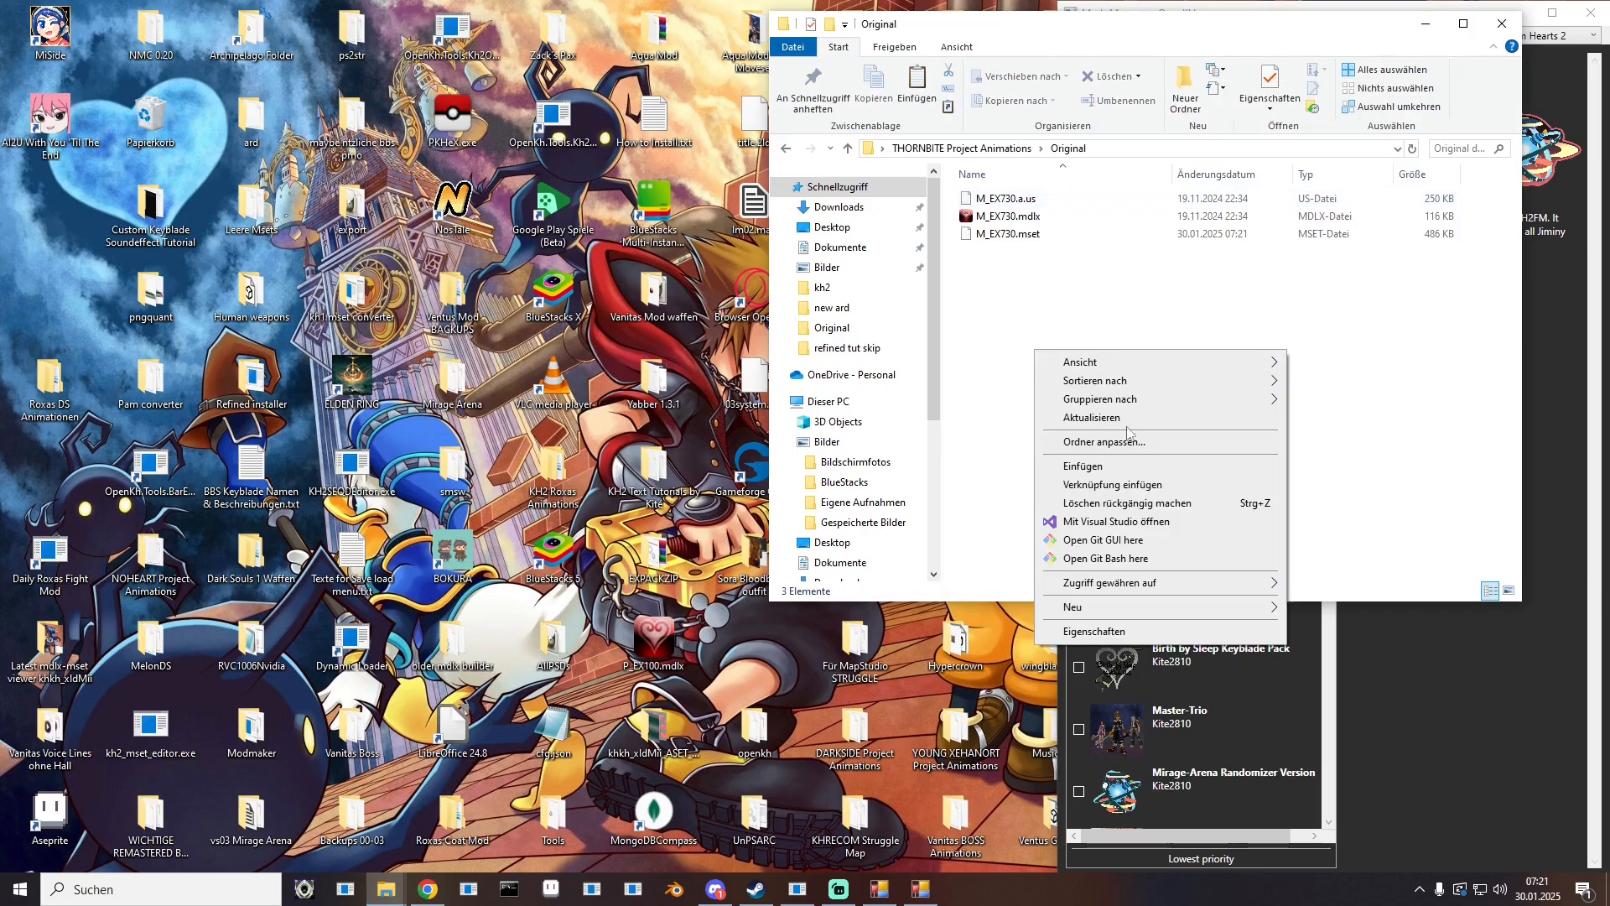
click(1090, 465)
click(1060, 410)
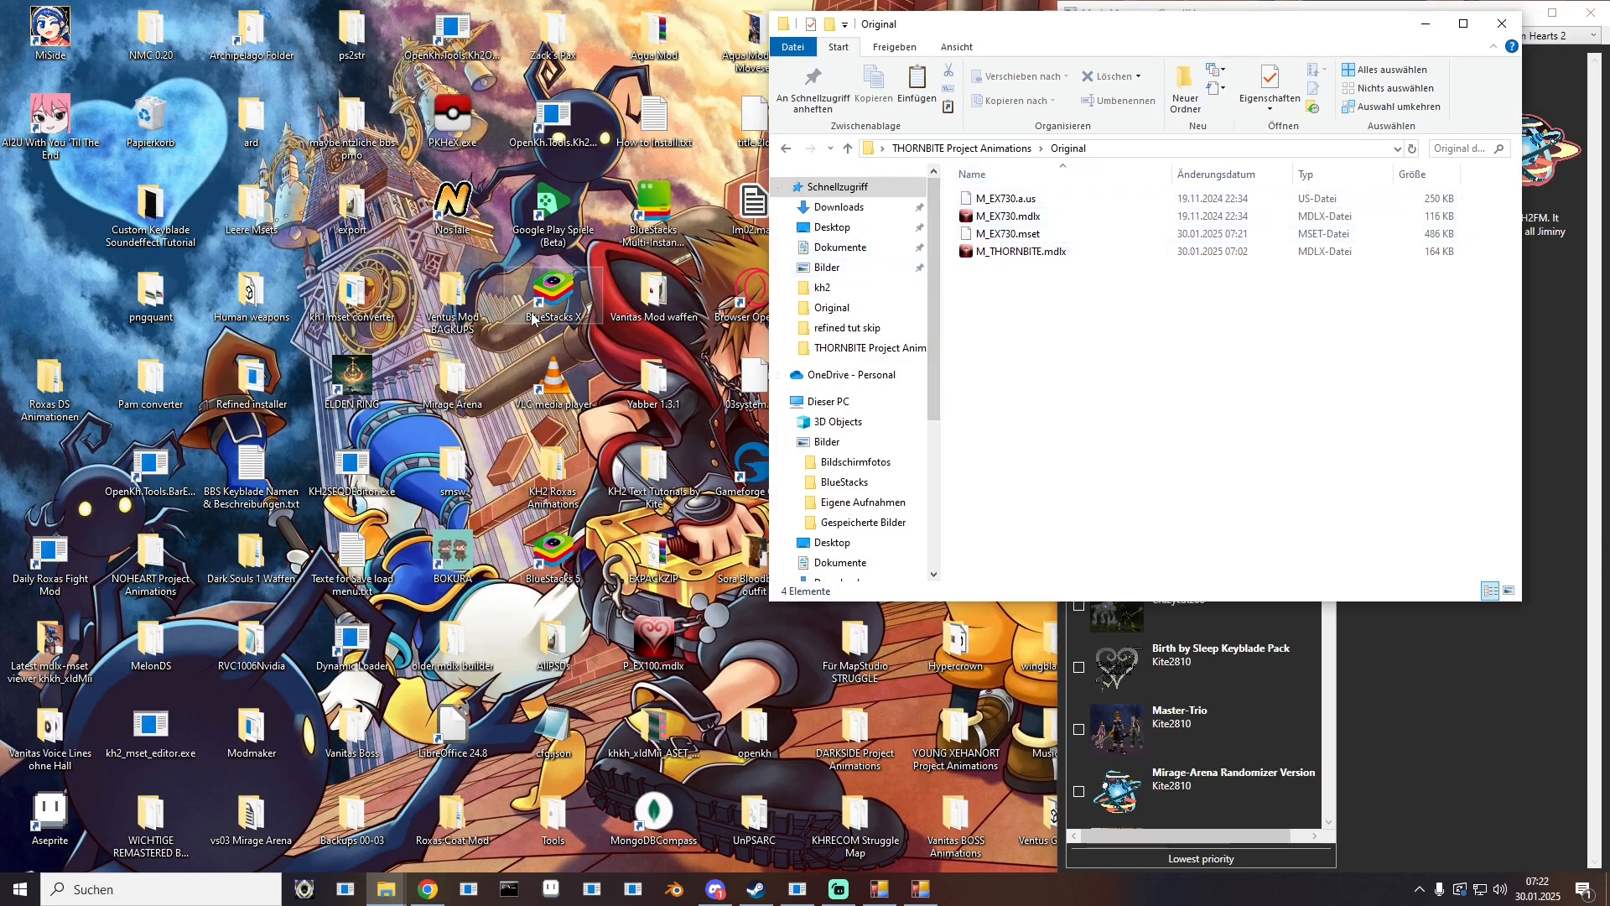
Step: Launch the BAR editor again and load M_EX730.mdlx from the Original folder
double_click(147, 480)
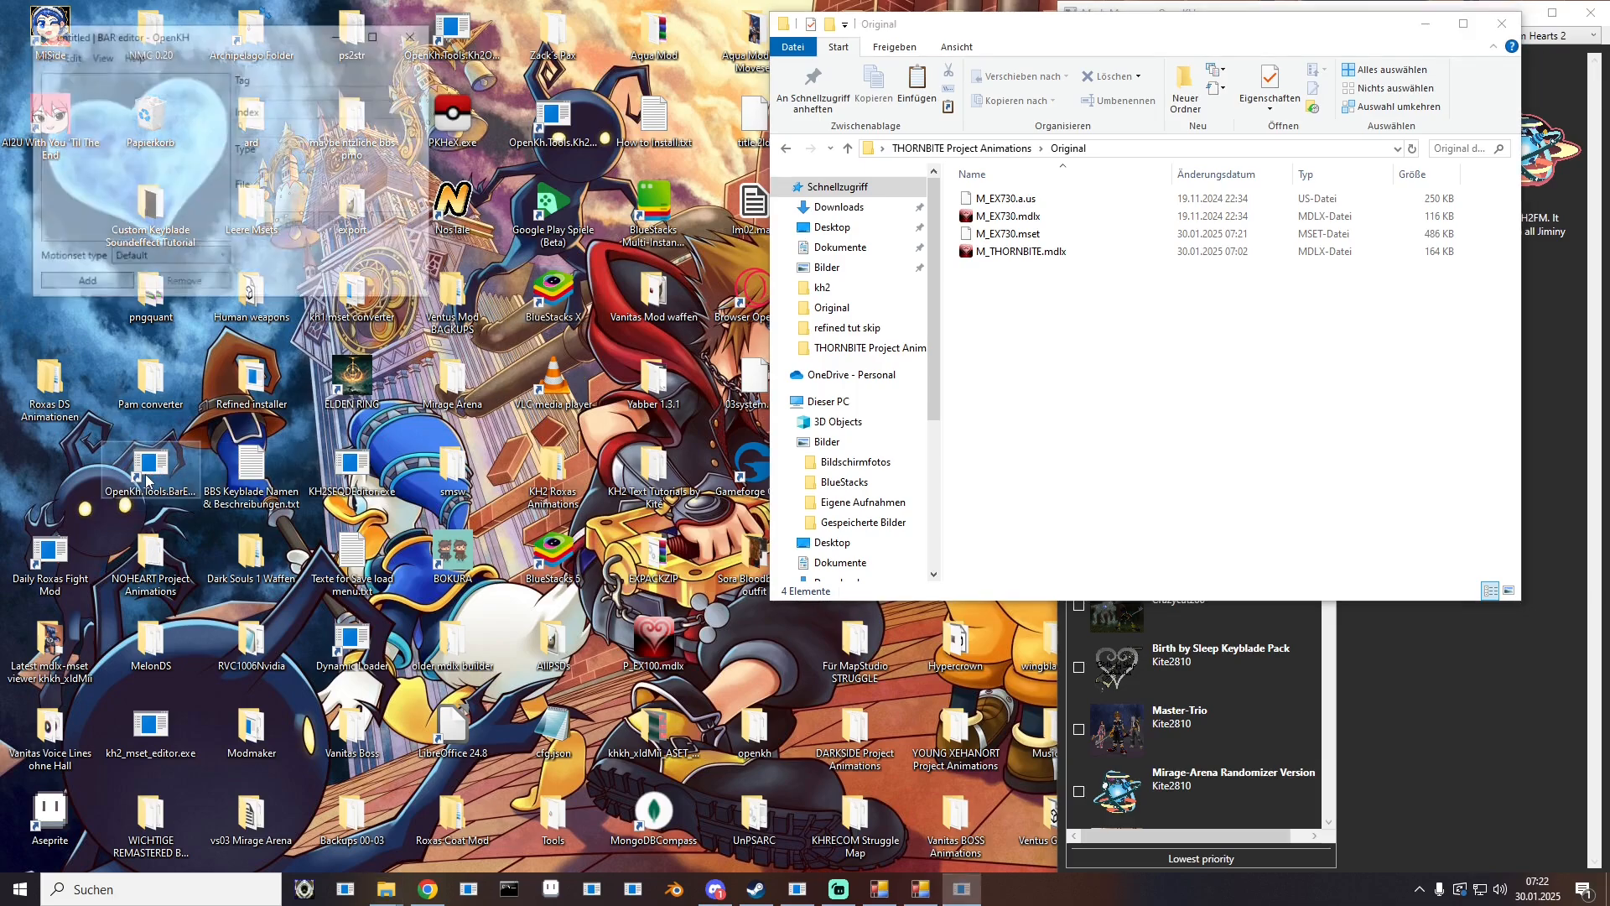
drag(264, 45, 542, 203)
click(991, 217)
drag(990, 222, 450, 296)
Step: Export the Bdx entry of M_EX730.mdlx as m_ex_0.bdx into the Original folder
click(412, 274)
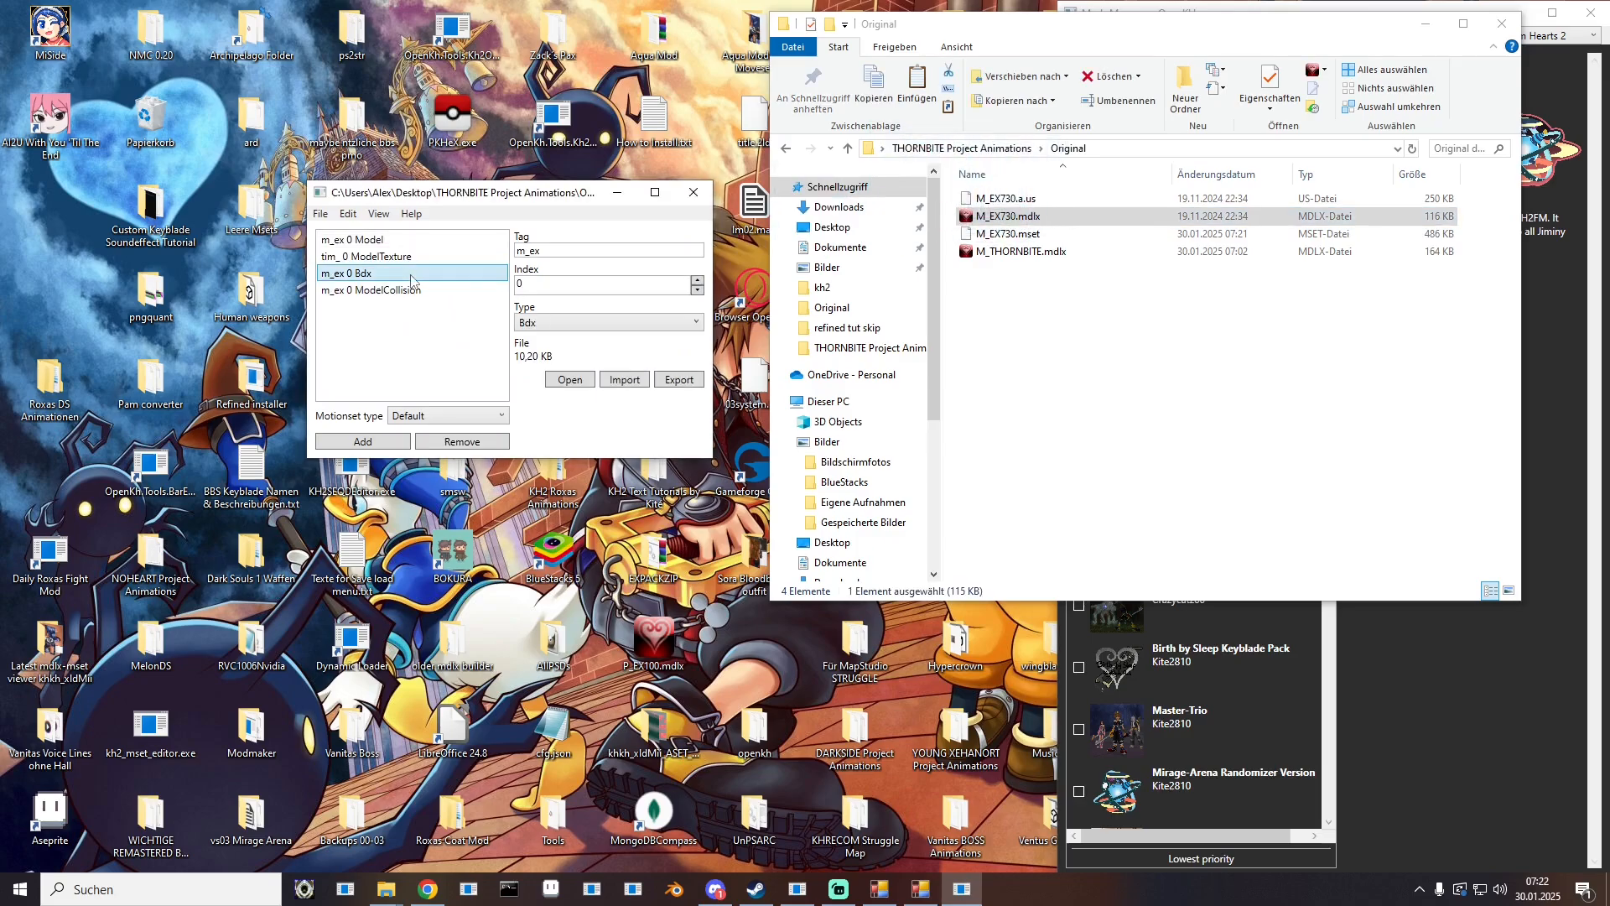
click(677, 382)
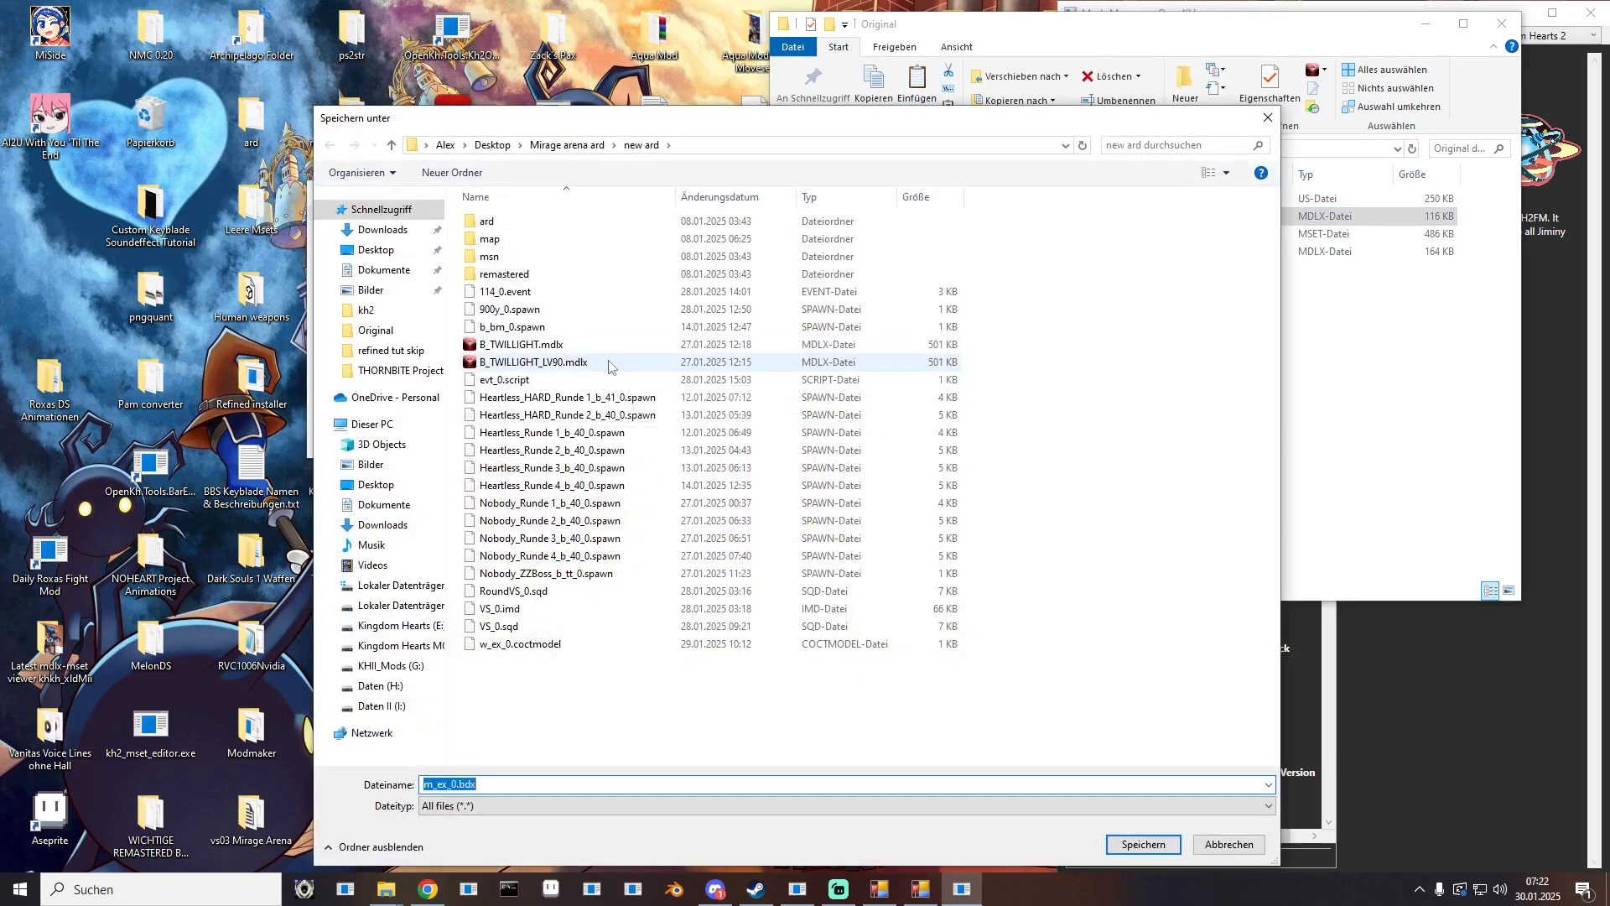
click(389, 372)
double_click(497, 220)
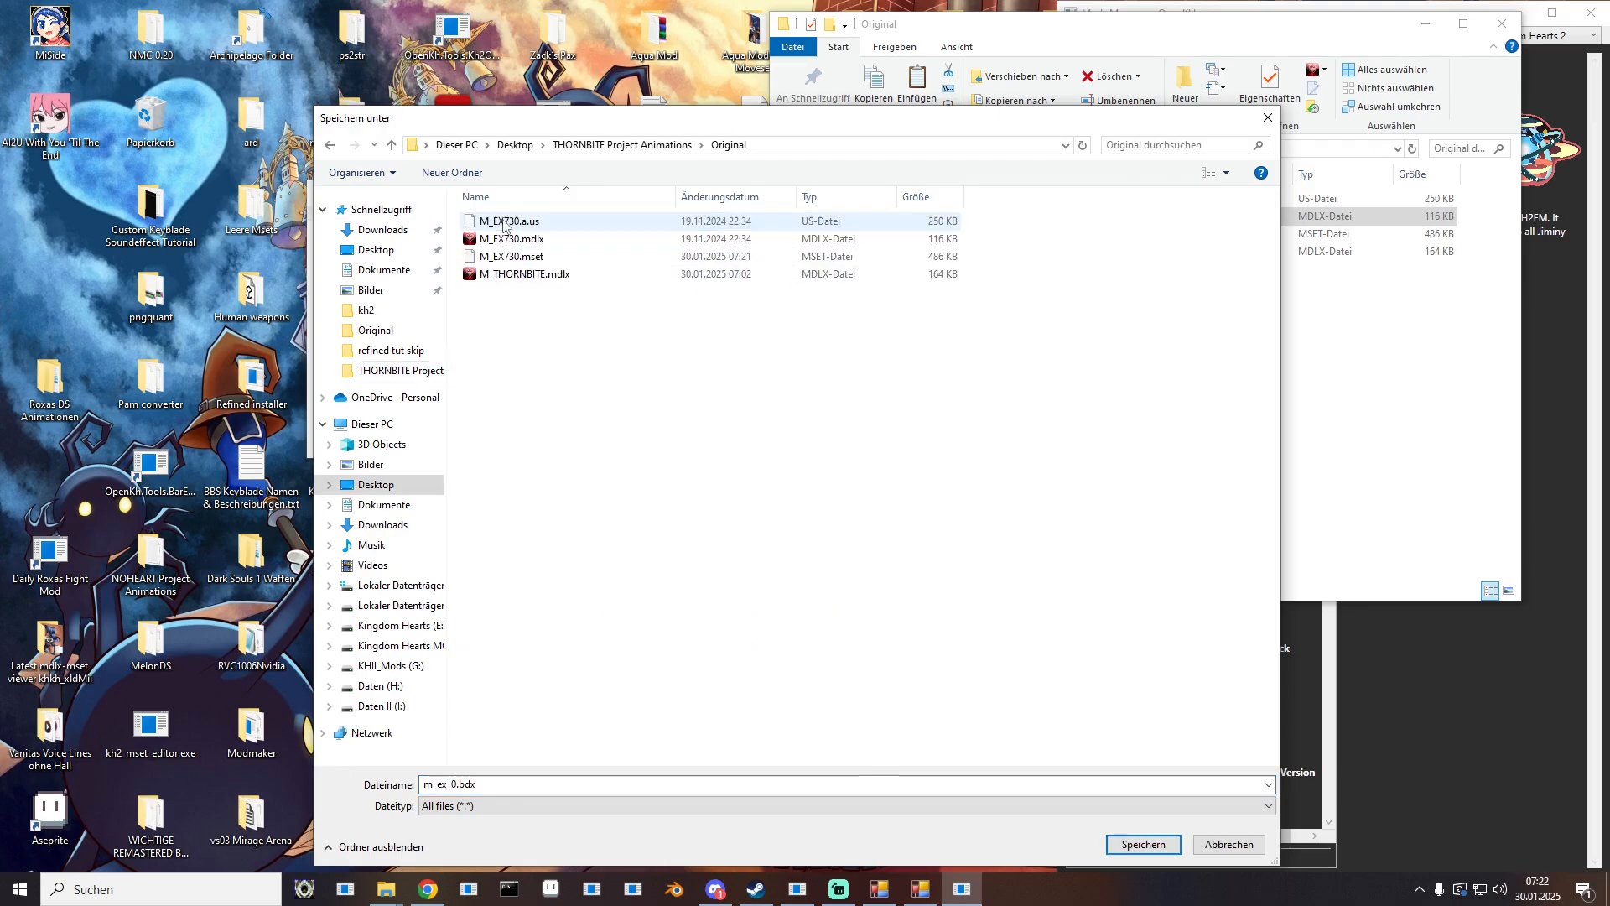
click(1143, 845)
Step: Export the ModelCollision entry of M_EX730.mdlx as m_ex_0.coctmodel into the Original folder
click(392, 292)
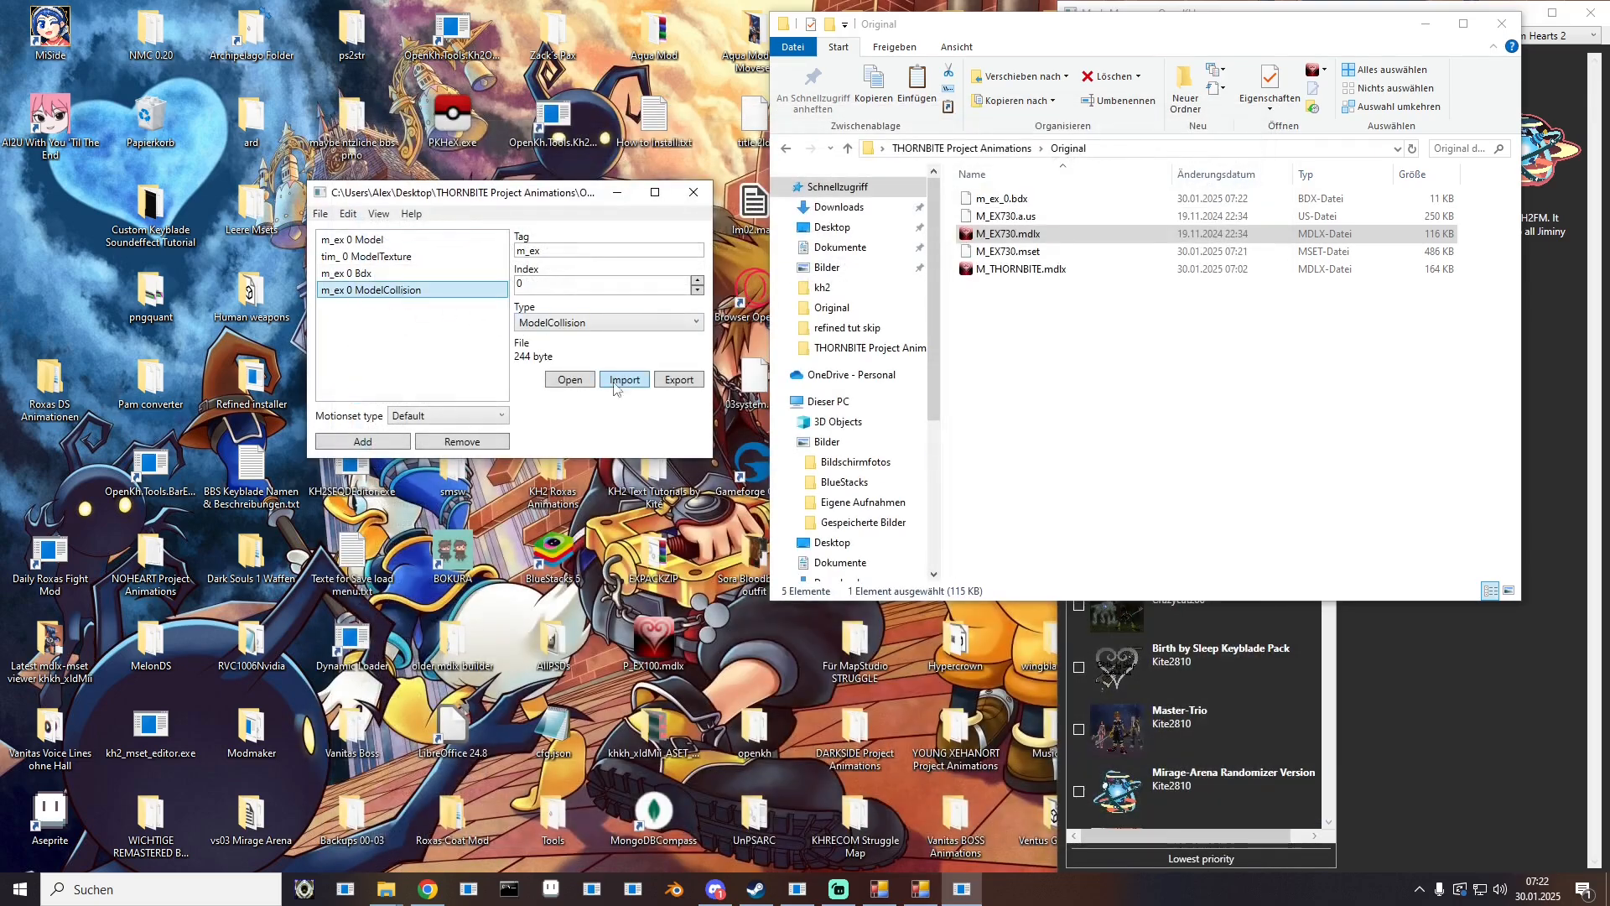
click(678, 380)
click(1143, 845)
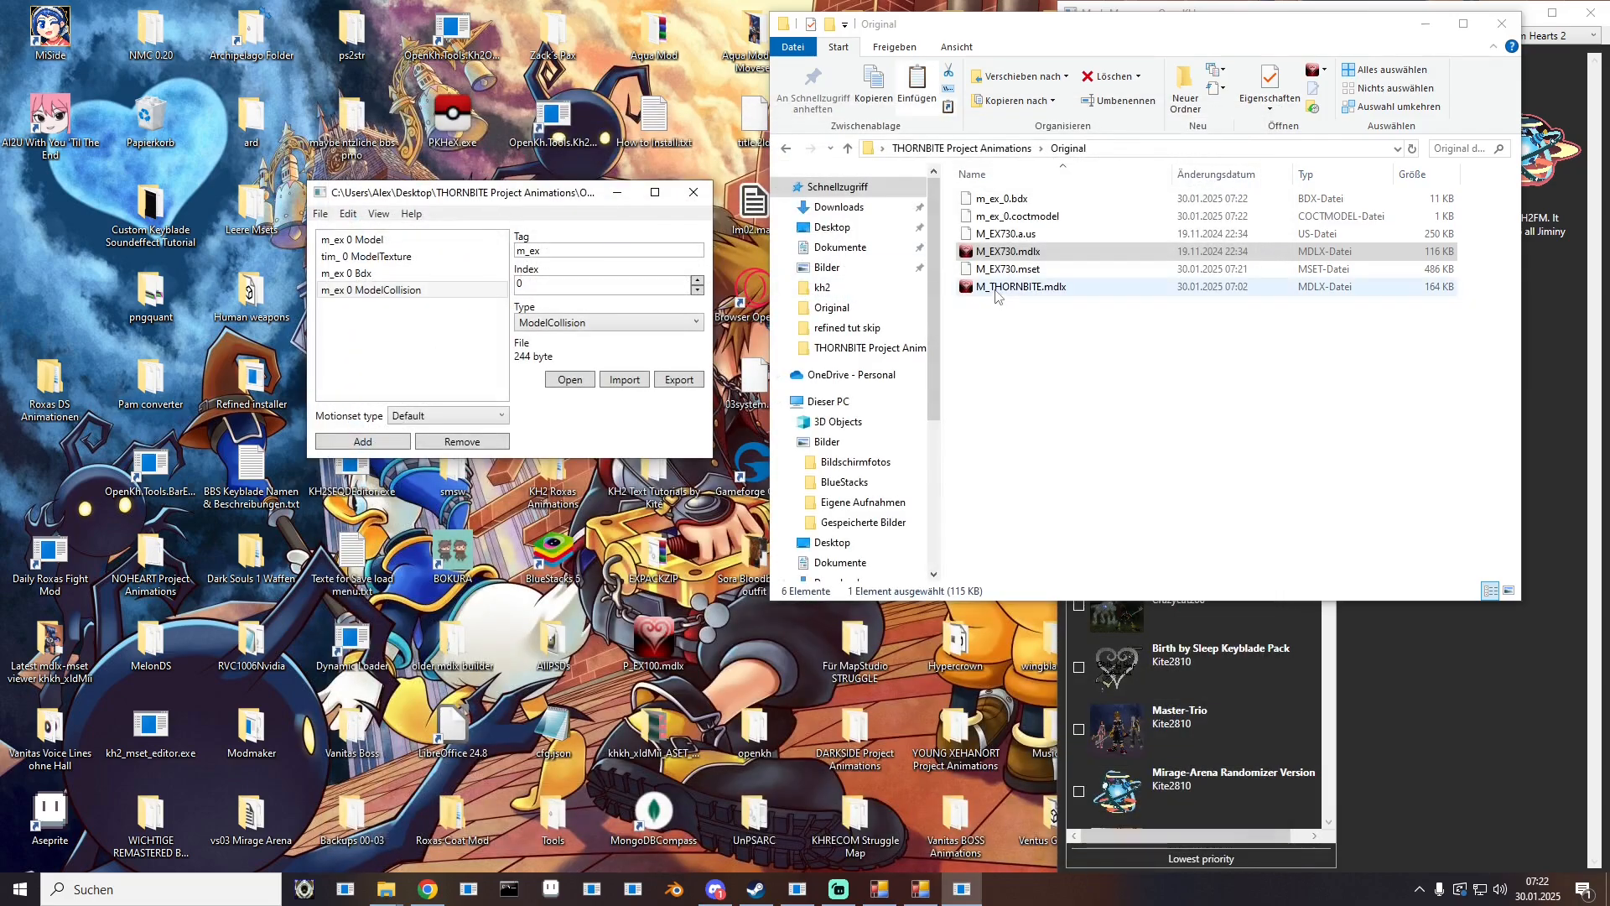
Step: Load M_THORNBITE.mdlx into the BAR editor and add two new entries, both tagged m_ex
drag(995, 288, 386, 333)
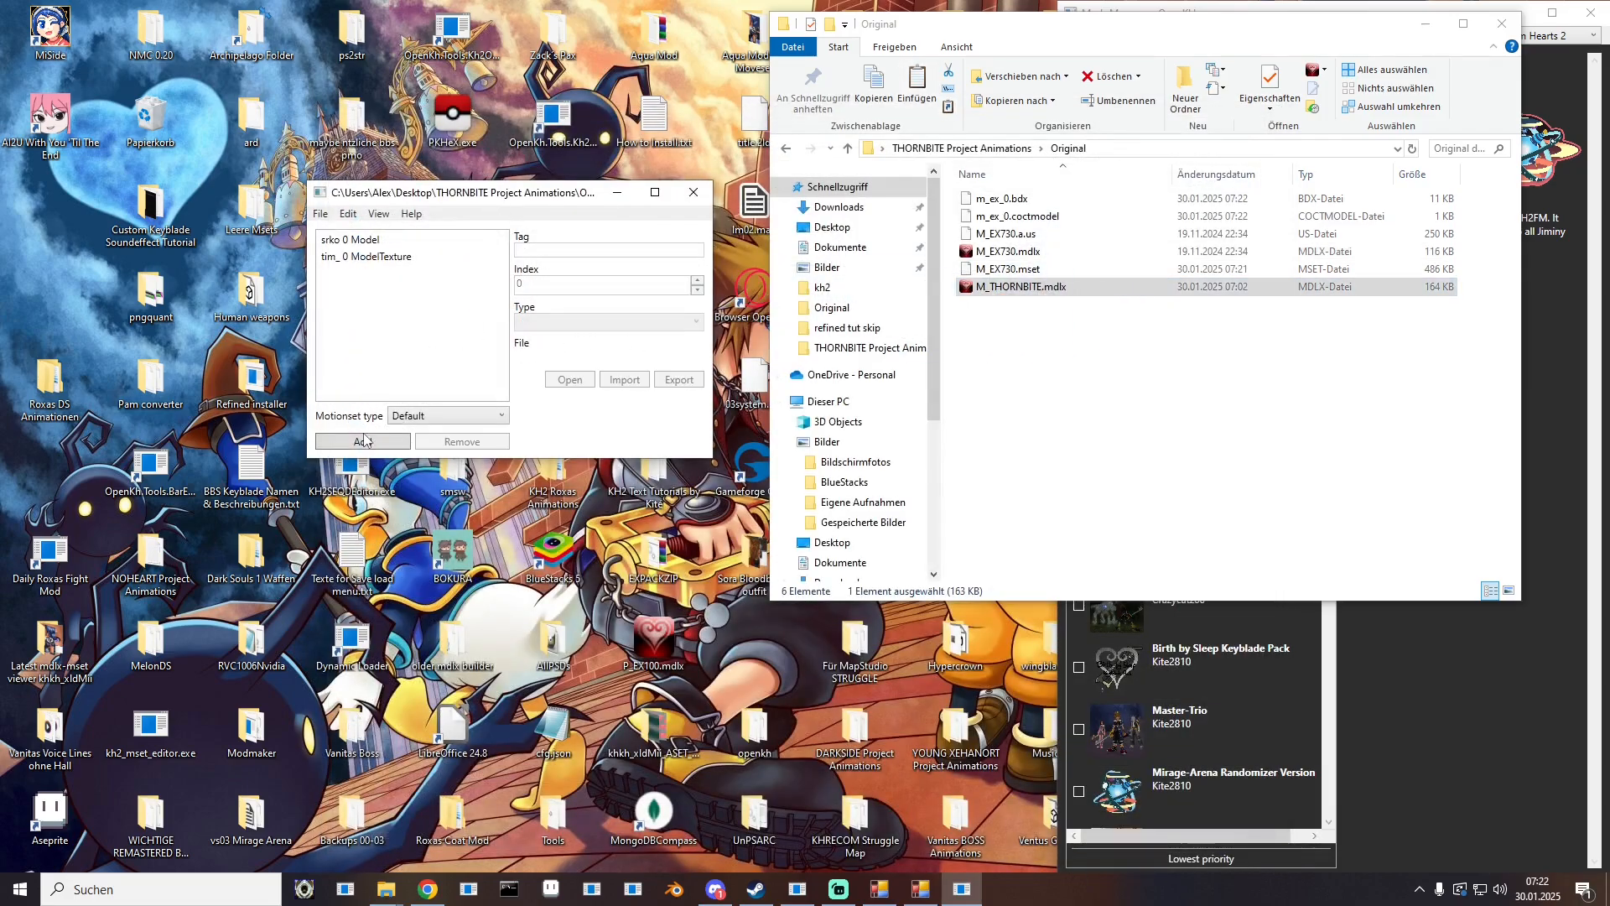
click(369, 277)
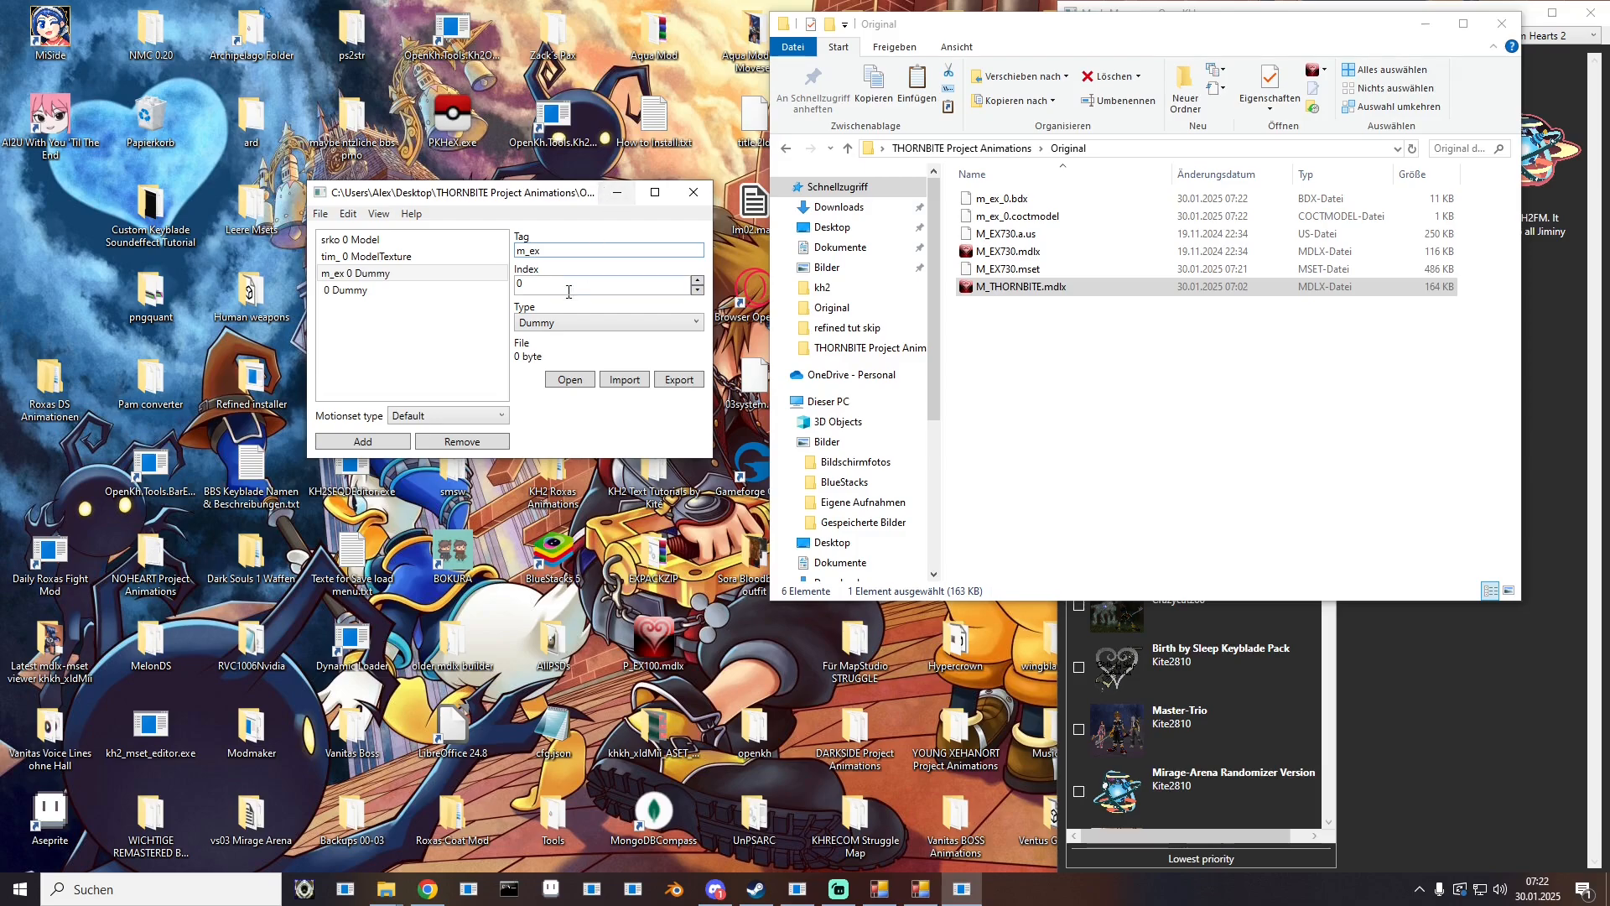
click(402, 291)
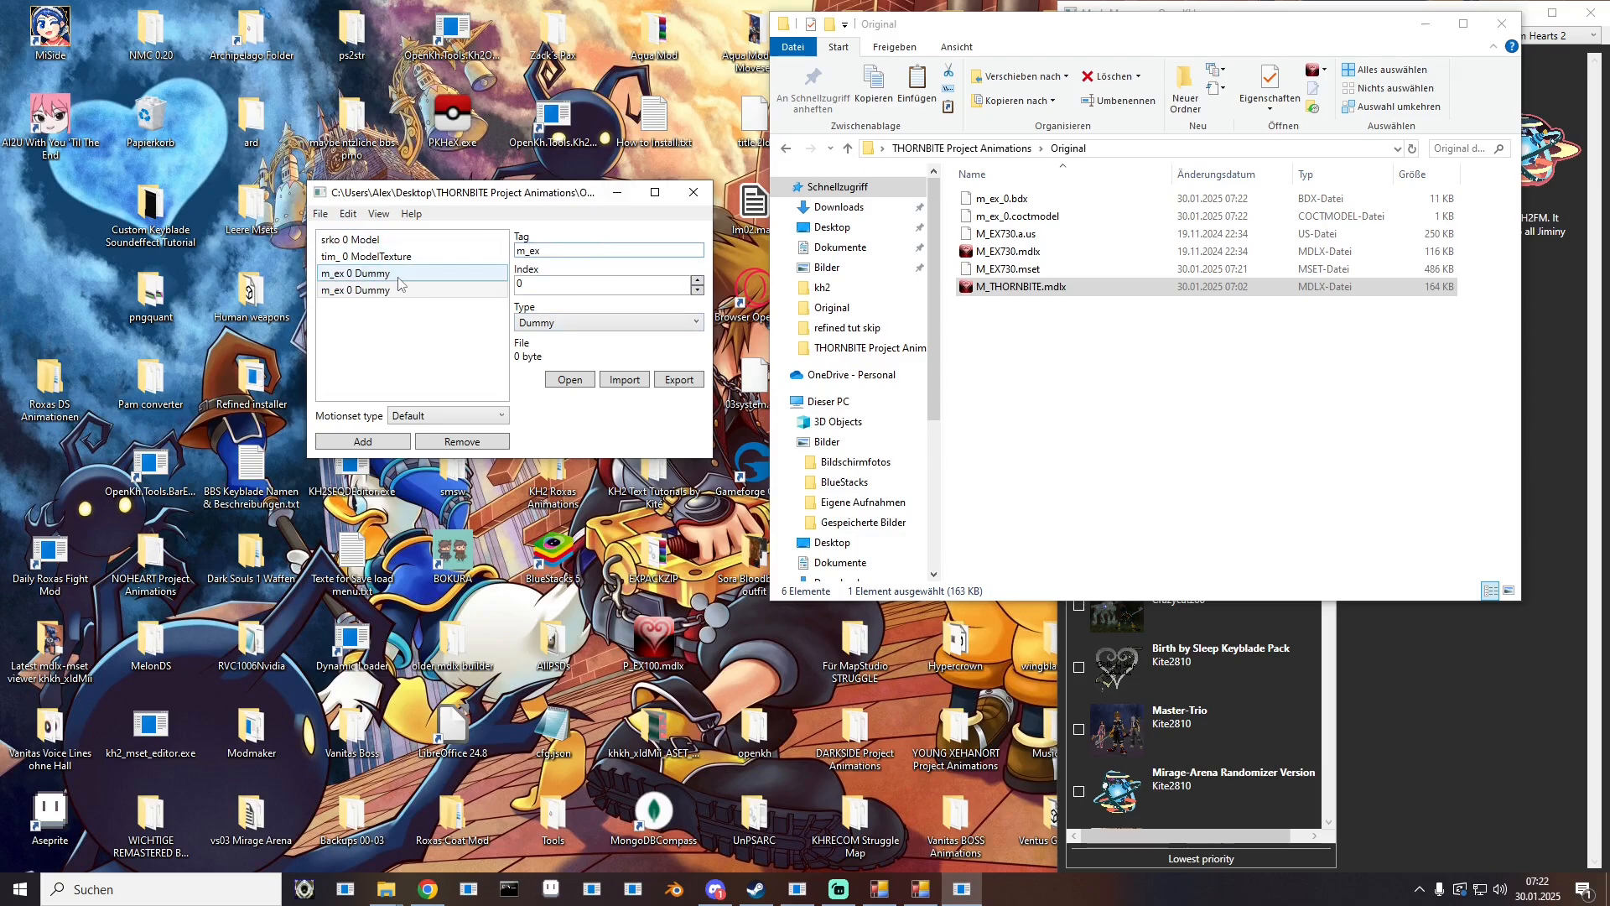
Step: Set the first new m_ex entry's type to Bdx and the second one's to ModelCollision
click(550, 325)
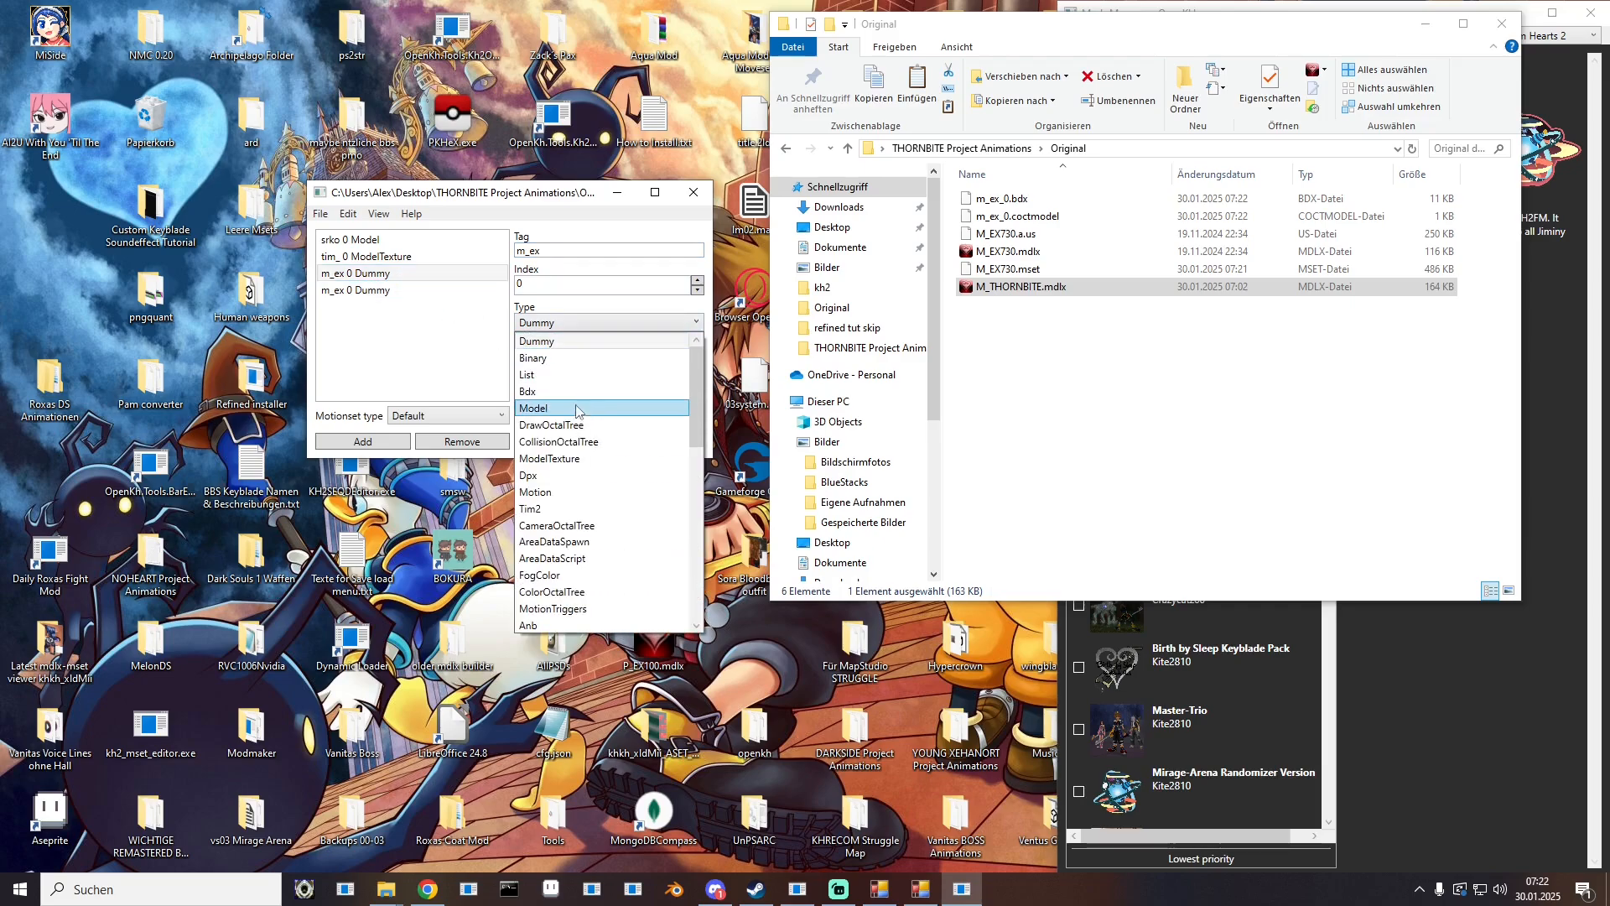
click(587, 407)
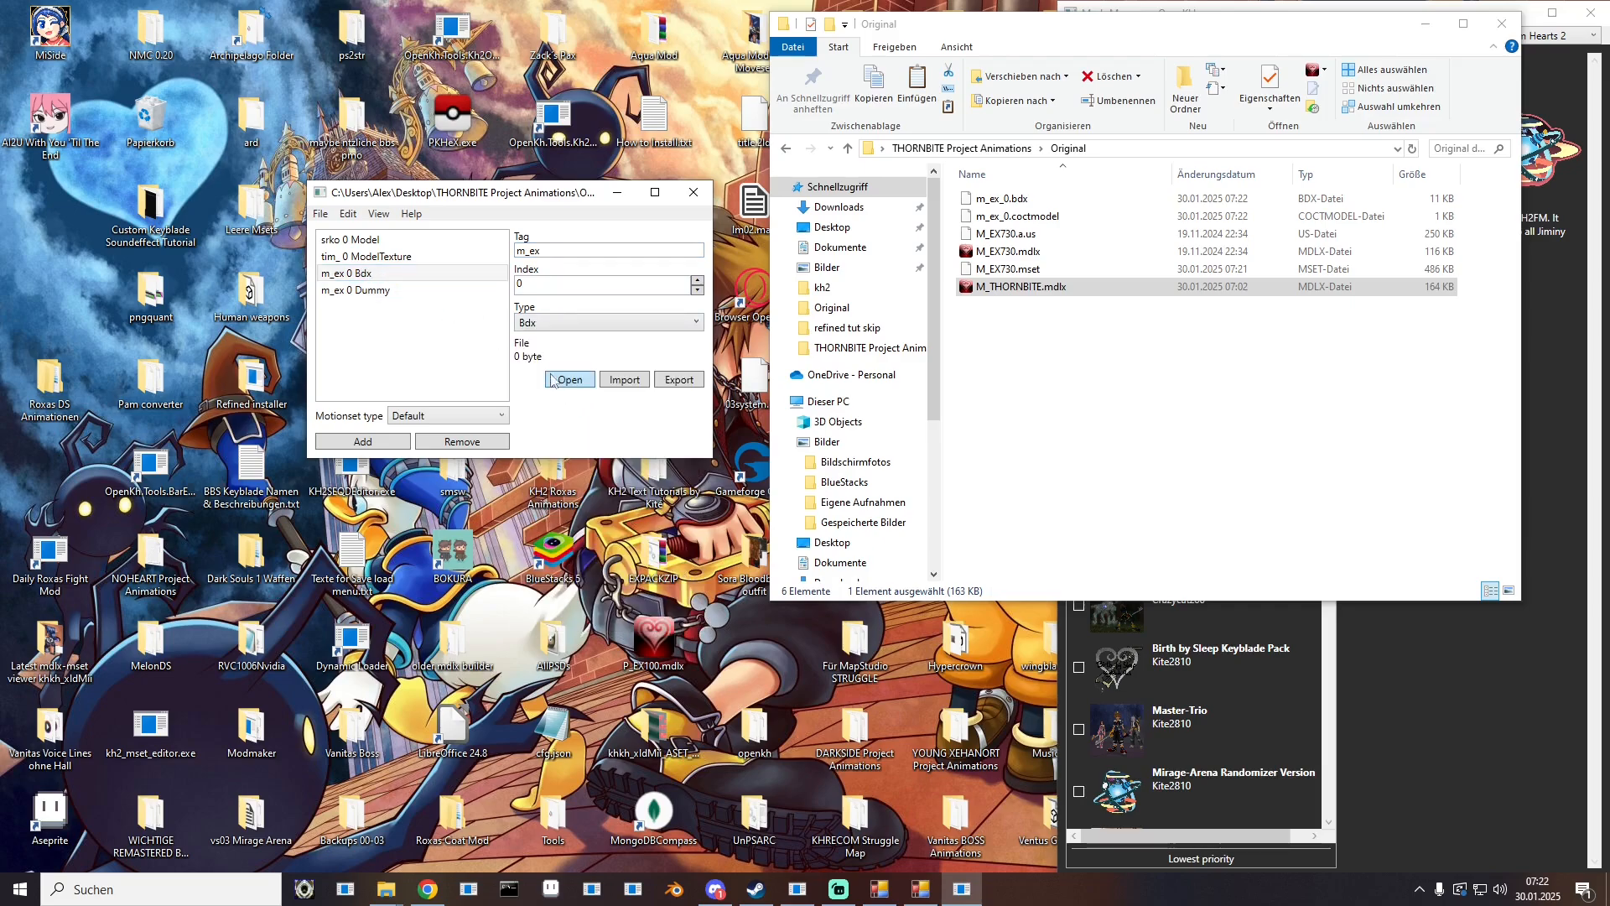
click(362, 293)
click(547, 326)
scroll(555, 484, down, 2)
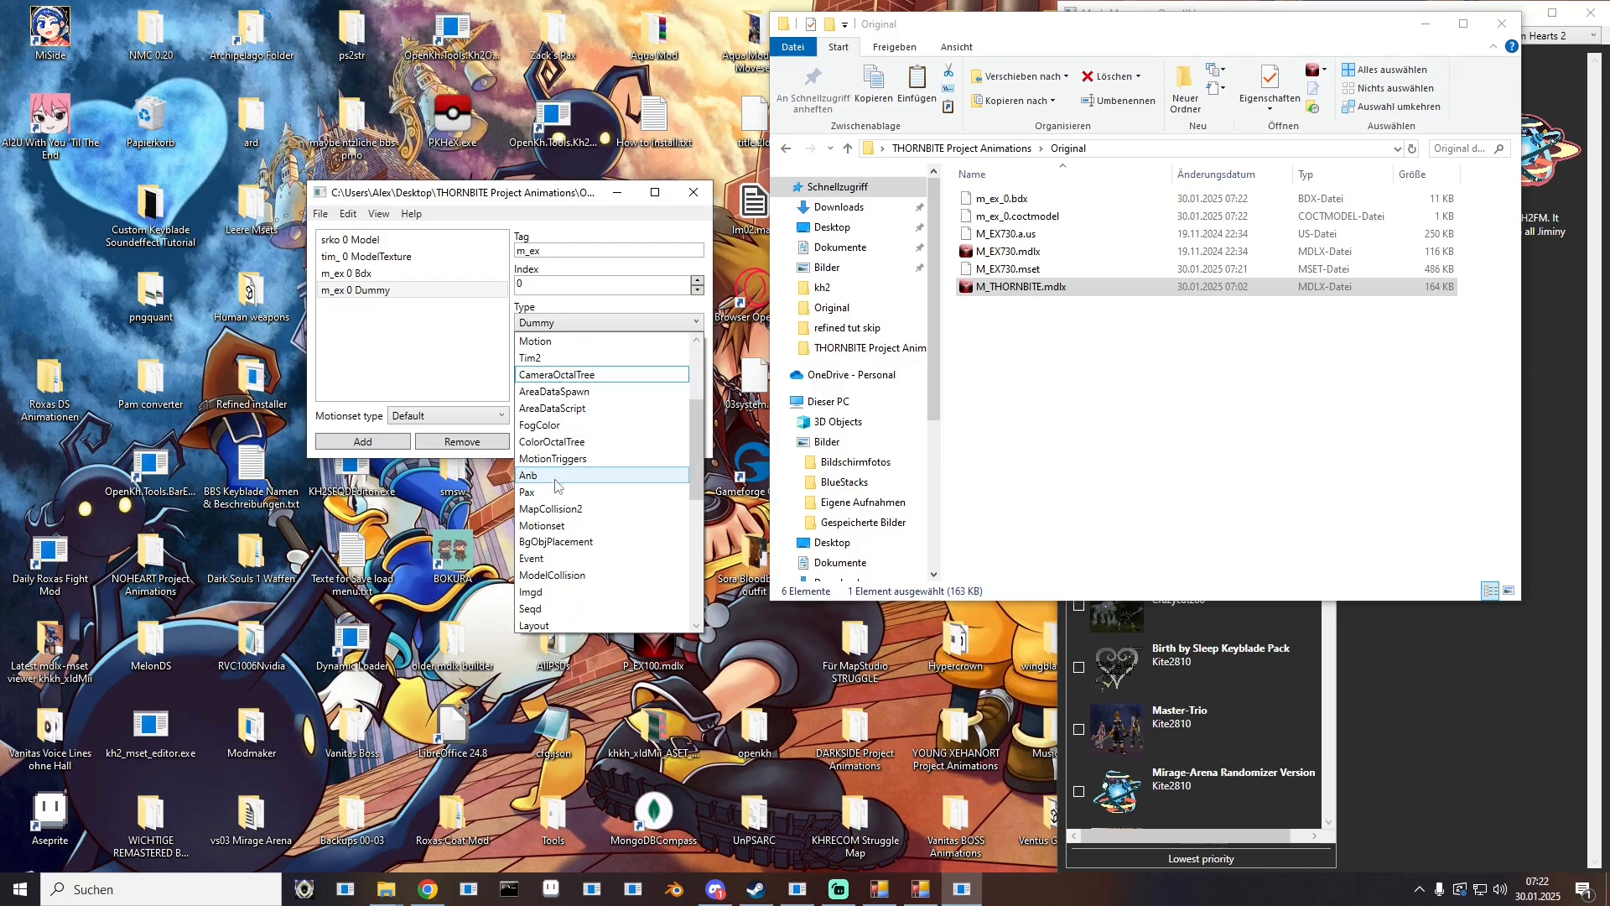
click(552, 575)
Step: Import m_ex_0.bdx into the Bdx entry and m_ex_0.coctmodel into the ModelCollision entry
click(361, 273)
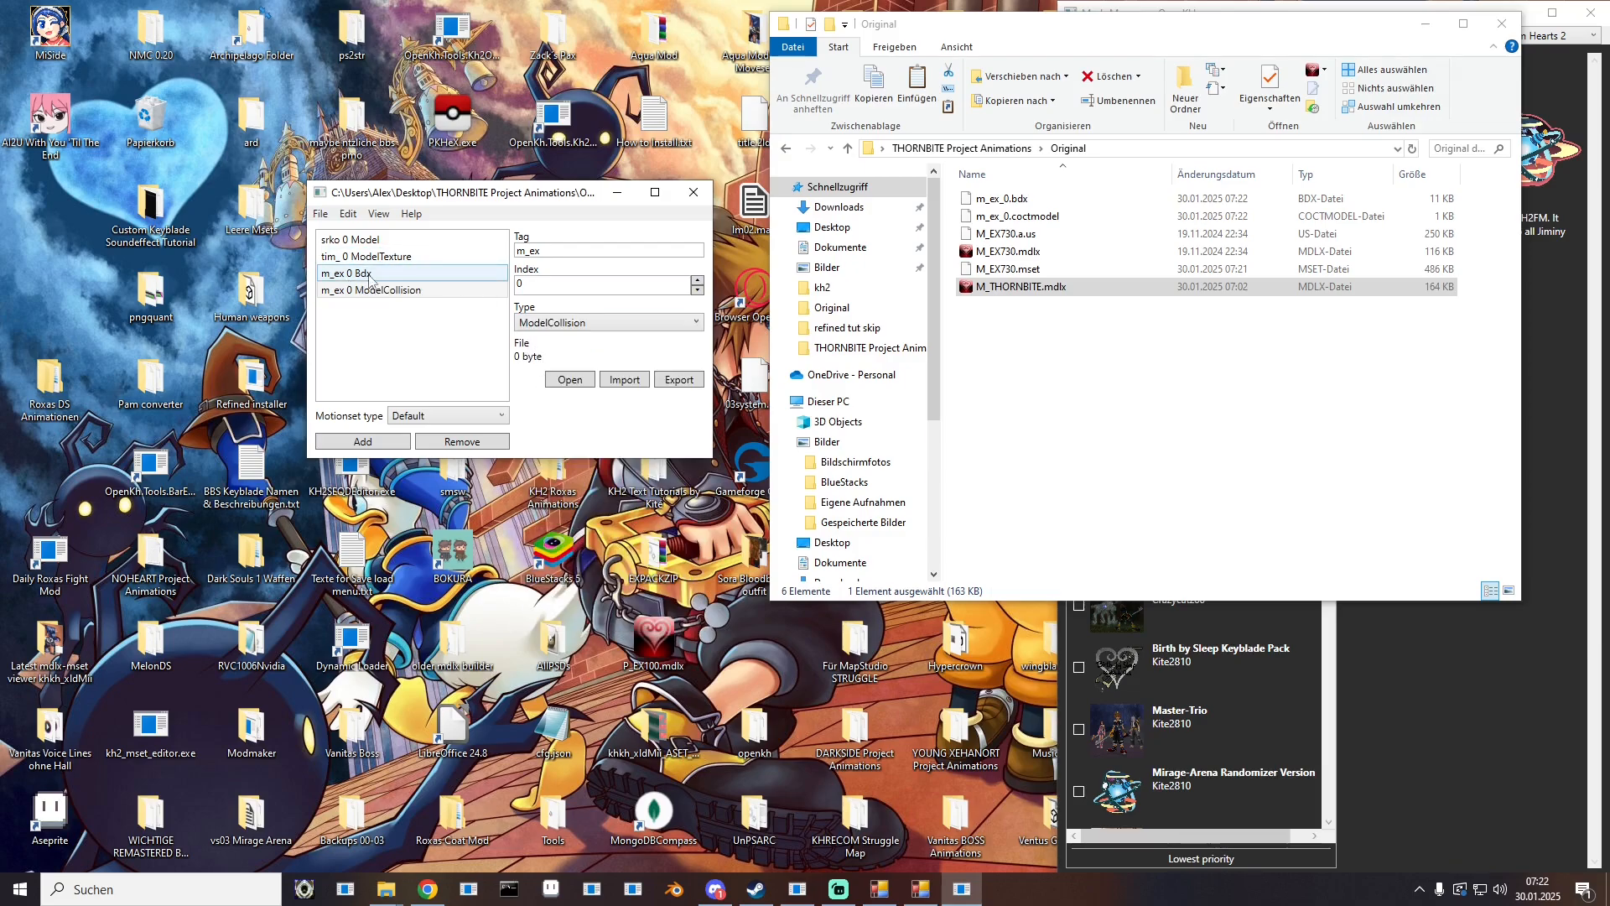
click(625, 380)
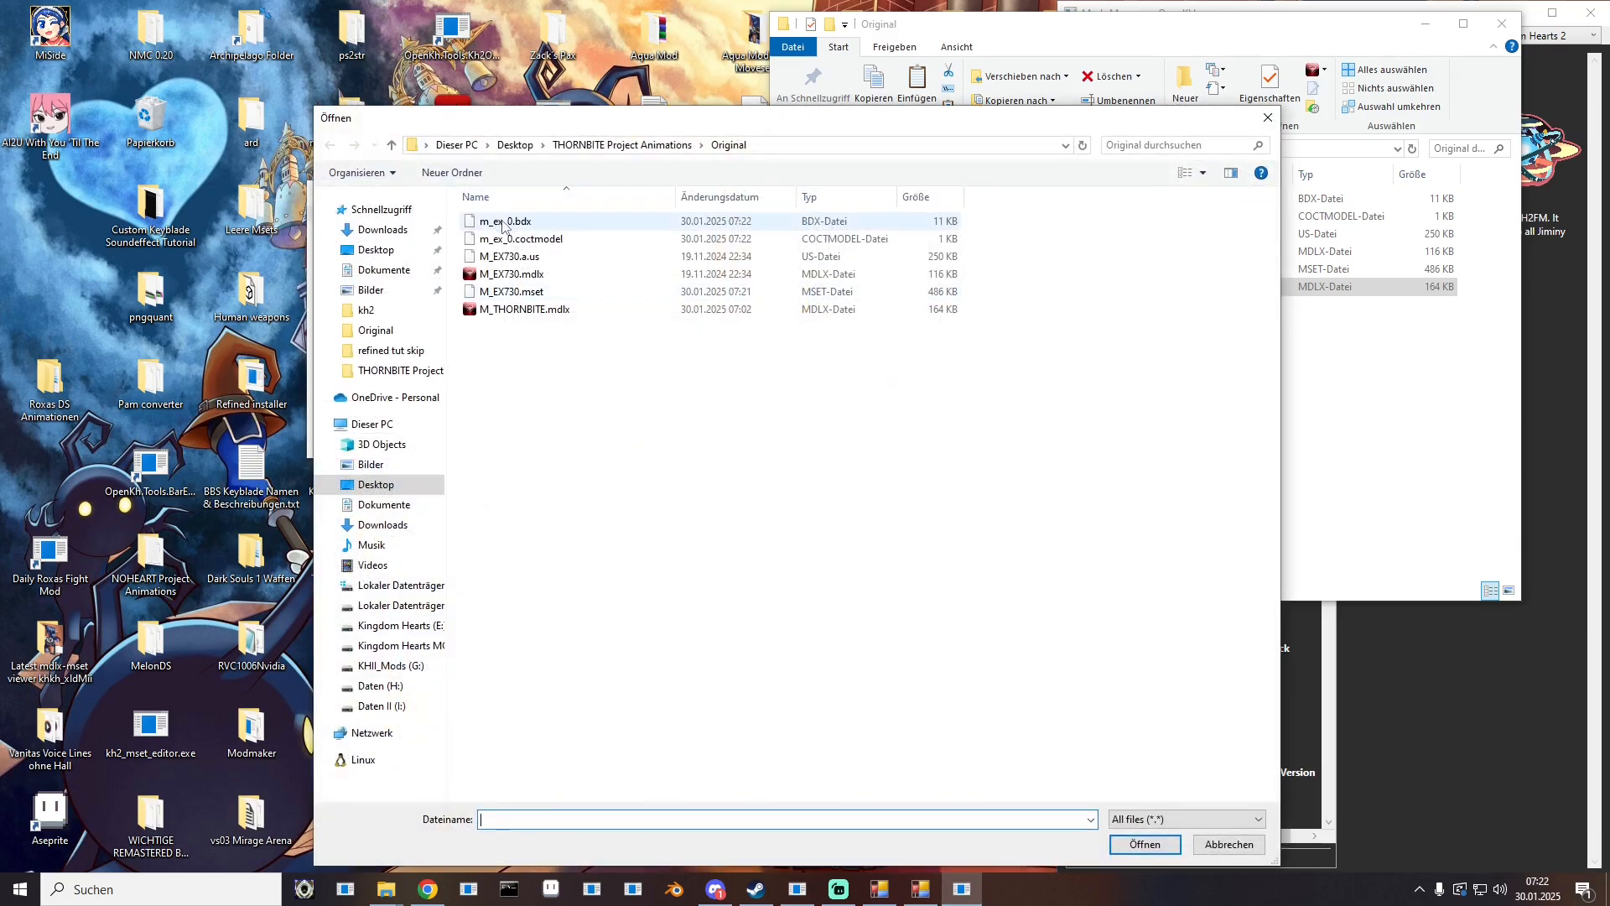
double_click(503, 222)
click(383, 291)
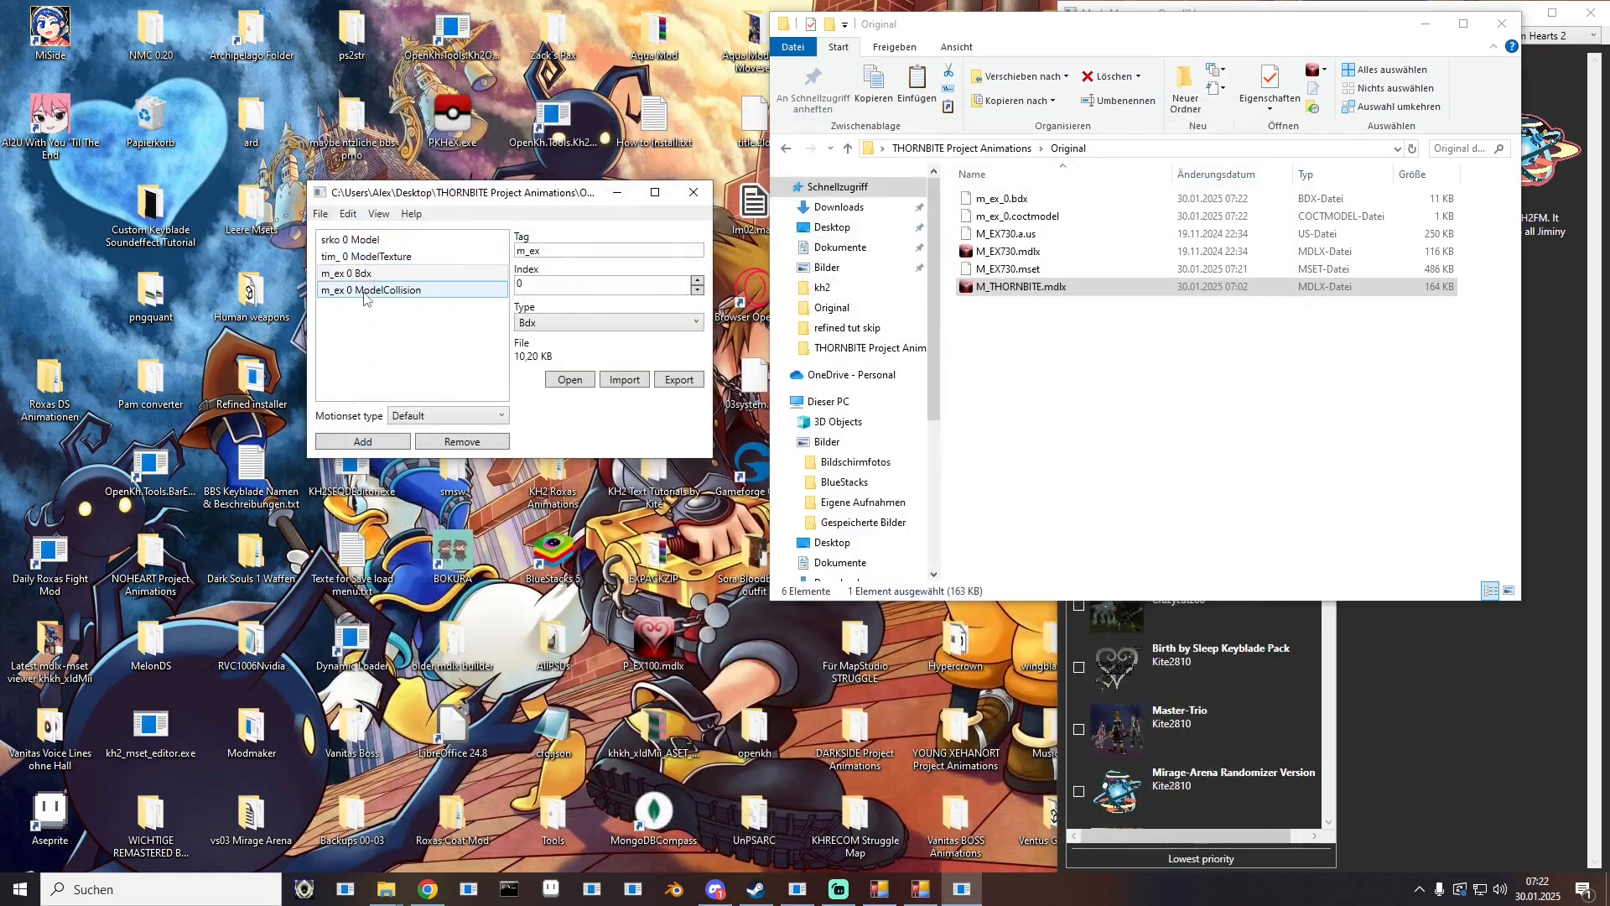
click(625, 380)
double_click(503, 241)
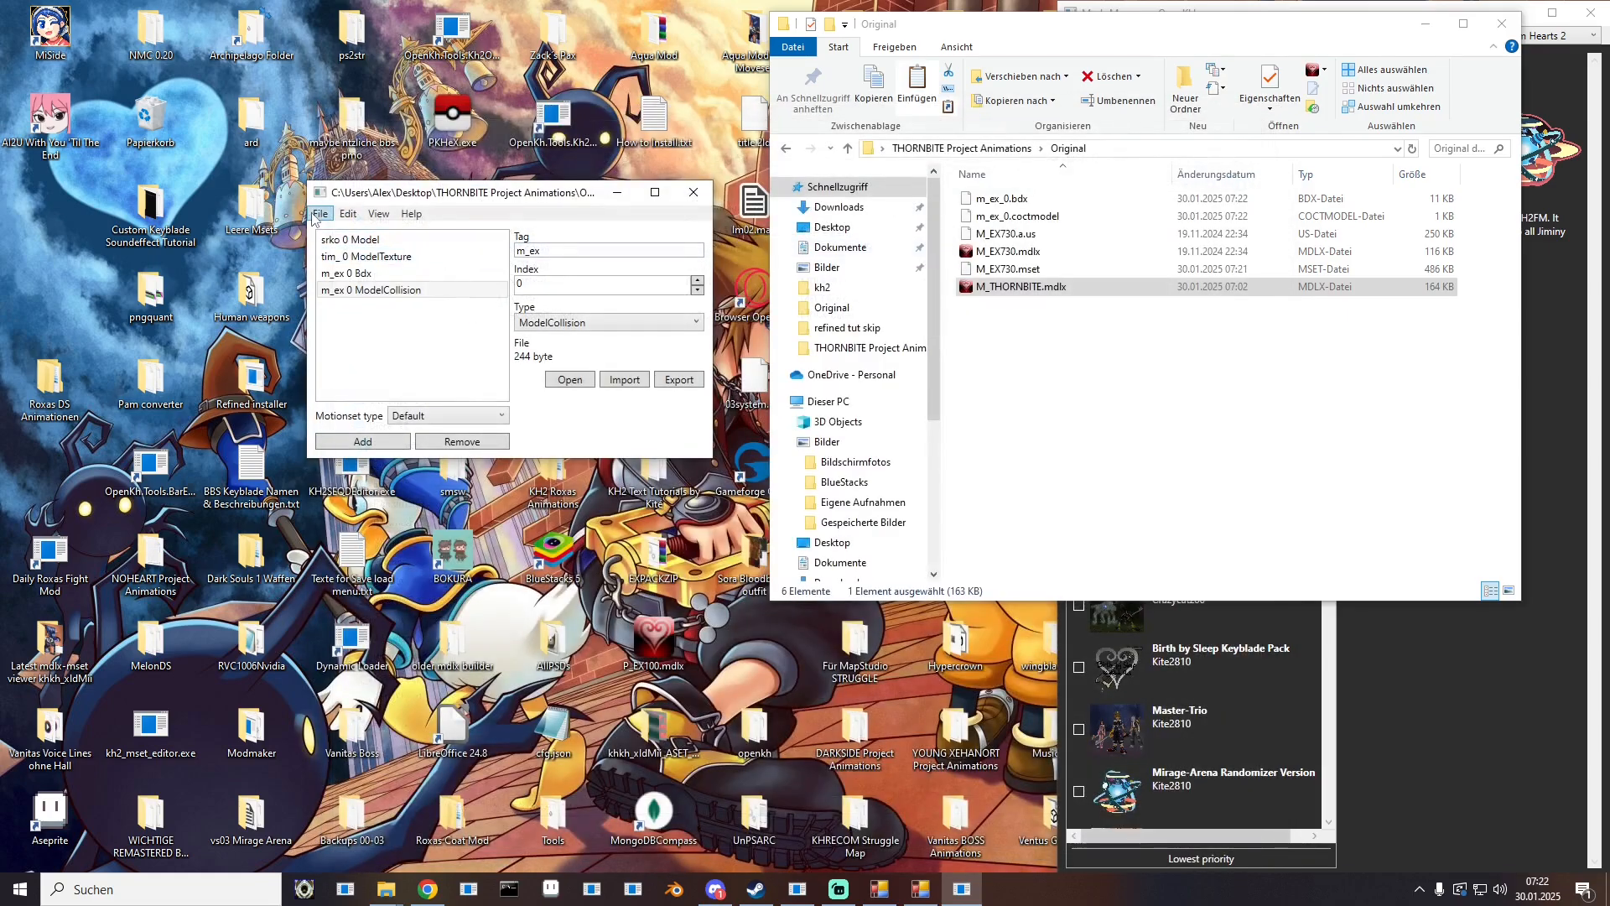
Step: Save M_THORNBITE.mdlx with the imported entries and close the BAR editor
click(314, 215)
click(342, 270)
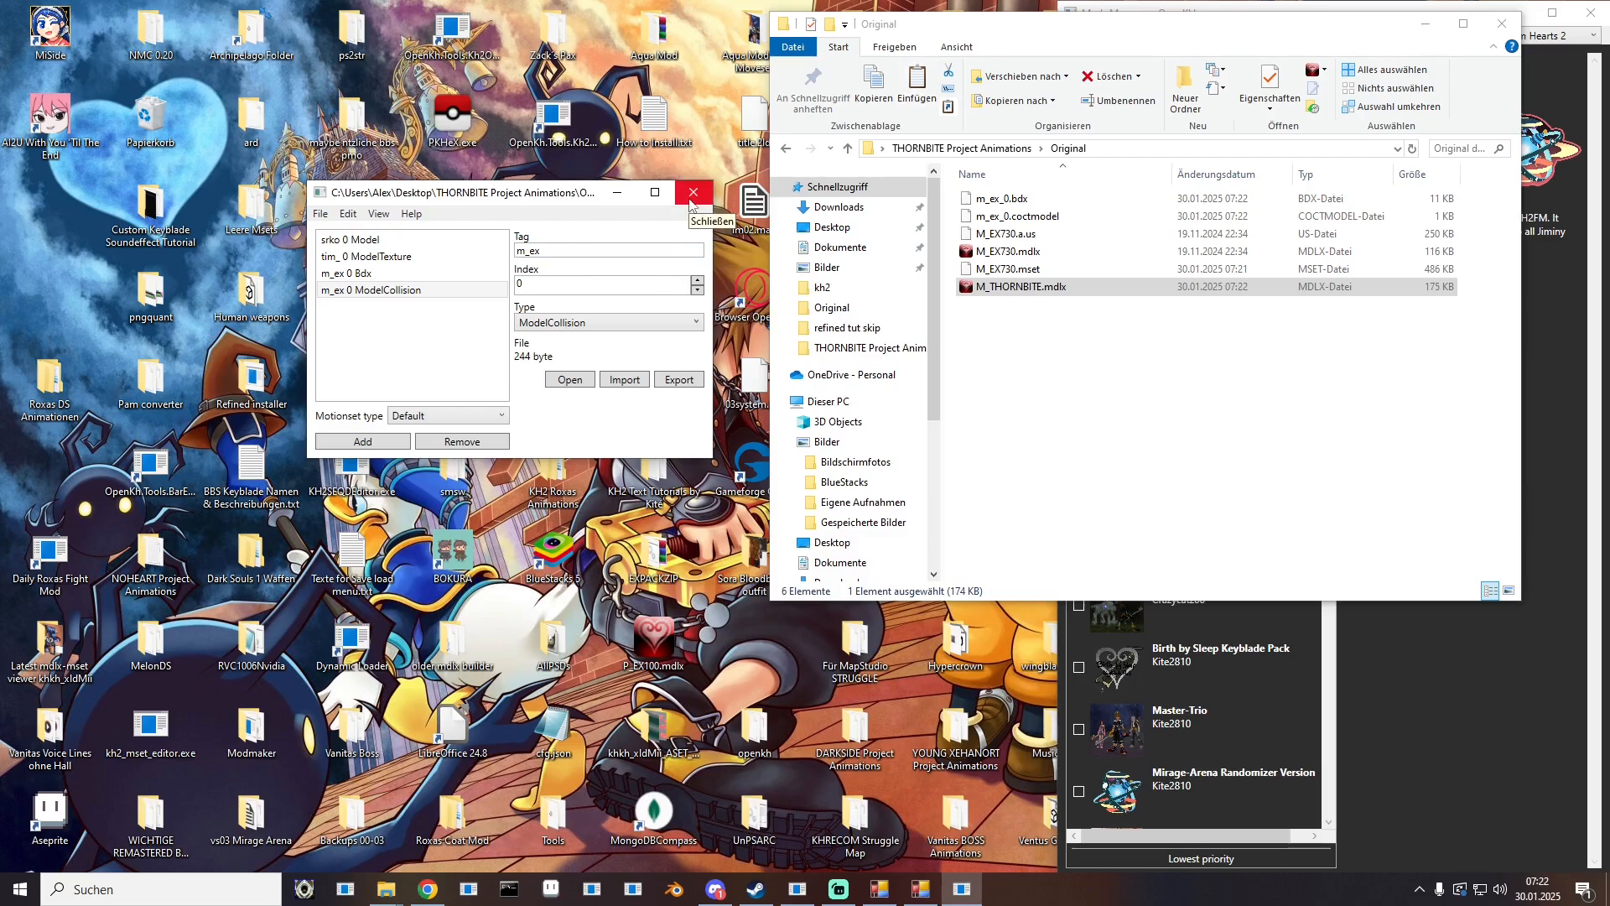
click(693, 196)
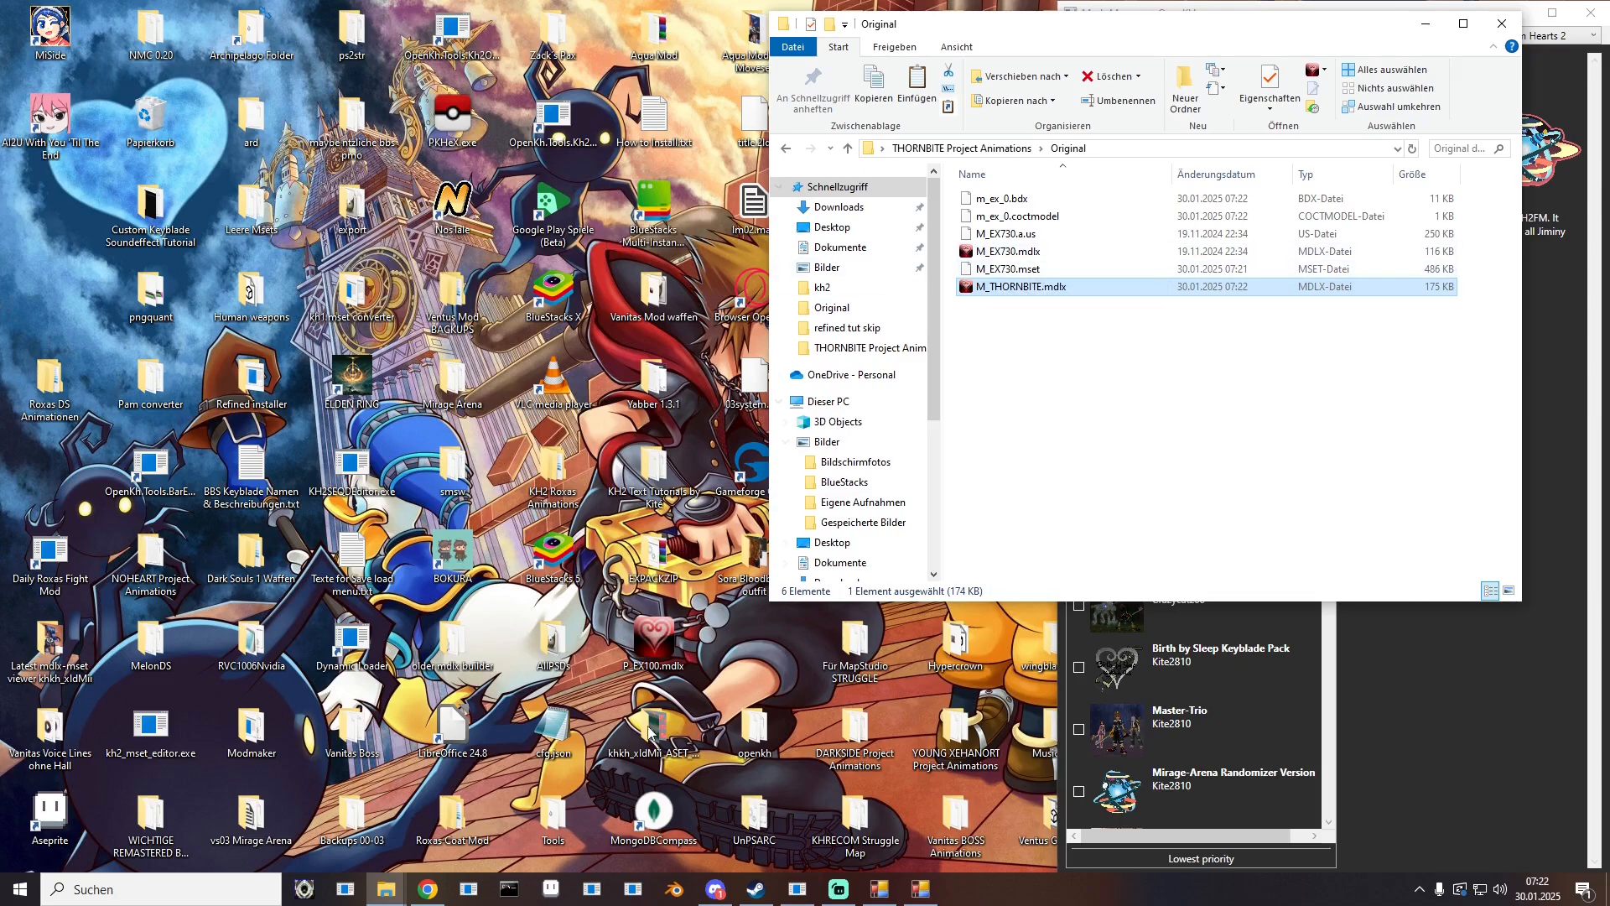
Step: Launch MDLX Editor, load M_THORNBITE.mdlx to try to view its collisions, and close the editor
click(204, 891)
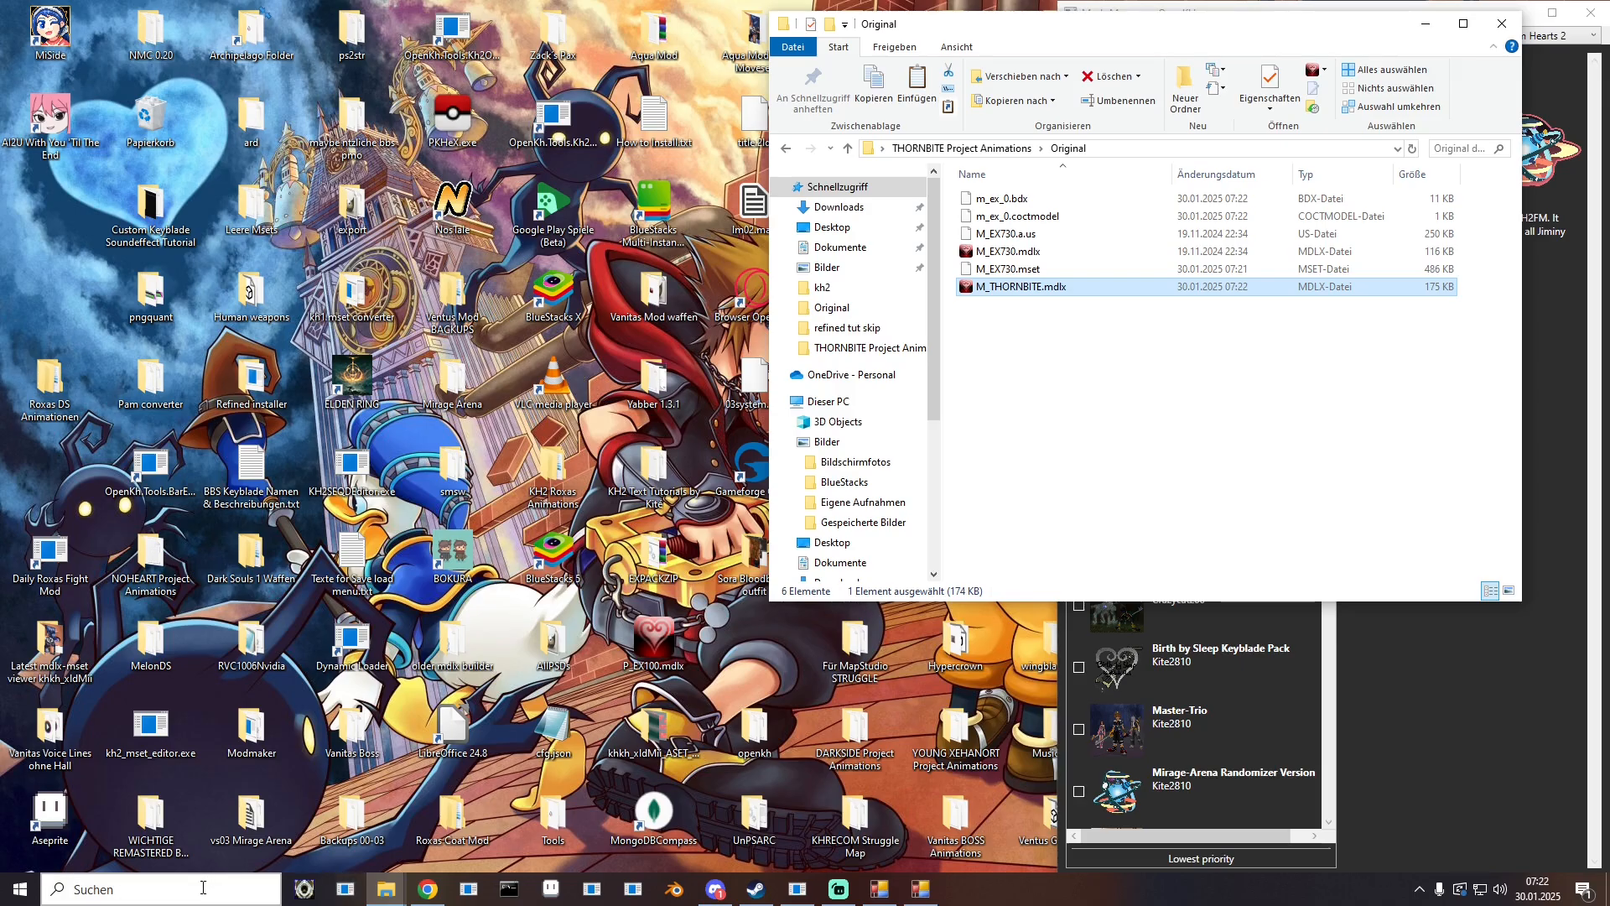
text(mdlx edito)
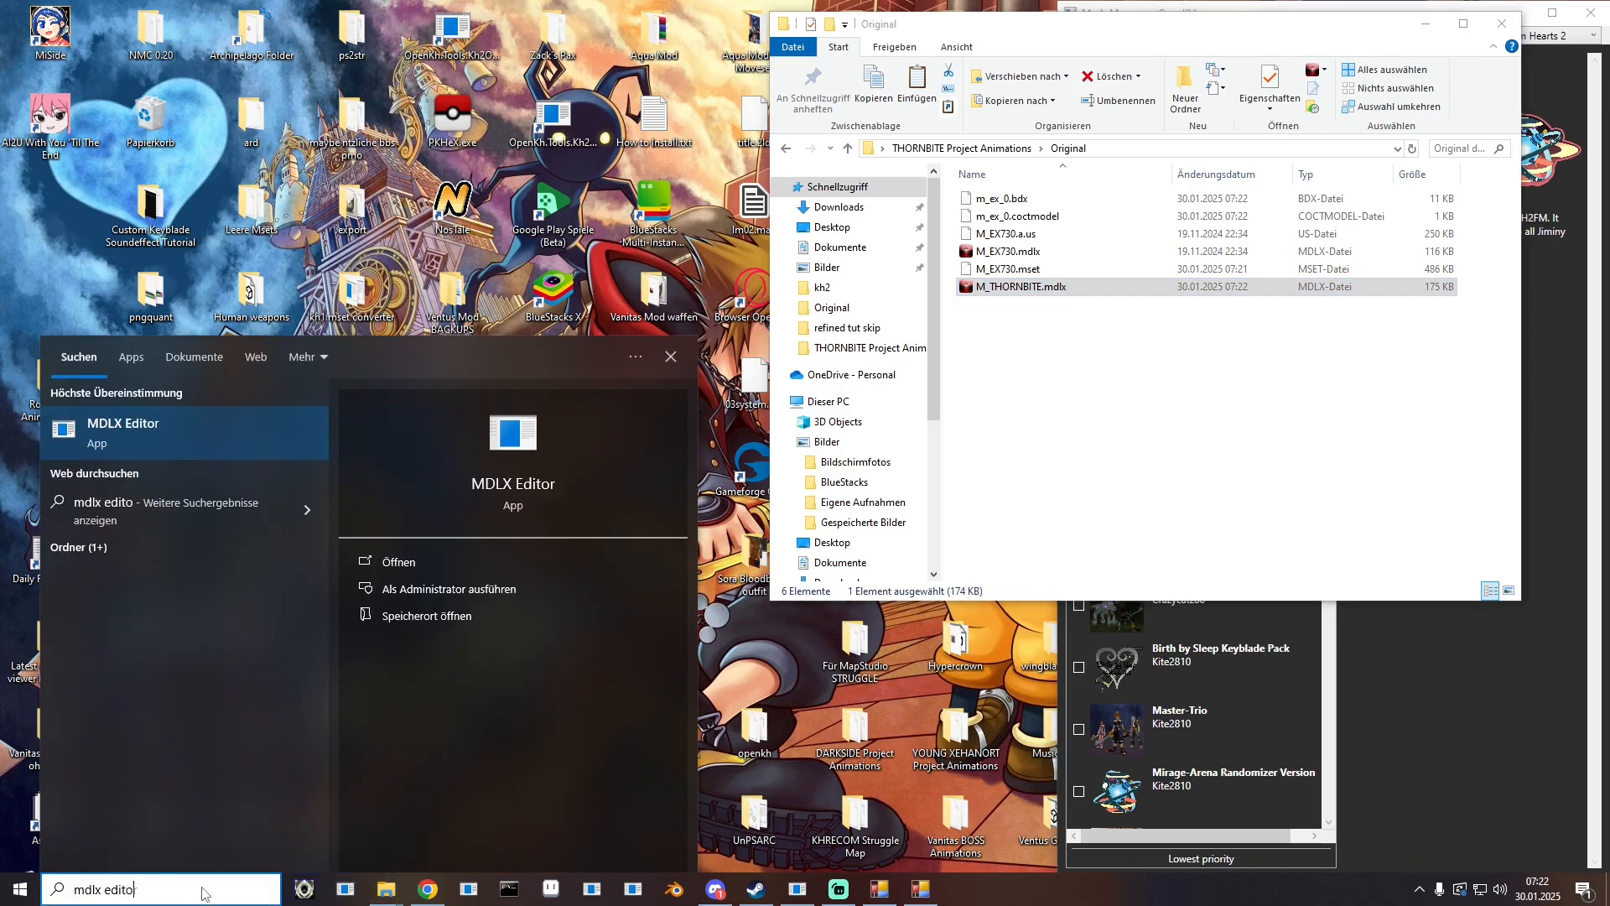
key(Return)
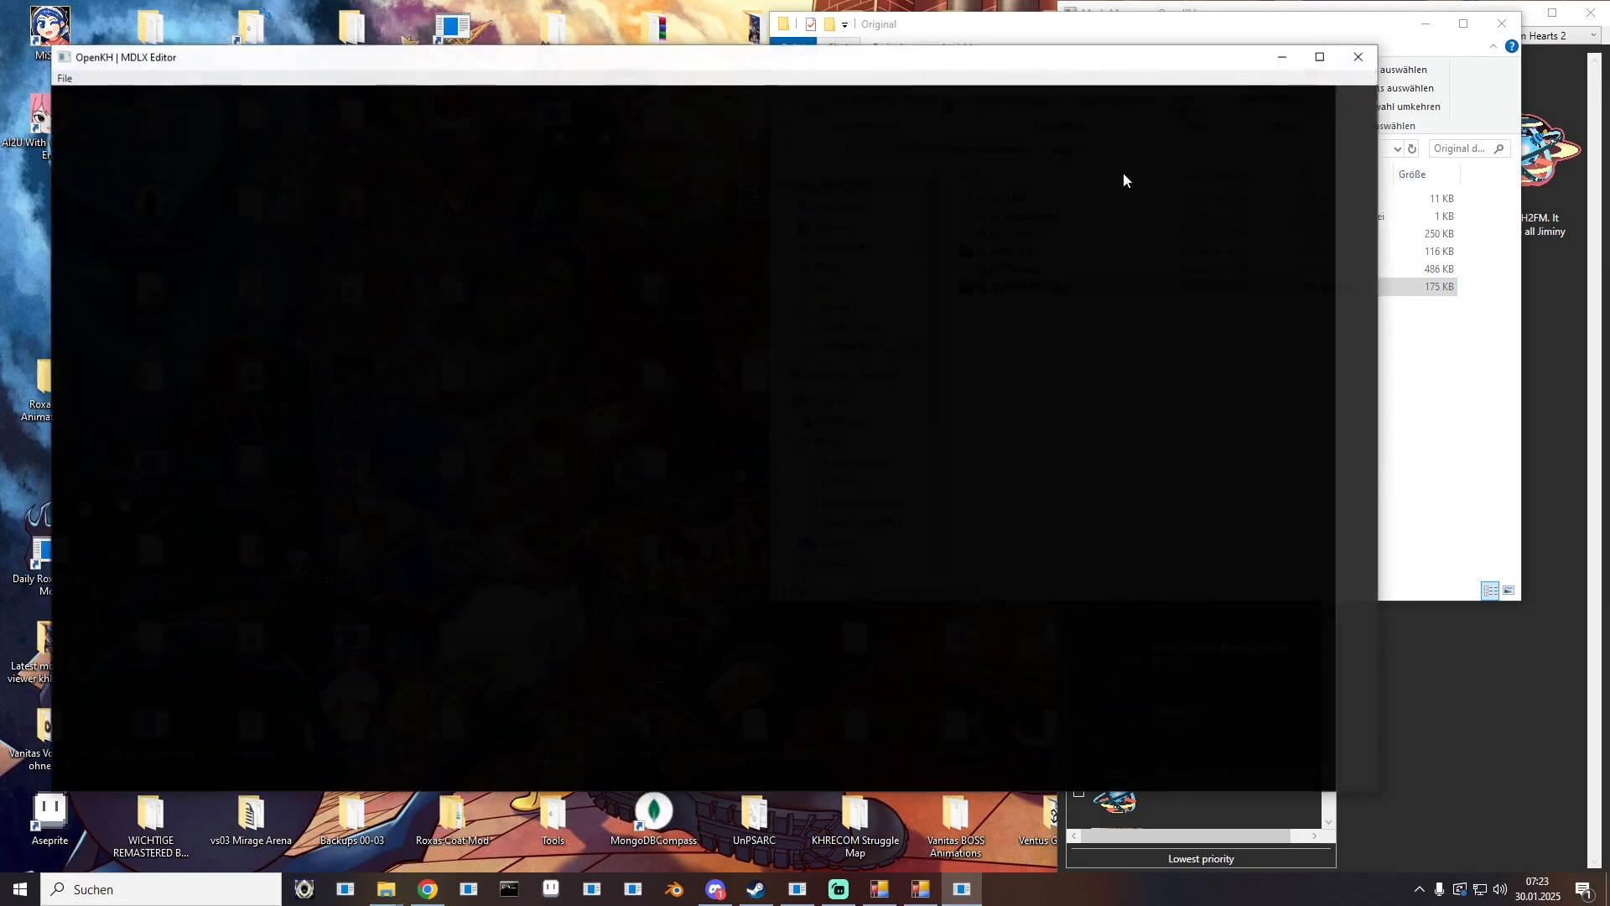
drag(1019, 287, 521, 401)
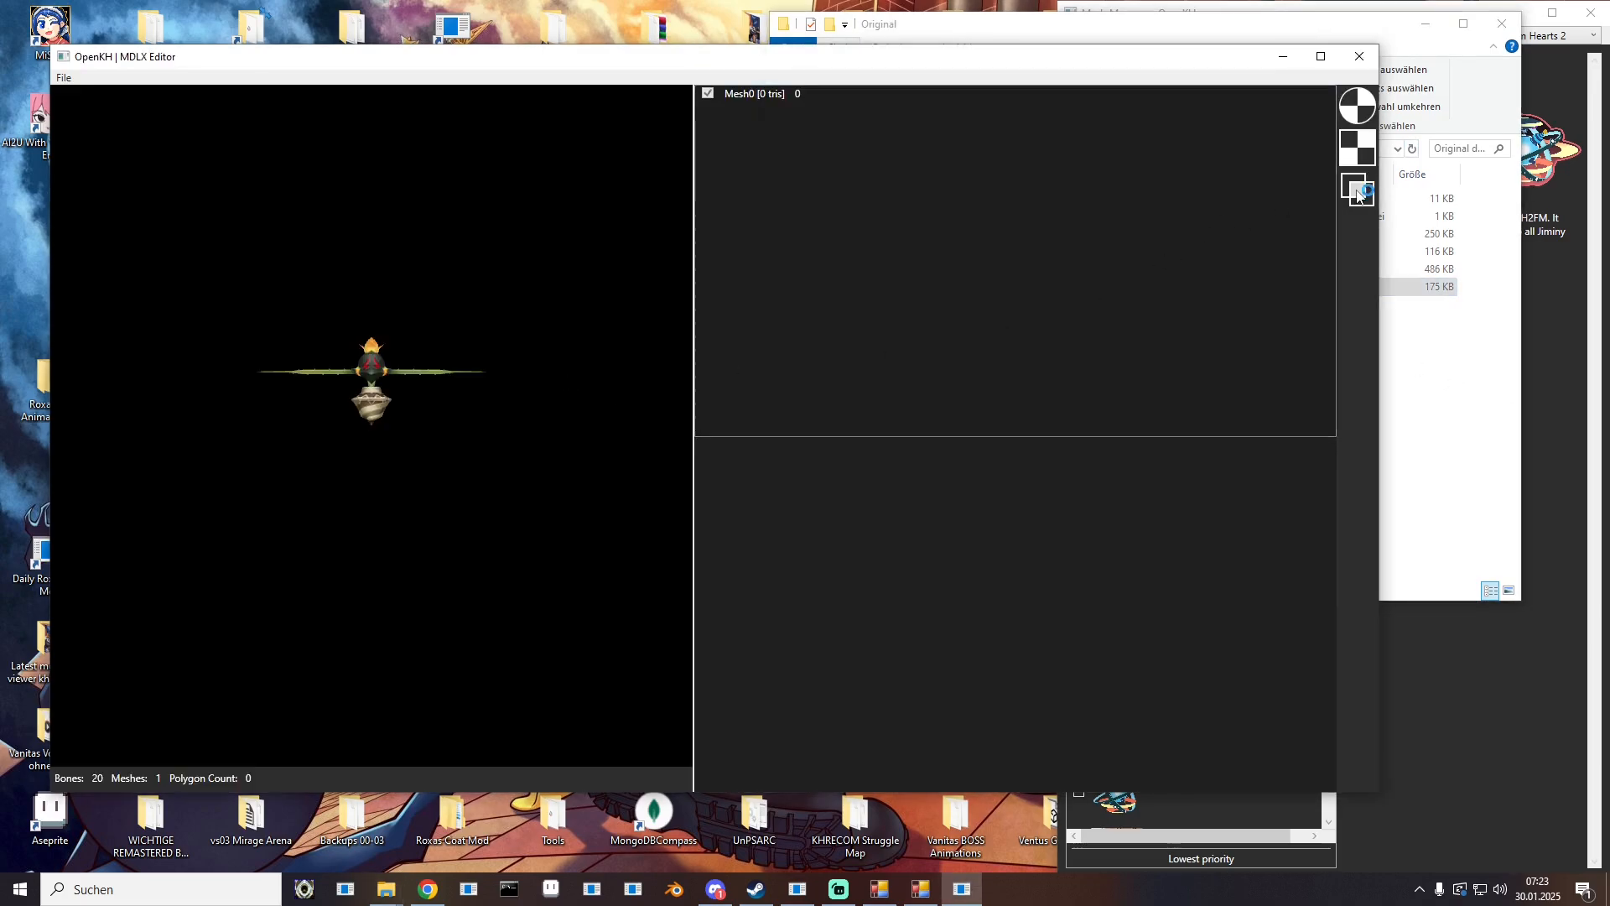
key(alt+F4)
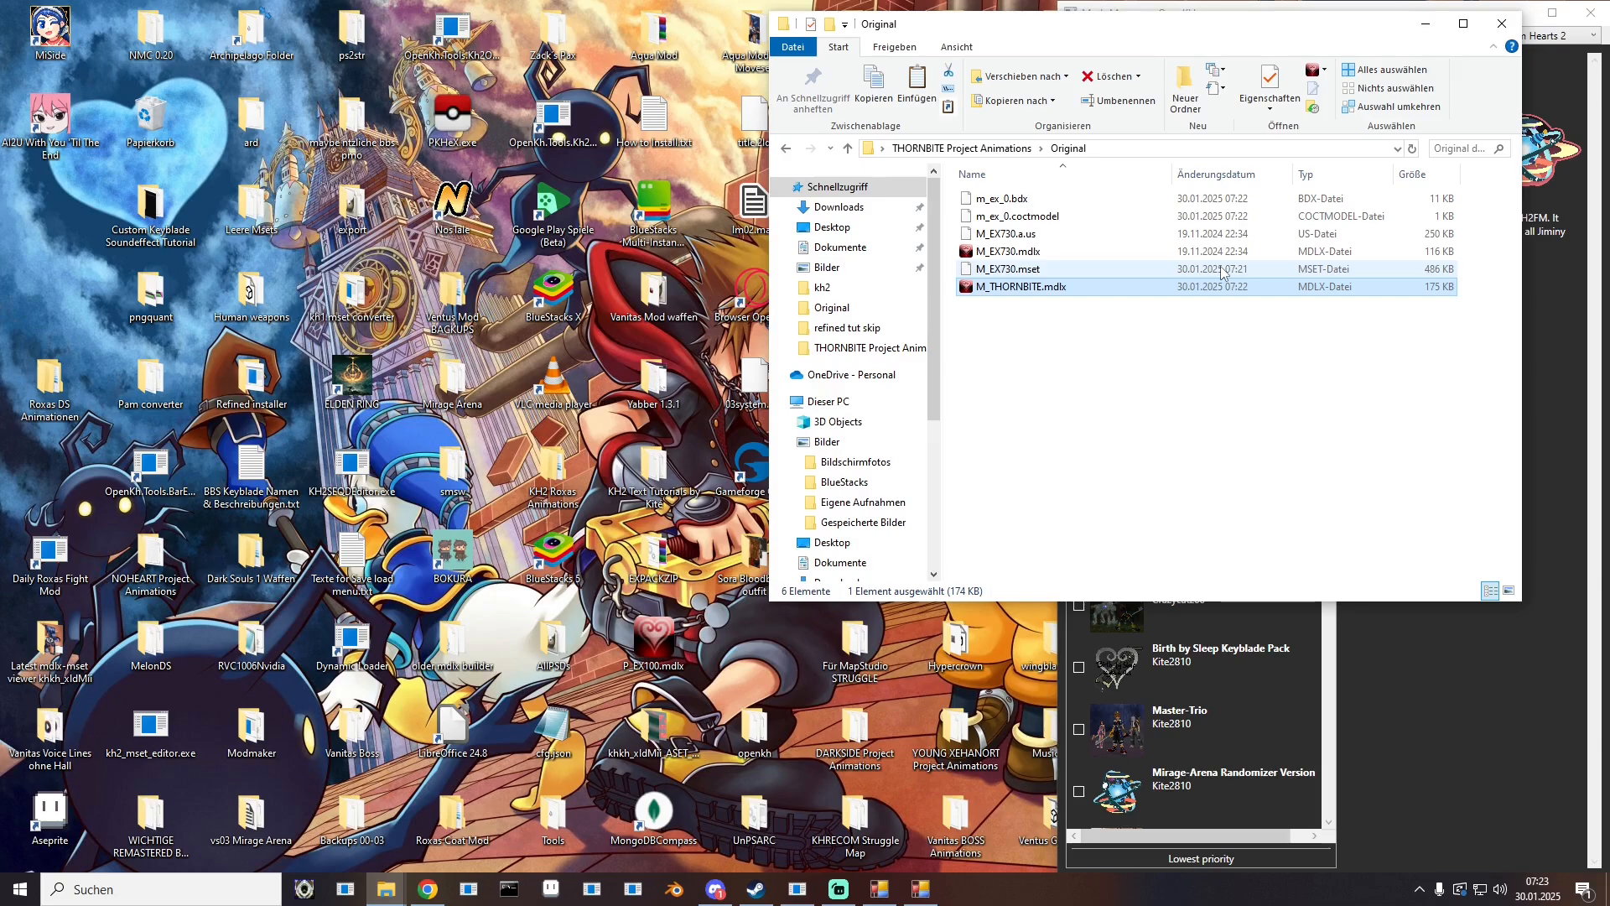
Step: Switch to KH2 Object Editor, load M_THORNBITE.mdlx and examine its collision table, including the Reaction entry
click(346, 889)
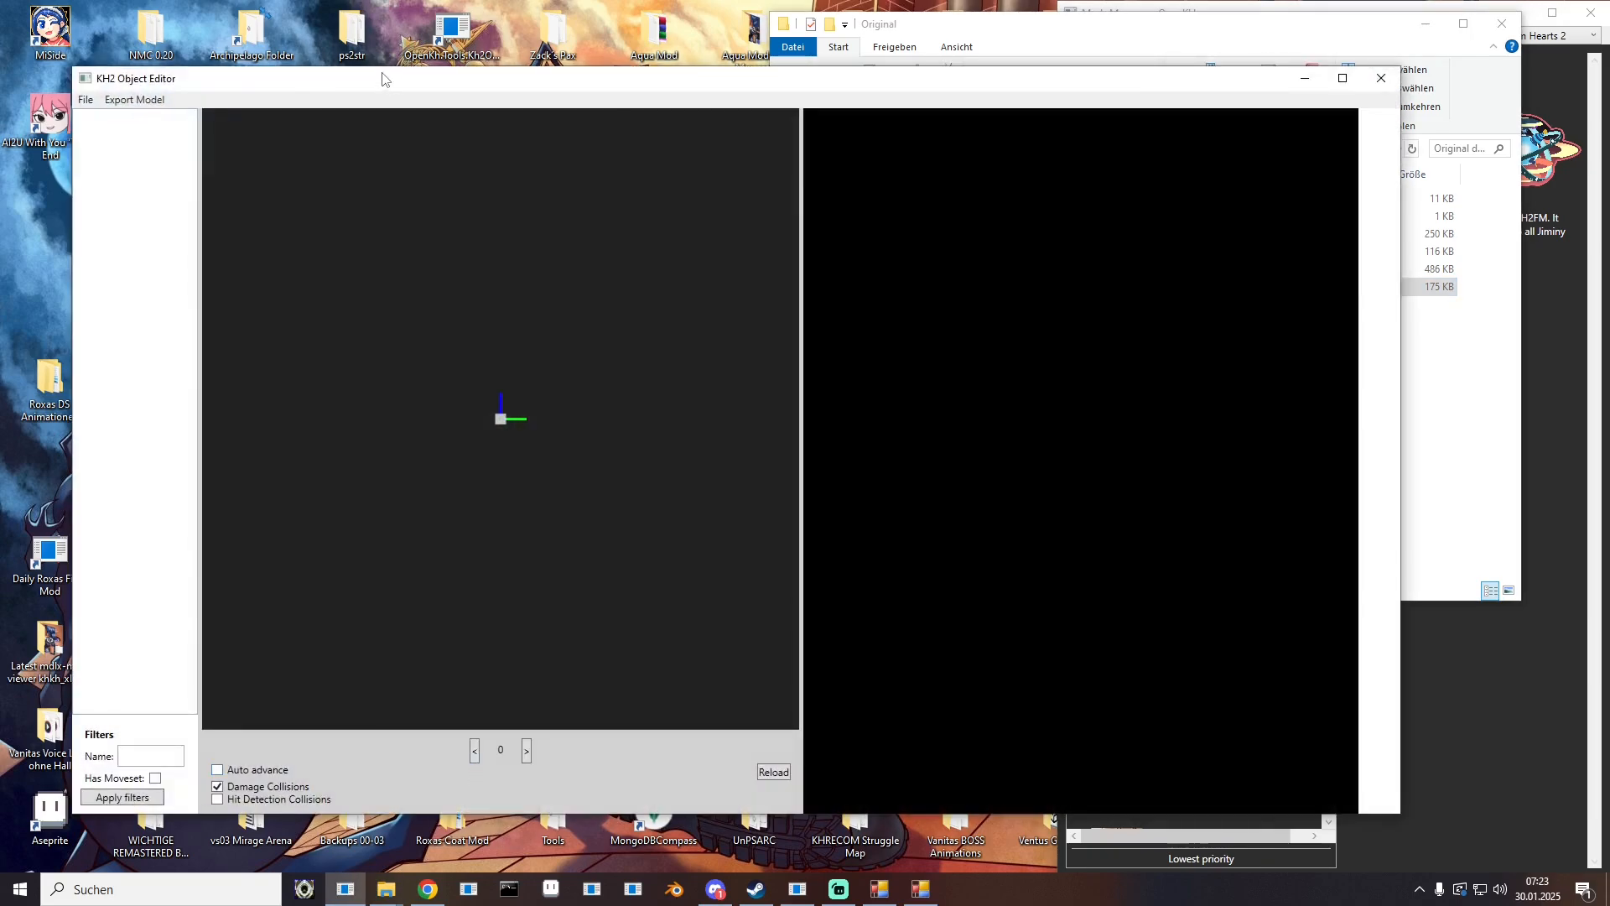
drag(385, 84, 321, 81)
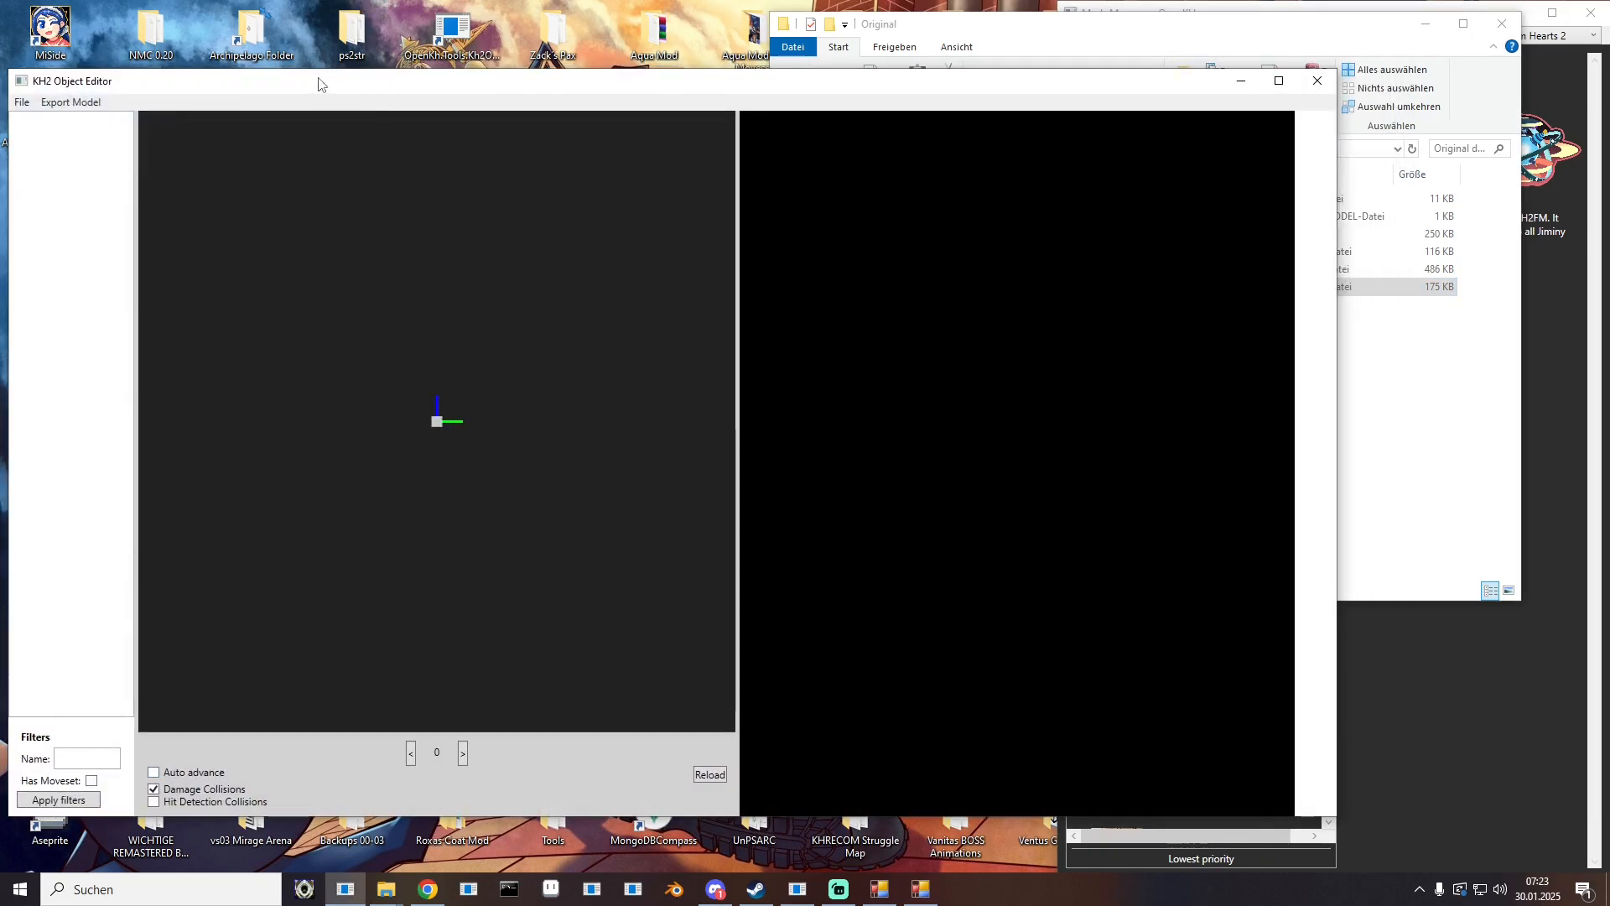
click(1480, 457)
drag(1078, 300, 489, 503)
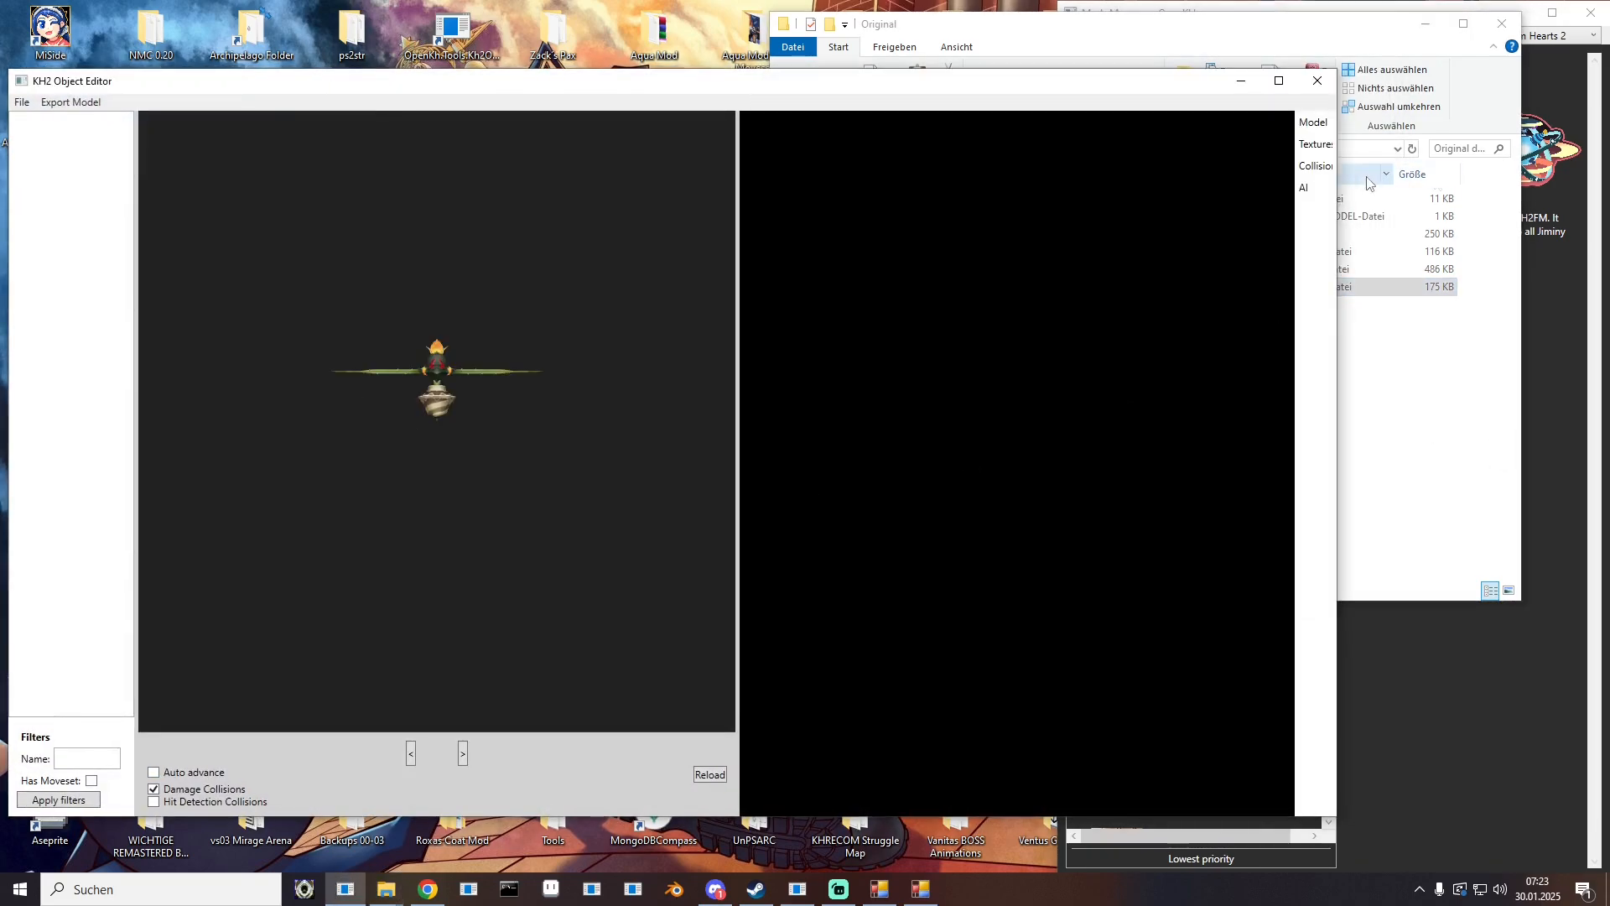
click(1315, 166)
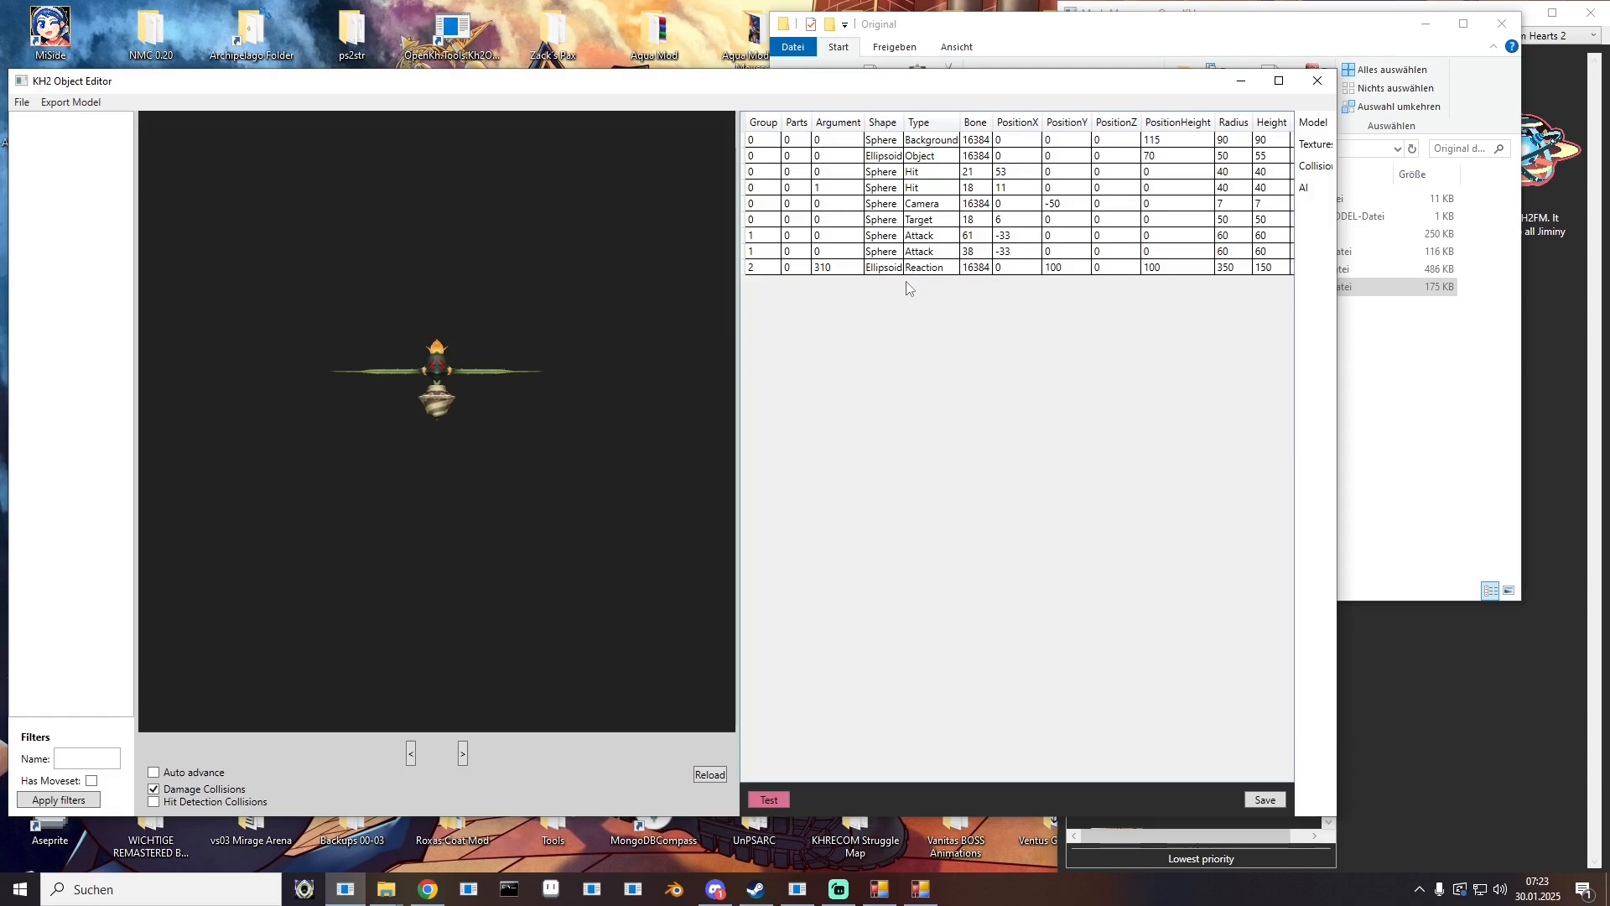
click(933, 268)
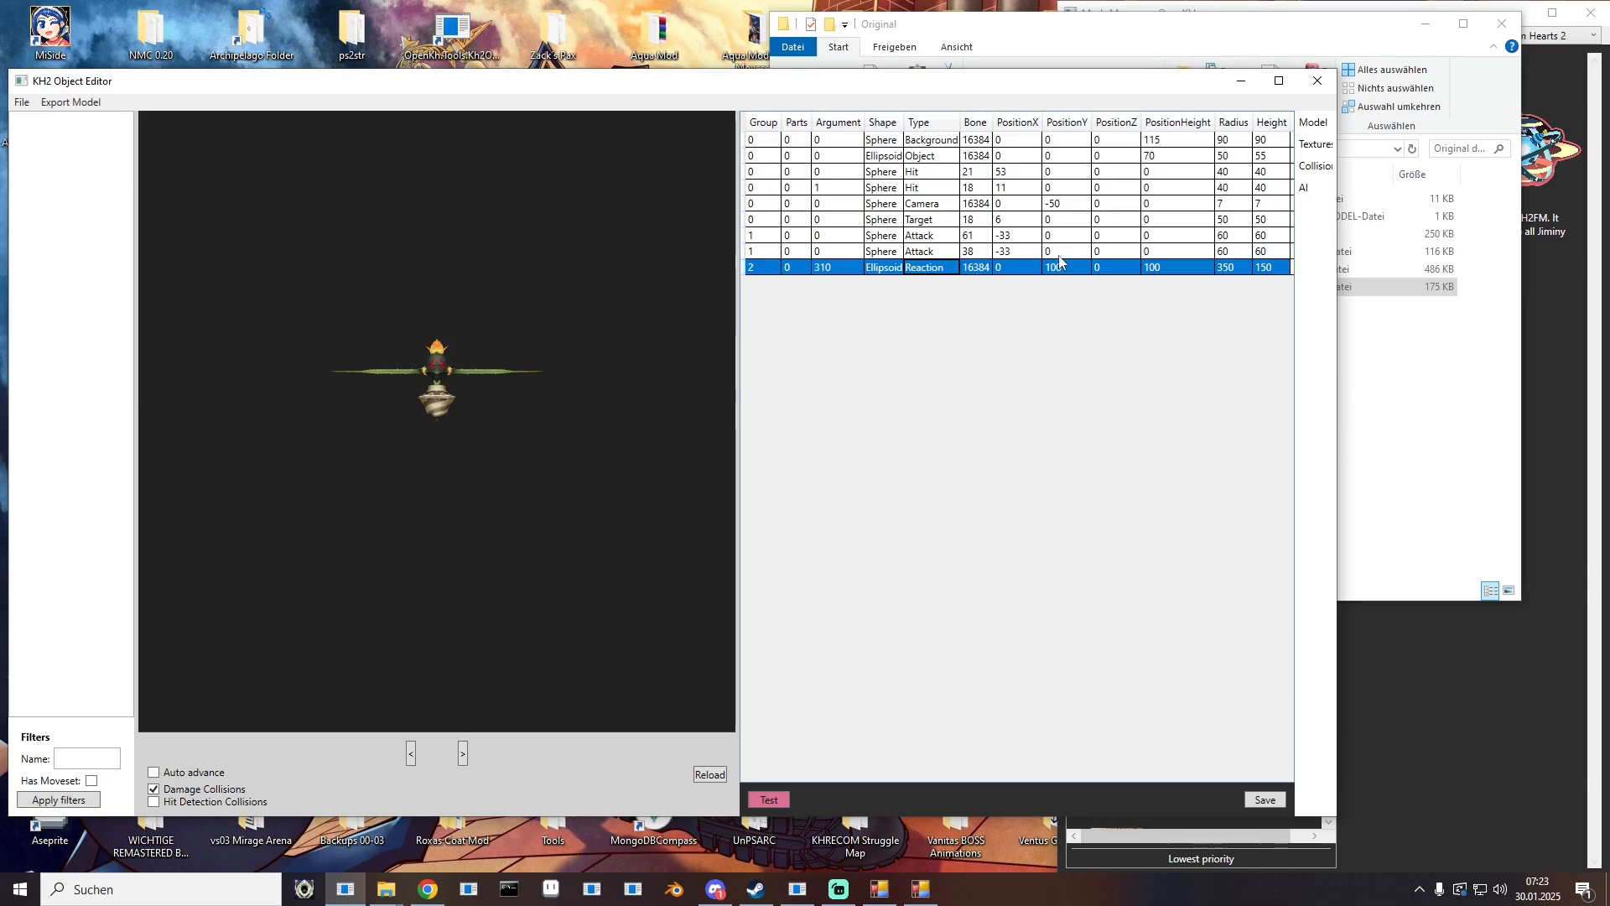
click(337, 897)
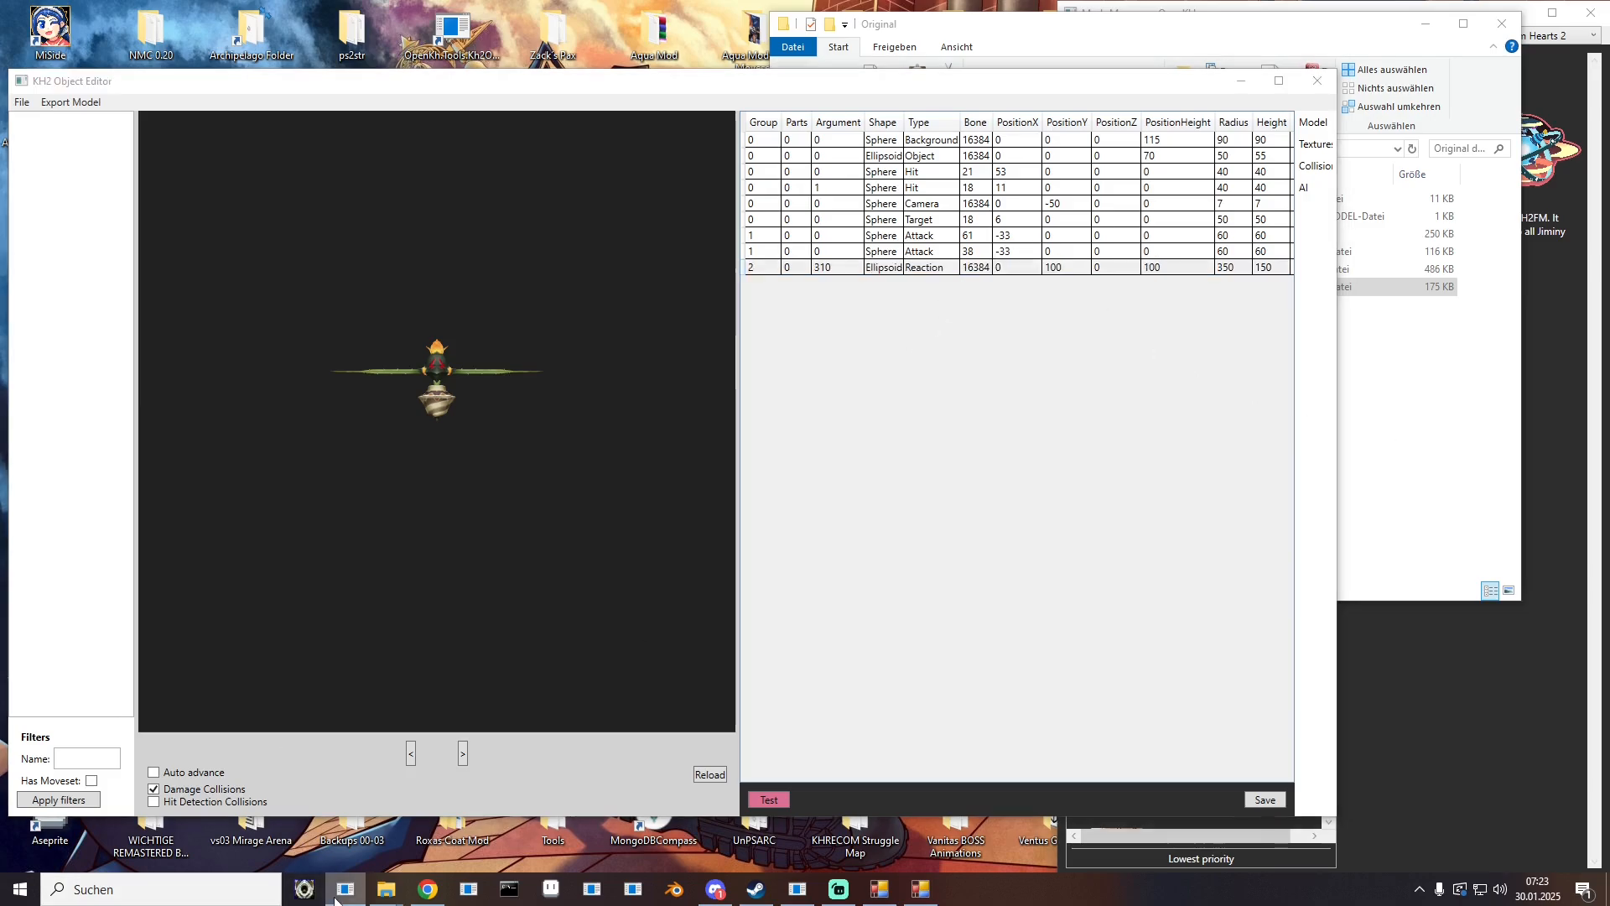
right_click(336, 900)
click(307, 794)
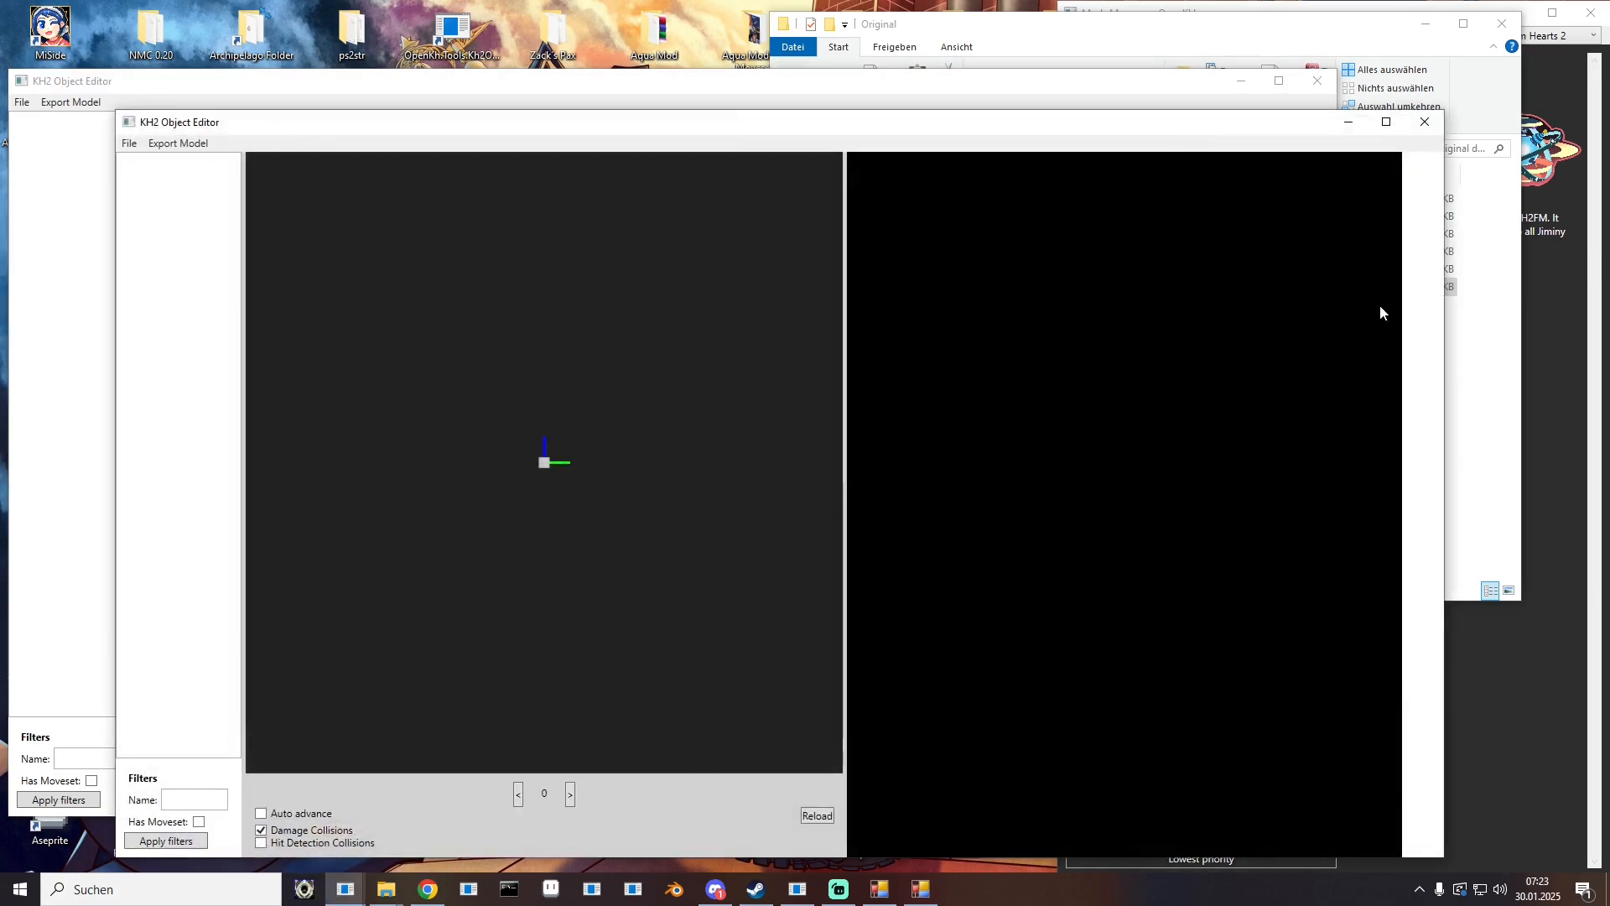
click(1493, 401)
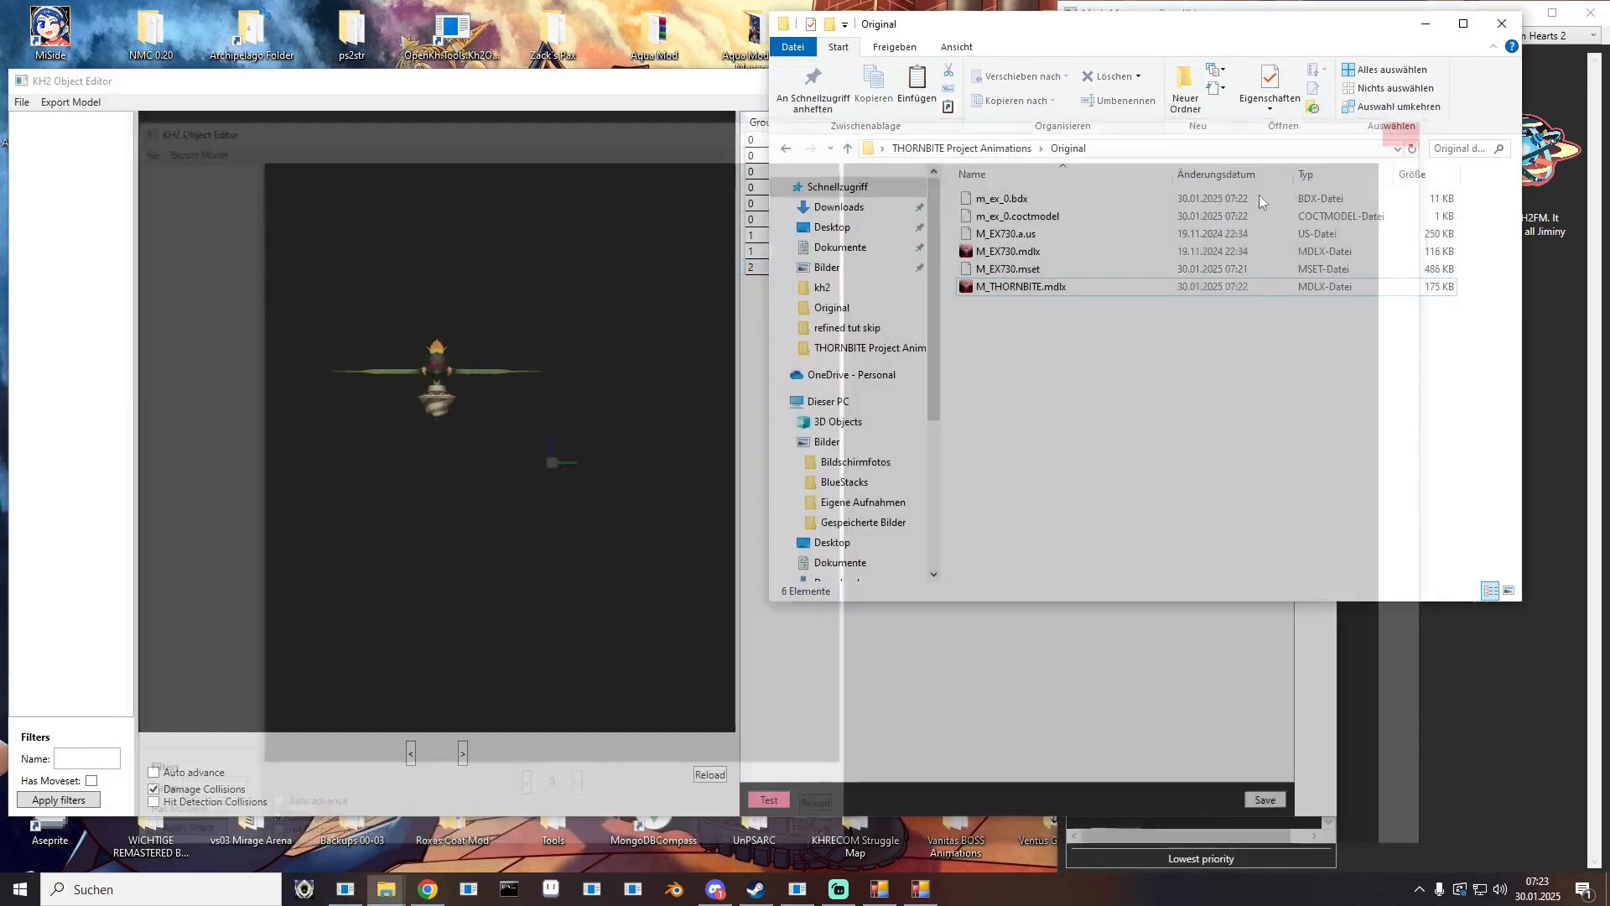
Step: Launch MDLX Editor, load M_EX730.mdlx from the Original folder and list the model's collisions
click(159, 889)
text(mdlx)
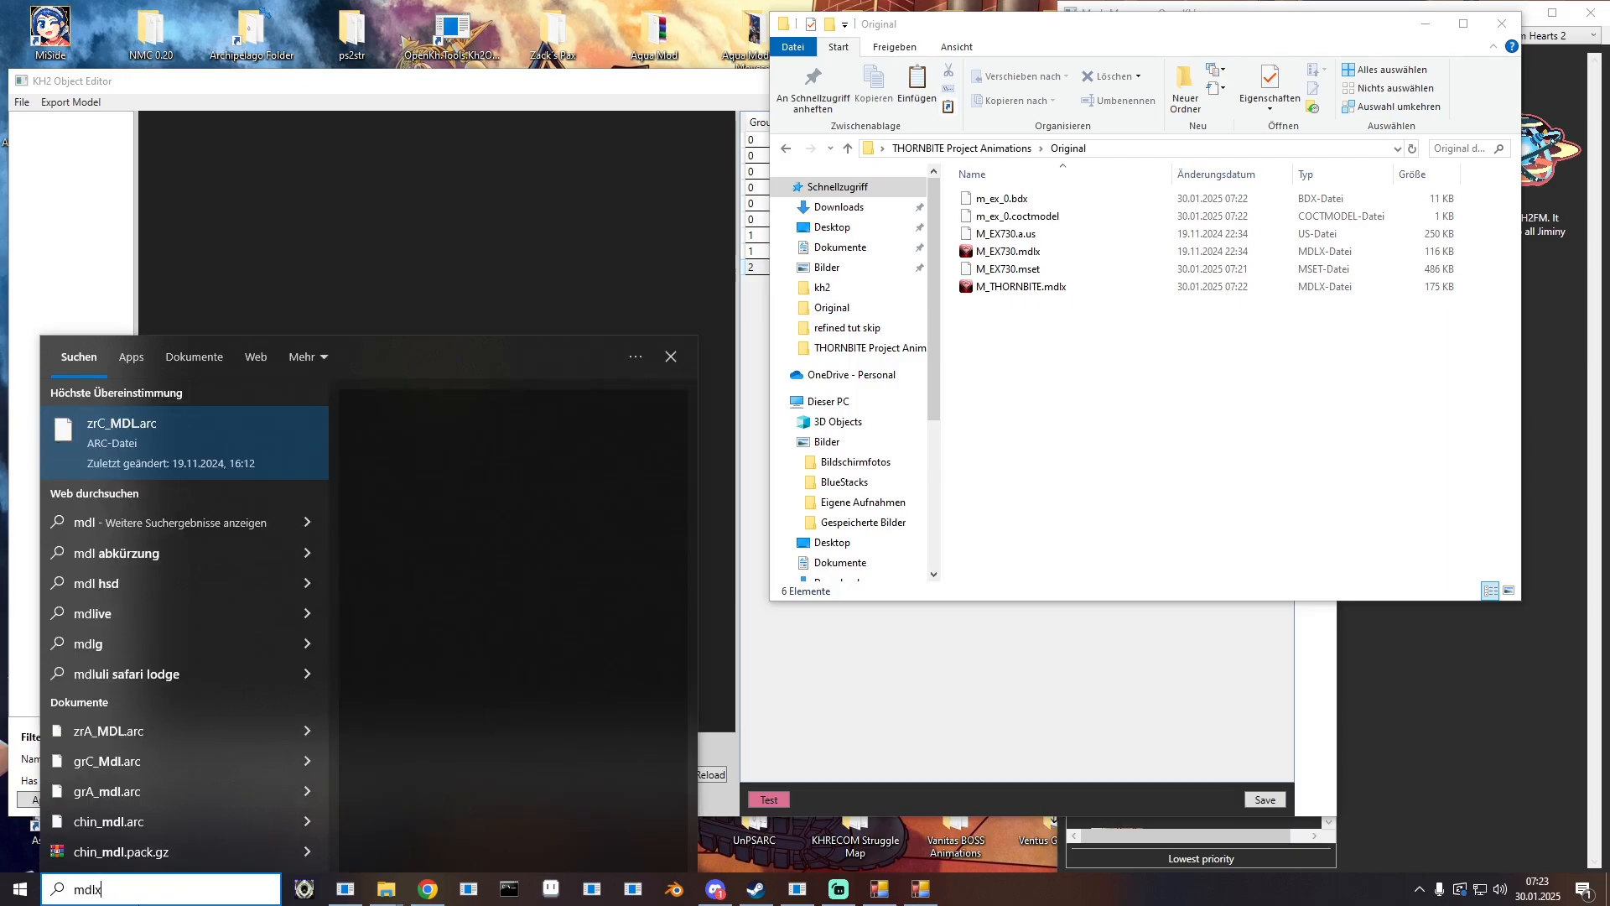
text( edit)
key(Return)
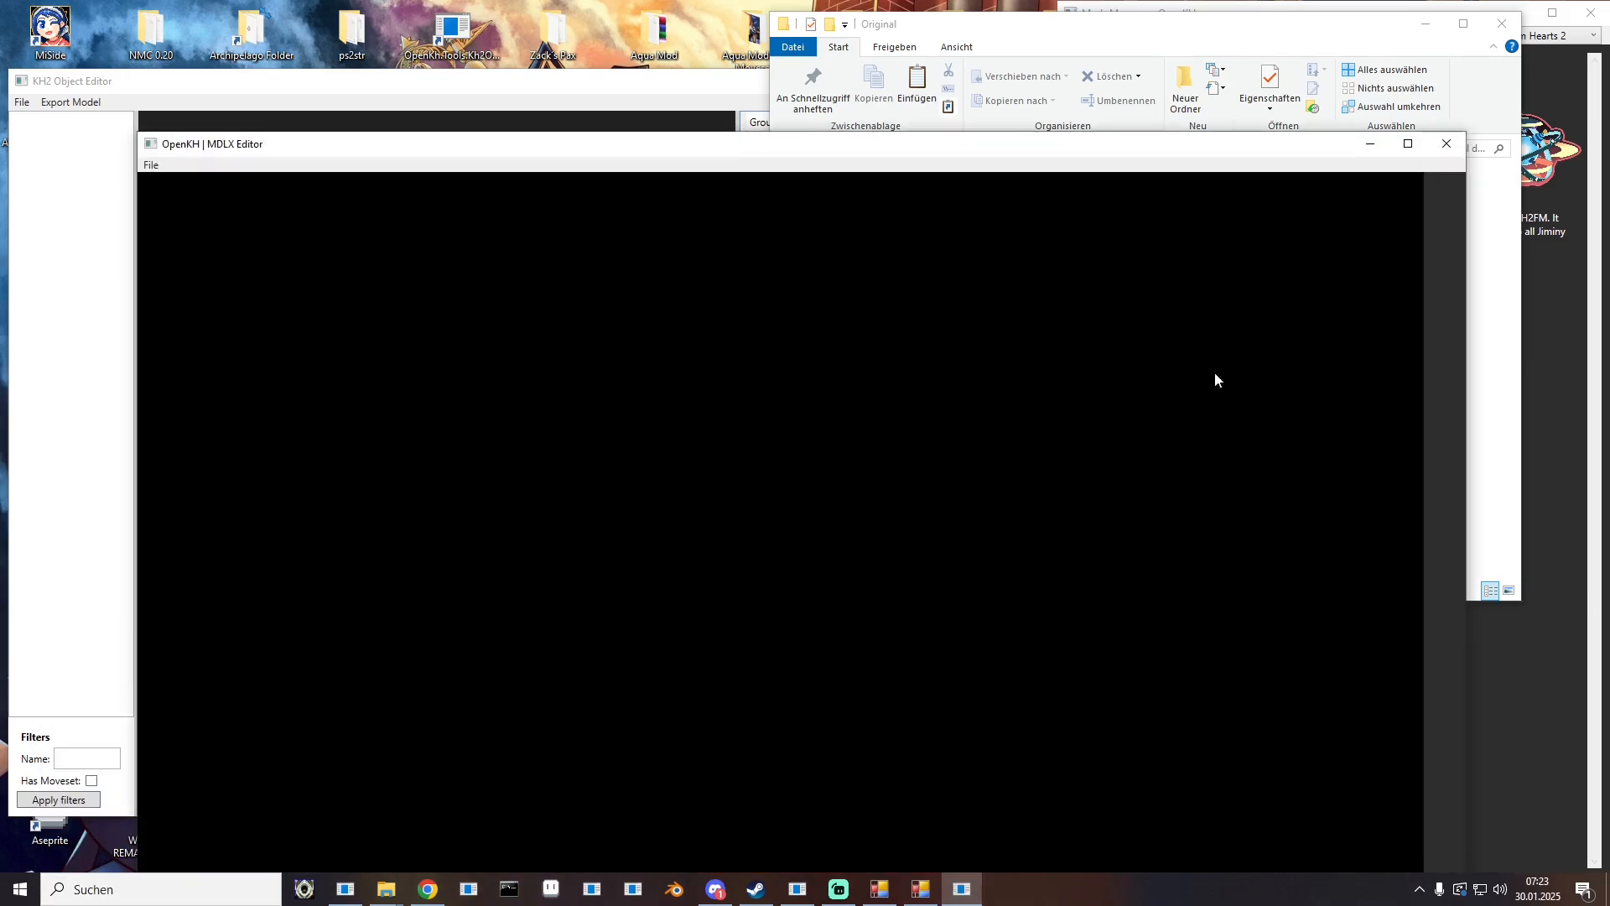
click(1487, 365)
drag(1025, 251, 546, 327)
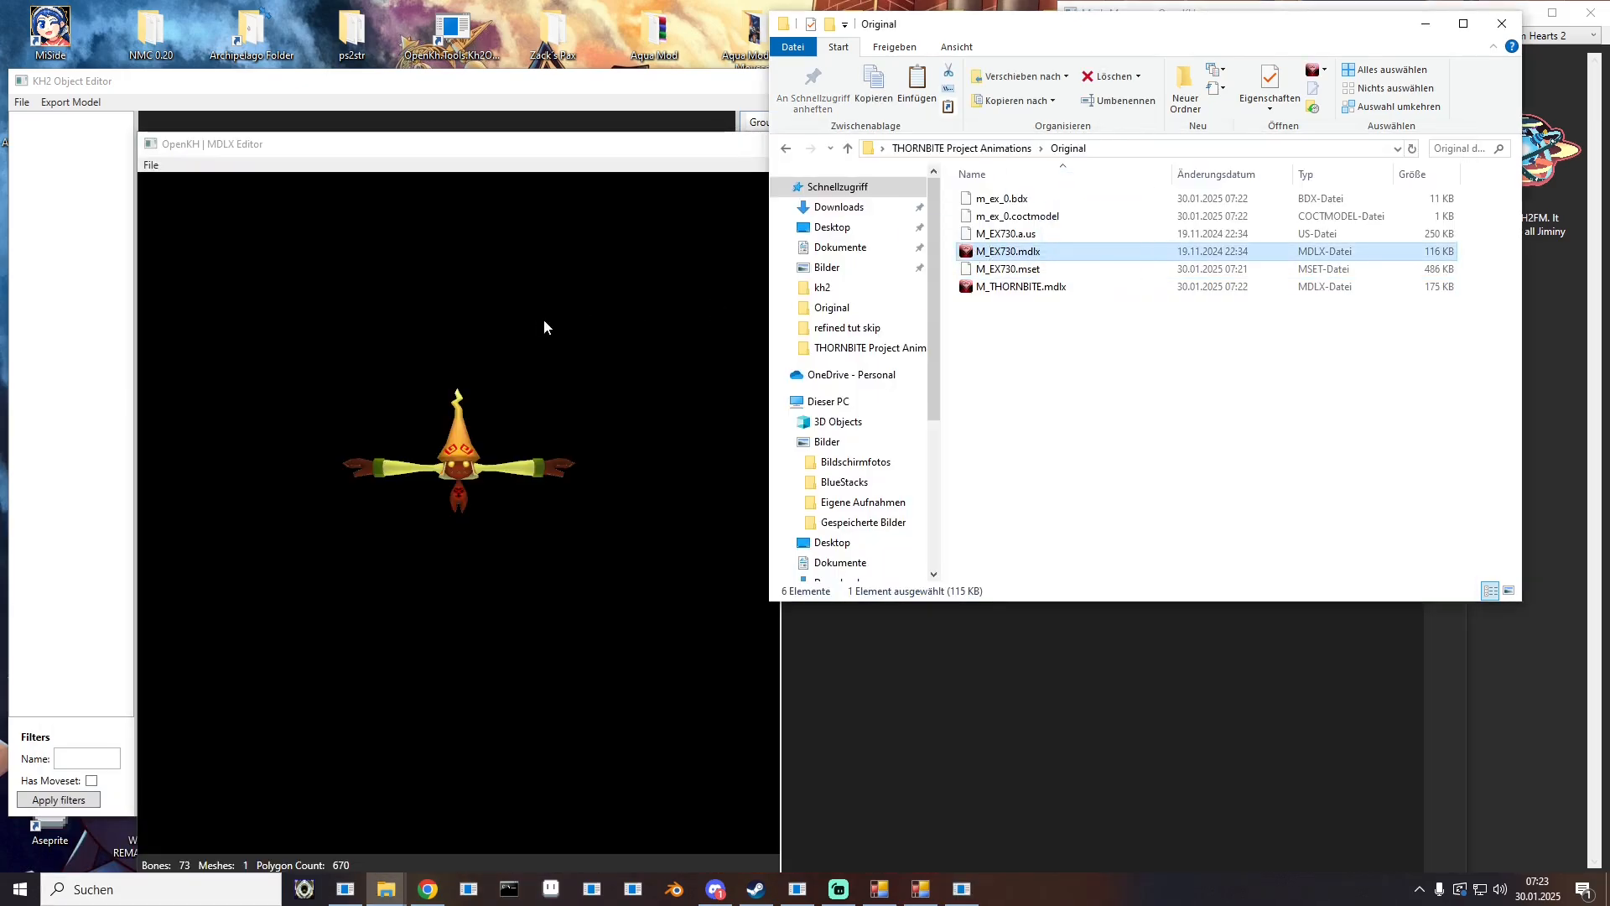
click(546, 327)
click(1442, 287)
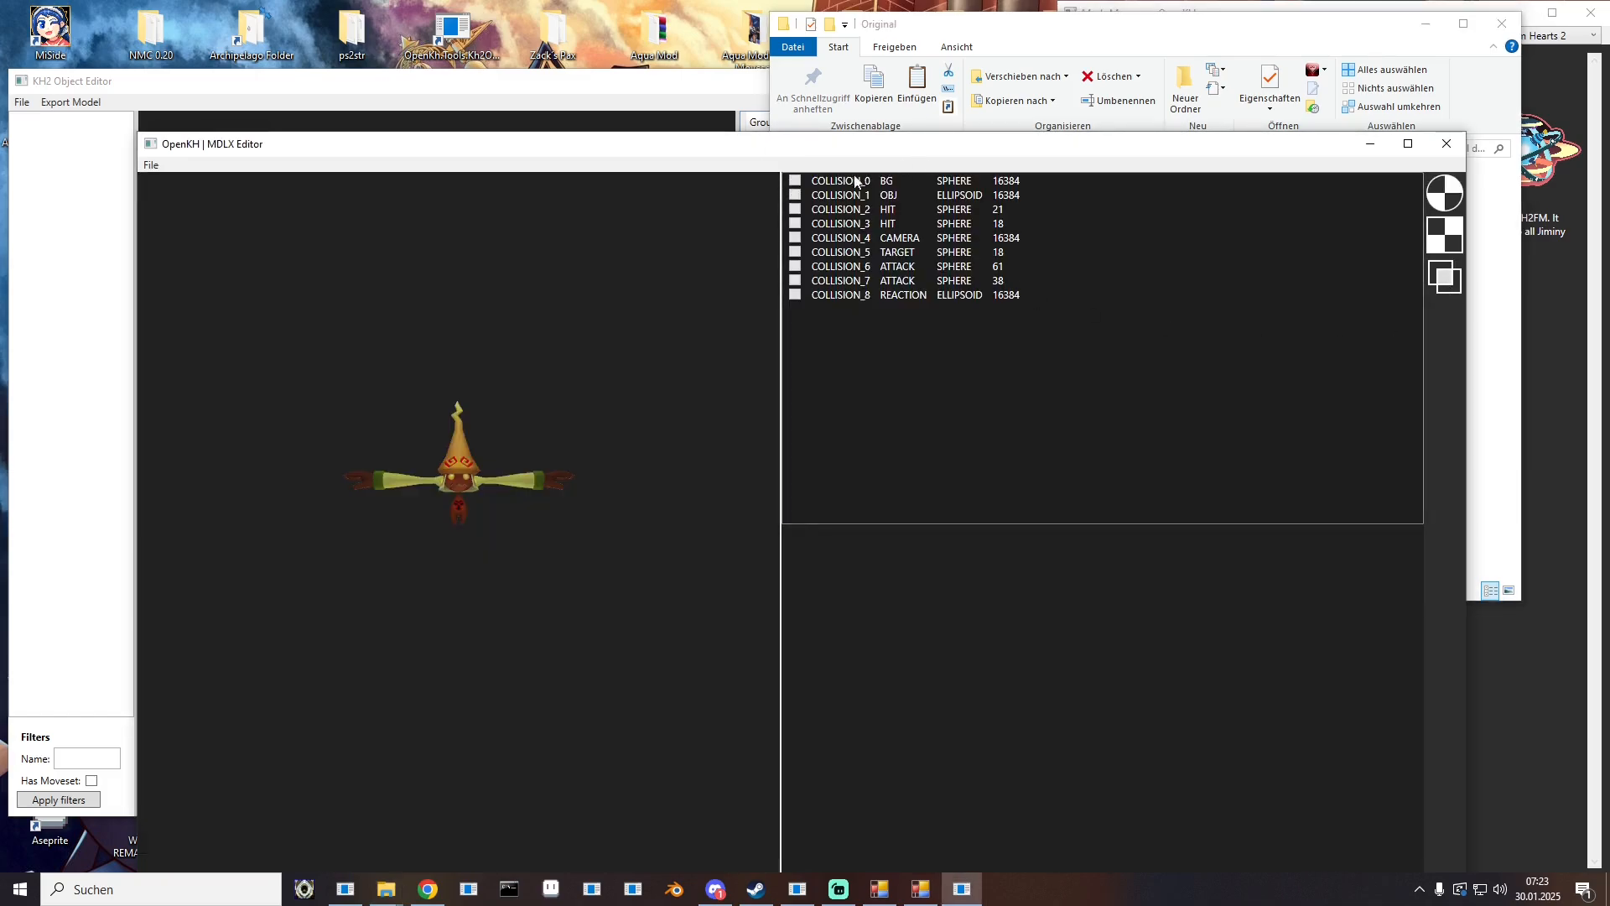
Step: Display M_EX730's OBJ, HIT, TARGET and ATTACK collisions, check the REACTION one briefly, and examine where they sit on the model
click(796, 196)
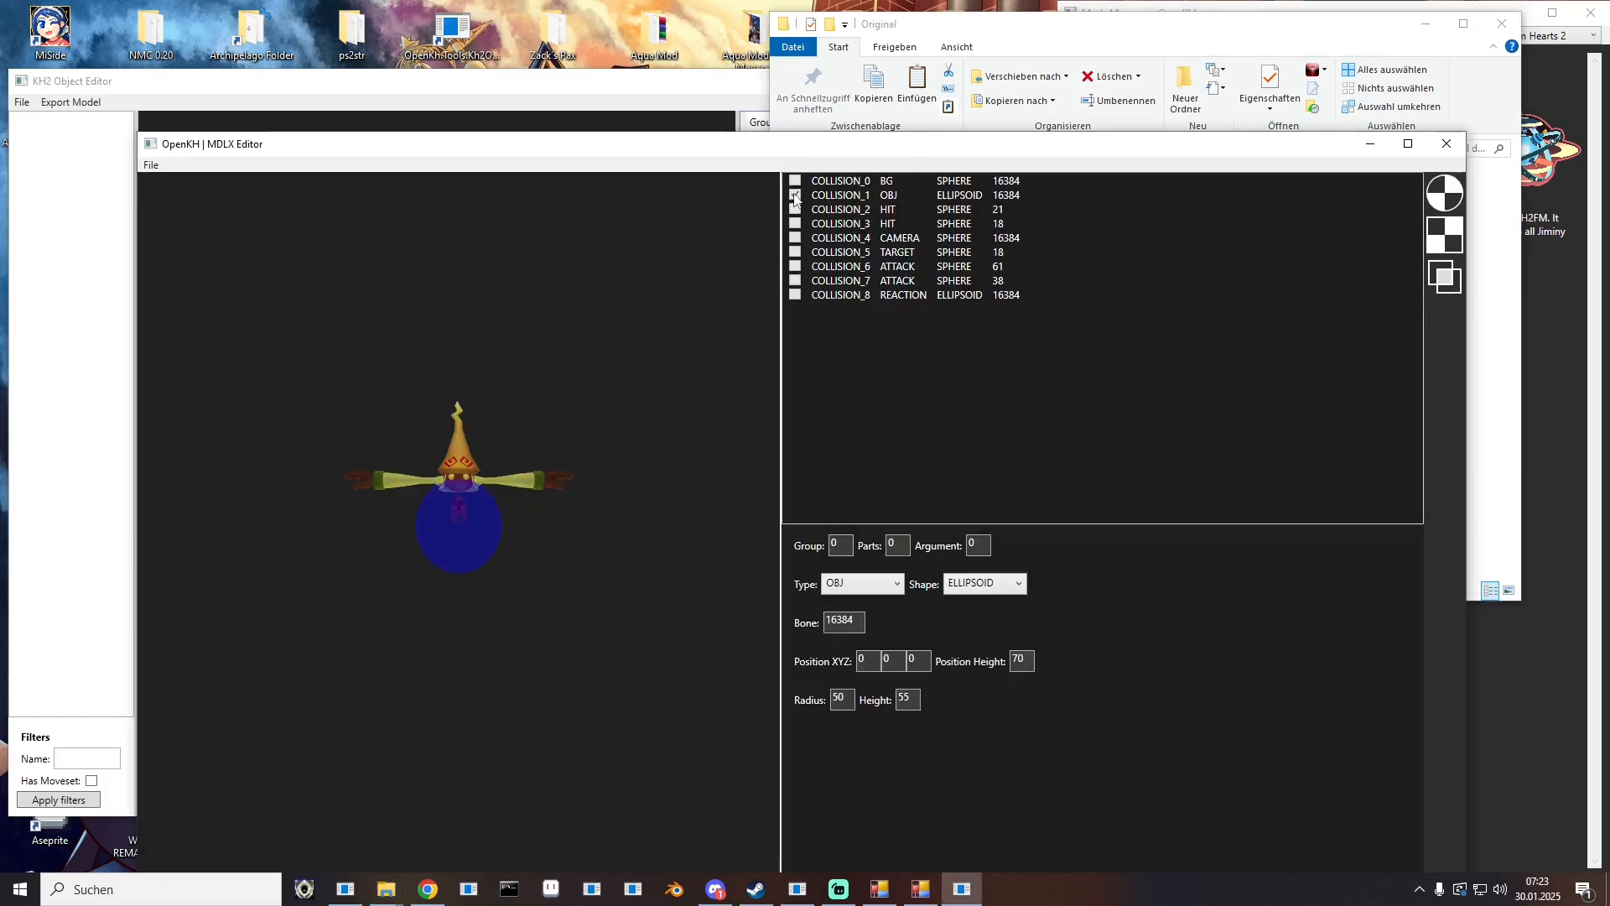
click(795, 210)
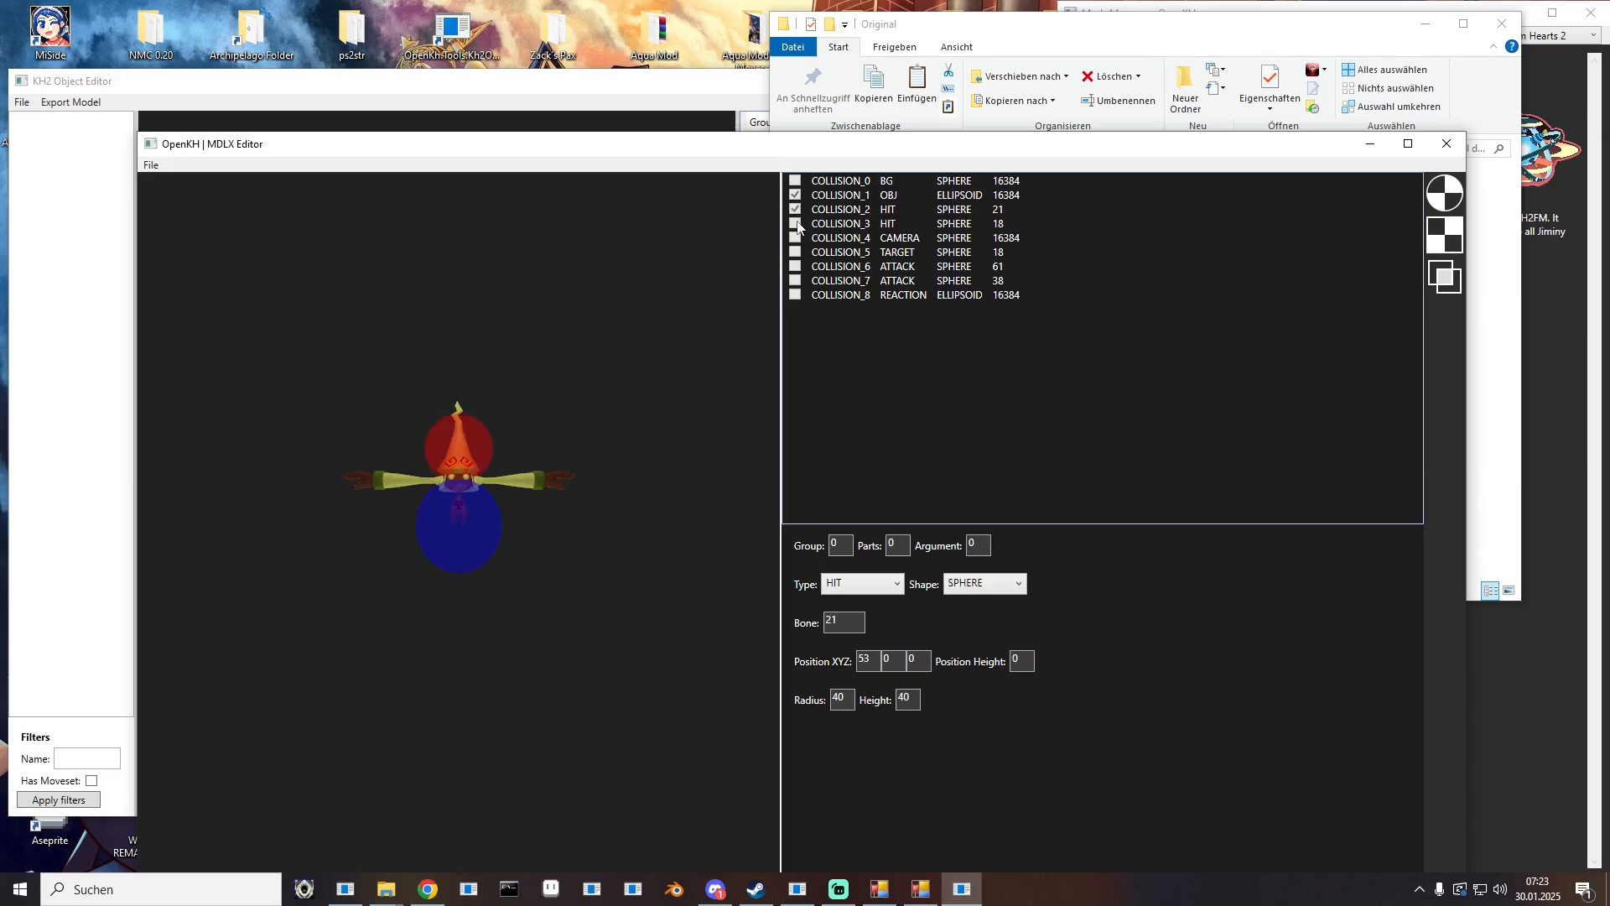
click(796, 224)
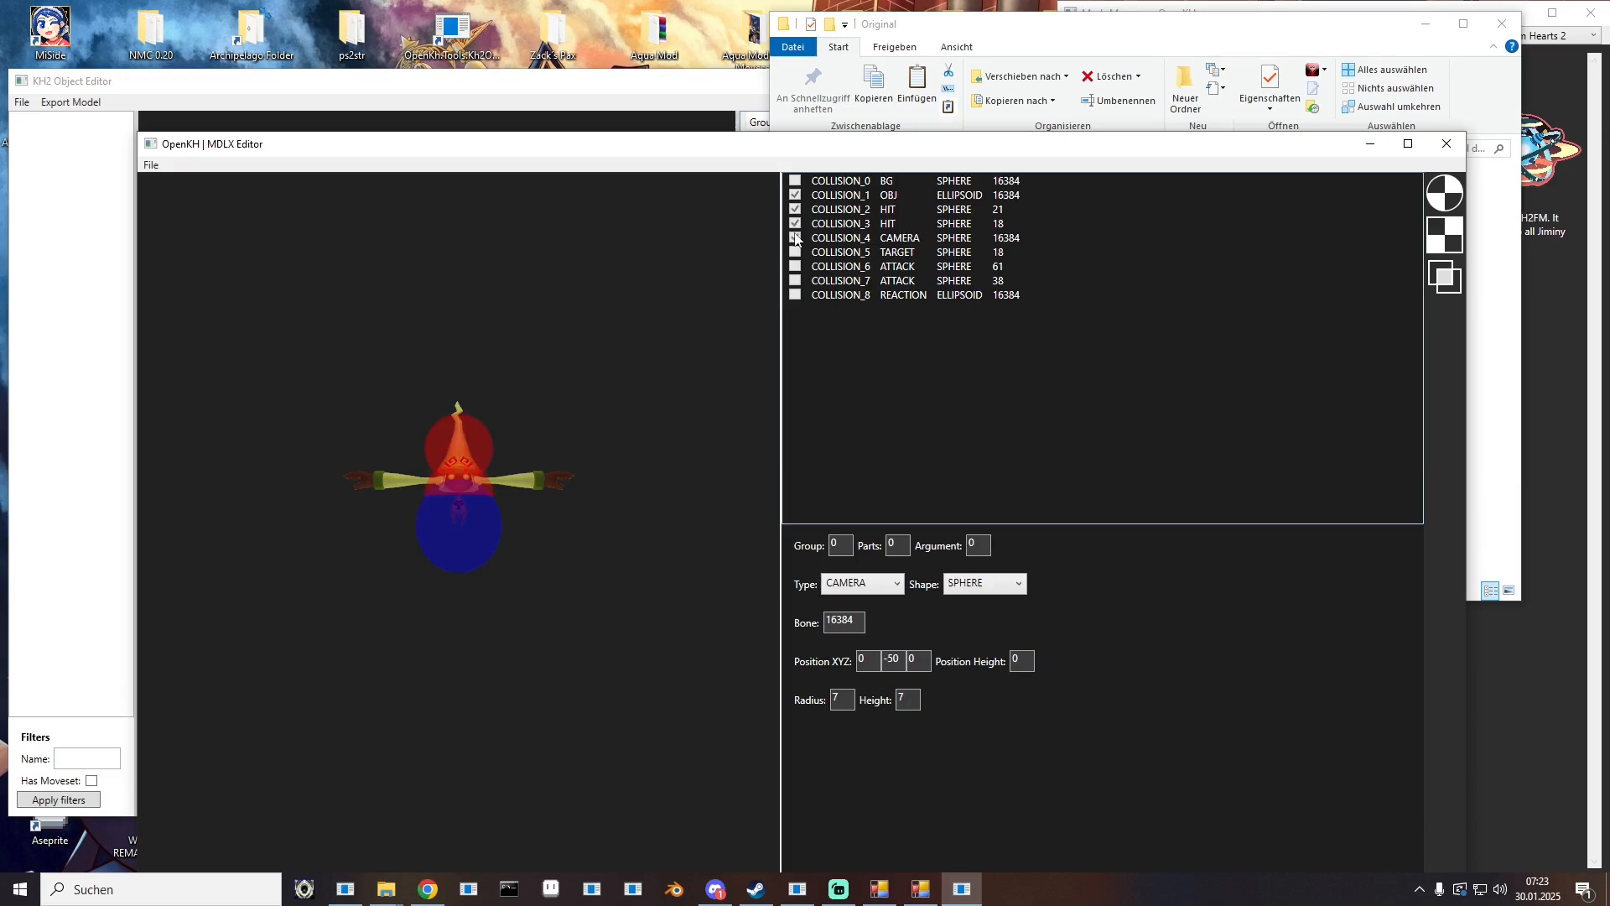
click(795, 252)
click(795, 267)
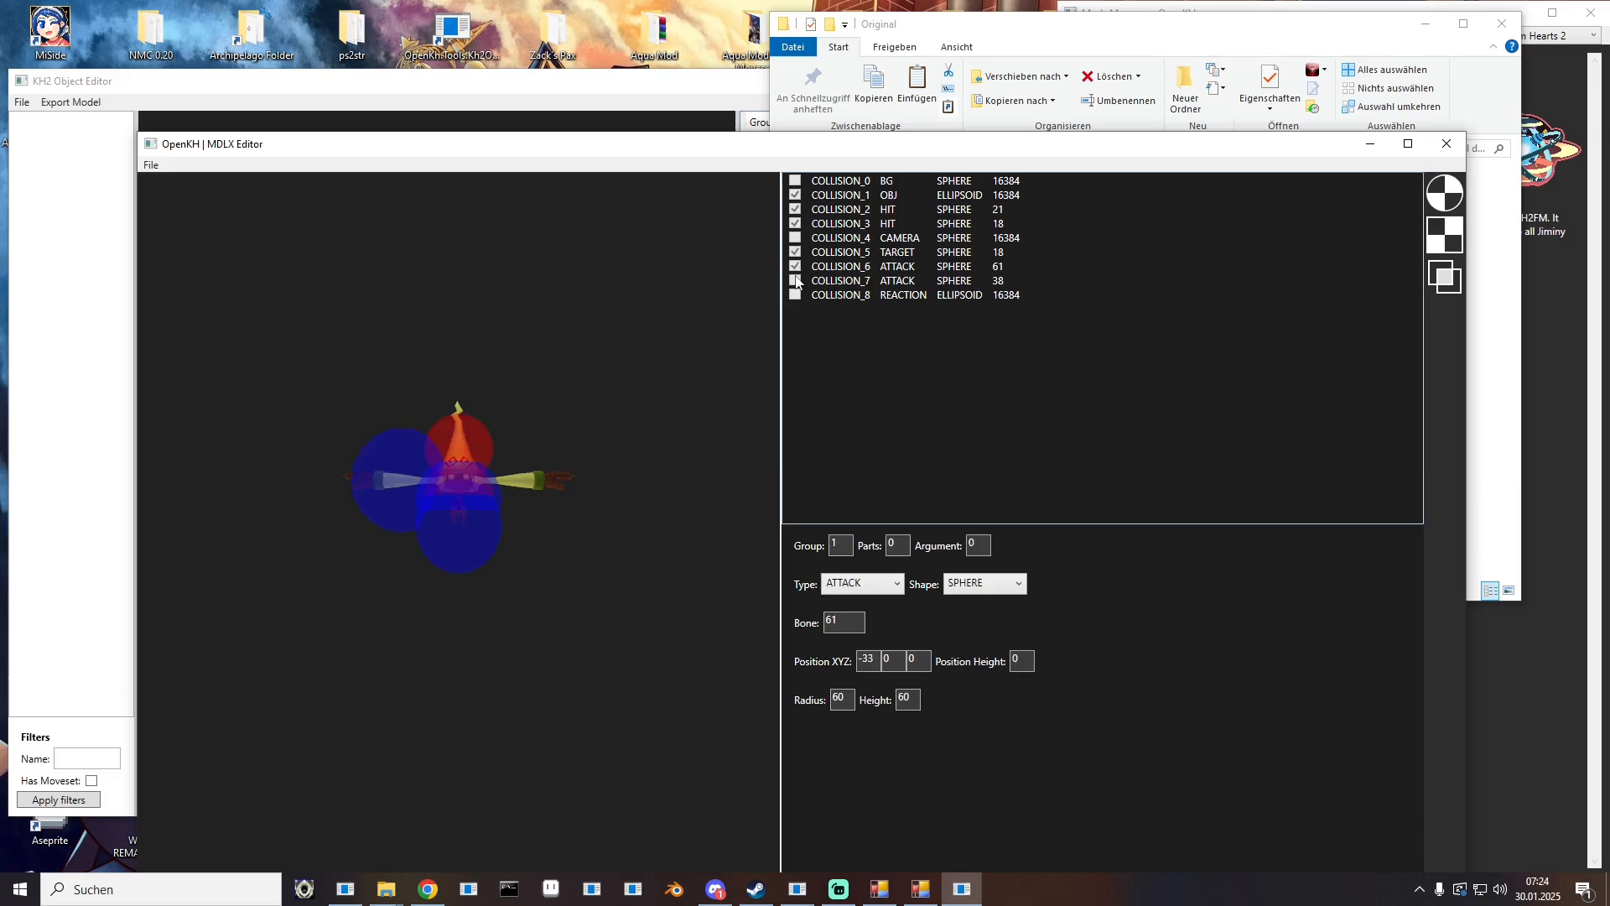
click(796, 281)
click(796, 295)
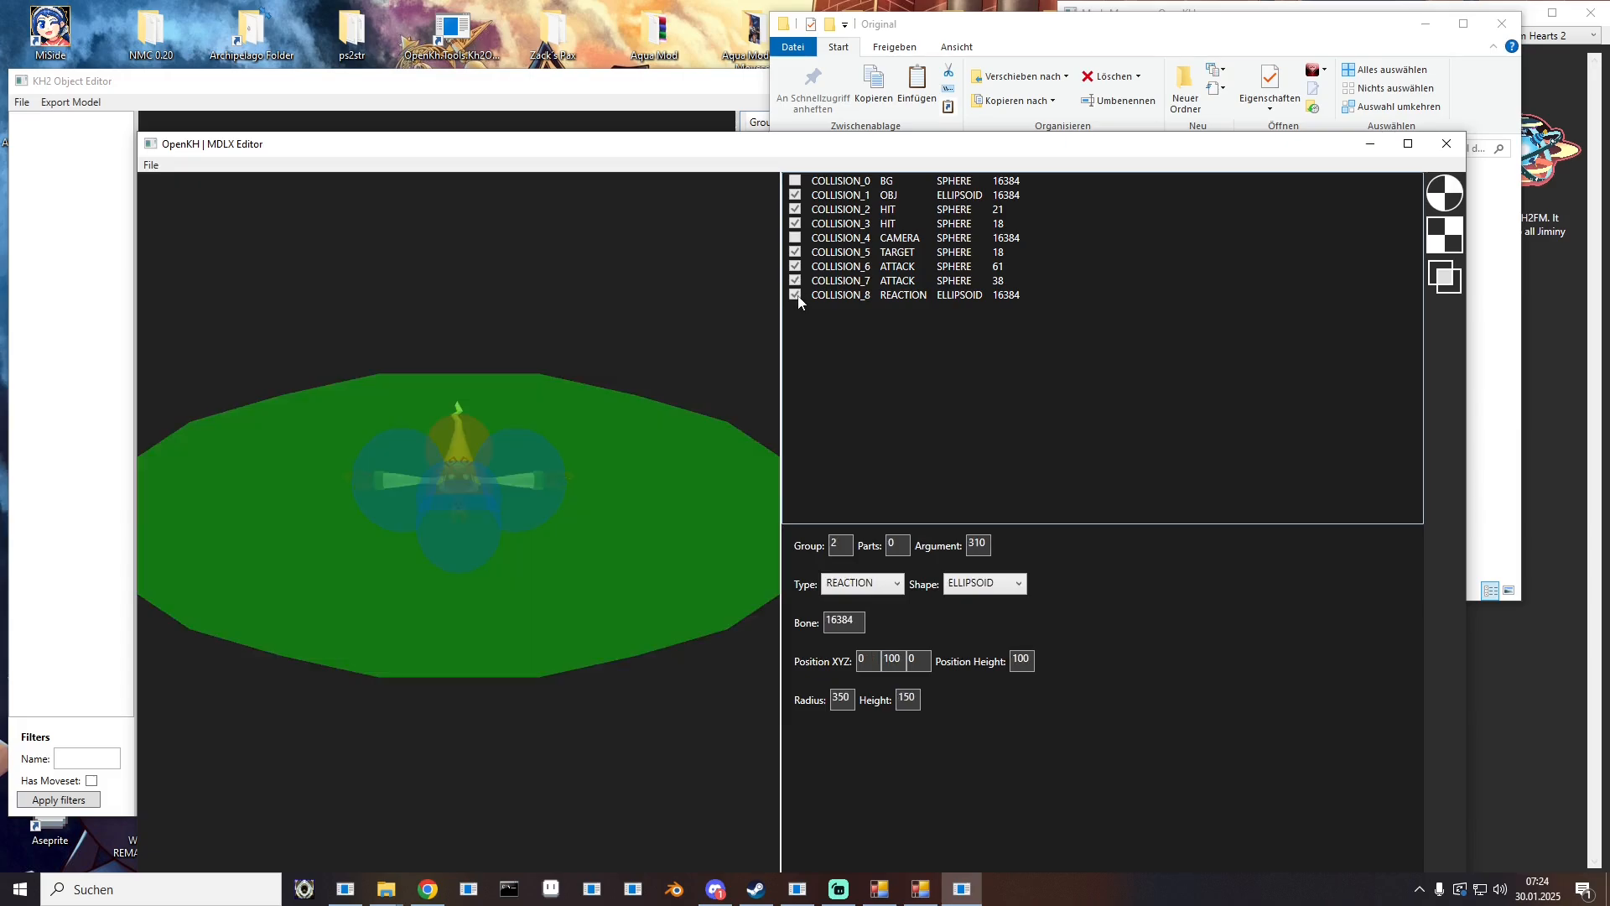
click(796, 295)
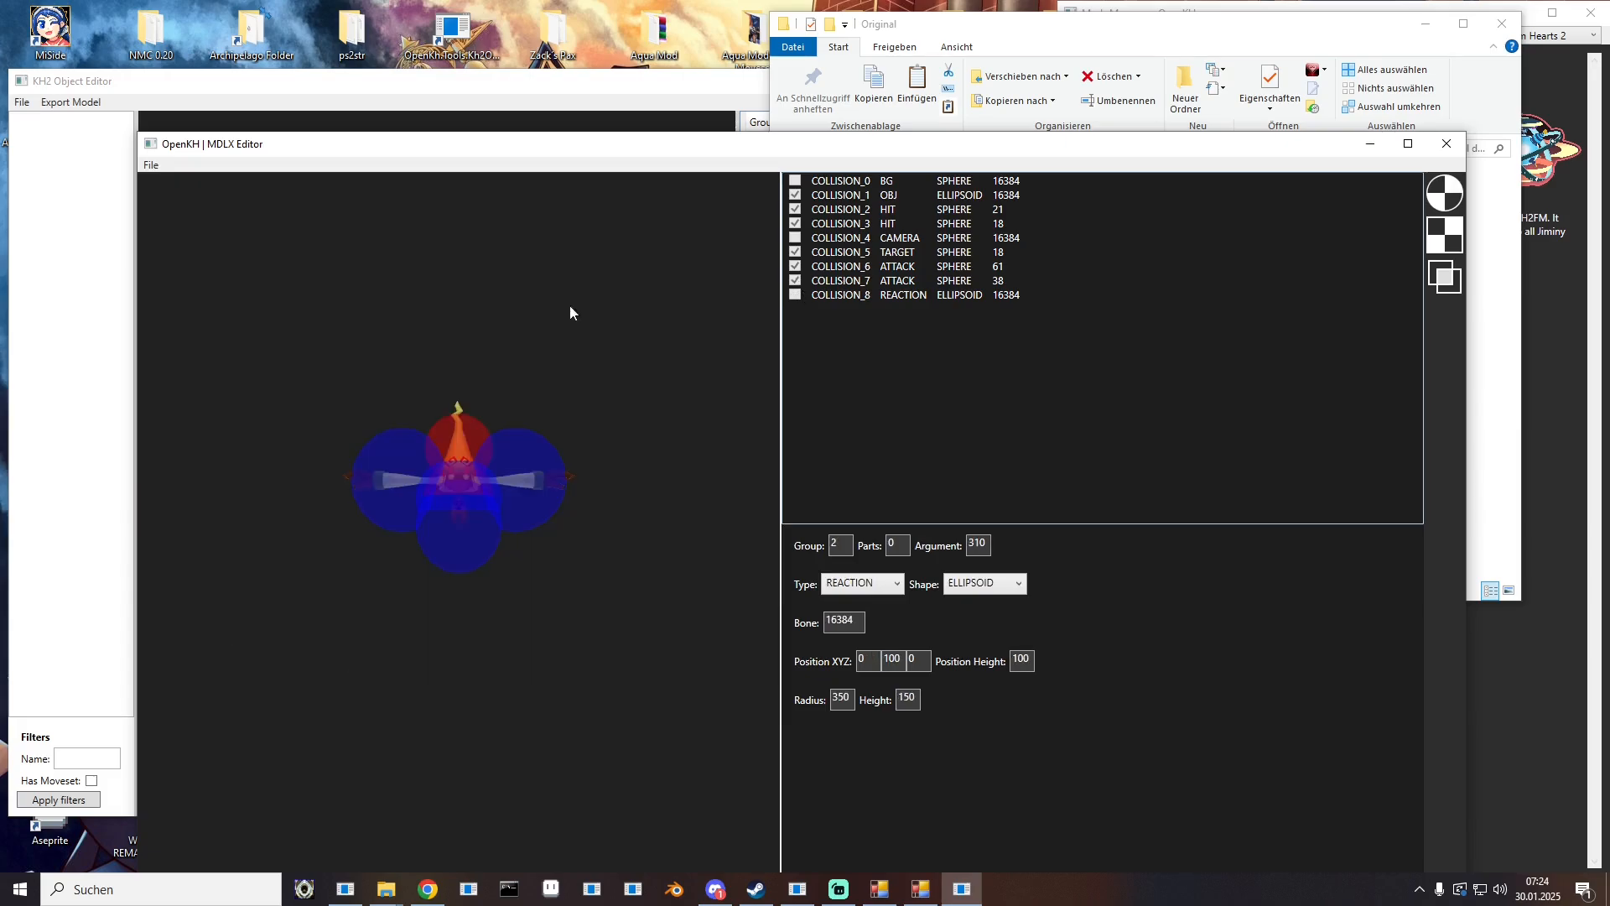
scroll(491, 495, up, 3)
scroll(491, 491, down, 2)
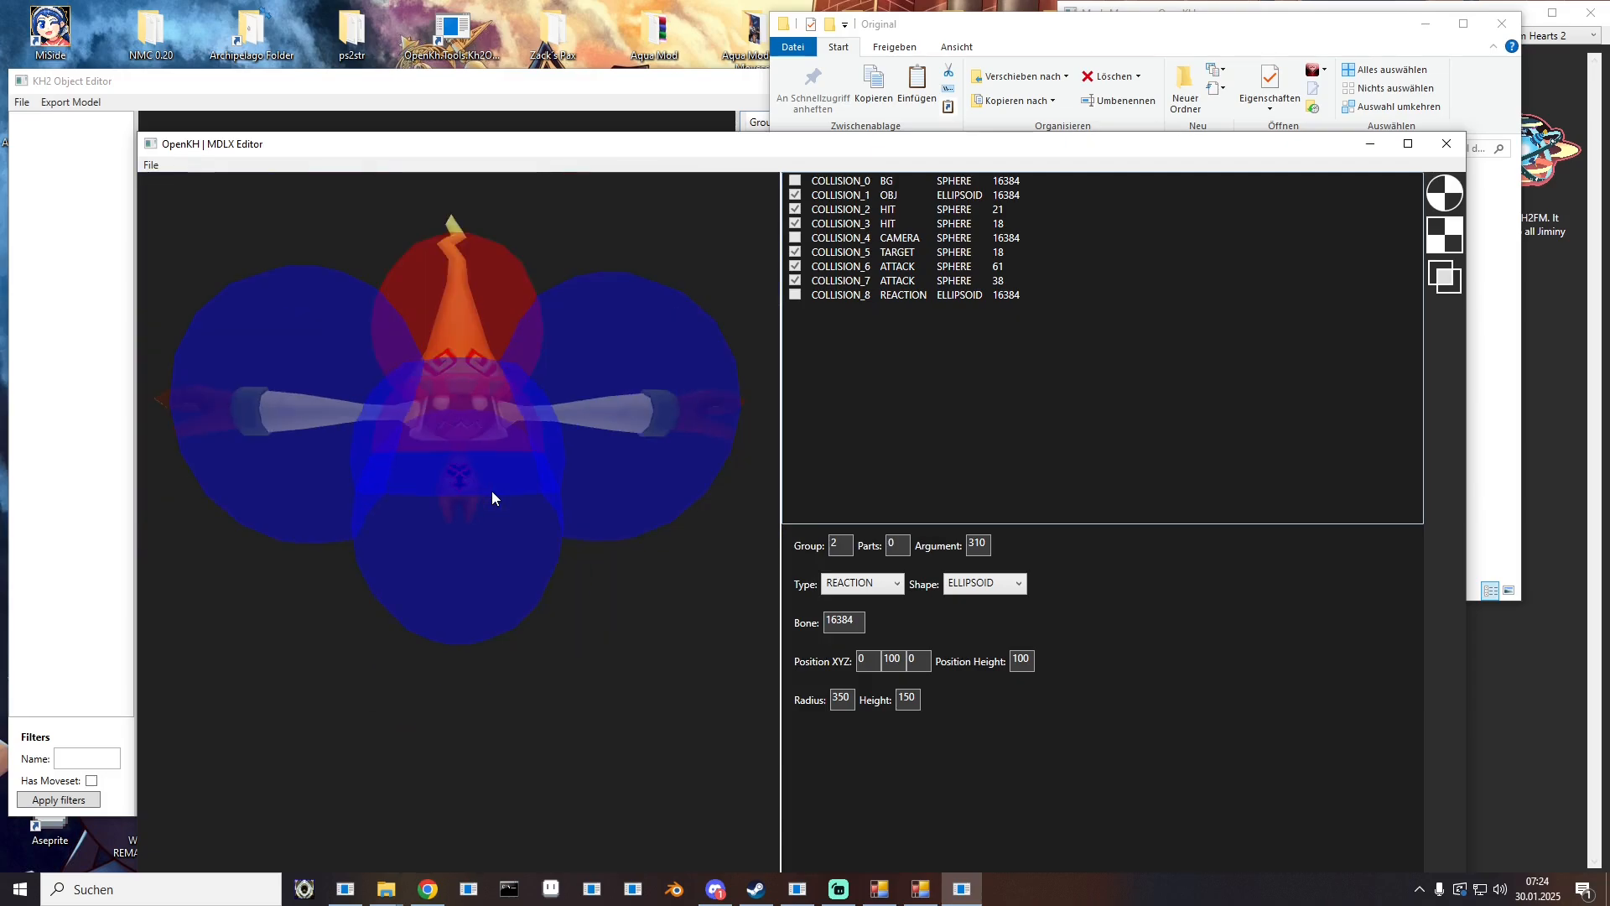
drag(486, 370, 471, 400)
scroll(490, 389, down, 3)
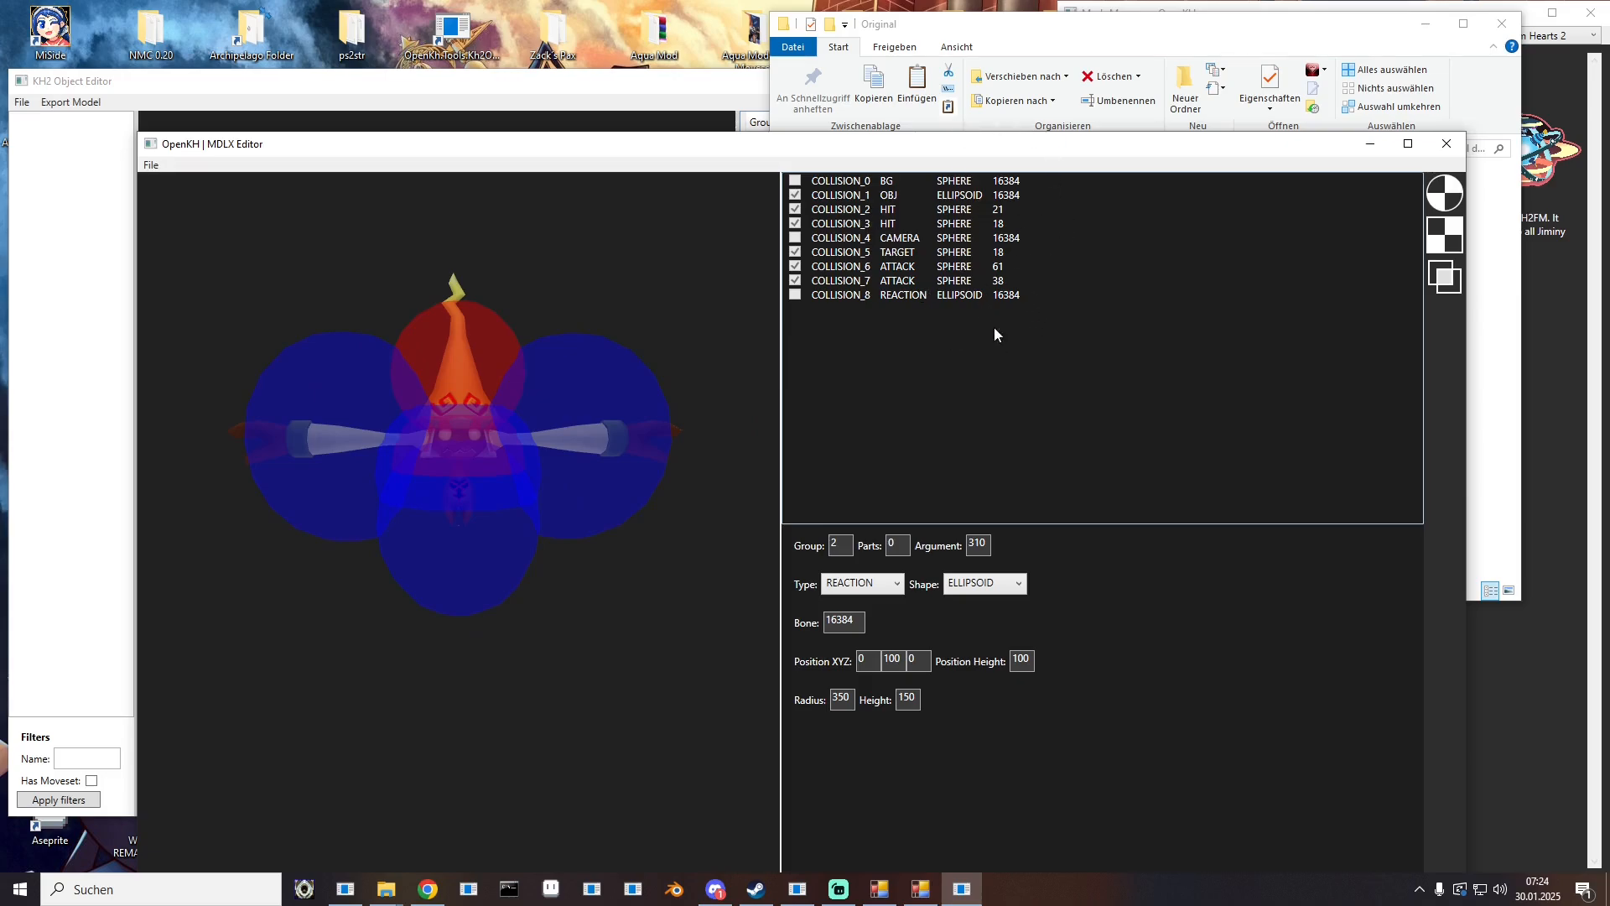
Step: Hide the displayed collisions except the first HIT sphere, COLLISION_2, and examine its placement on the model
click(795, 209)
click(795, 223)
click(795, 252)
click(795, 266)
click(795, 280)
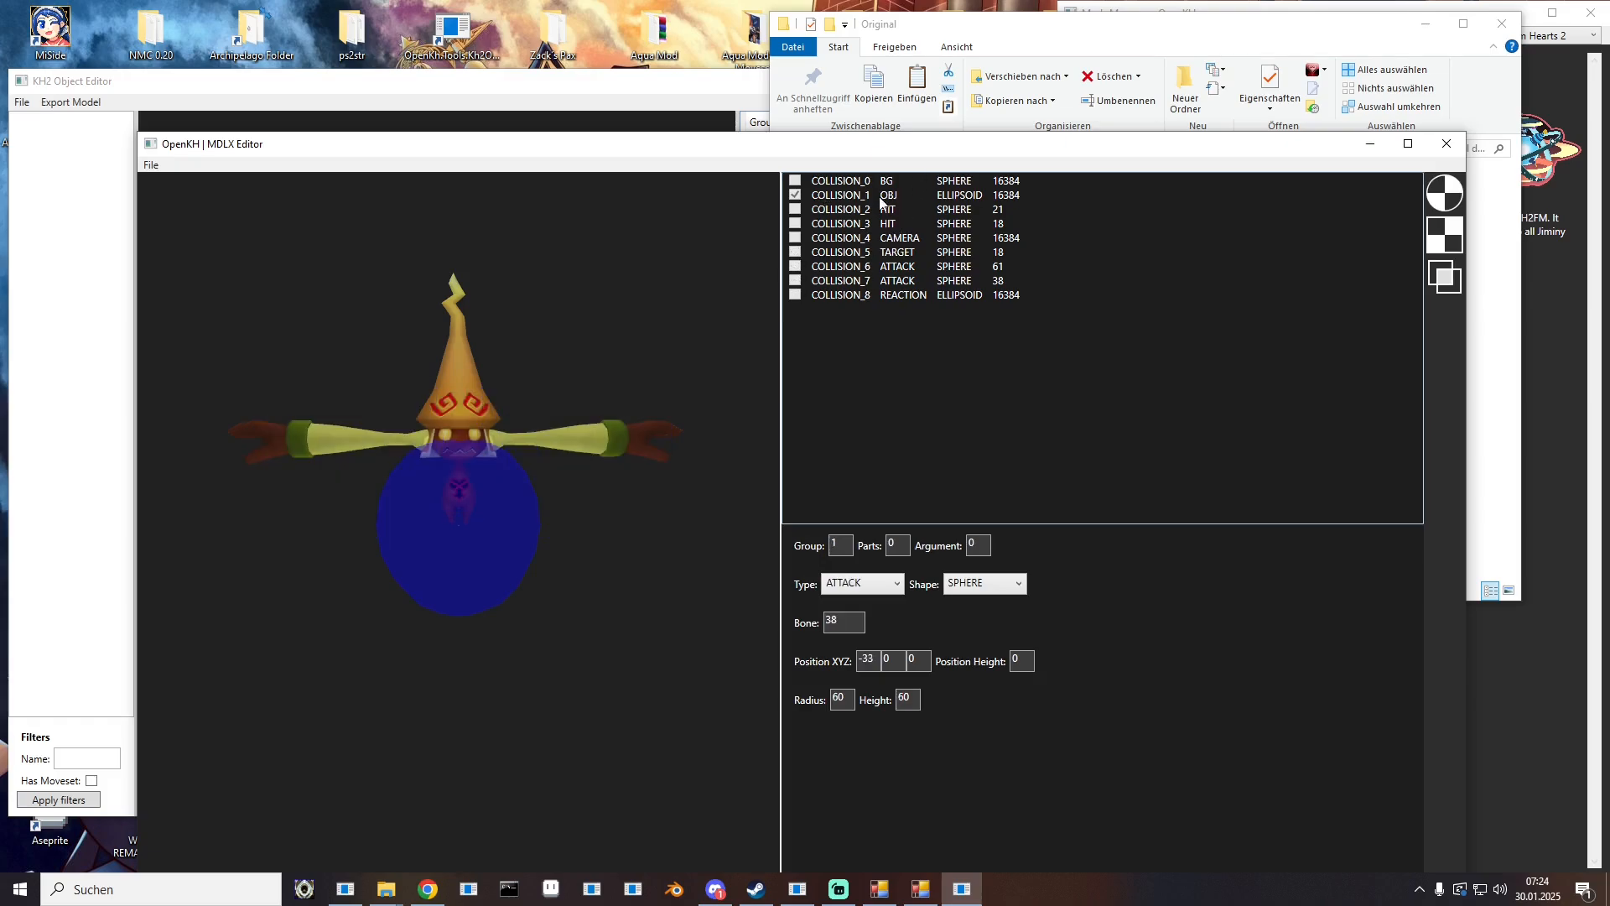
click(884, 198)
click(796, 196)
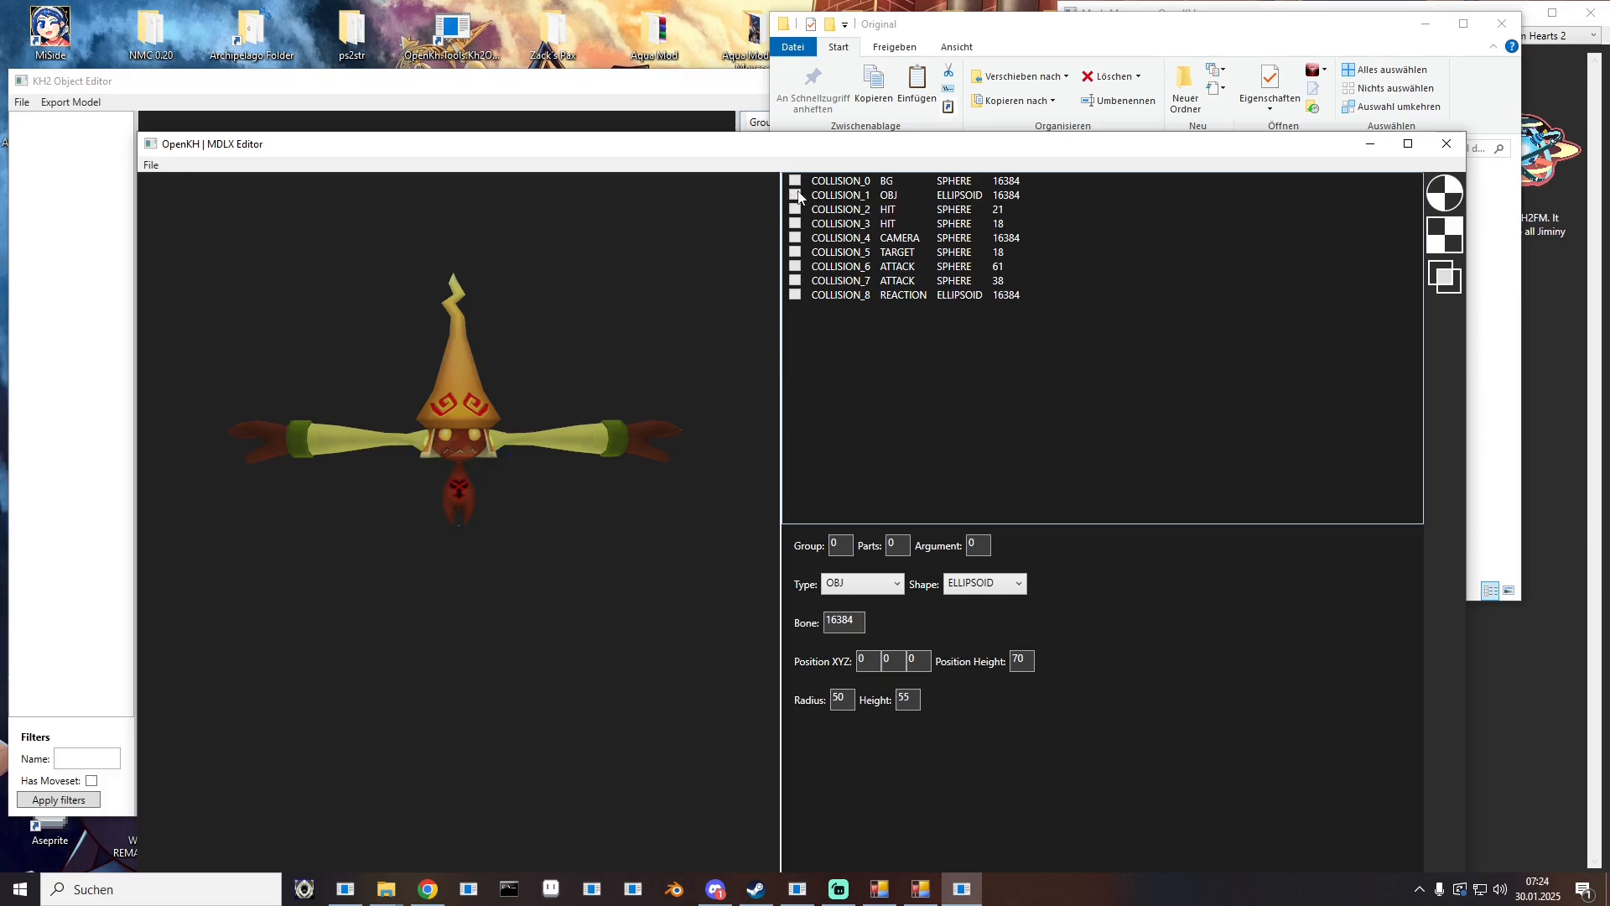
click(796, 210)
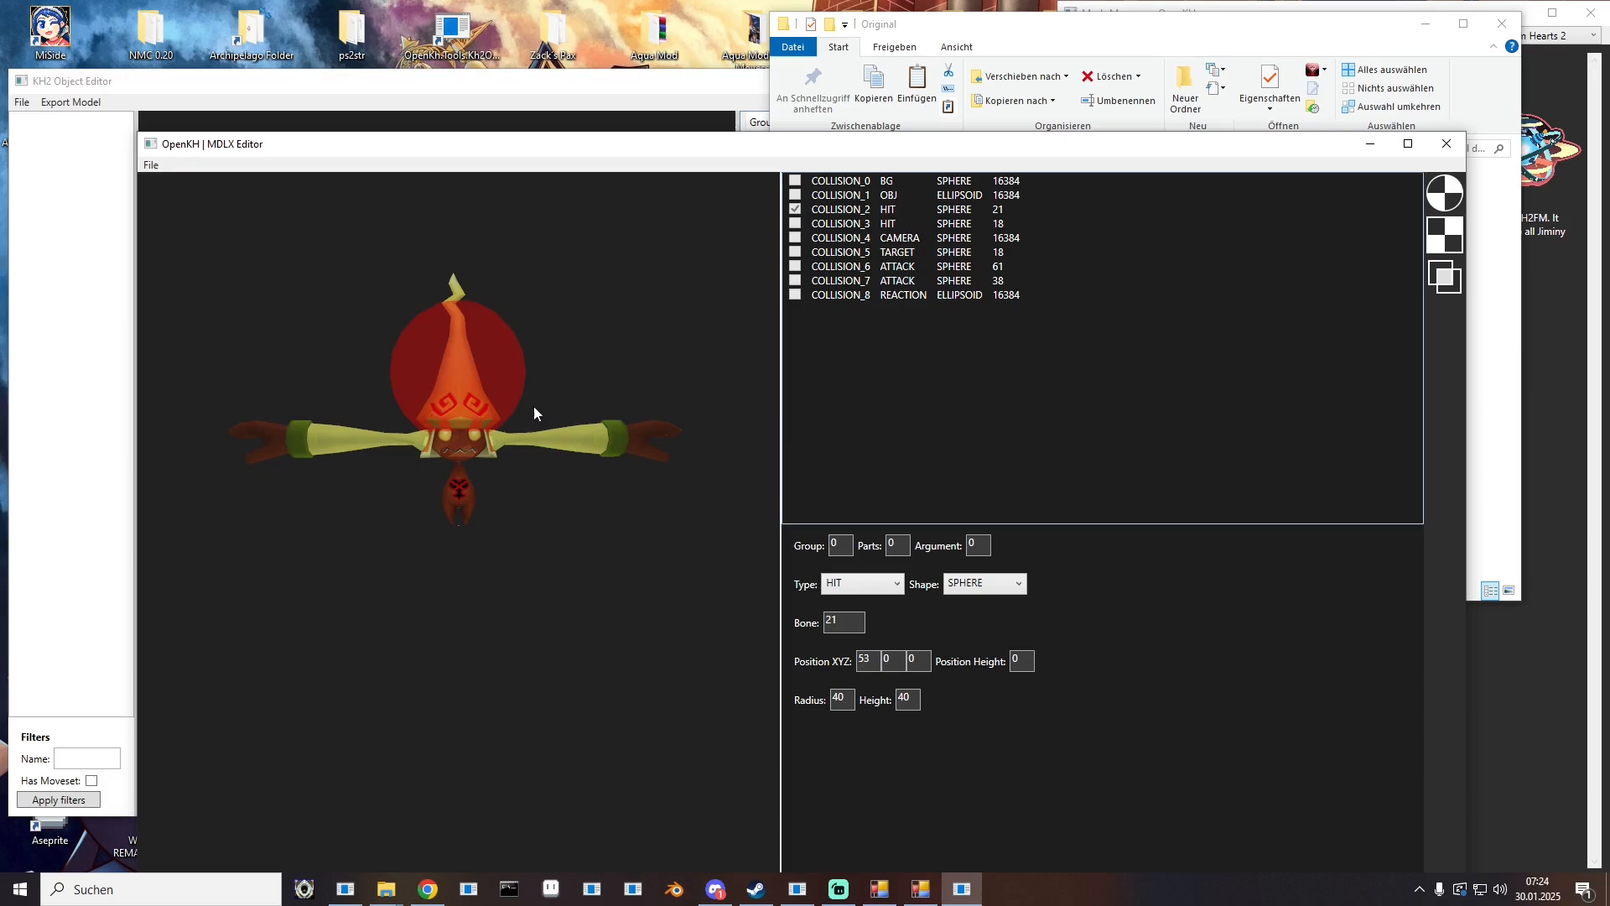
Step: Arrange MDLX Editor and KH2 Object Editor for side-by-side comparison and select the first Hit entry in Thornbite's collision table
drag(841, 155, 953, 108)
click(176, 94)
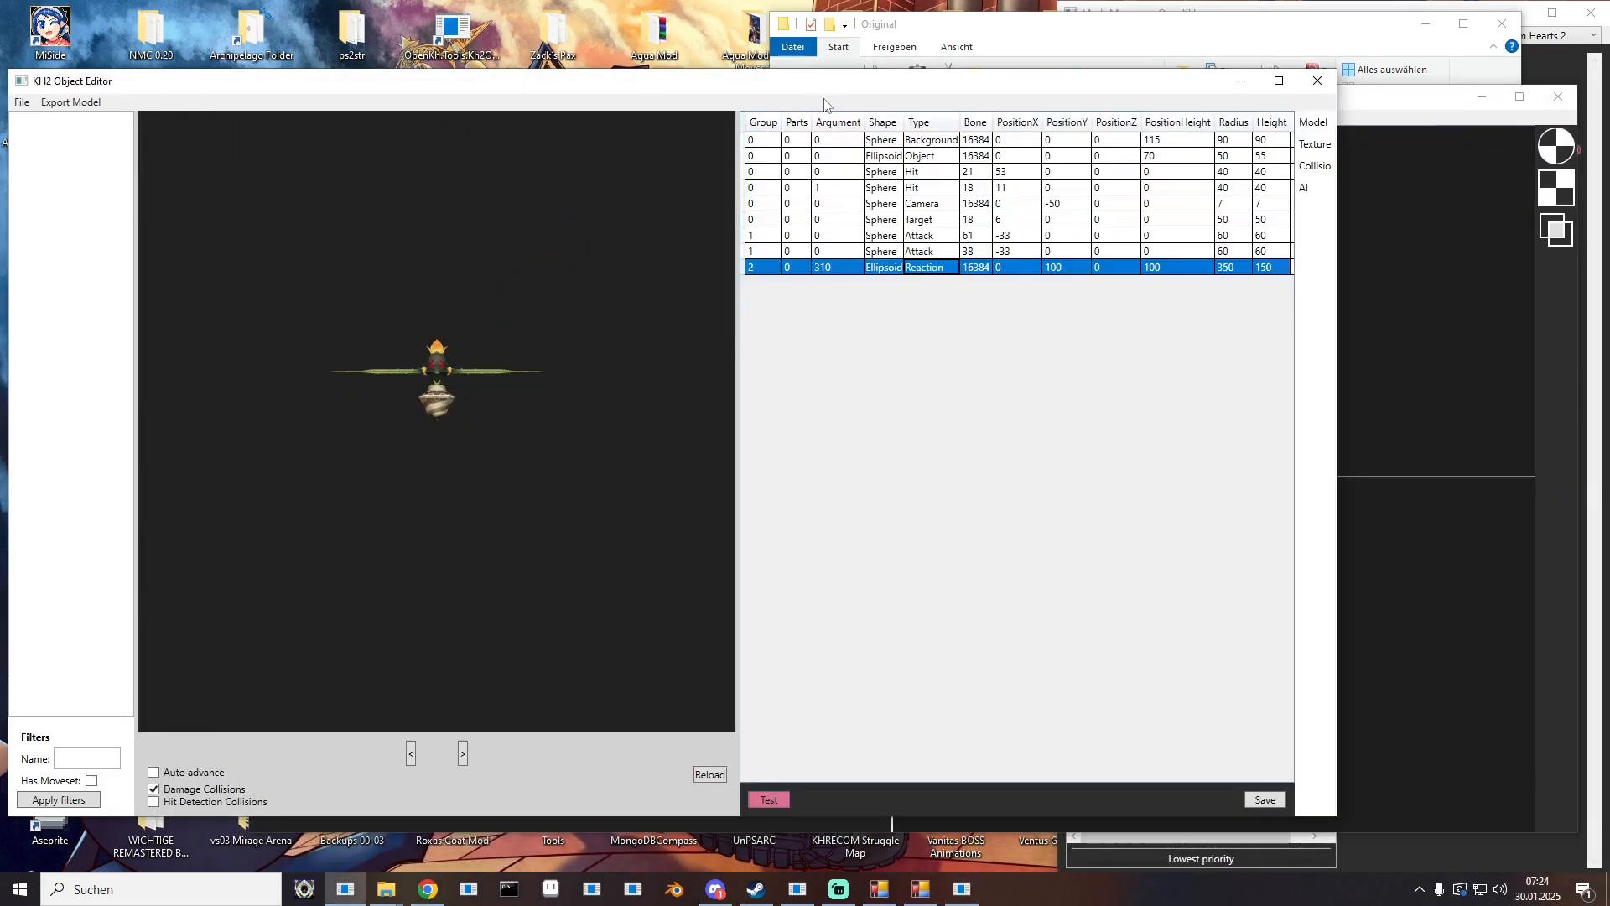
drag(829, 80, 72, 125)
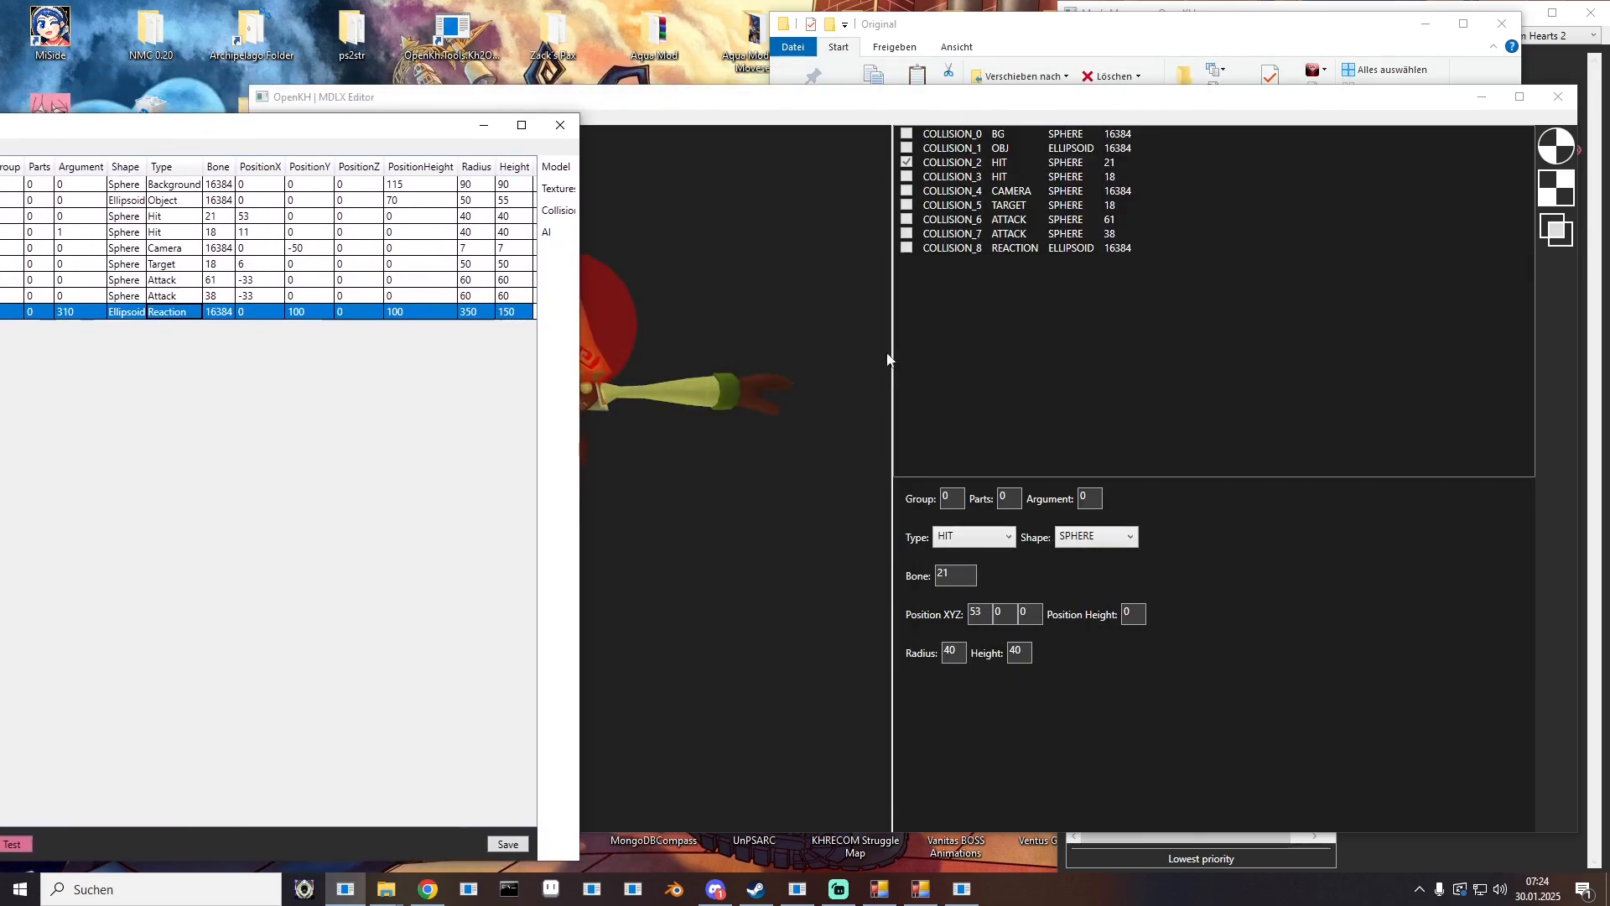
click(887, 359)
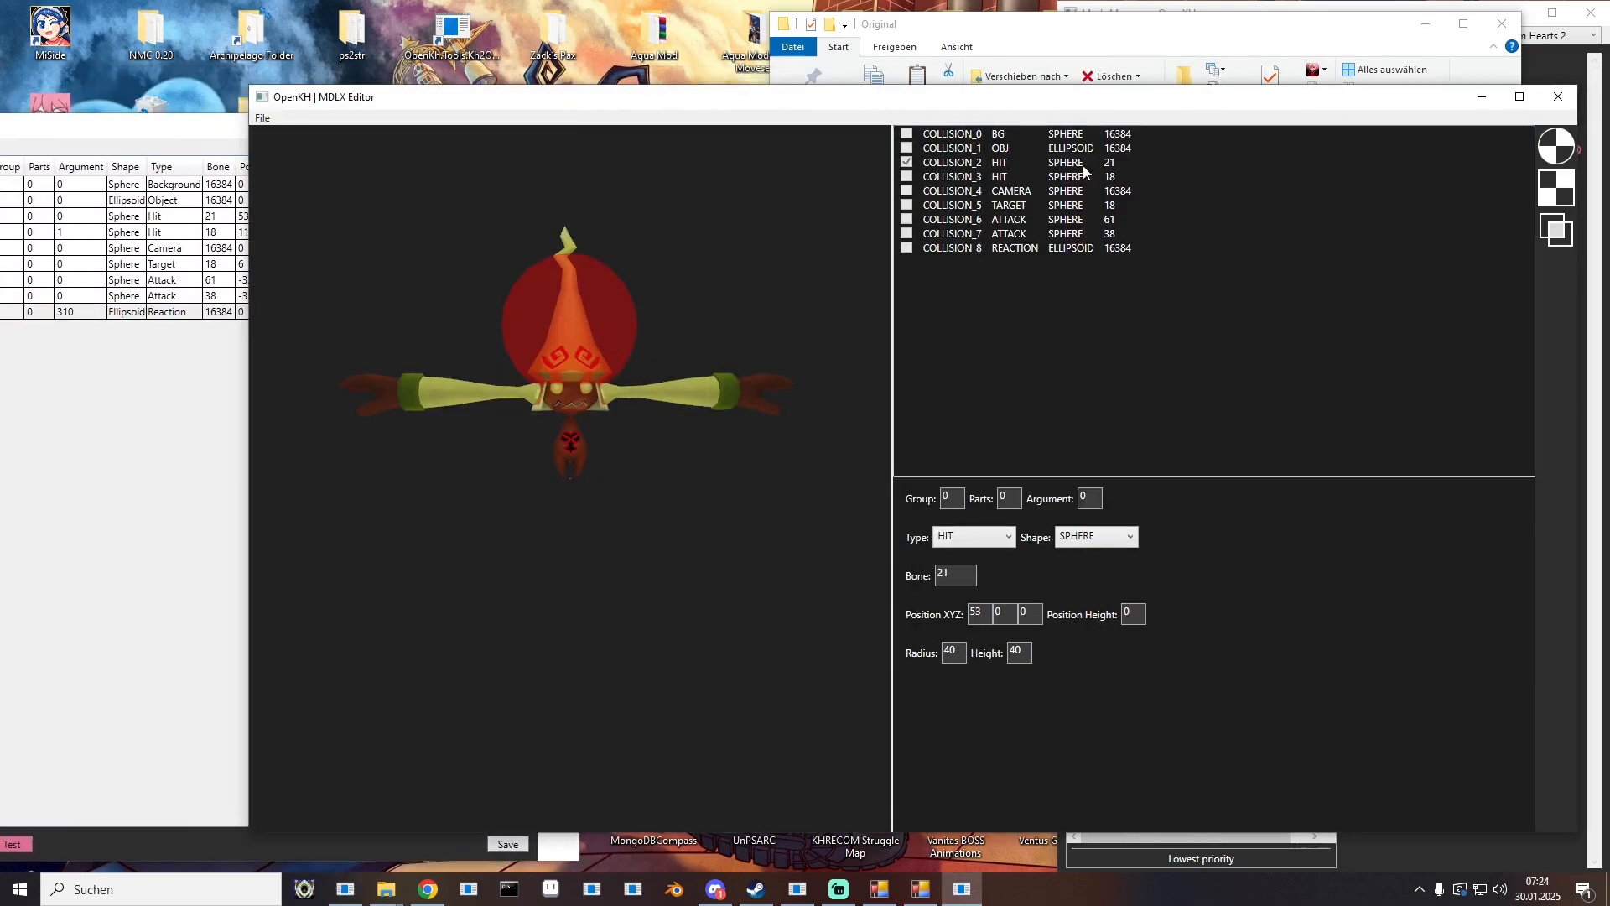
click(178, 419)
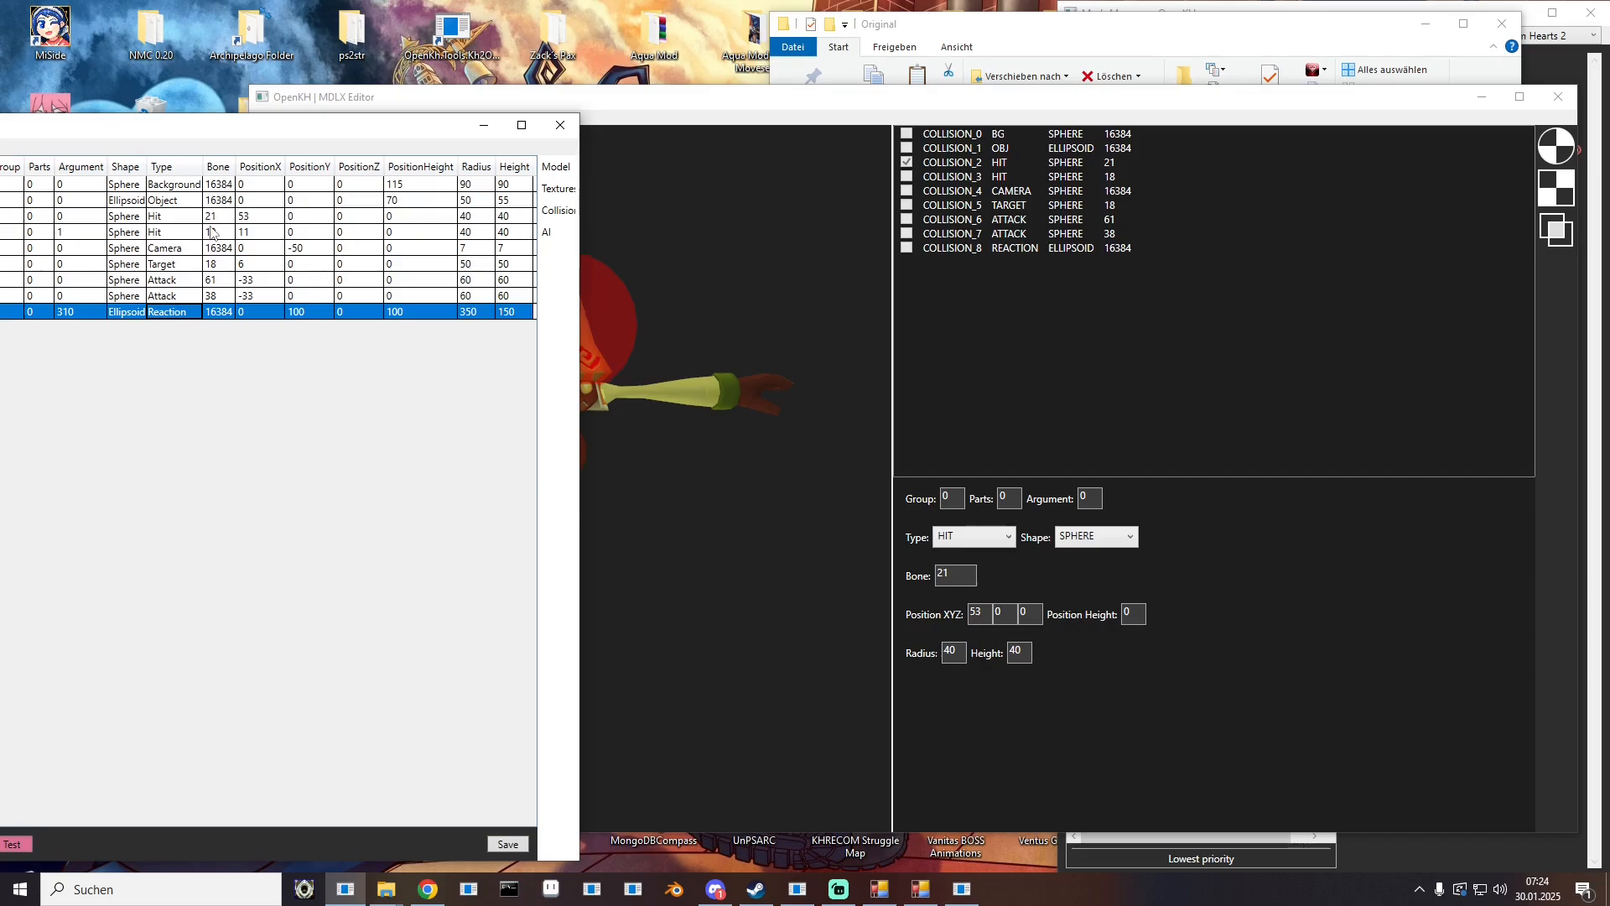
click(226, 220)
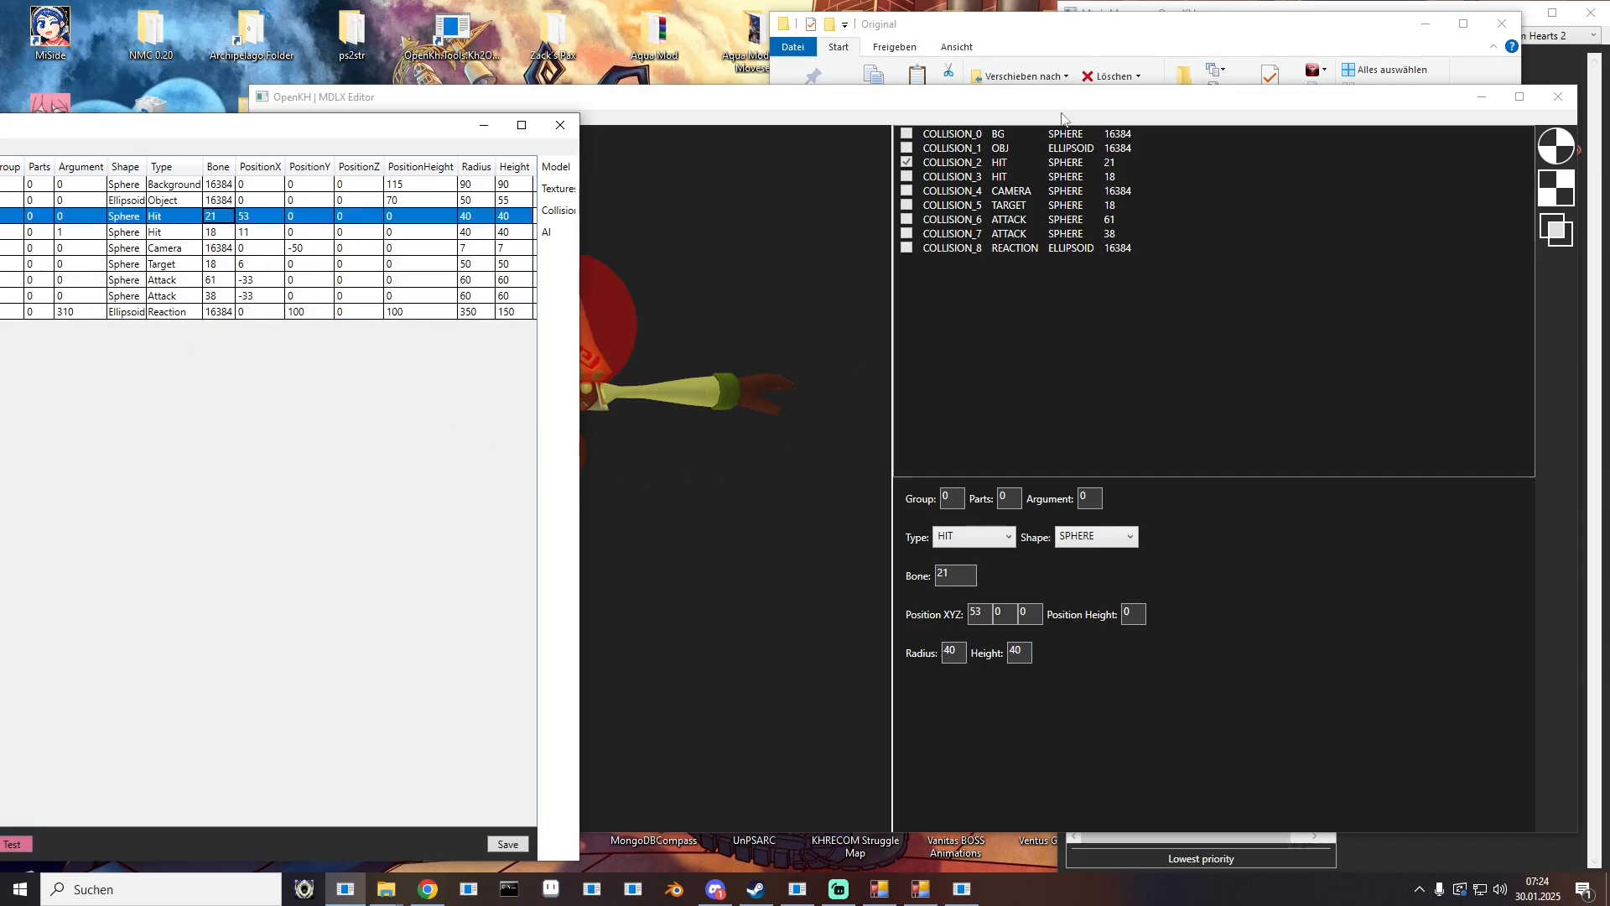
Step: Open M_THORNBITE.mdlx from the Original folder in MDLX Viewer and highlight its bones one by one up to the head's Bone 004
click(1077, 30)
double_click(1010, 286)
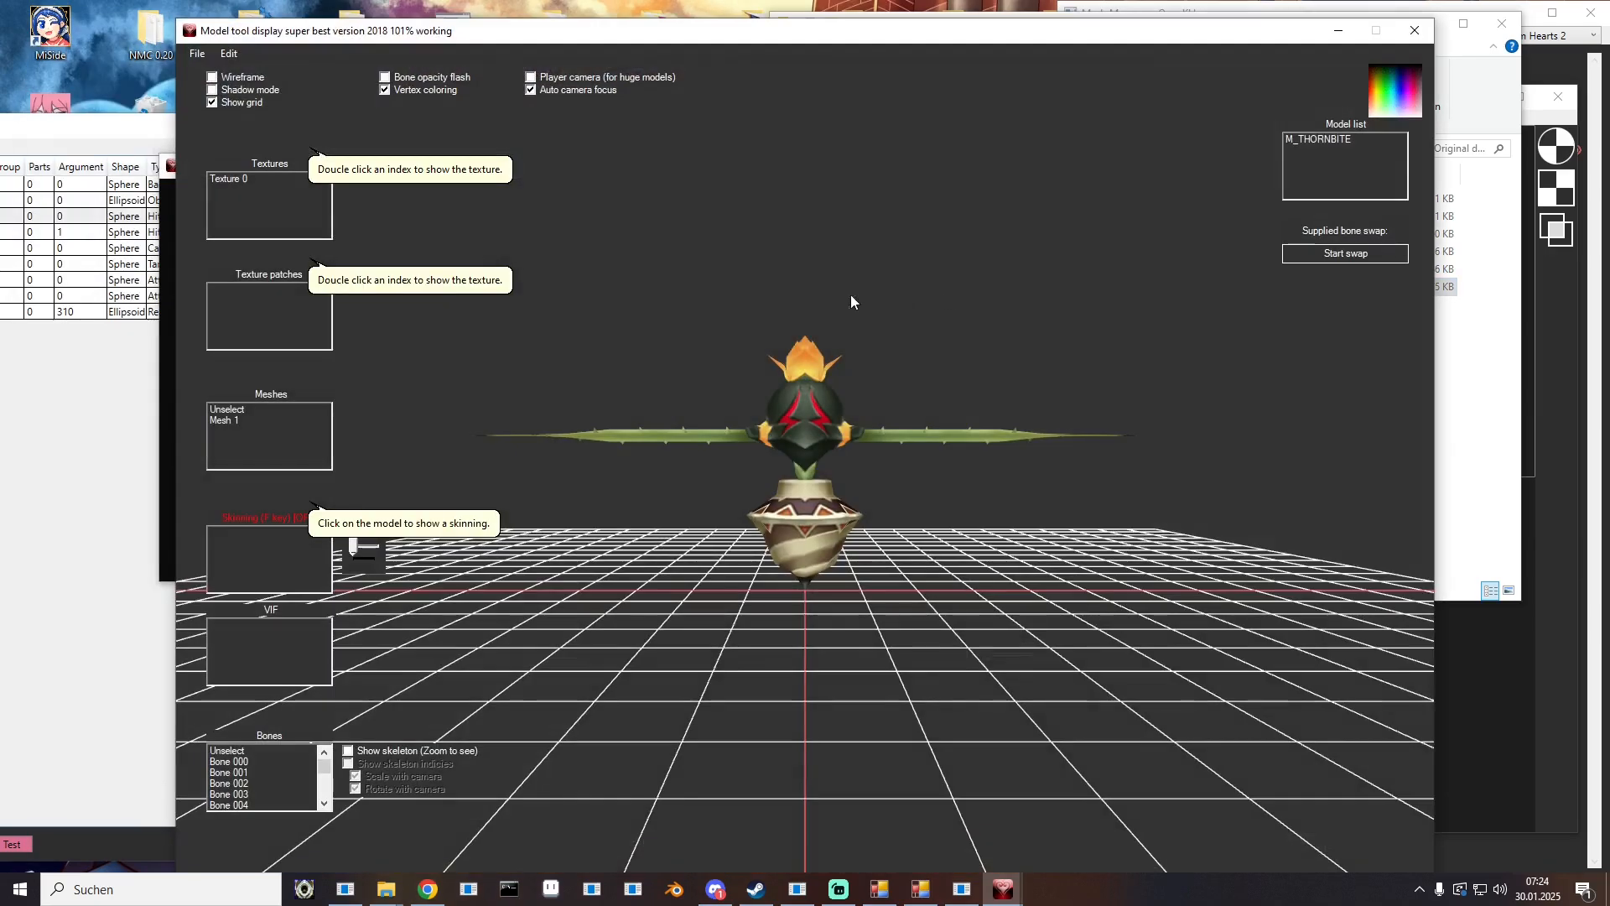
click(235, 762)
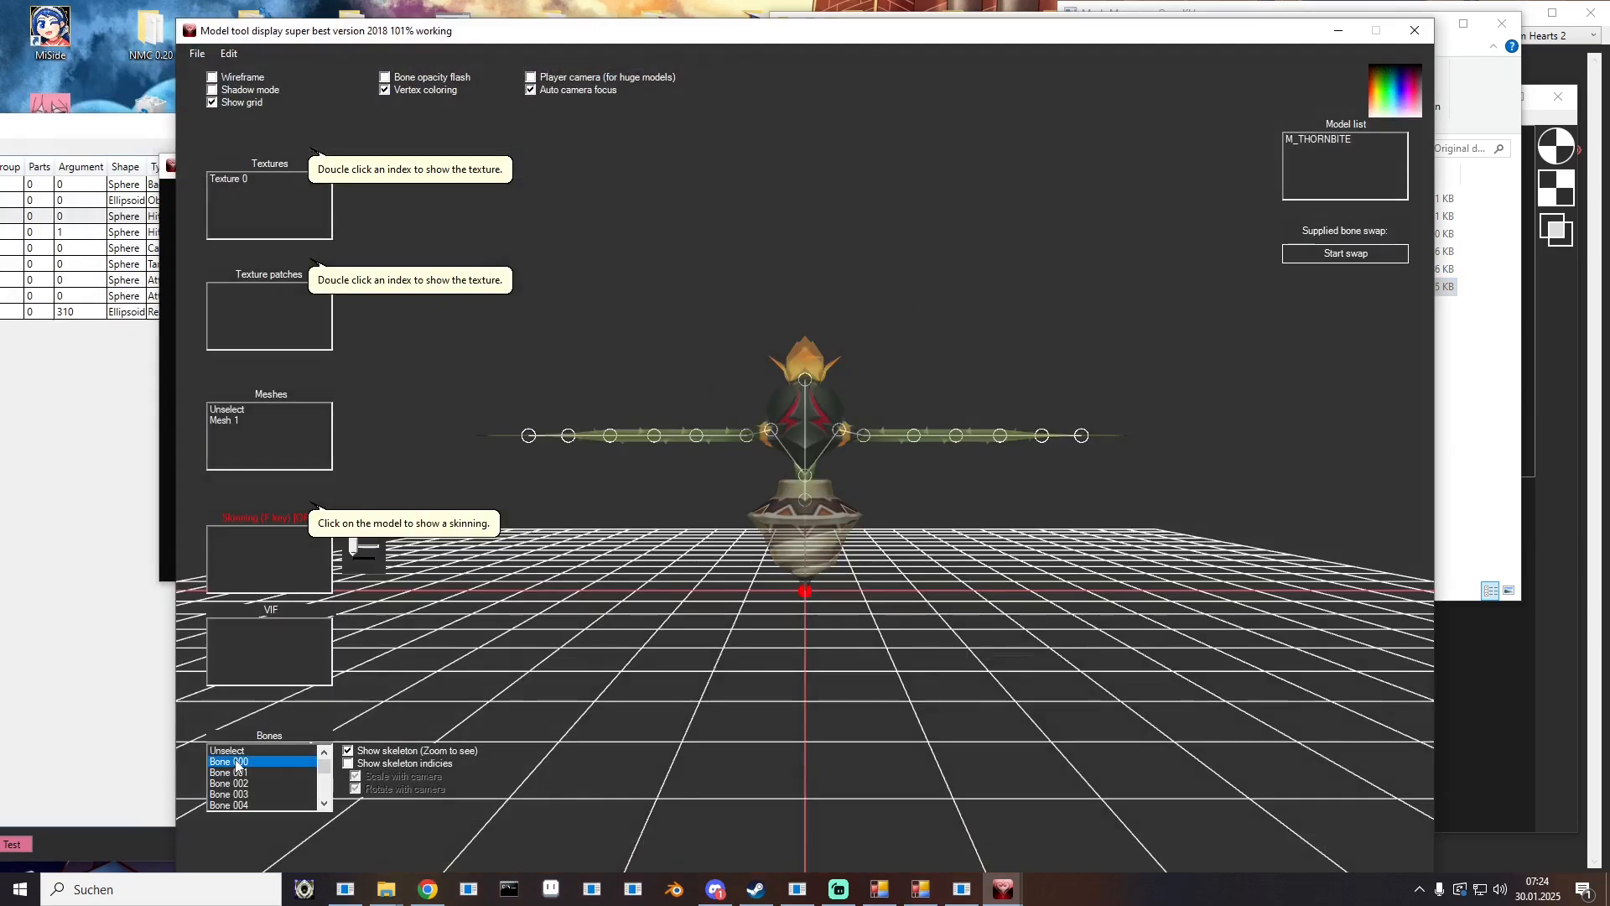
key(Down)
key(Down)
key(Down)
key(Down)
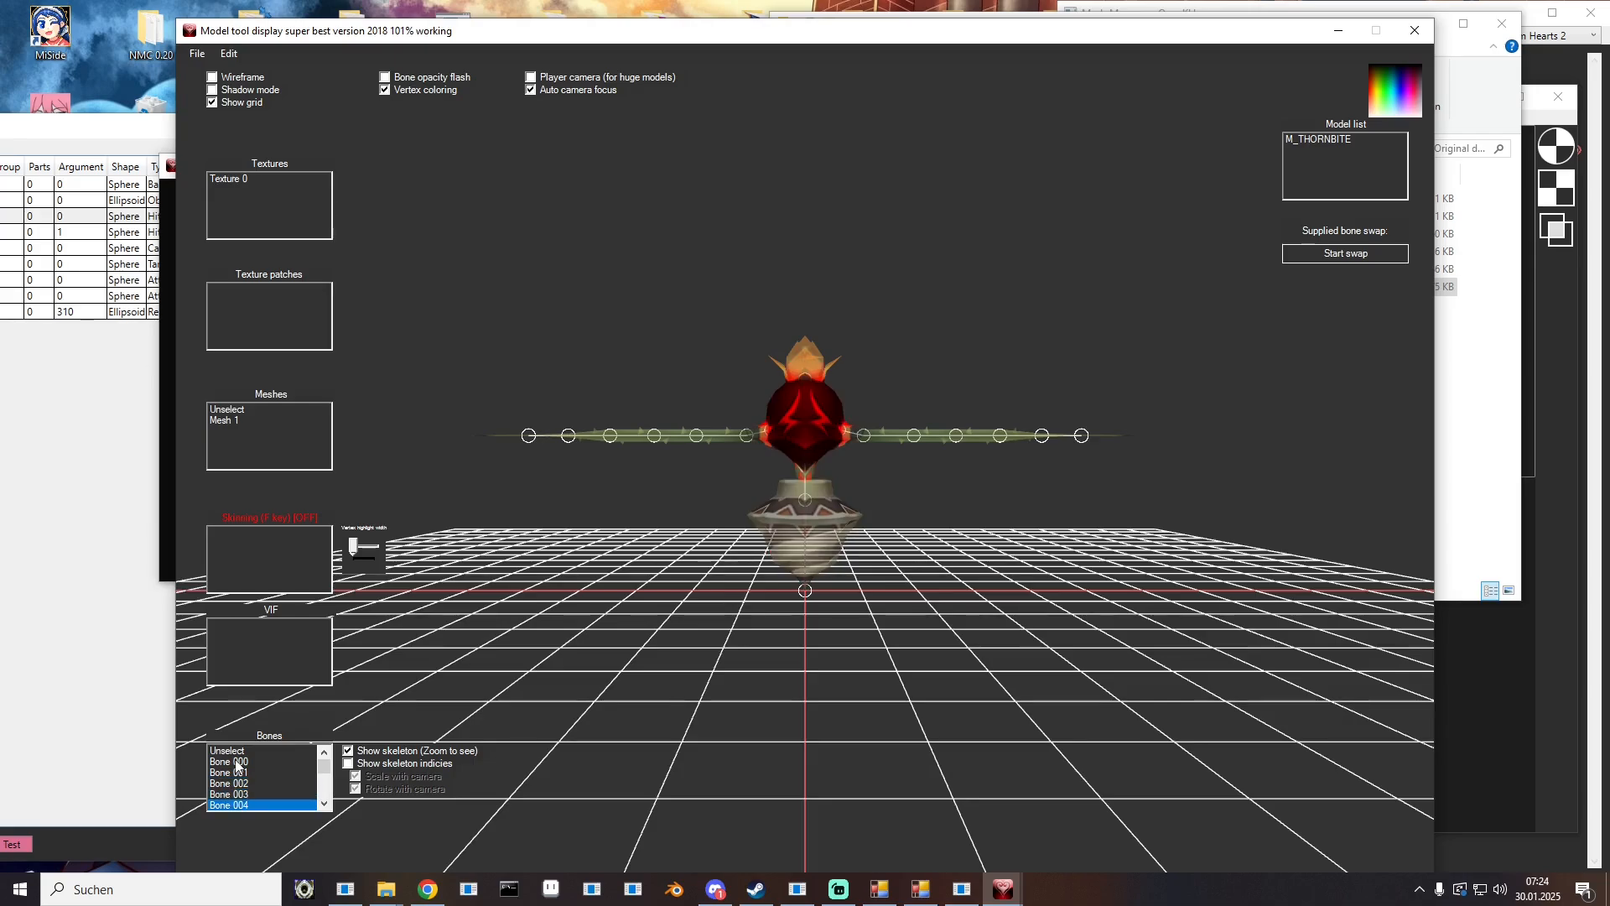
key(Down)
key(Up)
key(Up)
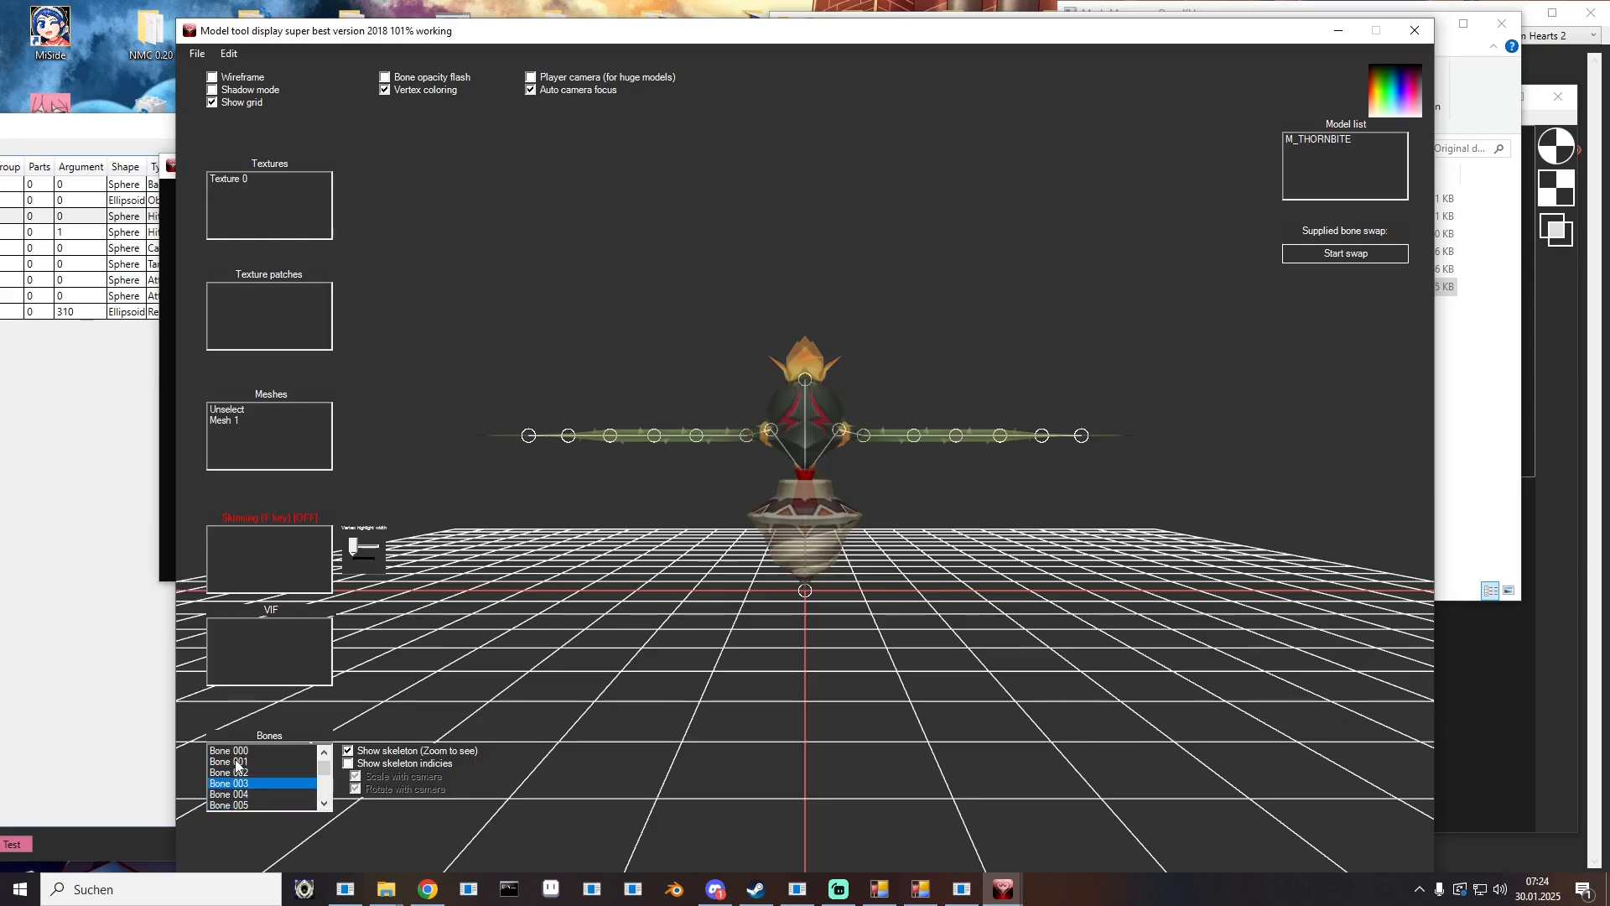
key(Down)
key(Down)
key(Up)
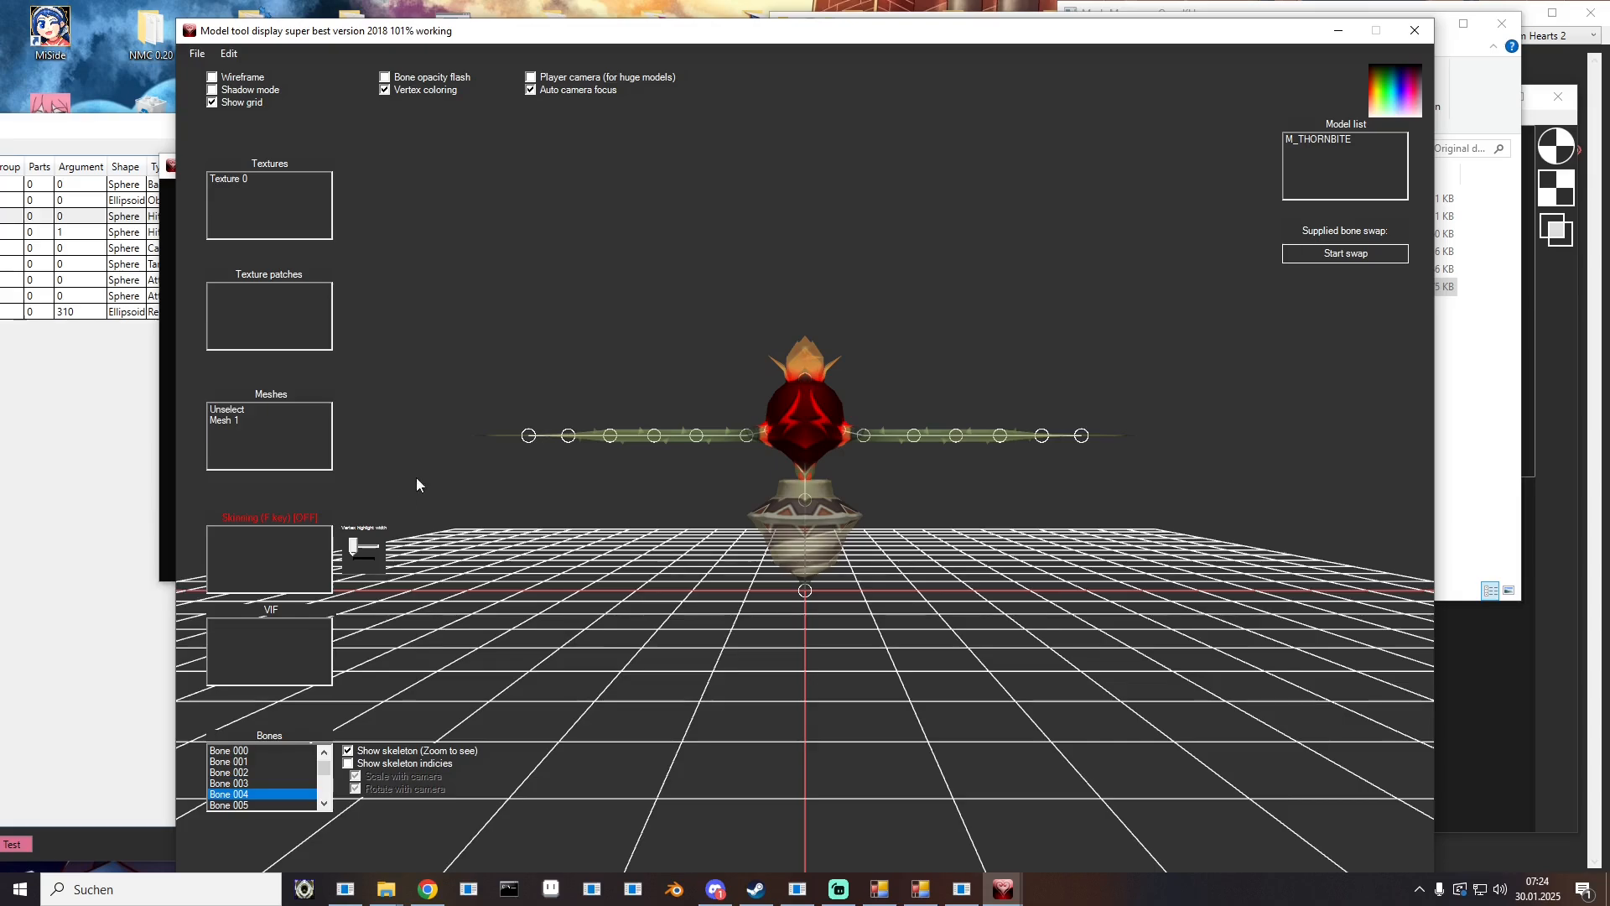
click(1338, 30)
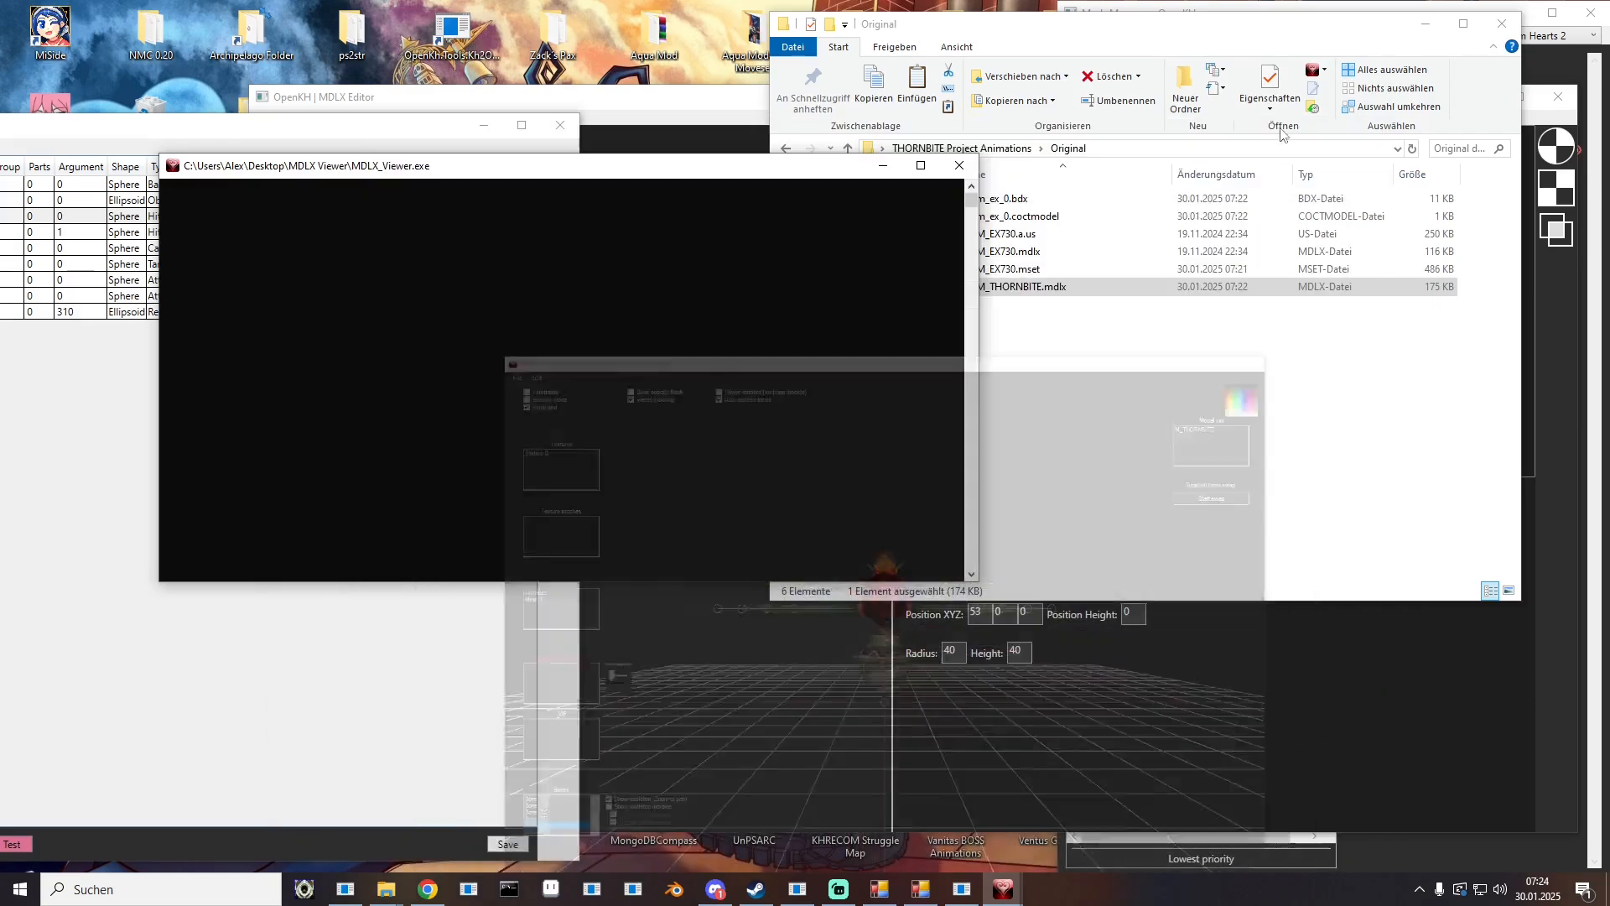
Step: Recheck the first HIT sphere in MDLX Editor, and set the first Hit collision's bone to 4 in KH2 Object Editor
click(742, 803)
middle_drag(603, 390, 601, 388)
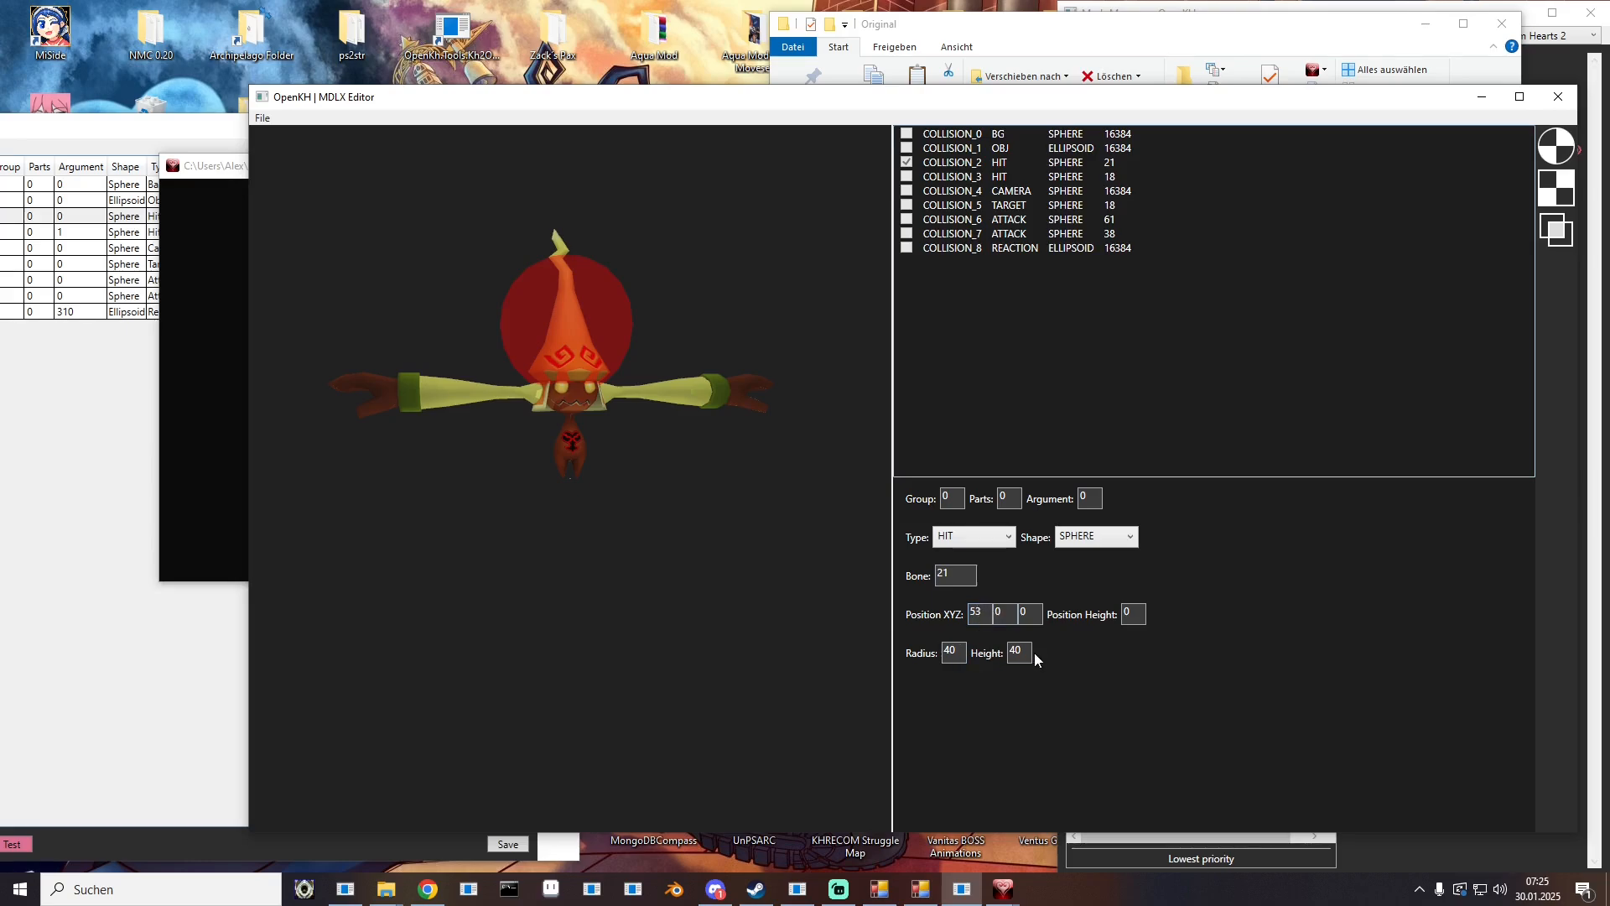
click(67, 503)
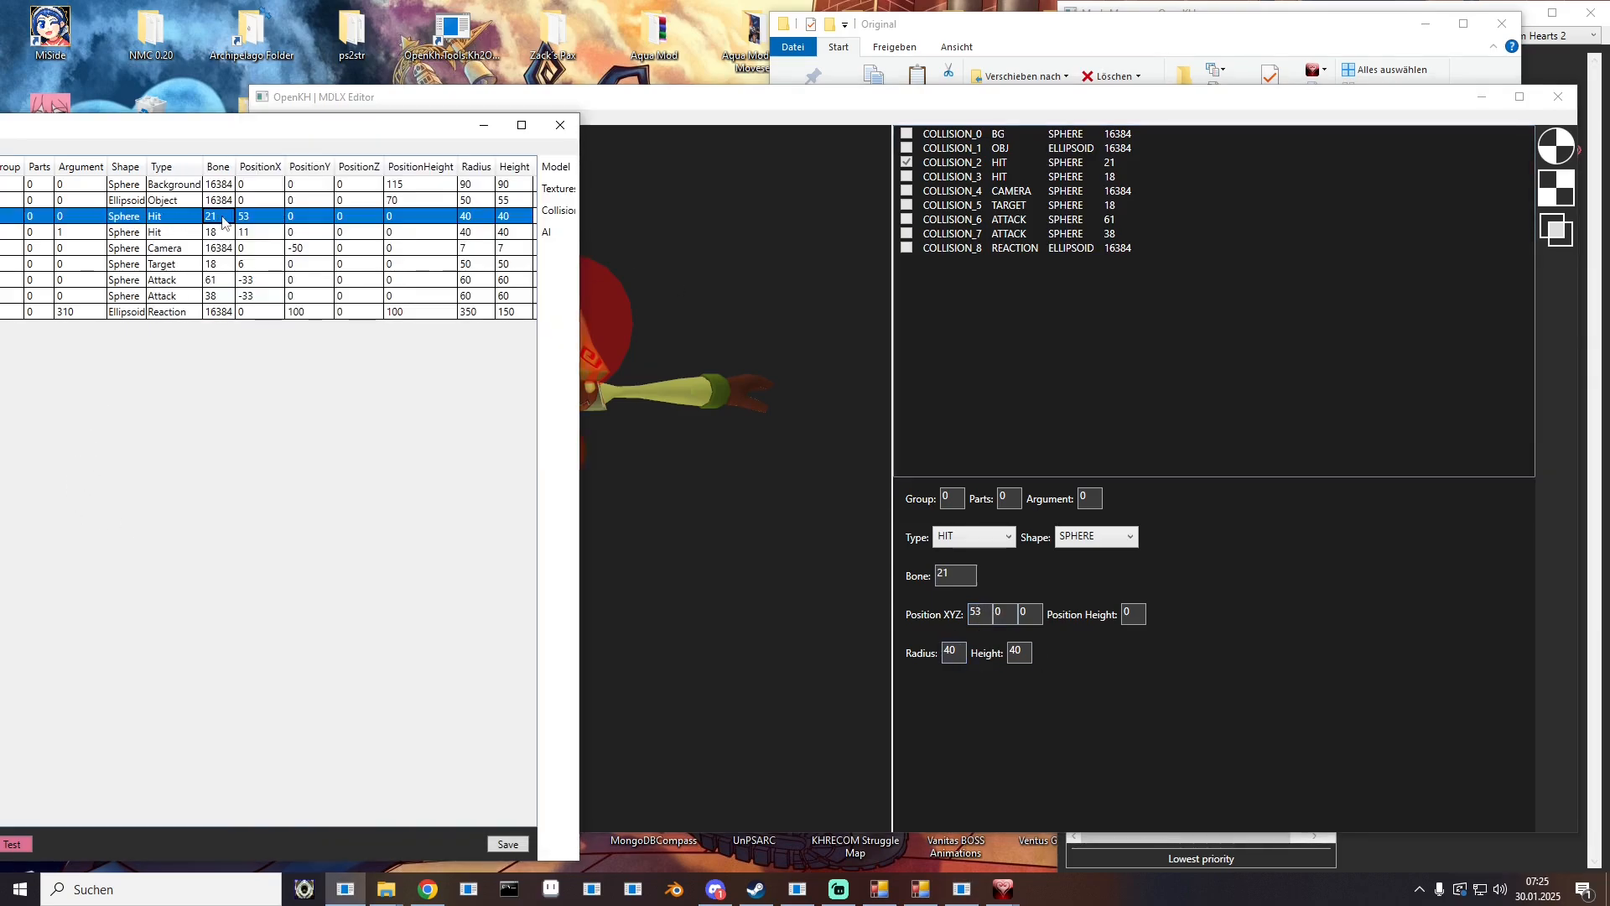
double_click(209, 219)
text(4)
key(Return)
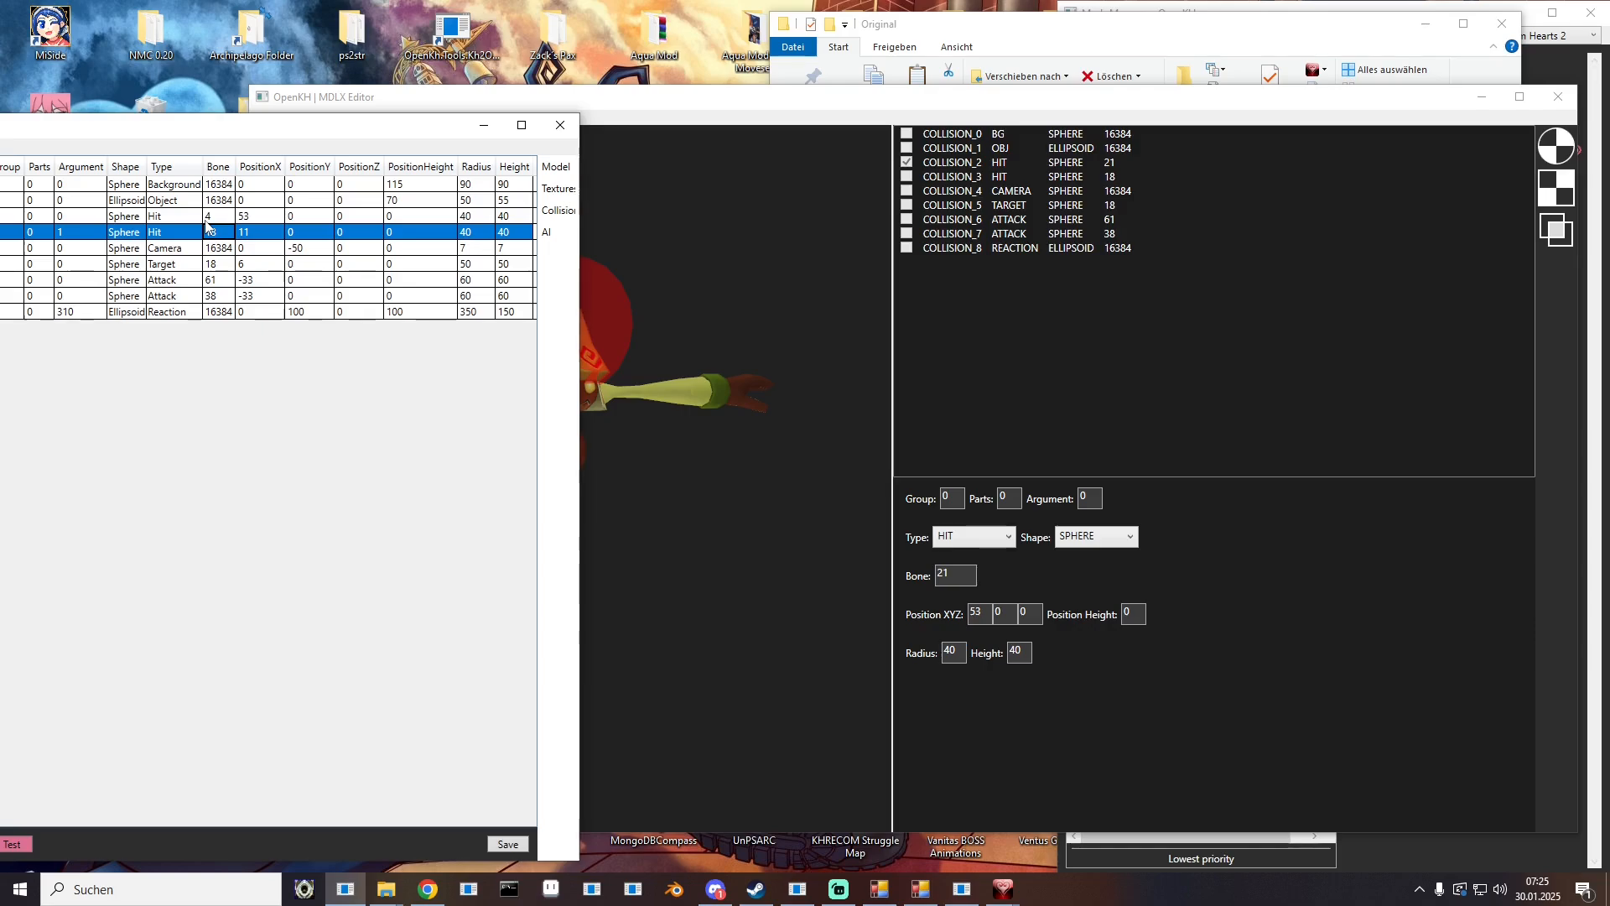
Step: Show only COLLISION_3 in MDLX Editor, and highlight Thornbite's corresponding pot bone, Bone 002, in MDLX Viewer
click(805, 379)
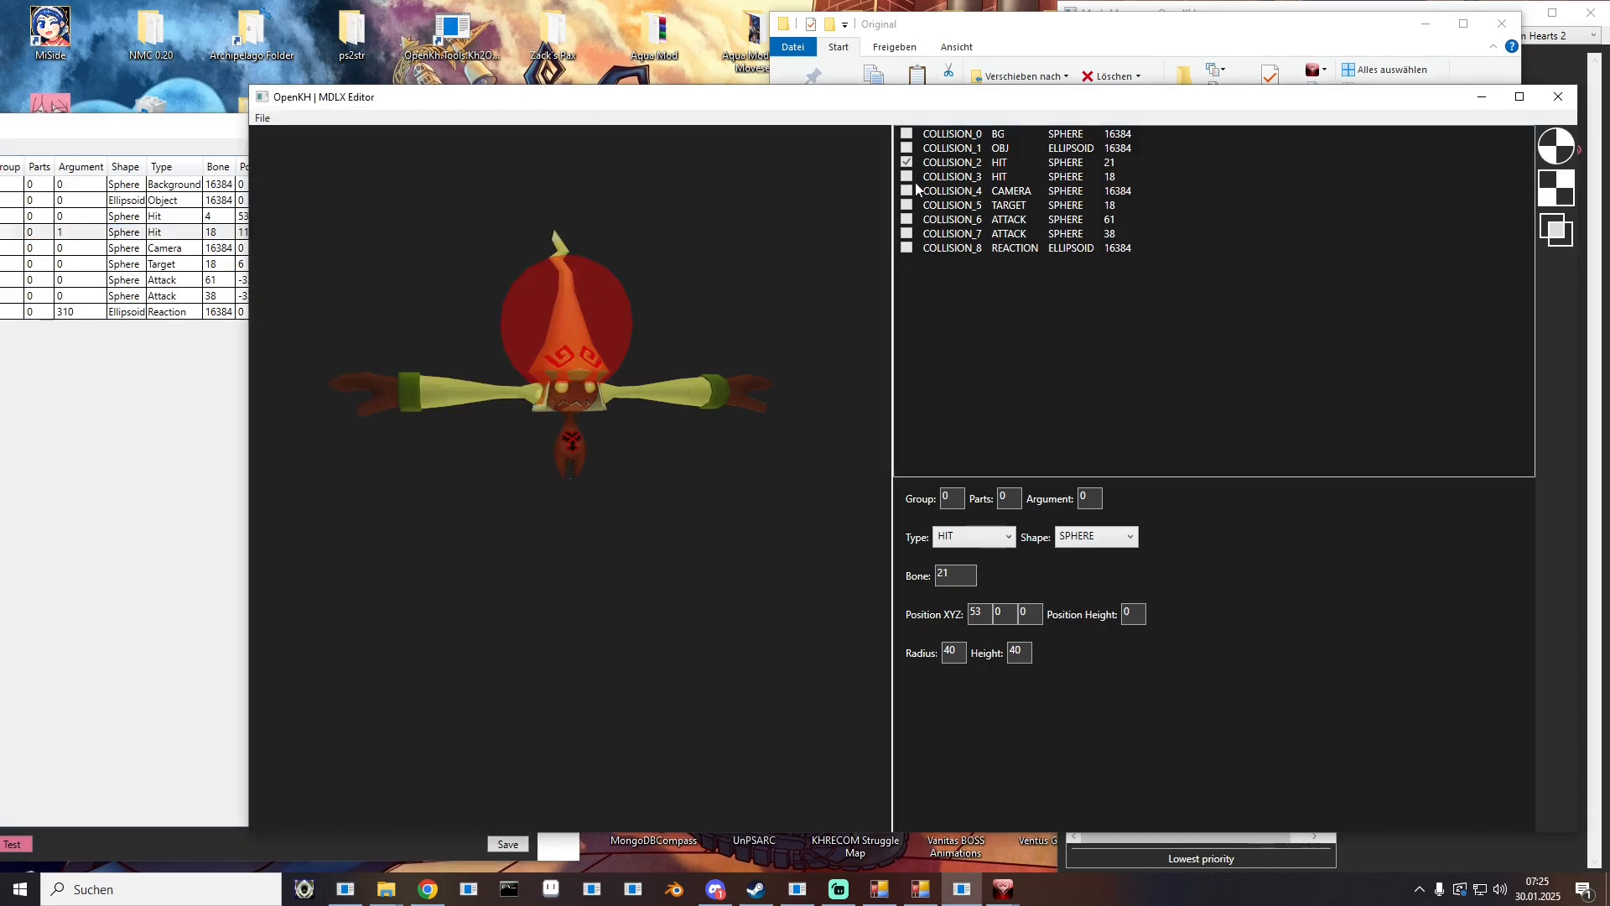
click(906, 177)
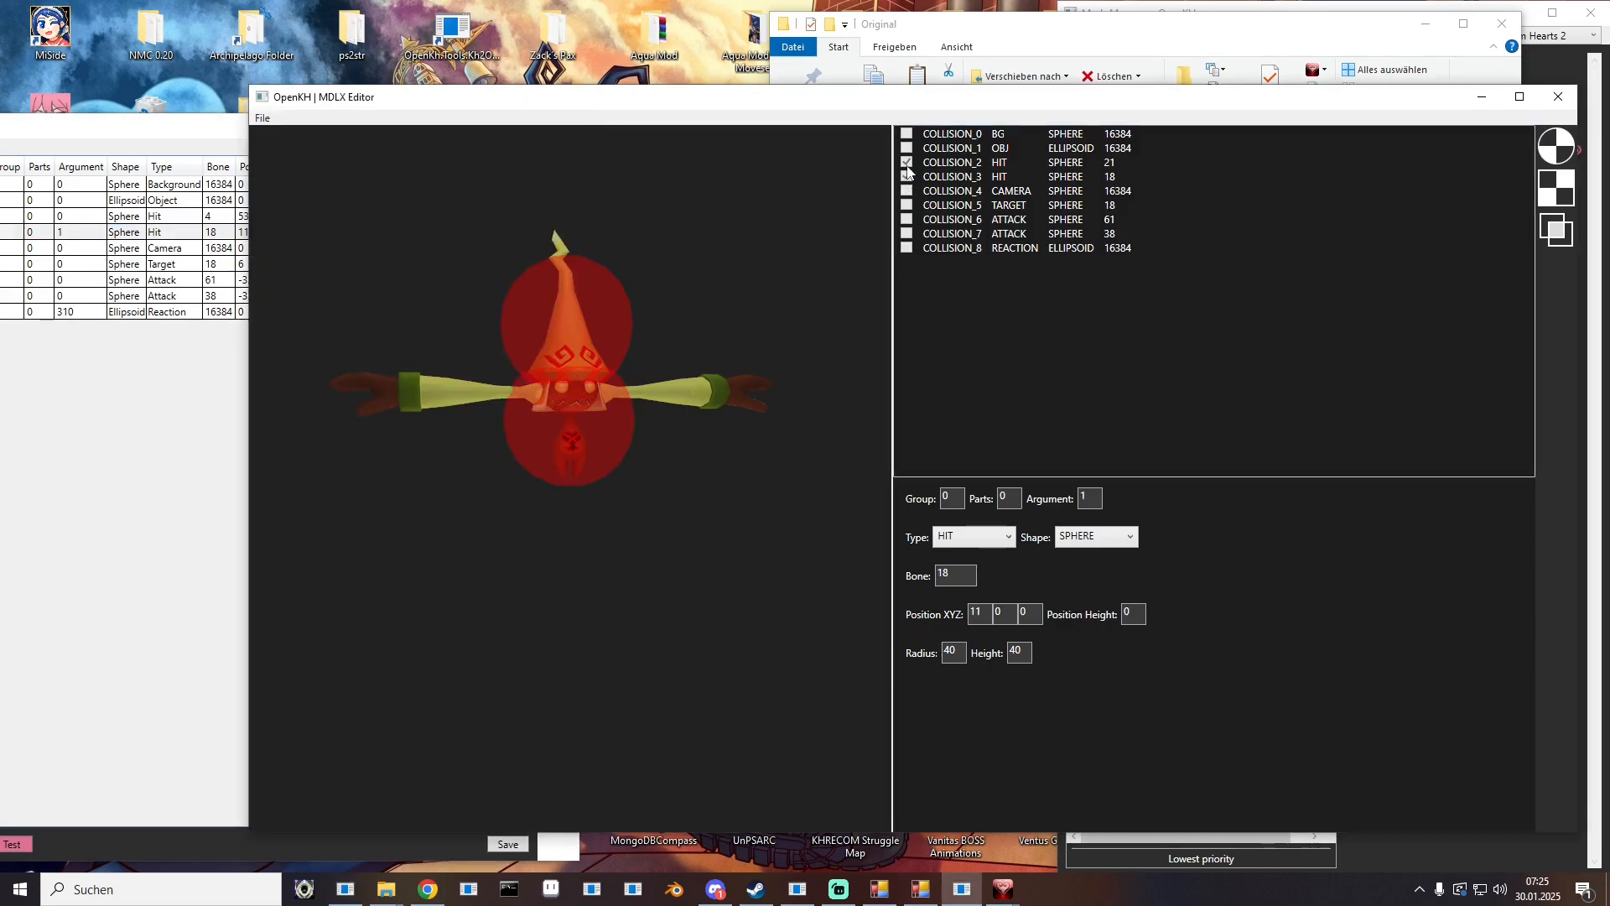
click(906, 164)
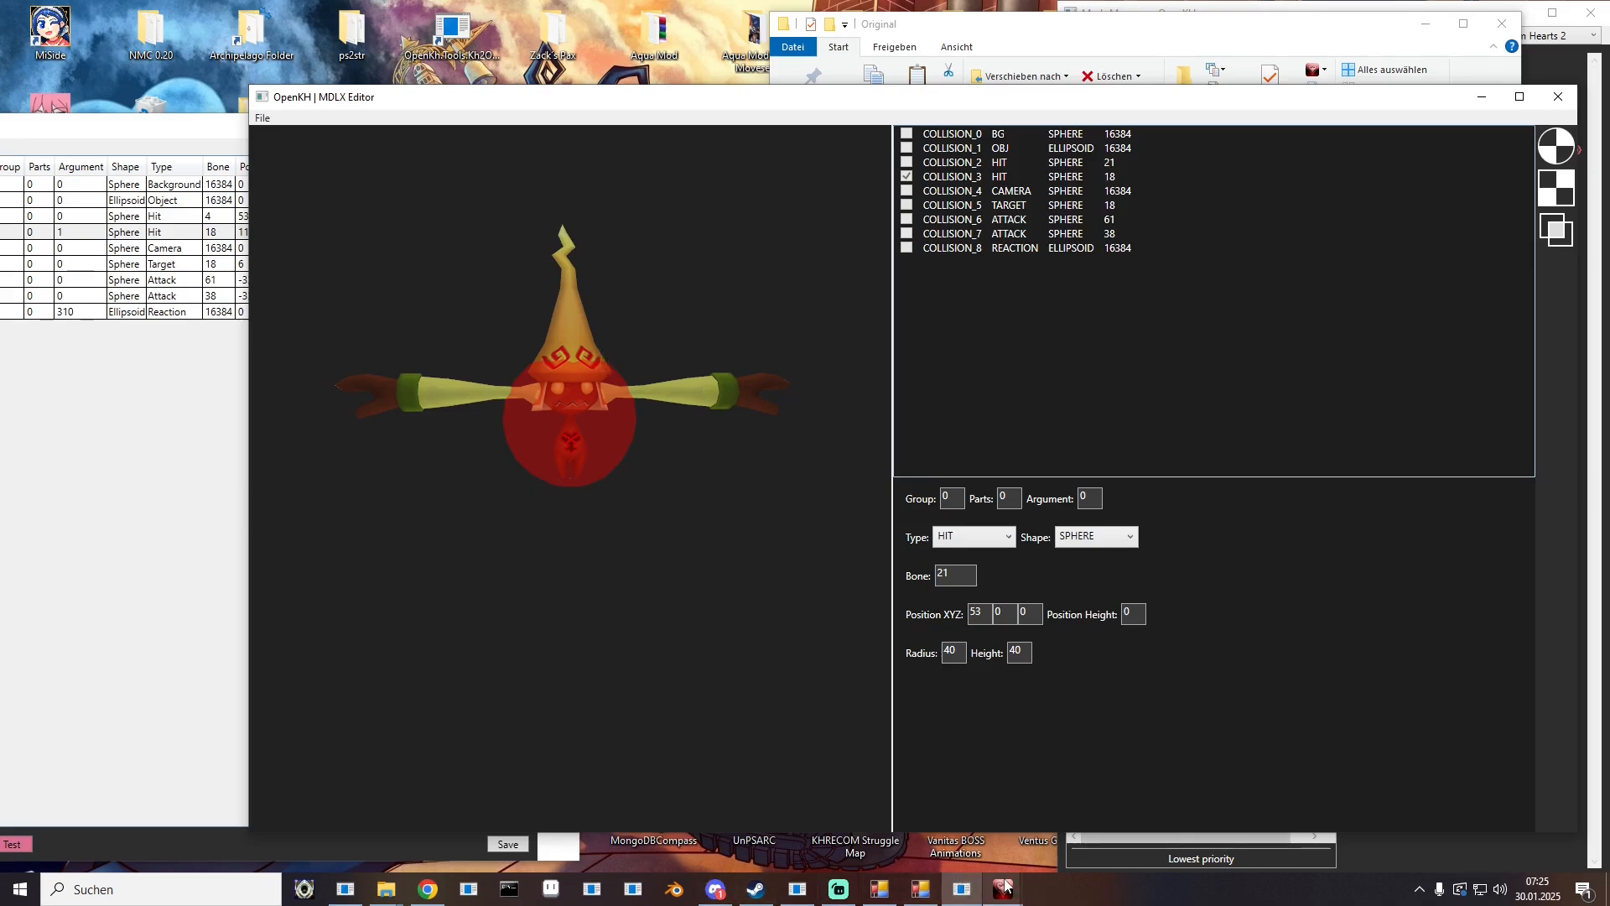
mouse_move(1006, 887)
click(1045, 842)
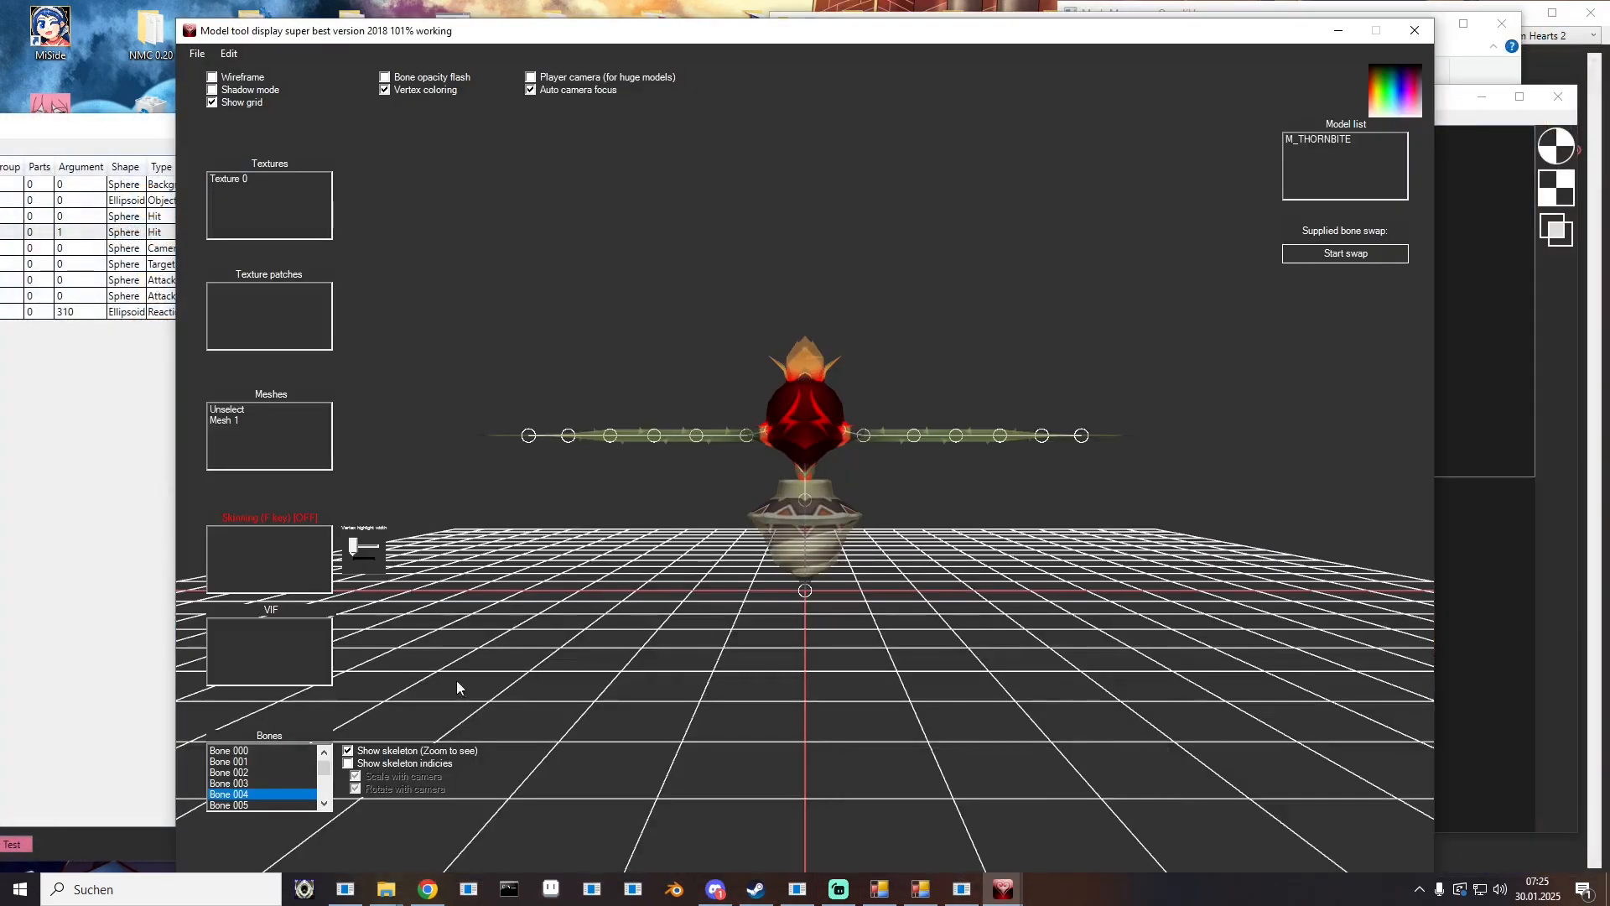
click(248, 782)
click(246, 772)
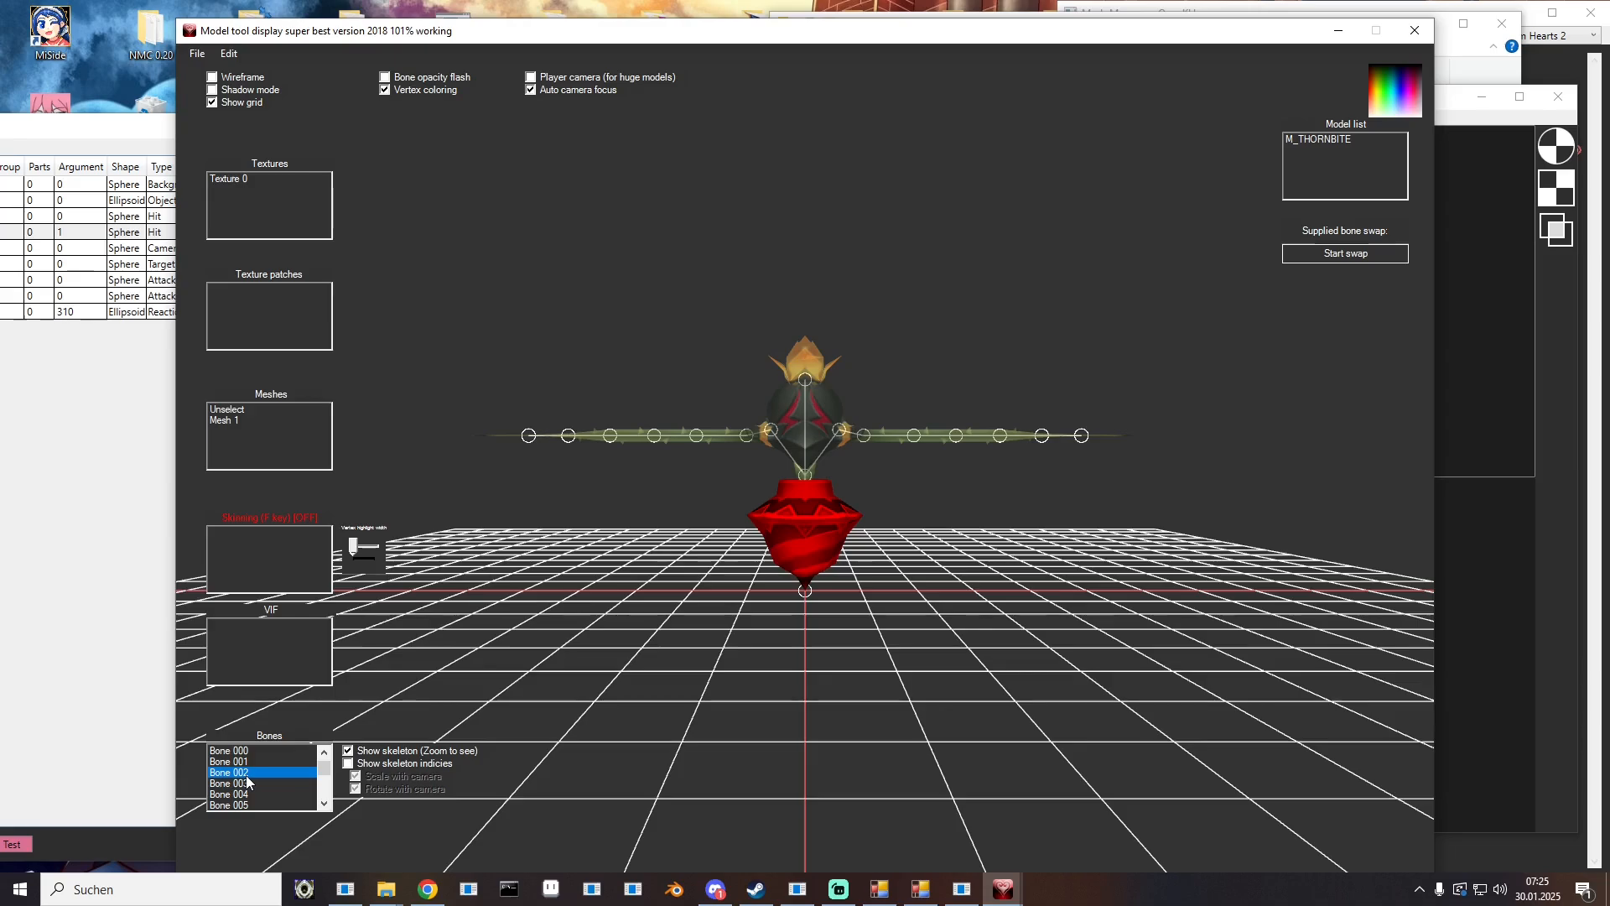
Step: Set the bone of the second Hit collision and of the Target collision to 2 in KH2 Object Editor
click(88, 394)
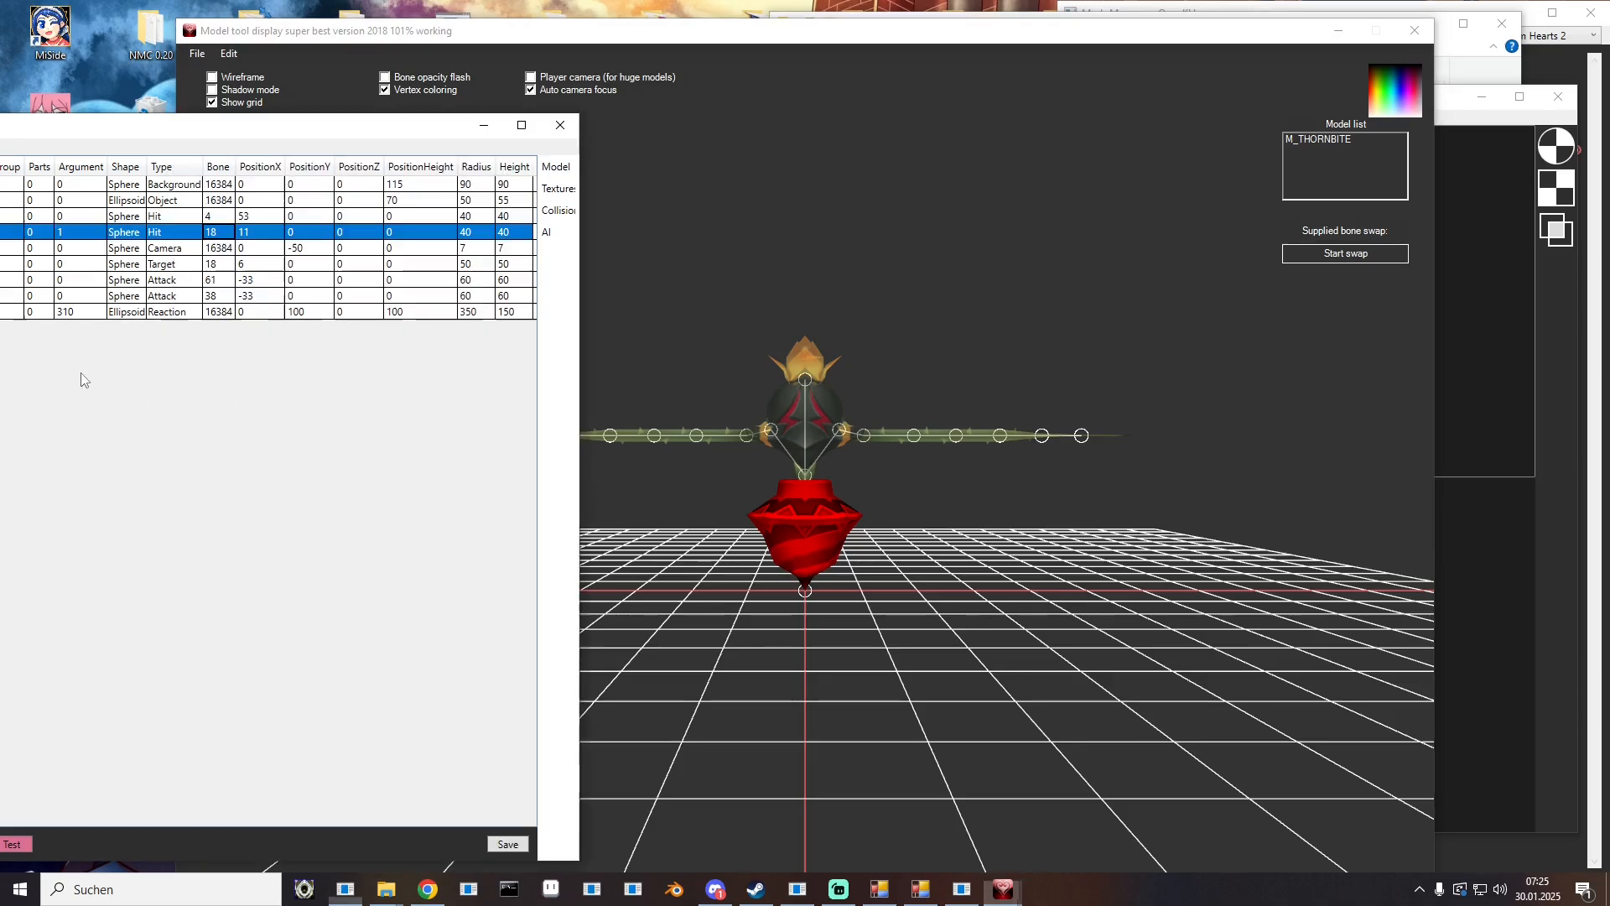
double_click(220, 234)
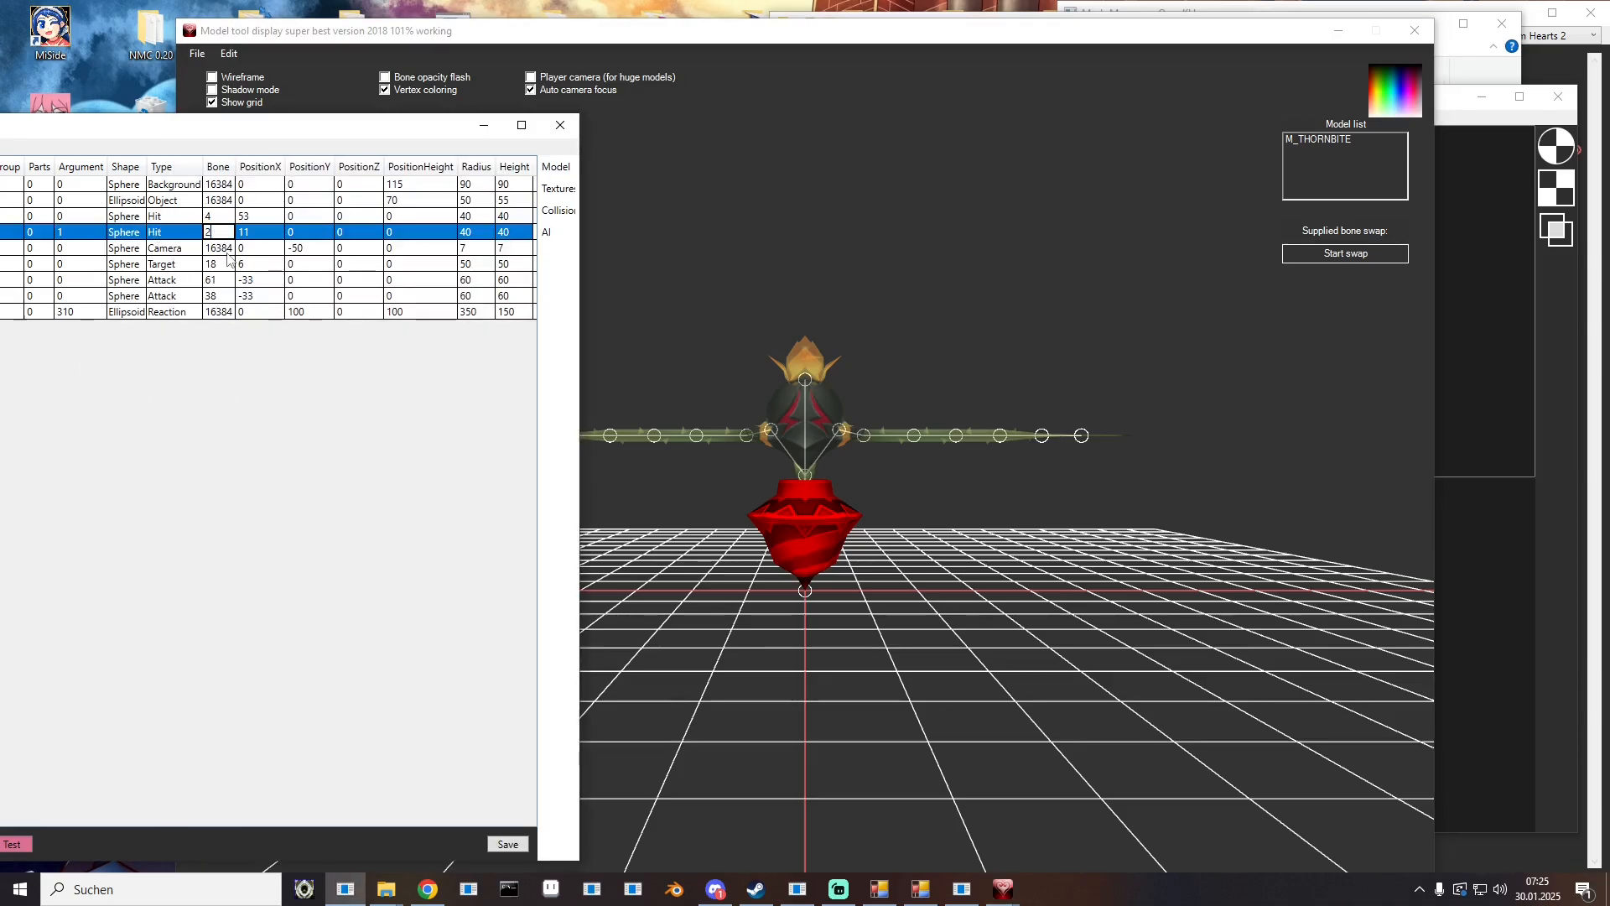
key(Return)
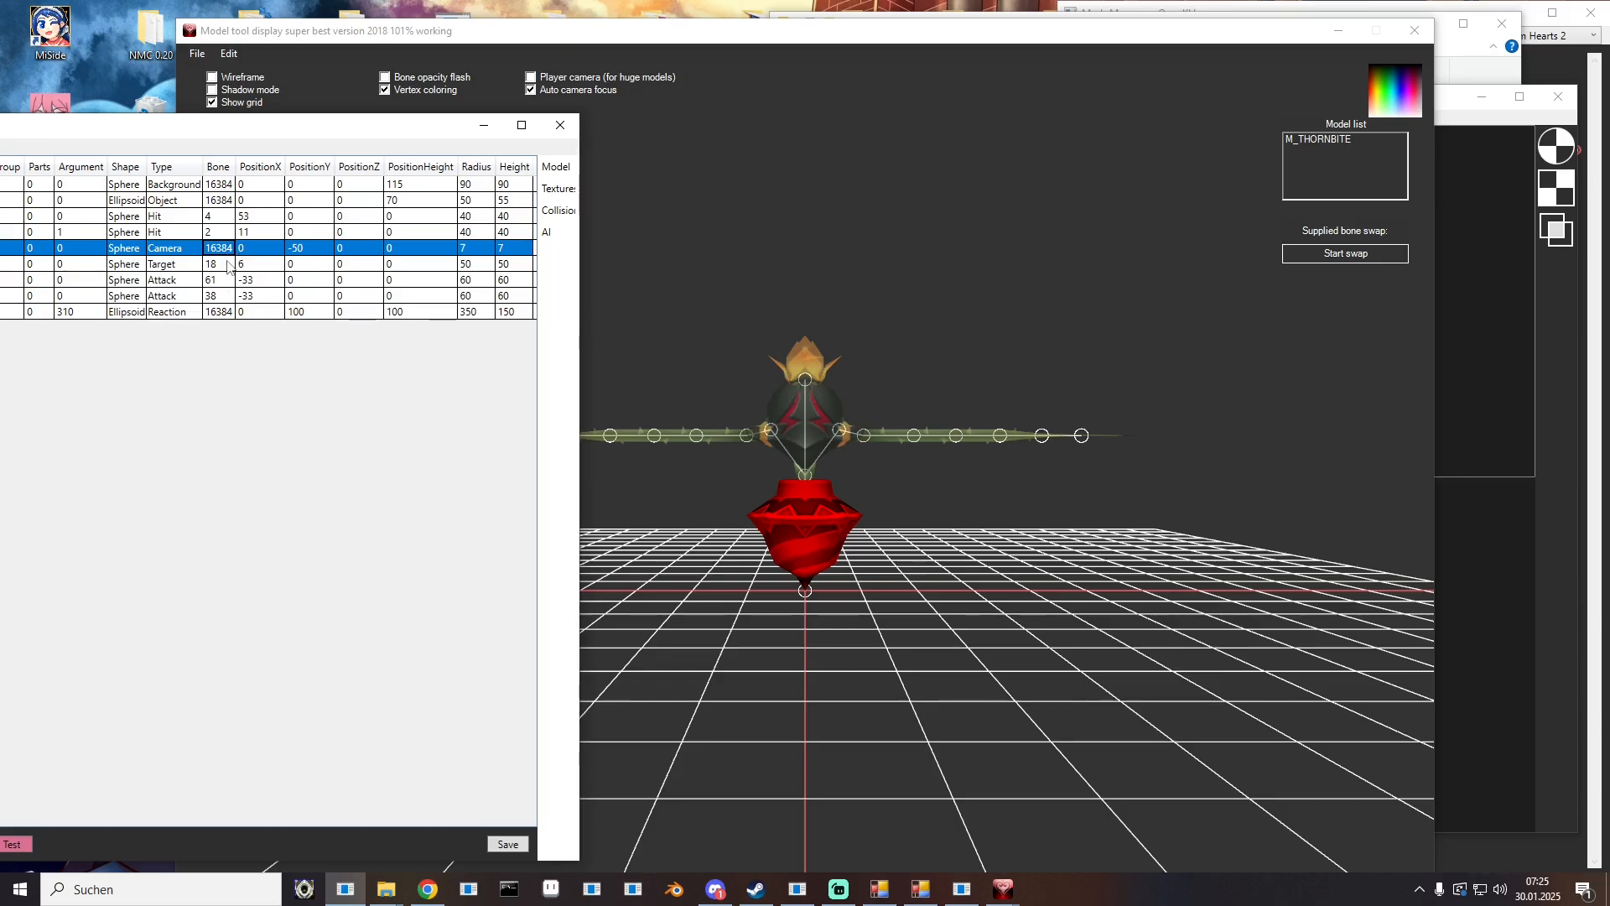
double_click(228, 262)
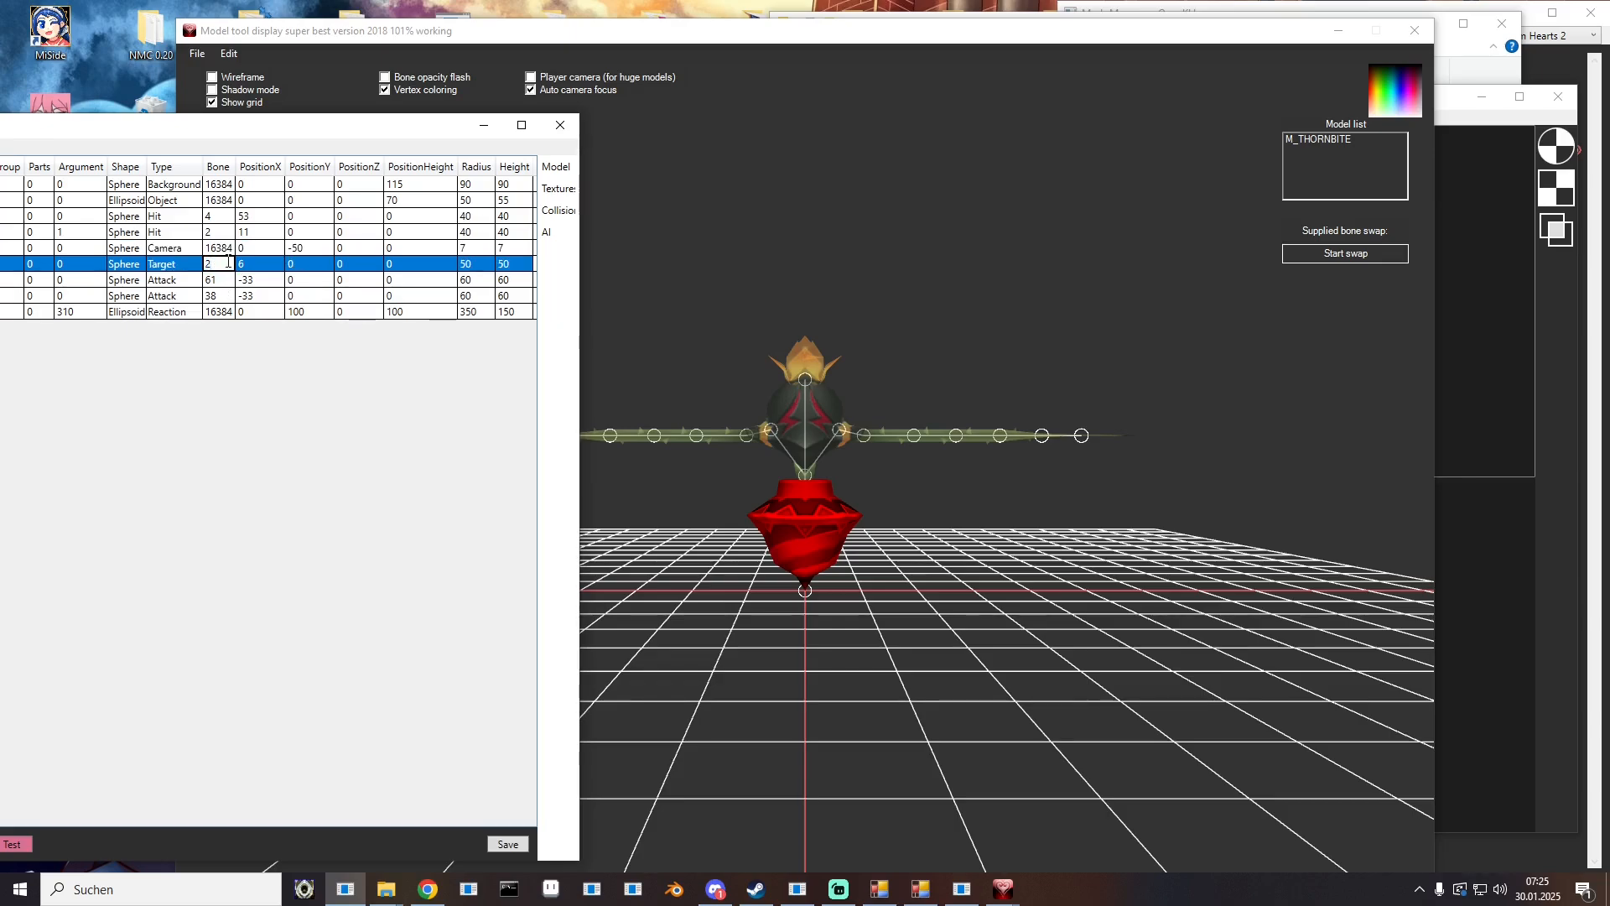
key(Return)
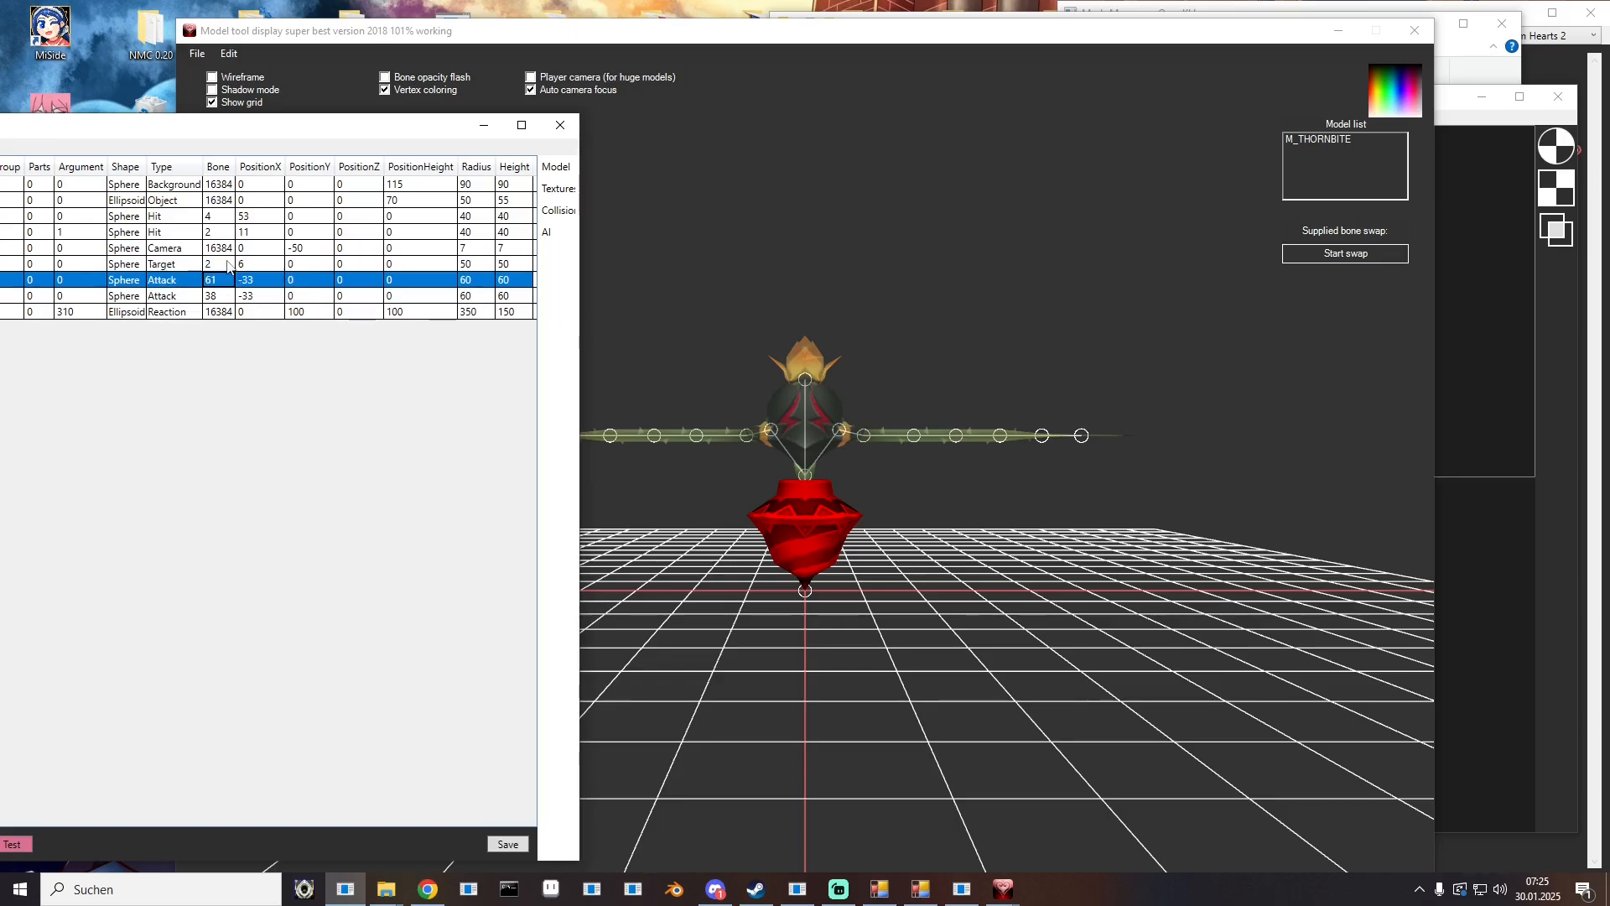
Step: Switch to MDLX Viewer and highlight Thornbite's Bone 003, just above the pot, as an alternative to Bone 002
click(885, 511)
middle_drag(783, 517, 815, 526)
mouse_move(916, 474)
middle_down()
mouse_move(620, 499)
mouse_move(169, 457)
middle_up()
click(242, 782)
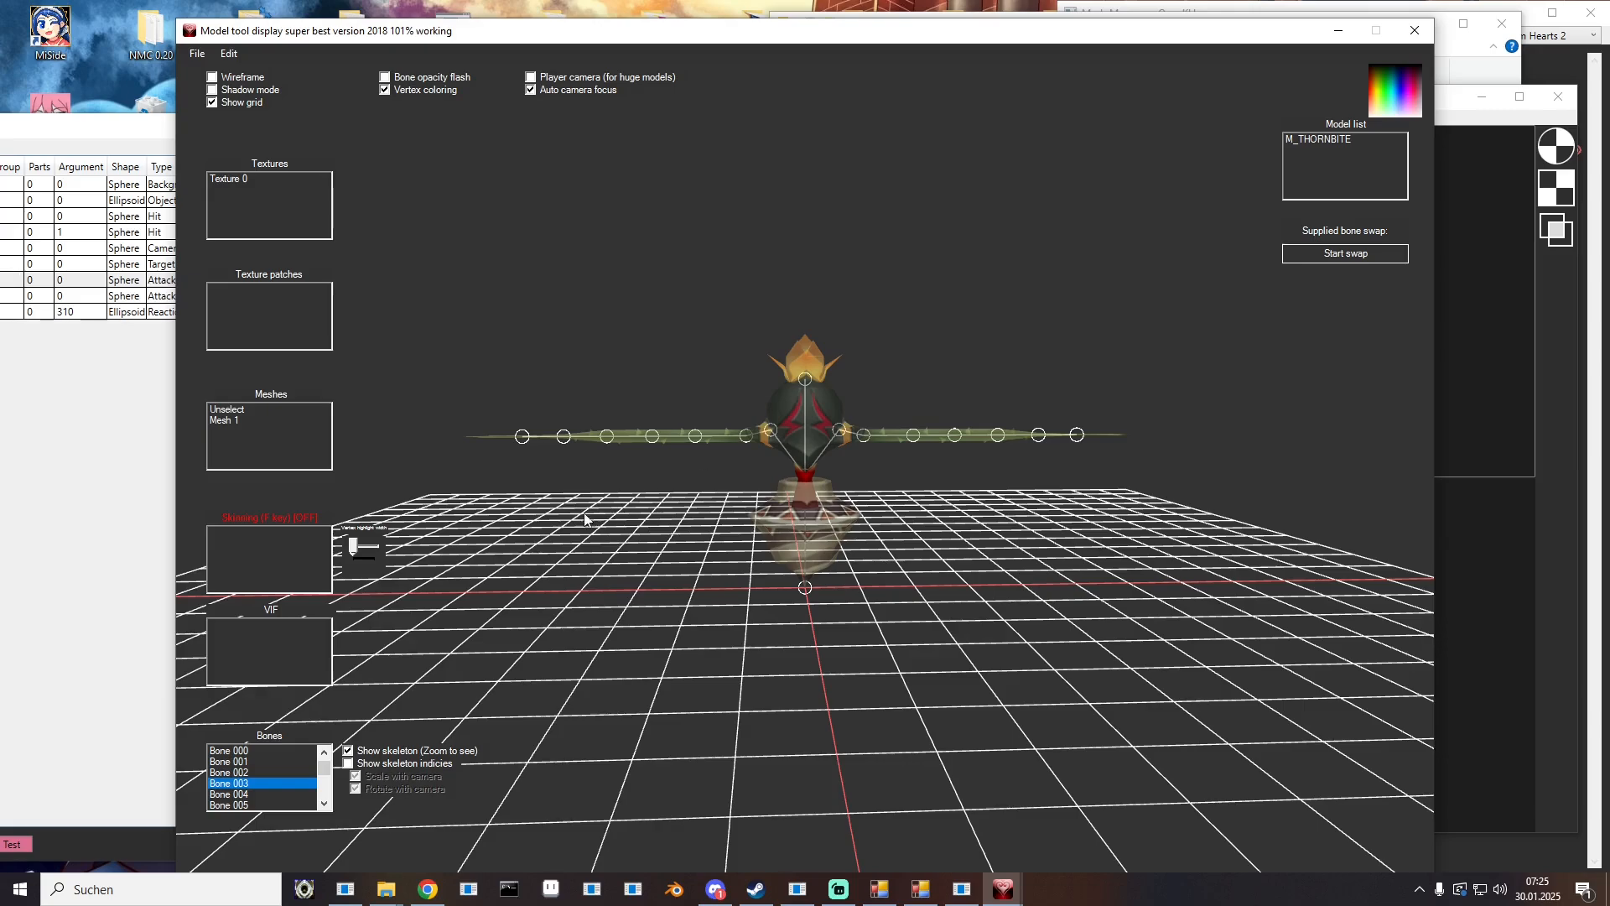
Step: Set the bone of the second Hit collision and of the Target collision to 3 in KH2 Object Editor
click(81, 394)
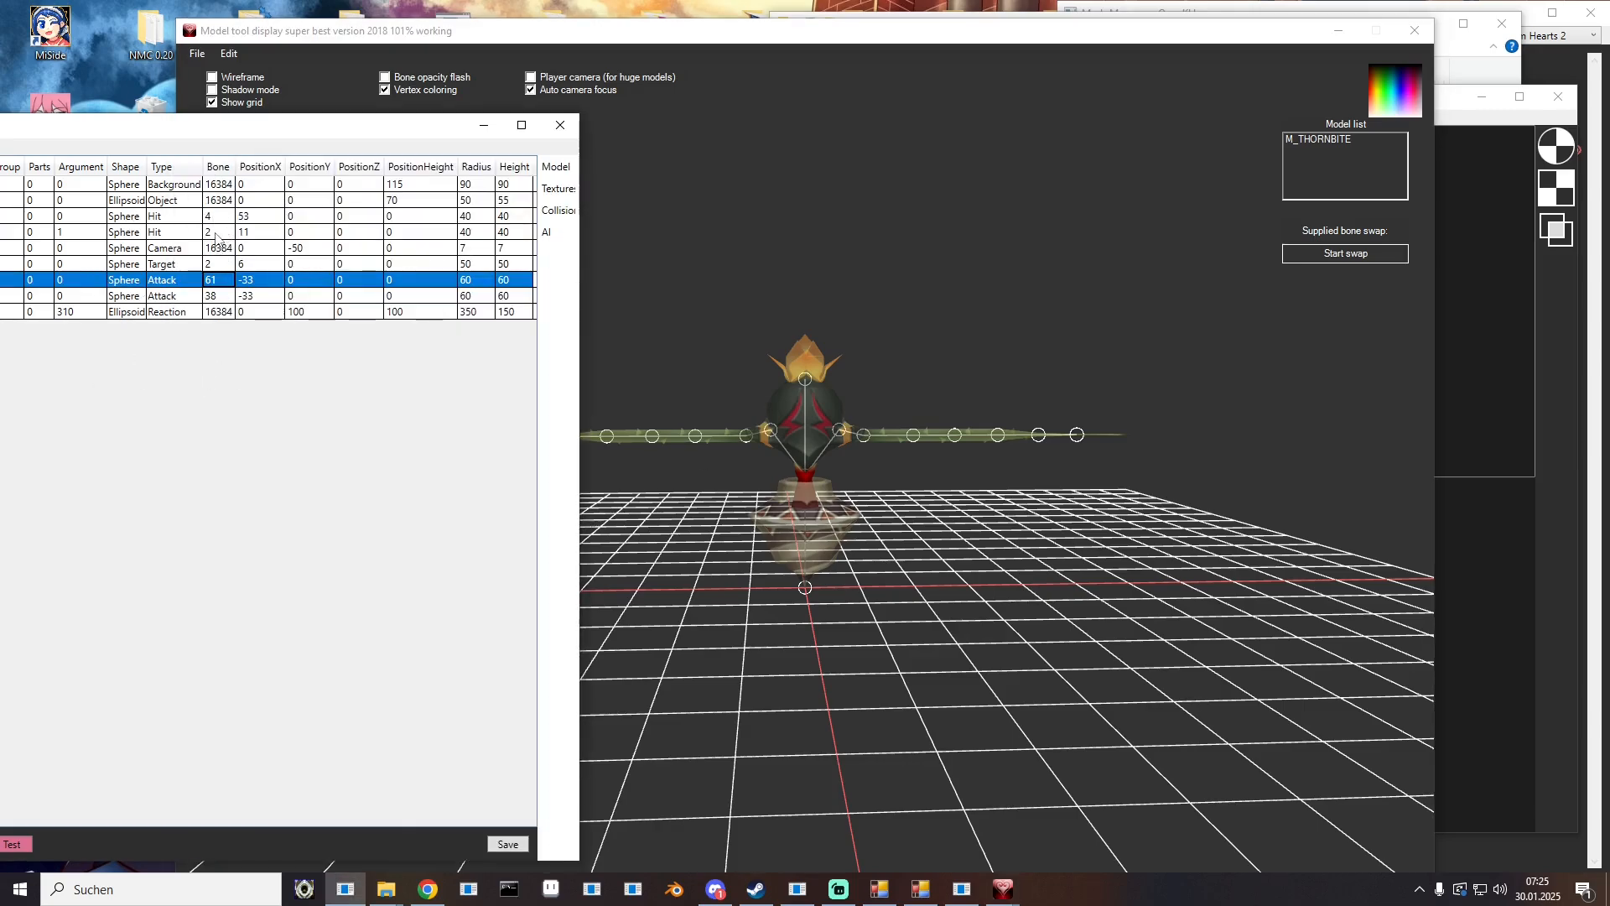
click(216, 233)
text(3)
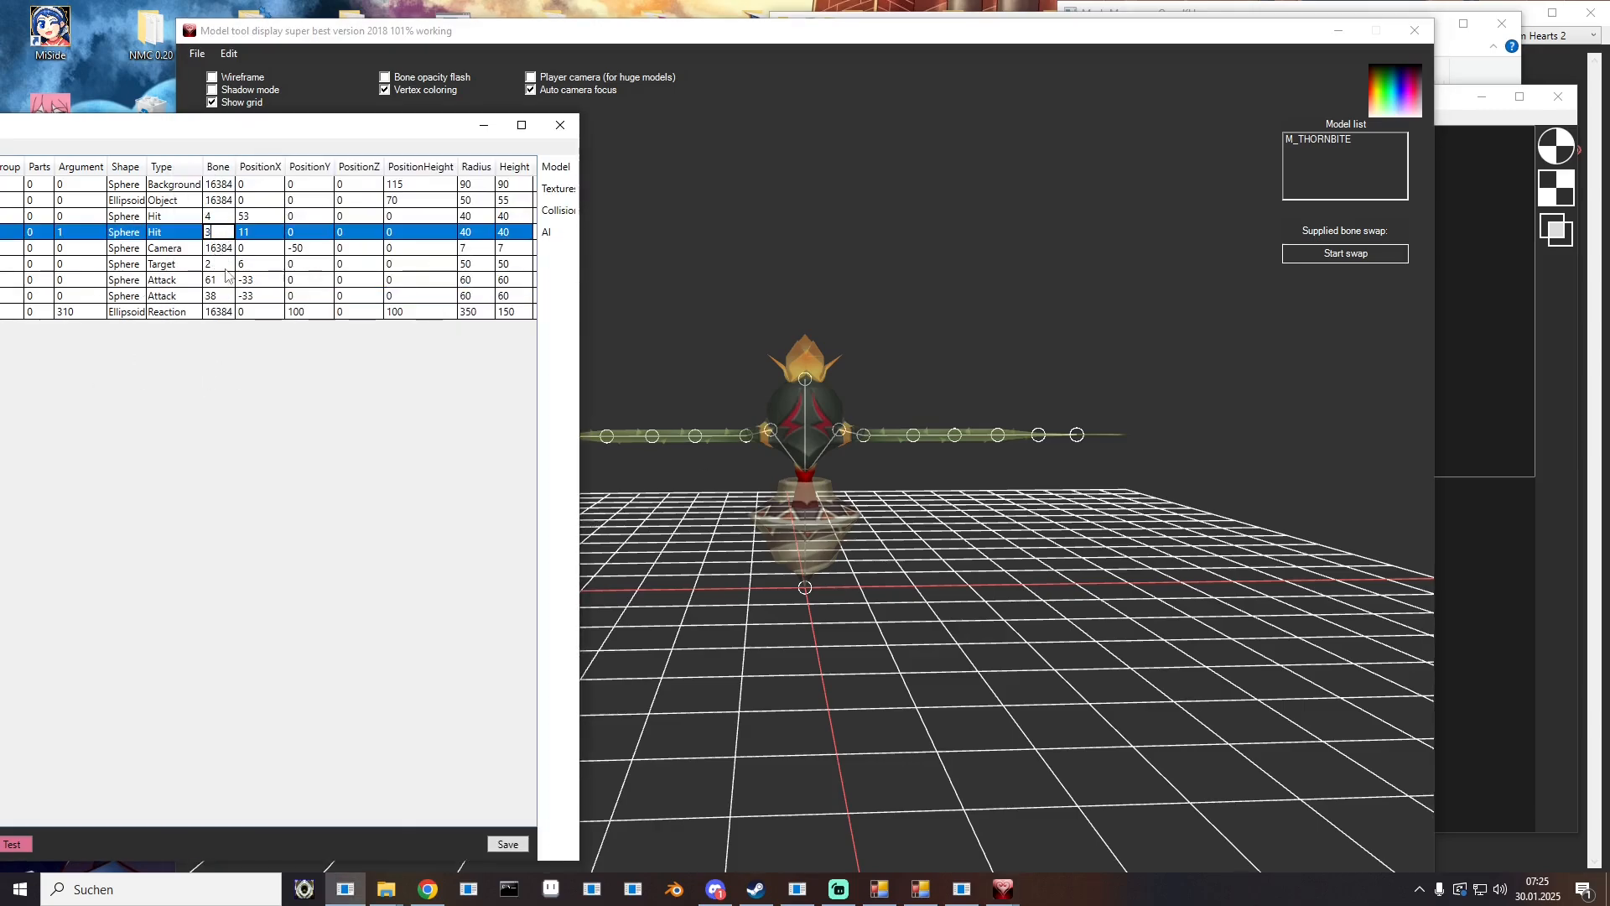
click(216, 264)
text(3)
key(Return)
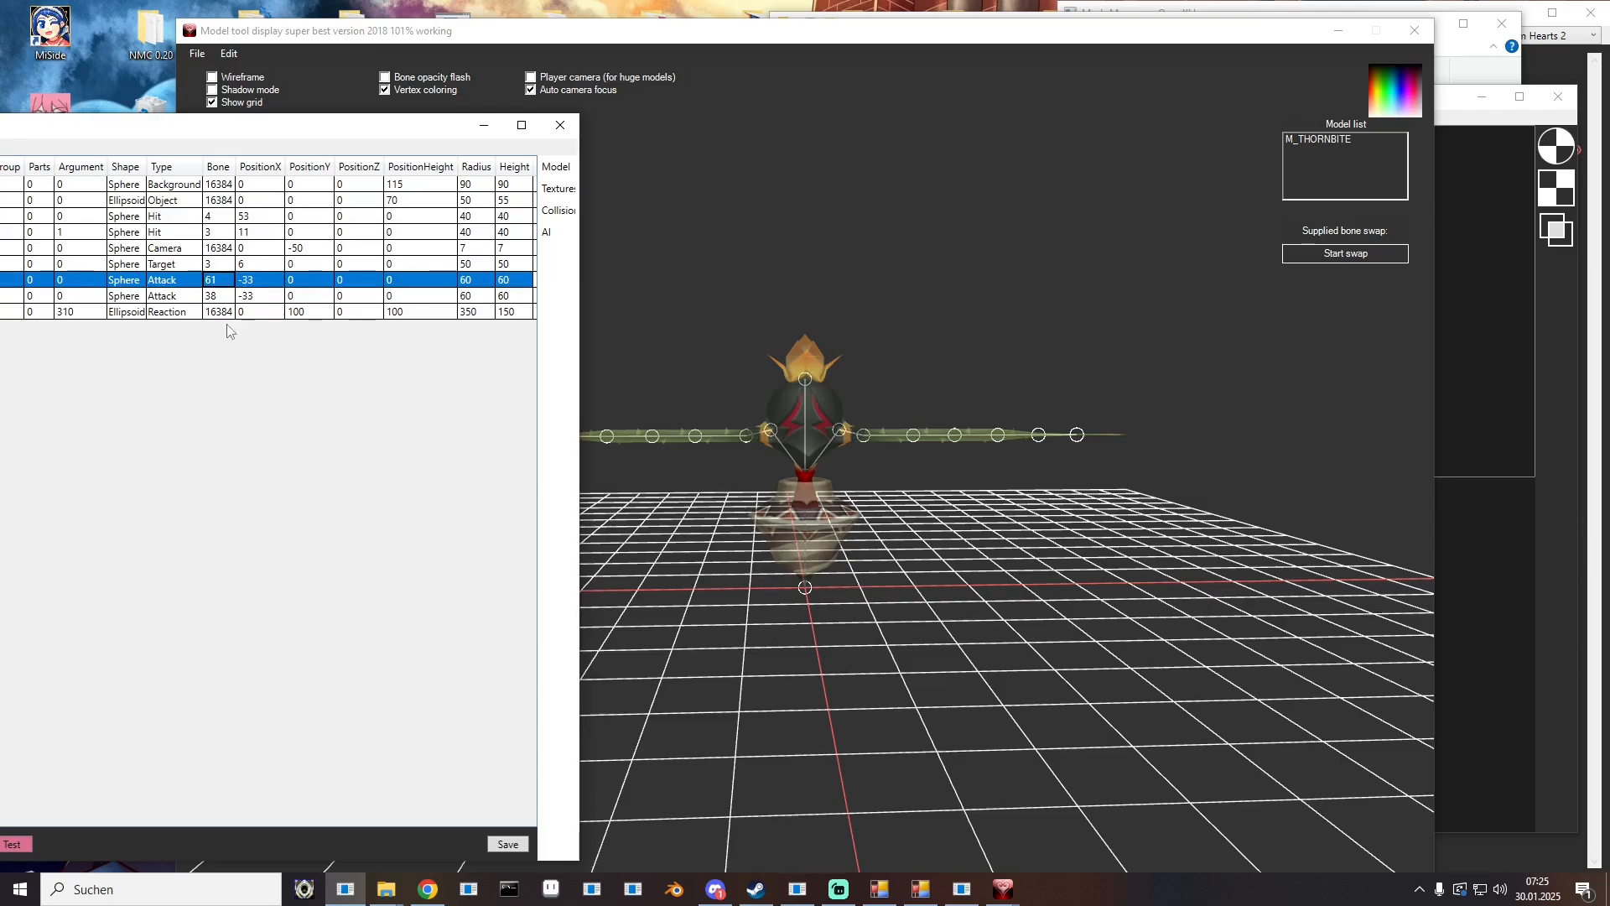
Step: Check the TARGET sphere in MDLX Editor, and show only the two ATTACK spheres, COLLISION_6 and COLLISION_7, on the reference model
click(1497, 592)
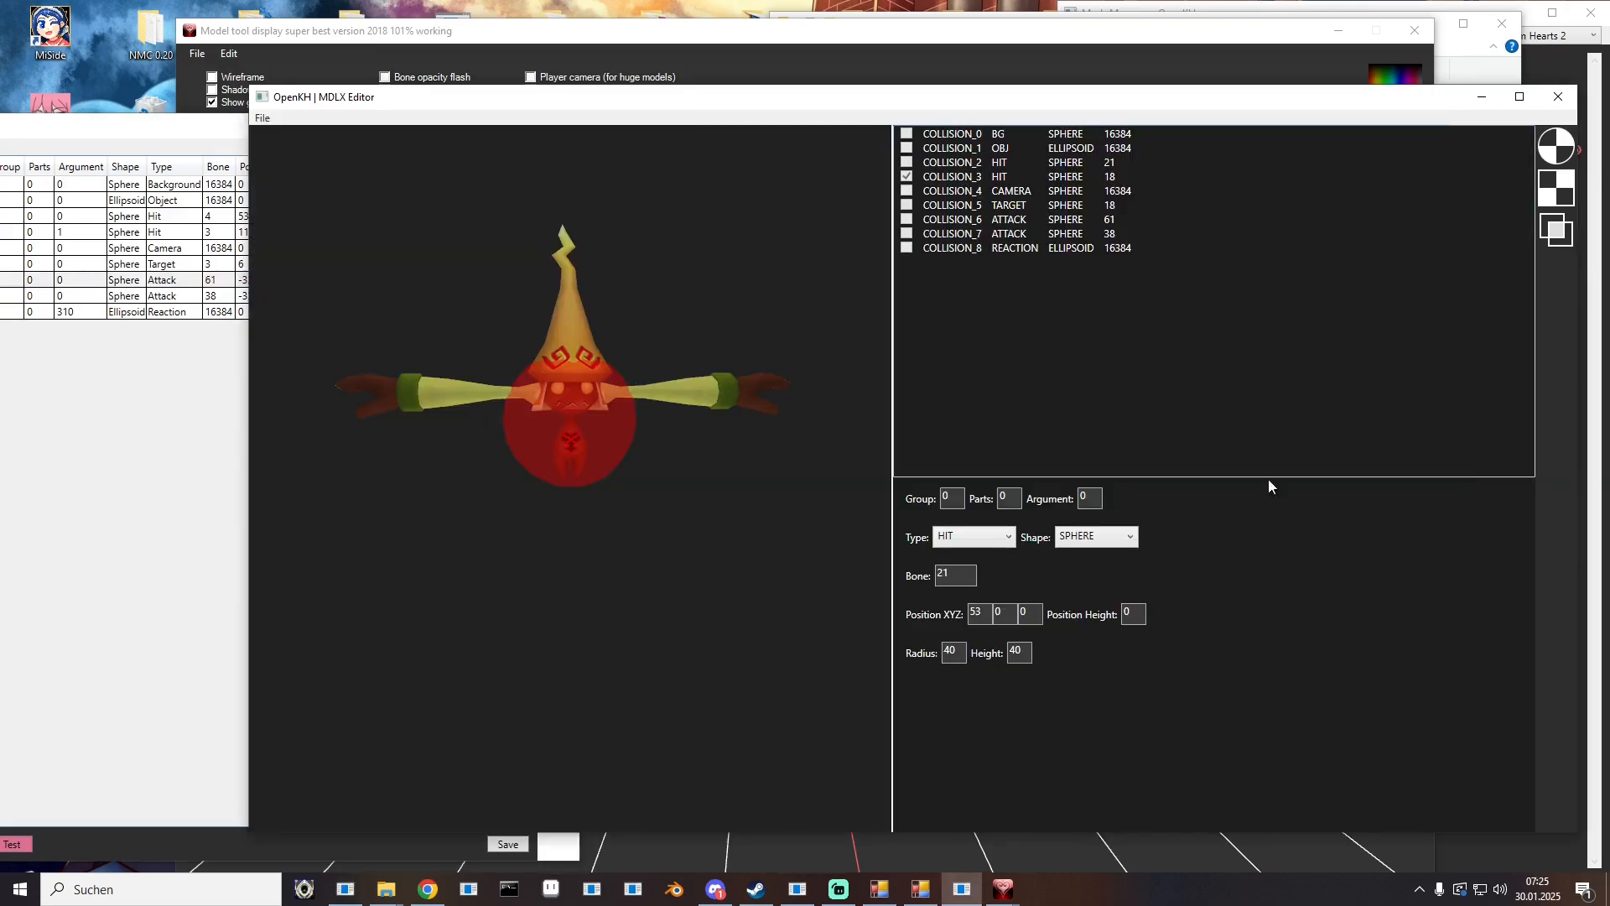
click(907, 205)
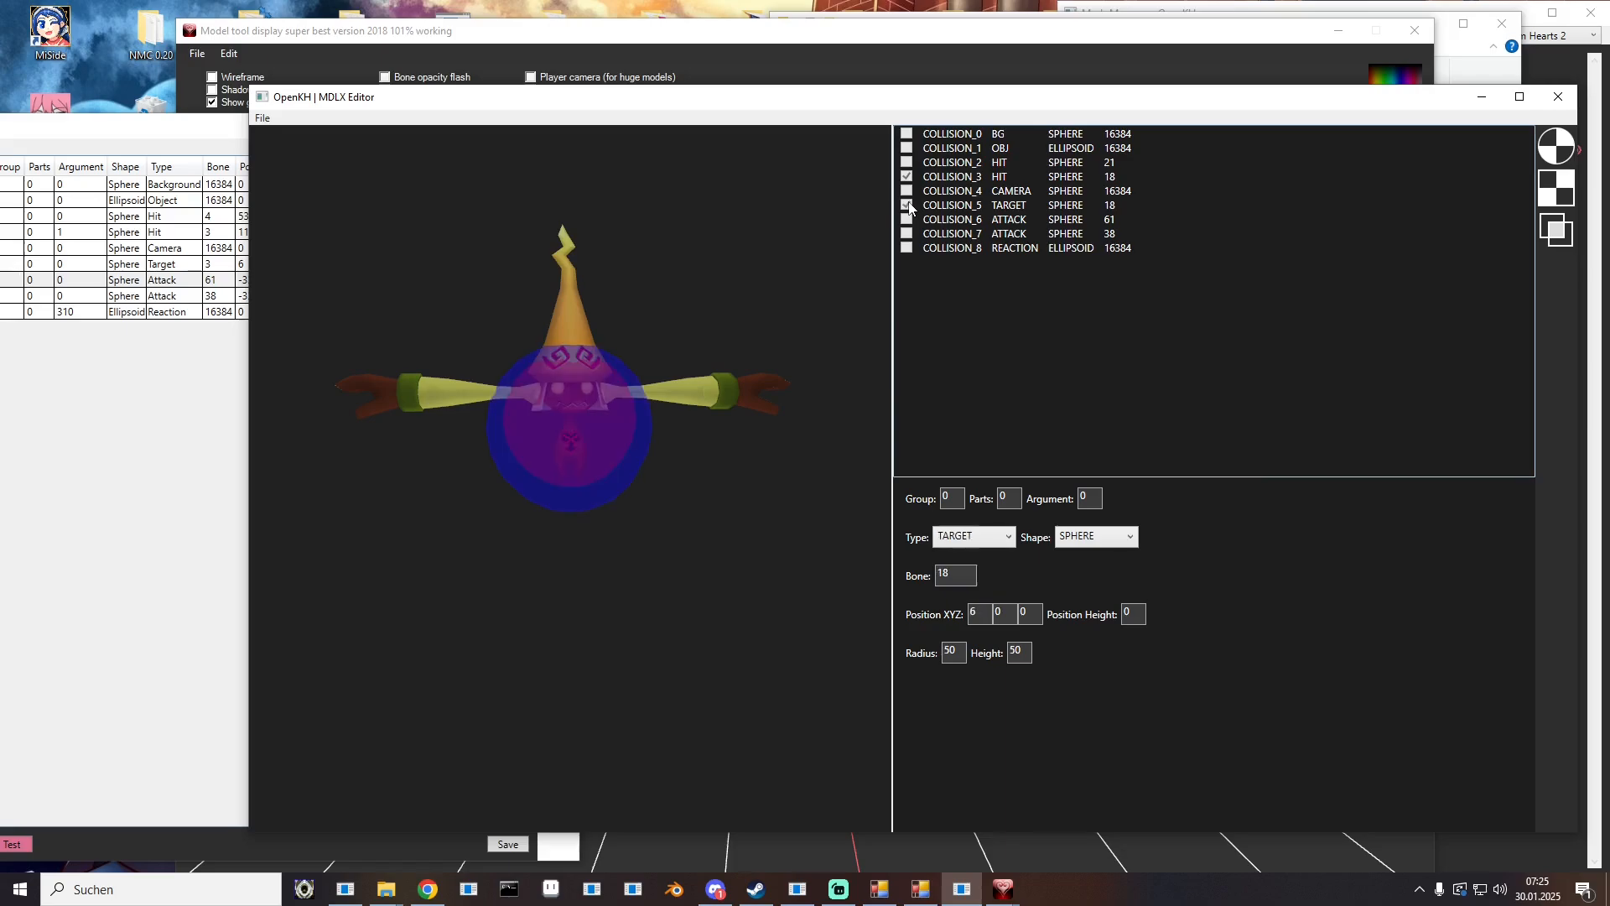
click(907, 206)
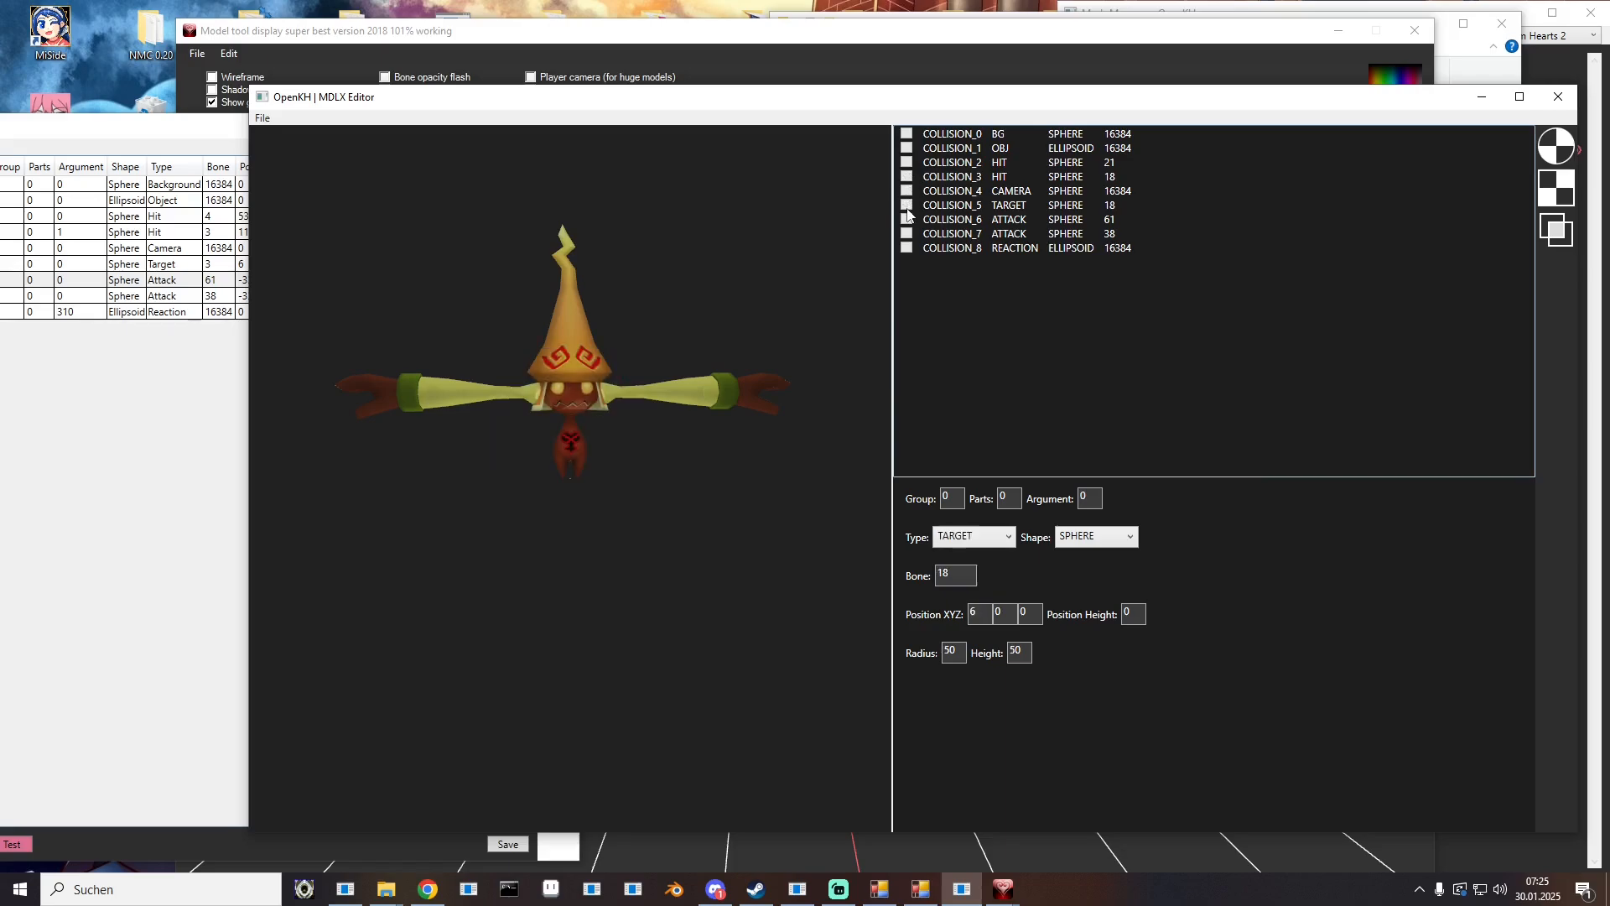
click(906, 220)
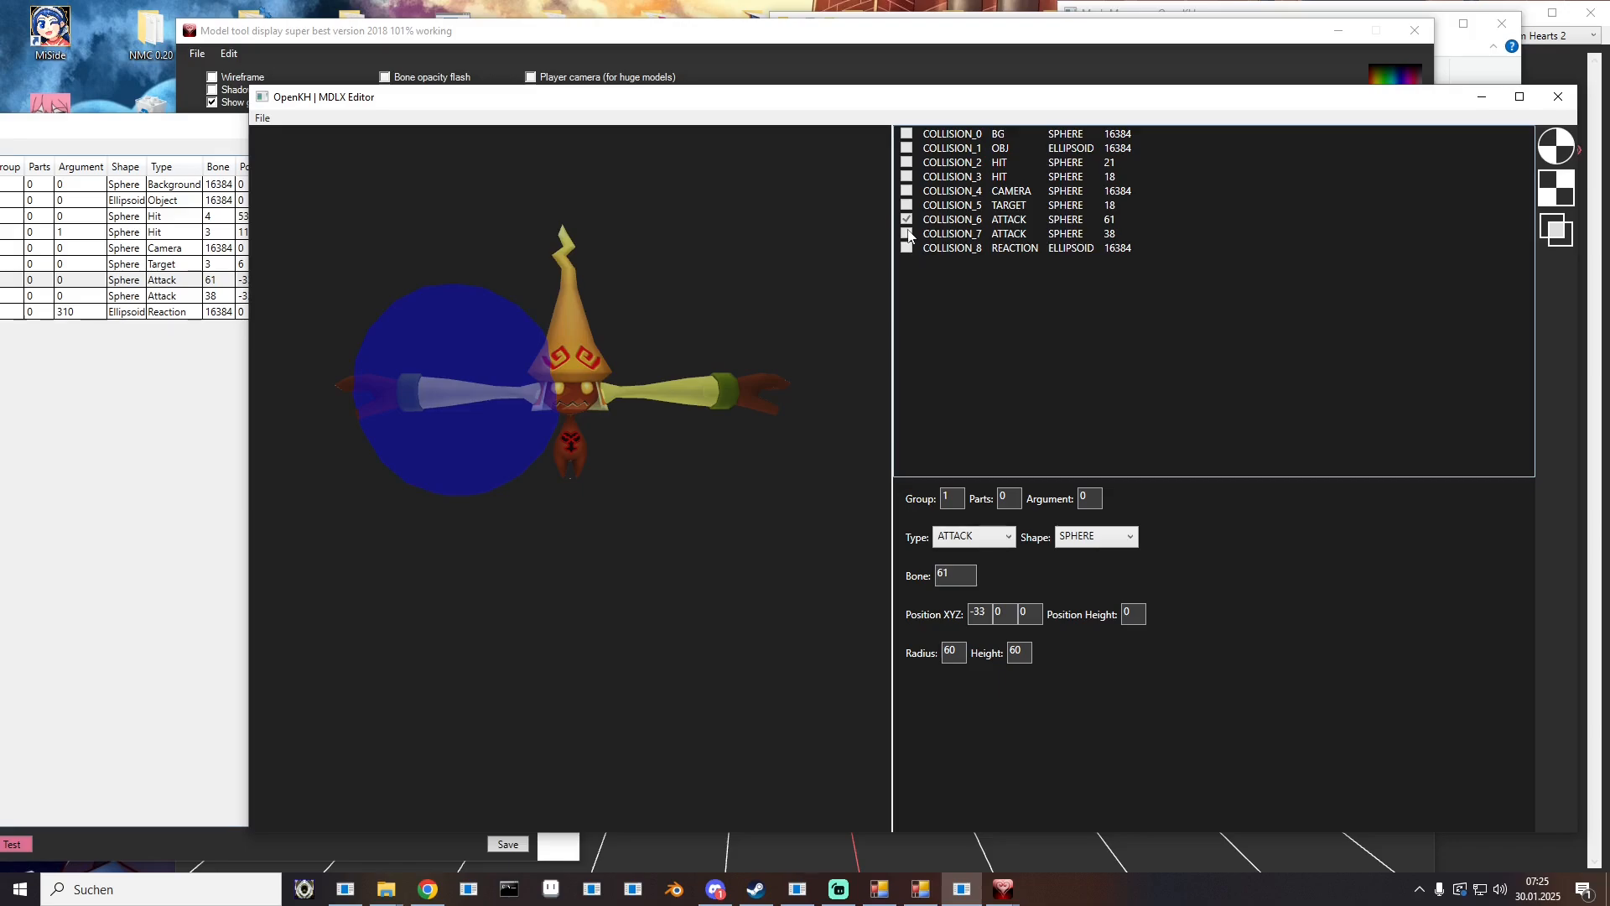
click(908, 234)
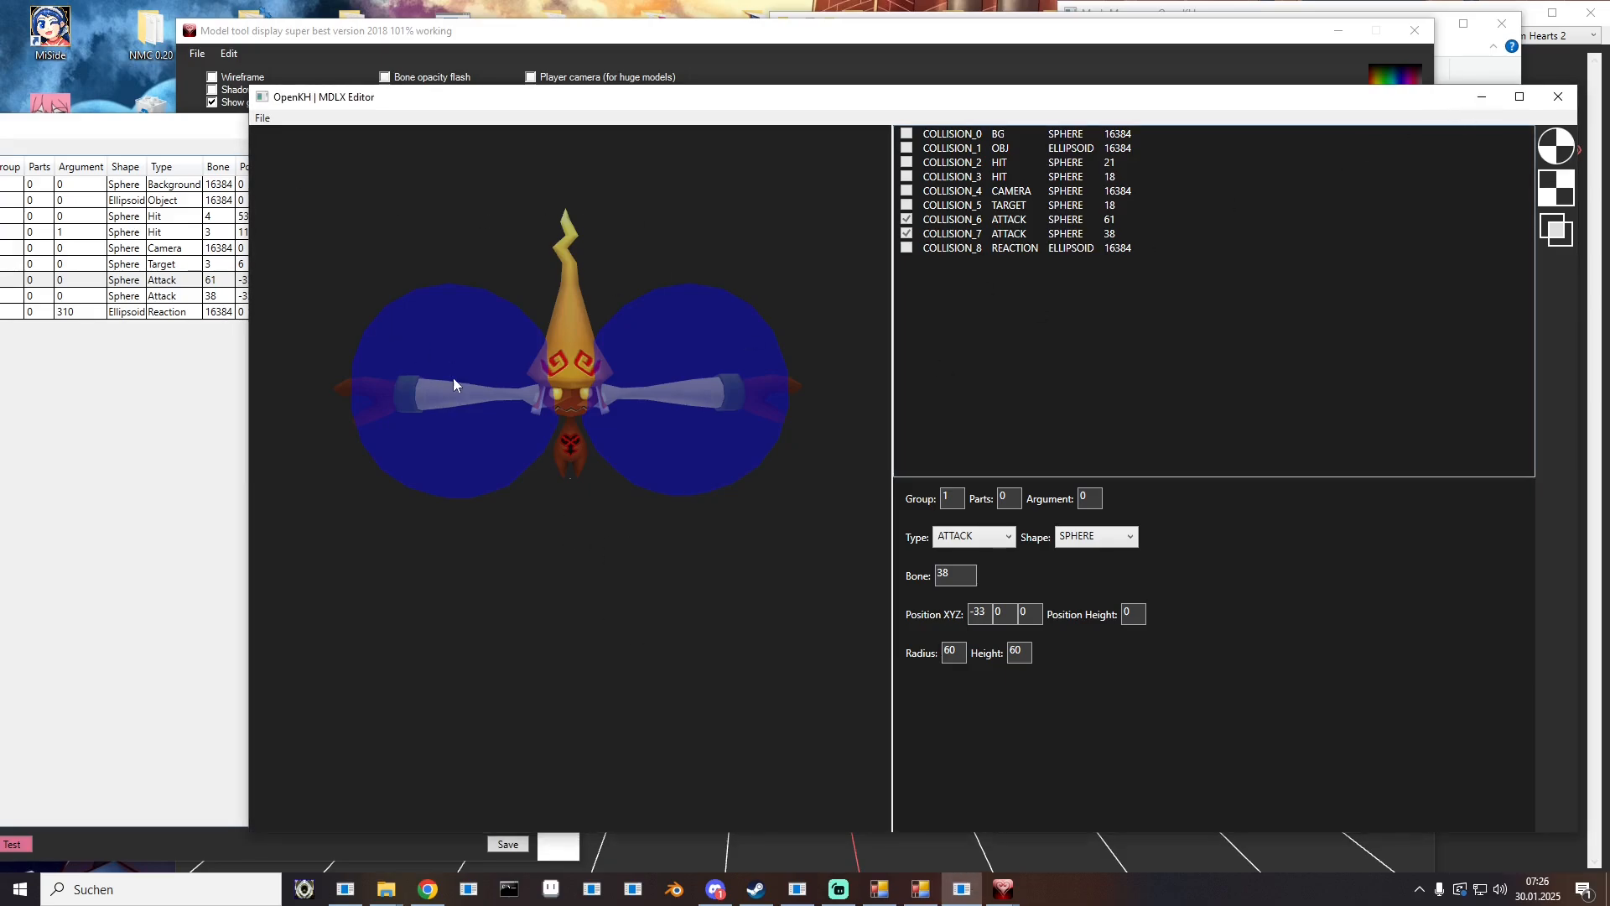
Step: Highlight the bones along Thornbite's first vine arm in MDLX Viewer up to Bone 009 to match the first Attack sphere
click(200, 558)
click(742, 839)
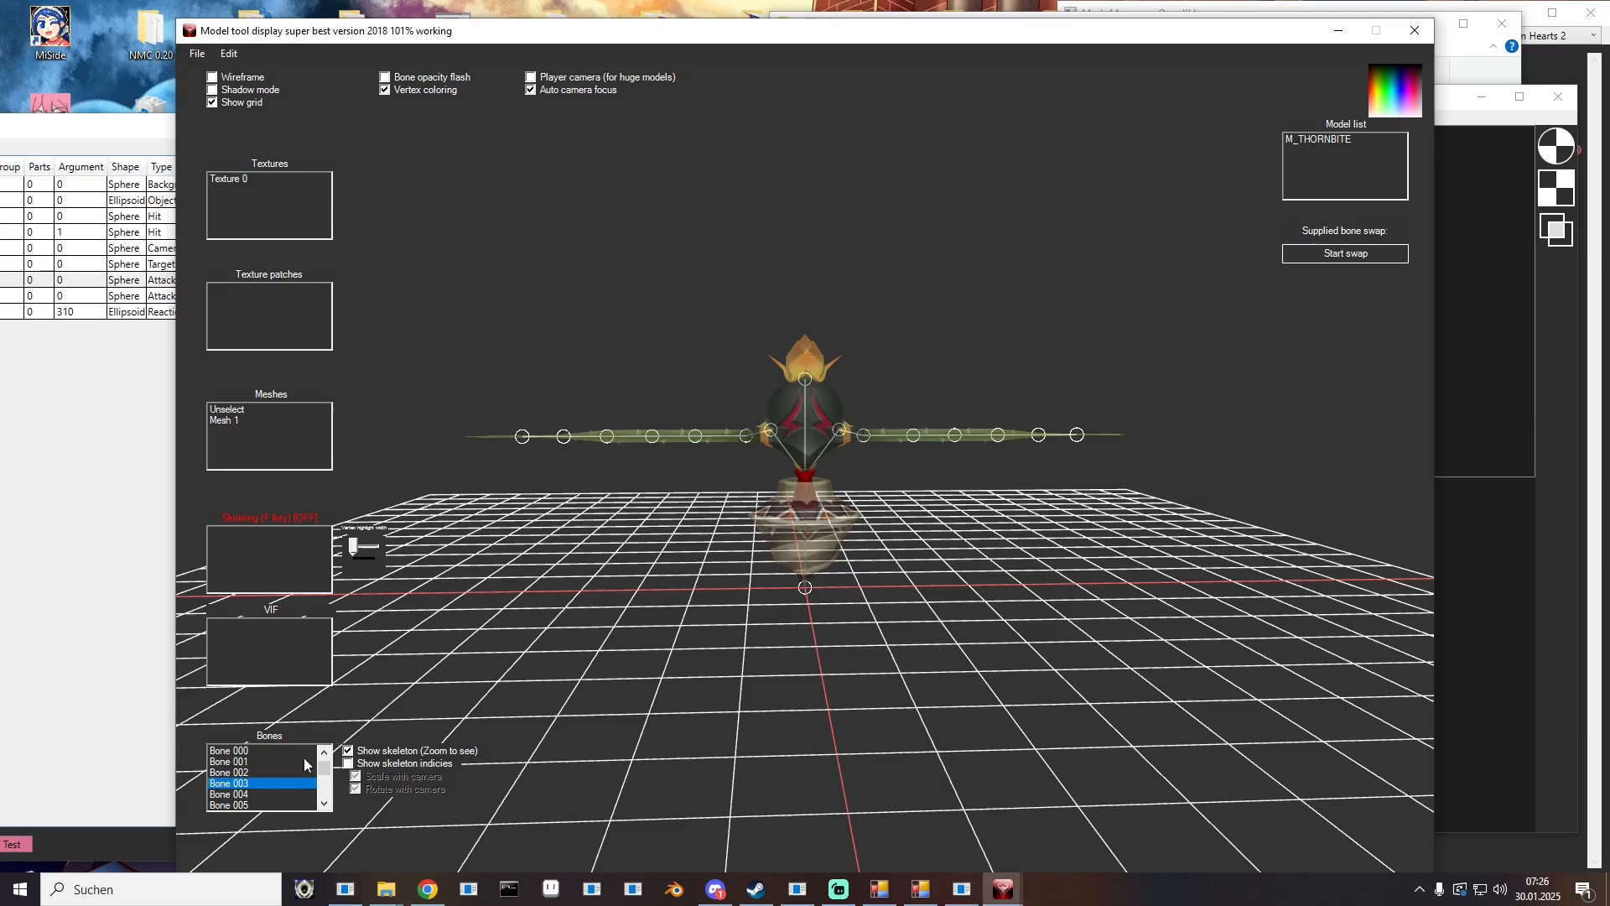
middle_drag(554, 469, 589, 434)
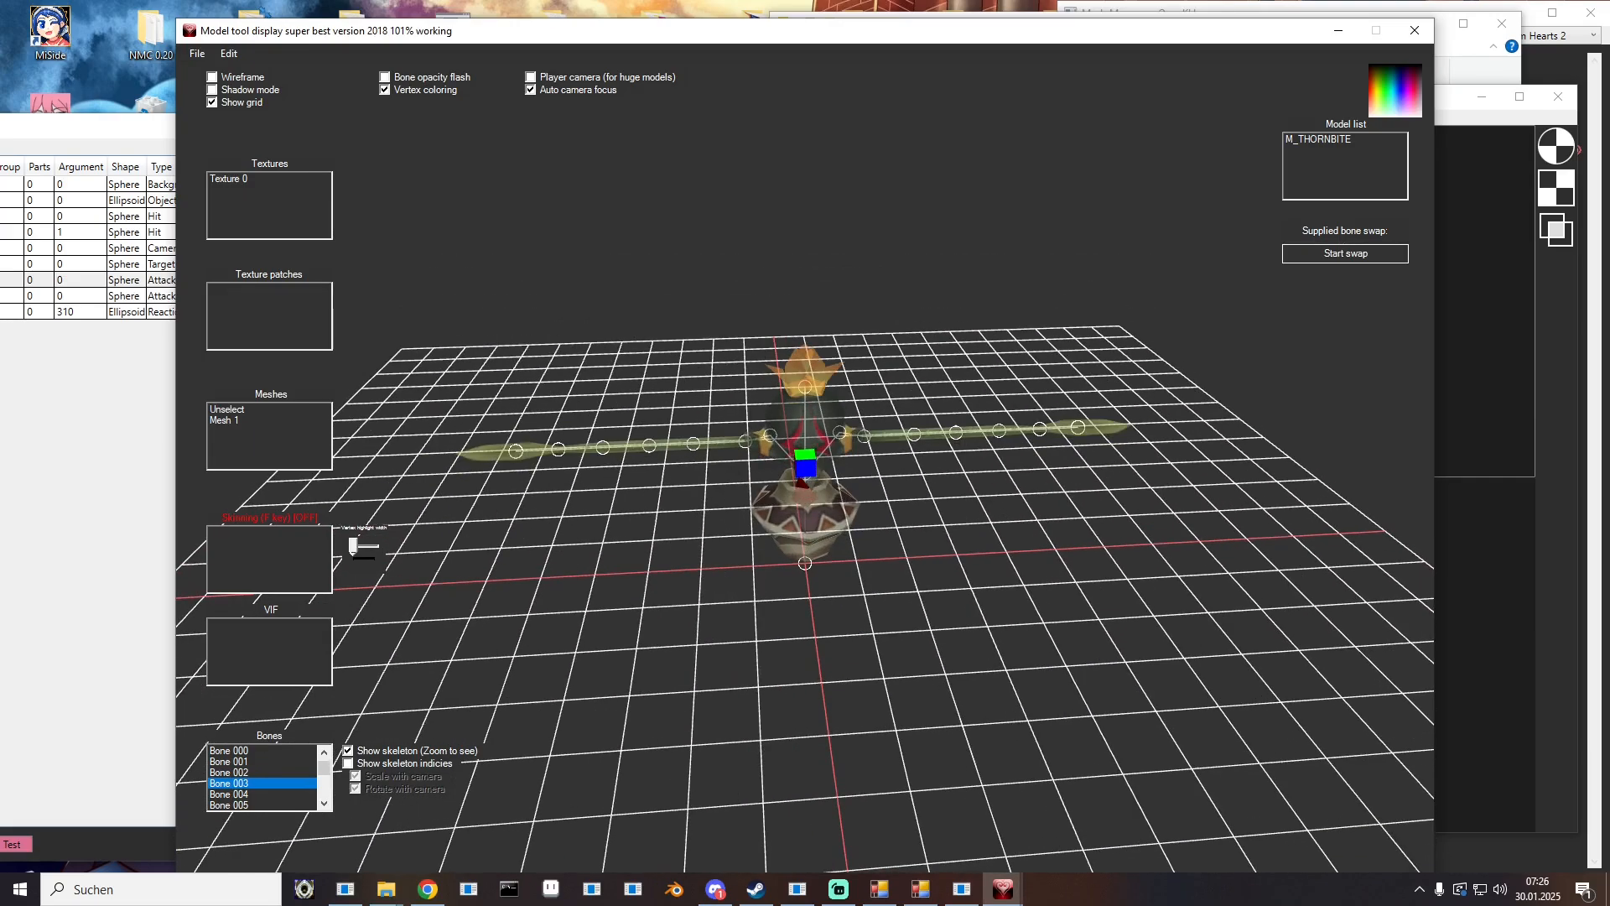
middle_drag(710, 508, 621, 453)
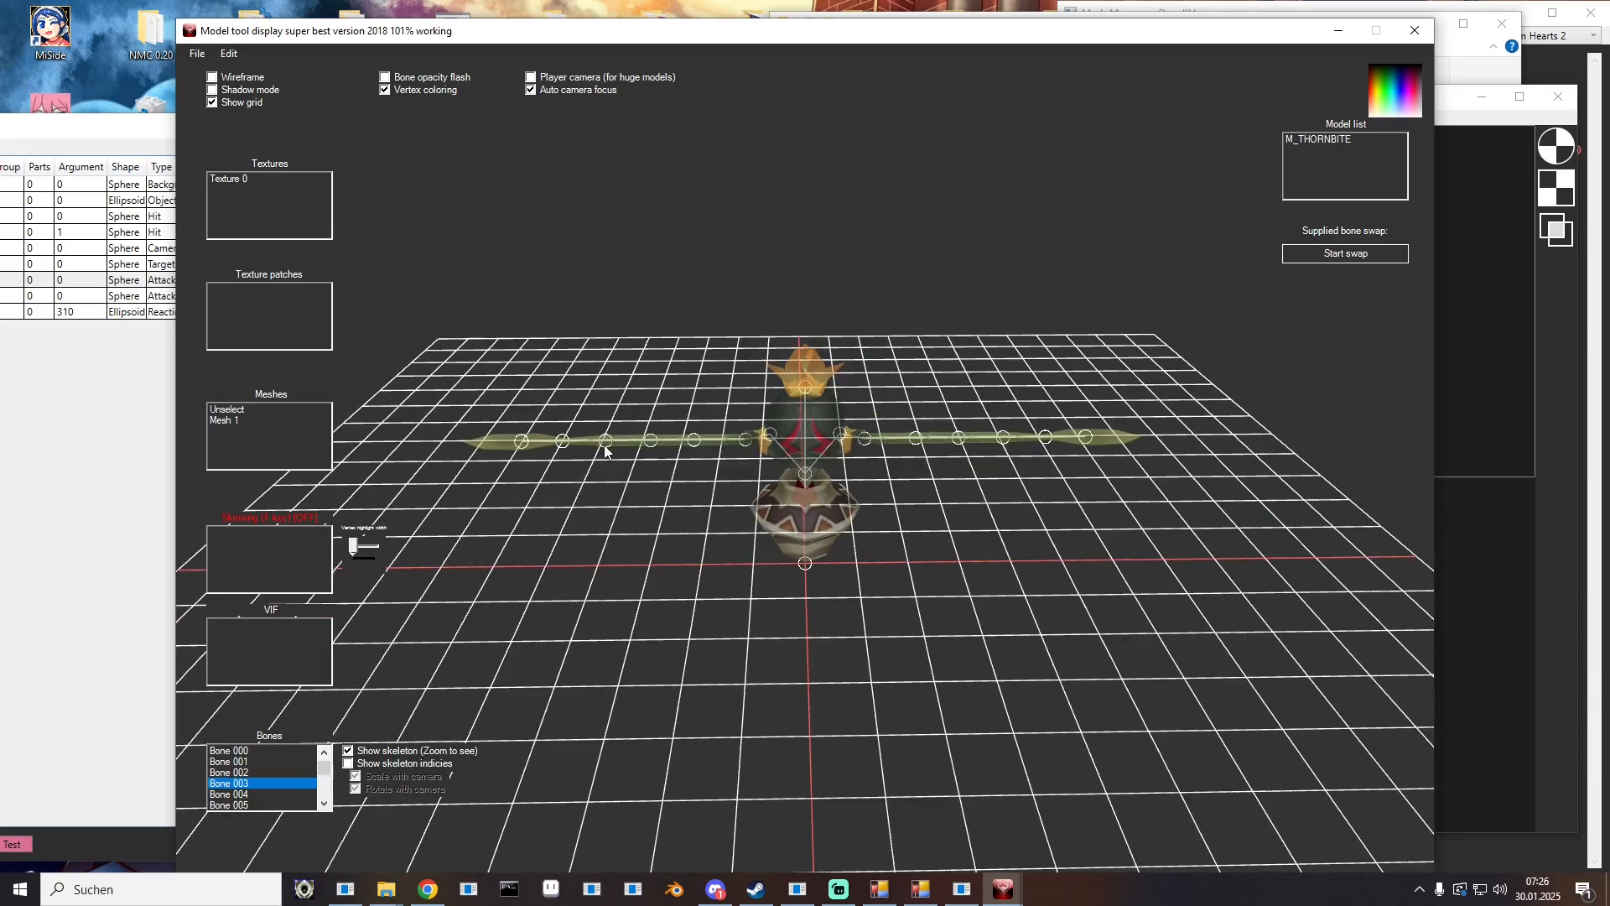
click(256, 795)
key(Down)
key(Down)
key(Down)
key(Down)
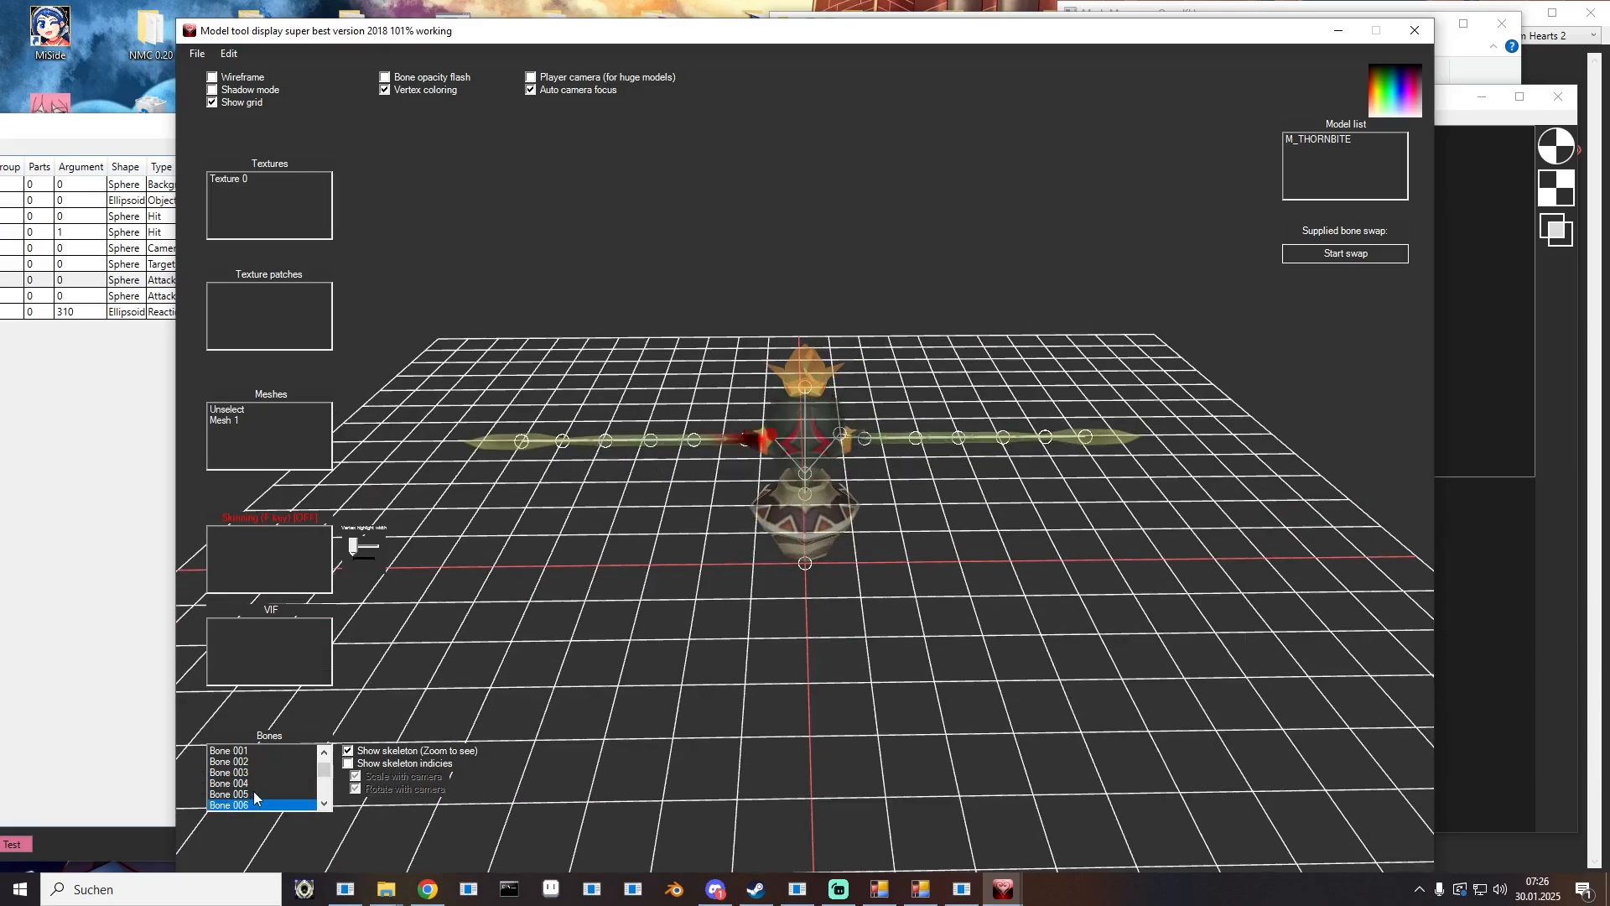
key(Down)
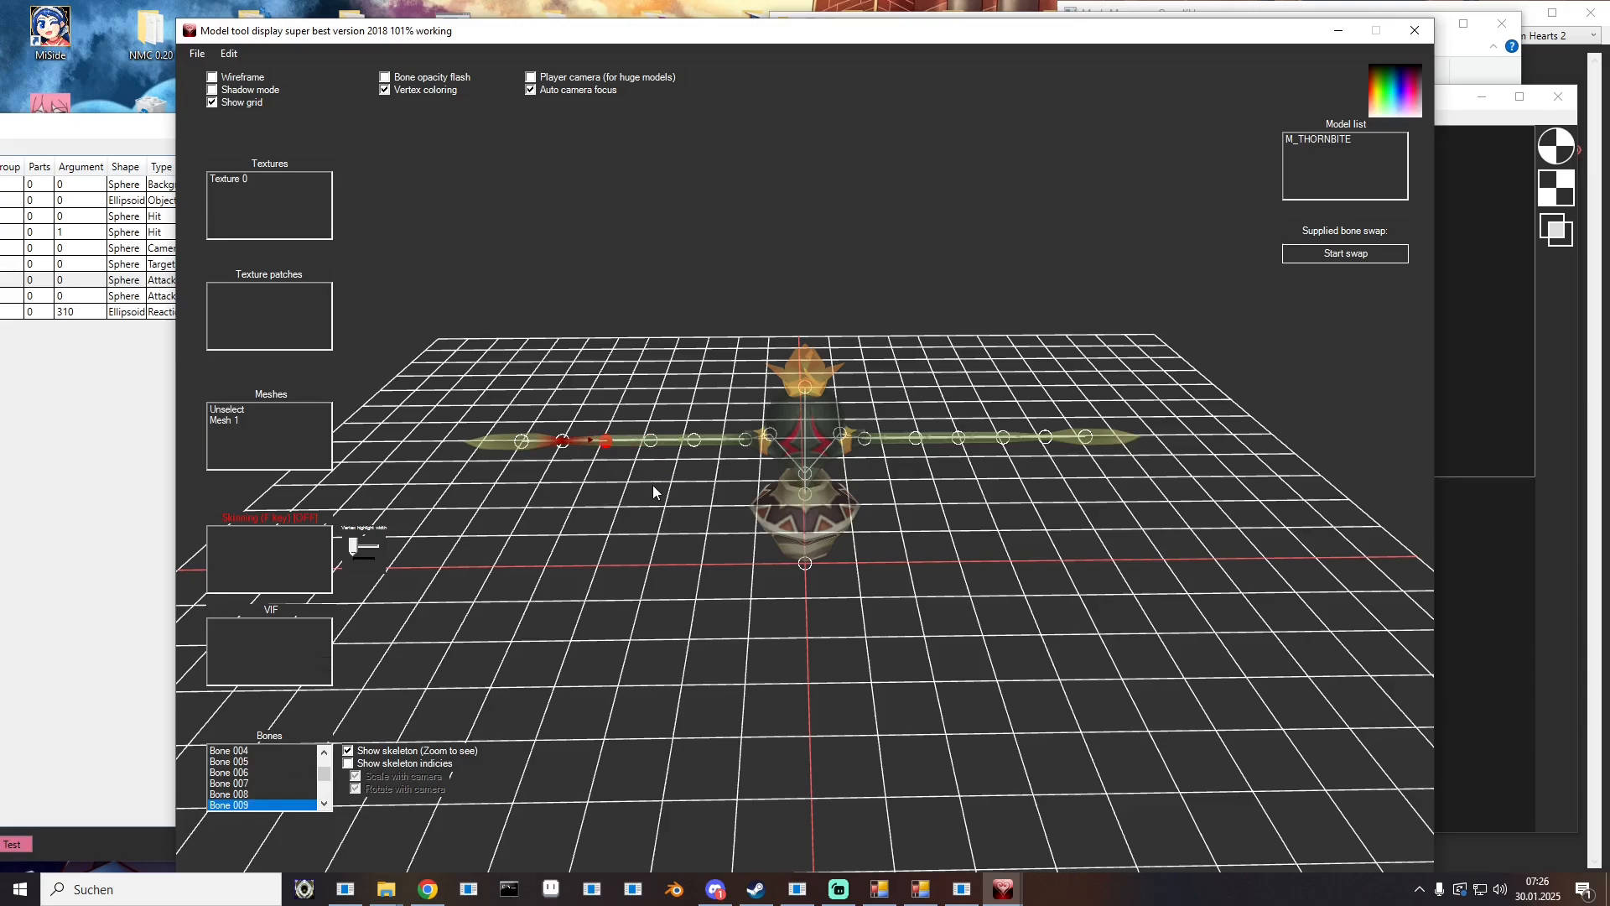
mouse_move(805, 464)
middle_down()
mouse_move(764, 394)
mouse_move(776, 353)
mouse_move(788, 445)
middle_up()
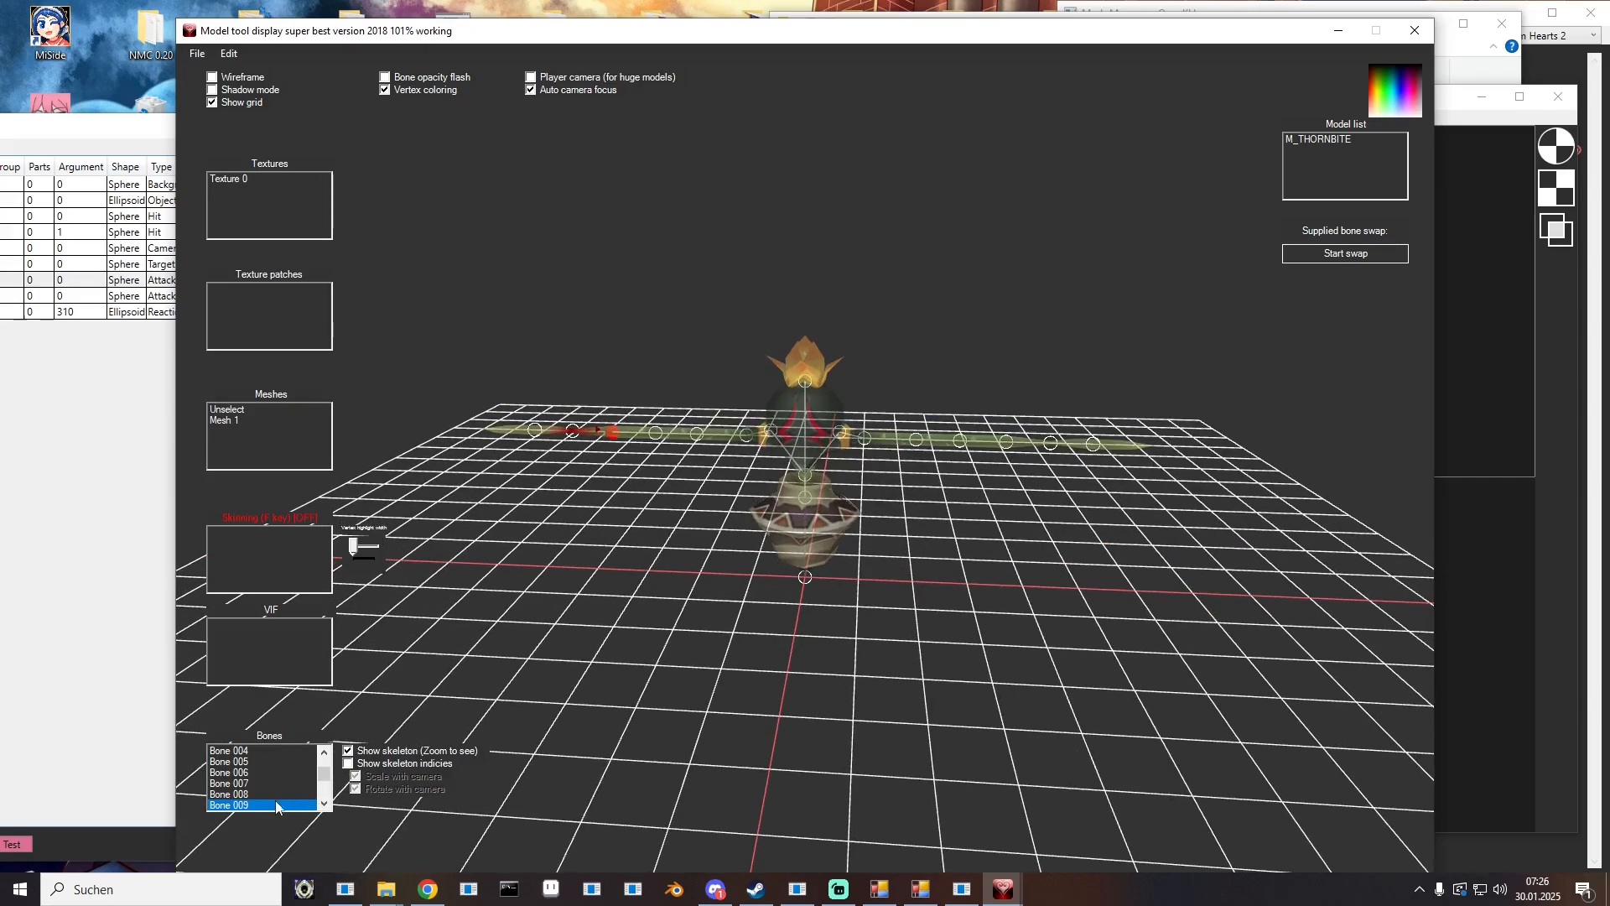
Step: Set the first Attack collision's bone to 9 in KH2 Object Editor
click(102, 404)
click(217, 282)
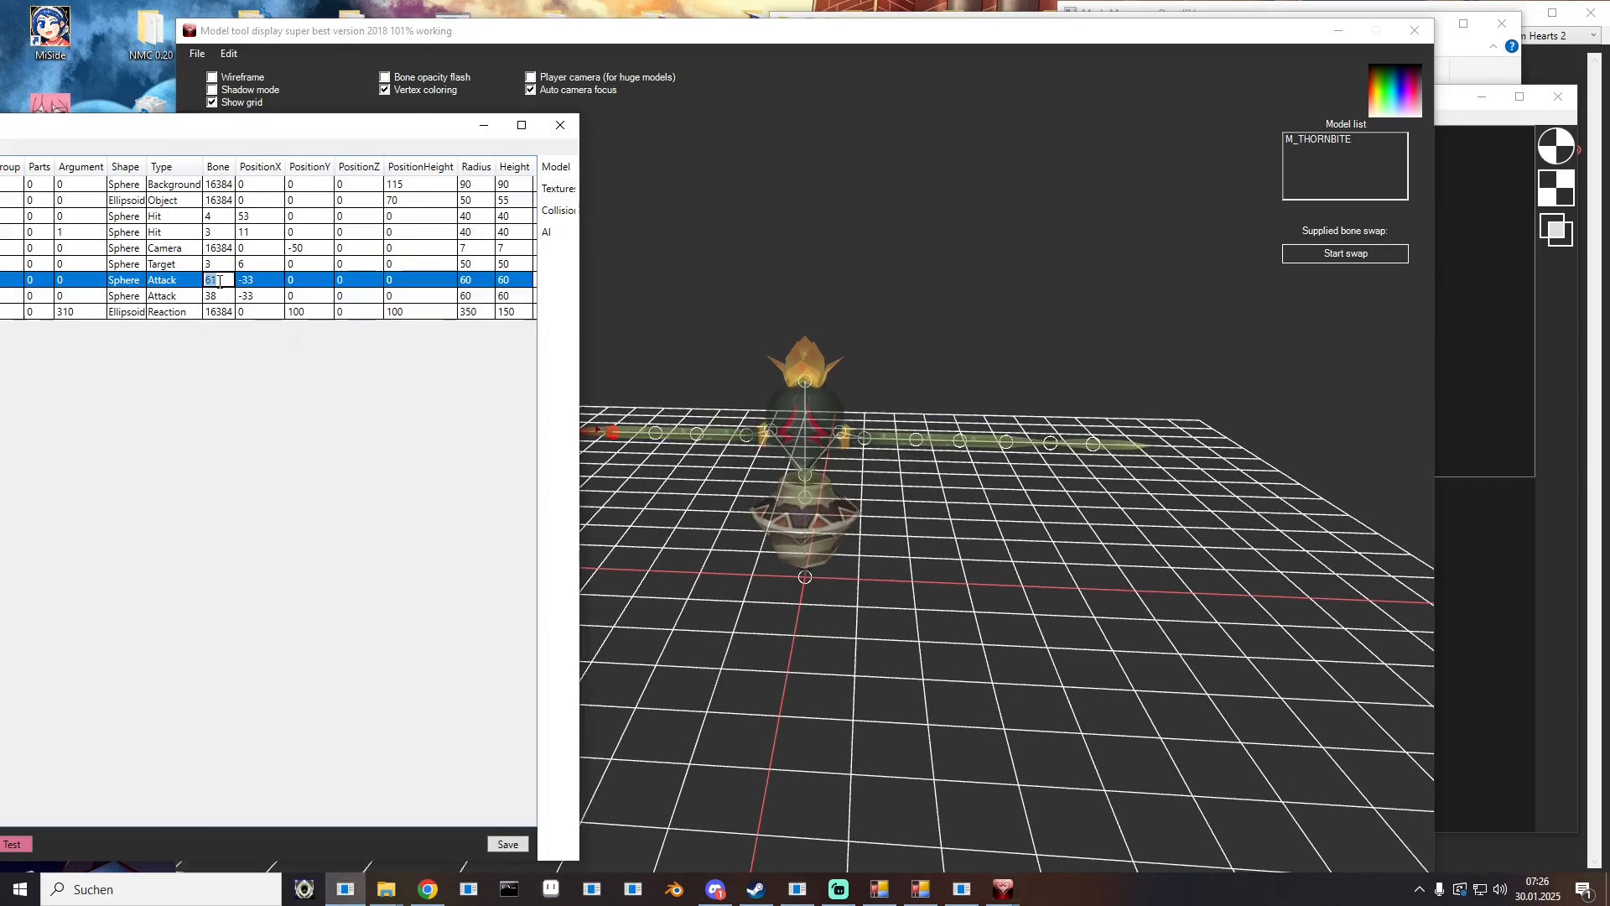
key(Return)
Step: Highlight the opposite arm's matching Bone 016 in MDLX Viewer, and open the second Attack collision's bone for editing in KH2 Object Editor
click(698, 623)
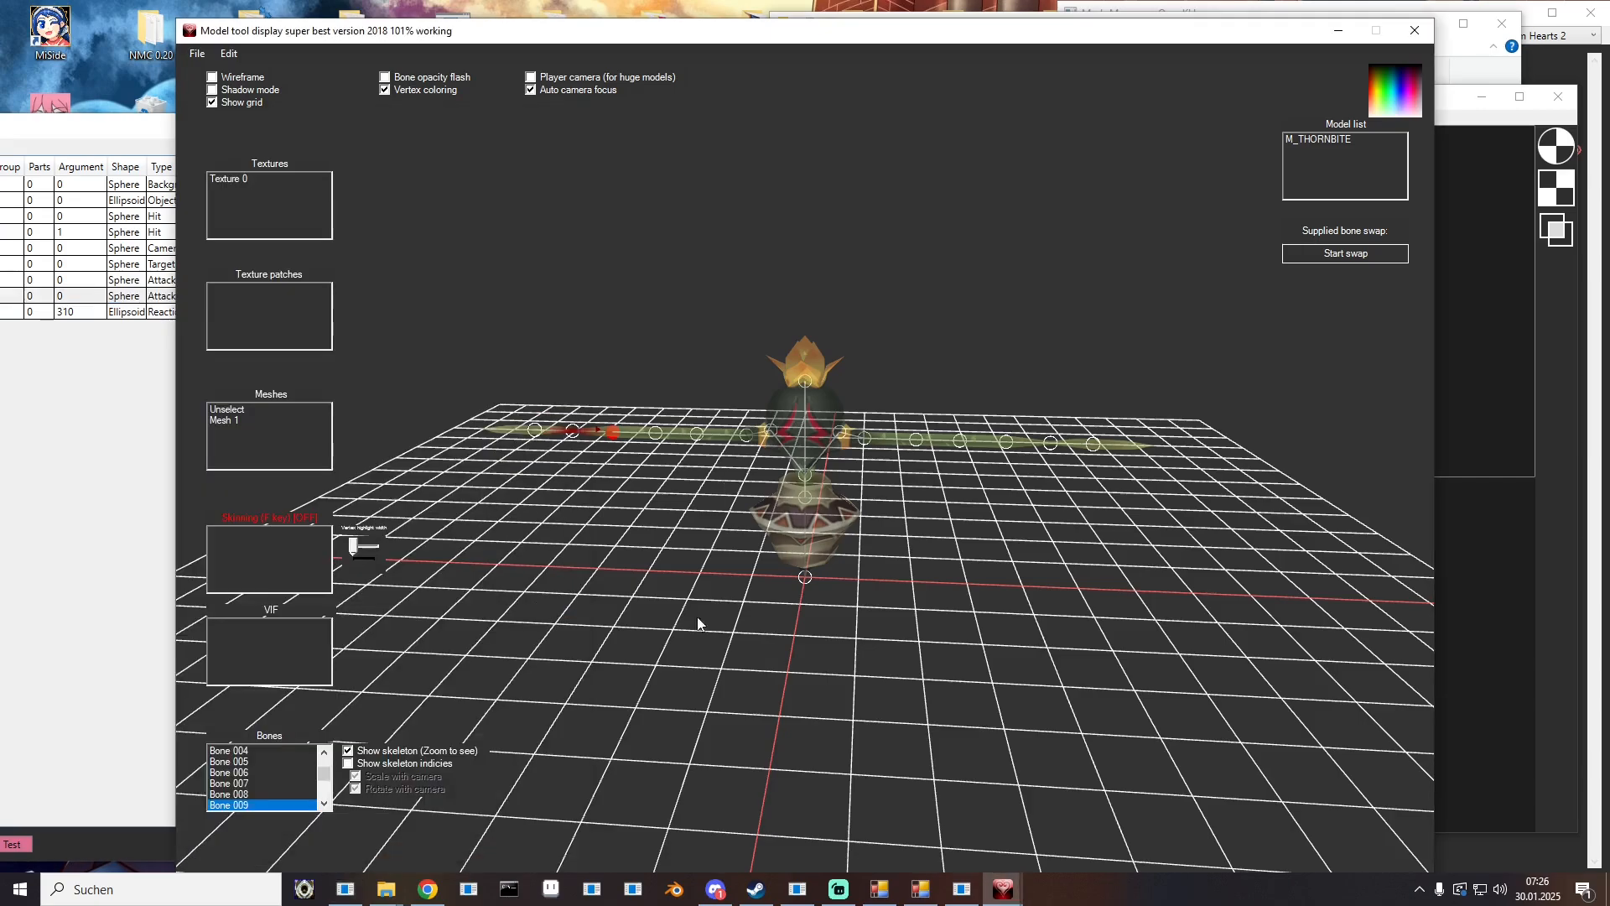
scroll(245, 784, down, 3)
click(247, 783)
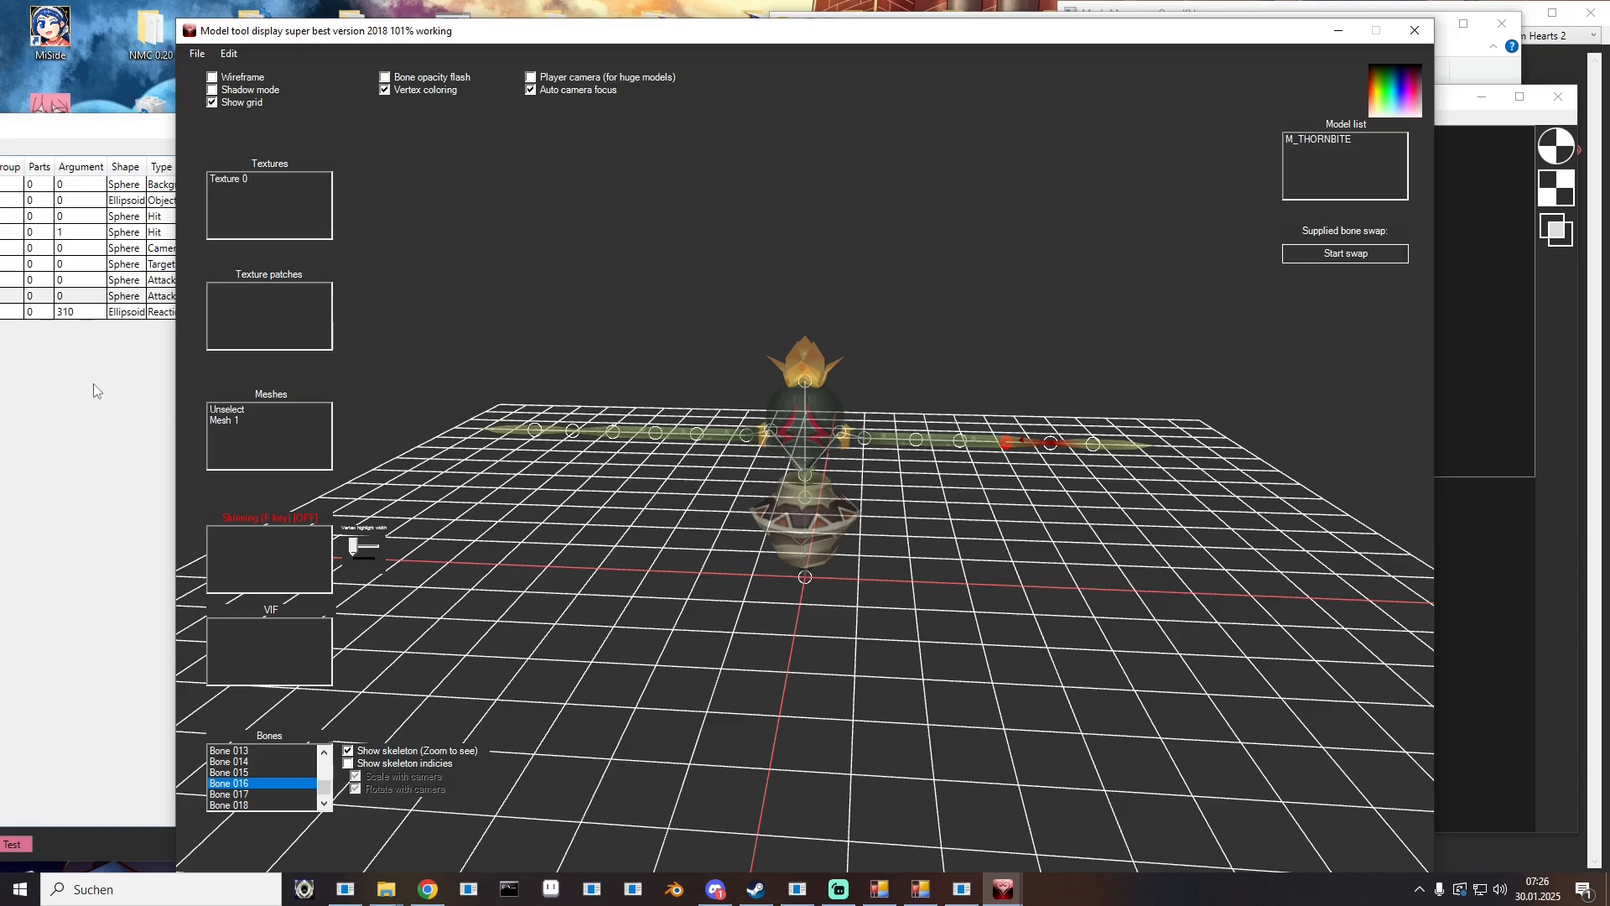
click(128, 311)
double_click(222, 295)
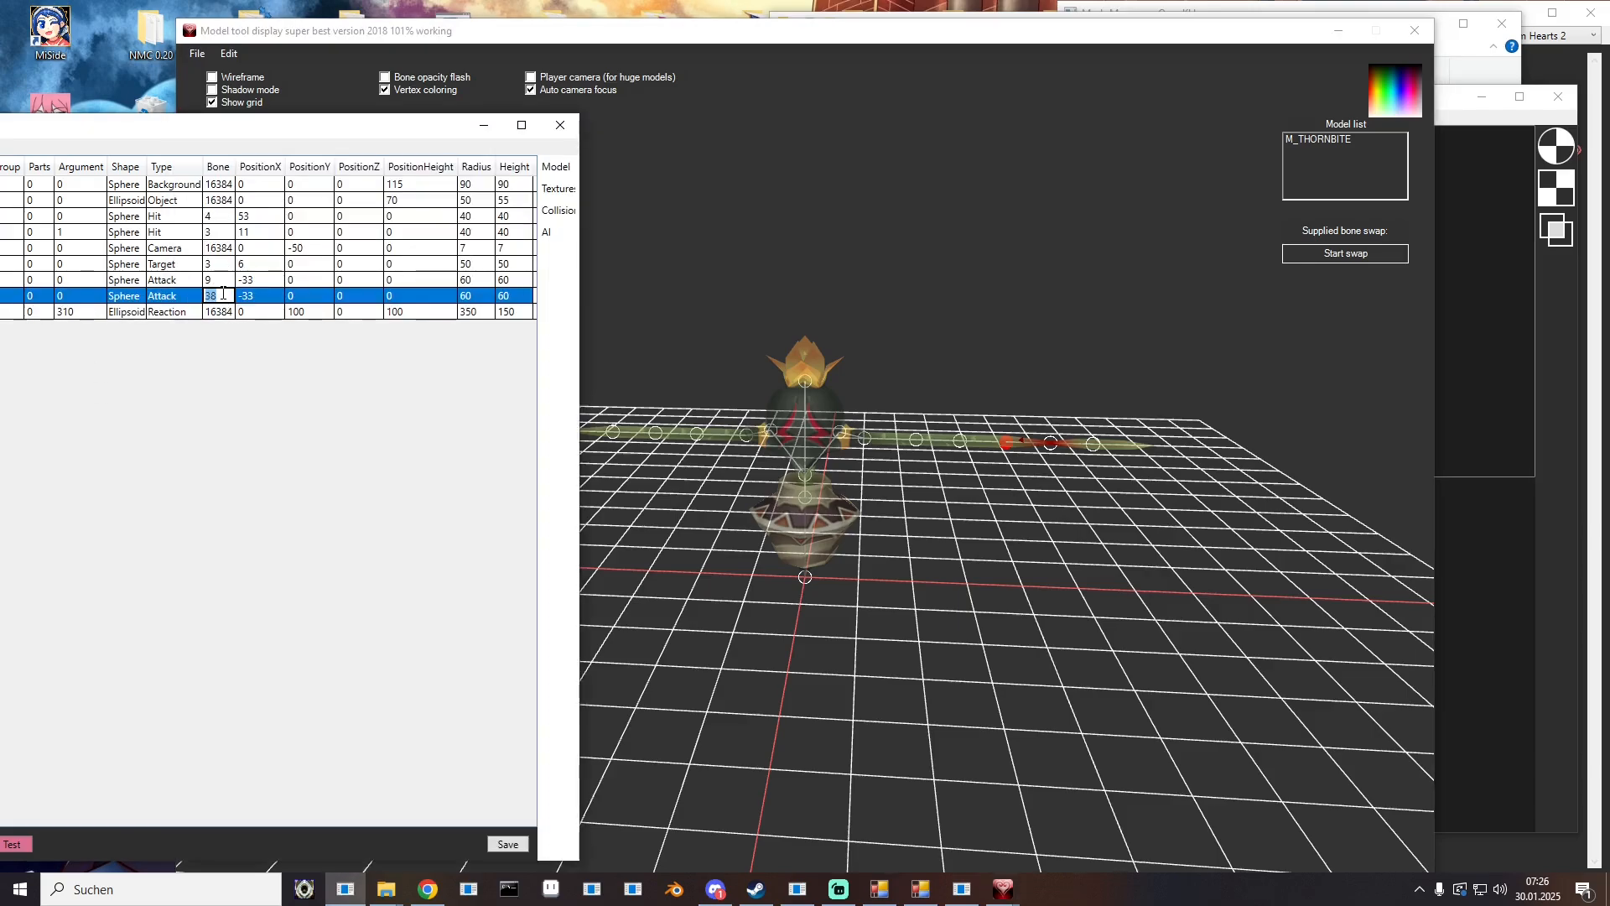
Step: Set the second Attack collision's bone to 16 and save the collision table
text(16)
key(Return)
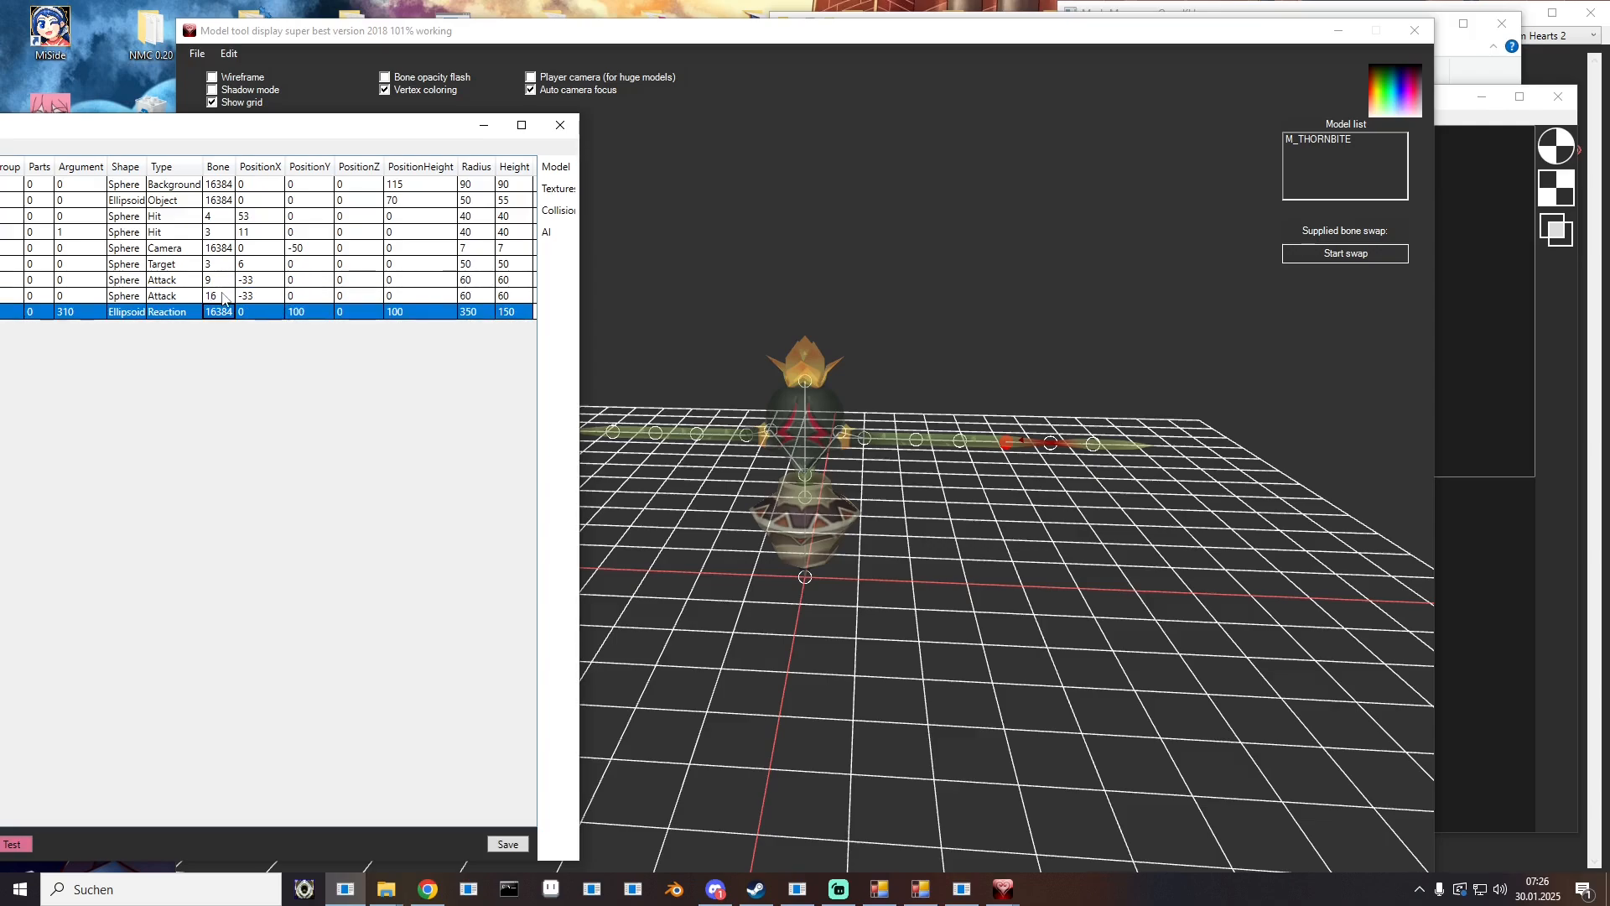
drag(227, 133, 992, 123)
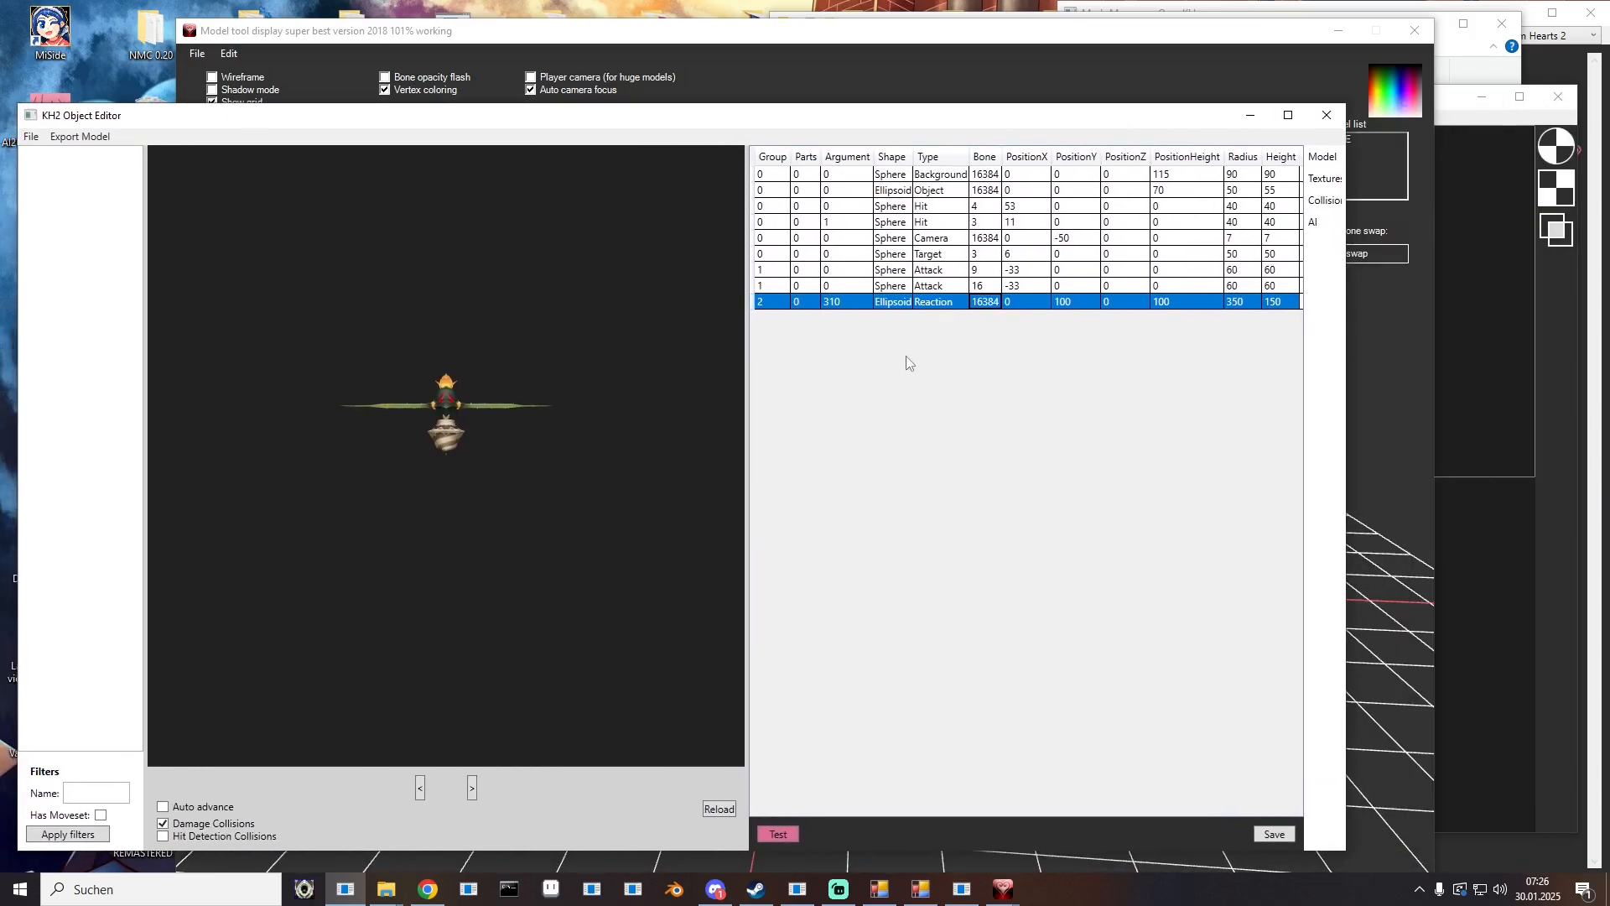
click(925, 271)
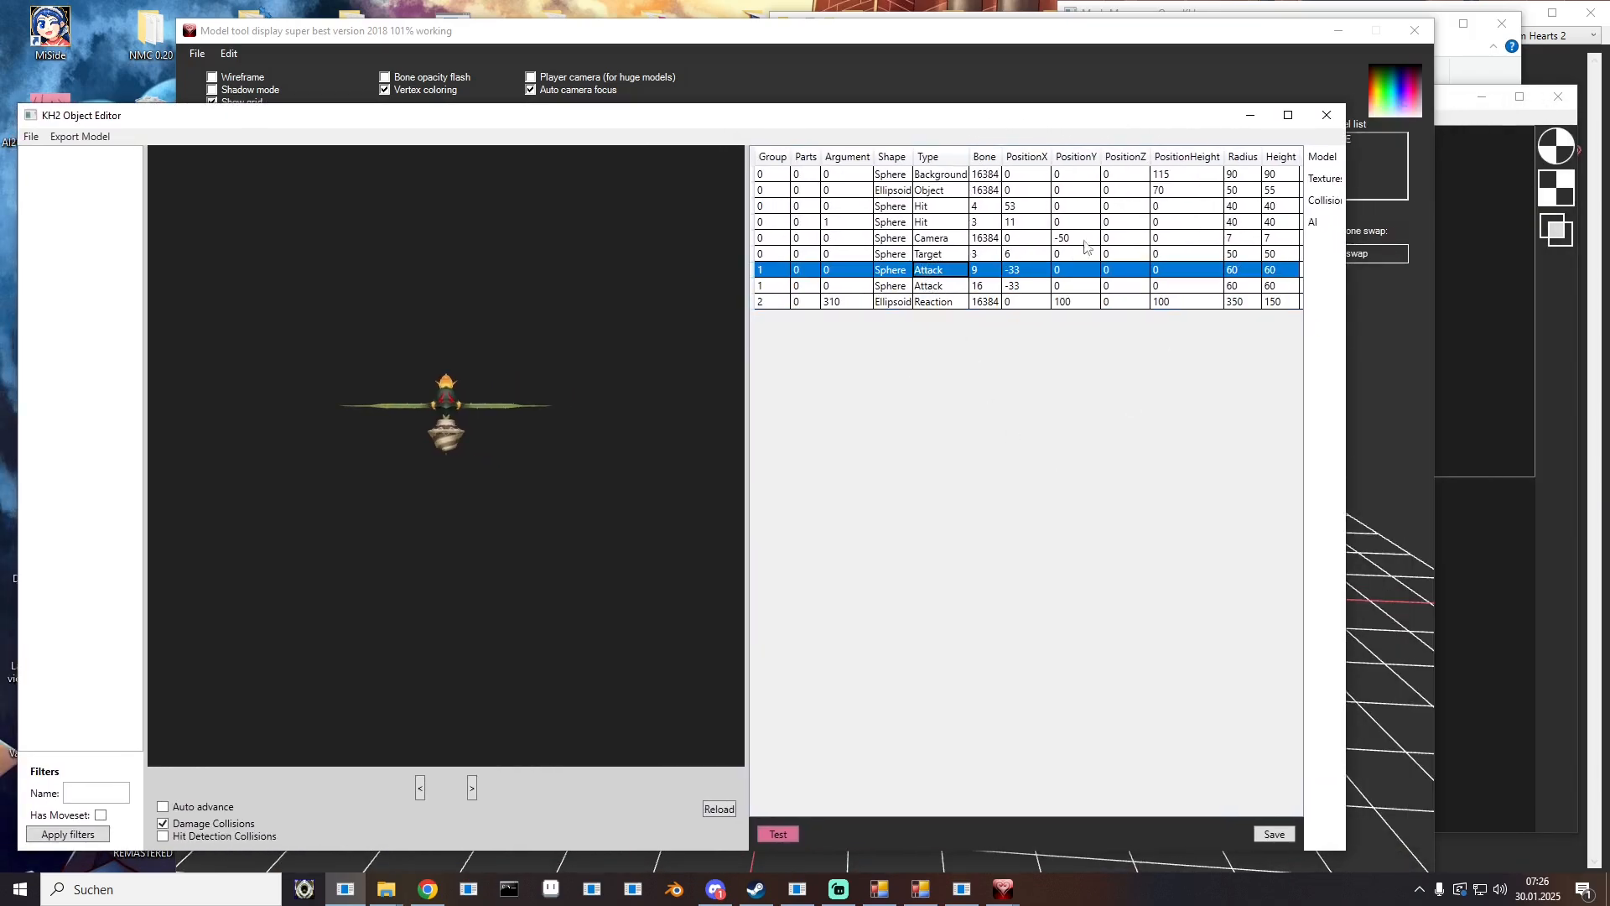
click(926, 193)
click(1270, 837)
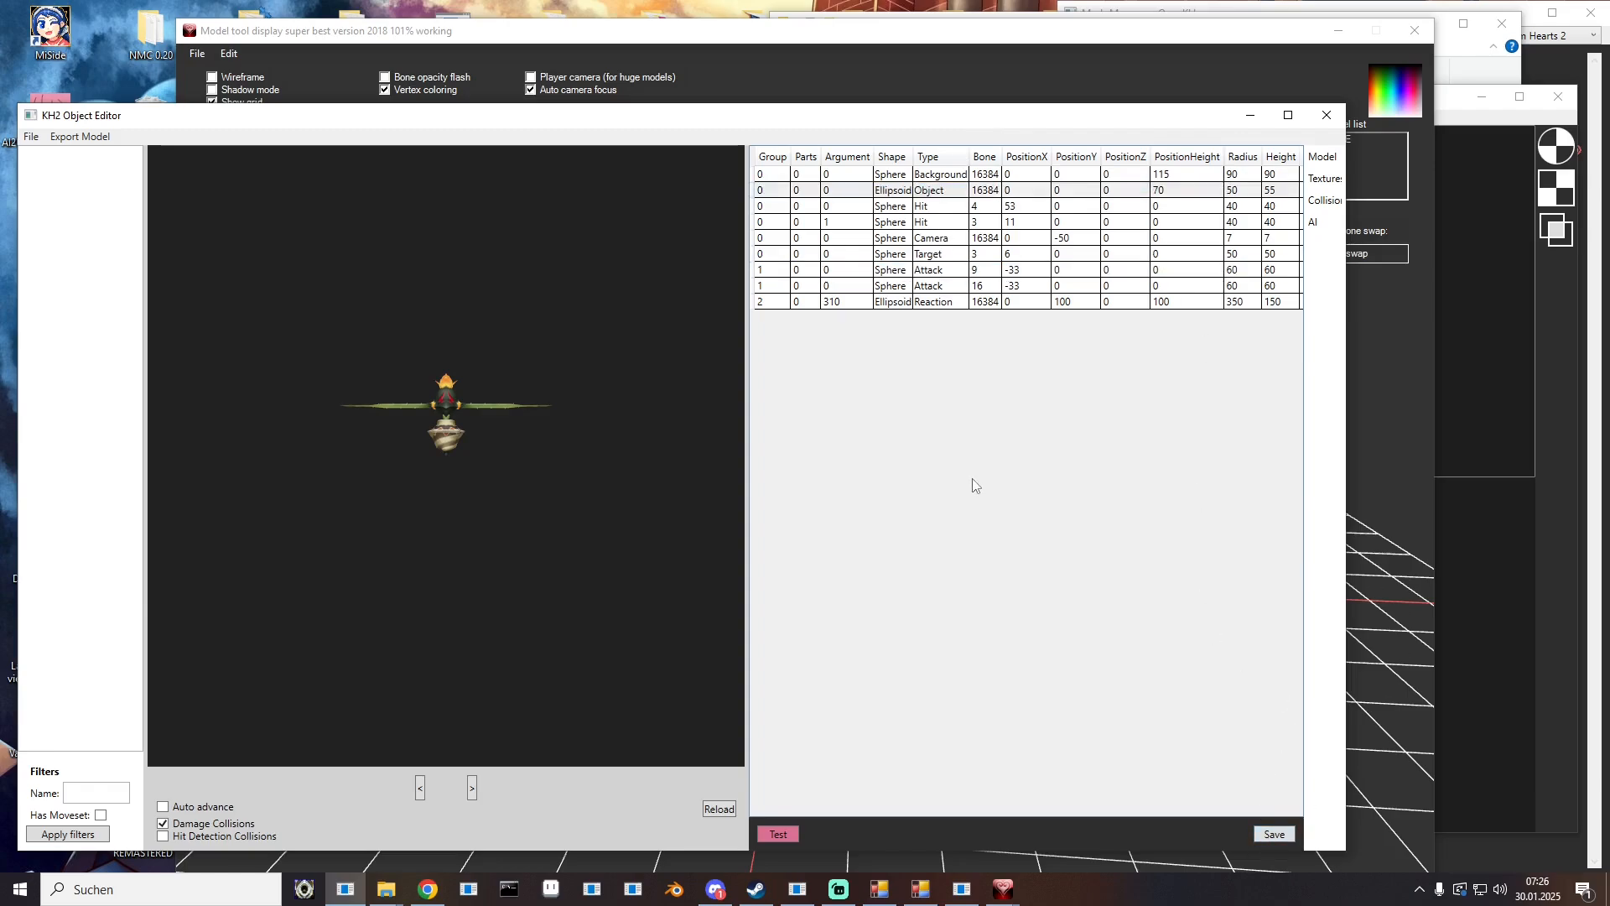
Step: Overwrite the MDLX file with the edited collisions, and close the object editor and the model display tool
click(31, 136)
mouse_move(53, 178)
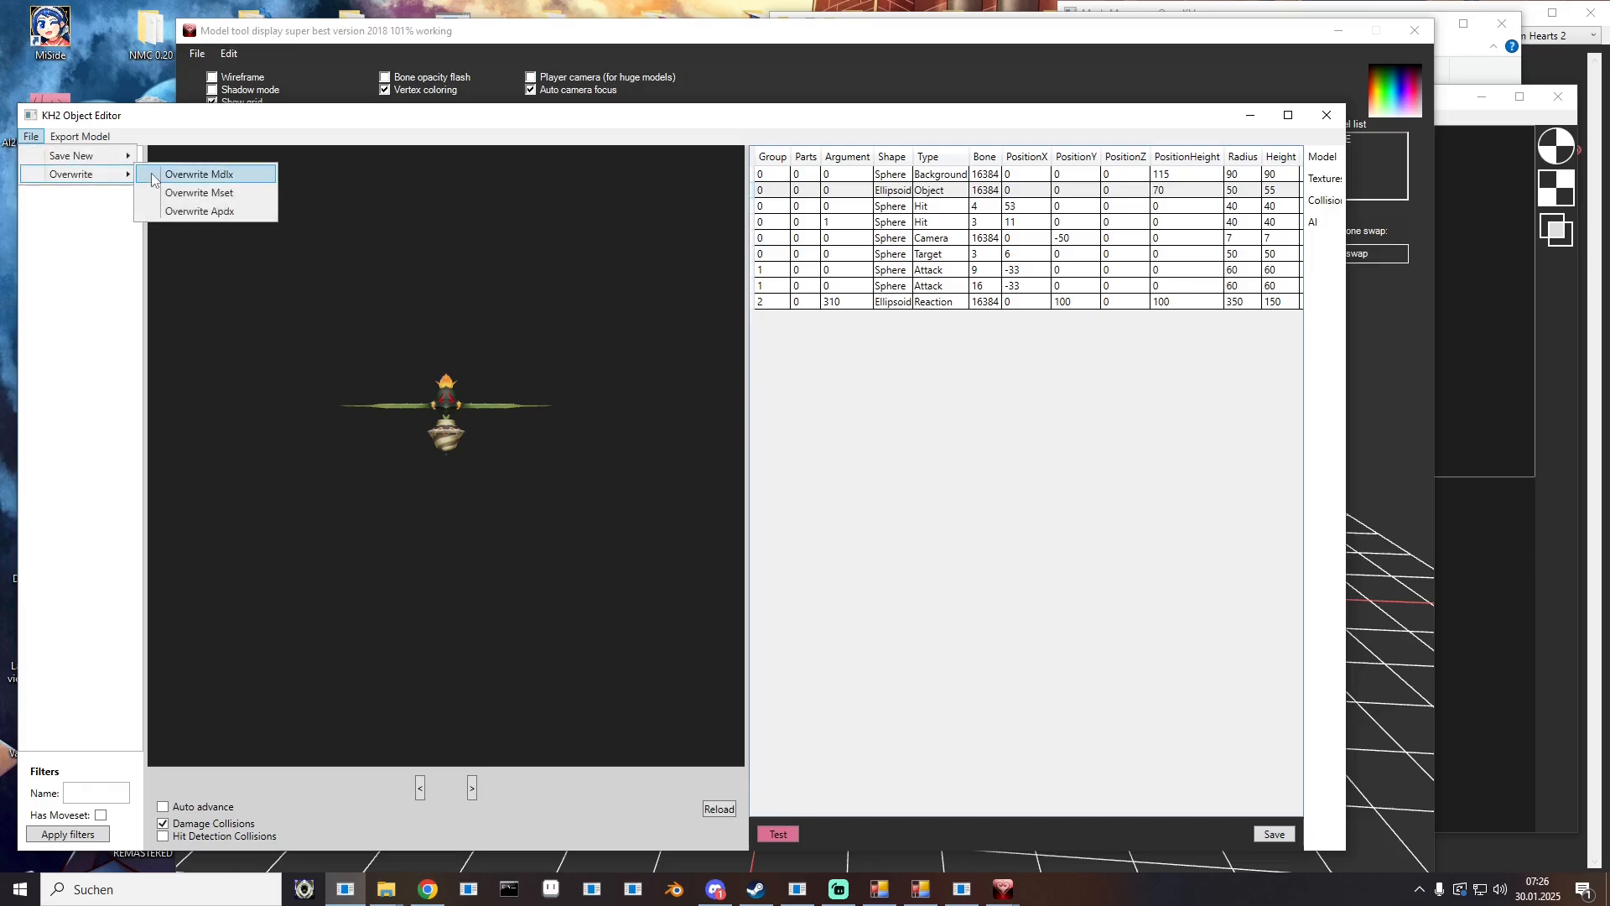
click(171, 176)
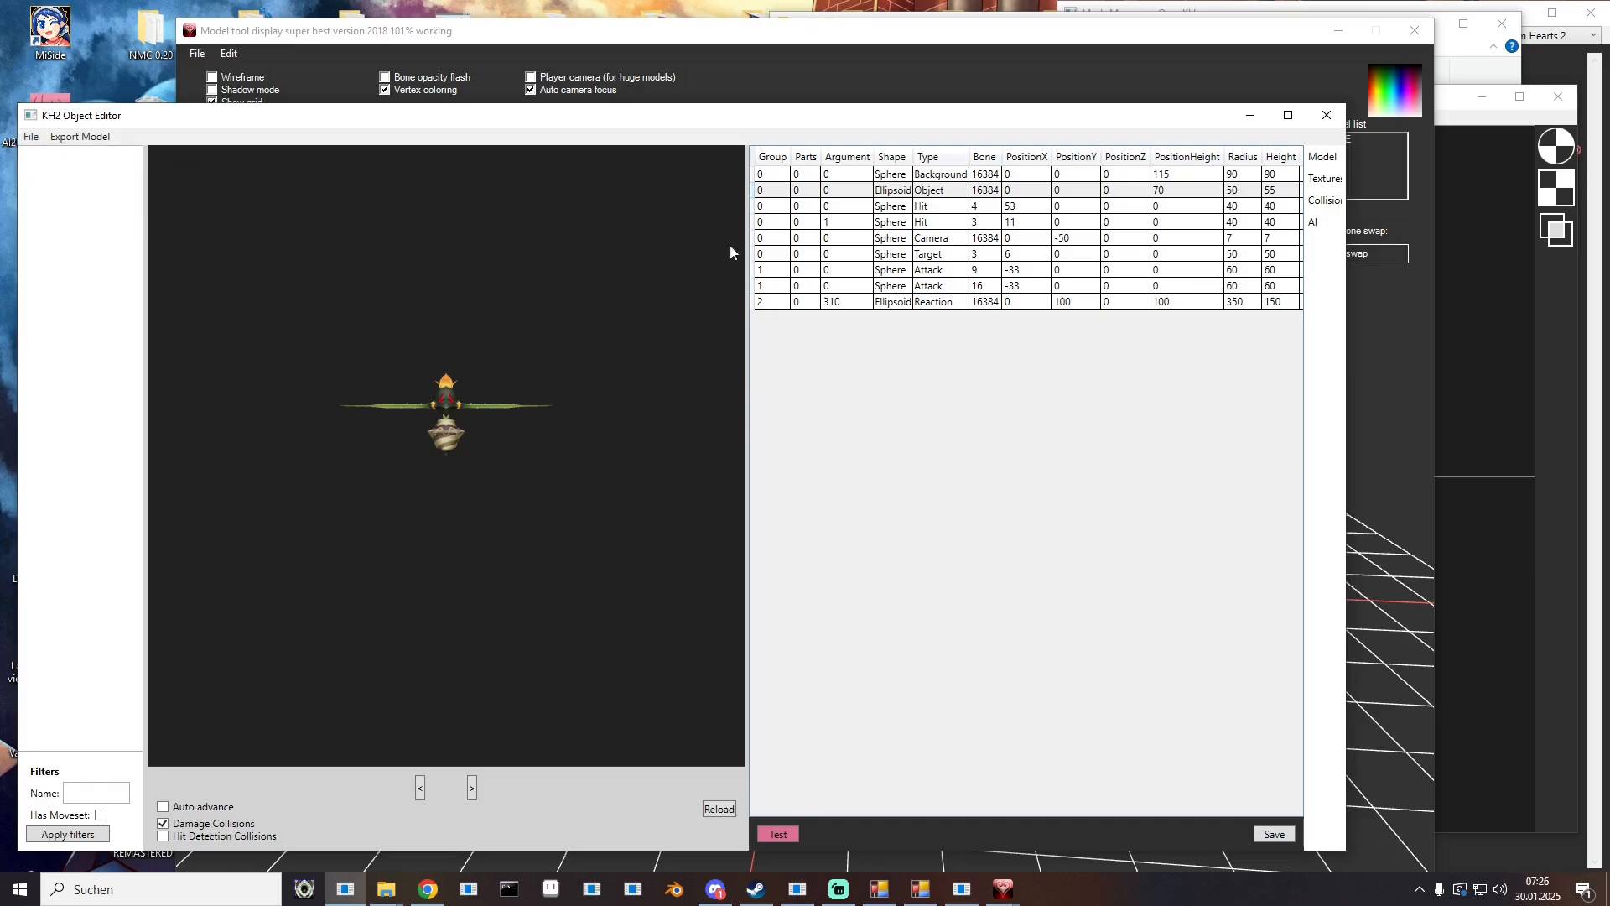
click(1327, 115)
click(1415, 32)
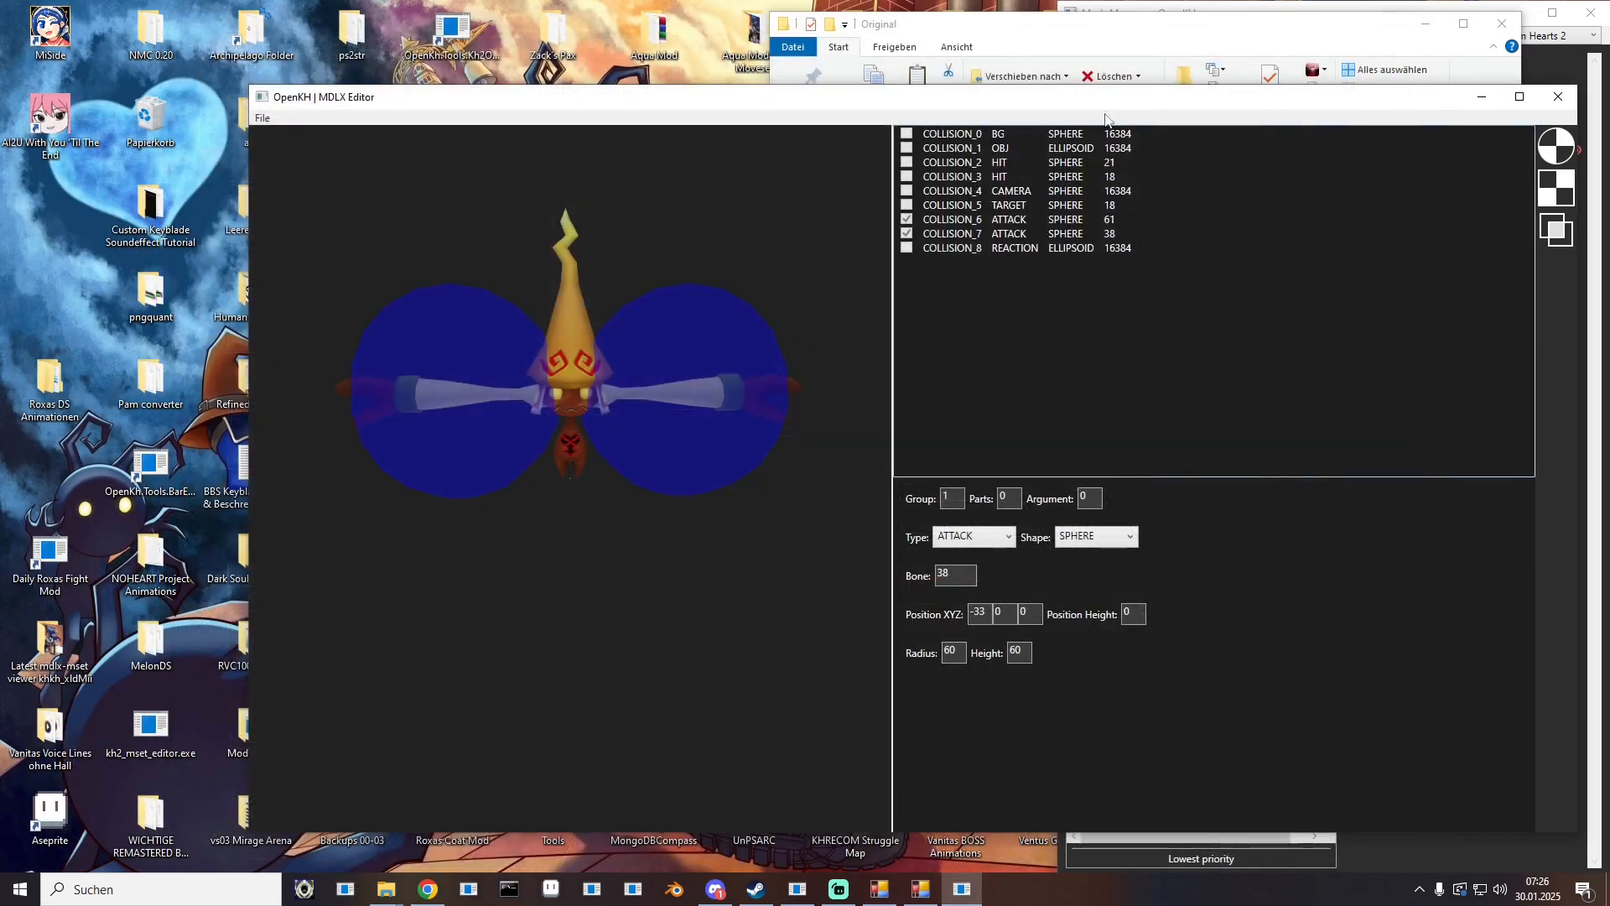
Step: Load M_THORNBITE.mdlx into a second MDLX Editor window and display its collision list
drag(1069, 71, 1021, 262)
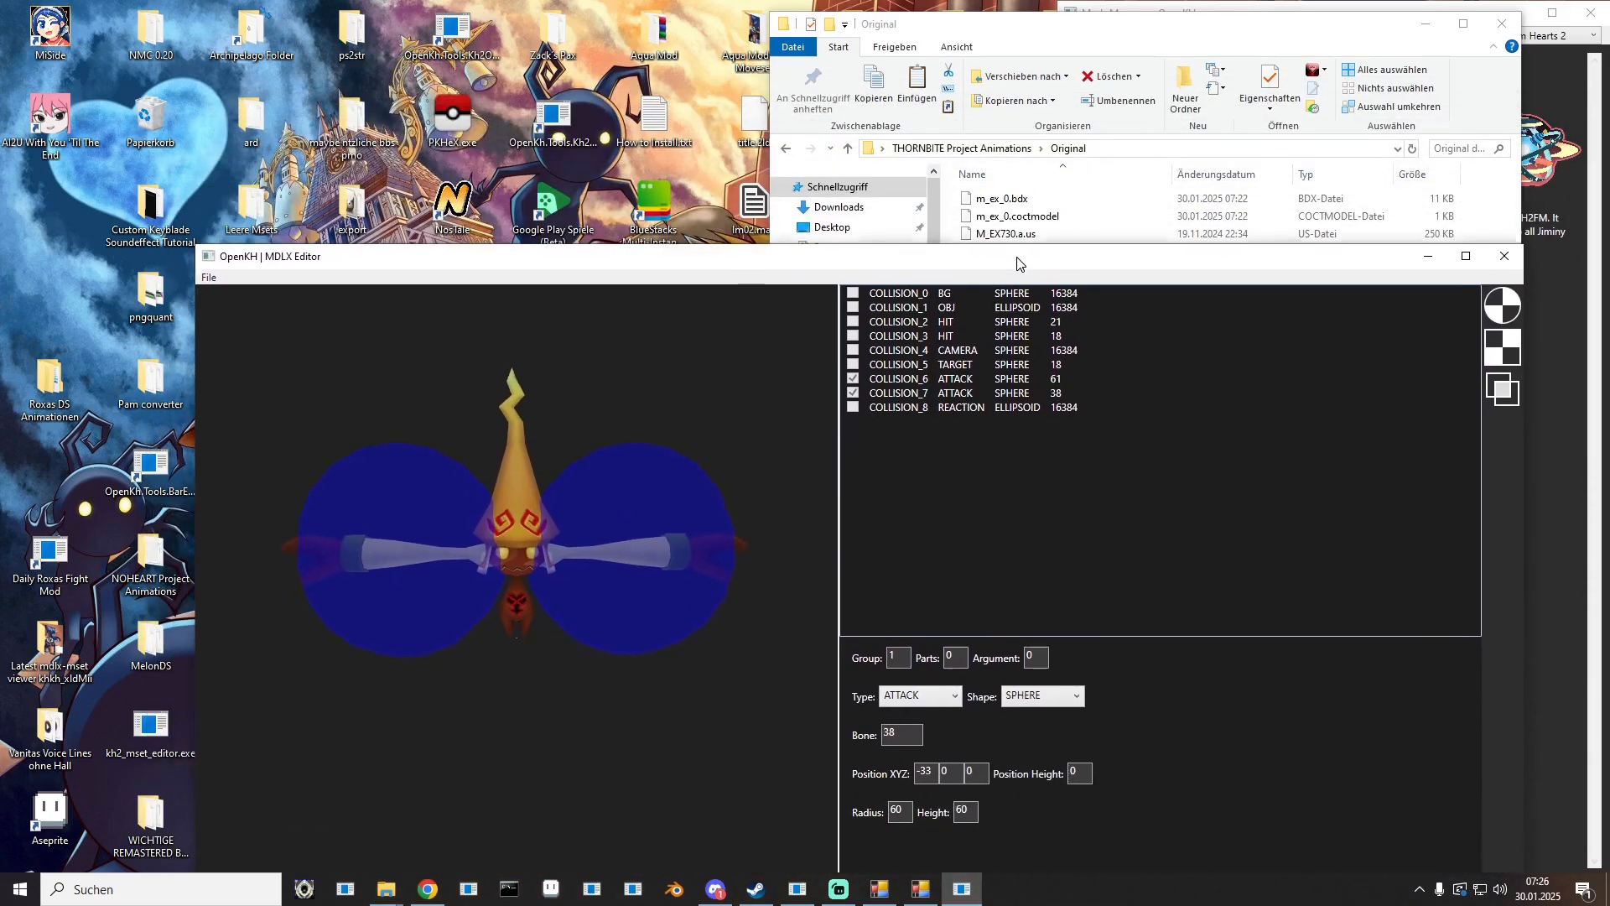
click(971, 891)
right_click(972, 891)
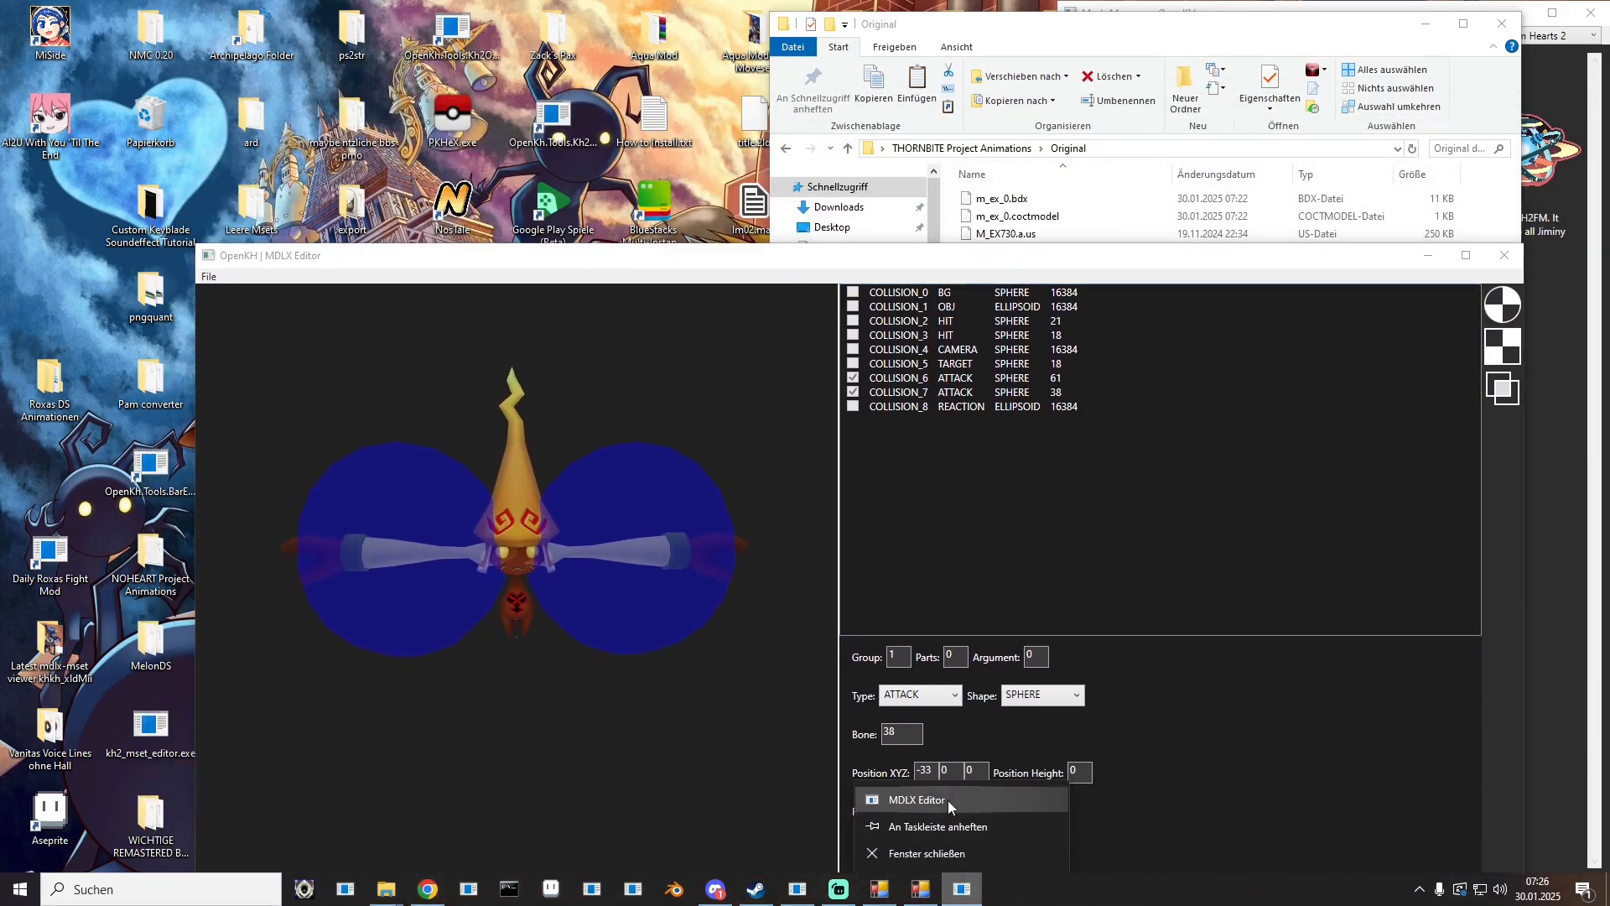
click(947, 800)
click(1017, 215)
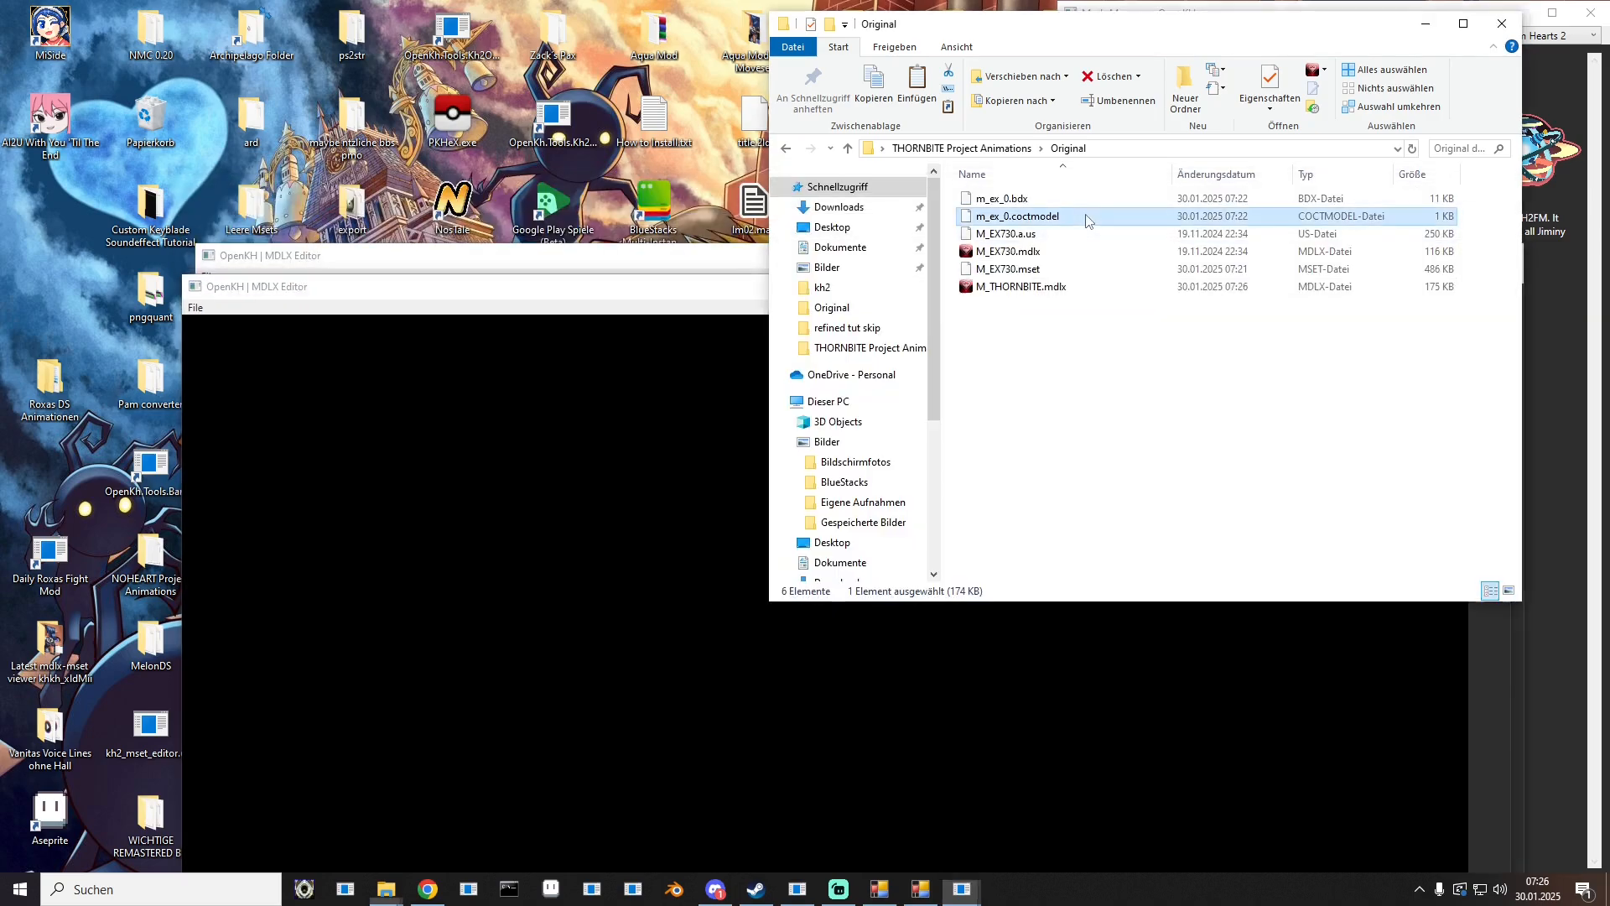
drag(1031, 287, 595, 549)
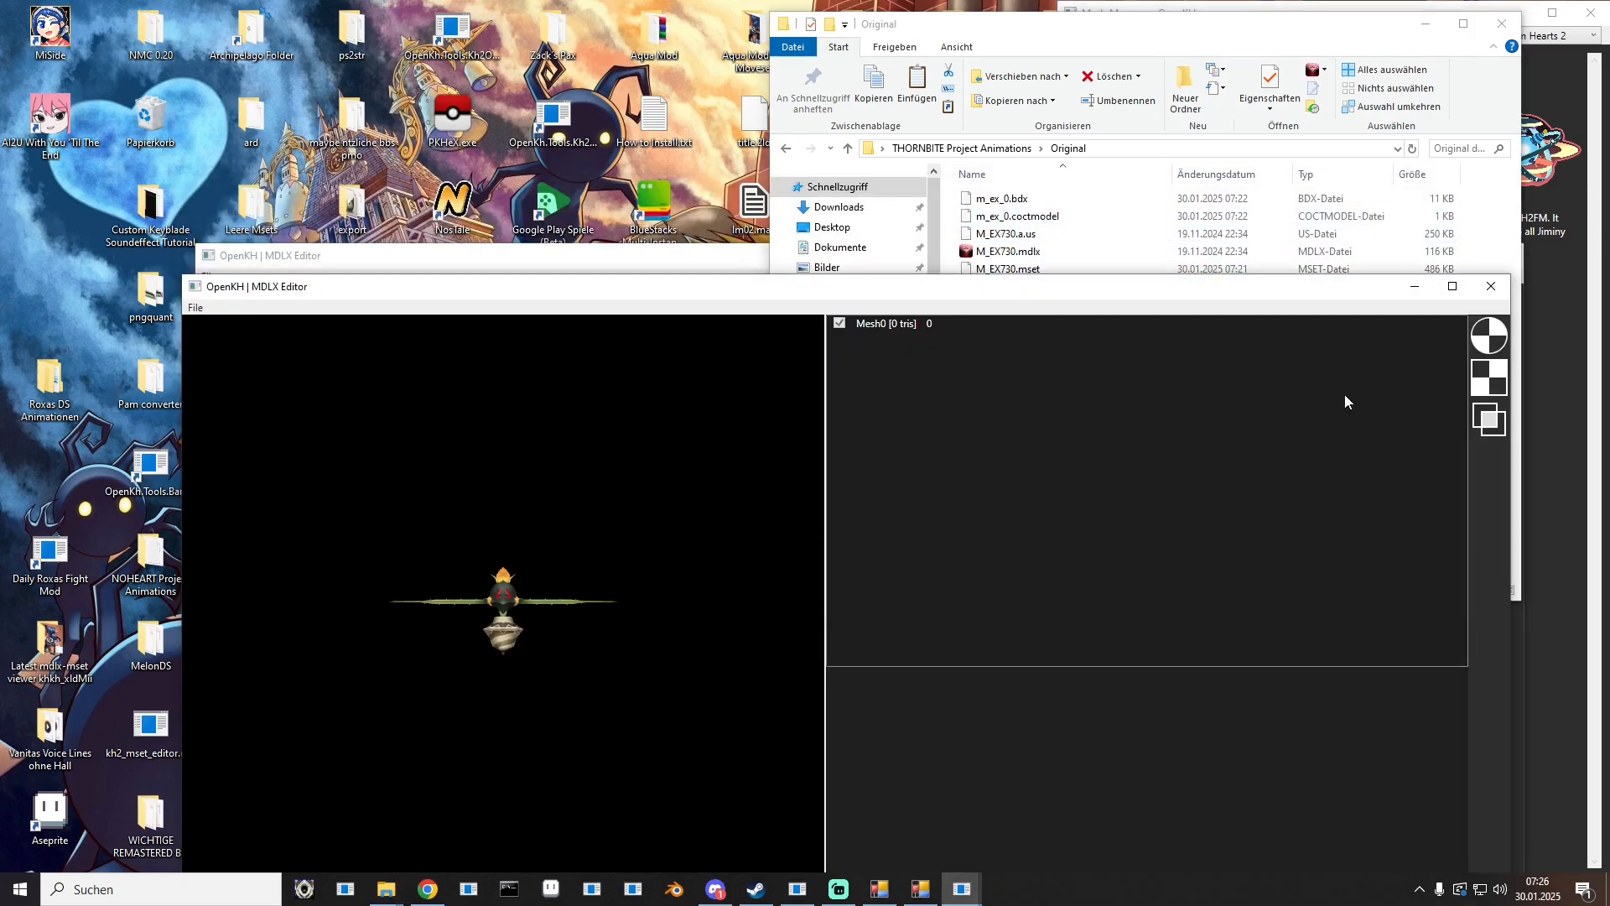
click(1490, 423)
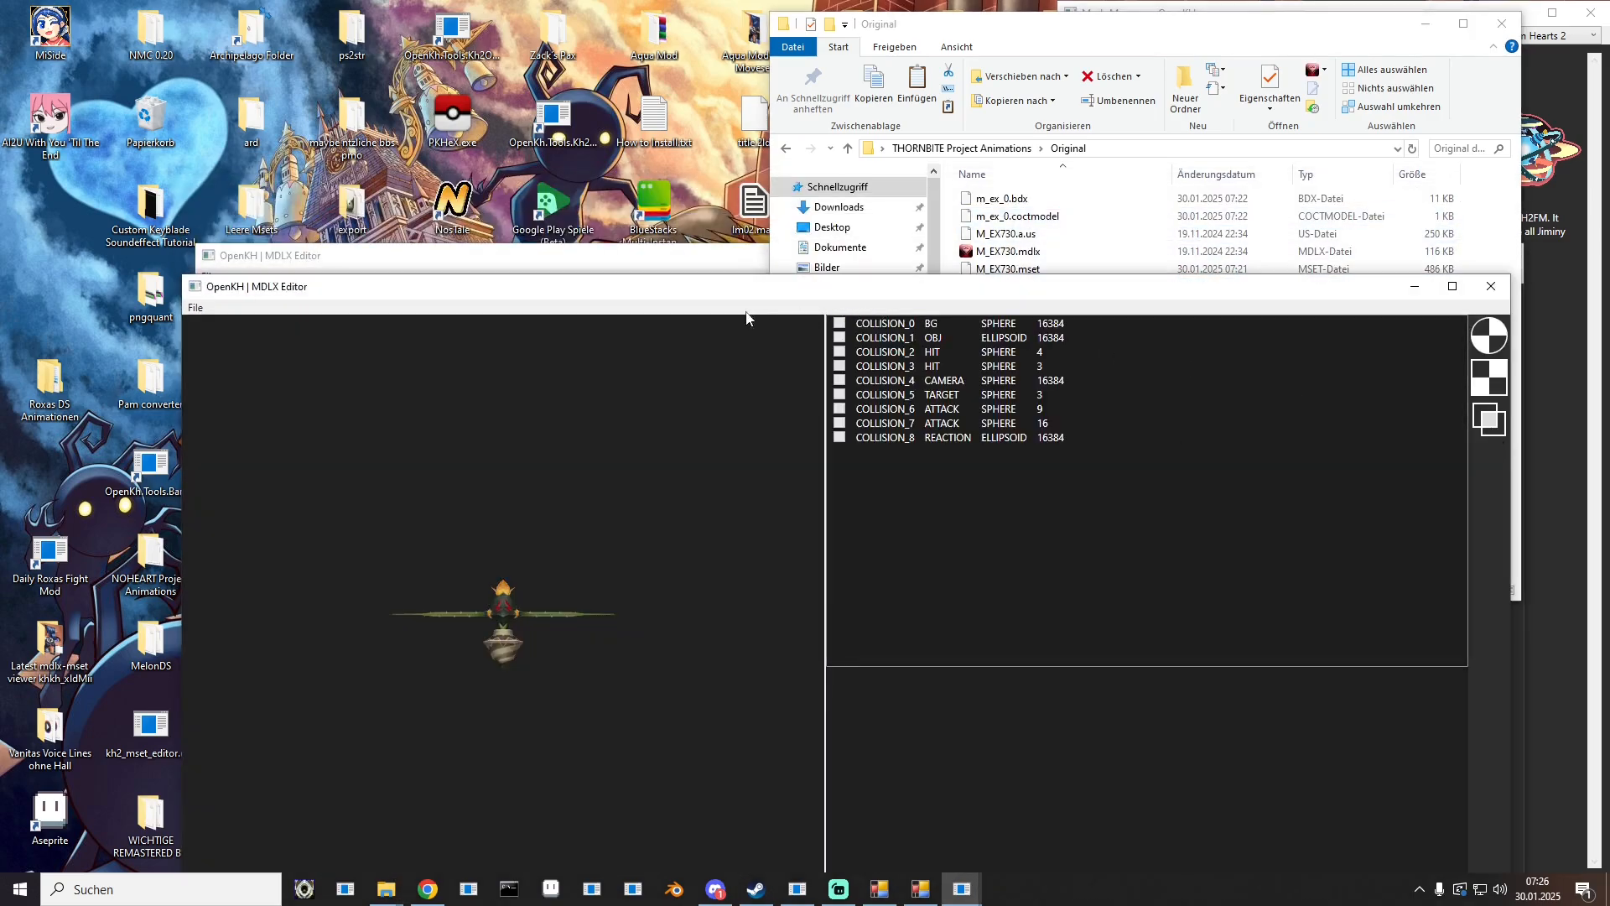
Step: Resize and arrange the two MDLX Editor windows side by side, with the Thornbite model framed for comparison
drag(576, 259, 400, 268)
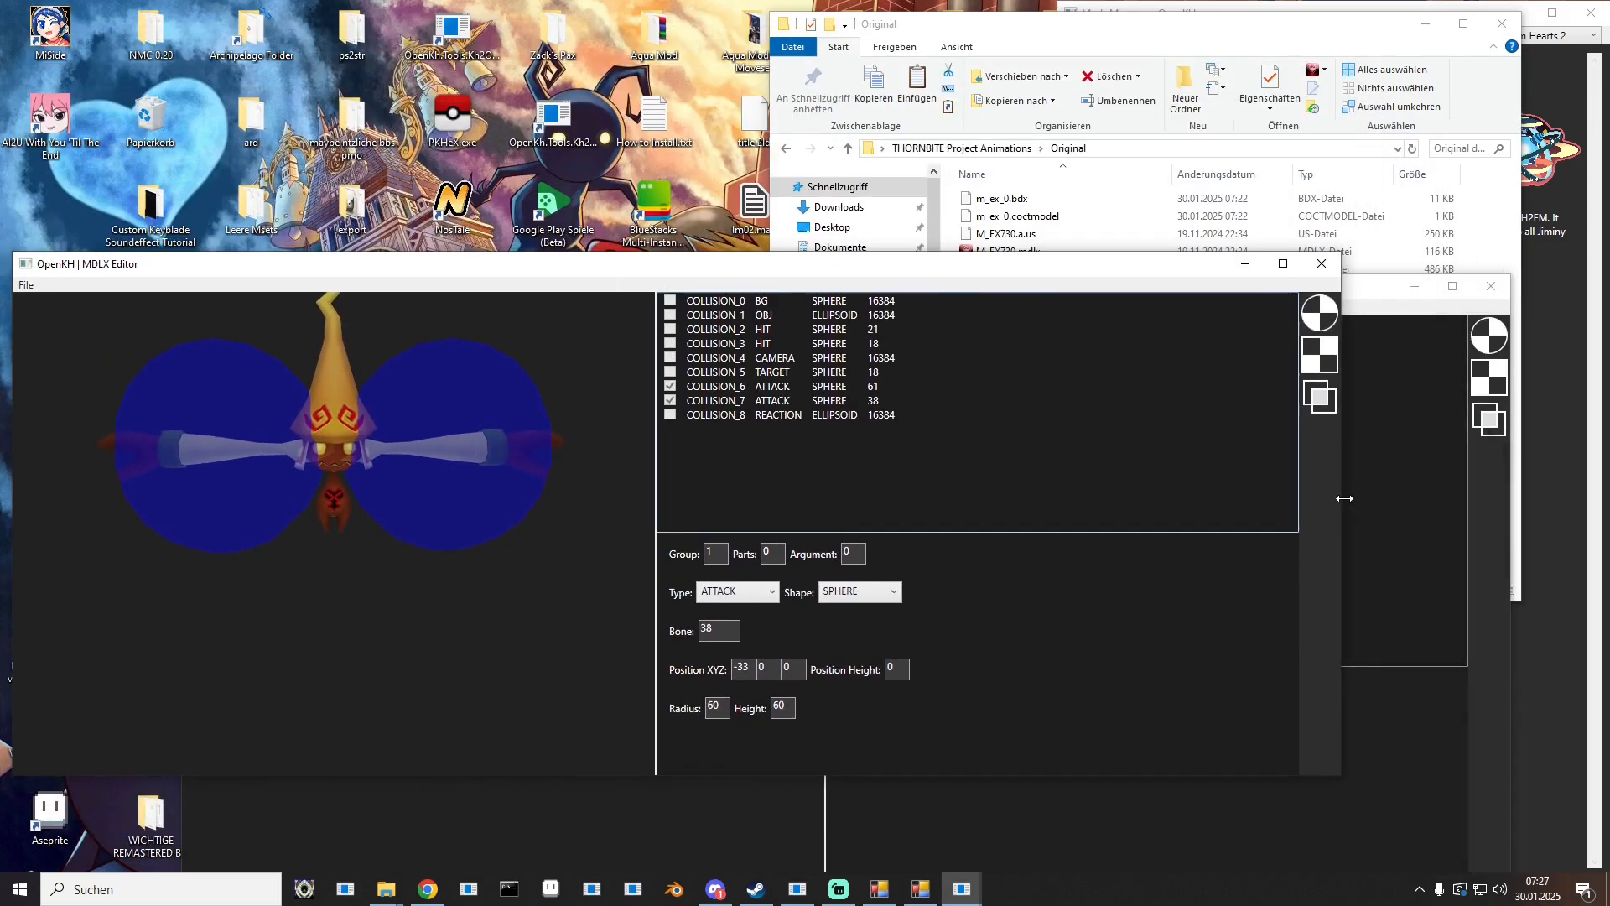
drag(1356, 498, 770, 503)
click(1104, 616)
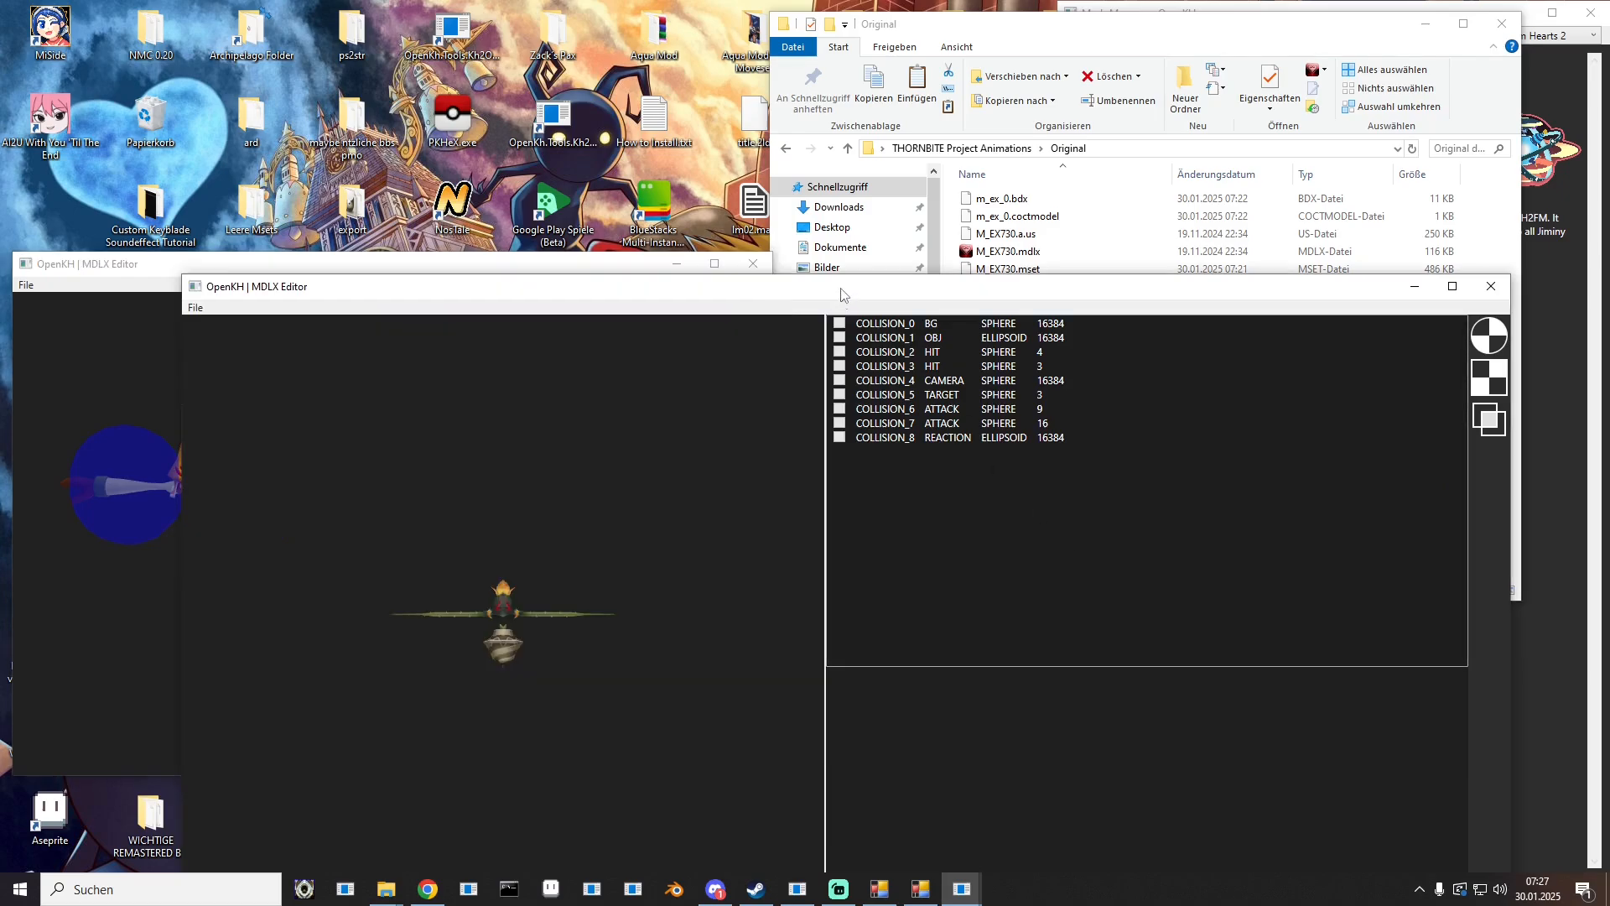
drag(177, 269, 753, 467)
drag(1006, 488, 1042, 261)
scroll(942, 474, up, 8)
scroll(942, 473, down, 4)
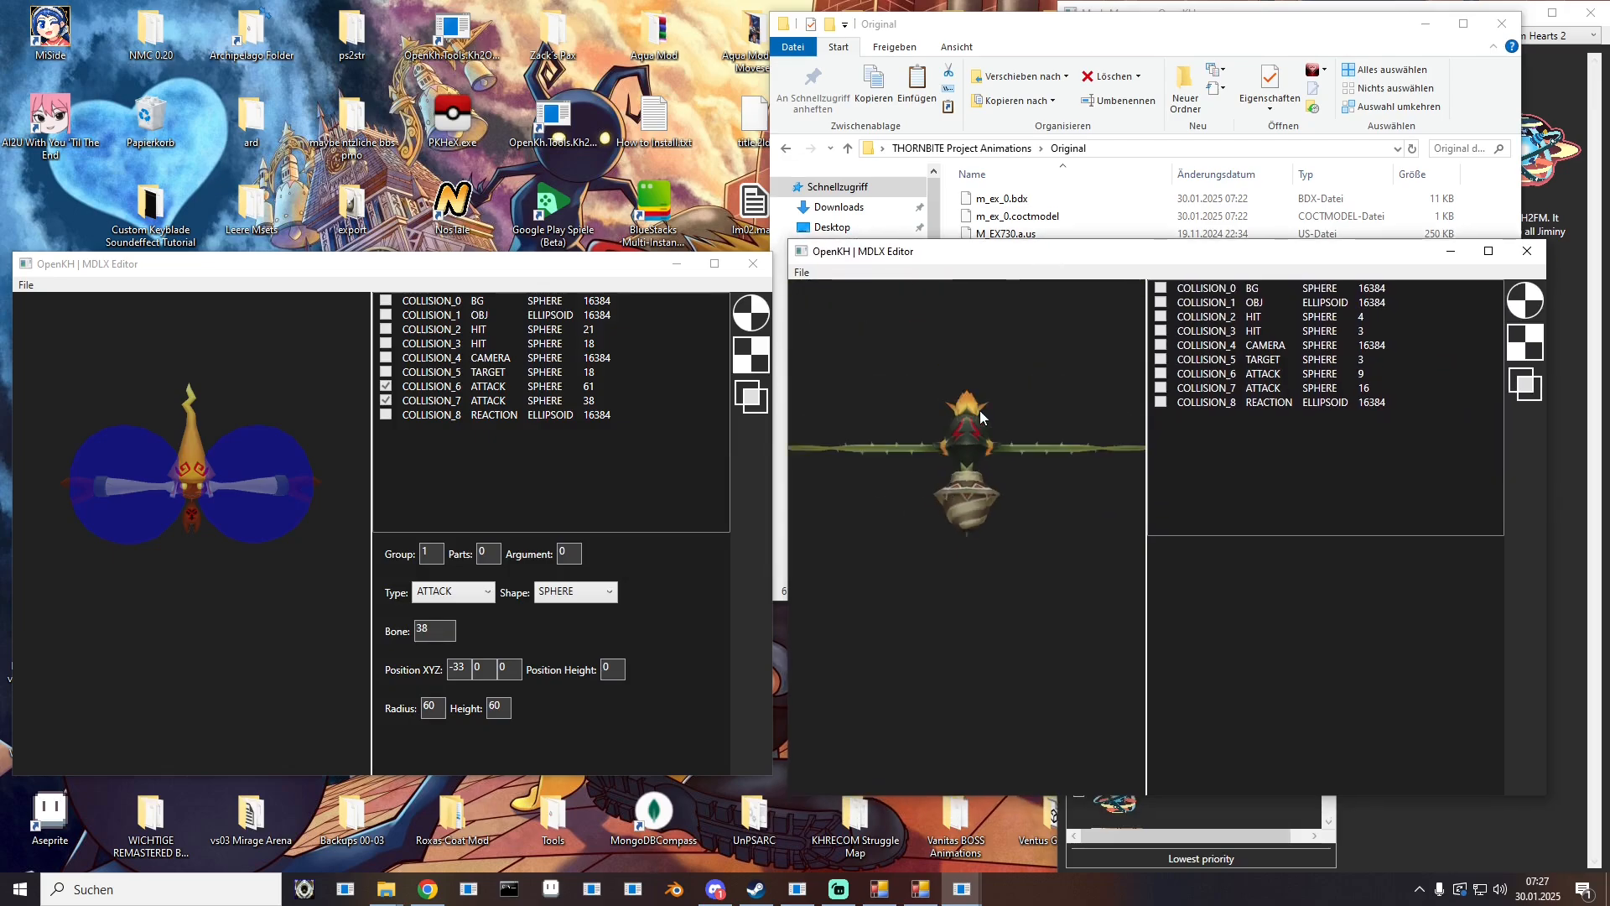
scroll(979, 437, down, 3)
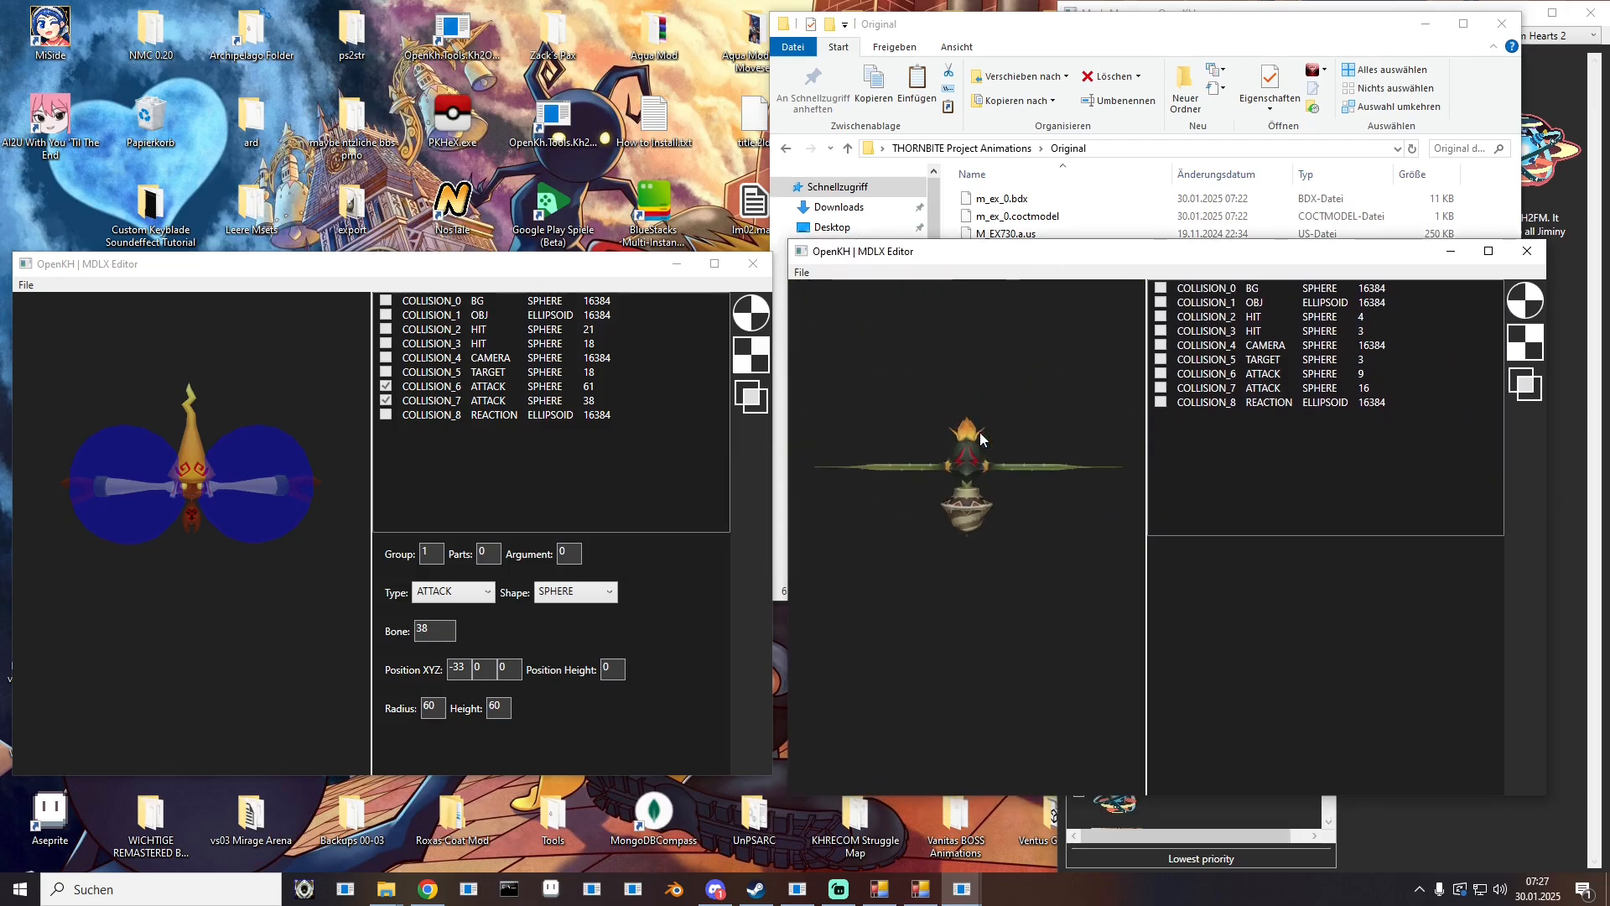
Step: Show the OBJ collision on both models, plus both HIT collisions and the TARGET collision on the original model
click(1161, 302)
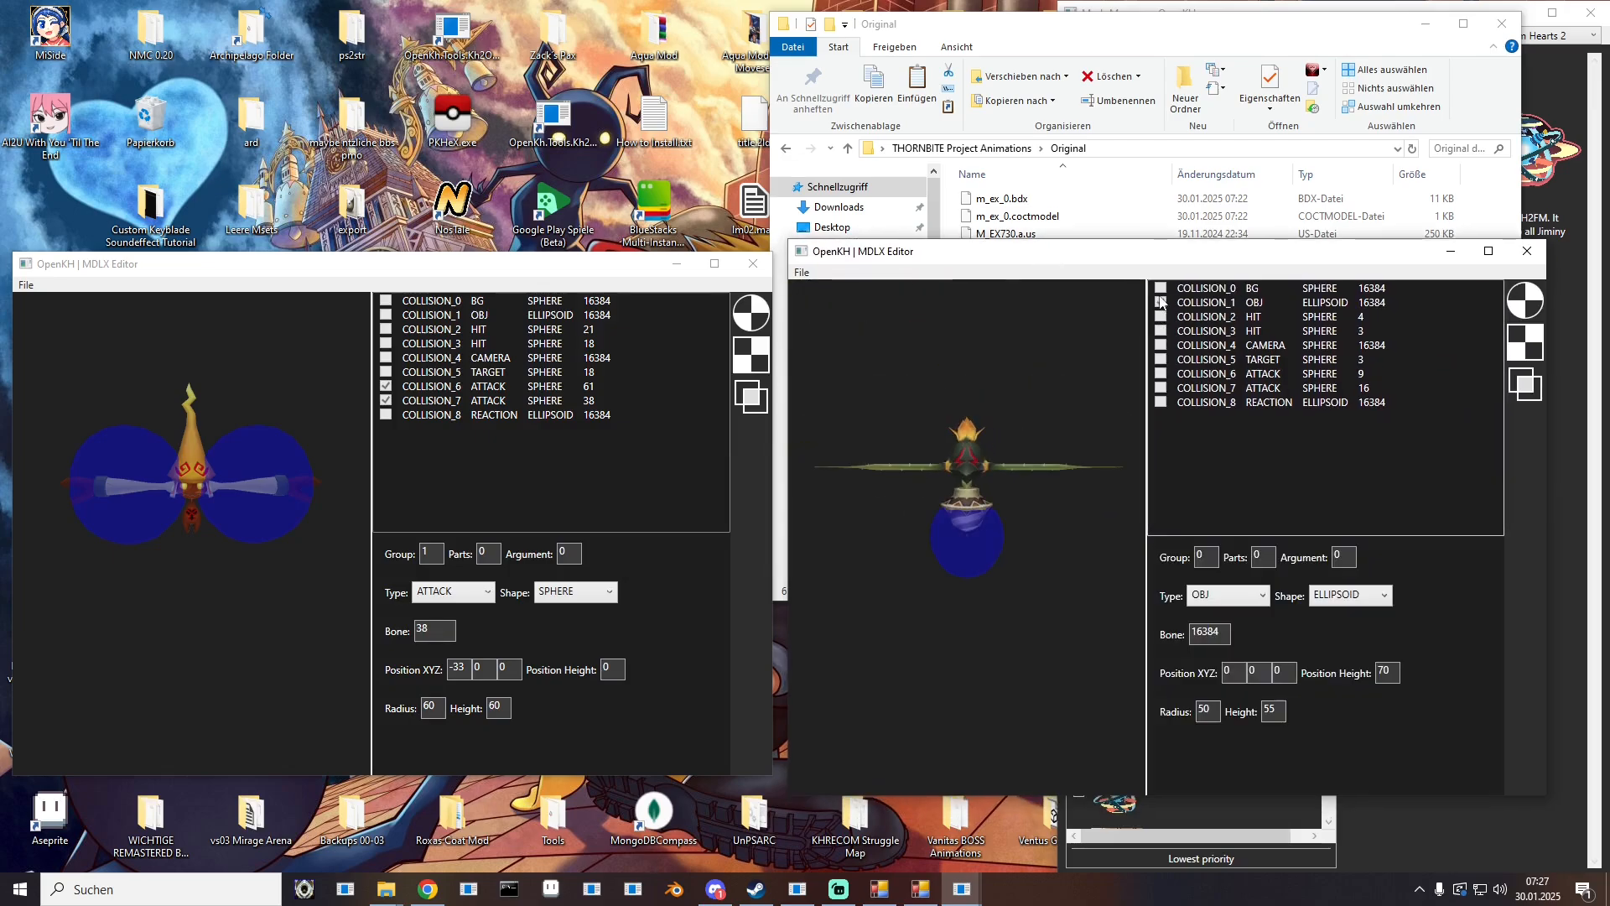
click(385, 315)
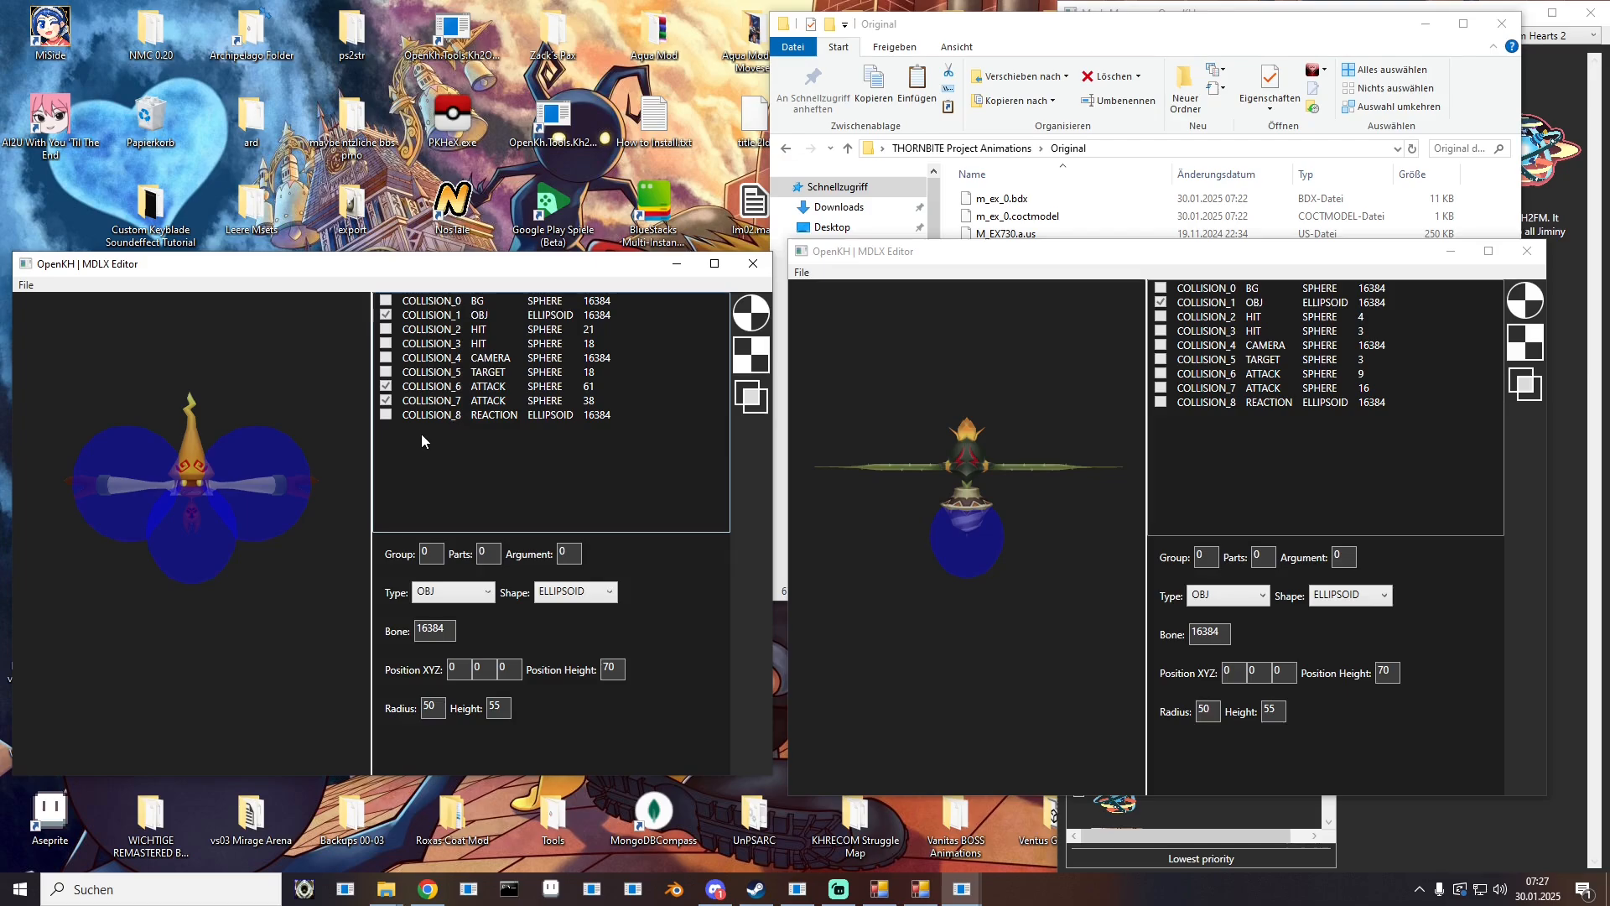
click(386, 330)
click(386, 344)
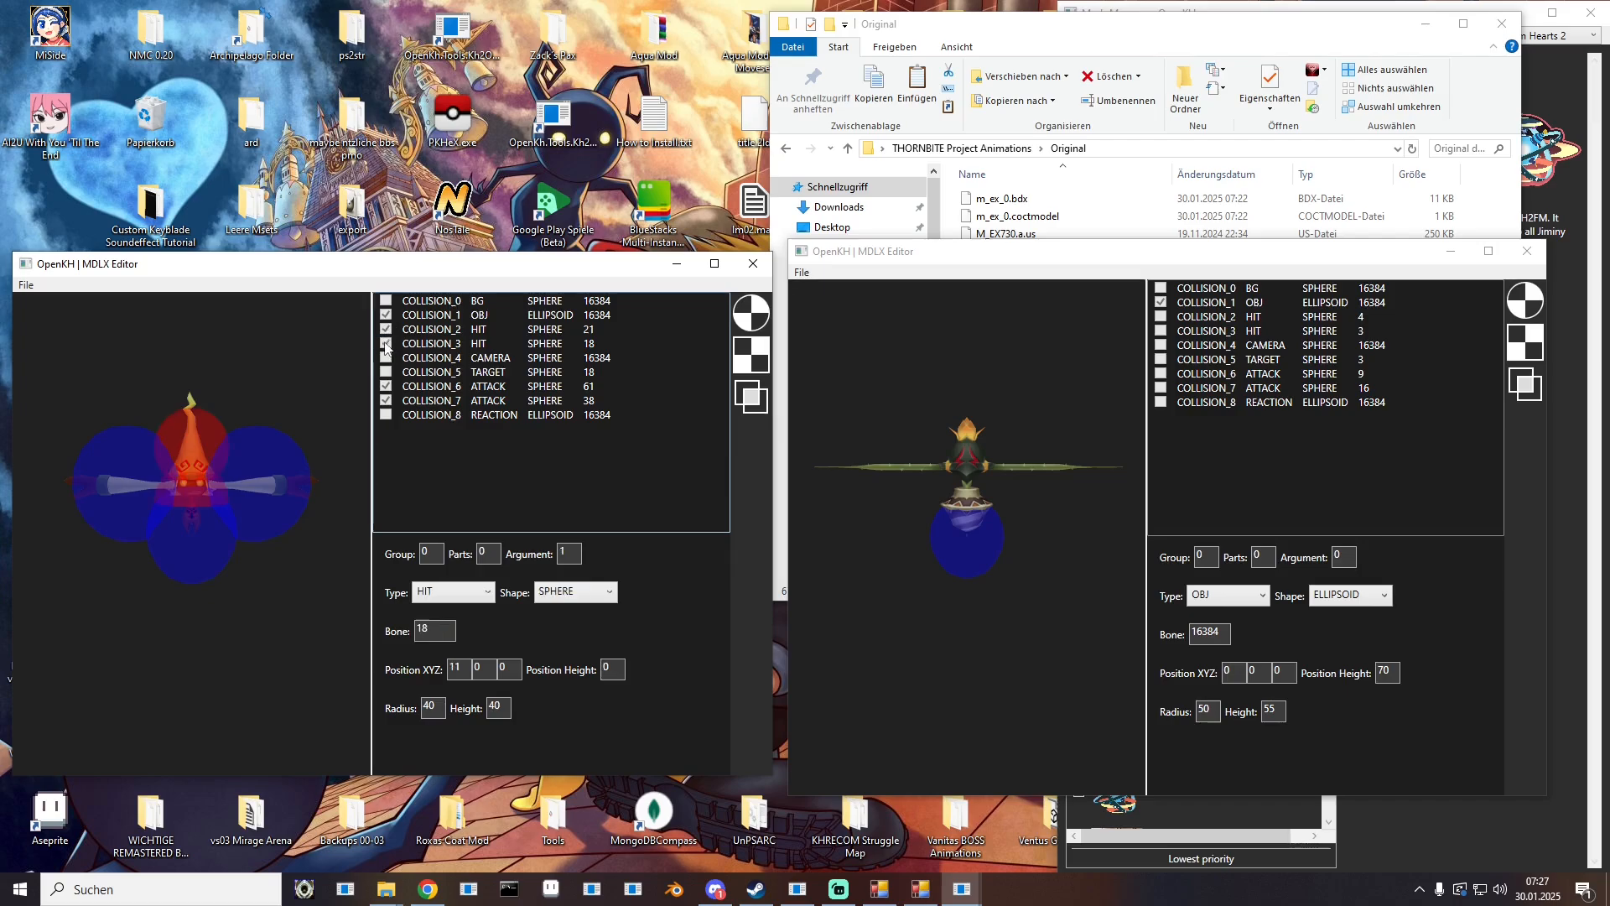
click(386, 373)
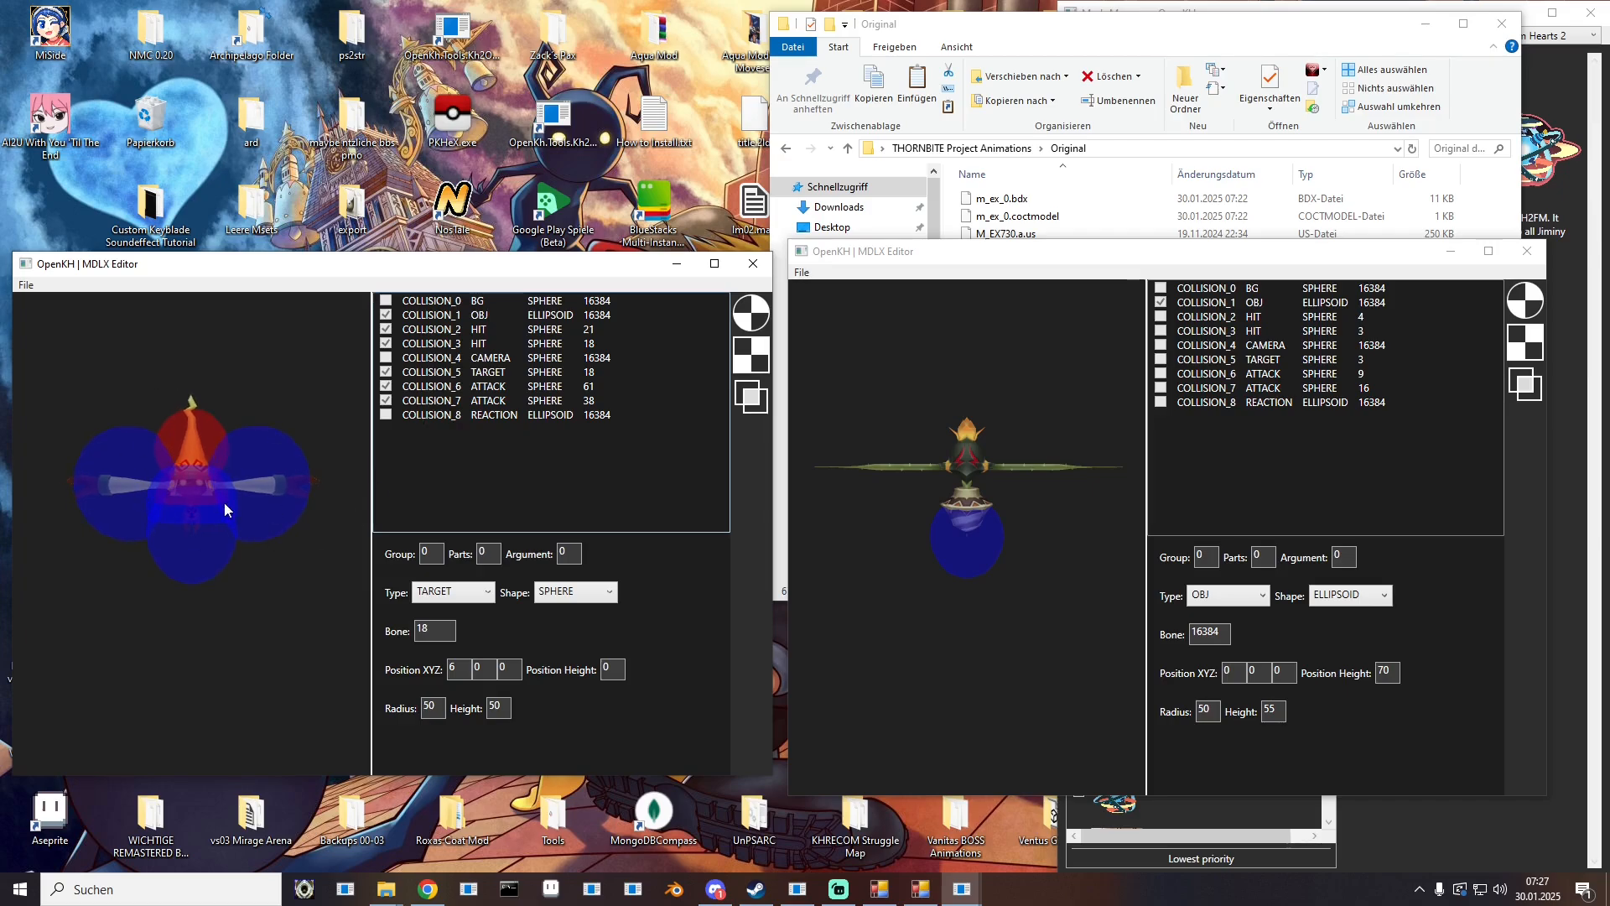
Step: Show the Thornbite model's HIT, TARGET and ATTACK collisions and compare their placement with the original model
click(1161, 318)
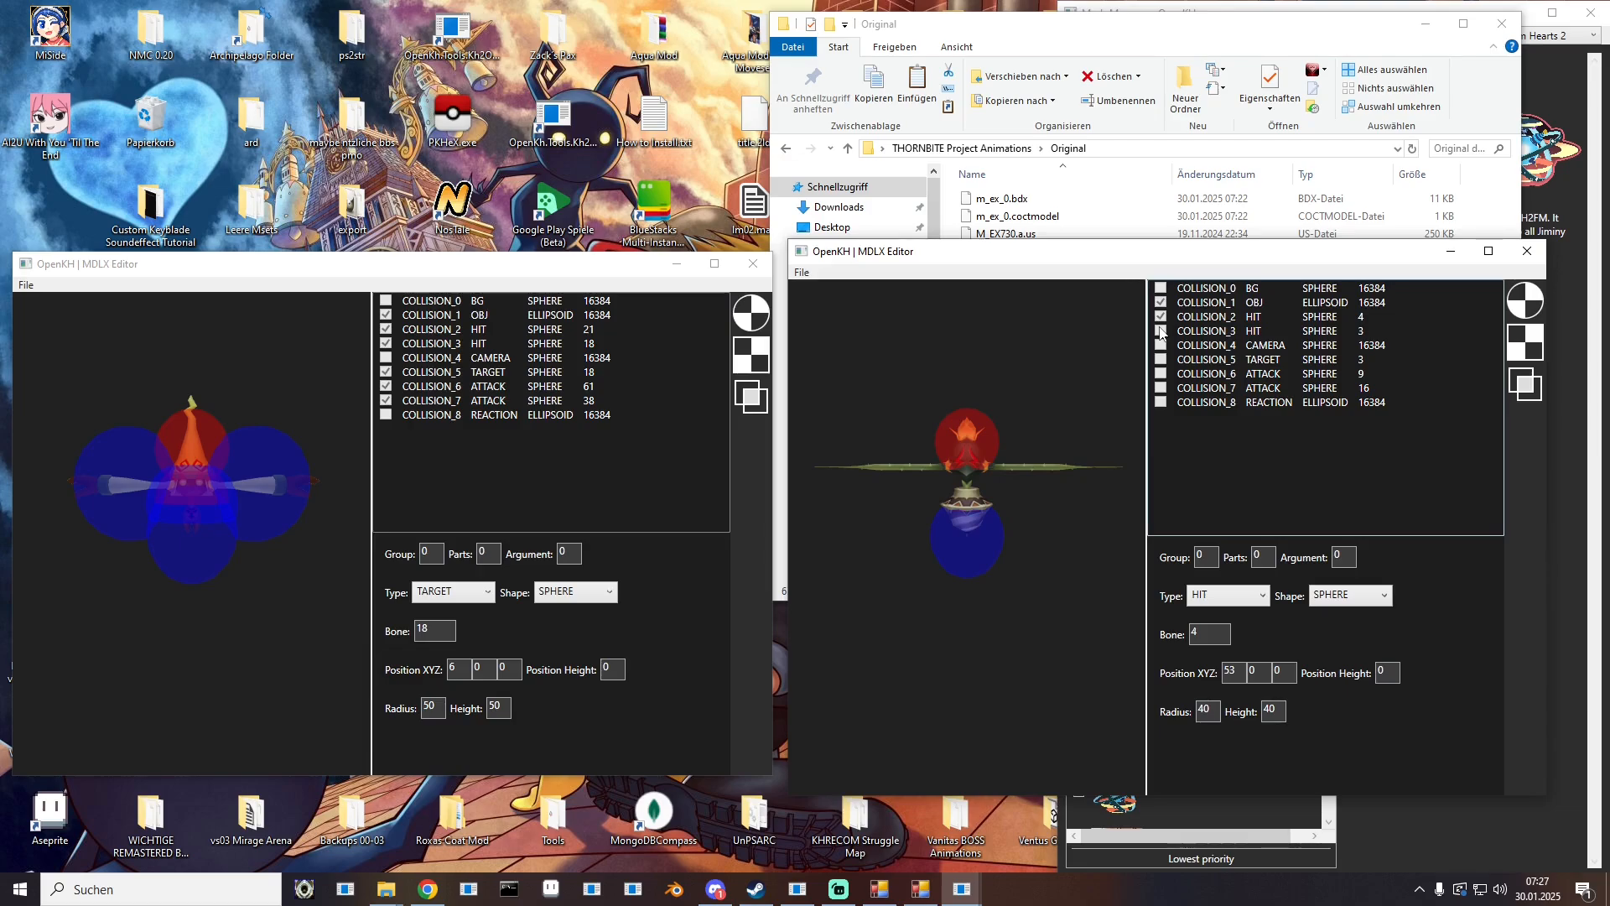
click(1162, 331)
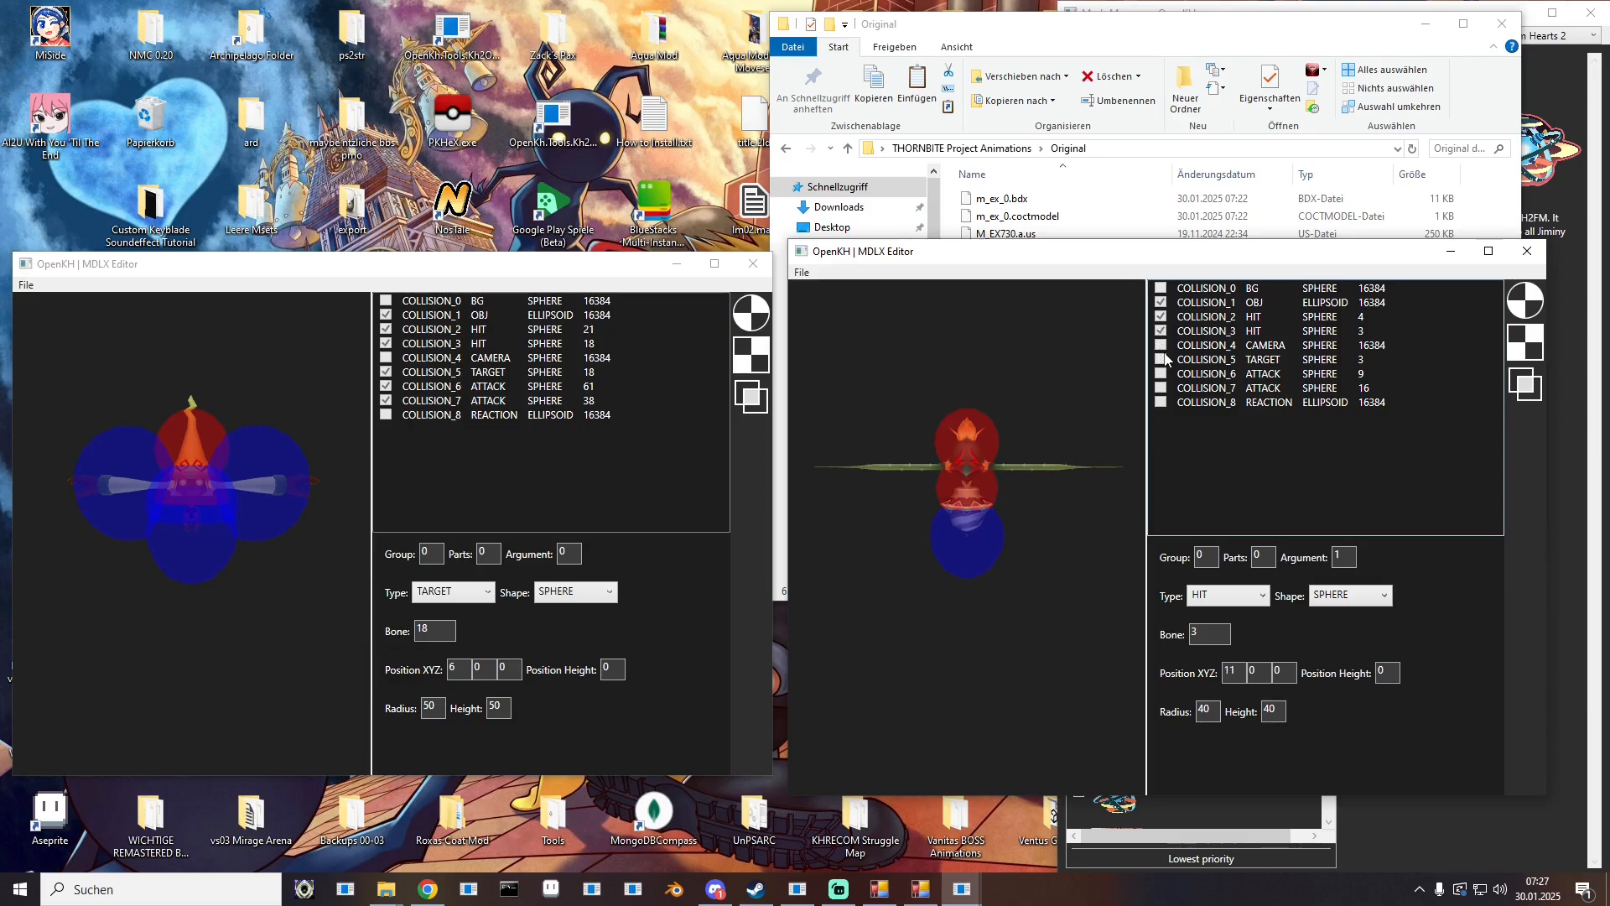
click(1162, 360)
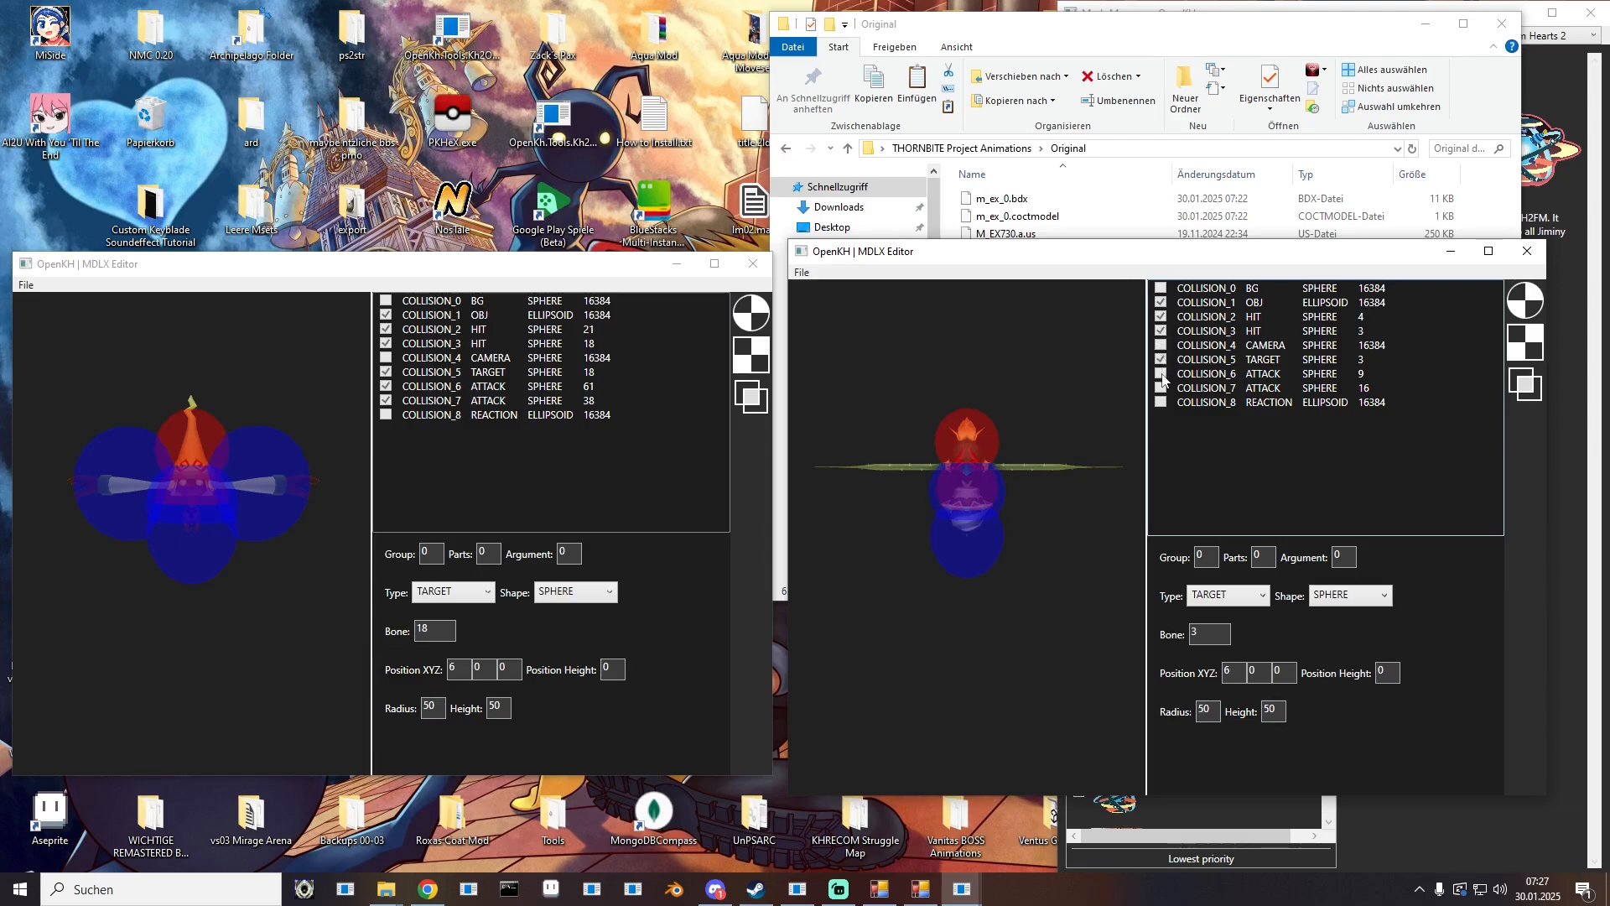
click(1161, 375)
click(1161, 389)
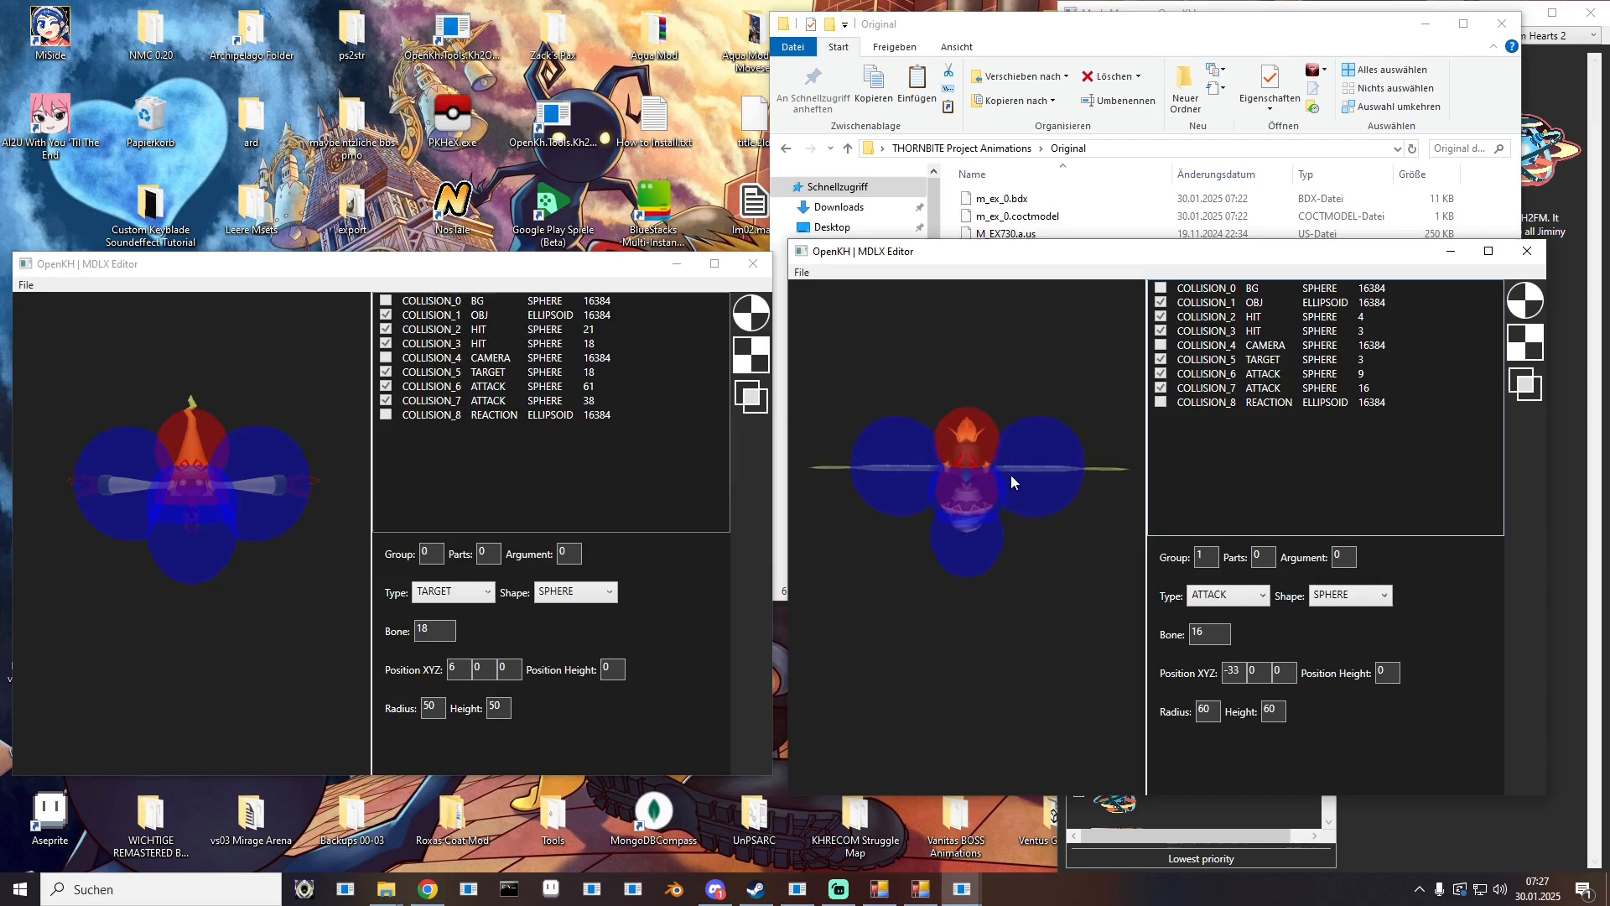
drag(998, 470, 1024, 505)
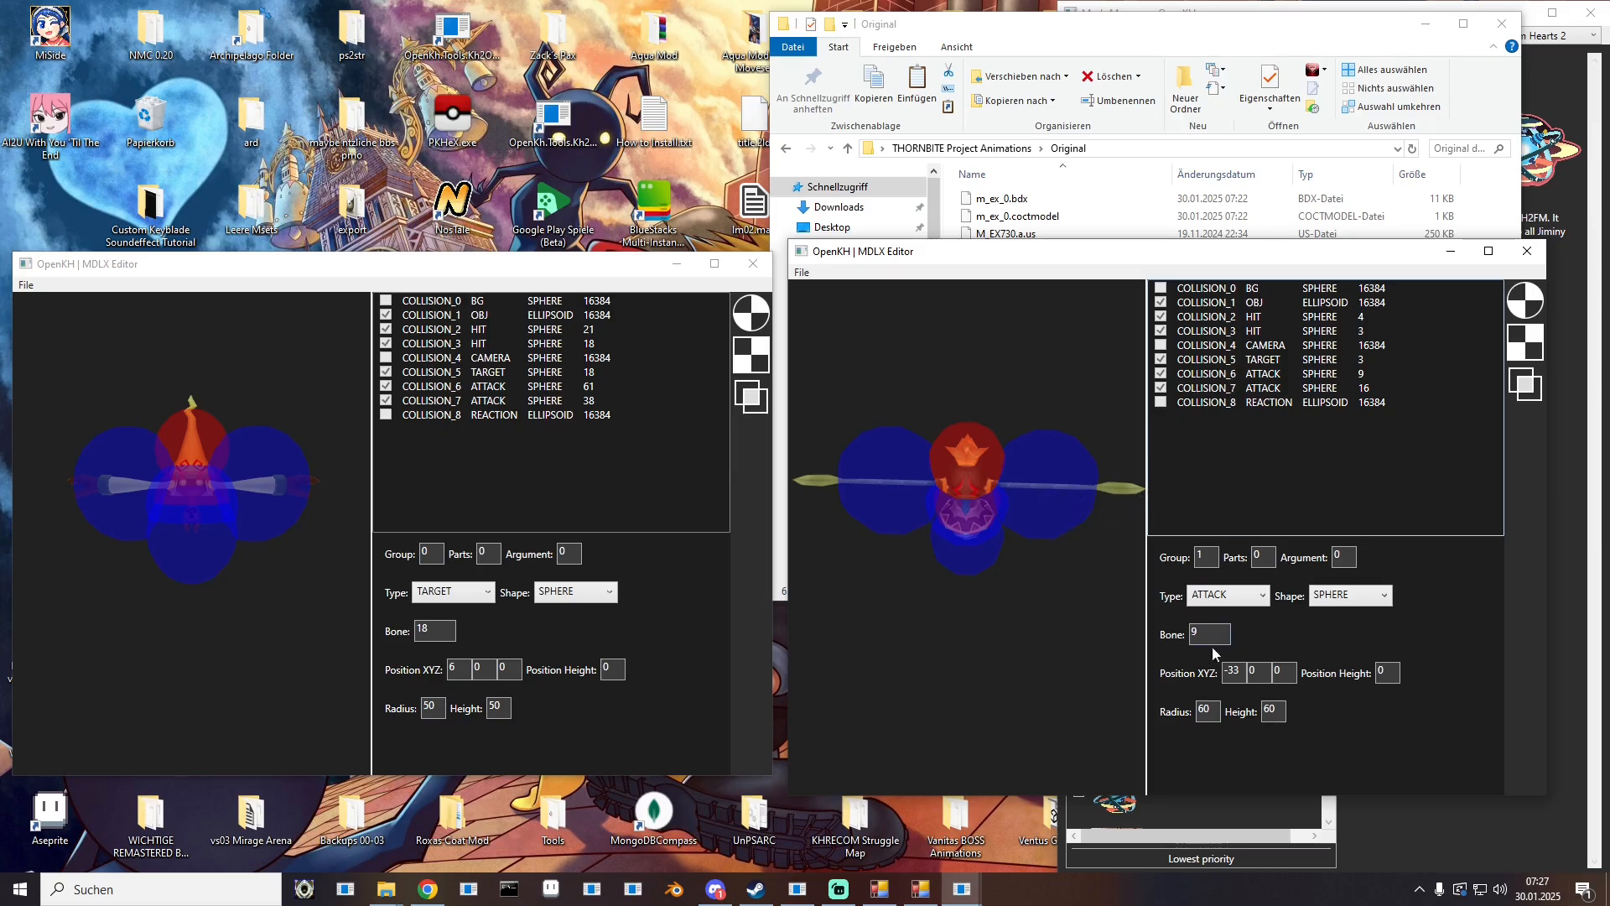
Step: Set the bone of COLLISION_6 to 10 and of COLLISION_7 to 17 on the Thornbite model, and save the file
double_click(1190, 635)
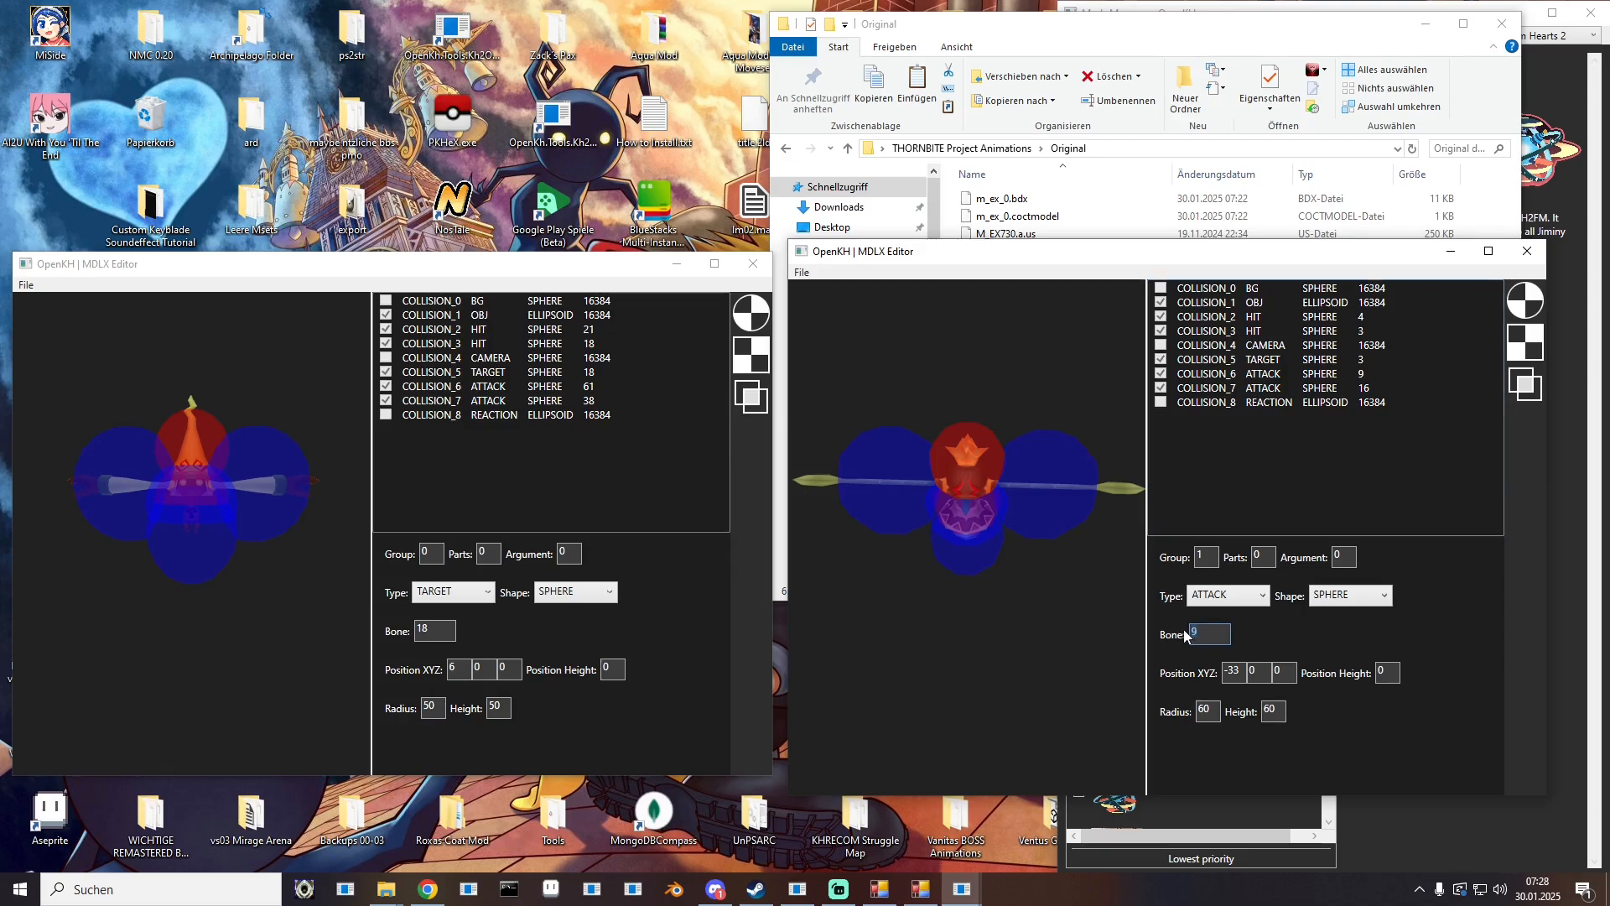
text(10)
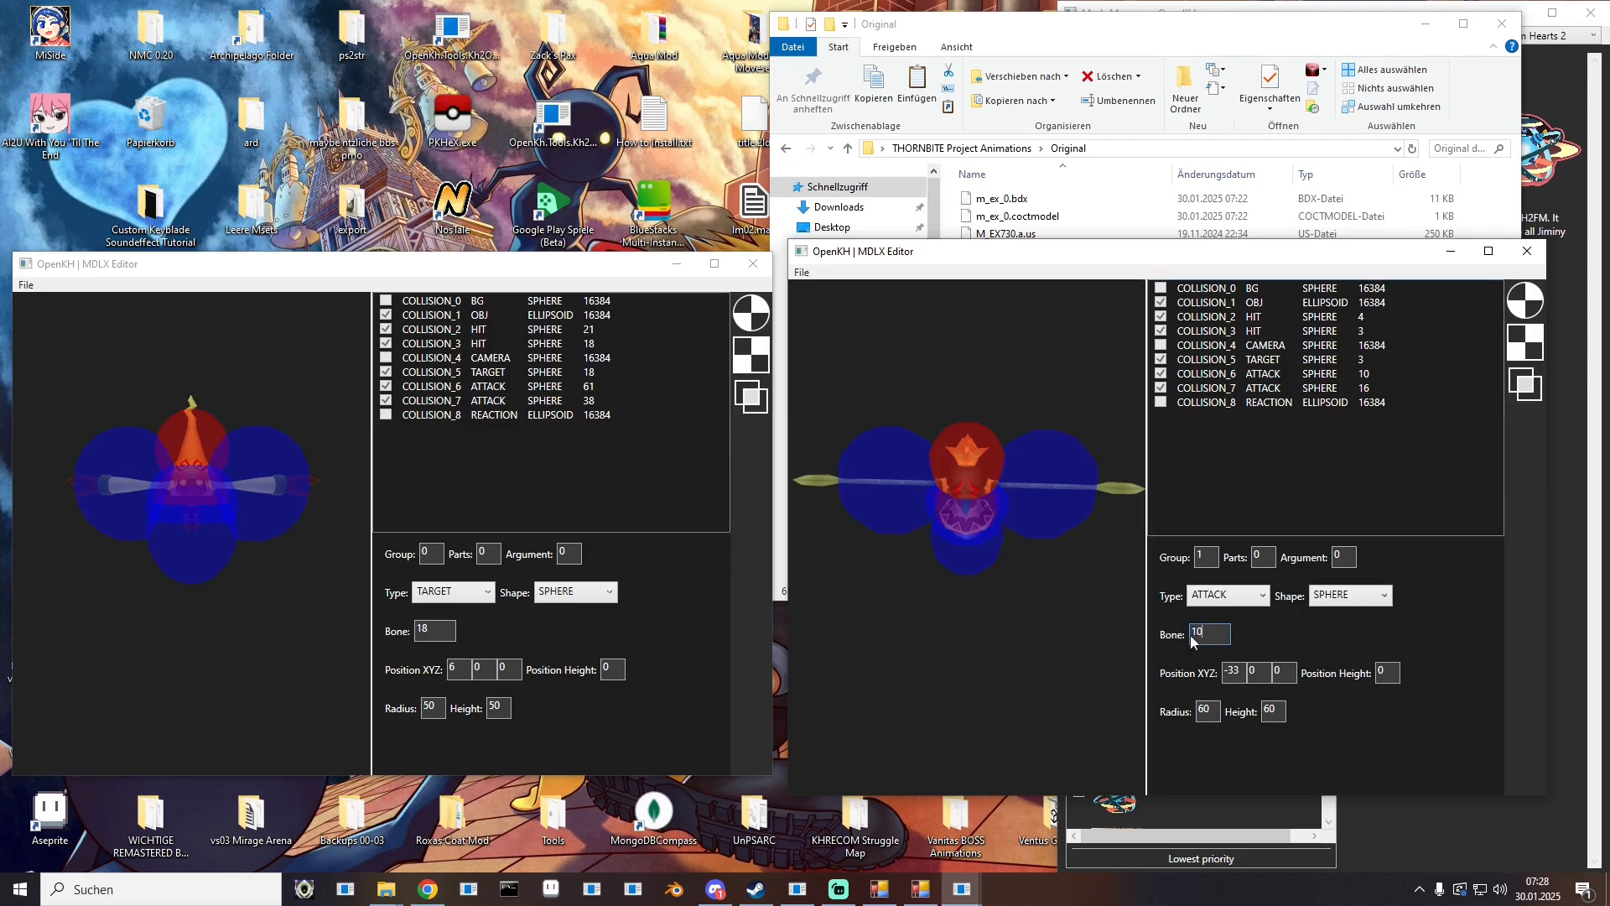
click(1217, 391)
double_click(1214, 639)
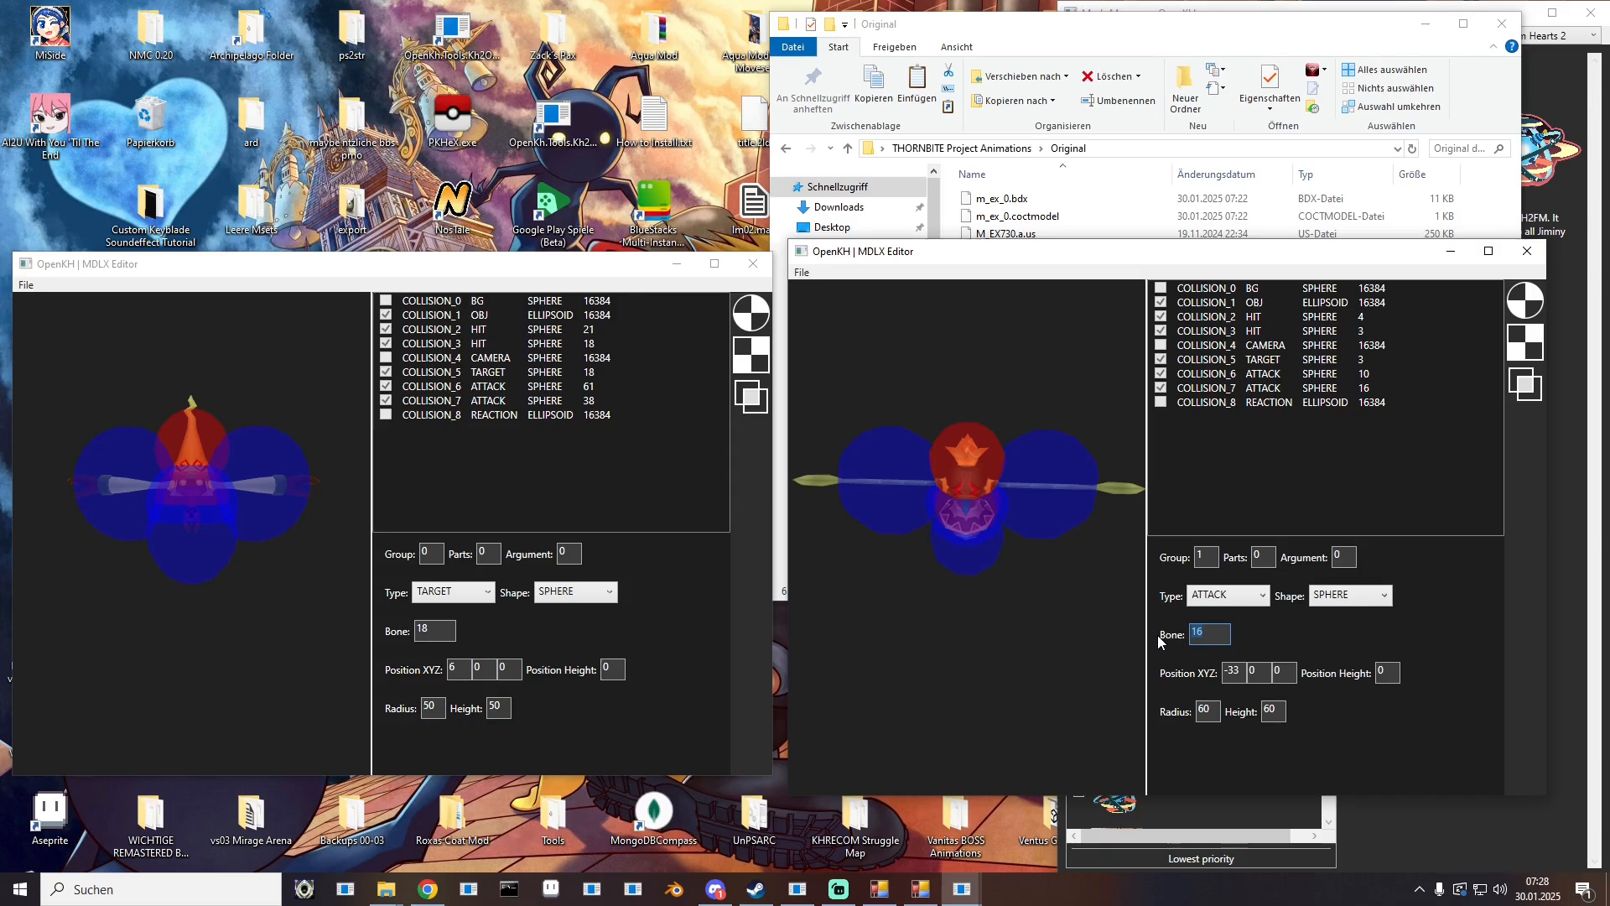
click(802, 272)
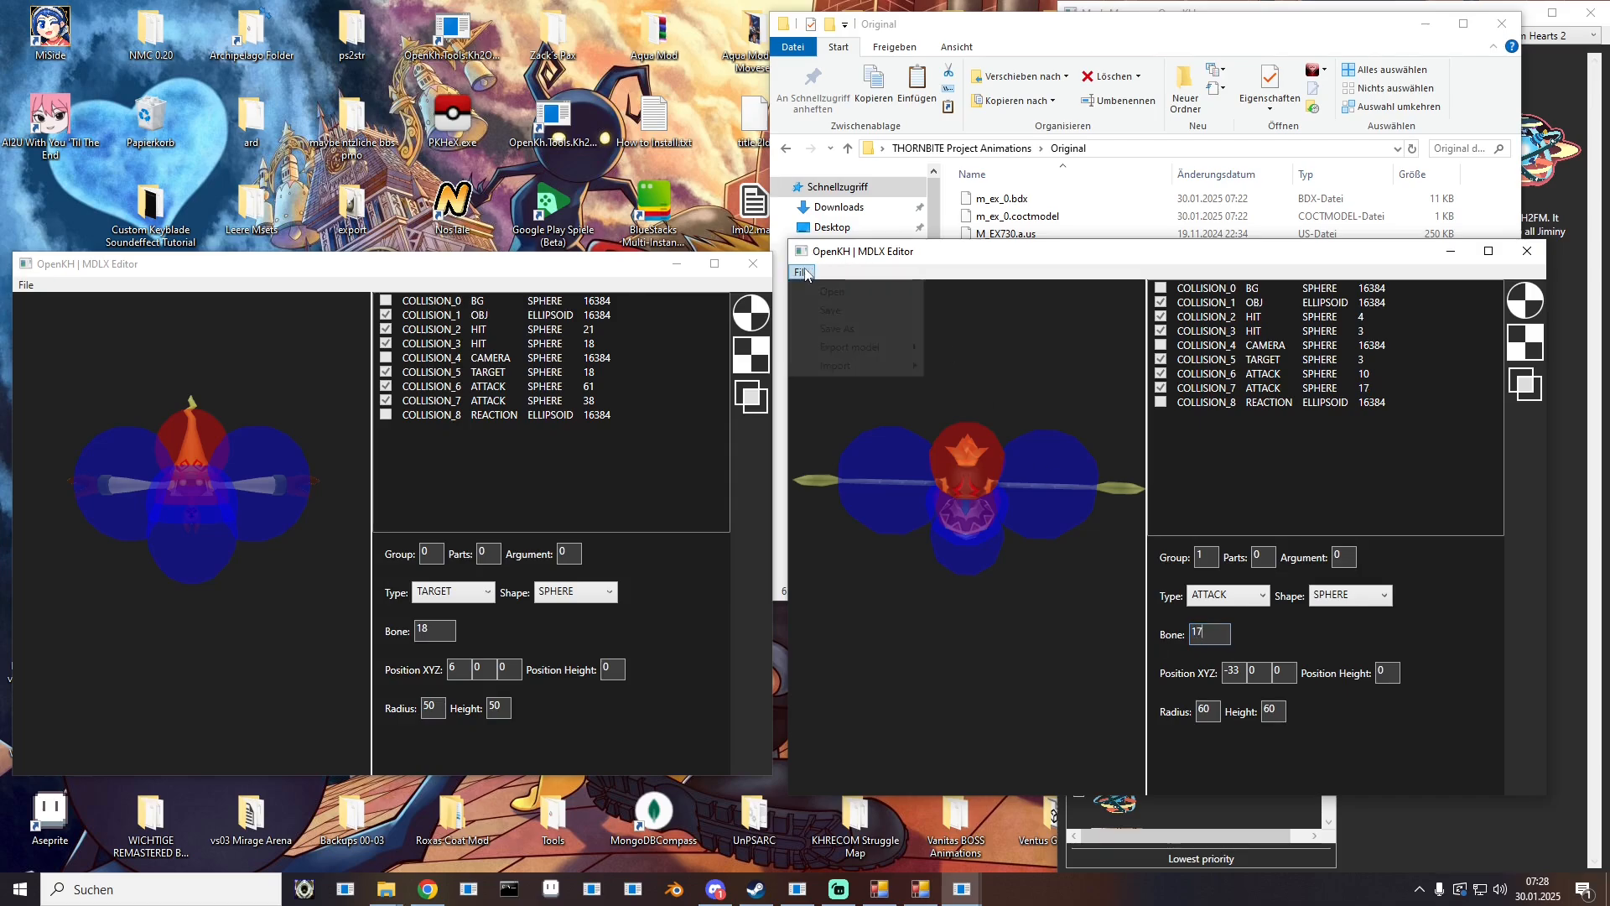
click(857, 312)
Step: Reload M_THORNBITE.mdlx in its MDLX Editor window and show the two ATTACK collisions
drag(927, 253, 922, 354)
drag(1025, 287, 1482, 451)
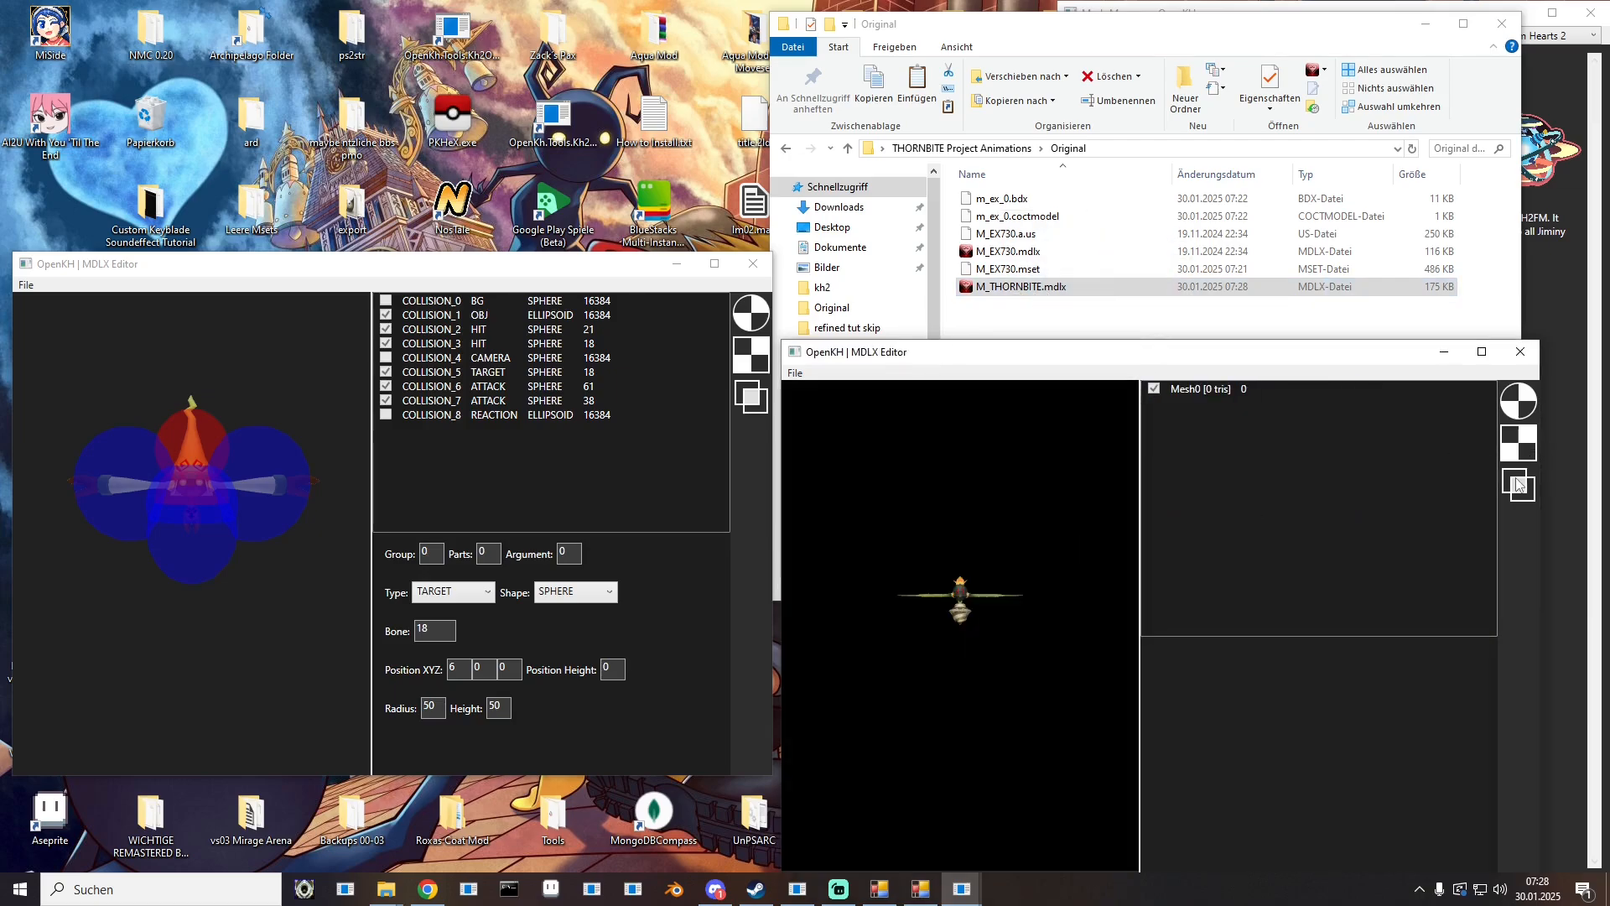
click(1153, 489)
click(1154, 475)
Step: Examine the placement of the two ATTACK collisions on the Thornbite model from several angles
scroll(1011, 566, up, 5)
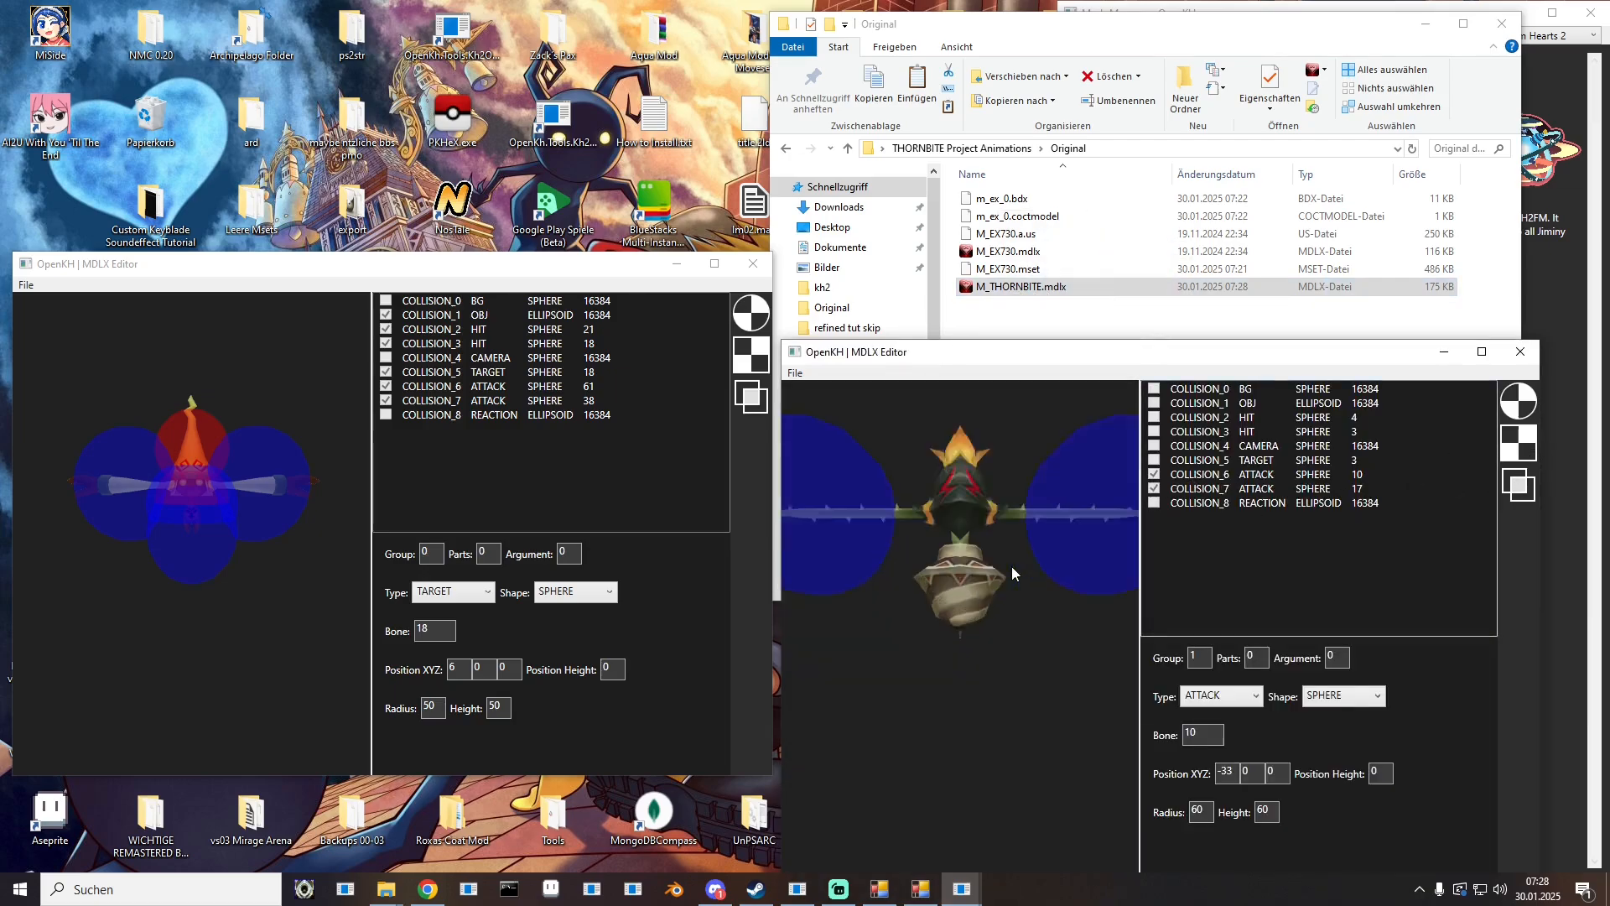
scroll(1009, 566, down, 3)
scroll(1000, 552, up, 1)
scroll(990, 547, up, 1)
scroll(989, 546, down, 2)
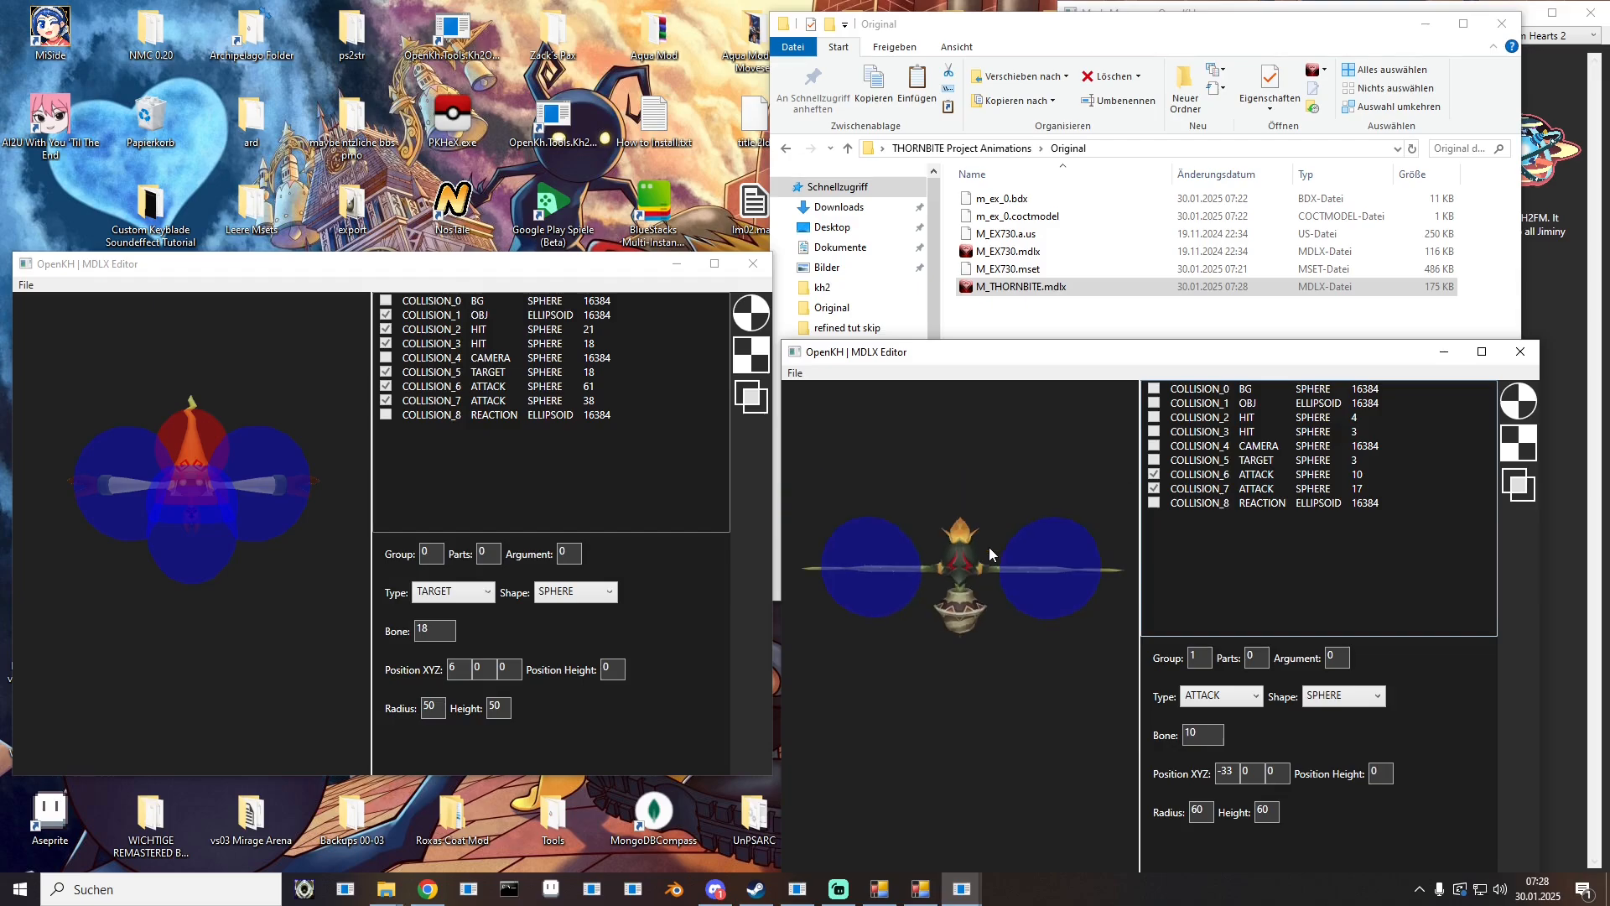
drag(964, 558, 948, 586)
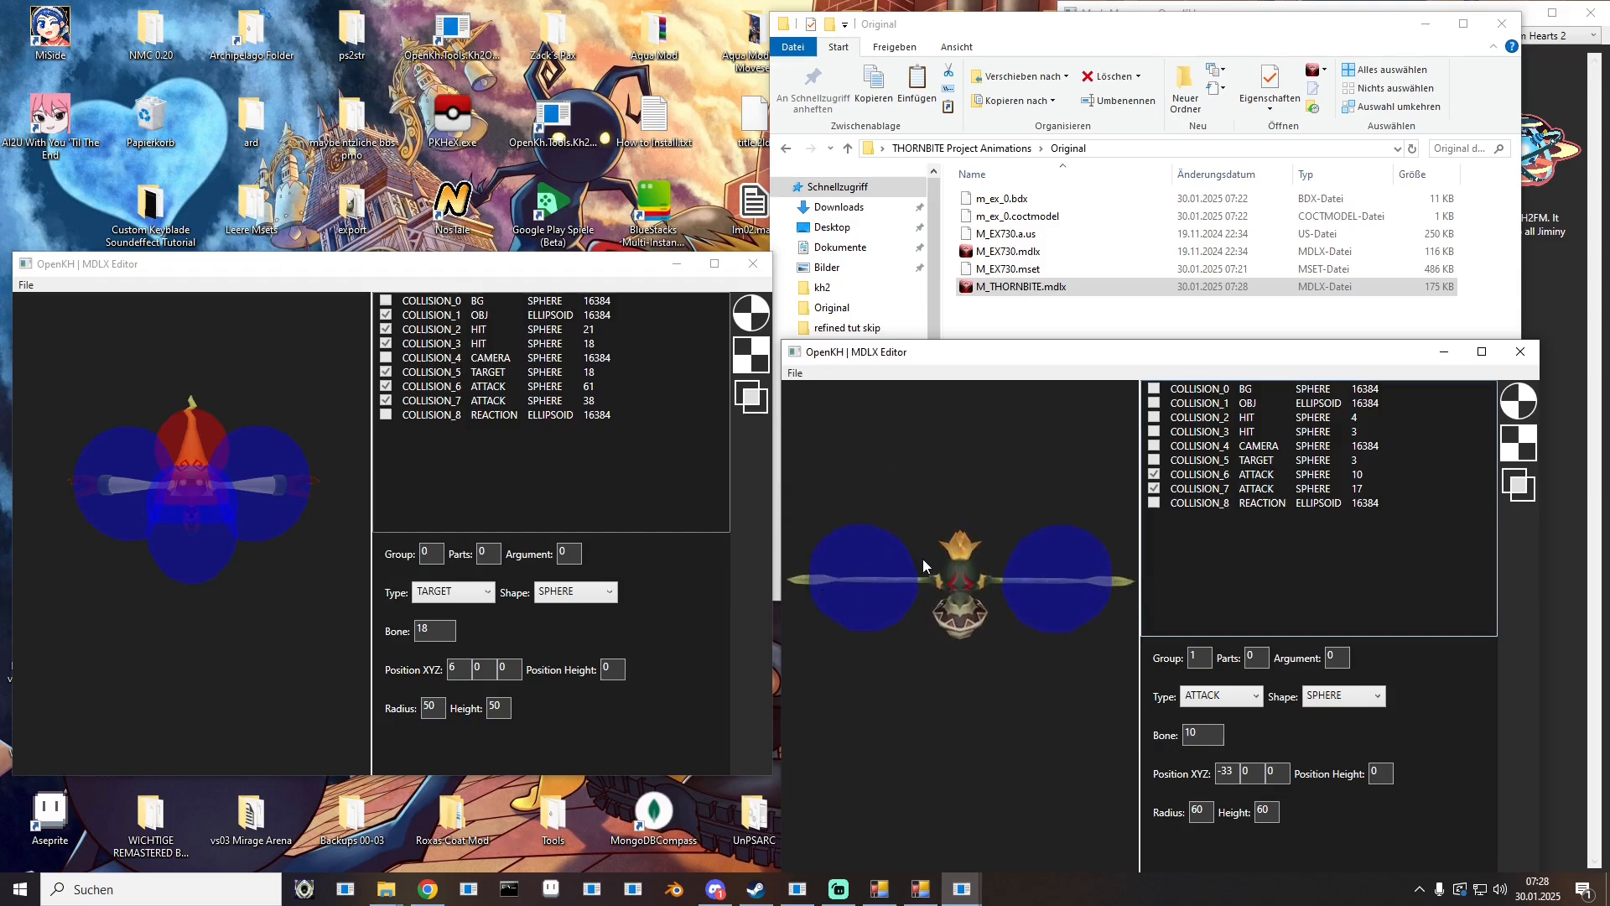
drag(922, 558, 948, 587)
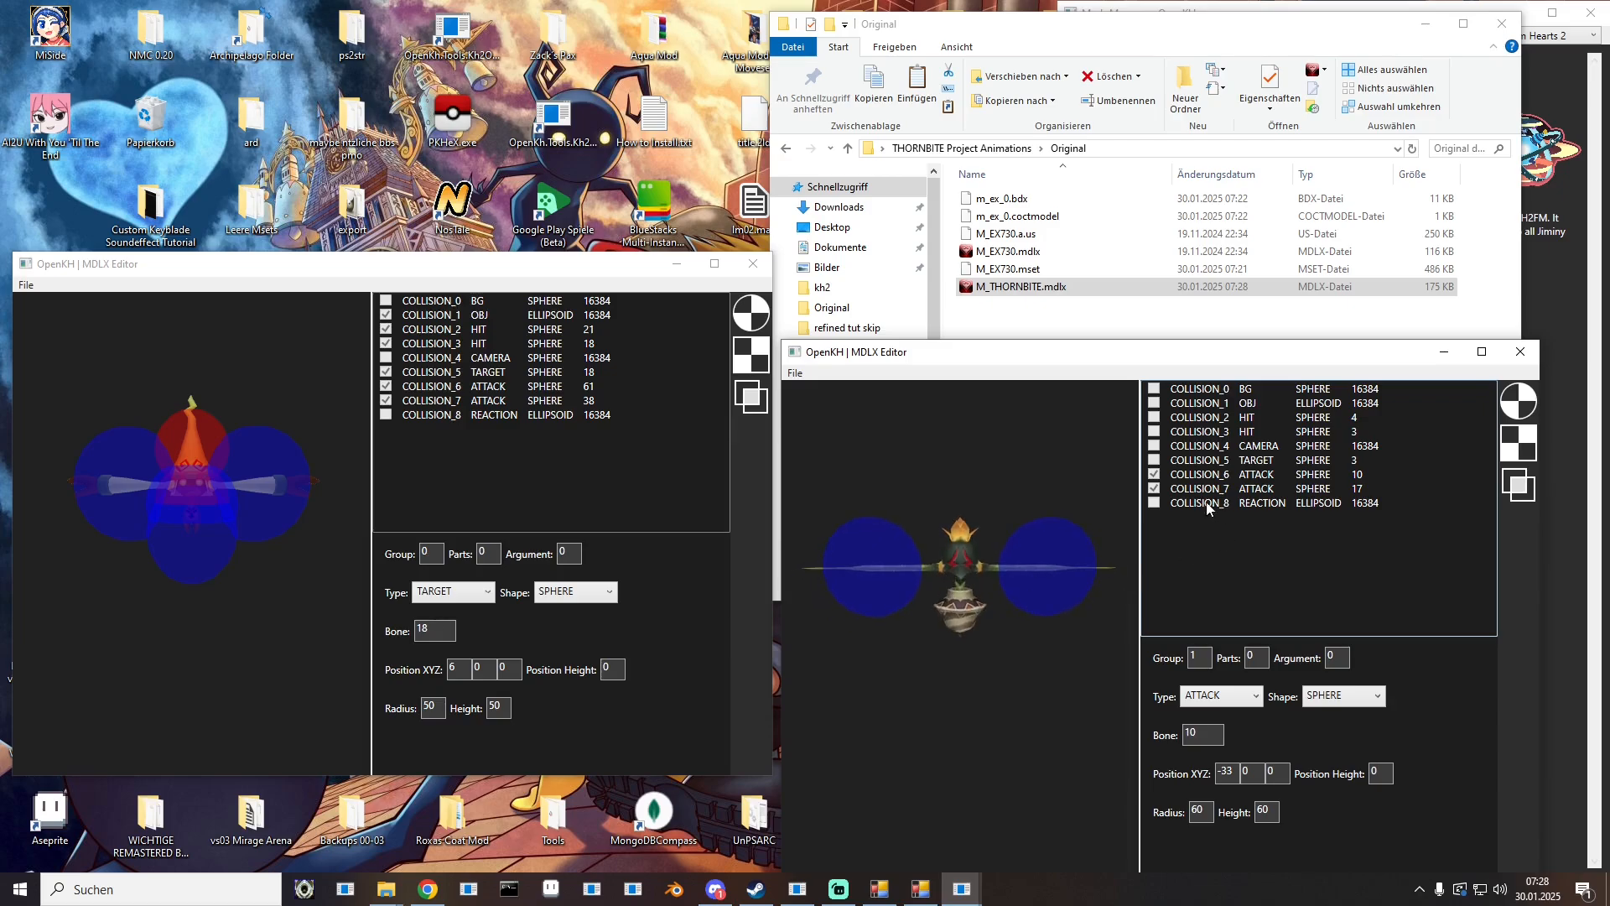
Step: Show the TARGET collision and both HIT collisions on the Thornbite model and check them together with the ATTACK collisions
click(1155, 460)
click(1155, 431)
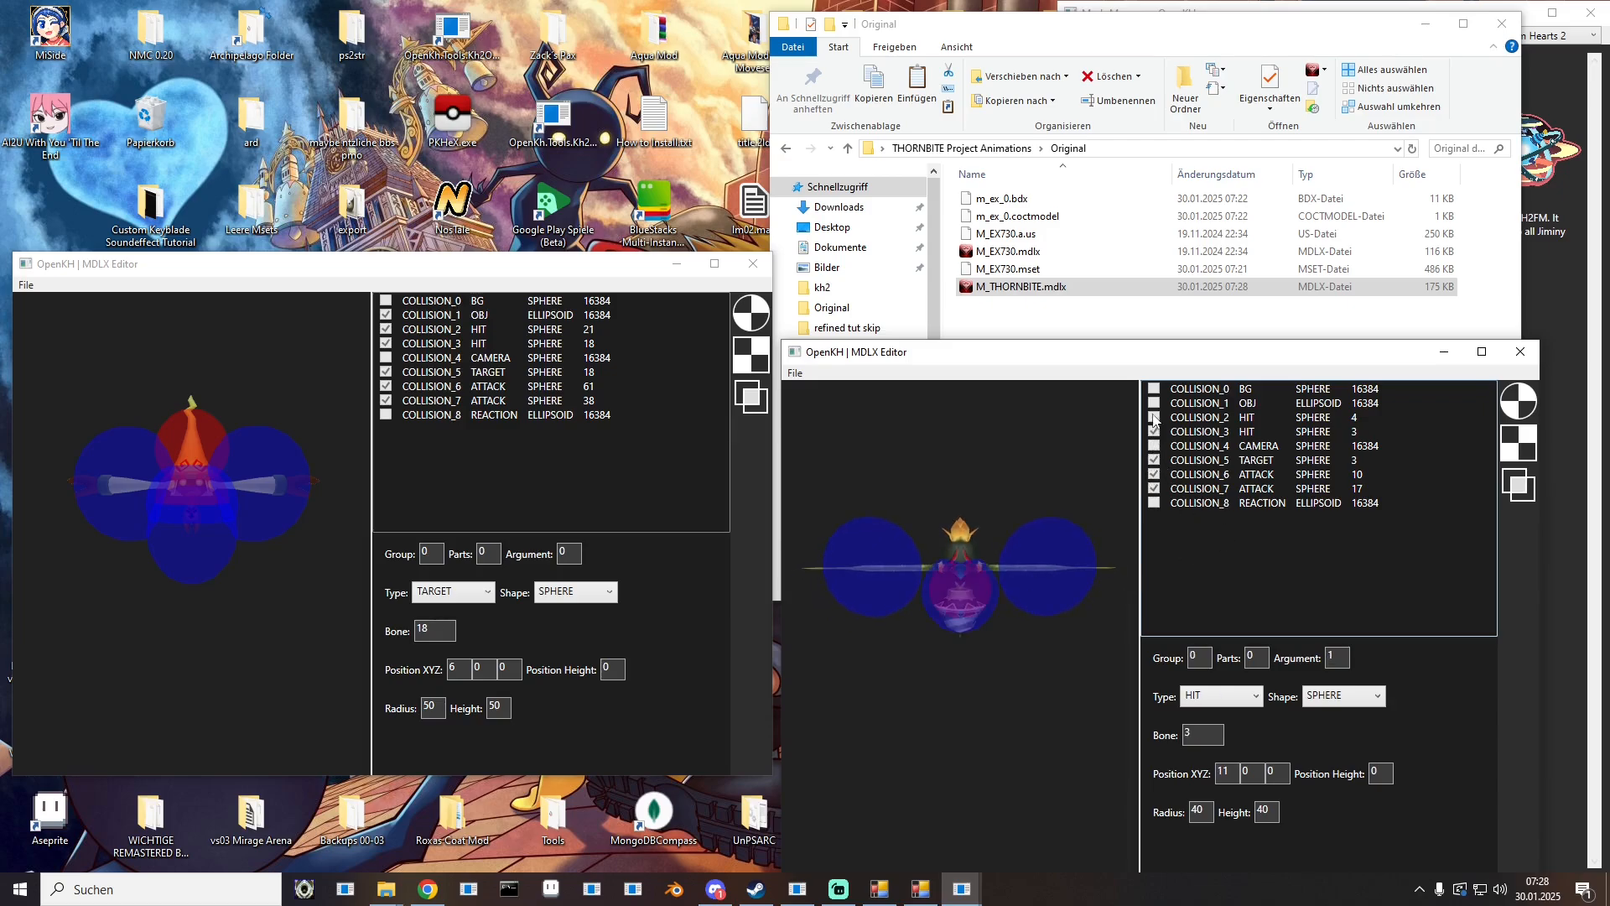
click(1155, 417)
drag(931, 579, 946, 586)
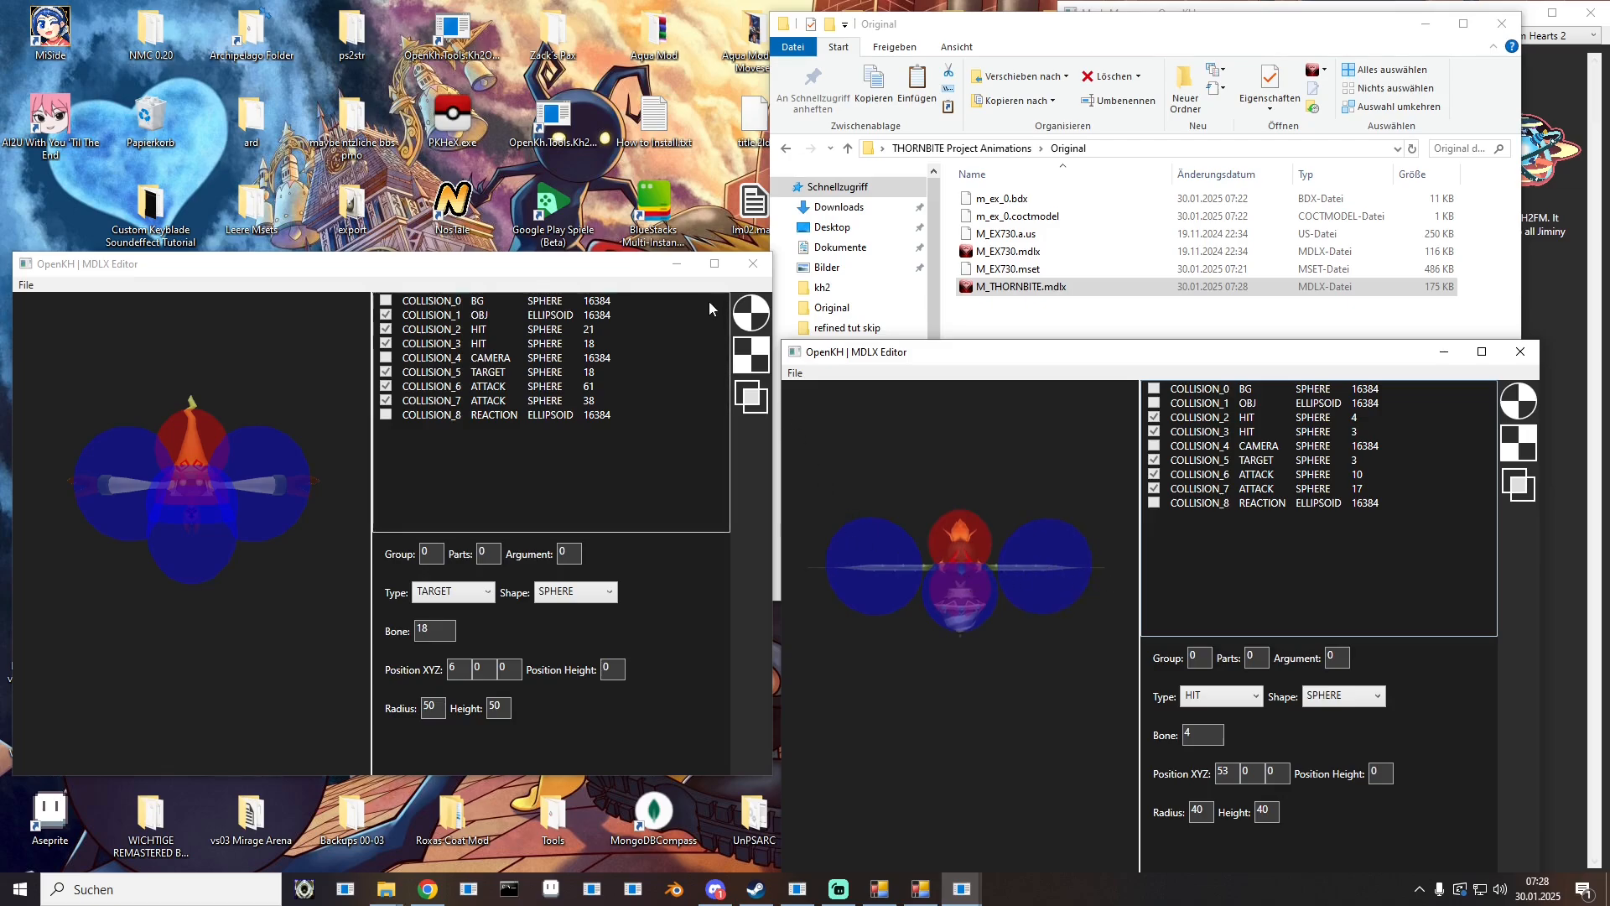
Step: Close both MDLX Editor windows and return to the Original folder
click(753, 264)
click(1520, 352)
click(1124, 386)
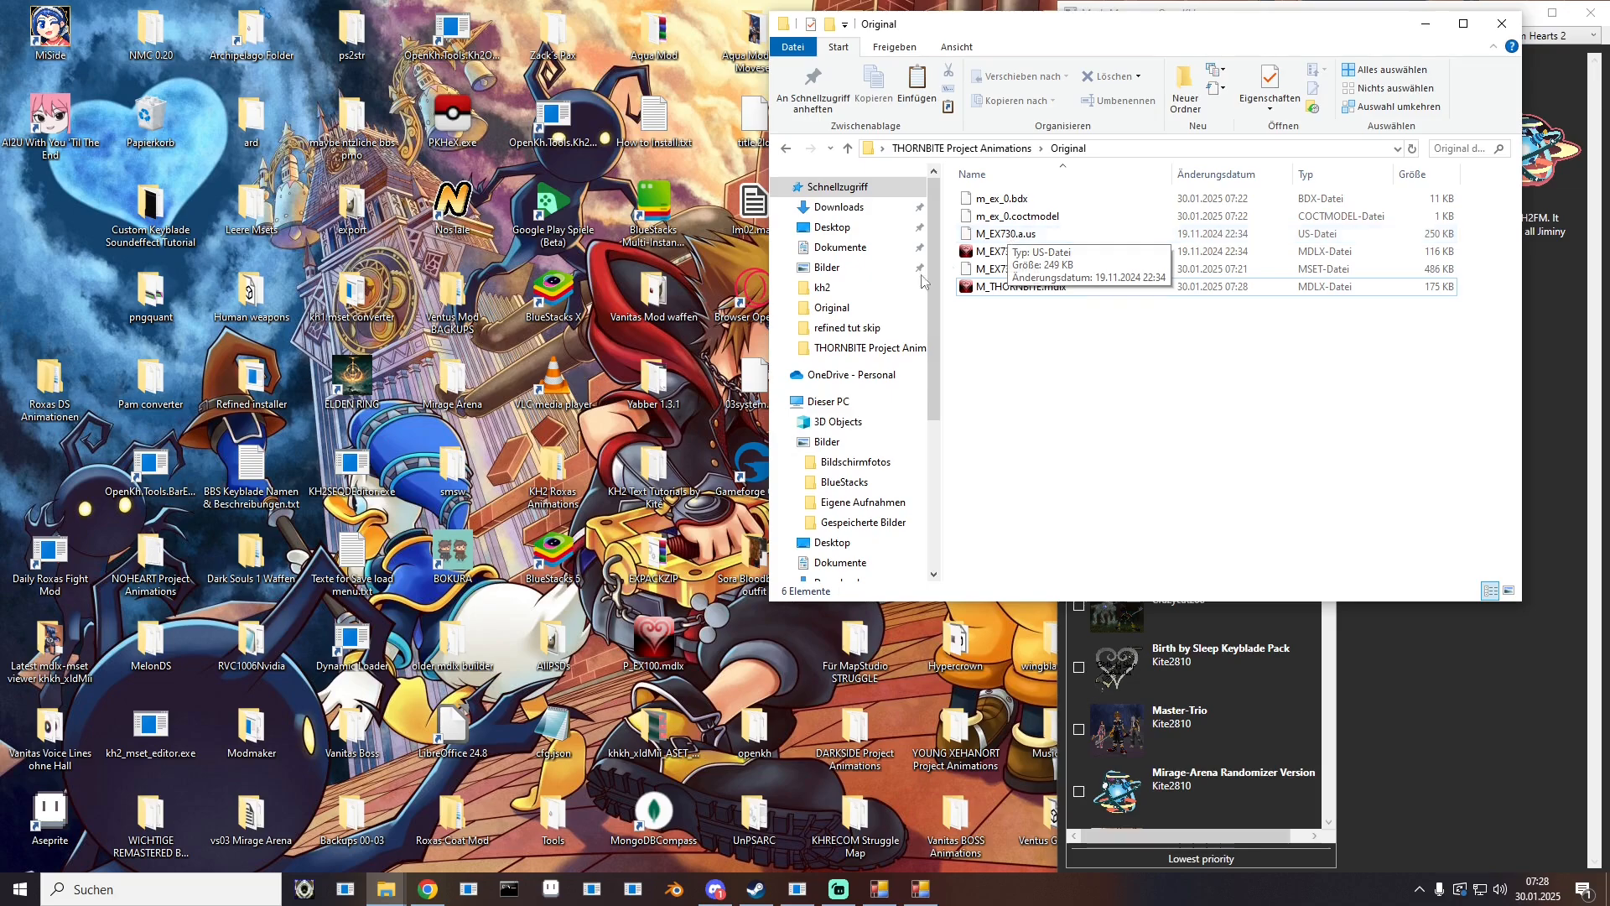
Step: Switch to the kh2mset window with the Thornbite animations and review slots 000 to 015 in its BAR list
click(815, 893)
click(826, 898)
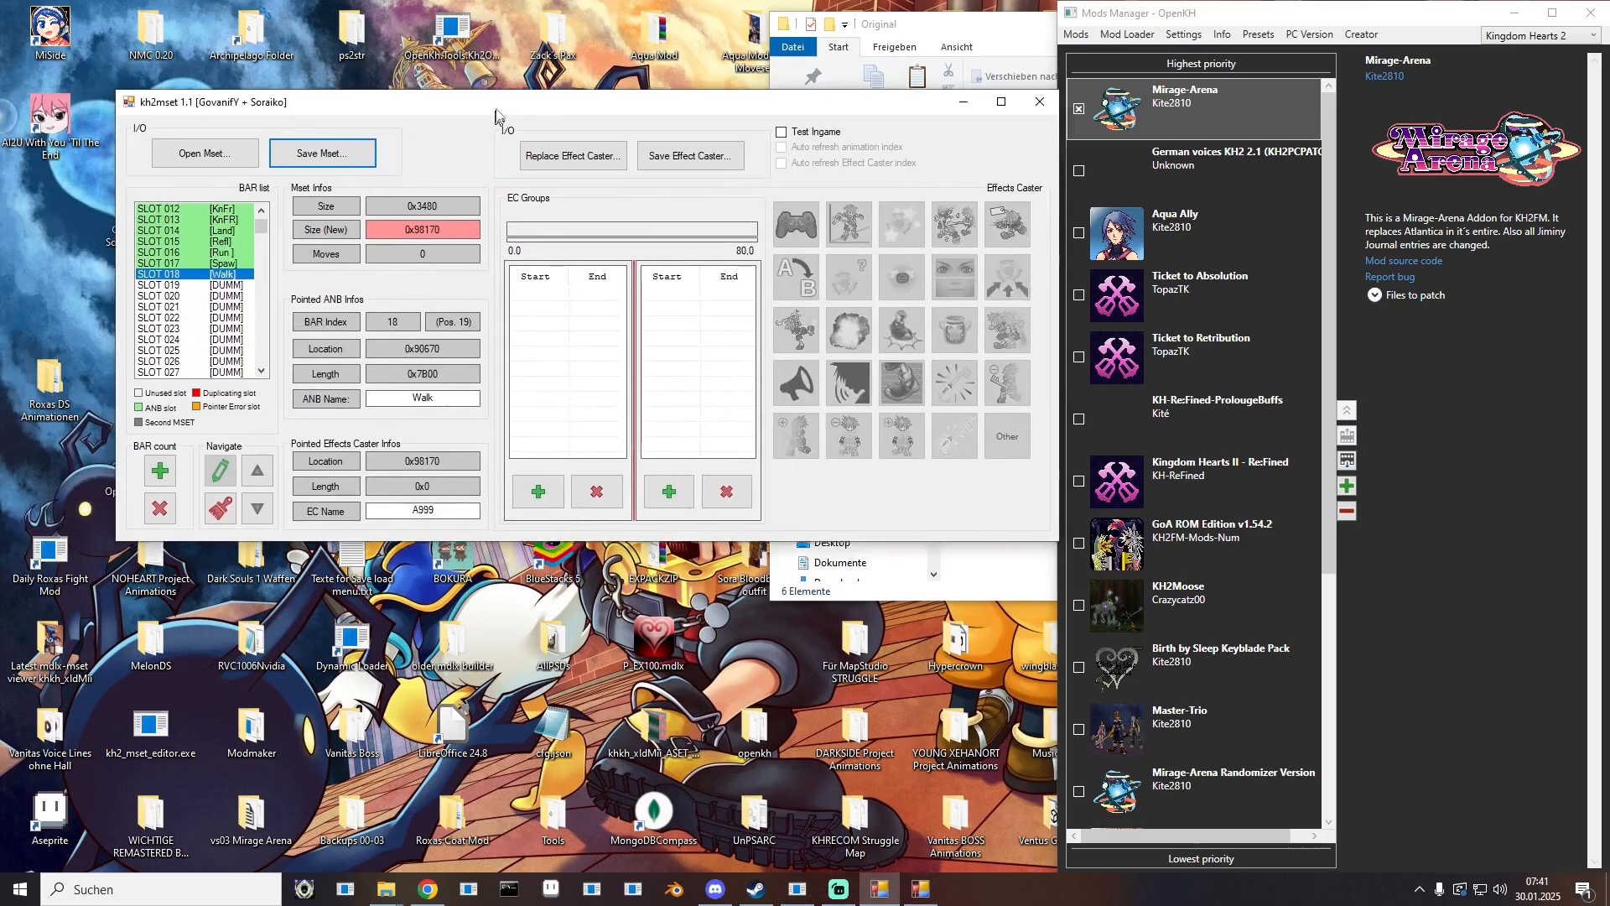
drag(492, 110, 442, 72)
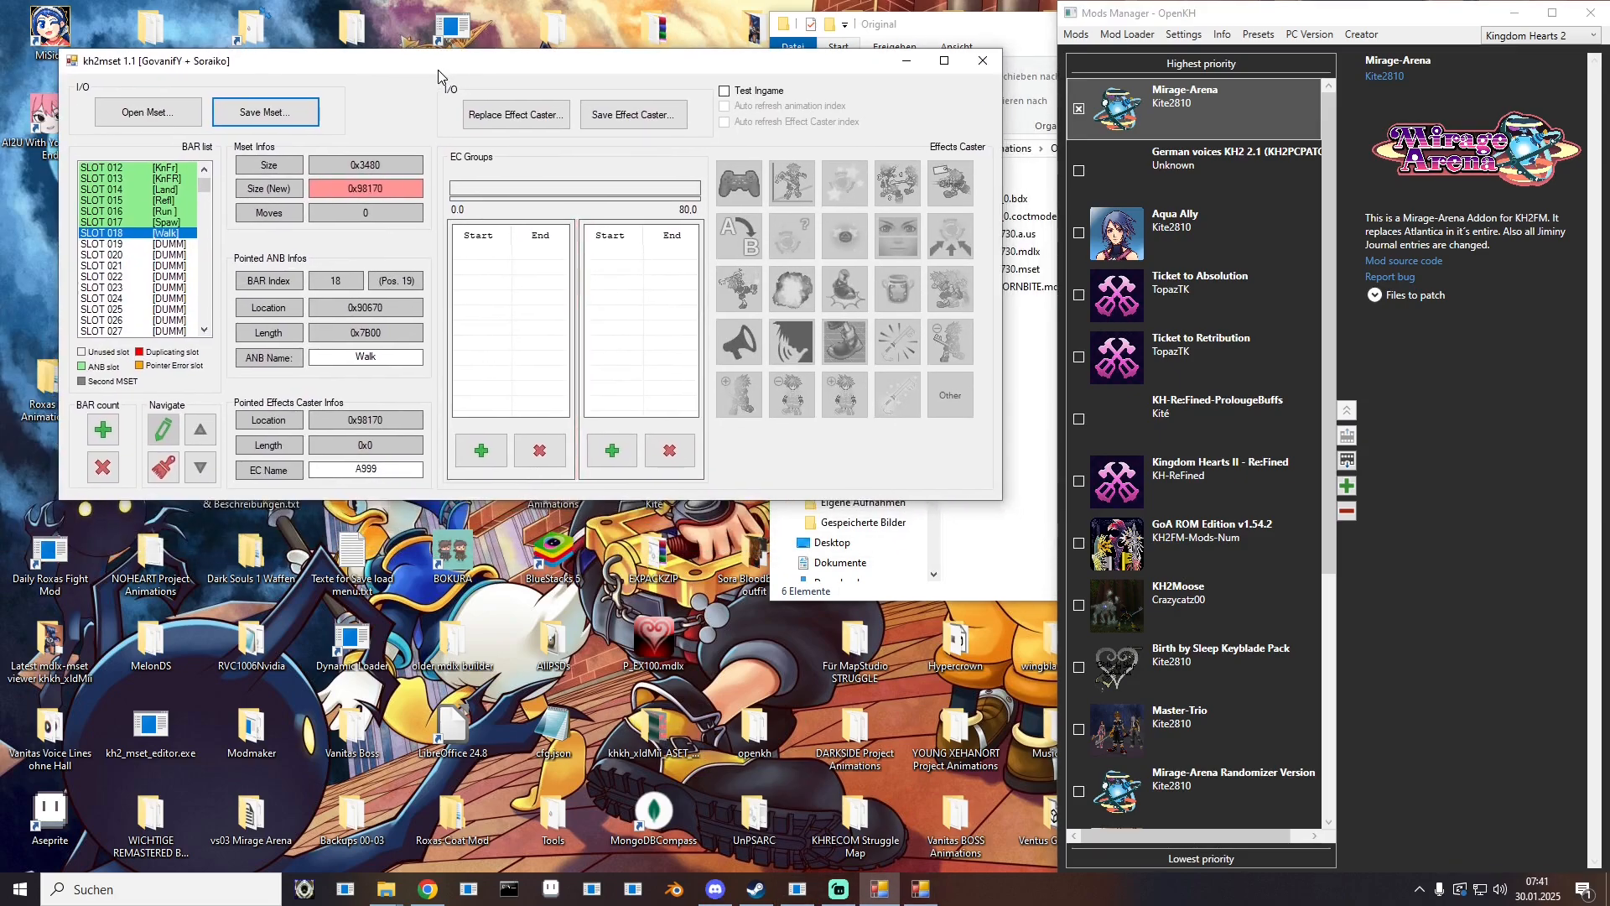
scroll(189, 198, up, 4)
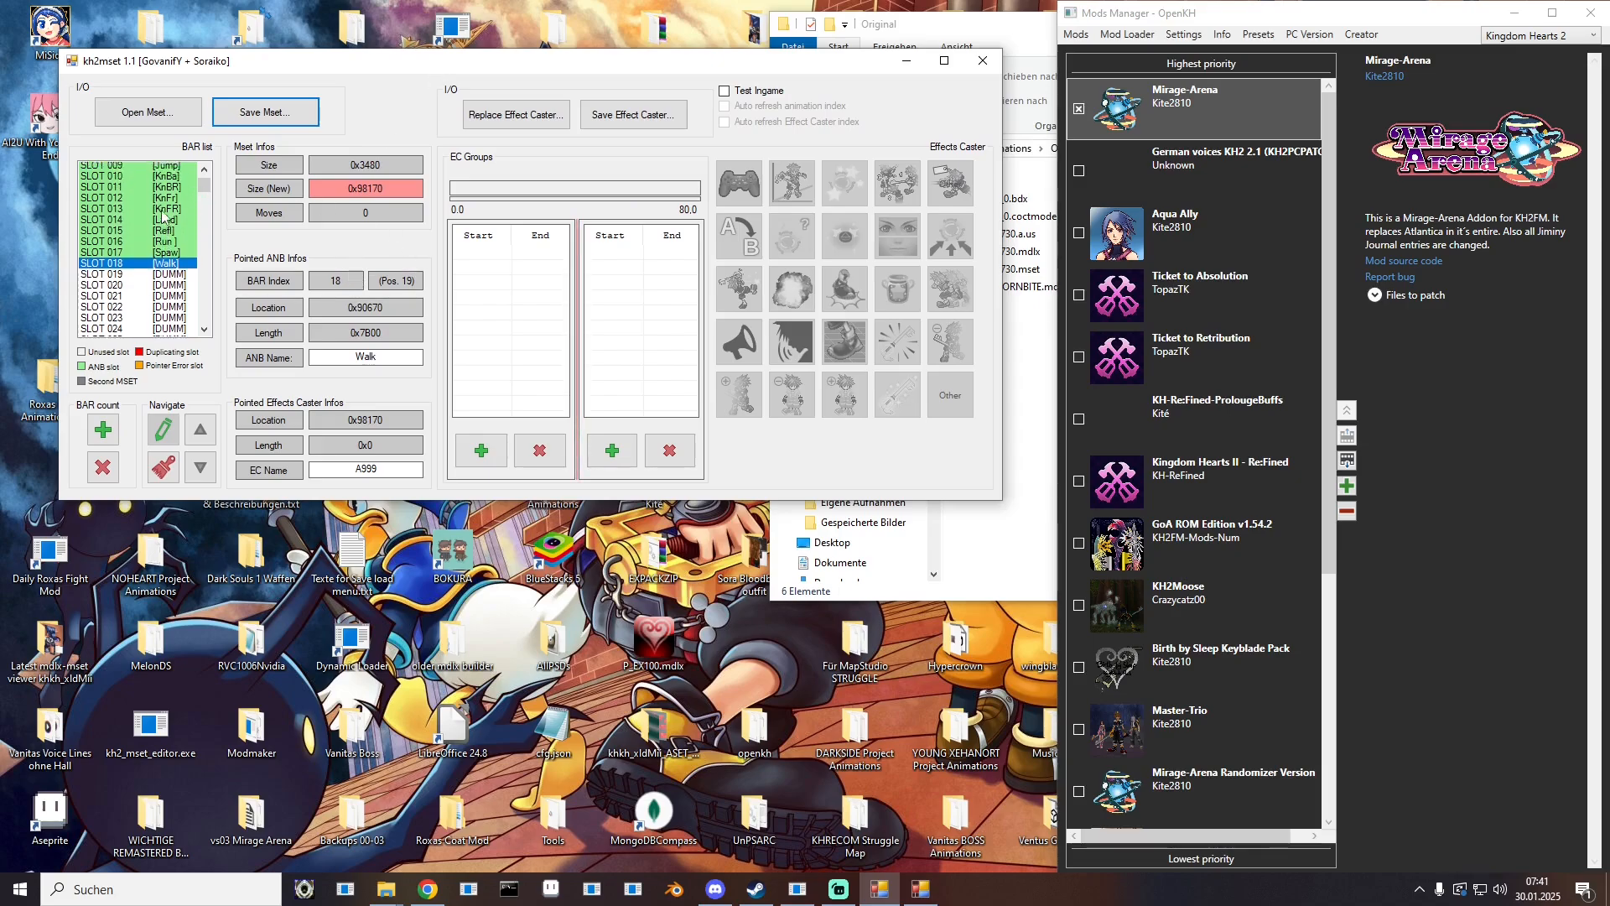
drag(137, 178, 150, 331)
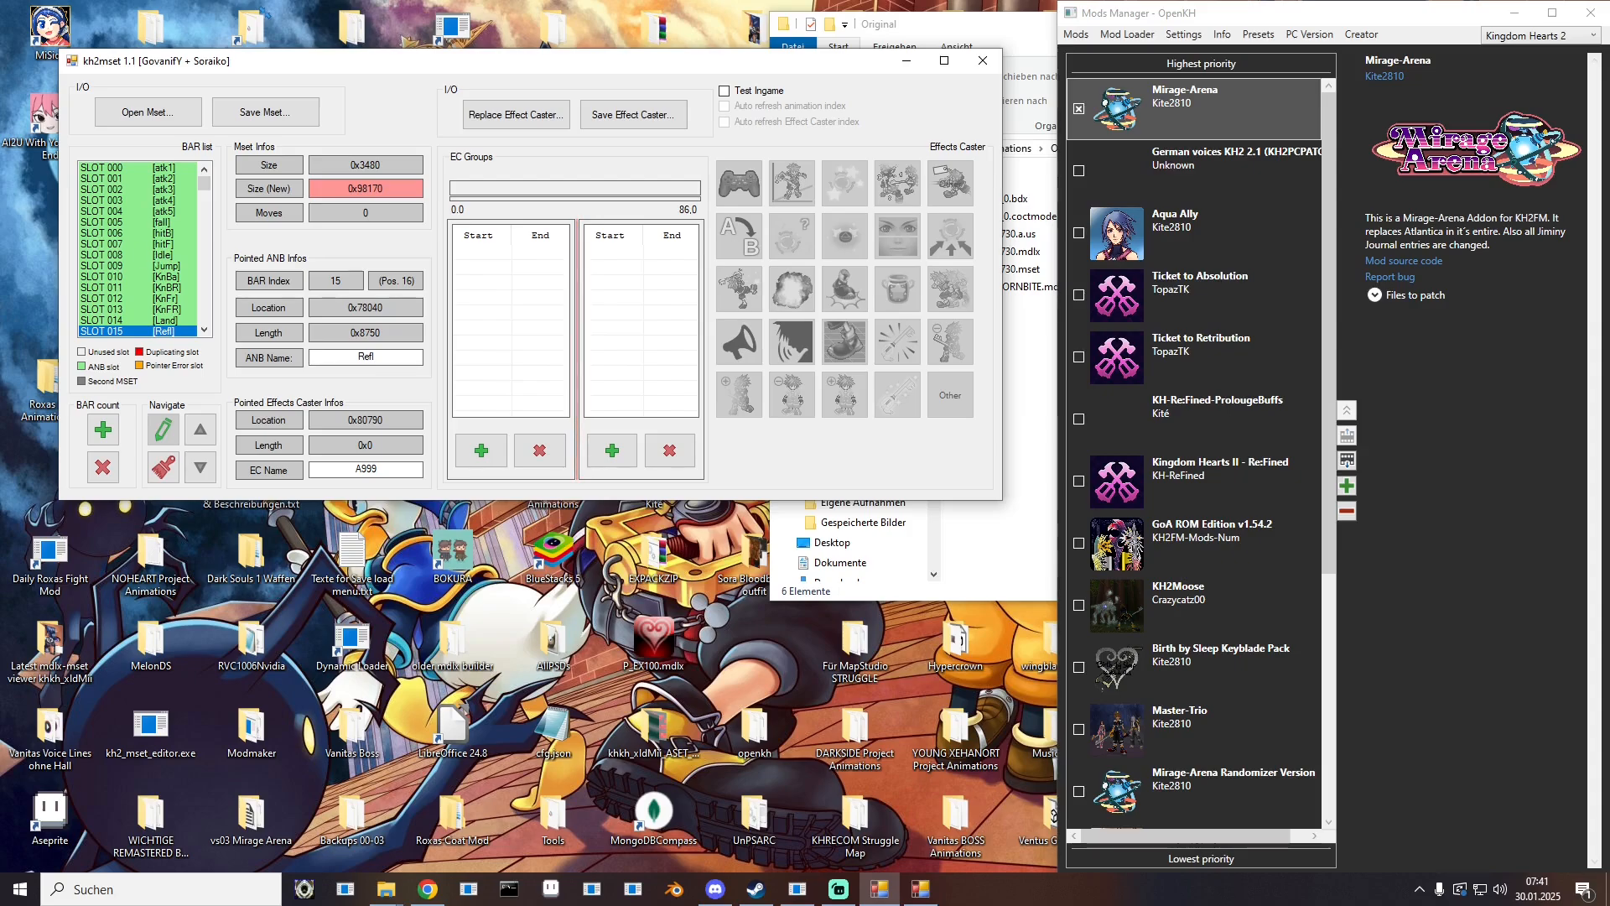
Step: Launch a second kh2mset instance from kh2_mset_editor.exe, place it below the first, and load M_EX730.mset from the Original folder
double_click(154, 736)
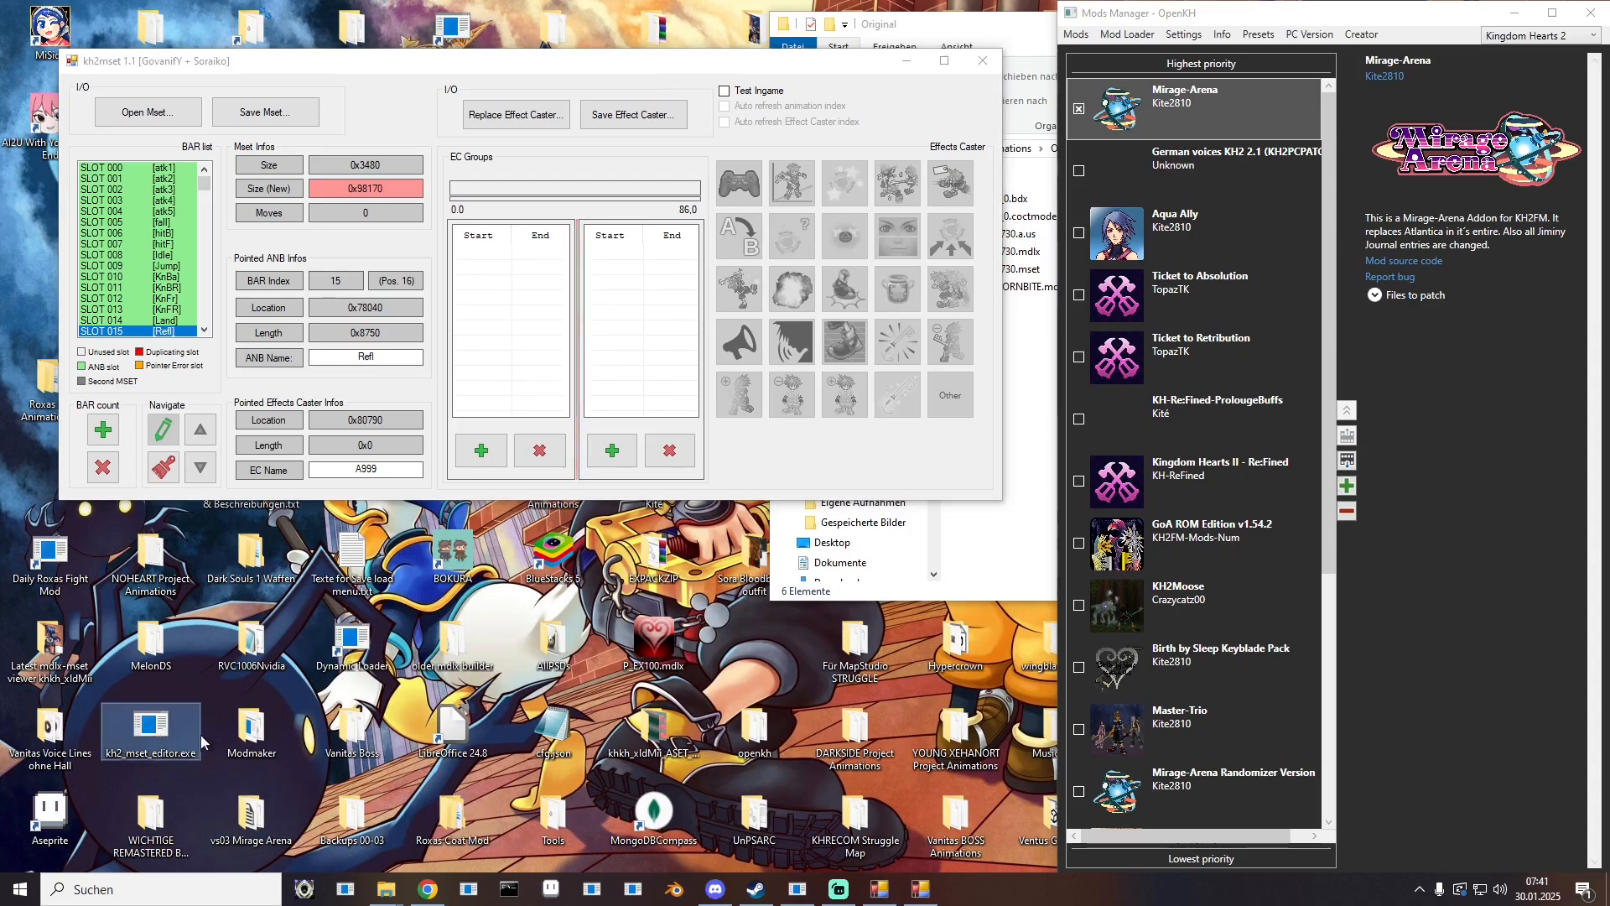
drag(532, 214, 369, 395)
click(1022, 561)
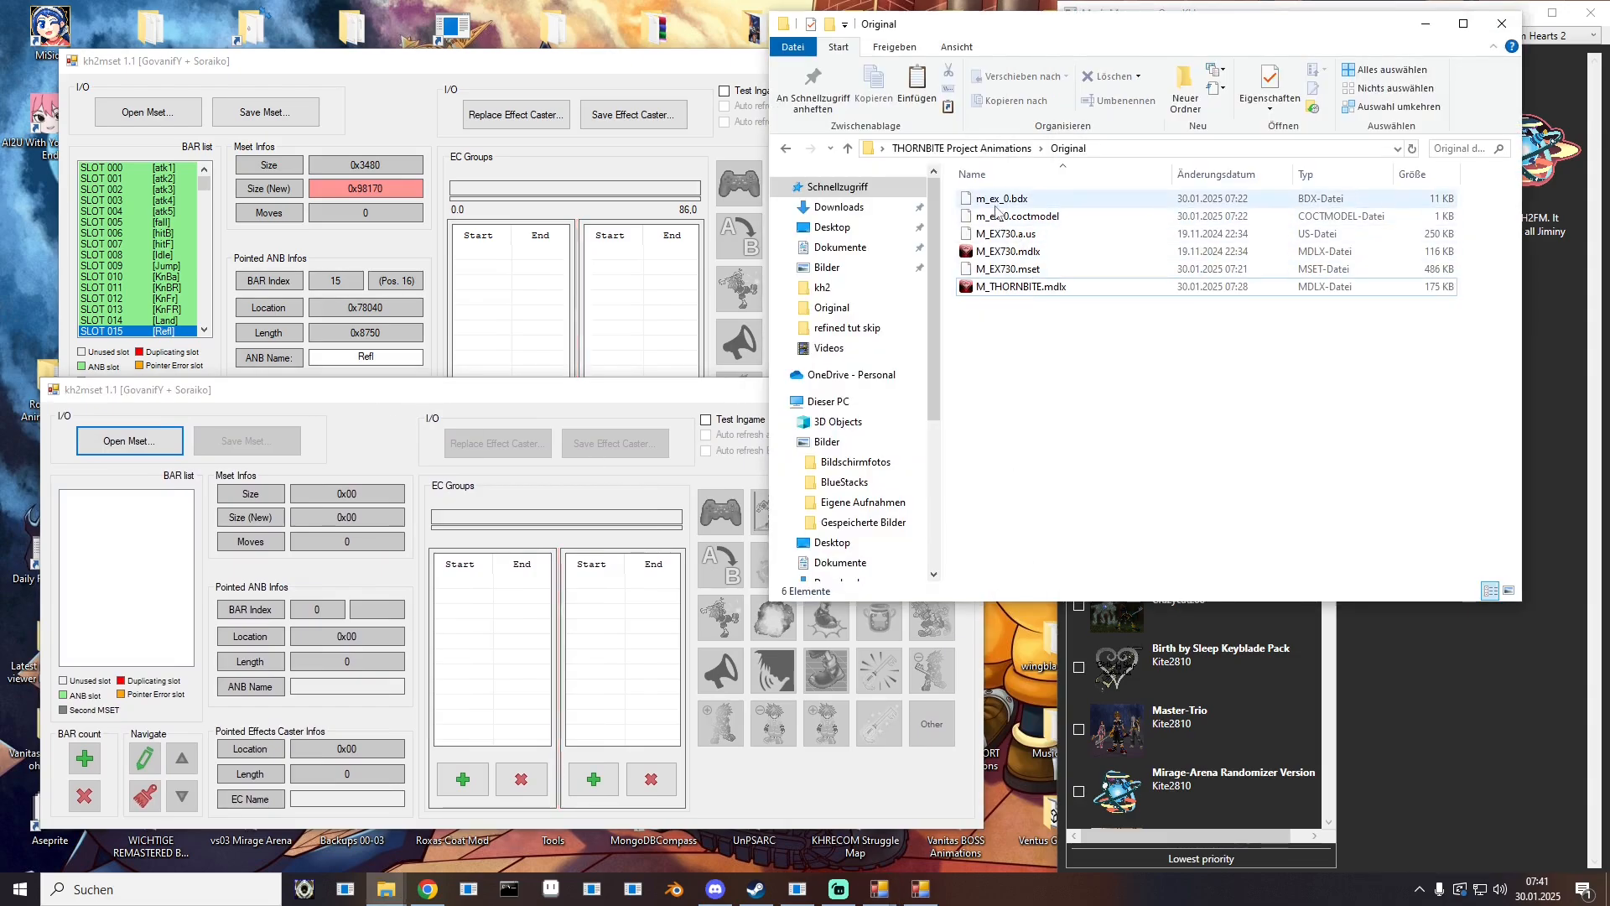
drag(988, 270, 130, 446)
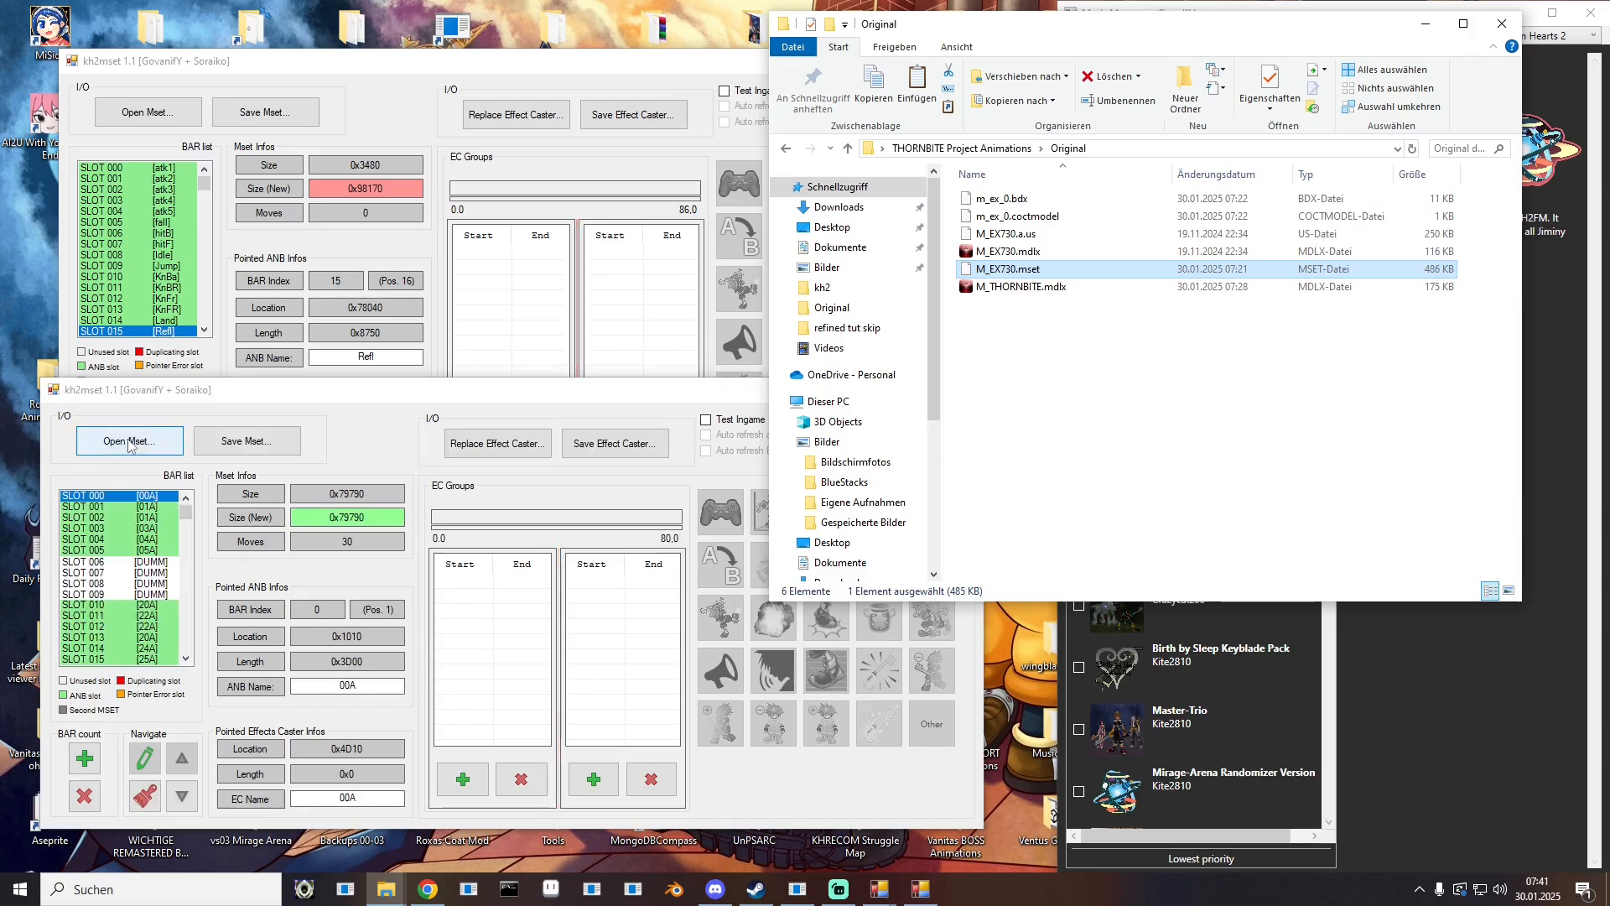
drag(265, 403, 294, 411)
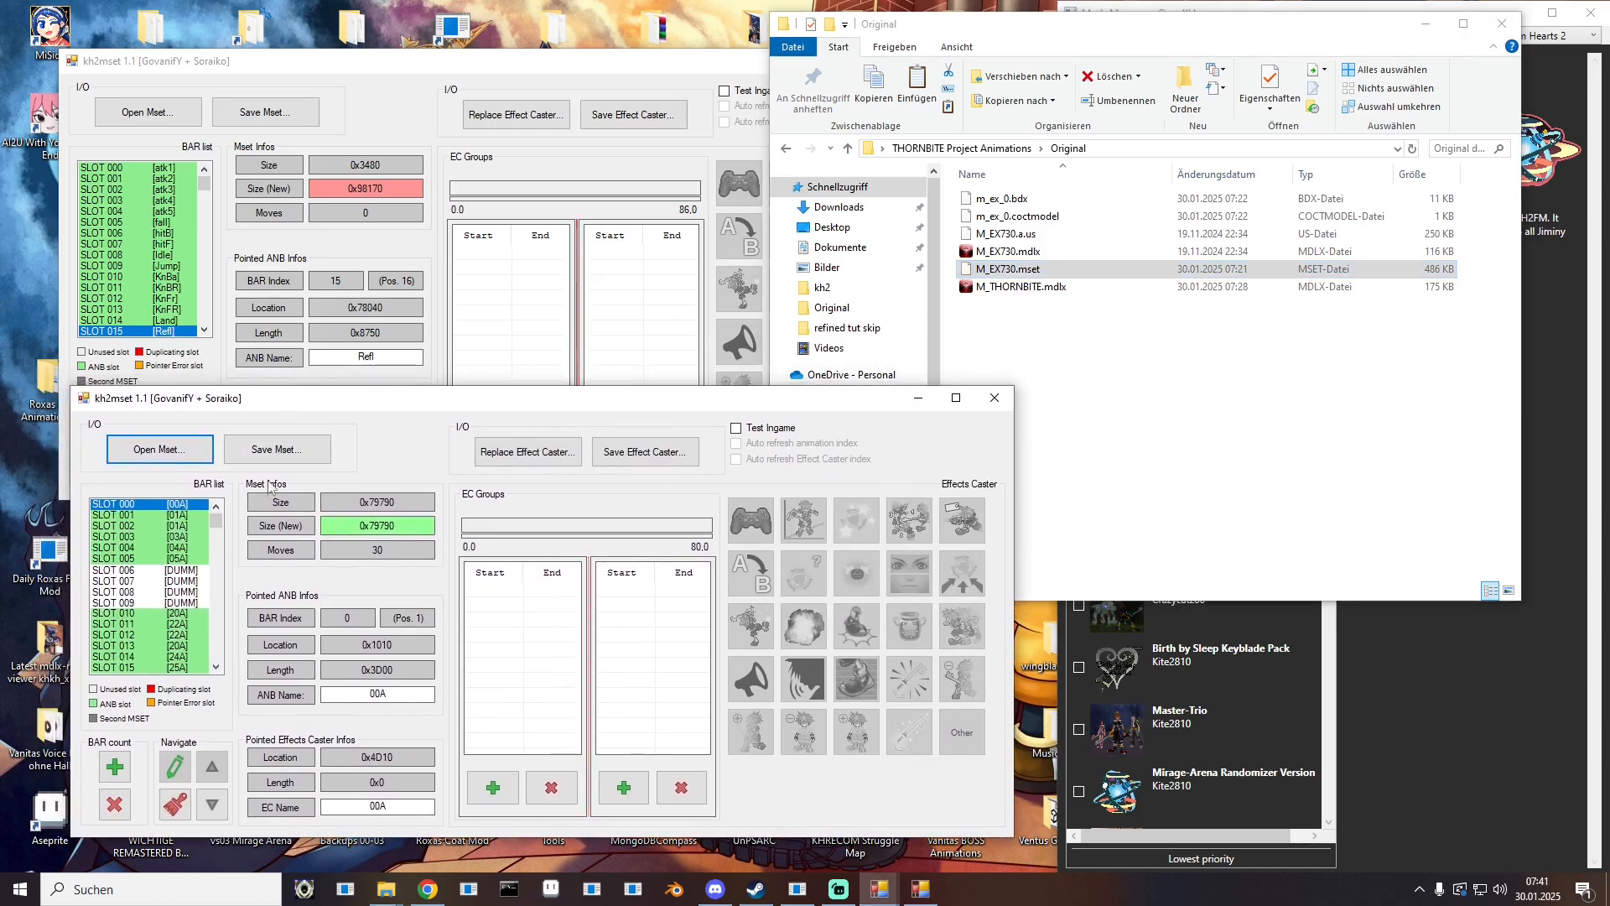
Step: Compare the ANB details of SLOT 001 and SLOT 002 in the M_EX730 motion set
click(178, 515)
click(178, 525)
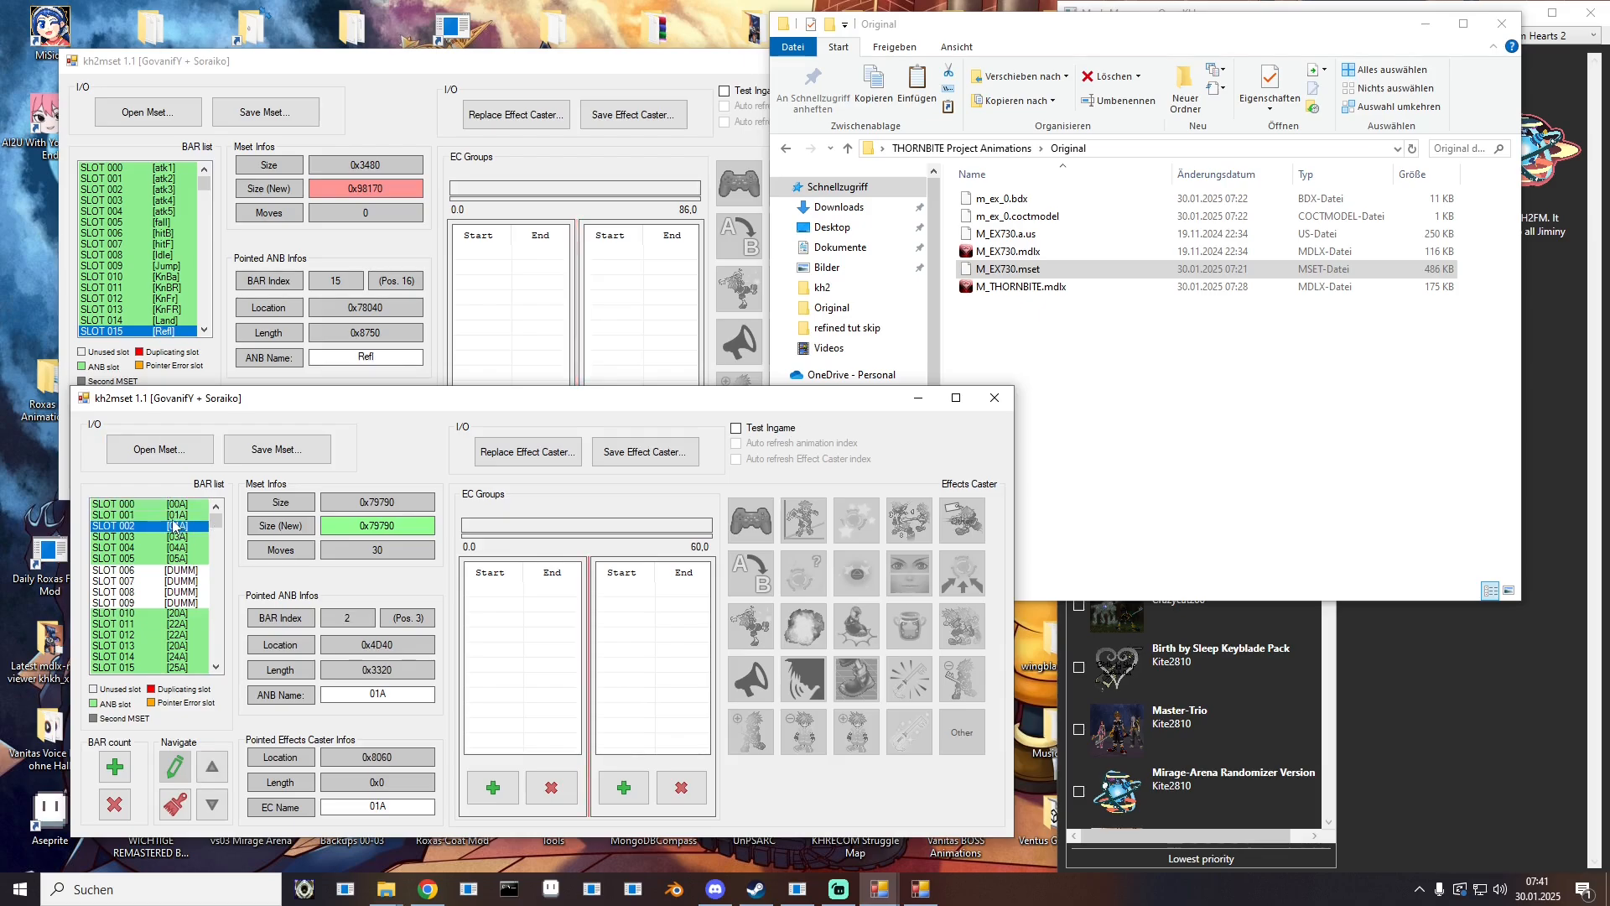
click(173, 517)
click(174, 524)
click(173, 516)
click(175, 524)
drag(286, 400, 263, 406)
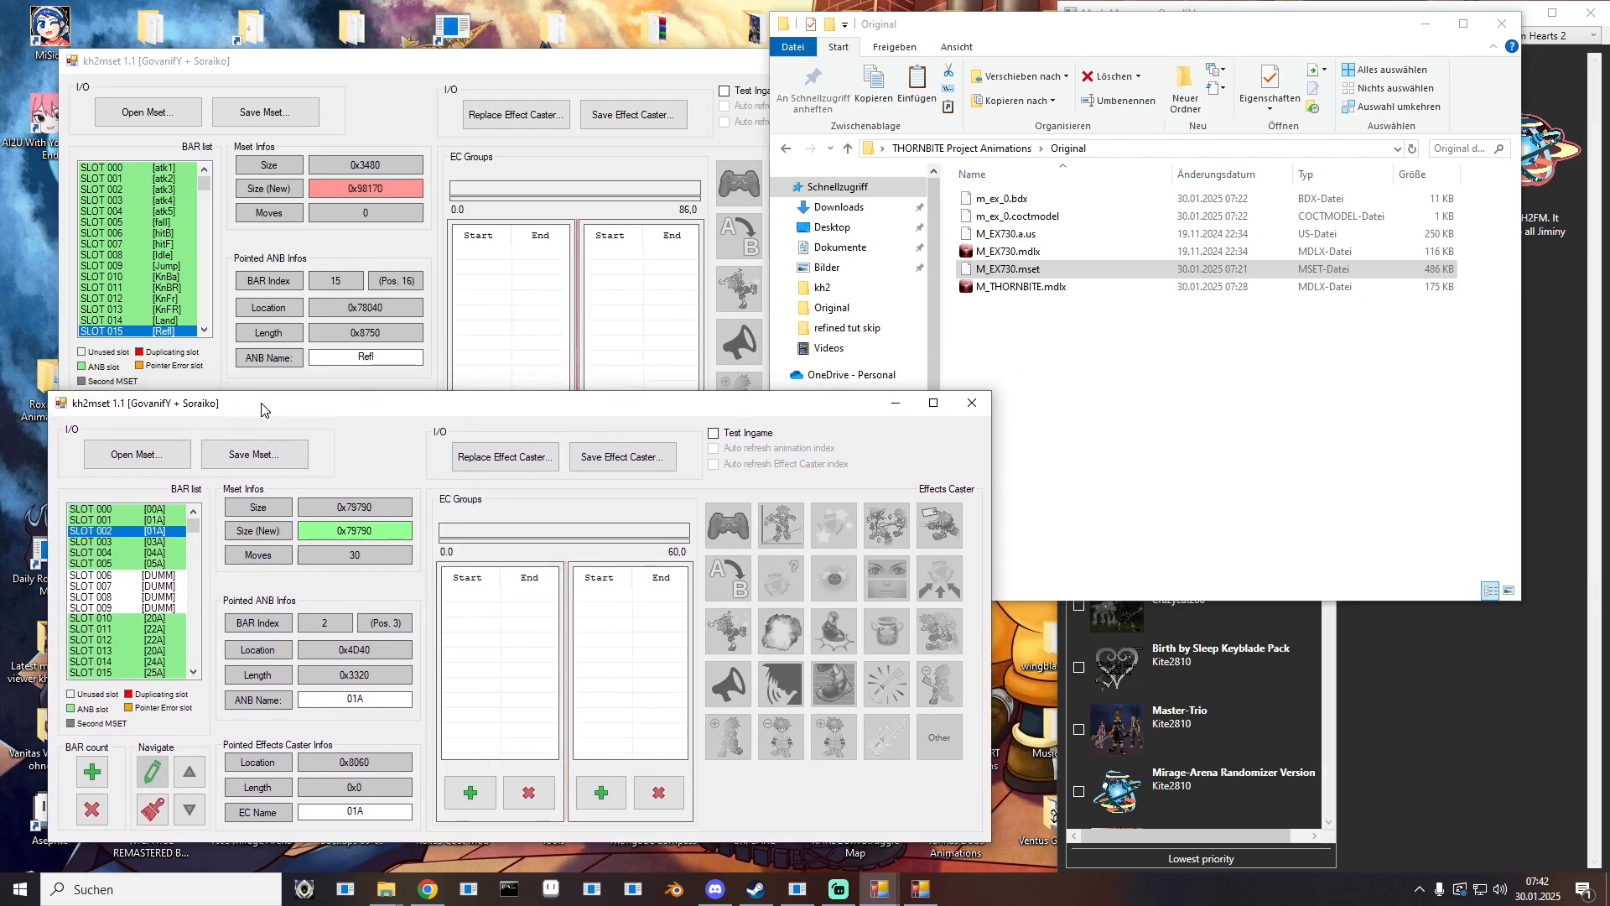
Step: Delete the animation file of SLOT 000 in the M_EX730 motion set and insert Thornbite_Idle.anb in its place
click(147, 510)
right_click(146, 511)
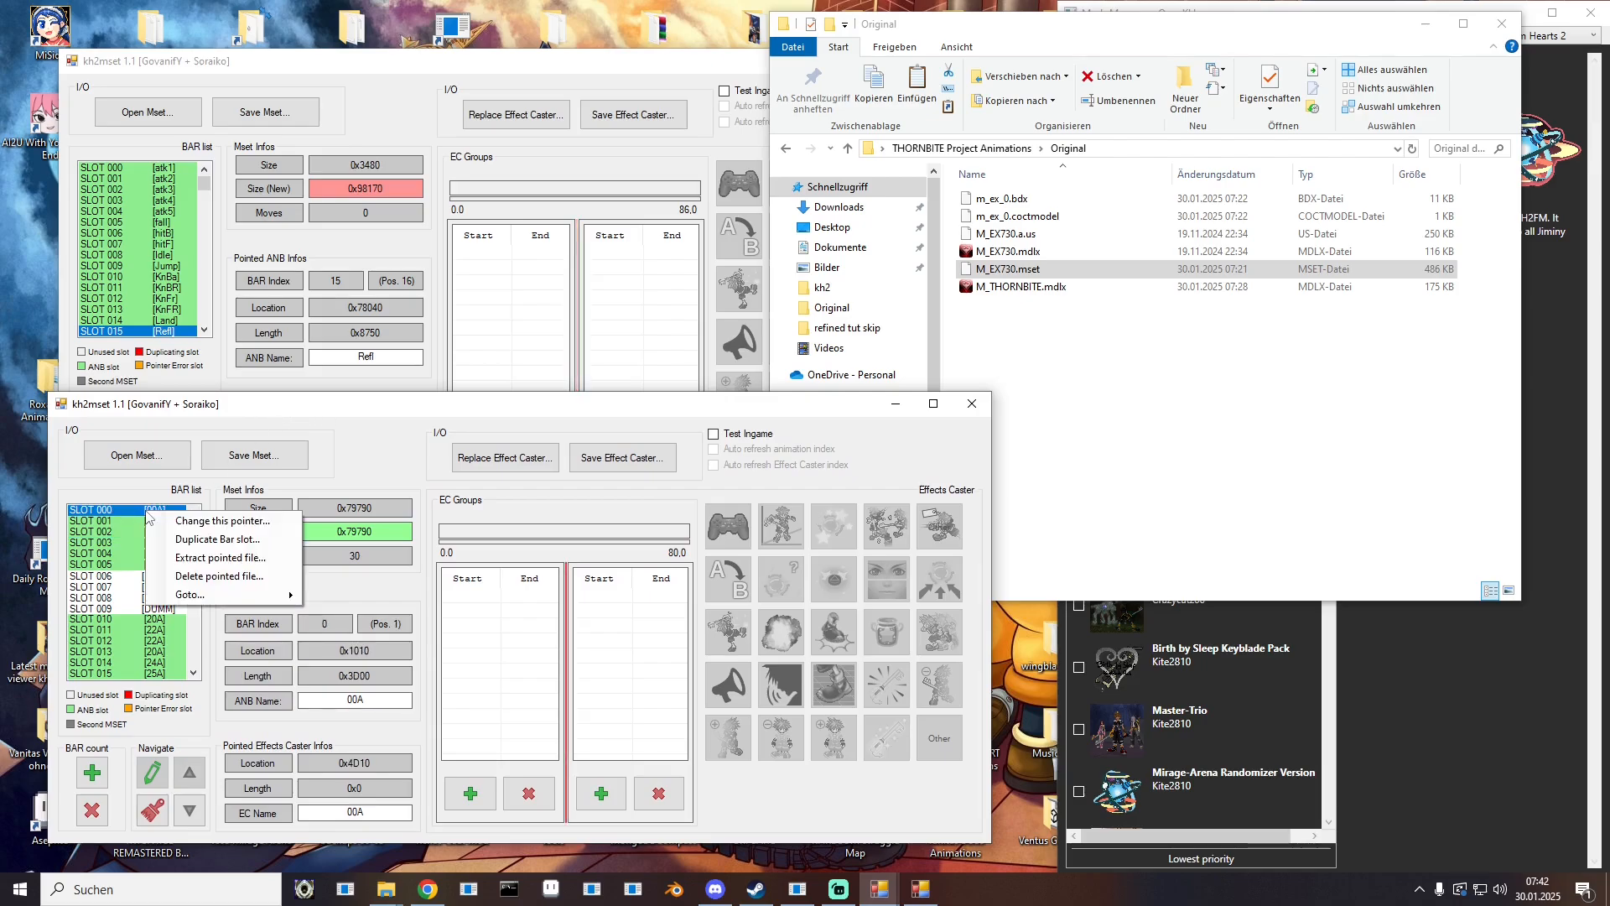
click(182, 576)
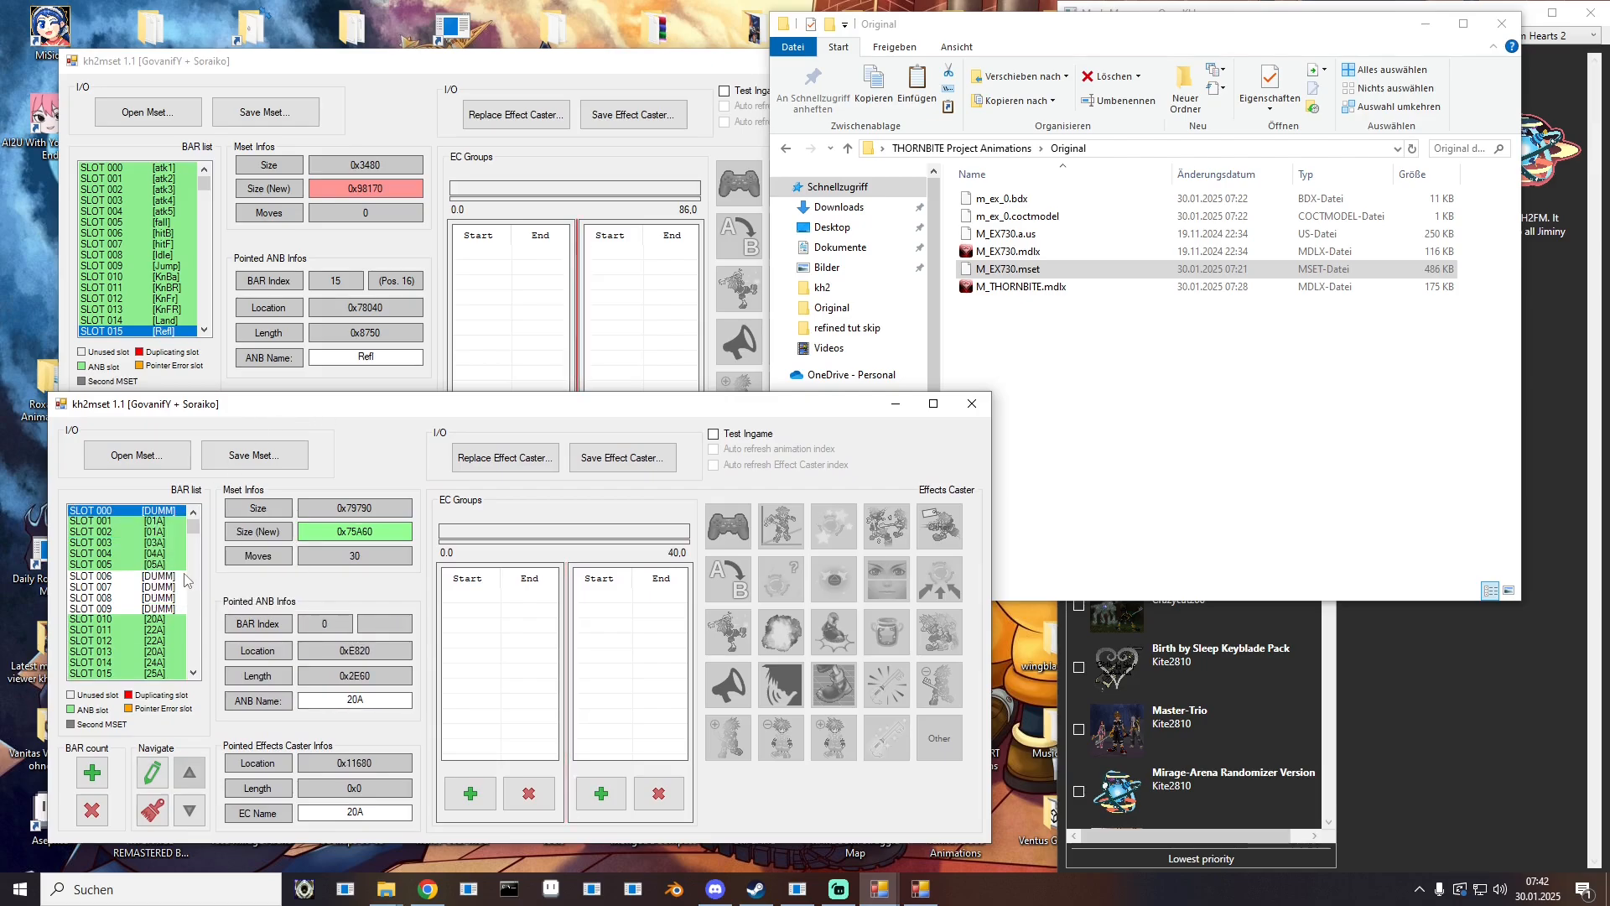
click(994, 151)
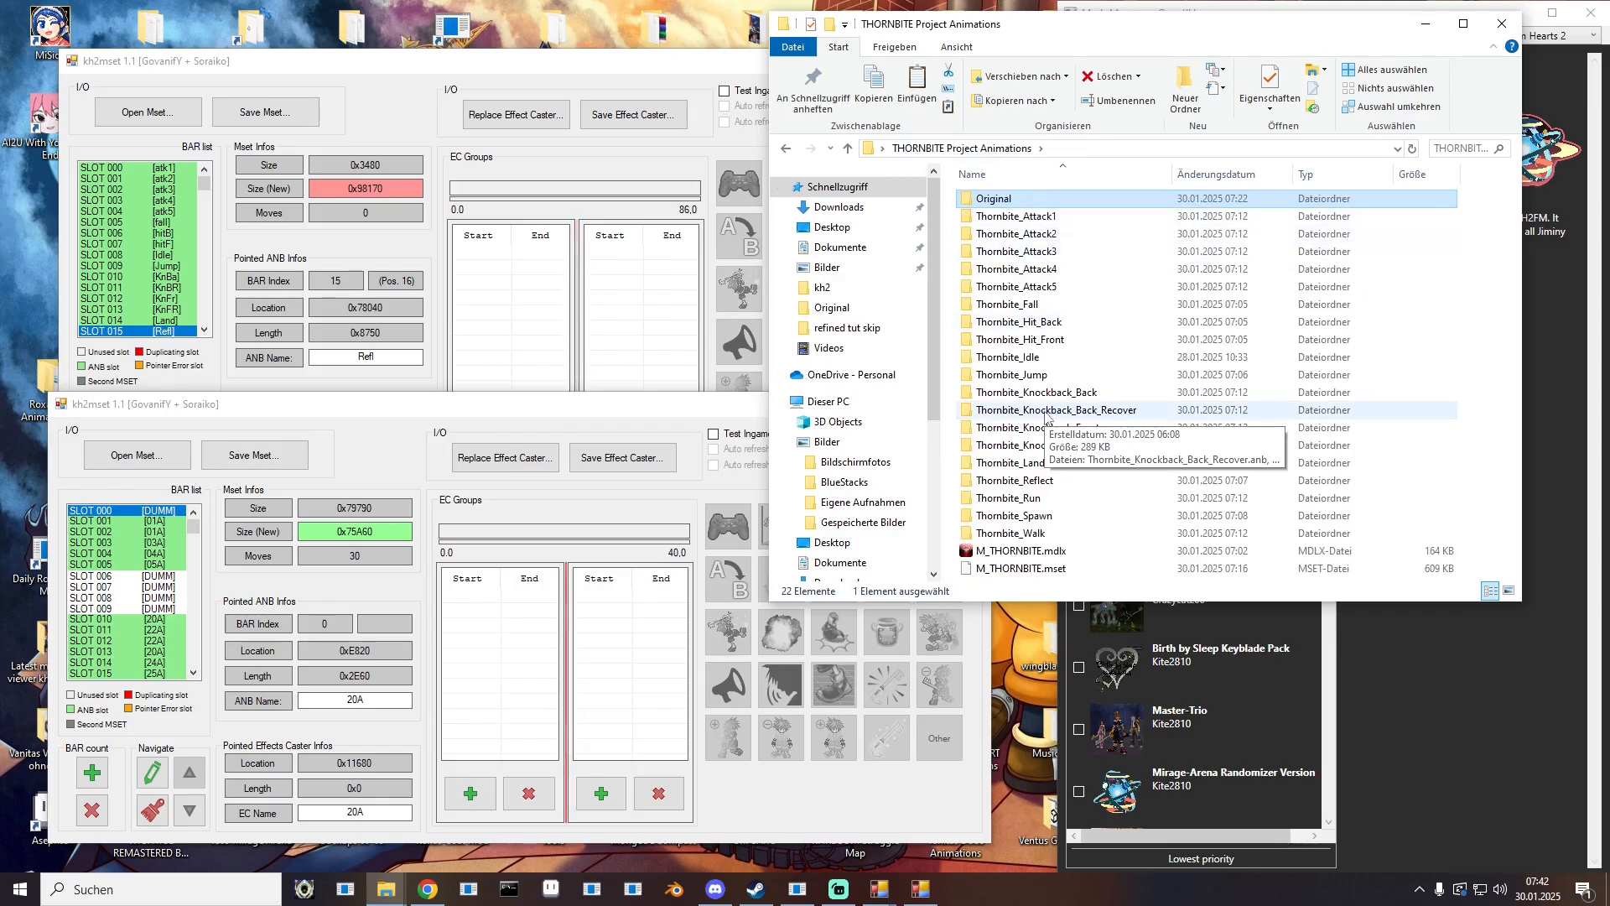
double_click(1018, 357)
drag(997, 205, 146, 521)
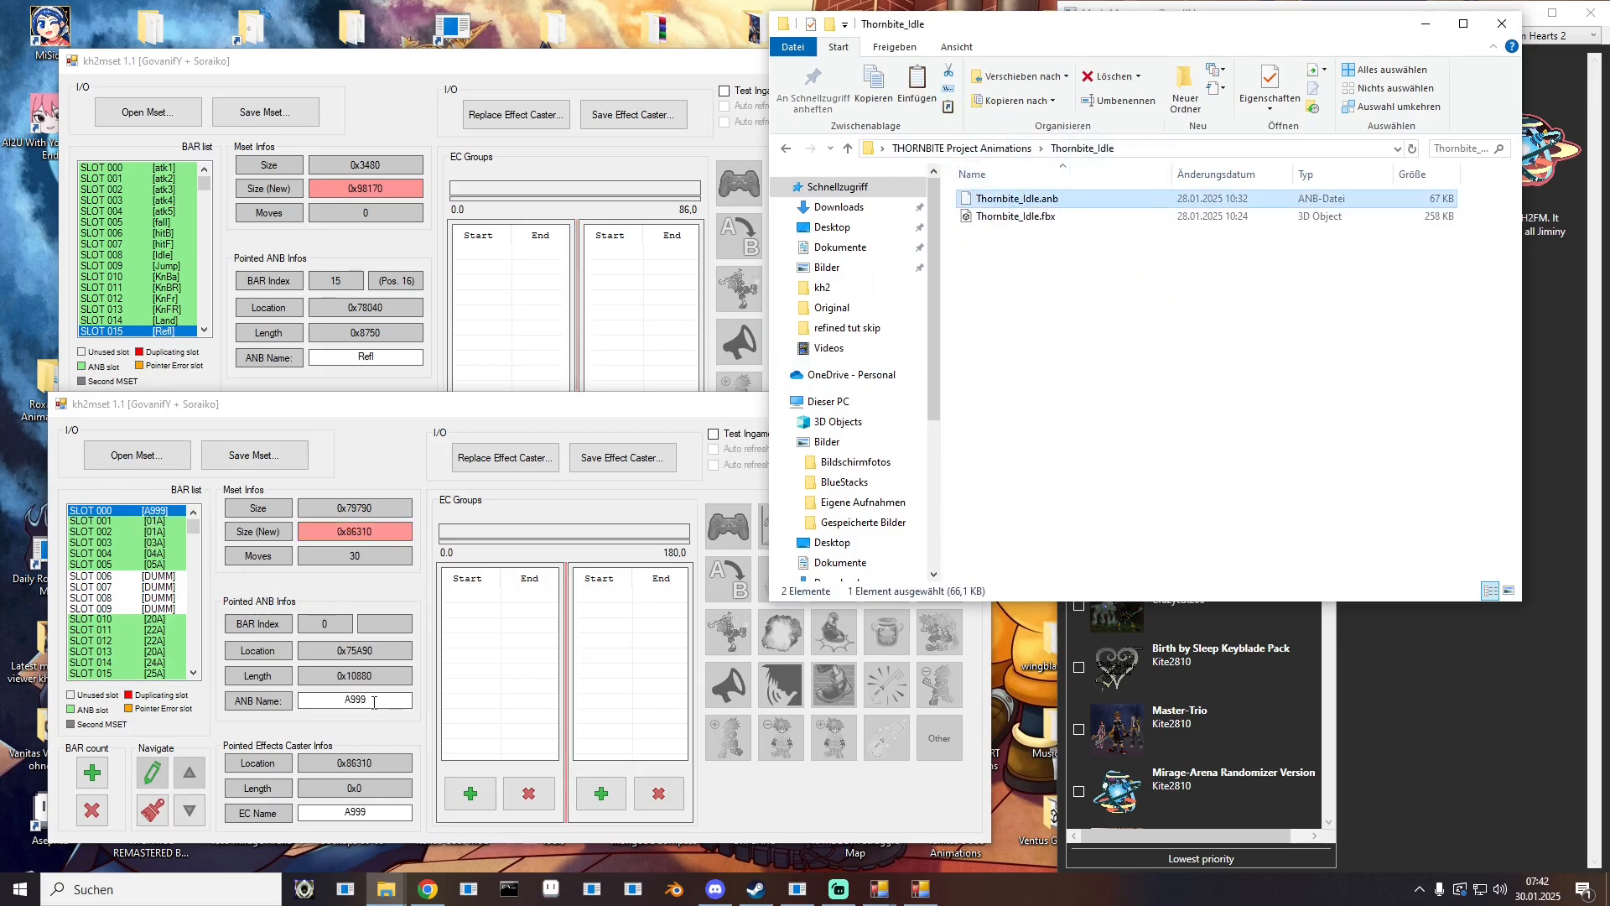
Step: Set SLOT 000's ANB name to 00A and its EC name to ThBi
drag(385, 701, 296, 703)
text(00A)
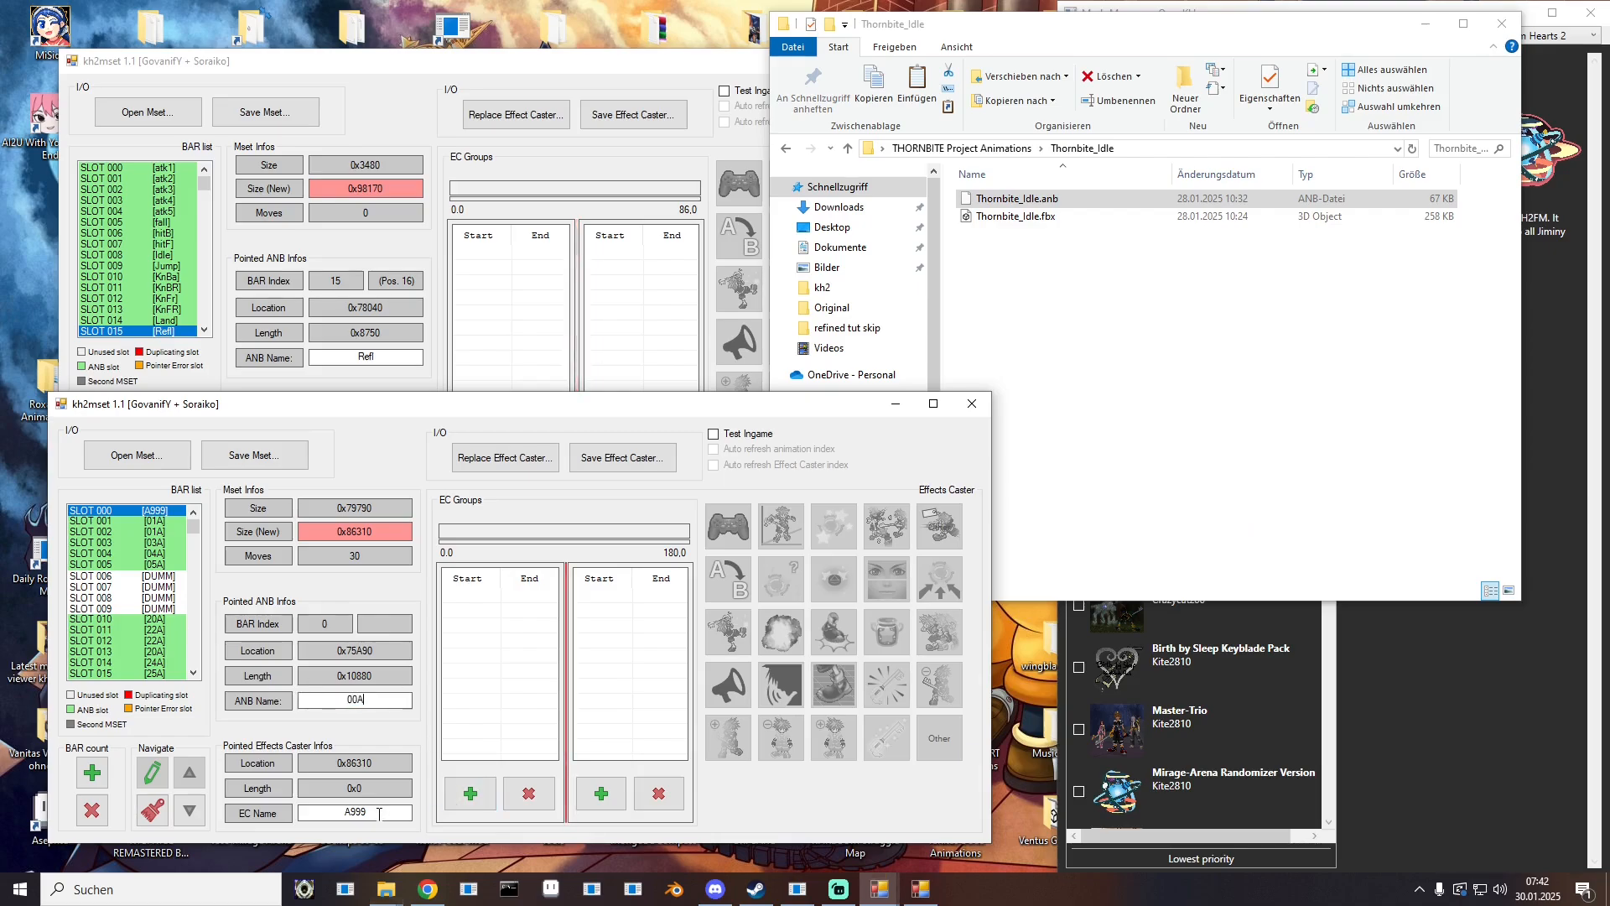
drag(378, 813, 286, 811)
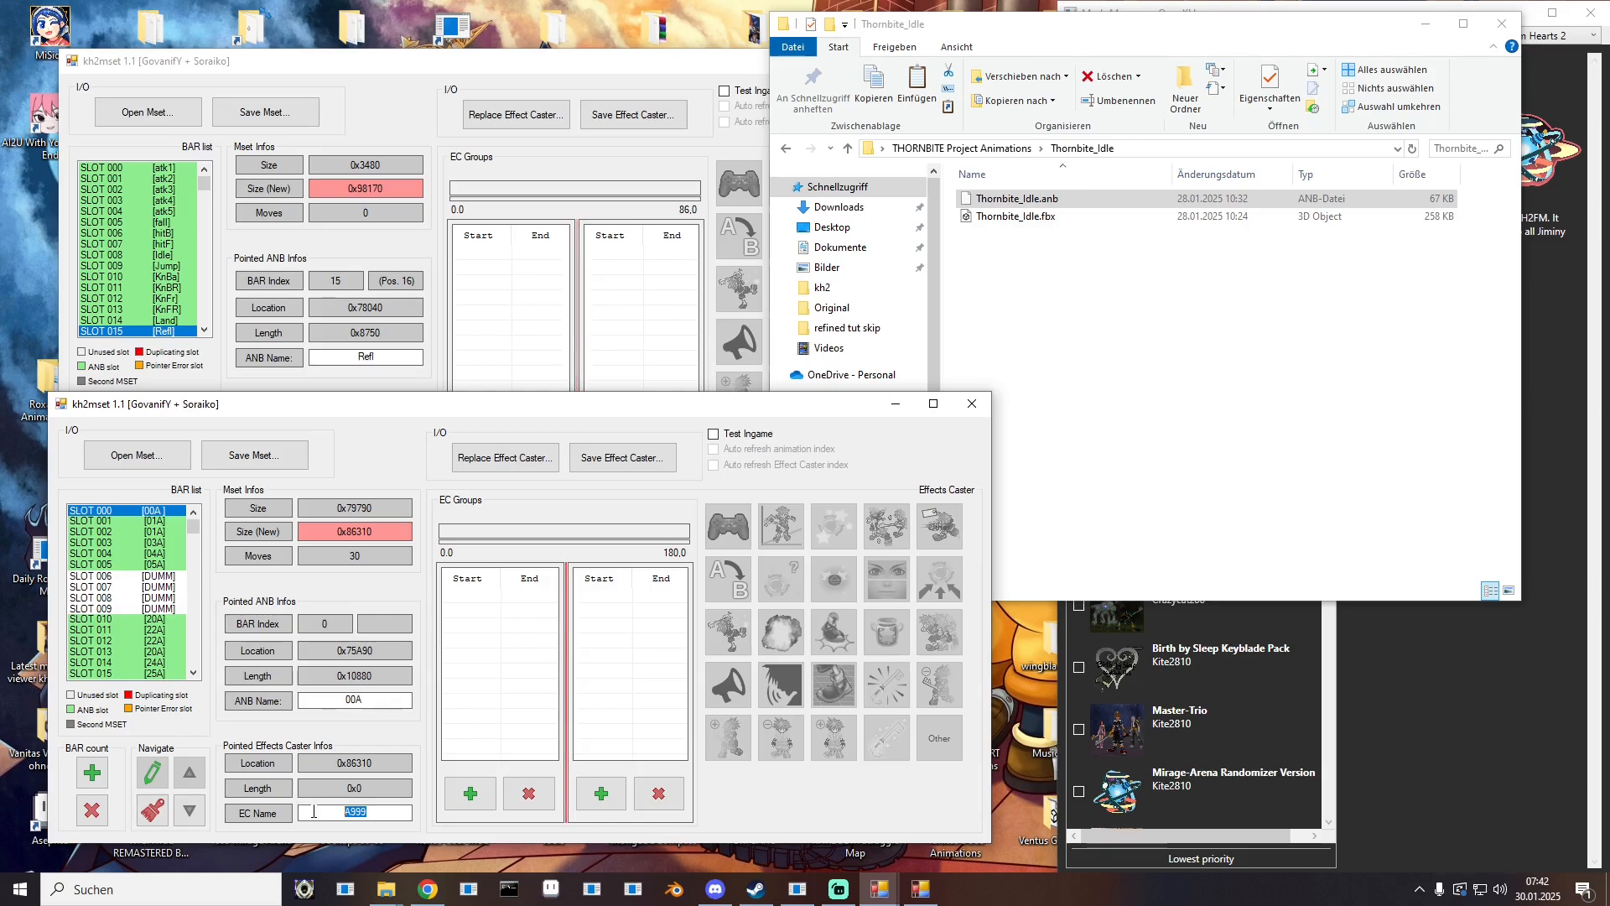
text(ThBi)
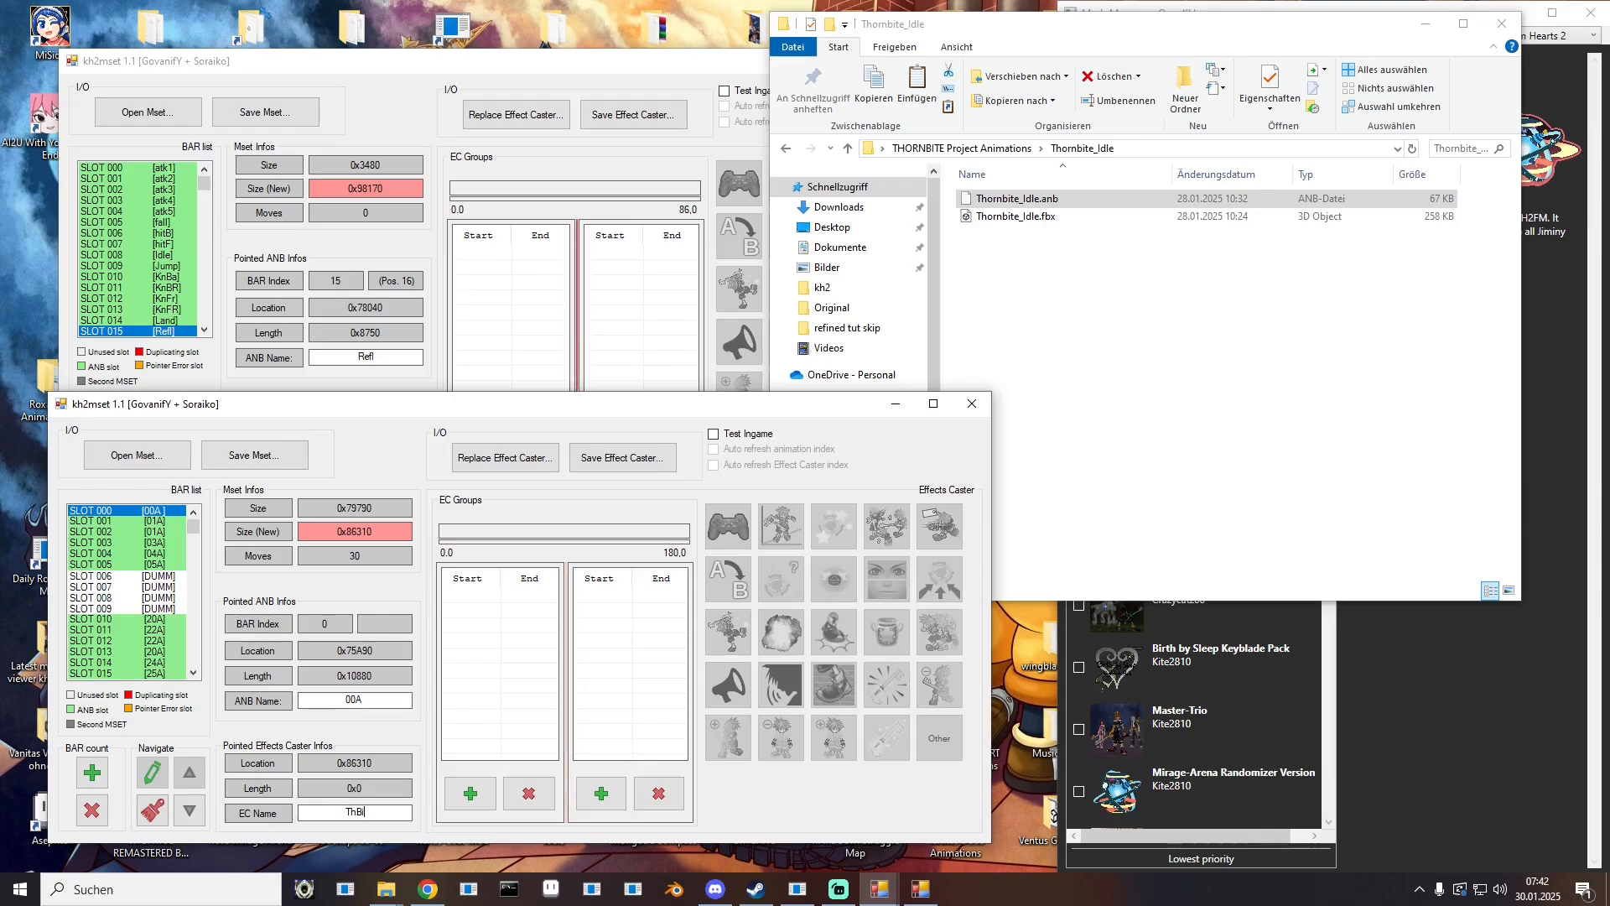
Step: Delete the animation file of SLOT 001 and insert Thornbite_Walk.anb in its place
click(145, 524)
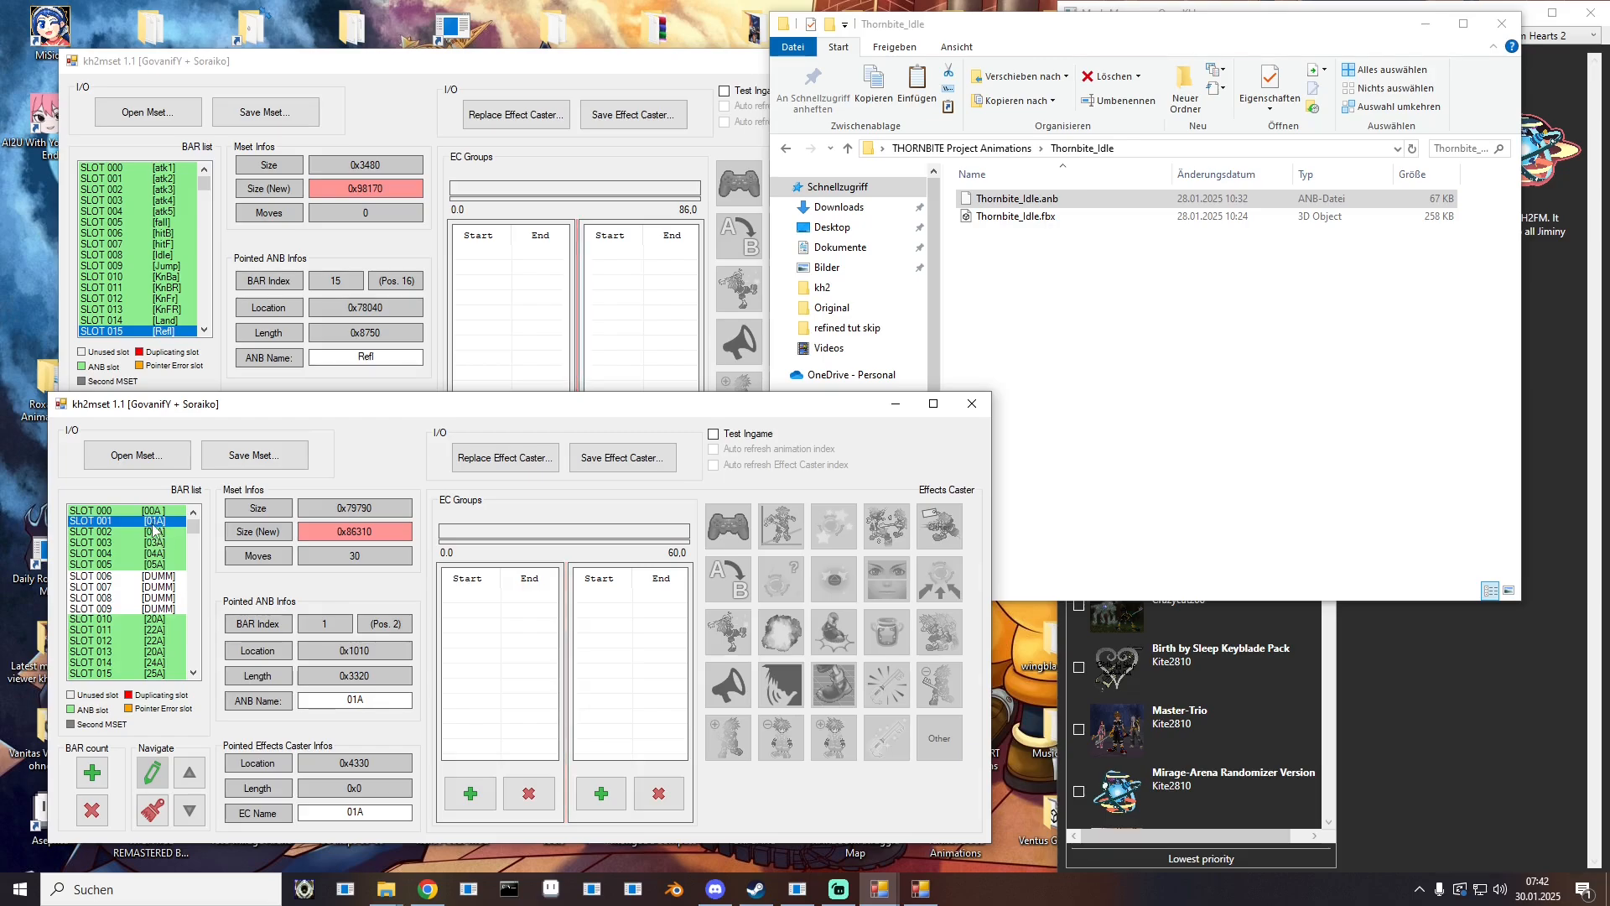
right_click(155, 528)
click(192, 594)
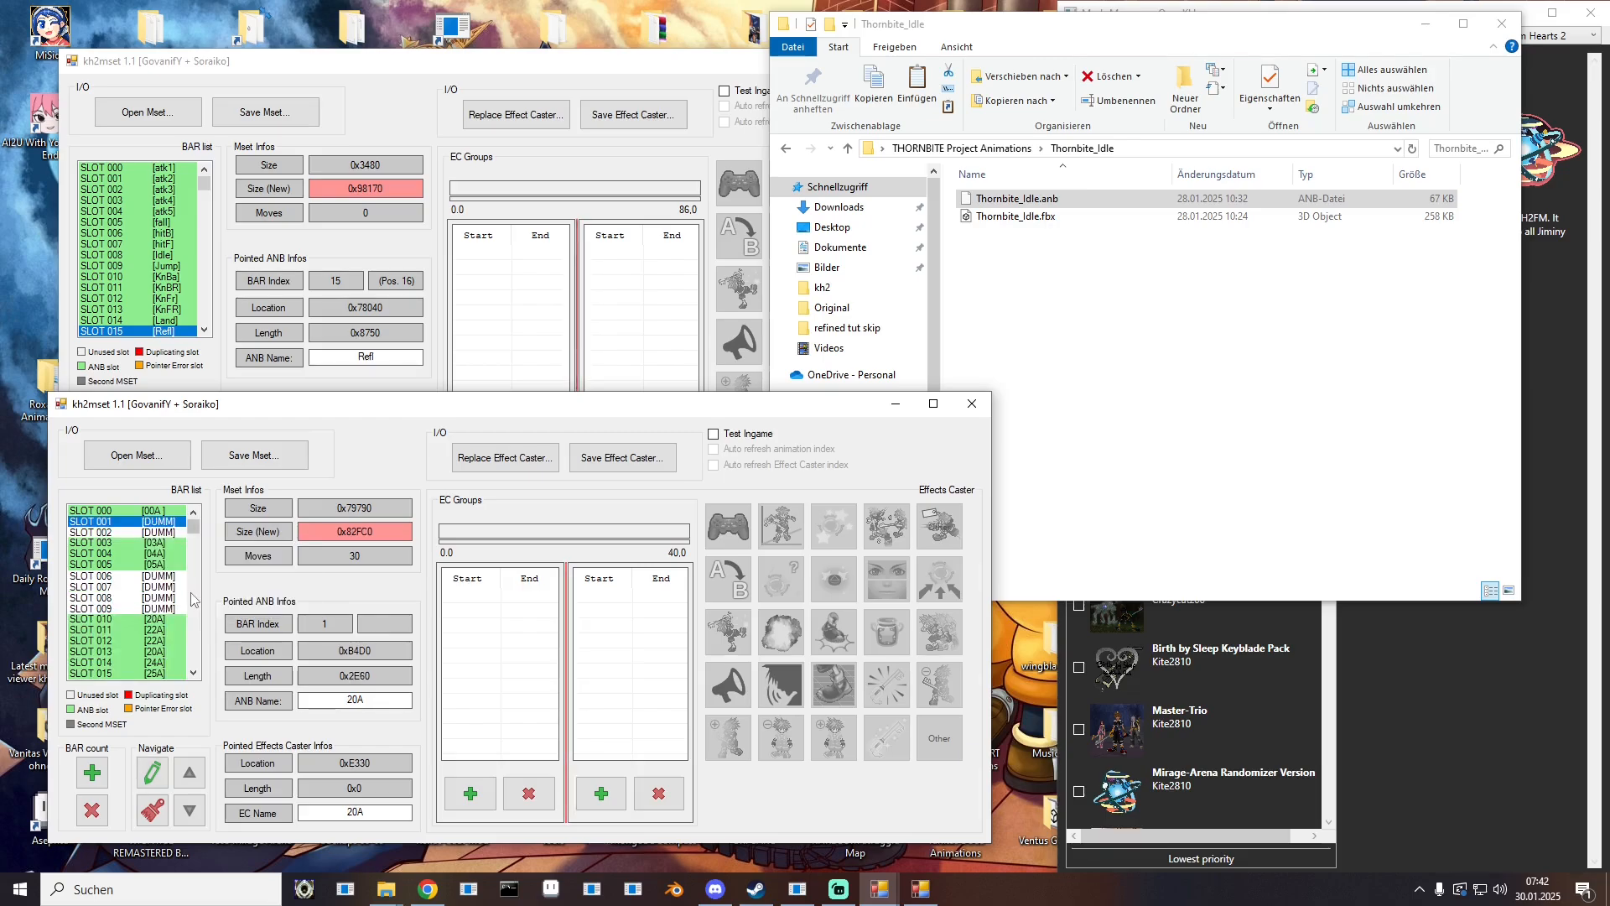
right_click(155, 528)
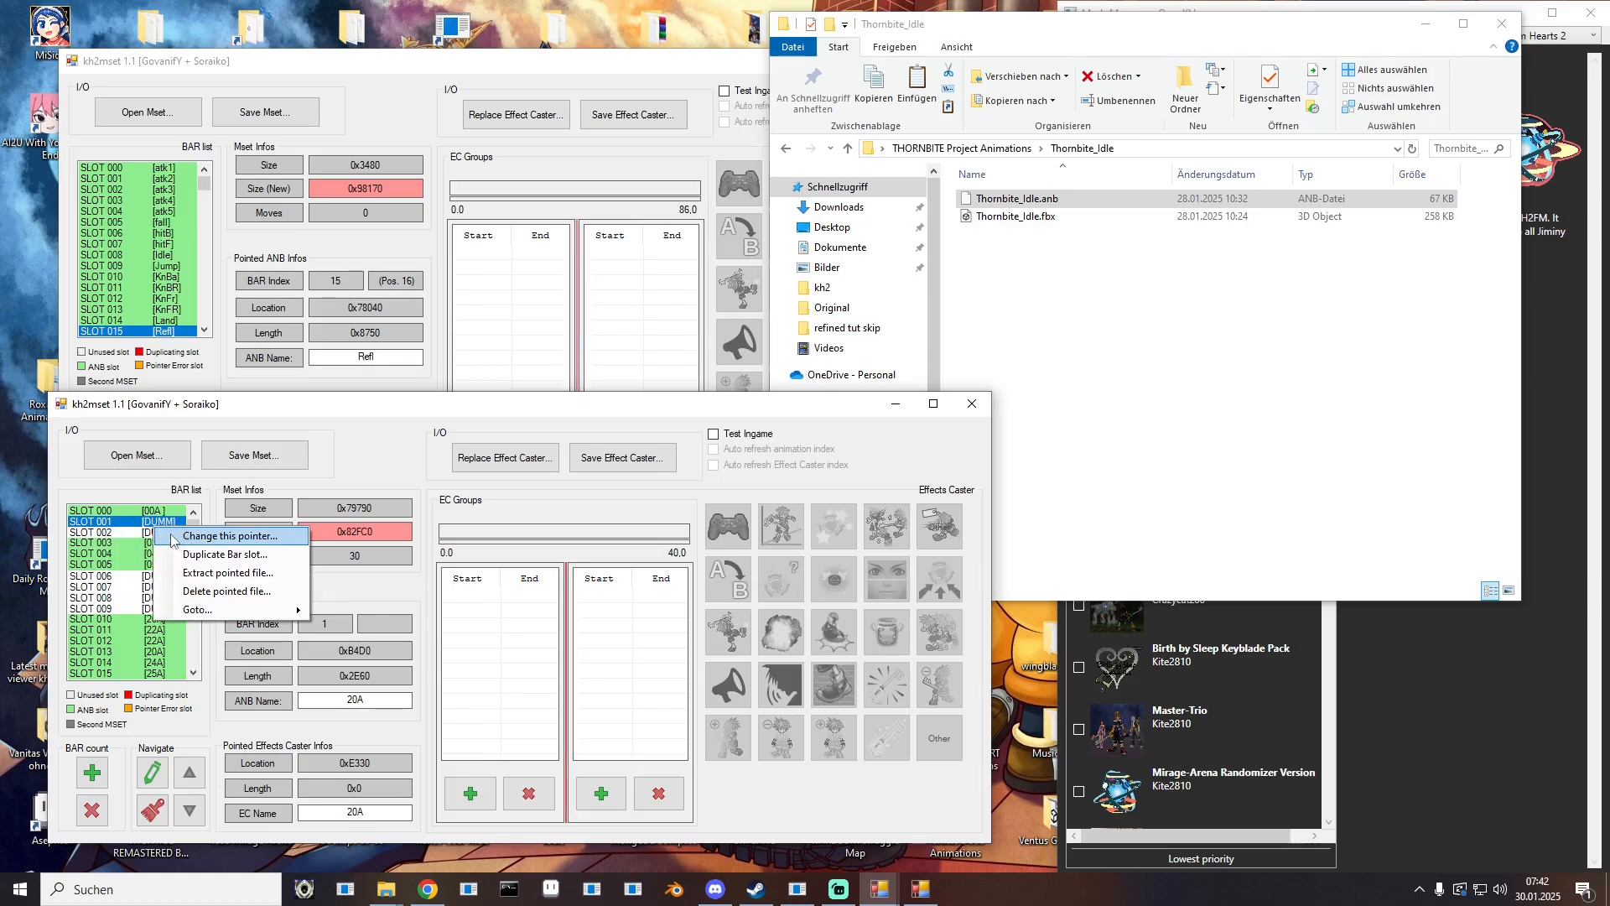
click(171, 539)
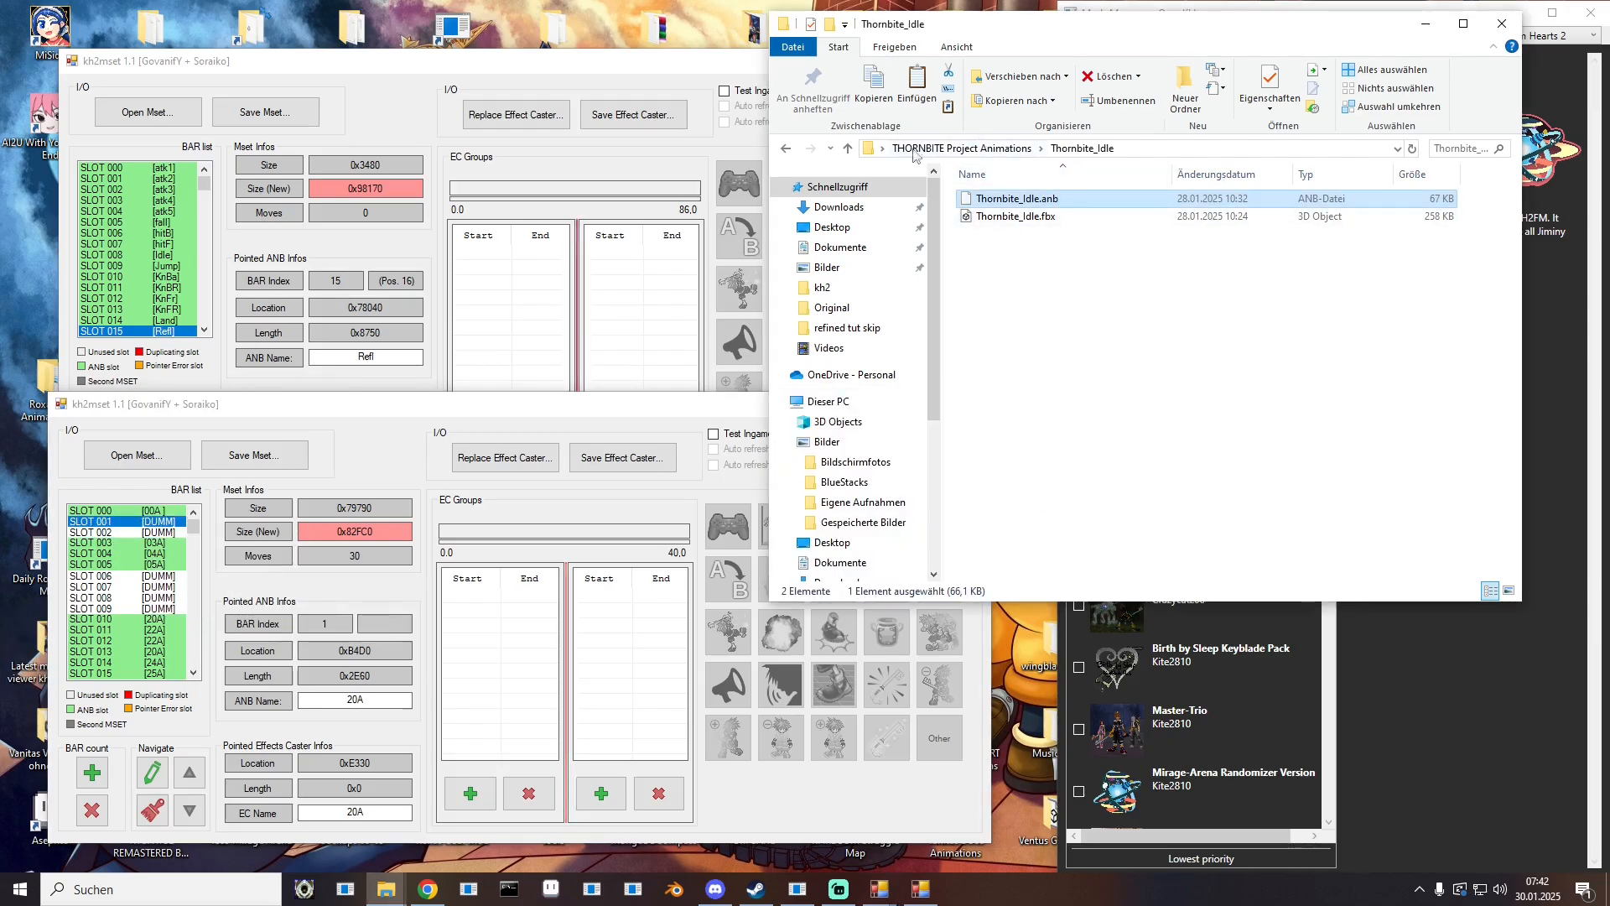
click(954, 148)
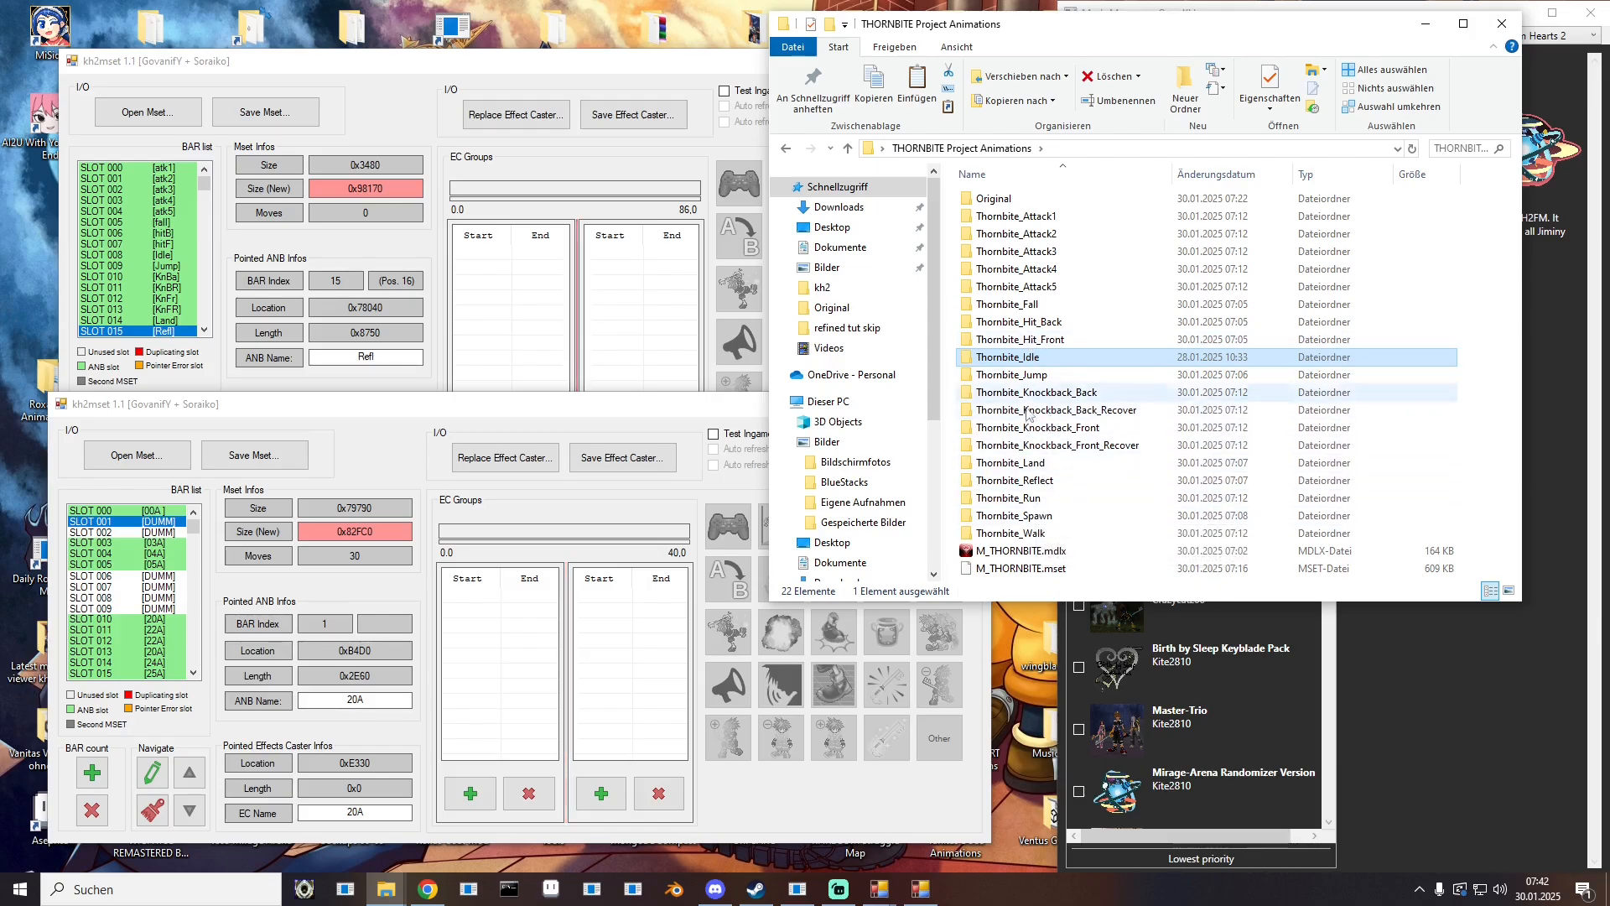
double_click(1011, 534)
drag(1003, 205, 163, 535)
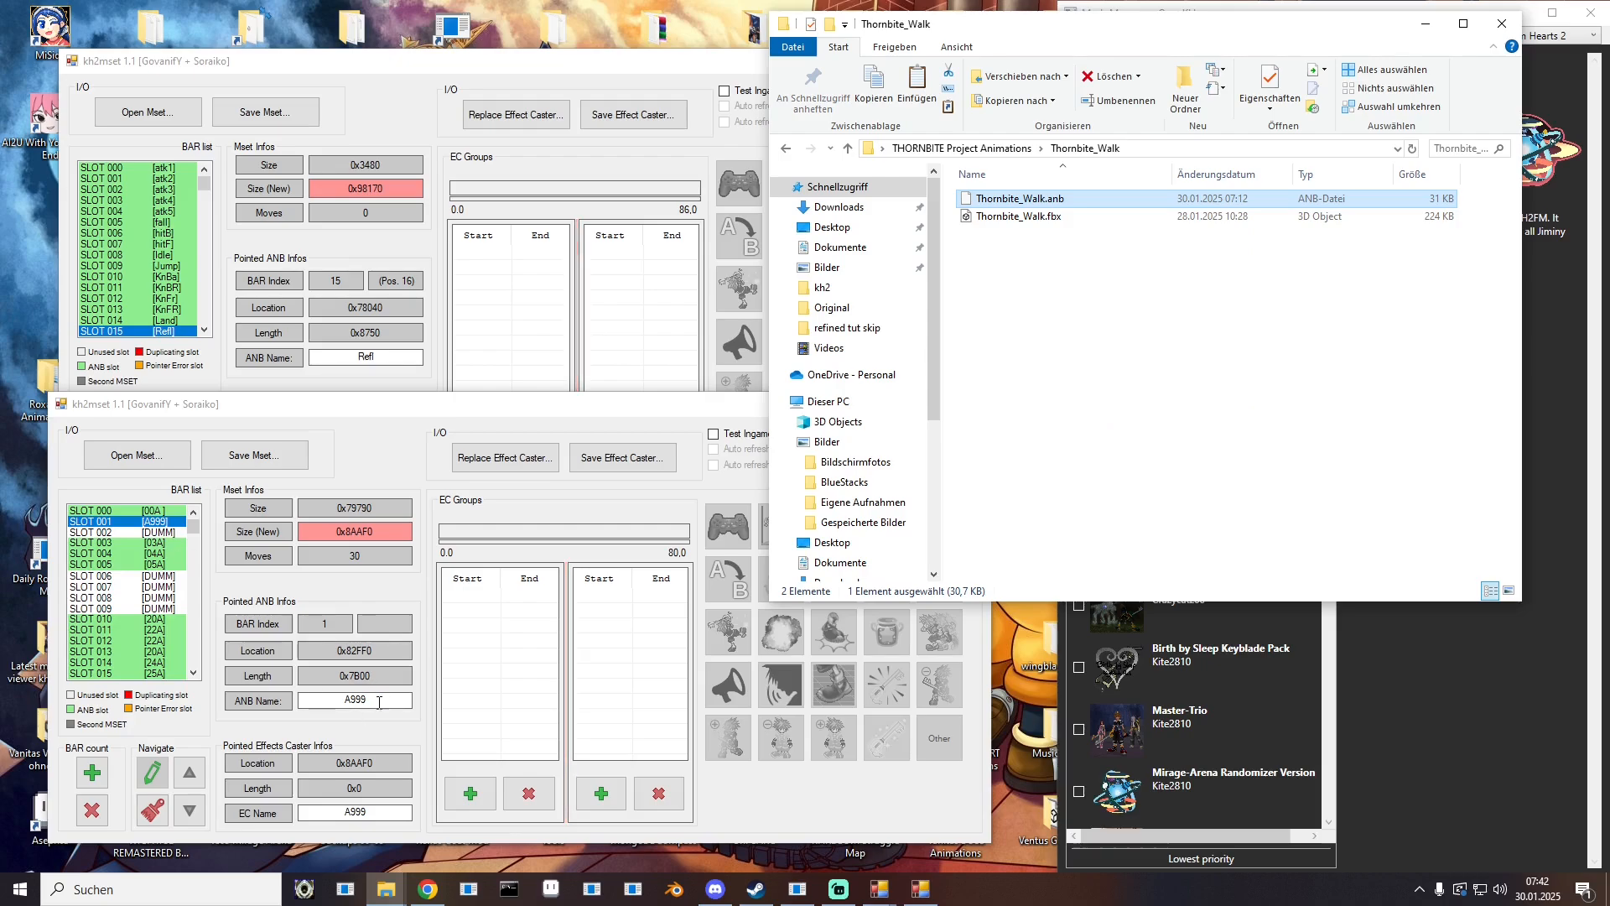
Step: Set SLOT 001's ANB name to 02A and its EC name to ThBi
drag(379, 703, 235, 695)
text(002)
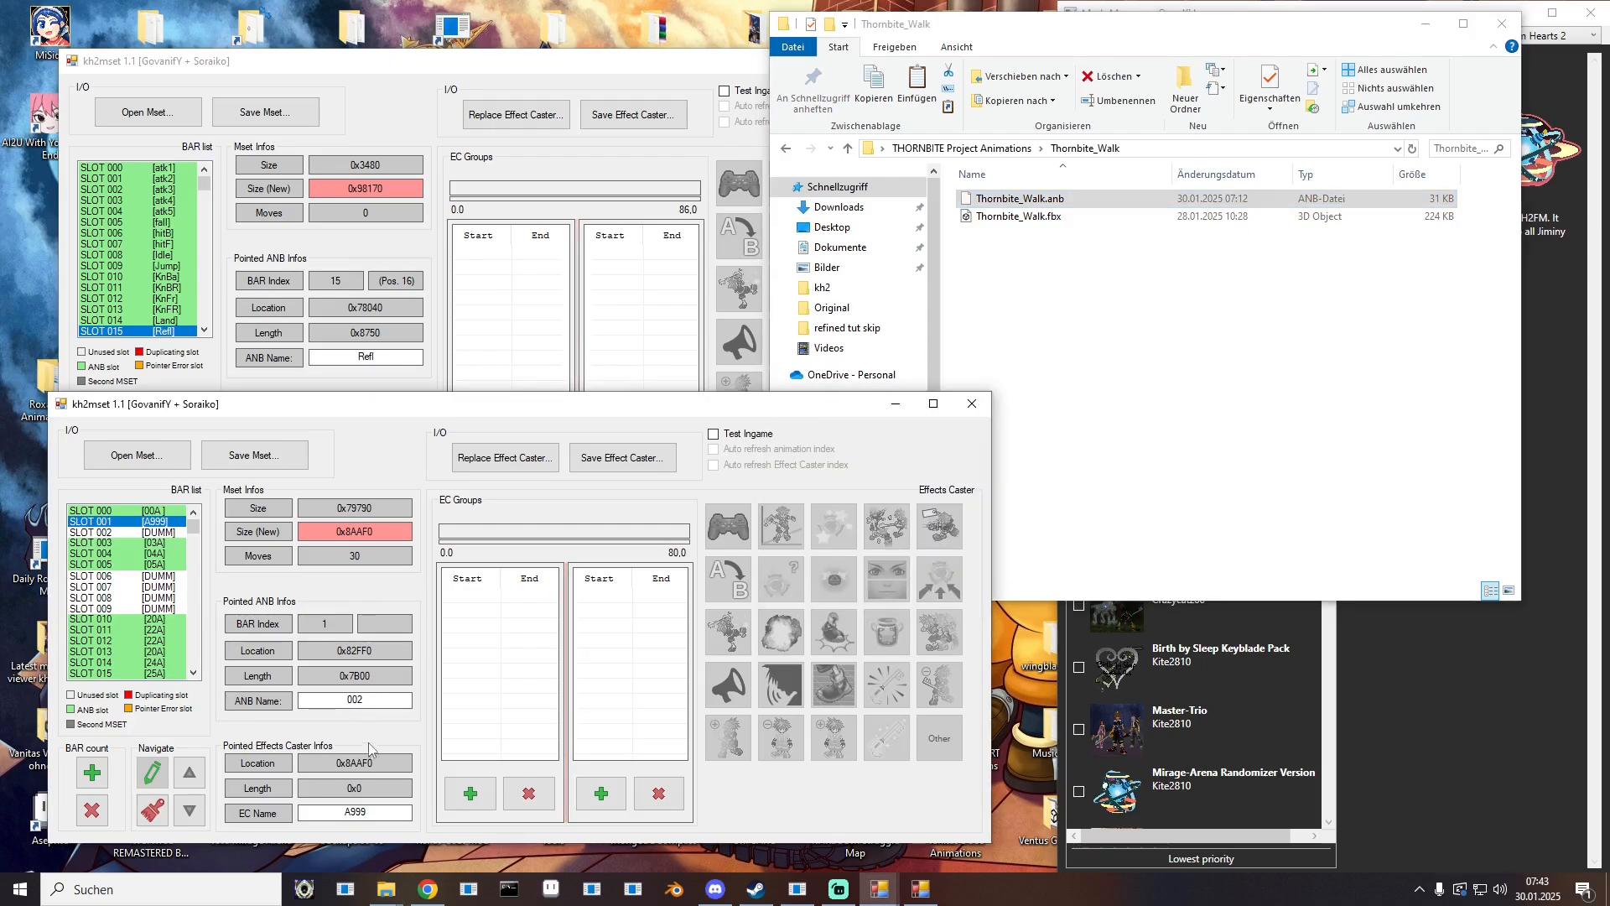
drag(361, 705, 357, 707)
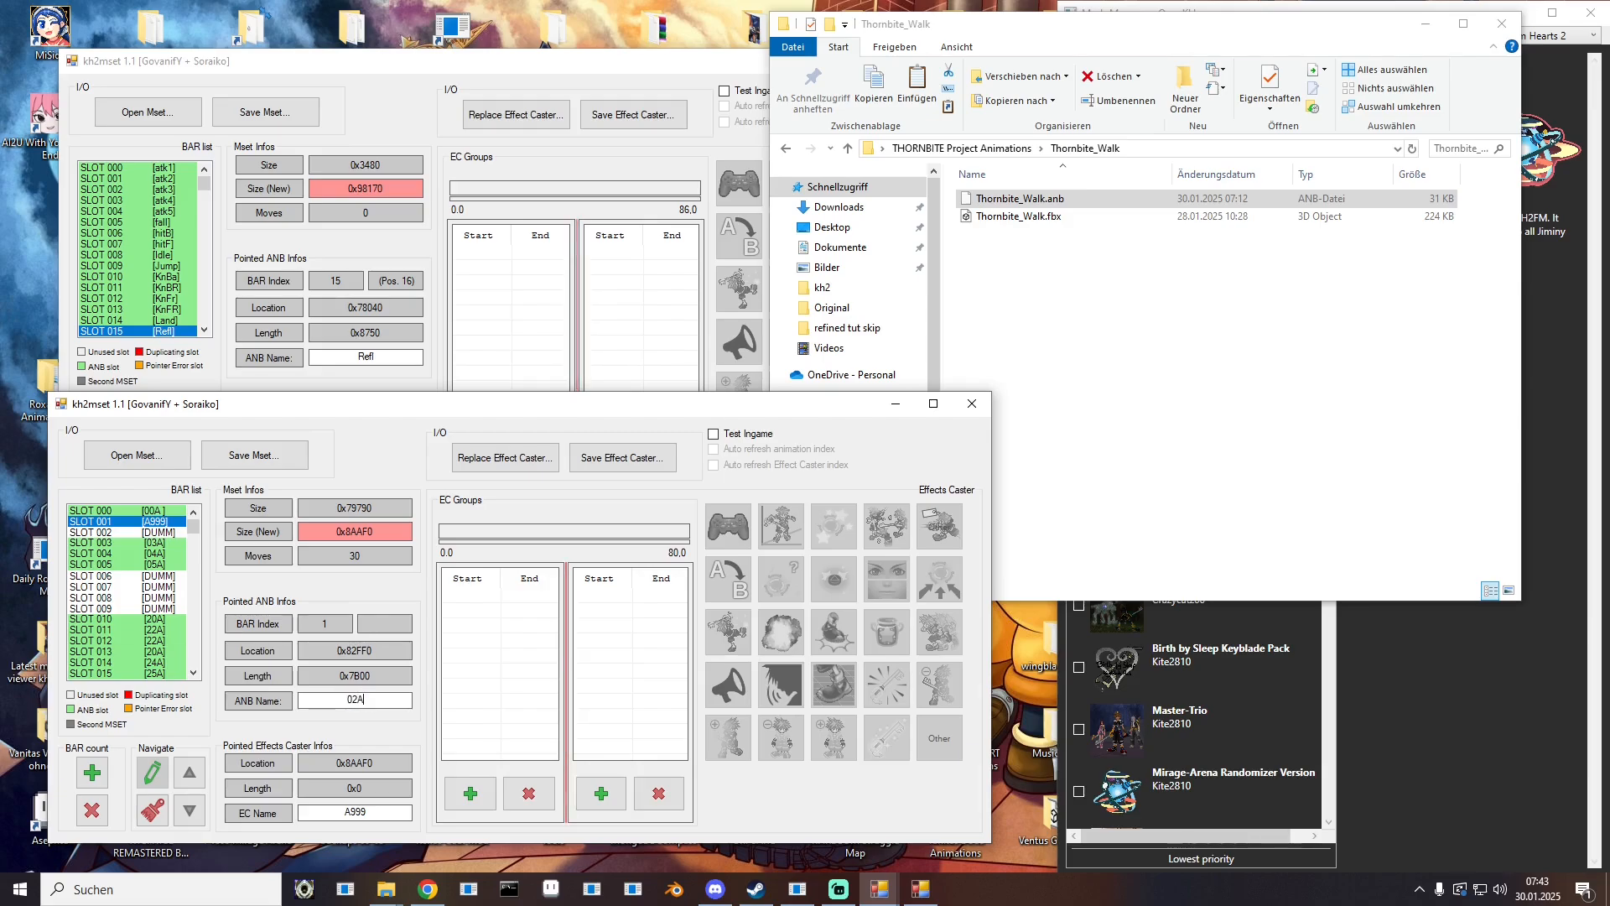
double_click(377, 809)
text(T)
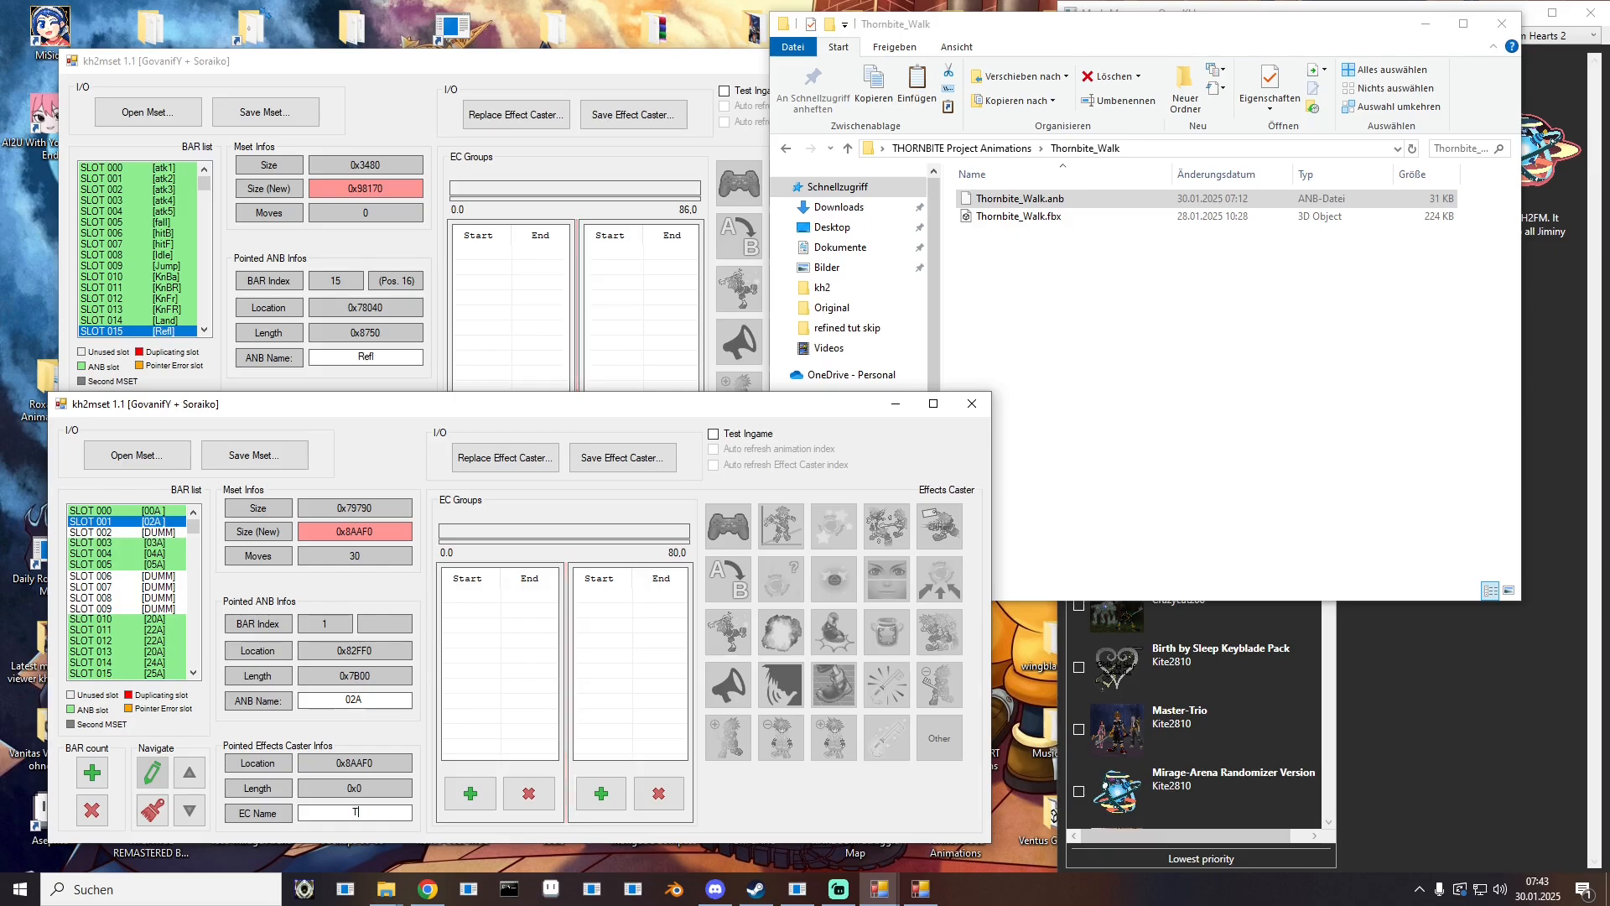
text(hBi)
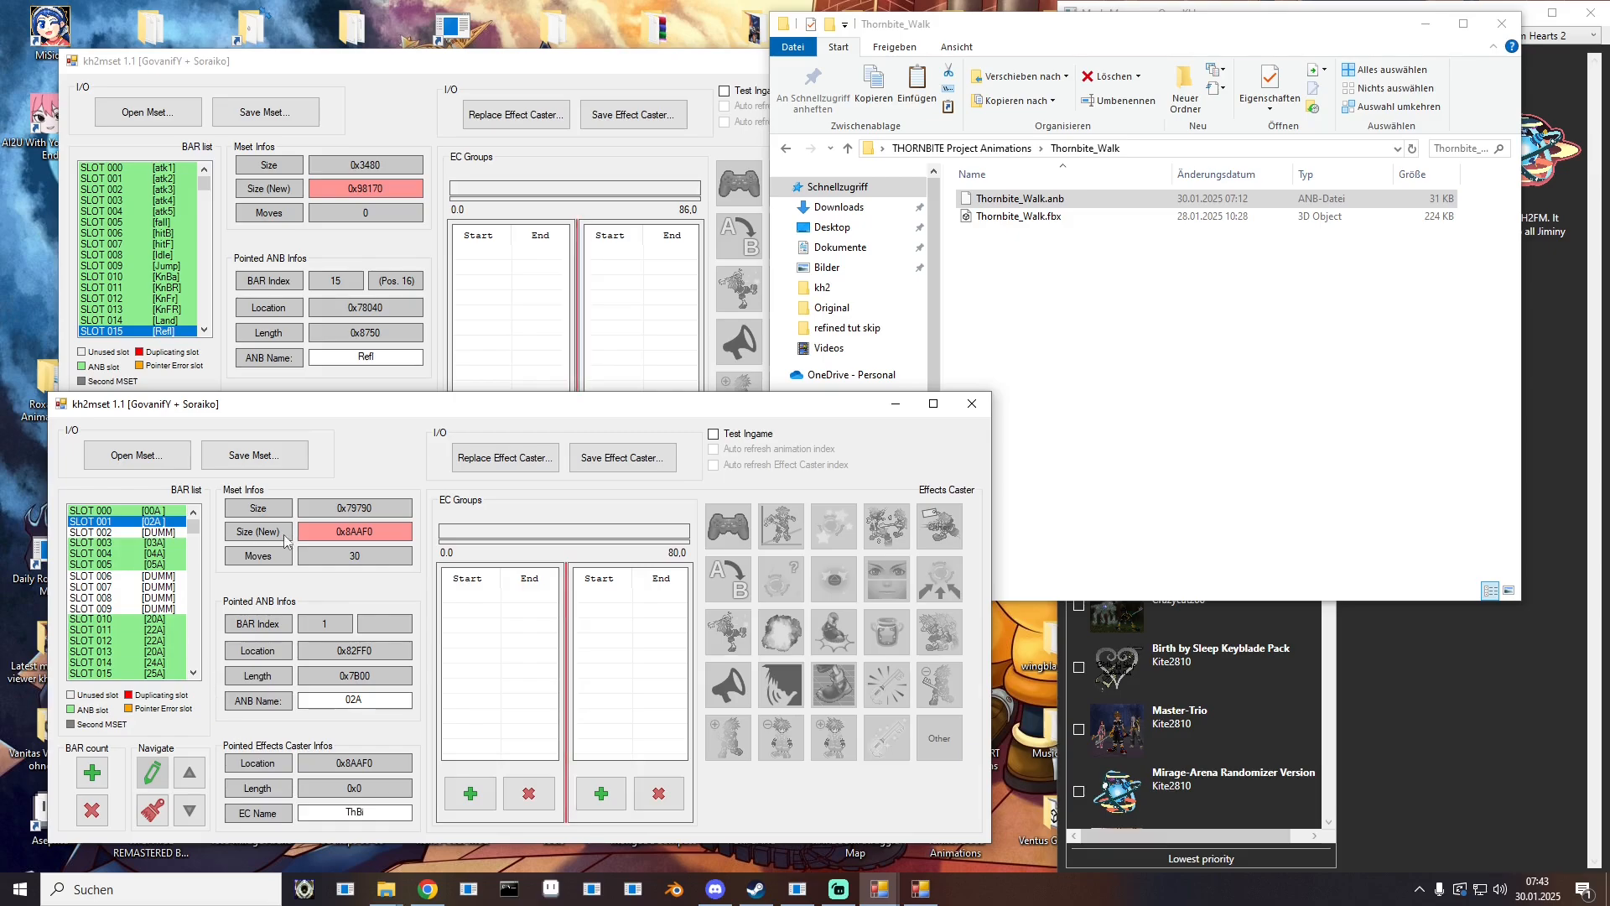
Step: Insert Thornbite_Run.anb from the Thornbite_Run folder into the dummy SLOT 002 of the M_EX730 motion set
click(161, 533)
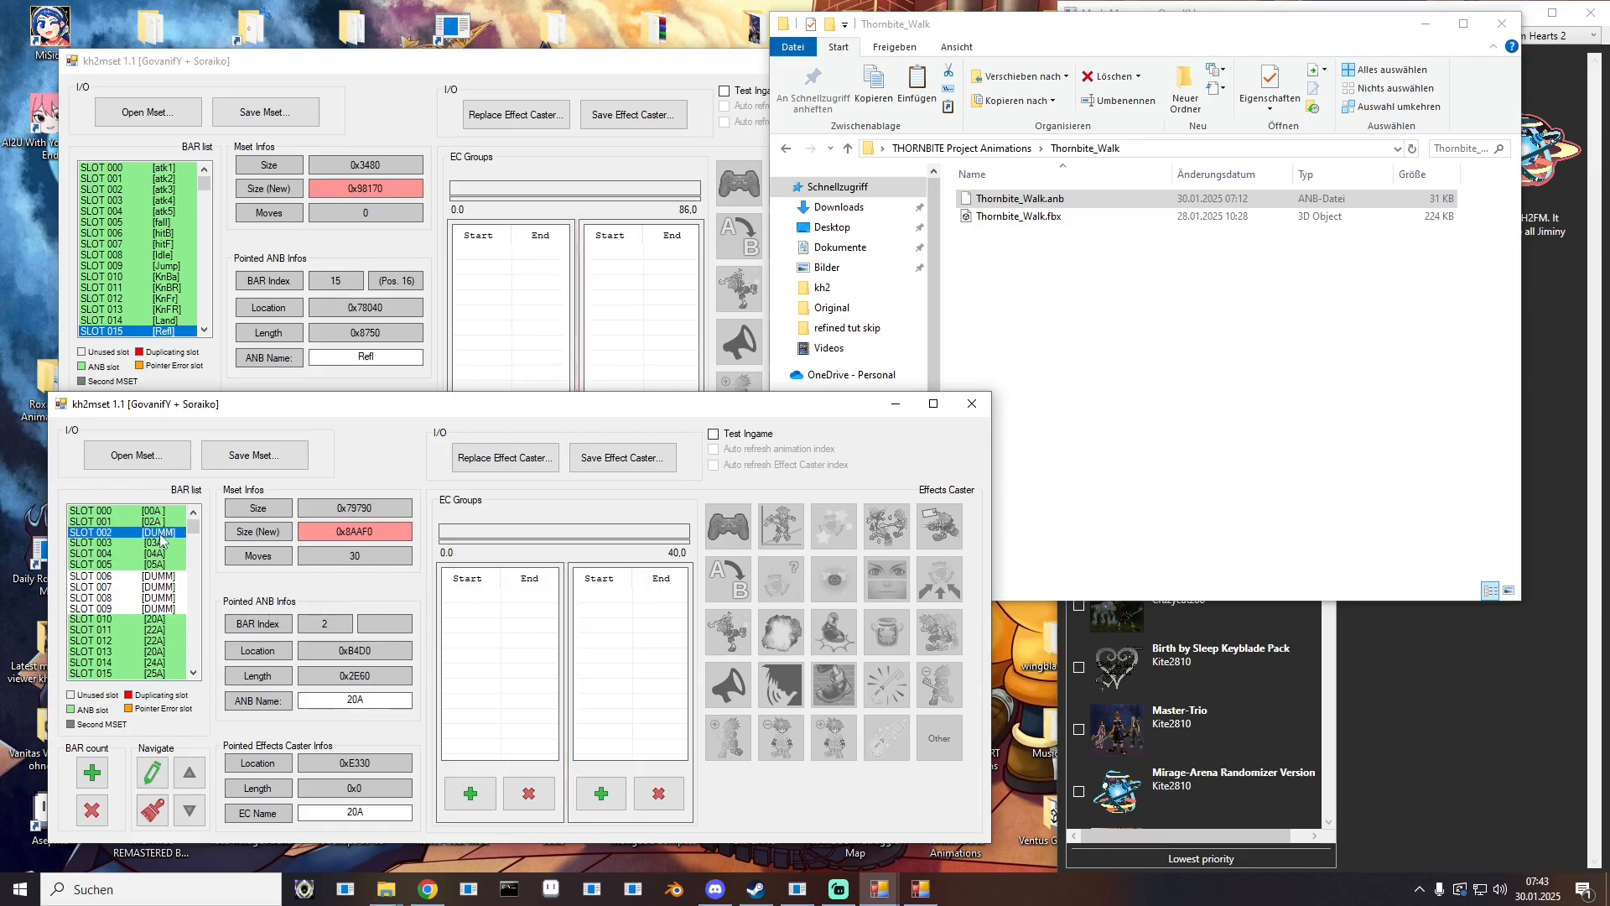
click(992, 149)
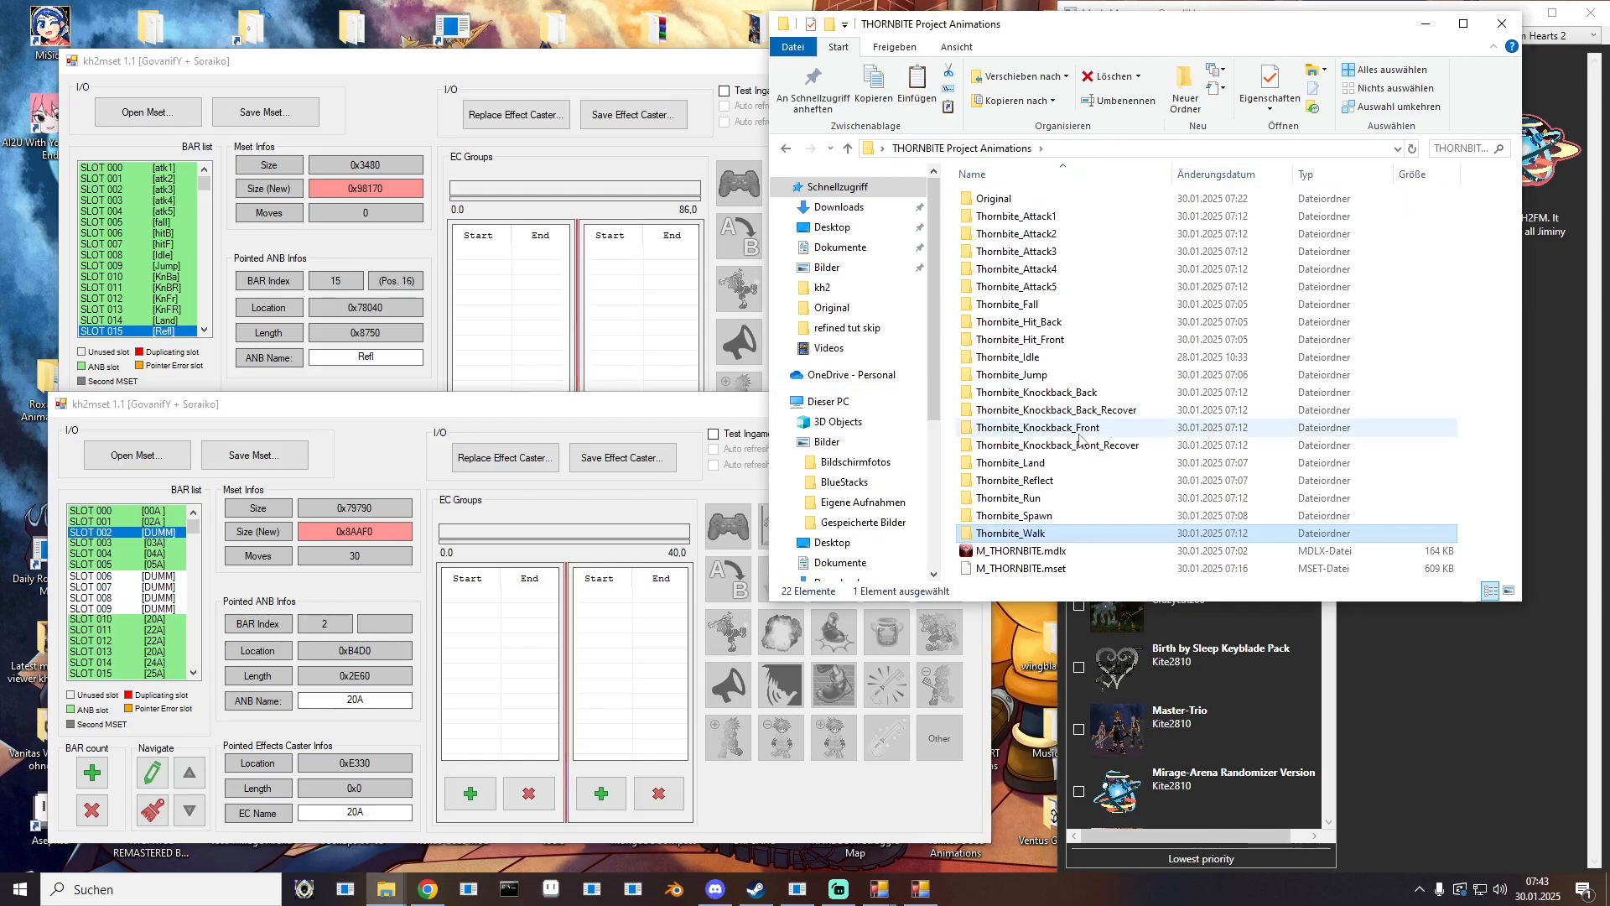
double_click(1019, 498)
click(1065, 200)
drag(1065, 200, 160, 563)
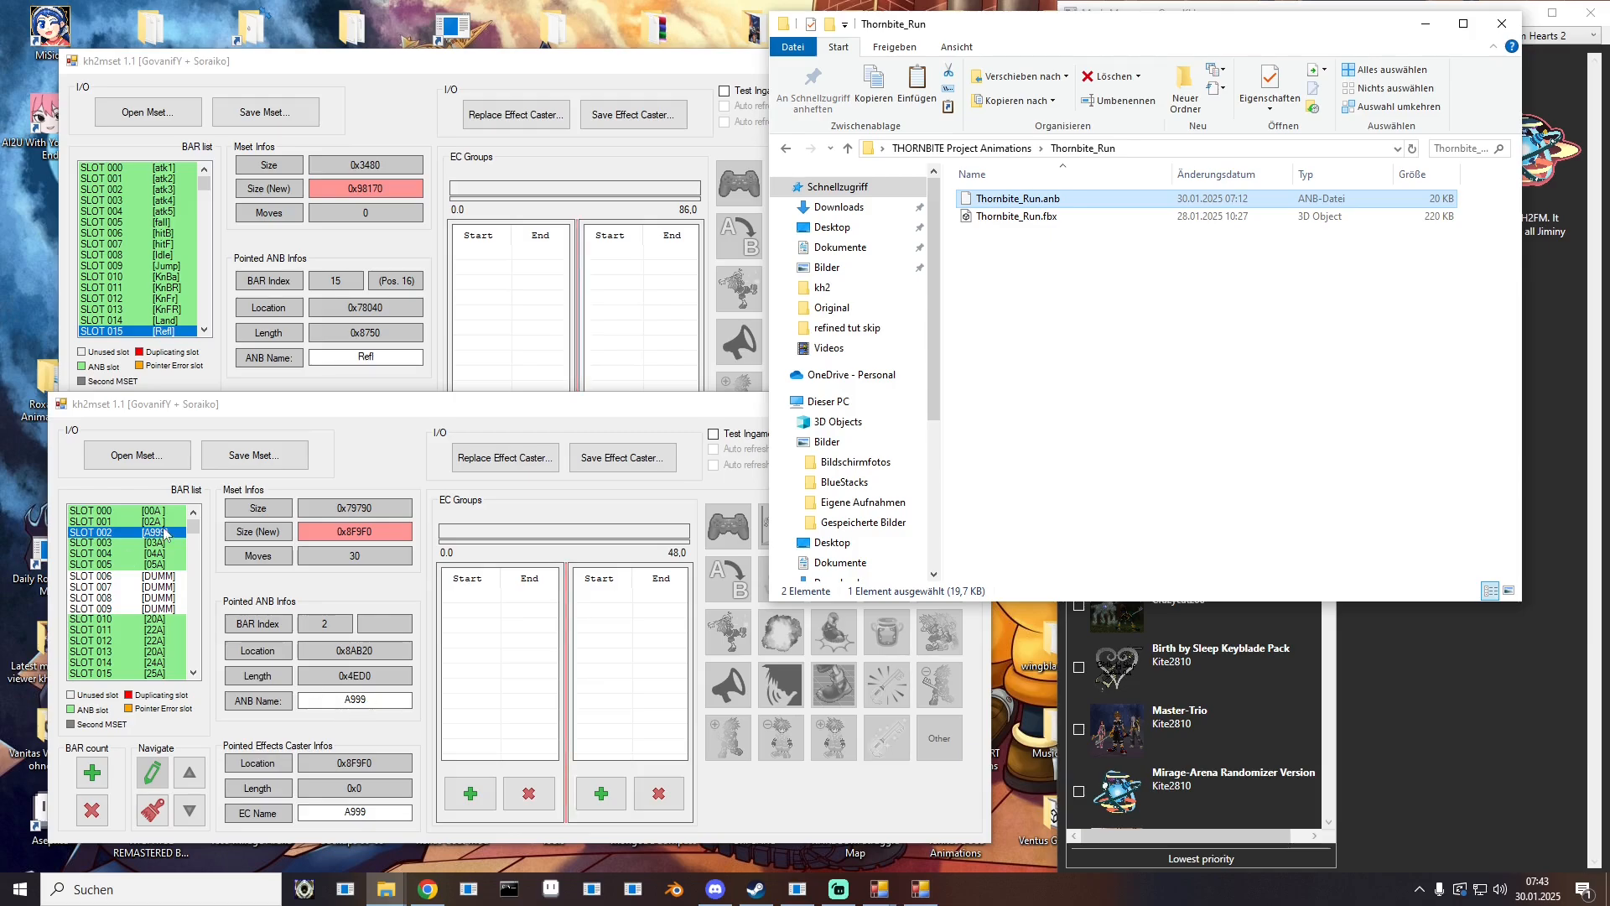
Step: Correct SLOT 001's ANB name to 01A, and name SLOT 002's ANB 02A and its EC ThBi
click(159, 522)
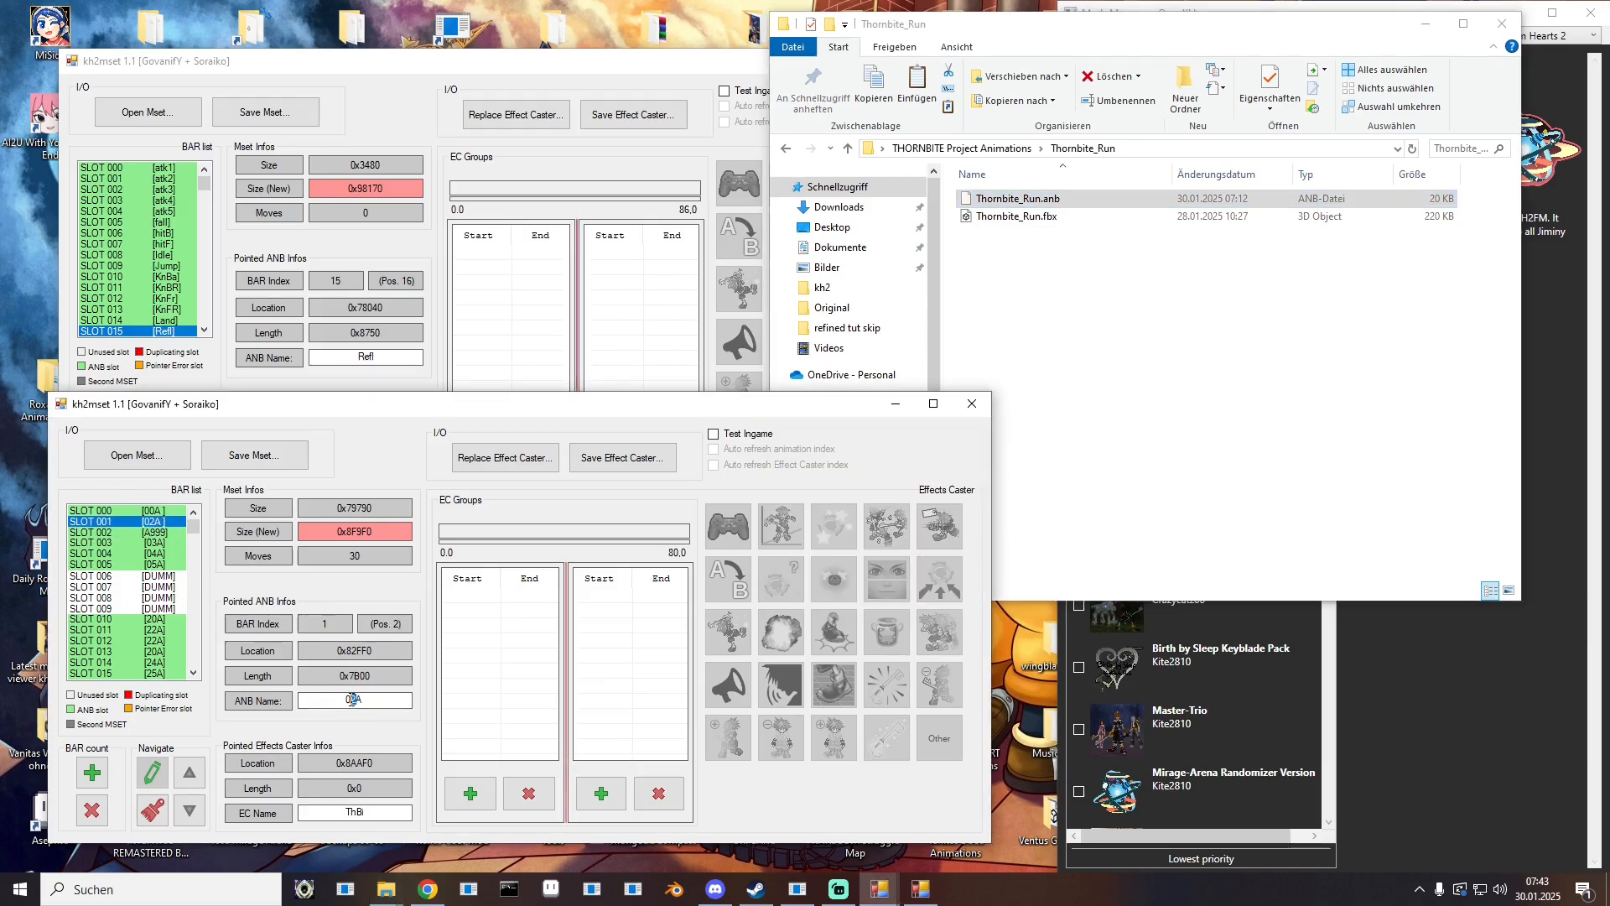
click(159, 532)
text(0)
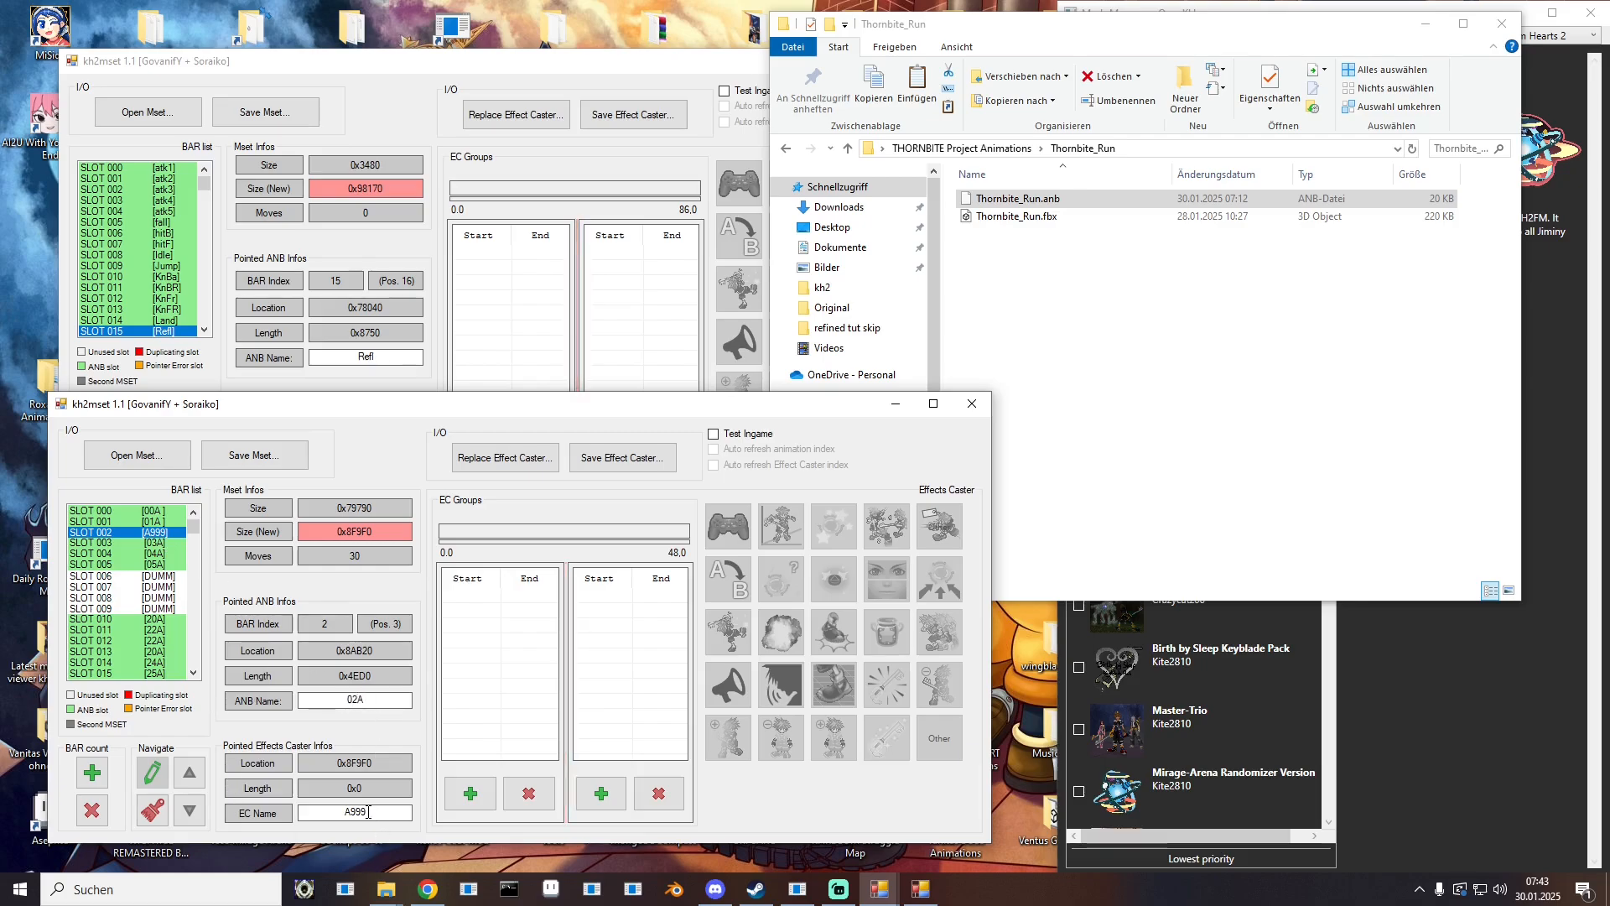
key(Tab)
text(ThBi)
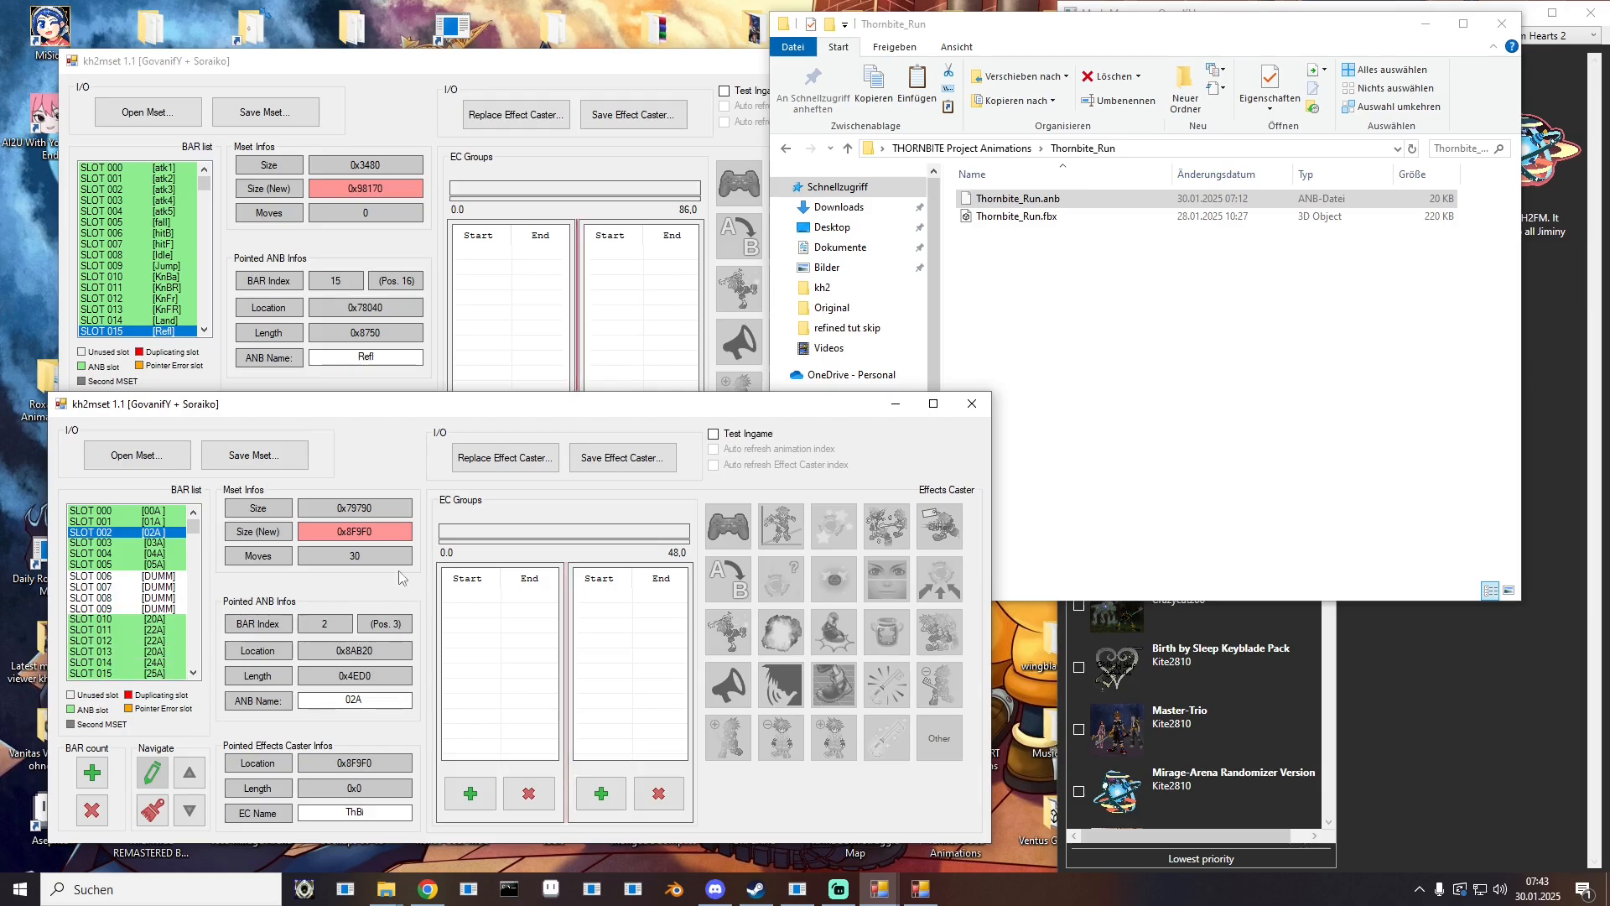
Step: Inspect the effect caster entries of SLOT 003 and export its effect caster as 03A.ec to the Original folder
click(145, 543)
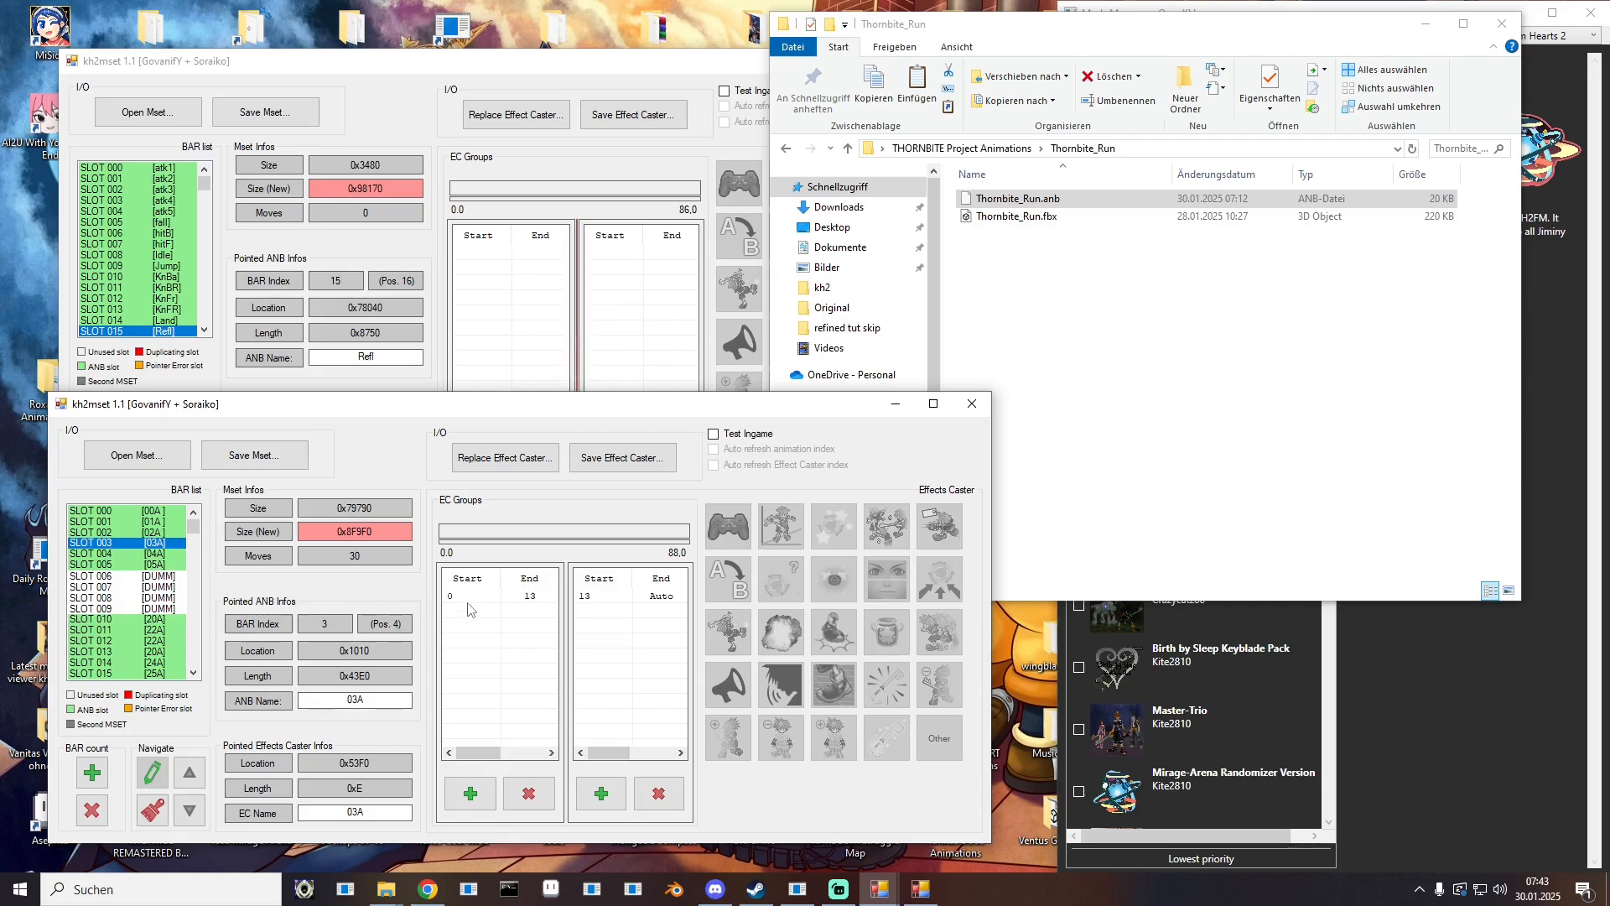
click(514, 597)
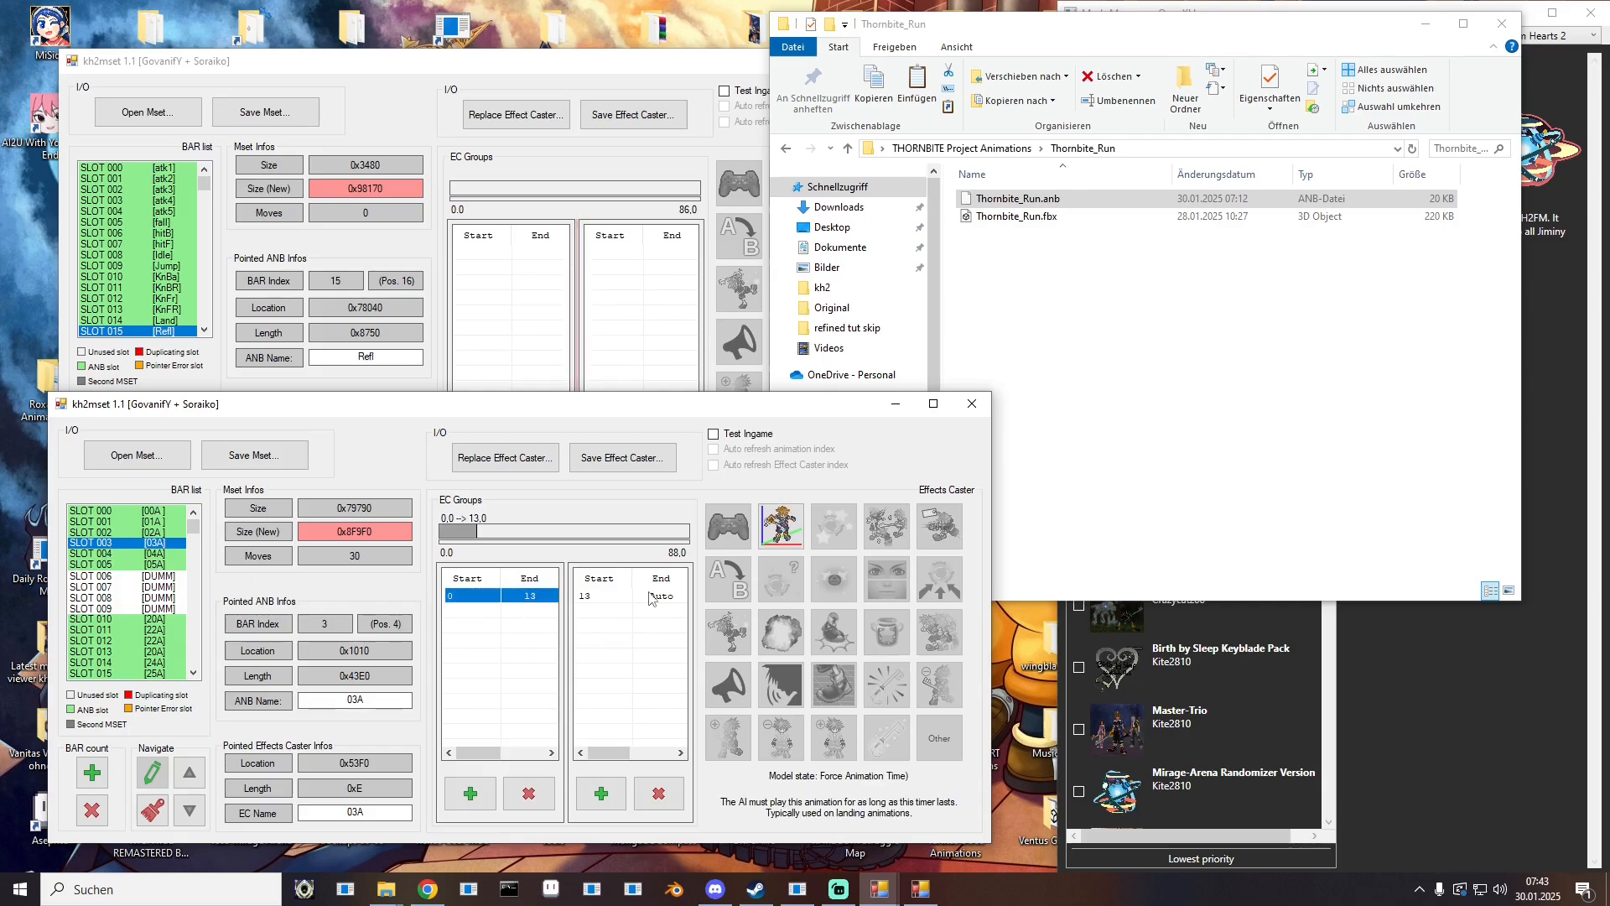
click(653, 597)
click(497, 597)
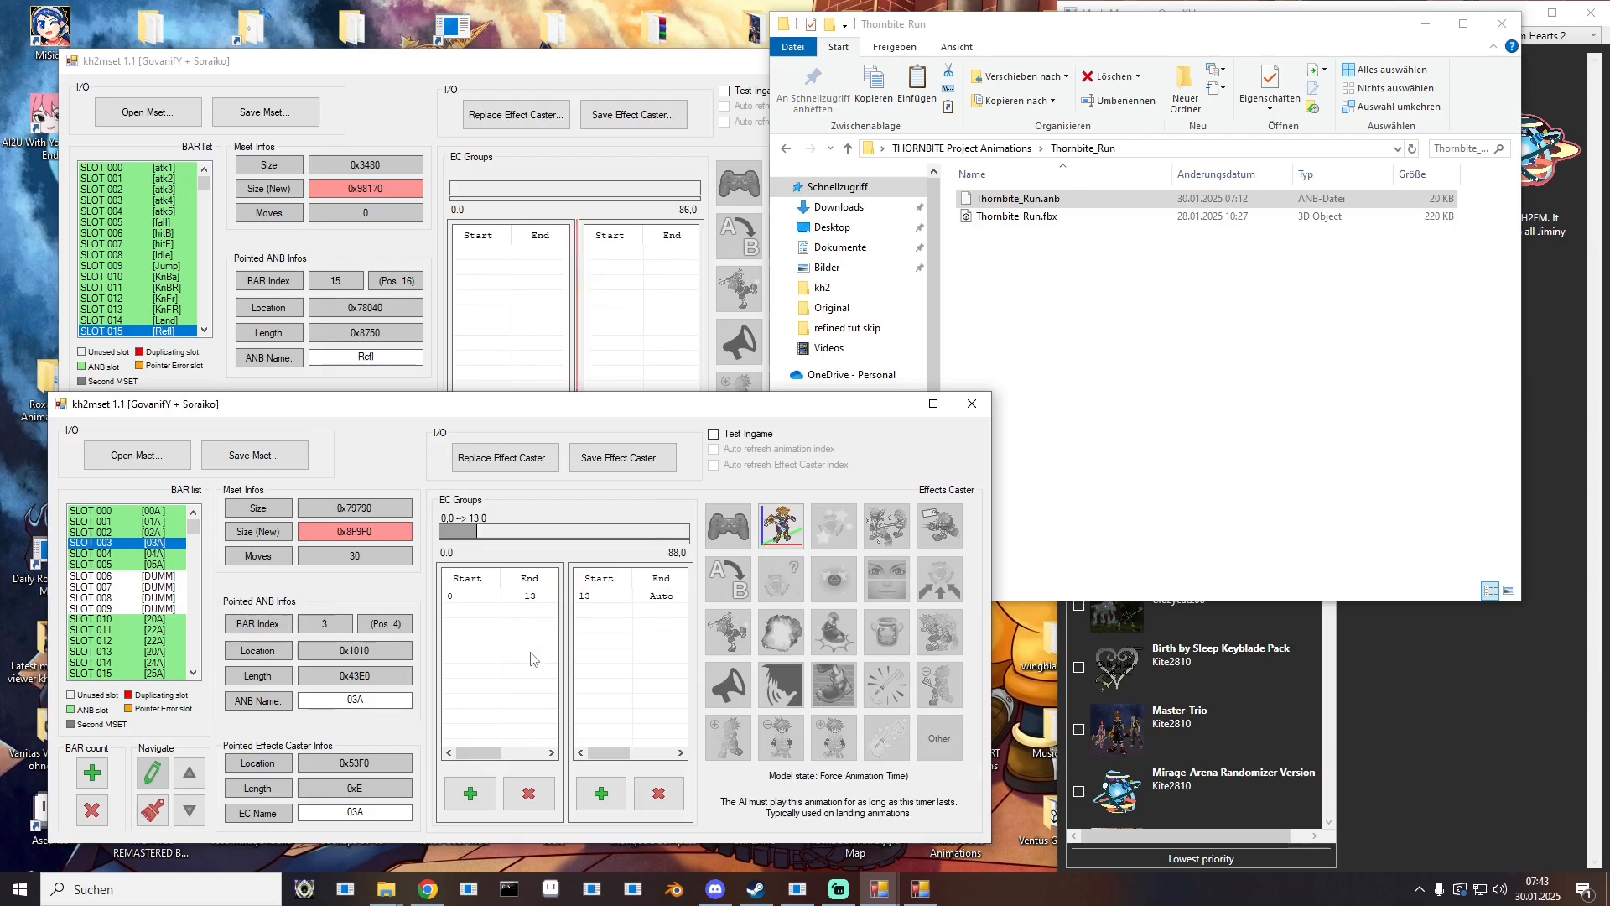
click(610, 462)
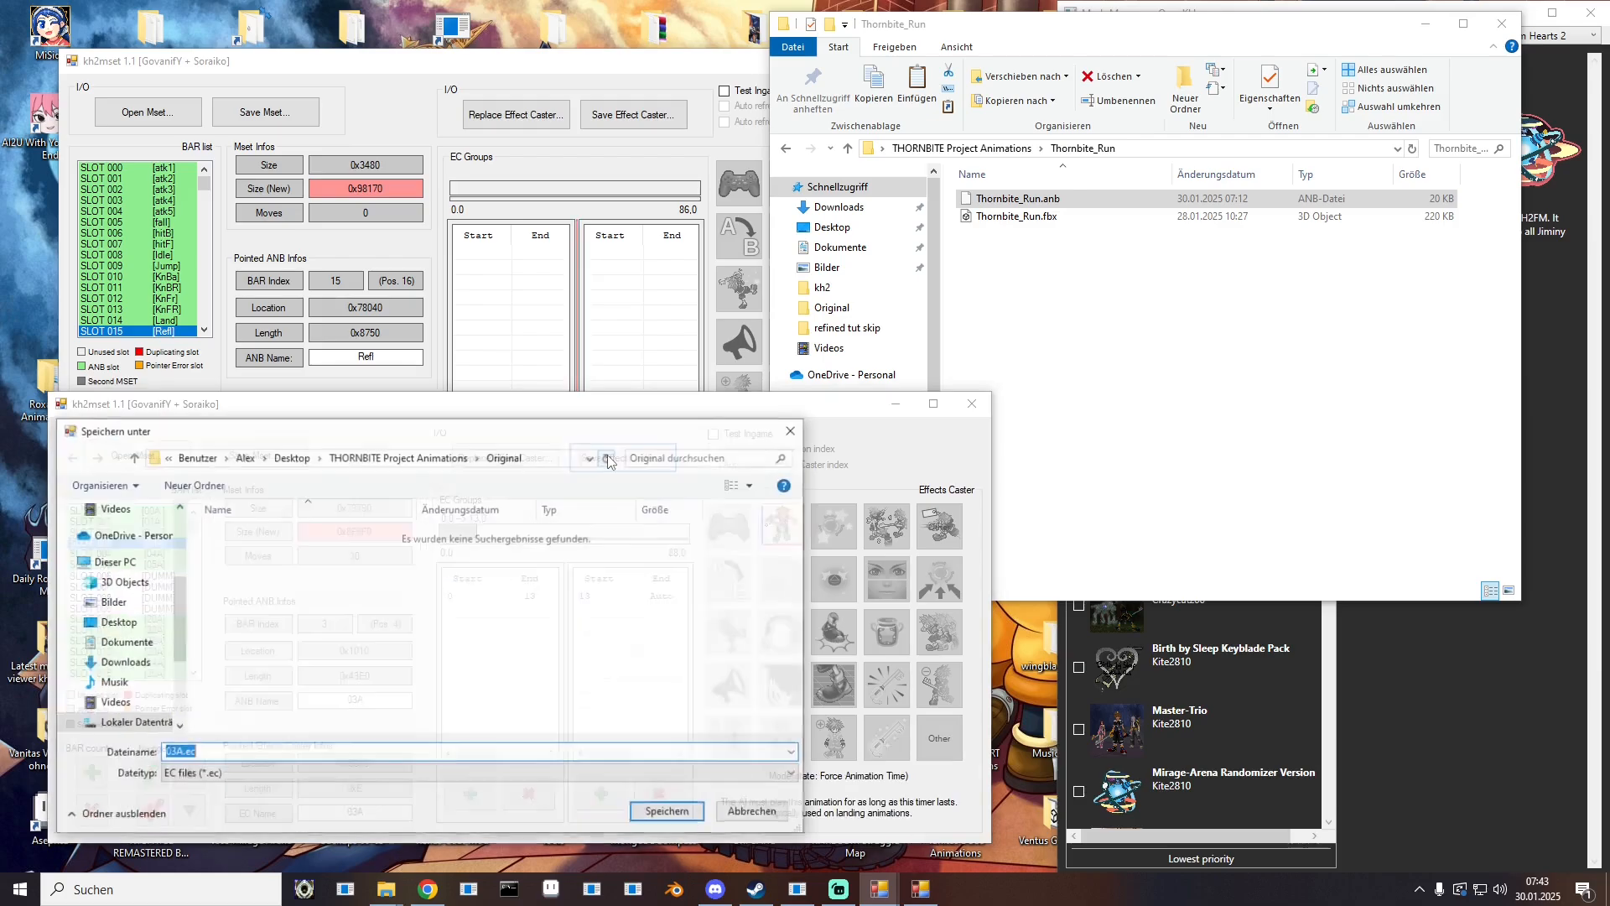
click(655, 813)
Step: Delete the animation file of SLOT 003 and insert Thornbite_Jump.anb in its place
right_click(144, 549)
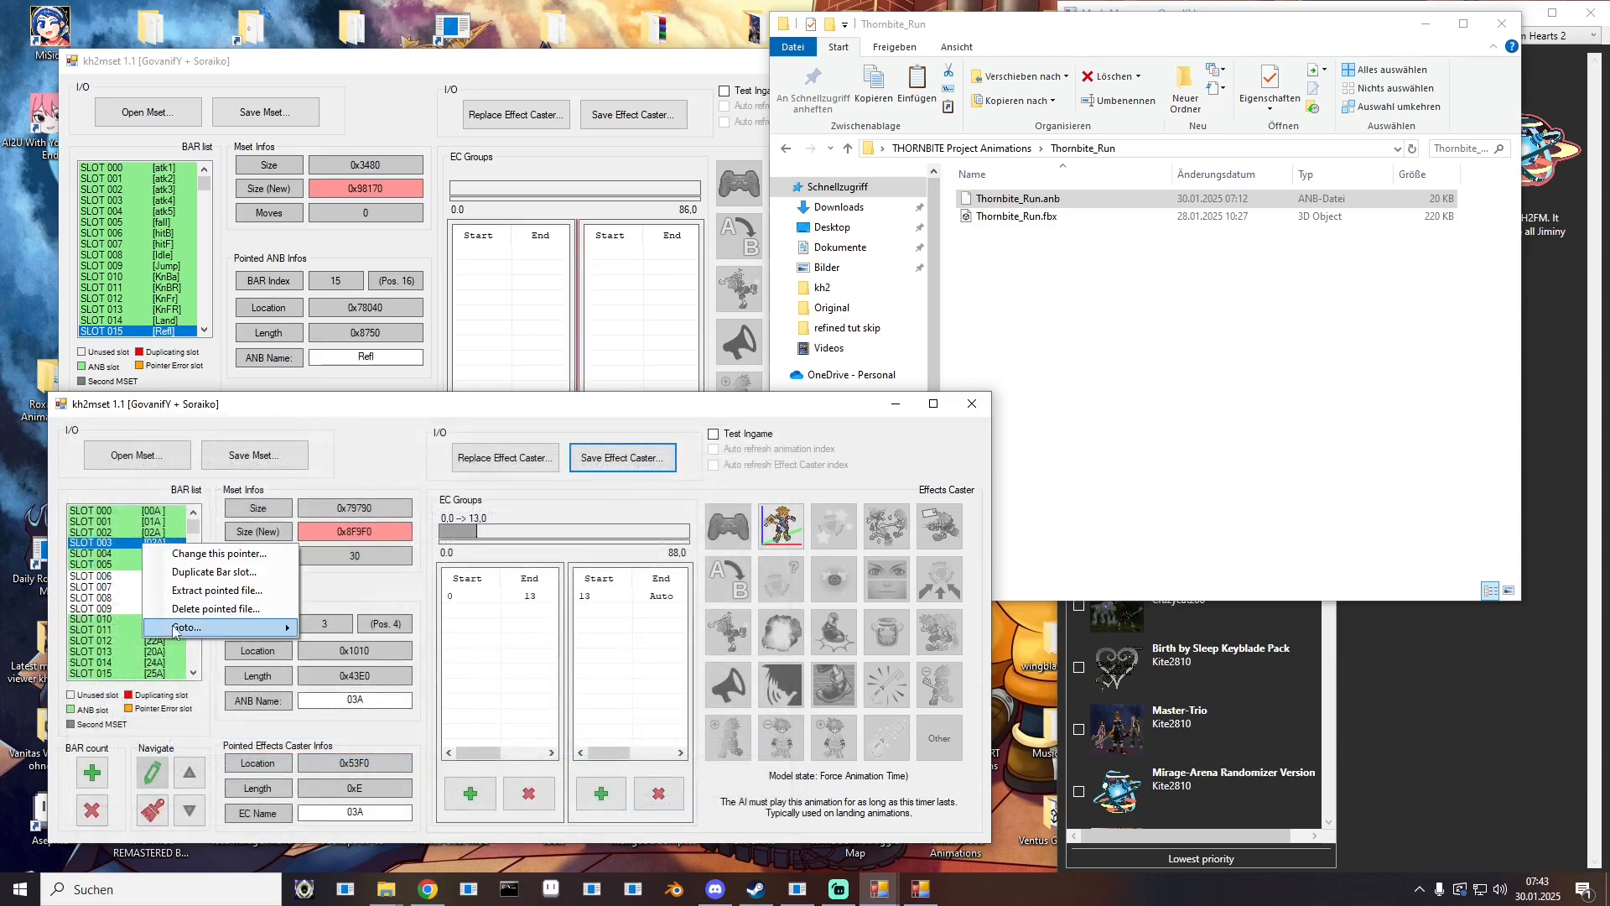
click(201, 631)
click(1023, 152)
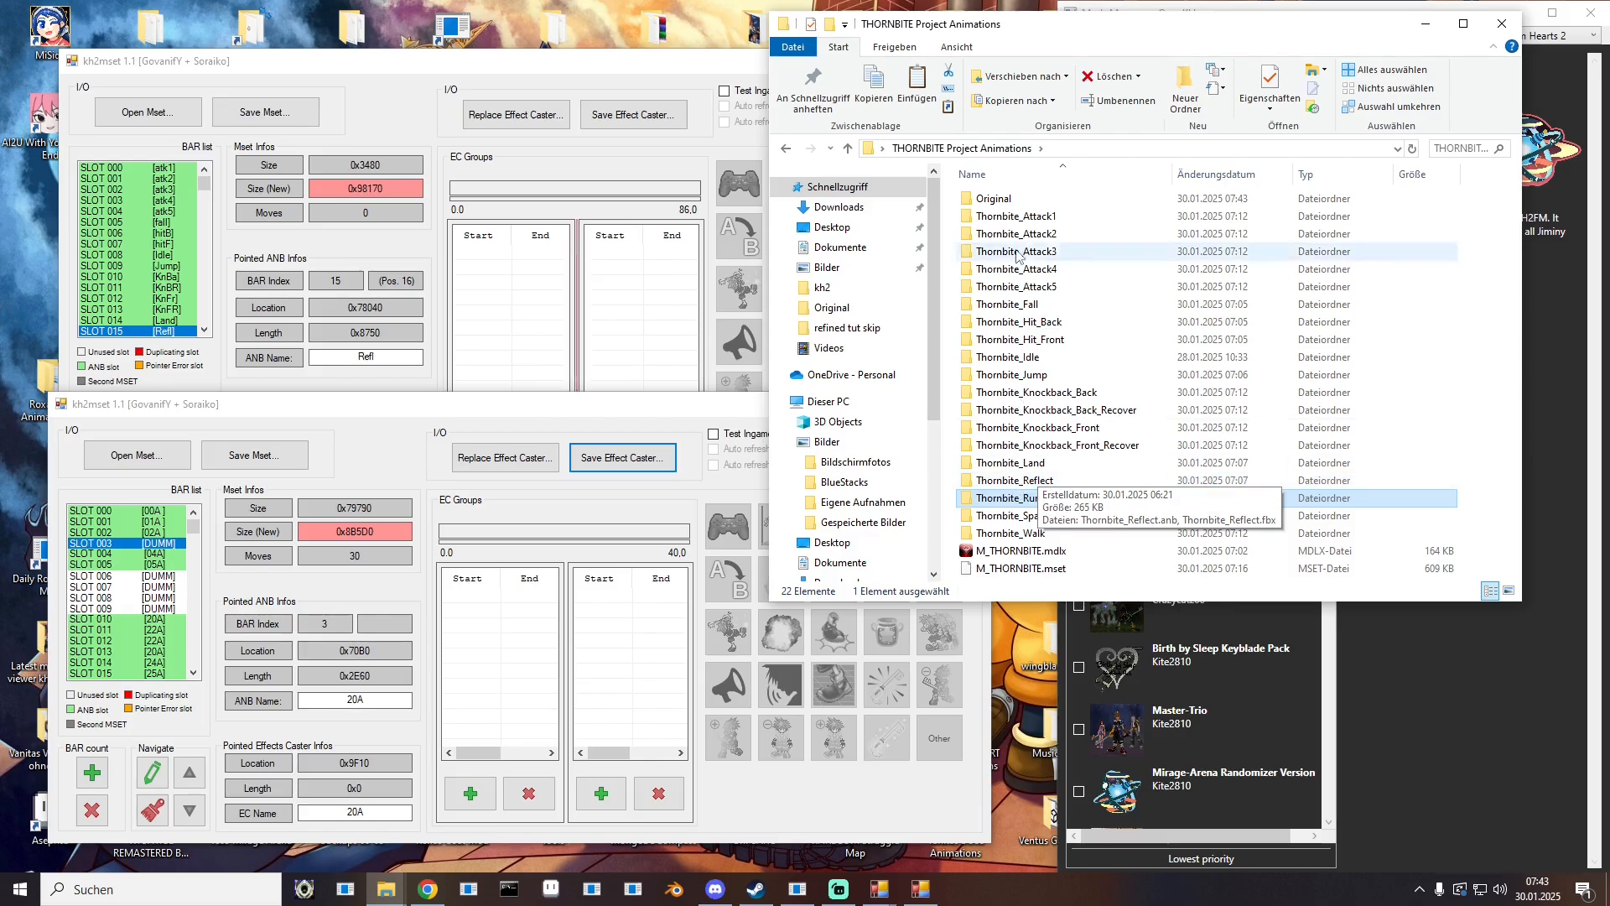
double_click(1015, 374)
drag(1019, 200, 156, 543)
Step: Load 03A.ec as SLOT 003's effect caster and set the slot's ANB name to 03A and EC name to ThBi
click(488, 463)
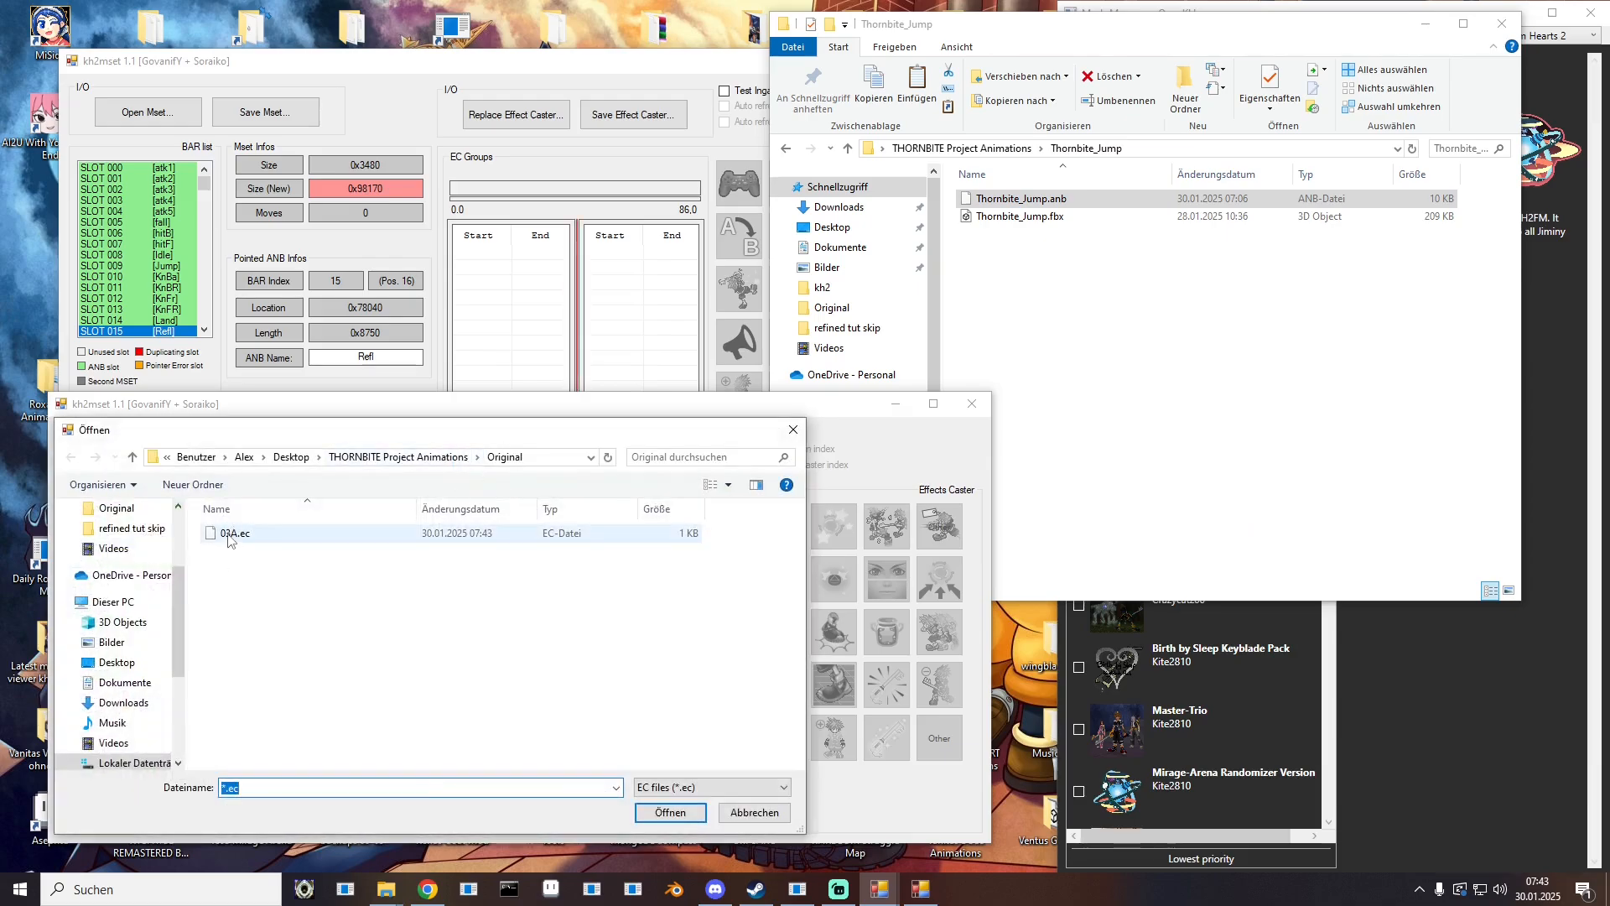
double_click(232, 534)
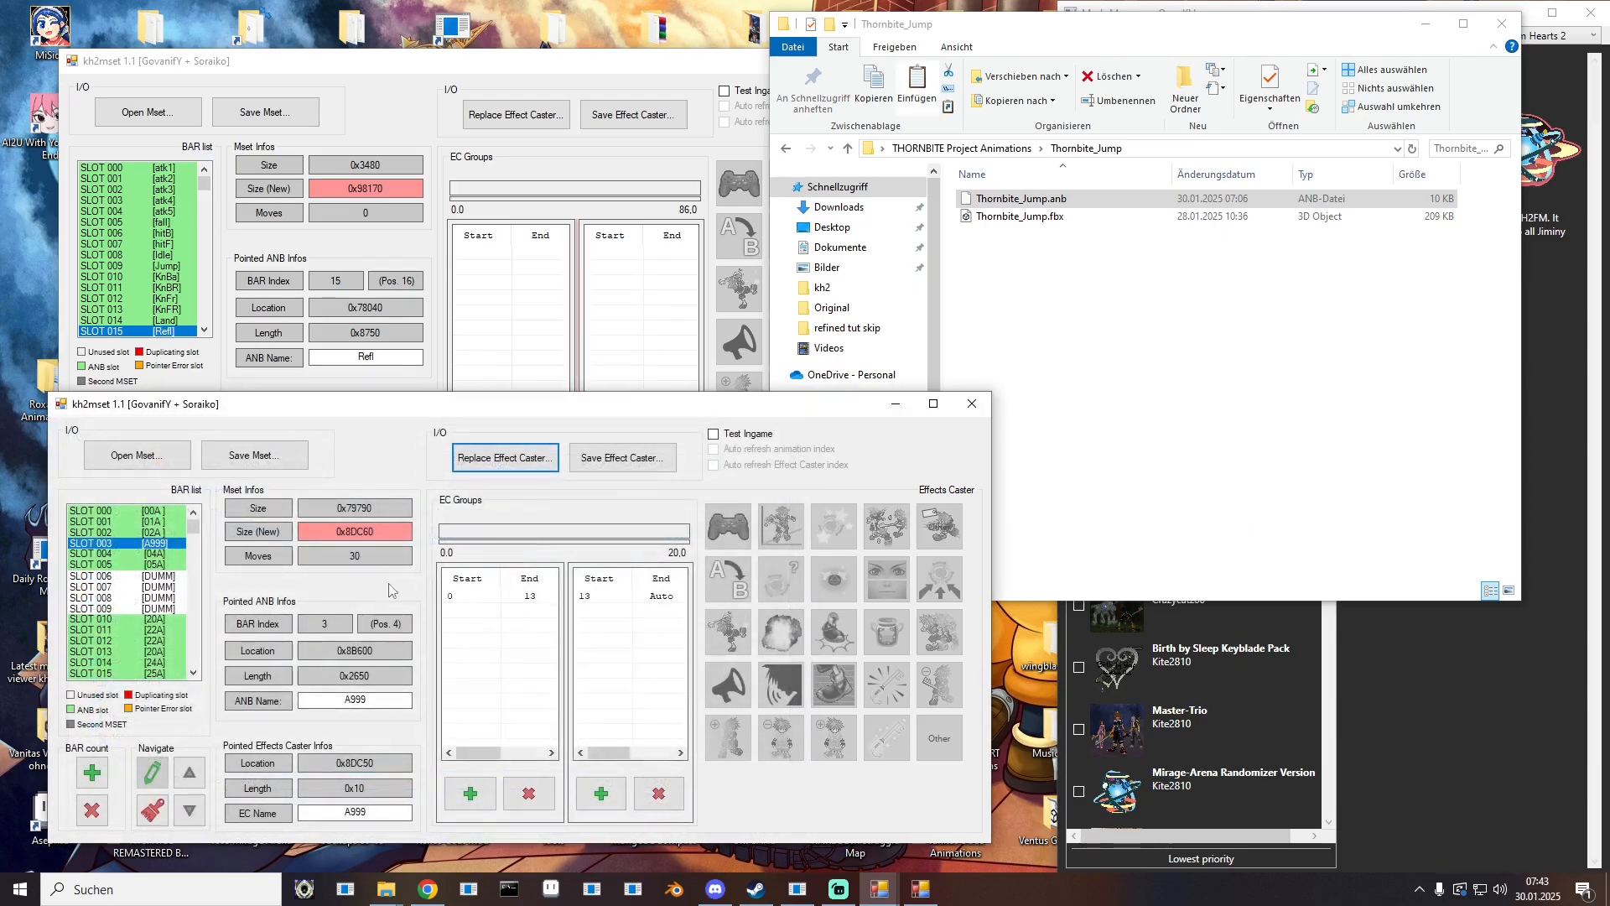
drag(374, 701, 325, 701)
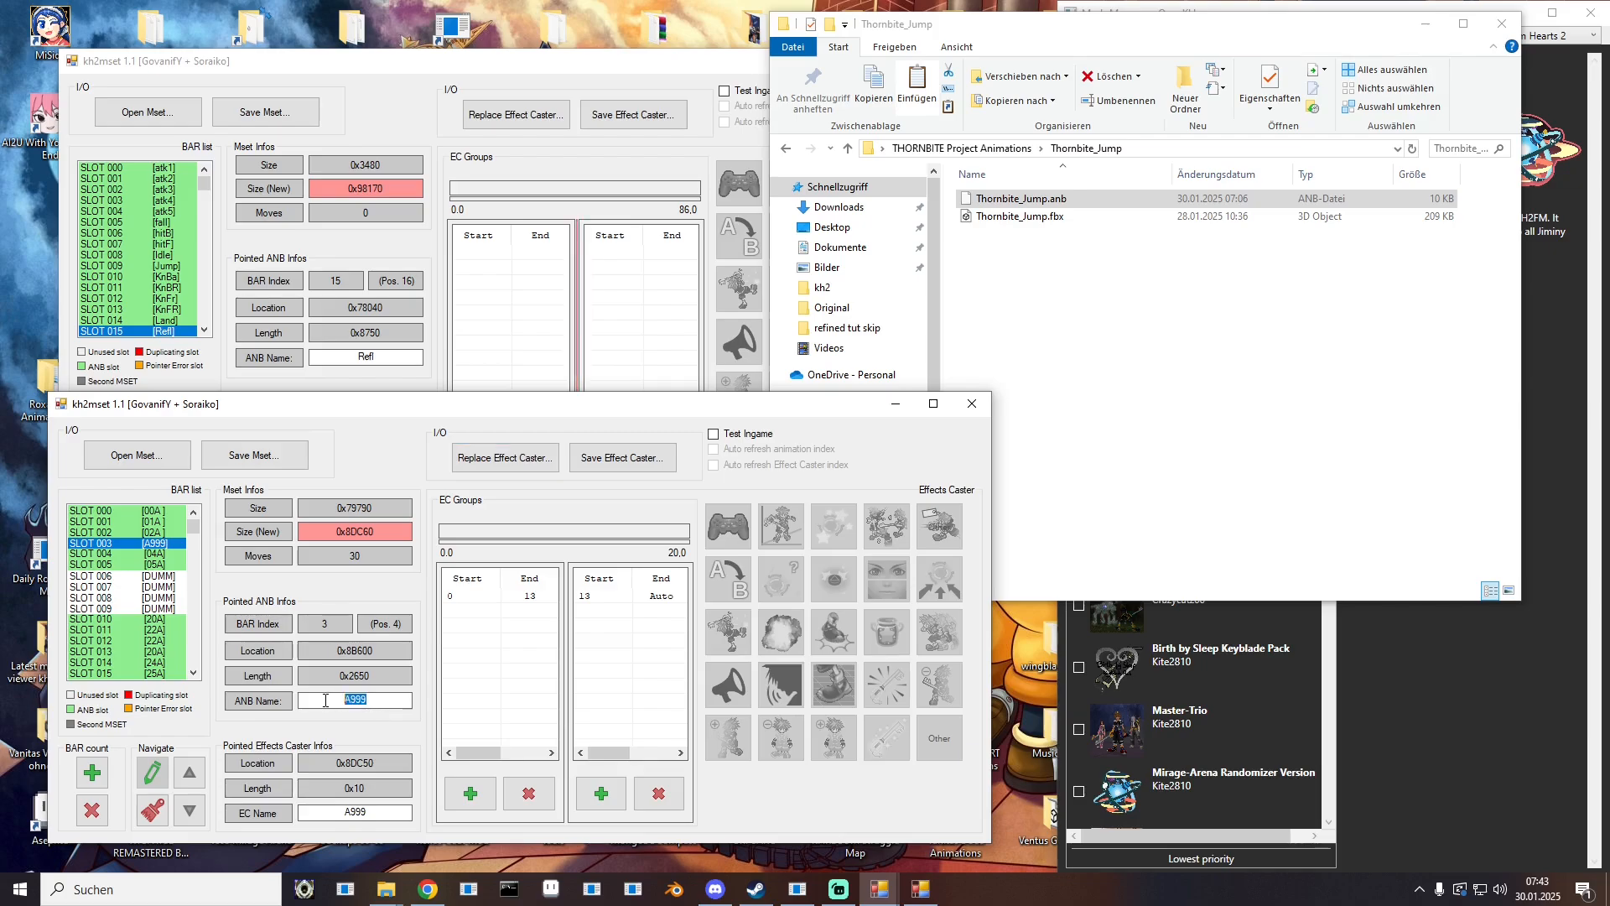
text(04A)
drag(394, 812, 286, 807)
text(ThBi)
Step: Check SLOT 004 and SLOT 005 for effect caster entries and export SLOT 005's effect caster as 05A.ec
click(151, 554)
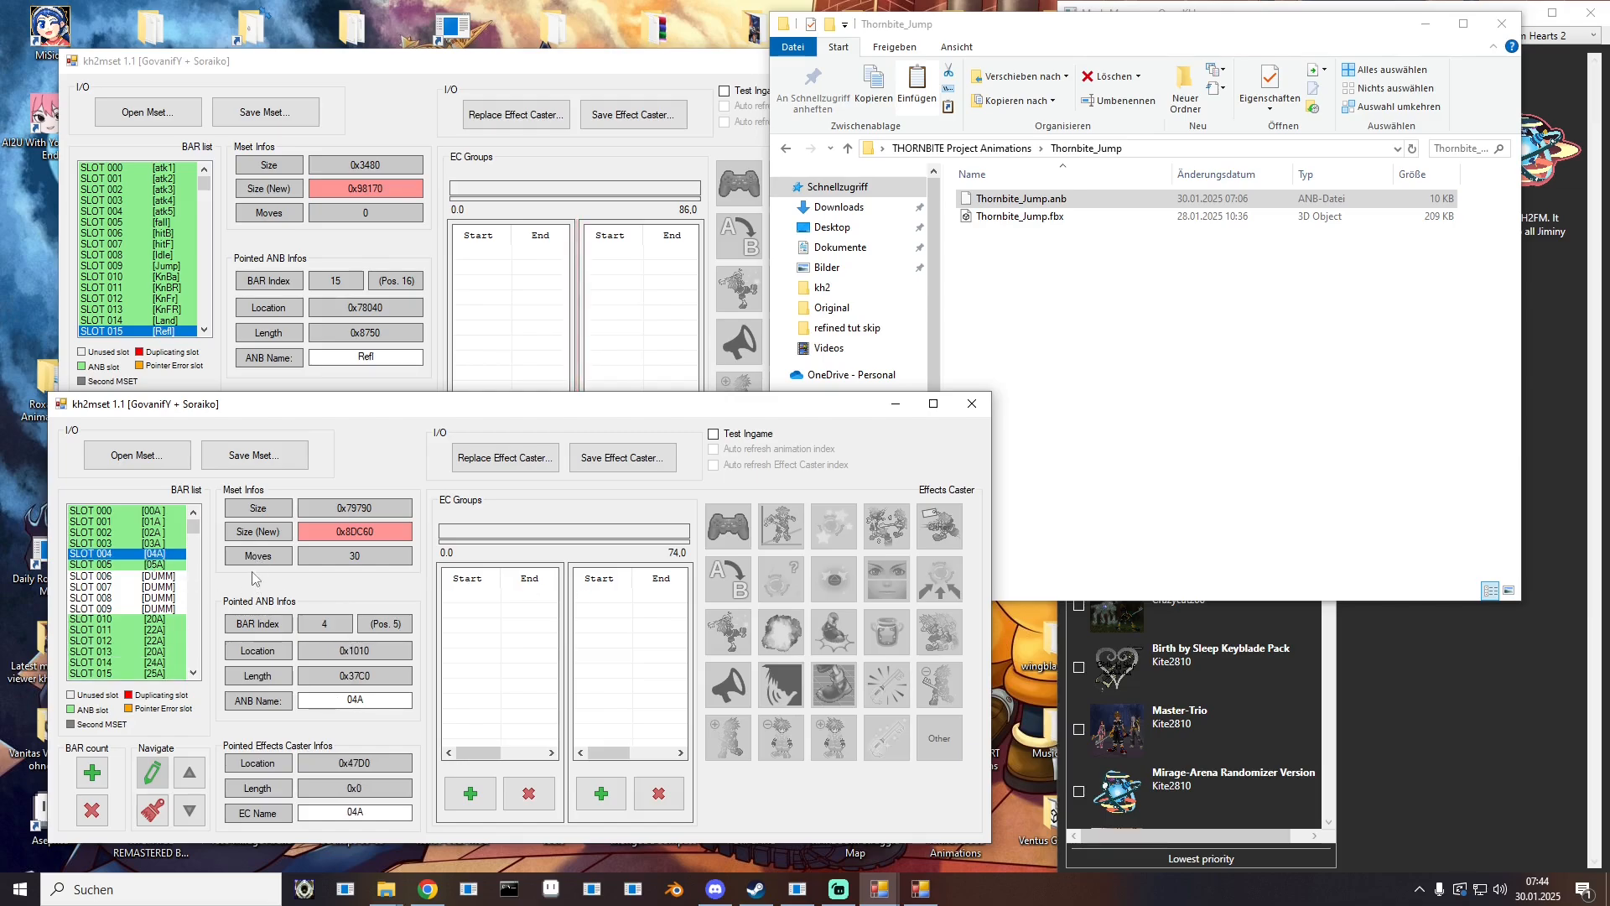
click(147, 565)
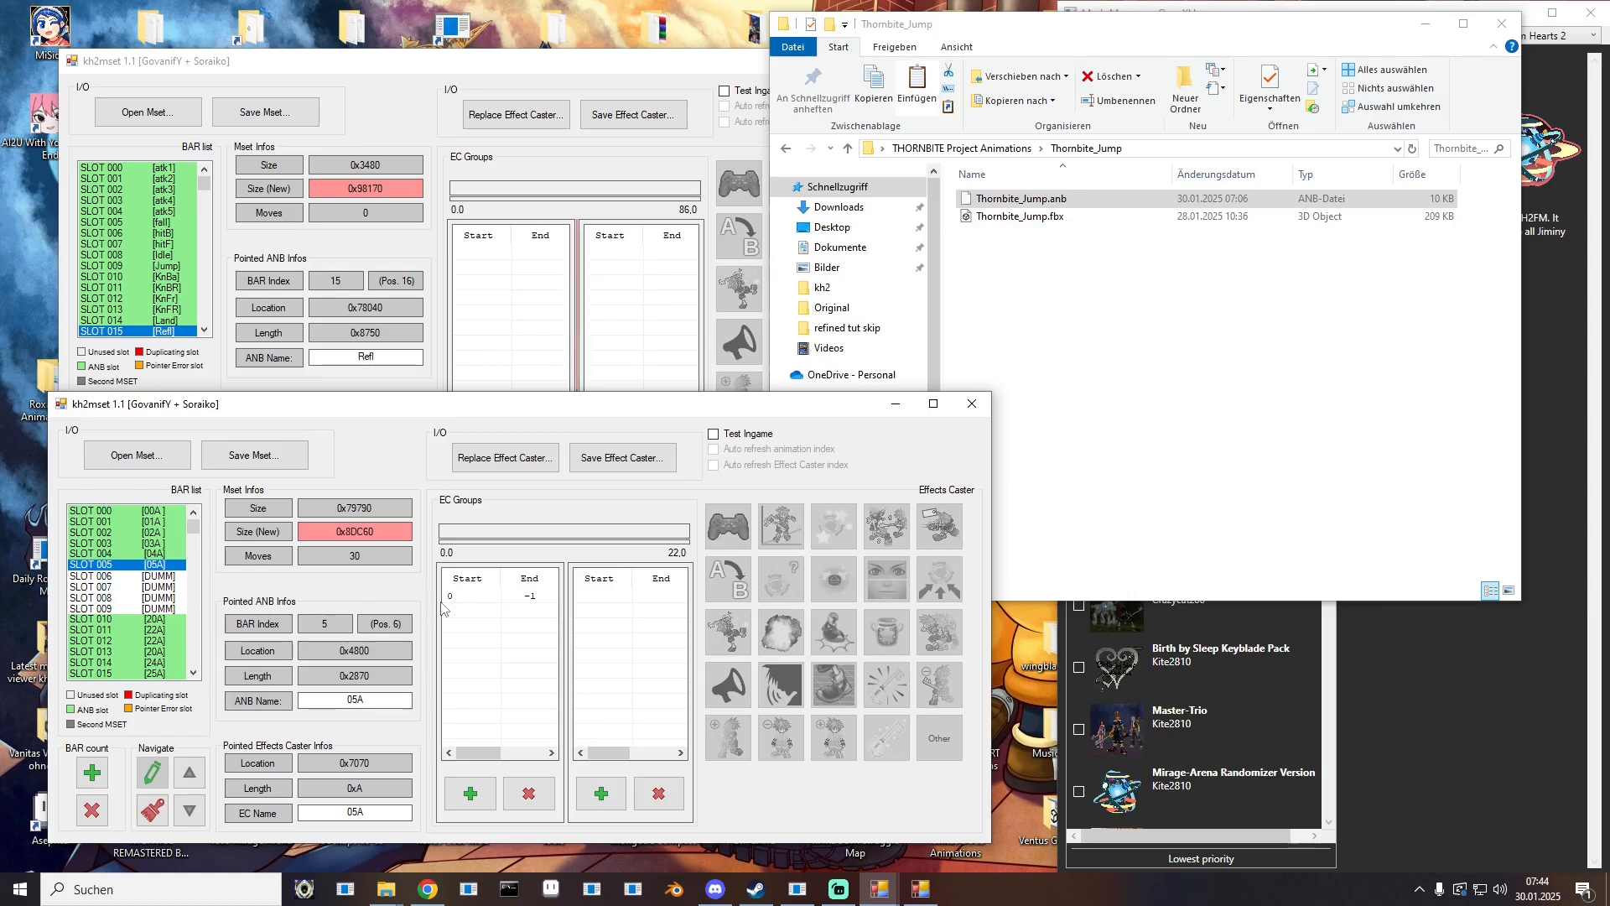
click(611, 467)
click(669, 820)
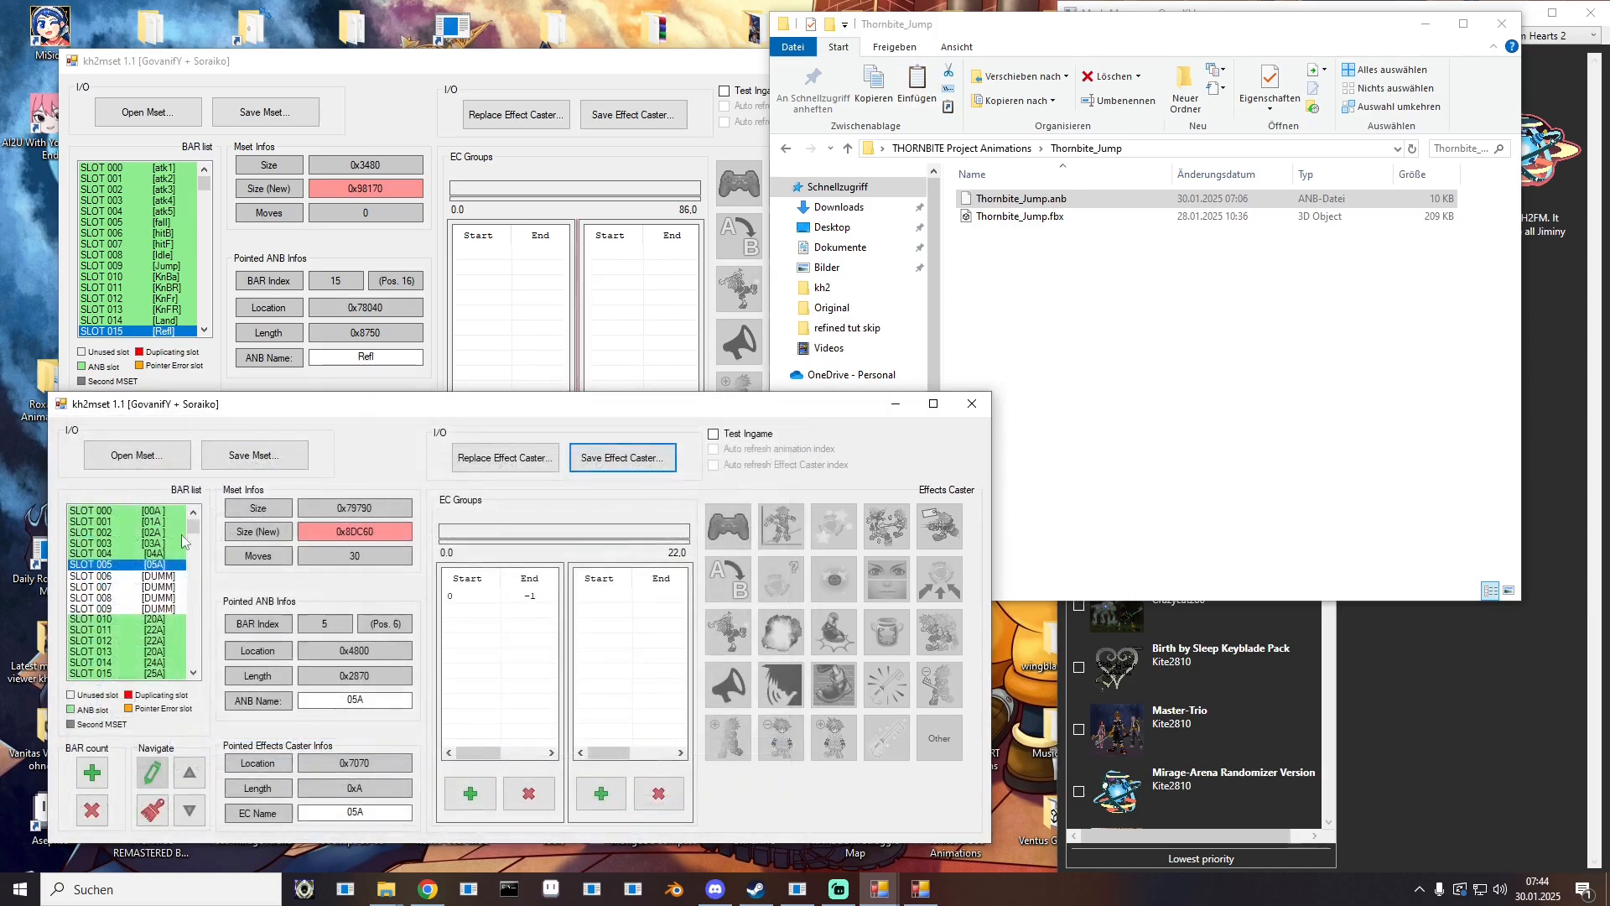
Step: Delete the original animation files of SLOT 004 and SLOT 005
click(170, 555)
right_click(170, 555)
click(207, 619)
click(151, 565)
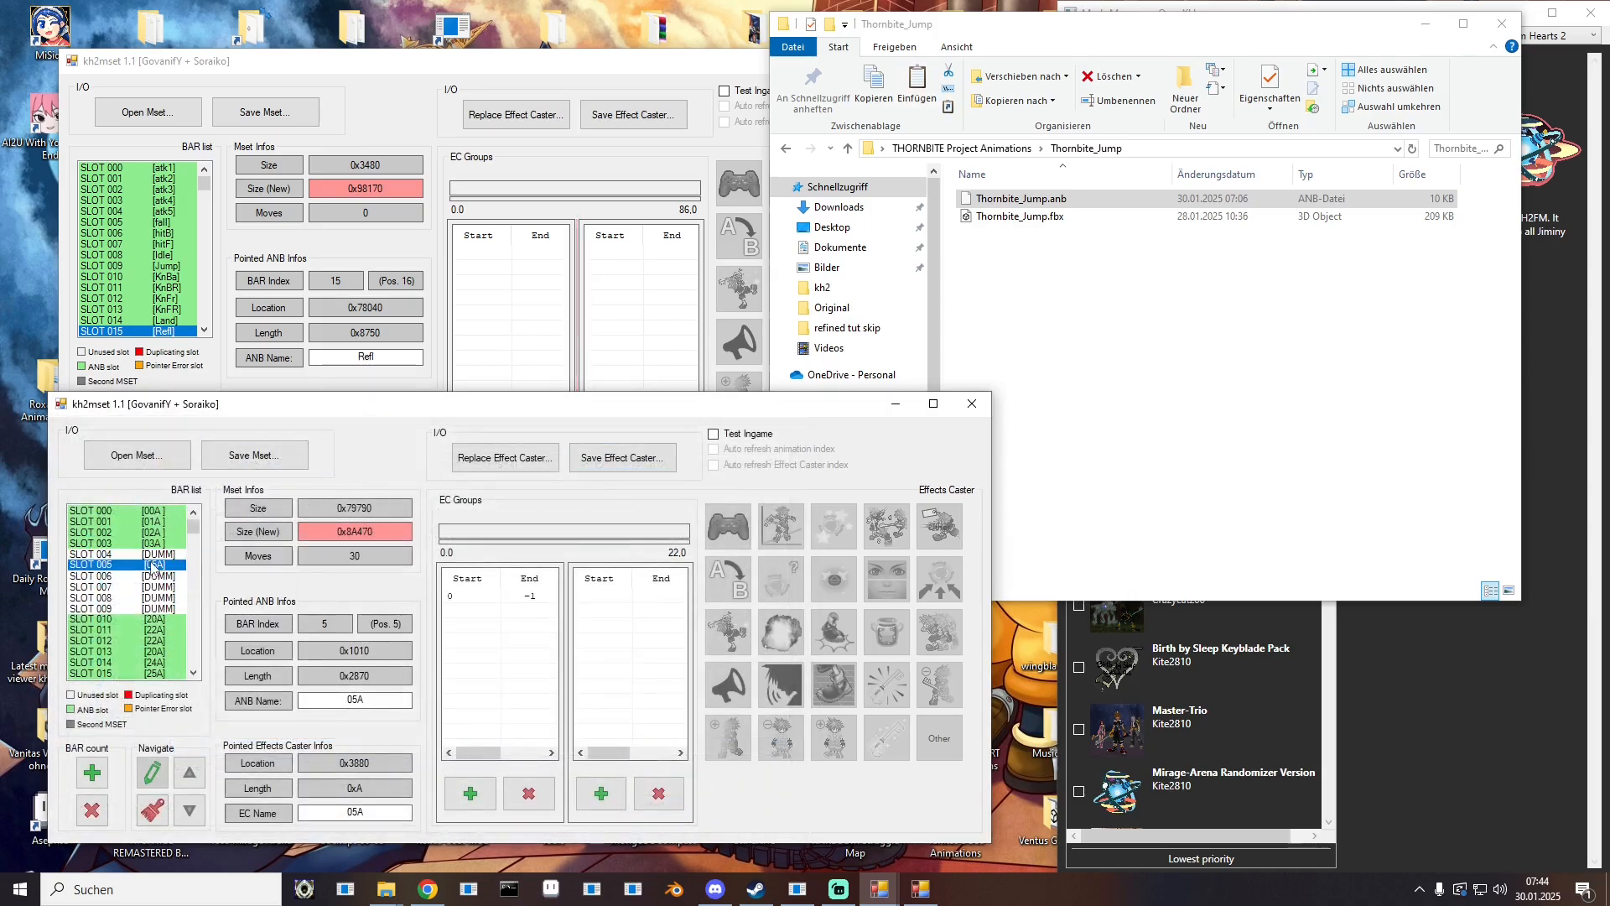
right_click(172, 563)
click(185, 628)
Step: Insert Thornbite_Fall.anb from the Thornbite_Fall folder into the emptied SLOT 004
click(171, 555)
click(961, 148)
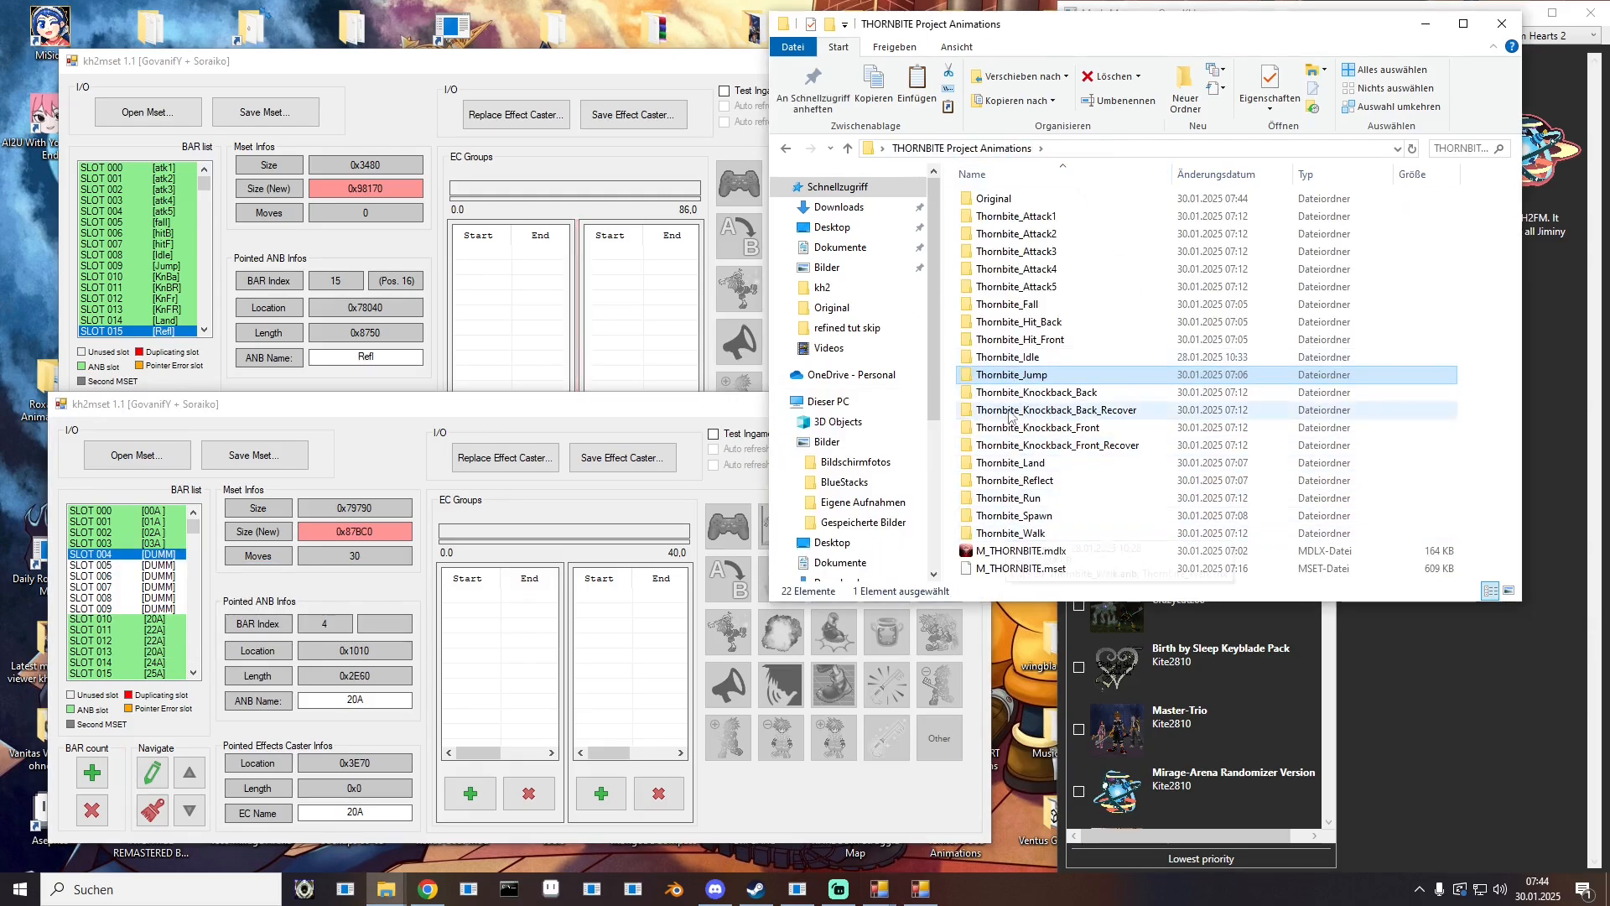
double_click(1005, 303)
drag(1016, 199, 162, 565)
Step: Set SLOT 004's ANB name to 04A and its EC name to ThBi
click(232, 690)
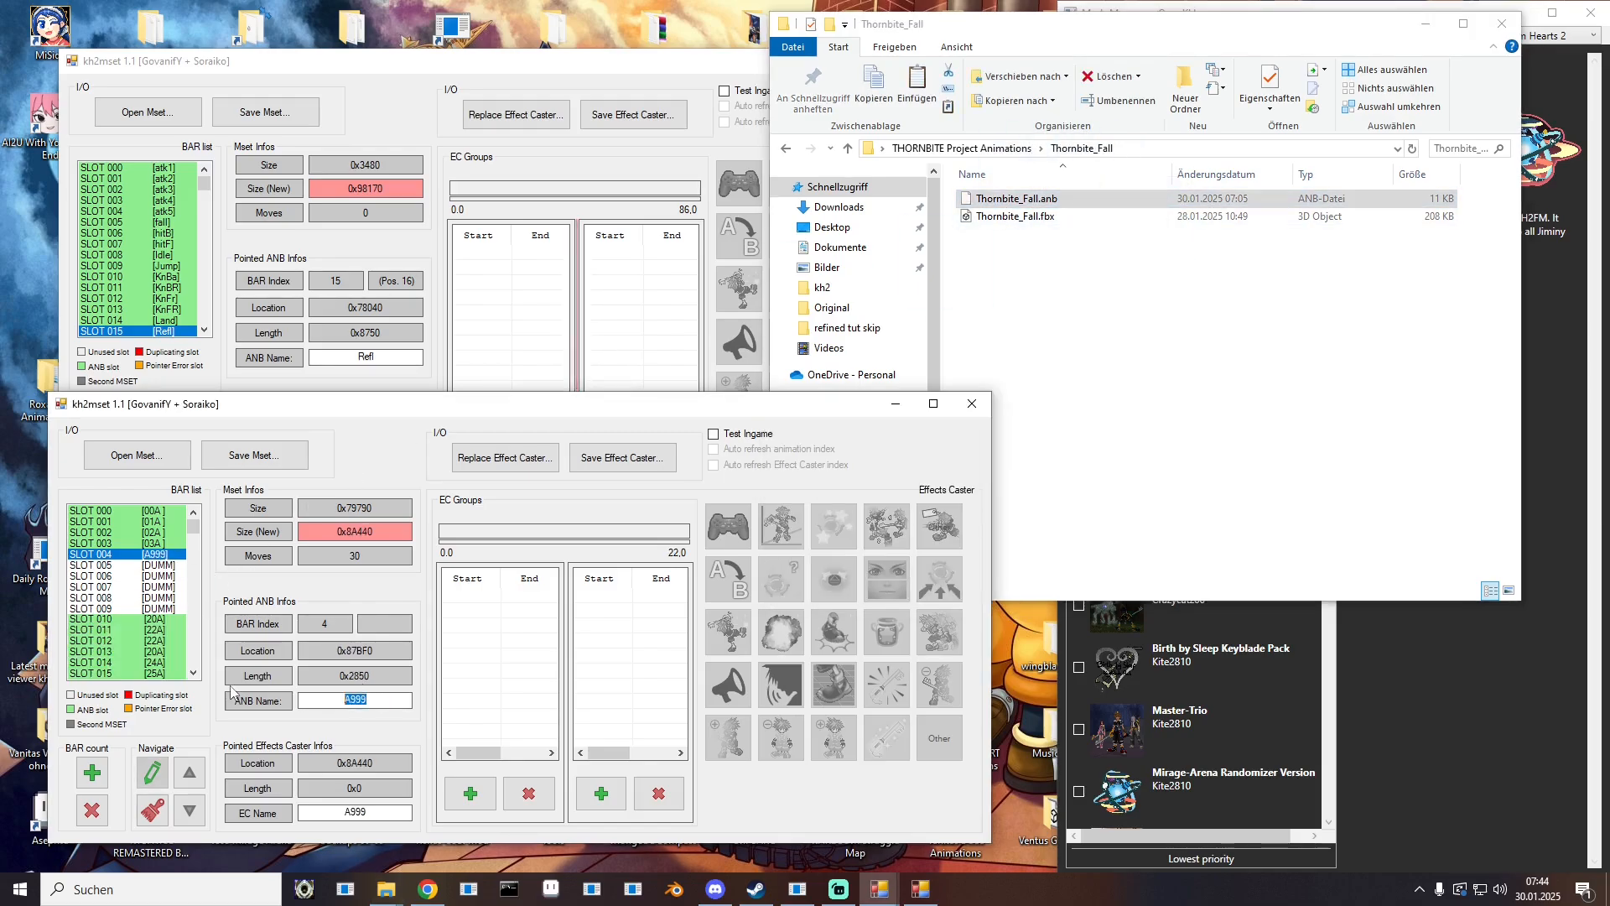
text(04A)
double_click(383, 816)
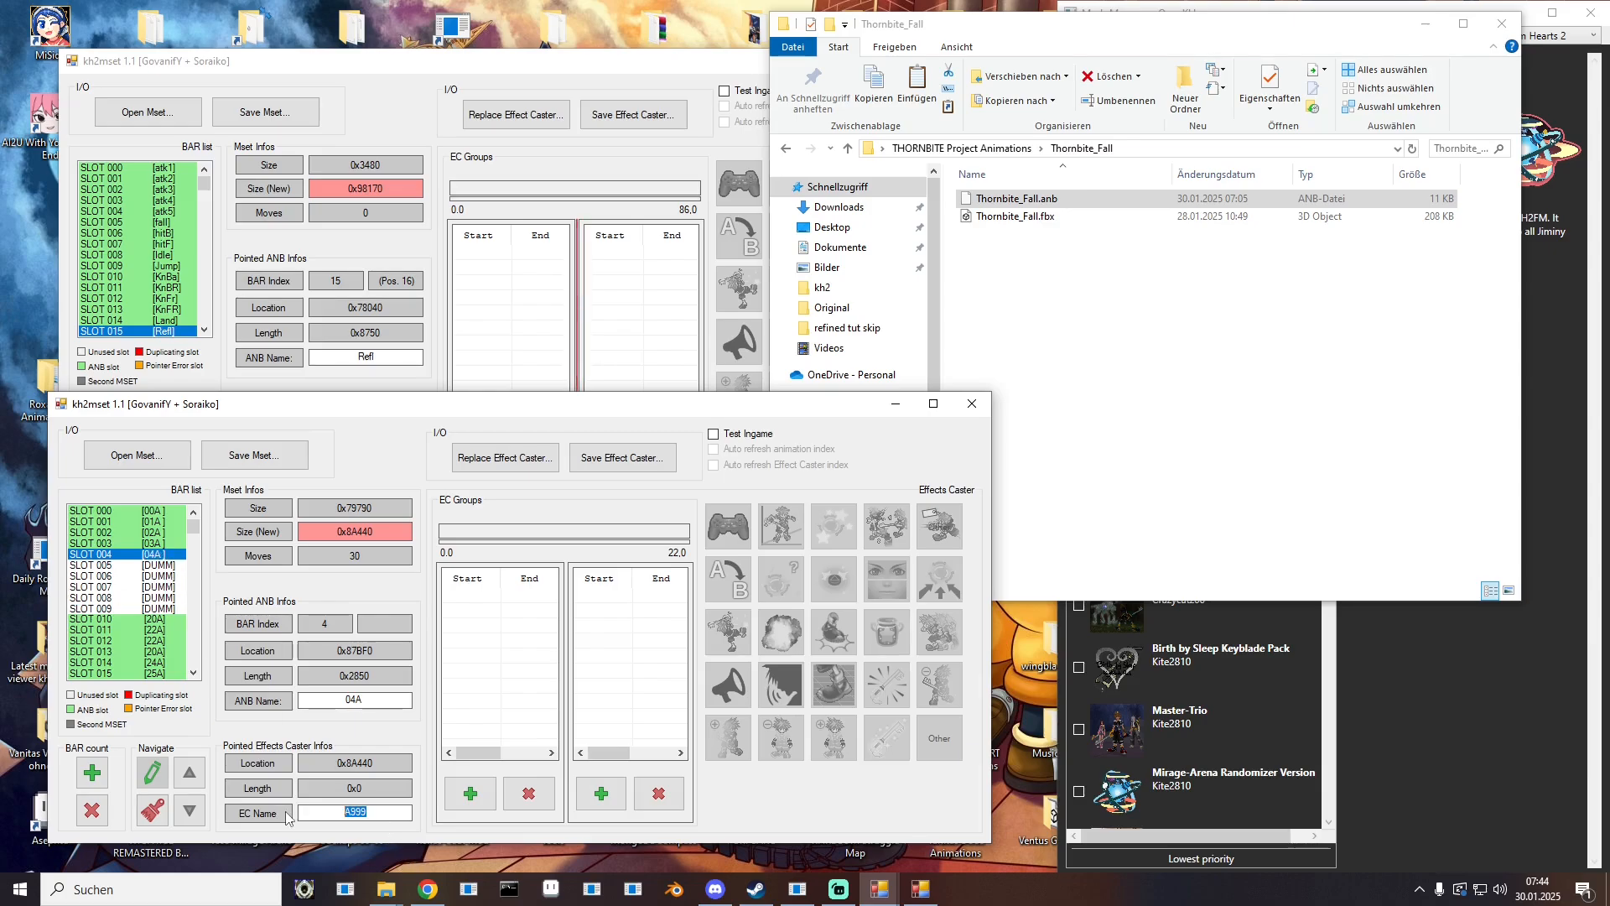
text(ThBi)
Step: Insert Thornbite_Land.anb from the Thornbite_Land folder into the emptied SLOT 005
click(166, 566)
click(995, 157)
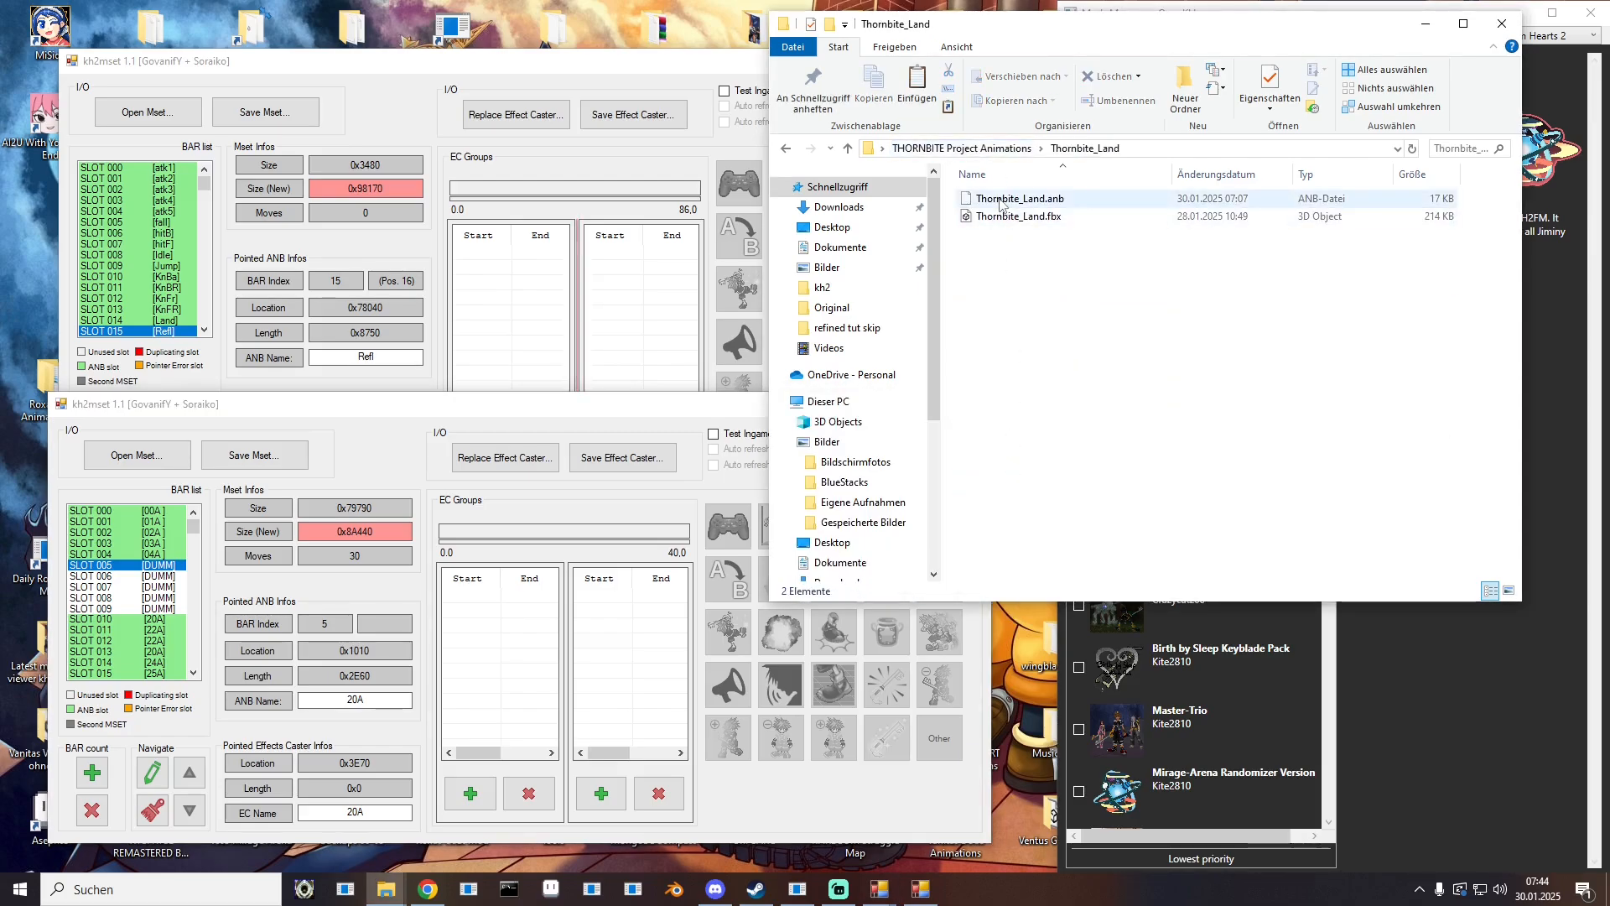
drag(1040, 202, 163, 562)
Step: Set SLOT 005's ANB name to 05A and its EC name to ThBi
drag(384, 703, 322, 705)
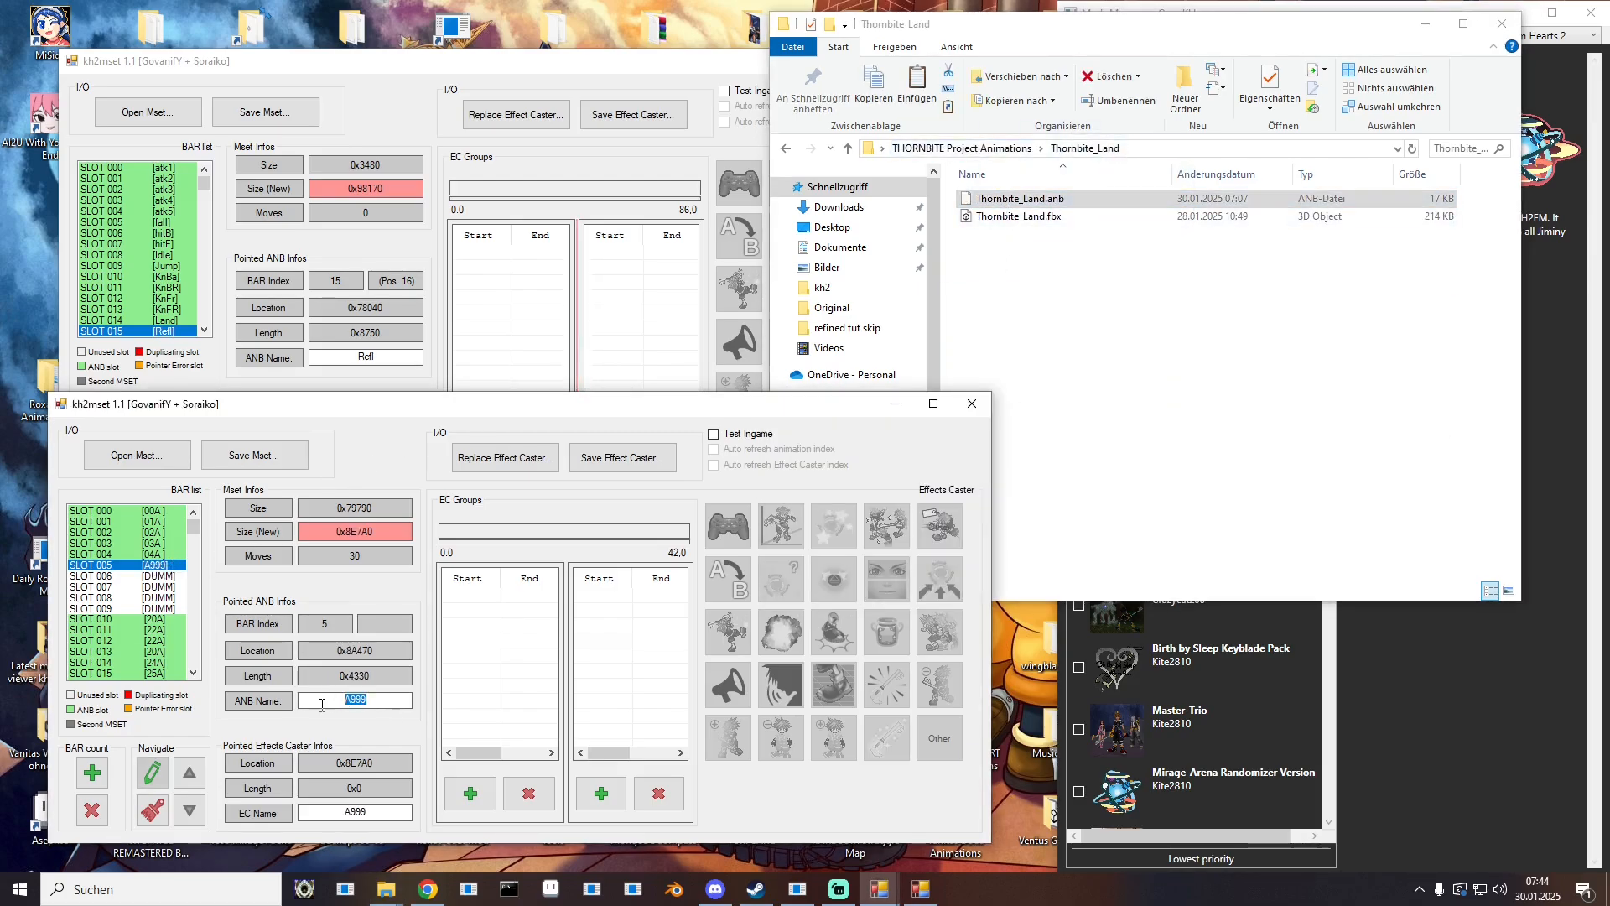
text(05A)
drag(374, 816, 290, 803)
text(ThBi)
Step: Save the edited motion set as M_EX730_New.mset and locate the saved file in the Original folder
click(252, 459)
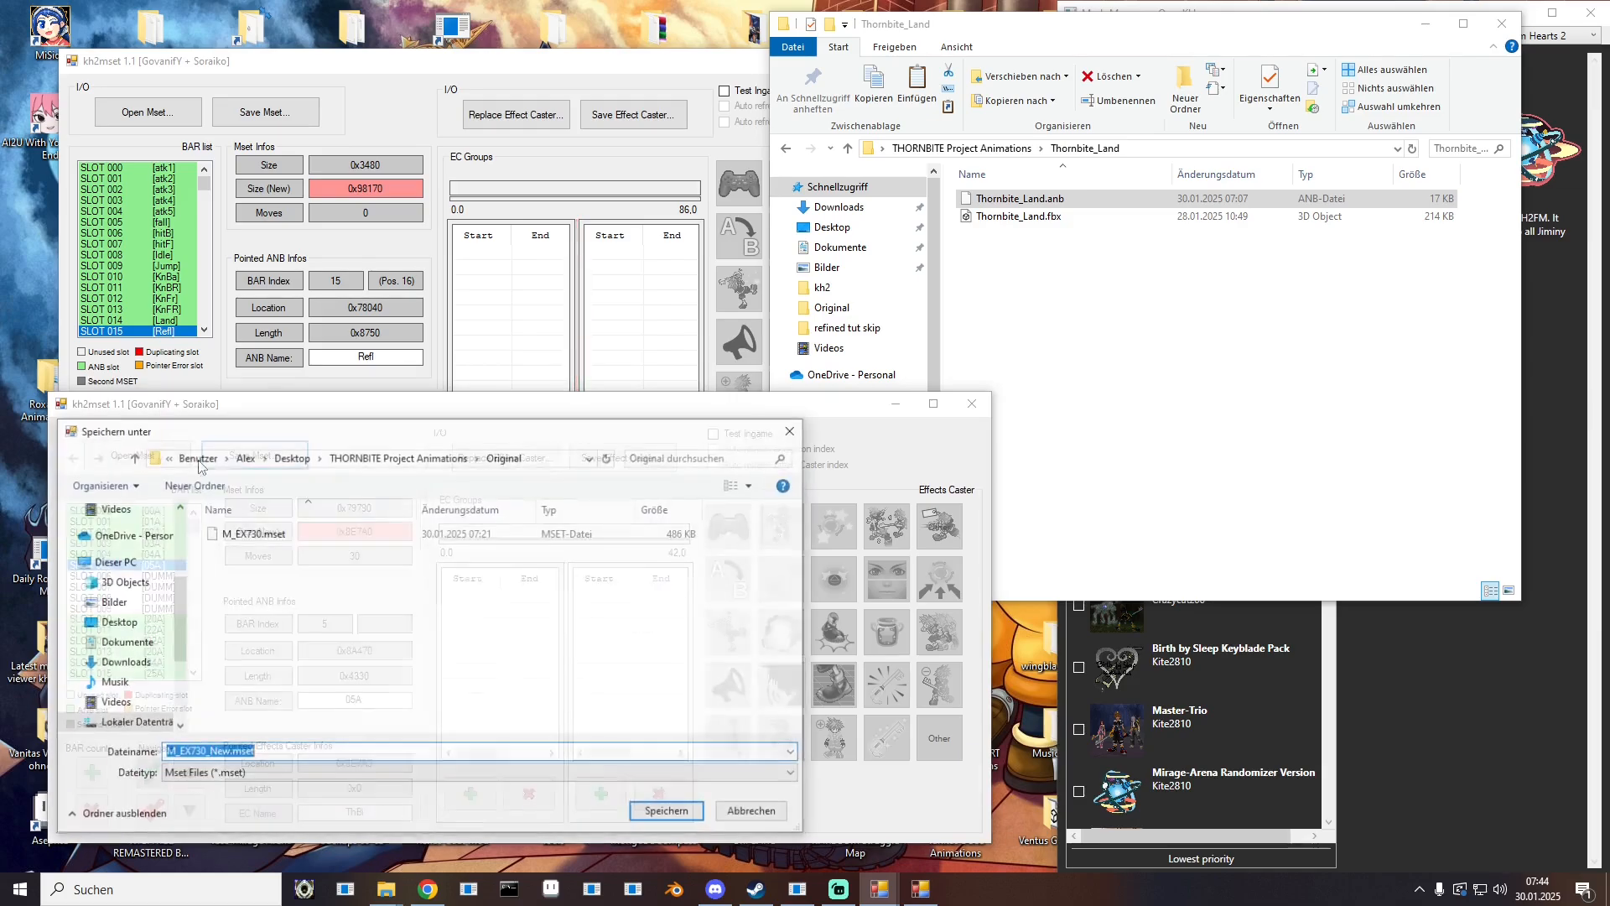
click(668, 812)
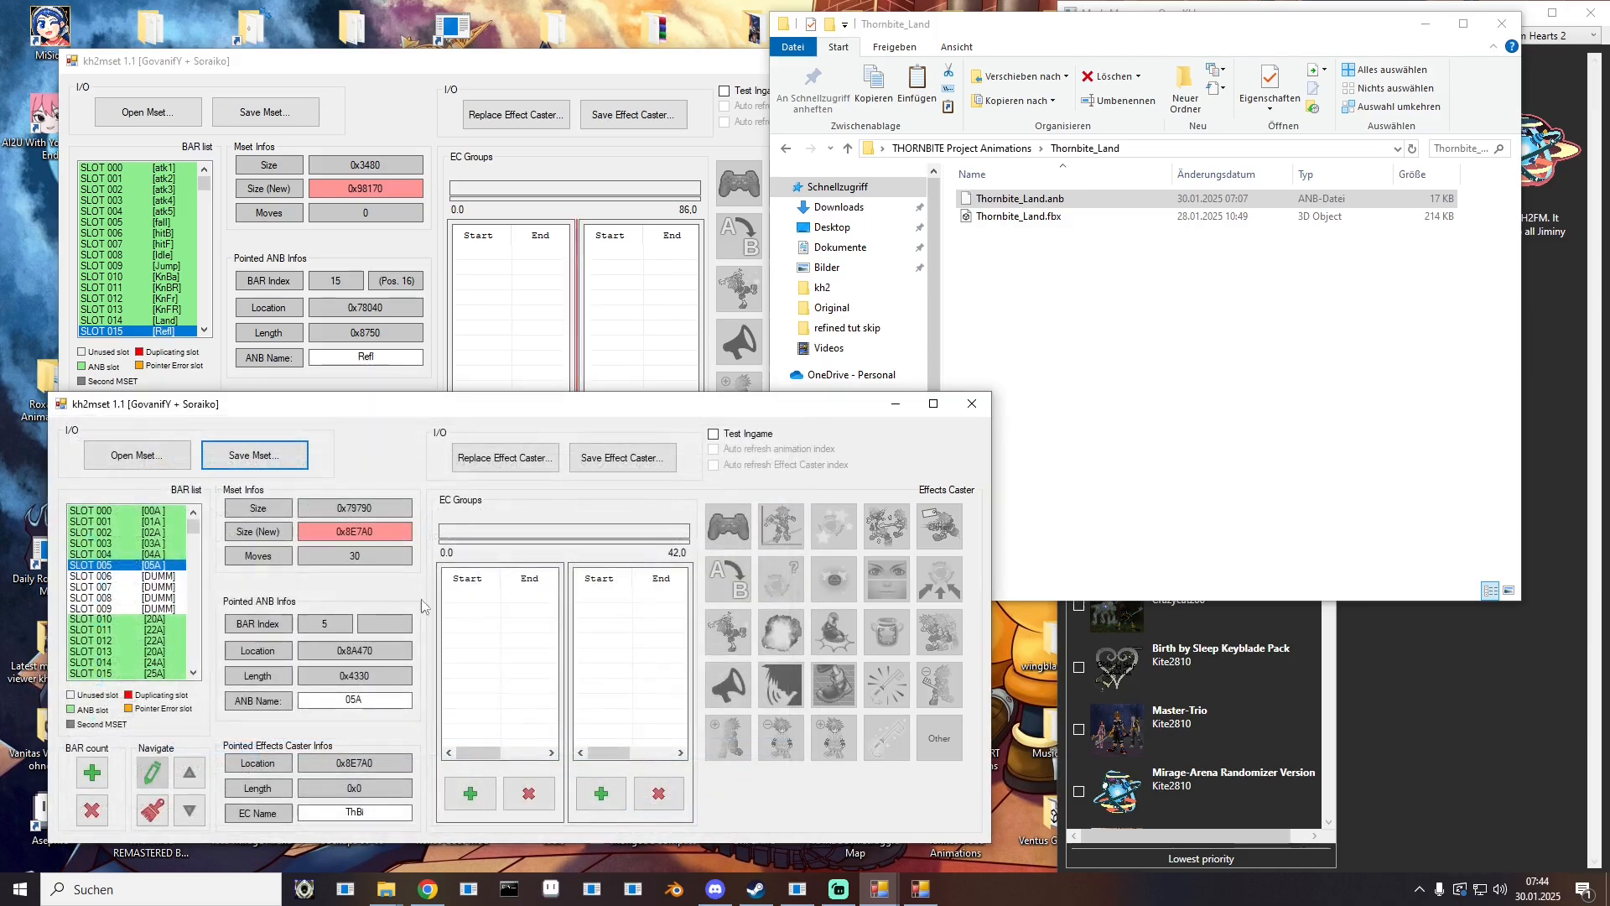
click(1007, 151)
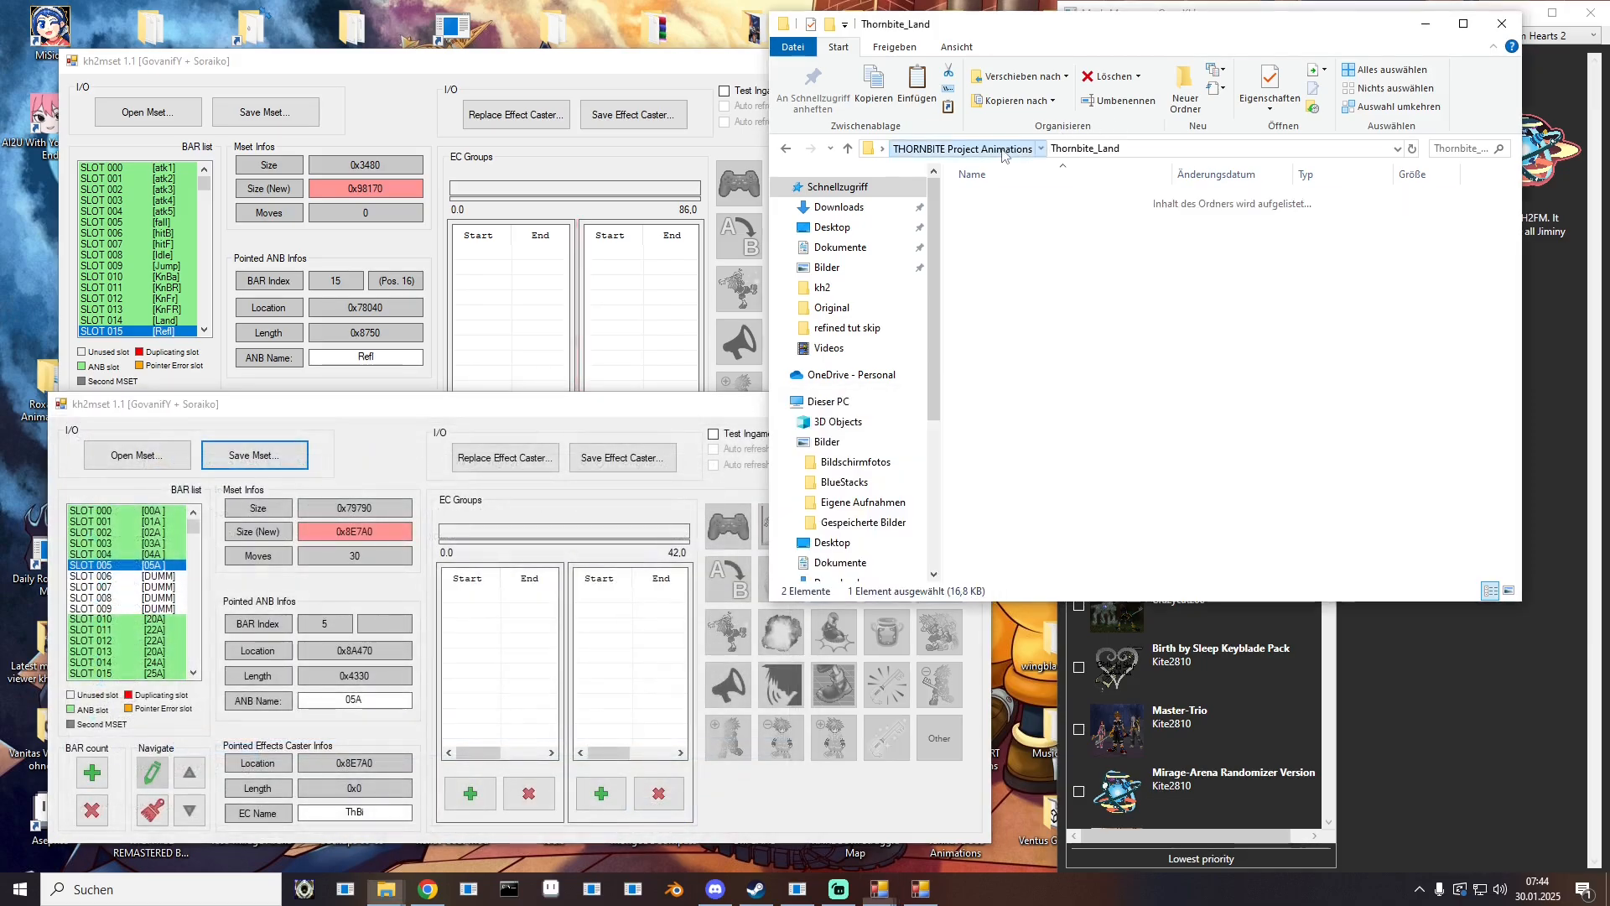
double_click(1006, 199)
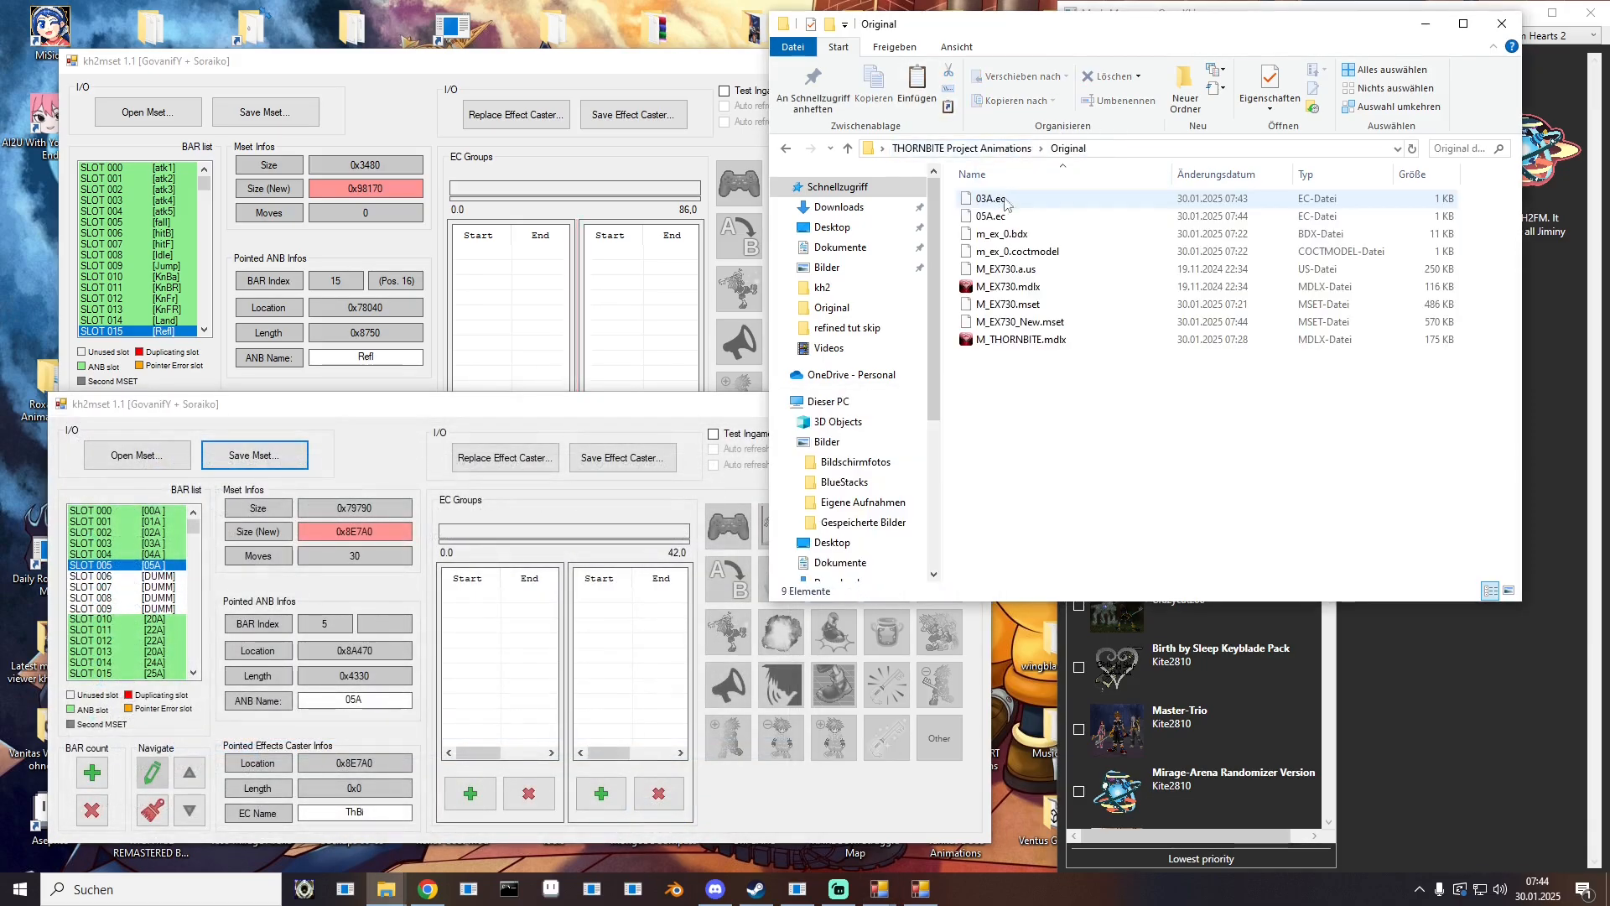
click(1038, 324)
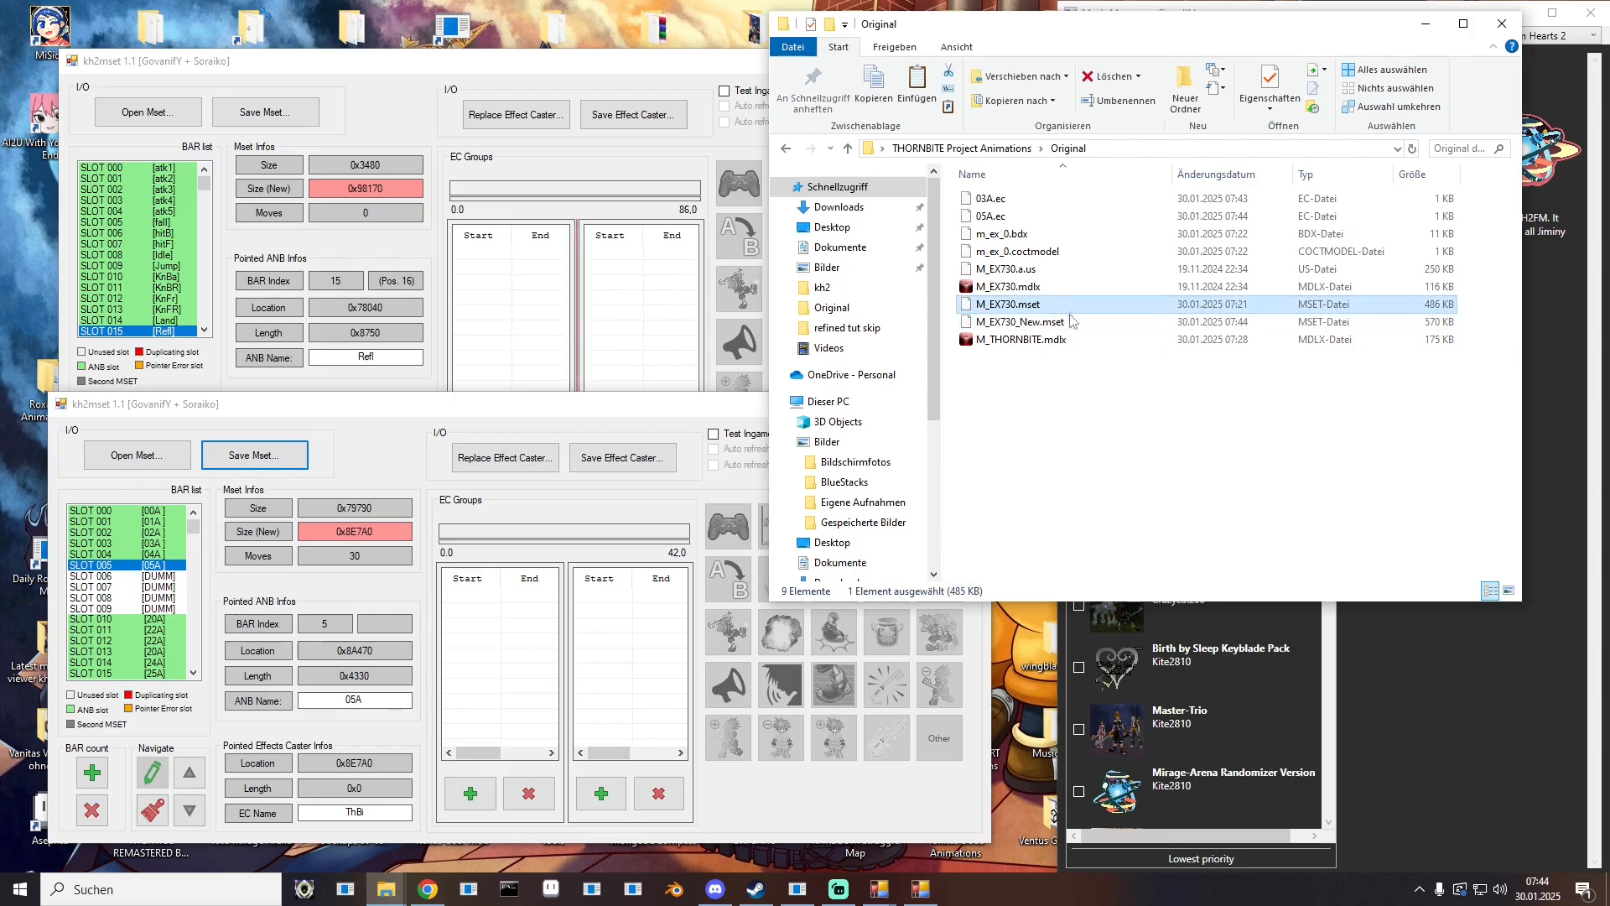
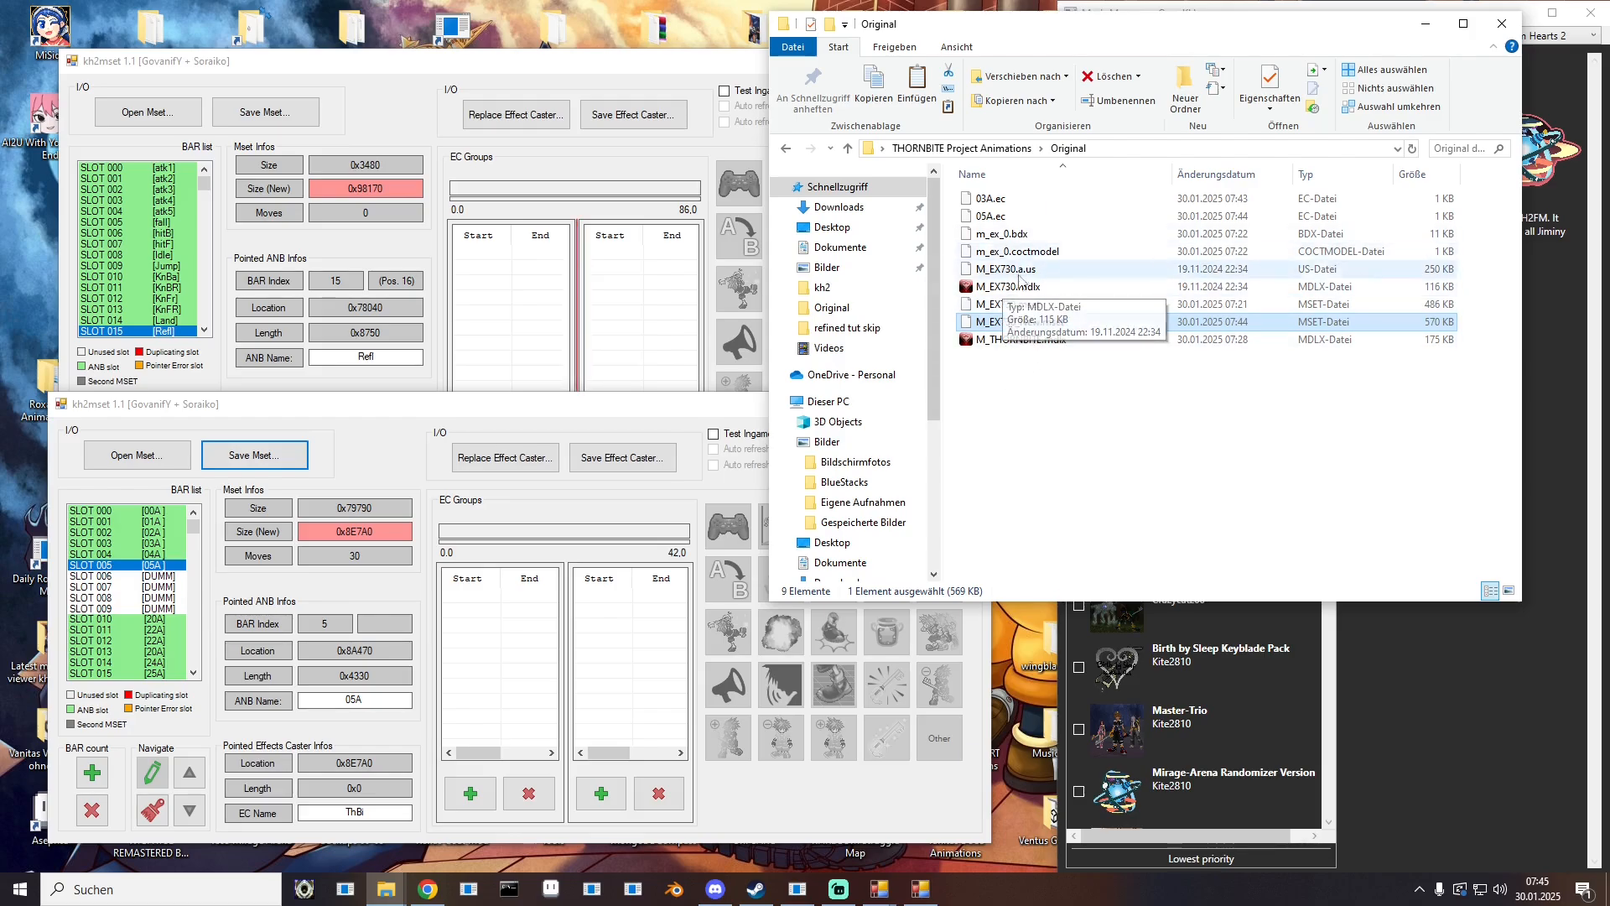
Step: Delete 03A.ec, 05A.ec, m_ex_0.bdx and m_ex_0.coctmodel from the Original folder
drag(954, 254, 1013, 187)
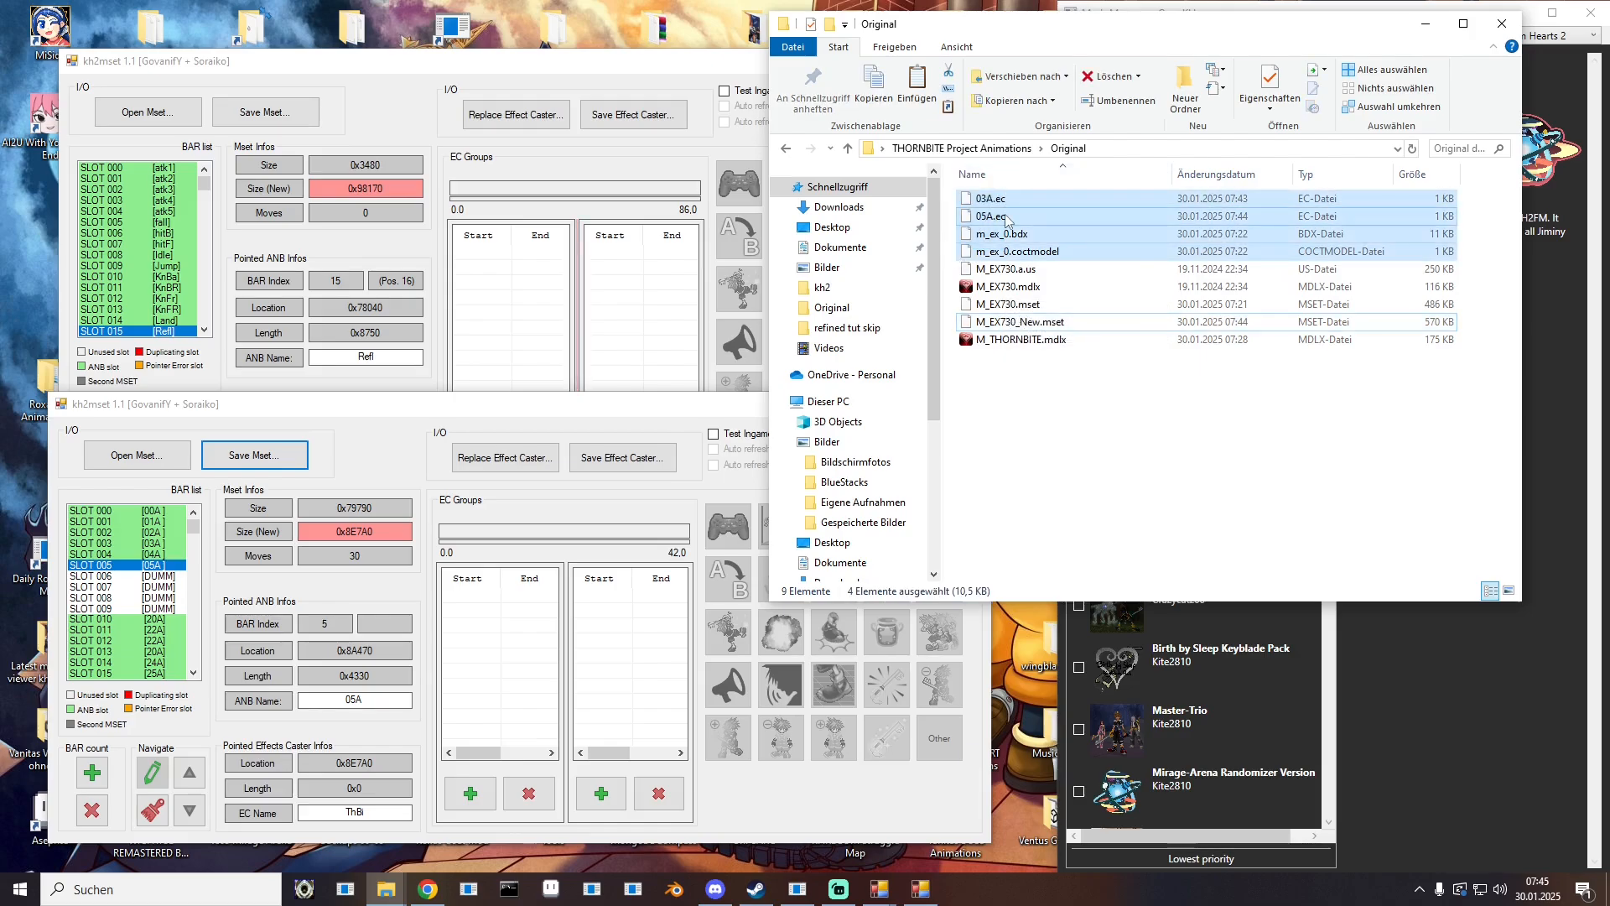
key(Delete)
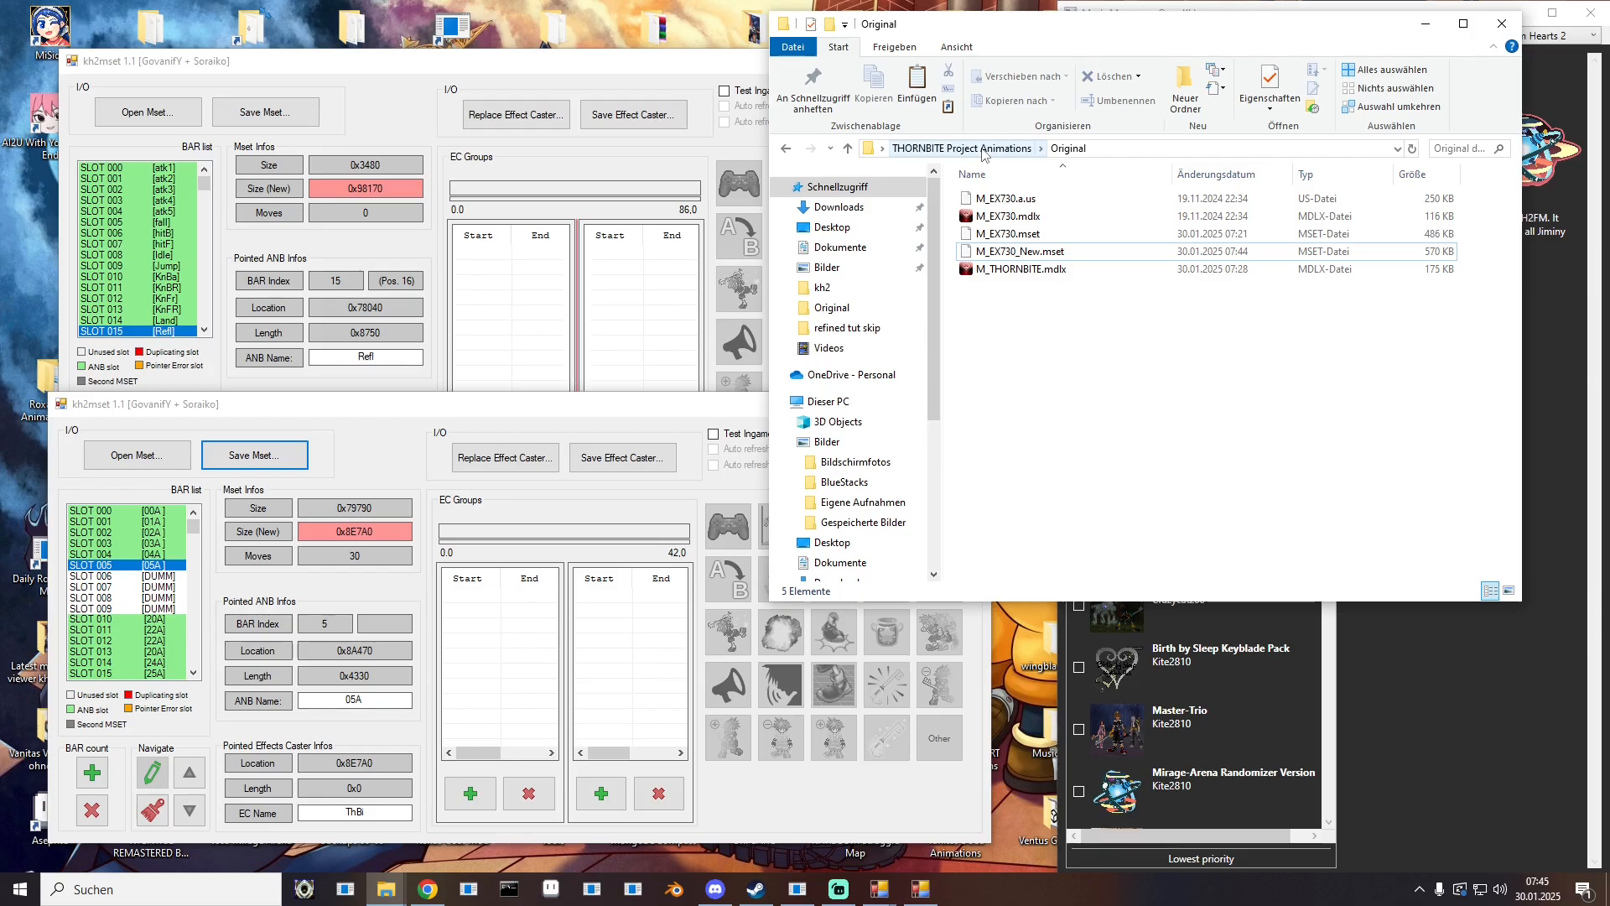
Step: Load M_EX730.mdlx from the Original folder into the khkh_xldM model viewer
click(973, 149)
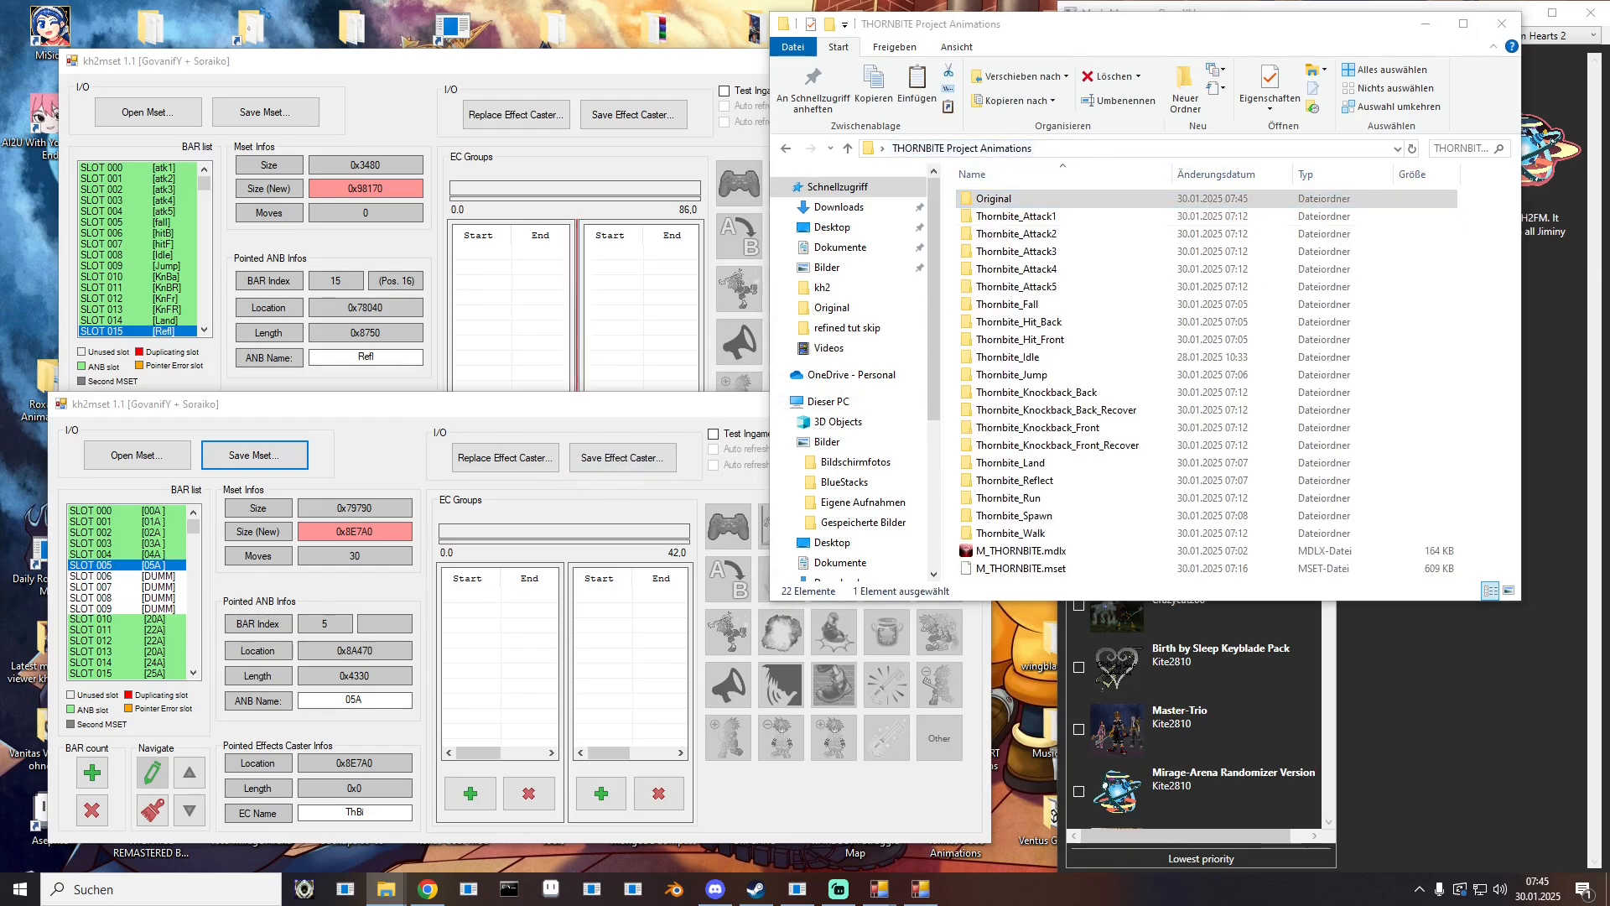
drag(0, 161, 423, 151)
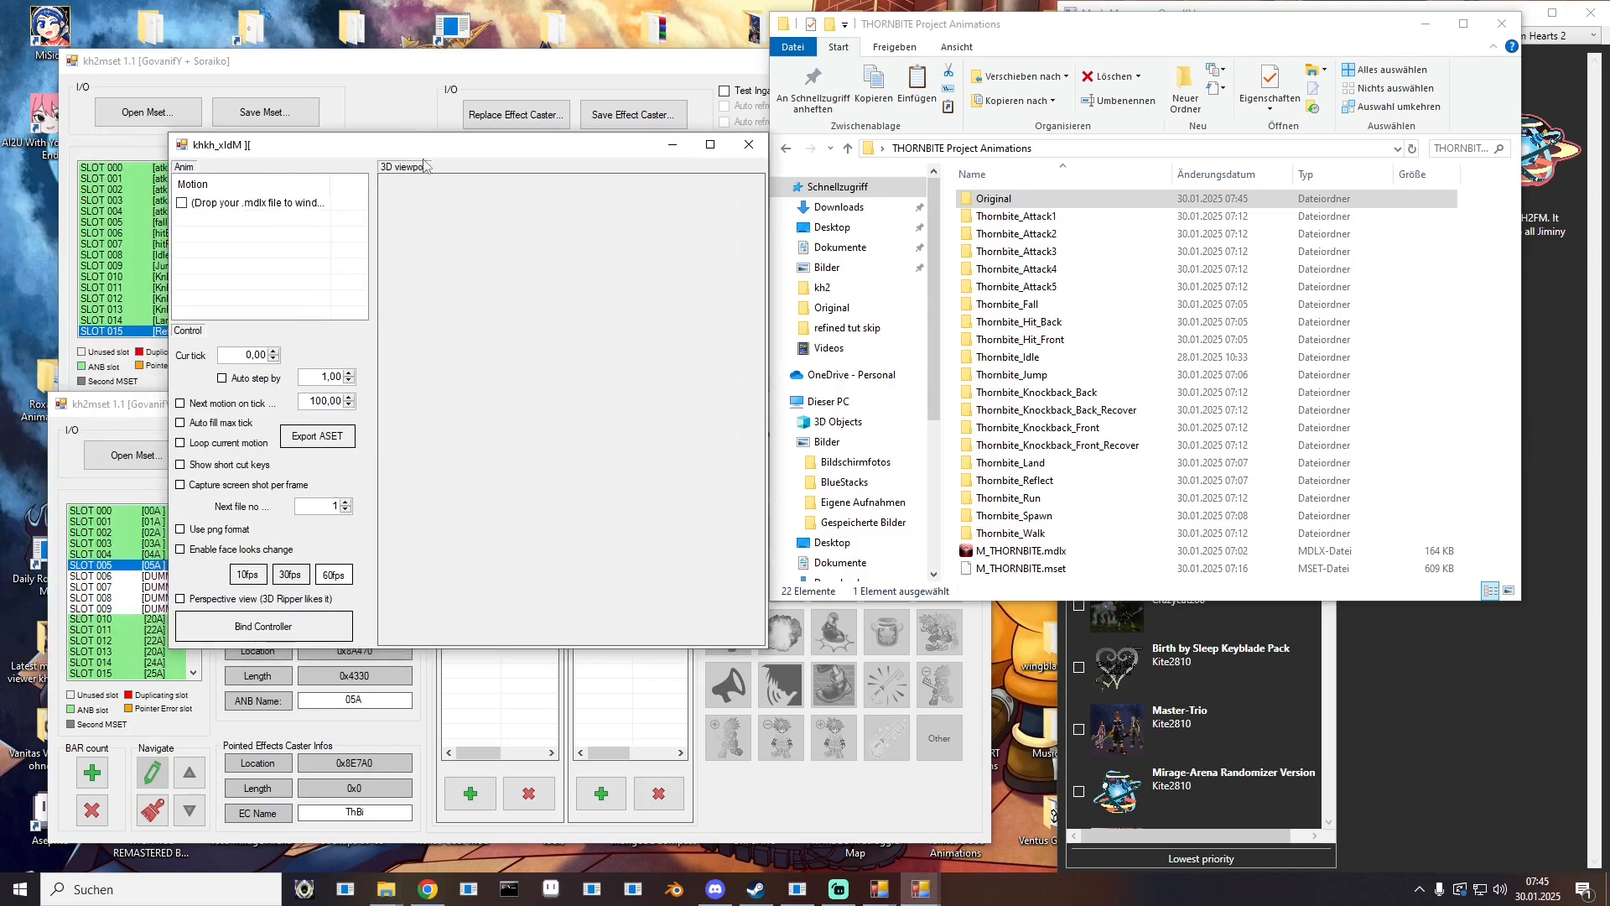
double_click(998, 198)
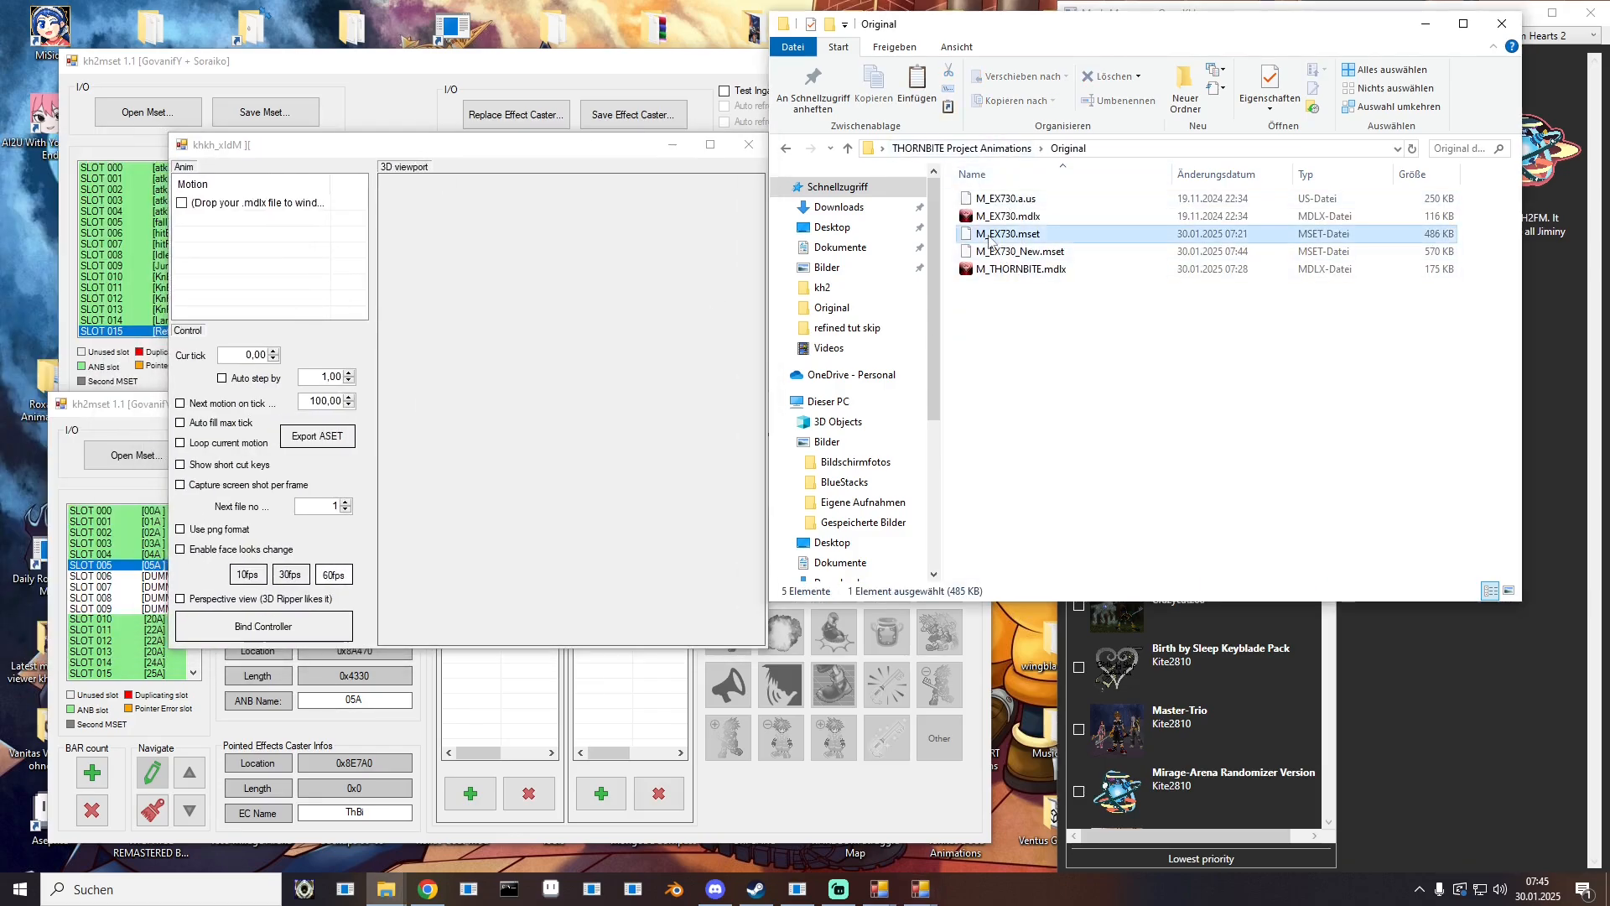
drag(1009, 216, 624, 292)
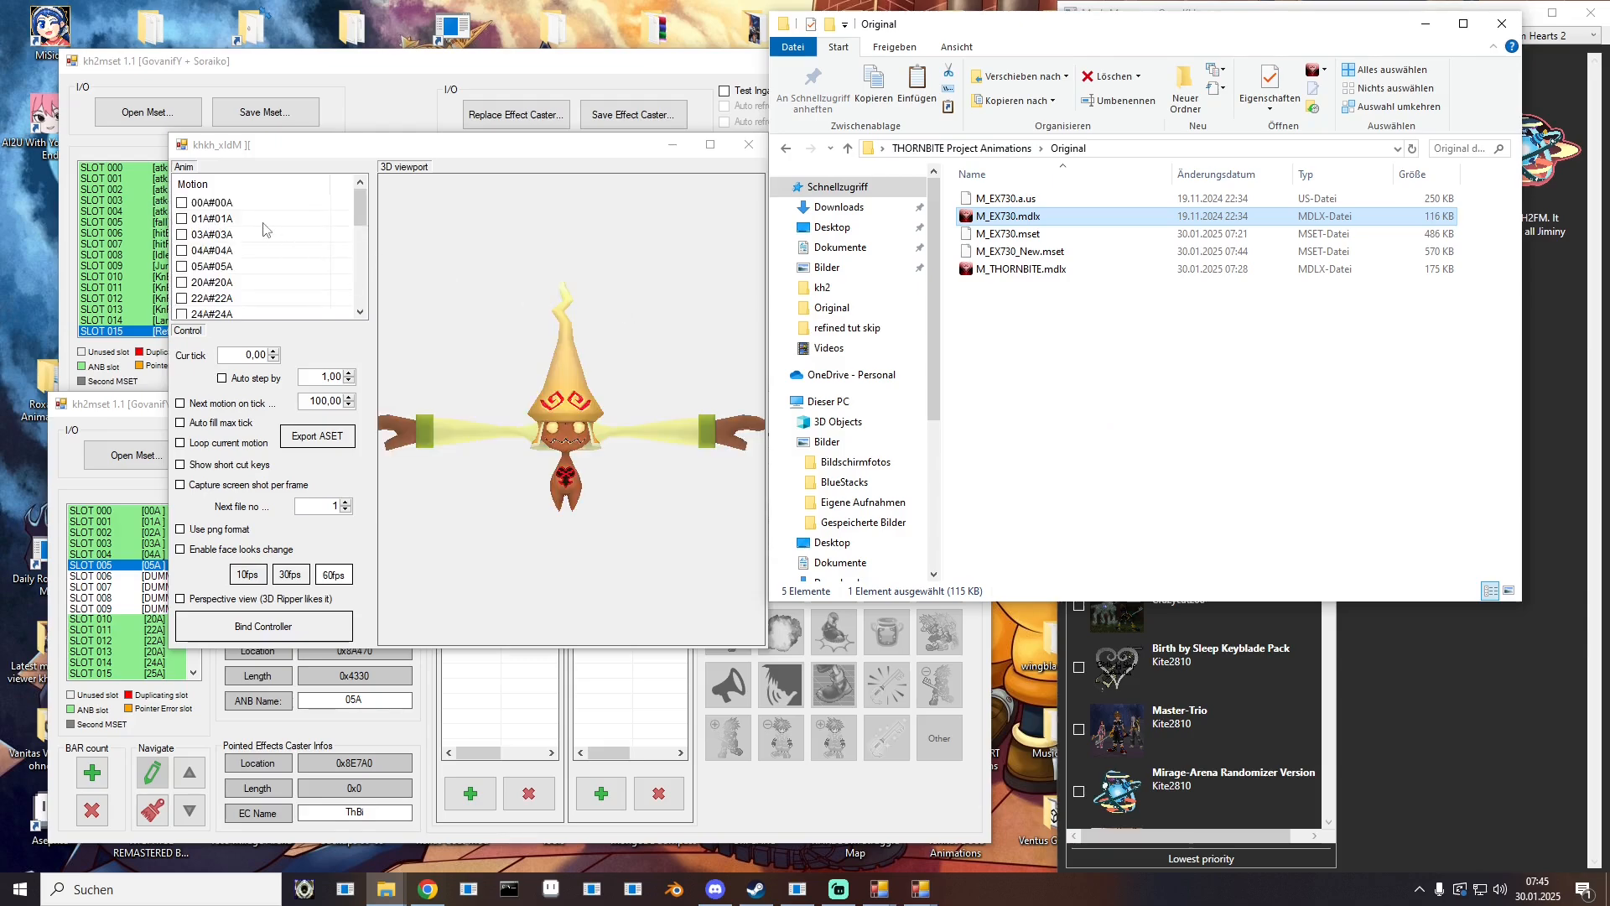
Step: Play motion 20A with auto step, next motion on tick, loop current motion and auto fill max tick enabled
scroll(264, 230, down, 1)
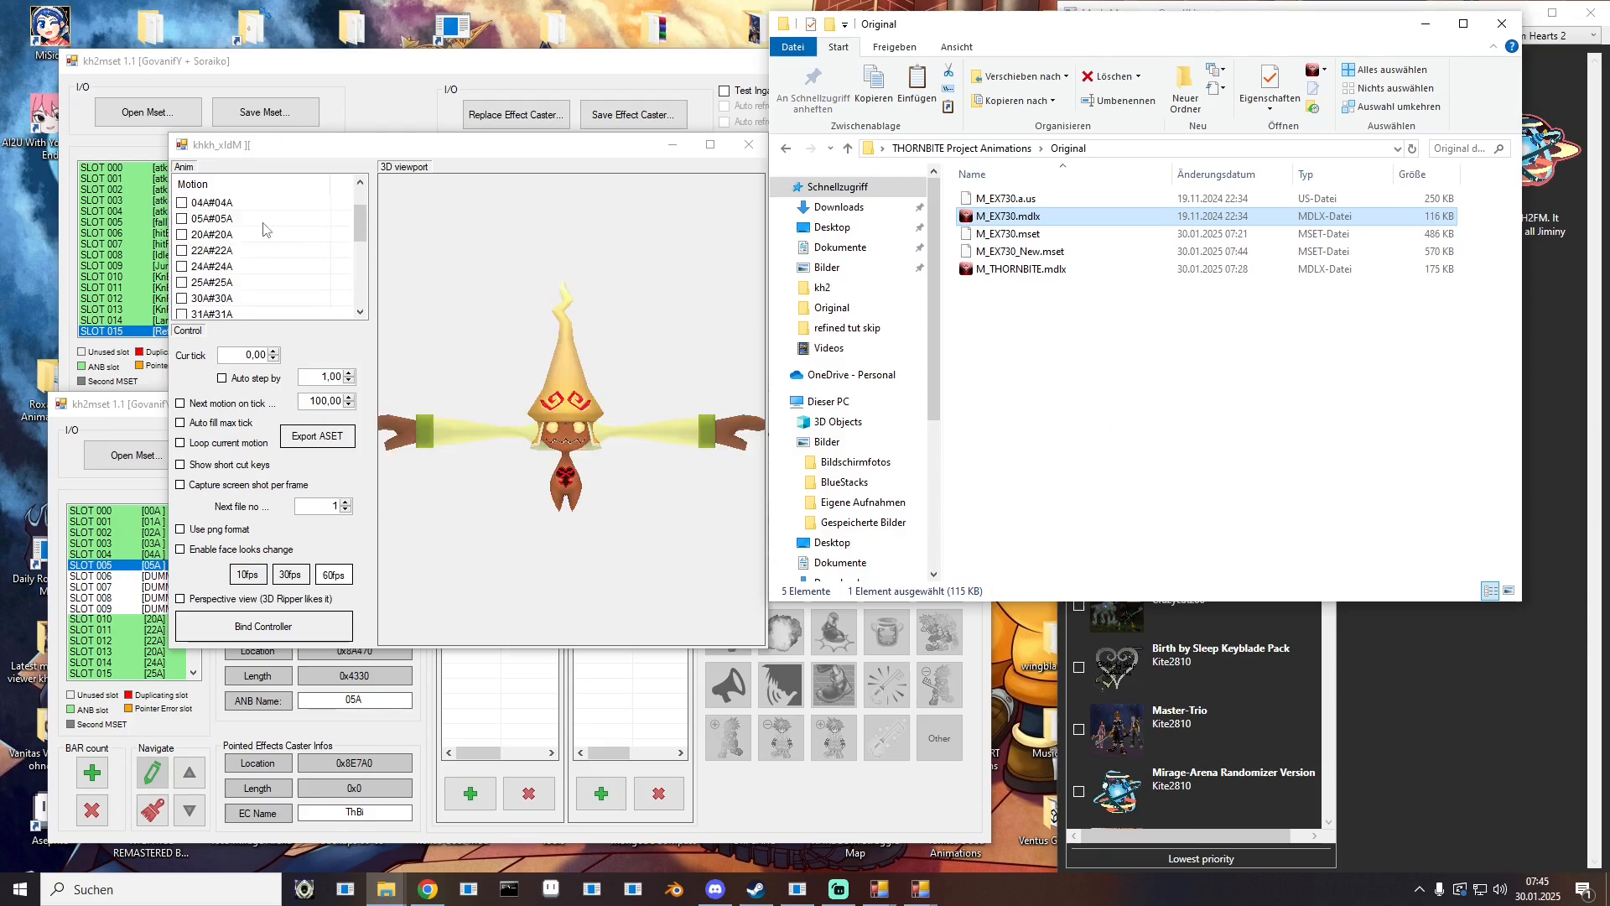
click(208, 234)
click(210, 445)
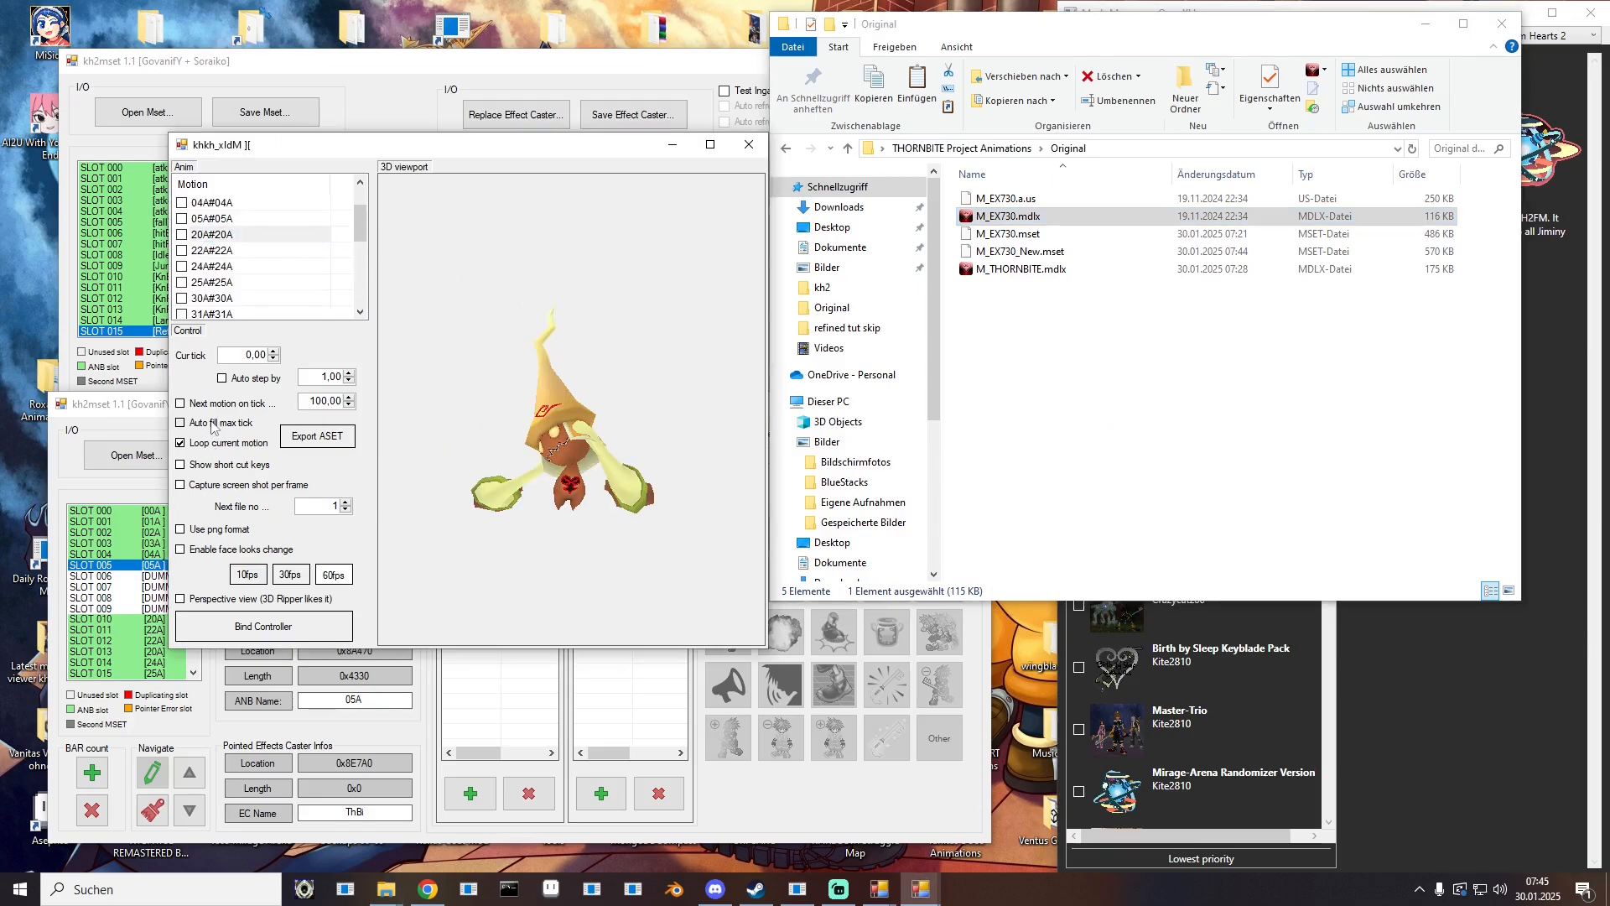
click(215, 424)
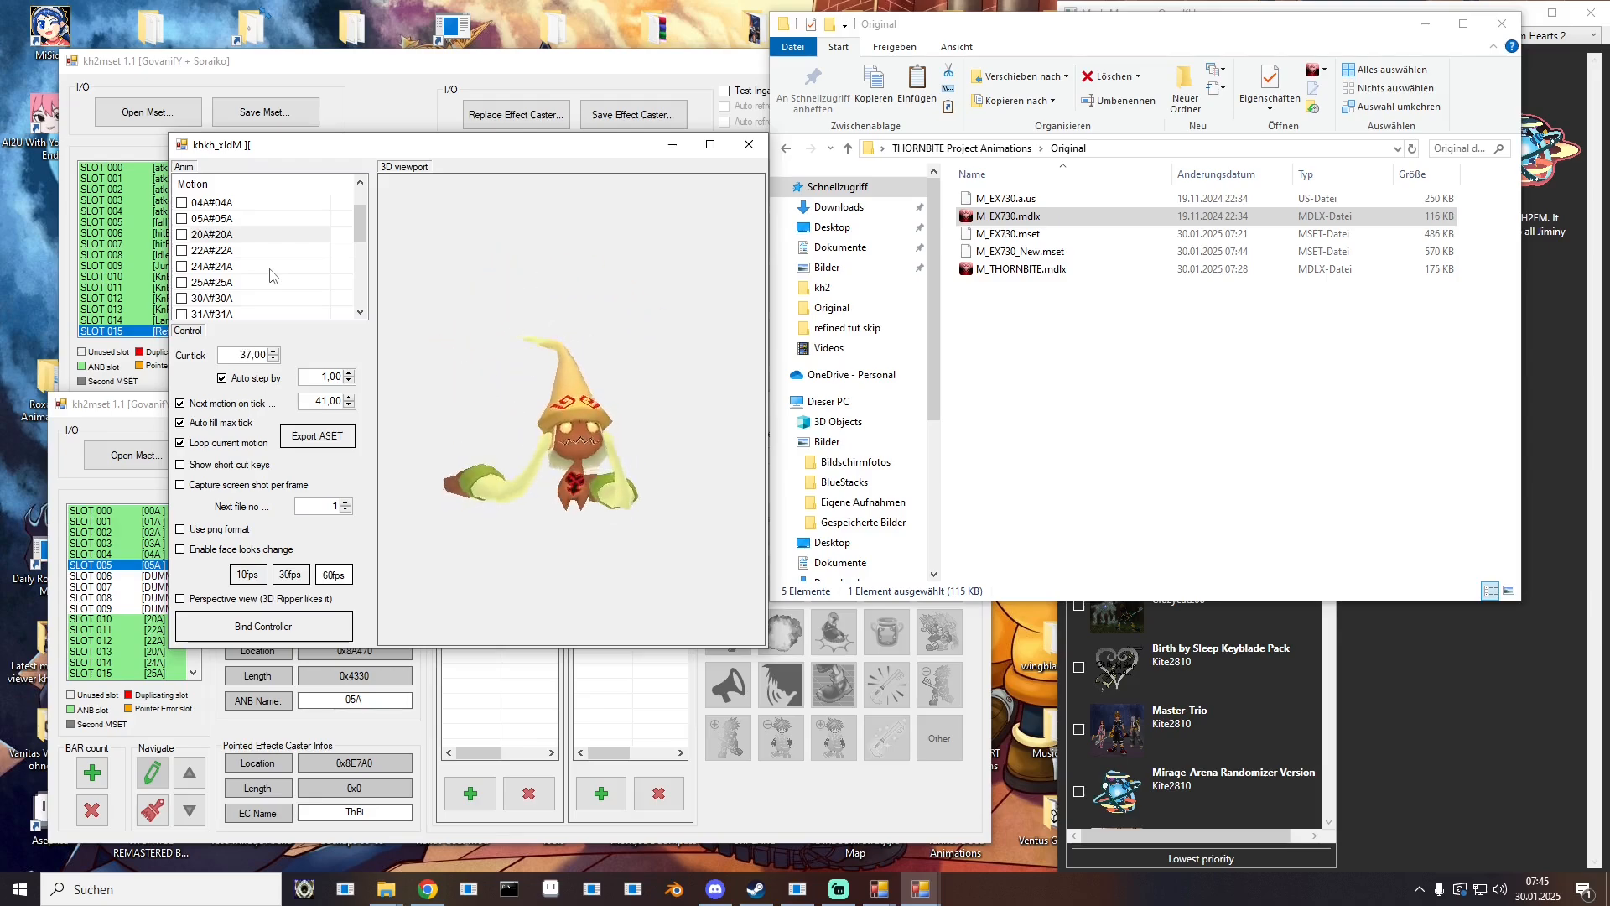
Step: Compare motions 20A, 22A, 24A and 25A in the model viewer, then move the viewer out of the way
click(207, 251)
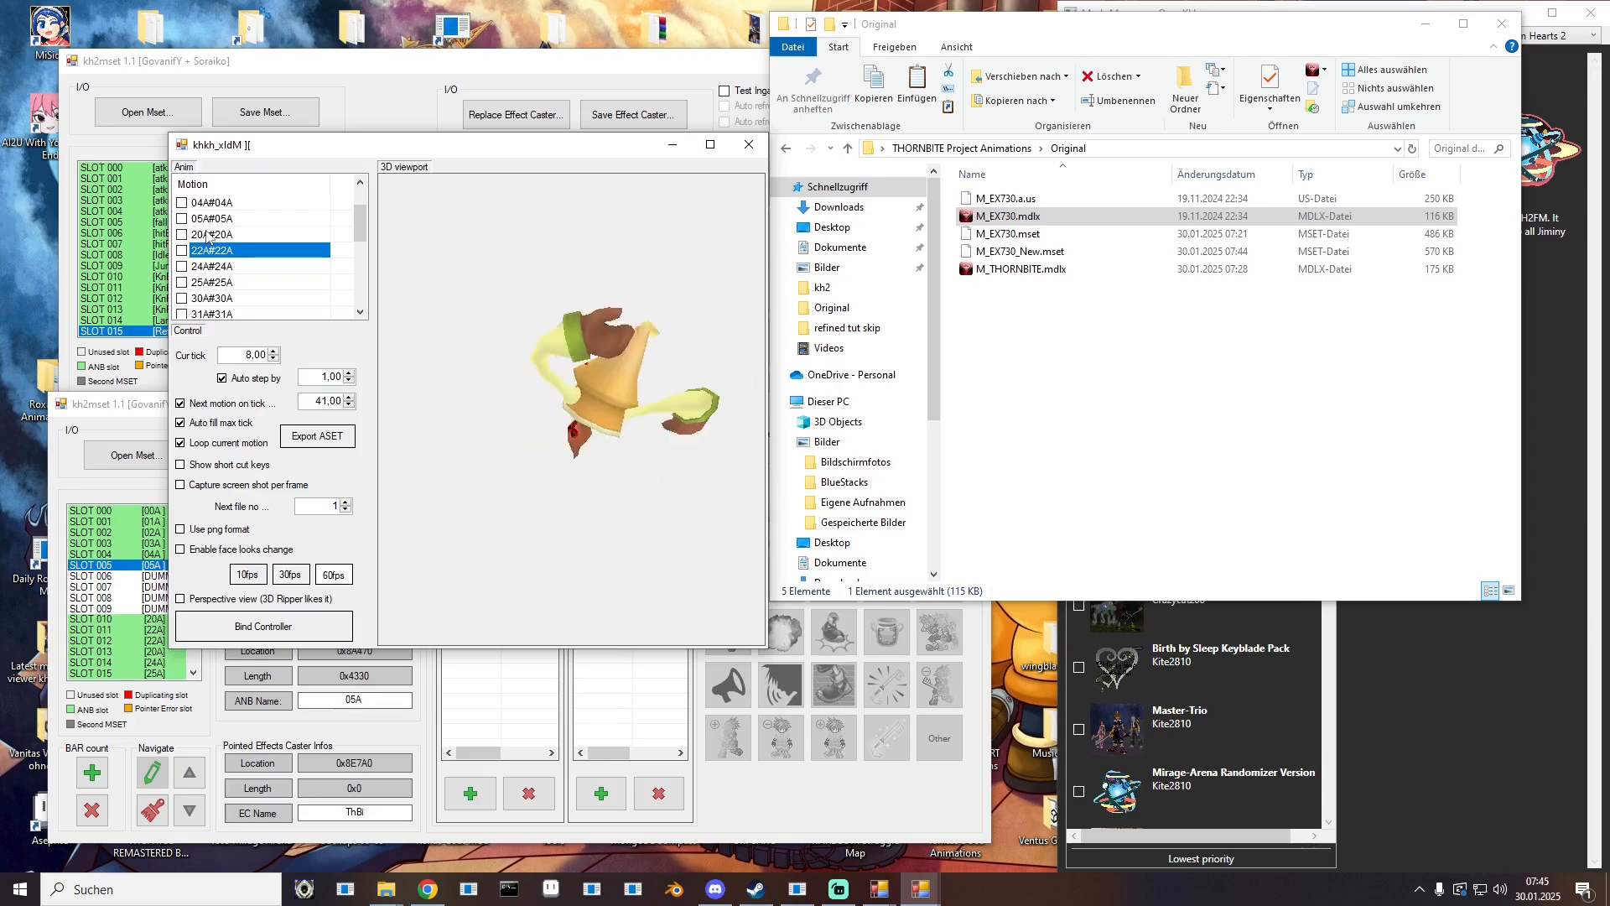
click(207, 236)
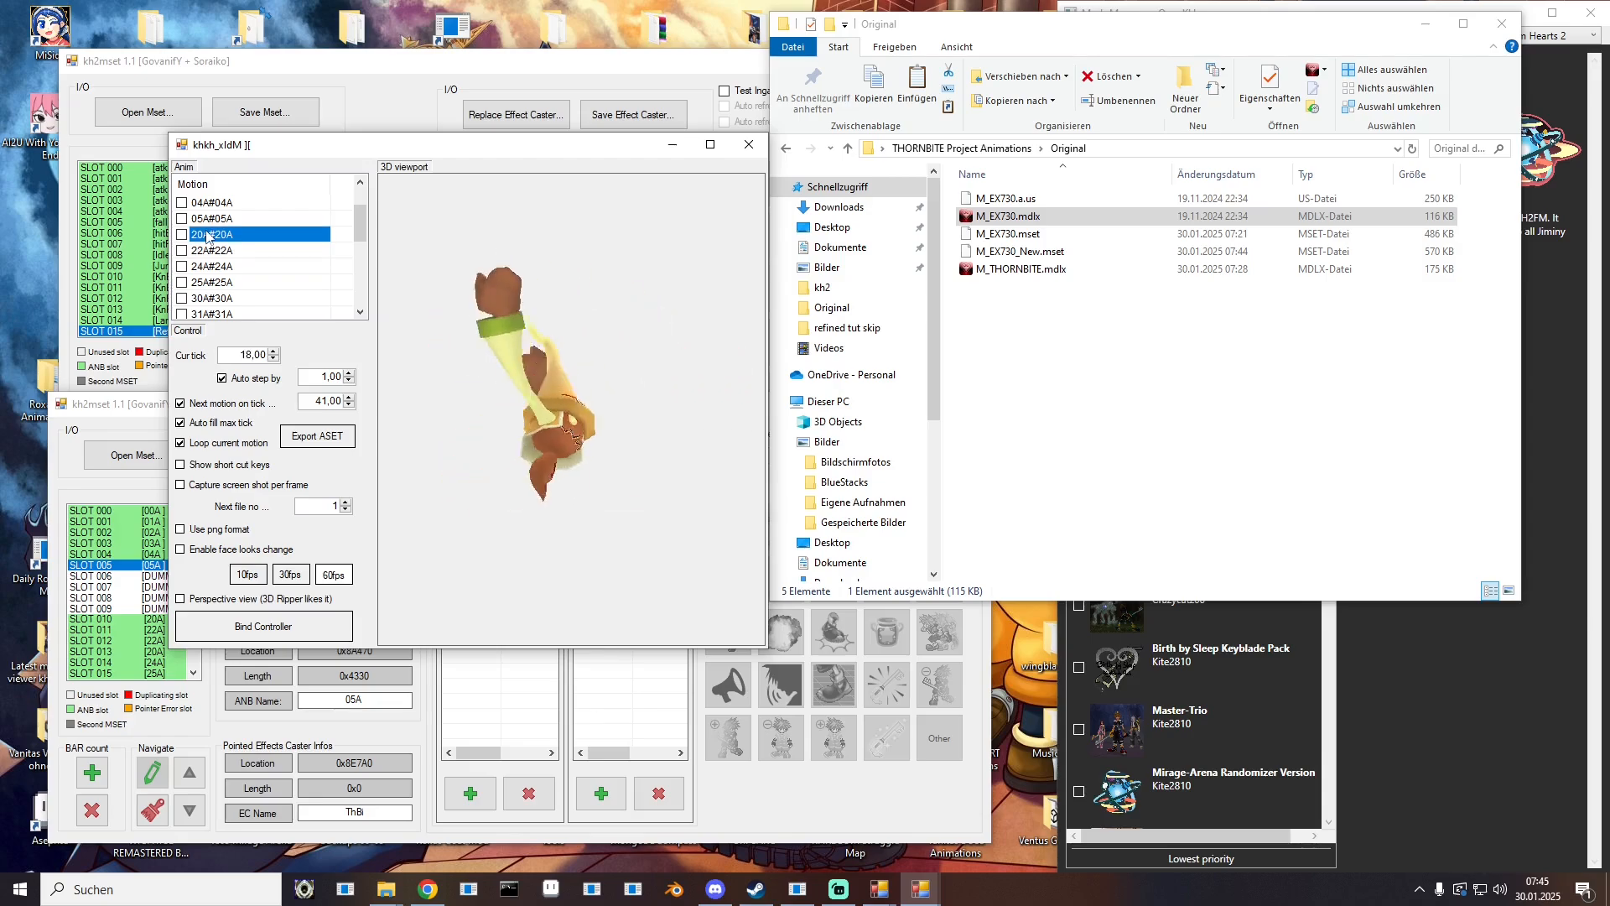
click(214, 251)
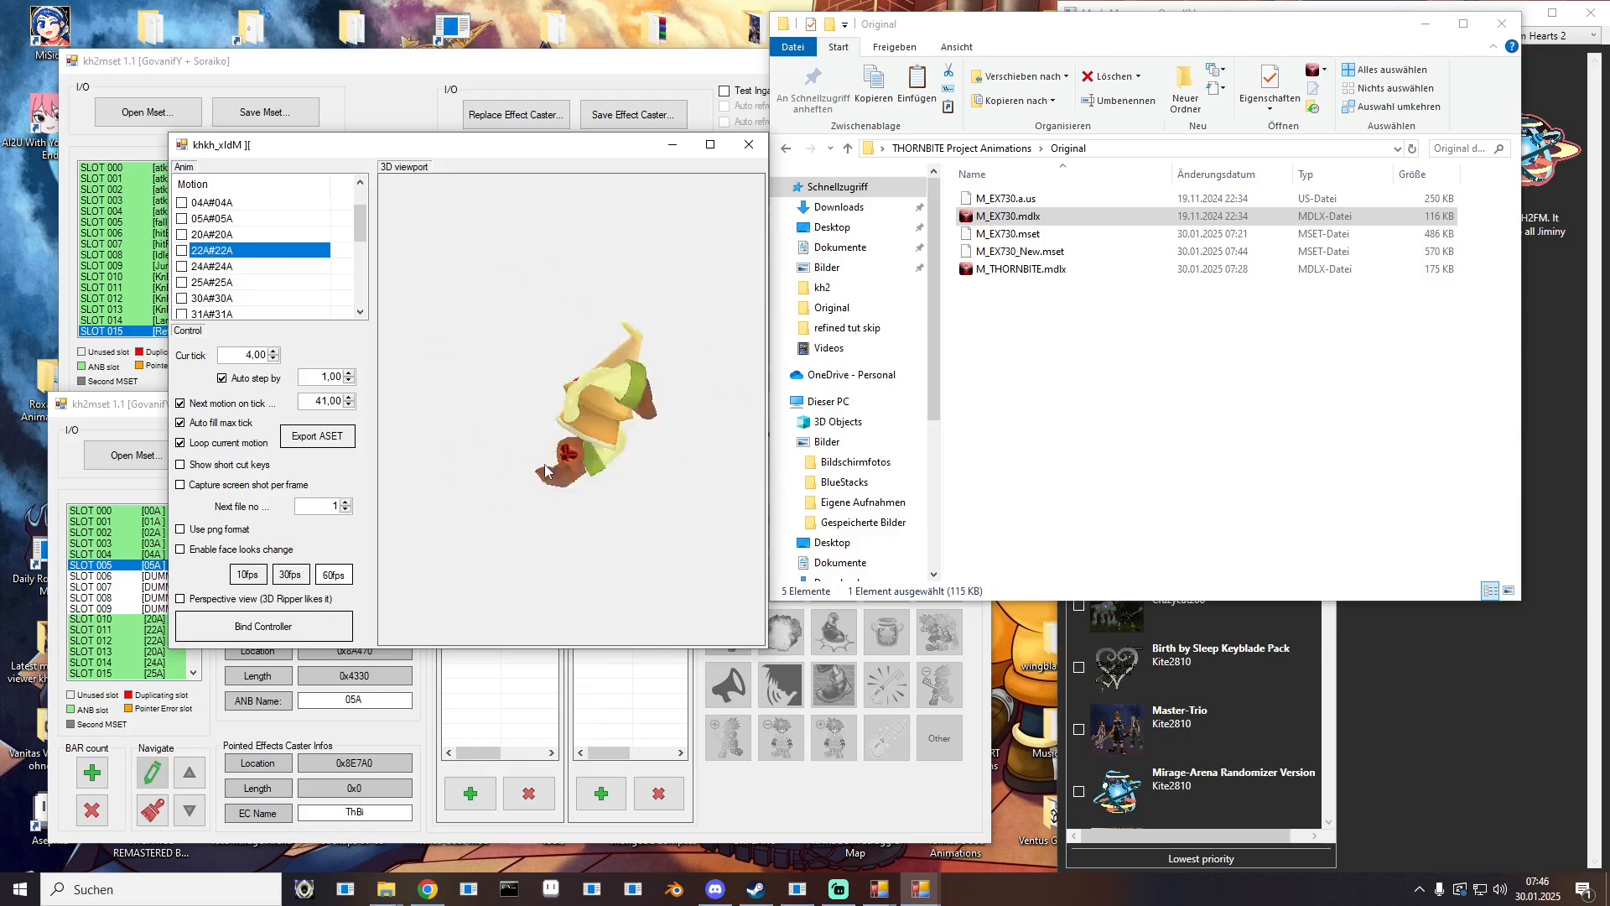
click(231, 236)
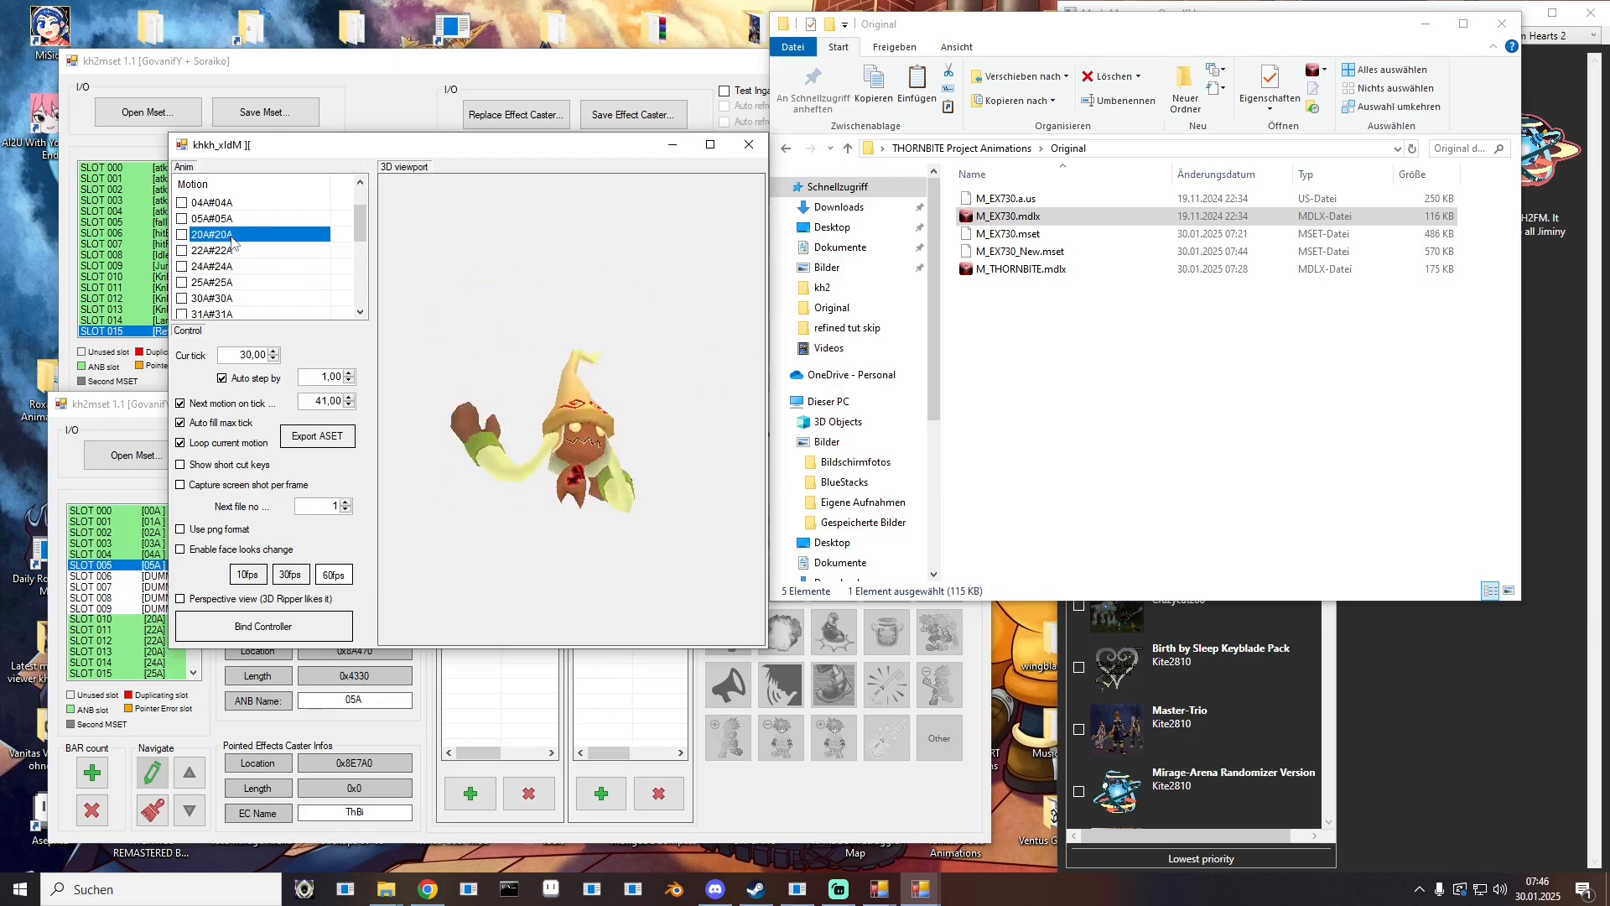
click(220, 268)
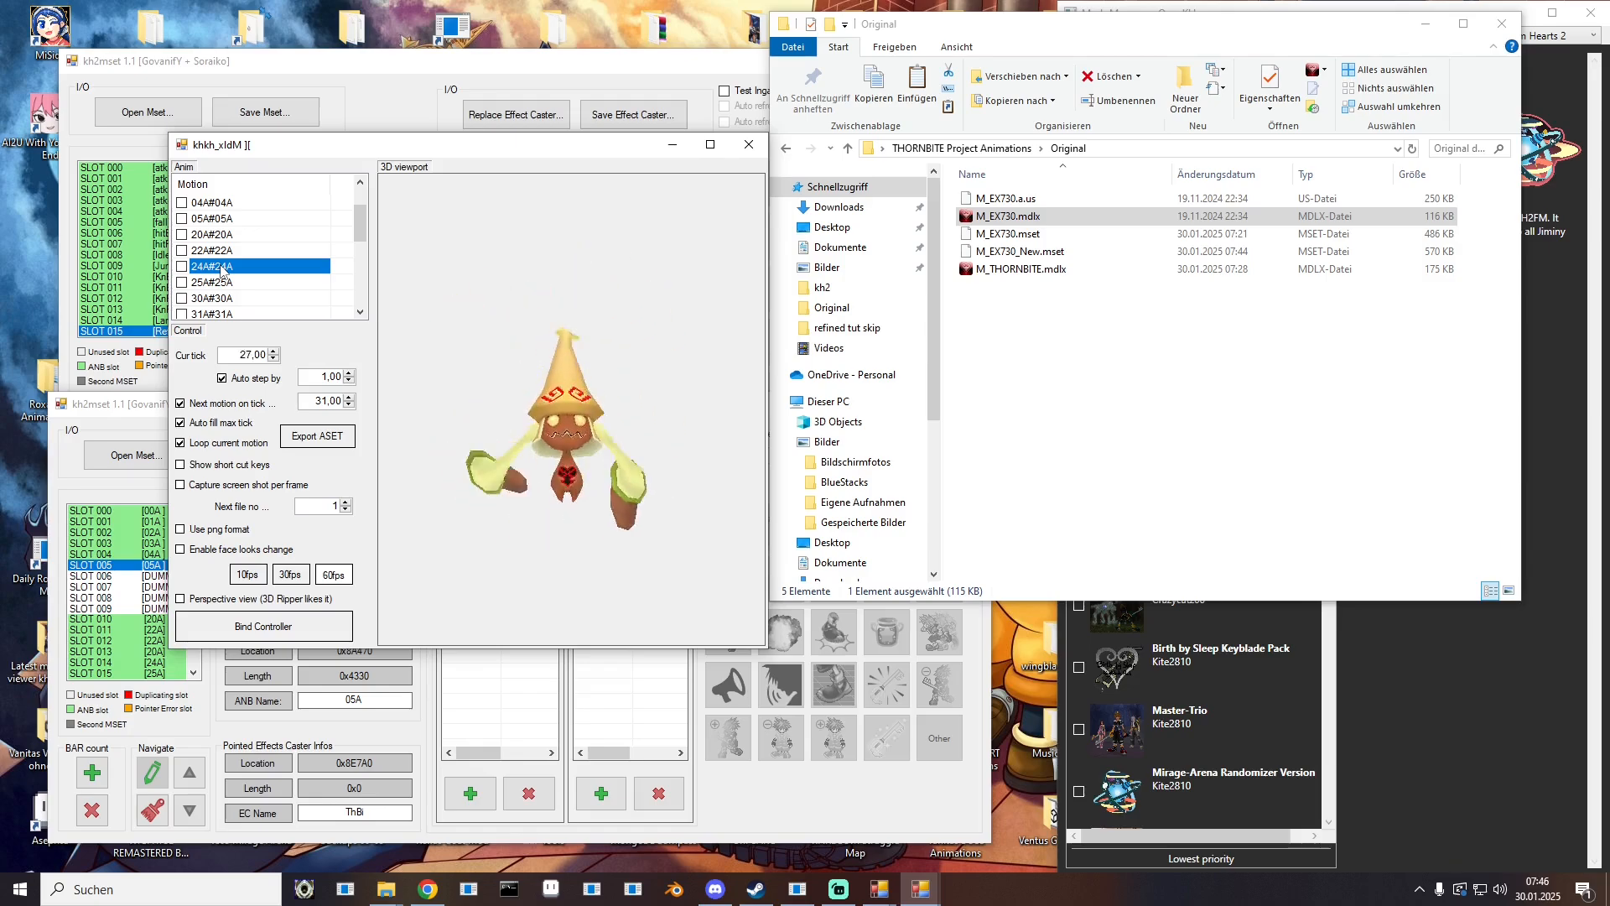
click(211, 285)
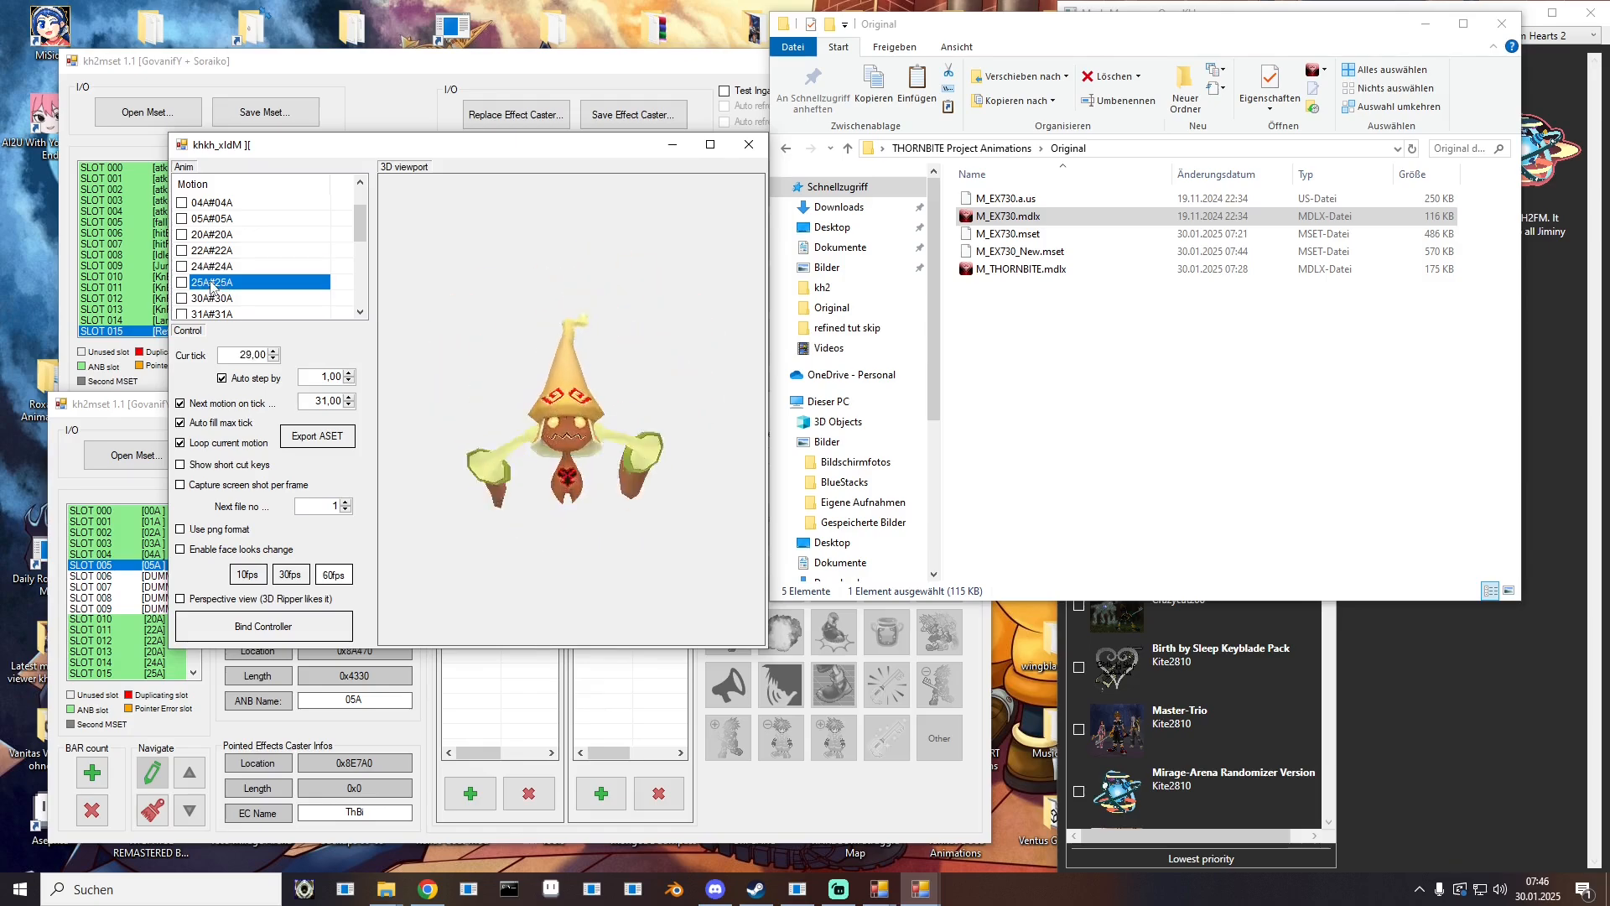
drag(286, 152, 0, 151)
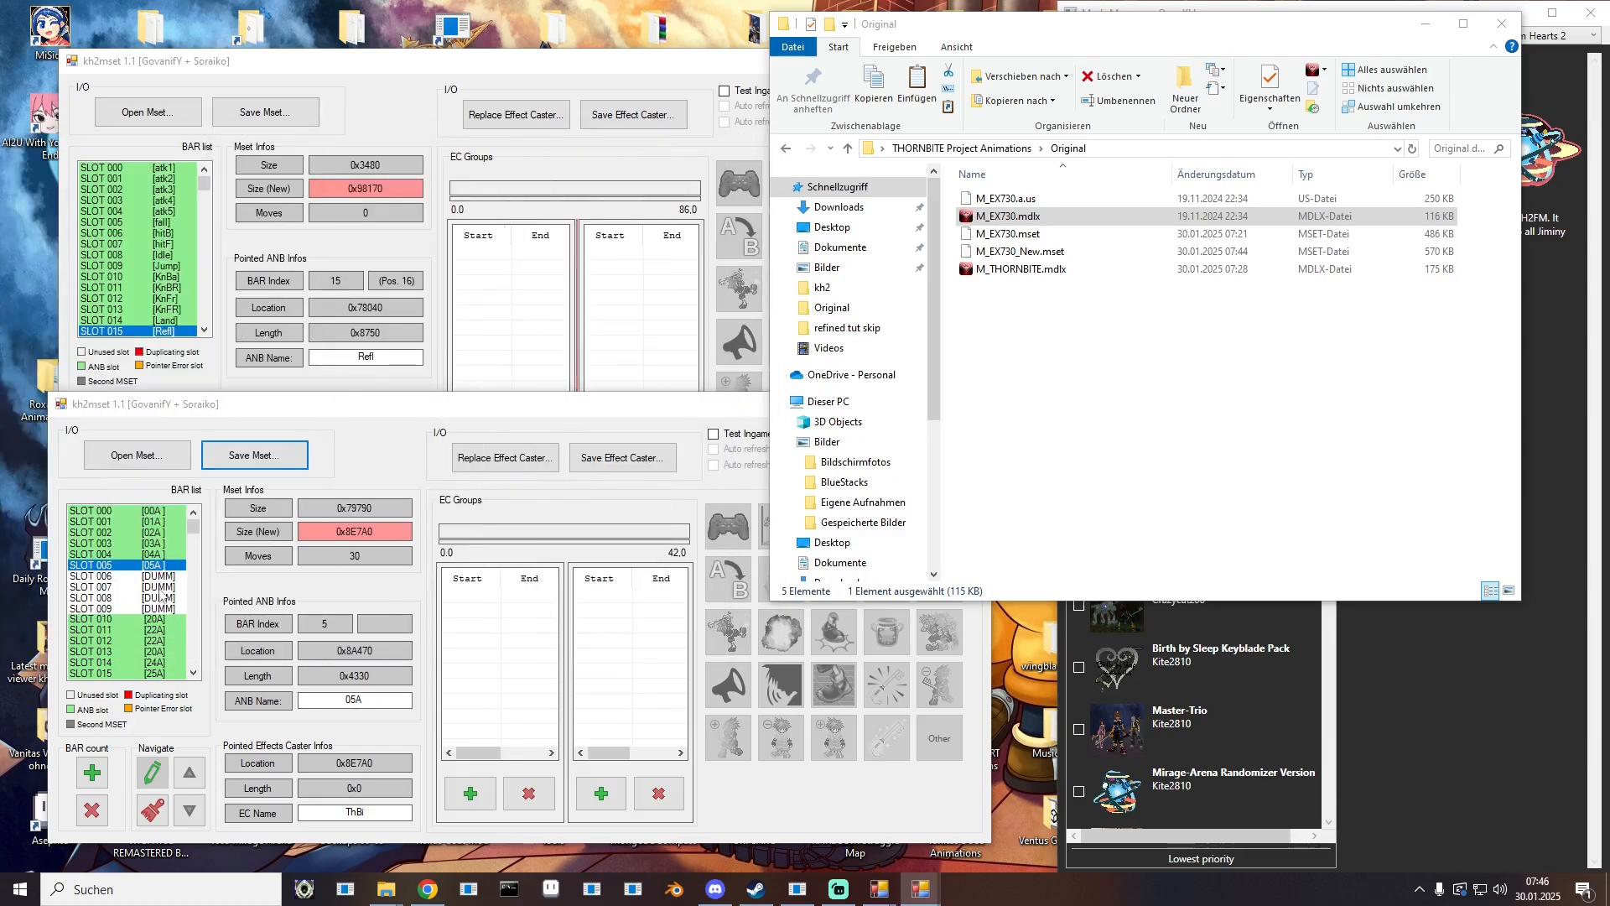
Step: Examine the animation entries of SLOT 010 to SLOT 021 in the M_EX730 motion set, ending on SLOT 010
scroll(161, 595, down, 3)
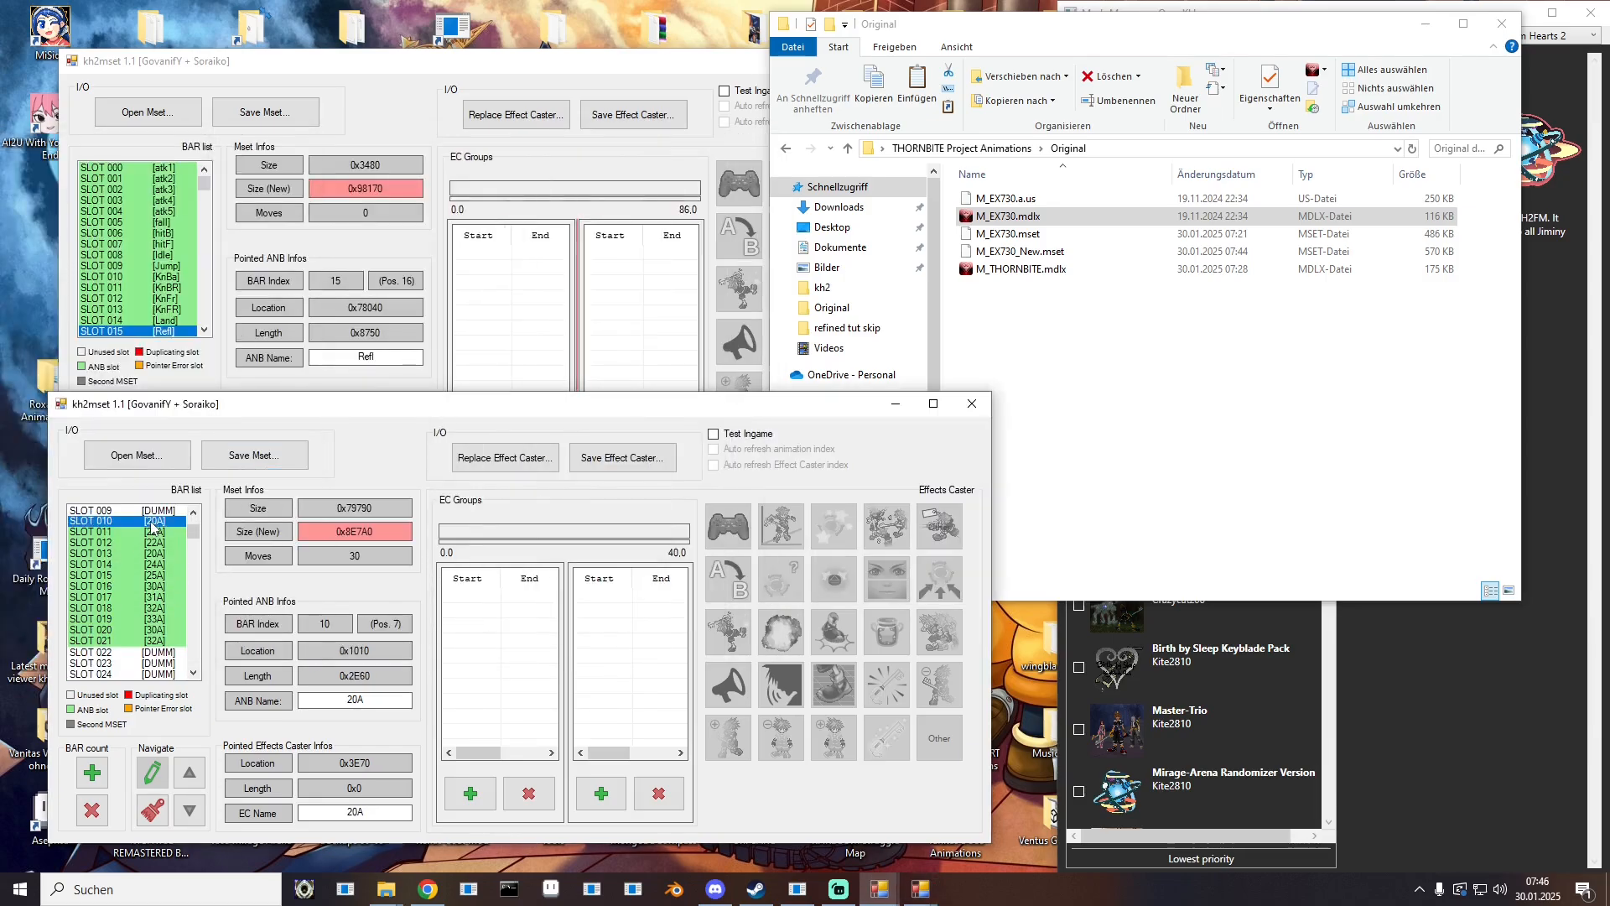
click(153, 532)
key(Down)
key(Down)
key(Down)
key(Down)
key(Down)
key(Down)
key(Down)
key(Down)
key(Down)
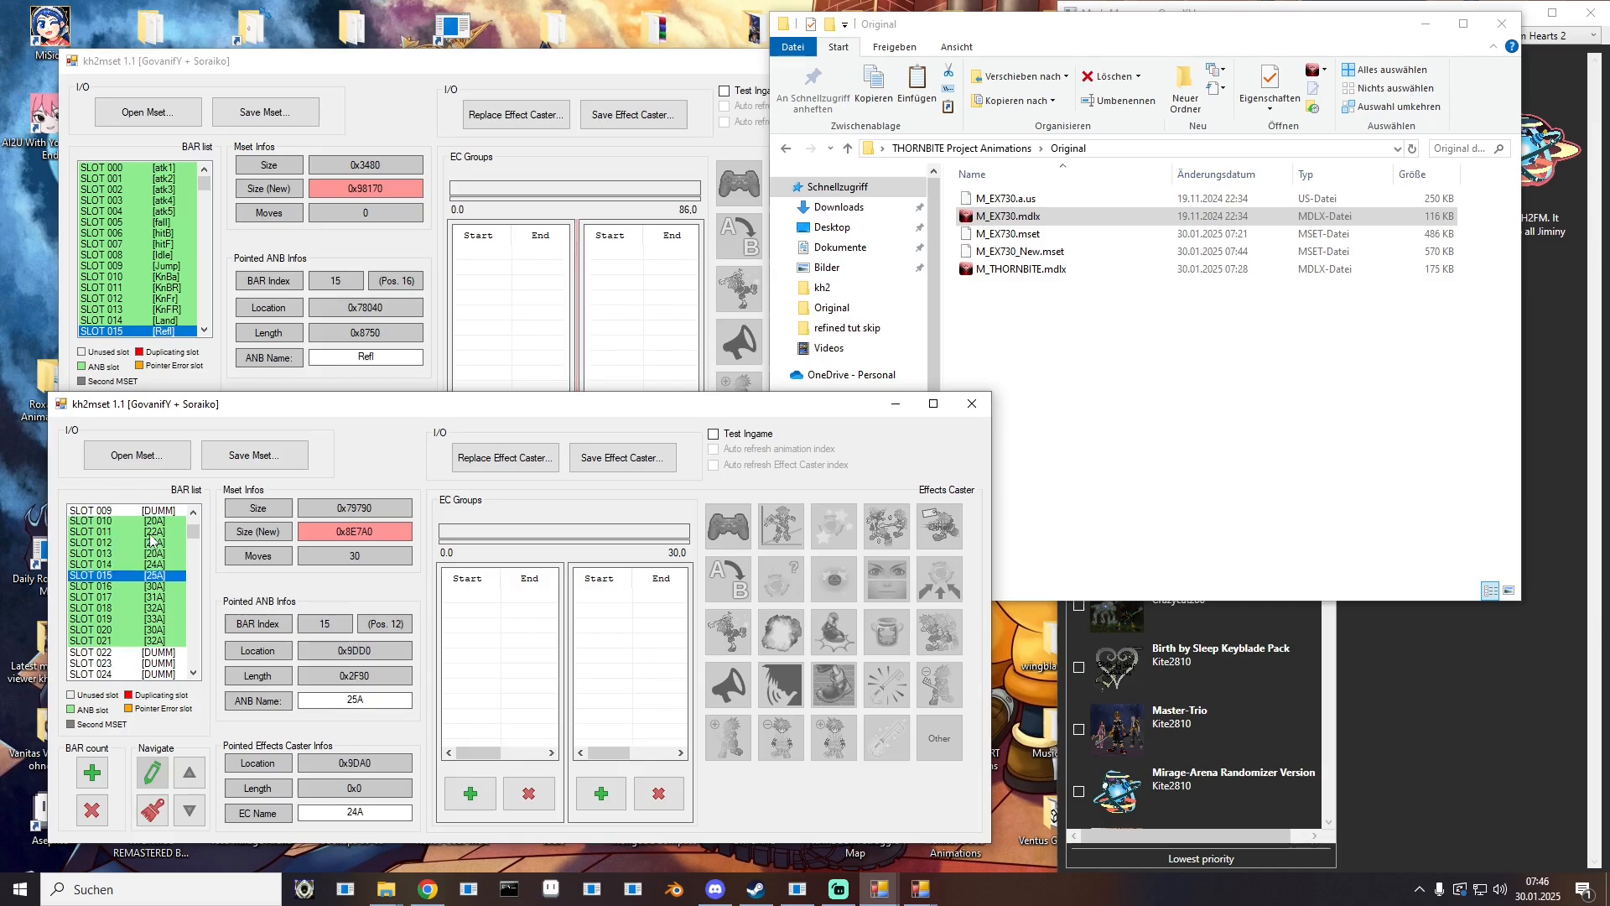
key(Up)
key(Up)
key(Up)
key(Up)
key(Up)
key(Up)
key(Up)
key(Up)
key(Up)
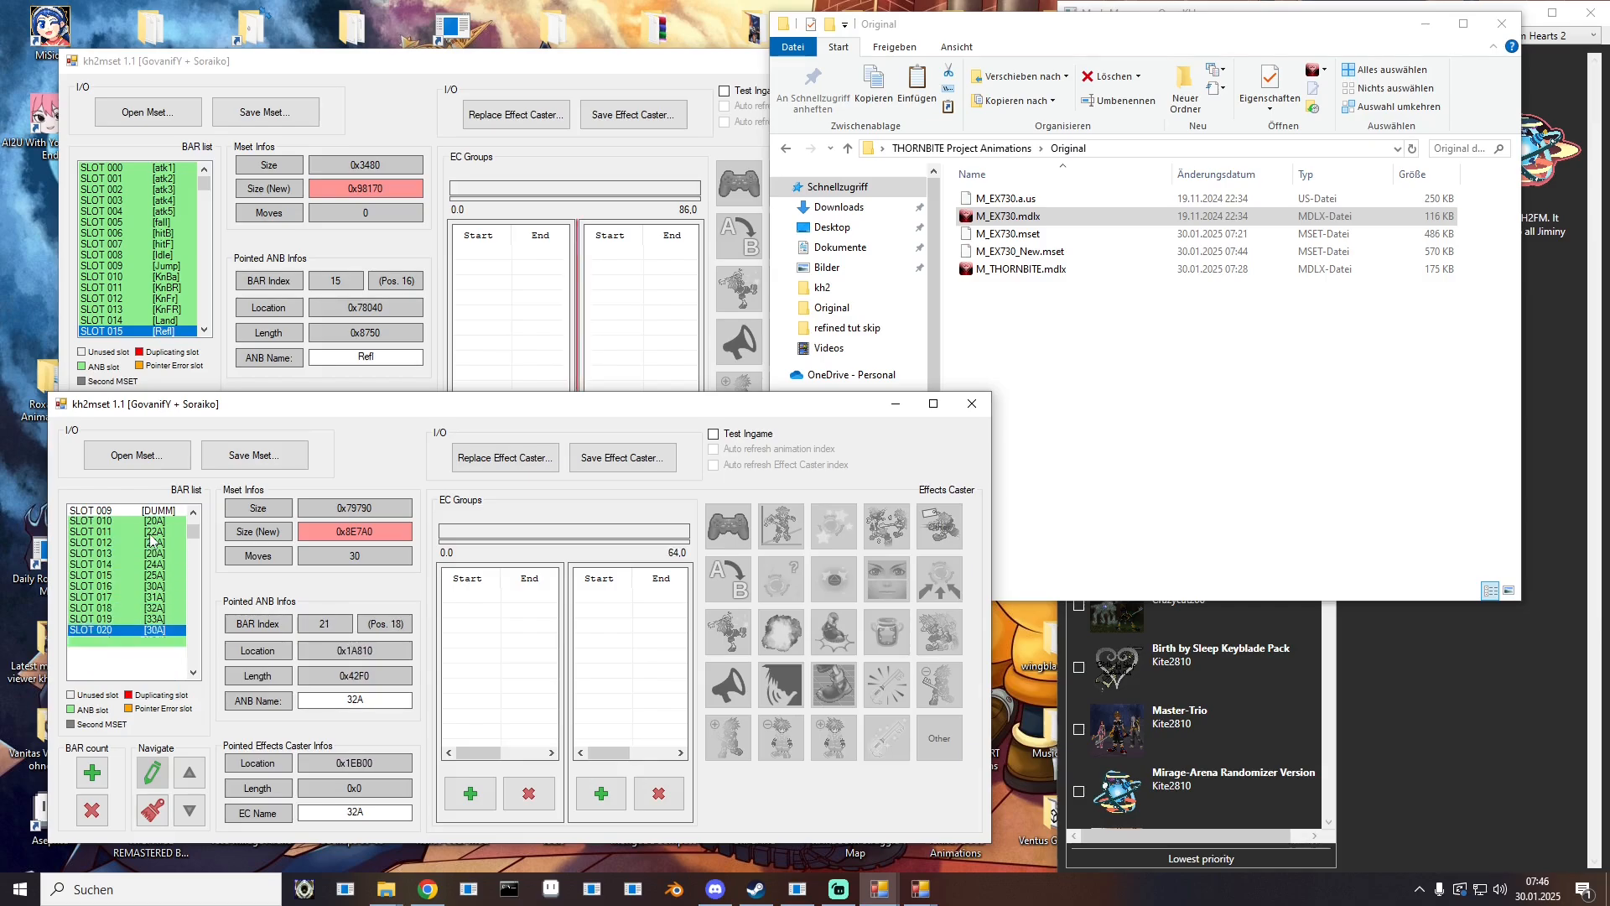
key(Up)
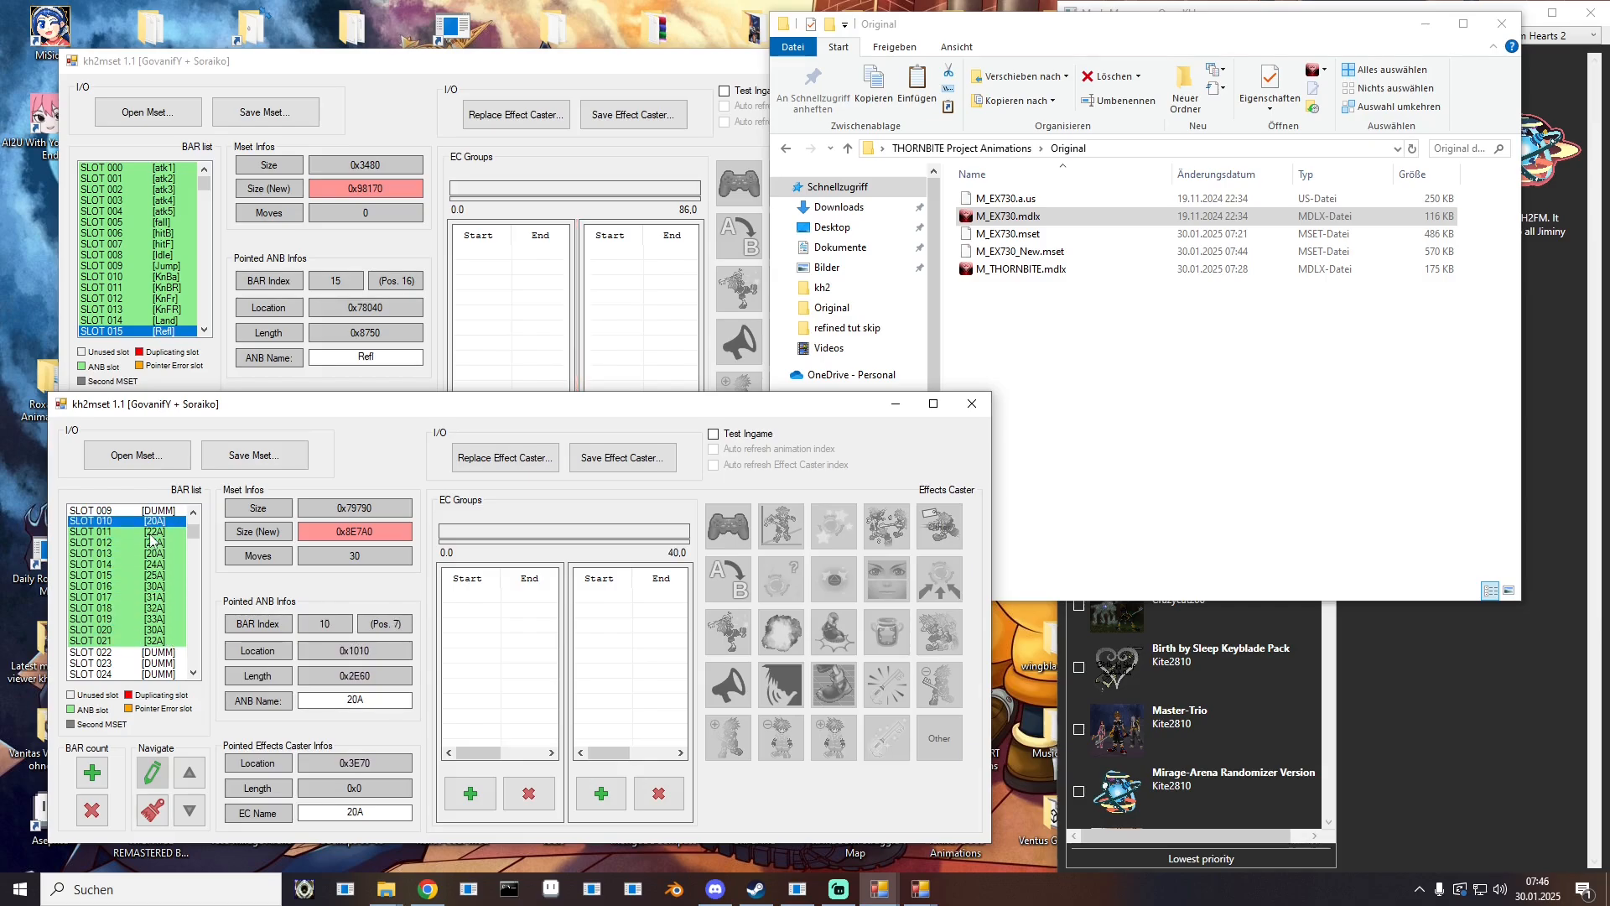
Step: Delete the file SLOT 010 points to and insert Thornbite_Hit_Front.anb from the Thornbite_Hit_Front folder in its place
right_click(158, 524)
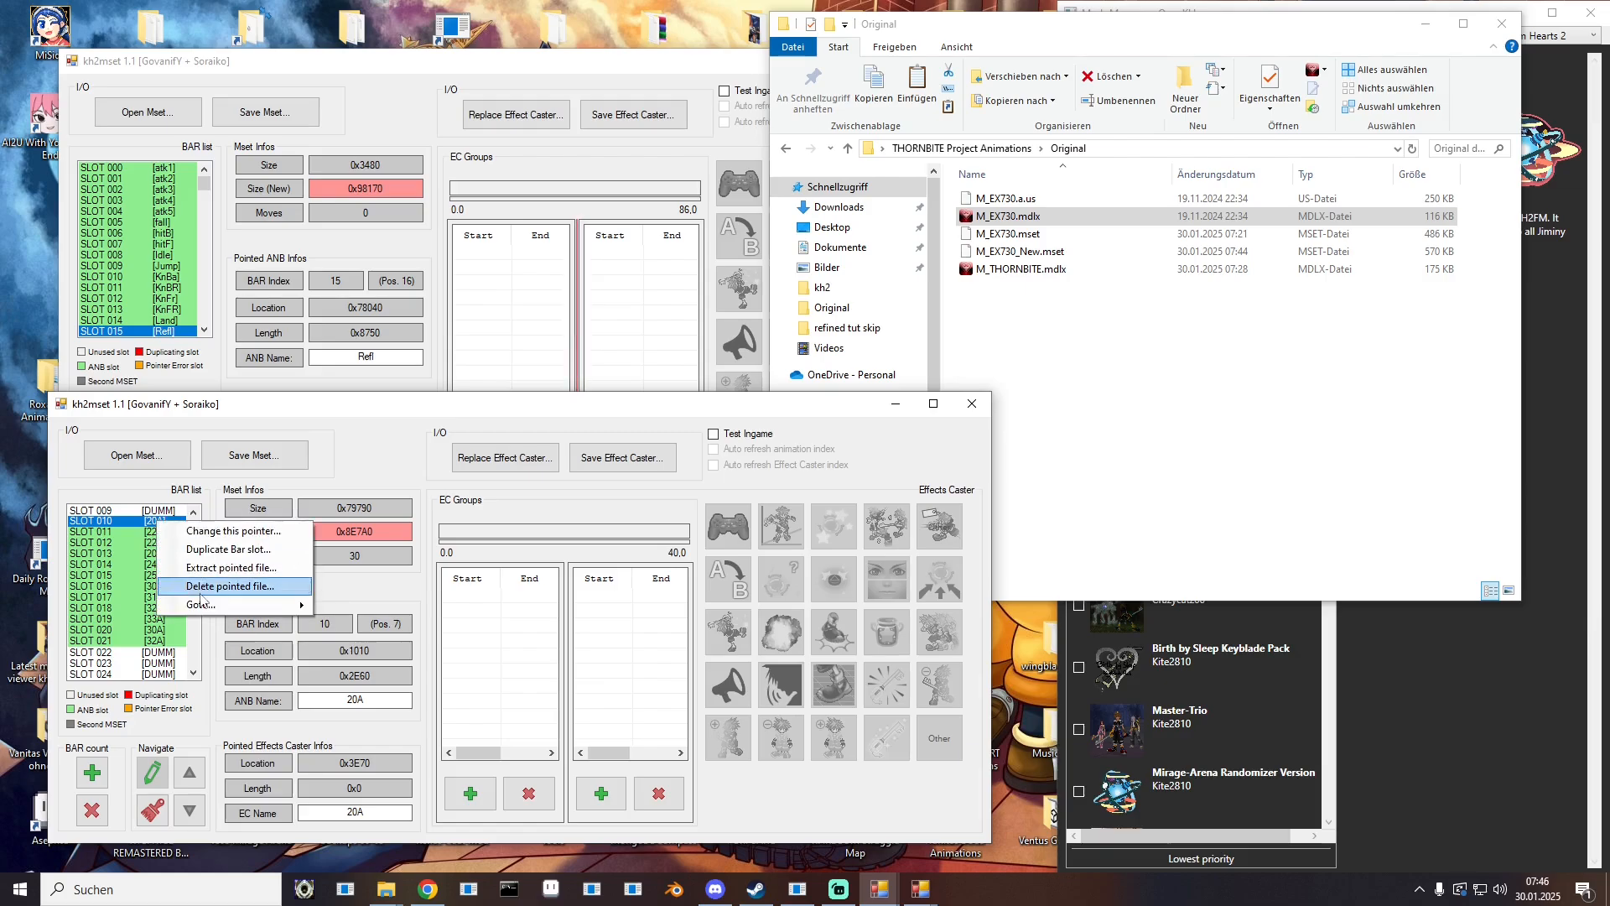
click(206, 587)
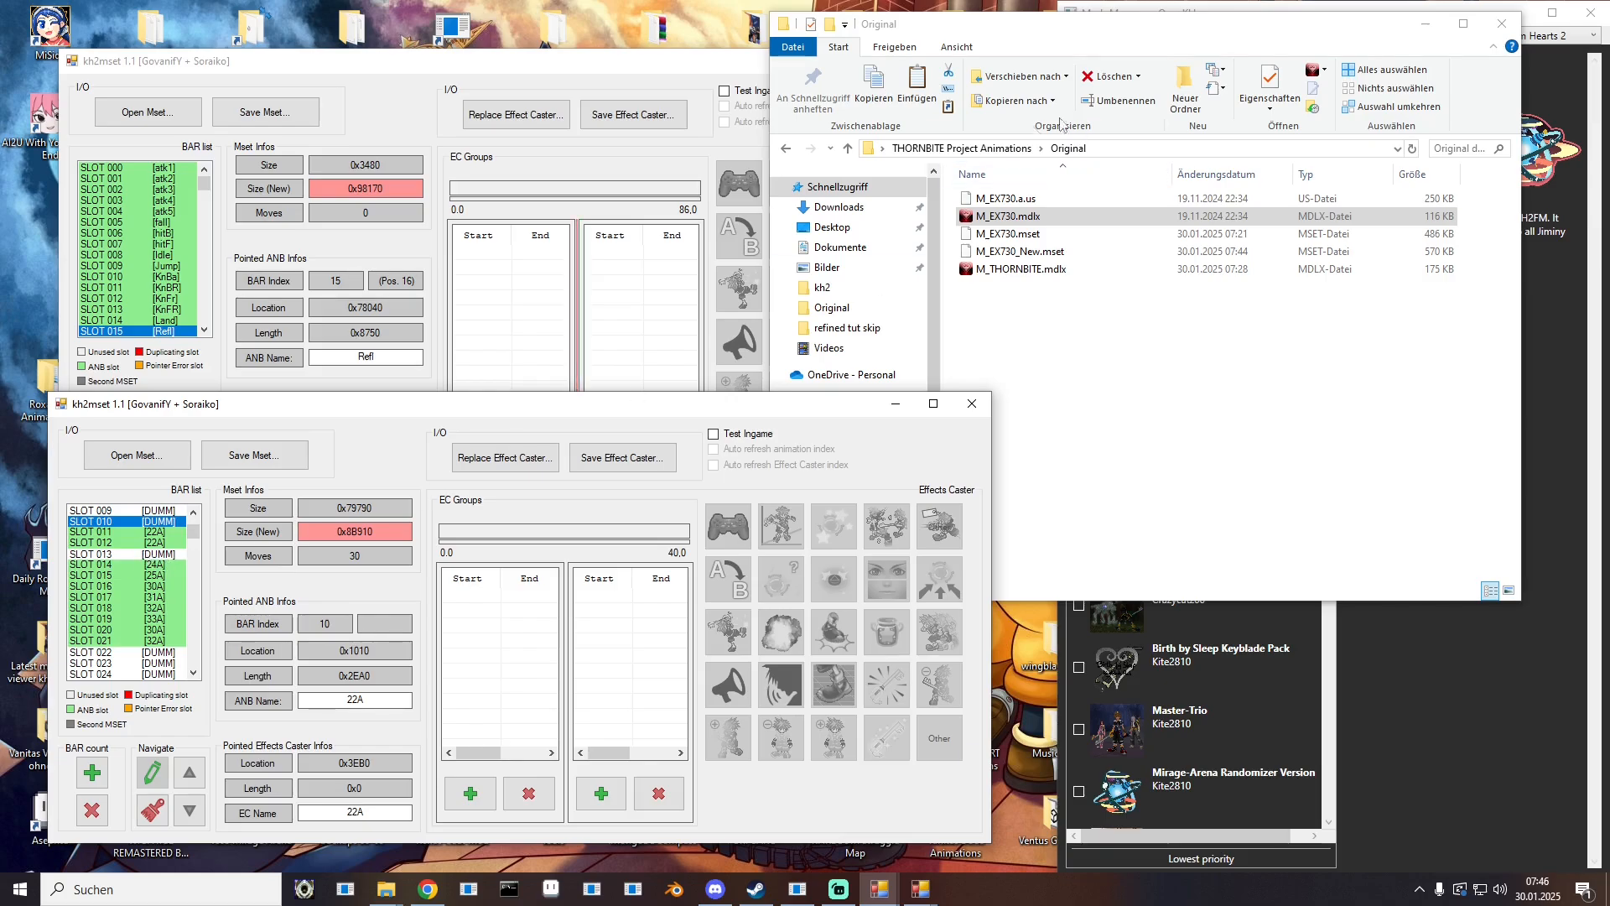
click(962, 149)
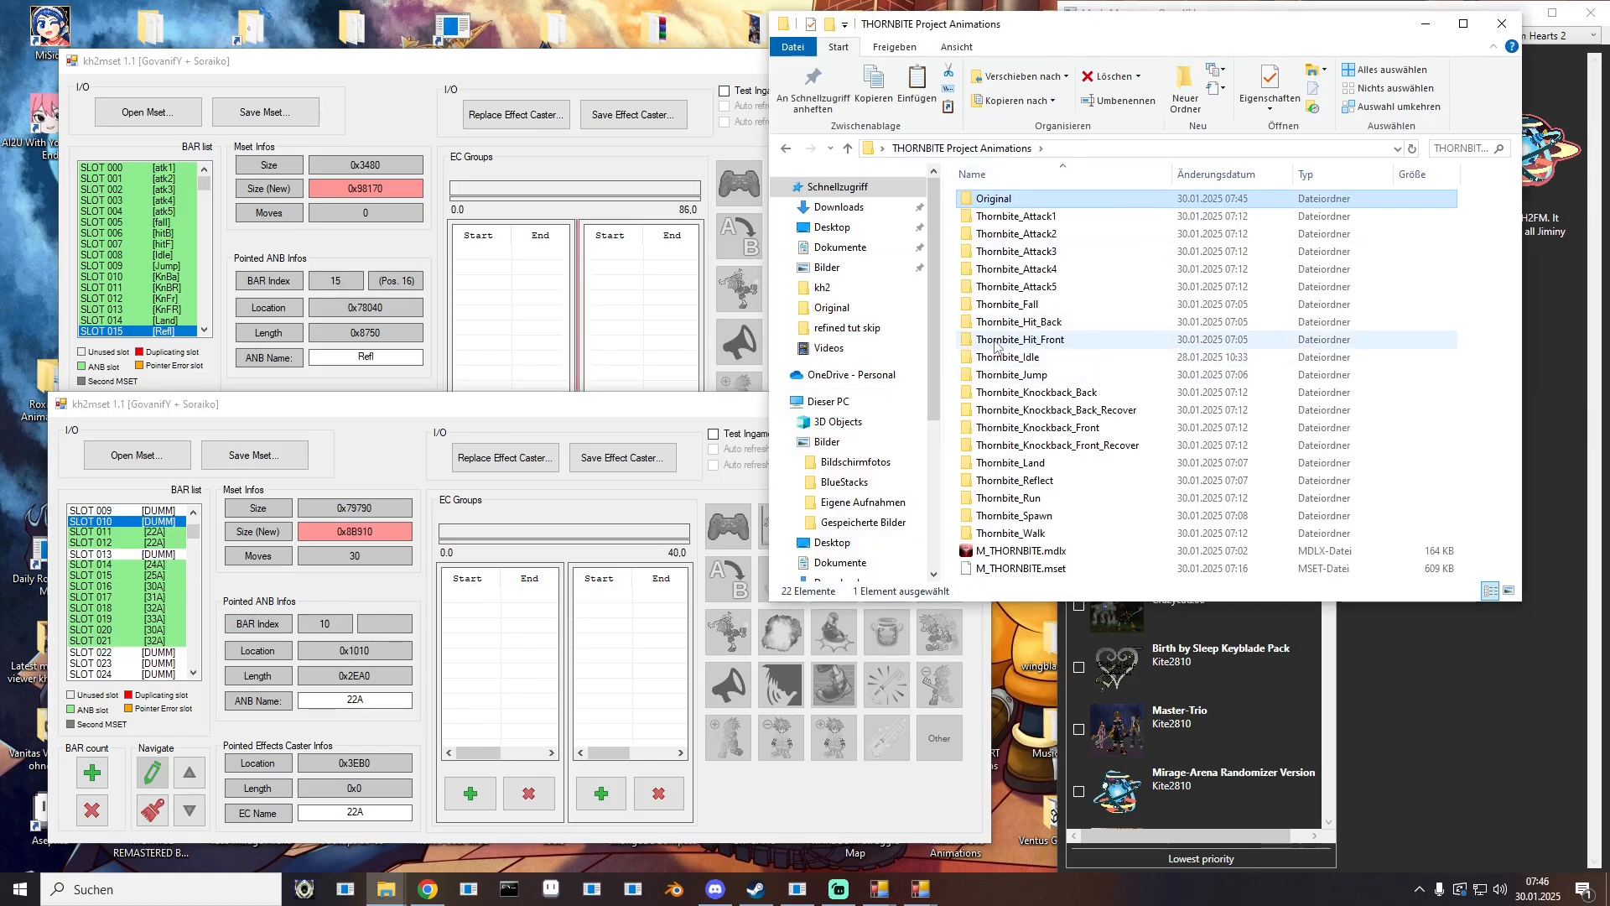
double_click(1015, 340)
drag(1059, 200, 151, 522)
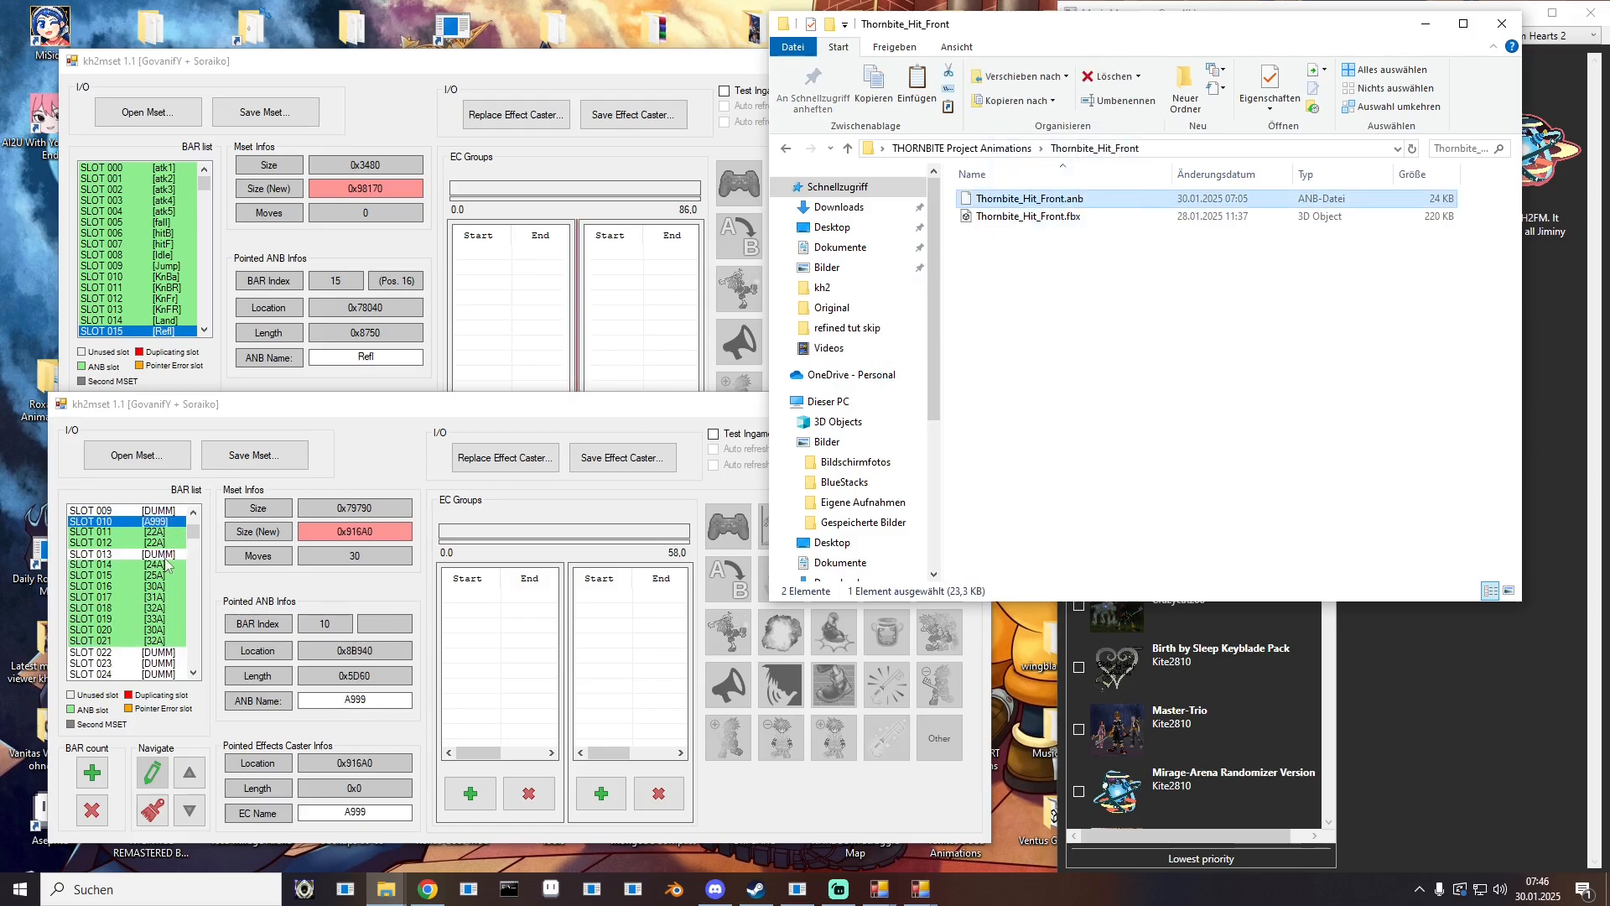
Step: Change the pointer of the emptied SLOT 013 to the newly inserted A999 file
click(163, 554)
right_click(162, 551)
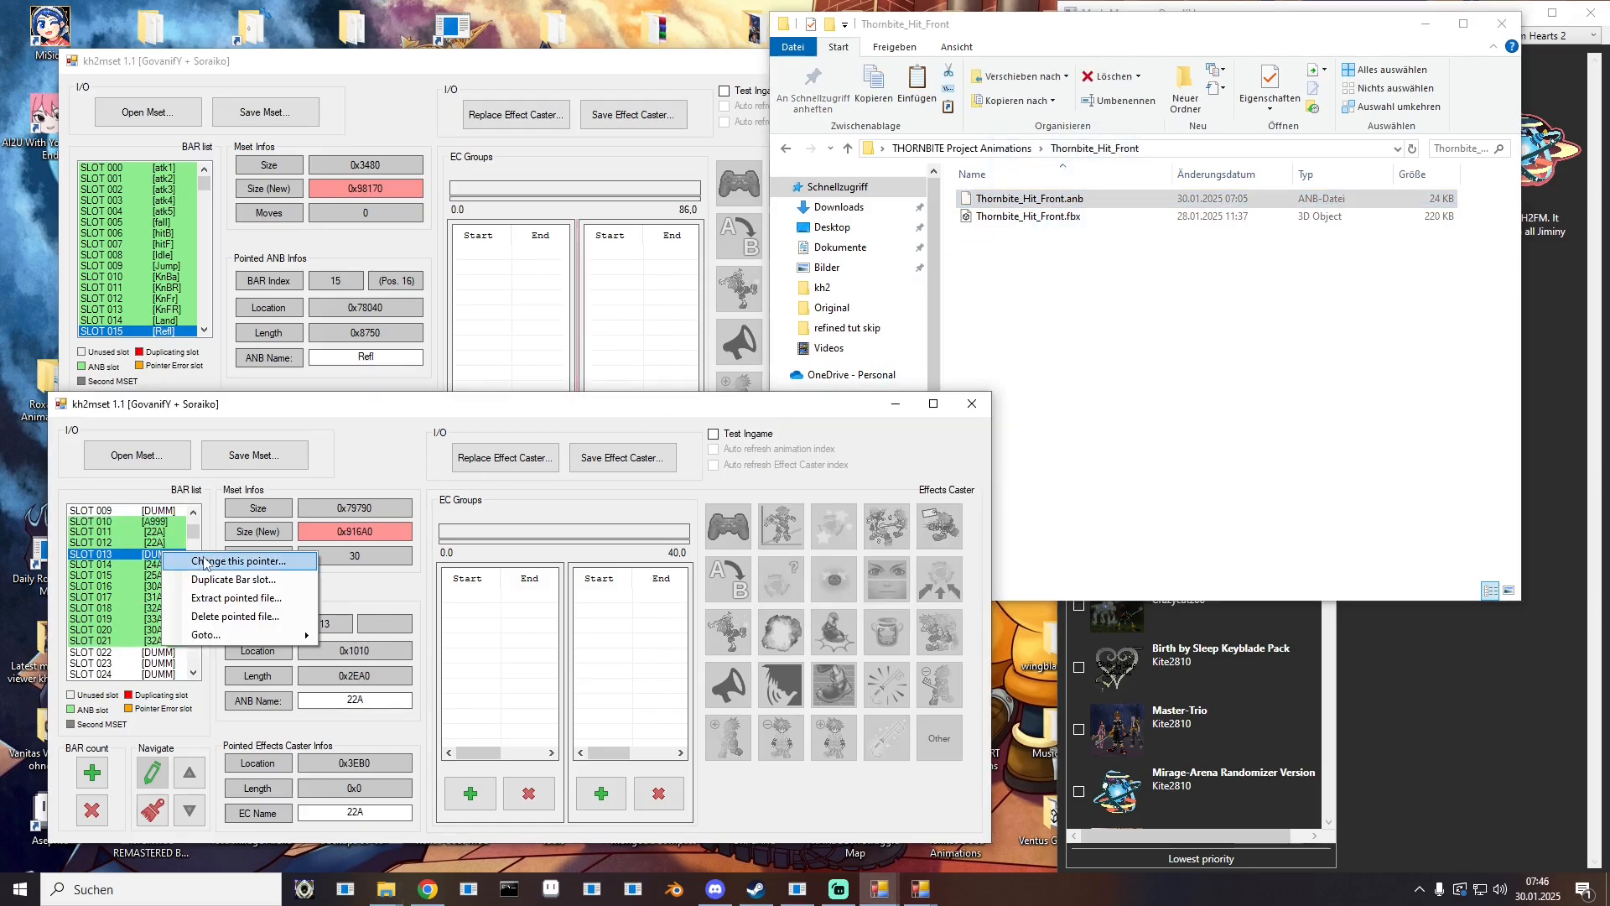
click(206, 564)
click(372, 665)
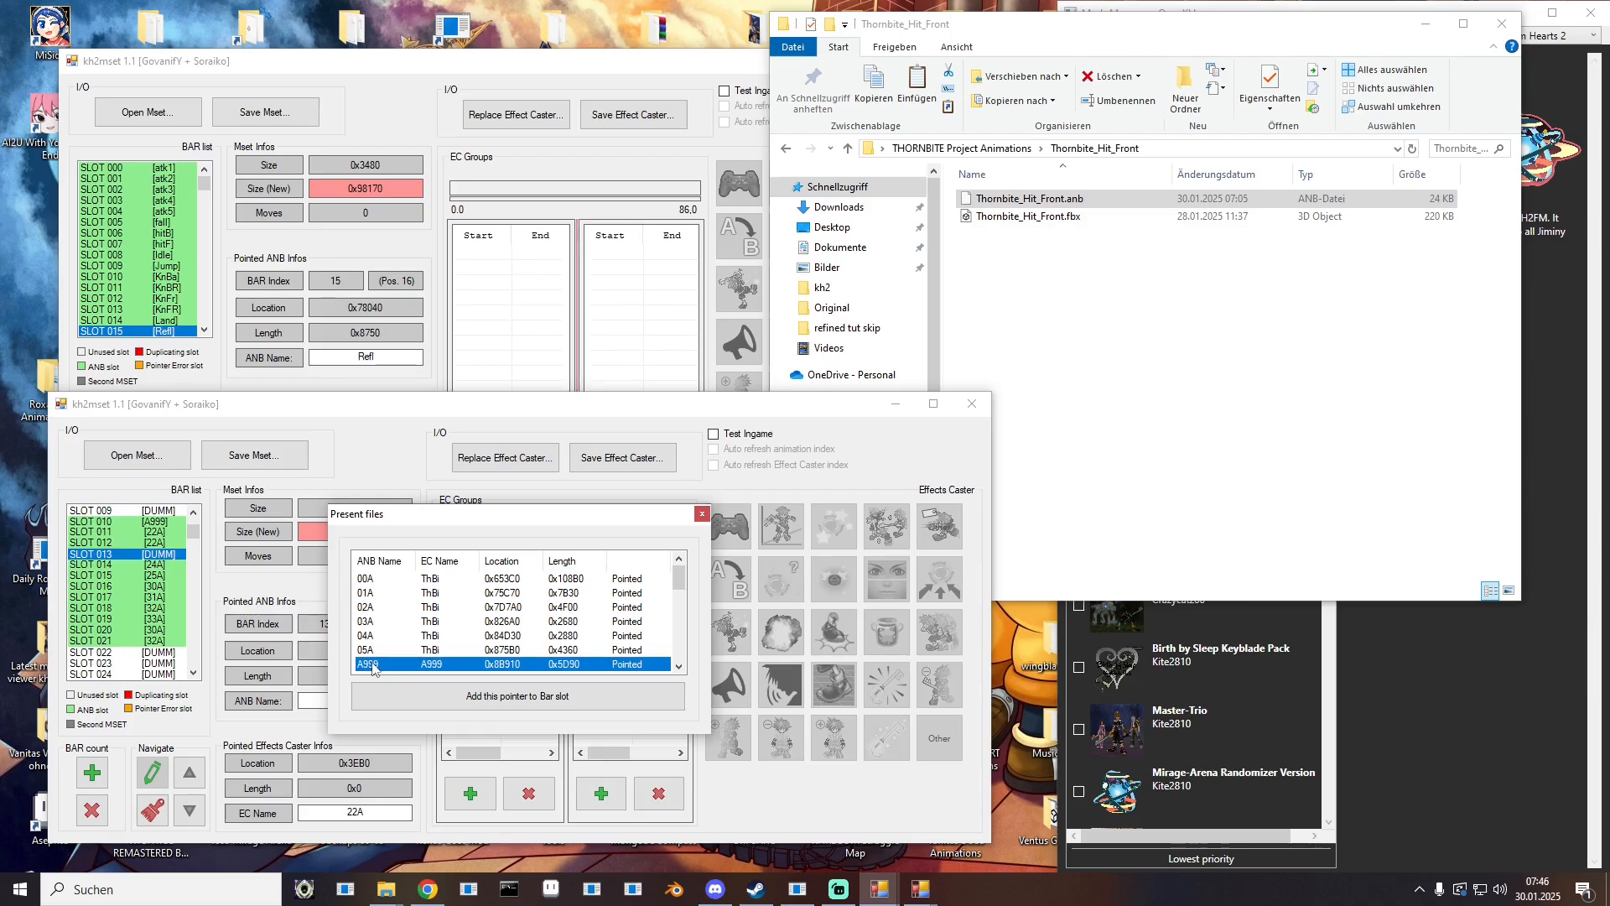
double_click(457, 664)
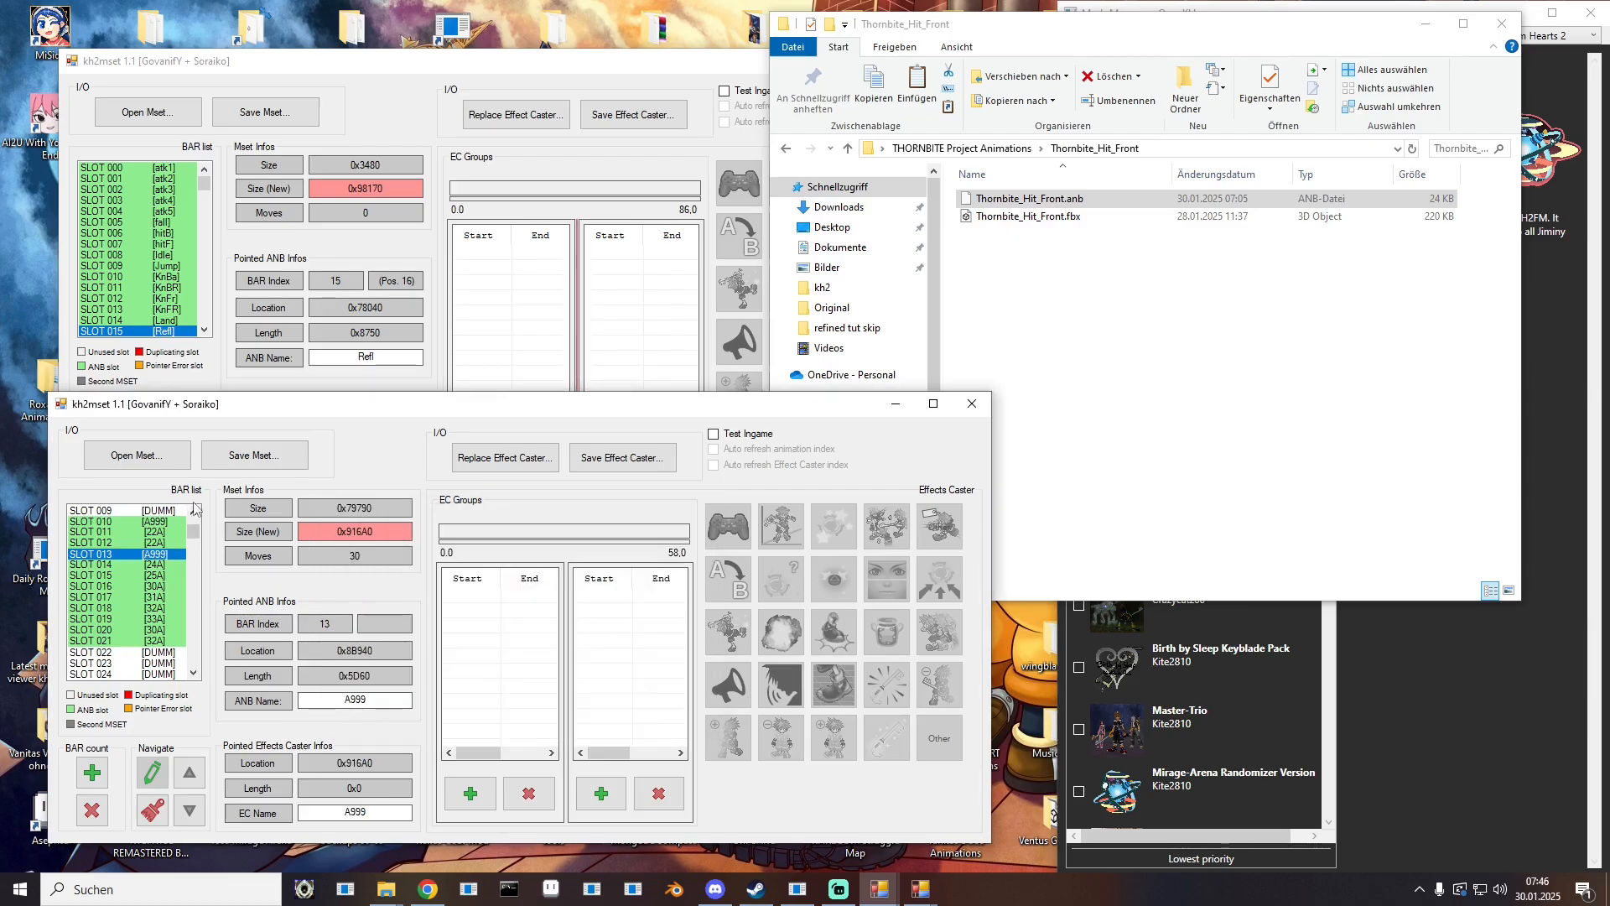
Step: Set the ANB name to 20A and the EC name to ThBi for SLOT 010 and SLOT 013
click(126, 522)
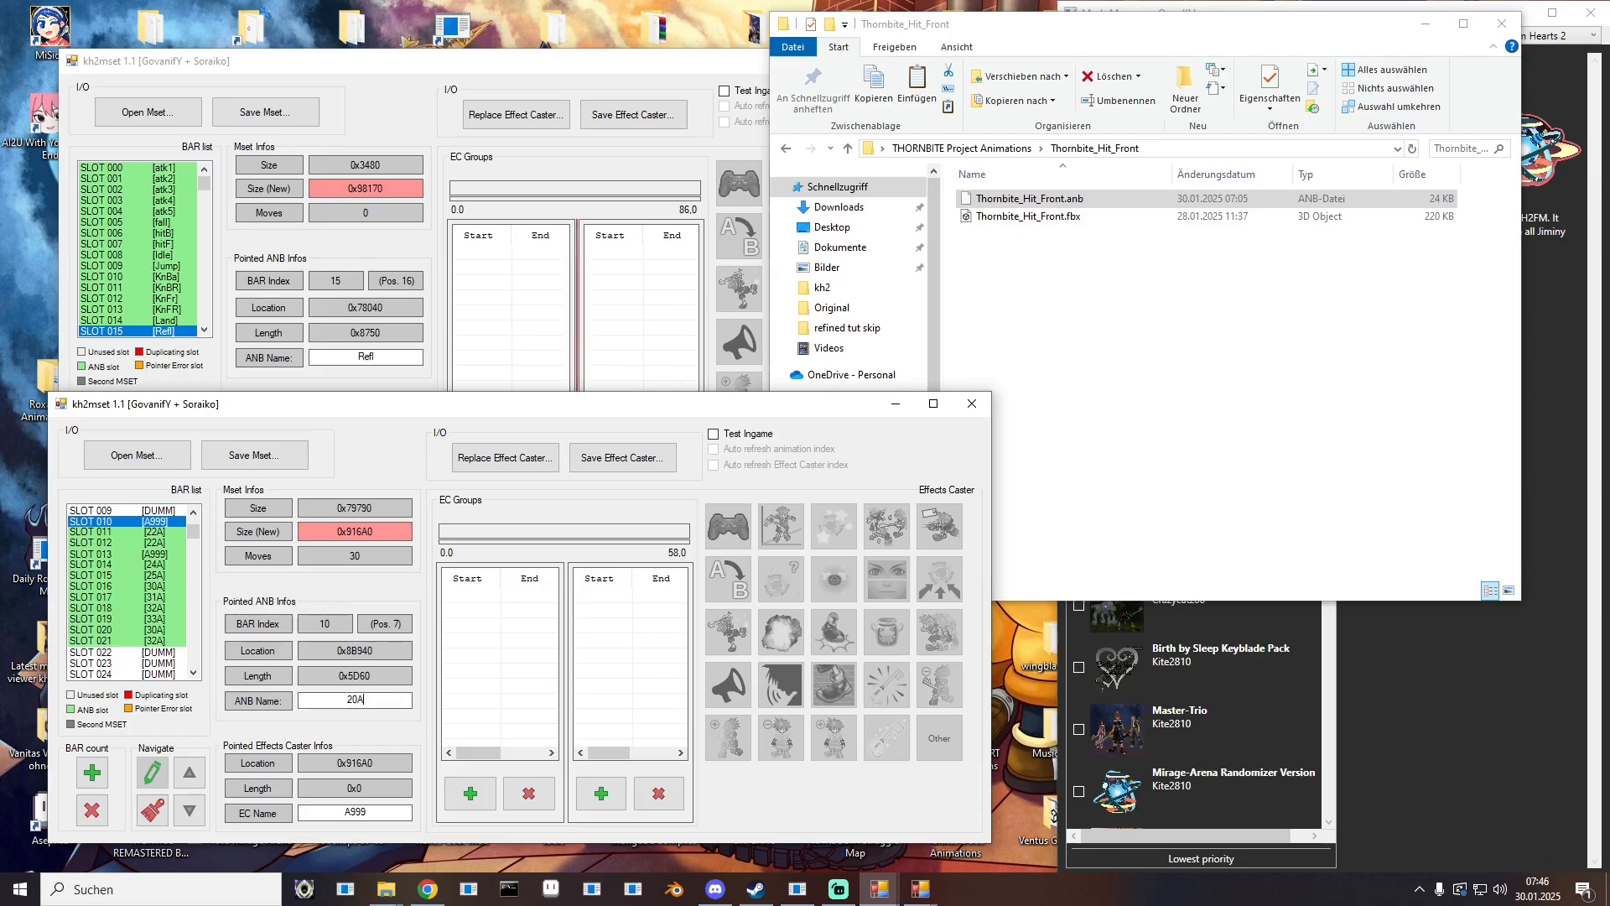
key(Tab)
click(160, 554)
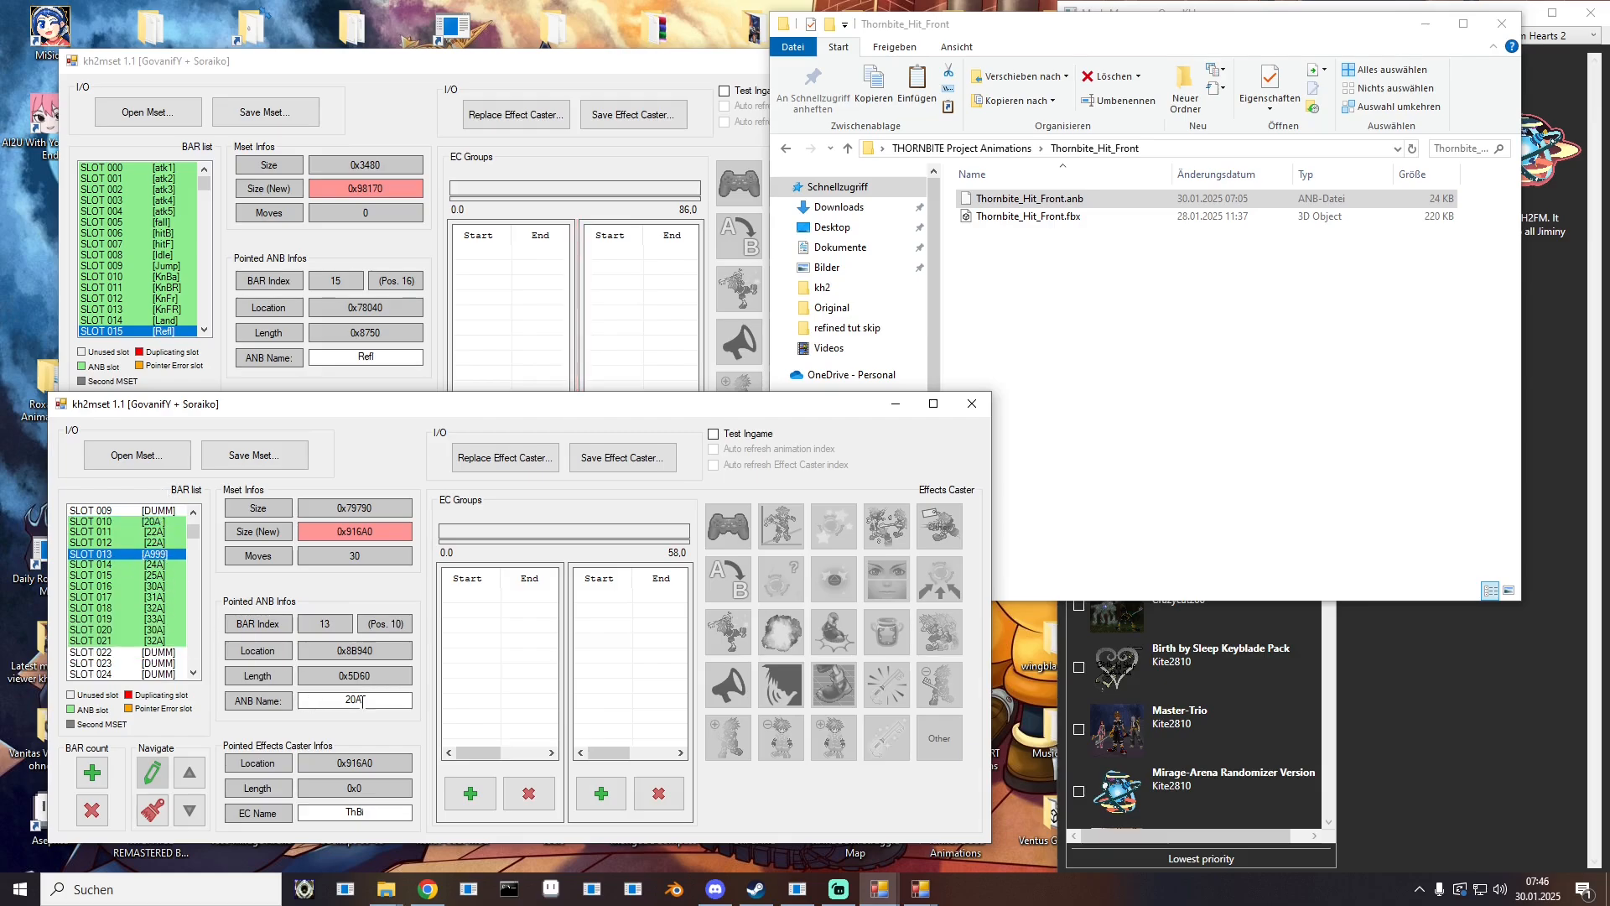
text(20A)
click(140, 566)
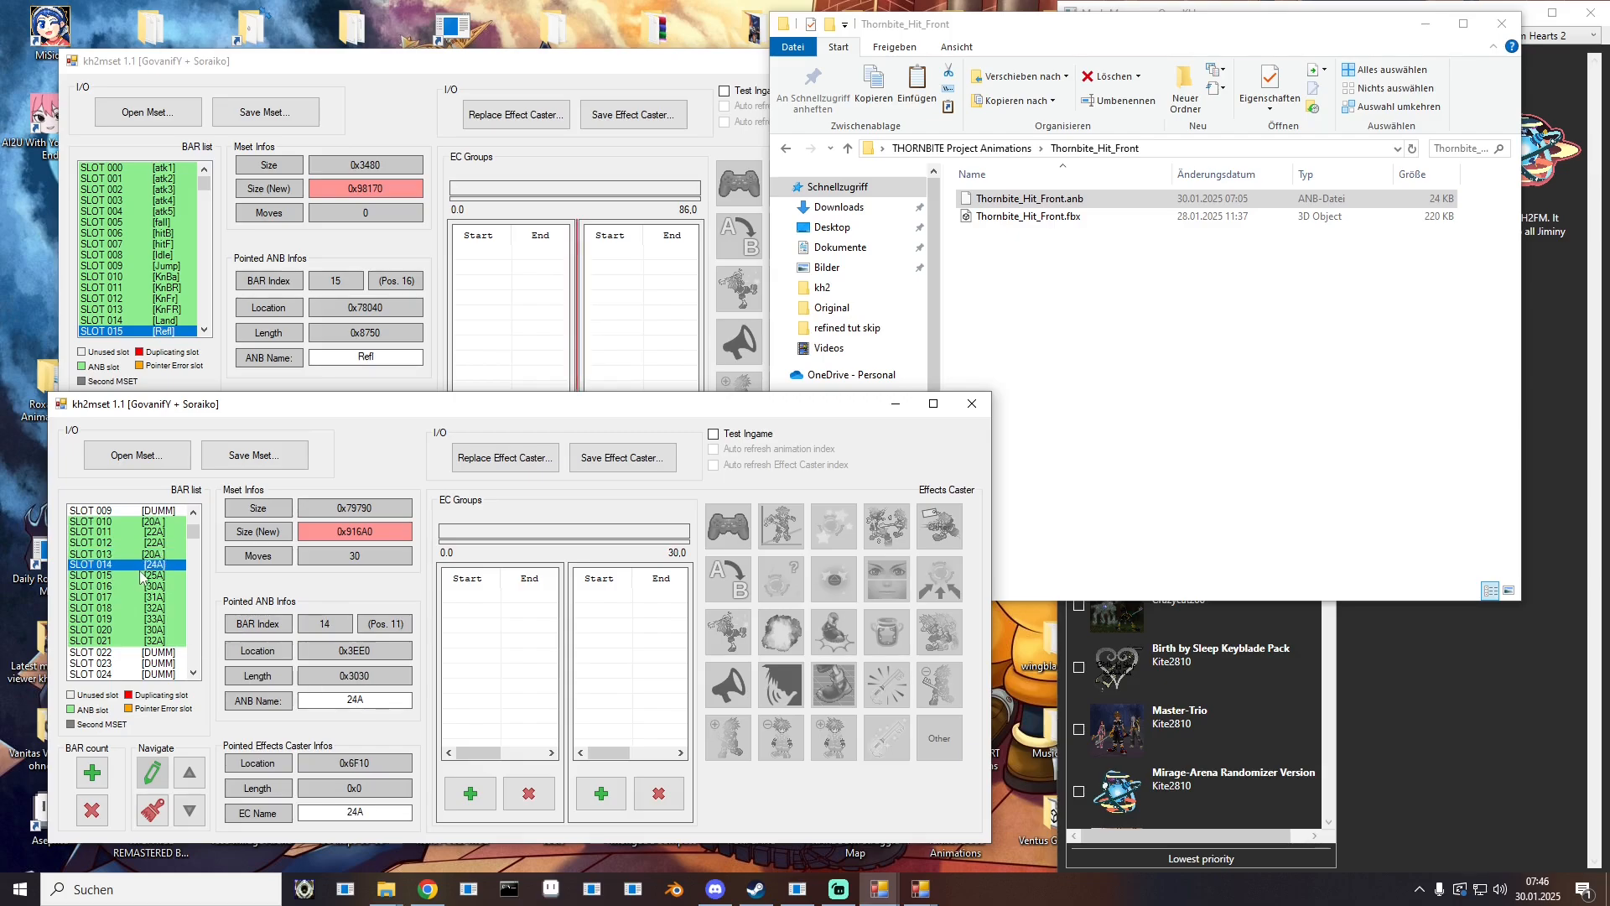
click(152, 554)
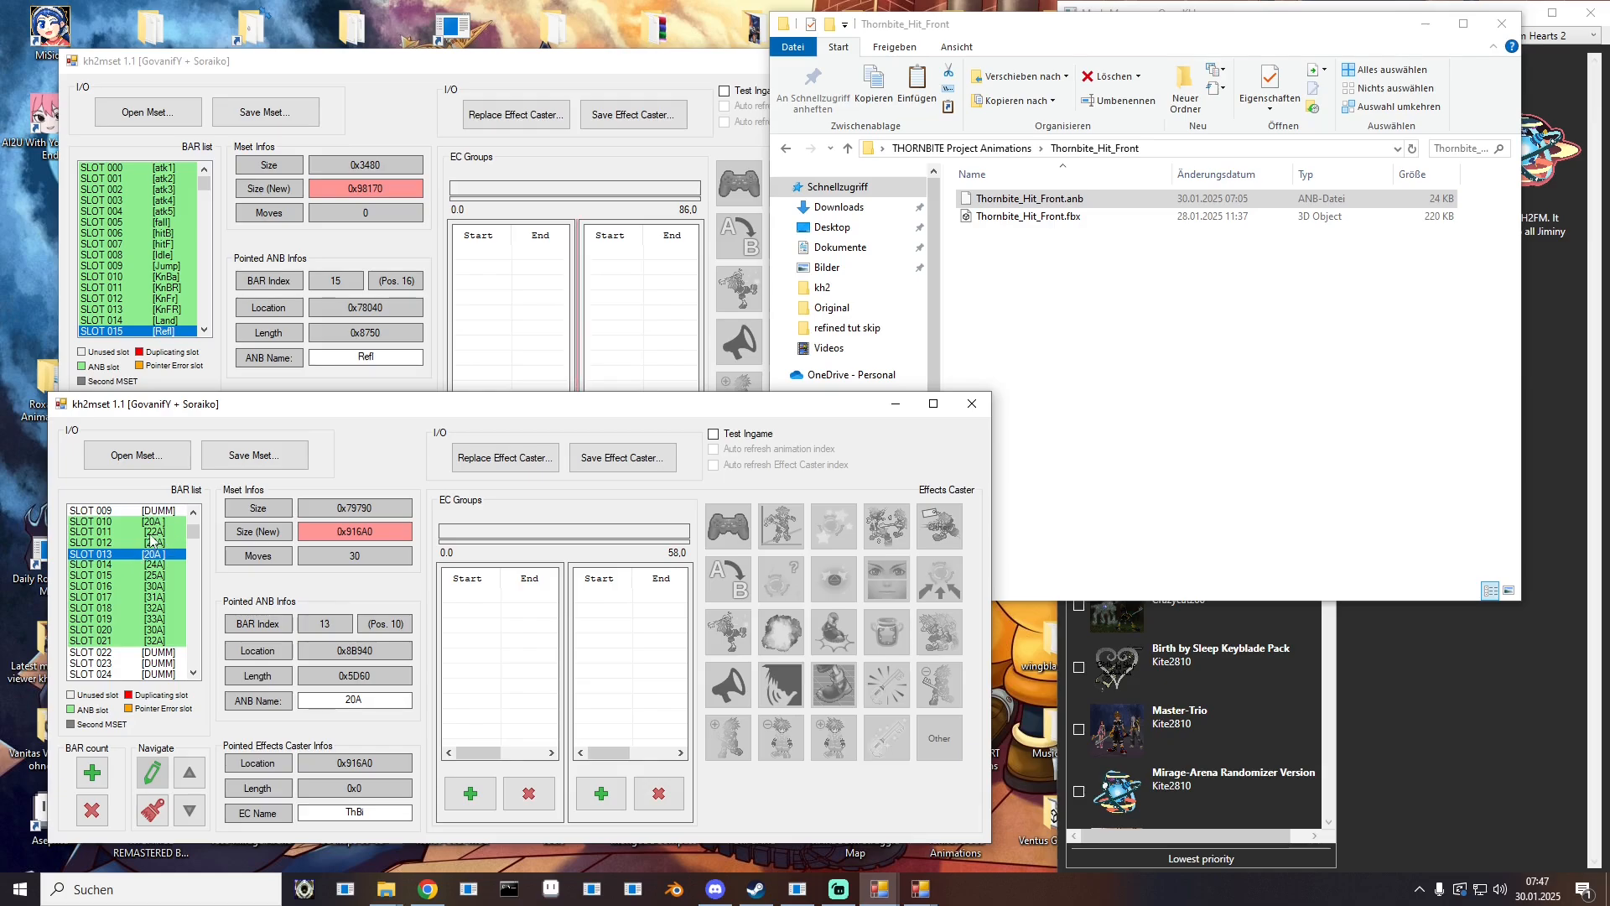
Step: Delete the file SLOT 011 points to and insert Thornbite_Hit_Back.anb from the Thornbite_Hit_Back folder in its place
right_click(150, 530)
click(193, 605)
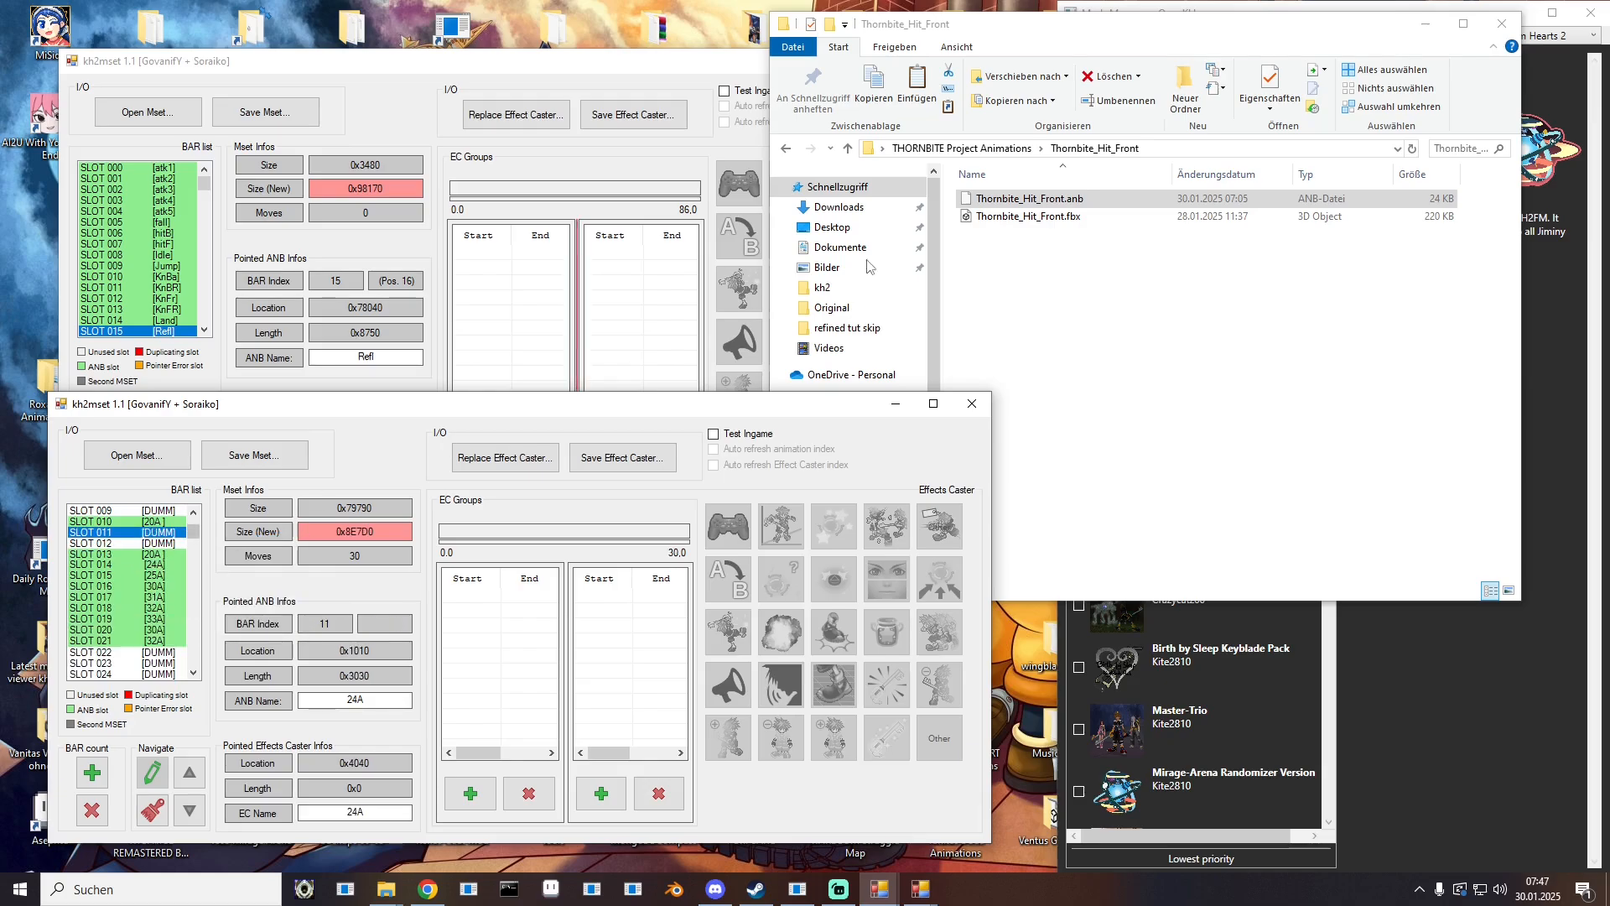
click(1010, 150)
double_click(1025, 331)
click(1047, 201)
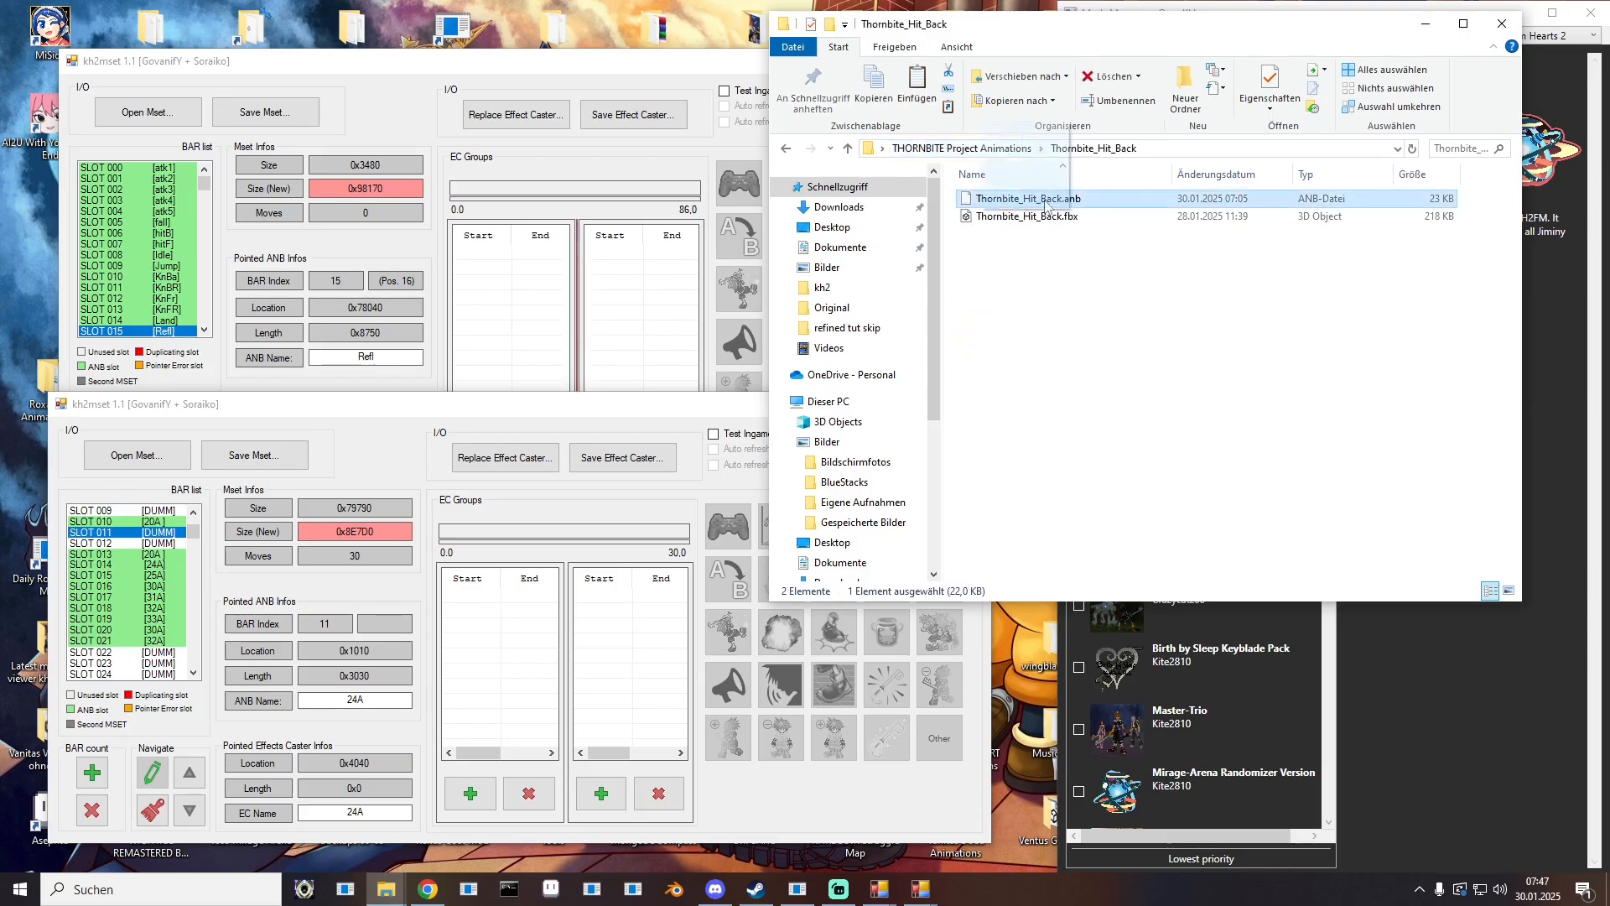
drag(1047, 202, 126, 536)
Step: Change the pointer of the emptied SLOT 012 to the newly inserted A999 file
right_click(168, 544)
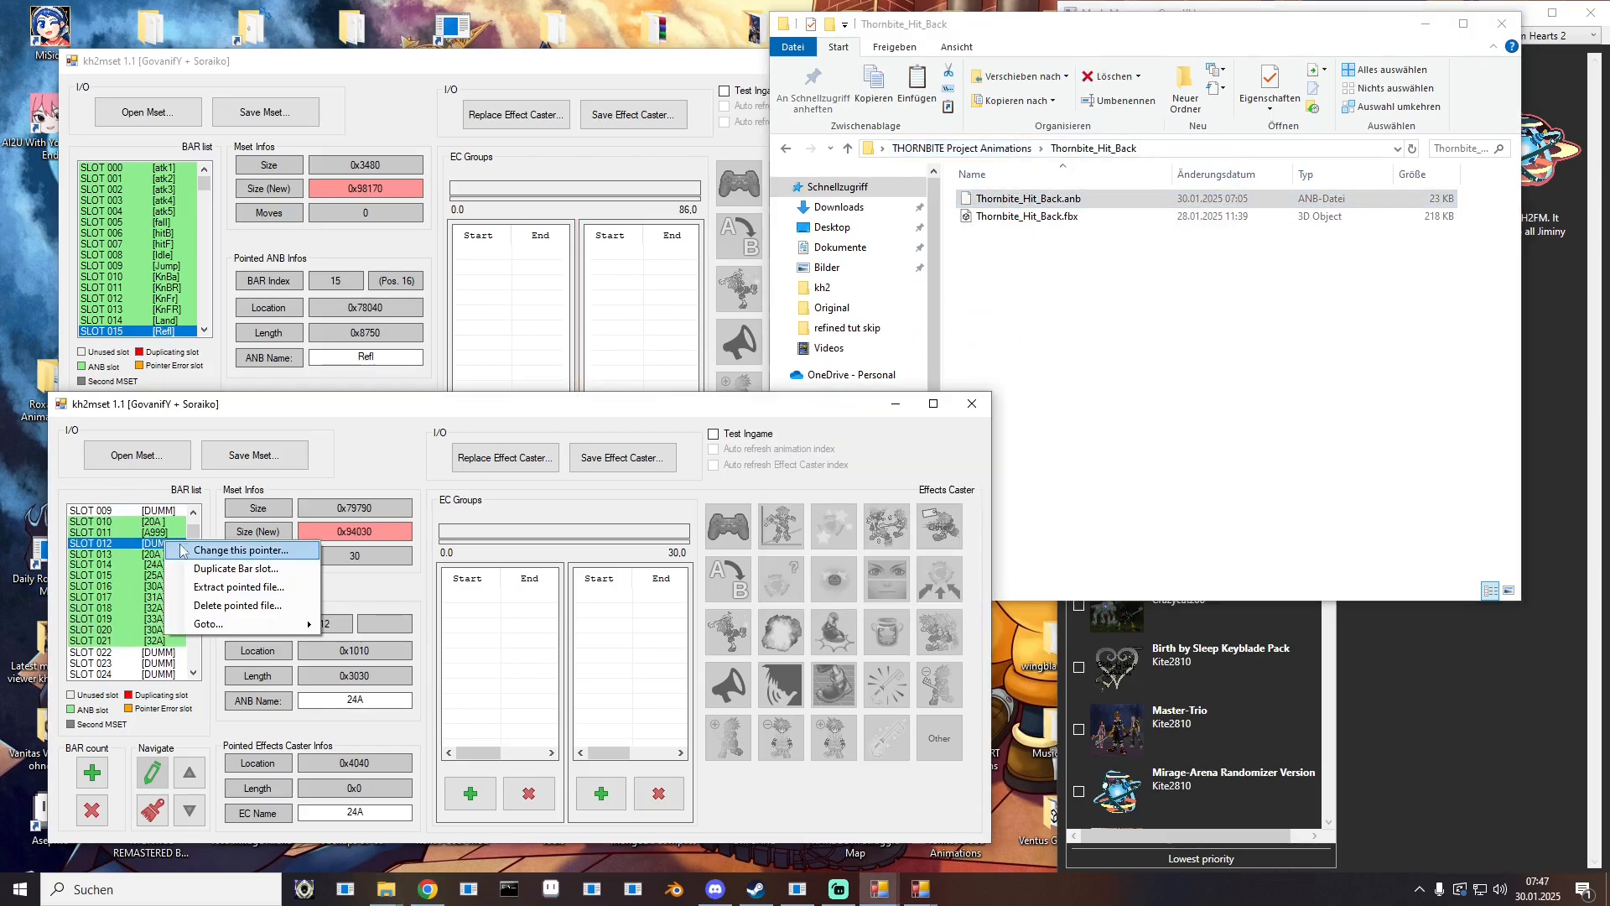
click(183, 551)
double_click(372, 637)
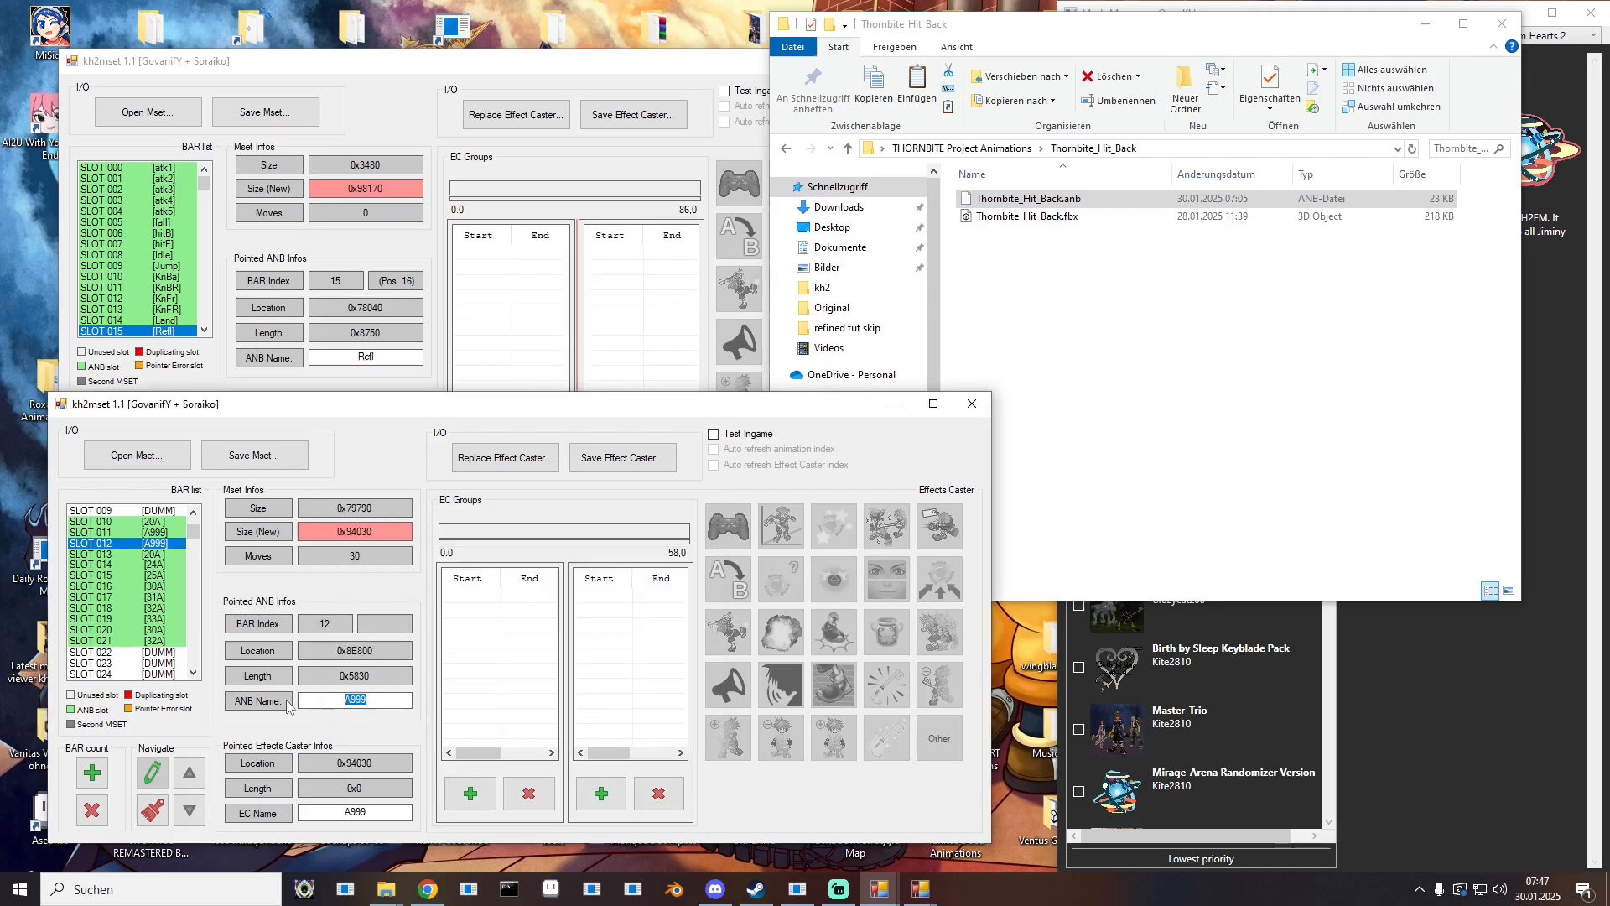
Step: Set the EC name to ThBi for SLOT 012 and the ANB name to 22A for SLOT 012 and SLOT 011
drag(378, 813, 308, 810)
click(144, 532)
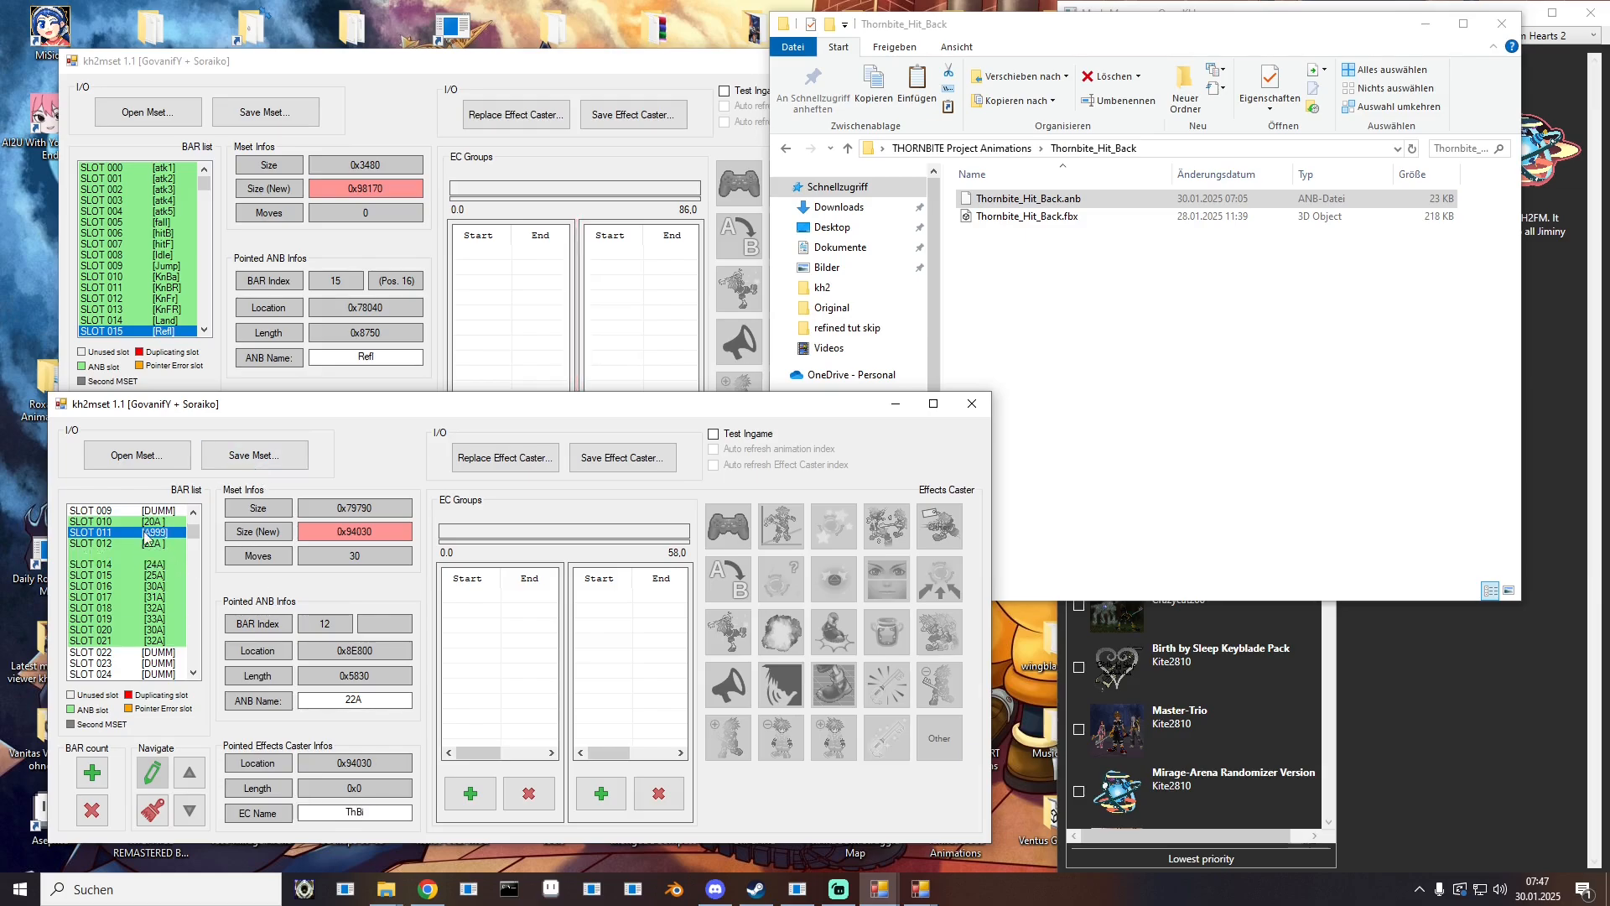
text(22A)
click(137, 575)
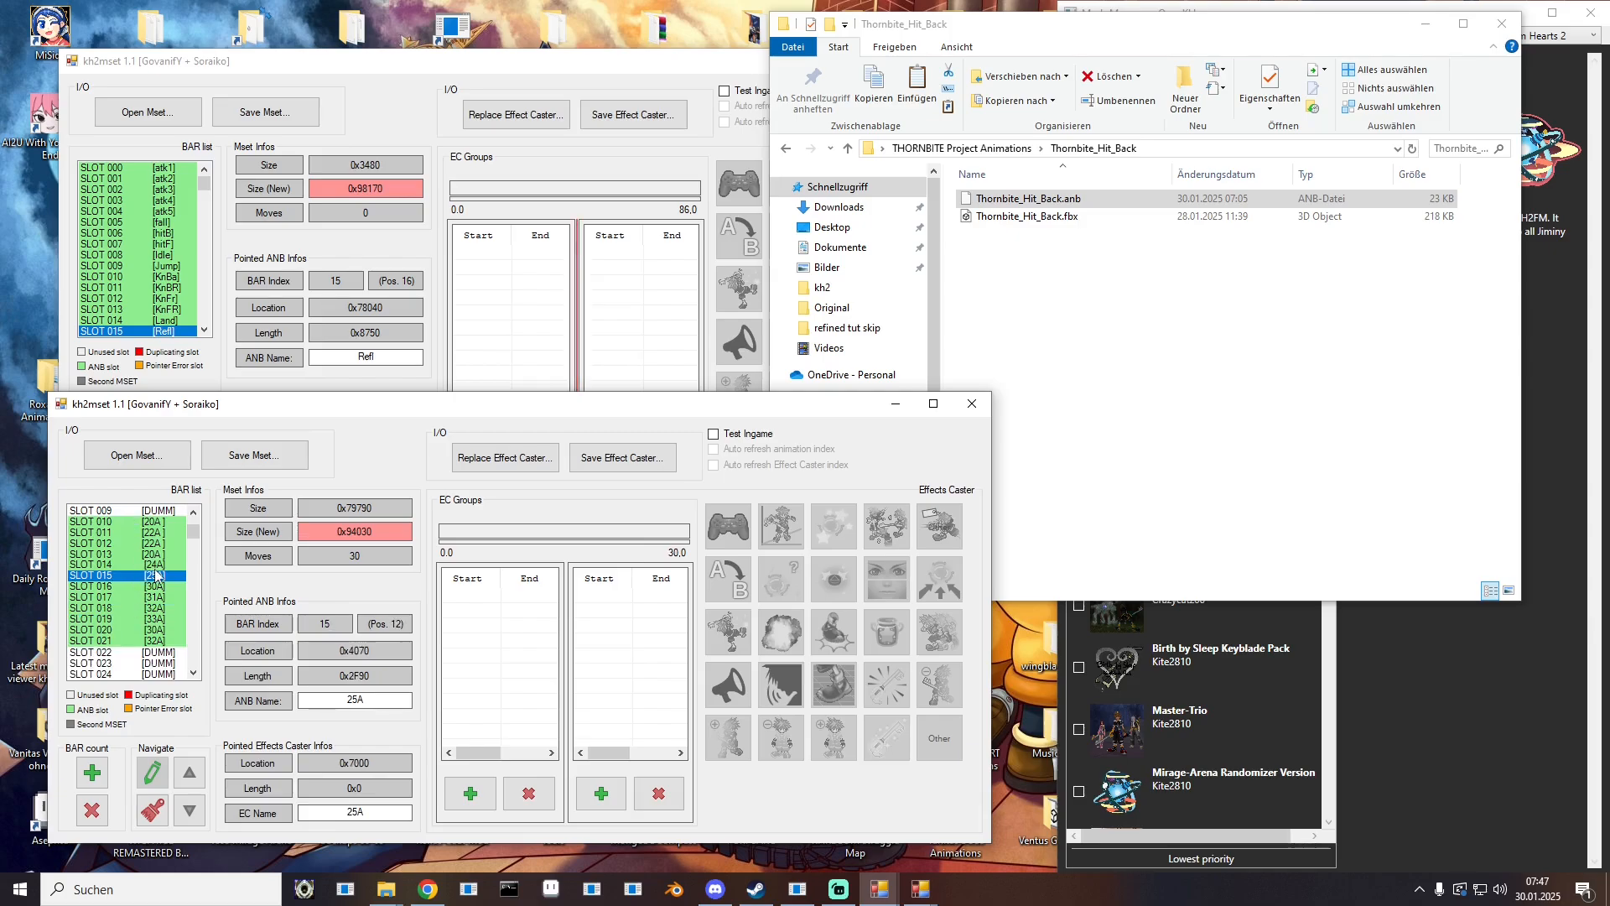
Step: Delete the file SLOT 014 points to and change the slot's pointer to the existing 20A file
click(156, 565)
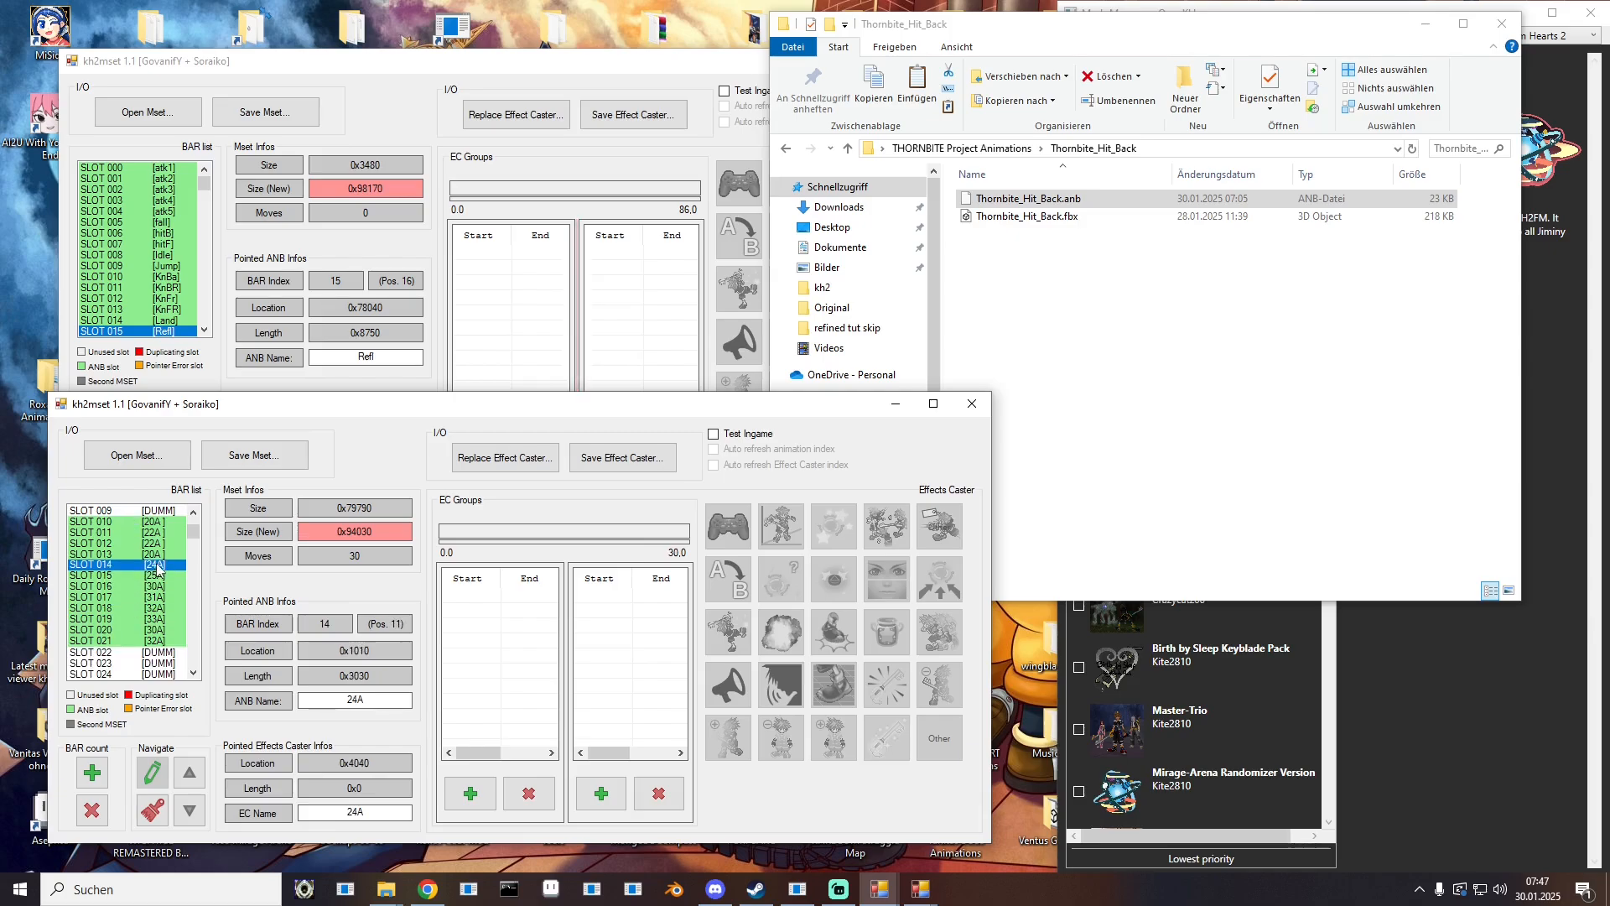
right_click(149, 570)
click(200, 632)
right_click(167, 575)
click(176, 577)
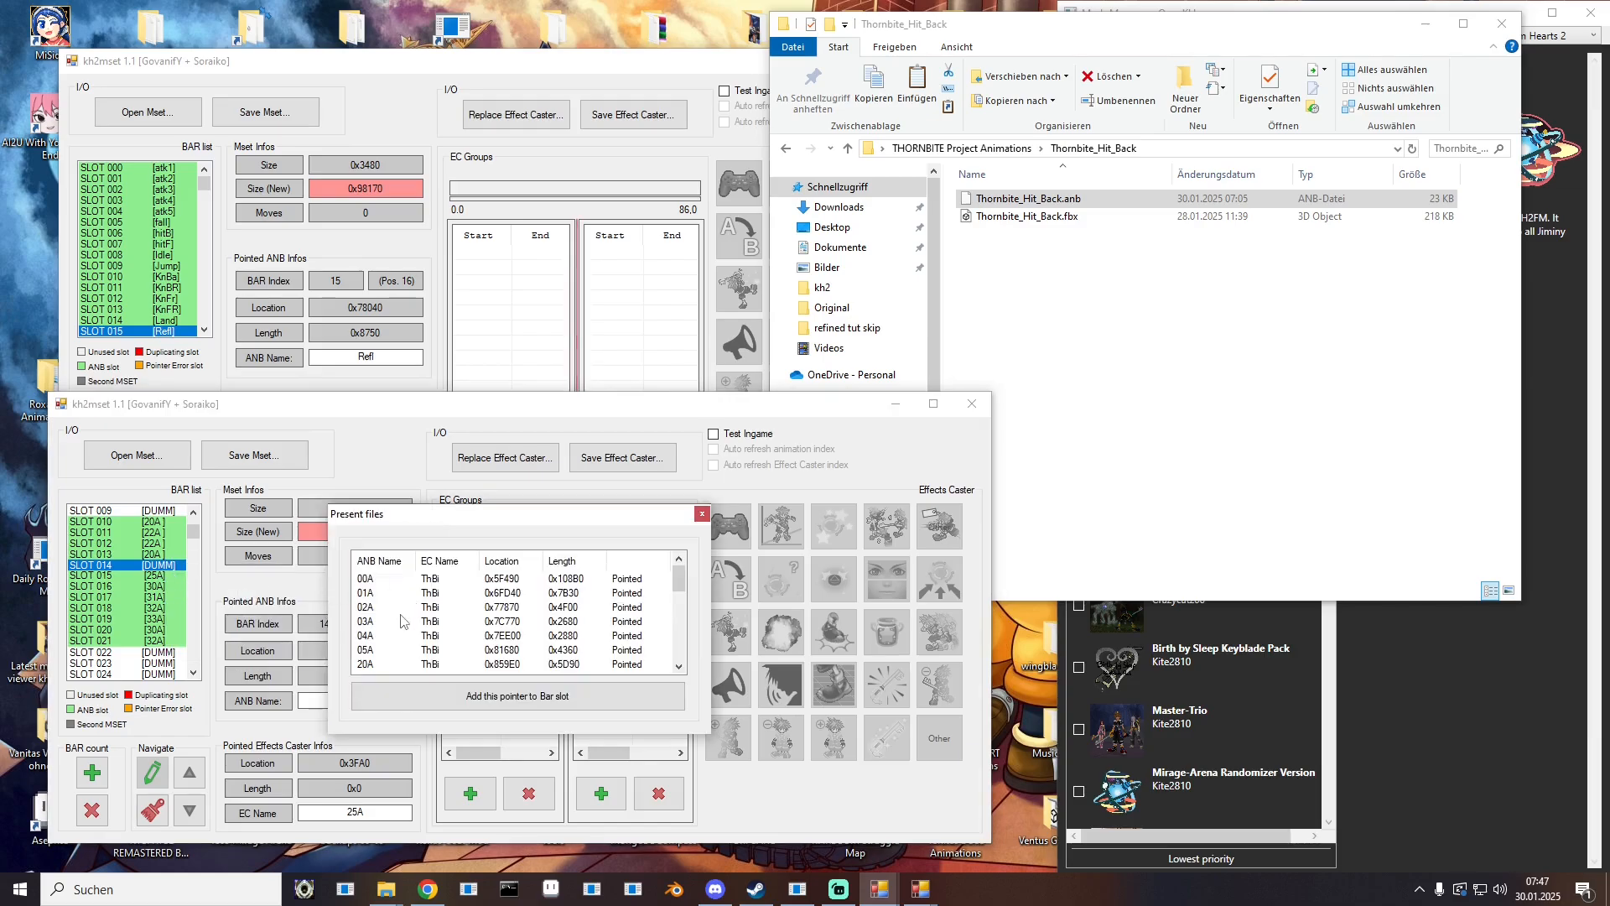
double_click(370, 627)
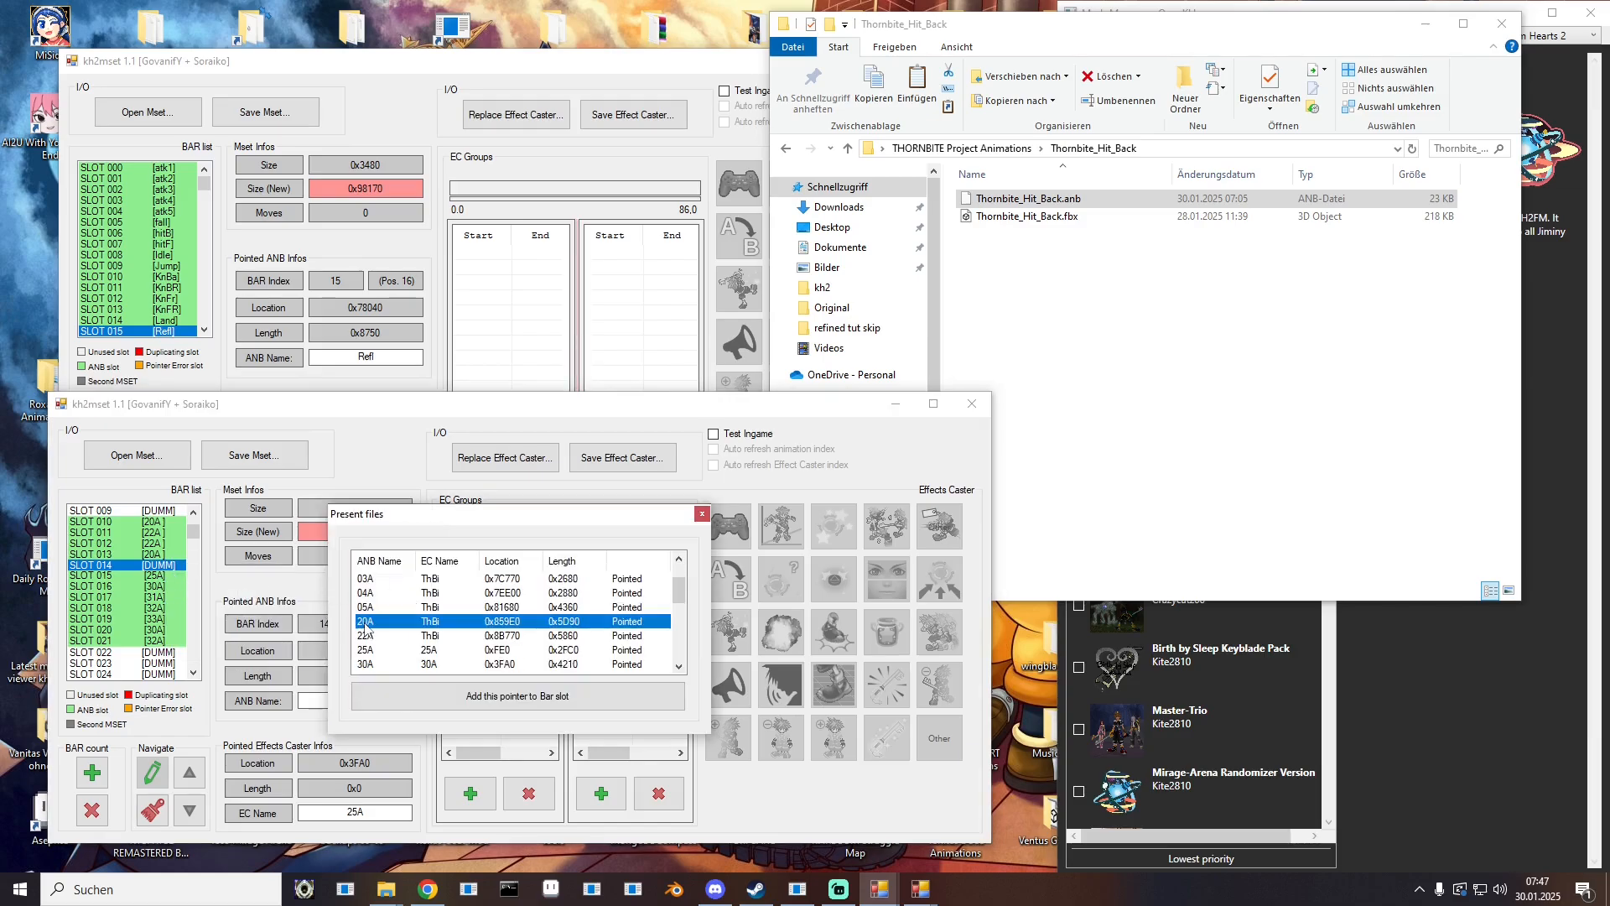
Step: Delete the file SLOT 015 points to and change the slot's pointer to the existing 22A file
click(159, 576)
right_click(159, 577)
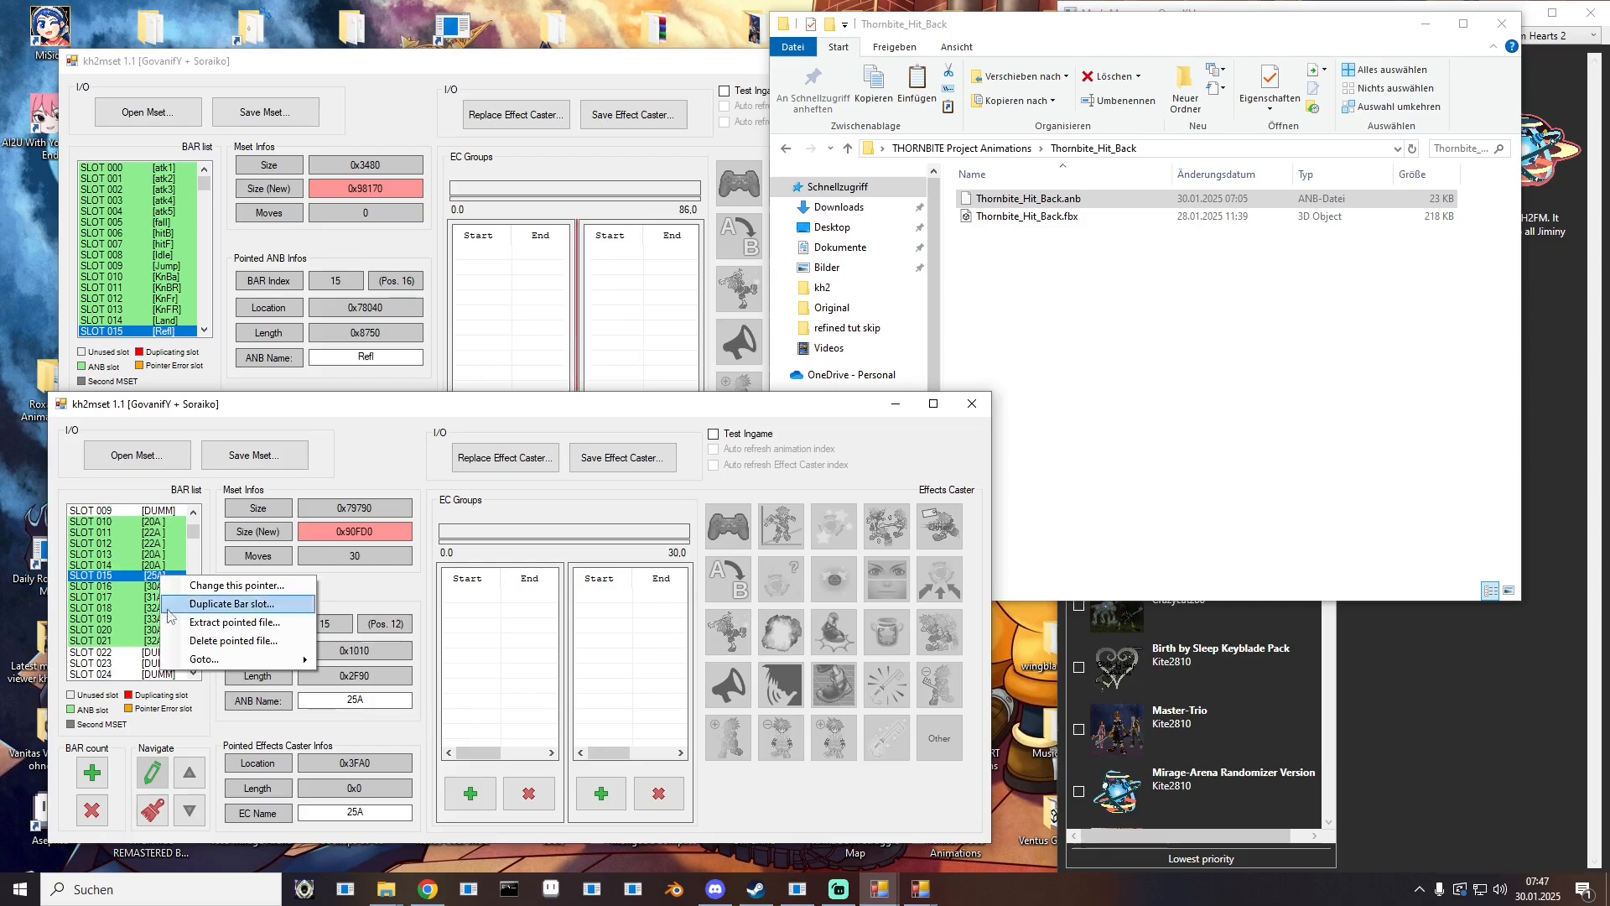
click(201, 639)
right_click(164, 579)
click(198, 589)
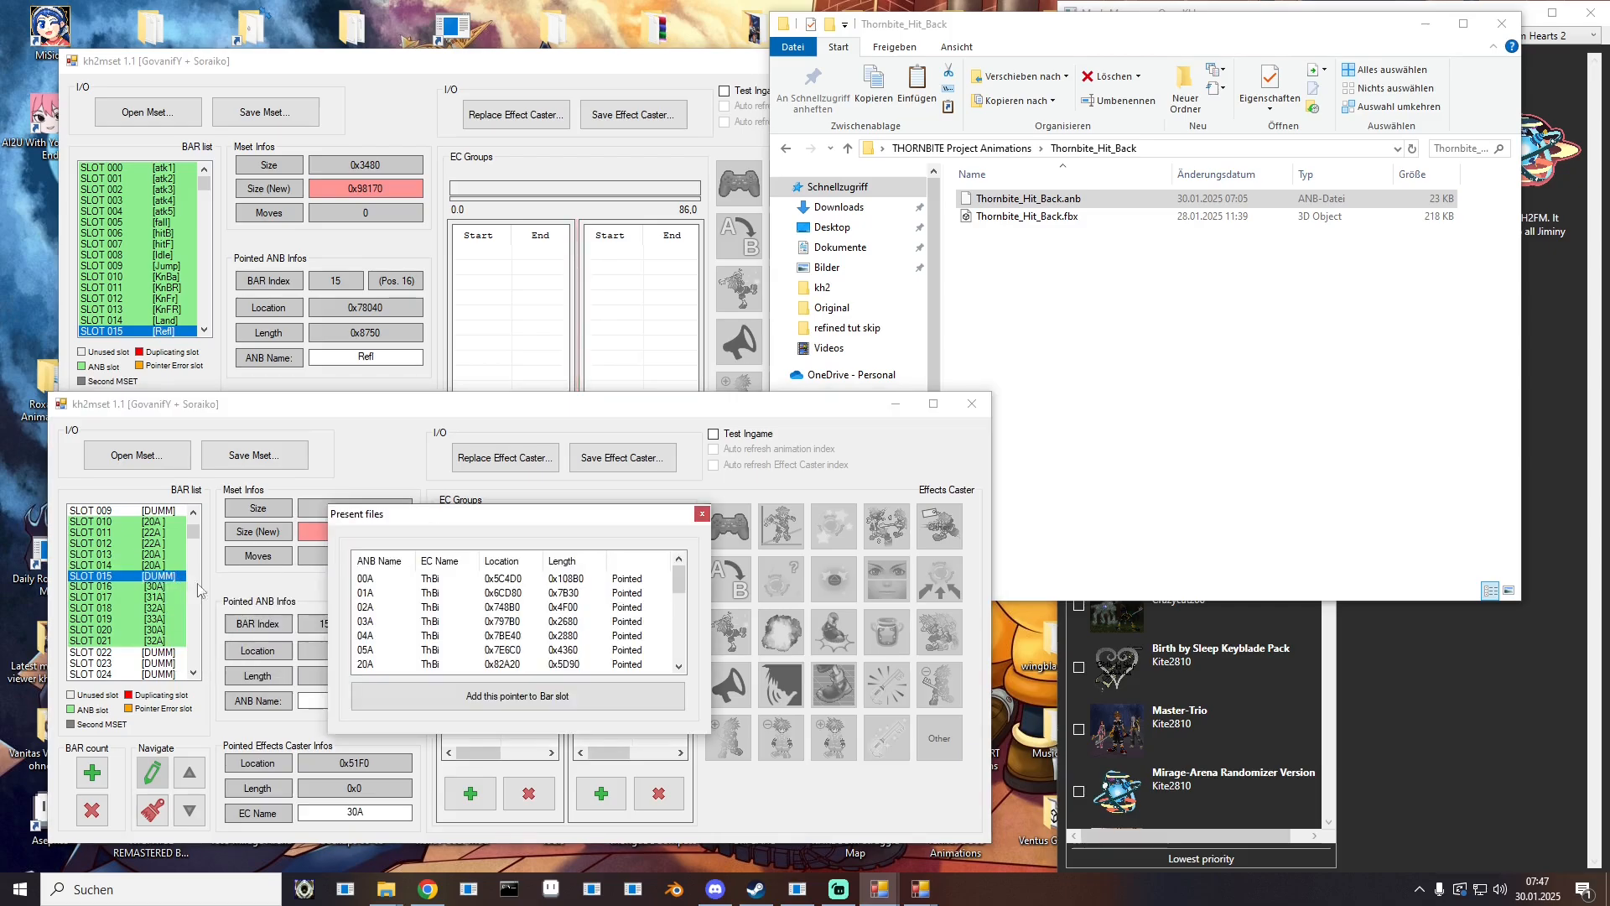
scroll(382, 650, down, 1)
double_click(357, 635)
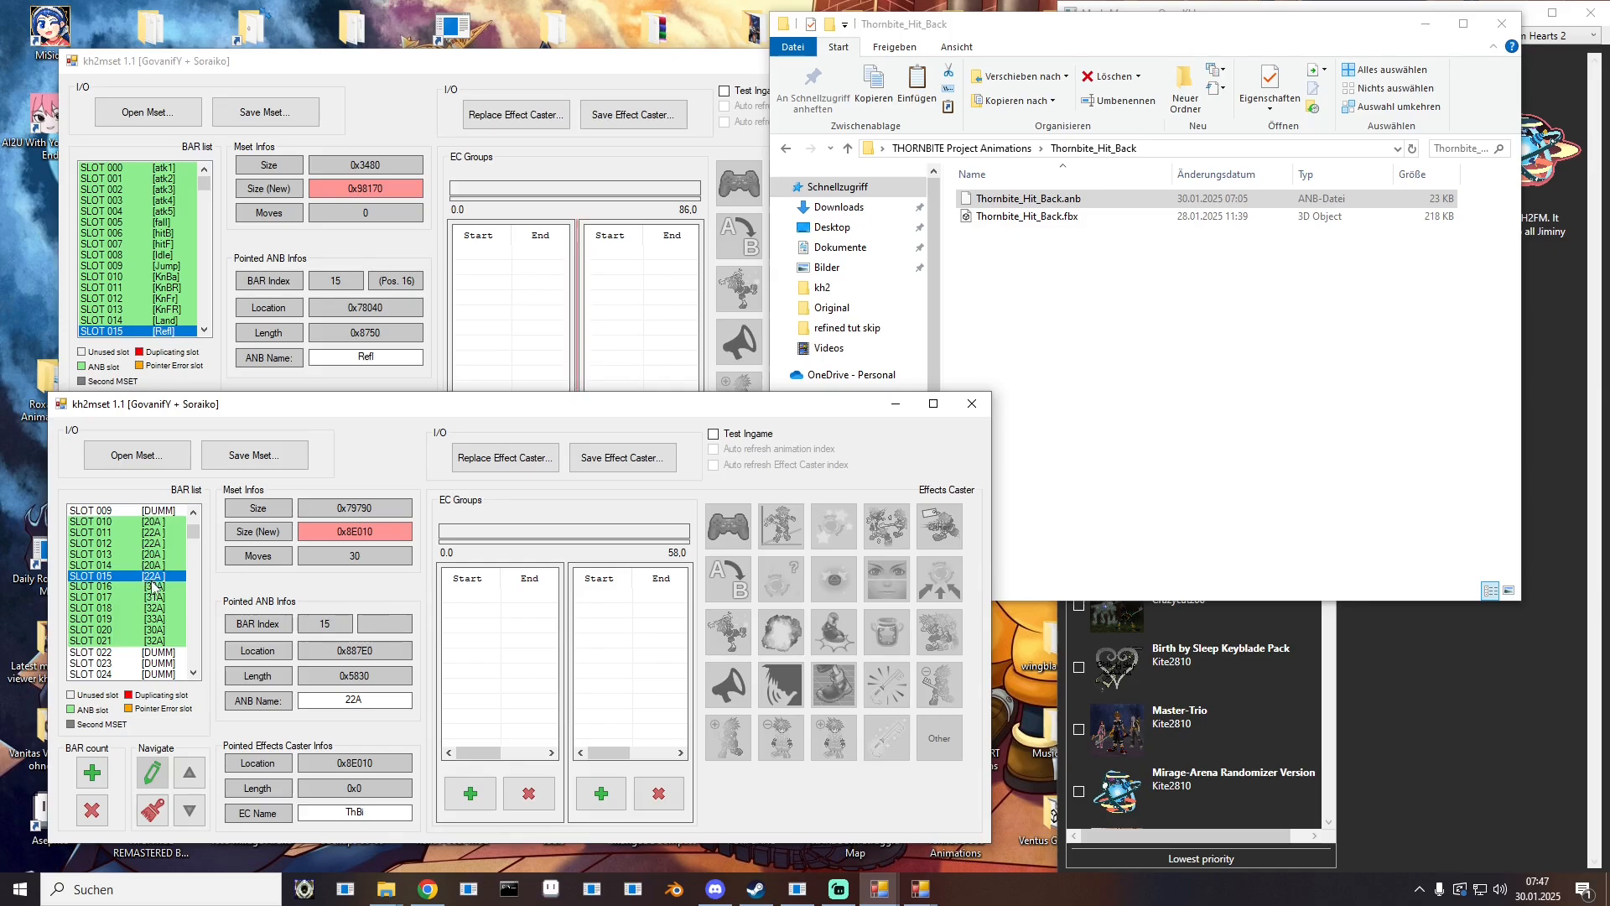
Step: Preview motion 30A, and replace the file SLOT 016 points to with Thornbite_Knockback_Front.anb from the Thornbite_Knockback_Front folder
double_click(150, 586)
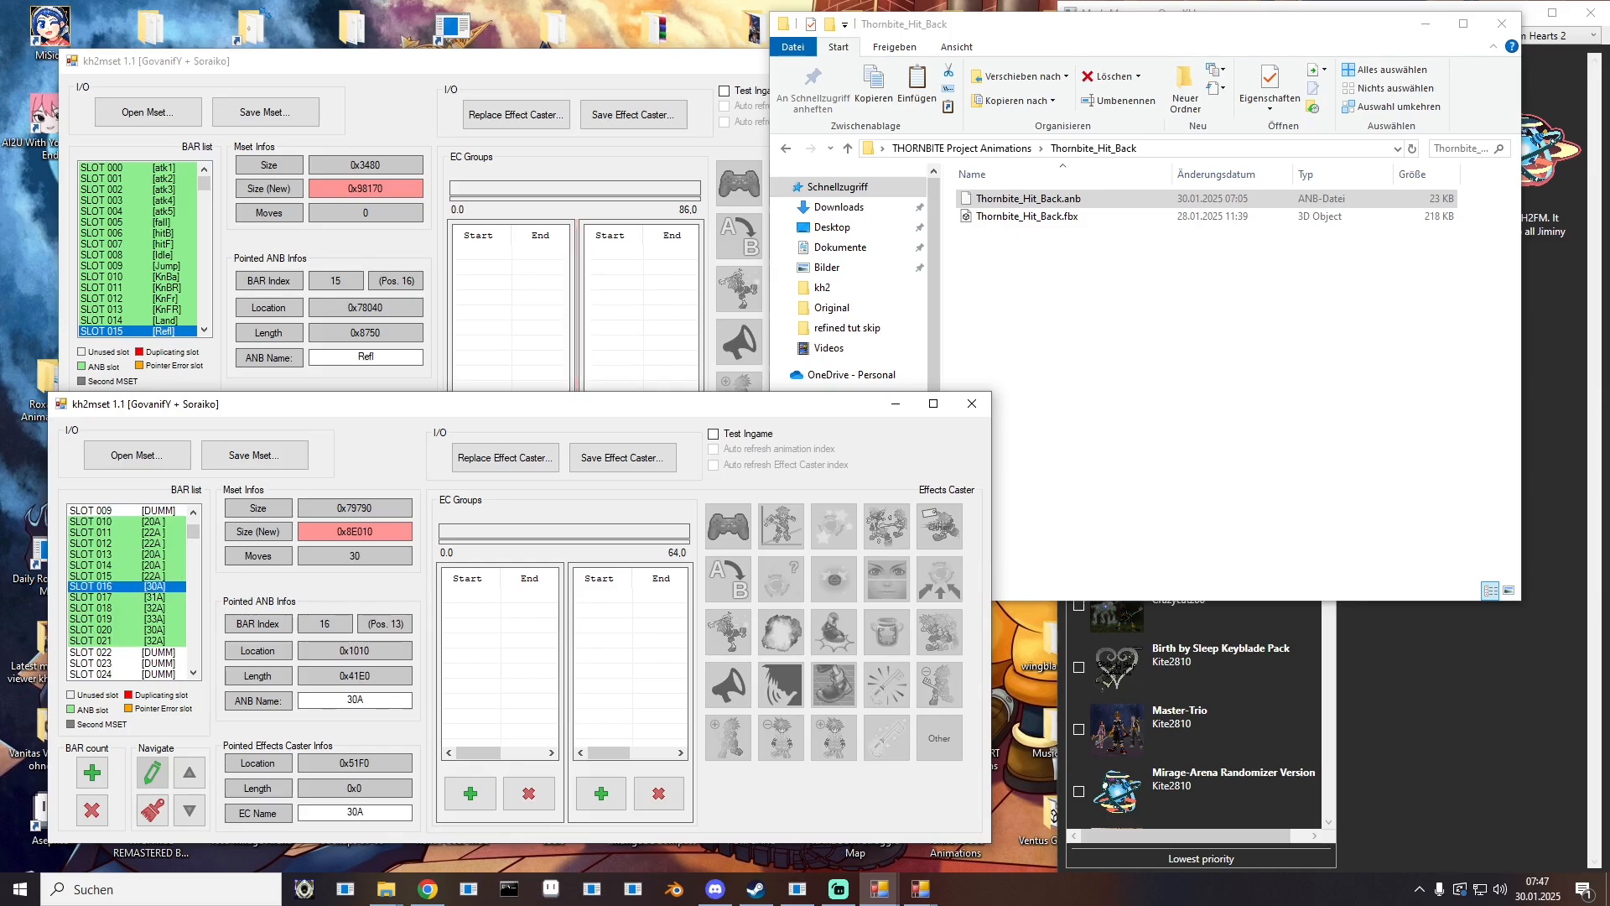
drag(377, 130, 520, 114)
click(358, 265)
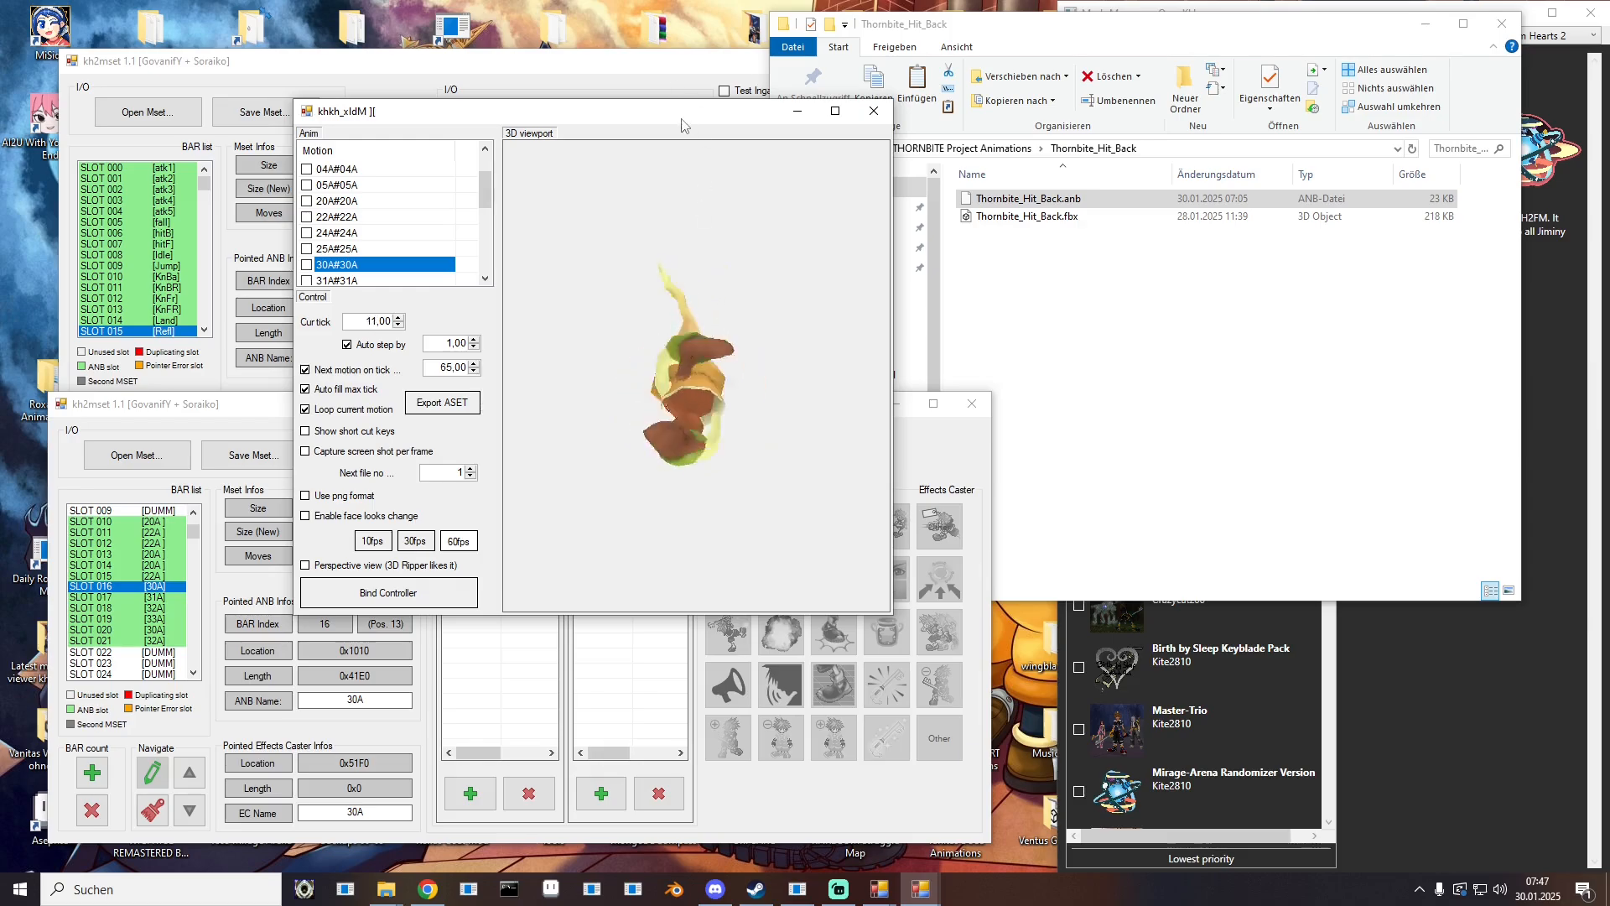
click(874, 111)
right_click(168, 590)
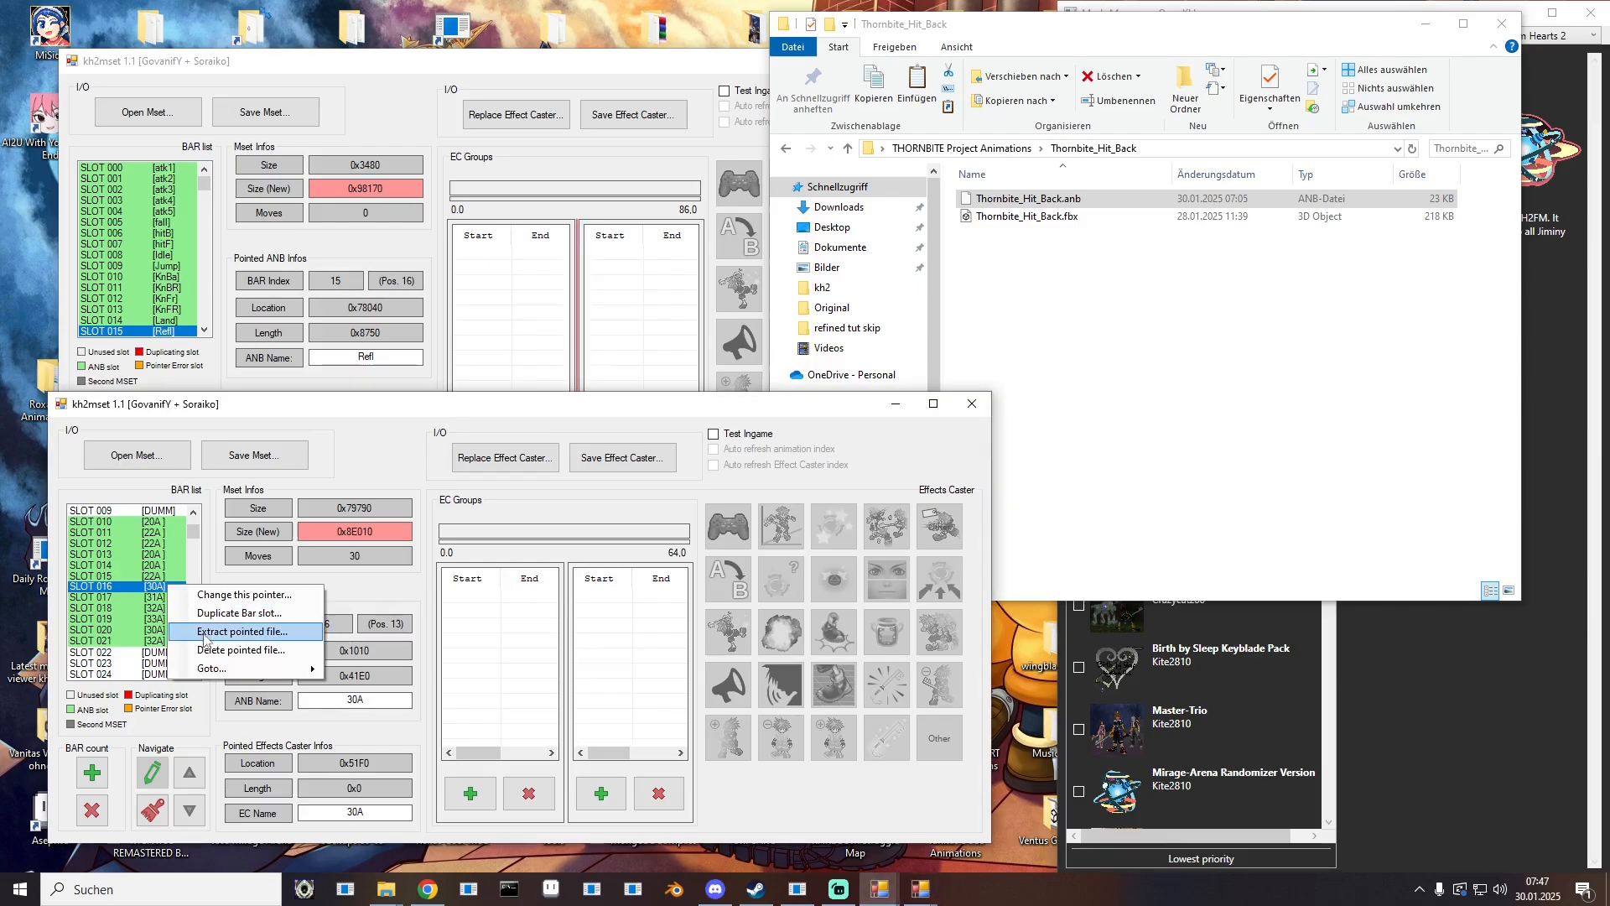
click(214, 651)
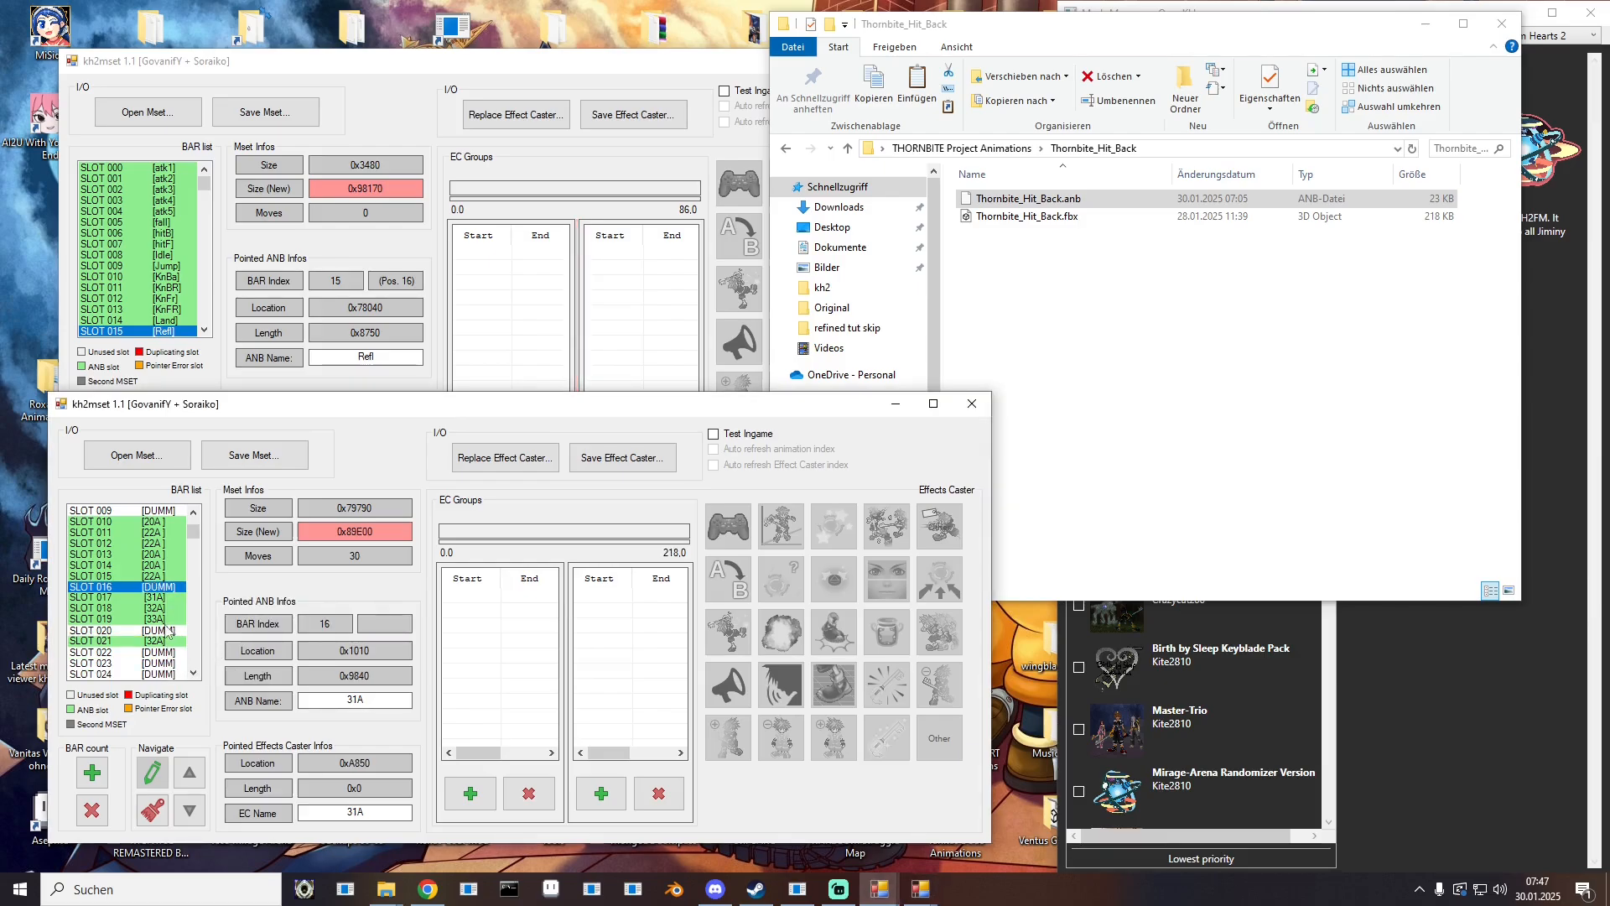
click(962, 148)
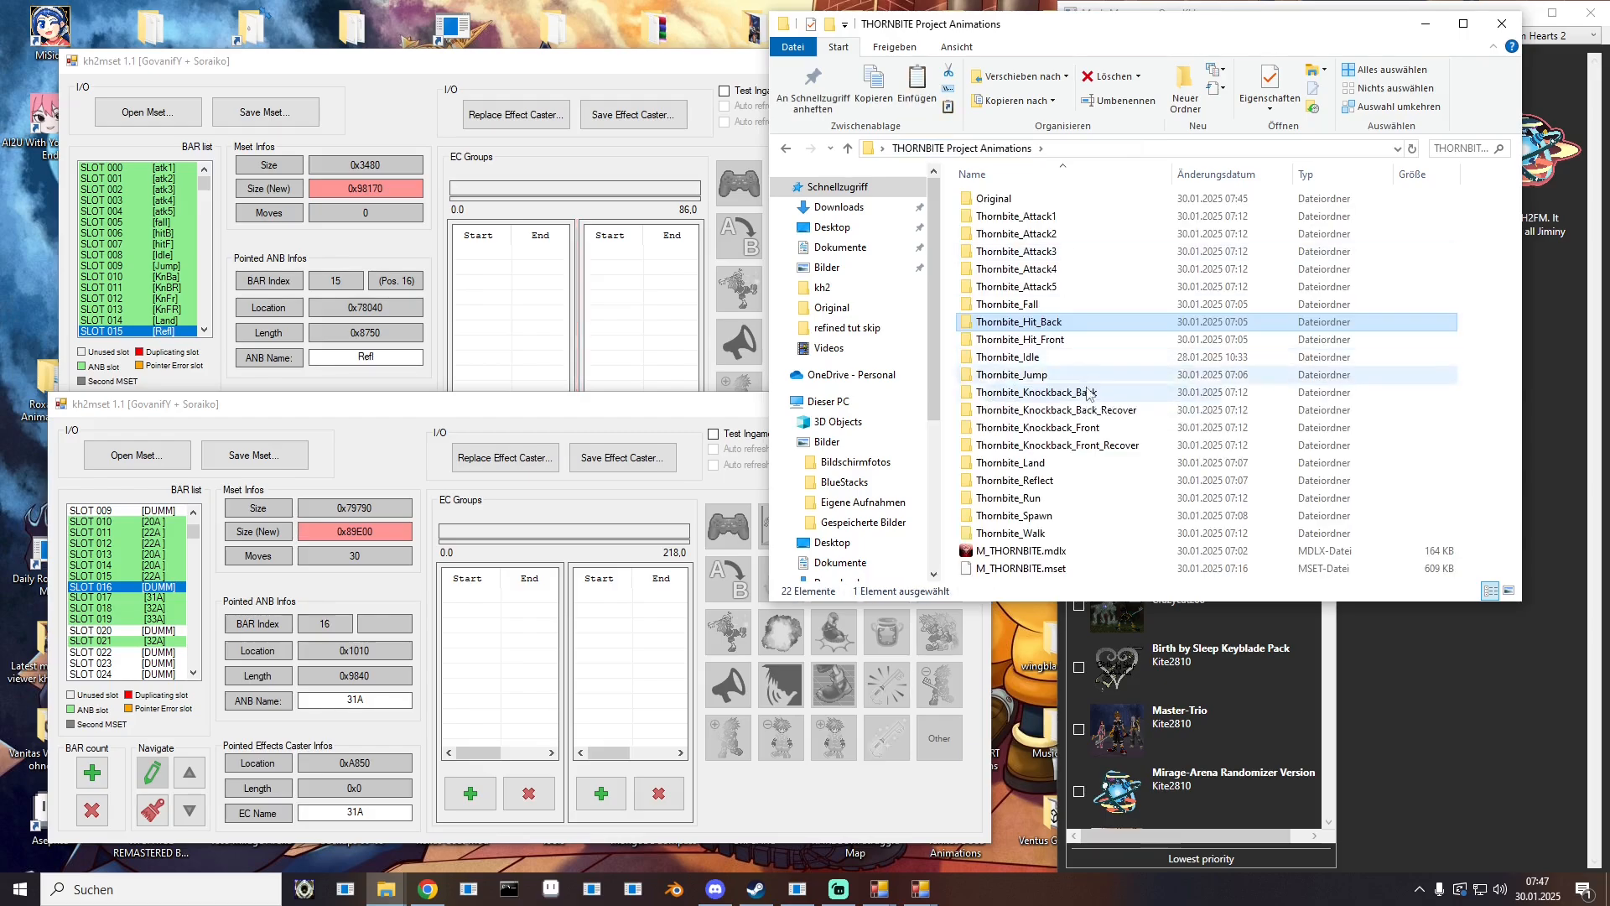
double_click(1070, 430)
drag(1048, 198, 426, 551)
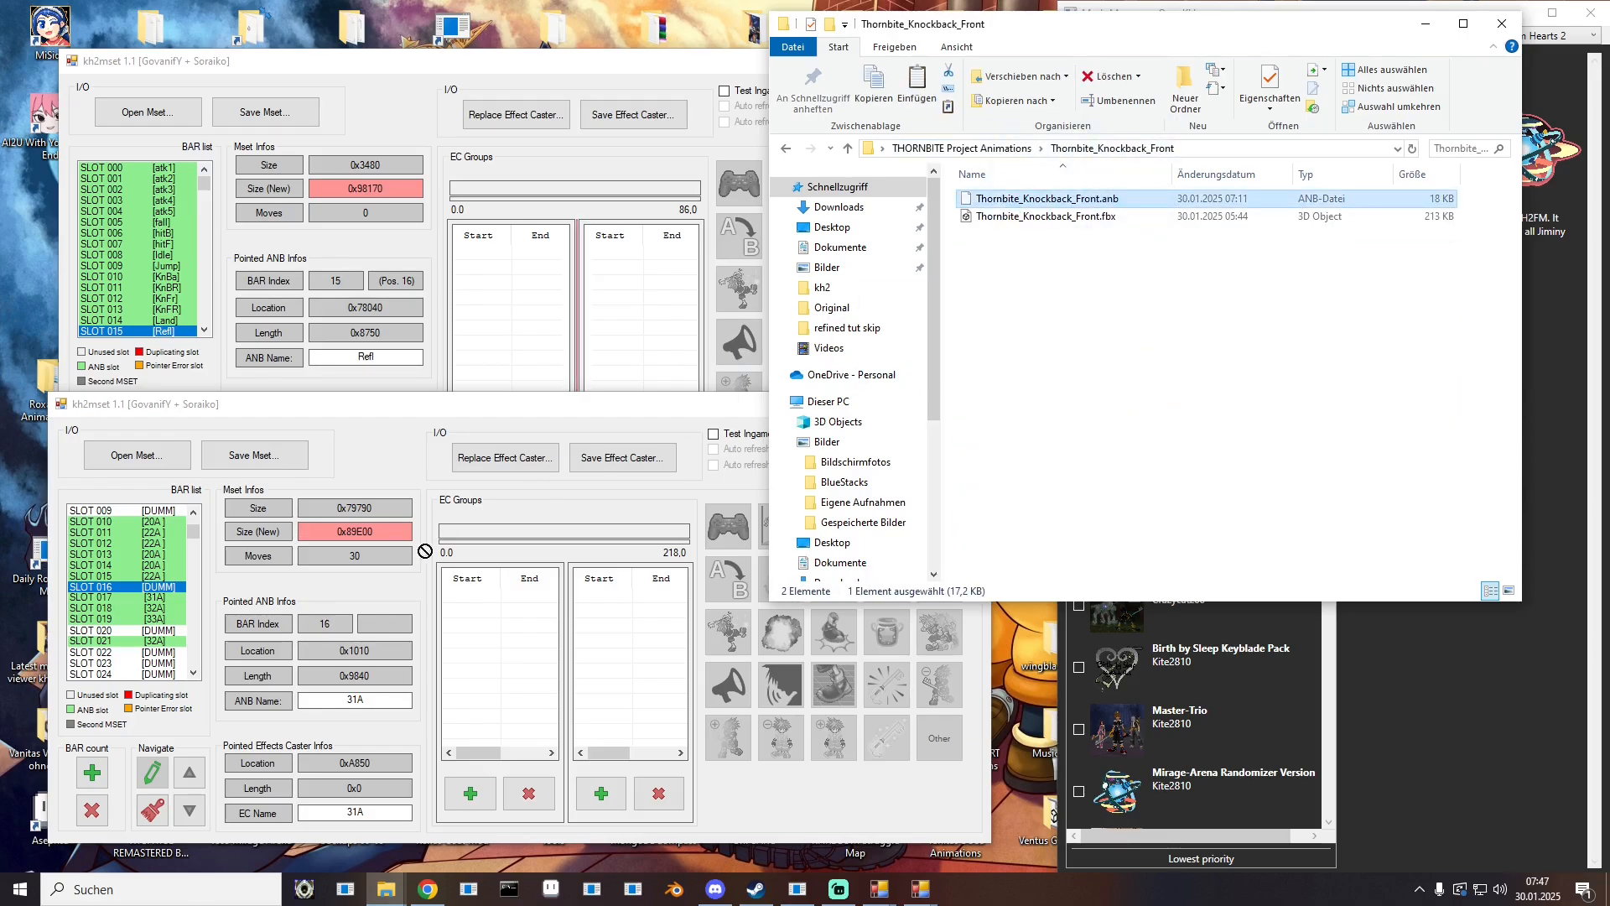
drag(131, 587, 134, 587)
Step: Set the ANB name to 30A and the EC name to ThBi for SLOT 016
click(245, 703)
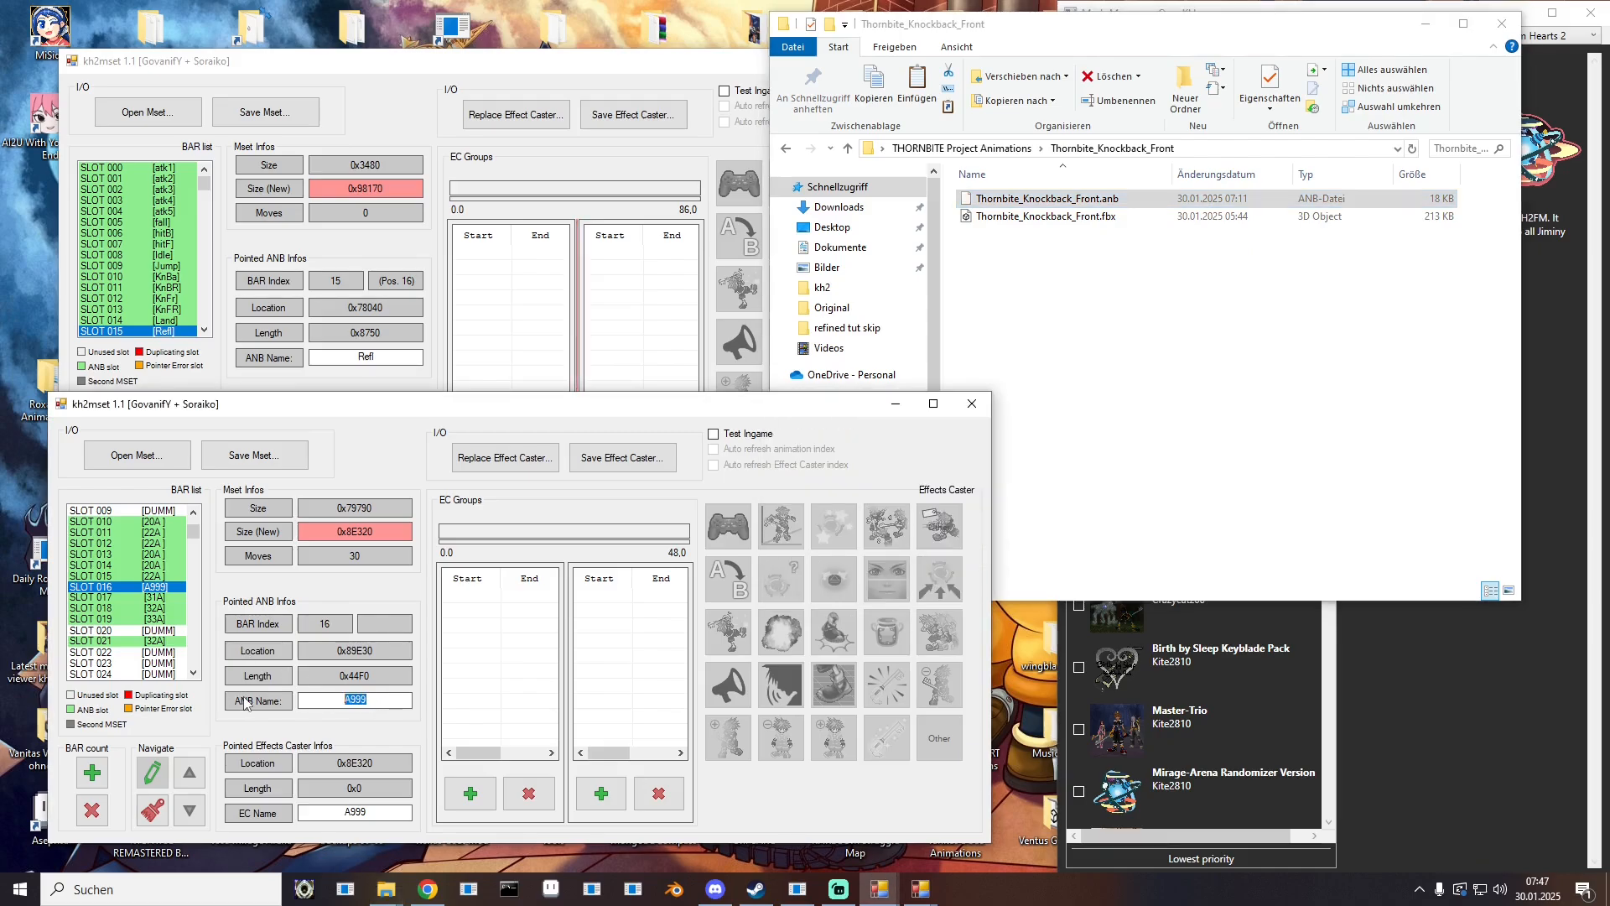
text(30A)
double_click(393, 813)
key(BackSpace)
Step: Change the pointer of the emptied SLOT 020 to the 30A file
click(161, 630)
right_click(161, 630)
click(188, 642)
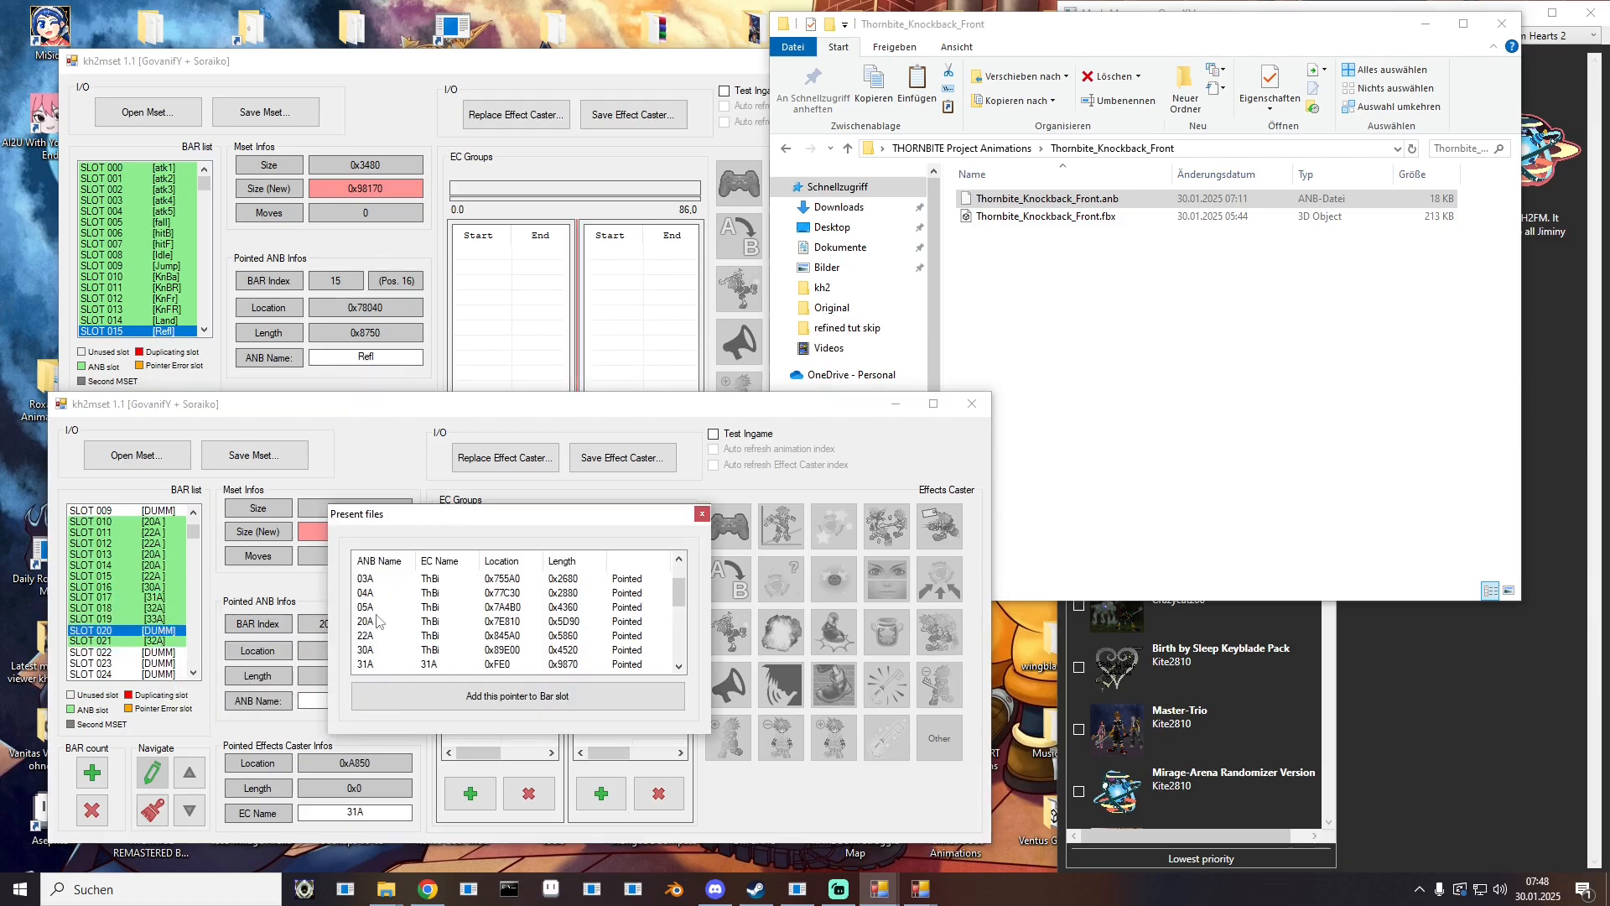
double_click(376, 650)
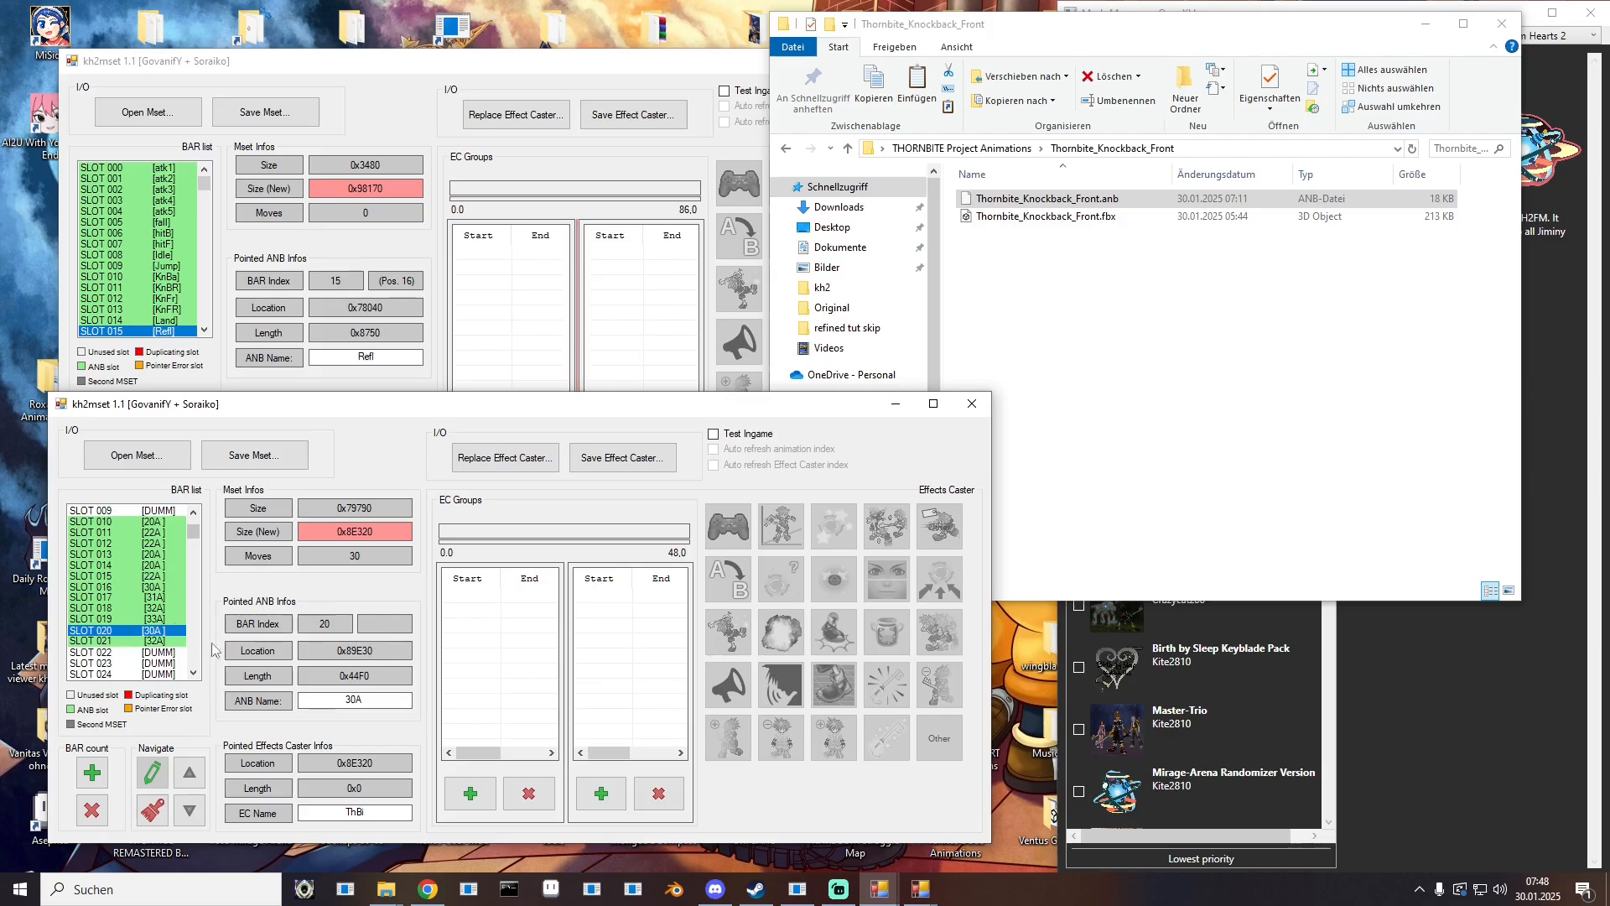
Step: Preview motion 31A, and replace the file SLOT 017 points to with Thornbite_Knockback_Front_Recover.anb from the Thornbite_Knockback_Front_Recover folder
click(163, 599)
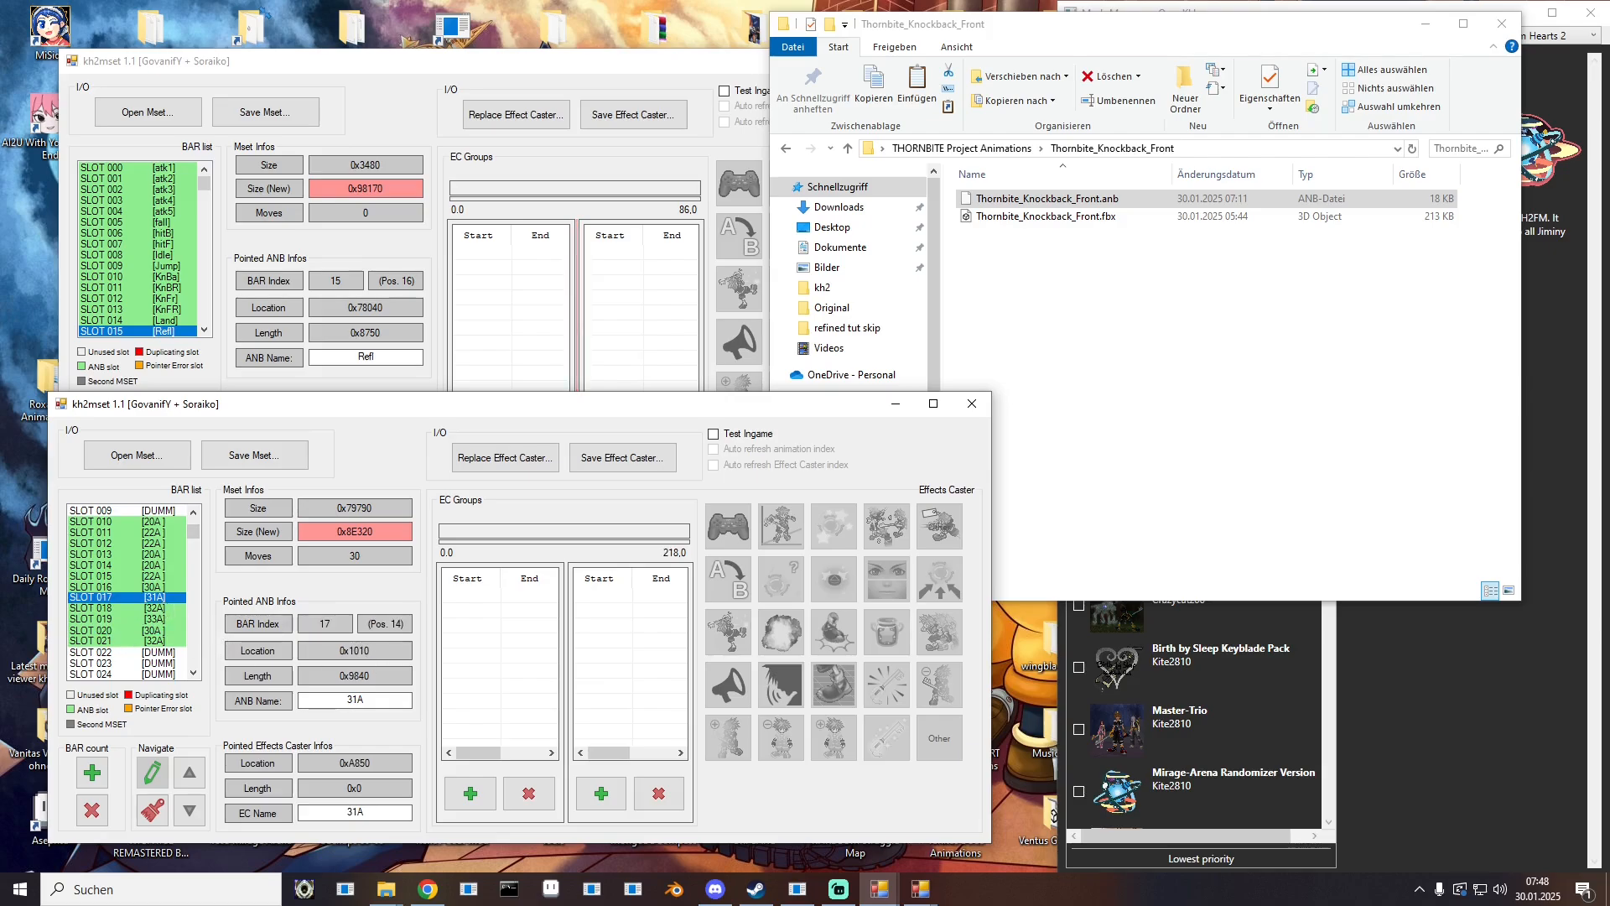
drag(0, 155, 393, 145)
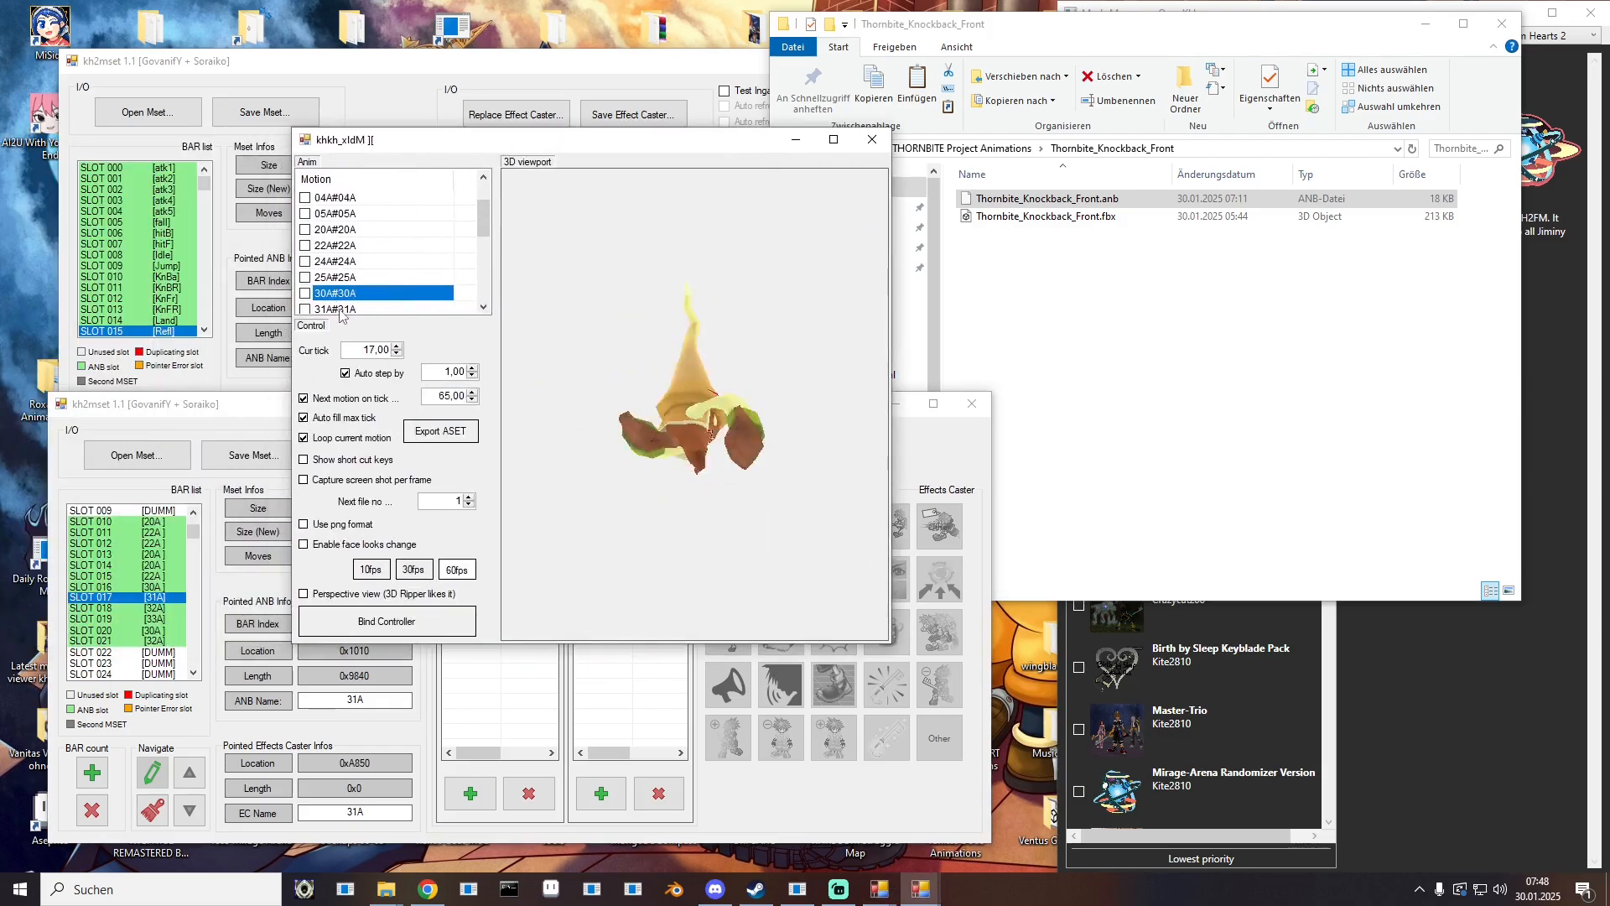
click(350, 260)
scroll(352, 250, down, 1)
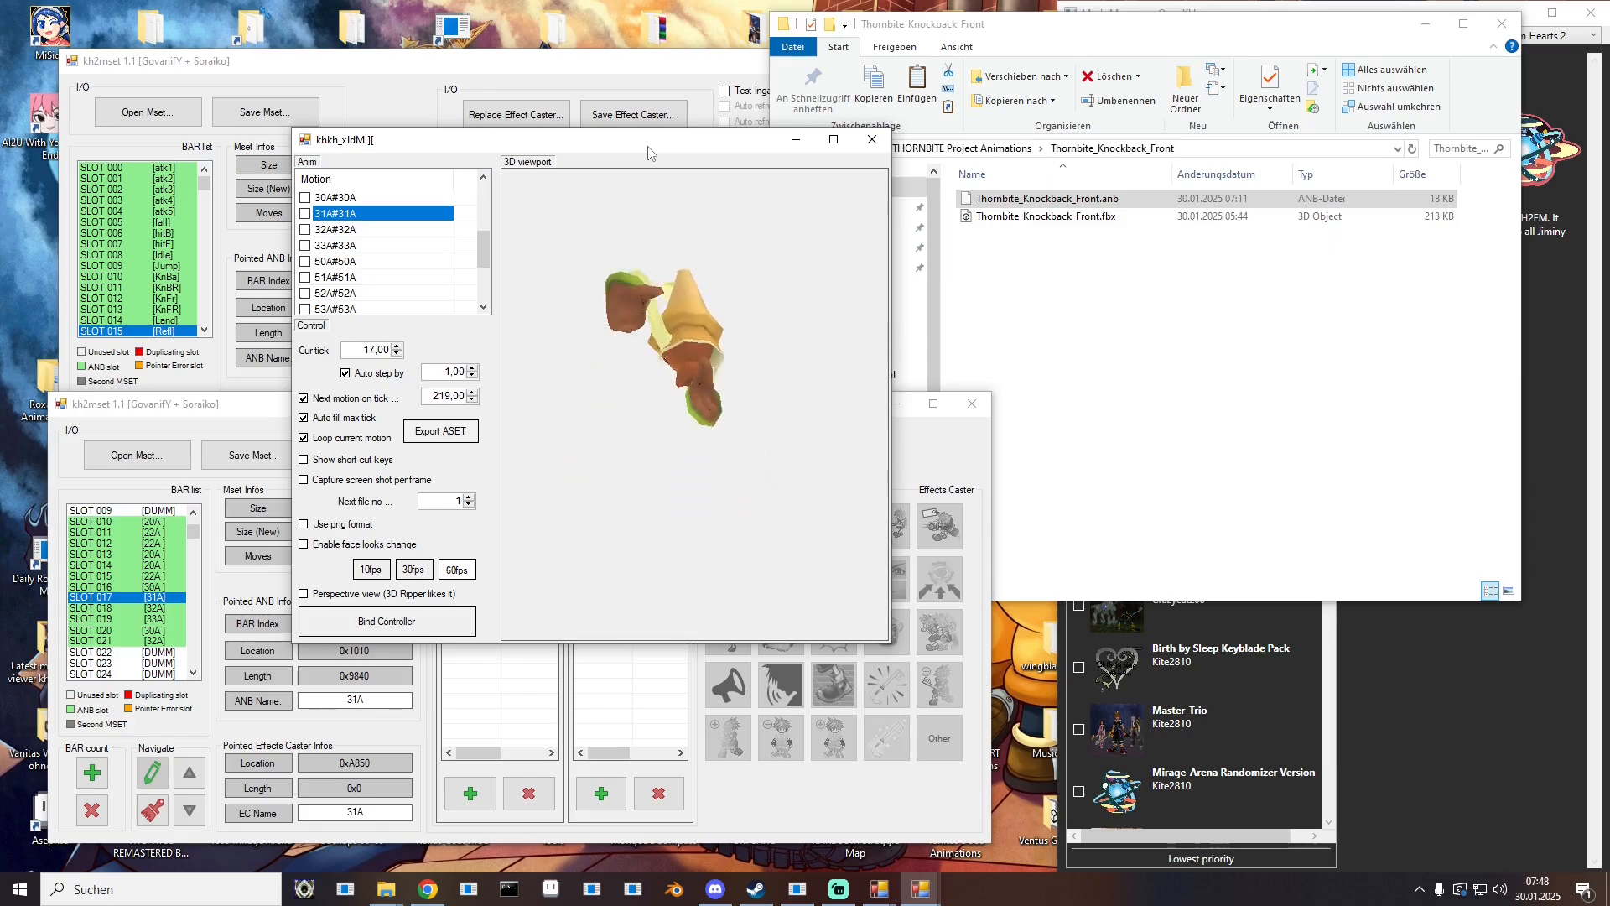
drag(649, 147, 0, 159)
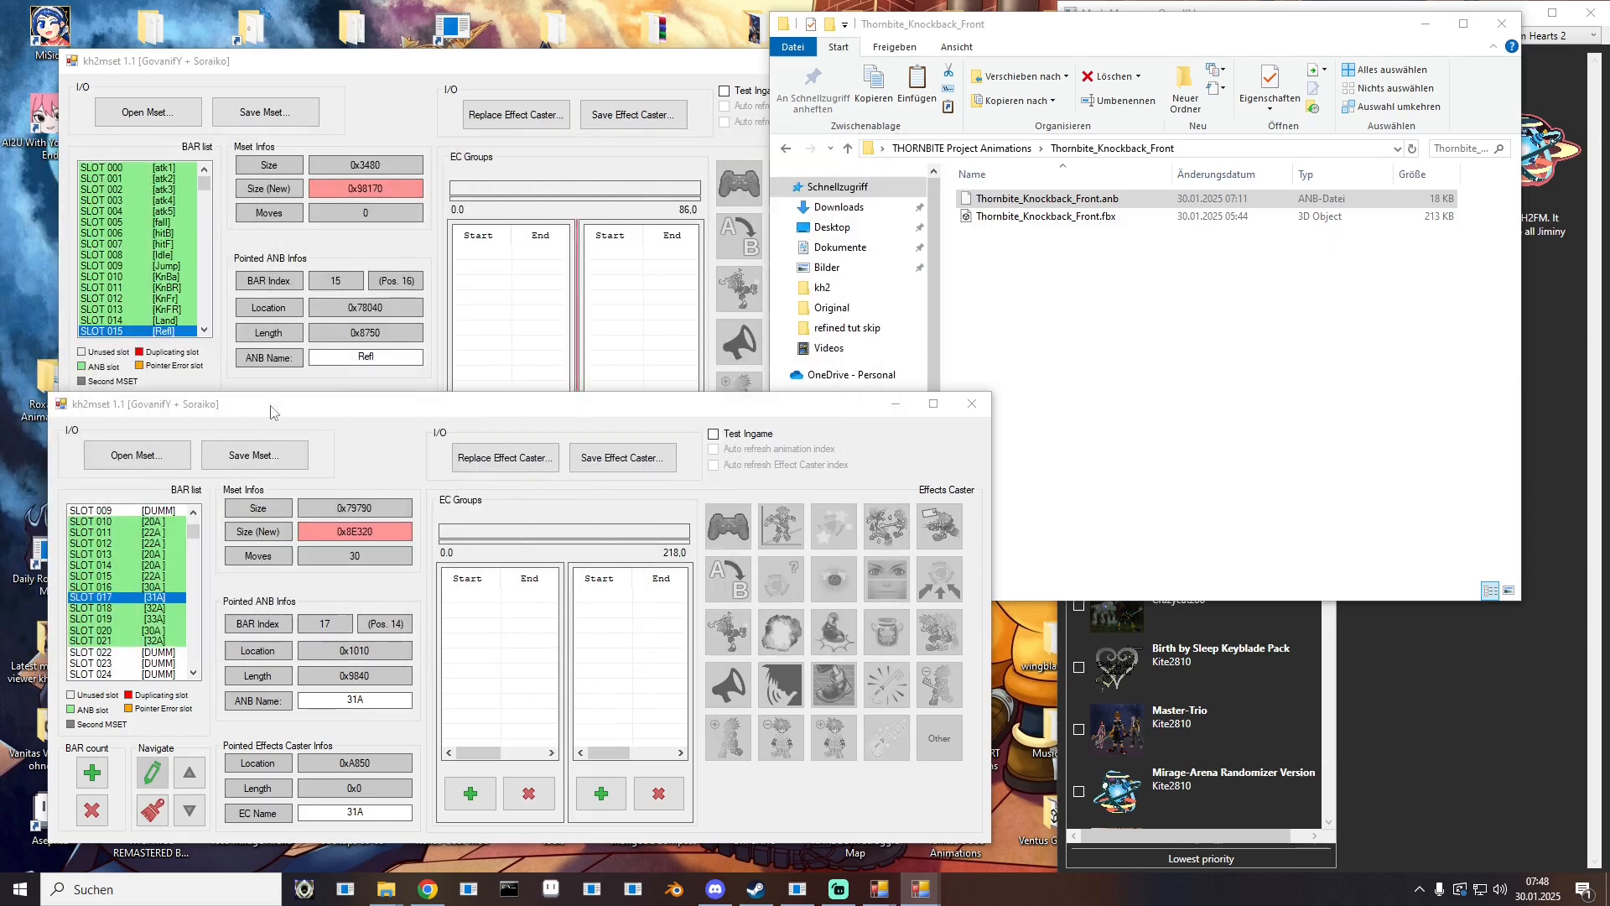
right_click(160, 597)
click(215, 659)
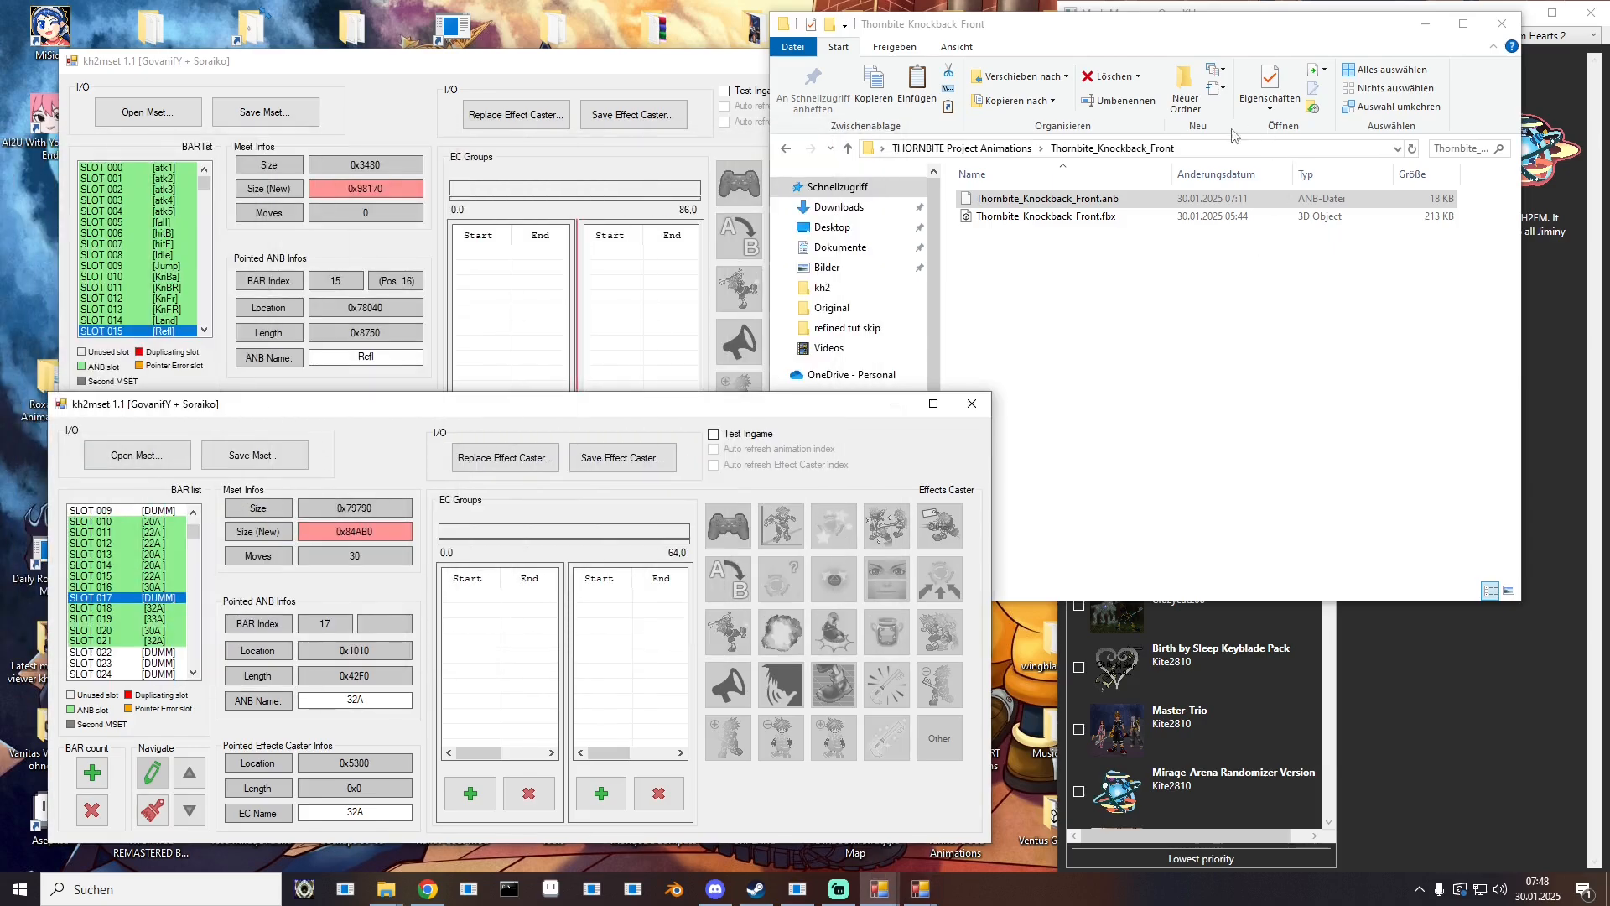
click(989, 157)
click(989, 151)
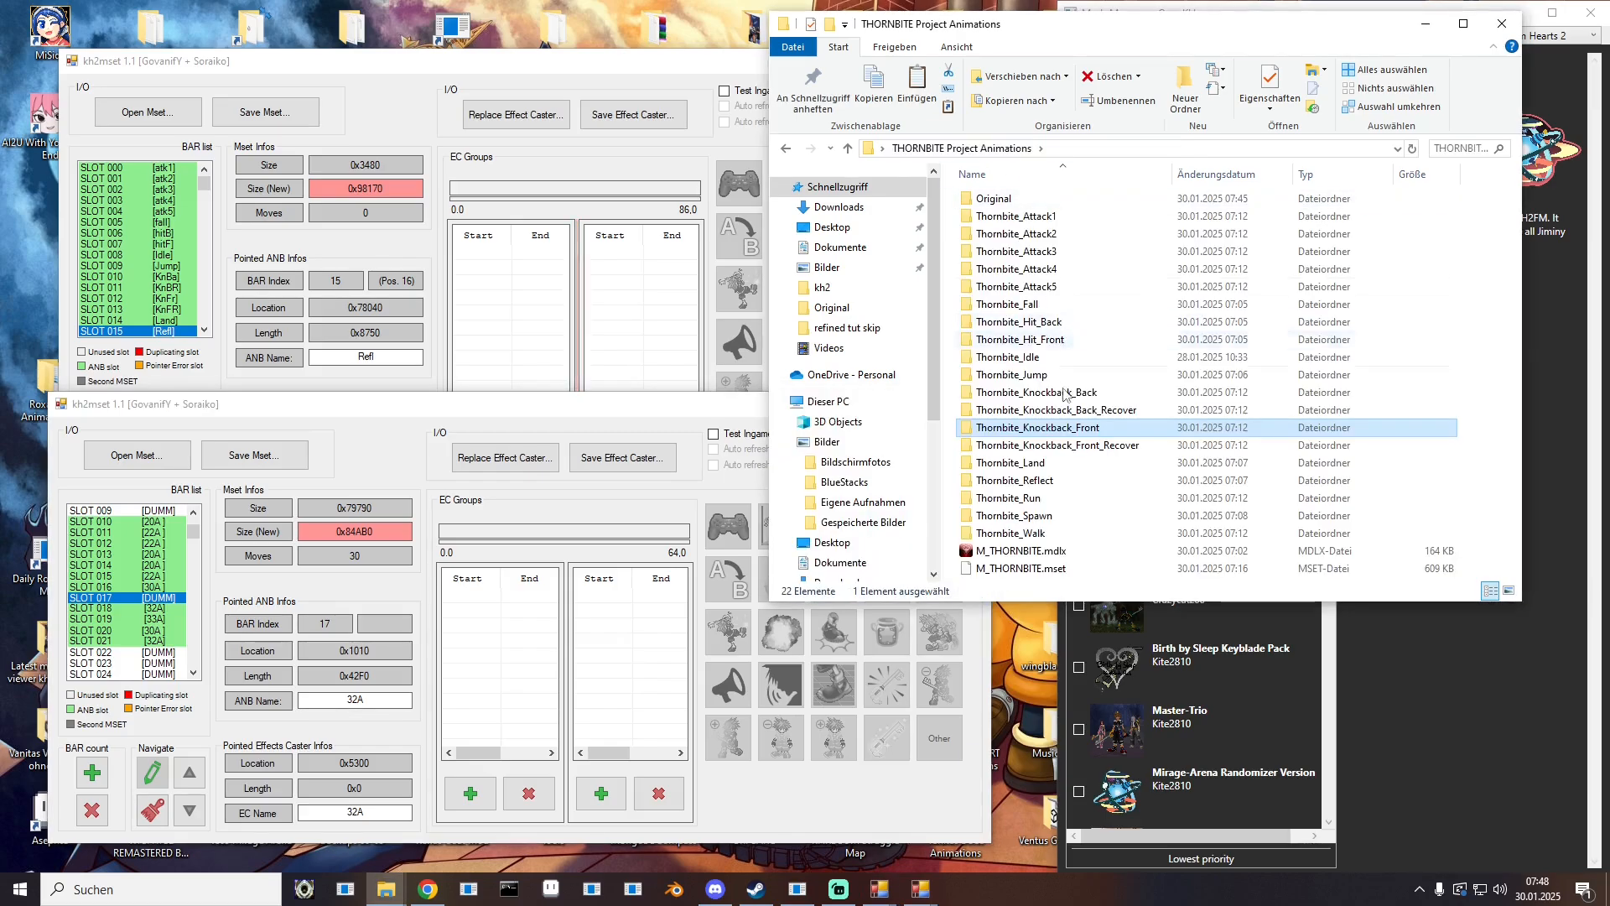
double_click(1038, 451)
drag(1065, 199, 159, 593)
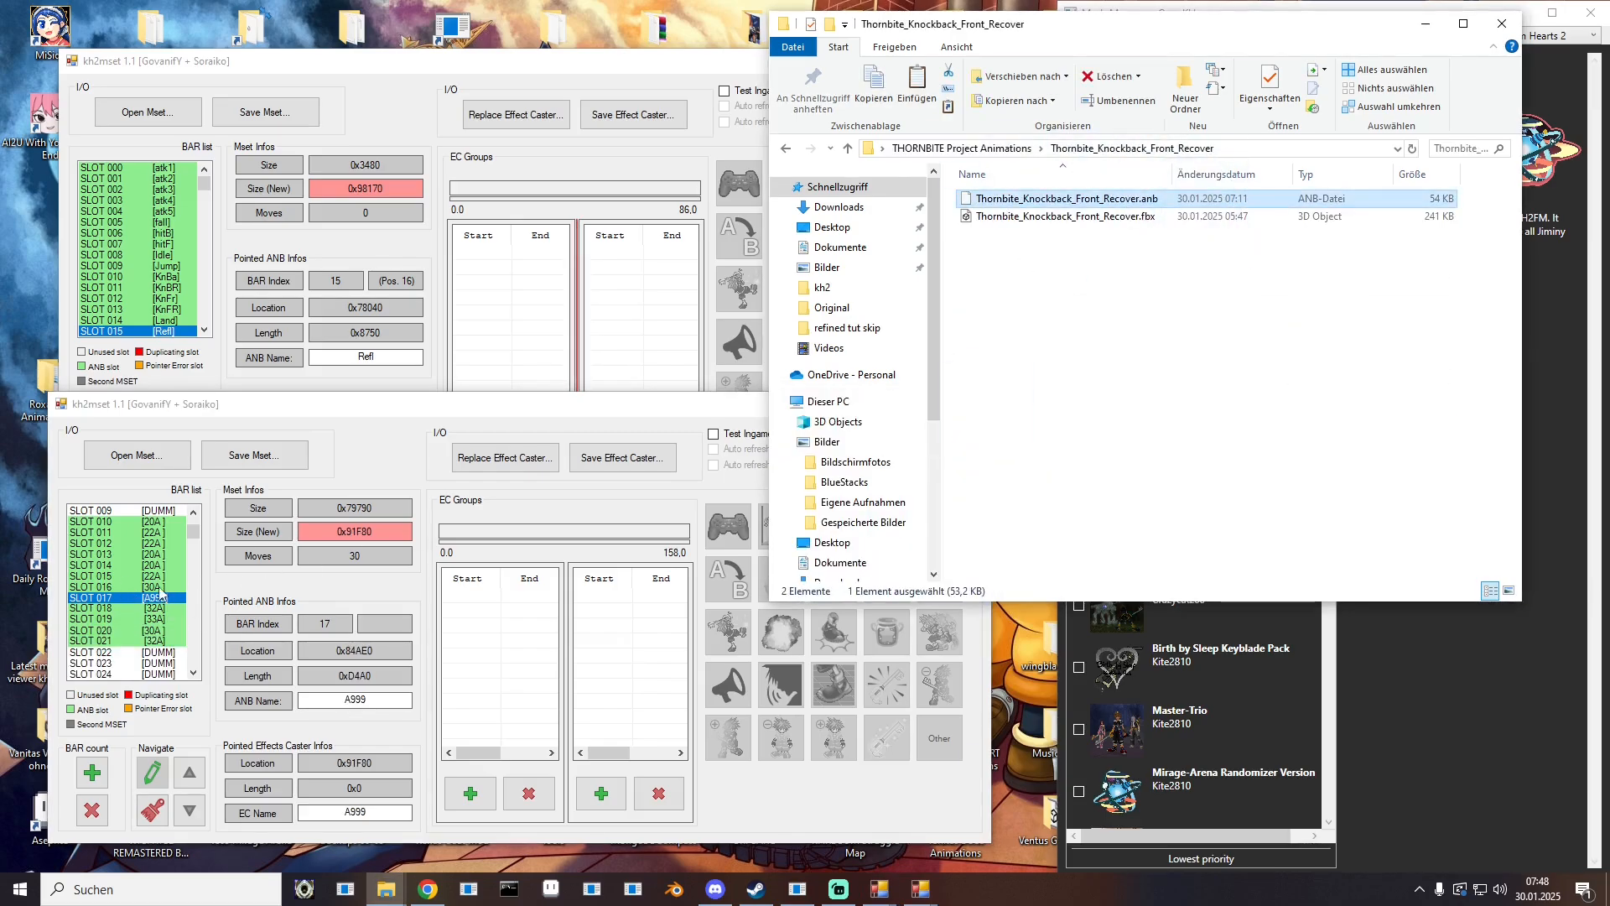
Step: Set the ANB name to 31A and the EC name to ThBi for SLOT 017
double_click(391, 696)
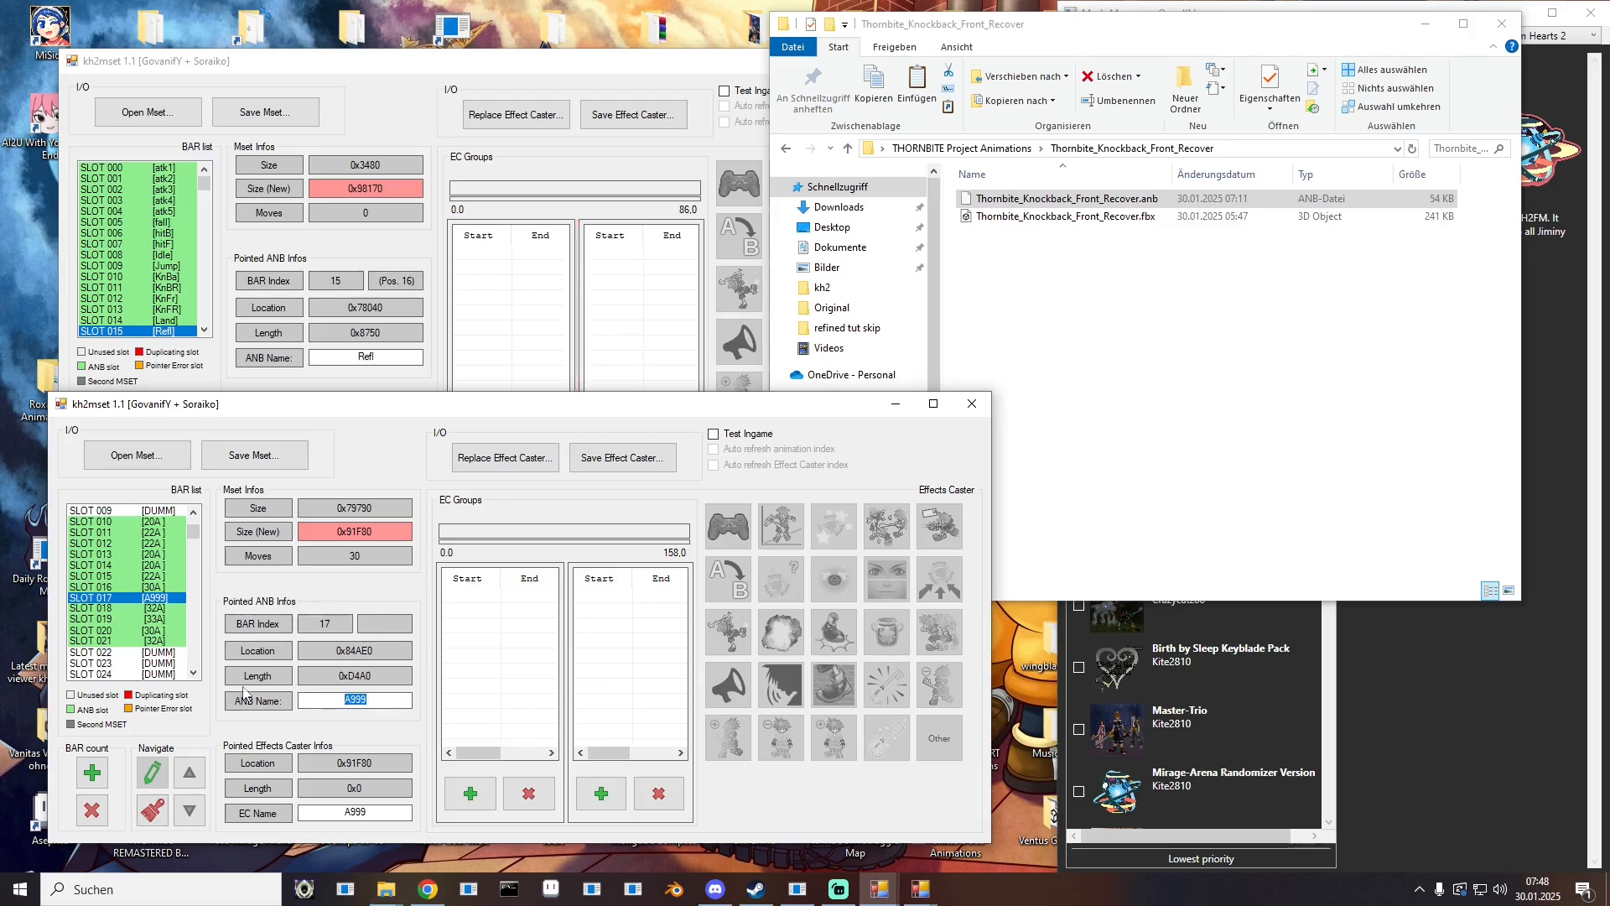
text(31A)
double_click(324, 814)
Step: Delete the file SLOT 018 points to and insert Thornbite_Knockback_Back.anb from the Thornbite_Knockback_Back folder in its place
click(157, 611)
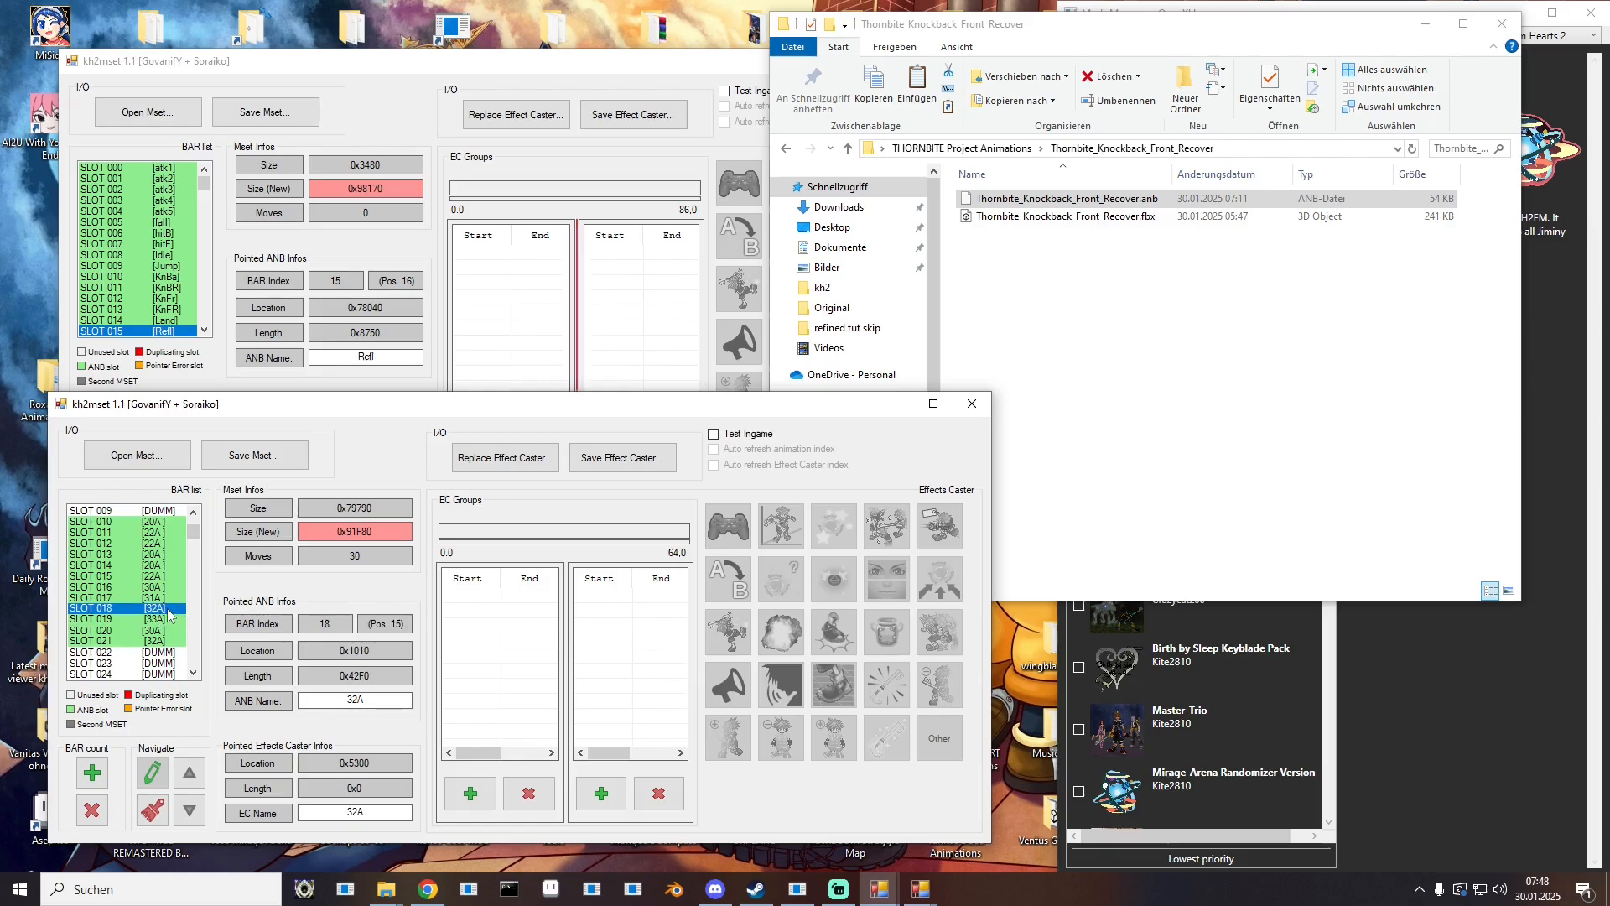
click(158, 587)
click(162, 609)
right_click(162, 615)
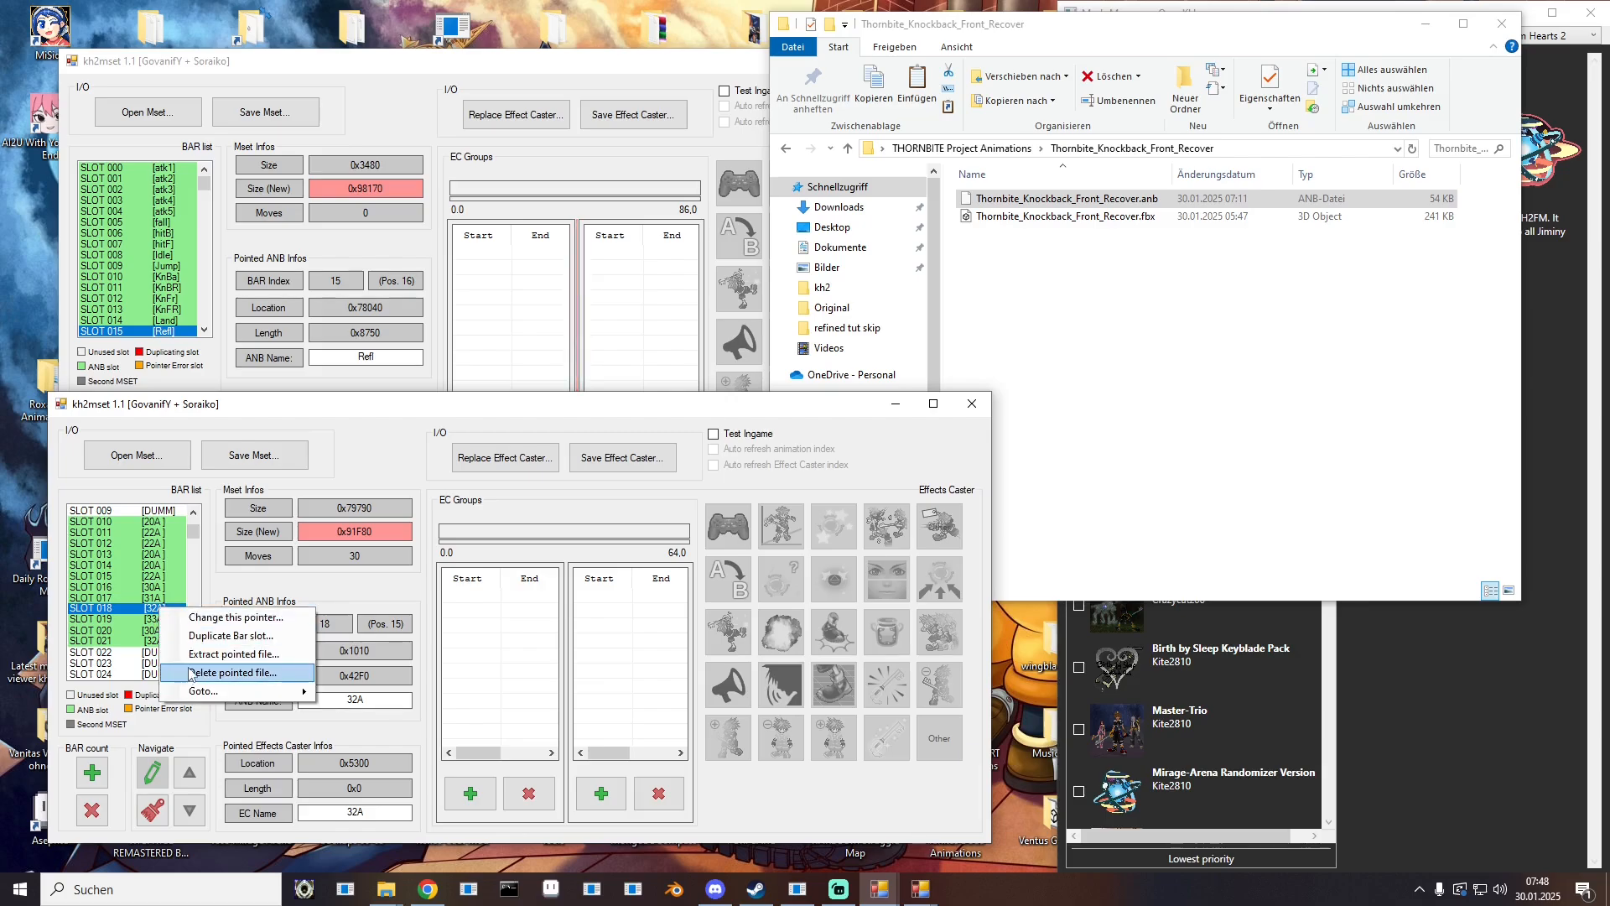
click(193, 667)
click(961, 149)
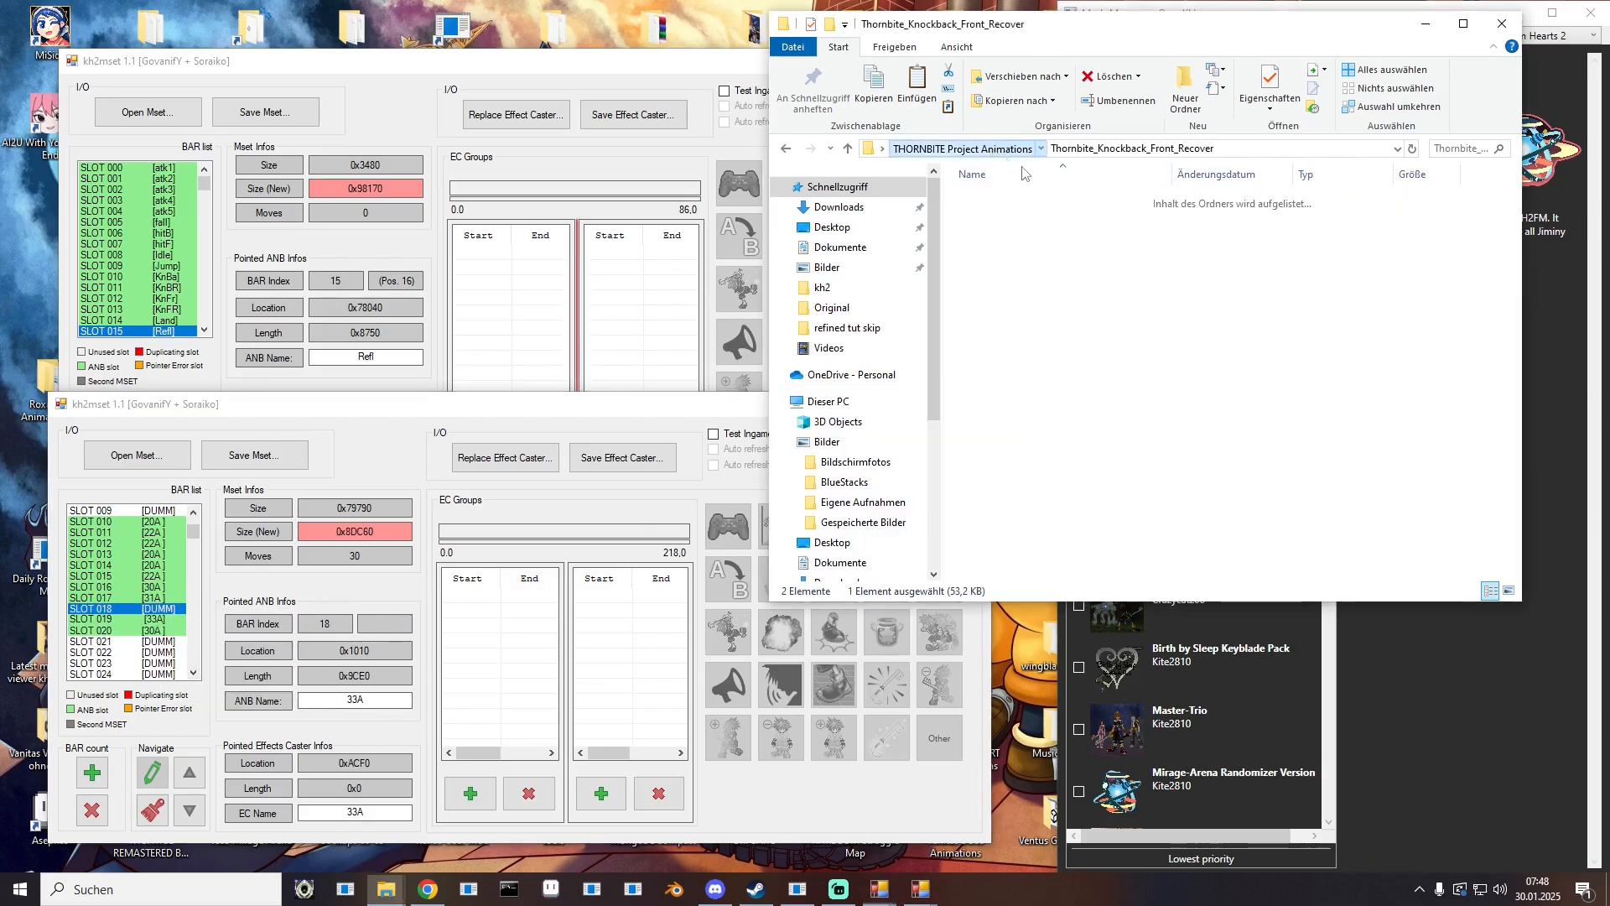
double_click(1071, 395)
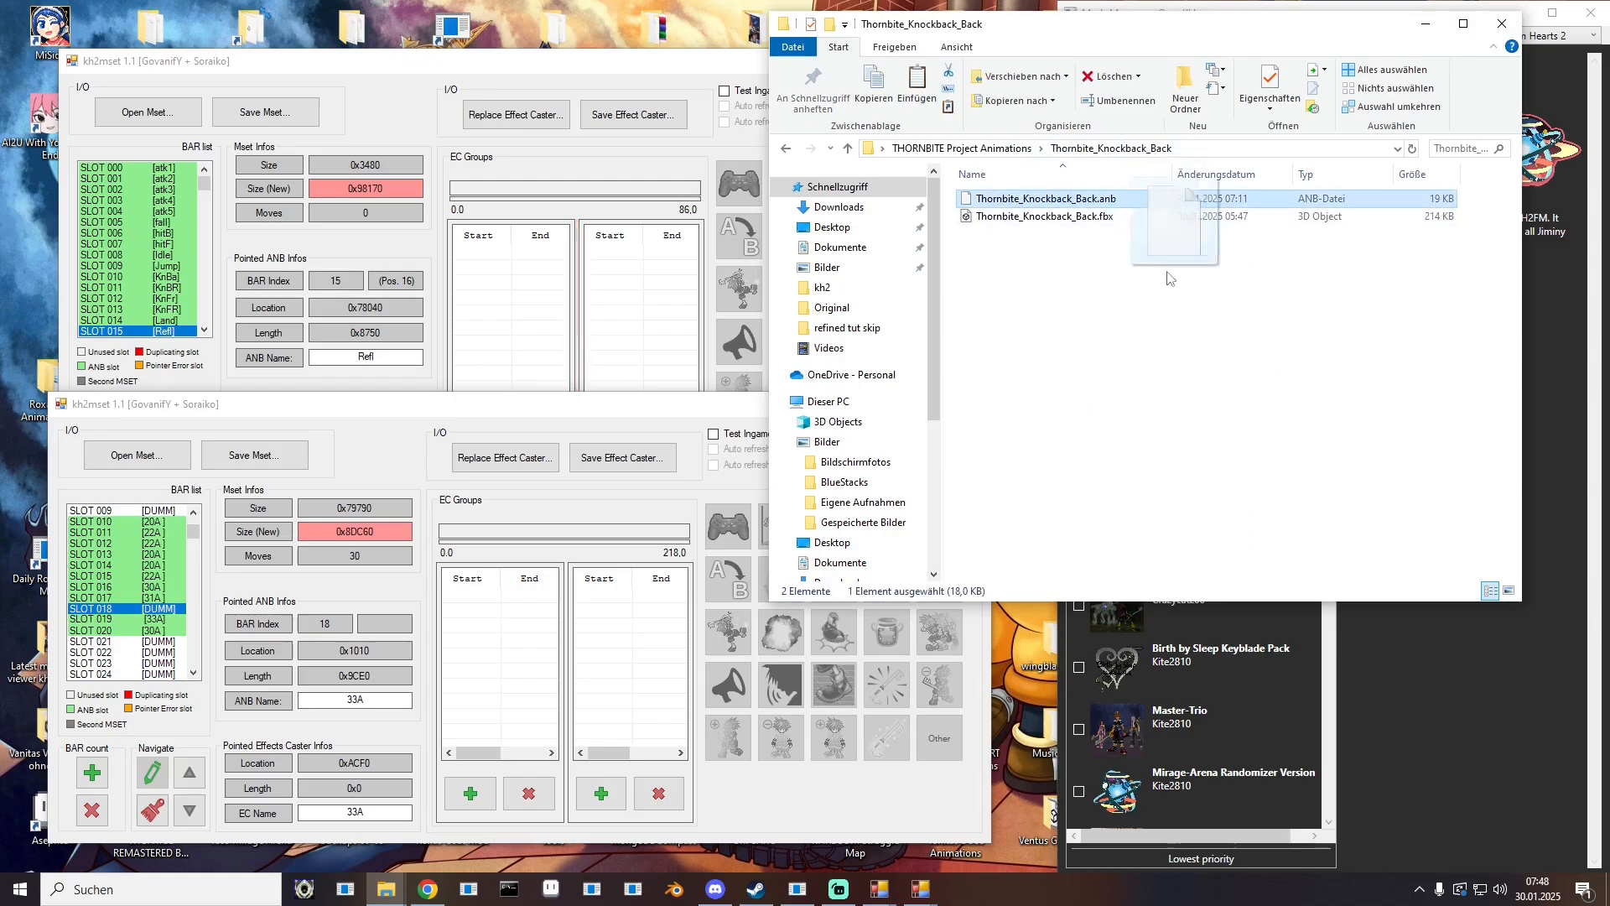
drag(1046, 199, 151, 621)
Step: Set SLOT 018's ANB name to 32A and EC name to ThBi, and change the emptied SLOT 021's pointer to that file
drag(393, 703, 311, 697)
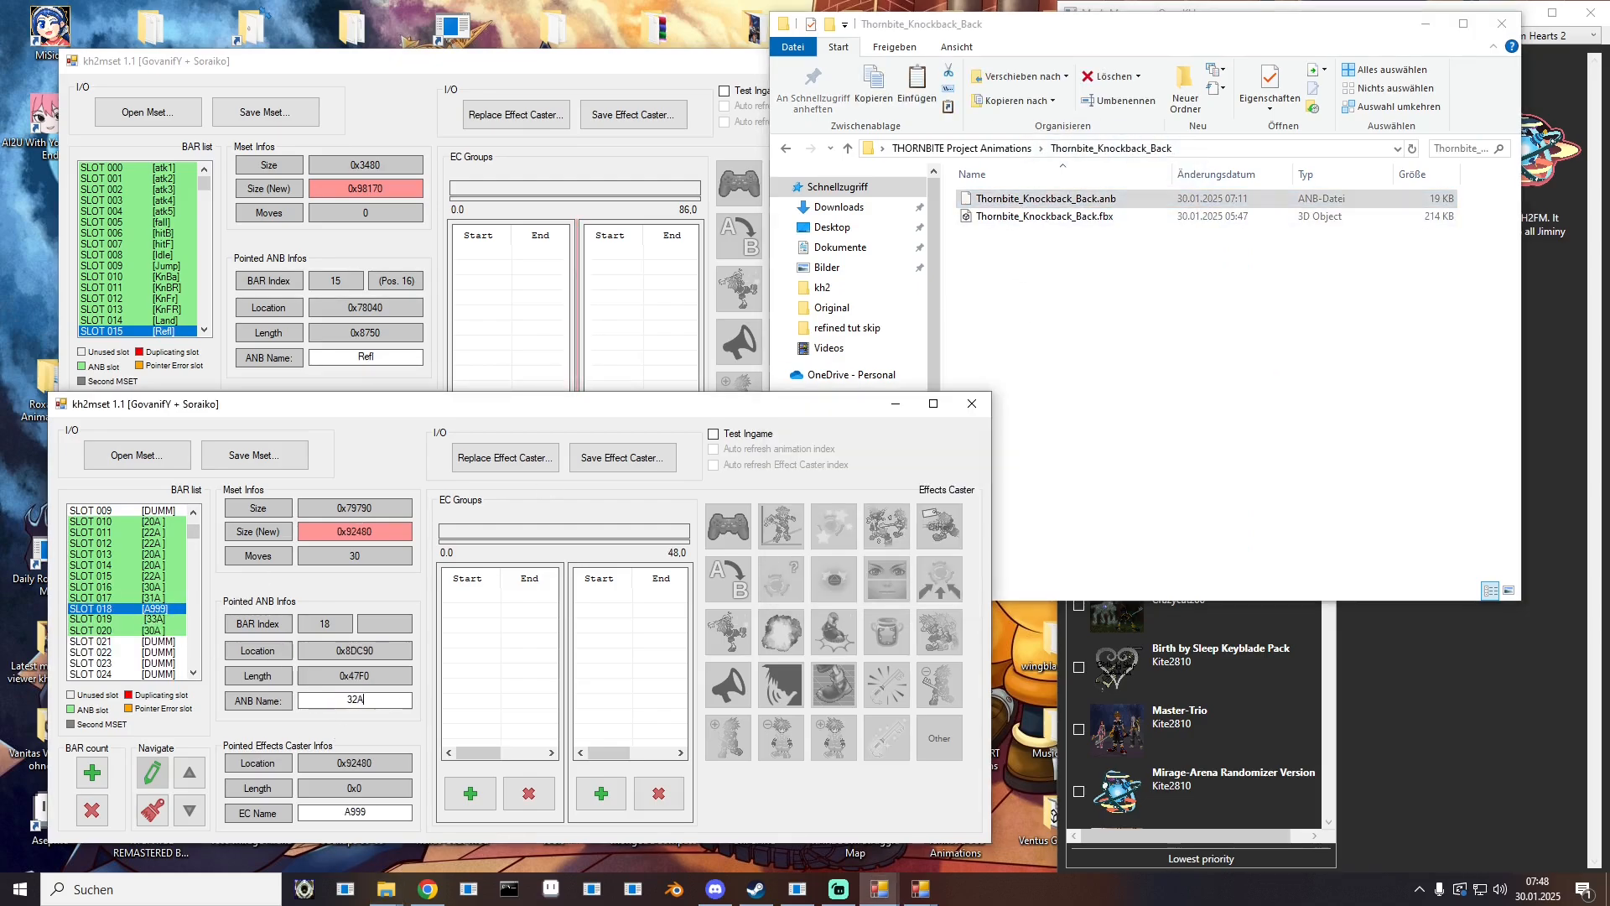
drag(374, 813, 273, 808)
click(151, 631)
click(155, 641)
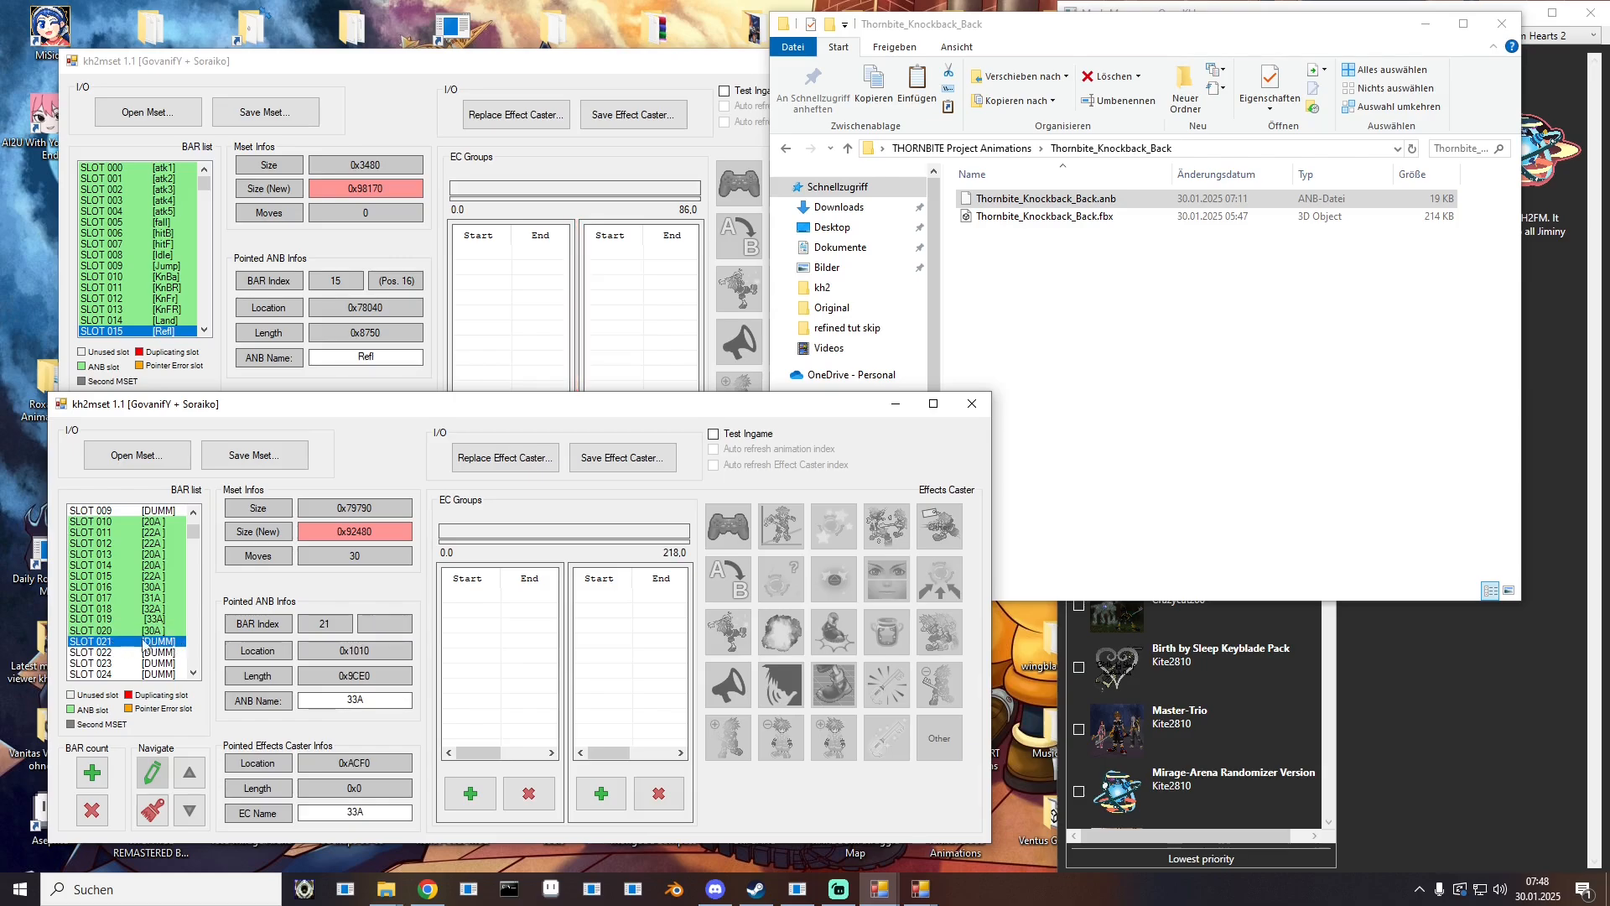
right_click(154, 643)
click(209, 650)
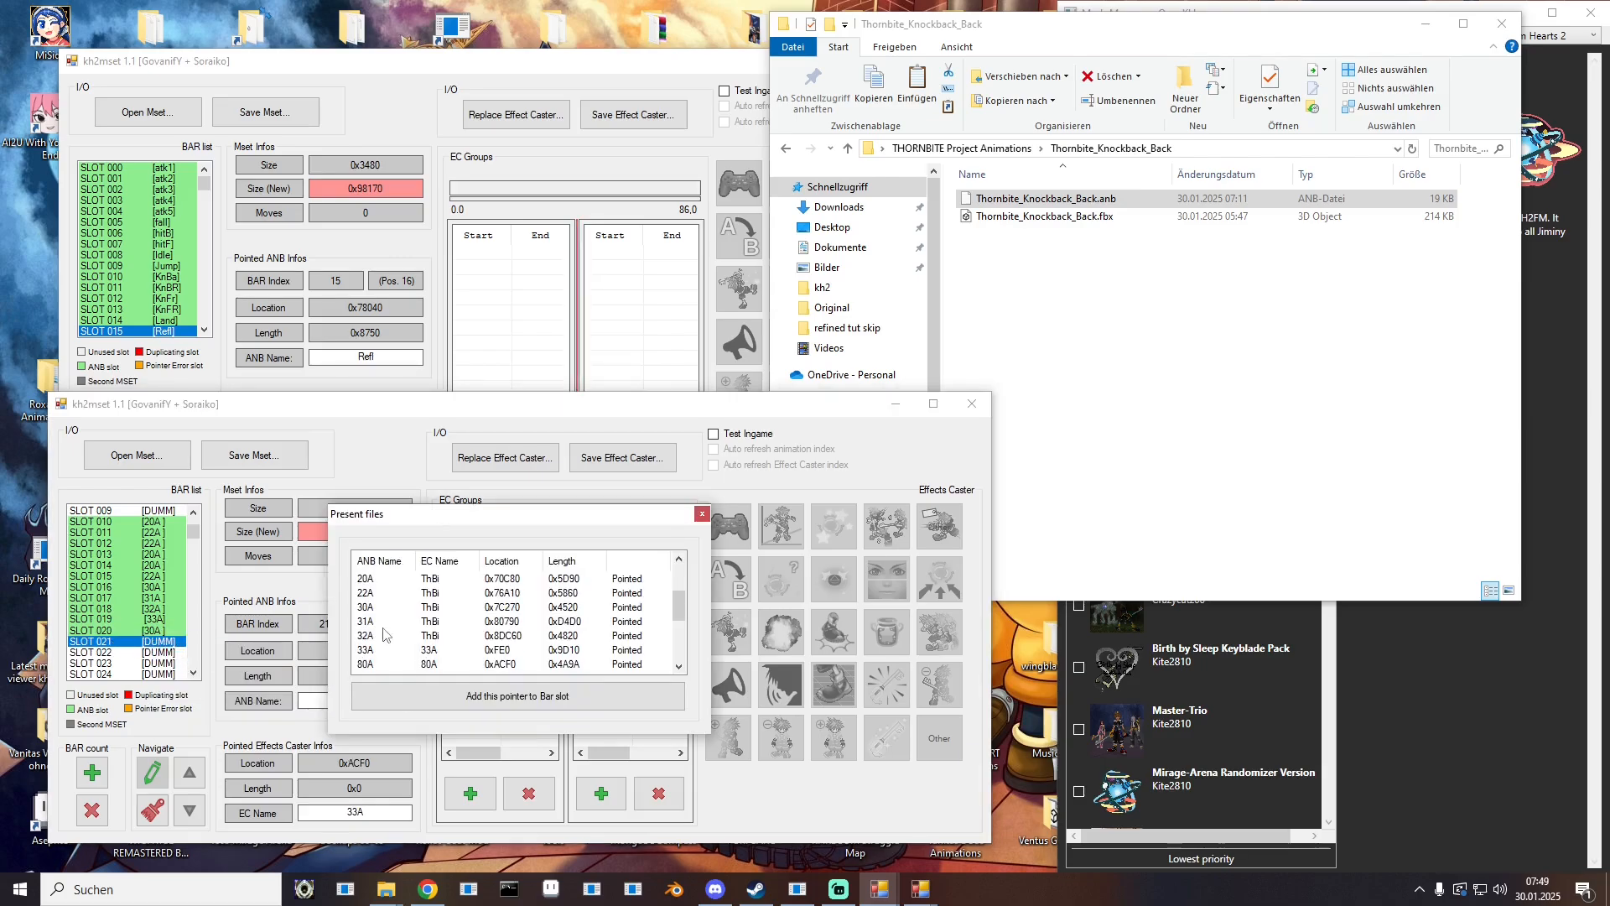
double_click(369, 636)
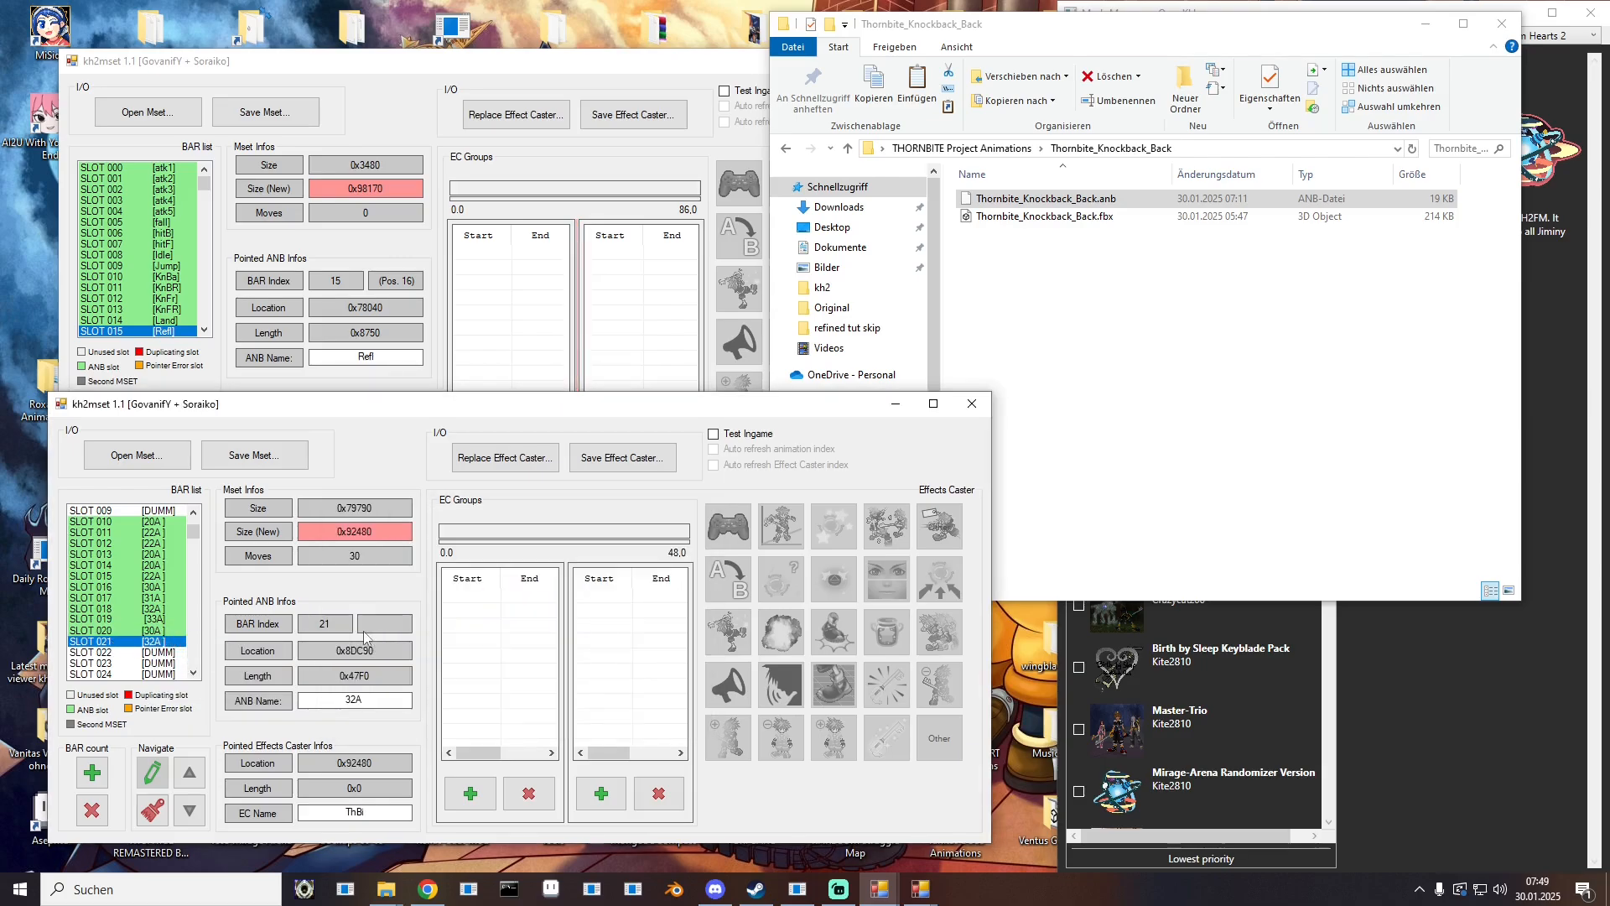
Step: Replace the file SLOT 019 points to with Thornbite_Knockback_Back_Recover.anb, setting its ANB name to 33A and EC name to ThBi
click(159, 619)
right_click(159, 620)
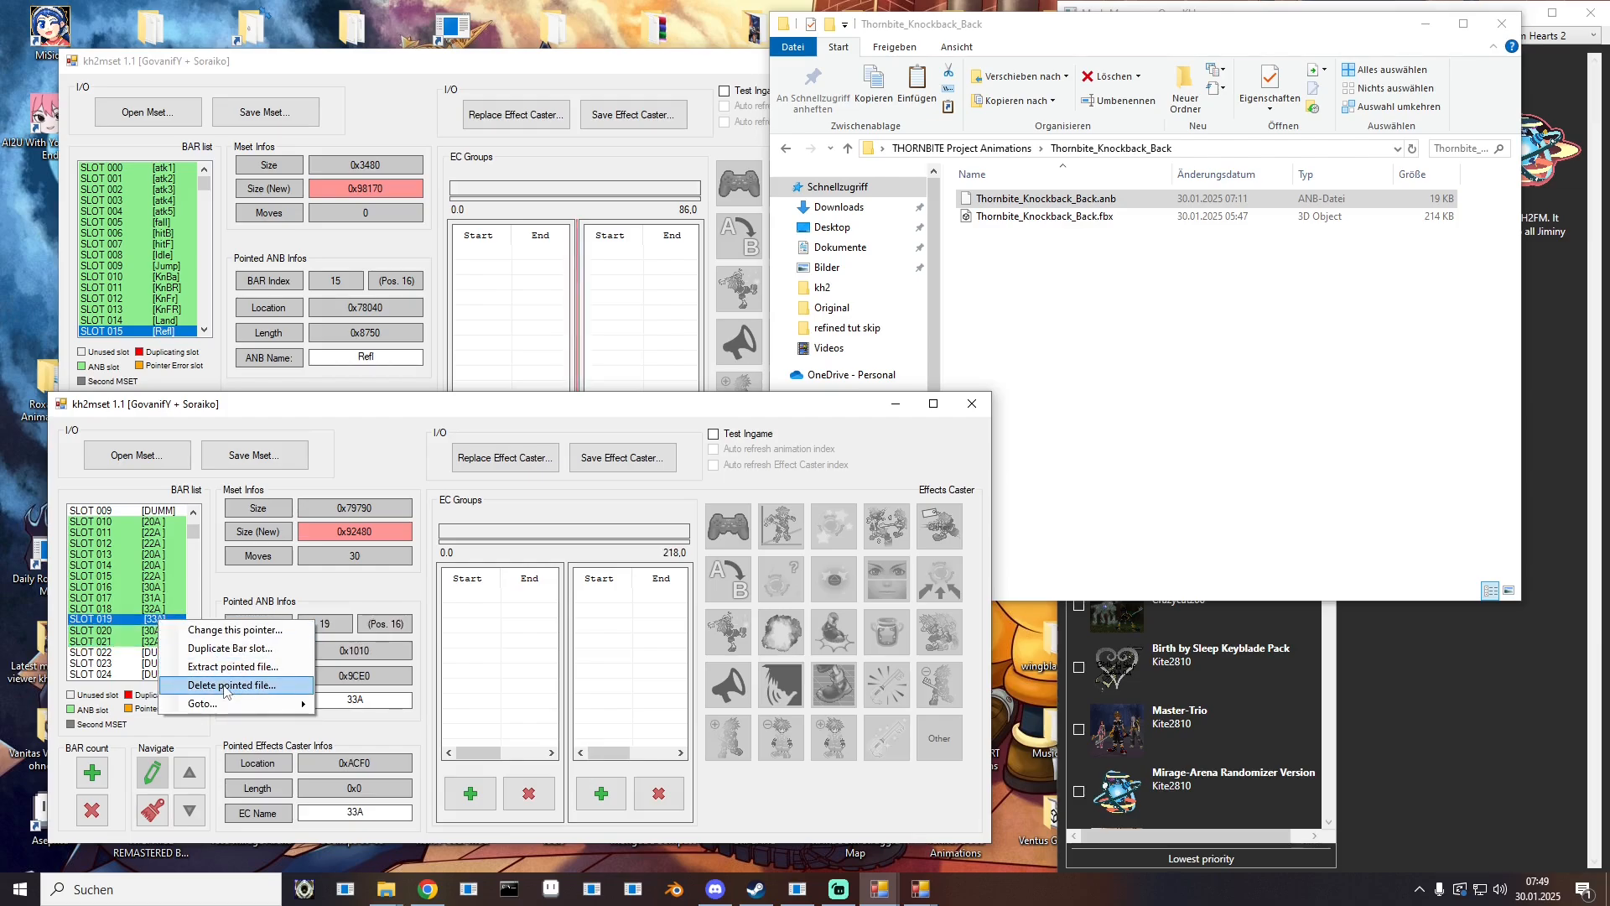
click(228, 693)
click(1007, 149)
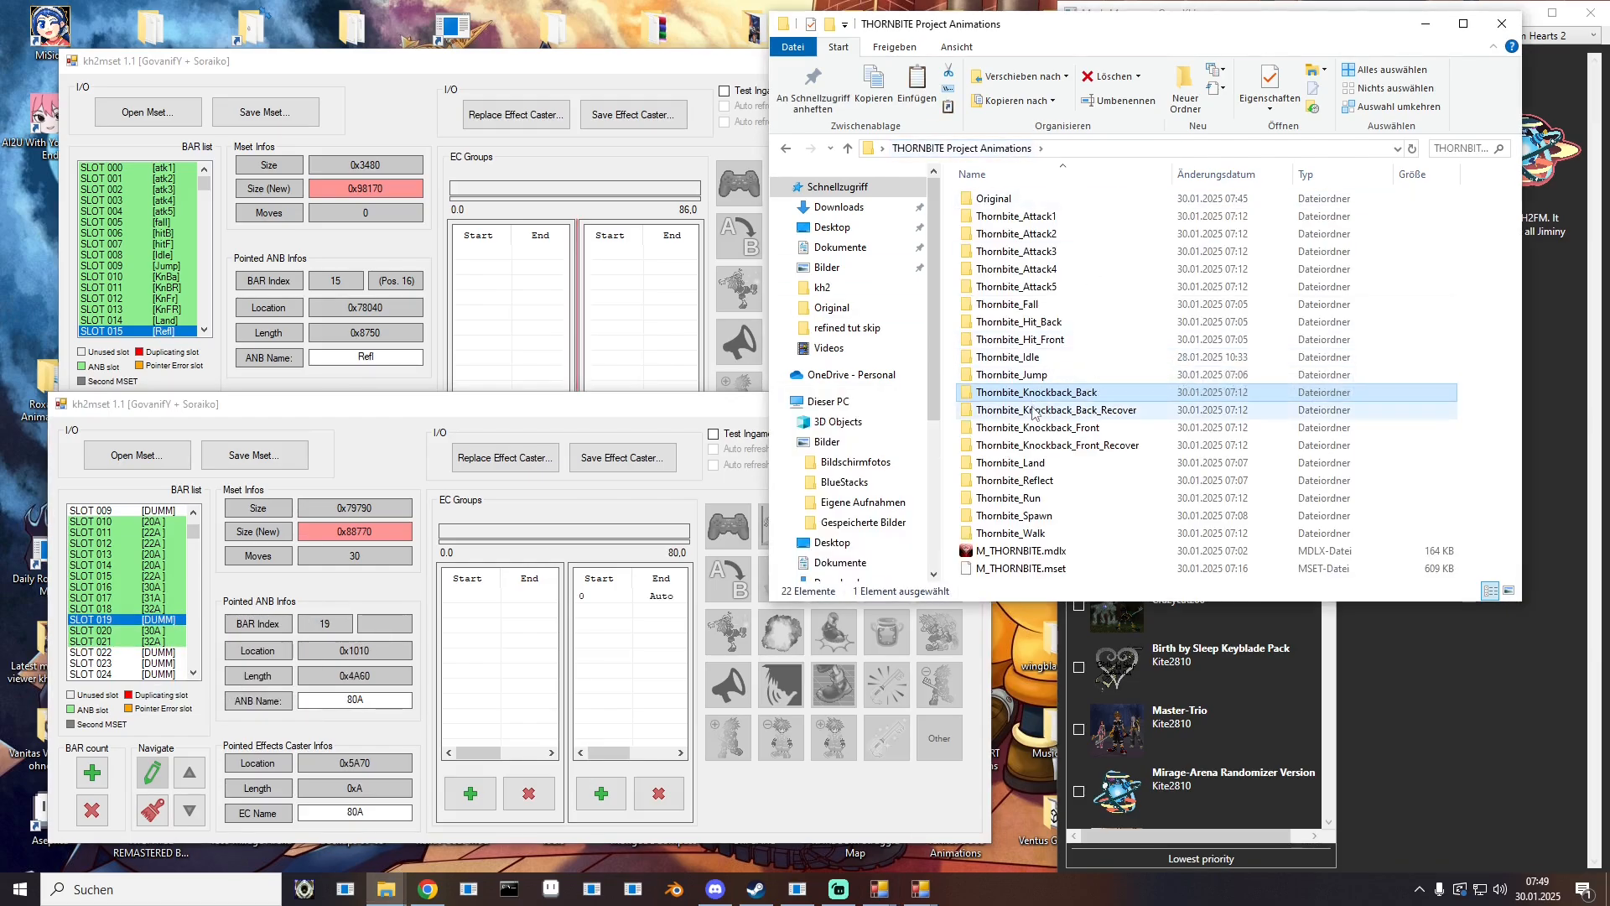
double_click(1032, 411)
drag(1029, 199, 363, 553)
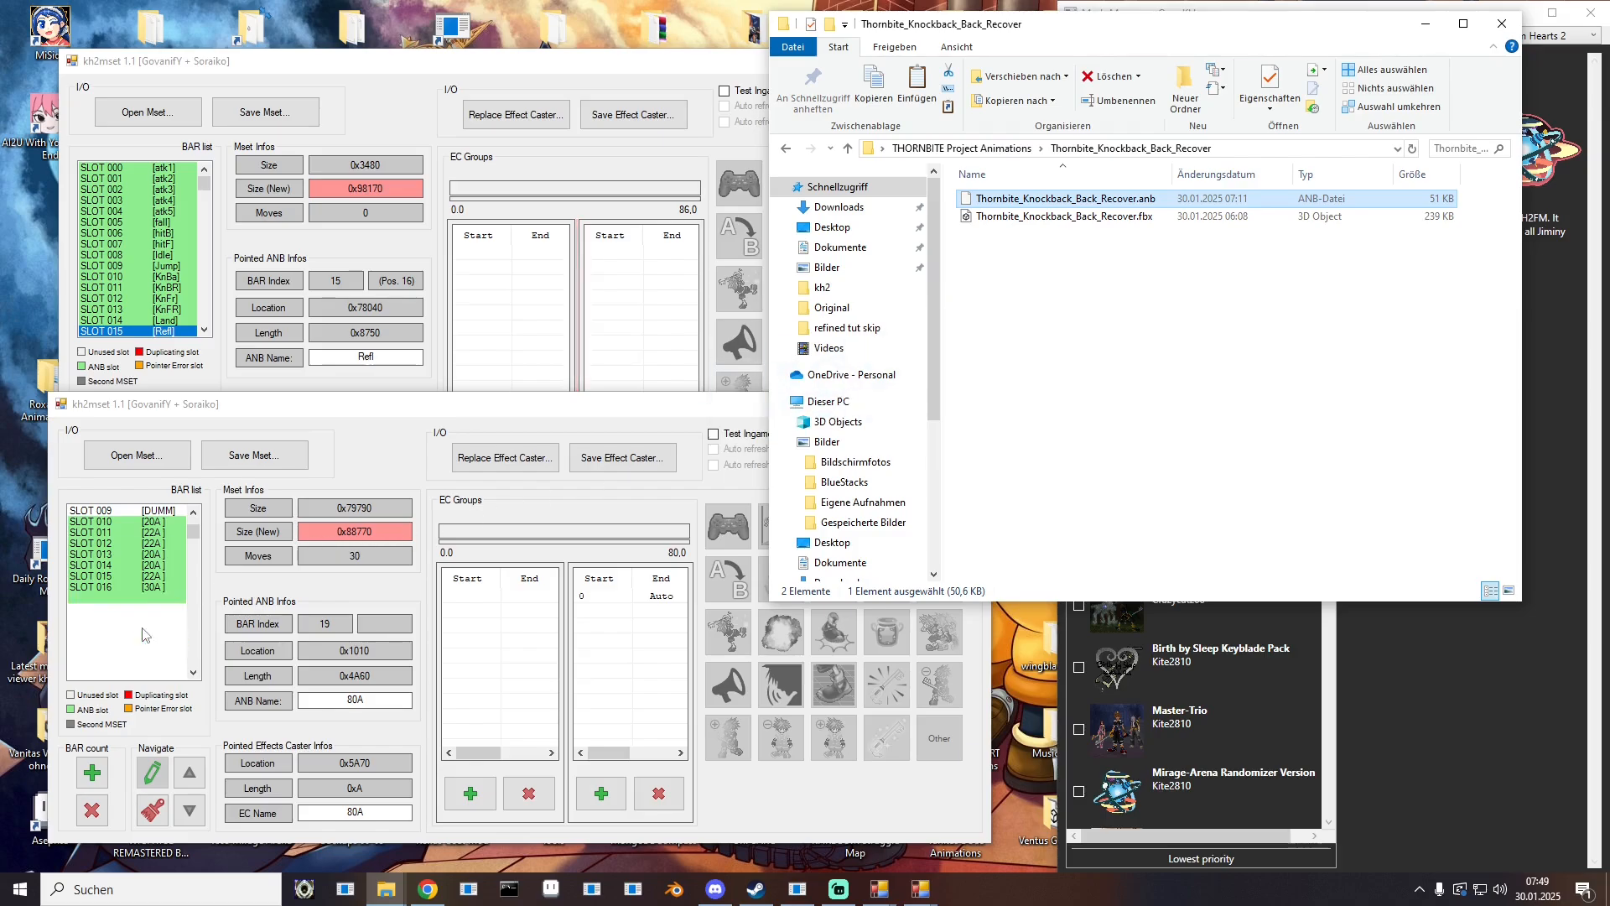
click(282, 697)
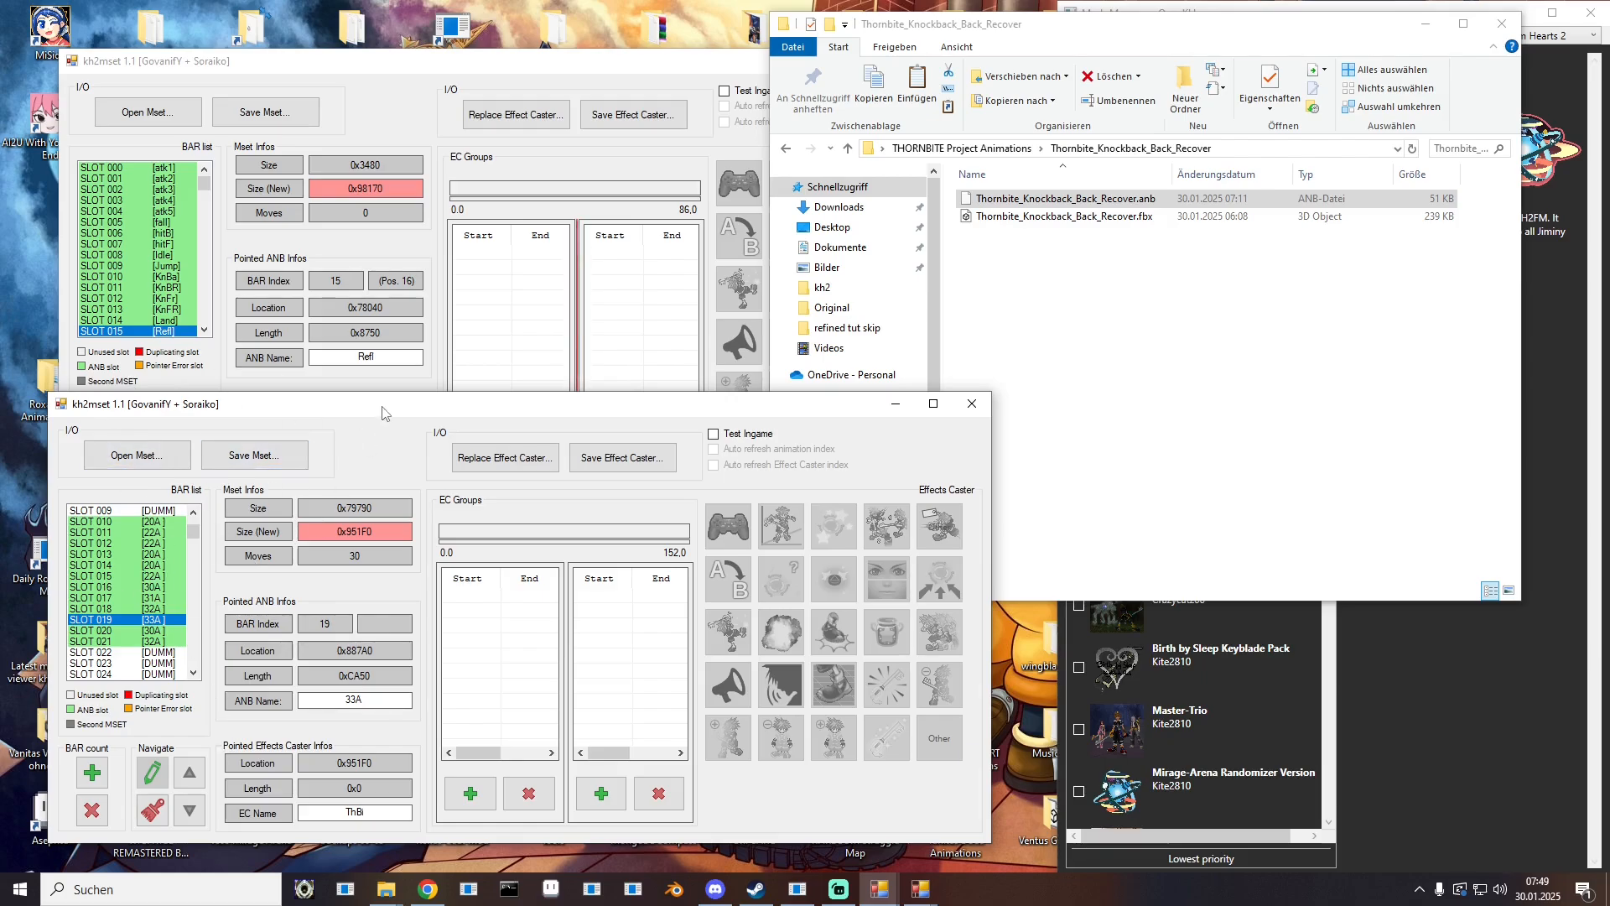
Step: Launch another kh2mset instance and load the original M_EX730.mset from the Original folder into it as a reference
drag(381, 412, 599, 415)
double_click(151, 726)
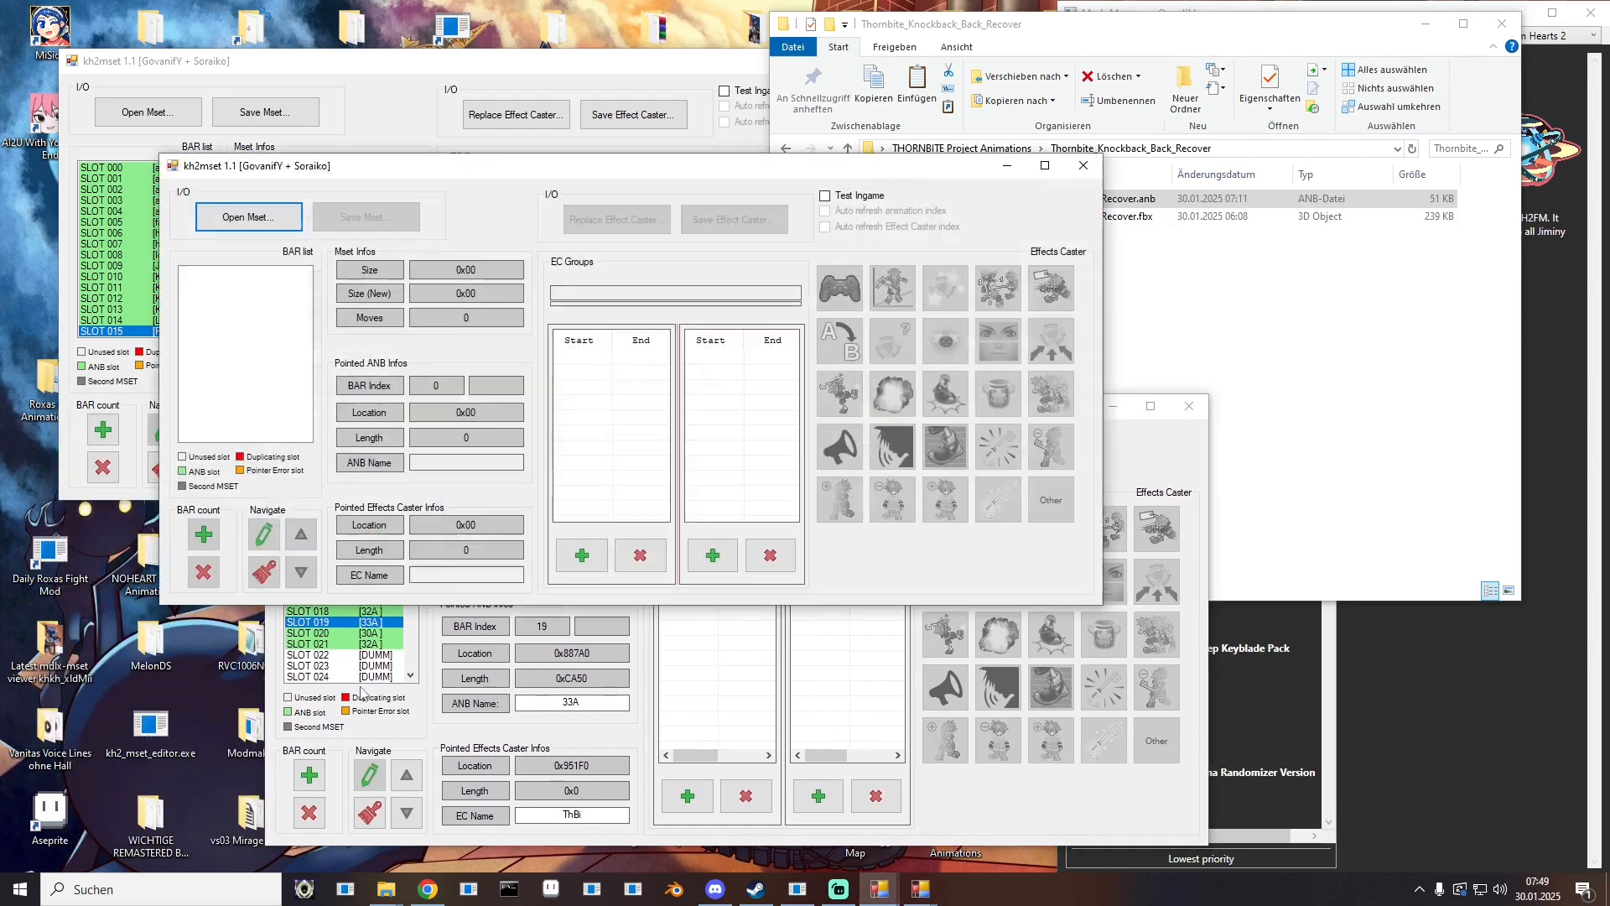
click(1313, 456)
click(990, 151)
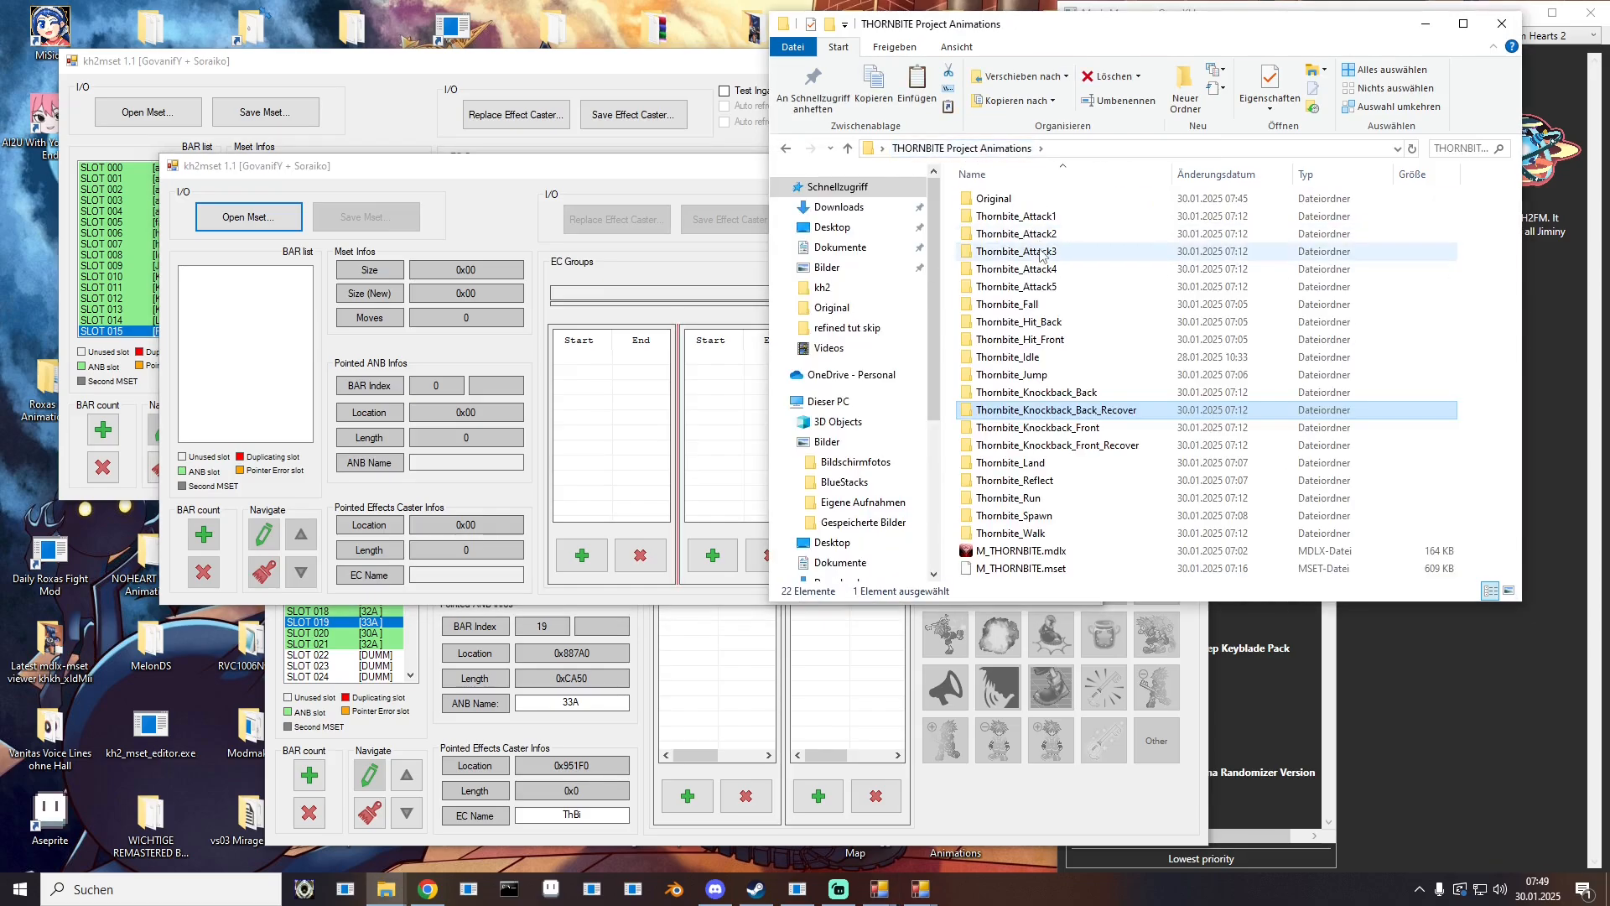
double_click(995, 198)
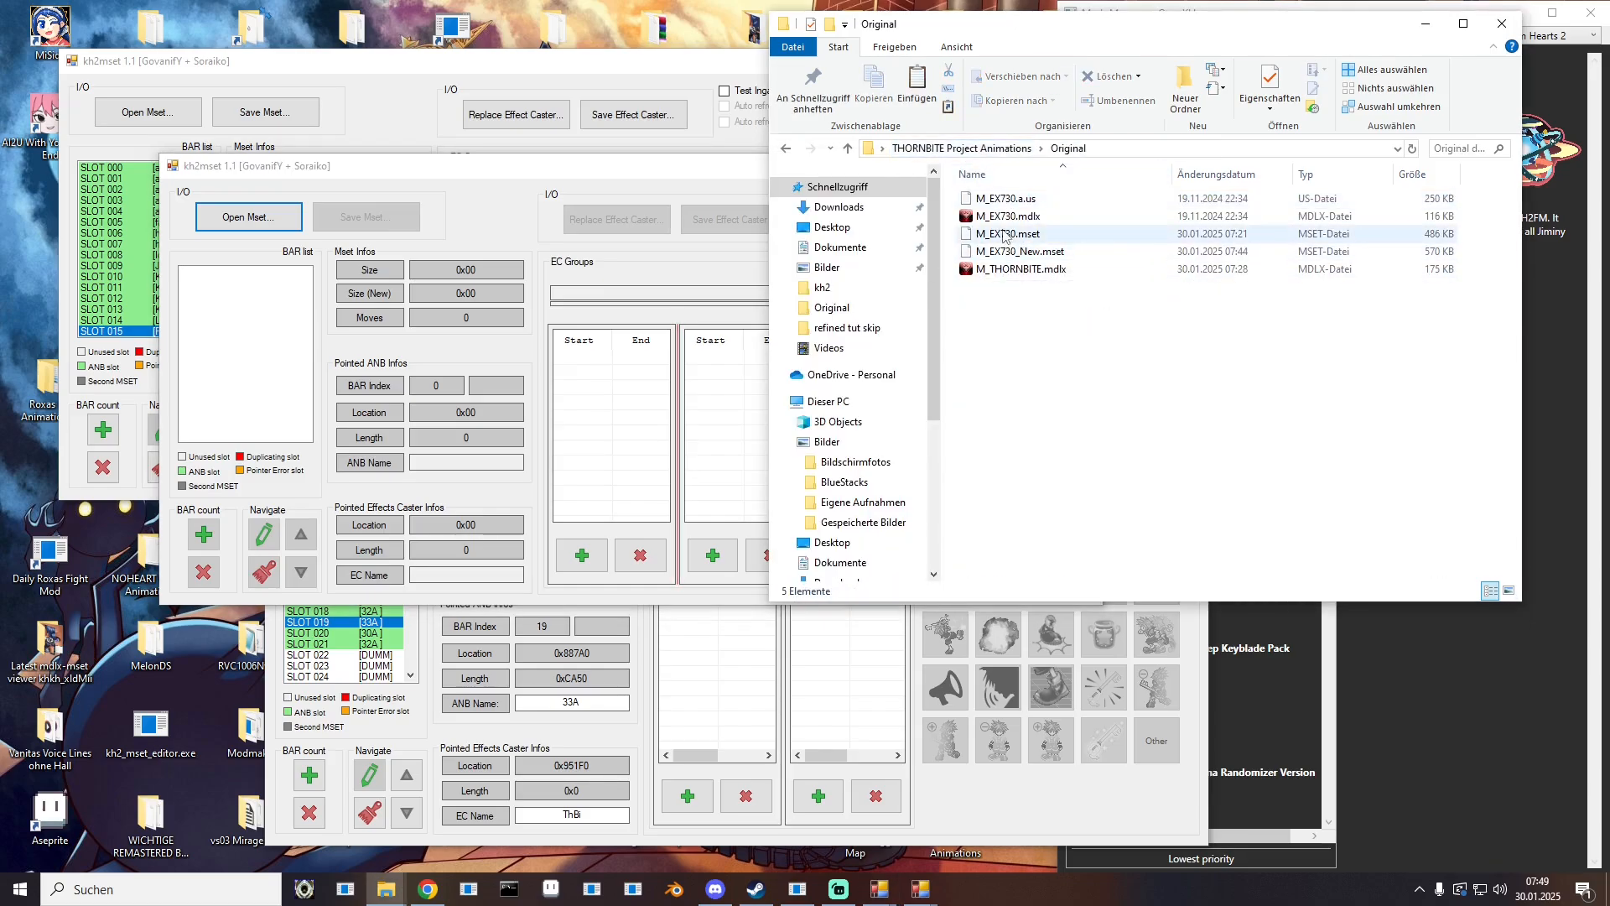
drag(1004, 237, 239, 225)
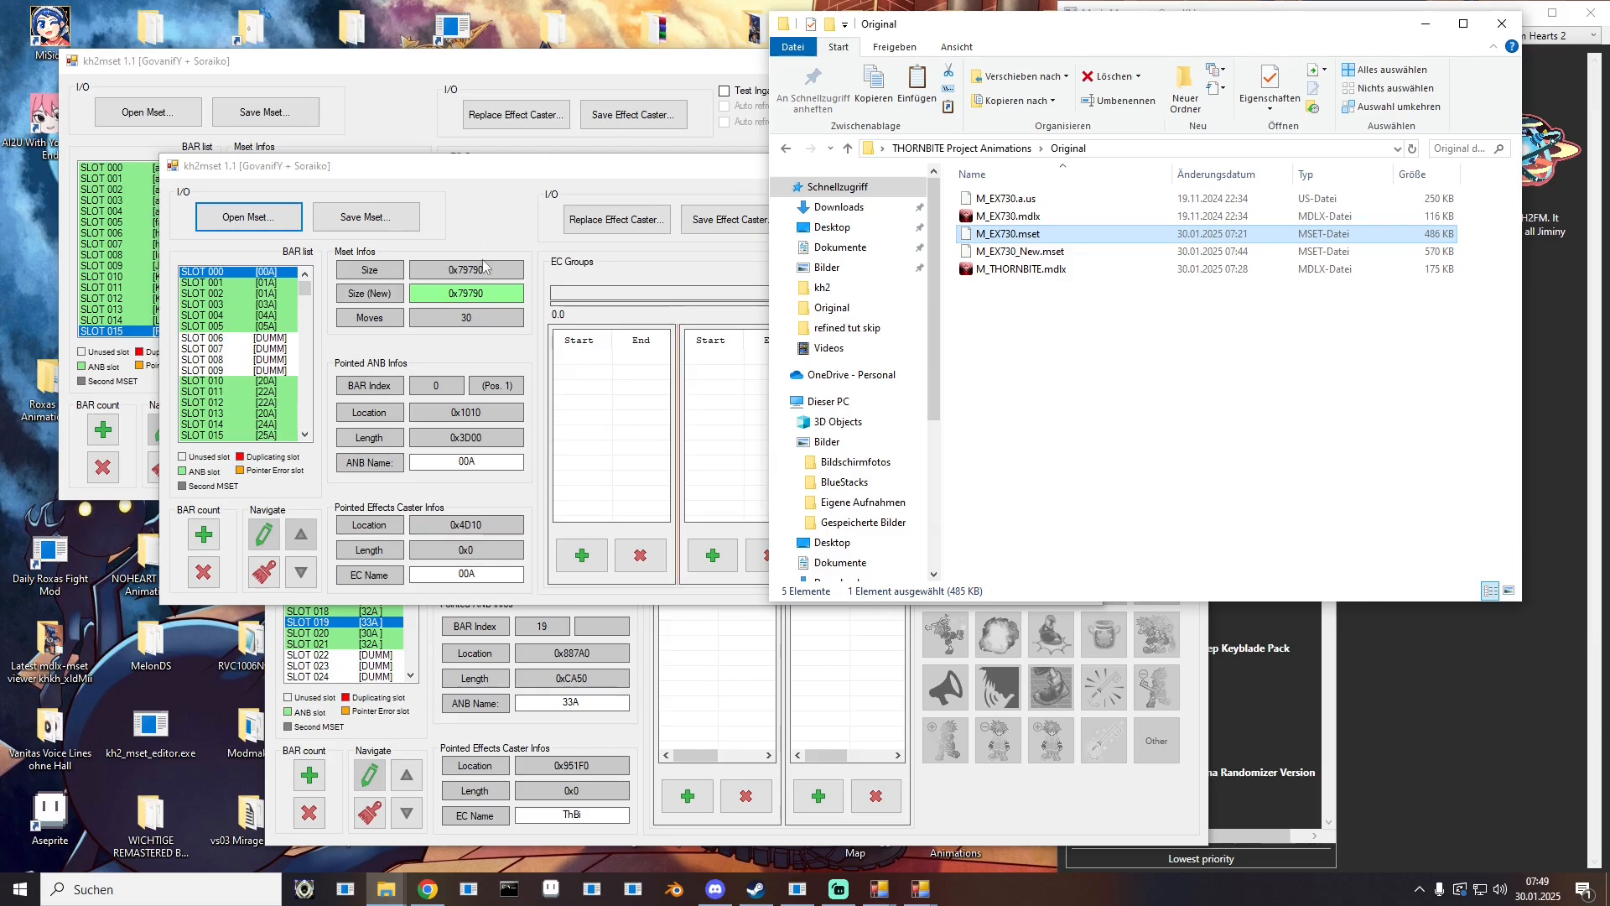
Step: Compare the BAR lists of the original and the edited motion set from SLOT 000 through SLOT 021
scroll(239, 356, down, 4)
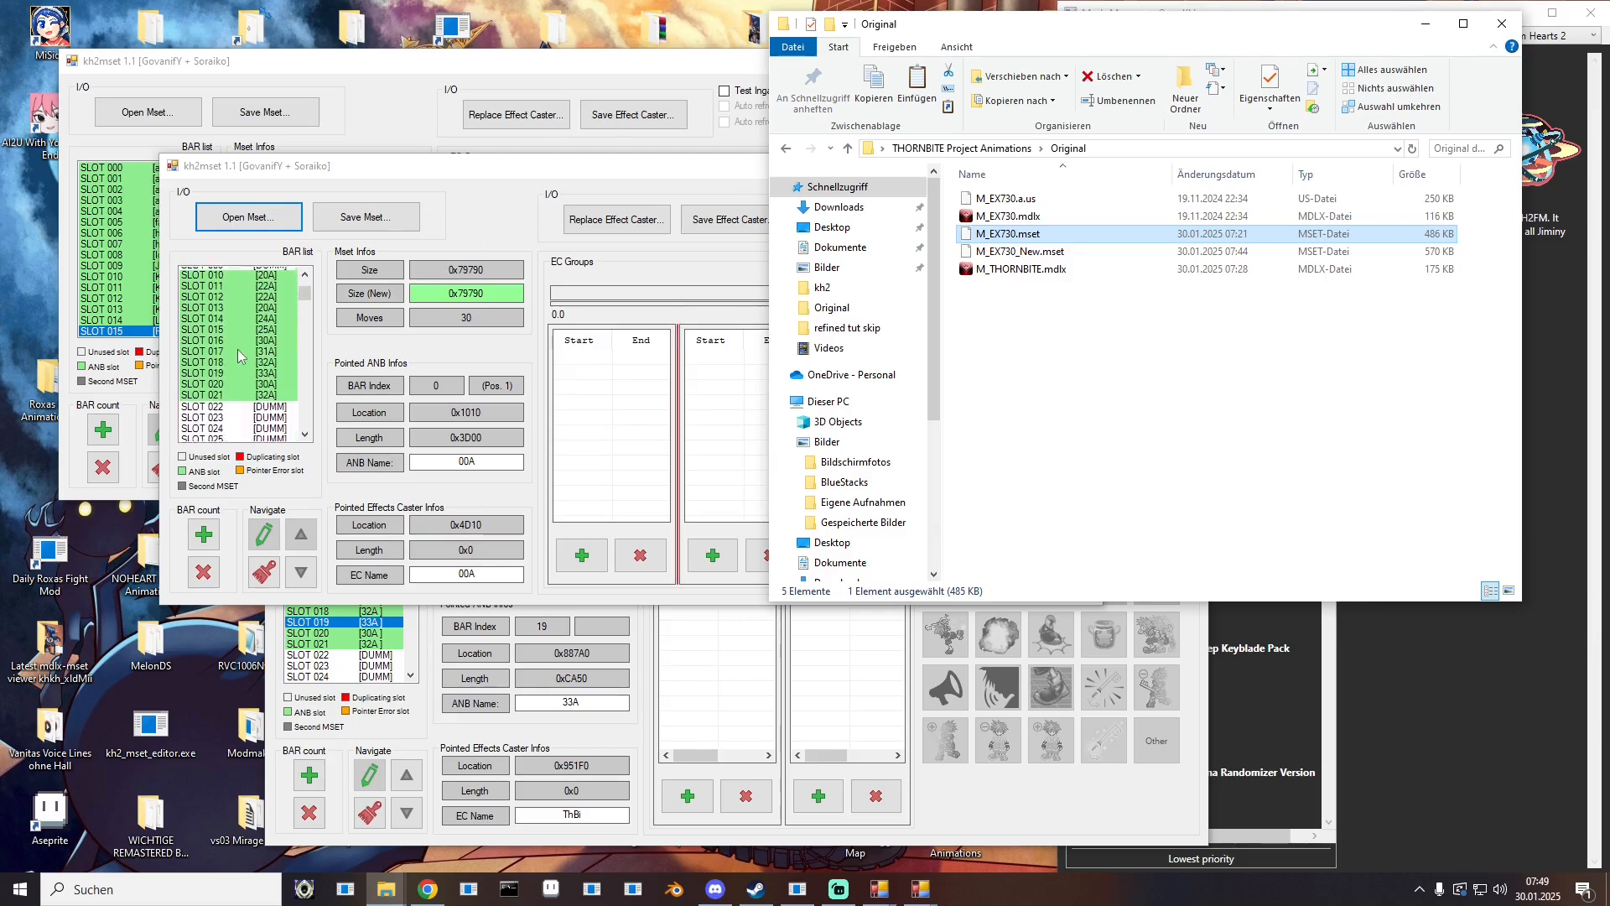
scroll(238, 355, up, 2)
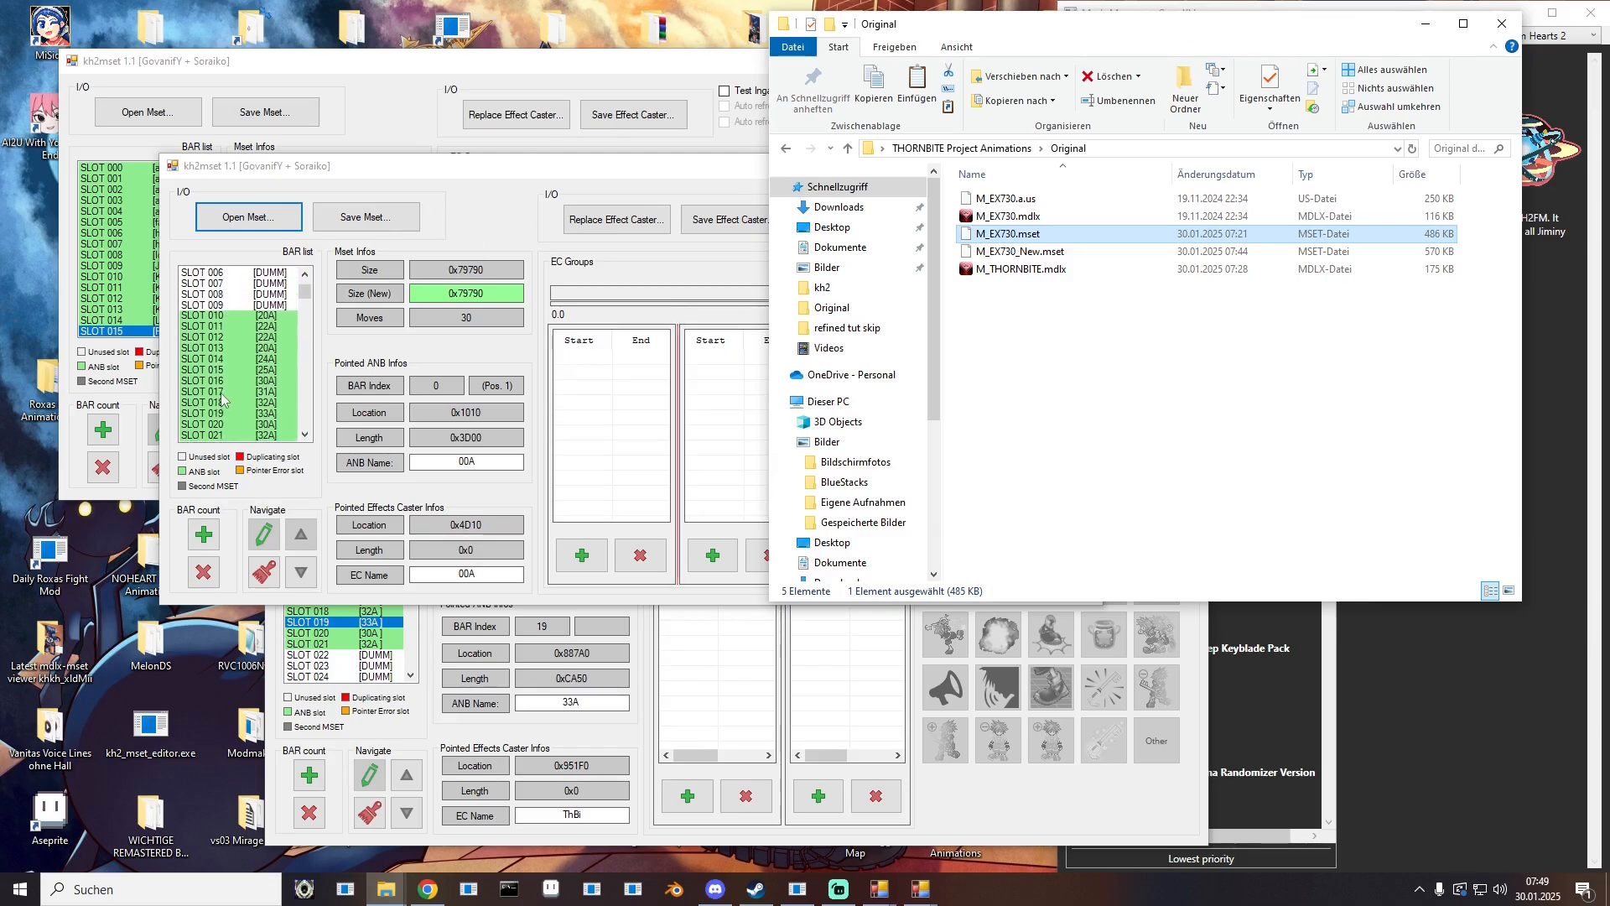
scroll(223, 400, down, 1)
click(346, 697)
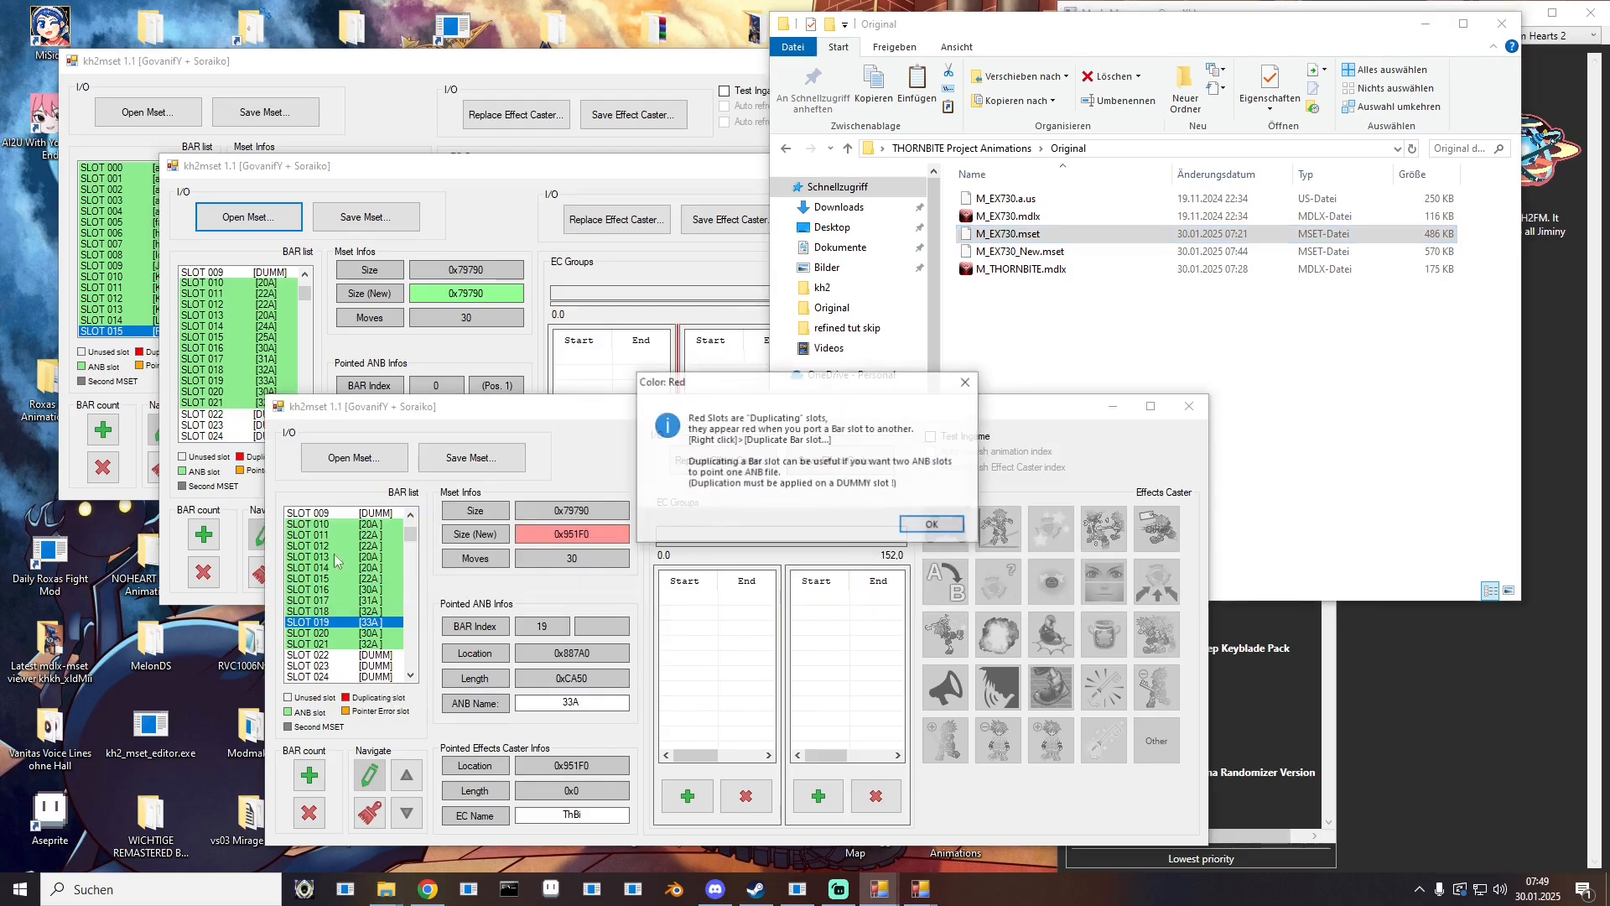
click(930, 524)
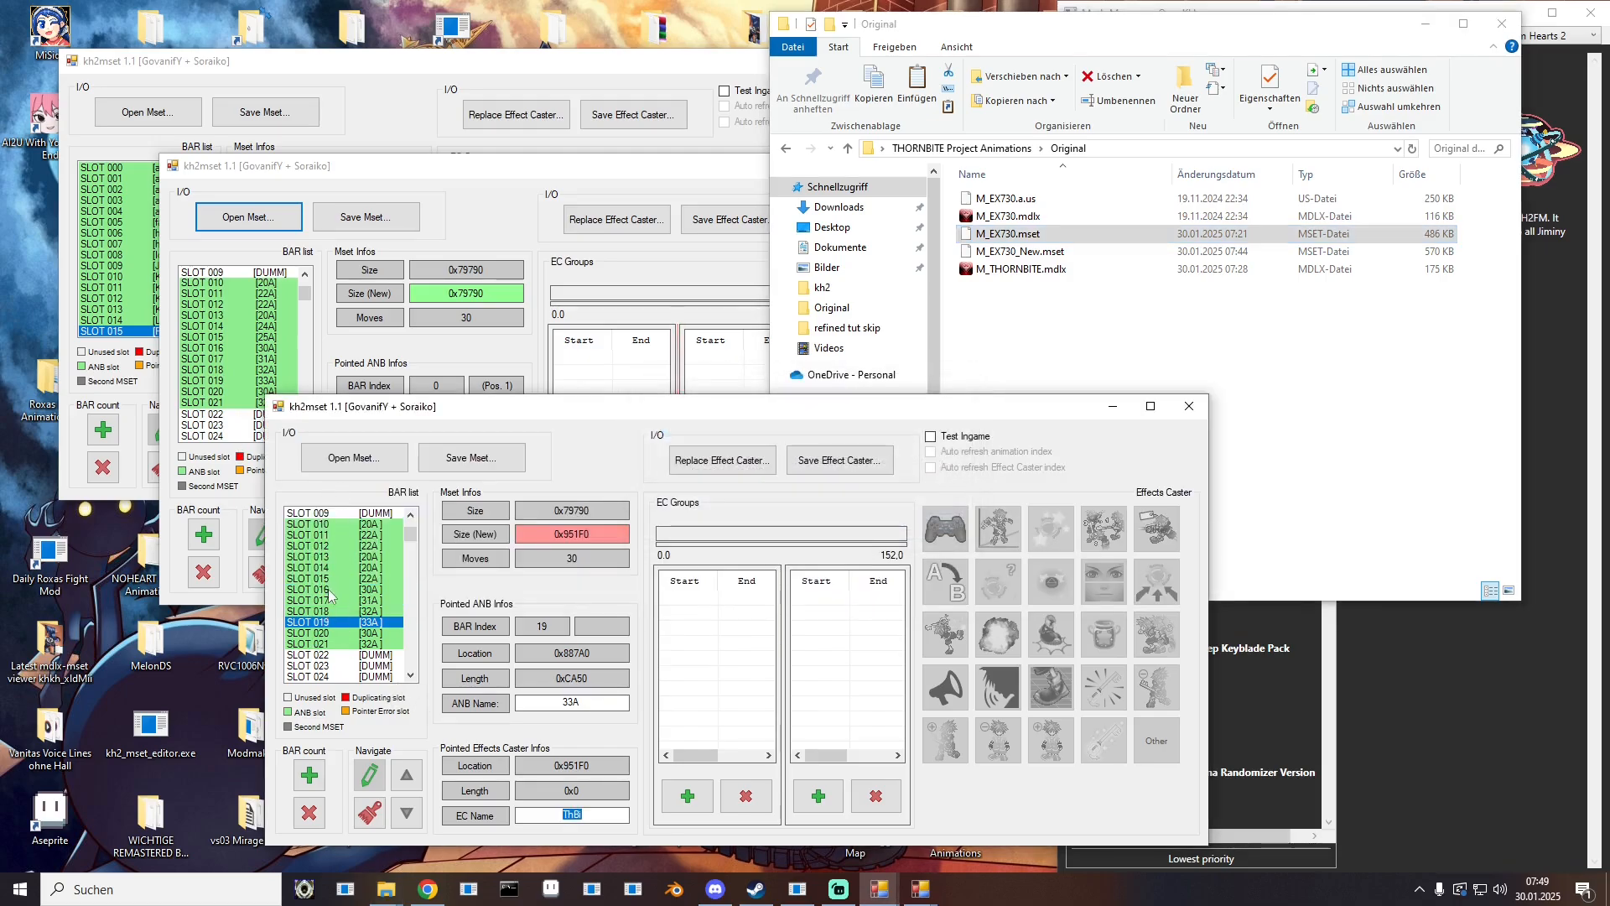
drag(329, 595, 331, 556)
scroll(207, 300, up, 3)
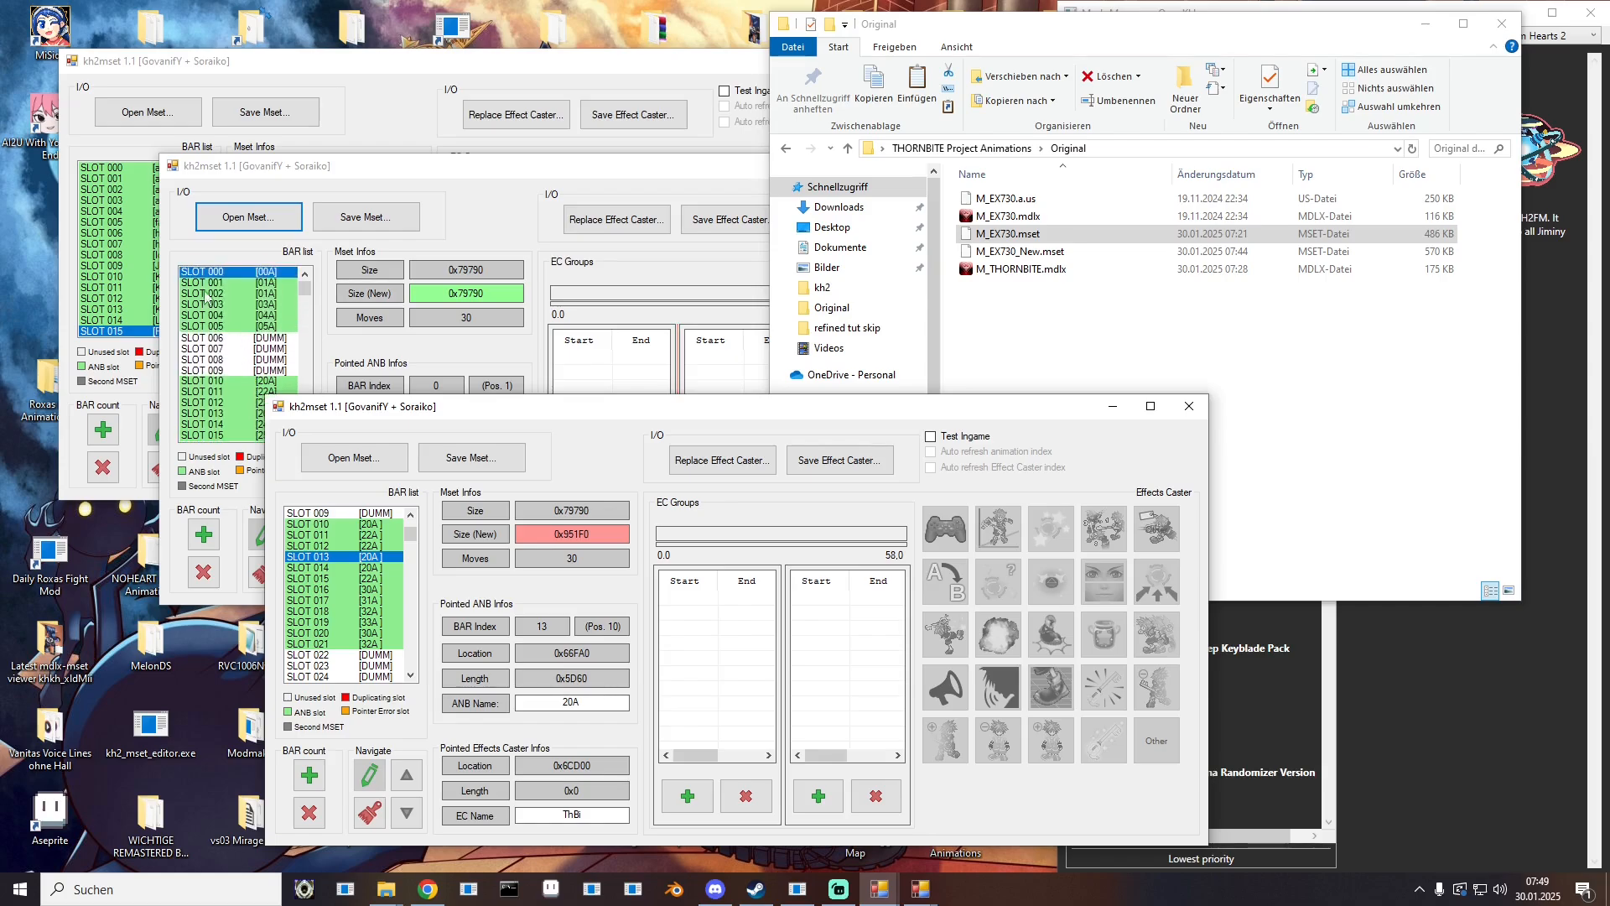
scroll(353, 581, up, 3)
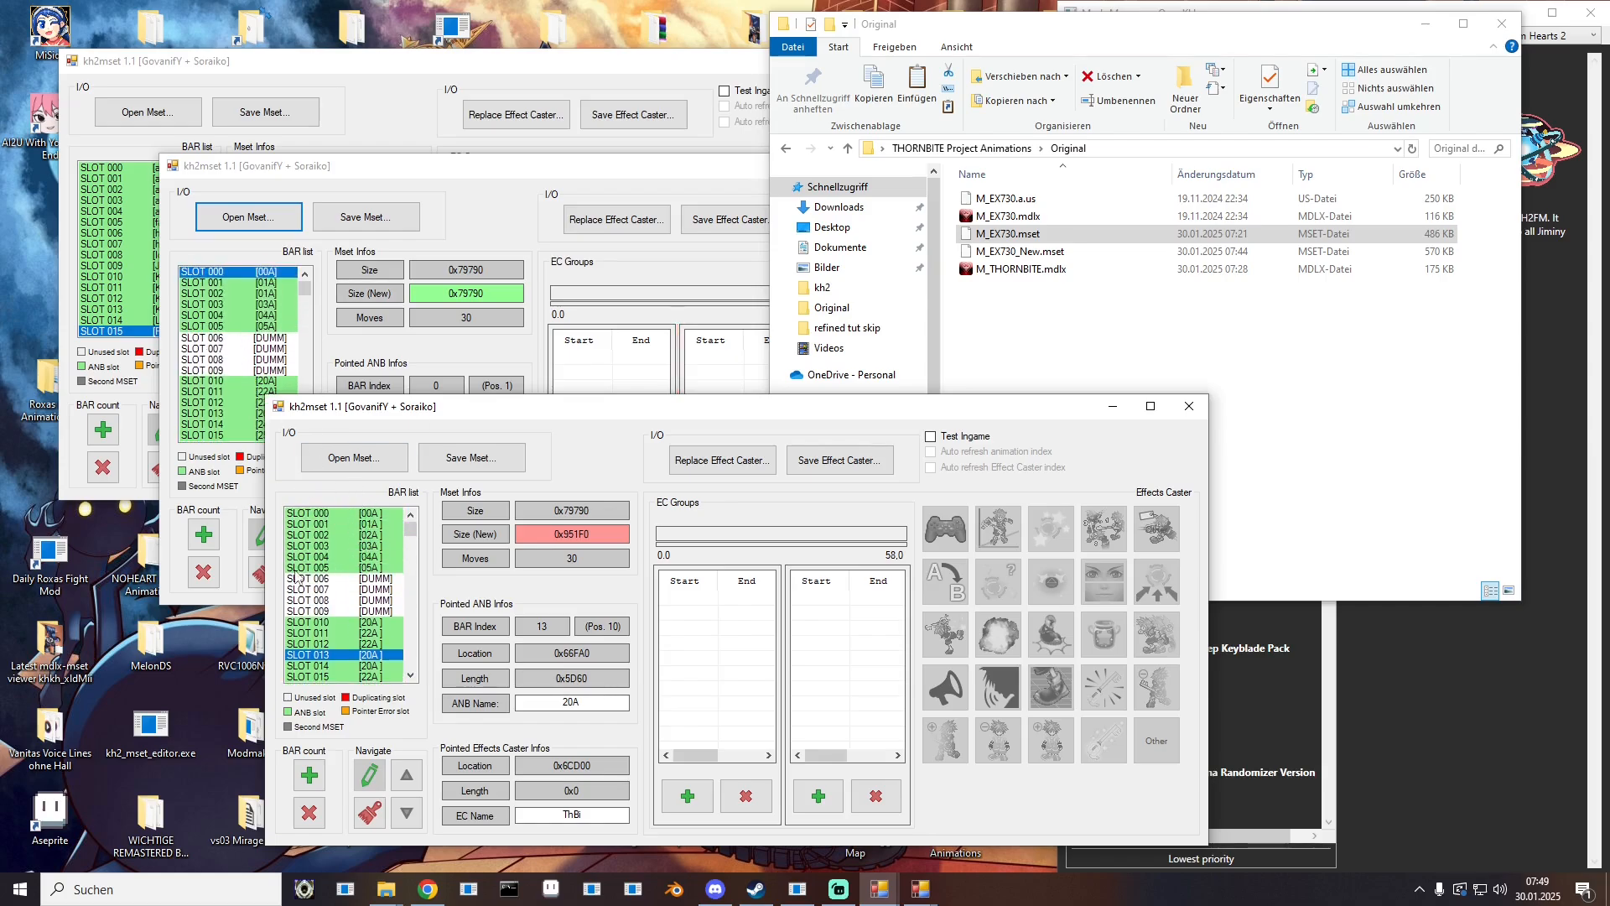
drag(669, 168, 0, 387)
scroll(338, 611, down, 8)
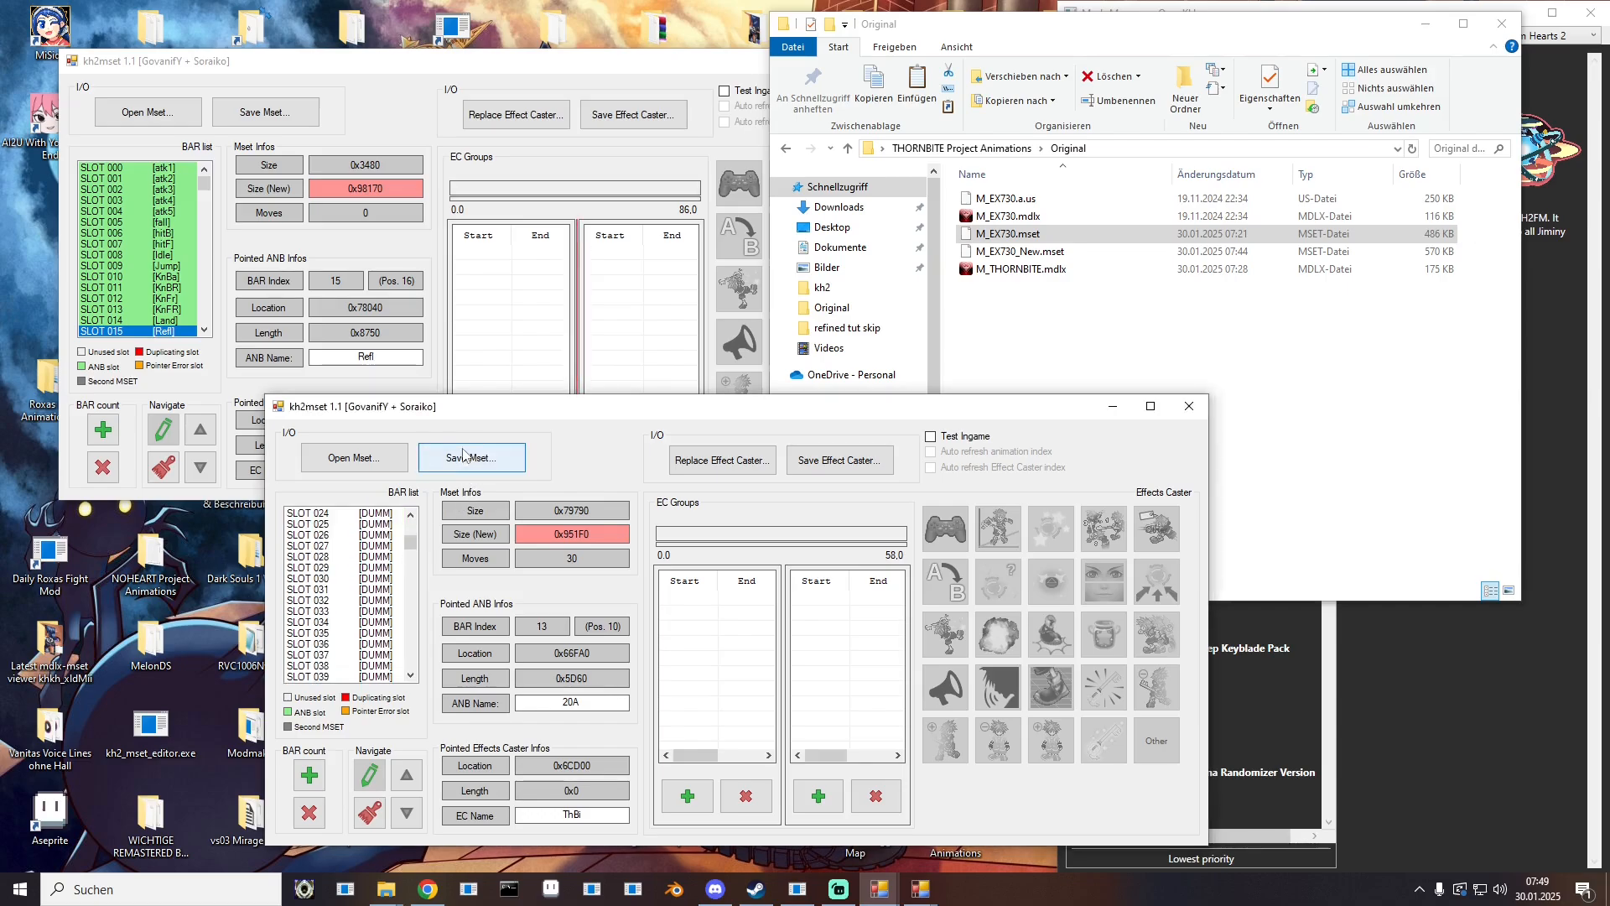
Step: Save the edited motion set over M_EX730_New.mset in the Original folder
click(467, 457)
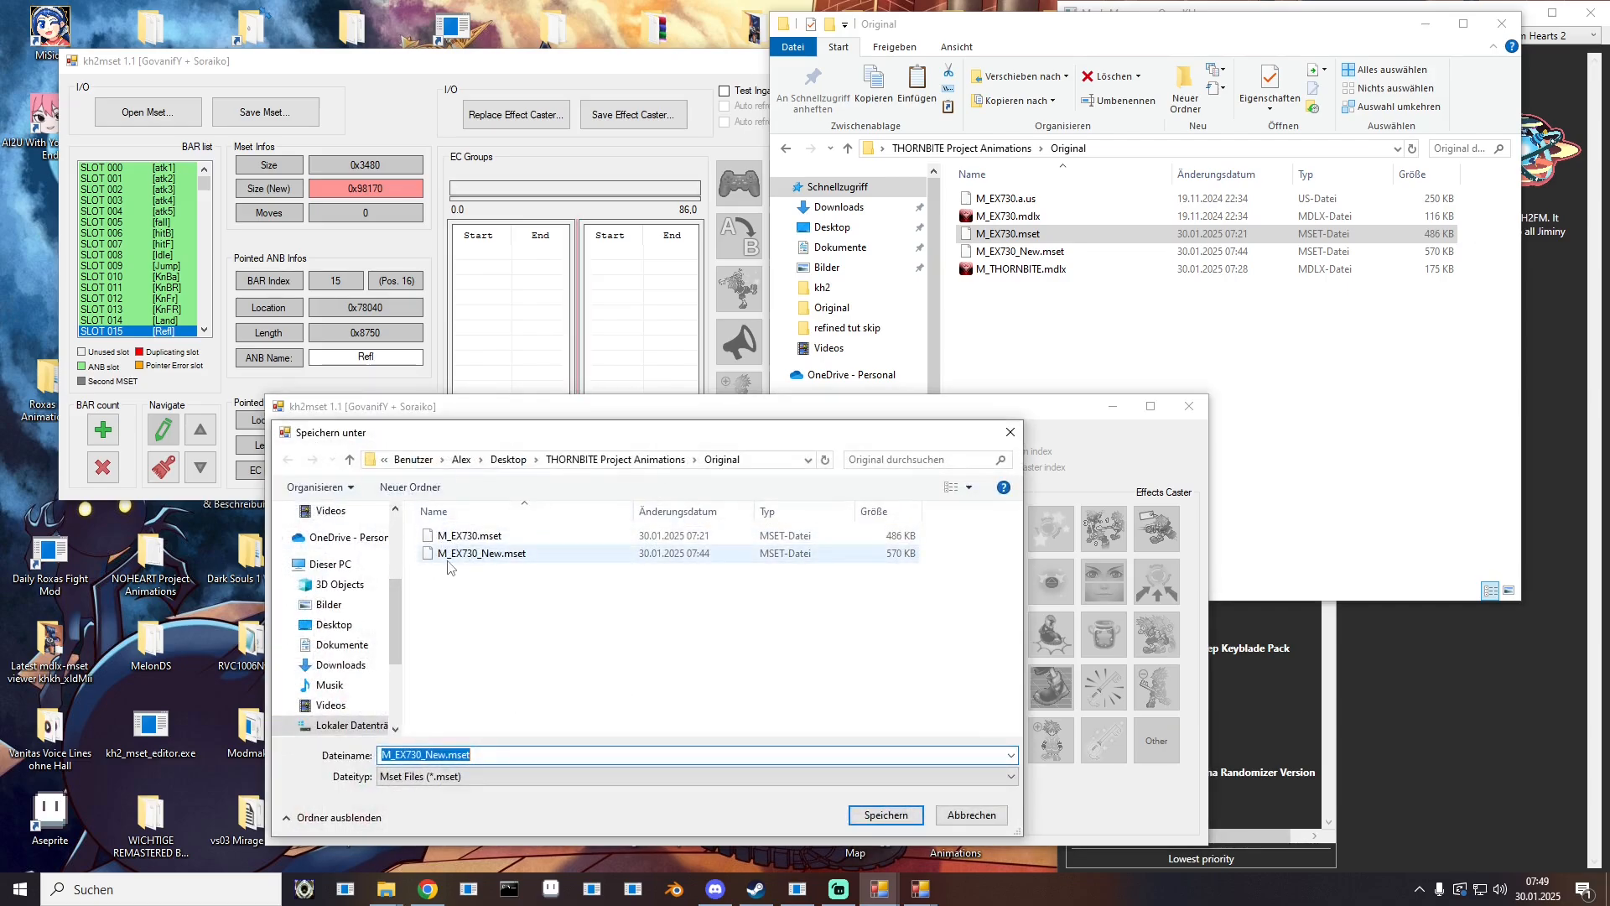
double_click(450, 555)
click(857, 453)
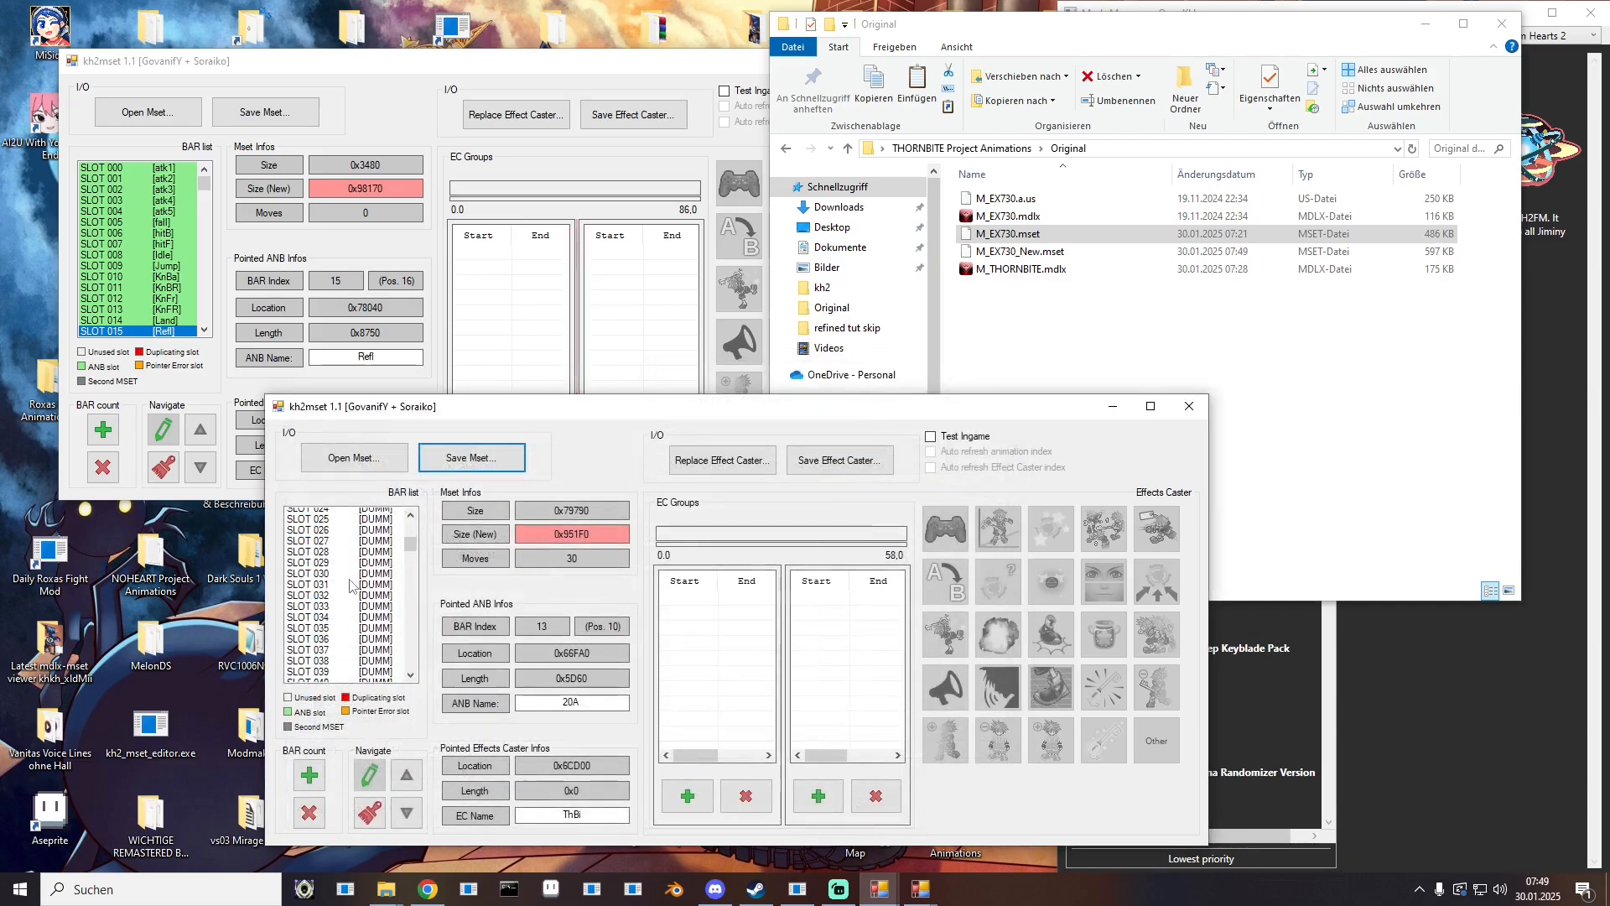
Step: Check SLOT 044 to 047 against the original motion set and point the edited set's emptied SLOT 045 to the 00A file
scroll(350, 585, down, 5)
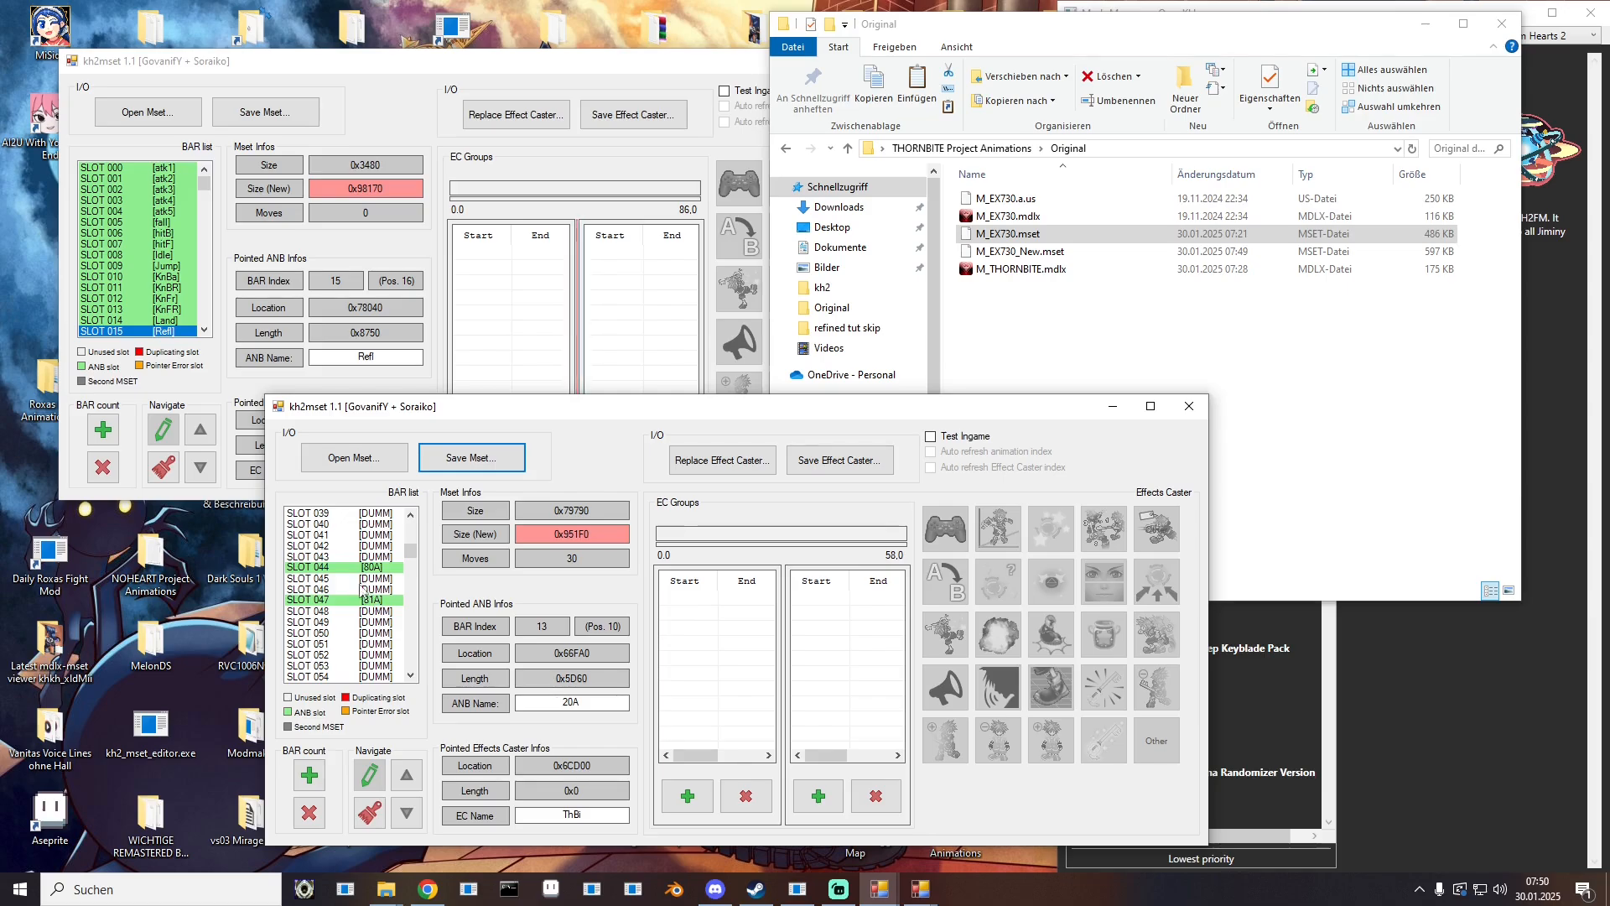
drag(0, 84, 858, 150)
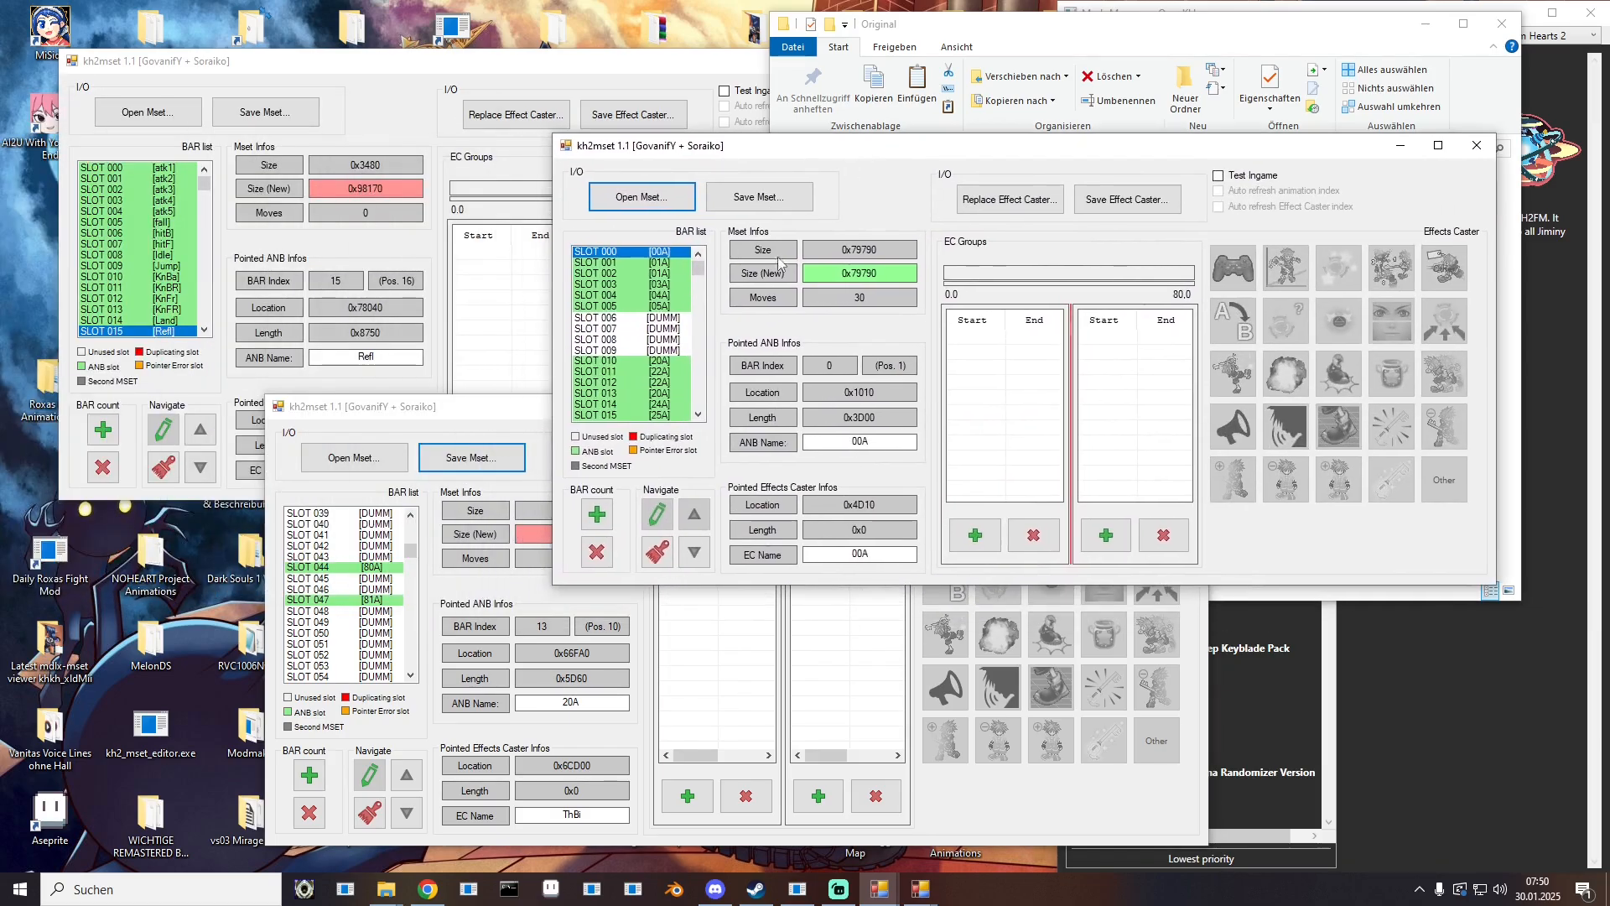
scroll(649, 342, down, 5)
scroll(648, 350, down, 7)
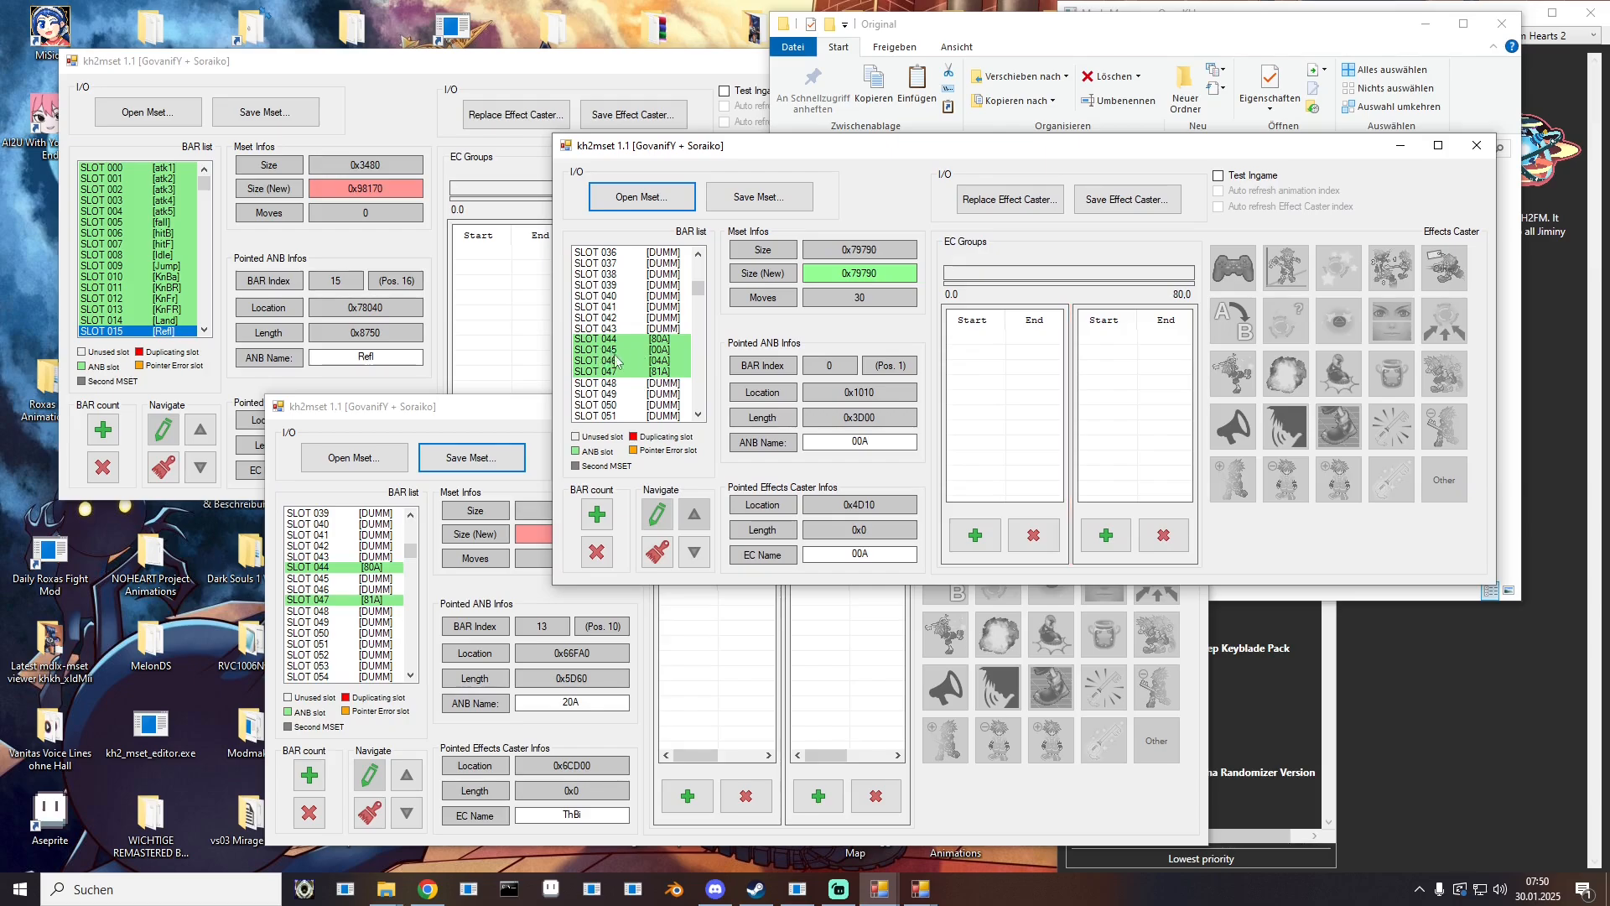
click(662, 360)
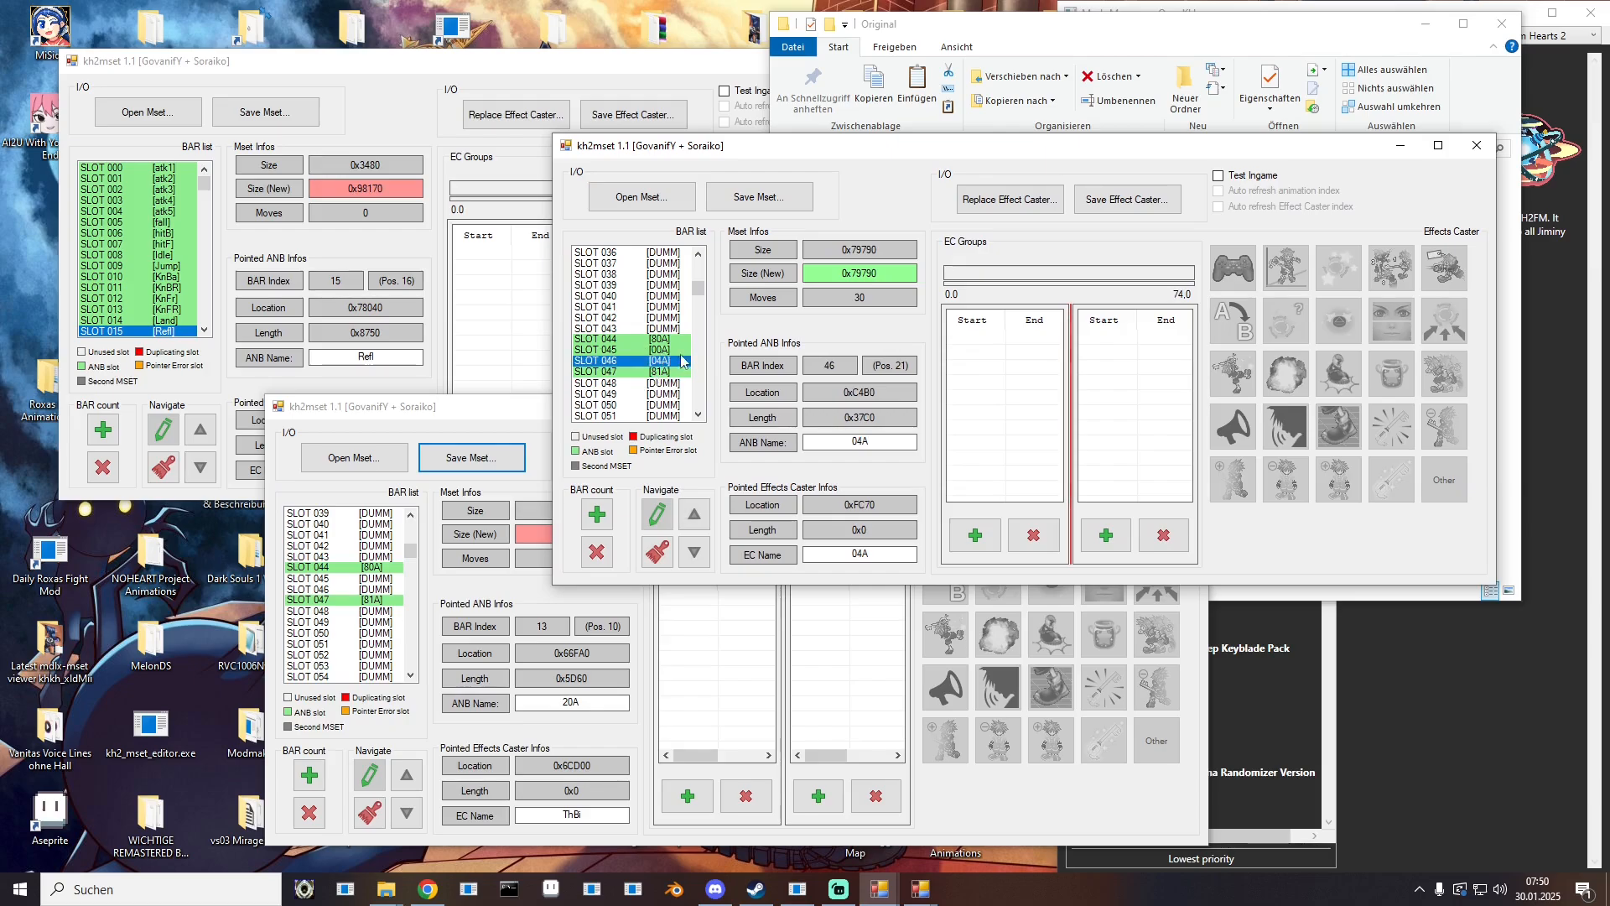
key(Up)
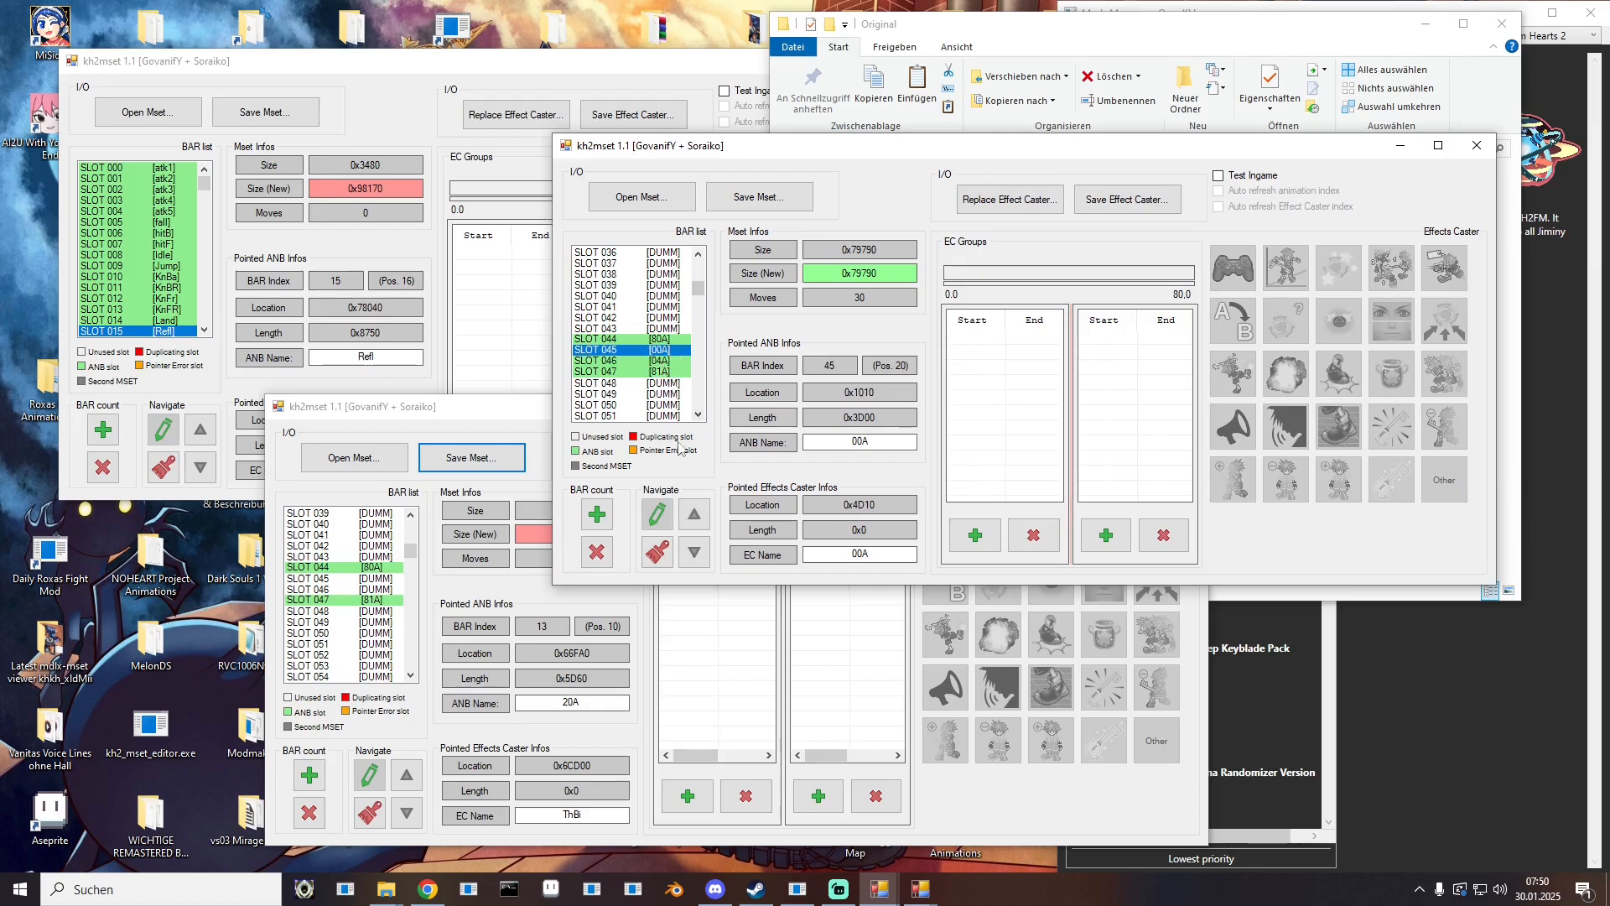
click(361, 581)
right_click(375, 584)
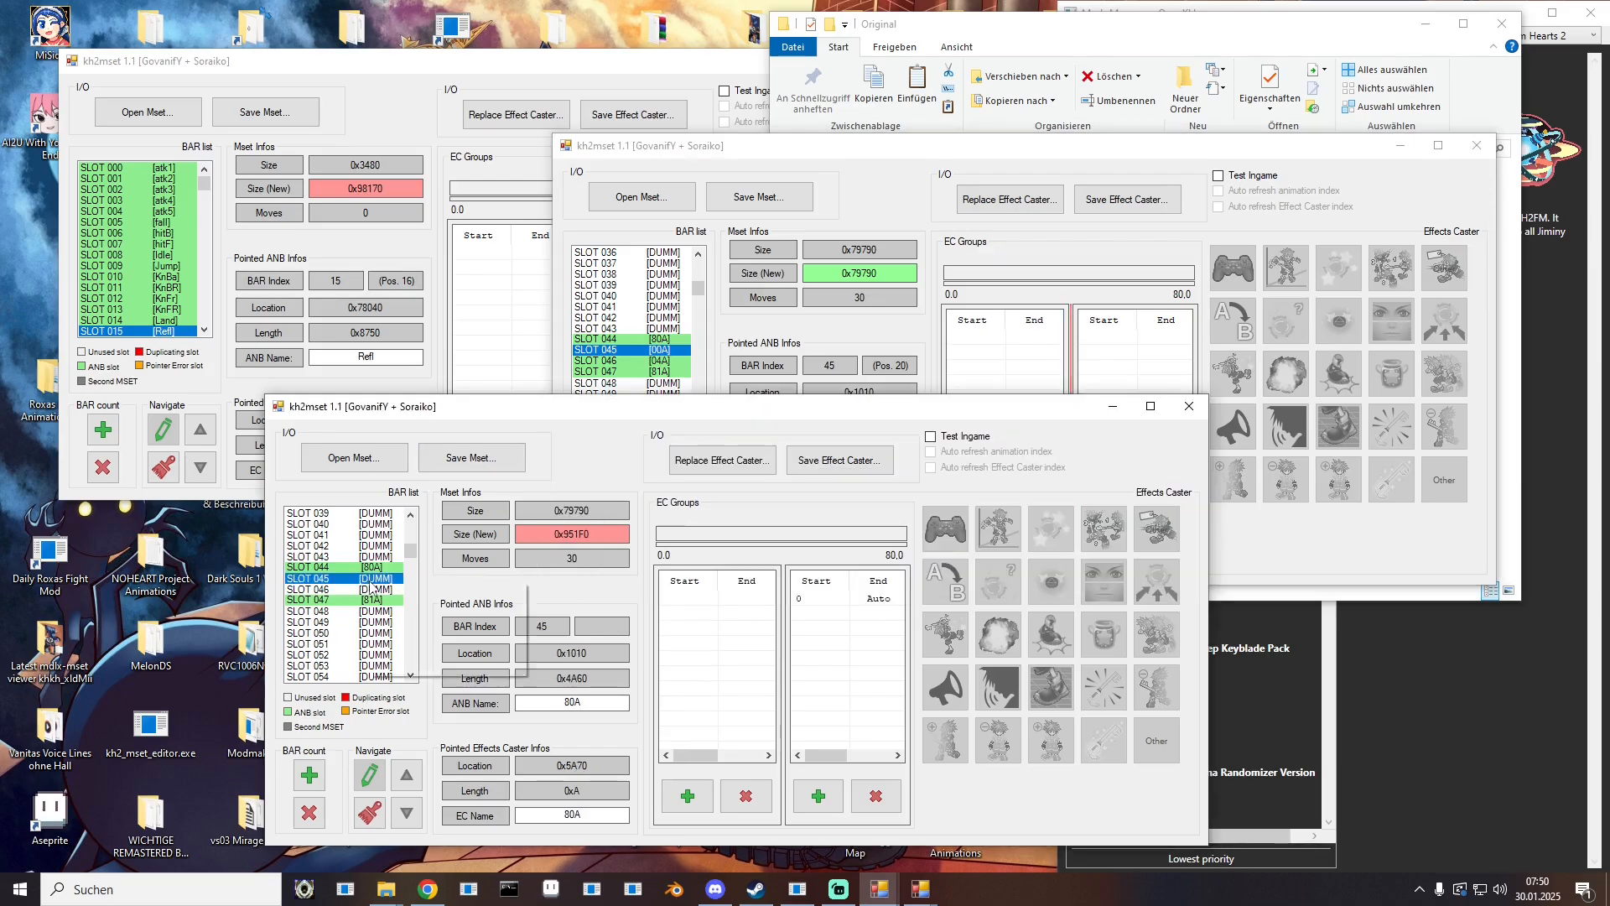
click(396, 590)
double_click(587, 583)
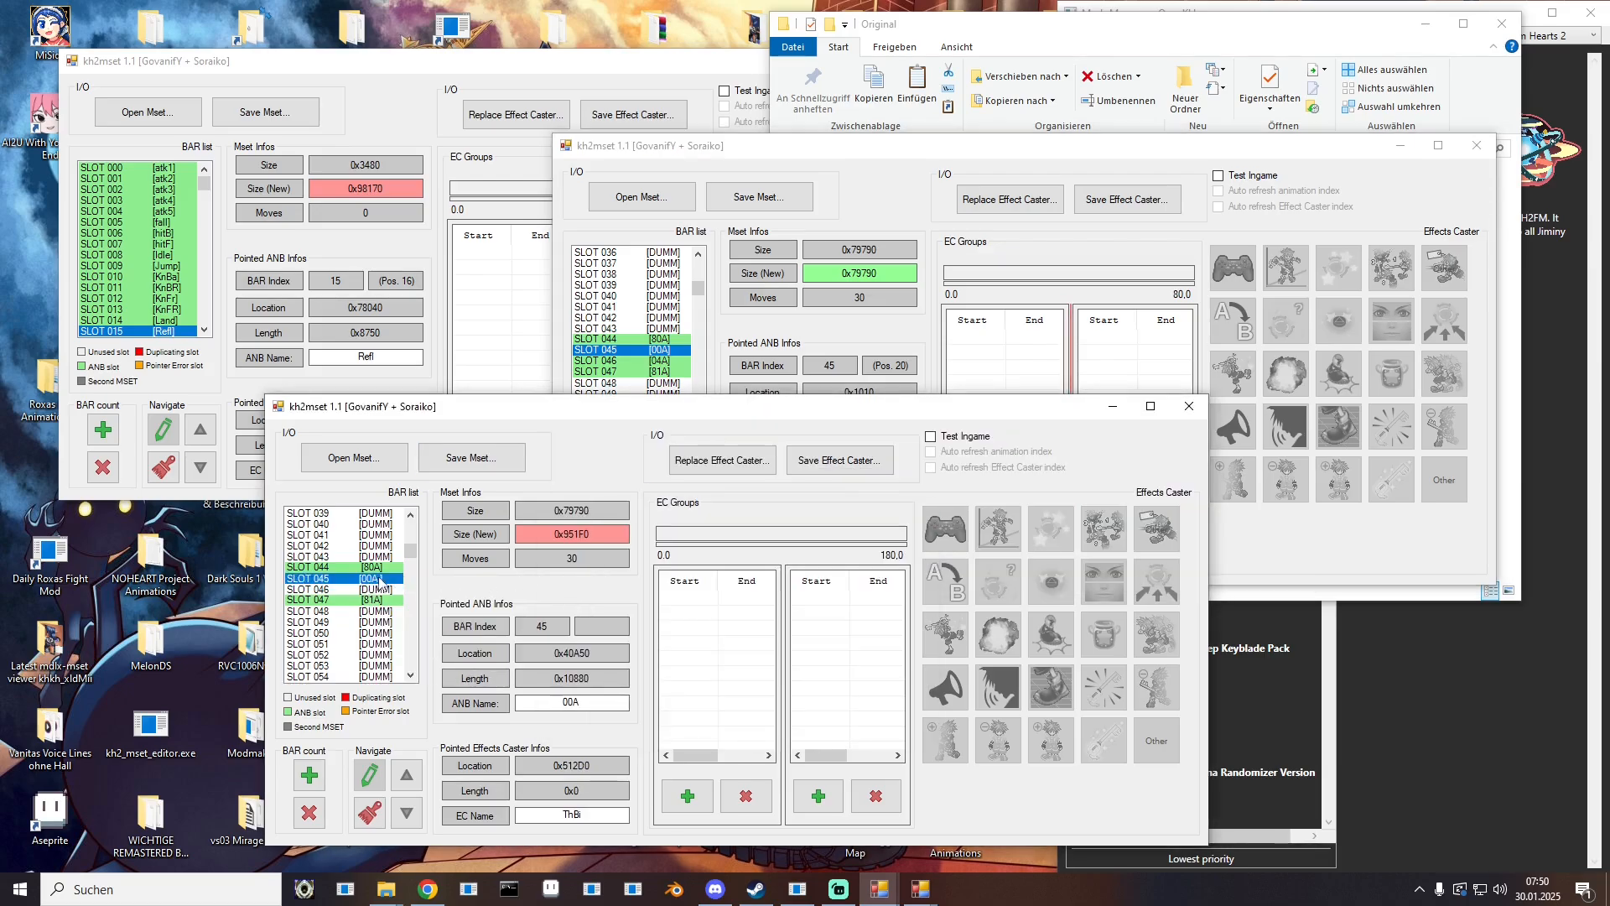
Step: Change the emptied SLOT 046's pointer to the 04A file
click(379, 590)
right_click(380, 589)
click(415, 597)
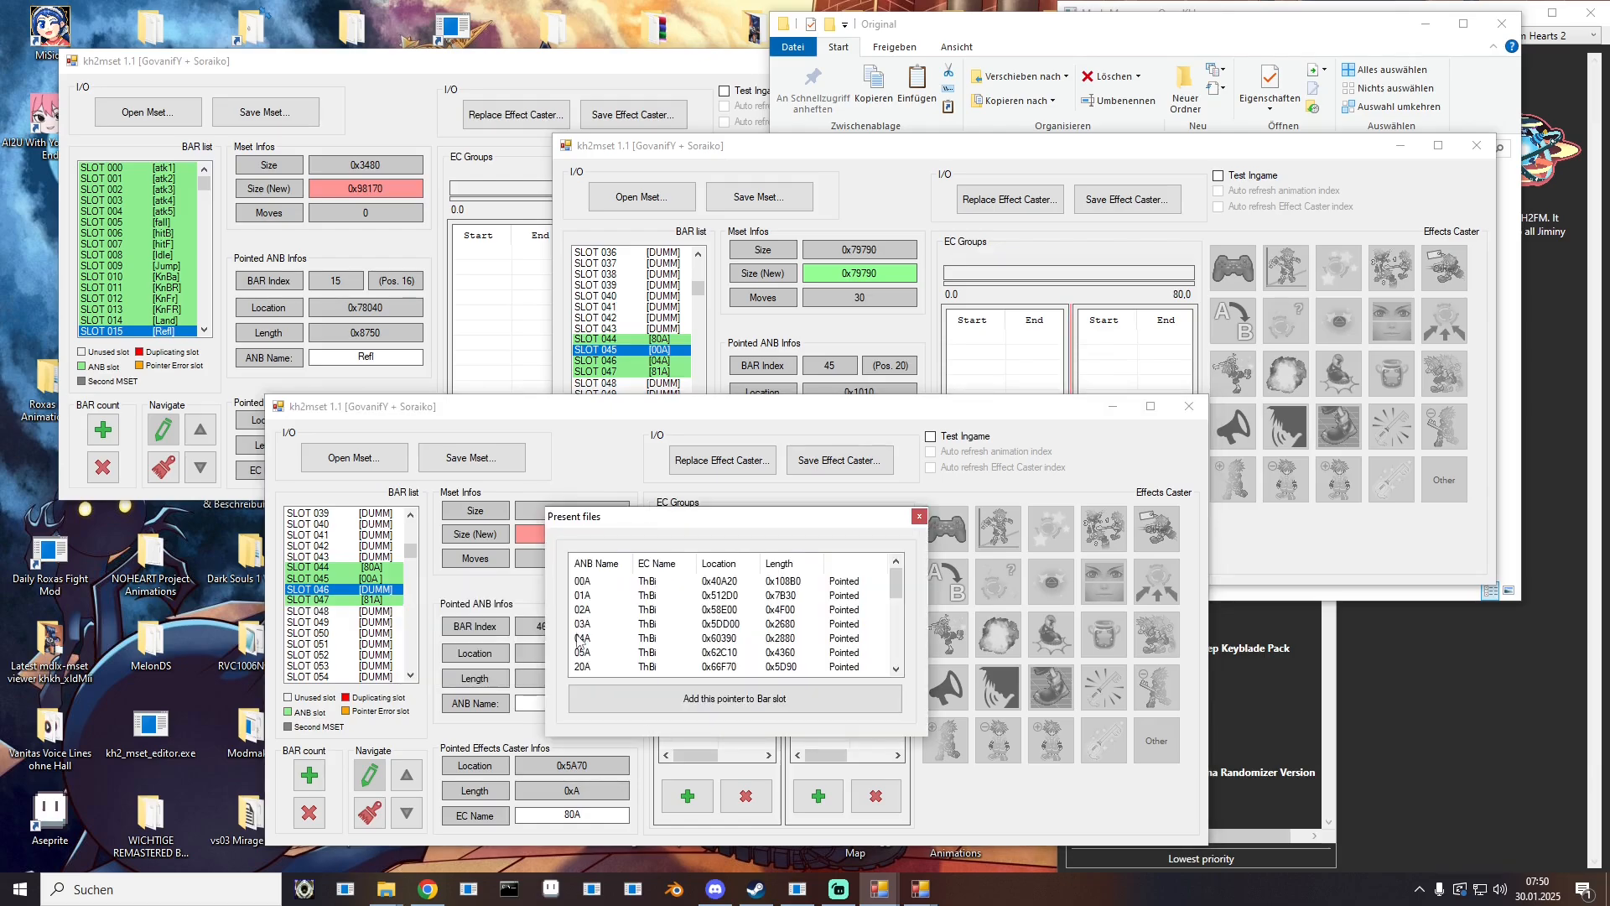
double_click(581, 638)
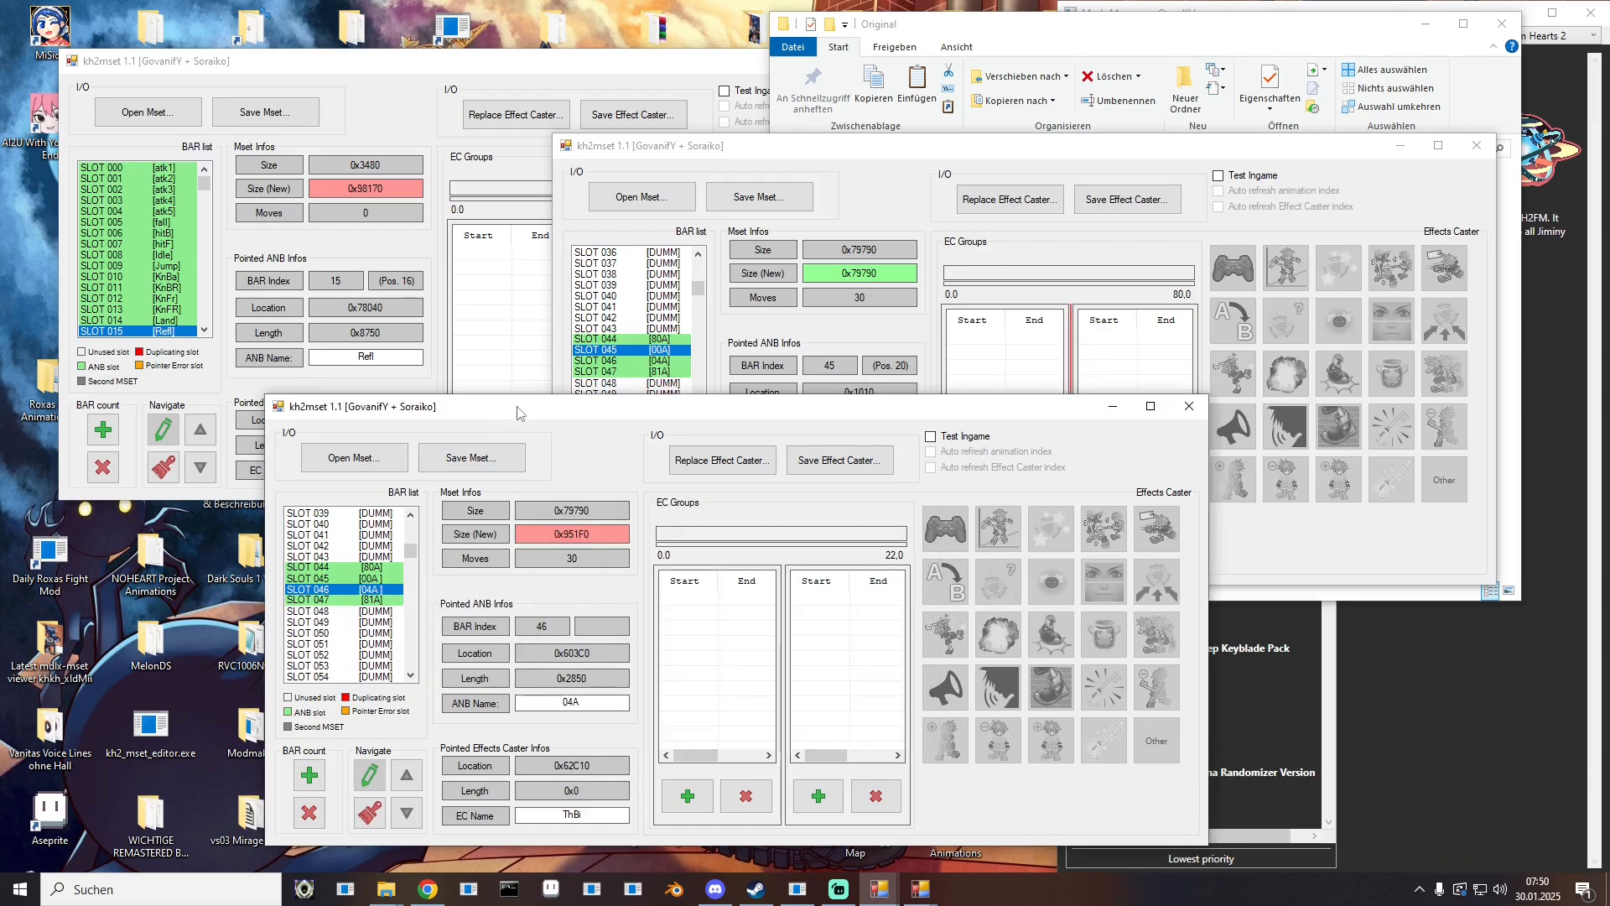
Step: Move the reference motion set aside and export SLOT 044's effect caster as 80A.ec to the Original folder
drag(517, 407, 412, 404)
drag(1023, 143, 0, 149)
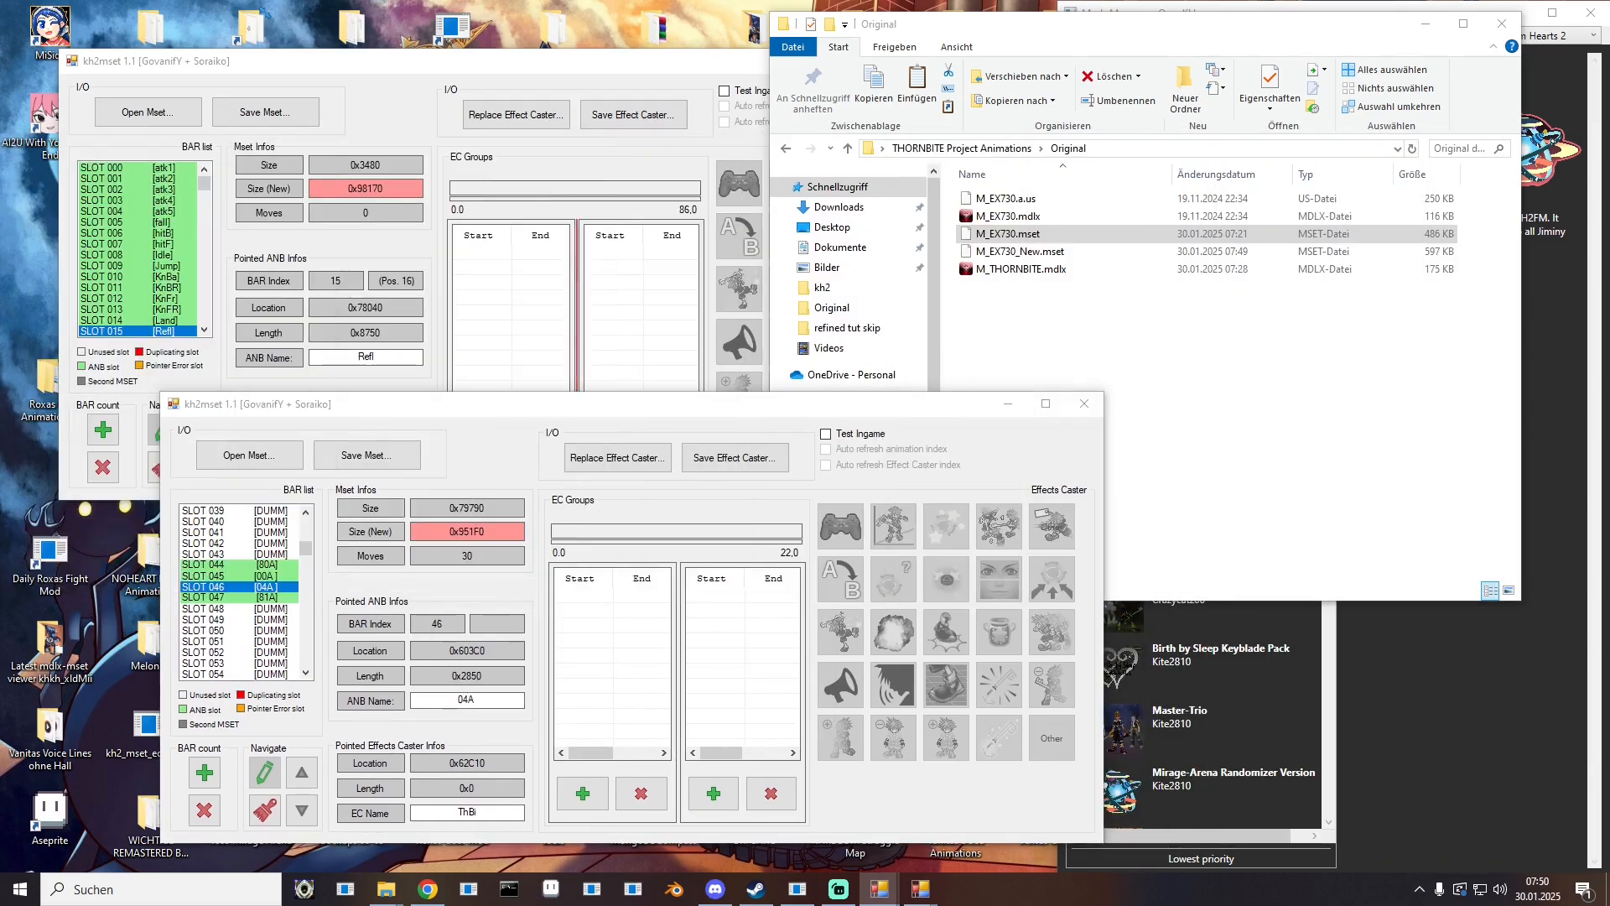
click(265, 564)
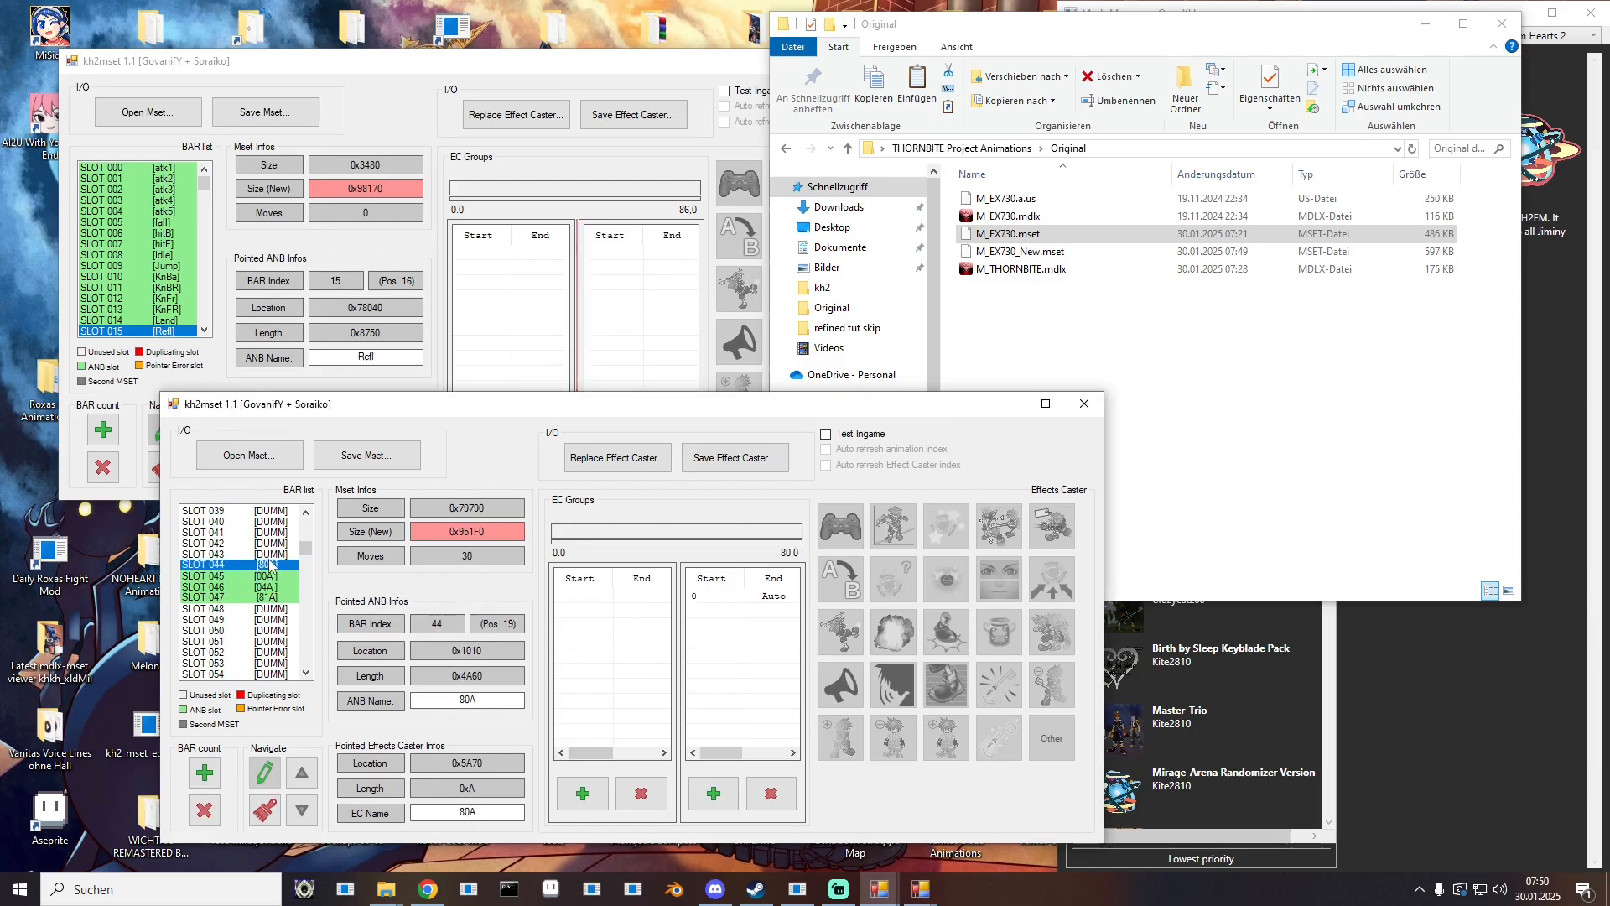
click(734, 597)
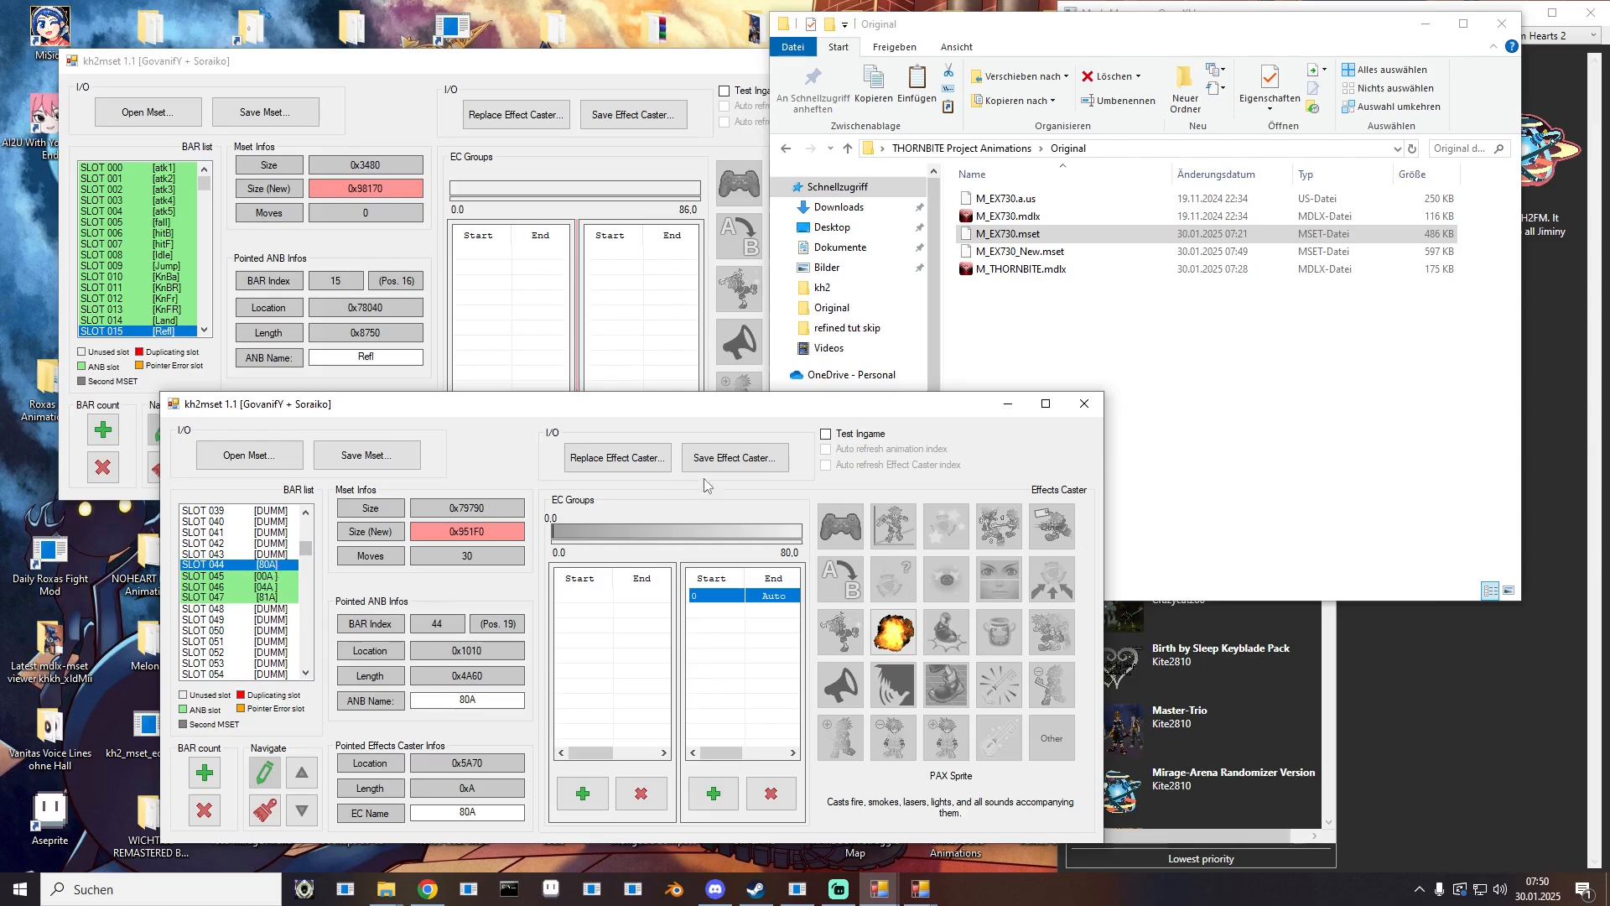
click(735, 458)
click(780, 807)
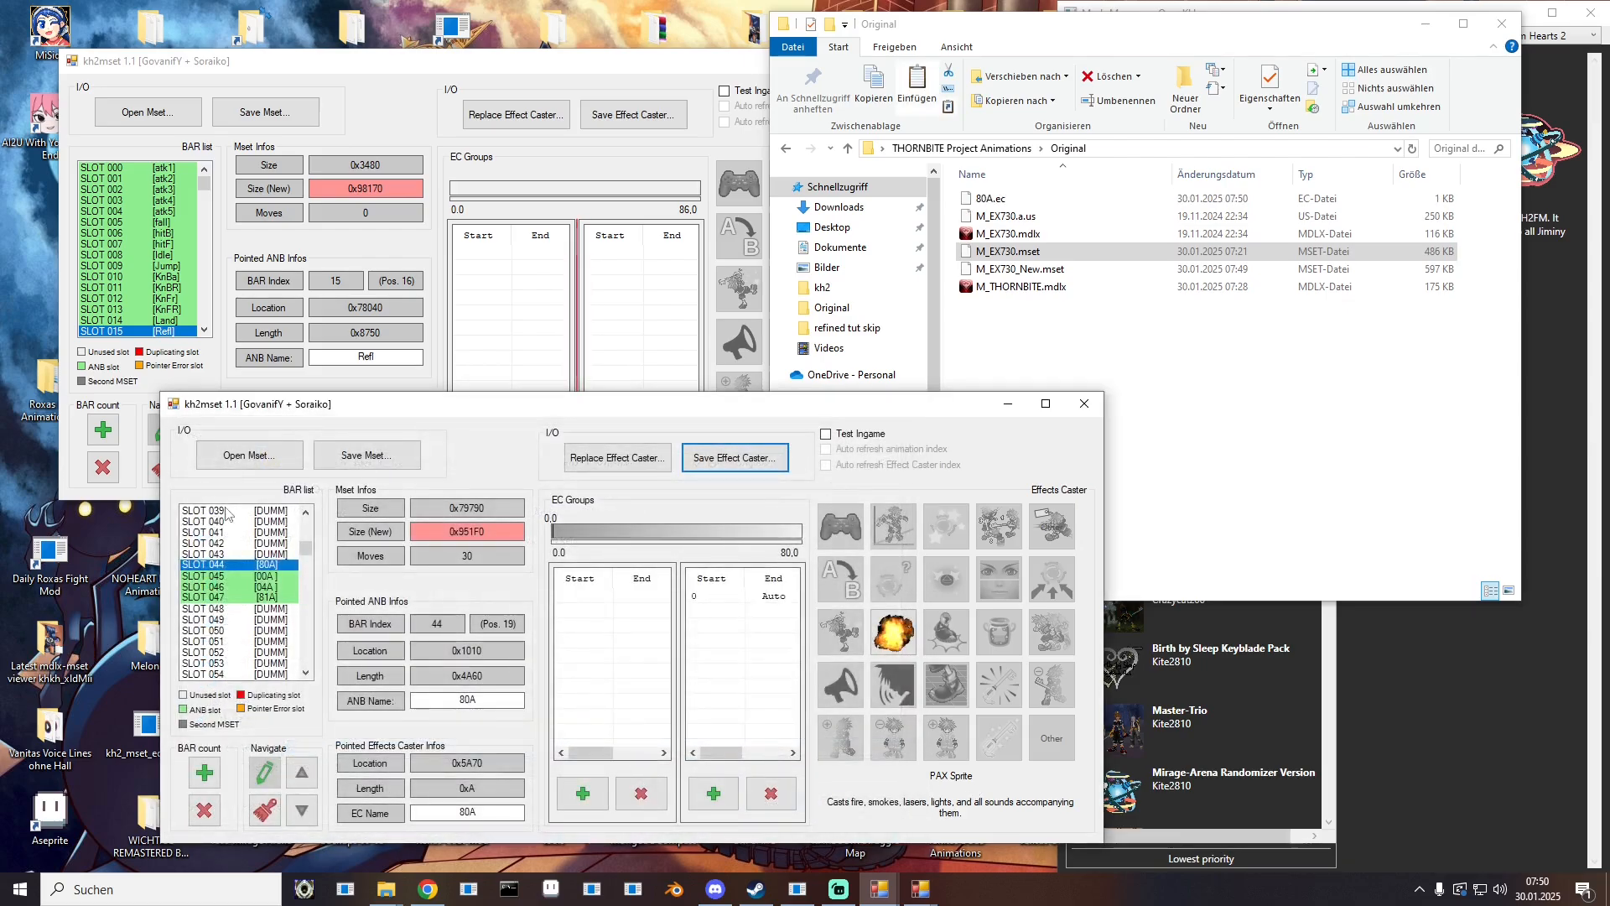
Step: Delete the file SLOT 047 points to and change the slot's pointer to the 00A file
click(269, 599)
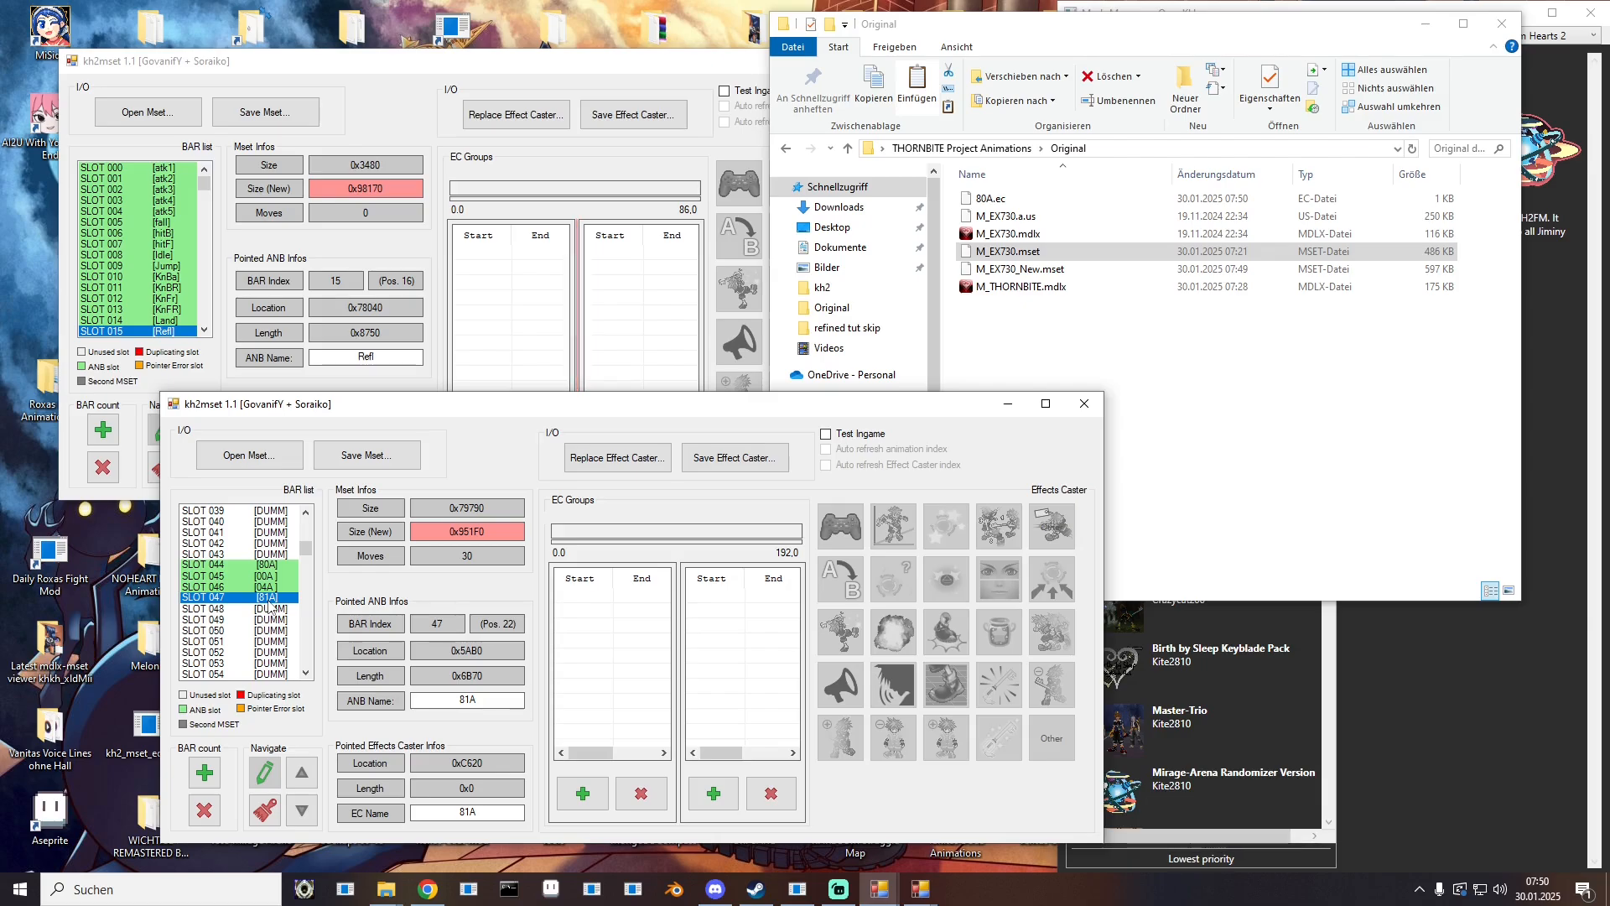
right_click(271, 600)
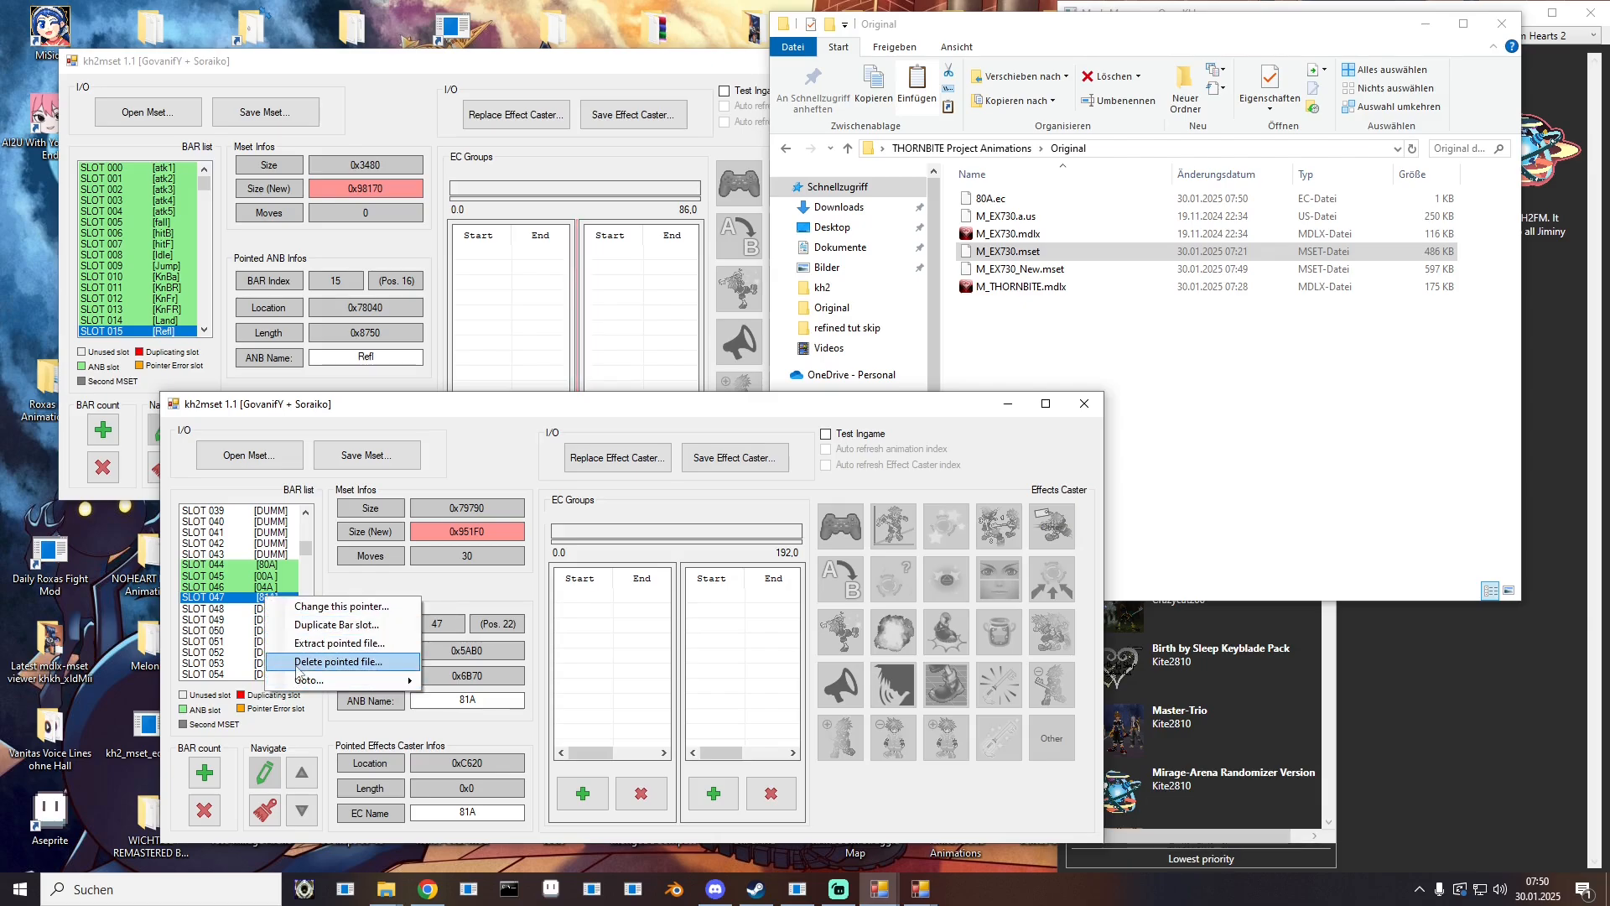
click(357, 665)
right_click(271, 598)
click(288, 605)
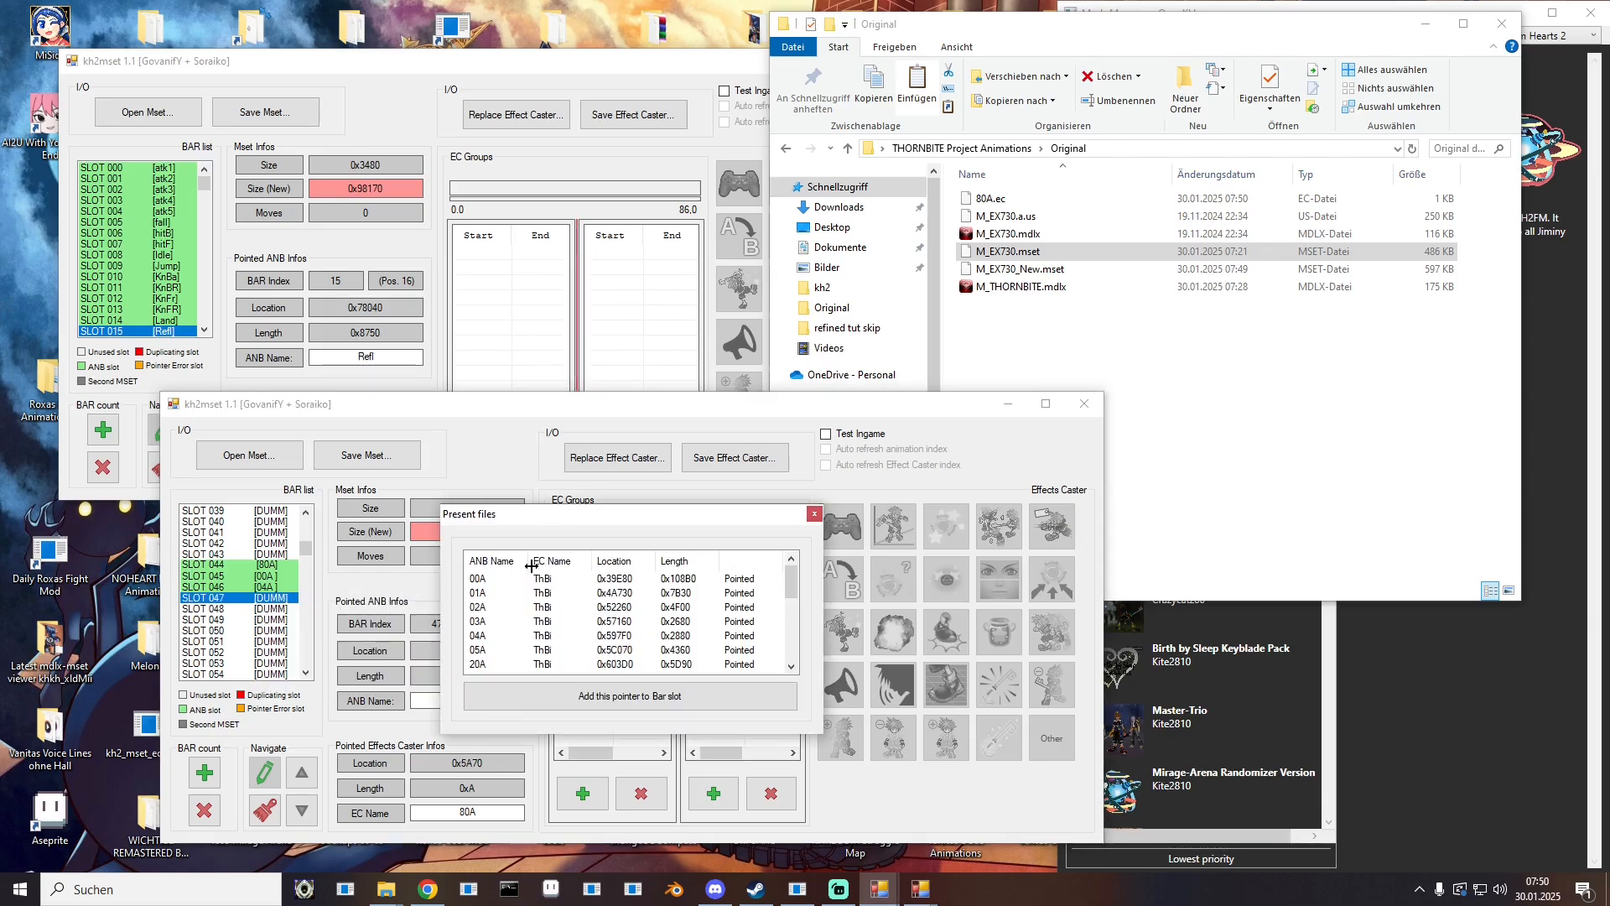
double_click(476, 576)
Step: Delete the file SLOT 044 points to and insert Thornbite_Spawn.anb from the Thornbite_Spawn folder in its place
click(268, 566)
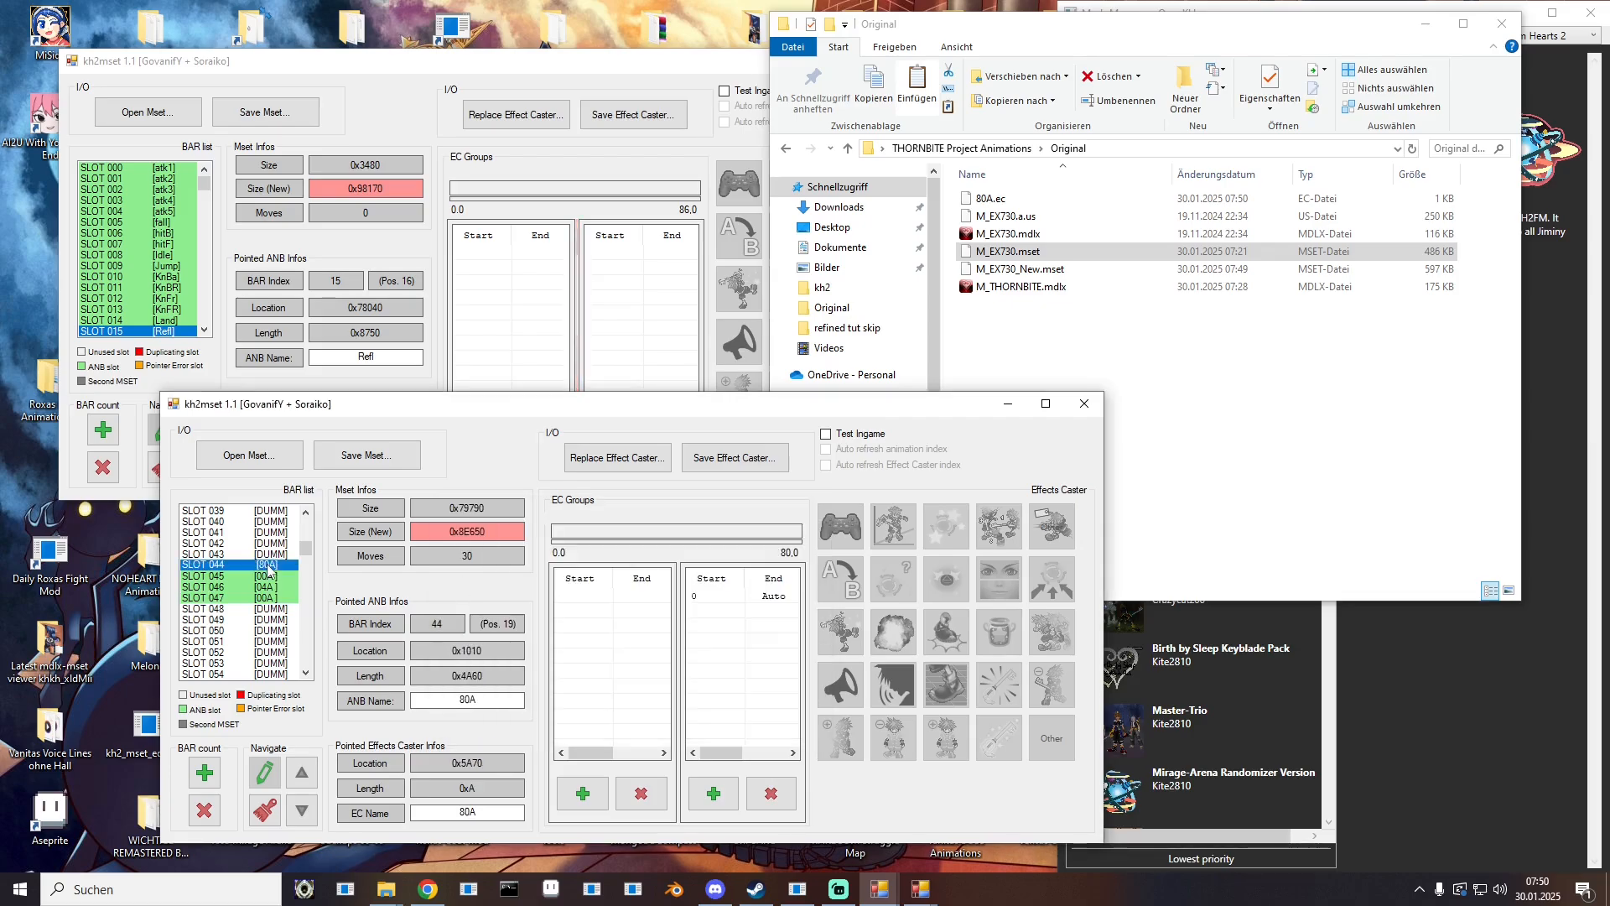
right_click(268, 565)
click(357, 629)
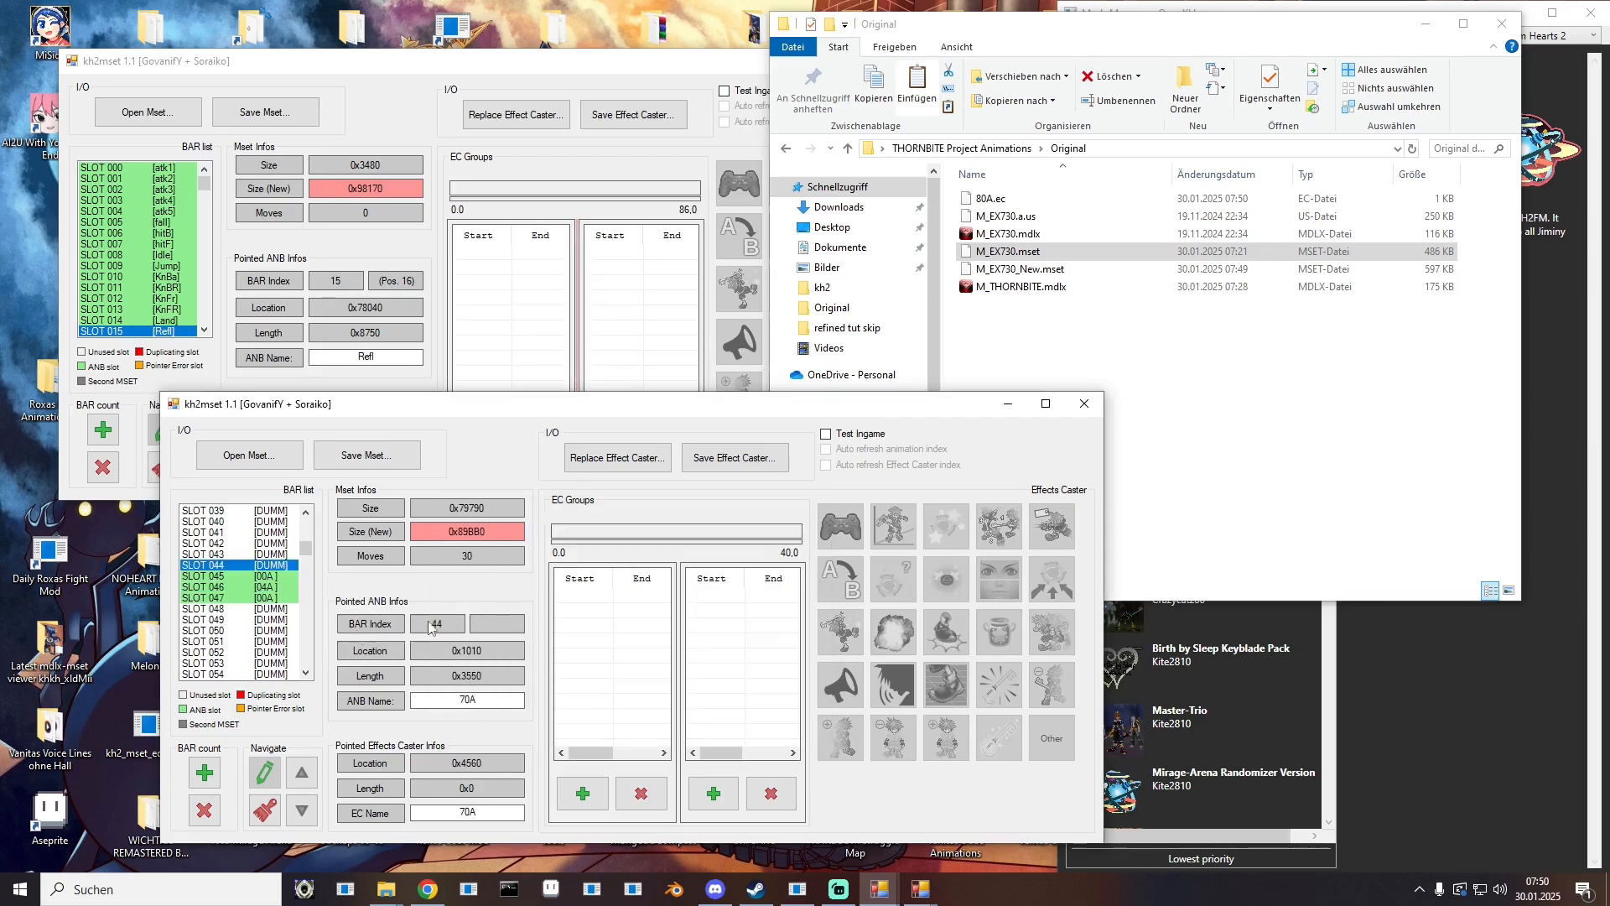
click(1258, 388)
click(975, 148)
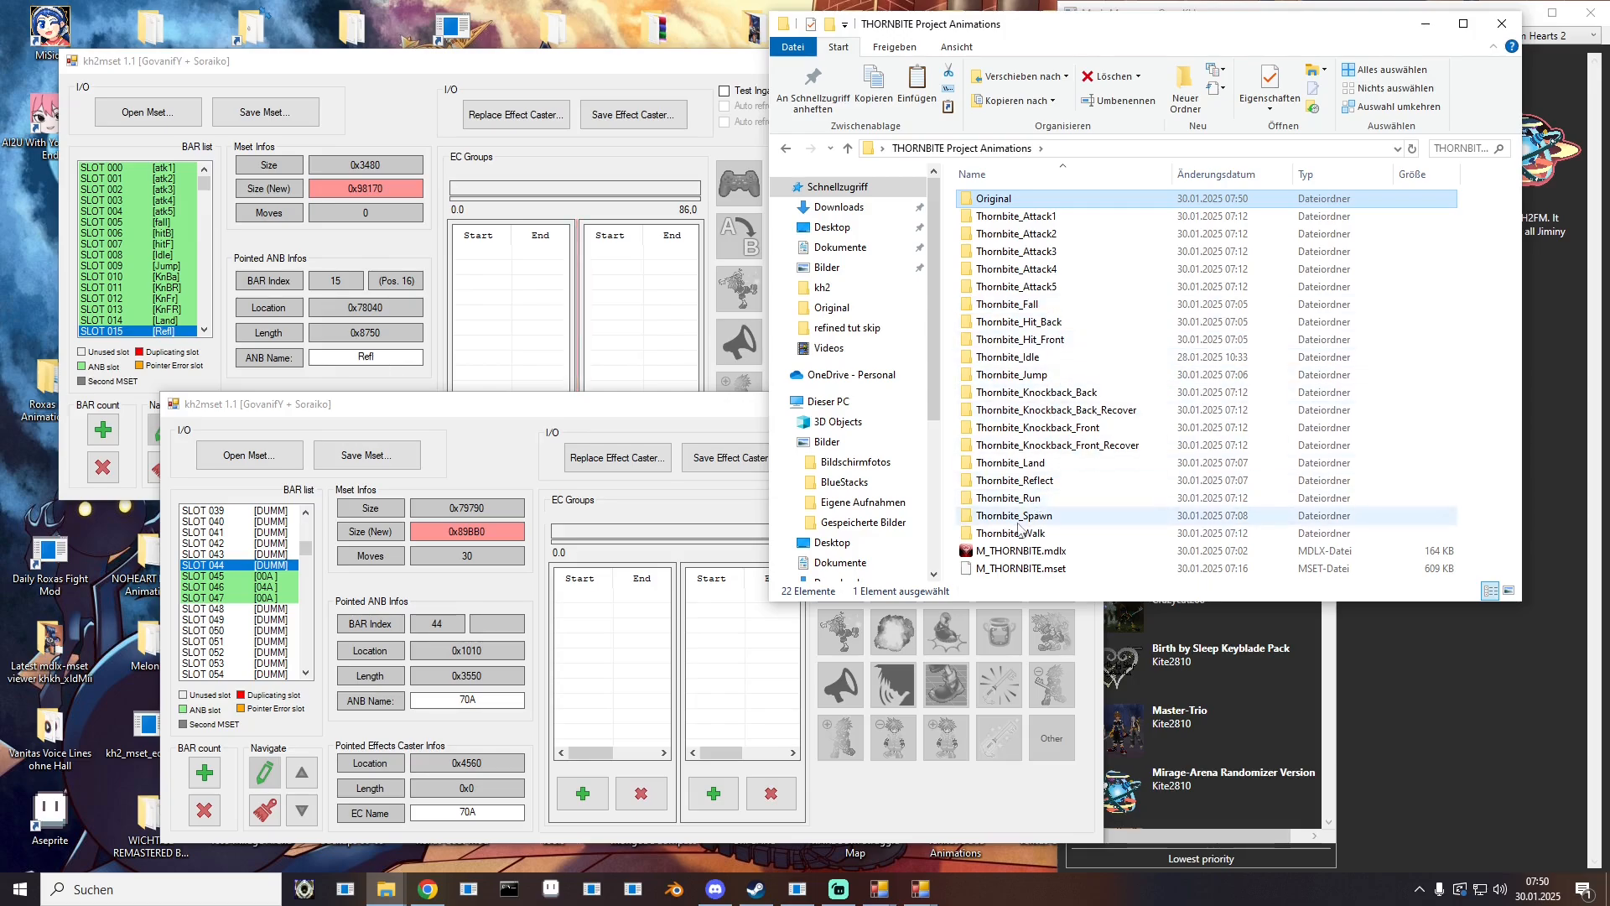
double_click(1015, 514)
drag(1040, 200, 252, 567)
Step: Set SLOT 044's ANB name to 80A and EC name to ThBi, and replace its effect caster with 80A.ec
click(493, 701)
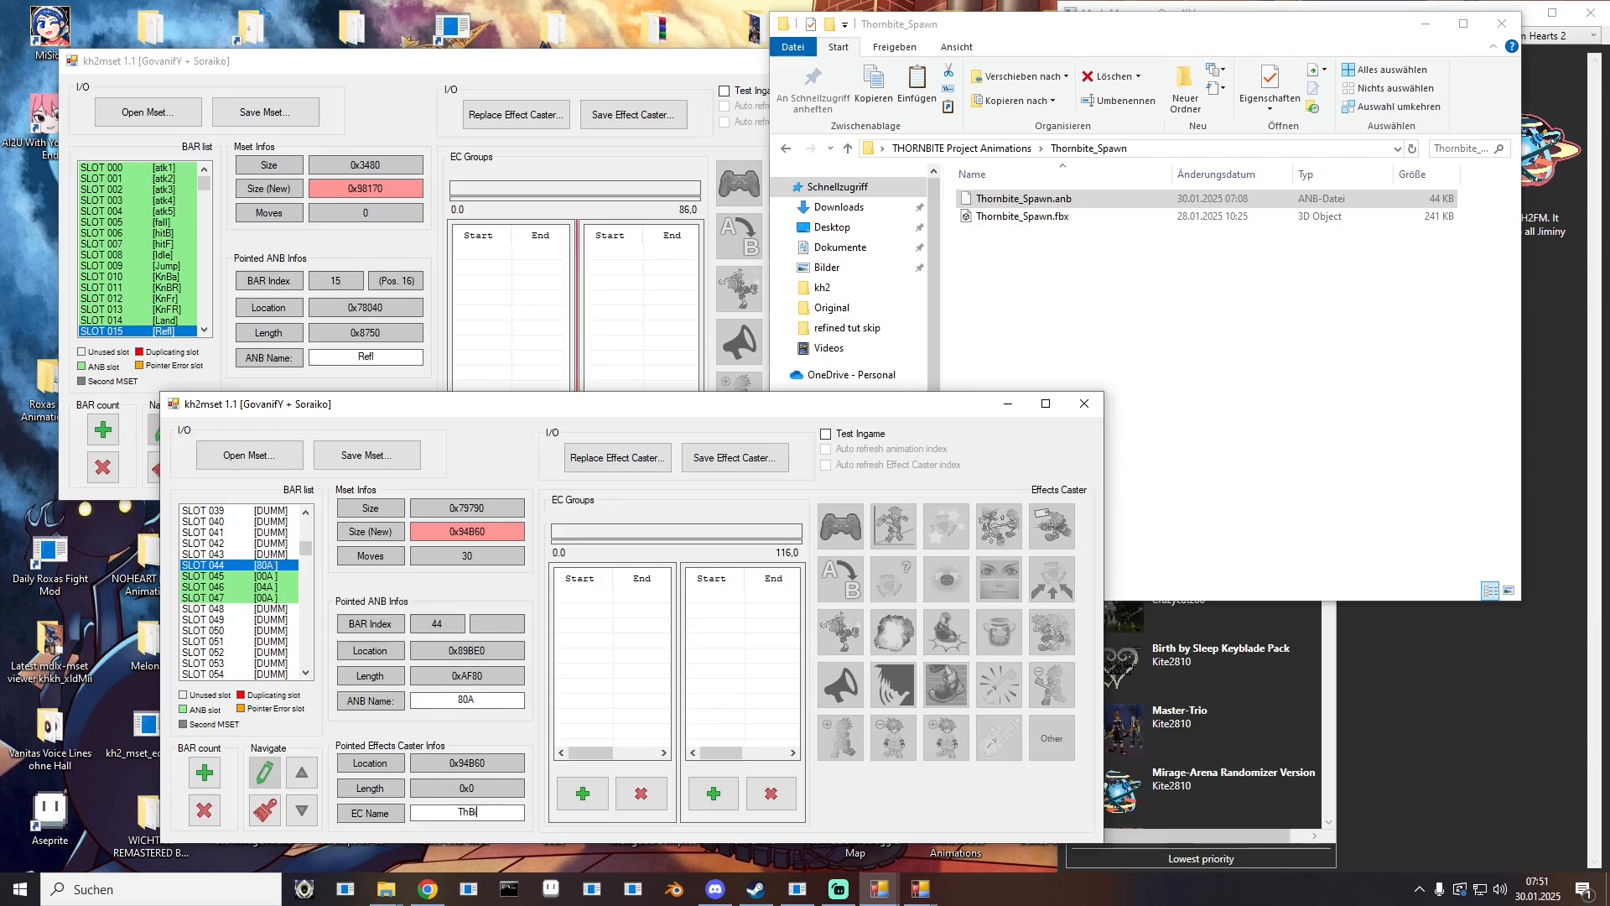
click(617, 457)
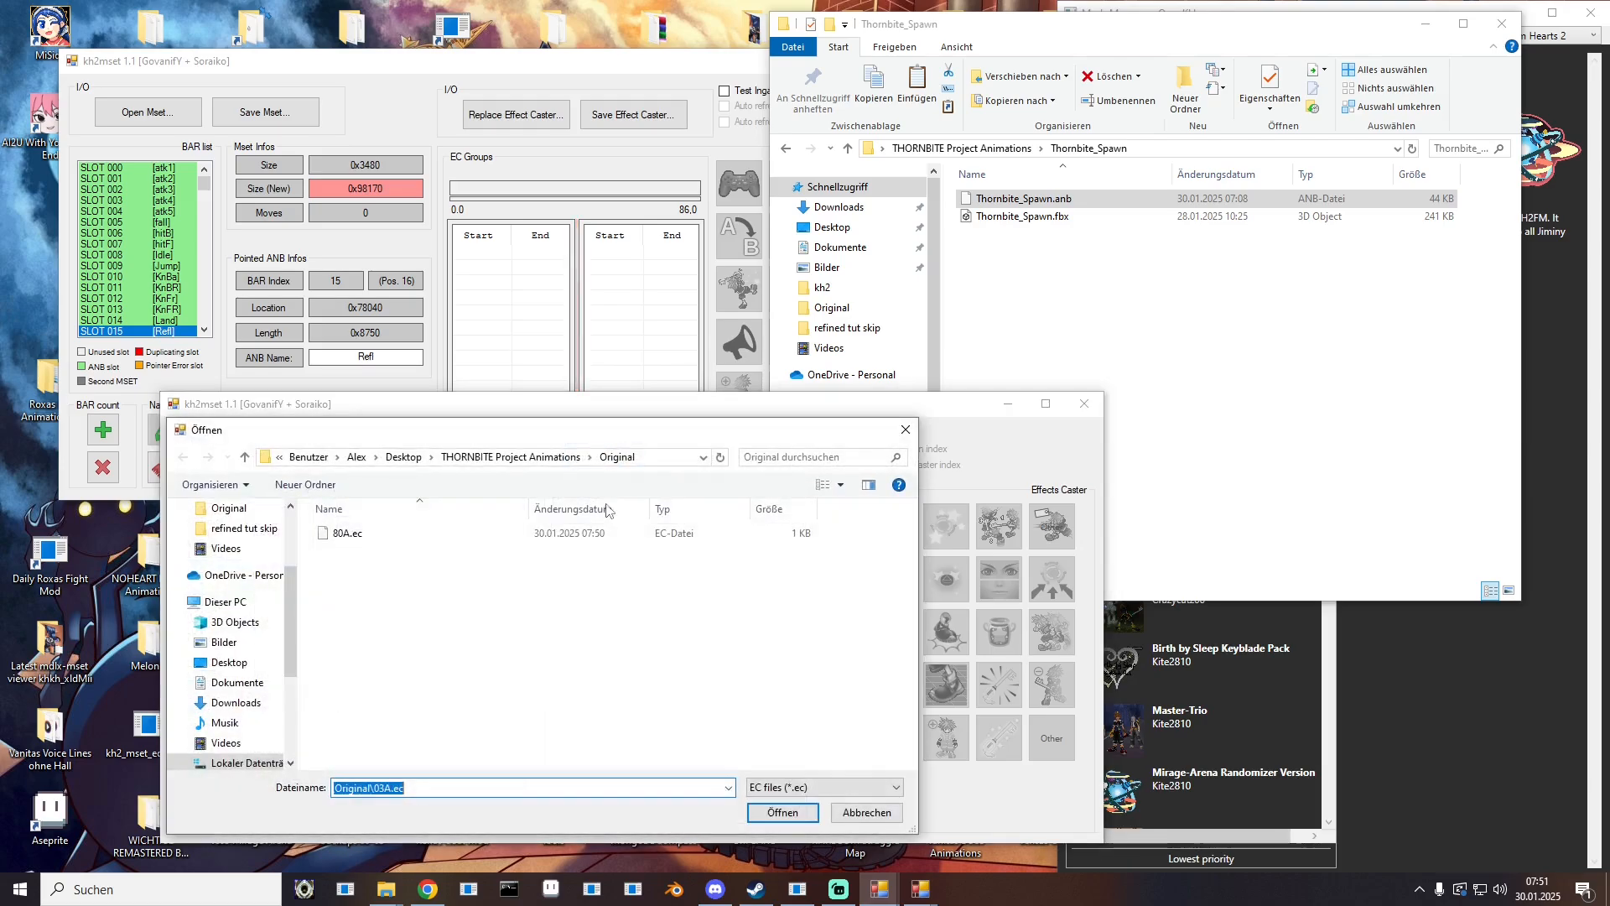
double_click(340, 534)
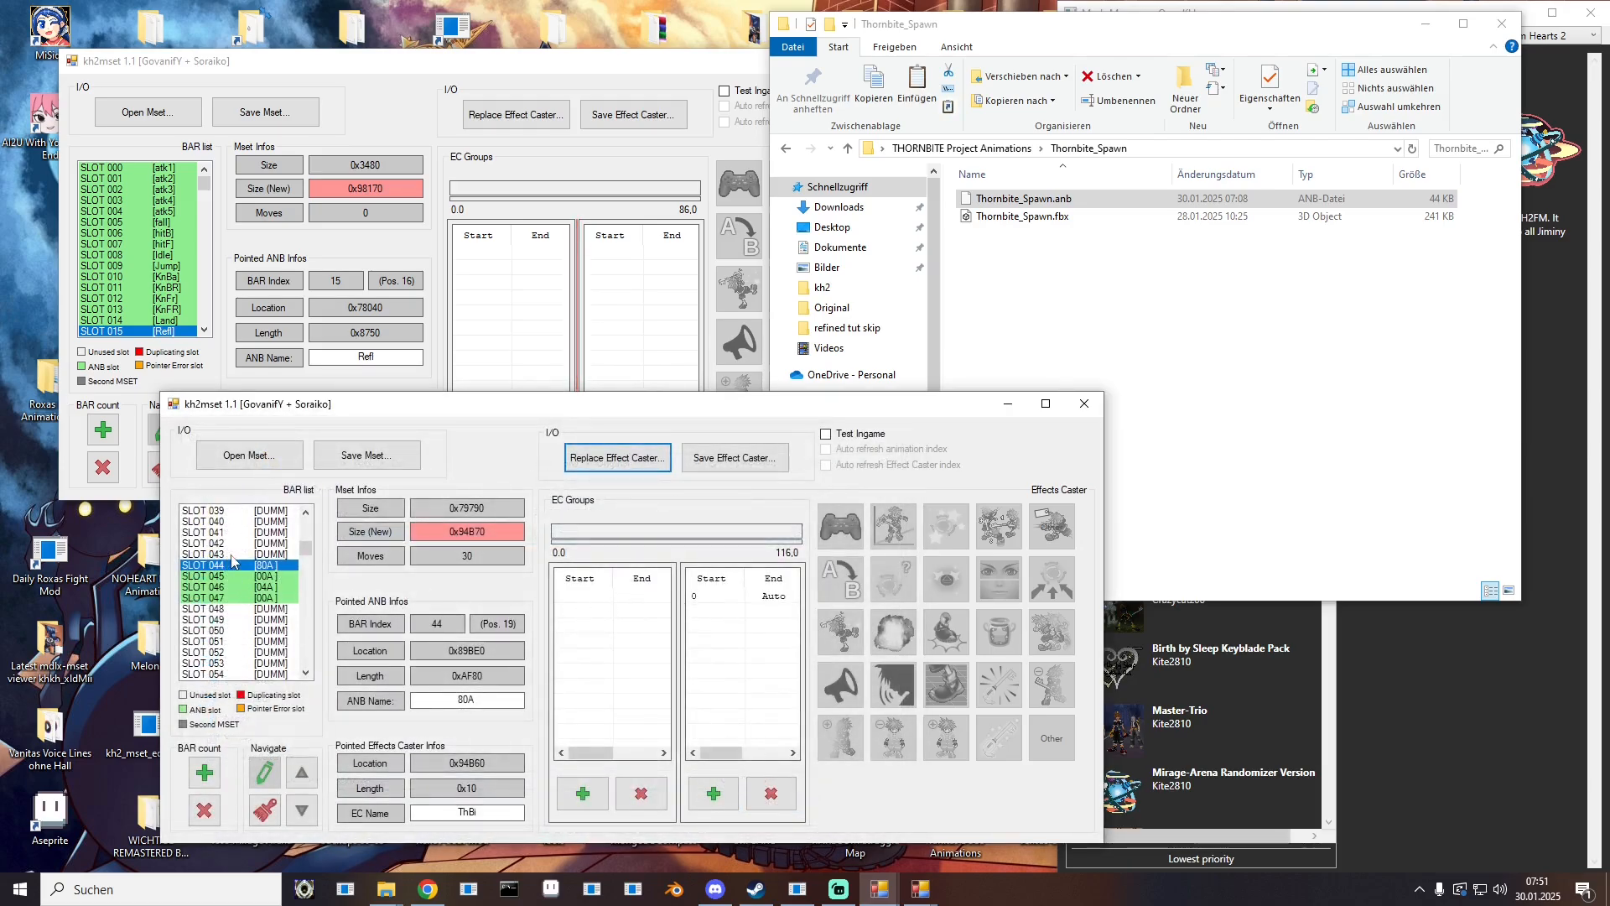
Step: Locate the next used slot after SLOT 047 using the reference motion set, and delete the file SLOT 140 points to in the edited set
scroll(233, 562, down, 6)
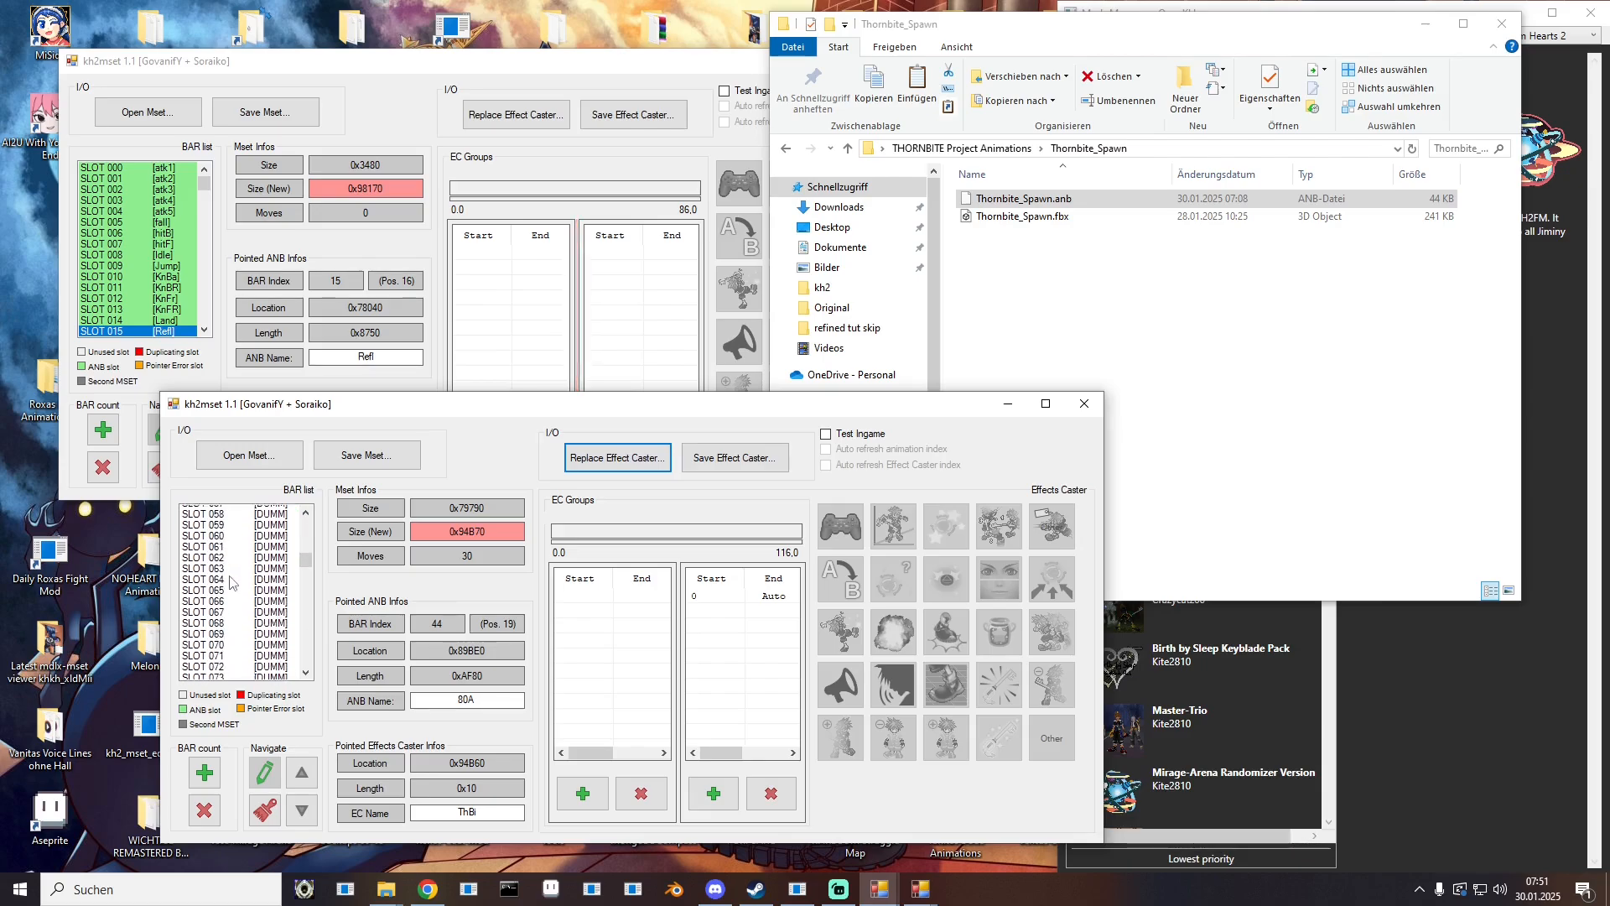
scroll(233, 583, down, 1)
click(879, 889)
drag(906, 93, 1107, 52)
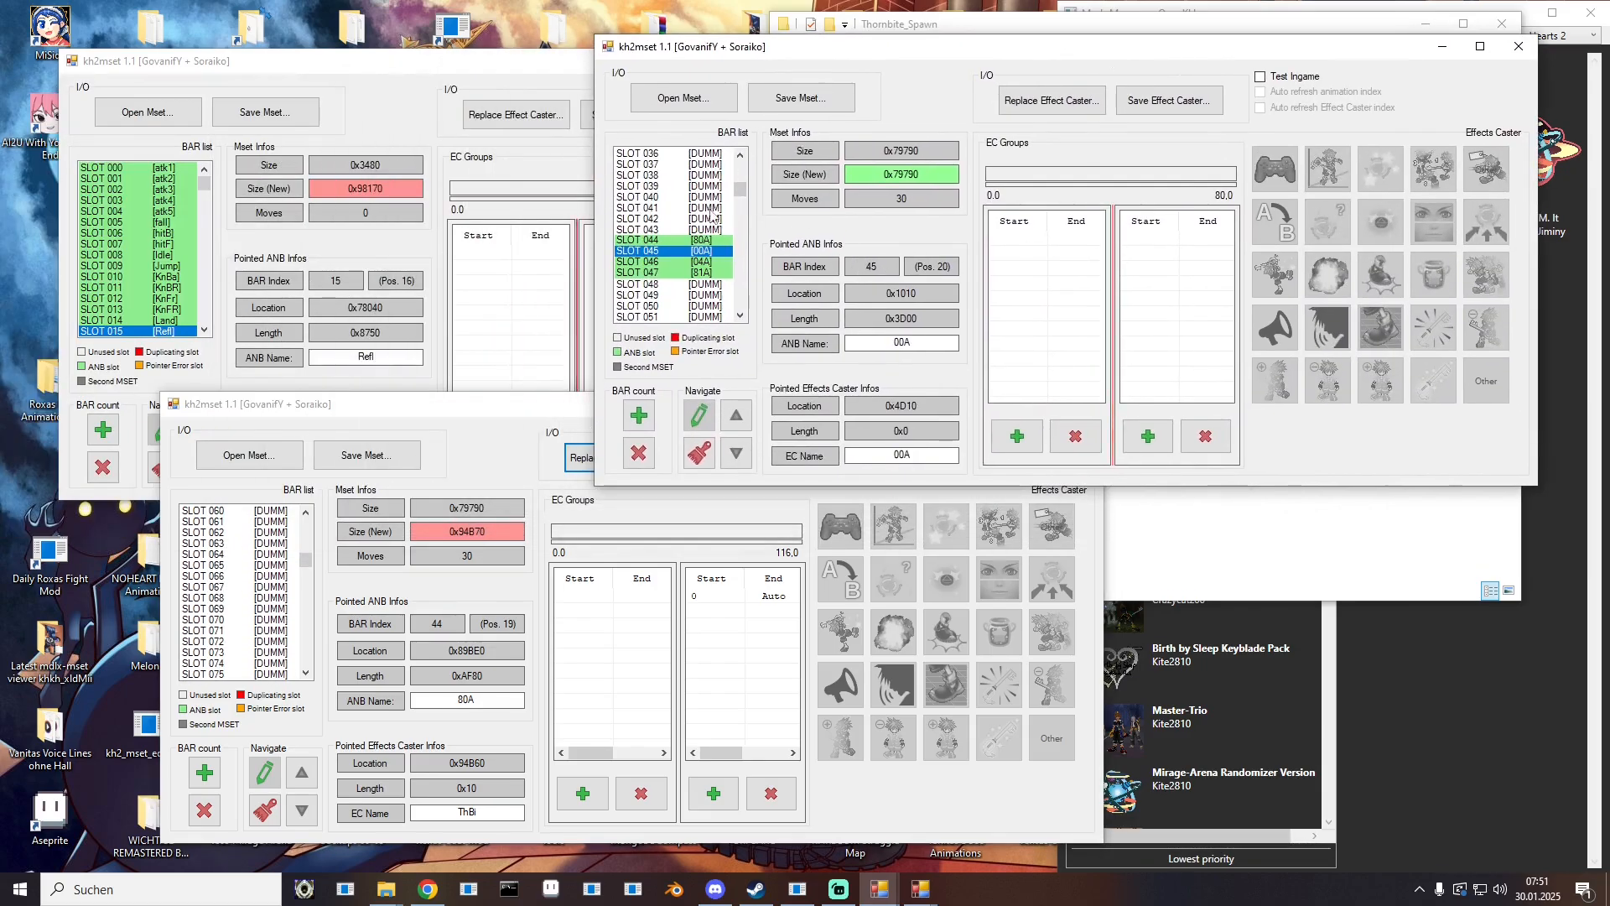
scroll(711, 217, down, 9)
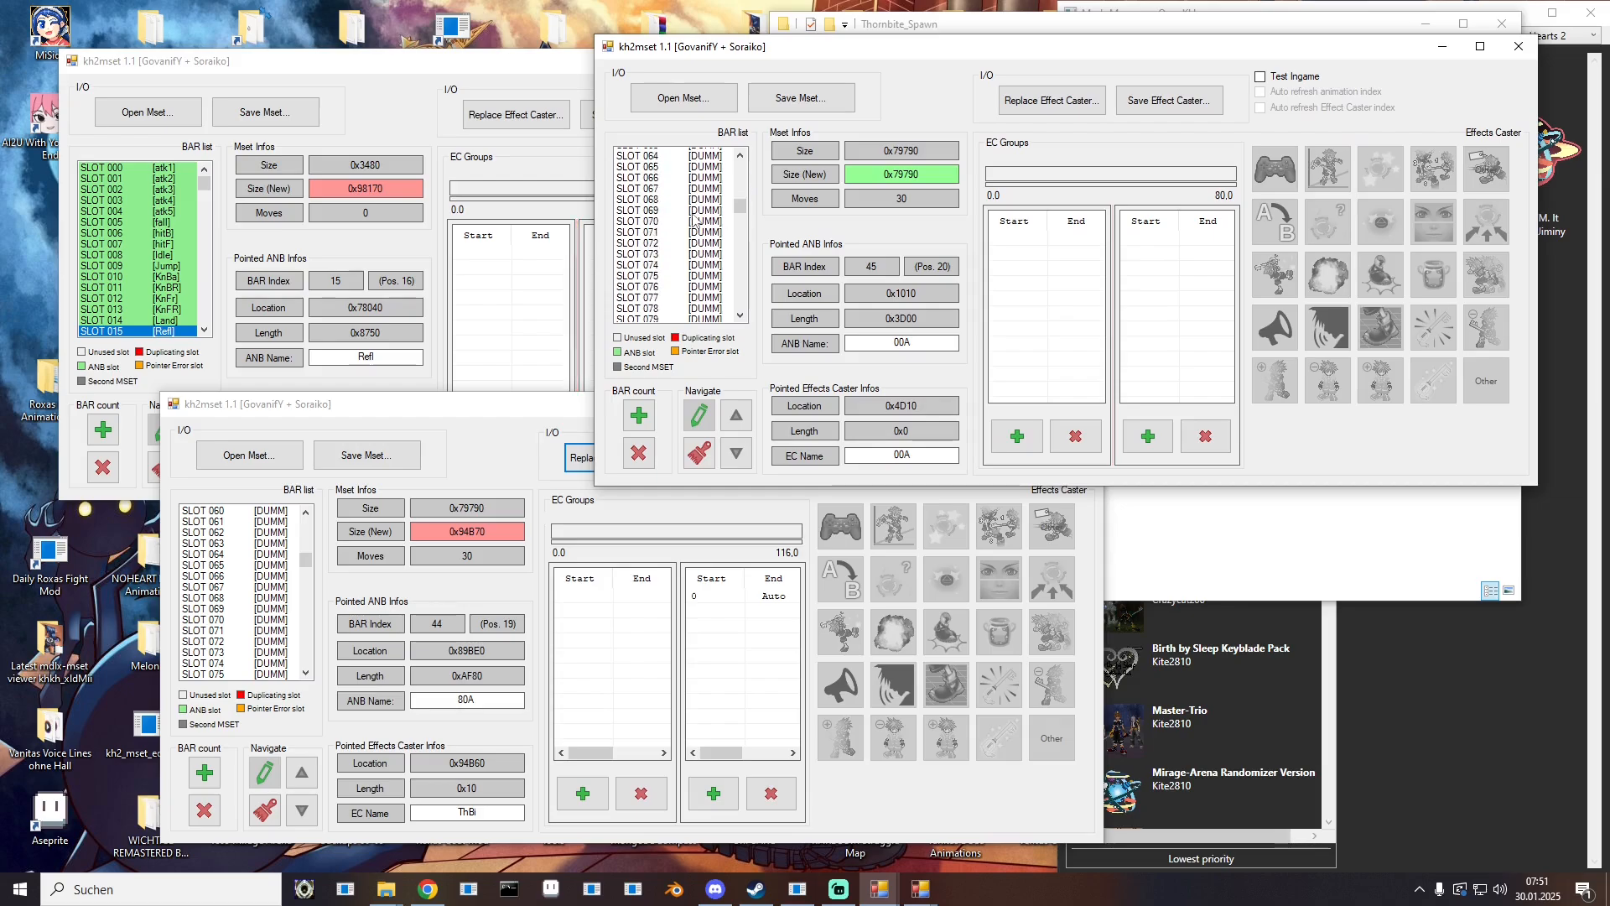
scroll(694, 220, down, 15)
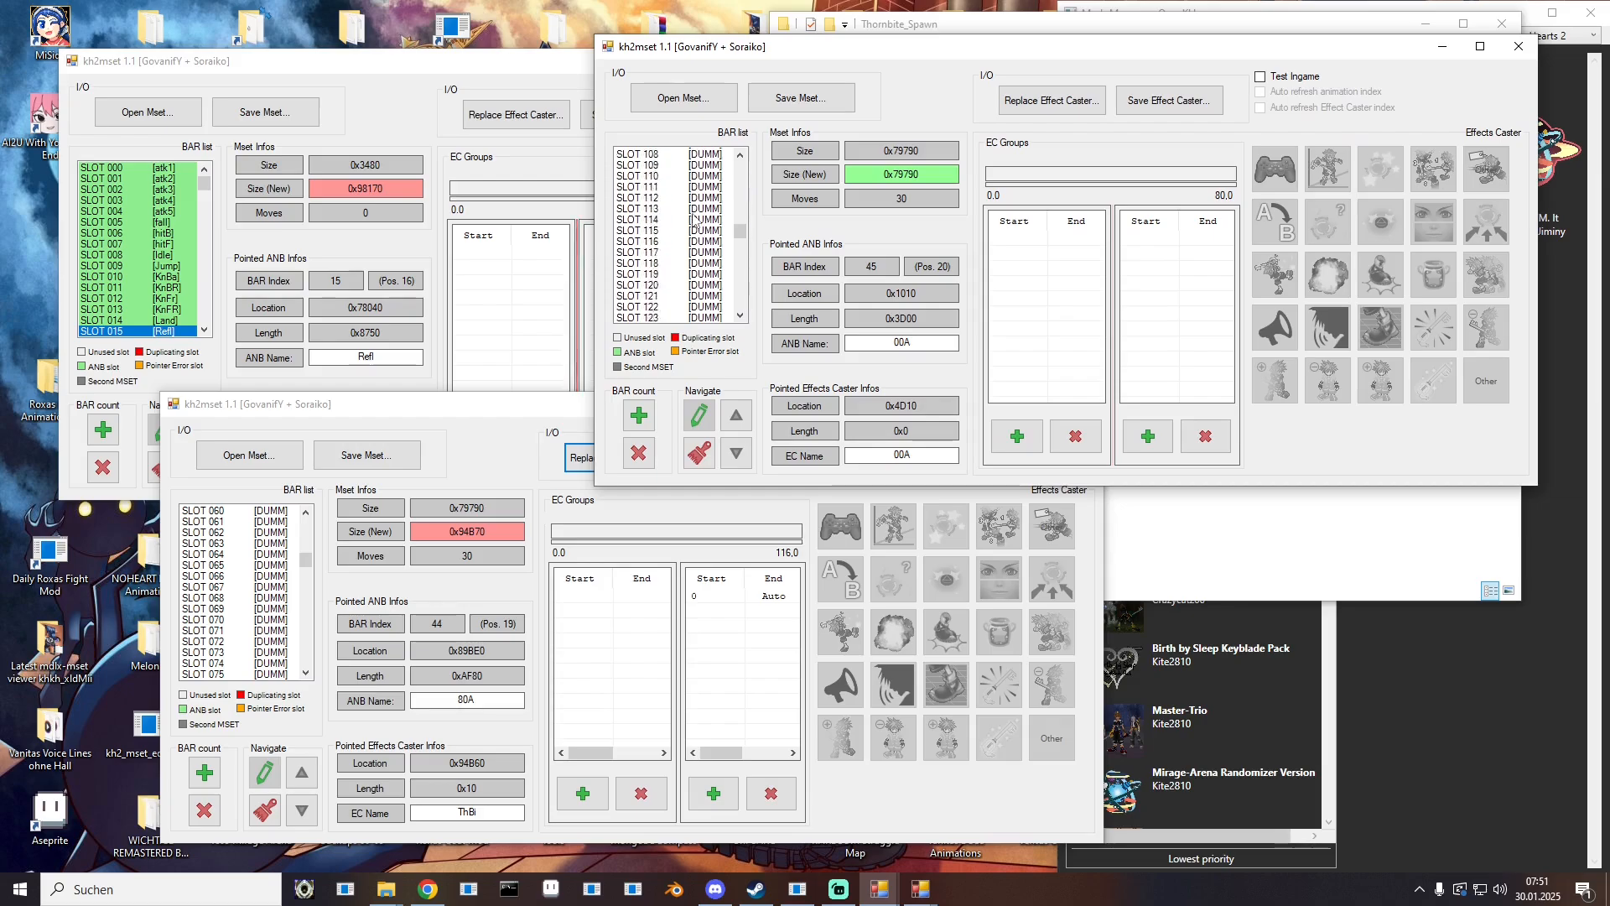
scroll(695, 220, down, 8)
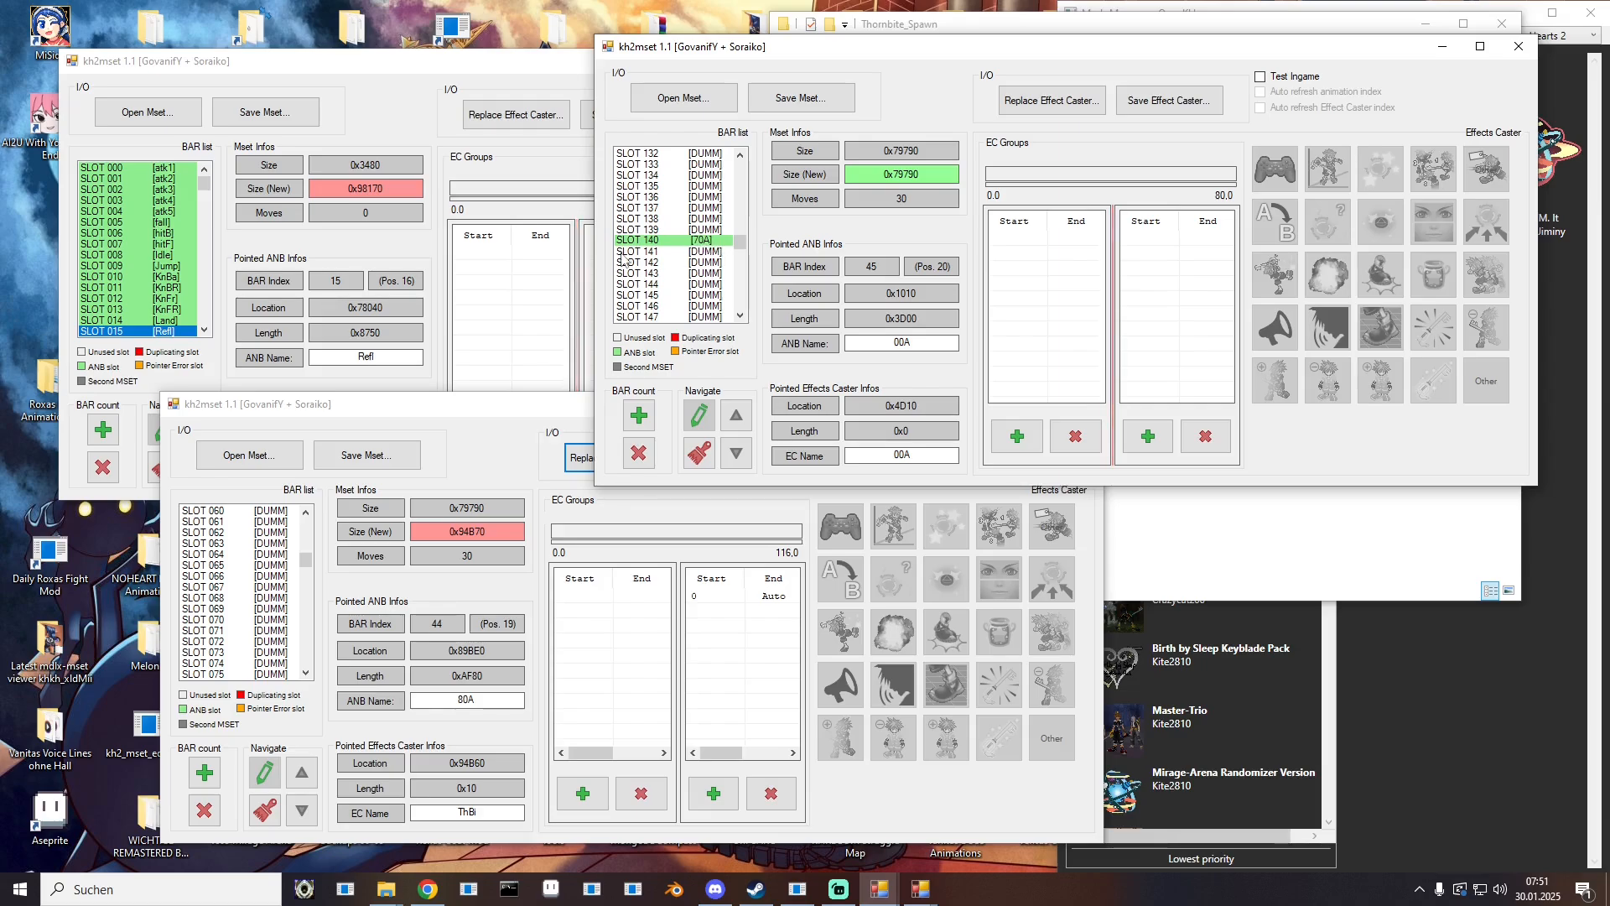
scroll(216, 599, down, 16)
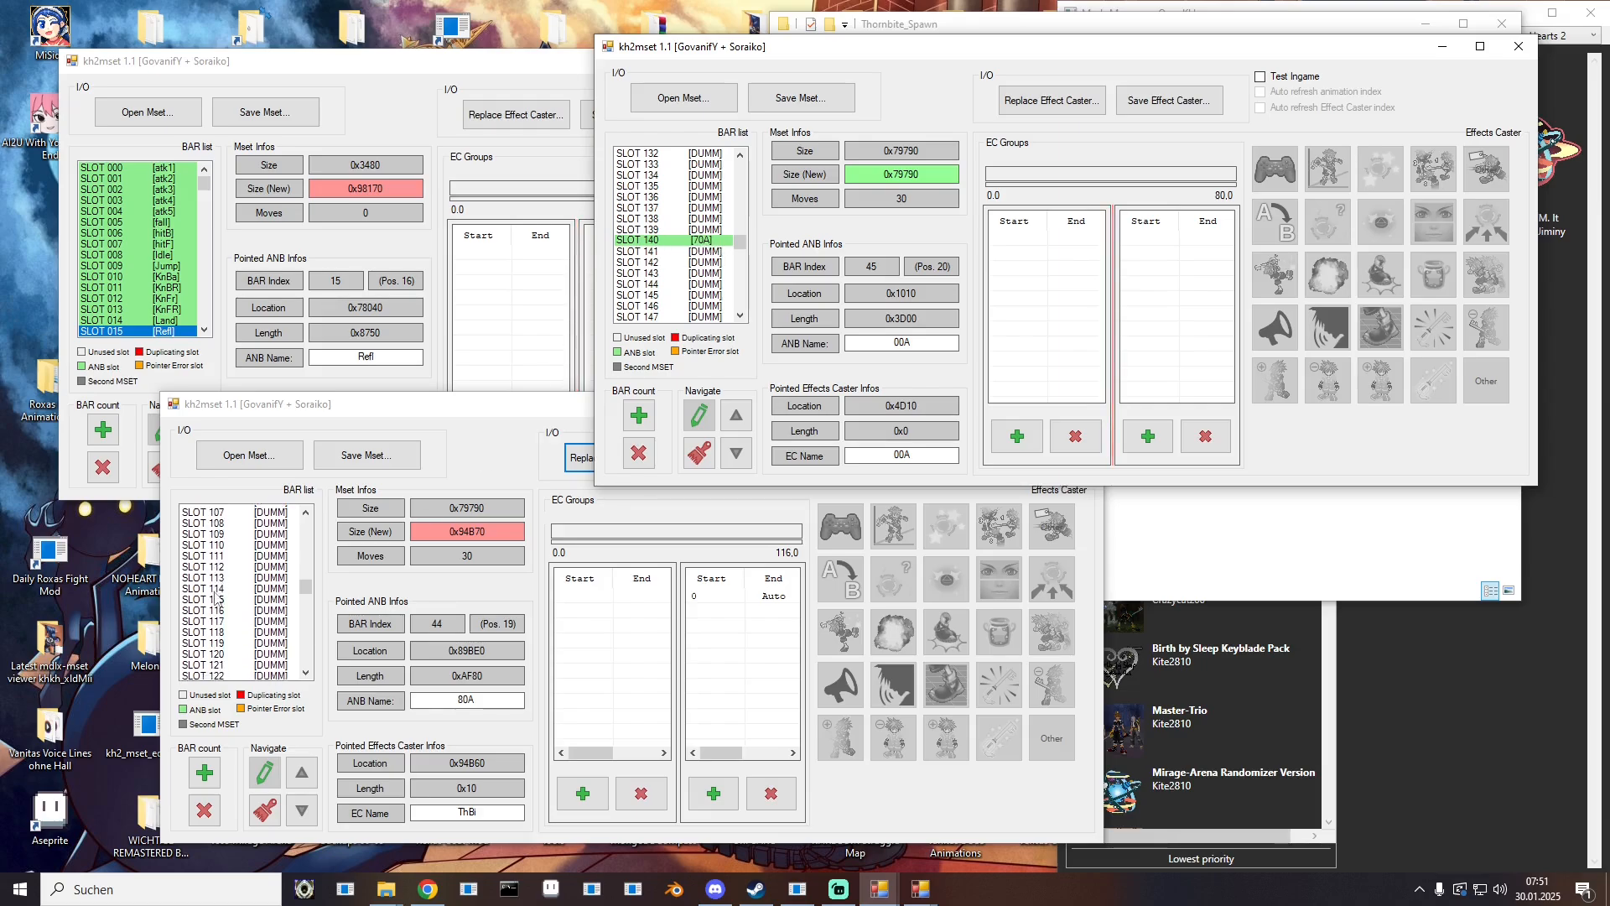
scroll(215, 598, down, 8)
click(263, 598)
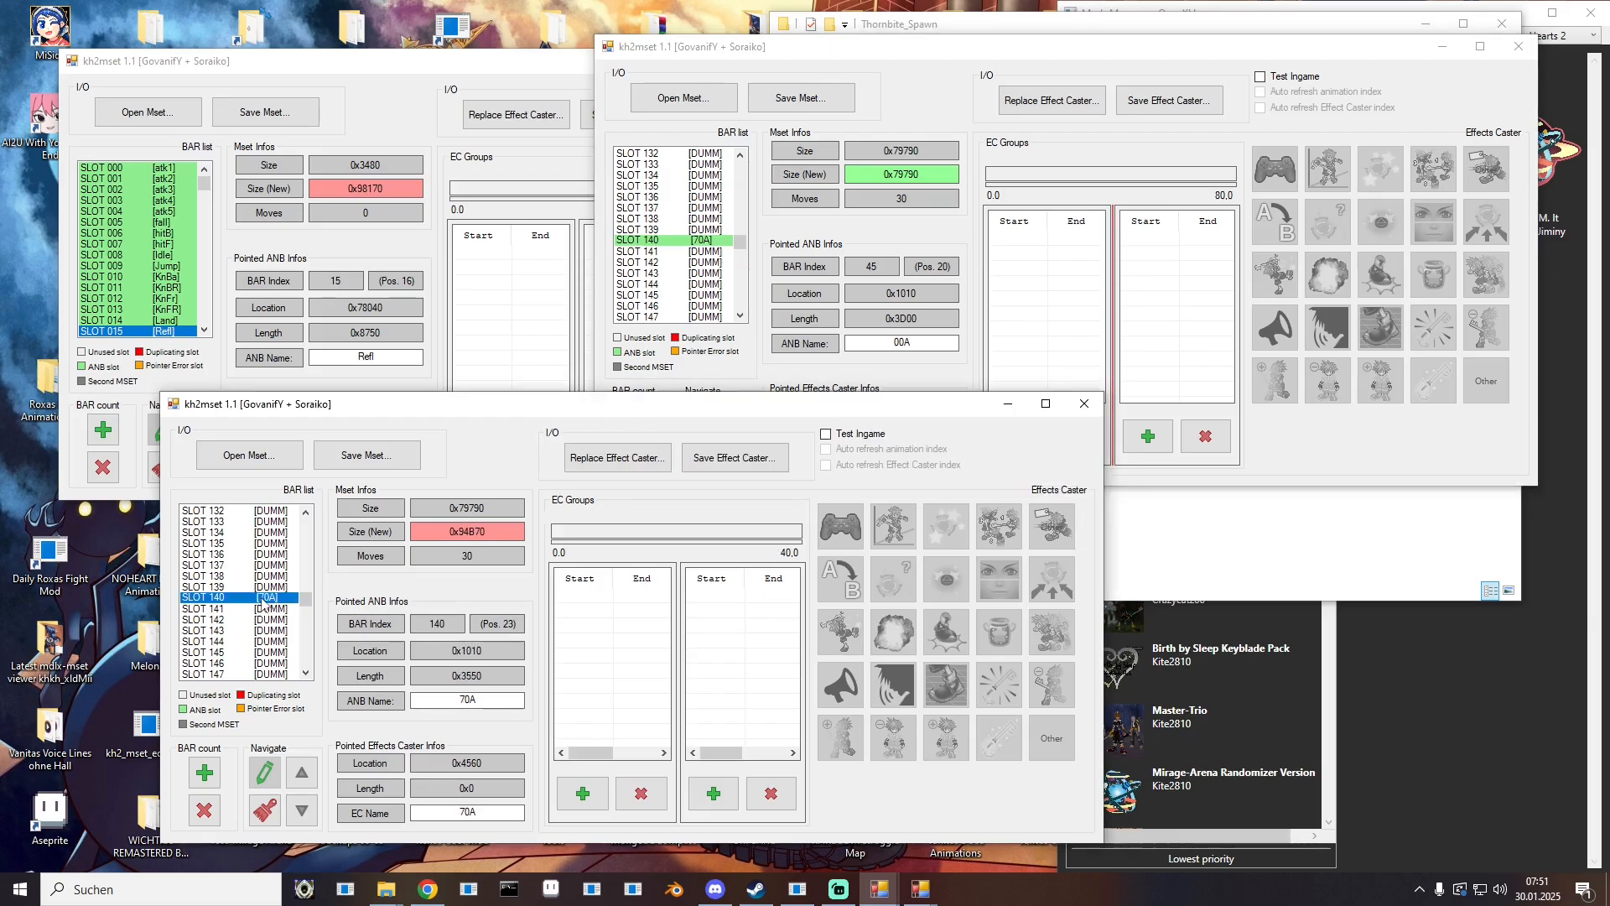
right_click(251, 598)
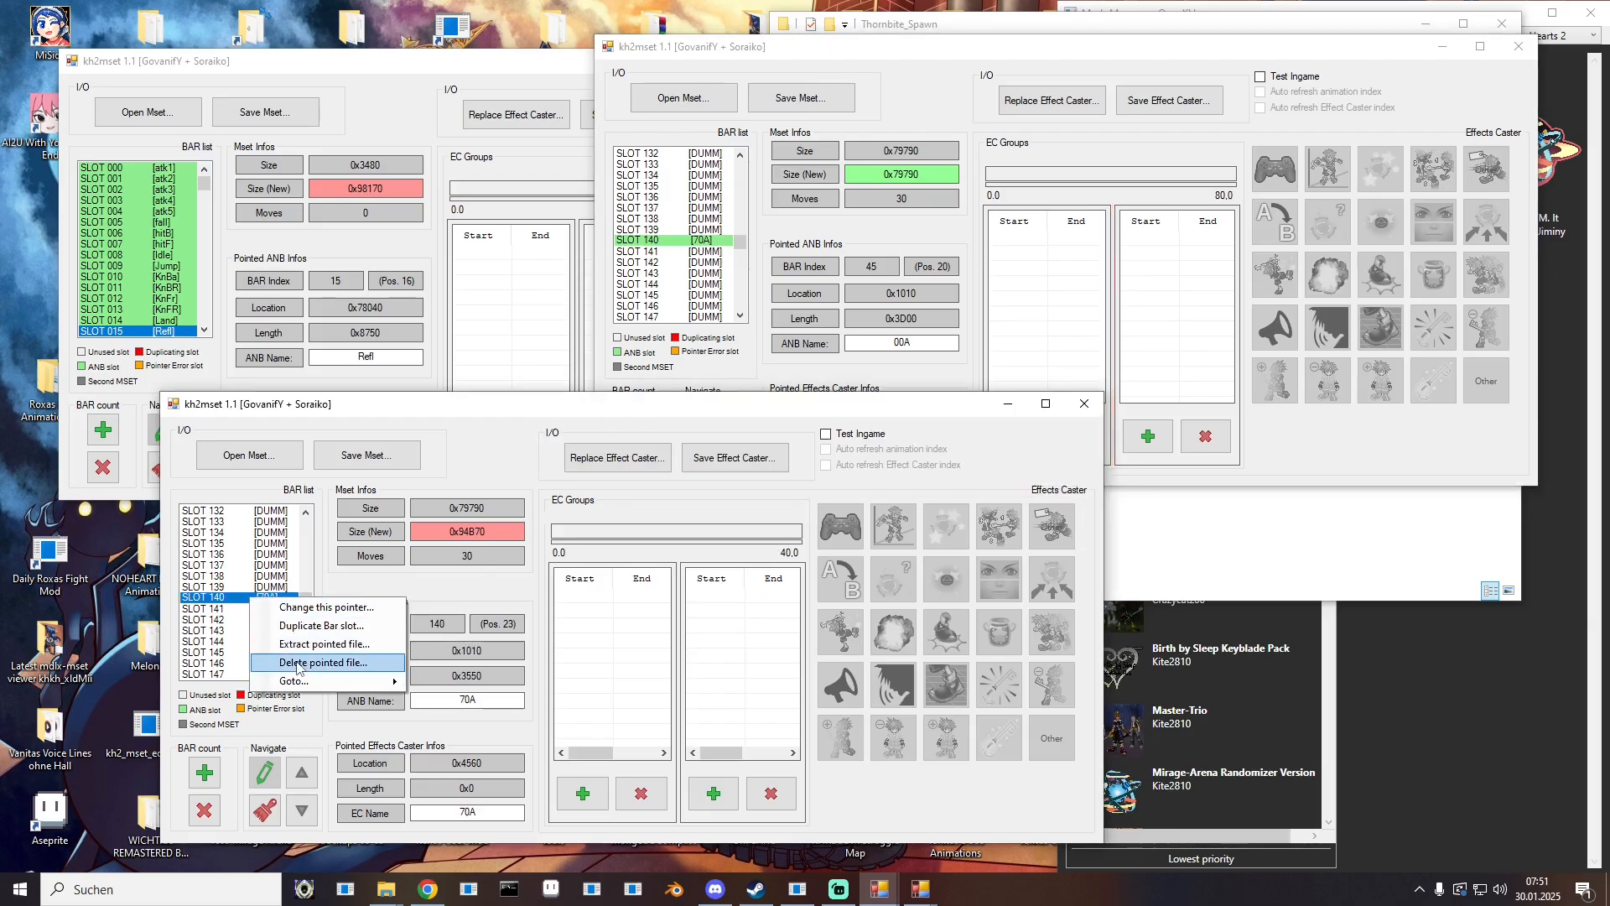
click(323, 663)
Step: Insert Thornbite_Reflect.anb from the Thornbite_Reflect folder into SLOT 140
click(939, 23)
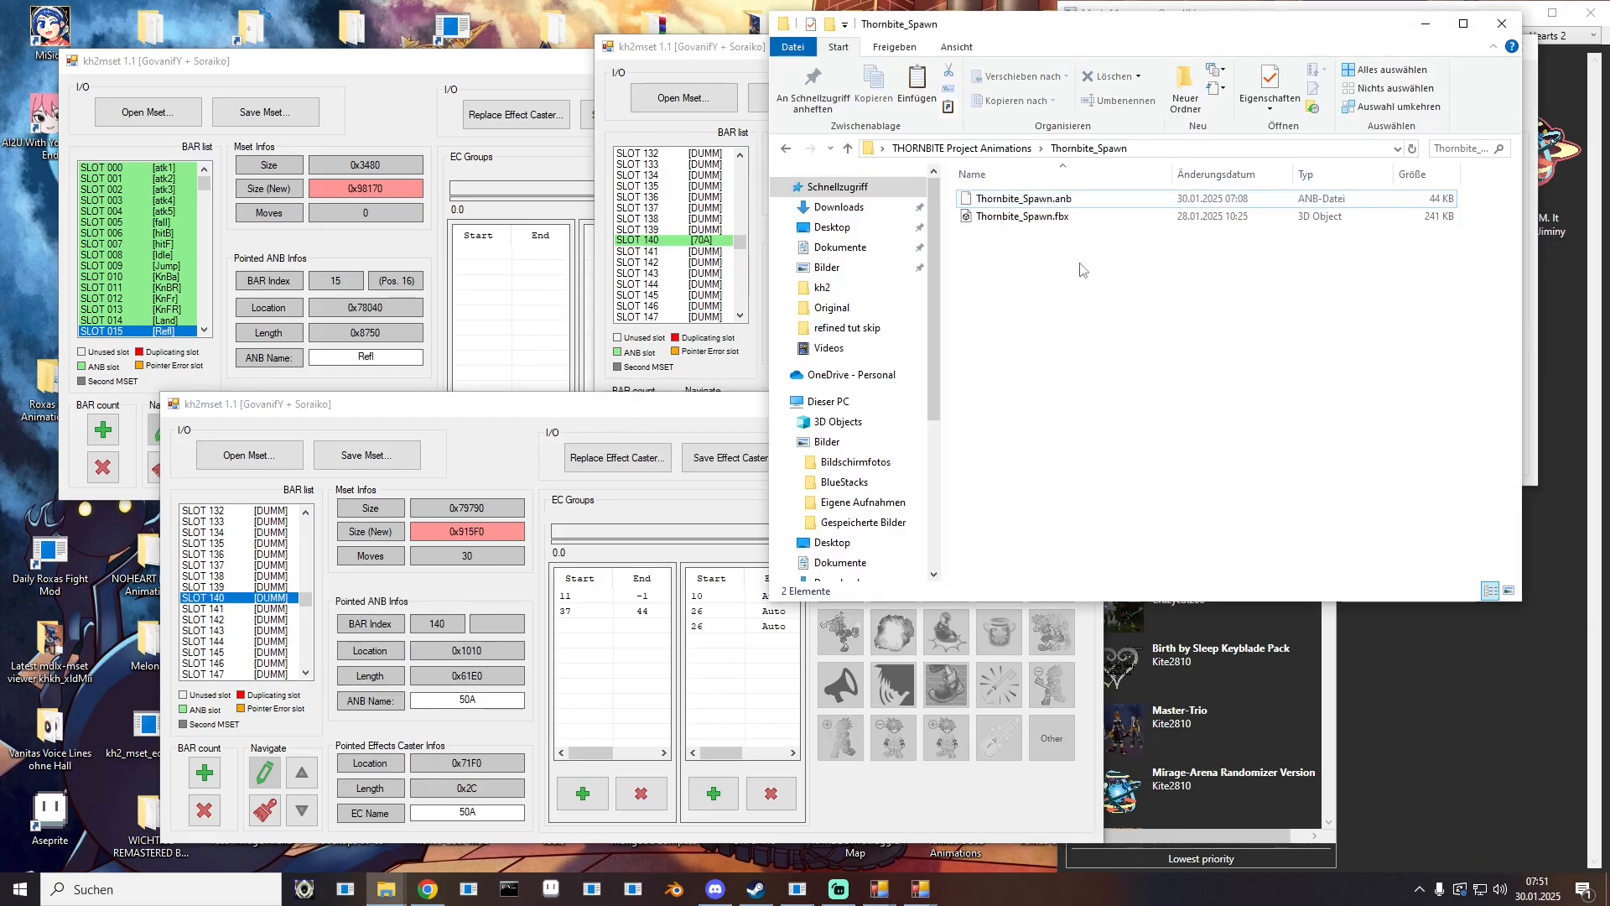
click(997, 151)
double_click(1023, 481)
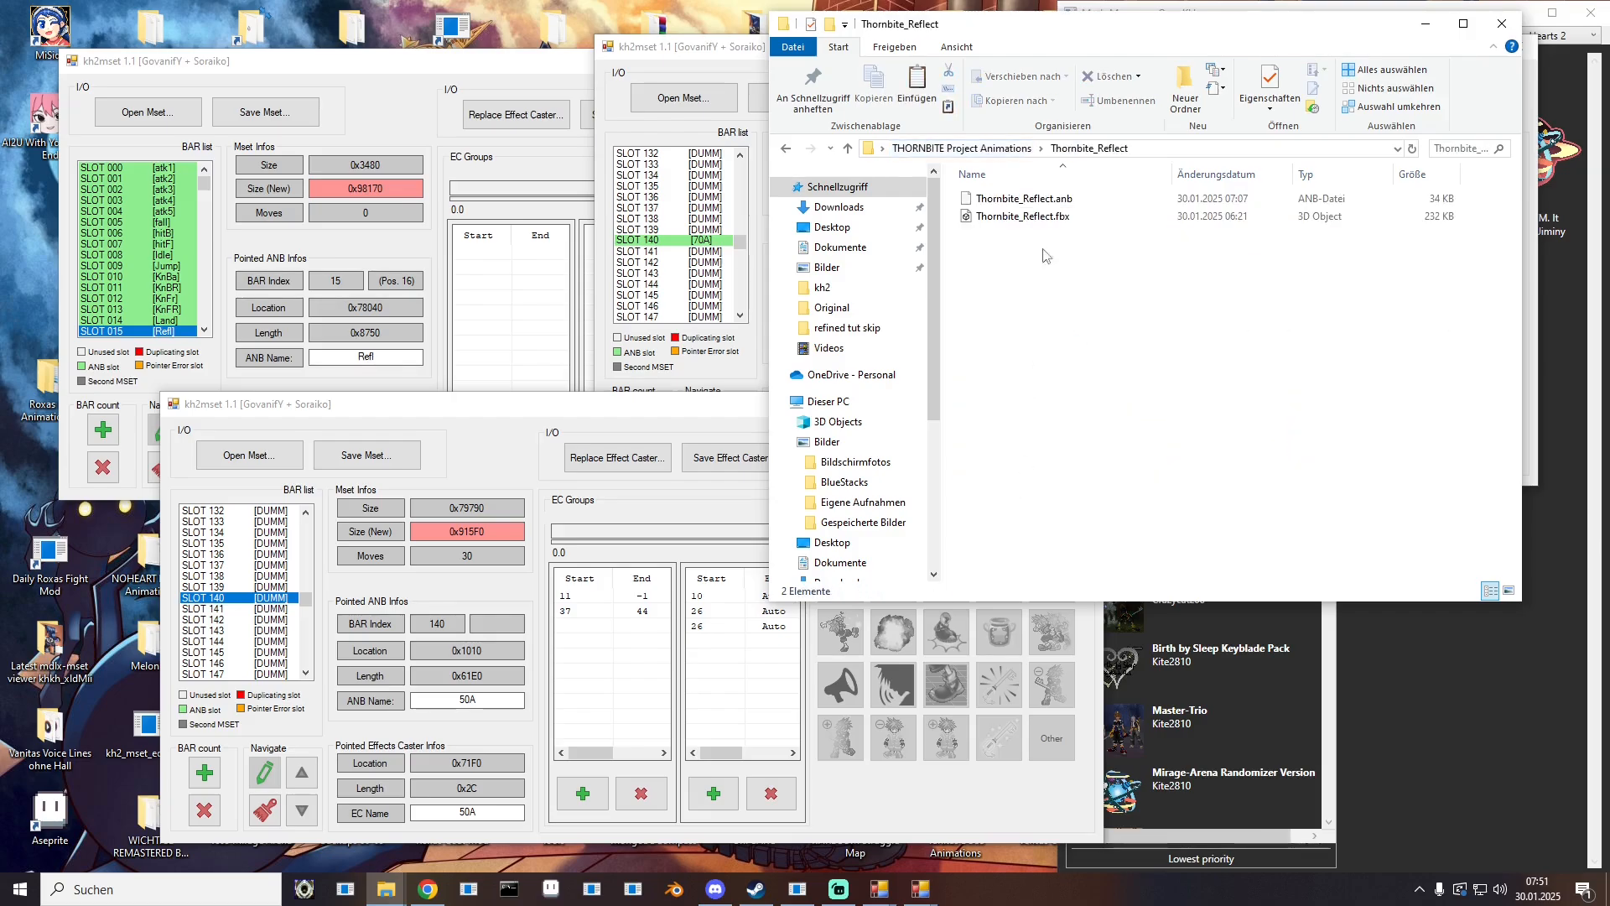
drag(1025, 200, 223, 595)
Step: Set SLOT 140's ANB name to 70A and its EC name to ThBi
click(490, 695)
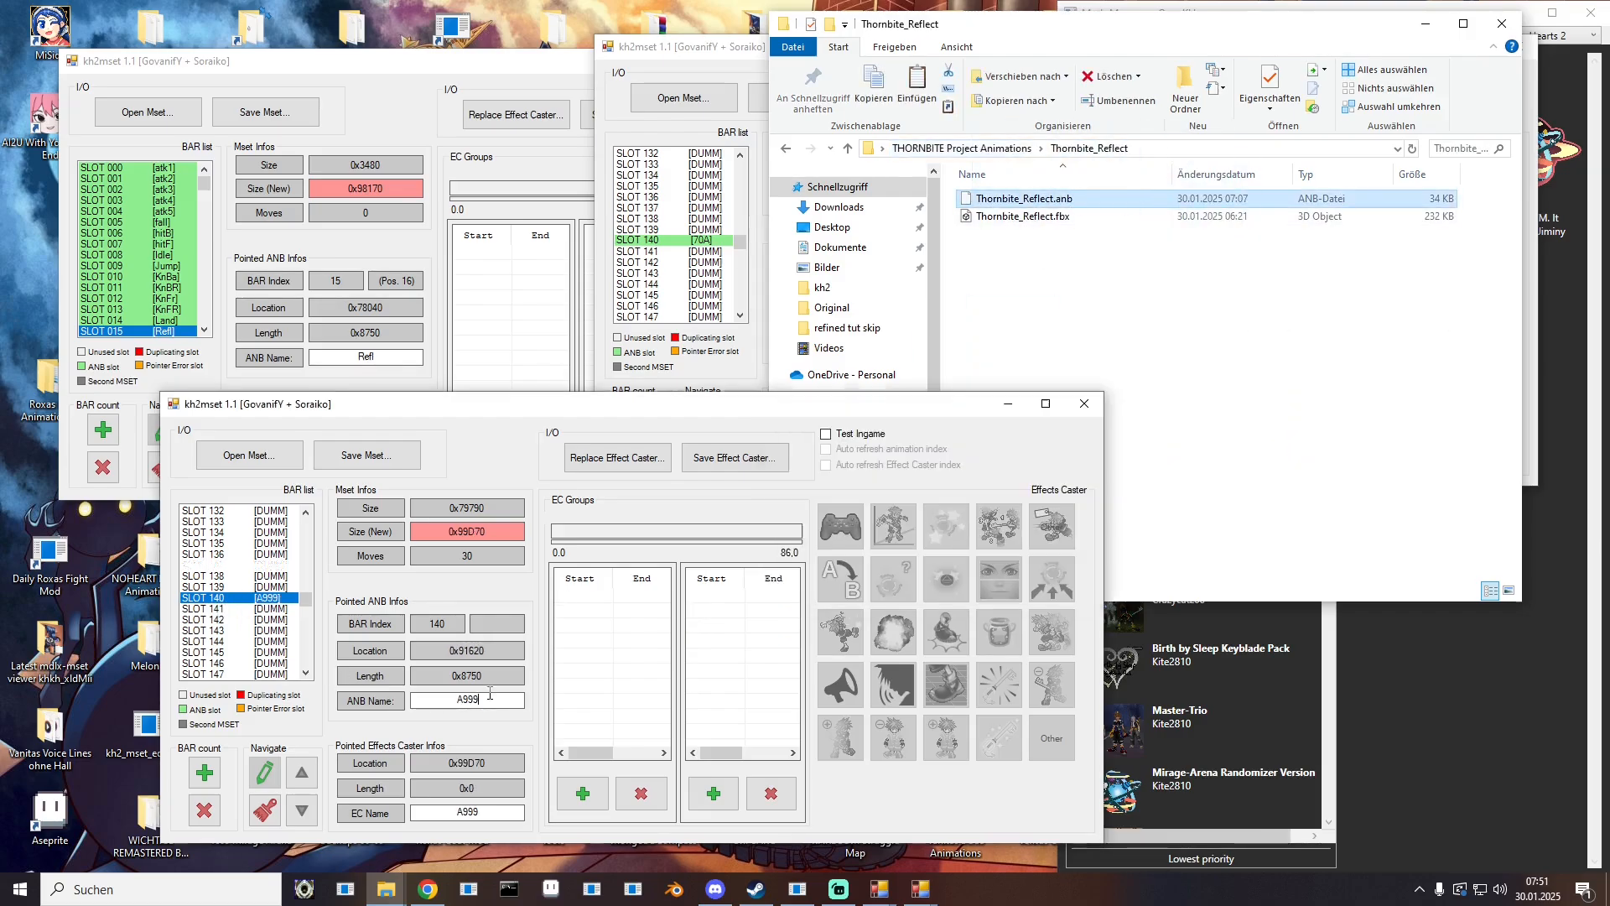
double_click(490, 695)
text(70A)
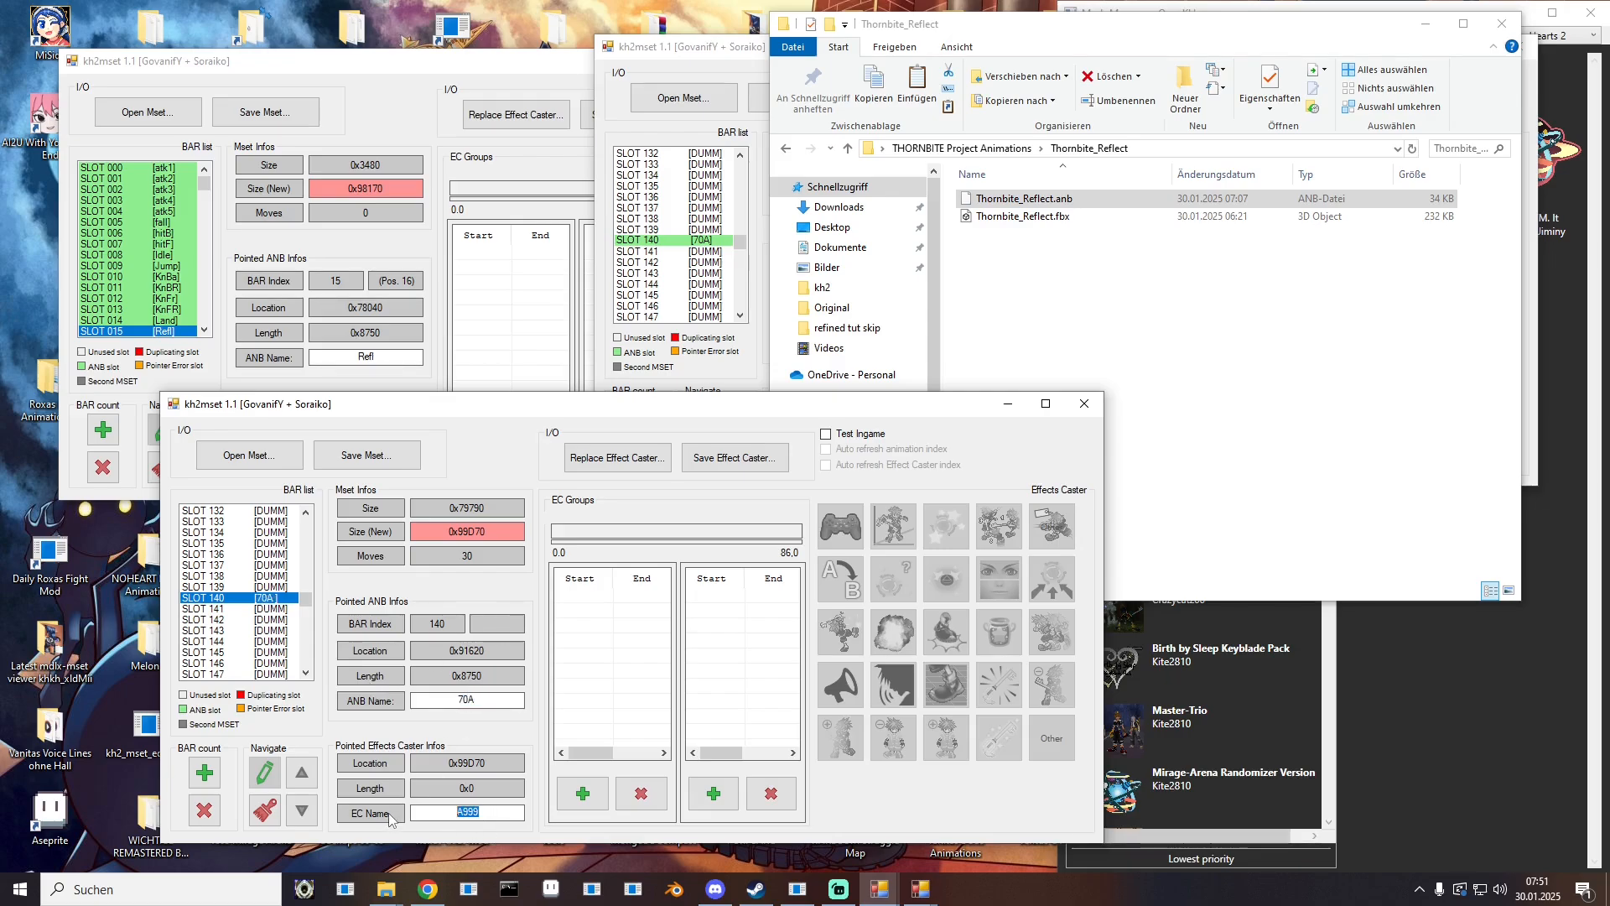
text(ThBi)
Step: Look through the reference motion set's slots beyond SLOT 140 for remaining used animations, and move its window aside
click(726, 49)
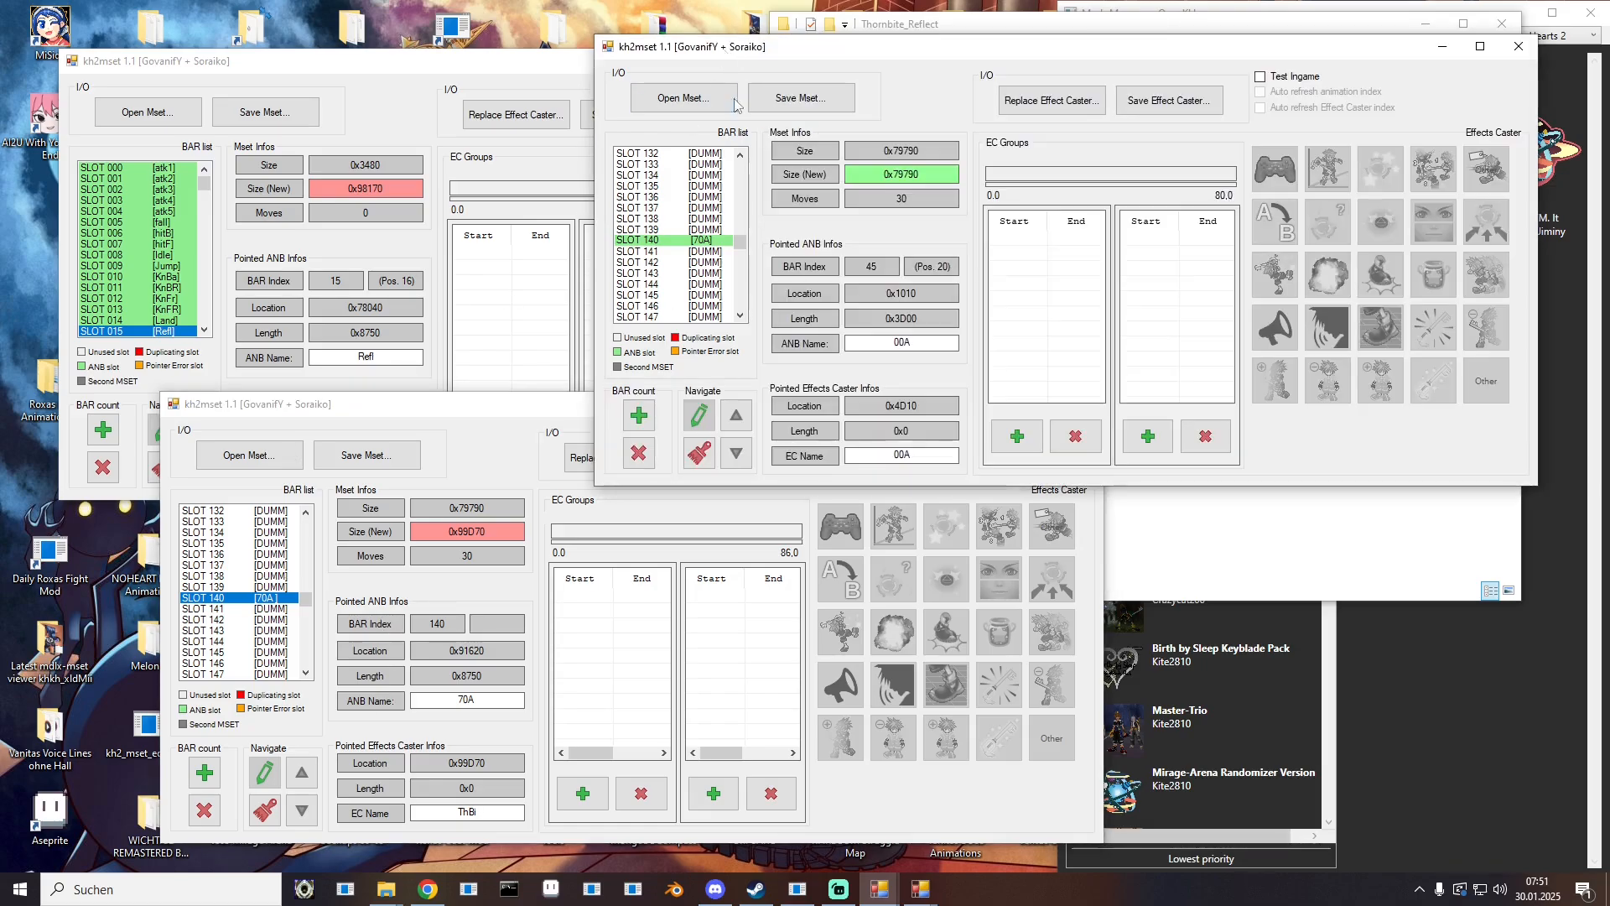
scroll(688, 224, down, 3)
scroll(688, 224, down, 10)
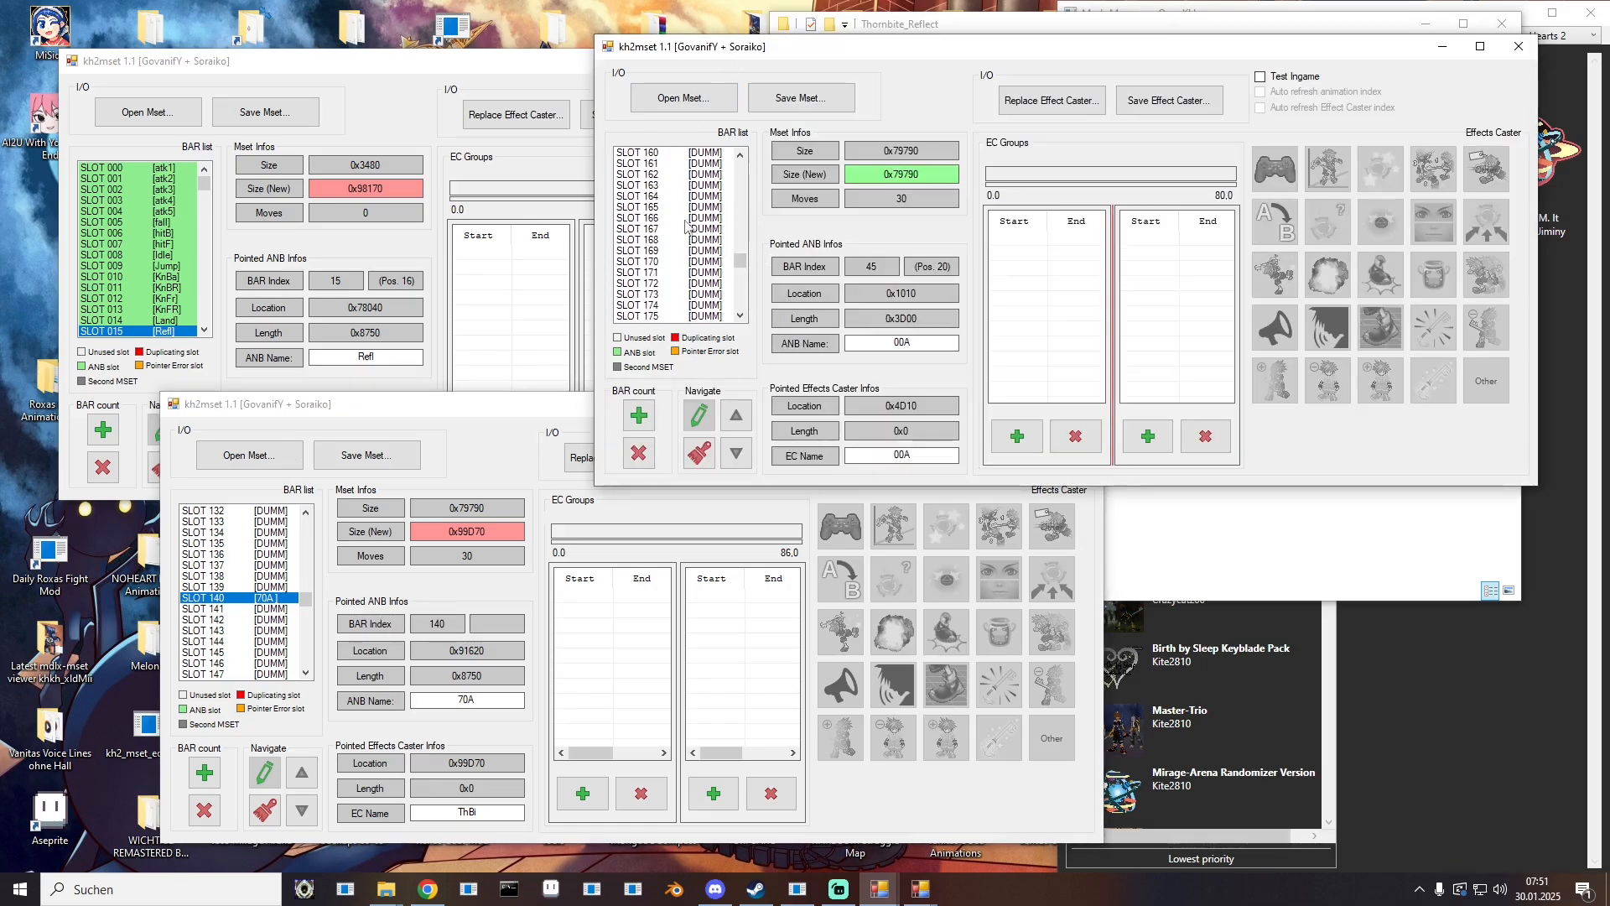
scroll(686, 225, down, 7)
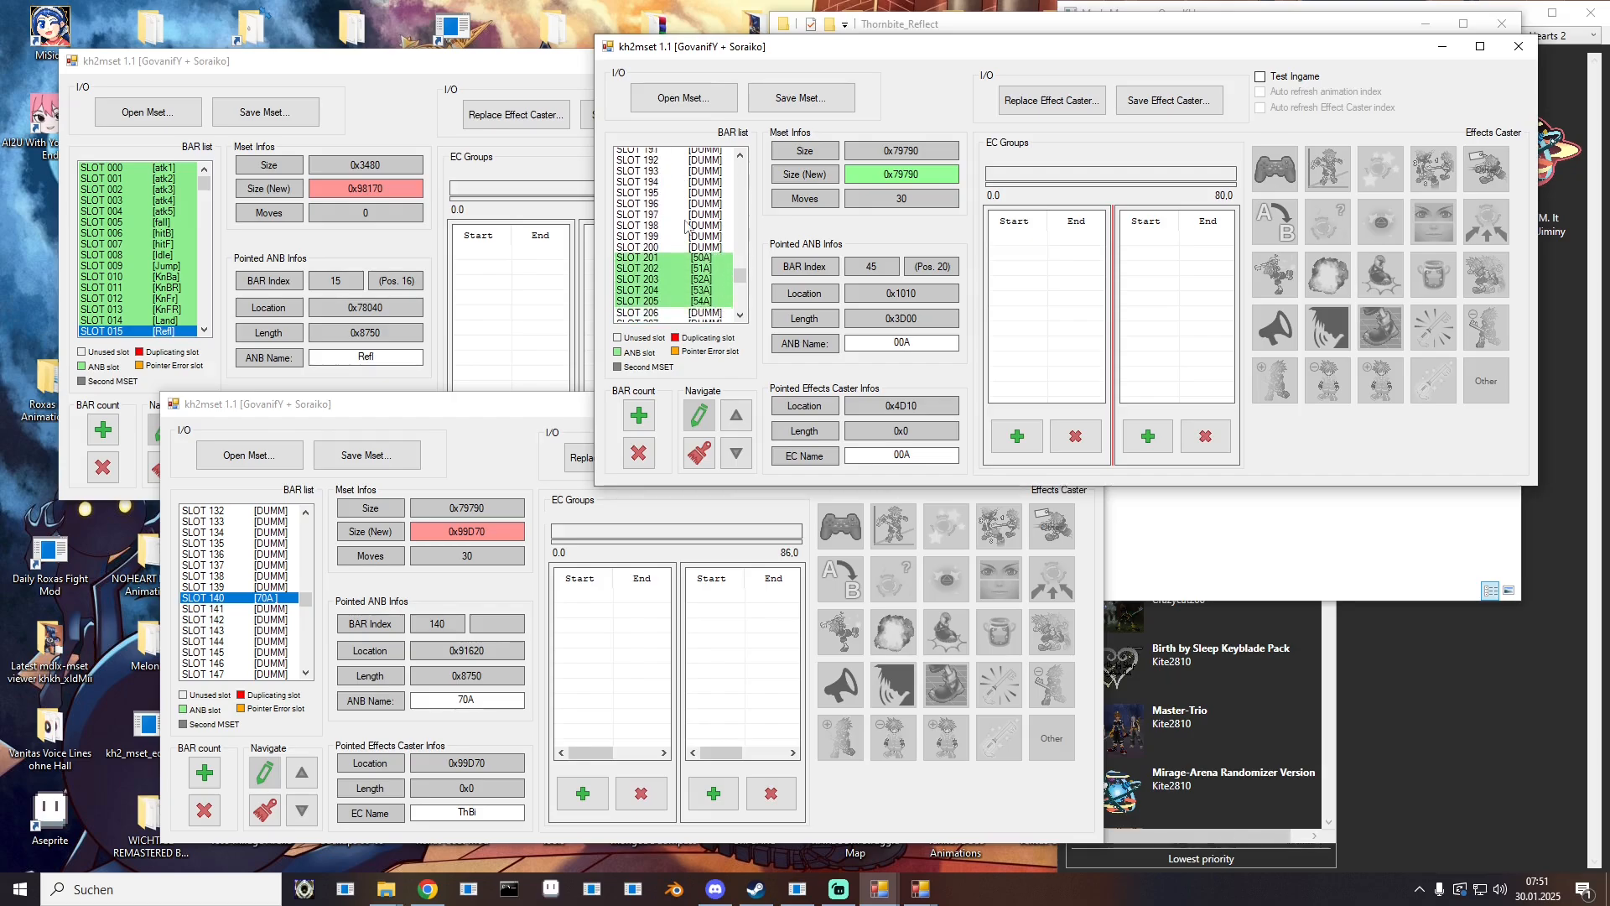
scroll(686, 225, down, 1)
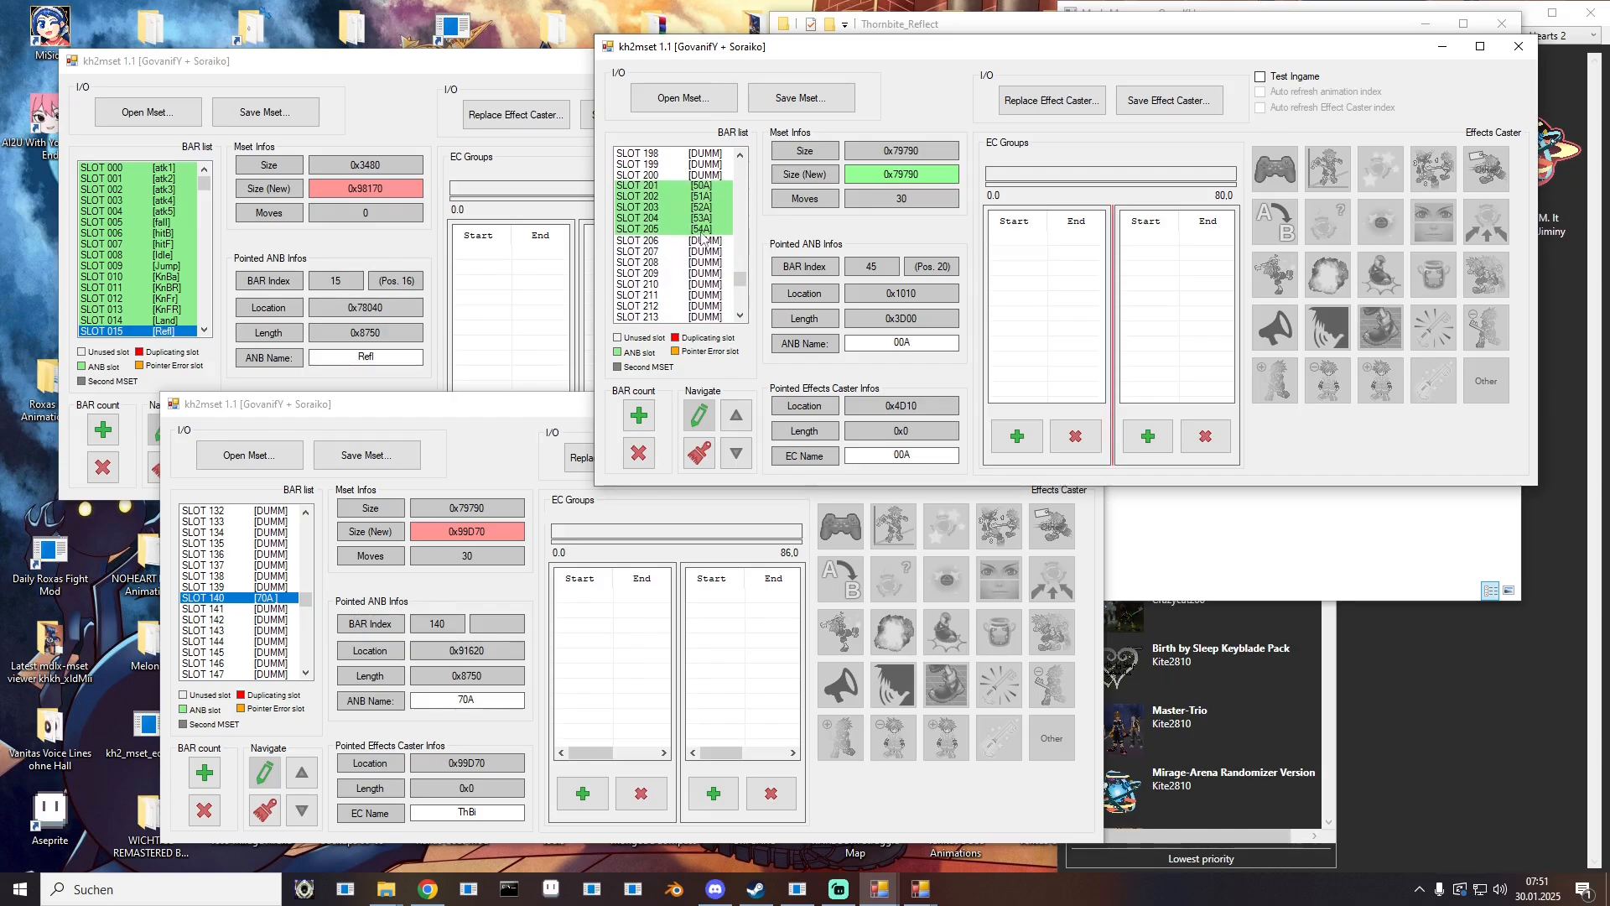
scroll(690, 250, down, 5)
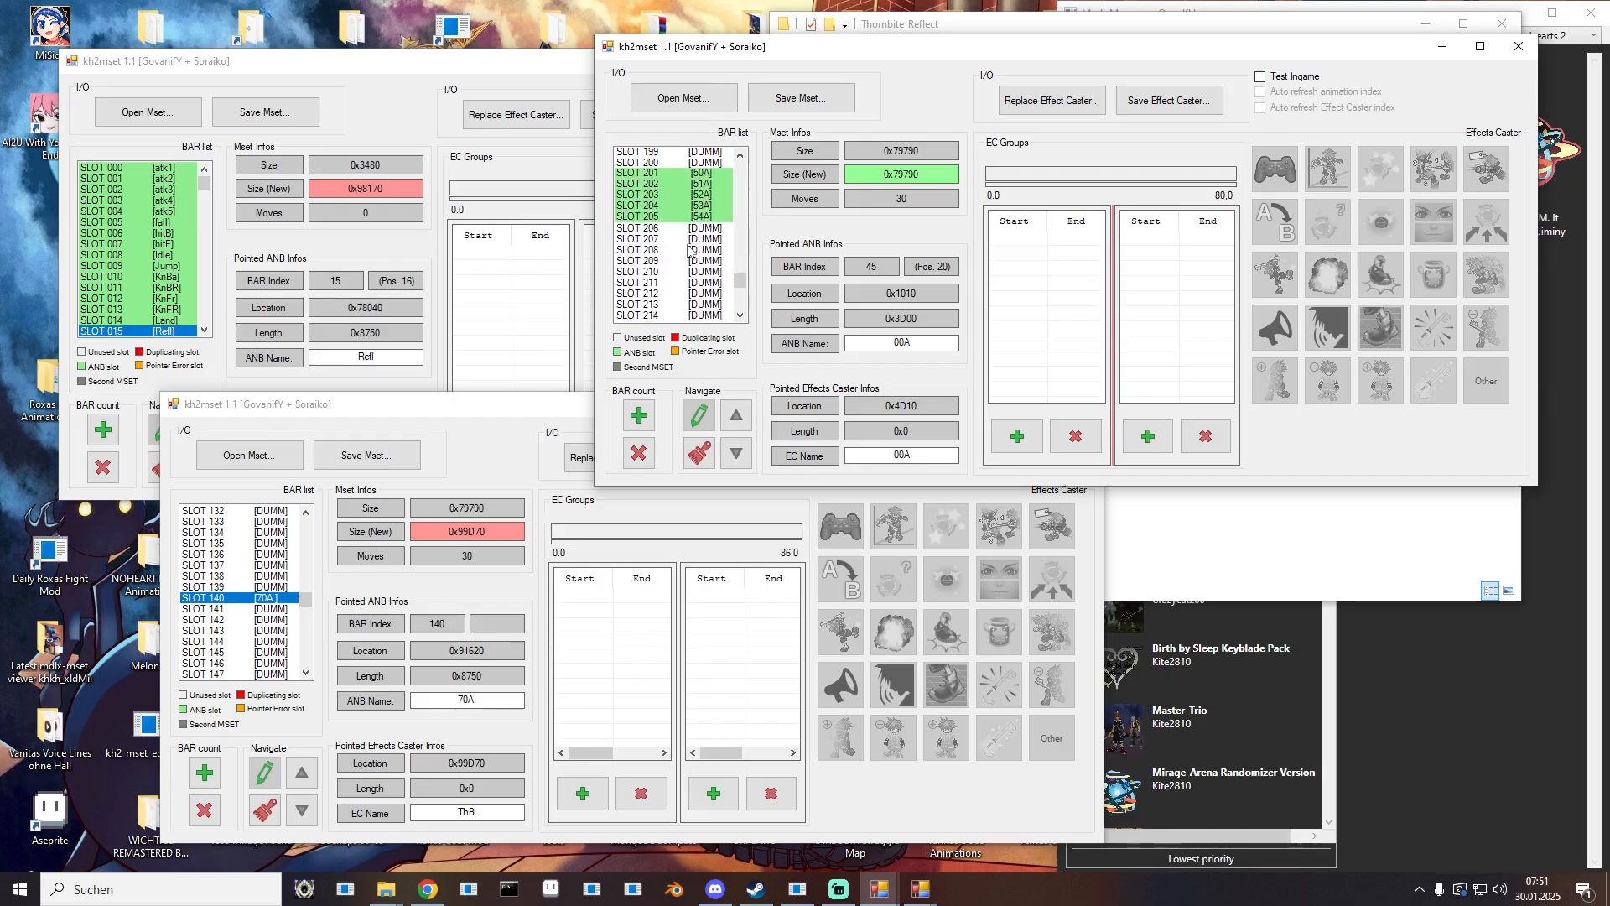
scroll(687, 243, down, 5)
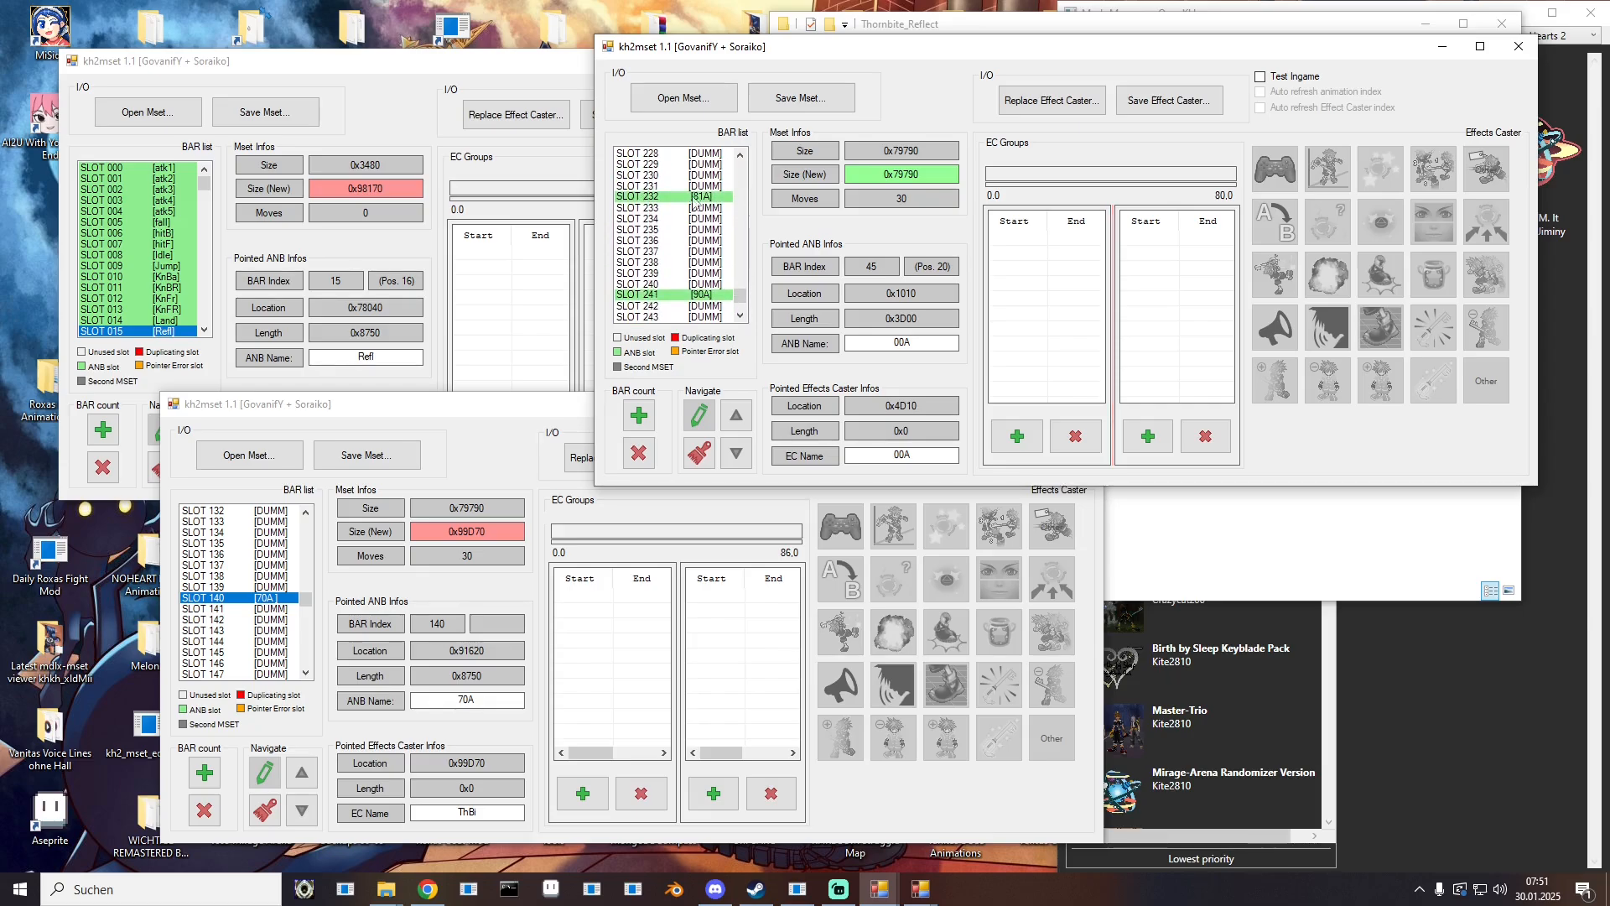
scroll(692, 252, down, 2)
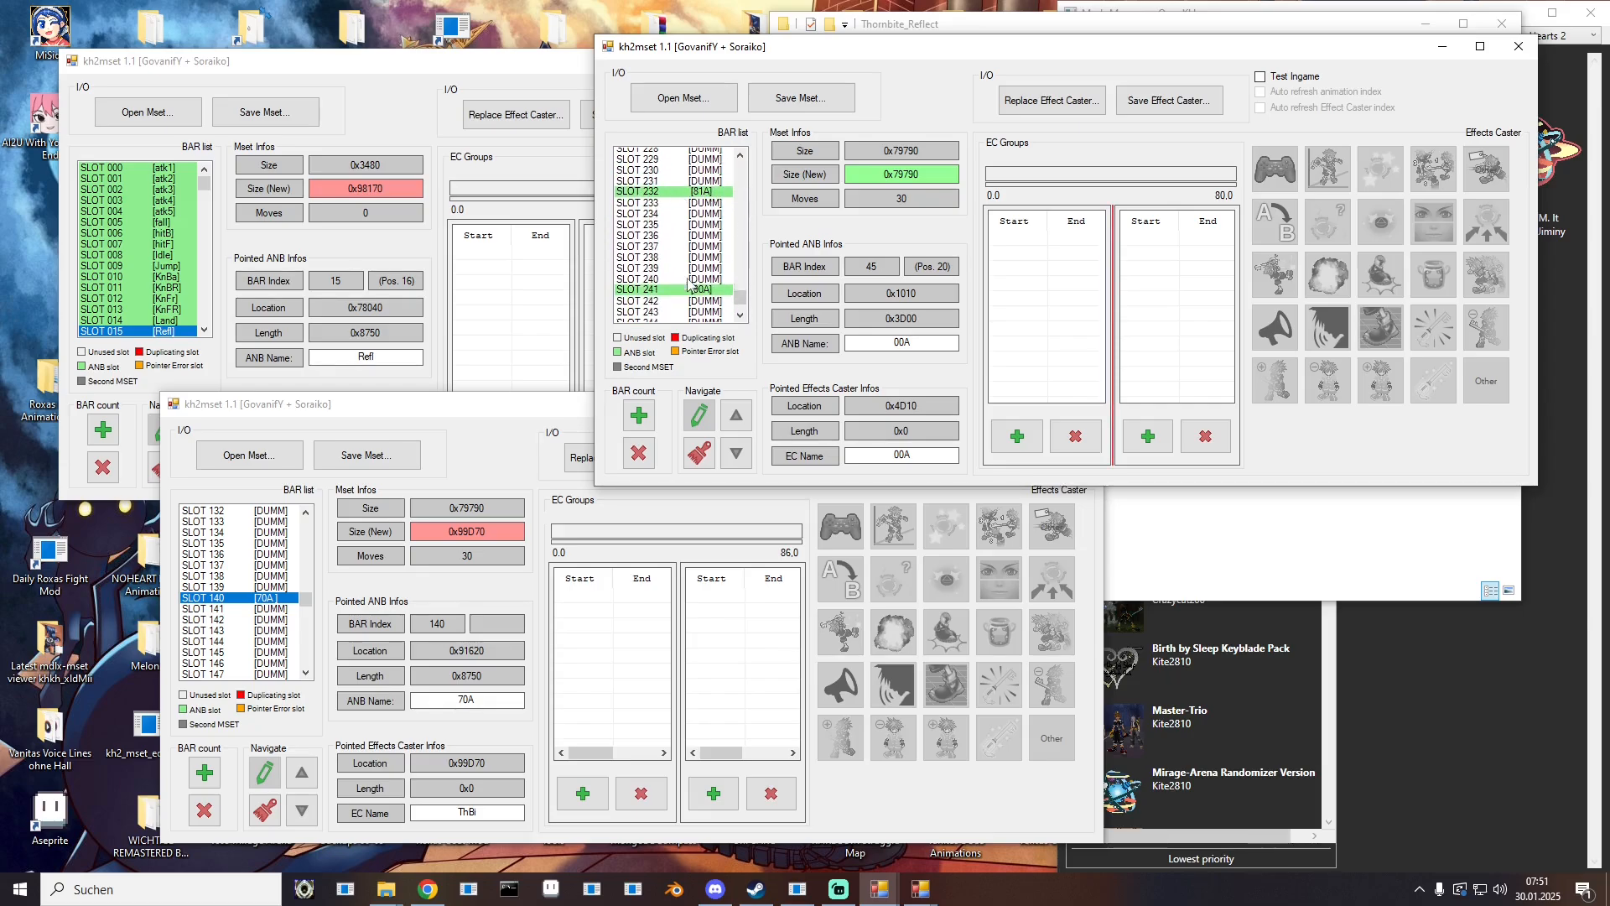
scroll(693, 282, up, 4)
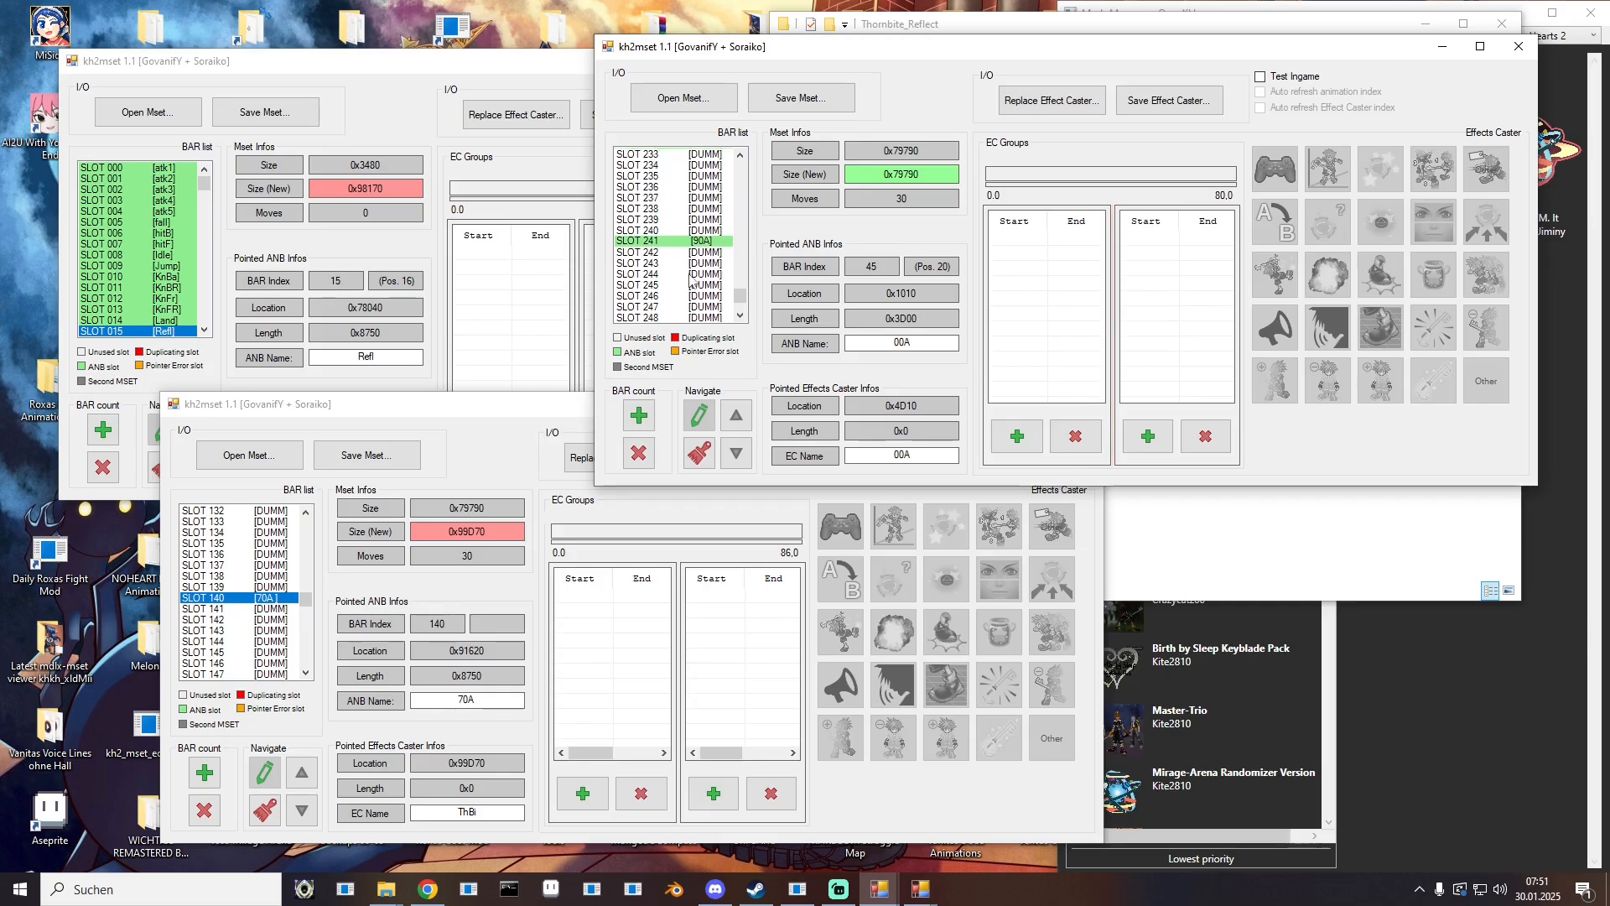
scroll(693, 282, up, 10)
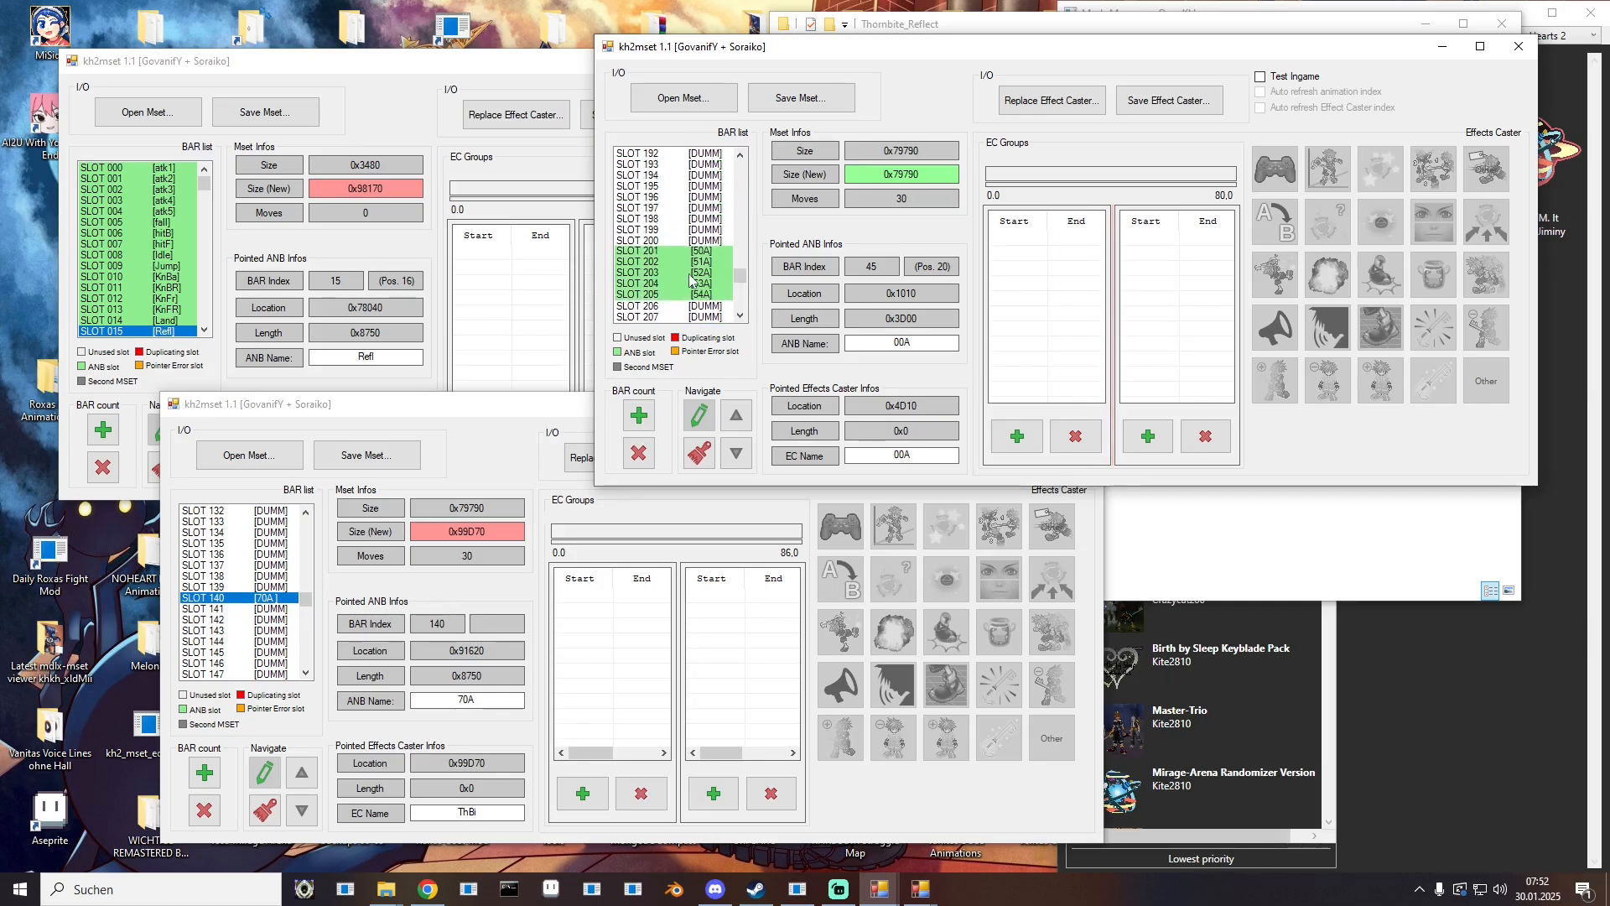
scroll(693, 282, up, 5)
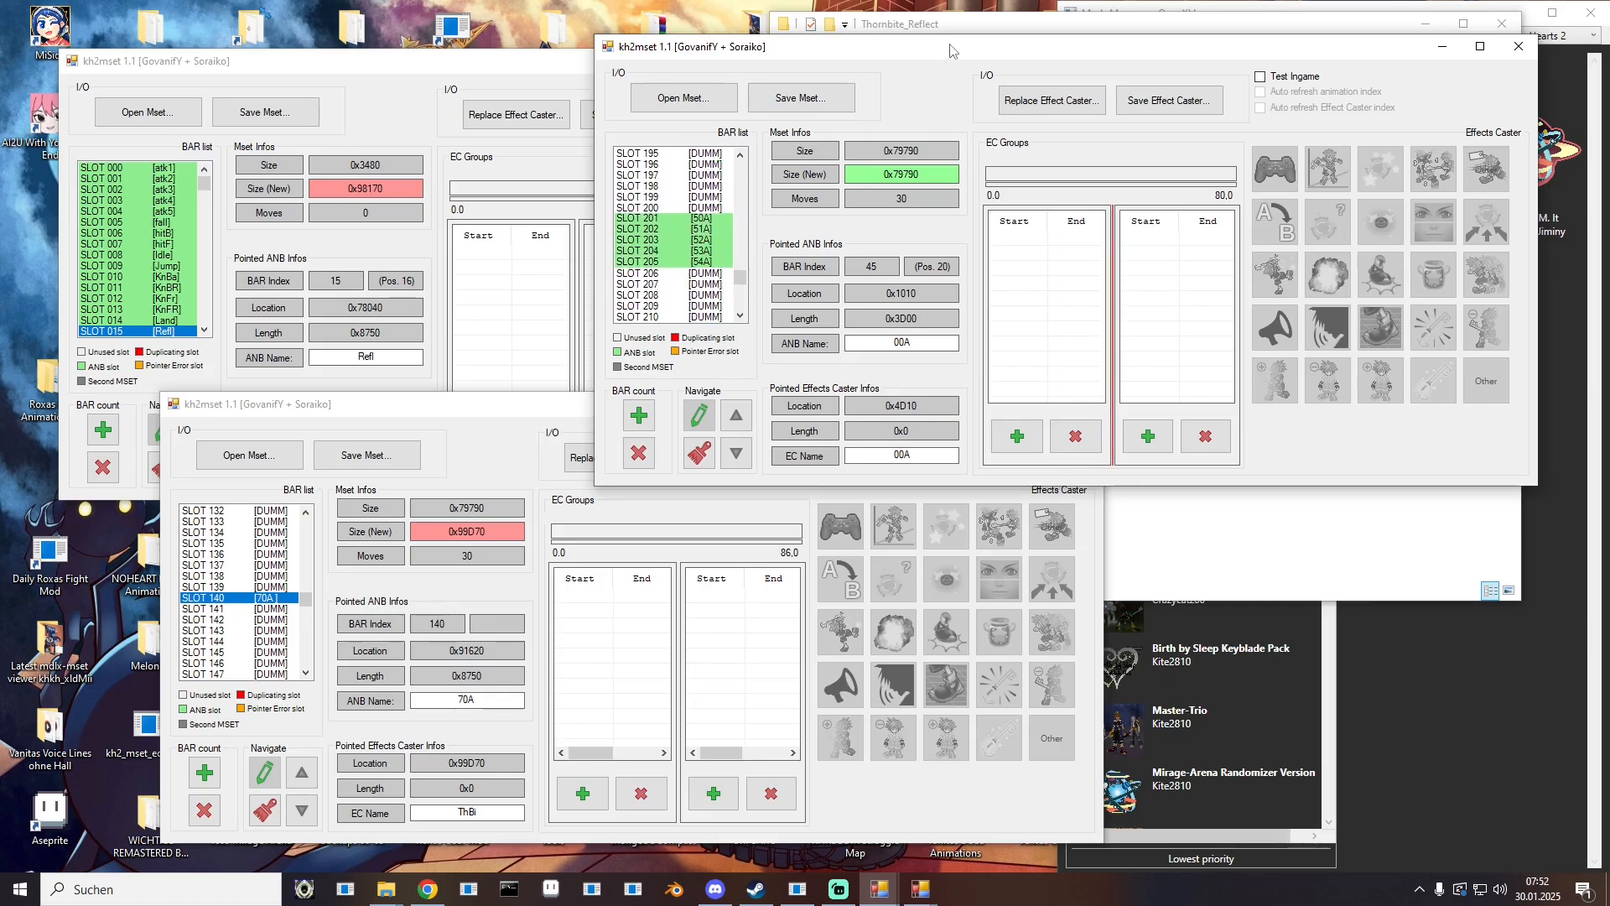
drag(953, 48, 0, 128)
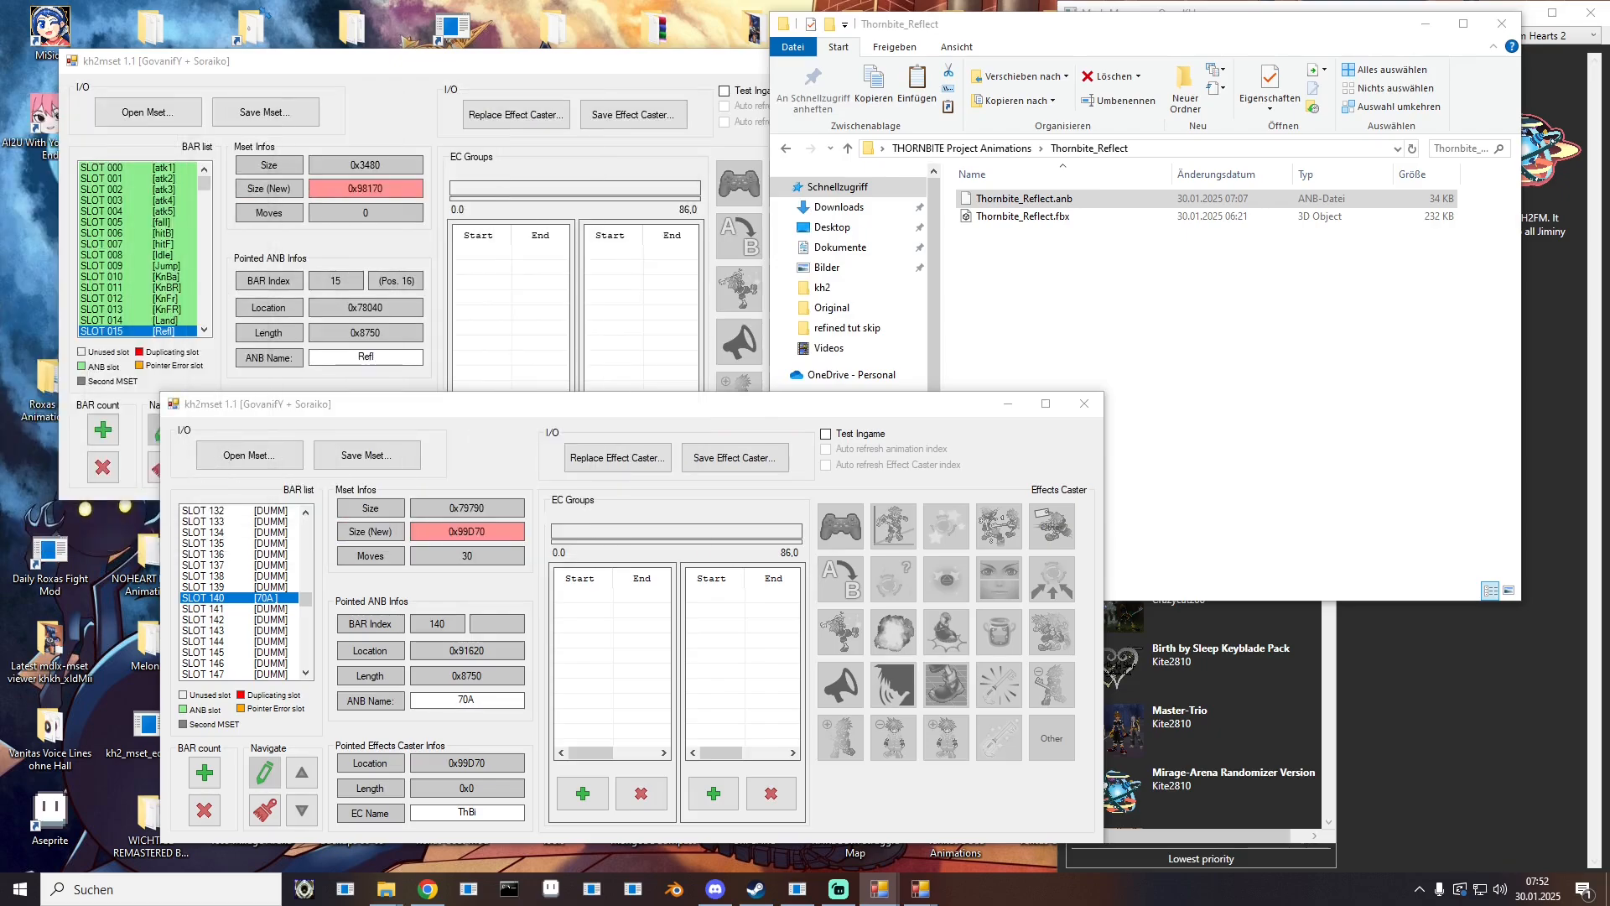
Step: Save the edited motion set over M_EX730_New.mset in the Original folder
scroll(247, 609, down, 13)
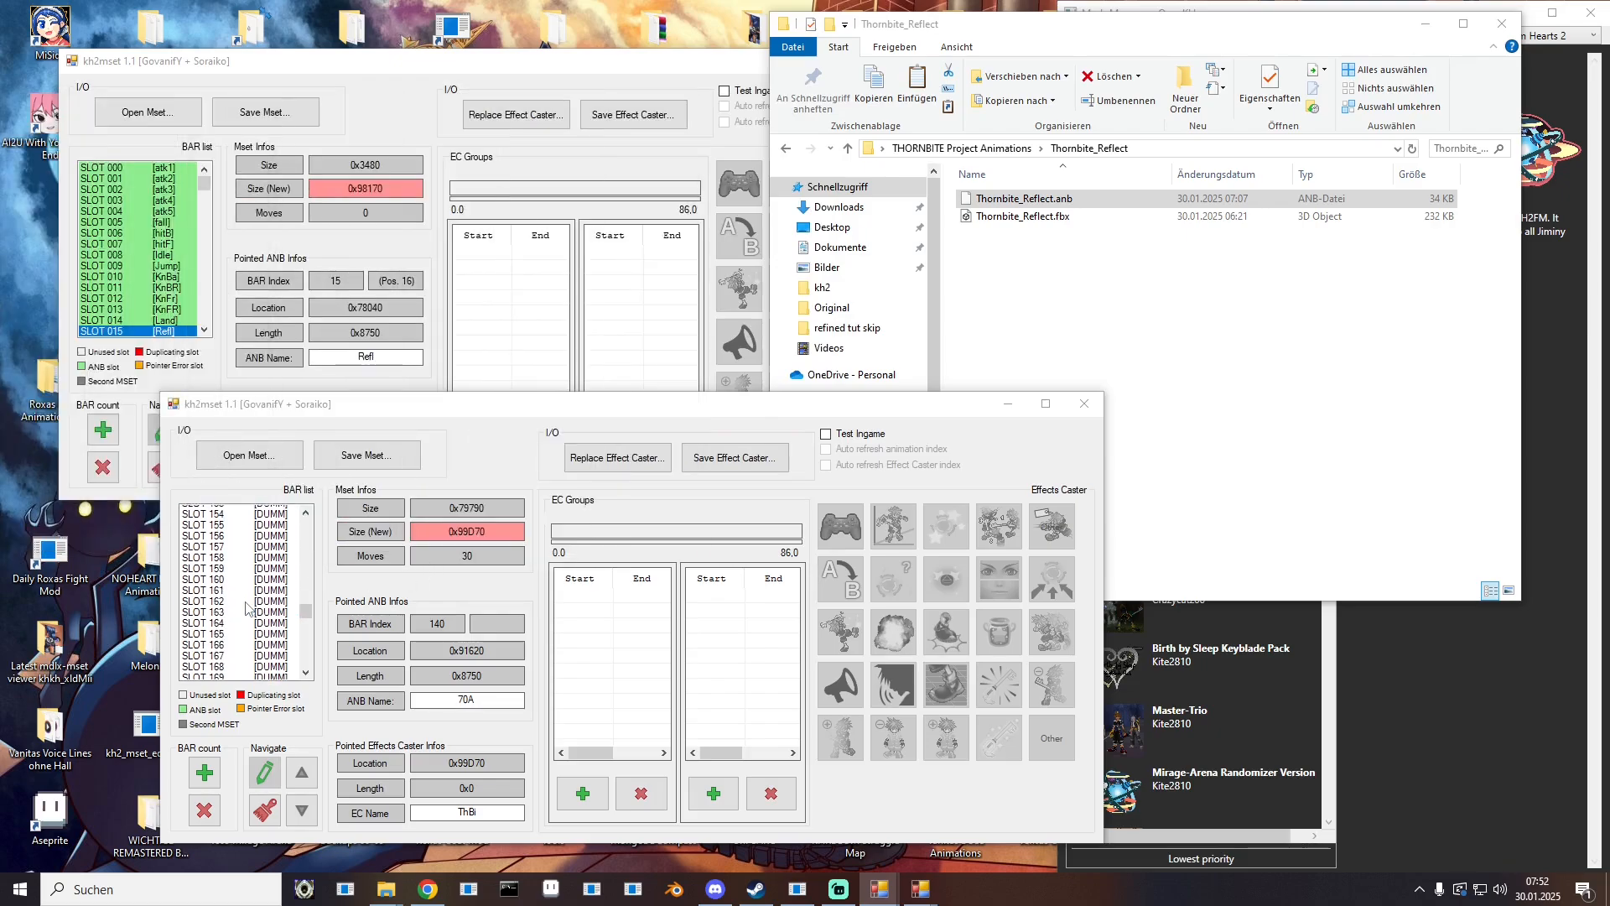
scroll(247, 609, down, 9)
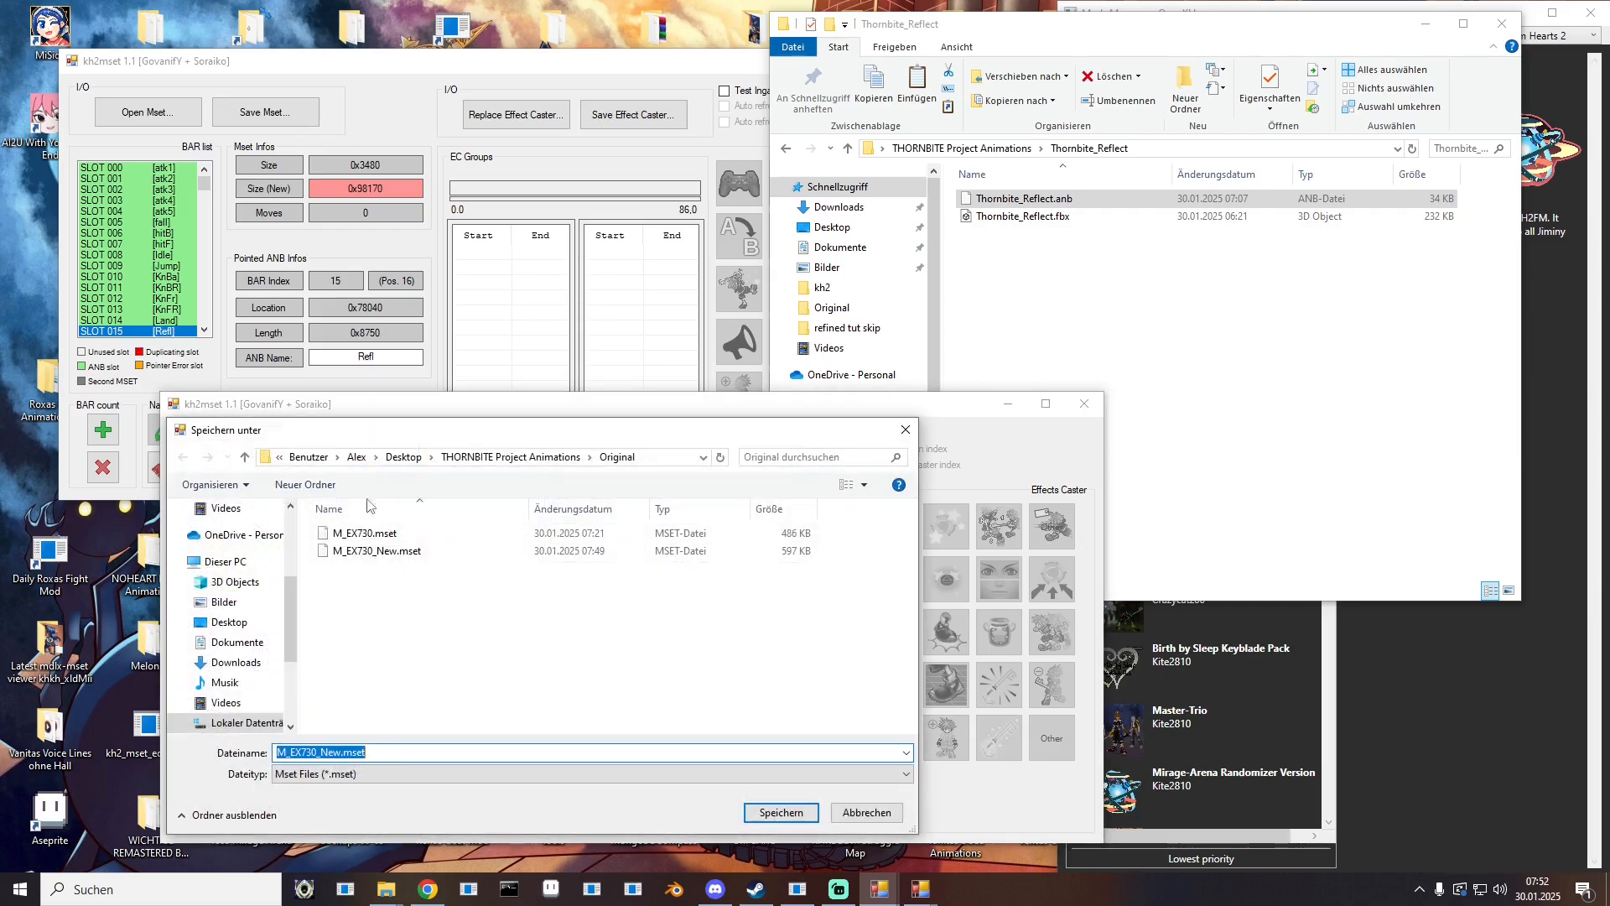
double_click(377, 550)
click(854, 449)
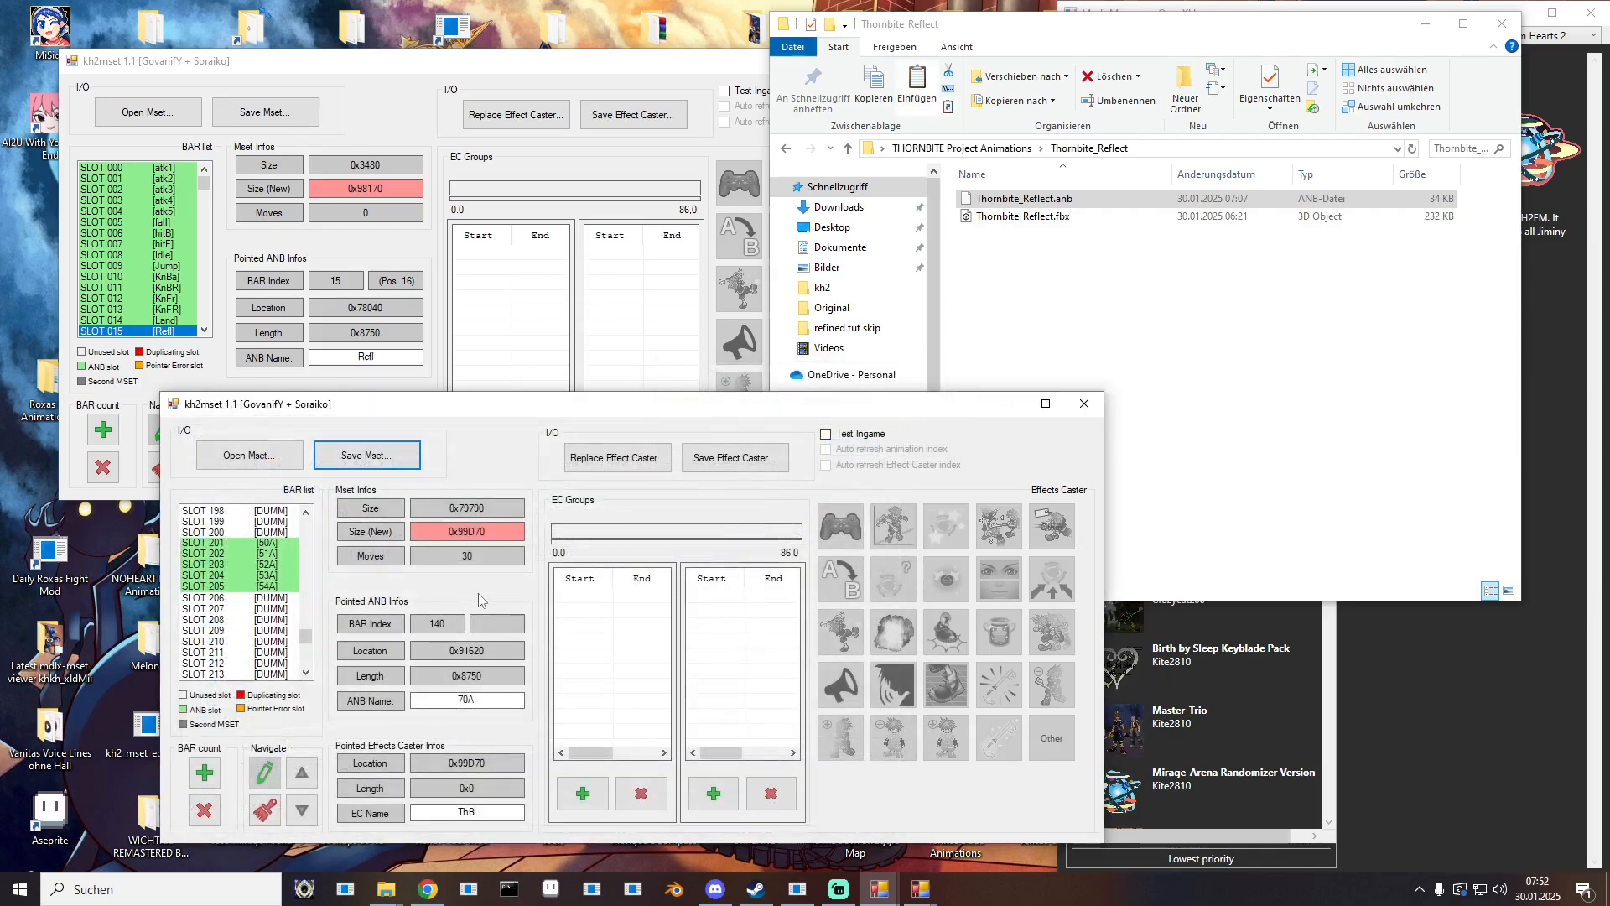
Step: Examine the effect caster entries of SLOT 201 in both EC groups, checking the effect type of each
click(268, 545)
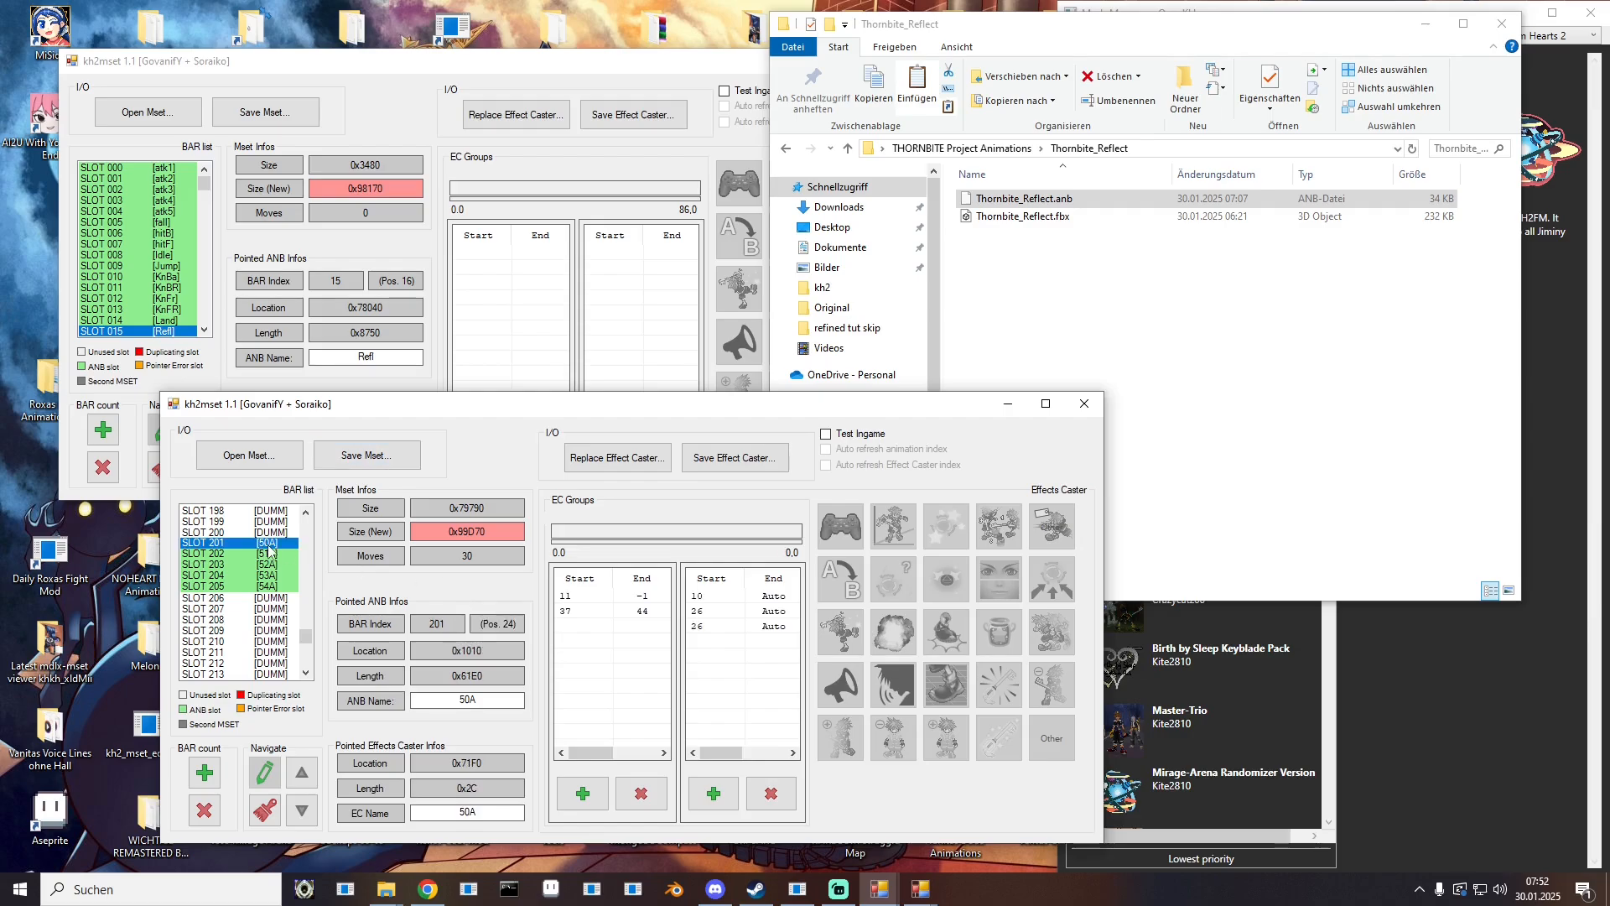
click(709, 612)
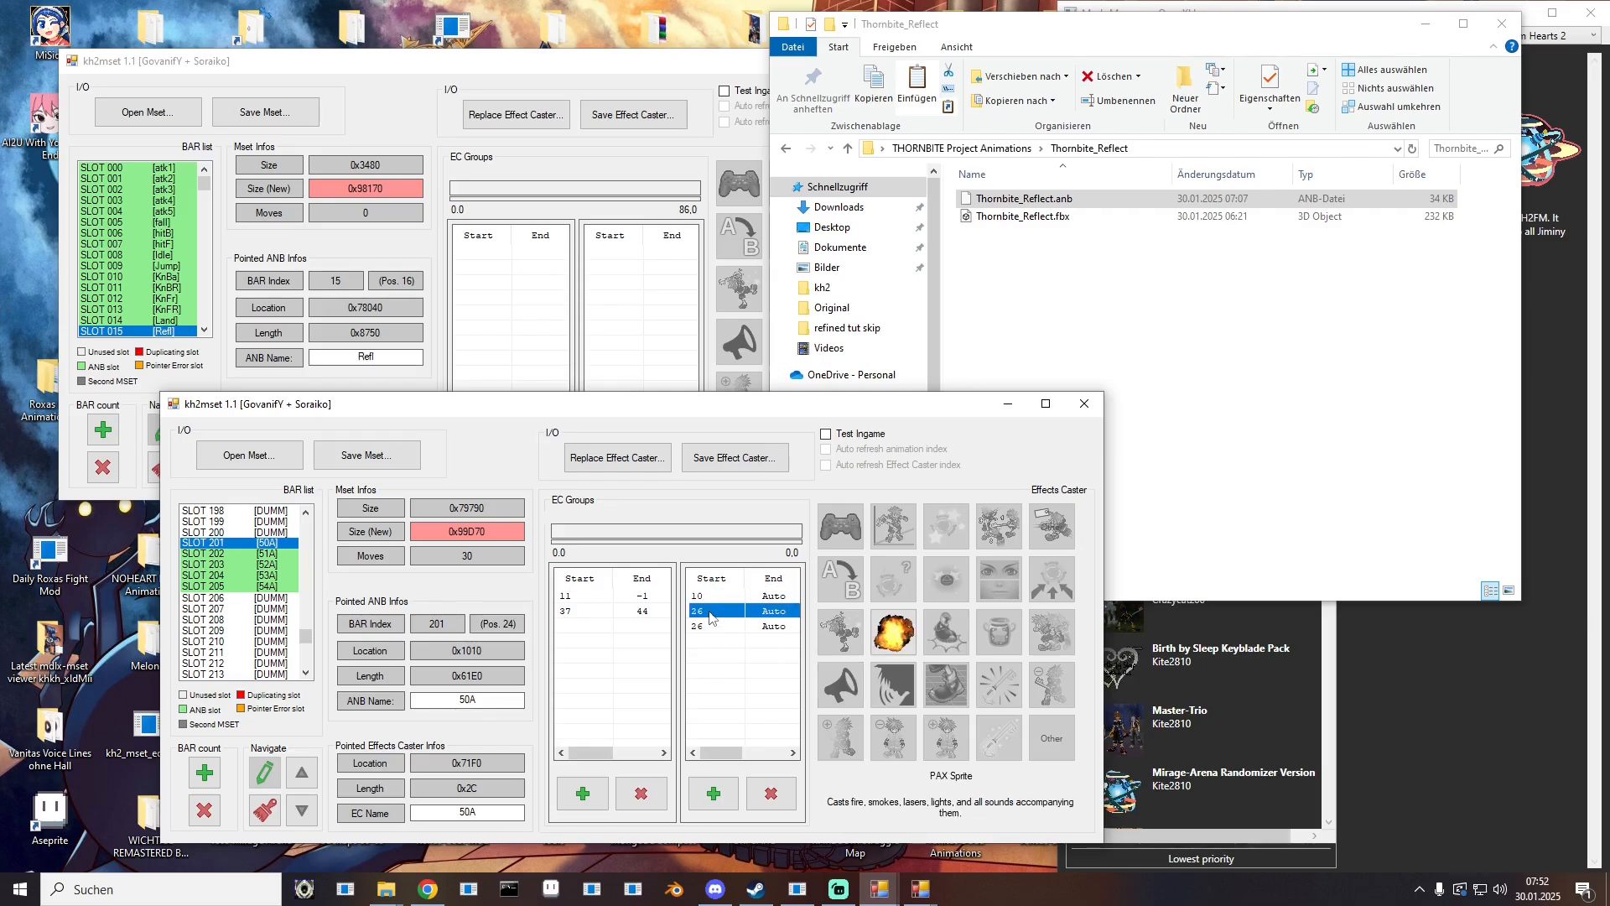
click(707, 627)
click(709, 612)
click(709, 598)
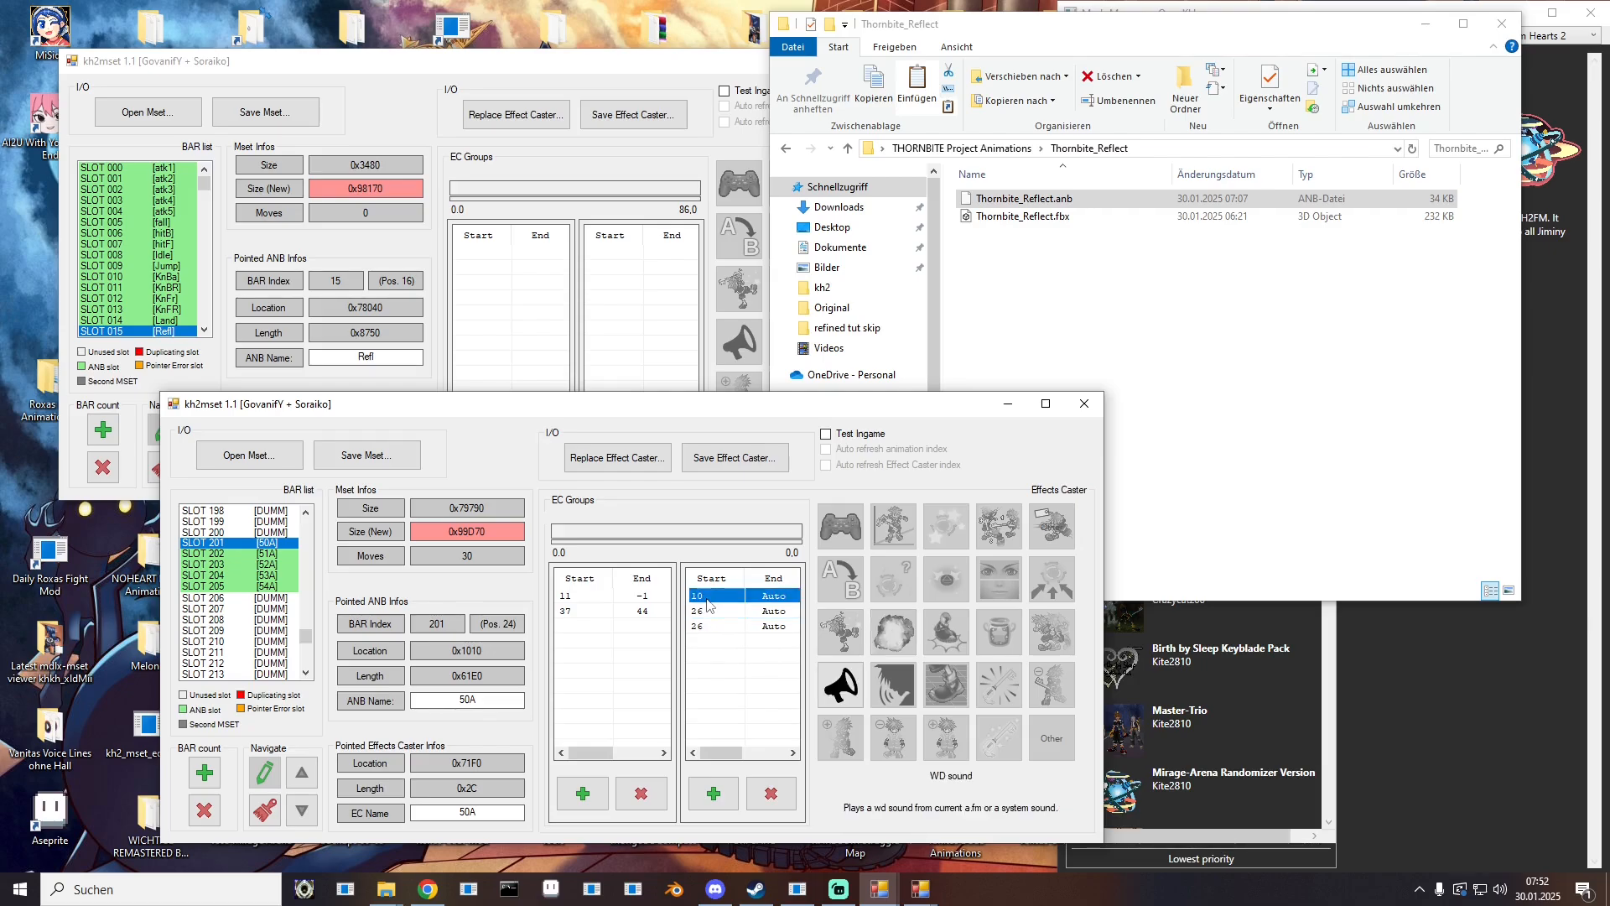
click(600, 597)
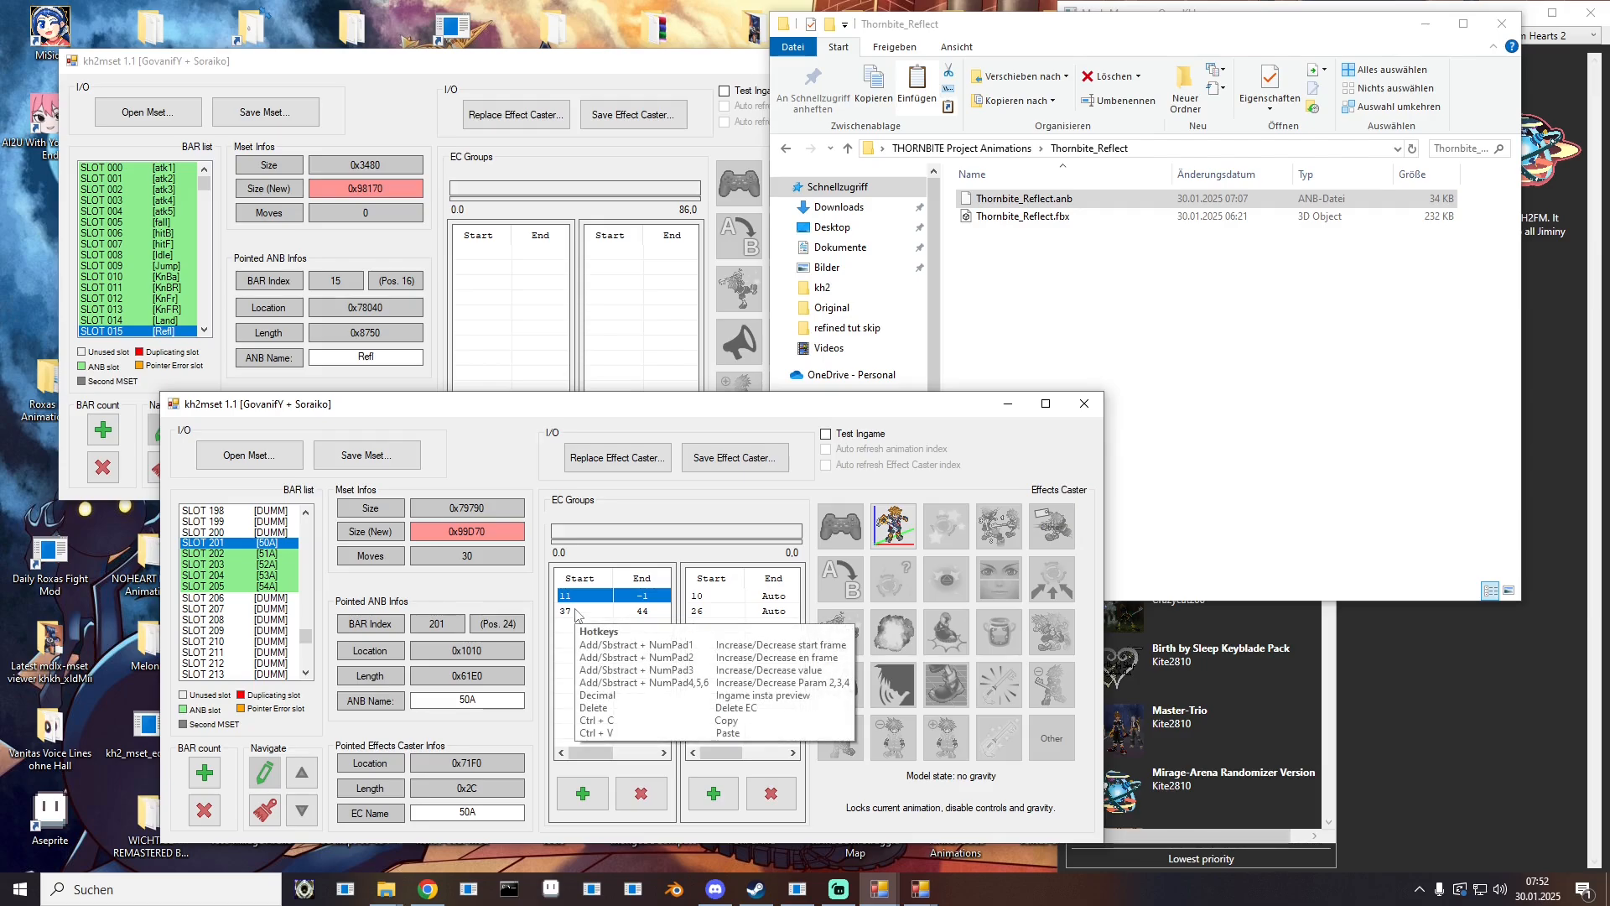
click(576, 610)
click(576, 592)
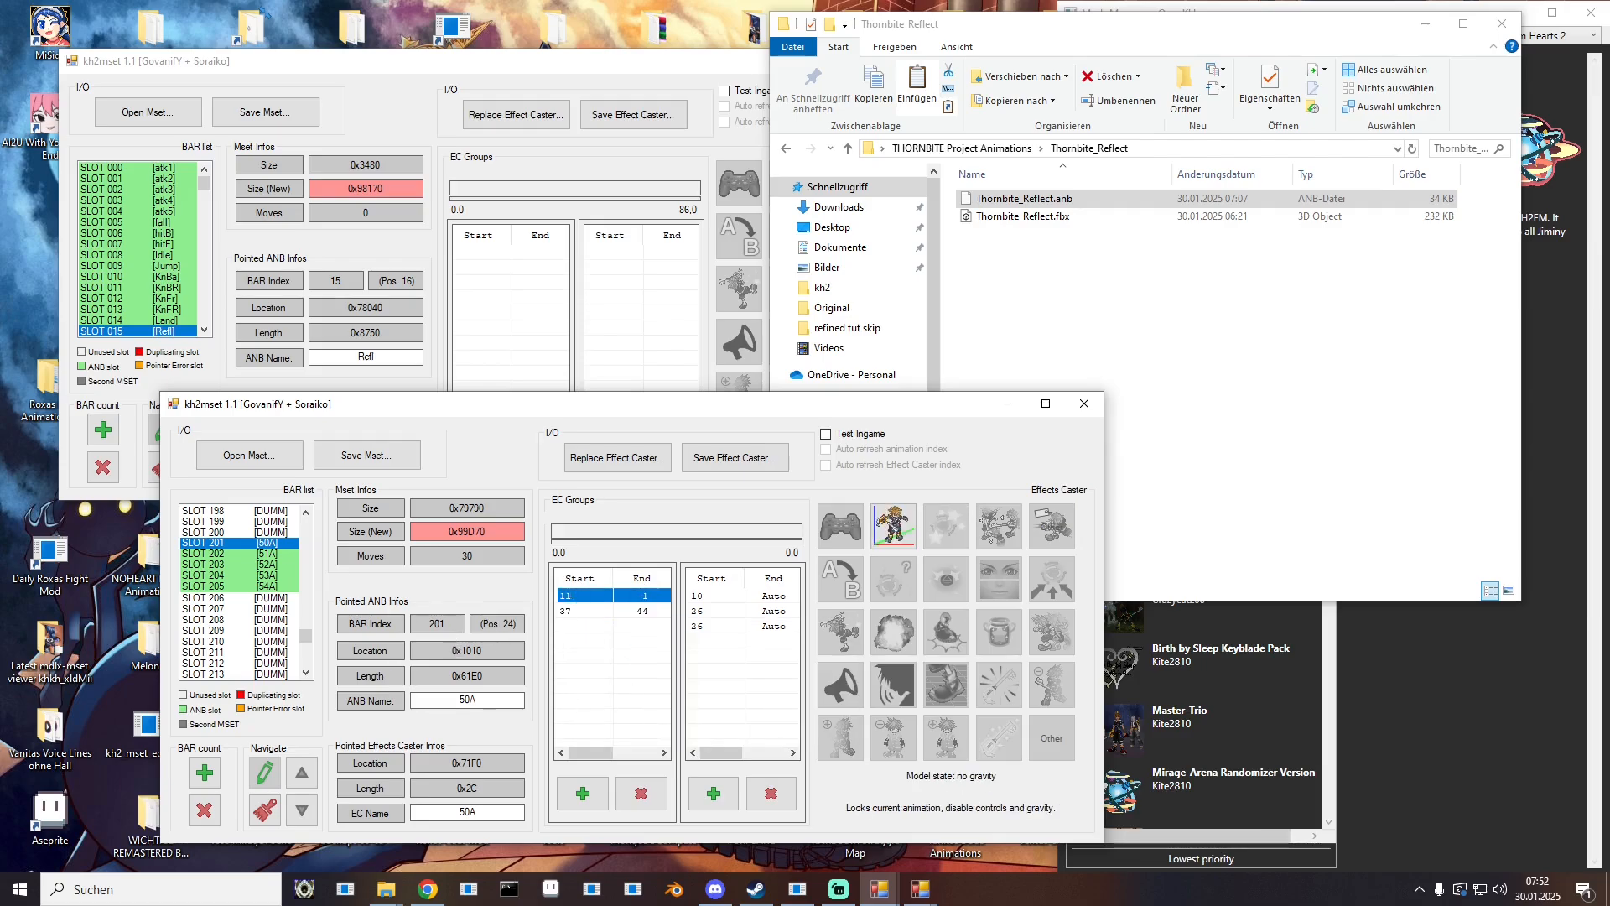
Step: Preview the 50A#50A motion in the khkh_xldM model viewer and return to the first effect caster entry of SLOT 201
drag(0, 272, 726, 240)
click(492, 334)
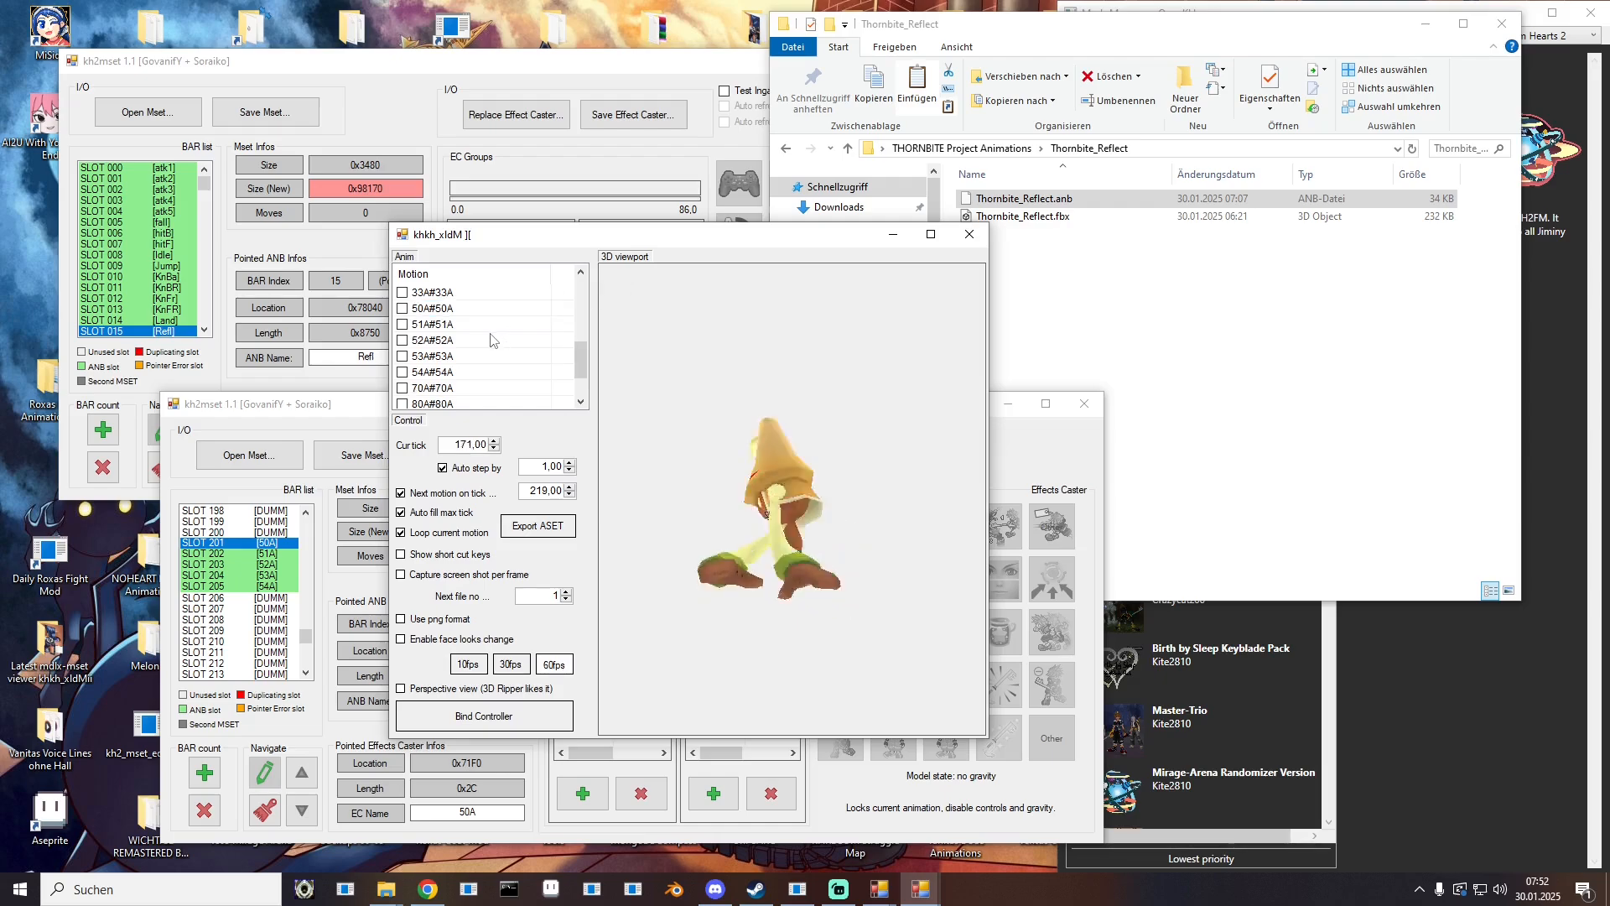
click(431, 310)
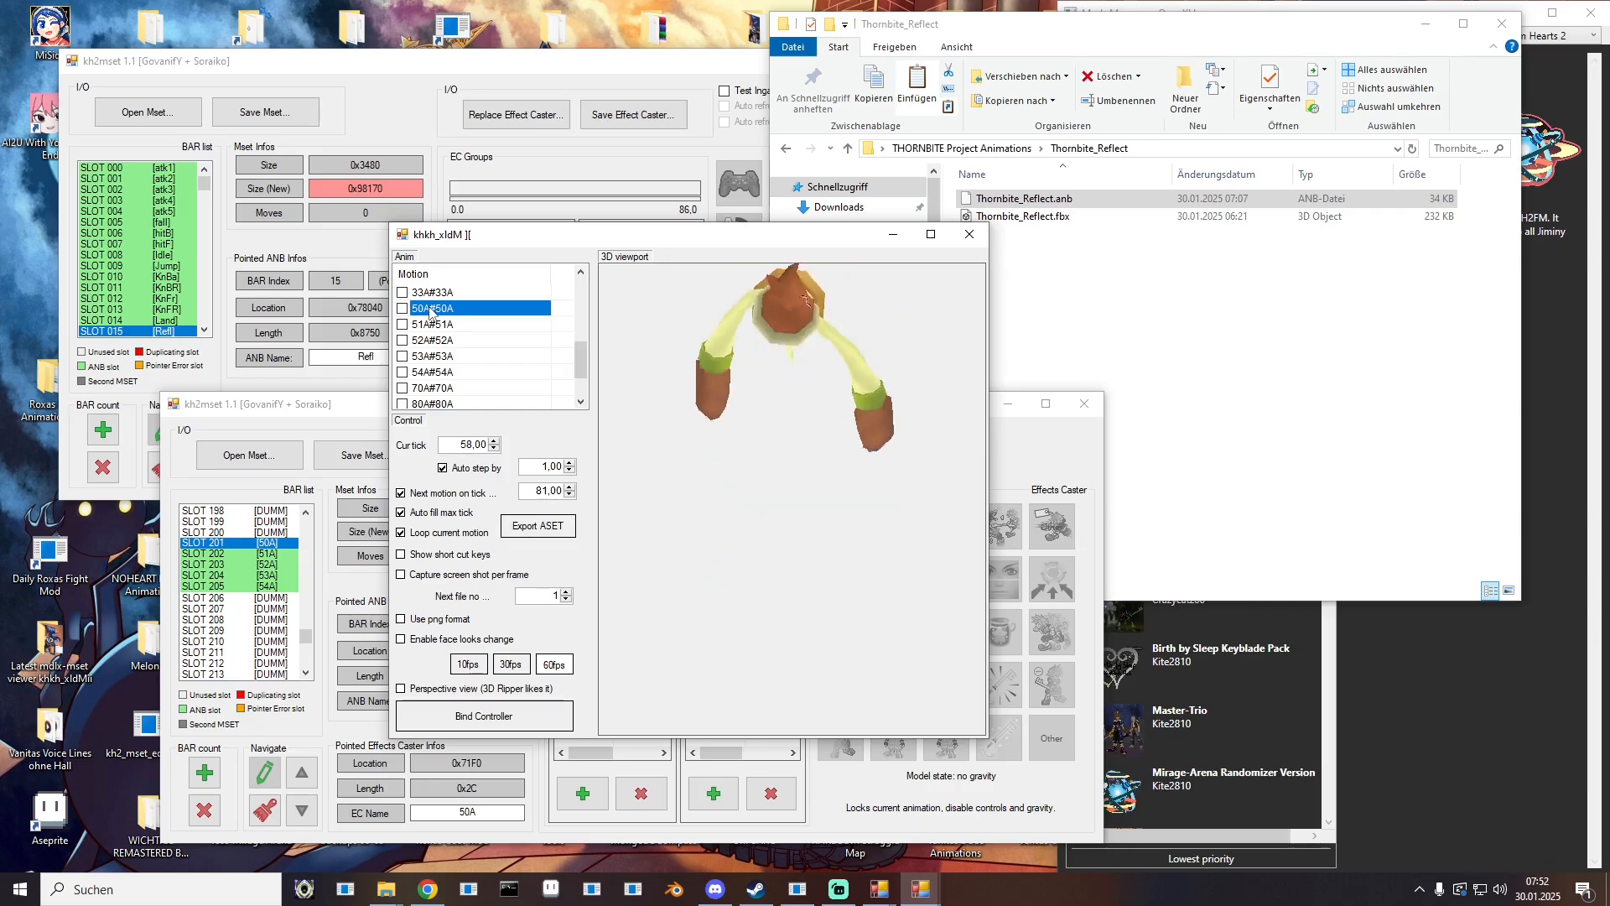
drag(566, 234, 0, 252)
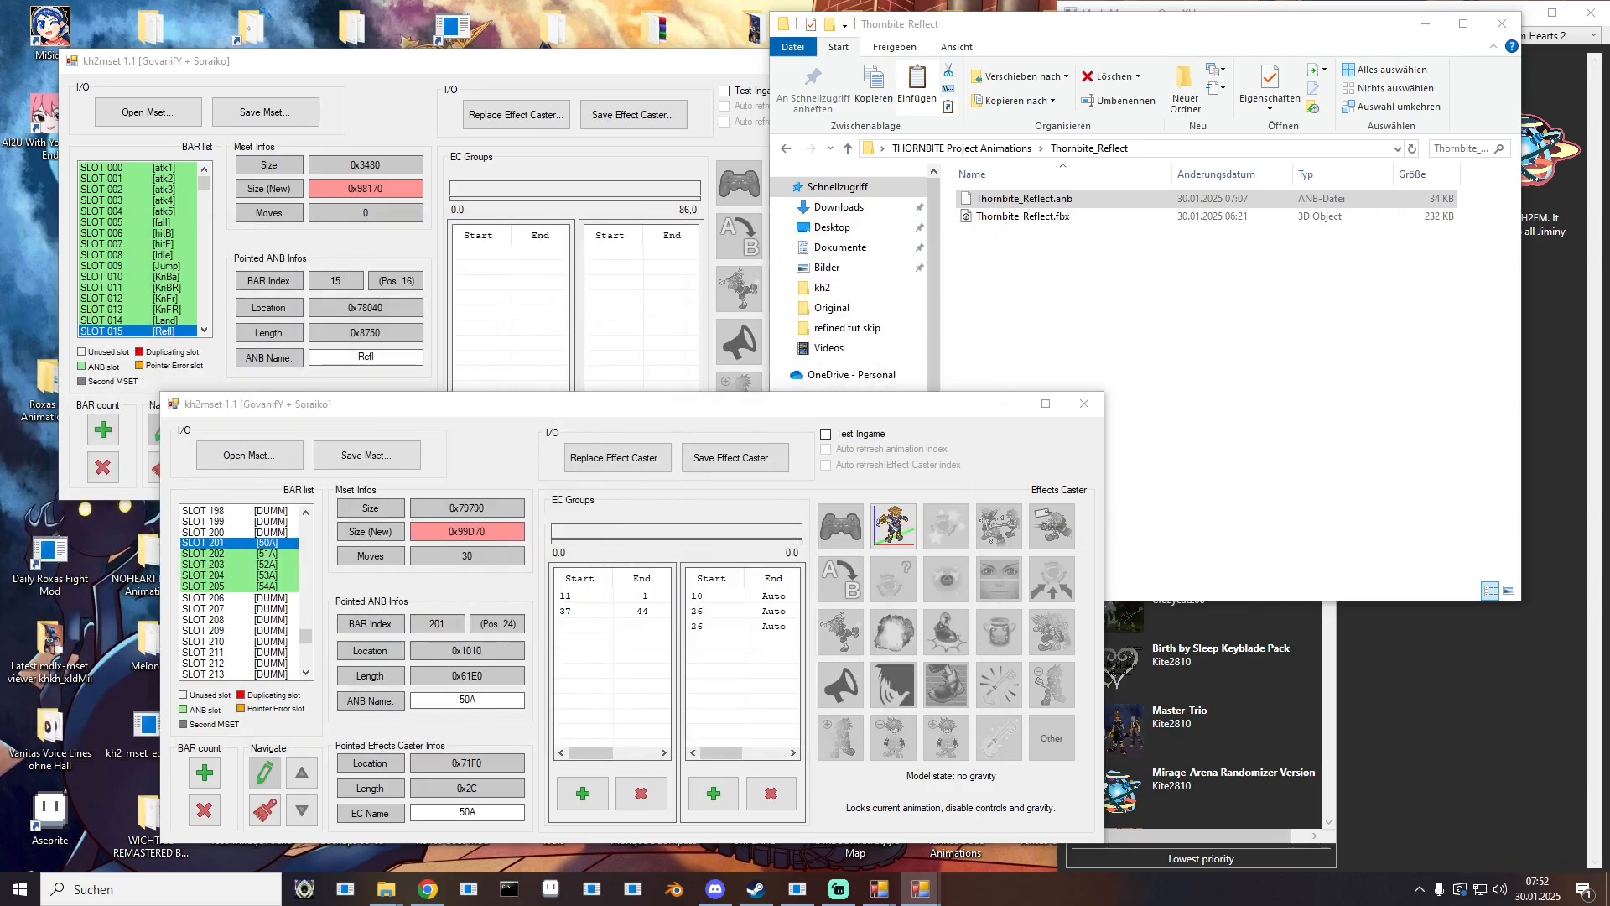
click(577, 596)
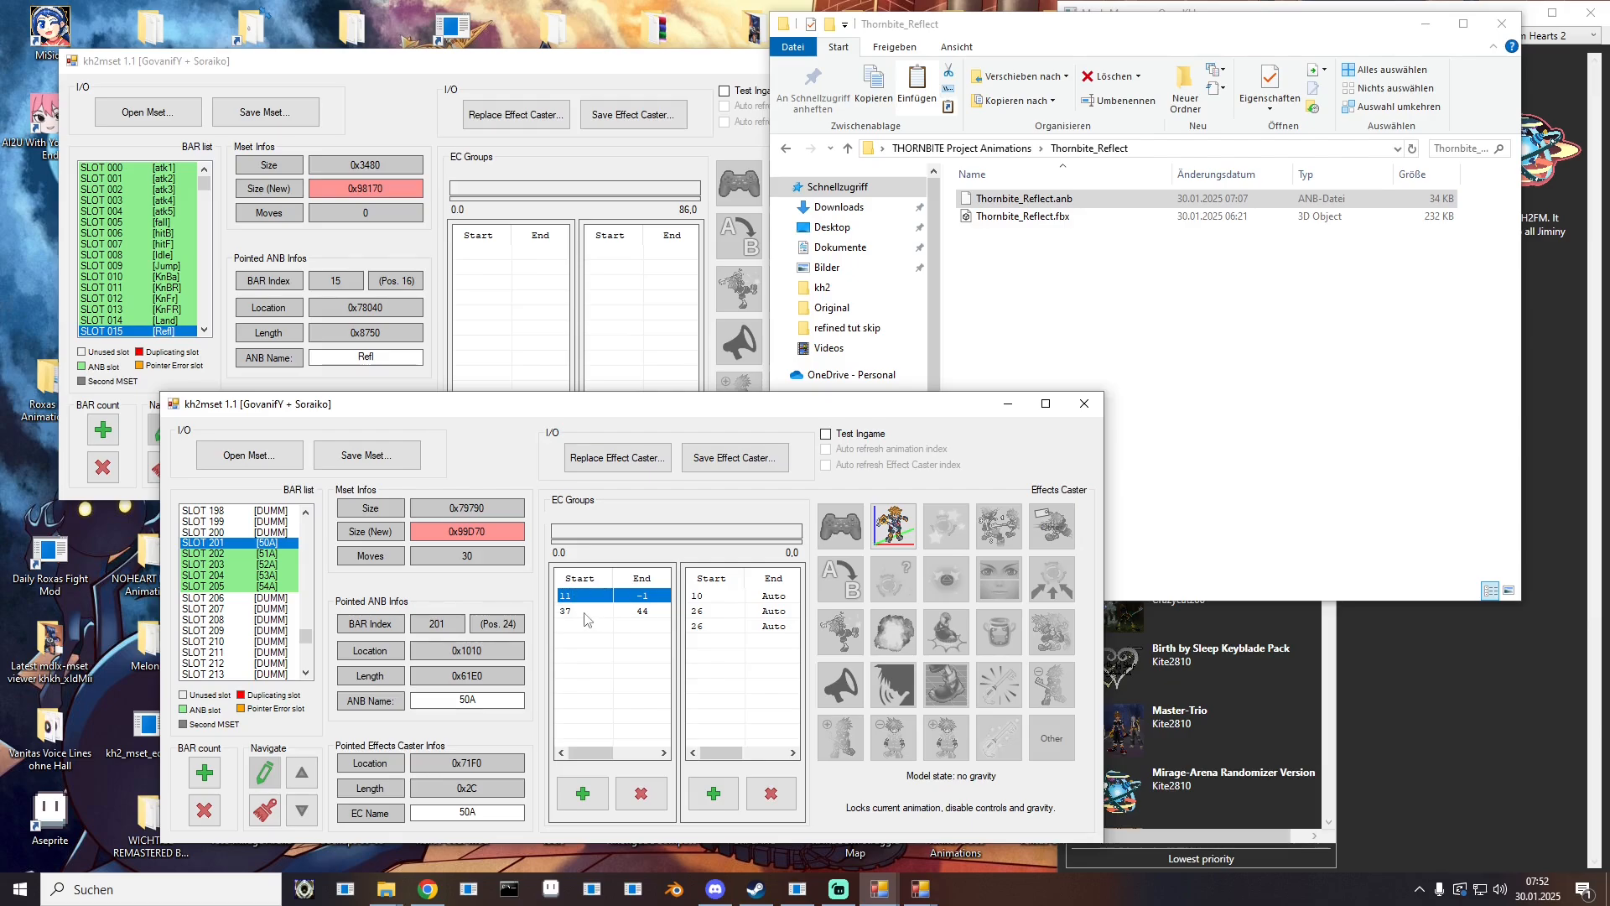
Step: Save the effect caster of SLOT 201 as 50A.ec in the Original folder
click(735, 457)
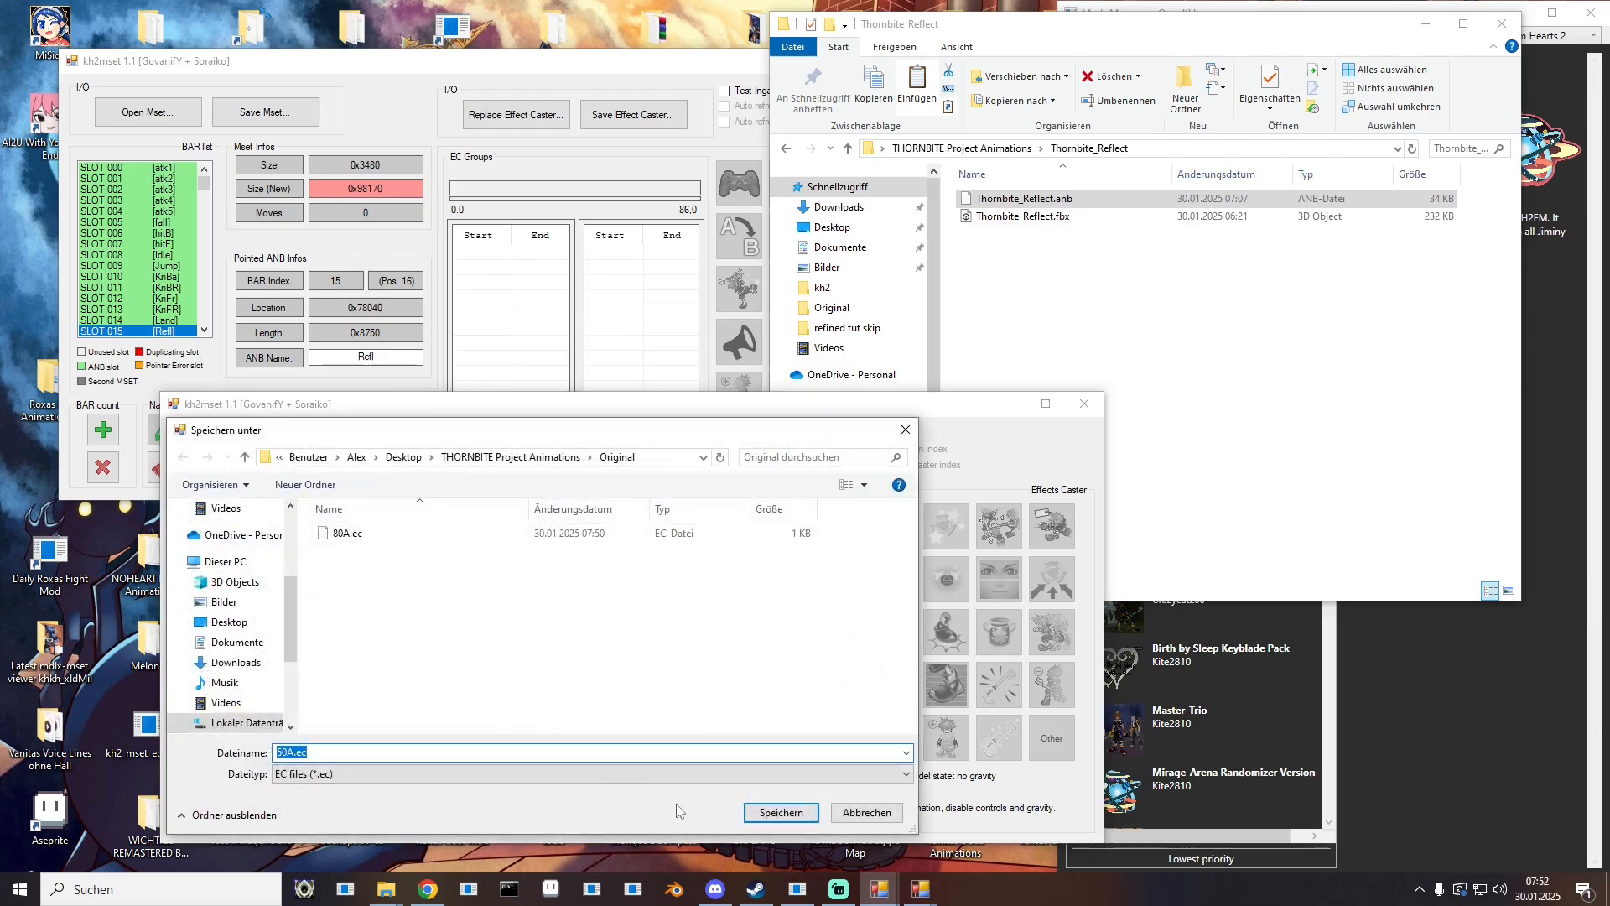
click(776, 812)
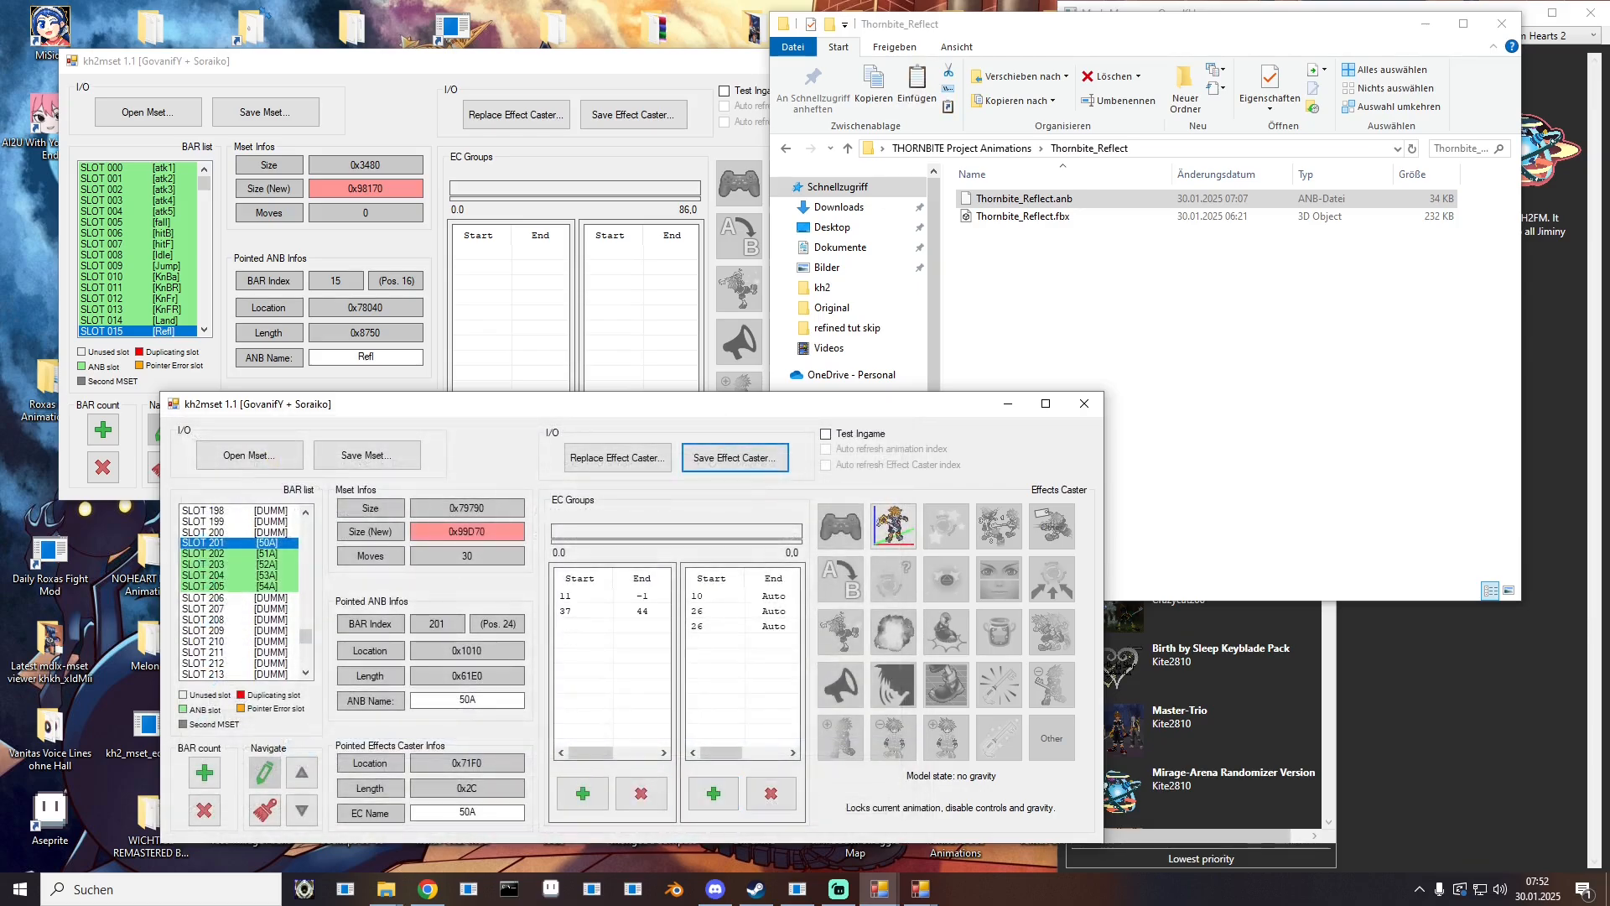
Step: Preview the atk1#atk1 motion in the Thornbite model viewer beside the original 50A#50A motion, then clear both viewers away
drag(0, 121, 450, 65)
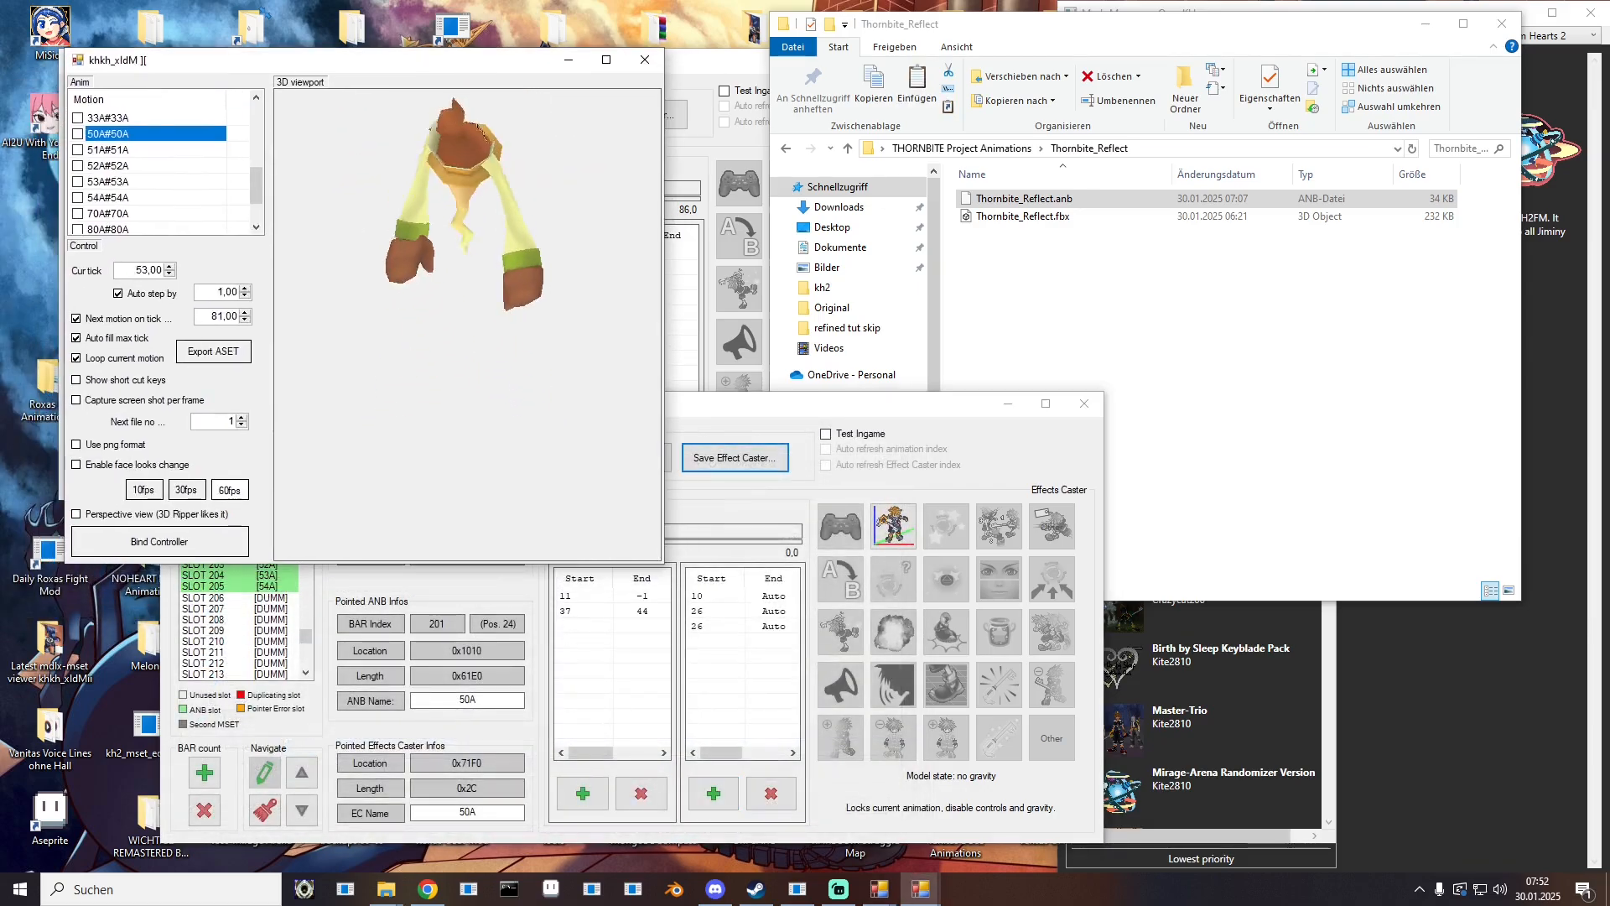
drag(0, 145, 1029, 71)
click(759, 124)
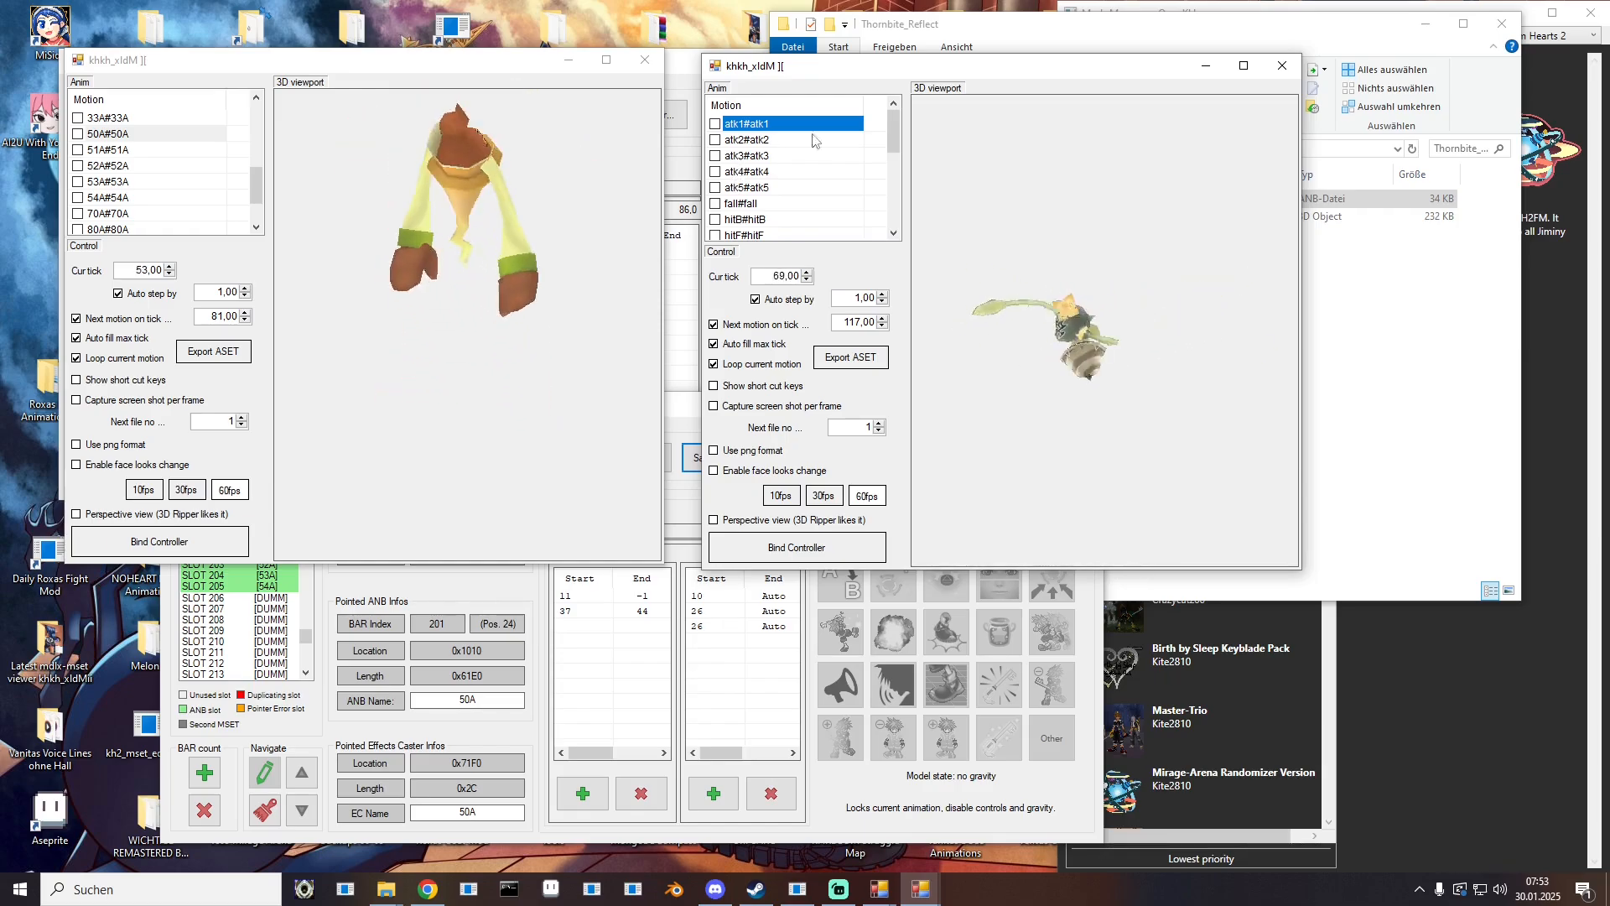
drag(994, 69, 0, 168)
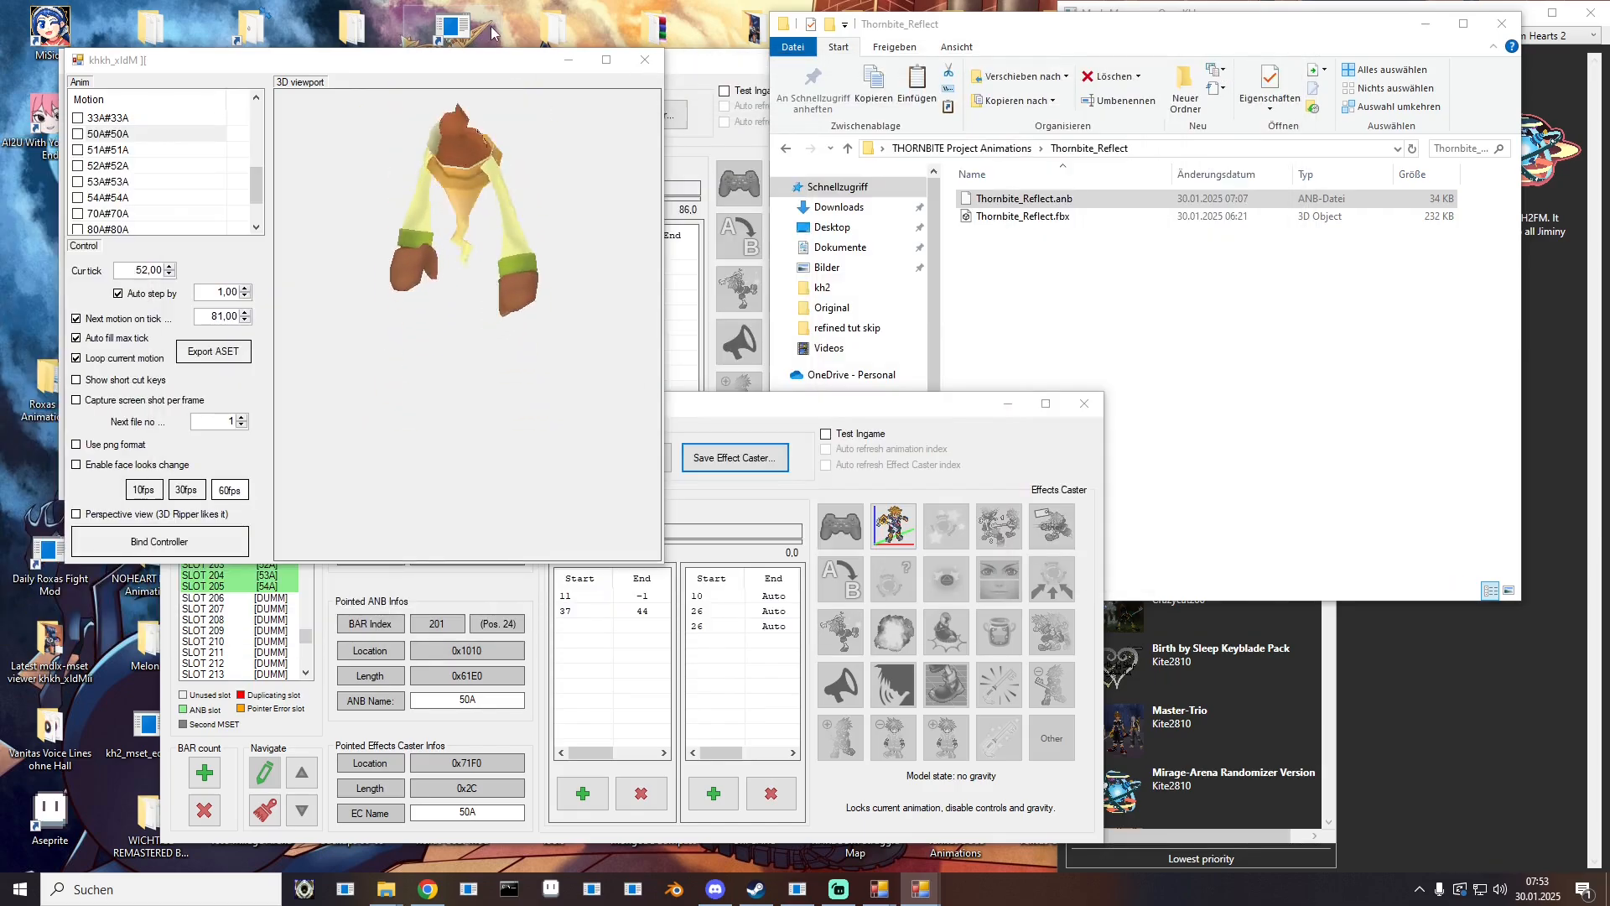
drag(486, 60, 0, 168)
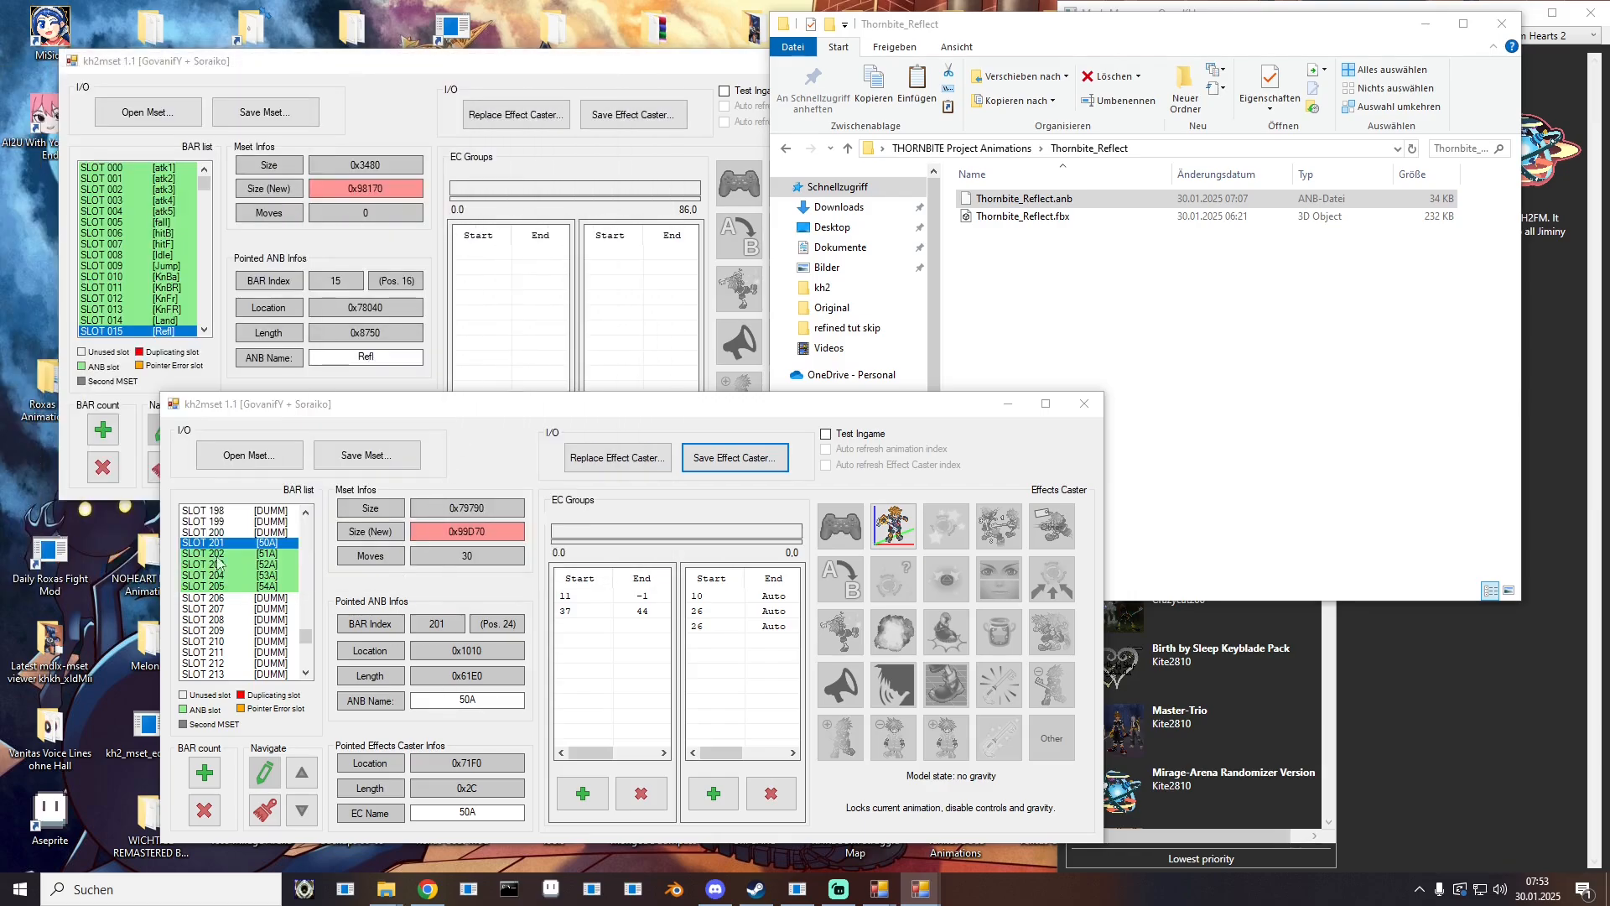
Step: Replace the animation in SLOT 201 with Thornbite_Attack1.anb from the Thornbite_Attack1 folder and name it 50A
right_click(271, 545)
click(352, 616)
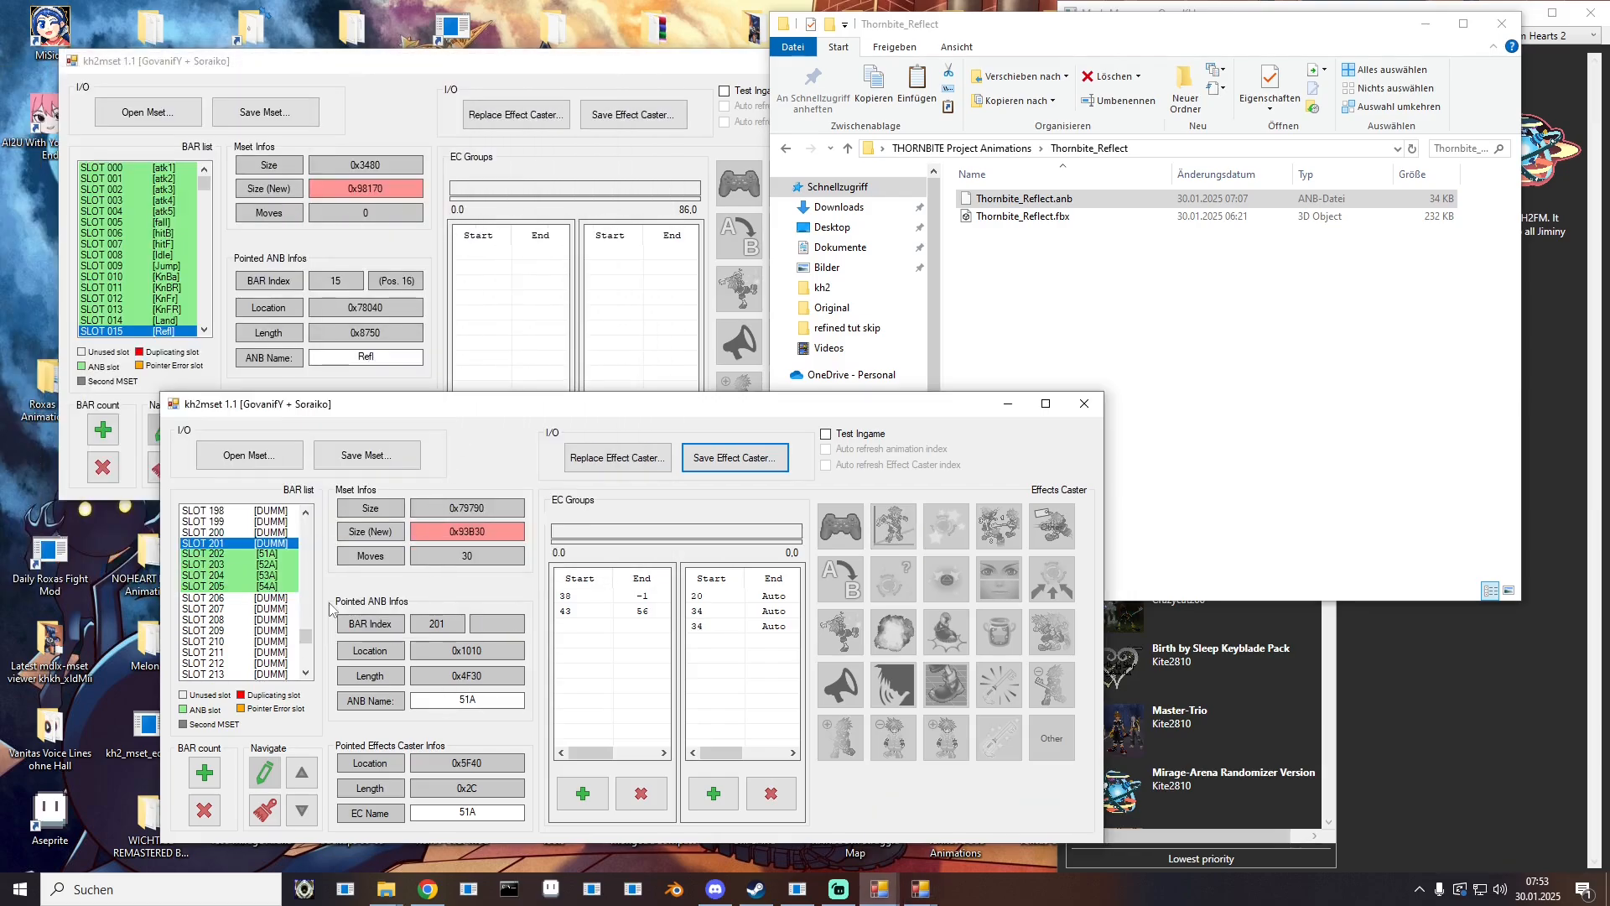
click(997, 147)
double_click(1029, 219)
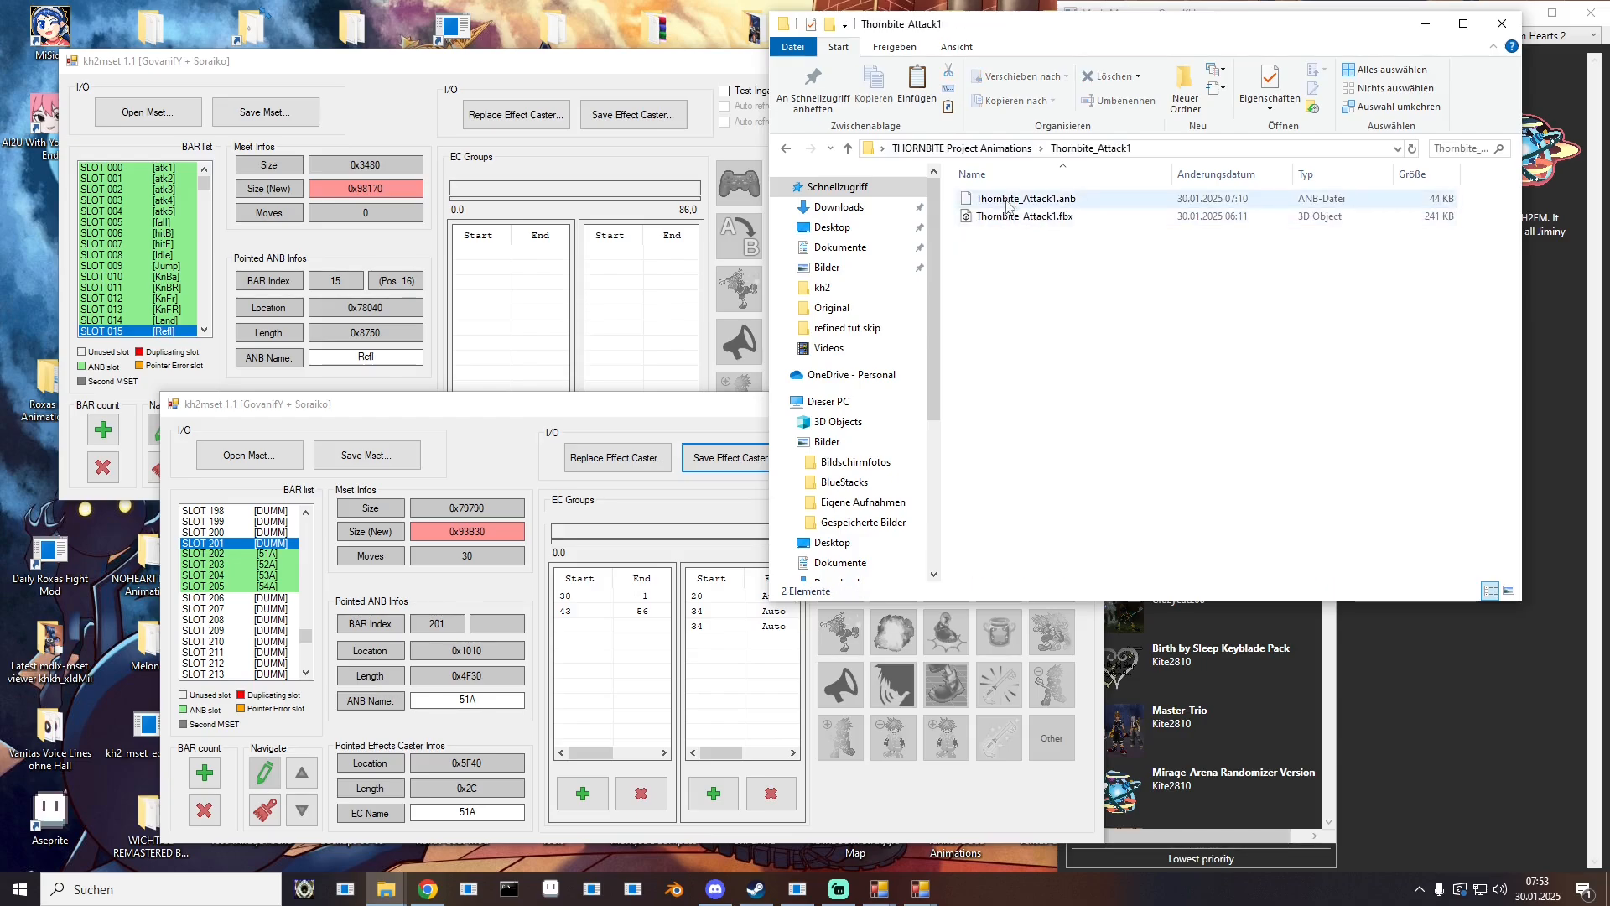
drag(995, 197, 250, 546)
drag(490, 701, 316, 698)
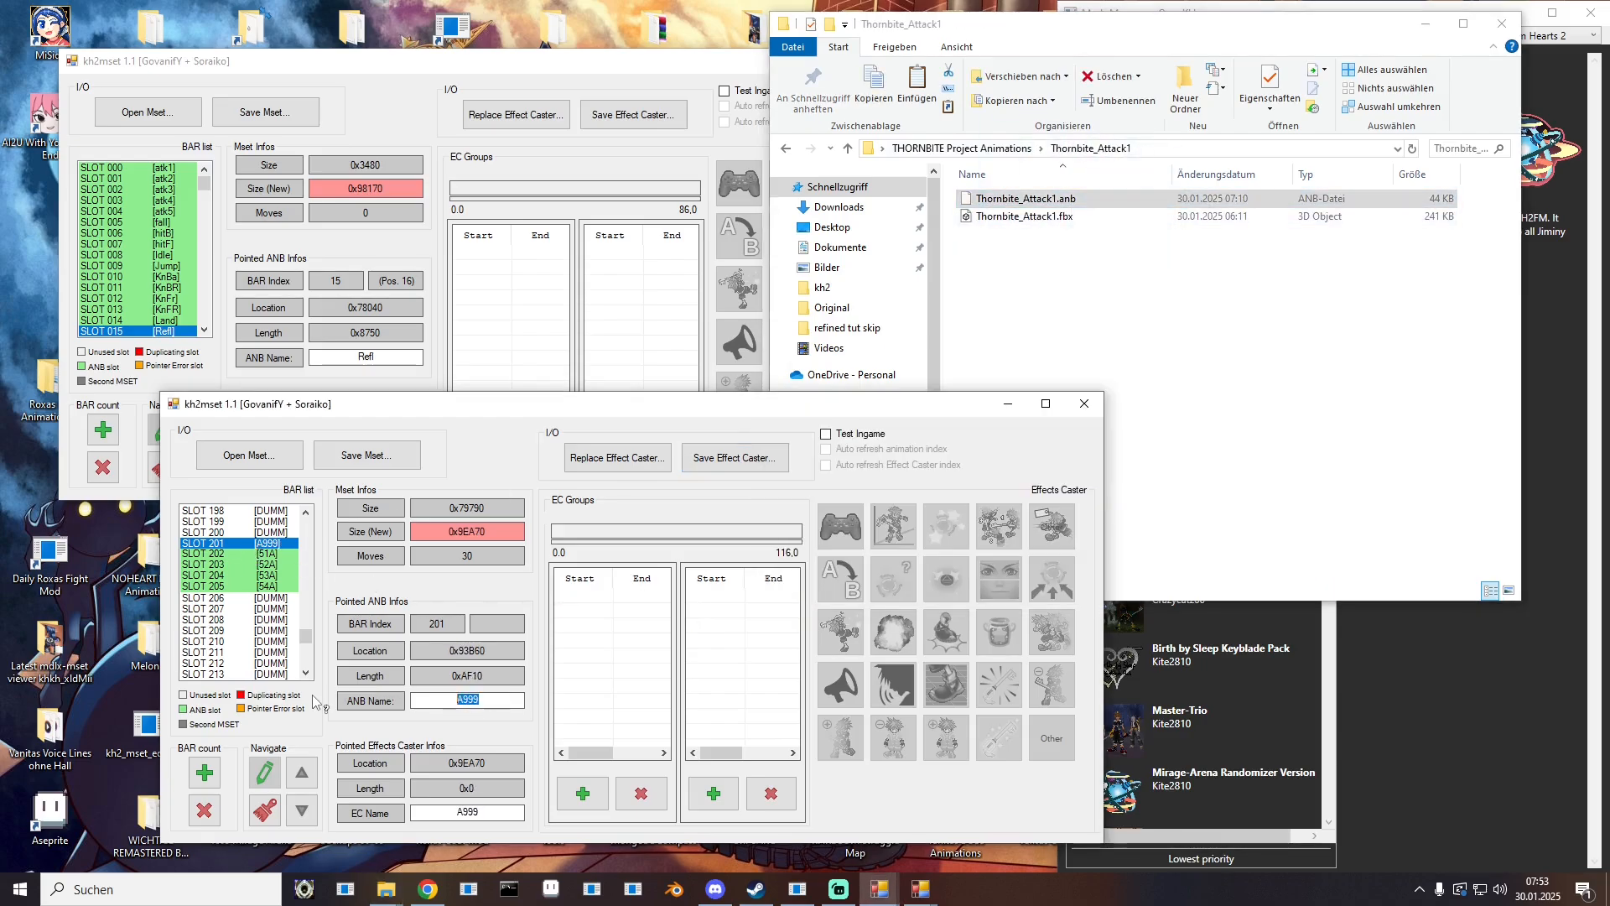
text(50A)
key(Tab)
Step: Replace the effect caster of SLOT 201 with the saved 50A.ec file
click(647, 454)
click(344, 534)
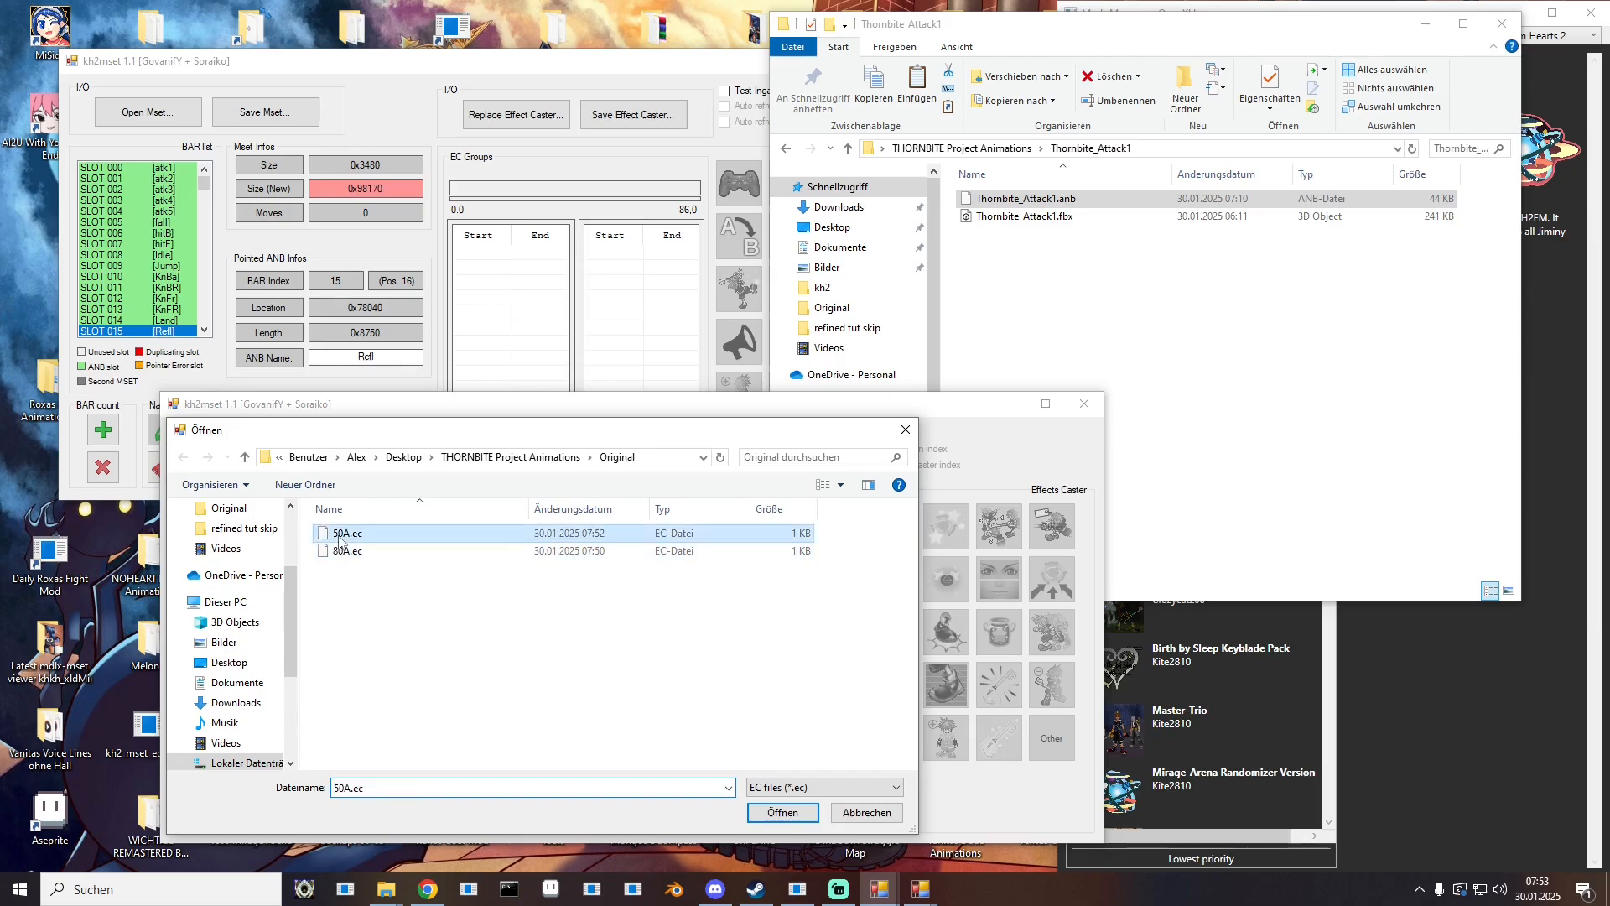
double_click(340, 537)
Step: Delete the no-gravity model state entry starting at frame 11 from the first EC group of SLOT 201
click(597, 611)
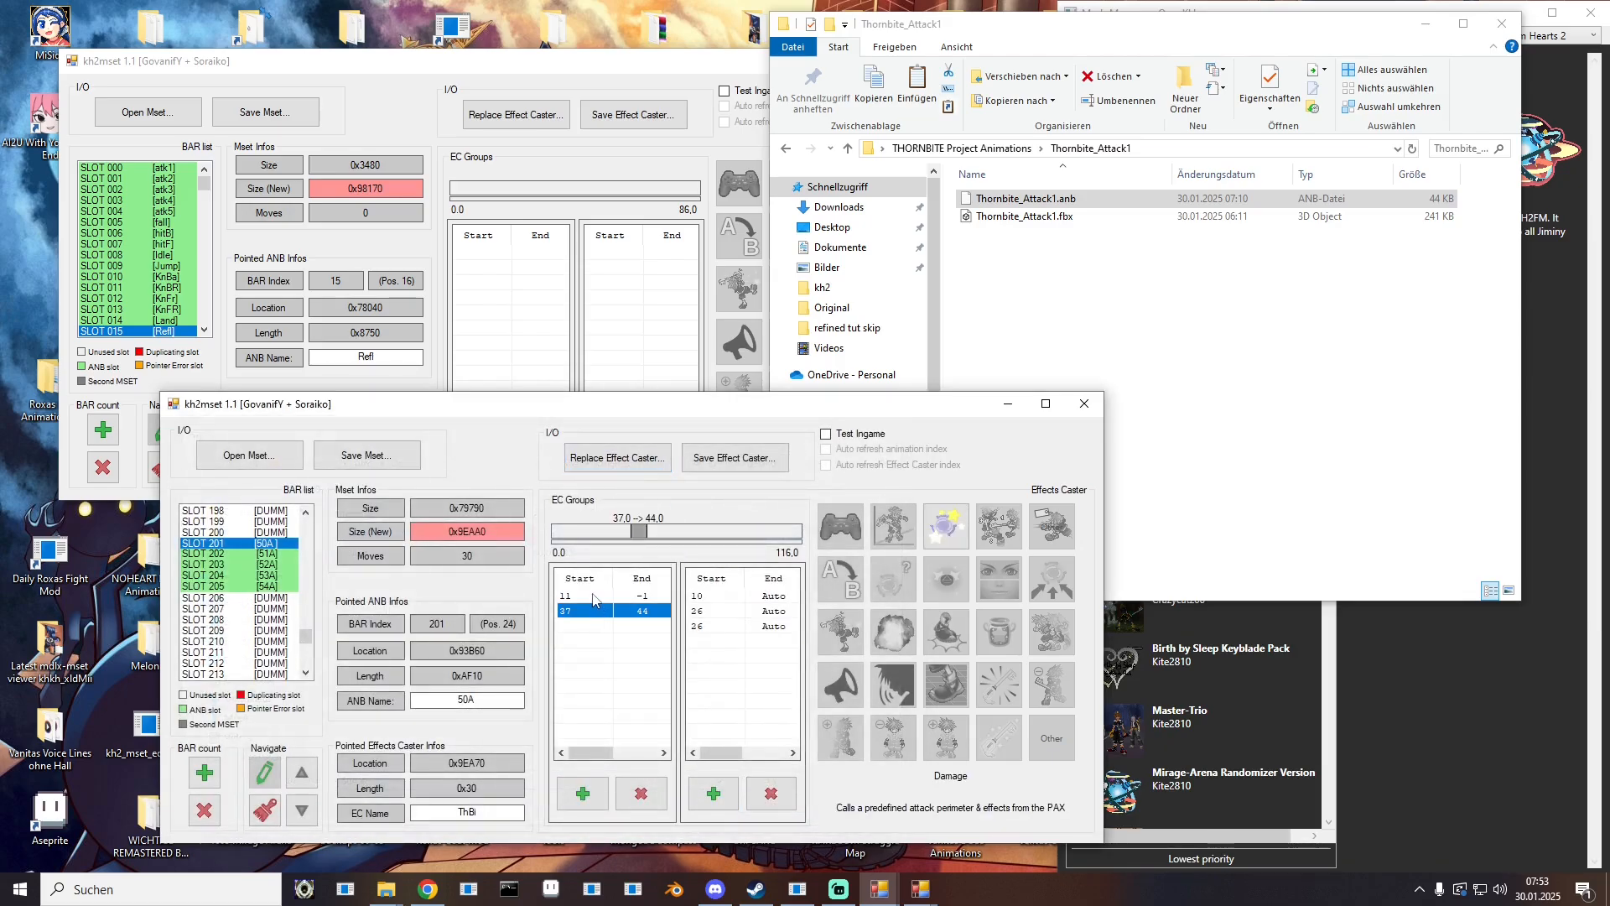
click(598, 596)
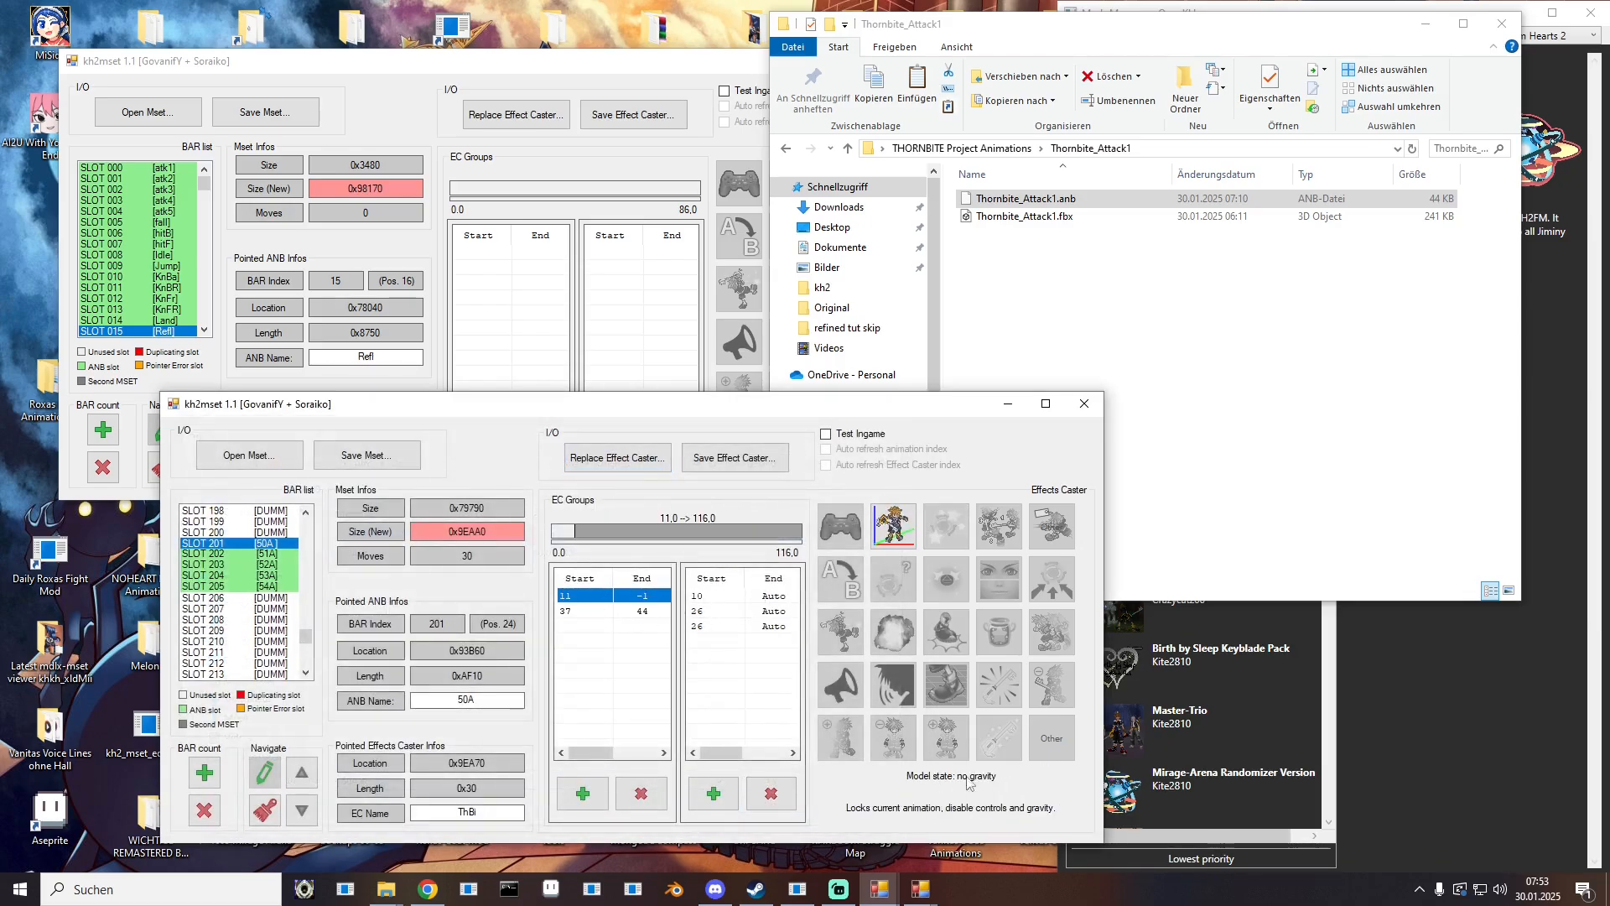
click(642, 797)
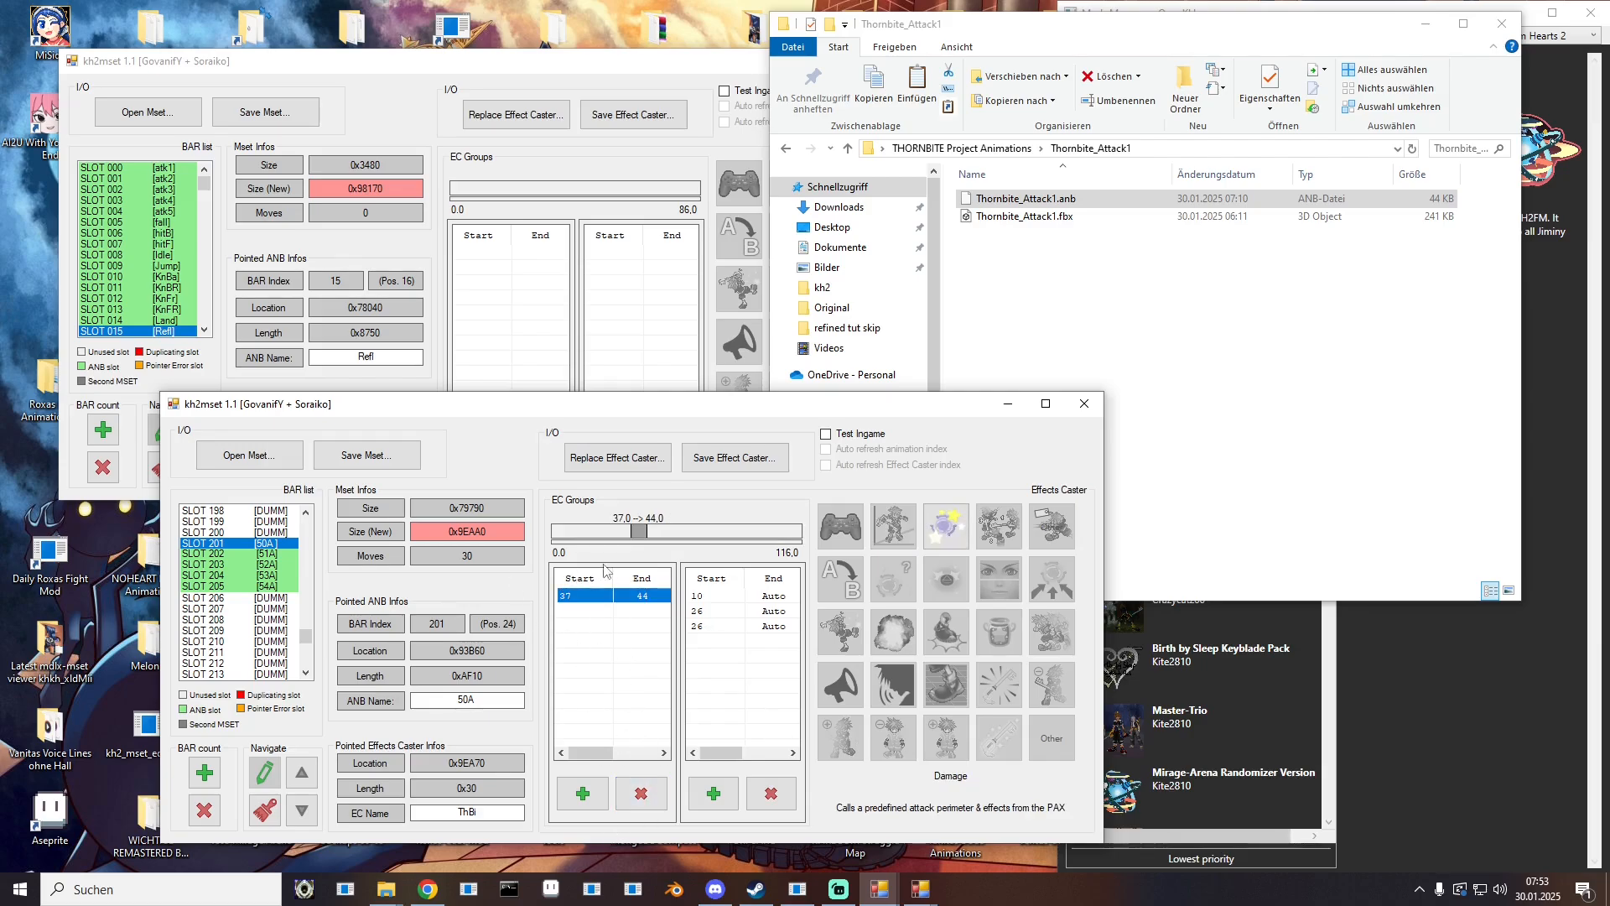
Step: Select the remaining damage entry and arrange the motion set editor and the Thornbite model viewer so both are accessible
click(584, 621)
click(585, 597)
drag(531, 427, 1007, 451)
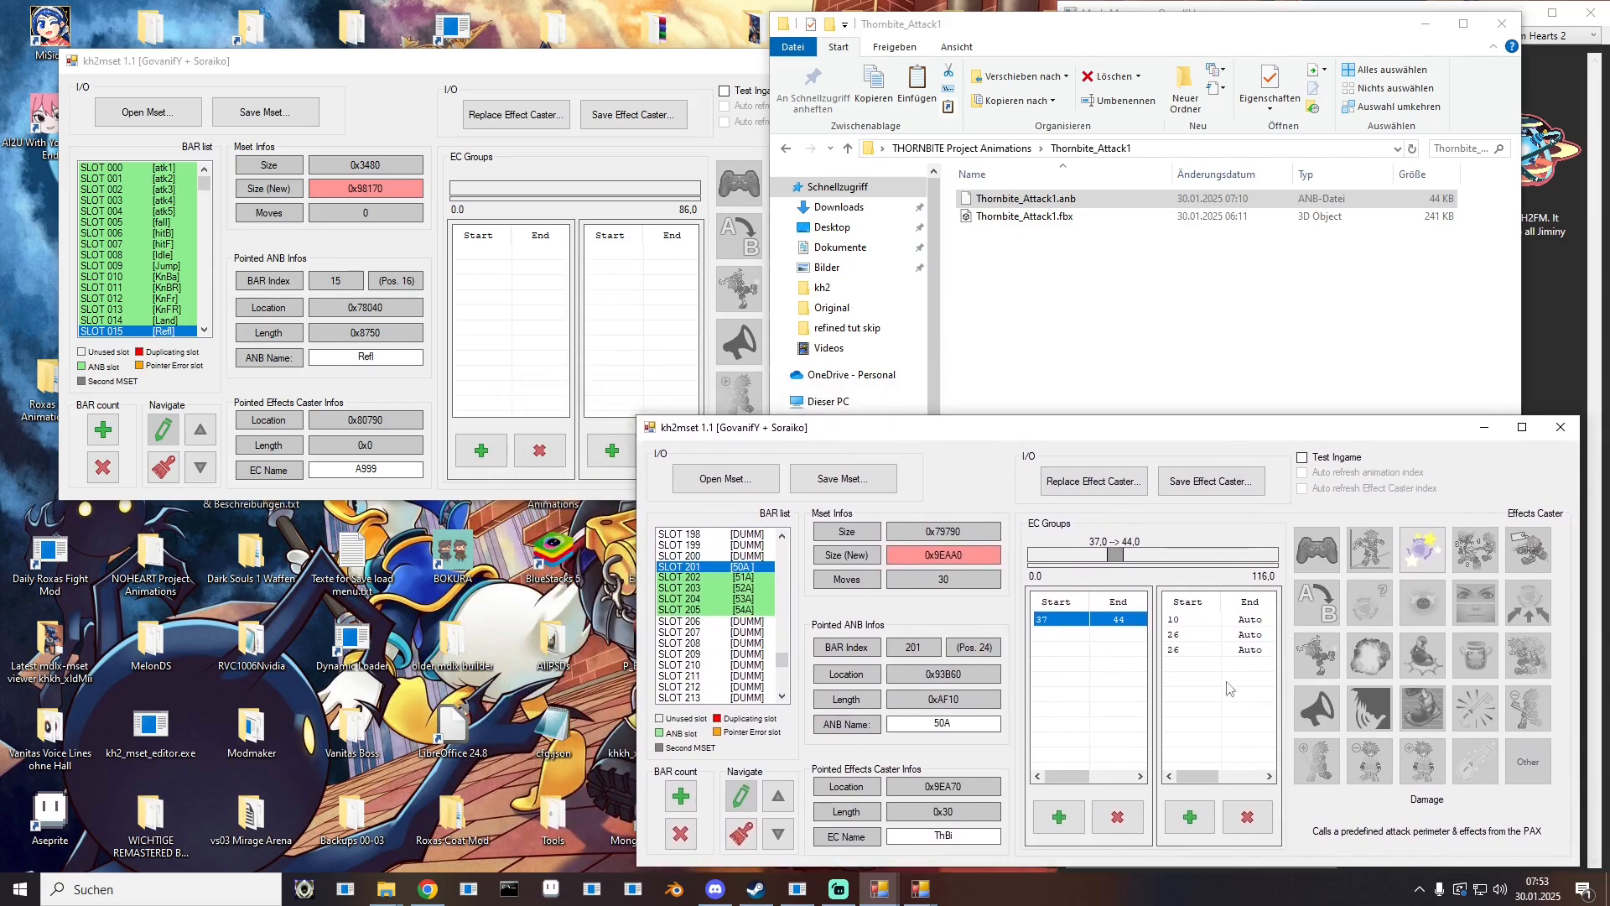
mouse_move(1066, 777)
mouse_down()
mouse_move(1135, 786)
mouse_move(1069, 780)
mouse_up()
mouse_move(1095, 669)
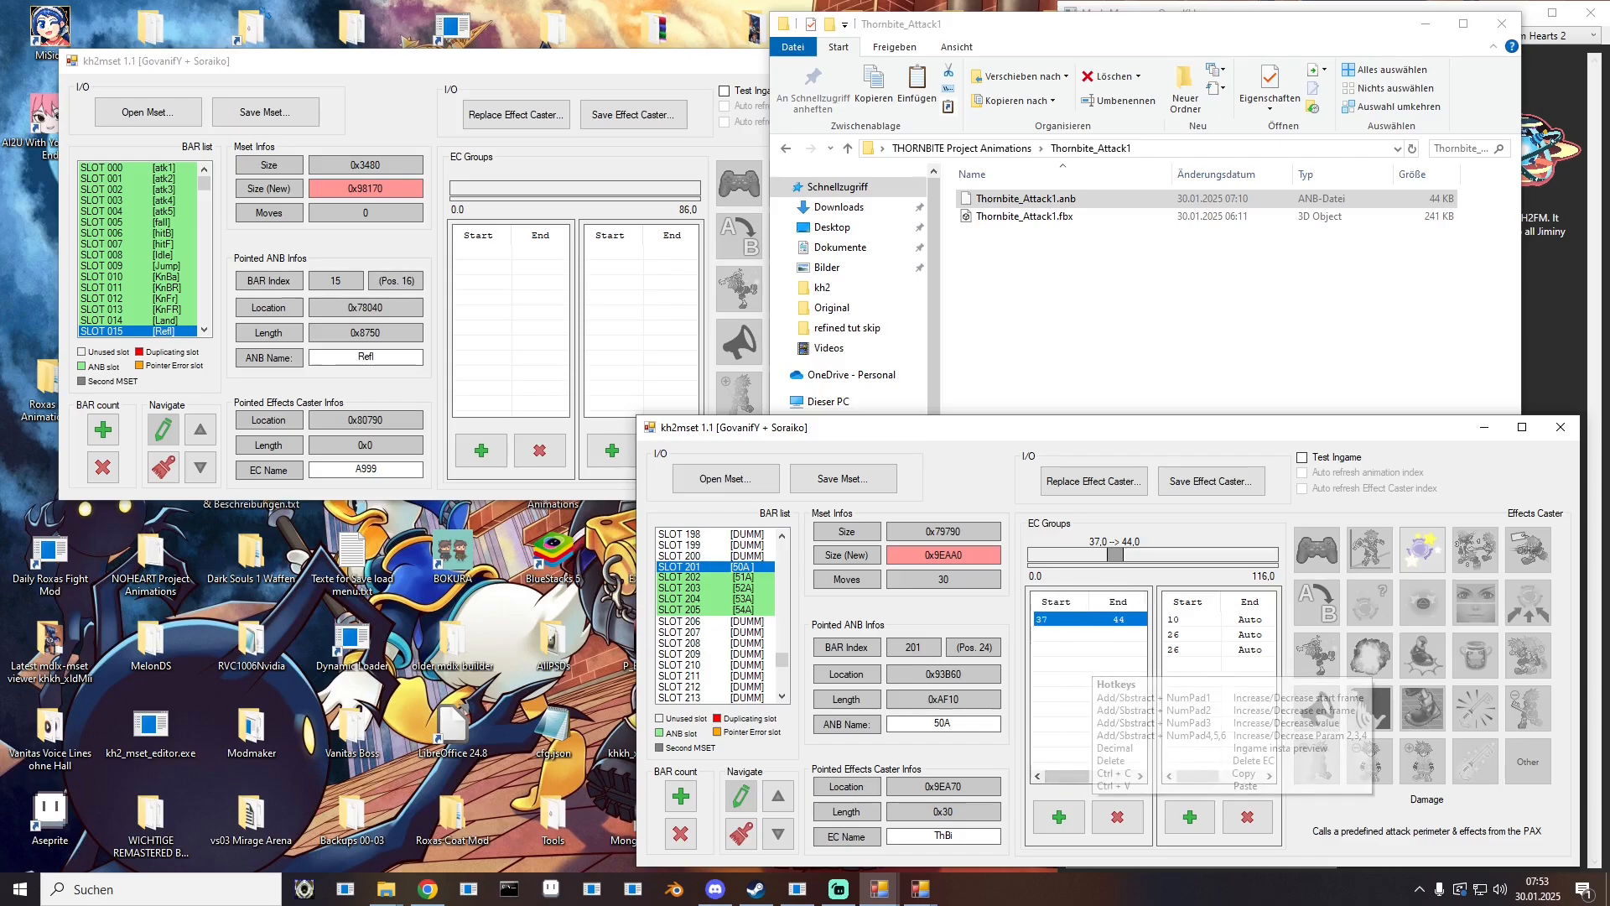
drag(0, 205, 0, 151)
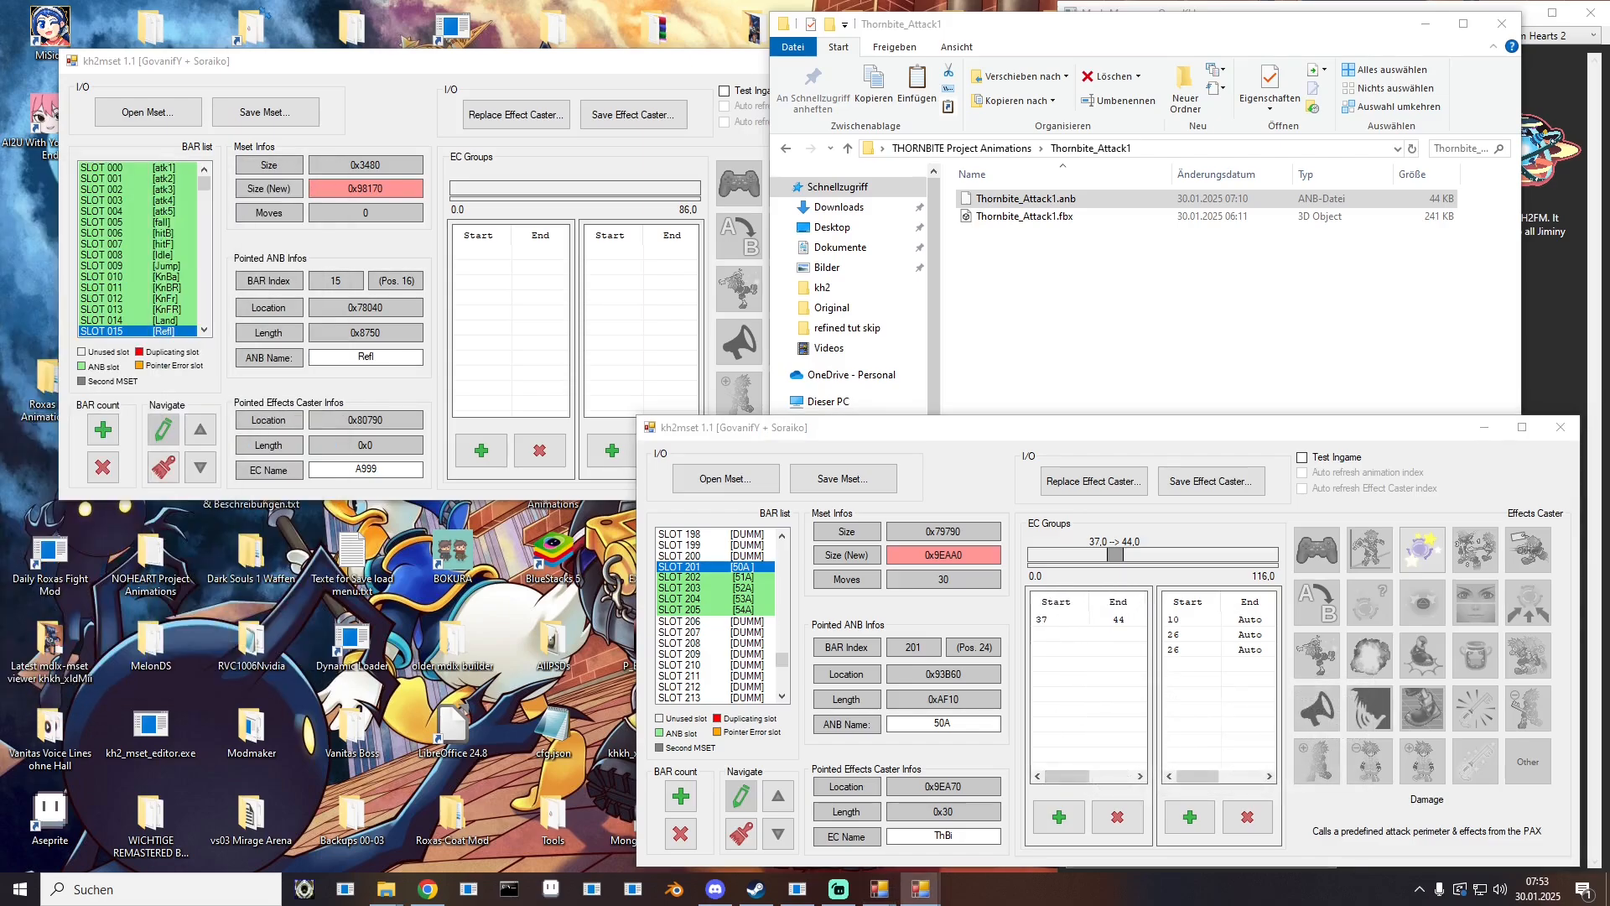
drag(0, 84, 237, 52)
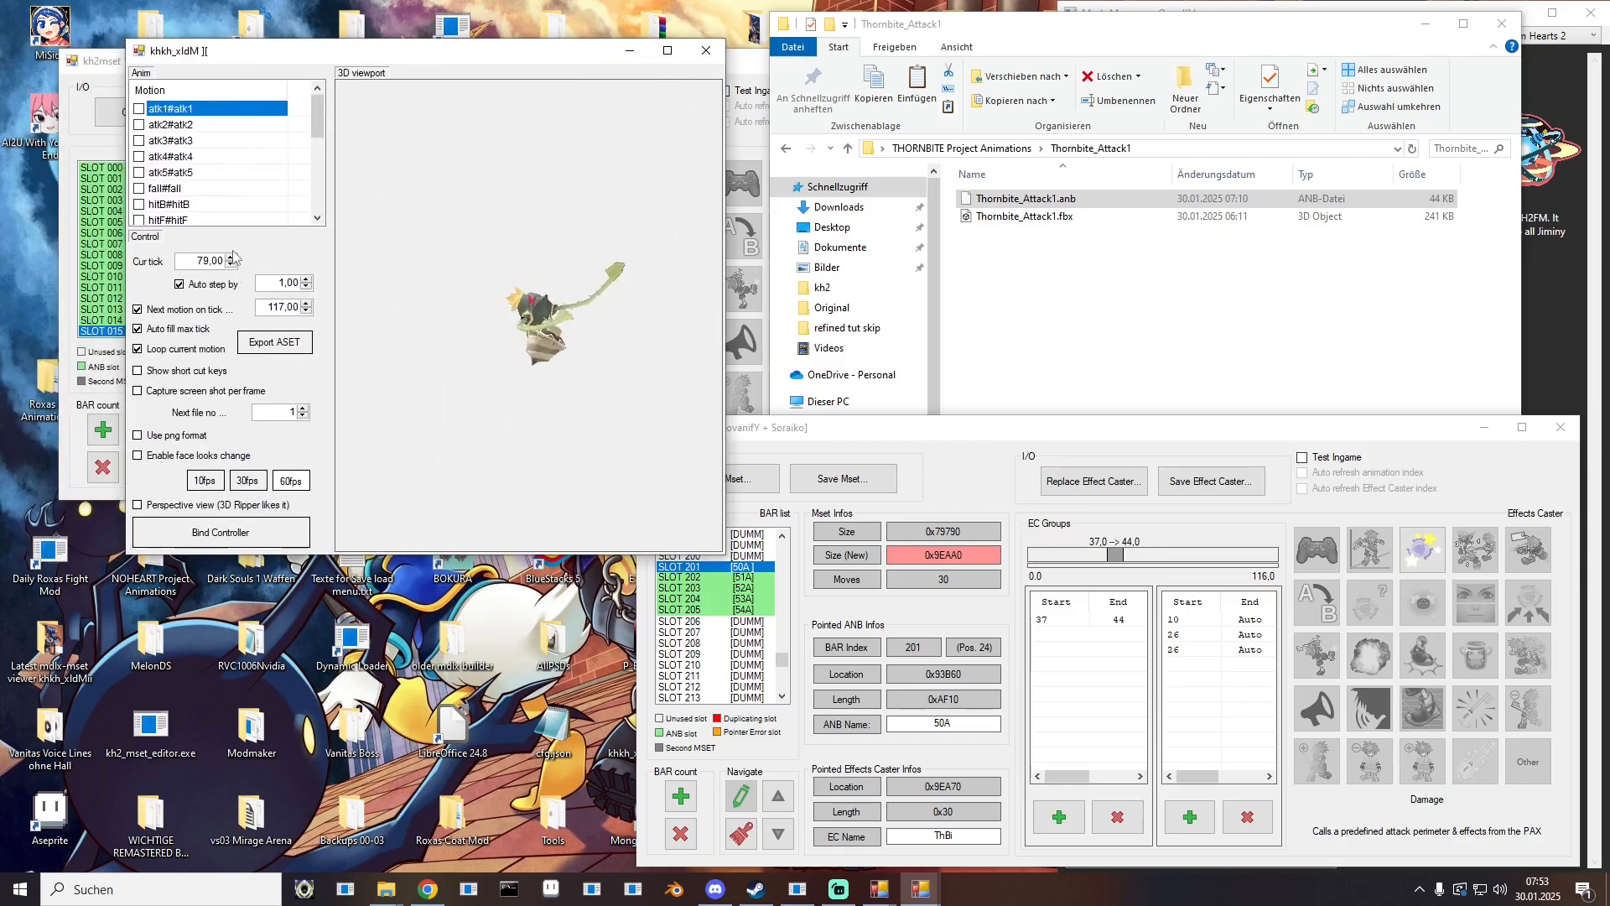
Step: Turn off automatic stepping in the Thornbite viewer, step atk1#atk1 to tick 31, and set the damage entry's start frame to 31
click(214, 287)
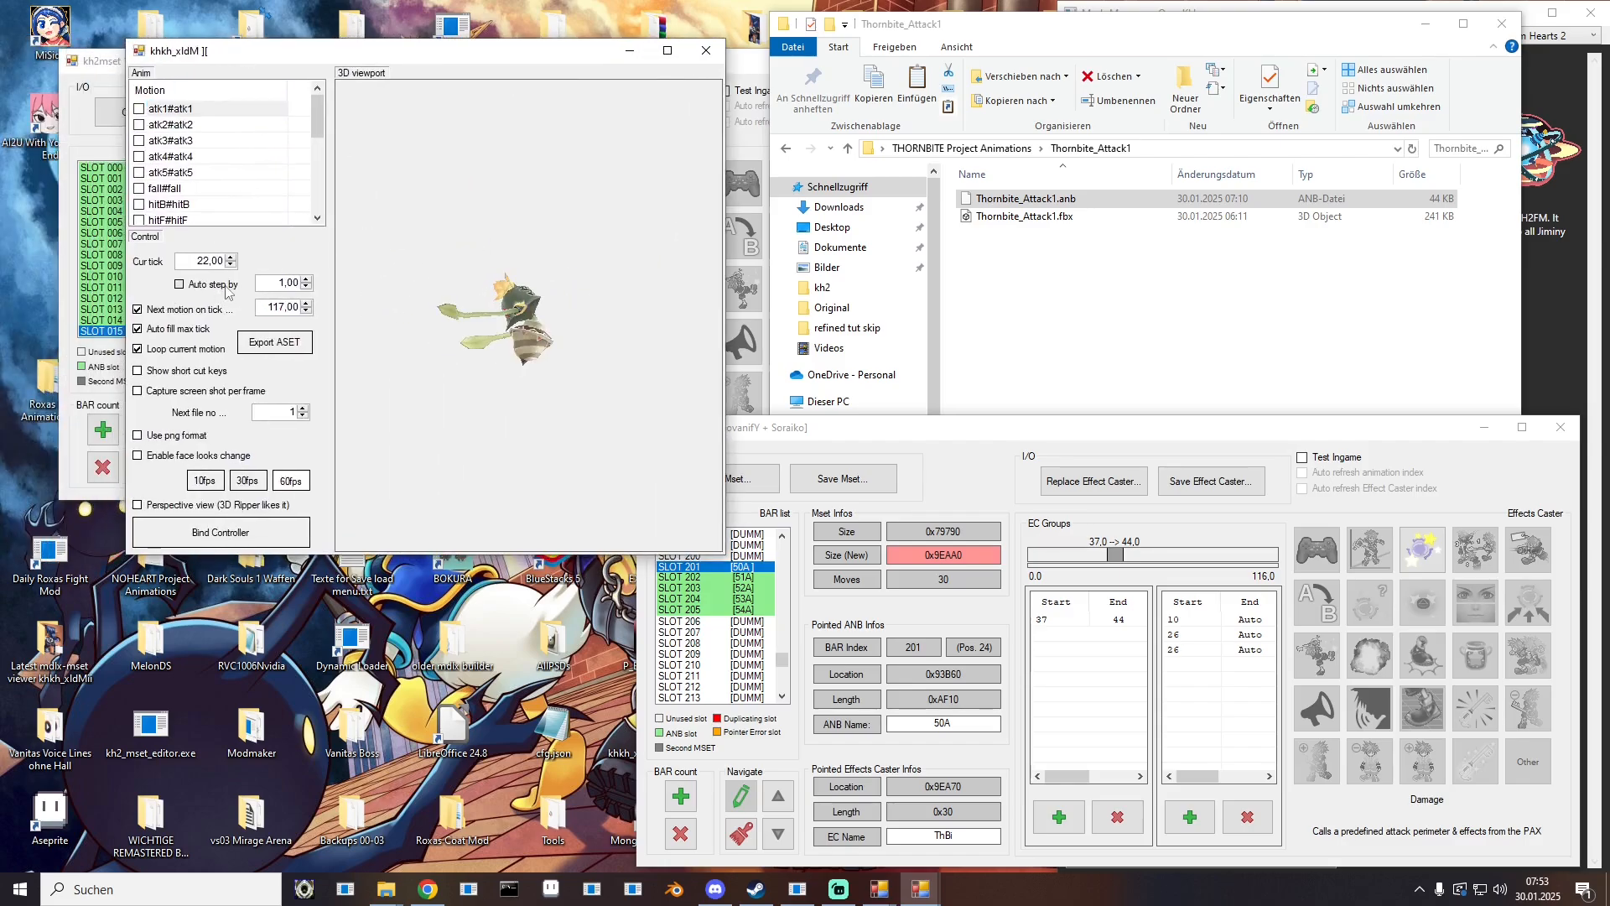
click(231, 258)
click(232, 258)
click(231, 258)
click(232, 258)
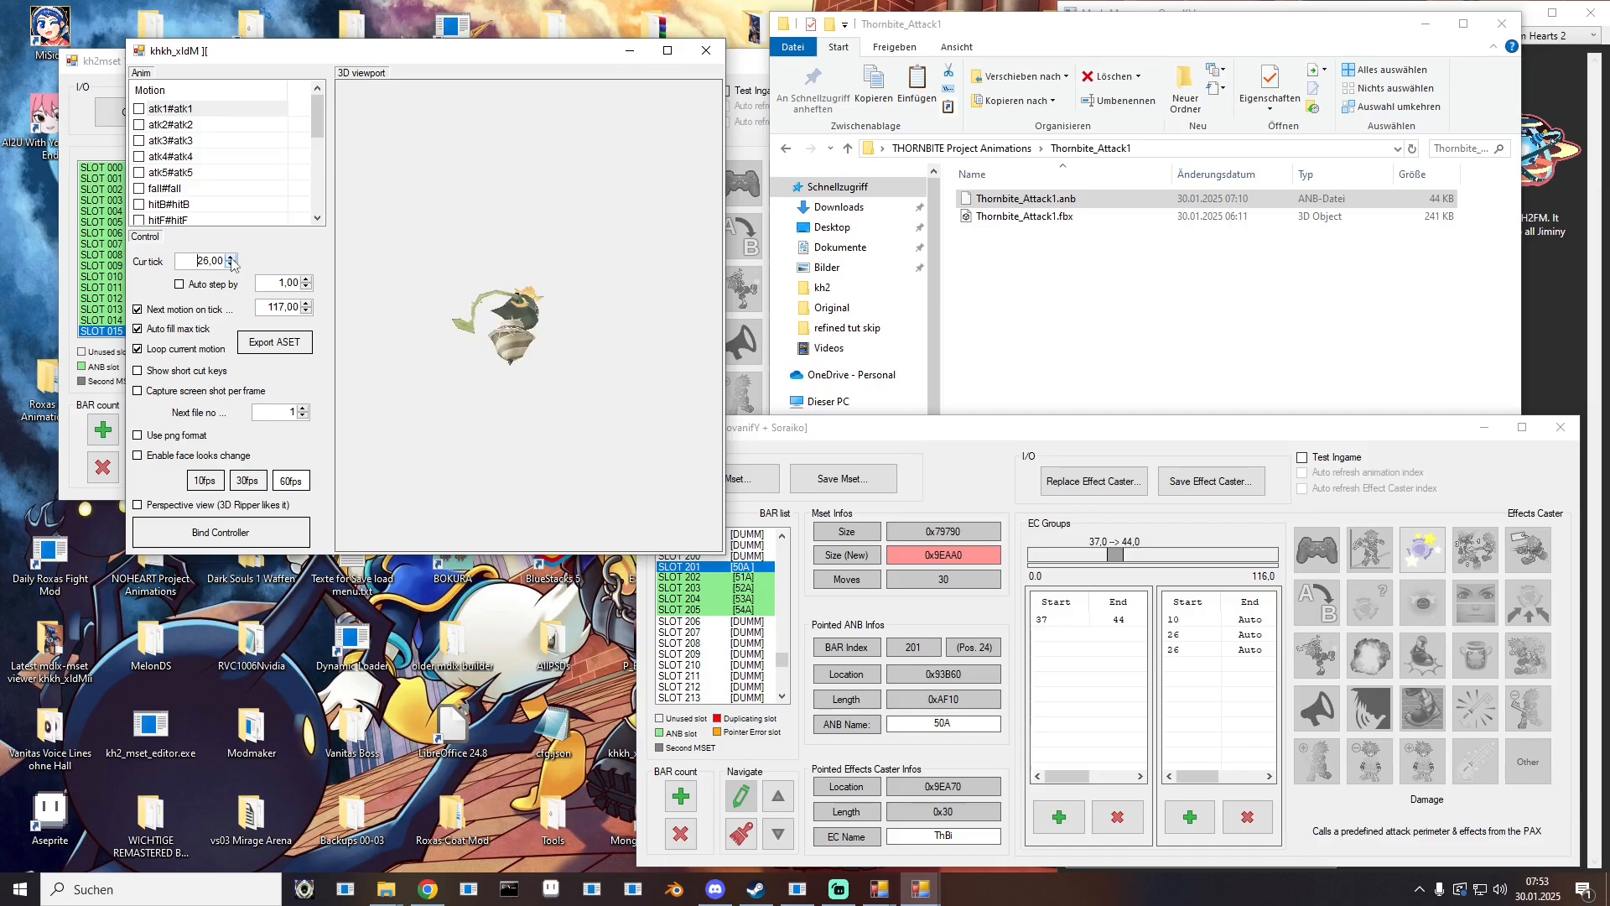
click(232, 259)
click(231, 259)
click(232, 259)
click(232, 259)
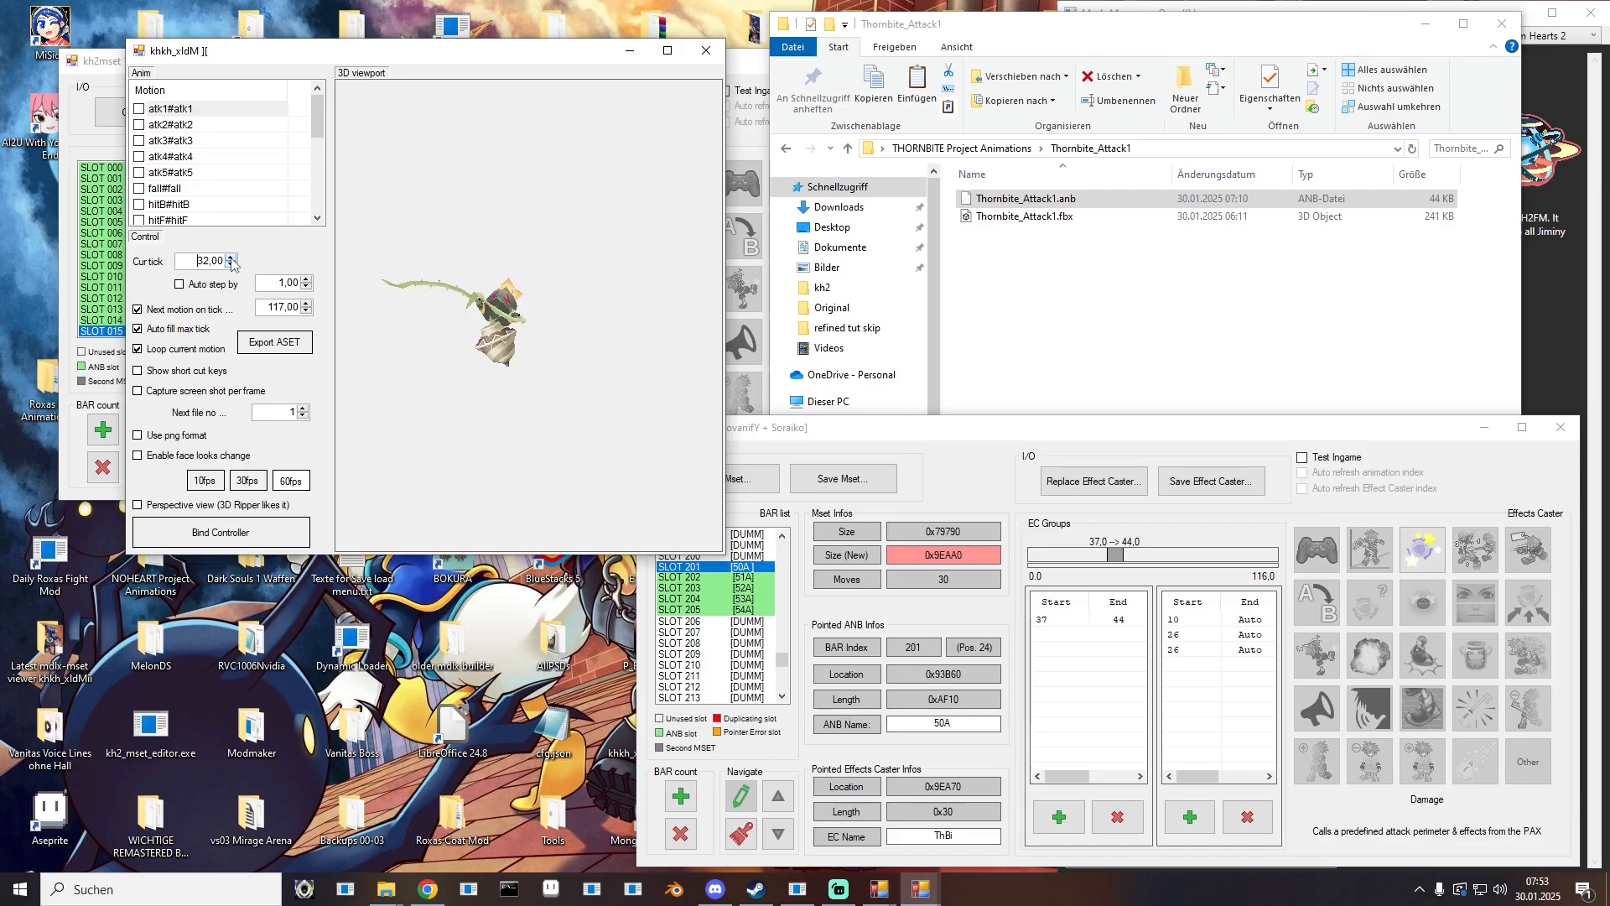
click(232, 259)
click(231, 259)
click(230, 264)
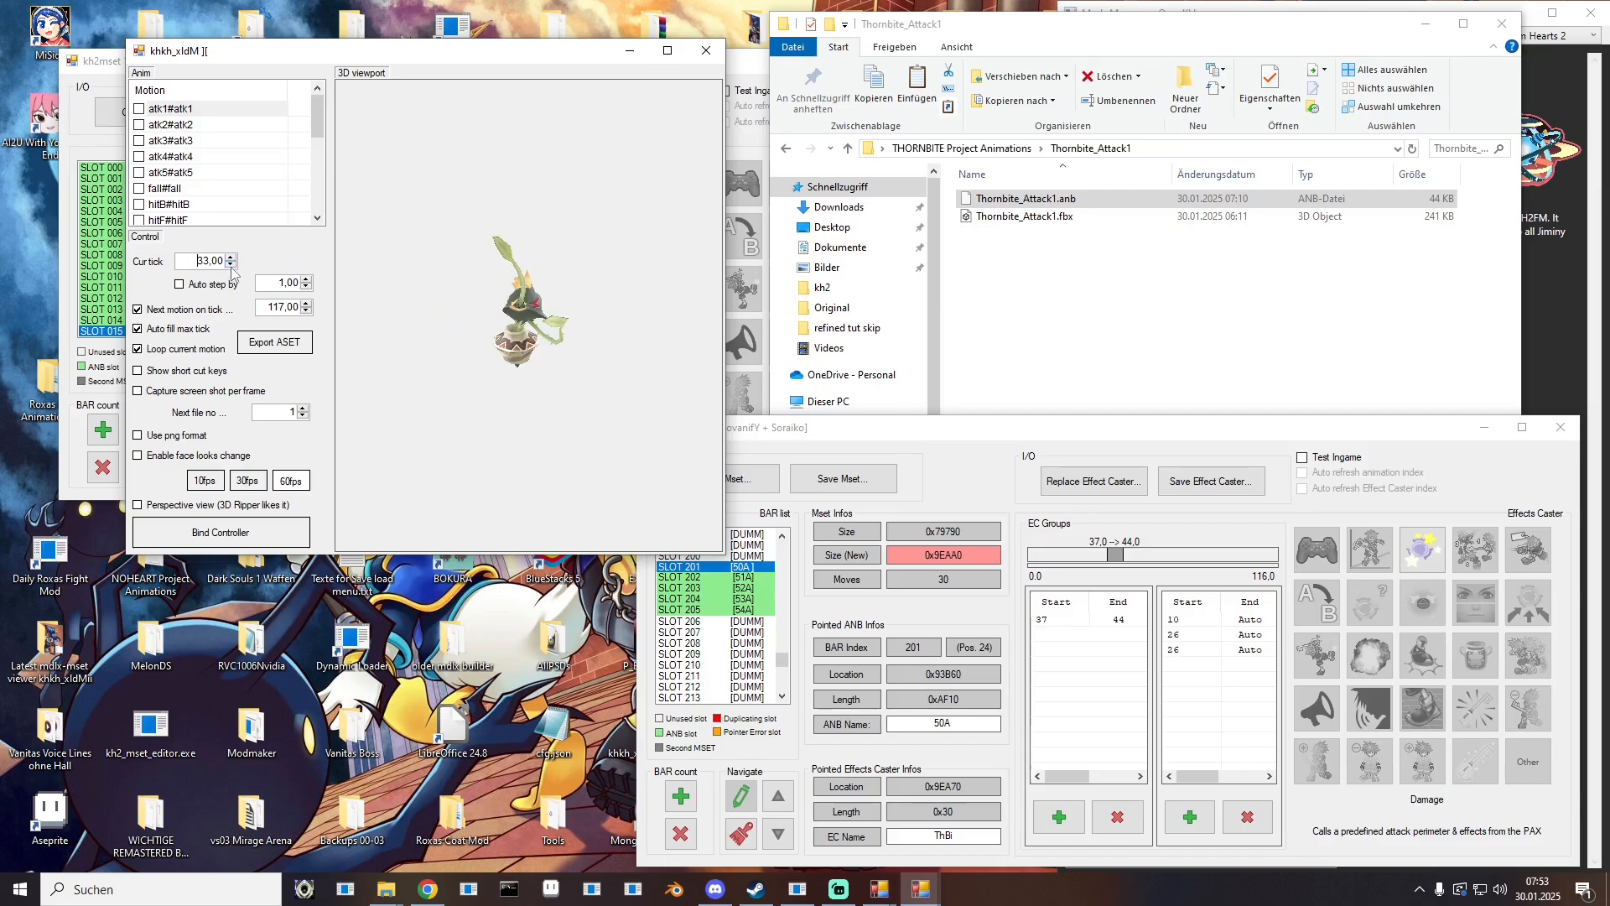
click(231, 264)
click(231, 265)
click(231, 264)
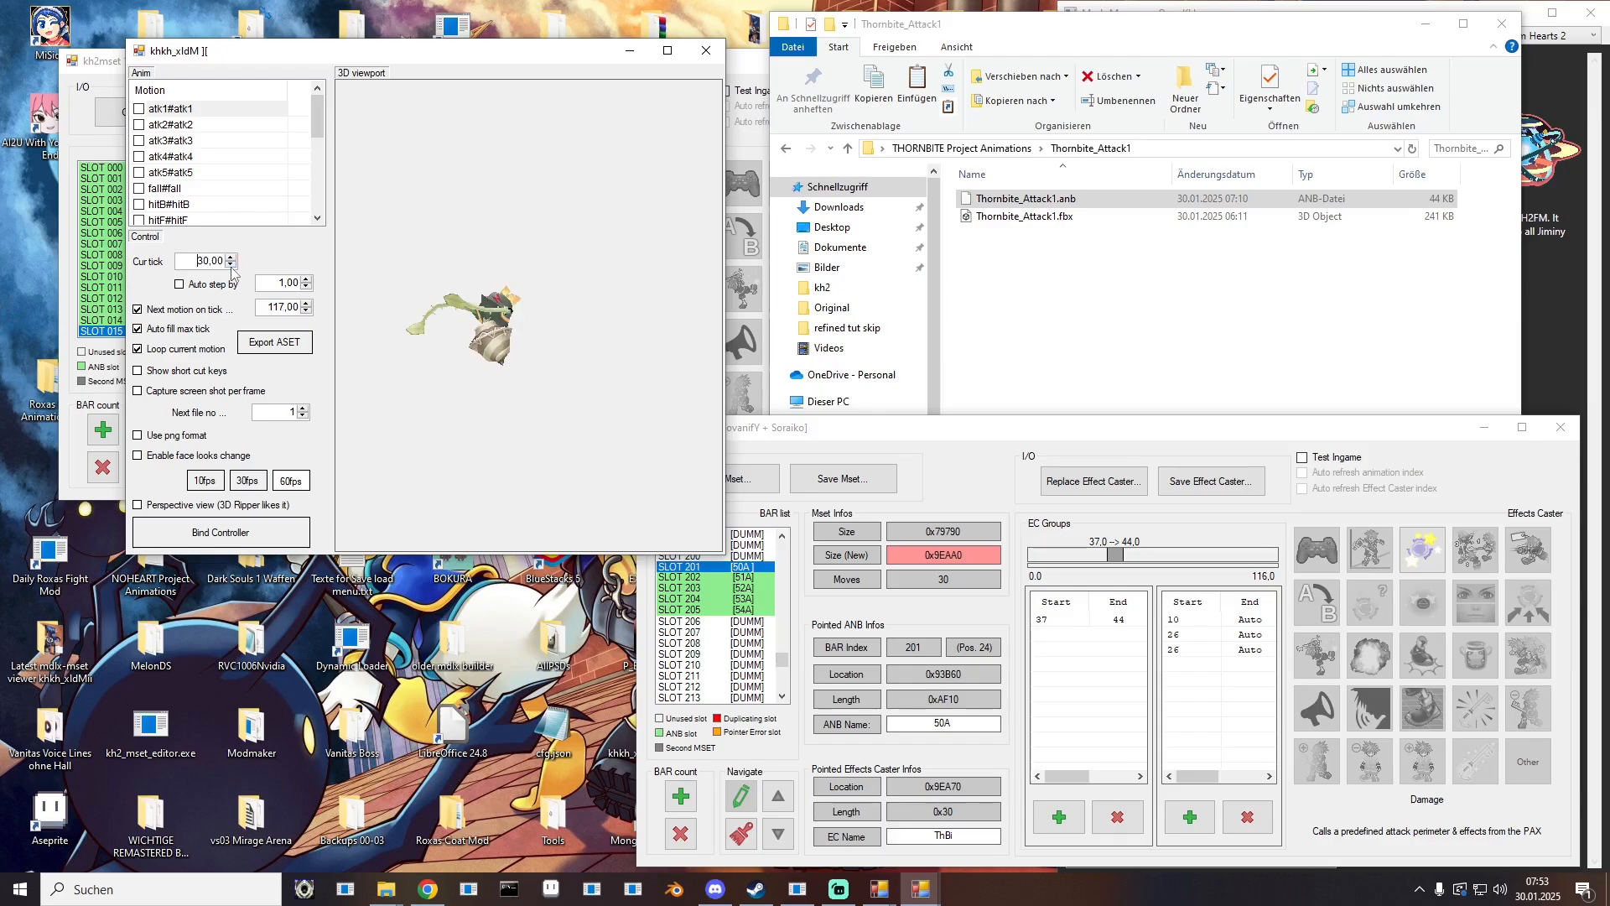
click(232, 258)
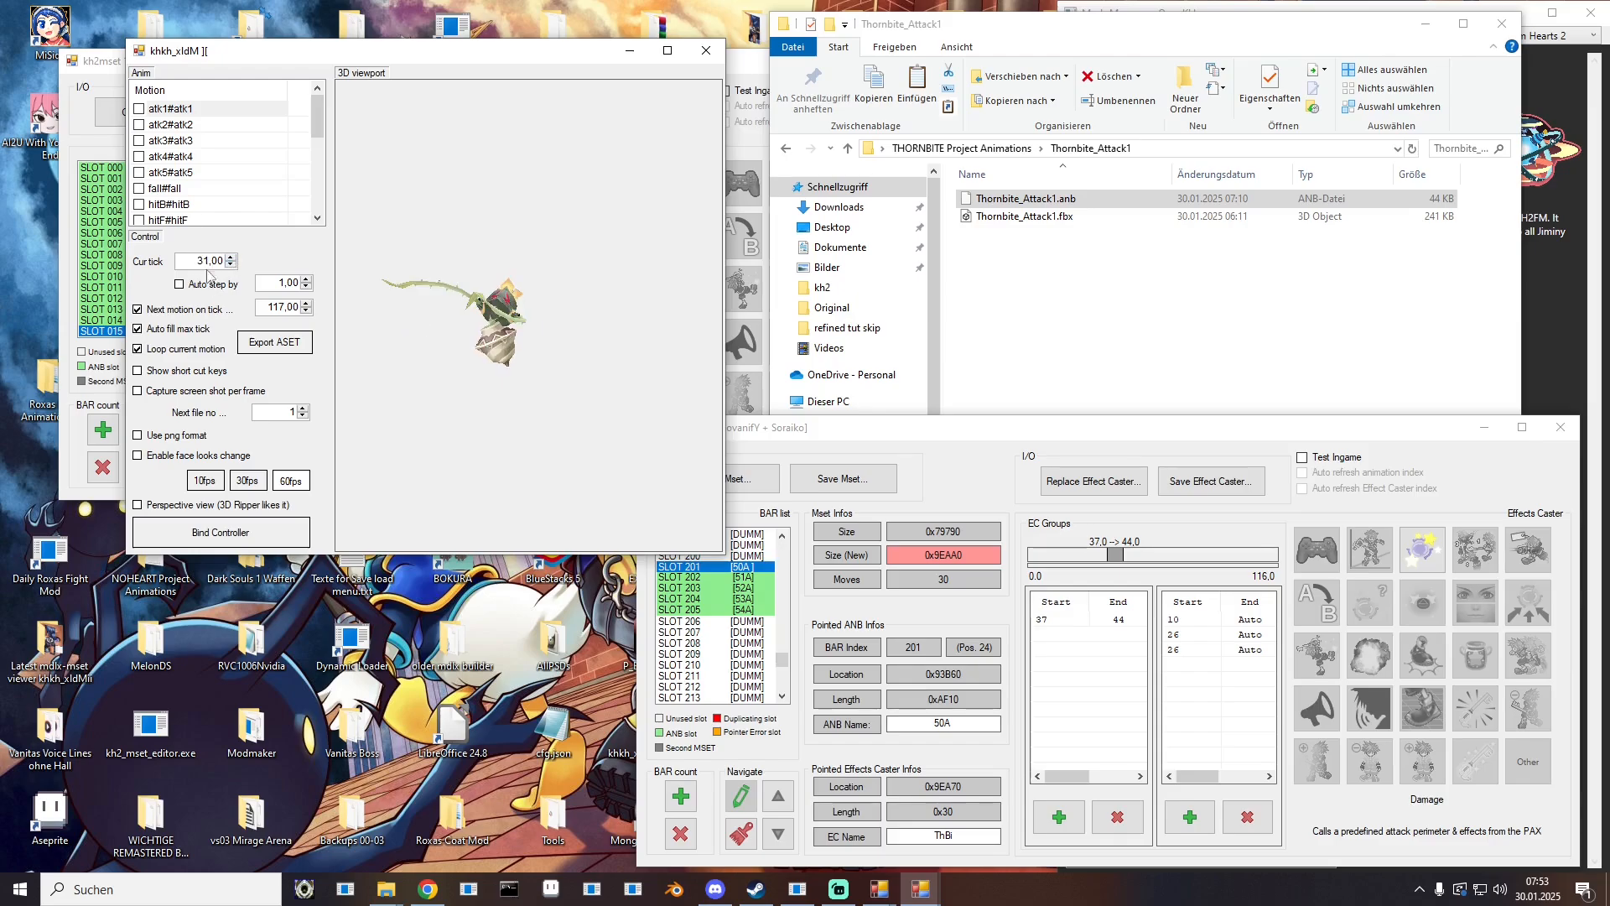
double_click(1062, 622)
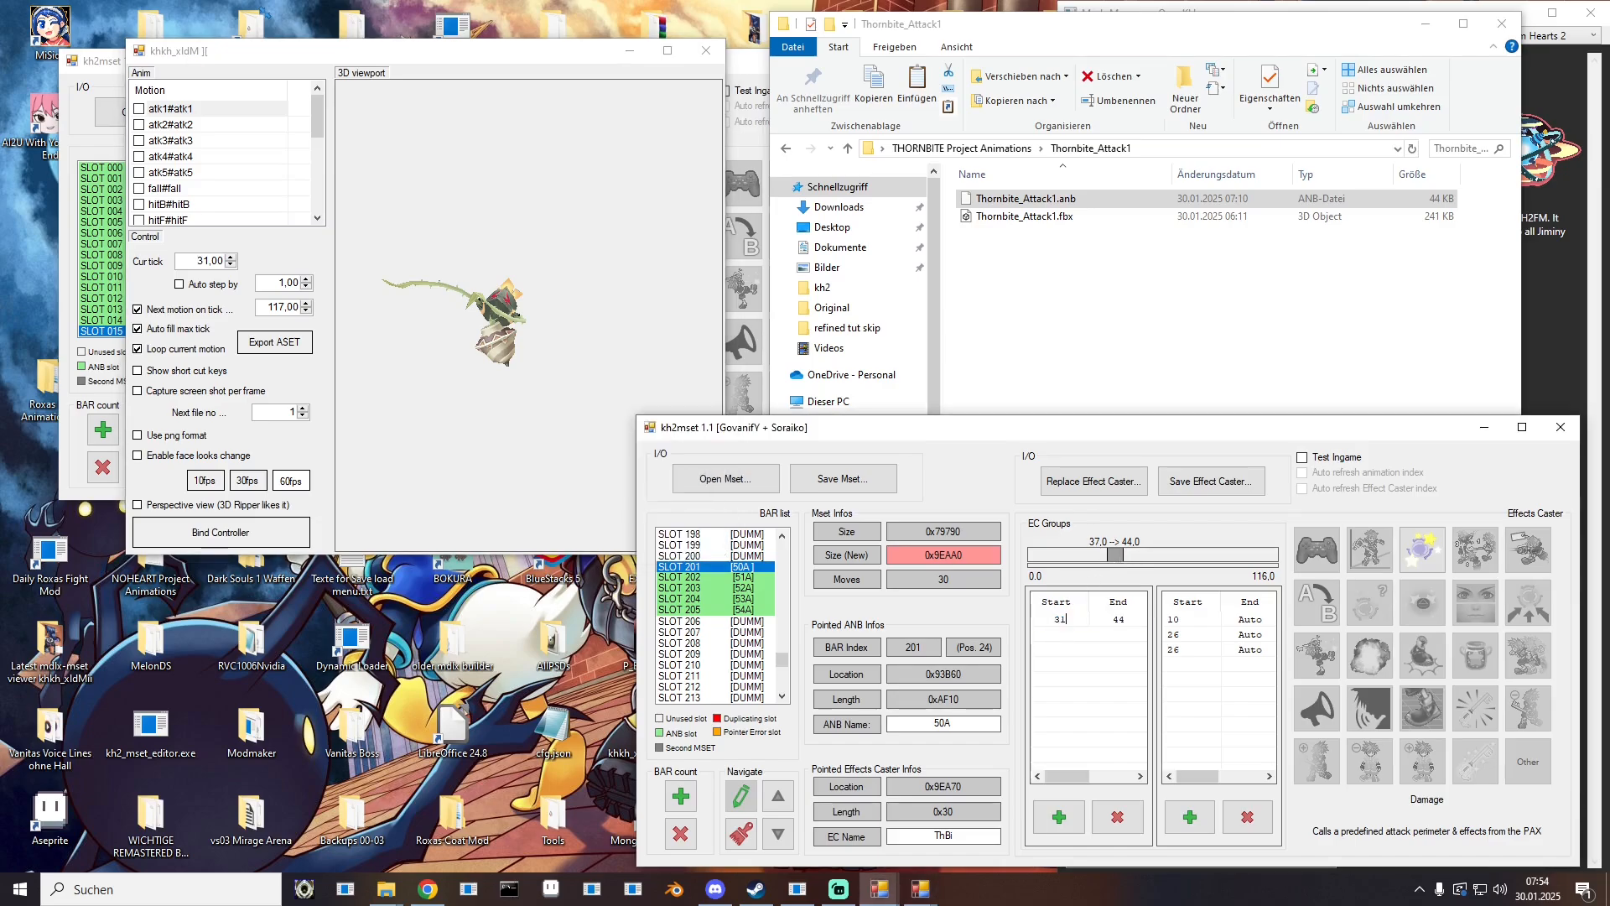
Step: Step the attack motion to tick 38 and set the damage entry's end frame to 38
click(232, 258)
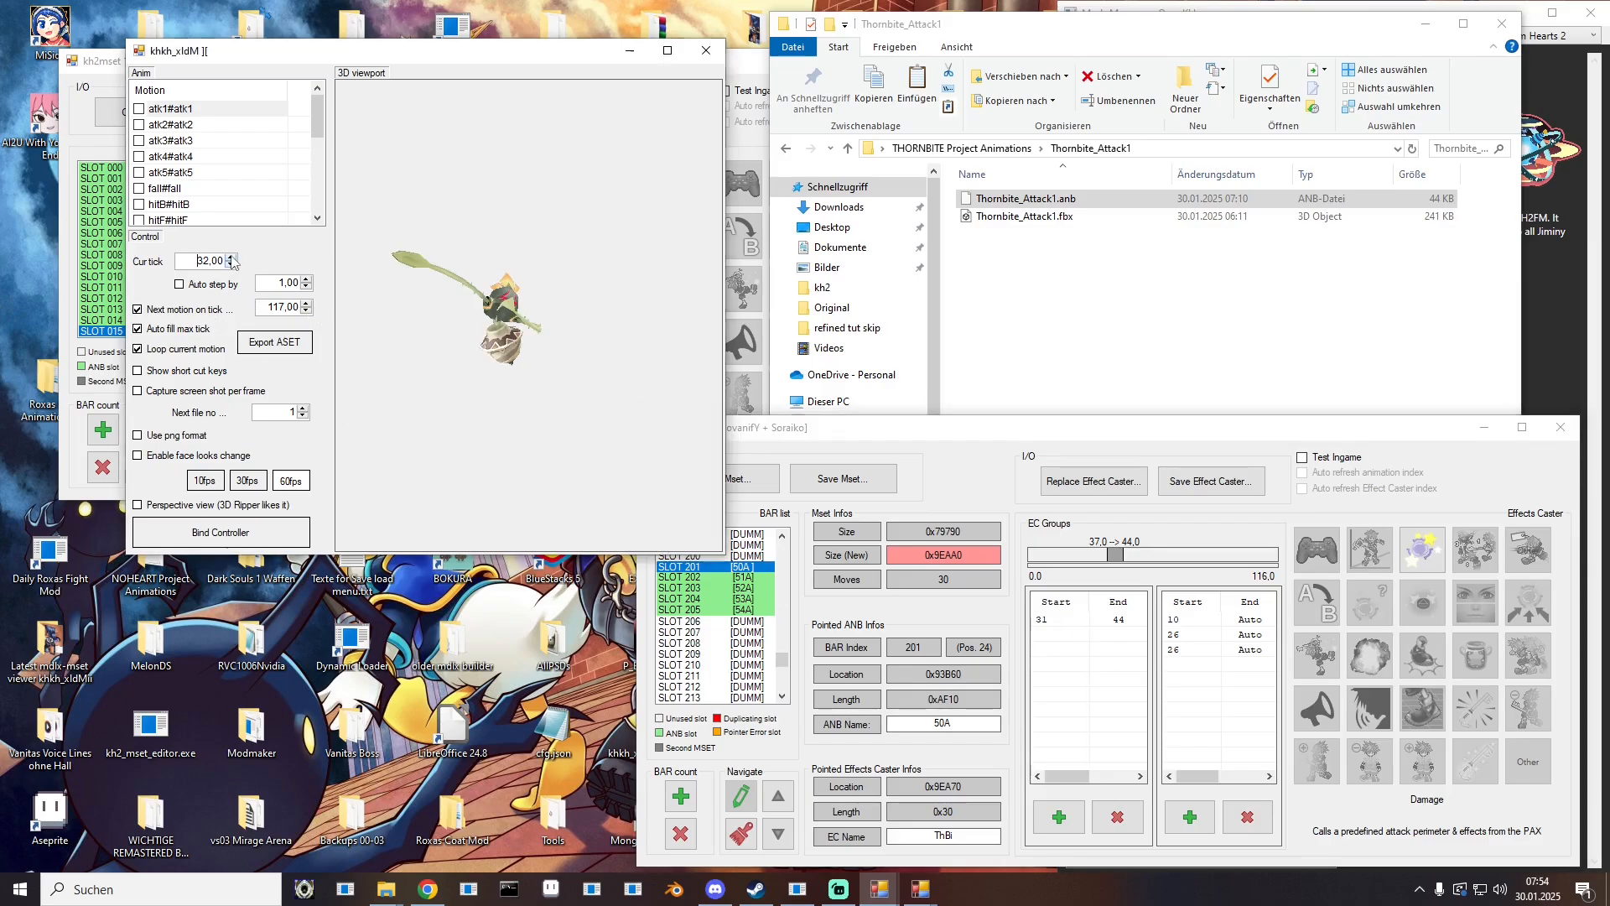
click(232, 258)
click(231, 257)
click(231, 258)
click(232, 258)
click(232, 258)
click(231, 258)
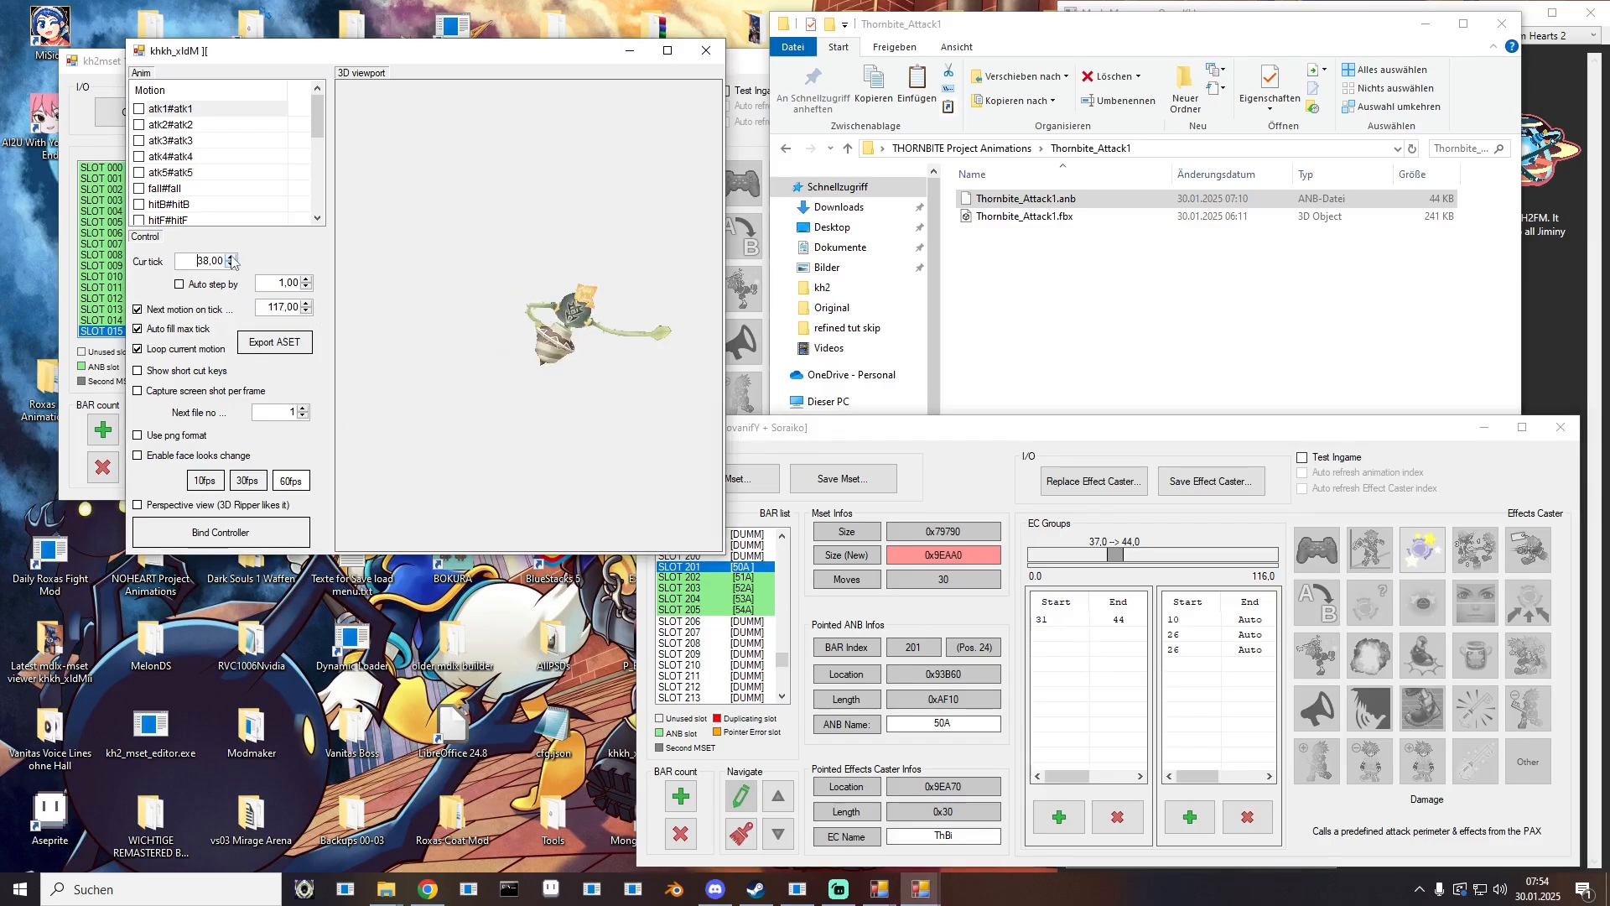
click(232, 257)
click(231, 265)
double_click(1134, 619)
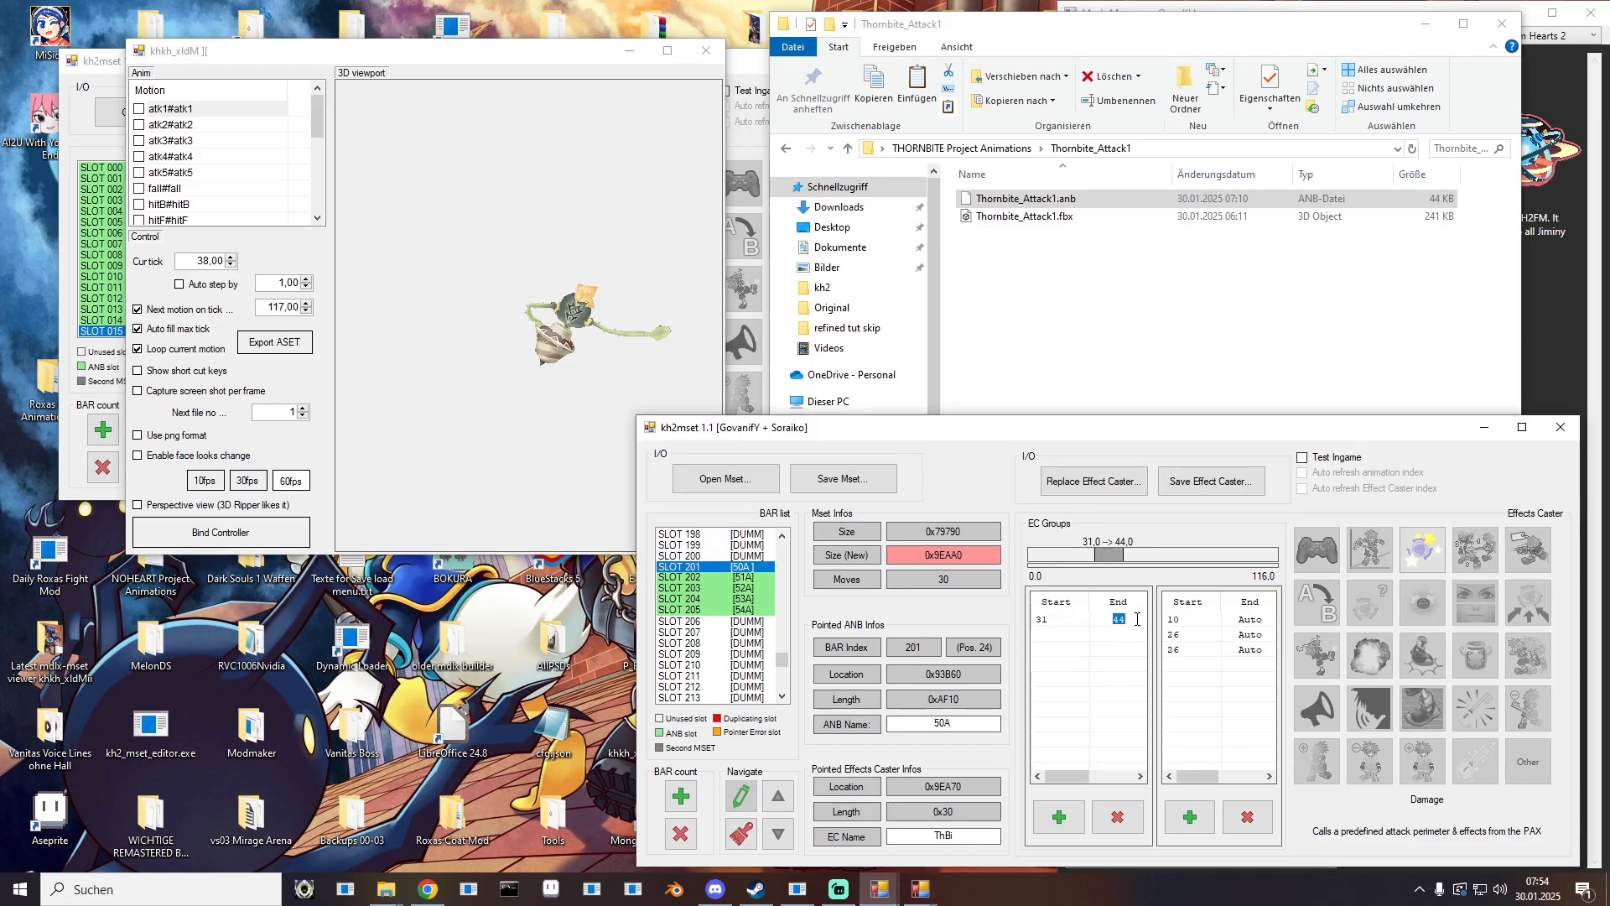
Step: Duplicate the damage entry running from frame 31 to 38 within the first EC group
click(1082, 622)
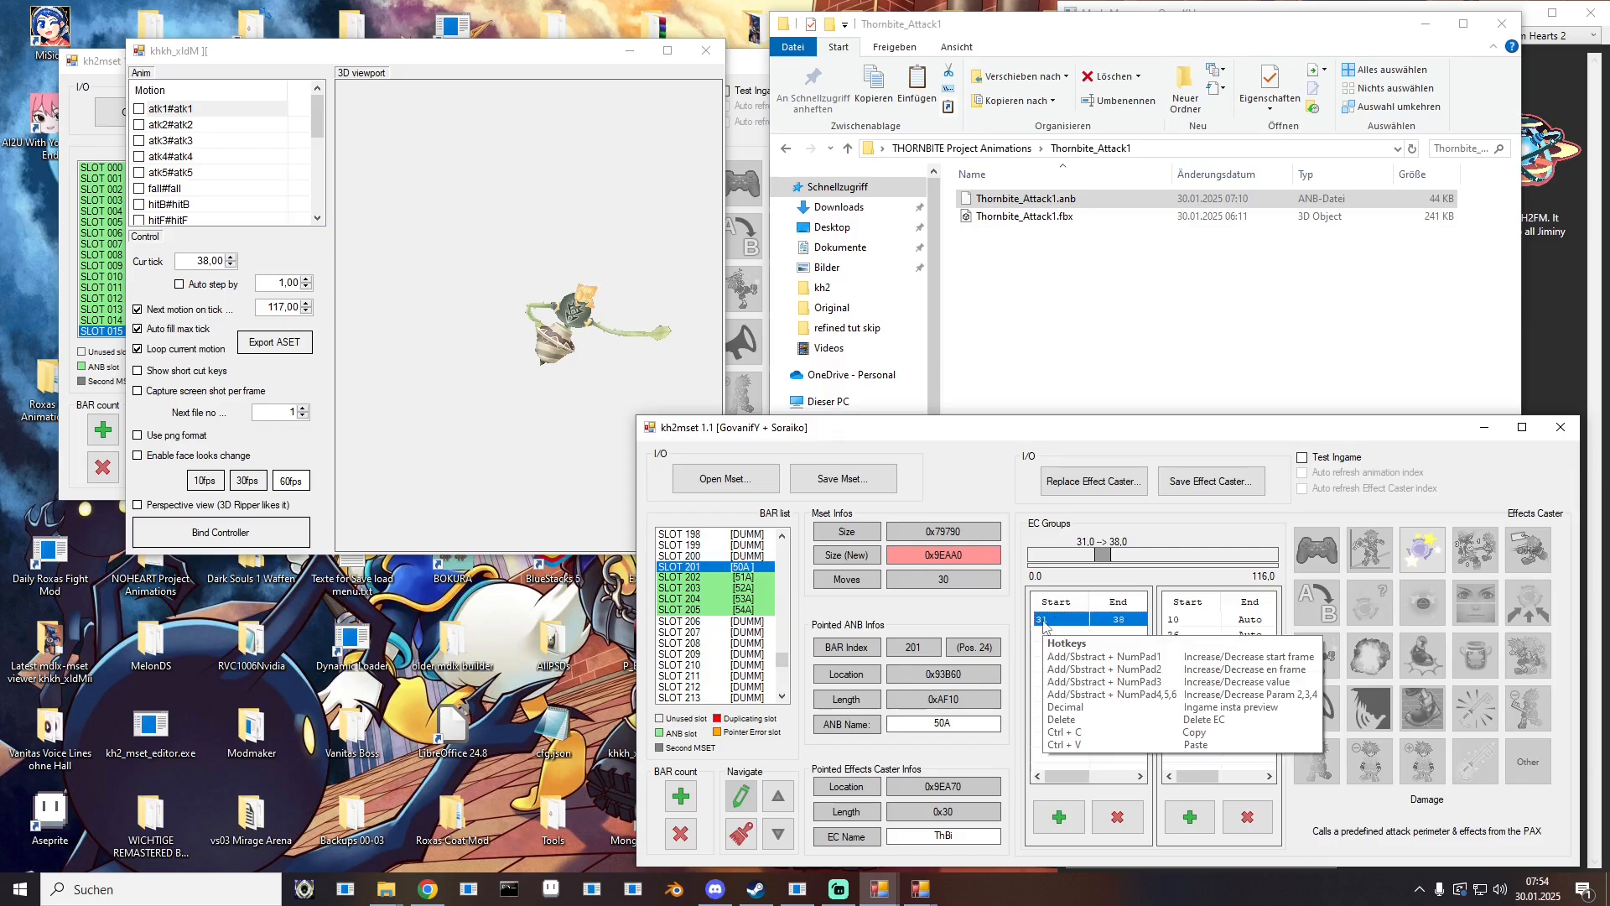
key(ctrl+c)
key(ctrl+v)
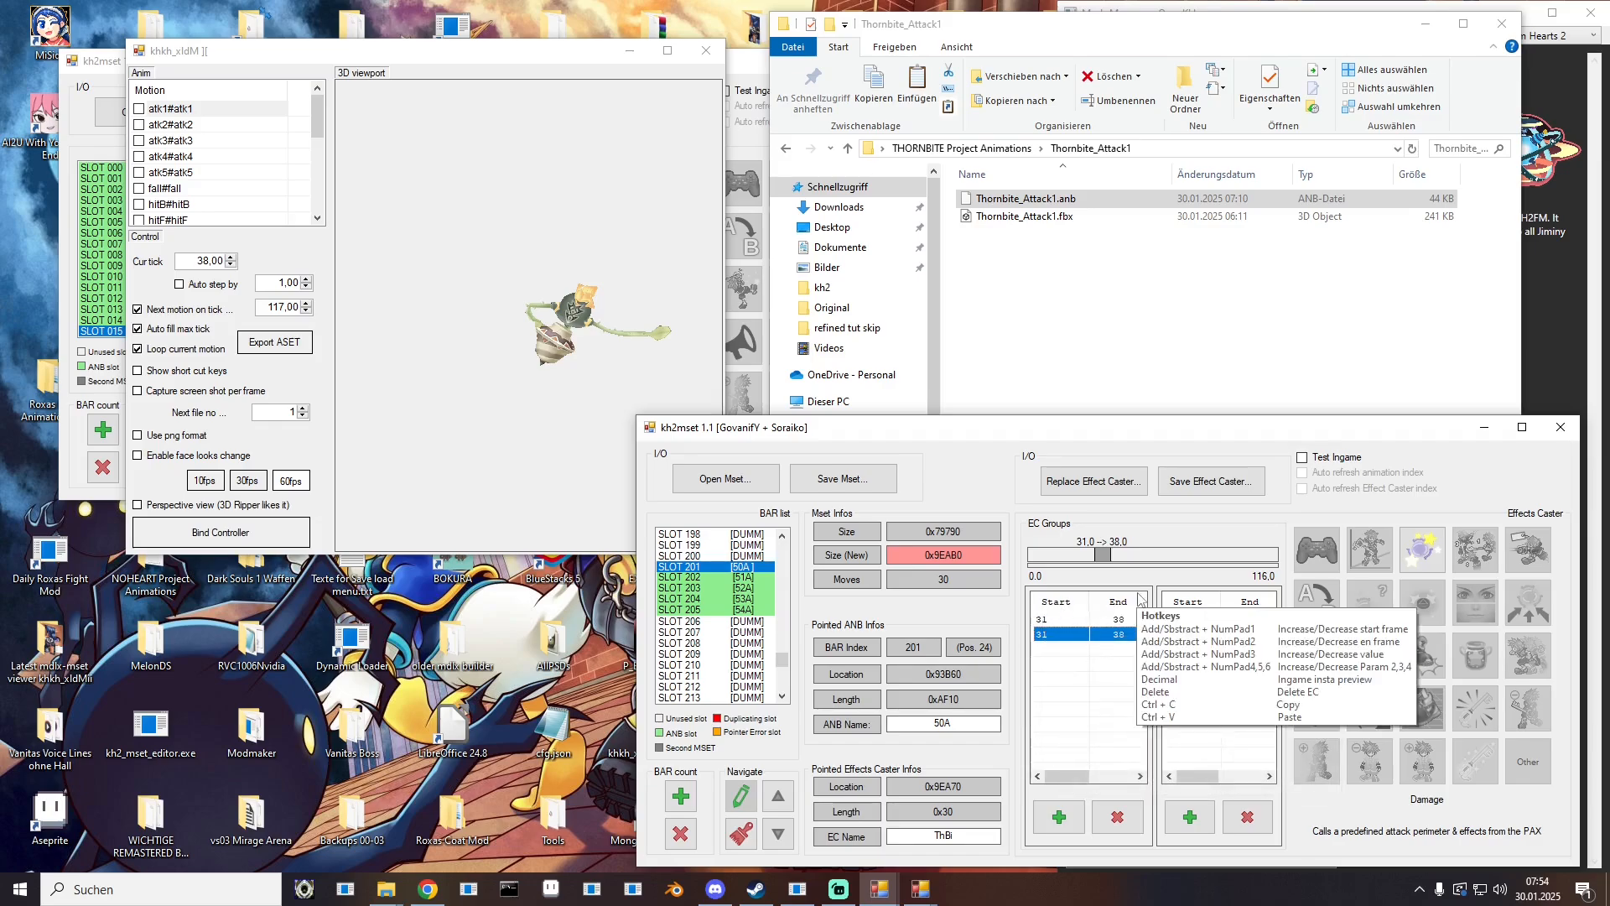
mouse_move(1070, 777)
mouse_down()
mouse_move(1117, 786)
mouse_move(1073, 780)
mouse_up()
Step: Step the attack motion to tick 57 and set the duplicated damage entry's start frame to 57
click(491, 287)
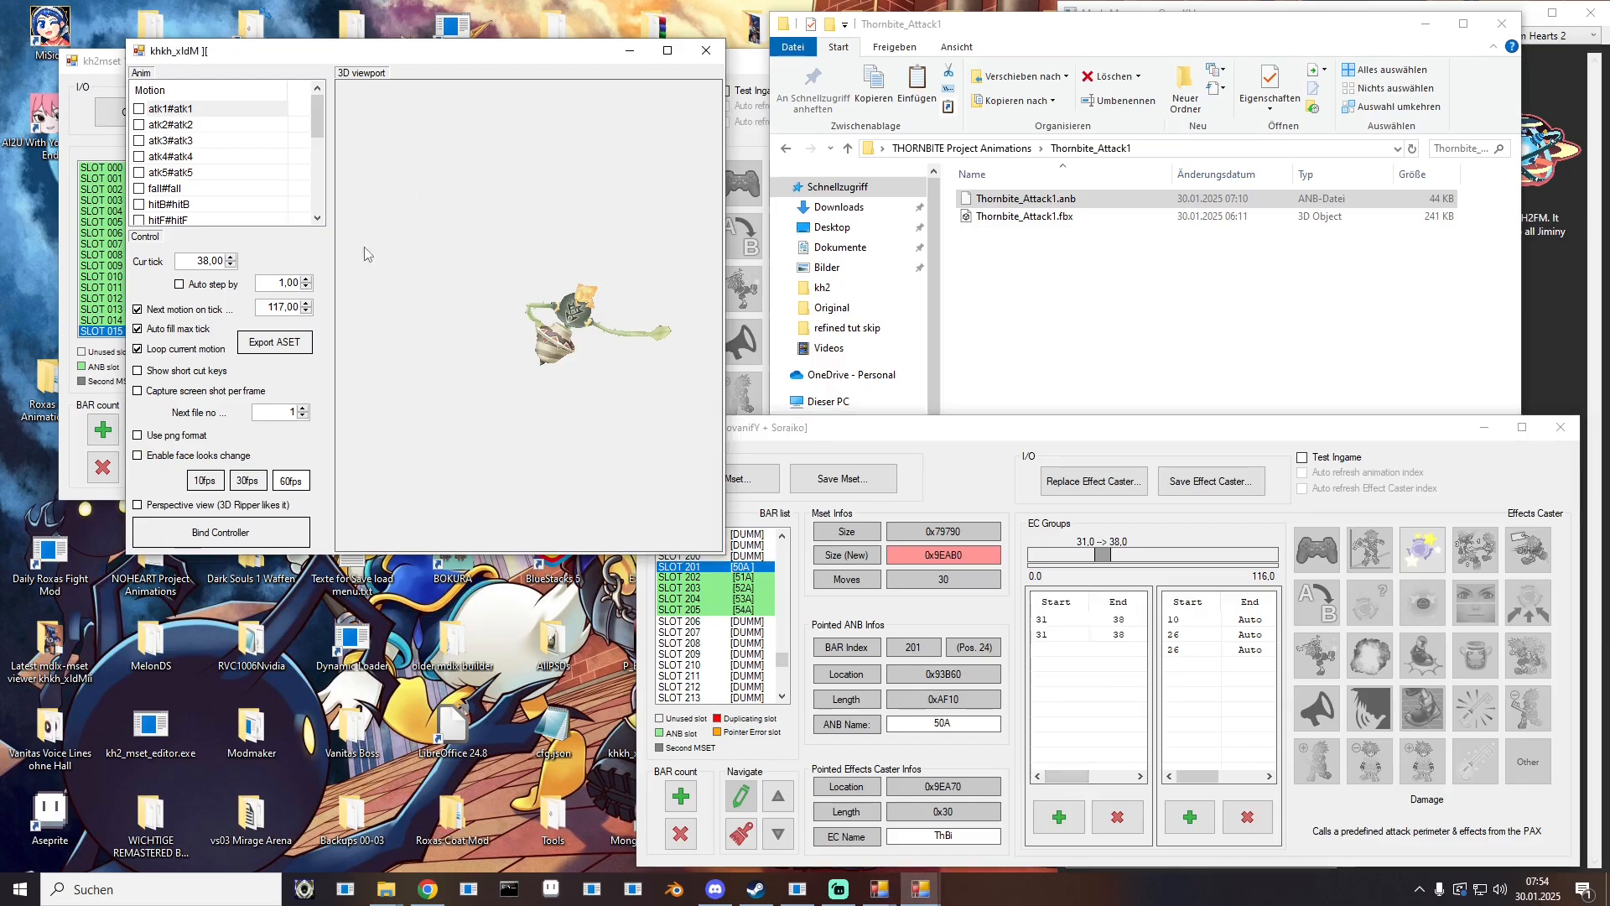
click(231, 260)
click(232, 260)
click(231, 260)
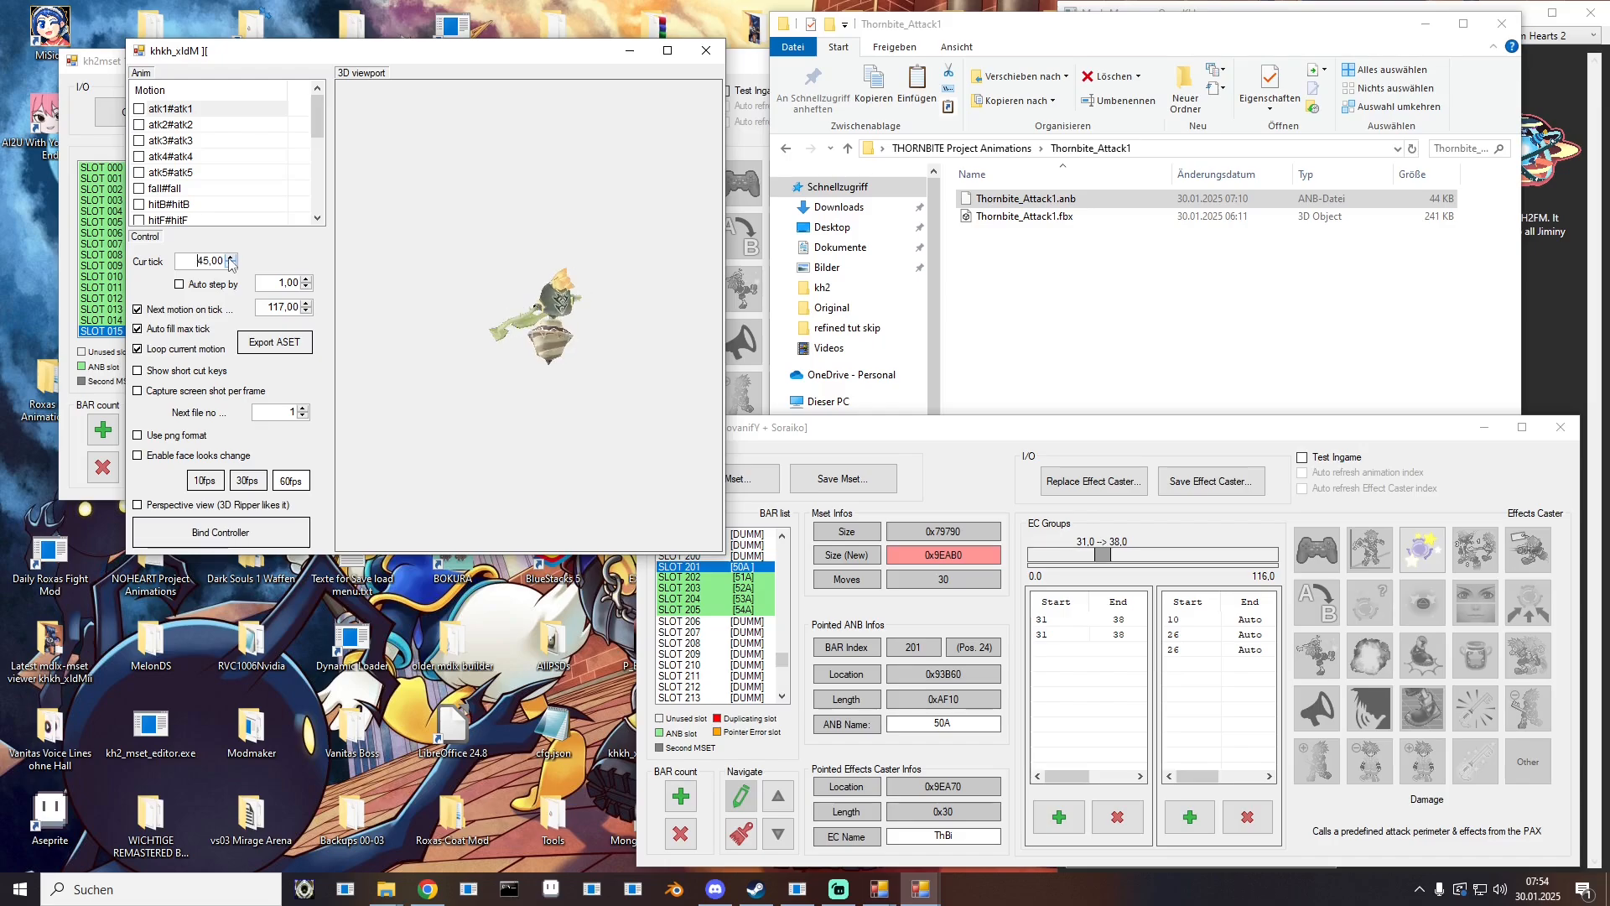
click(231, 260)
click(232, 260)
click(231, 260)
click(231, 260)
click(231, 260)
click(231, 260)
click(231, 260)
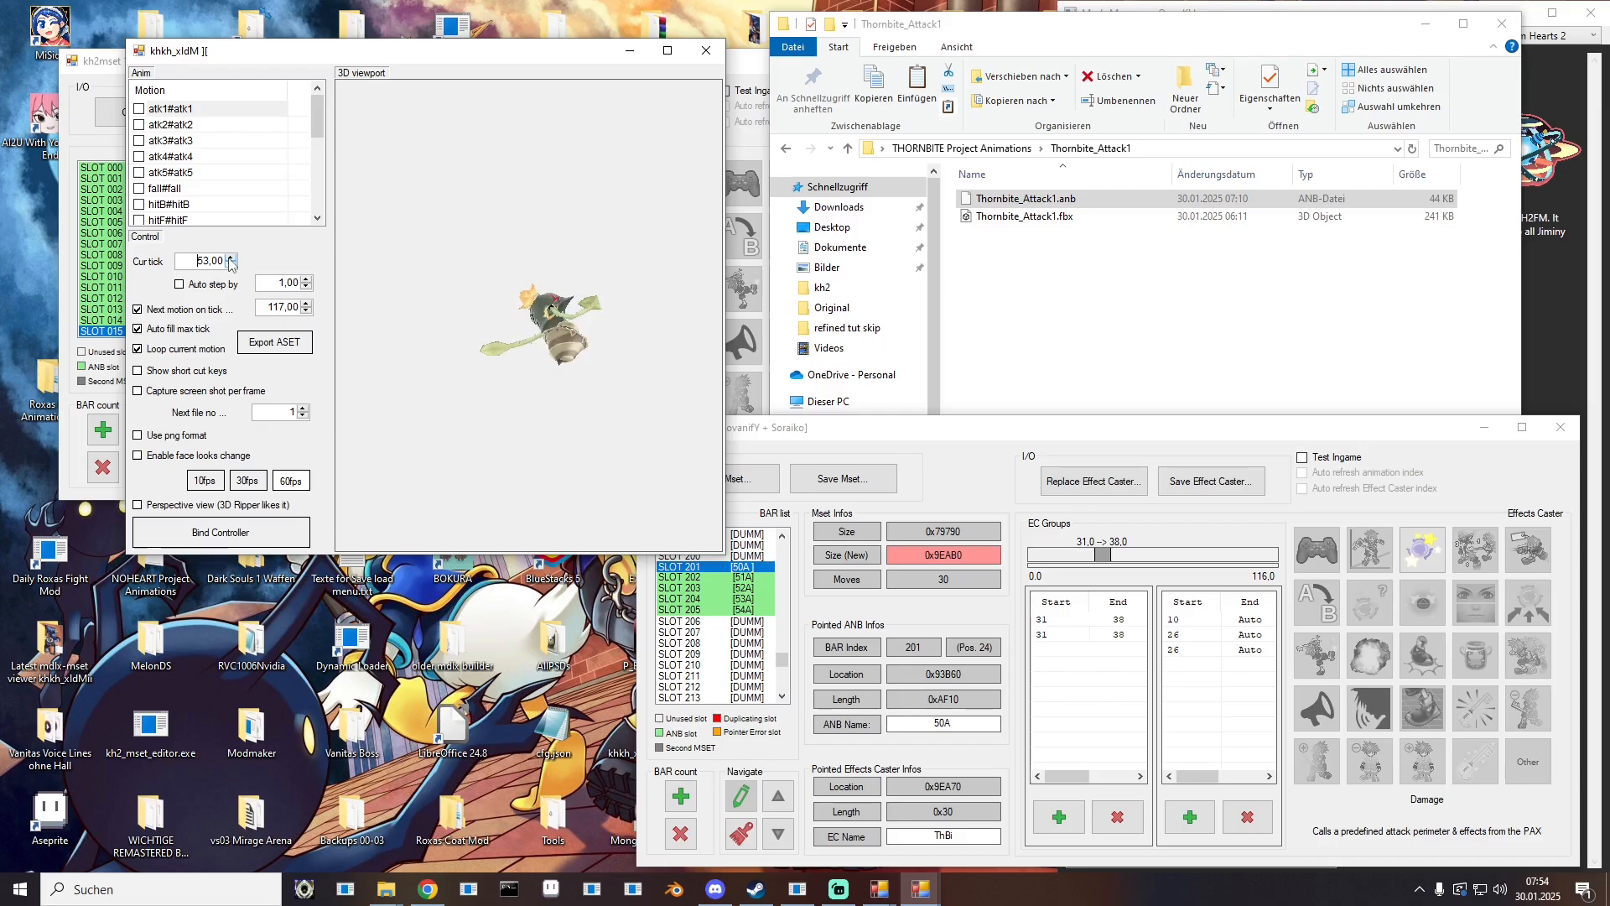
click(232, 260)
click(232, 260)
click(232, 260)
click(232, 260)
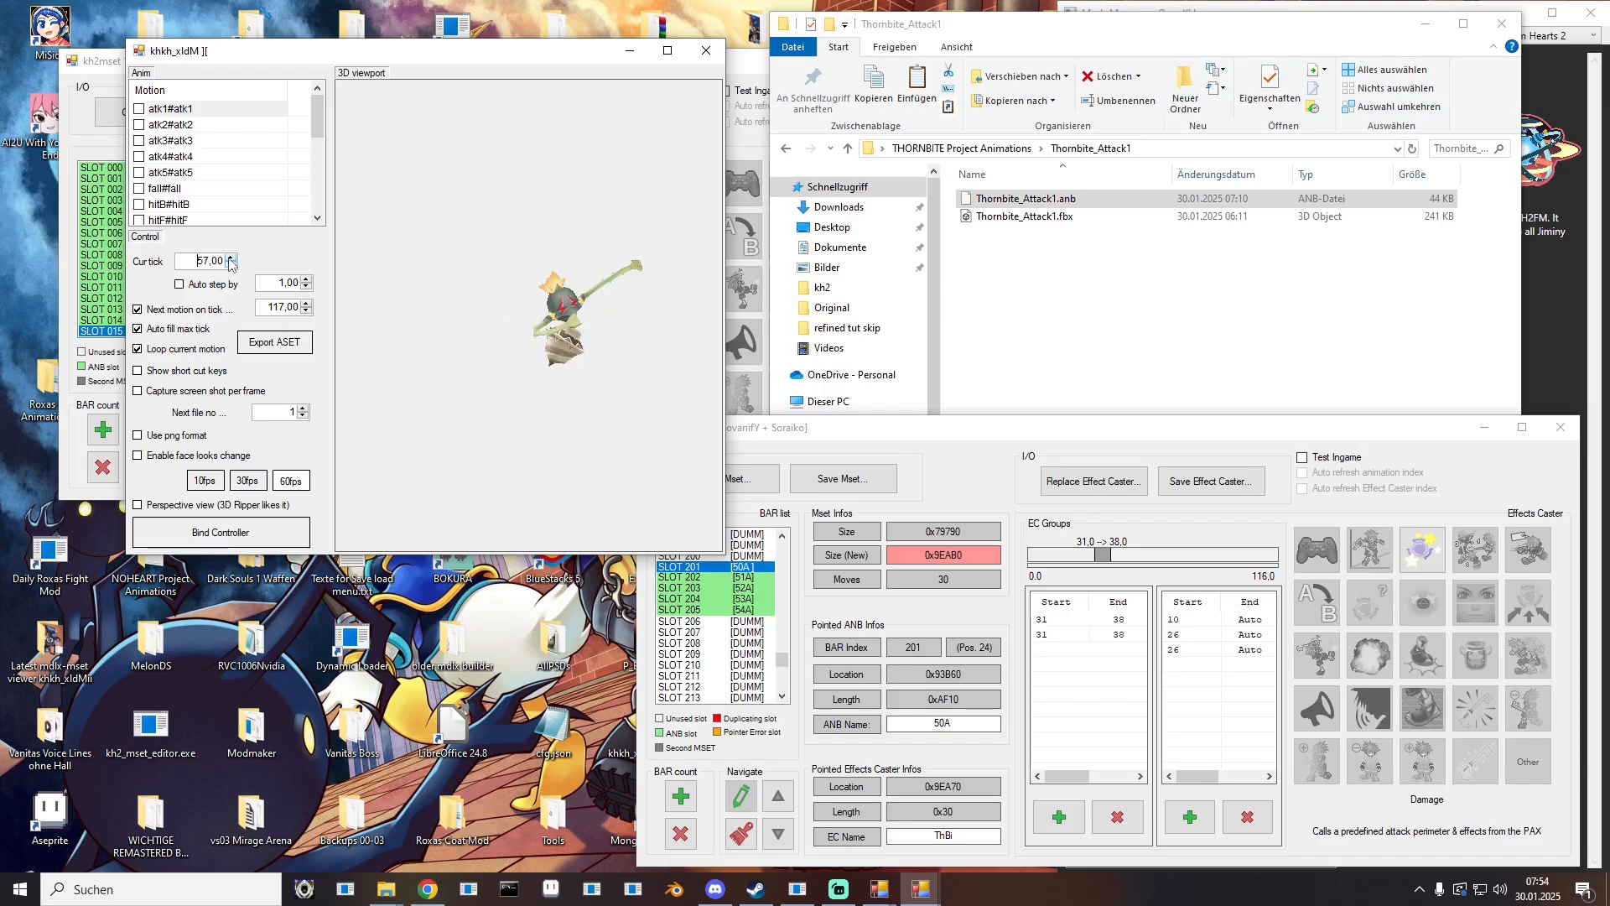
click(232, 260)
click(232, 266)
click(1054, 642)
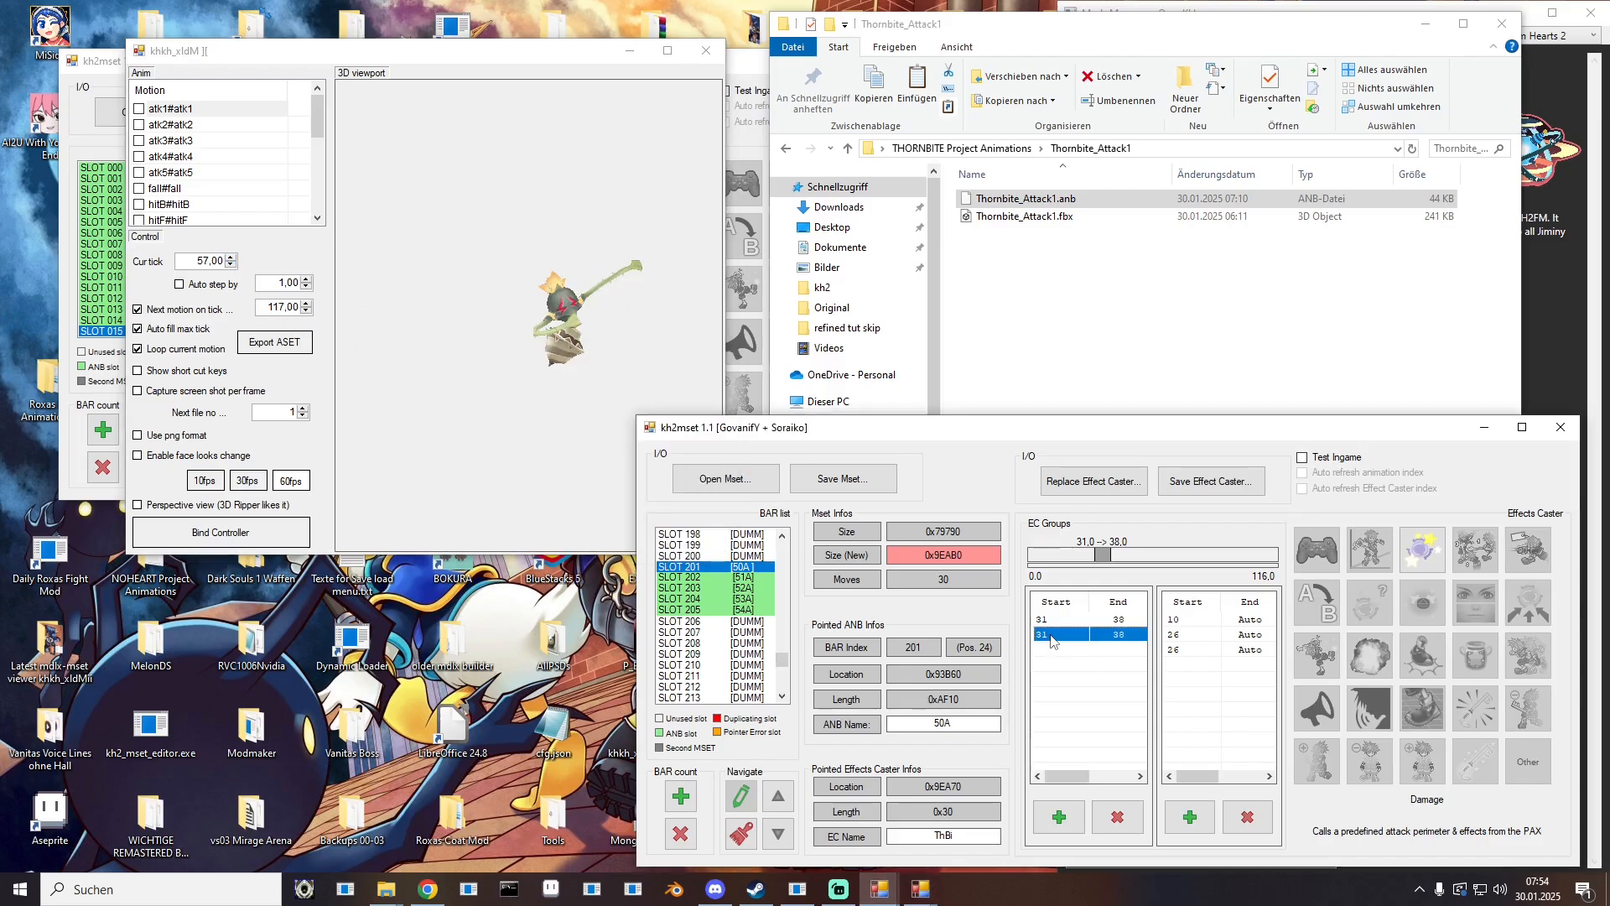
click(1053, 638)
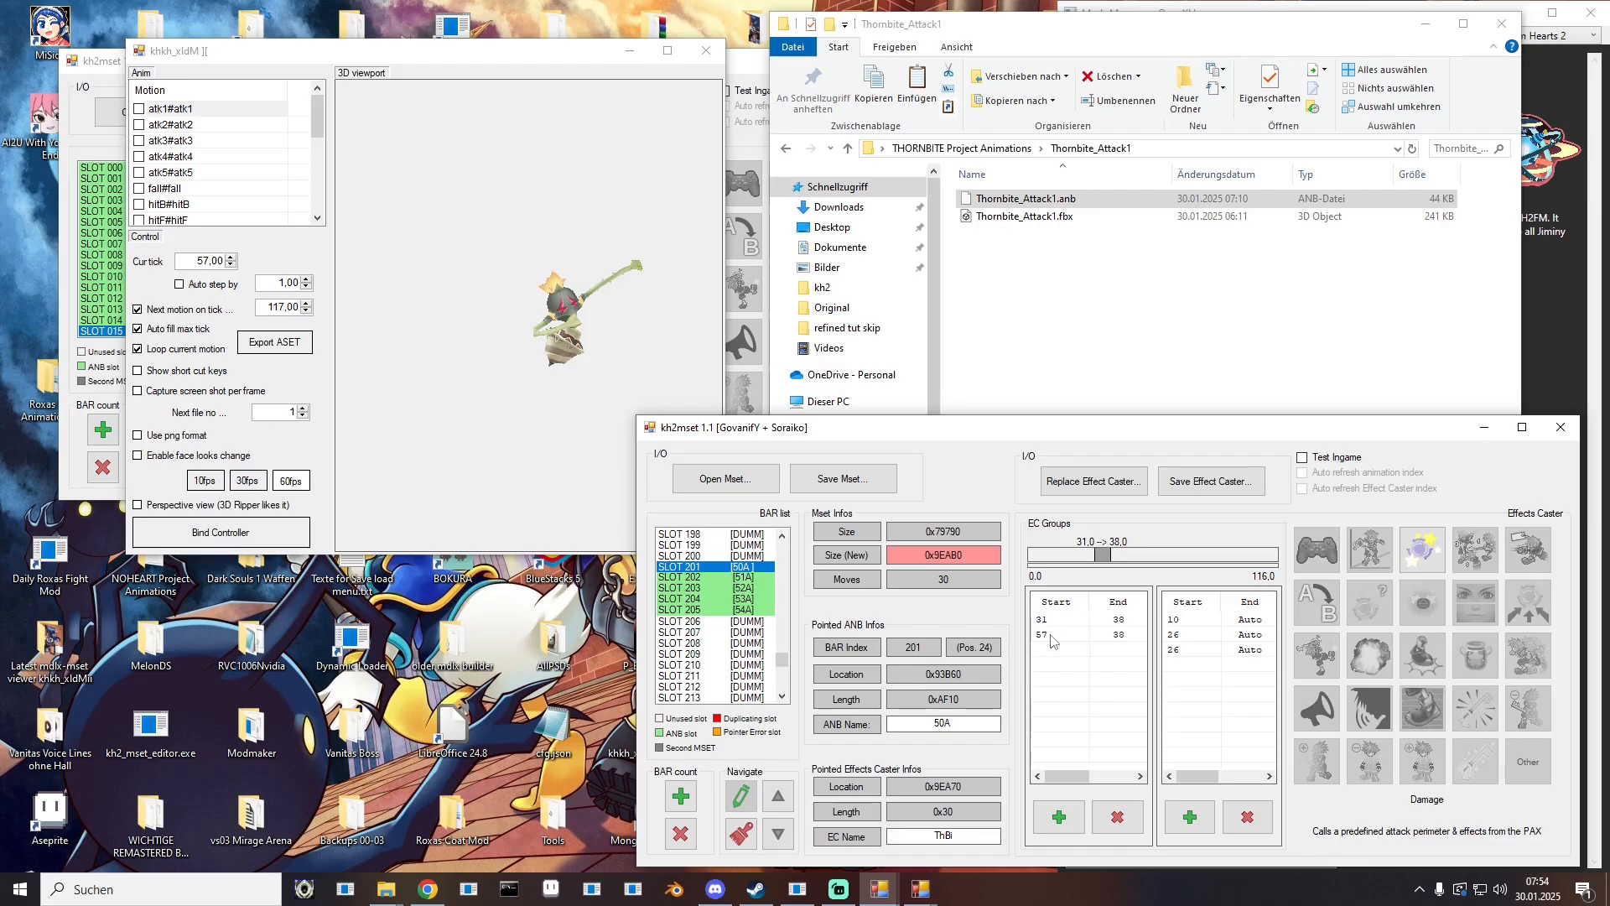
Step: Step the attack motion to tick 68 and set the duplicated damage entry's end frame to 68
click(230, 260)
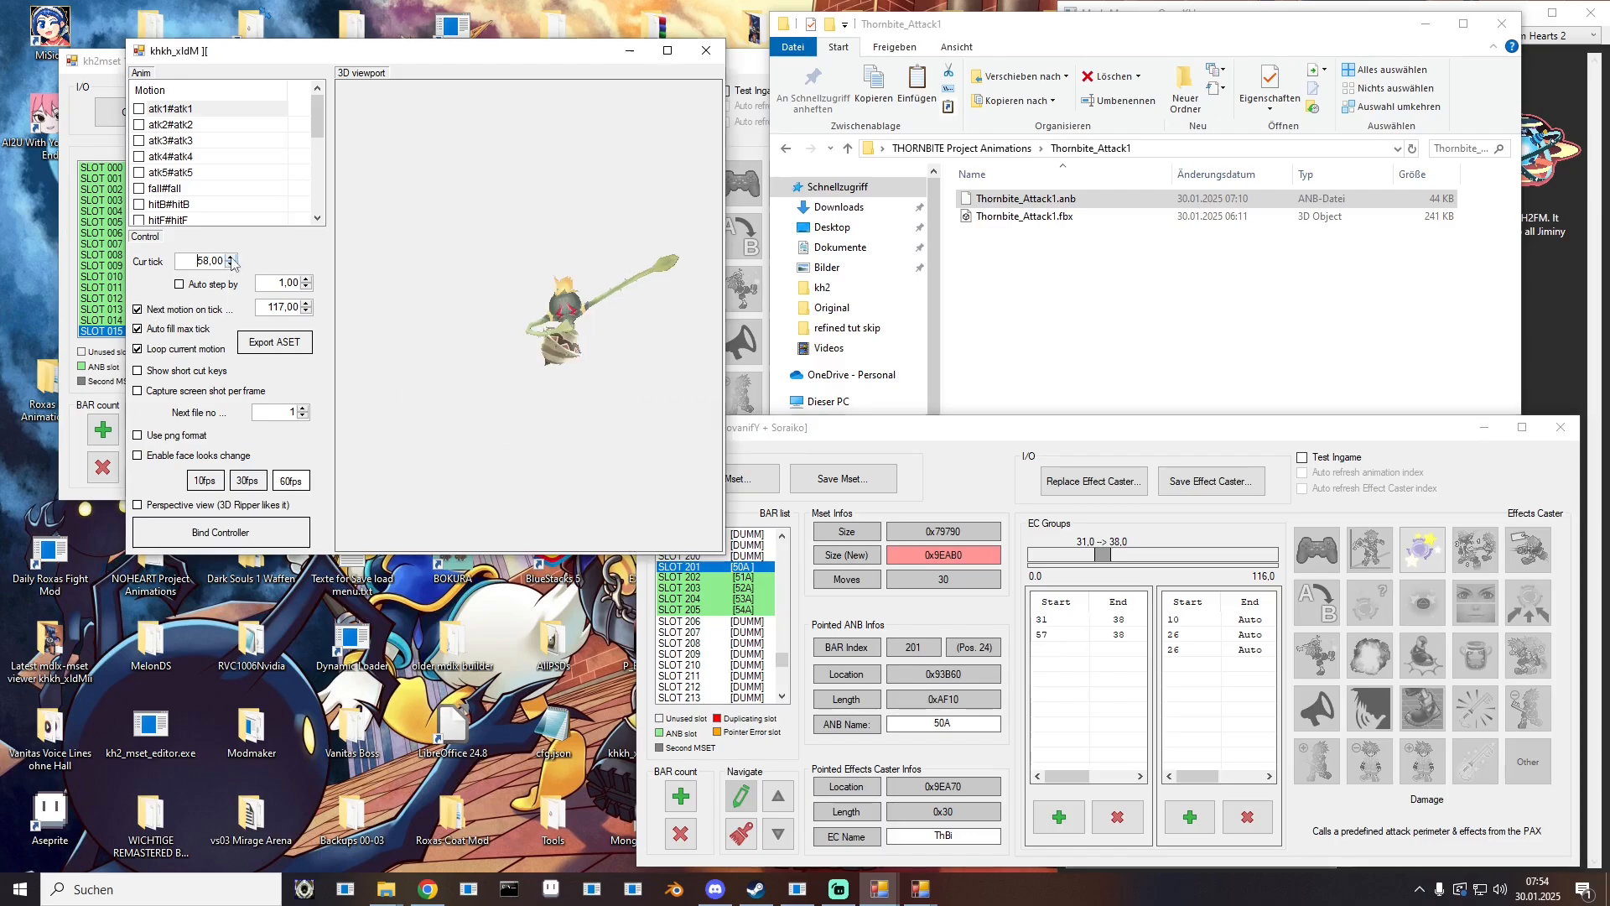
click(232, 259)
click(231, 259)
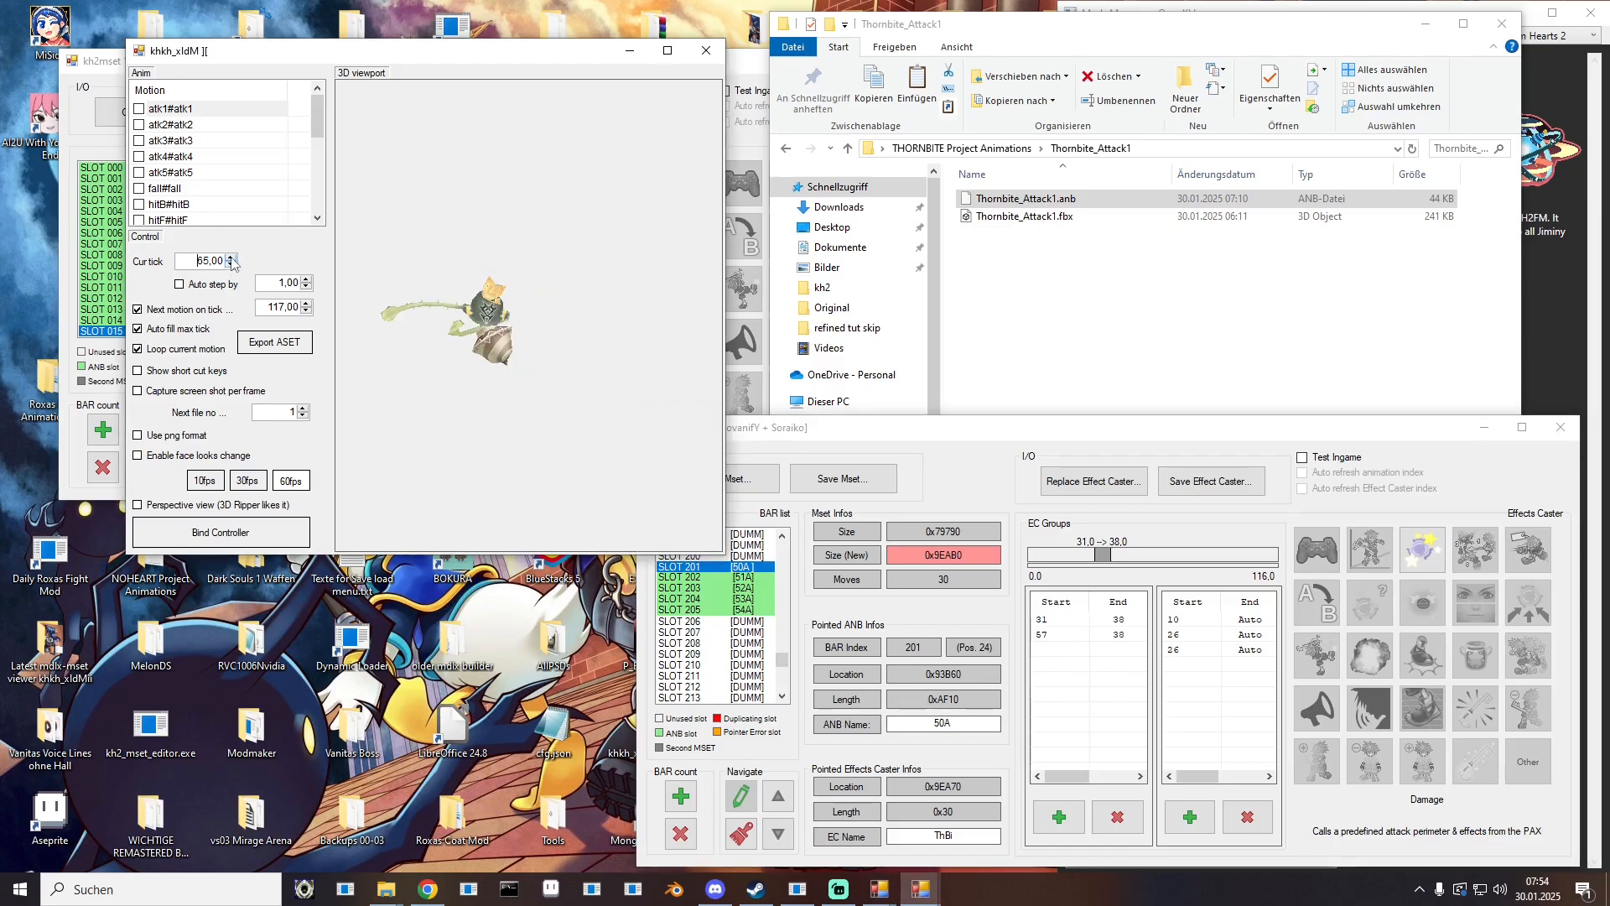
click(232, 259)
click(232, 259)
click(231, 259)
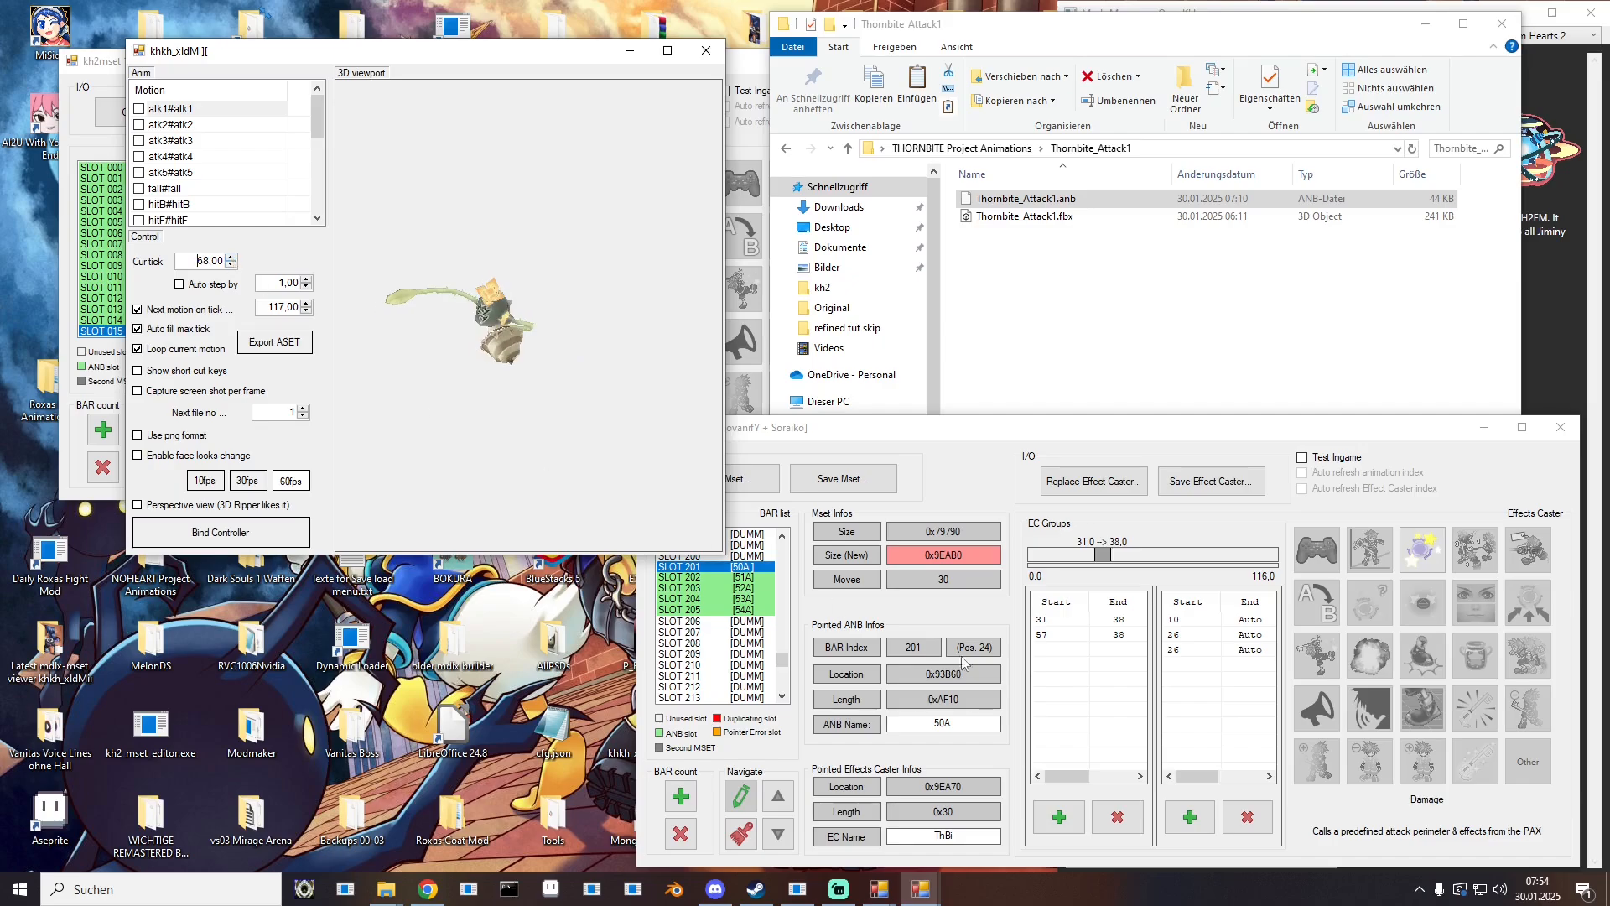
click(1119, 638)
click(1127, 635)
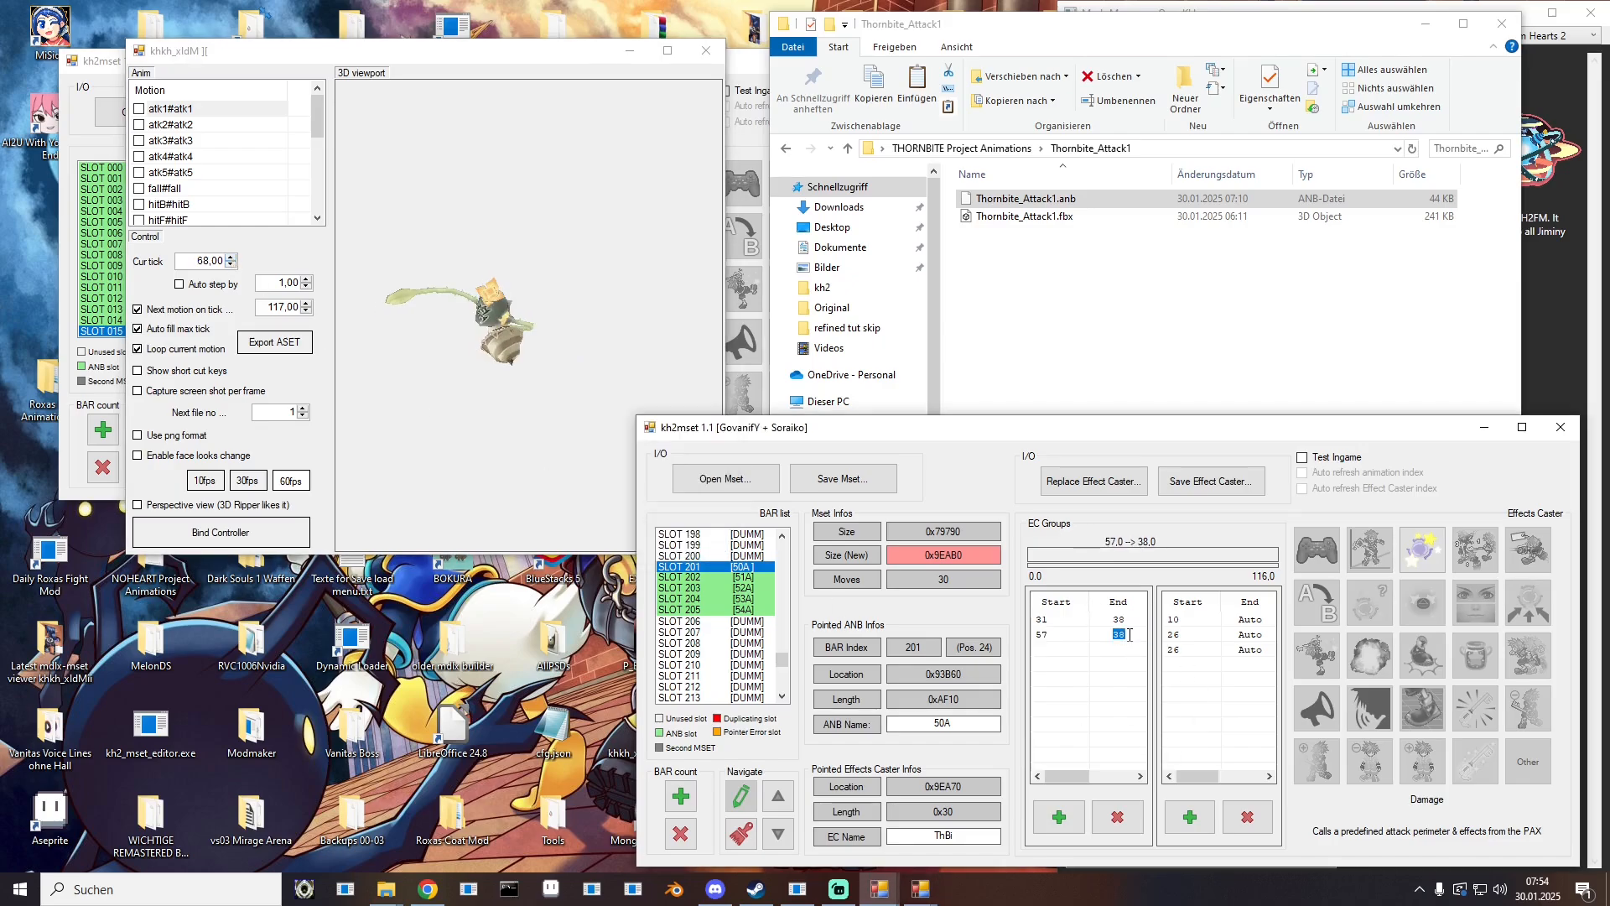
Step: Step the atk1#atk1 motion on to tick 87, then replay it automatically to examine the rest of the attack
click(231, 259)
click(232, 259)
click(232, 259)
click(231, 260)
click(232, 259)
click(232, 260)
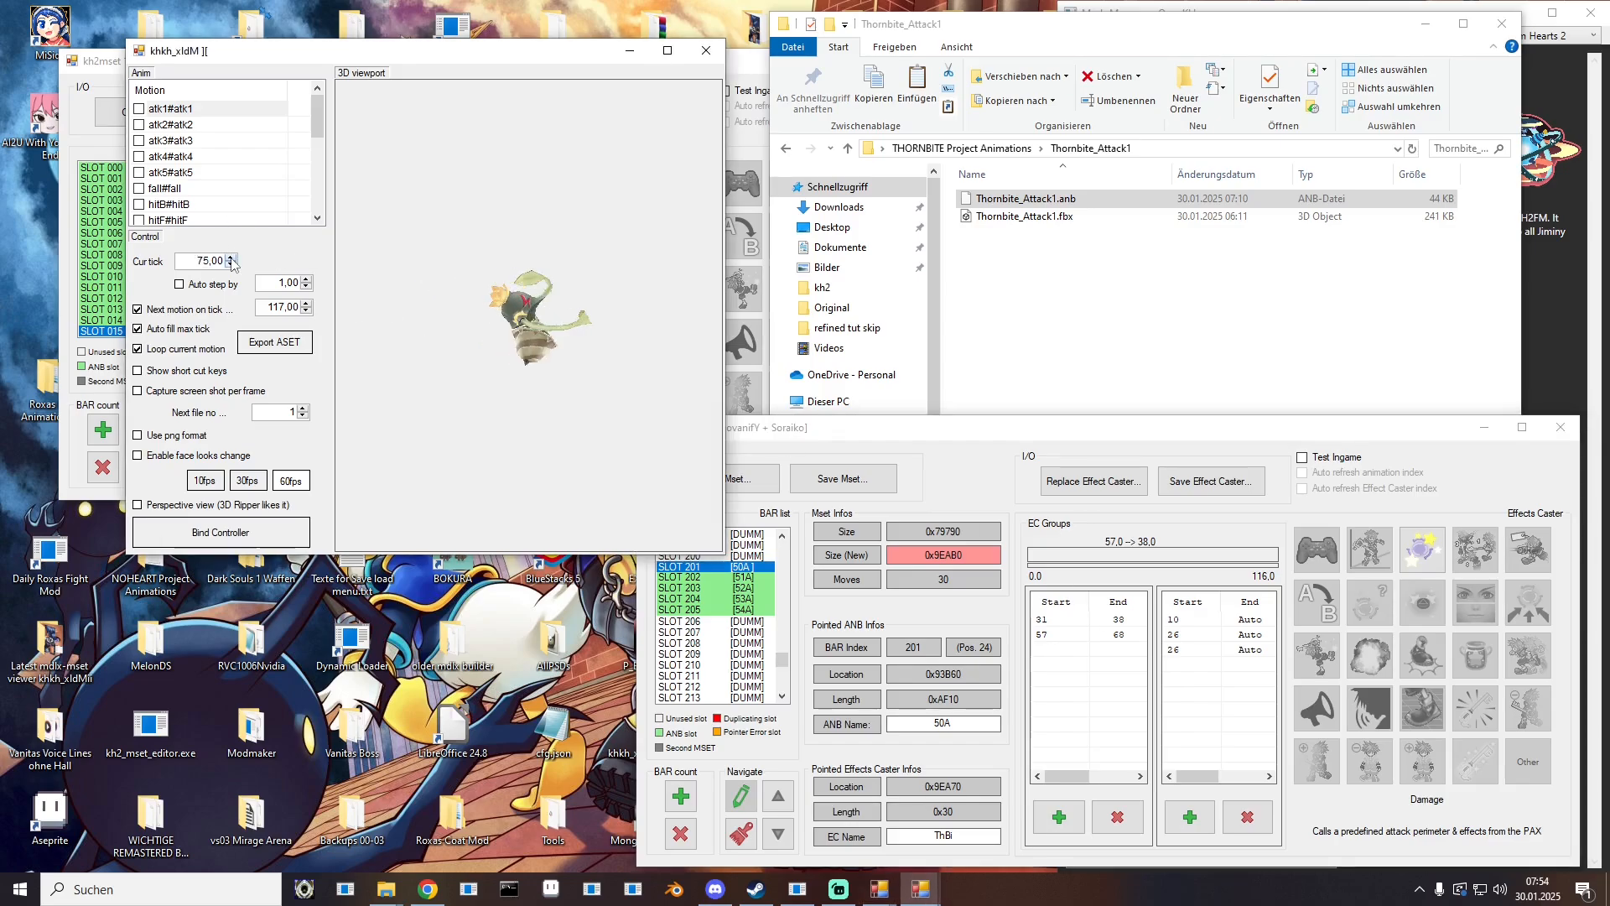
click(231, 259)
click(231, 259)
click(231, 260)
click(232, 259)
click(232, 259)
click(231, 259)
click(231, 259)
click(231, 259)
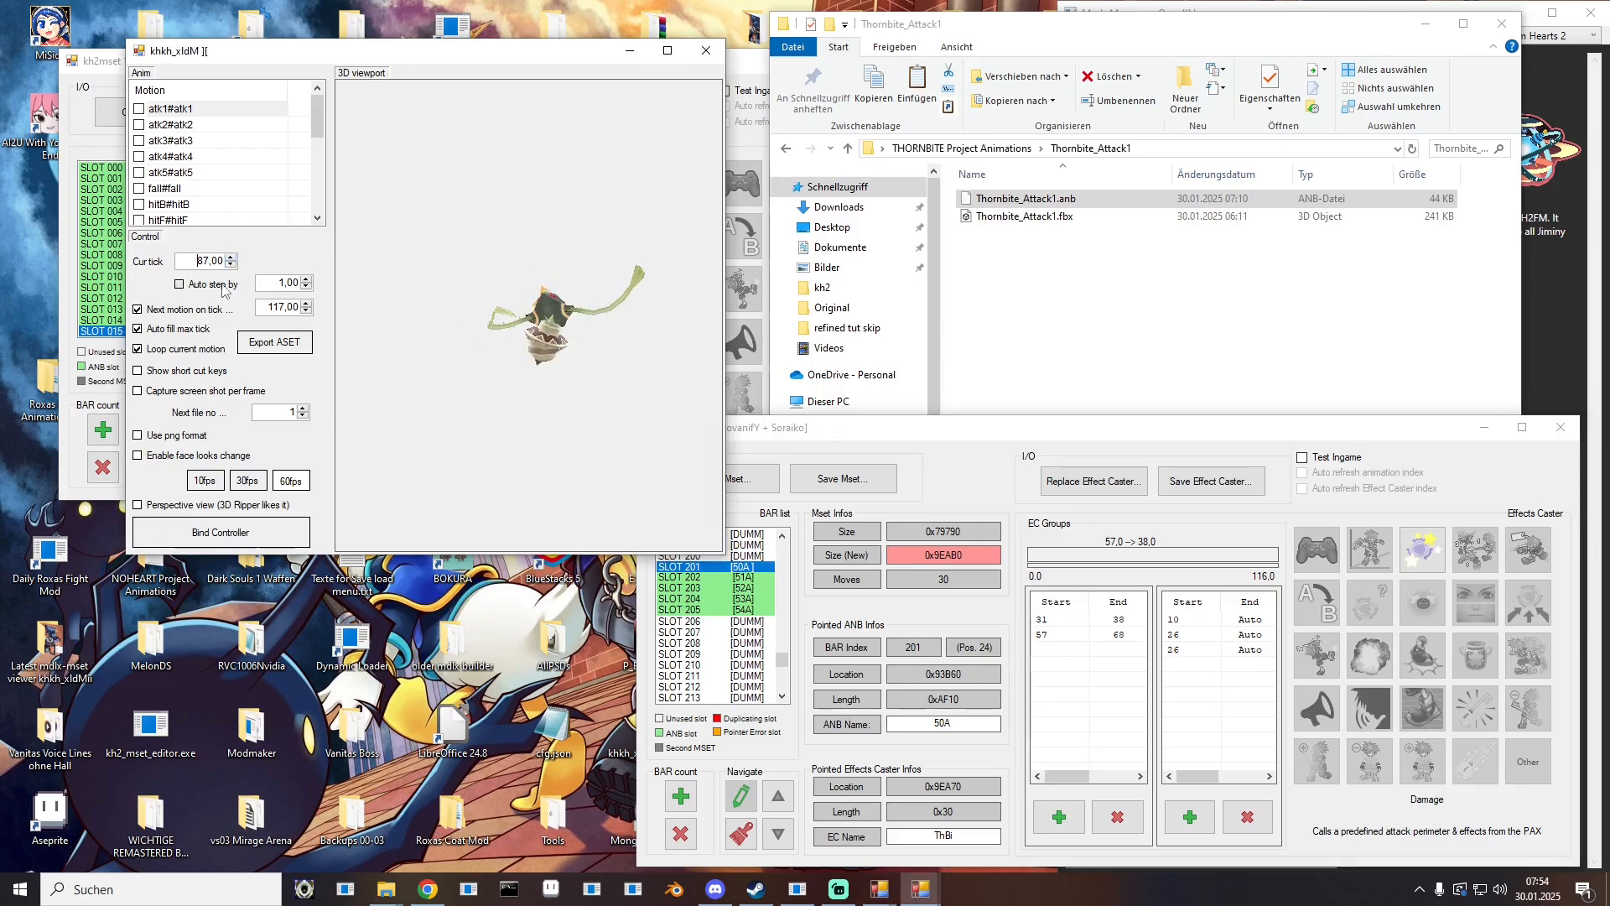
click(224, 291)
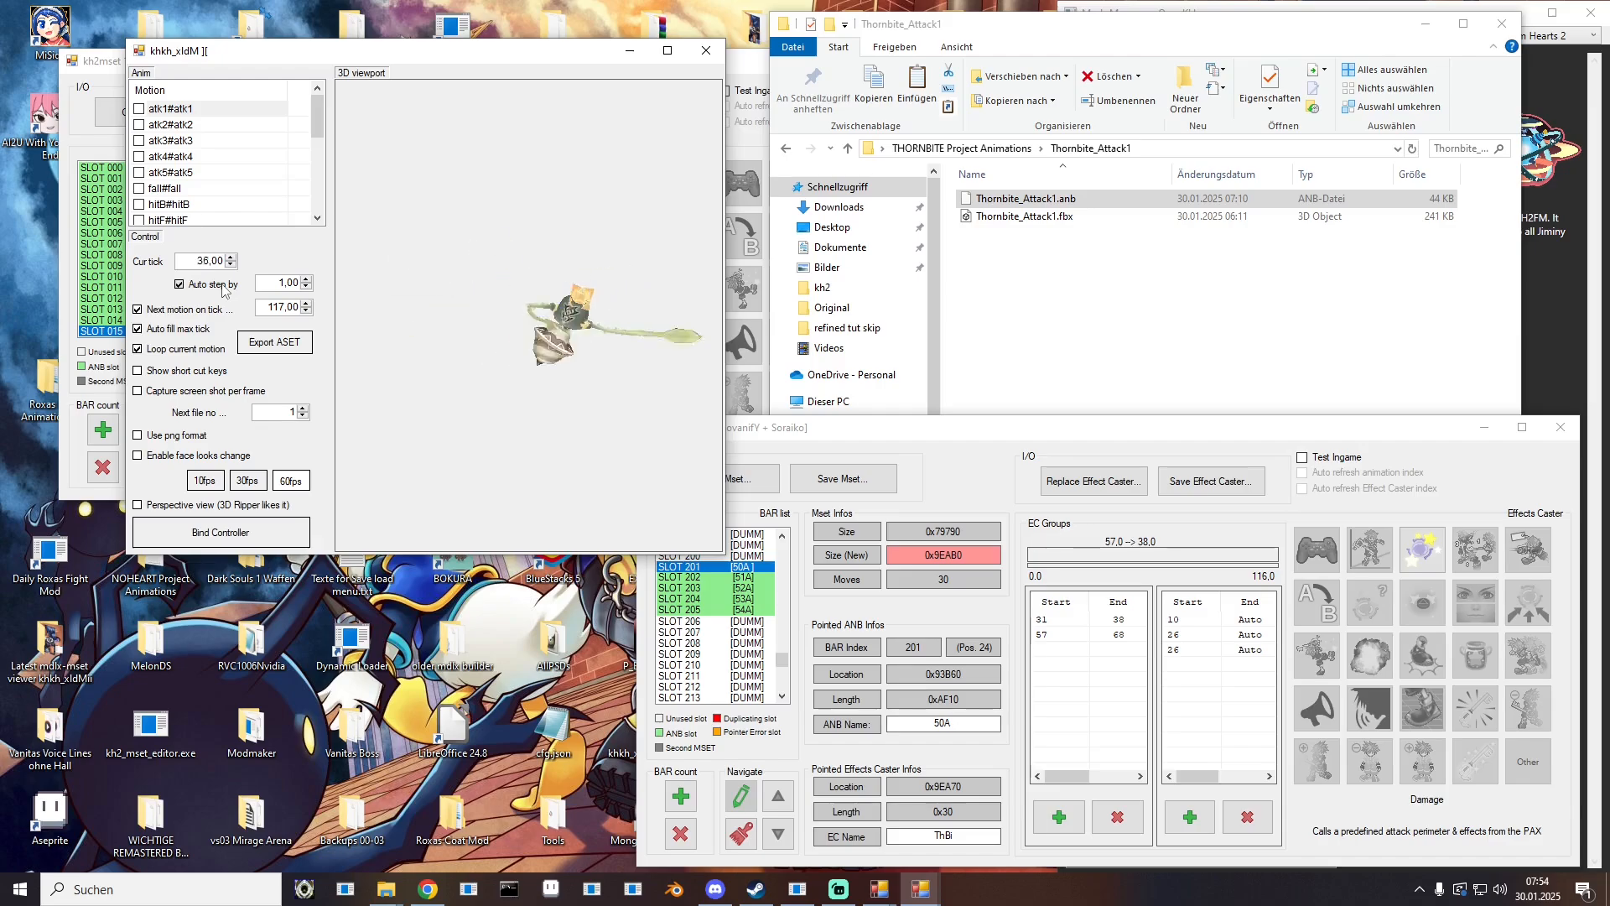
click(223, 287)
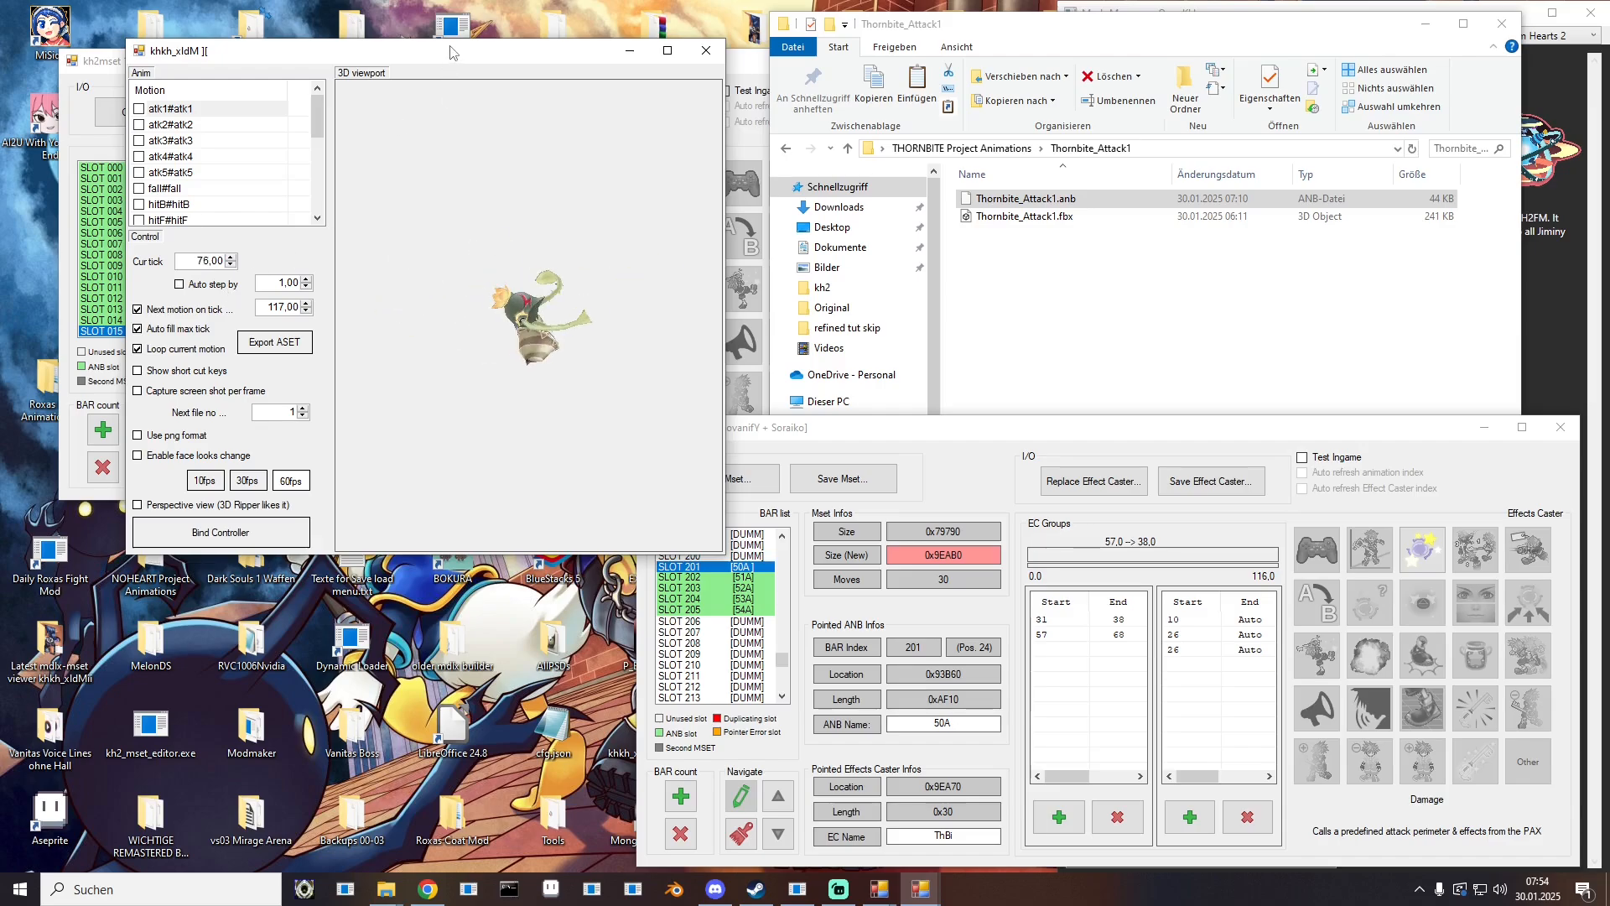
Step: Move the Thornbite viewer aside and save the edited mset over M_EX730_New.mset in the Original folder
drag(450, 53, 0, 92)
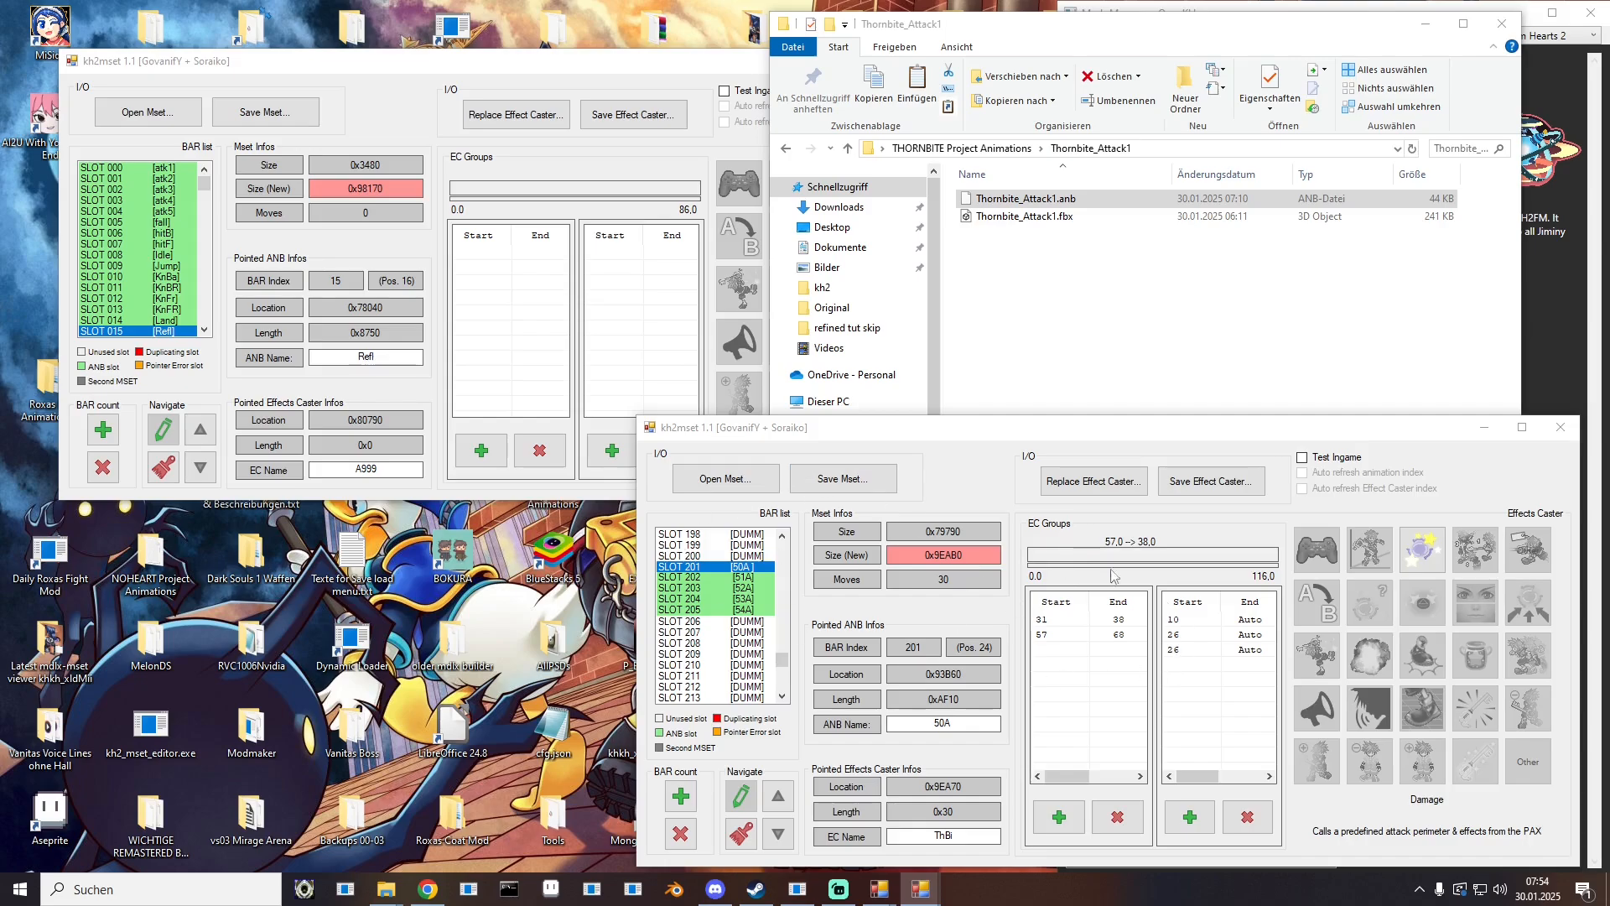
click(846, 480)
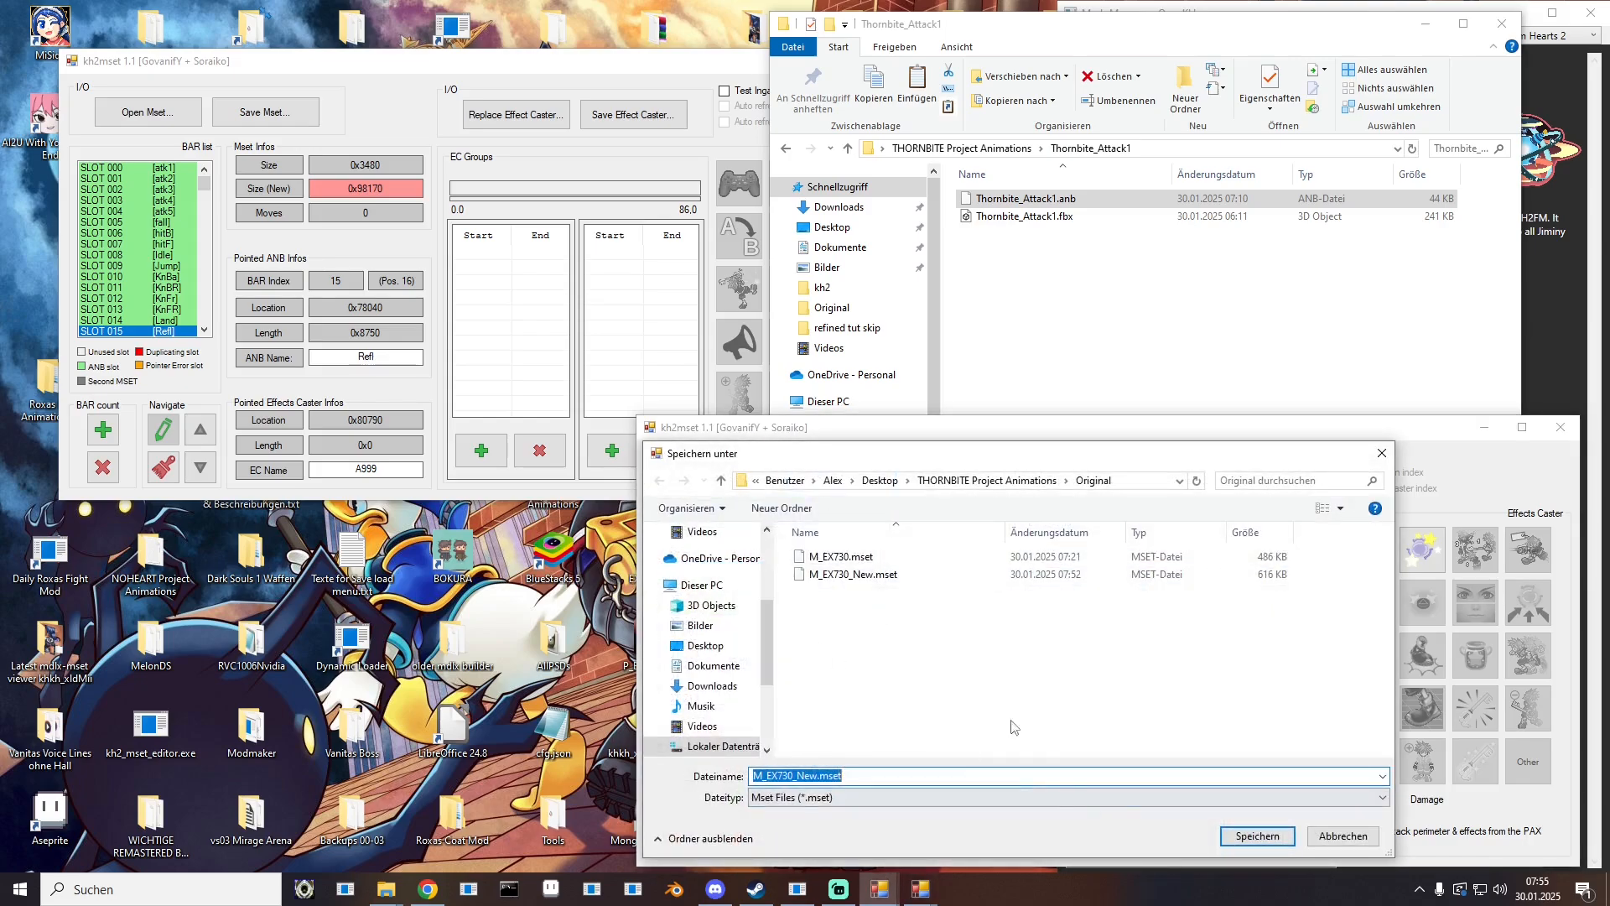
double_click(827, 578)
click(859, 450)
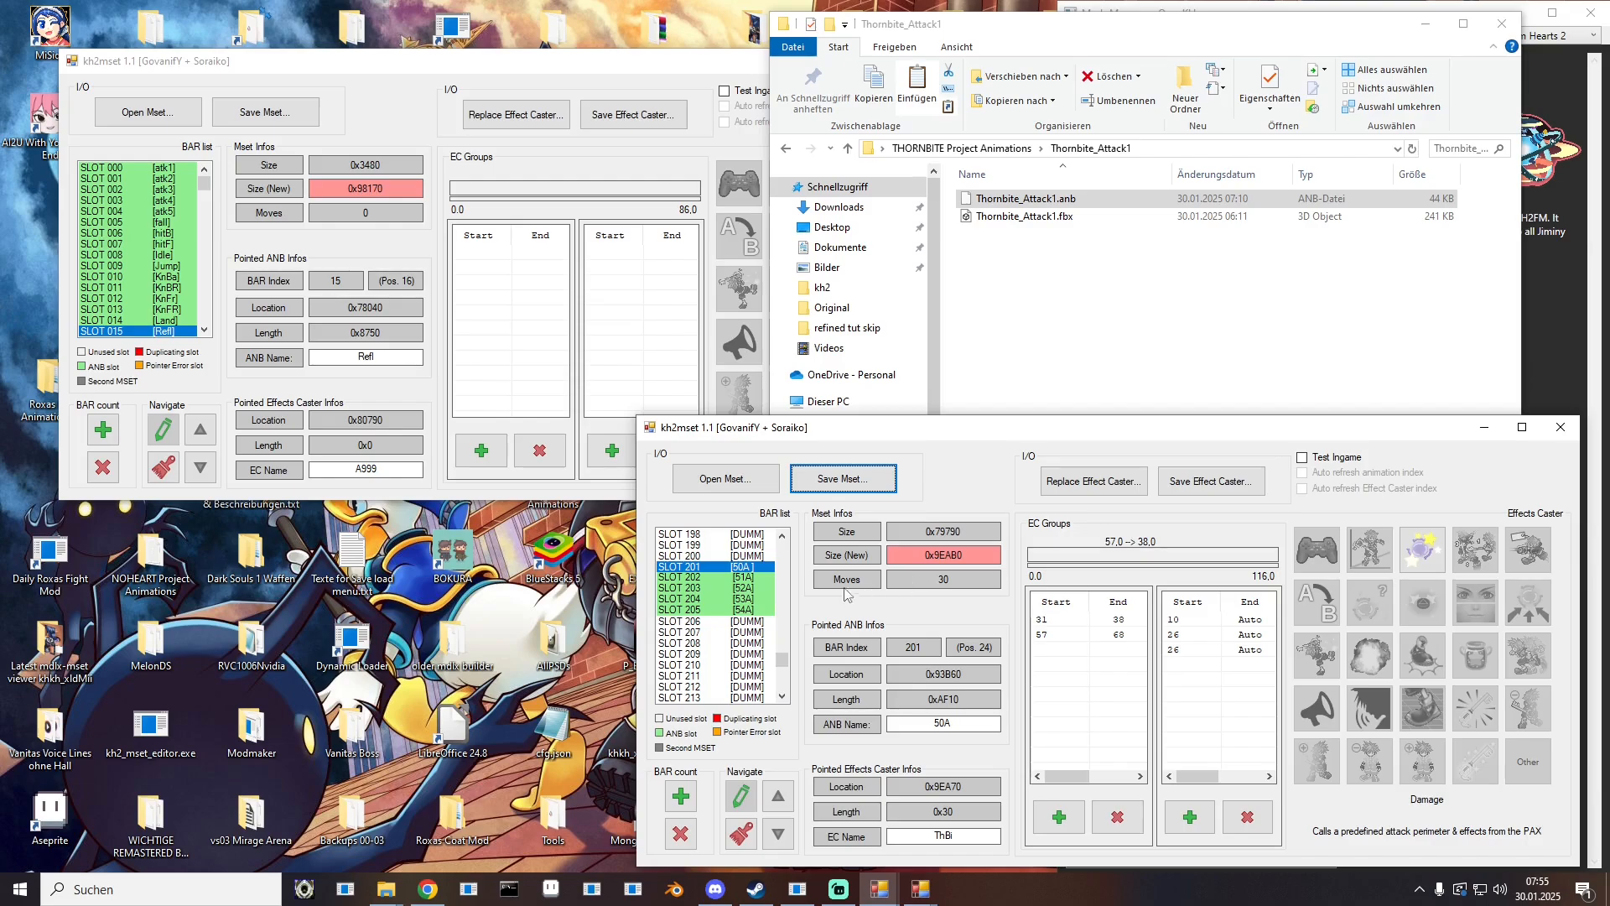
Step: Select slot 202 (51A) and play the original enemy's 51A#51A and 52A#52A motions for comparison
click(743, 577)
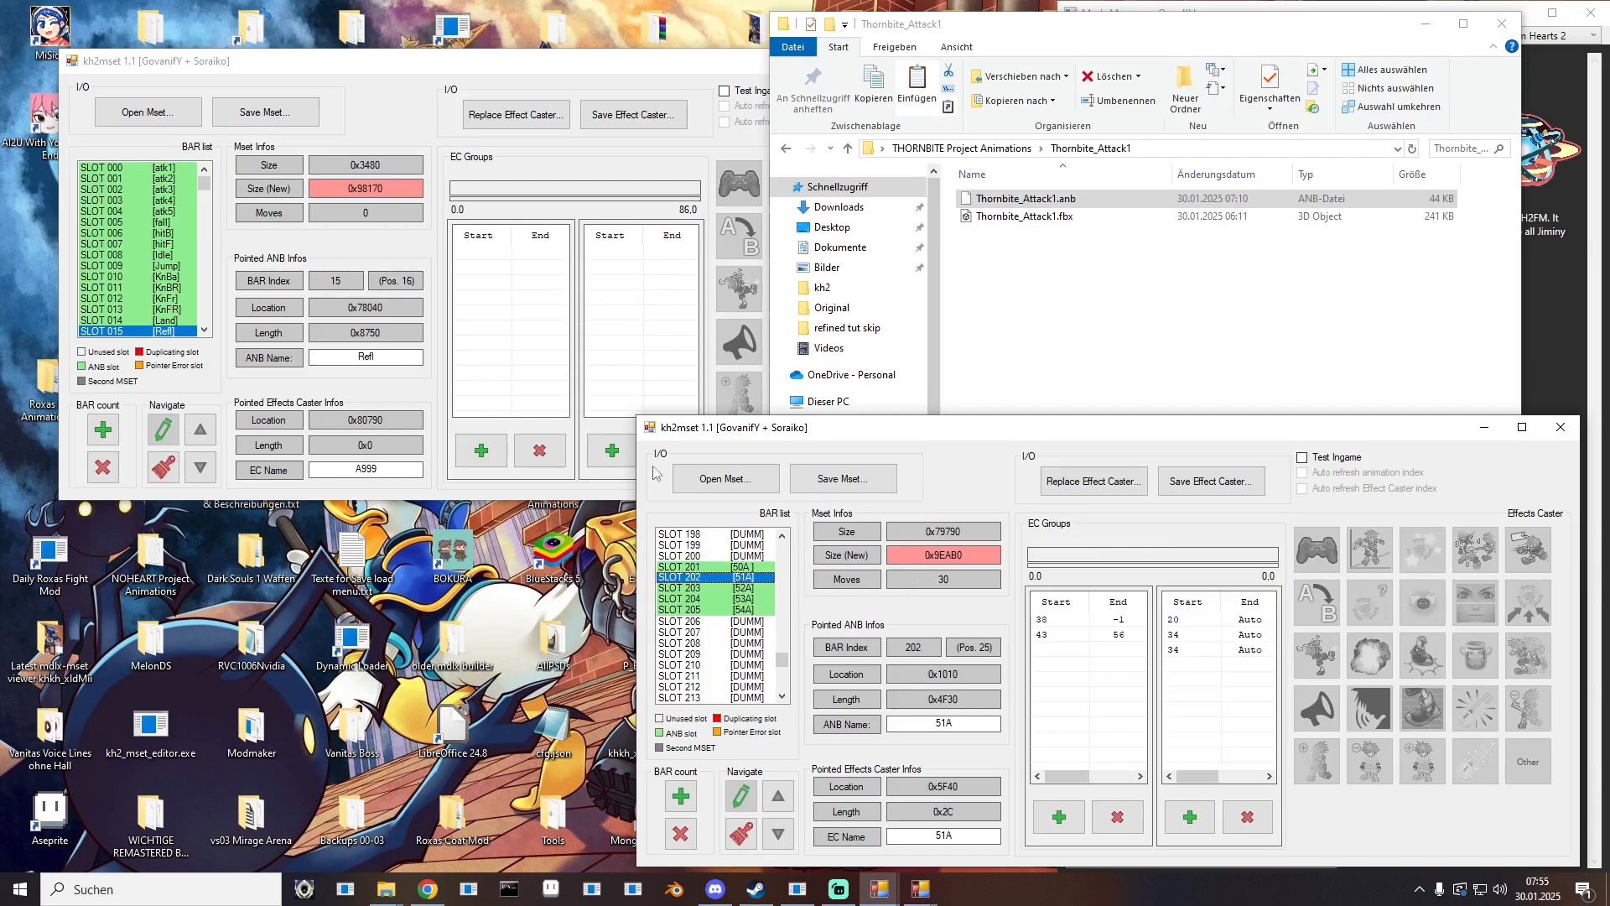
click(920, 889)
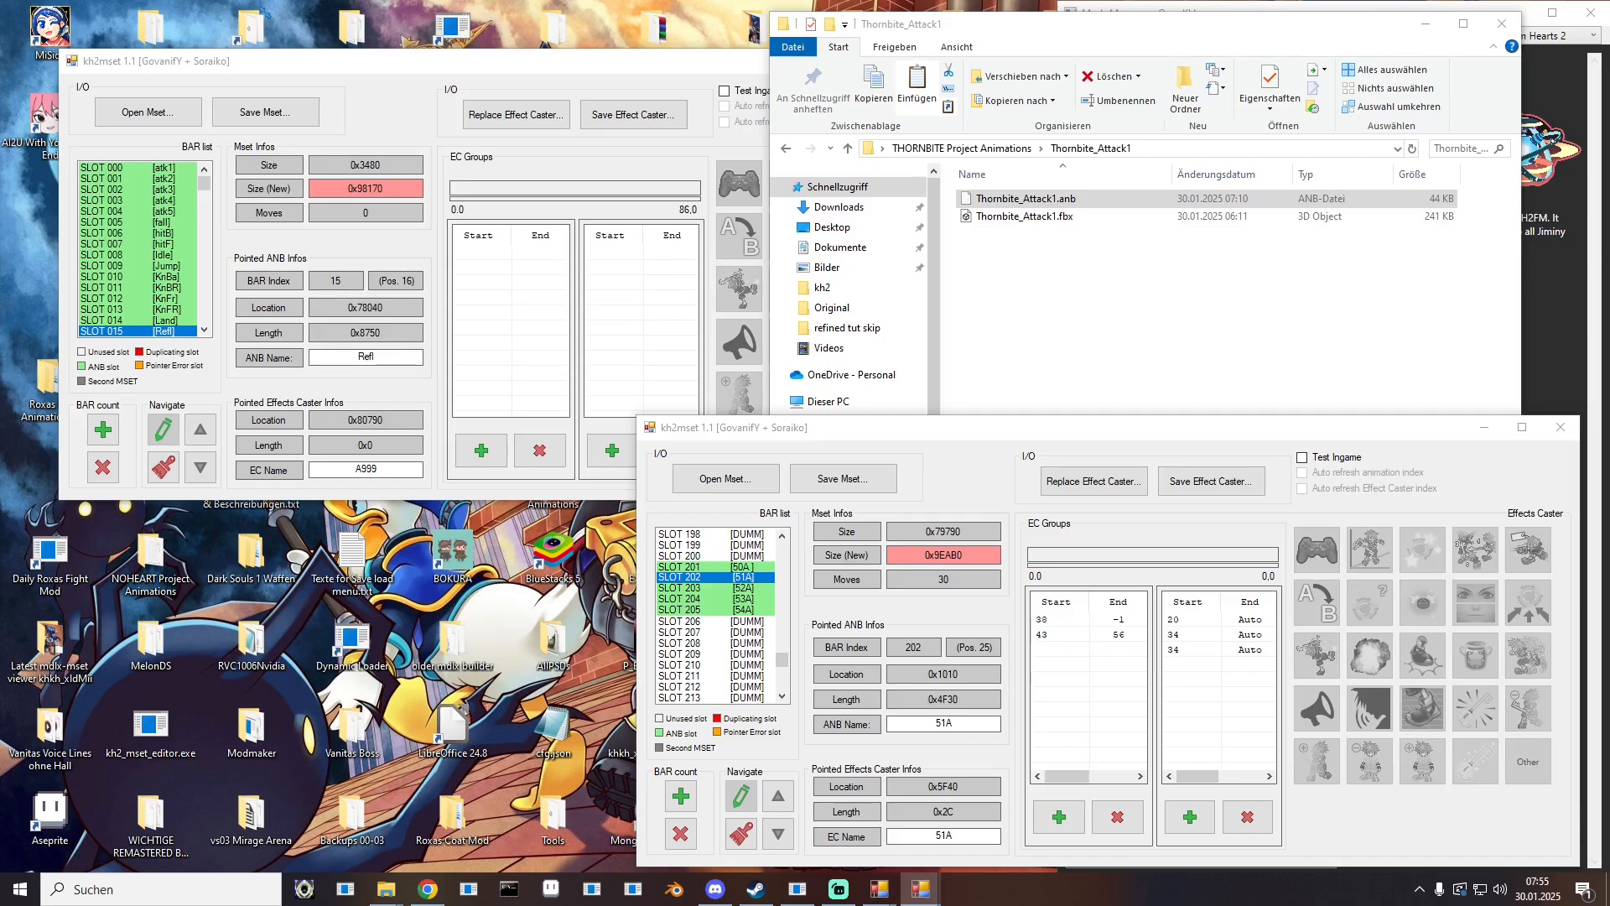
click(102, 203)
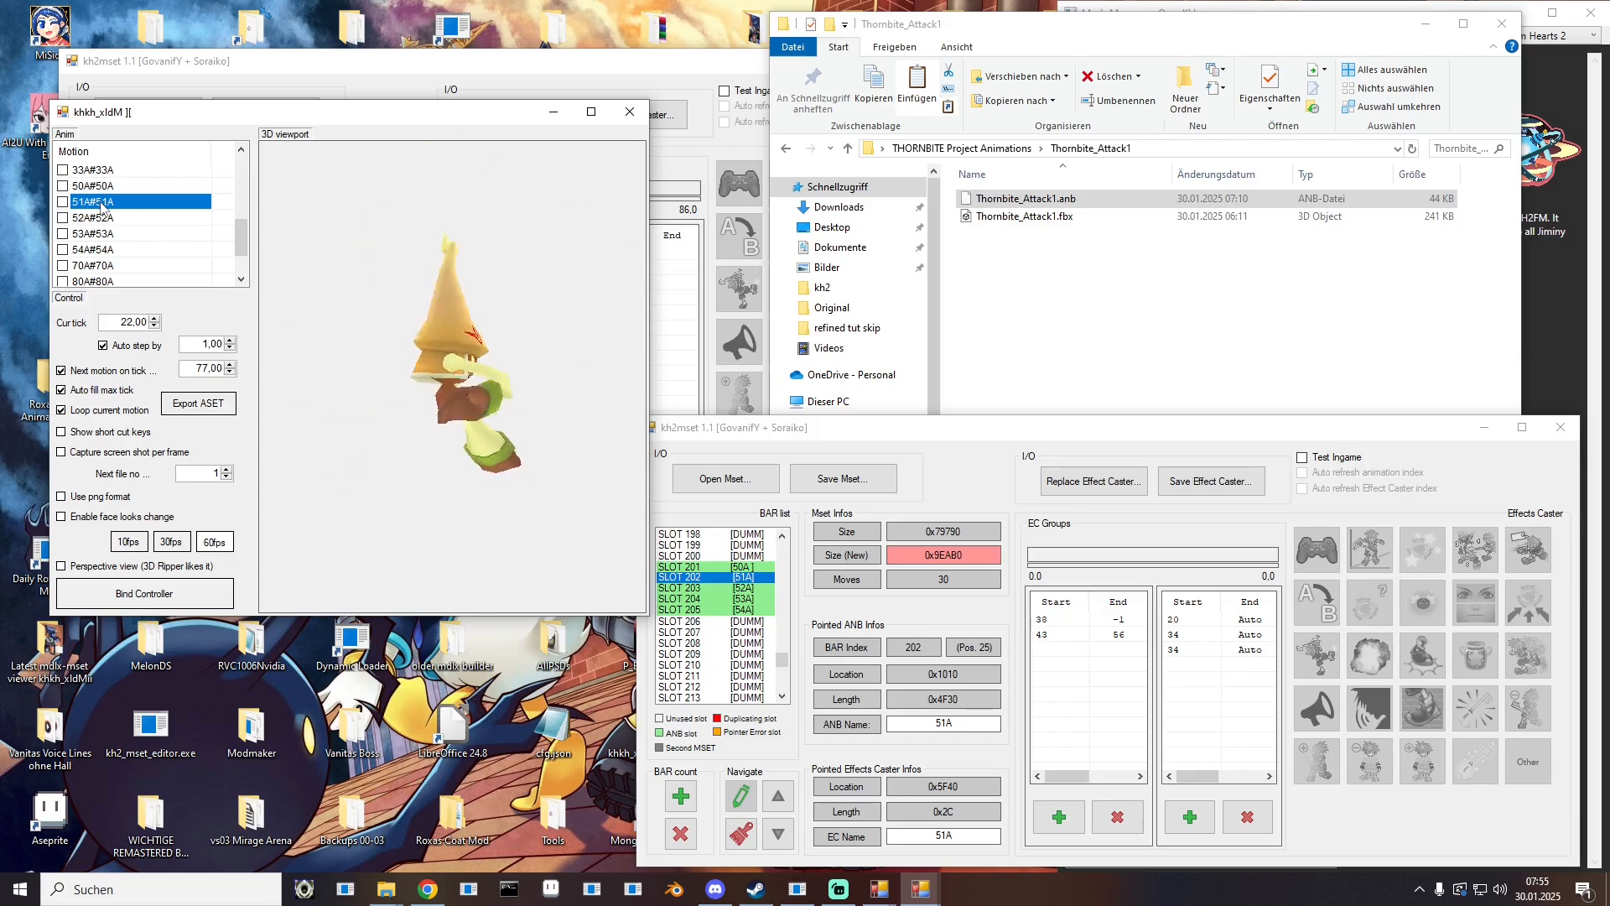
click(104, 219)
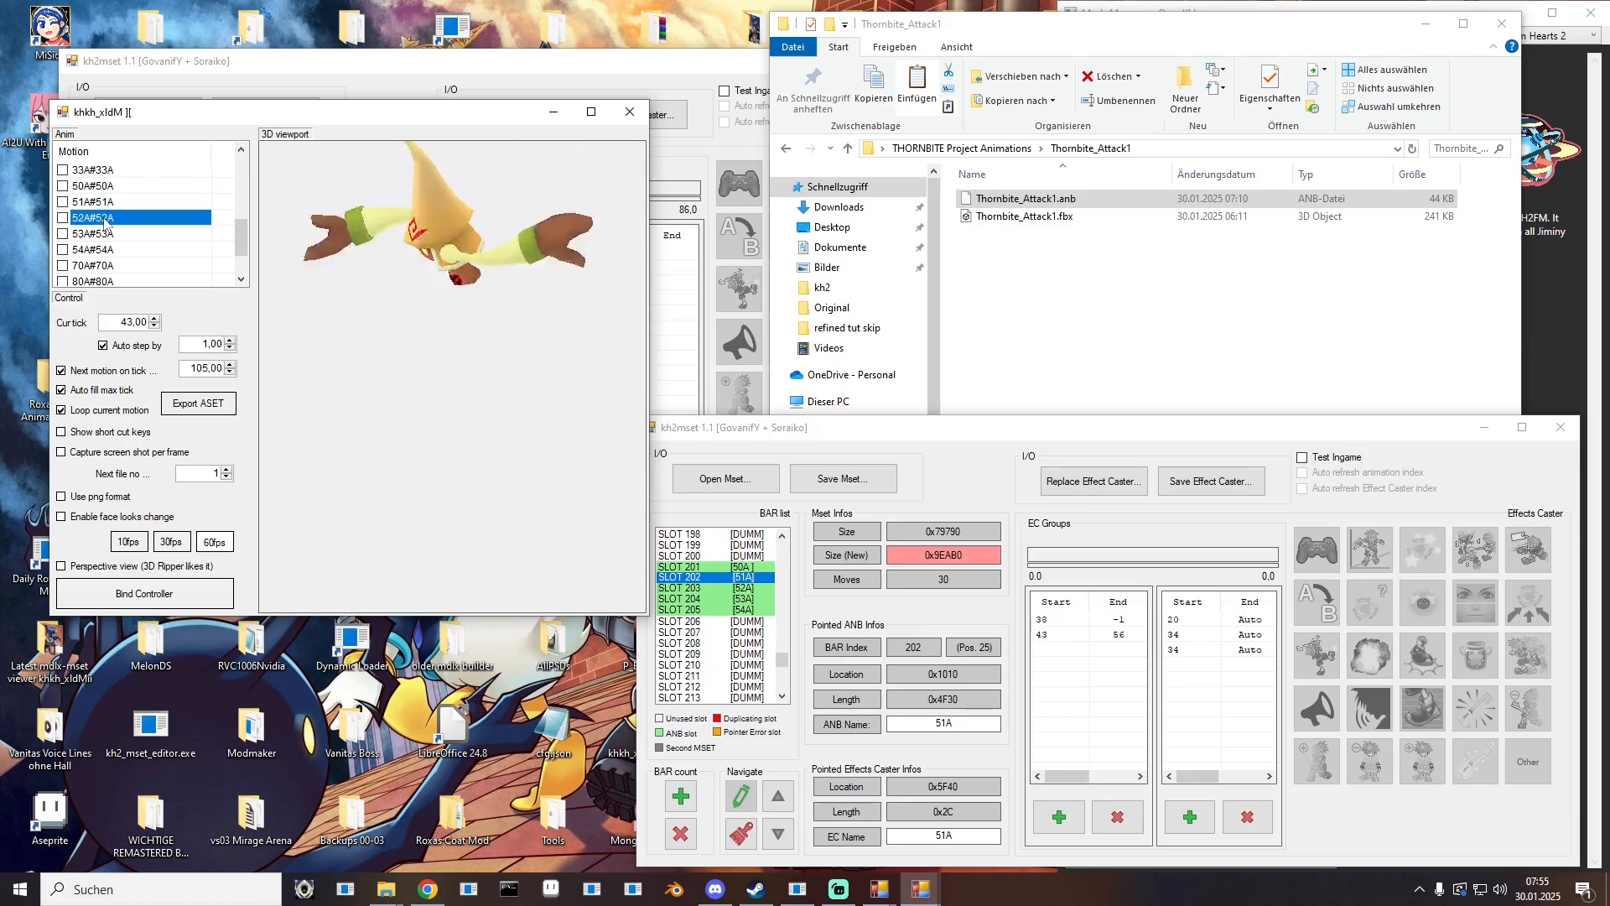
click(108, 203)
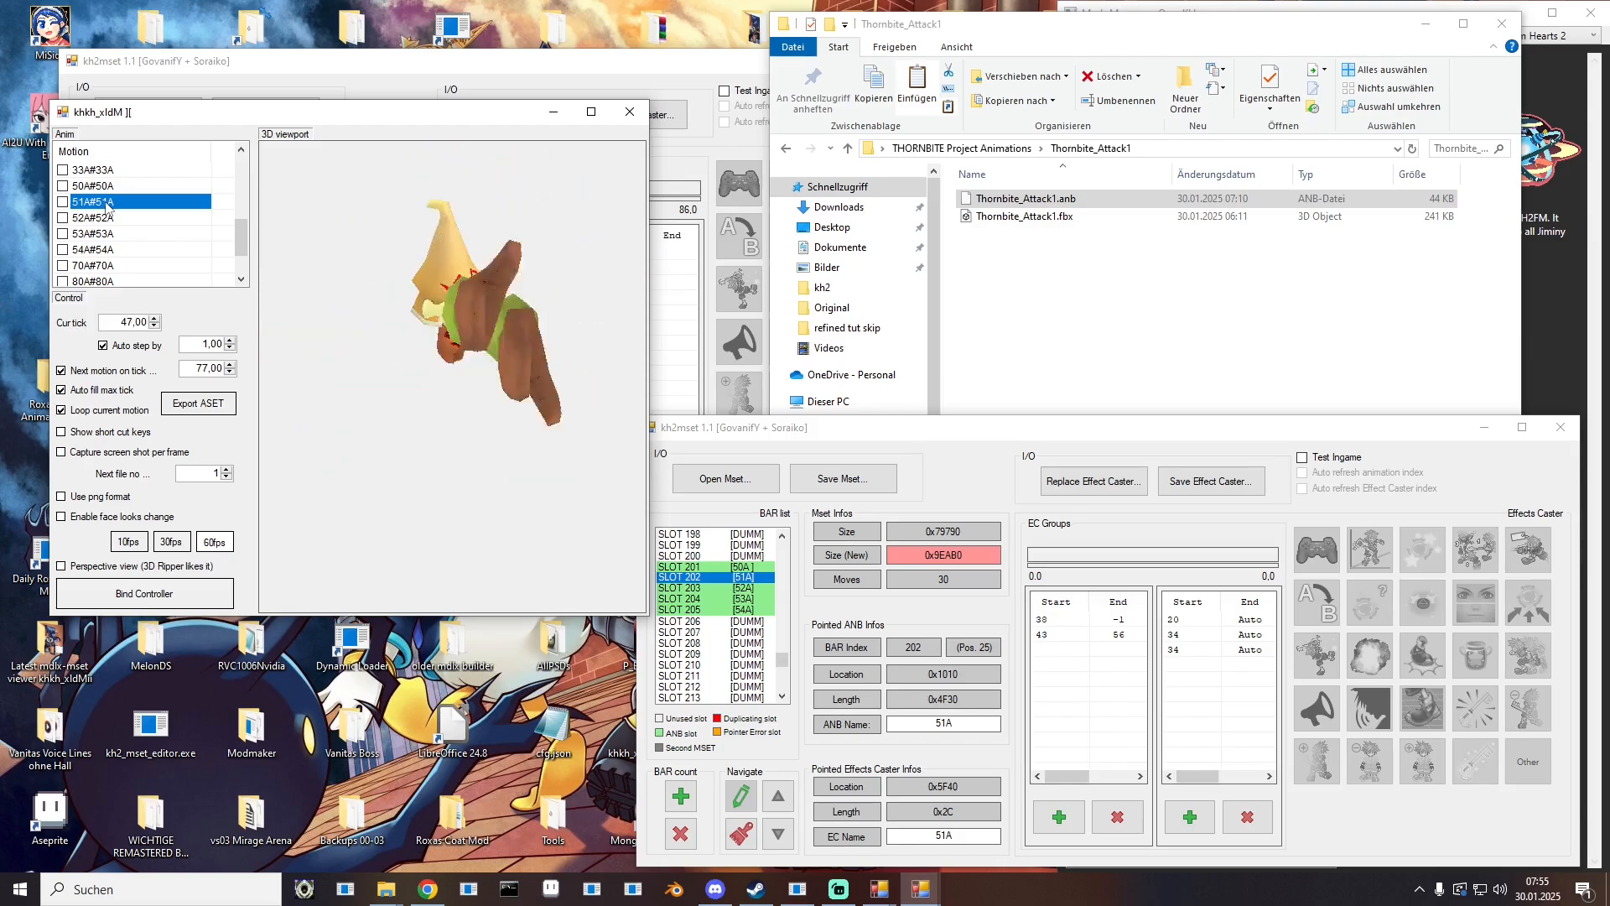
Step: Inspect the effect caster entries of slot 202 in both EC groups to see which effect each one triggers
click(1061, 622)
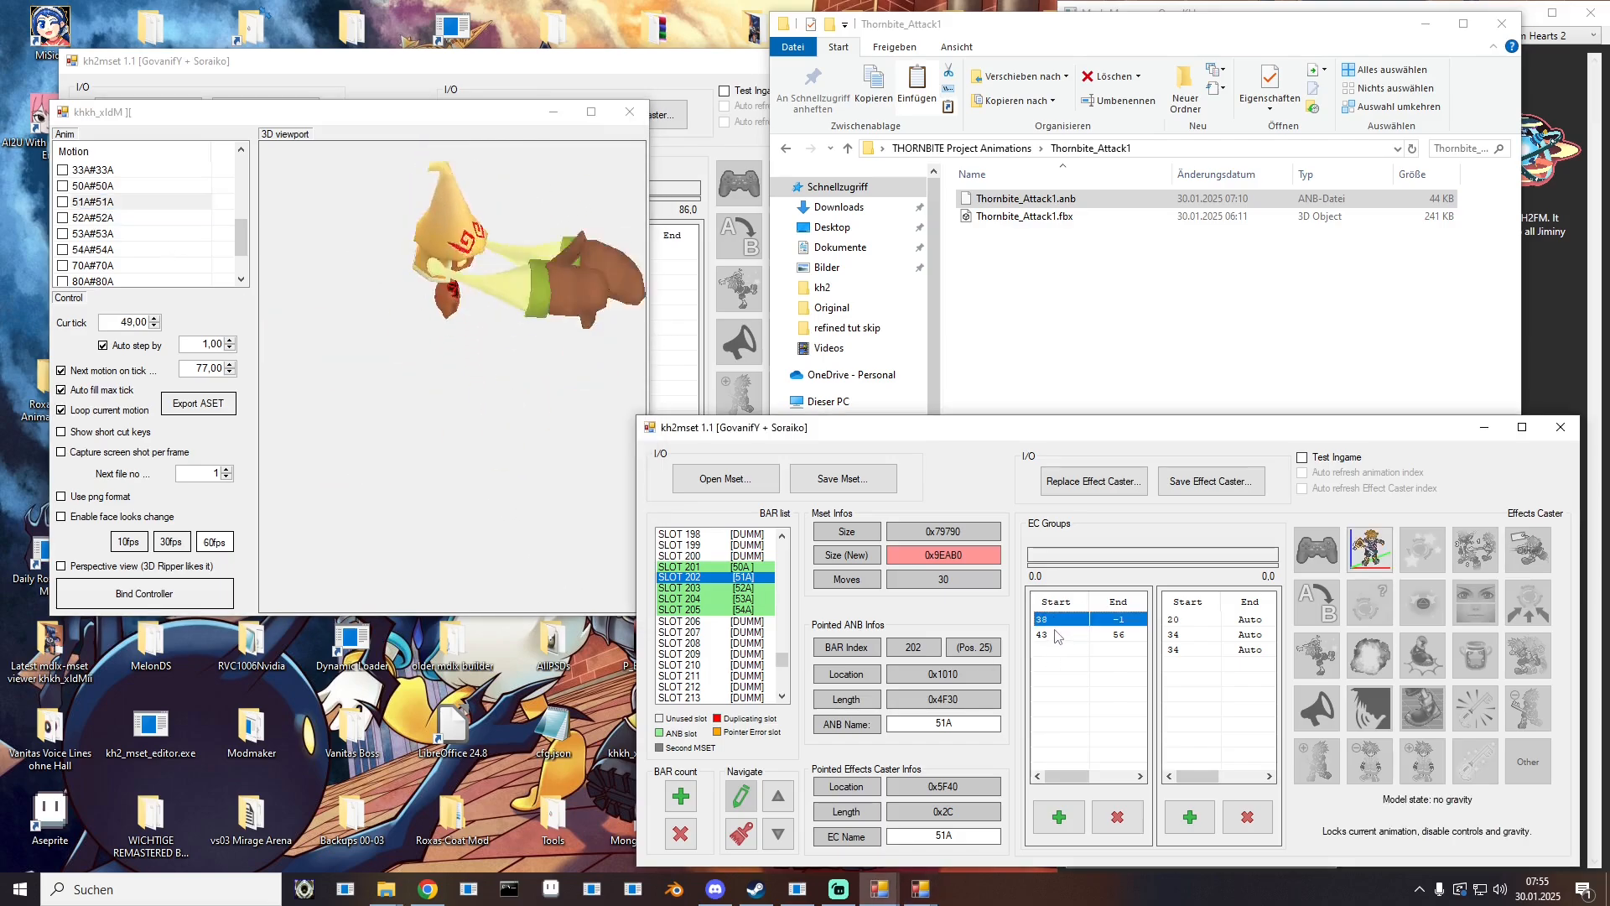
click(1055, 638)
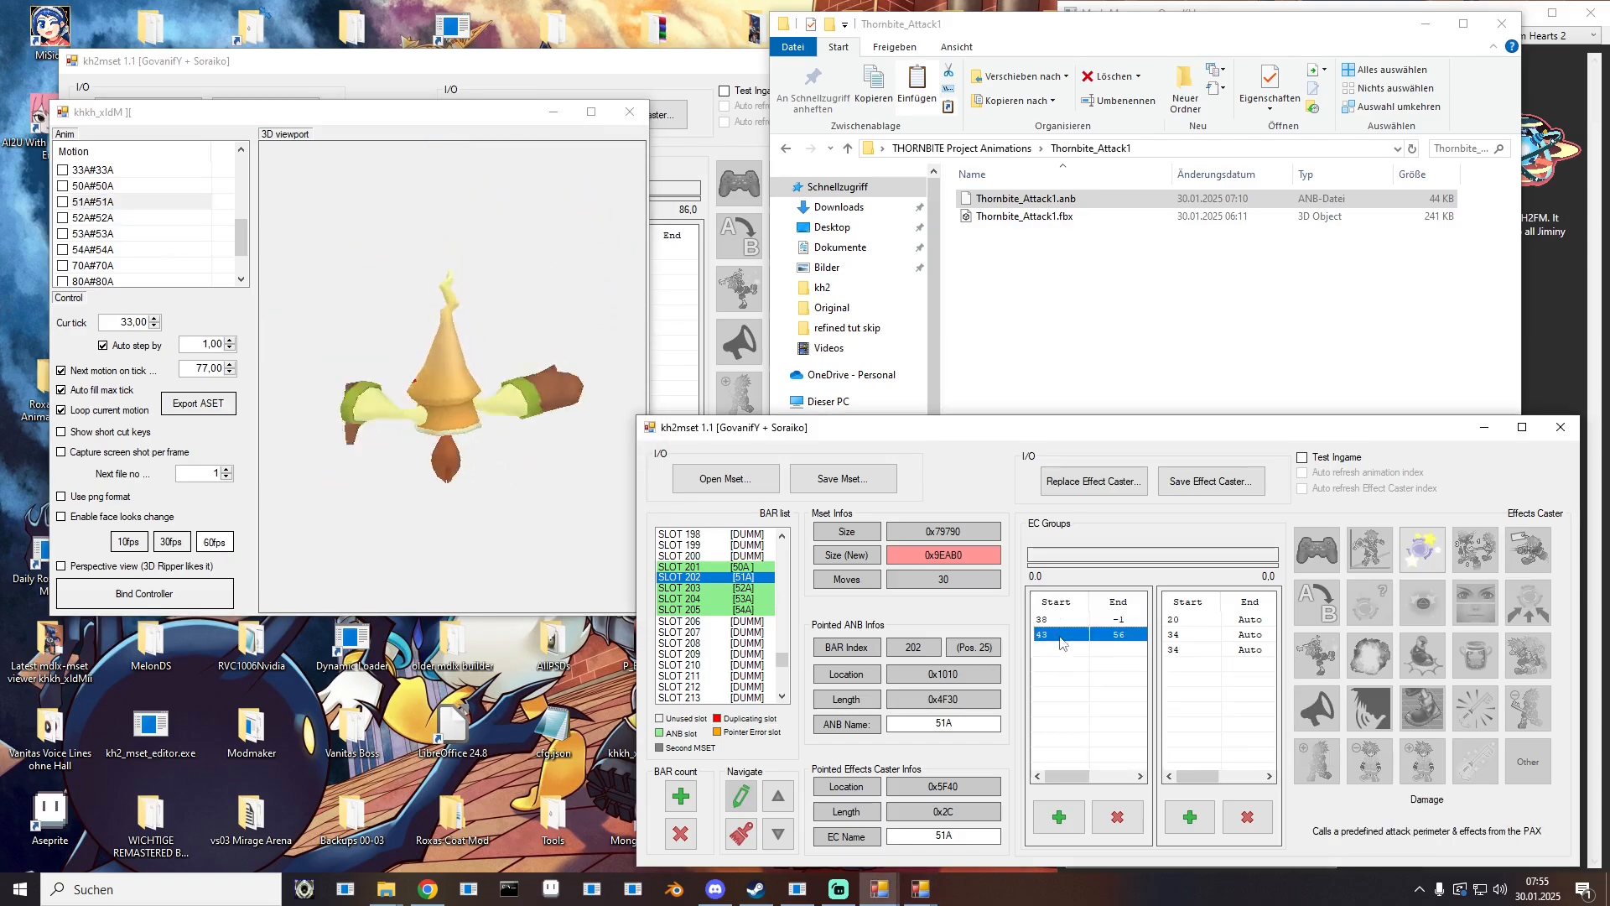
click(1177, 621)
click(1177, 635)
click(1177, 650)
click(1177, 635)
click(1177, 620)
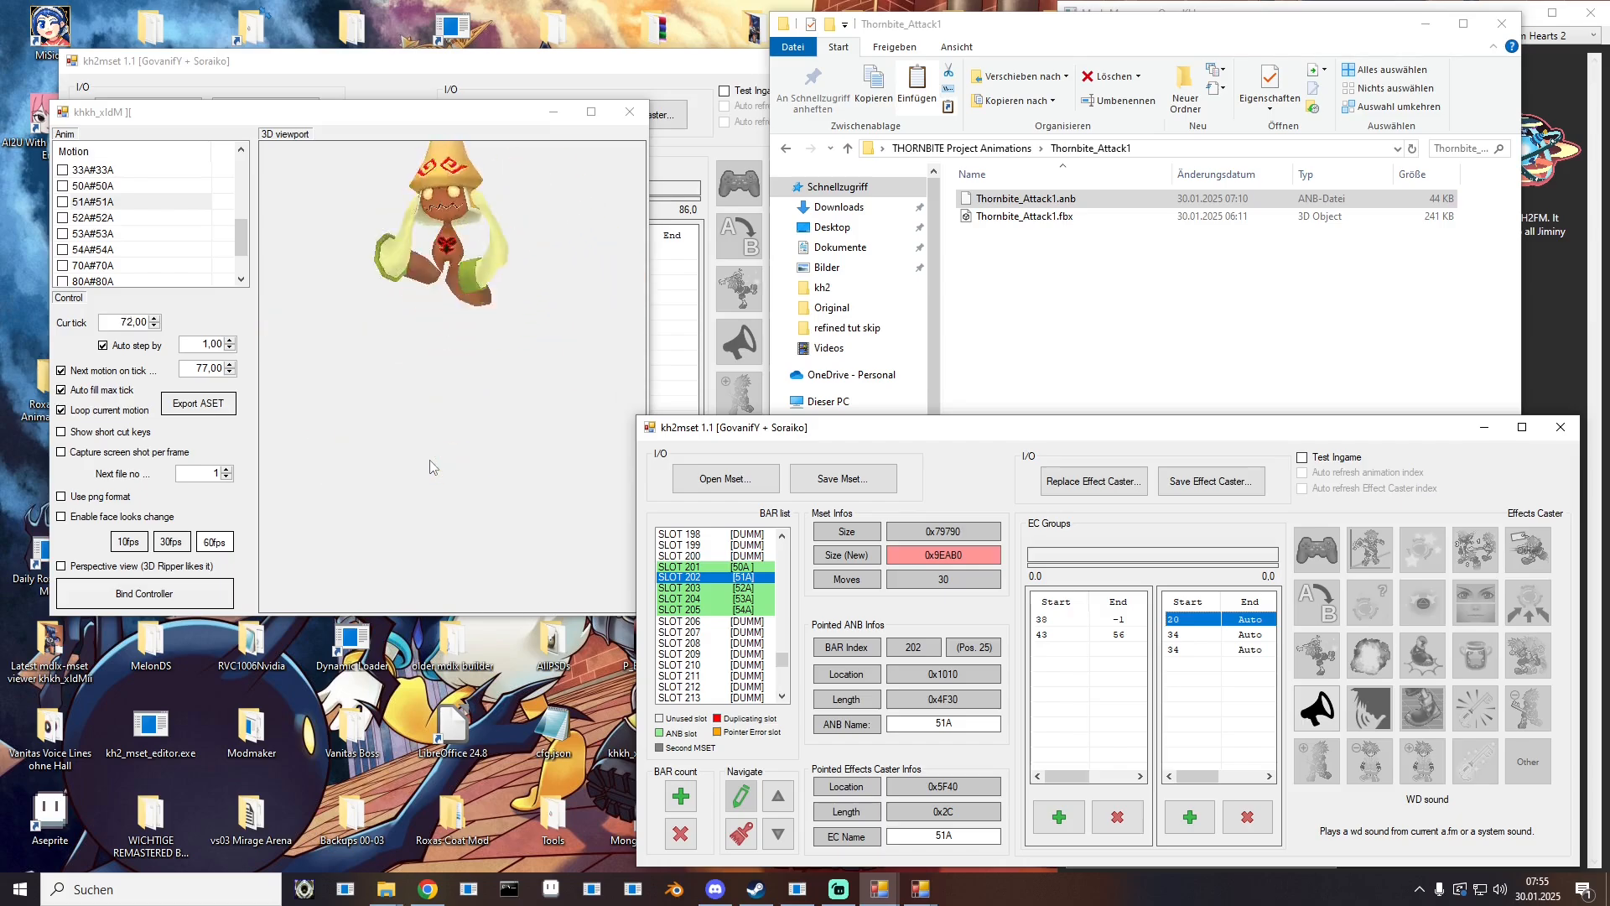
Step: Delete the 51A file that slot 202 points to and point the slot to the 50A animation instead
right_click(742, 578)
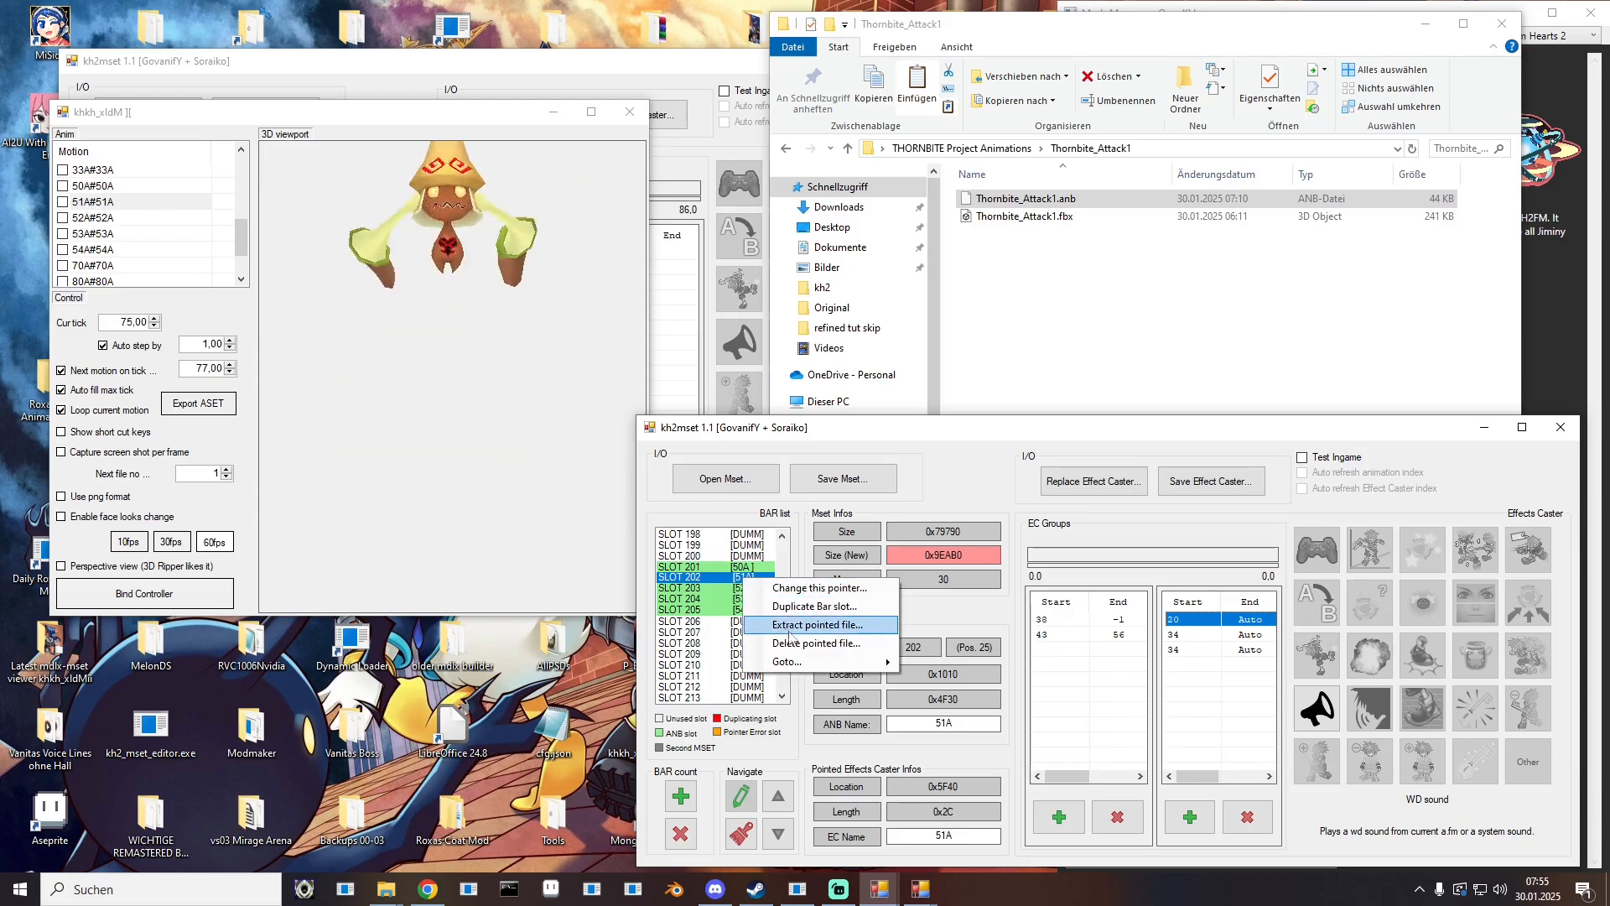
click(764, 613)
right_click(764, 613)
click(986, 630)
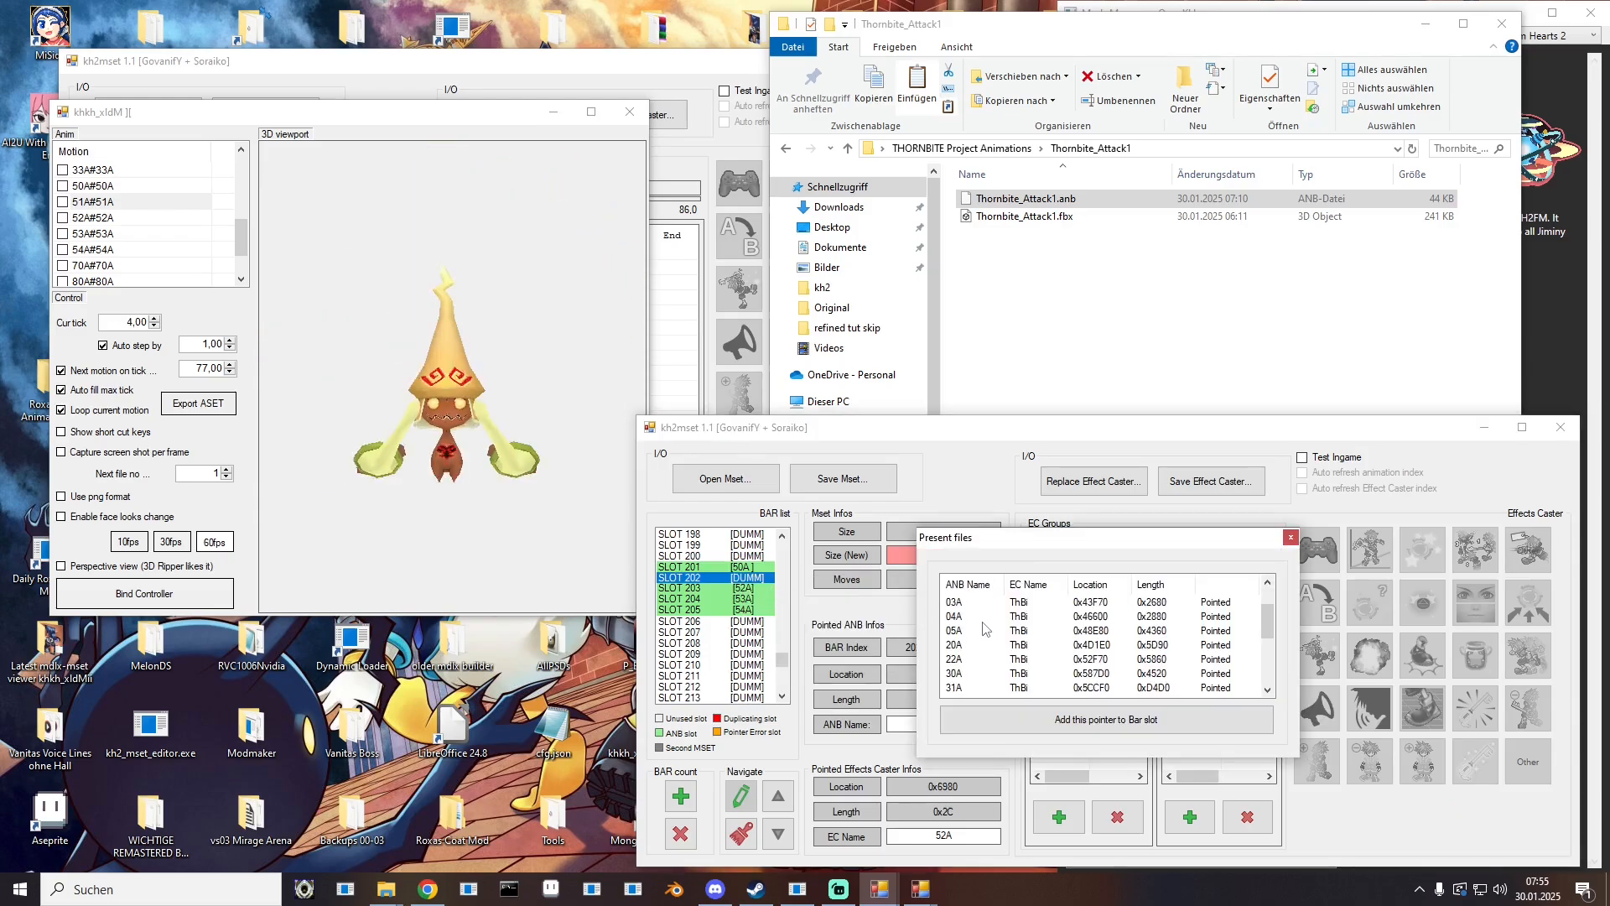
double_click(953, 674)
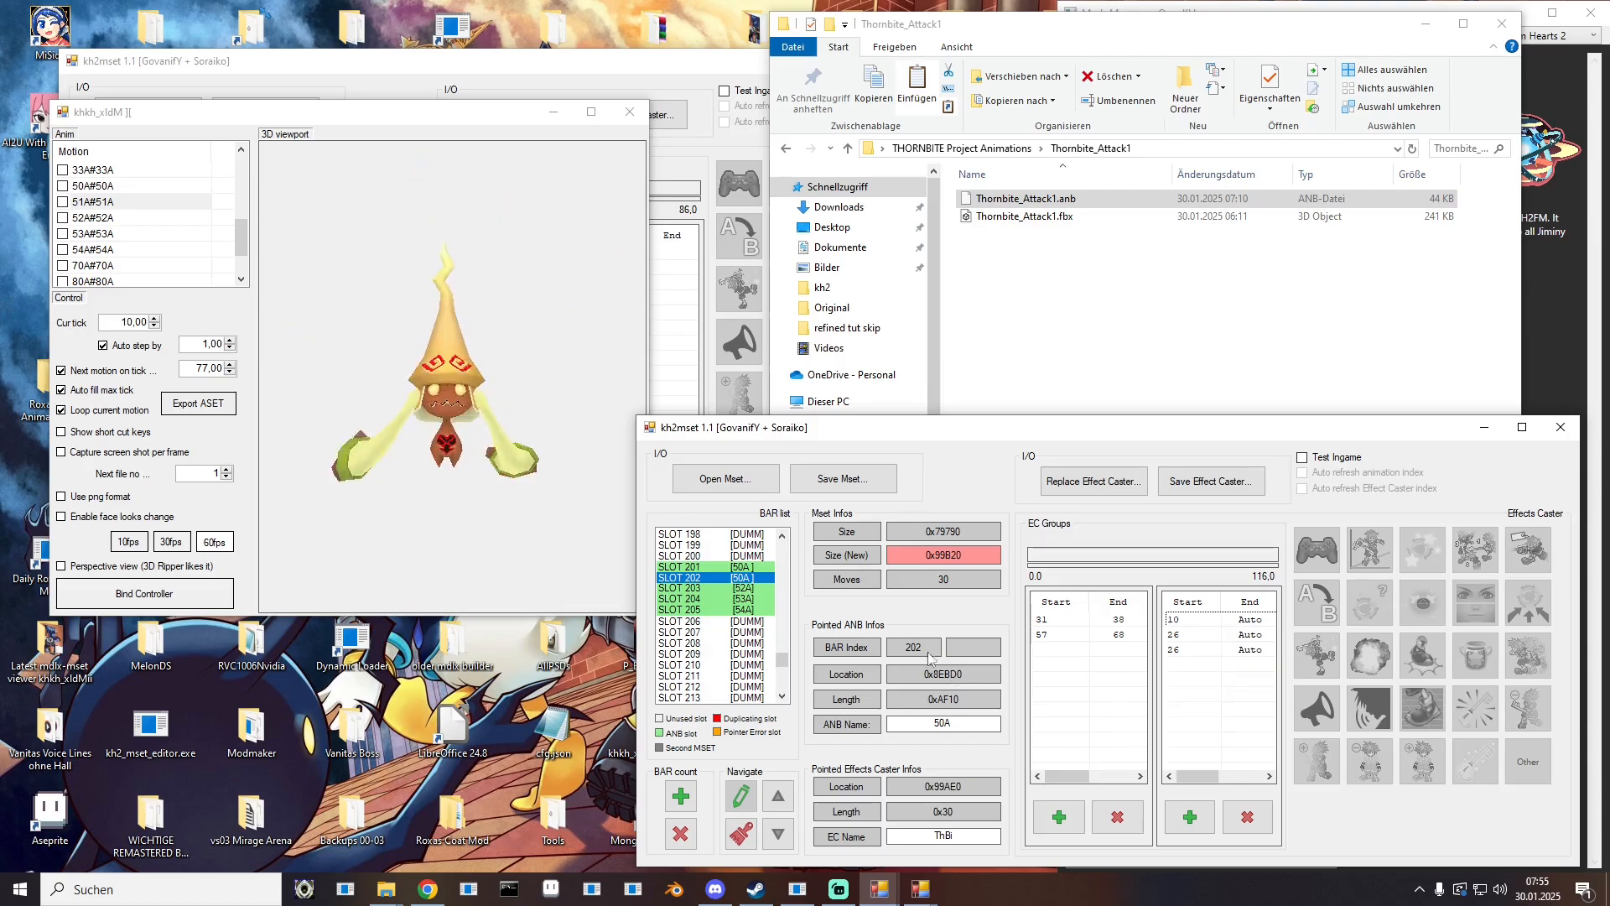
Step: Turn on automatic stepping in the Thornbite viewer and preview the motions atk2 to atk5, then move the viewer aside
drag(0, 85, 949, 84)
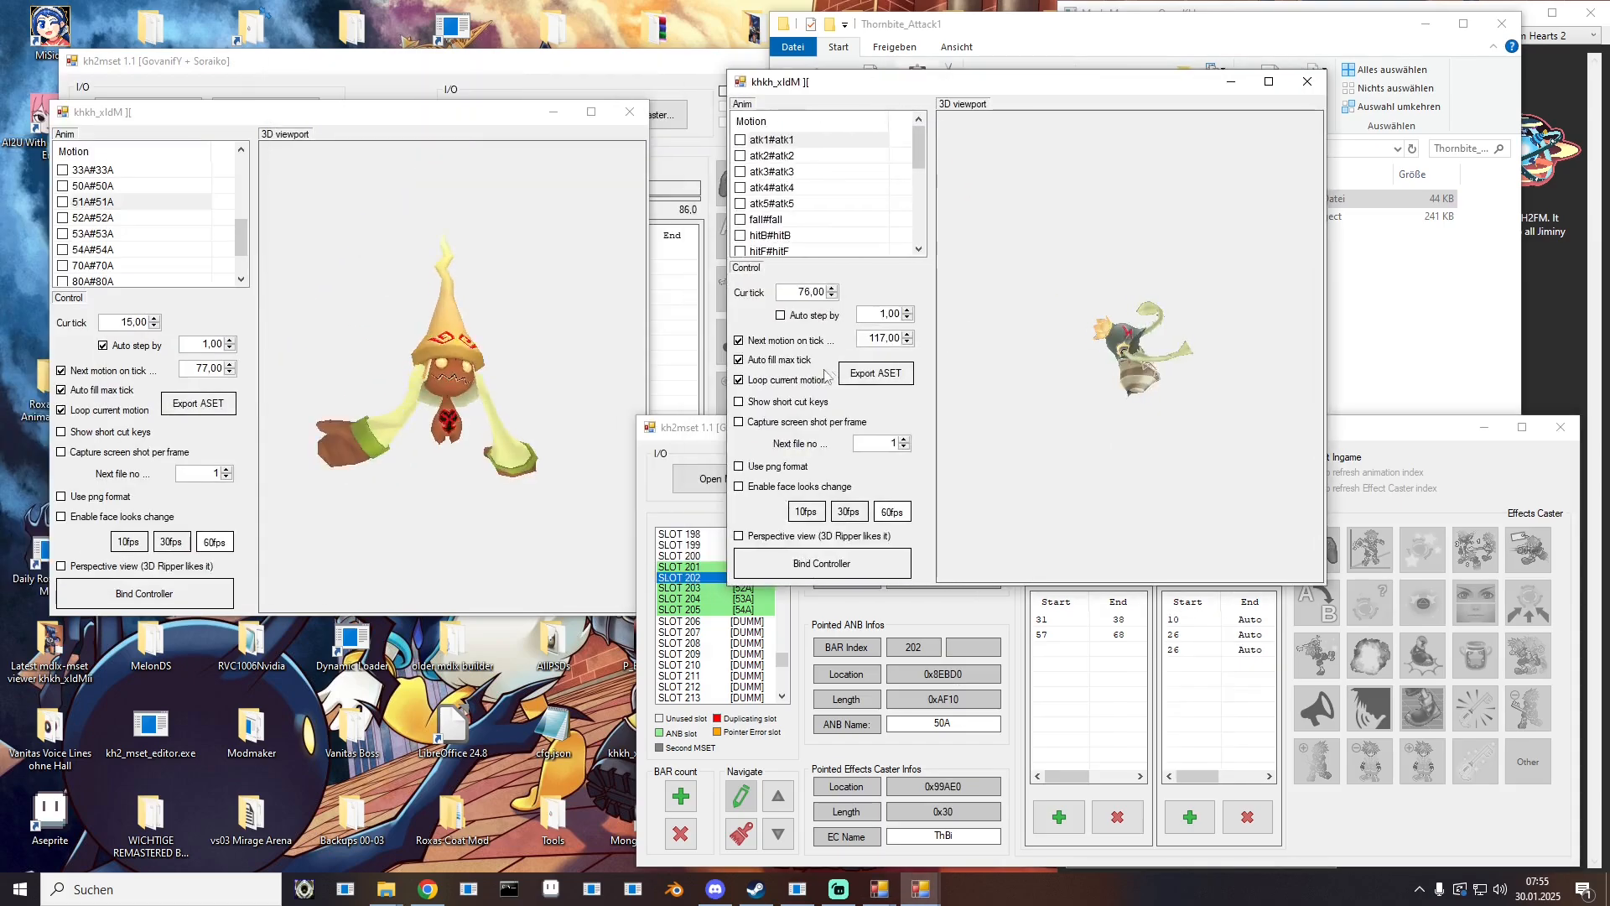
click(781, 315)
click(780, 160)
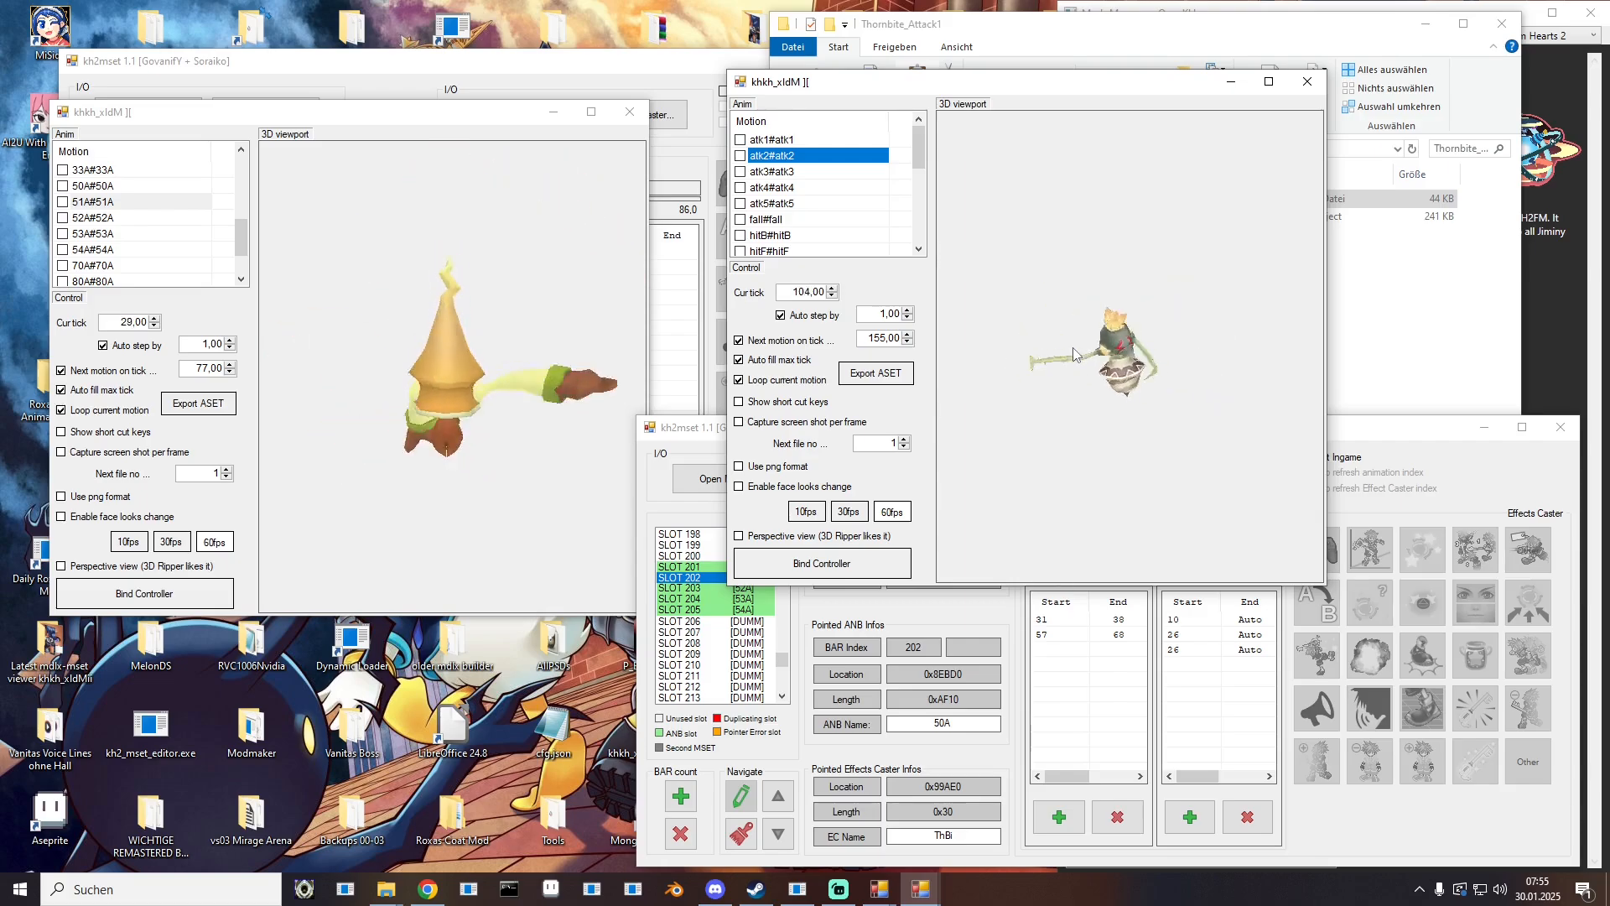
click(765, 172)
click(770, 188)
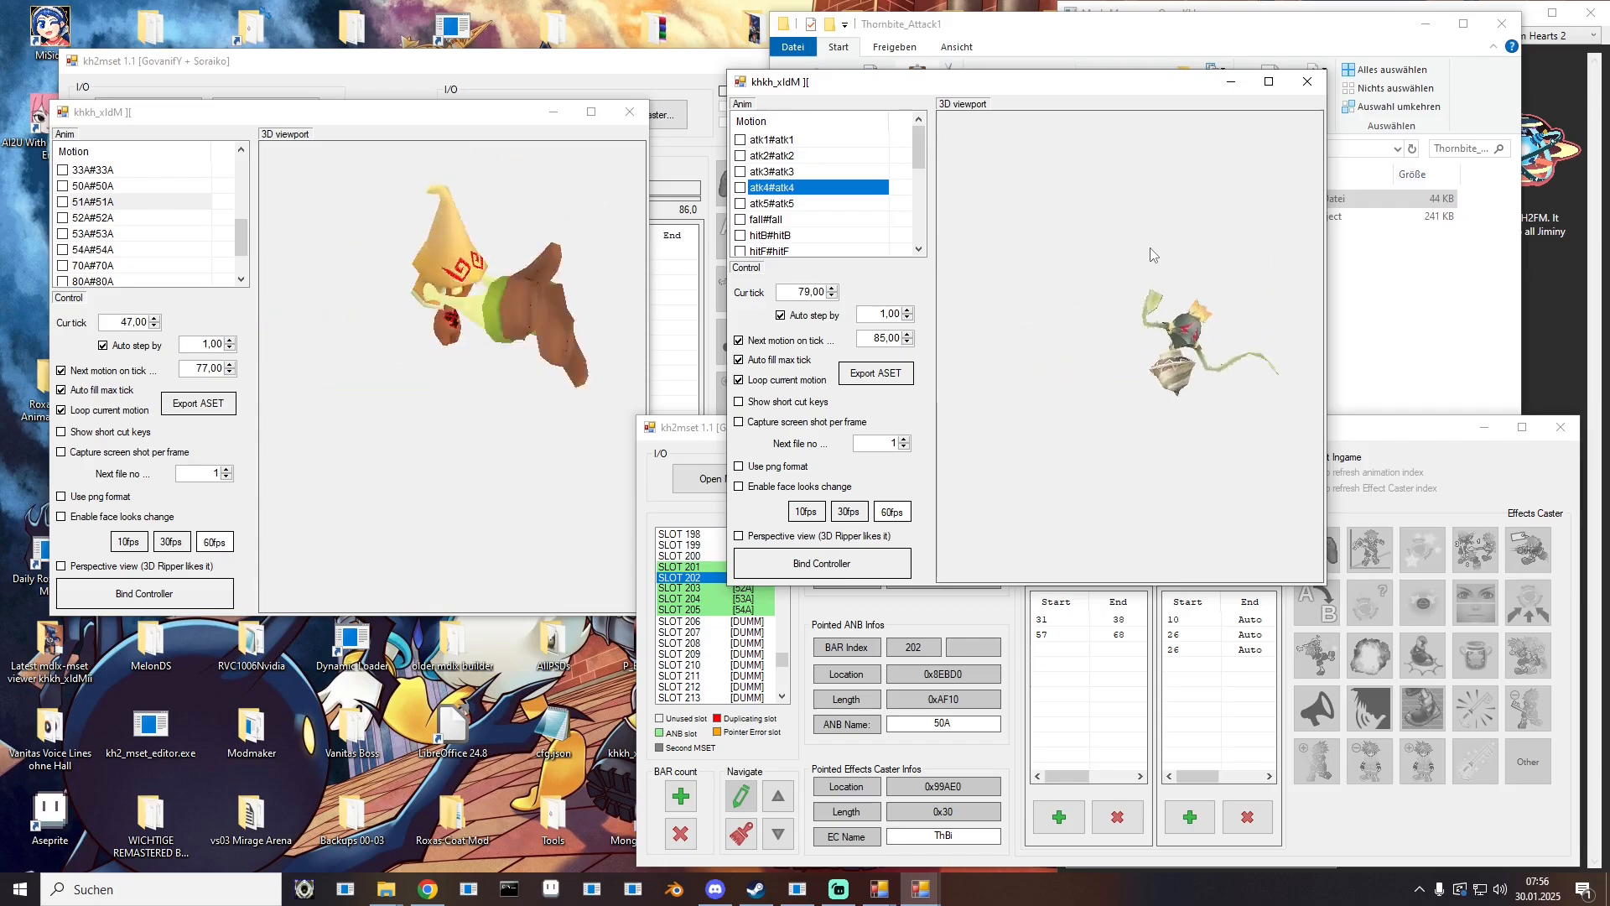
click(773, 172)
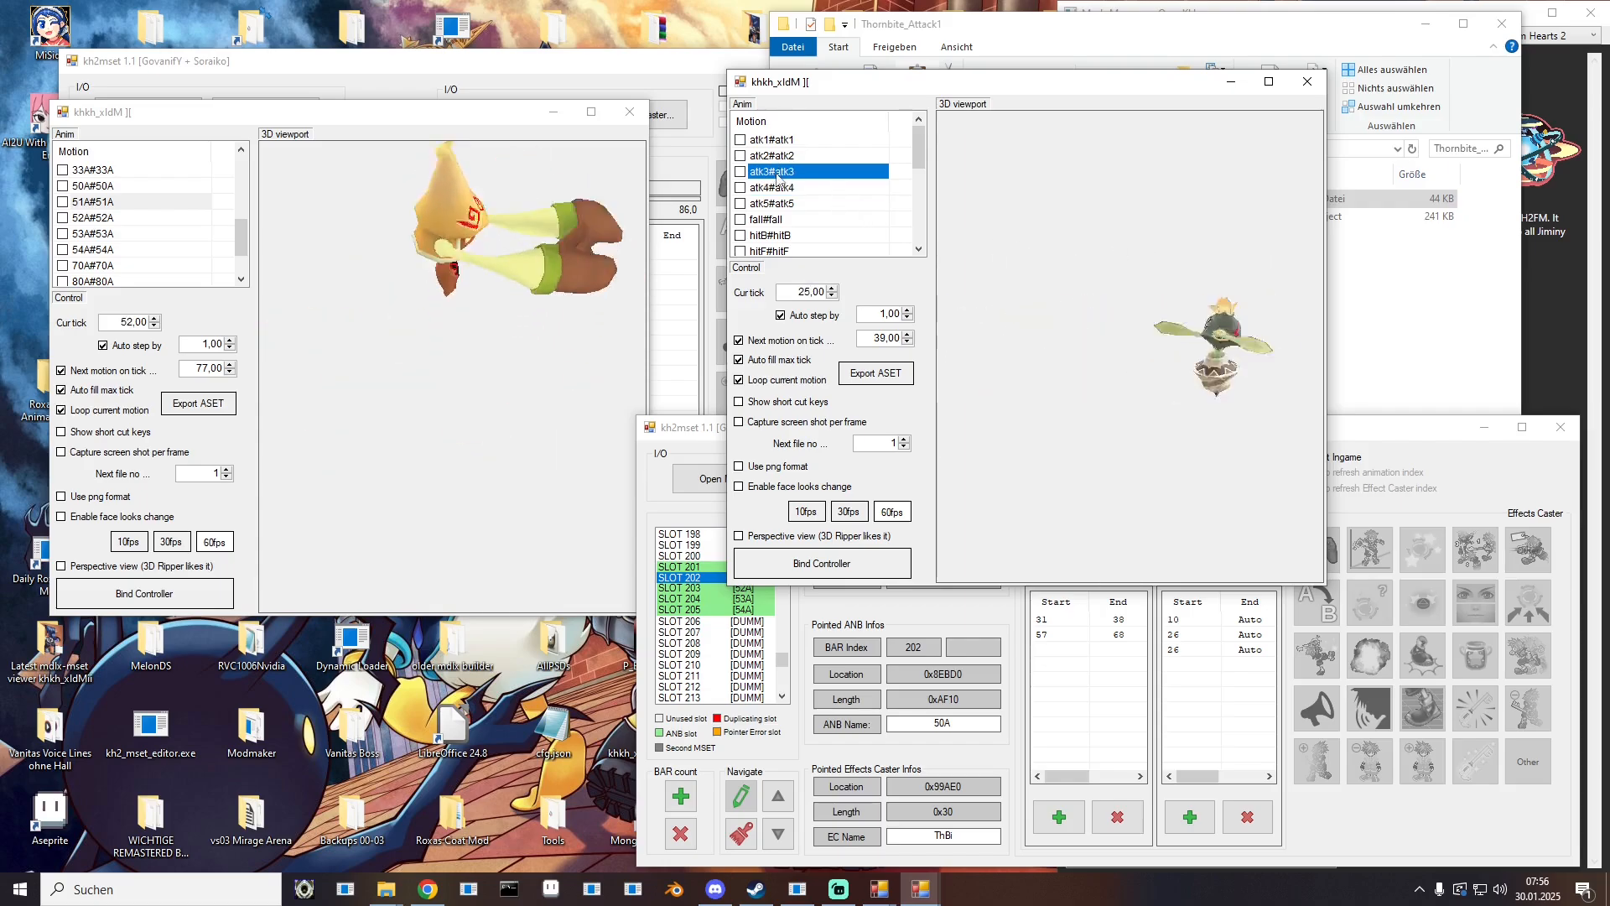
click(1038, 277)
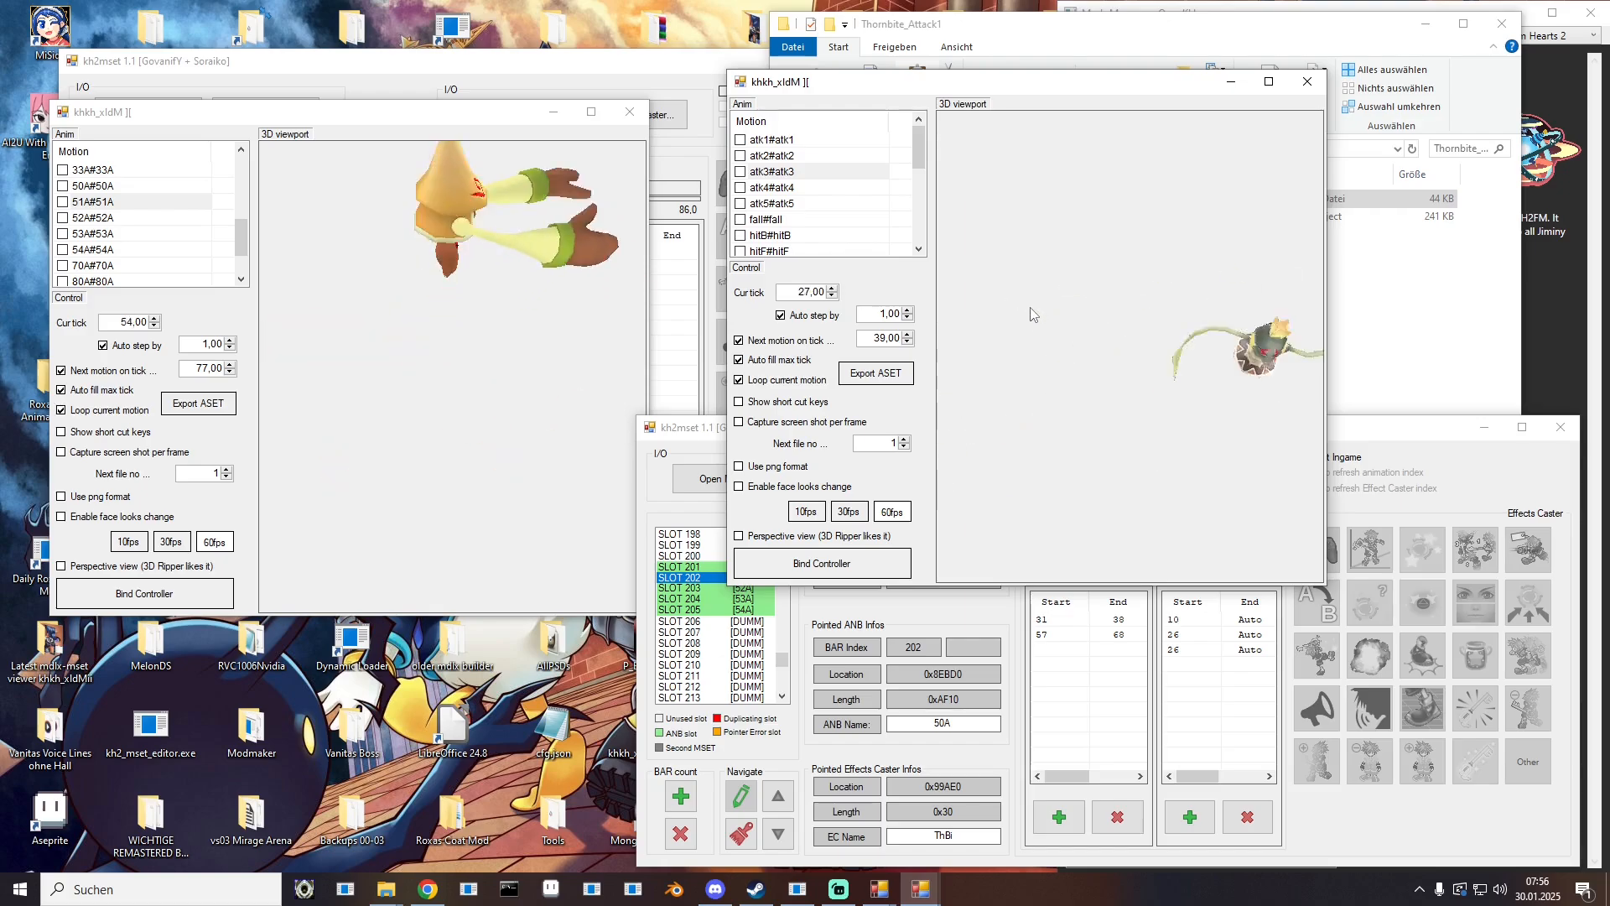
click(780, 172)
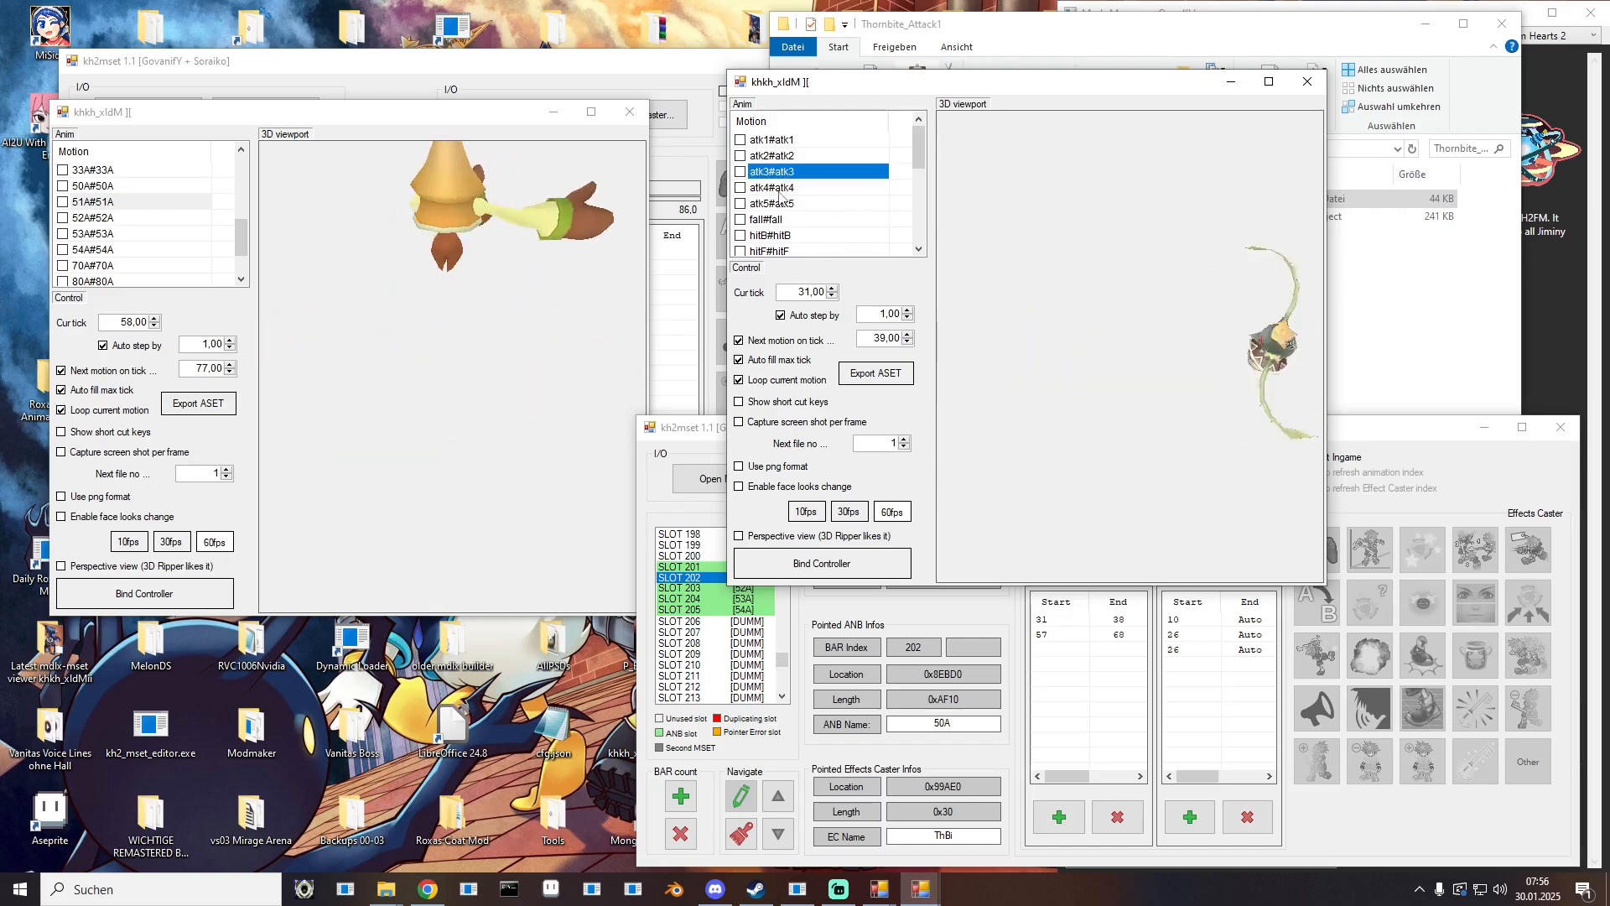
click(779, 188)
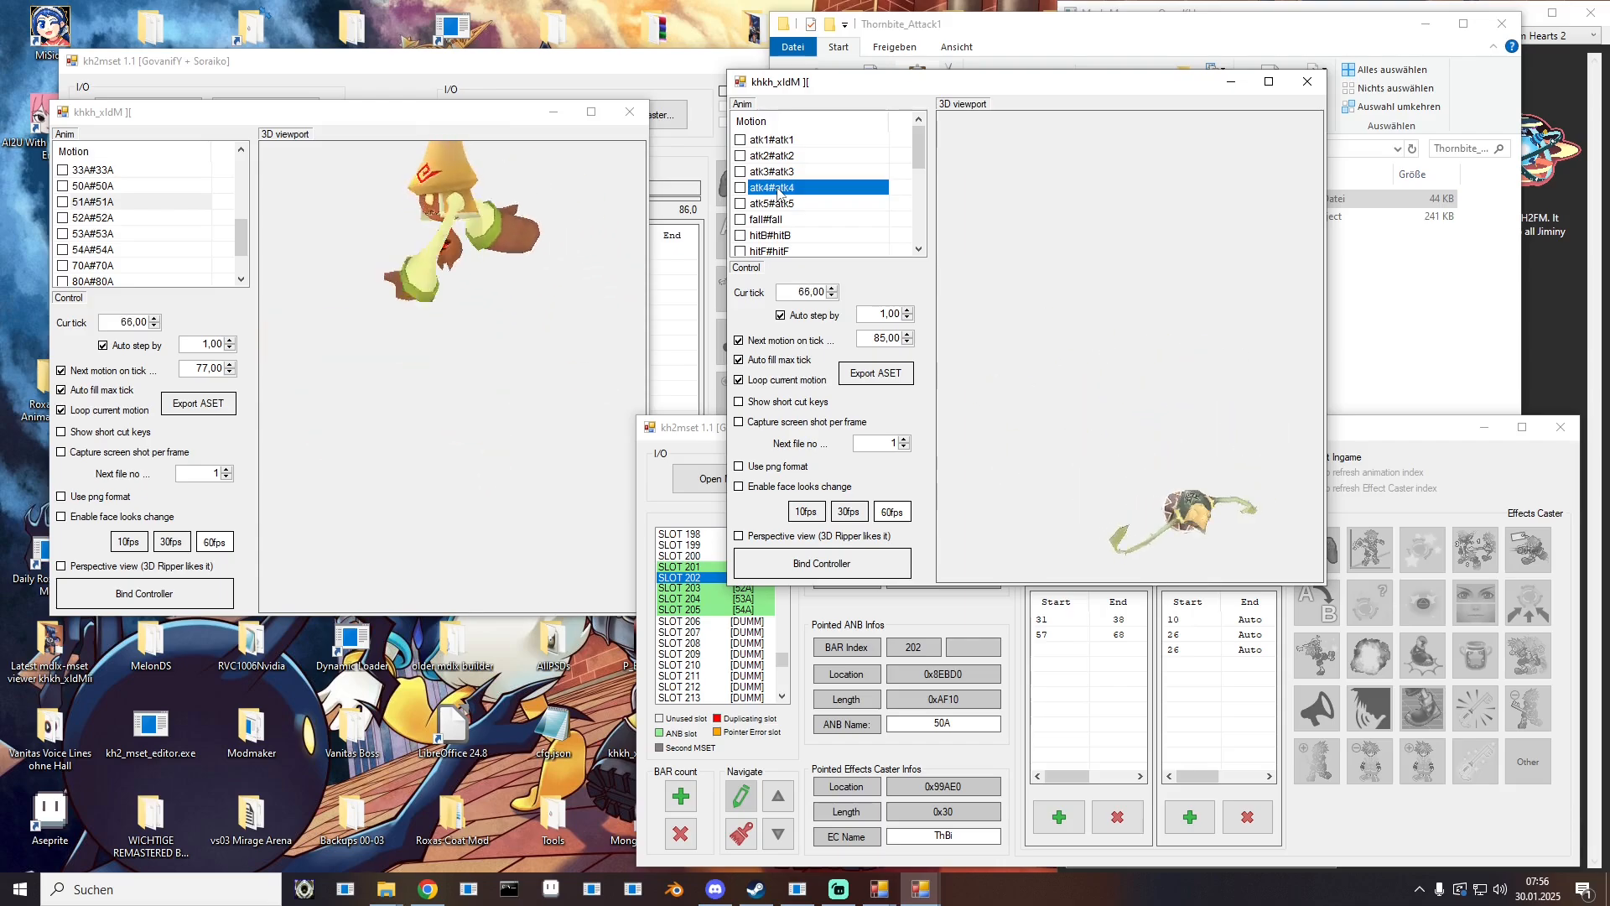
key(Up)
click(773, 202)
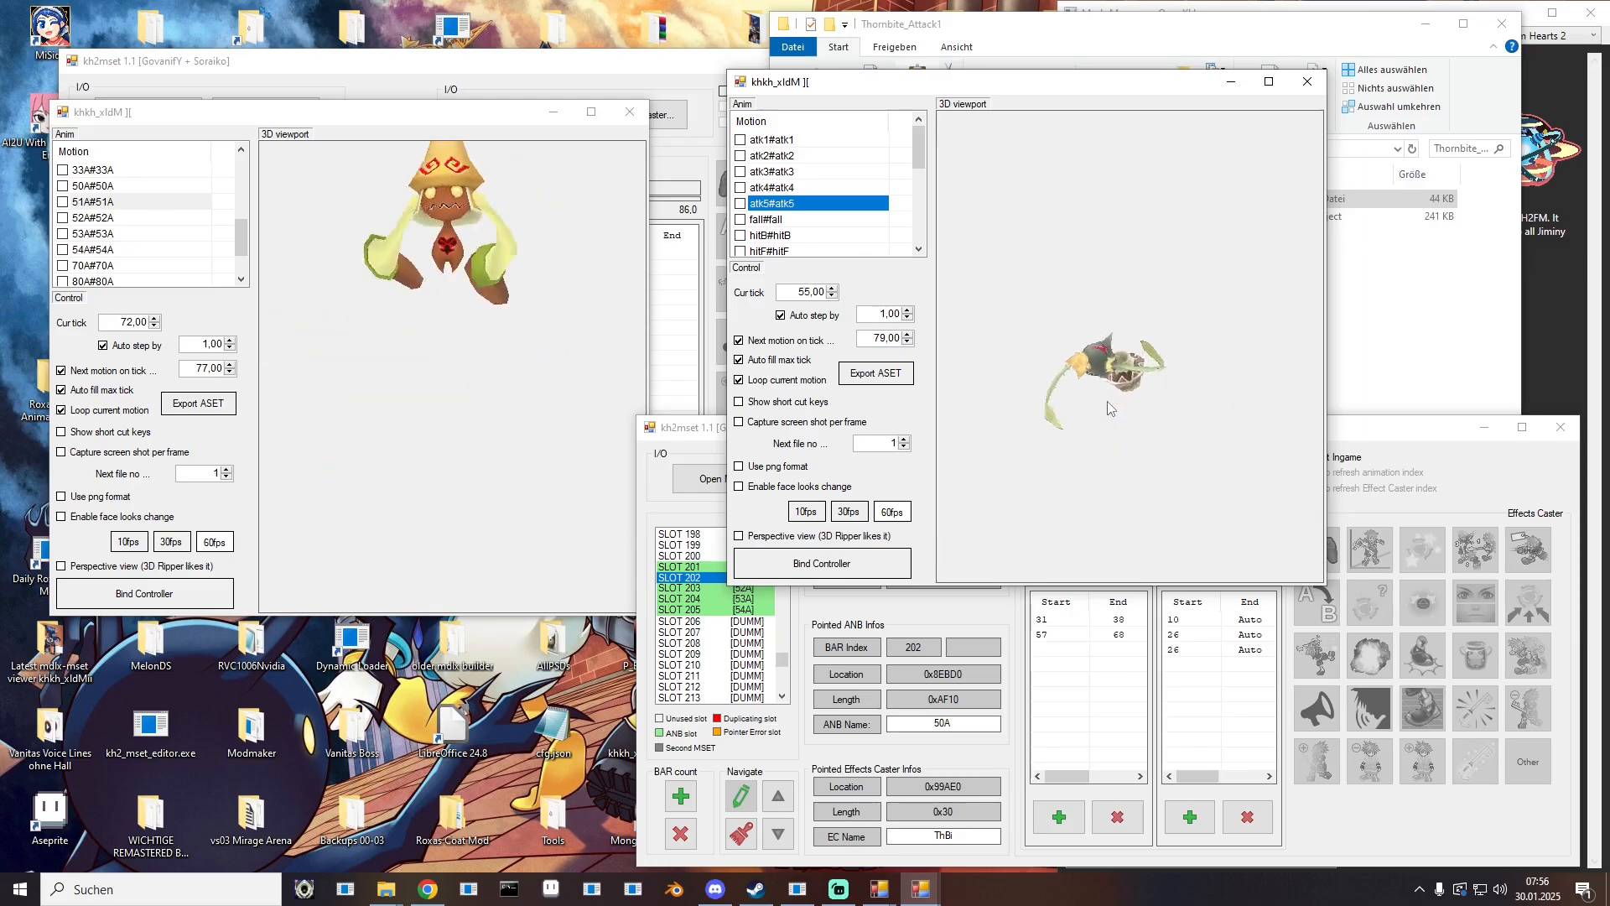
click(1109, 406)
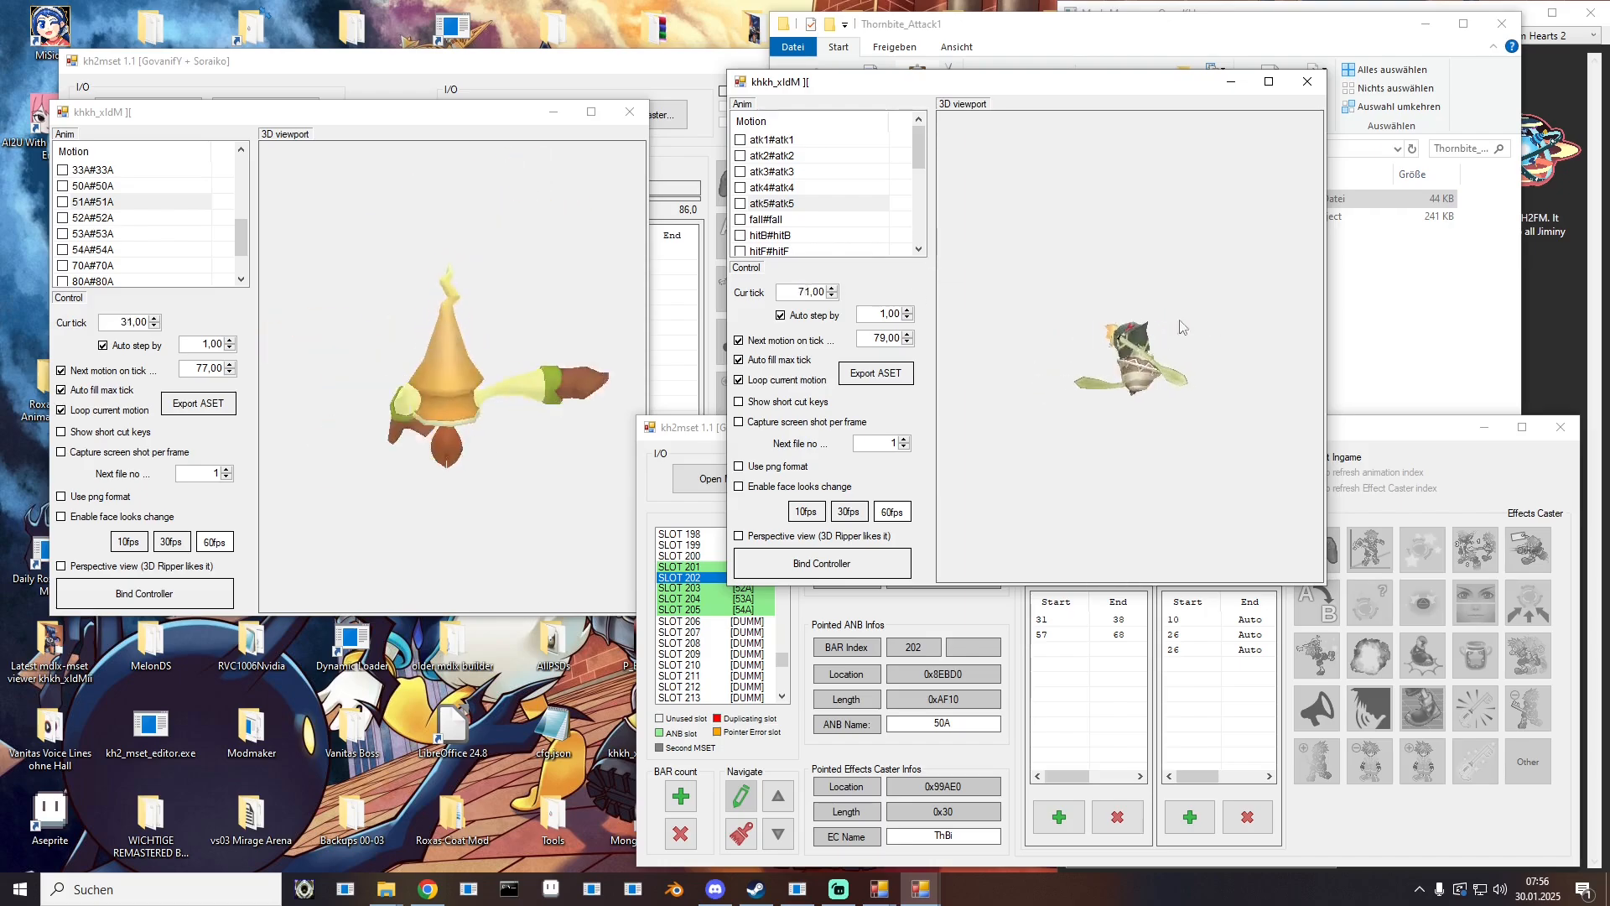
drag(900, 85, 0, 84)
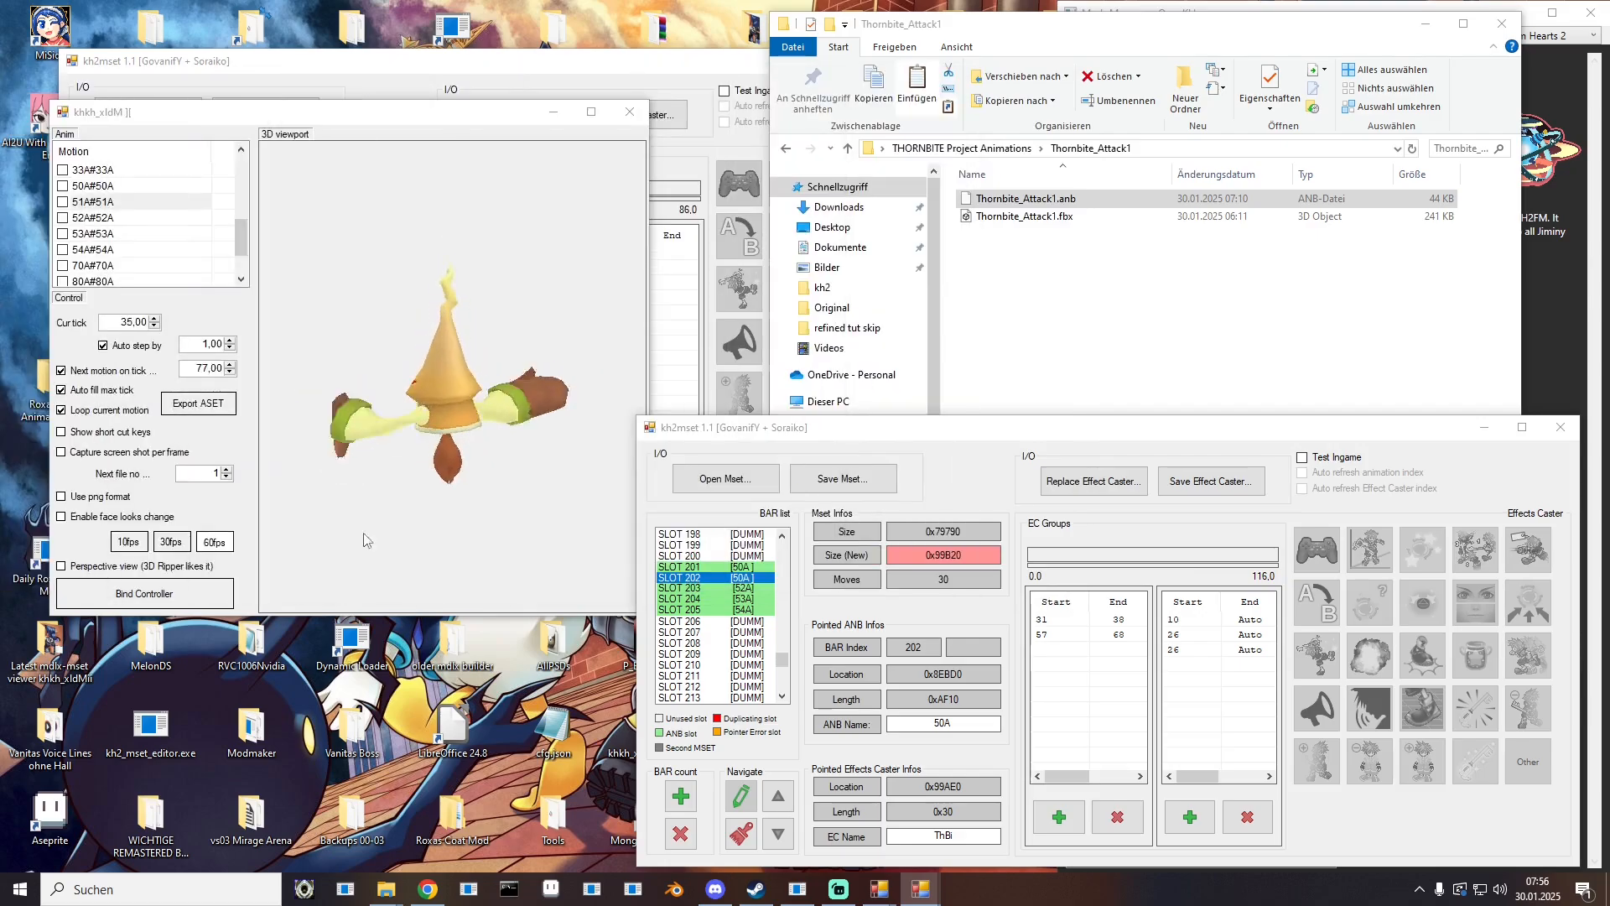
Step: Delete the 00A file that slot 047 points to in the BAR list
scroll(719, 629, up, 15)
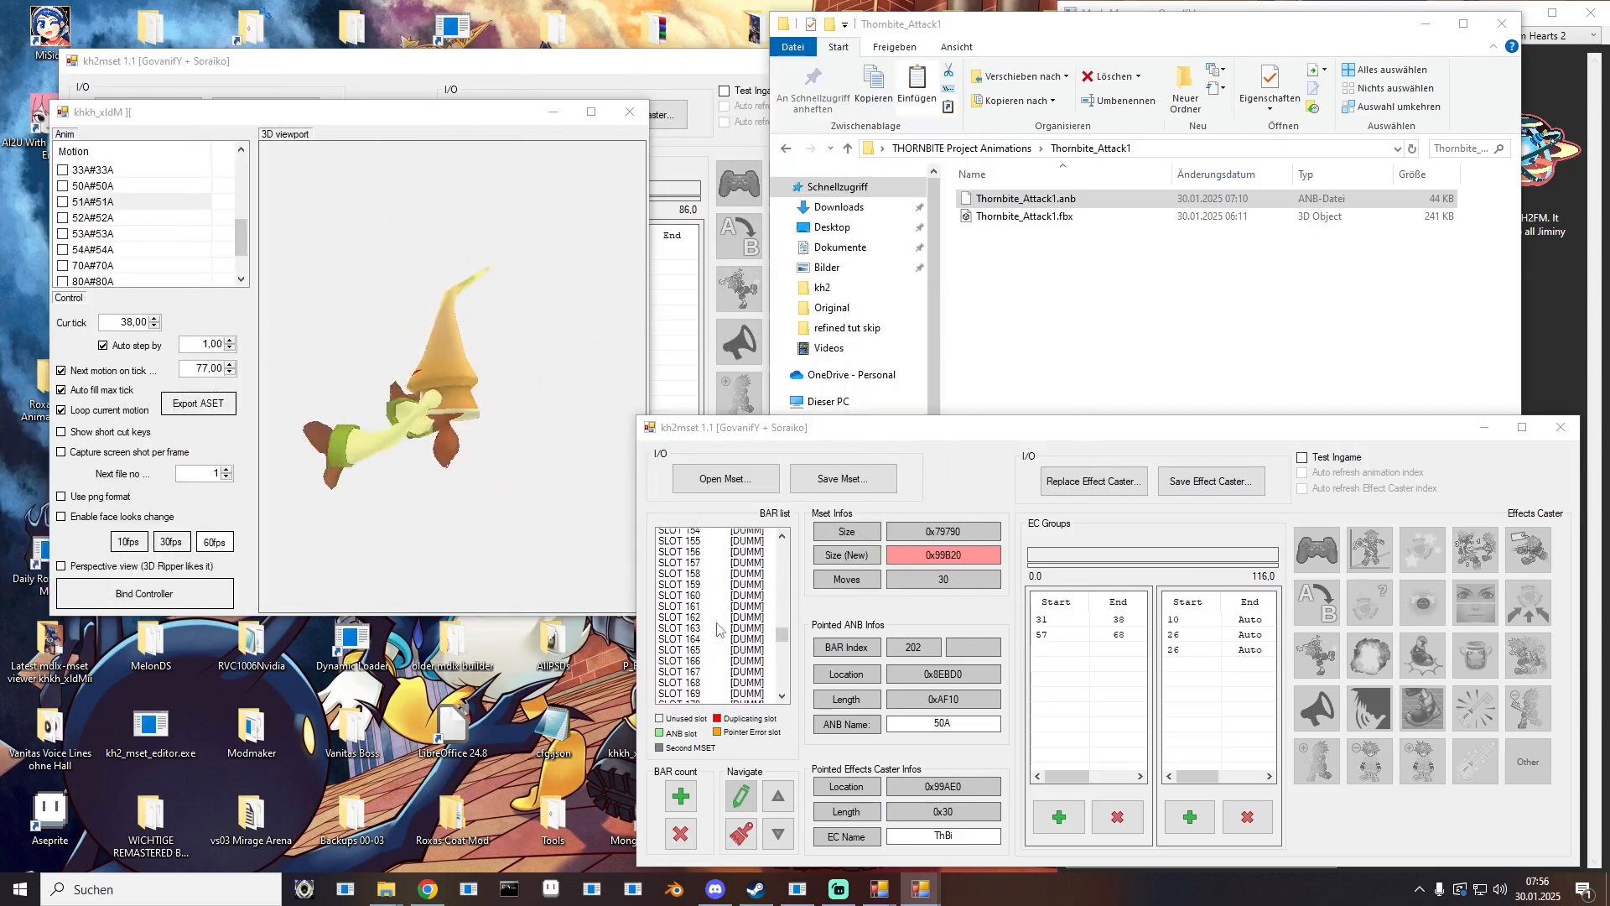
scroll(719, 629, up, 14)
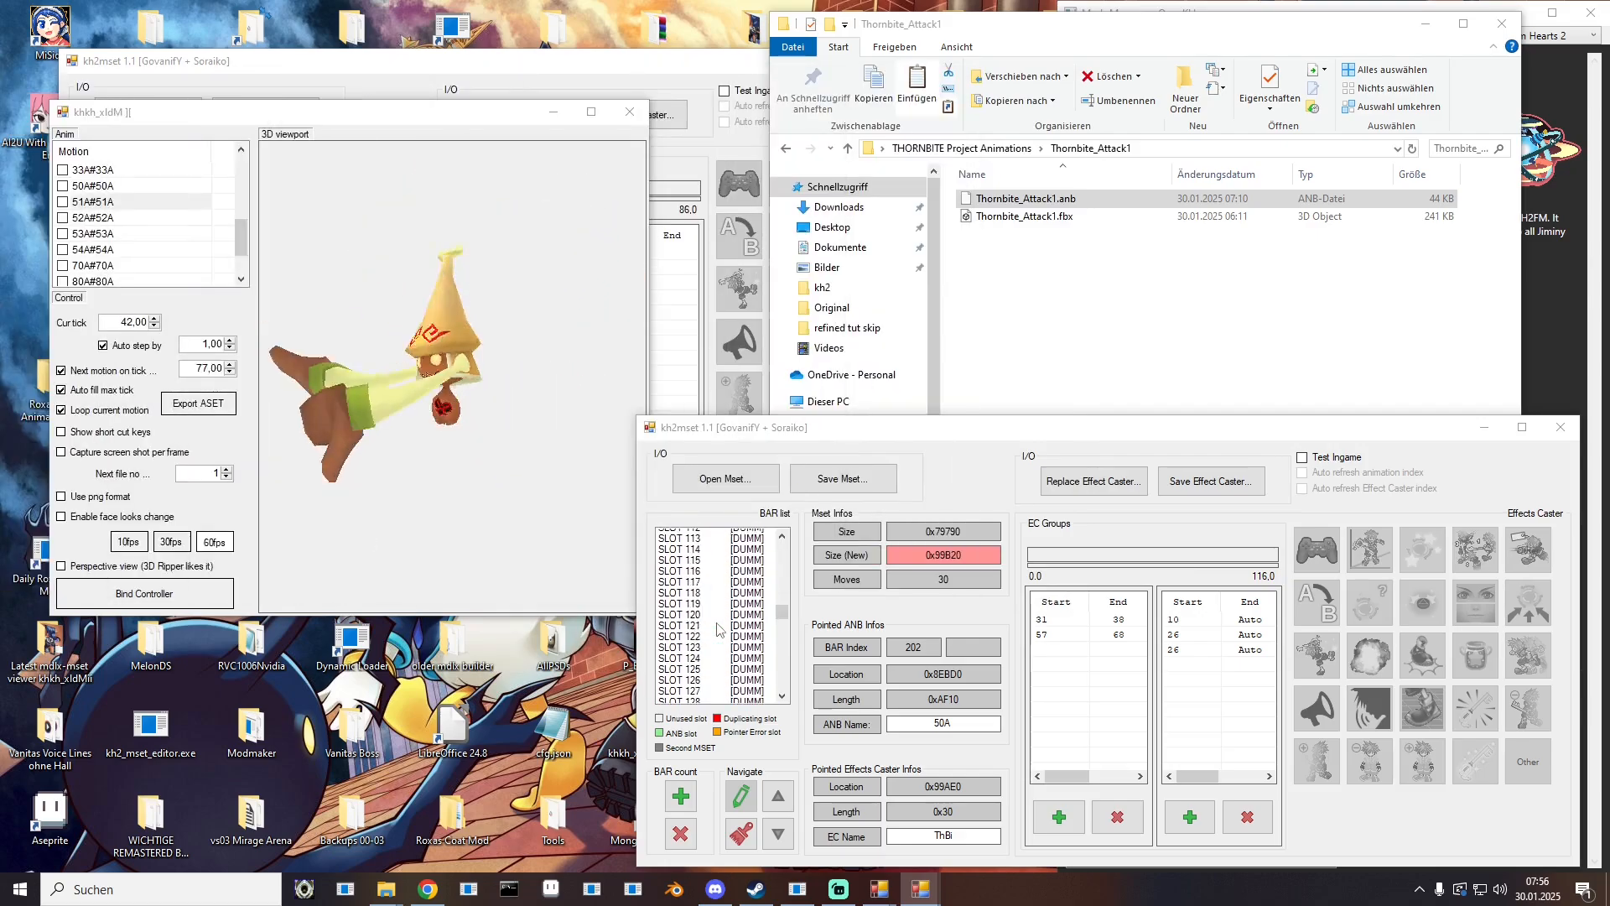
scroll(718, 629, up, 13)
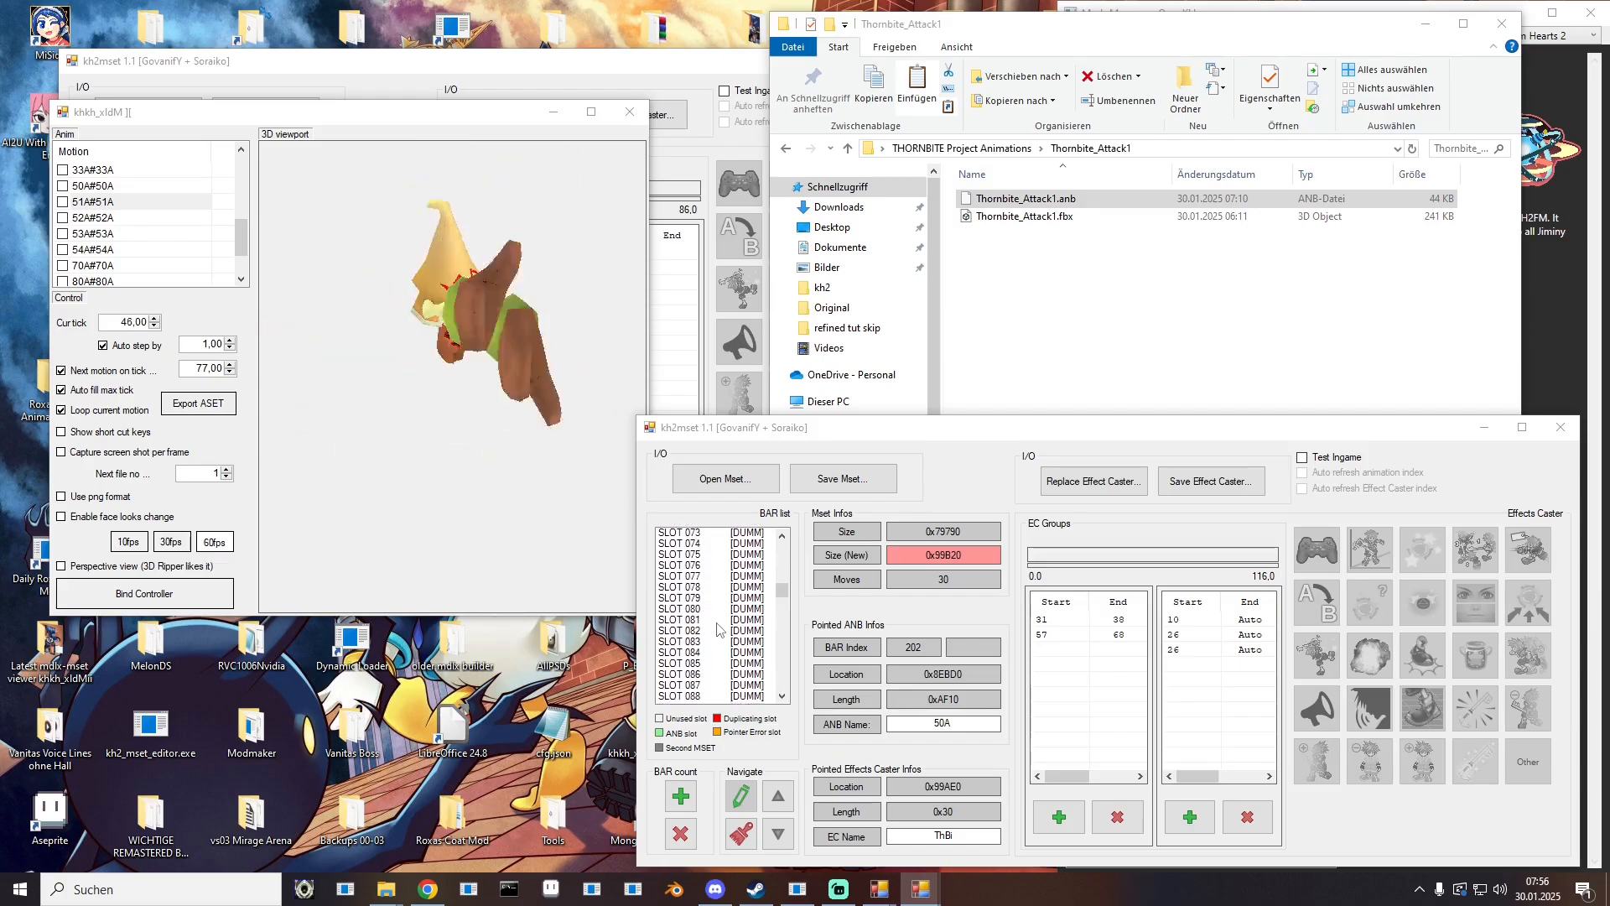
scroll(719, 629, up, 11)
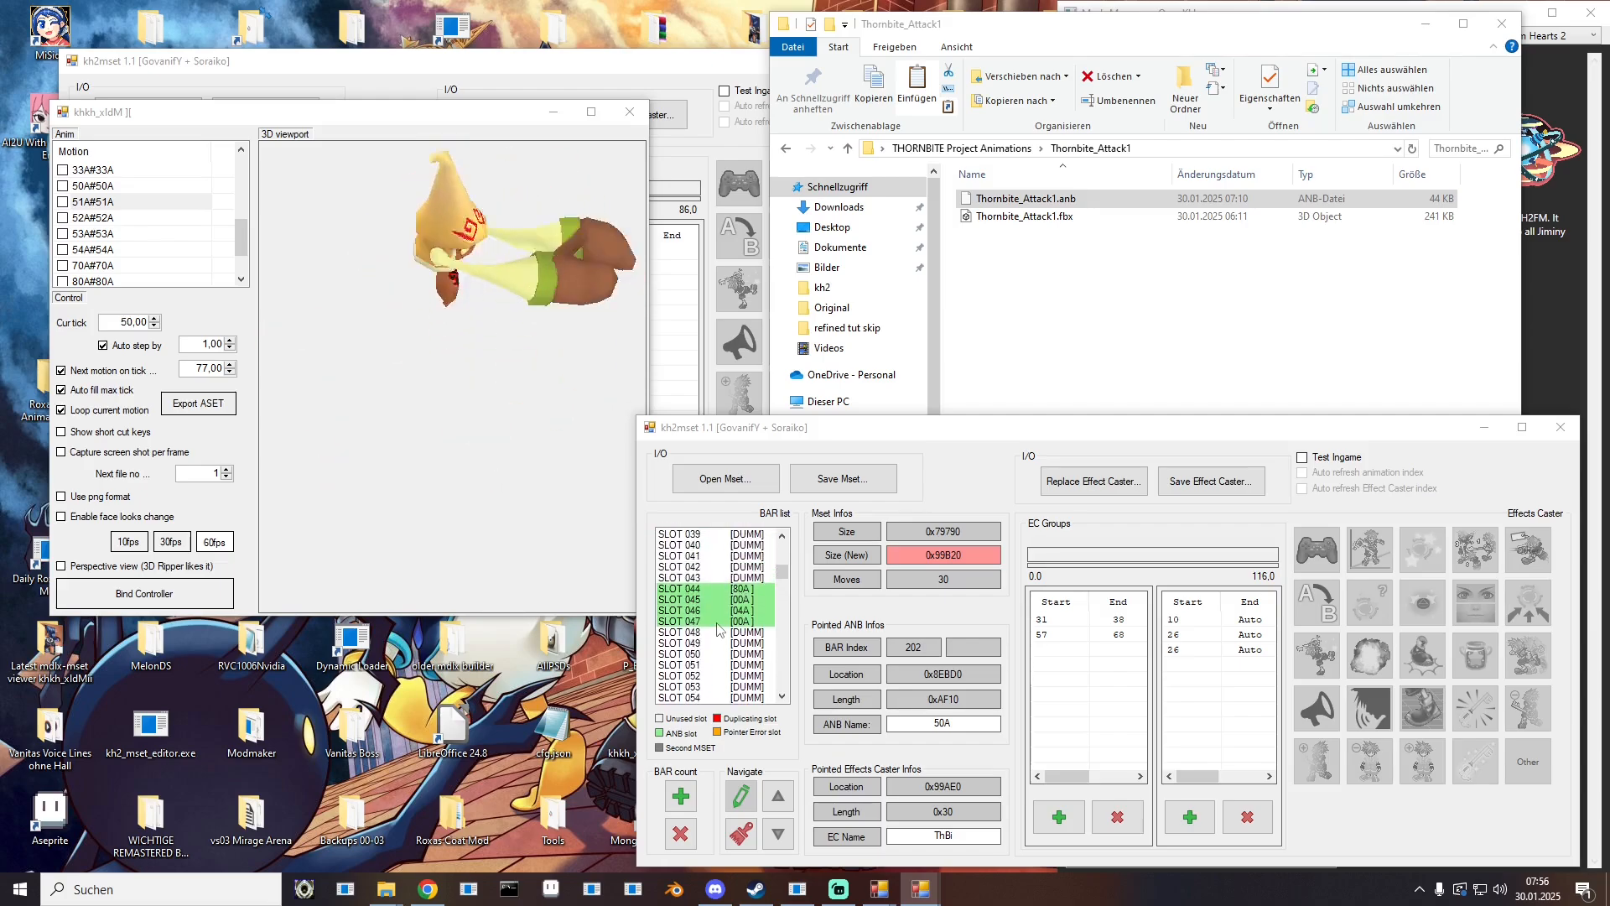
click(743, 621)
right_click(743, 625)
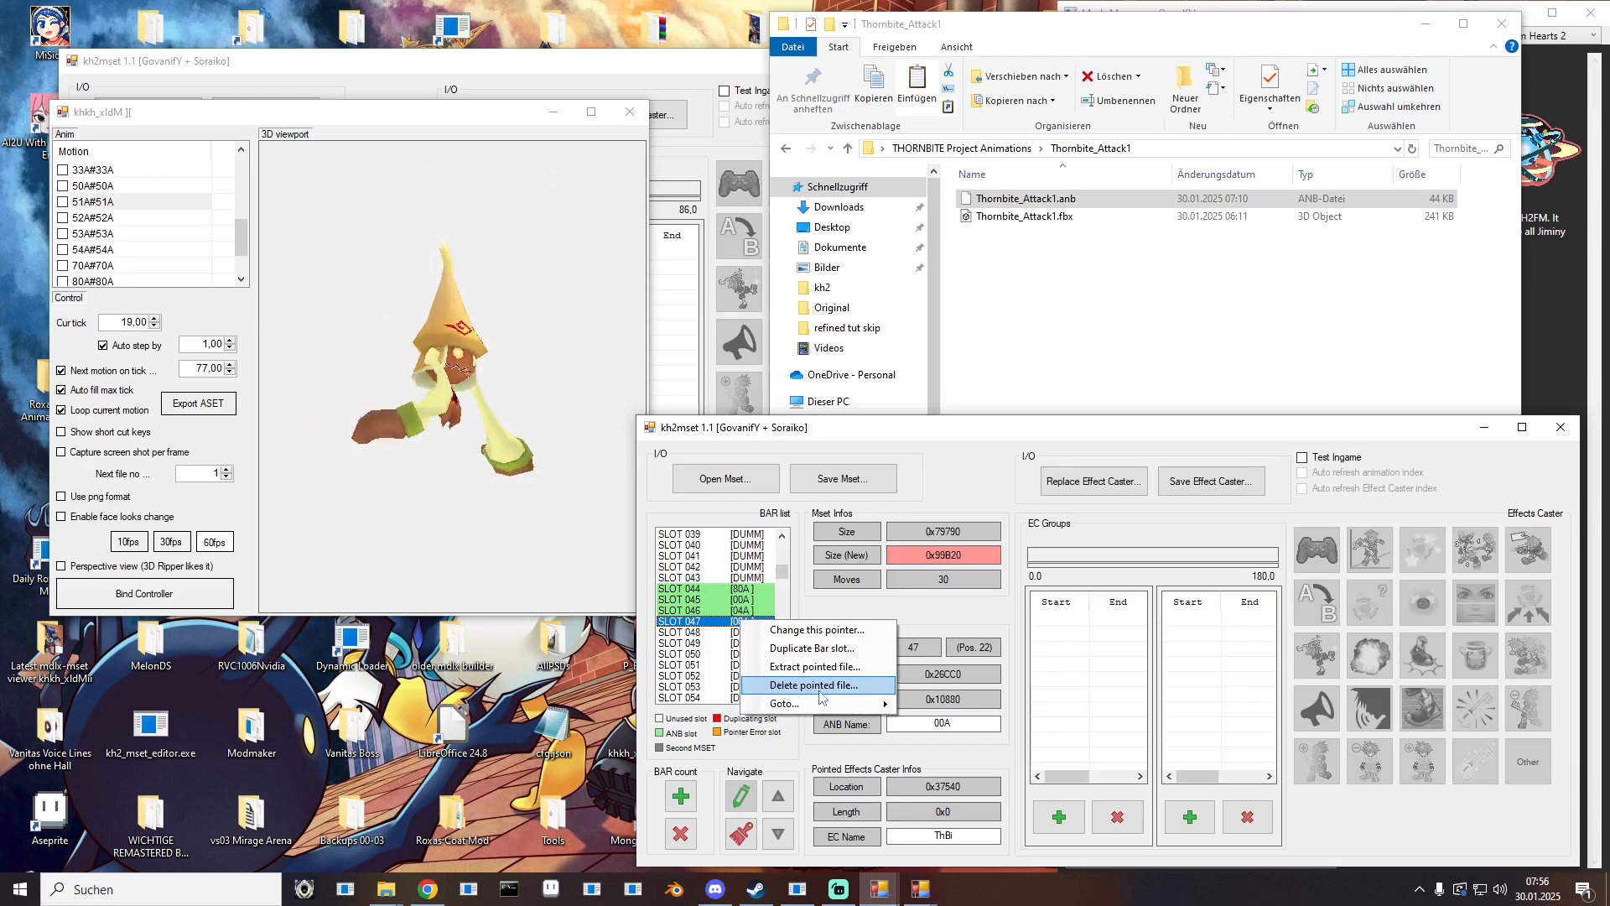
click(718, 624)
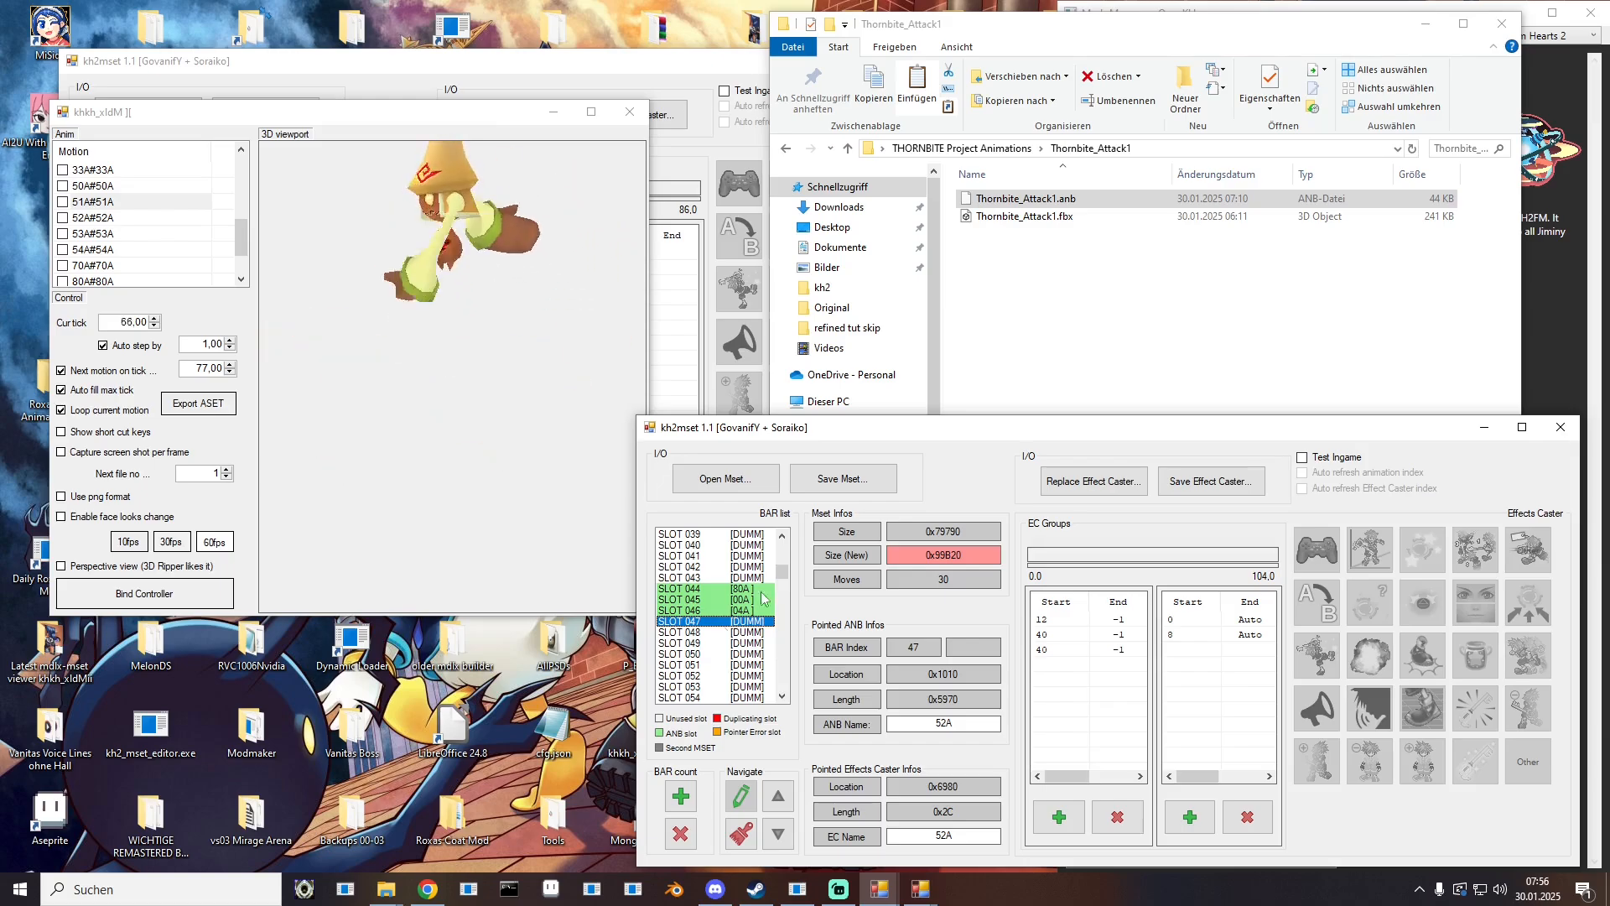
Step: Import Thornbite_Attack5.anb from the Thornbite_Attack5 folder into slot 047 with ANB name 81A and effect caster name ThBi
click(1012, 148)
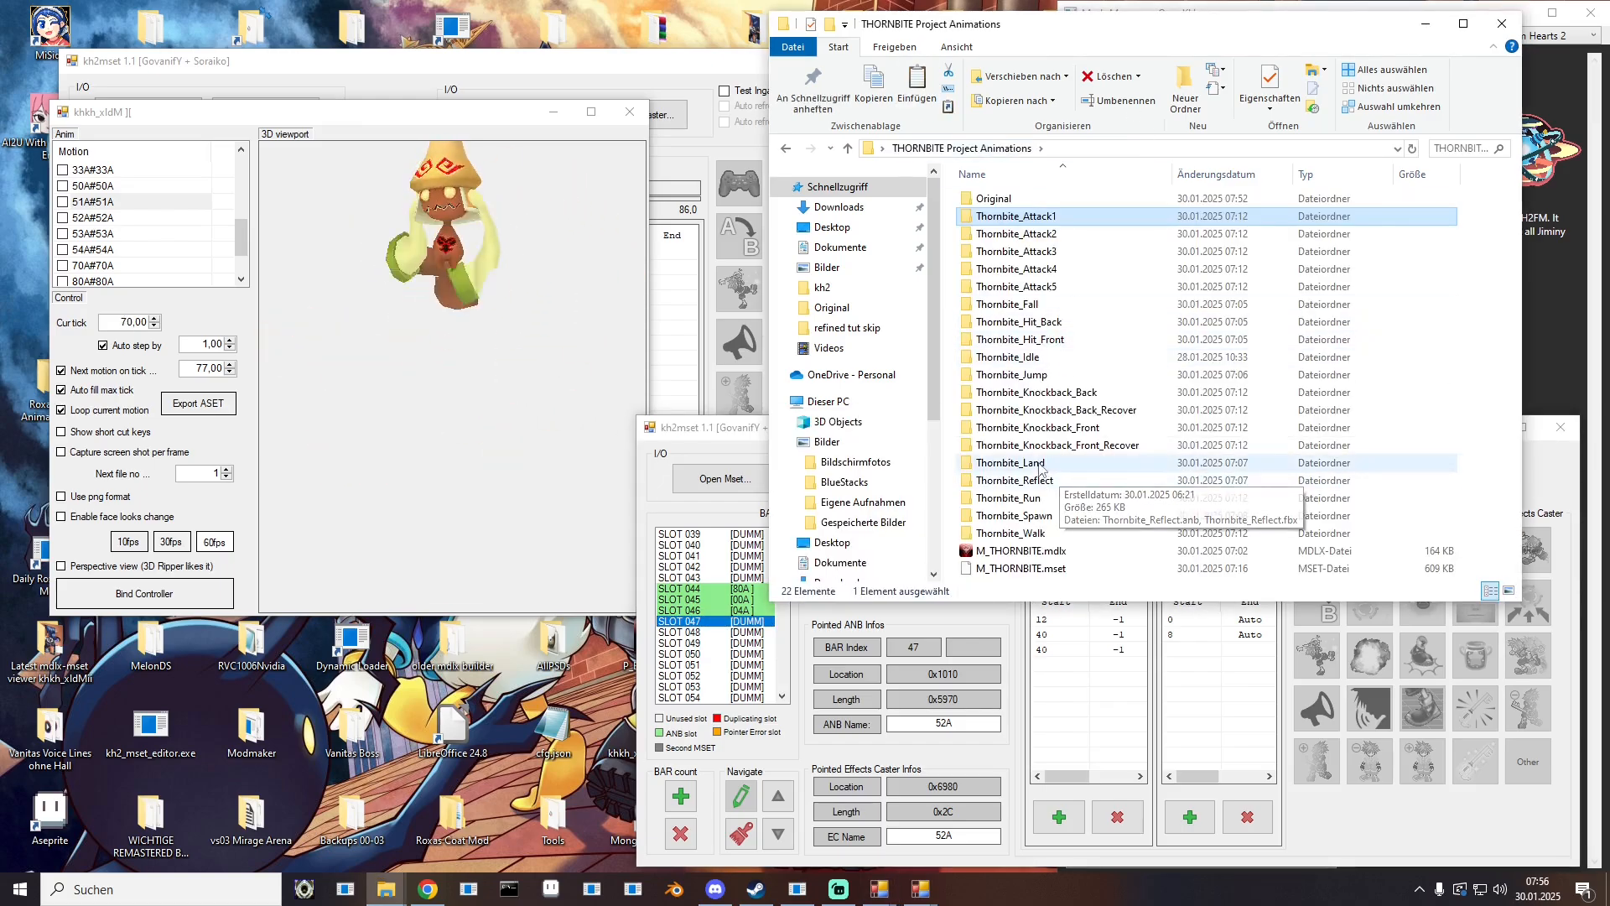
double_click(1017, 287)
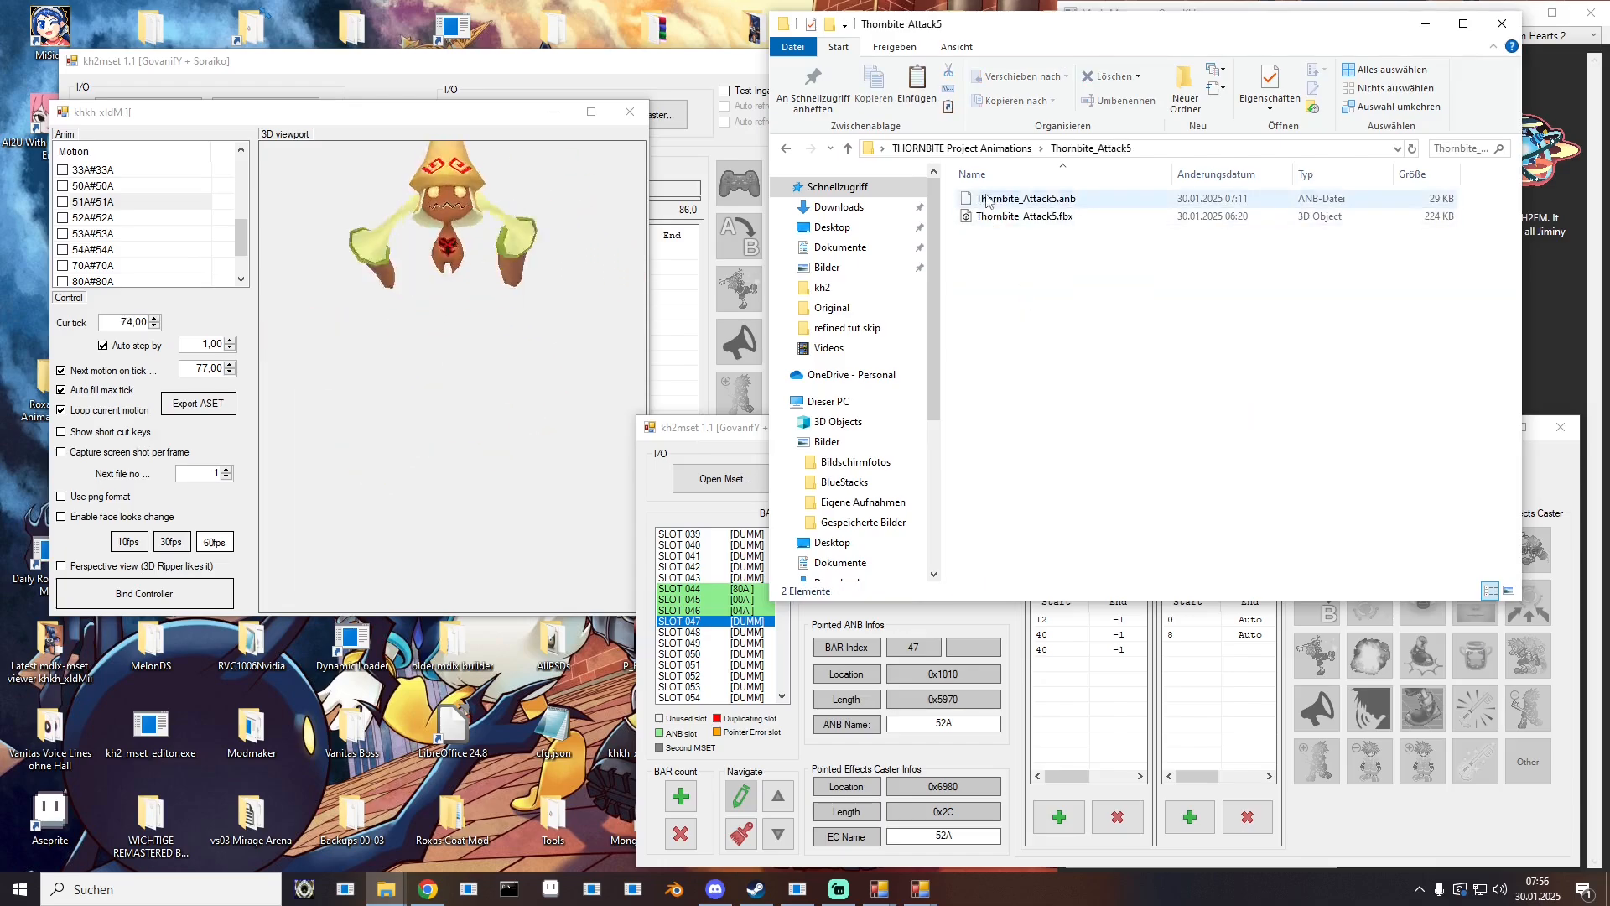
drag(1025, 199, 788, 638)
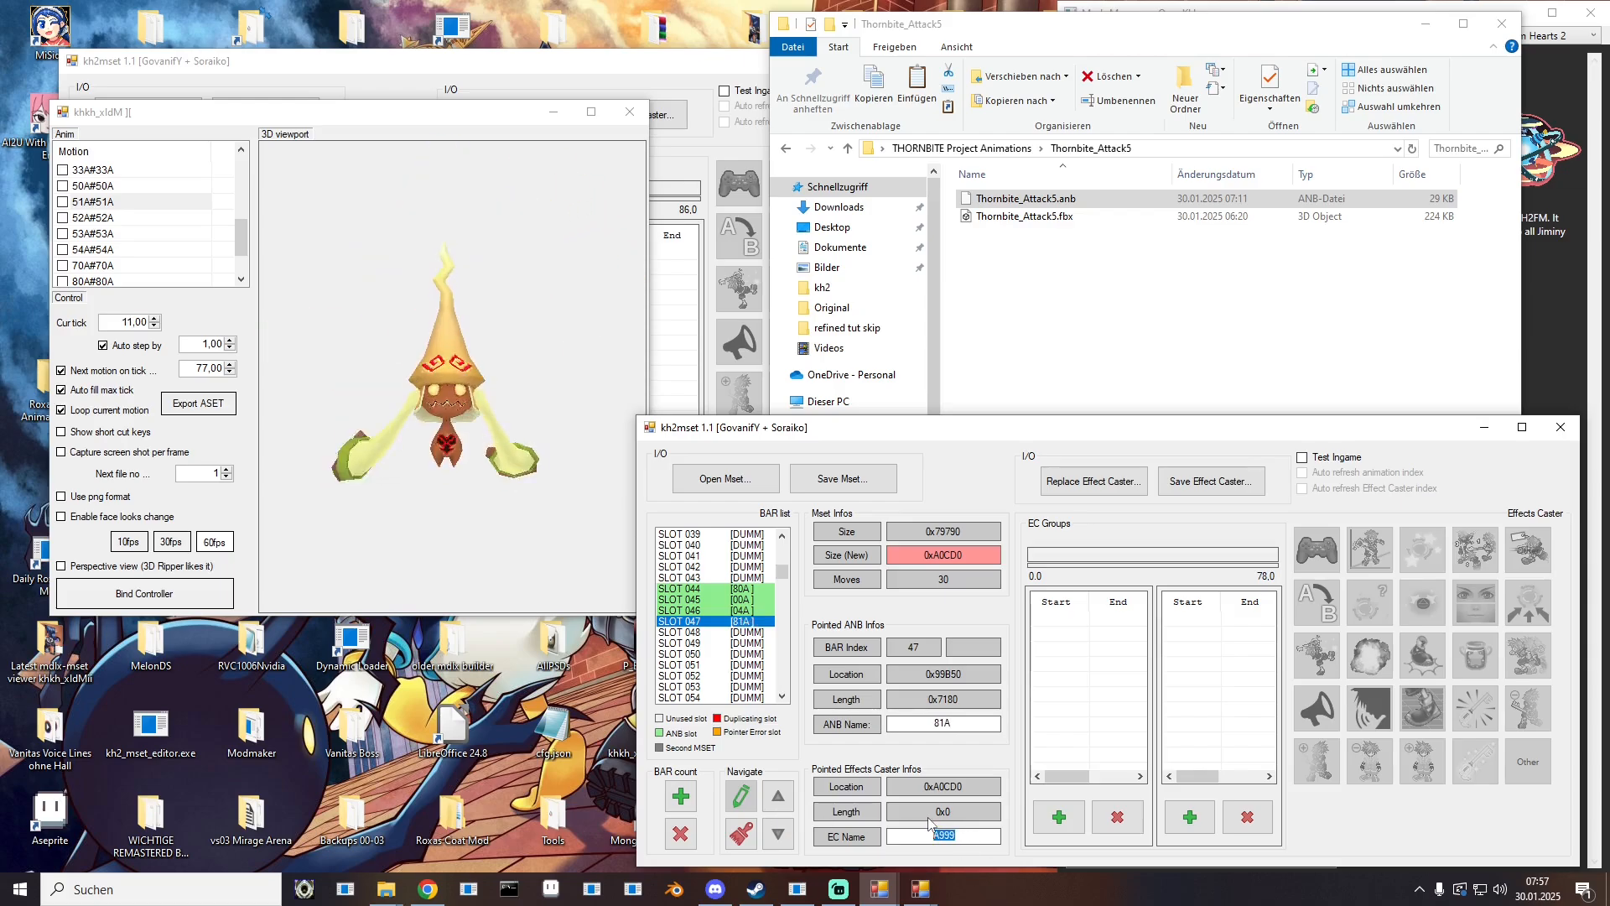
text(ThB)
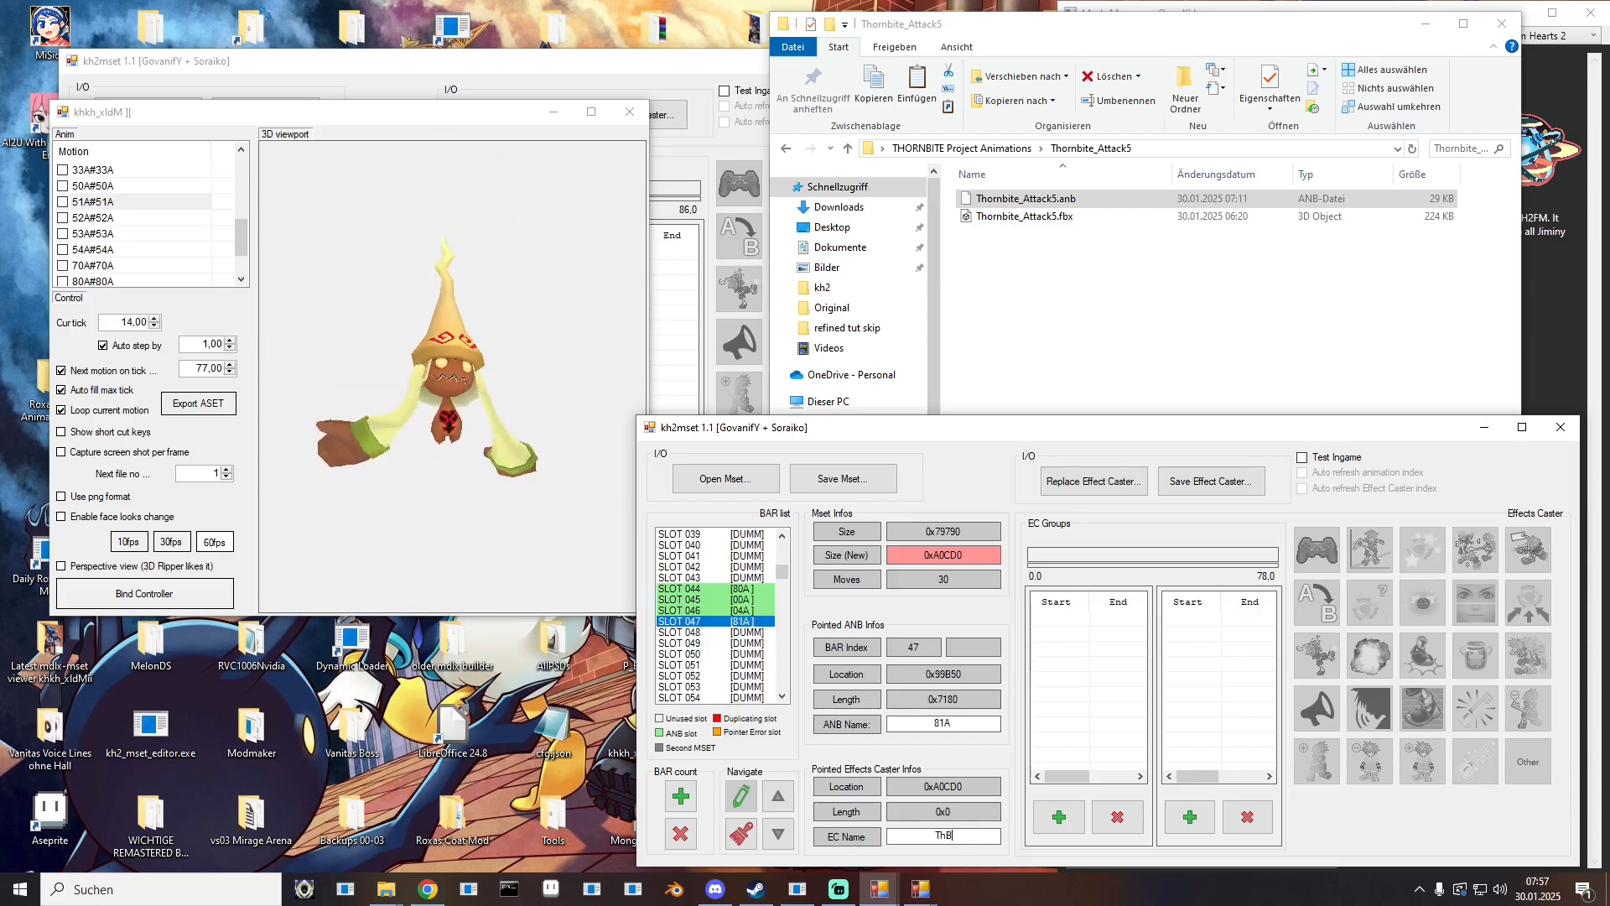
text(i)
Step: Select slot 203 (52A), check its effect caster entry starting at frame 40, and play the original enemy's 52A#52A motion
scroll(733, 615, down, 2)
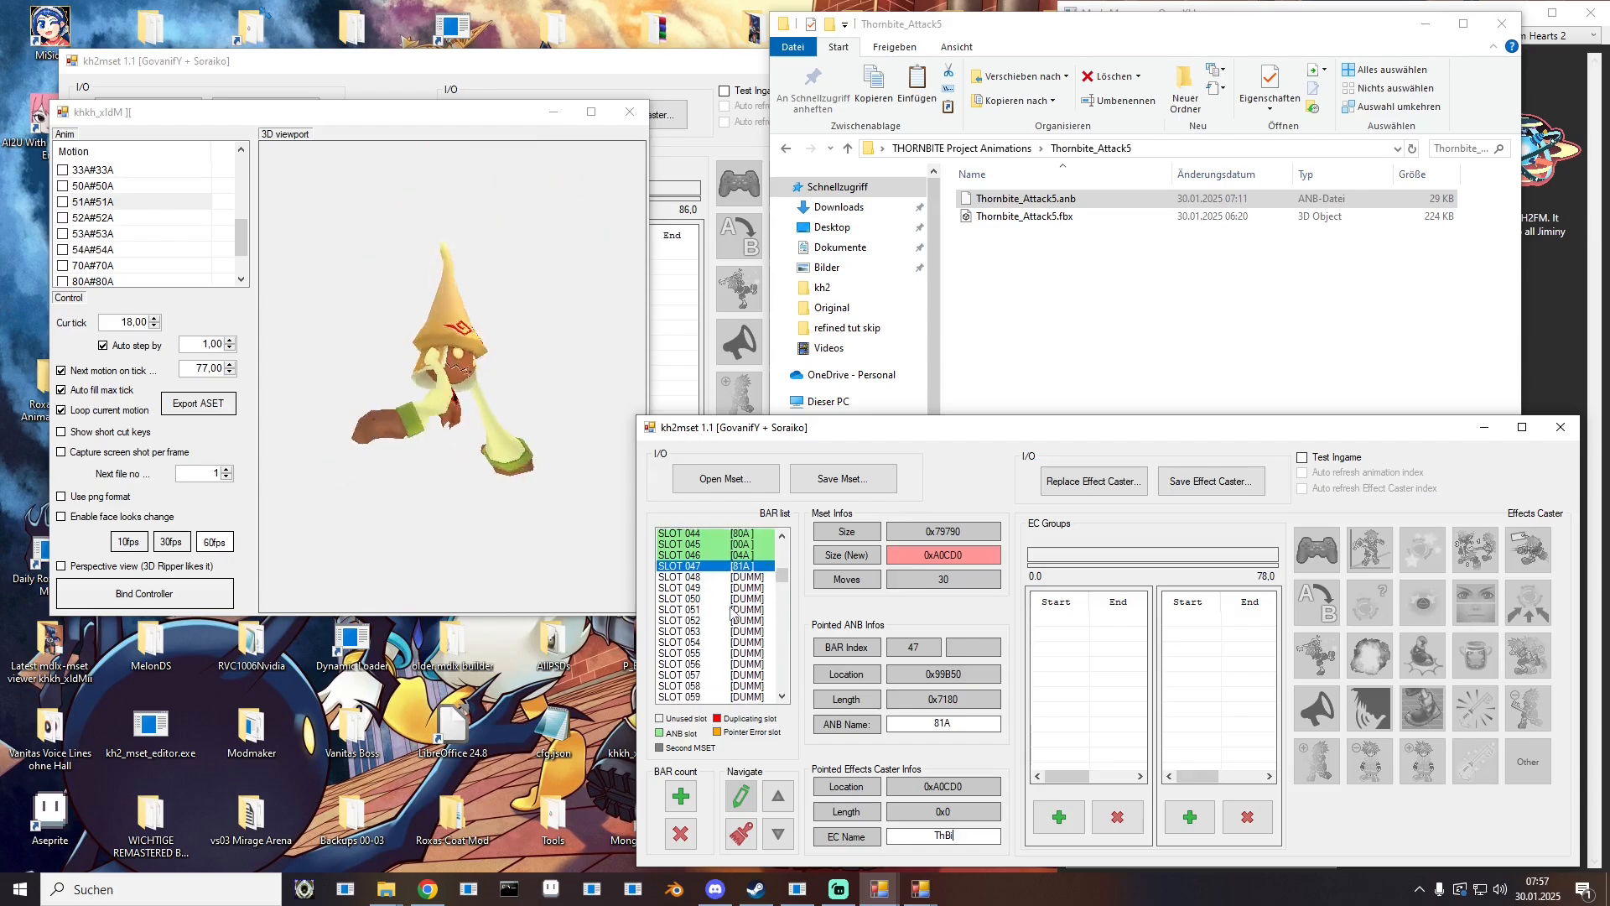
scroll(734, 615, down, 4)
drag(784, 589, 789, 662)
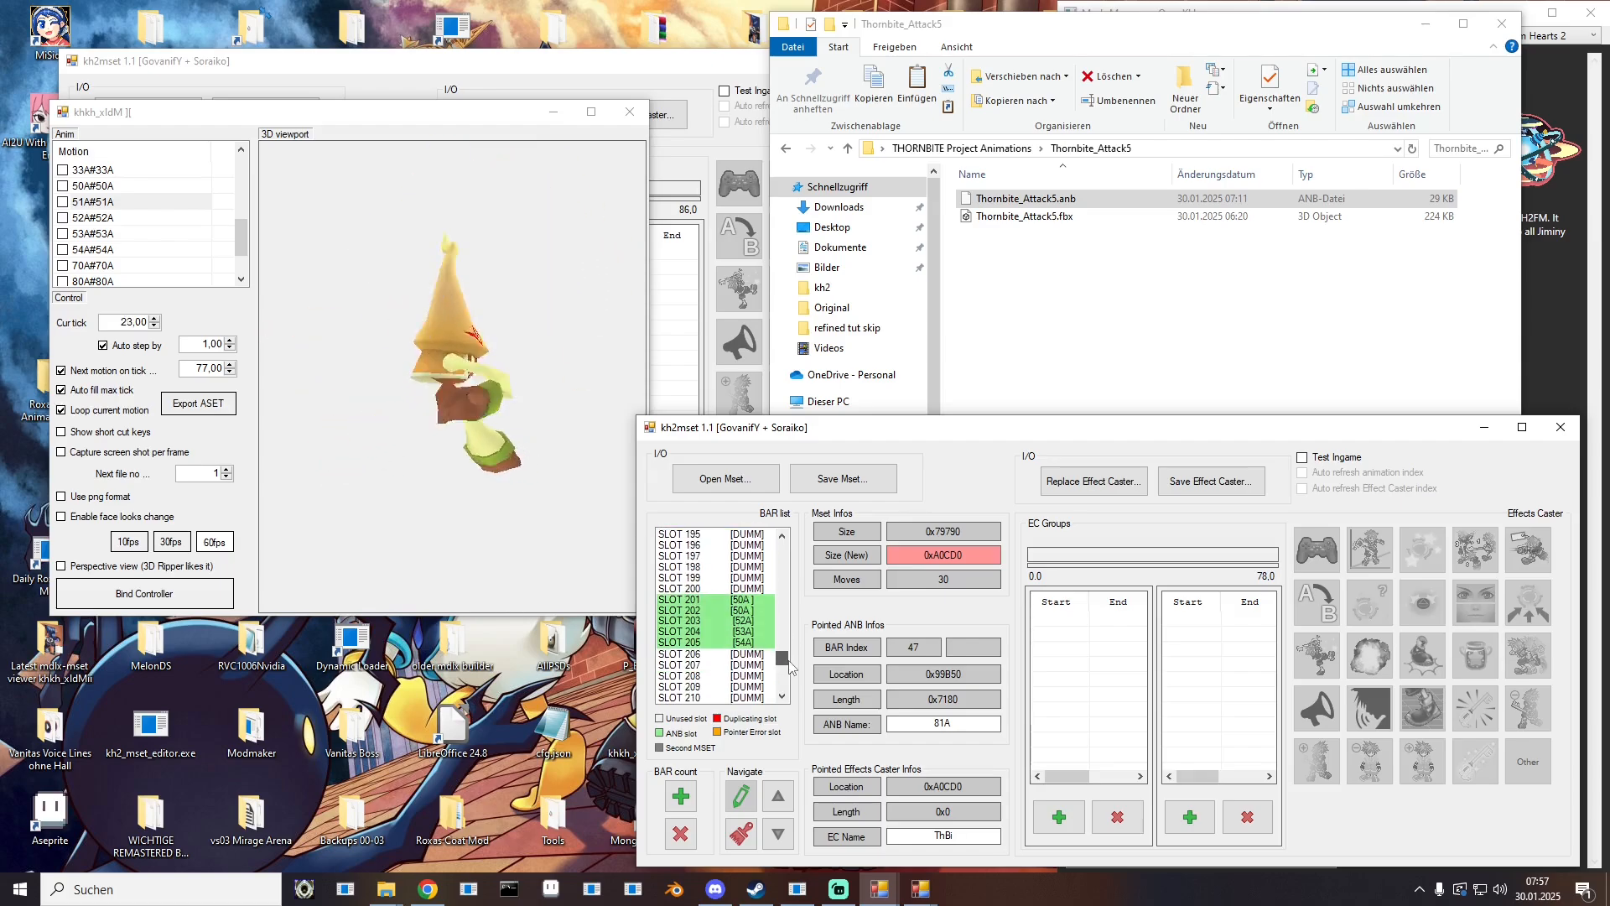
click(744, 612)
click(746, 621)
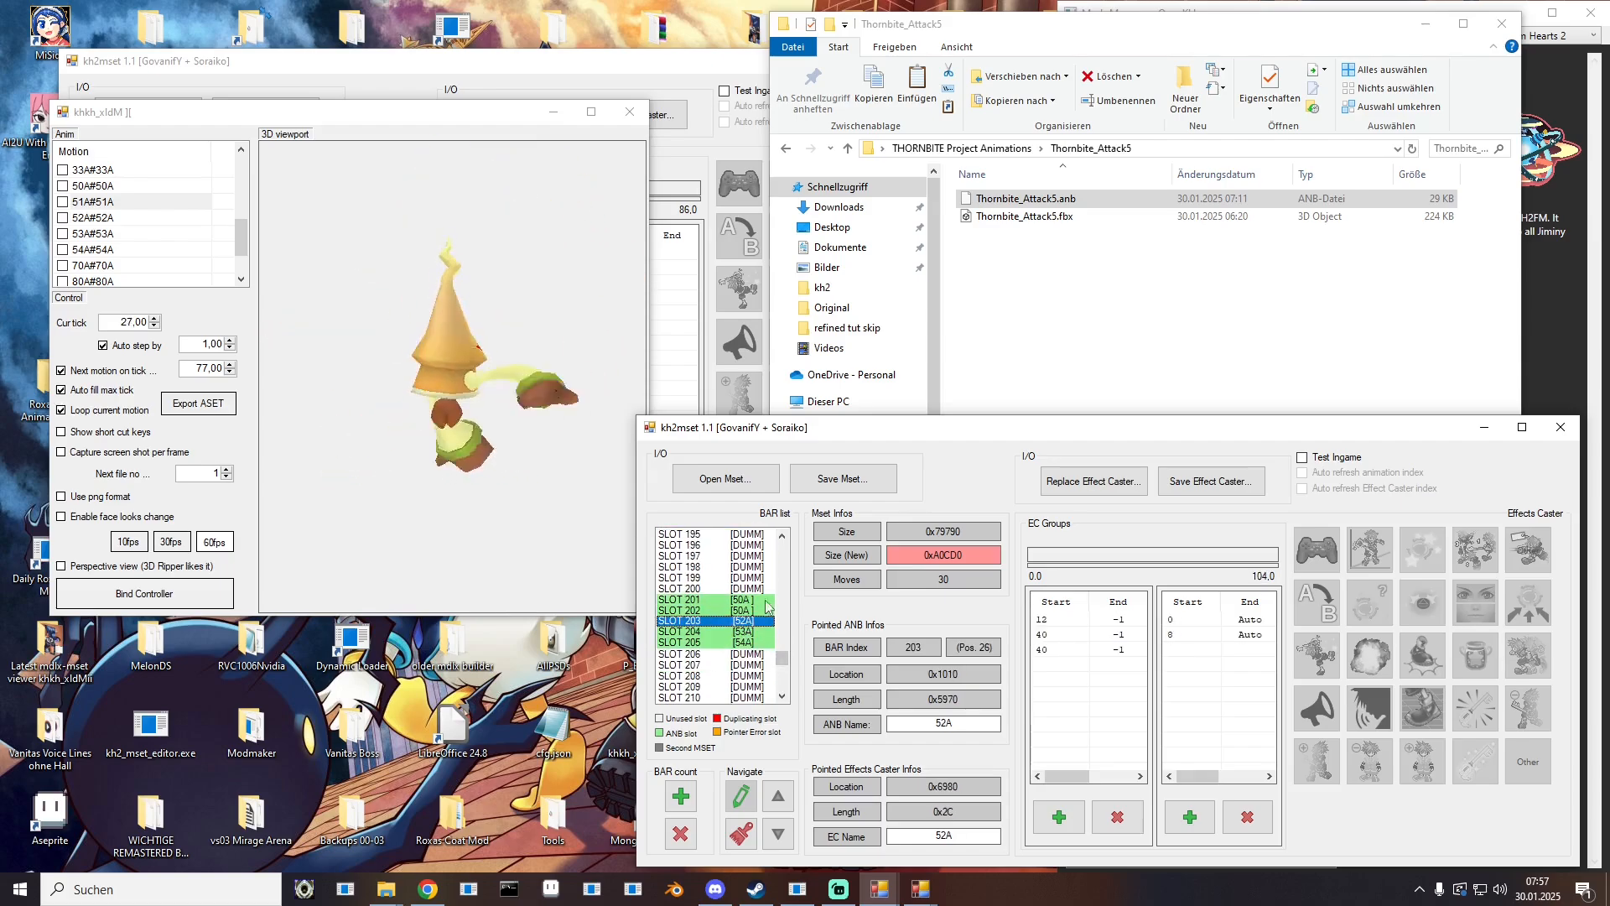
click(1050, 634)
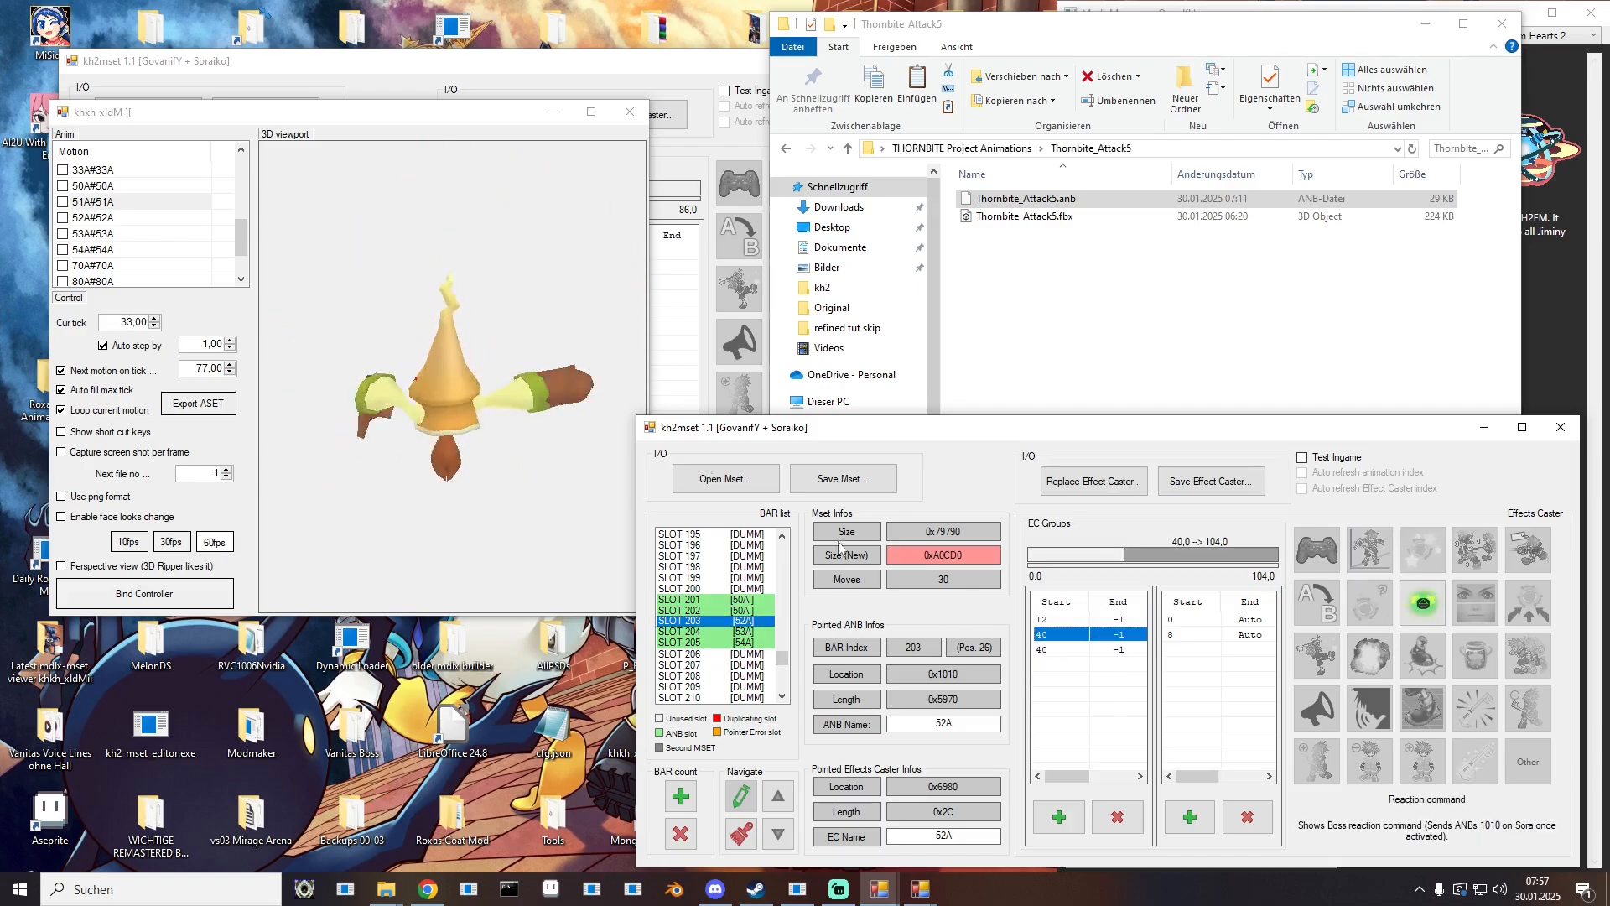
click(92, 217)
drag(260, 113, 231, 66)
click(399, 218)
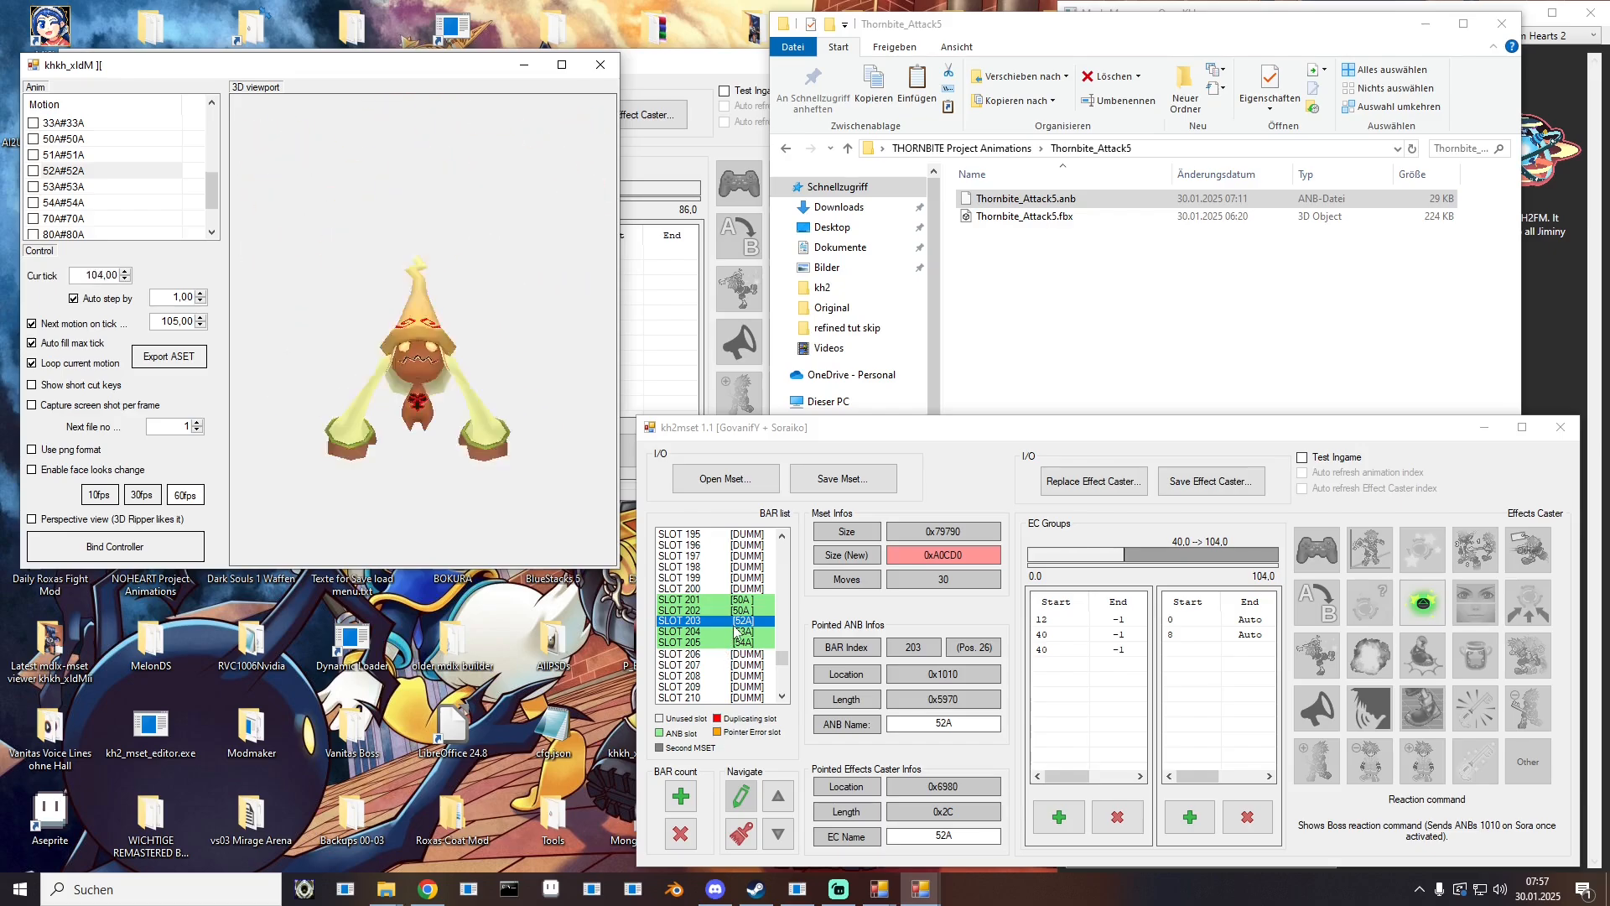
Step: Play the original 53A#53A motion and inspect which effect each first-group effect caster entry of slot 204 triggers
click(71, 187)
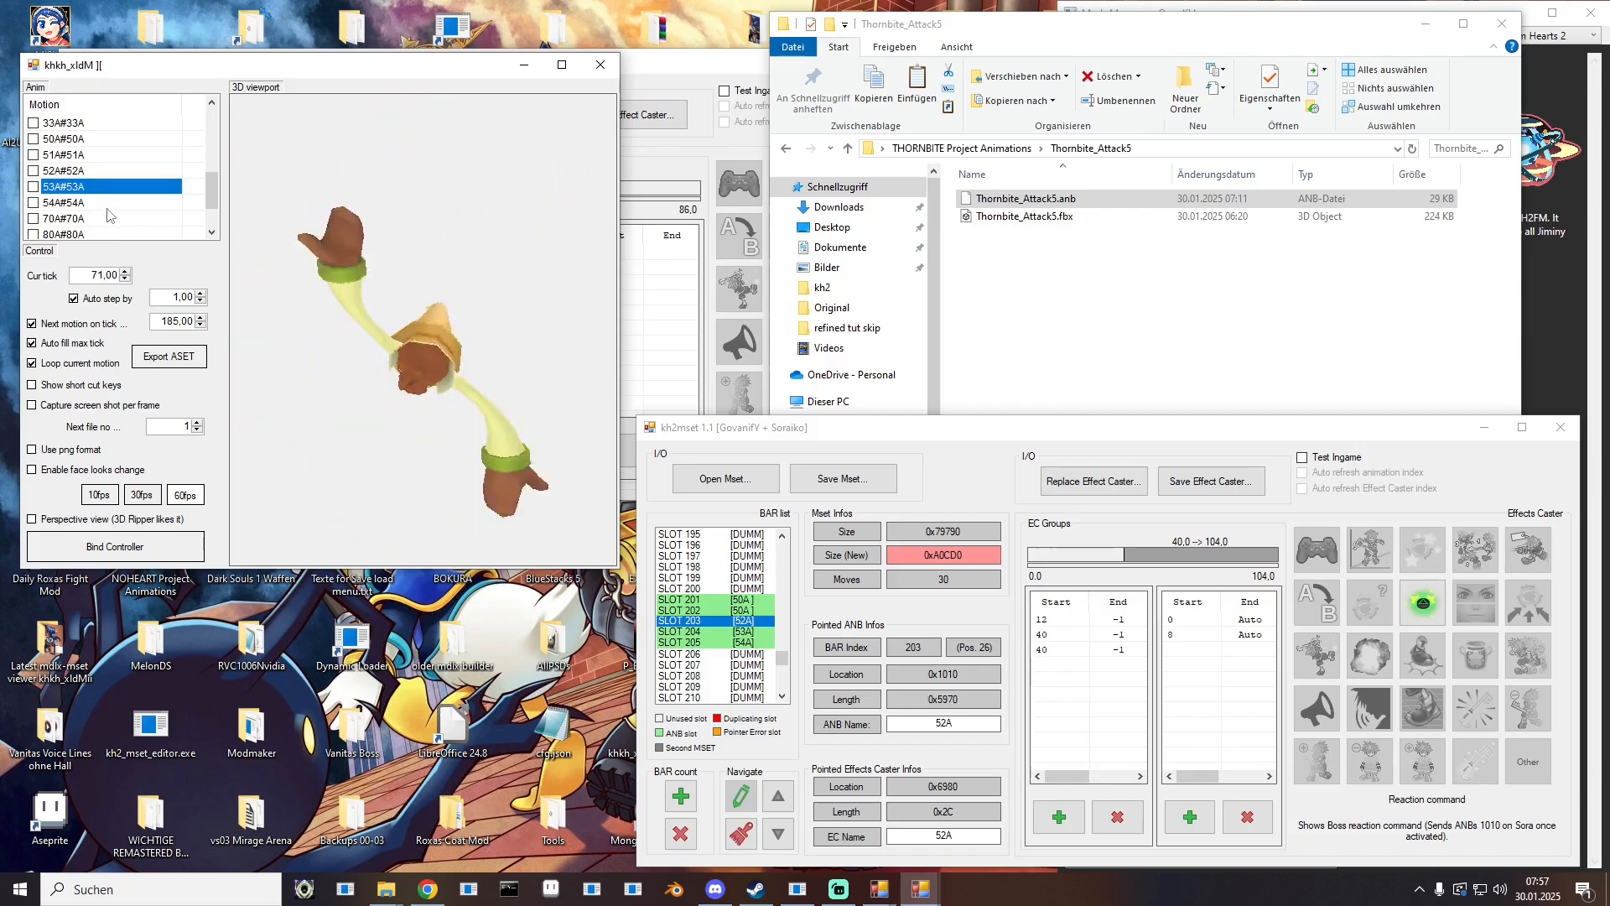
click(728, 632)
click(1061, 634)
click(1066, 649)
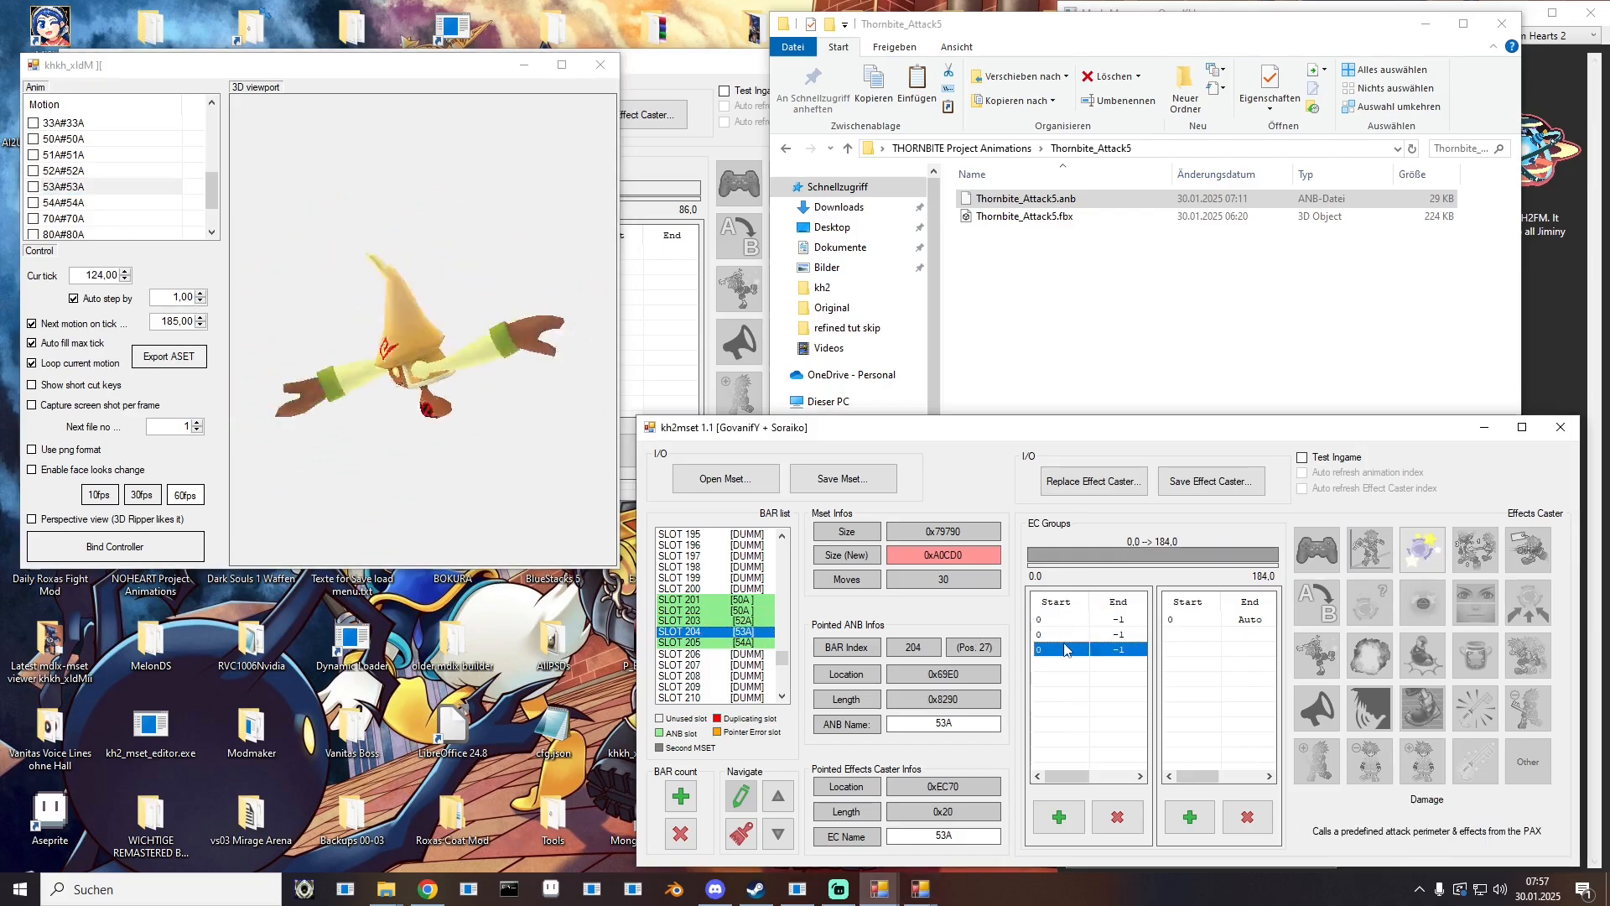
click(1065, 624)
click(1057, 633)
click(1055, 622)
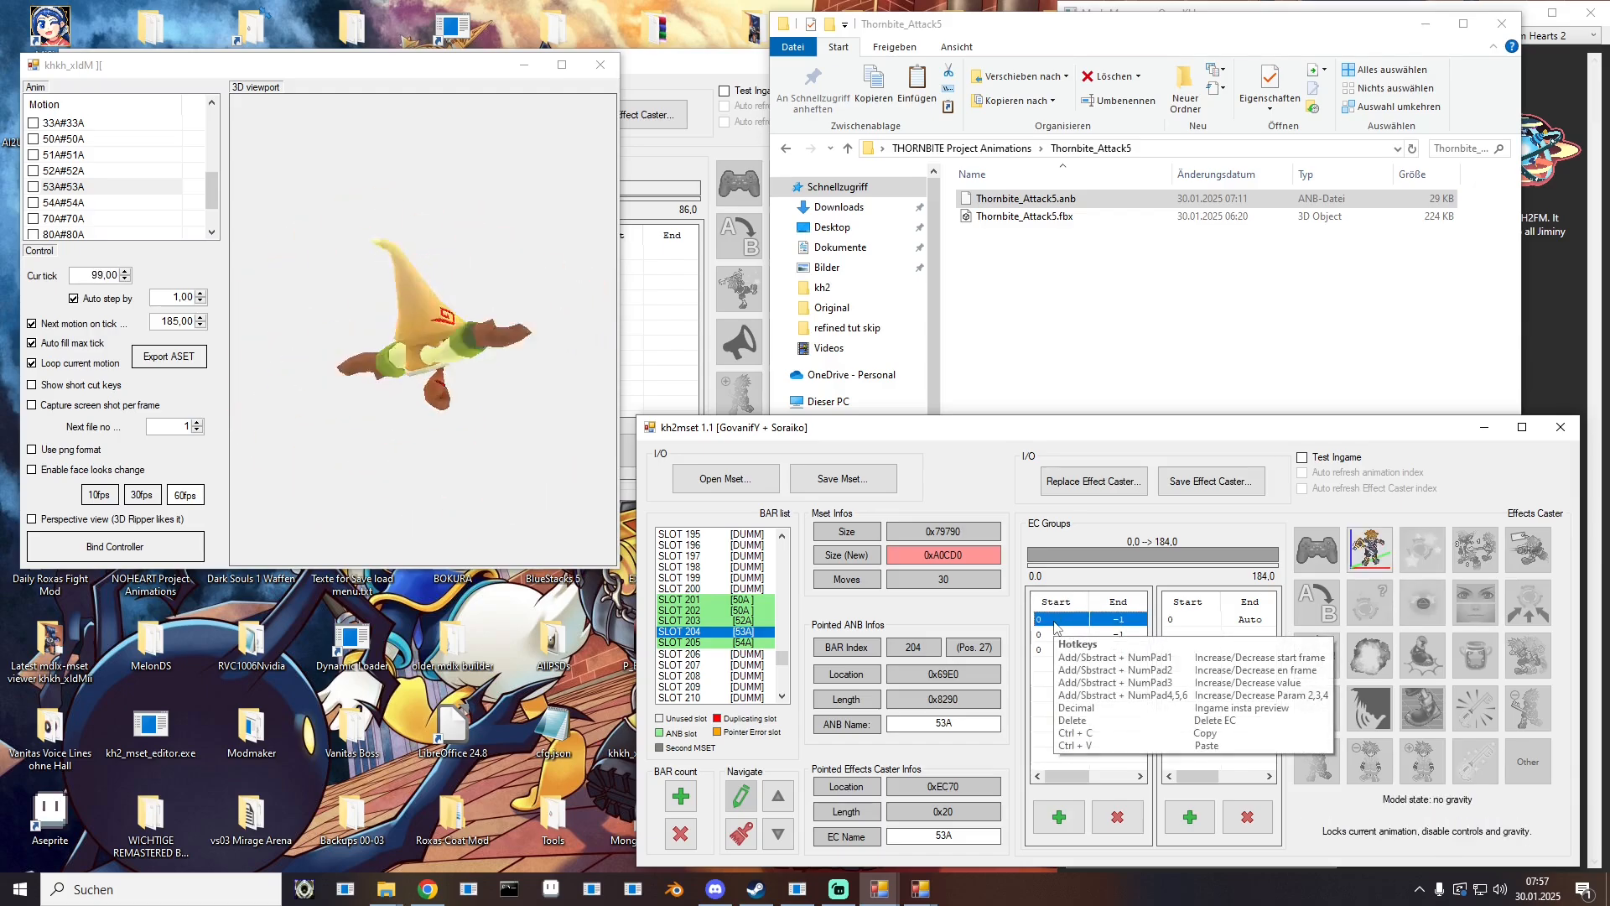
Step: Play the original 54A#54A motion, check the second effect caster entry of slot 205, and return to slot 203
click(76, 204)
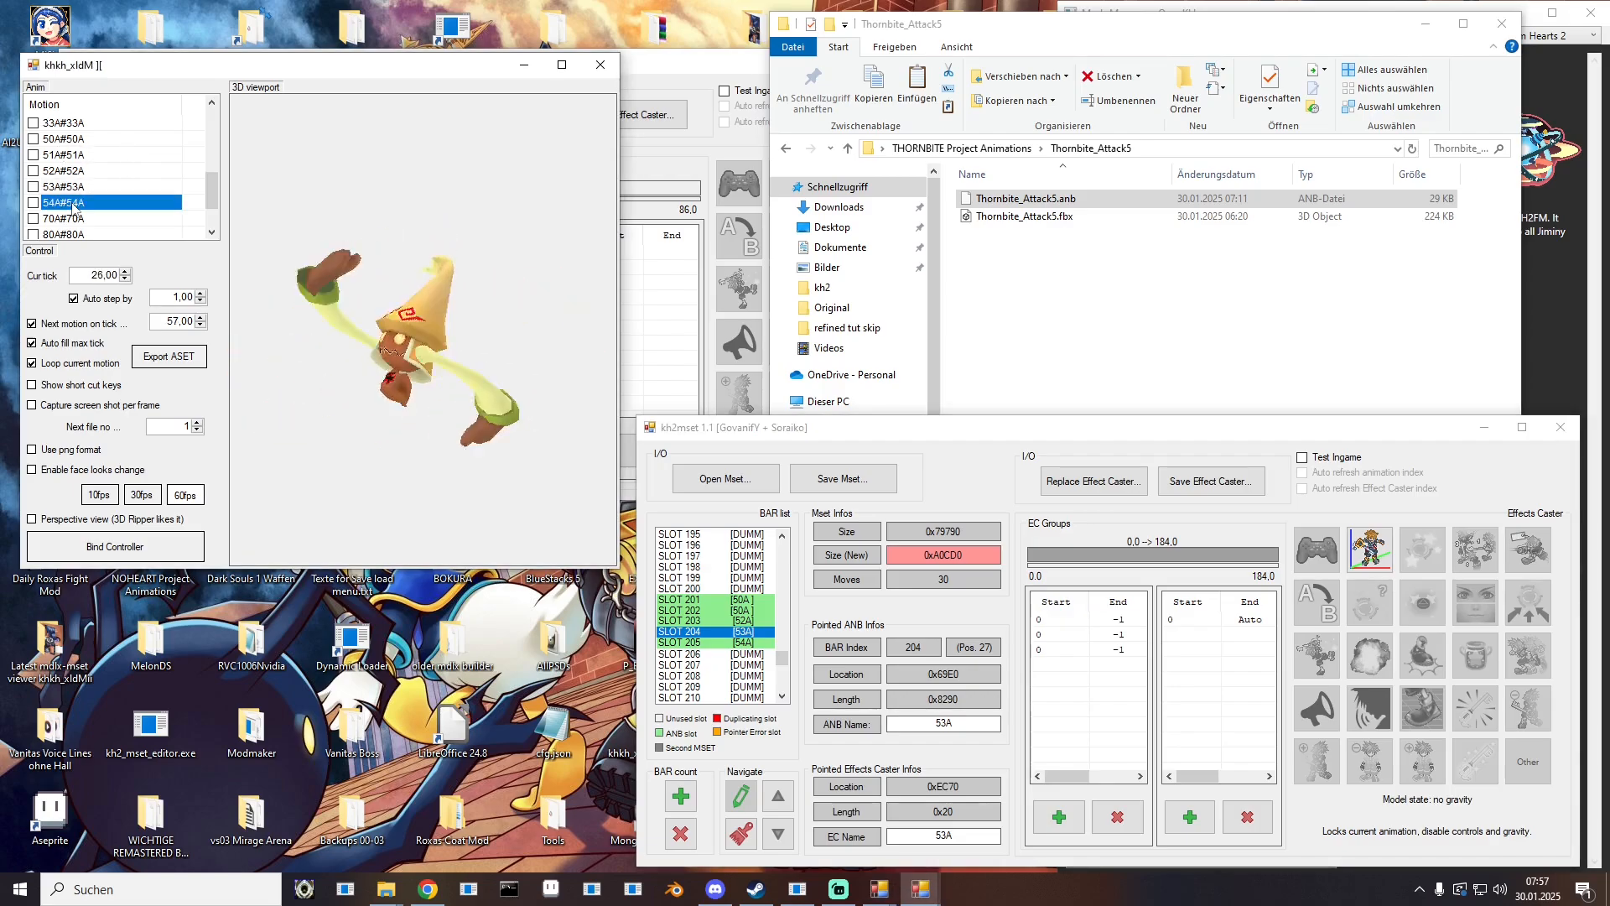
click(751, 645)
click(1062, 635)
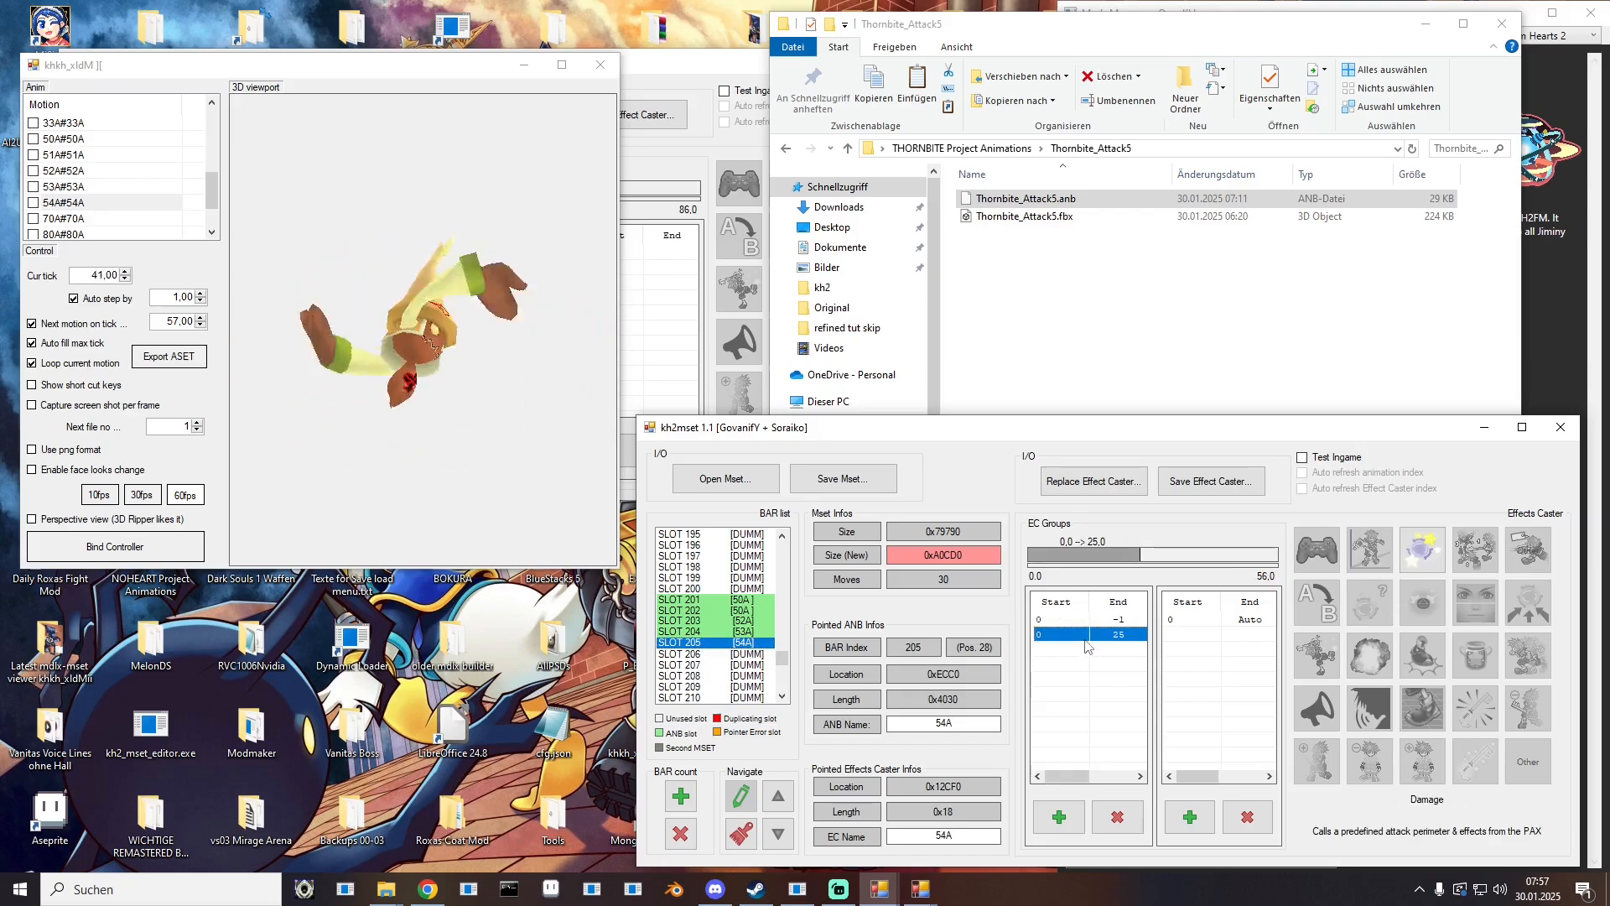
click(743, 622)
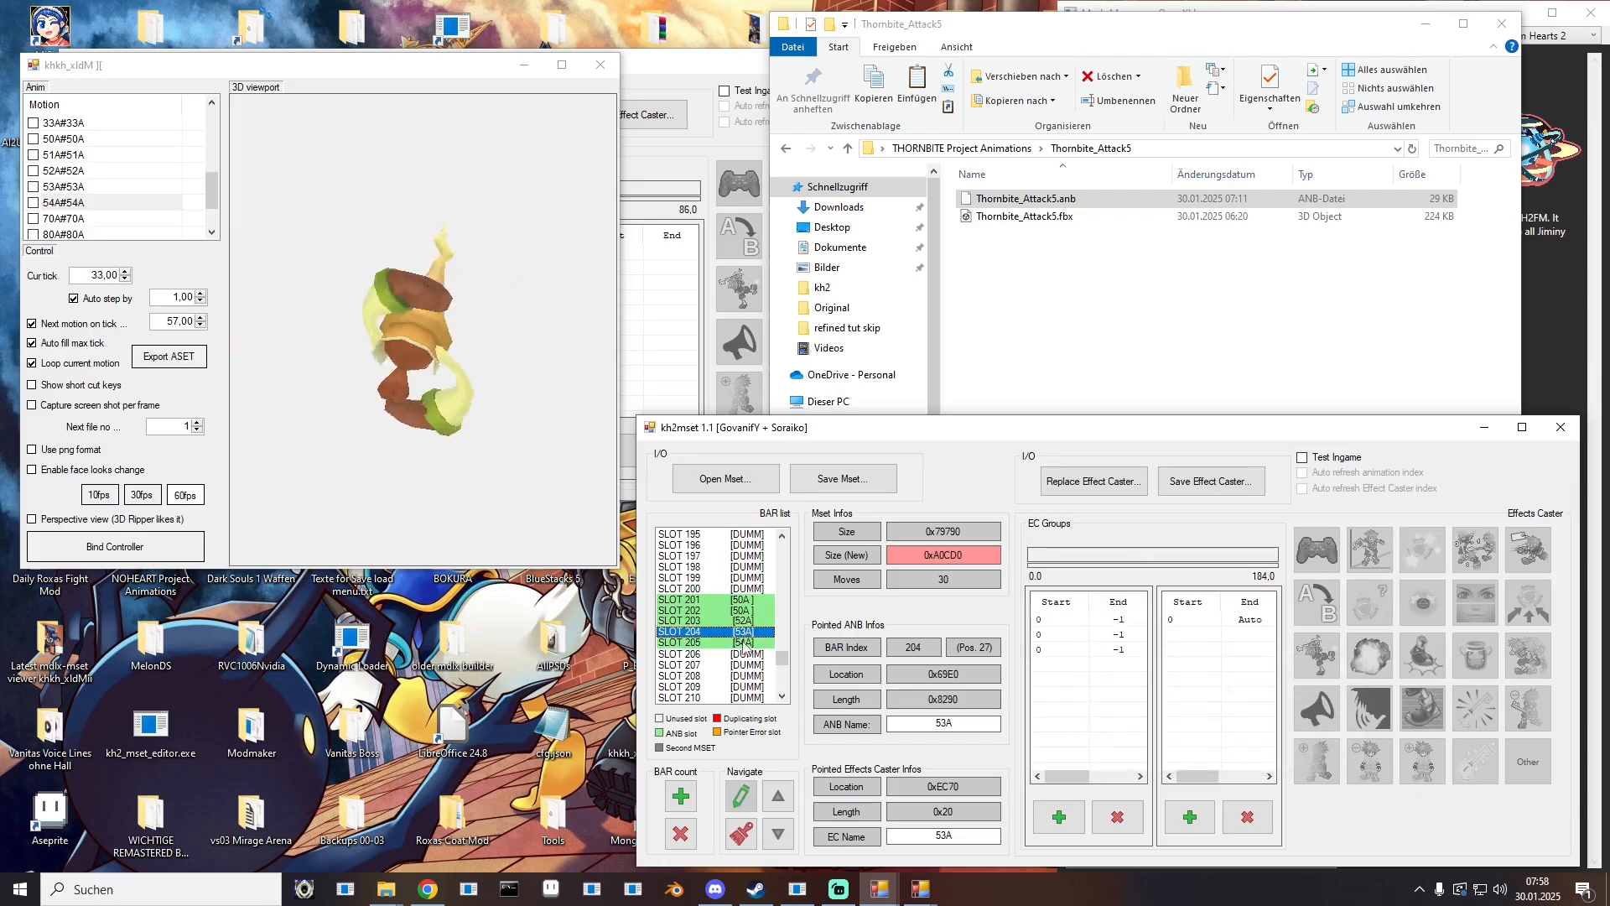
click(742, 621)
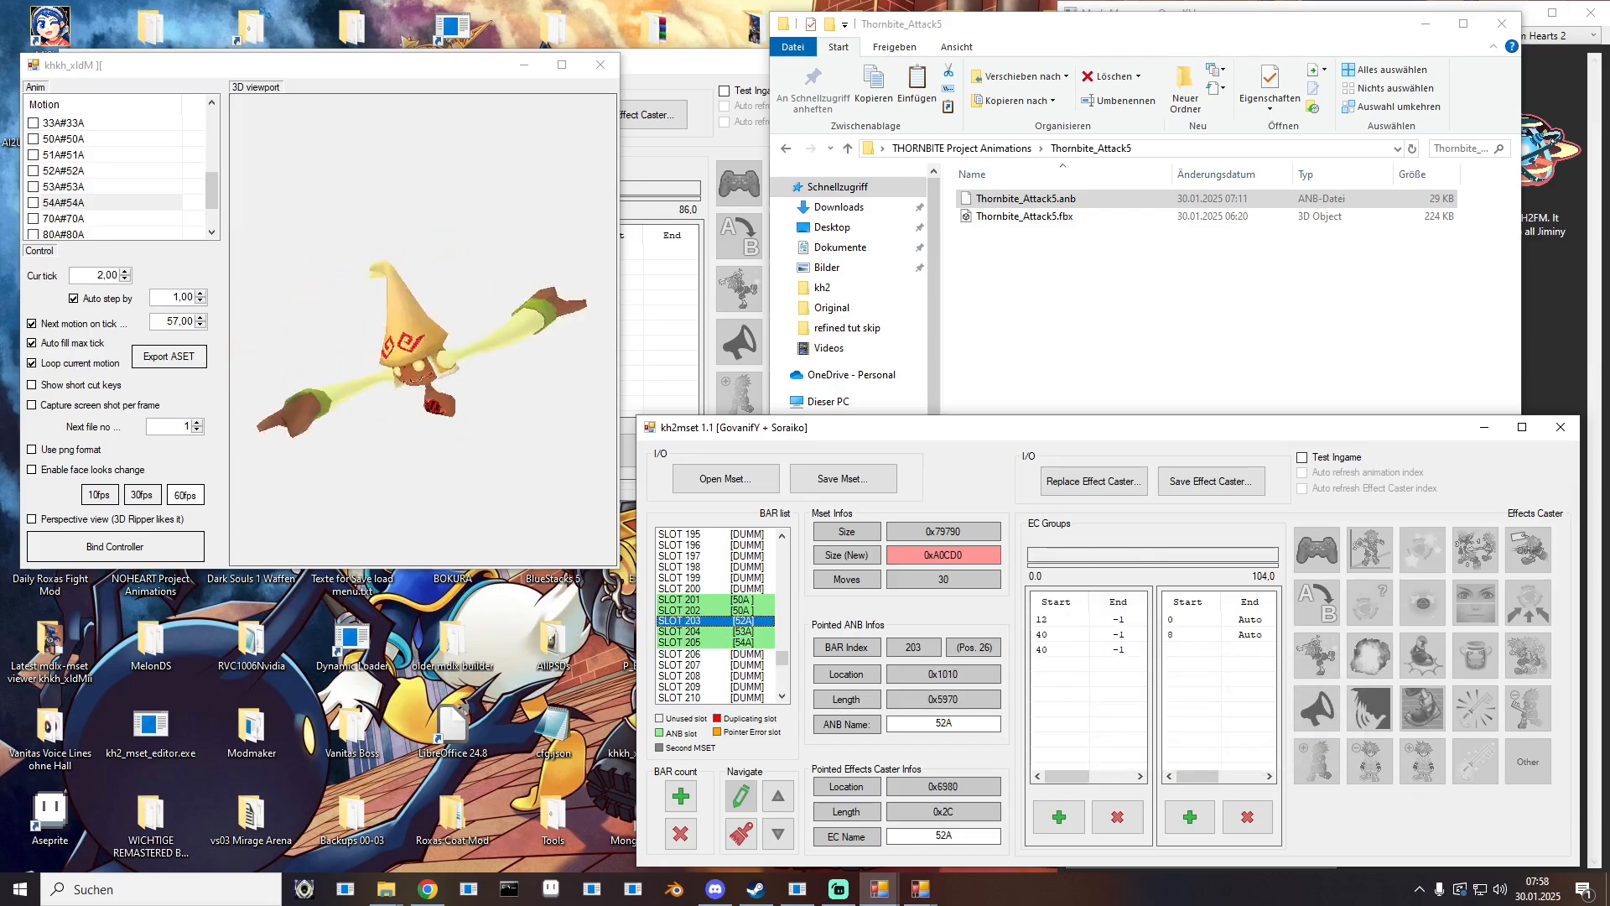
Step: Bring up the Thornbite viewer, compare the attack motions atk2 to atk4, and move the viewer aside
click(920, 891)
drag(671, 171, 792, 128)
click(703, 197)
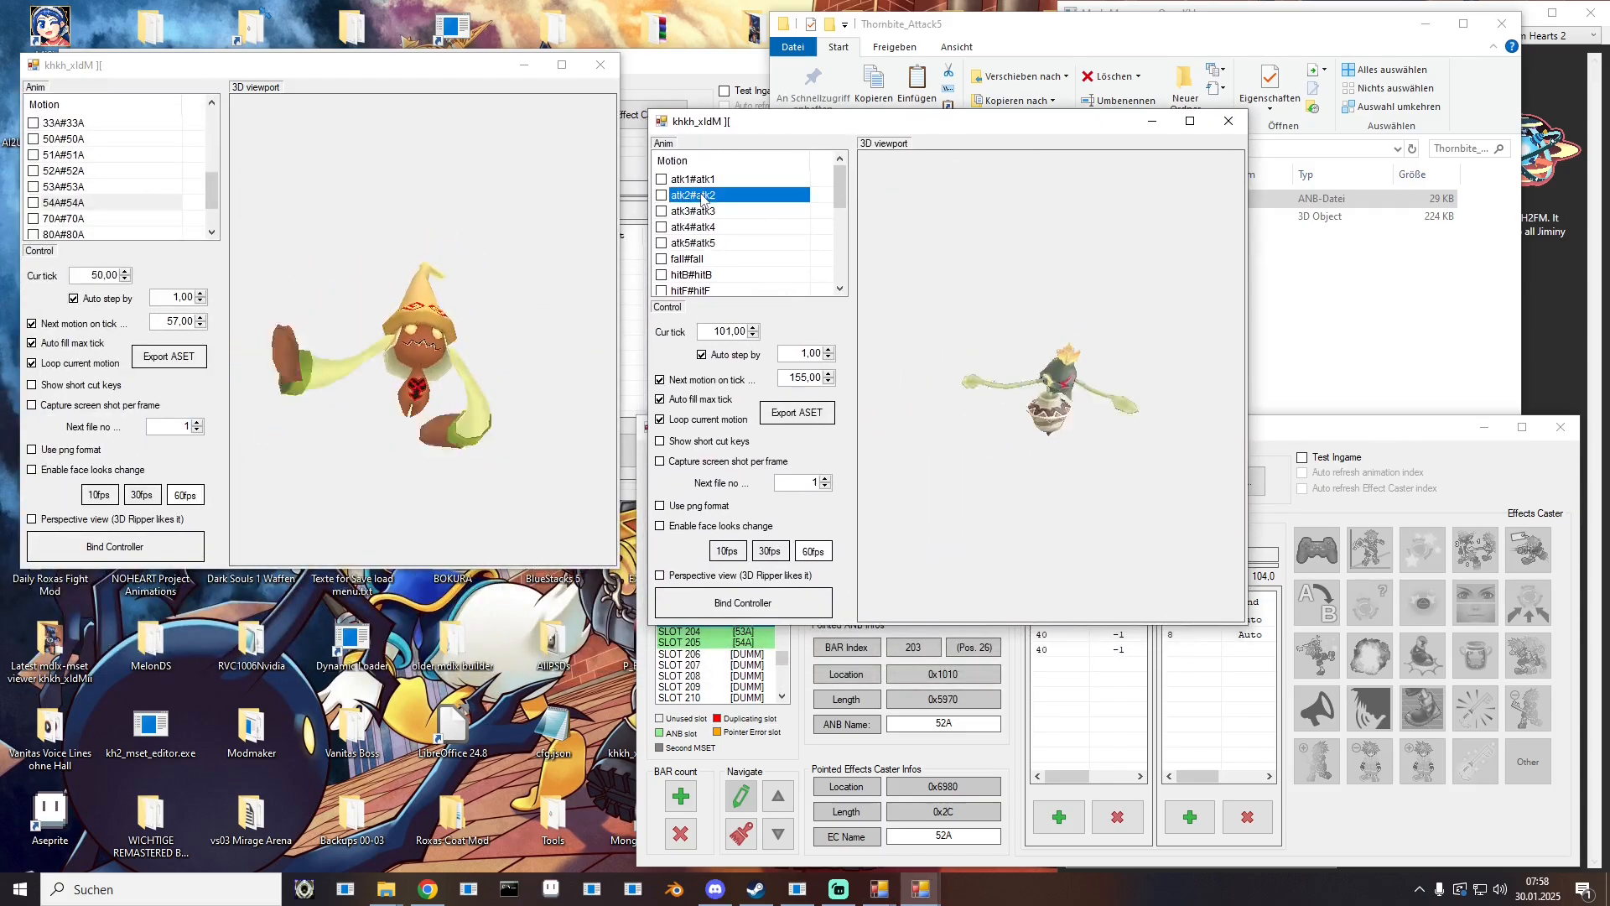
click(696, 214)
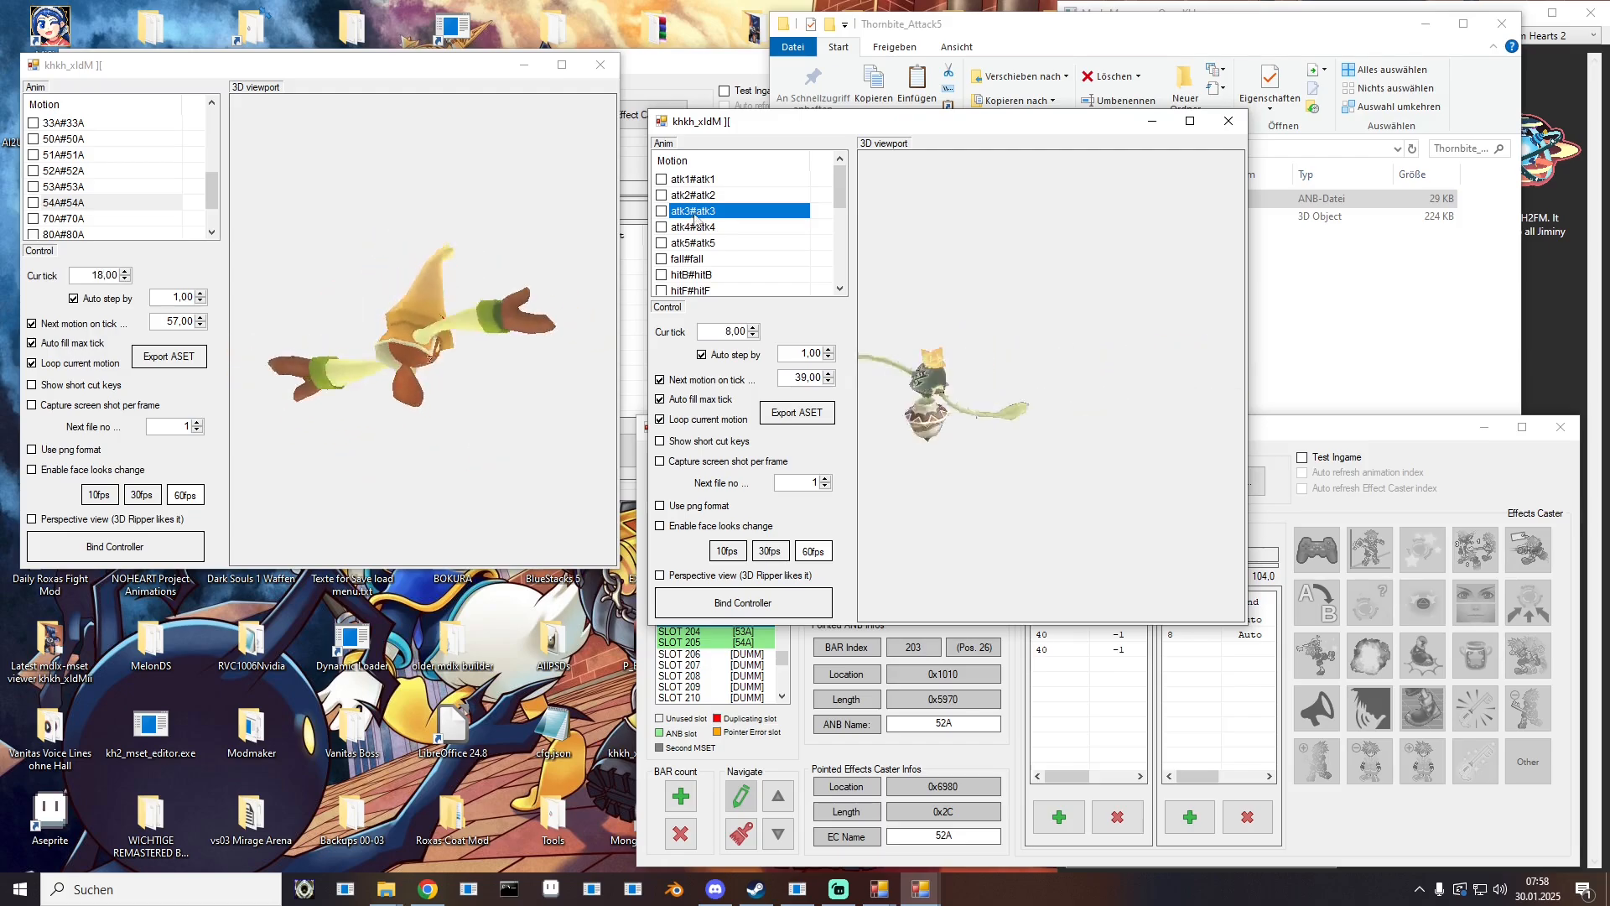
click(690, 229)
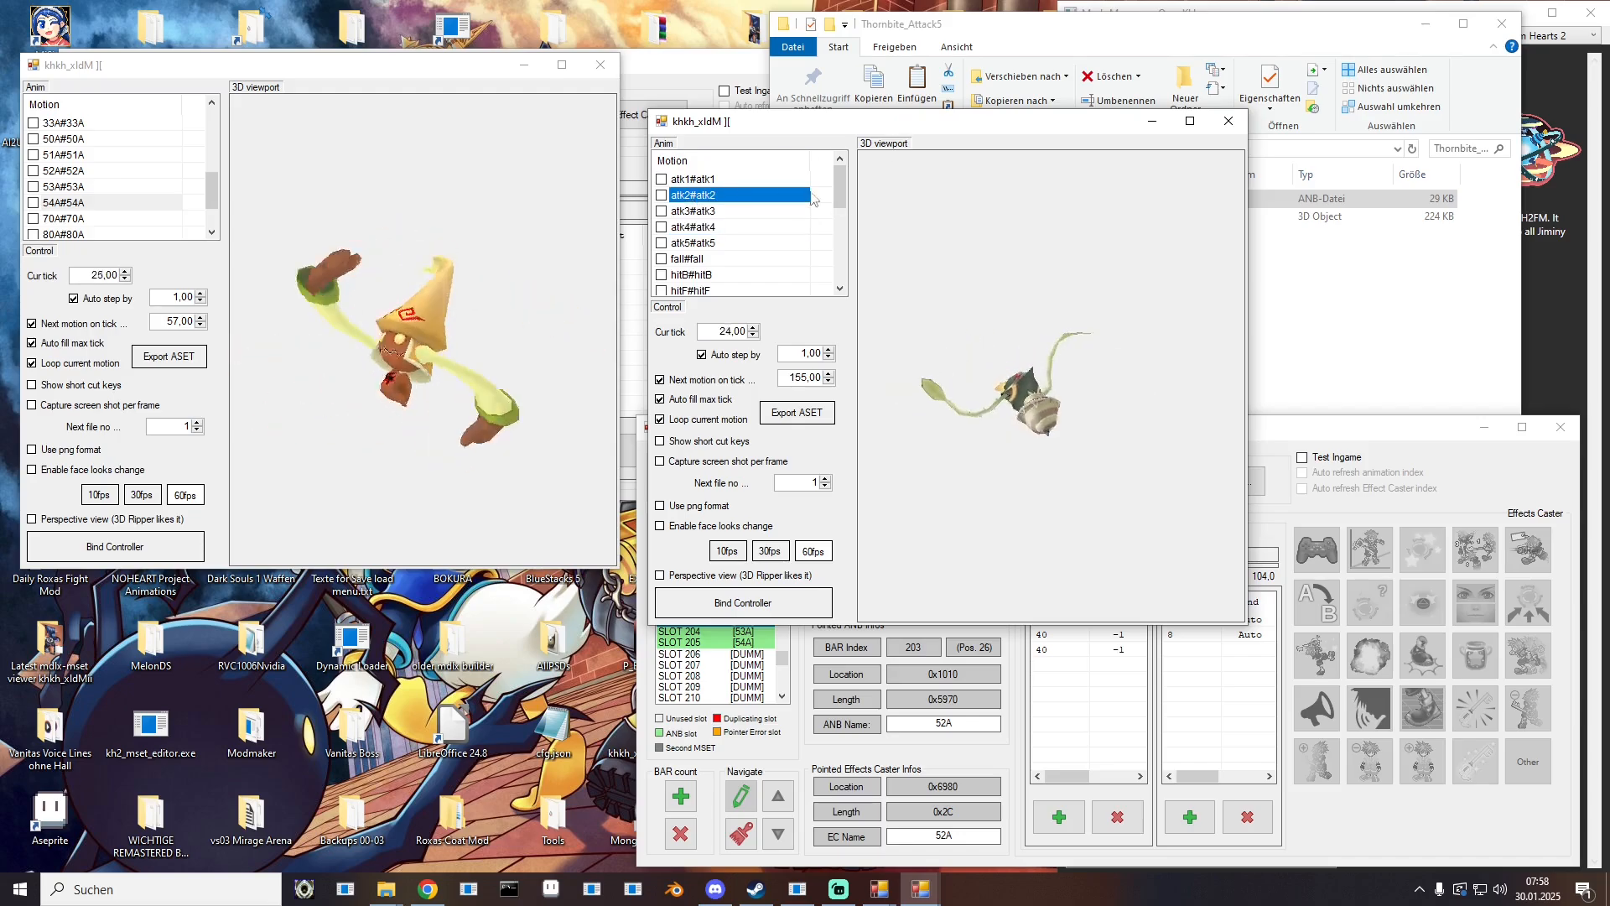
click(681, 229)
click(708, 197)
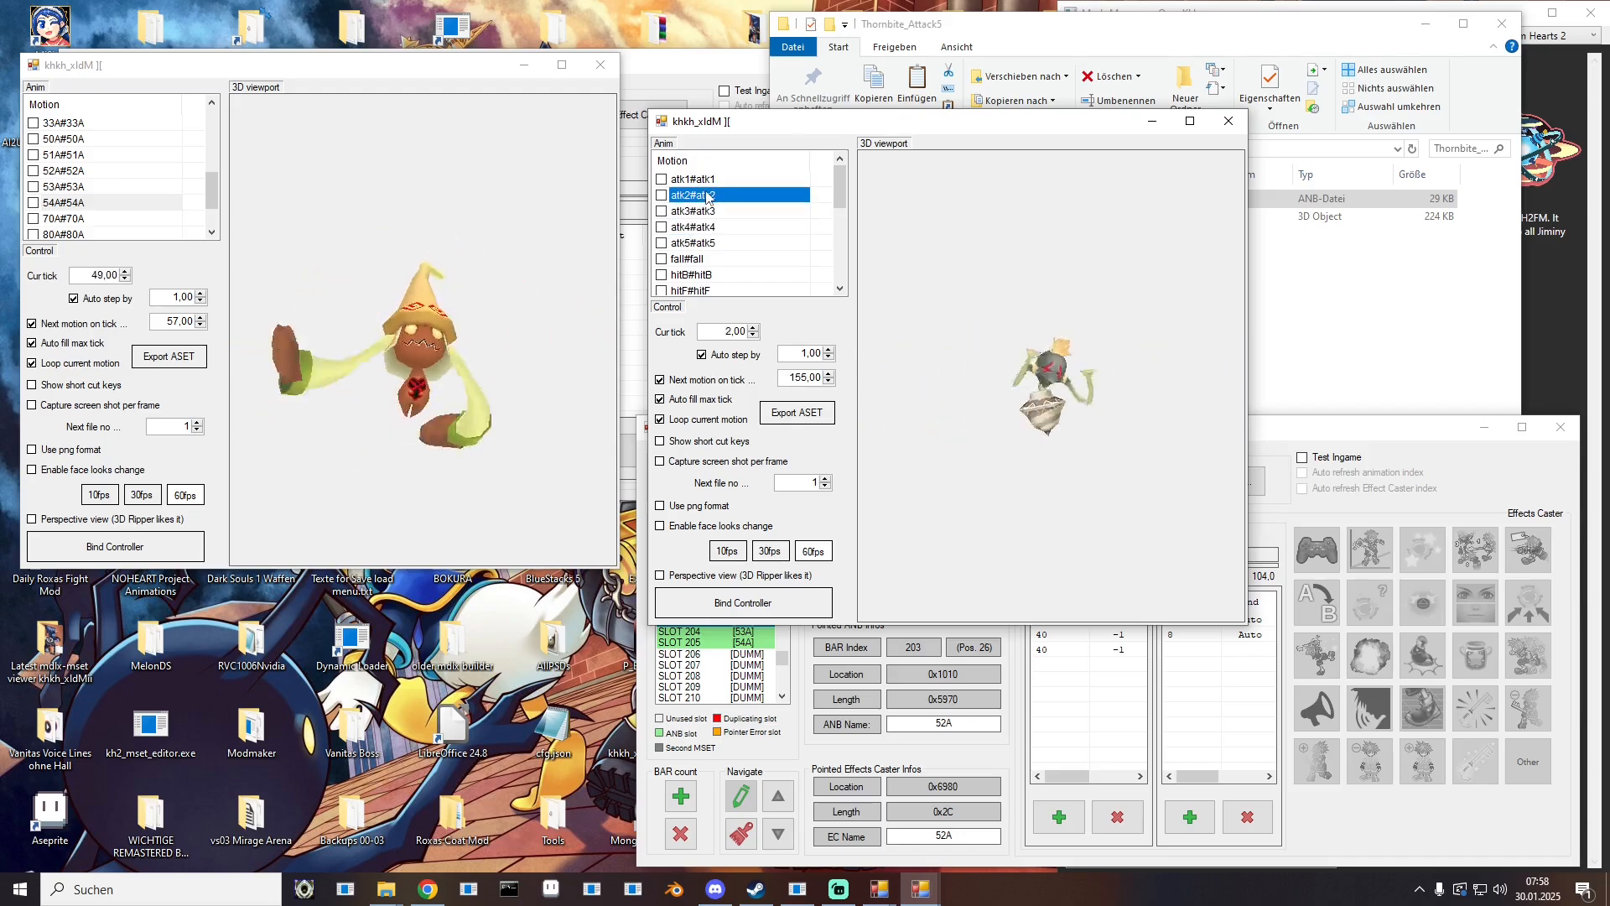
drag(841, 122, 0, 147)
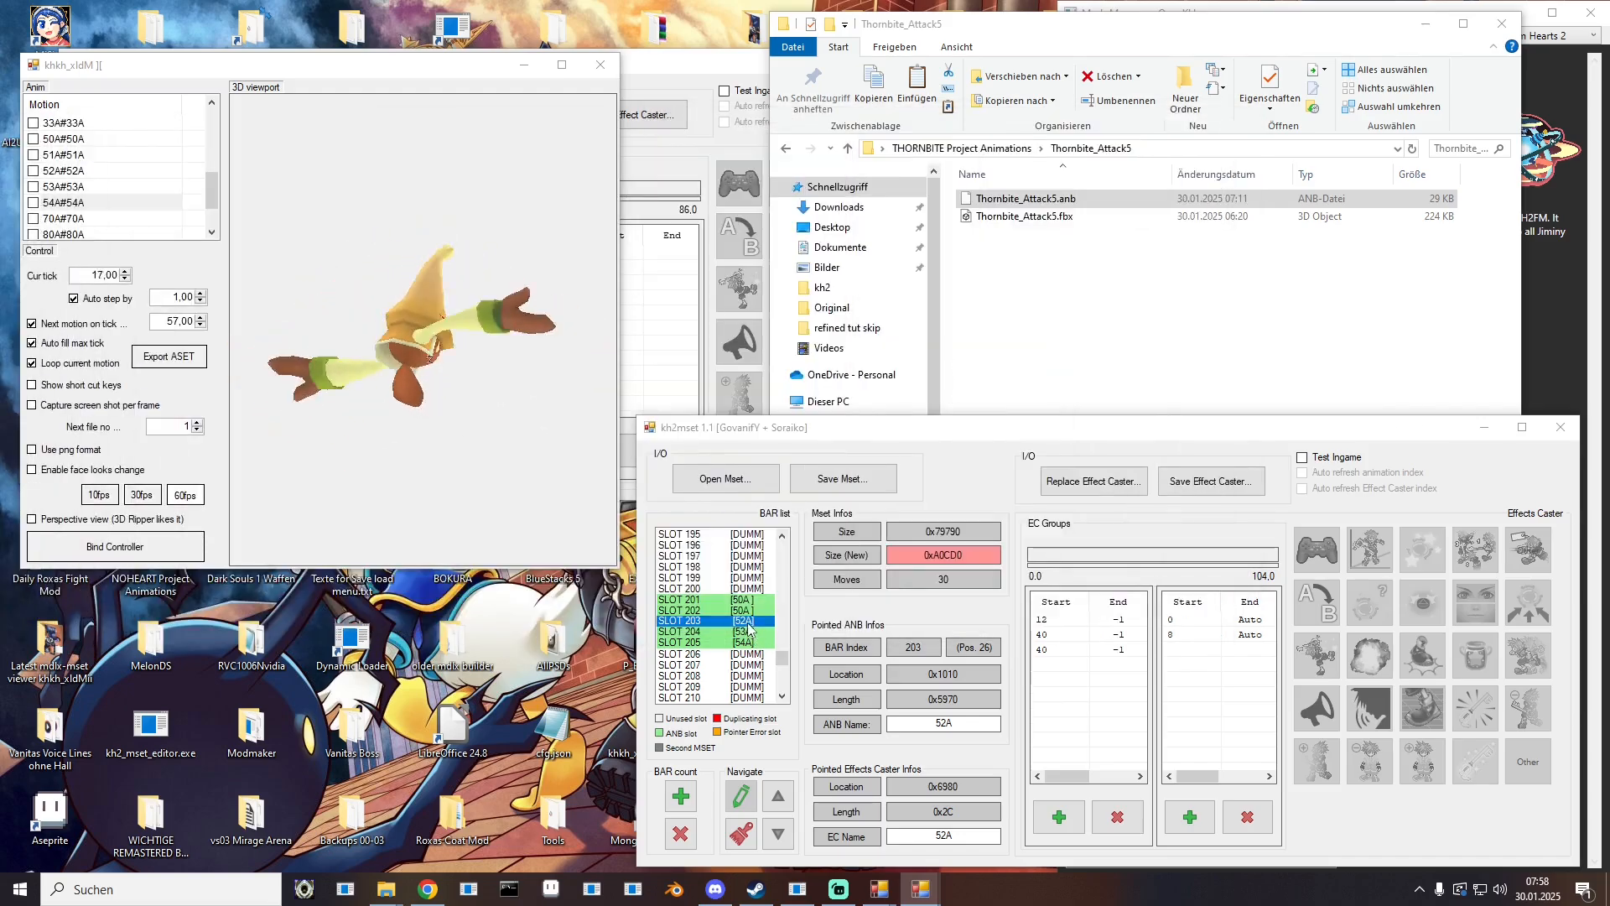
Step: Save the effect casters of slots 203, 204 and 205 as separate EC files in the Original folder
click(1210, 484)
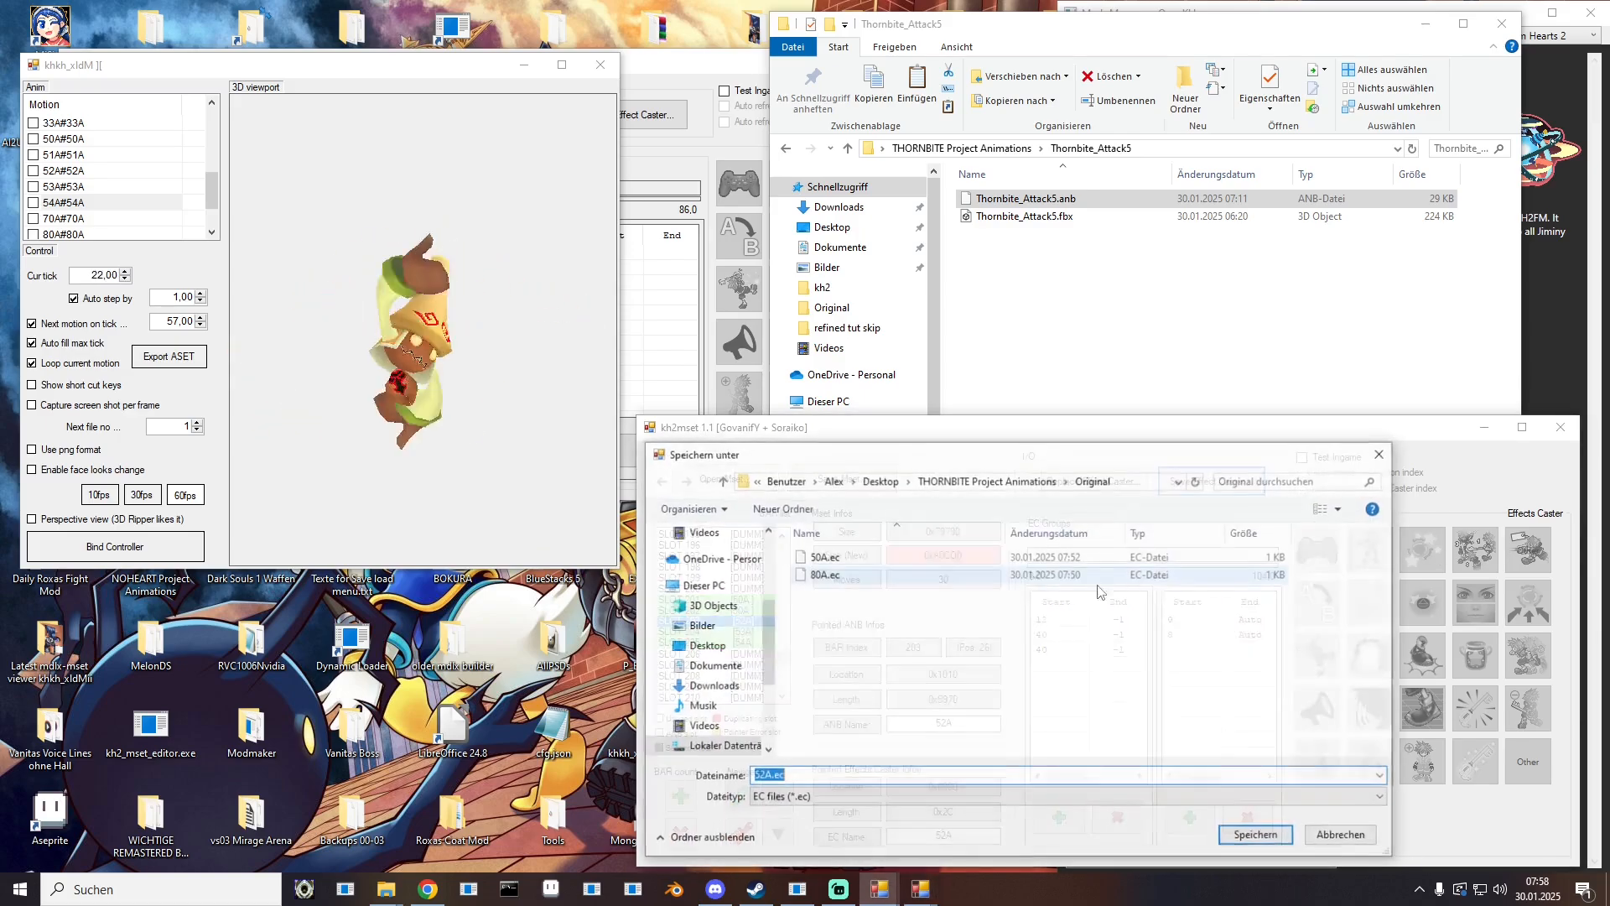
click(1255, 836)
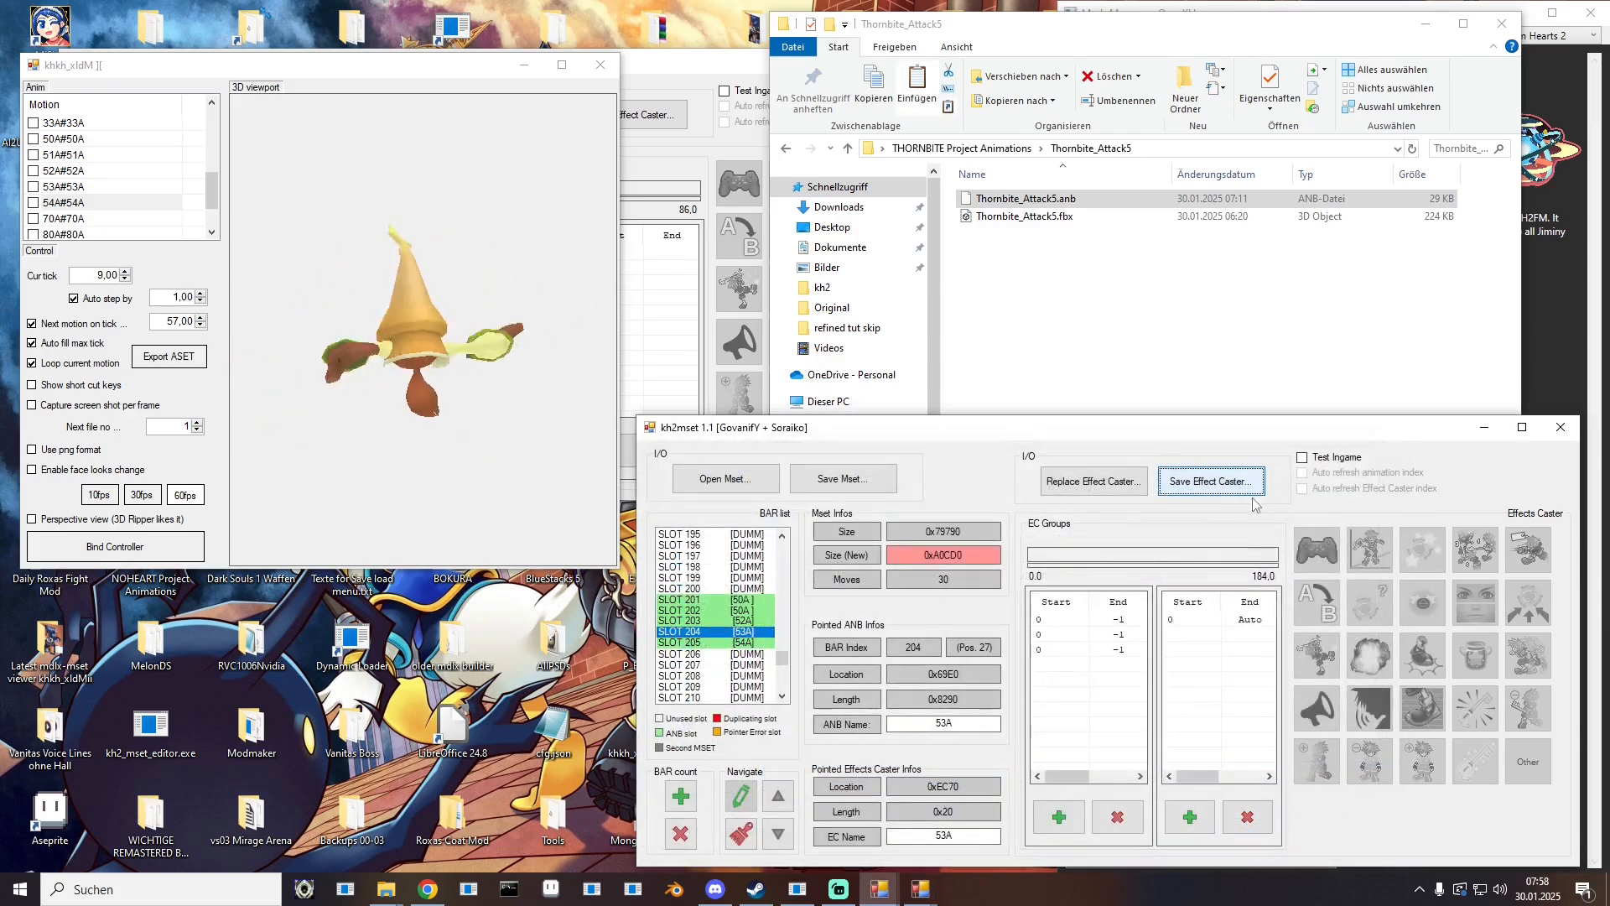
click(1252, 490)
click(1260, 839)
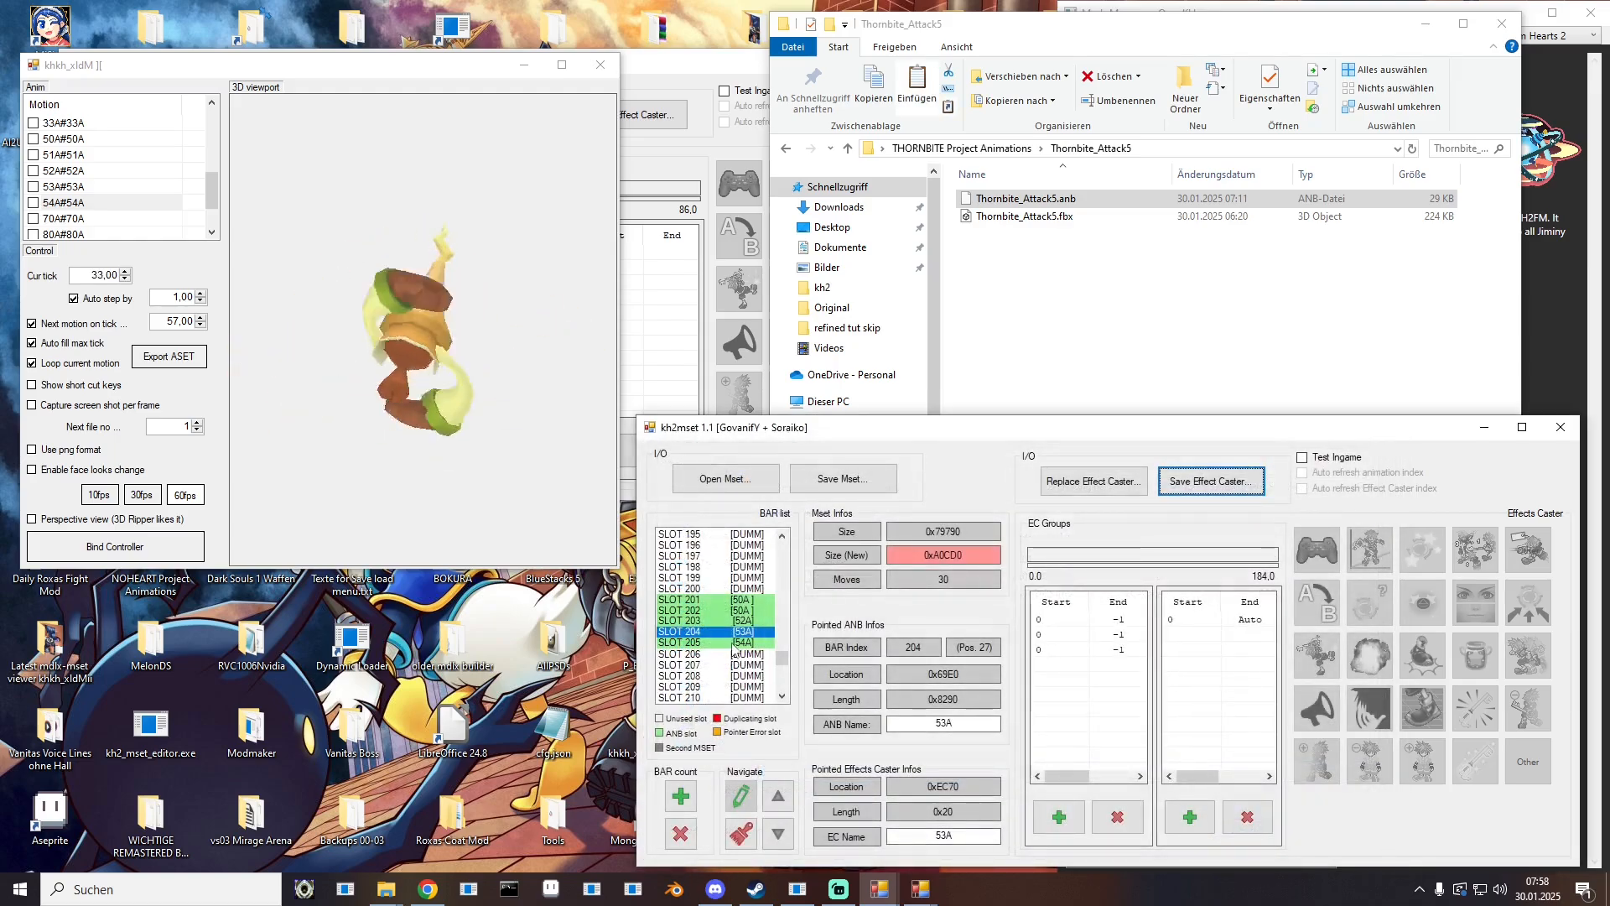
click(1182, 479)
click(1256, 835)
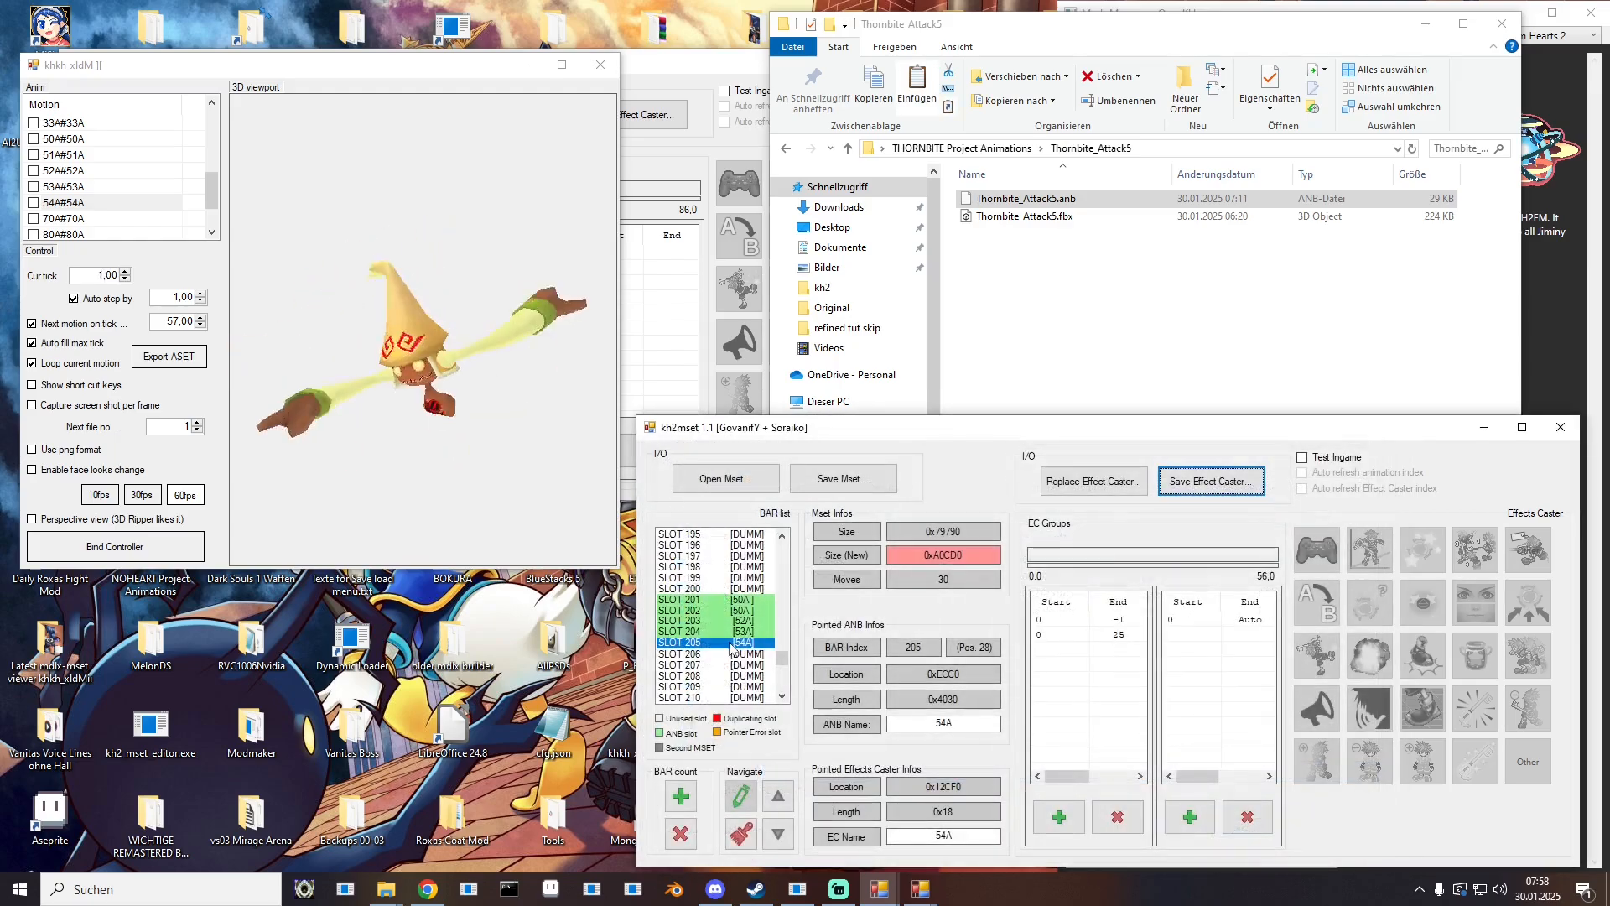
Step: Clear slot 203's current animation and insert Thornbite_Attack2.anb from the Thornbite_Attack2 folder in its place
right_click(748, 622)
click(813, 685)
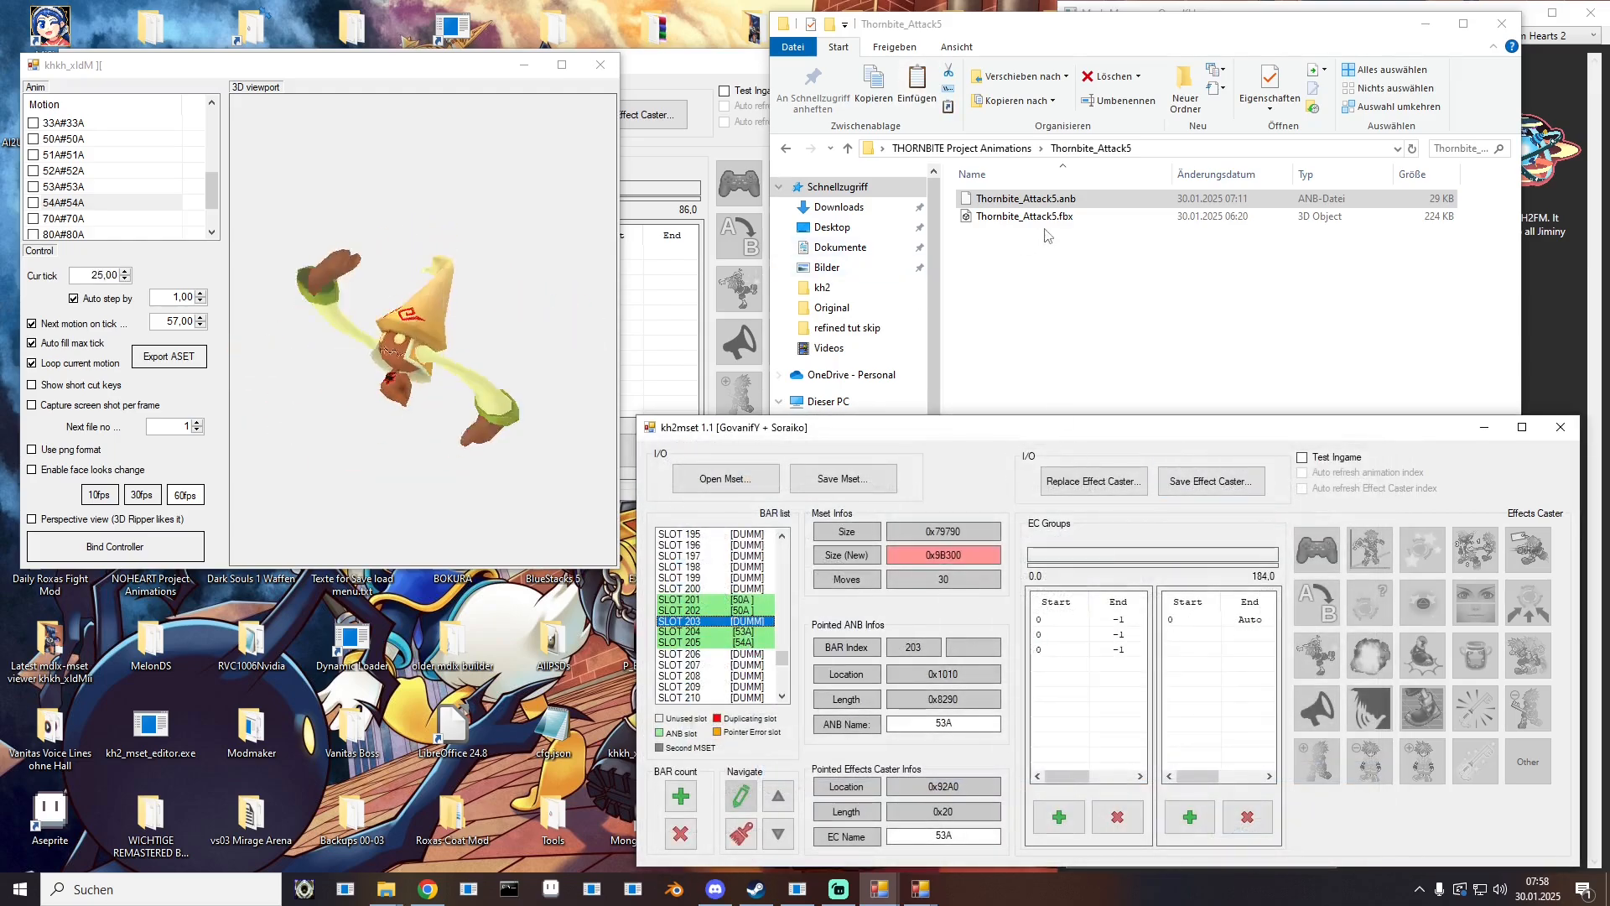
click(988, 149)
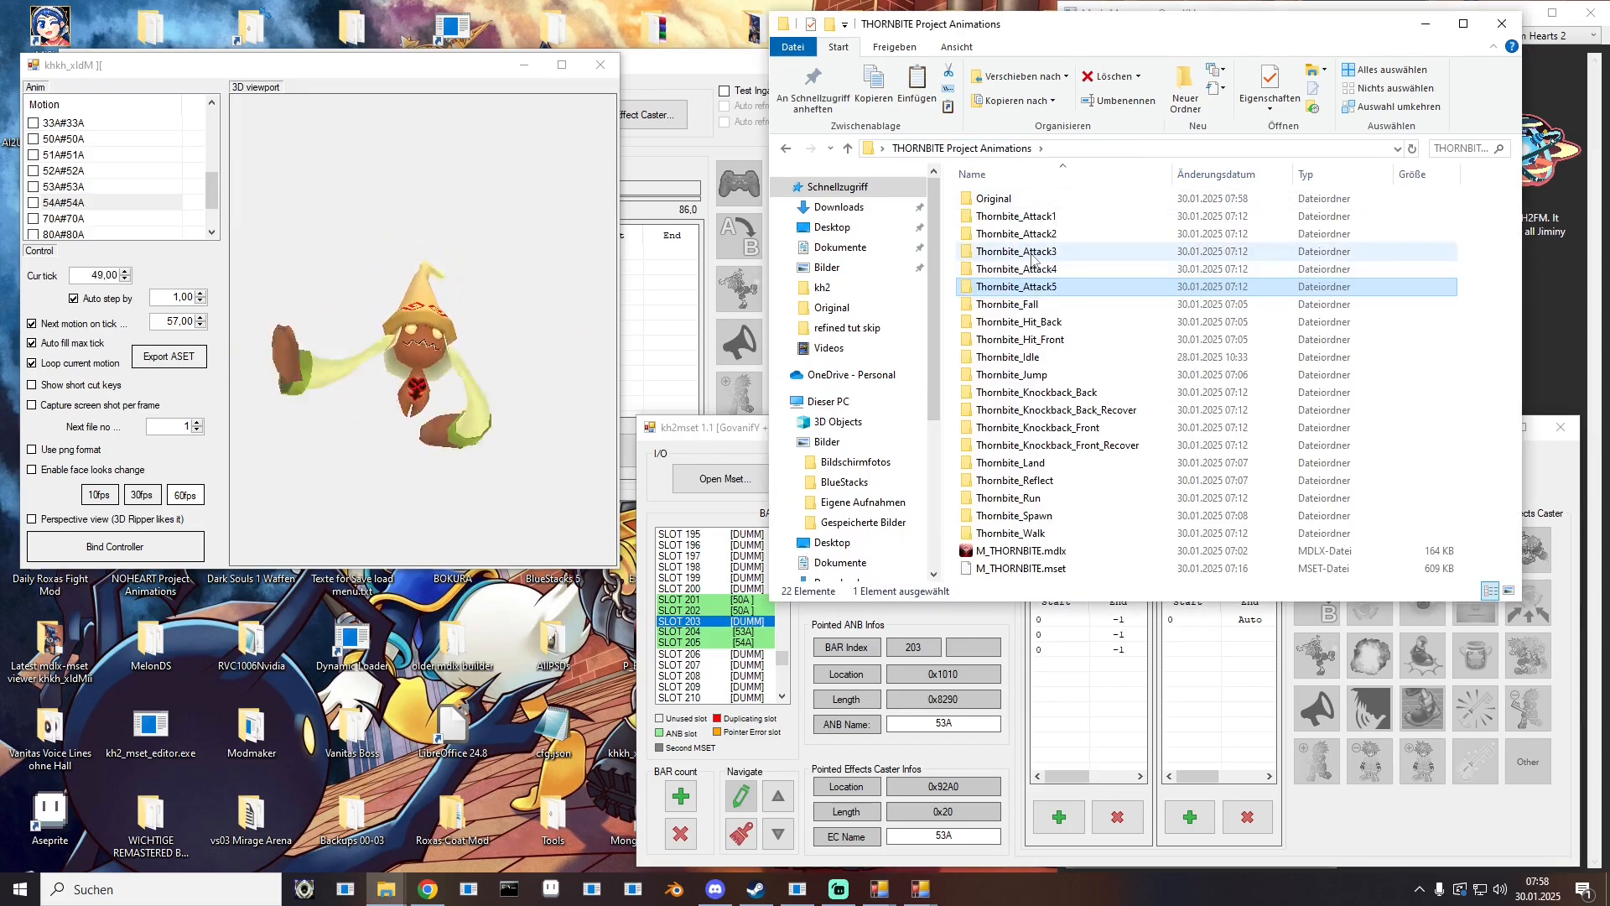
double_click(1017, 234)
drag(1025, 199, 1230, 250)
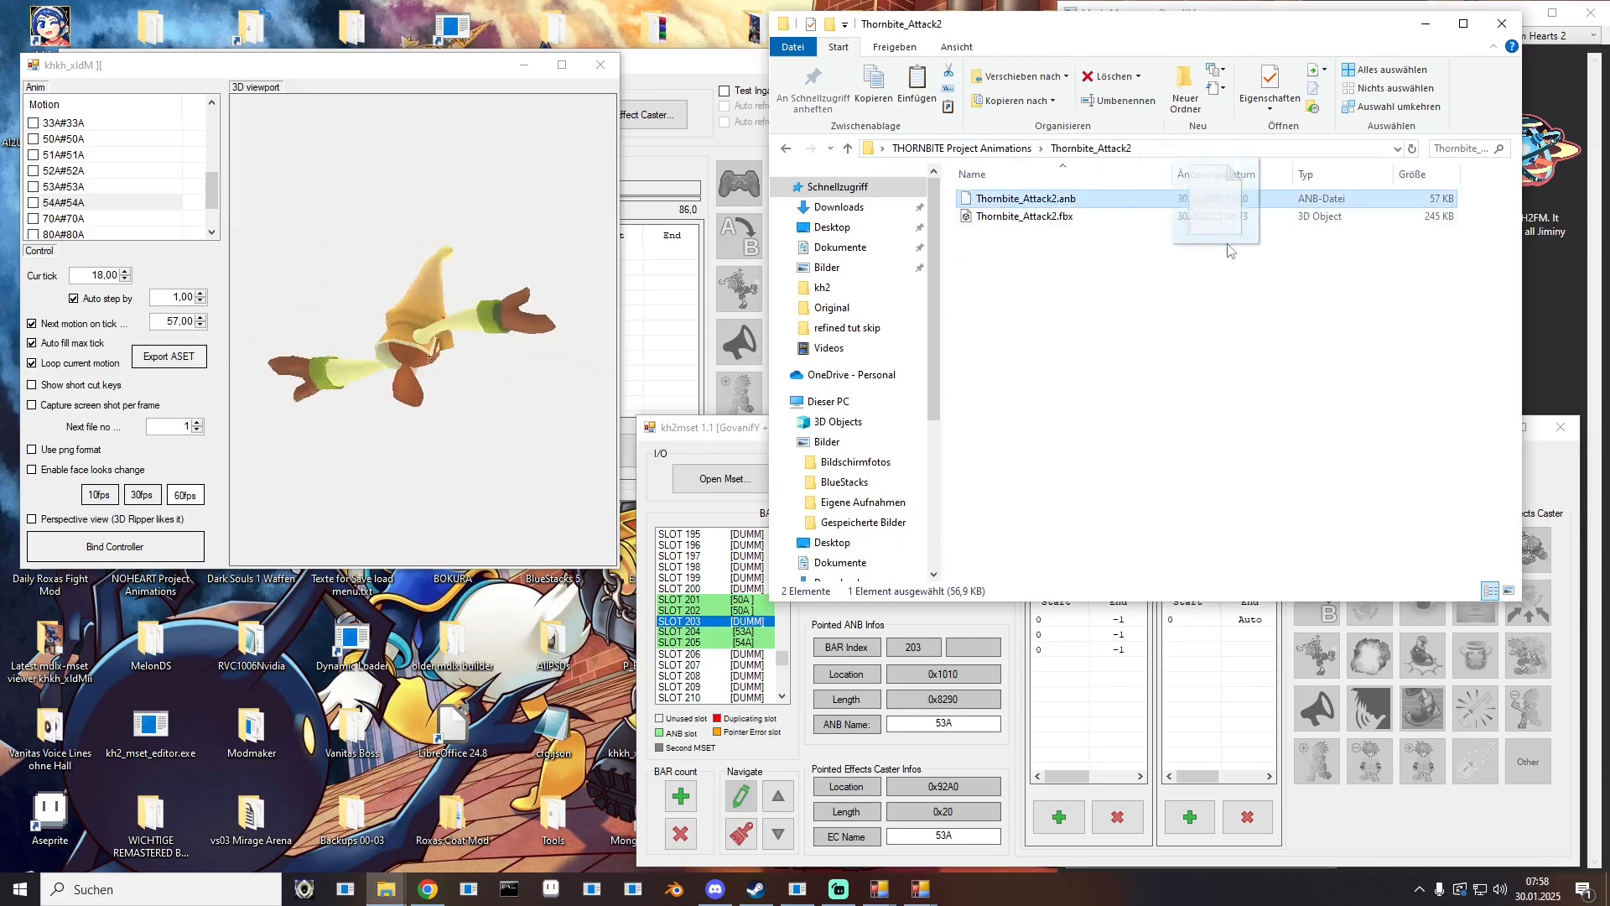
click(731, 625)
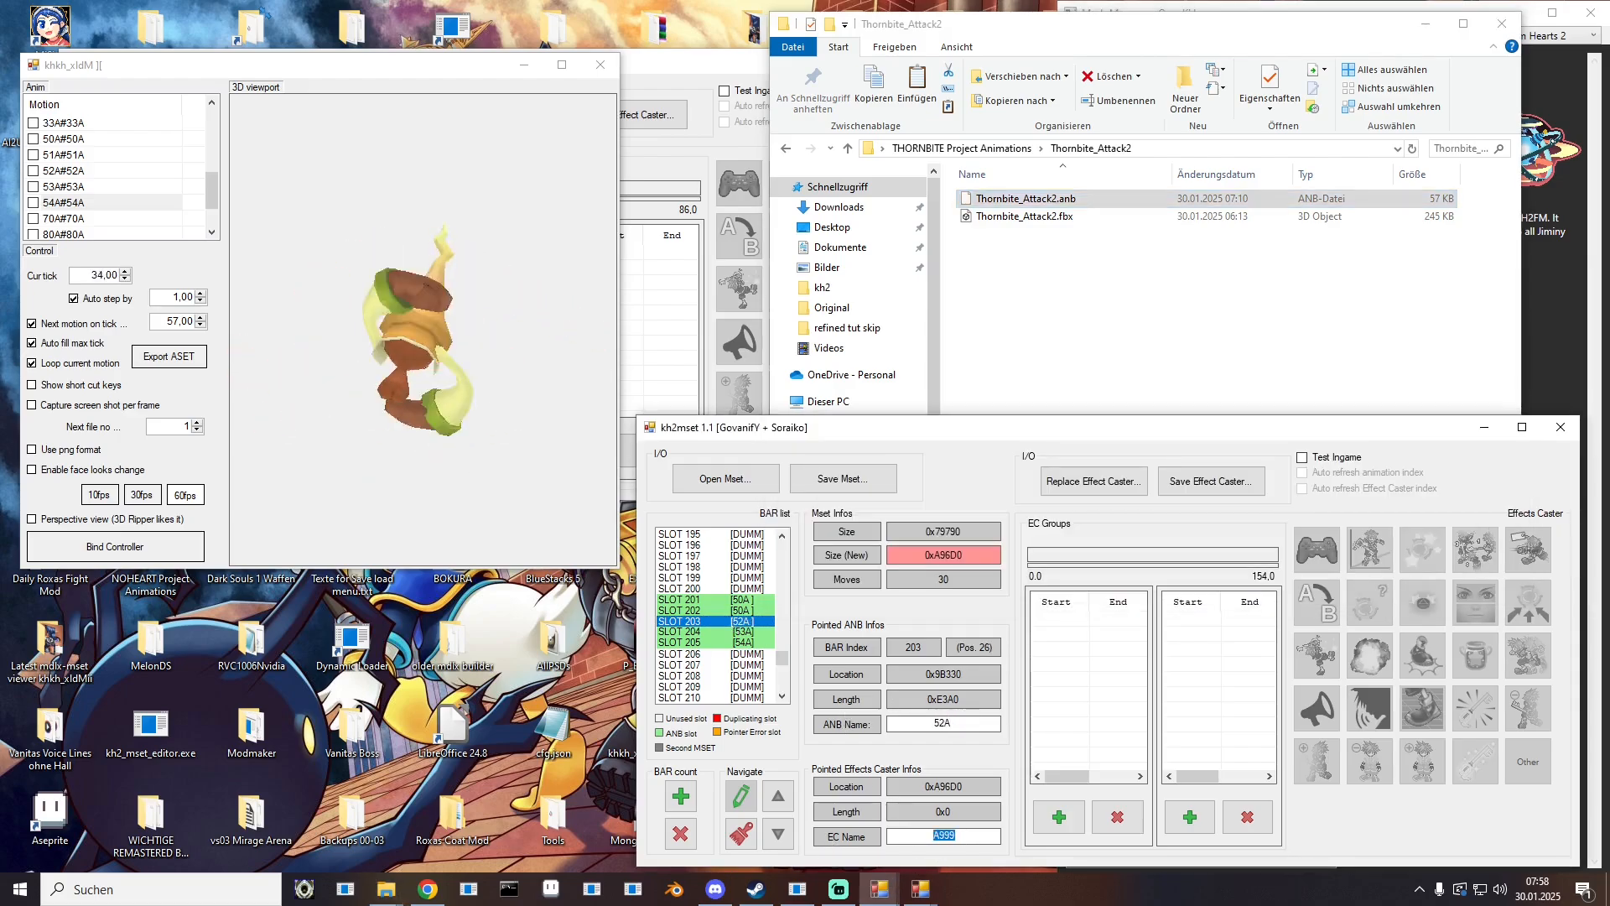
Step: Load 52A.ec as slot 203's effect caster and delete its reaction command and no-gravity entries
click(1077, 483)
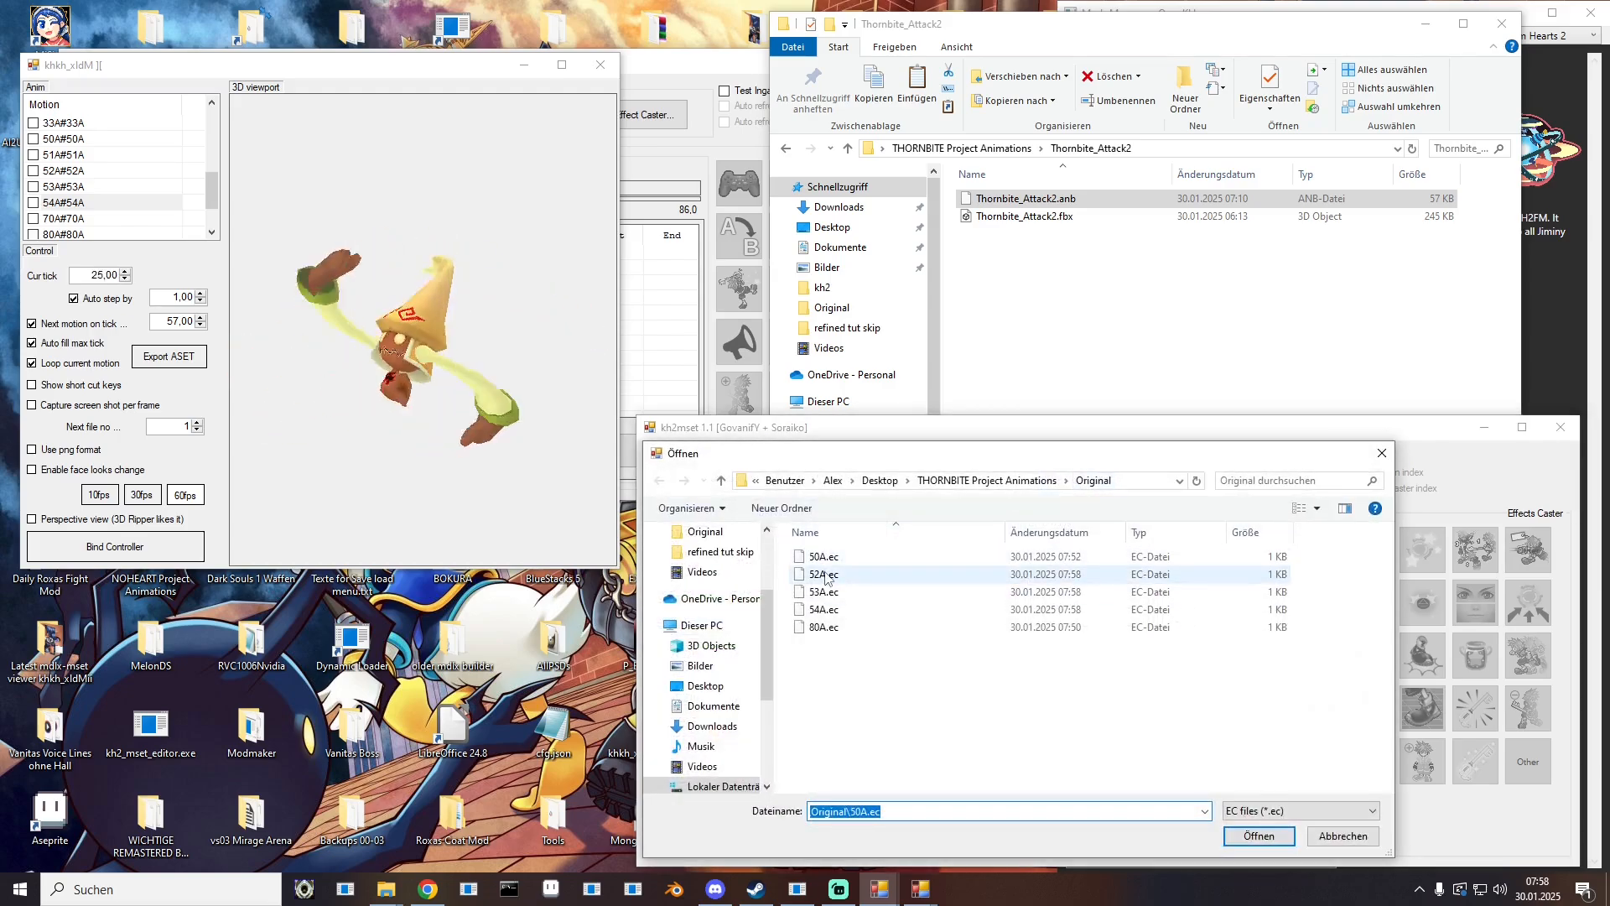
double_click(823, 574)
click(1069, 635)
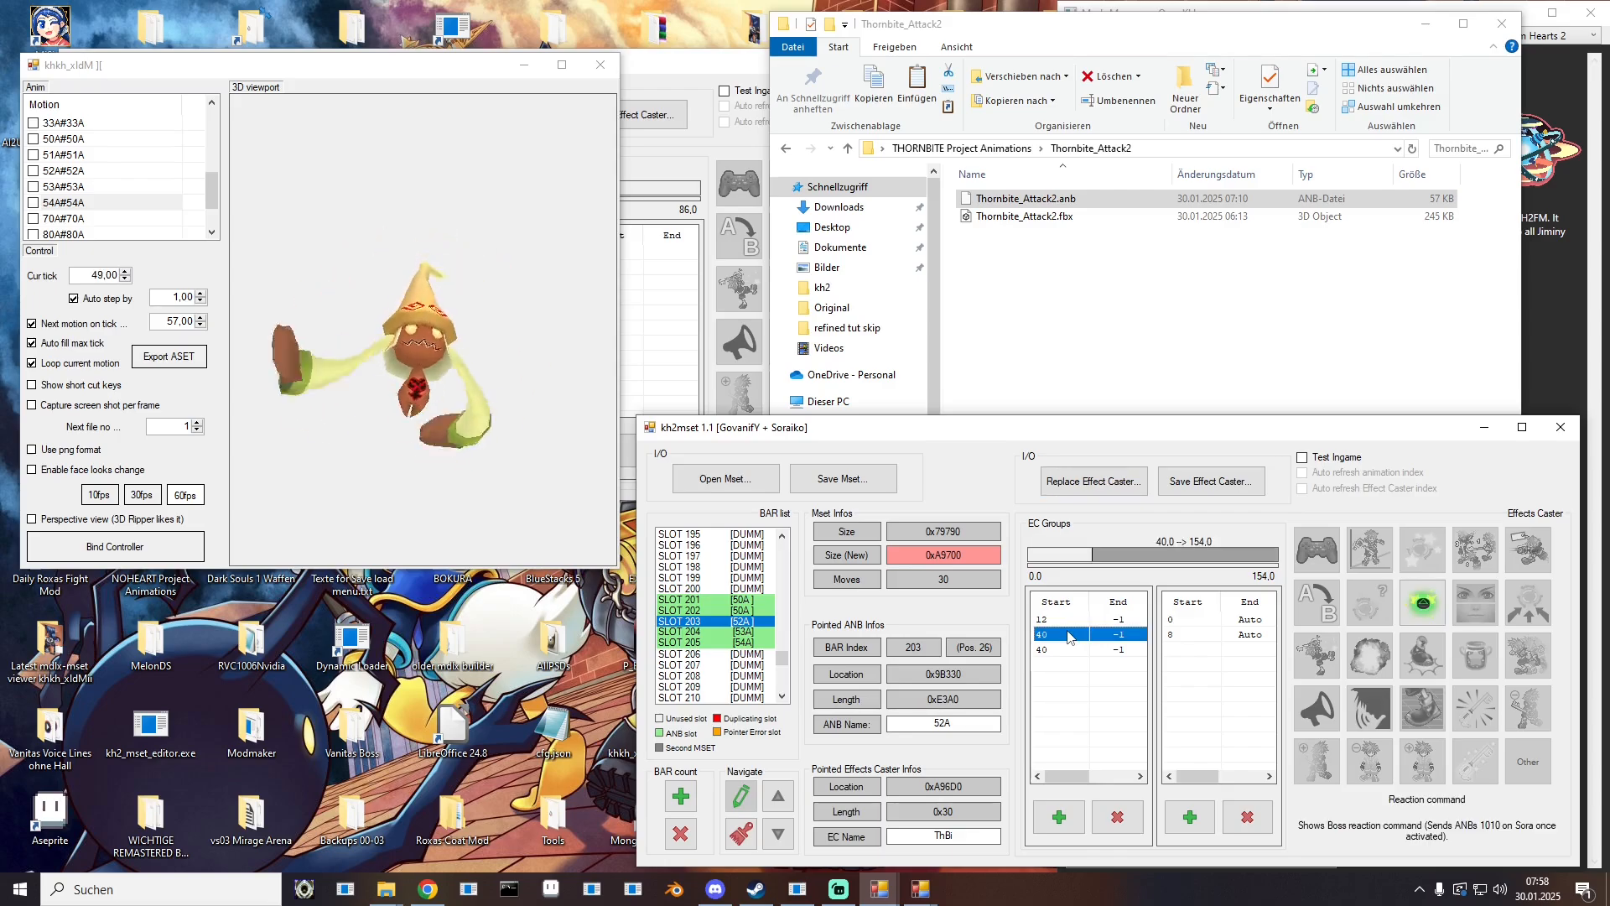
click(1070, 636)
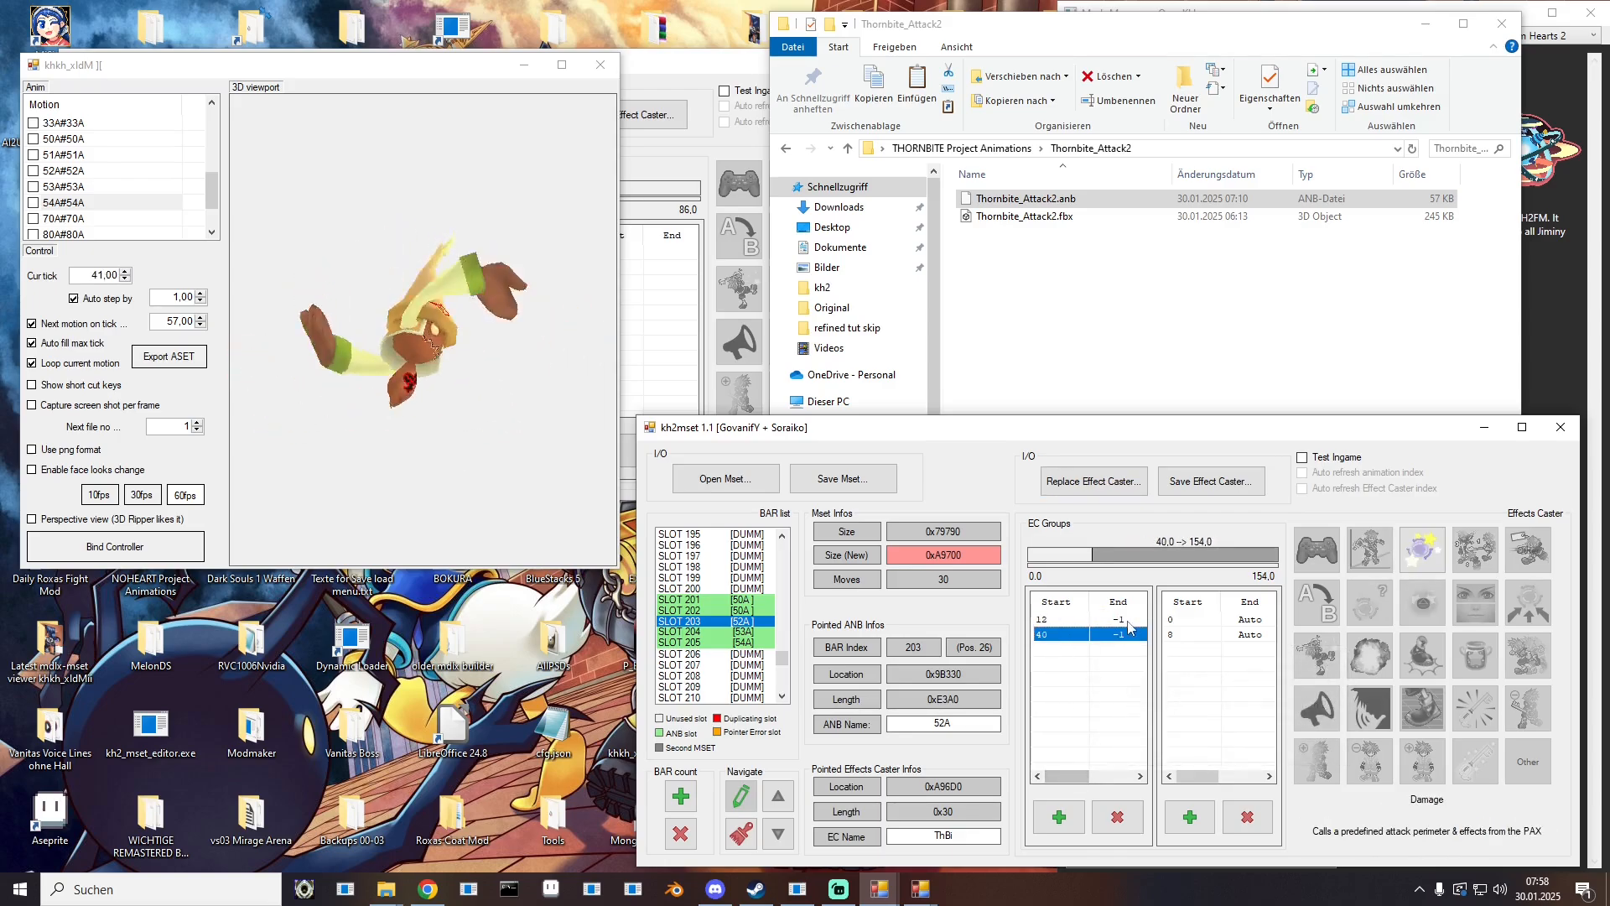
click(1046, 620)
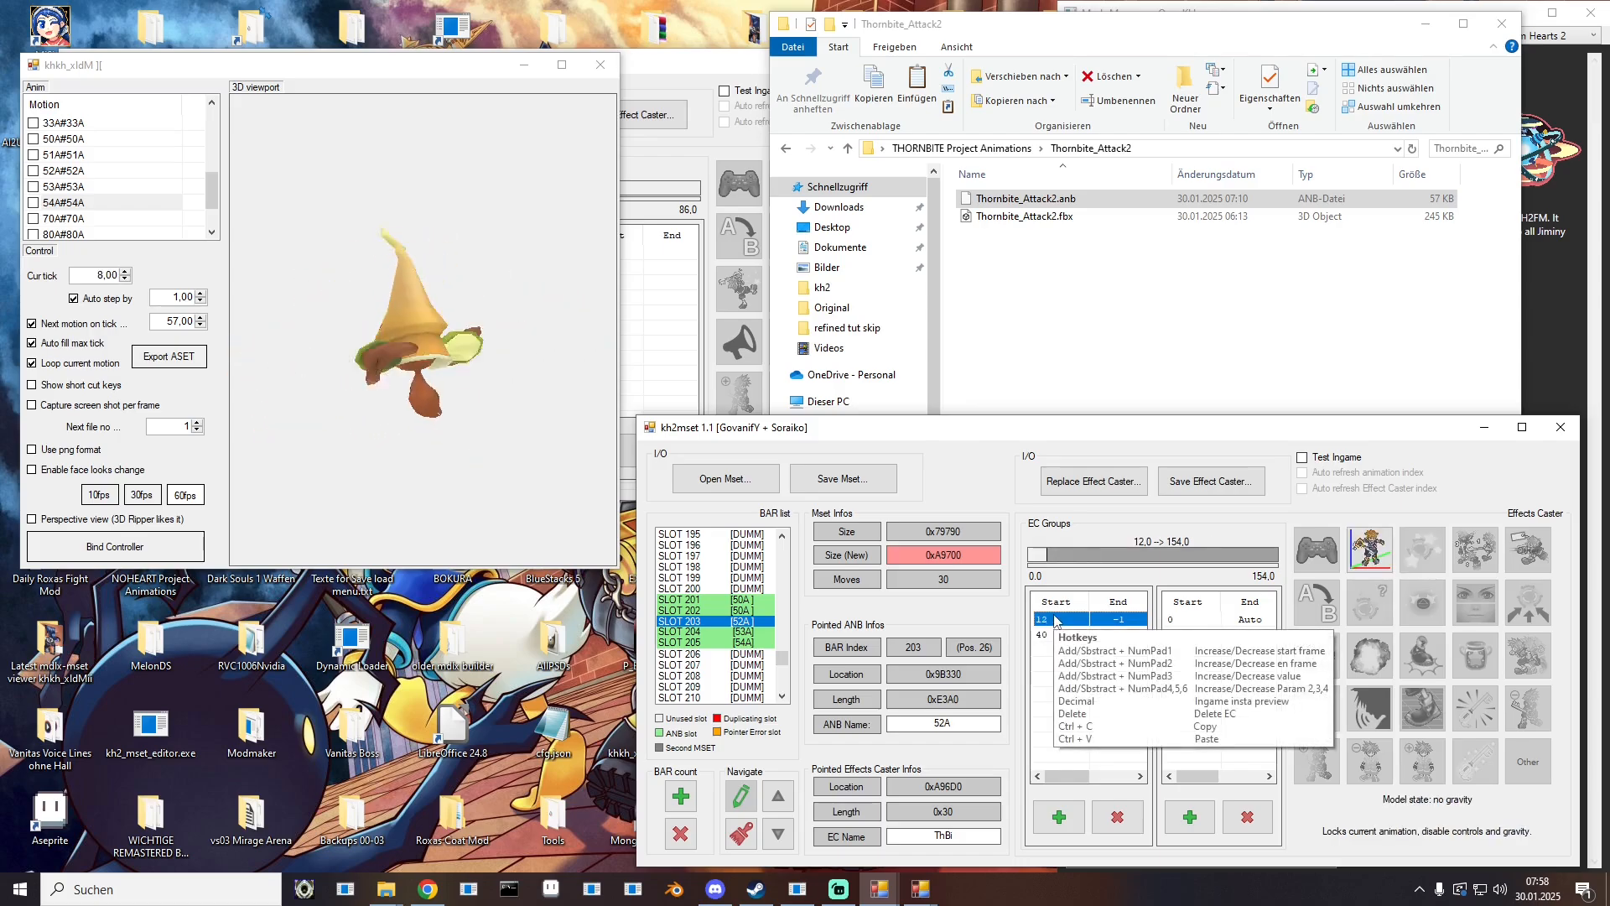
key(Delete)
Step: Check the second-group effect caster entries of slot 203 and select the remaining first-group entry
click(1194, 635)
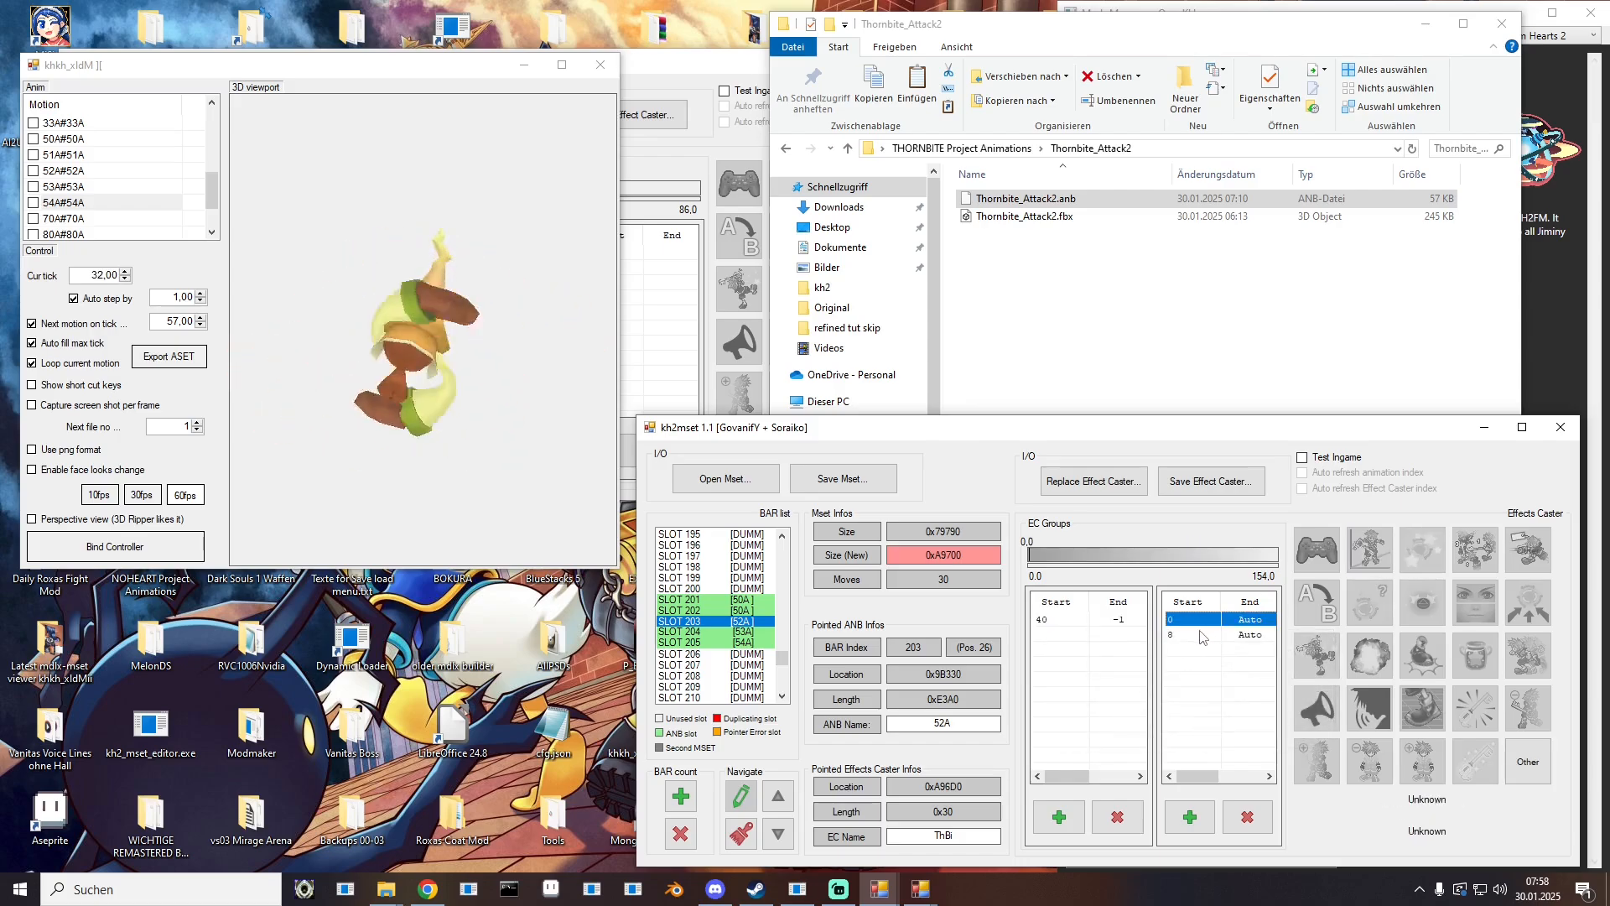
click(1190, 623)
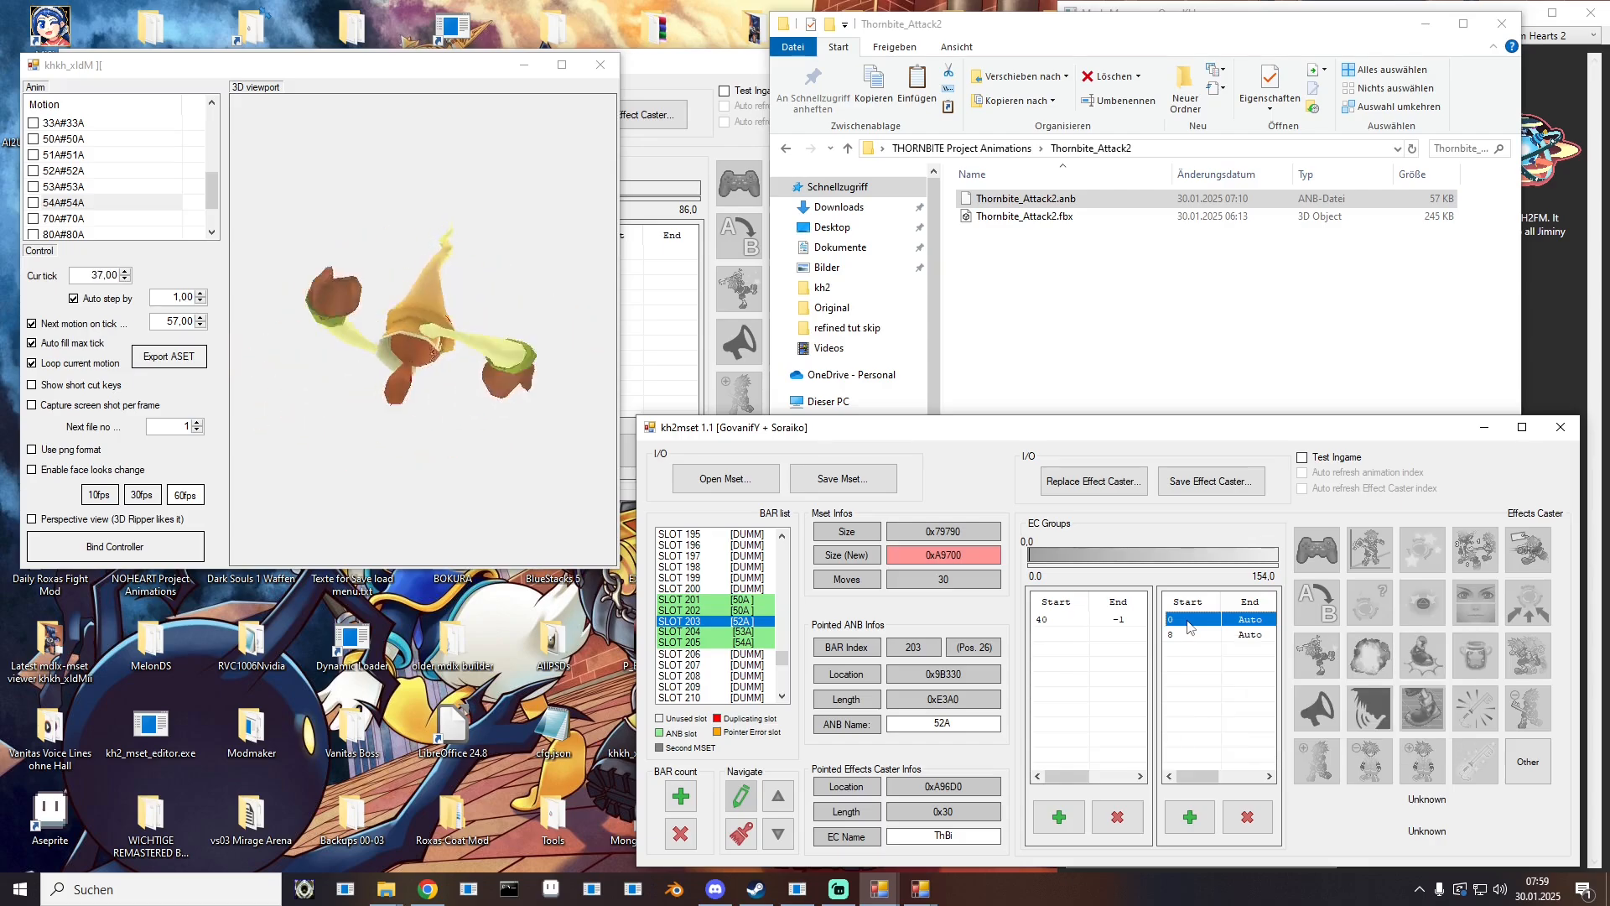
click(1067, 619)
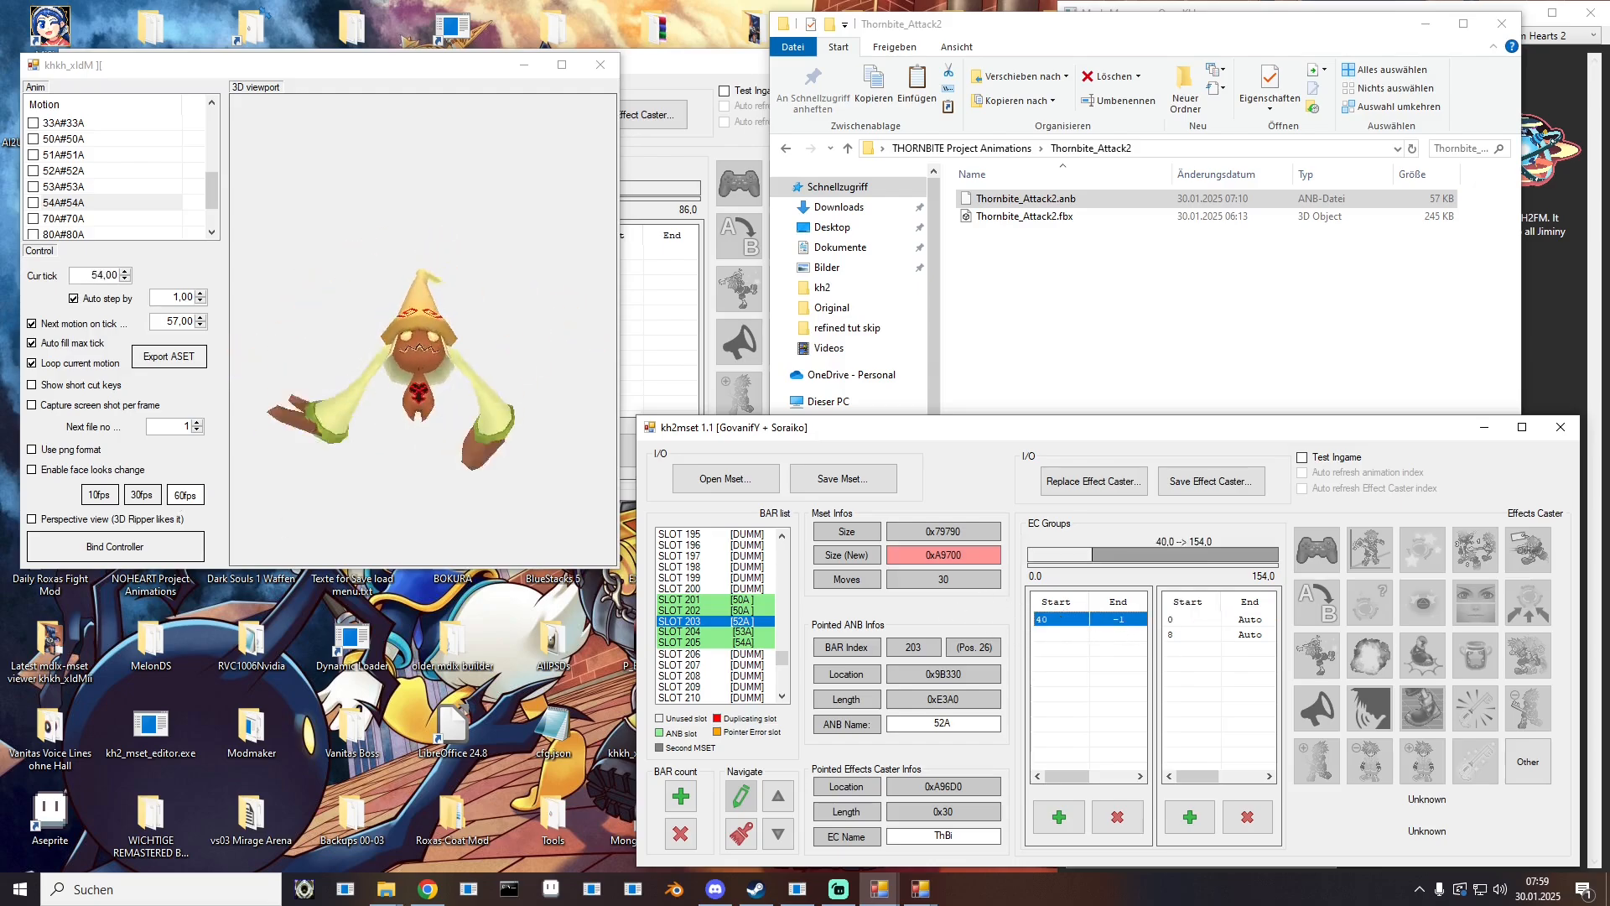
Step: Bring up the Thornbite viewer, play the original 52A#52A motion, and step it manually to tick 40
drag(0, 176, 1073, 69)
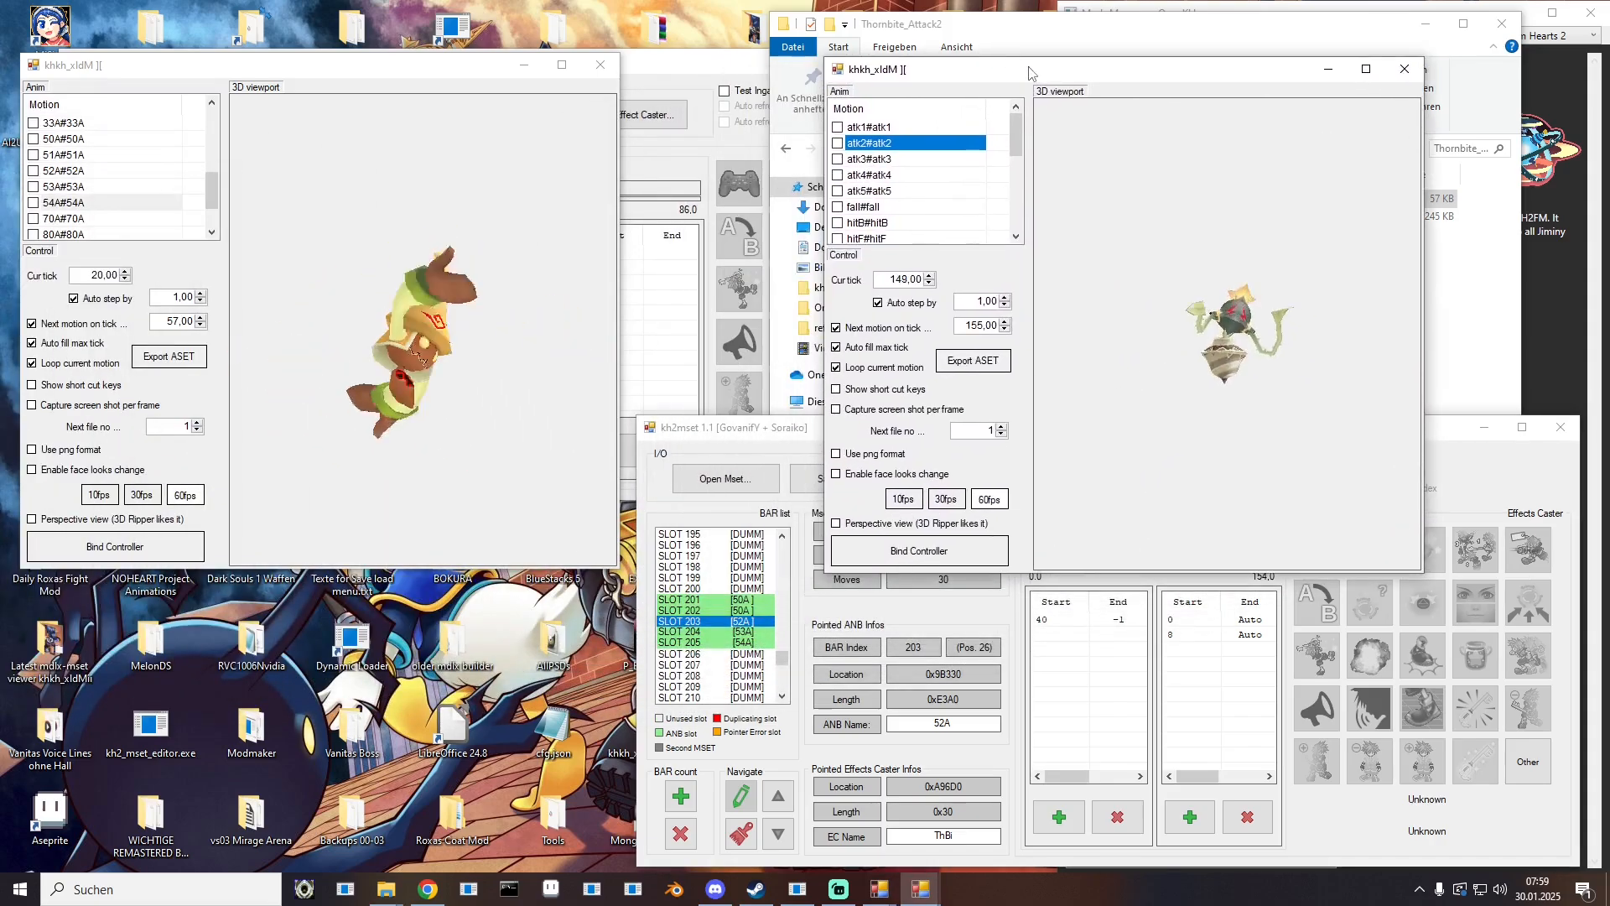
click(64, 170)
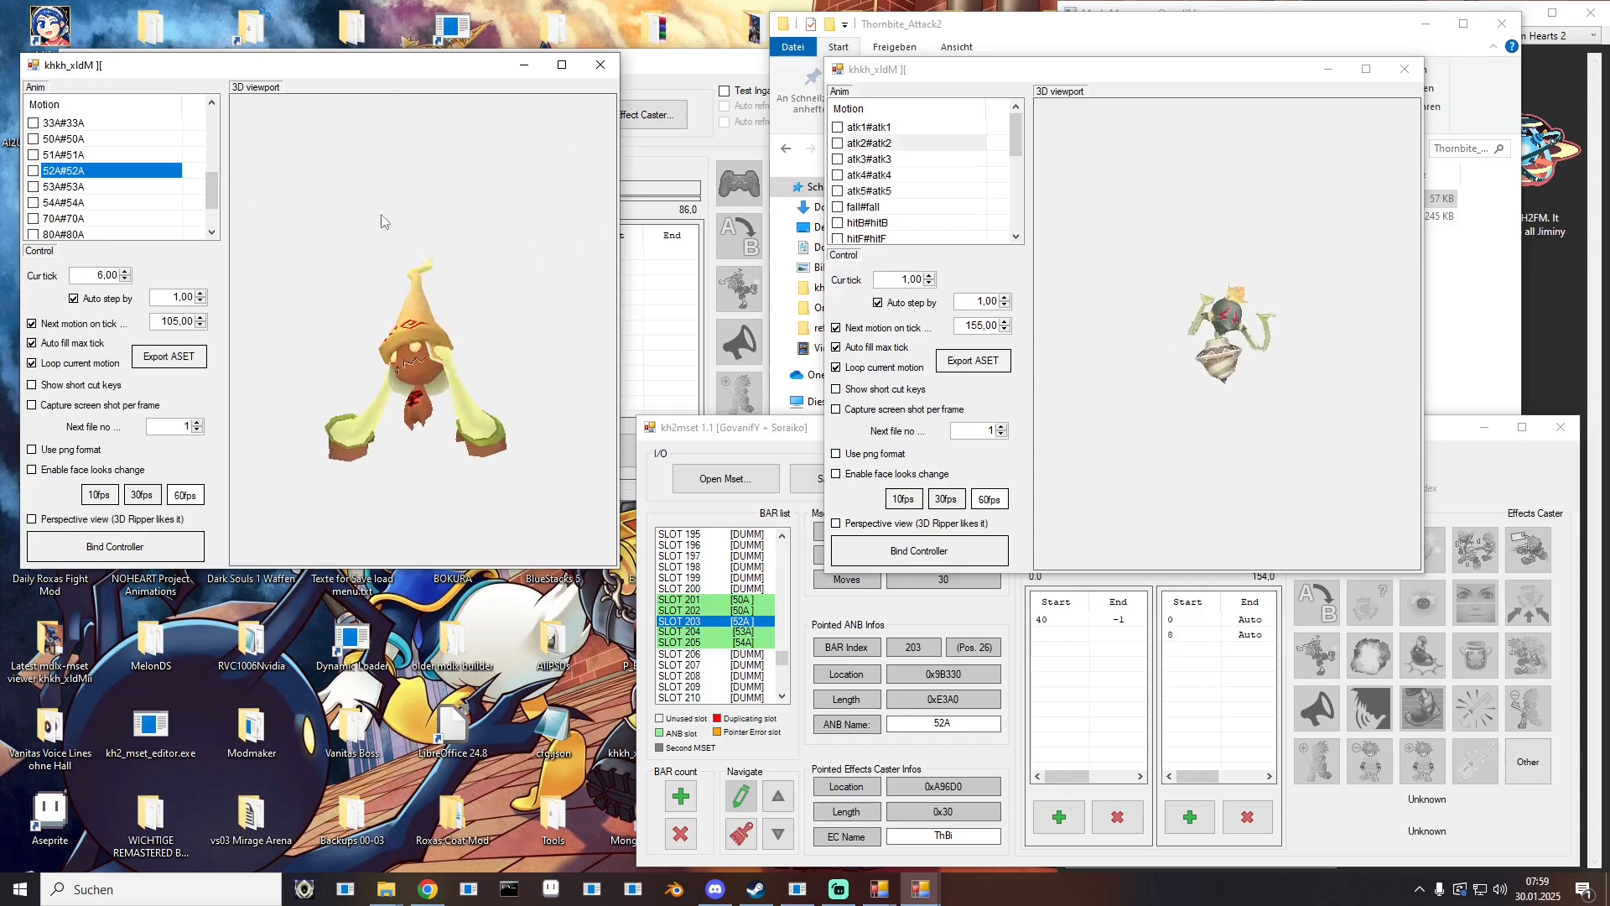
click(117, 302)
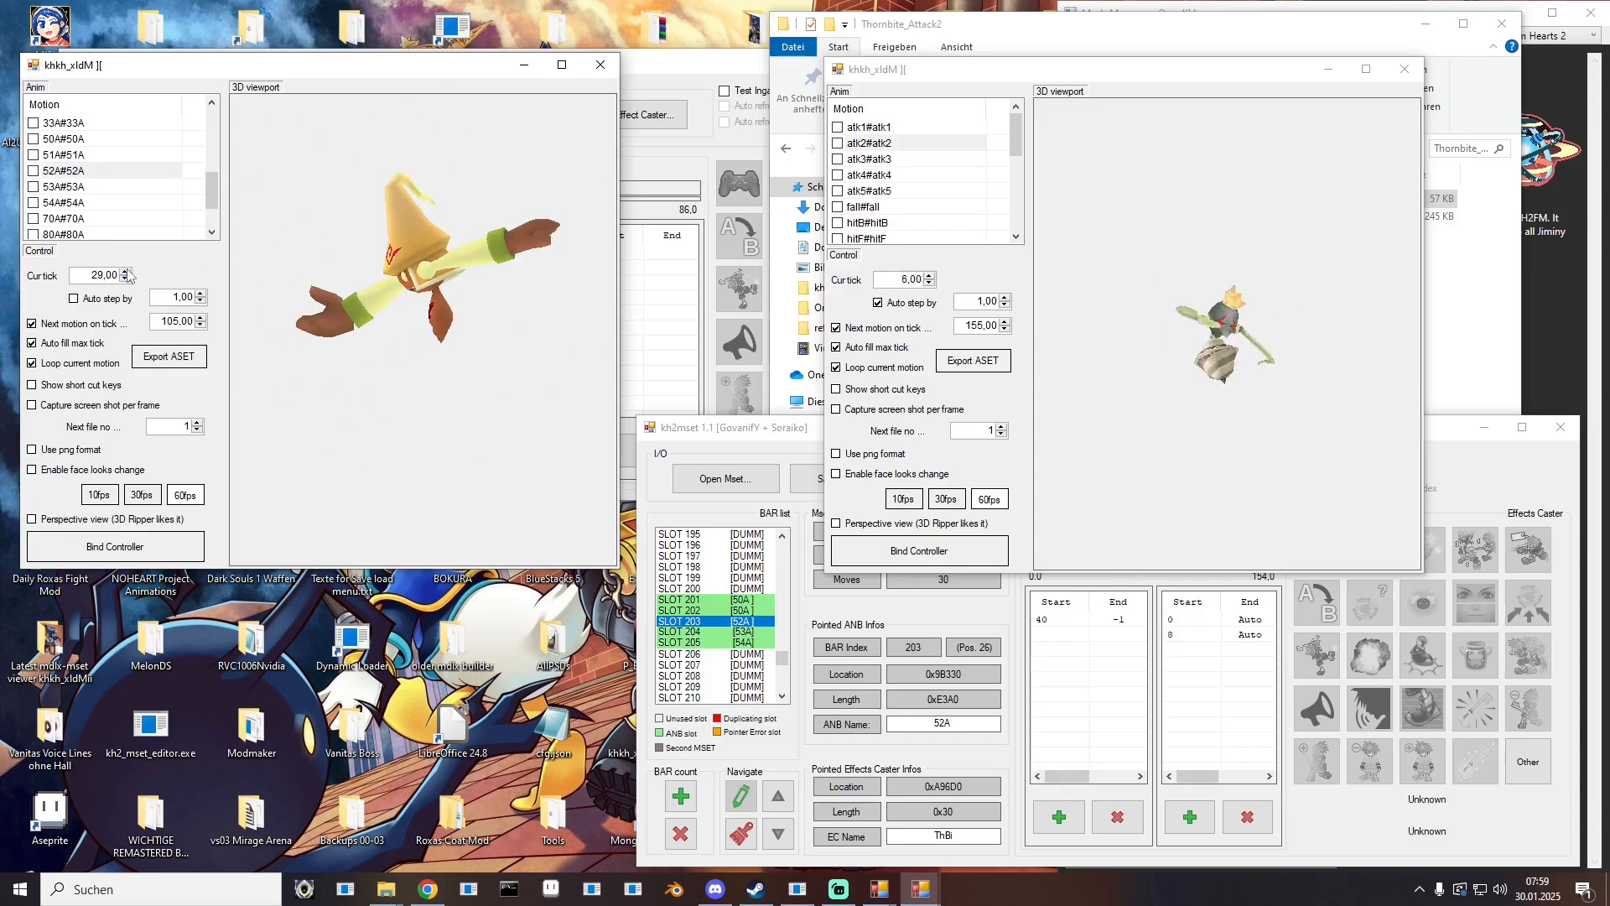
click(126, 271)
click(126, 271)
click(126, 271)
click(126, 271)
click(126, 271)
click(126, 271)
click(126, 272)
click(125, 271)
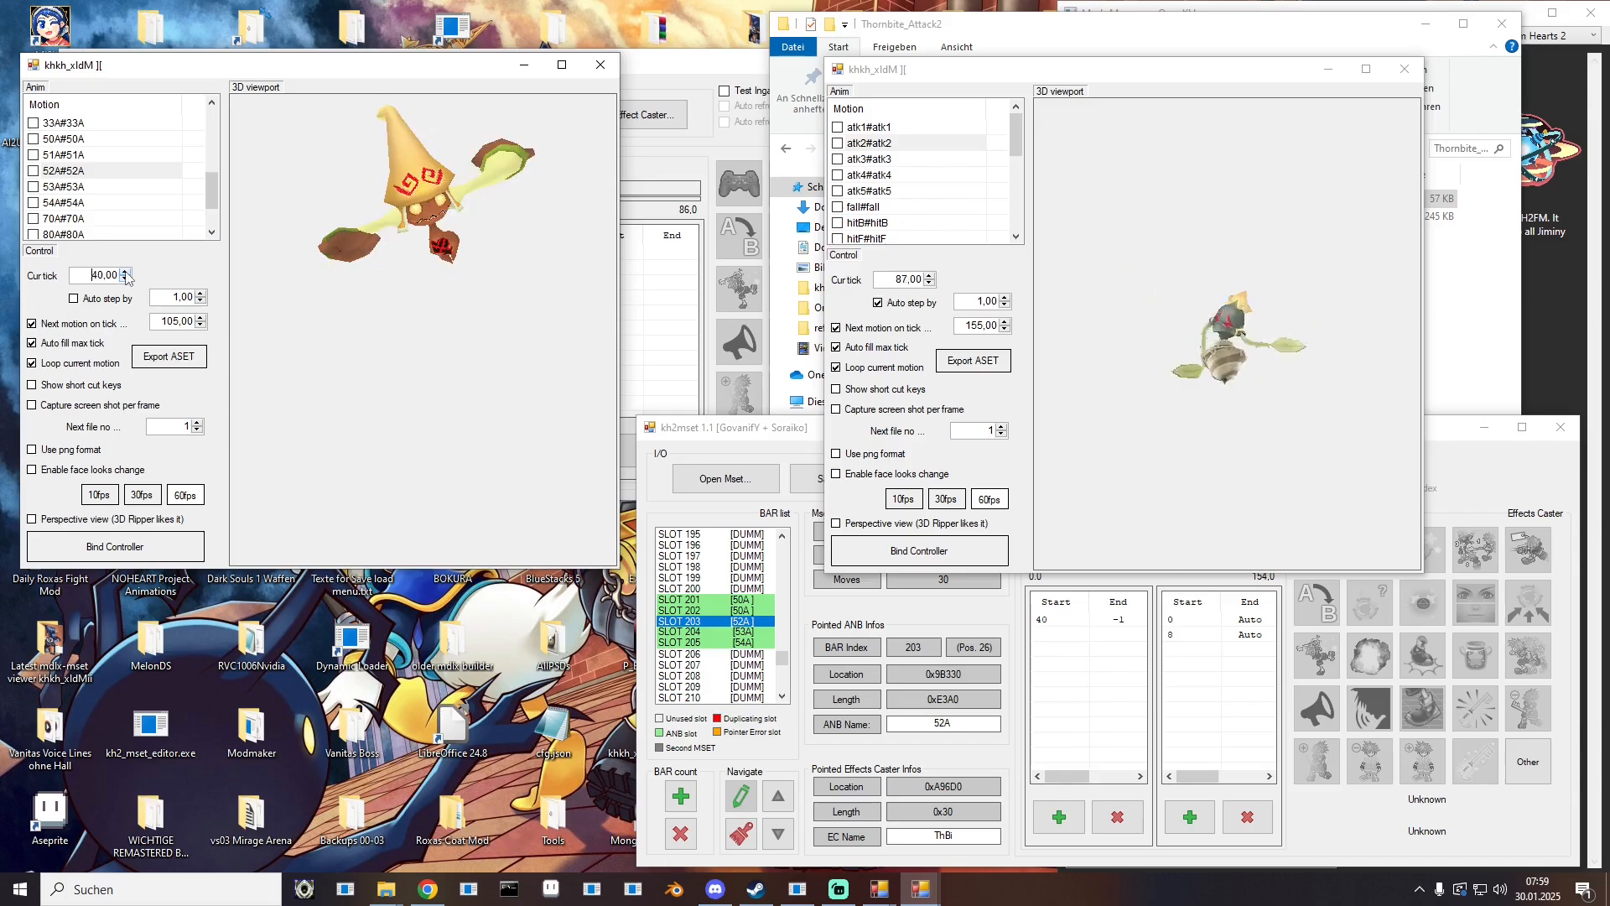
click(125, 272)
click(126, 278)
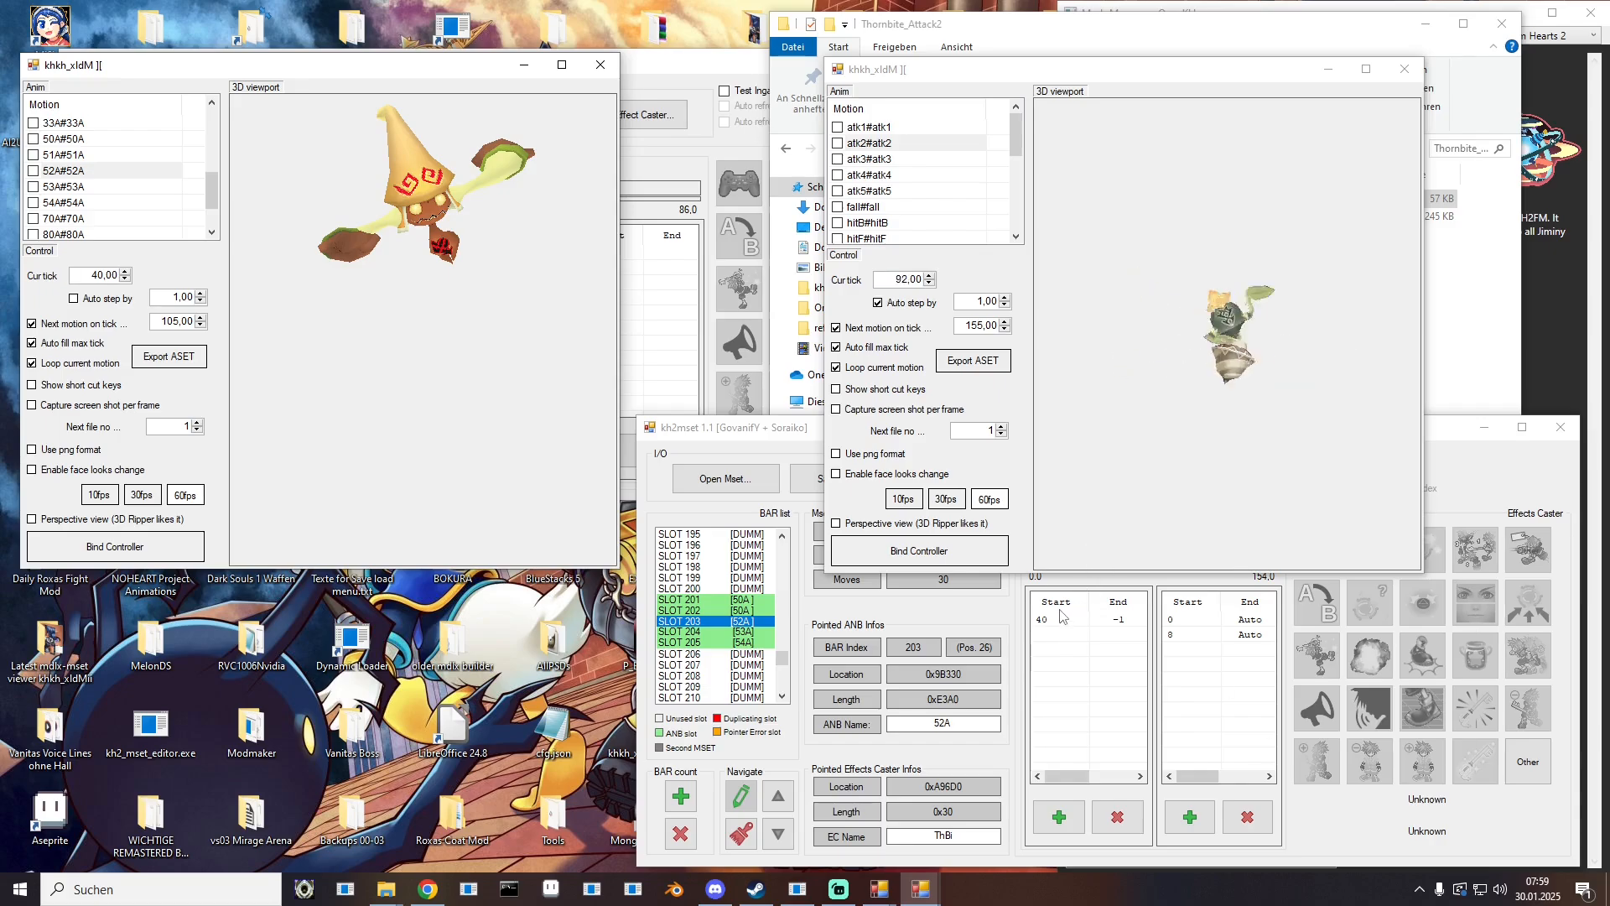
Step: Replay the Thornbite atk2#atk2 motion, stop its automatic stepping, examine it at tick 100, and move the viewer aside
click(881, 145)
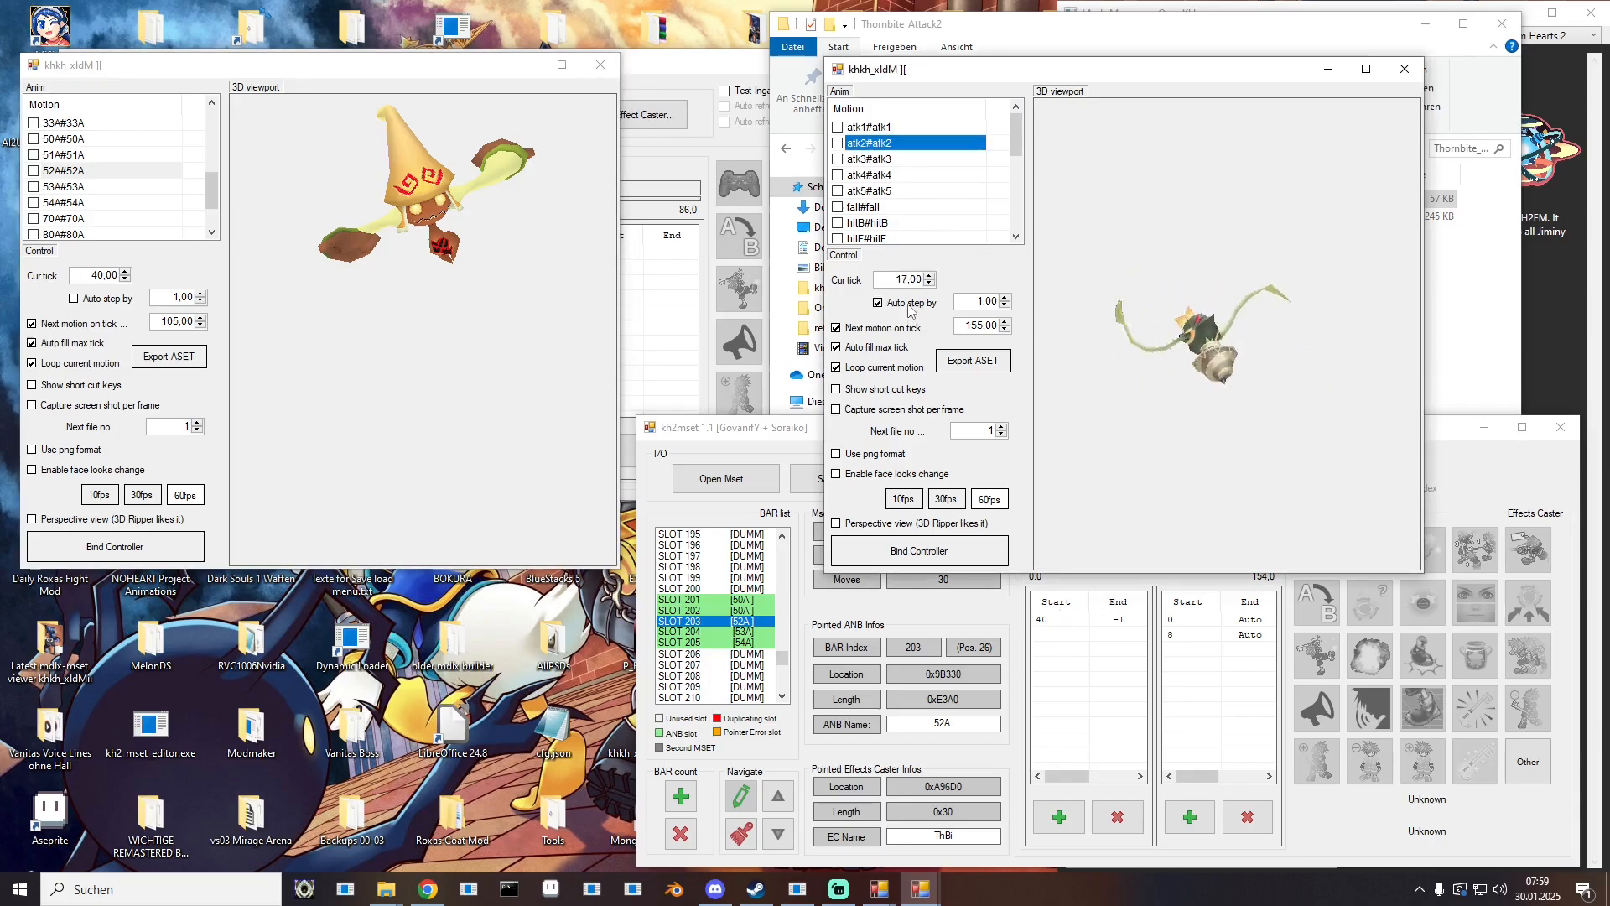
click(910, 309)
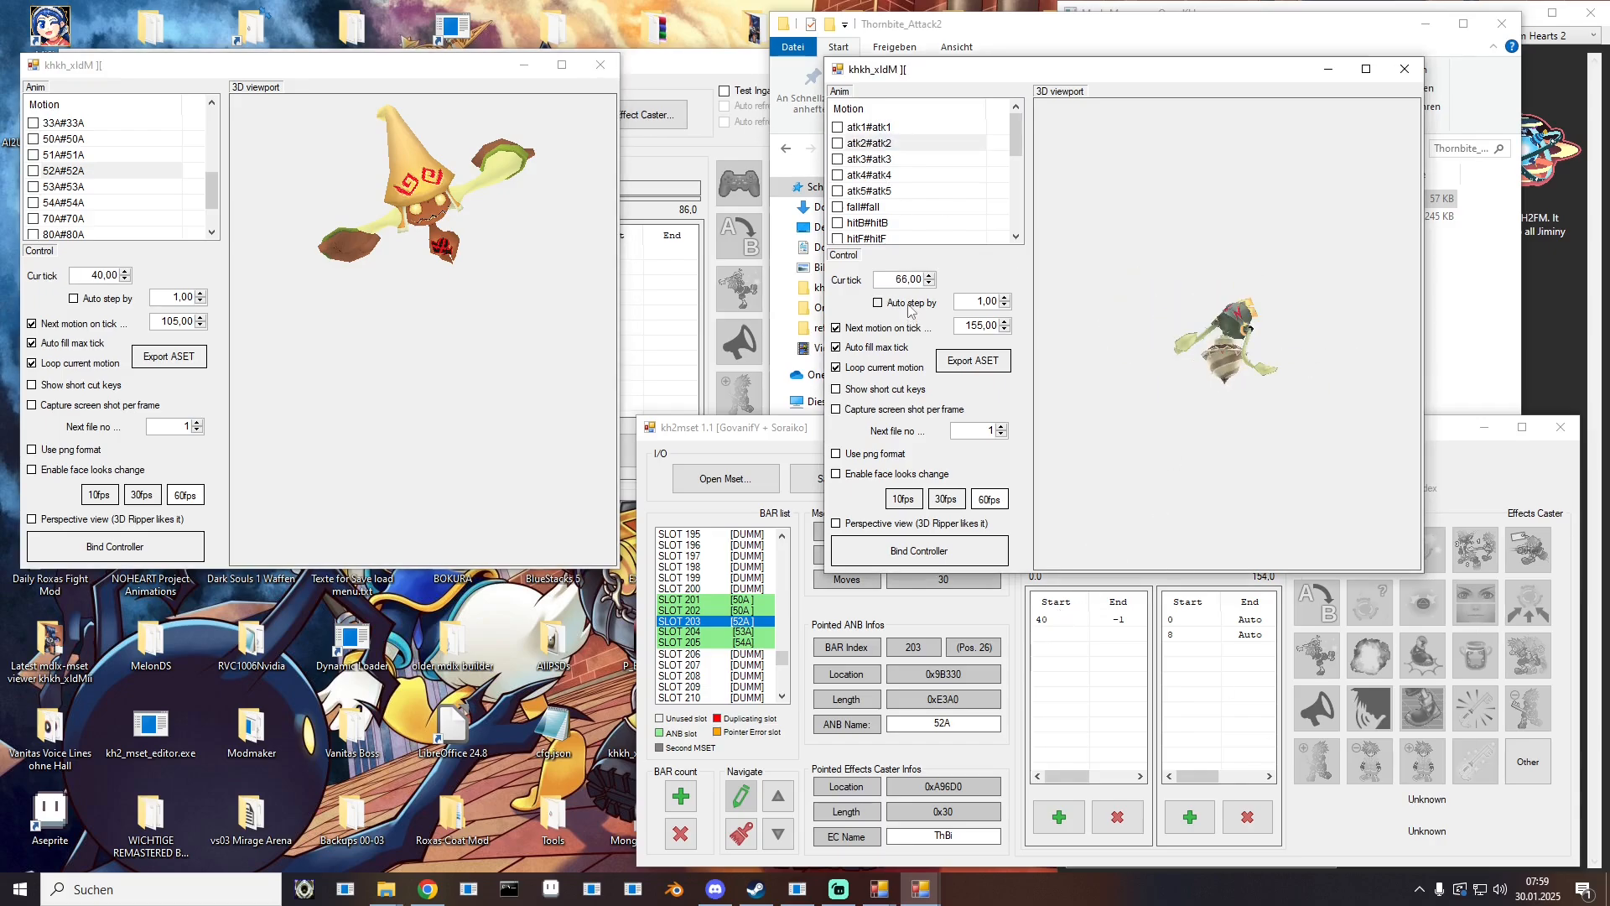
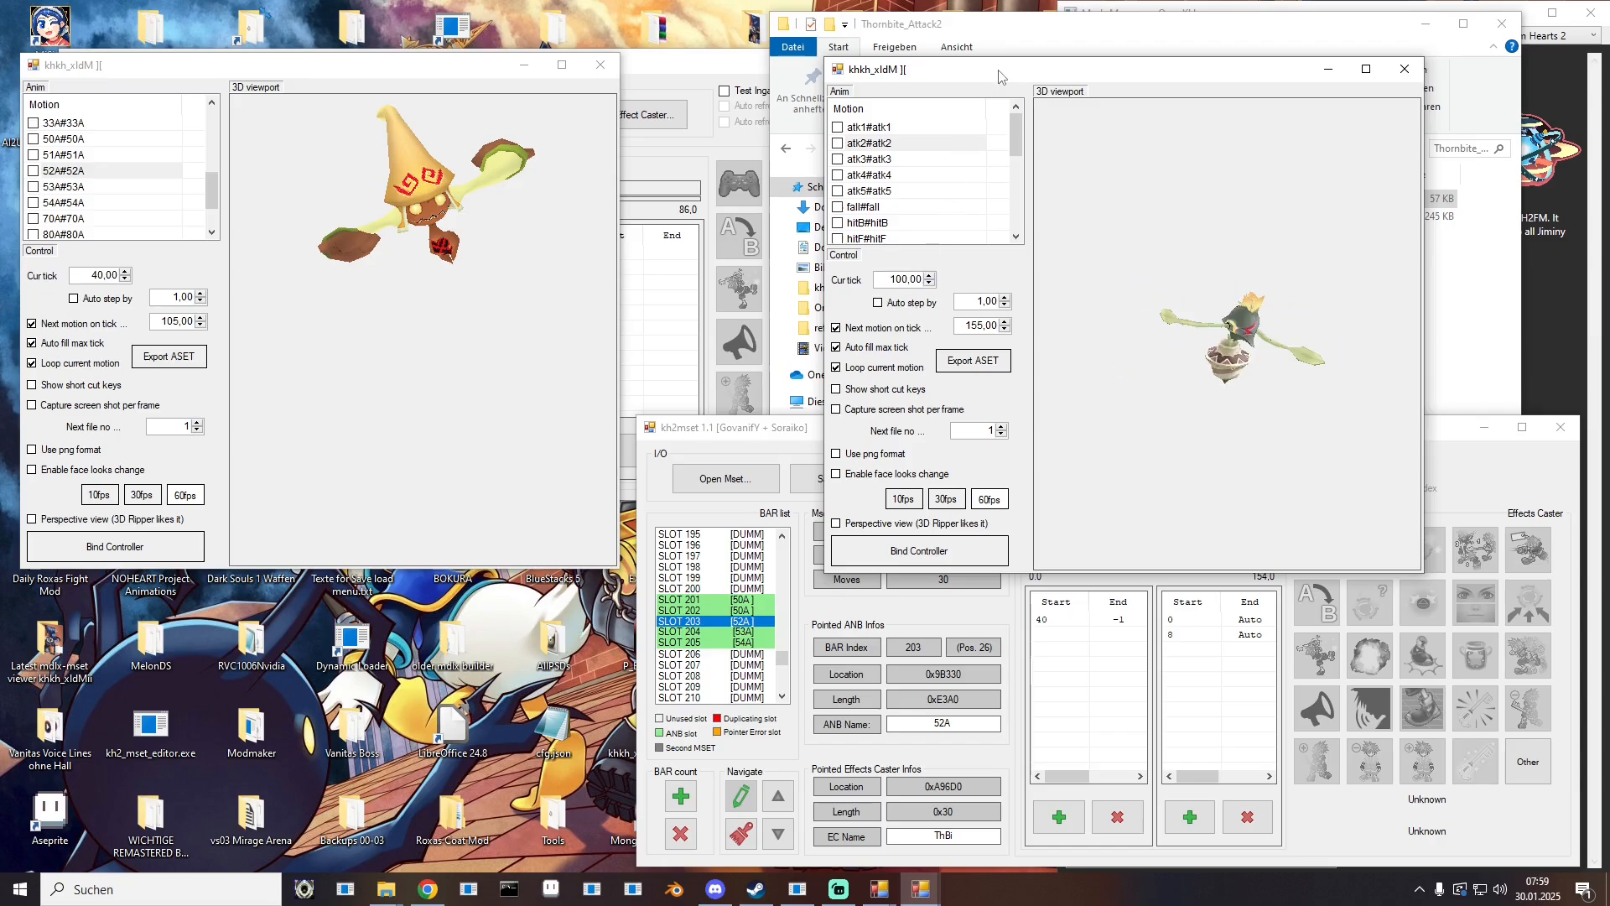
drag(999, 70, 0, 151)
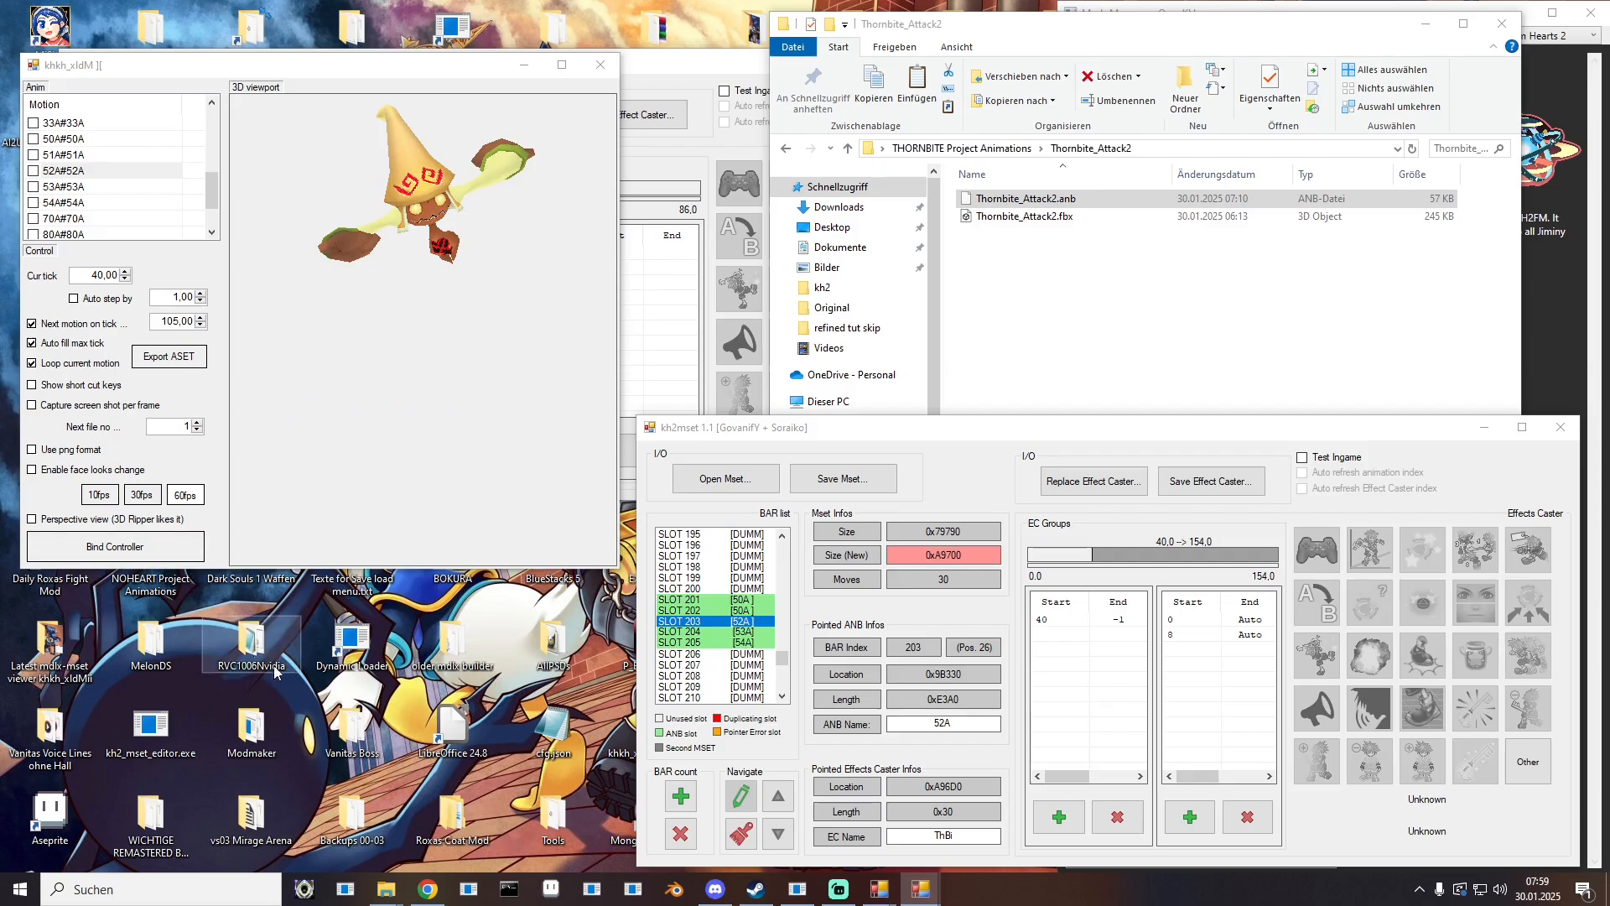
Step: Start another kh2mset window and load B_NOHEART_LV95.mset from the mod's kh2 obj folder
double_click(172, 720)
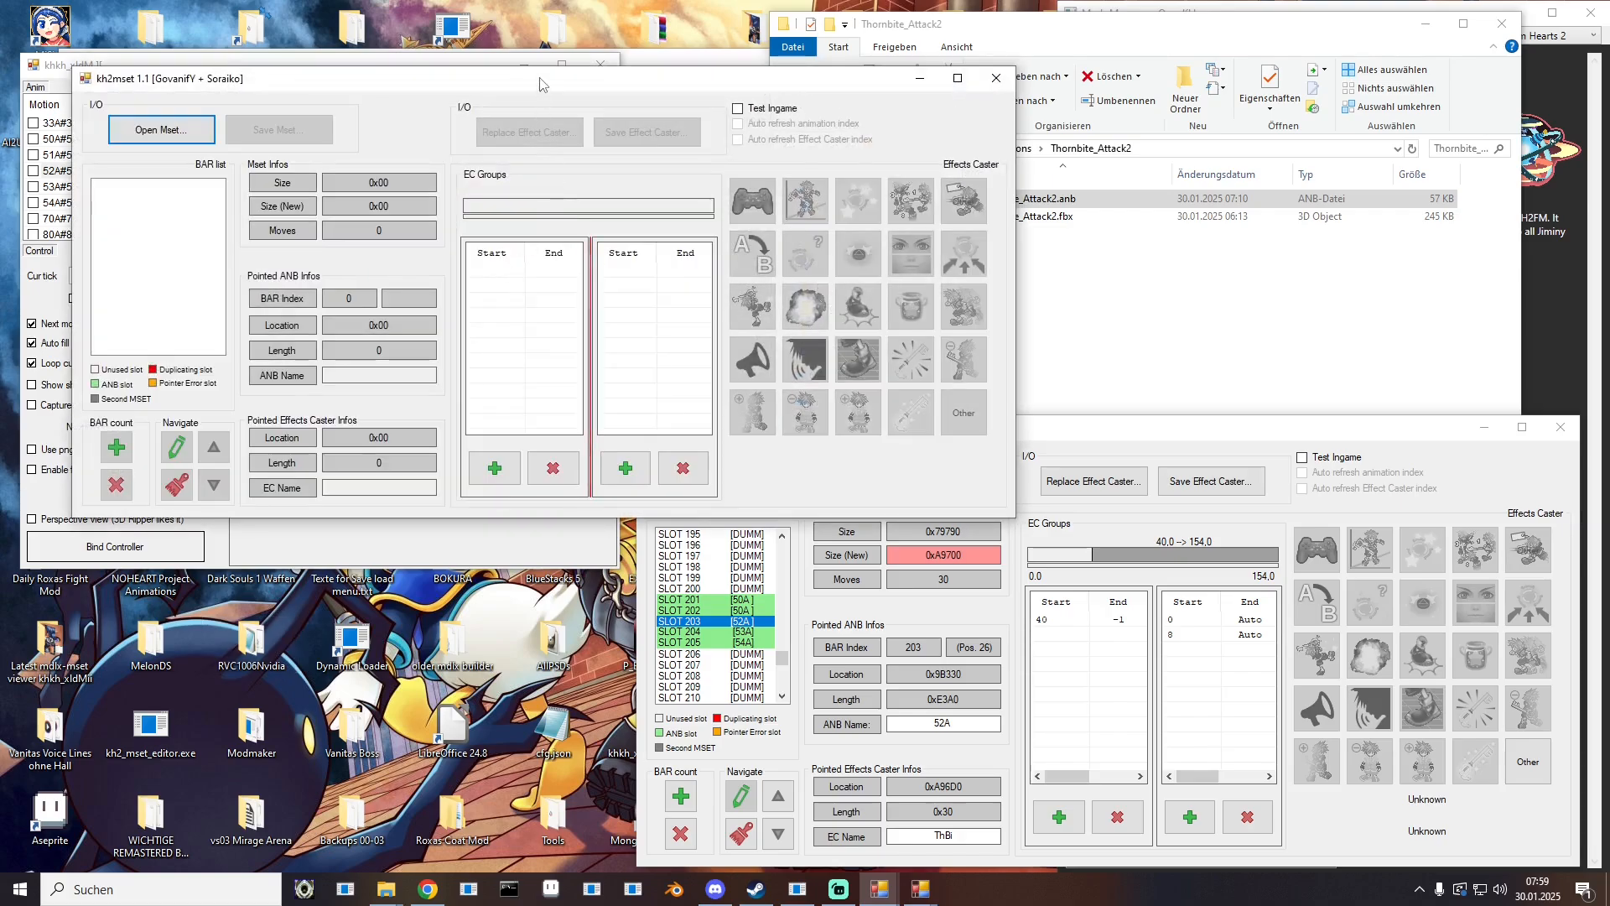
drag(543, 79, 0, 182)
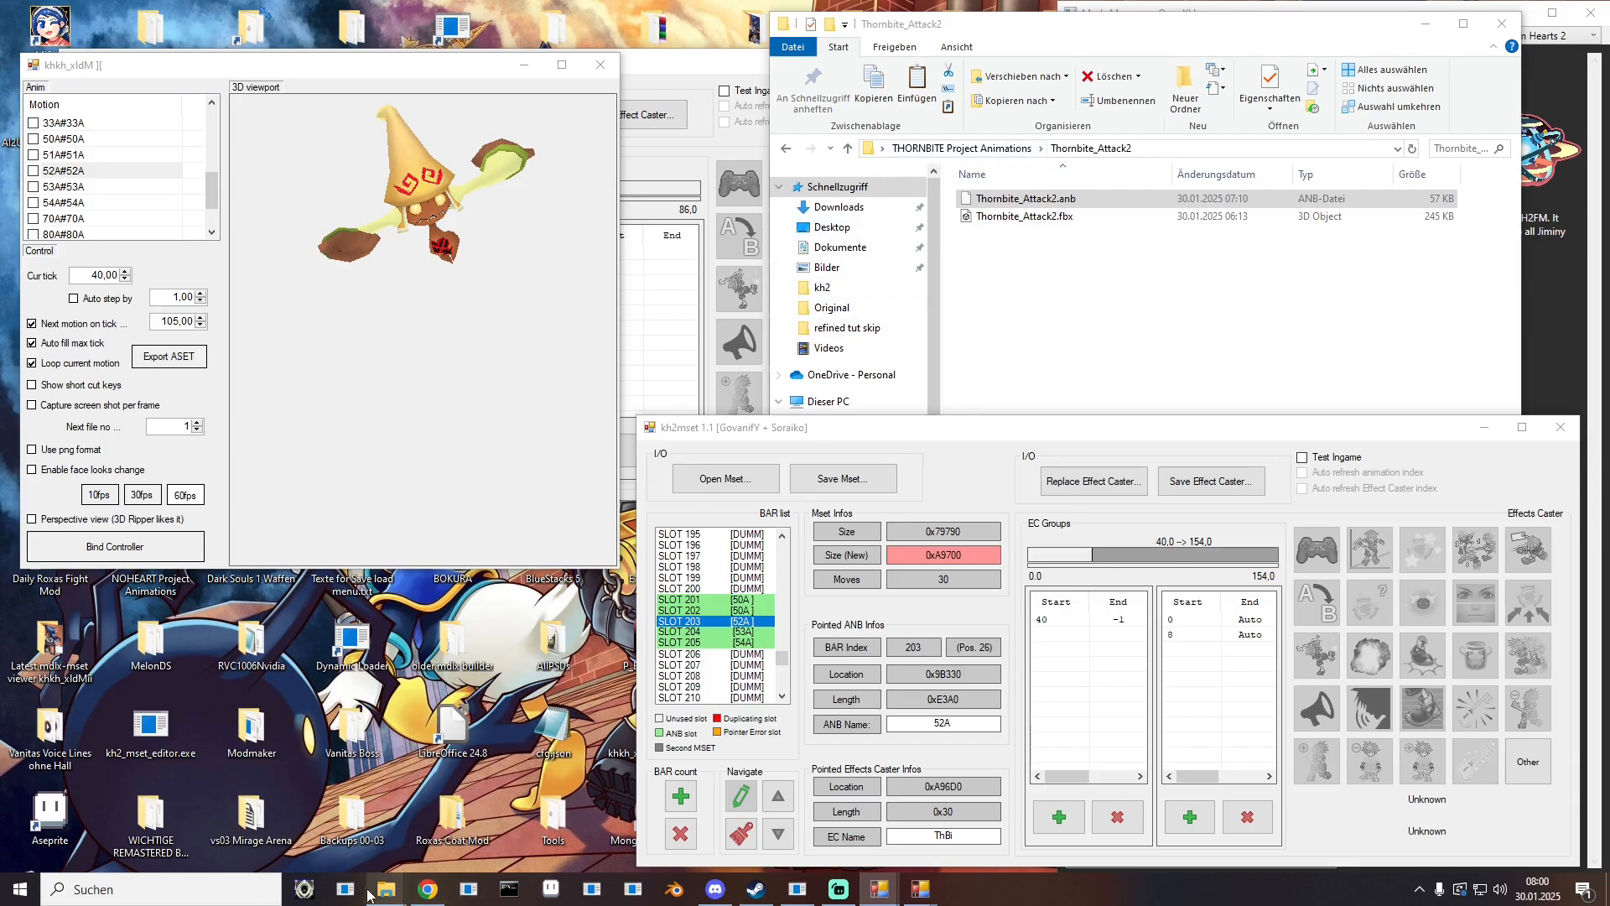
mouse_move(385, 890)
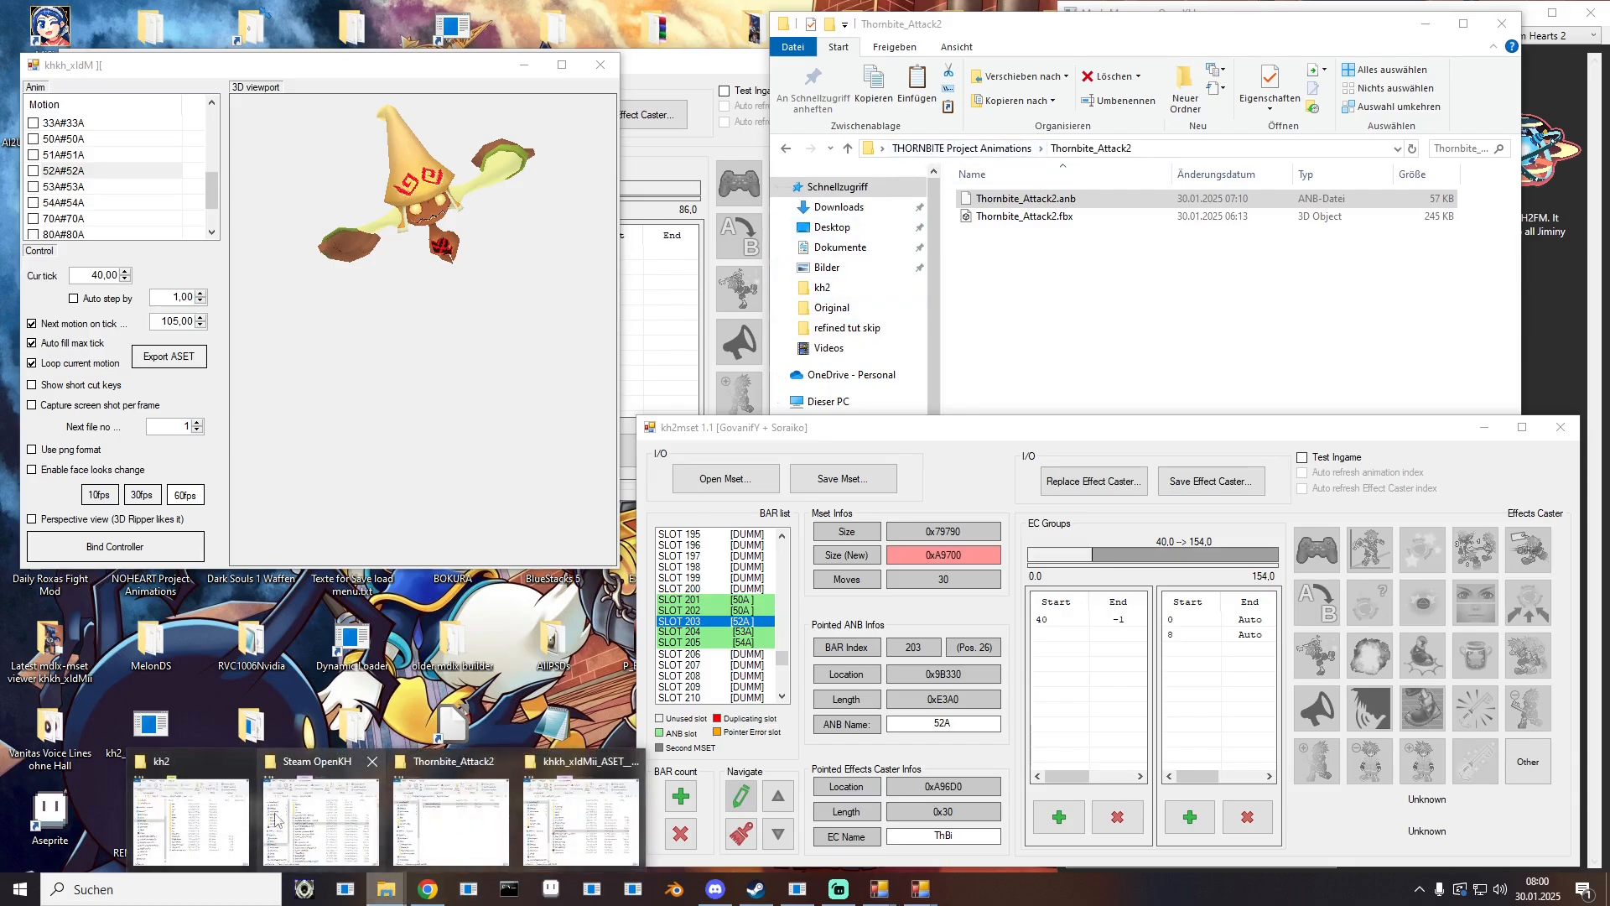
click(201, 820)
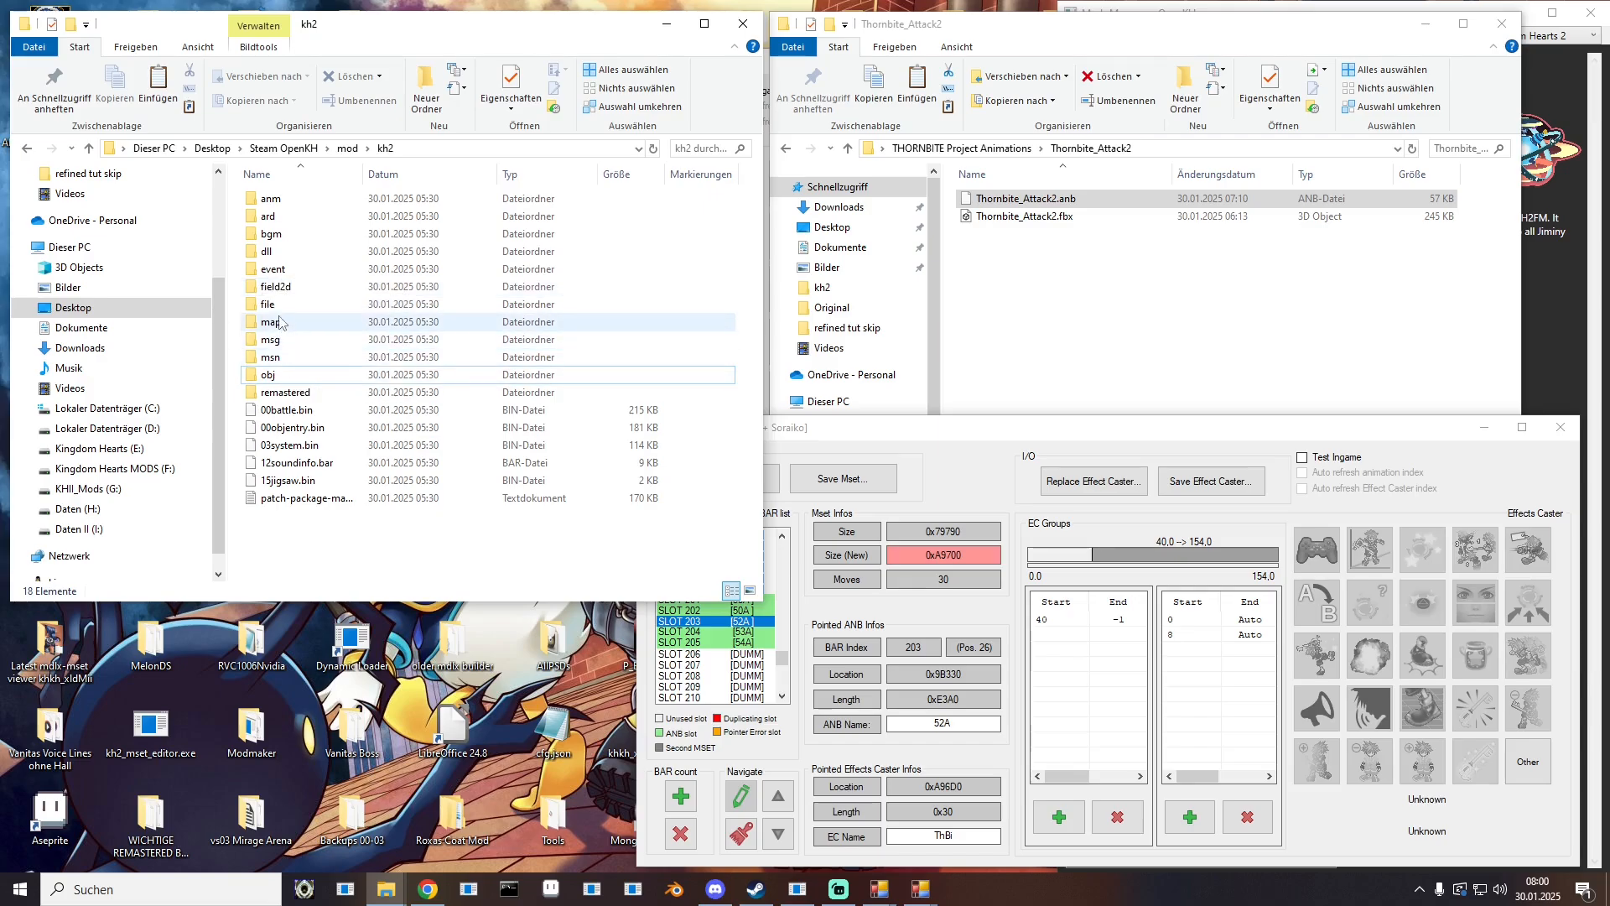
double_click(272, 375)
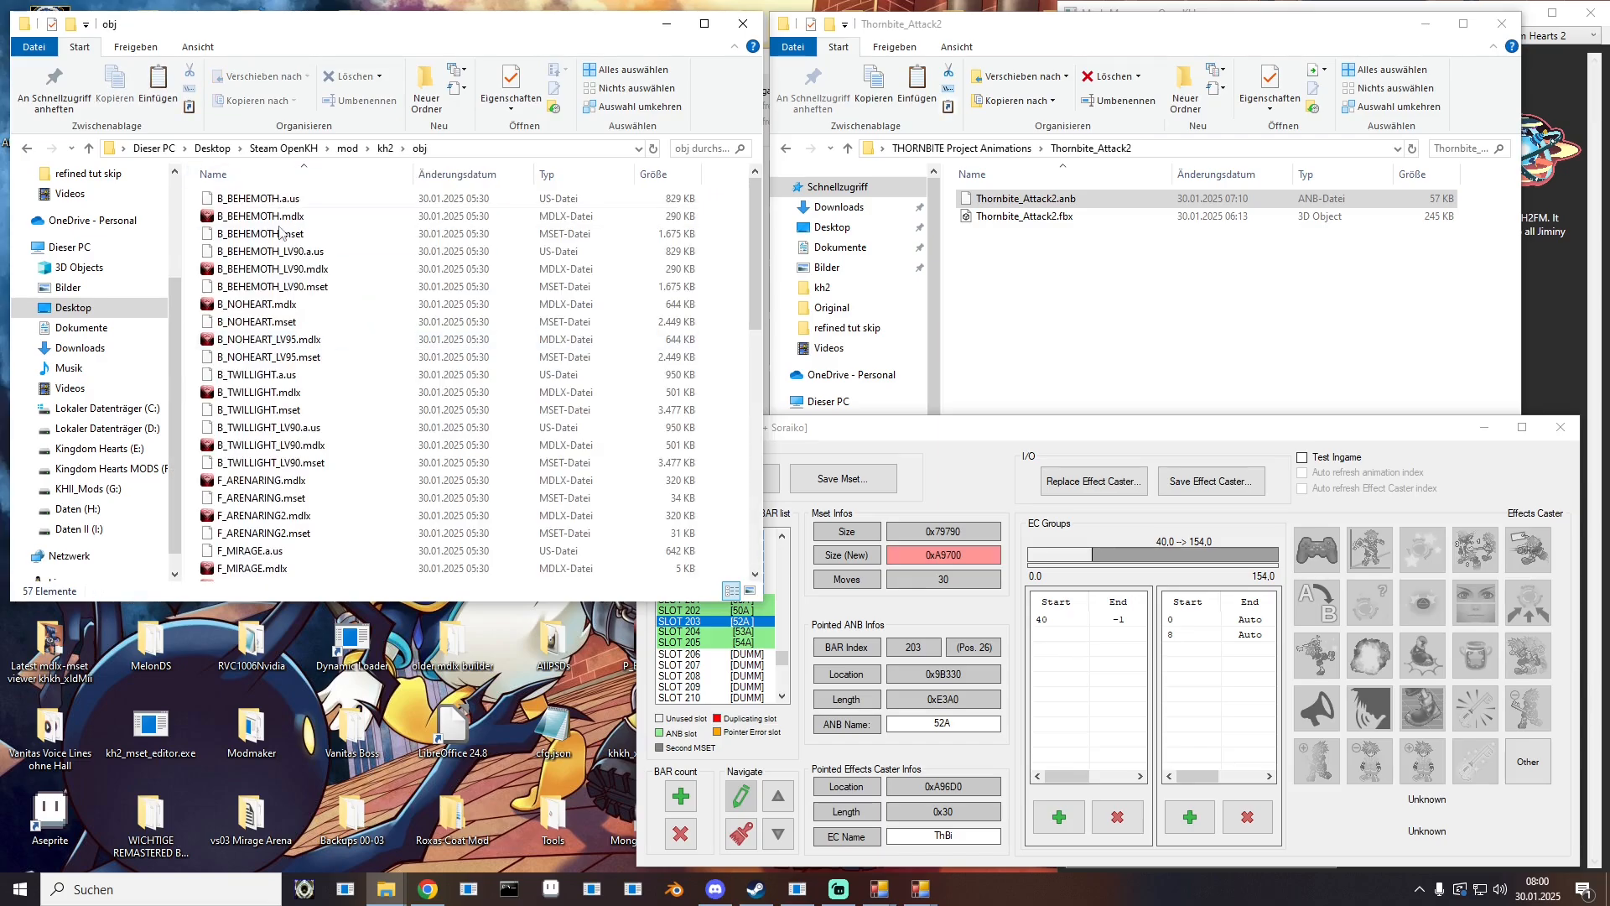
click(264, 356)
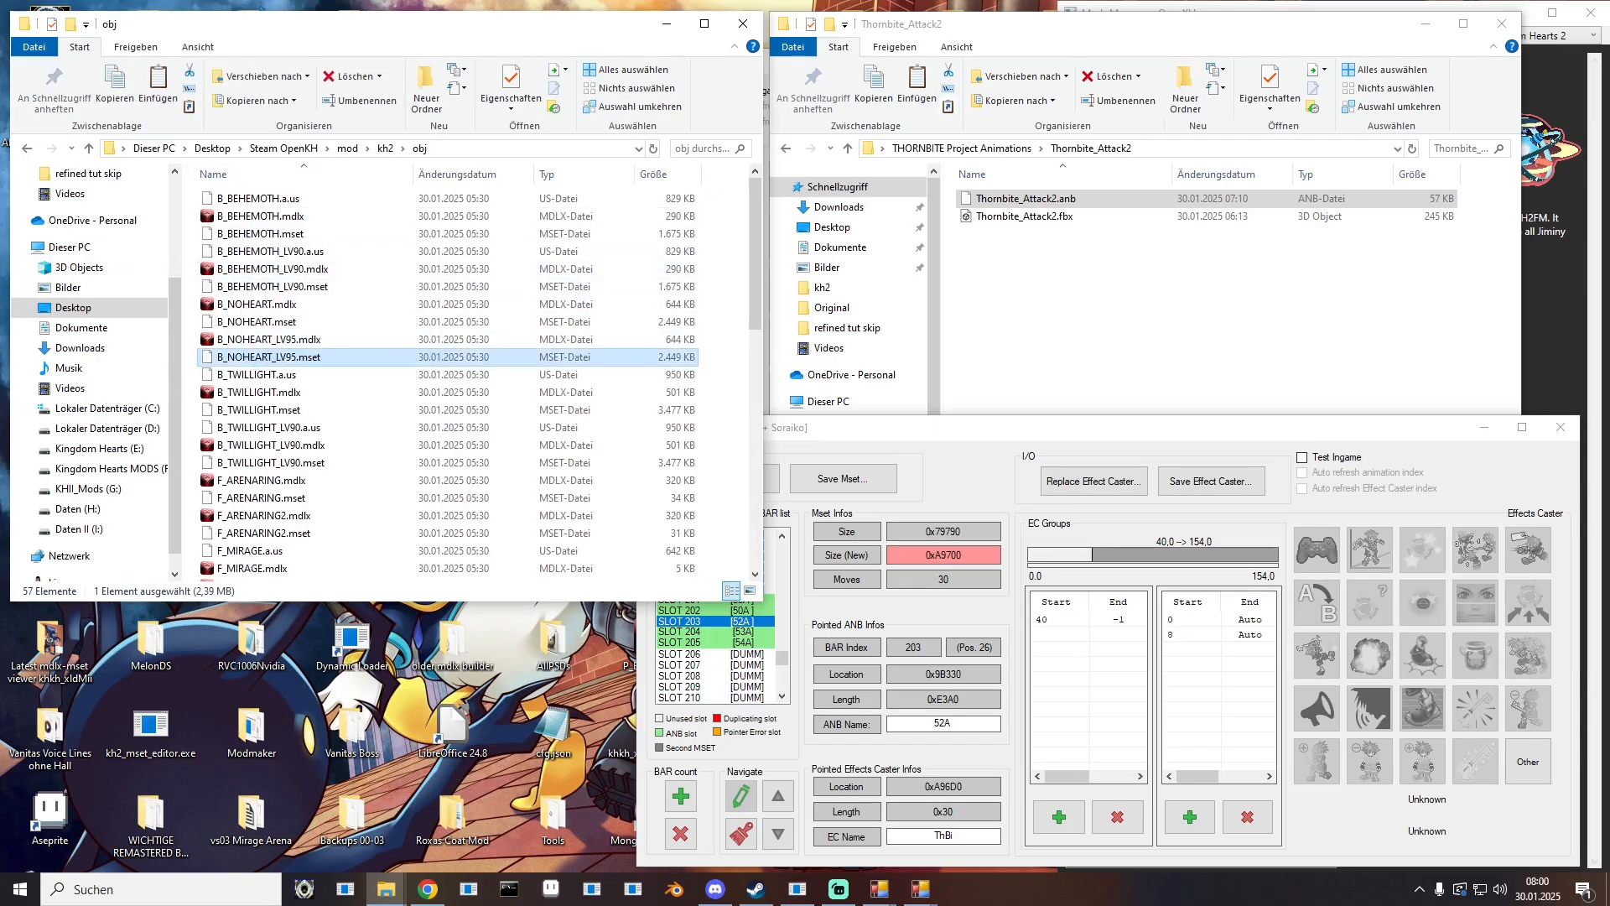
click(668, 23)
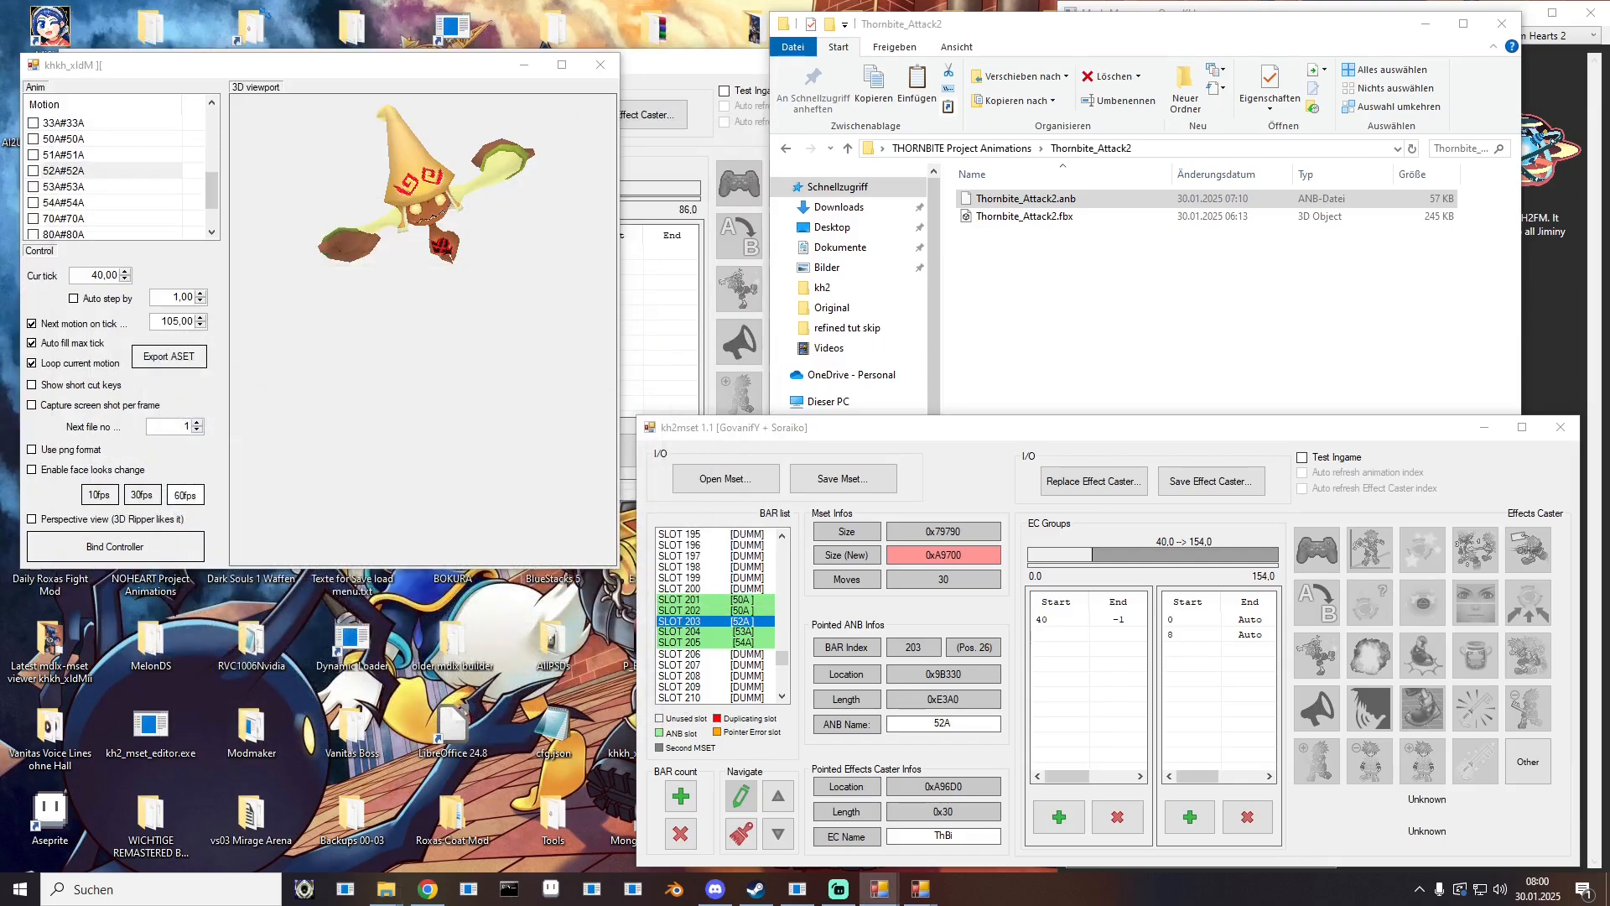
drag(652, 62, 732, 69)
Step: Examine slot 234 of the B_NOHEART_LV95 moveset and browse its list for other attack slots
drag(286, 190, 280, 323)
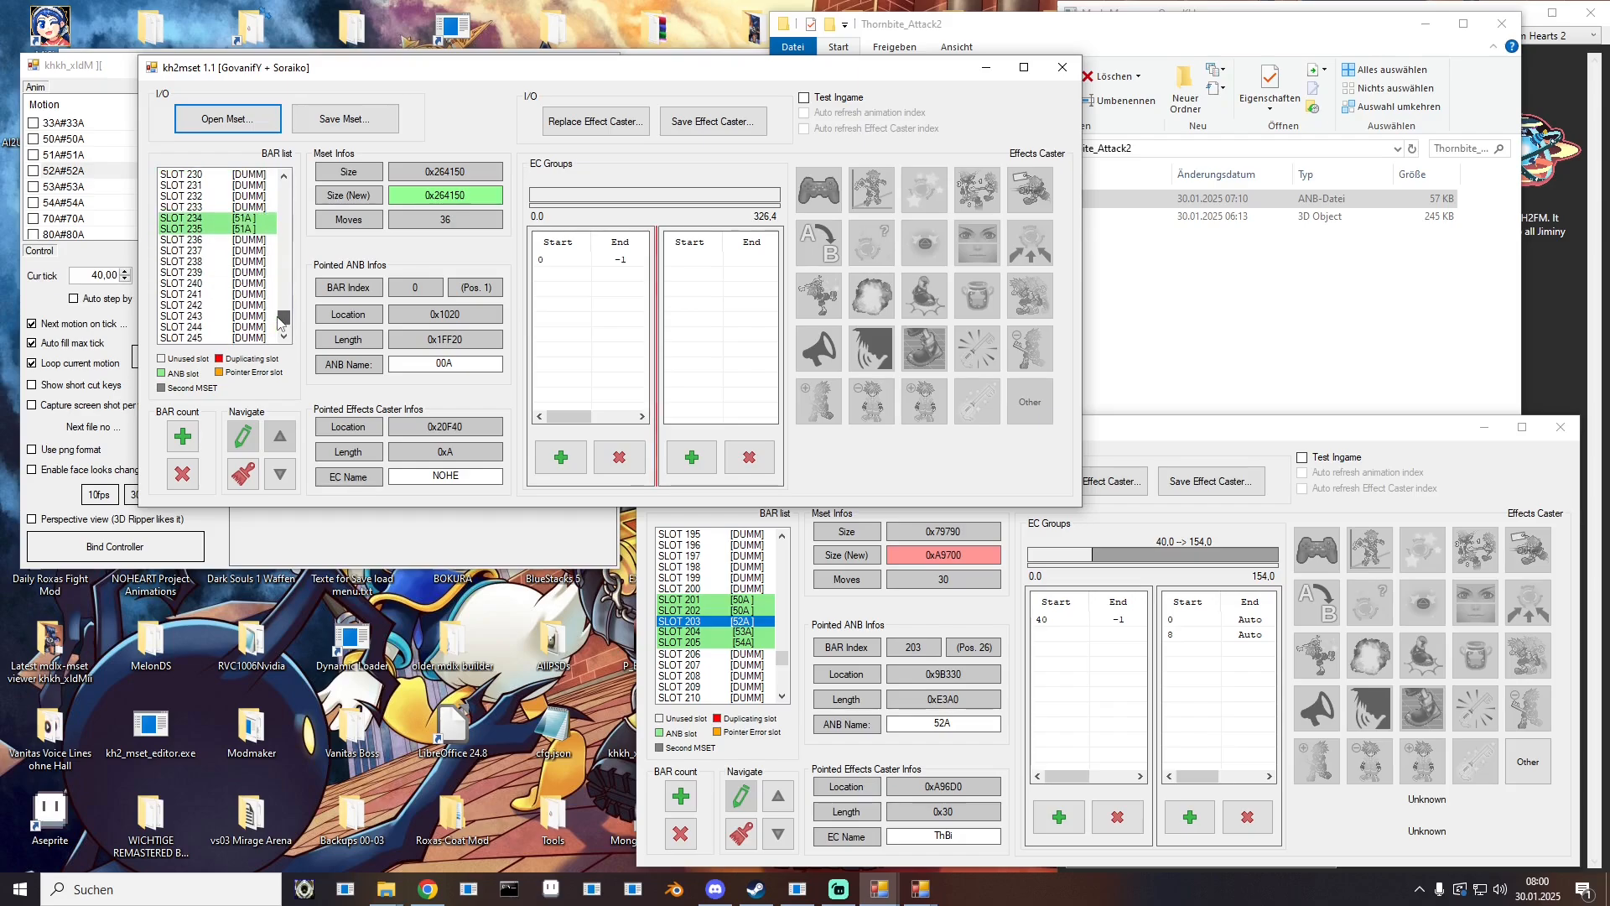
click(249, 218)
scroll(241, 271, down, 1)
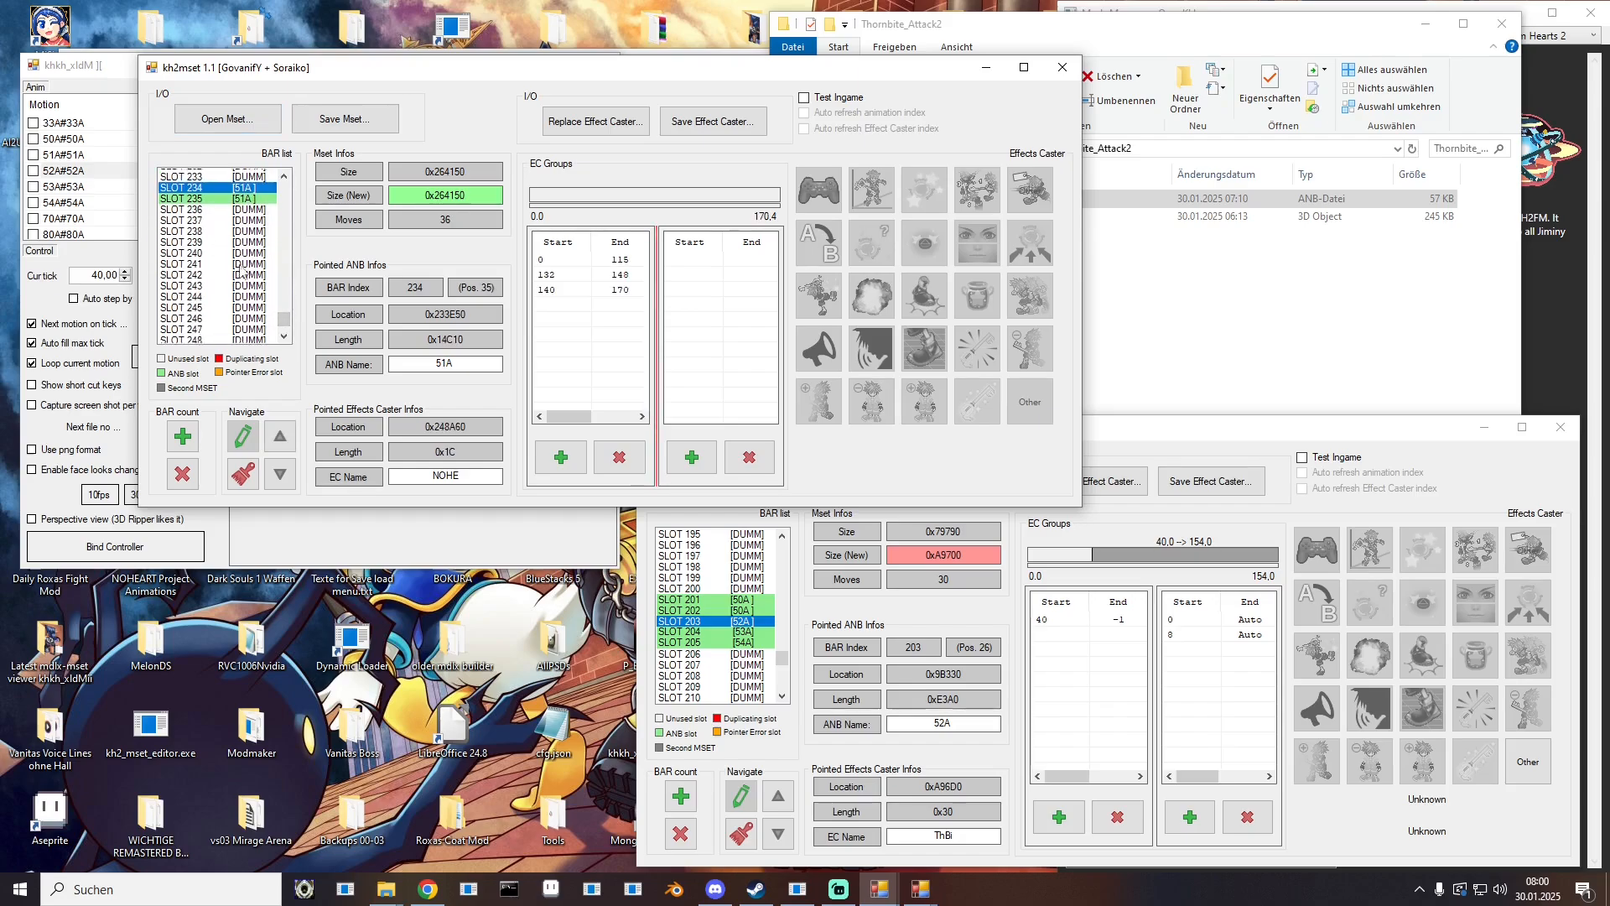
scroll(241, 271, up, 12)
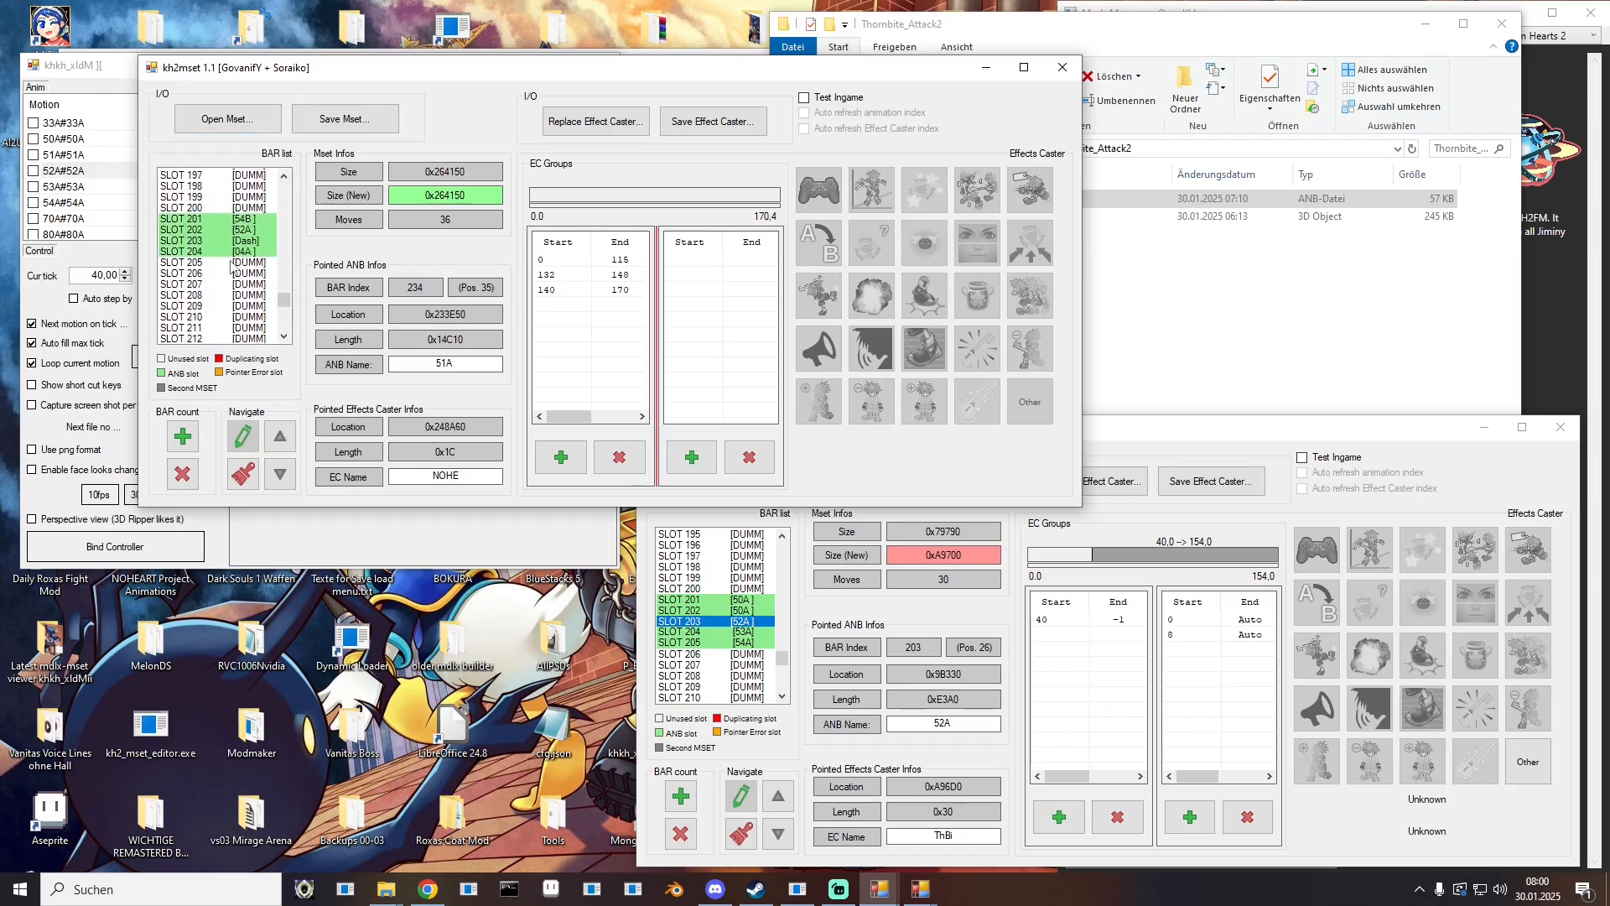
scroll(234, 268, down, 13)
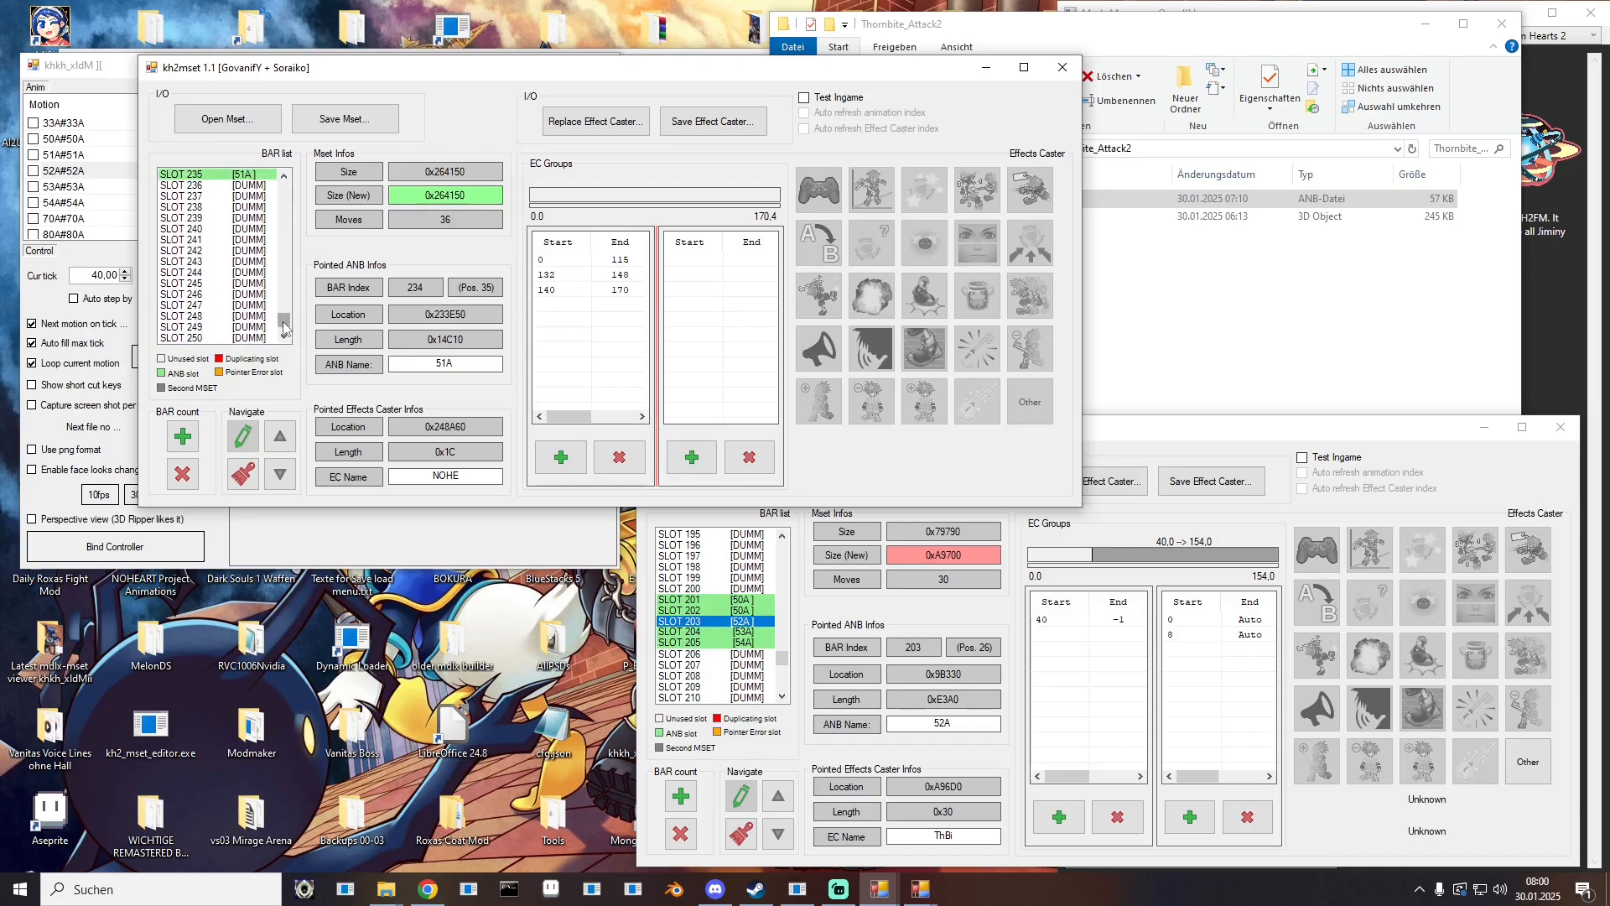
scroll(256, 280, up, 15)
scroll(256, 280, down, 1)
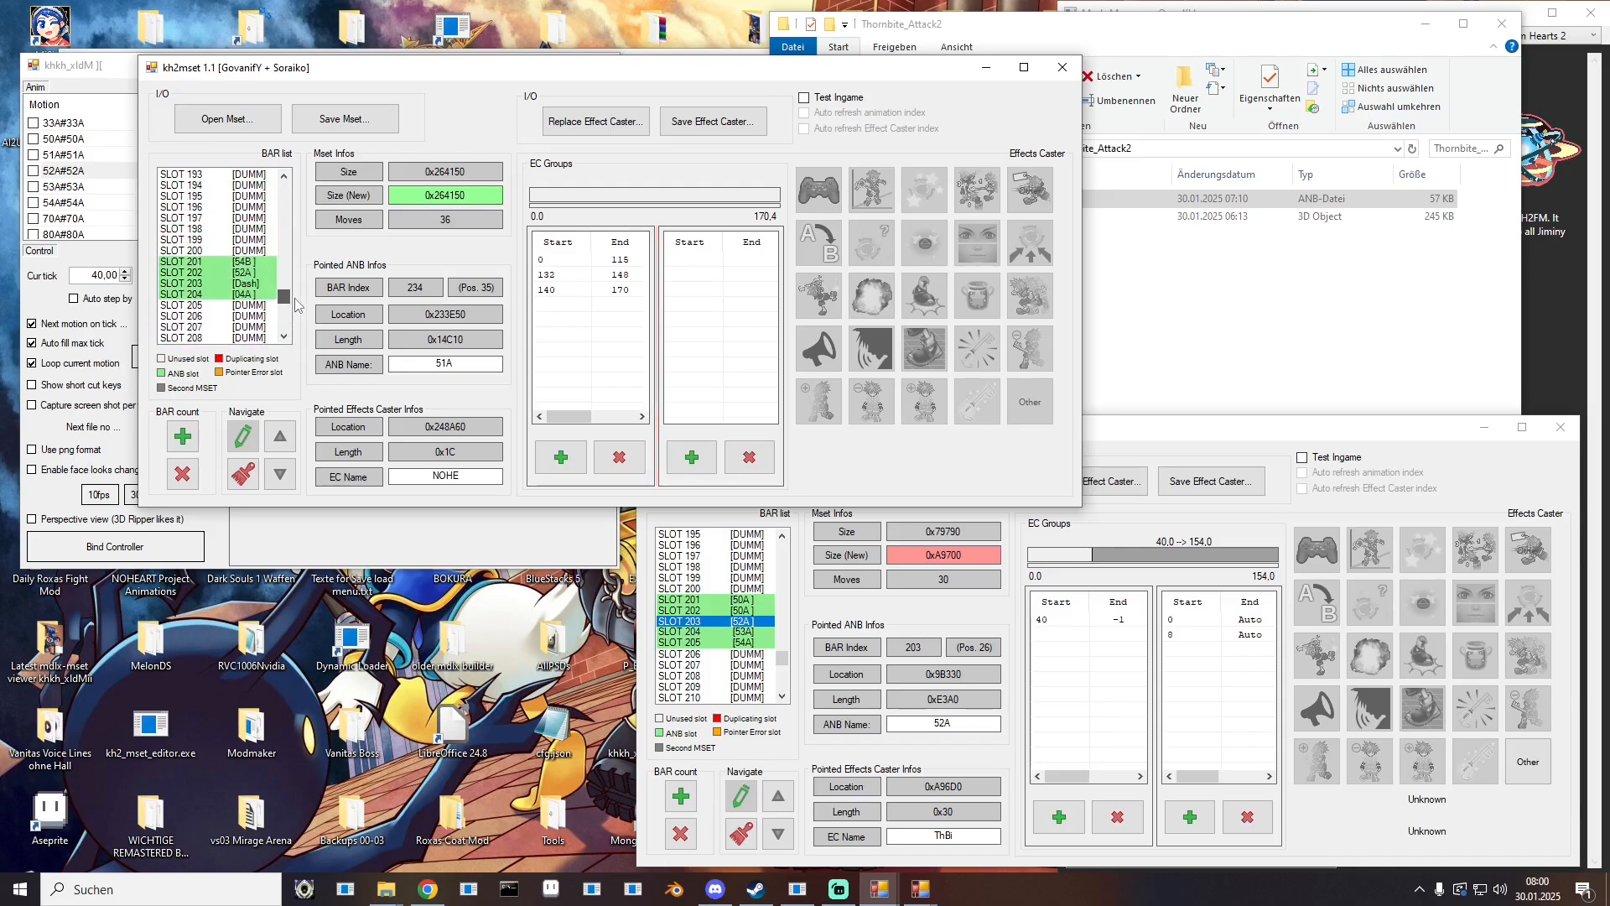
Step: Inspect the effect and value of the 10 to 25 entry in slot 202, and return to the Thornbite moveset
click(256, 274)
click(566, 274)
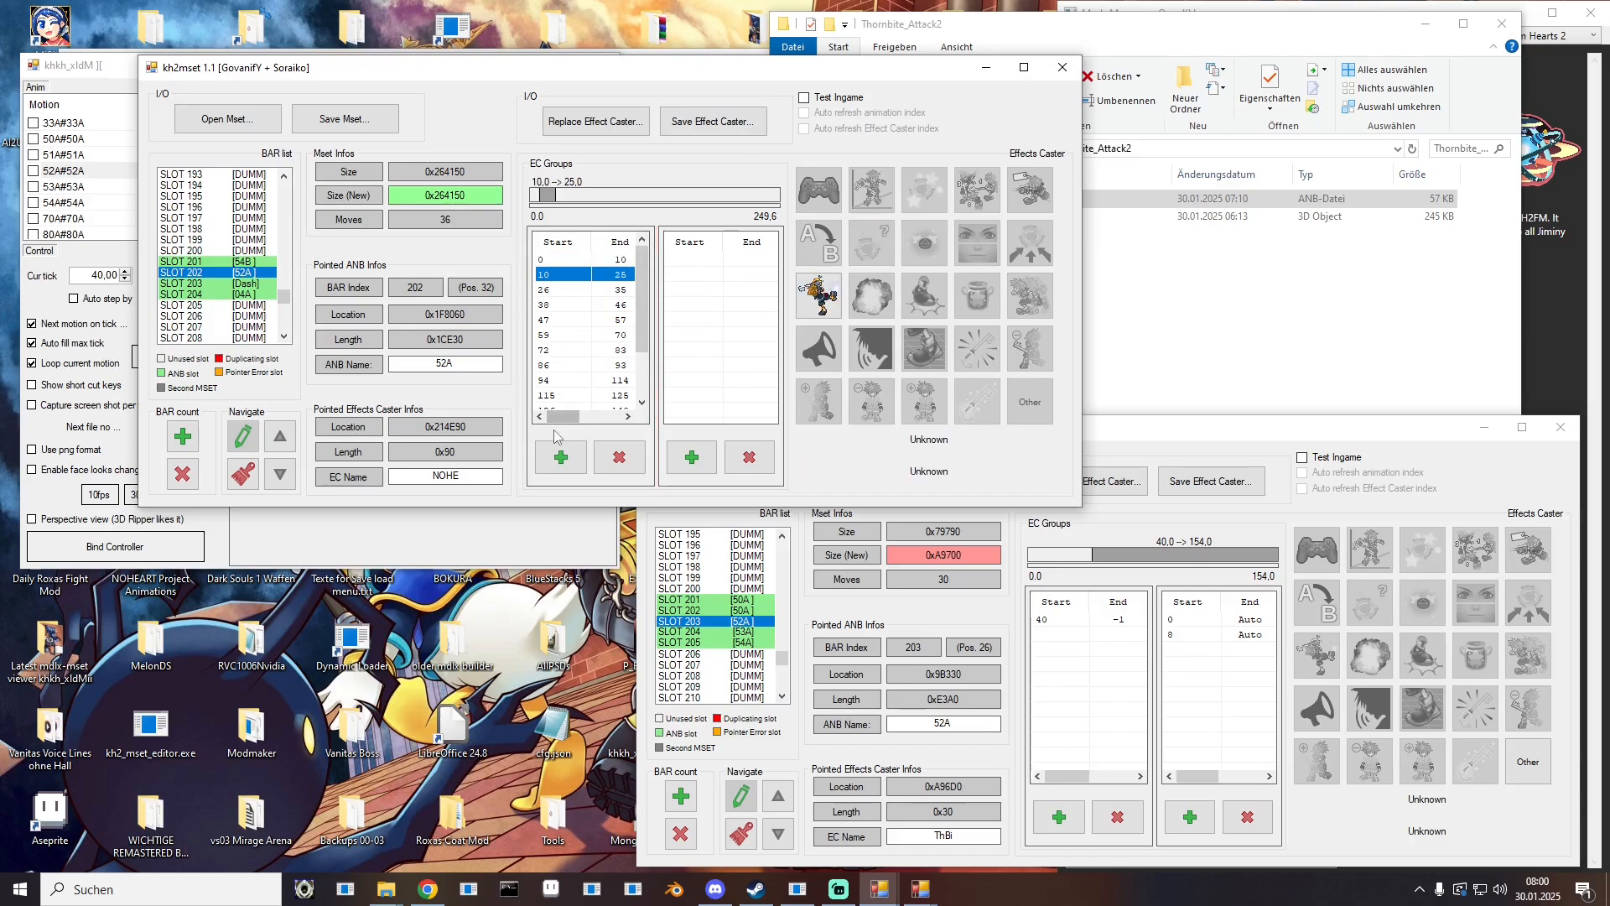
drag(560, 416, 599, 416)
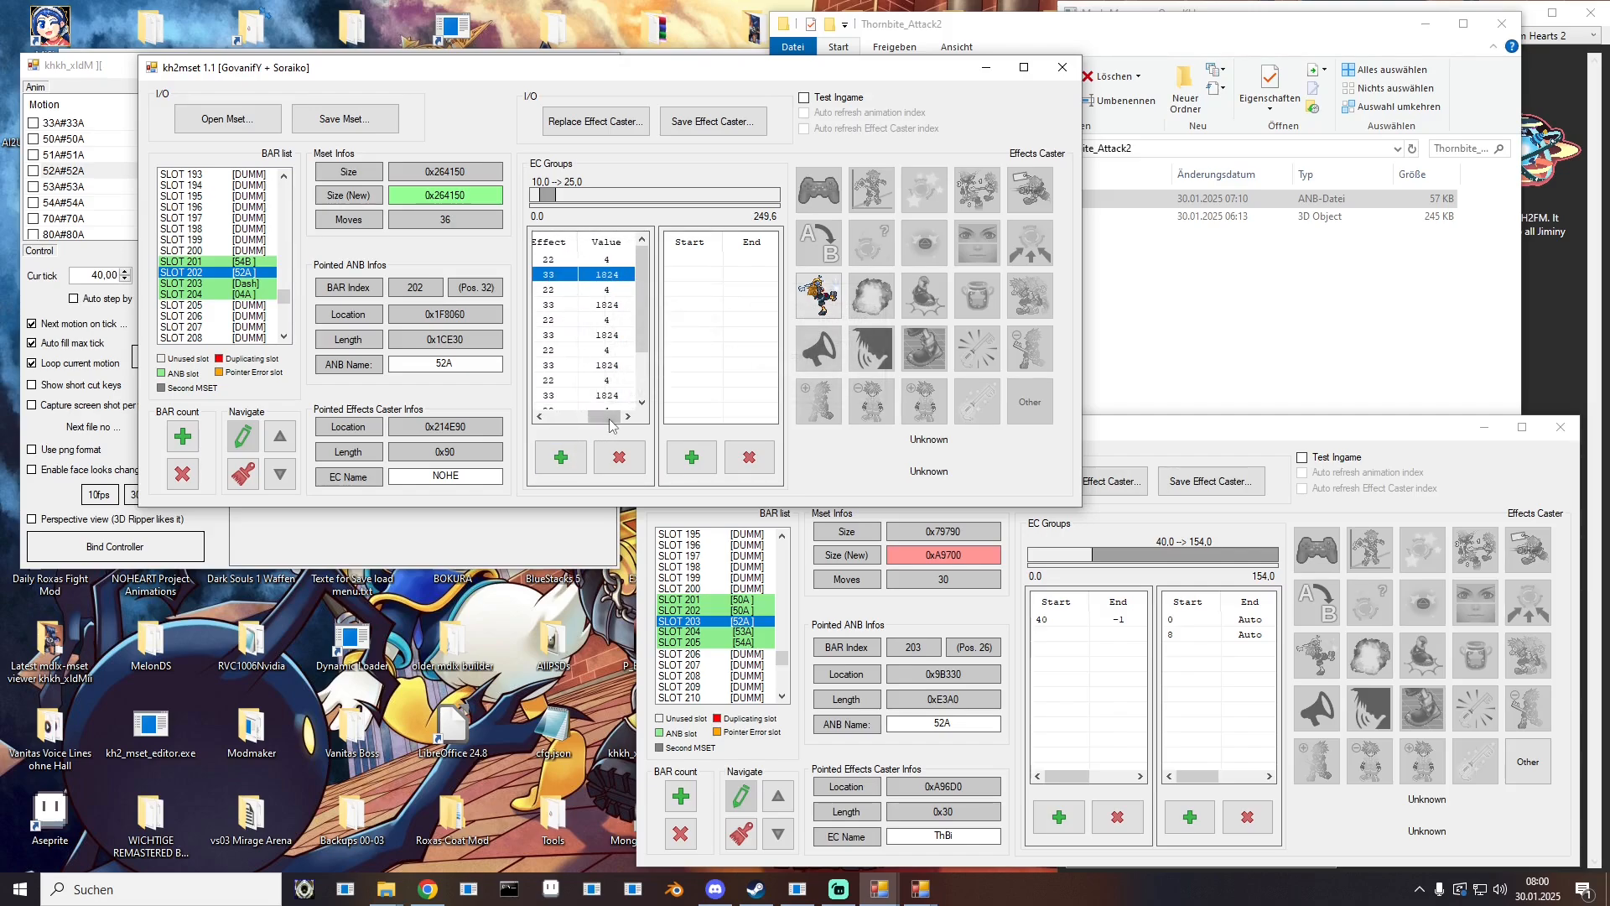
drag(604, 417, 599, 417)
click(1166, 460)
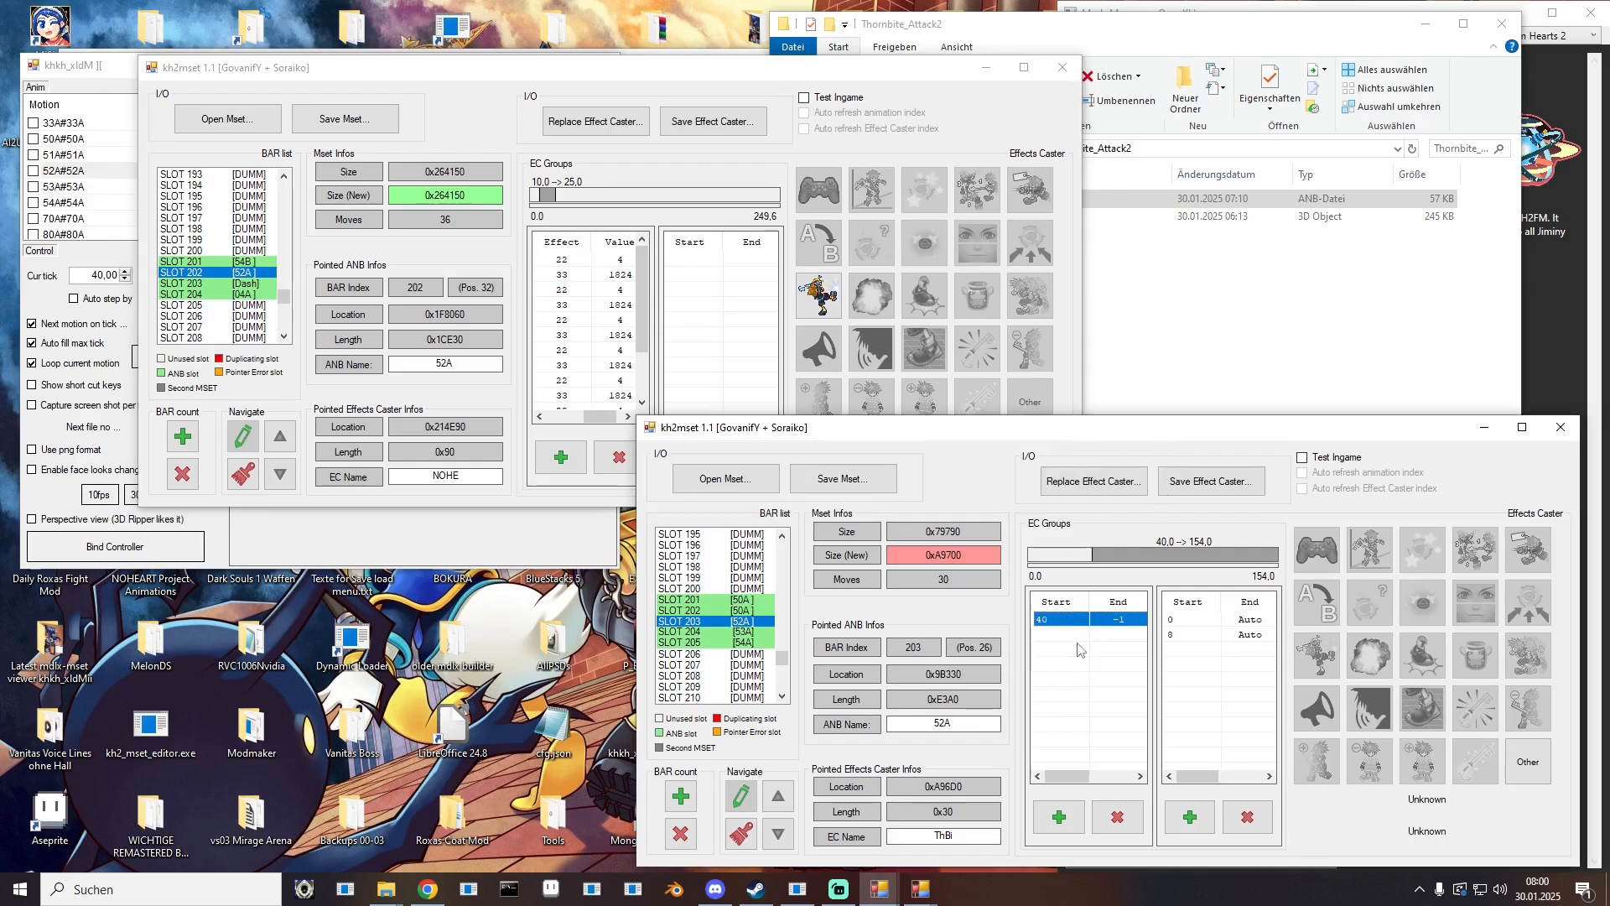
Step: Delete the slot 203 effect entry starting at frame 40 and add a type 33 effect with start and end frame 0
click(1117, 816)
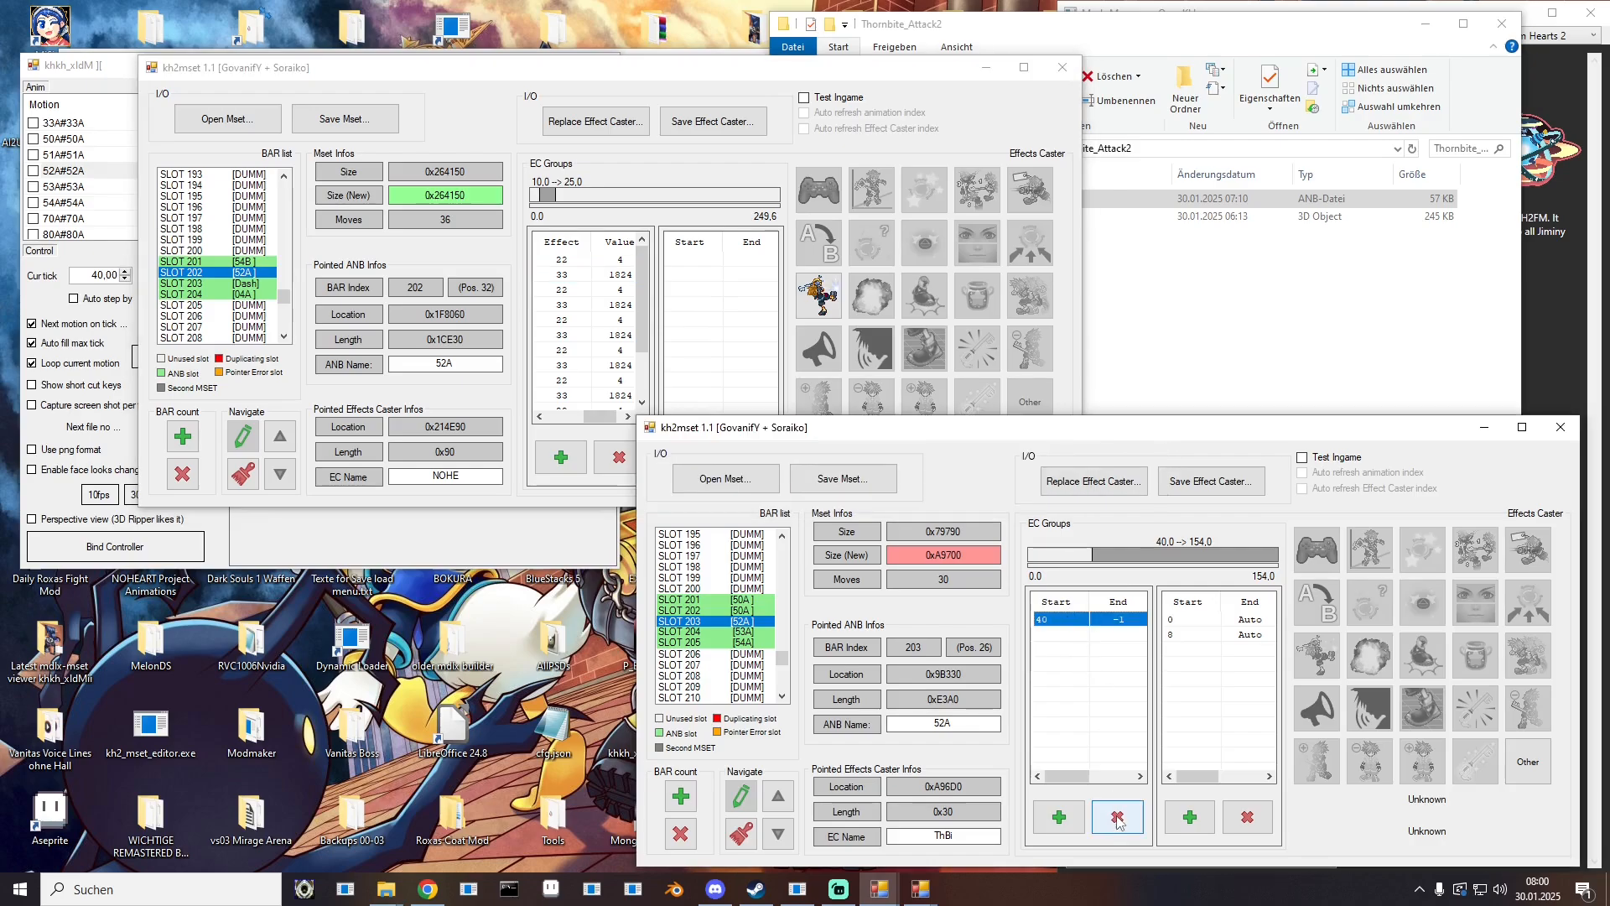
click(1058, 814)
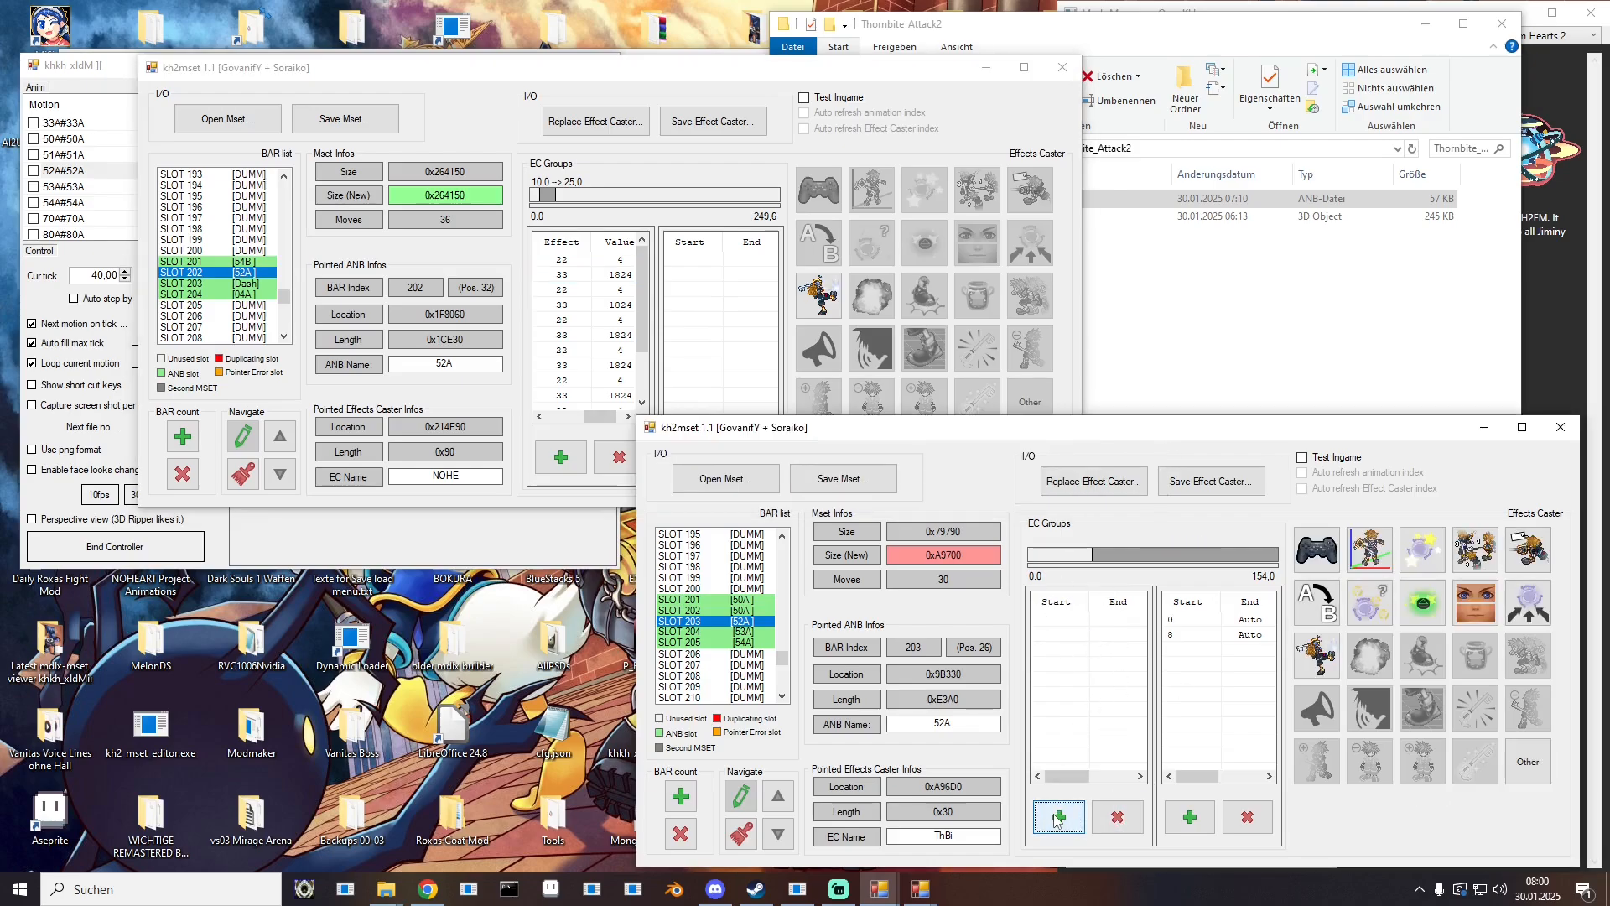
click(1526, 778)
drag(1159, 640, 1142, 641)
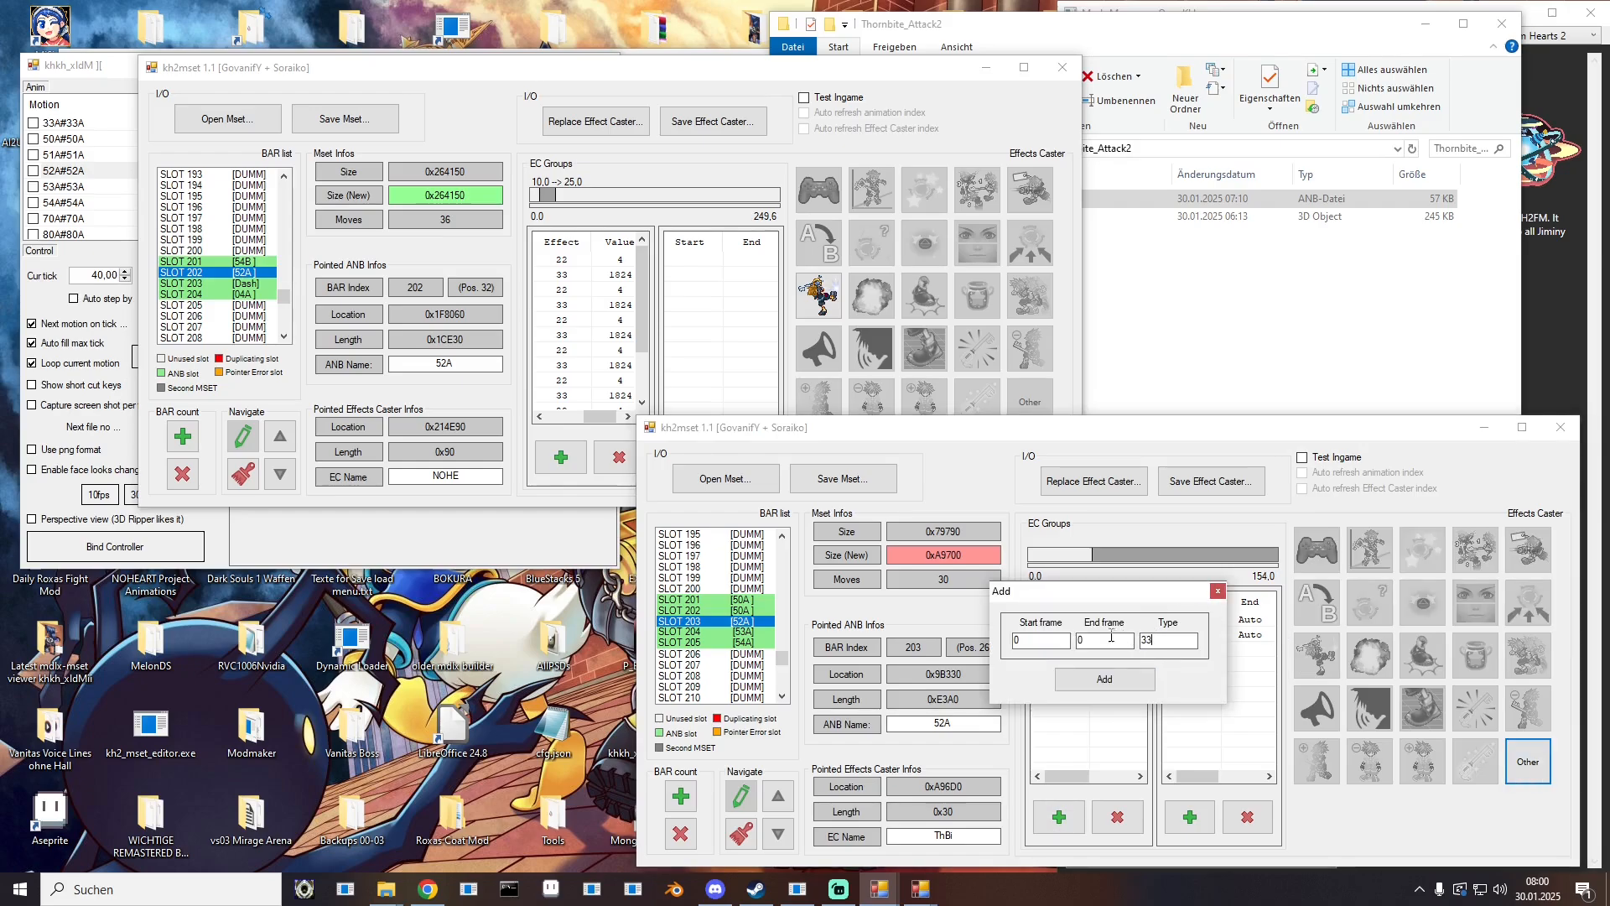
click(1097, 681)
Step: Set the new type 33 effect's first parameter to 1824 and add a second parameter to it
drag(1070, 776, 1113, 776)
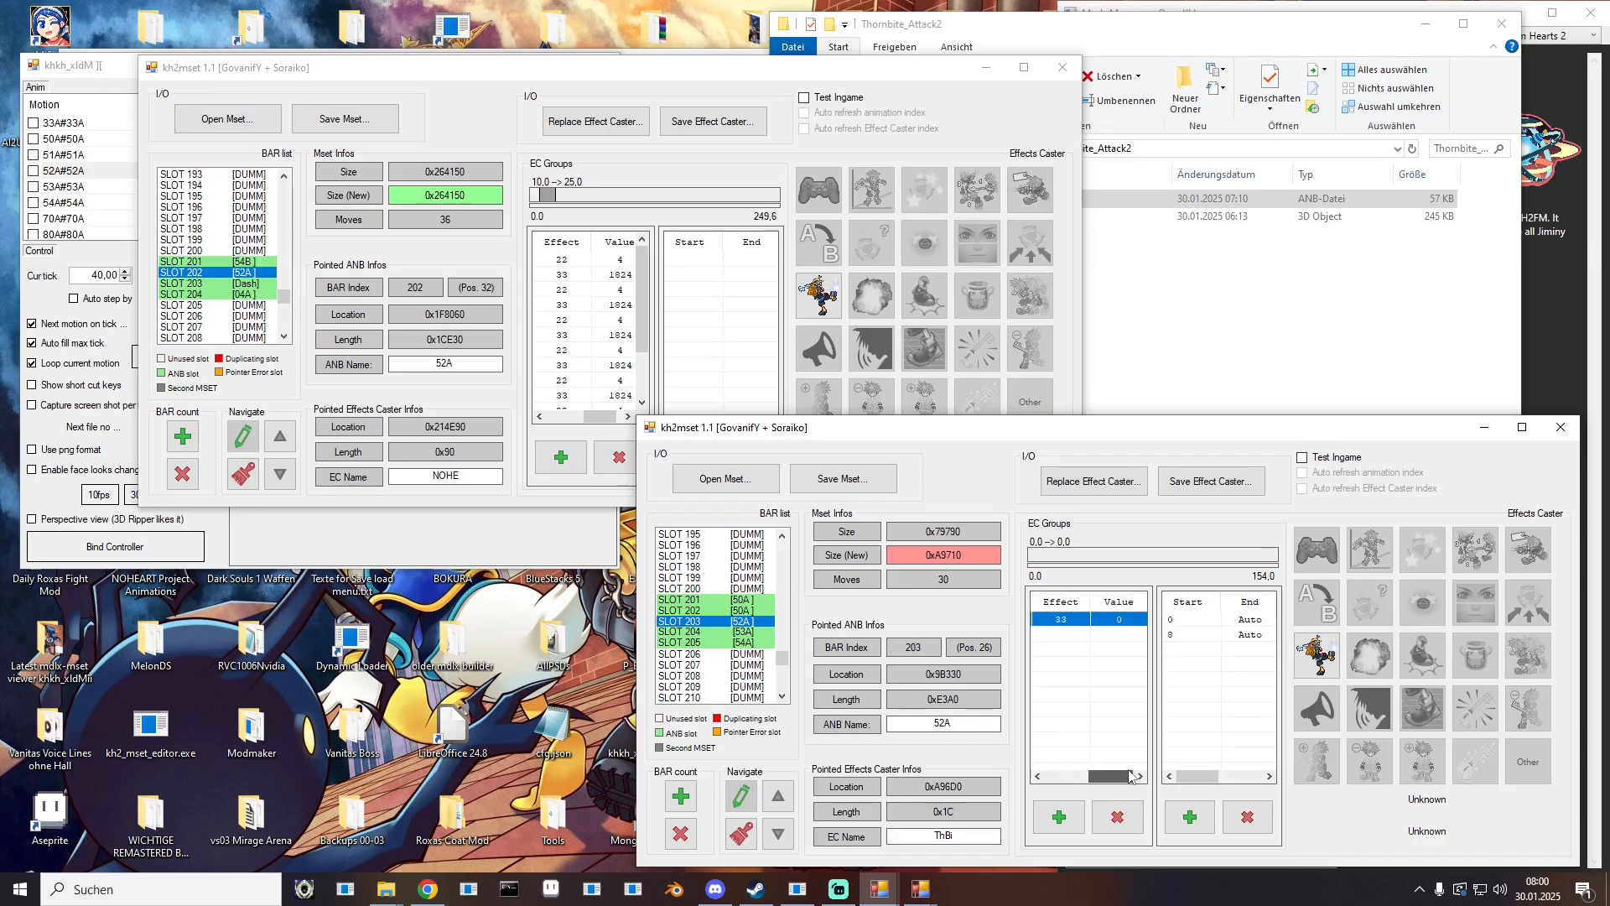
click(1132, 618)
key(Return)
click(1318, 656)
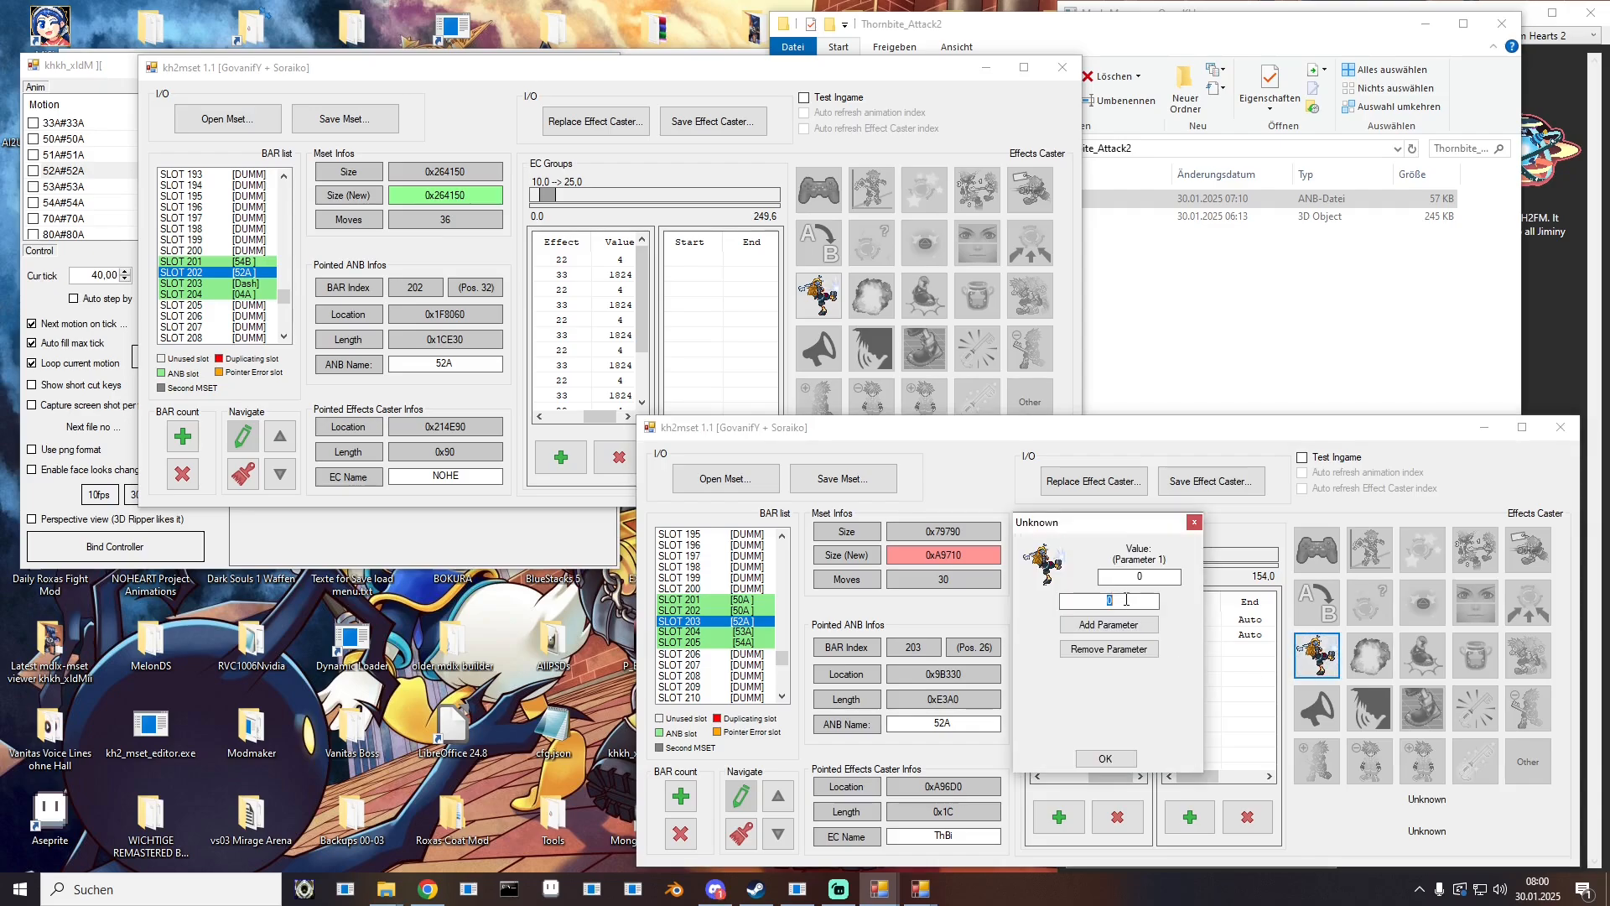
text(1824)
drag(1071, 527, 1300, 539)
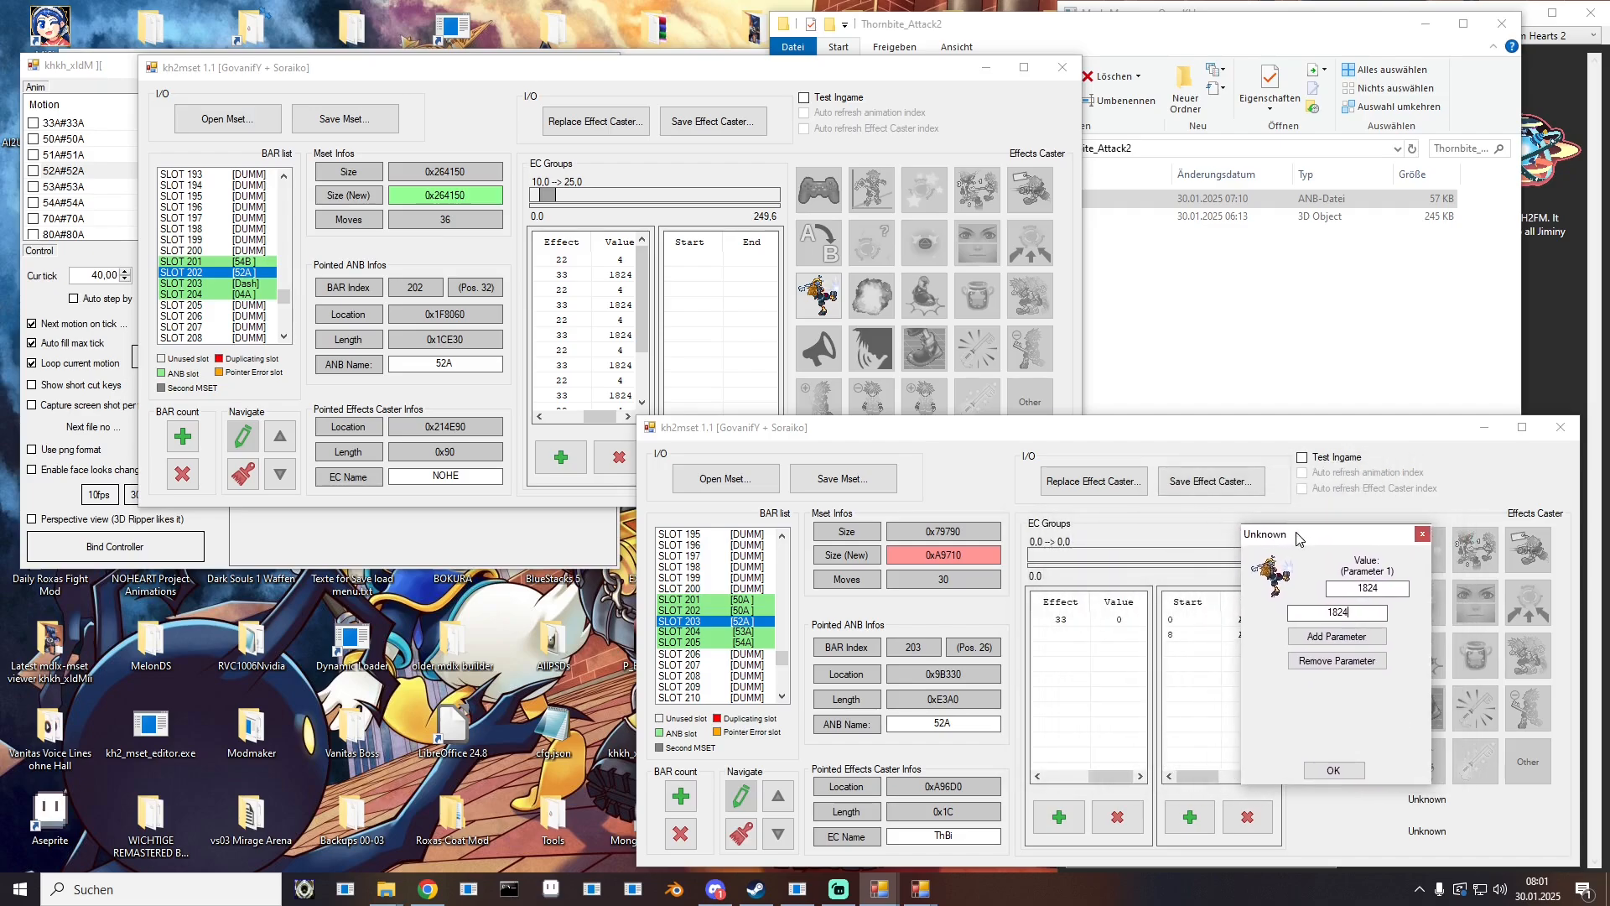
click(1318, 636)
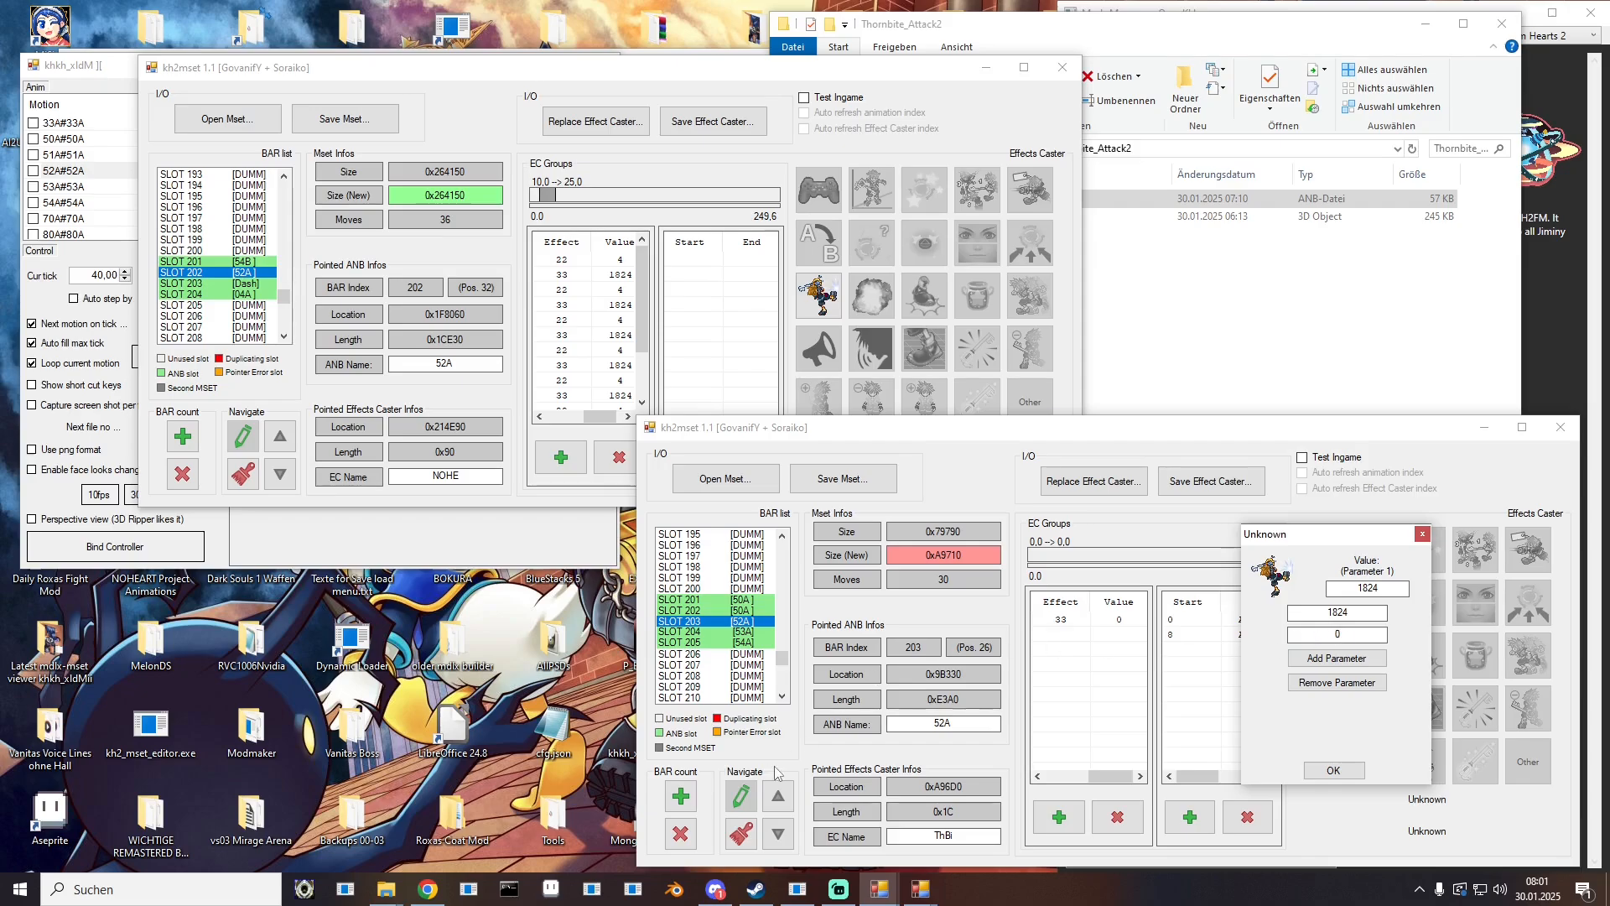
Step: Switch to KH2 Object Editor and load M_THORNBITE.mdlx from the Original folder of THORNBITE Project Animations
click(357, 900)
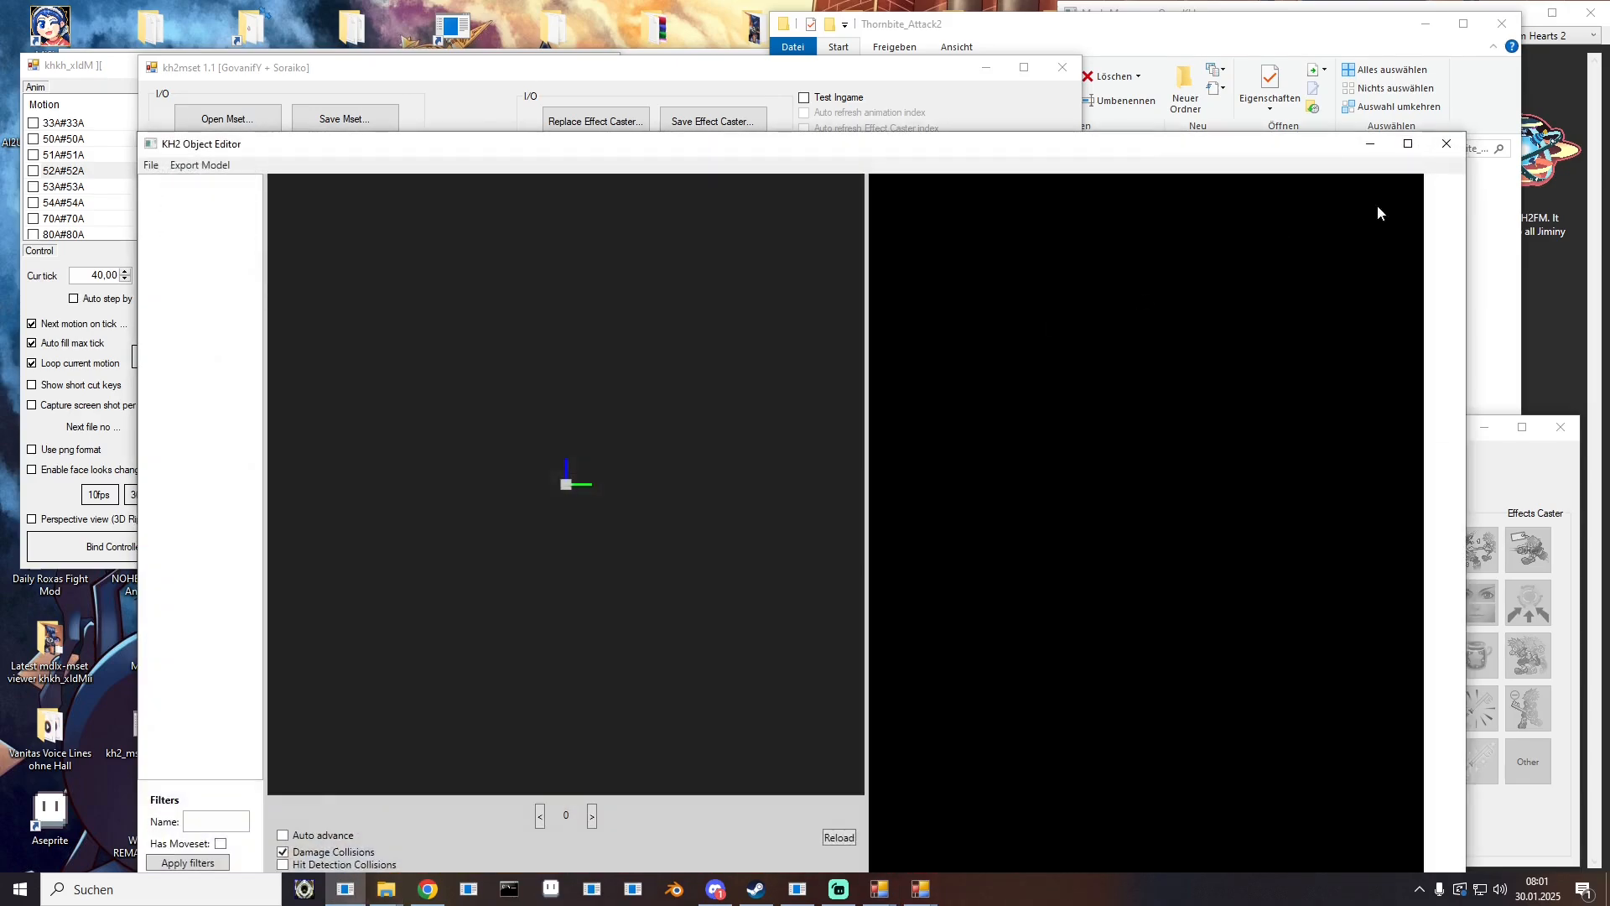
click(1530, 280)
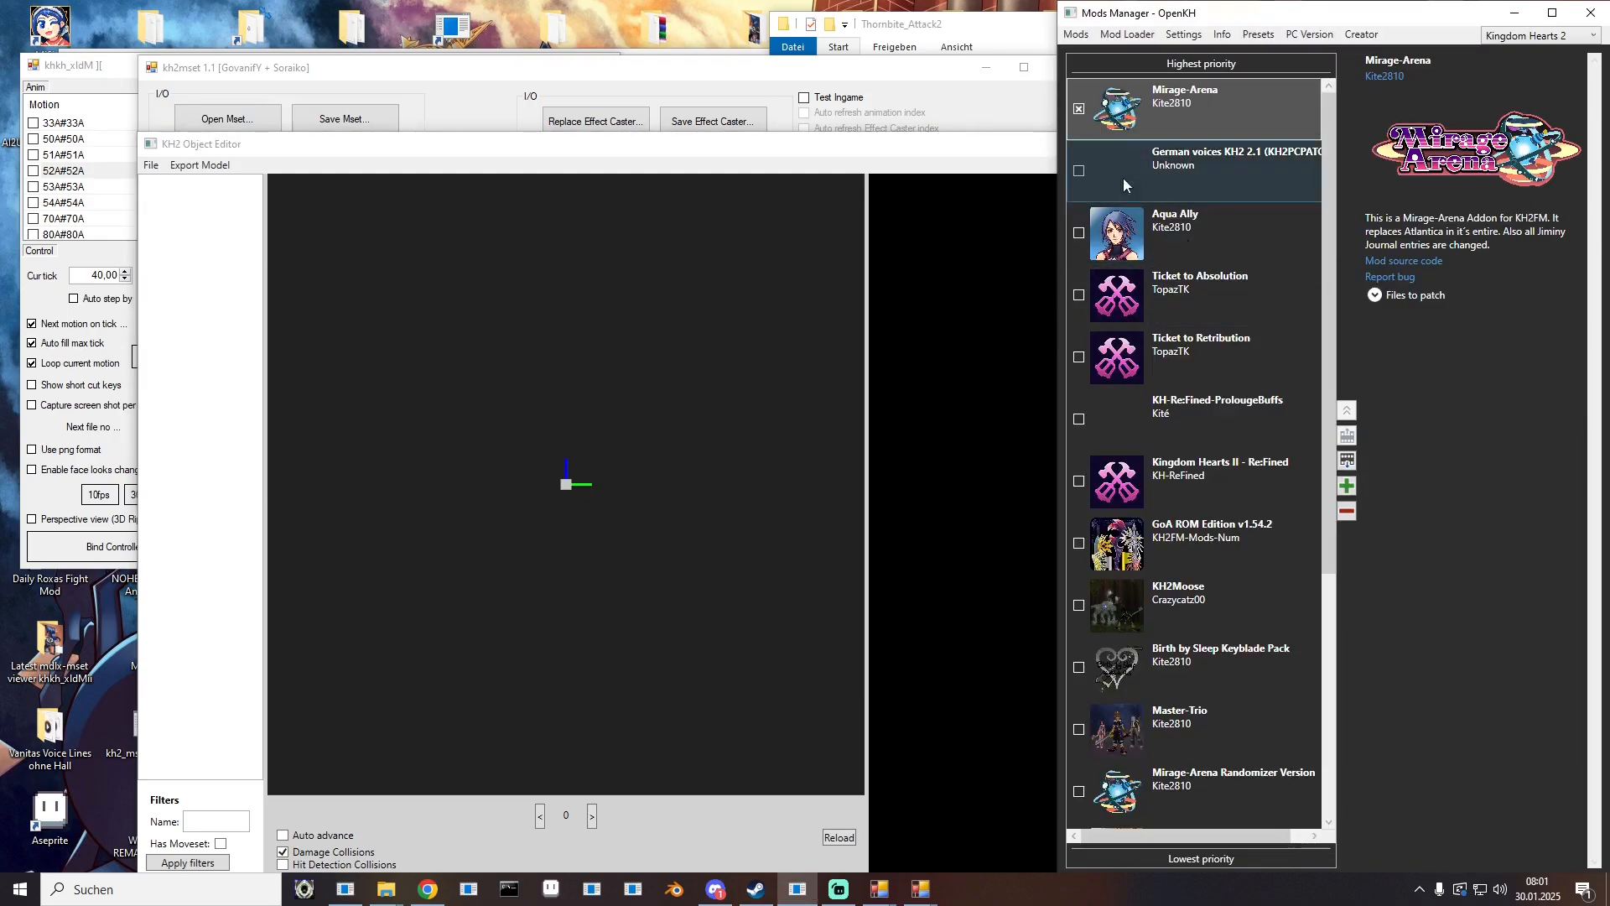
click(1515, 13)
click(1478, 329)
click(1012, 147)
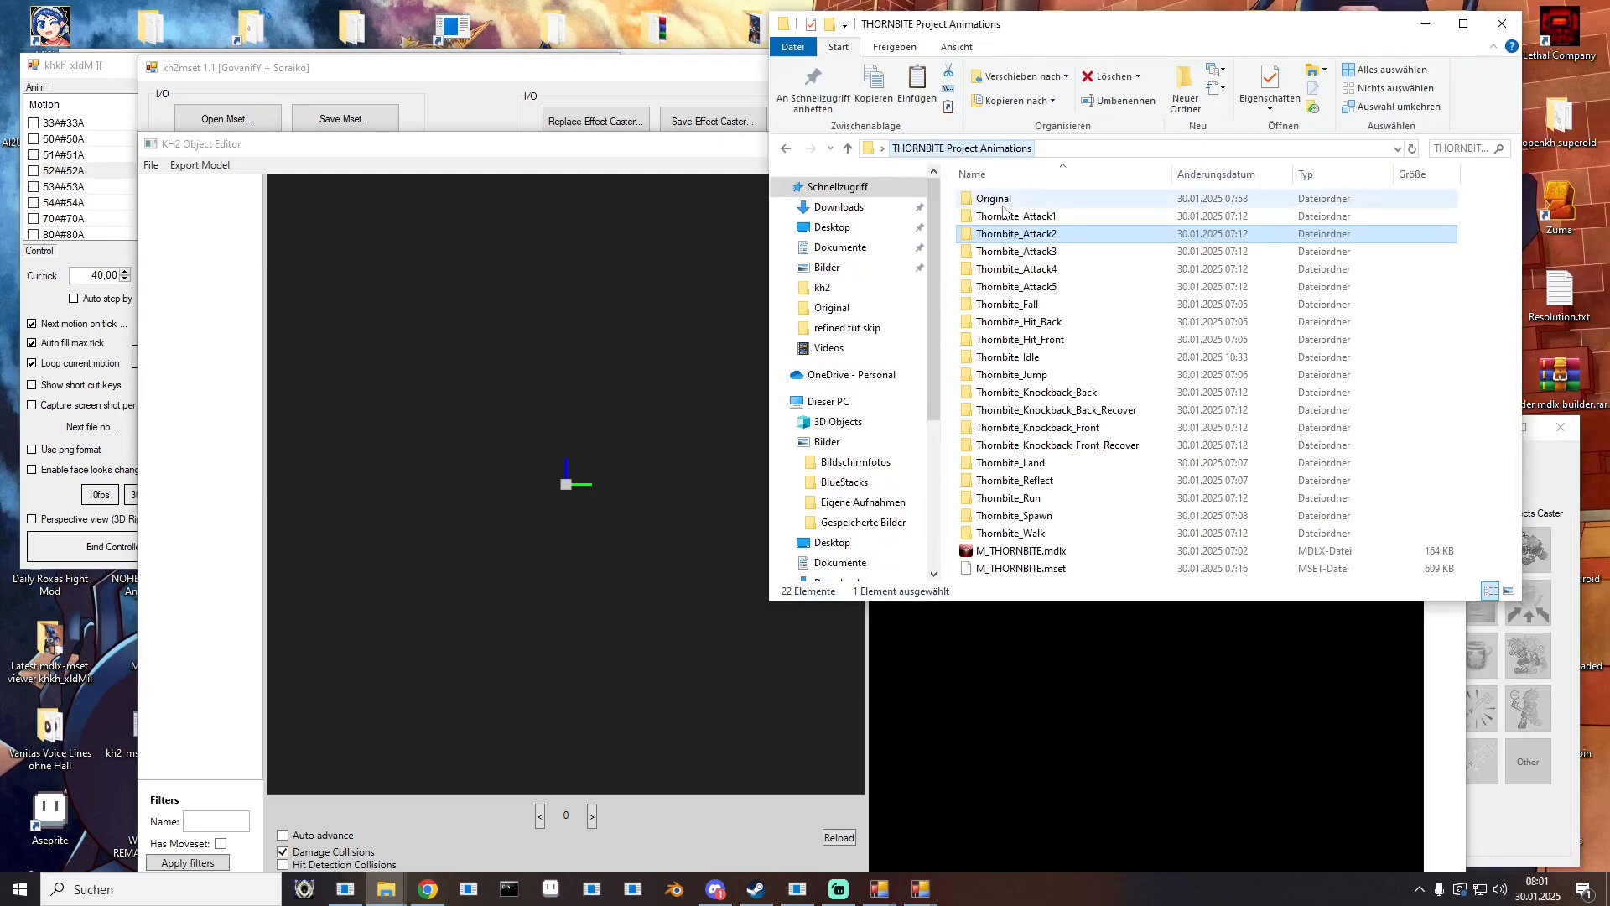
double_click(1006, 199)
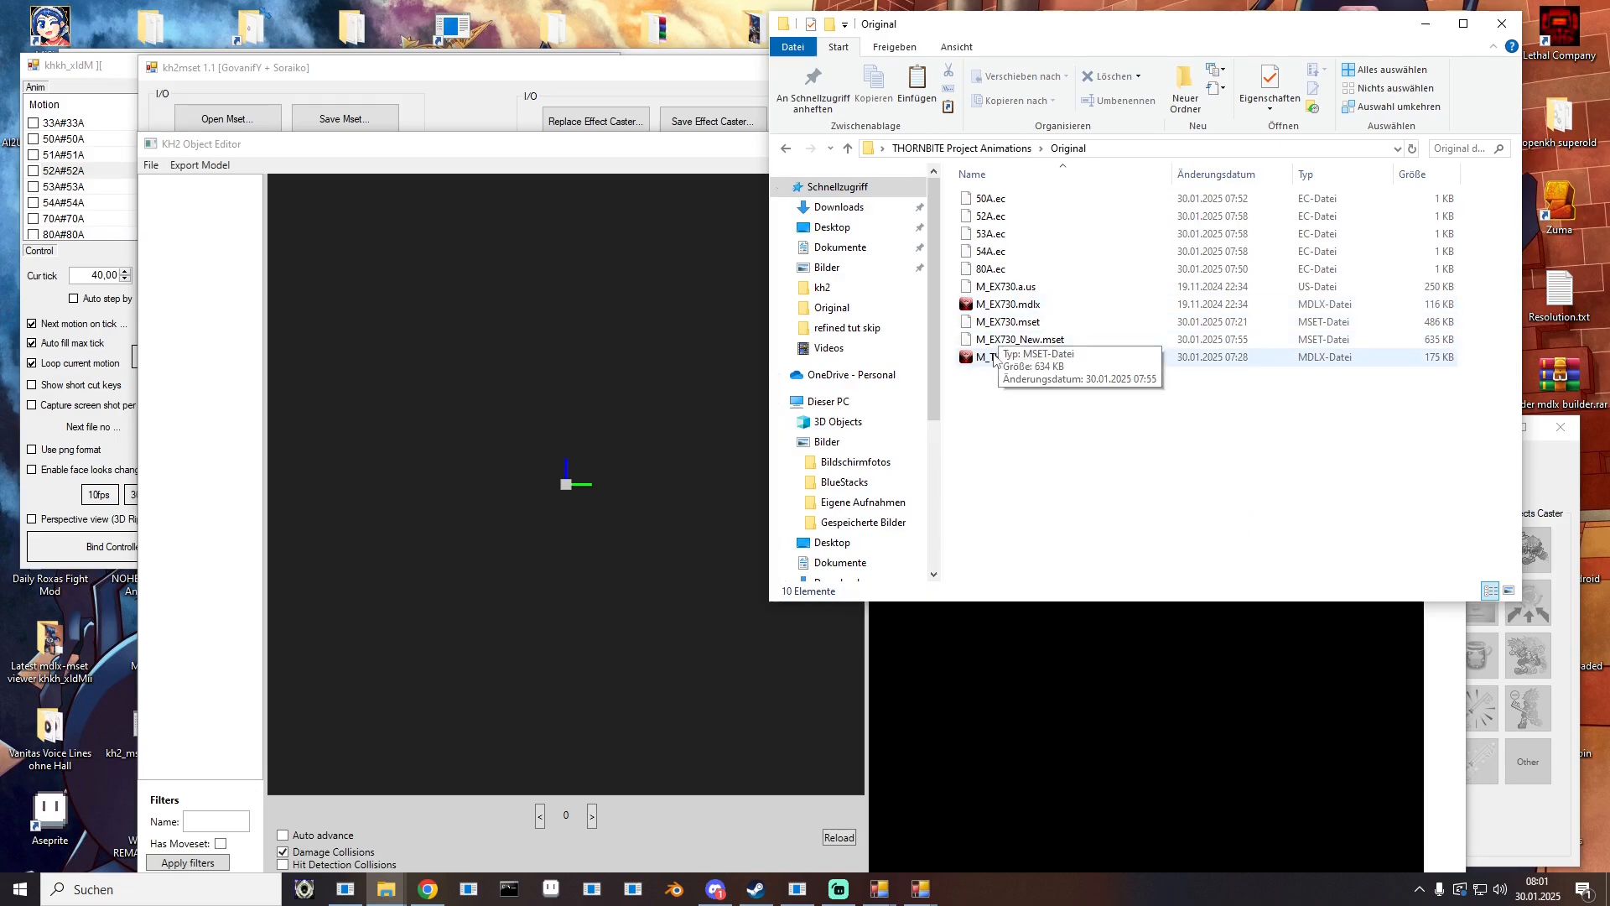
drag(1009, 356, 527, 465)
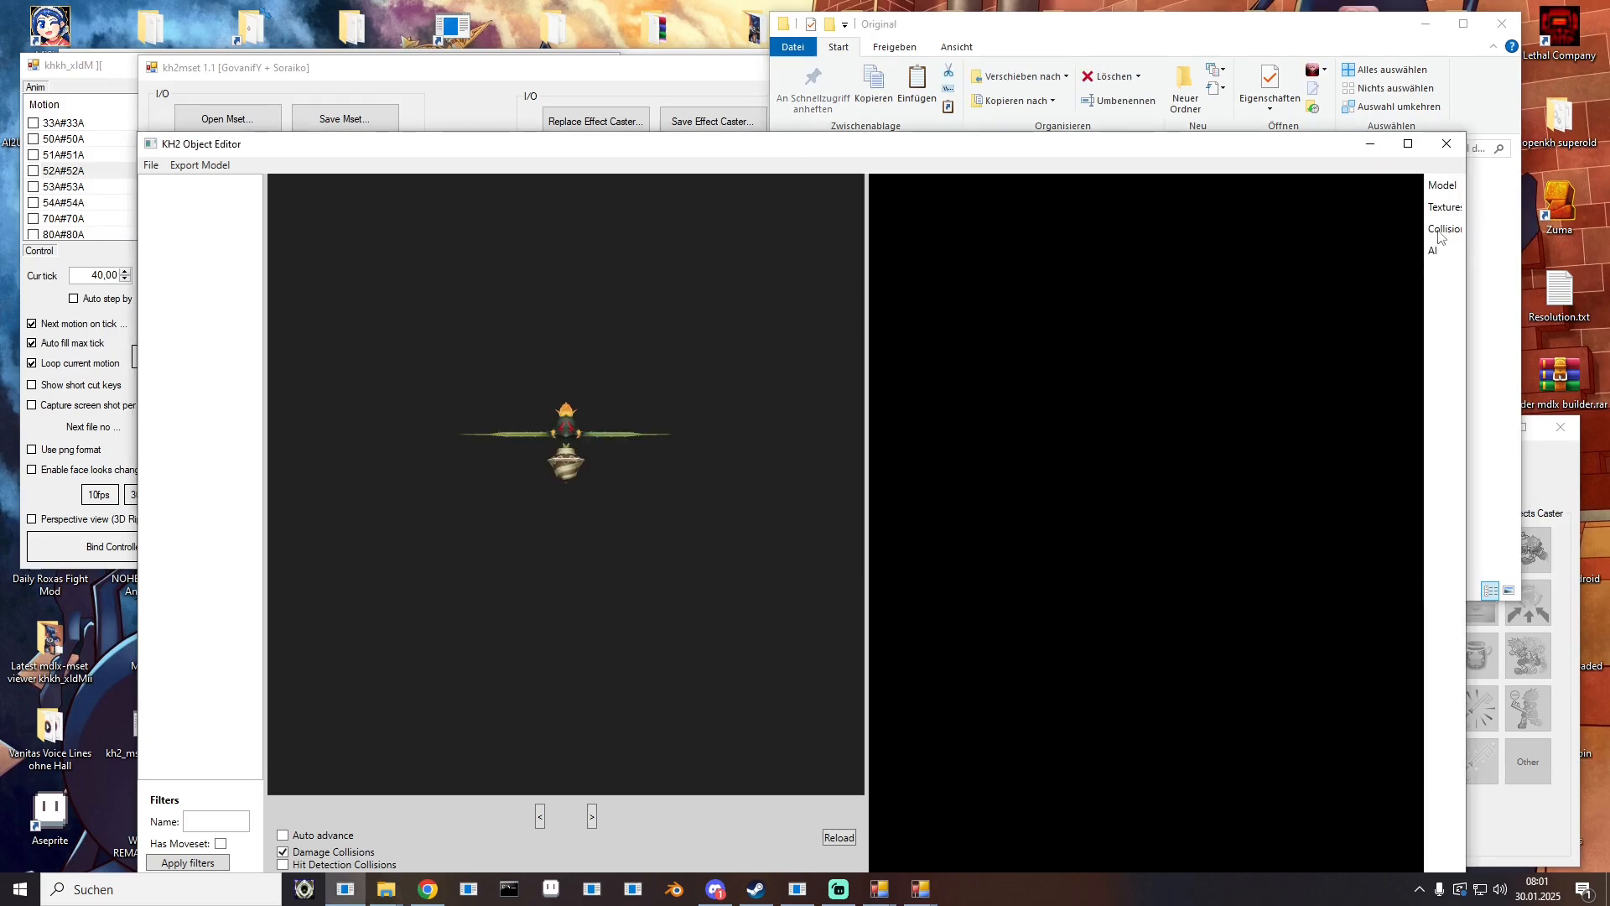
Step: Check the group numbers of the two Attack collisions in the Thornbite model's collision table, and close the object editor
click(1439, 230)
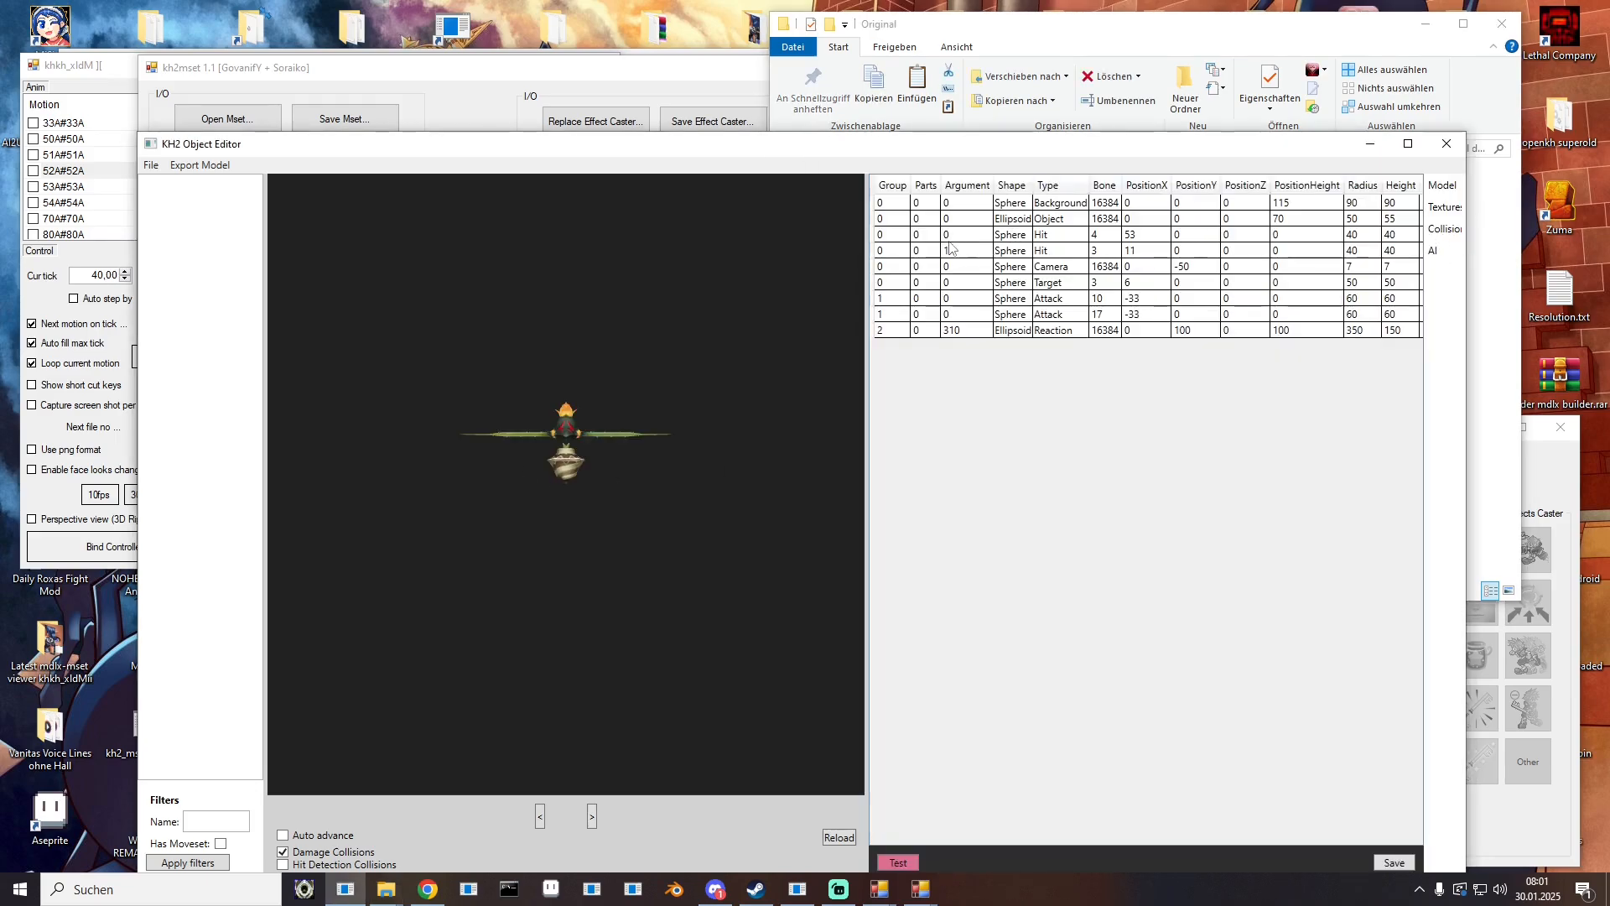
click(890, 299)
click(897, 314)
click(894, 297)
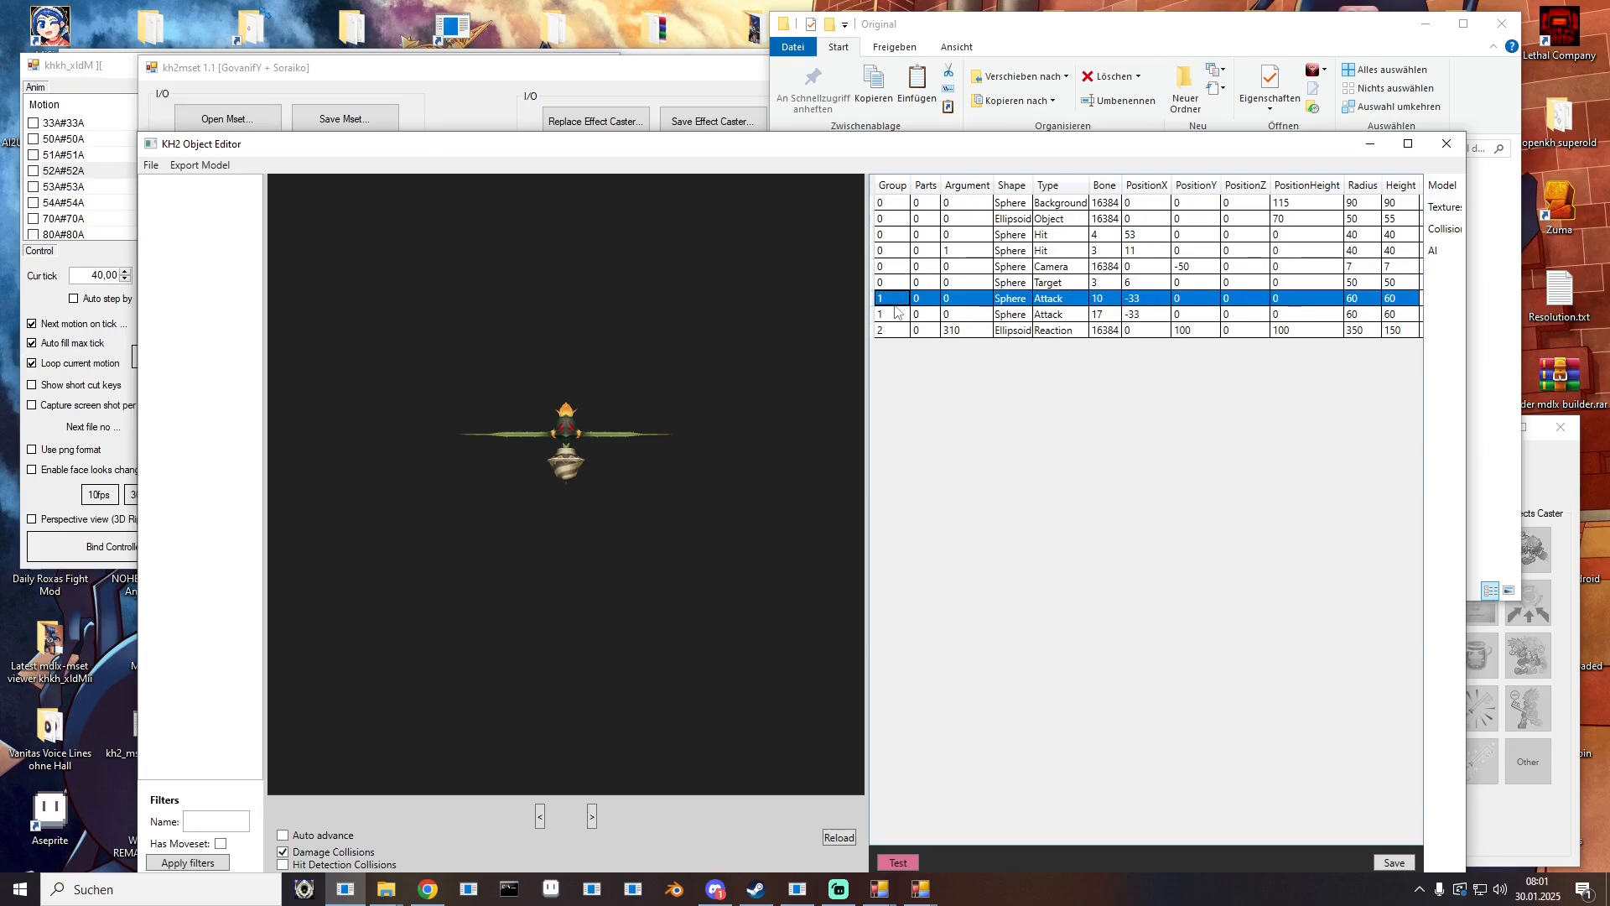
click(893, 302)
click(895, 317)
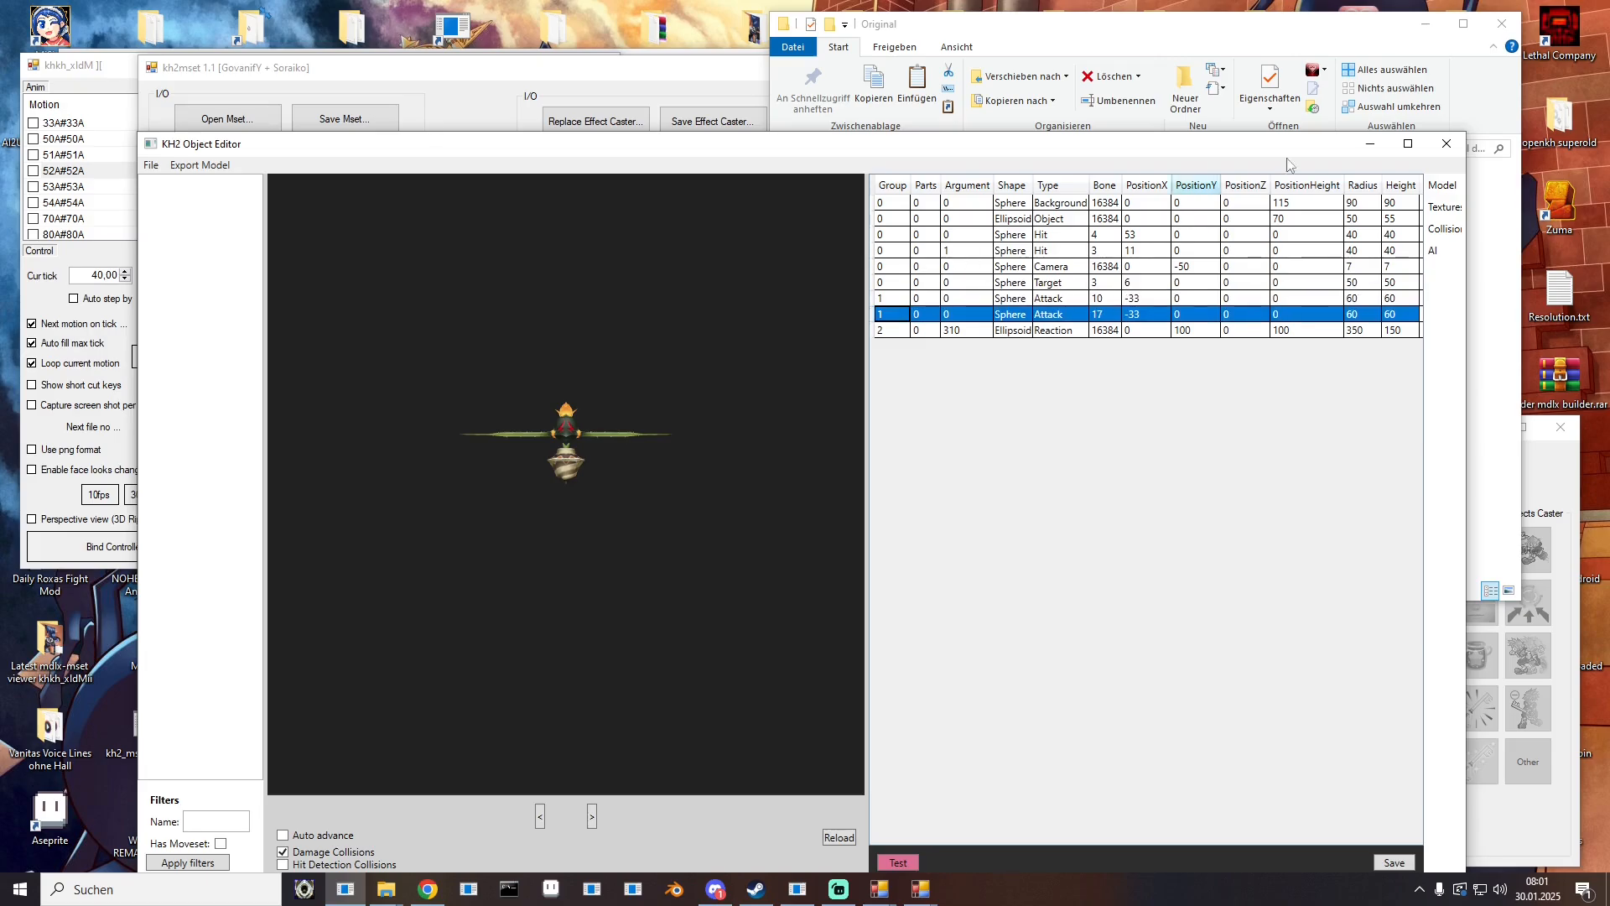
click(1447, 144)
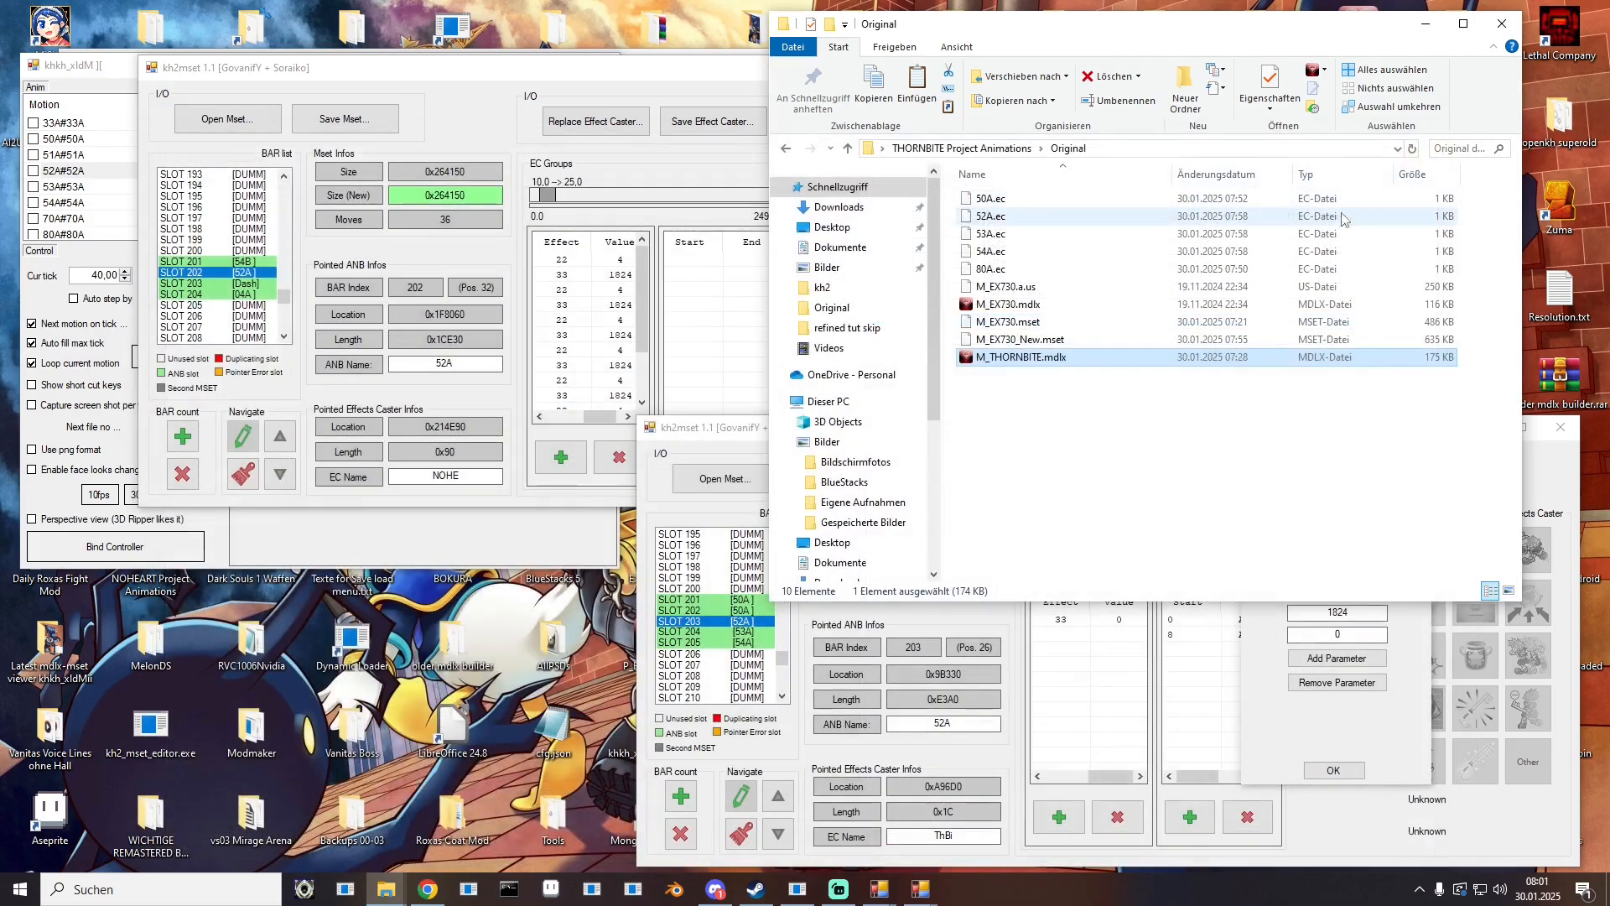
Step: Set the type 33 effect's second parameter to 1 and add a third parameter
click(1282, 727)
text(1)
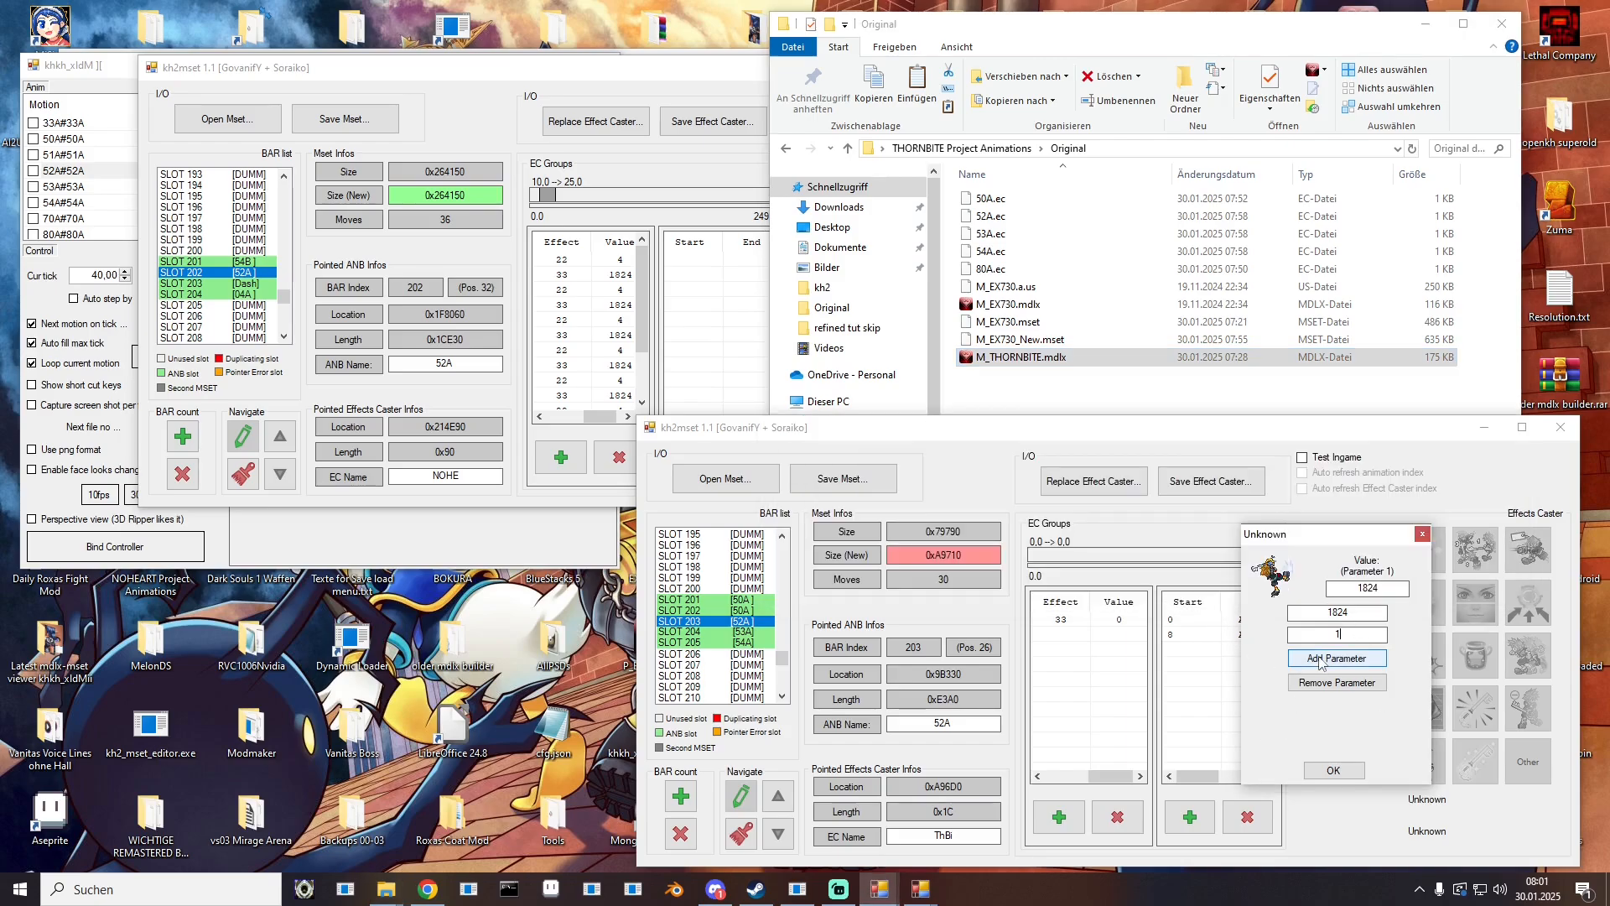
click(1321, 661)
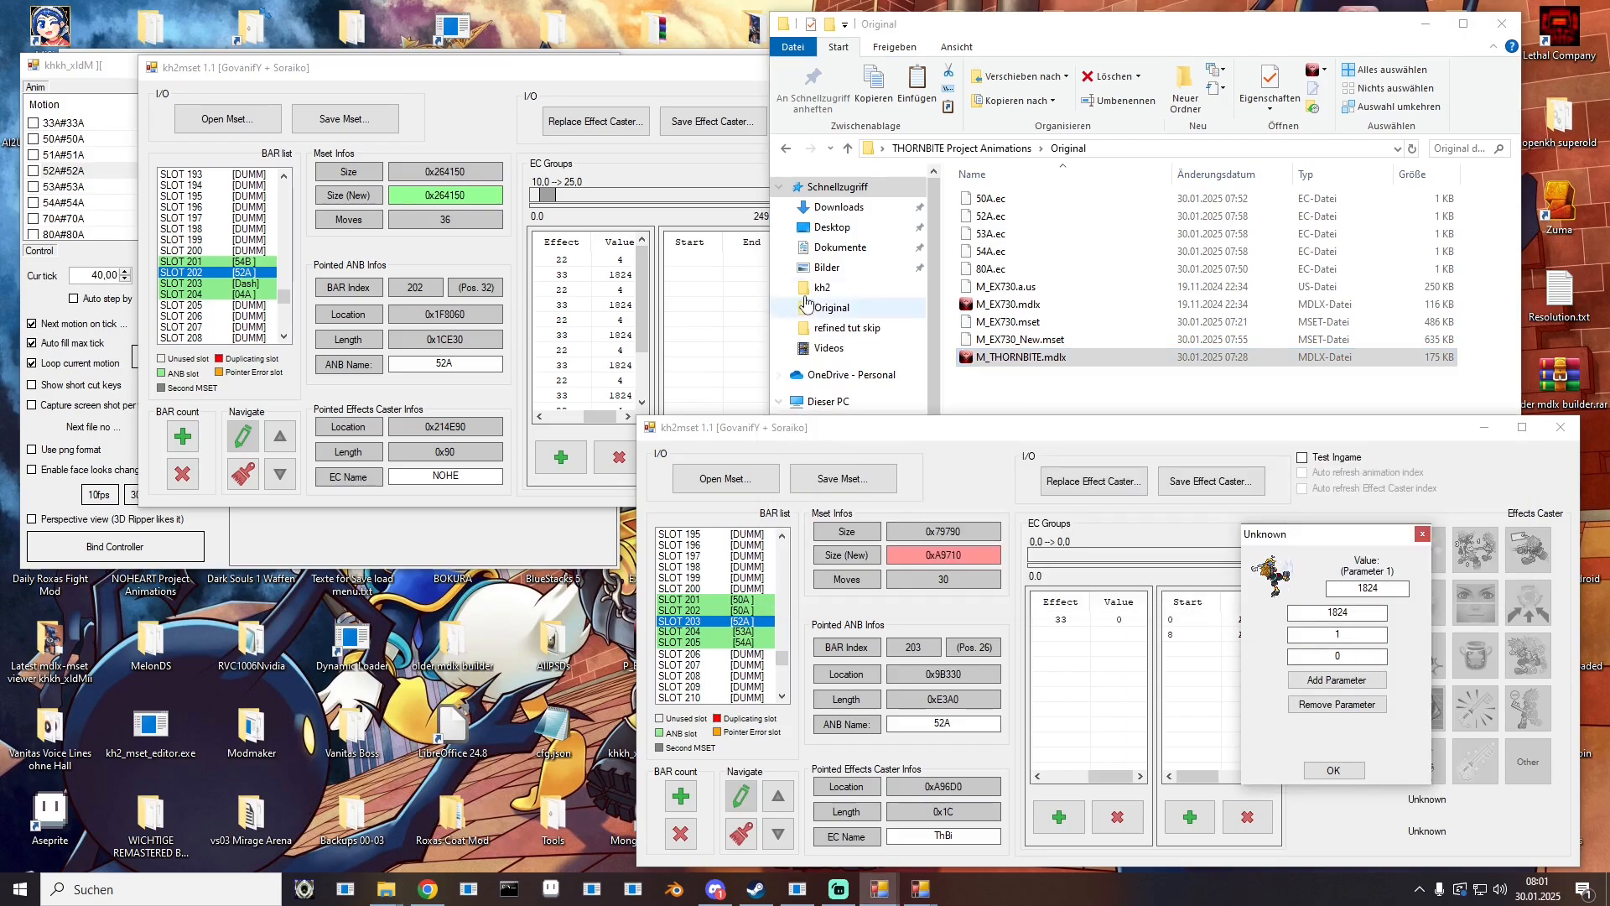
Step: Inspect the parameters of the 10 to 25 effect in B_NOHEART_LV95's slot 202, and browse the entries up to 38 to 46
click(590, 278)
drag(600, 417, 554, 417)
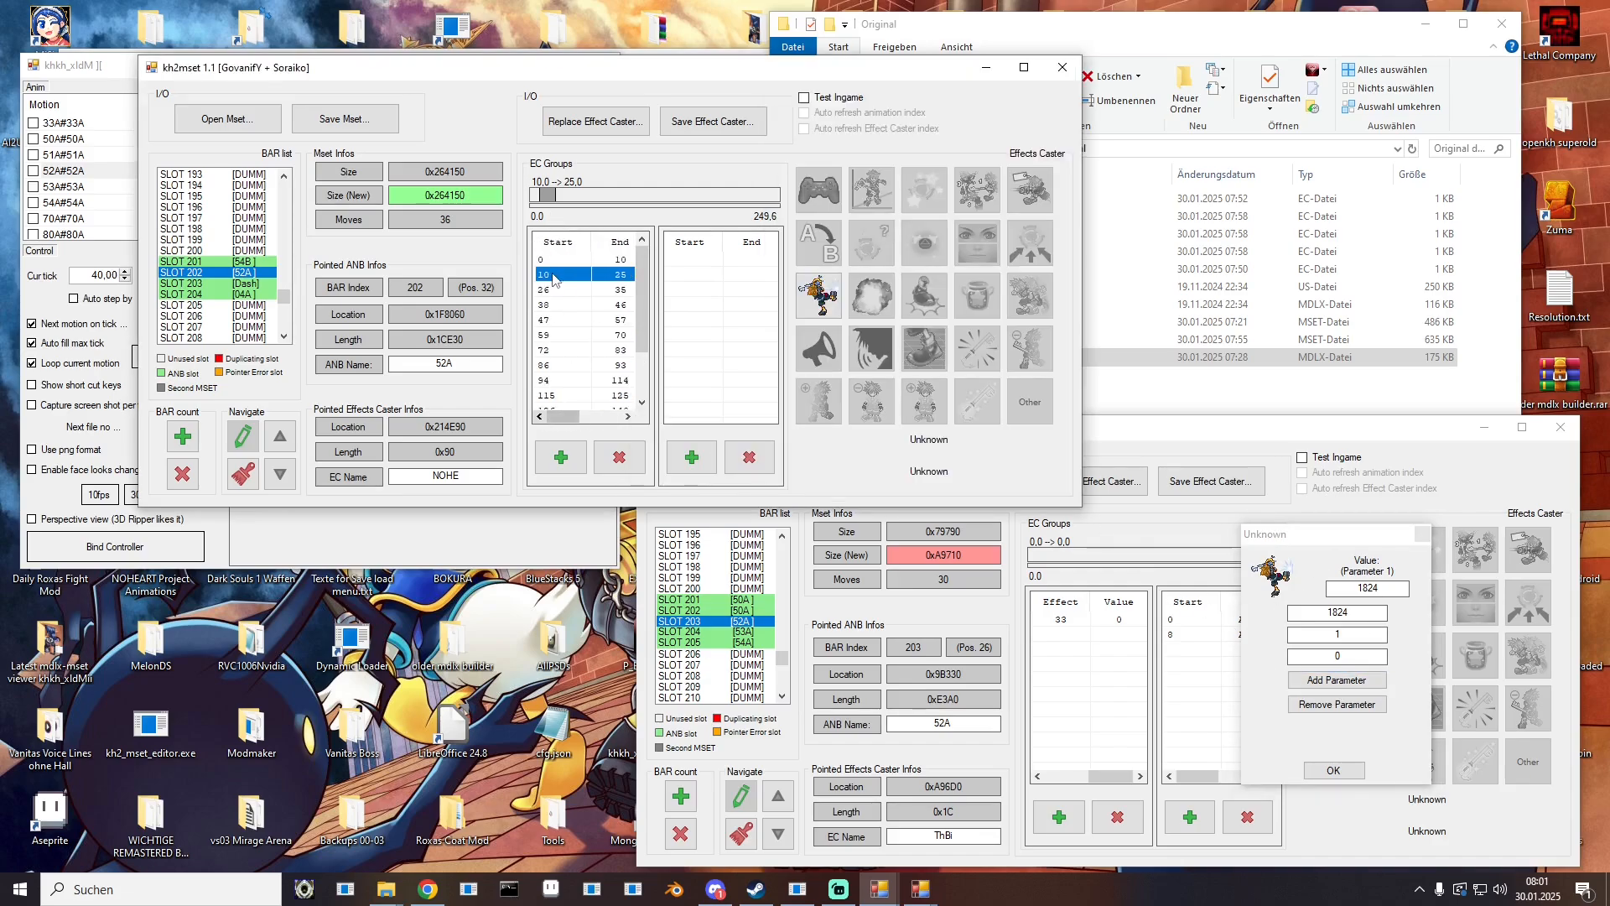
click(814, 302)
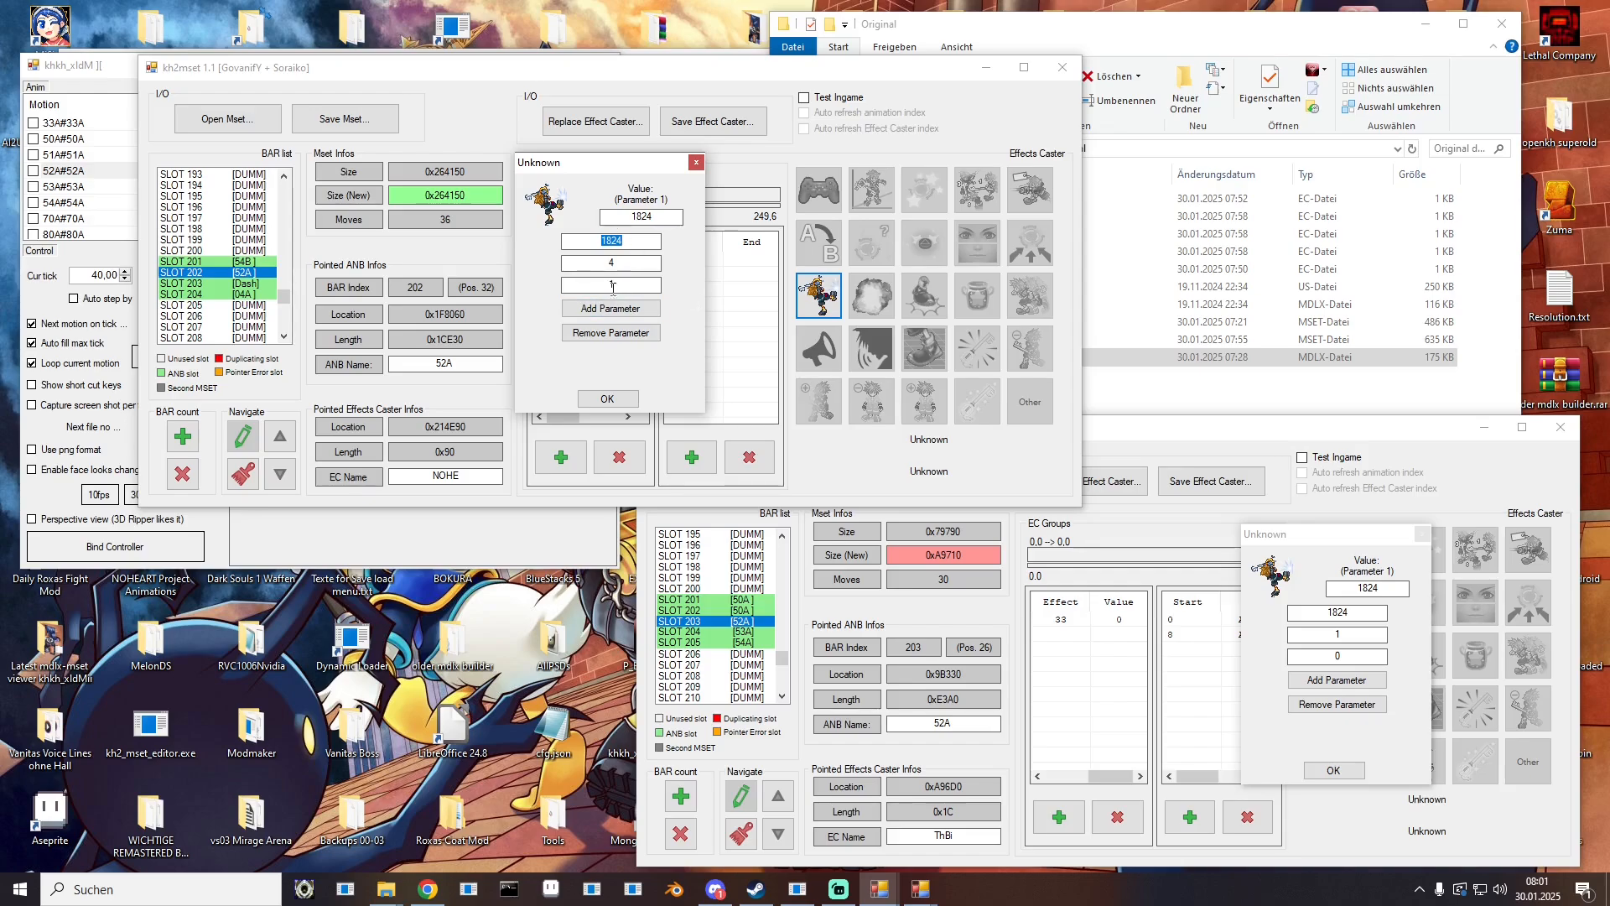
click(695, 163)
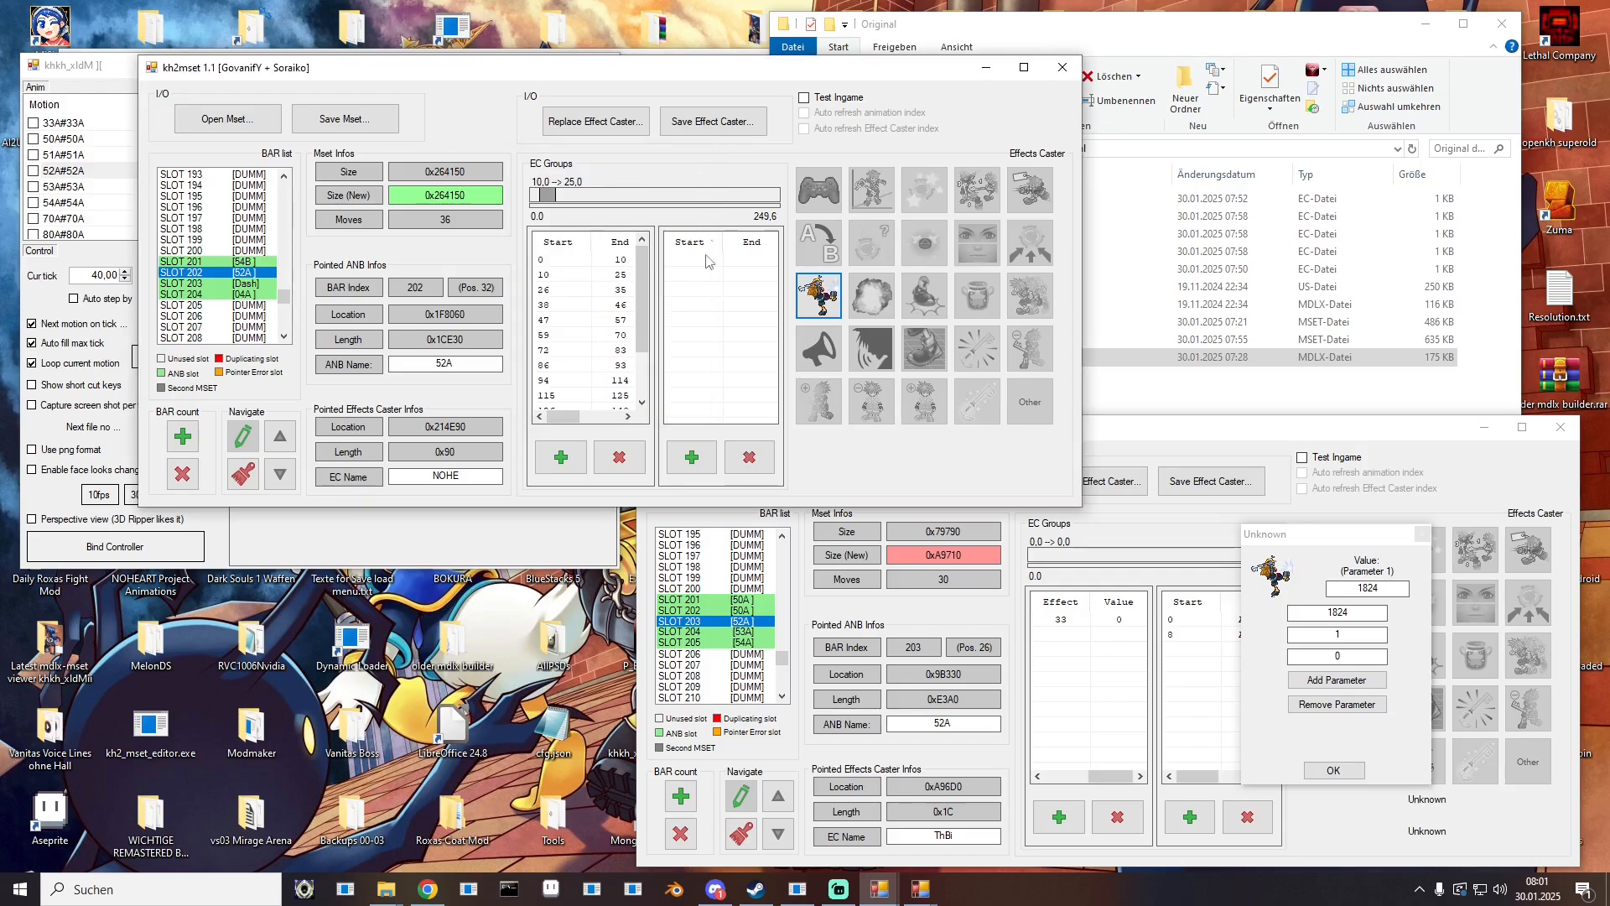
click(594, 275)
click(590, 291)
click(590, 305)
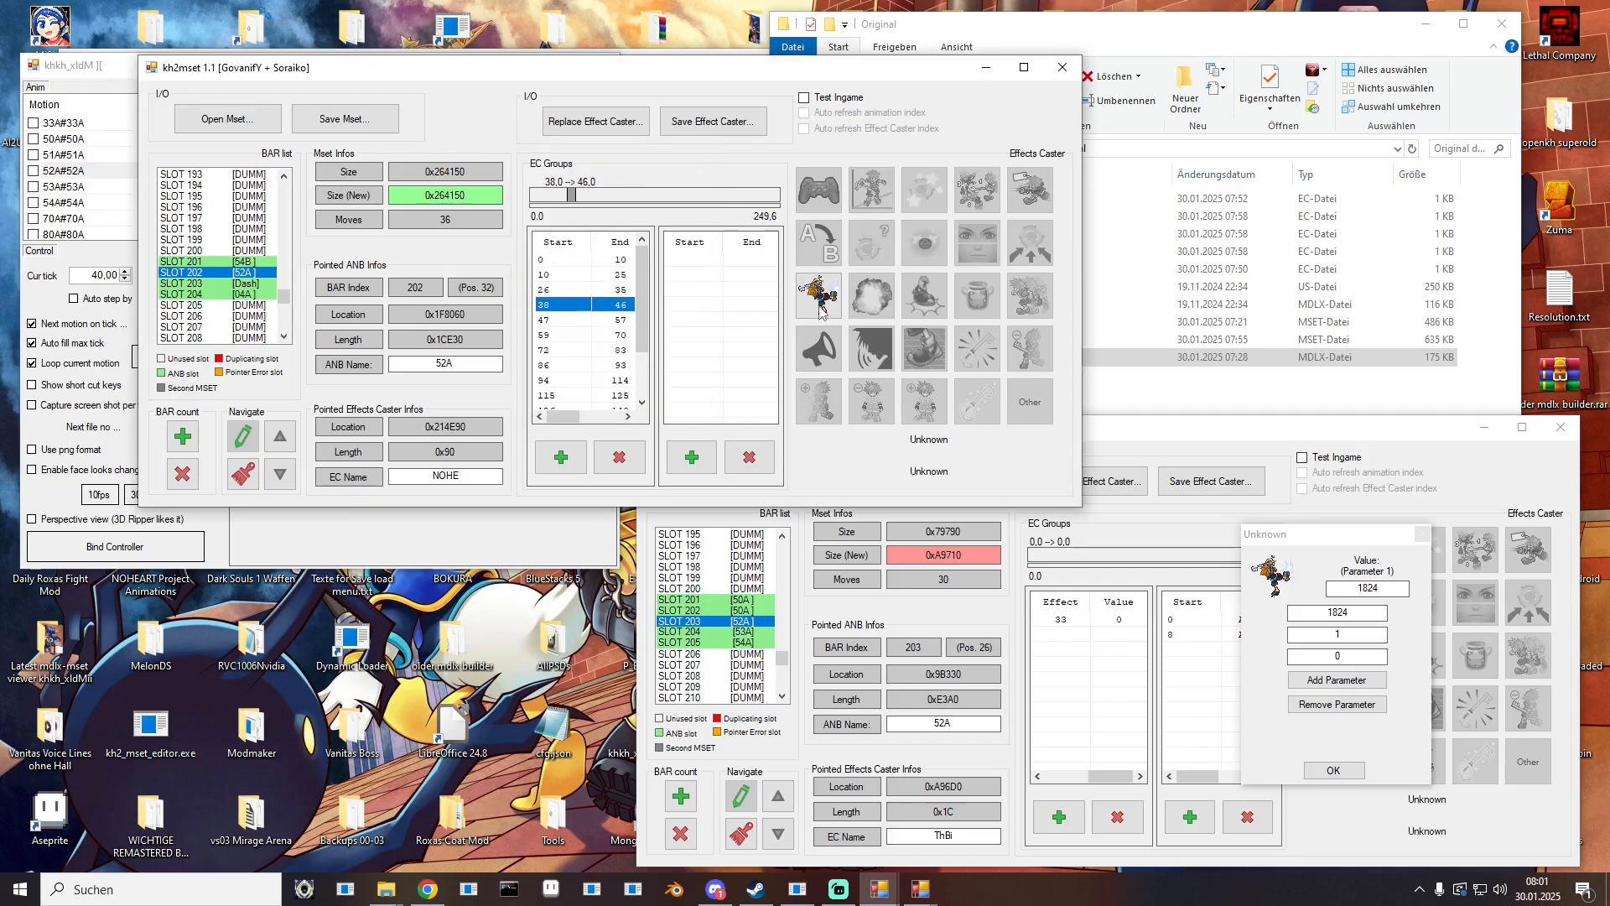
Step: Review the parameters of the 38–46 and 59–70 effects in the reference moveset's slot 202, and close that moveset
click(828, 303)
click(608, 398)
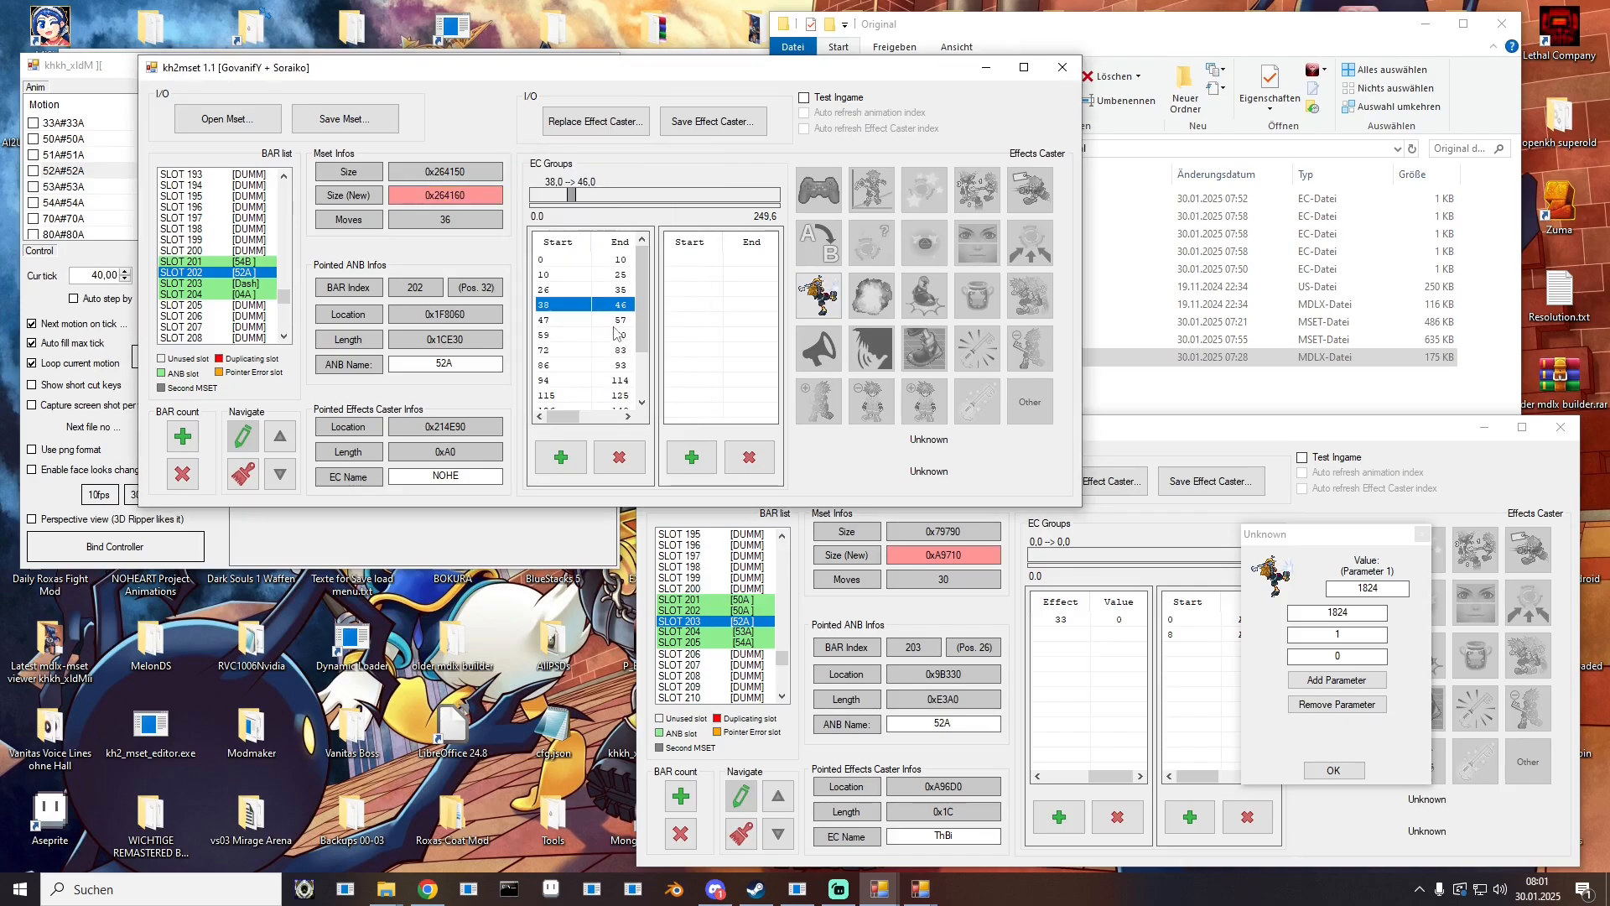
click(576, 335)
click(827, 302)
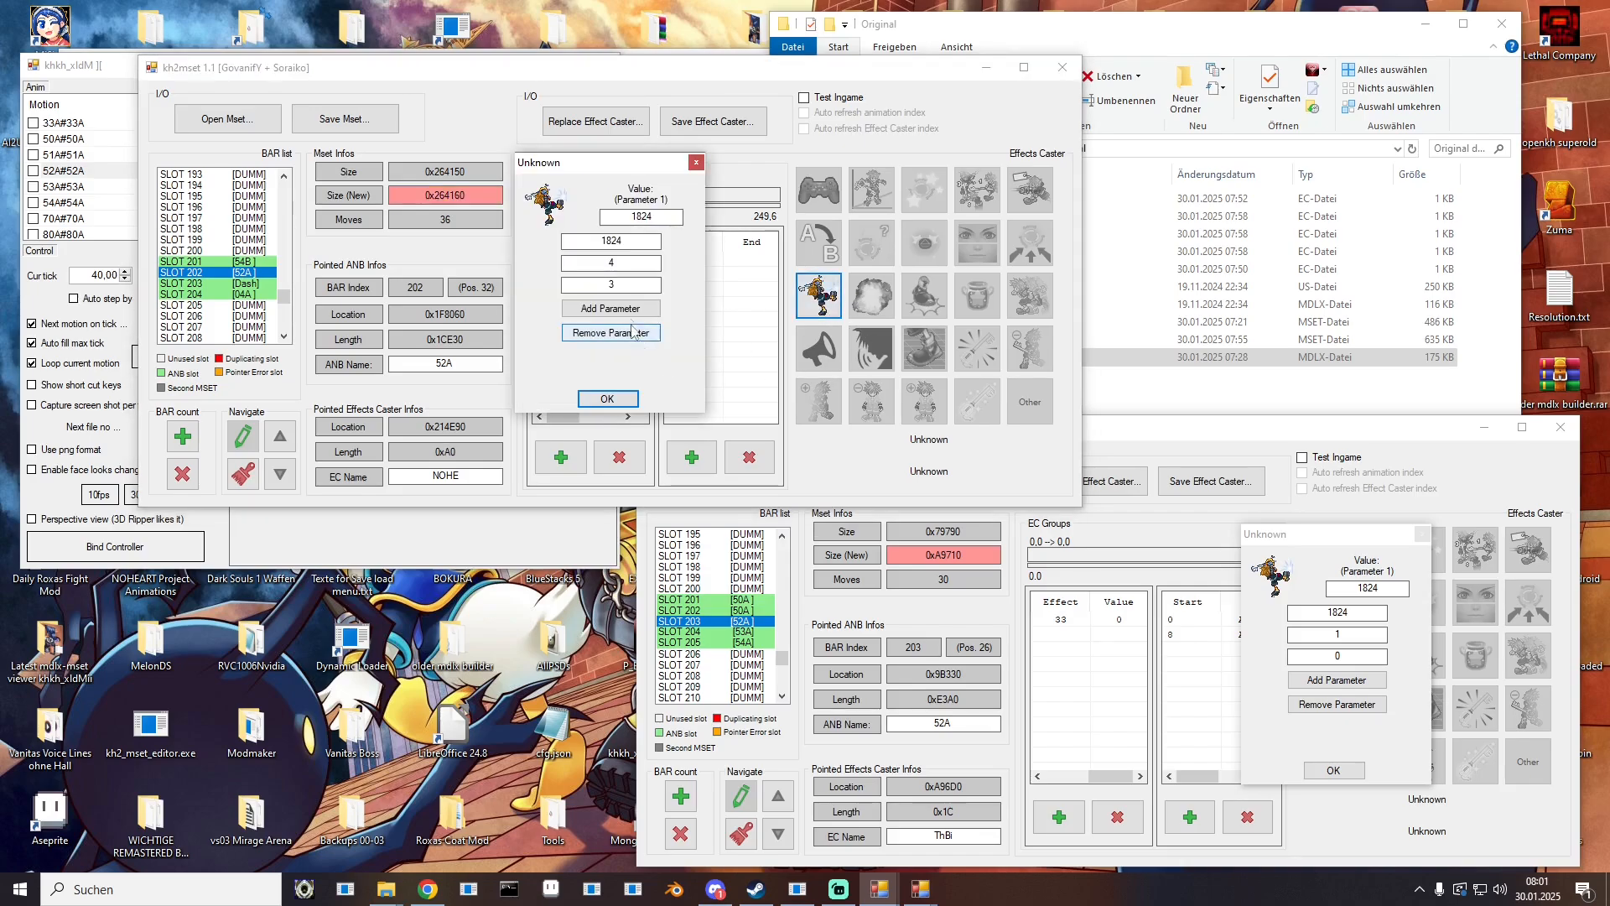
click(608, 398)
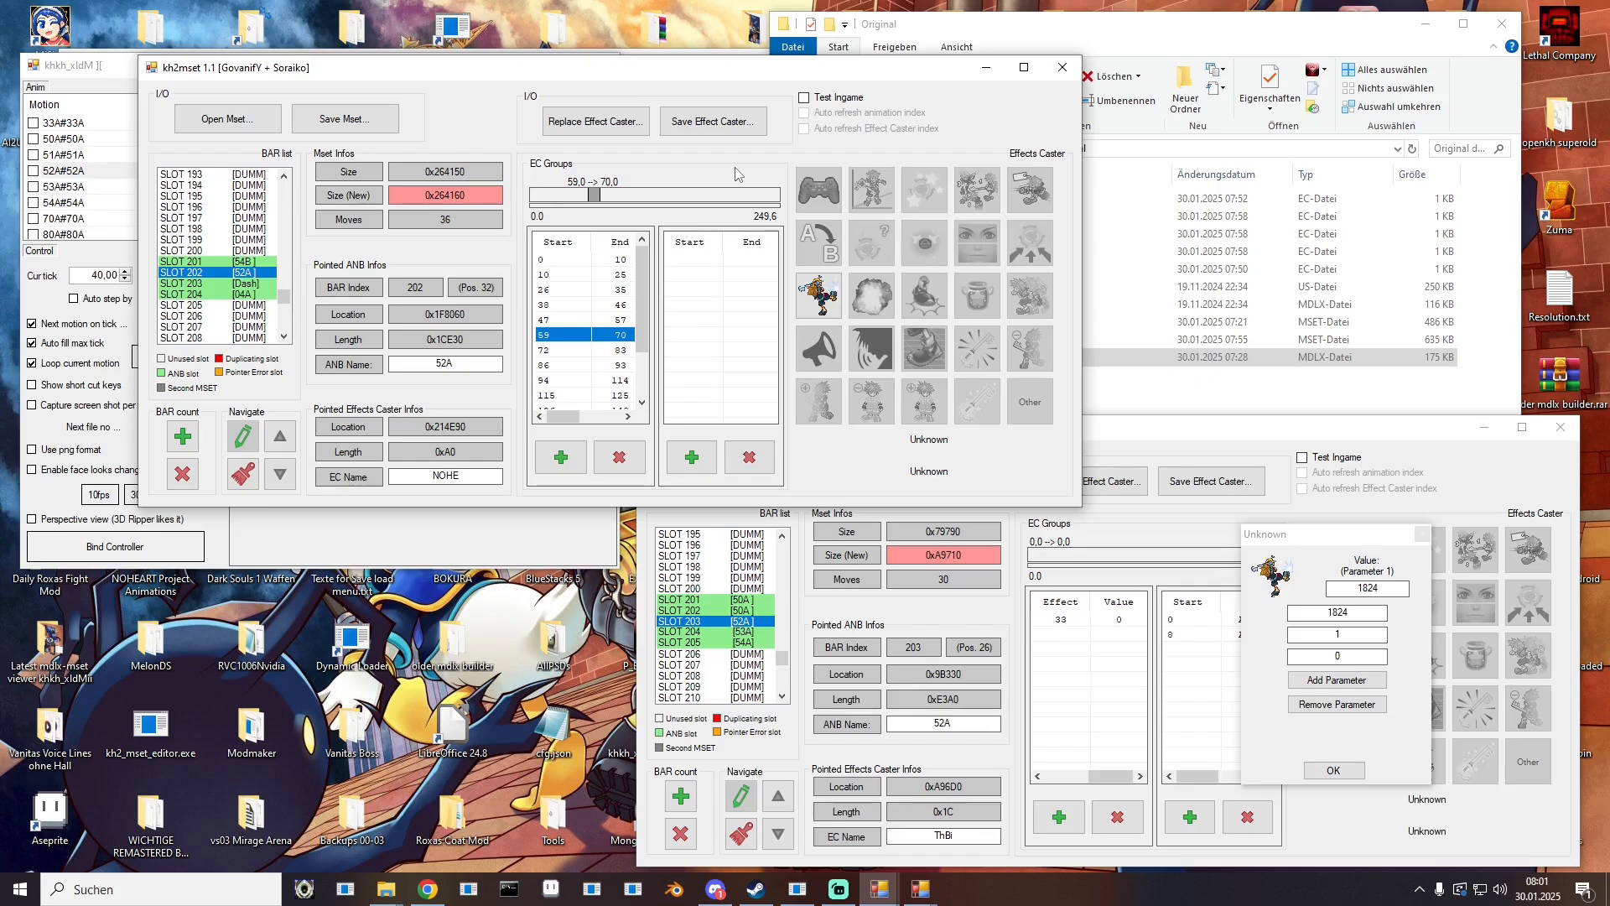
click(1063, 67)
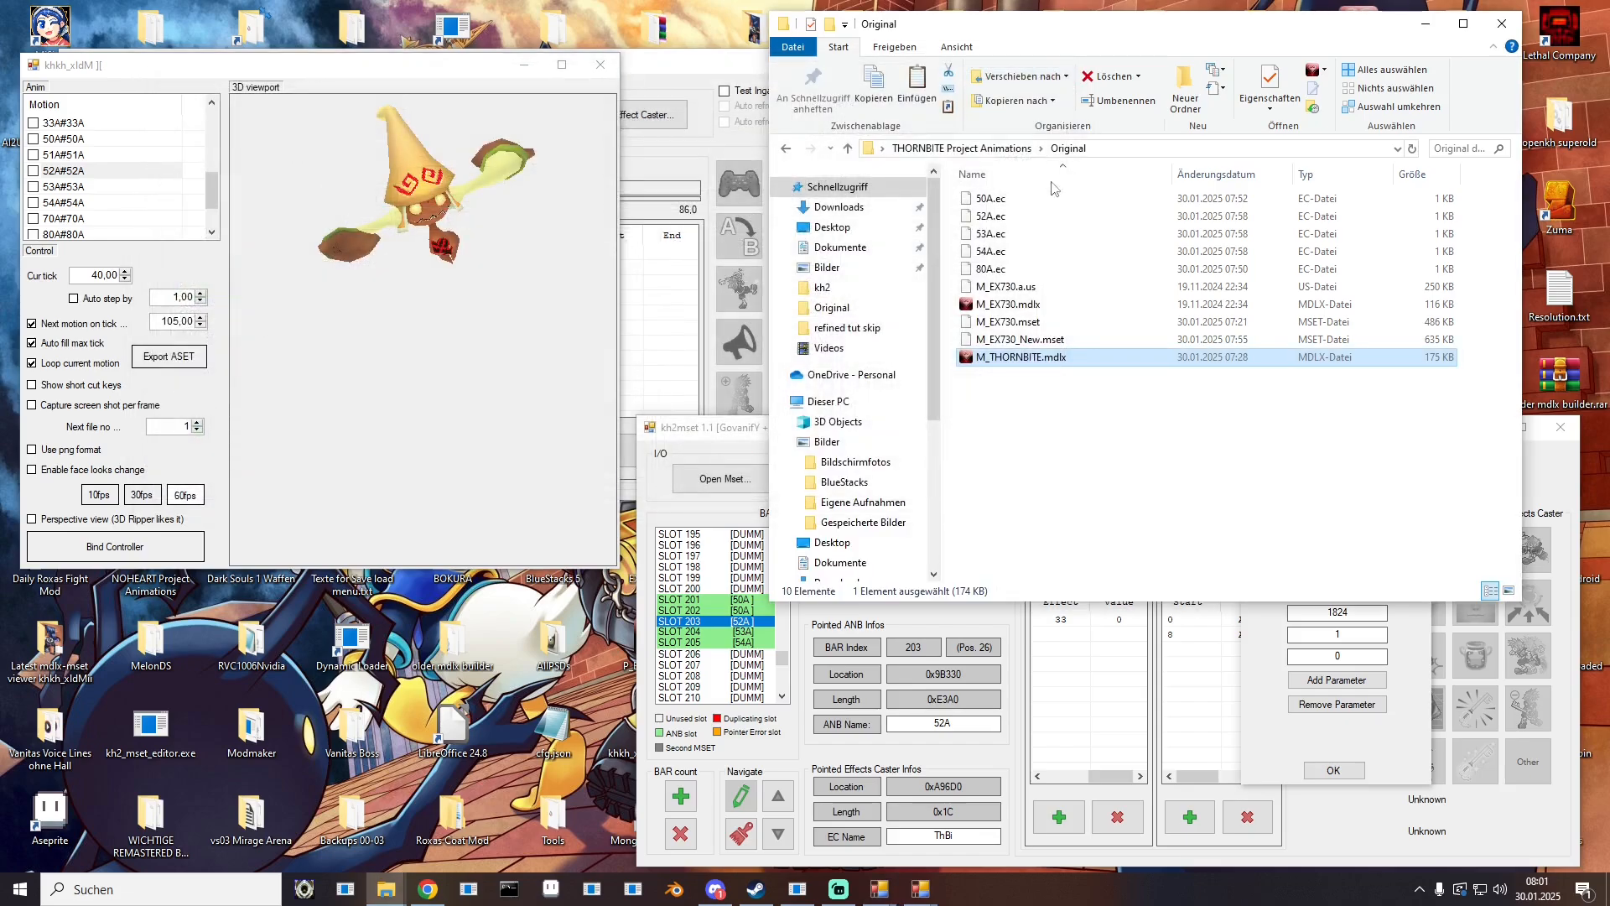
Step: Apply the parameters 1824, 1 and 0 to effect 33 in slot 203 and show its start and end frames
click(1264, 667)
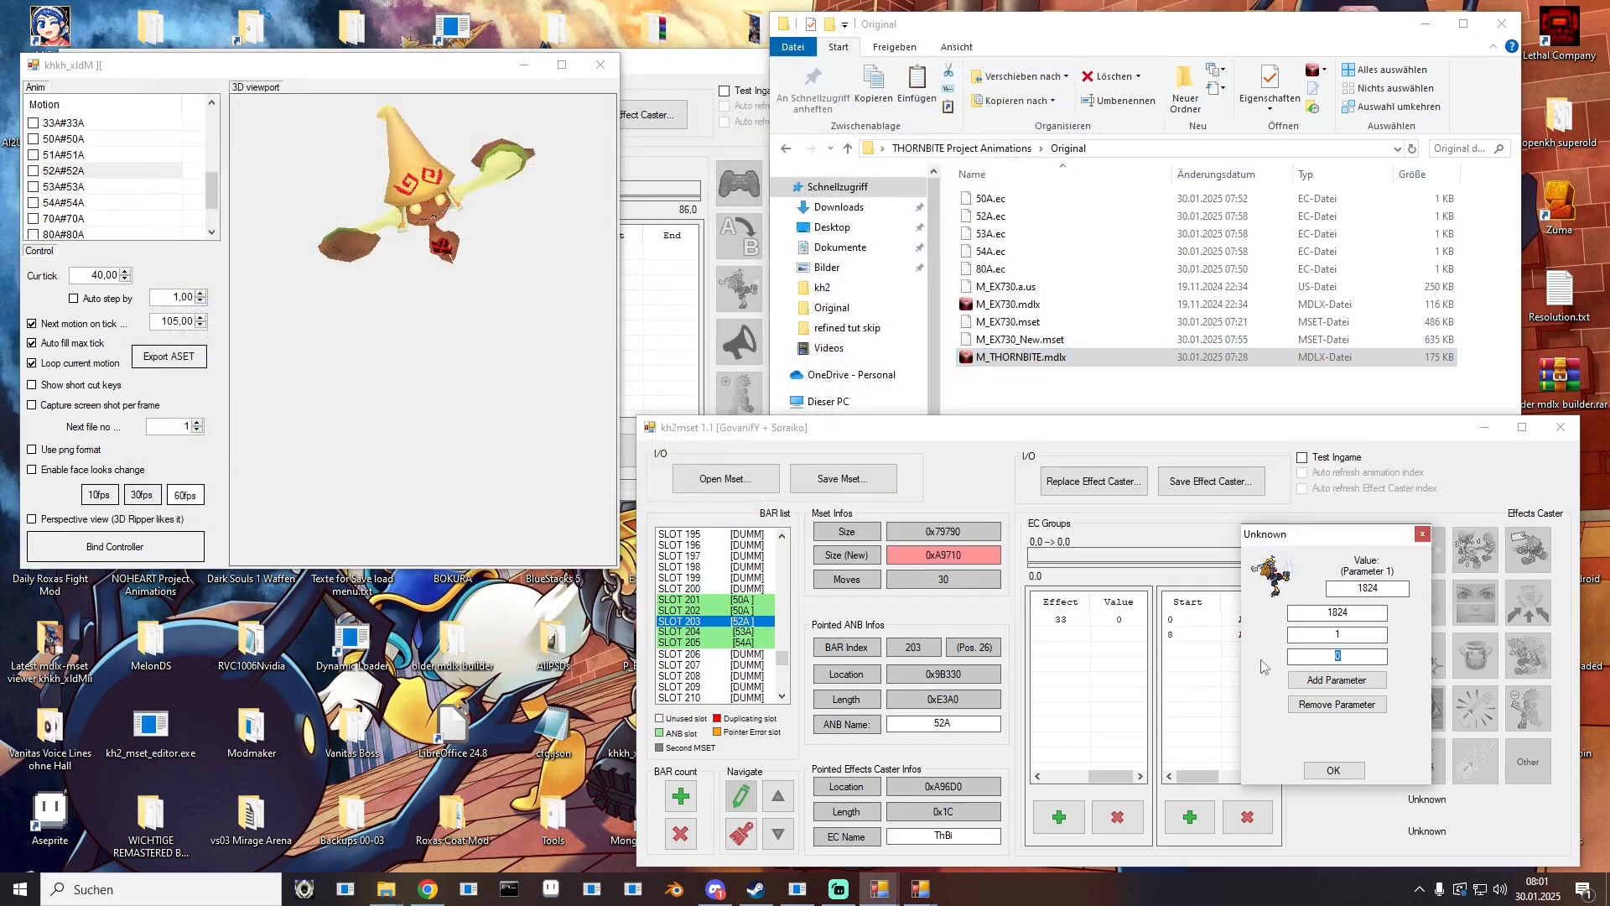
click(1334, 770)
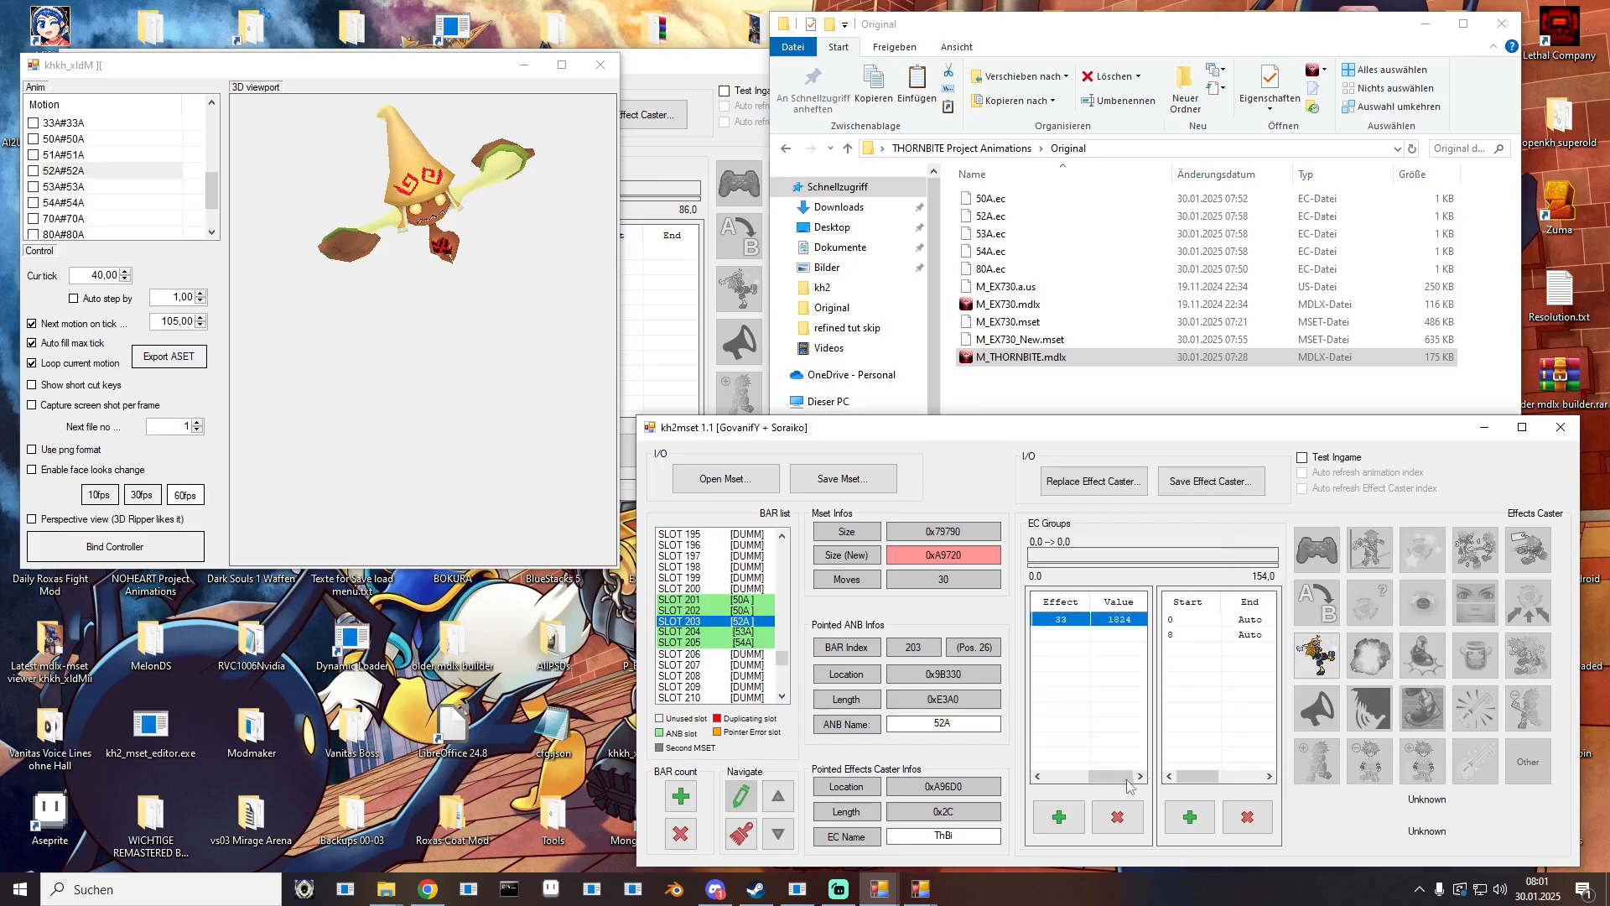
drag(1114, 784, 1072, 776)
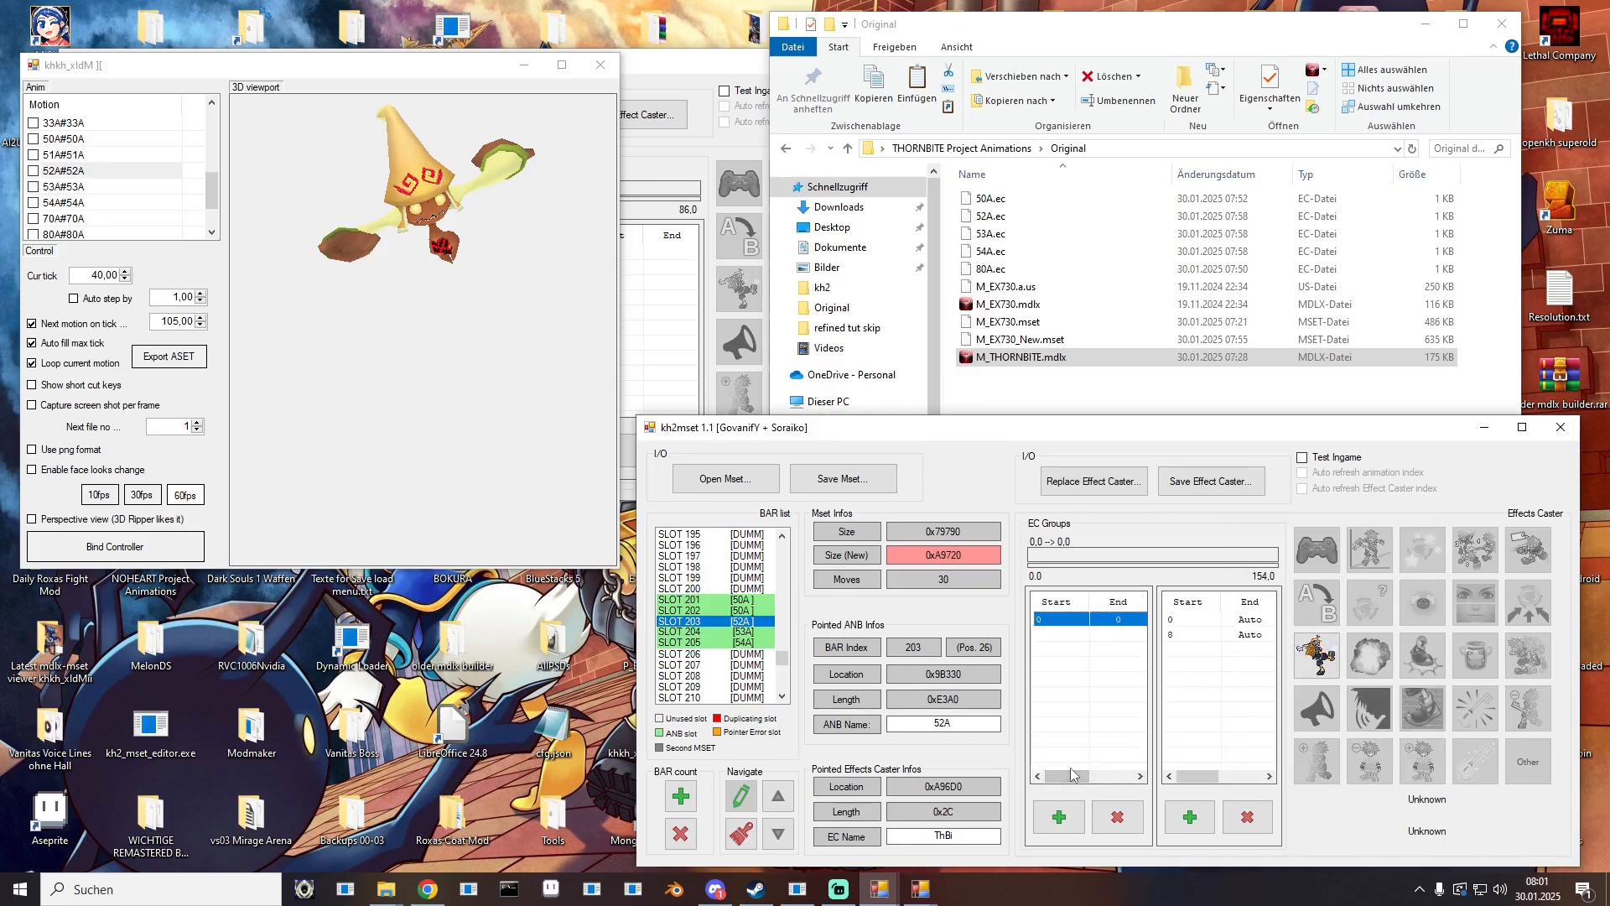
Step: Pause the atk2 animation preview, move it to tick 57, and set the effect's start frame to 57
drag(0, 197, 388, 201)
click(218, 436)
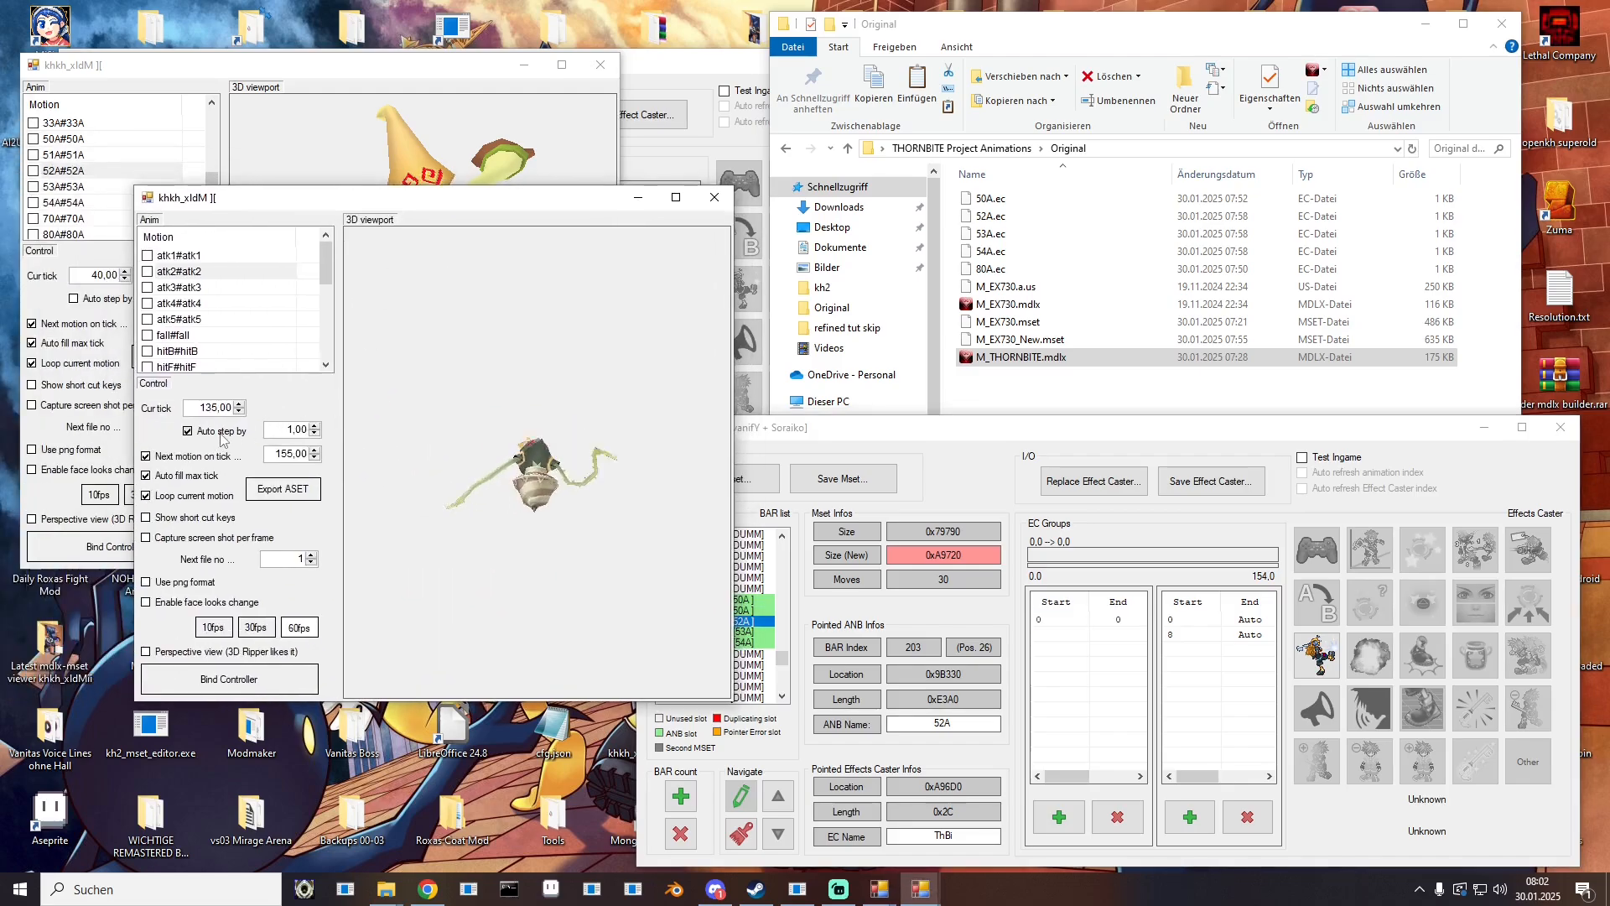
click(221, 433)
drag(239, 405, 239, 407)
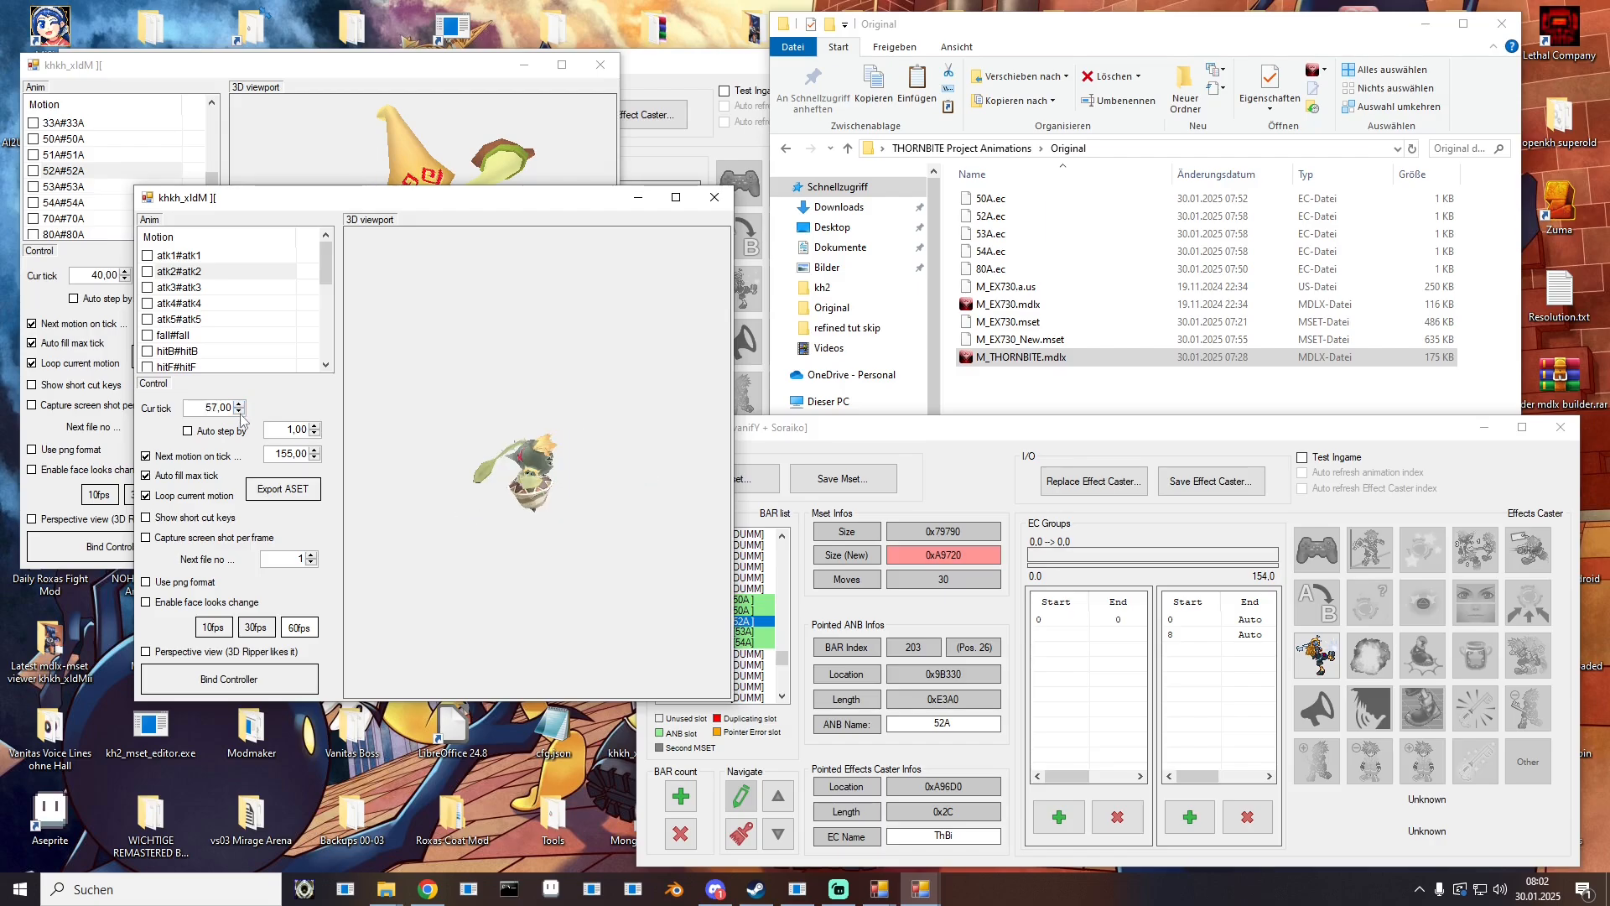
double_click(1055, 618)
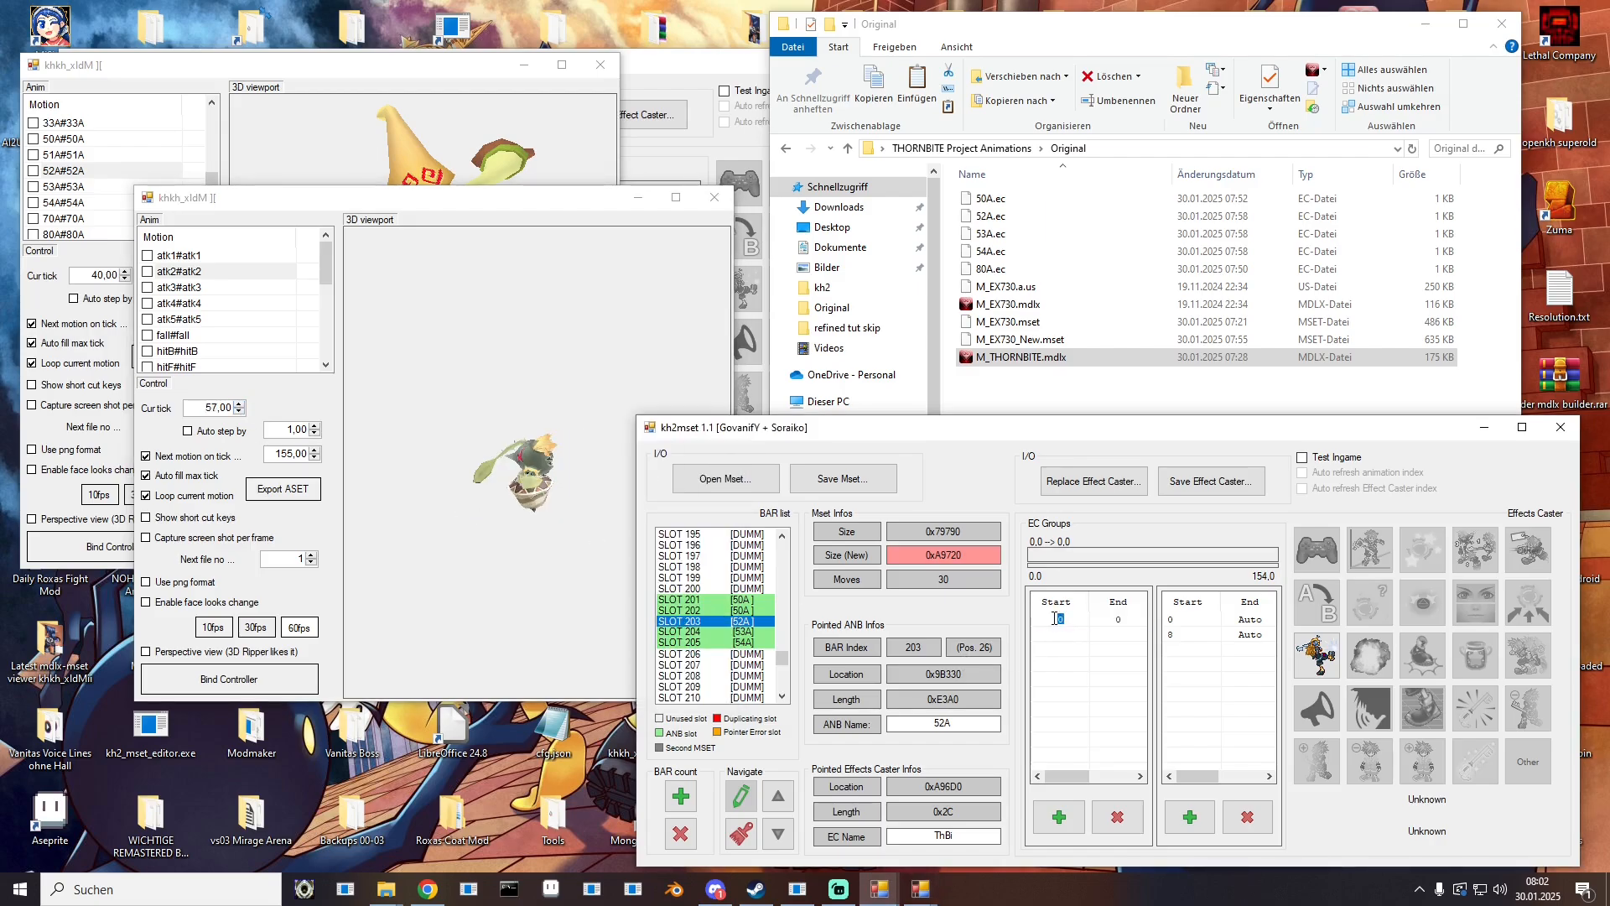
key(Return)
Step: Advance the atk2 preview to find where the first strike ends, and set the effect's end frame to 63
click(239, 404)
click(239, 403)
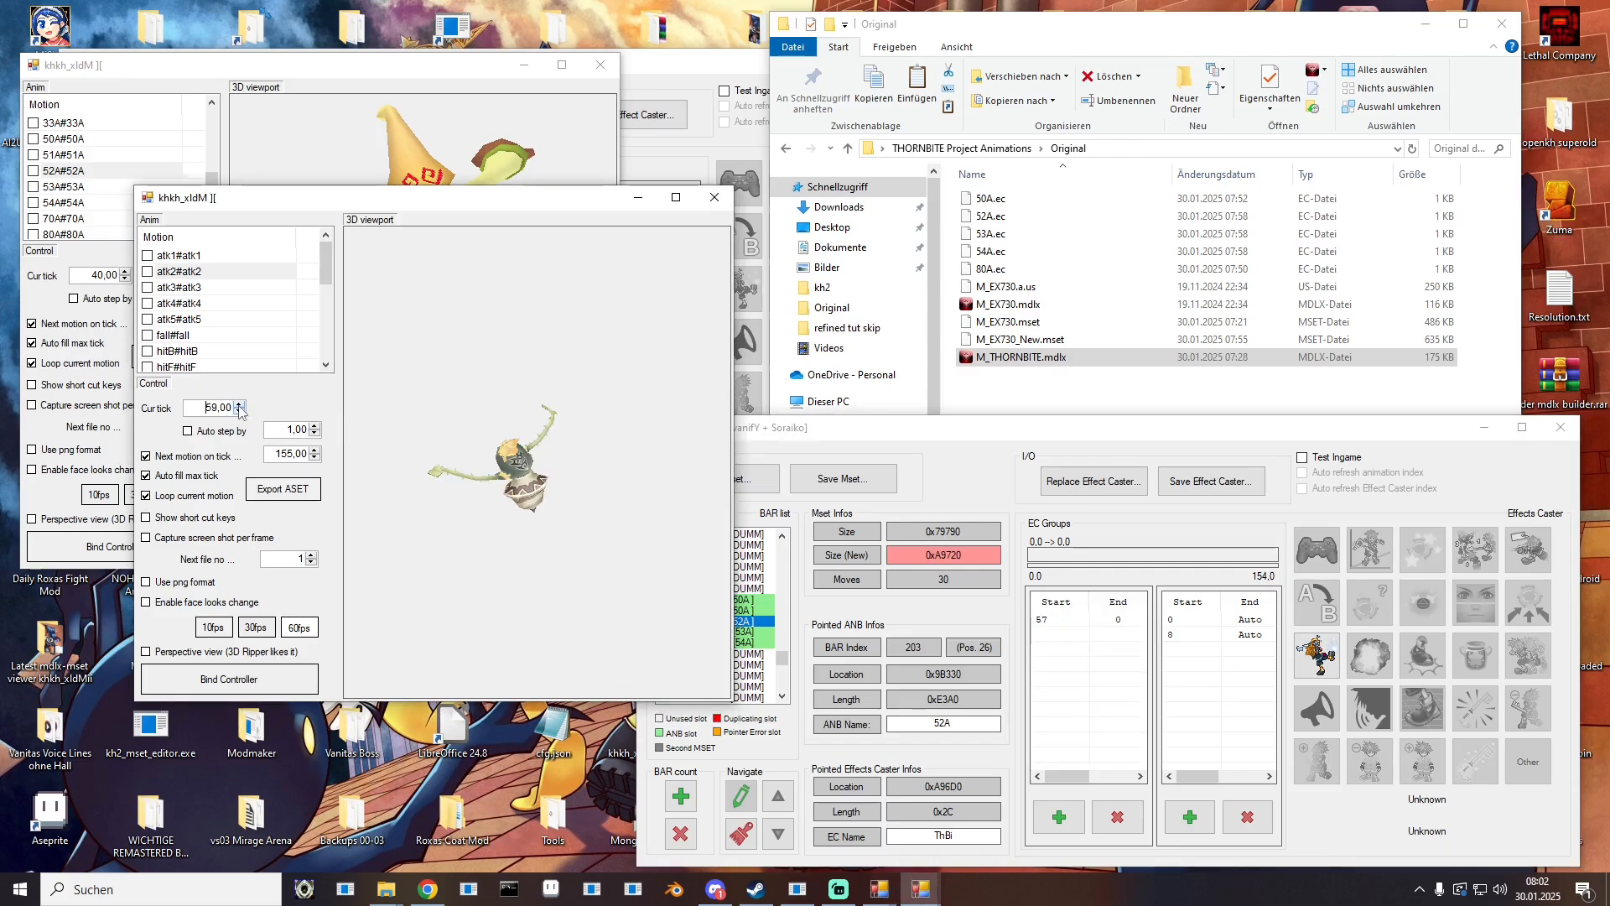
click(239, 403)
click(239, 404)
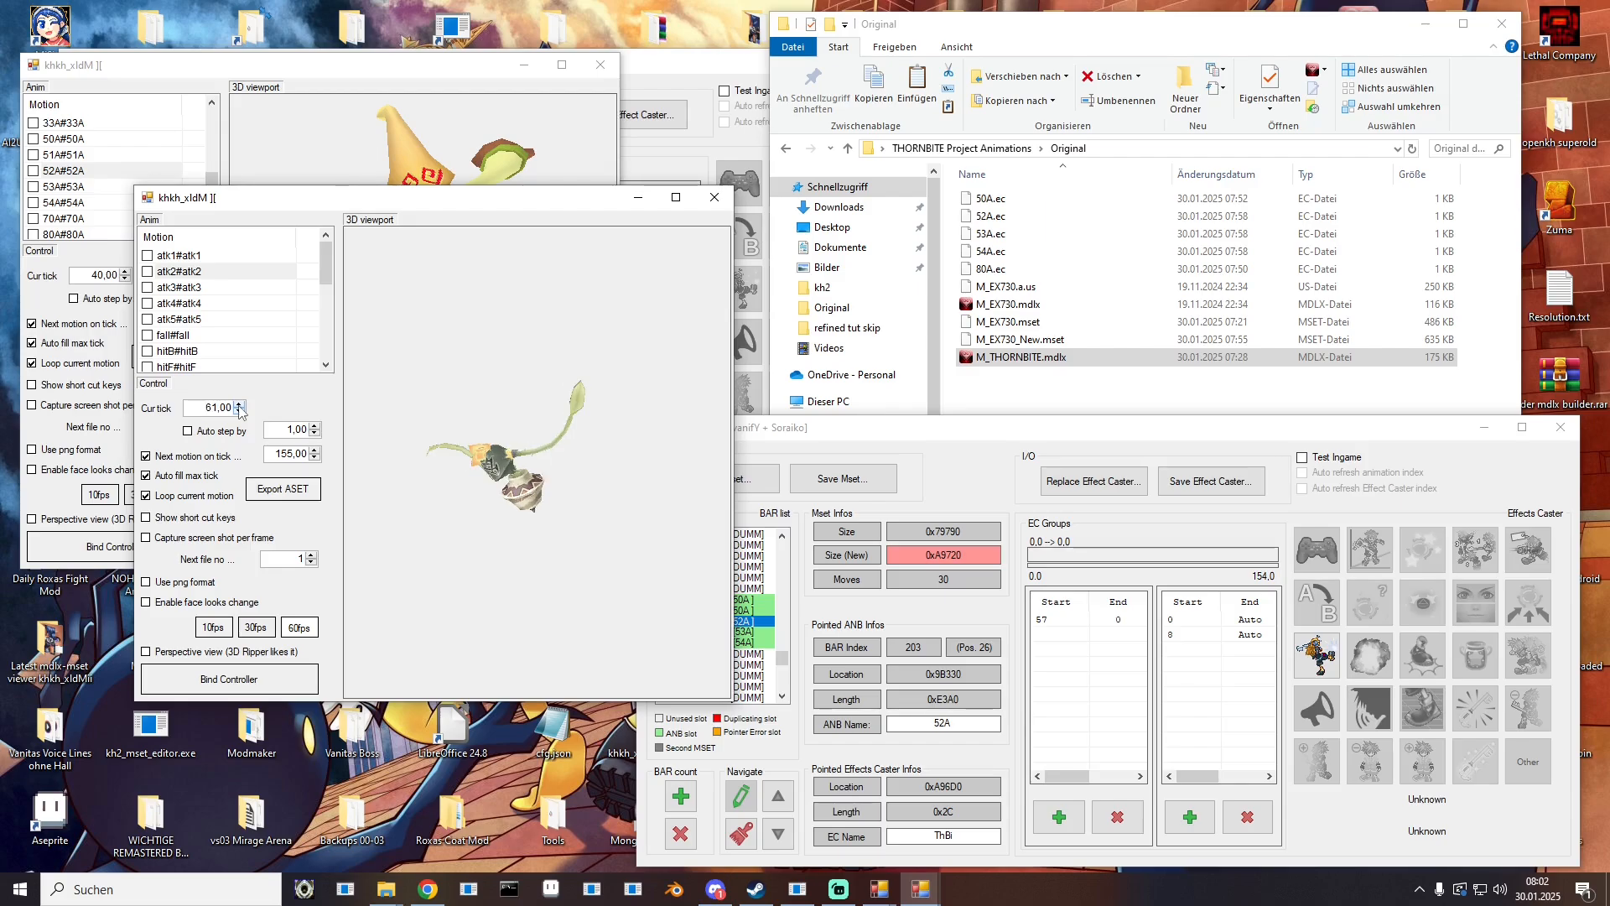
click(239, 404)
click(239, 403)
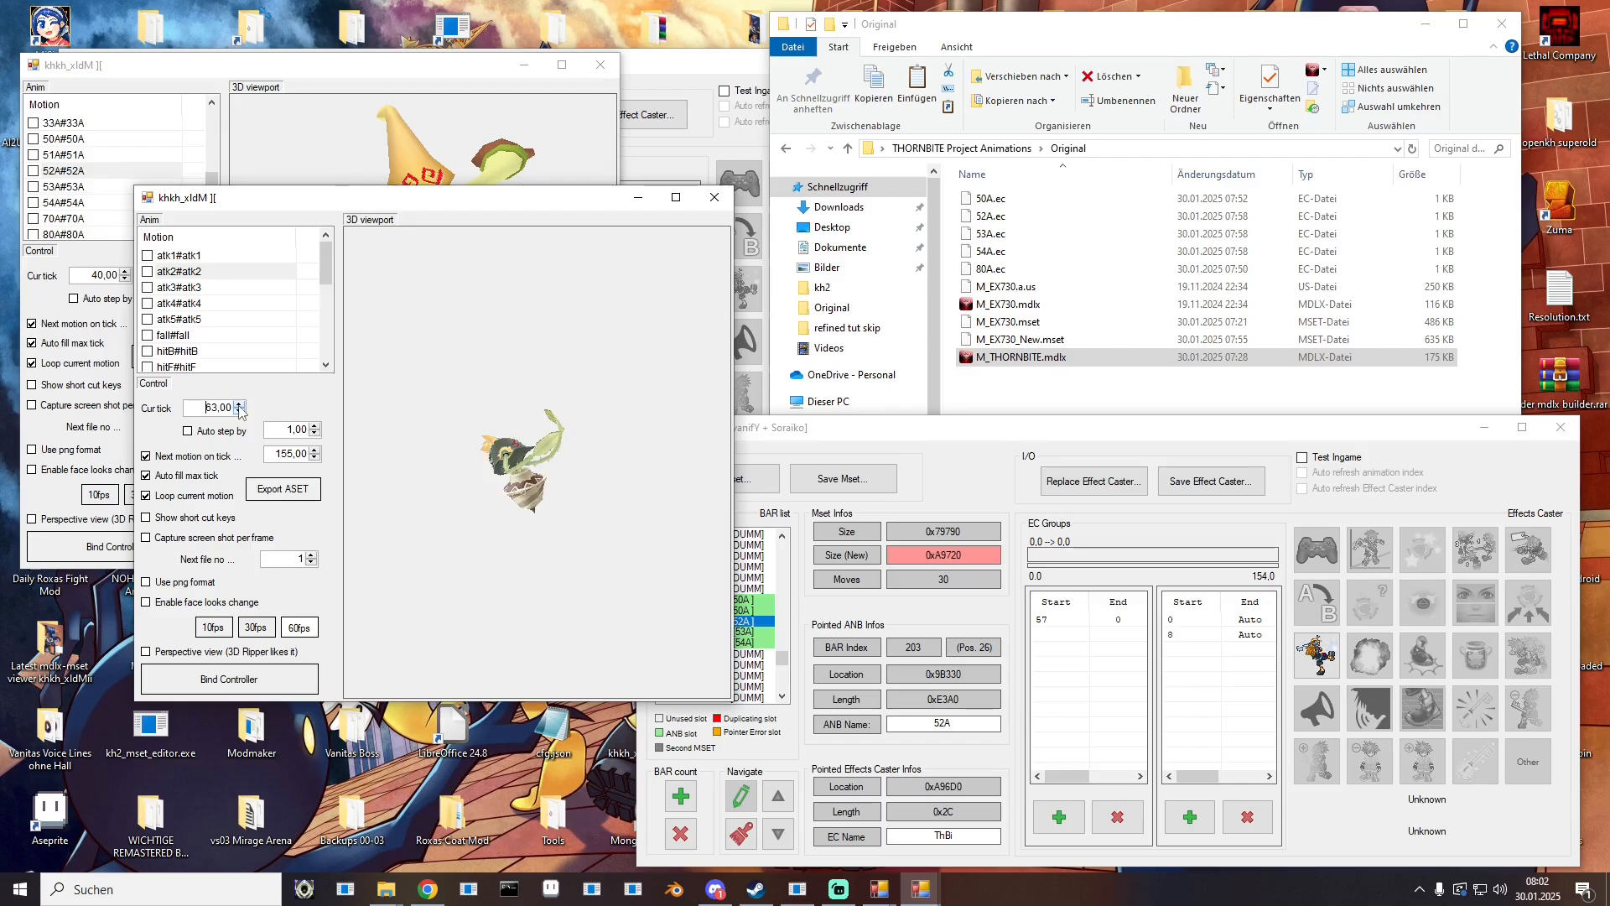
click(239, 404)
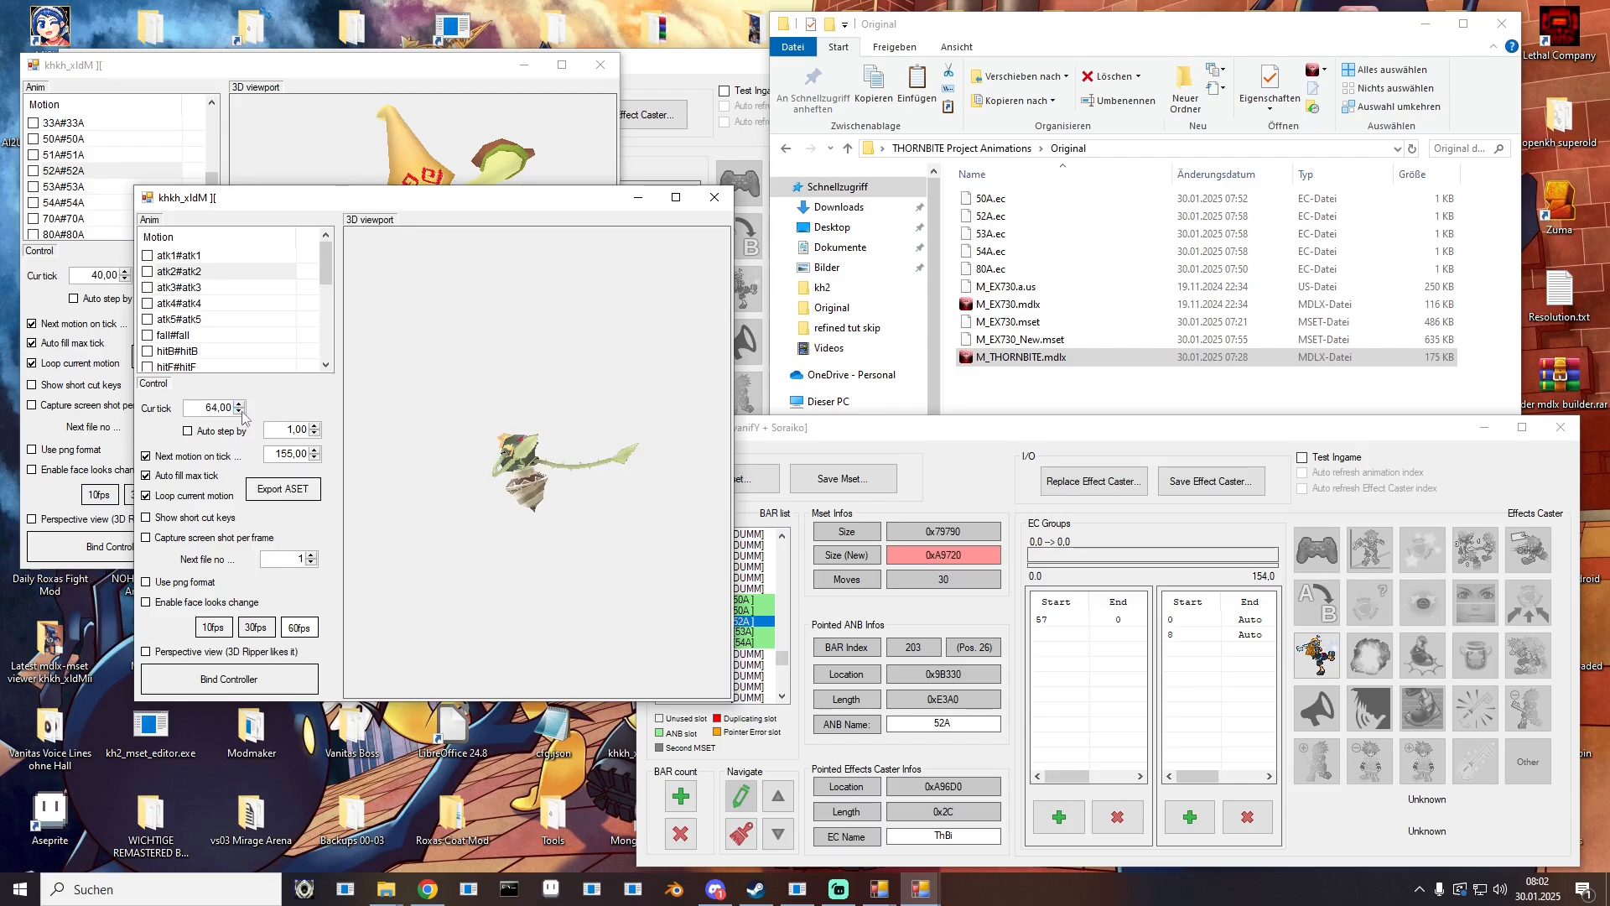
click(240, 412)
double_click(1130, 620)
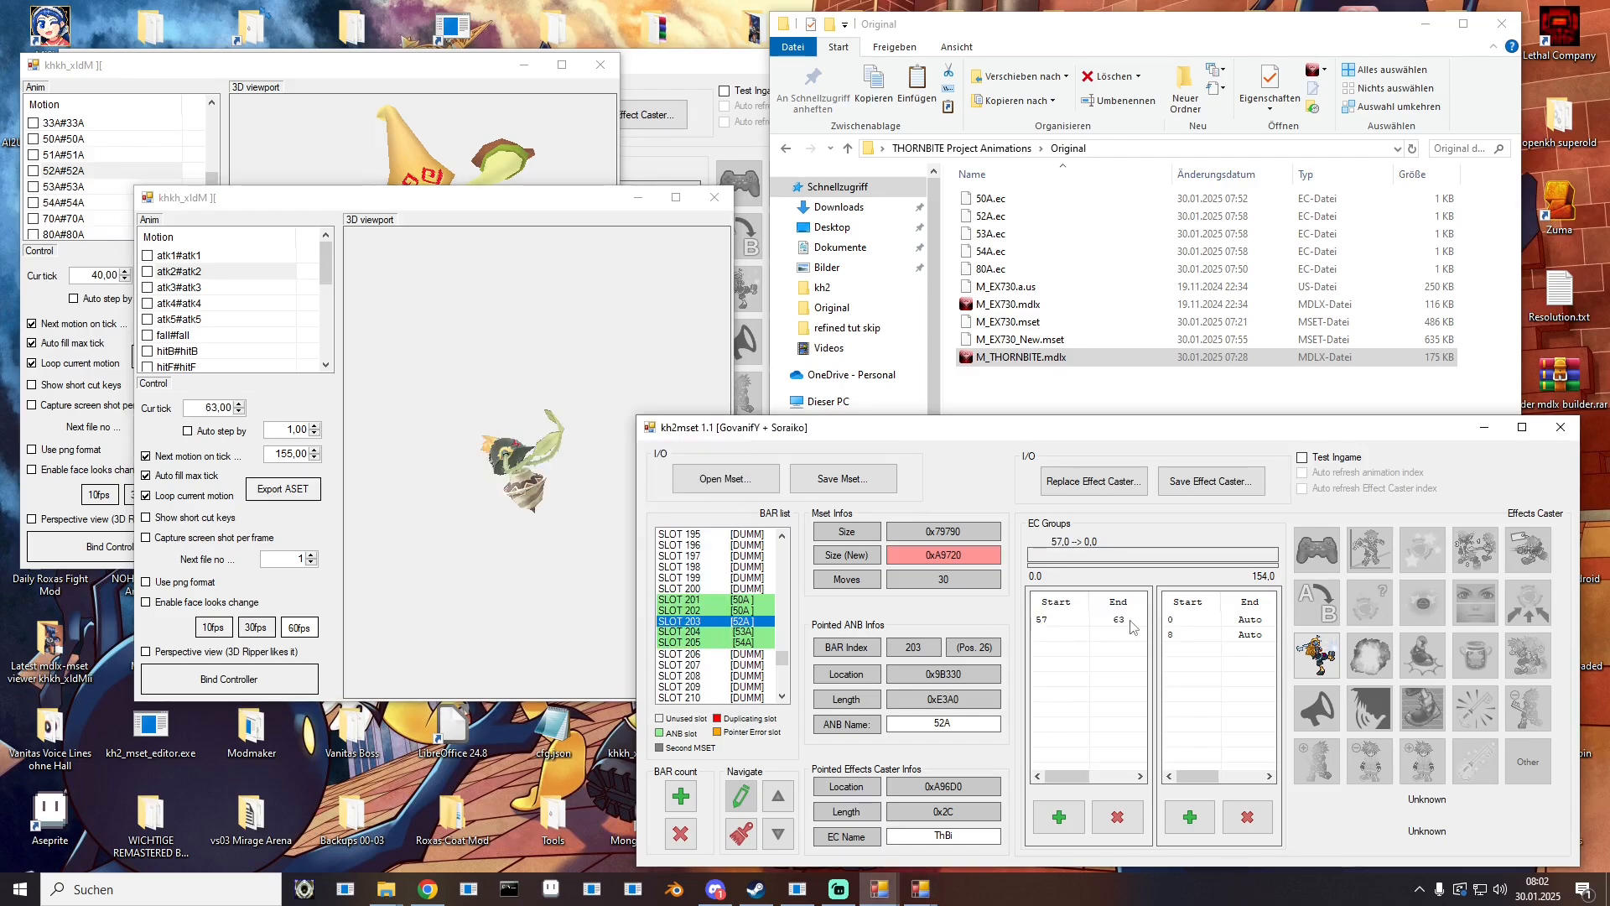
Step: Duplicate the 57–63 effect and edit the last parameter of the copy, keeping 1824 and 1 for the others
click(1068, 623)
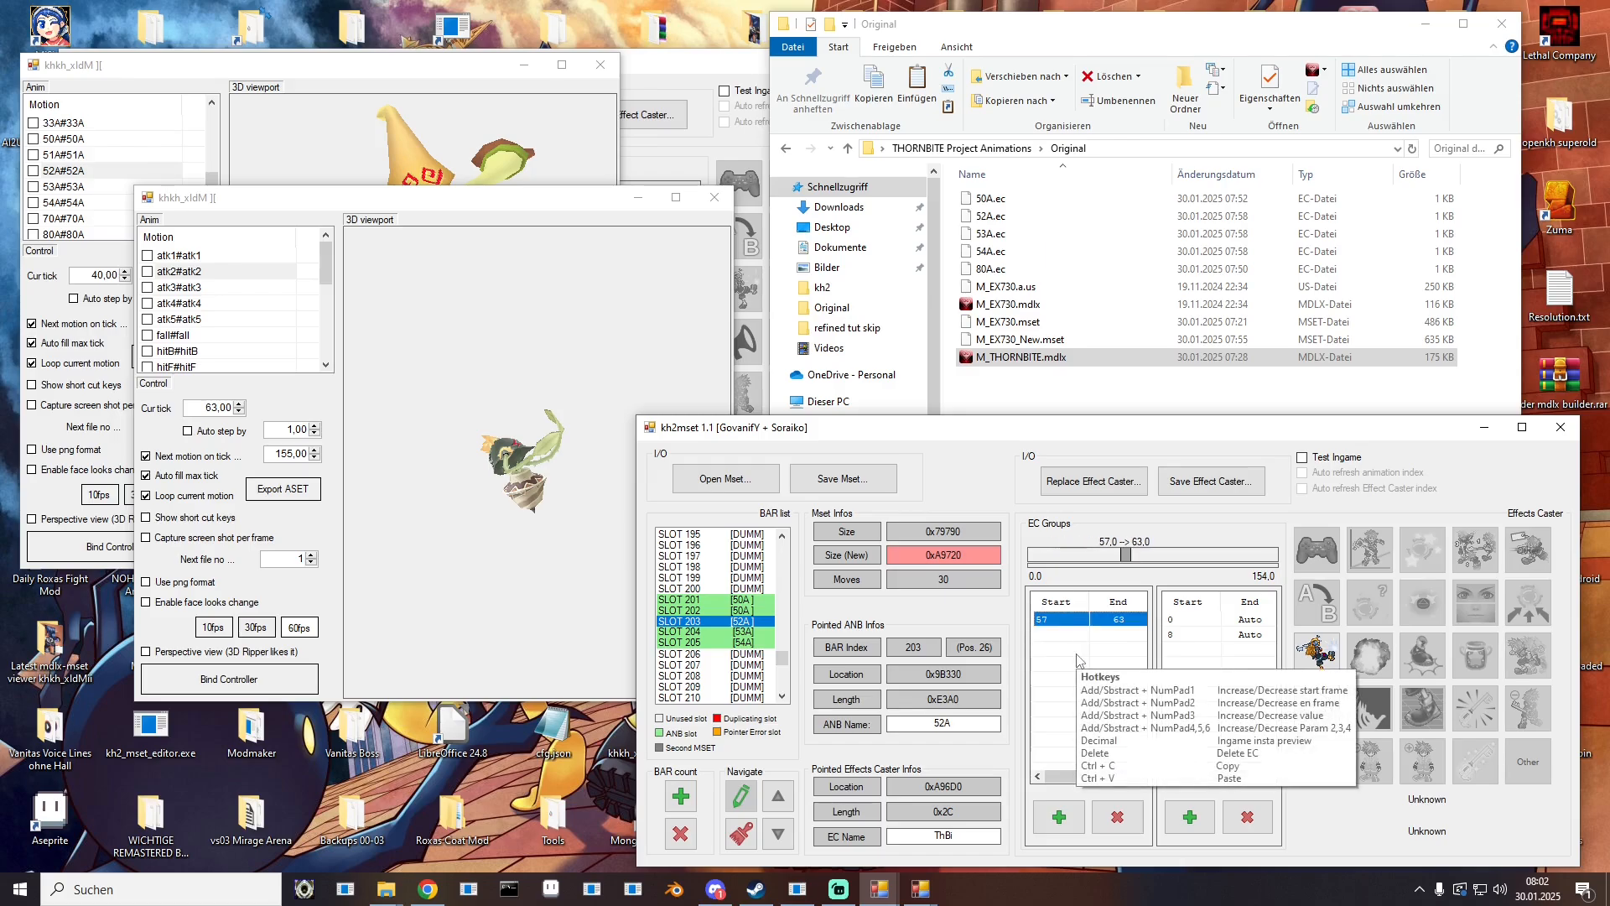
key(ctrl+v)
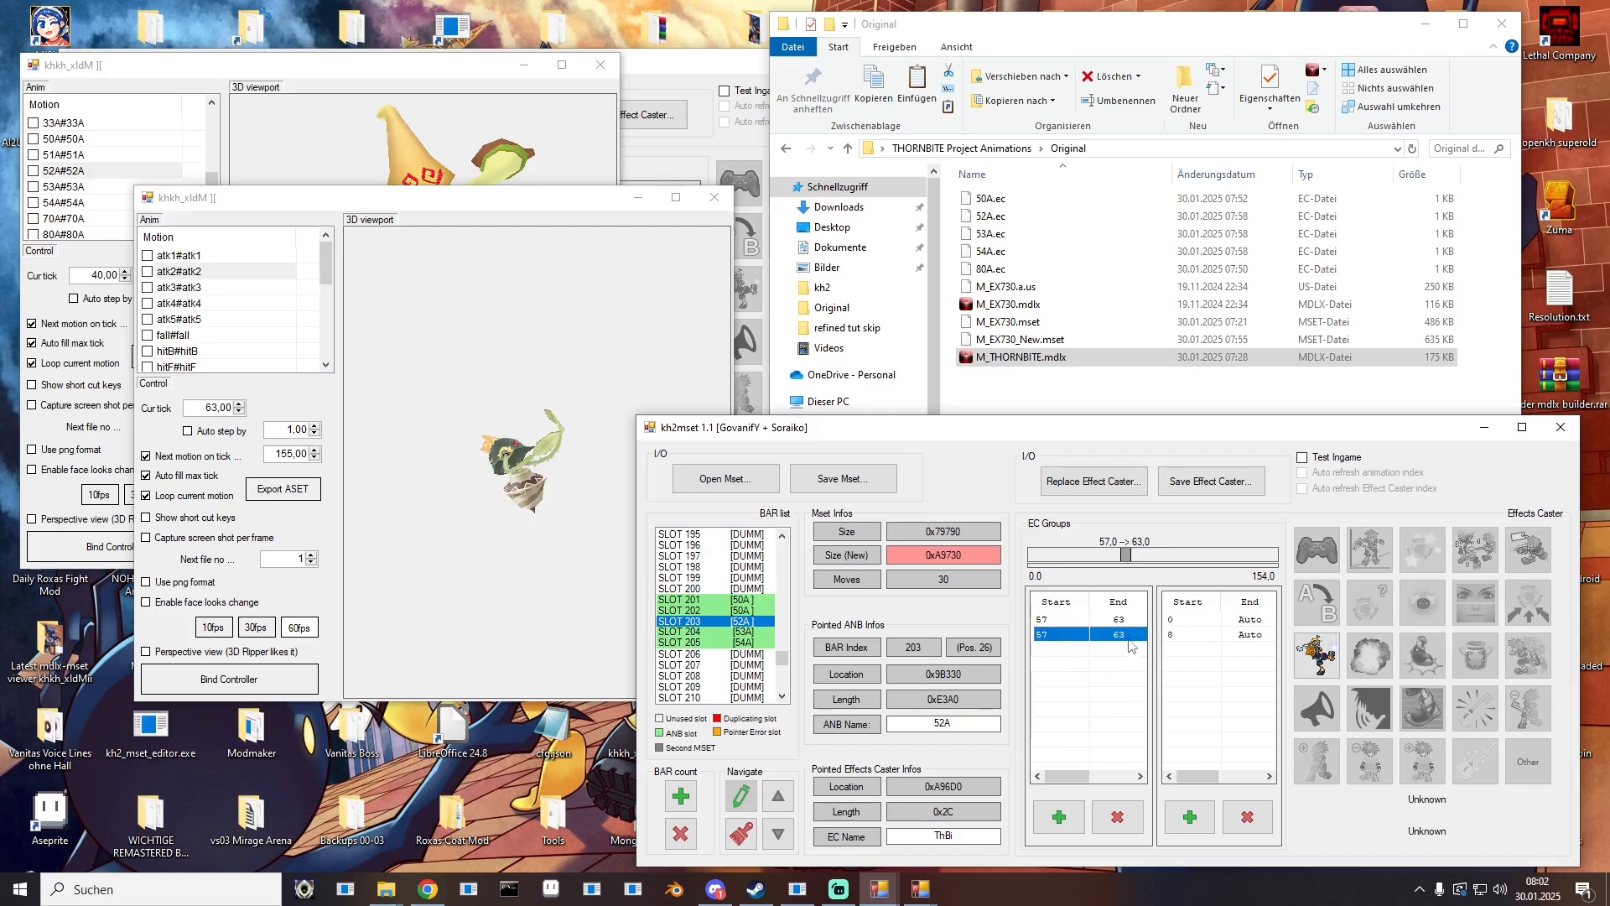
click(1334, 659)
double_click(1089, 645)
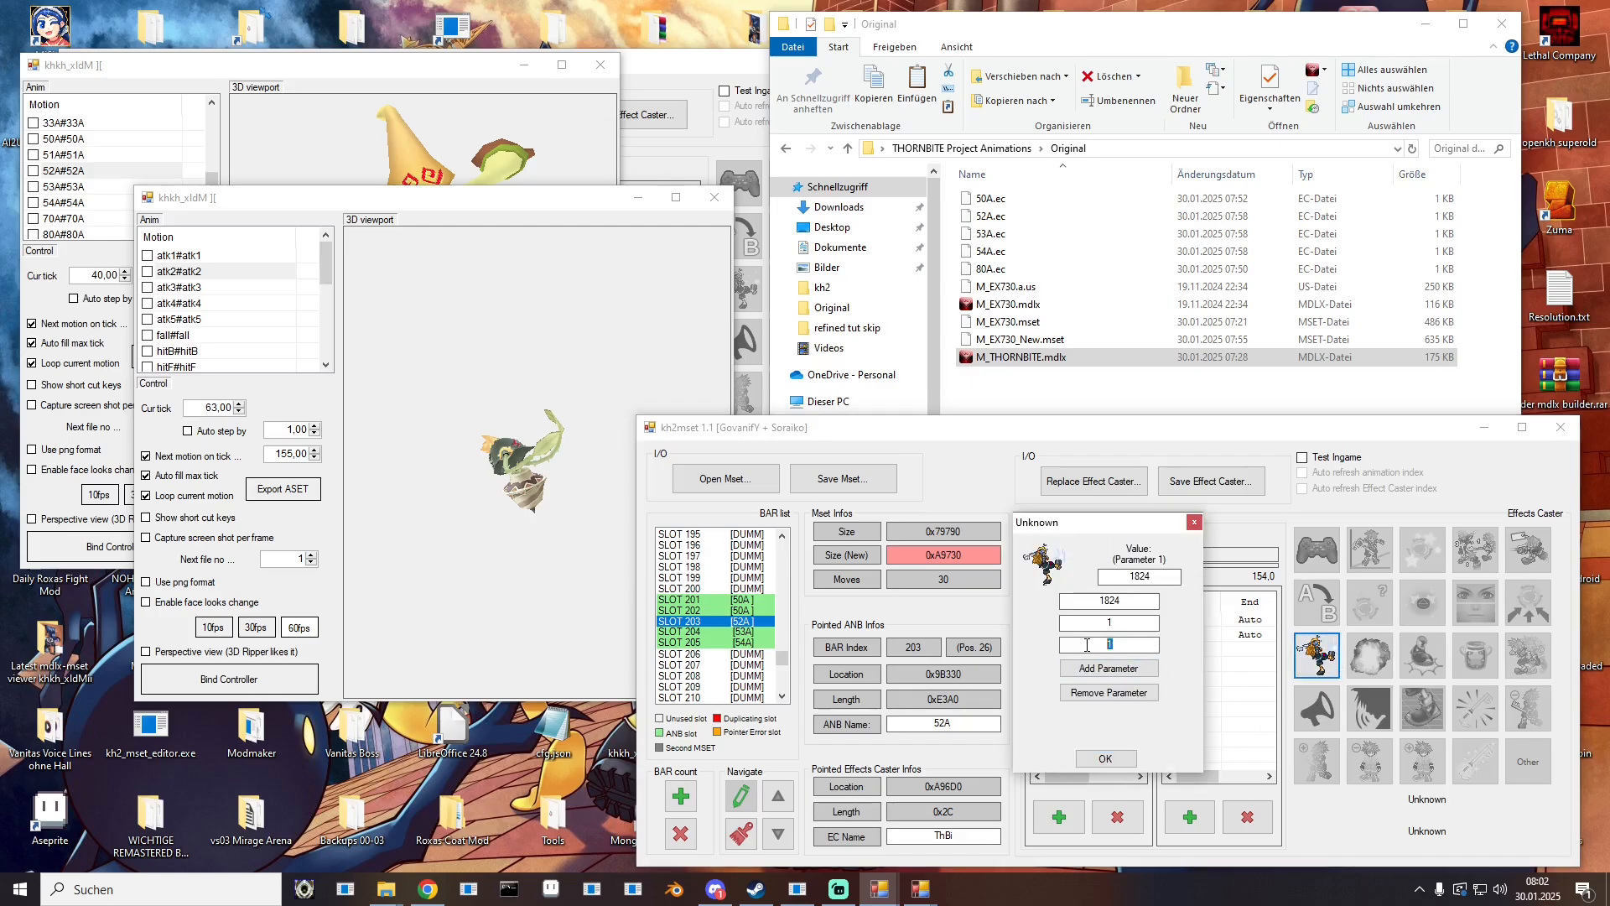
click(1099, 758)
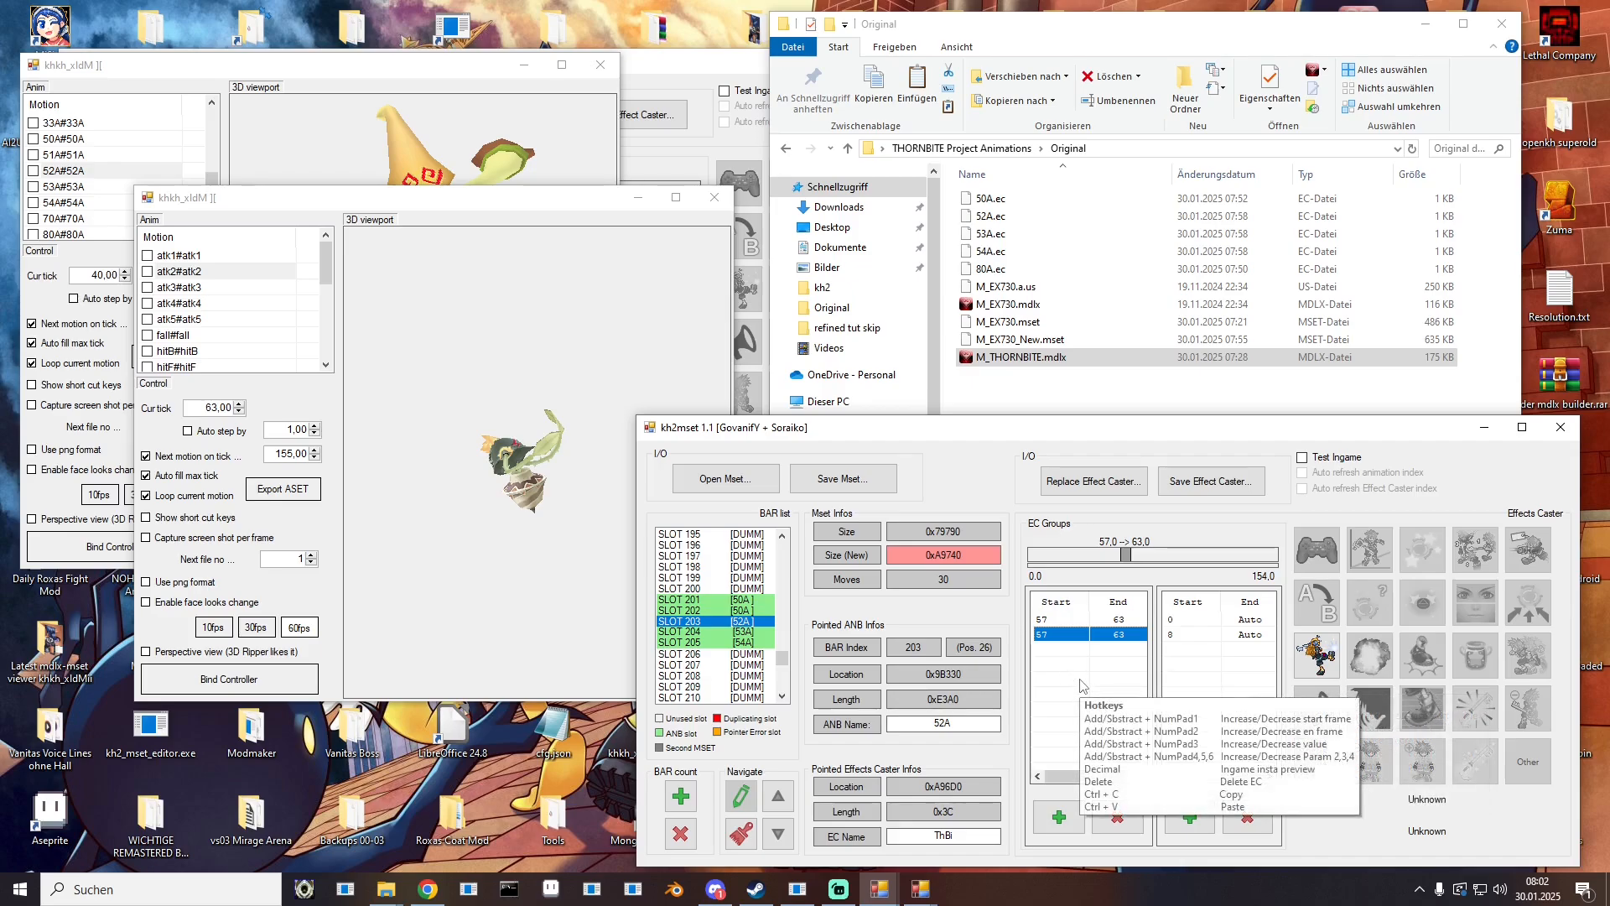
Step: Preview atk2 up to tick 65 and set the second effect's start frame to 65
click(239, 404)
click(239, 404)
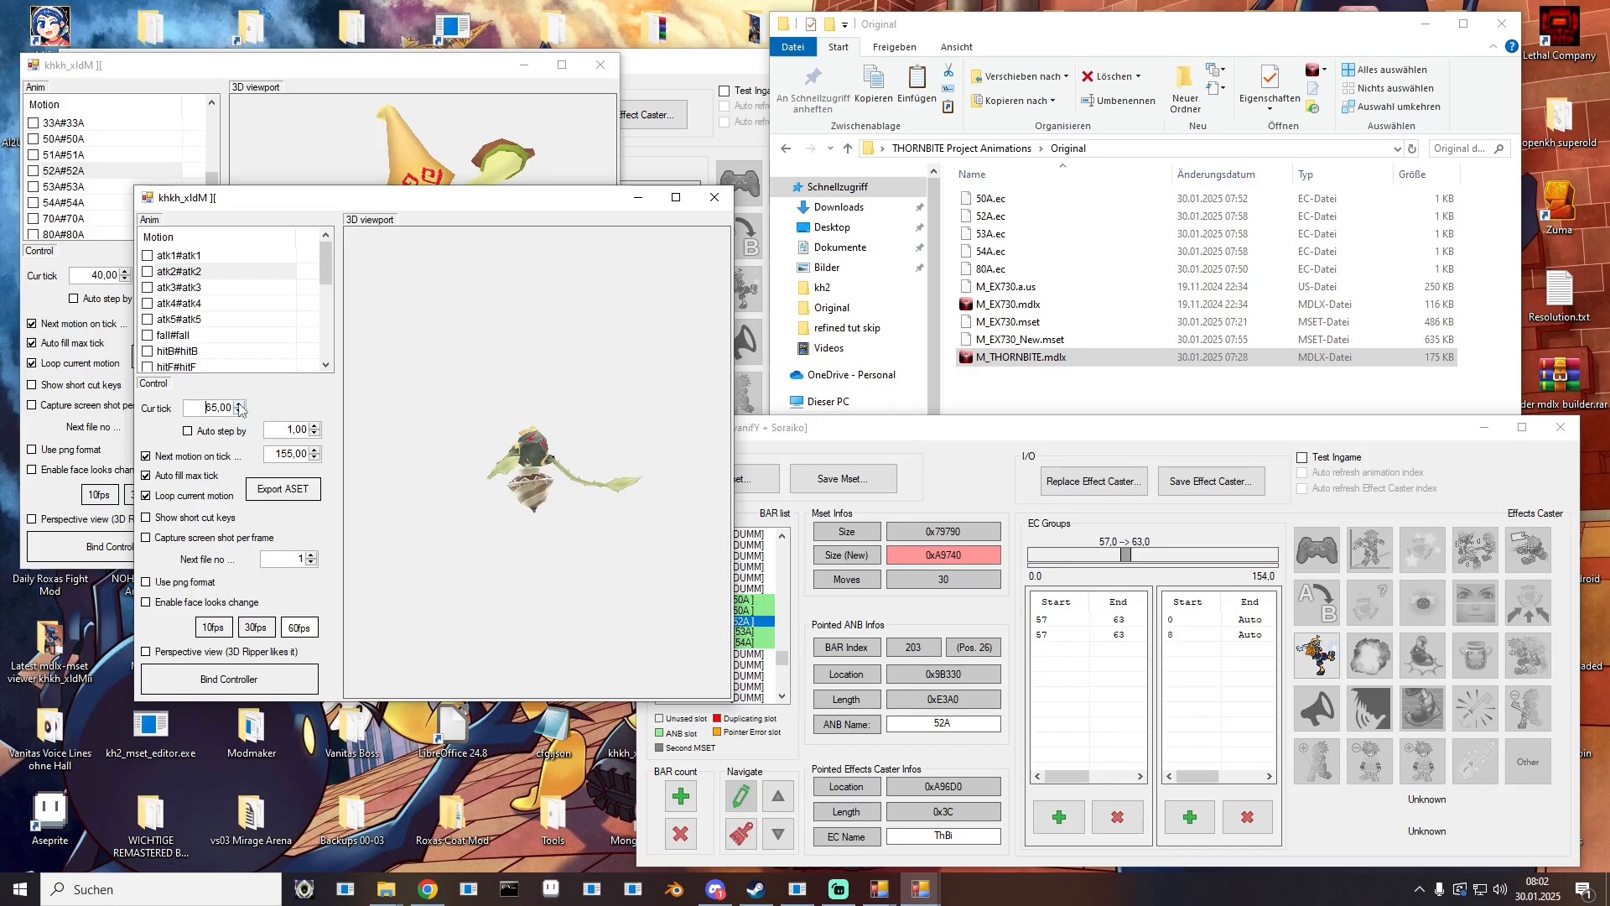
click(239, 405)
click(239, 411)
double_click(1059, 635)
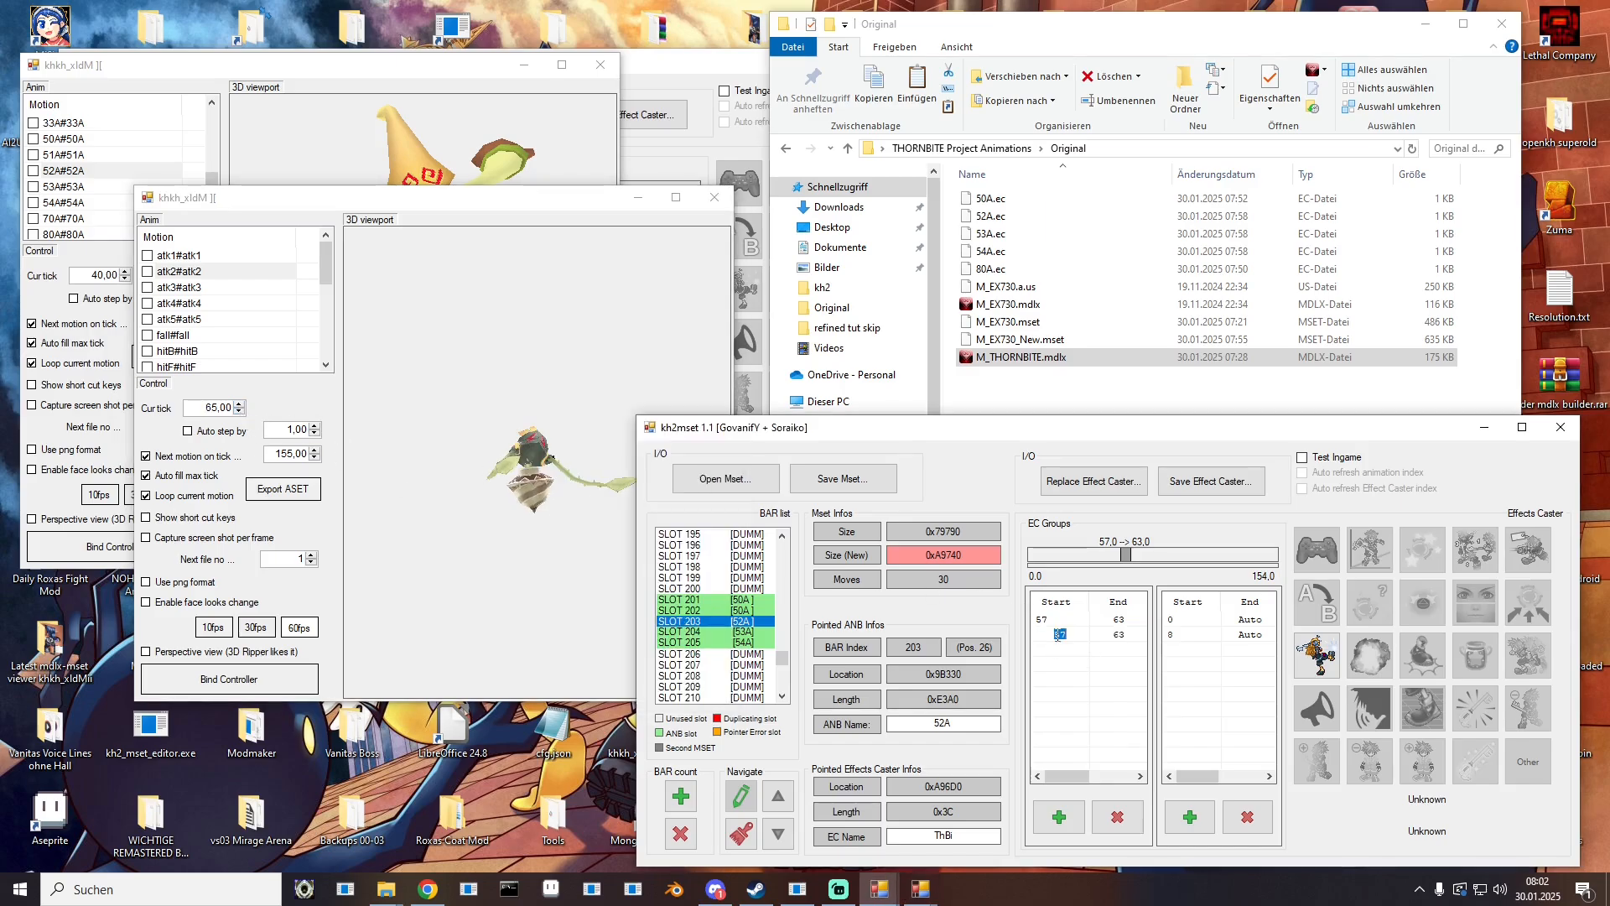
click(1114, 649)
Step: Step the atk2 preview through the second strike to tick 76 and set the second effect's end frame to 75
click(240, 404)
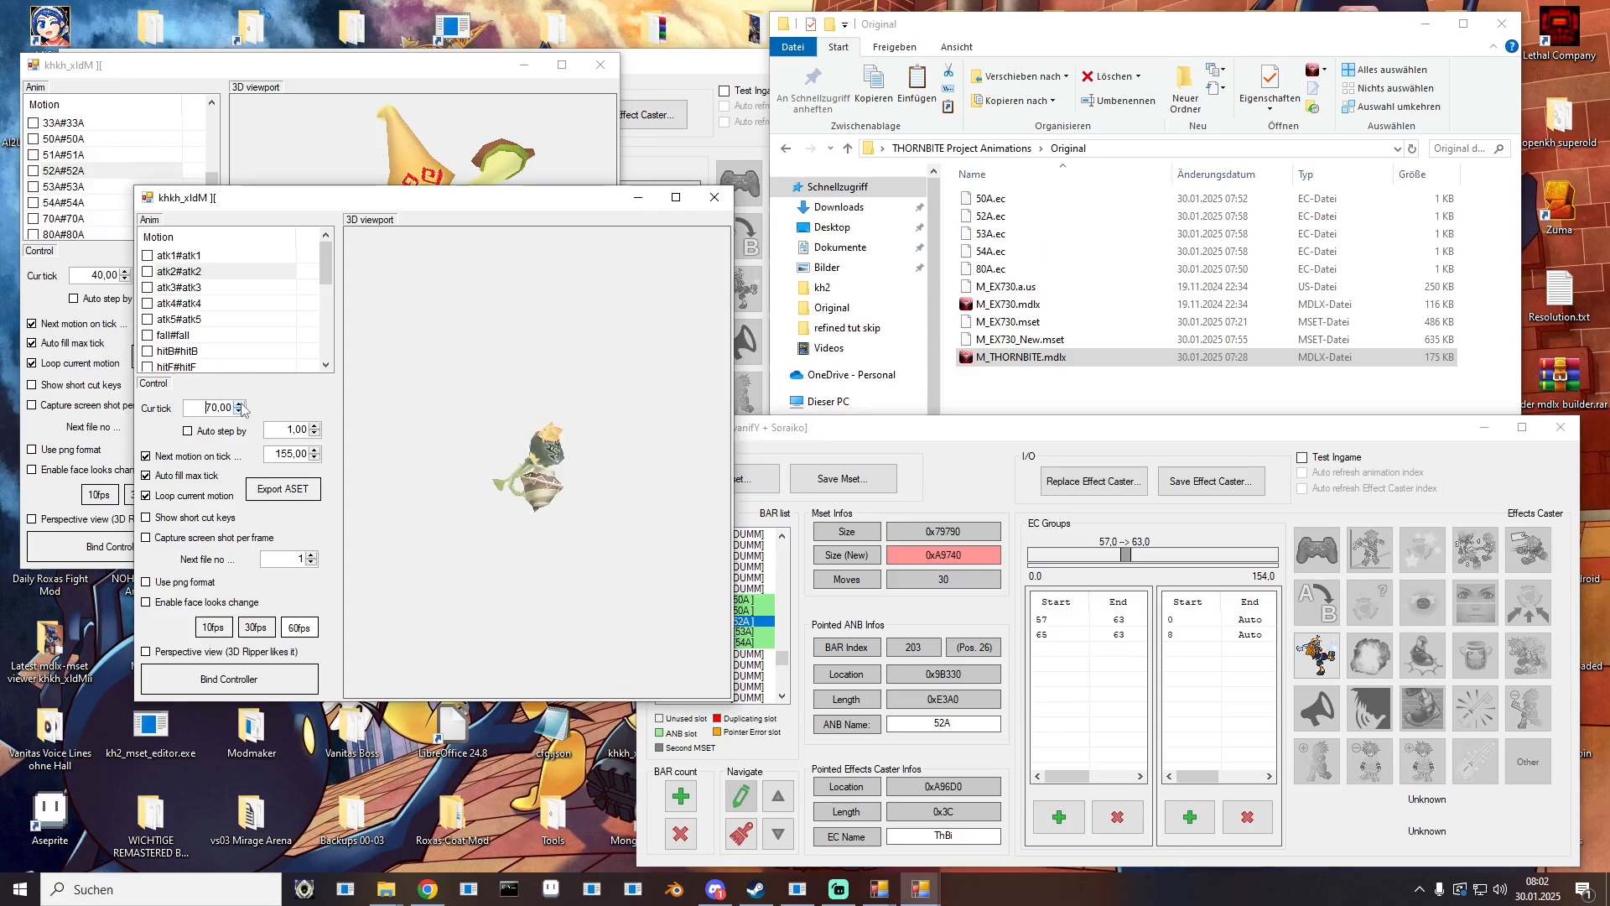
click(240, 411)
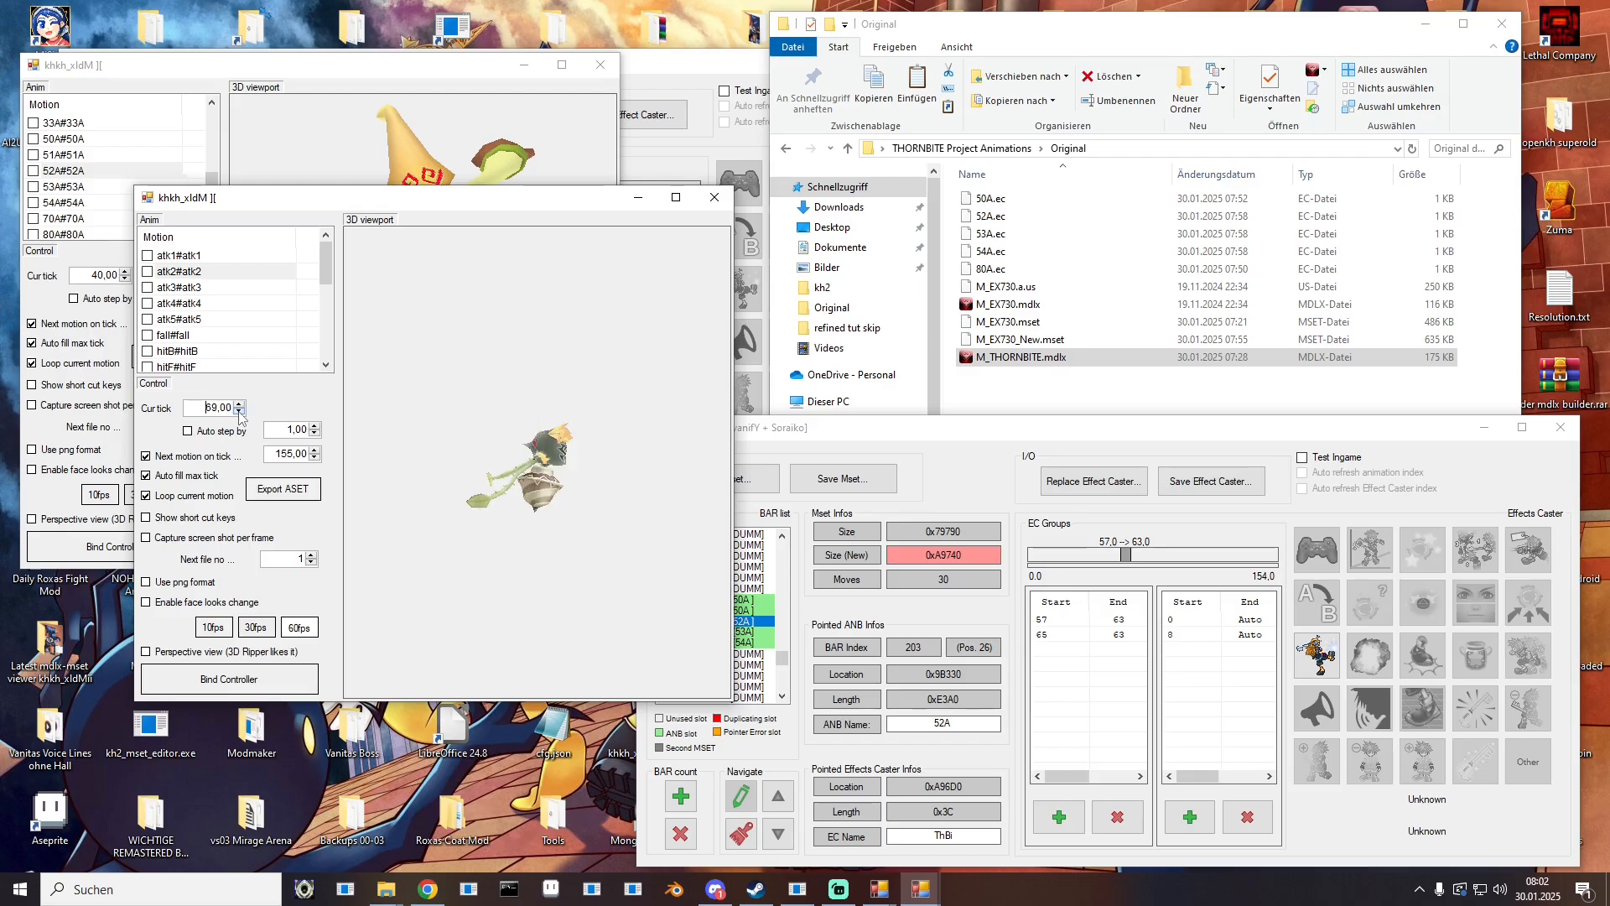
click(240, 405)
click(240, 405)
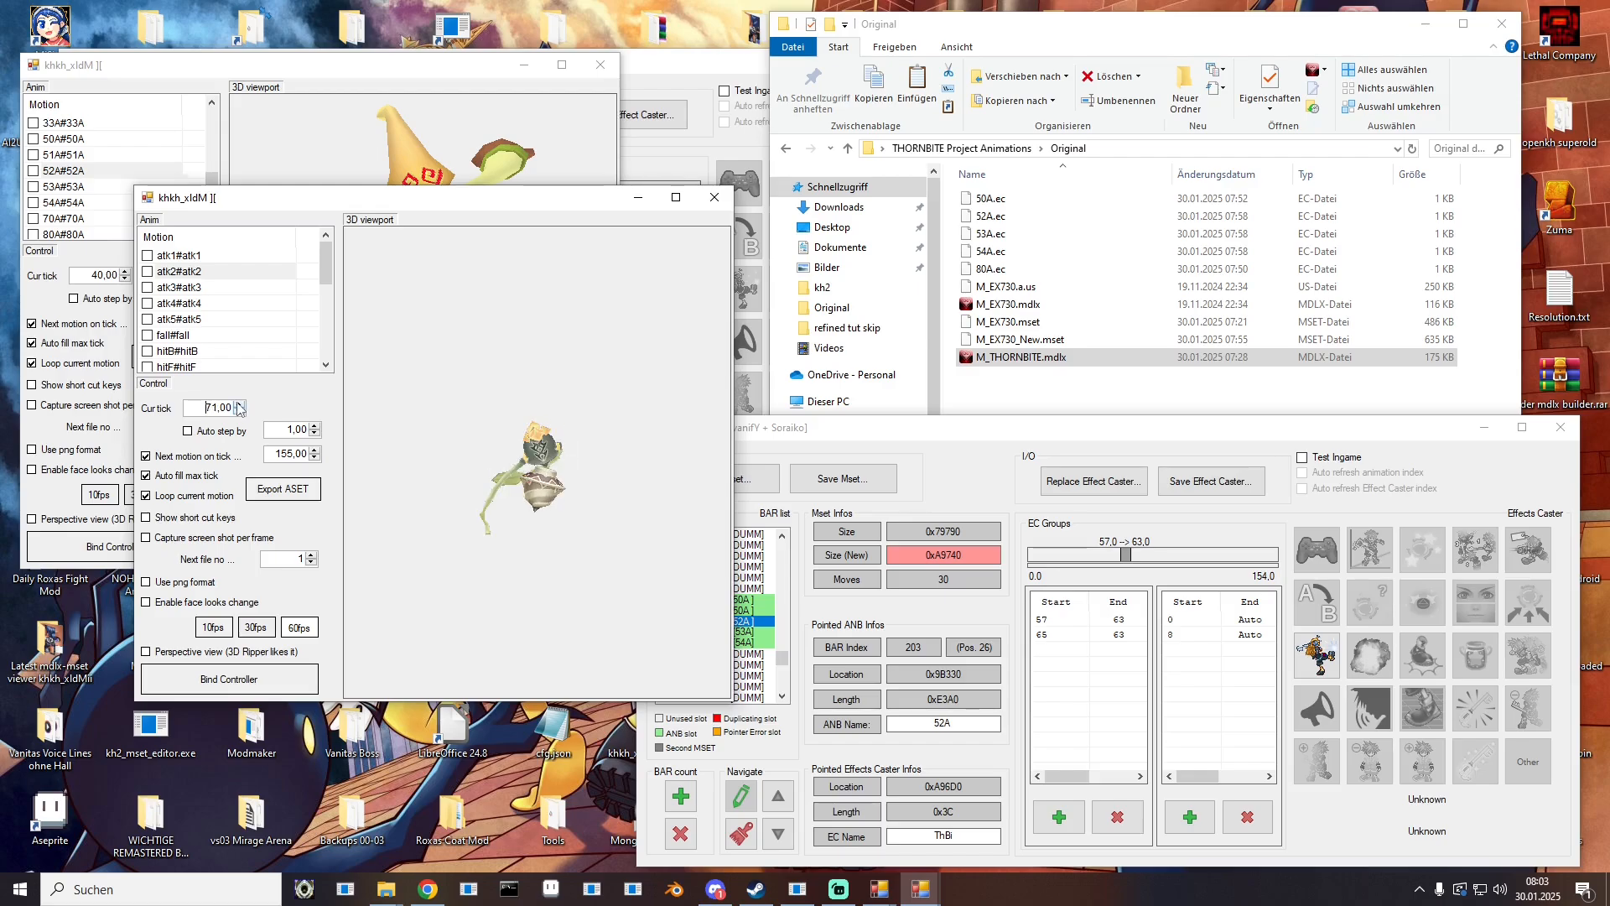
click(240, 405)
click(240, 405)
click(240, 405)
click(238, 404)
click(238, 404)
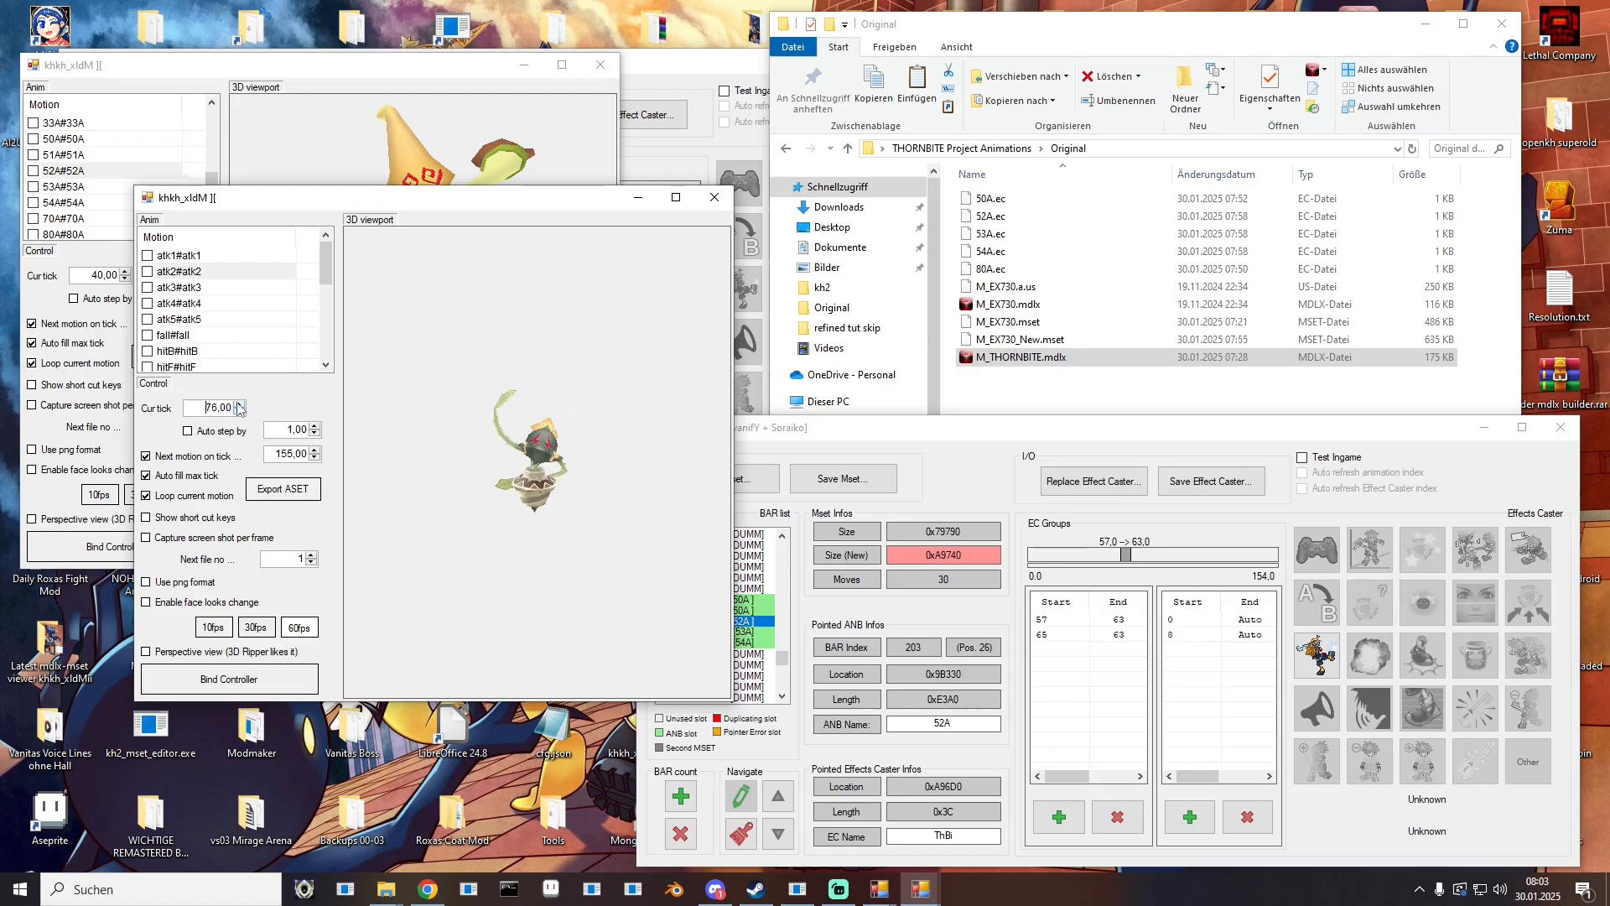
double_click(1138, 640)
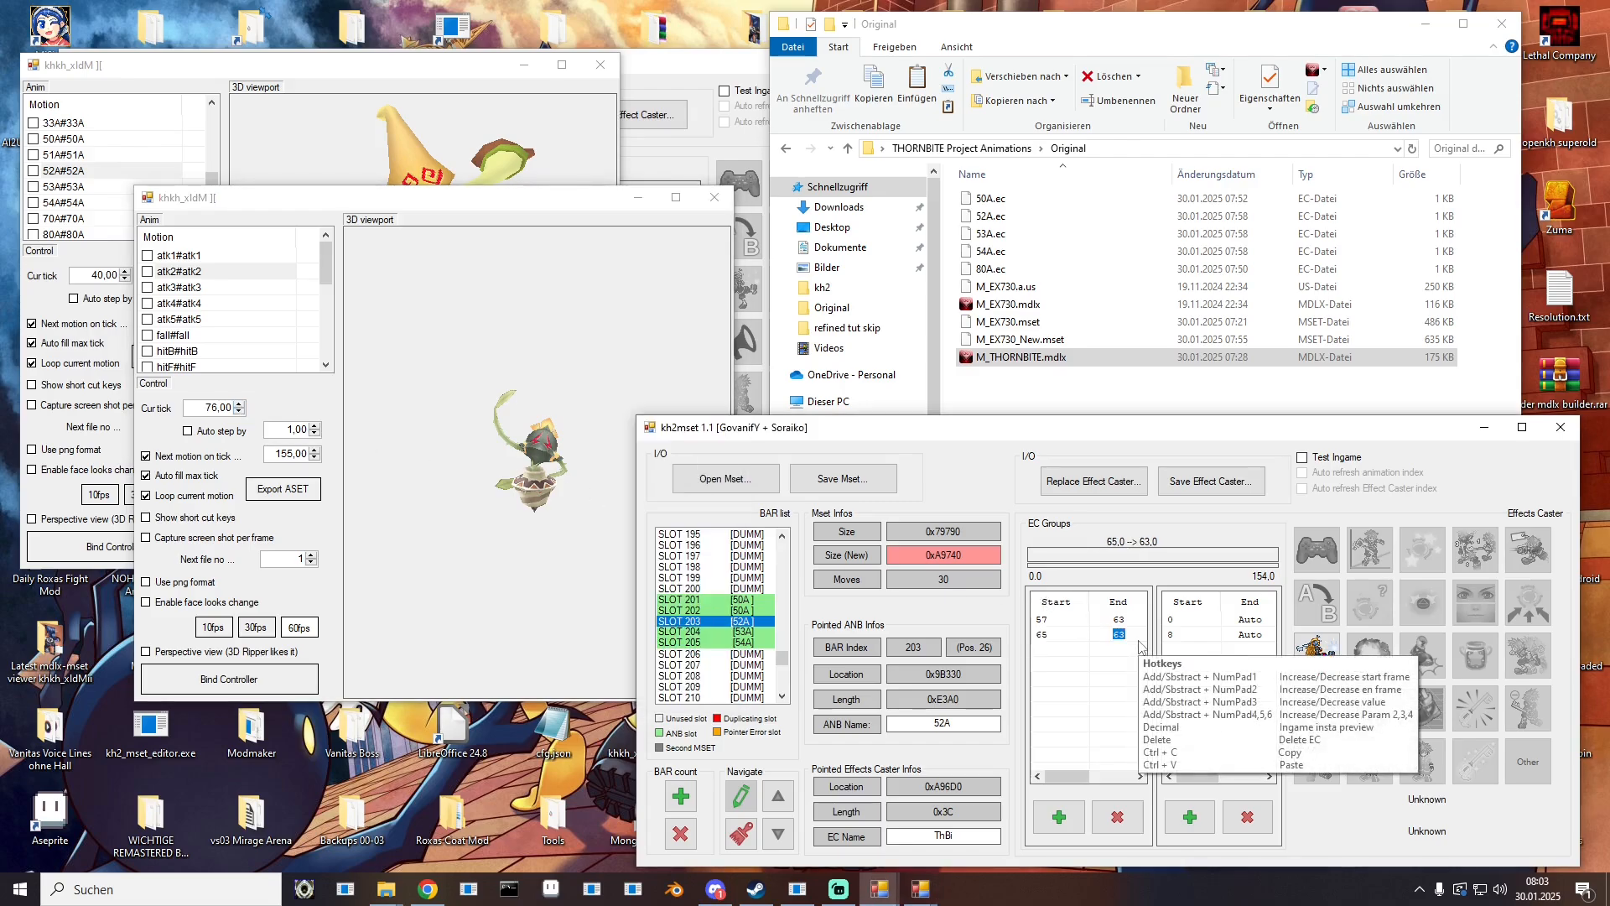
text(75)
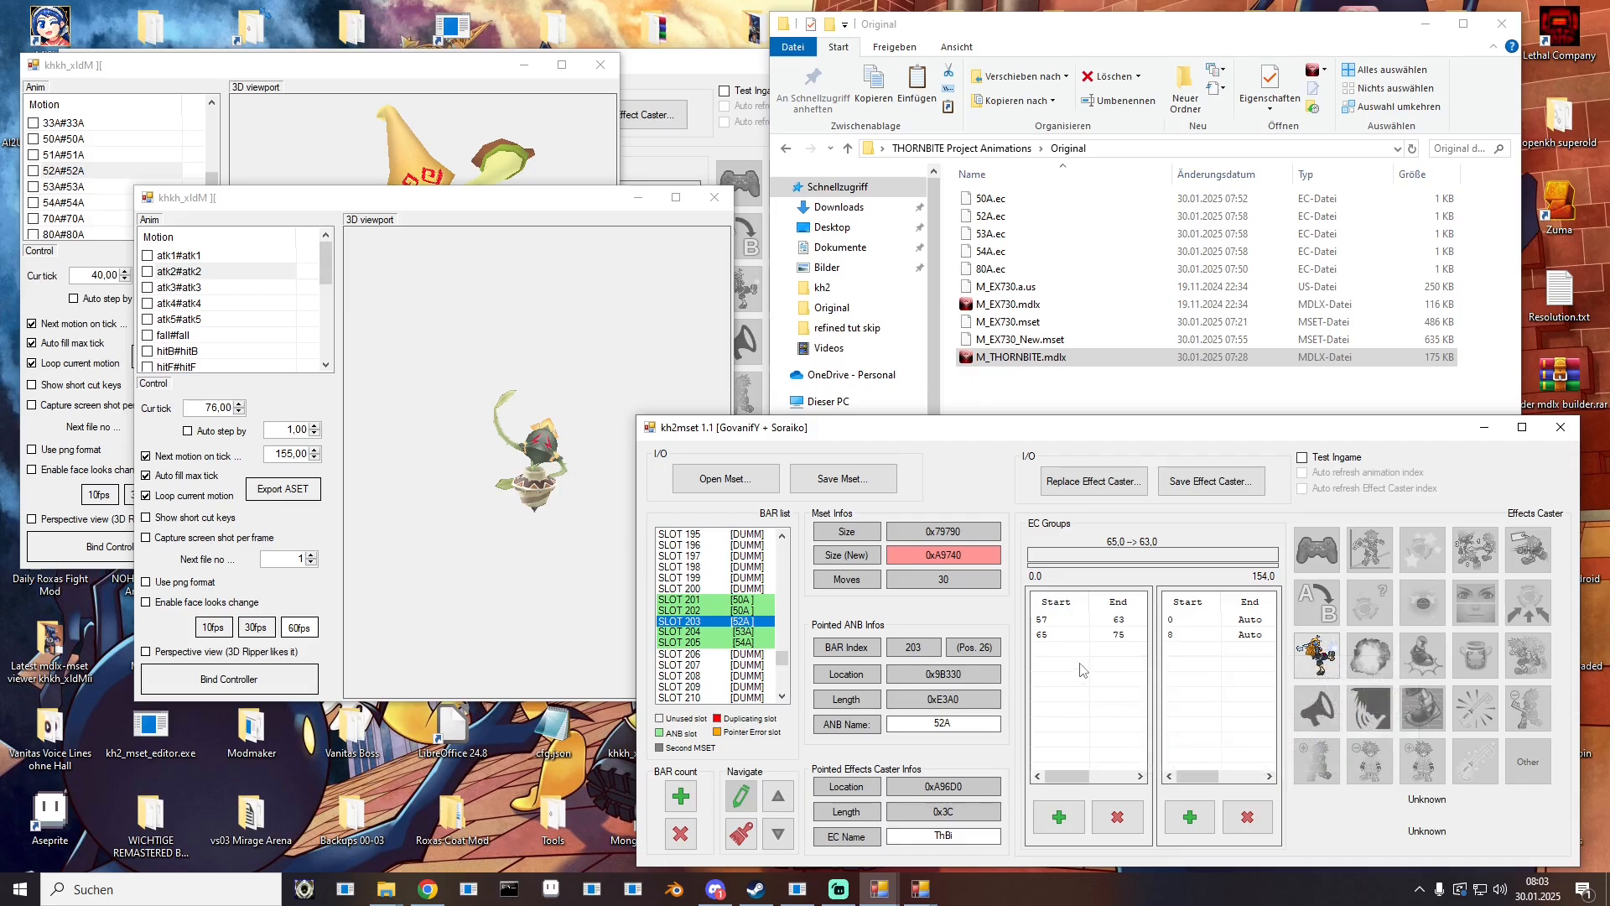
Step: Duplicate the 65–75 effect and set the copy's last parameter to 3
click(1068, 636)
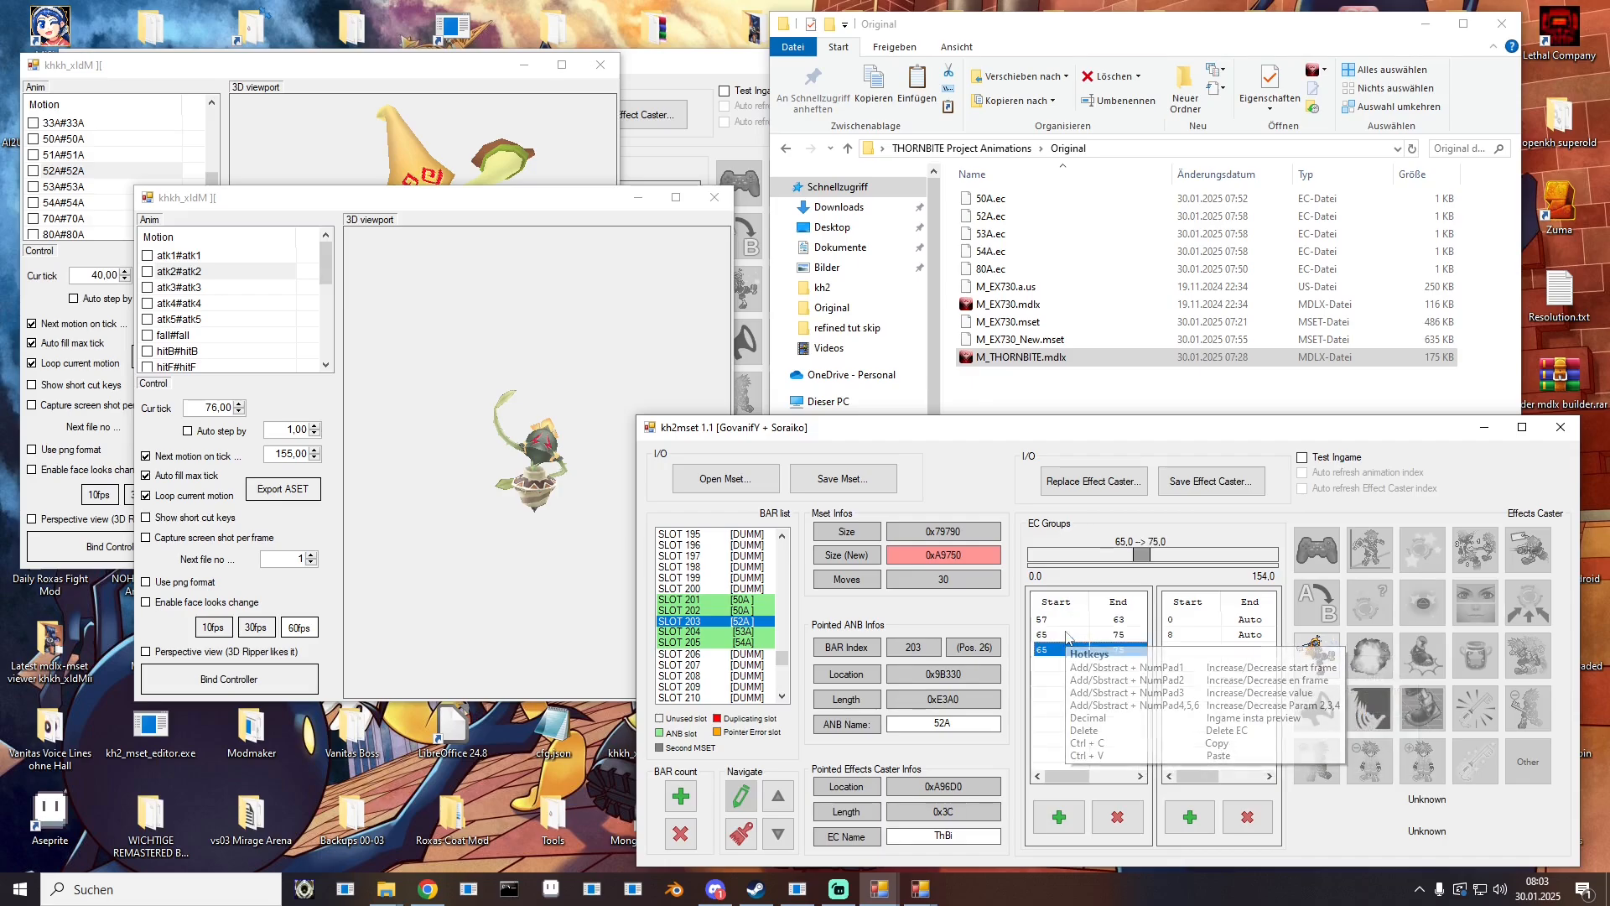
click(1315, 656)
double_click(1121, 642)
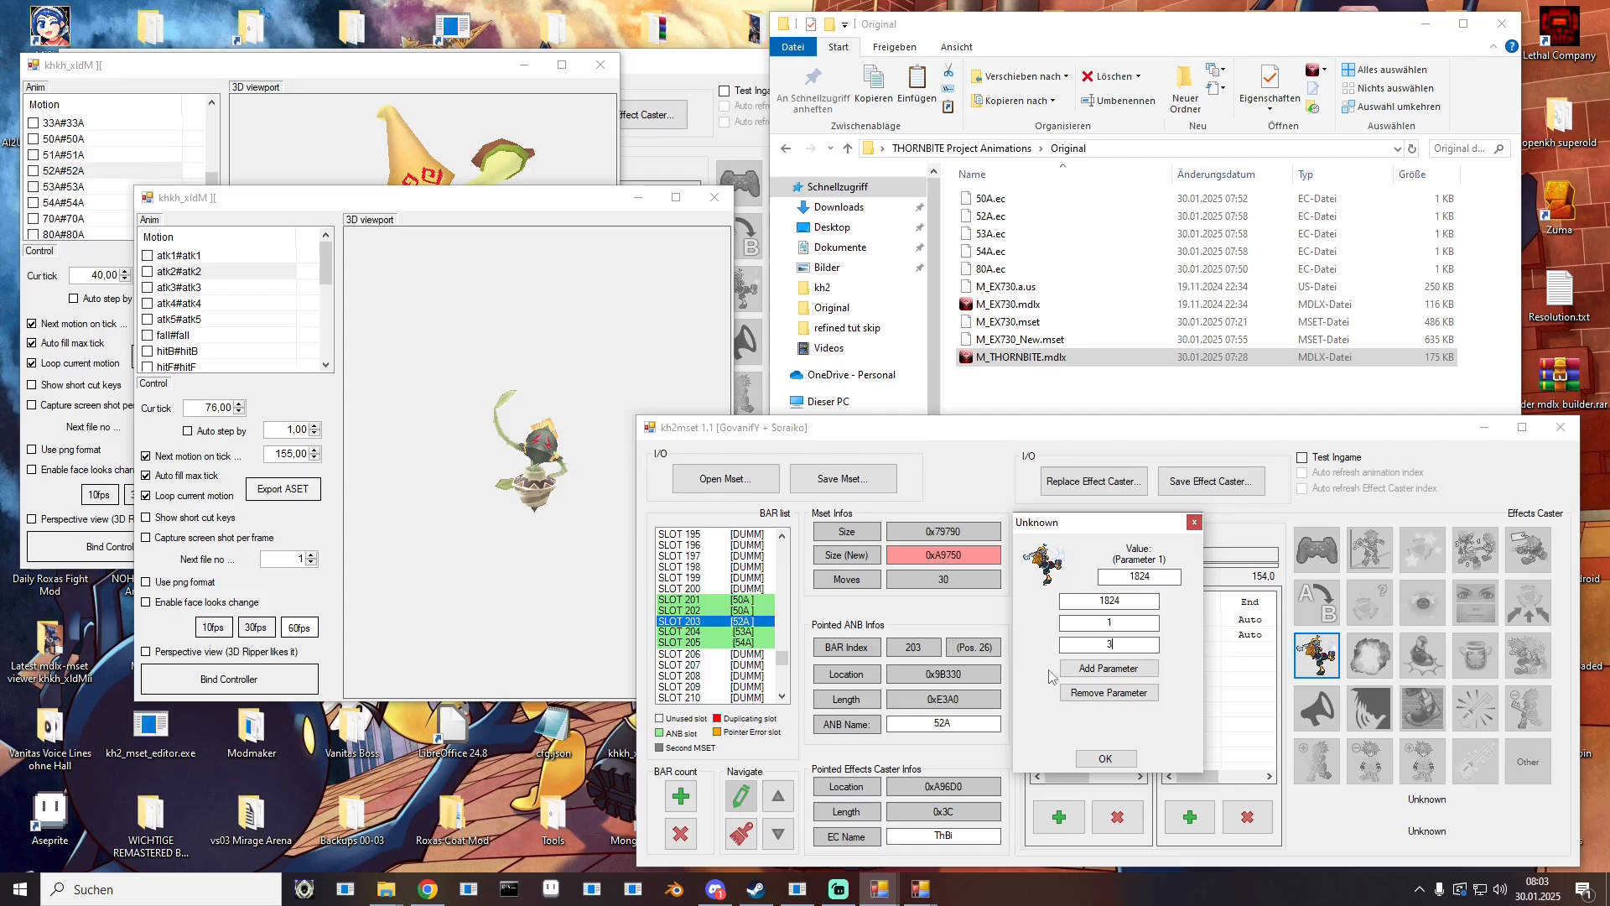
click(1105, 757)
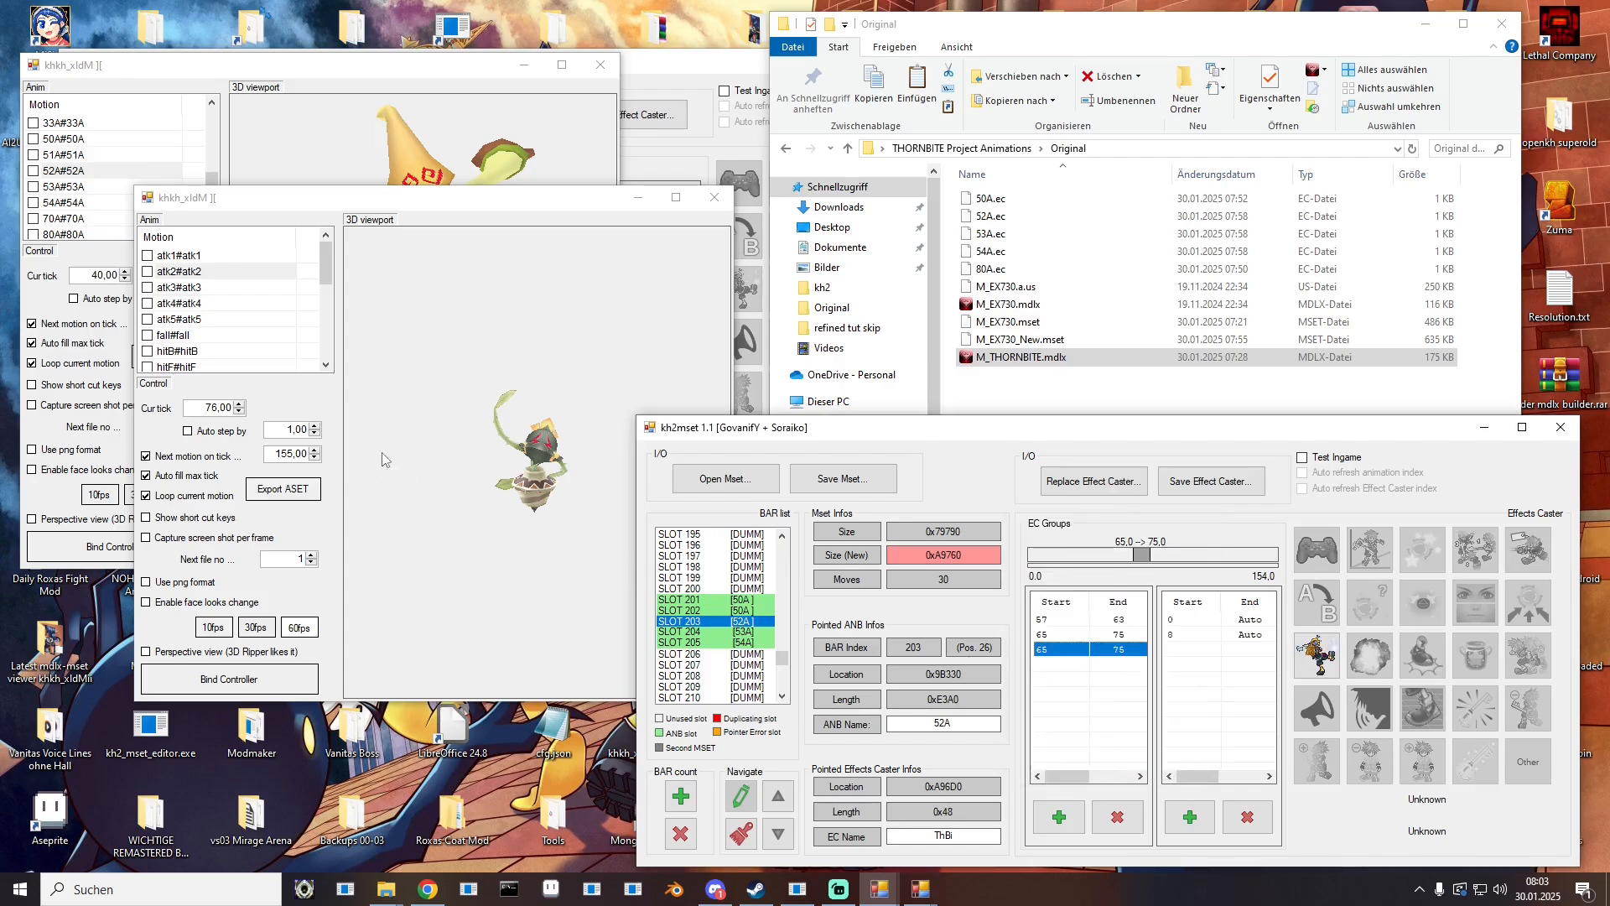
Step: Advance the atk2 preview to tick 81 and set the third effect's start frame to 81
click(240, 406)
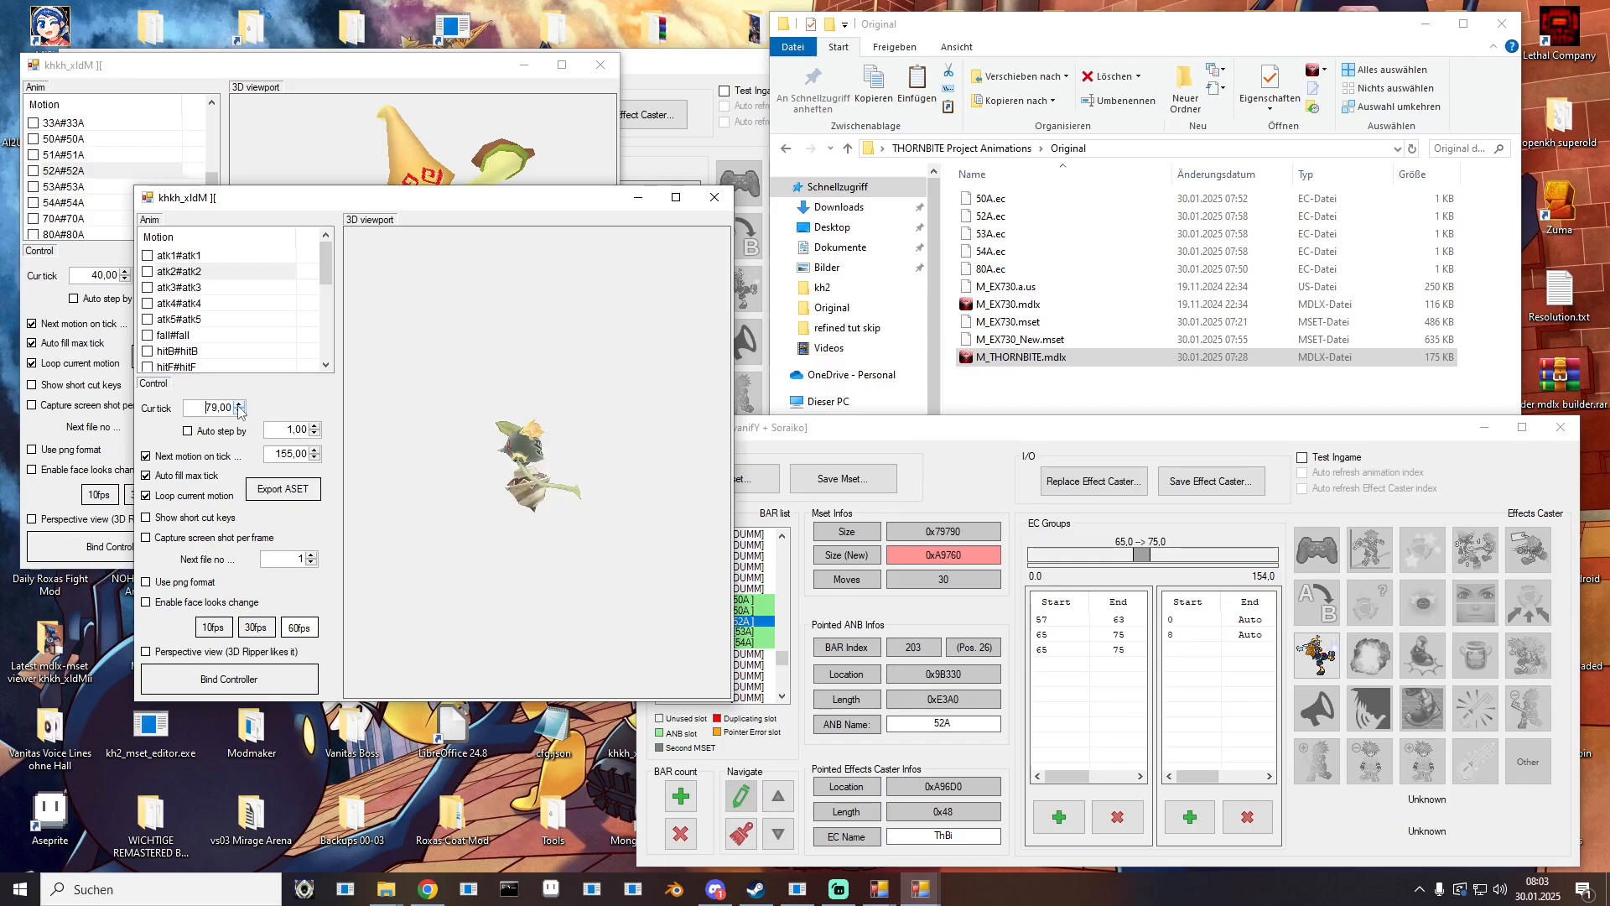
click(240, 407)
click(240, 412)
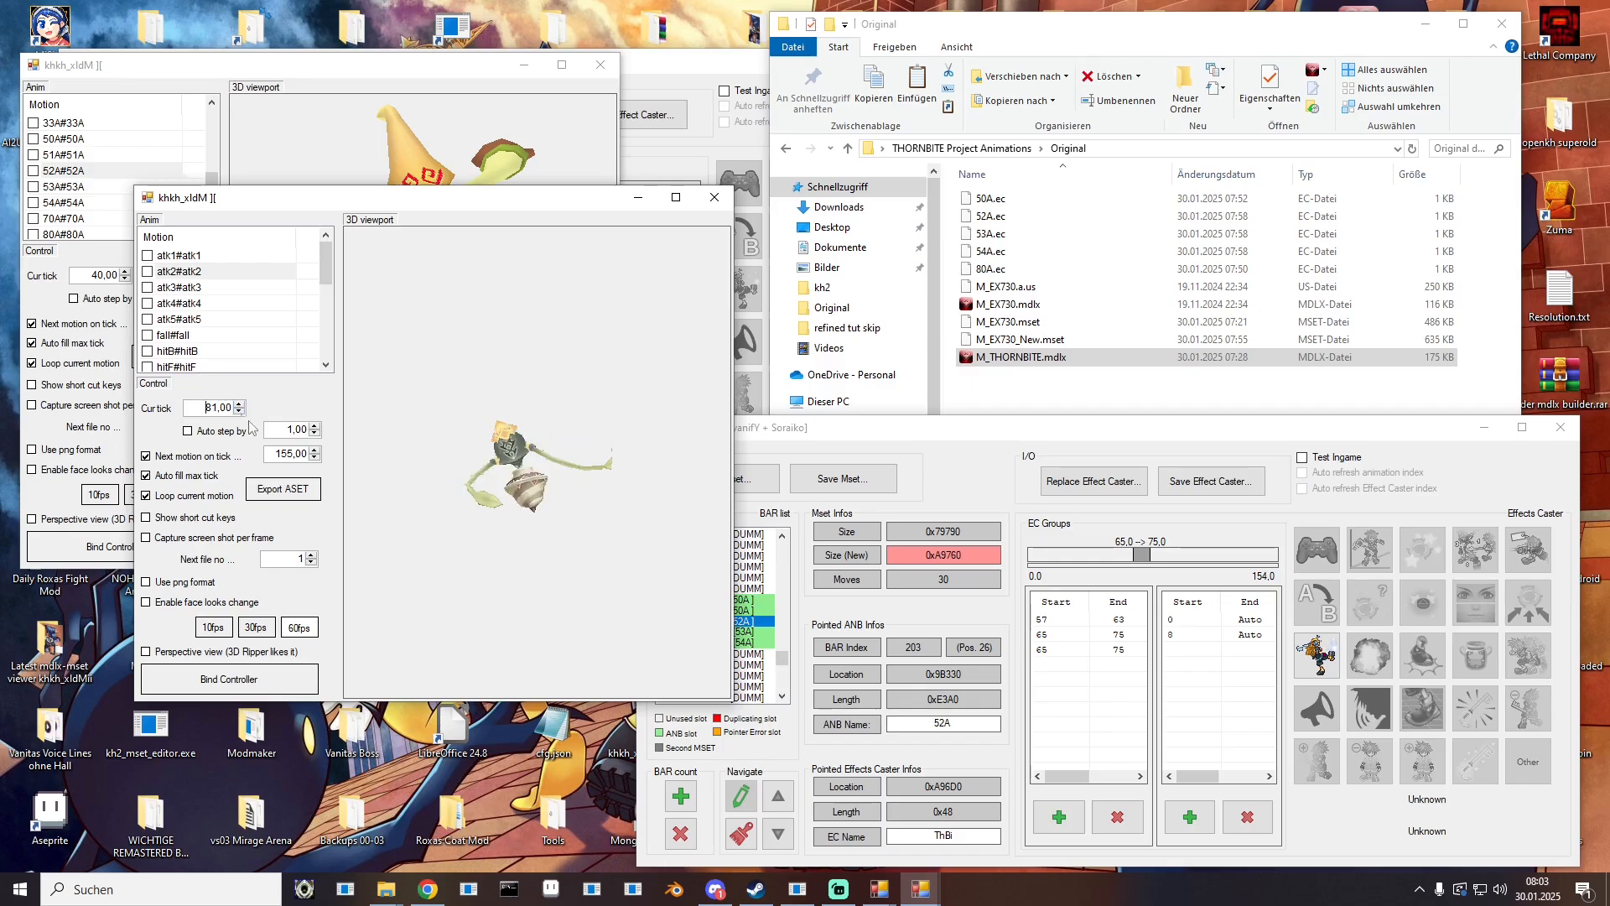
double_click(1076, 650)
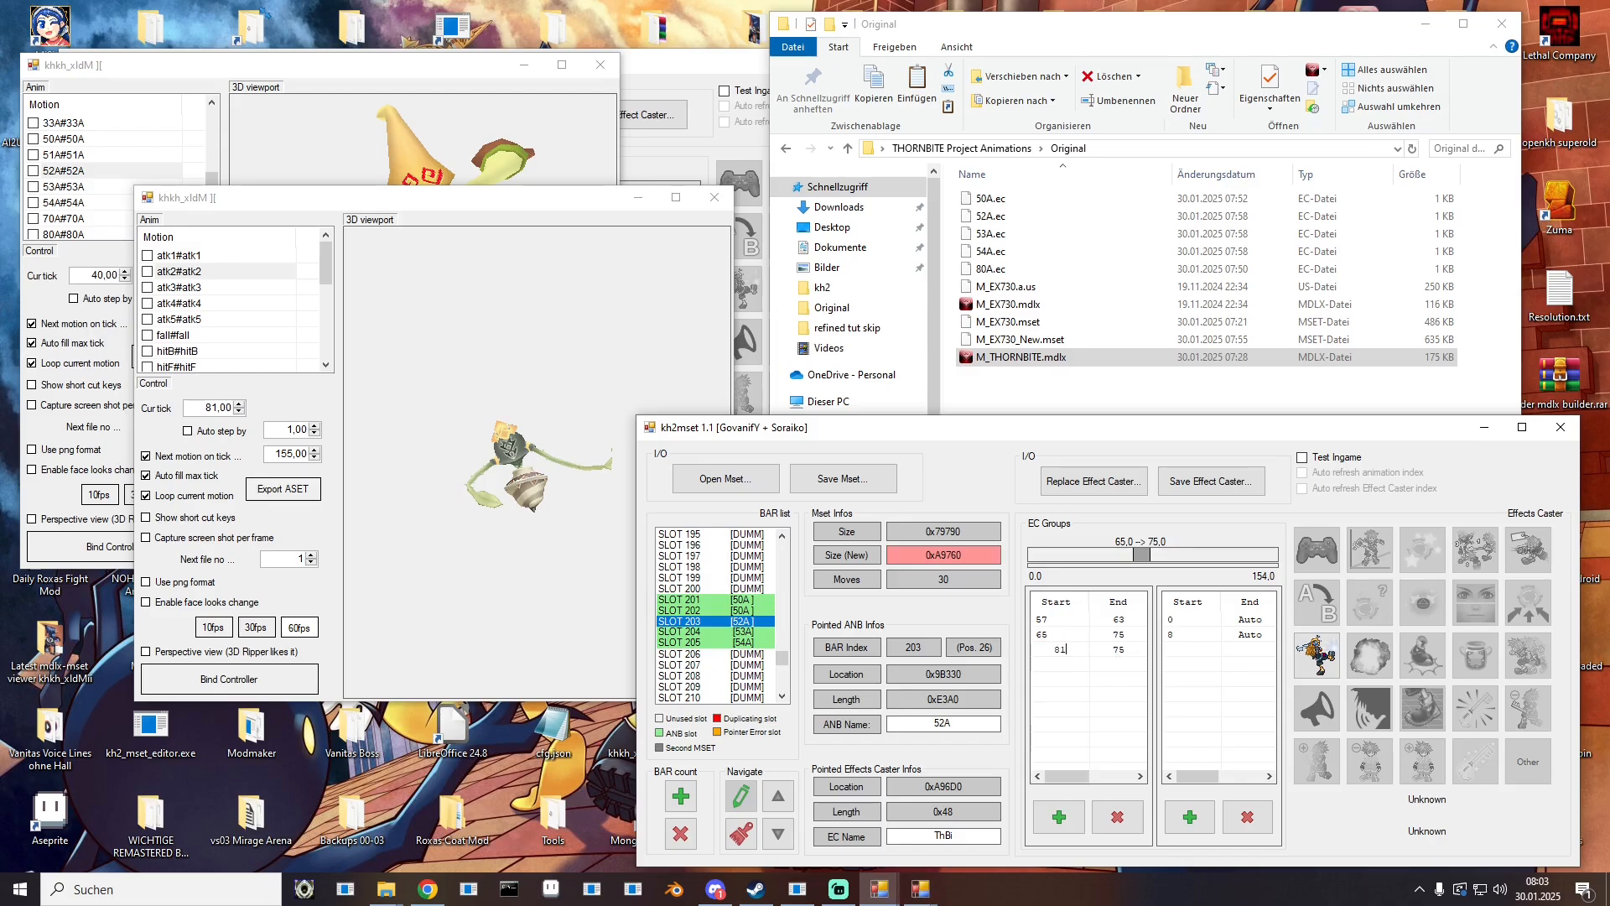
Step: Advance the atk2 preview to tick 86 and set the third effect's end frame to 86
click(240, 403)
click(240, 404)
click(241, 403)
click(241, 403)
click(241, 404)
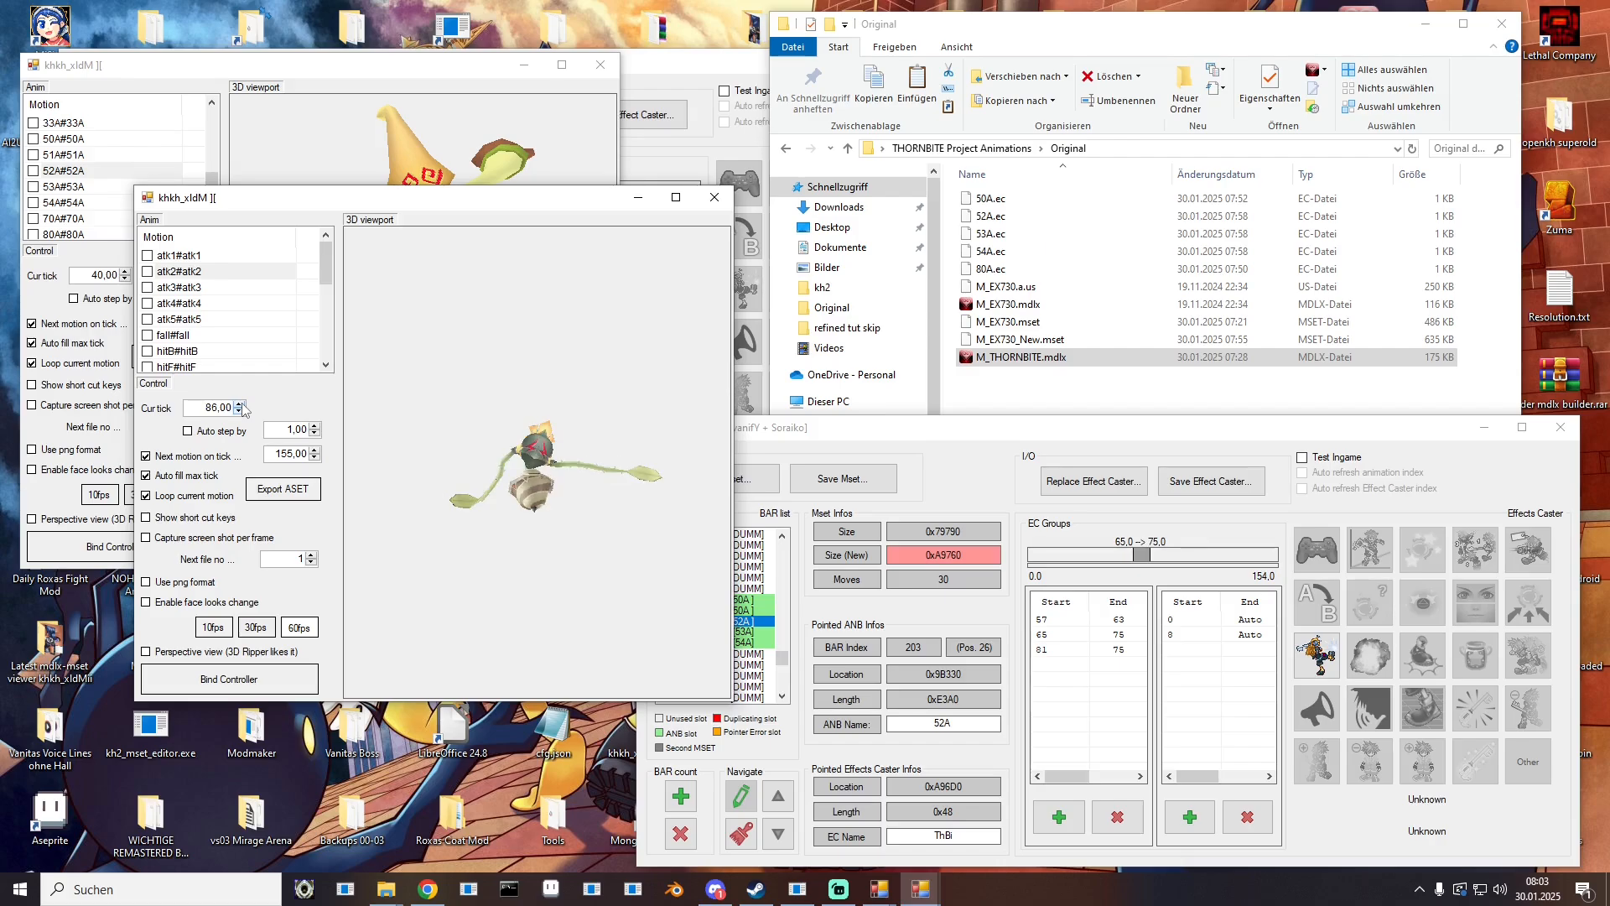
double_click(1130, 650)
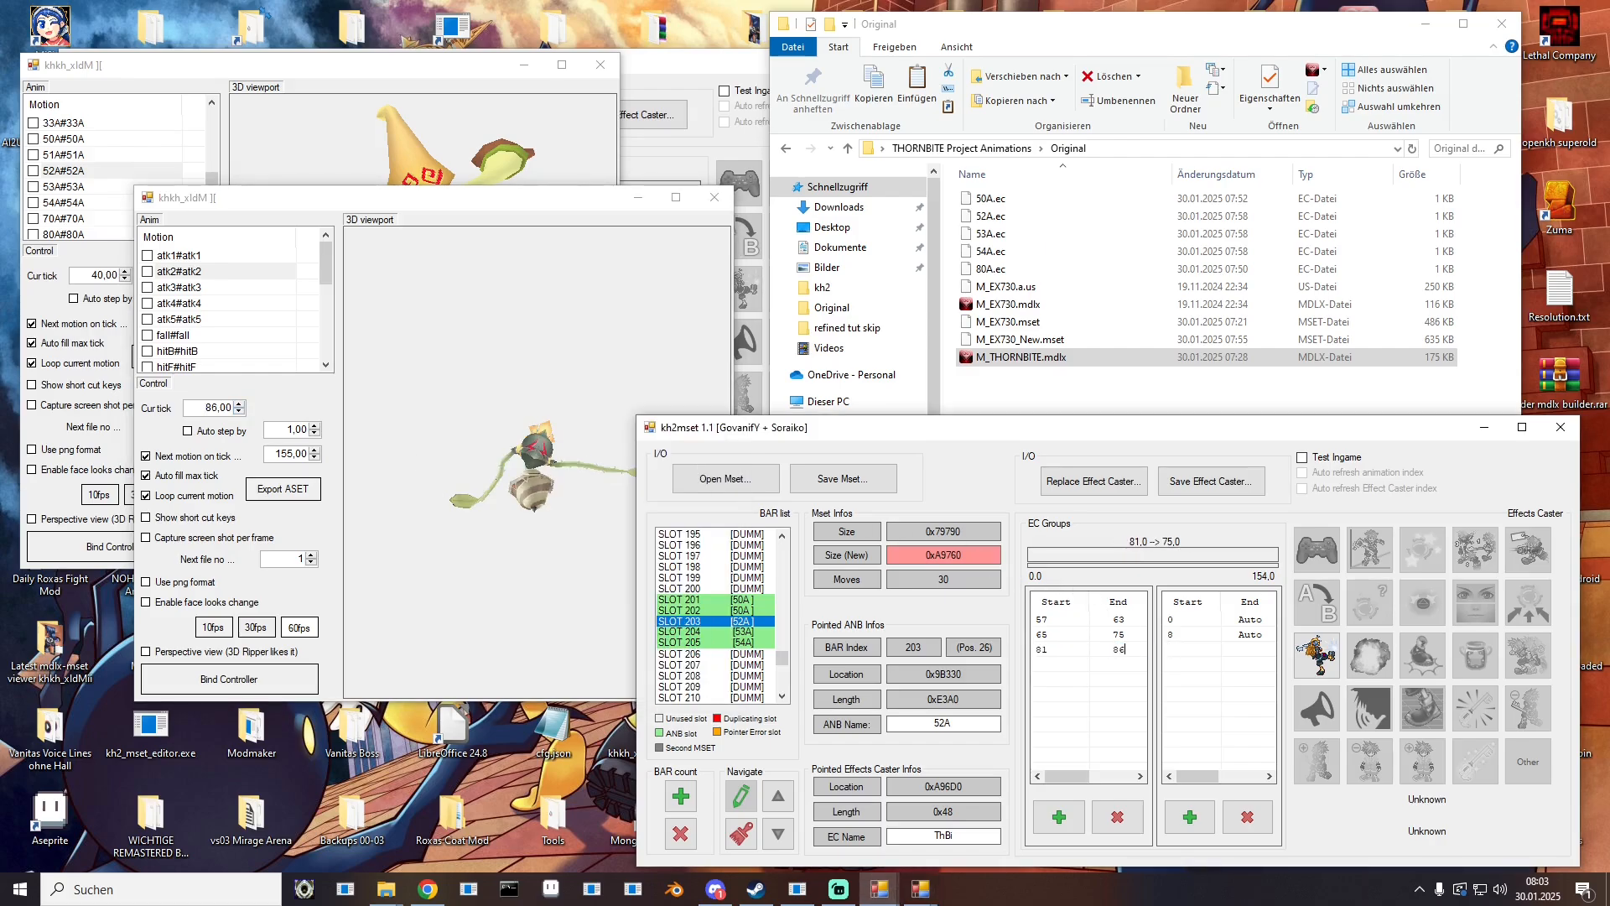
Step: Advance the atk2 preview to tick 88, duplicate the 81–86 effect and set the copy's start frame to 88
click(239, 403)
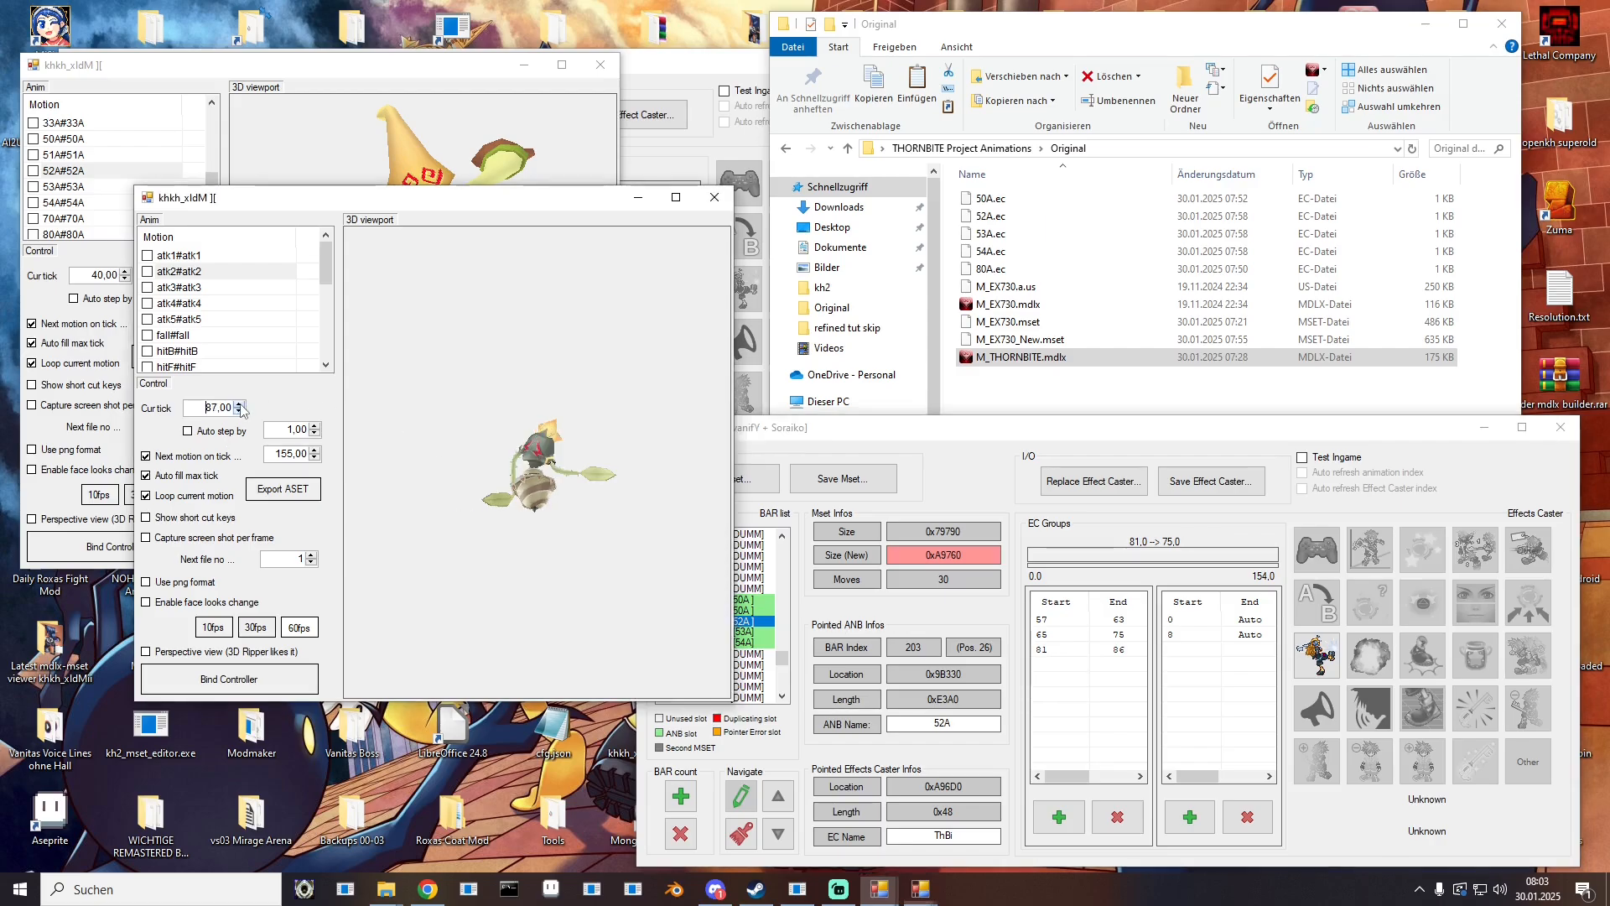
click(239, 403)
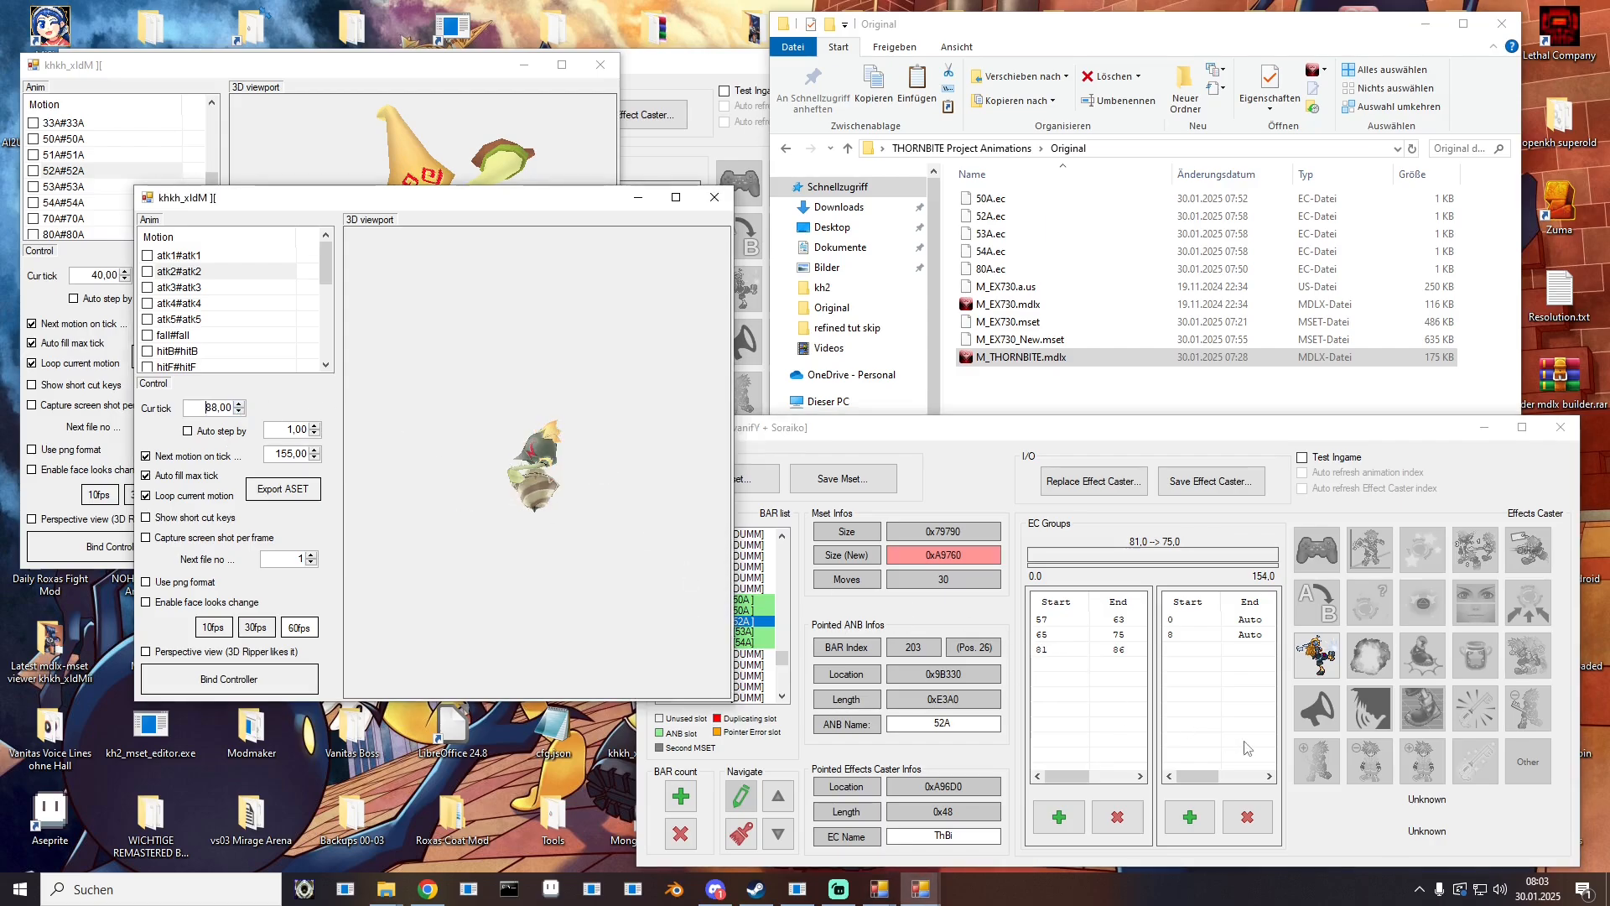
click(1054, 648)
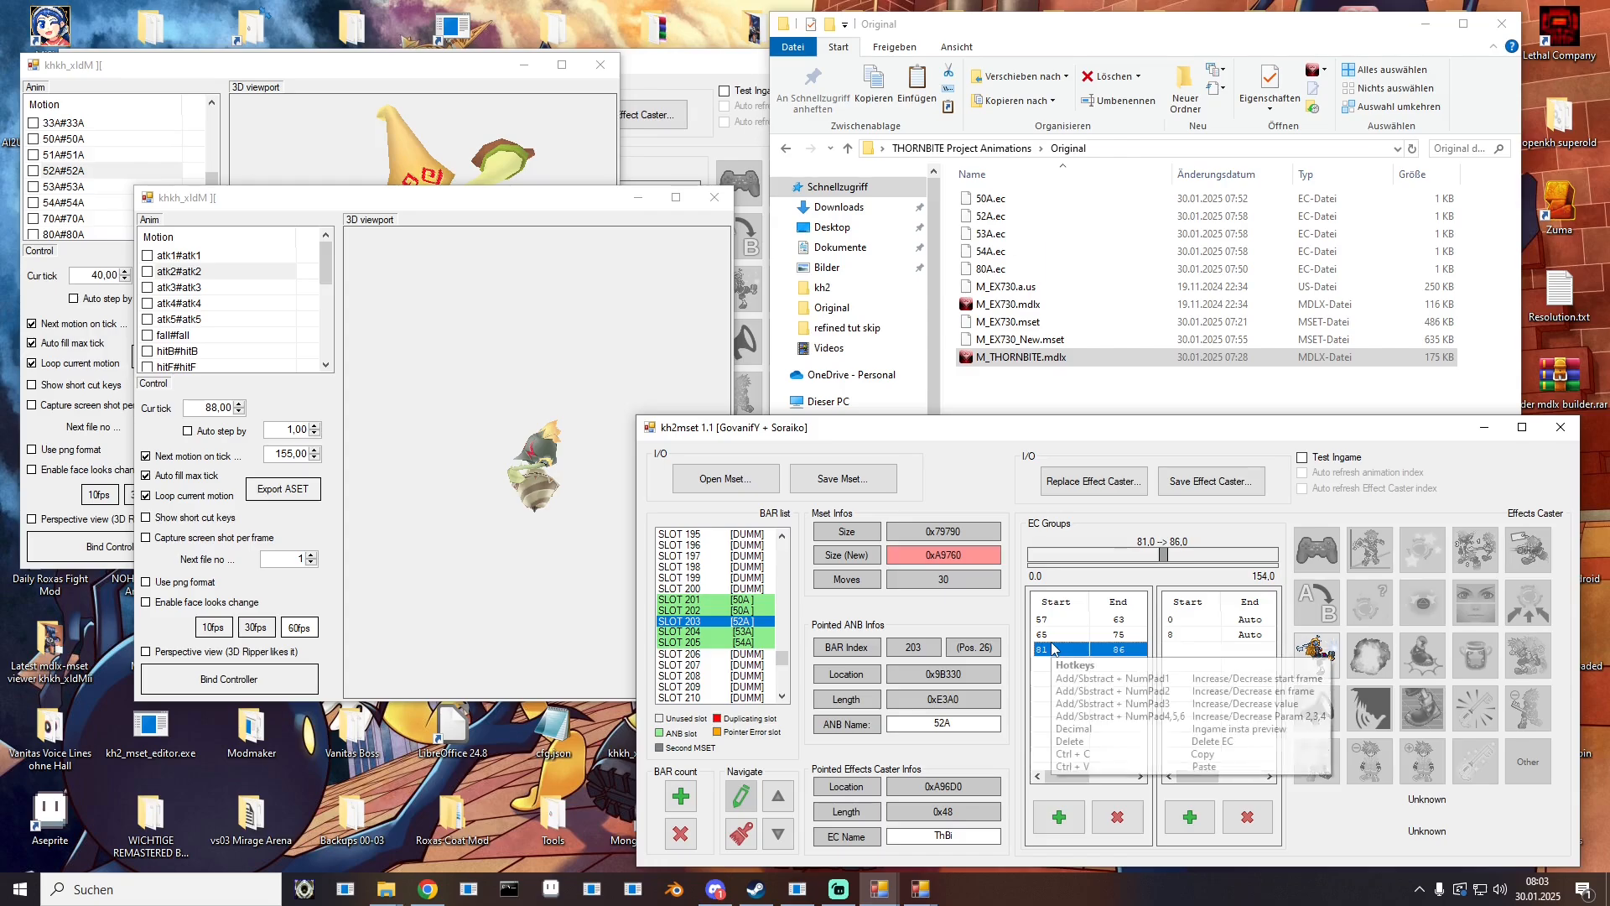
key(ctrl+v)
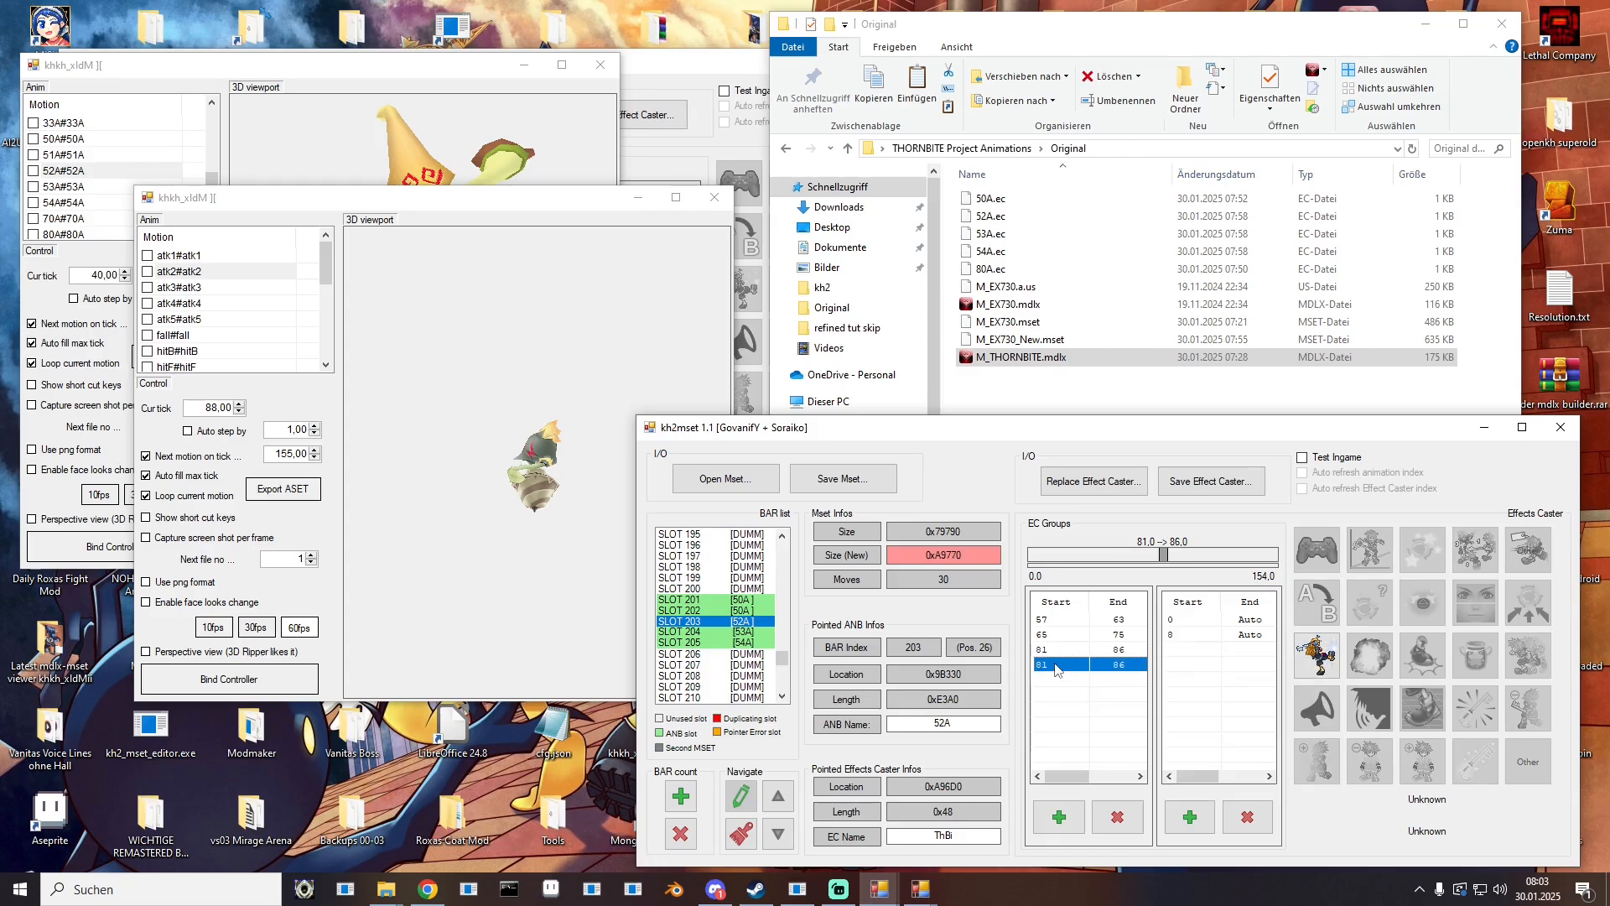
click(1055, 665)
key(Return)
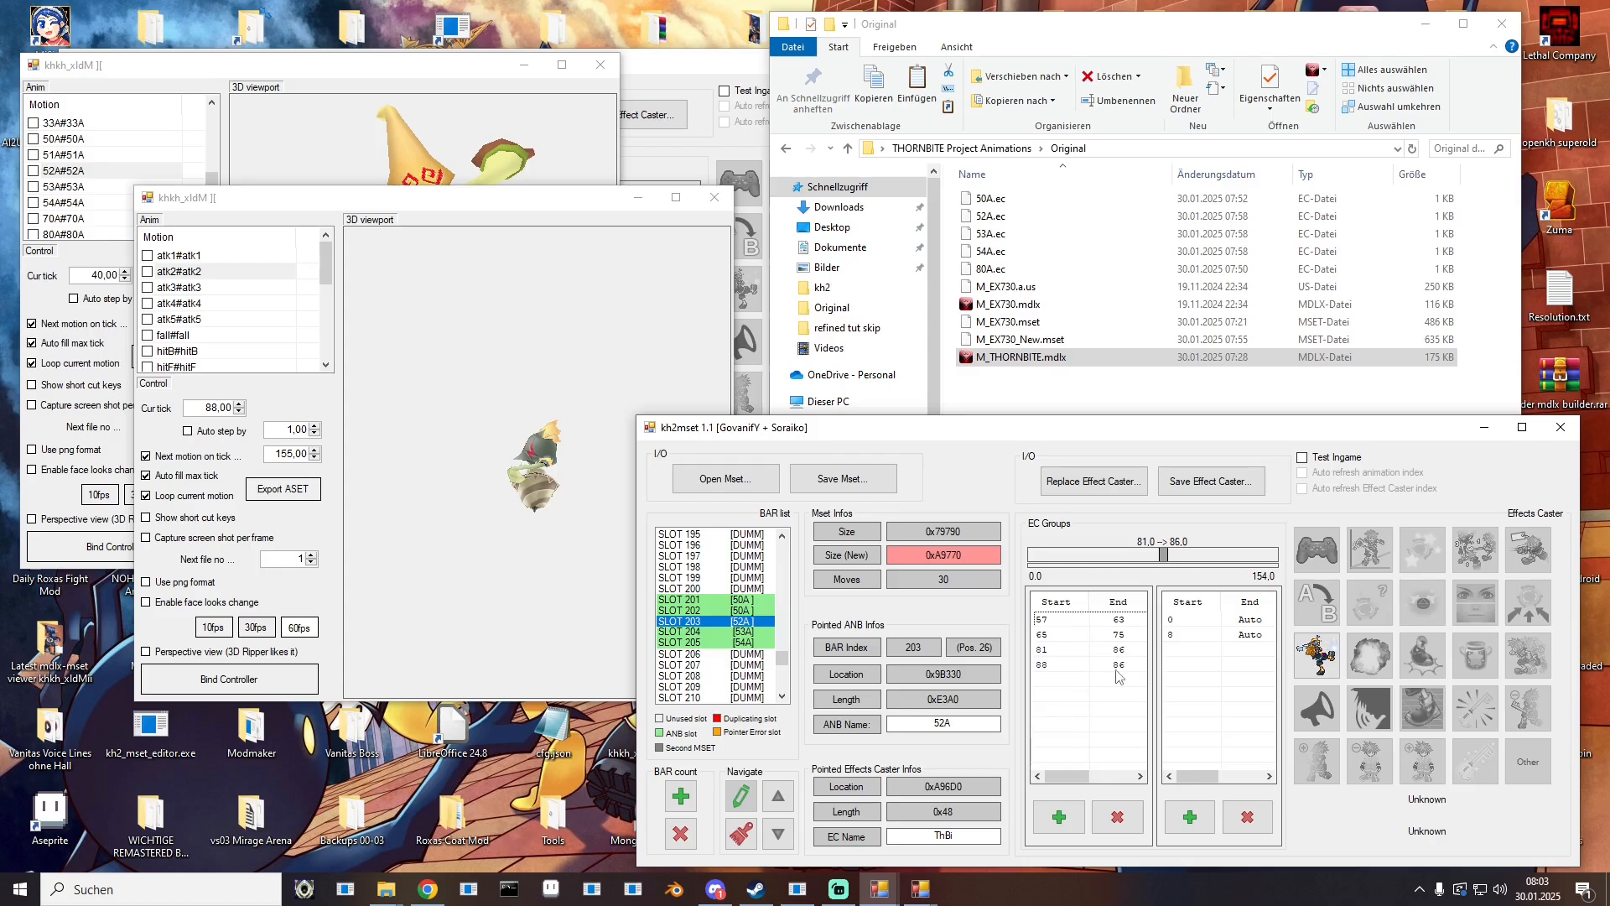
Step: Open the parameters of the fourth effect, which starts at frame 88, and apply them
click(1131, 666)
click(1317, 655)
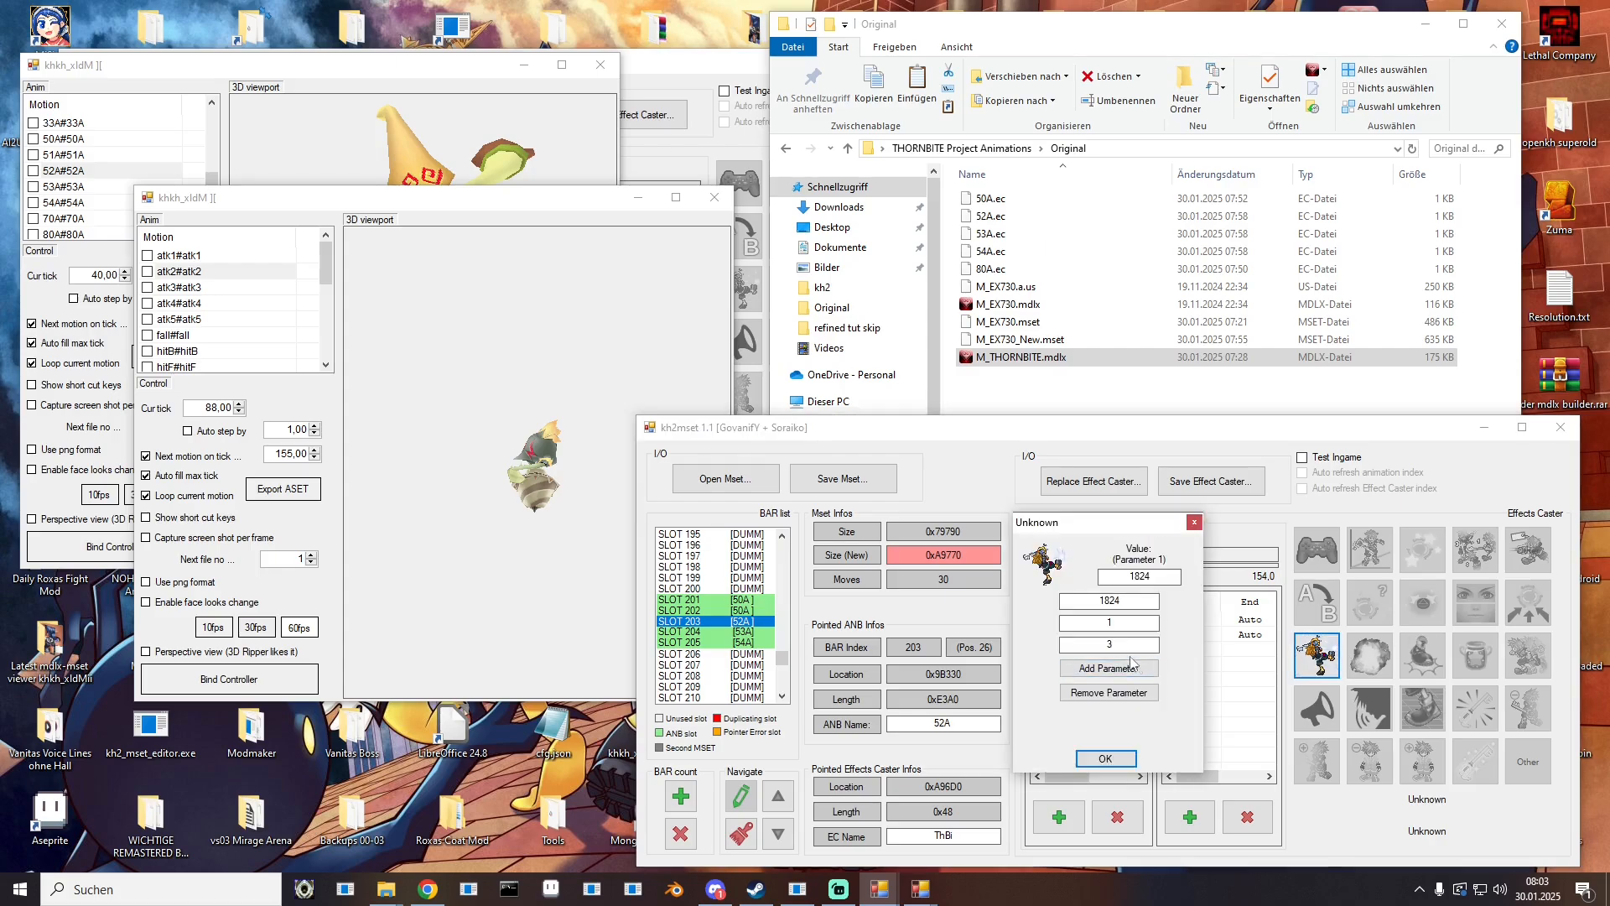
click(1106, 758)
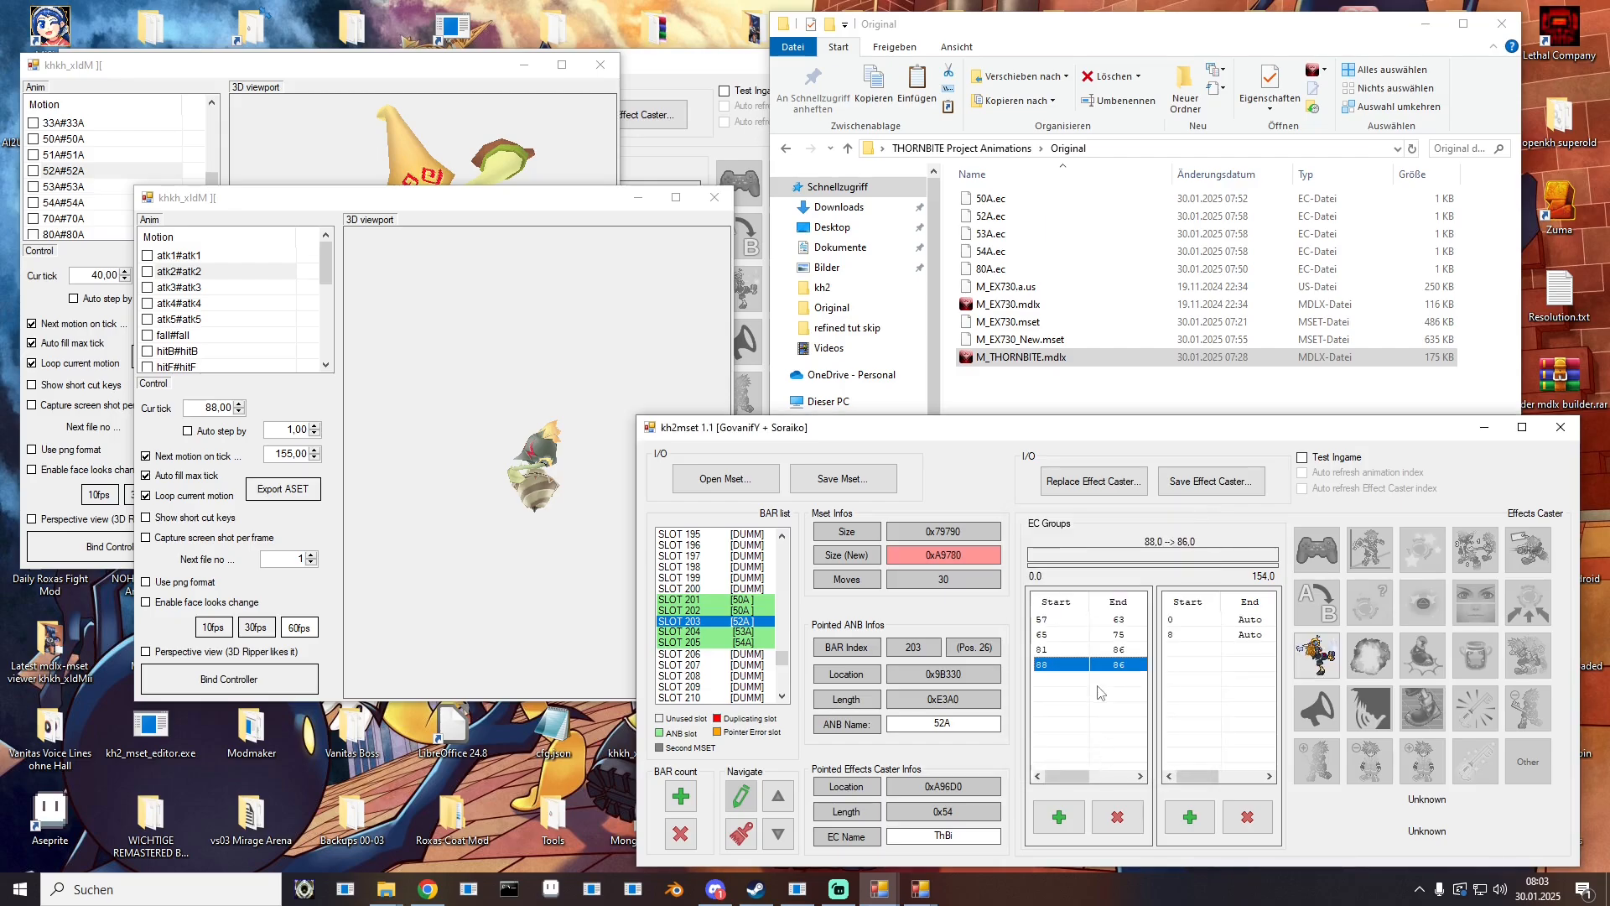
Step: Step the atk2 preview around ticks 91 to 93 and set the fourth effect's end frame to 93
click(241, 411)
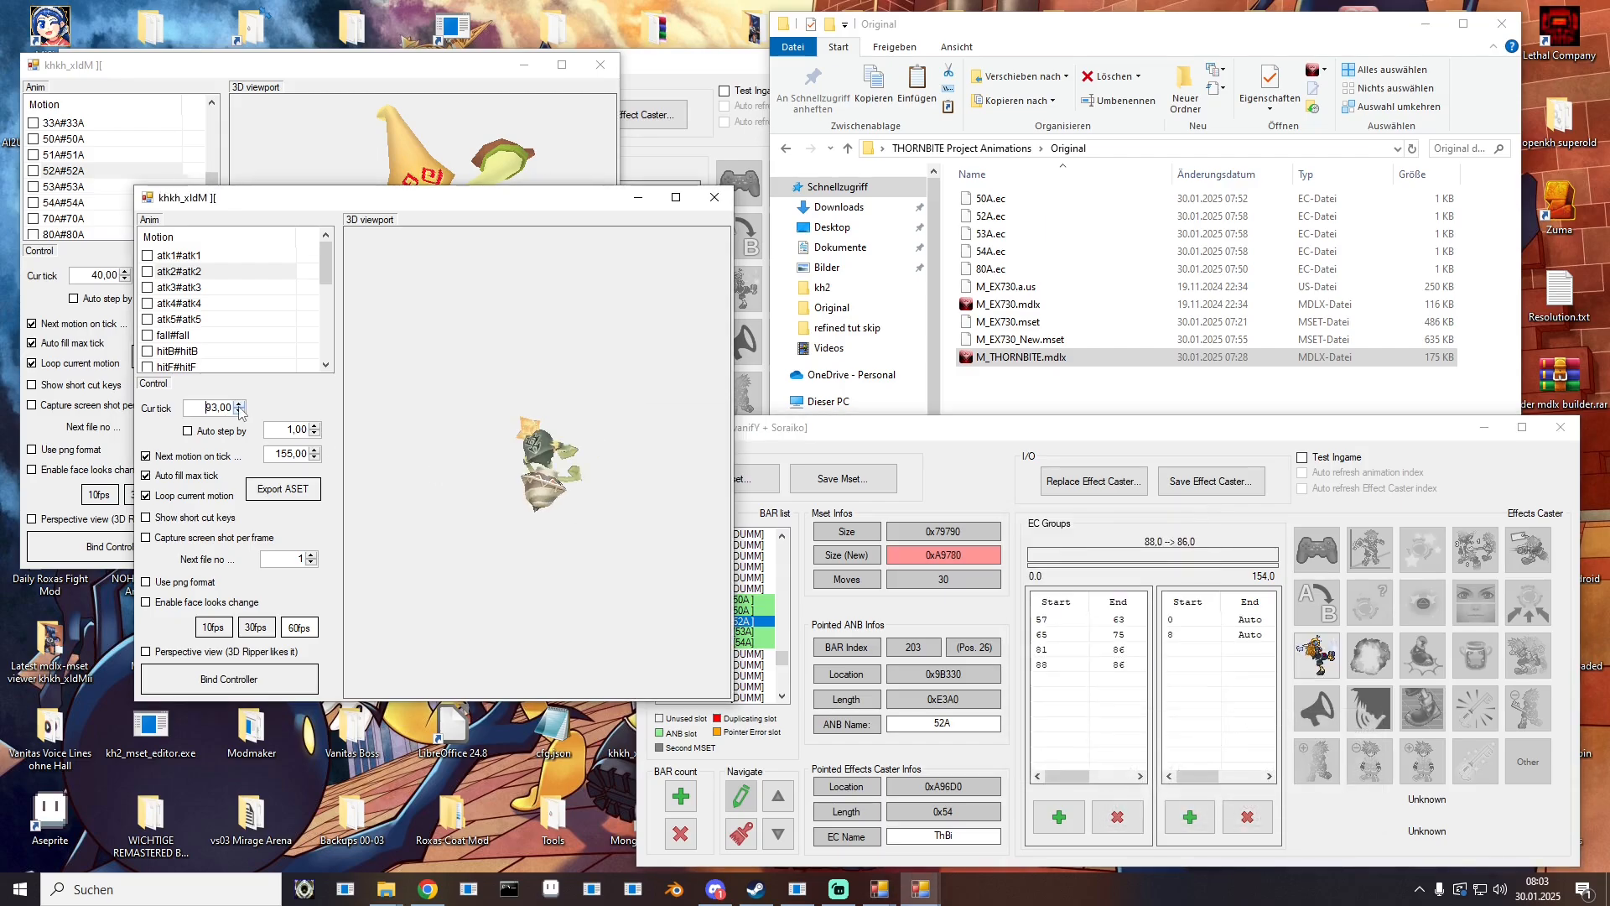
click(240, 412)
click(240, 412)
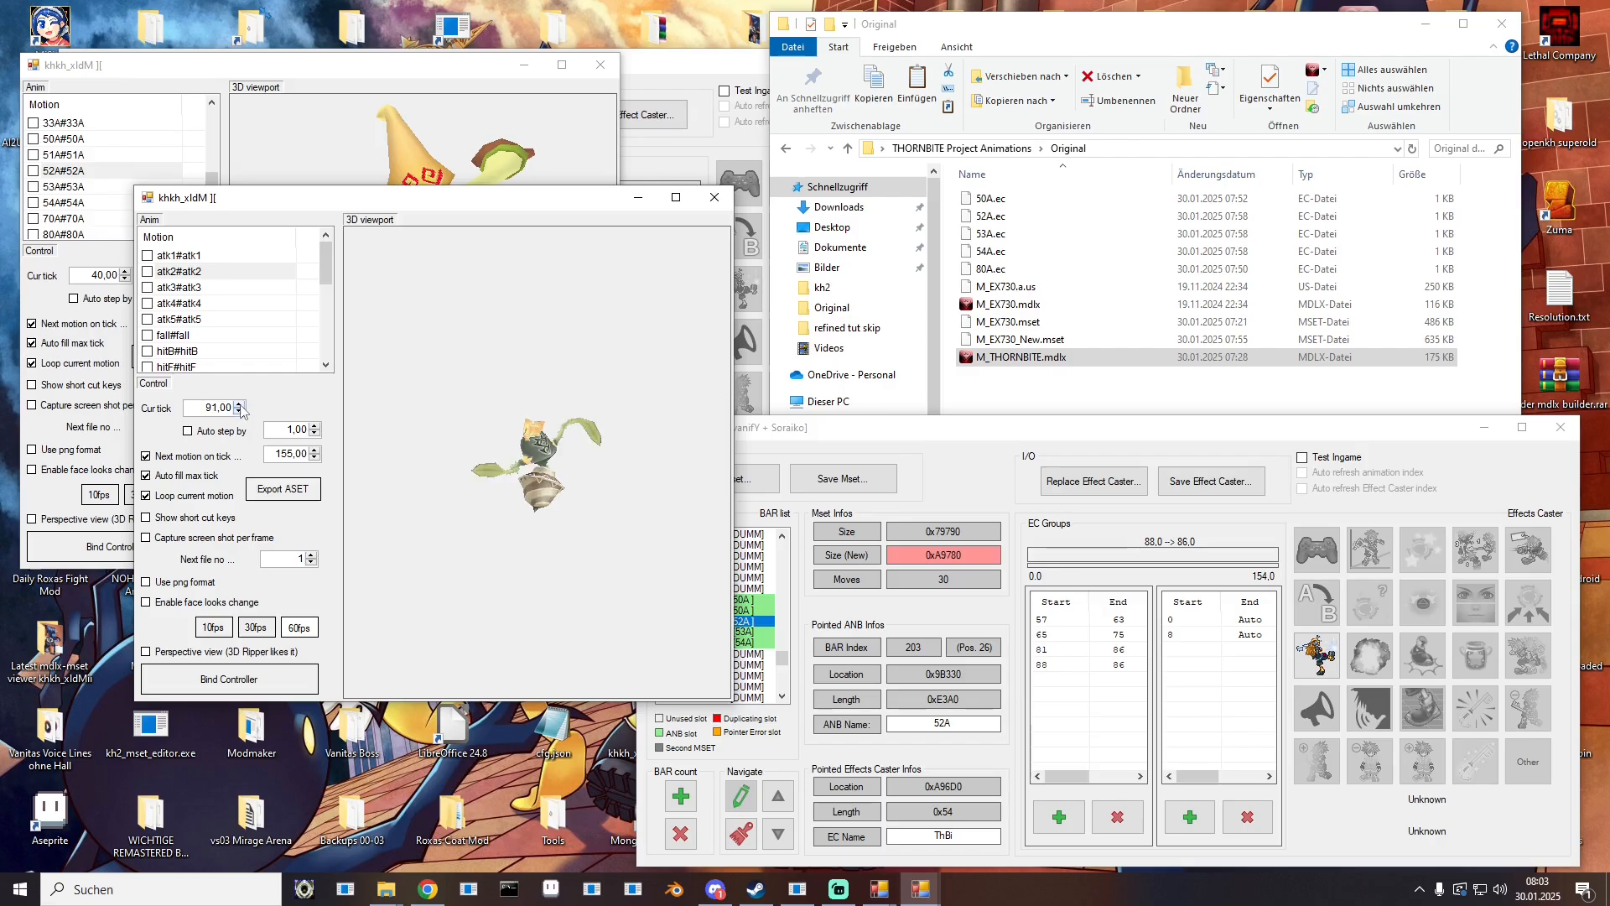
click(239, 404)
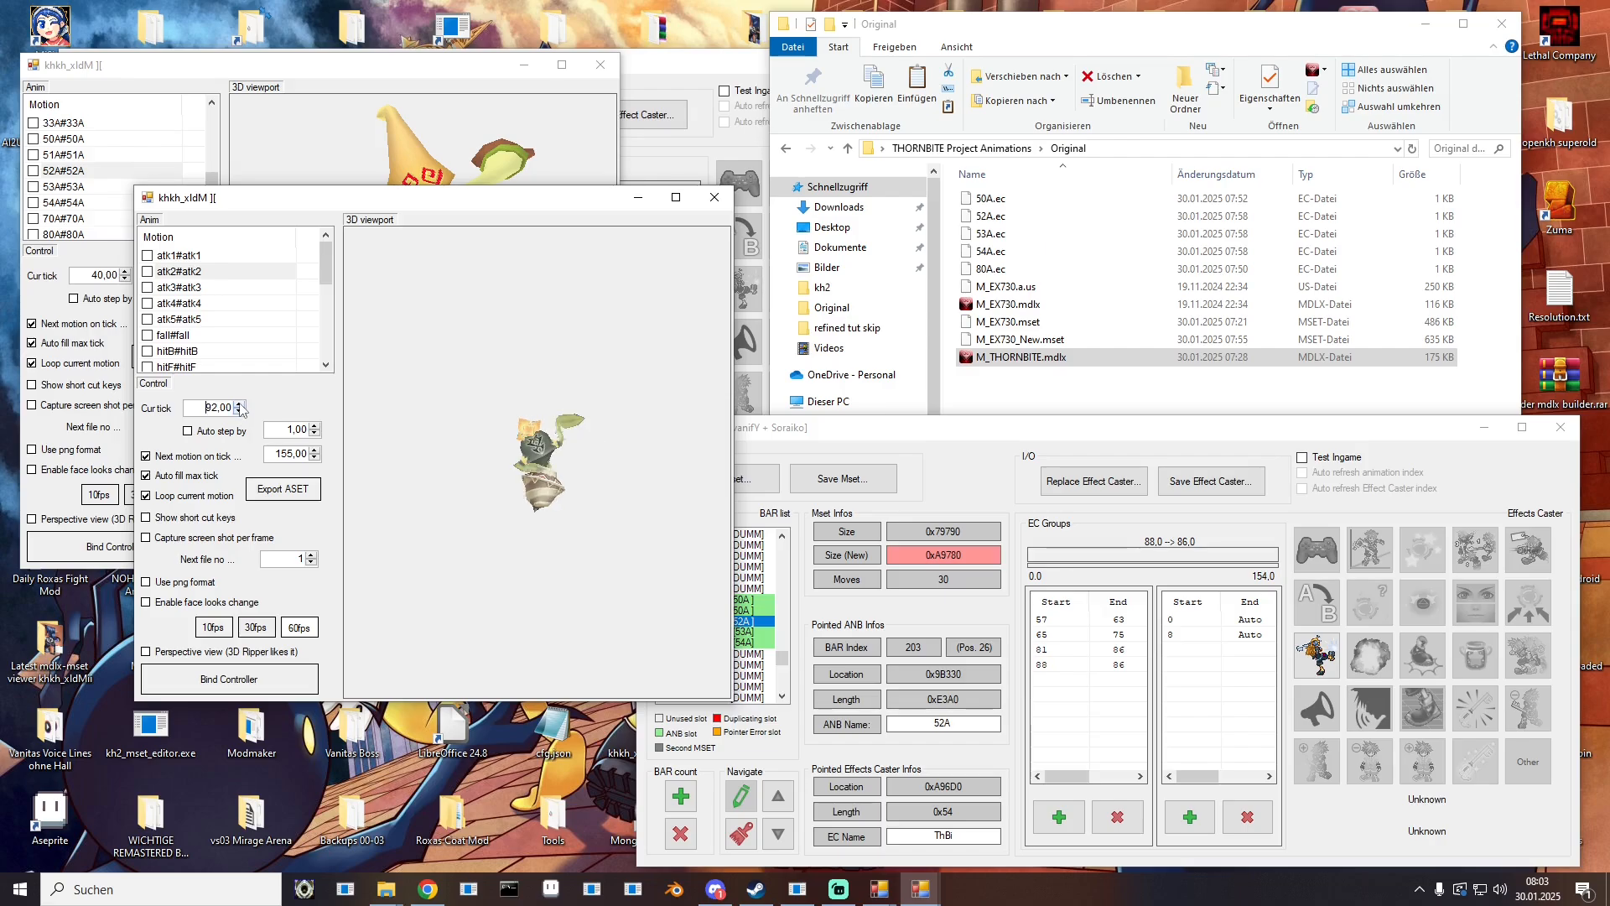
double_click(1133, 668)
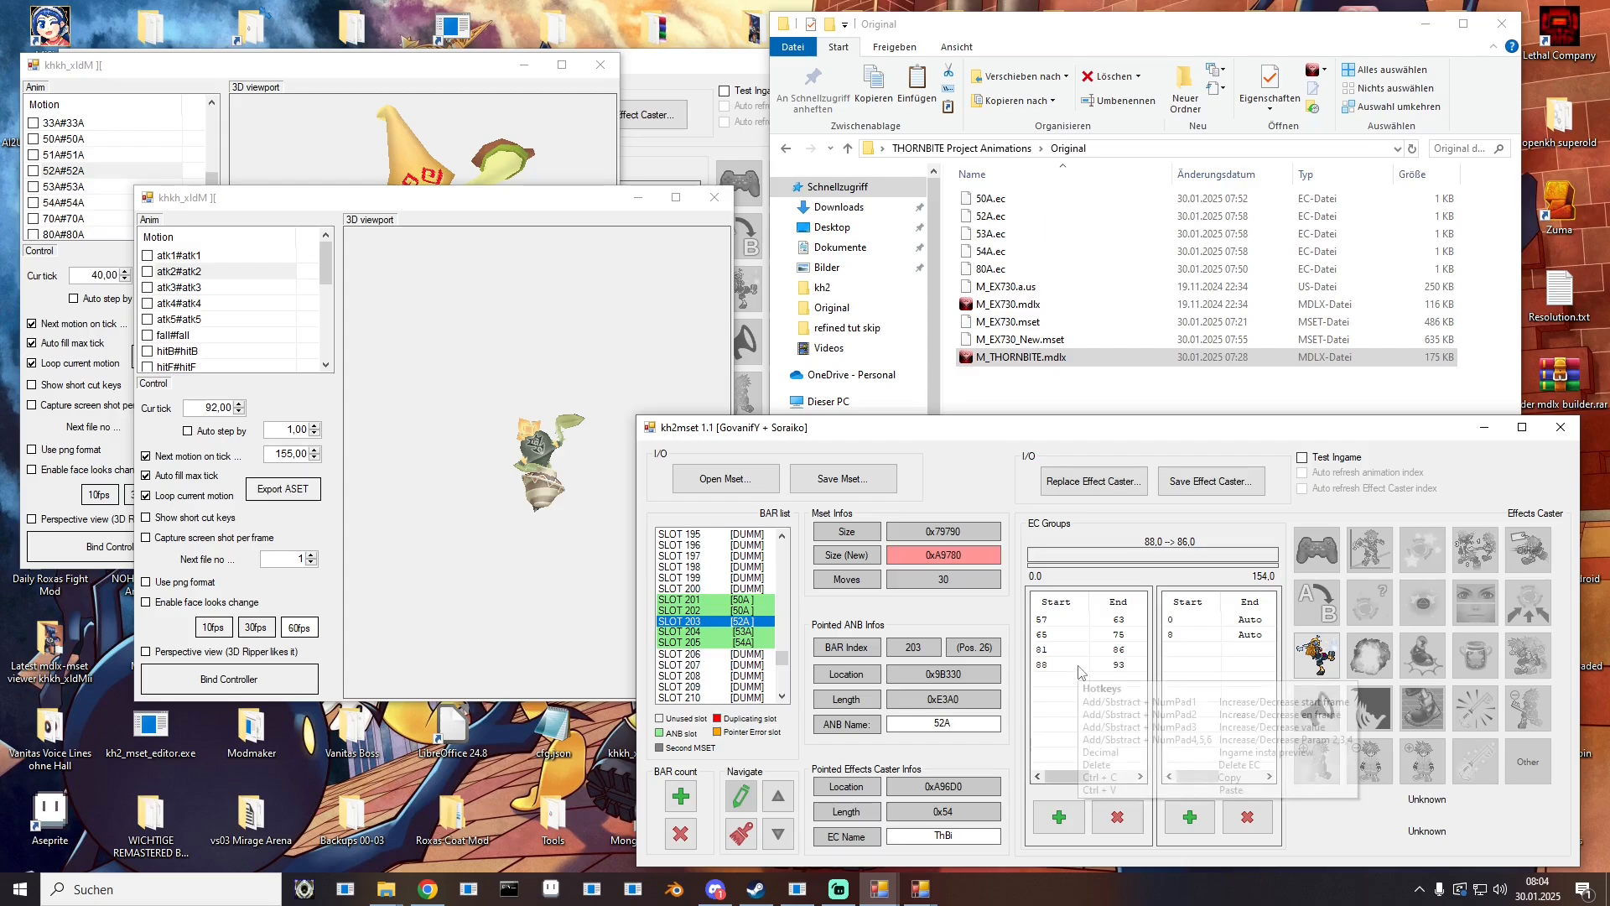
Step: Step the atk2 preview to tick 98, duplicate the 88–93 effect and set the copy's start frame to 98
click(239, 407)
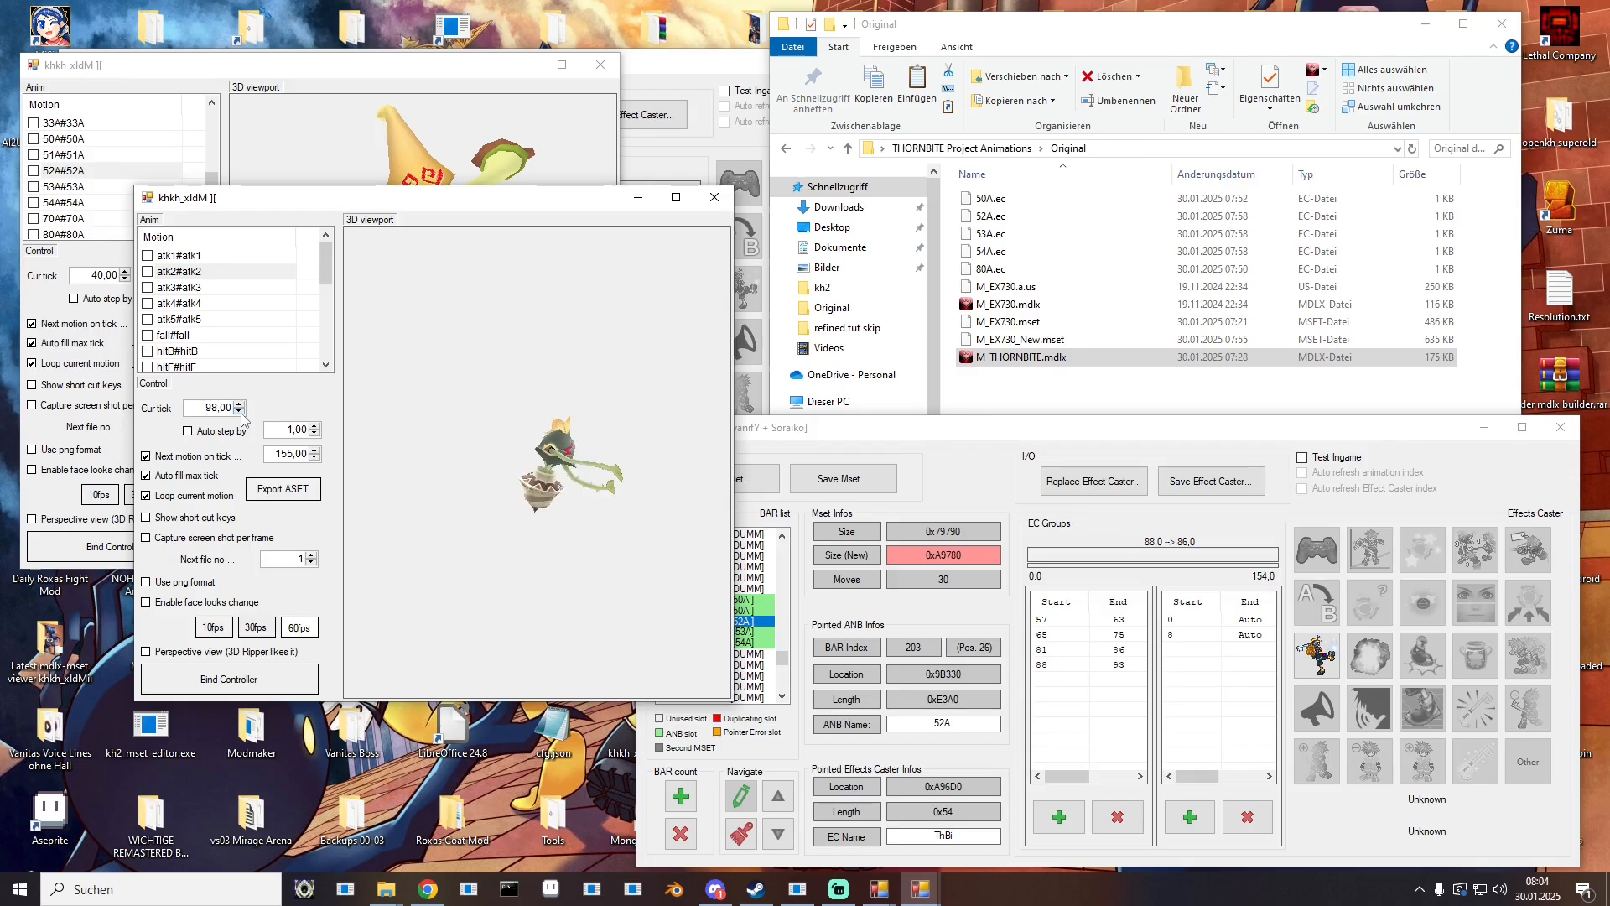
click(240, 412)
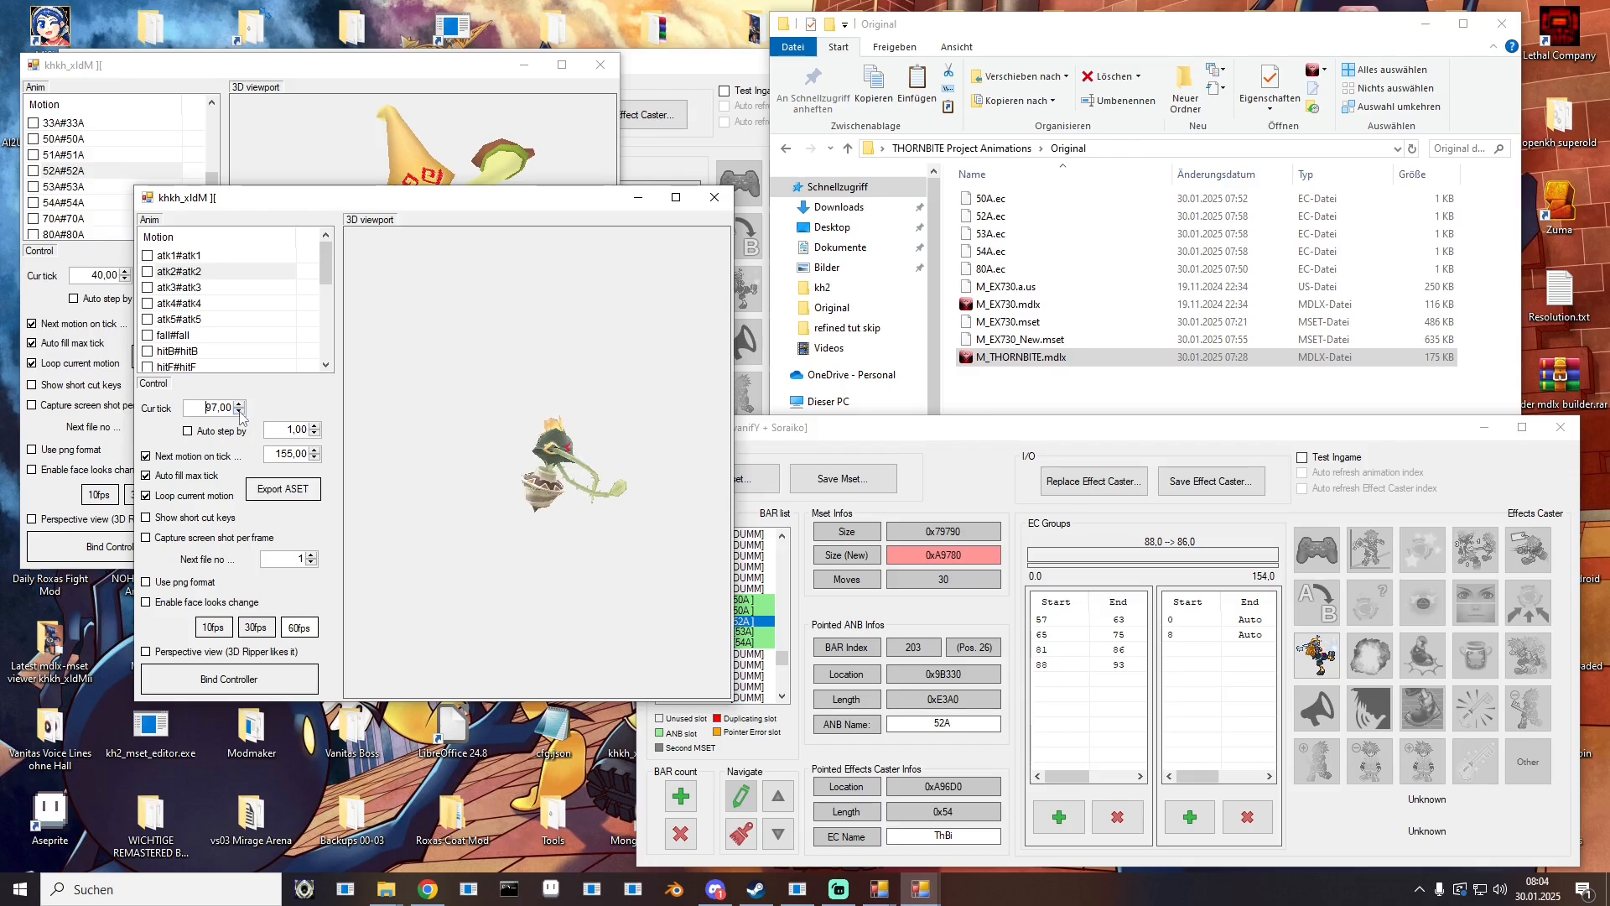
click(240, 411)
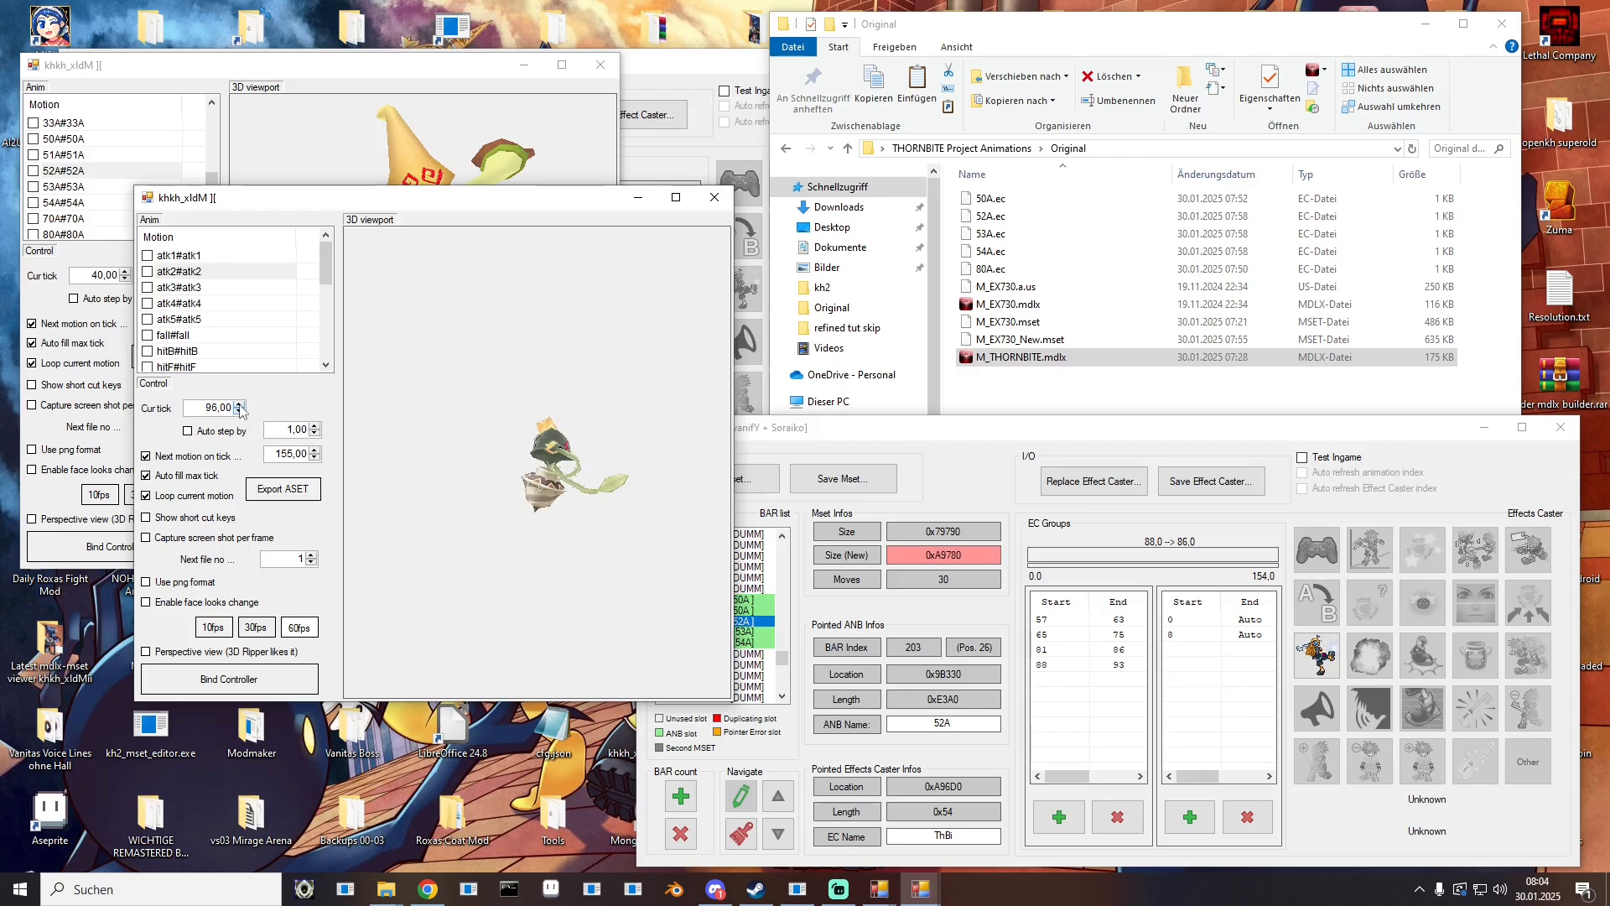
click(240, 403)
click(239, 406)
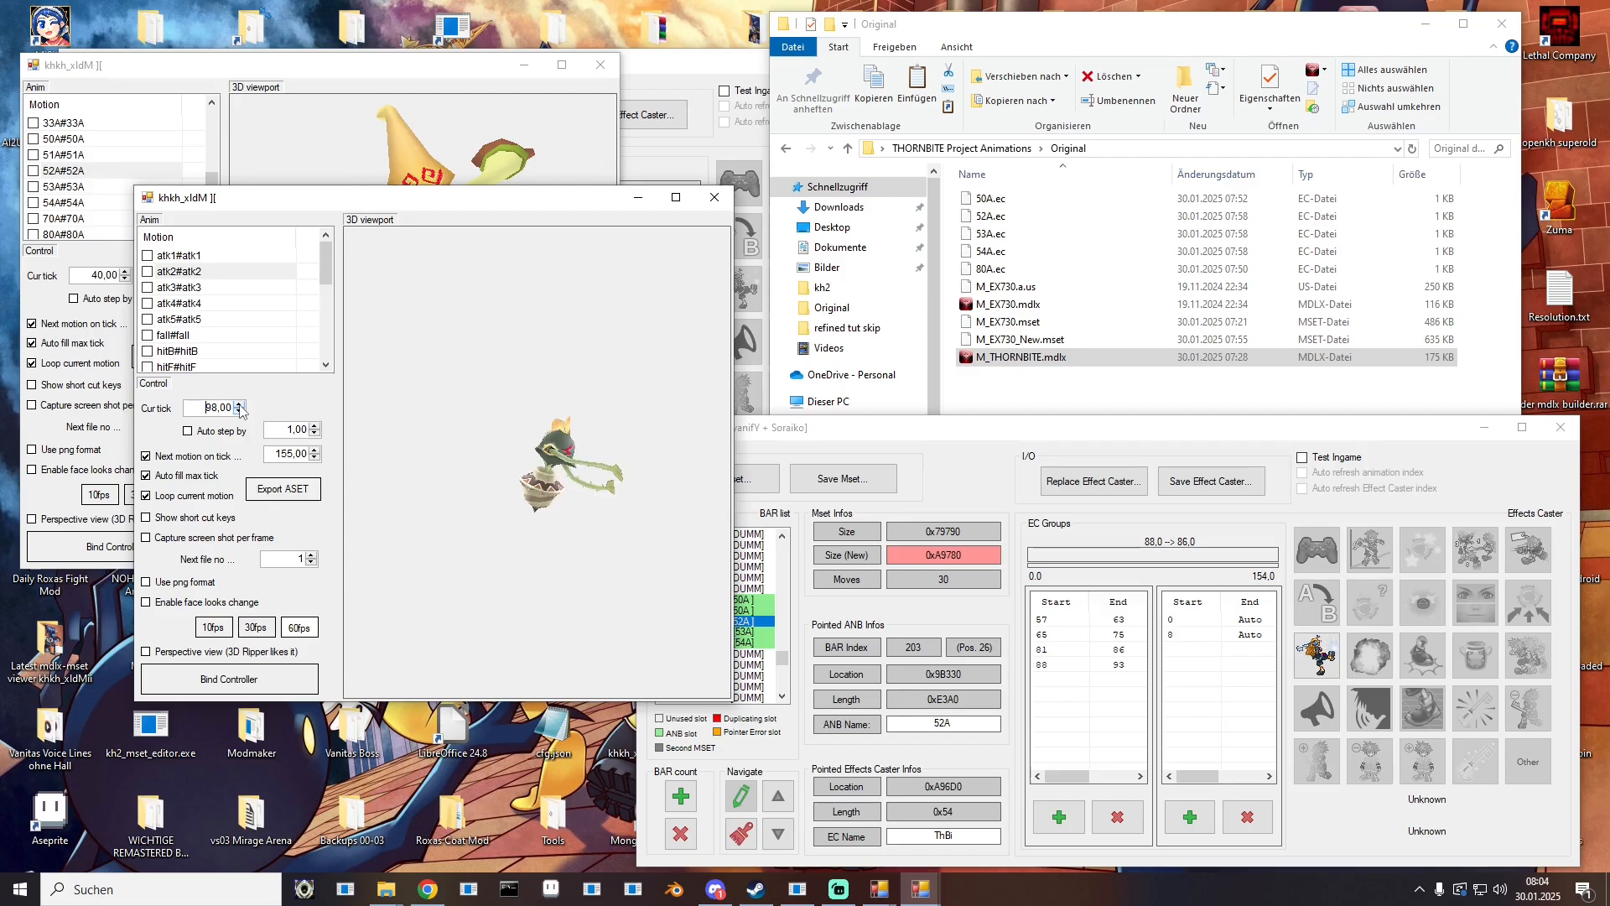
click(1043, 666)
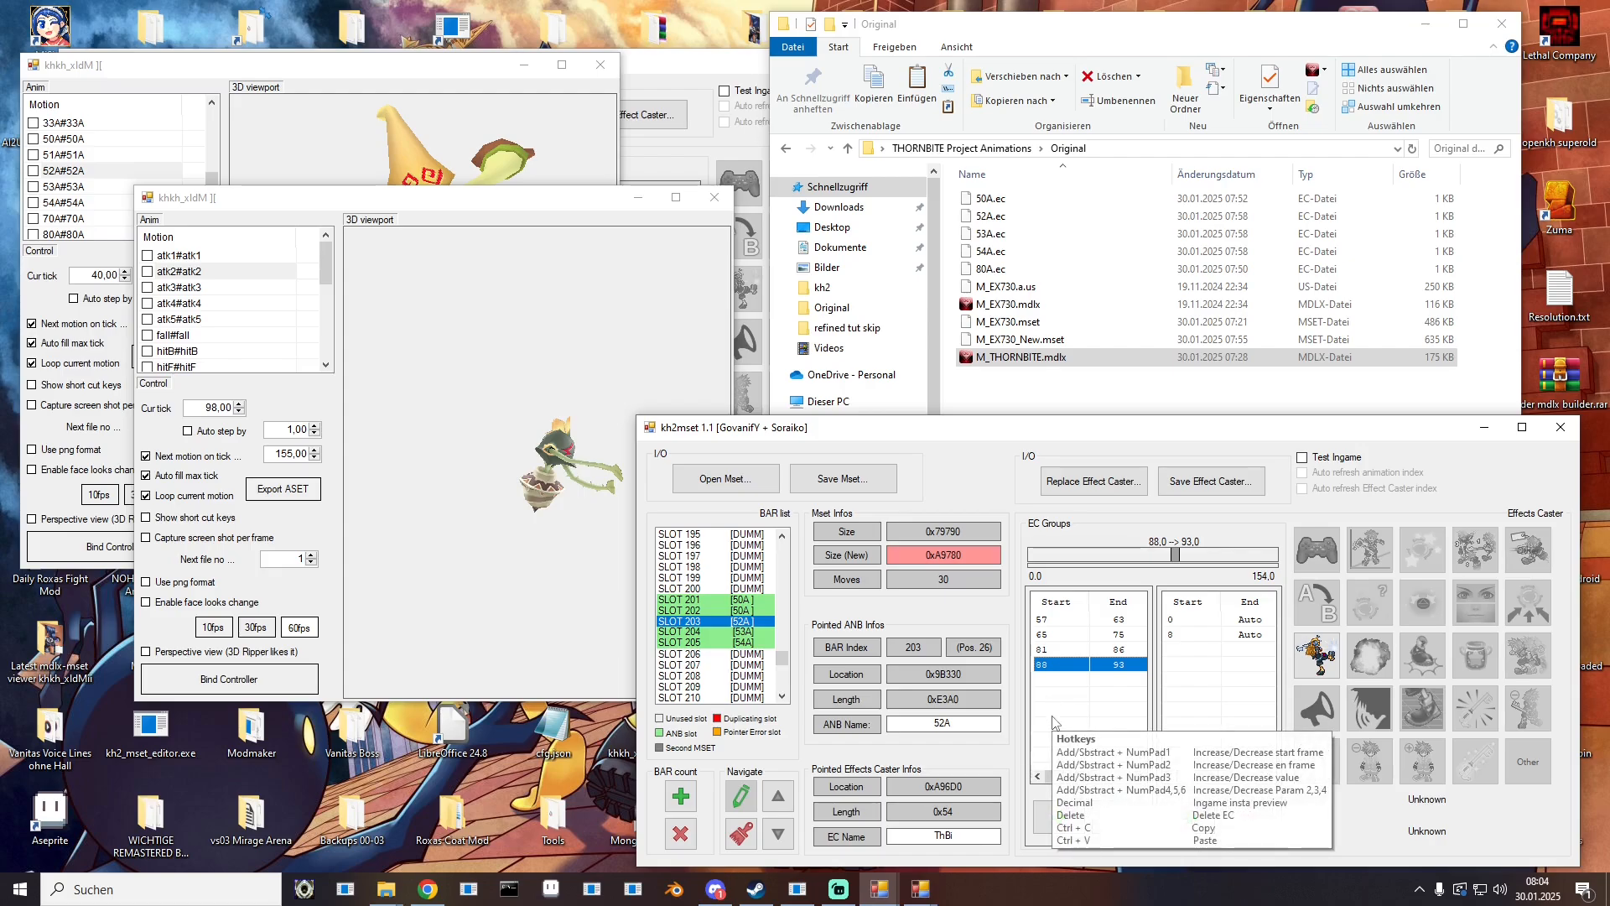
key(ctrl+v)
double_click(1063, 681)
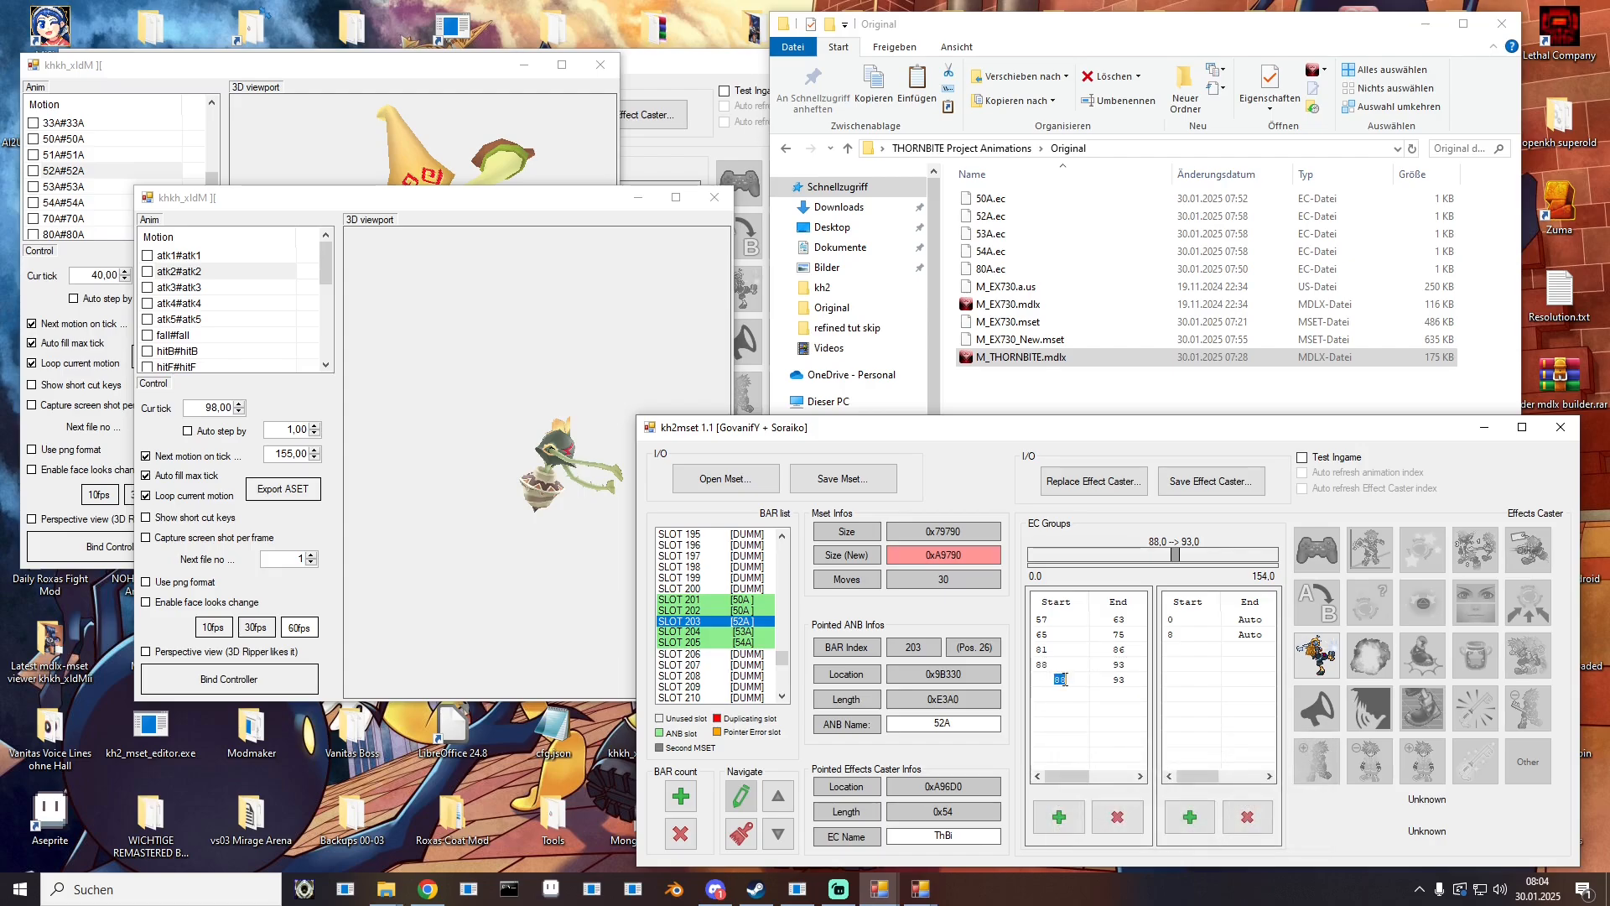
text(98)
key(Return)
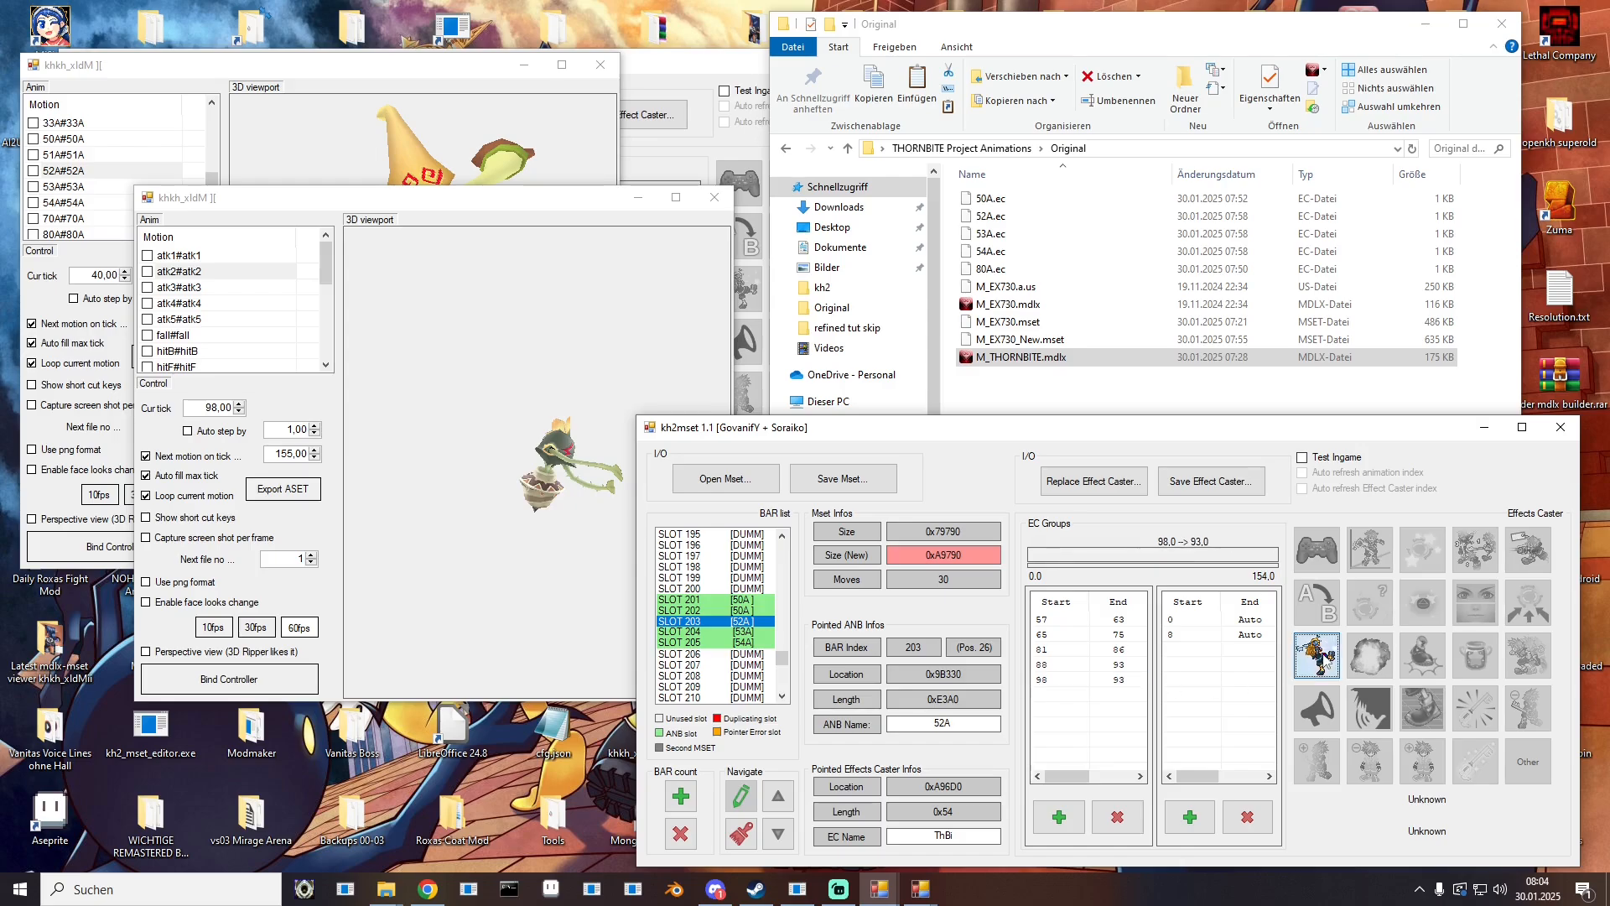
Step: Set the last parameter of the fifth effect to 5
click(1325, 660)
drag(1130, 648, 1004, 654)
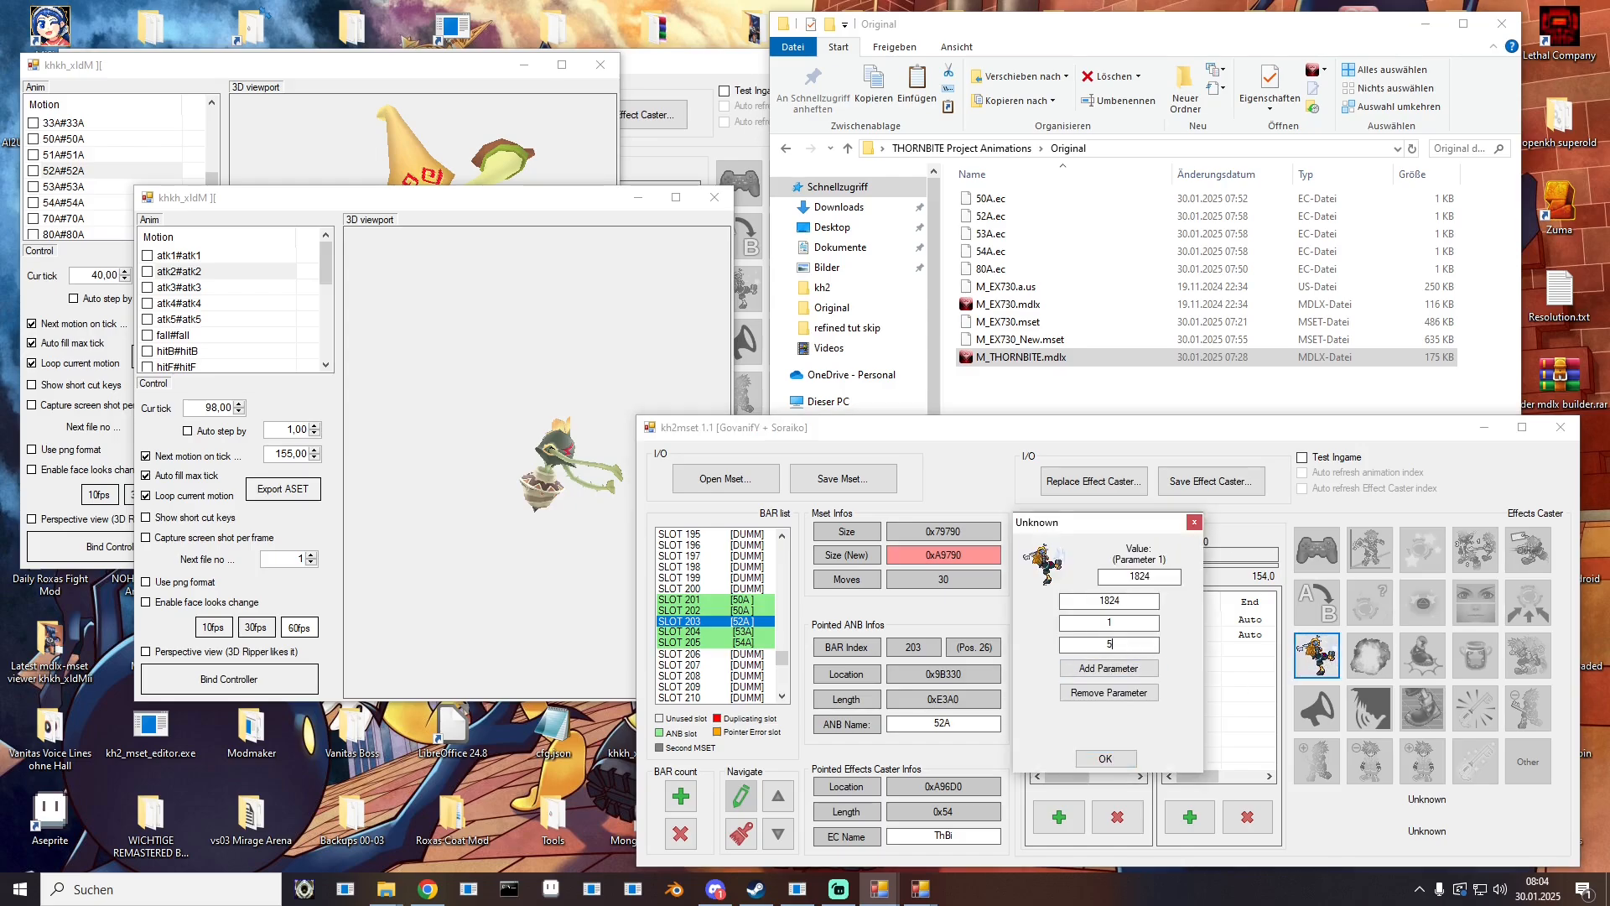
text(5)
click(1106, 758)
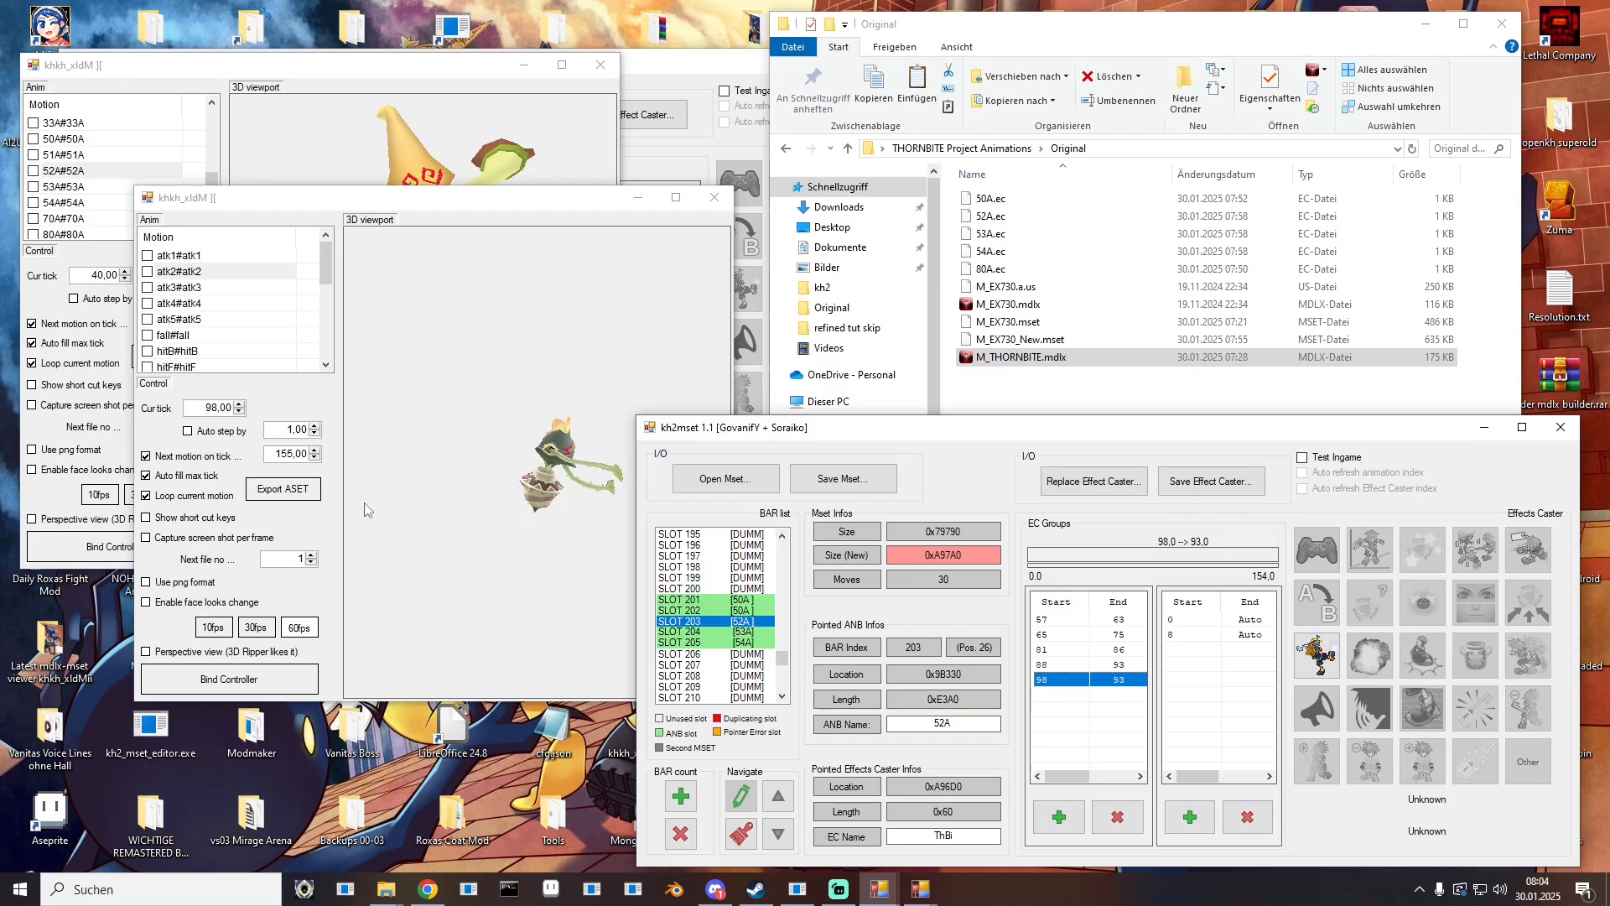
Step: Advance the atk2 preview to tick 103 and set the fifth effect's end frame to 103
click(238, 404)
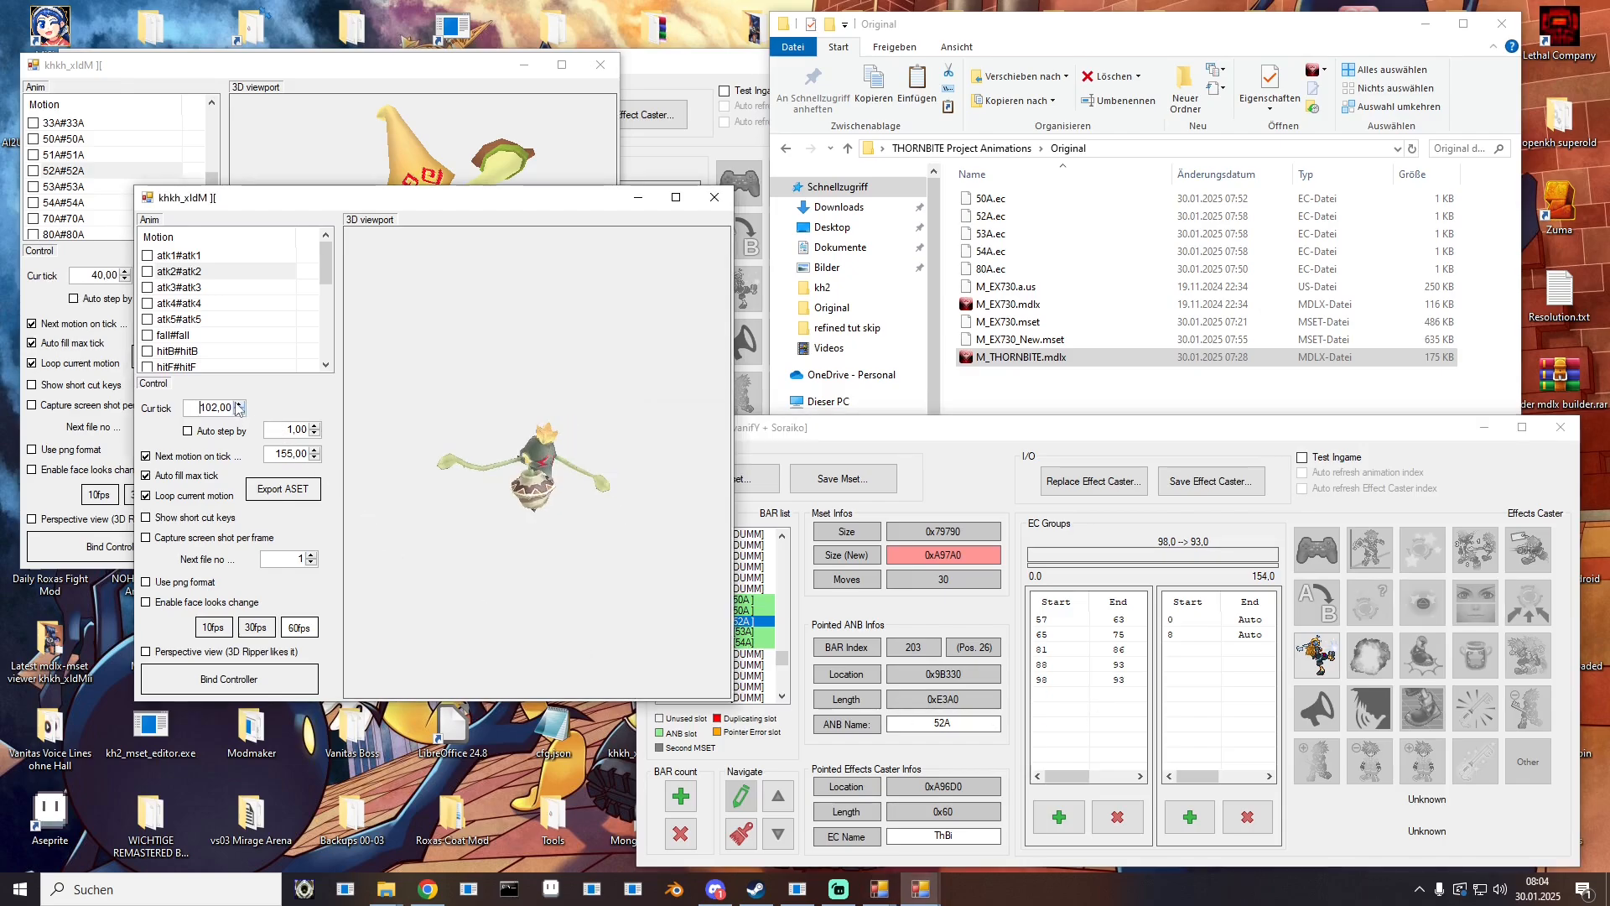
click(239, 405)
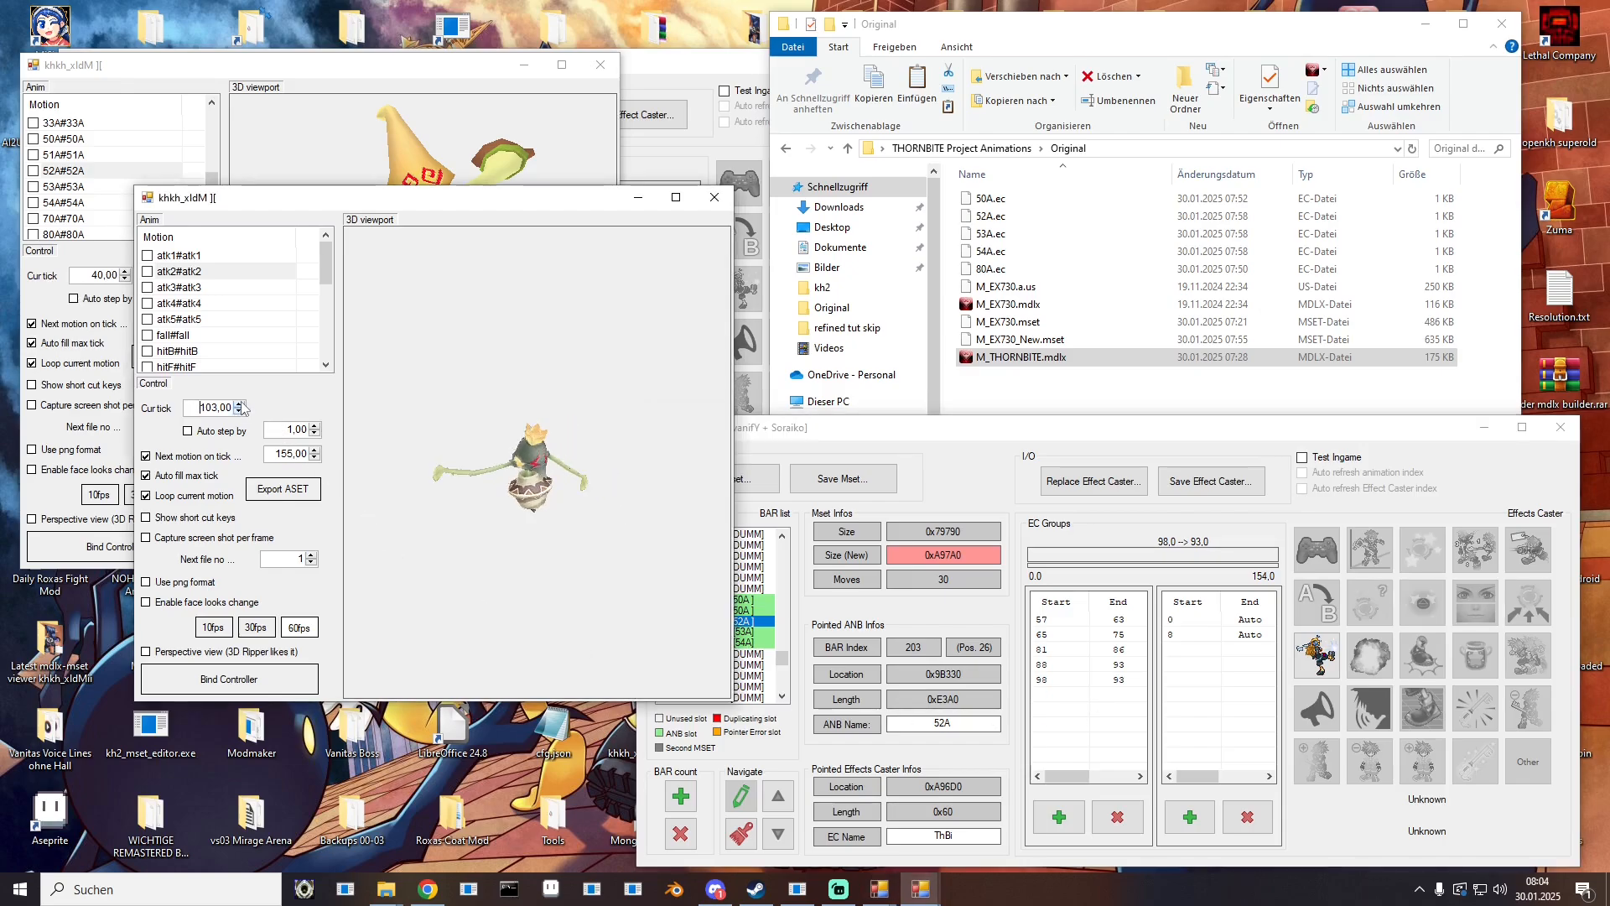
click(1139, 680)
click(1139, 680)
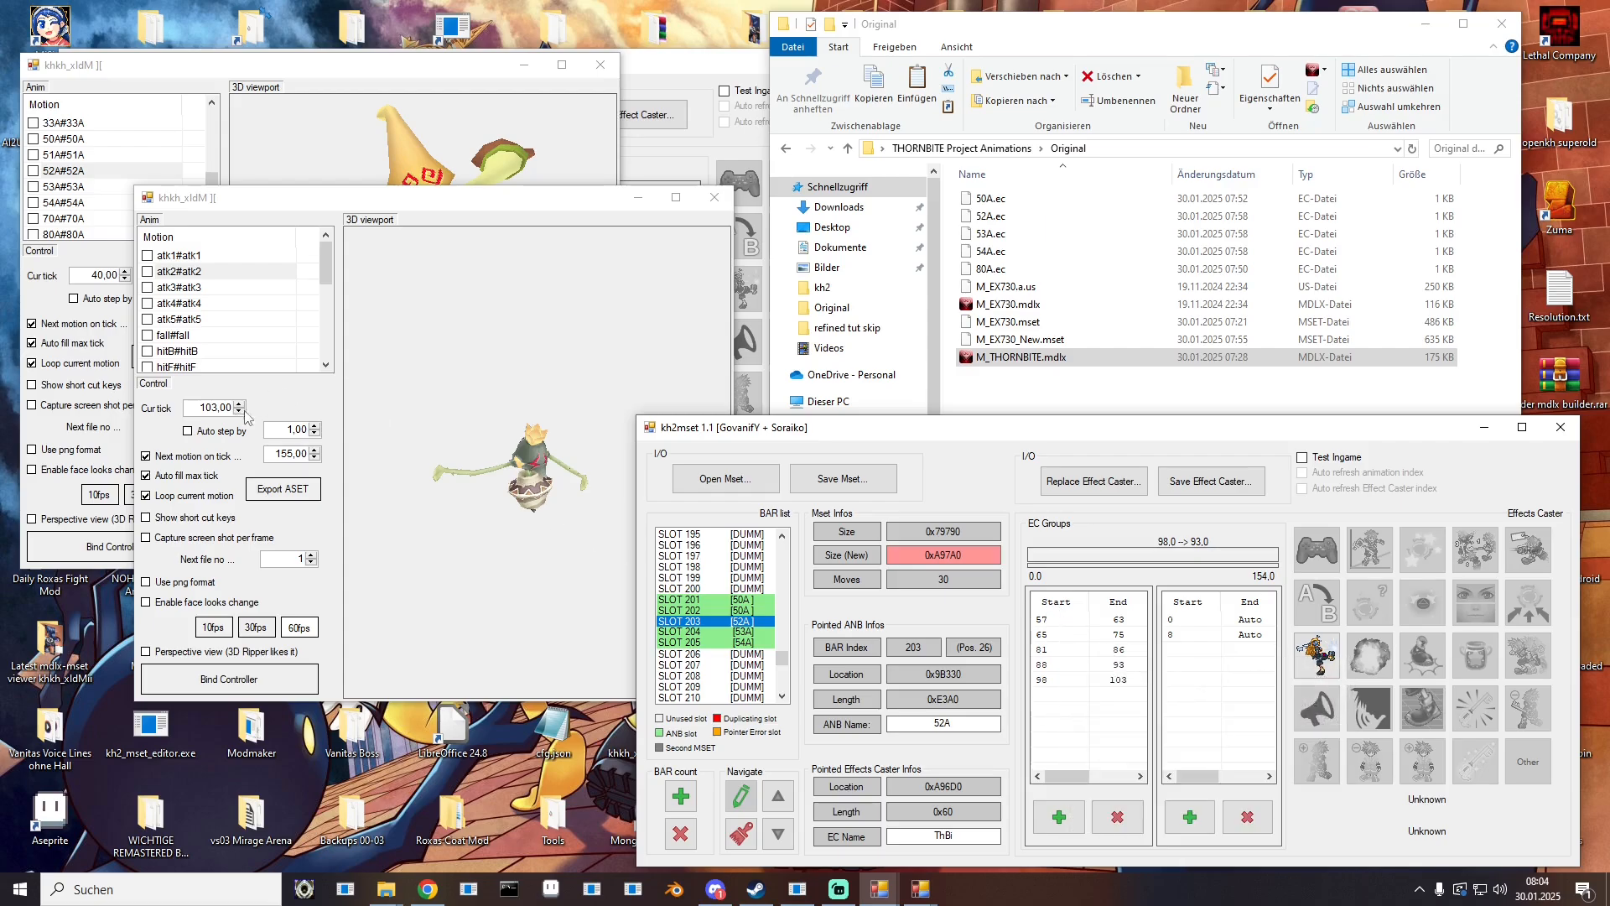
Step: Play the atk2 animation with automatic stepping, stop it and move its viewer window out of the way
click(217, 435)
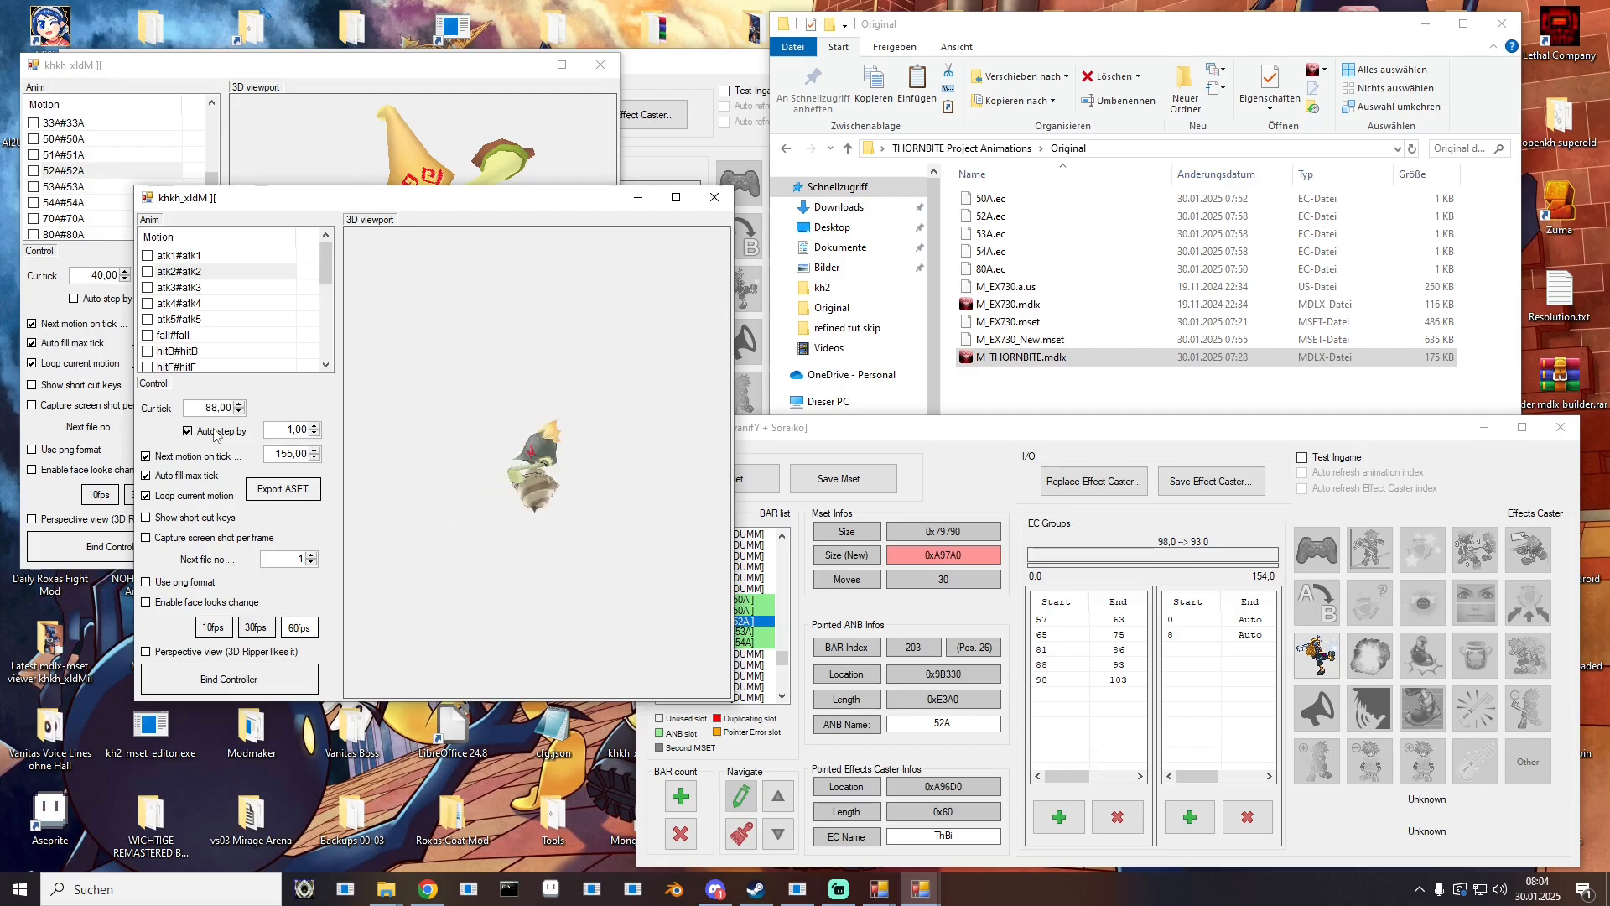
click(216, 434)
drag(482, 202, 0, 203)
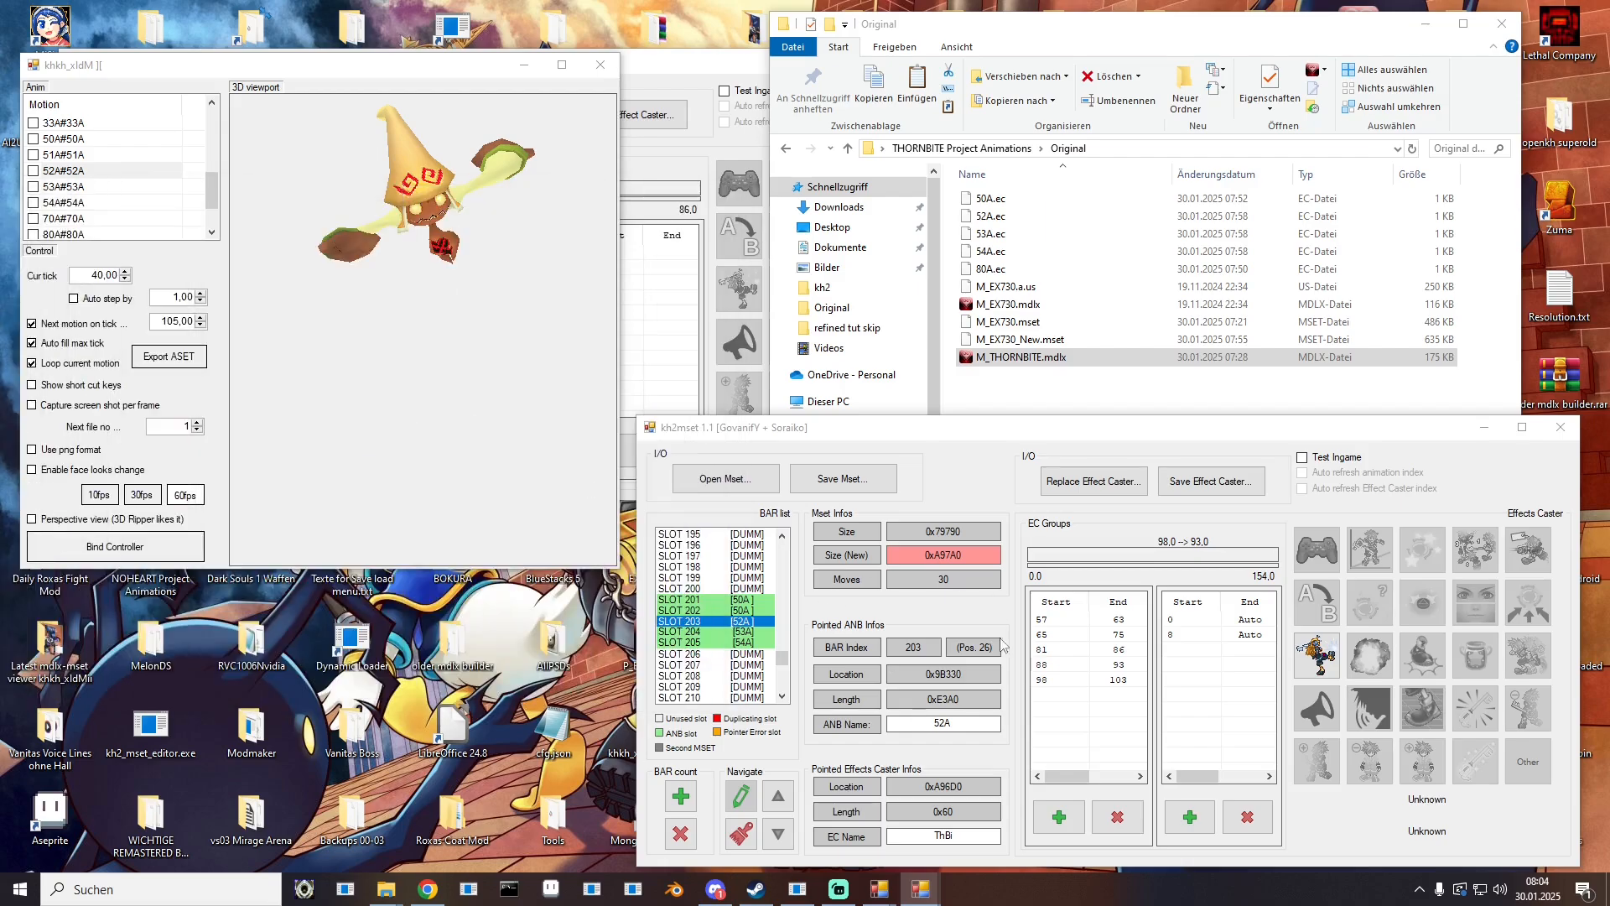
Step: Save the moveset as M_EX730_New.mset, replacing the existing file
click(864, 486)
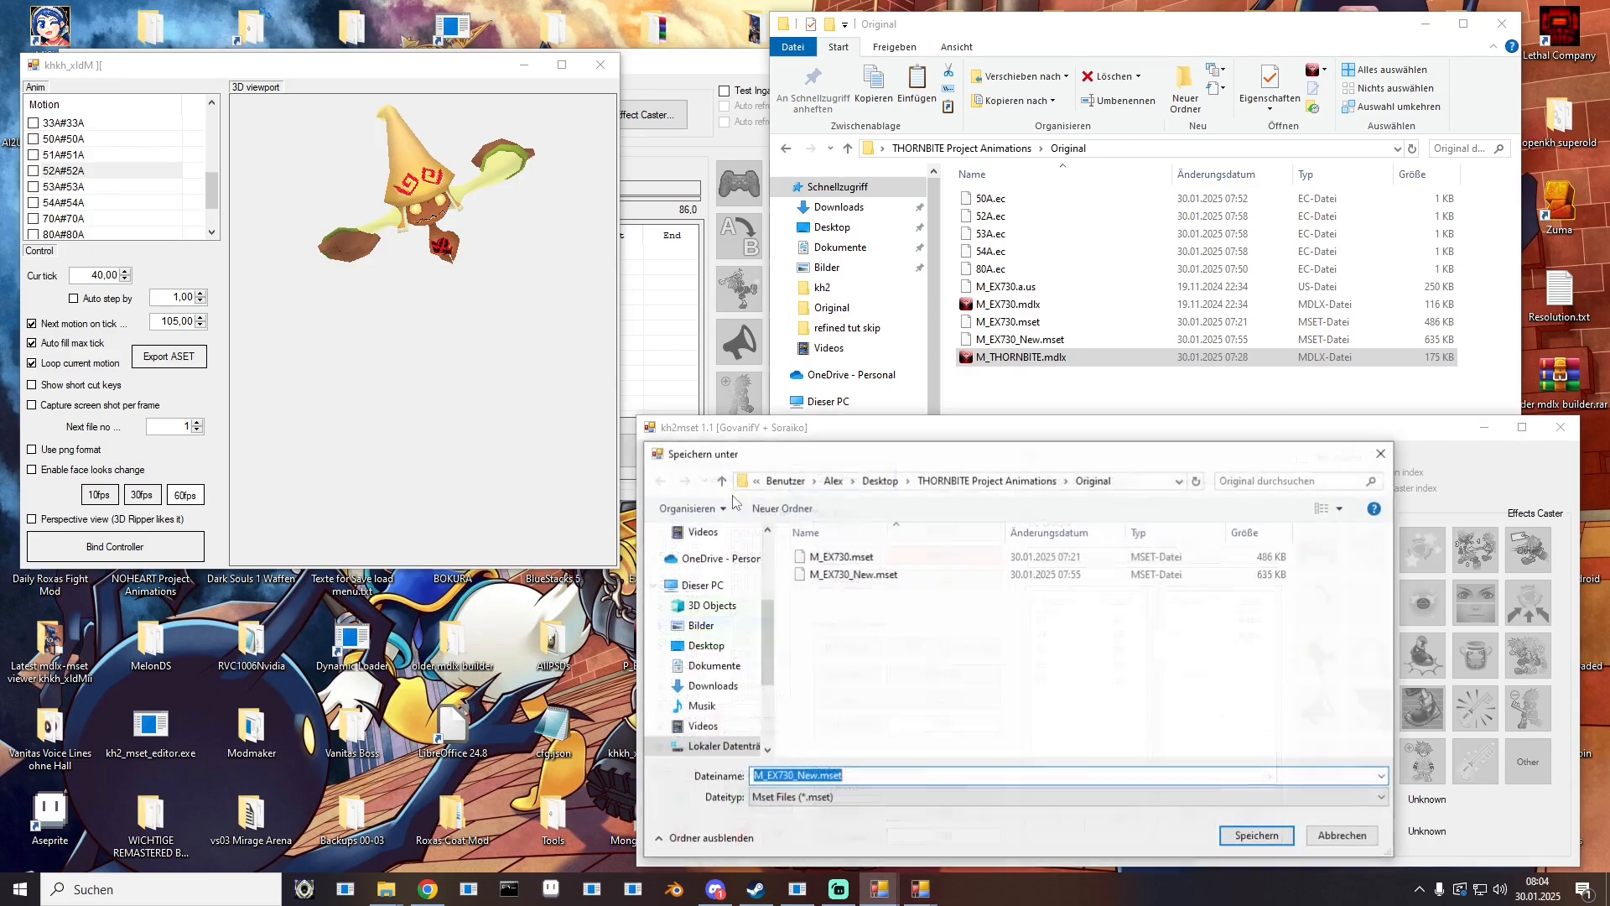
double_click(851, 576)
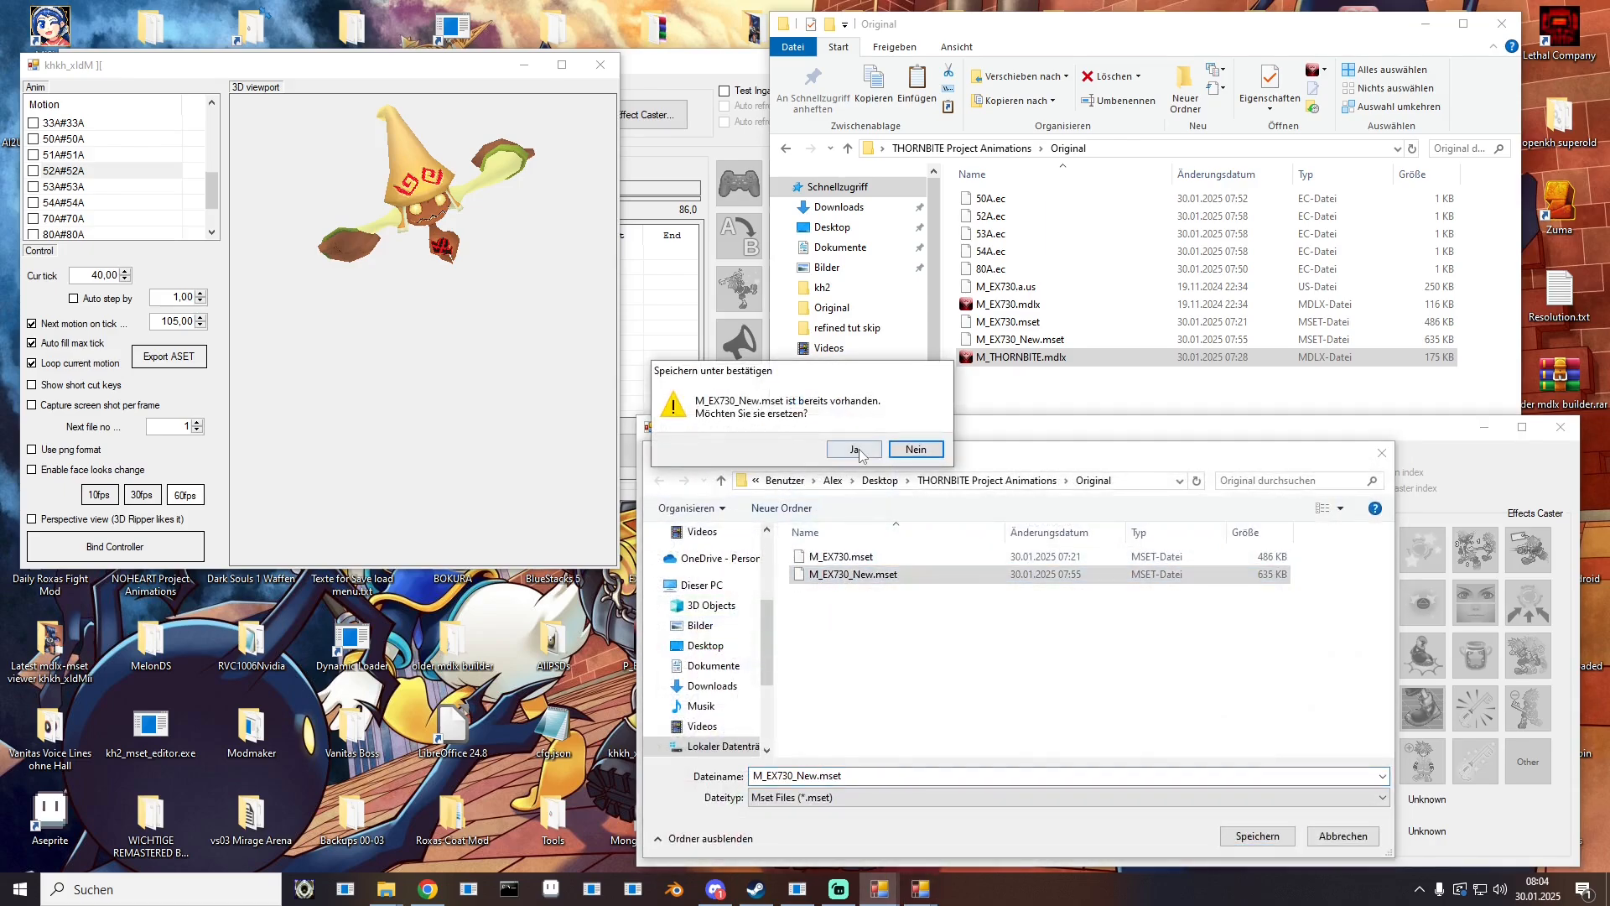
click(856, 450)
Step: Select slot 204 (53A) in the moveset and play the original model's 53A motion, comparing it with 52A
click(678, 631)
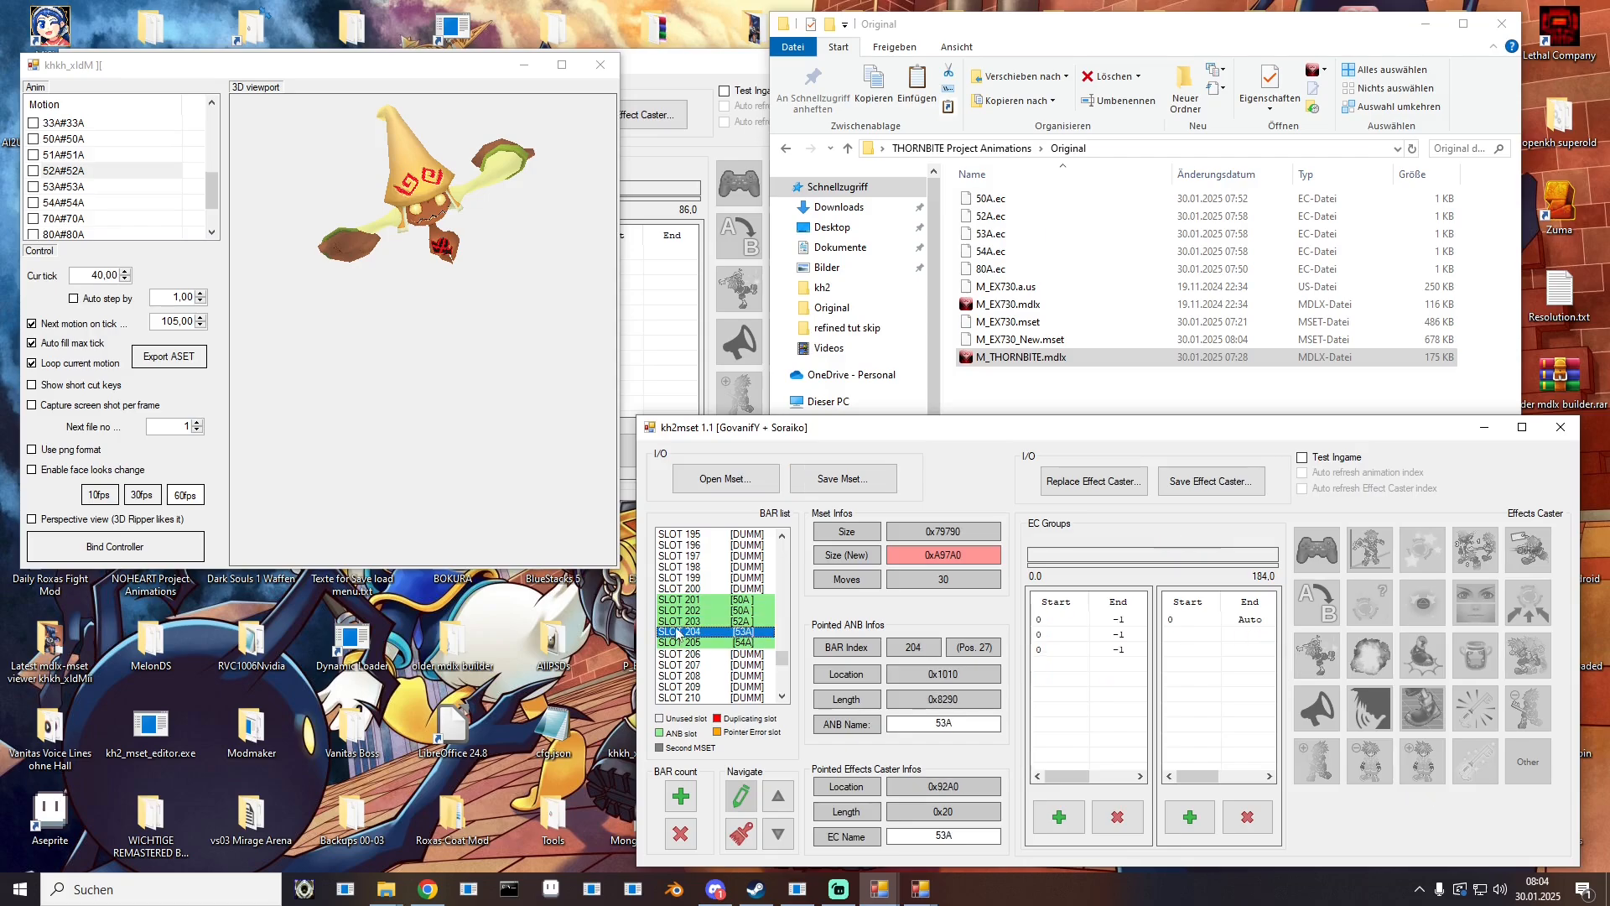
click(79, 188)
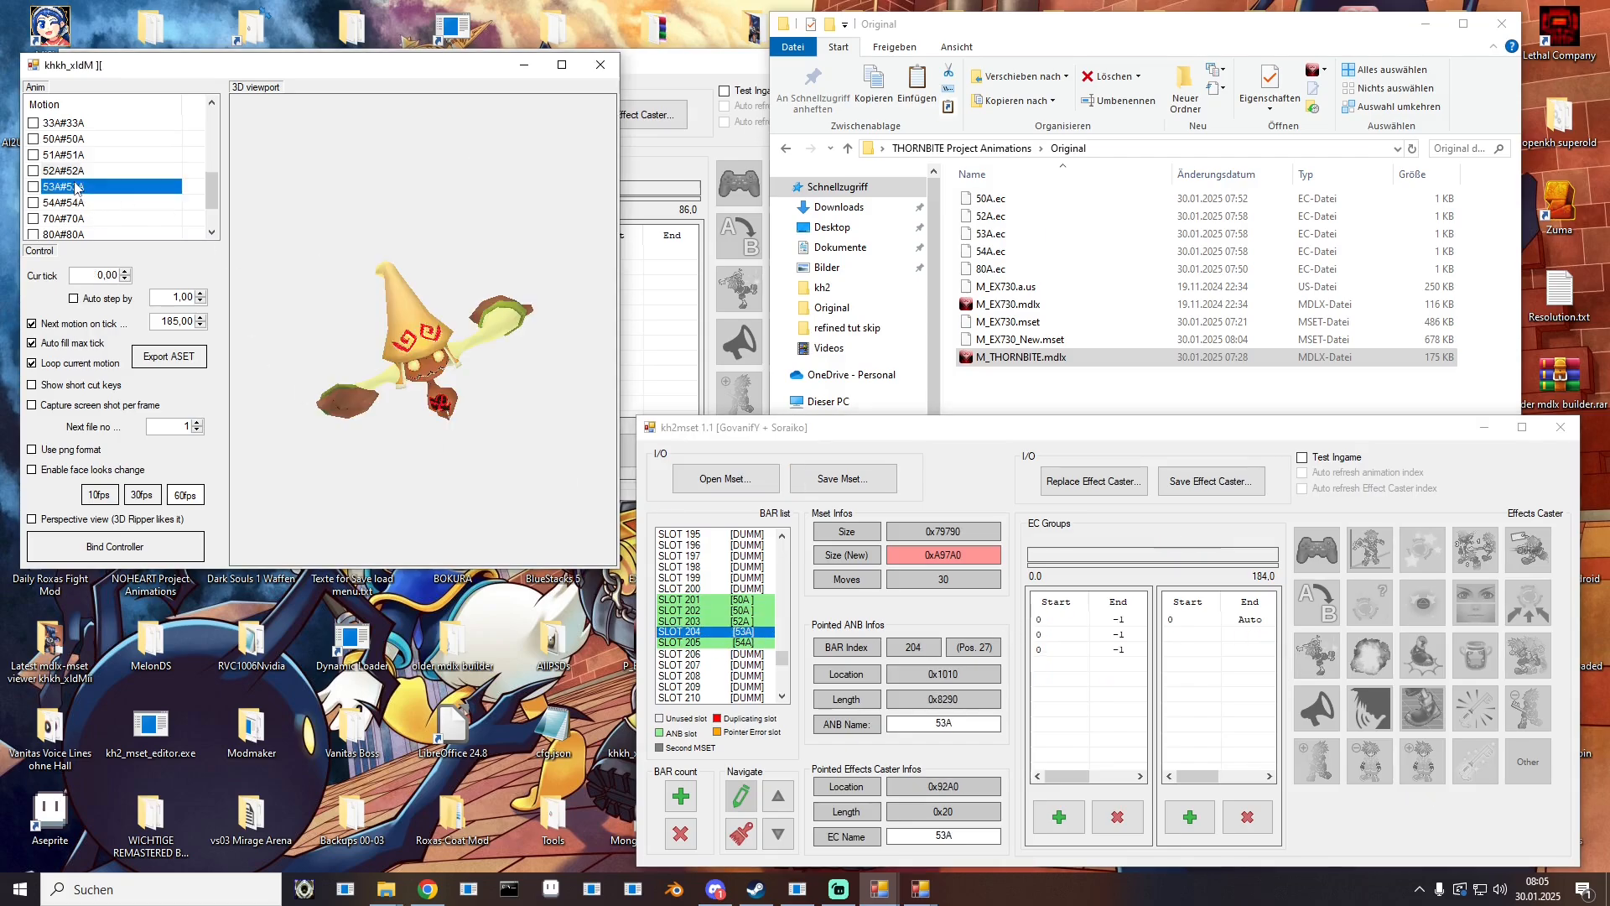
click(105, 306)
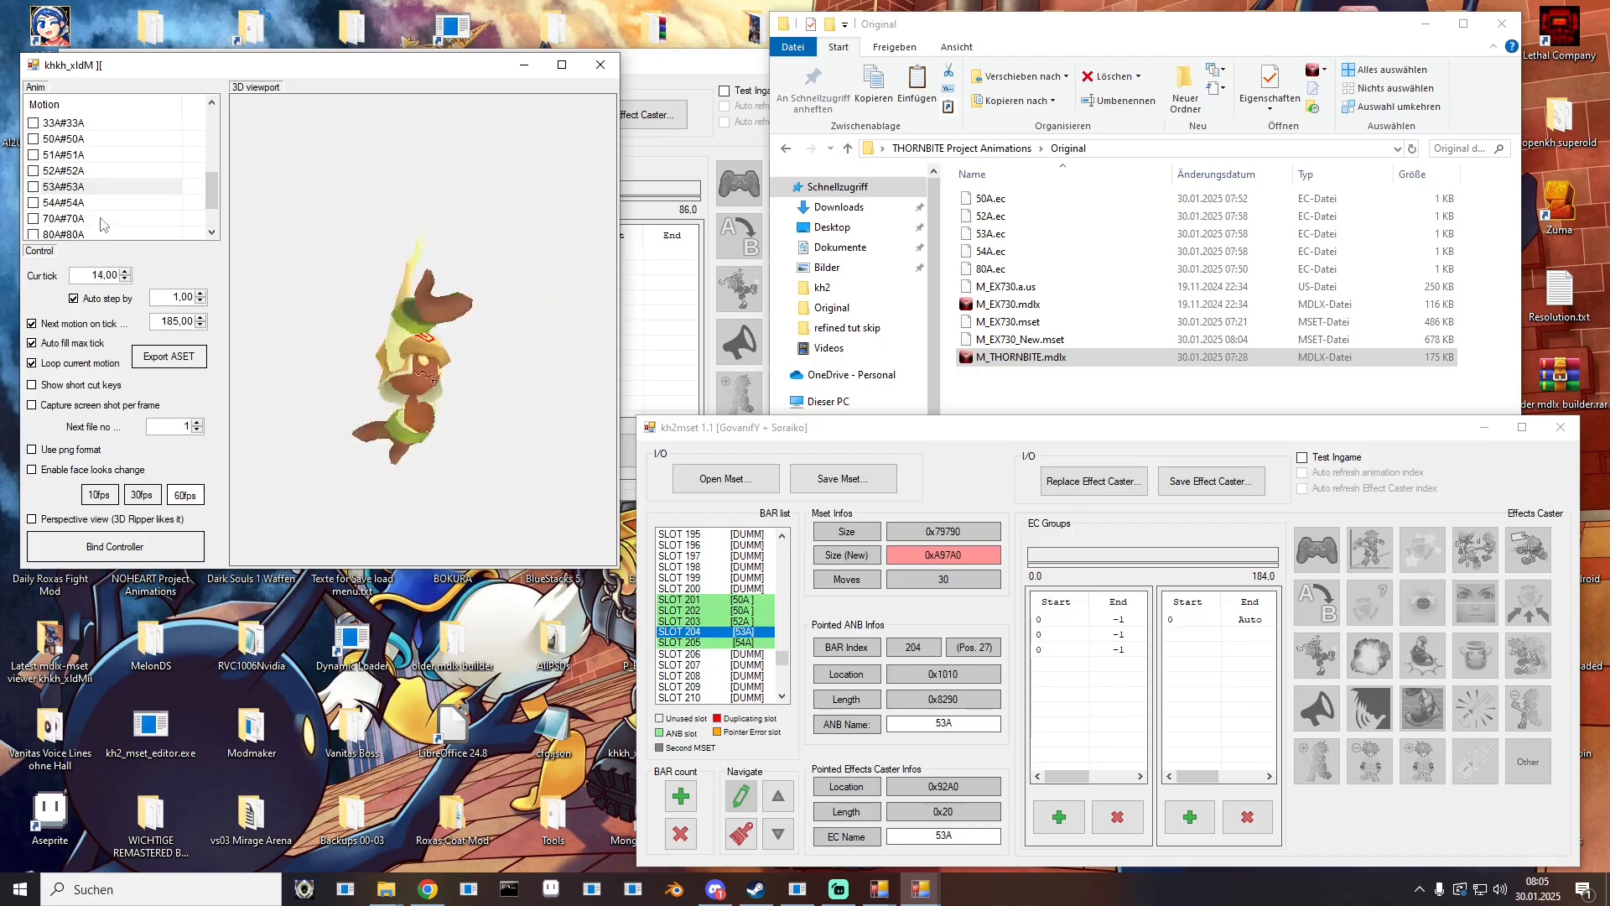
click(72, 172)
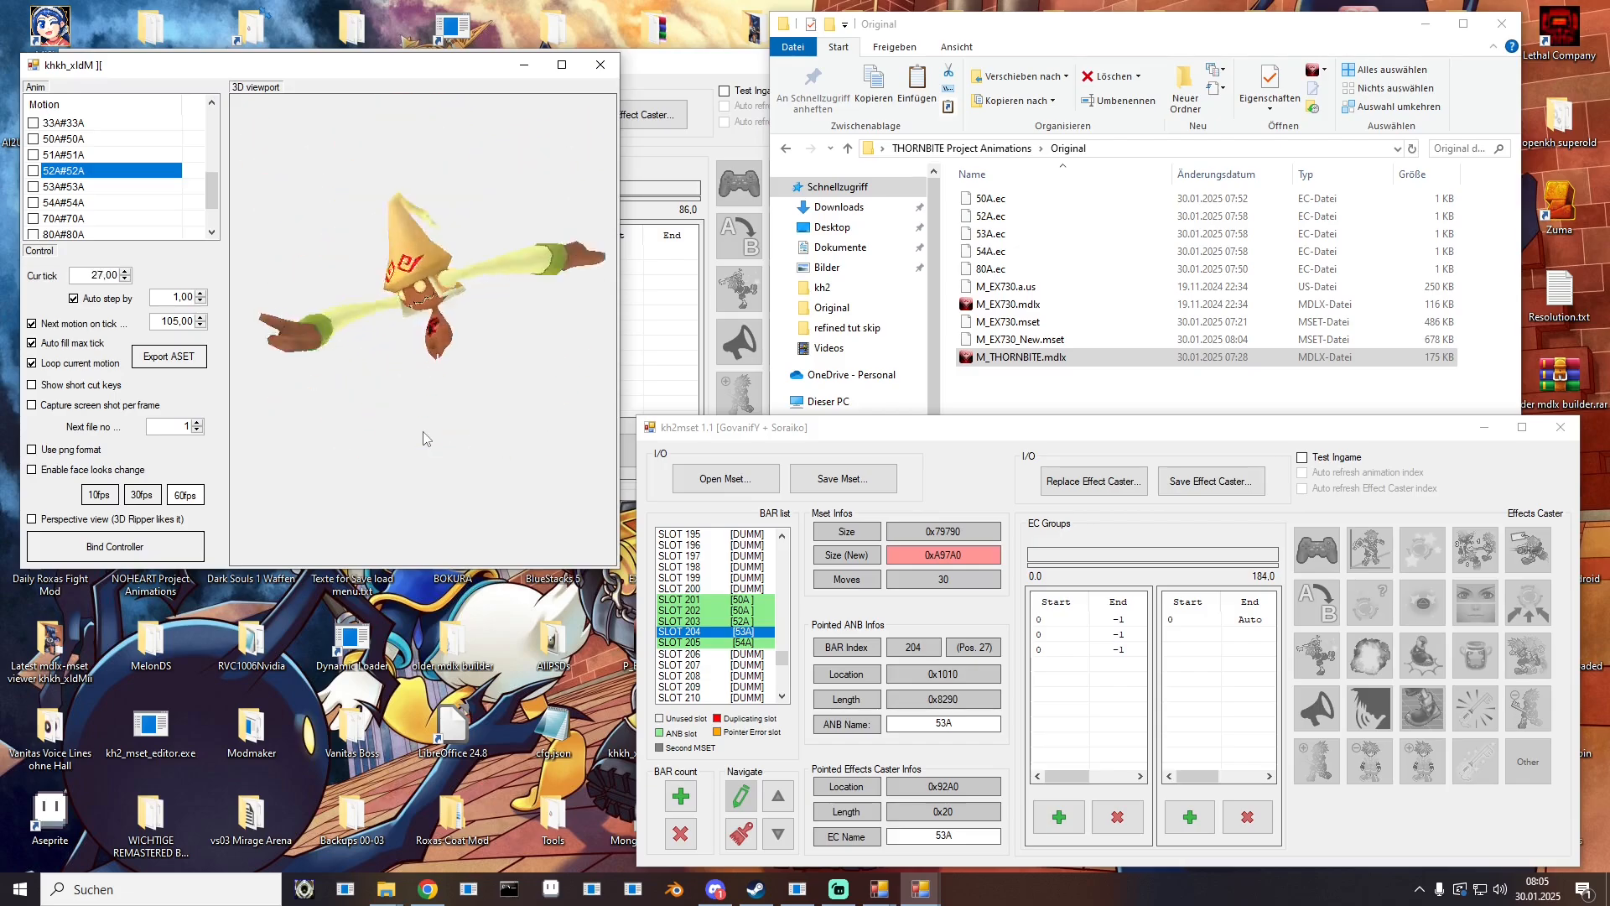
click(82, 188)
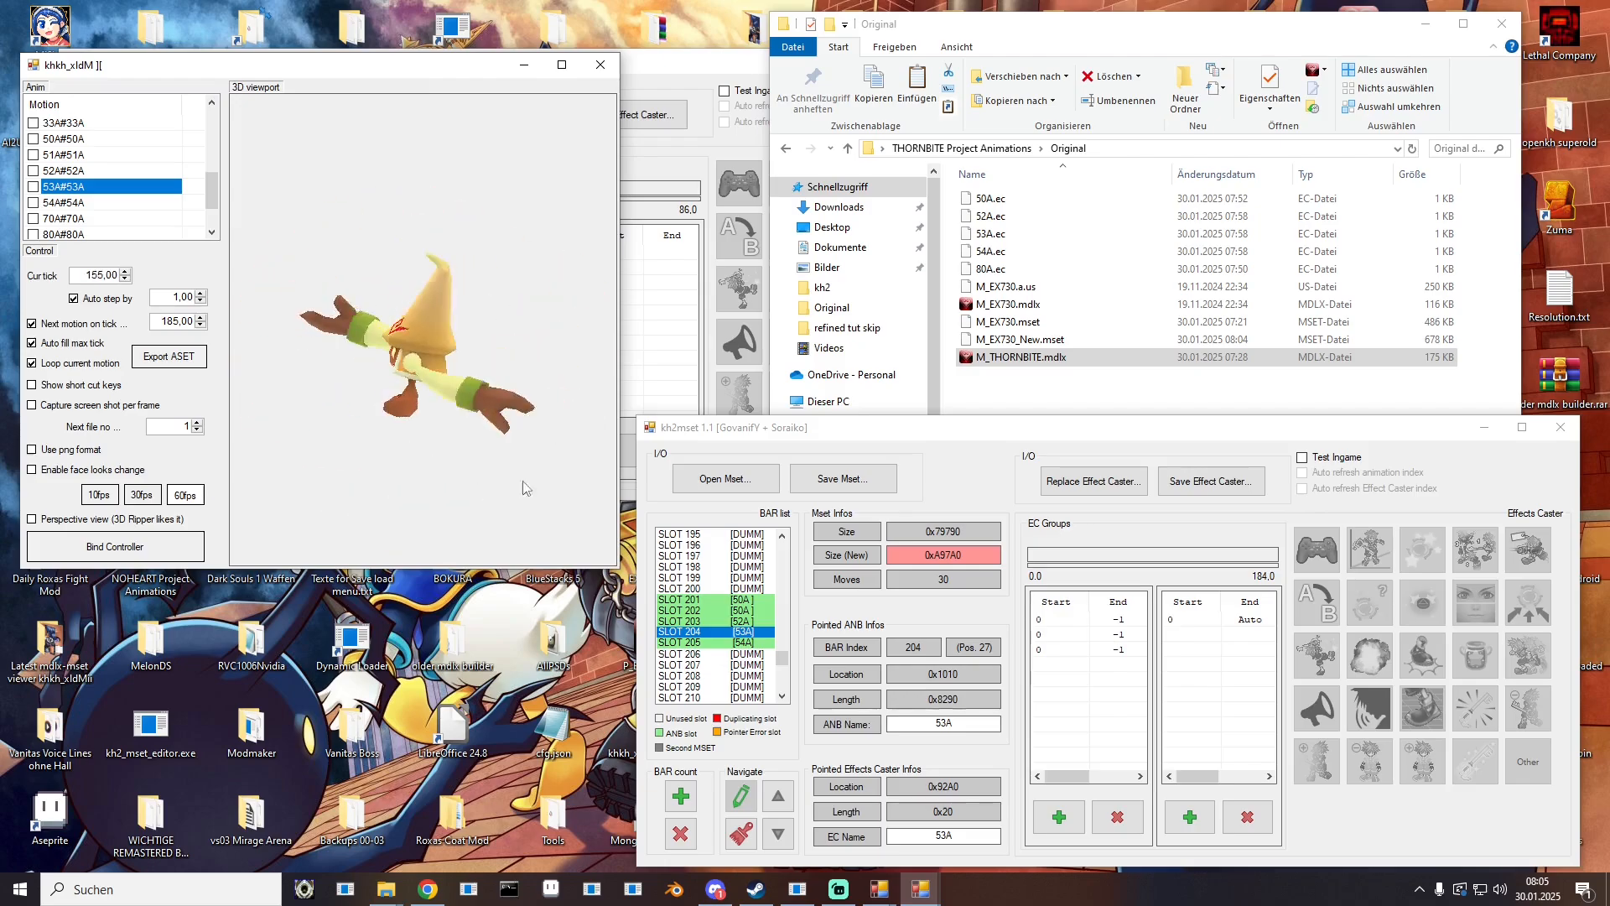
click(1211, 481)
click(1255, 833)
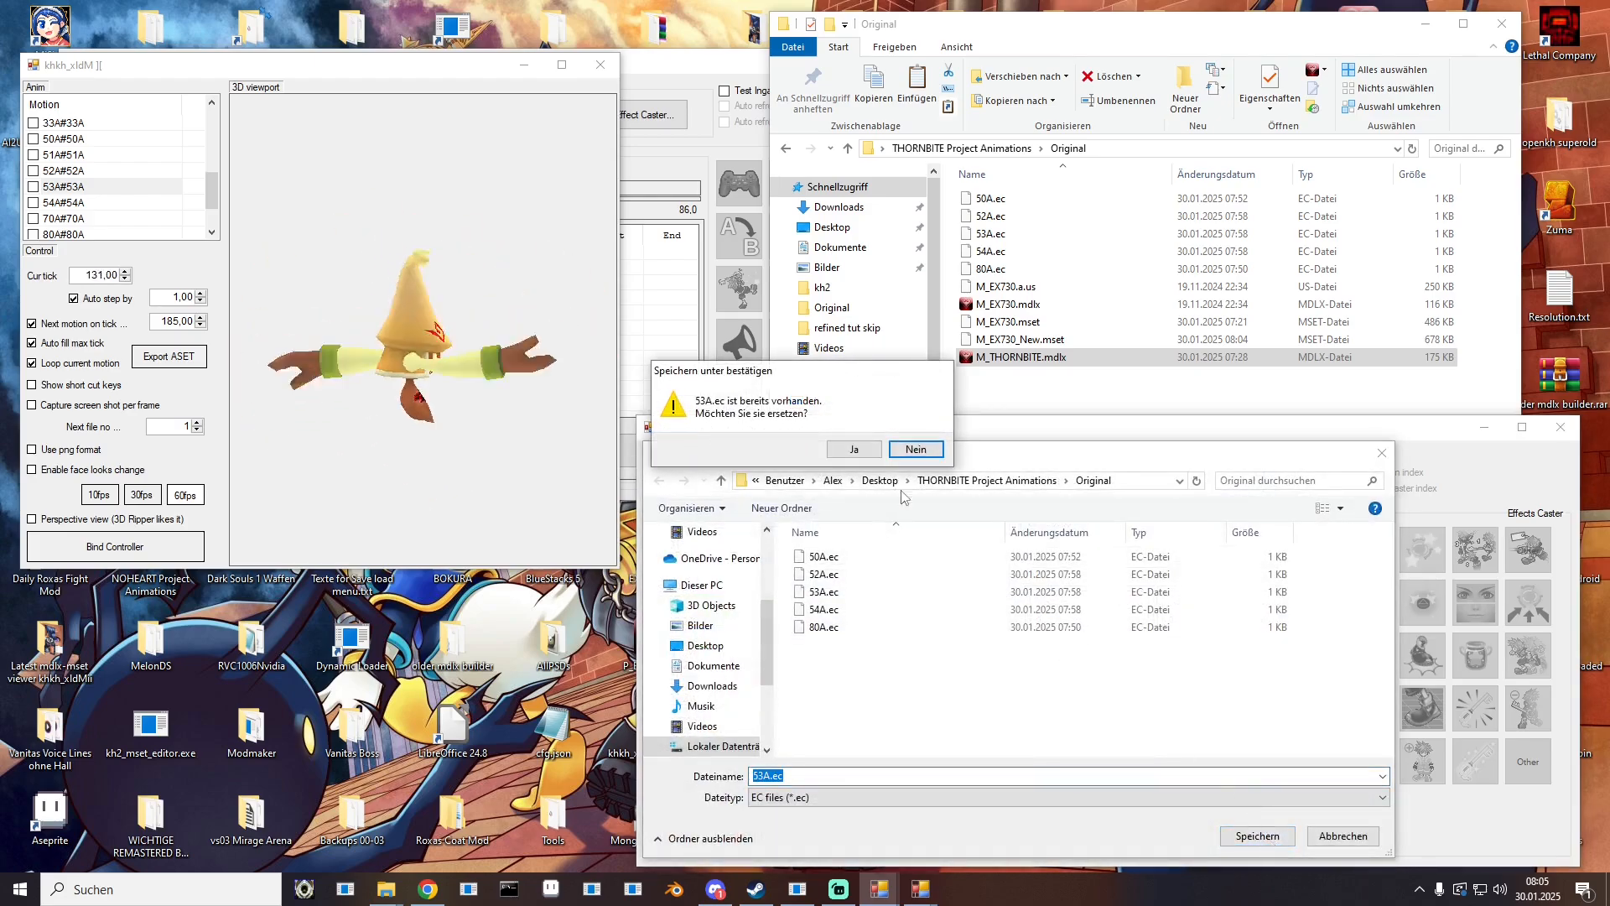
click(916, 453)
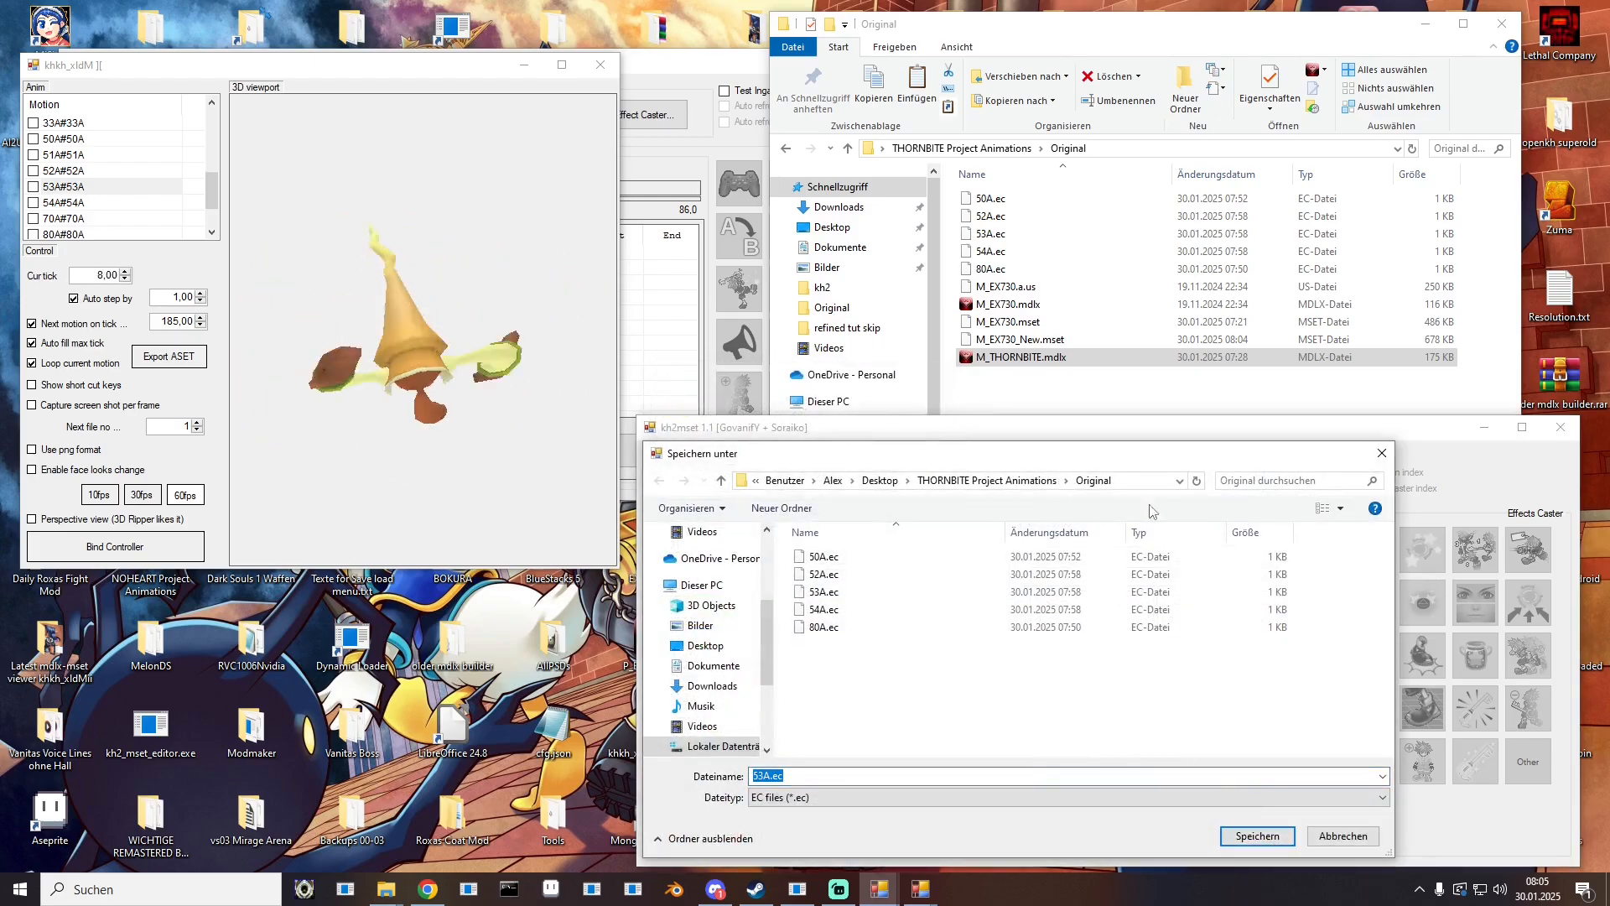
click(1381, 454)
Step: Delete the pointed file of slot 204 and import Thornbite_Attack4.anb from the Thornbite_Attack4 folder into that slot
right_click(719, 629)
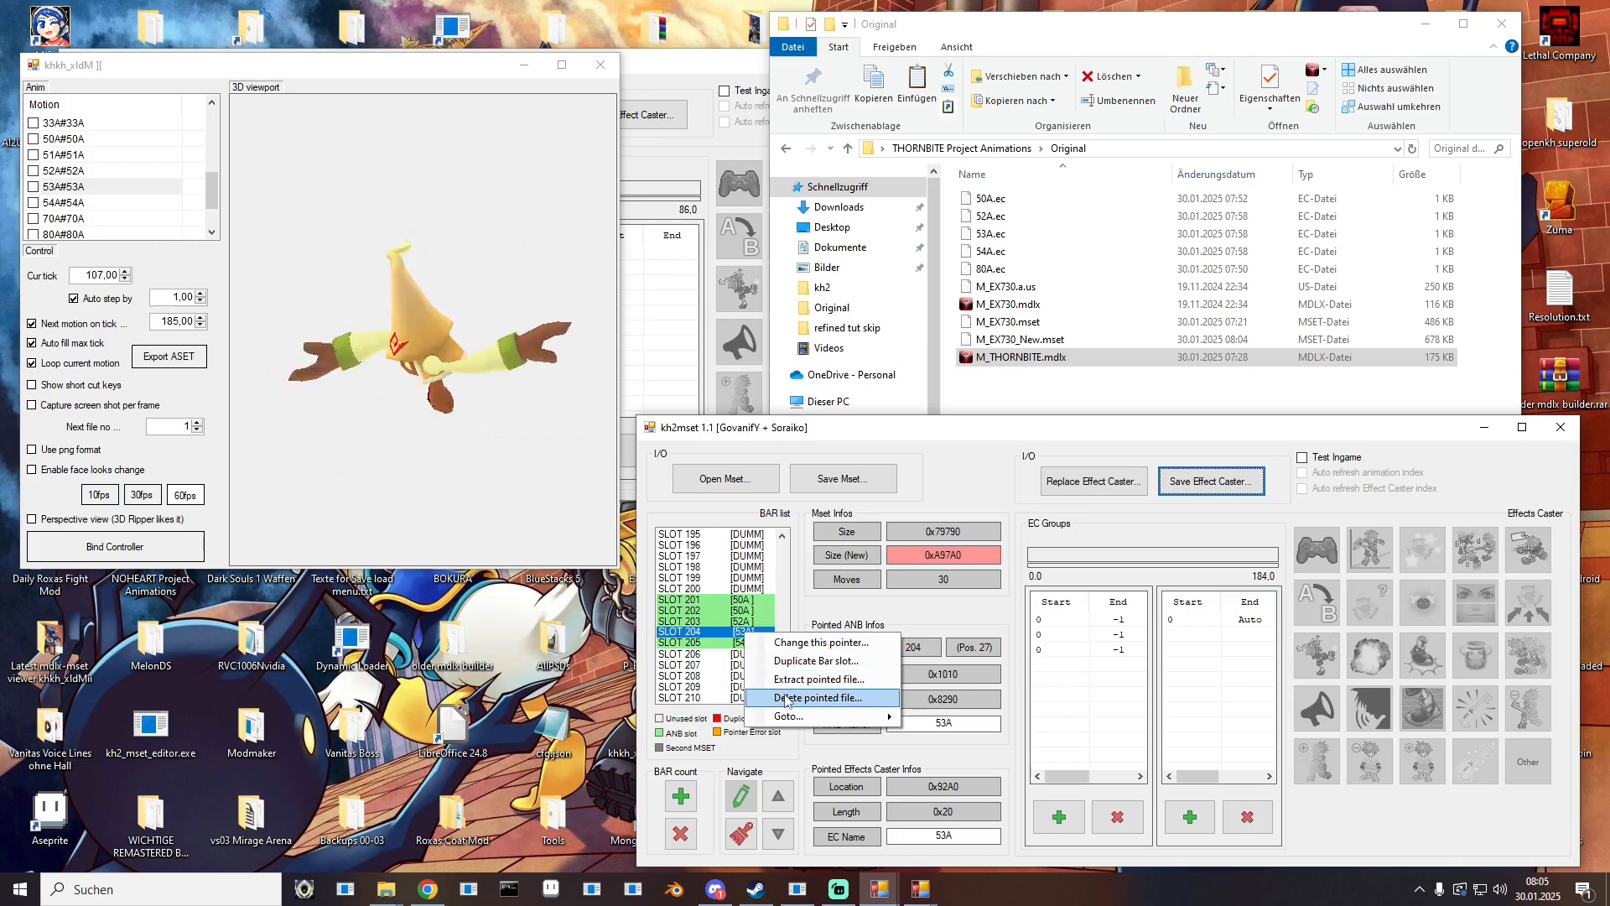
click(743, 663)
click(980, 151)
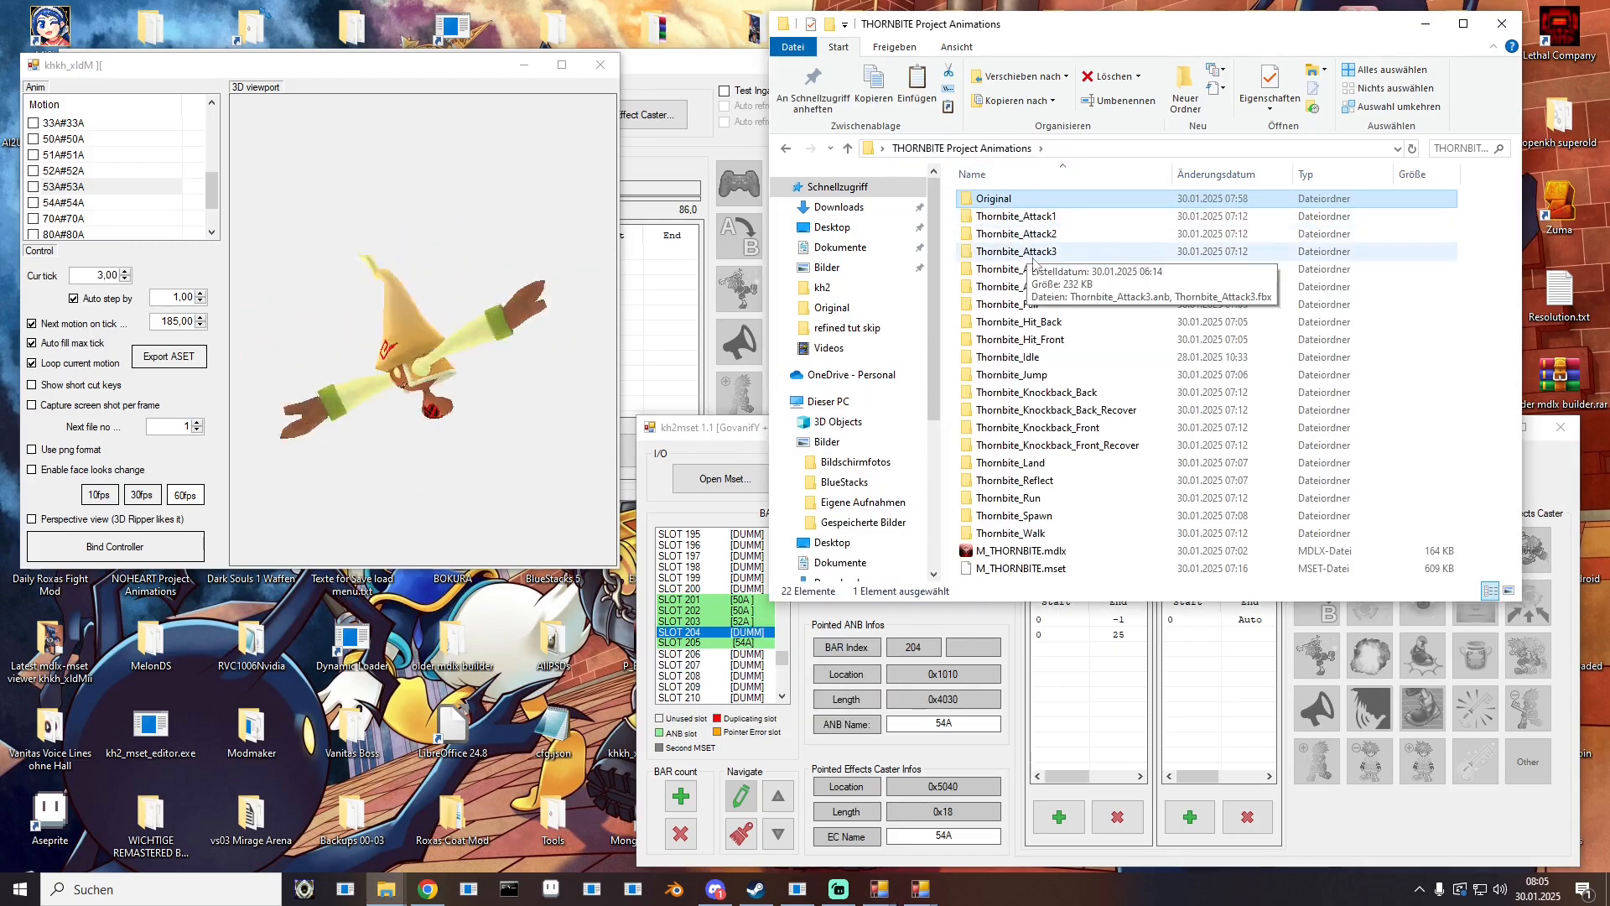
double_click(1011, 250)
drag(1025, 198, 752, 651)
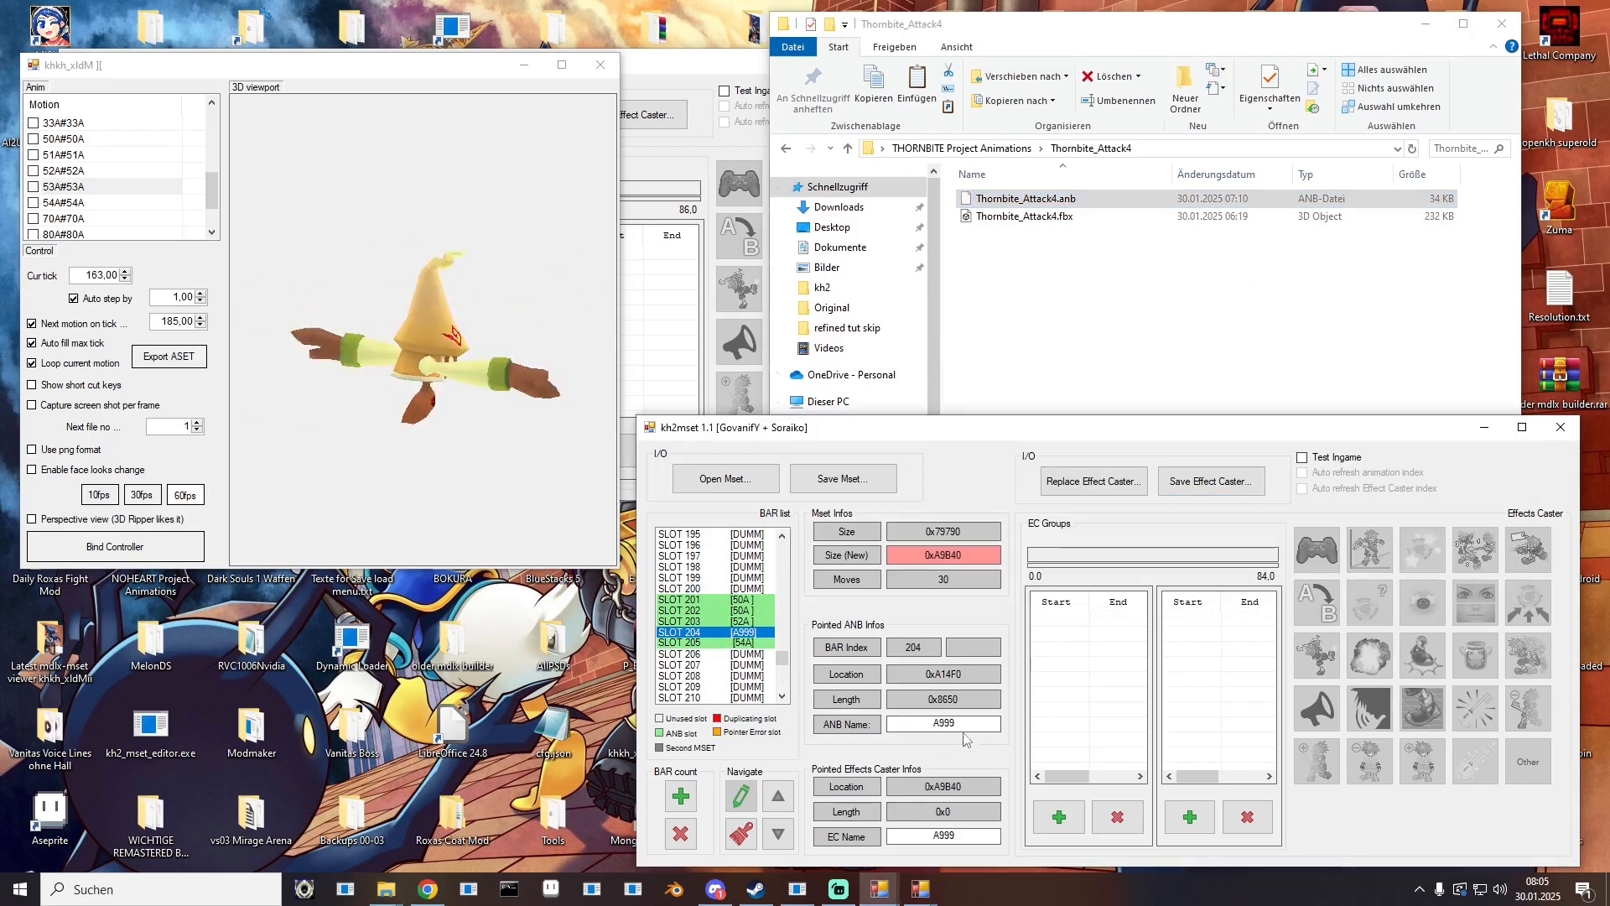
Step: Name slot 204's ANB A53 and its effect caster ThBi
click(849, 726)
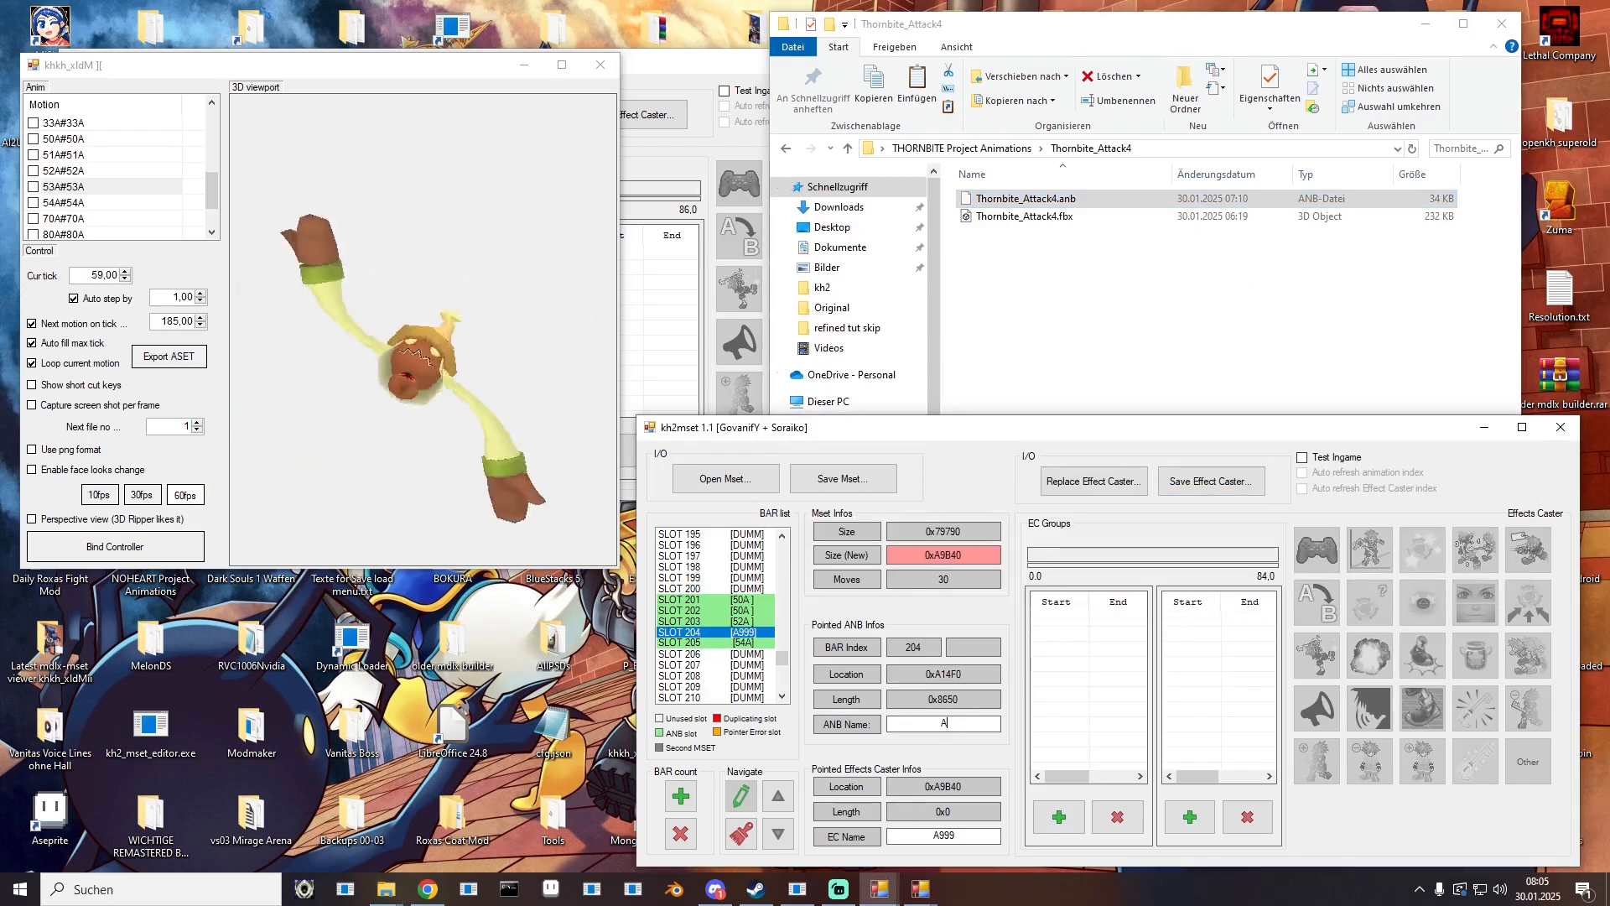
text(A53)
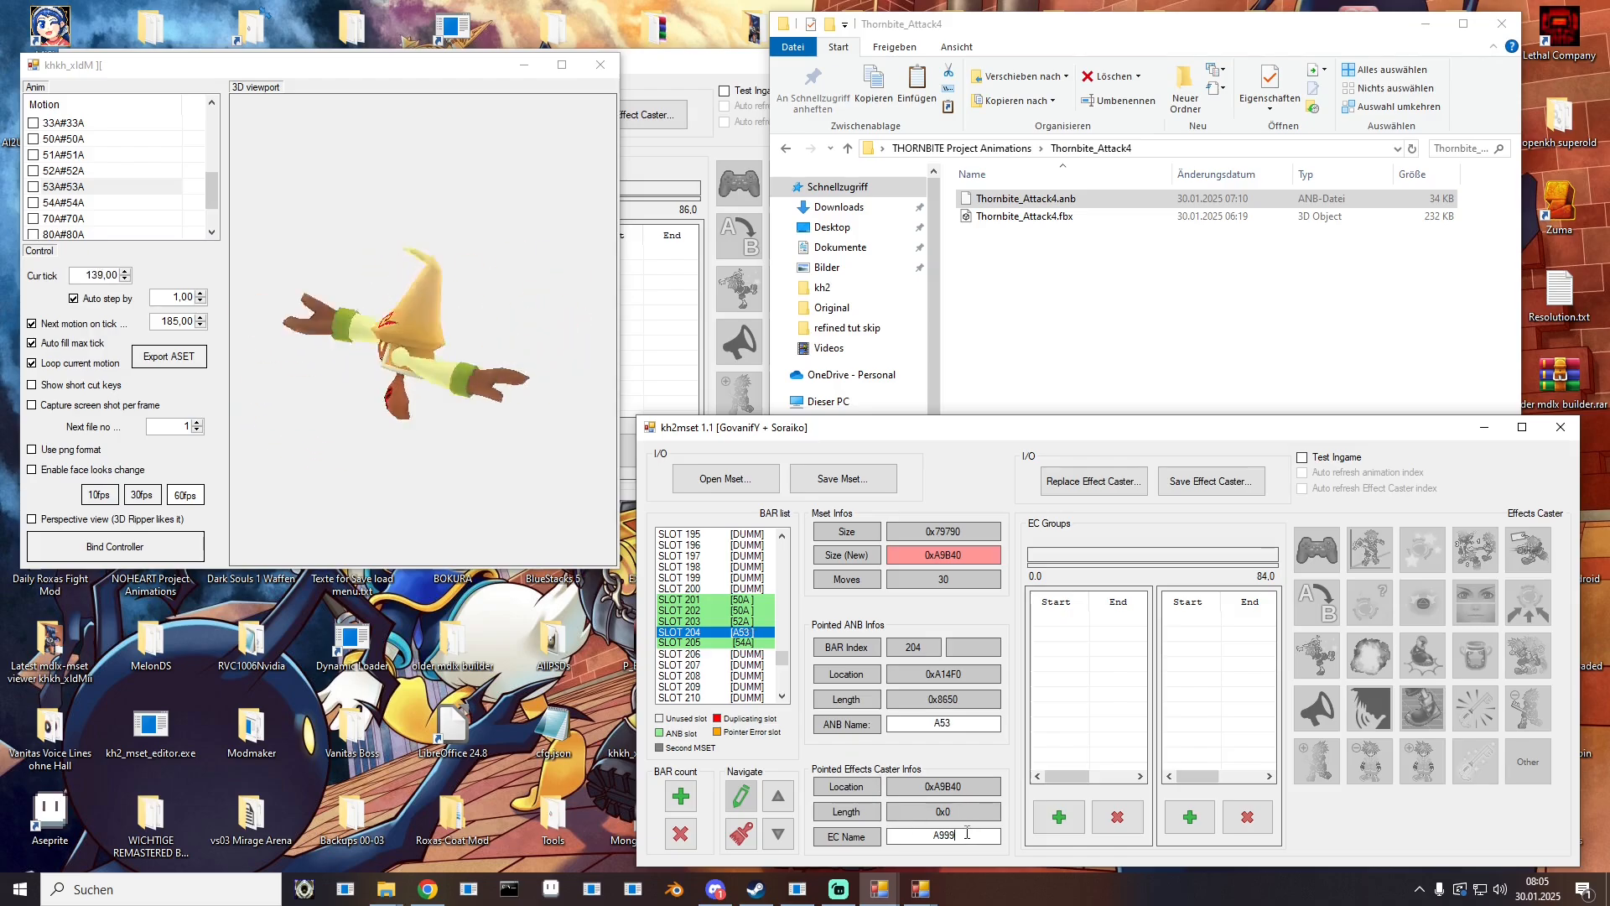
click(903, 830)
text(ThBi)
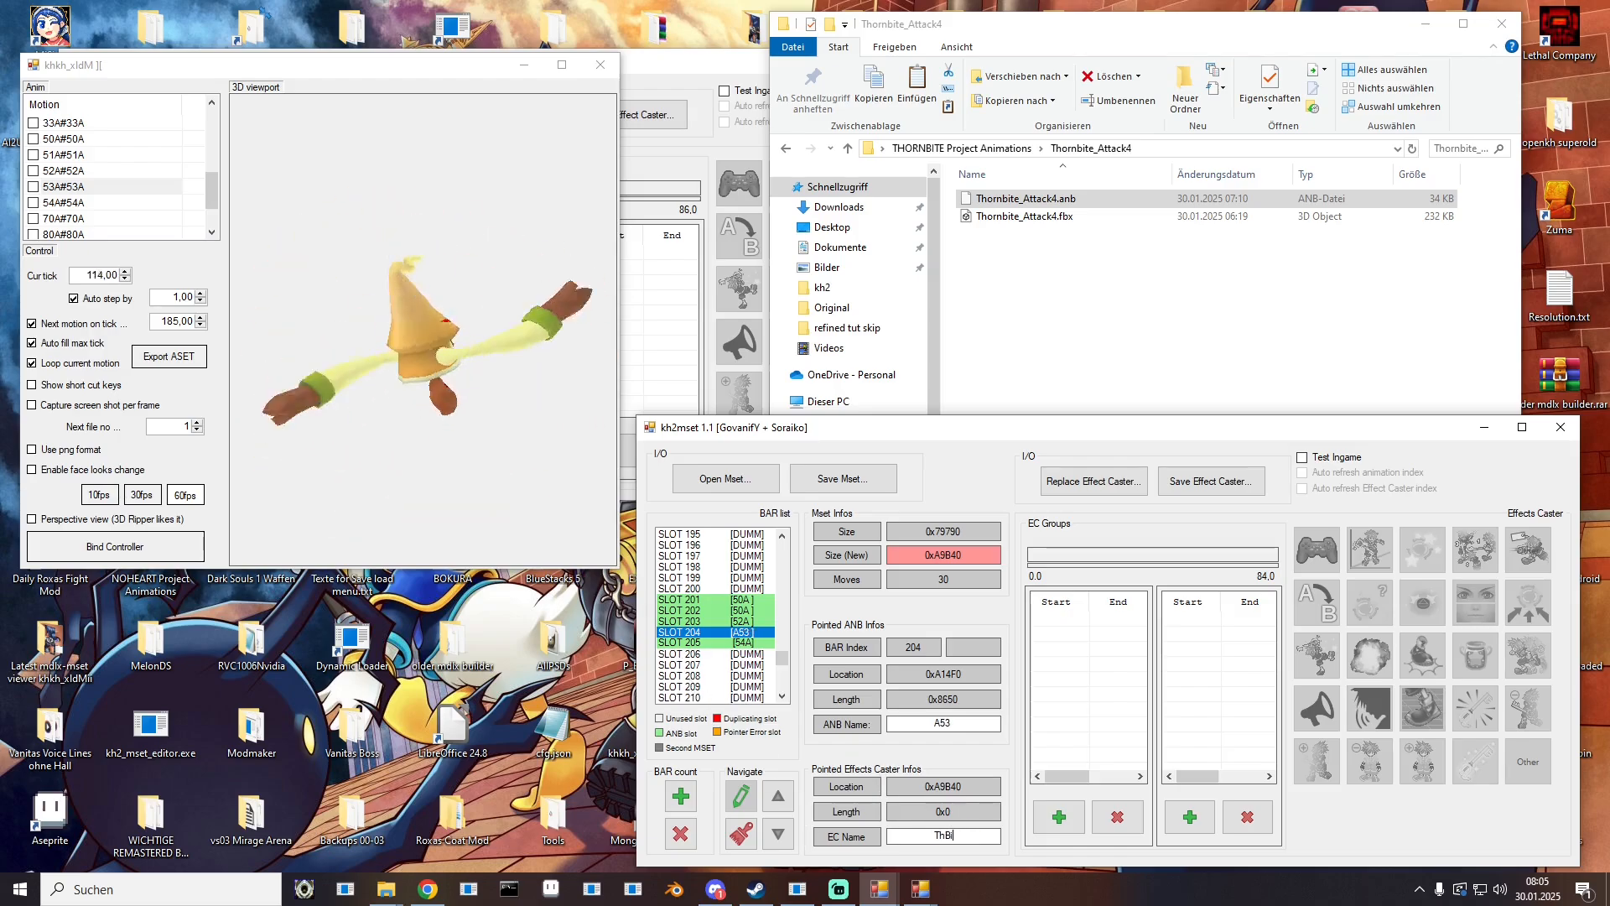
Step: Play the Thornbite's atk2 and atk3 motions with automatic stepping and compare atk3 with the original model's 53A motion
drag(0, 151, 234, 157)
click(50, 246)
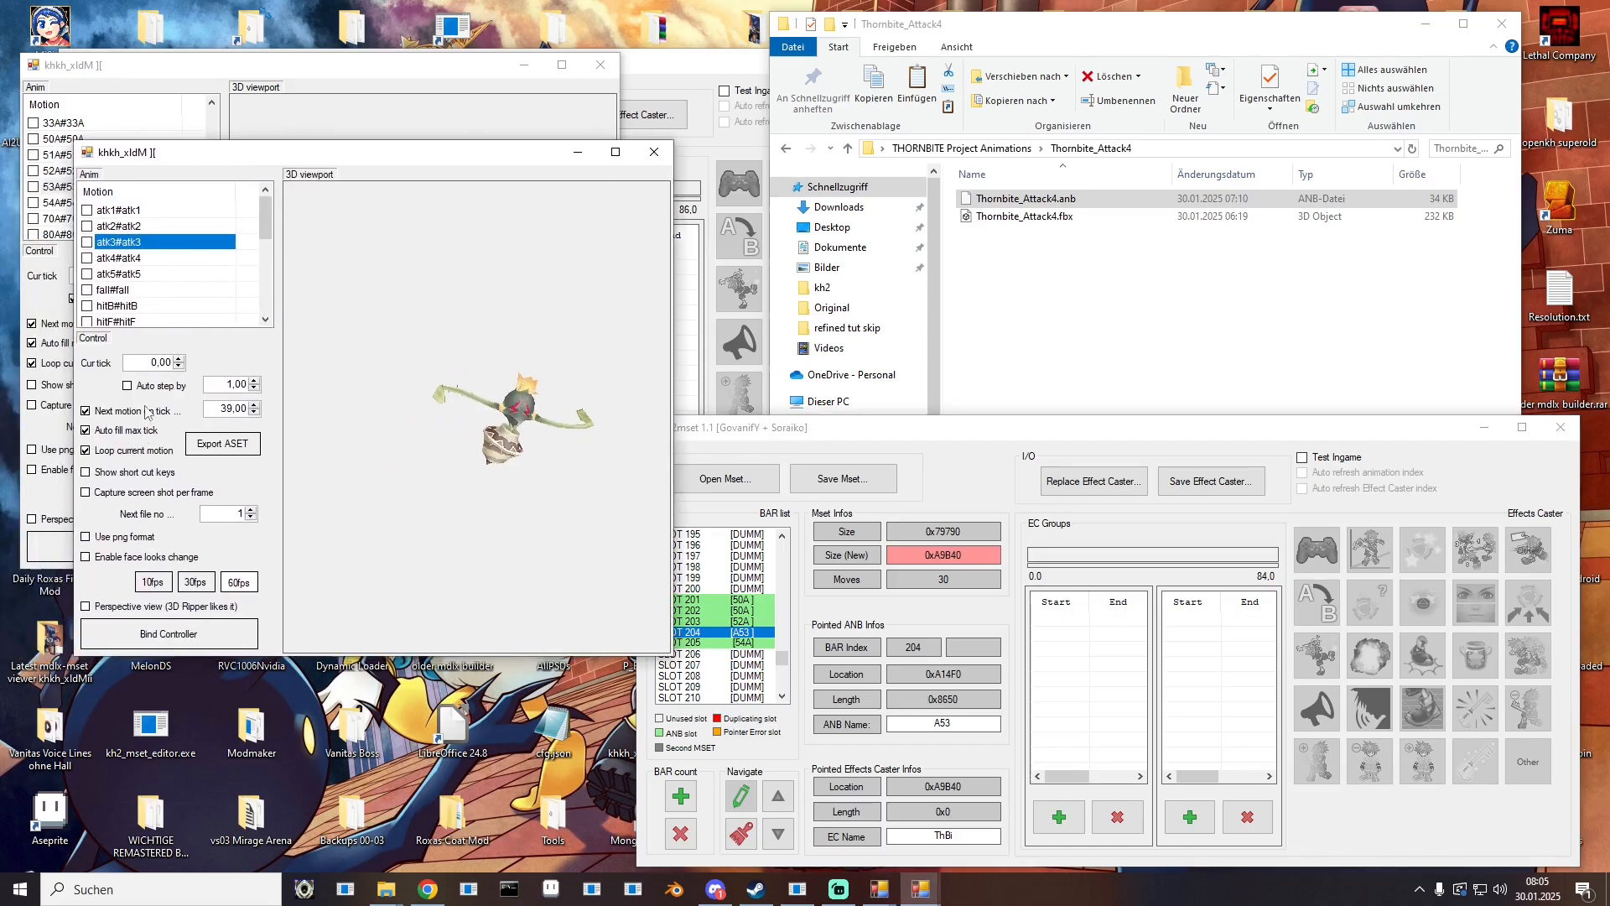
click(120, 225)
click(151, 388)
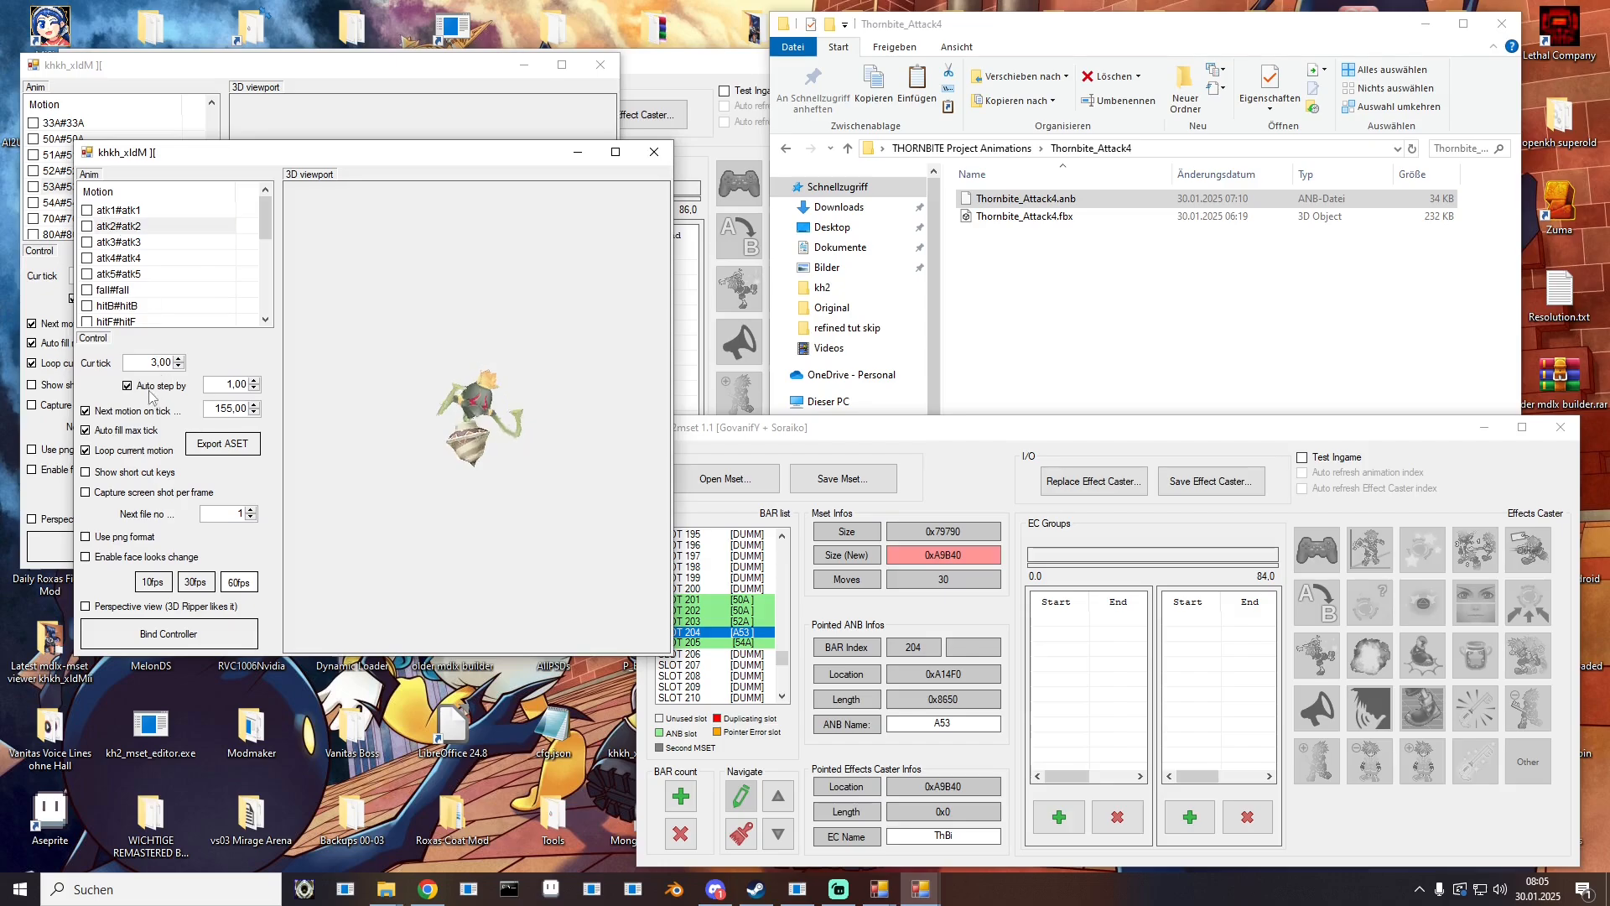
click(130, 245)
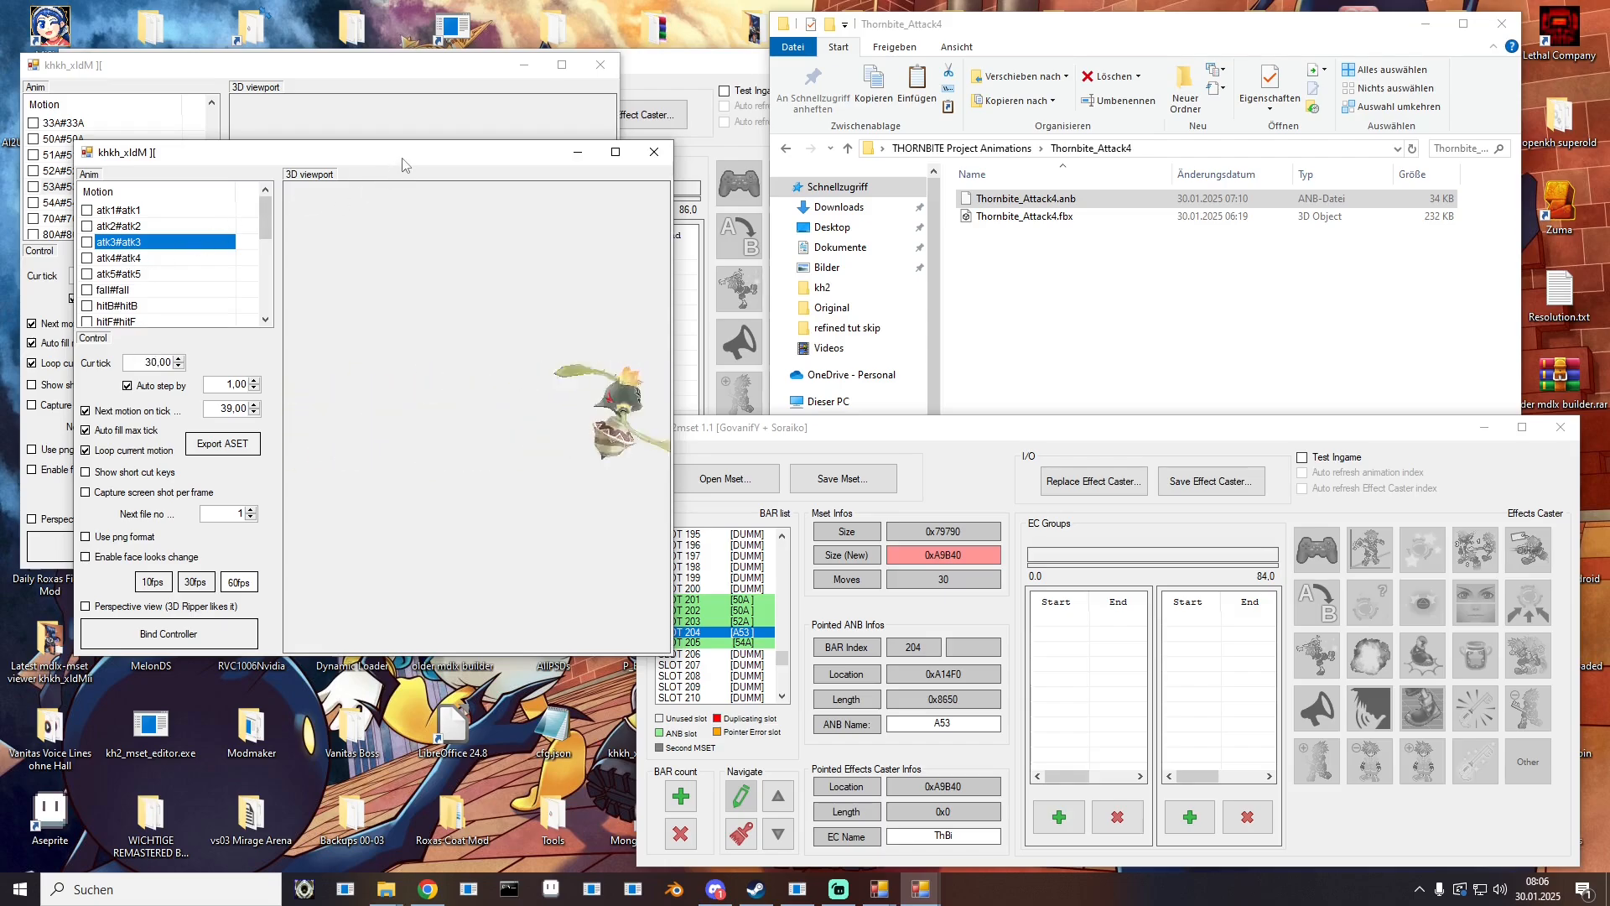
drag(401, 157, 0, 236)
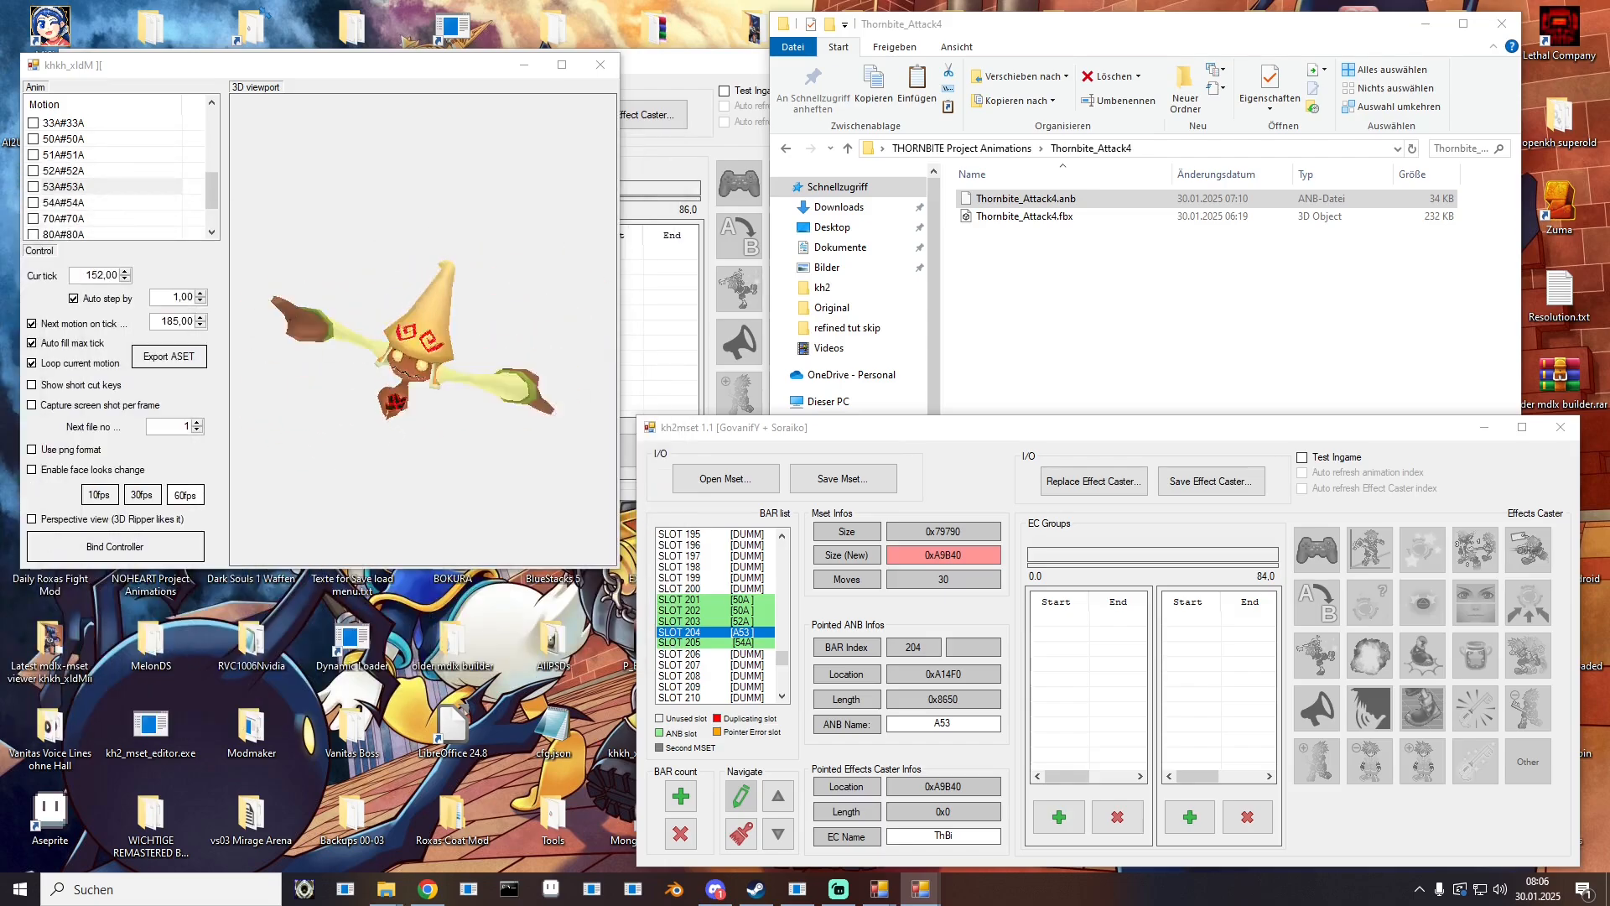
drag(0, 176, 362, 198)
Step: Try replacing slot 204's effect caster with 53A.ec and inspect each of its entries
click(1089, 652)
click(1197, 482)
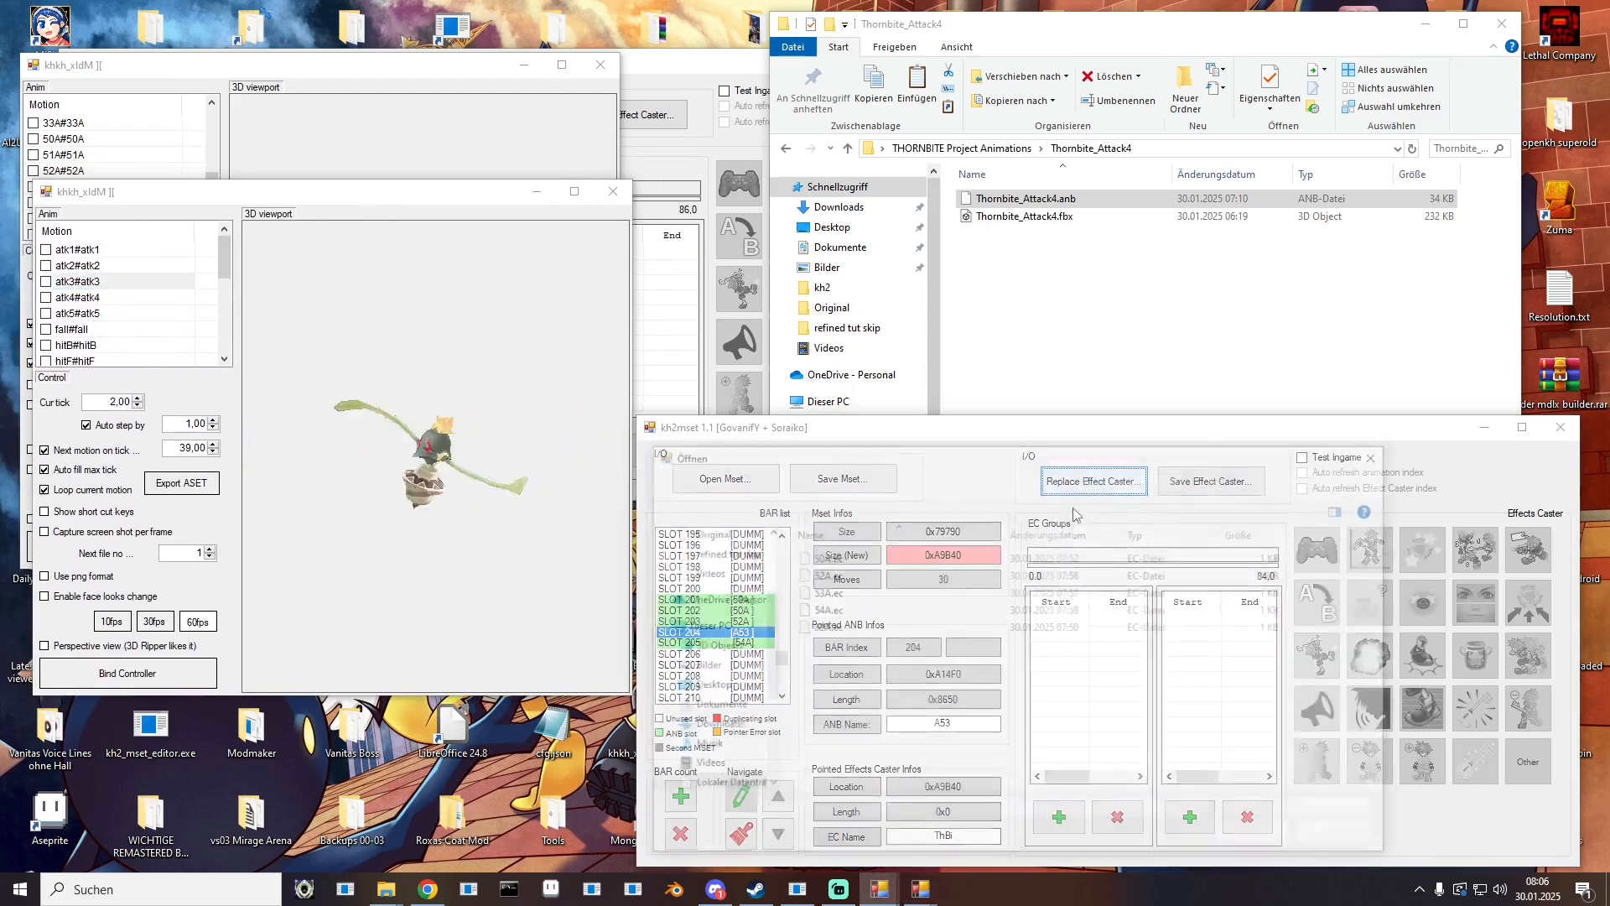
double_click(822, 592)
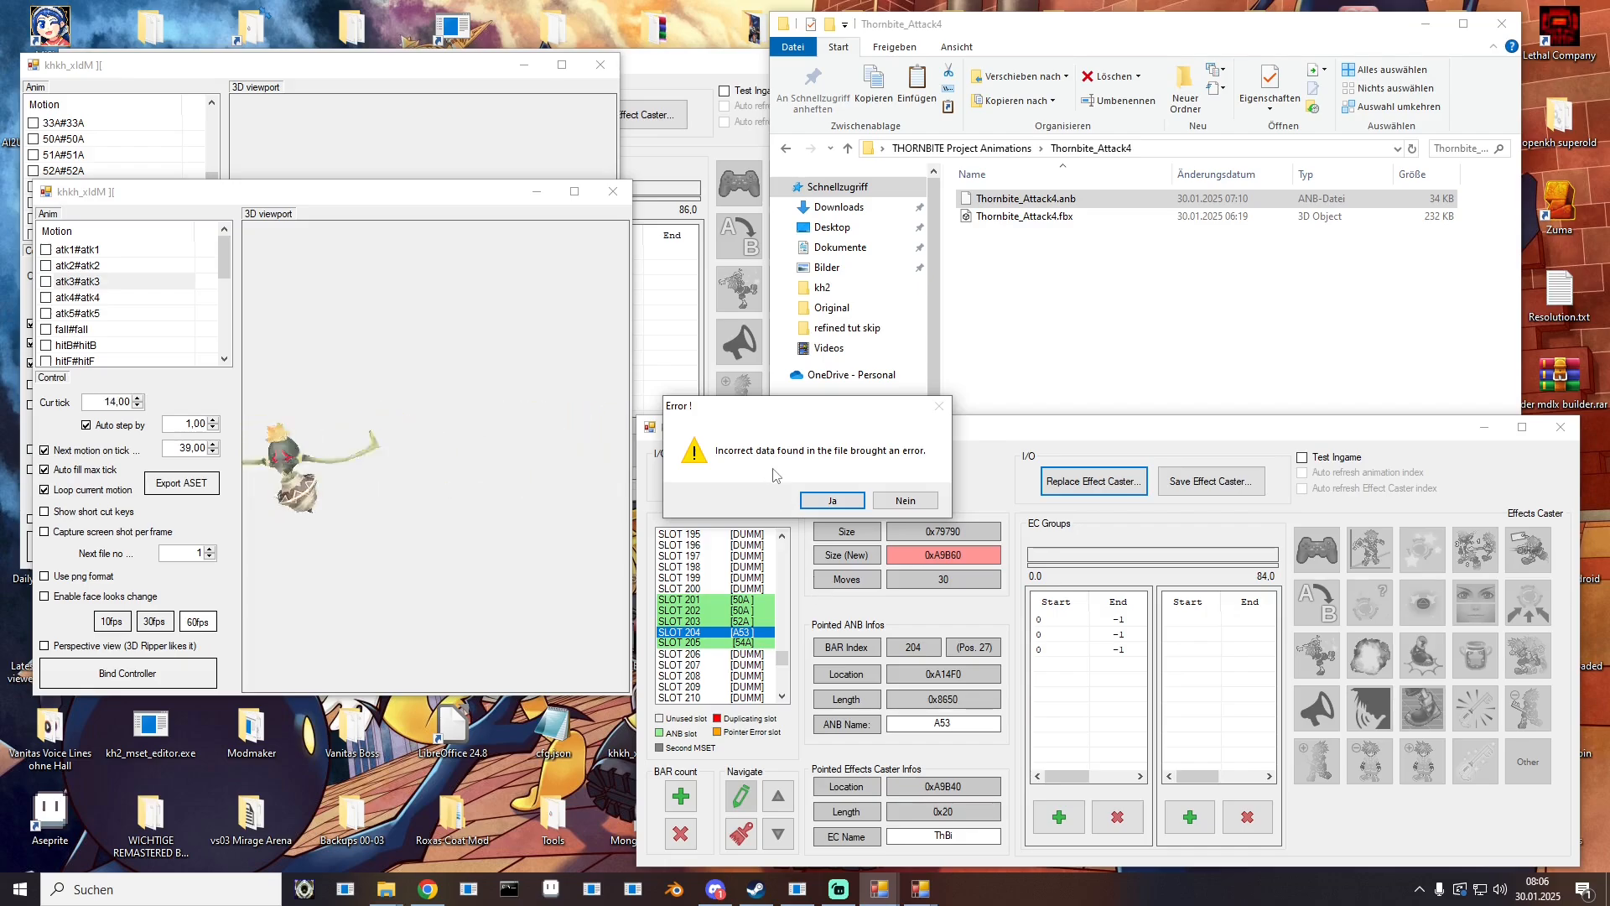
click(823, 501)
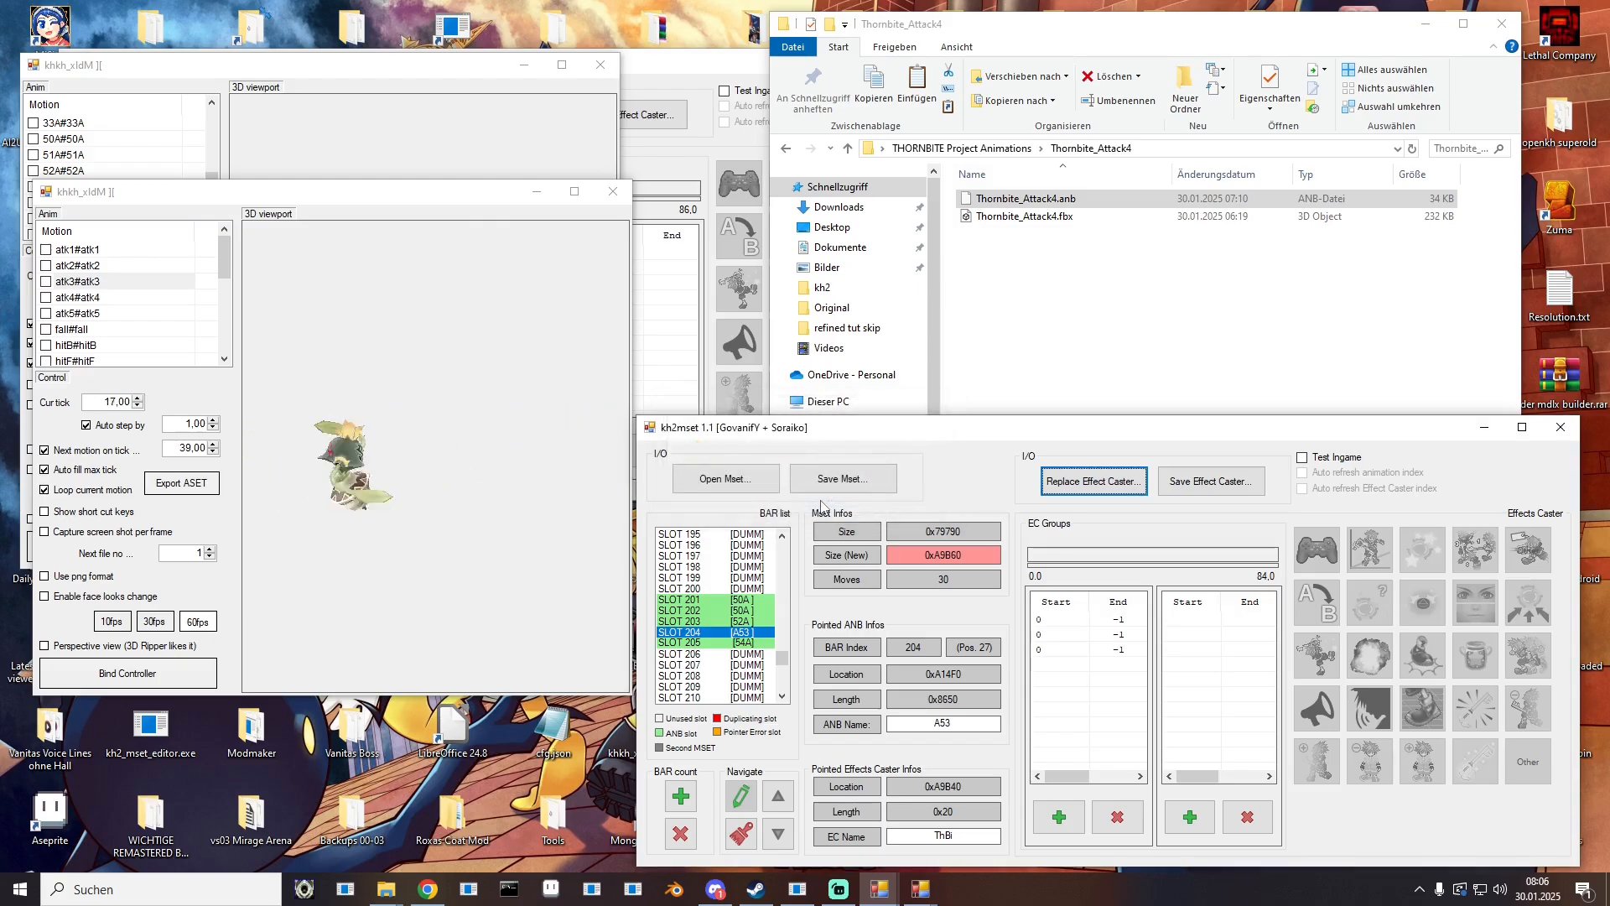
click(1070, 619)
click(1054, 638)
click(1052, 651)
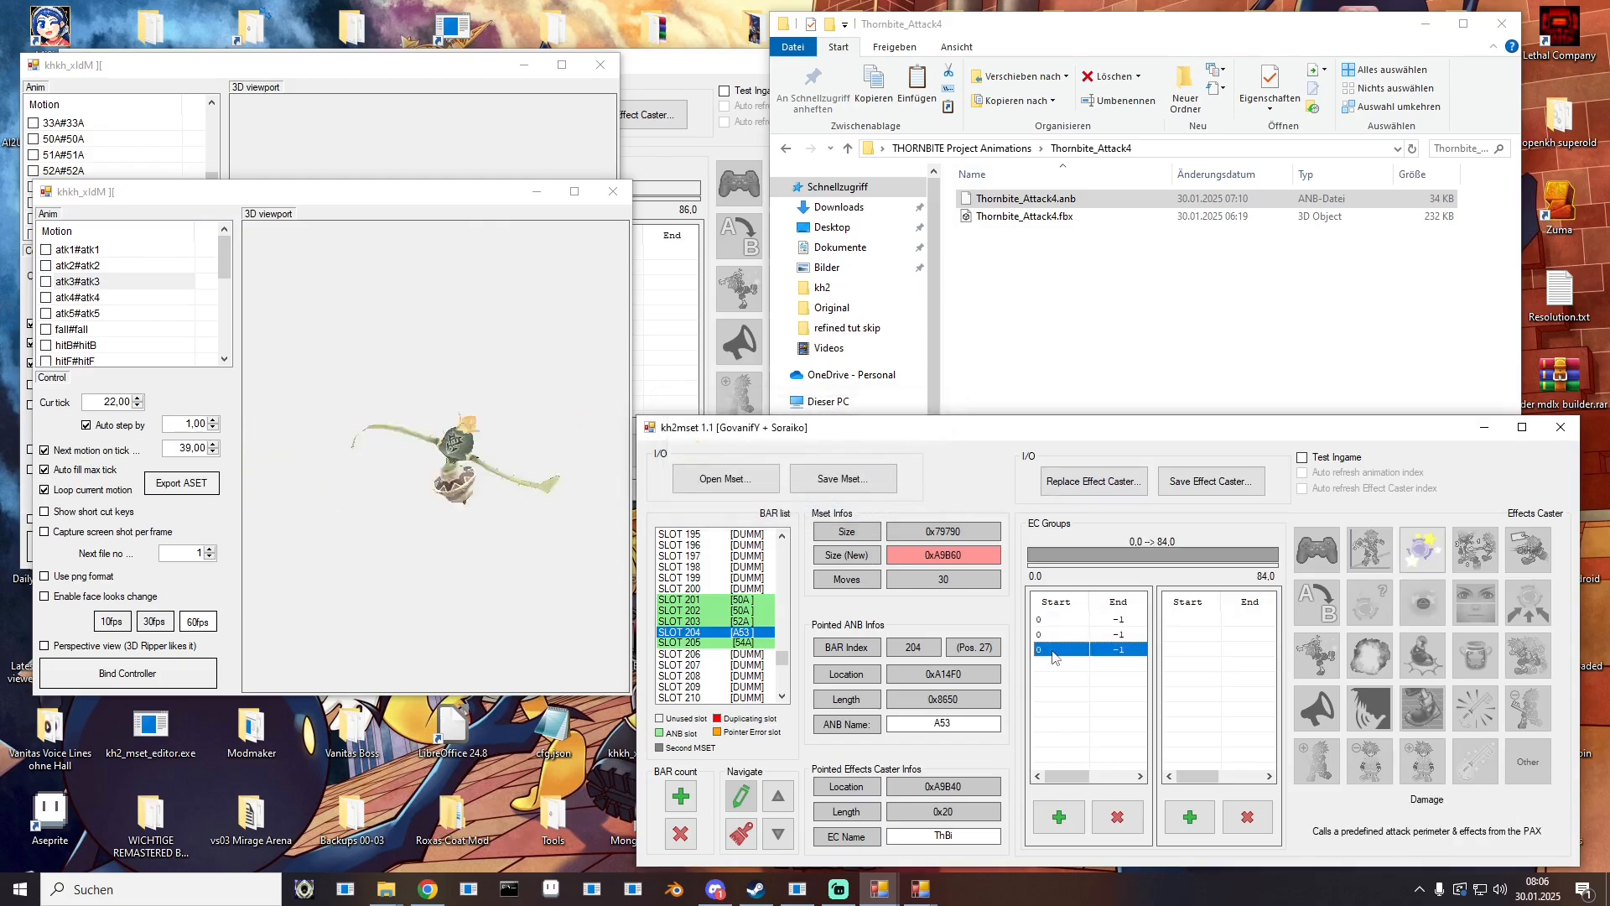
Step: Load 53A.ec into slot 204 a second time and recheck its effect entries
click(1079, 485)
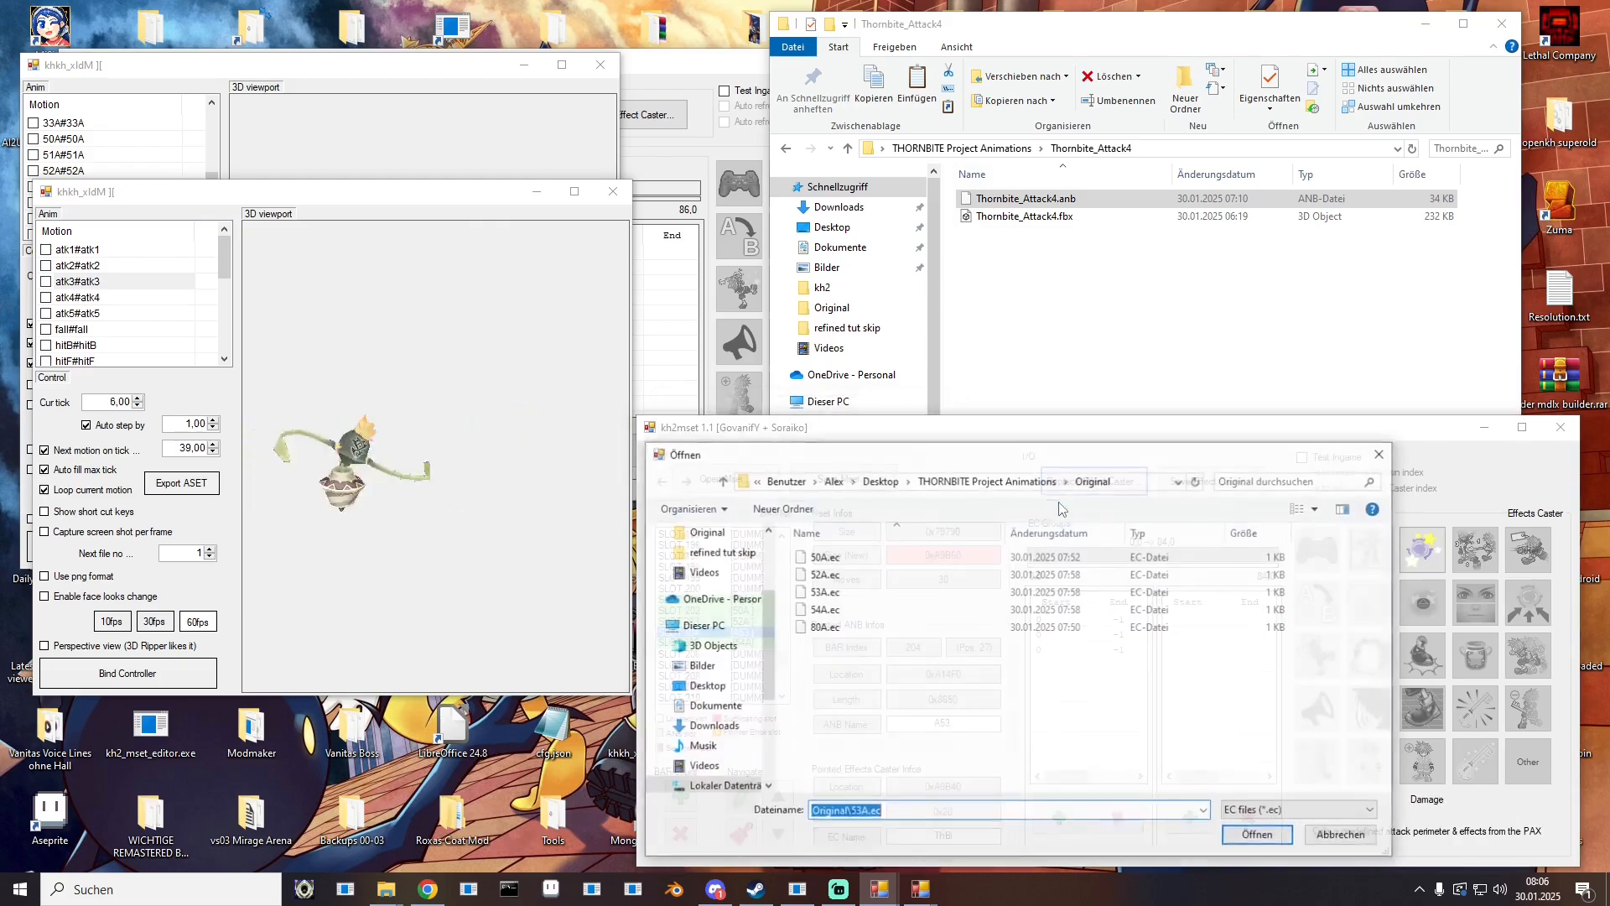
double_click(821, 592)
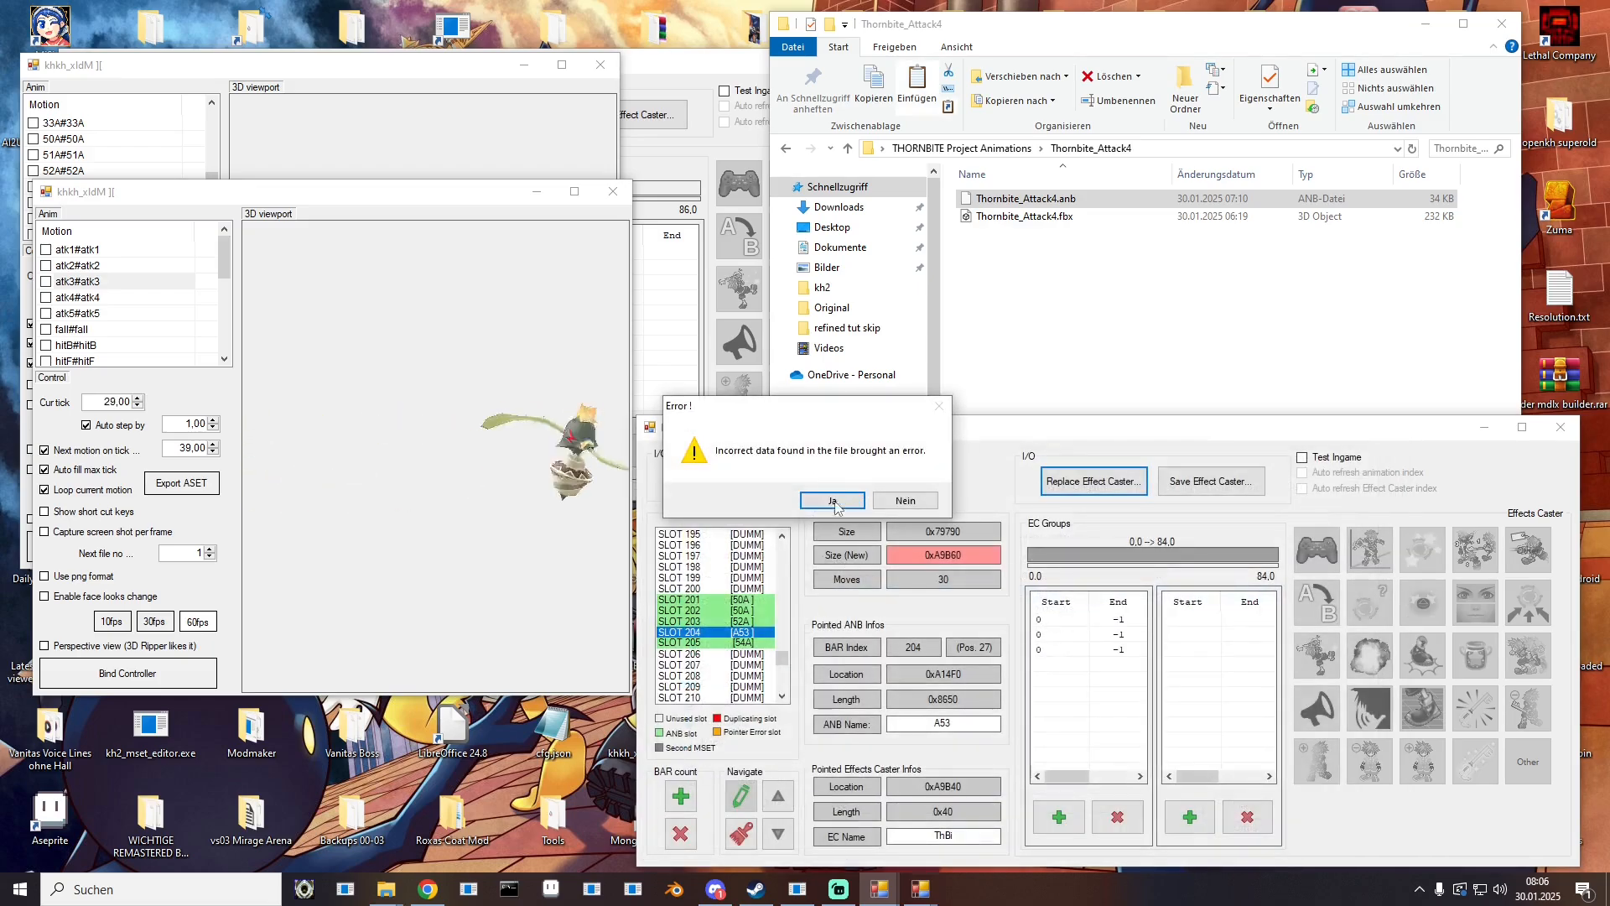
click(838, 507)
click(1069, 619)
click(1061, 635)
click(1064, 650)
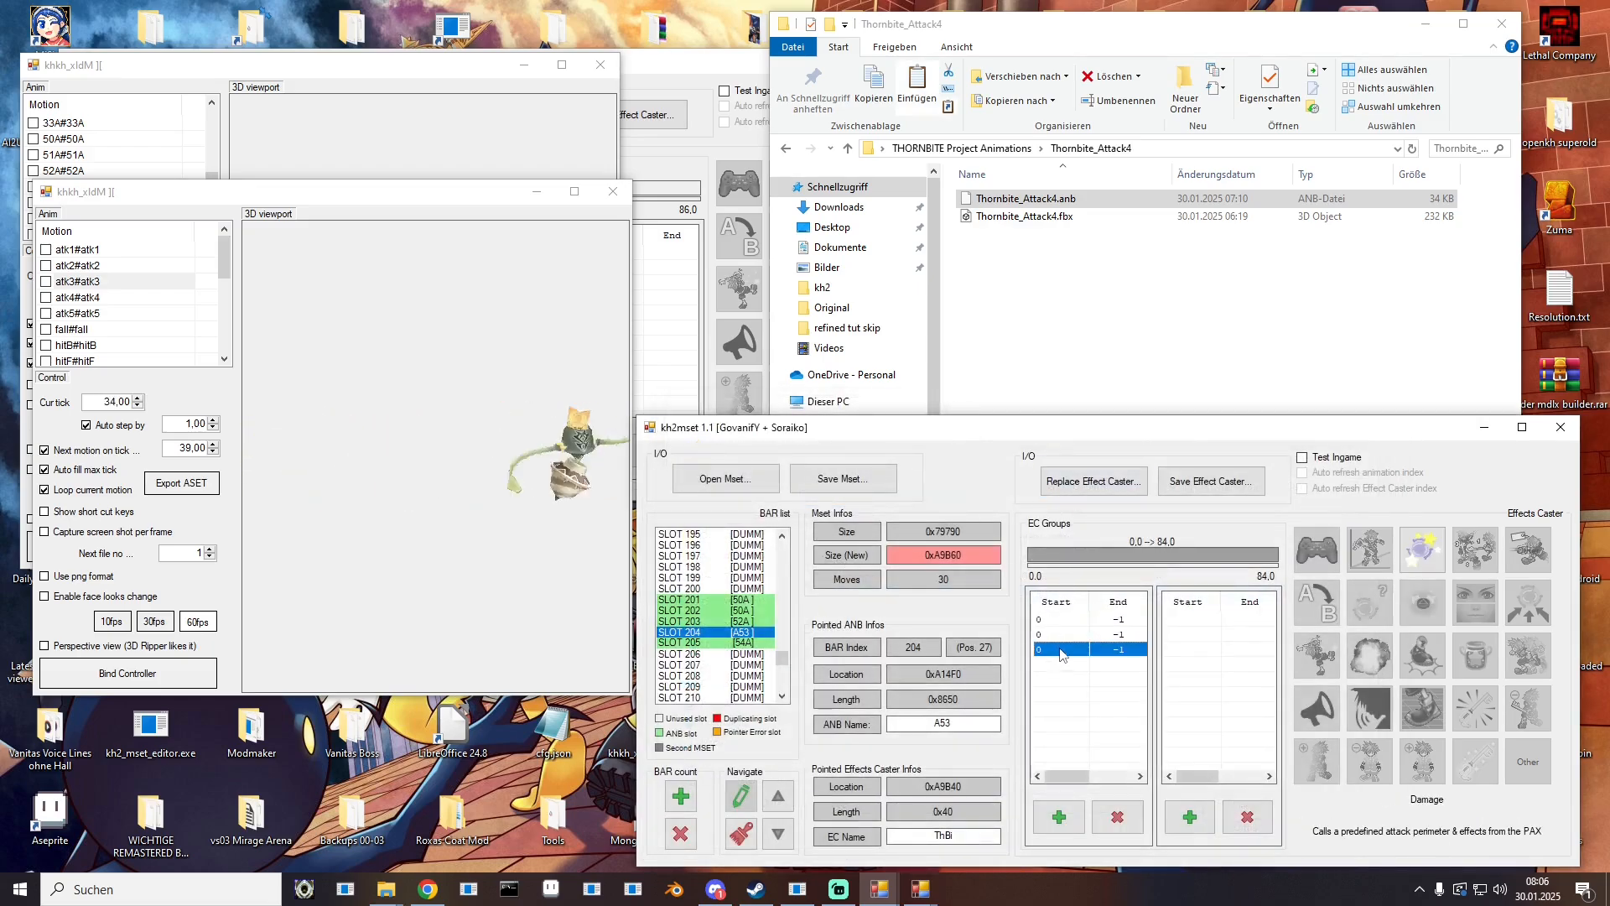
click(1061, 634)
Step: Replace slot 204's effect caster with 54A.ec and delete its no-gravity model state entry, keeping the damage entry
click(1093, 480)
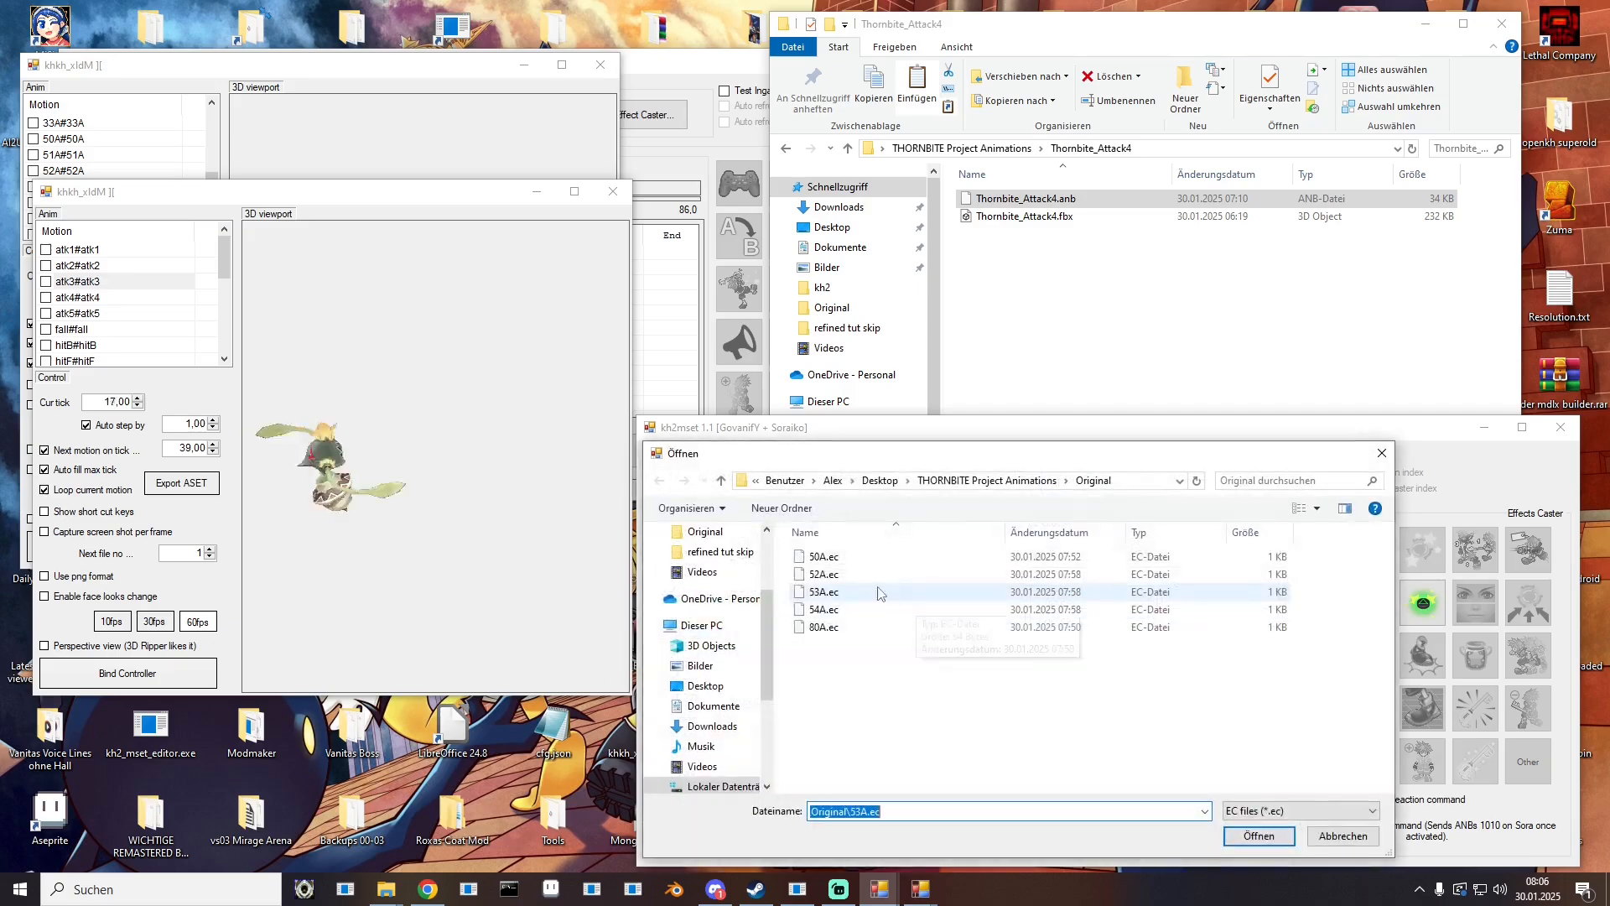
click(825, 609)
double_click(825, 610)
click(1081, 622)
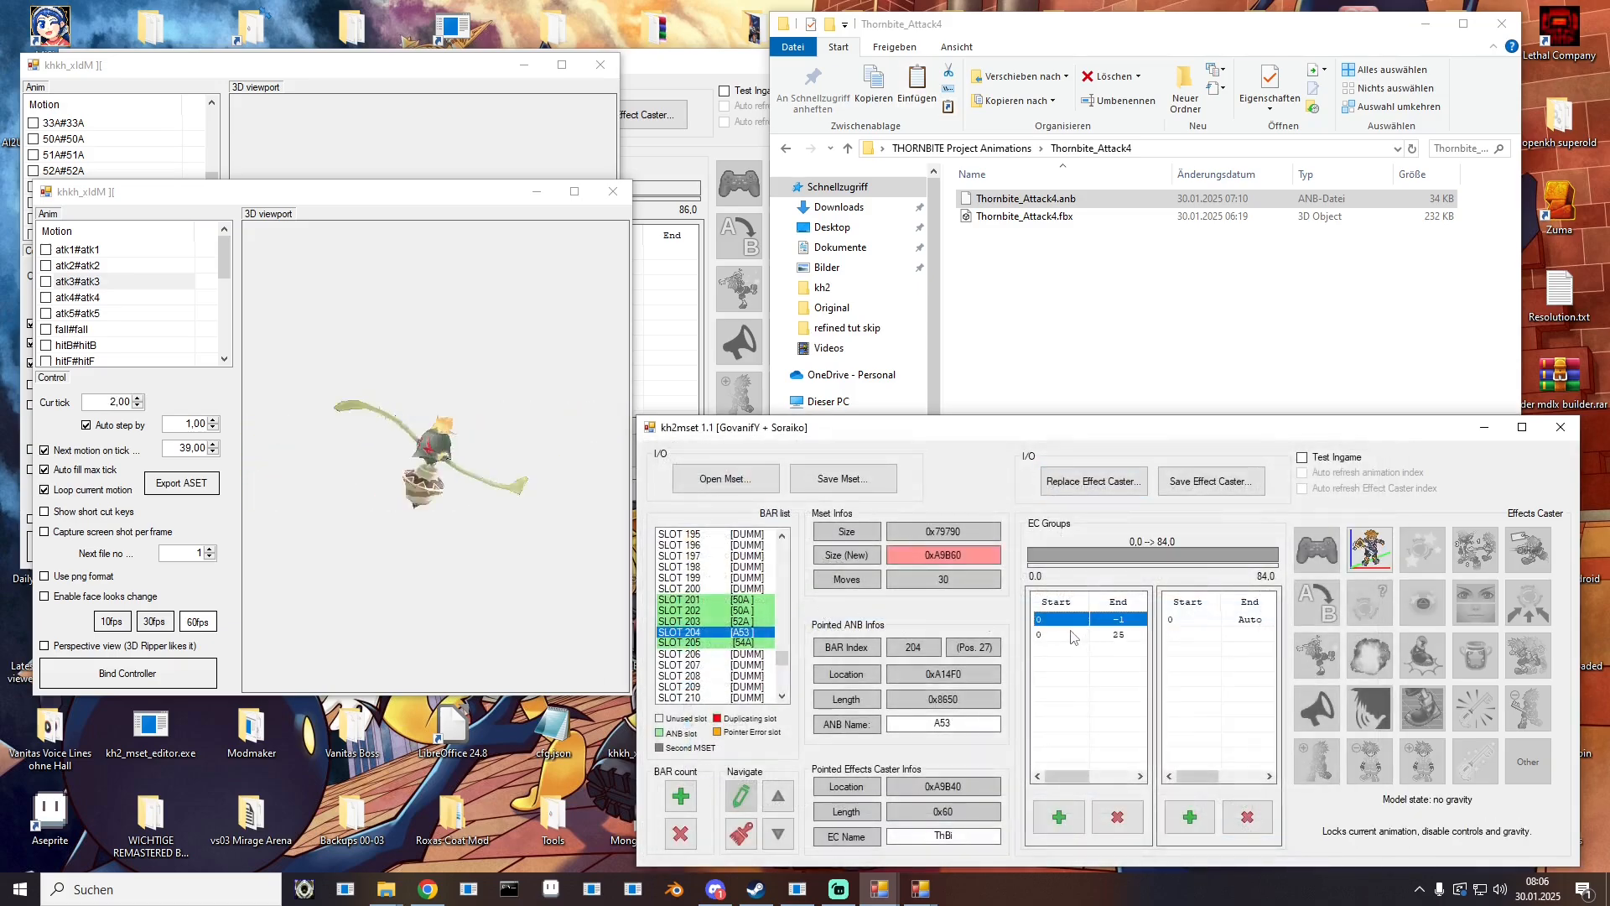
click(1076, 635)
click(1061, 621)
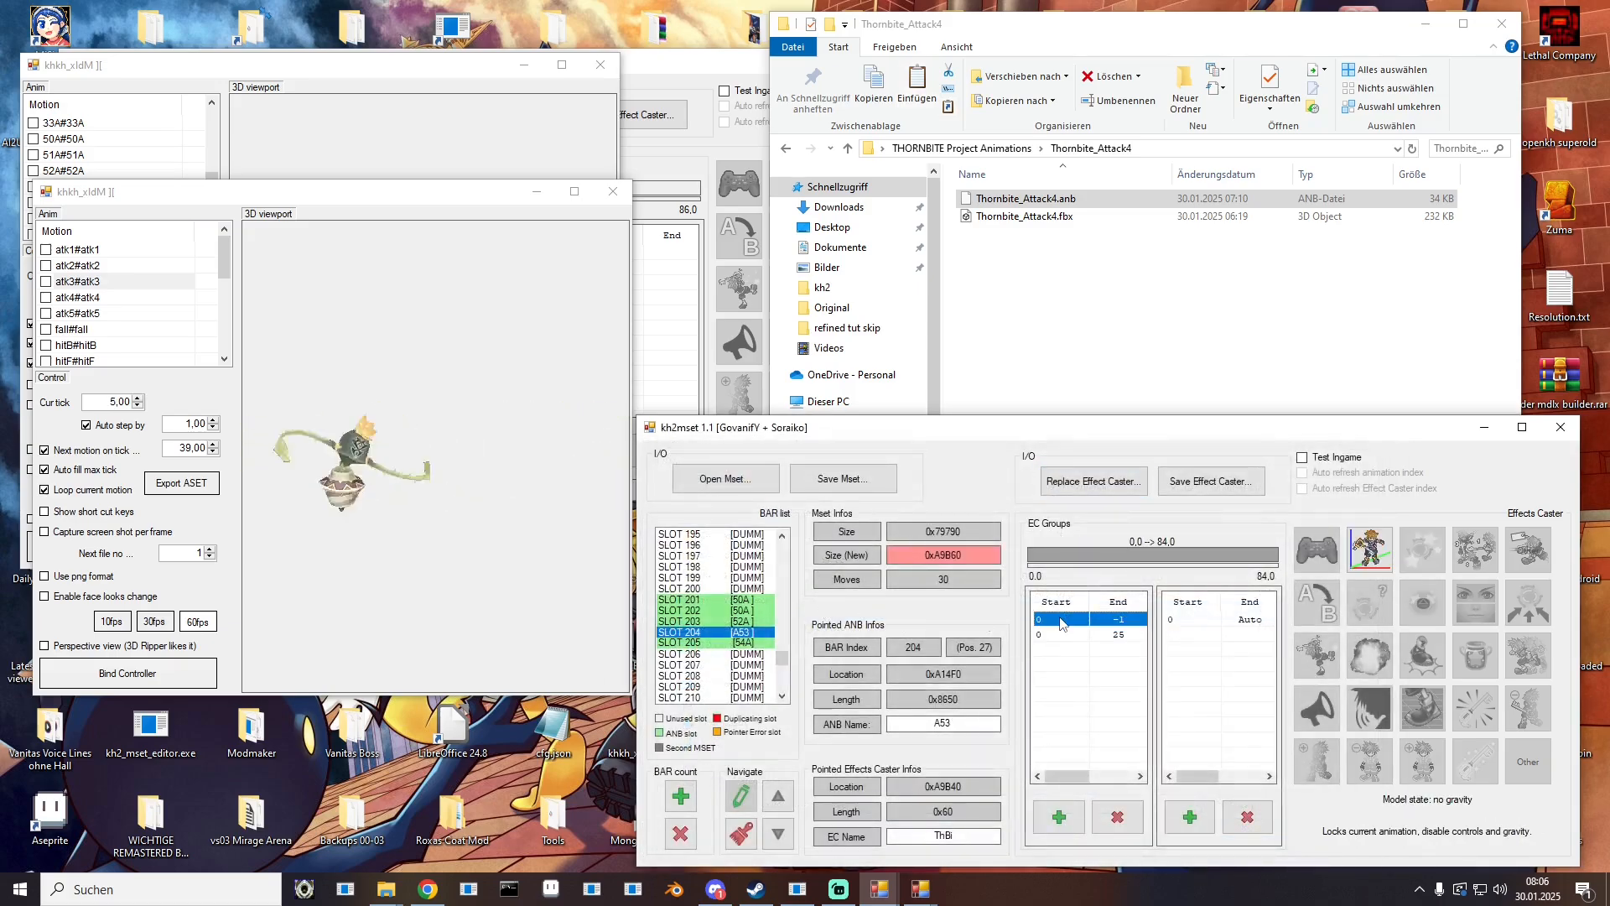
key(Delete)
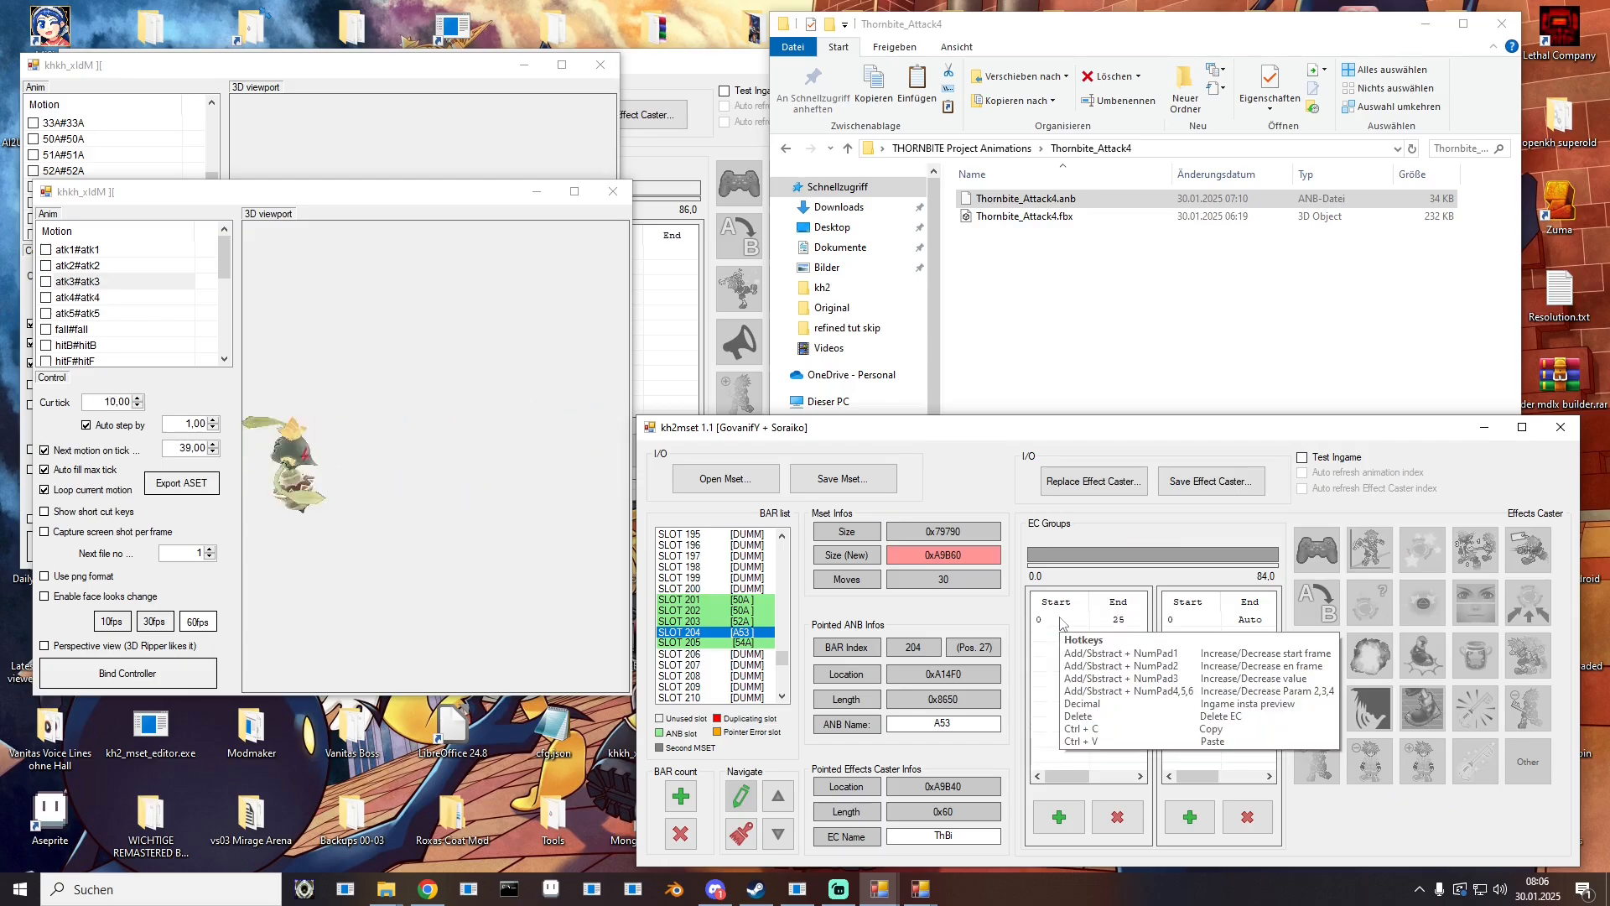
click(1061, 621)
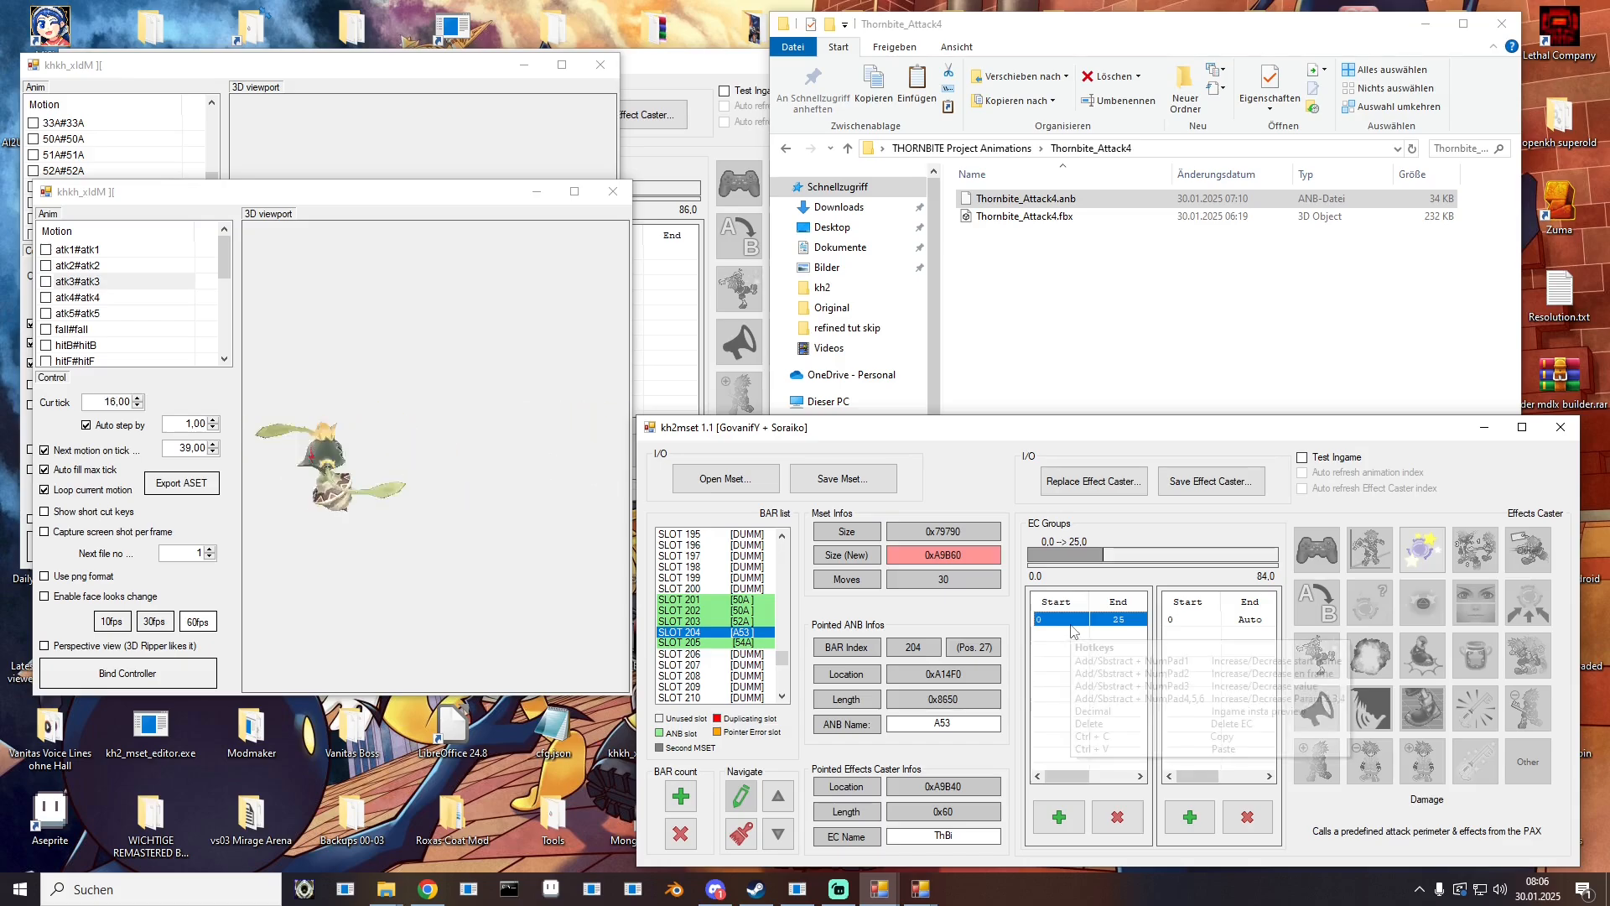
Step: Export slot 203's effect caster as ThBi_EC.ec and load it as the effect caster of slot 204
click(725, 622)
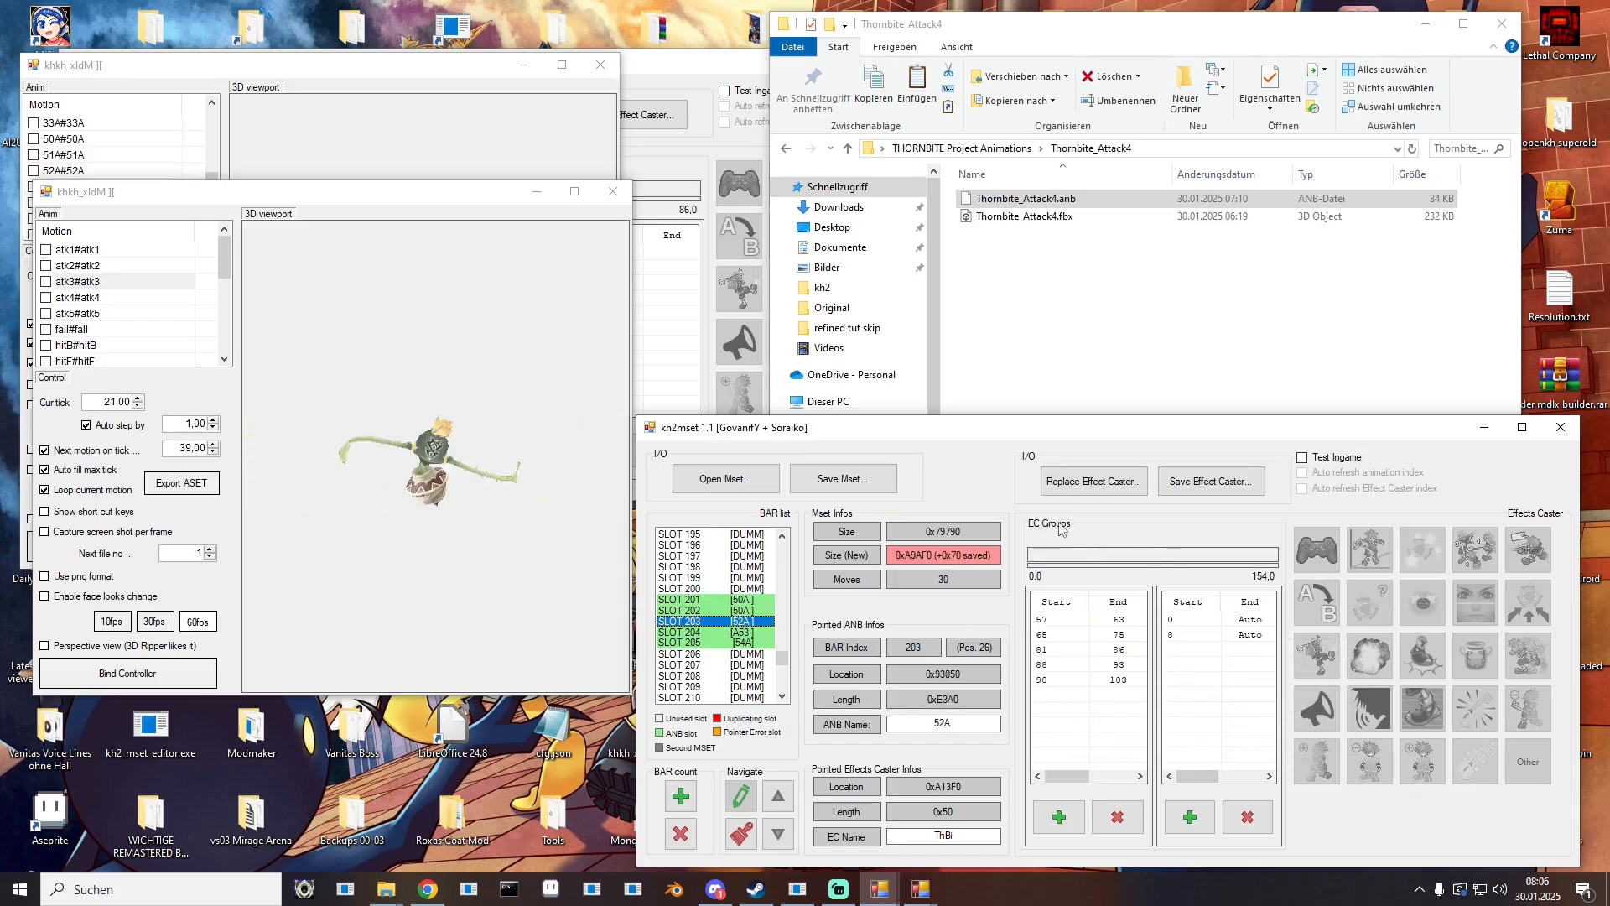
click(1211, 481)
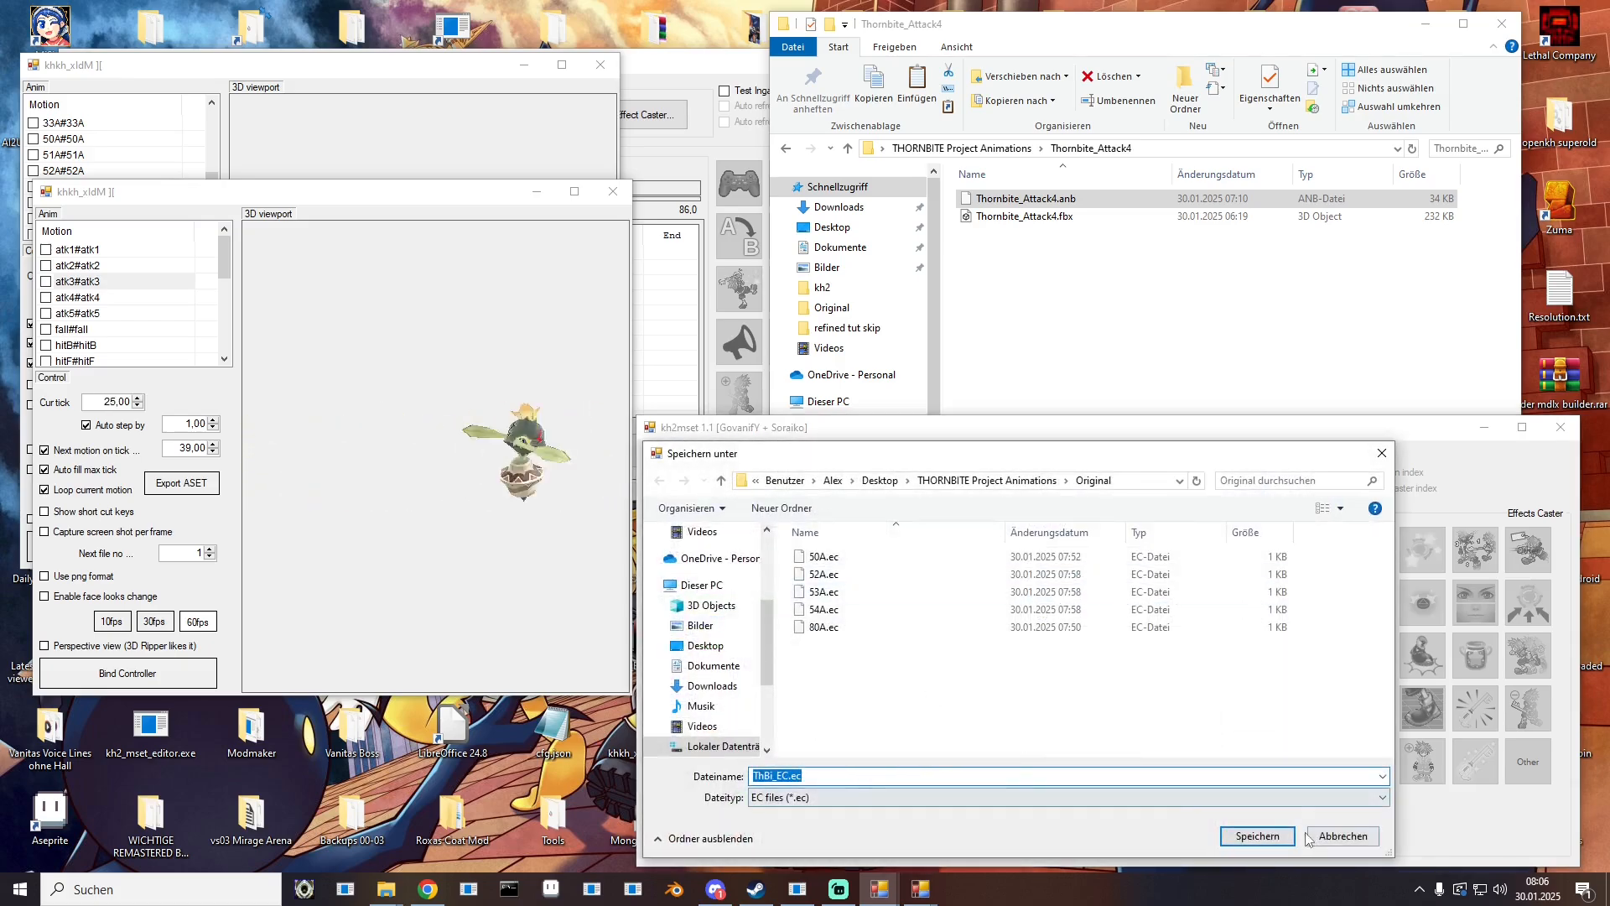
key(Return)
click(734, 632)
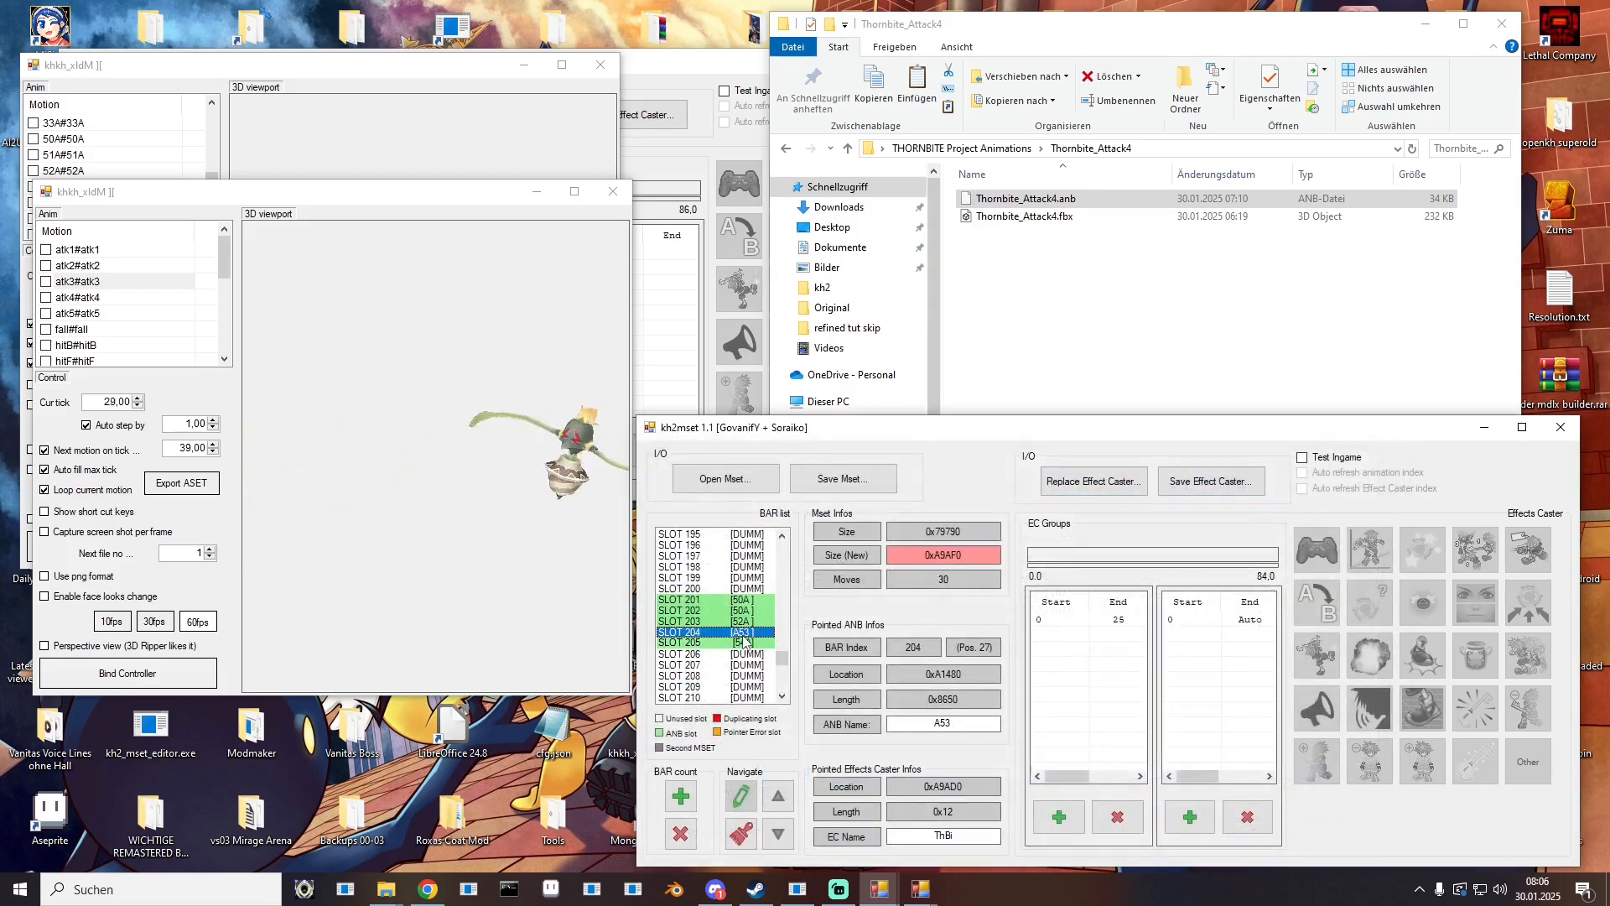
click(1094, 480)
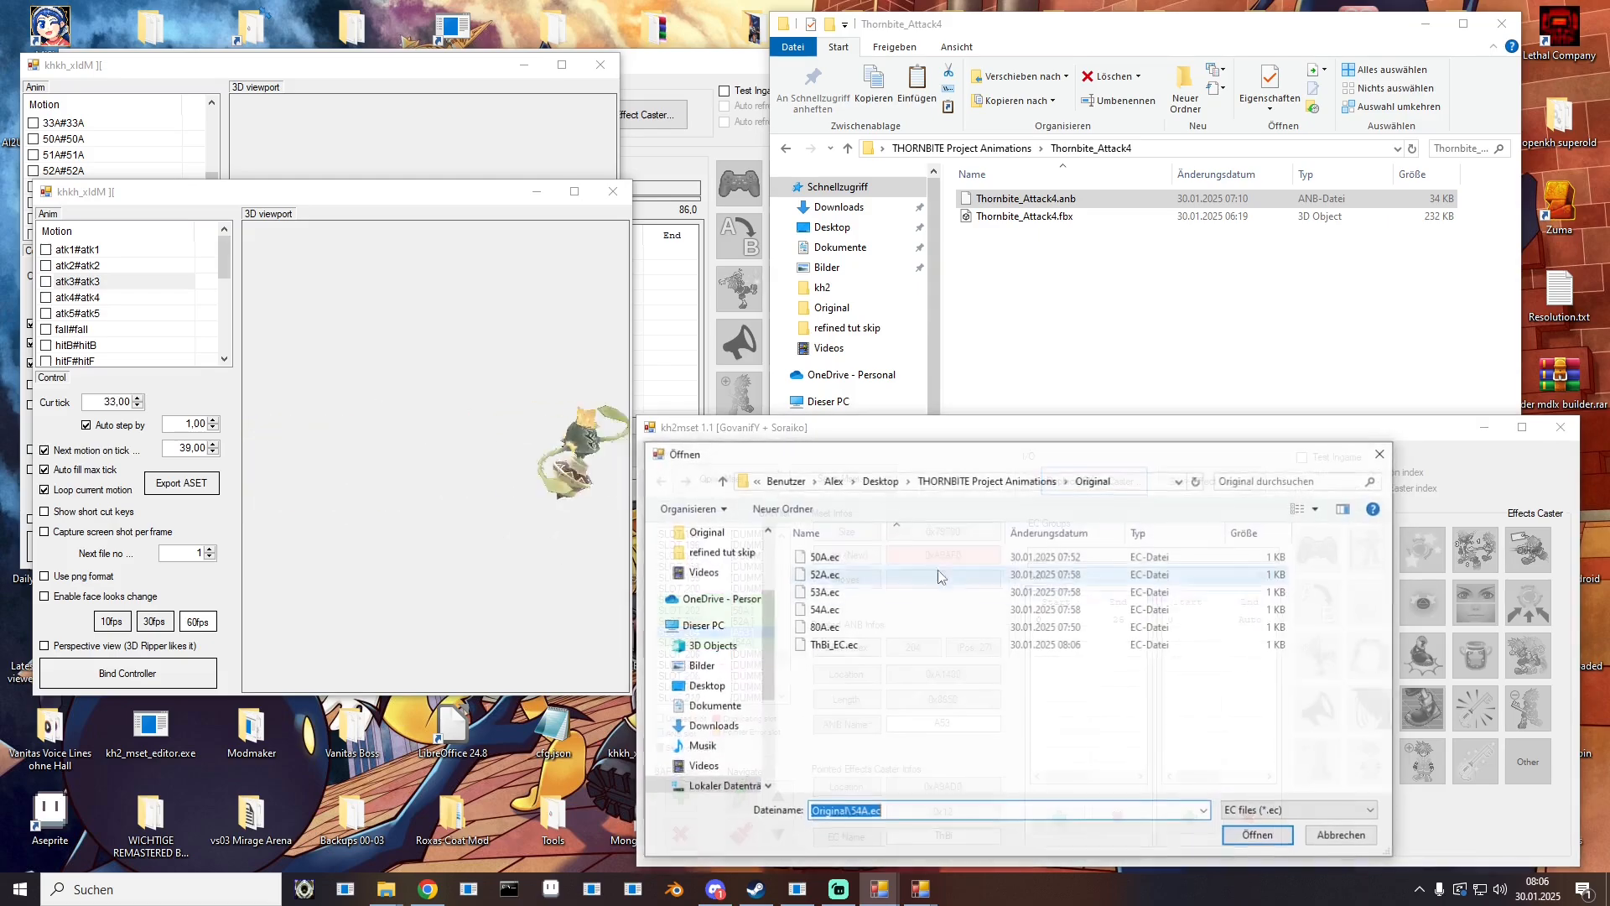
double_click(820, 646)
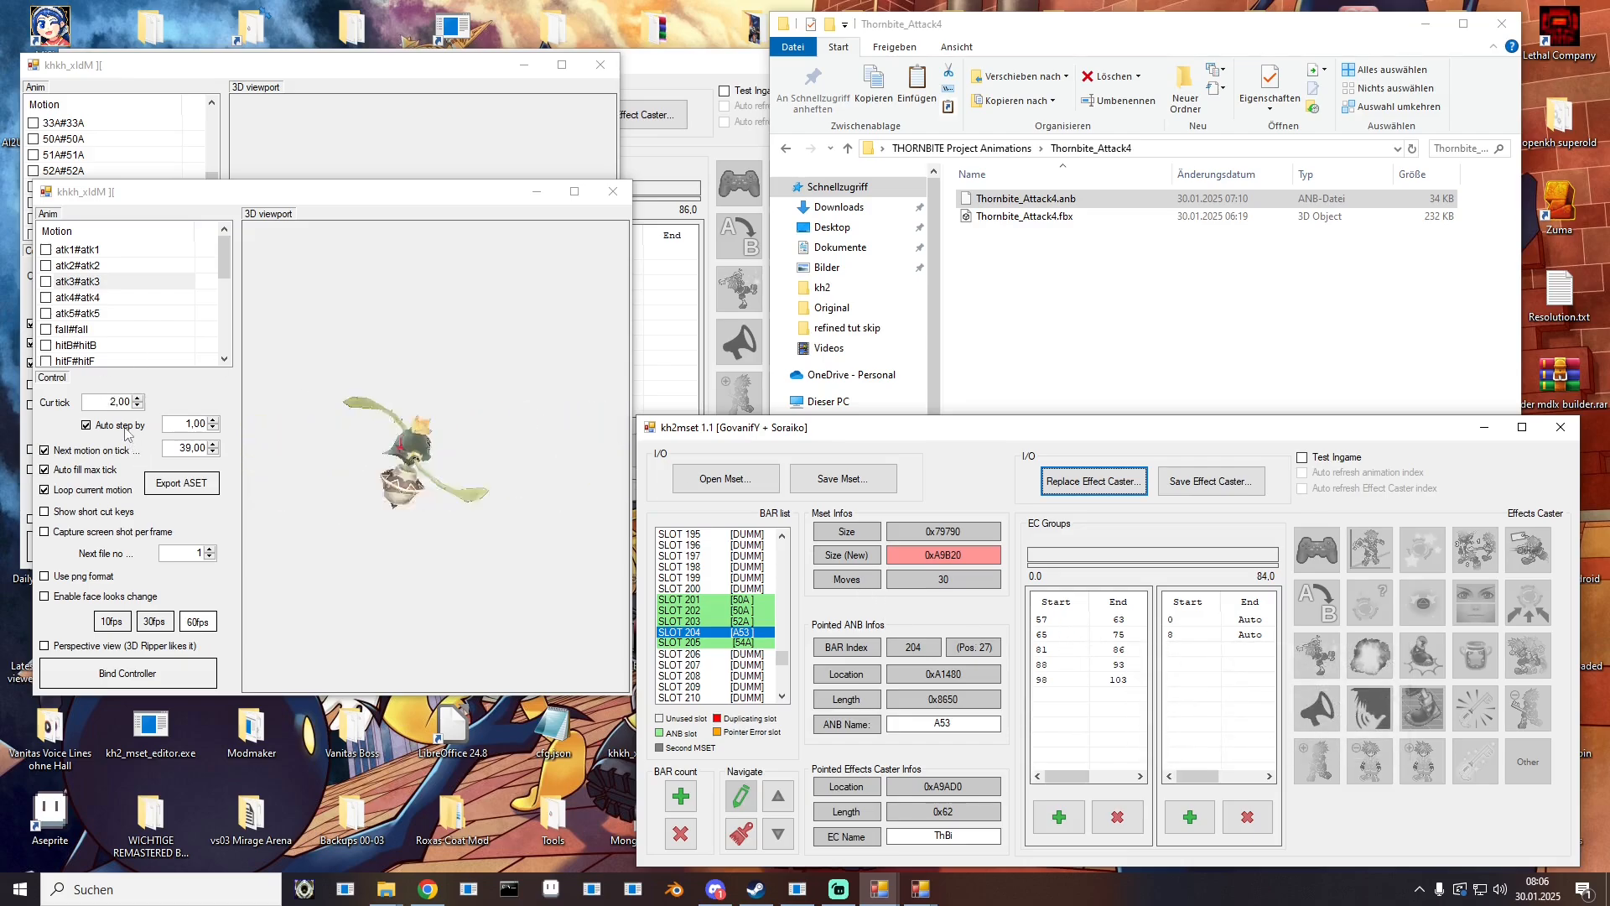
Step: Stop the automatic stepping of the atk3 preview and step it back to tick 0
click(86, 425)
click(138, 407)
click(138, 408)
click(138, 408)
click(138, 408)
click(138, 407)
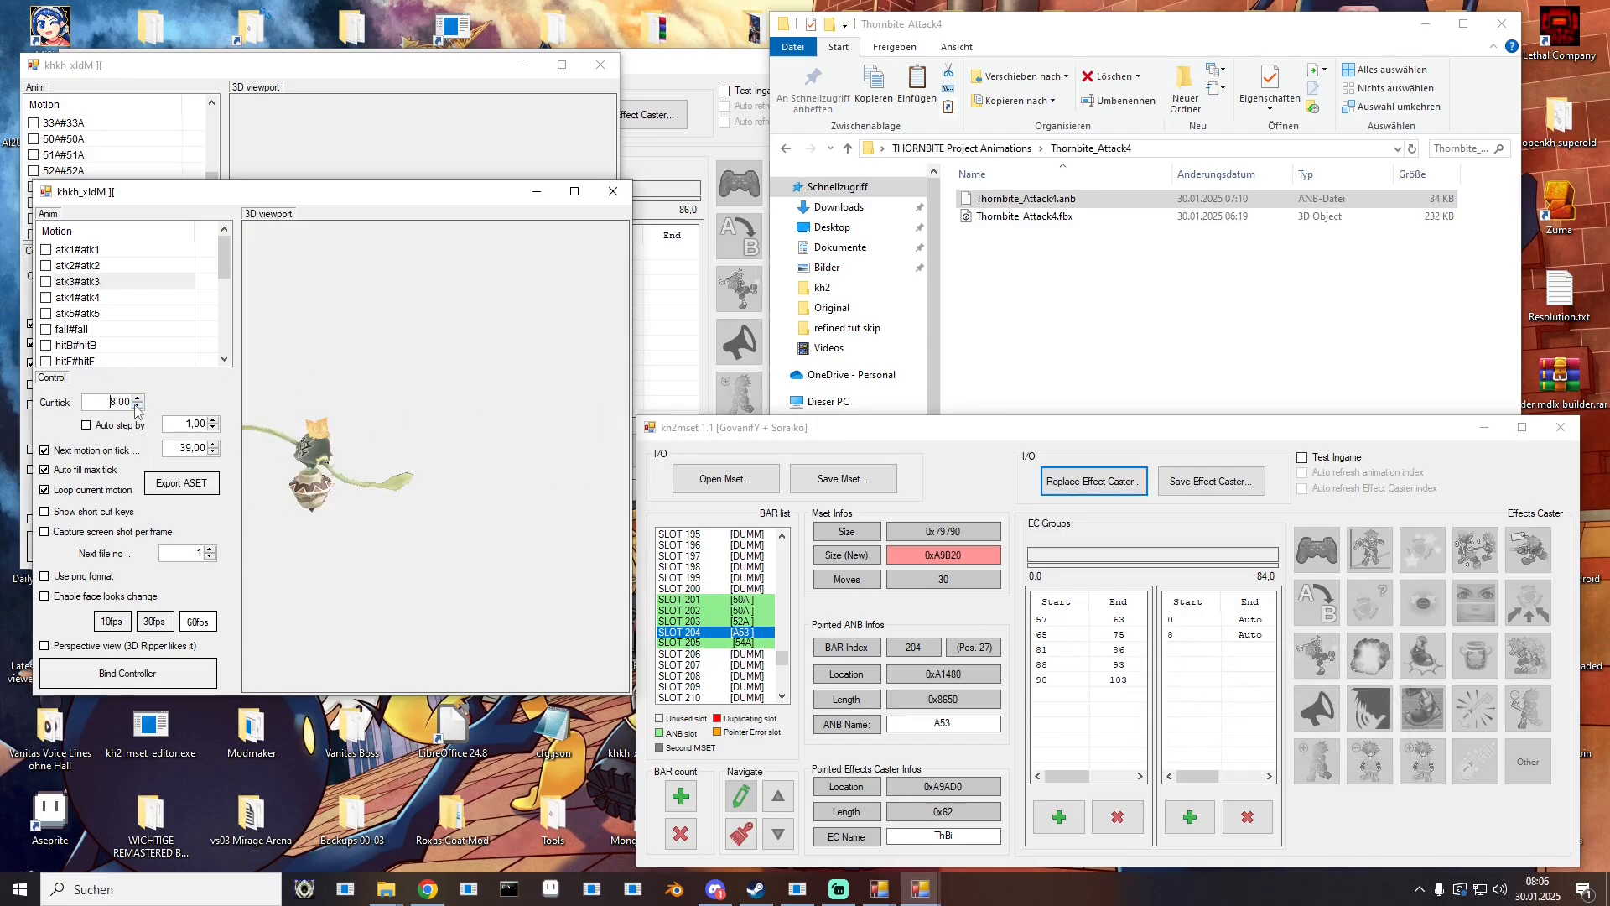
click(138, 407)
click(138, 408)
click(137, 408)
click(137, 407)
click(137, 407)
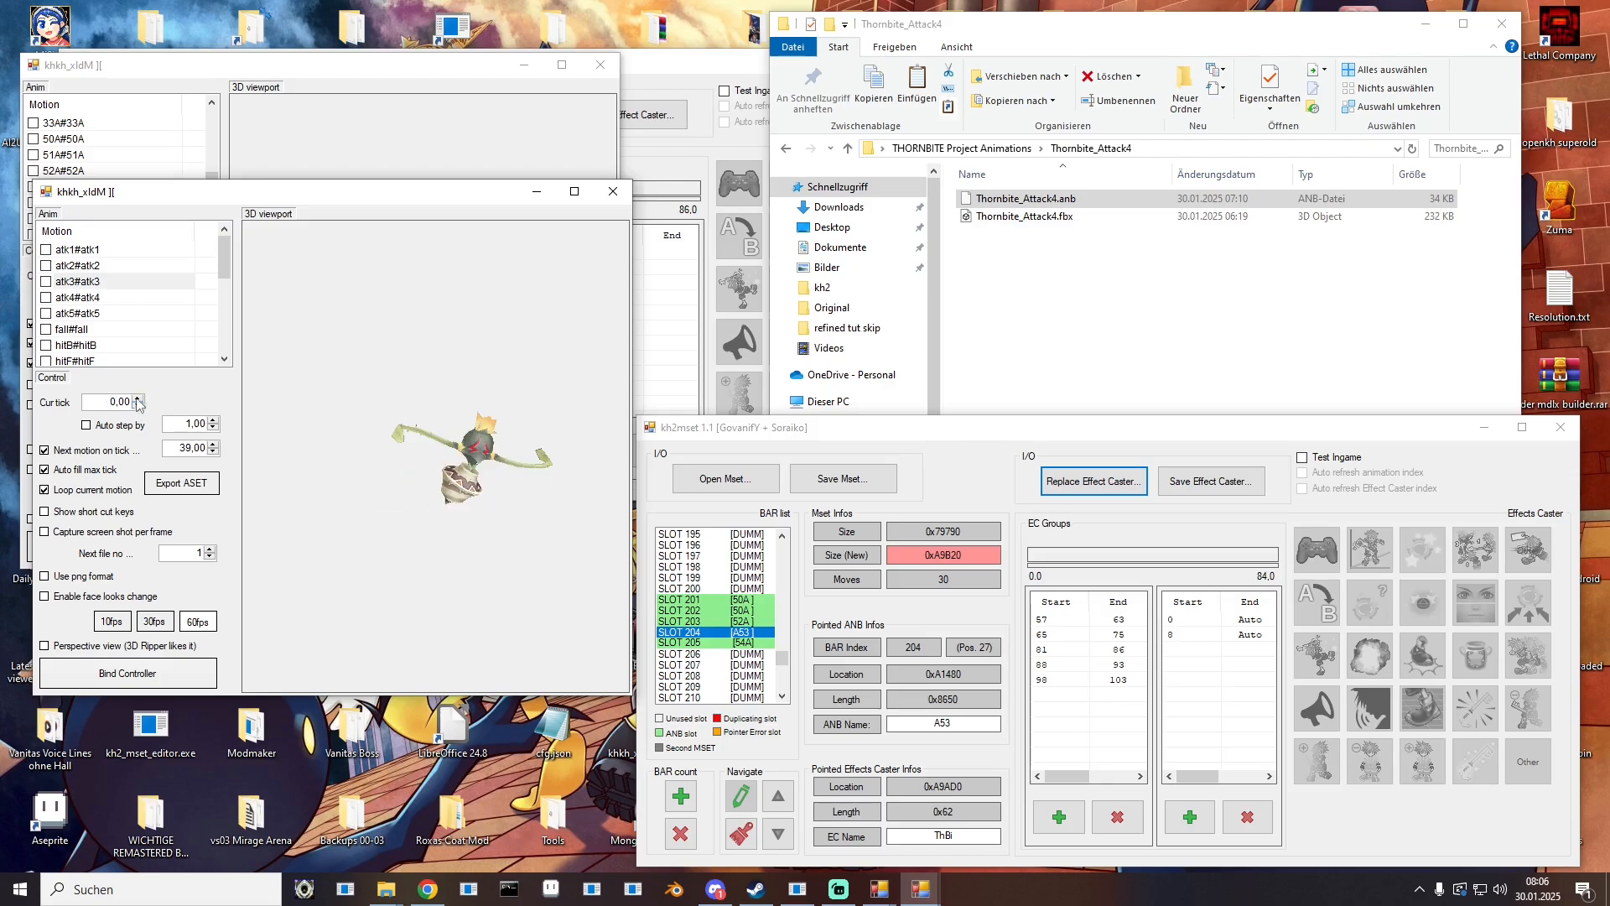
Step: Advance the atk3 preview to tick 4 and set the first effect's start frame to 4
click(137, 398)
click(137, 398)
click(136, 397)
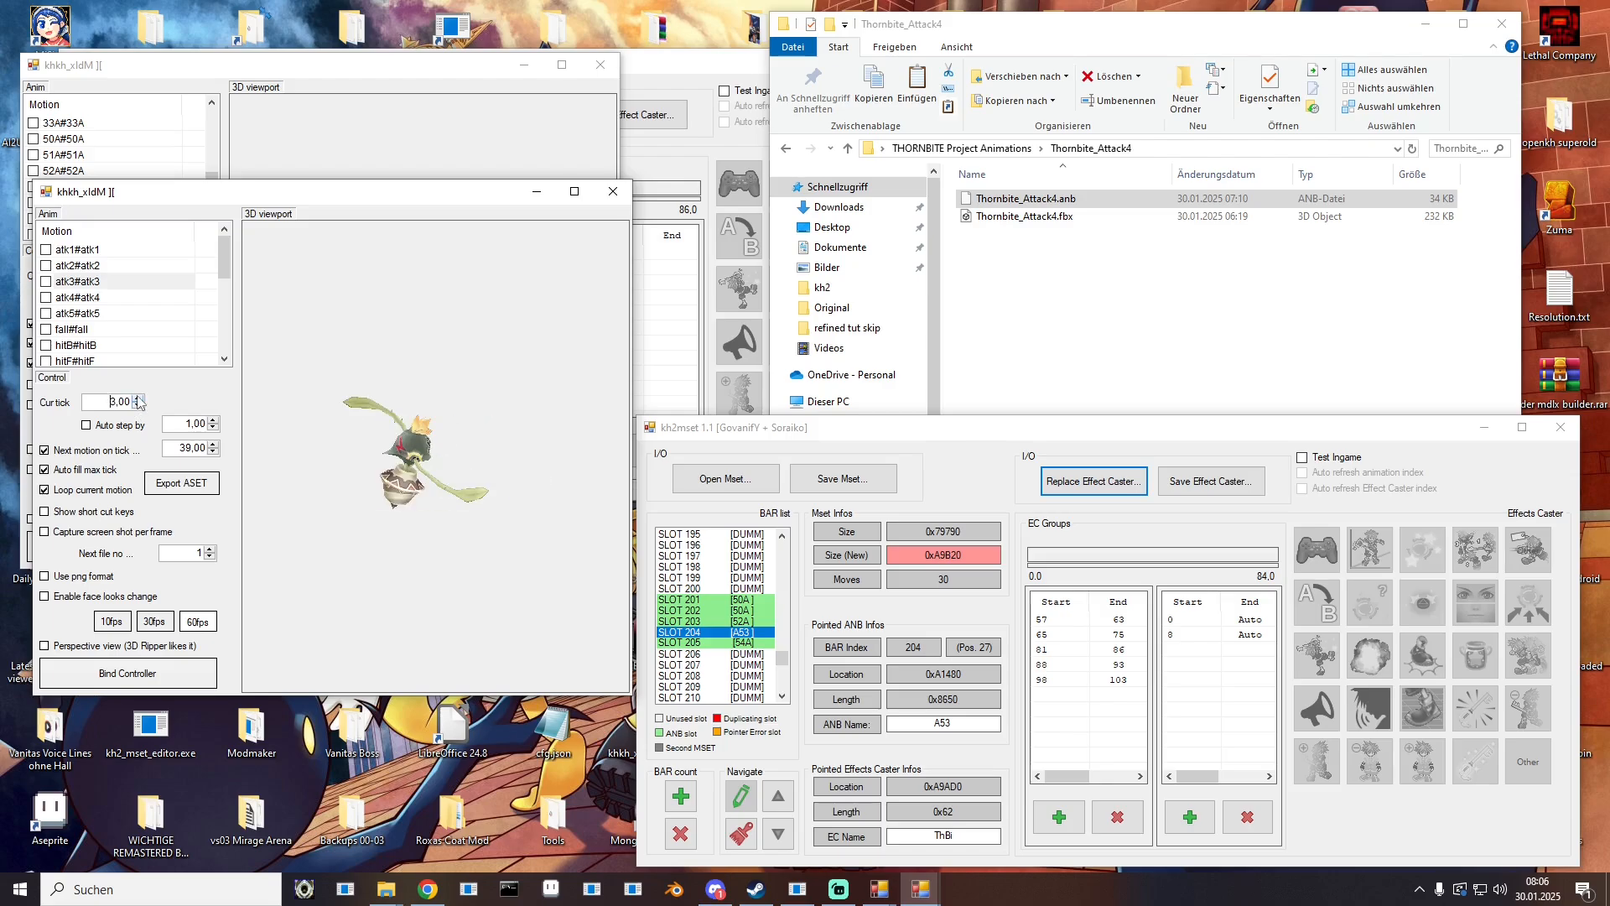
click(137, 398)
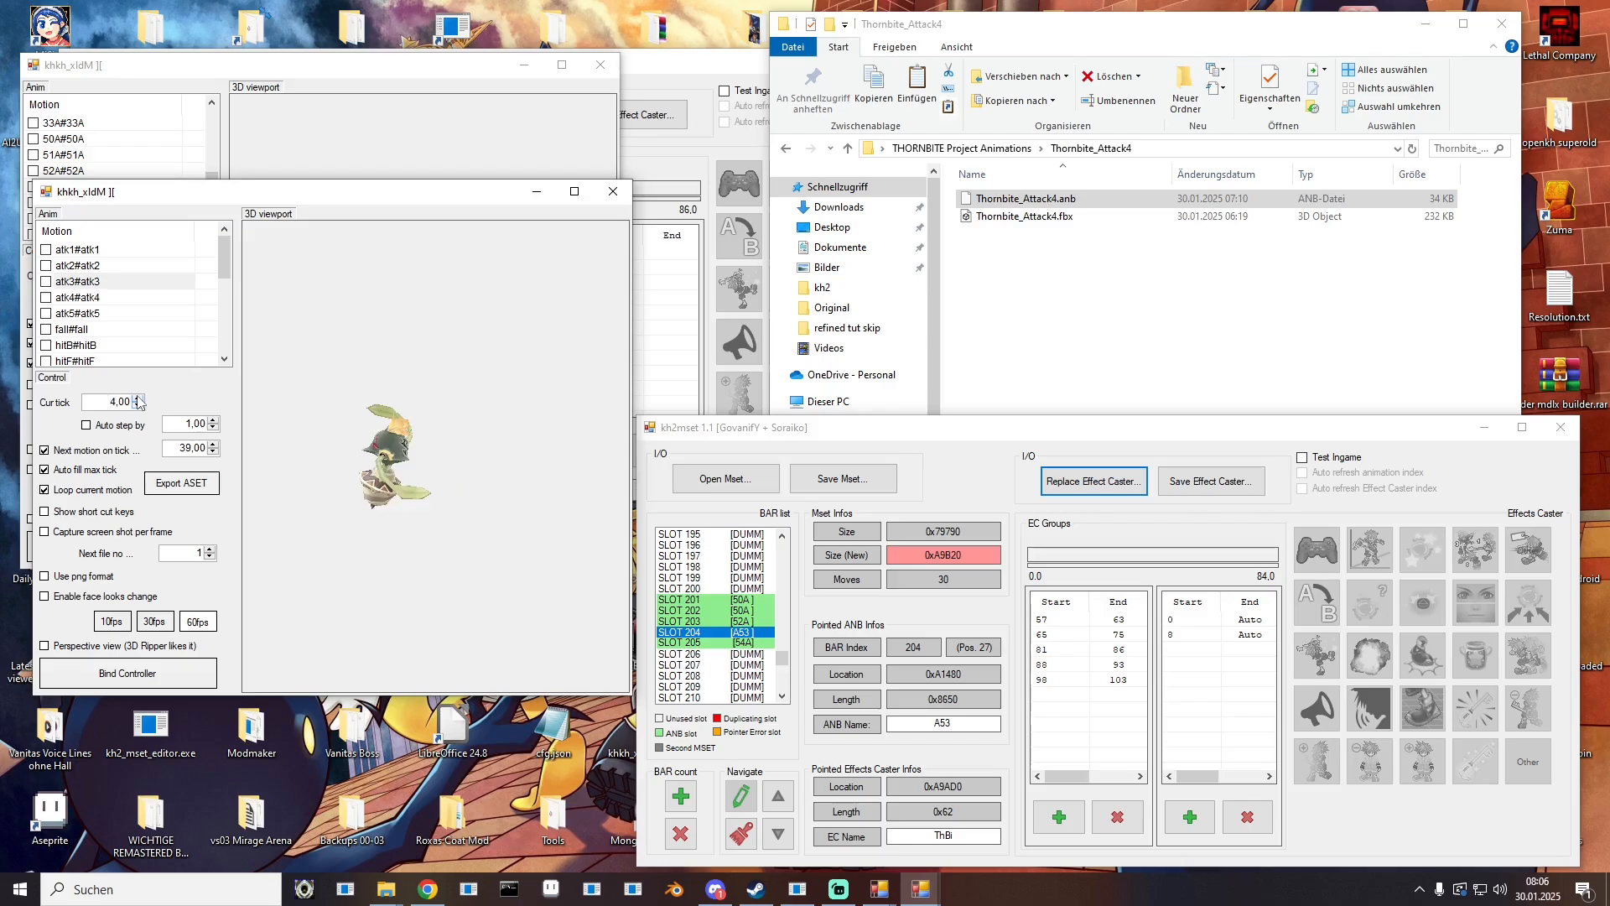
double_click(1061, 618)
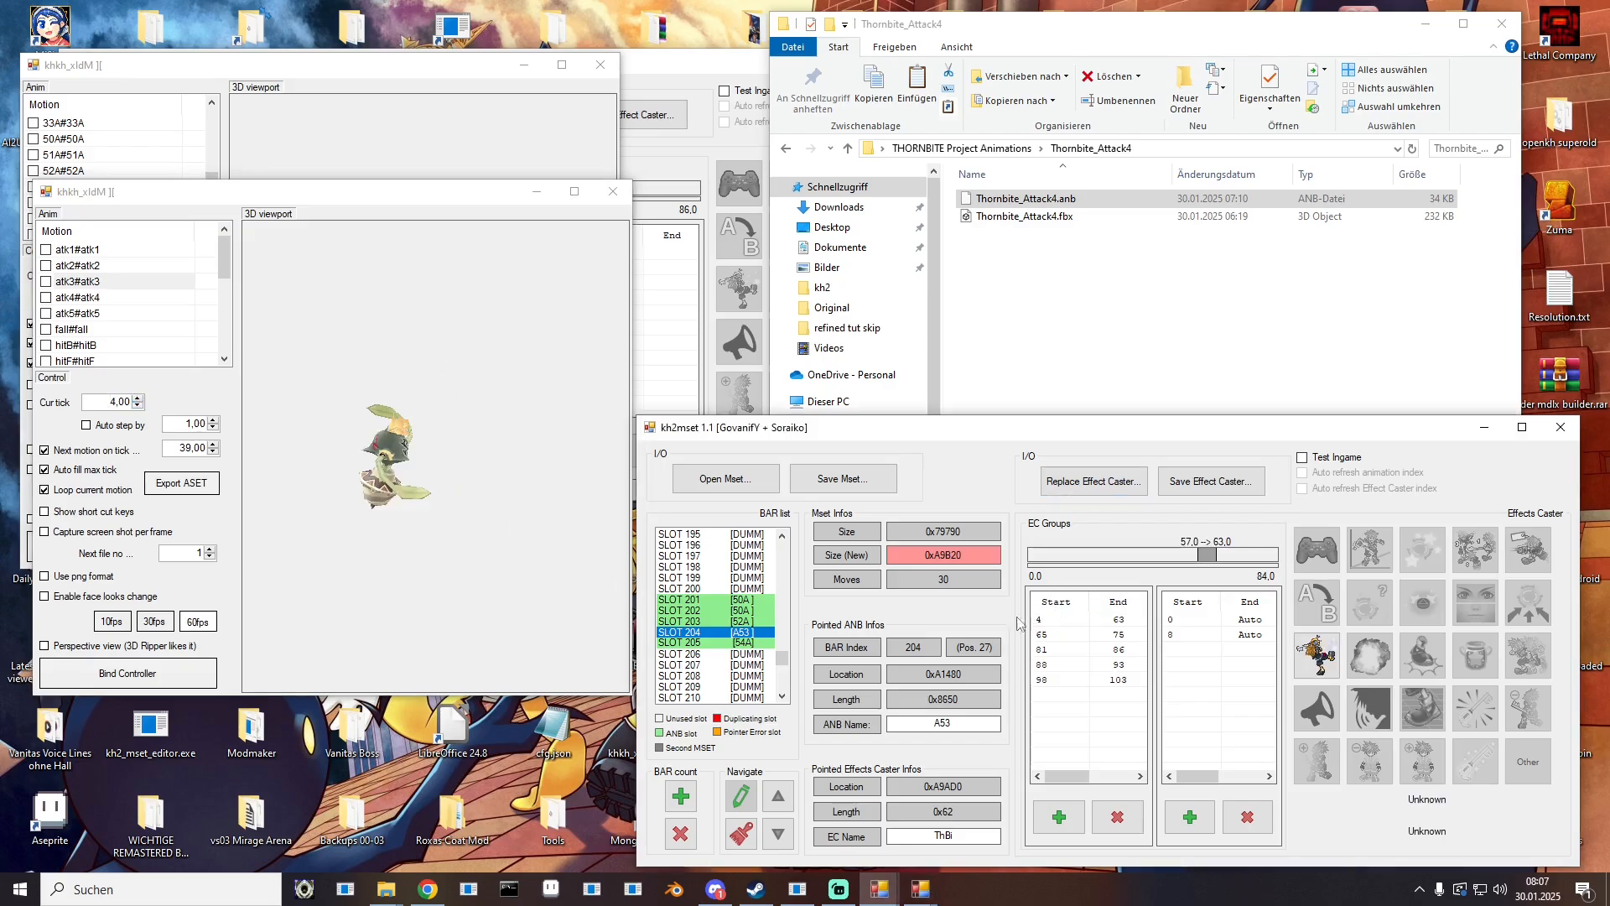
Step: Advance the atk3 preview to tick 9, then set the first effect's end frame to 9 and the second's start frame to 10
click(137, 401)
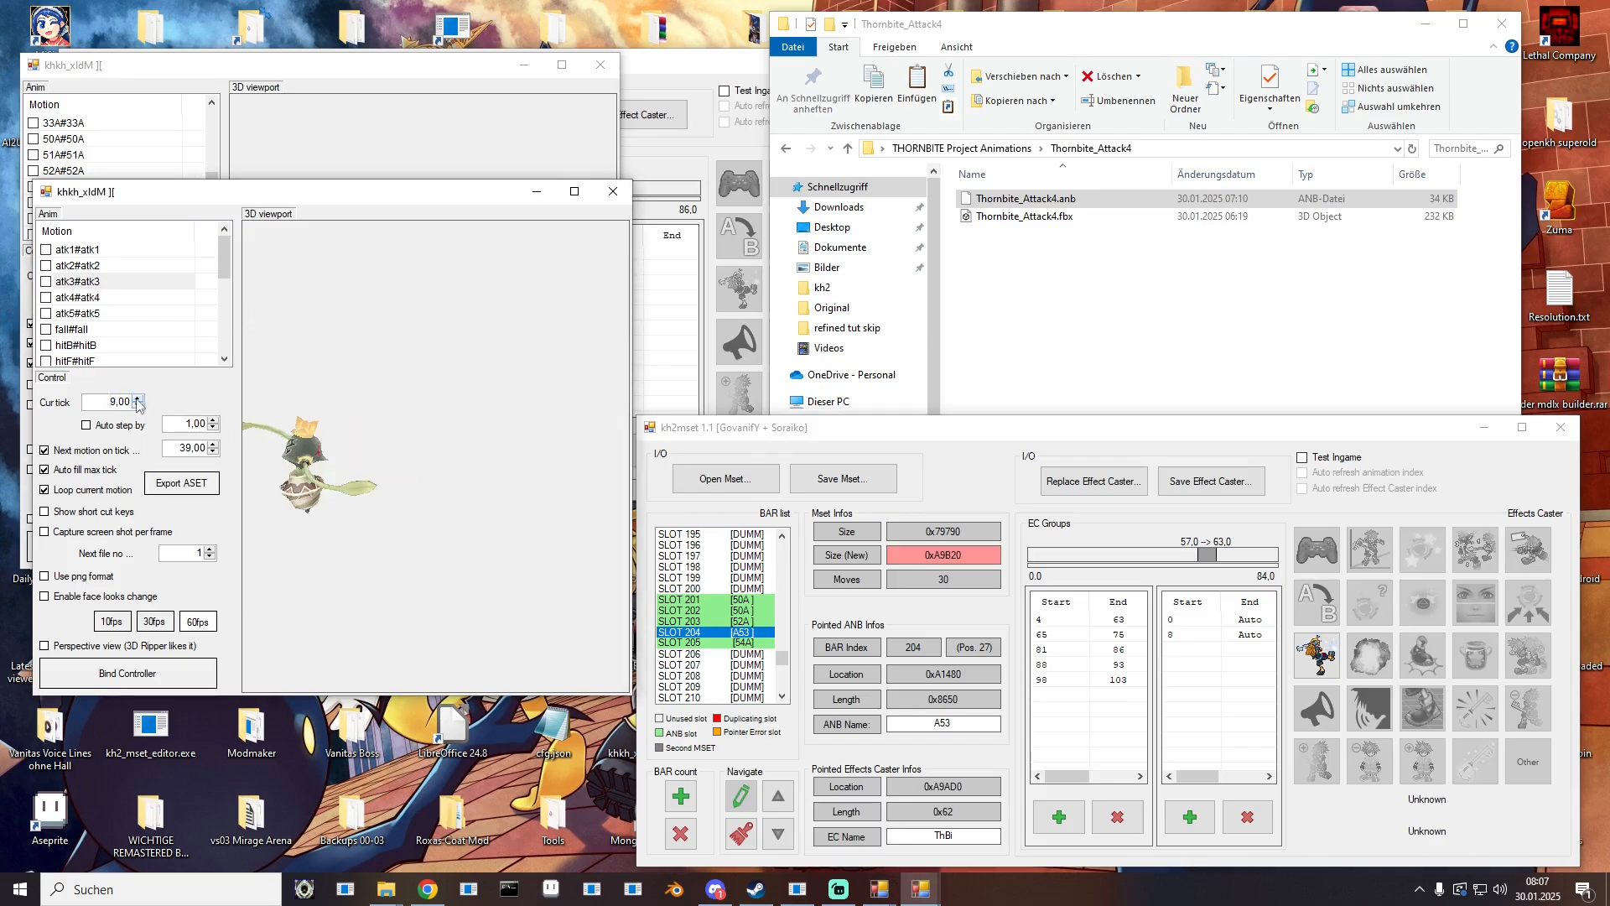
double_click(1131, 617)
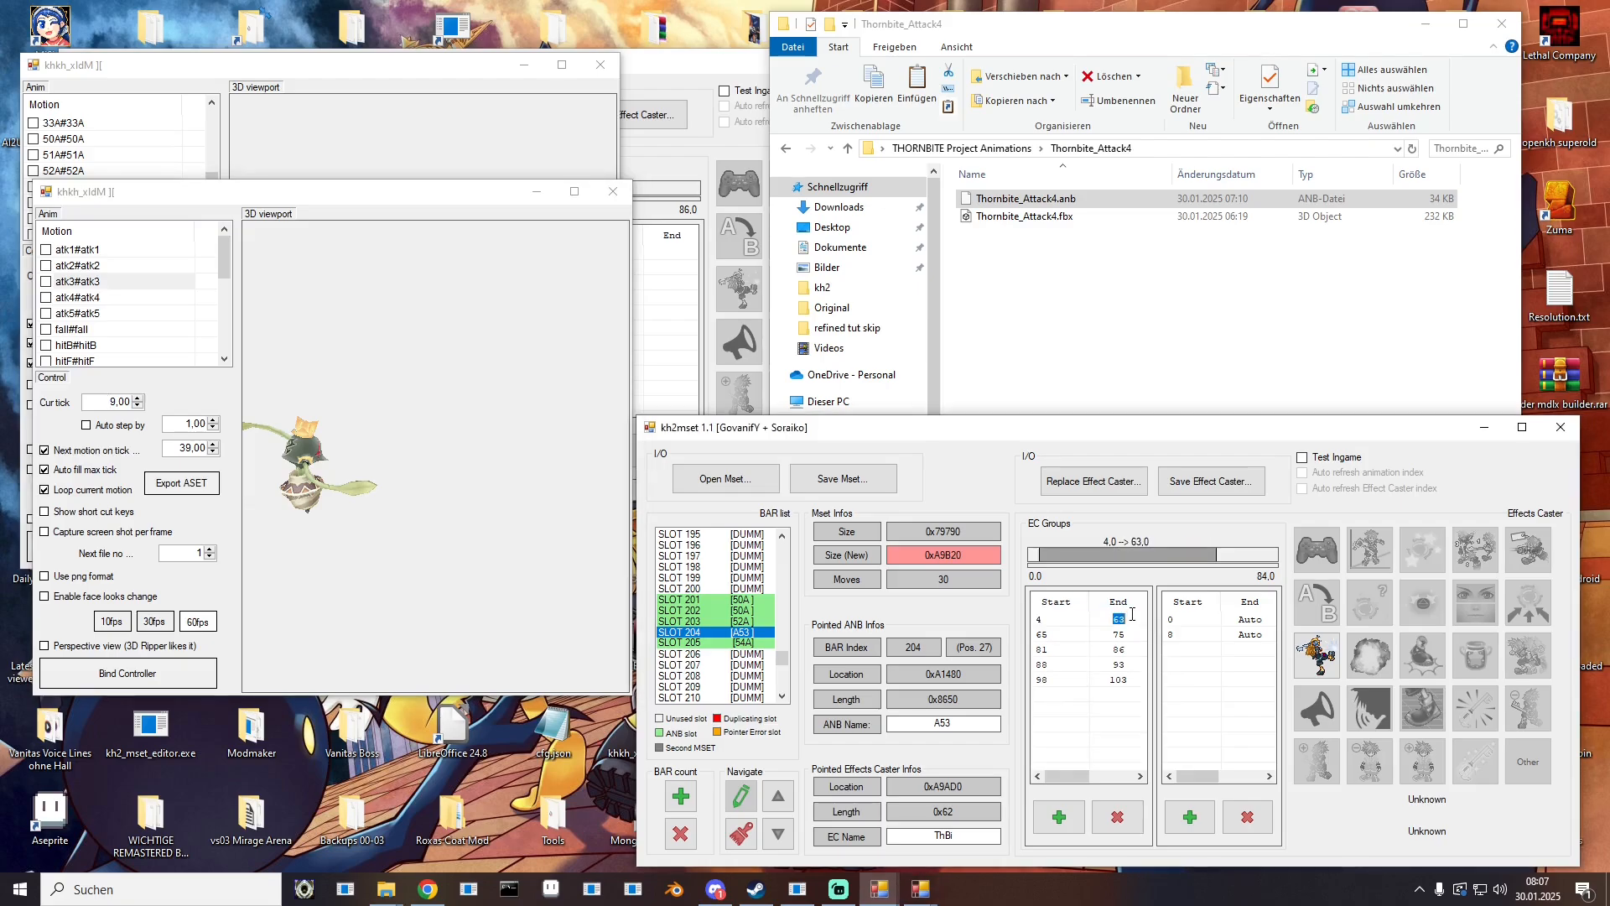
double_click(1064, 635)
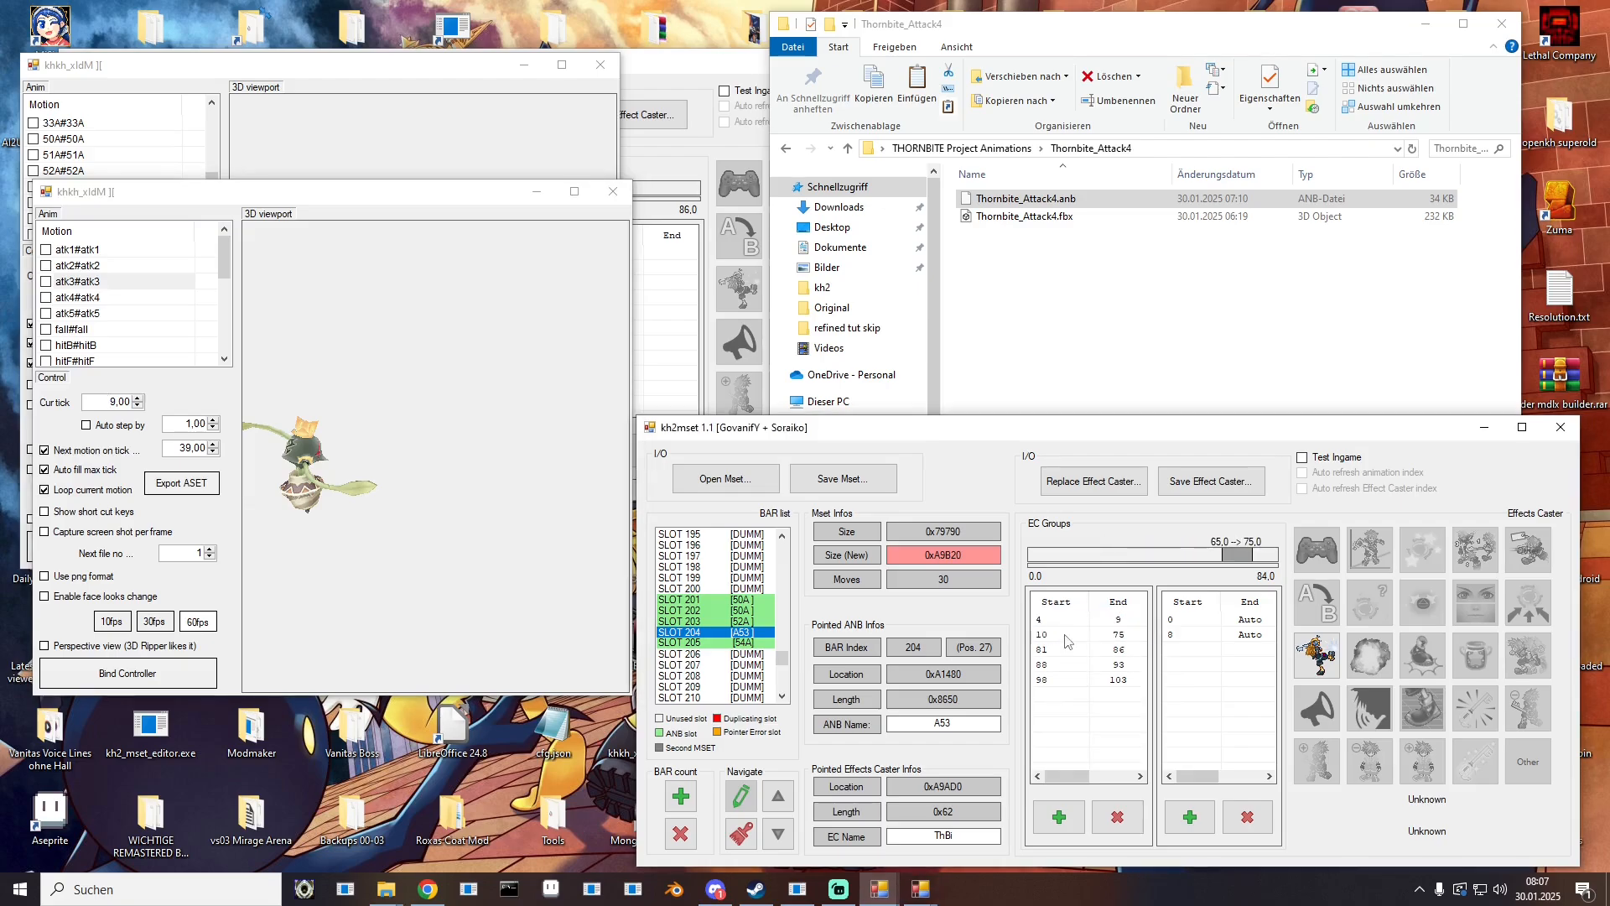
Step: Advance the atk3 preview to tick 17, then set the second effect's end frame to 16 and the third's start frame to 17
click(138, 399)
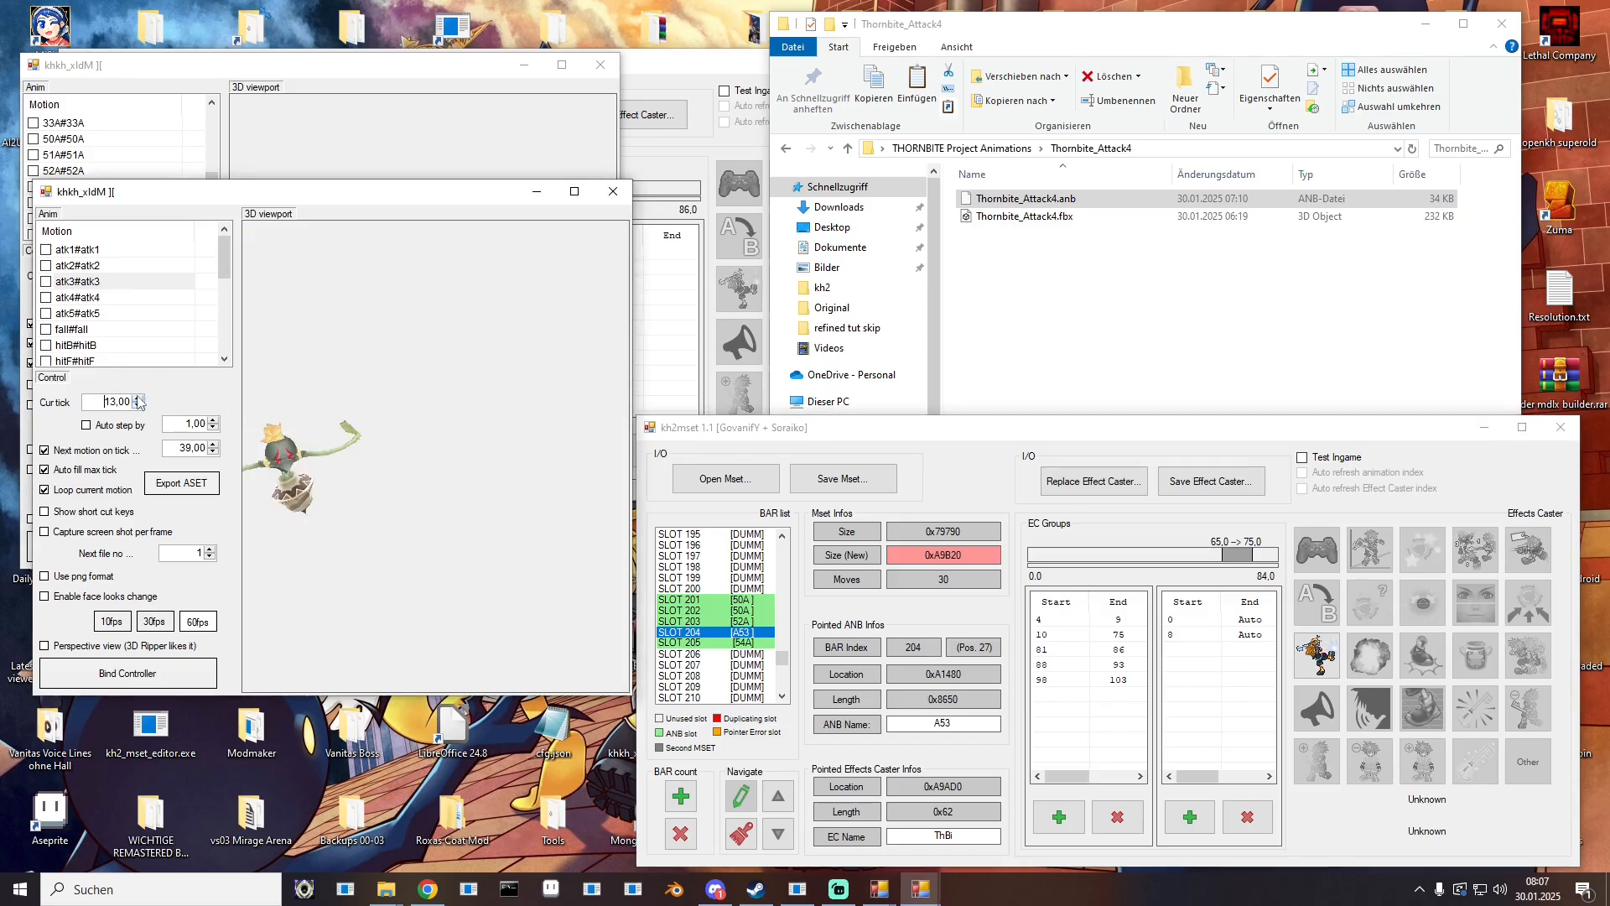
click(138, 399)
click(1133, 635)
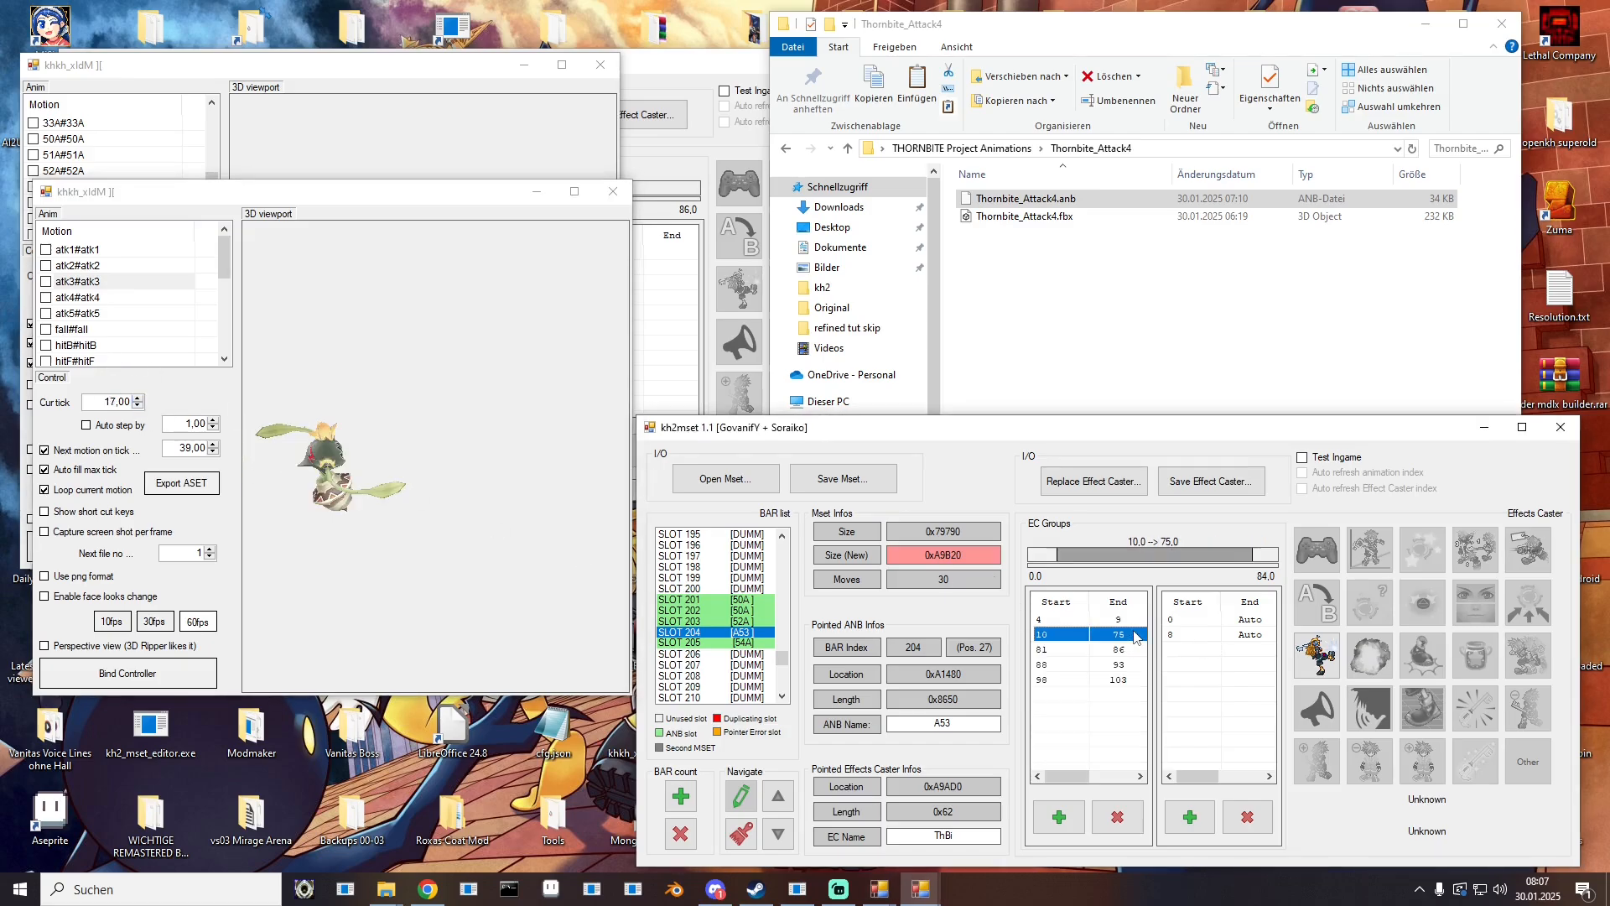
double_click(1134, 635)
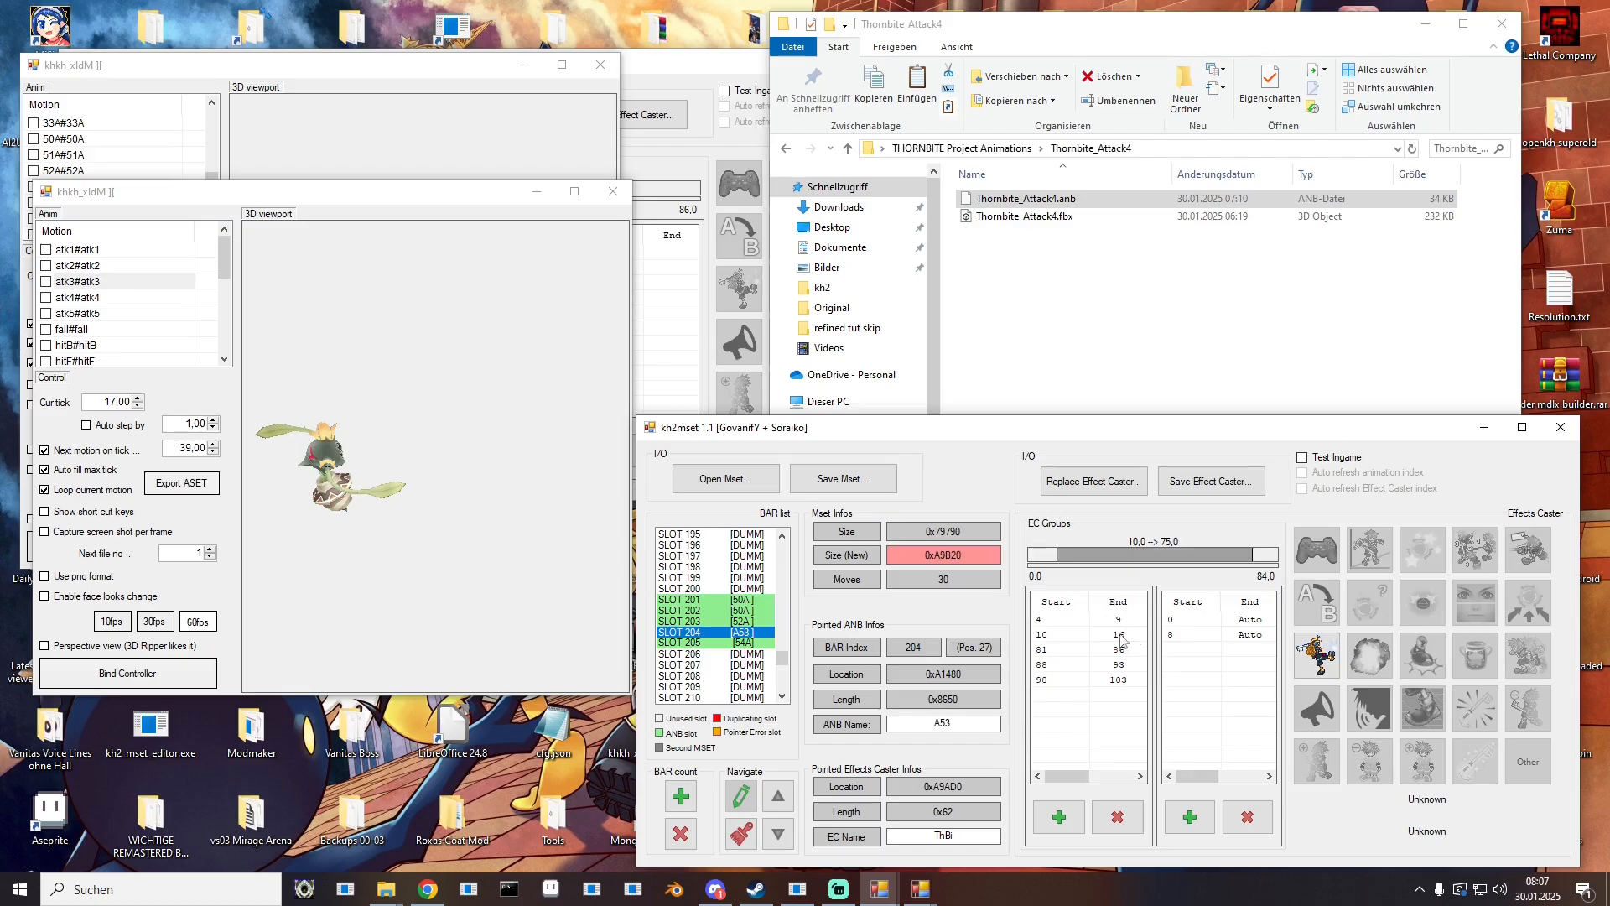
double_click(1061, 650)
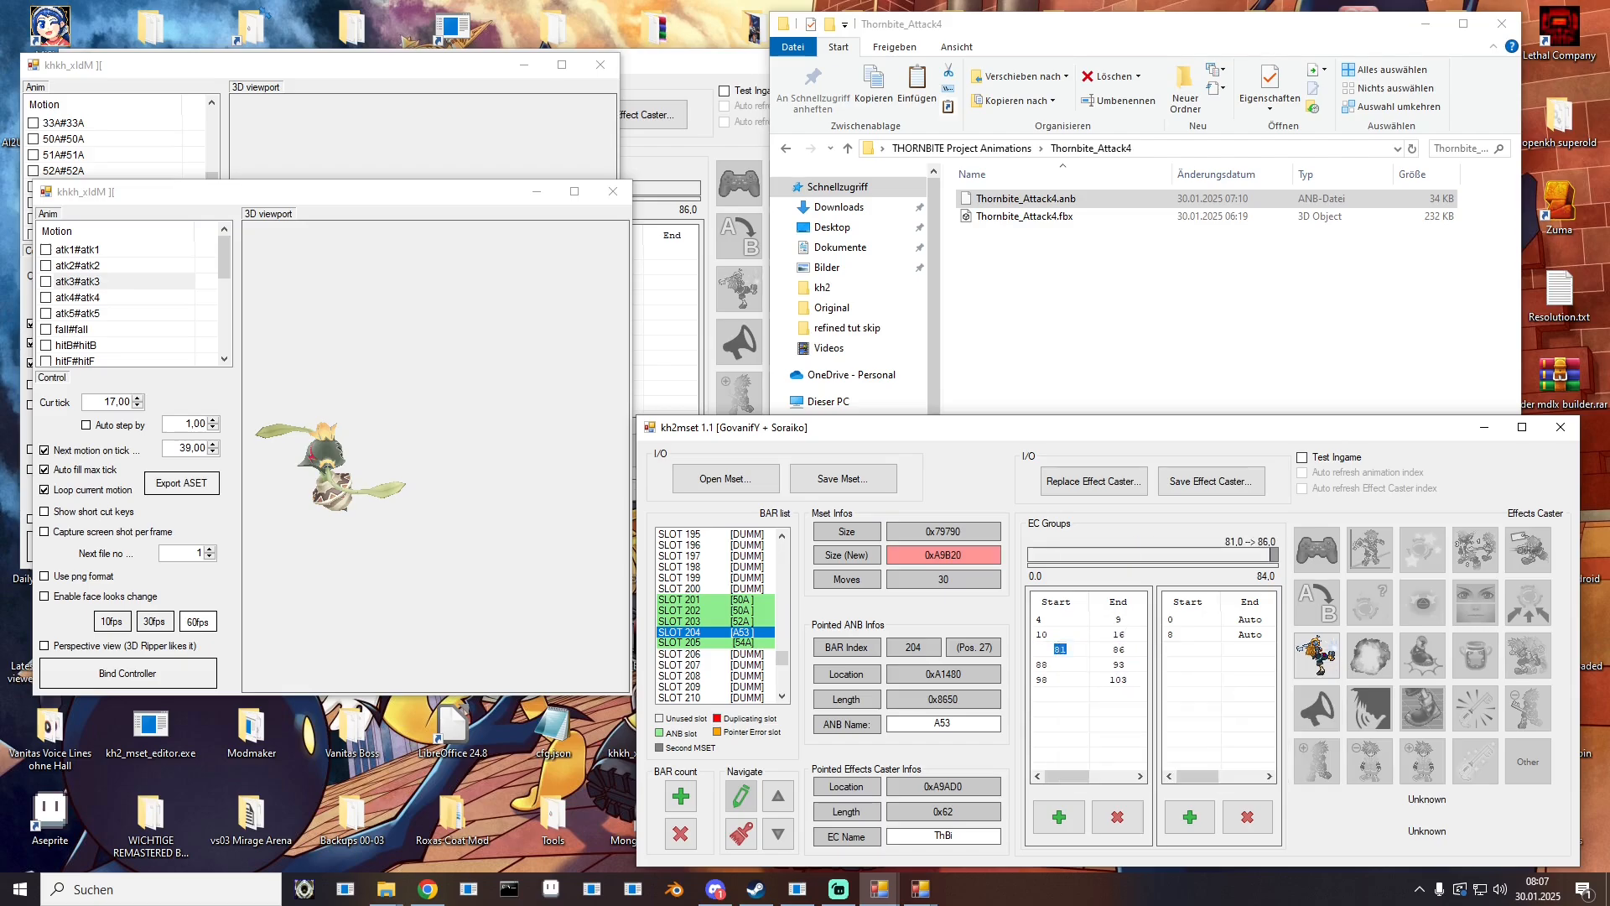
Step: Advance the atk3 preview to tick 25 and set the third effect's end frame to 25
click(139, 400)
click(138, 400)
click(139, 400)
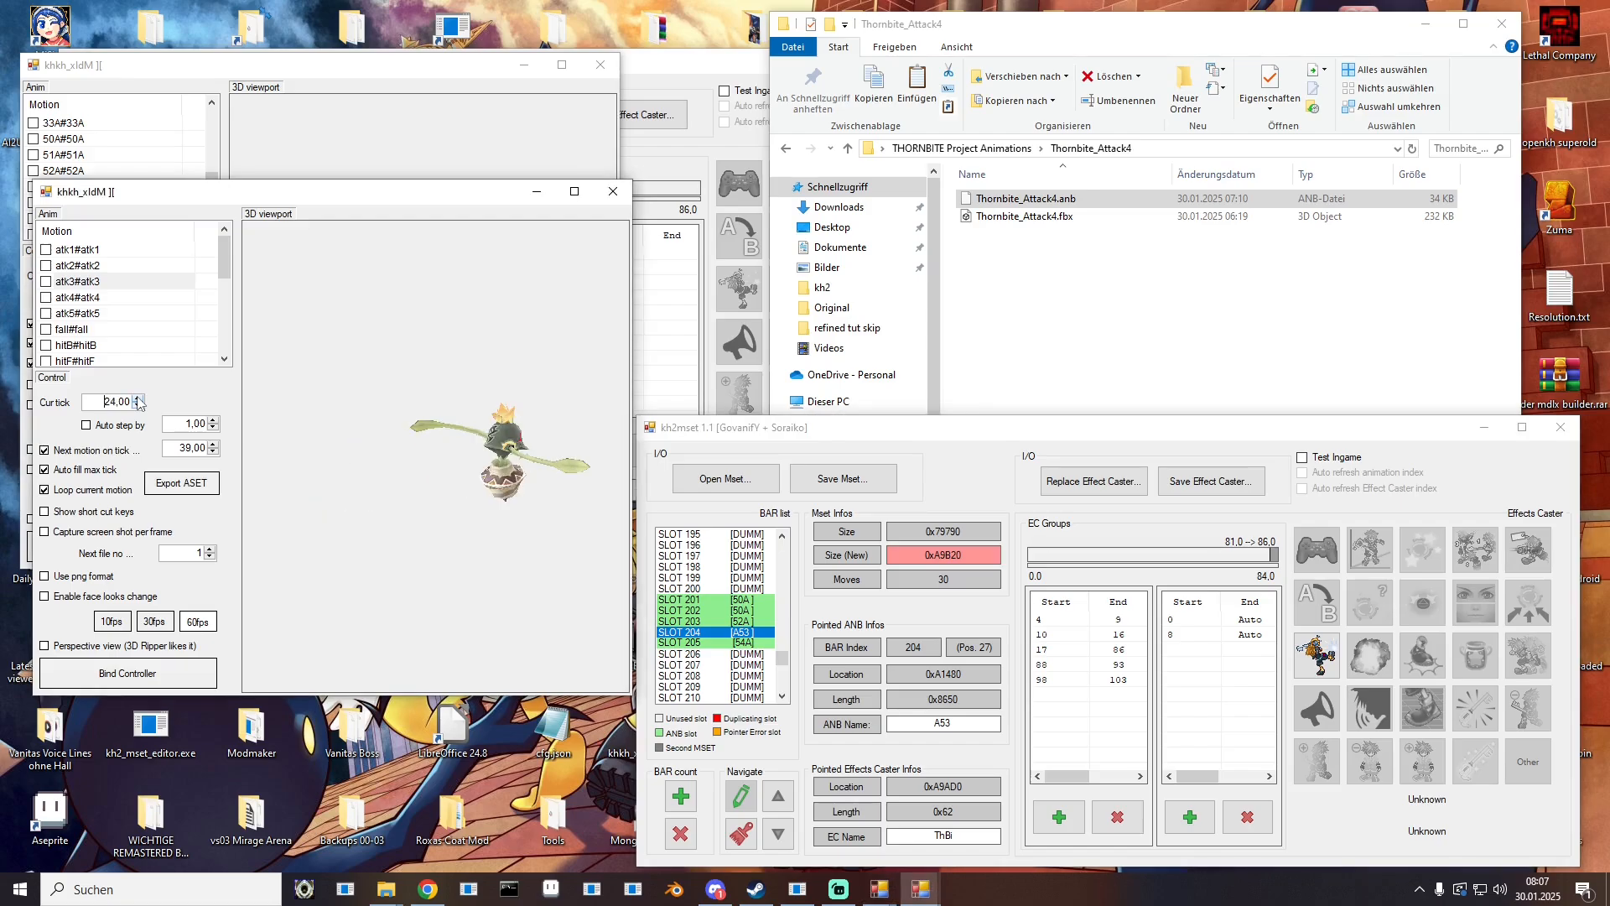
click(139, 400)
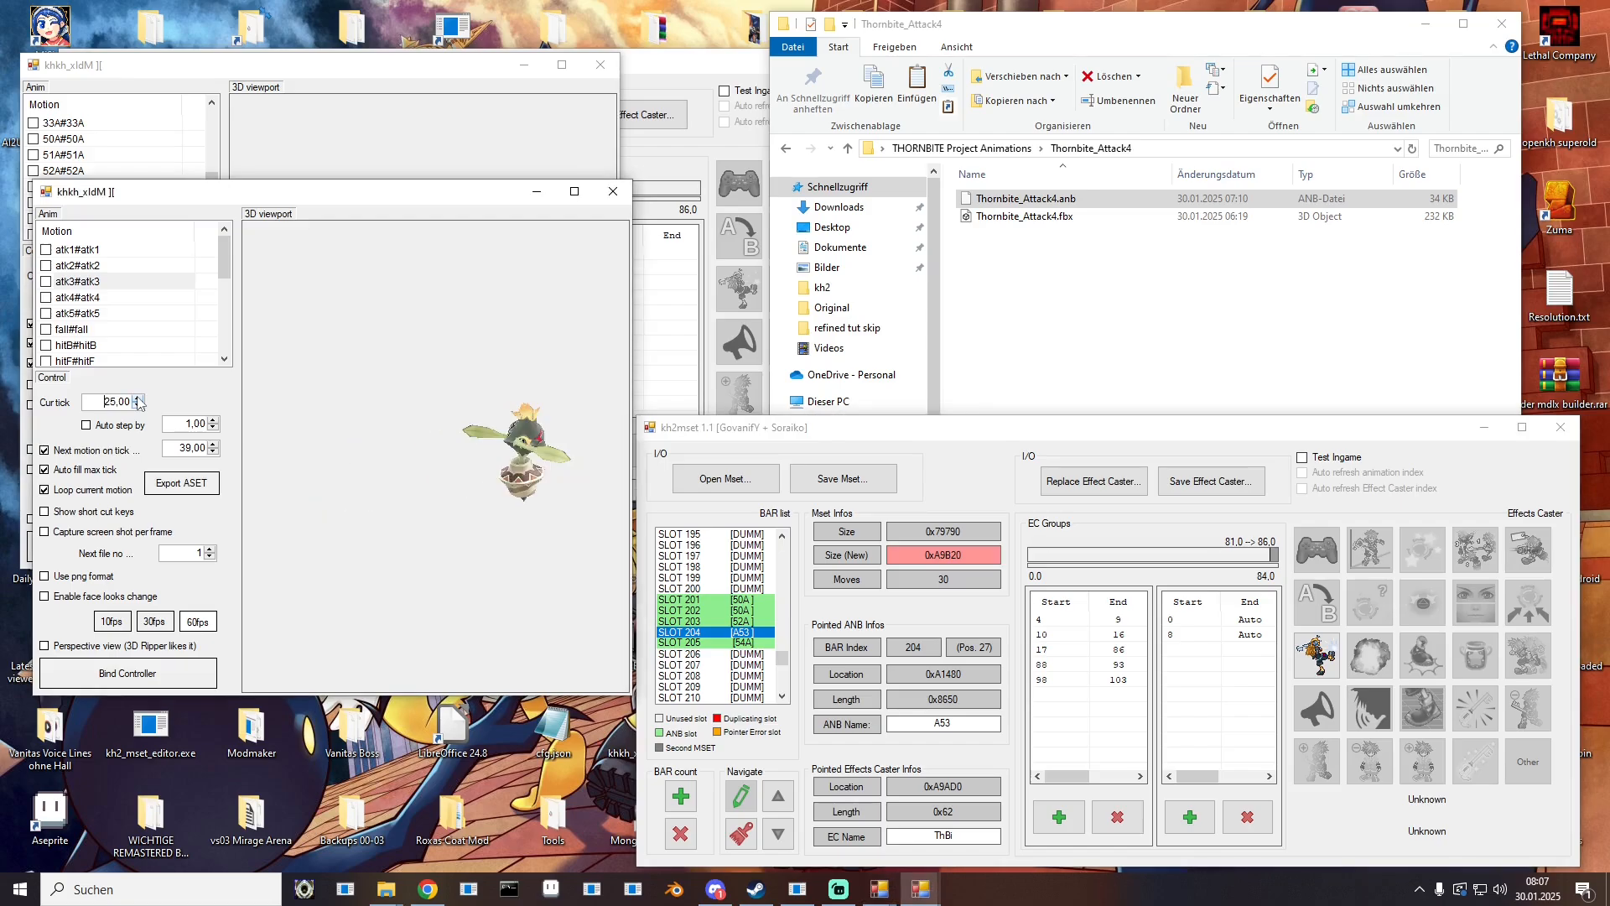
double_click(1135, 650)
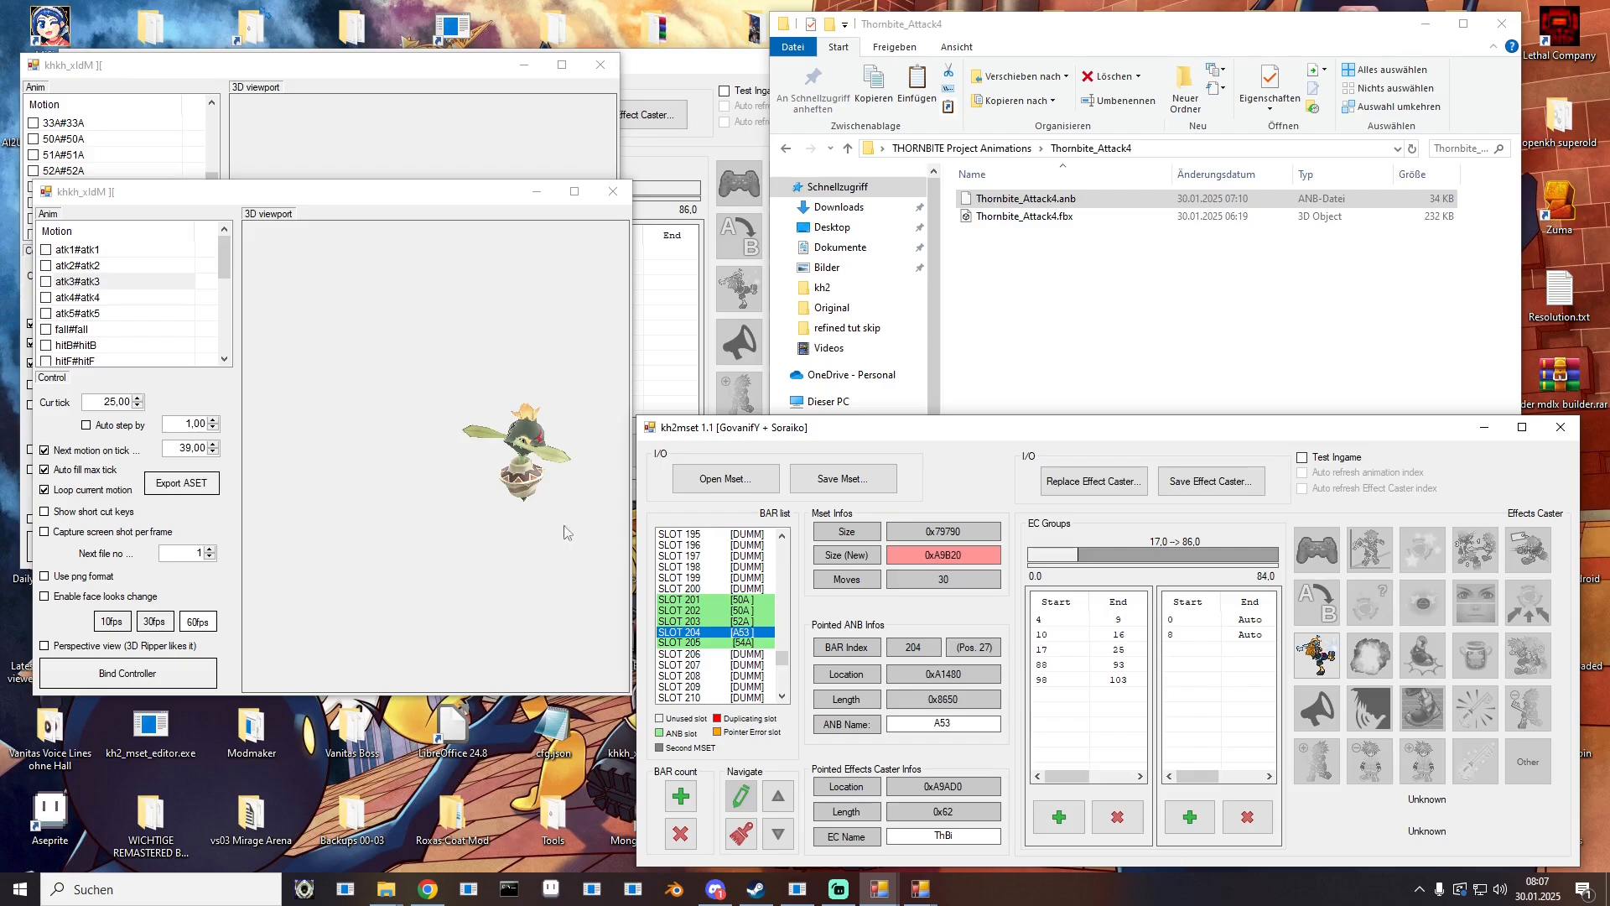
Step: Step the atk3 preview to ticks 26 and 32, setting the fourth effect's start frame to 26 and end frame to 32
click(138, 400)
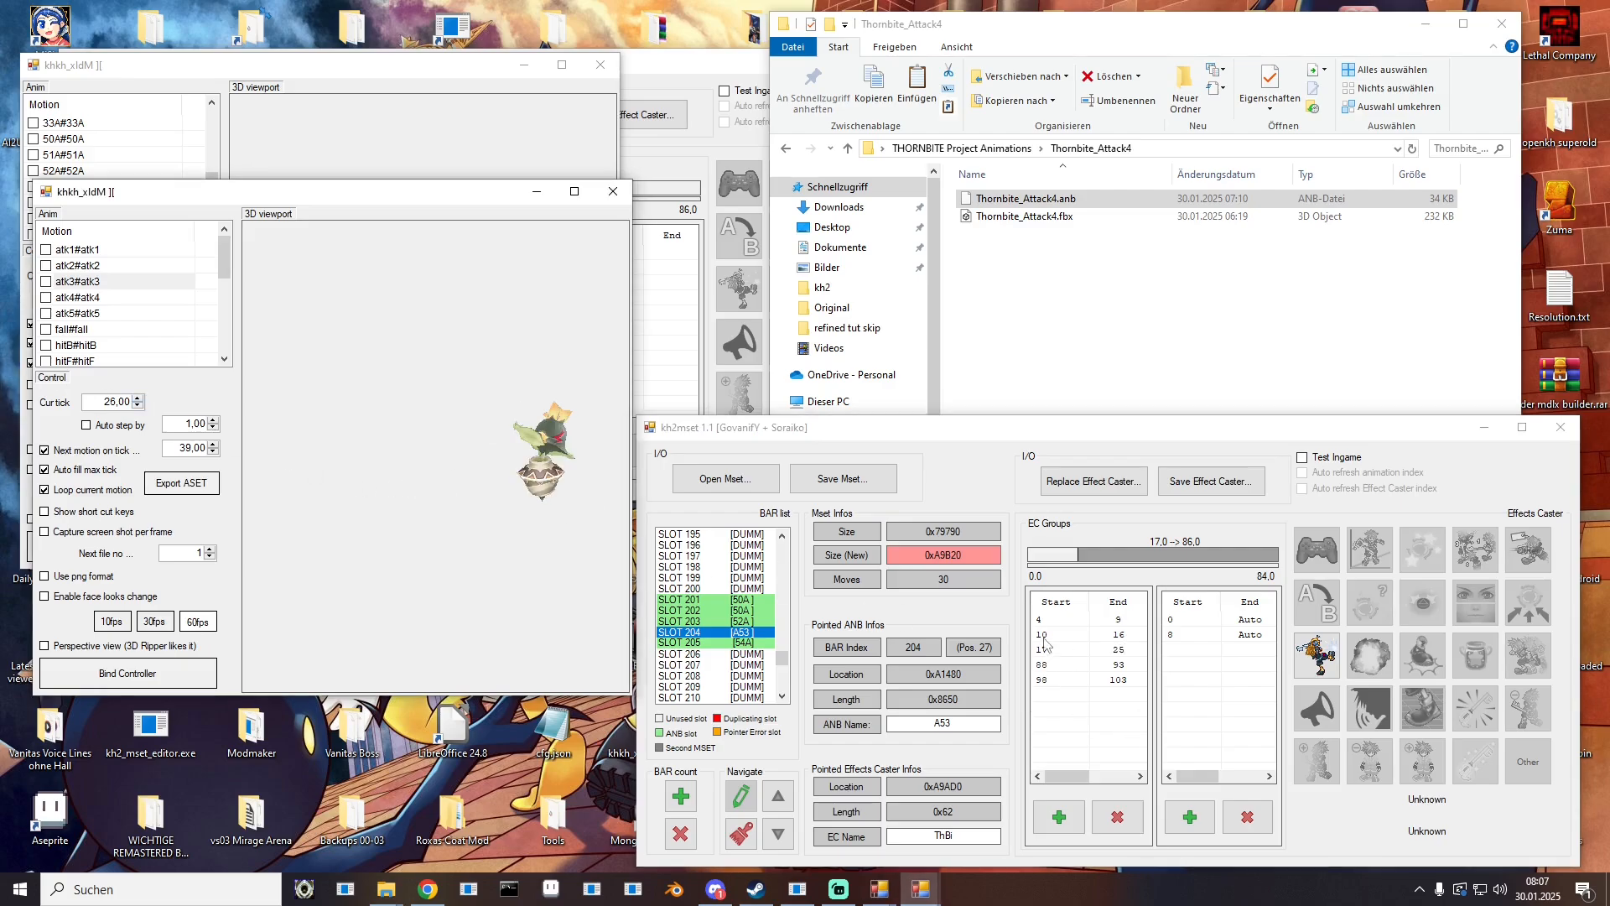
double_click(1060, 665)
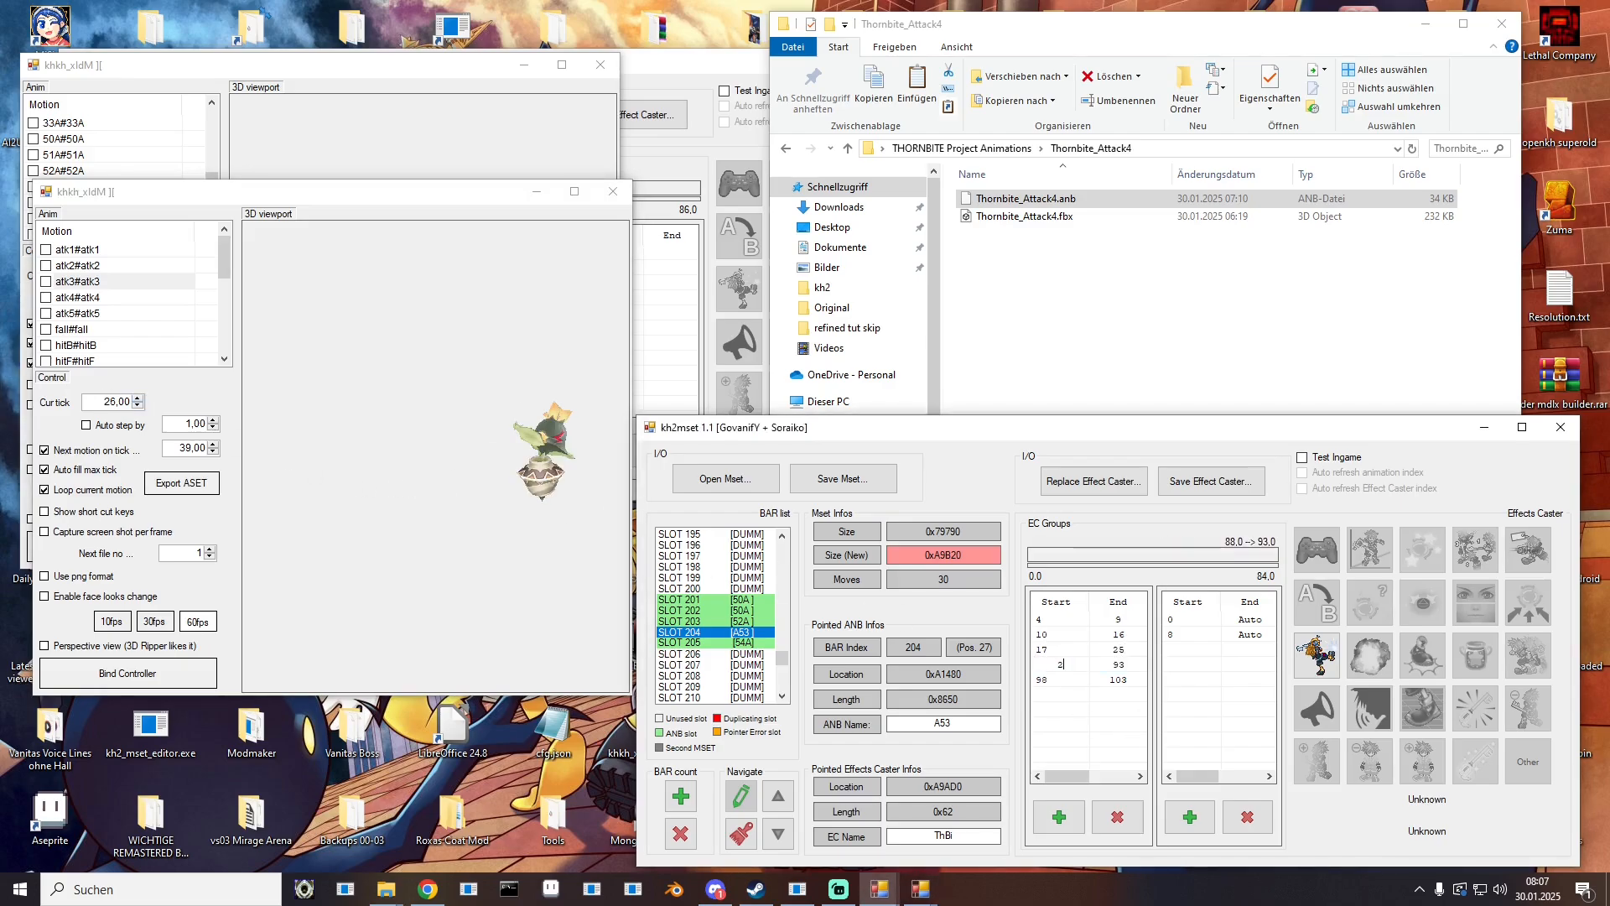
text(26)
key(Return)
click(138, 399)
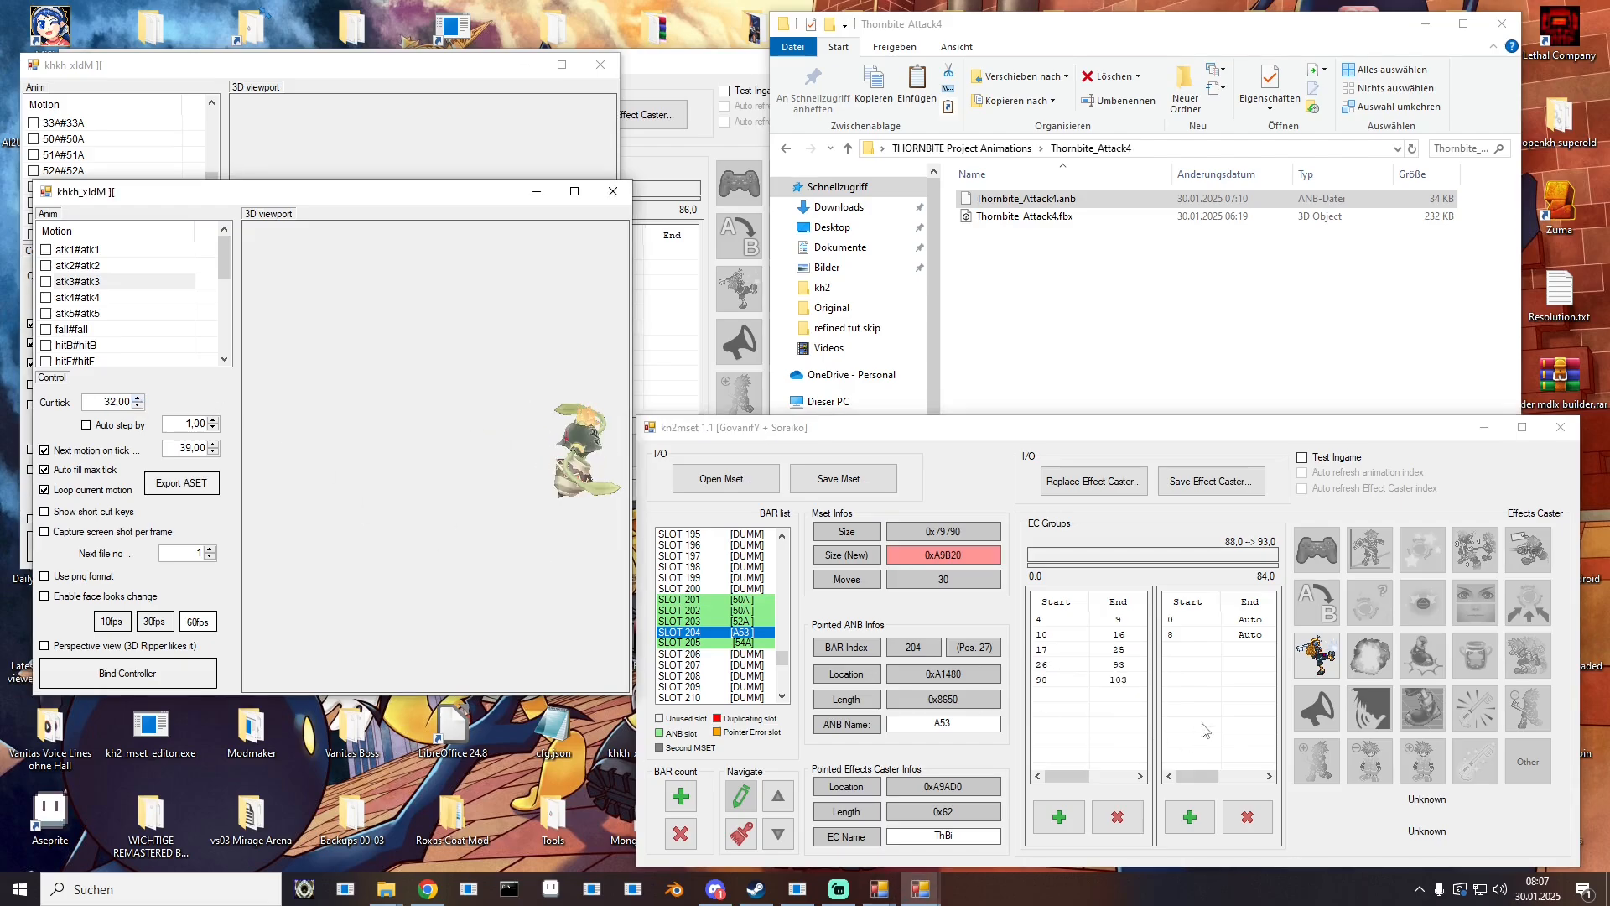
double_click(1134, 662)
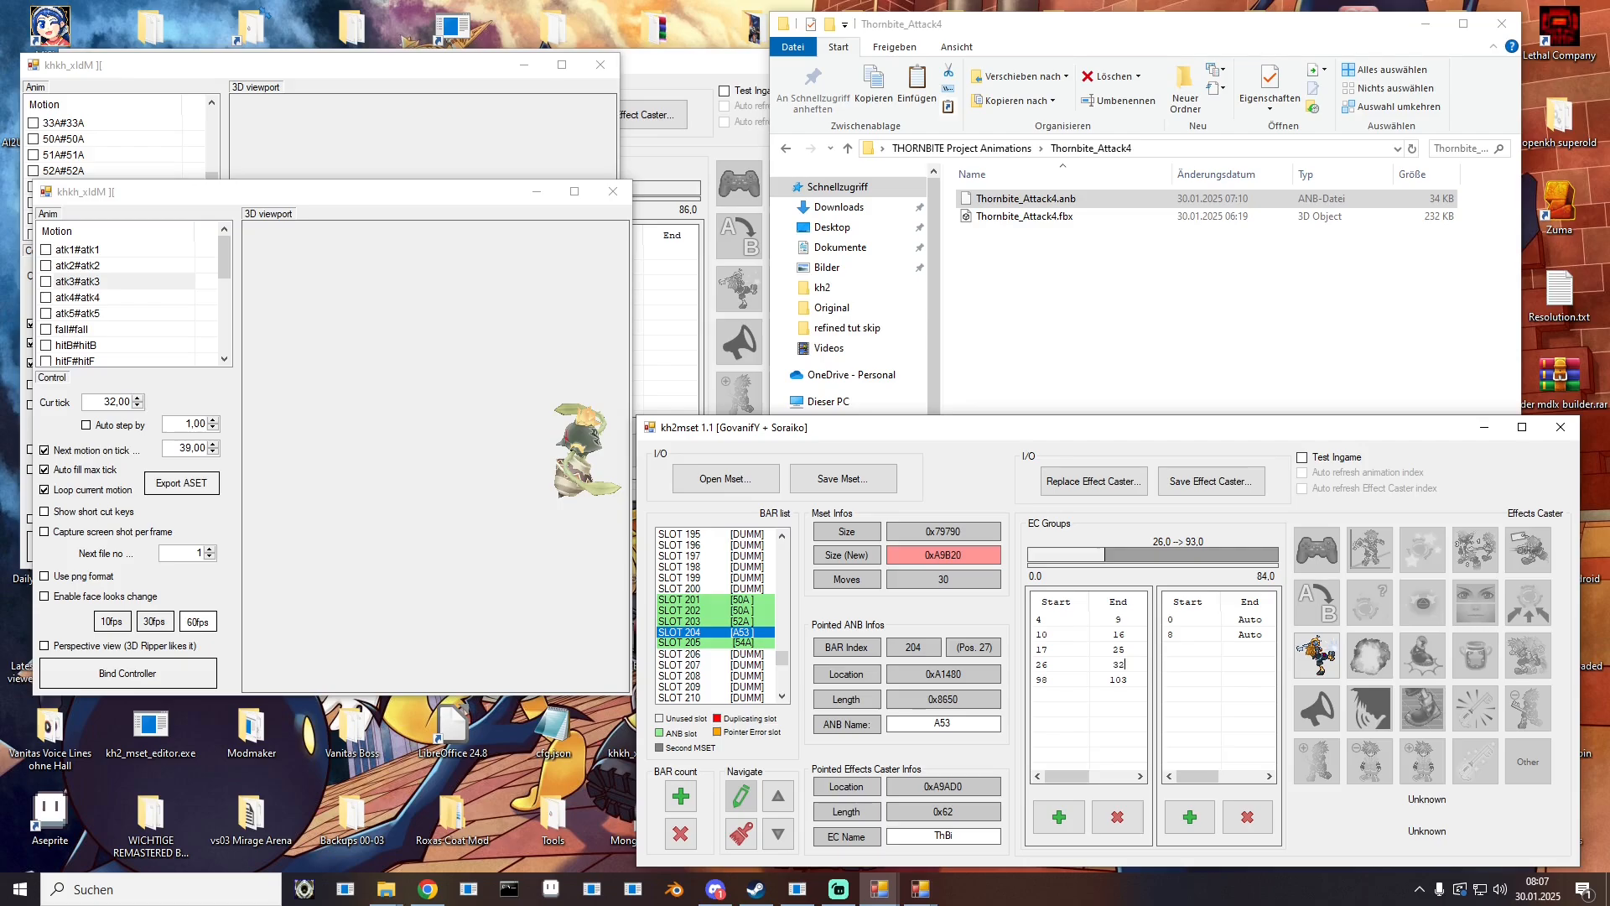
Step: Advance the atk3 preview to tick 38 and set the fifth effect's start frame to 33 and end frame to 38
click(138, 400)
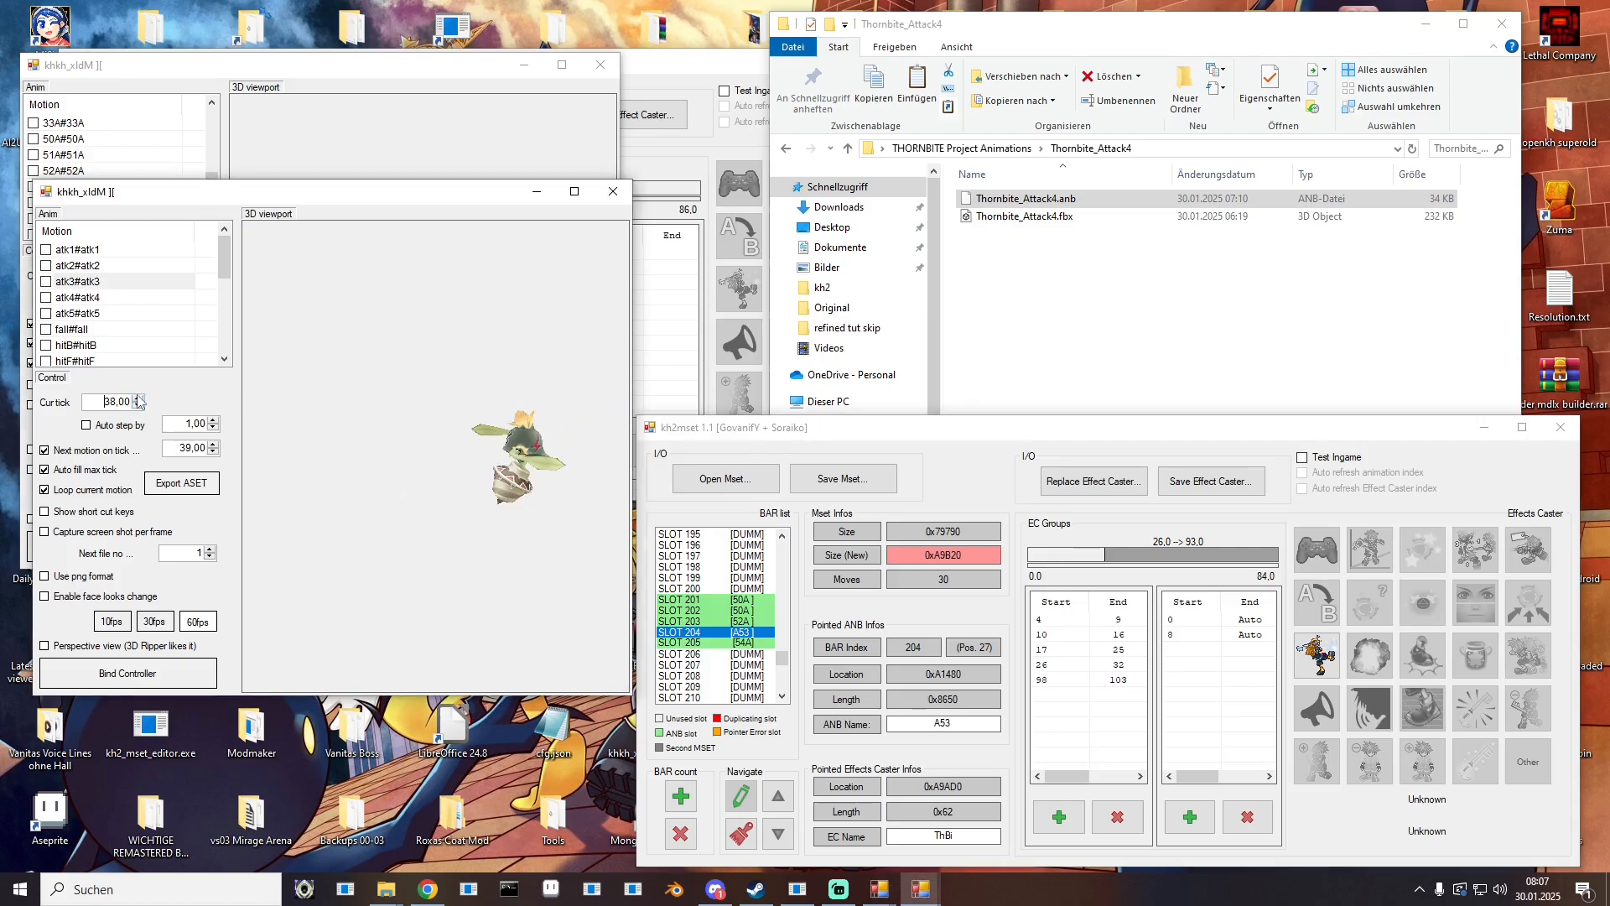
click(1061, 681)
text(33)
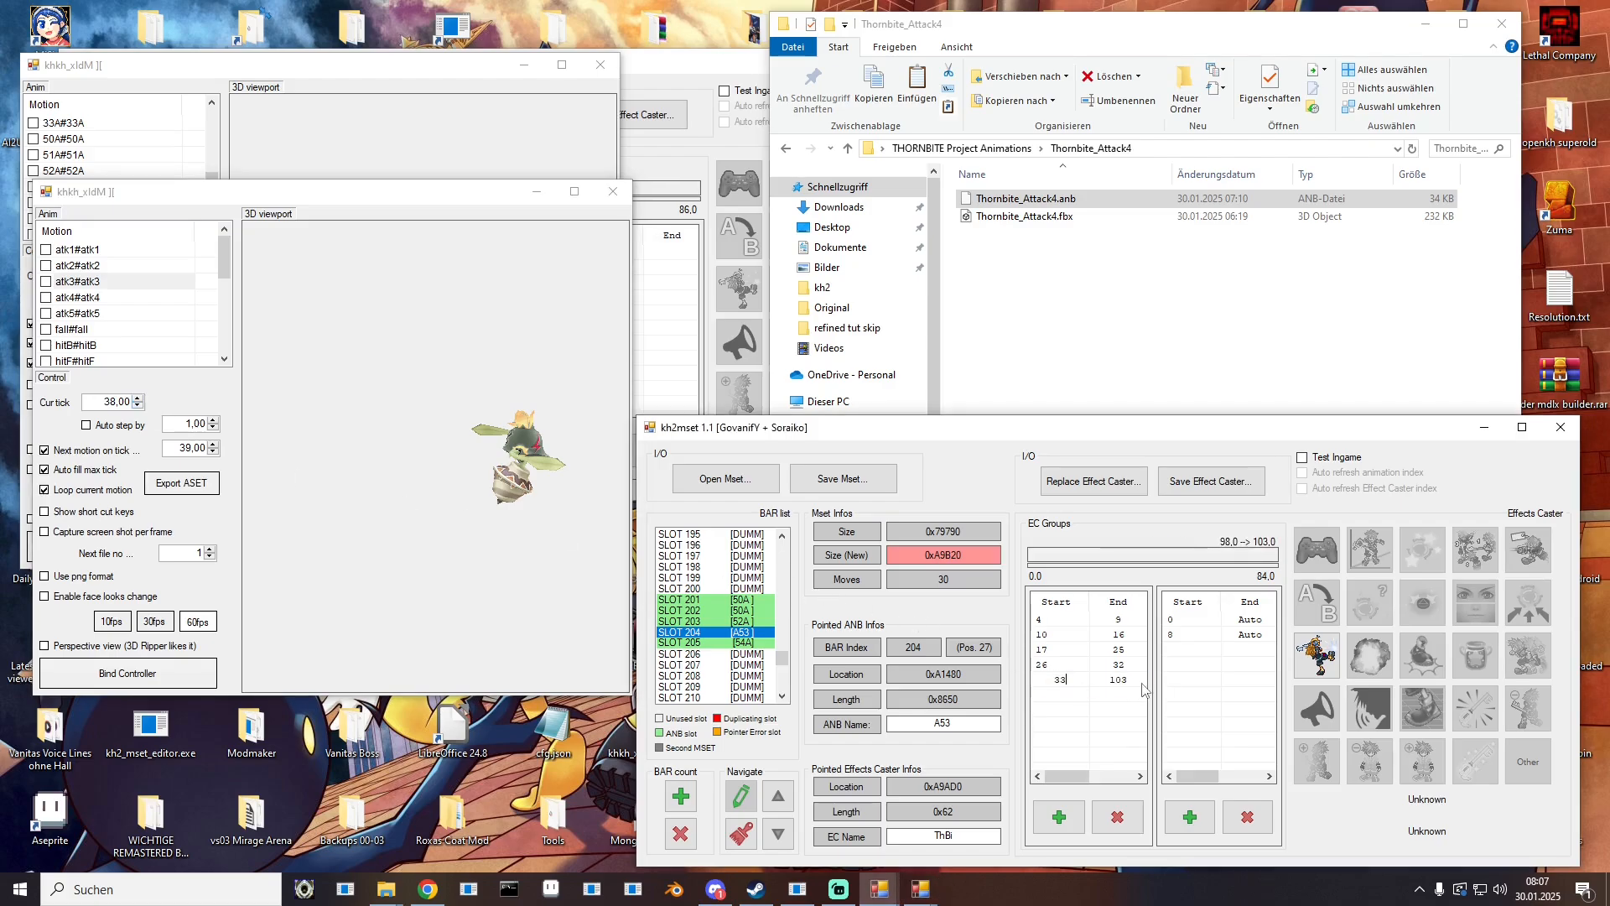
key(Tab)
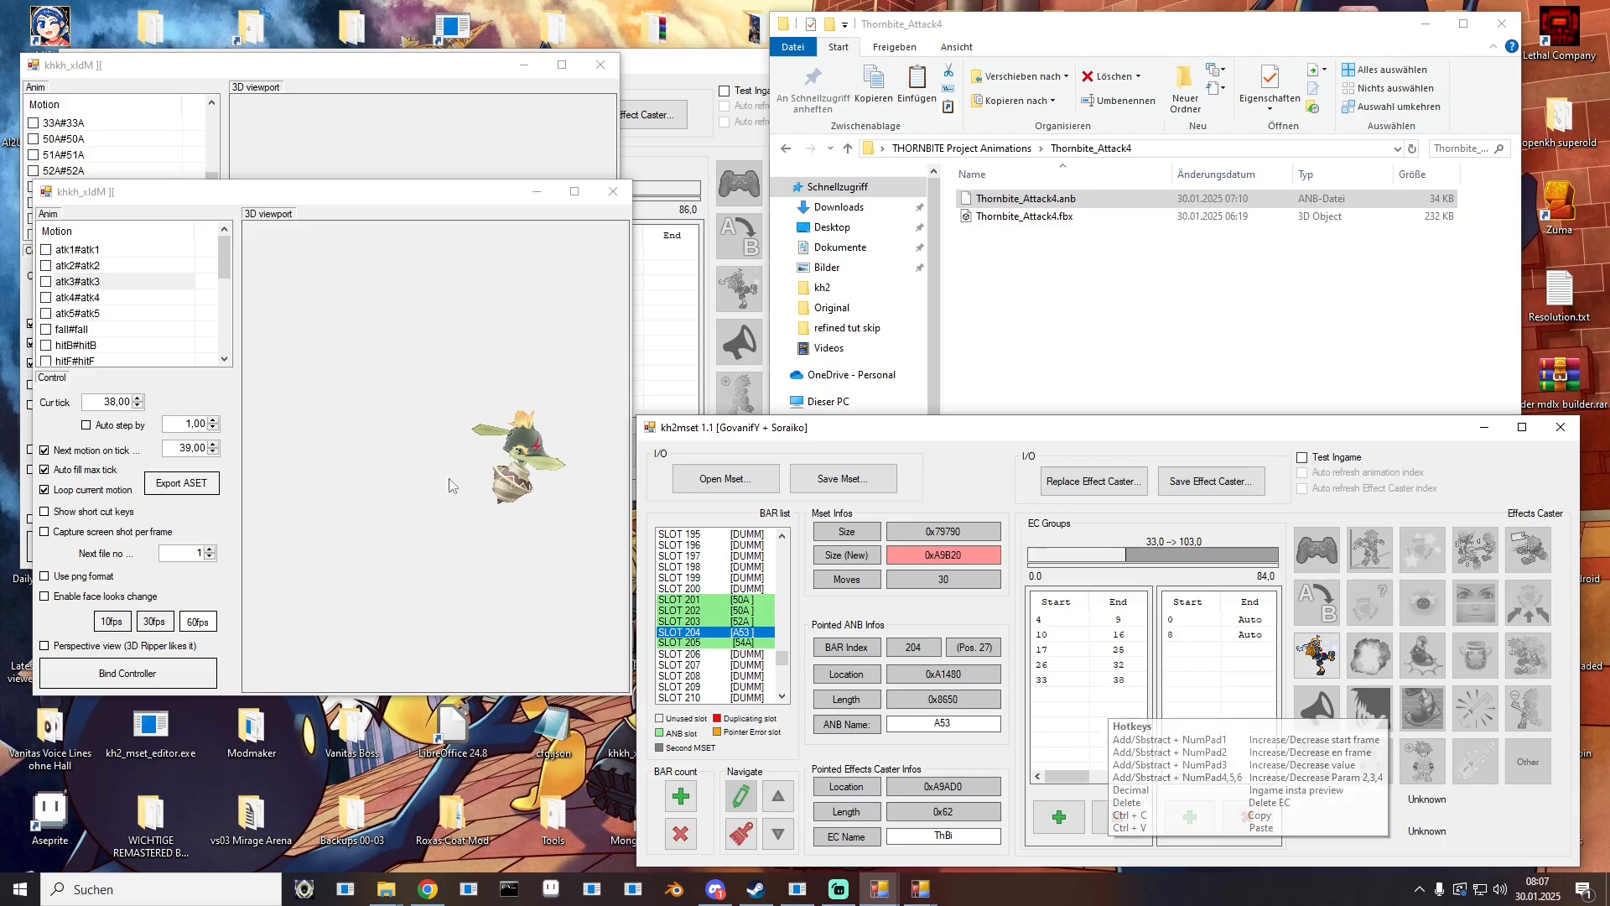
Step: Check the end of the atk3 preview, then compare slot 203's frame range with the lengths of atk2 and atk3
click(137, 399)
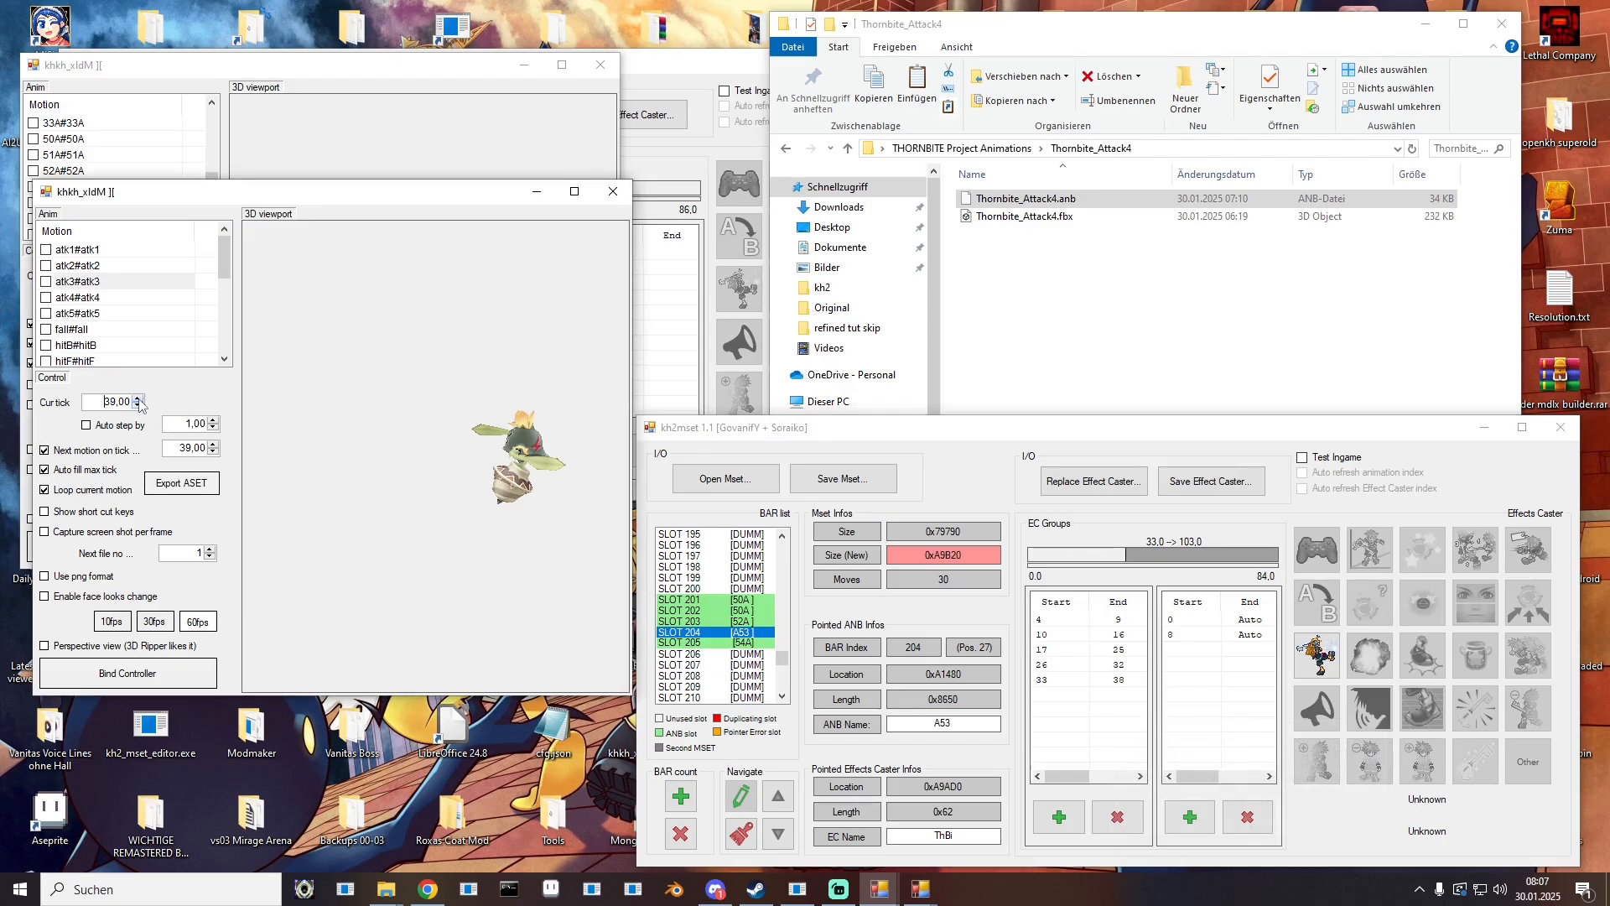
click(76, 285)
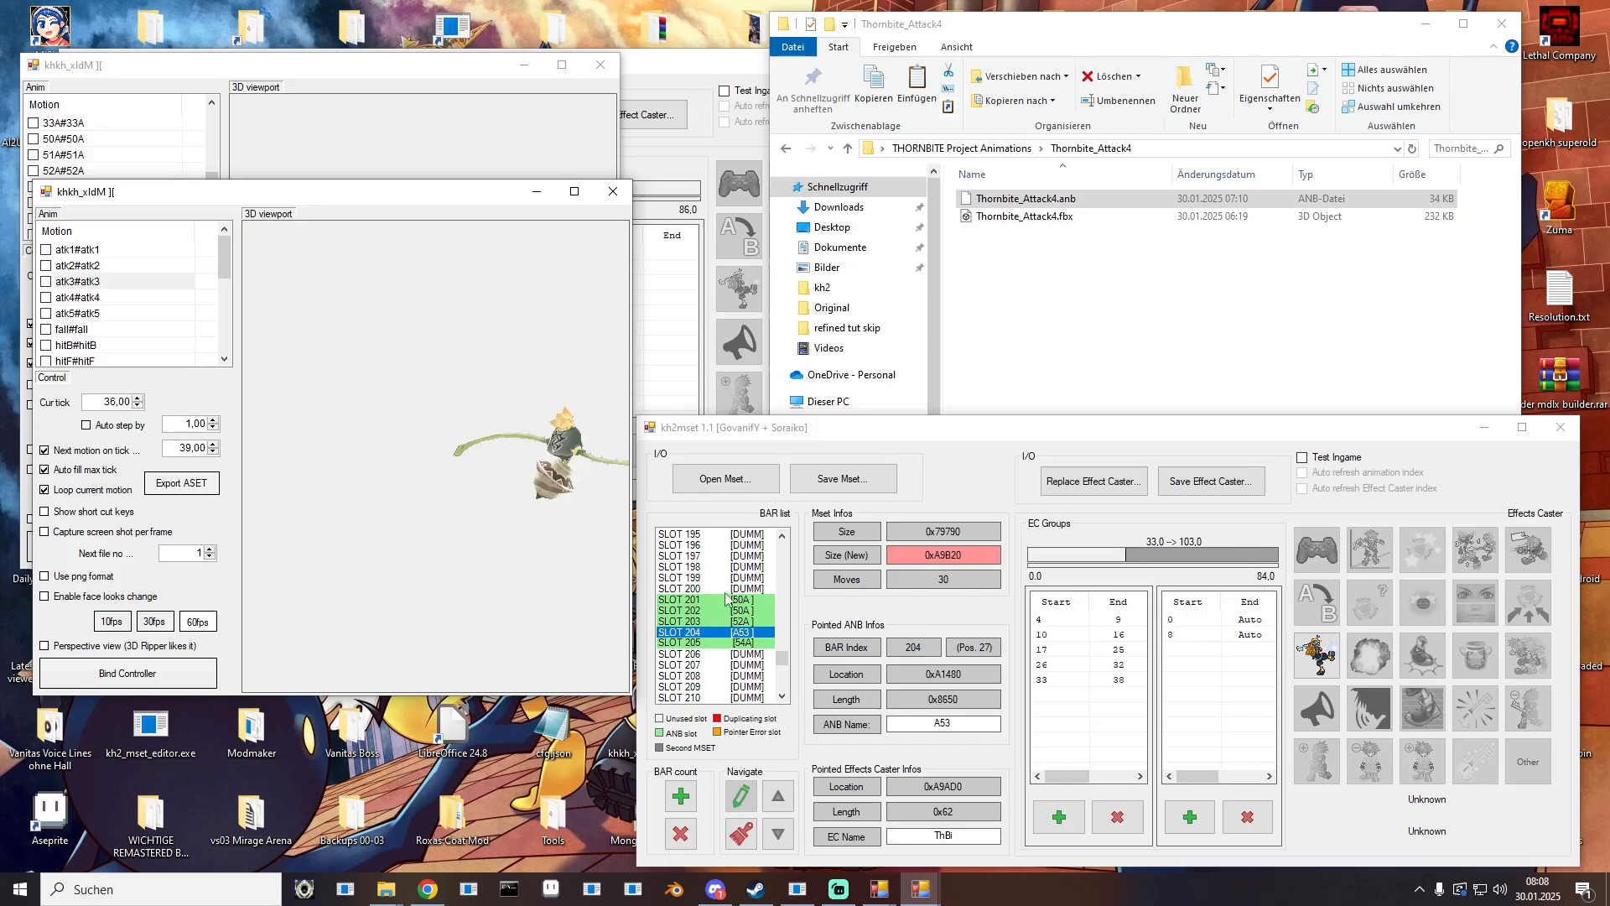
click(746, 622)
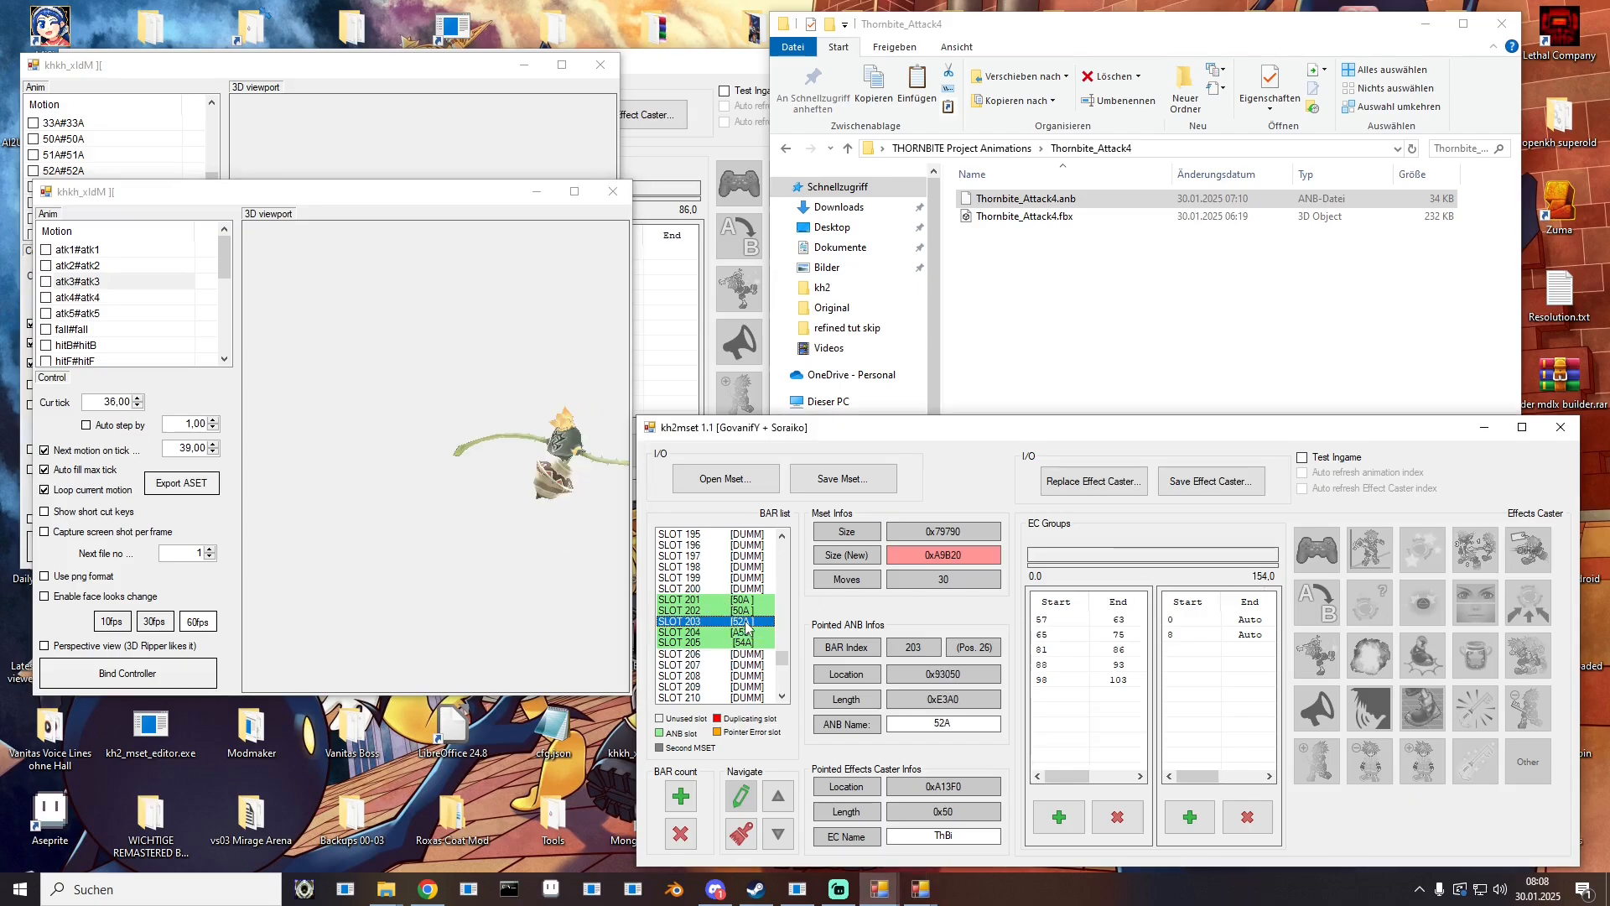
click(90, 266)
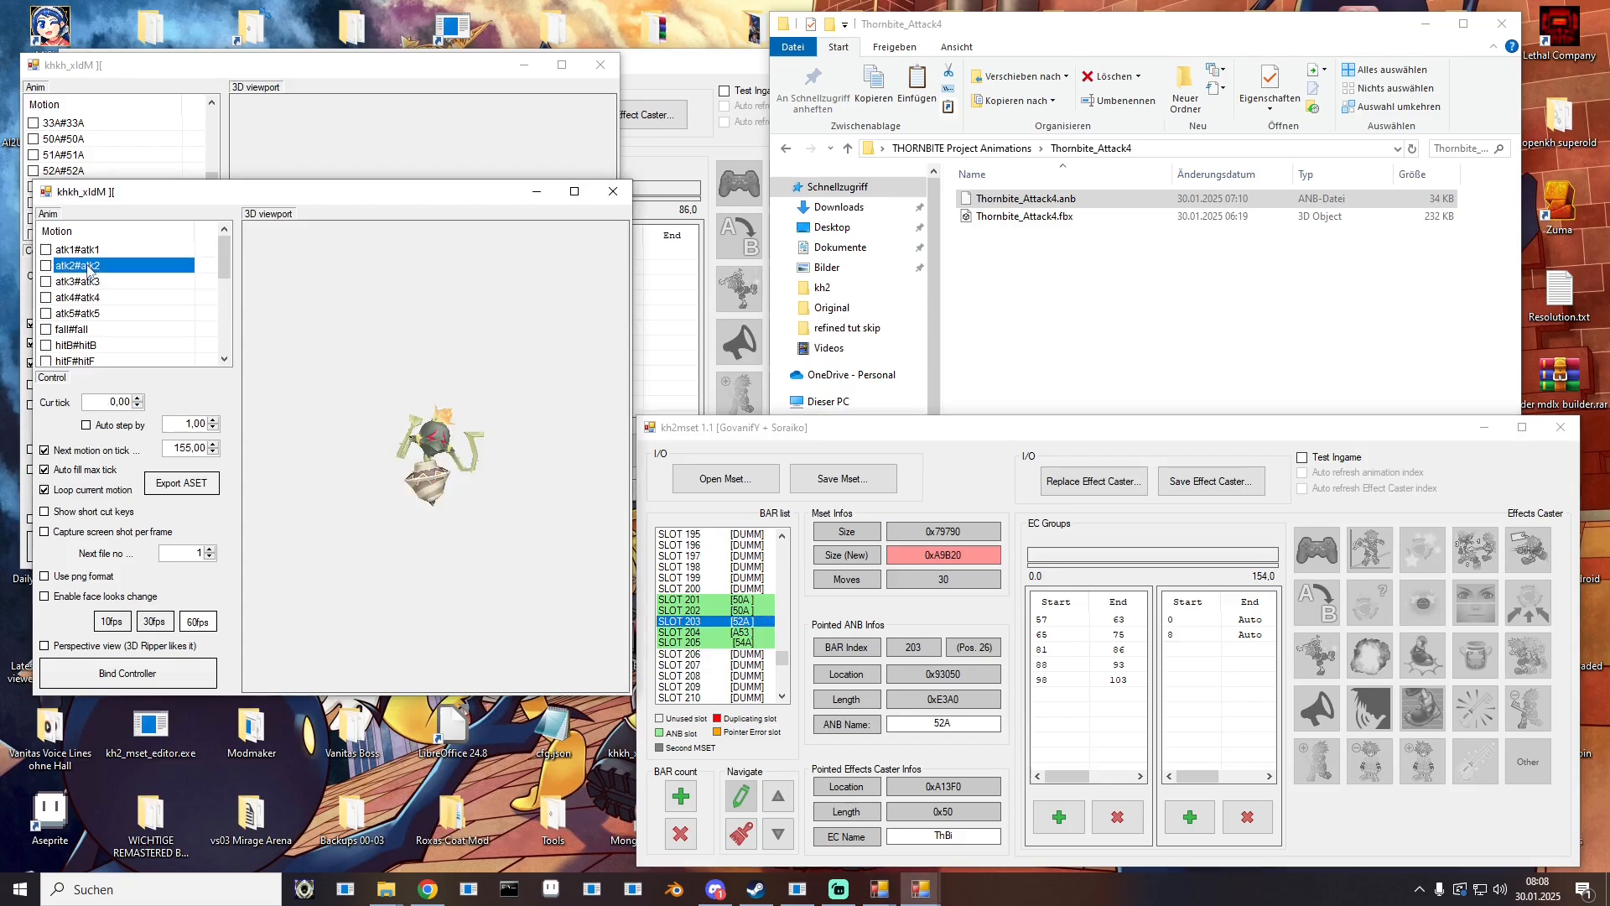
click(89, 282)
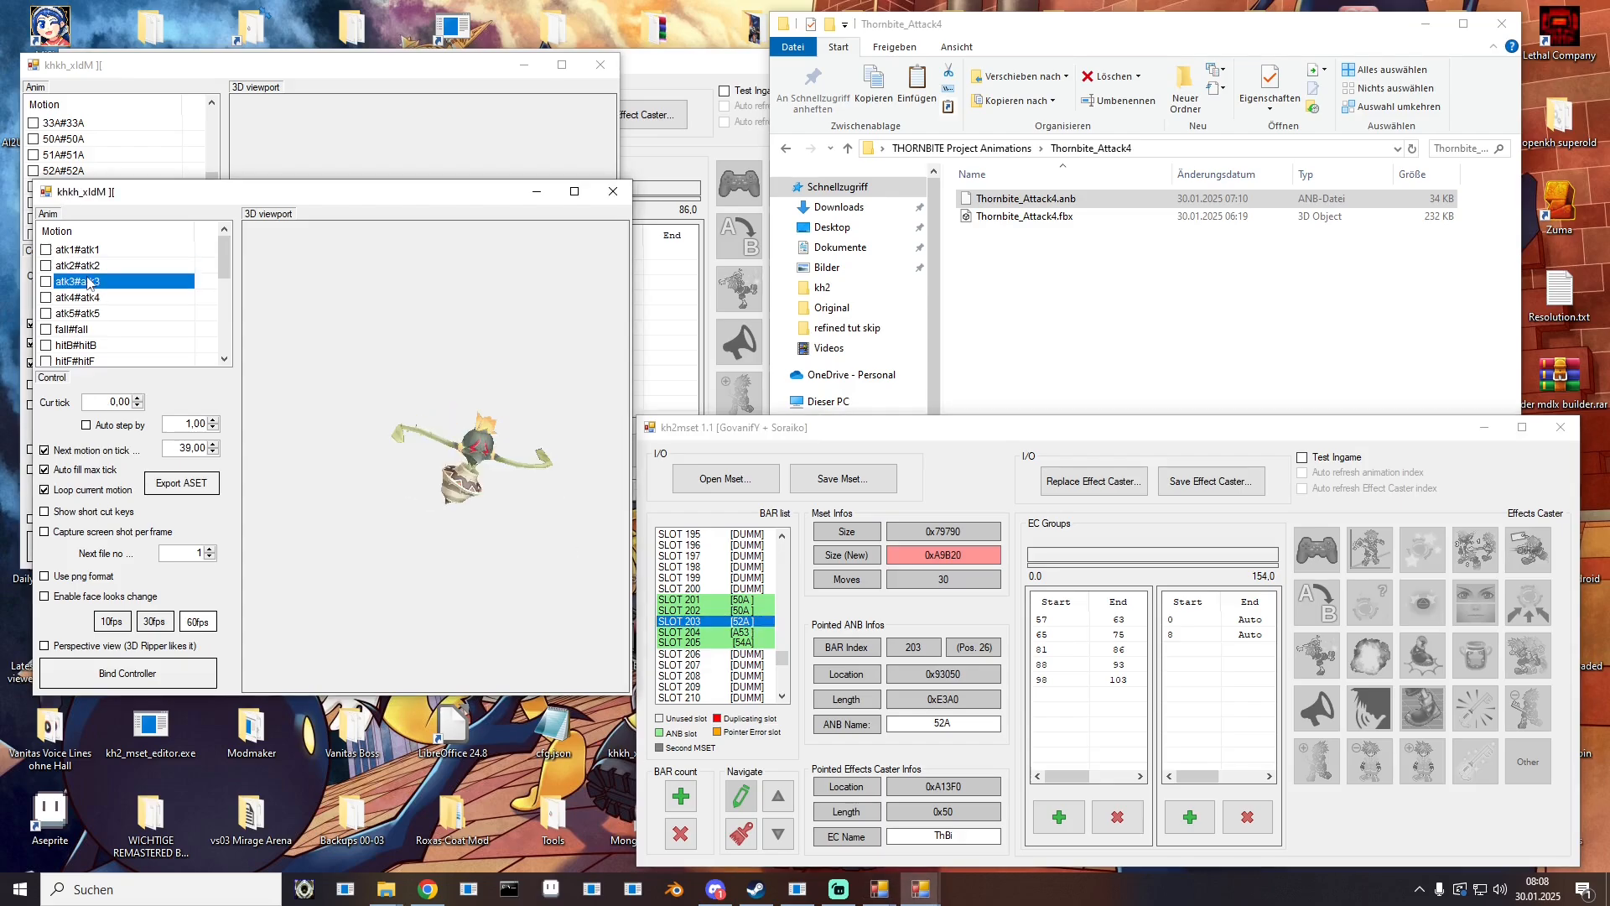
Step: Save slot 204's retimed effect caster over the existing ThBi_EC.ec file
click(753, 632)
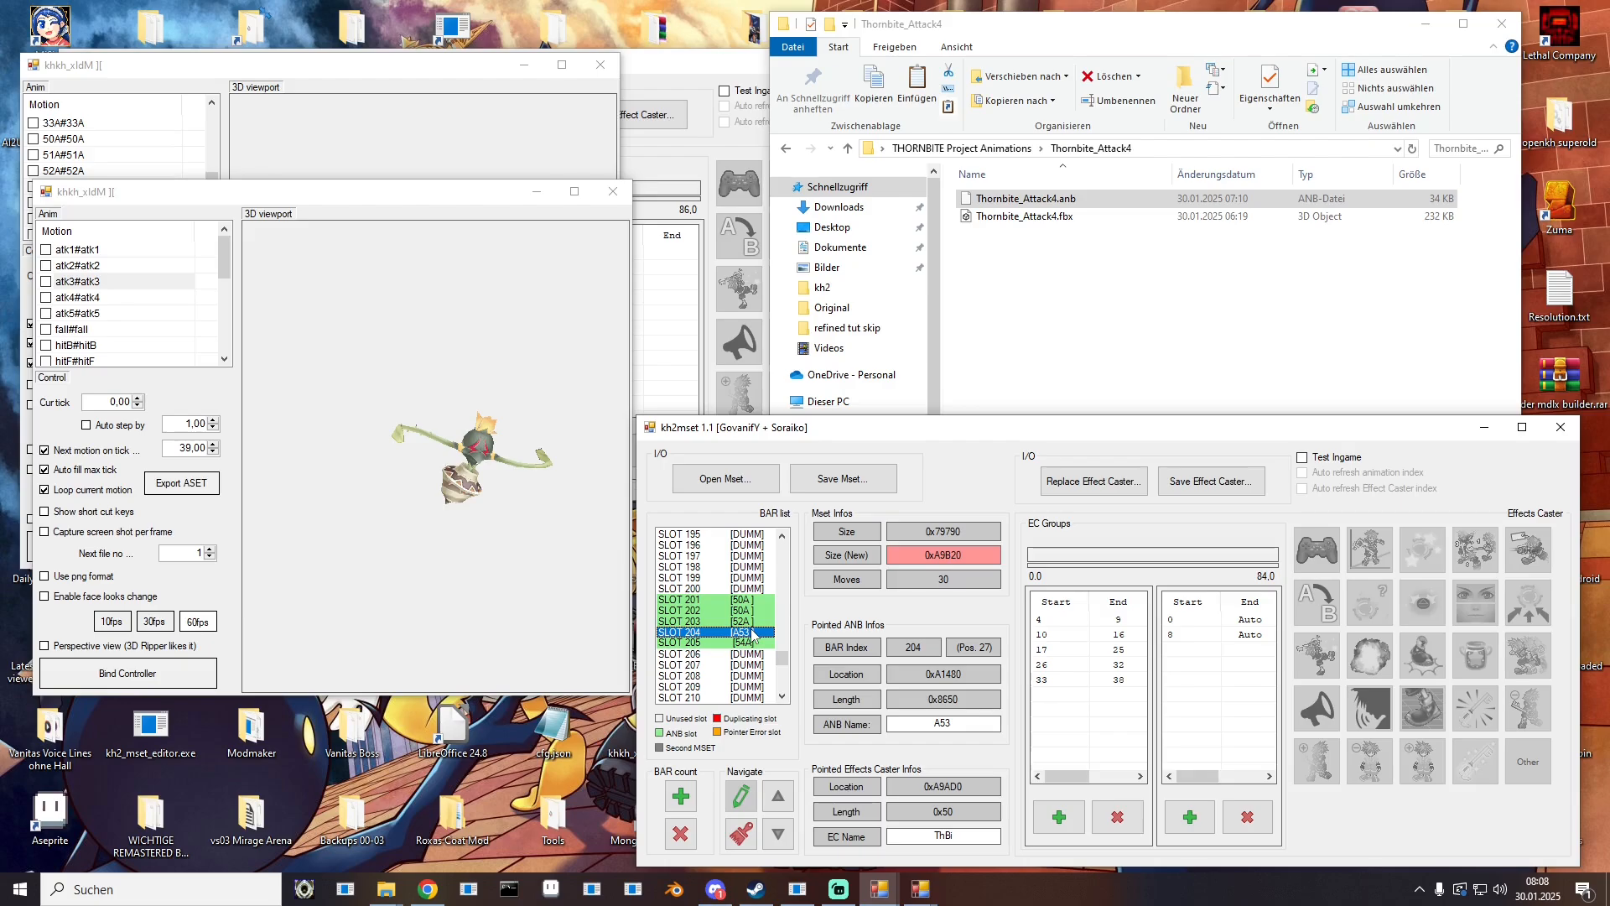
click(1211, 480)
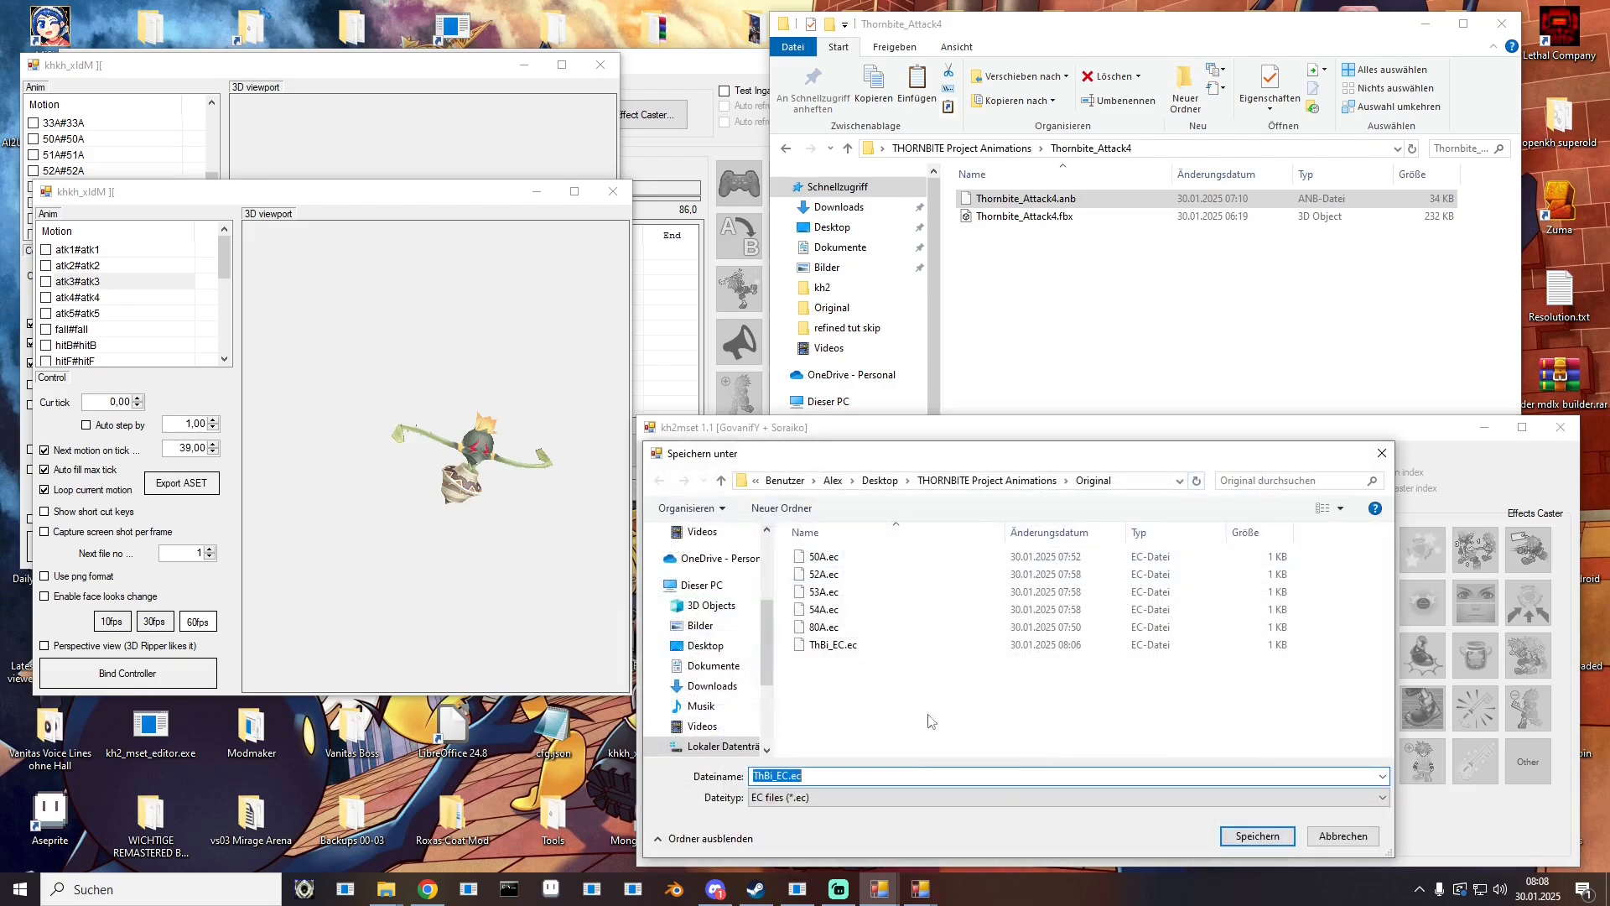
double_click(833, 646)
click(852, 449)
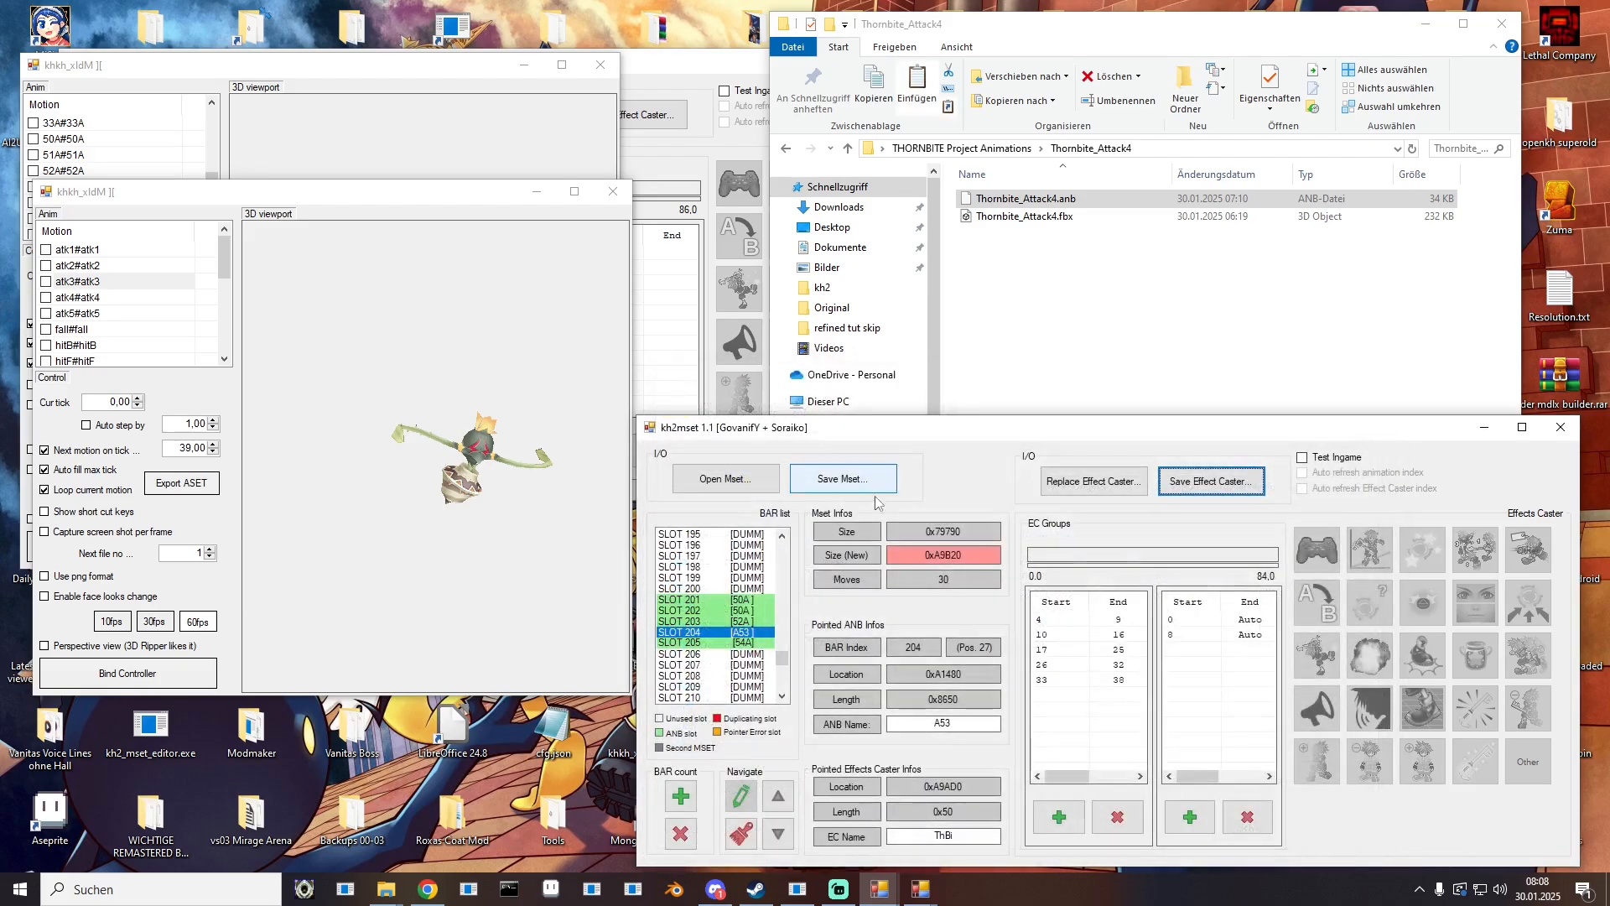
Step: Delete the file slot 204 points to and import Thornbite_Attack3.anb from the Thornbite_Attack3 folder into that slot
right_click(752, 637)
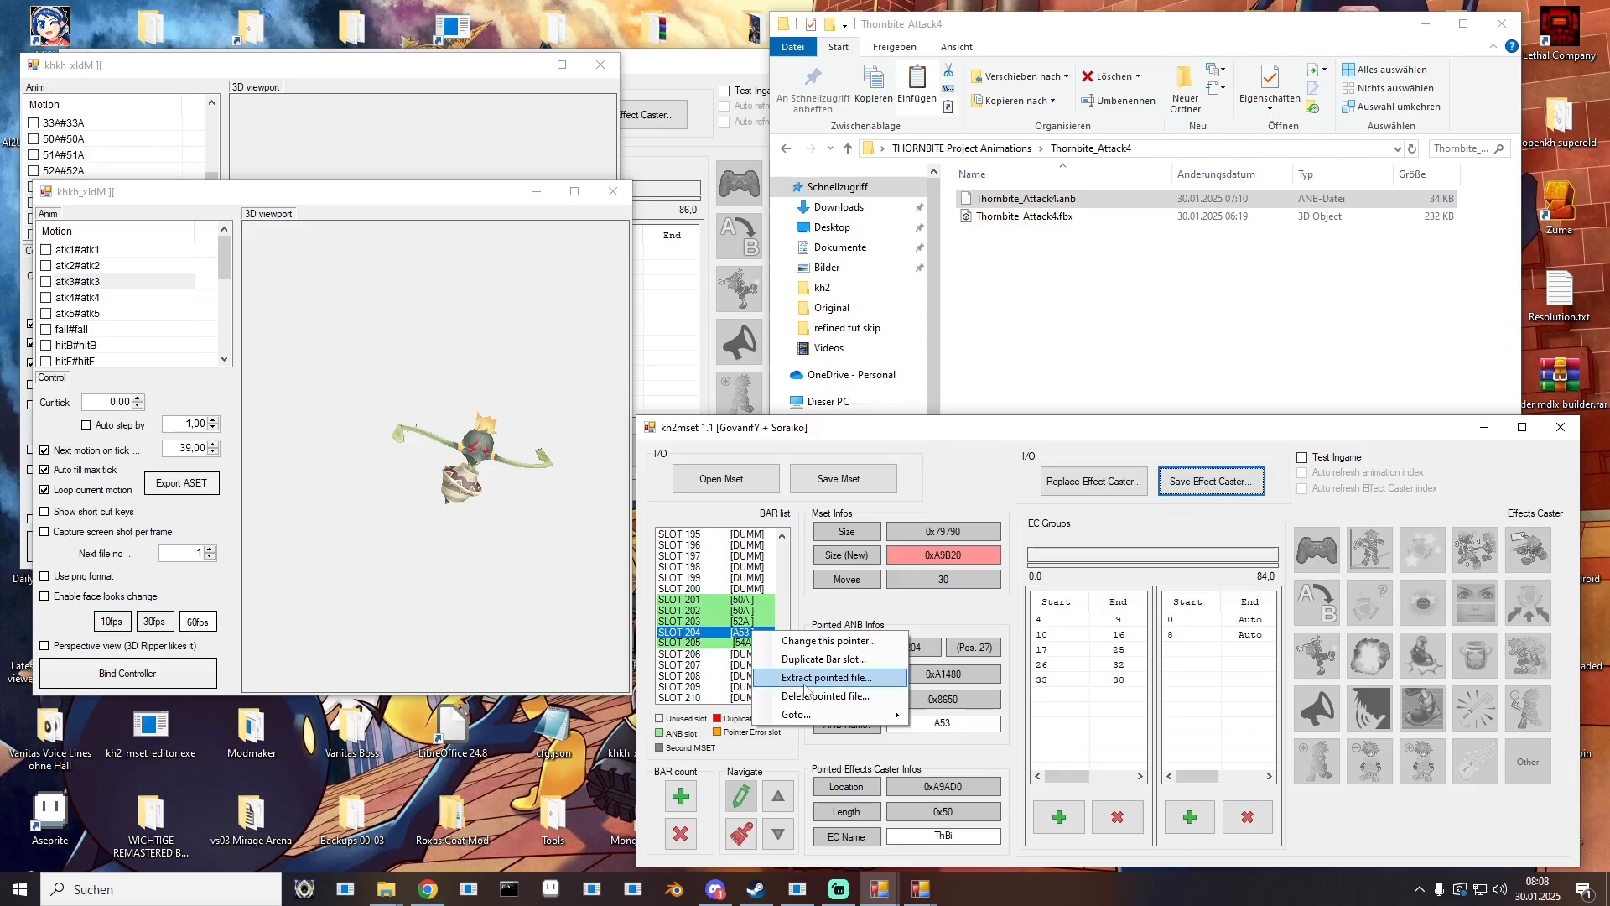
click(809, 696)
click(1003, 148)
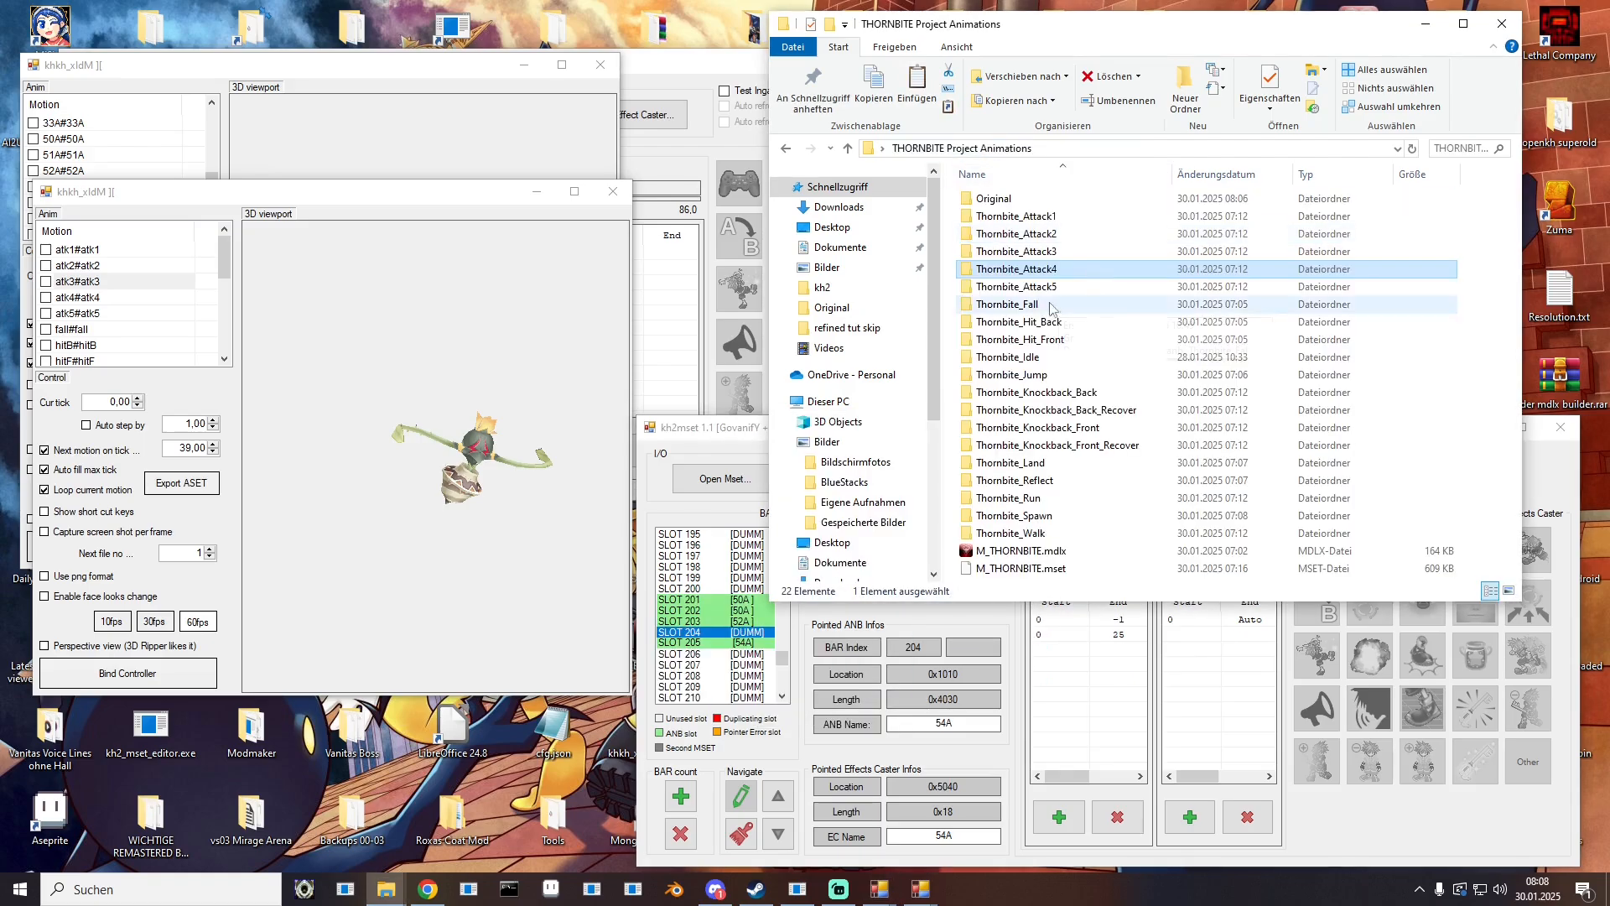
double_click(1027, 252)
click(1043, 200)
drag(1042, 200, 751, 638)
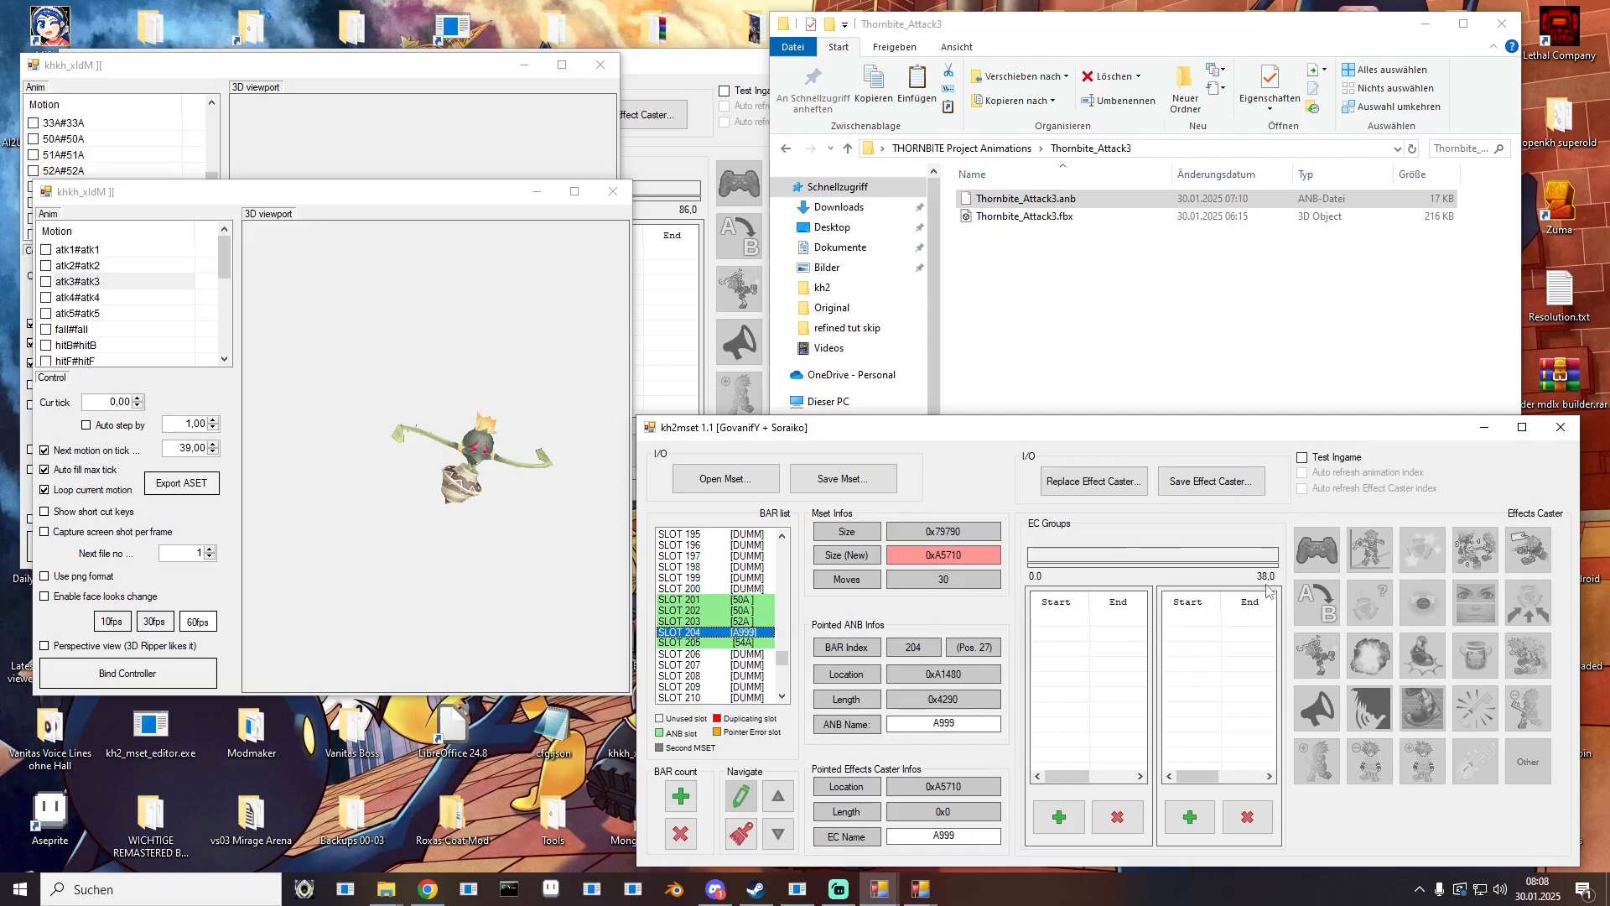
Step: Load ThBi_EC.ec as slot 204's effect caster, name the effect caster ThBi and rename the animation to 53A
click(1095, 480)
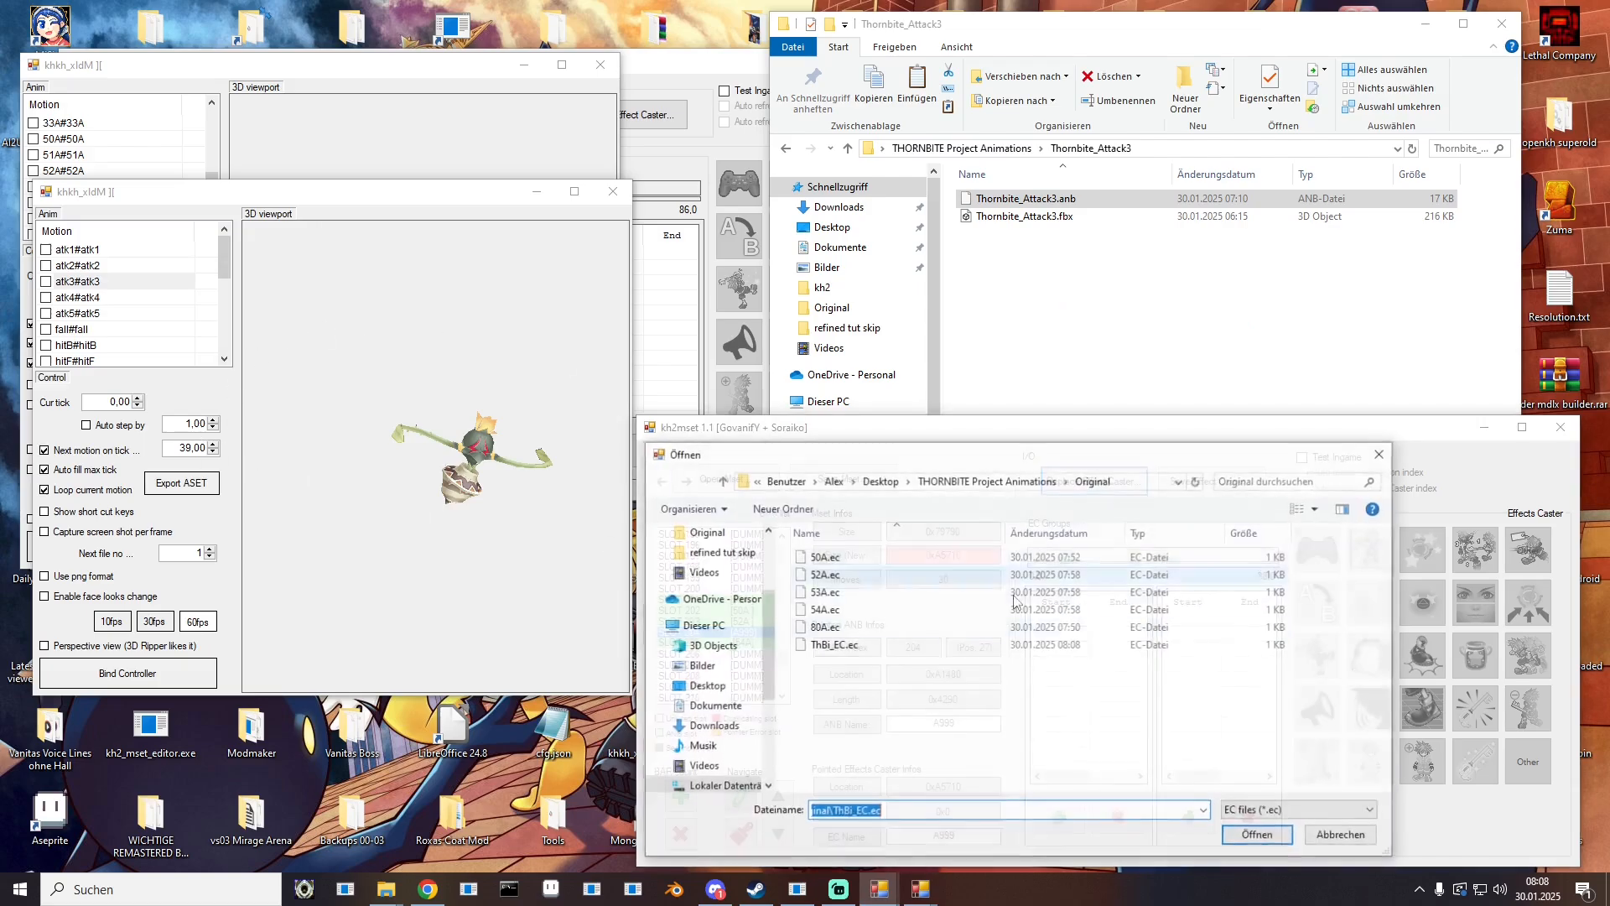
double_click(815, 648)
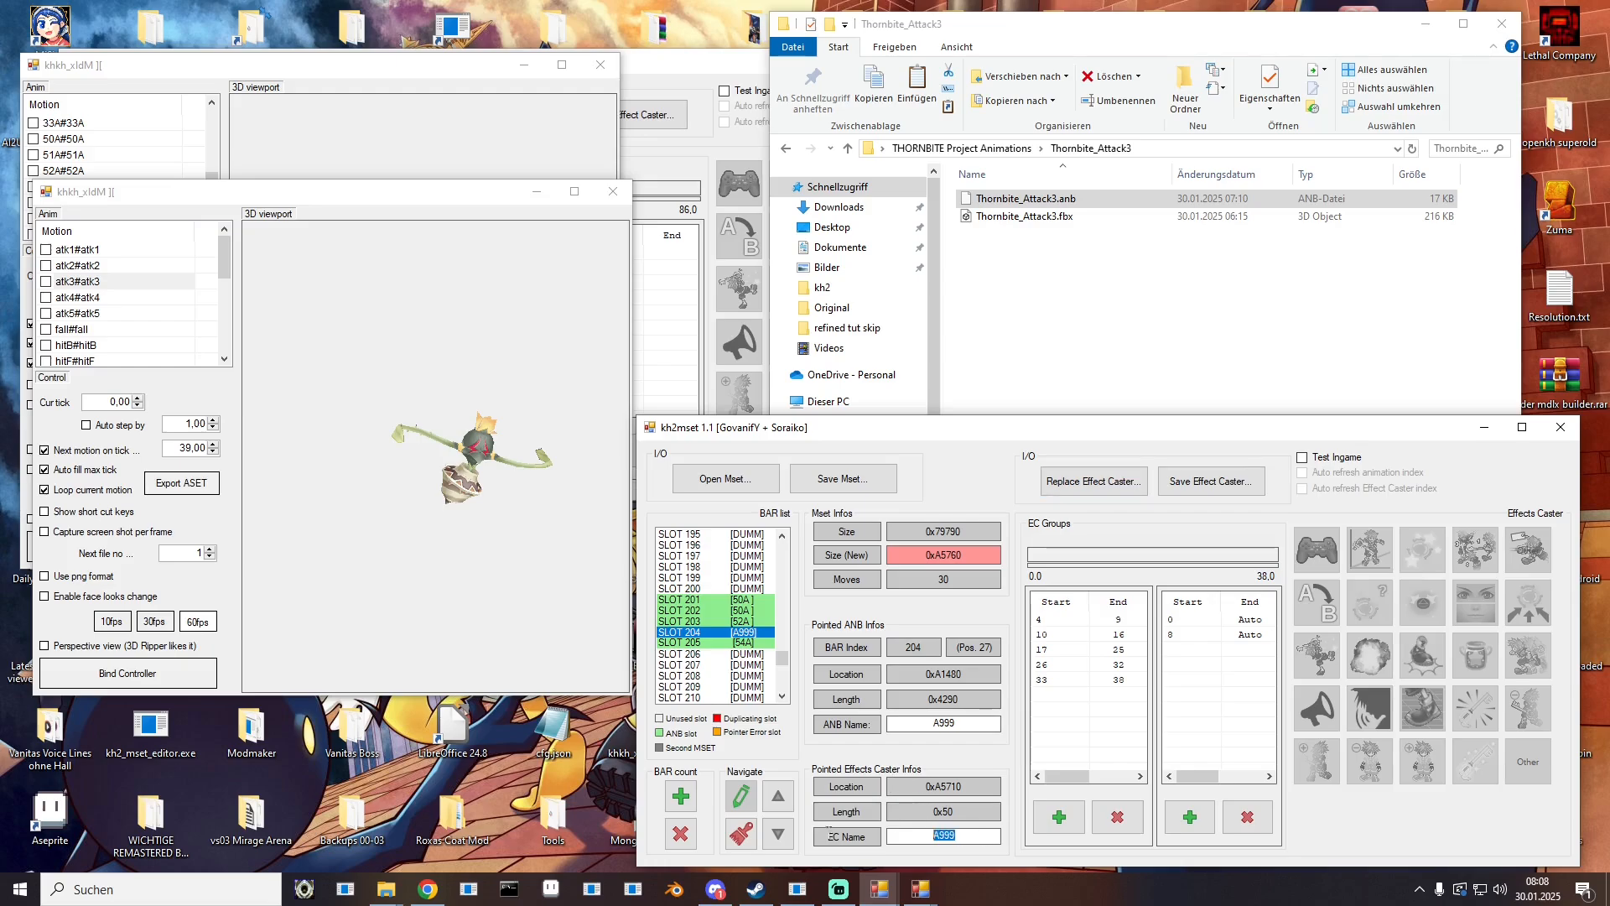
text(ThBi)
double_click(888, 725)
text(54A)
key(Return)
Step: Examine the effect caster entries of slot 205 and their frame ranges
click(729, 643)
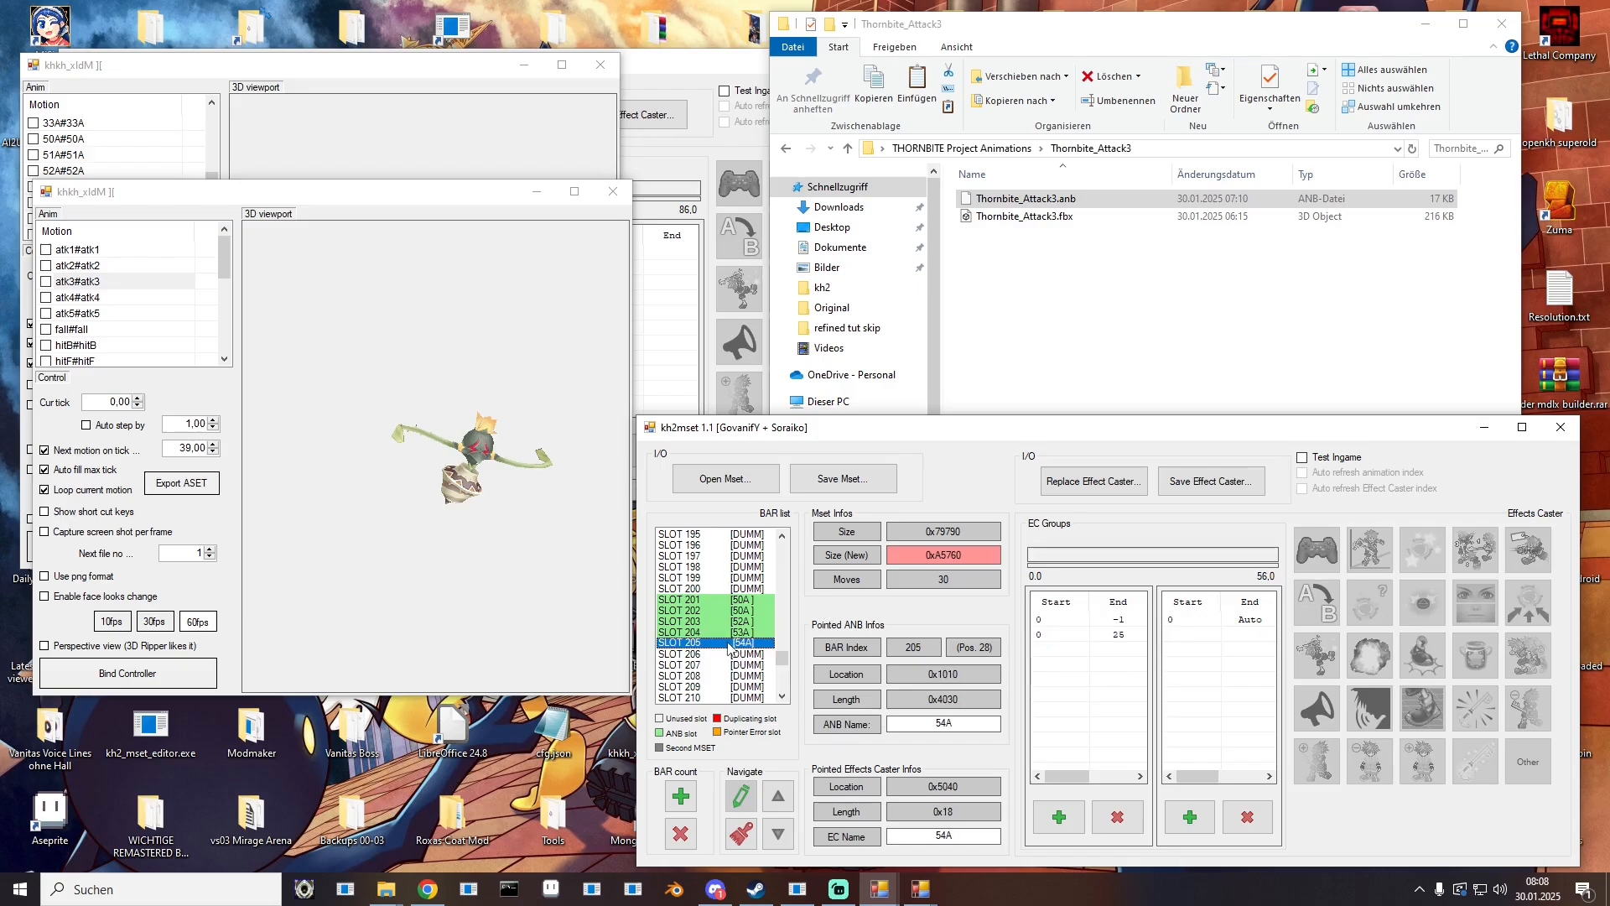
click(1103, 634)
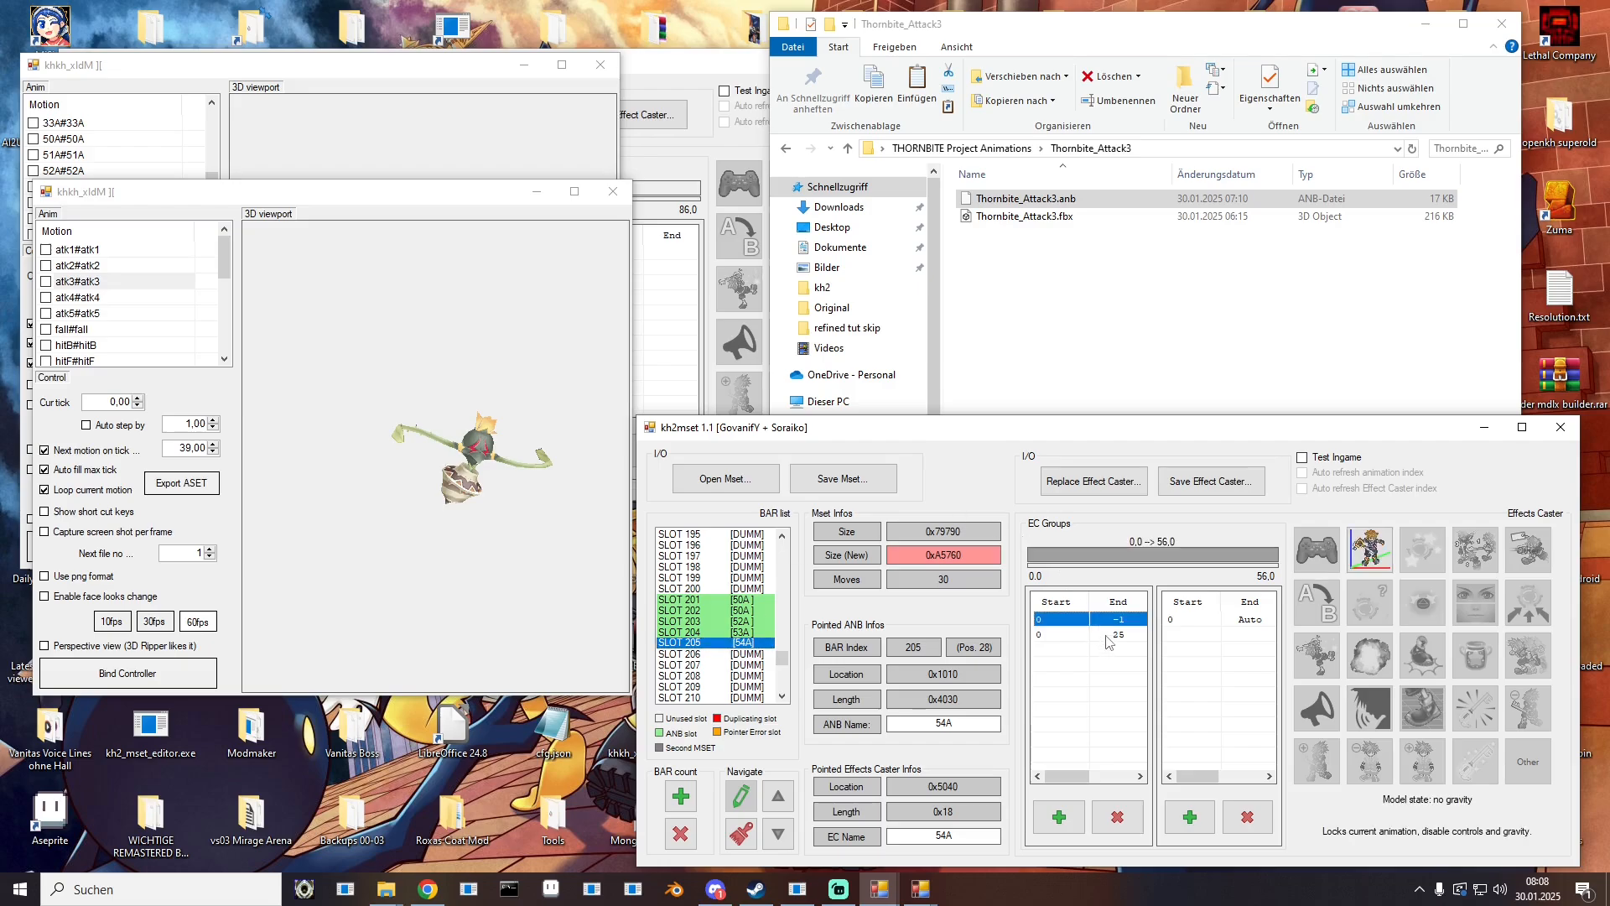
click(1189, 619)
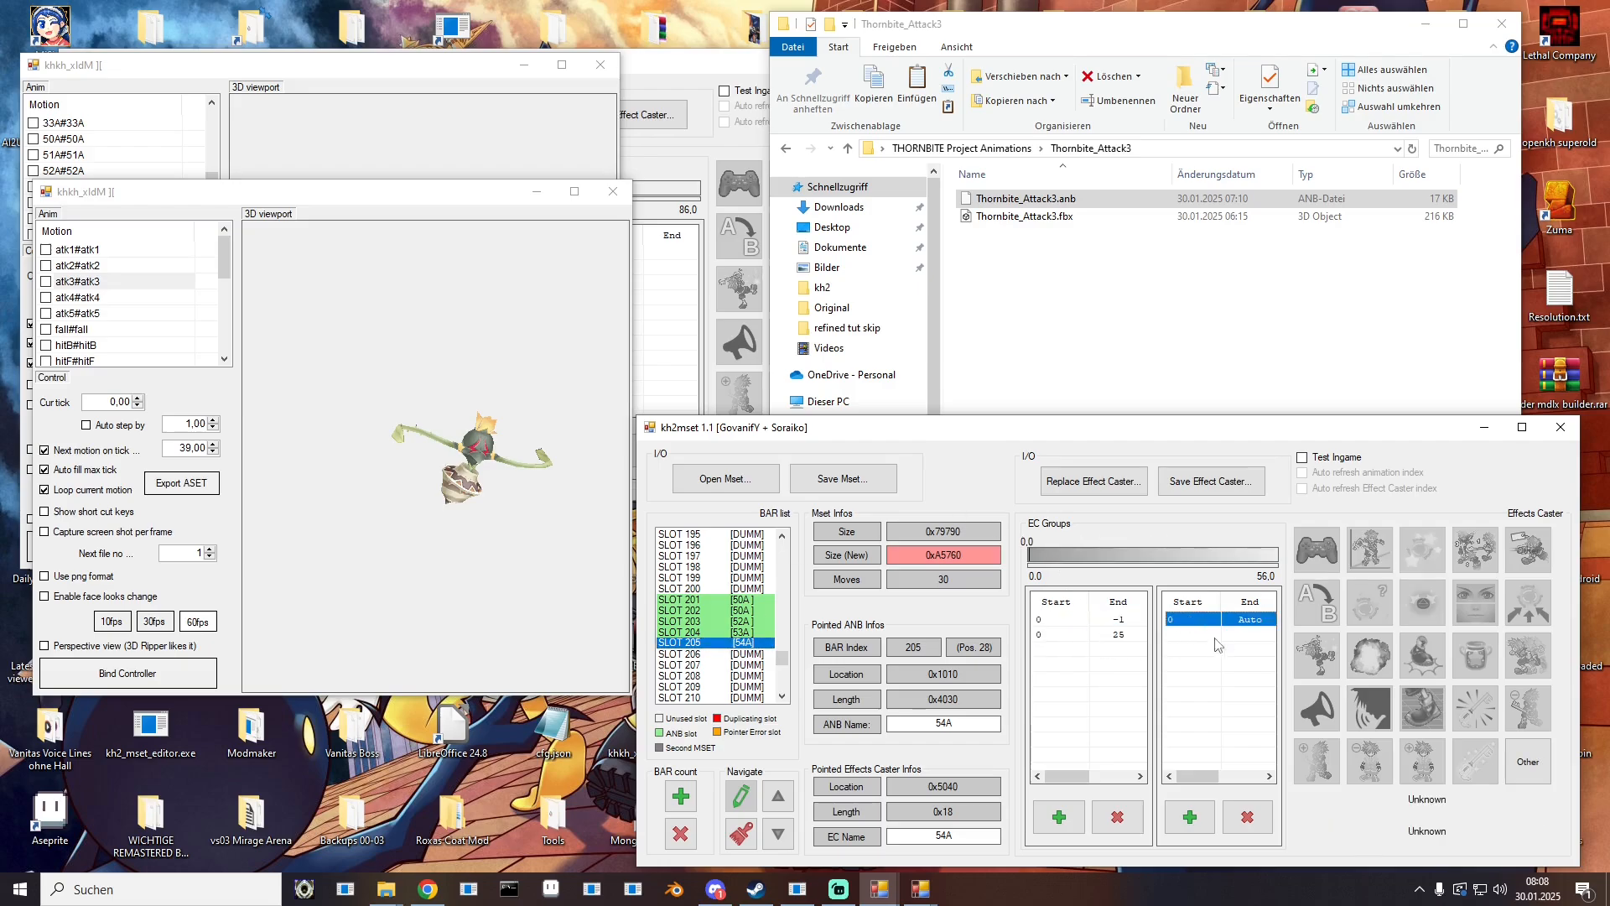
click(1044, 635)
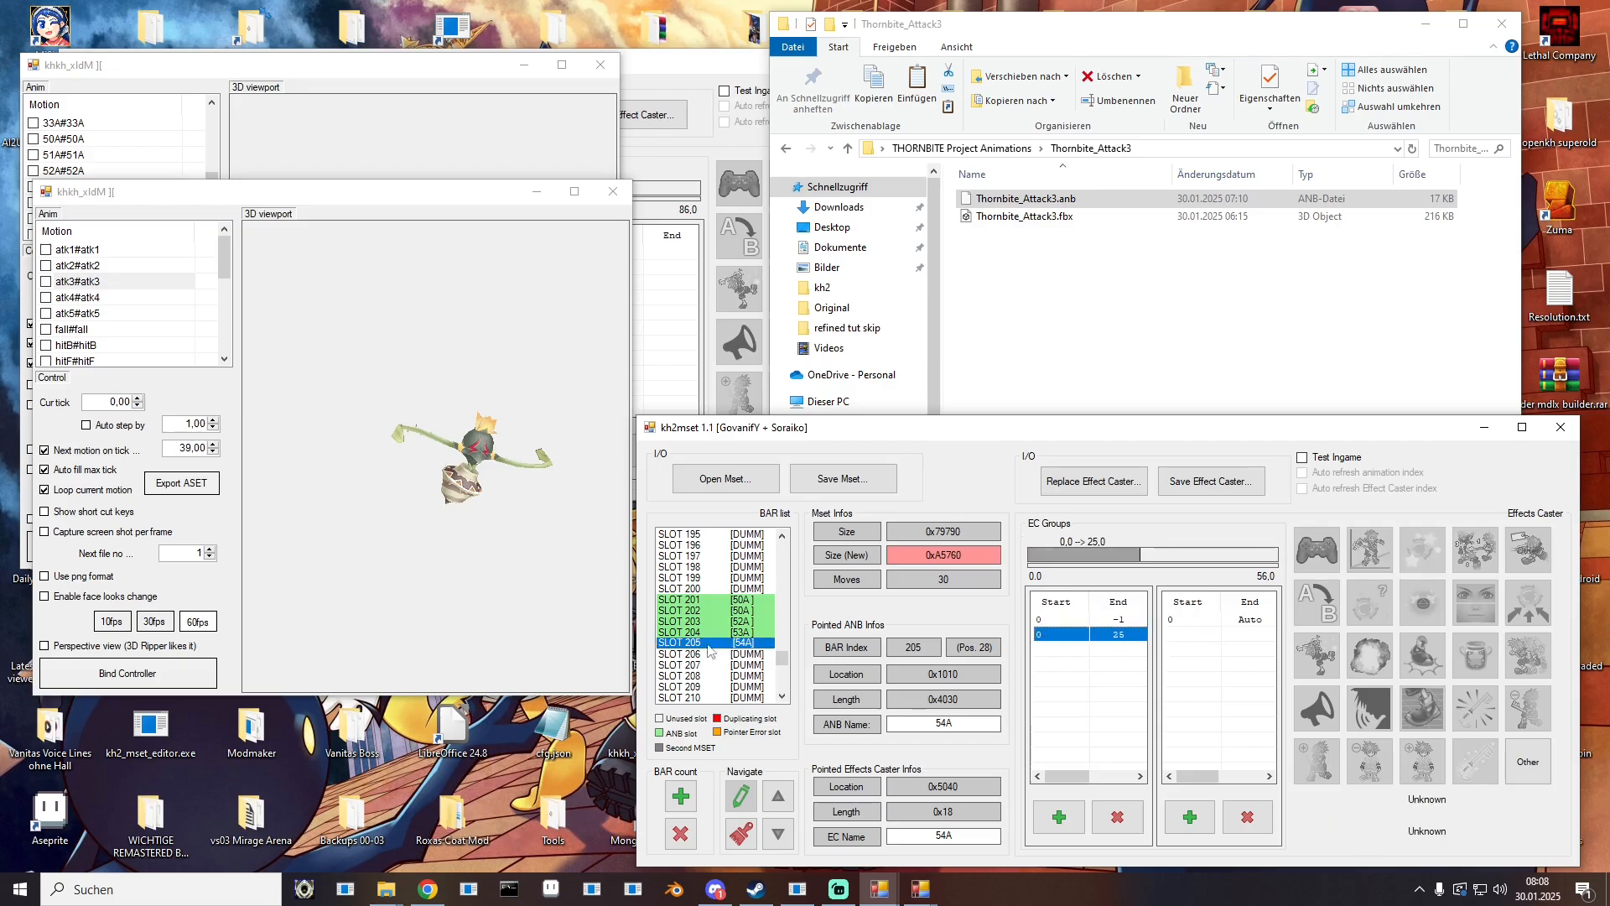
Step: Play the Thornbite atk5 and atk4 motions and compare them with the original 54A motion and slot 205's first effect group
click(92, 314)
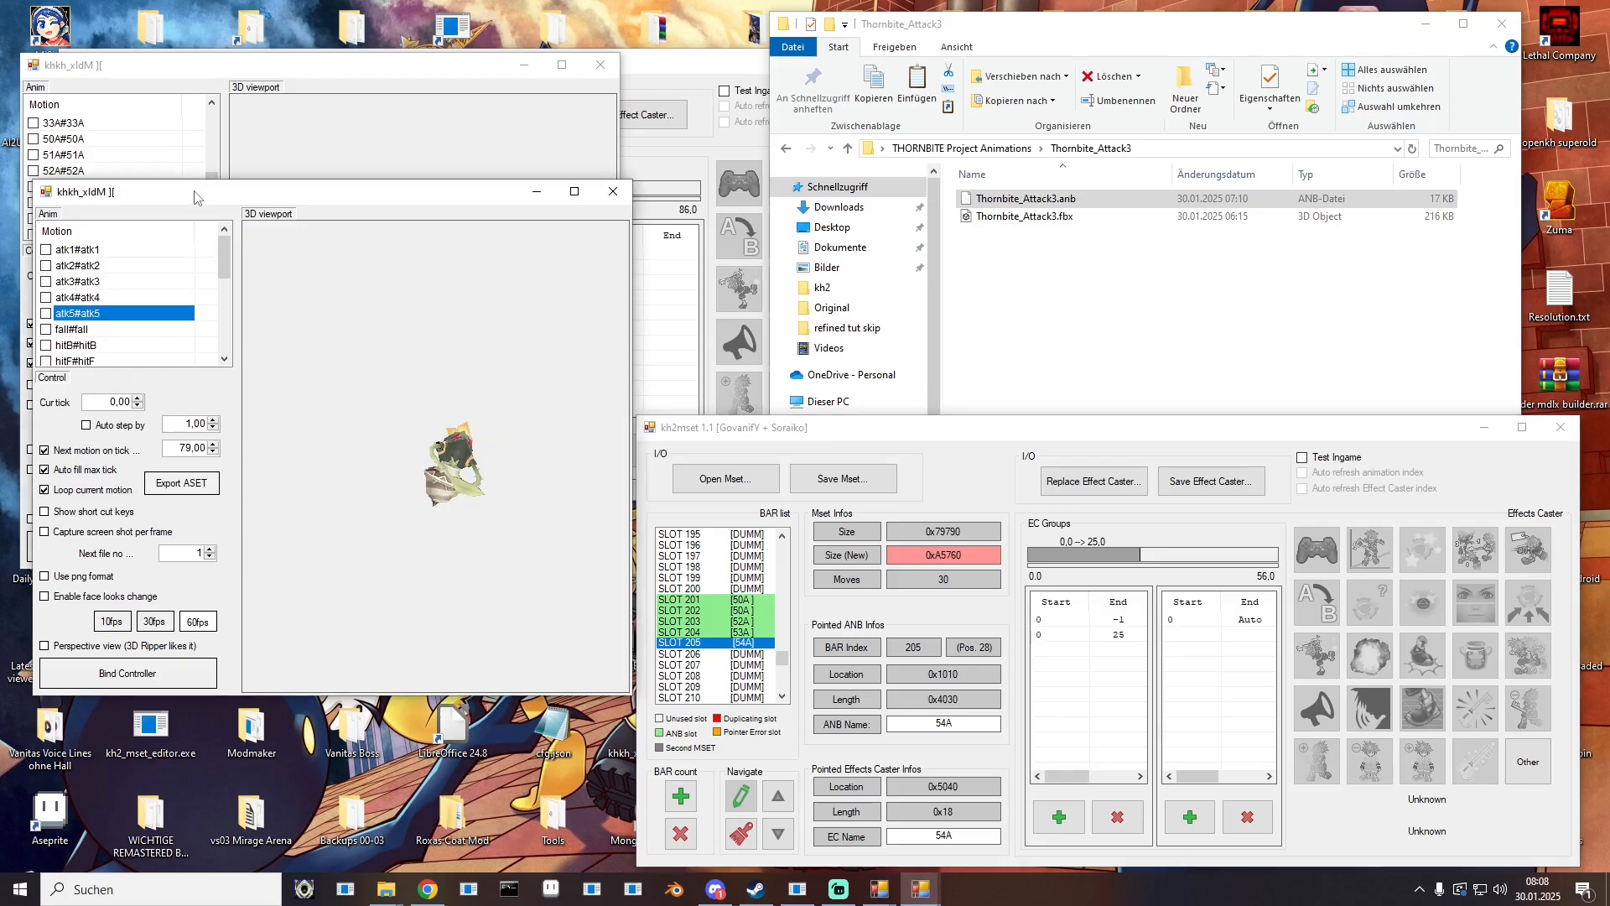
drag(195, 192, 0, 206)
click(76, 202)
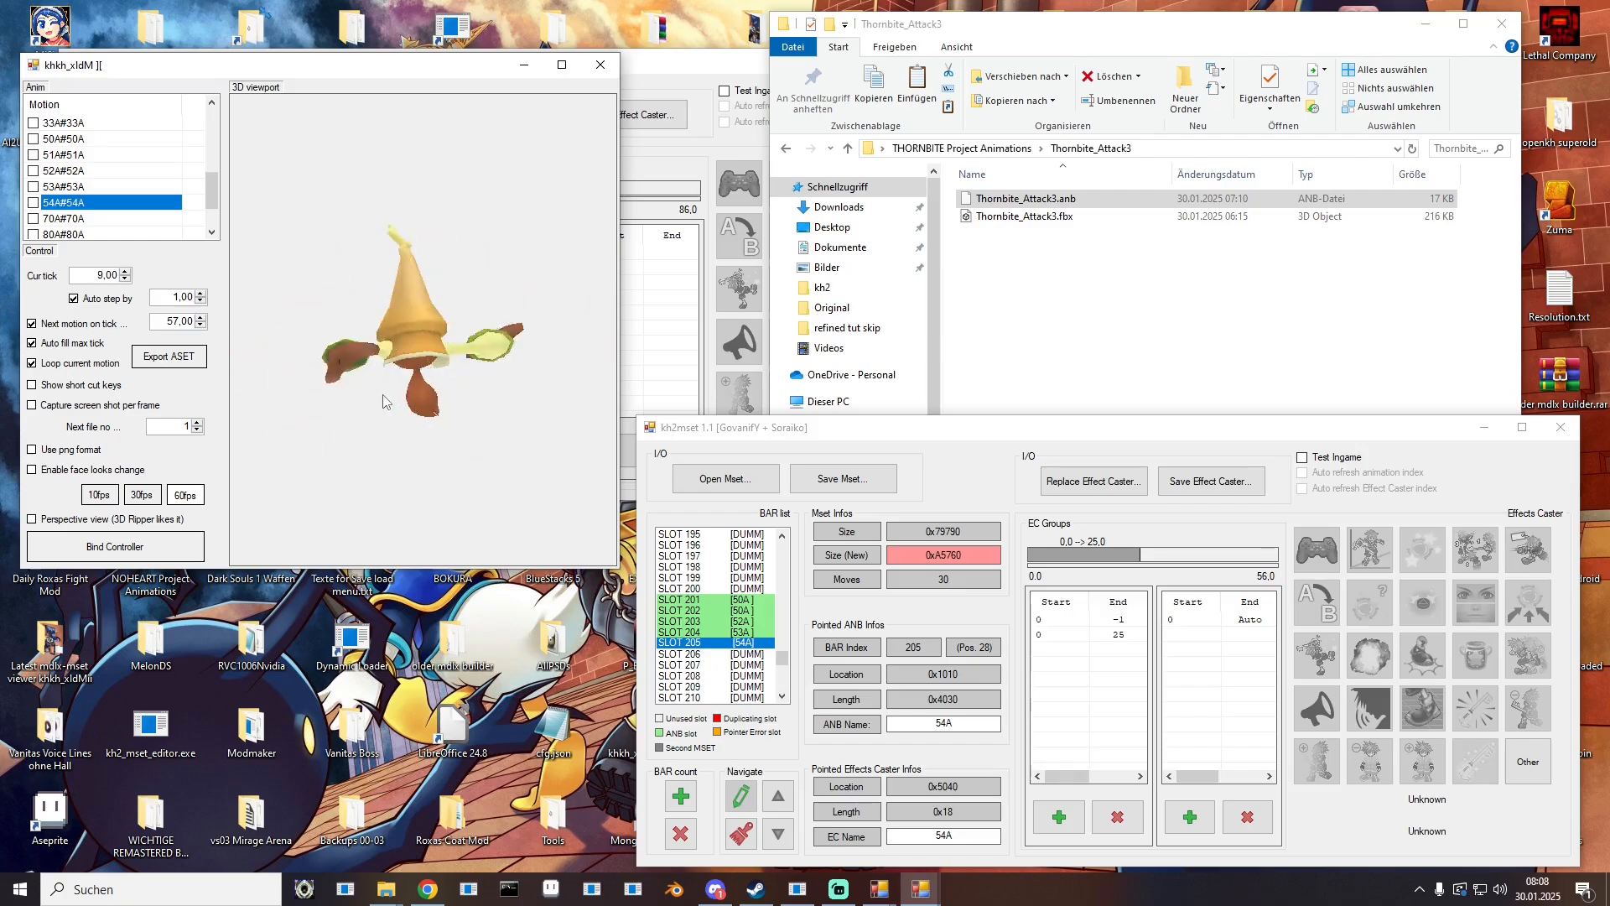
click(1054, 620)
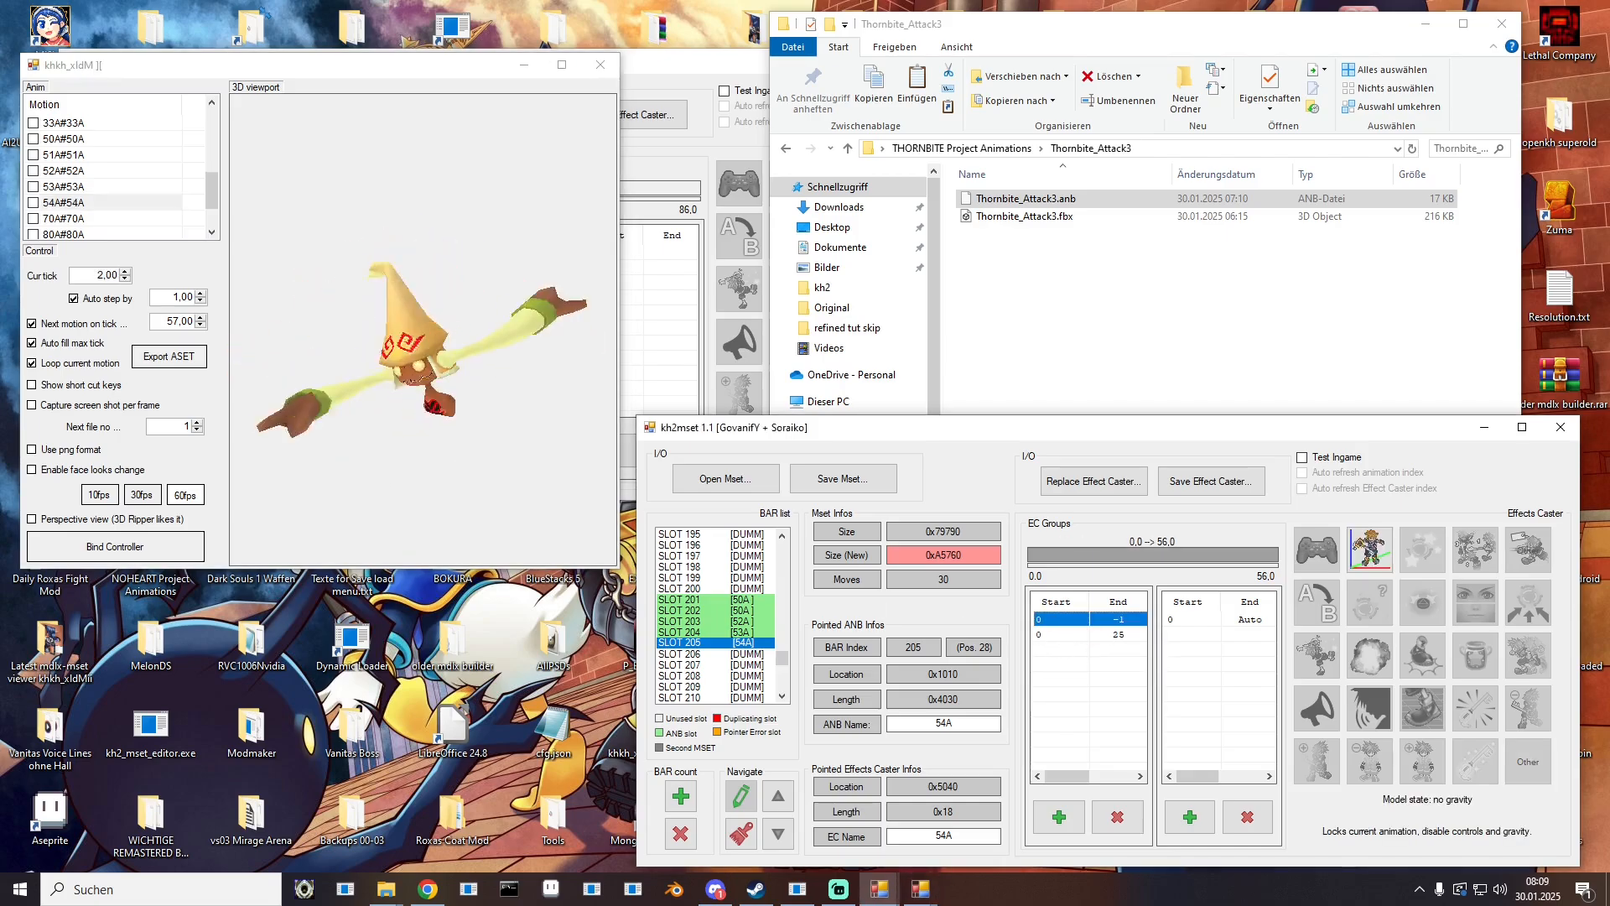
drag(0, 186, 438, 175)
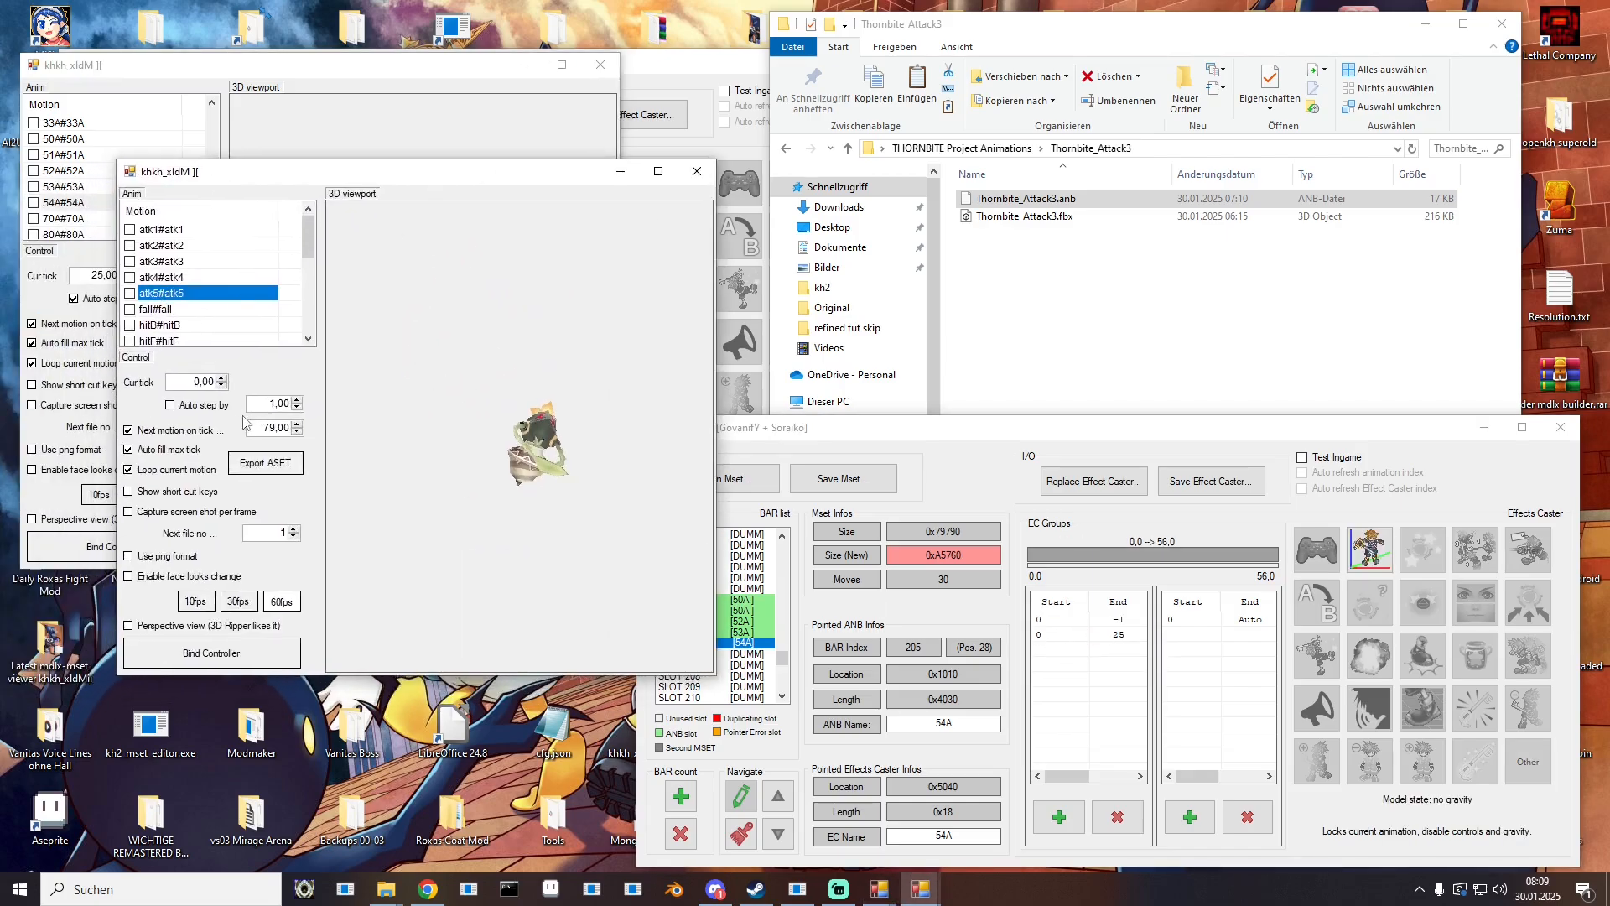
click(199, 407)
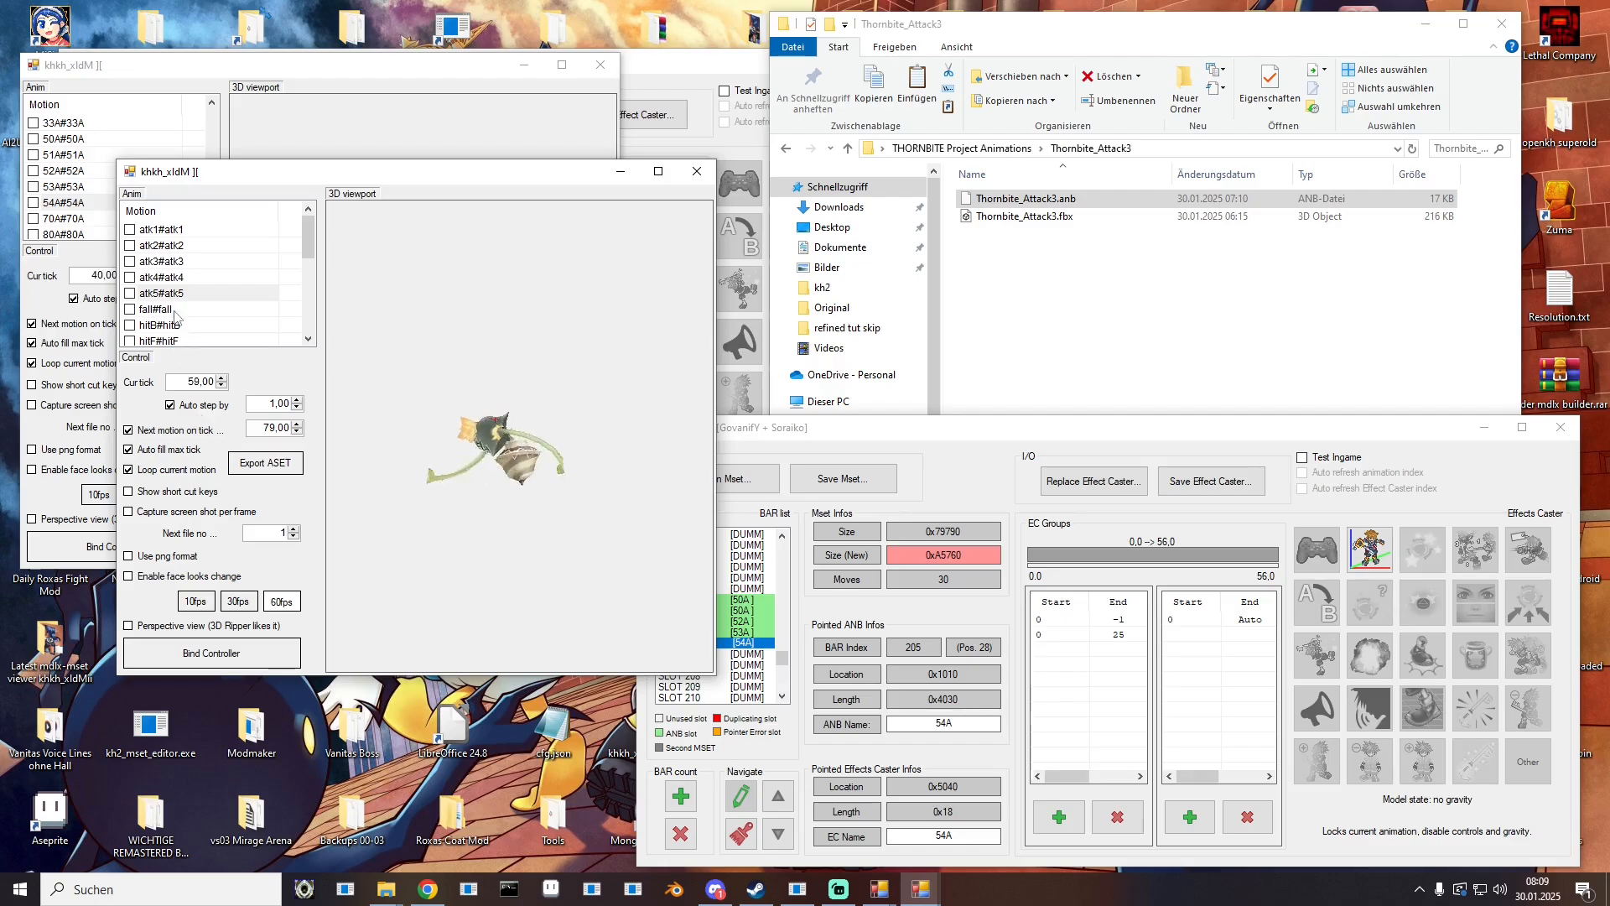
click(175, 278)
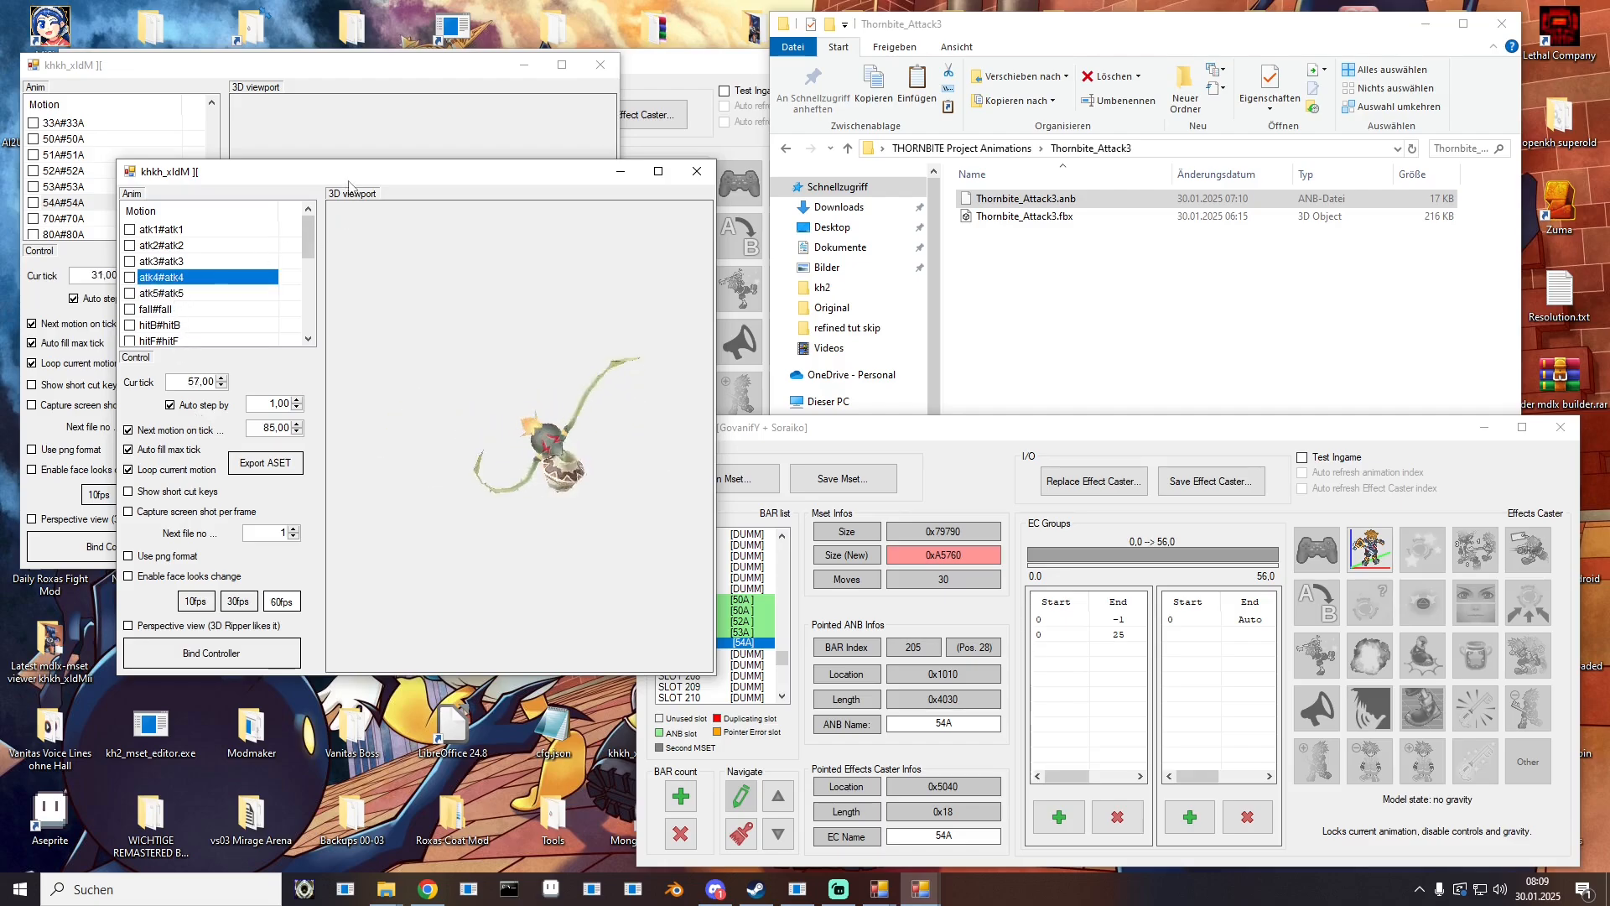
click(697, 171)
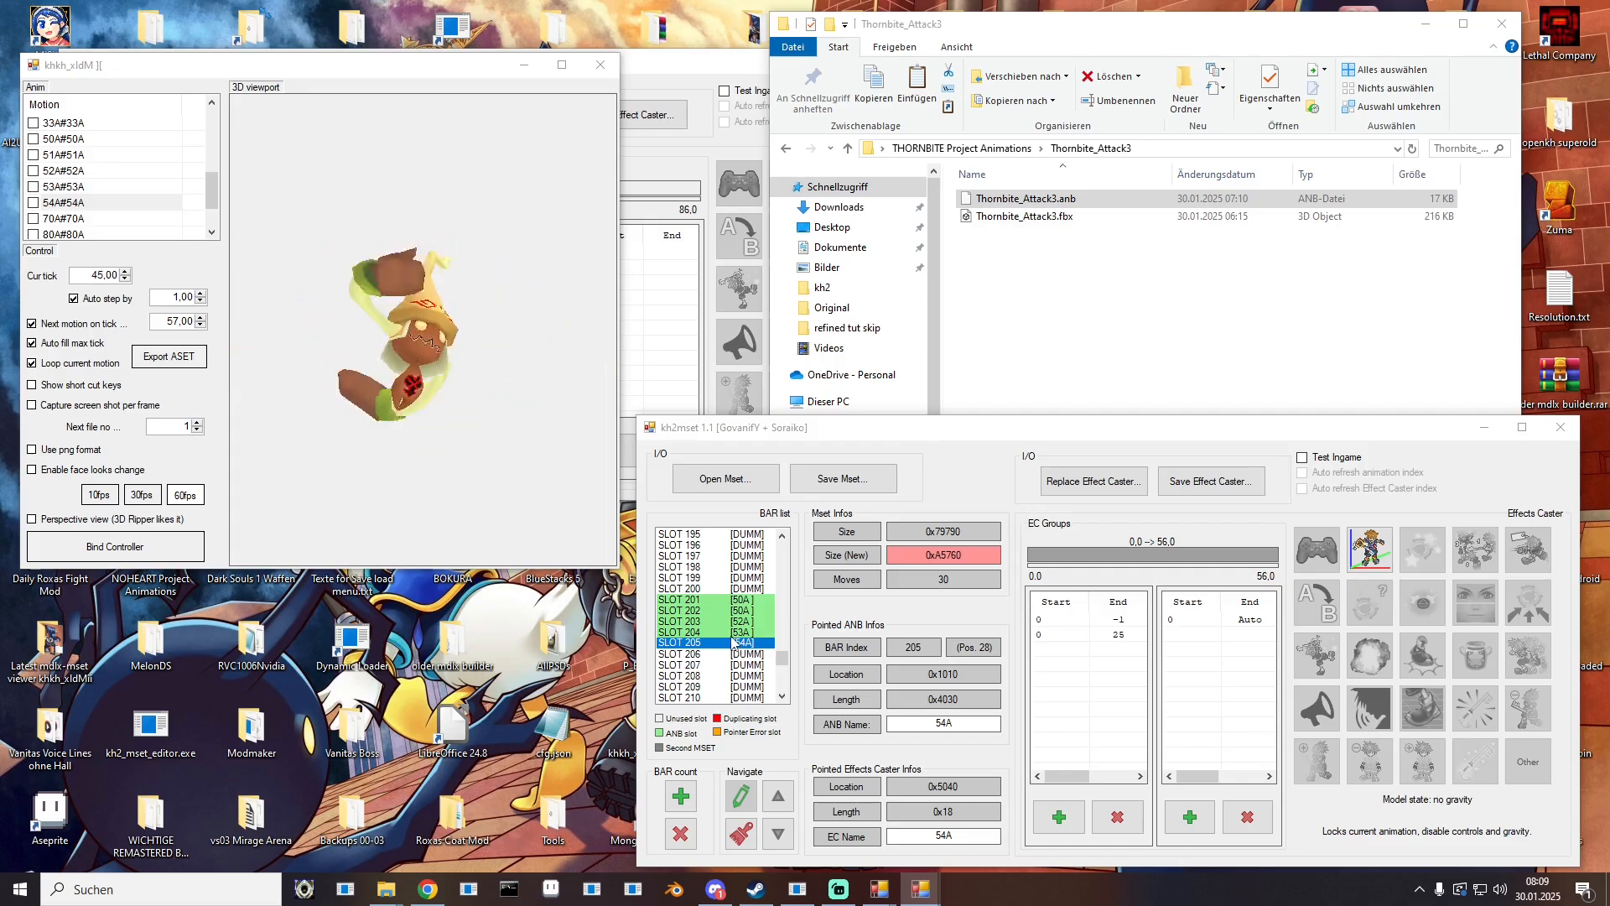
Step: Delete the file slot 205 points to and import Thornbite_Attack4.anb from the Thornbite_Attack4 folder into that slot
click(1069, 482)
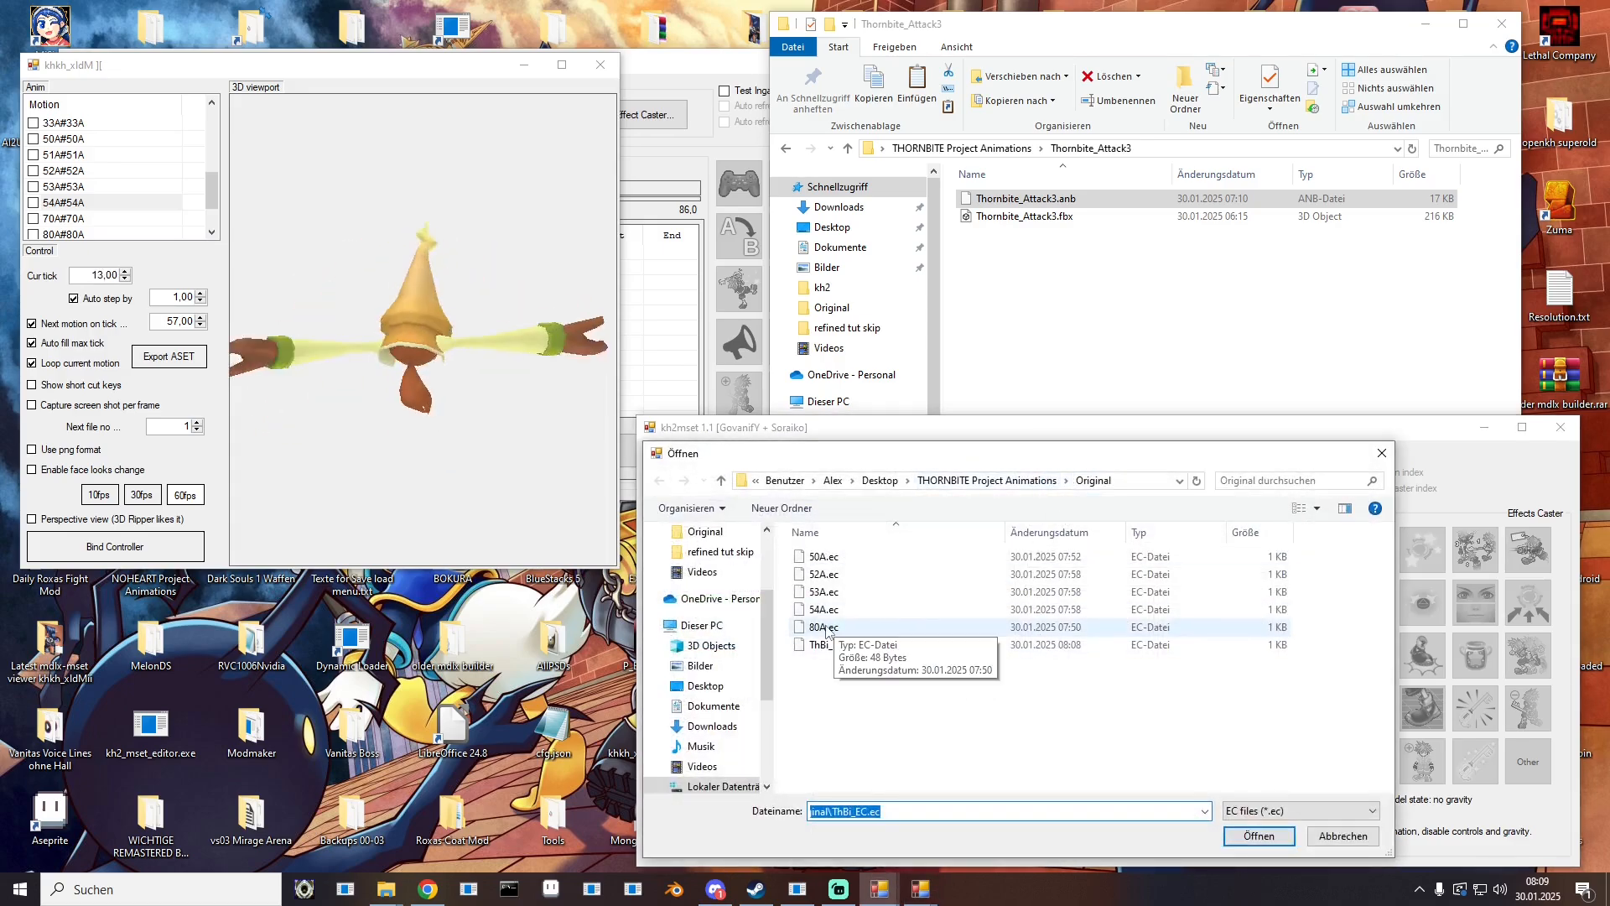
double_click(822, 644)
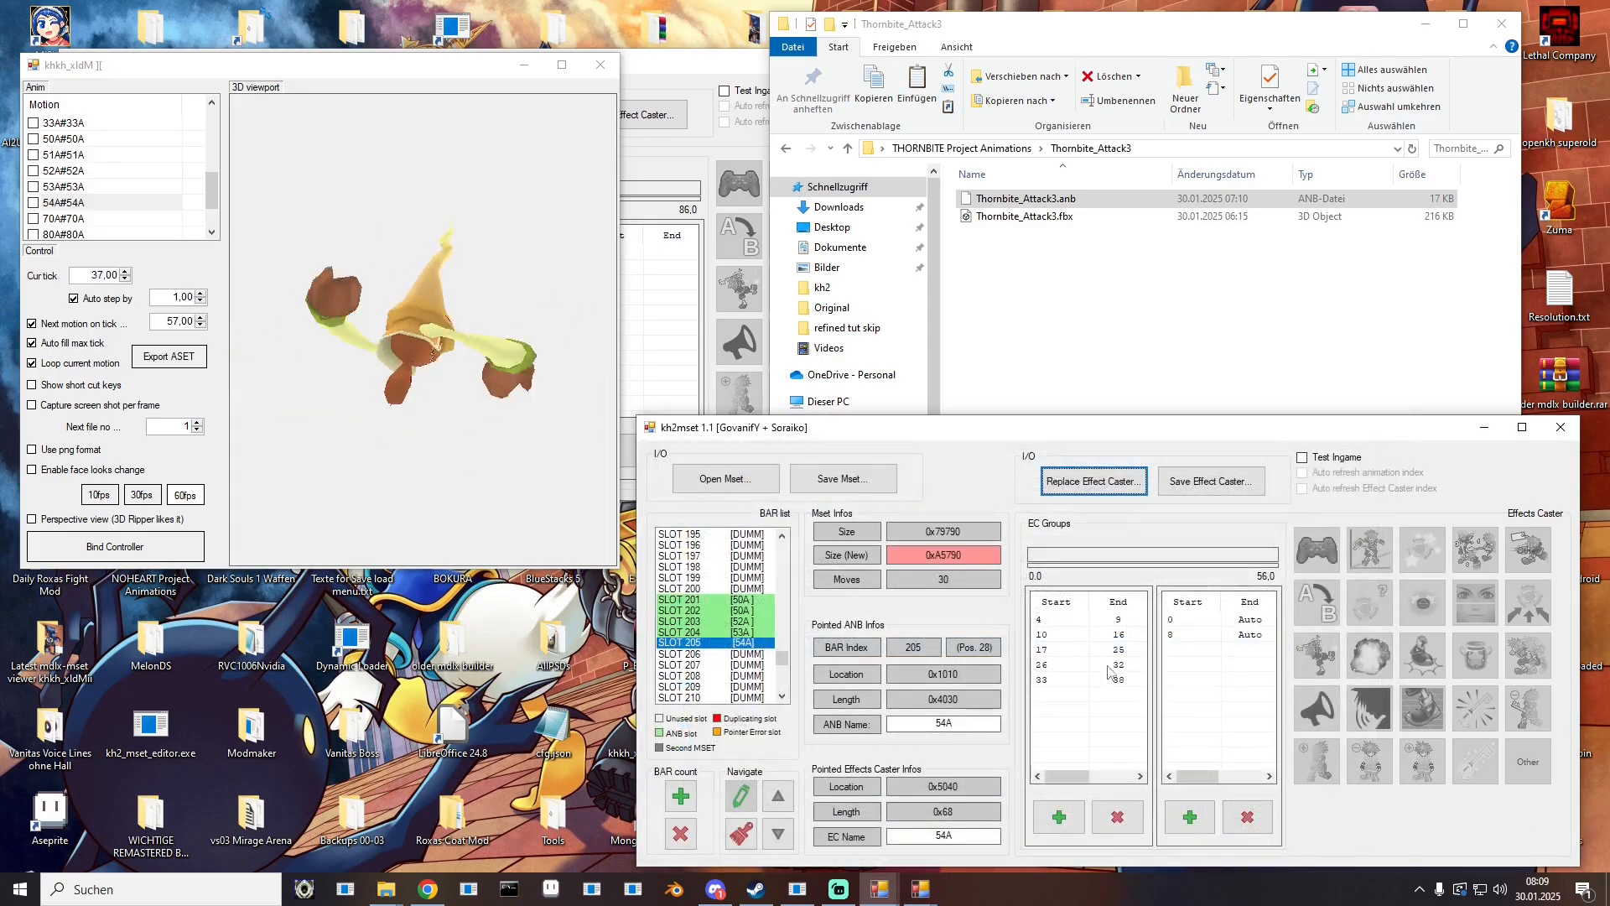
click(775, 728)
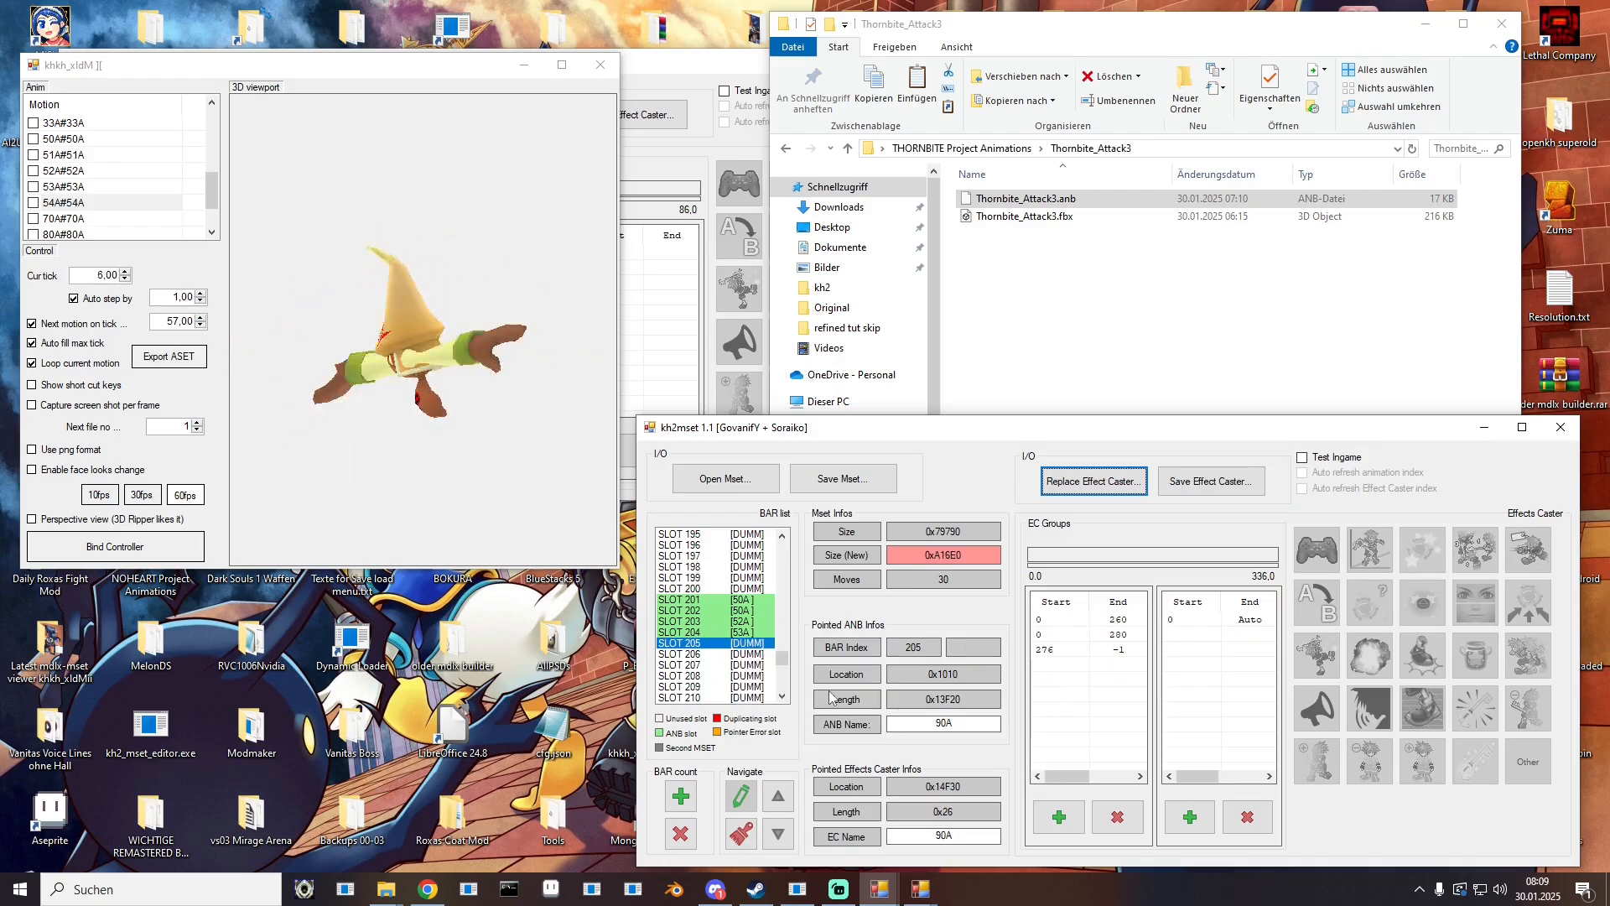
click(1013, 155)
double_click(1004, 269)
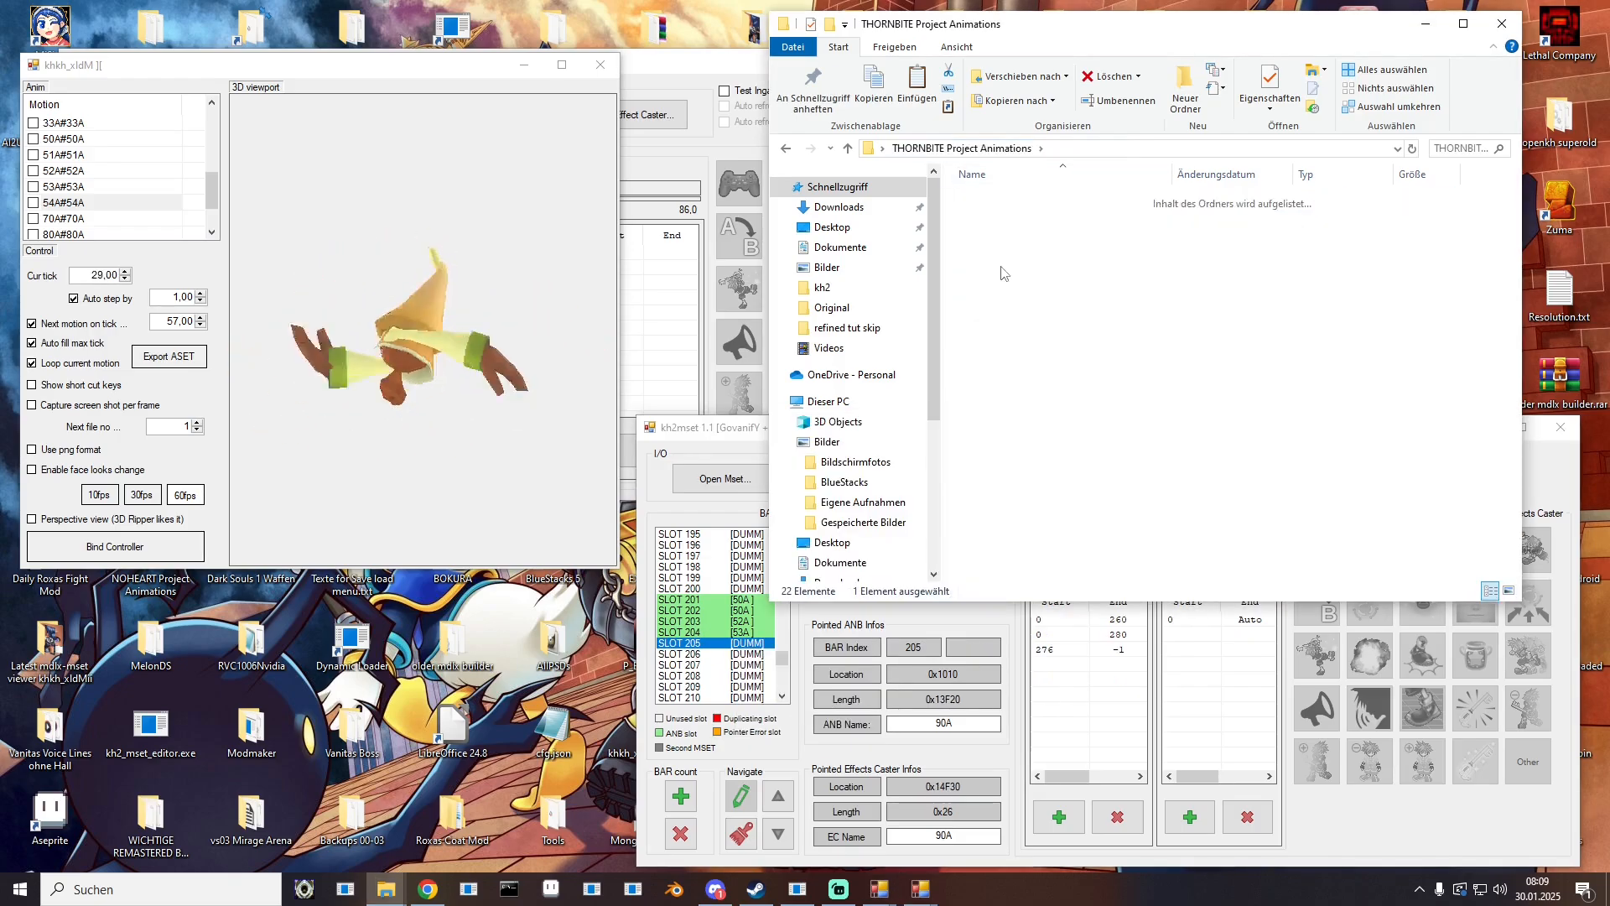
drag(988, 203, 669, 662)
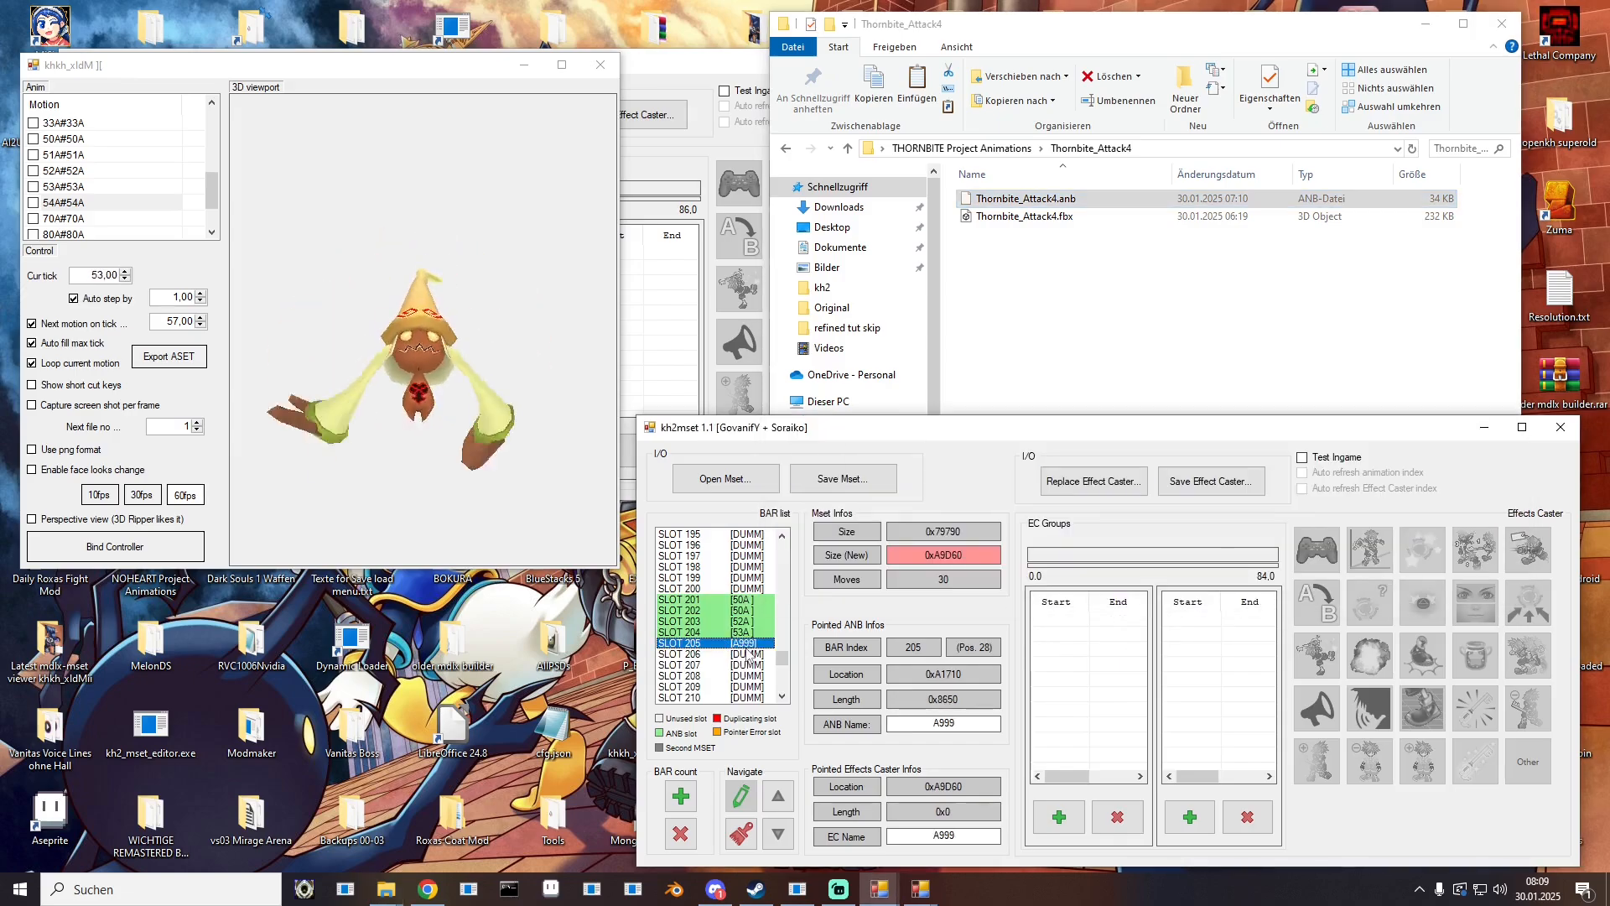
Step: Load ThBi_EC.ec as slot 205's effect caster, rename the animation to 54A and name the effect caster ThBi
click(1094, 480)
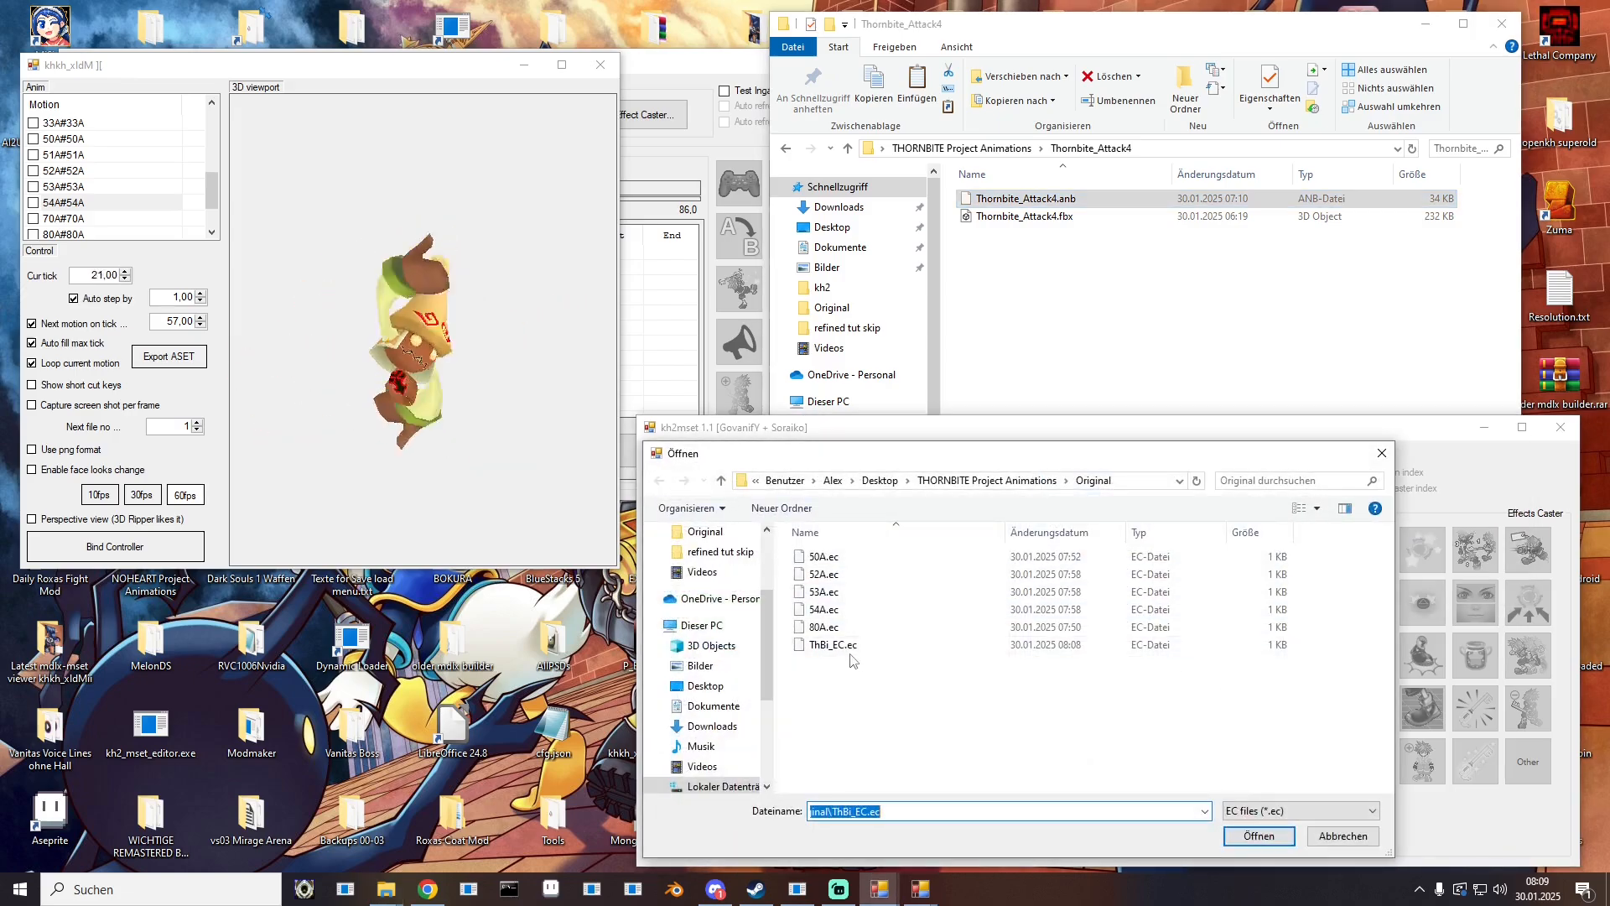
double_click(839, 652)
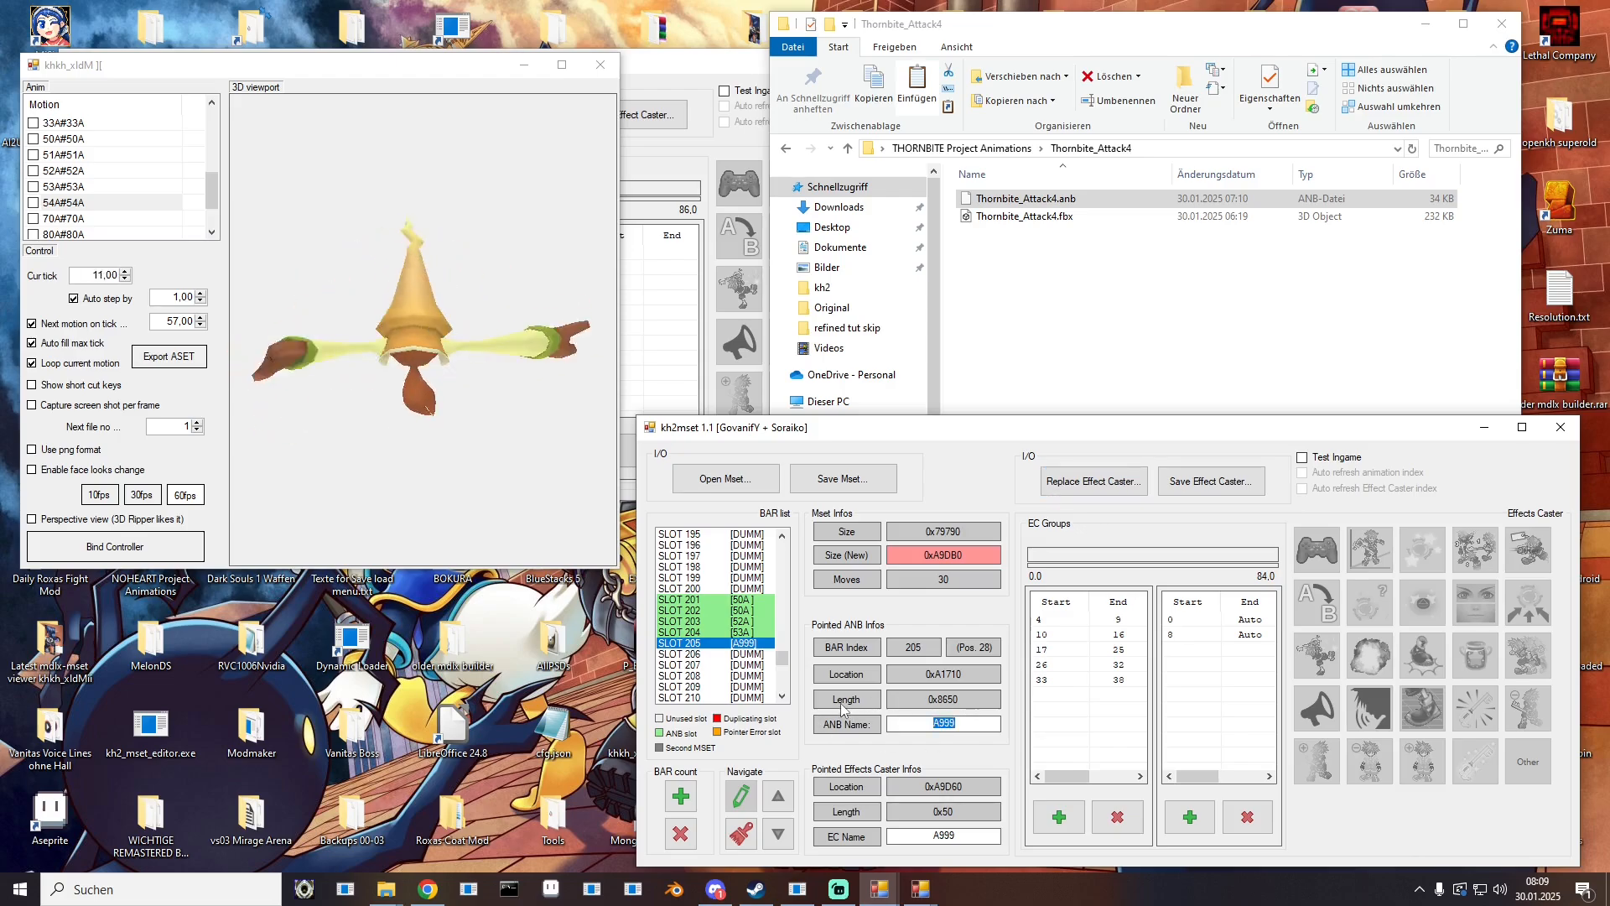
key(Tab)
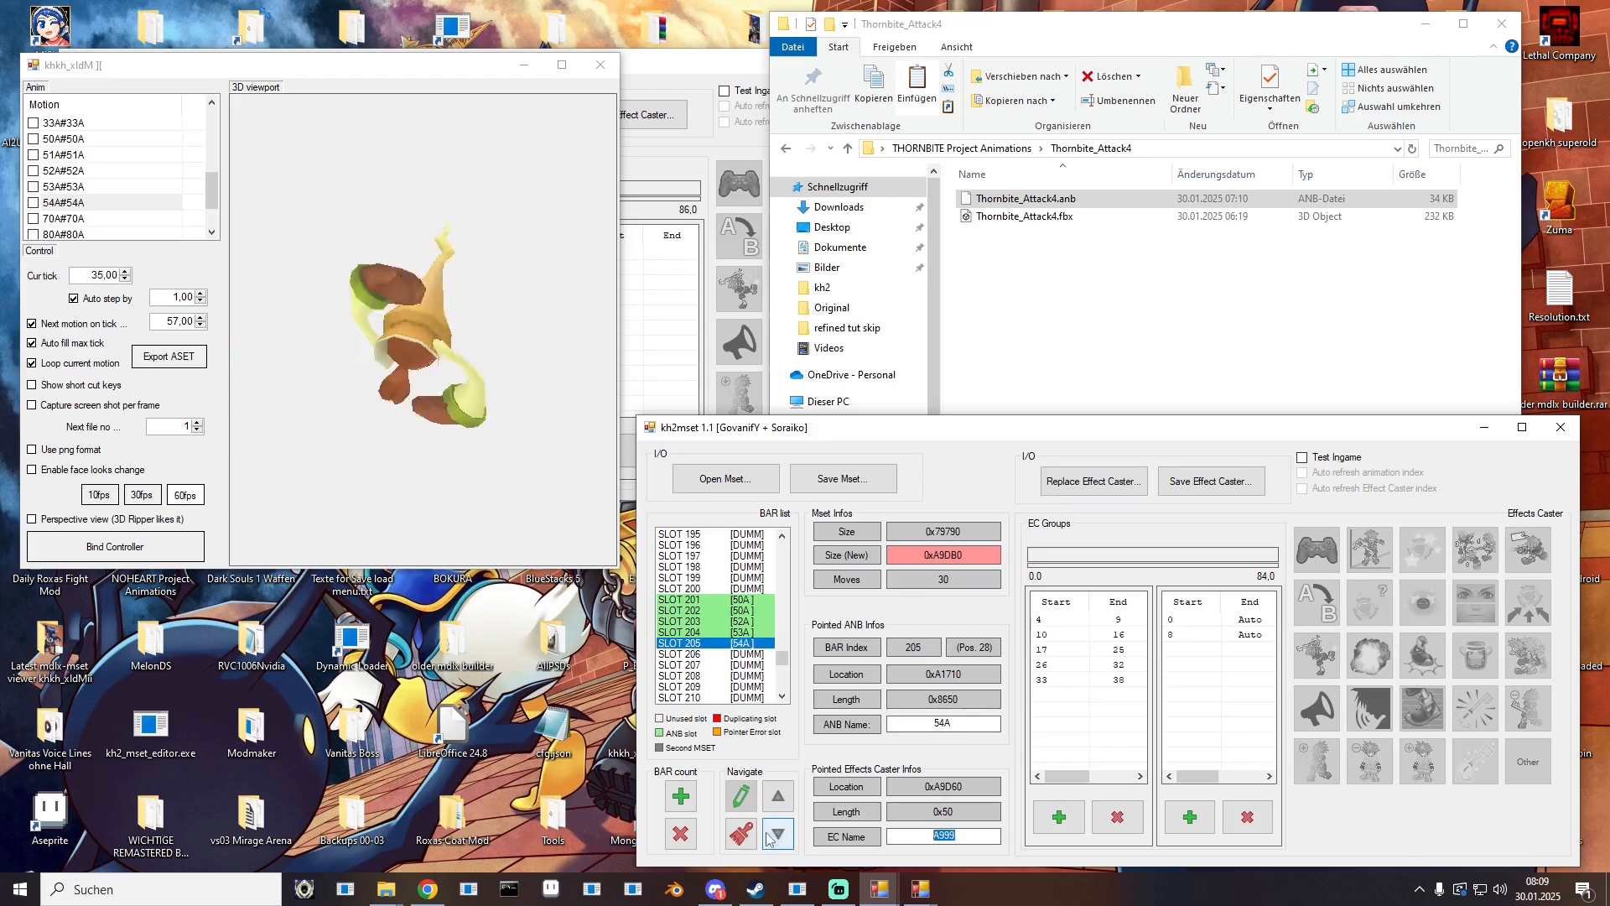
text(ThBi)
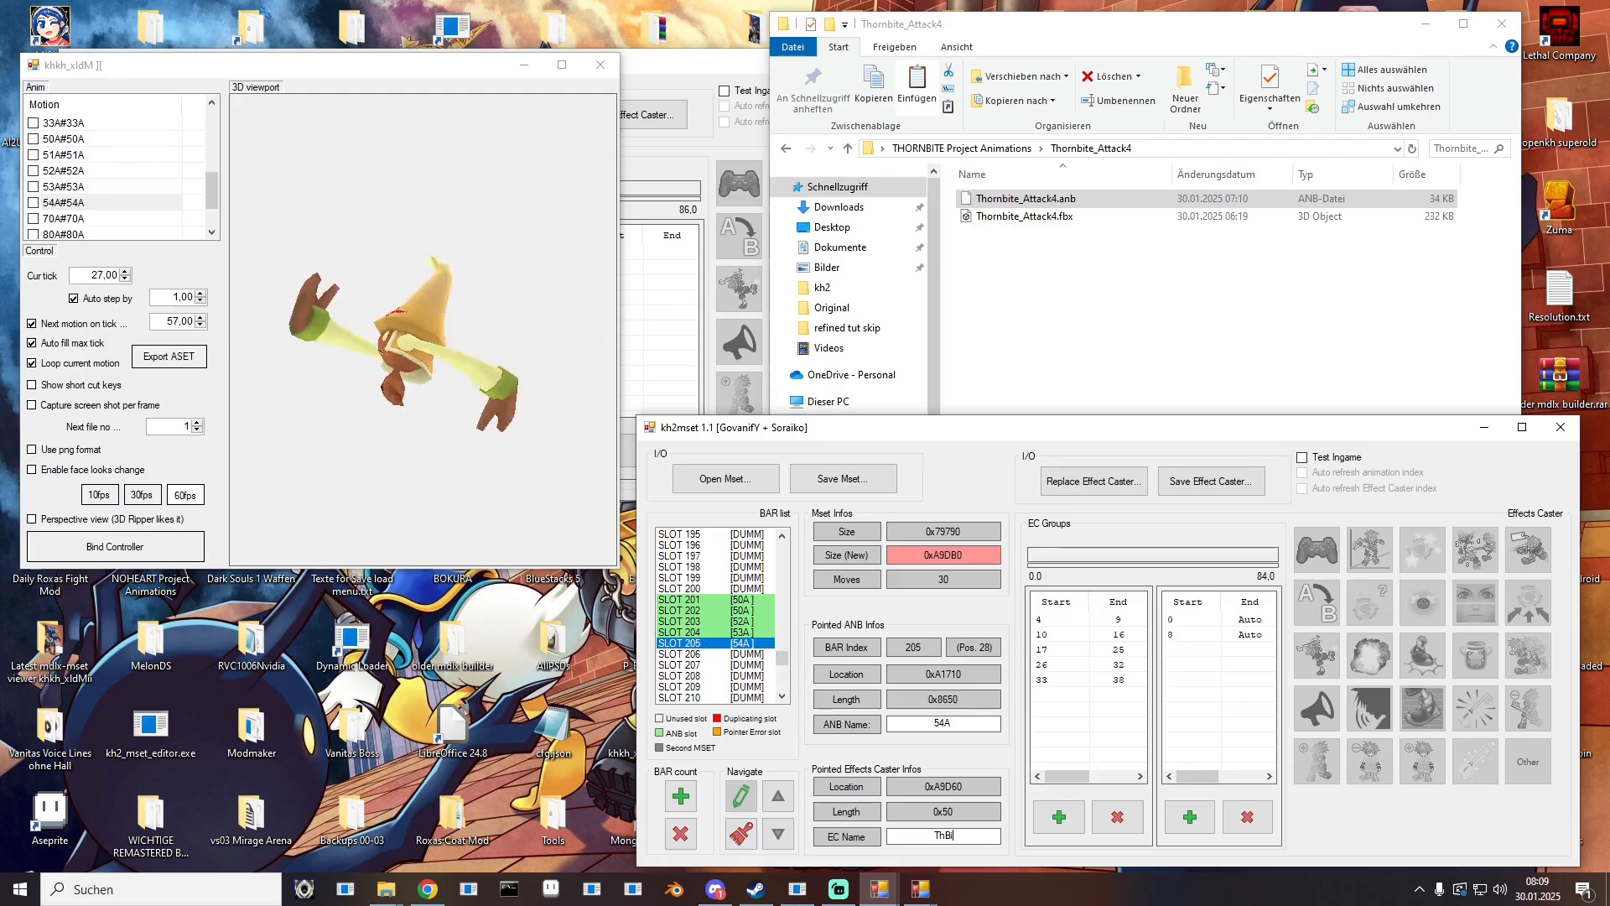
Step: Pause the atk4 preview and go frame by frame from its start through frame 9 to check the first effect group's timing
drag(0, 171, 333, 196)
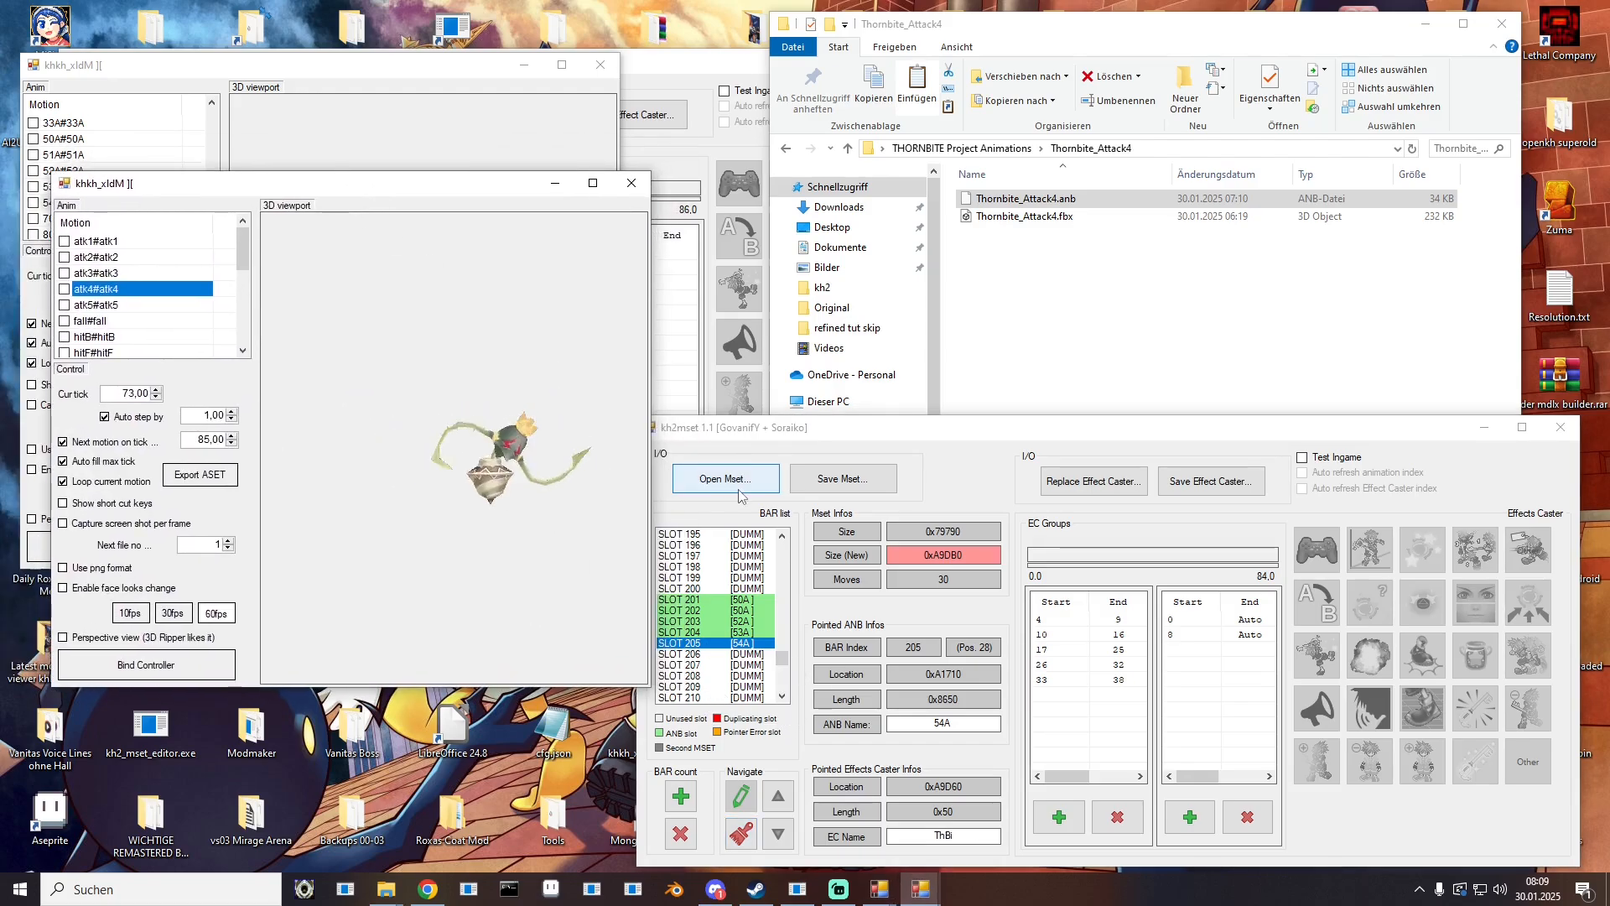
click(141, 419)
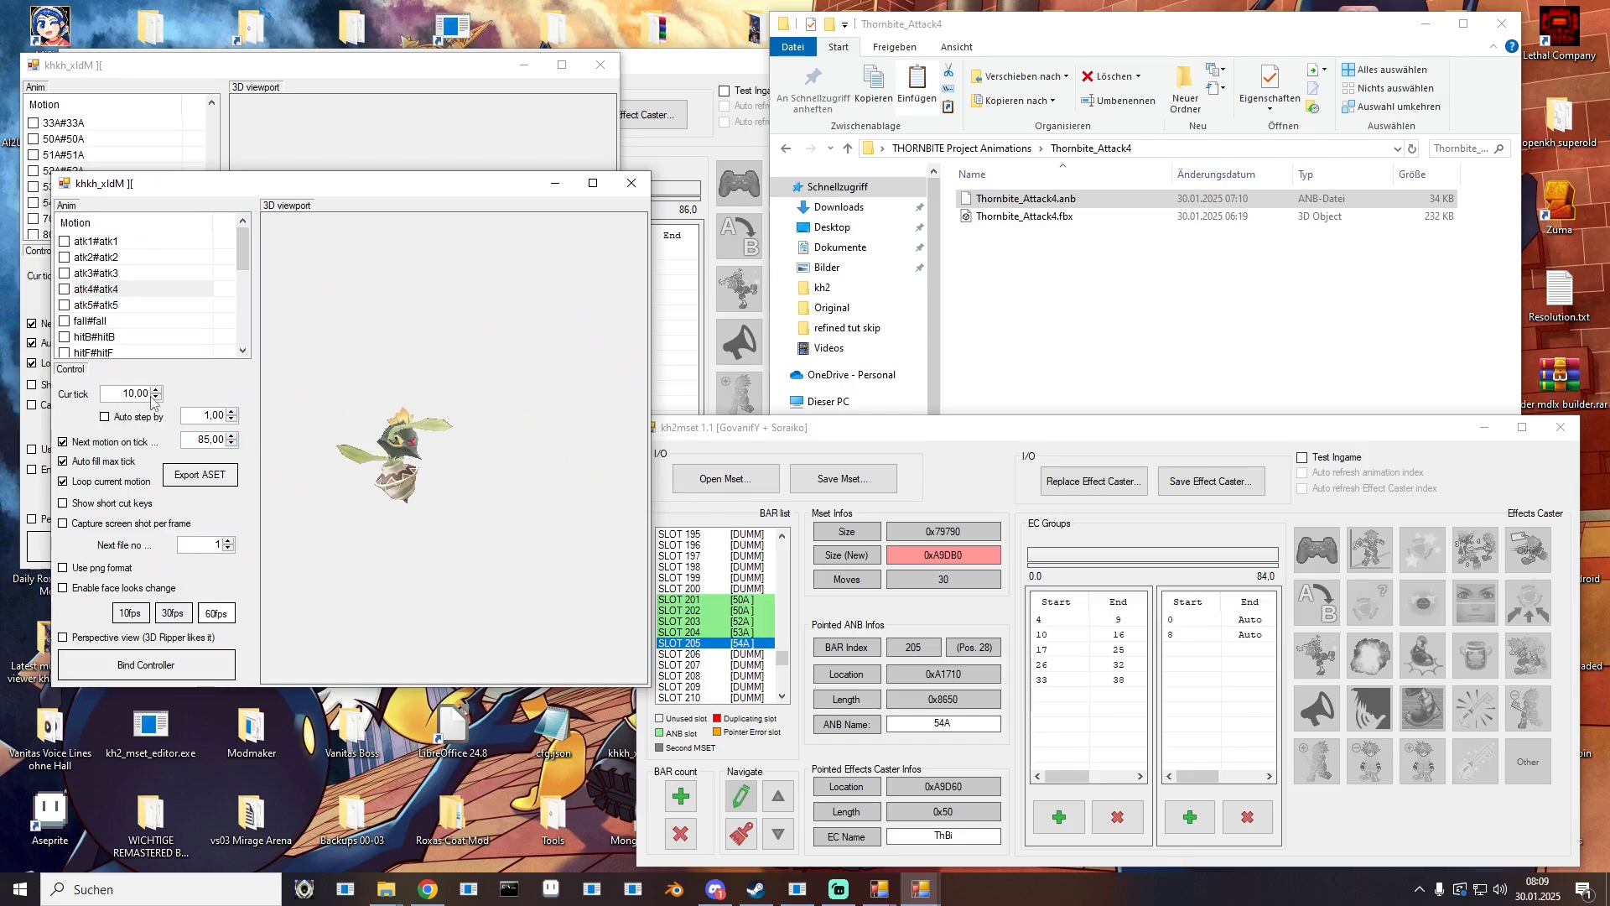
double_click(155, 397)
click(156, 397)
click(155, 397)
click(155, 397)
click(155, 397)
click(155, 397)
click(155, 397)
click(155, 397)
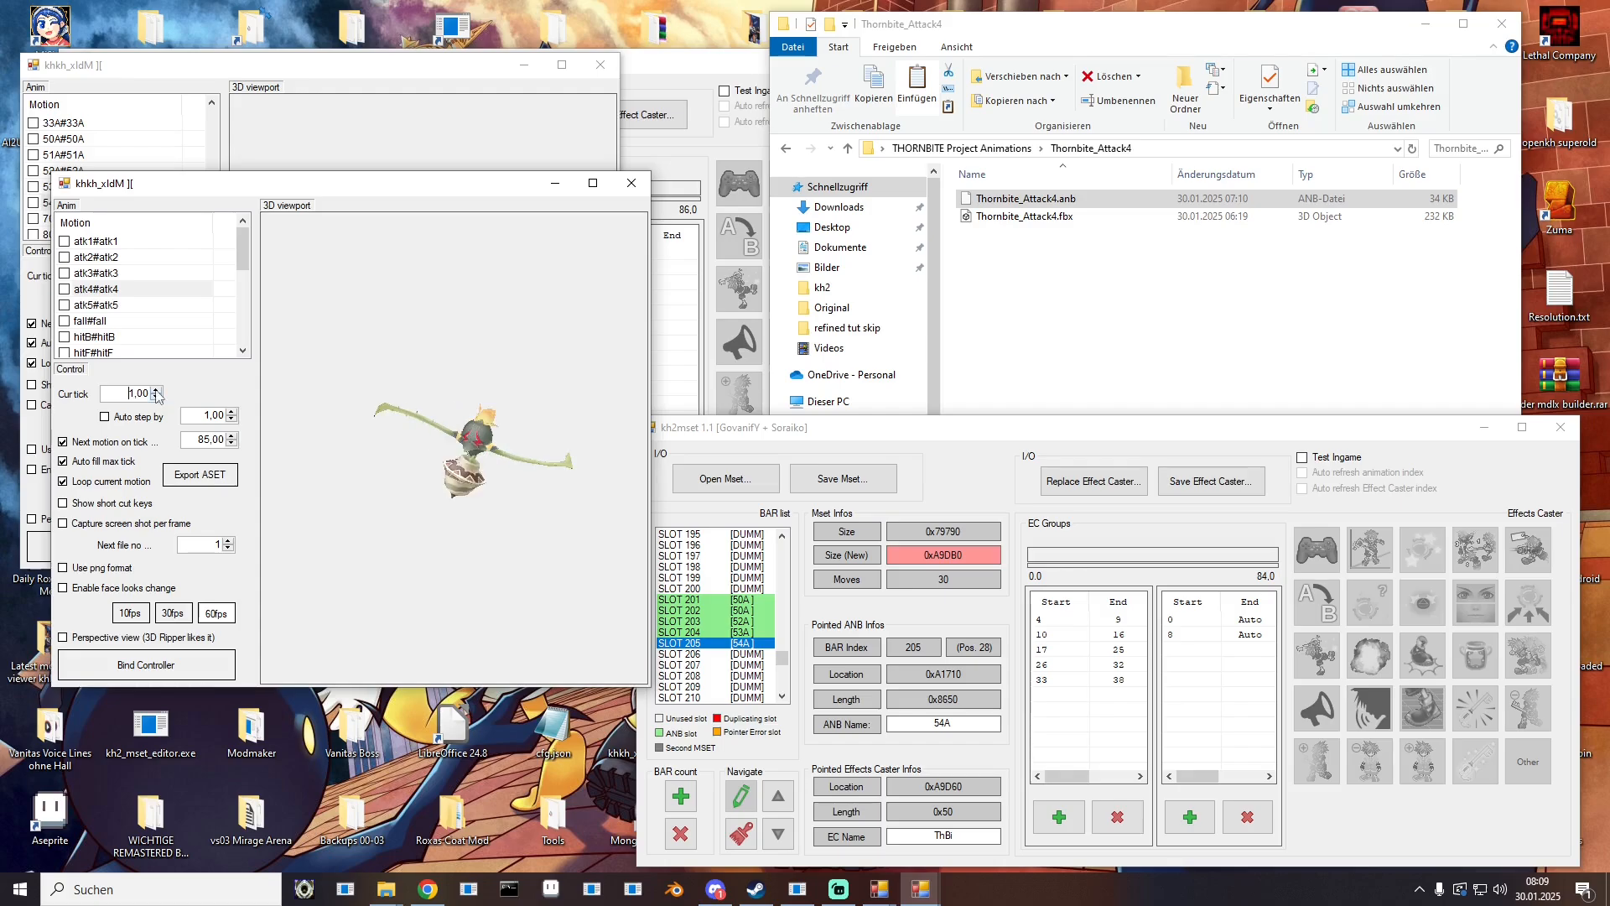
click(156, 390)
click(156, 390)
click(156, 390)
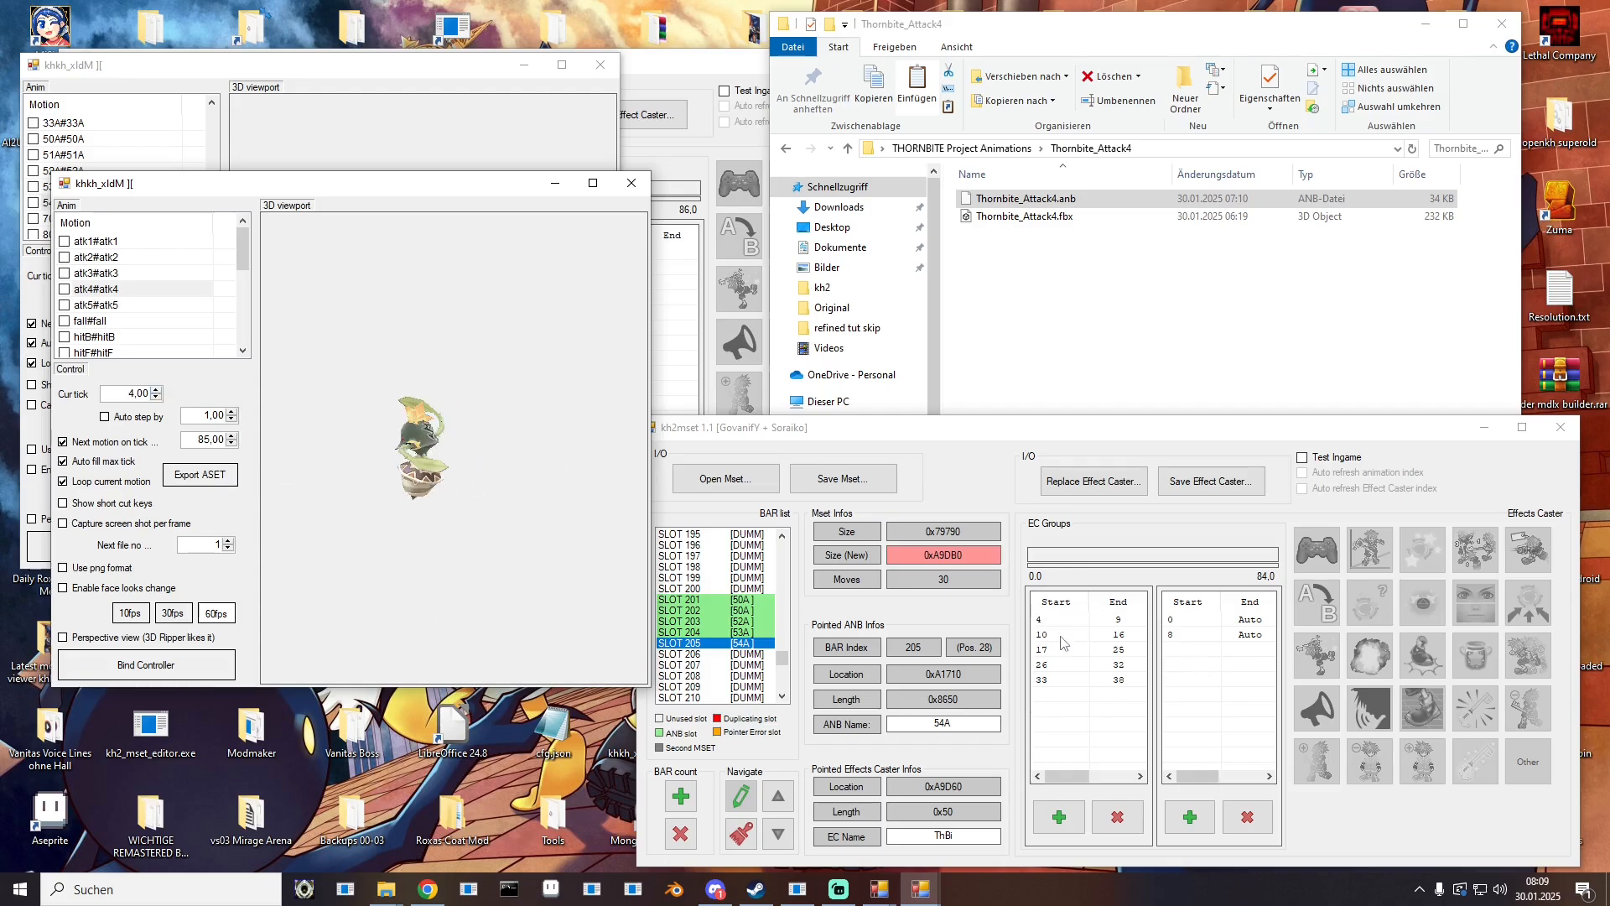
click(154, 391)
click(154, 390)
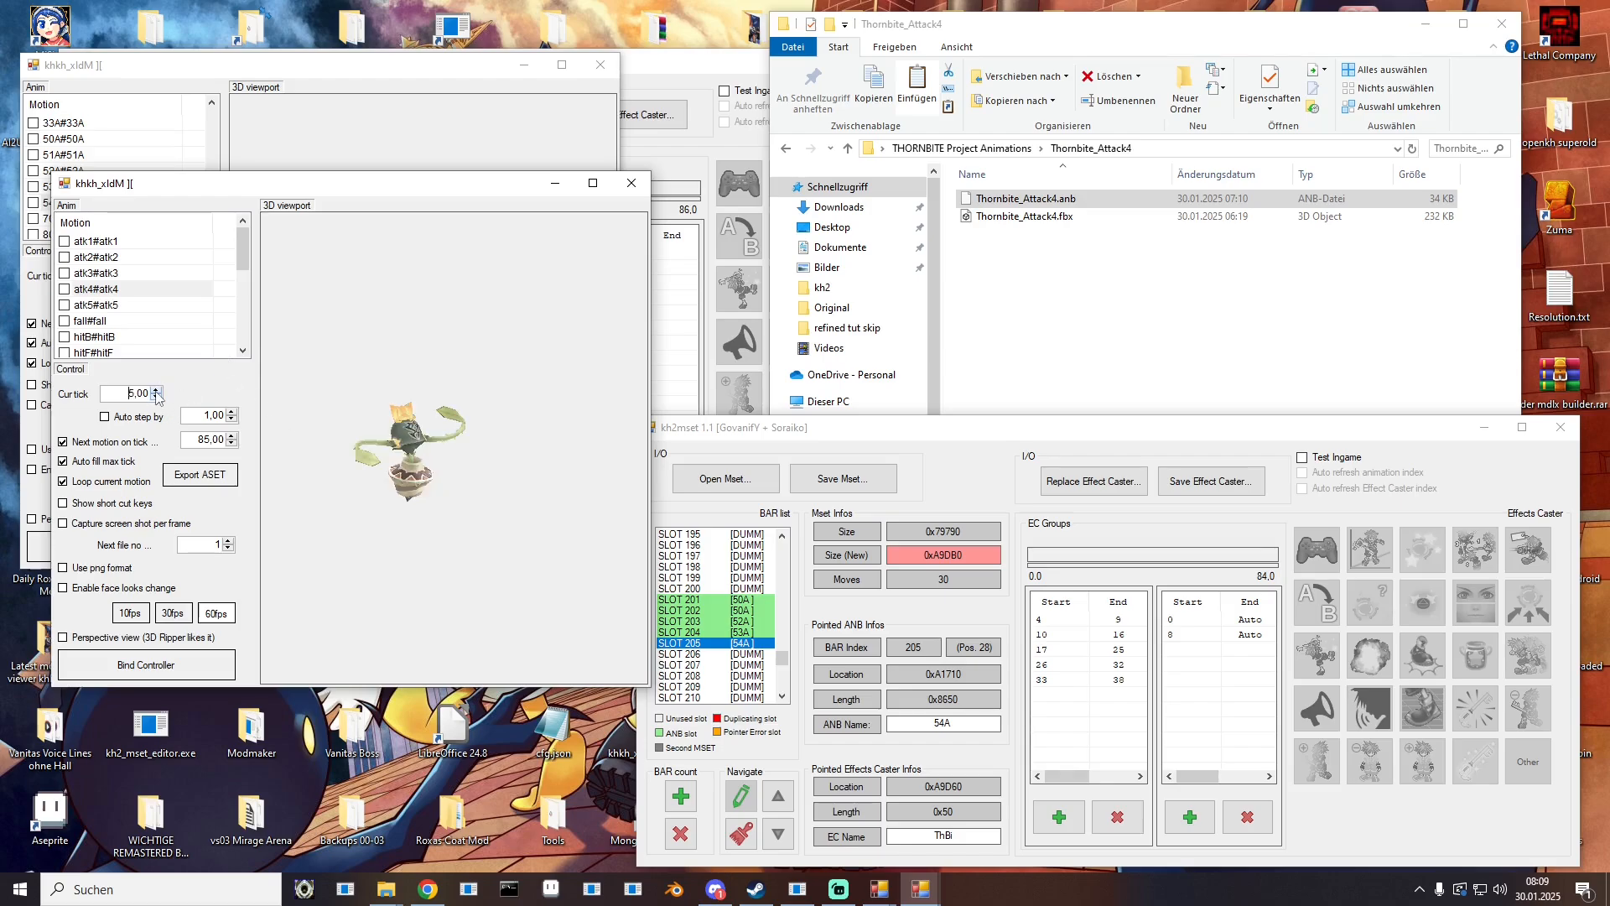
click(155, 391)
click(155, 391)
click(156, 392)
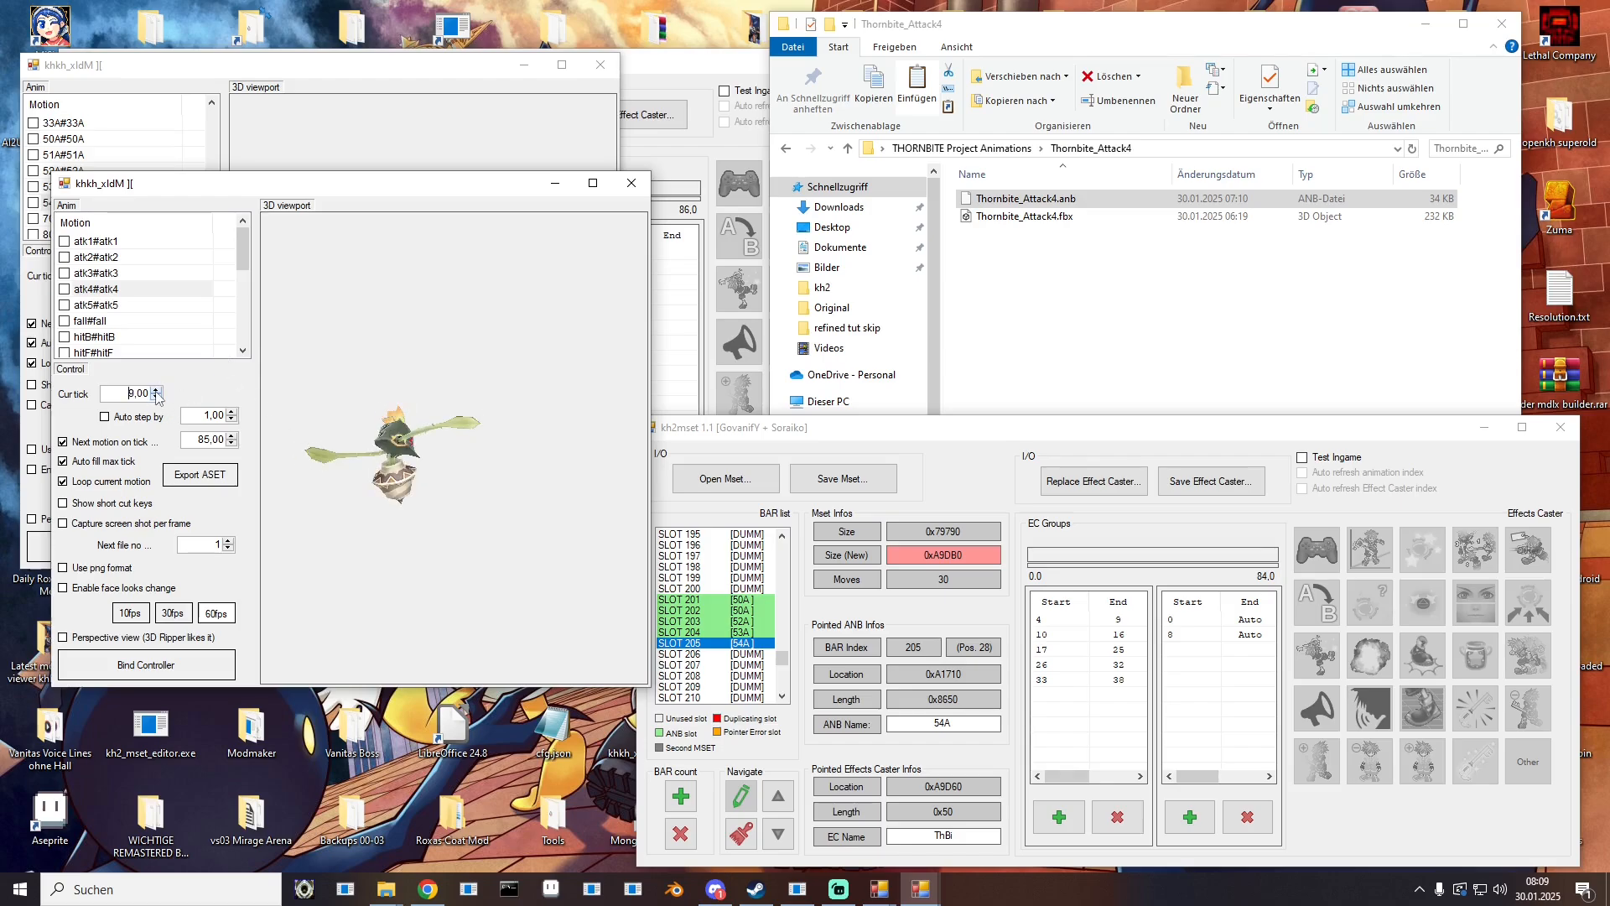
Step: Advance the atk4 preview to frame 19 and set the end of the second effect group to 19
click(156, 391)
click(156, 392)
click(156, 392)
click(156, 391)
click(156, 392)
click(156, 392)
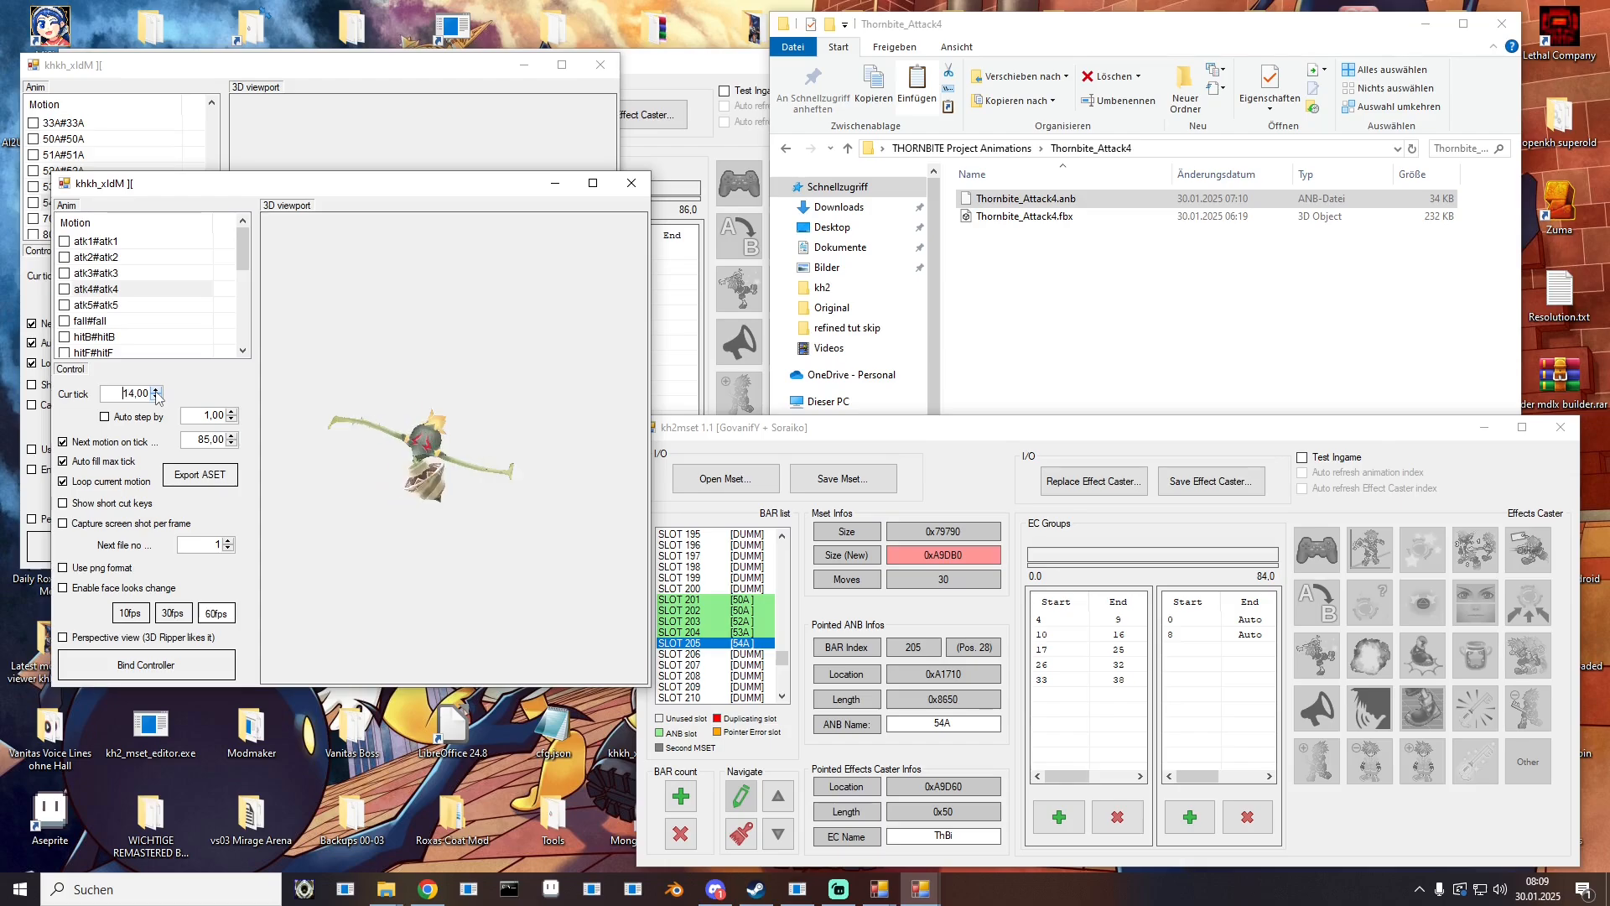
click(156, 392)
click(156, 391)
click(156, 392)
click(156, 391)
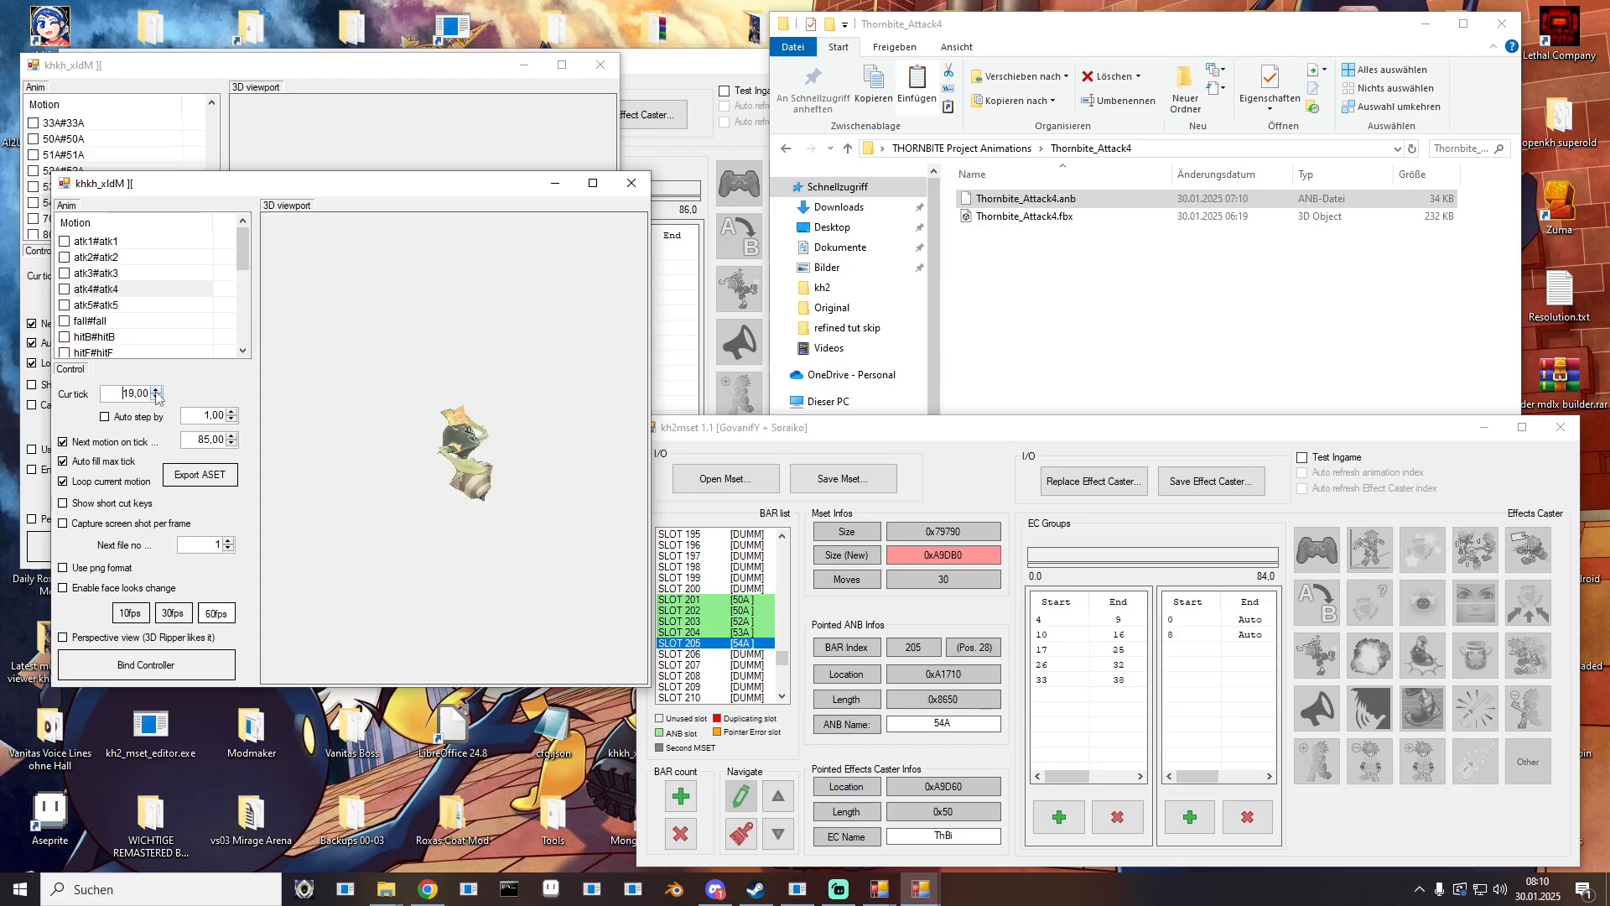
click(1118, 635)
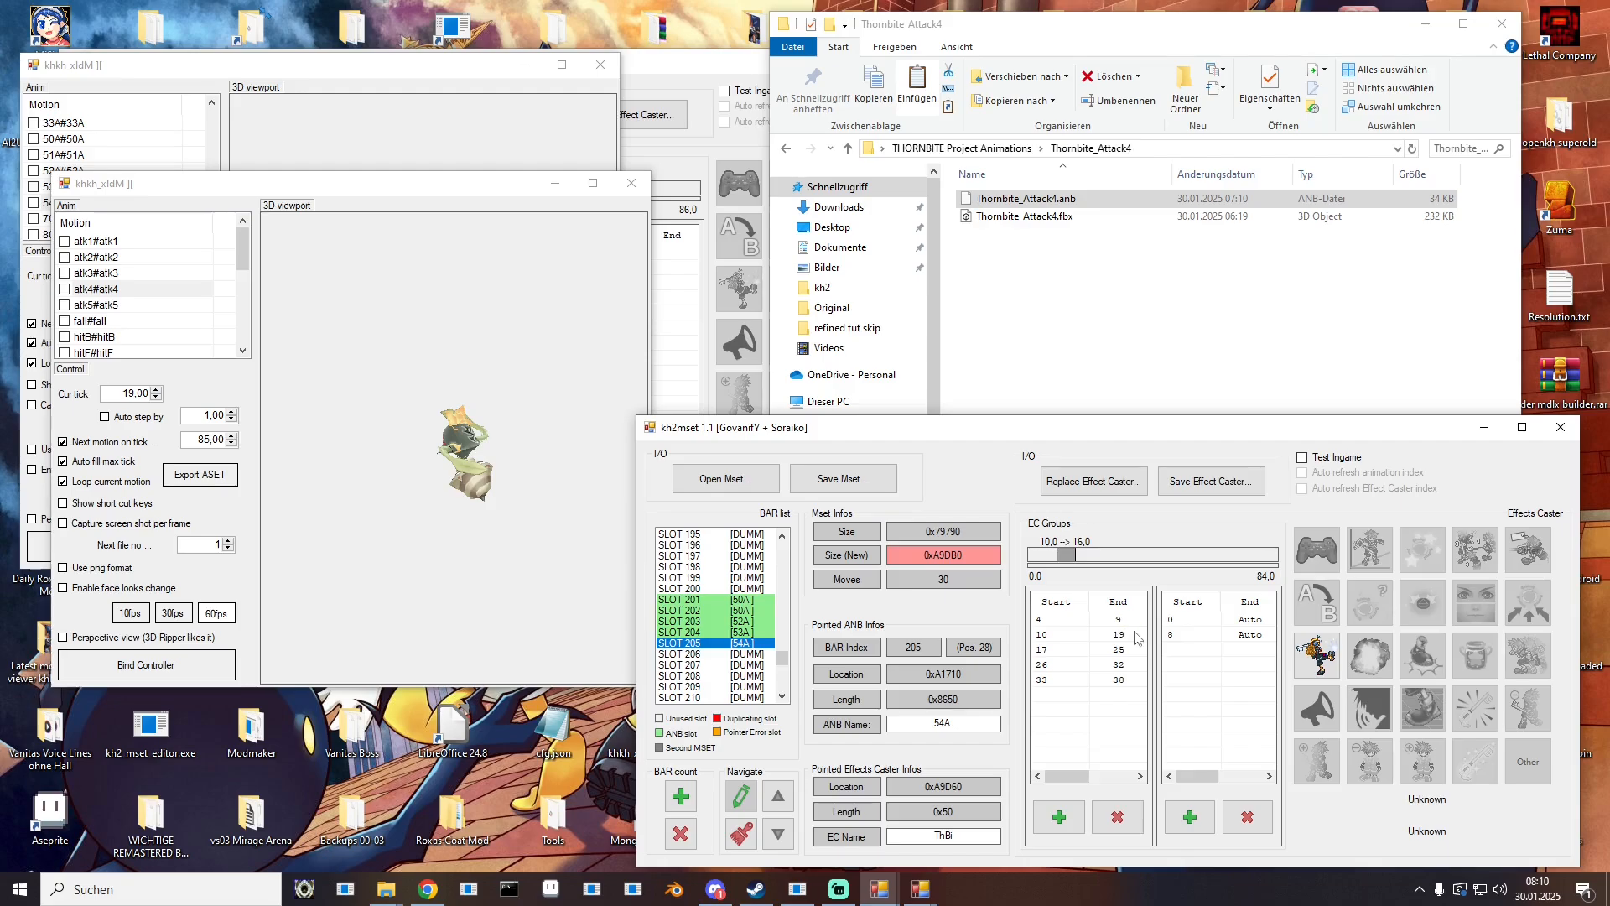
Step: Retime slot 205's third effect group to start at frame 20 and end at frame 31, following the atk4 preview
click(156, 392)
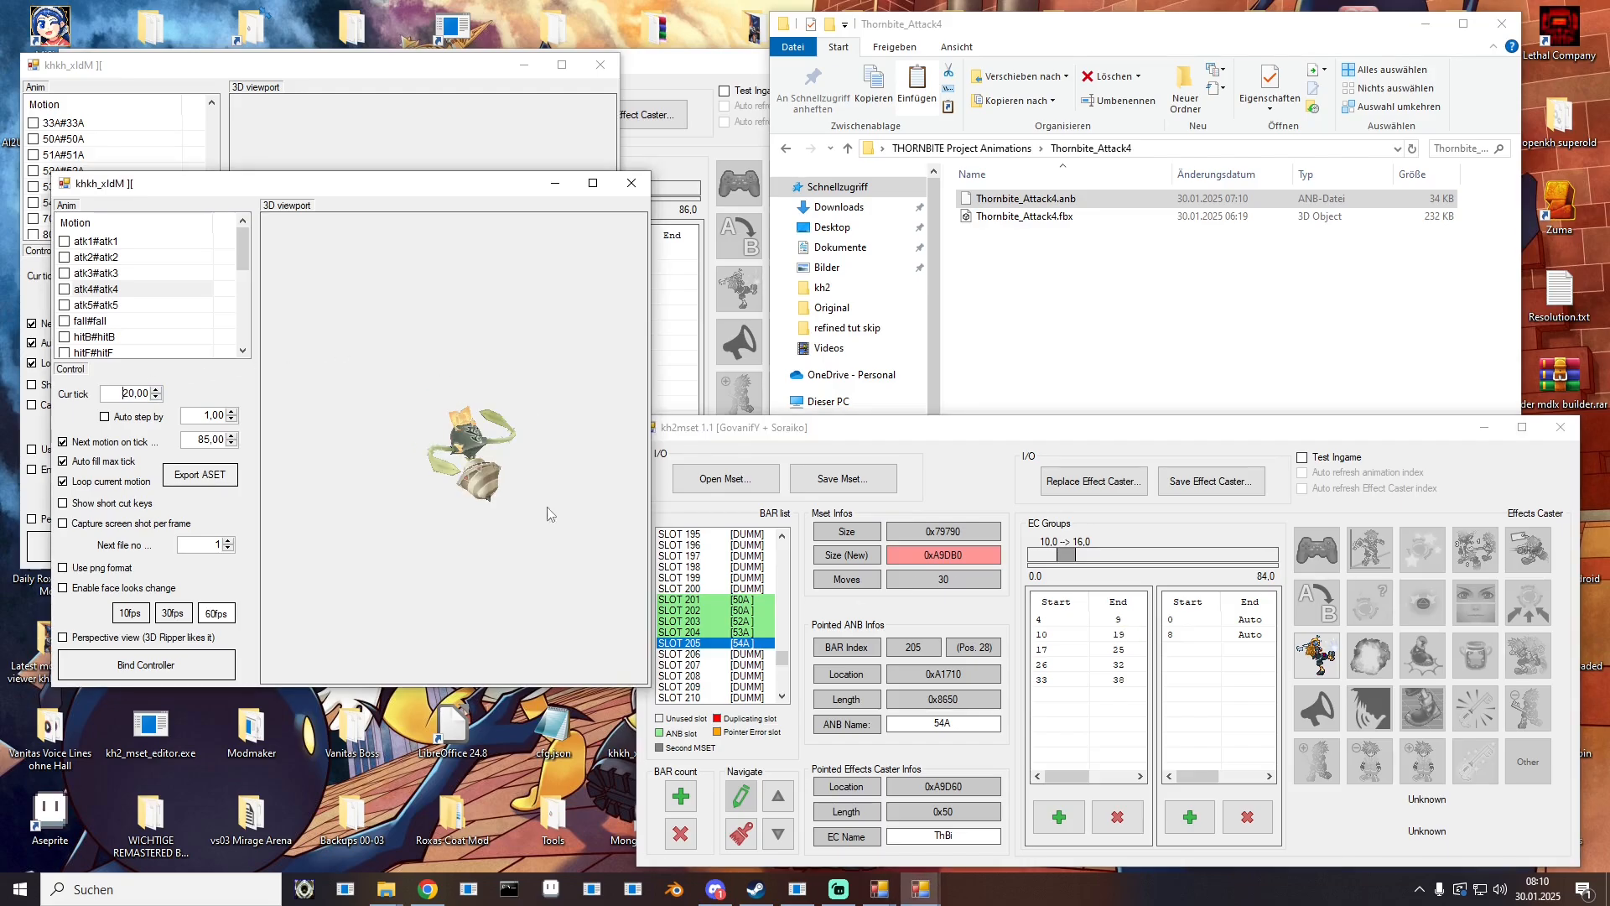
click(1052, 651)
click(1064, 648)
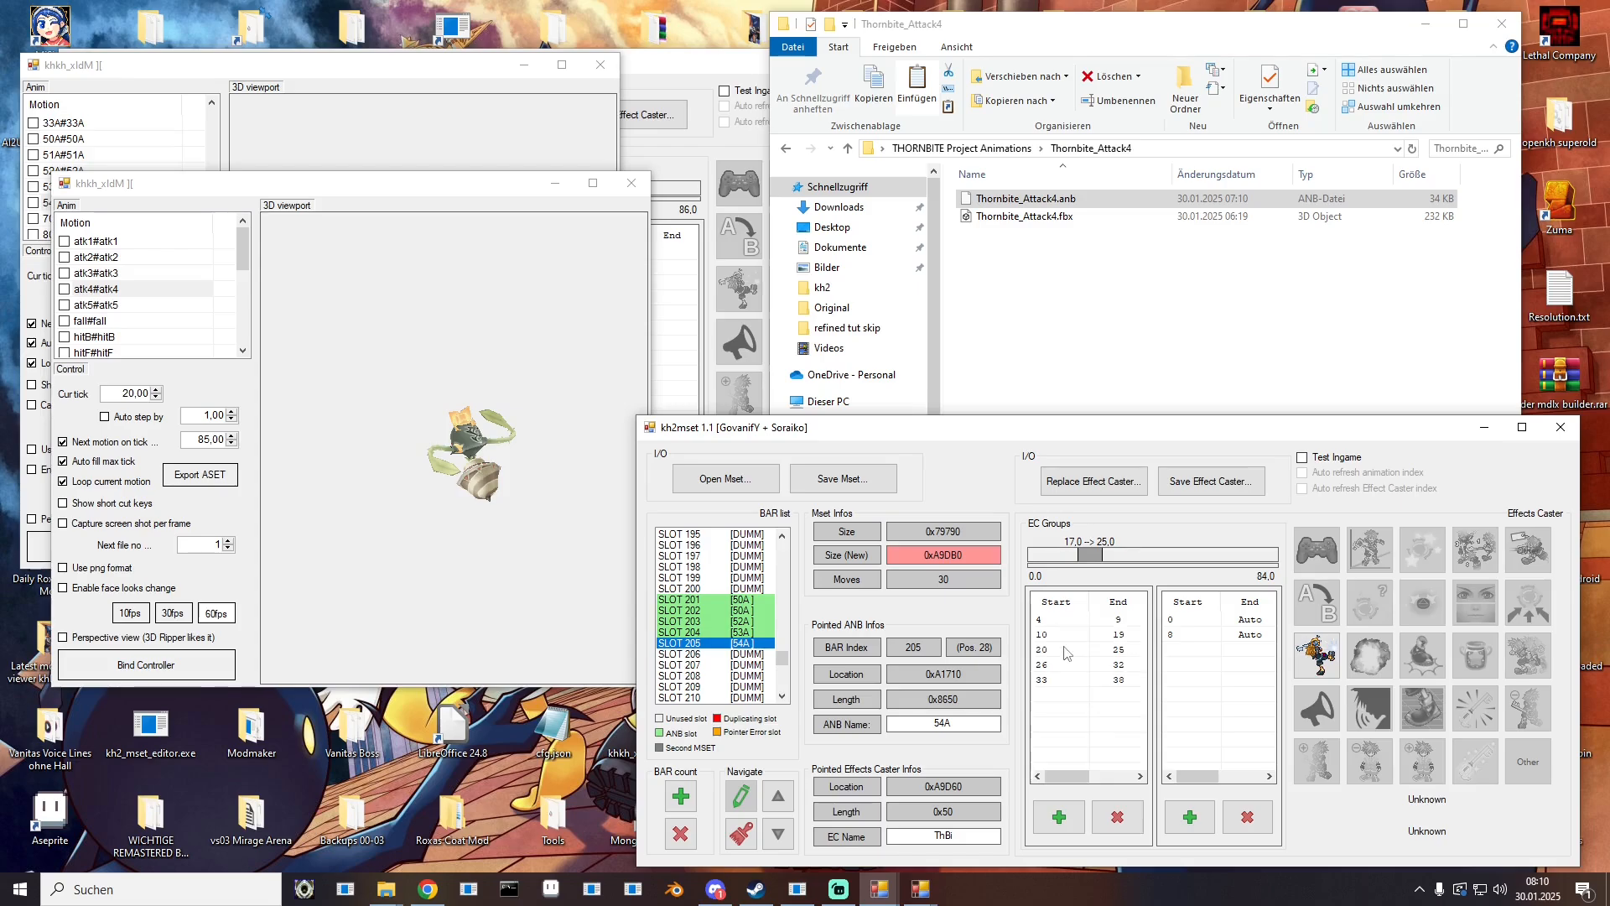
click(156, 392)
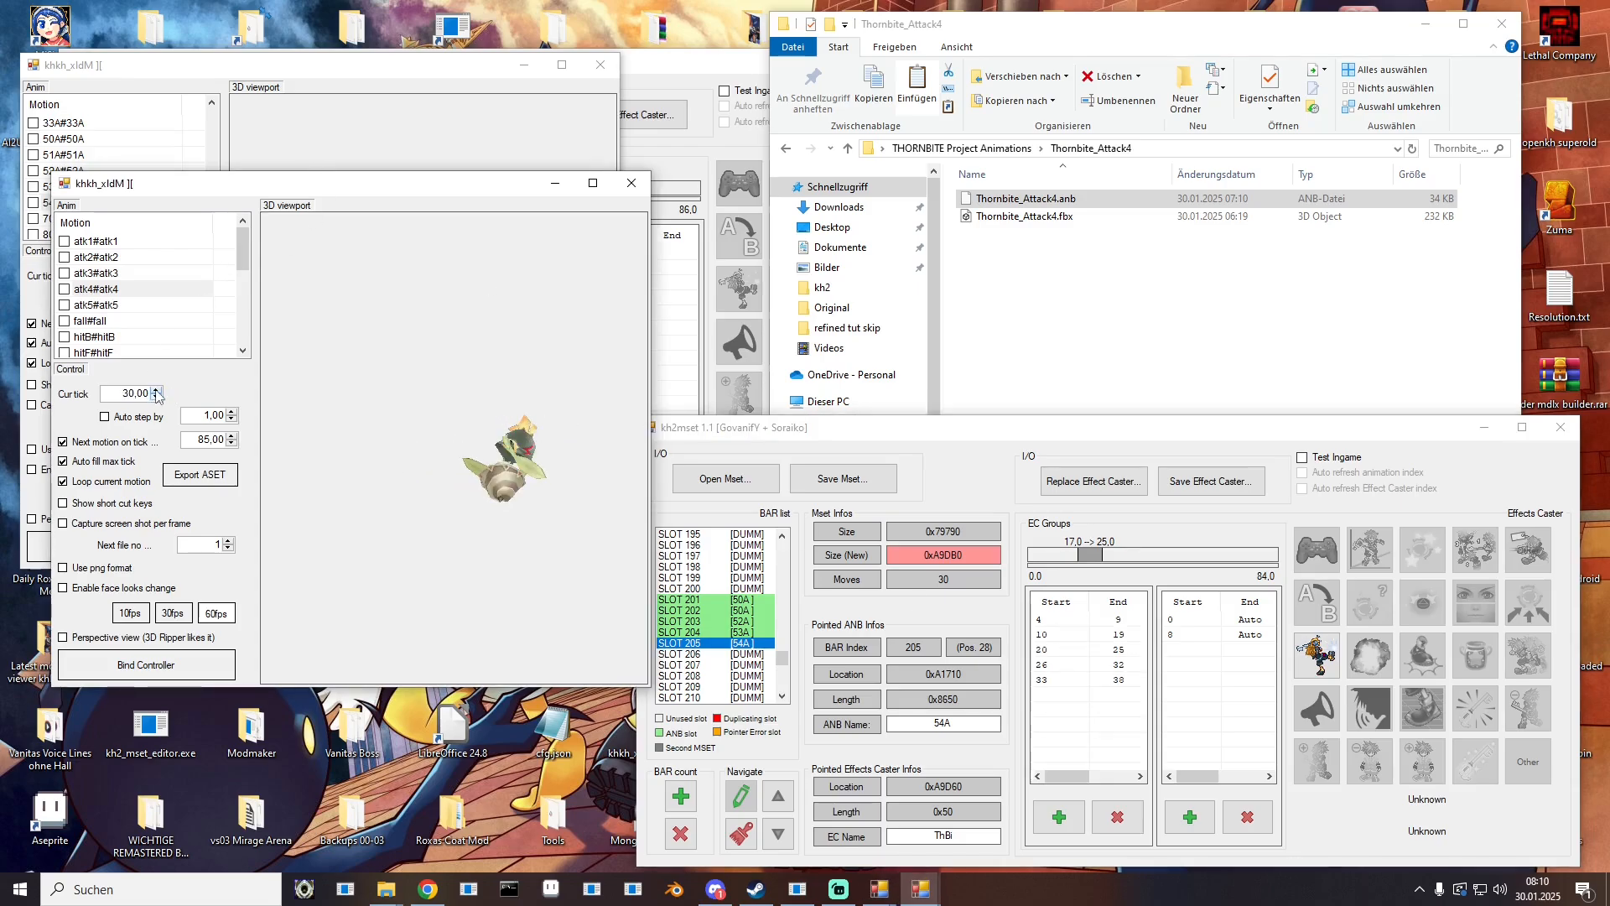
click(156, 392)
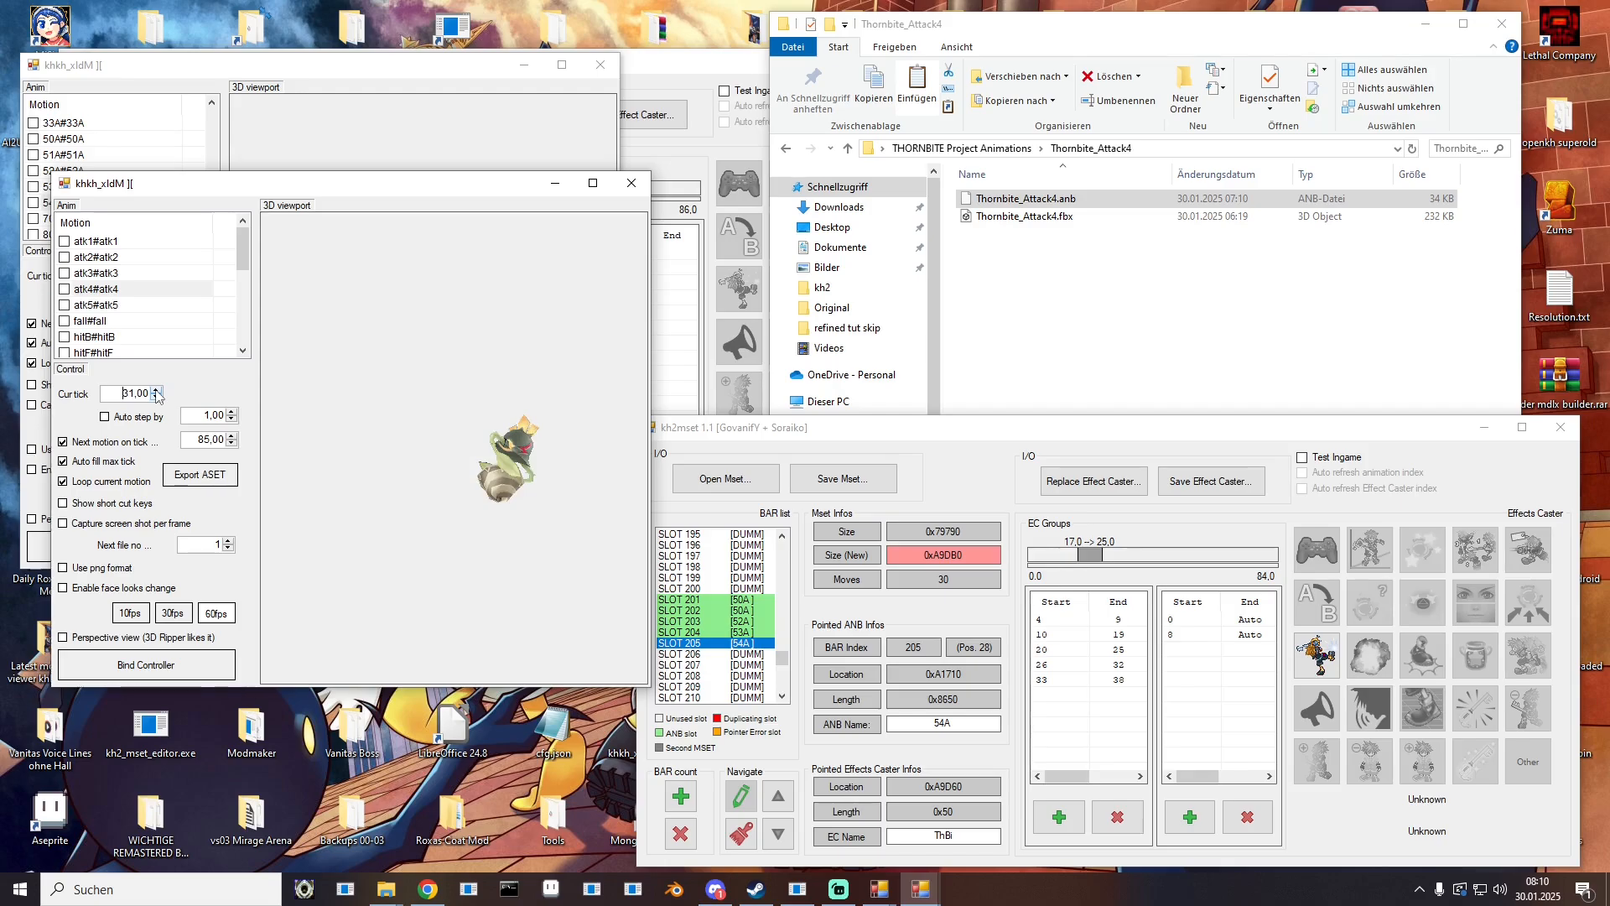
click(1133, 652)
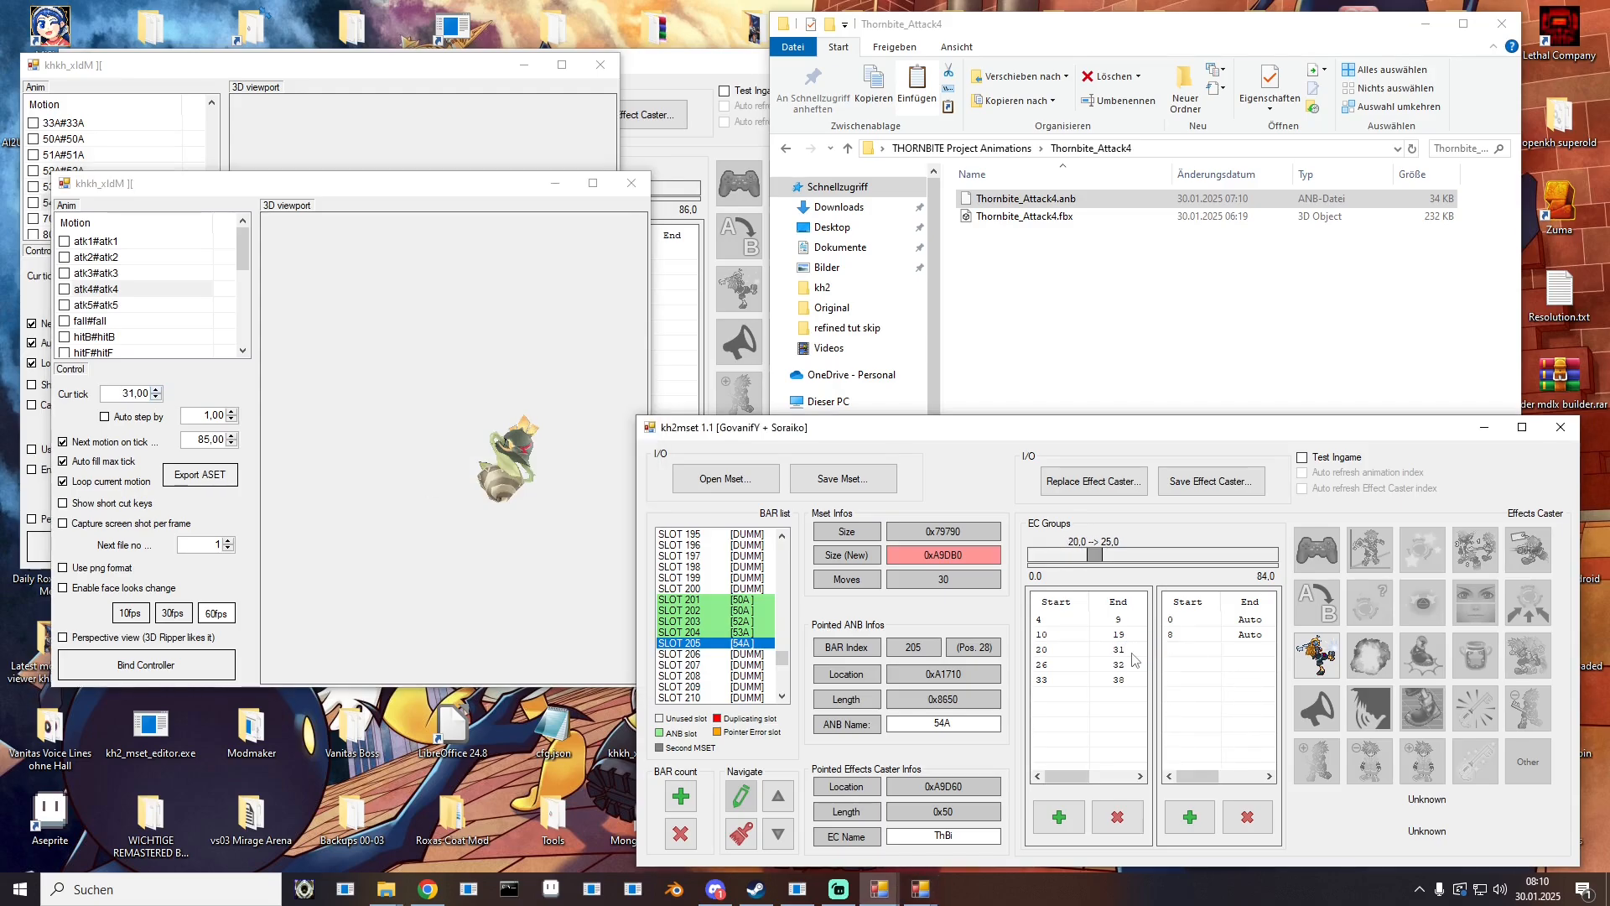
Step: Advance the atk4 preview from frame 31 to 51 and play it through to check whether the fourth effect group is needed
click(1092, 667)
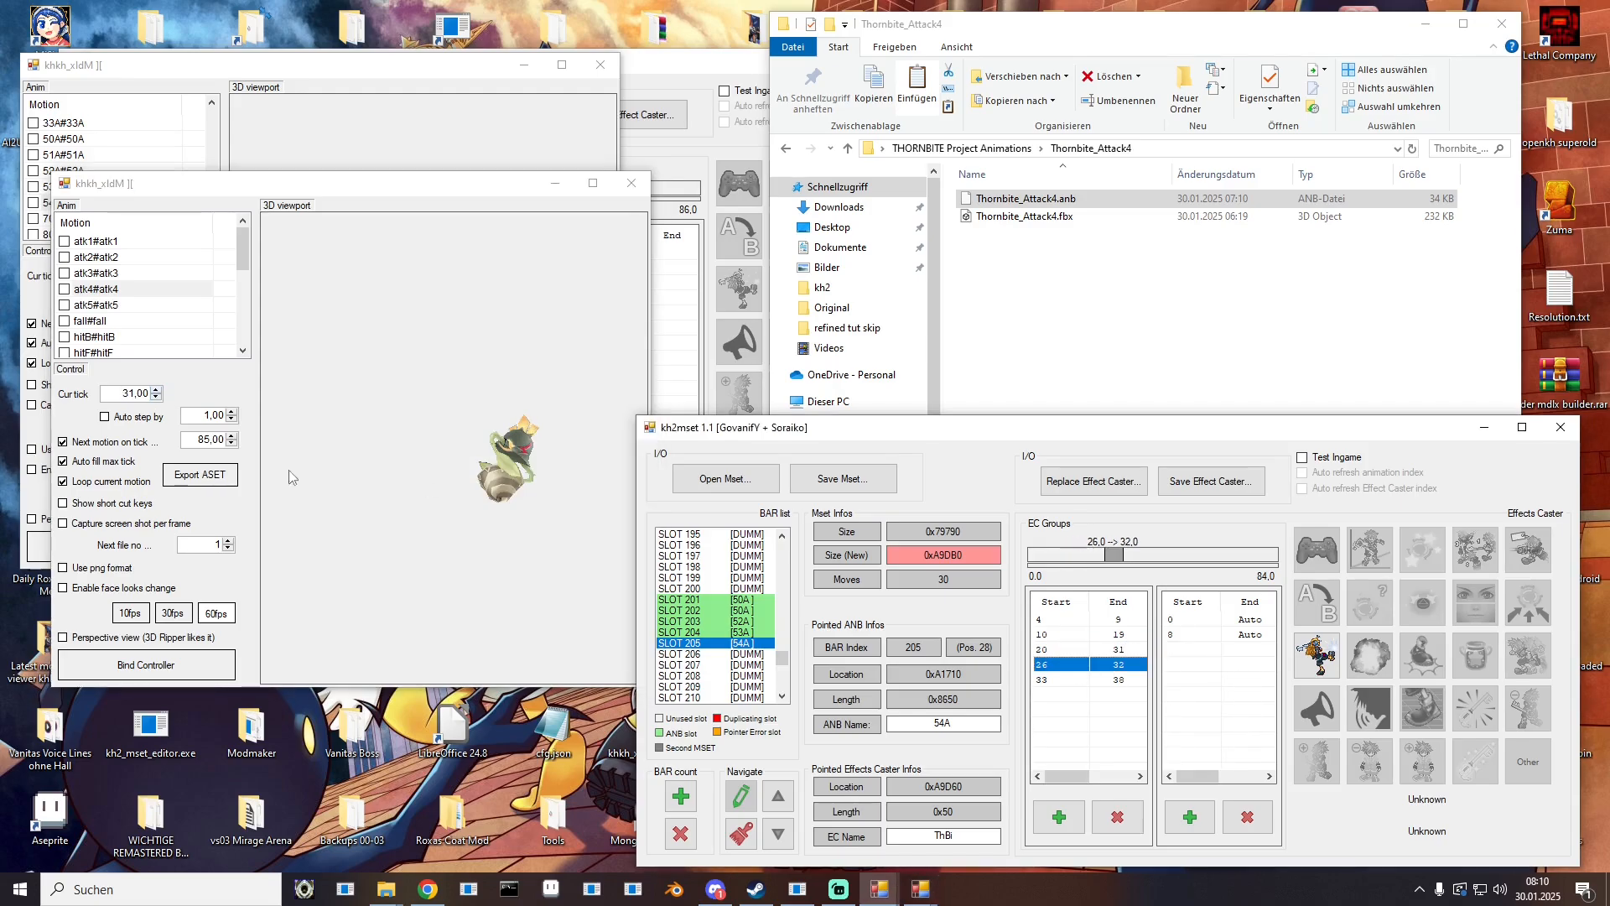
click(154, 389)
triple_click(155, 389)
triple_click(154, 390)
triple_click(155, 390)
click(155, 389)
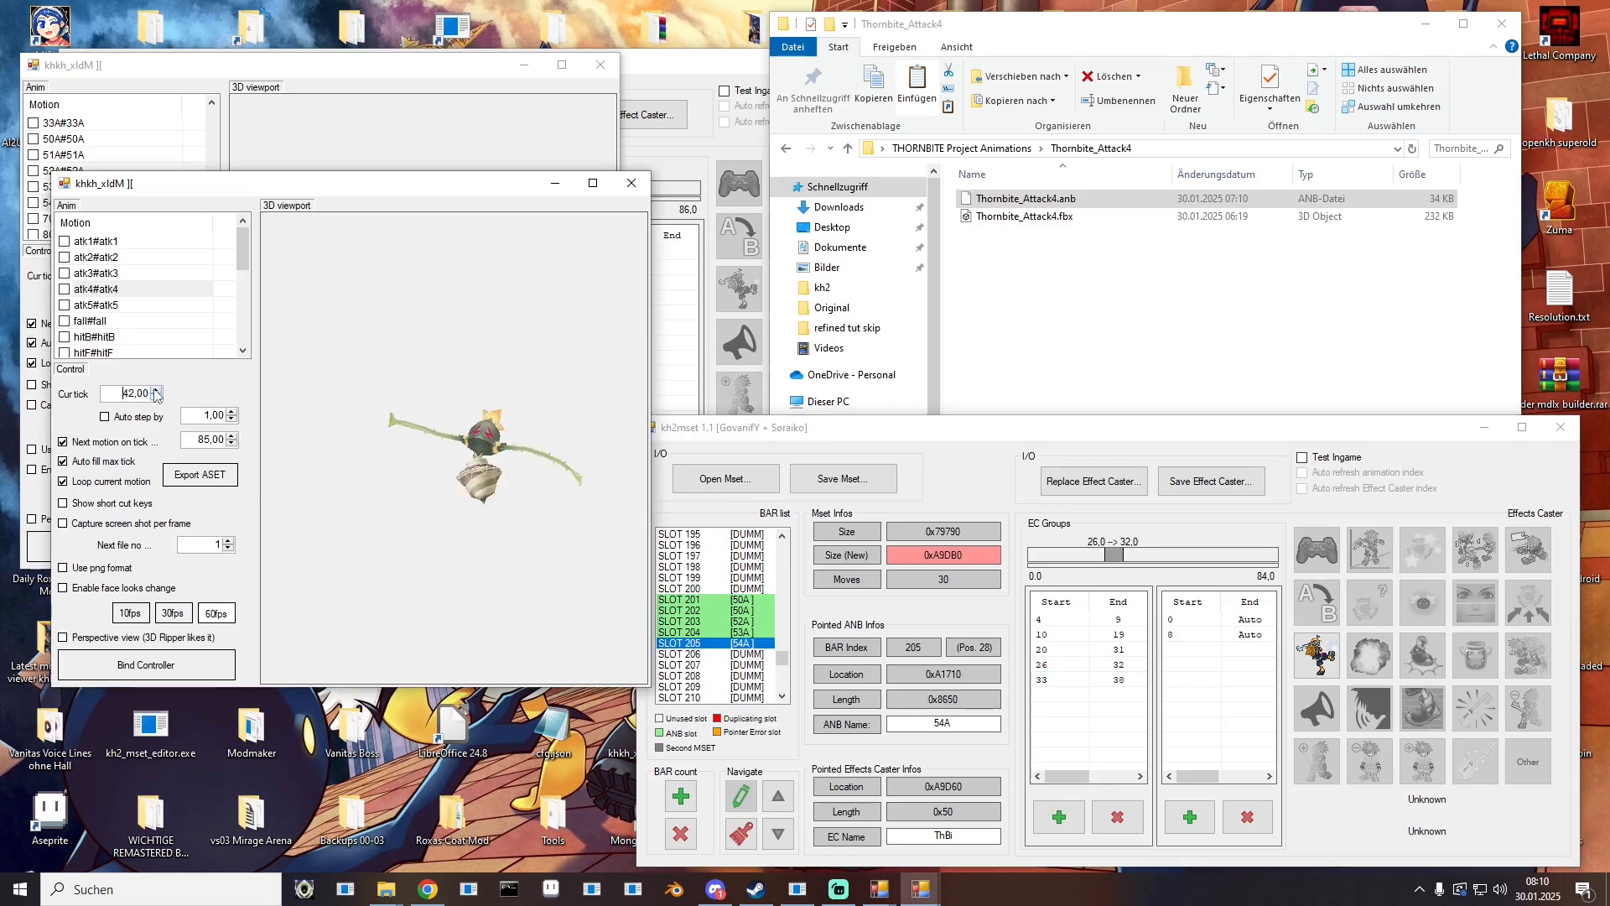
double_click(154, 389)
triple_click(154, 389)
double_click(154, 389)
double_click(154, 389)
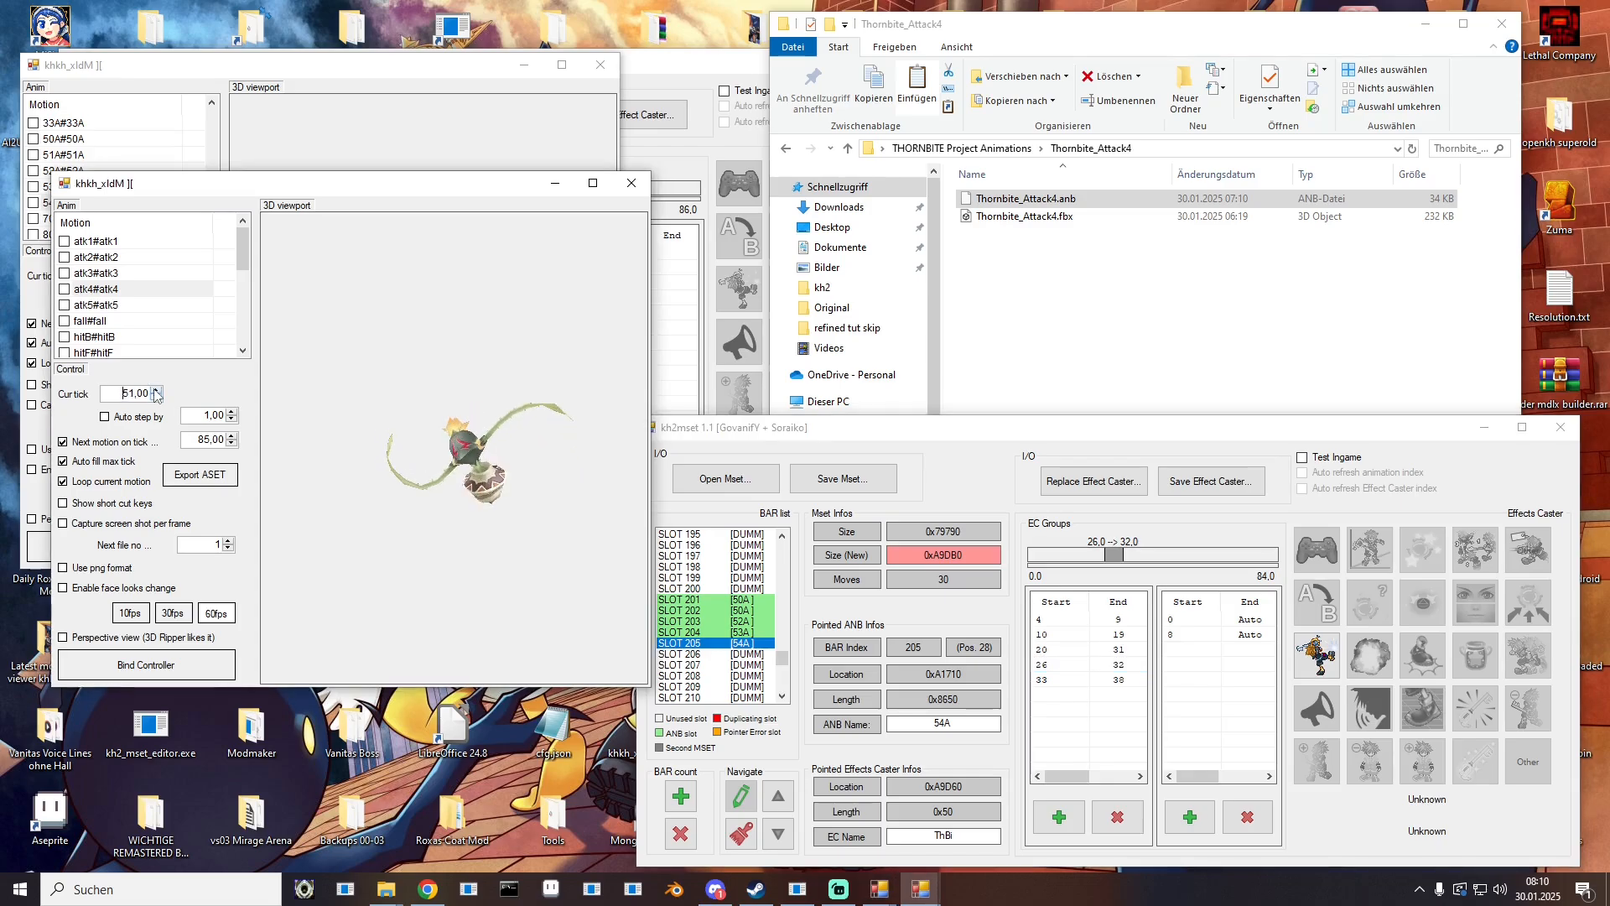
click(142, 421)
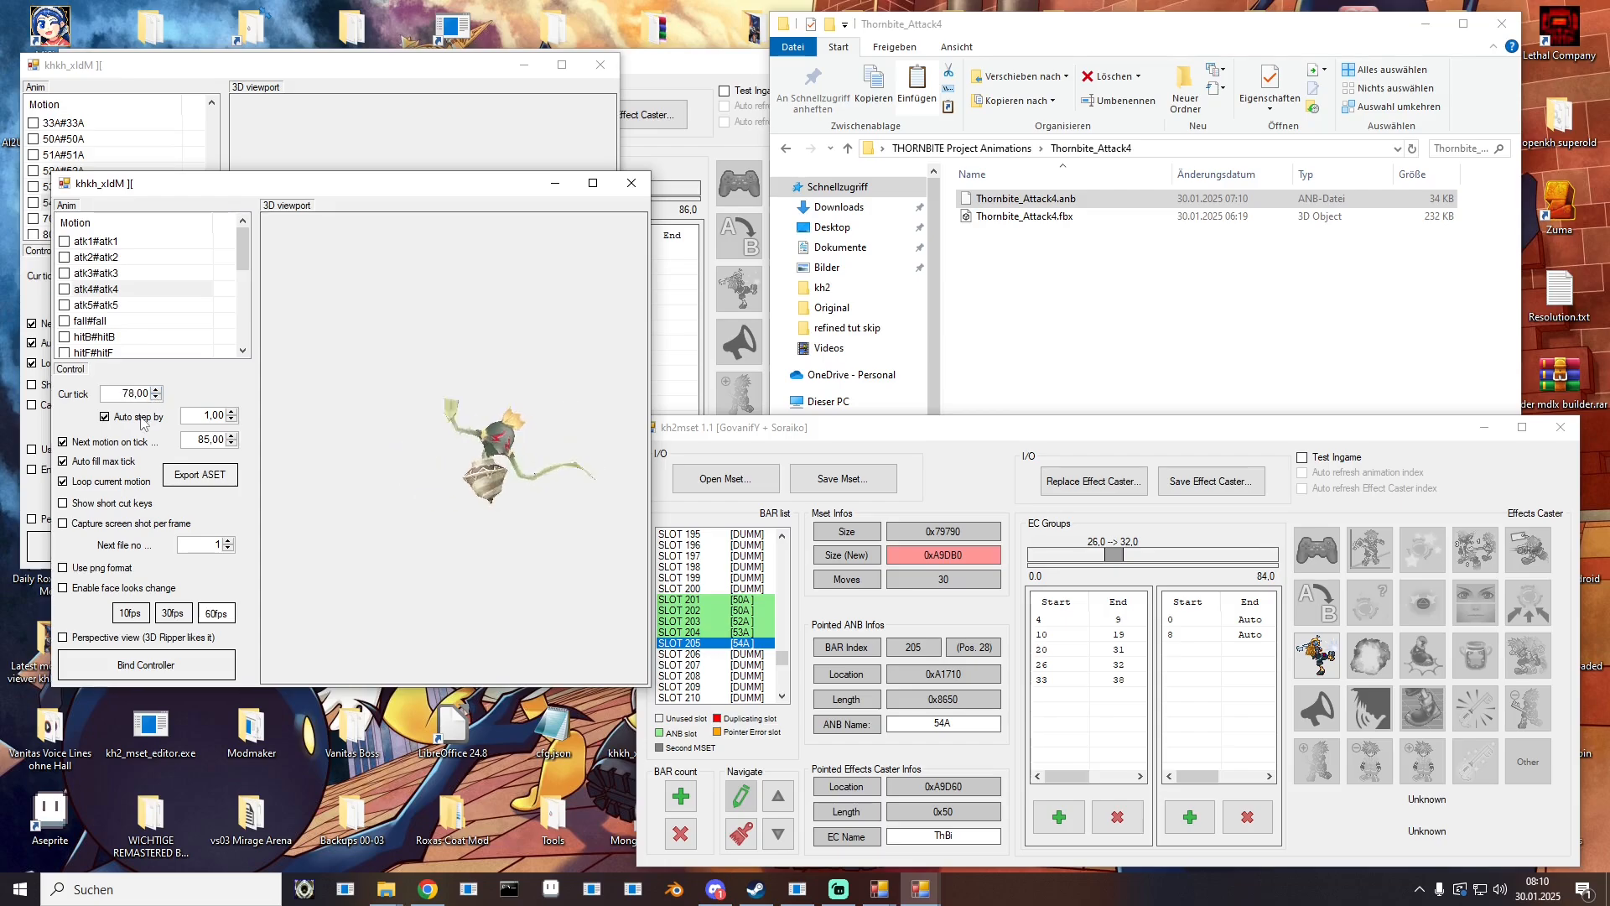
click(143, 421)
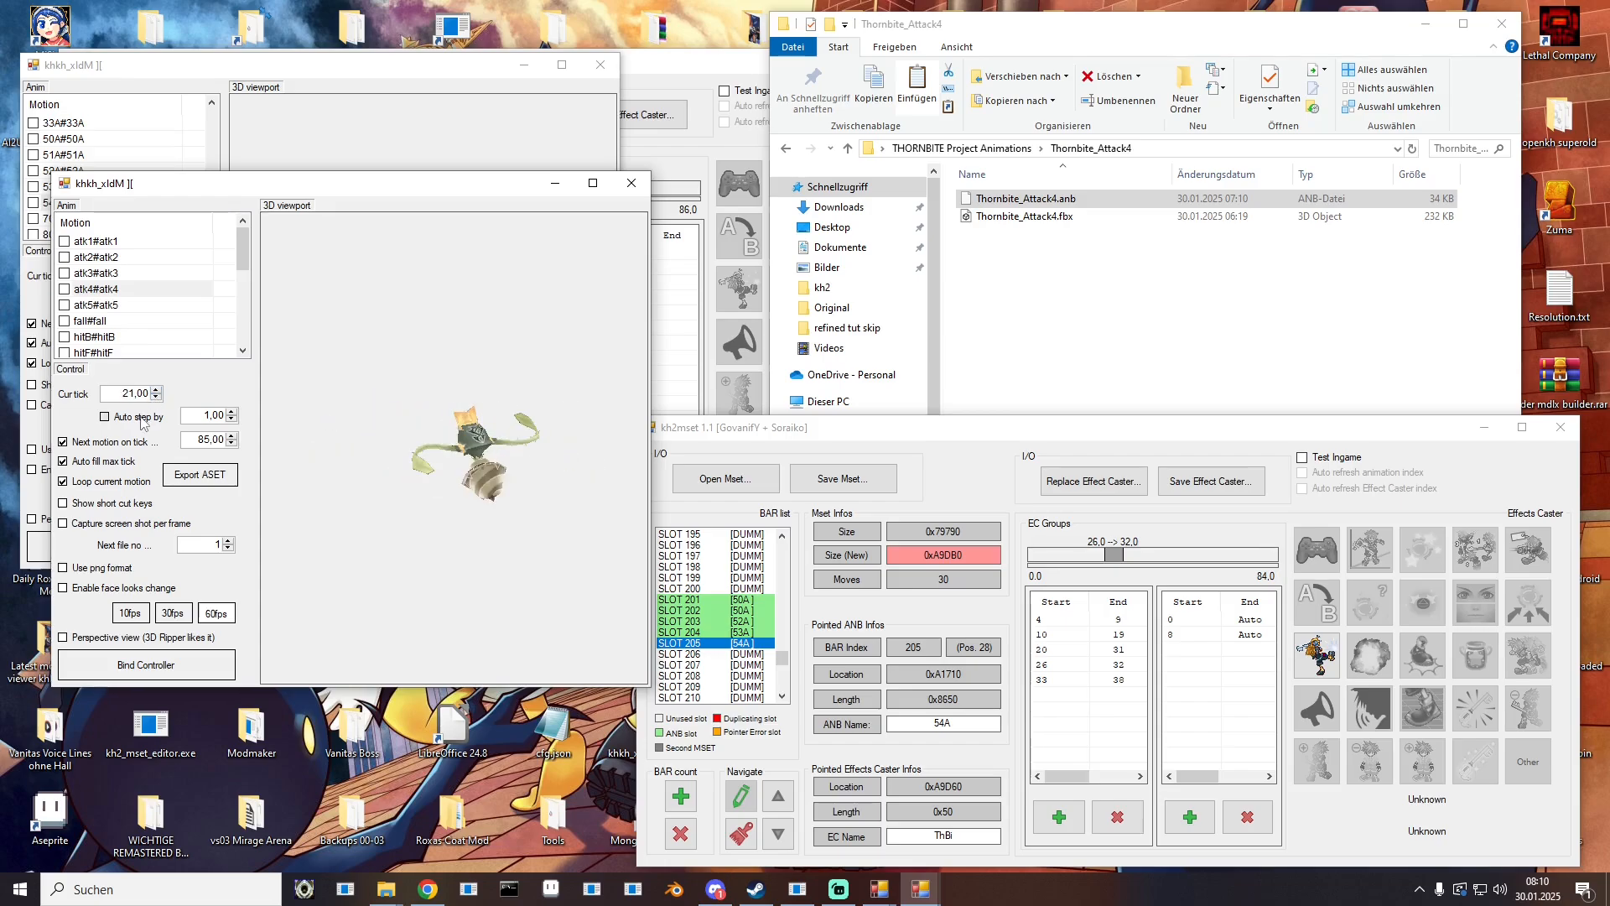
Step: Delete slot 205's last two effect groups, the ones spanning frames 26–32 and 33–38
click(1063, 670)
key(Delete)
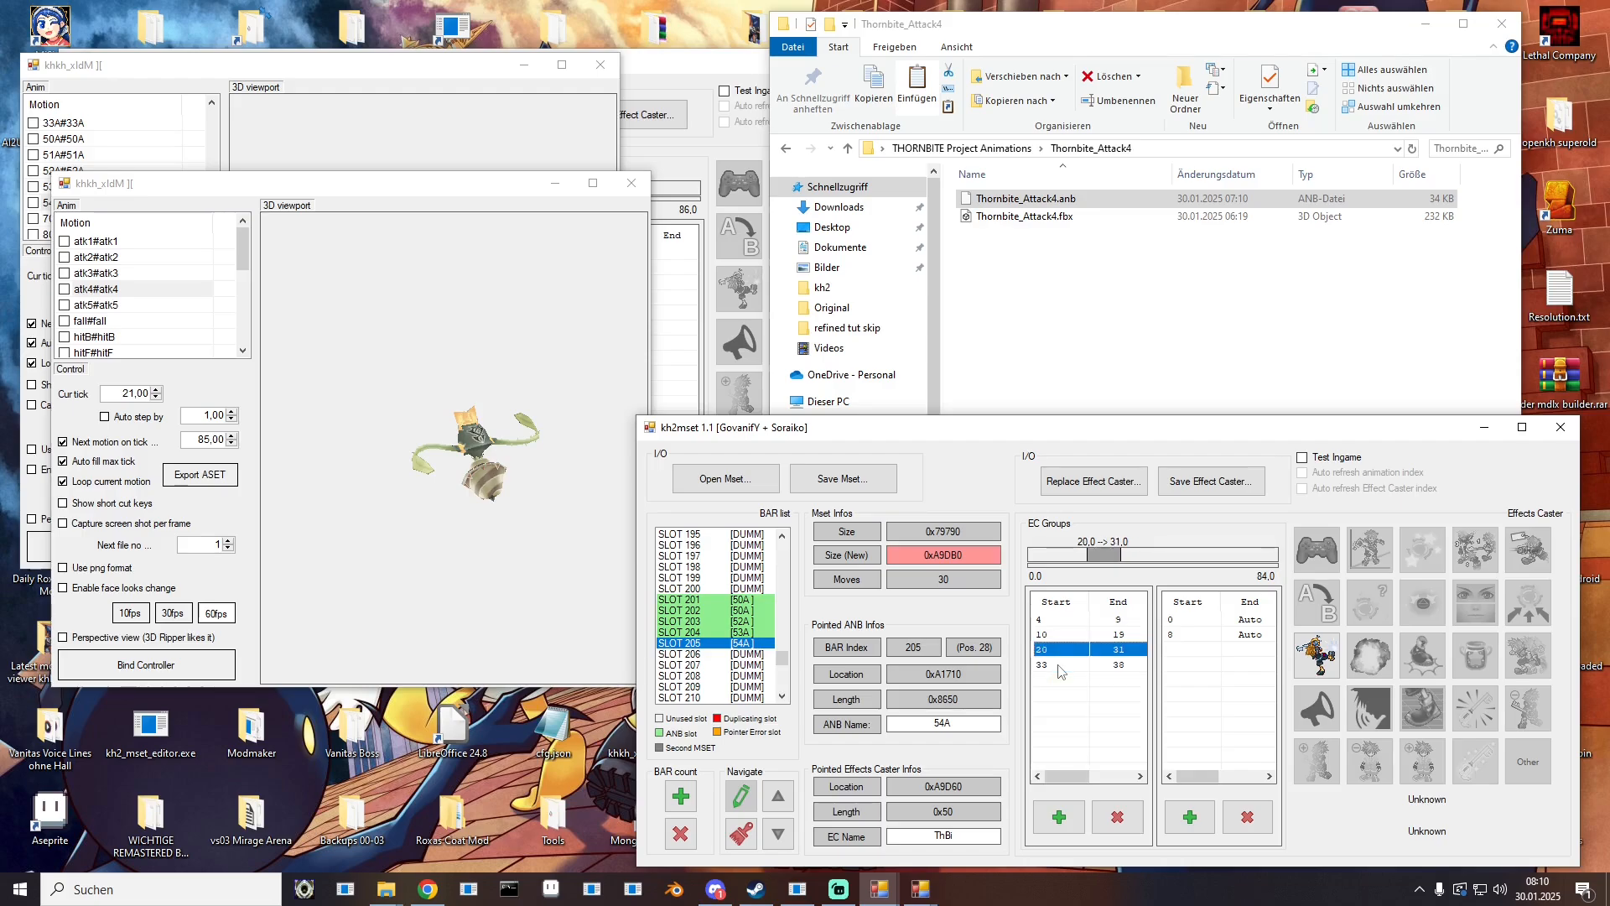
click(1059, 666)
key(Delete)
double_click(1319, 656)
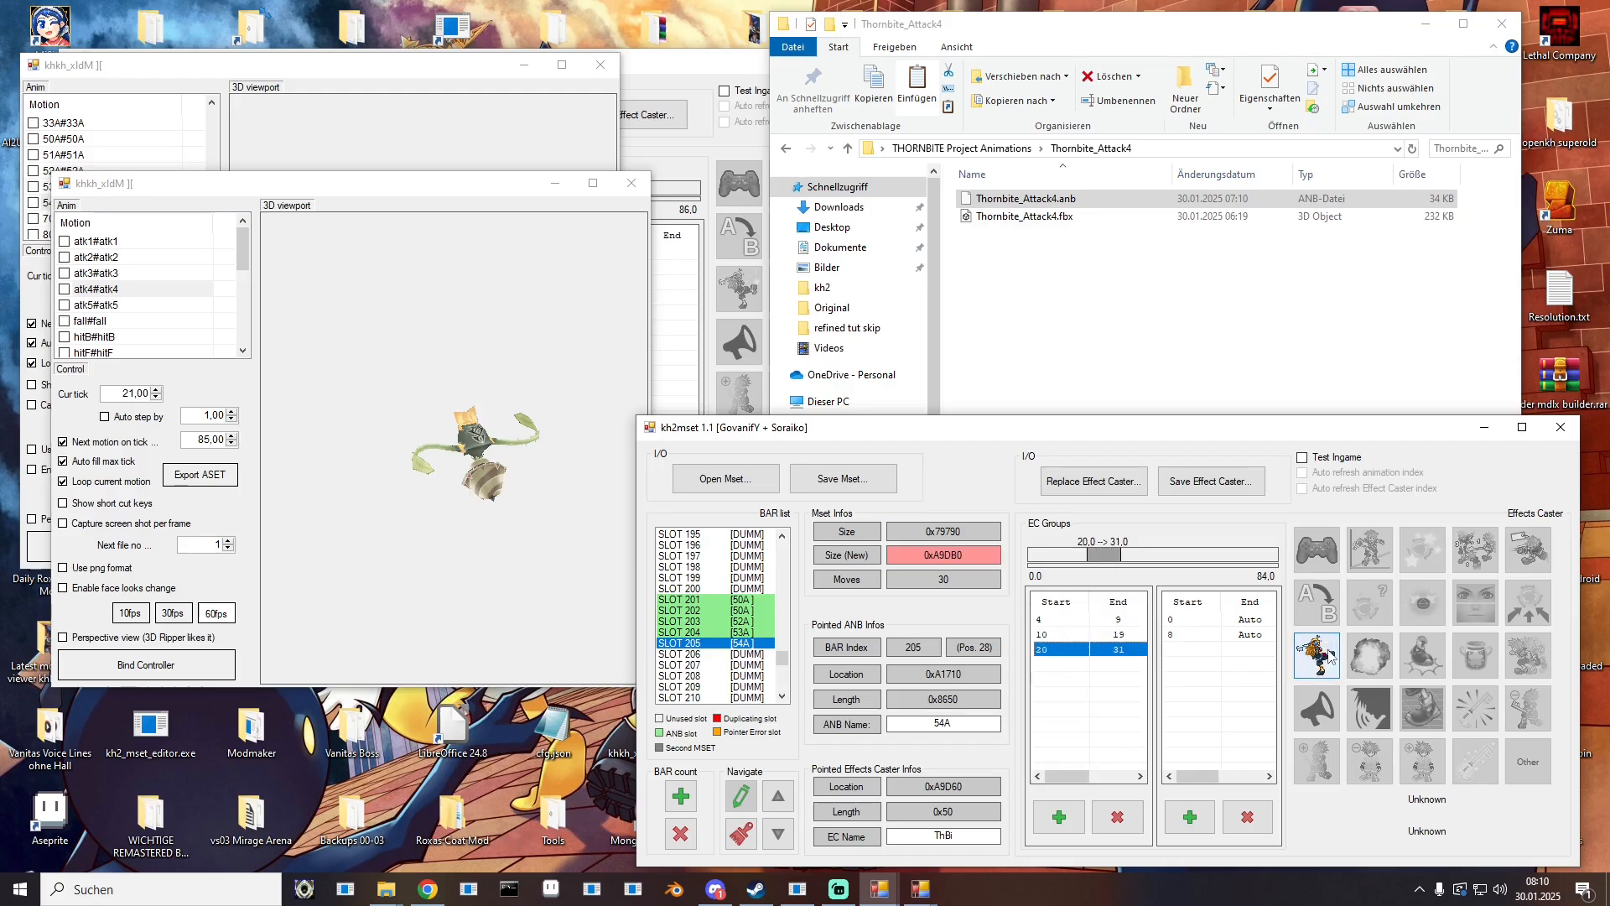
click(1103, 758)
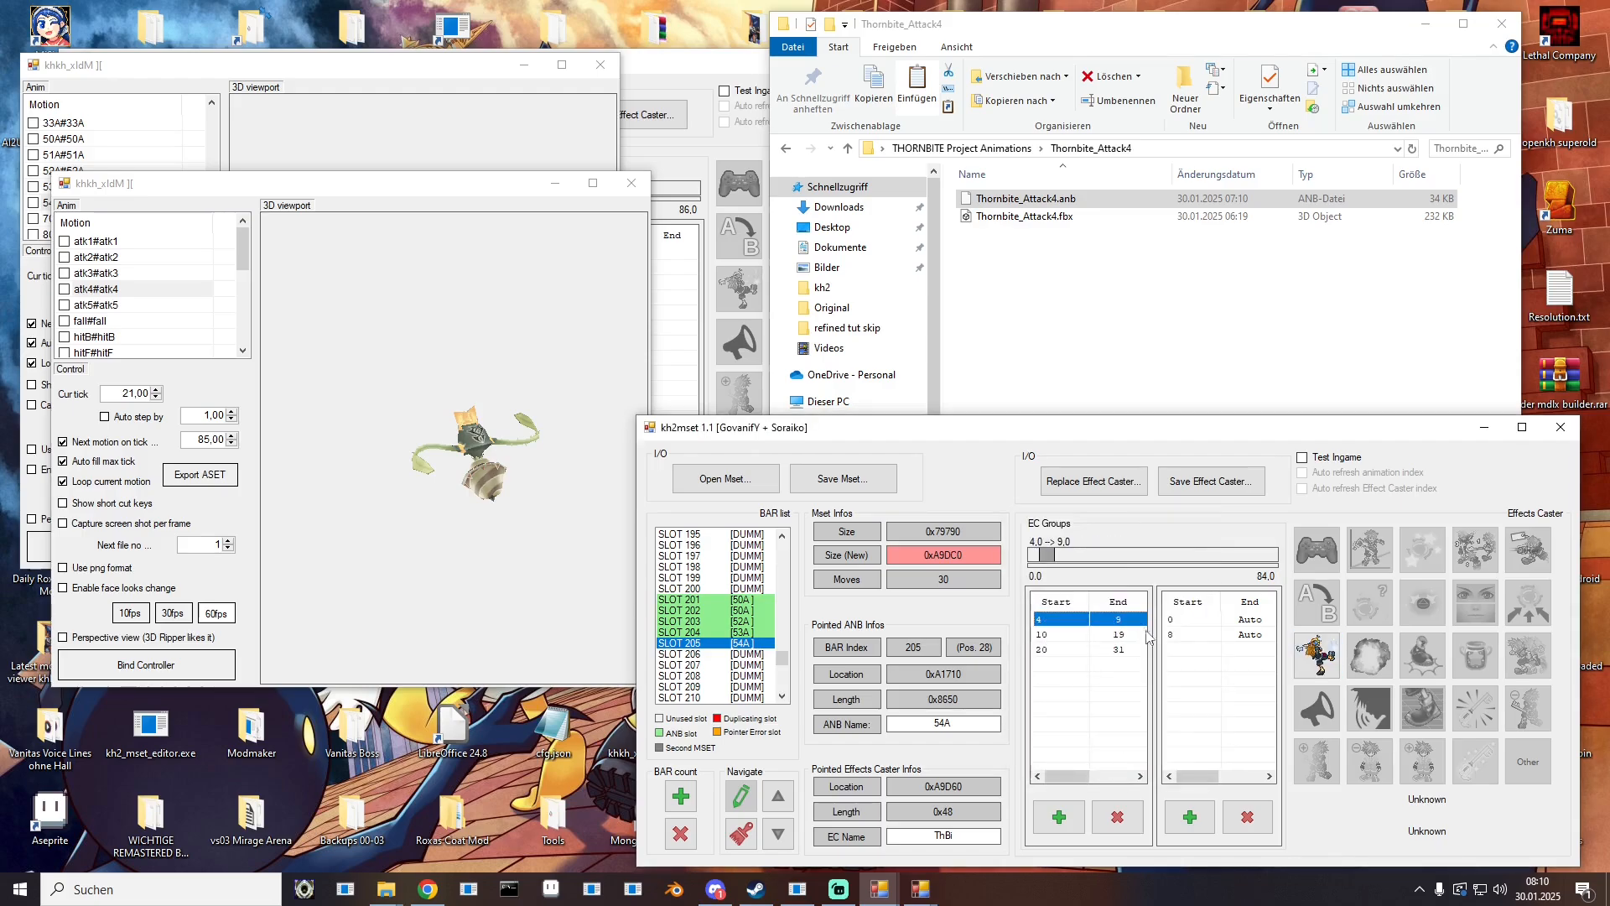
Step: Save the moveset over the existing M_EX730_New.mset and close the Thornbite preview
click(843, 478)
double_click(1188, 577)
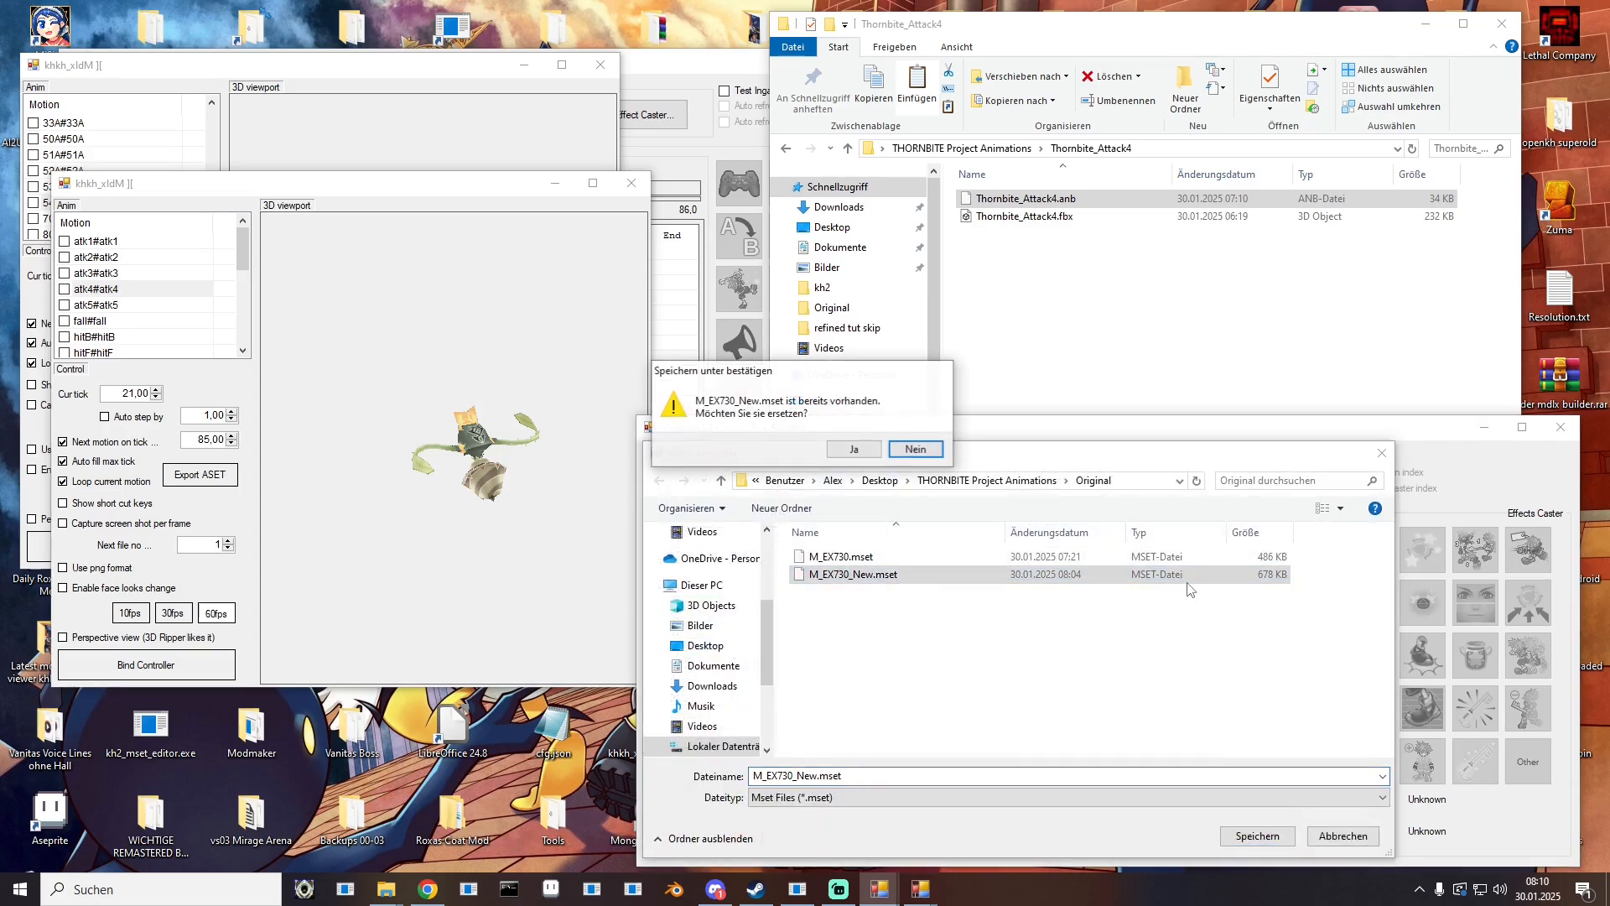
click(847, 457)
scroll(709, 599, down, 5)
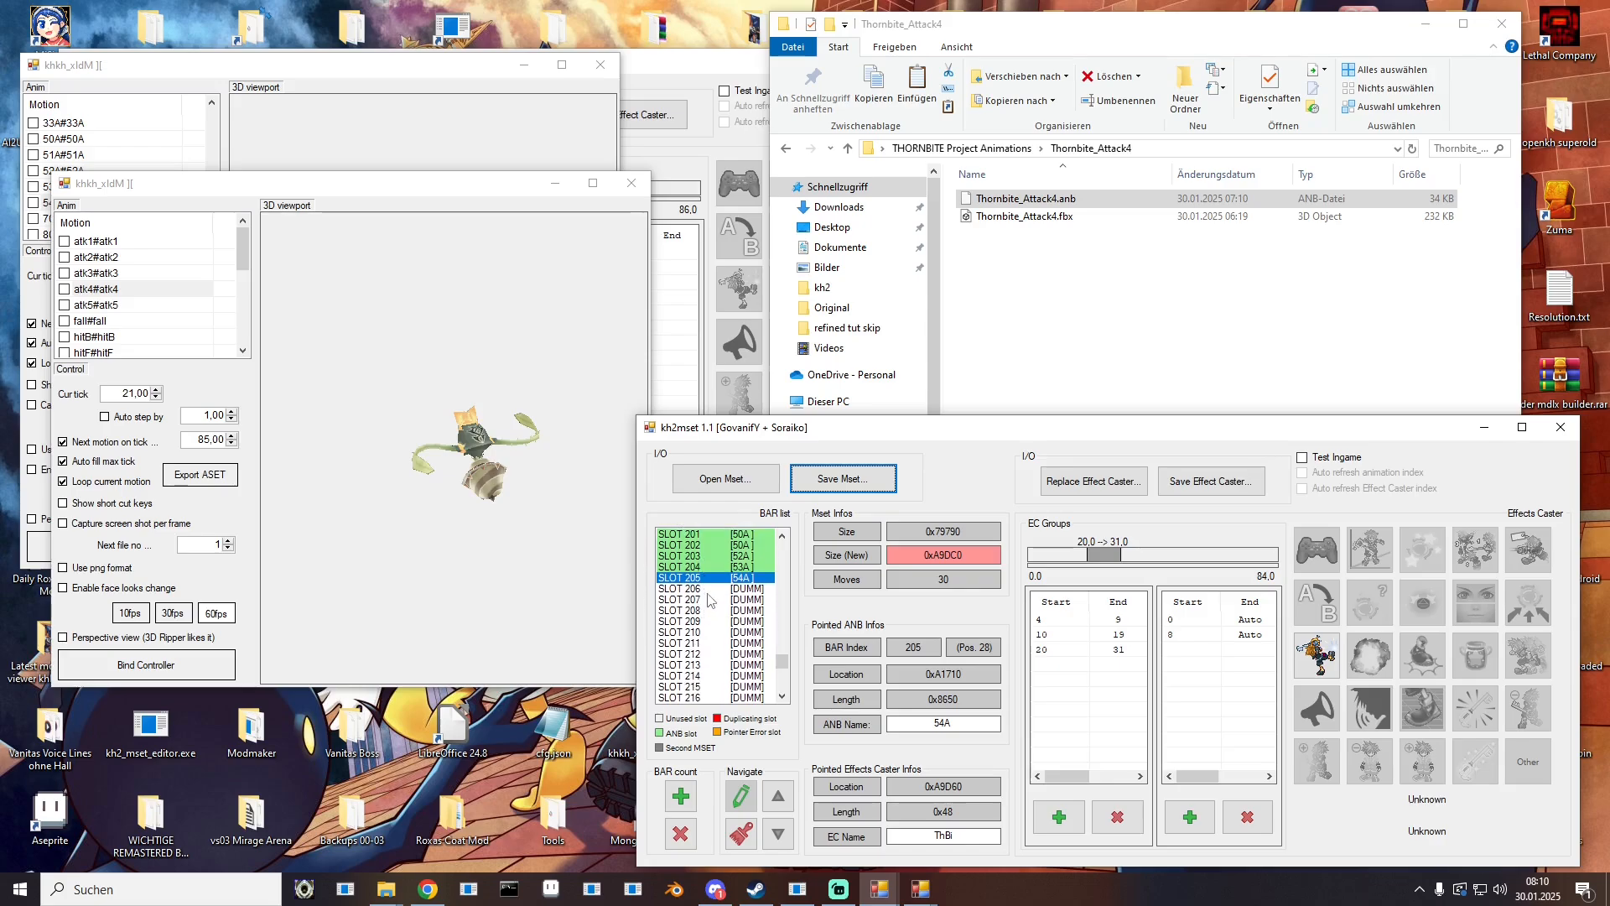
click(632, 183)
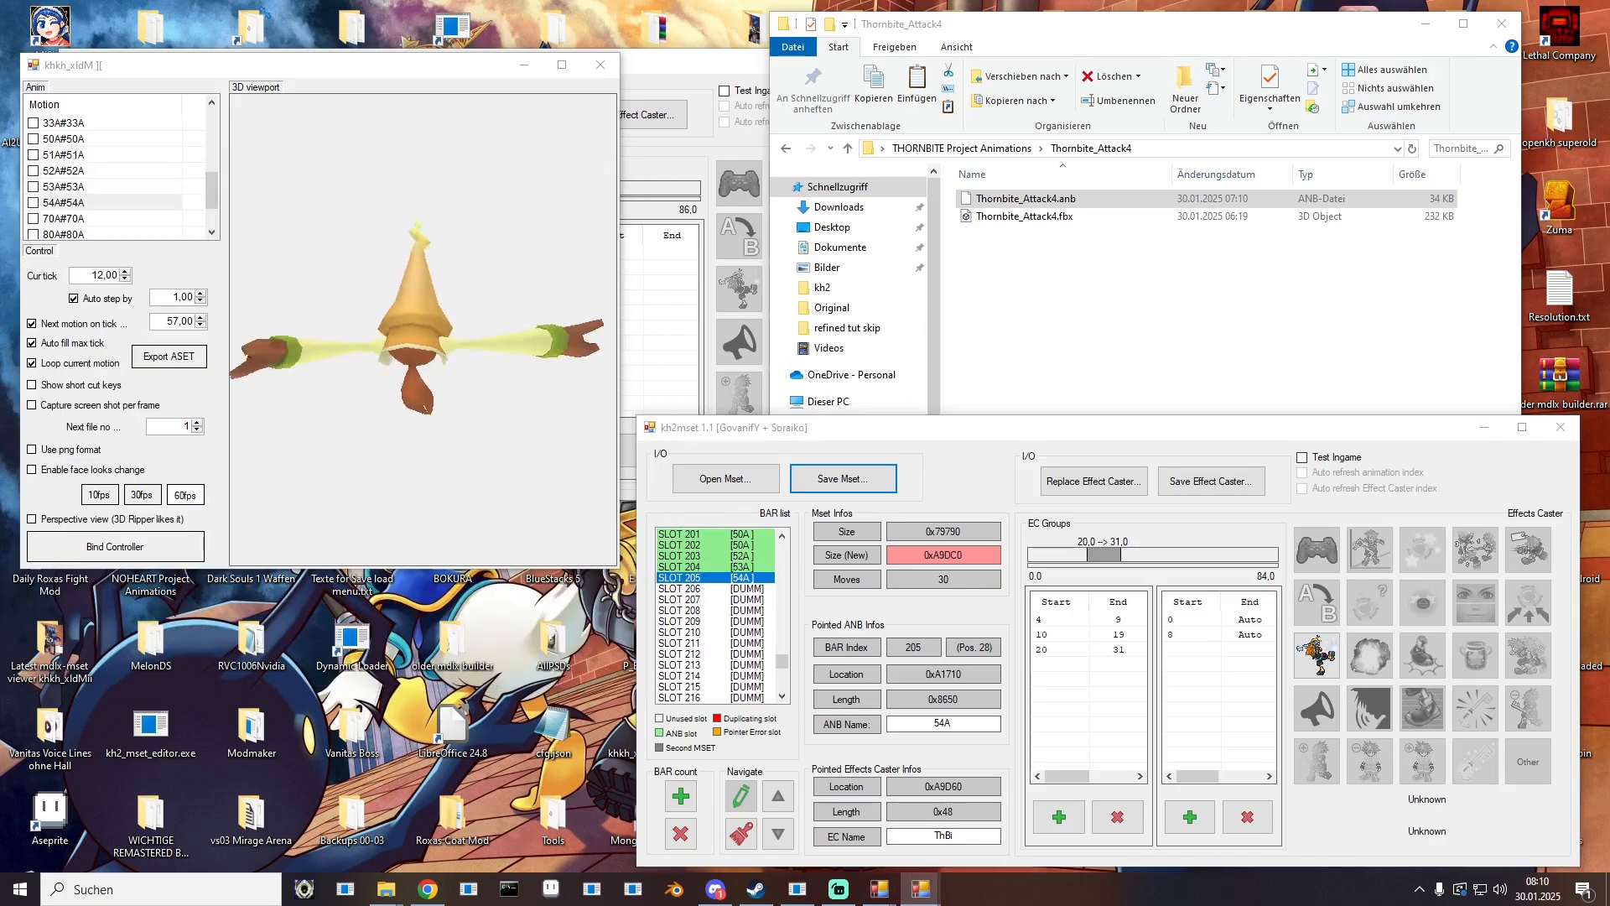
Step: Compare slots 232 and 241 of the original moveset with slot 047 of the new one
click(881, 889)
drag(898, 61, 1098, 50)
scroll(803, 201, down, 5)
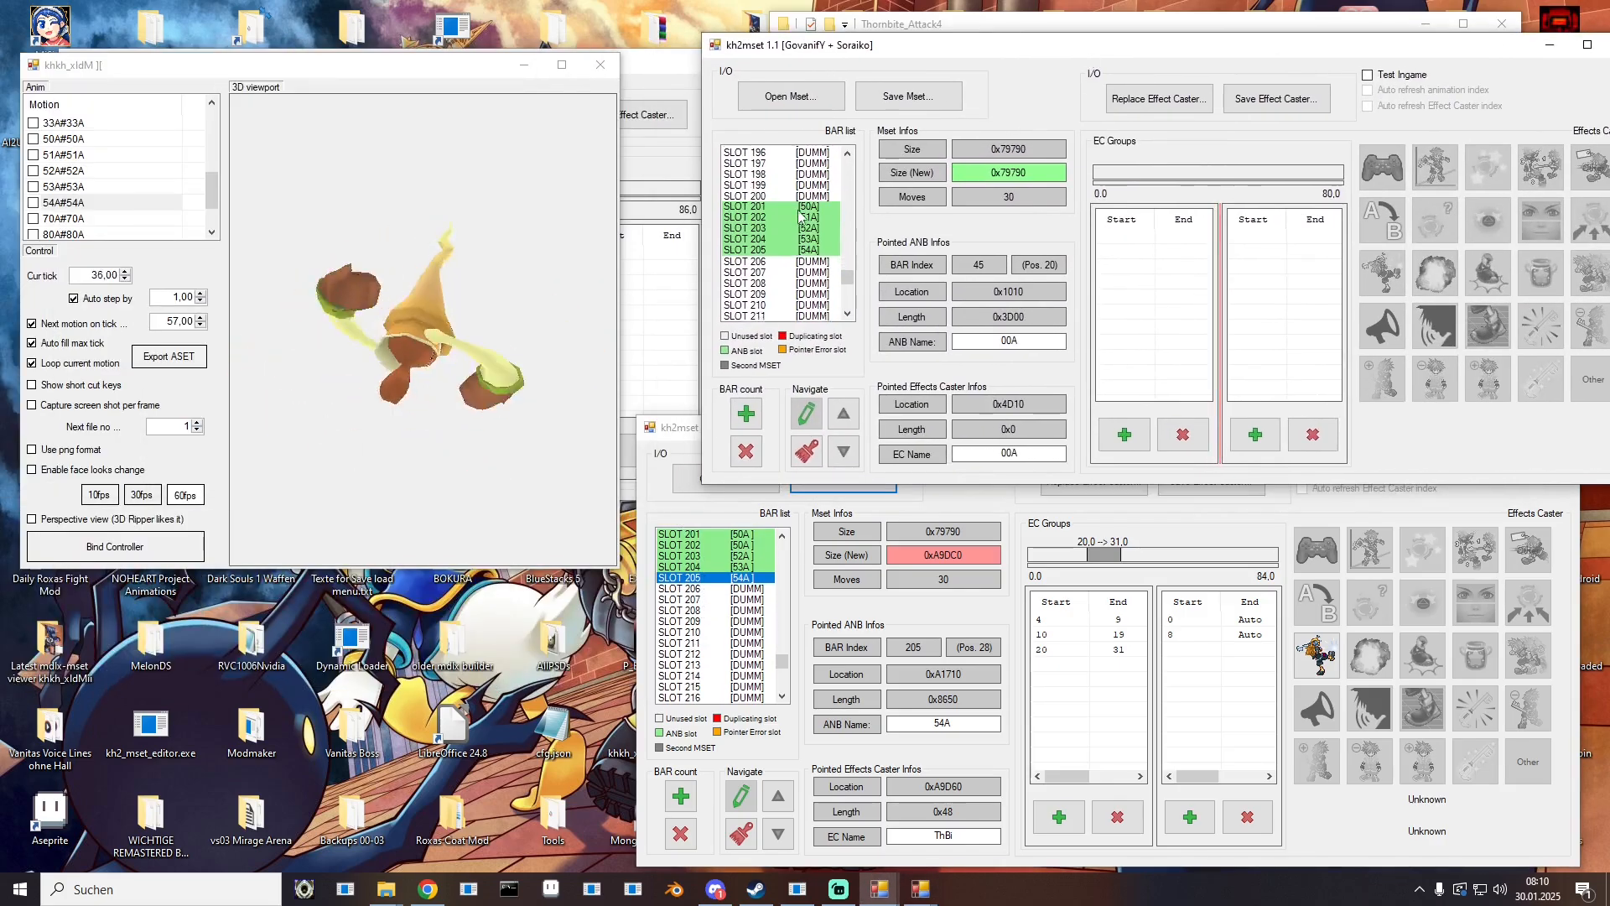
scroll(796, 218, down, 6)
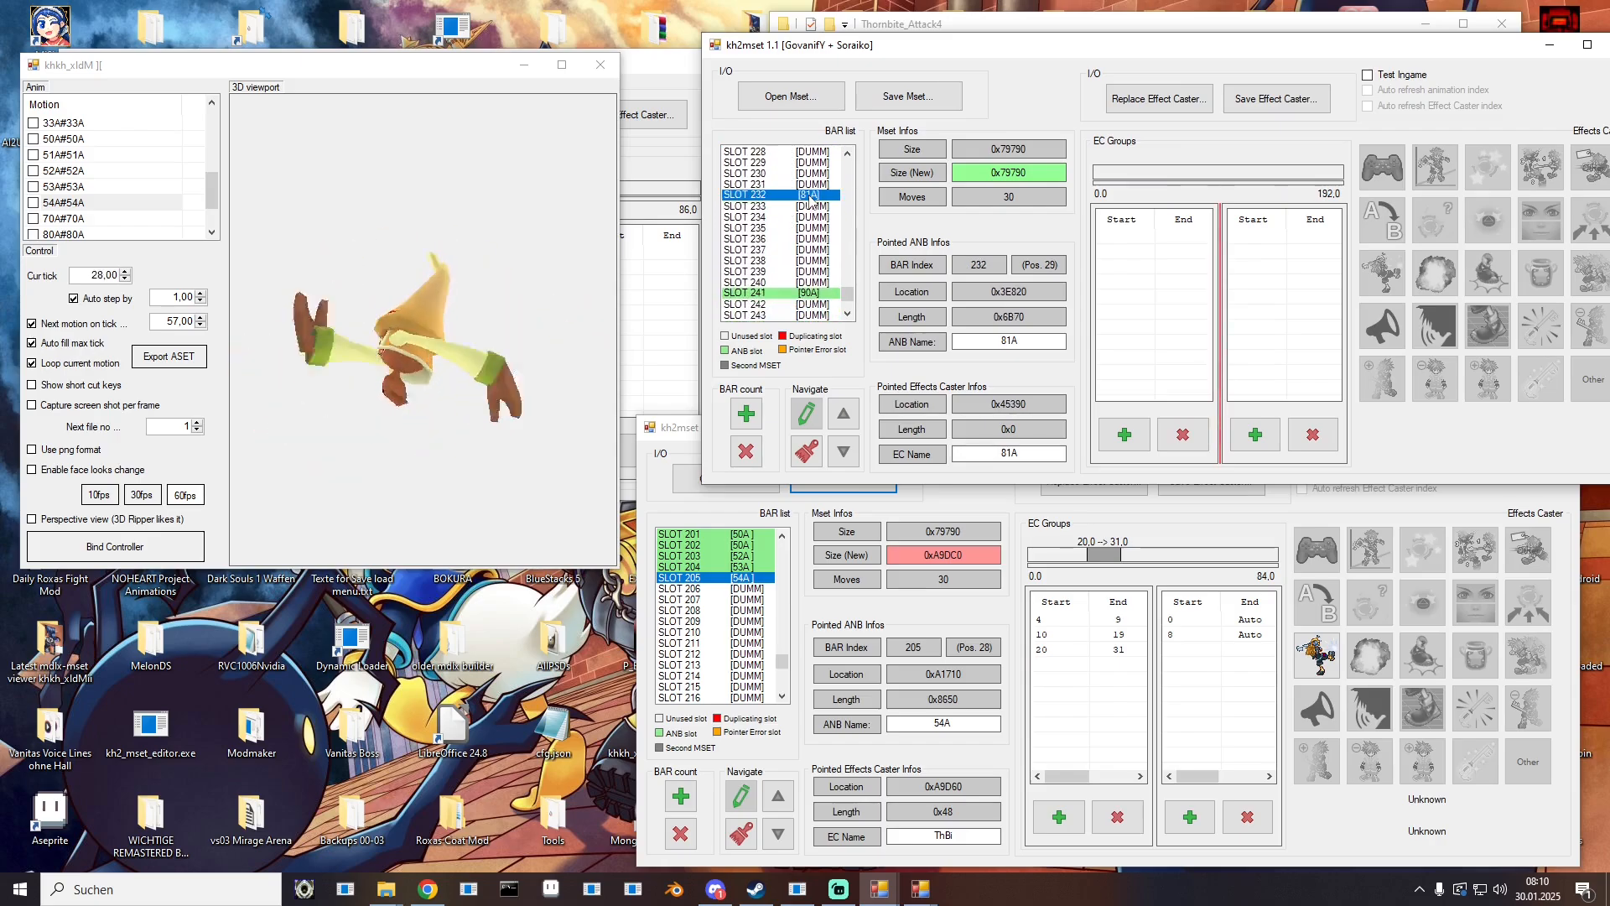
click(803, 293)
drag(782, 662, 789, 578)
click(746, 634)
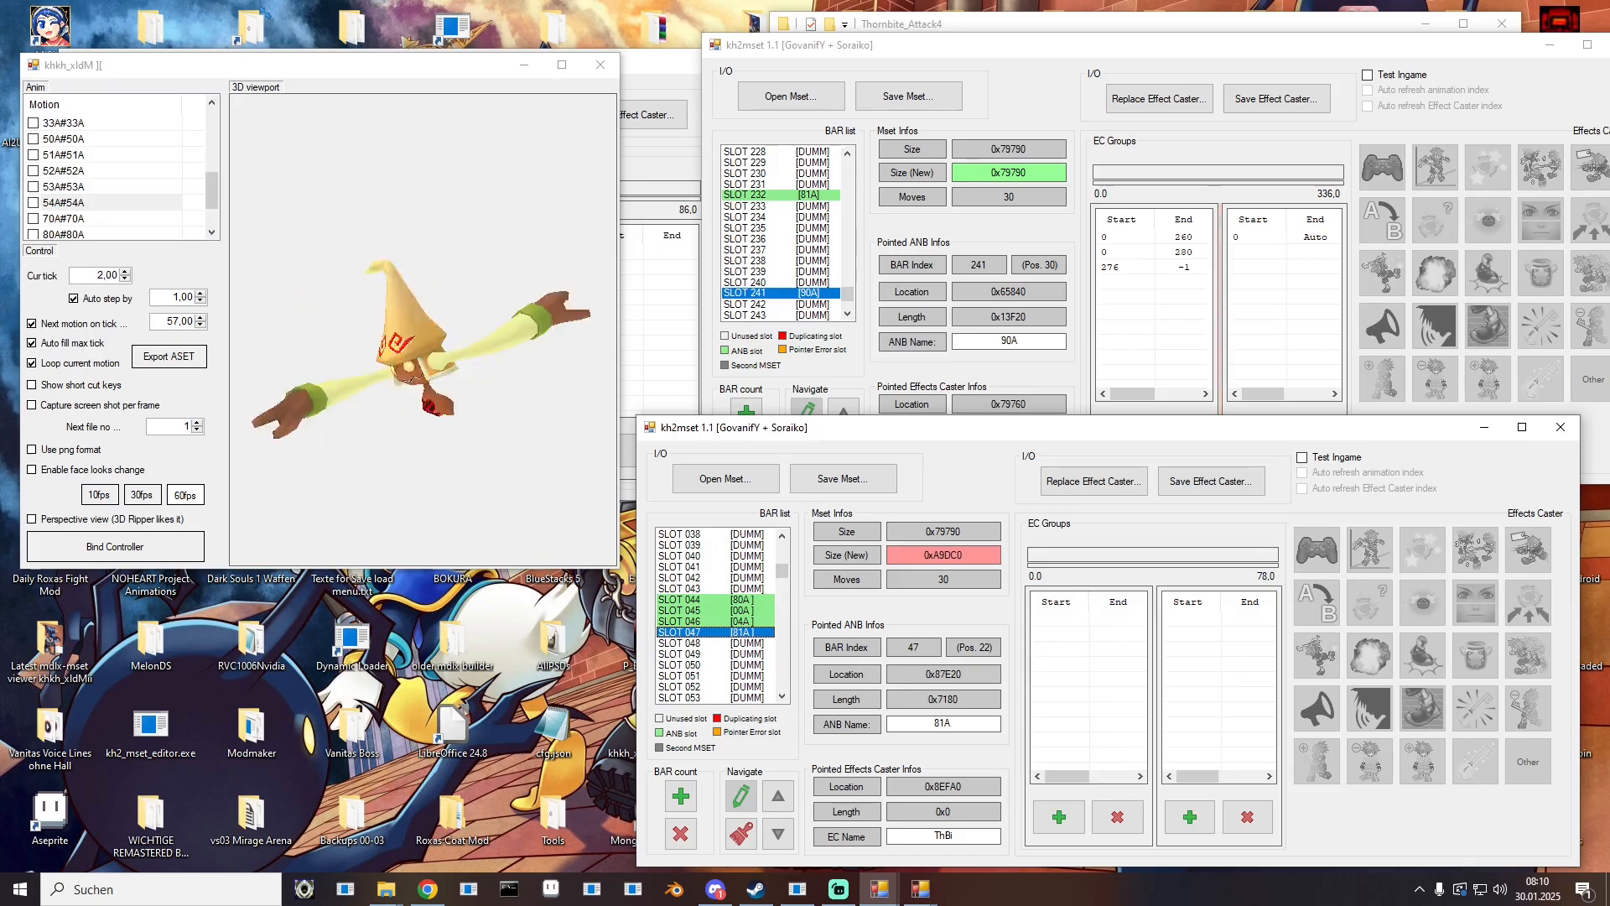
Step: Play the Thornbite model's atk5 motion in the preview with auto step on
drag(0, 168, 398, 103)
click(202, 221)
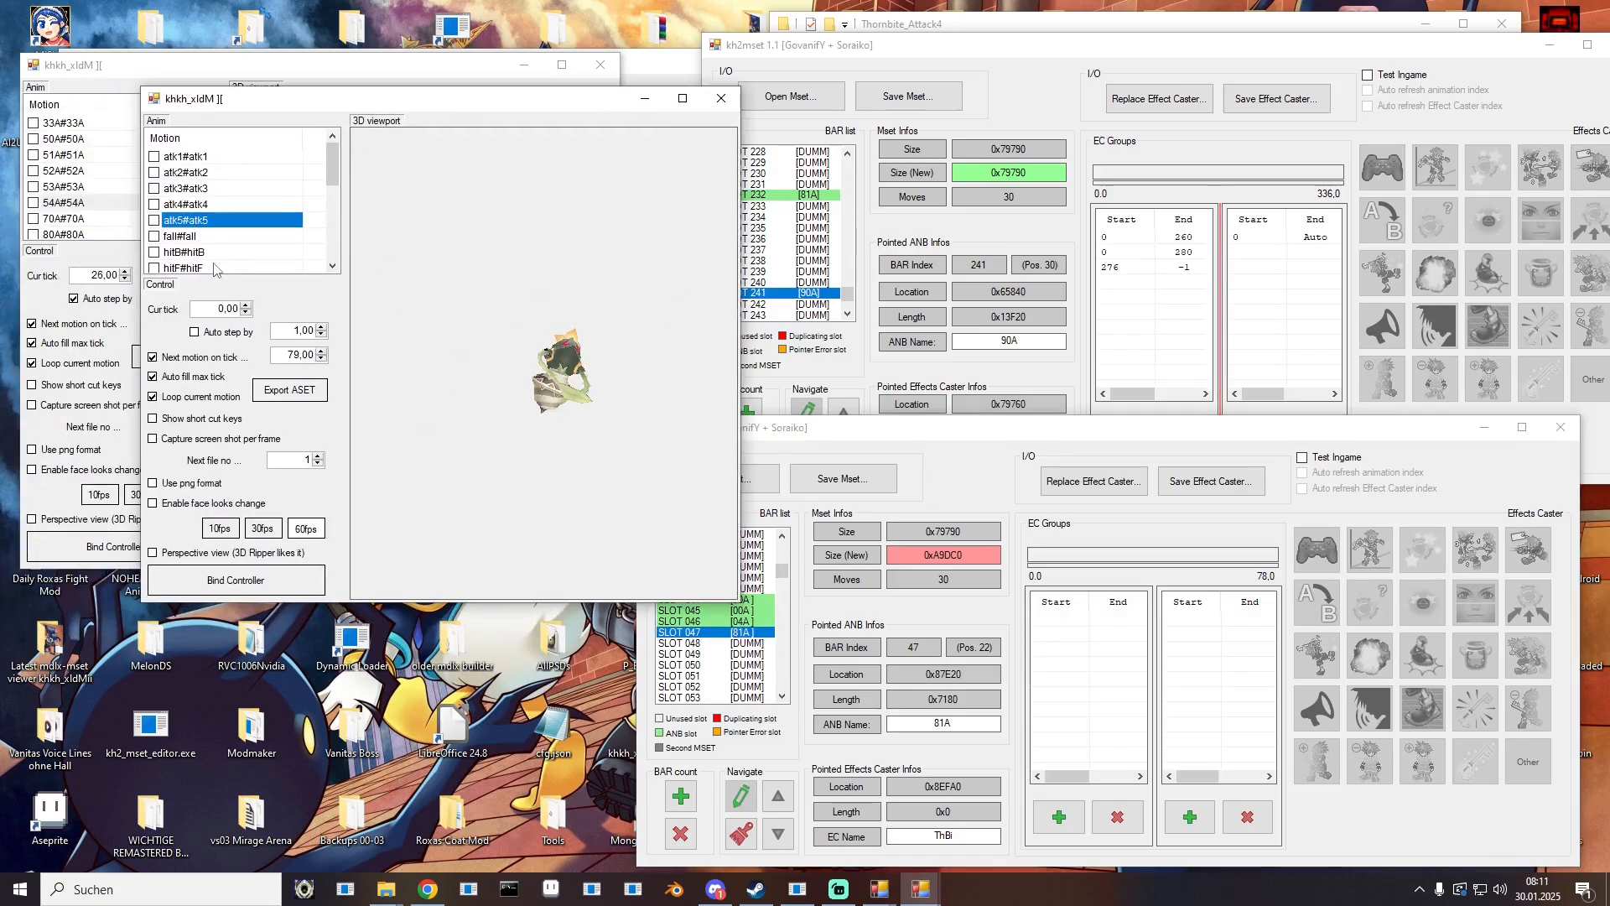
drag(450, 98, 382, 115)
click(174, 347)
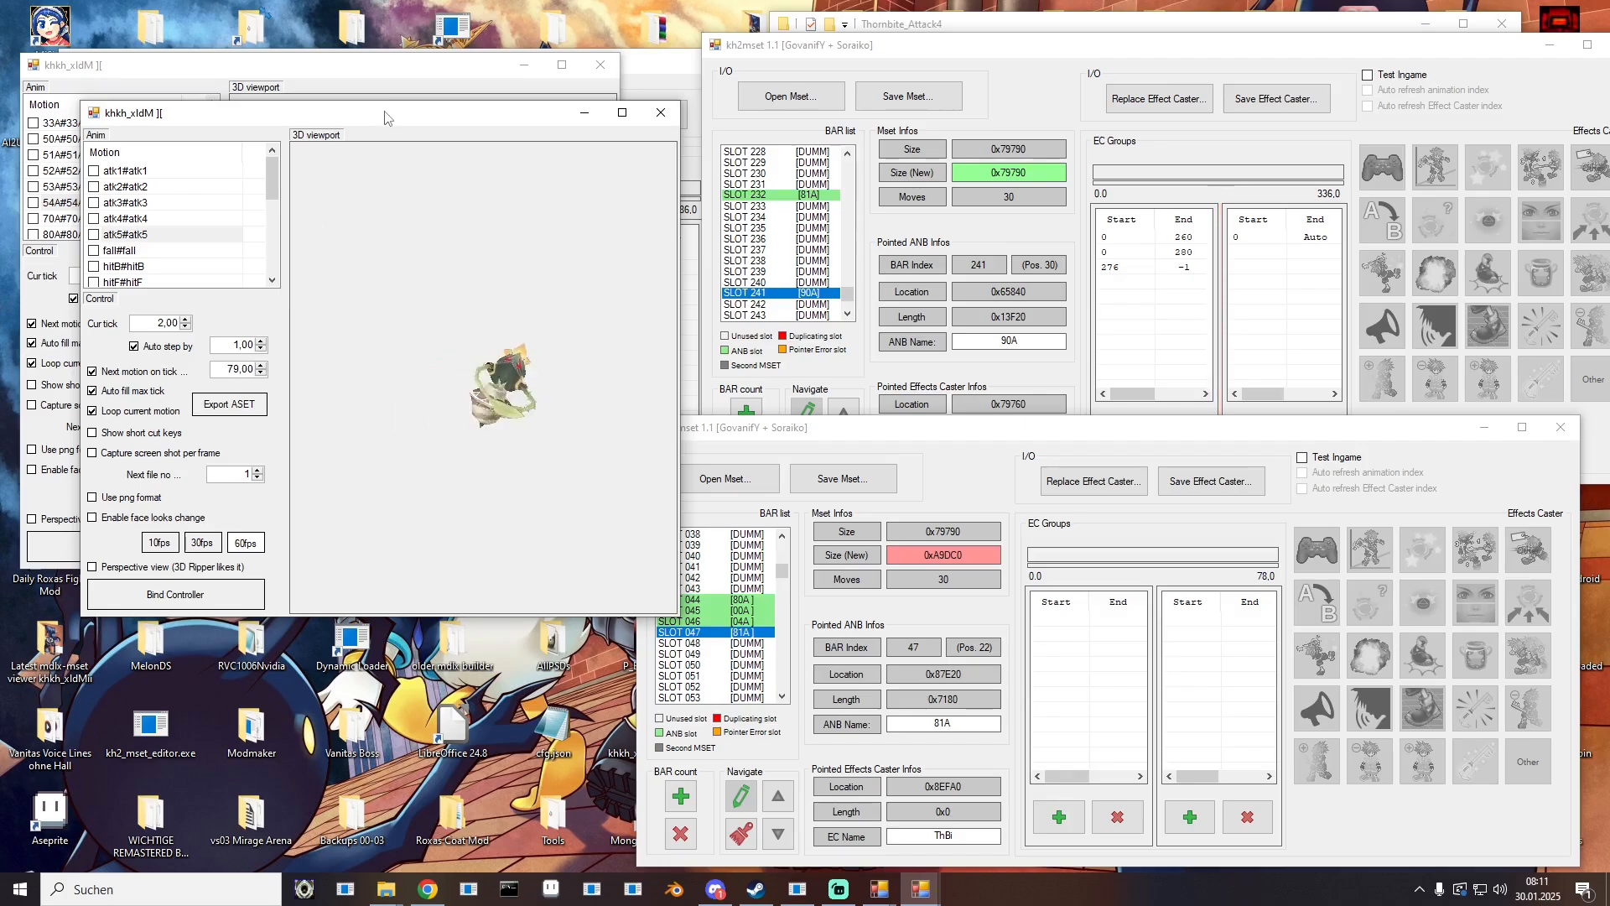
drag(385, 116, 0, 126)
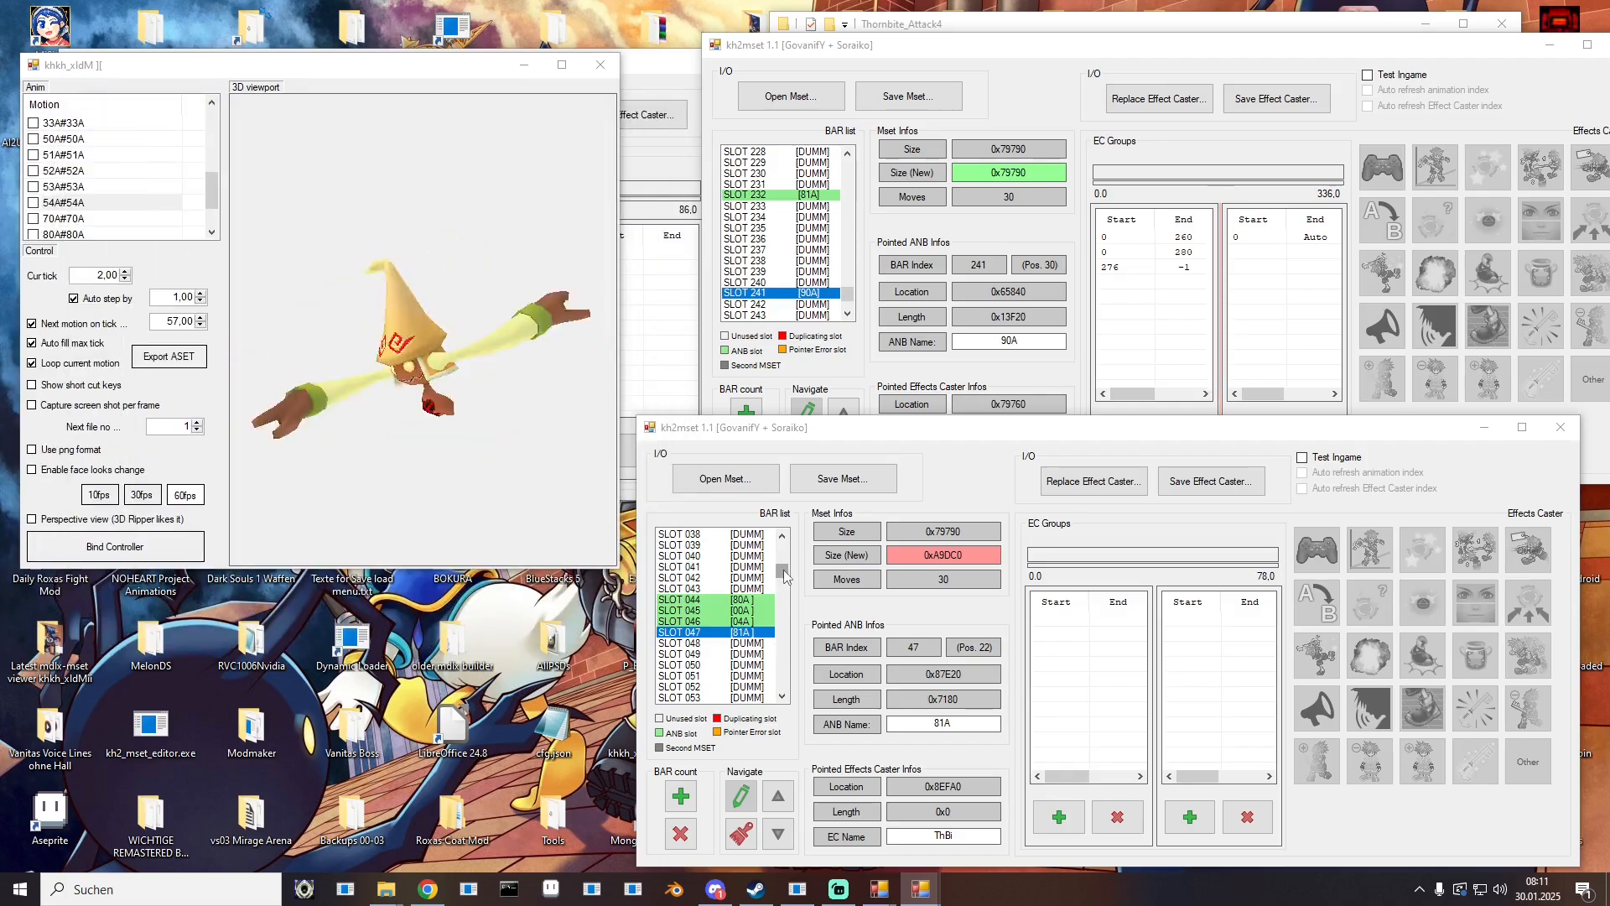
Step: Change the pointer of slot 232 in the new moveset to the 81A animation
drag(785, 576, 782, 686)
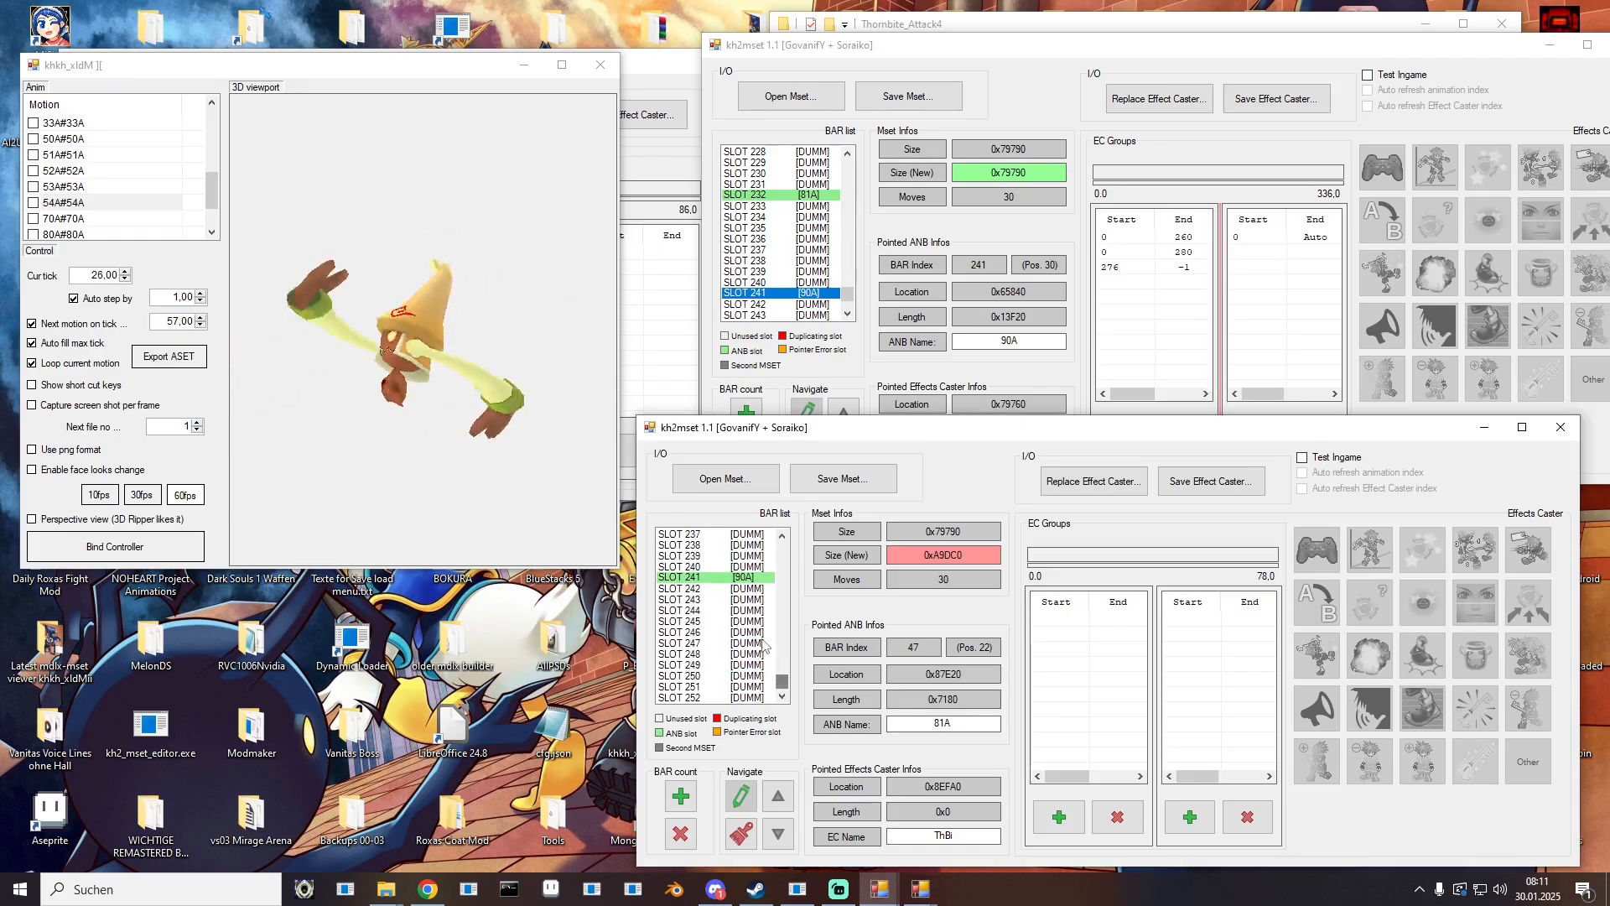
scroll(738, 624, up, 4)
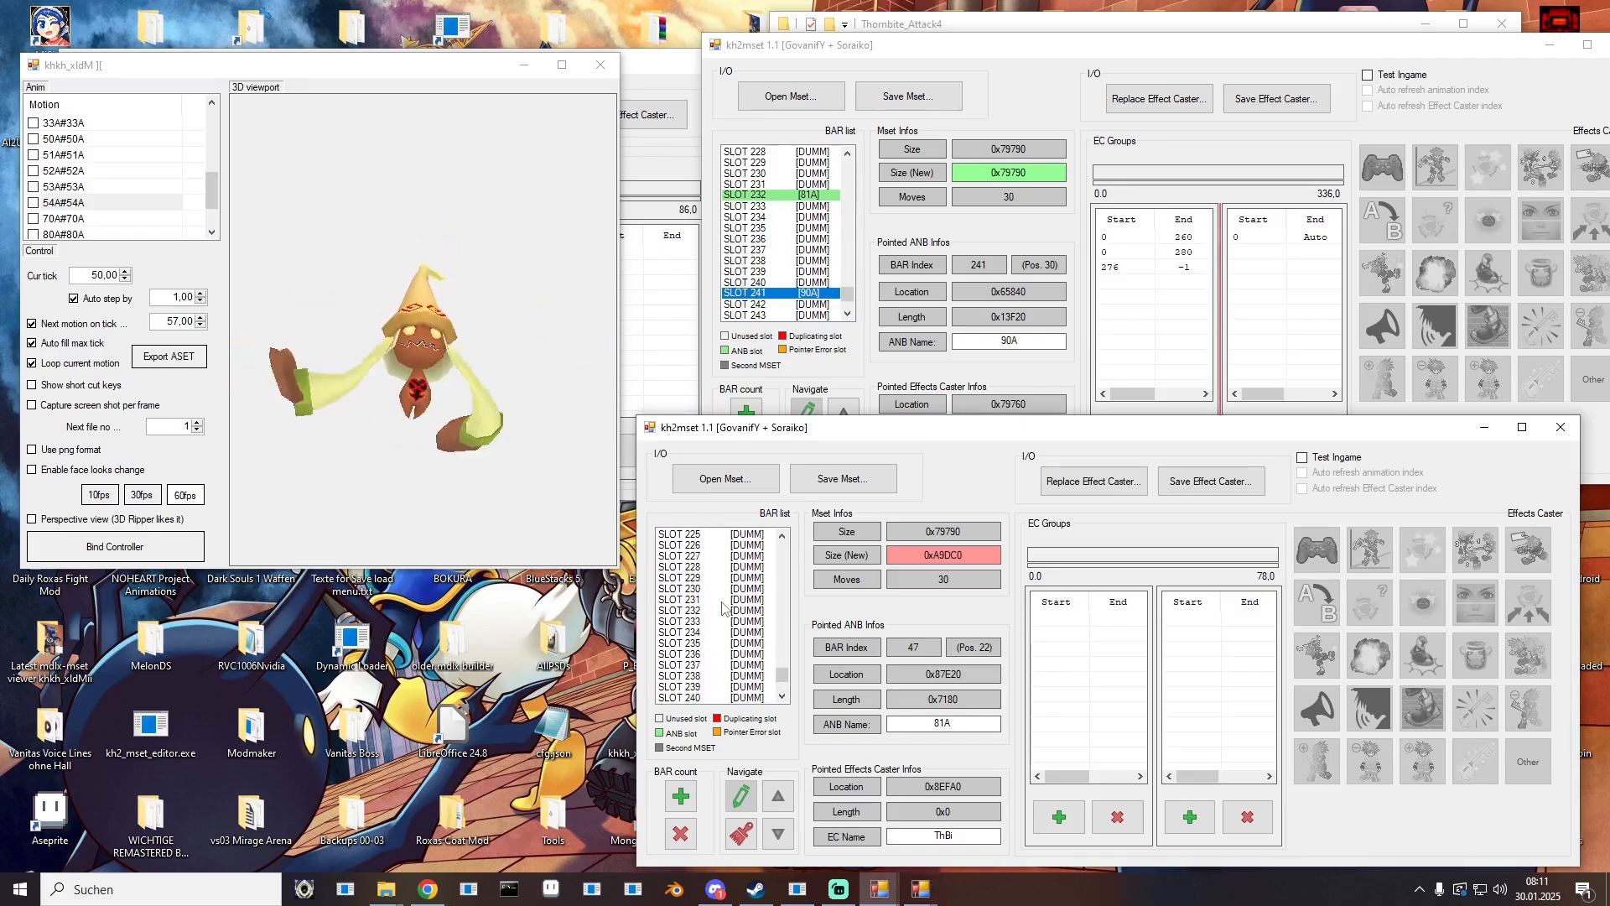
right_click(744, 611)
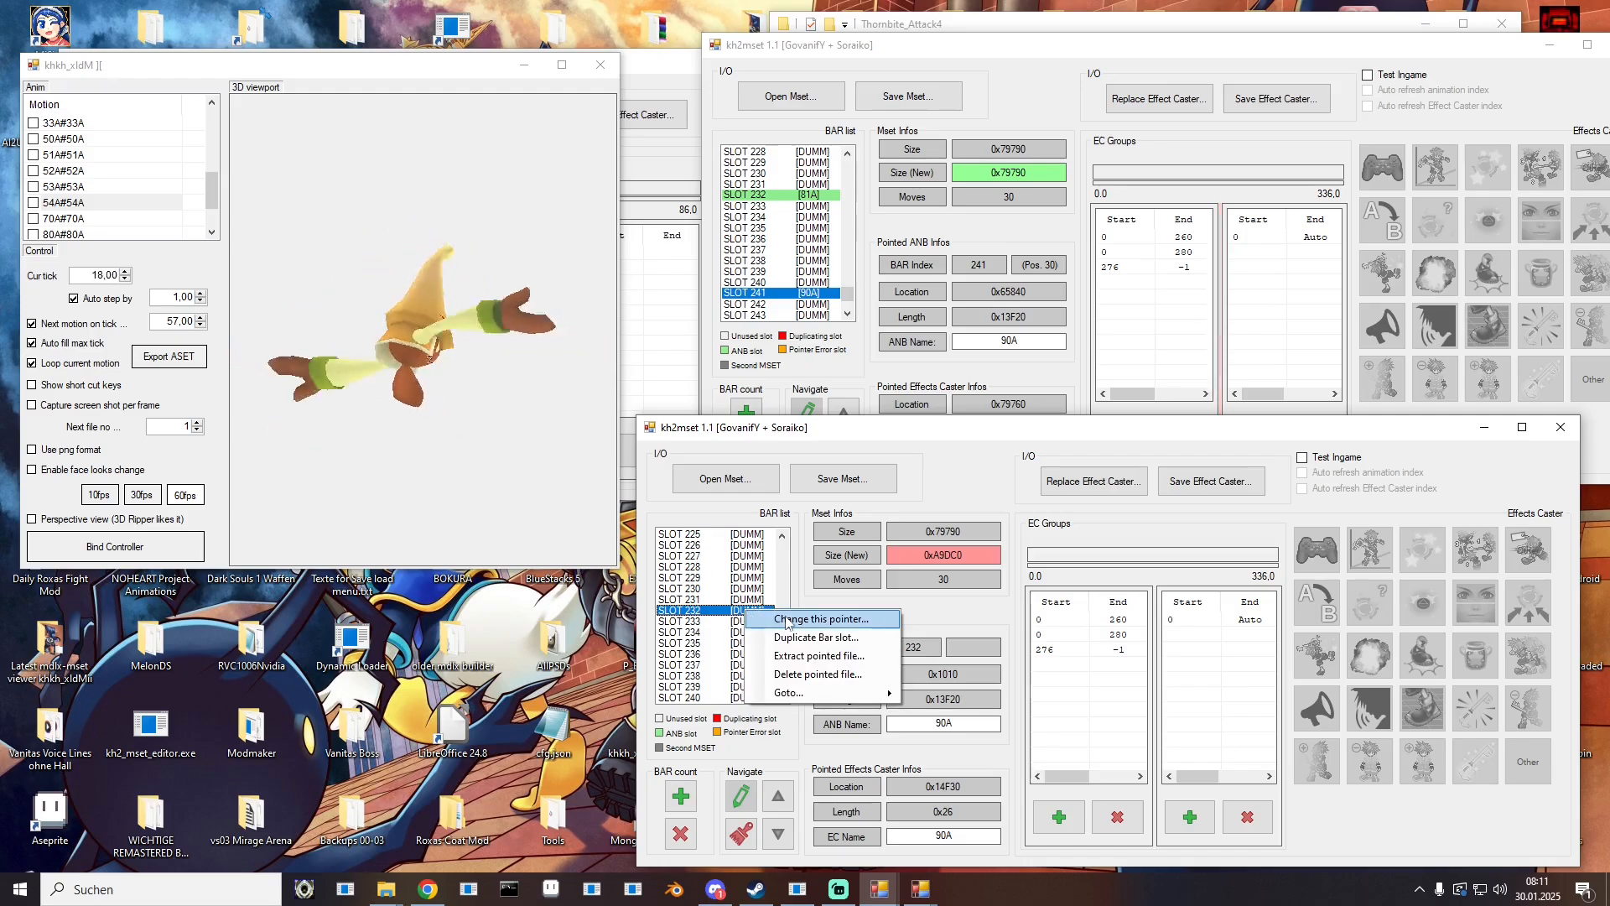
click(818, 619)
scroll(1000, 629, down, 5)
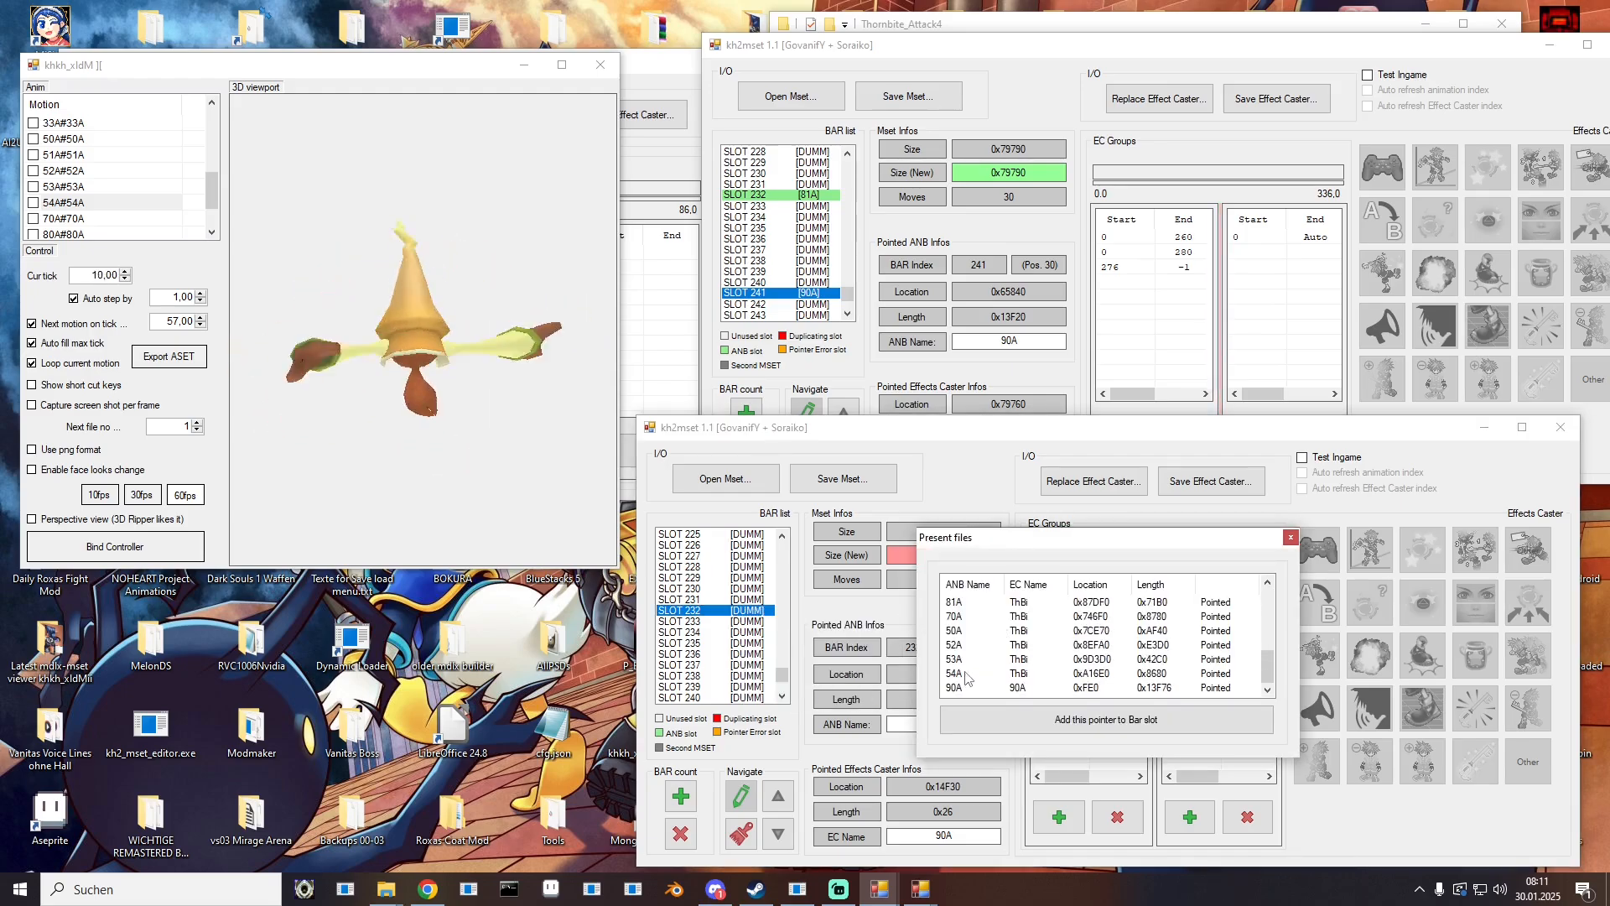
double_click(963, 602)
Step: Examine the effect groups of slot 241's 90A animation while playing 90A in the original model's preview
scroll(773, 631, down, 3)
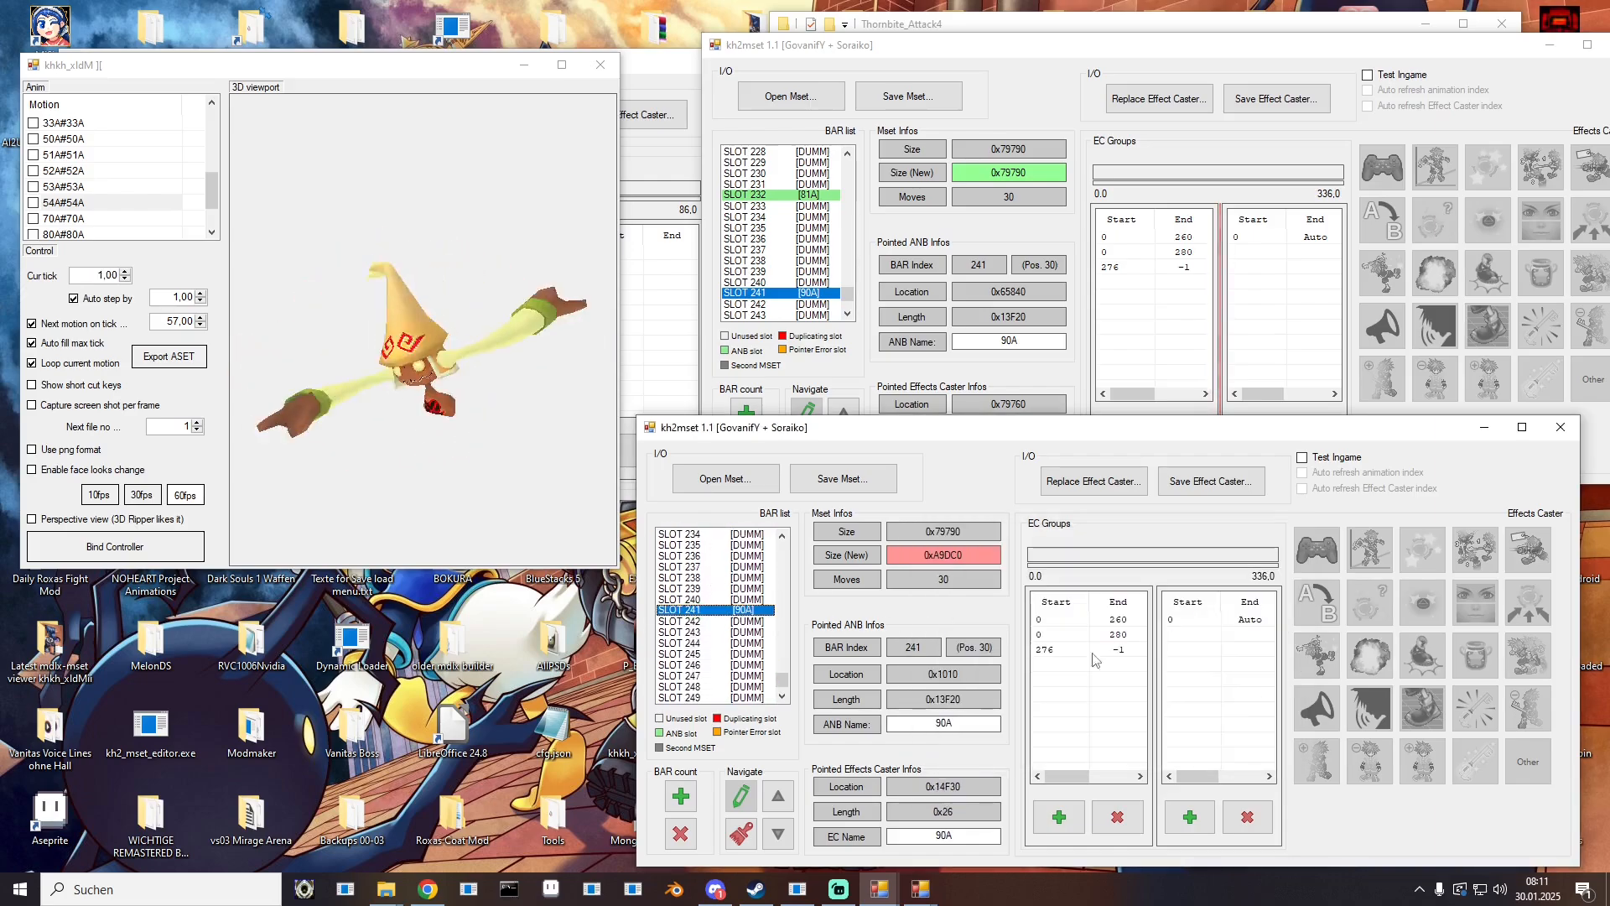
click(1077, 621)
click(1076, 635)
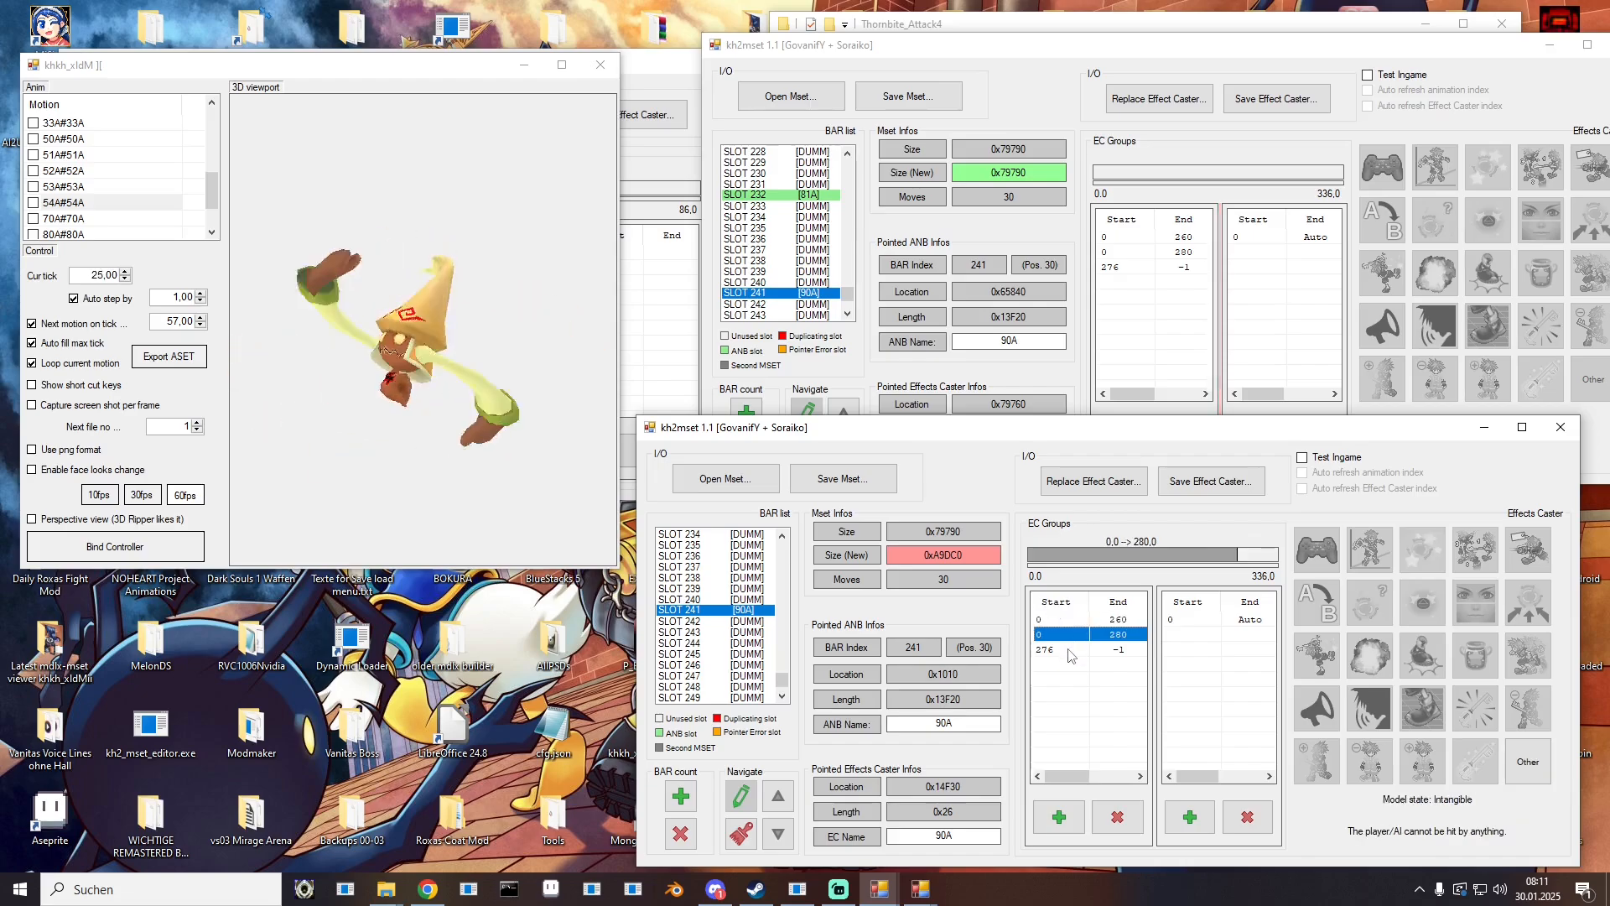
click(1070, 650)
click(1065, 620)
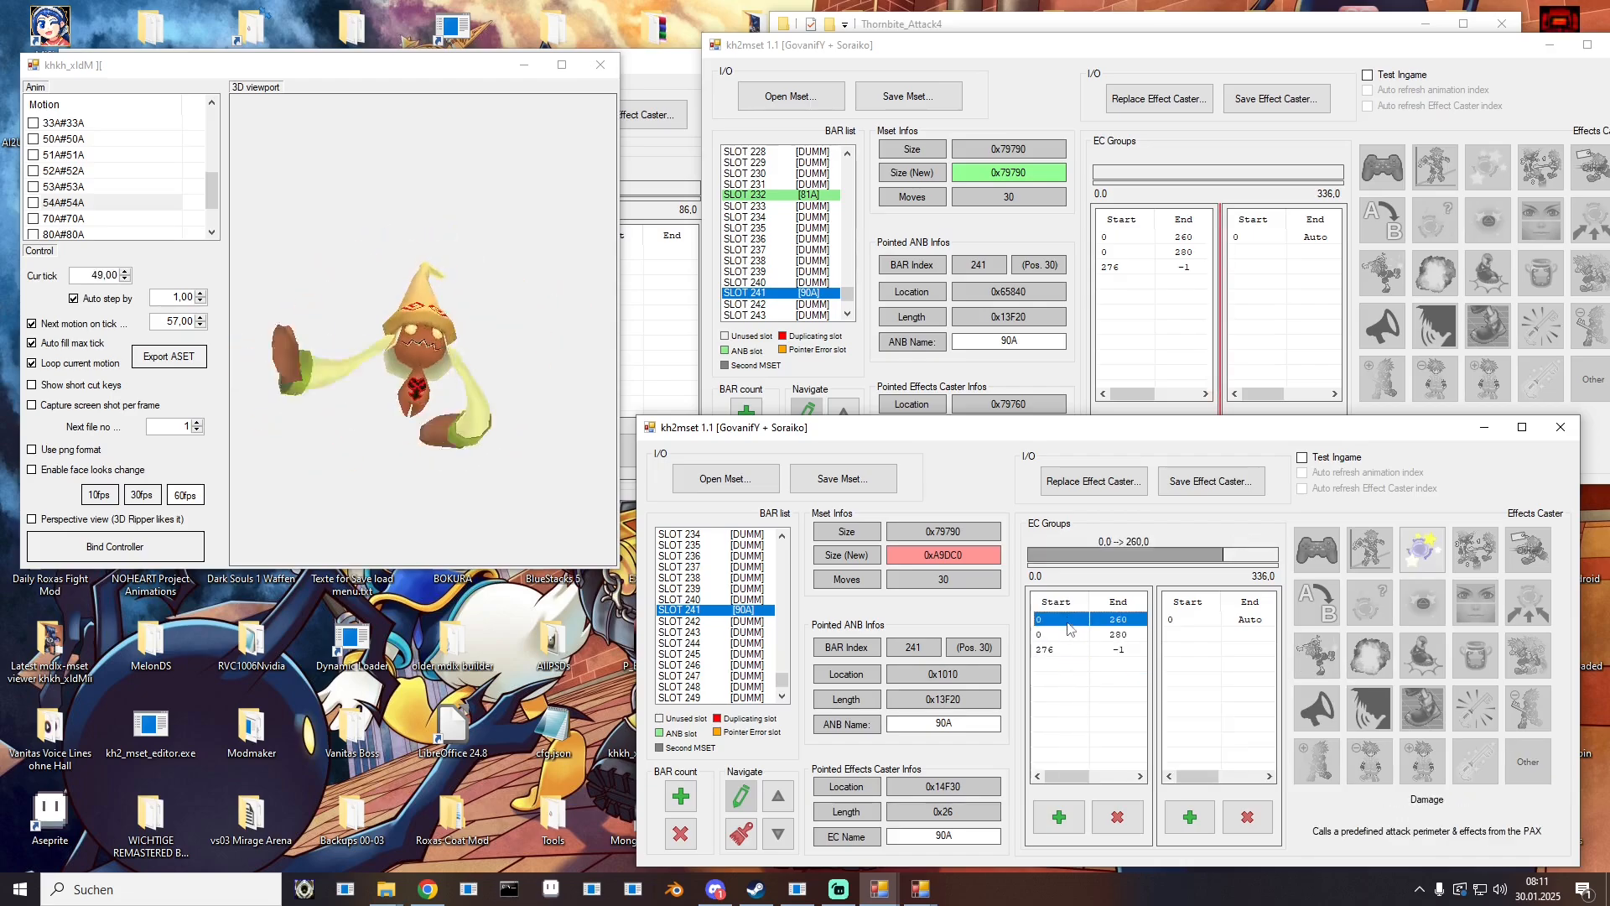
scroll(119, 197, down, 1)
click(64, 218)
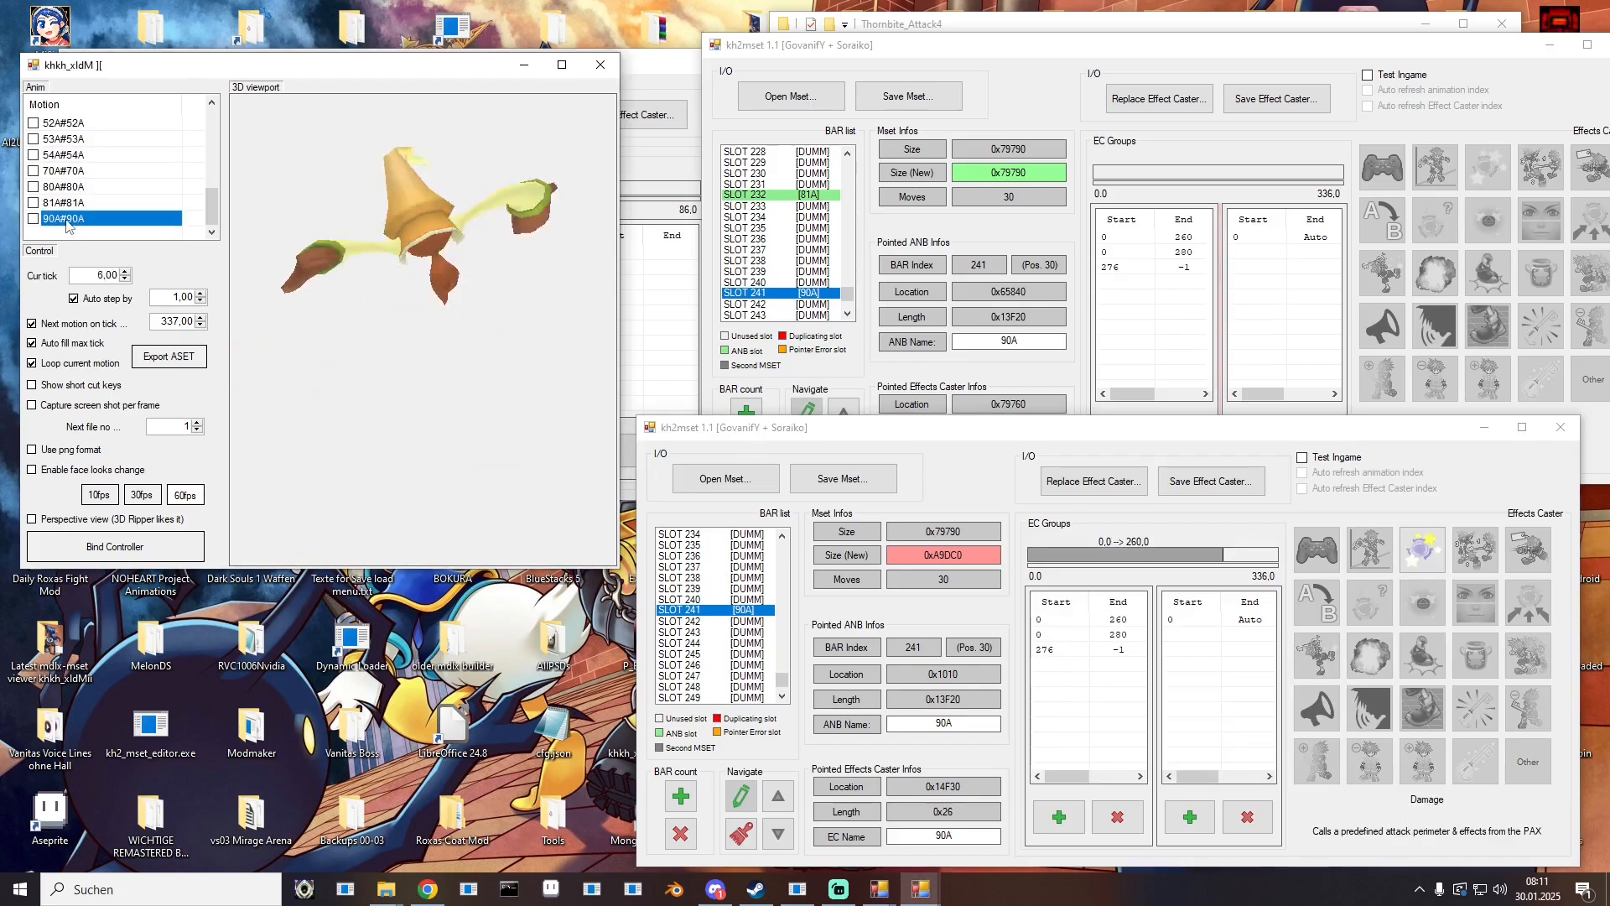
click(1058, 649)
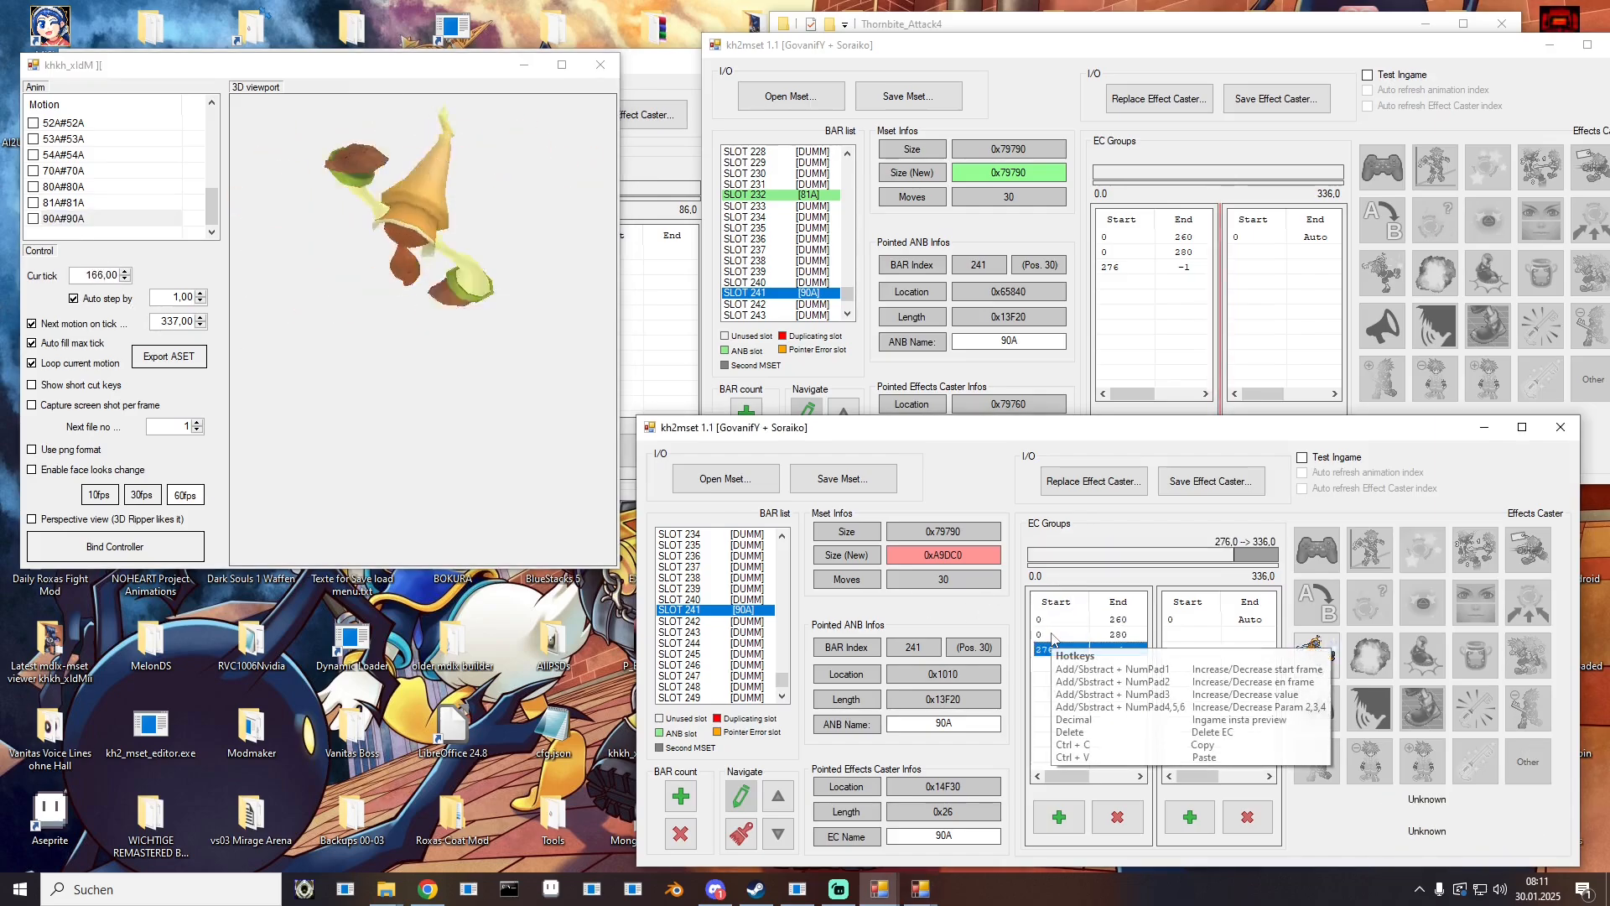
click(1054, 635)
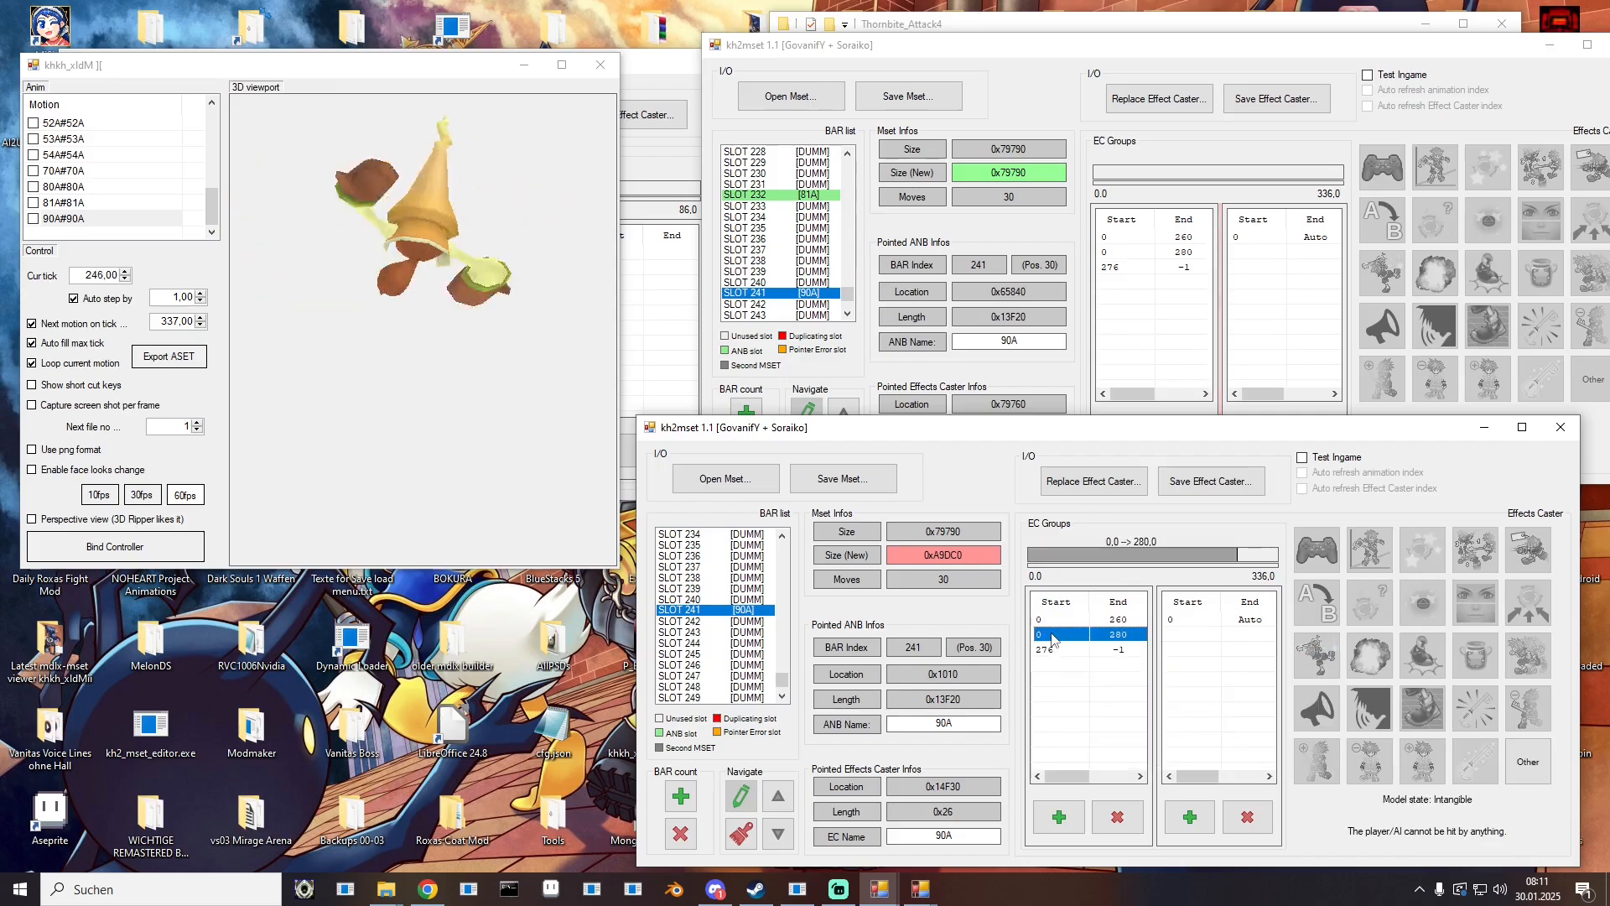
click(1051, 621)
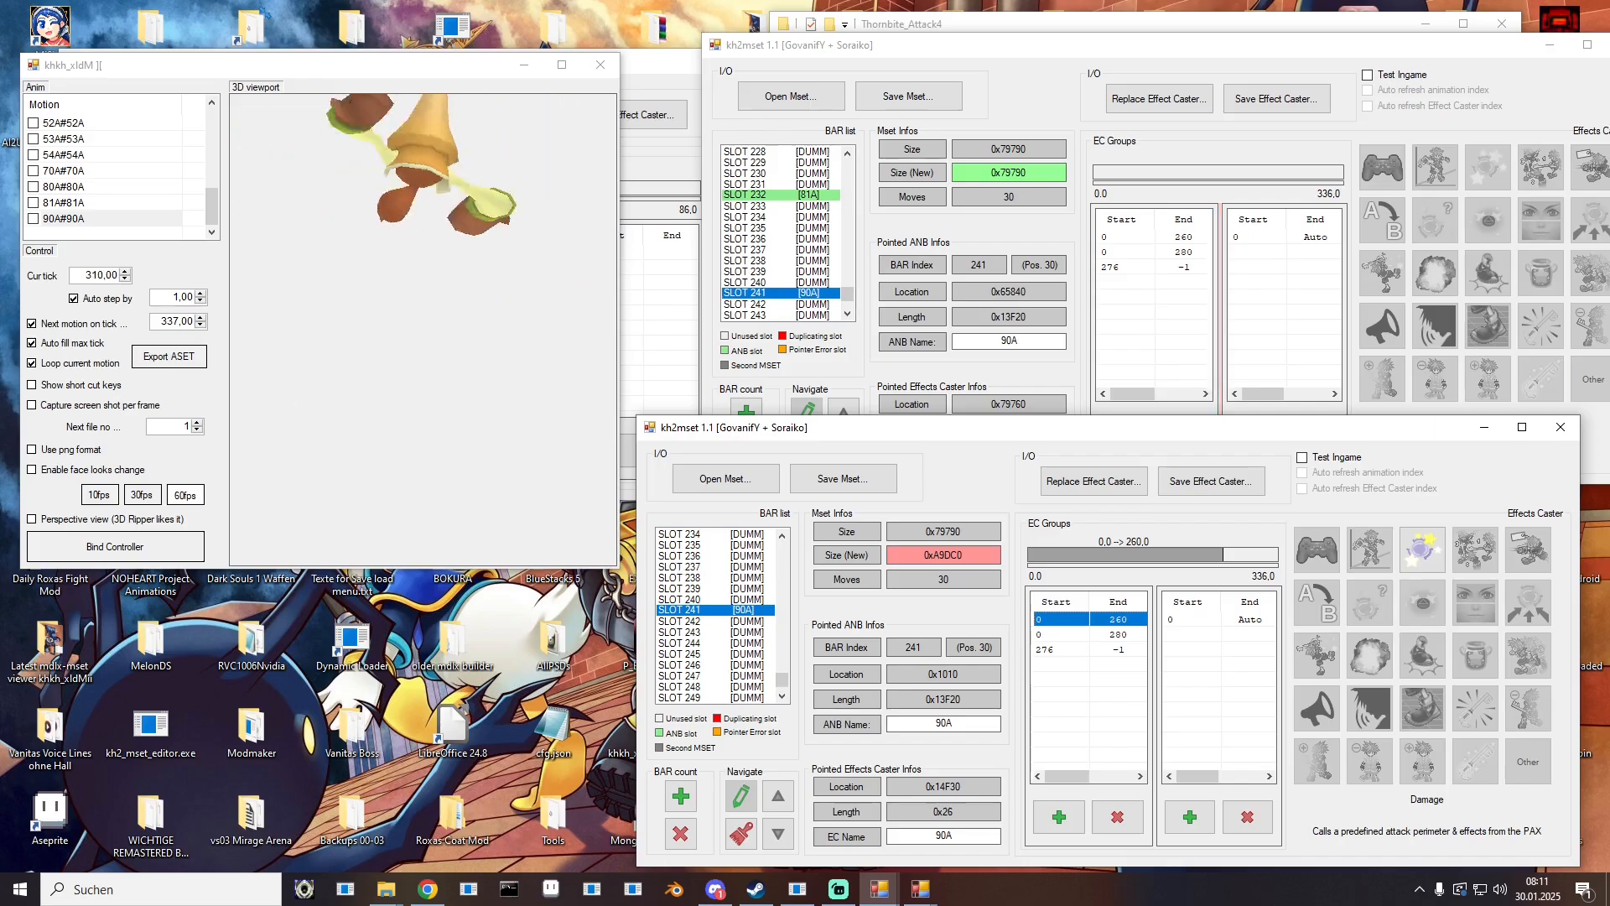
Step: Play the Thornbite model's atk2 motion for comparison, and close that preview
drag(0, 126, 528, 273)
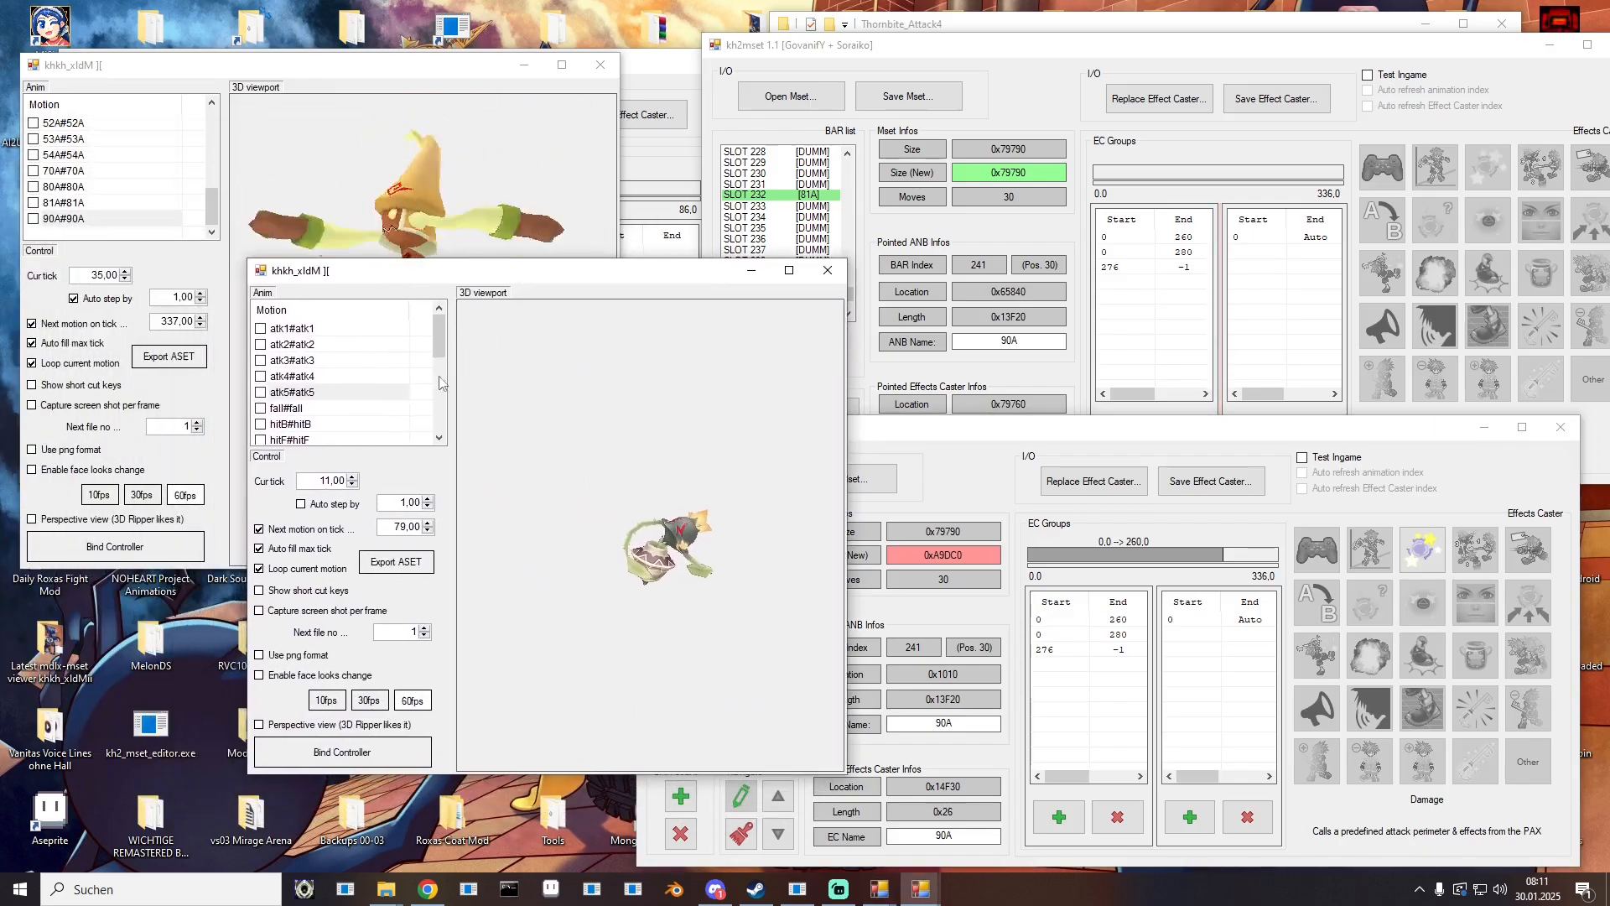
click(305, 348)
click(326, 505)
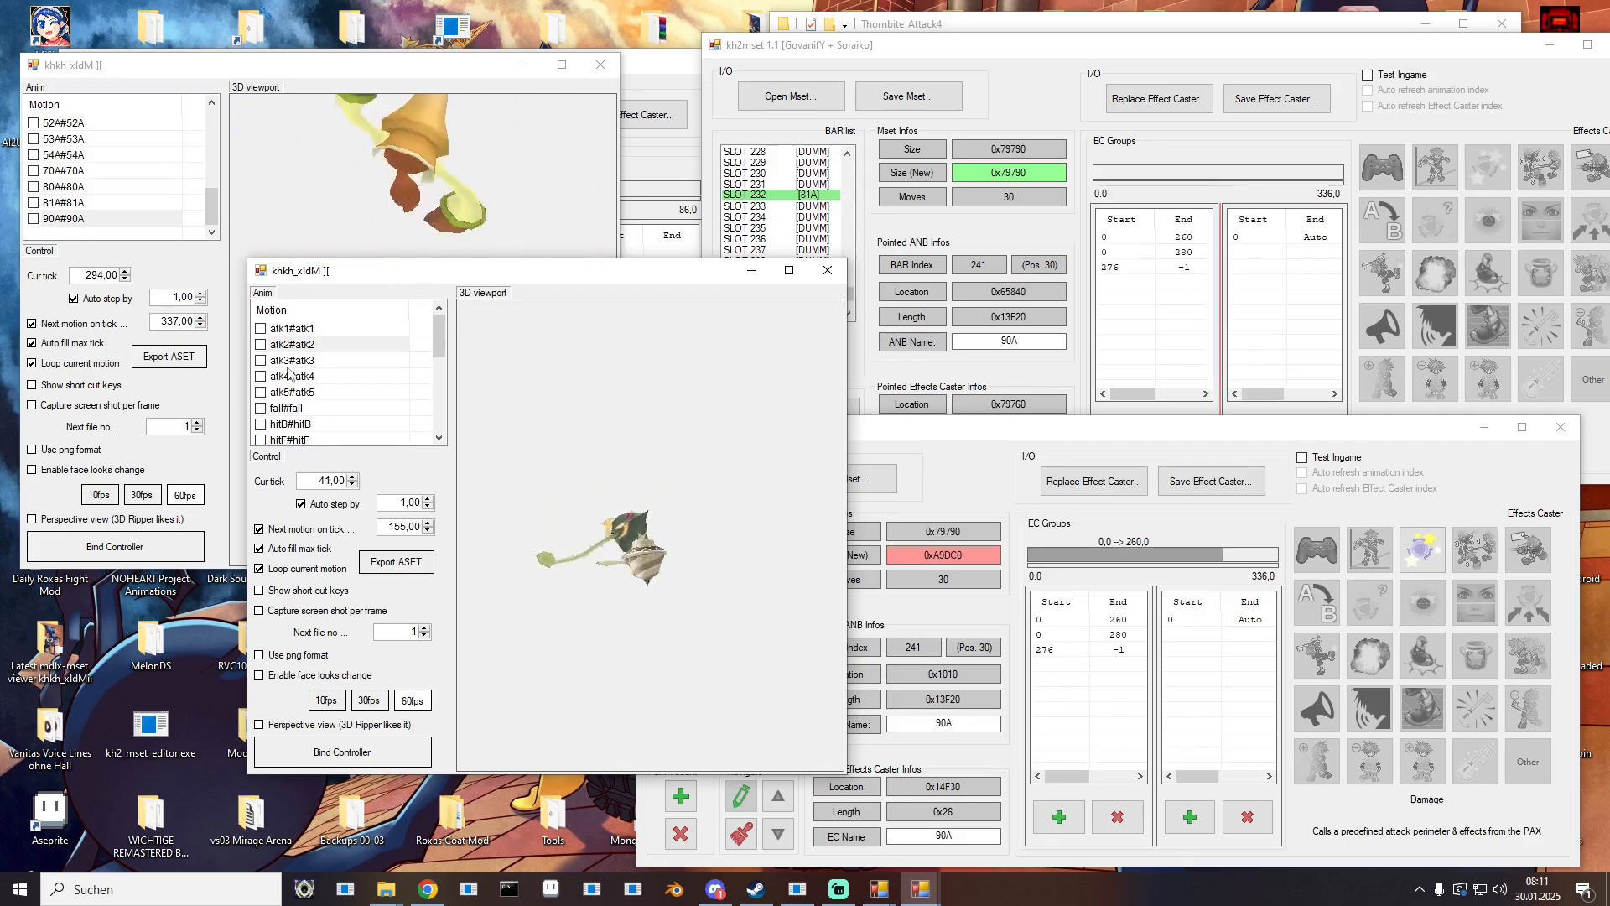
click(828, 270)
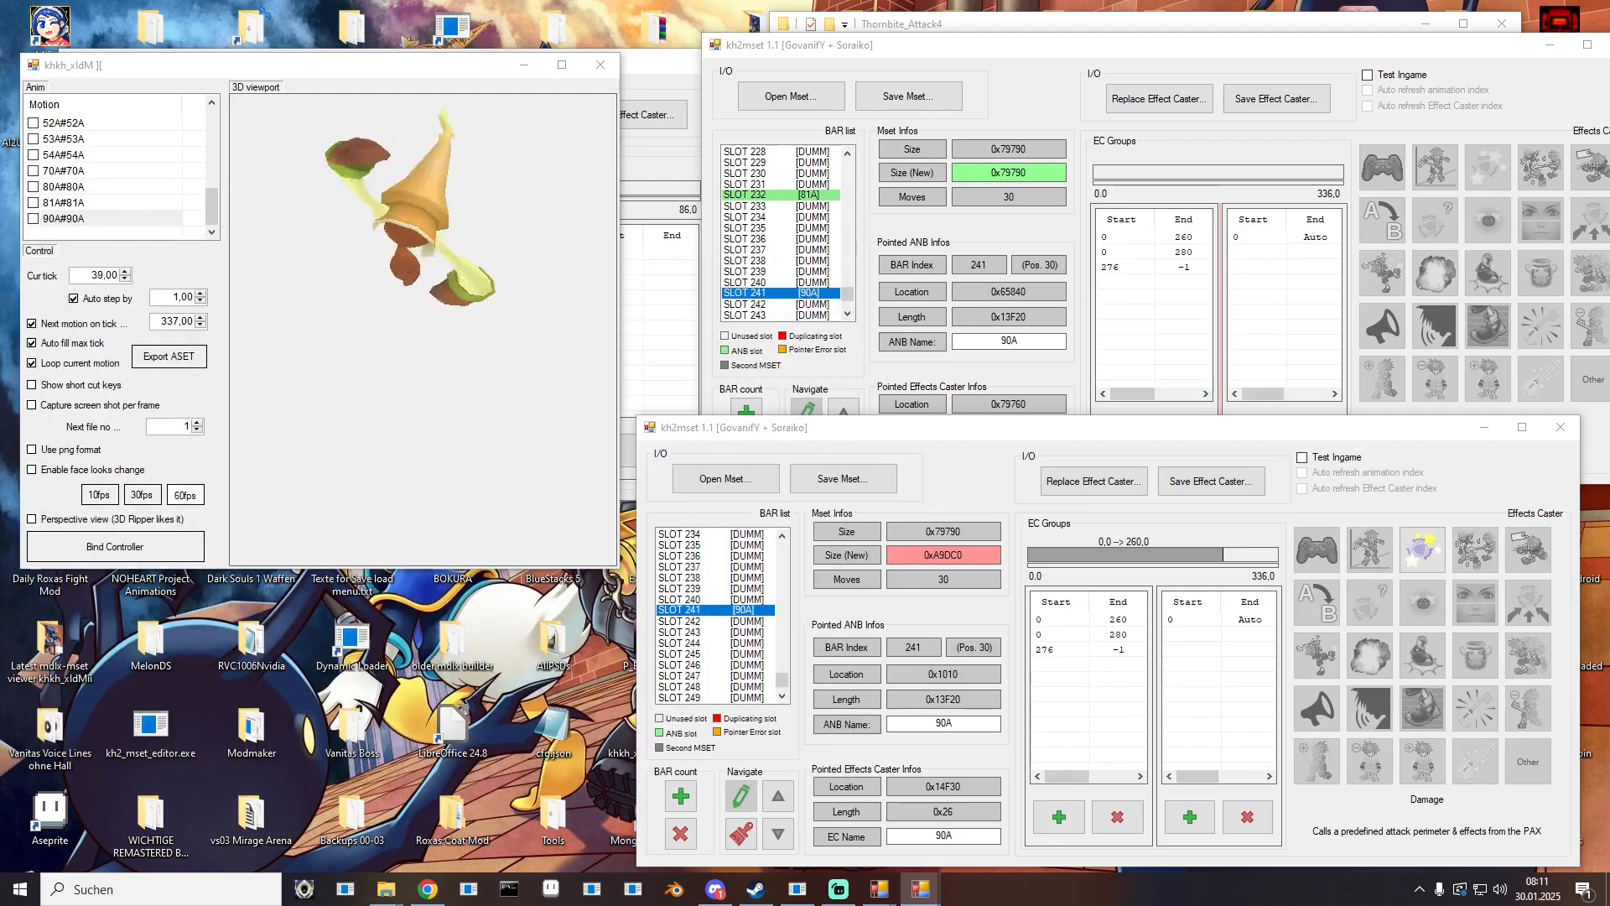
Step: Delete the 90A file that slot 241 of the new moveset points to
right_click(759, 619)
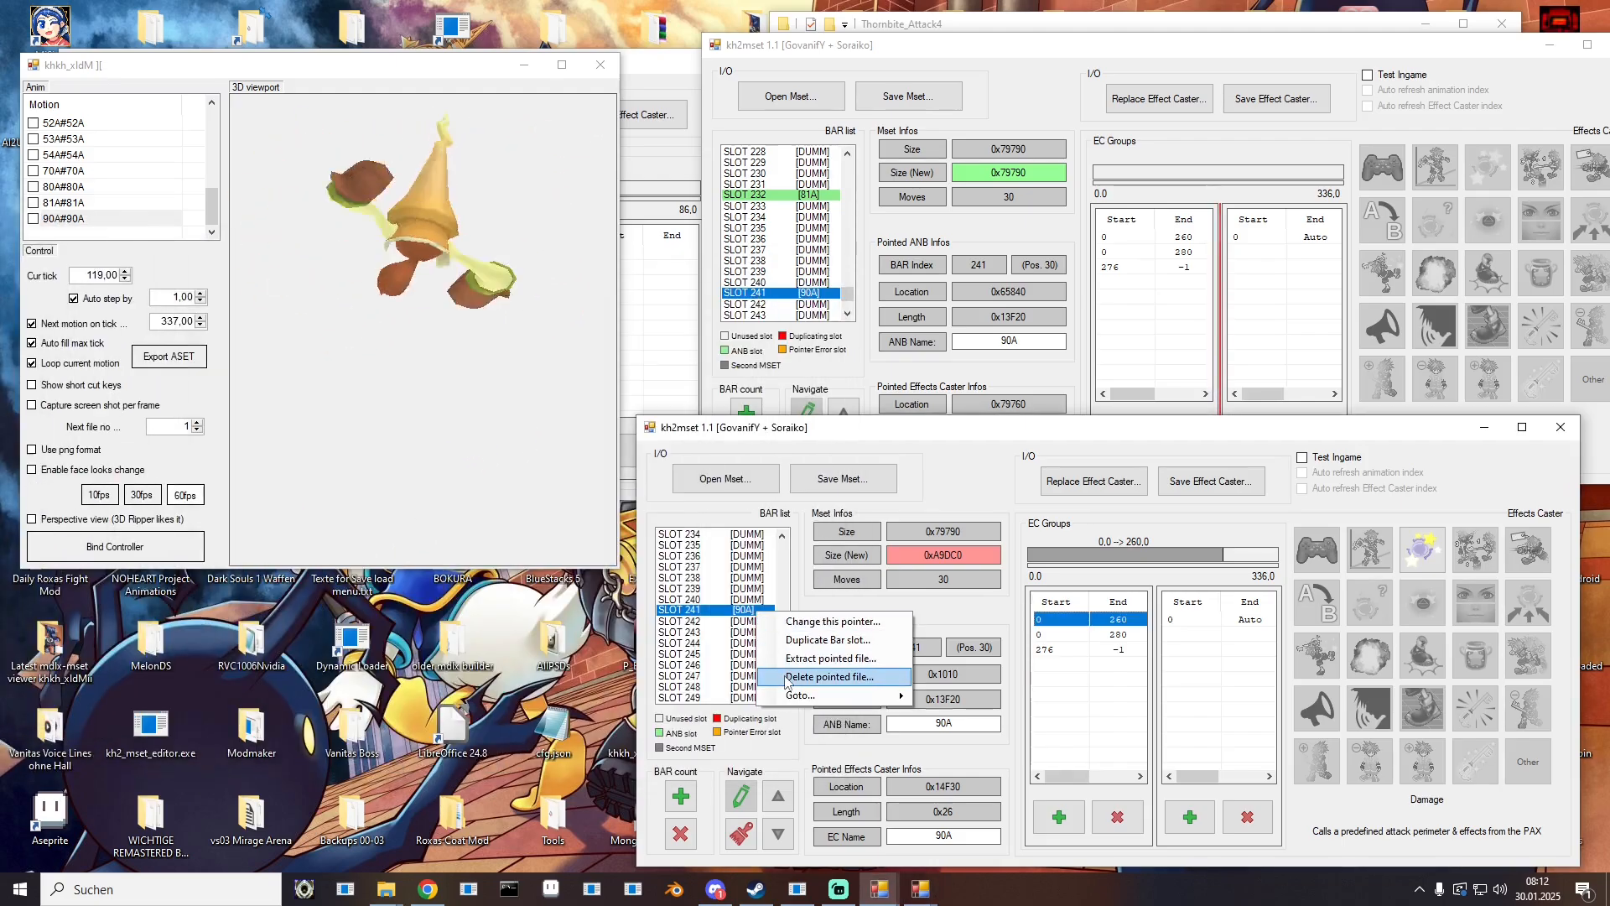
click(772, 648)
right_click(747, 612)
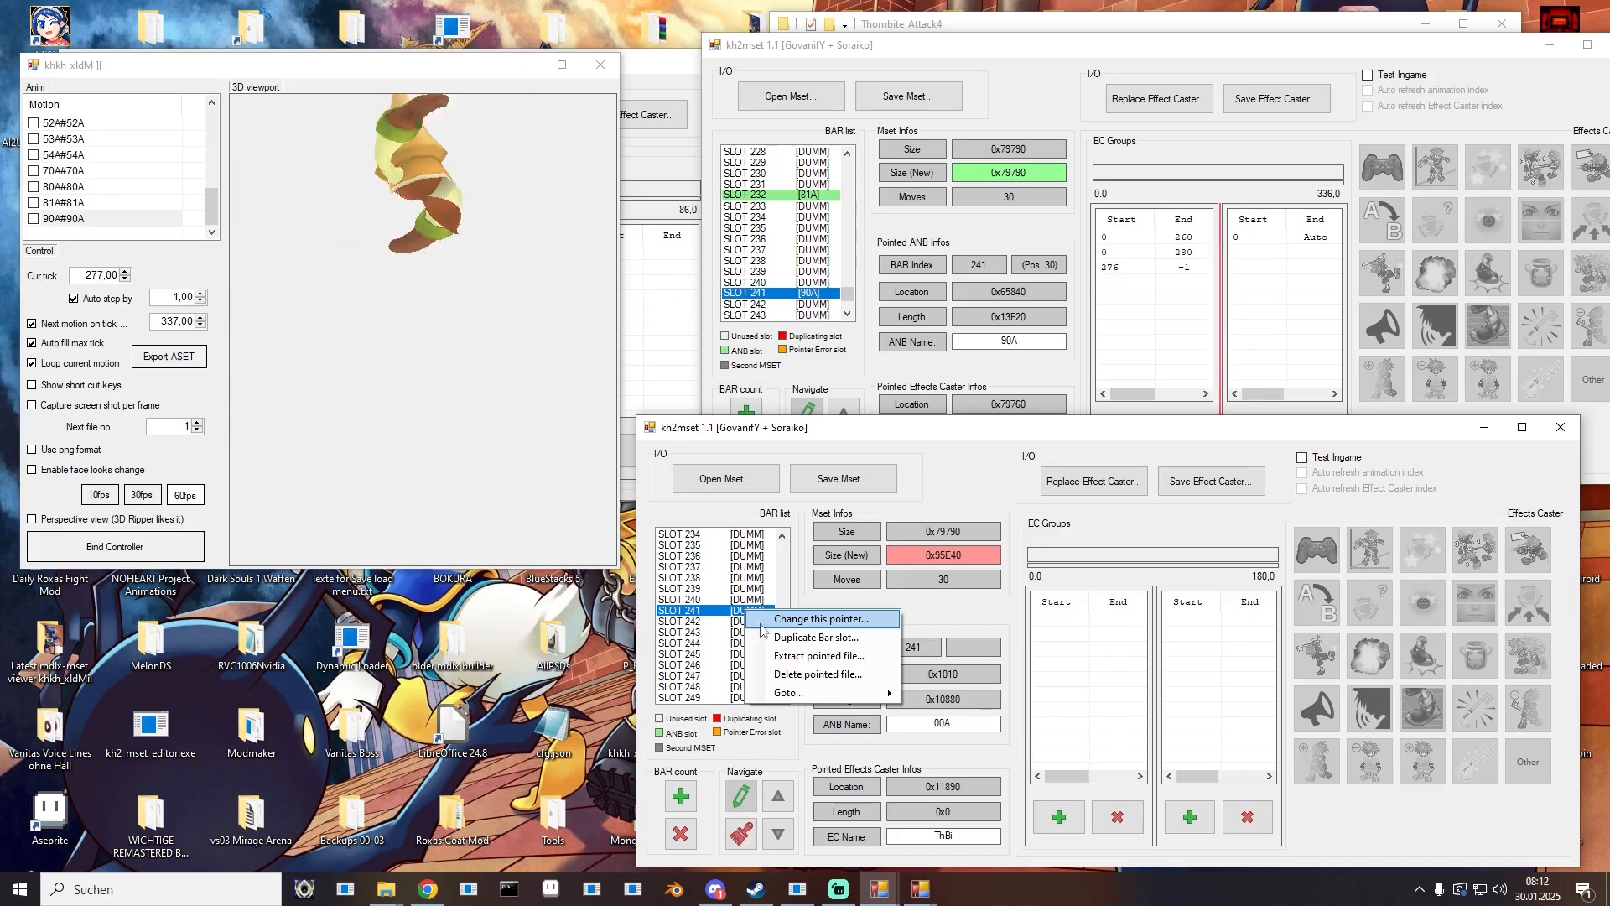
Step: Preview the original model's 52A motion and point slot 241 of the new moveset to the 52A animation
scroll(85, 178, up, 3)
click(83, 171)
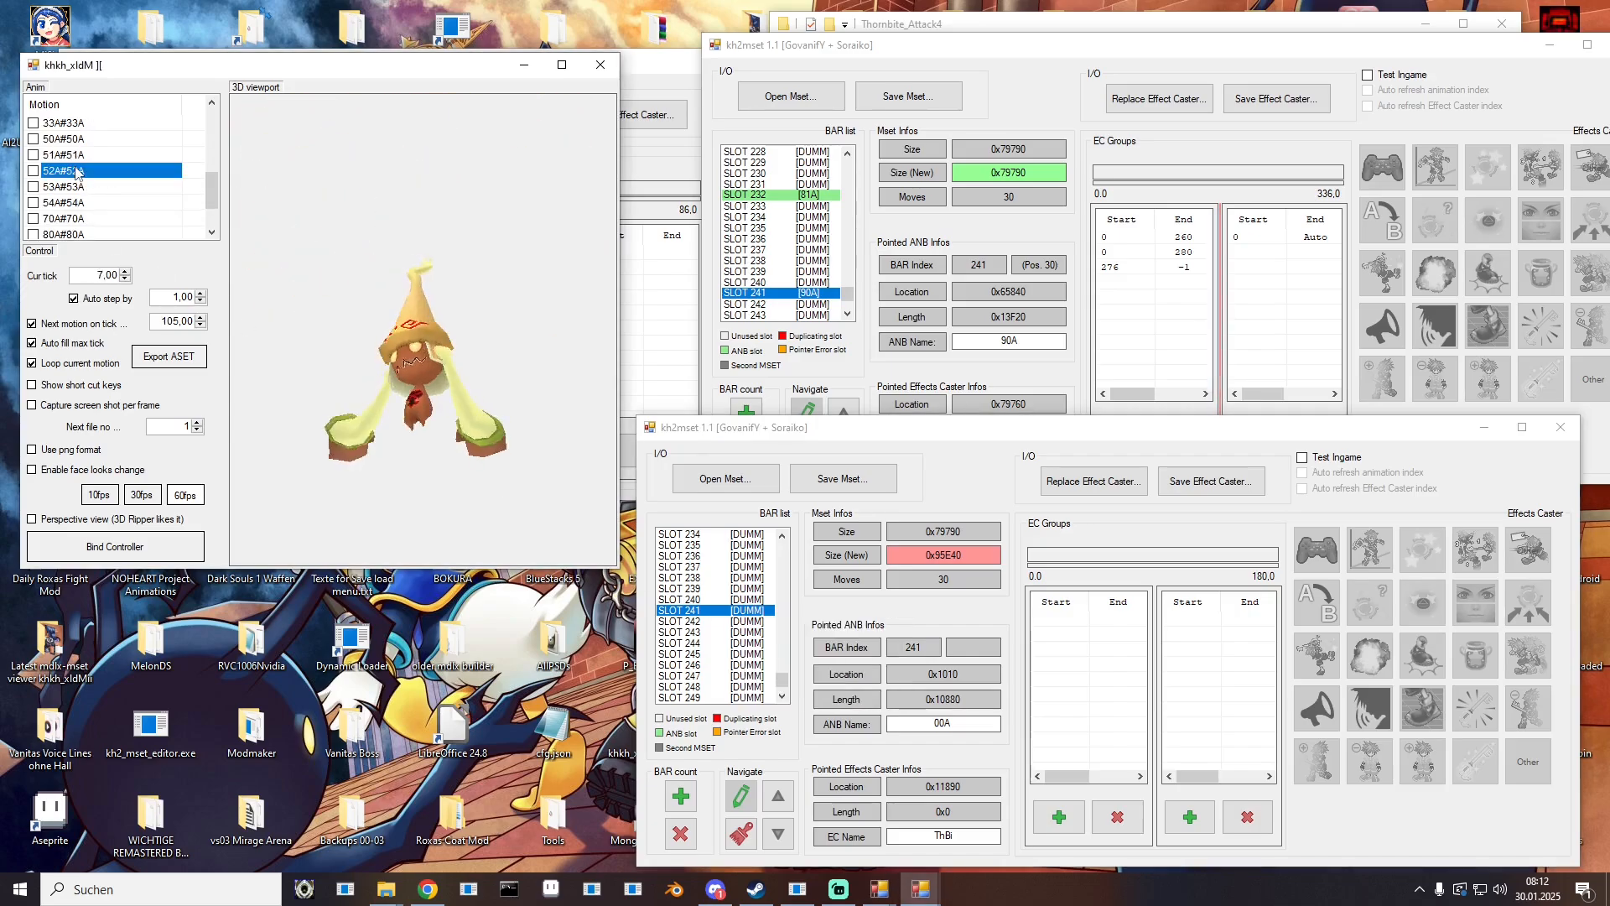
right_click(747, 615)
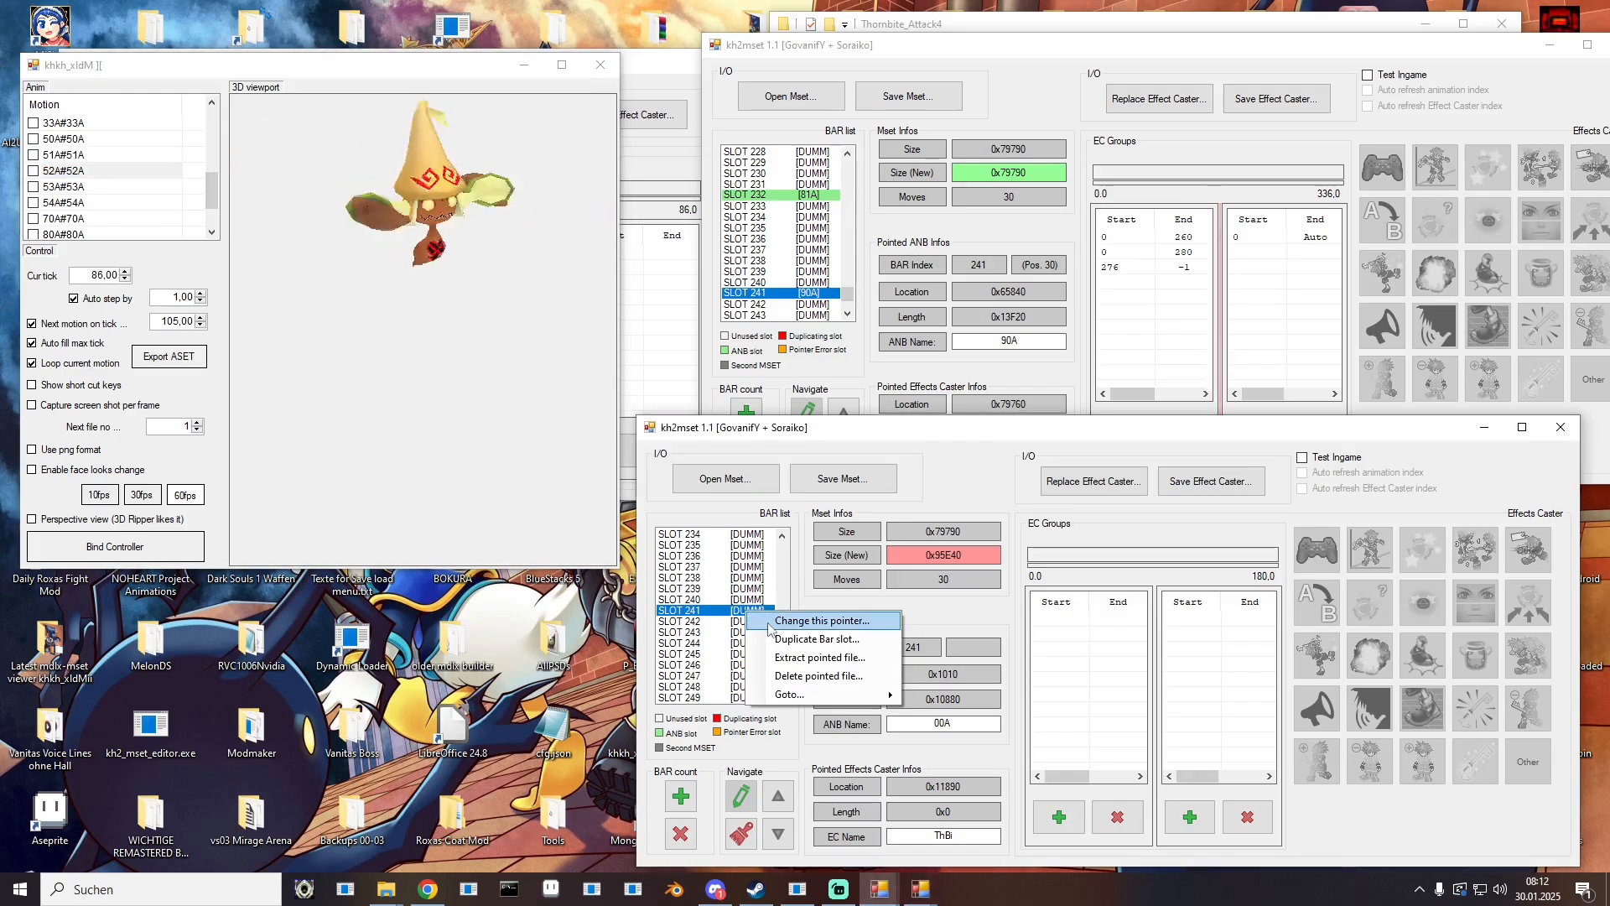
click(805, 621)
scroll(990, 647, down, 1)
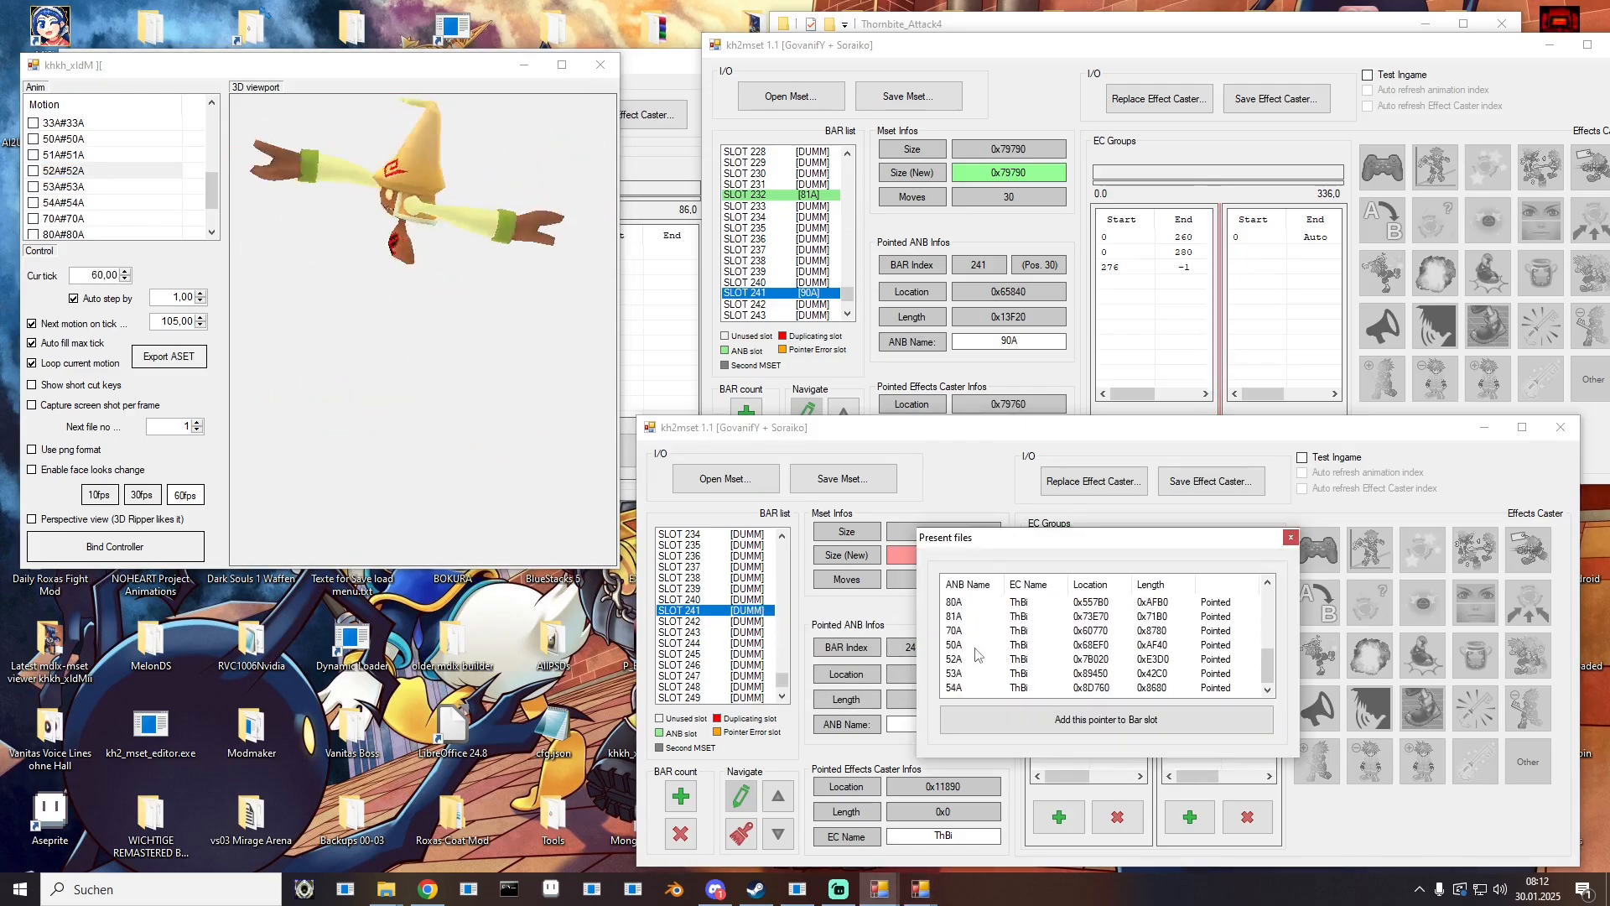
click(959, 663)
click(964, 718)
scroll(720, 641, down, 1)
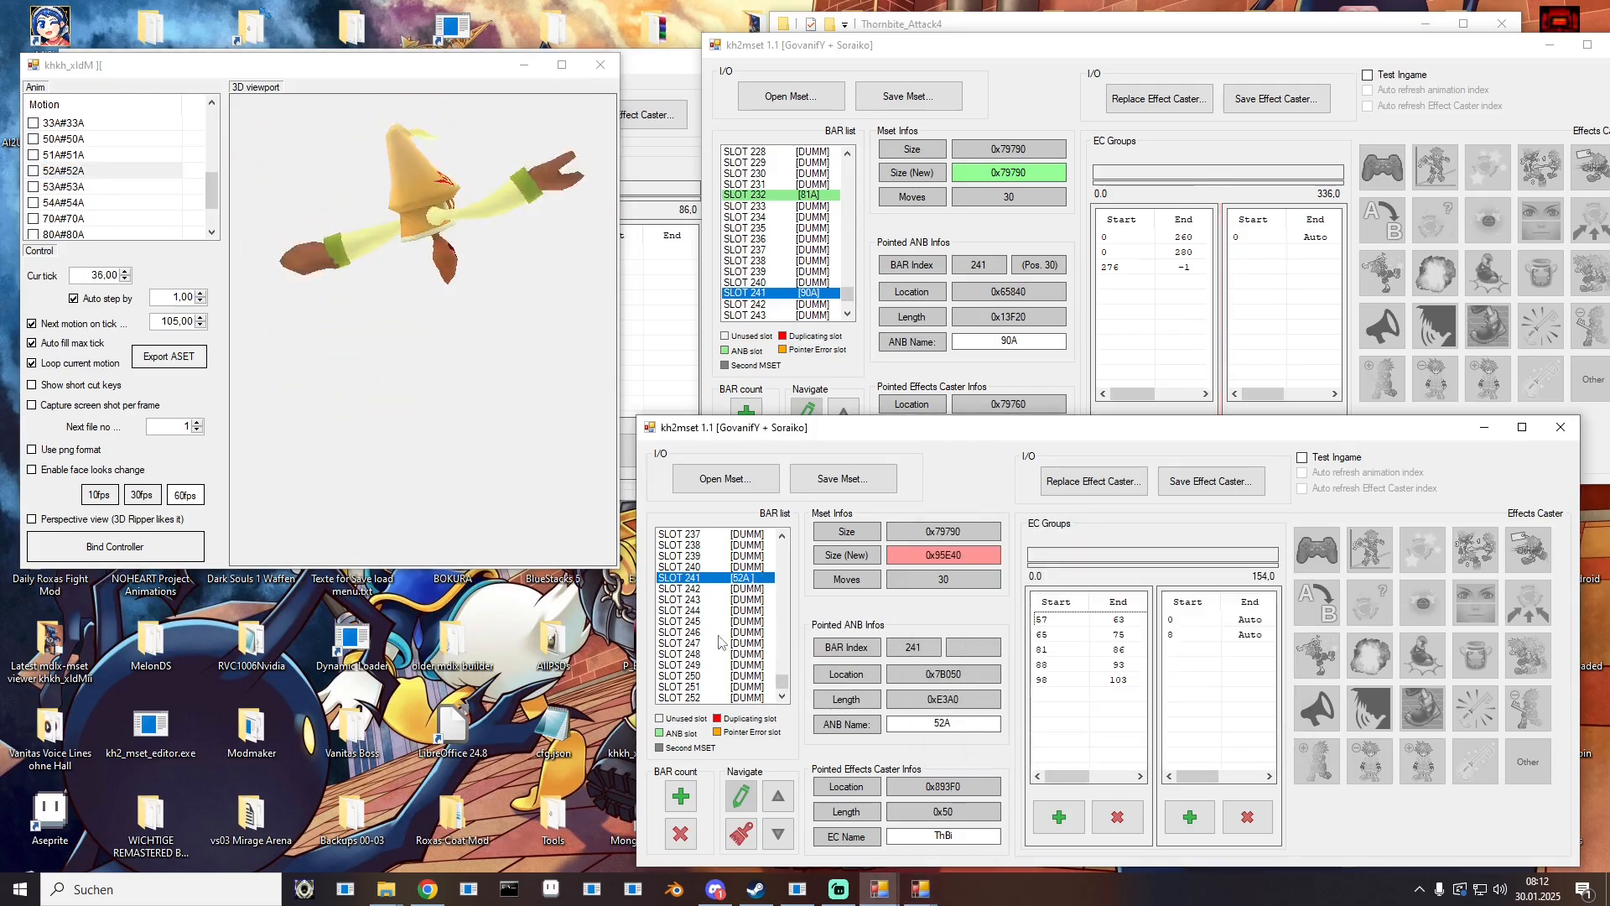
Step: Save the edited moveset over M_EX730_New.mset in the Original folder
click(828, 482)
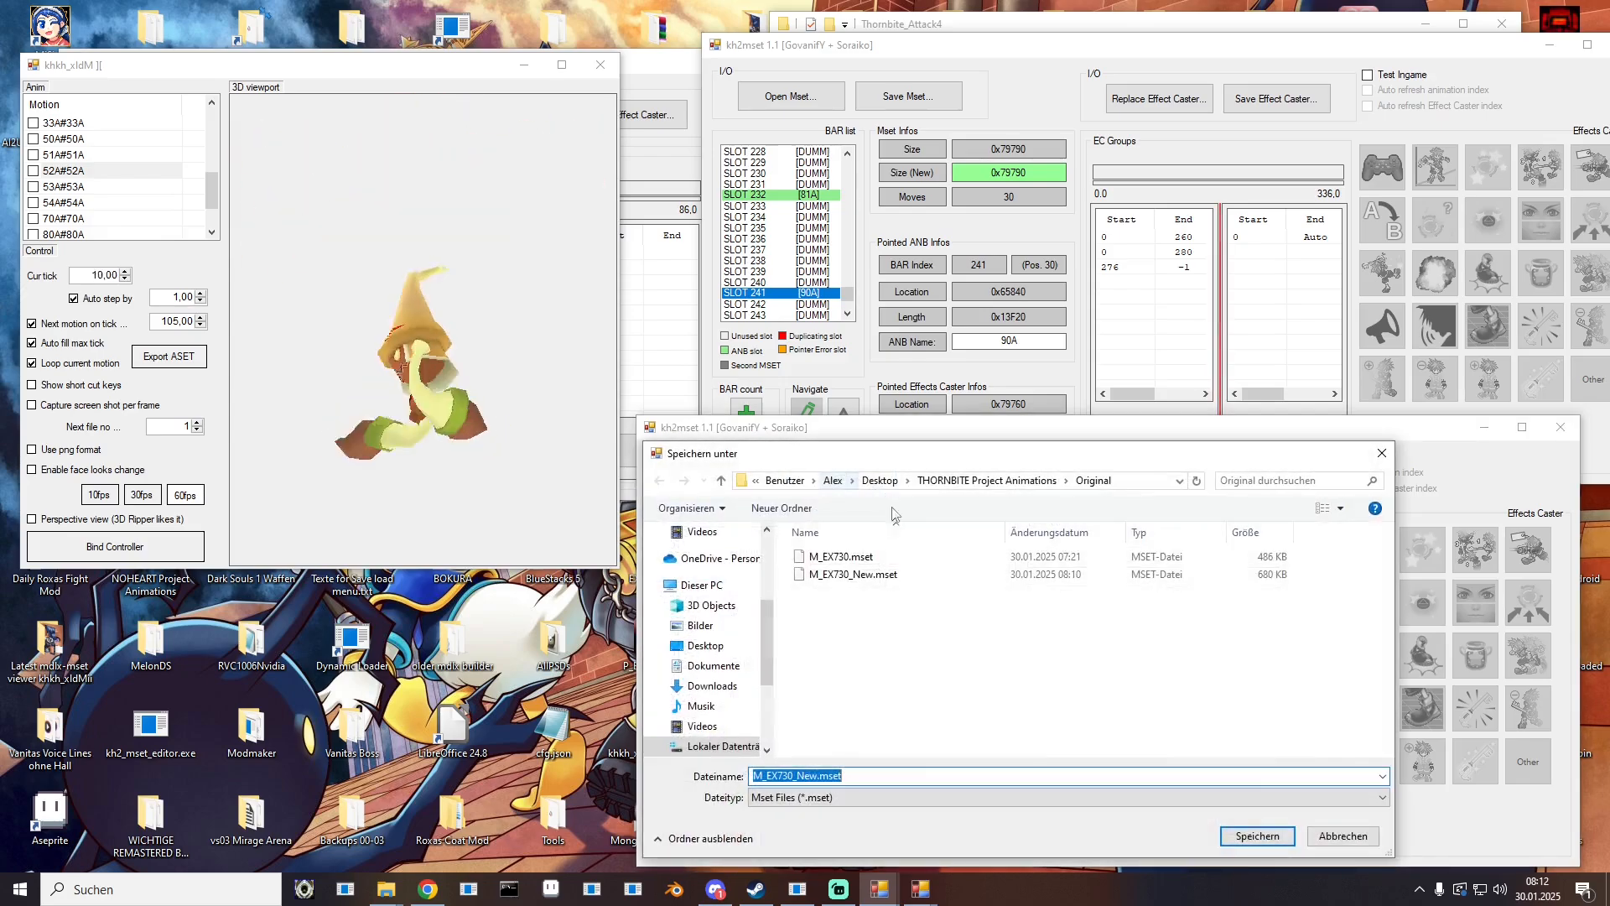
double_click(847, 574)
click(851, 451)
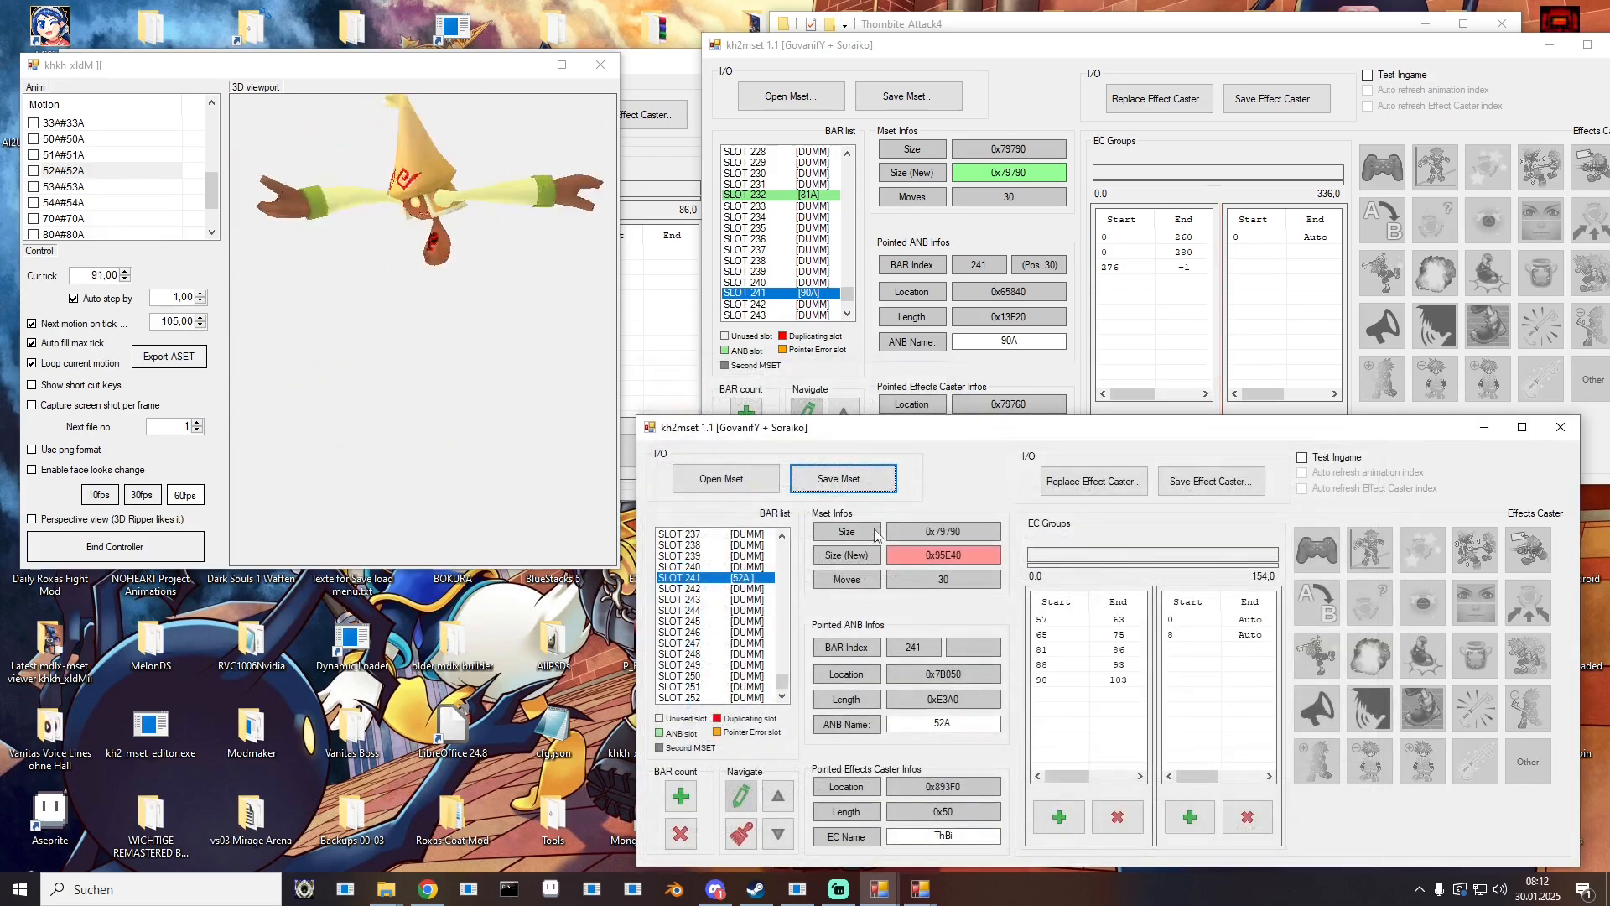
Step: Close all open moveset editor windows and the model preview, leaving only the Thornbite_Attack4 folder open
click(1561, 427)
drag(1467, 53, 1358, 76)
click(1510, 69)
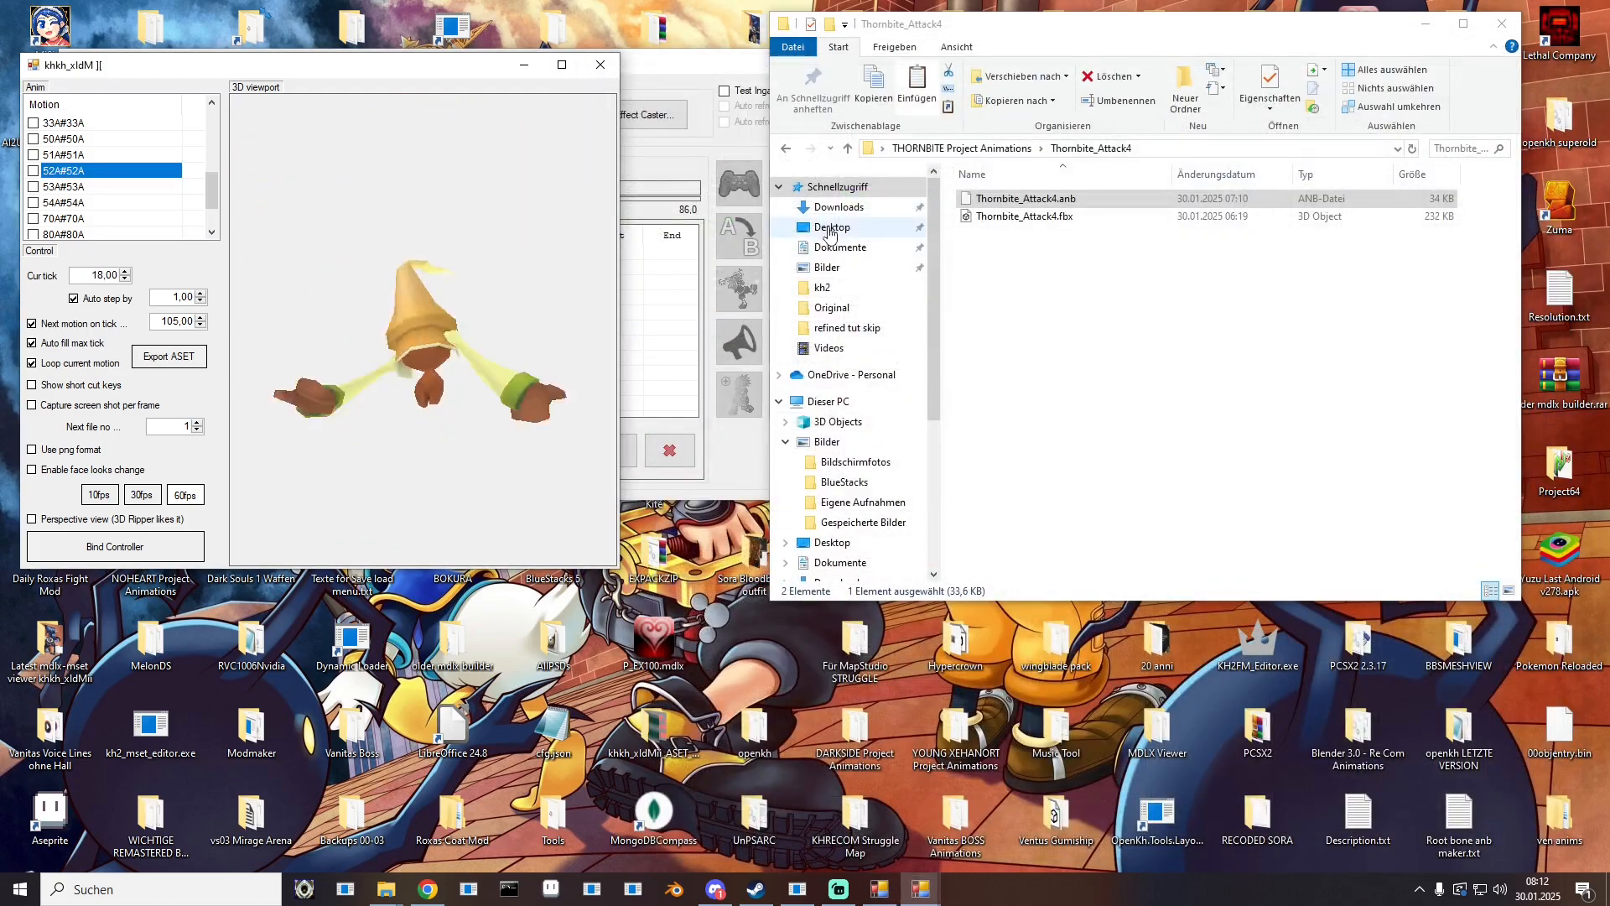
click(601, 65)
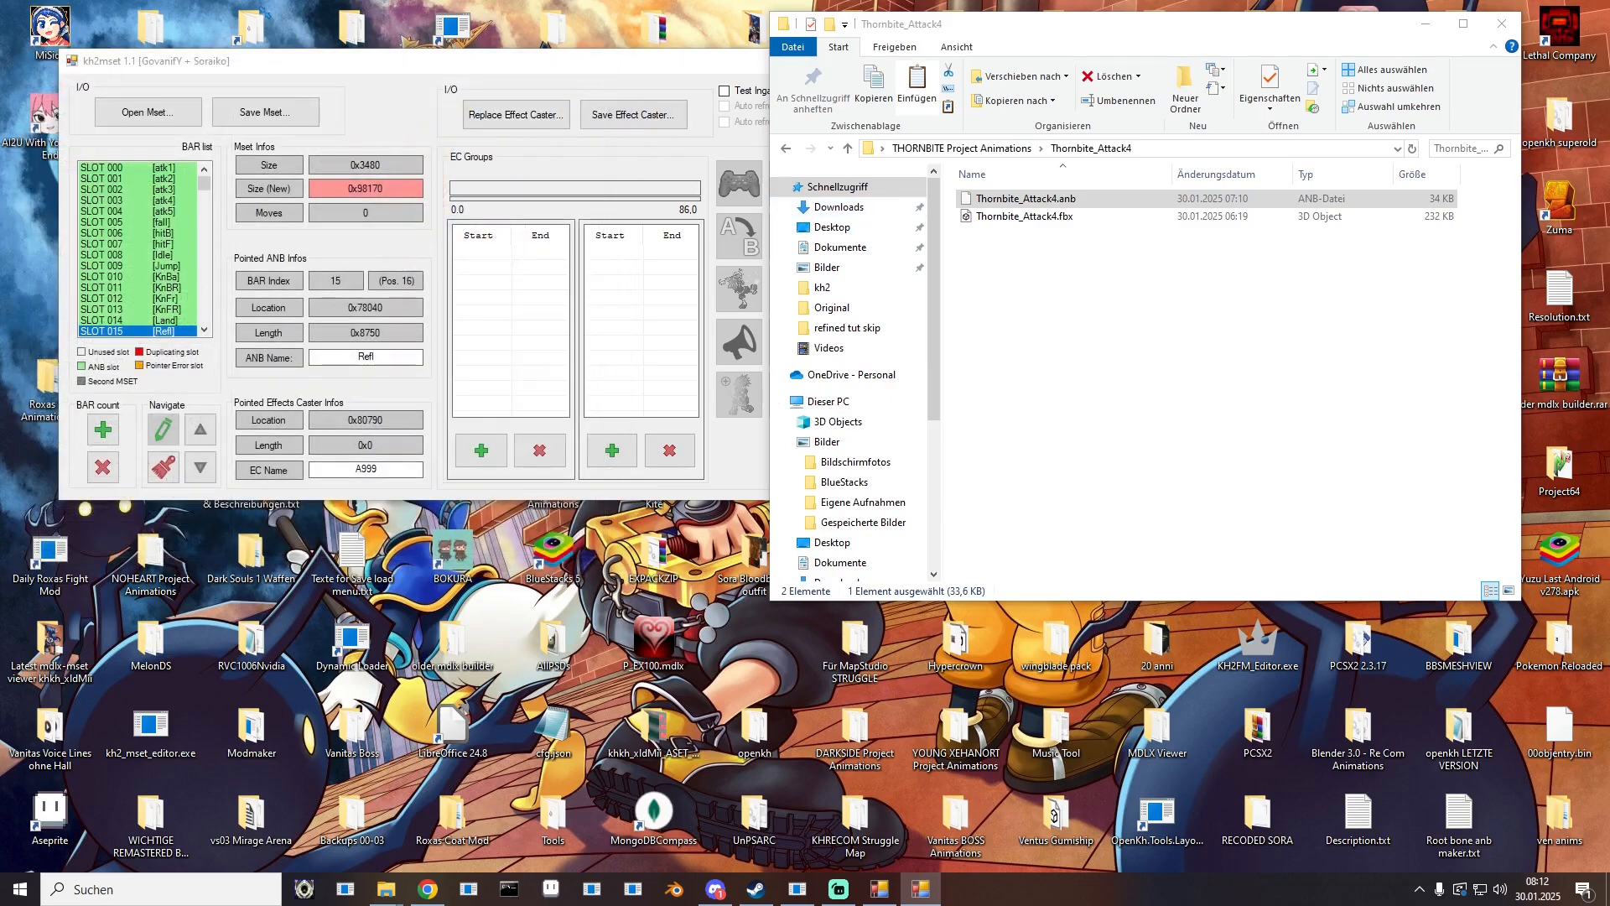
click(525, 73)
click(973, 60)
click(1006, 339)
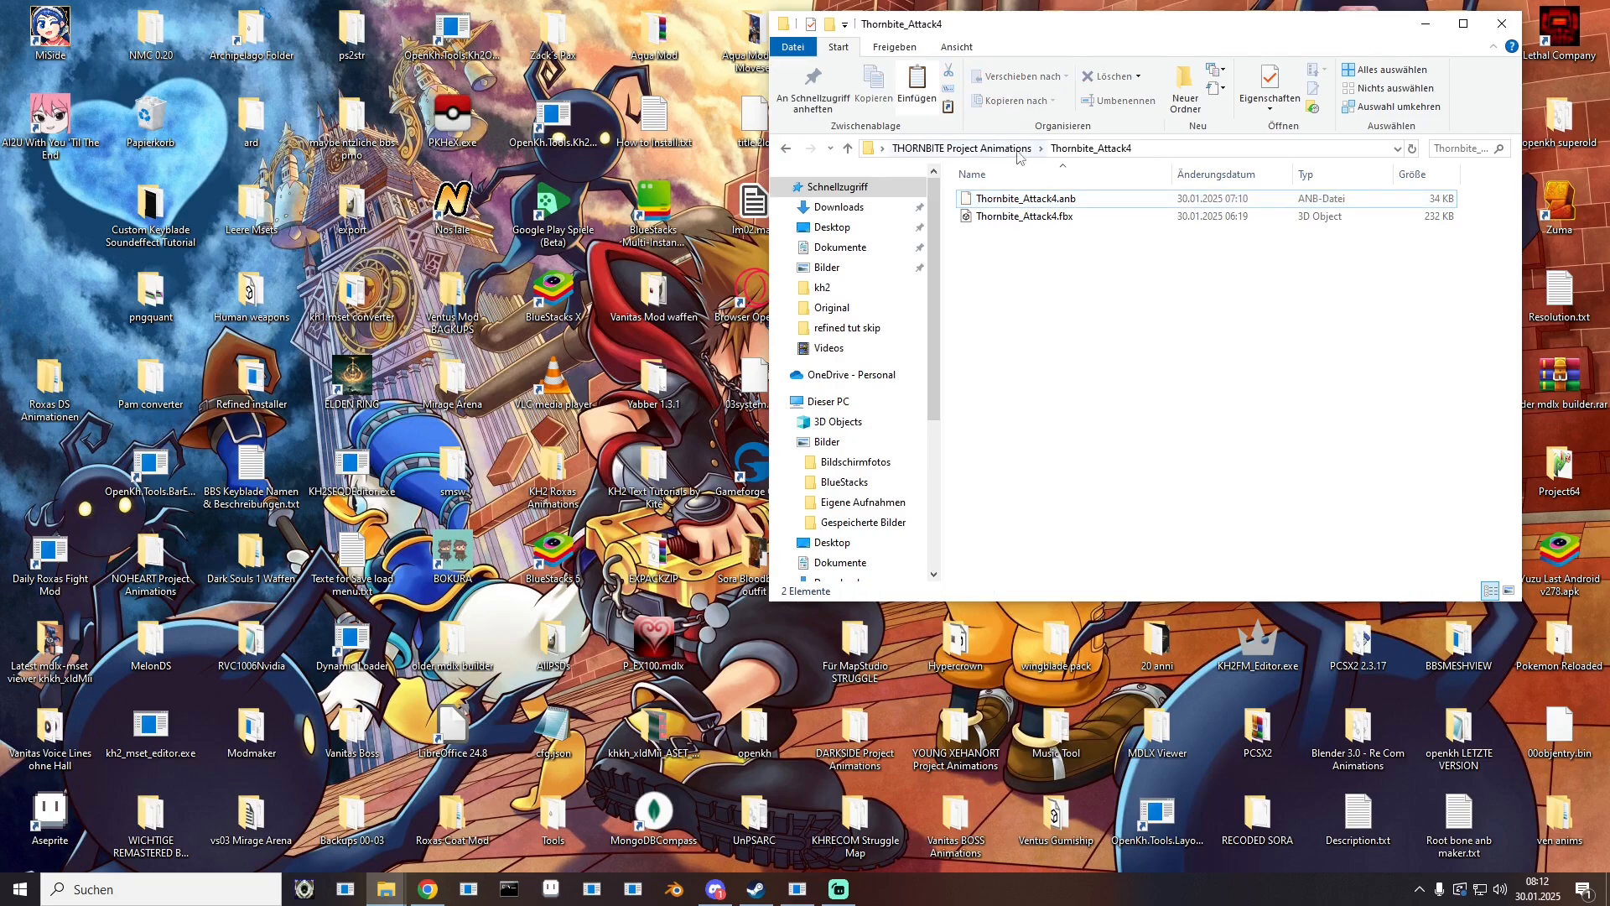
Step: Delete ThBi_EC.ec from the Original folder of THORNBITE Project Animations
click(961, 148)
double_click(990, 198)
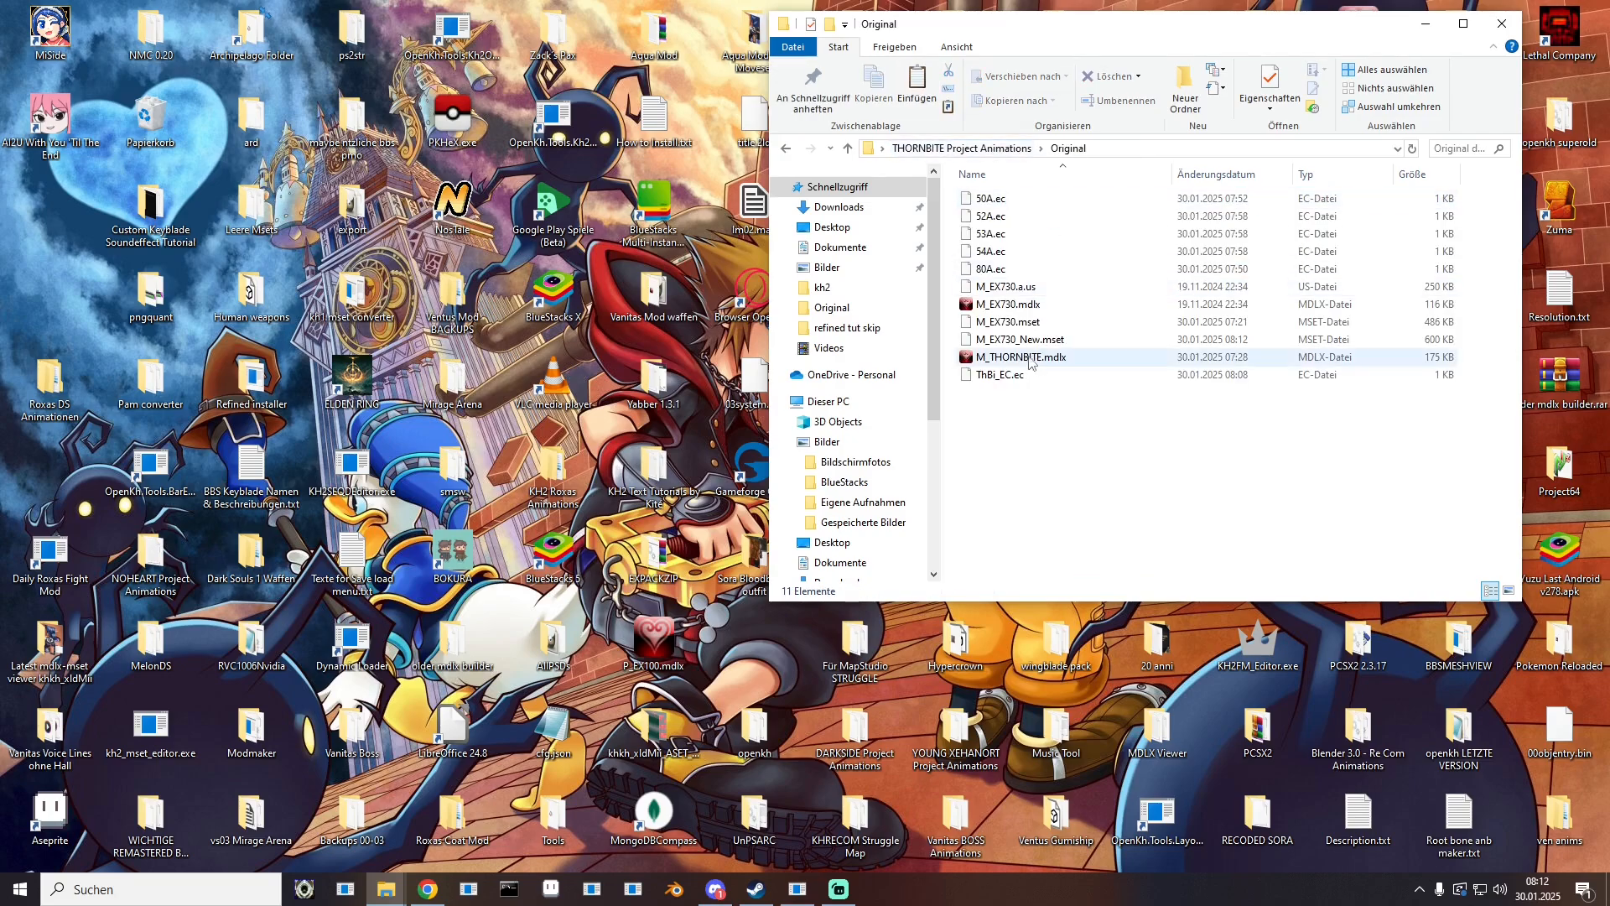
click(993, 378)
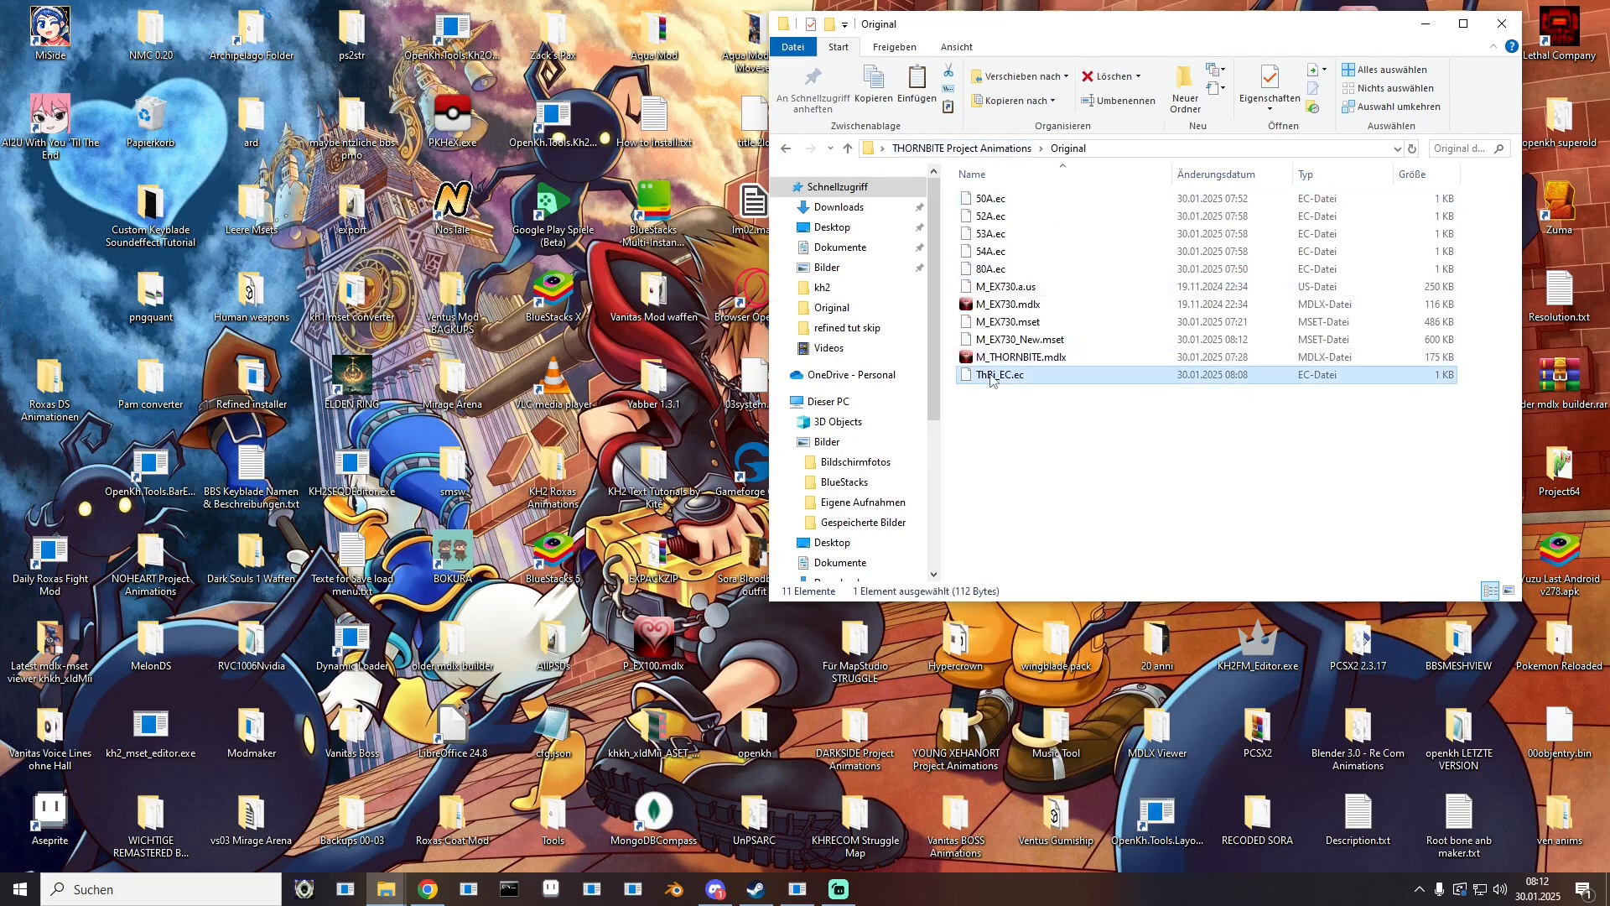
key(Delete)
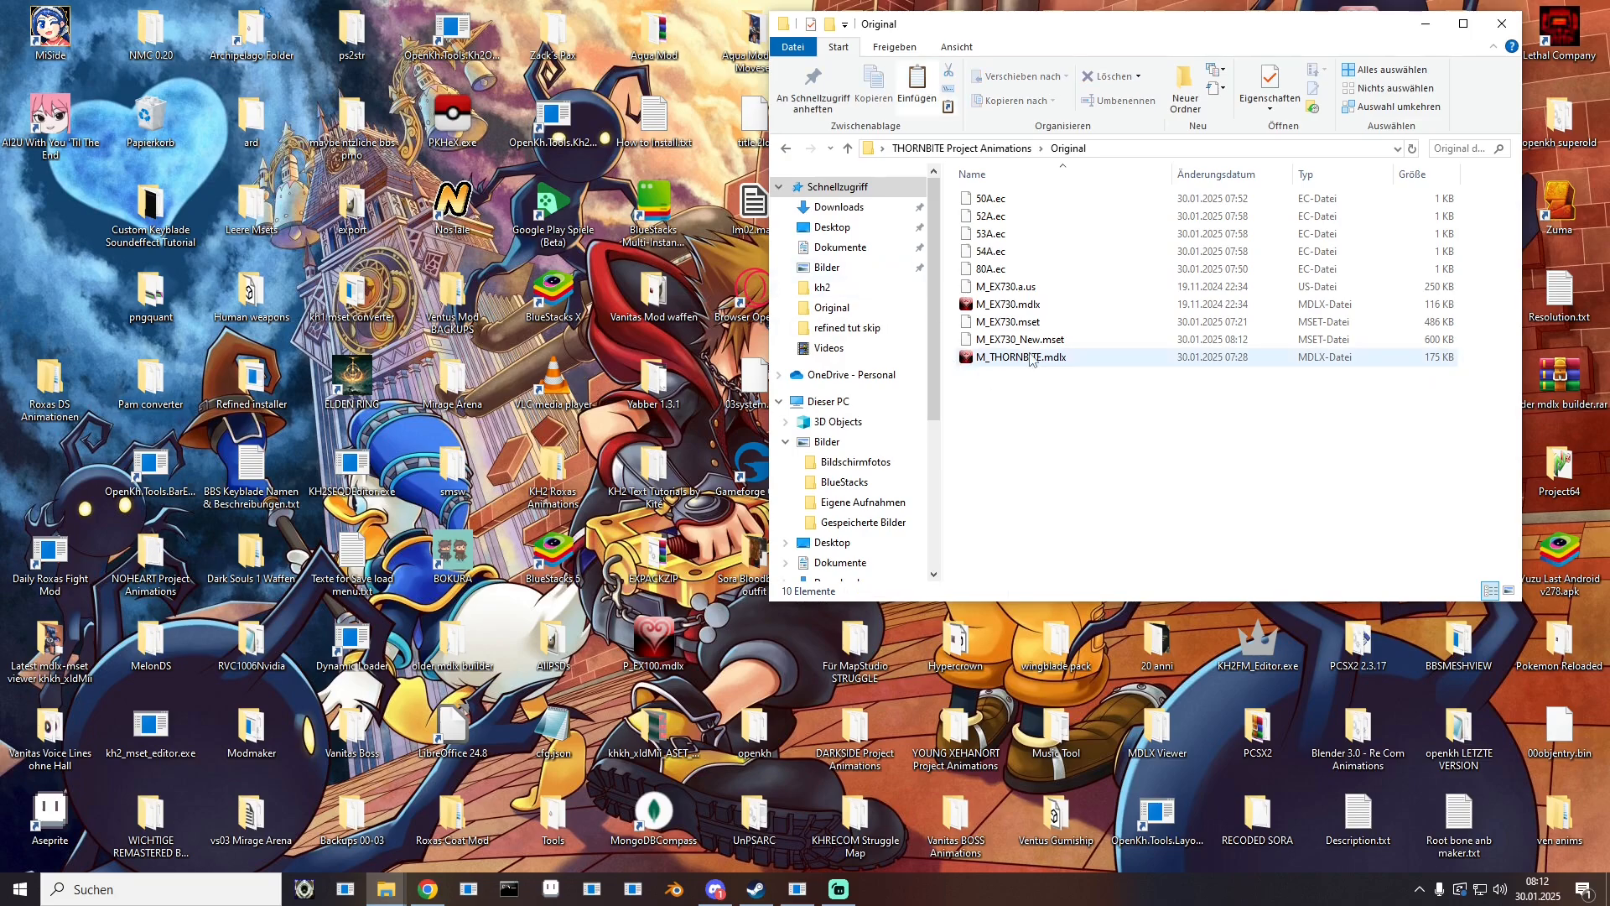
Step: Rename M_EX730_New.mset as M_THORNBITE.mset to match the model file
right_click(1023, 339)
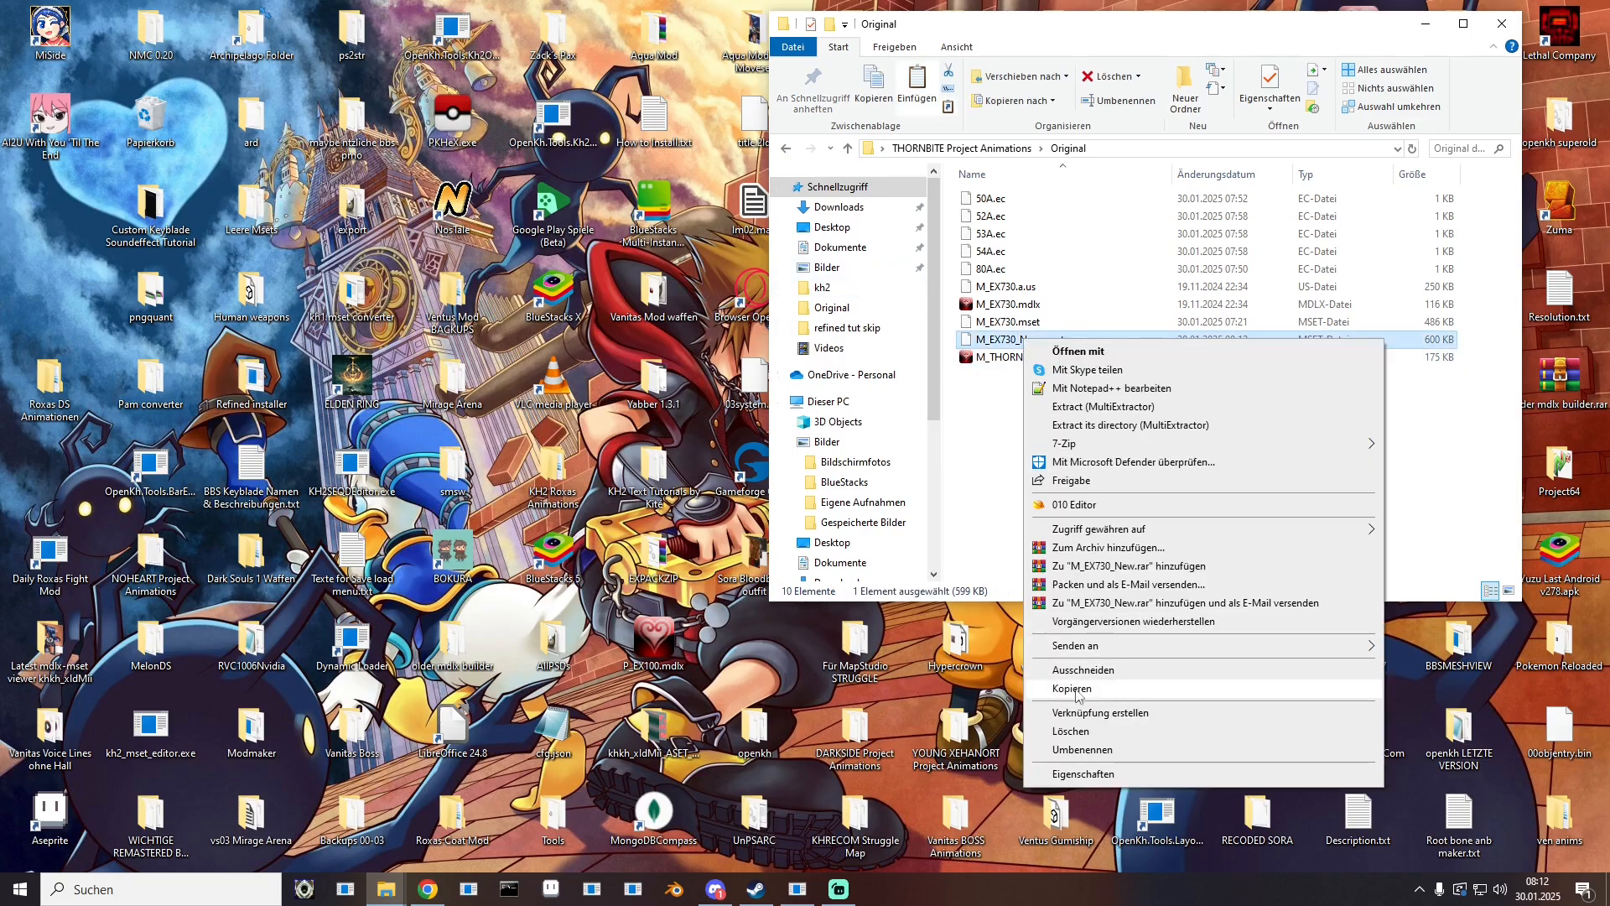
click(1077, 691)
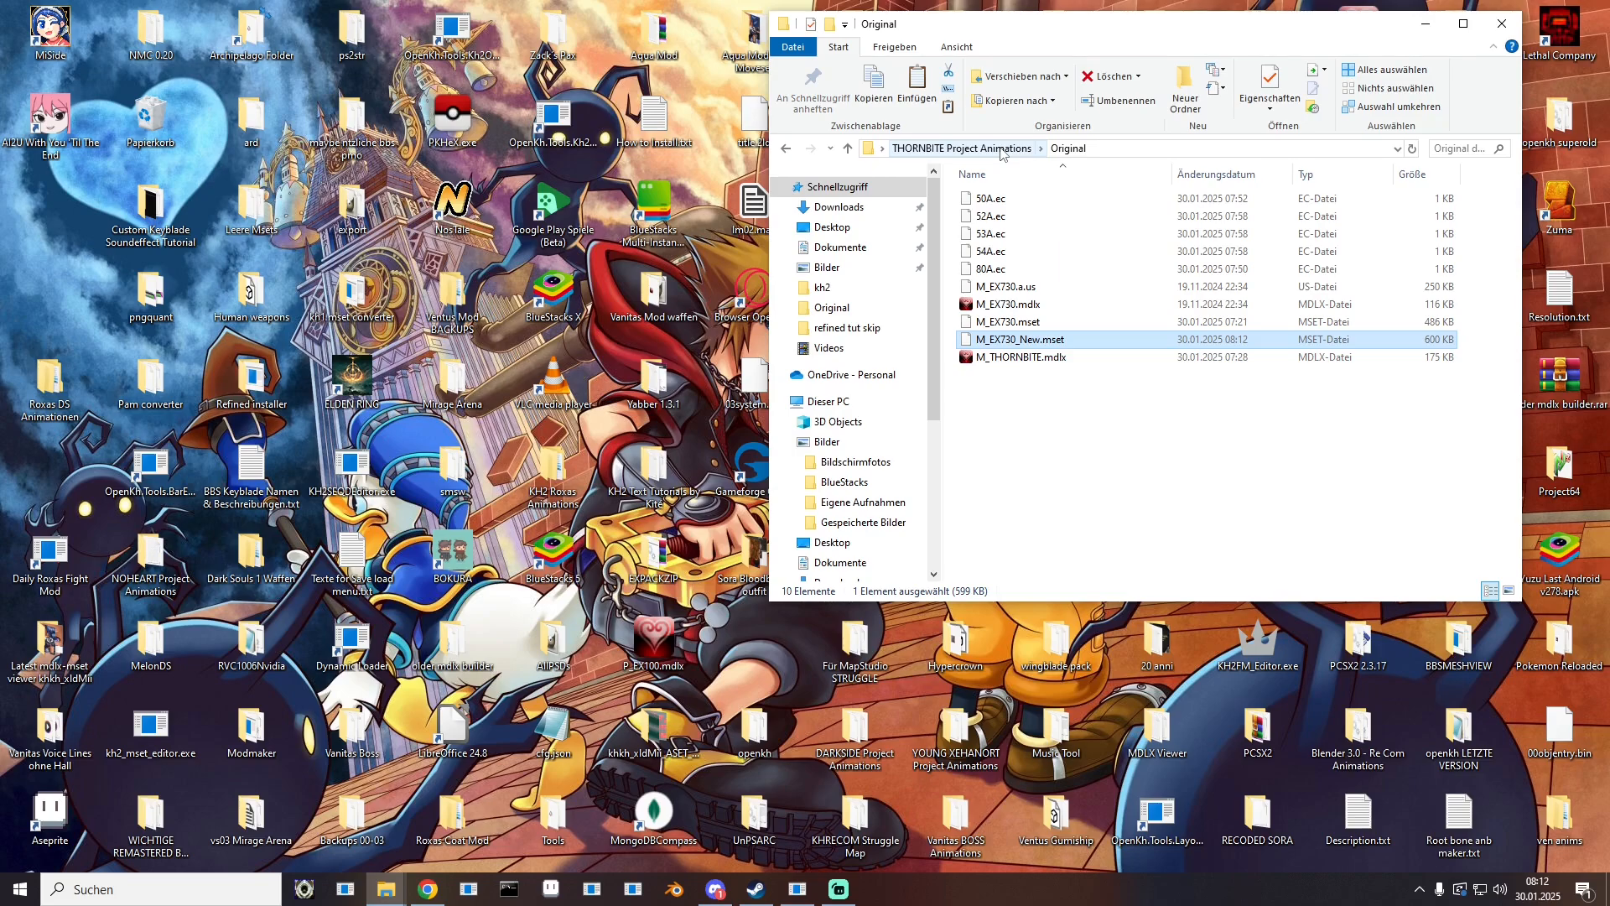
click(1025, 340)
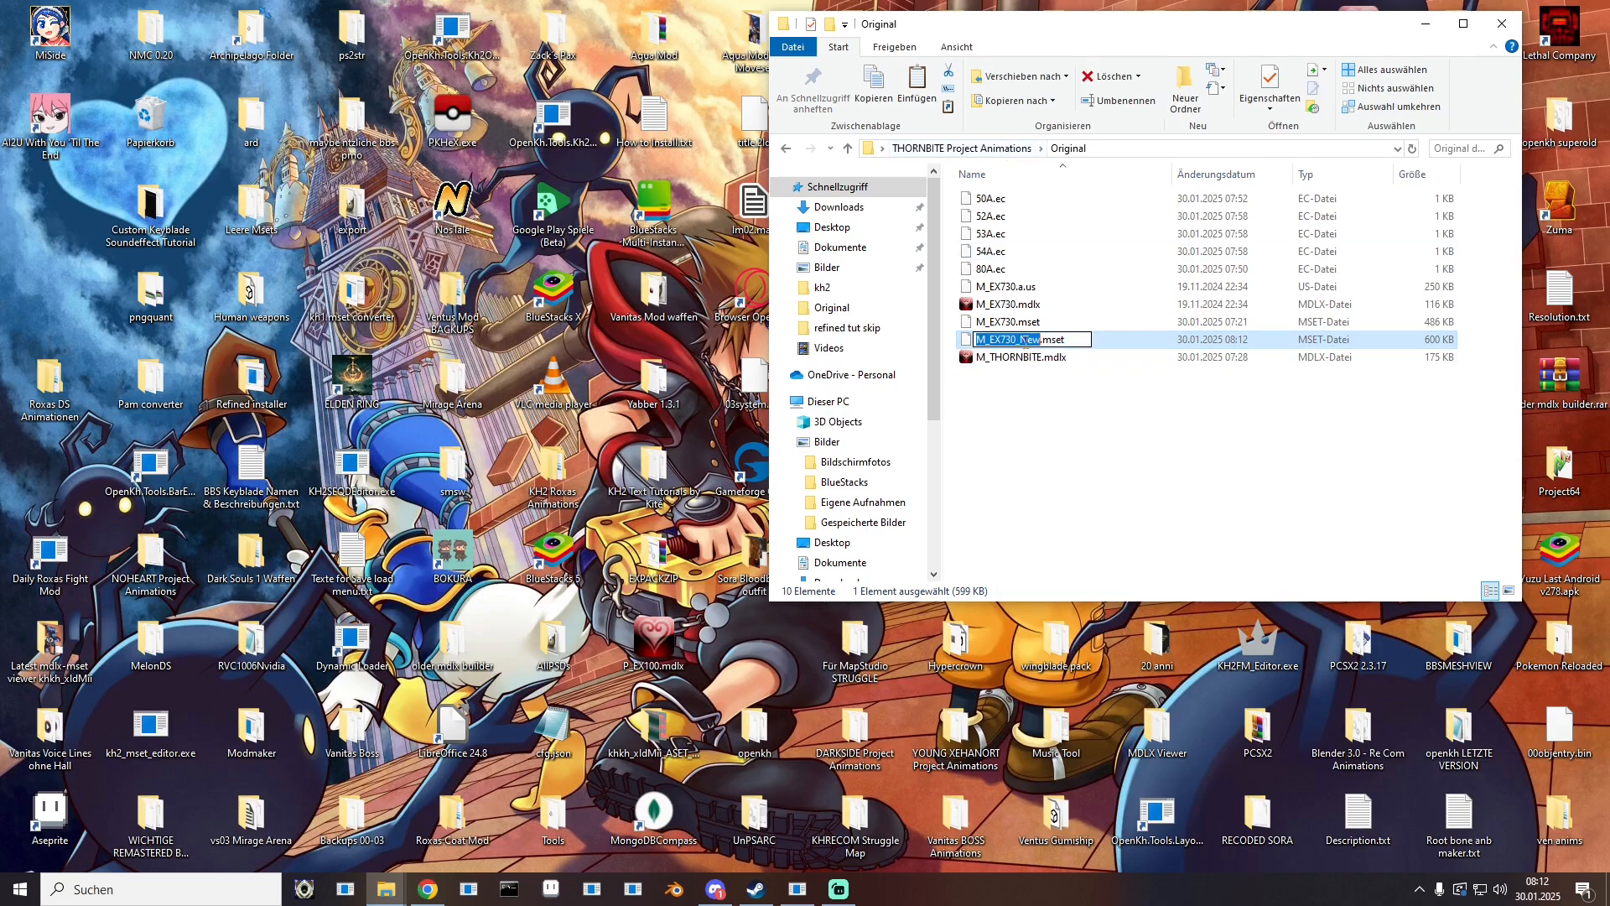
text(M_THORNBIT)
key(Return)
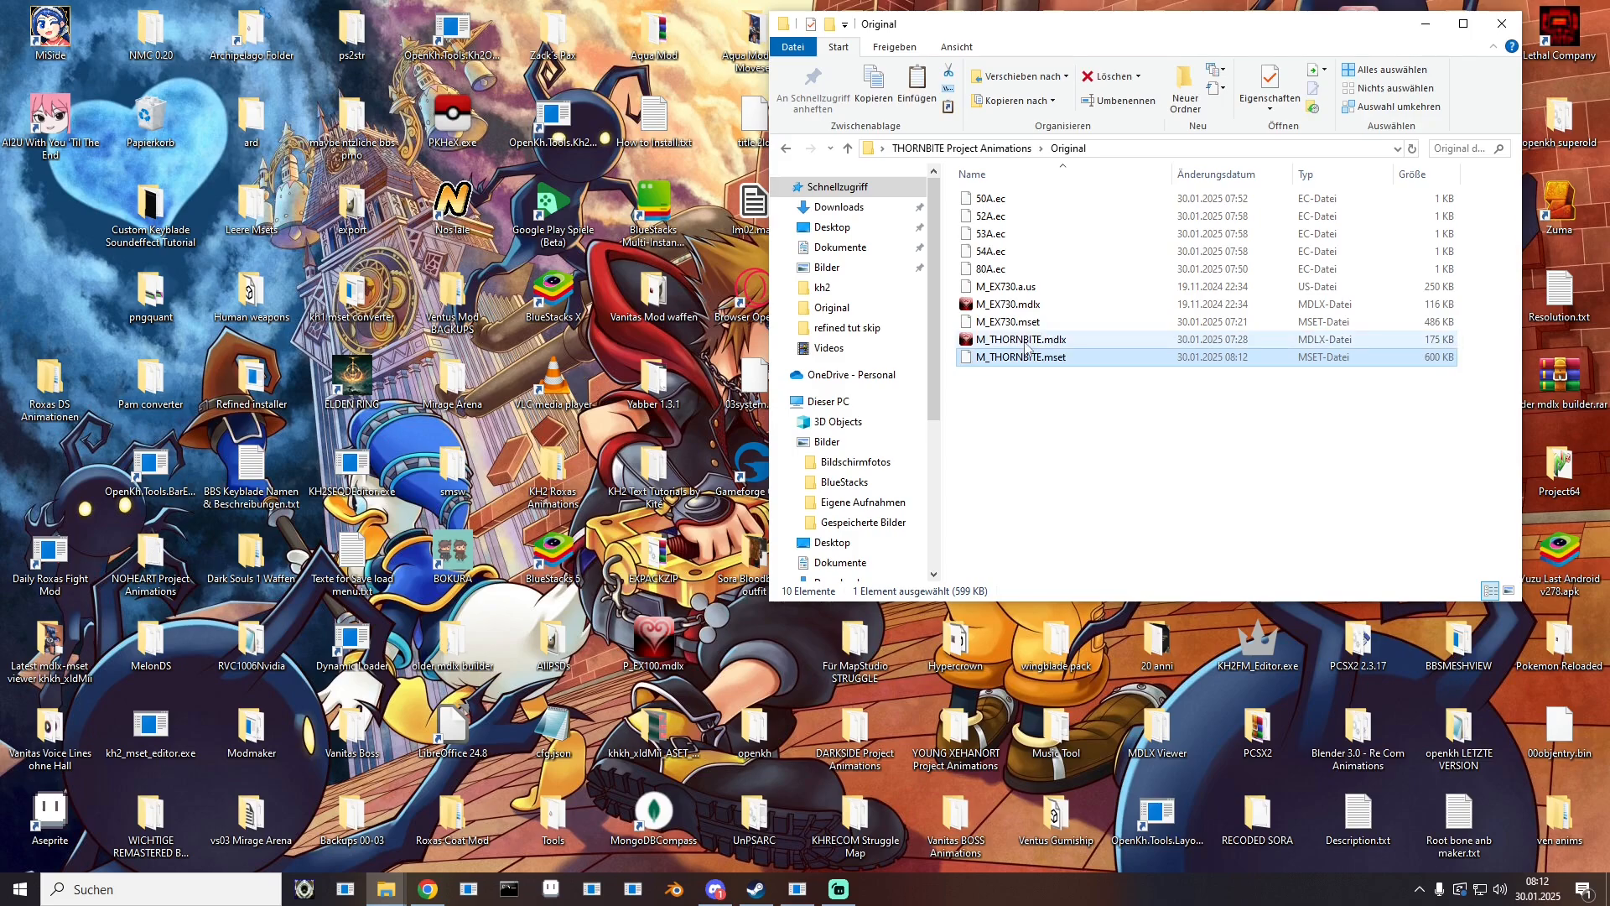
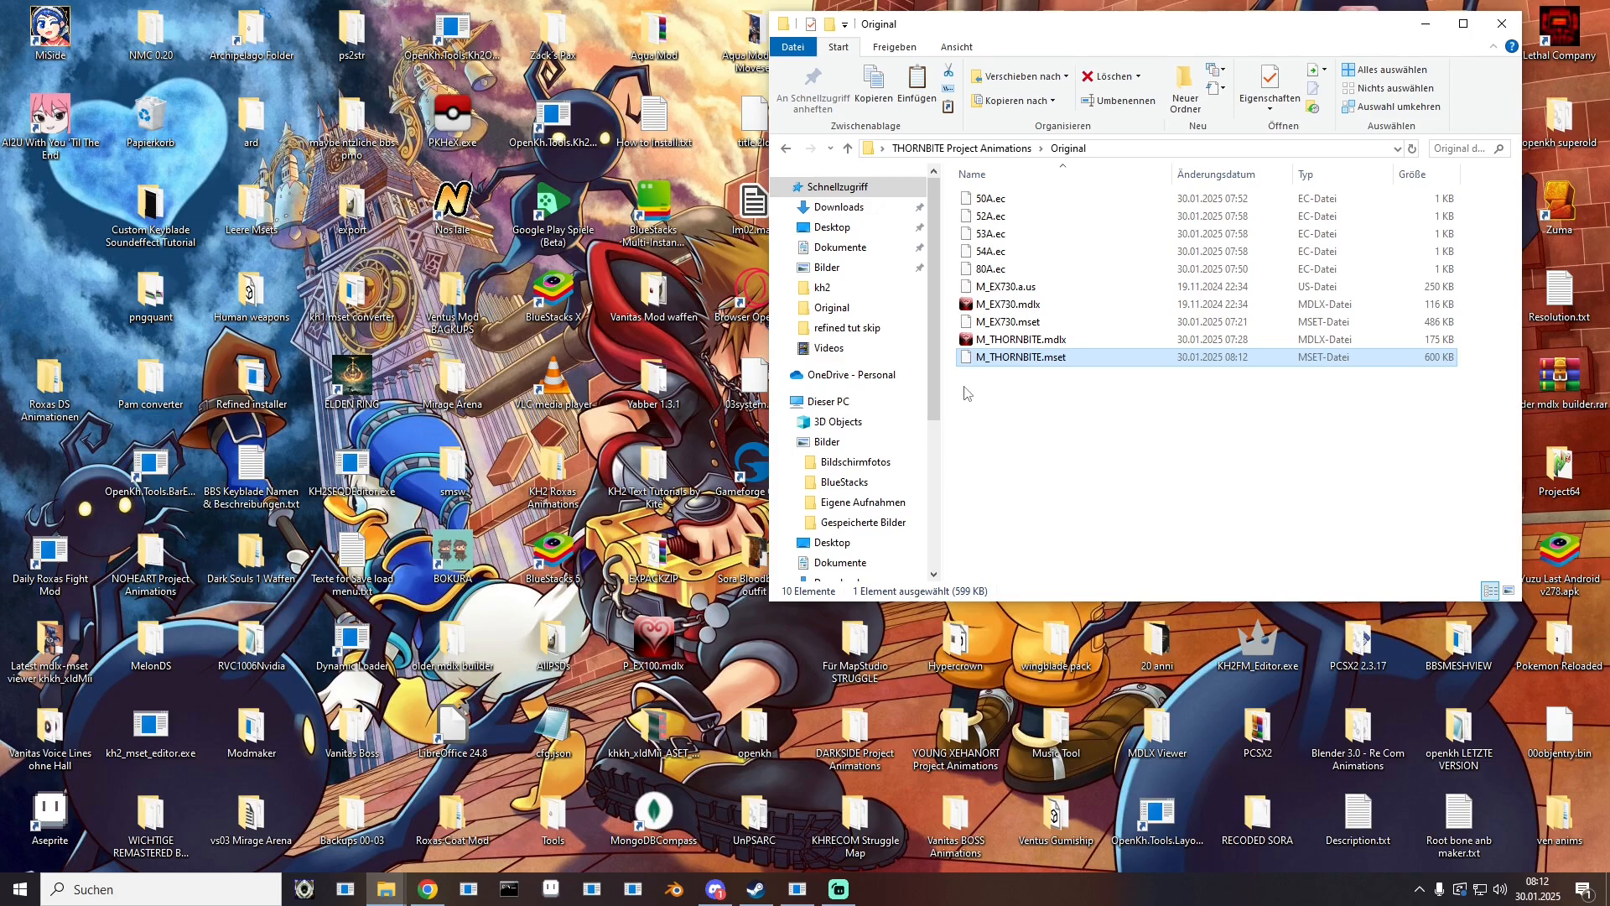
Step: Start kh2mset from the desktop and load M_THORNBITE.mset from the Original folder
double_click(151, 728)
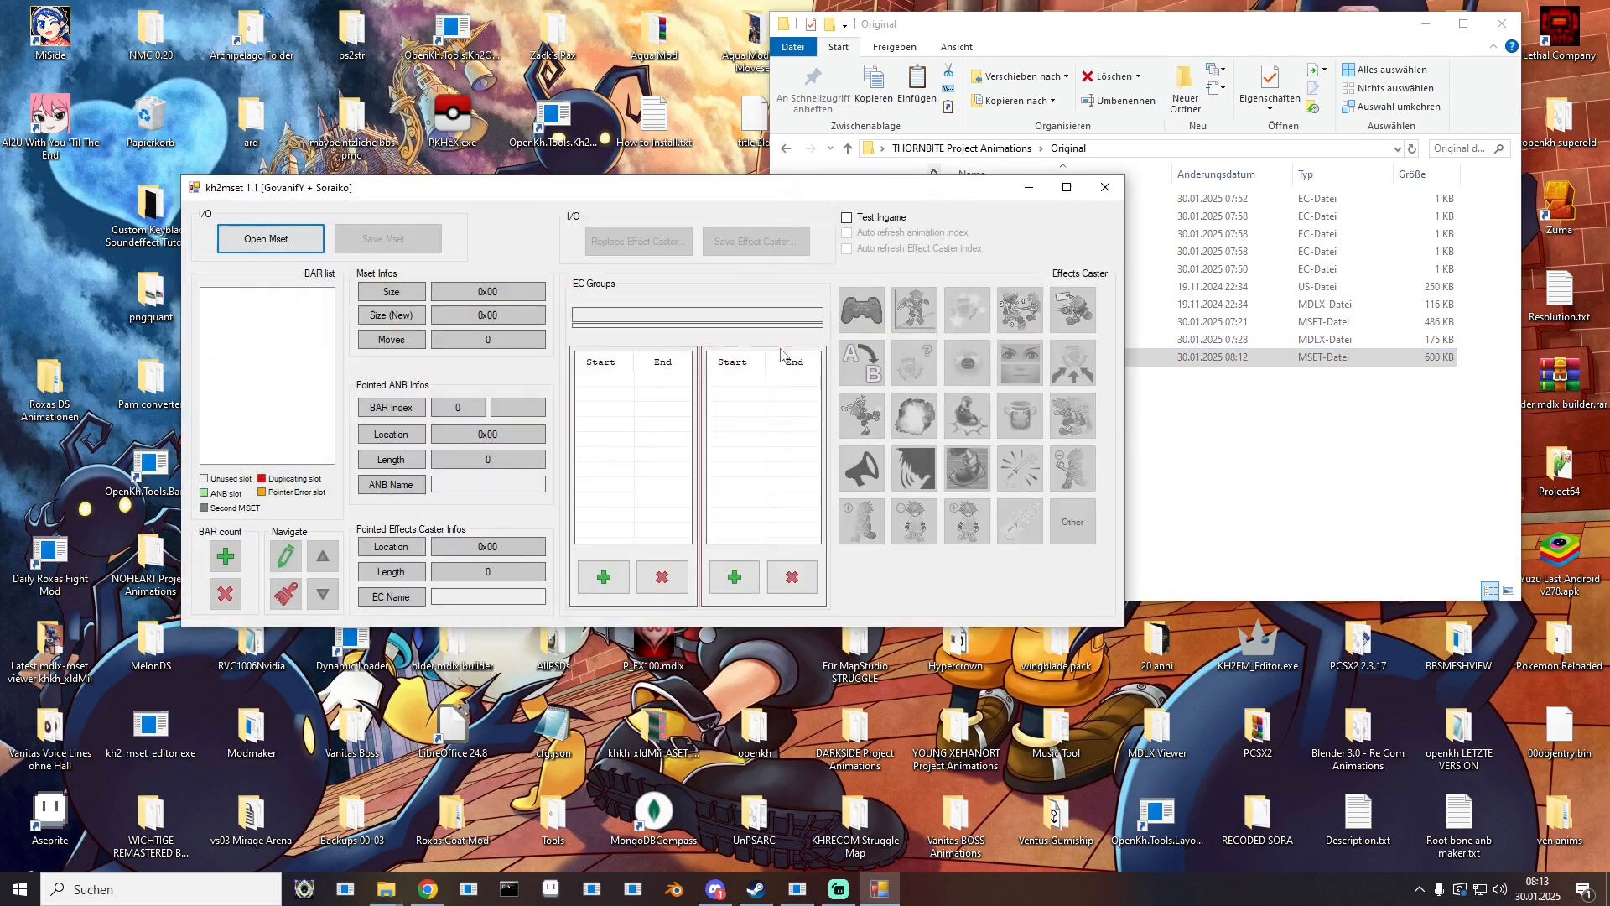
drag(1156, 361, 377, 281)
drag(470, 191, 314, 31)
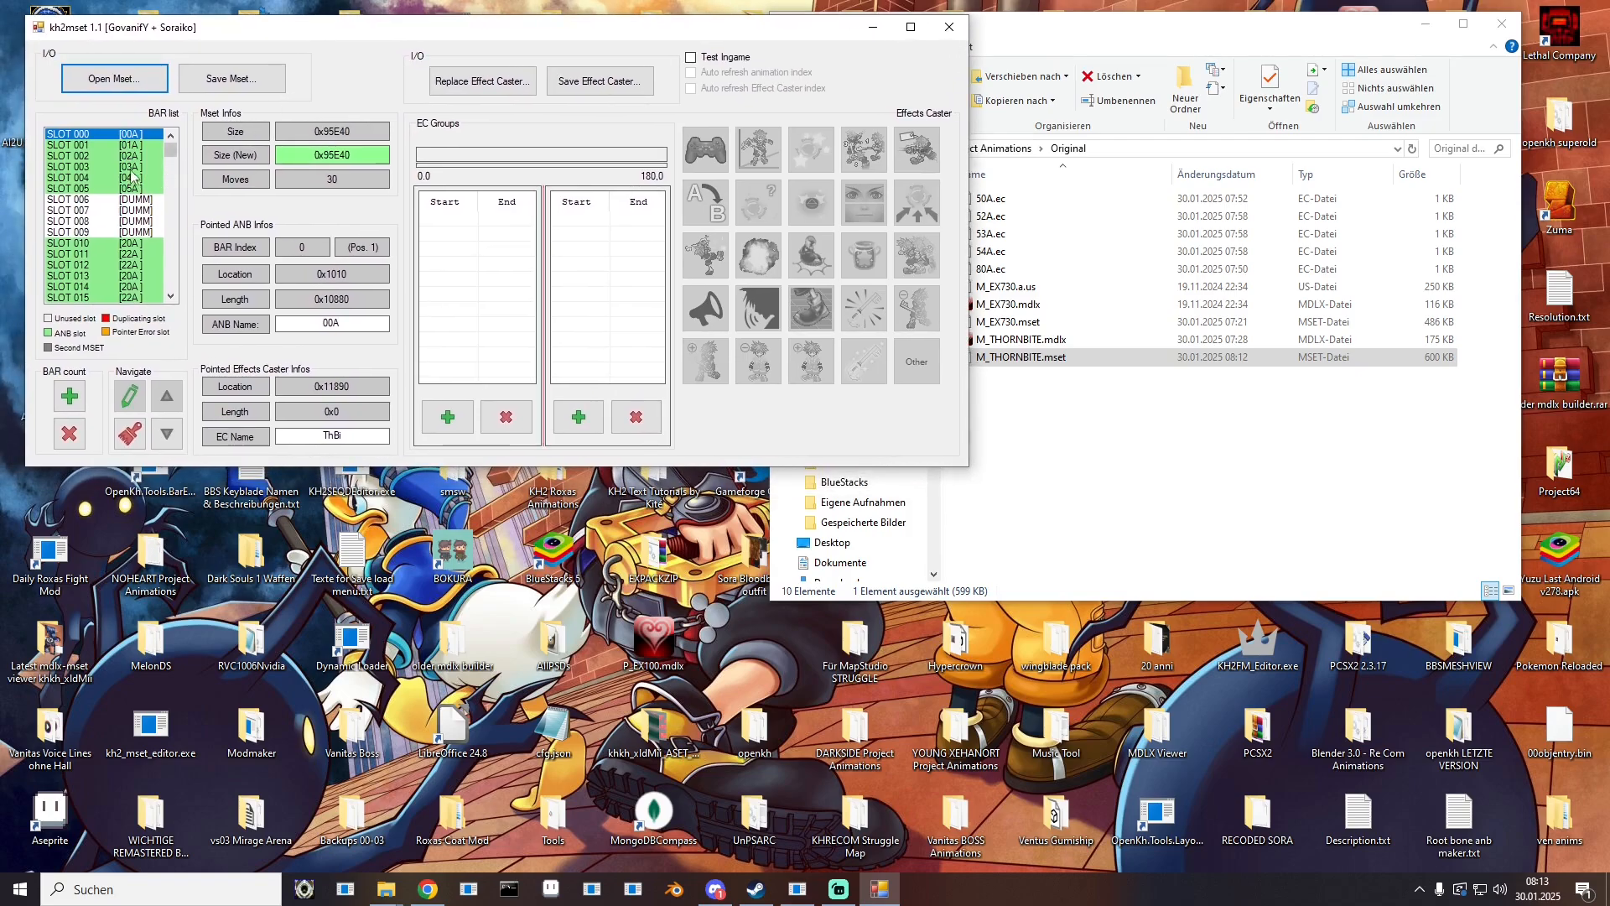
Step: Extract slot 003's pointed animation to the Original folder as 03A .anb
click(131, 168)
right_click(147, 168)
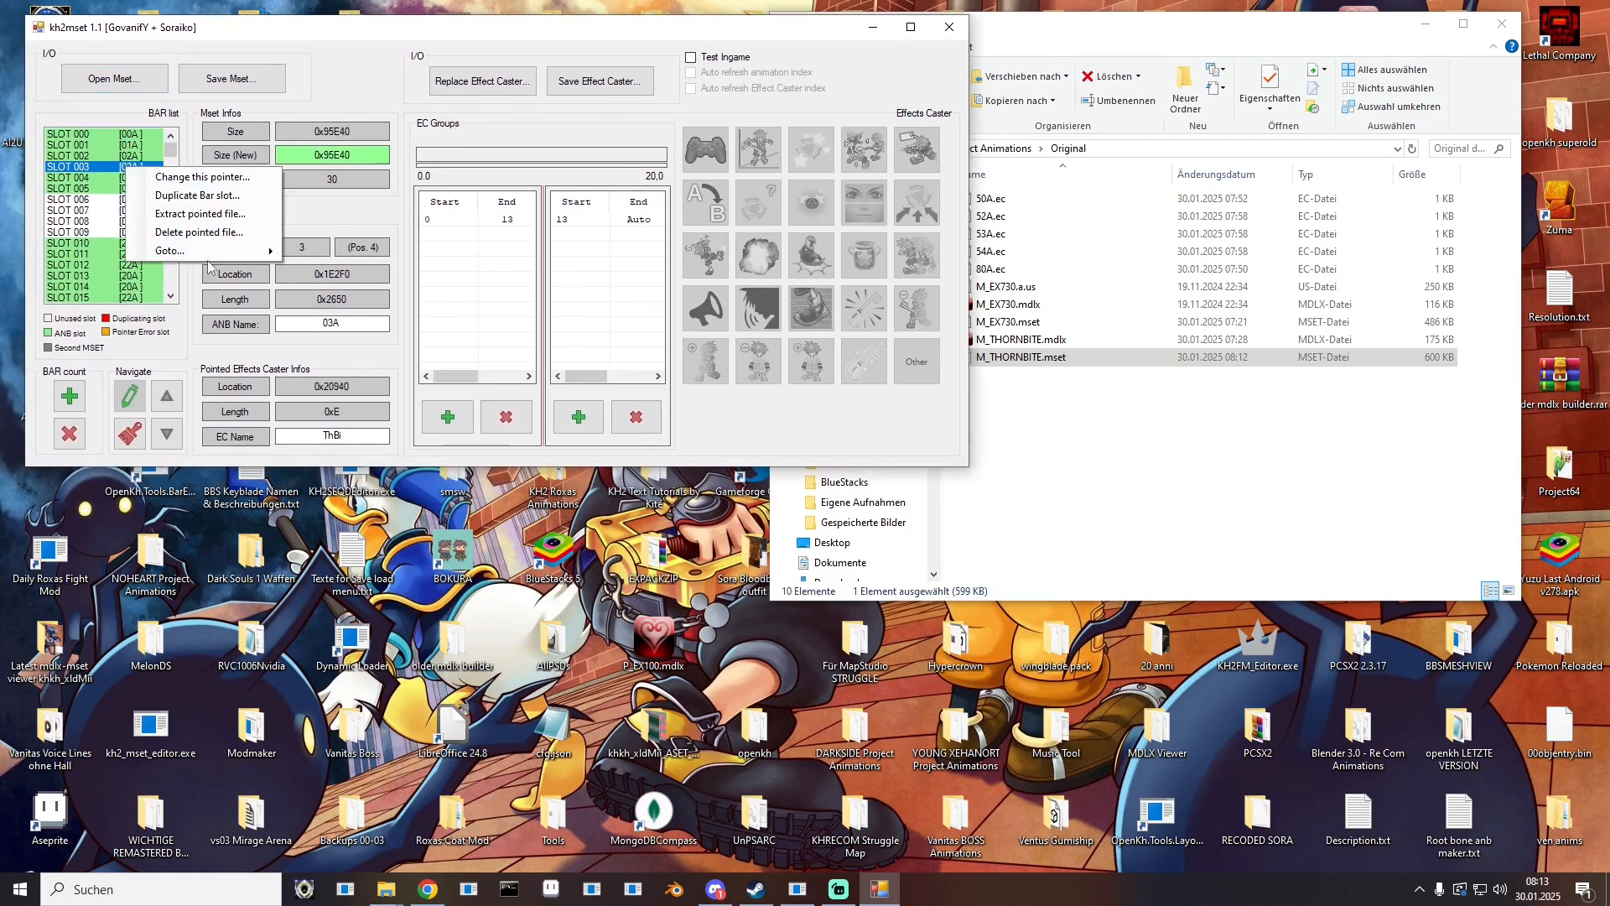
click(199, 214)
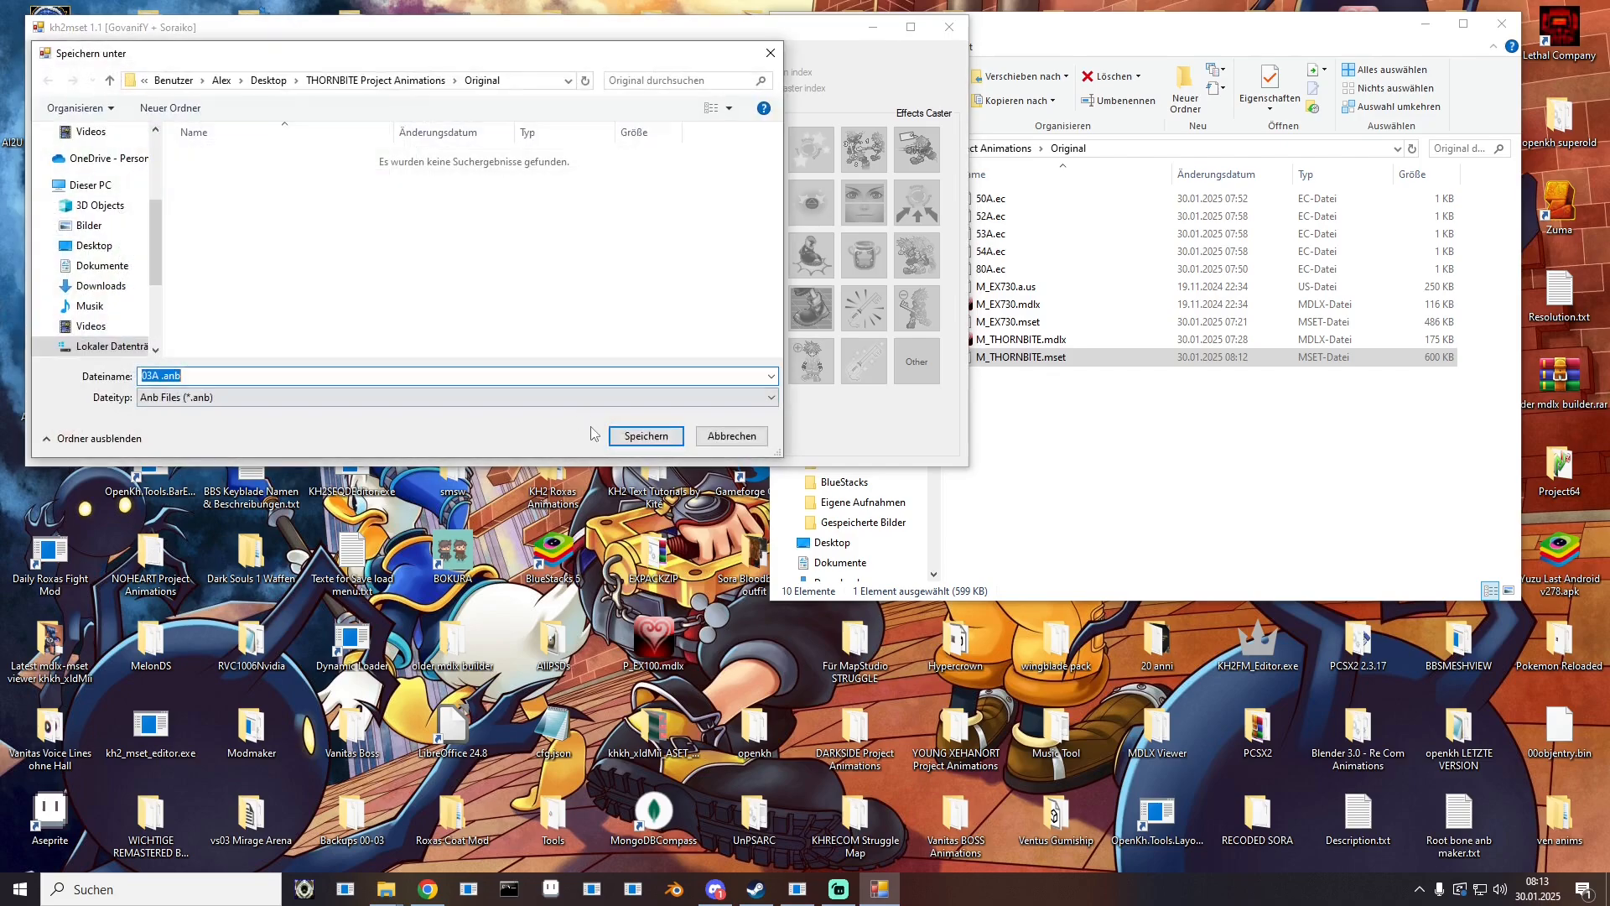
click(644, 436)
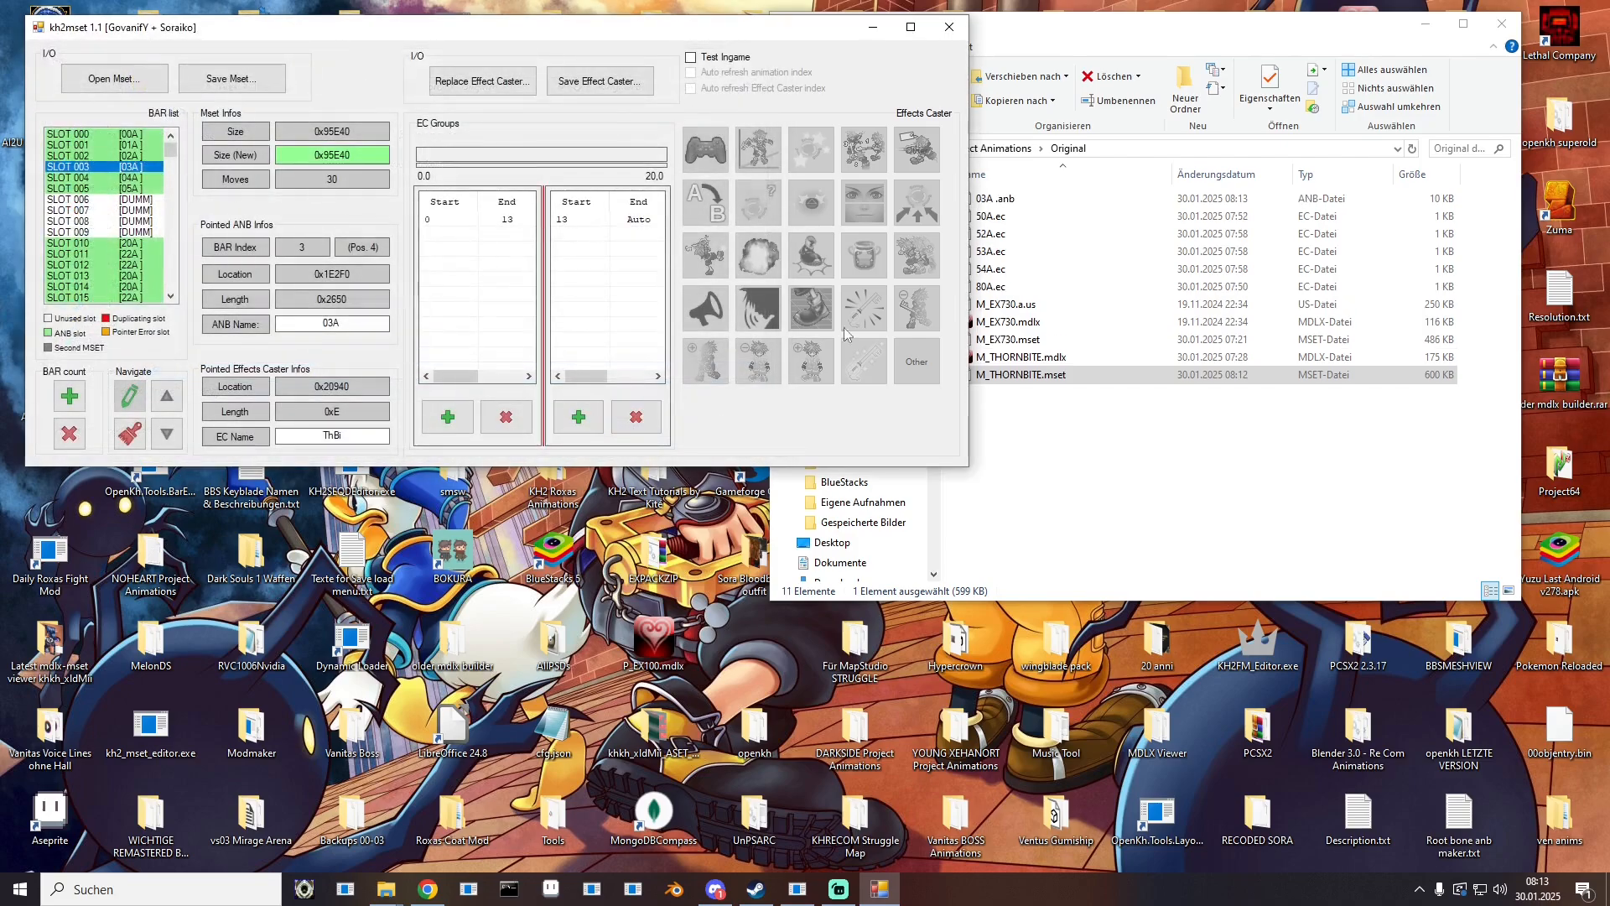
Step: Delete the effect caster files 50A.ec, 52A.ec, 53A.ec, 54A.ec and 80A.ec from the Original folder
click(1002, 198)
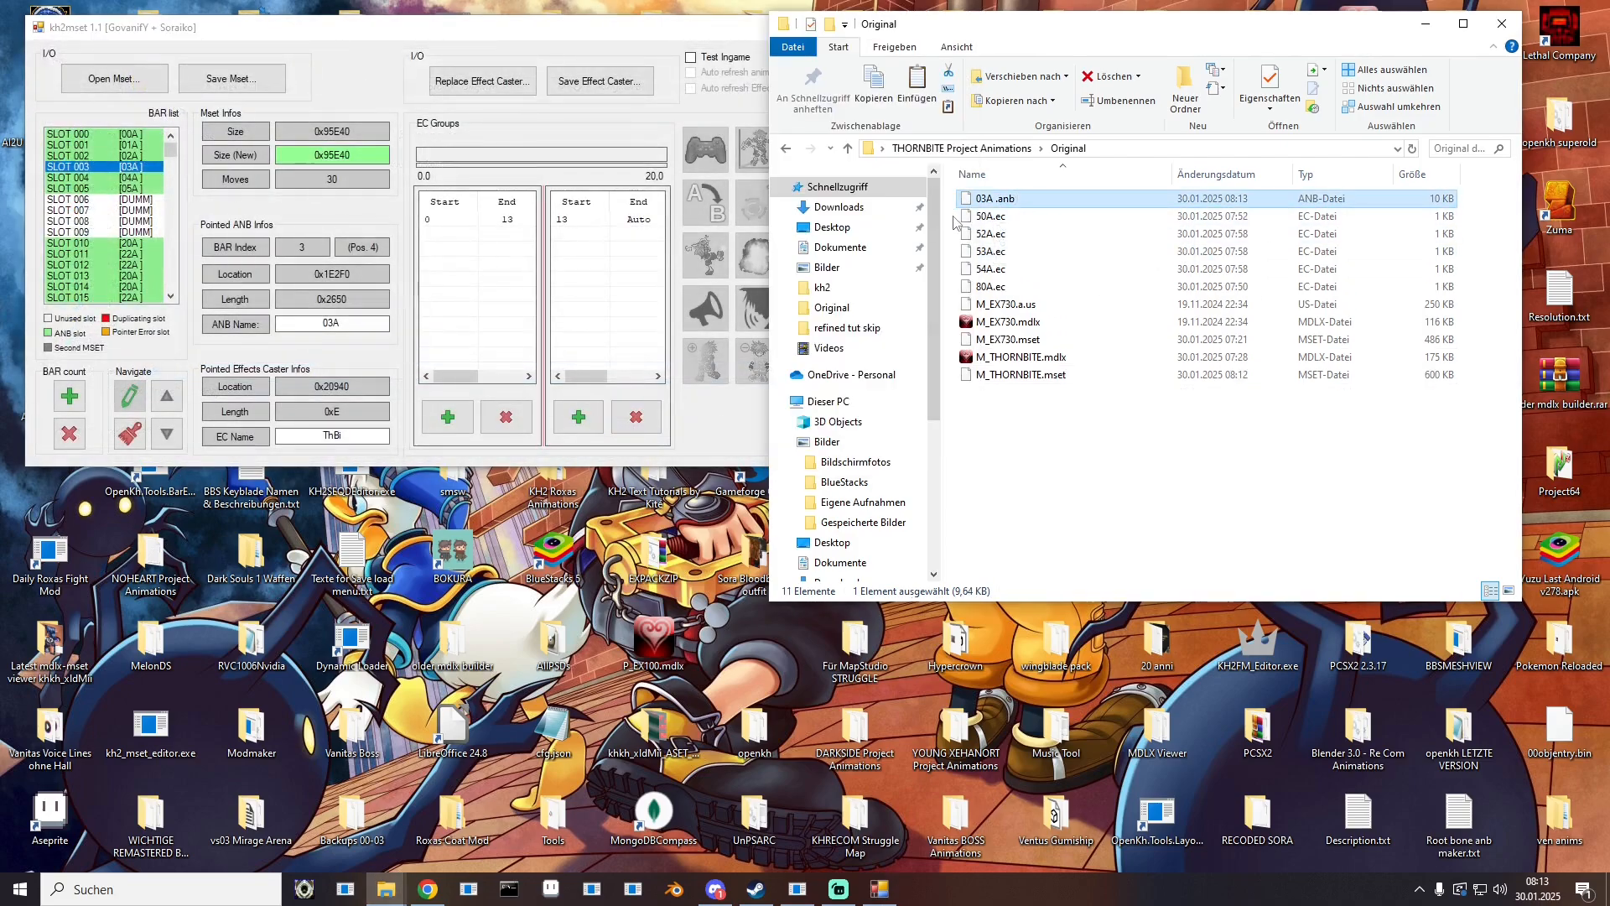
drag(954, 220, 988, 285)
key(Delete)
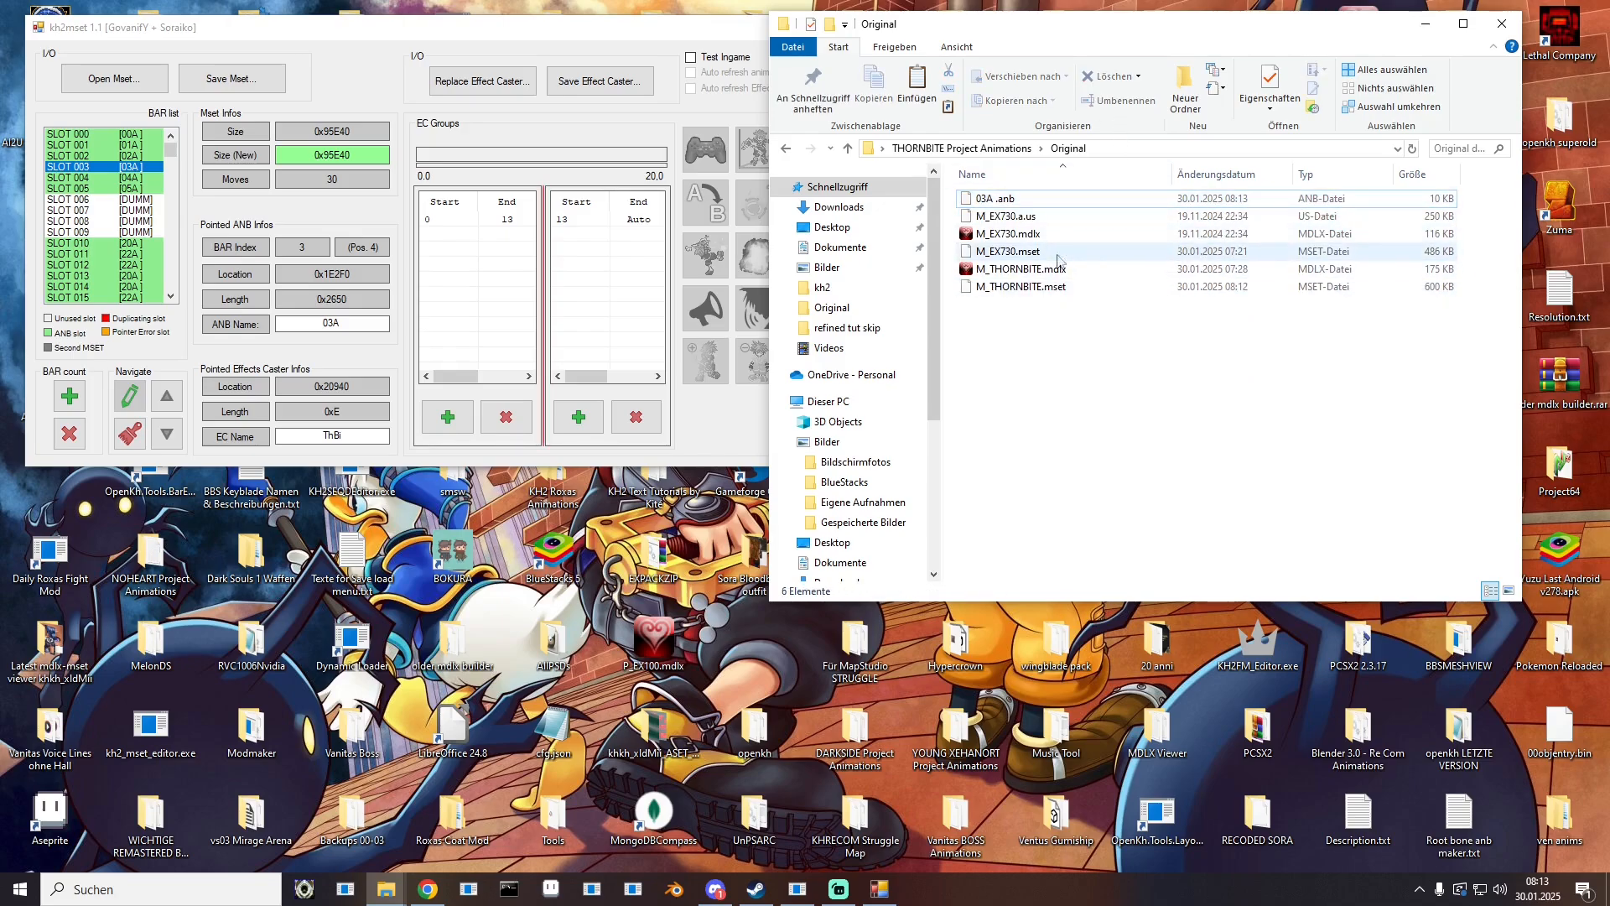
Step: Extract slot 004's pointed animation to the Original folder as 04A .anb
right_click(135, 183)
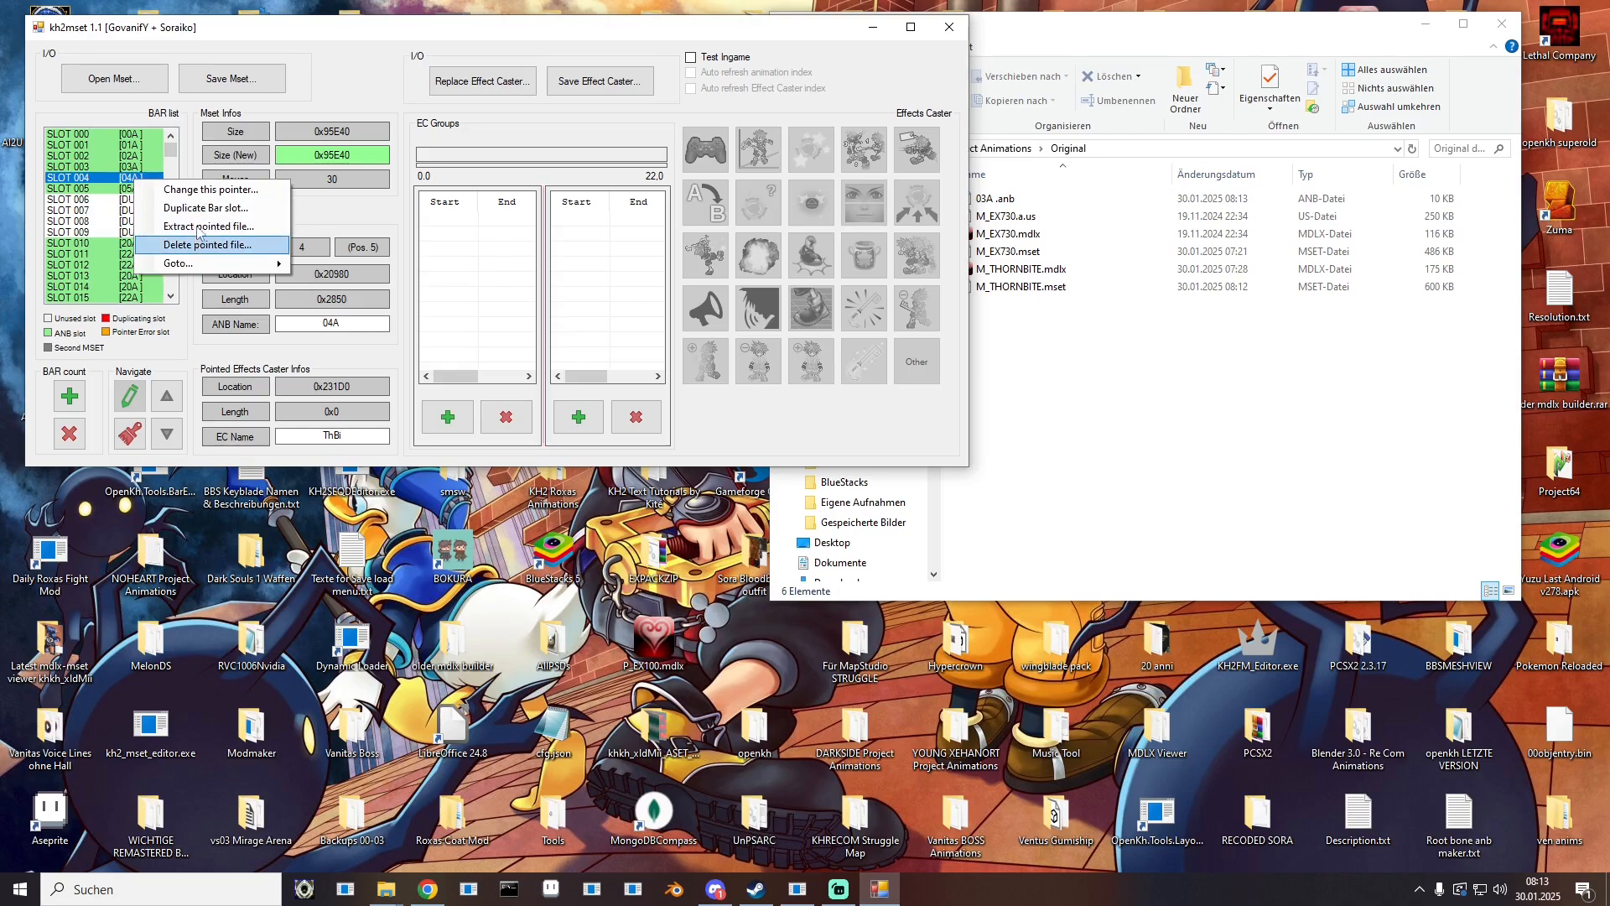
click(243, 242)
click(645, 436)
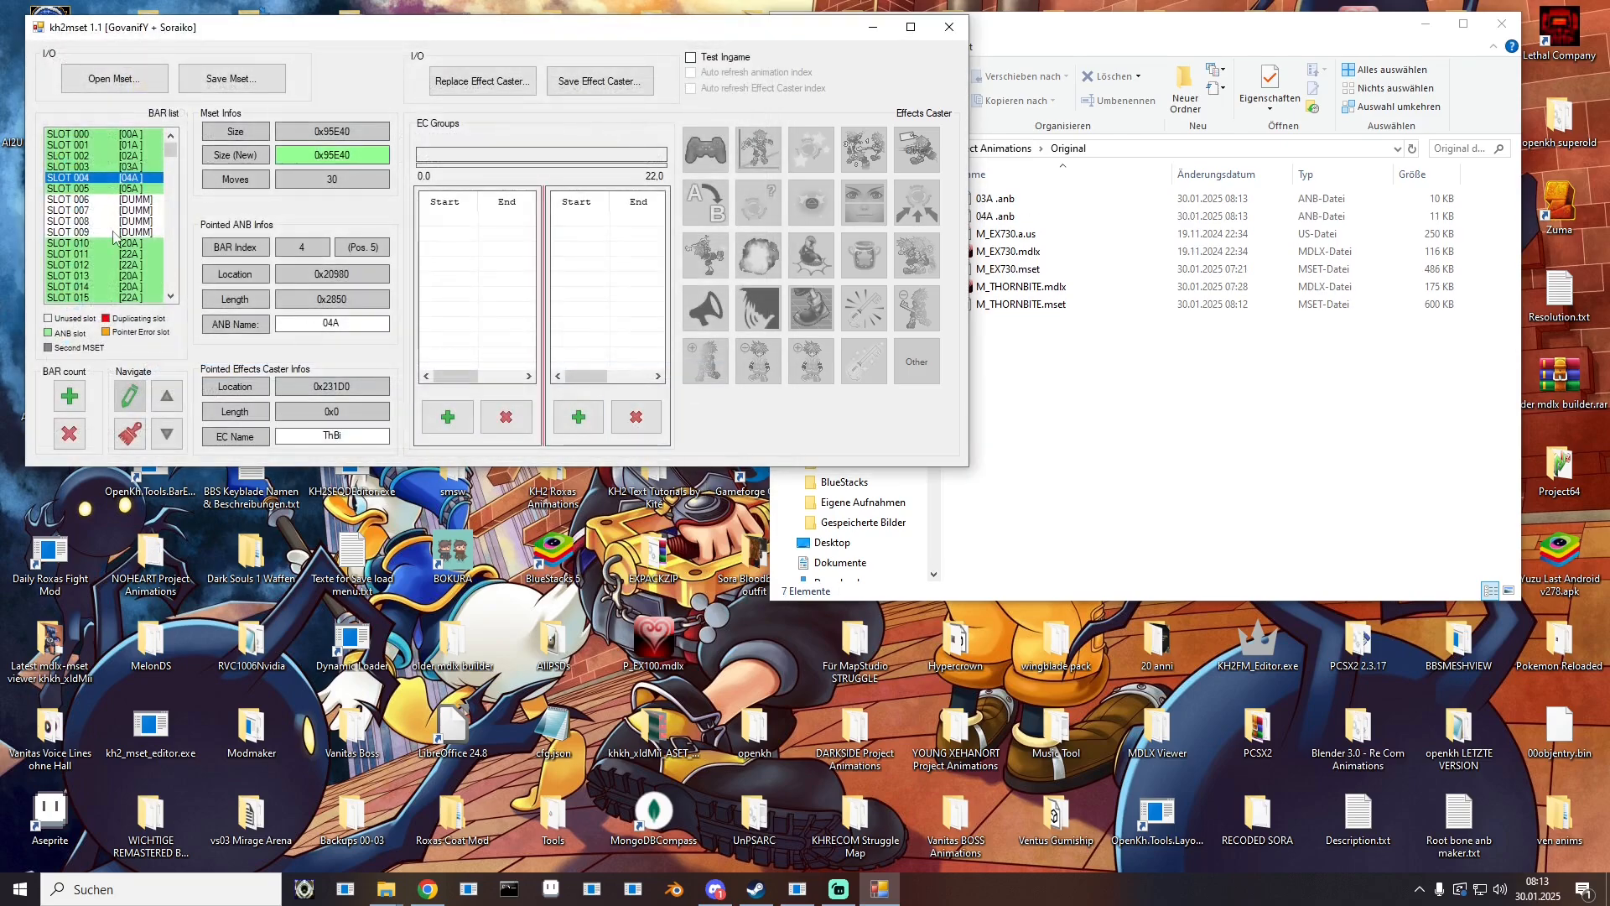
Step: Extract slot 016's pointed animation to the Original folder as 30A .anb
scroll(115, 237, down, 2)
scroll(115, 237, down, 1)
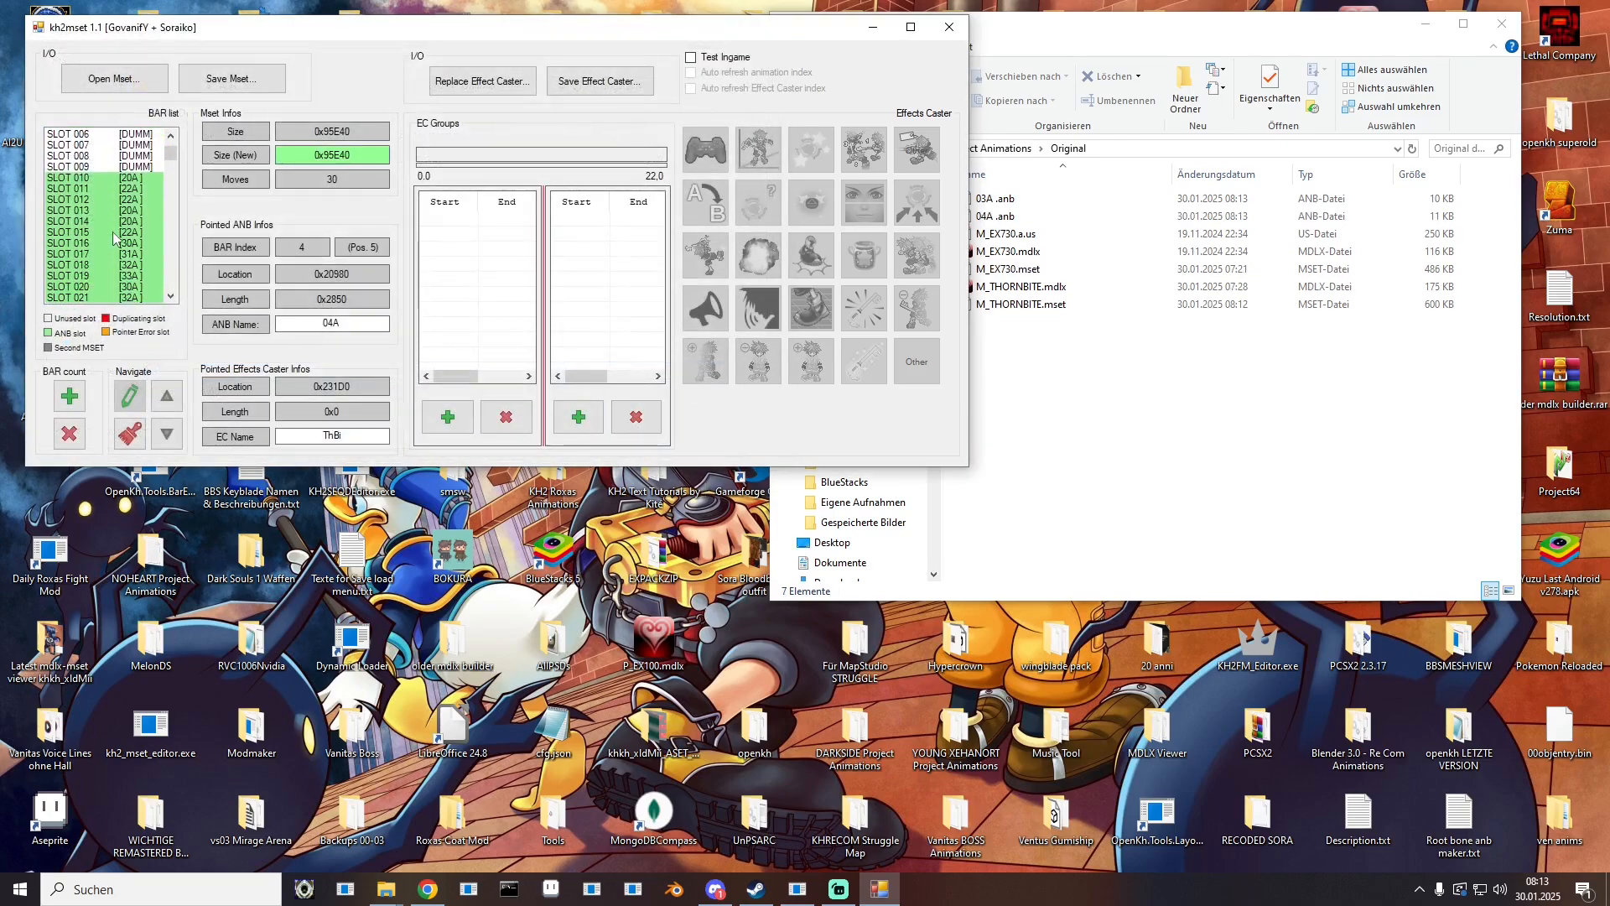
click(127, 243)
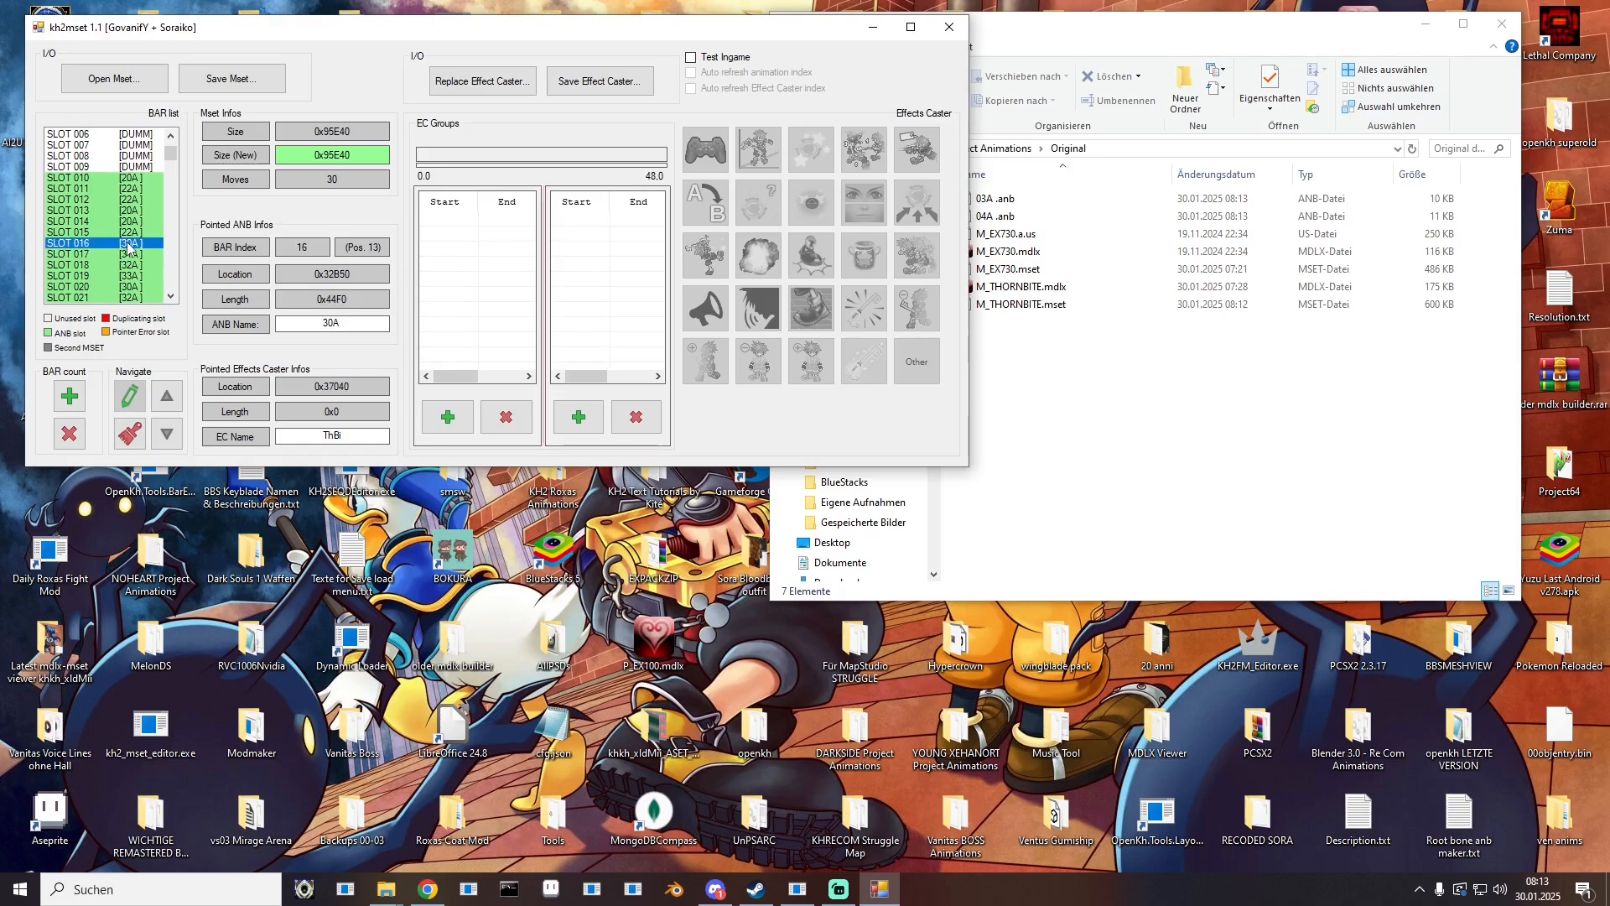
right_click(127, 246)
click(243, 289)
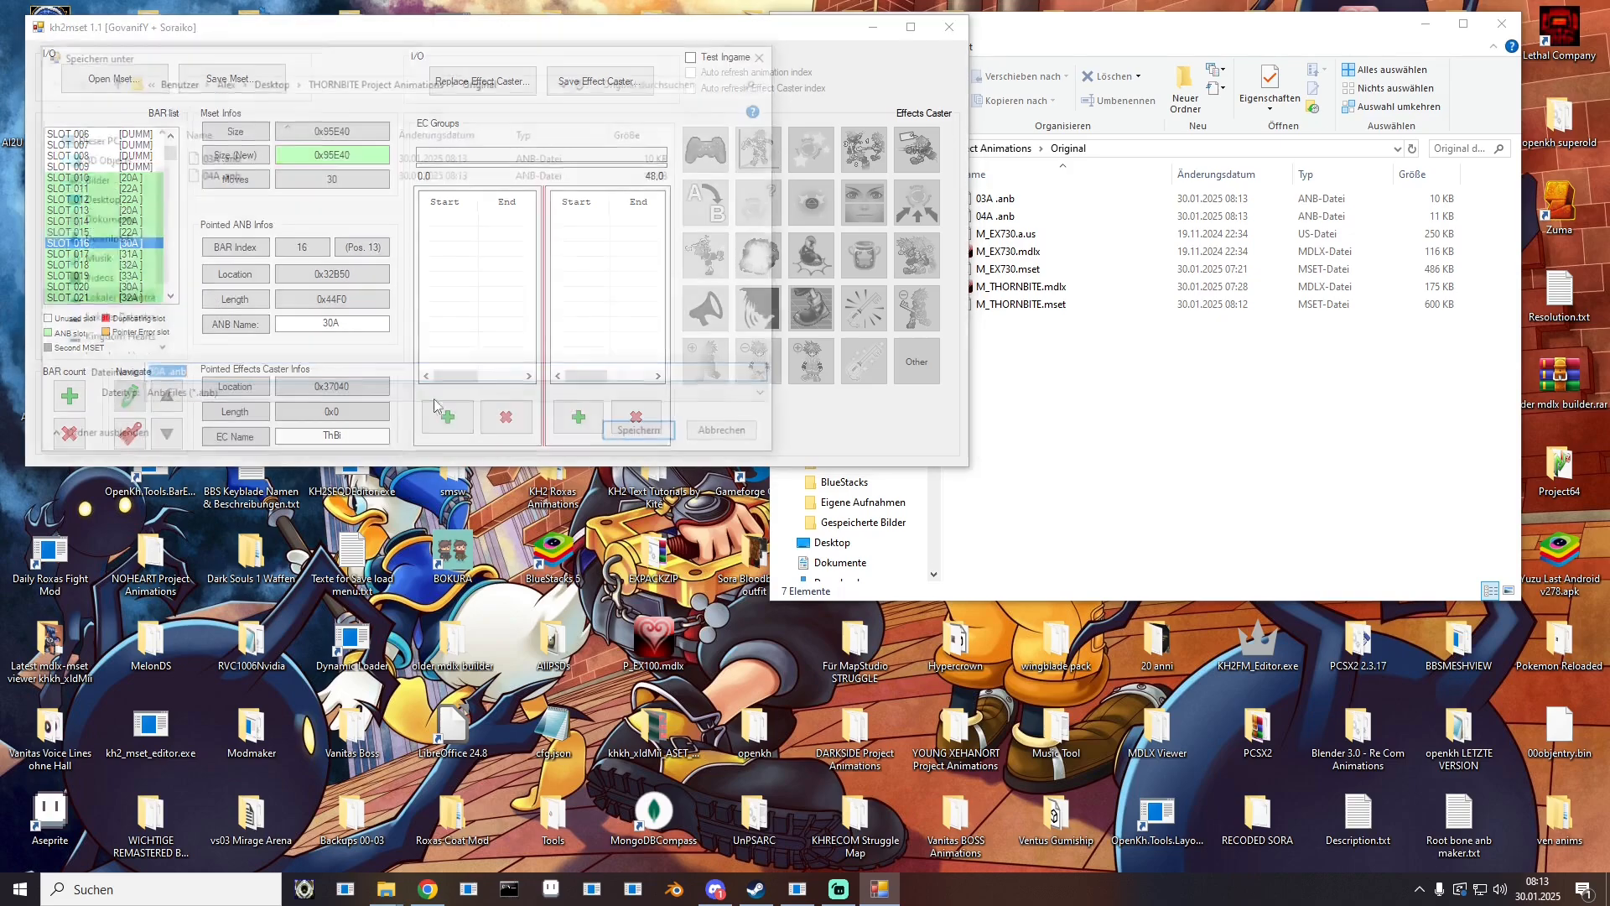
click(613, 429)
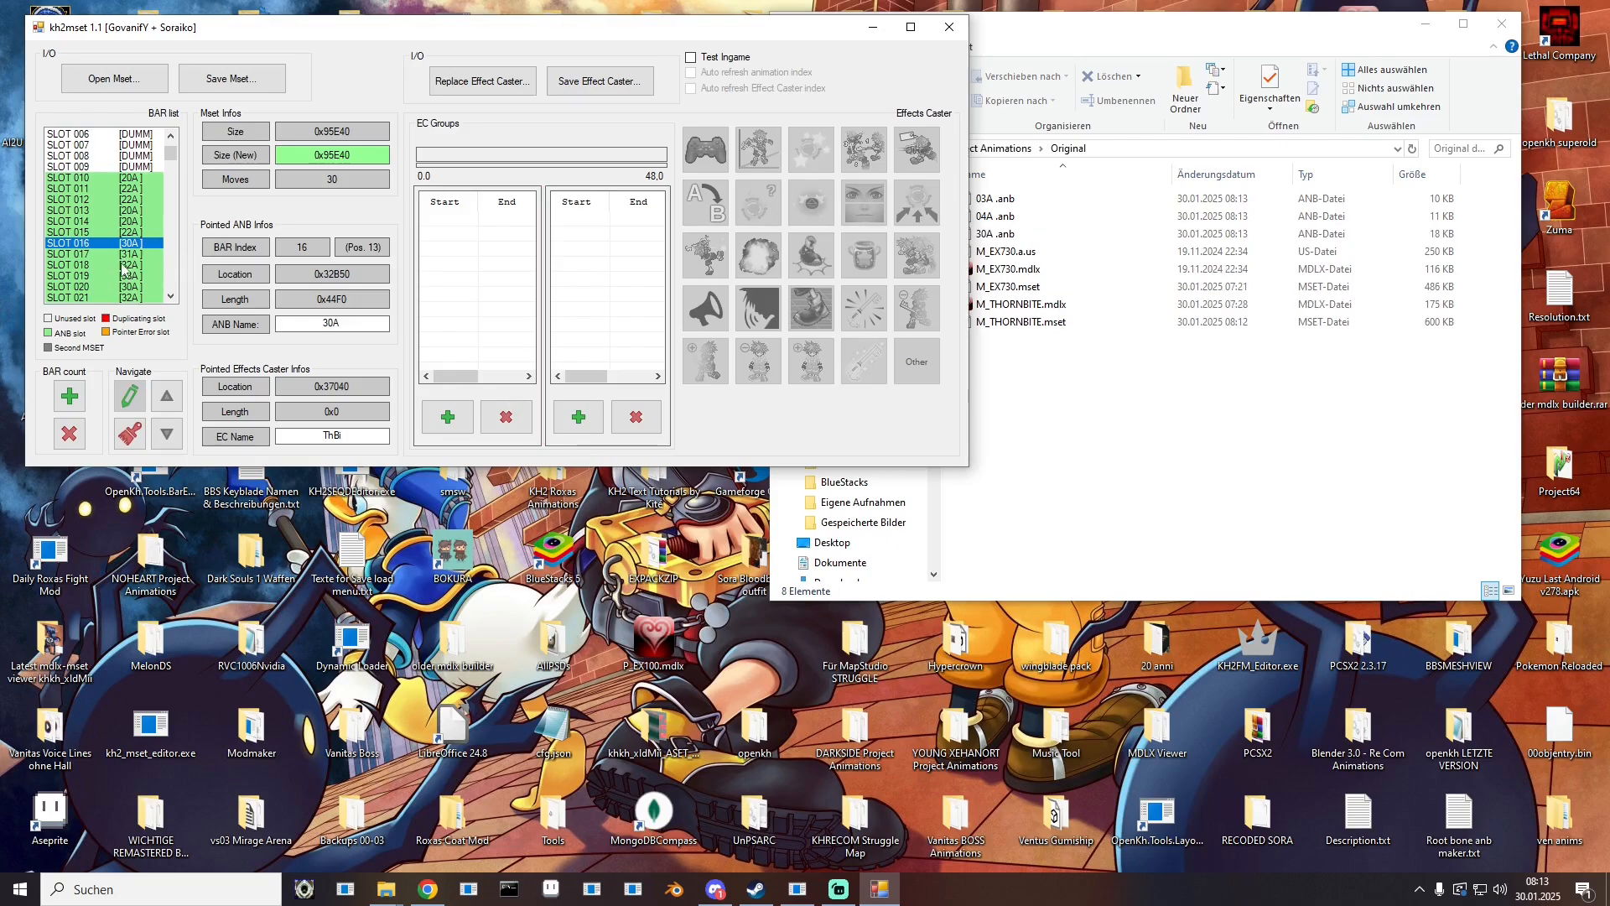
Step: Extract slot 018's pointed animation to the Original folder as 32A .anb
click(123, 264)
scroll(134, 253, down, 1)
right_click(135, 236)
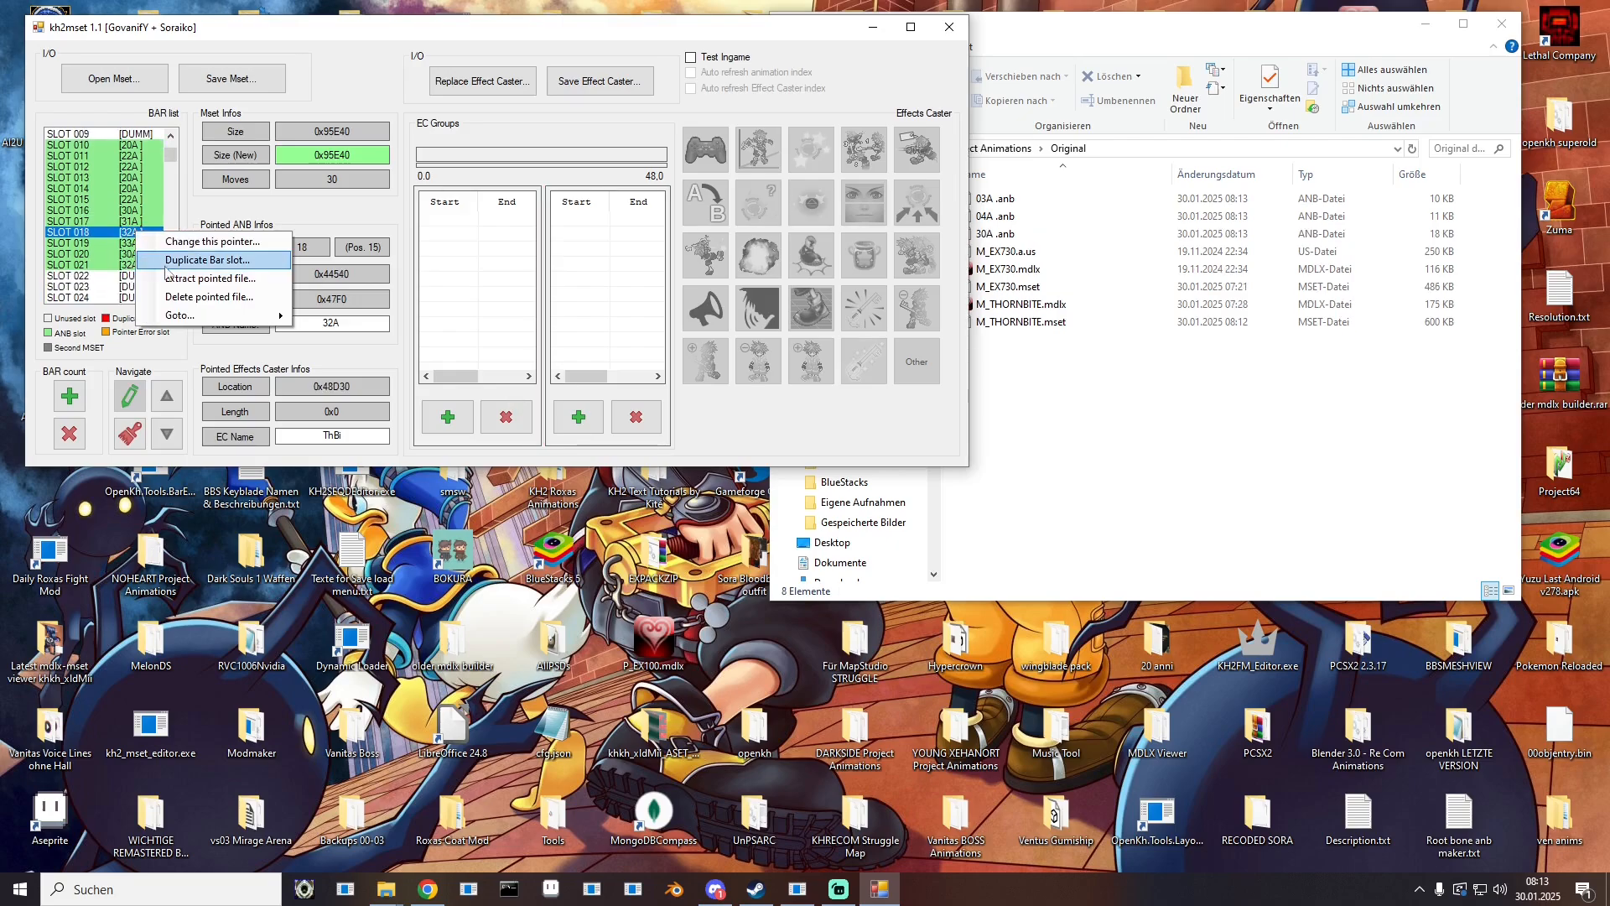
click(238, 280)
click(653, 437)
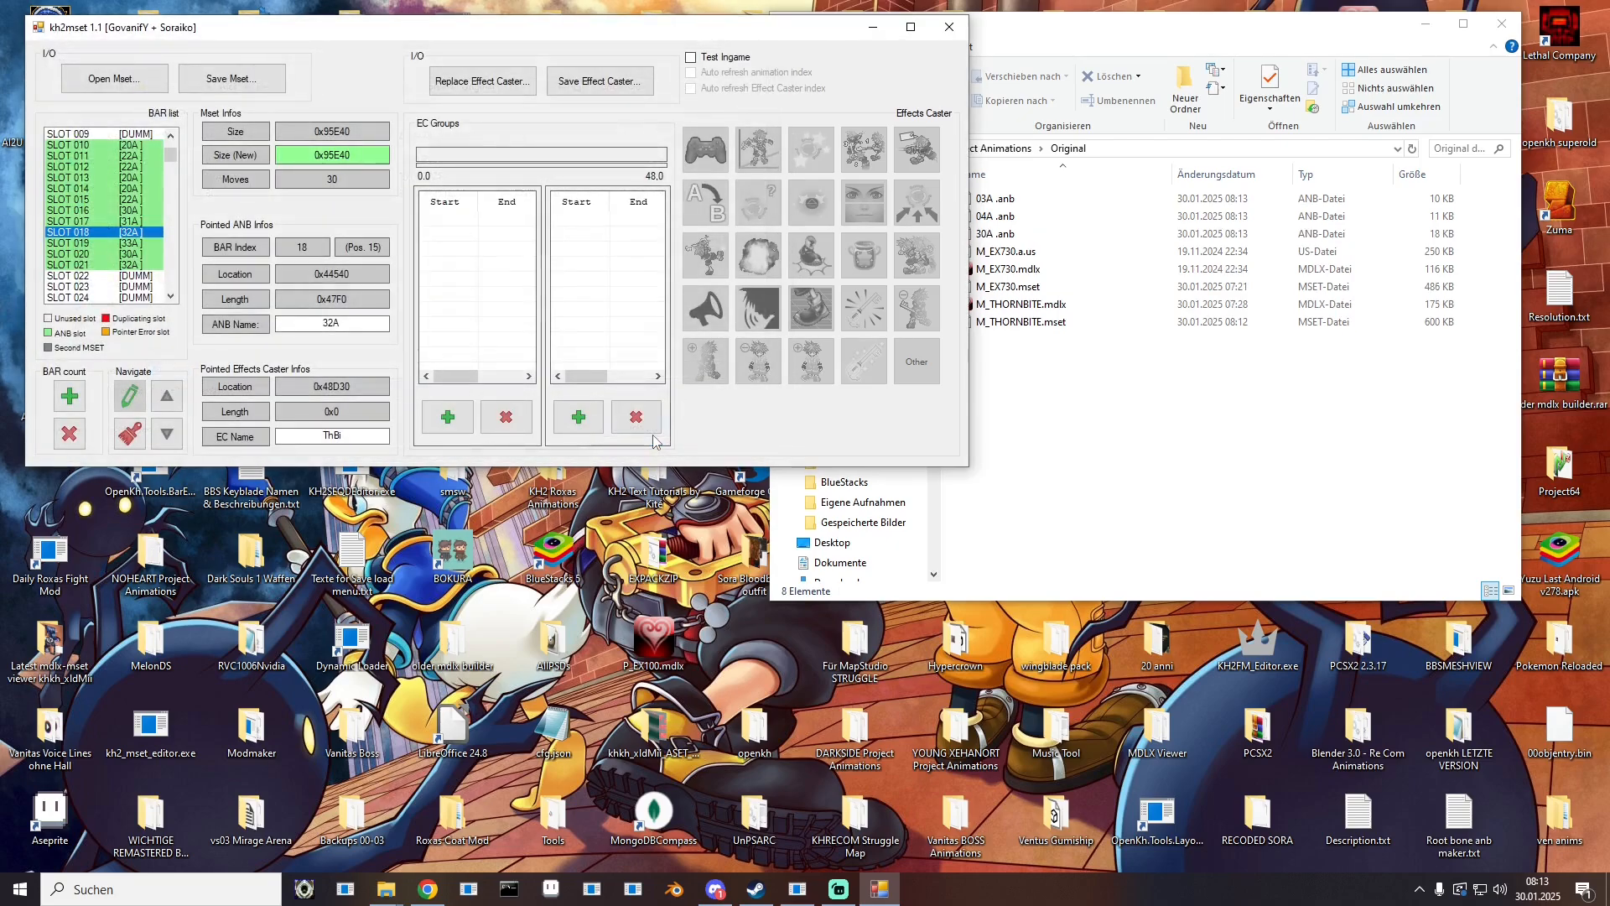
scroll(97, 221, down, 1)
scroll(95, 221, down, 10)
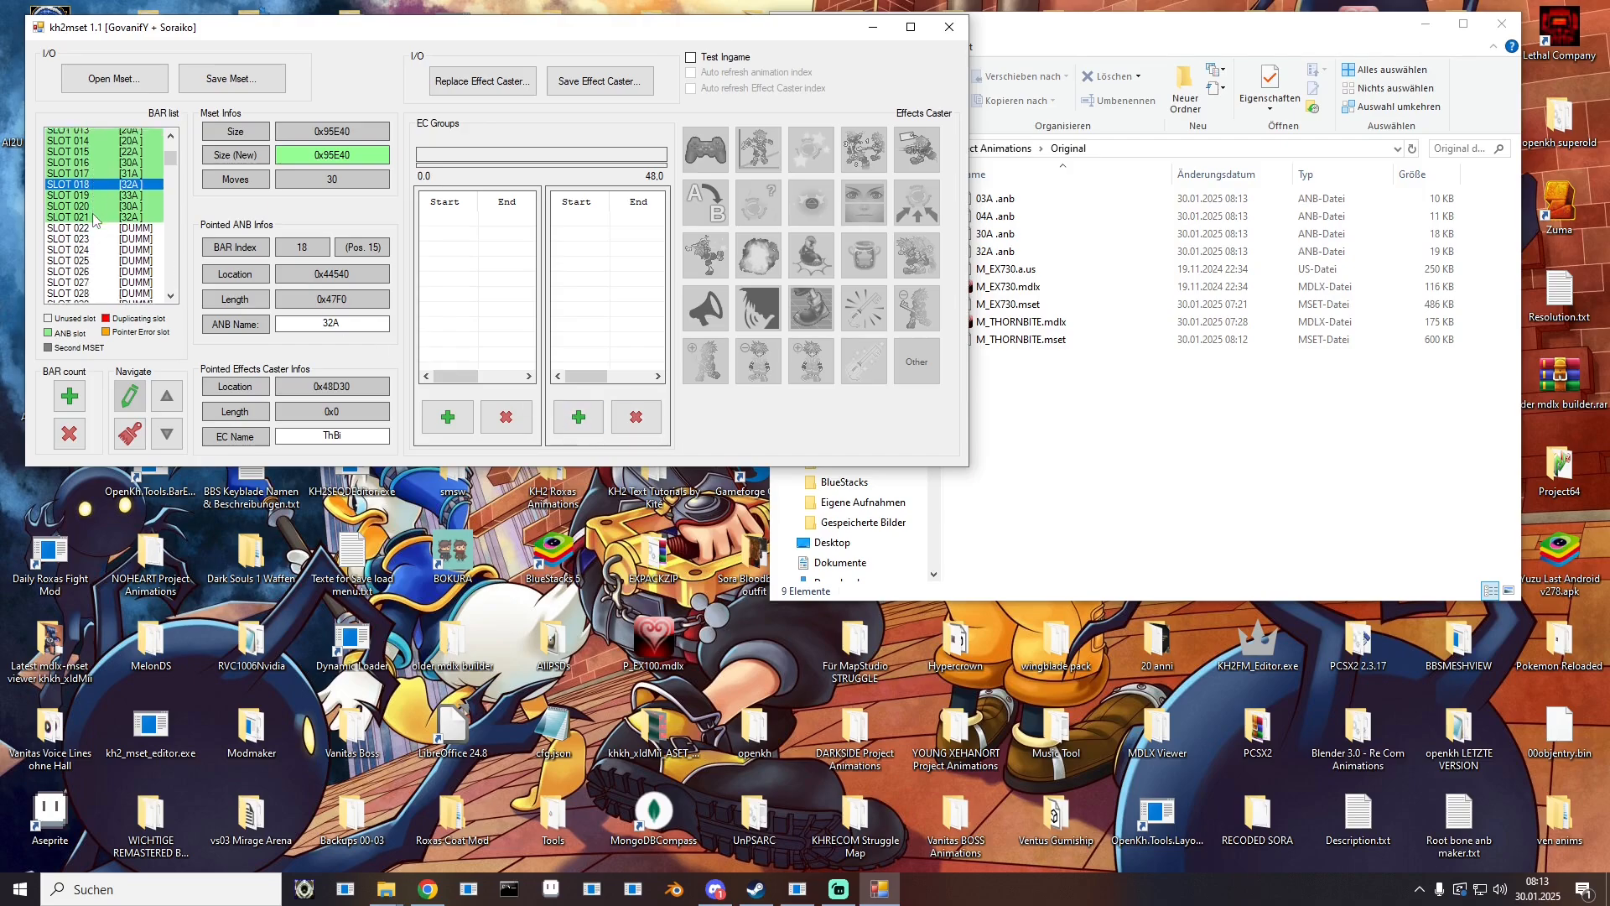
scroll(134, 198, up, 2)
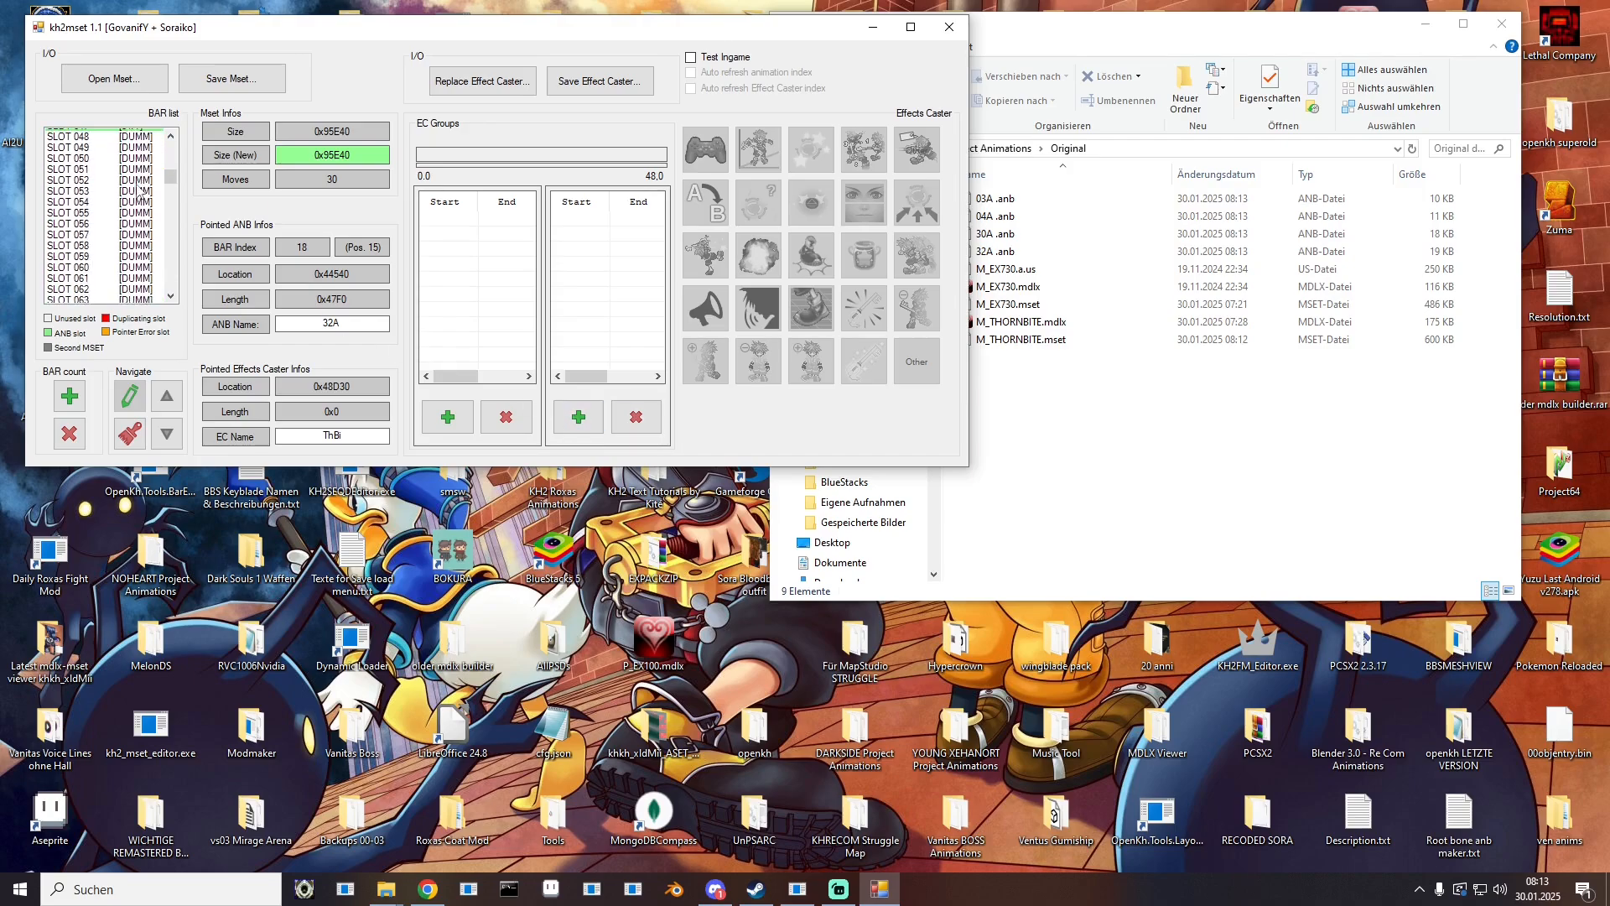
scroll(128, 209, up, 11)
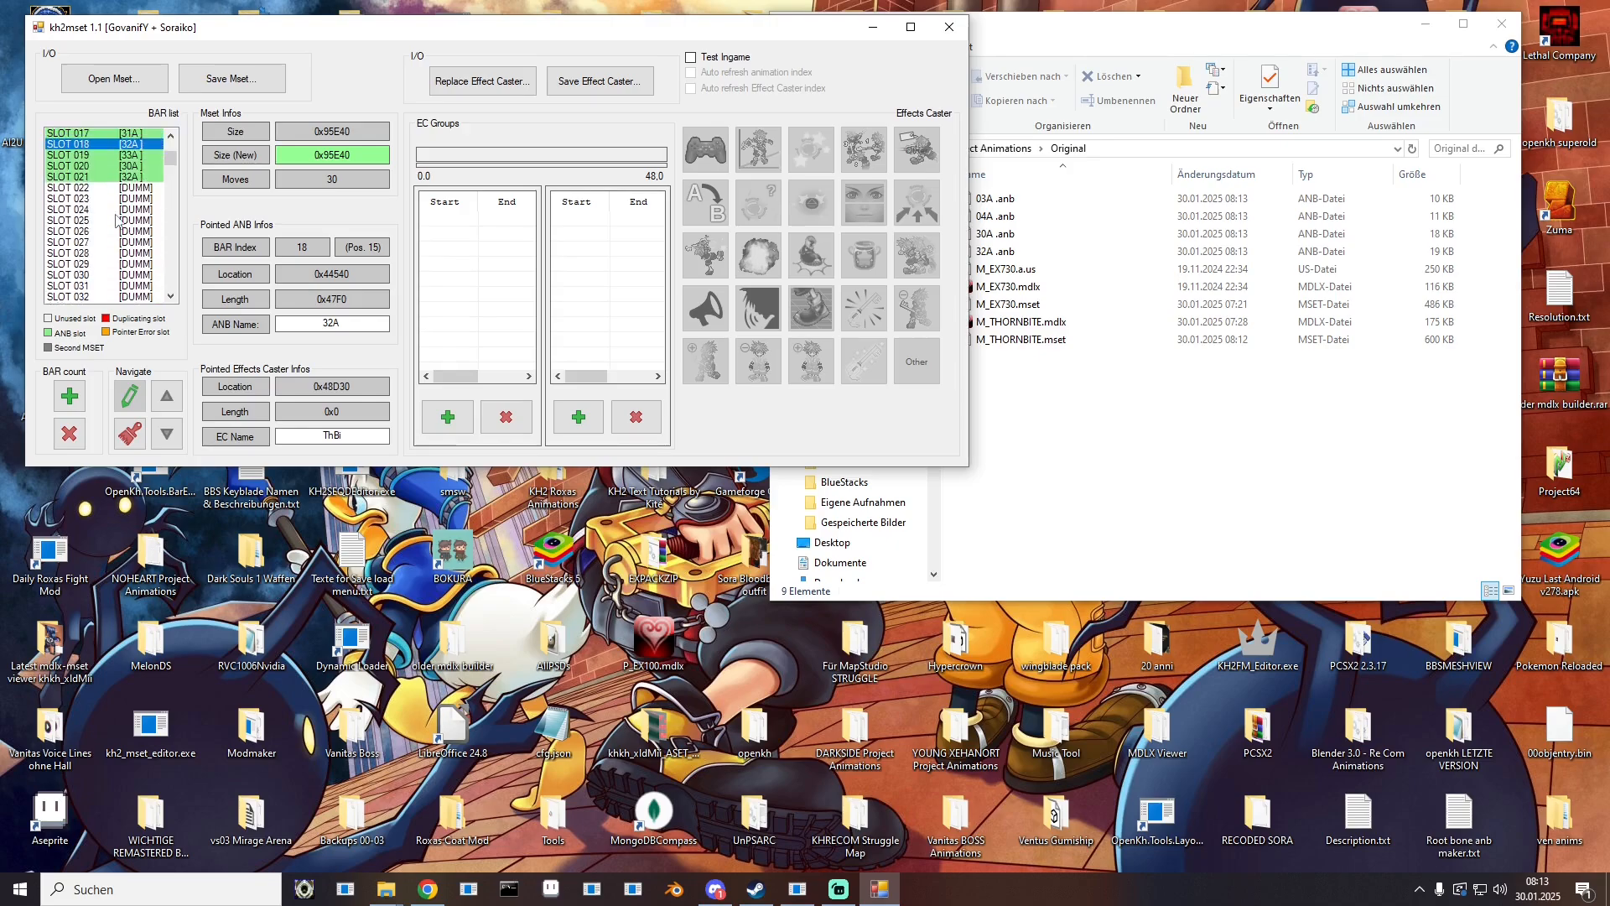
click(1028, 524)
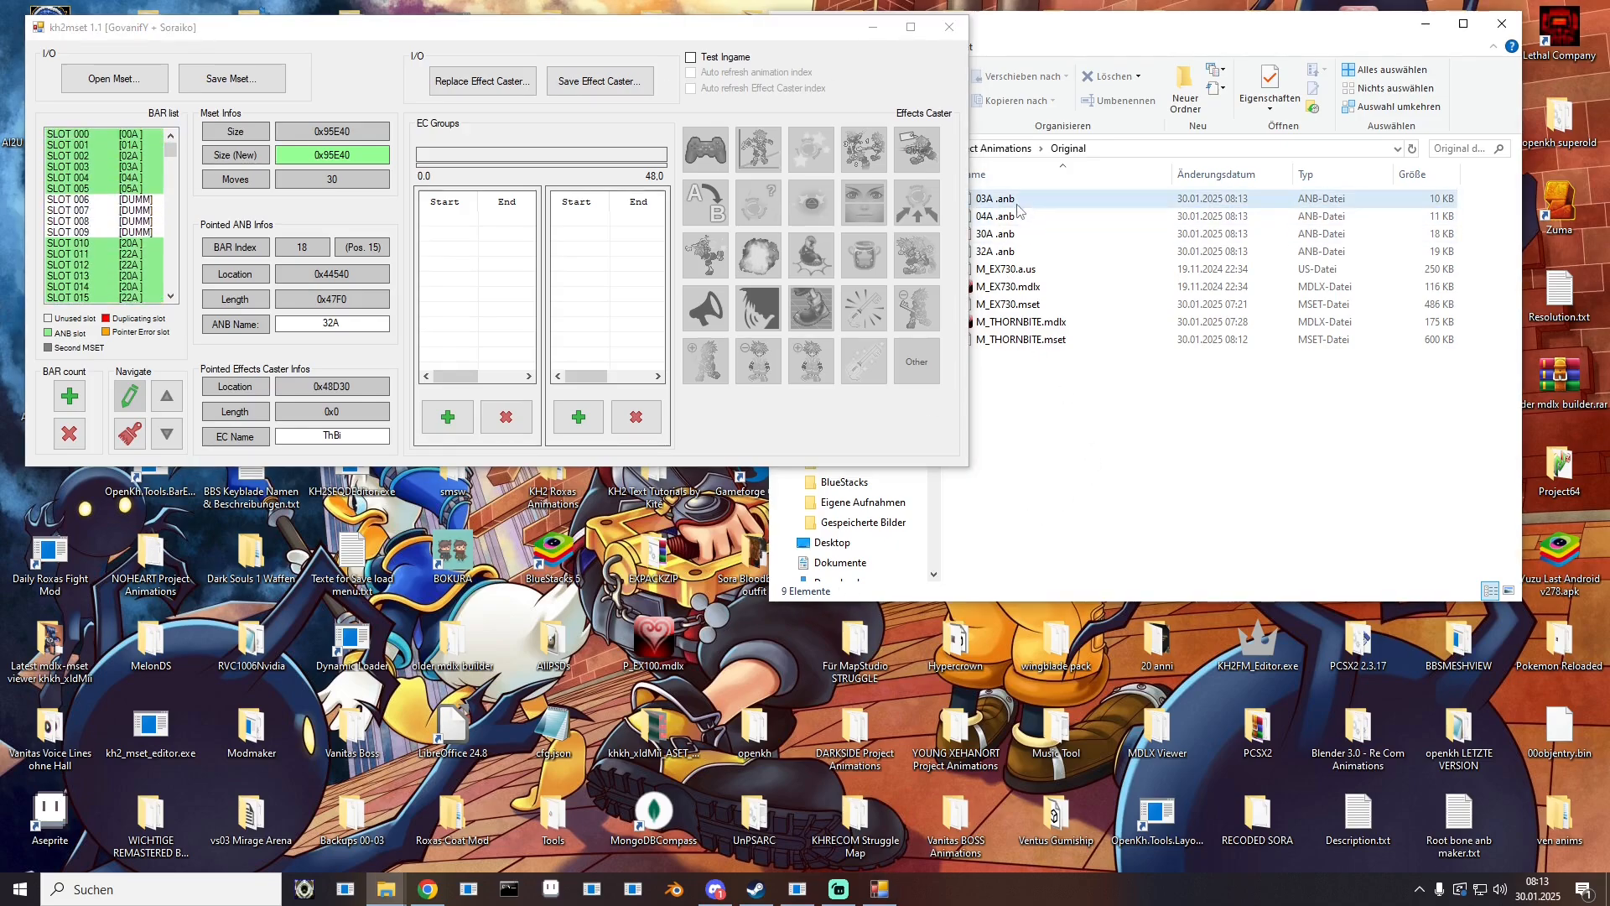
click(1009, 235)
click(1009, 237)
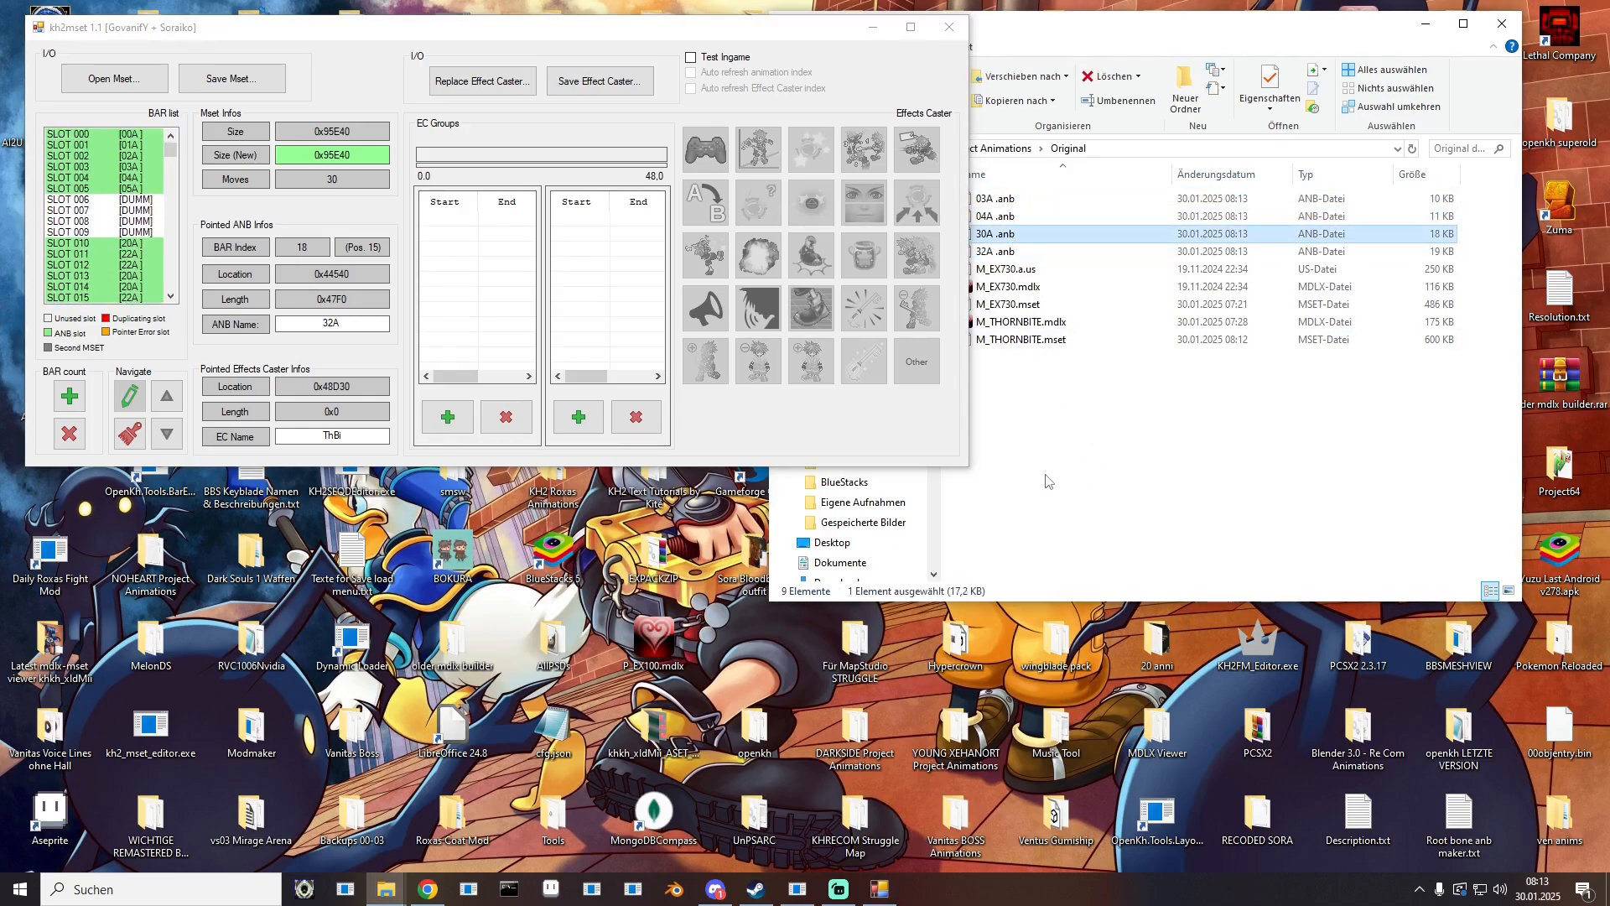
click(1045, 480)
click(764, 407)
click(1127, 507)
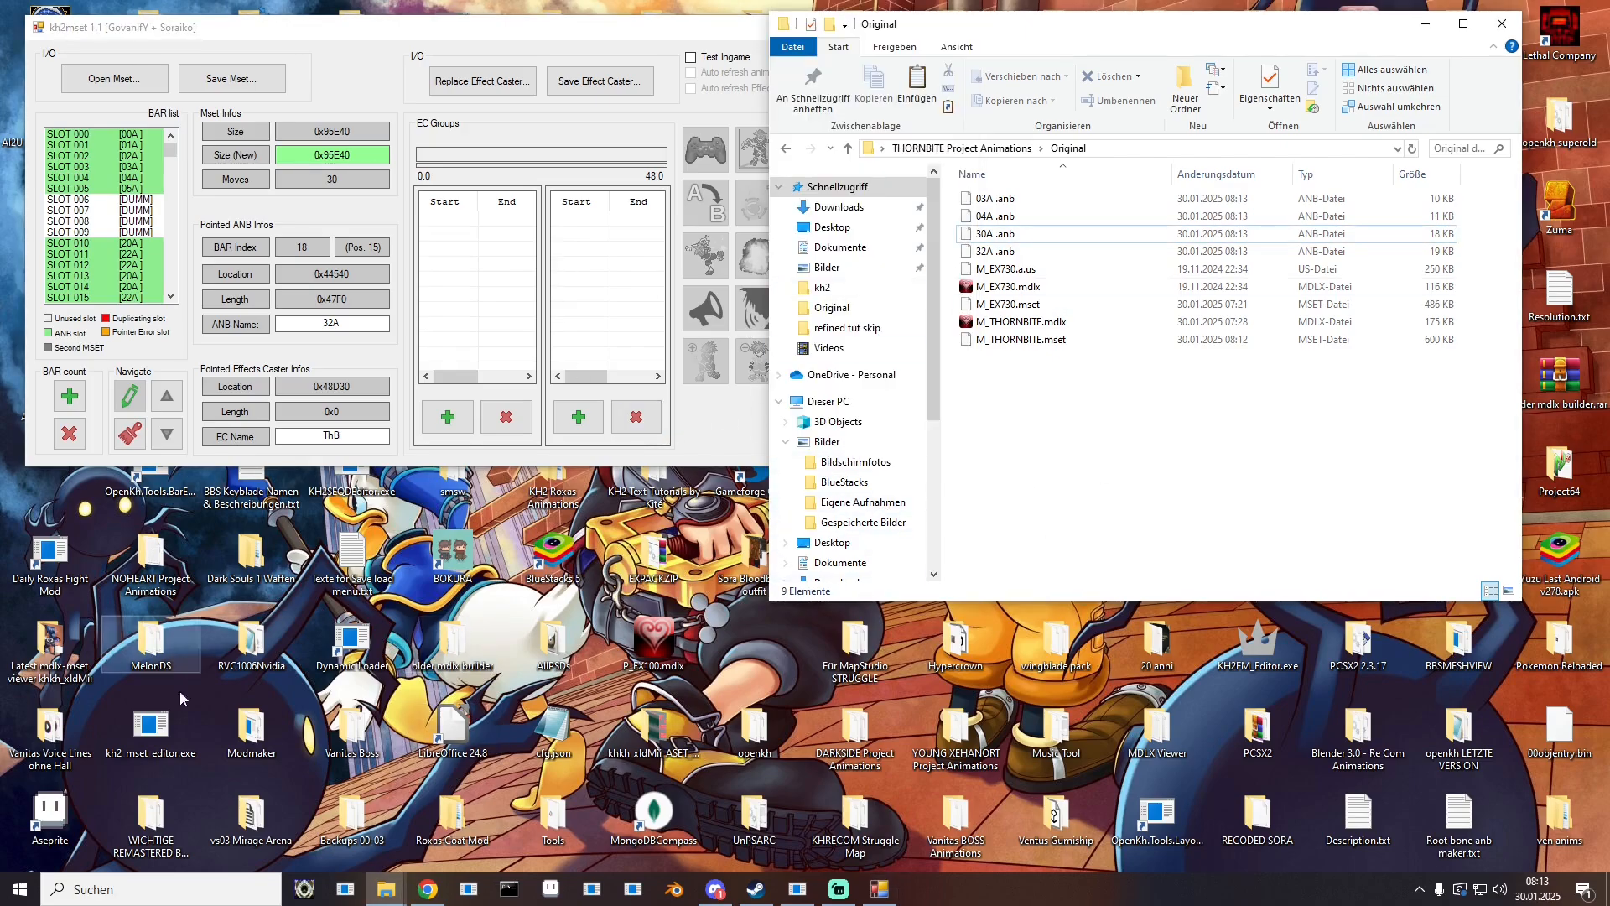
Step: Launch a second kh2mset window and load Empty.mset from the Leere Msets folder on the desktop
double_click(151, 727)
drag(409, 218, 248, 433)
click(130, 476)
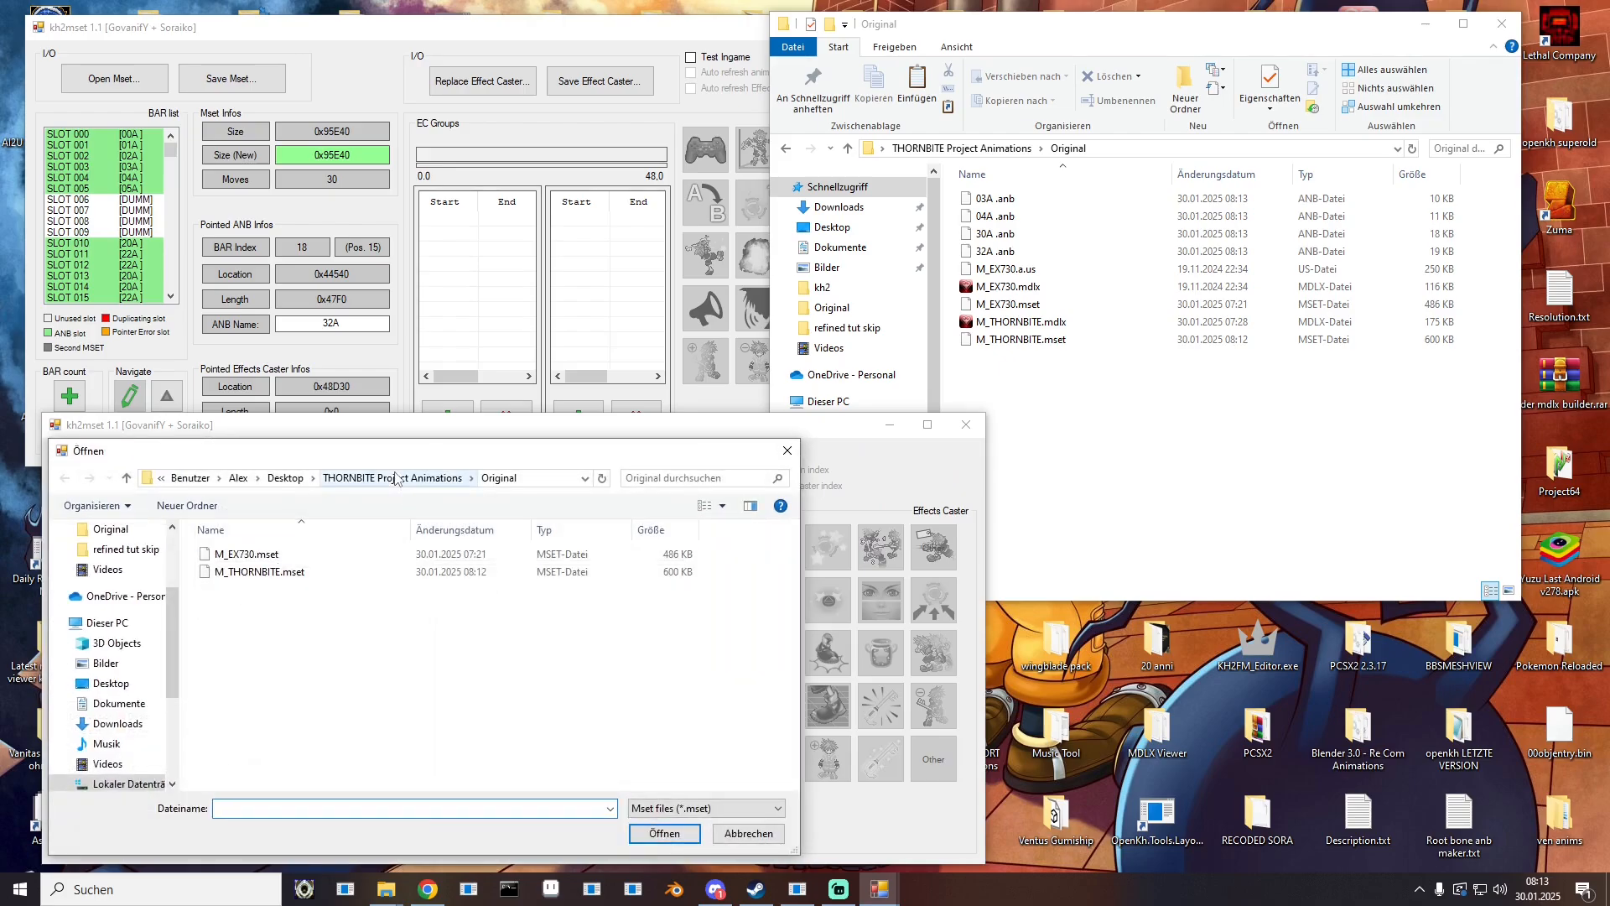
click(396, 476)
click(111, 683)
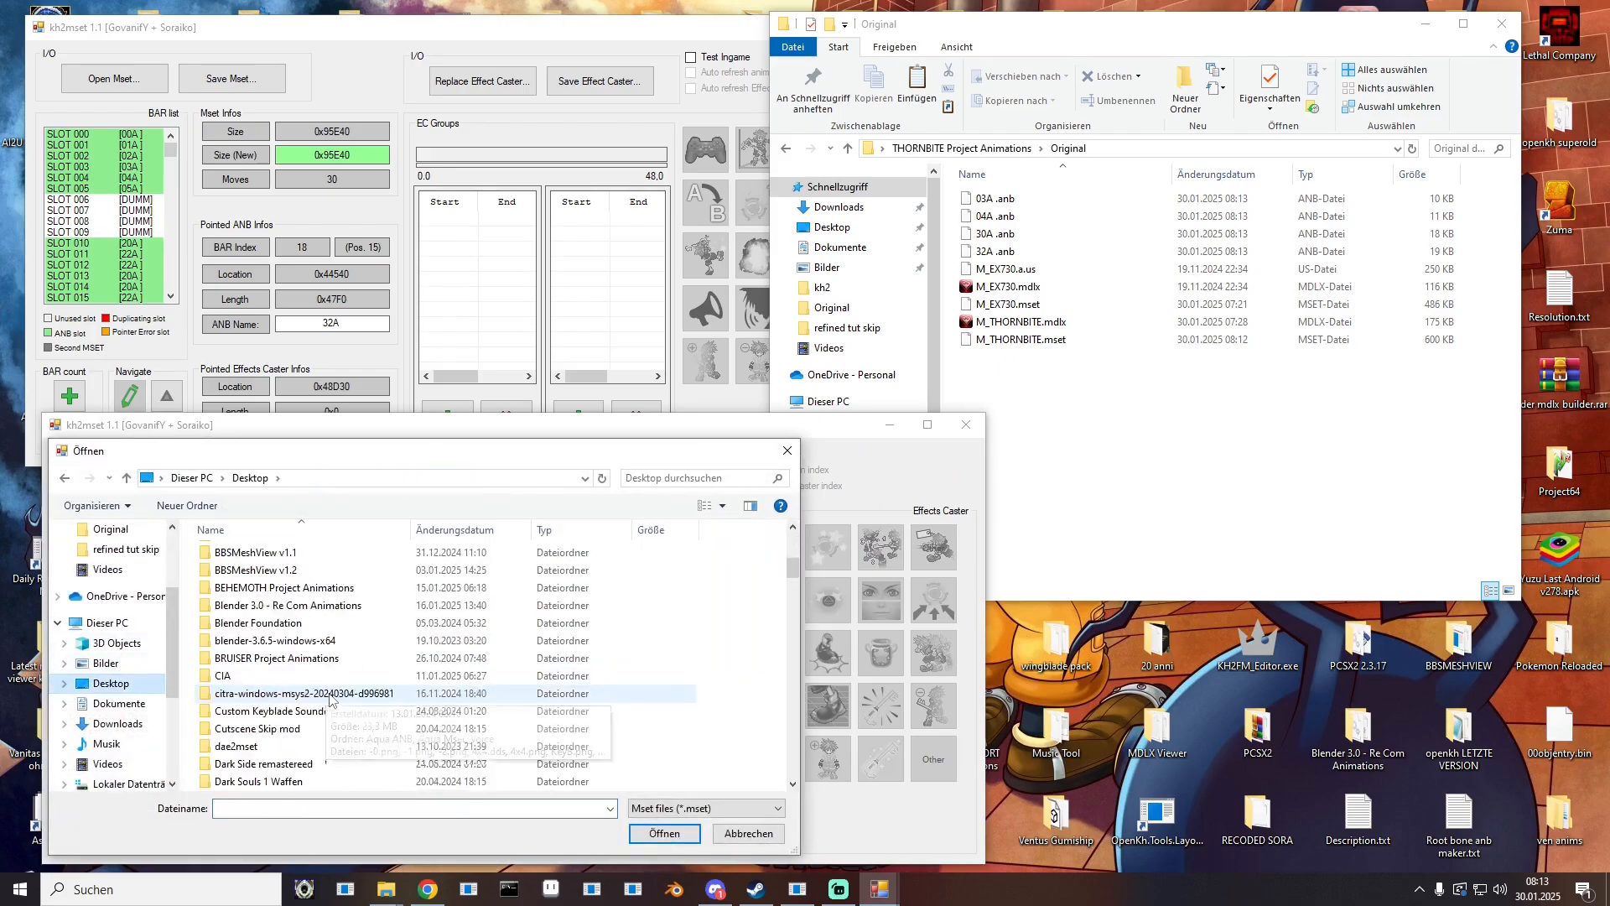
scroll(327, 696, down, 12)
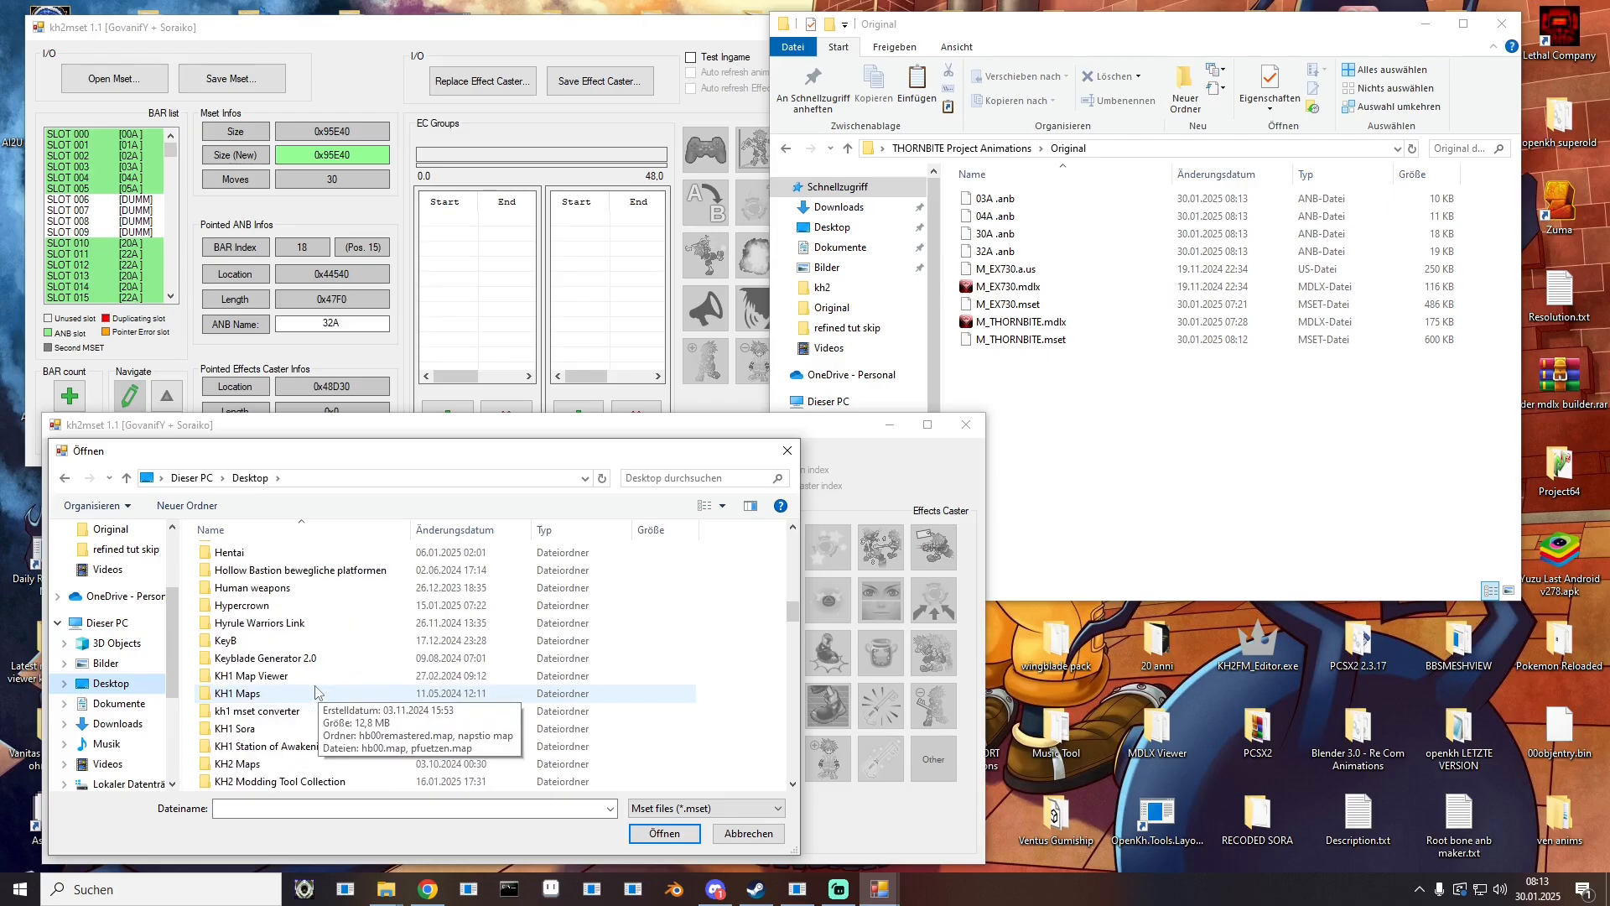
scroll(310, 690, up, 3)
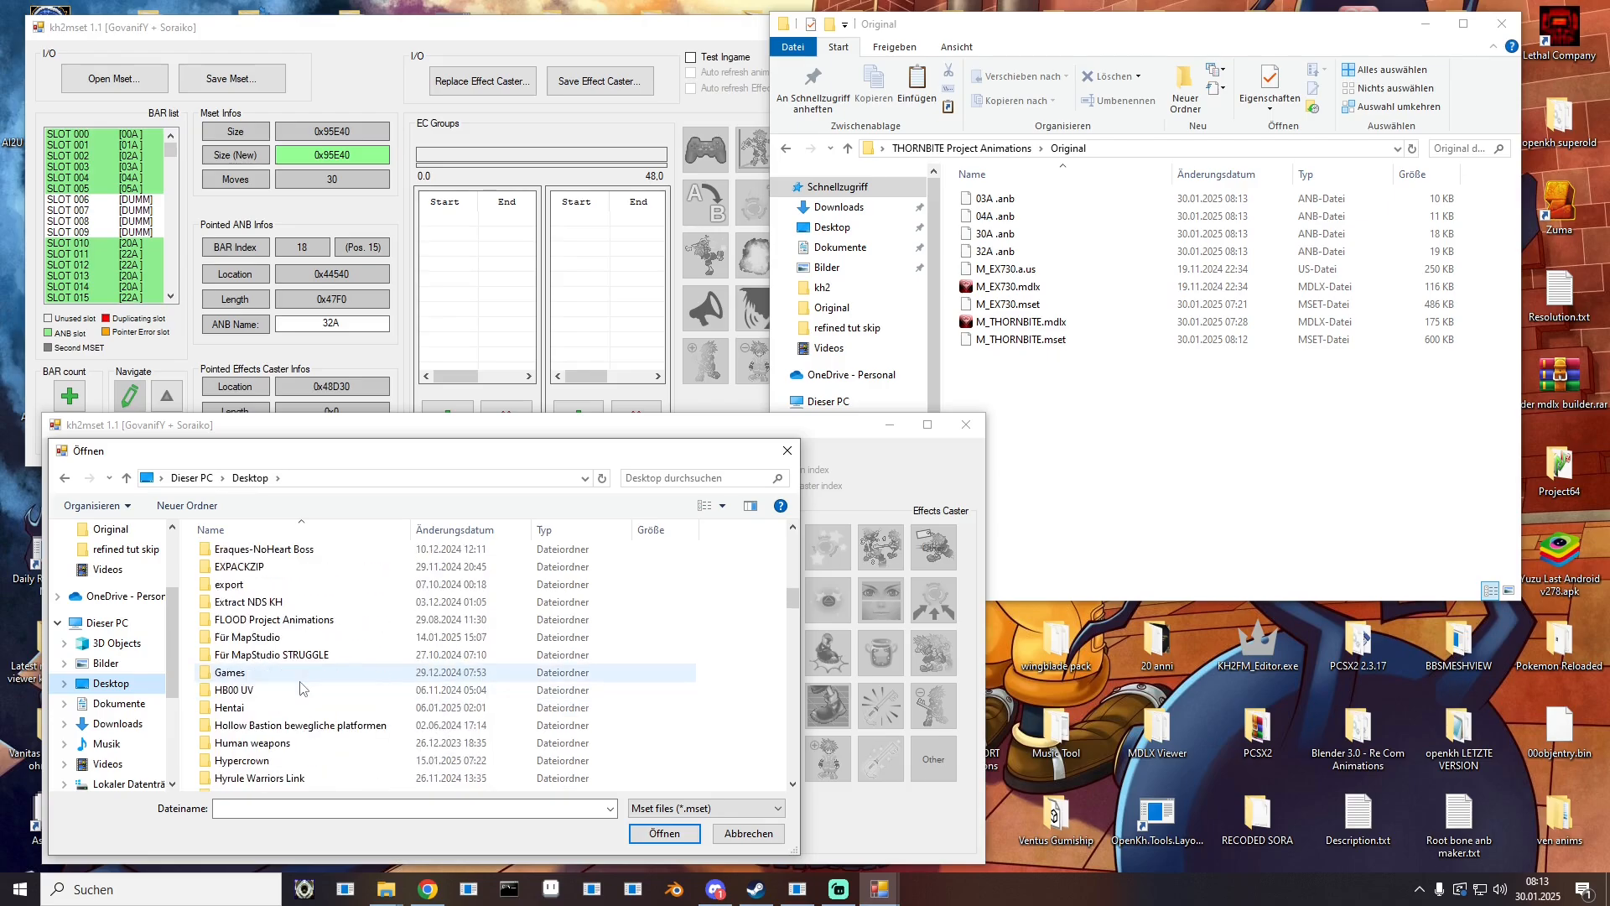
scroll(302, 688, up, 2)
scroll(301, 688, down, 8)
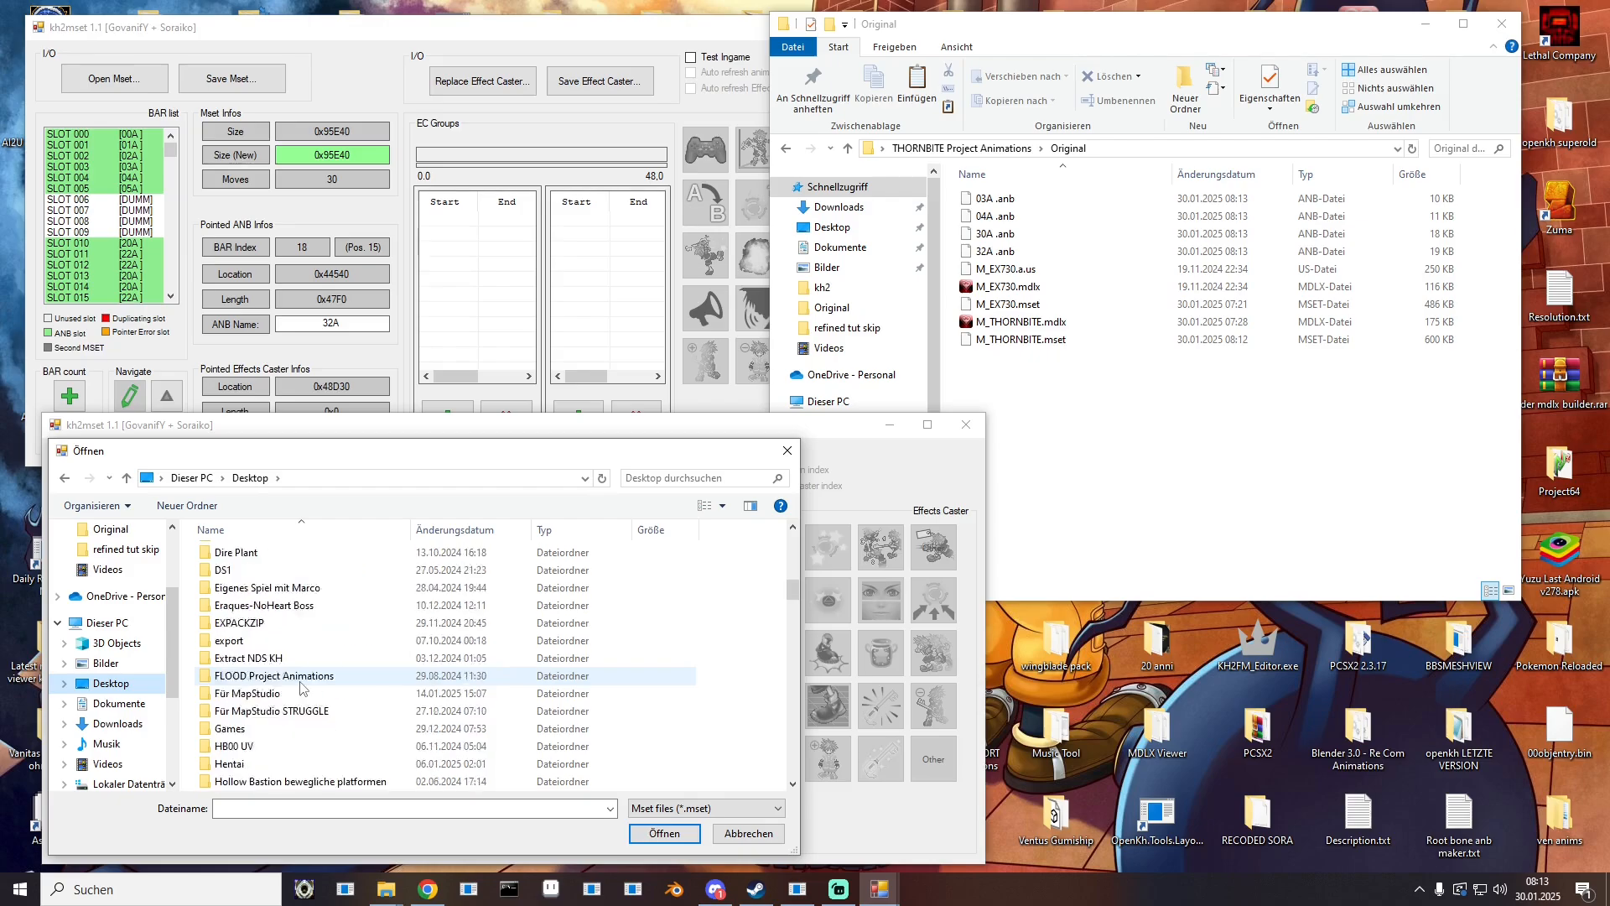
scroll(291, 680, up, 3)
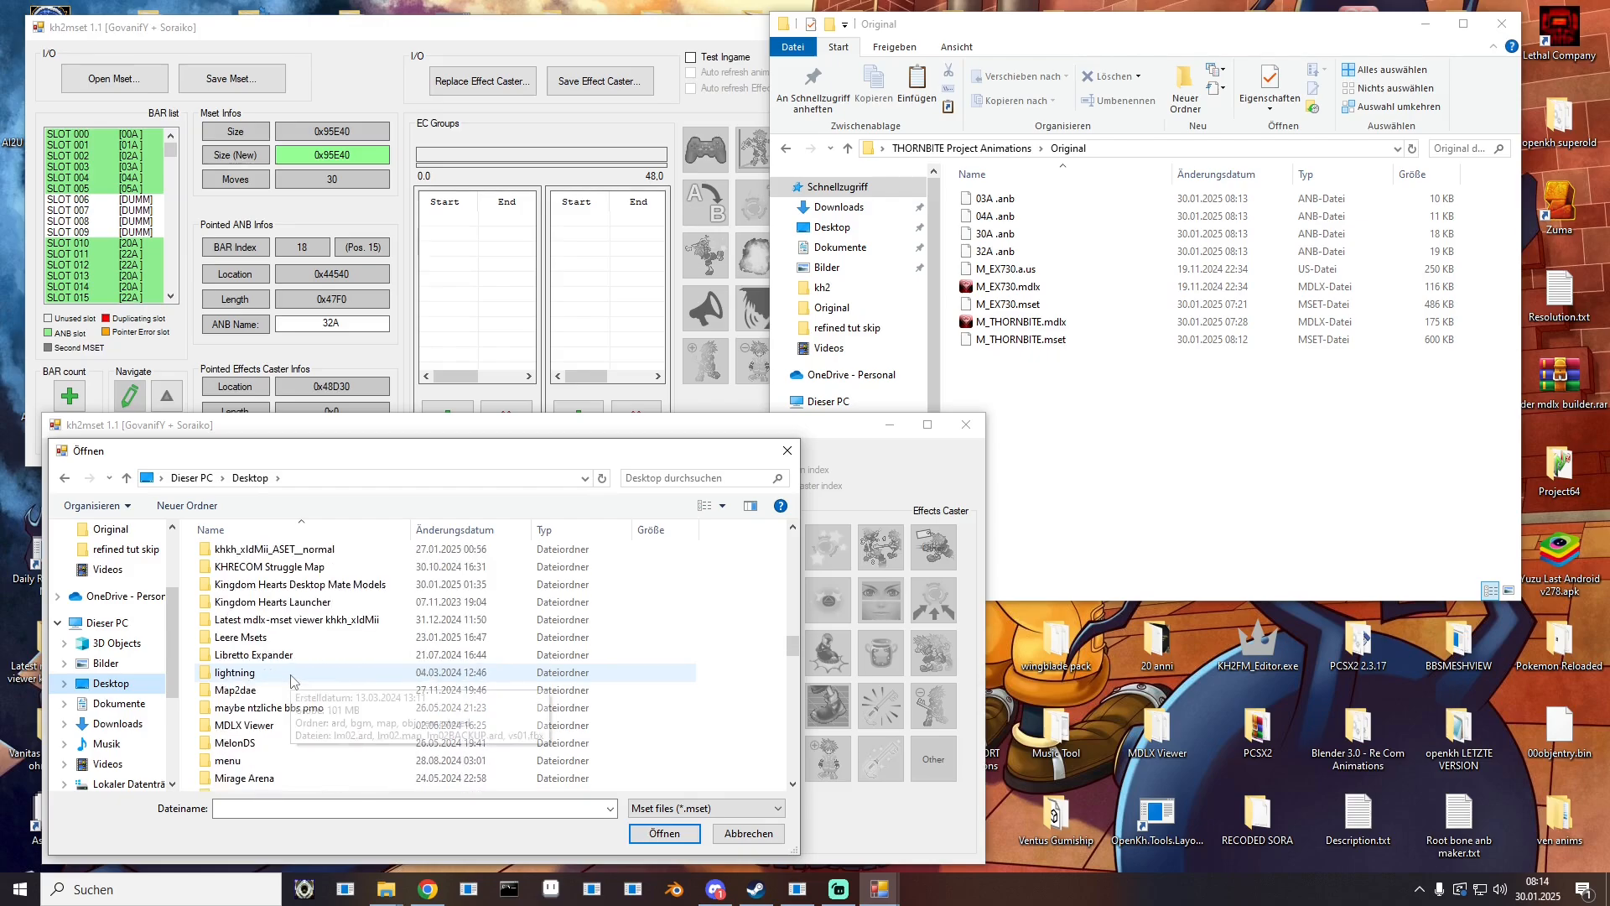
double_click(251, 639)
double_click(225, 553)
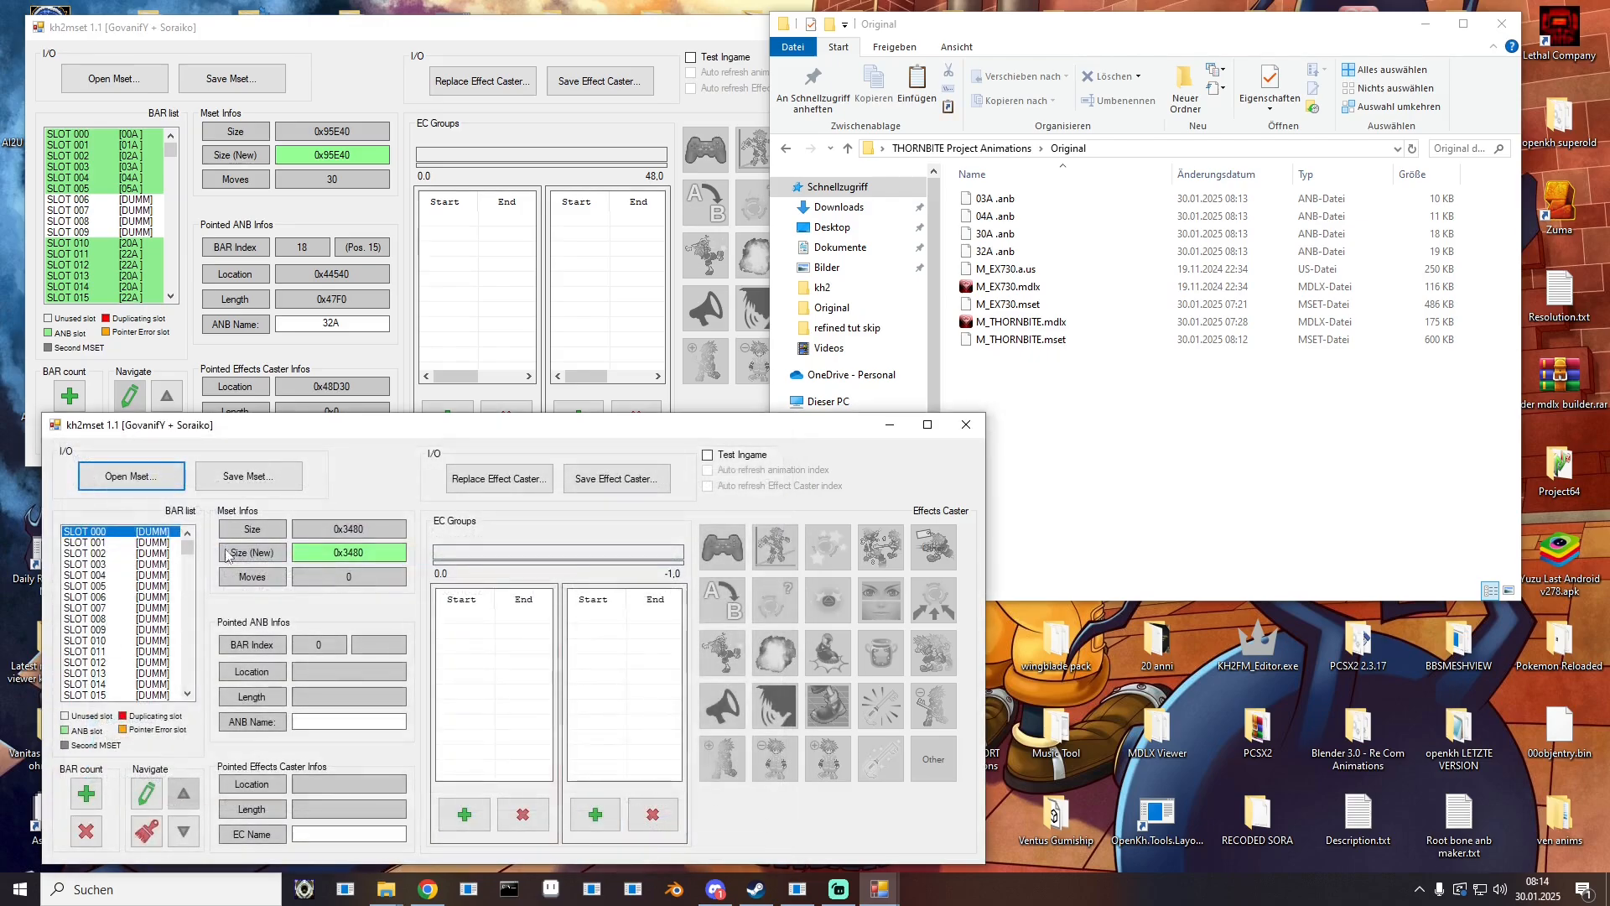
Step: Put 03A .anb into slot 000 of the empty moveset and save it as Empty_New.mset in the Original folder
drag(1040, 199, 160, 562)
click(246, 477)
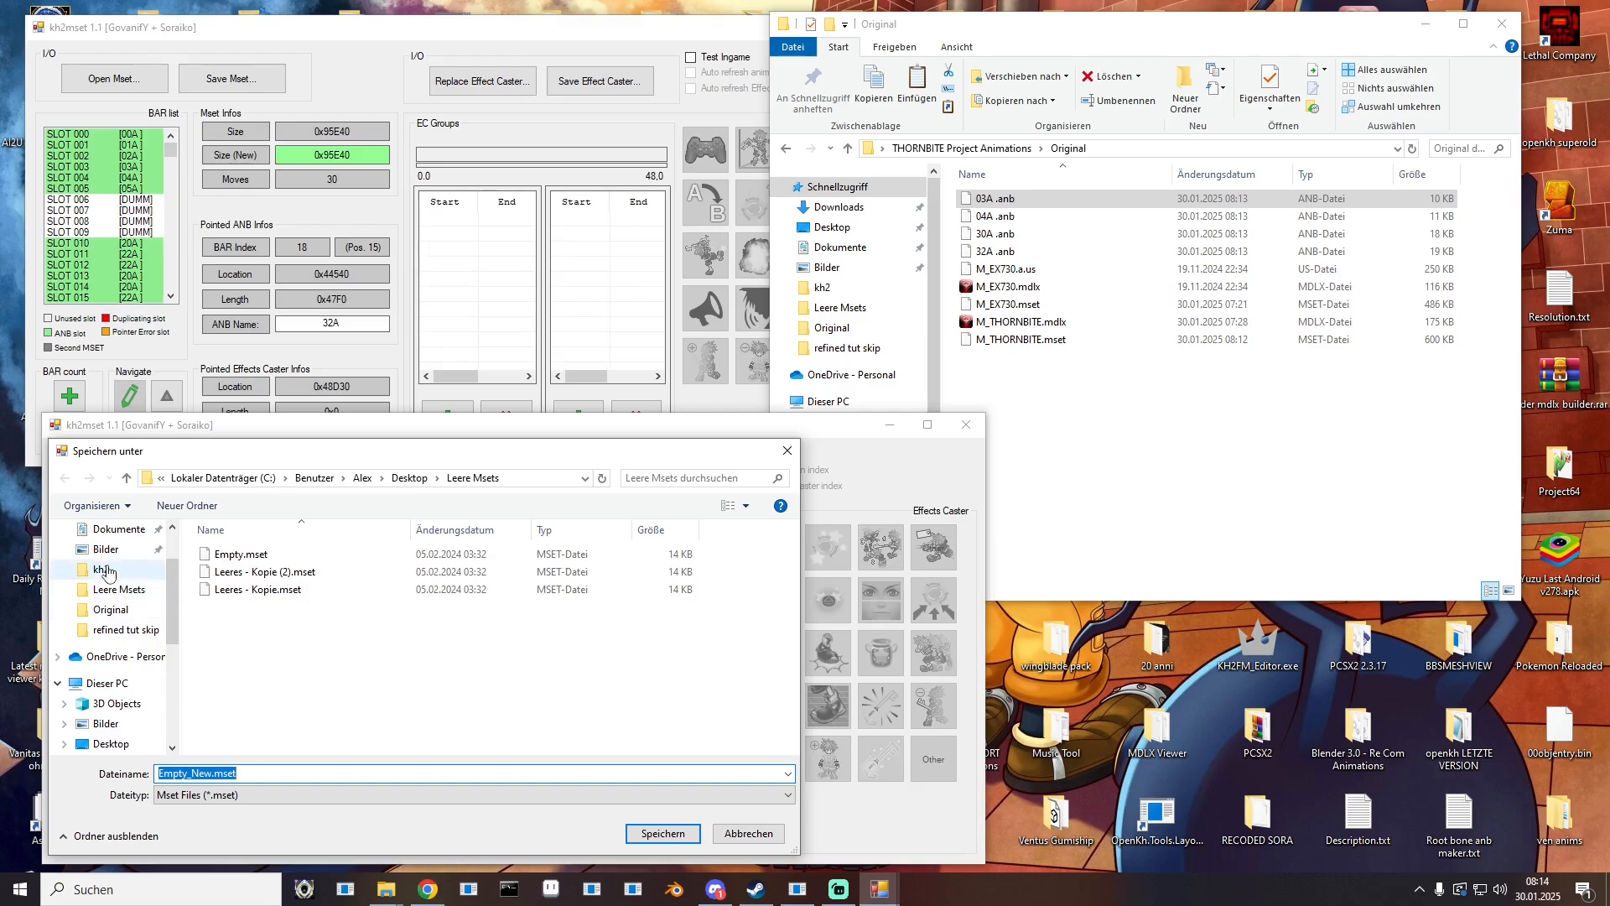
click(111, 610)
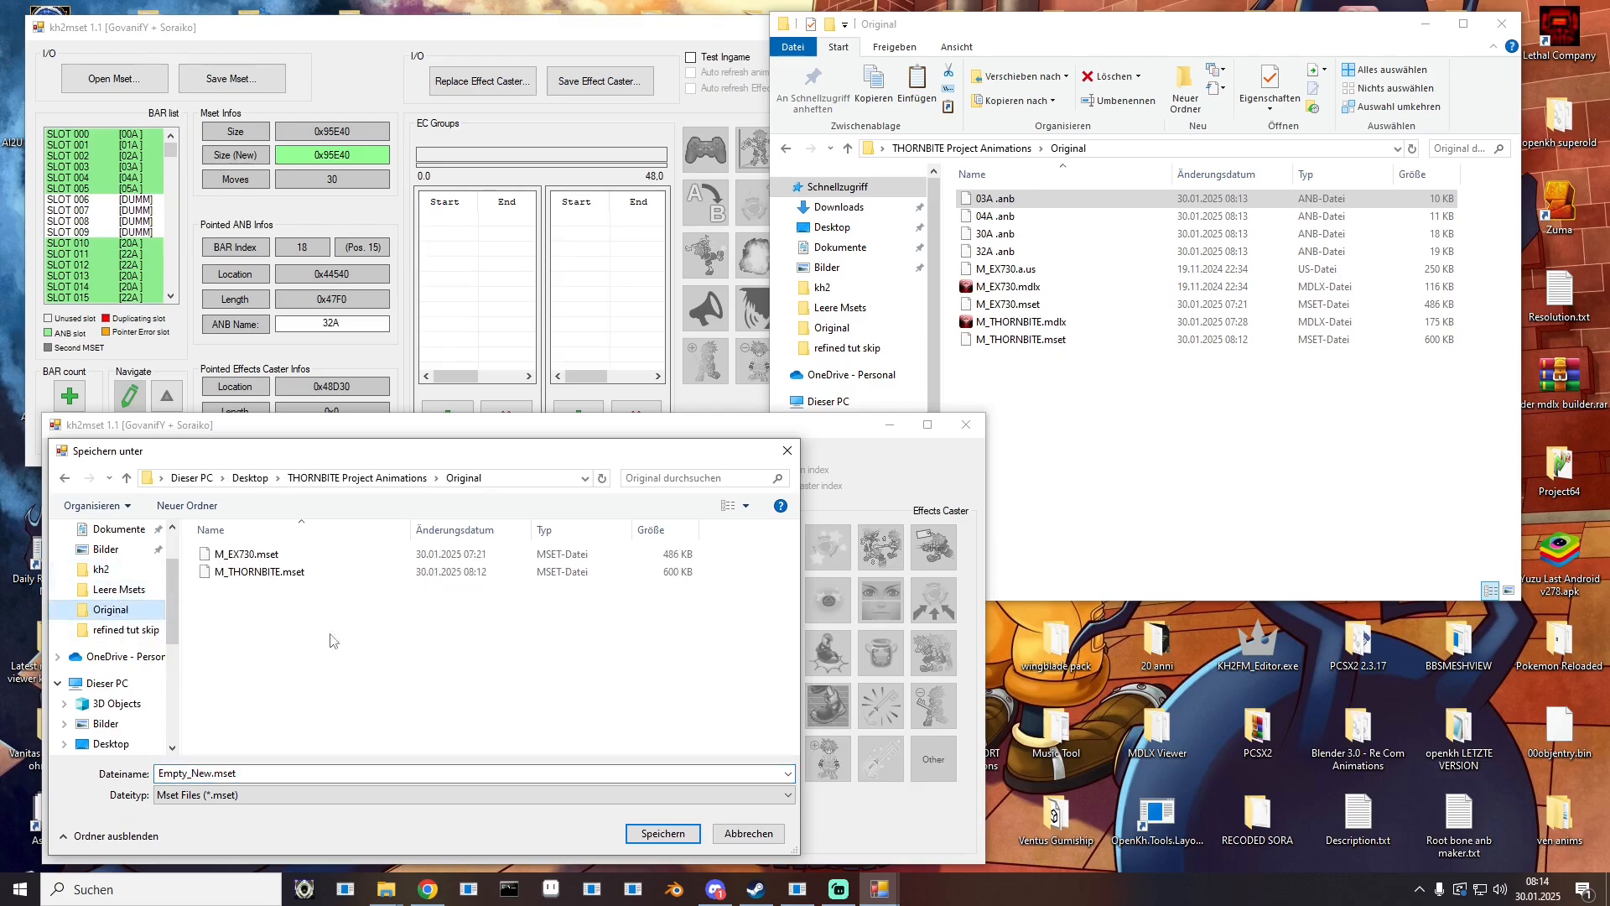
click(255, 774)
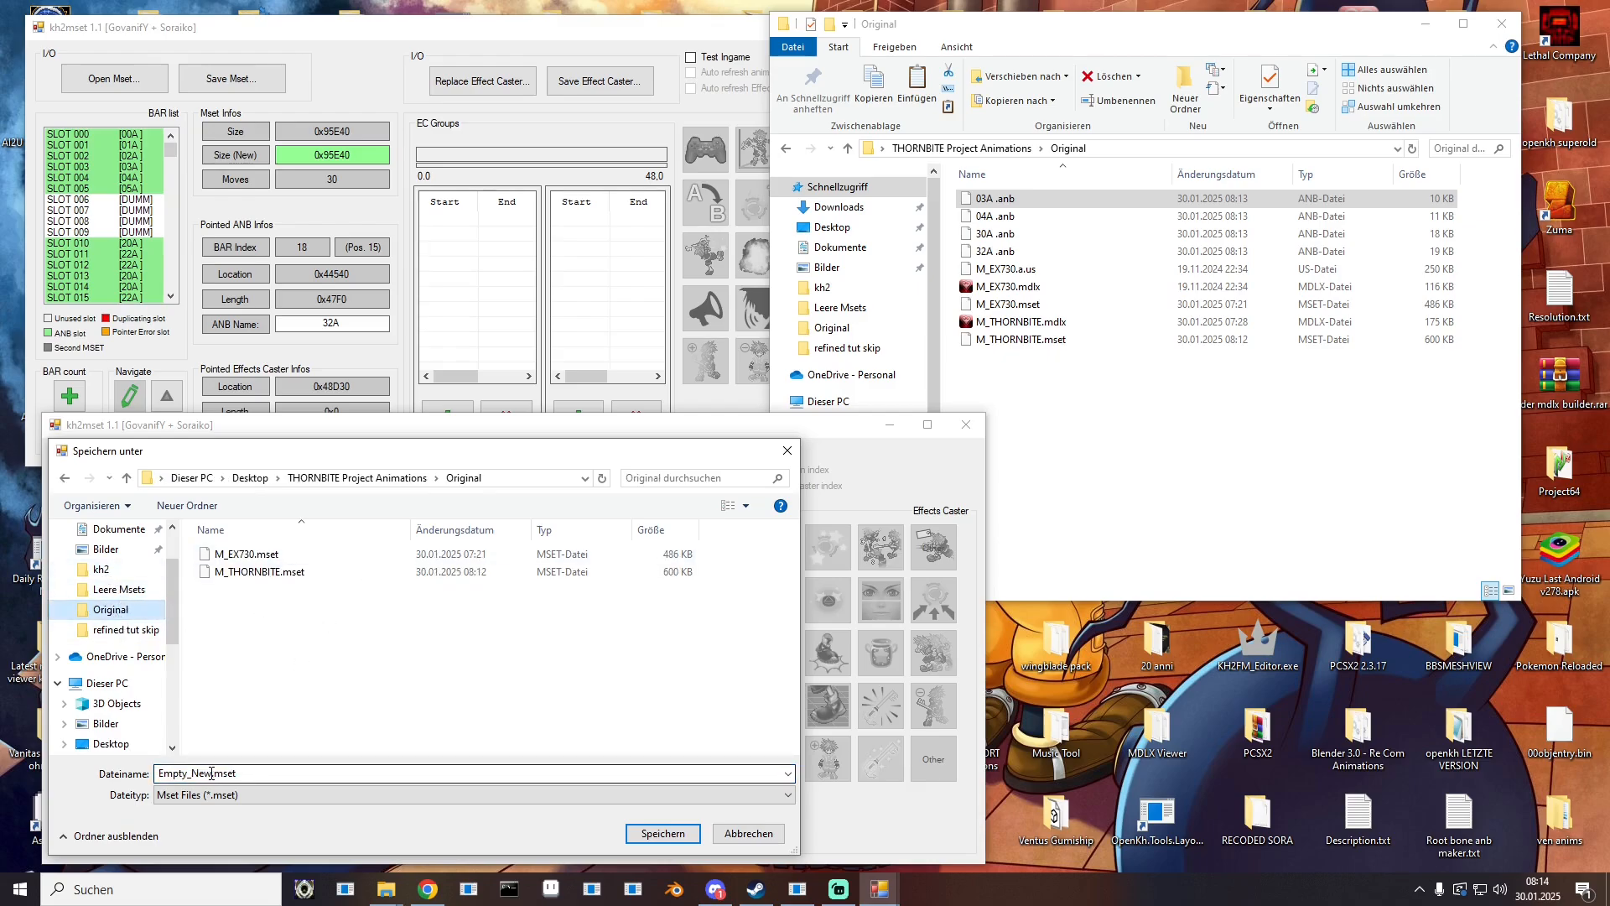
key(Return)
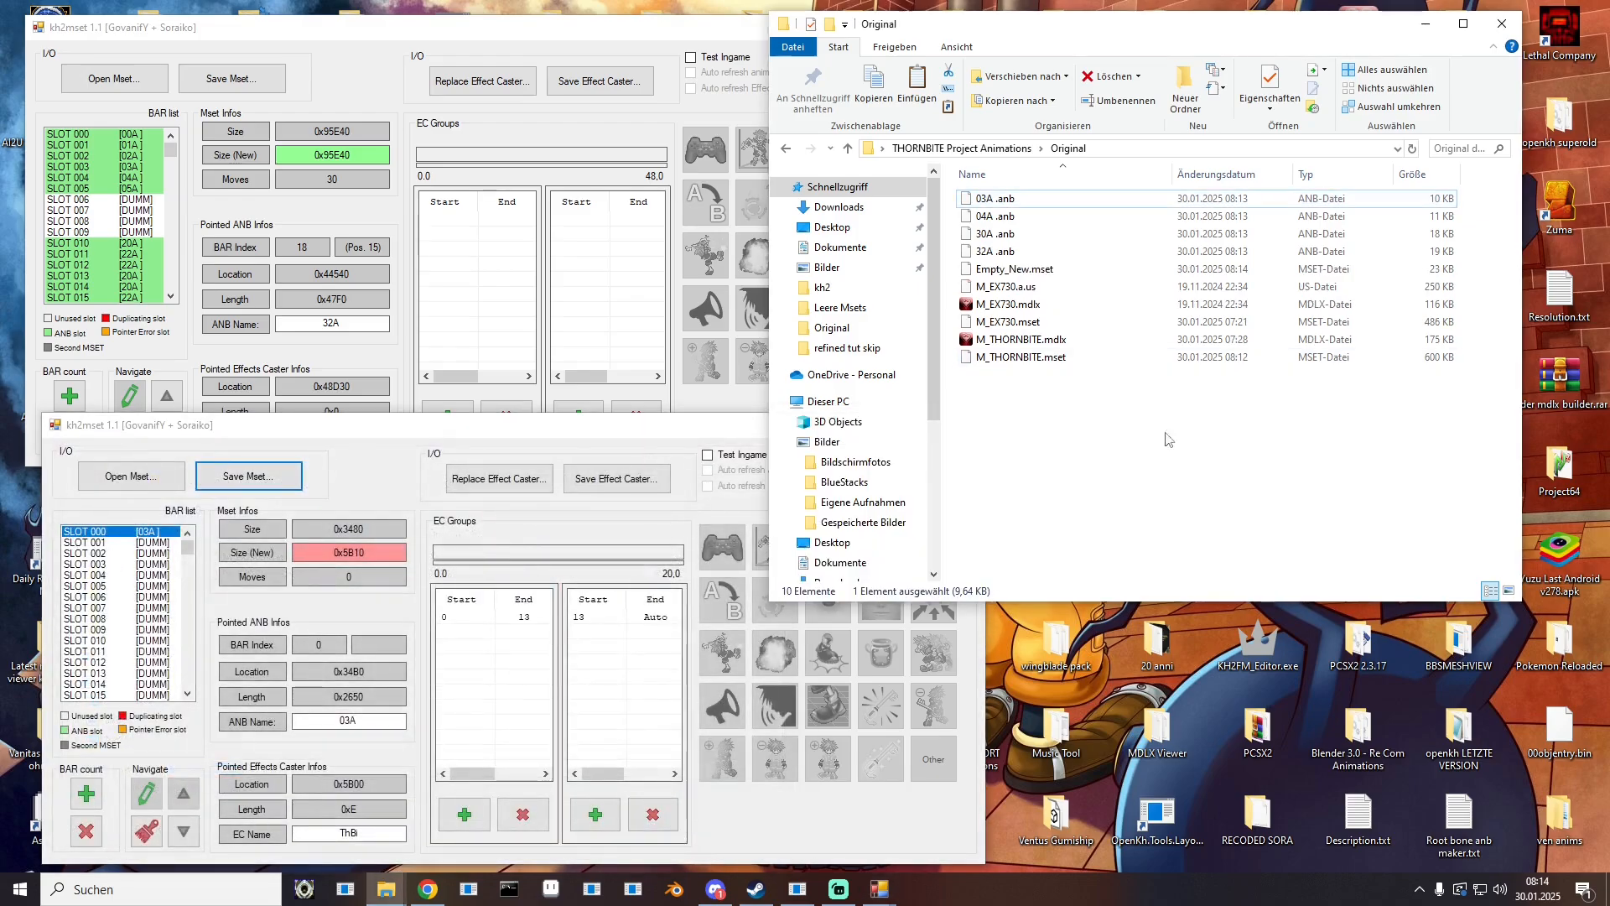
Step: Copy the file name M_THORNBITE and rename that moveset file as LLLL.mset
click(1004, 359)
click(1043, 367)
key(ctrl+c)
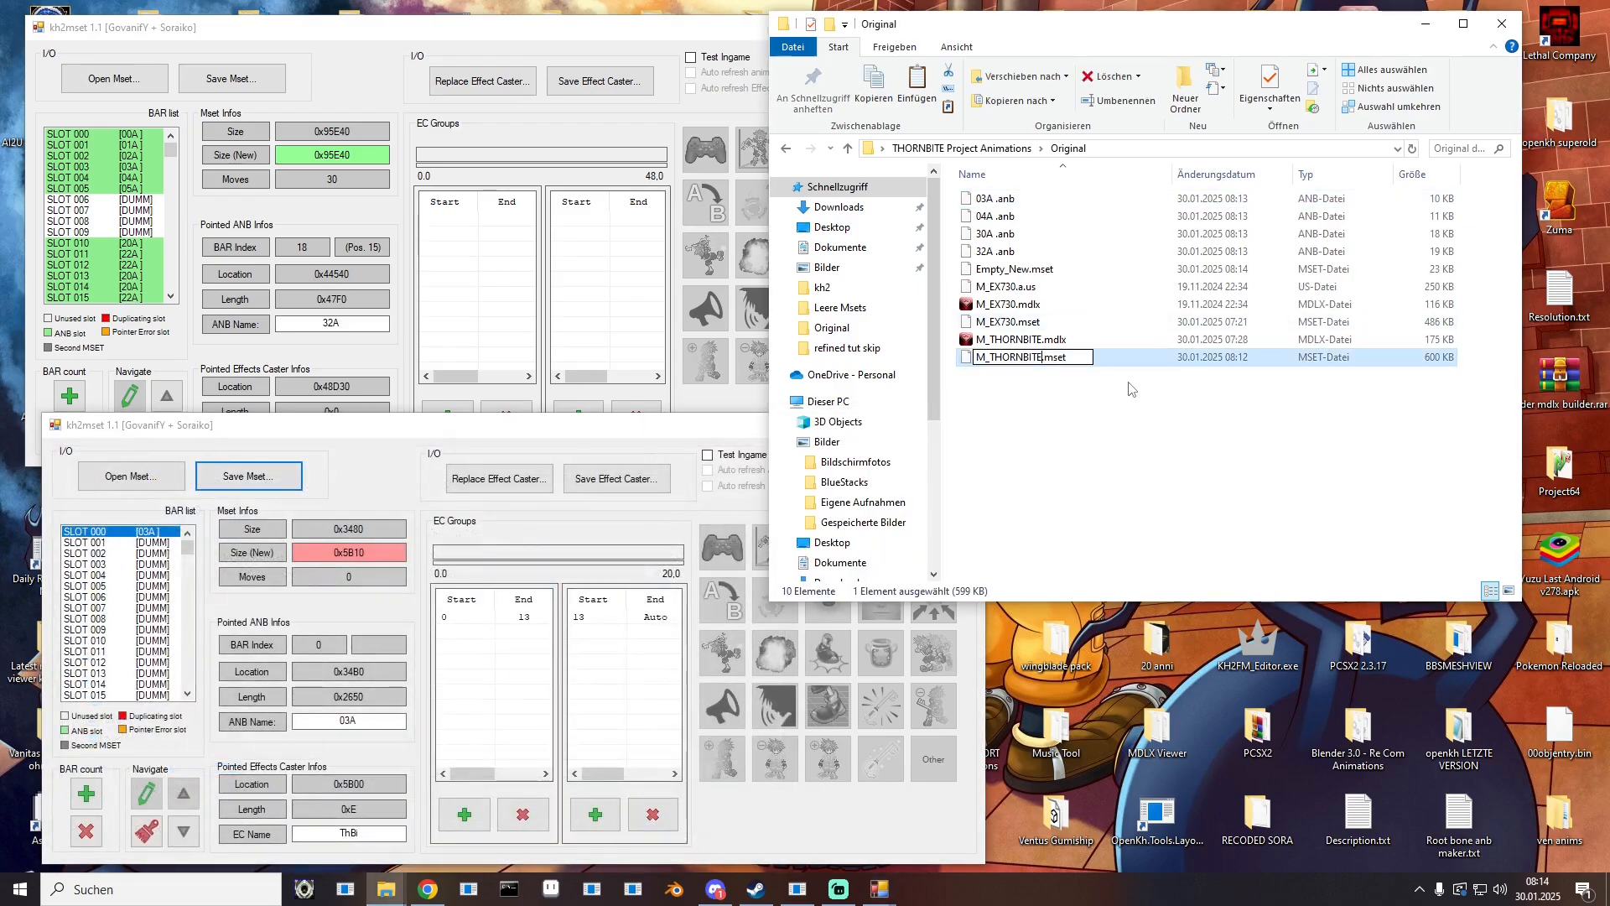
text(LLLL)
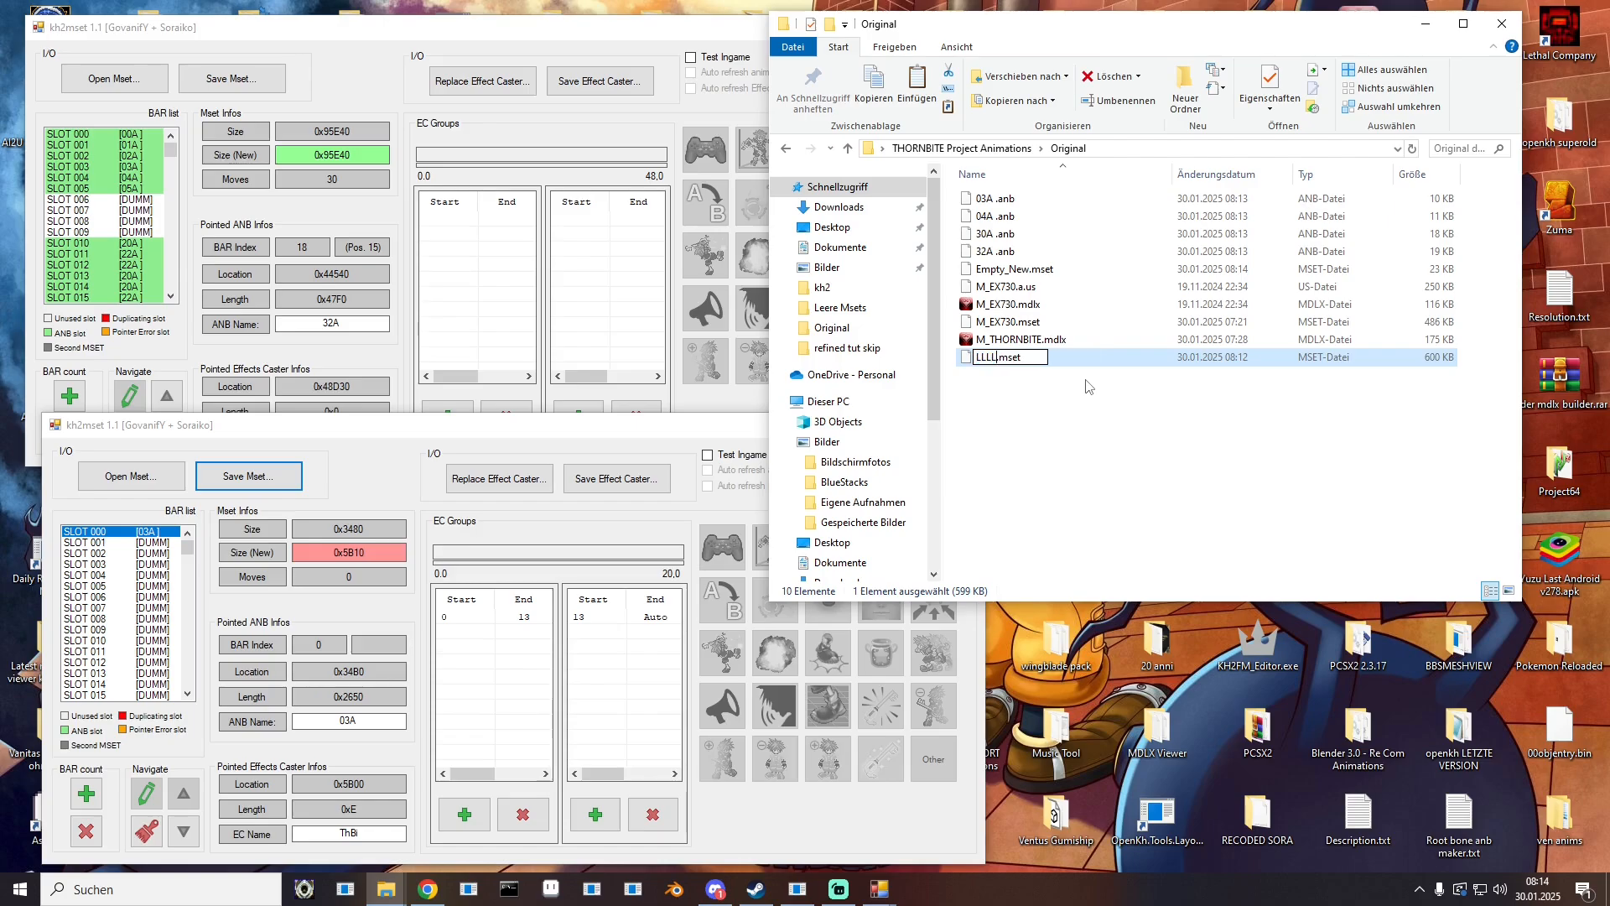
key(Return)
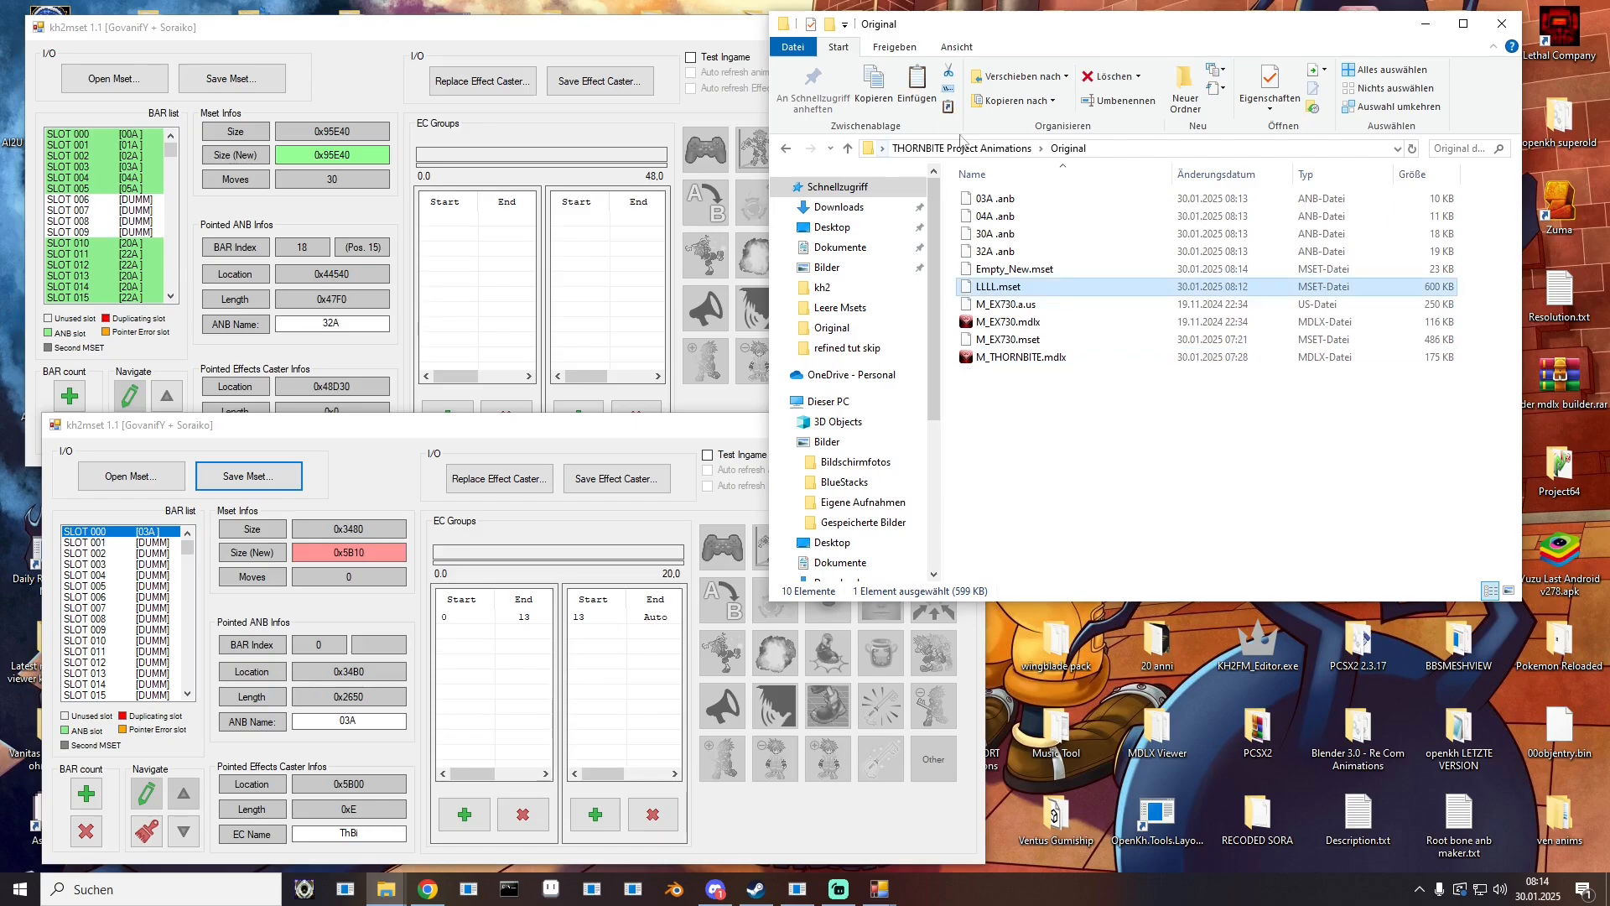
Step: Rename Empty_New.mset as M_THORNBITE.mset
click(1005, 360)
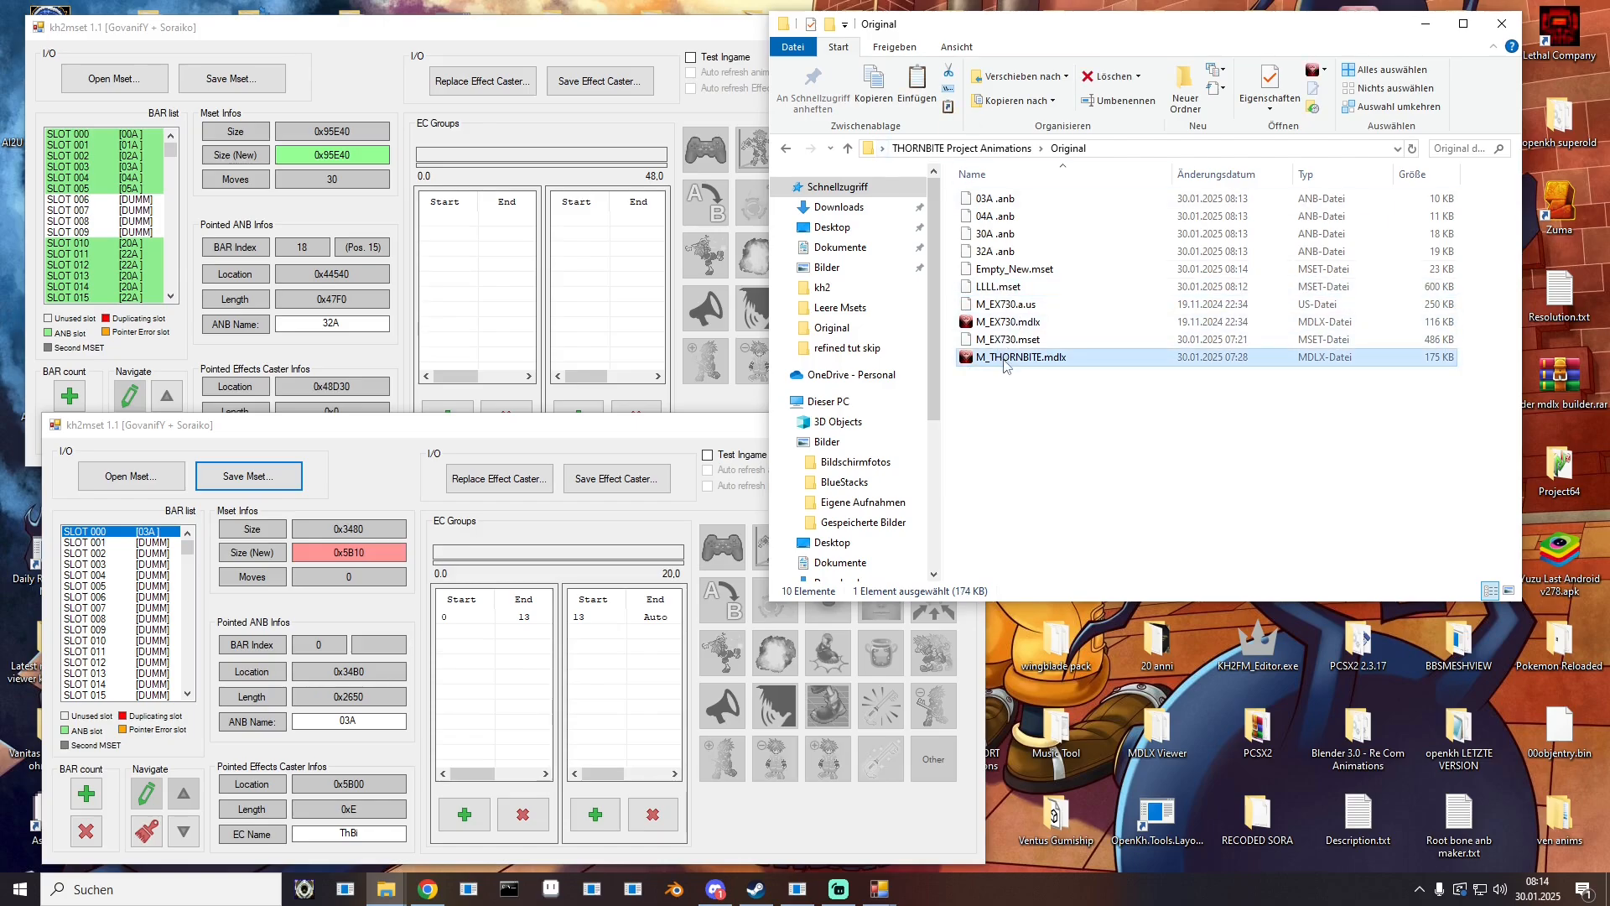
click(1012, 271)
key(F2)
key(ctrl+v)
key(Return)
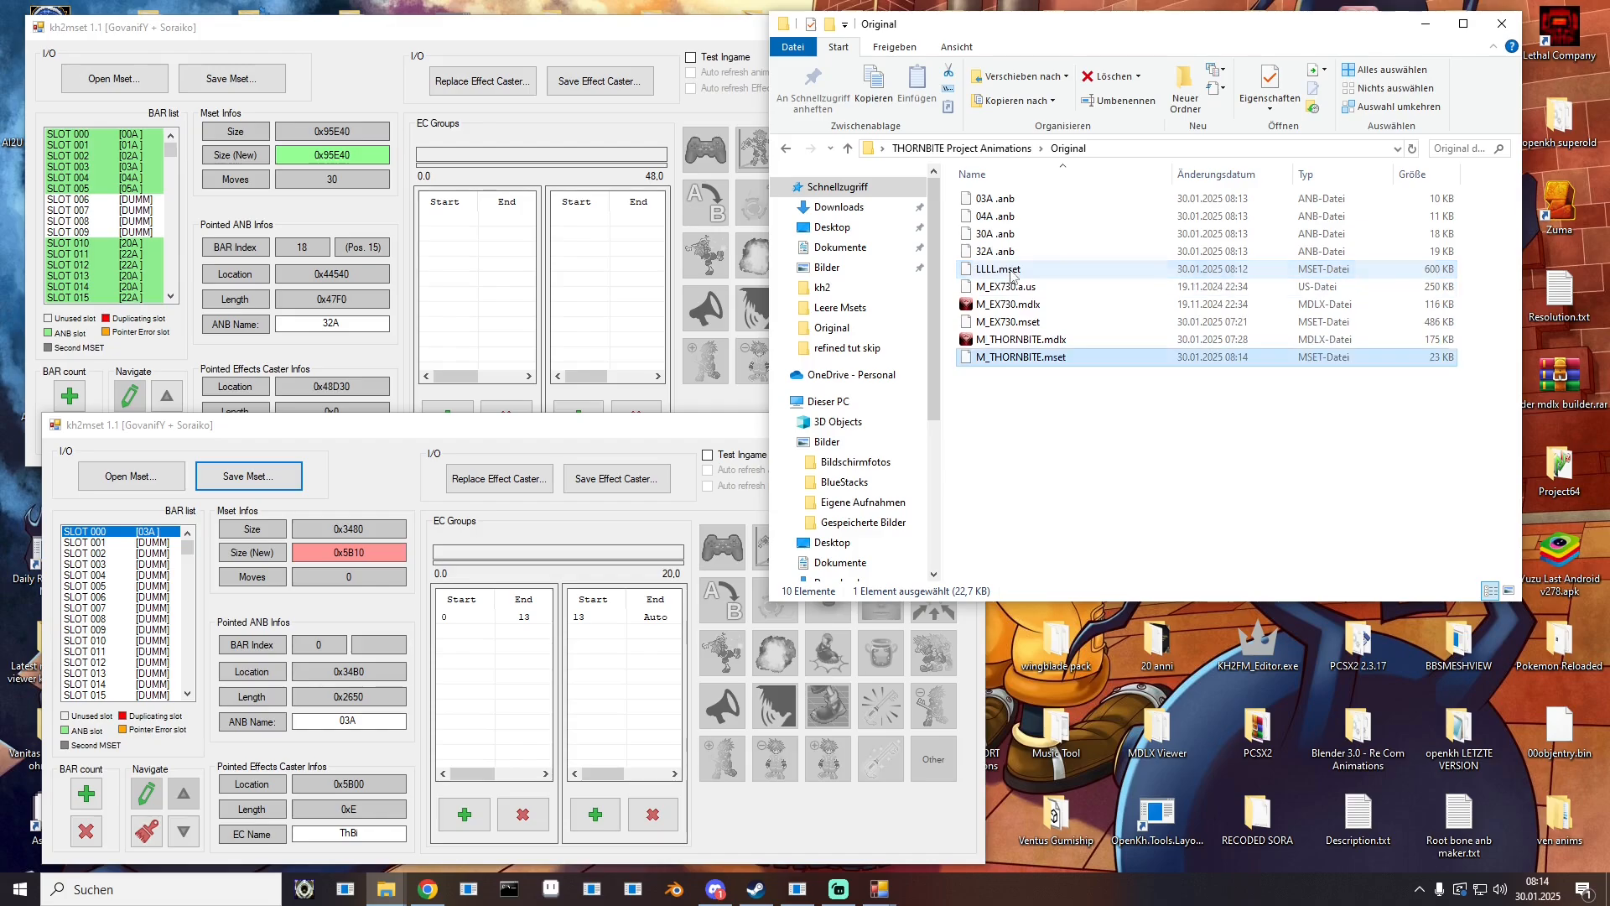
click(1040, 484)
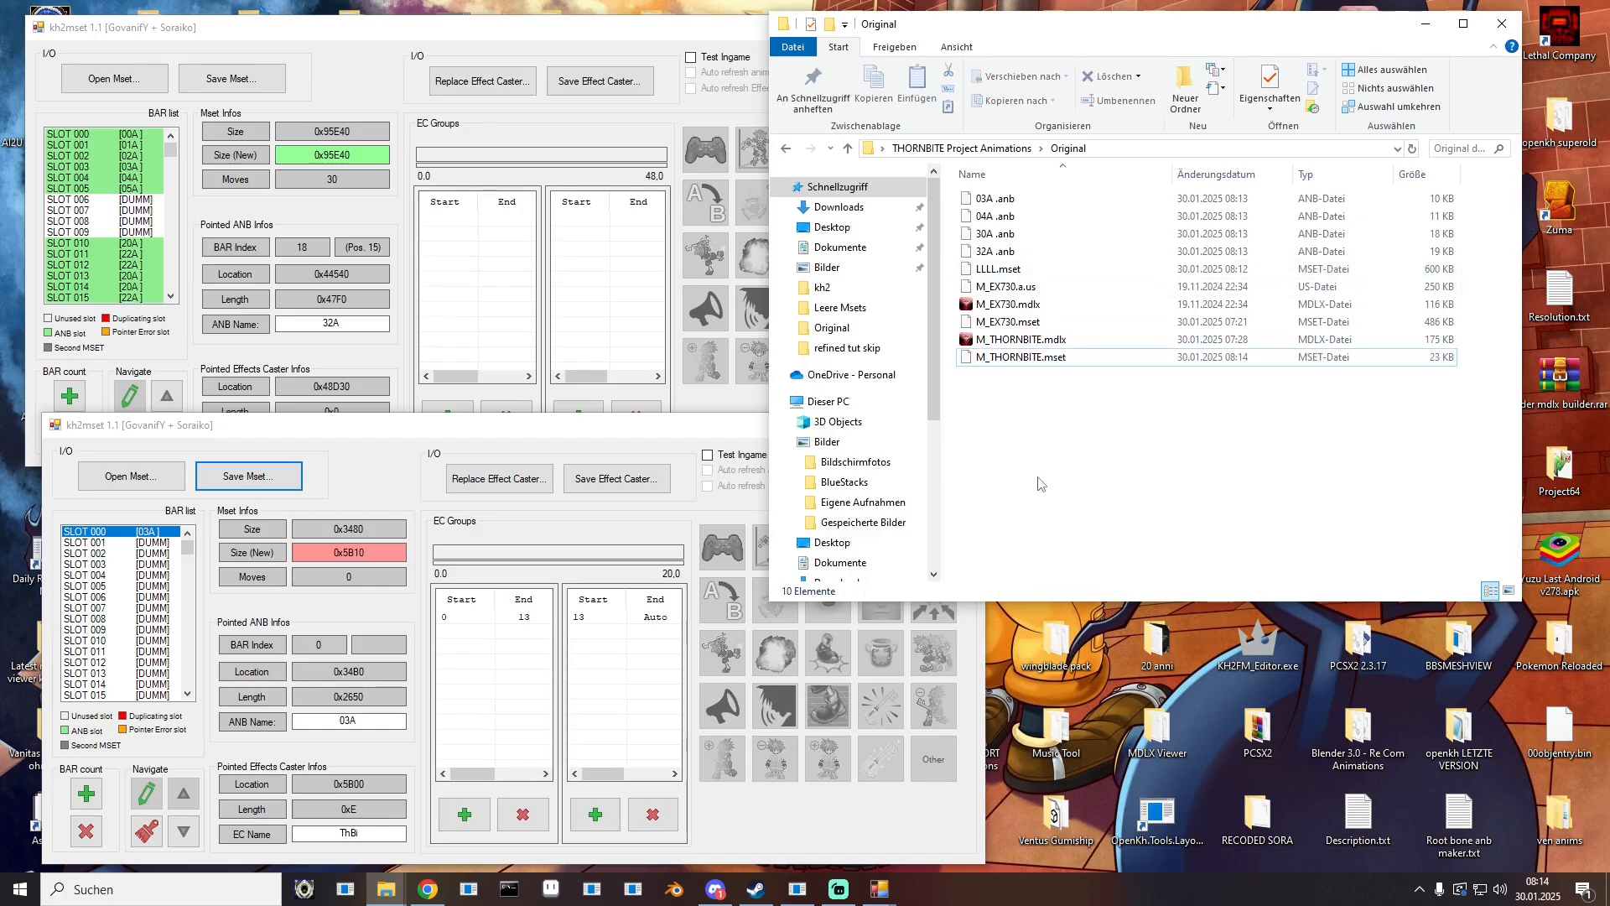
Step: Load M_THORNBITE.mdlx in KH2 Object Editor and play the 03A idle motion with auto advance on
drag(517, 434, 1085, 413)
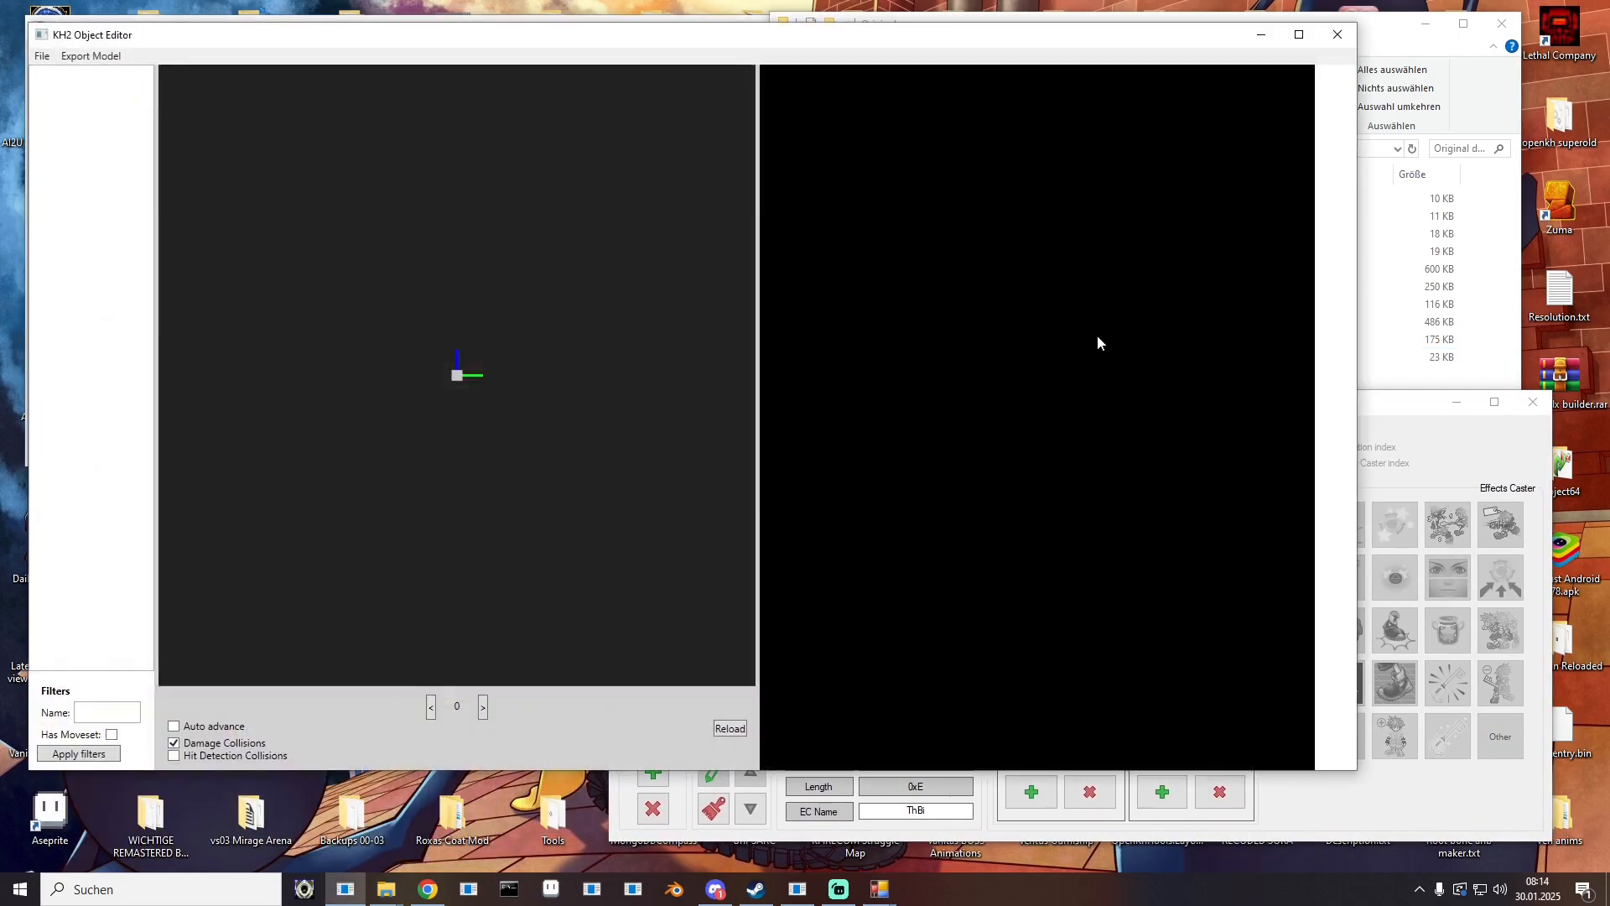
click(1423, 387)
drag(1034, 340, 355, 394)
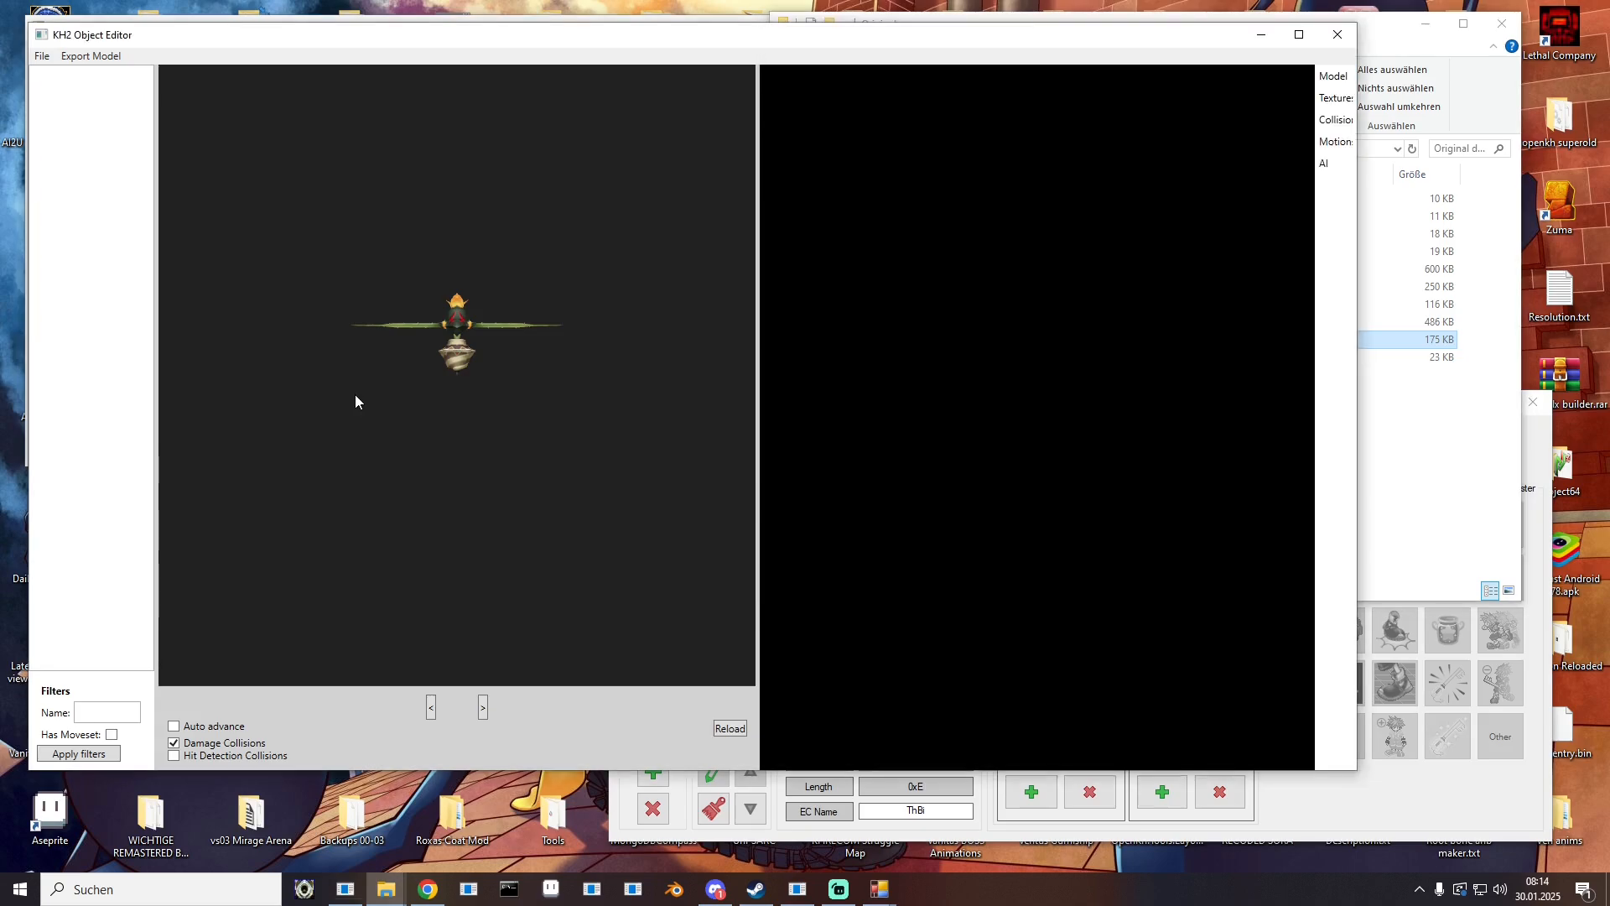
click(1331, 143)
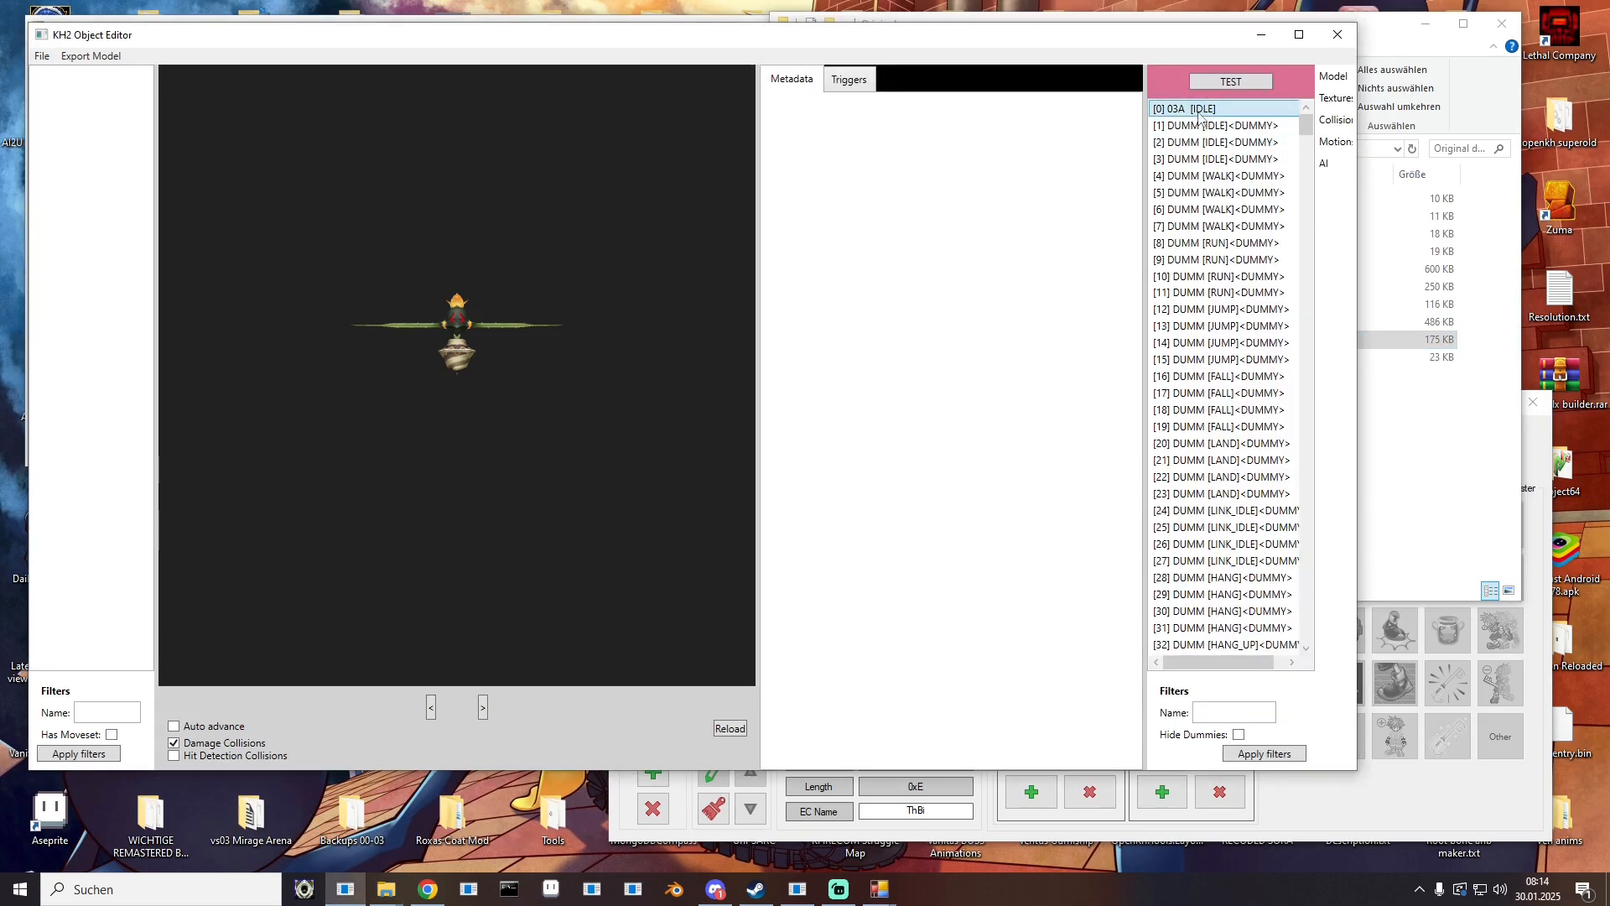
click(1199, 109)
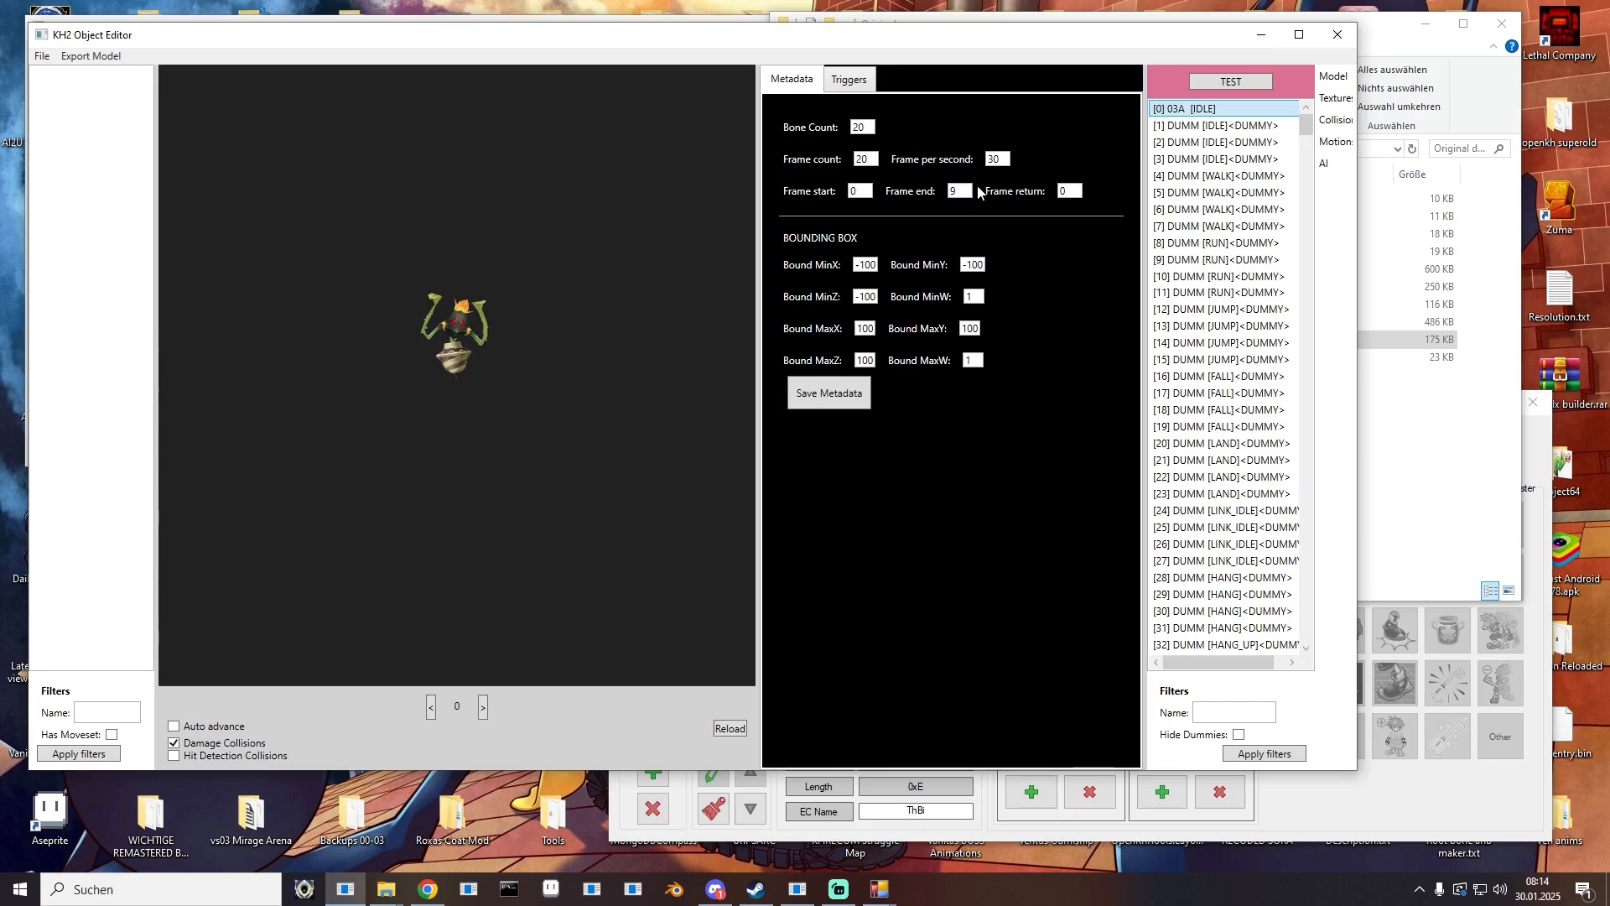
click(224, 728)
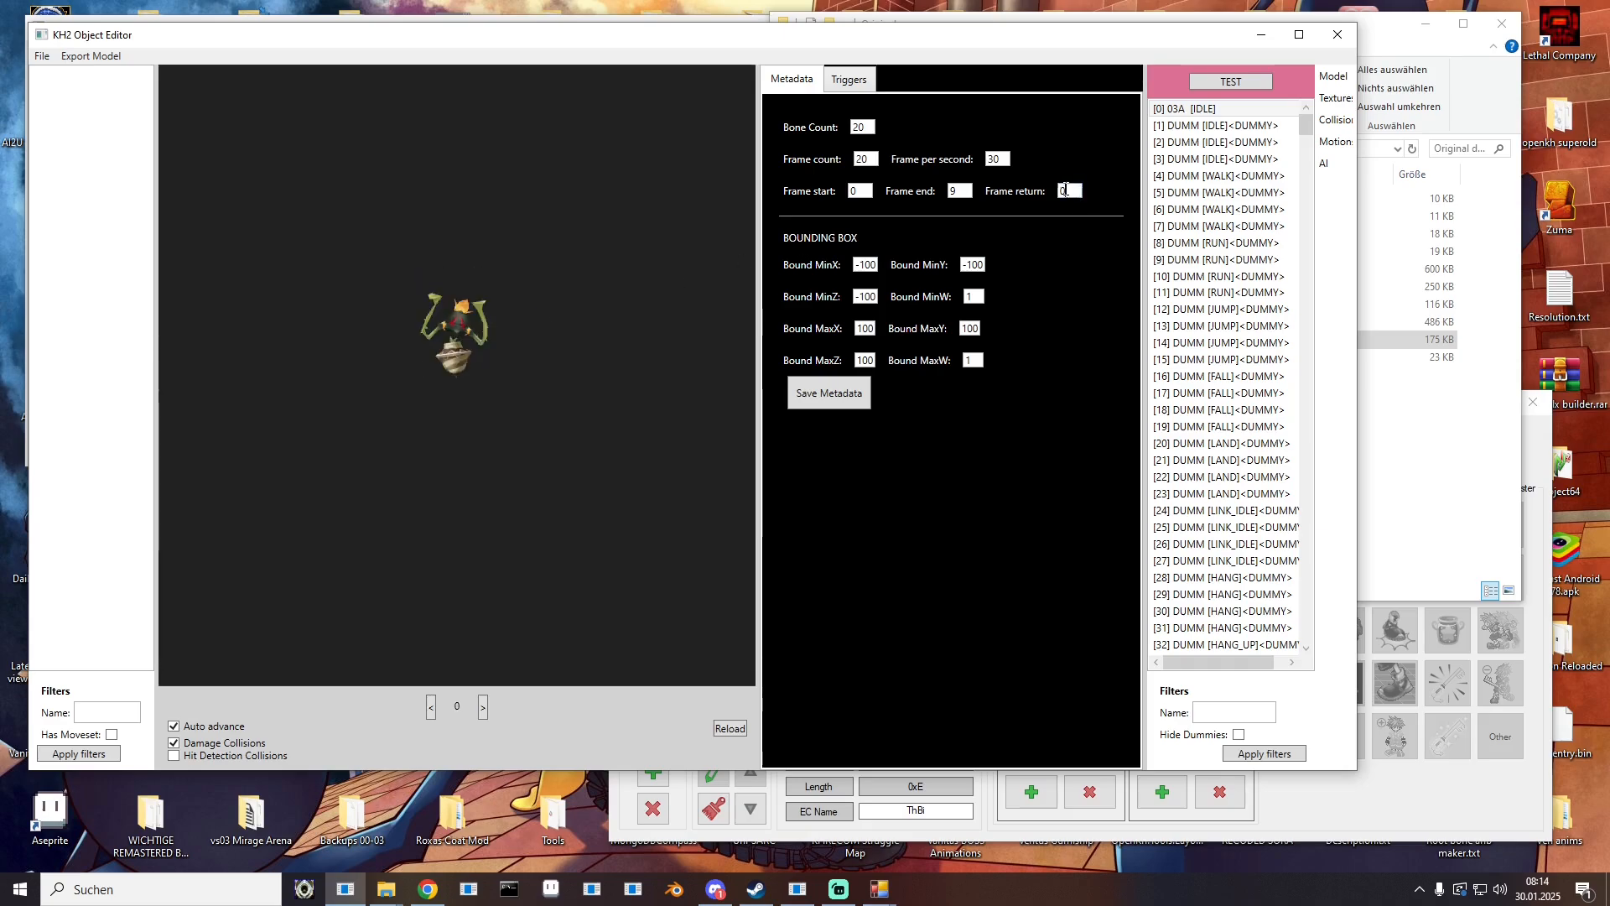
Step: Set the 03A motion's frame return to 9, turn off auto advance and step through its final frames
drag(1066, 190, 1054, 248)
text(9)
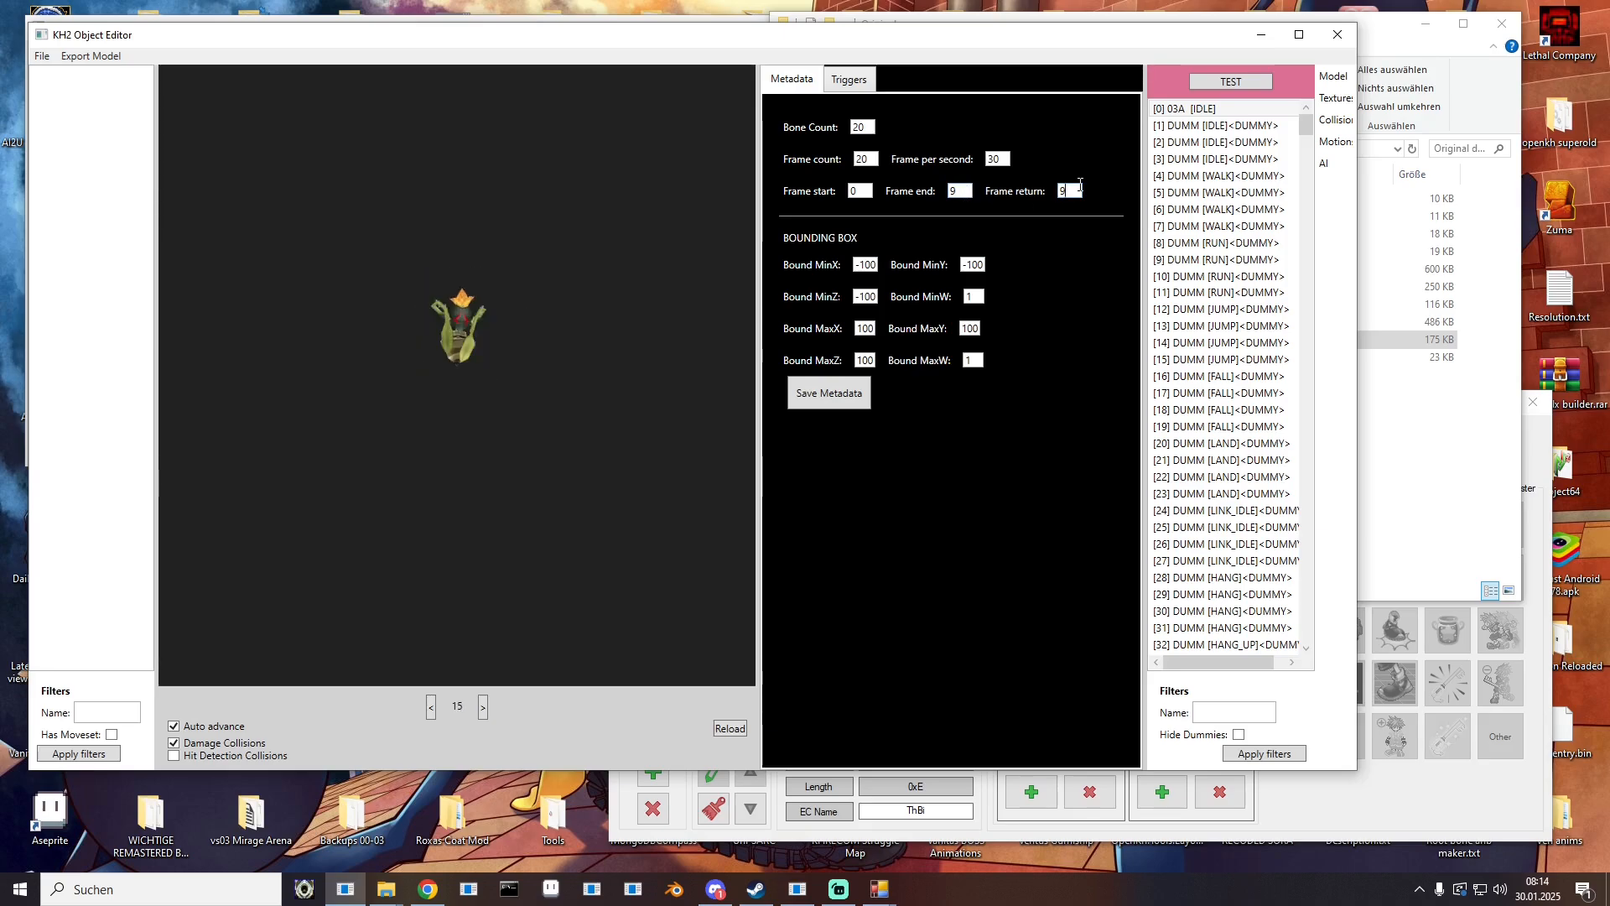
click(223, 734)
click(483, 709)
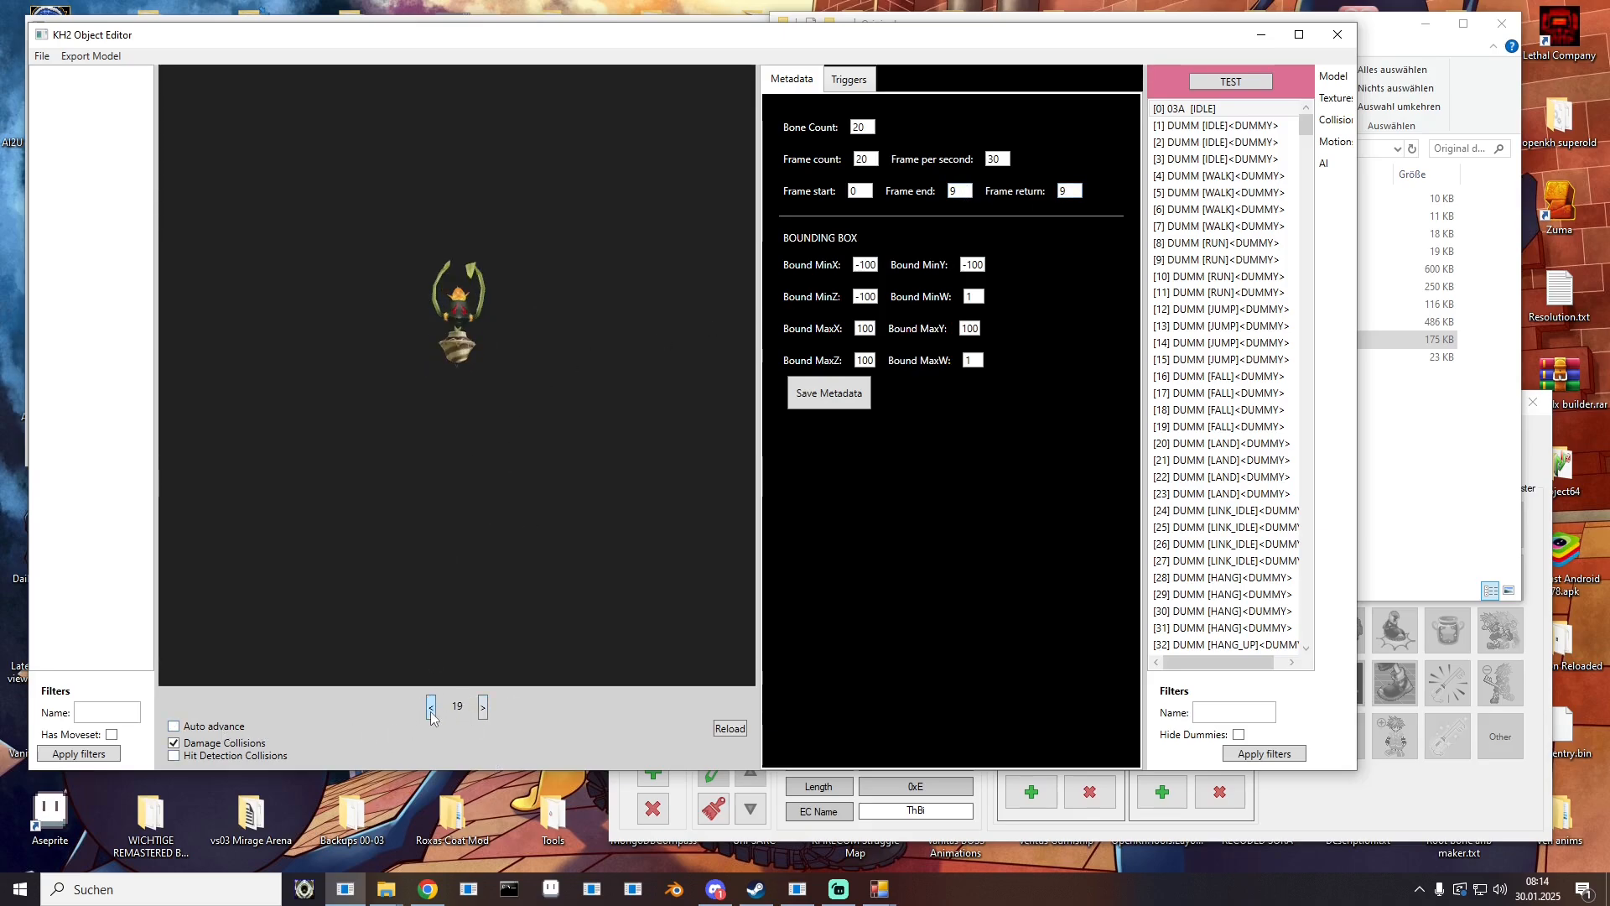
click(484, 711)
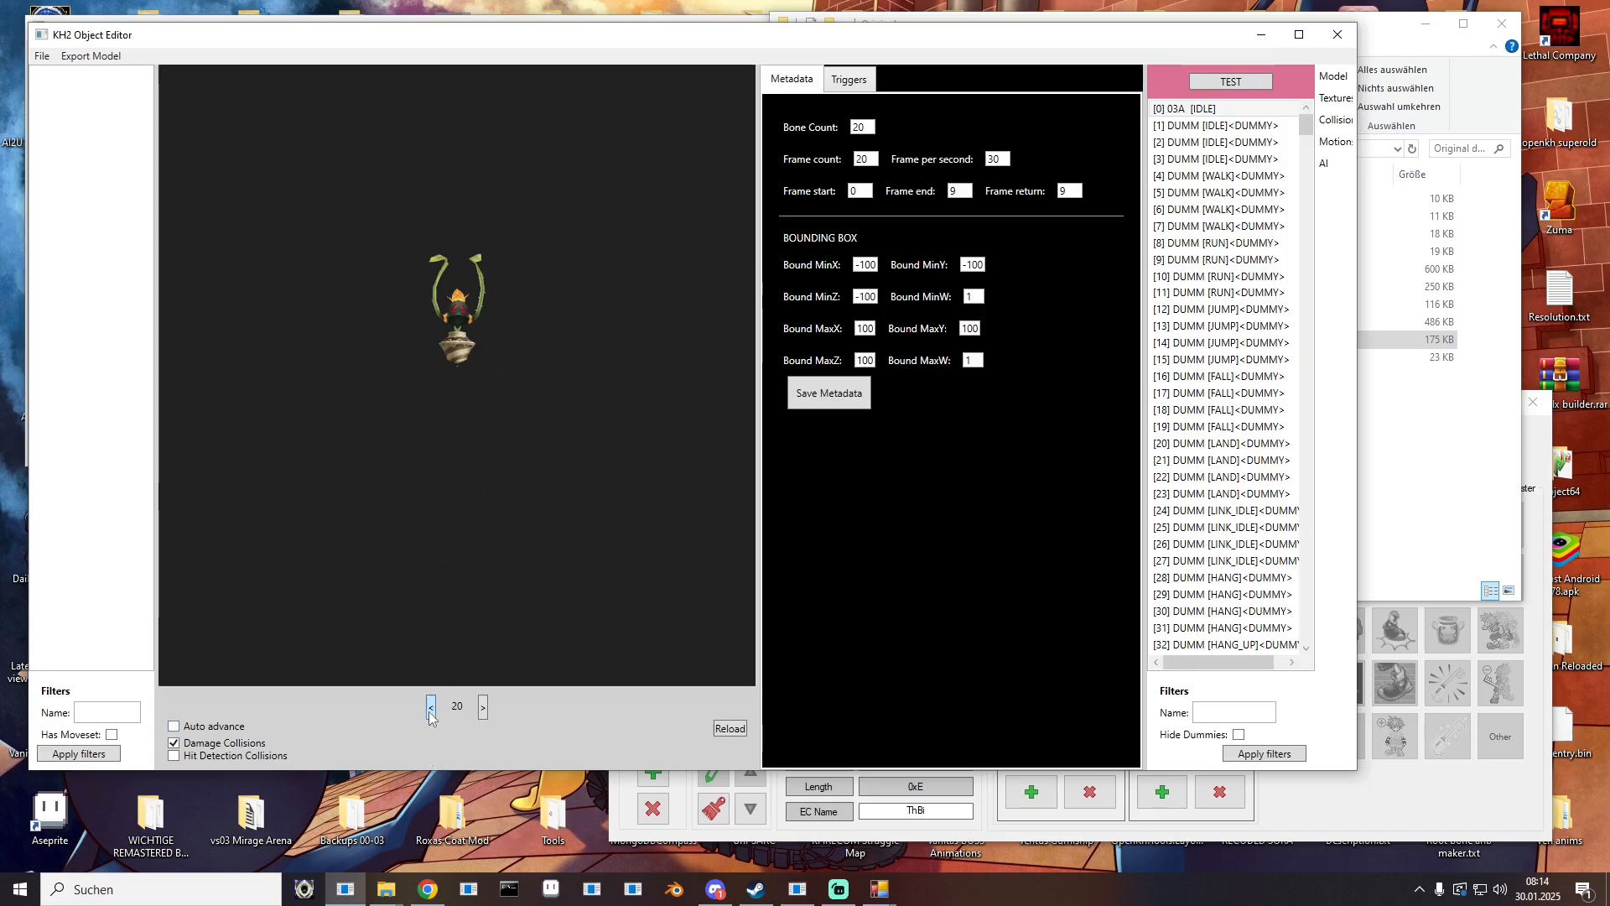
click(485, 710)
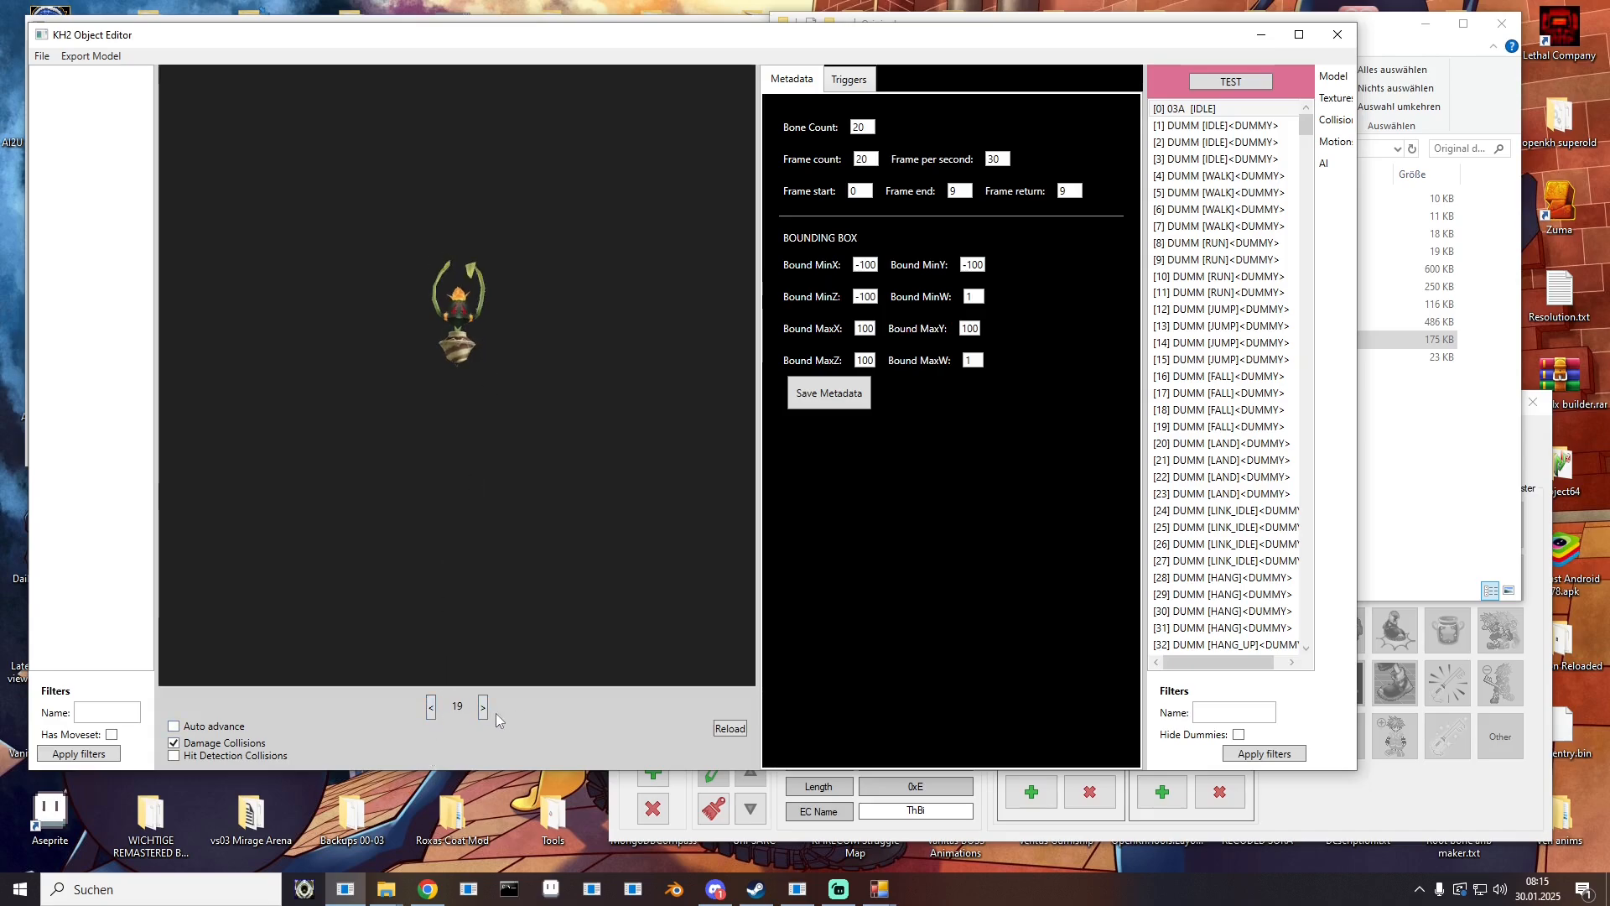
click(483, 712)
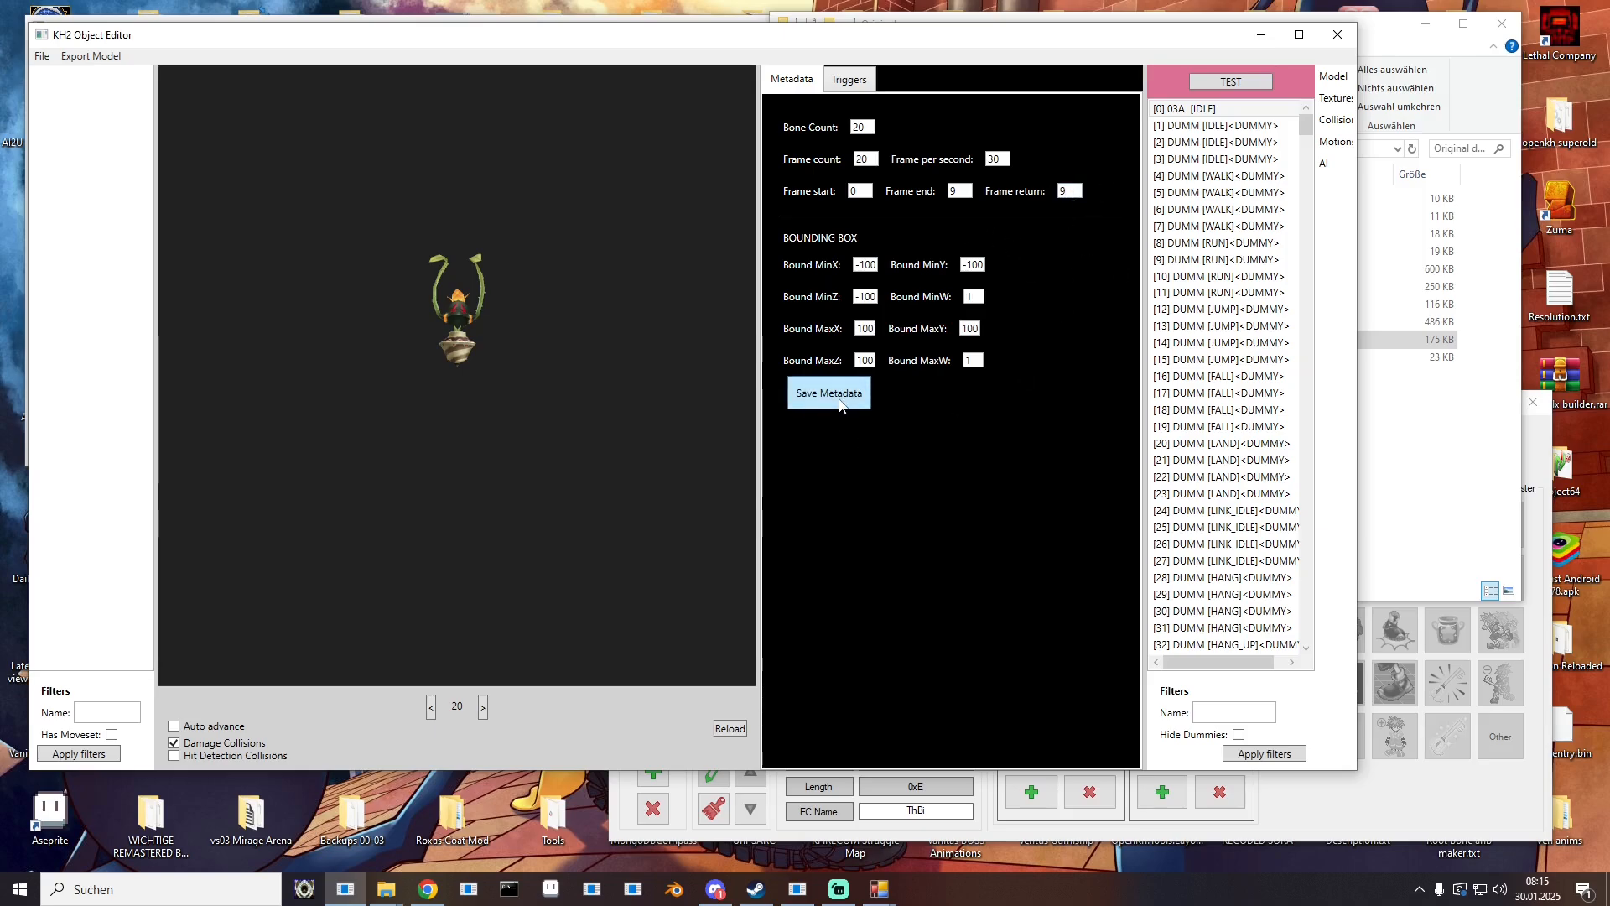
Step: Save the moveset with the edited 03A metadata and put KH2 Object Editor out of the way
click(41, 55)
mouse_move(72, 94)
click(209, 109)
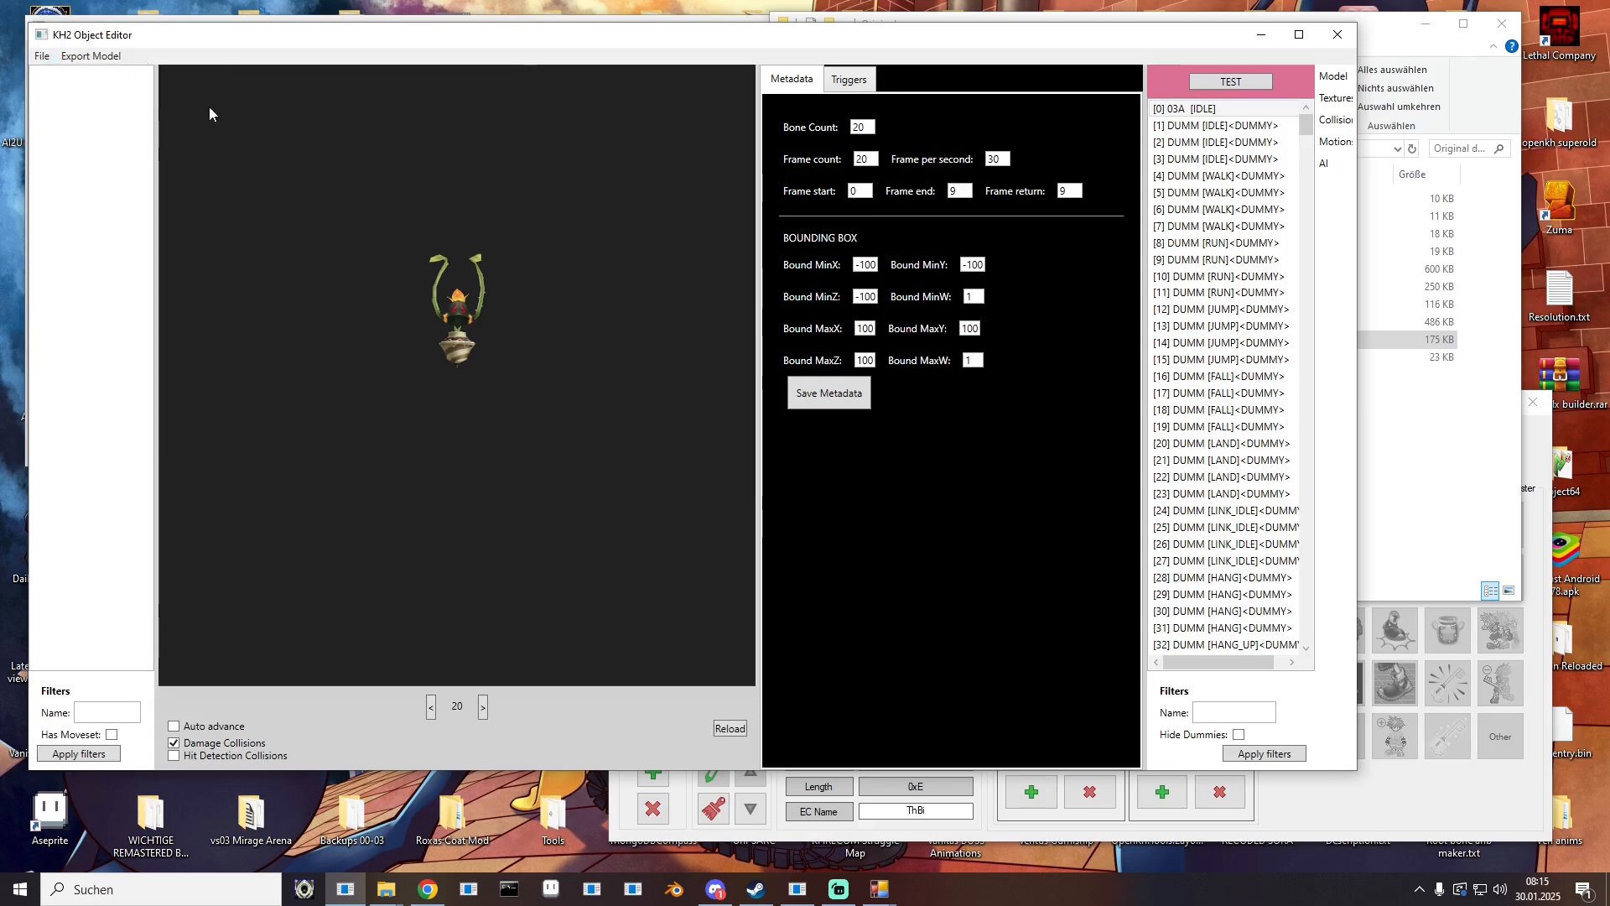
drag(516, 45, 0, 45)
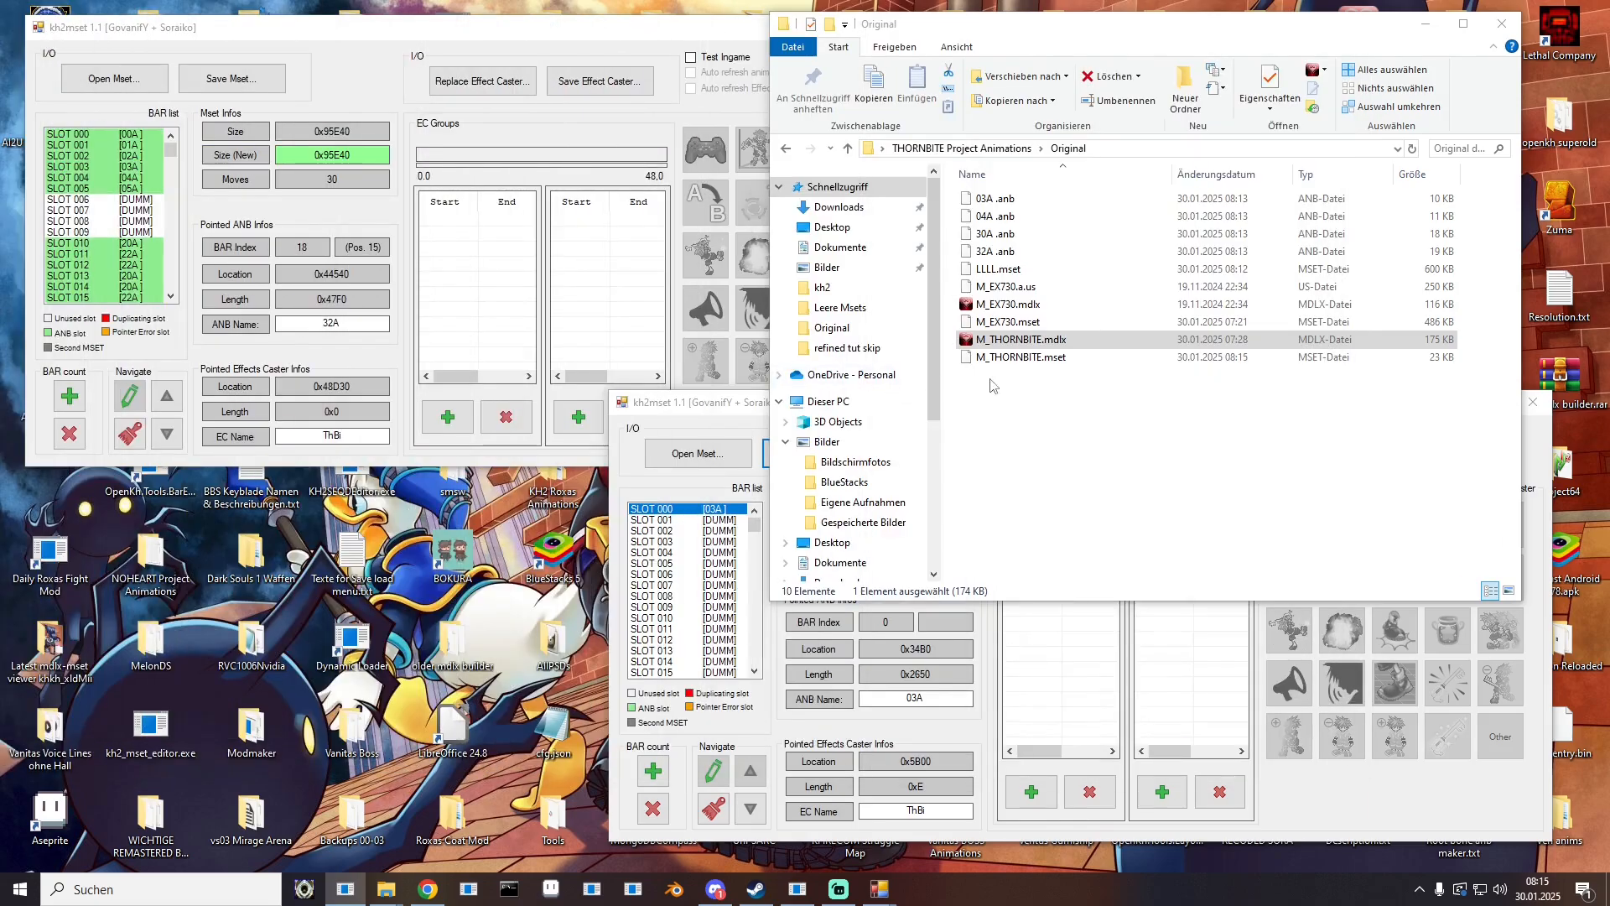
Step: Reload the saved M_THORNBITE.mset from the Original folder into the second kh2mset window
click(1024, 359)
drag(728, 406, 472, 426)
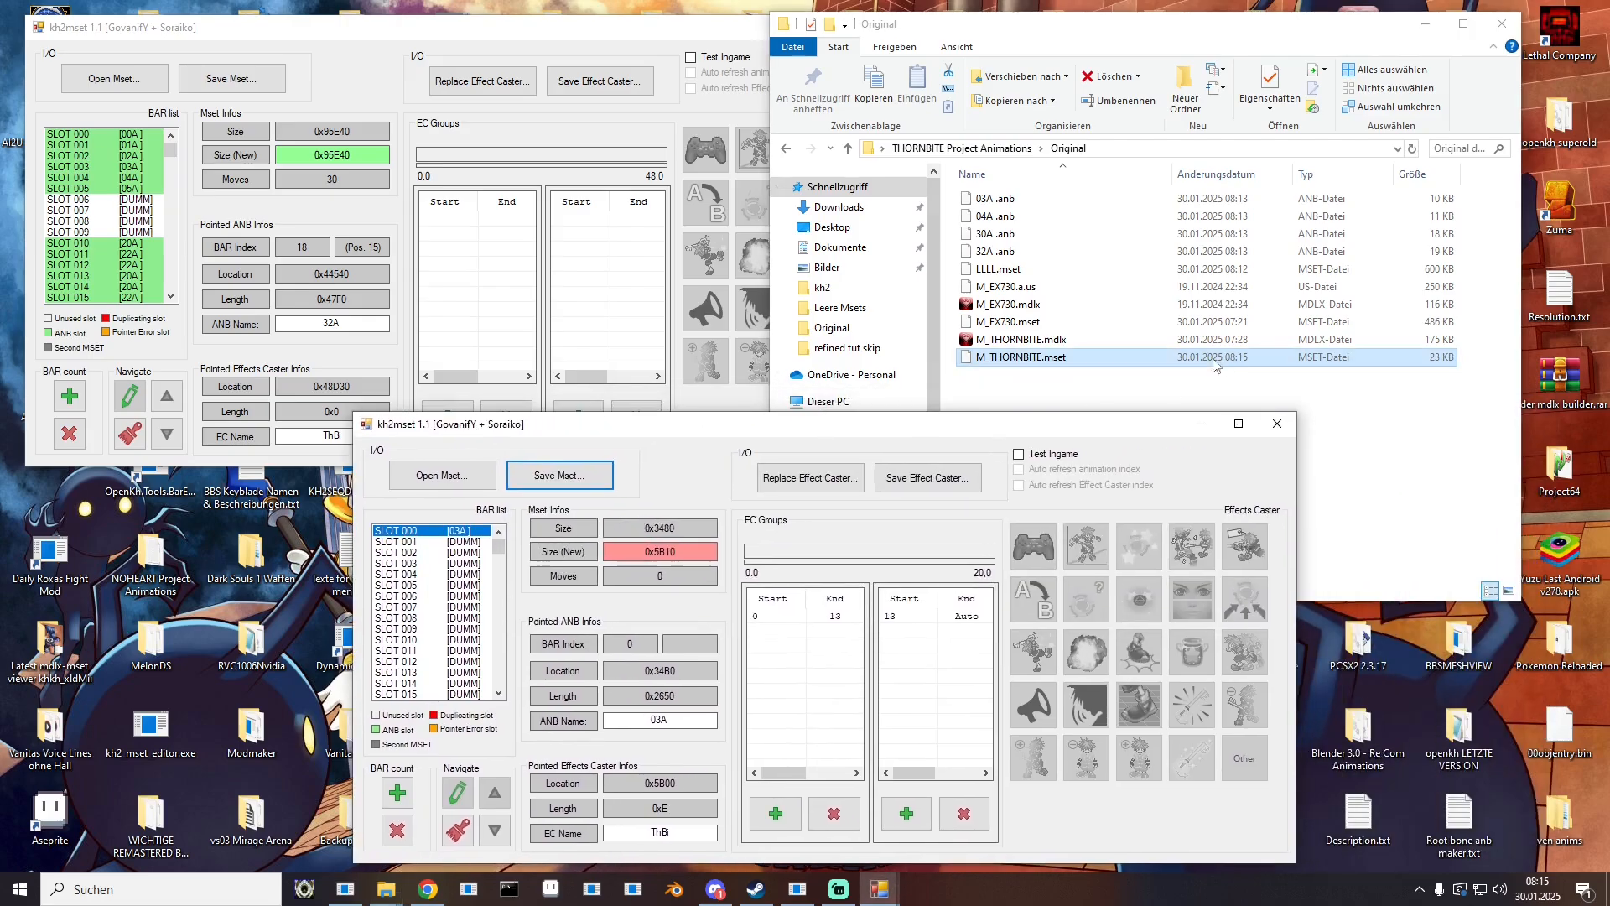
drag(985, 369, 457, 491)
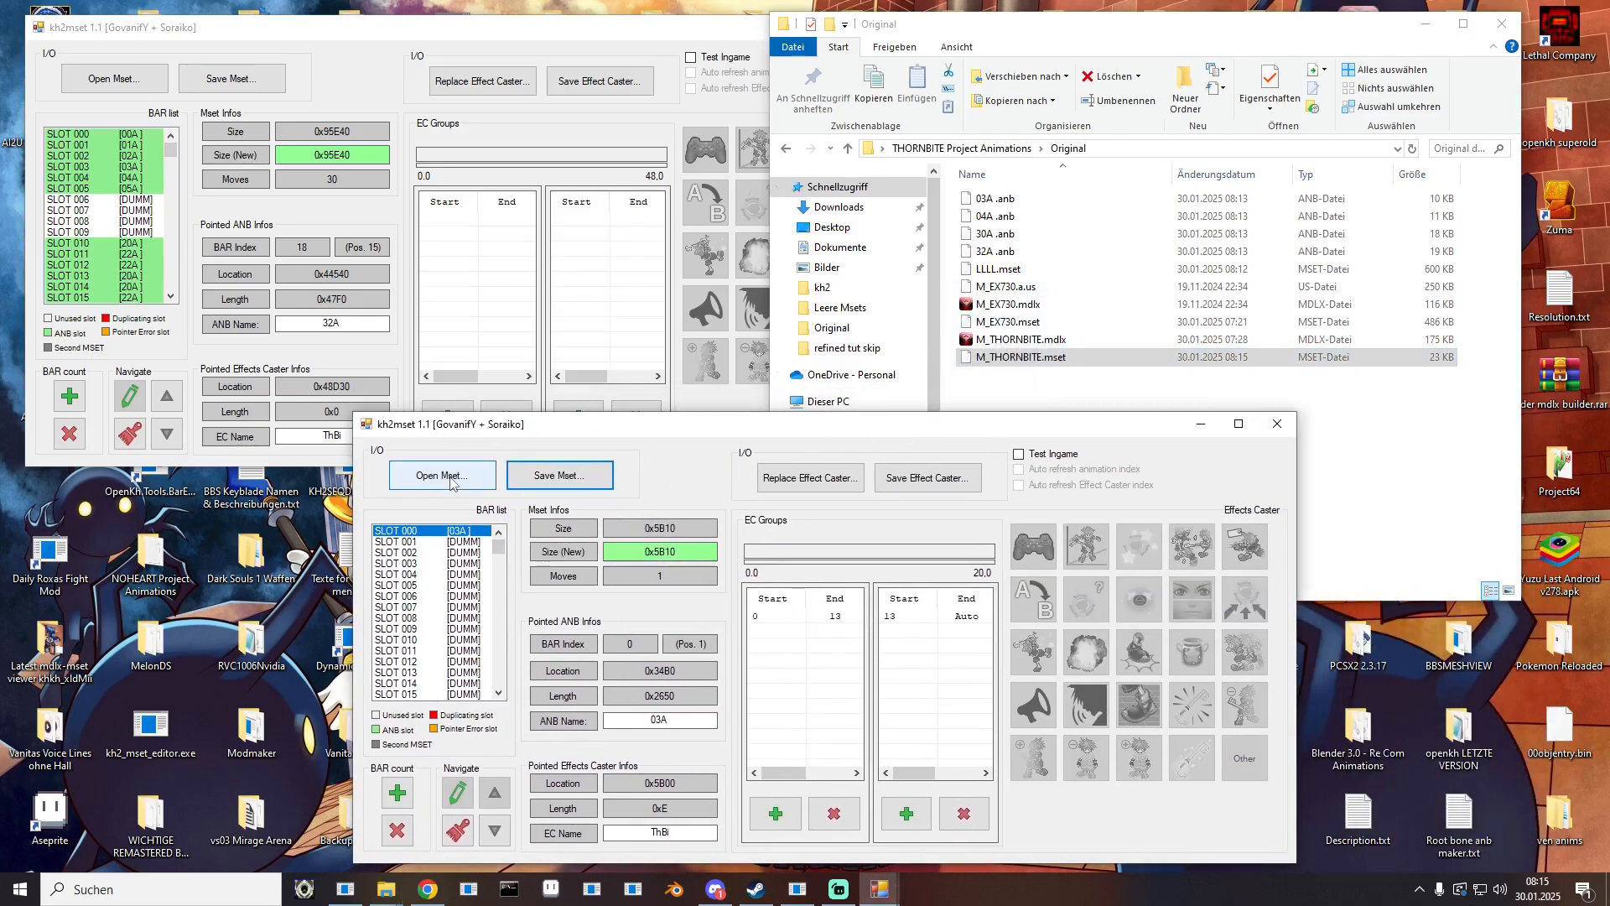
Step: Extract the edited 03A animation from slot 000, overwriting 03A .anb in the Original folder
right_click(462, 531)
click(518, 577)
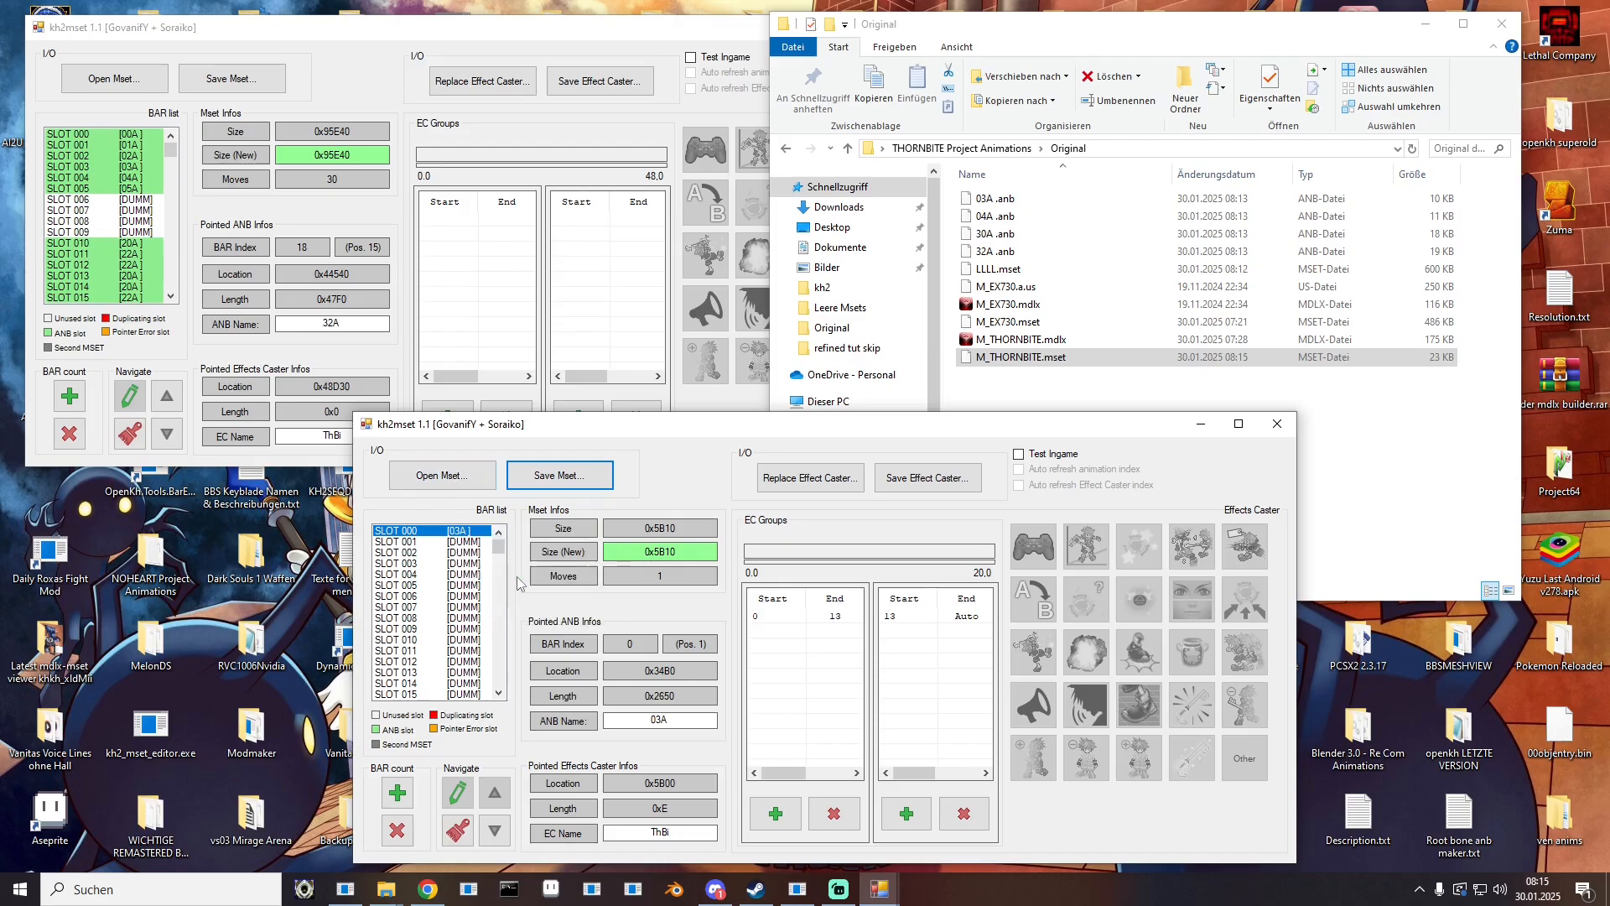
double_click(540, 556)
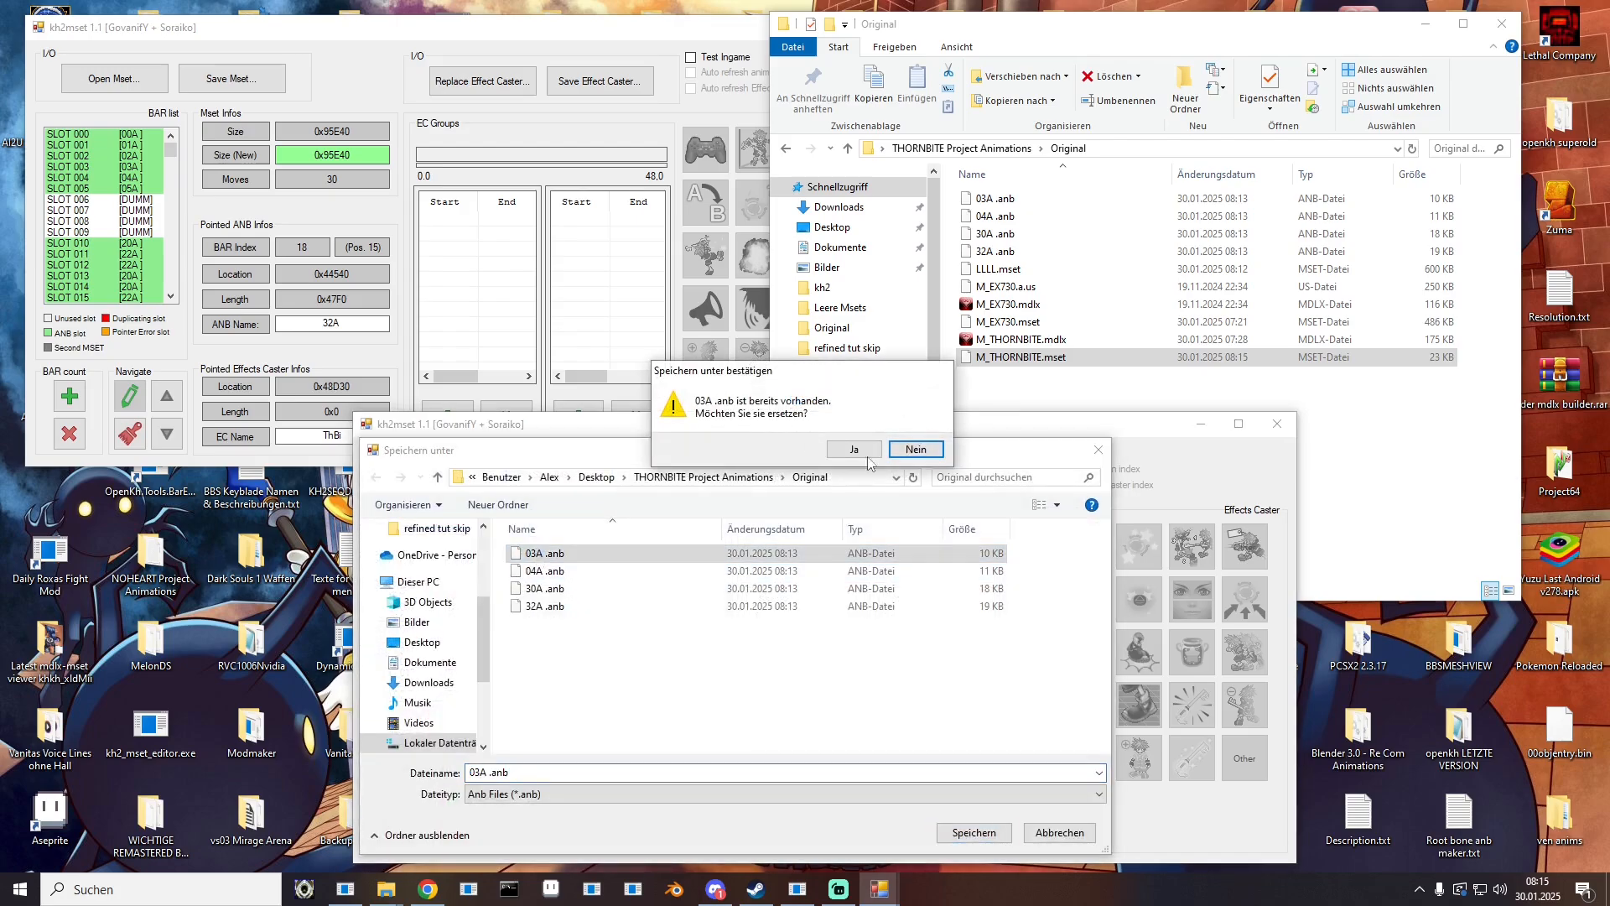
click(853, 457)
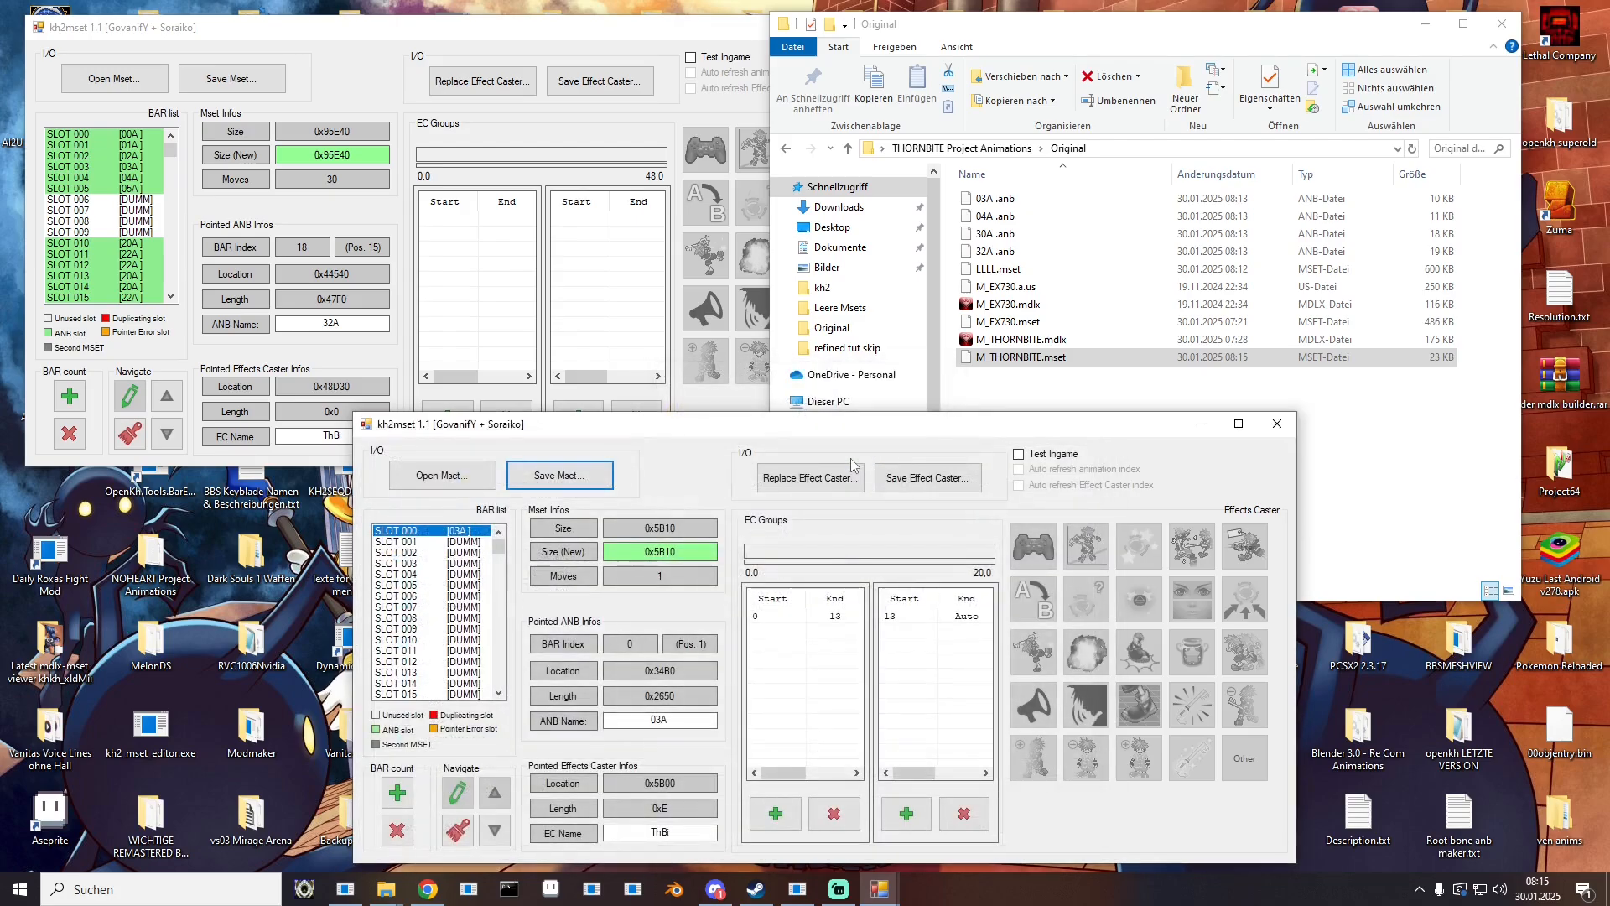
Step: Replace the slot 000 animation with 04A .anb and save the moveset over M_THORNBITE.mset
right_click(453, 534)
click(531, 564)
drag(1065, 216, 485, 572)
click(553, 475)
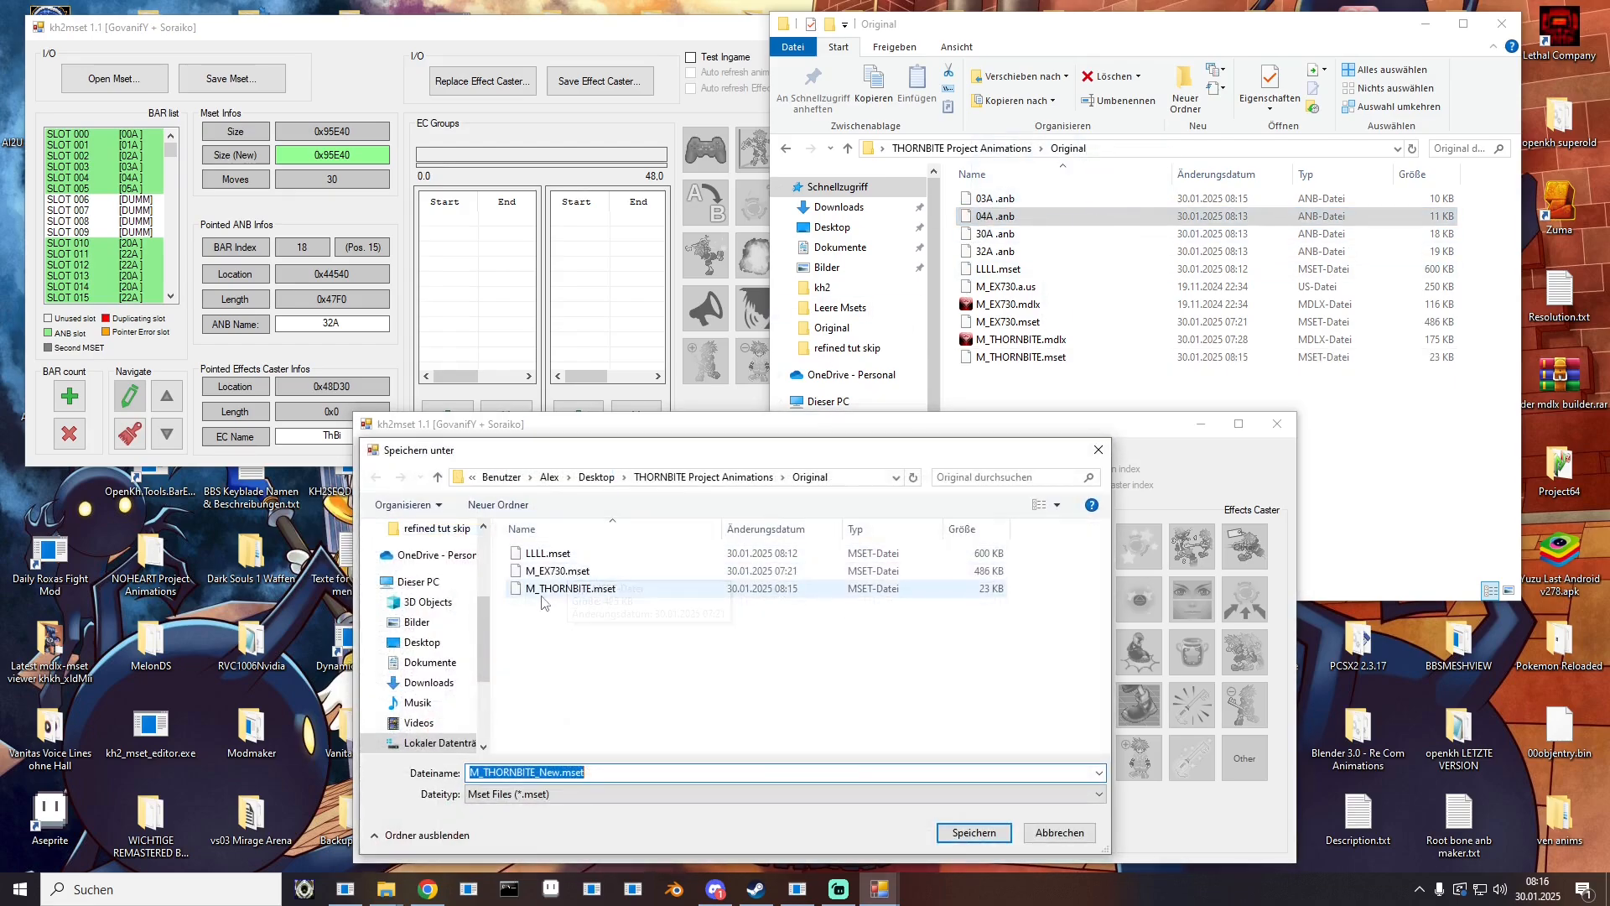
double_click(553, 589)
click(856, 453)
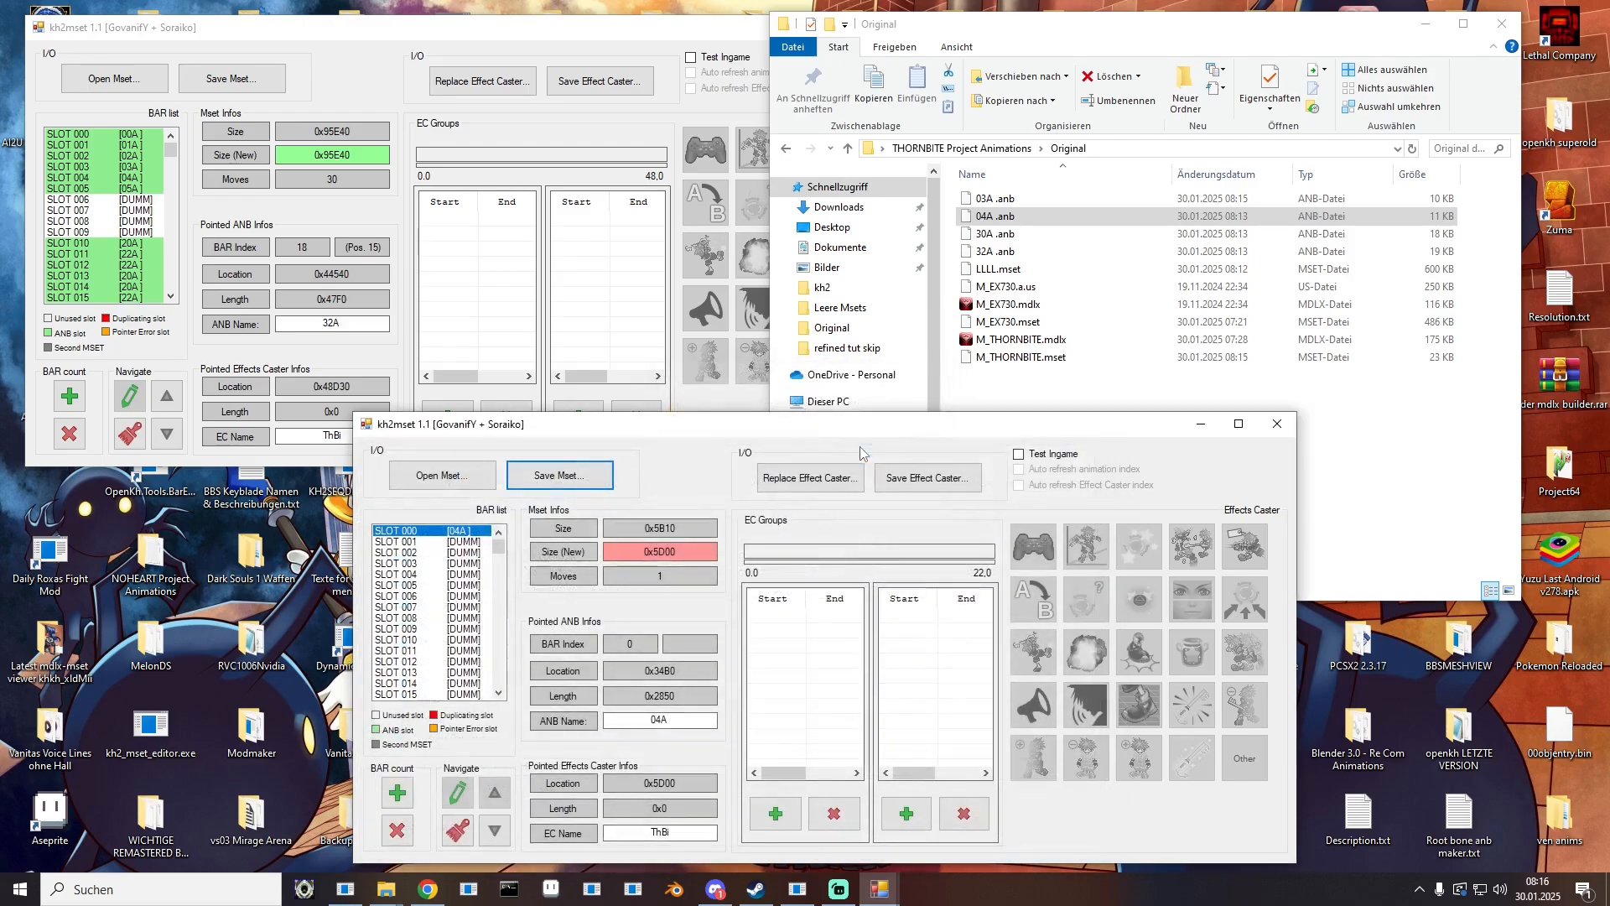
Step: Load M_THORNBITE.mdlx in KH2 Object Editor and select the 04A idle motion to show its metadata
double_click(1009, 359)
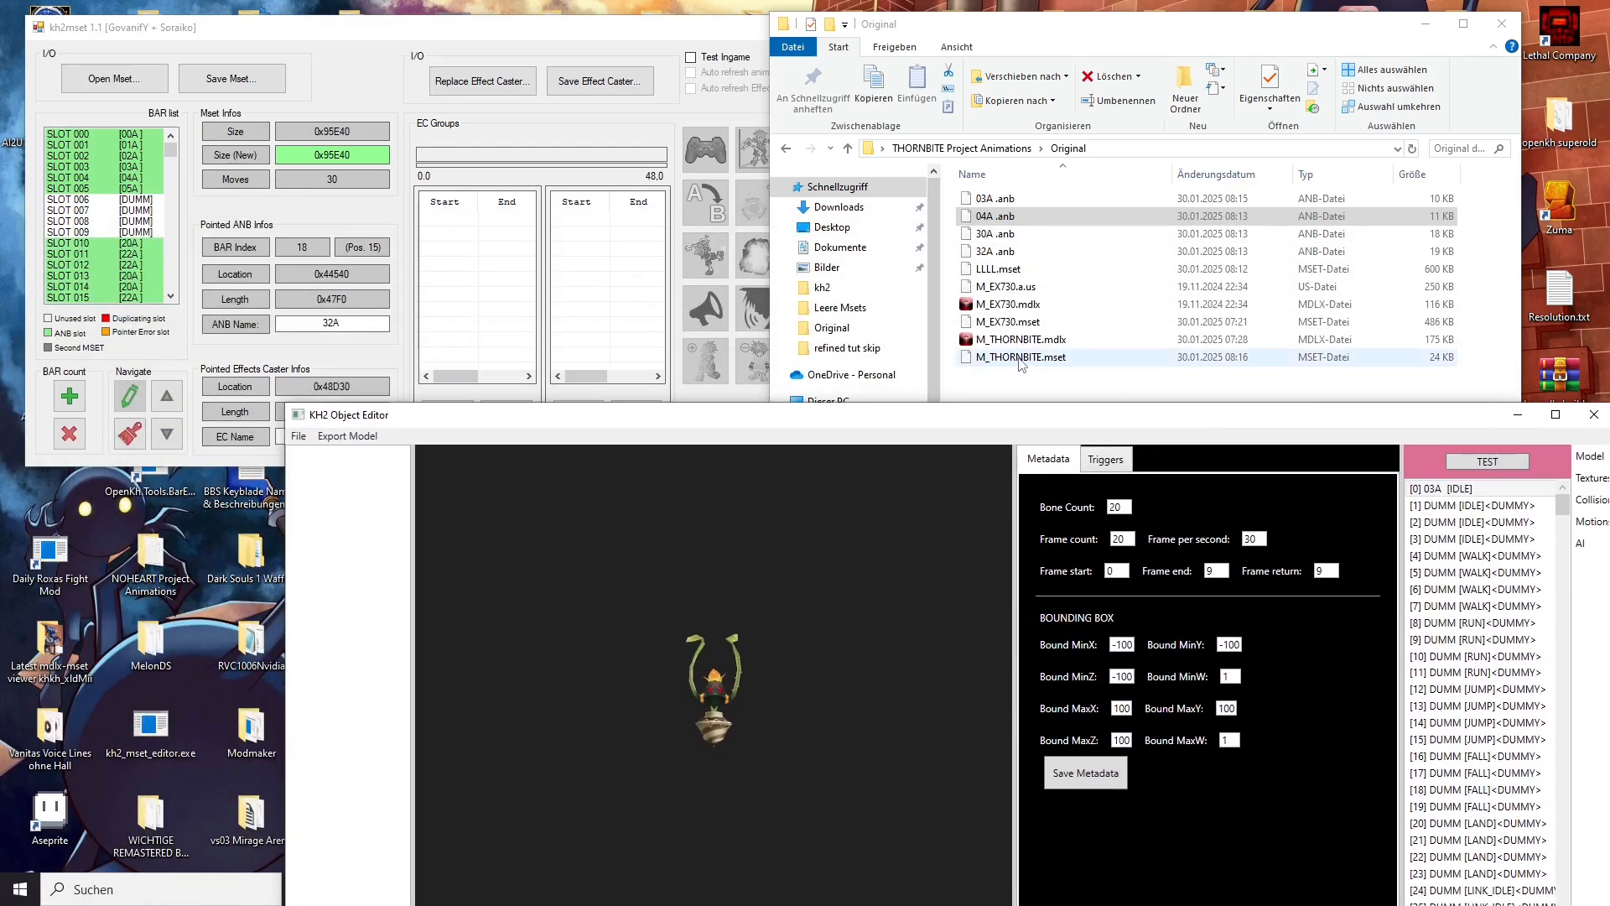
drag(906, 421, 782, 122)
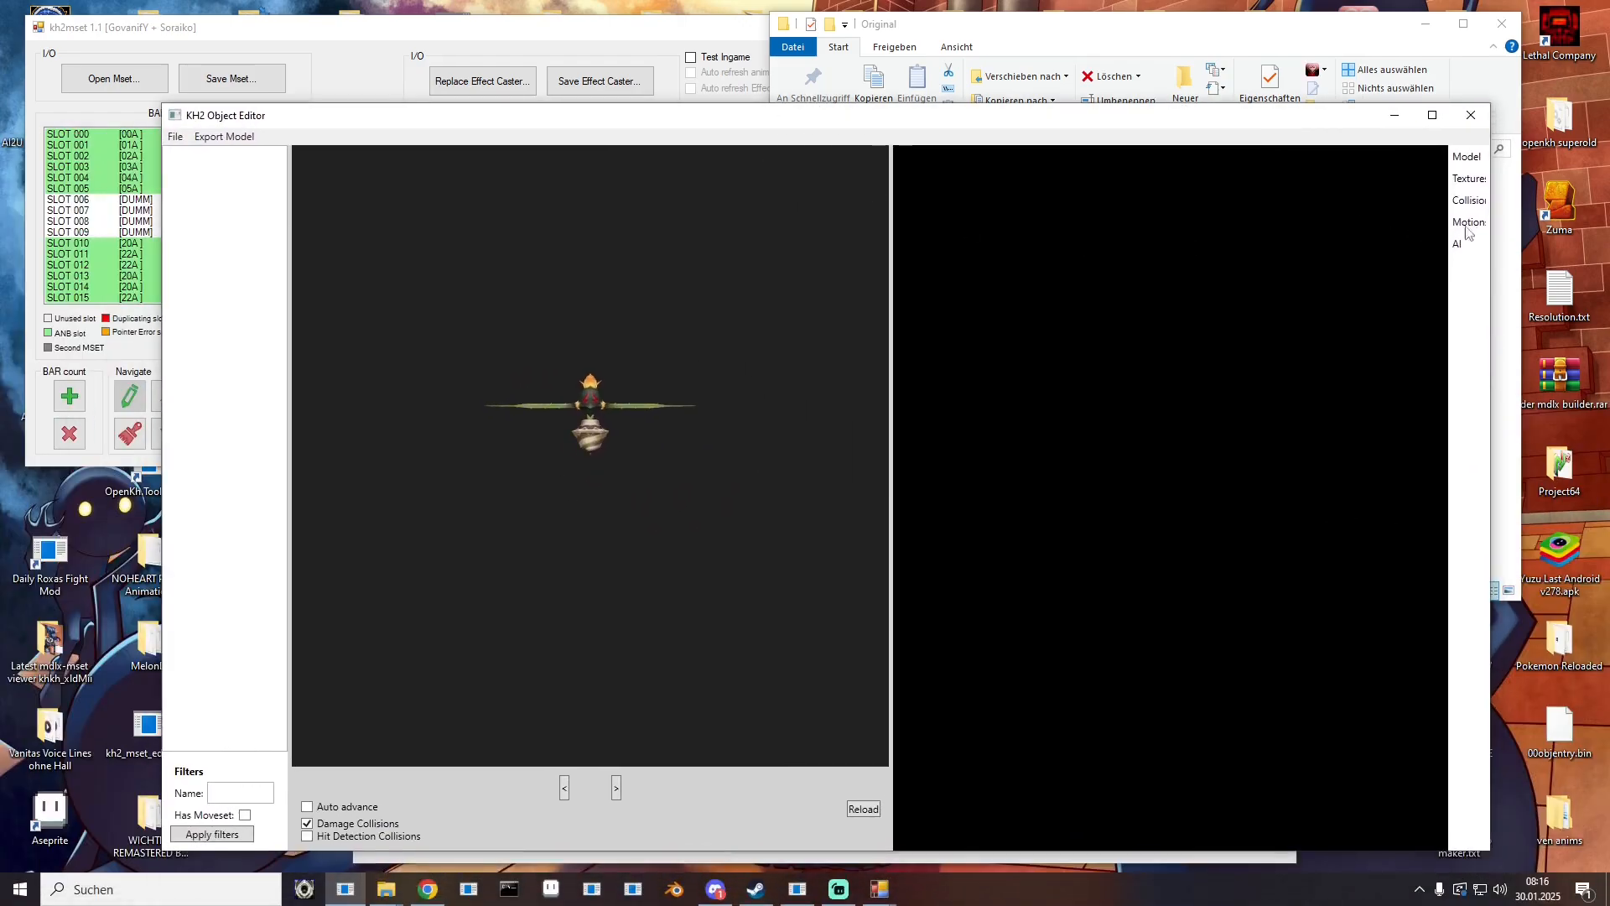
click(1467, 223)
click(1342, 190)
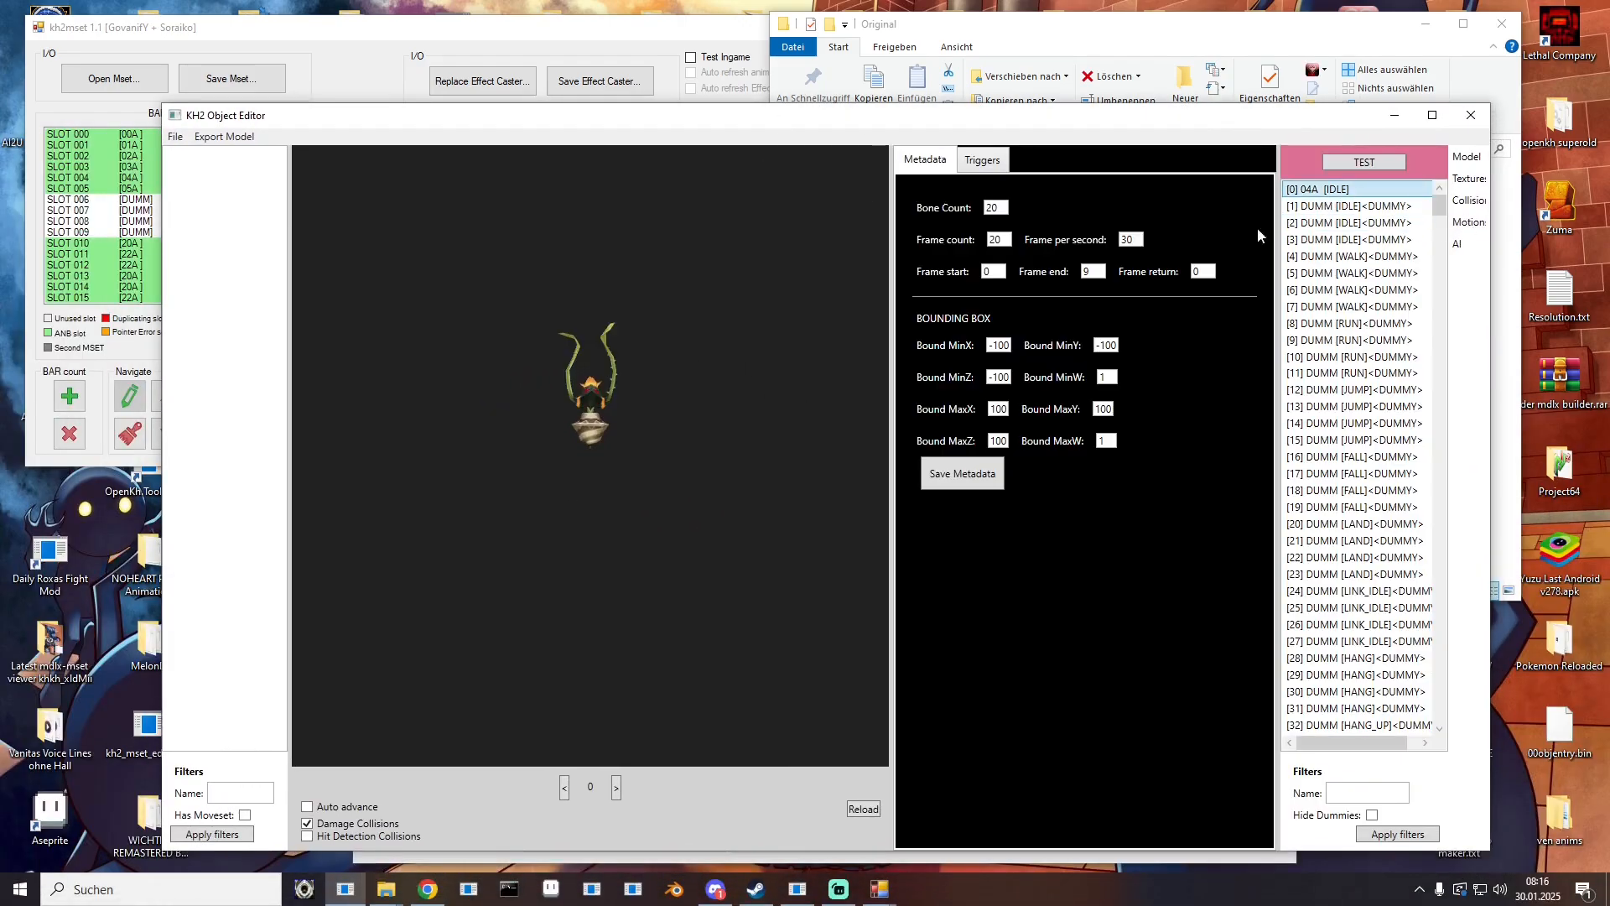
Step: Set the 04A motion's frame return to 9, preview it briefly with auto advance, and overwrite the mset with the saved metadata
double_click(1203, 271)
text(9)
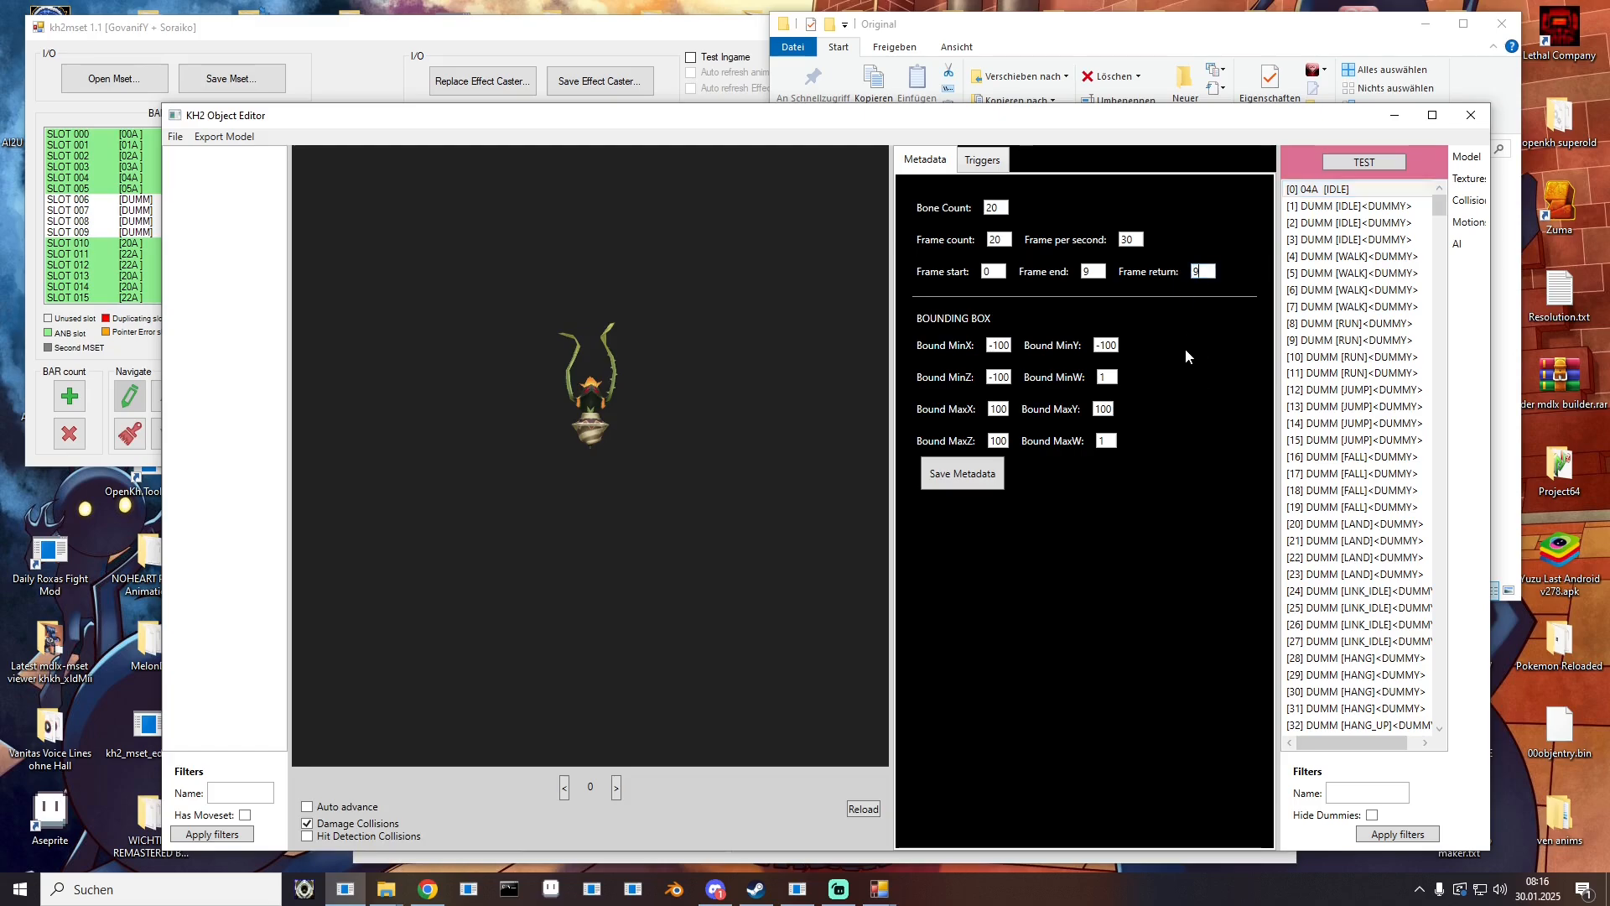
click(323, 808)
click(316, 809)
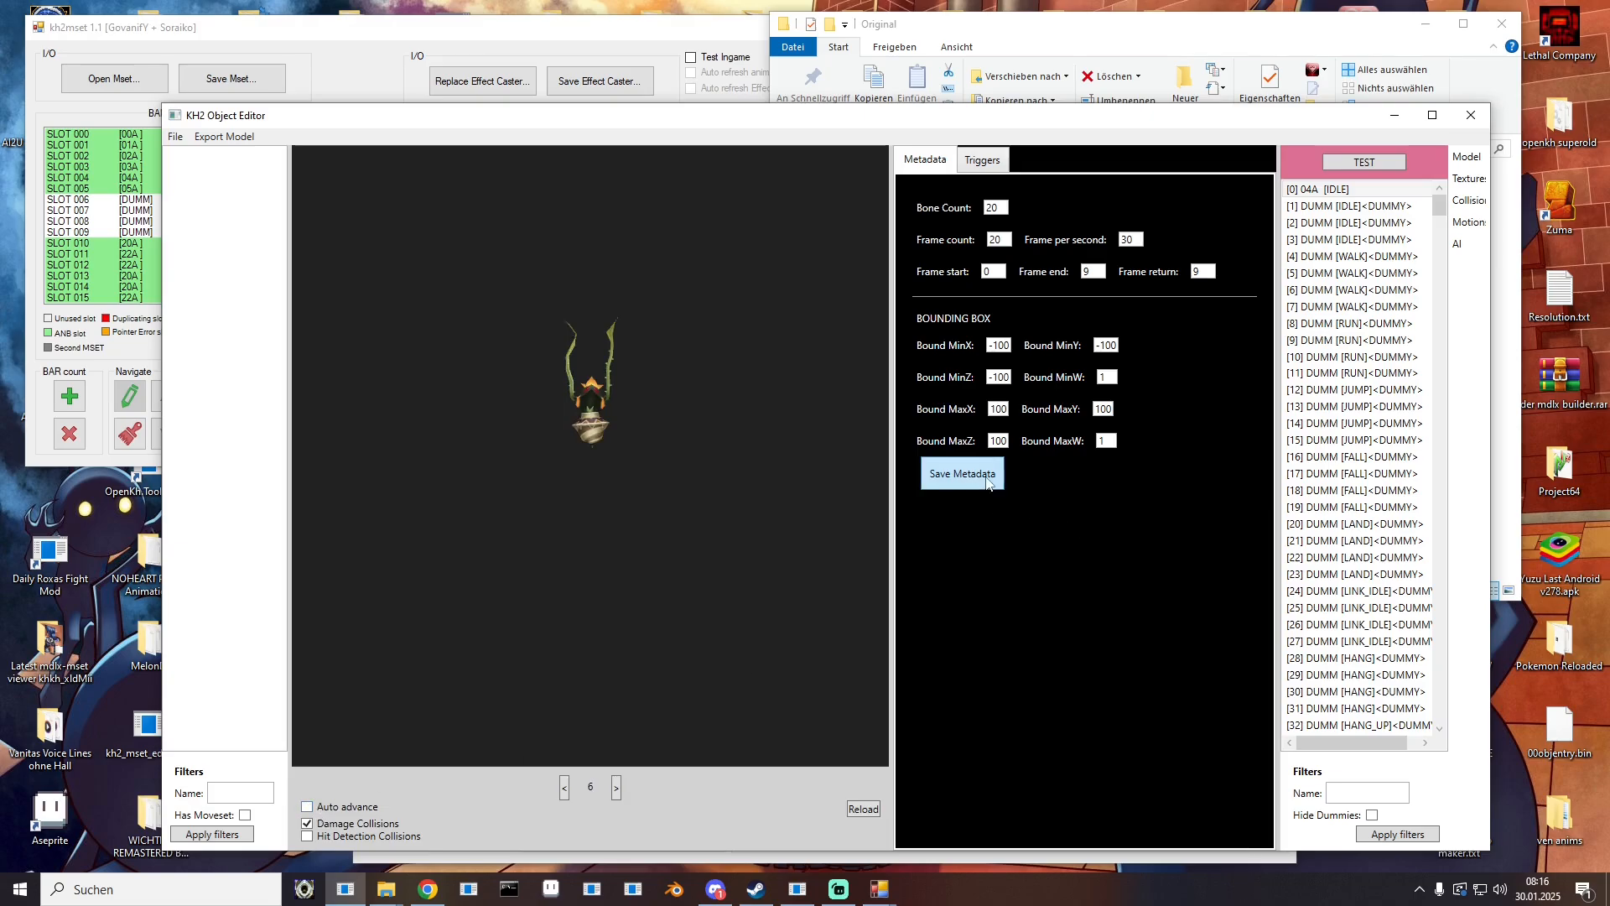
click(179, 135)
mouse_move(212, 171)
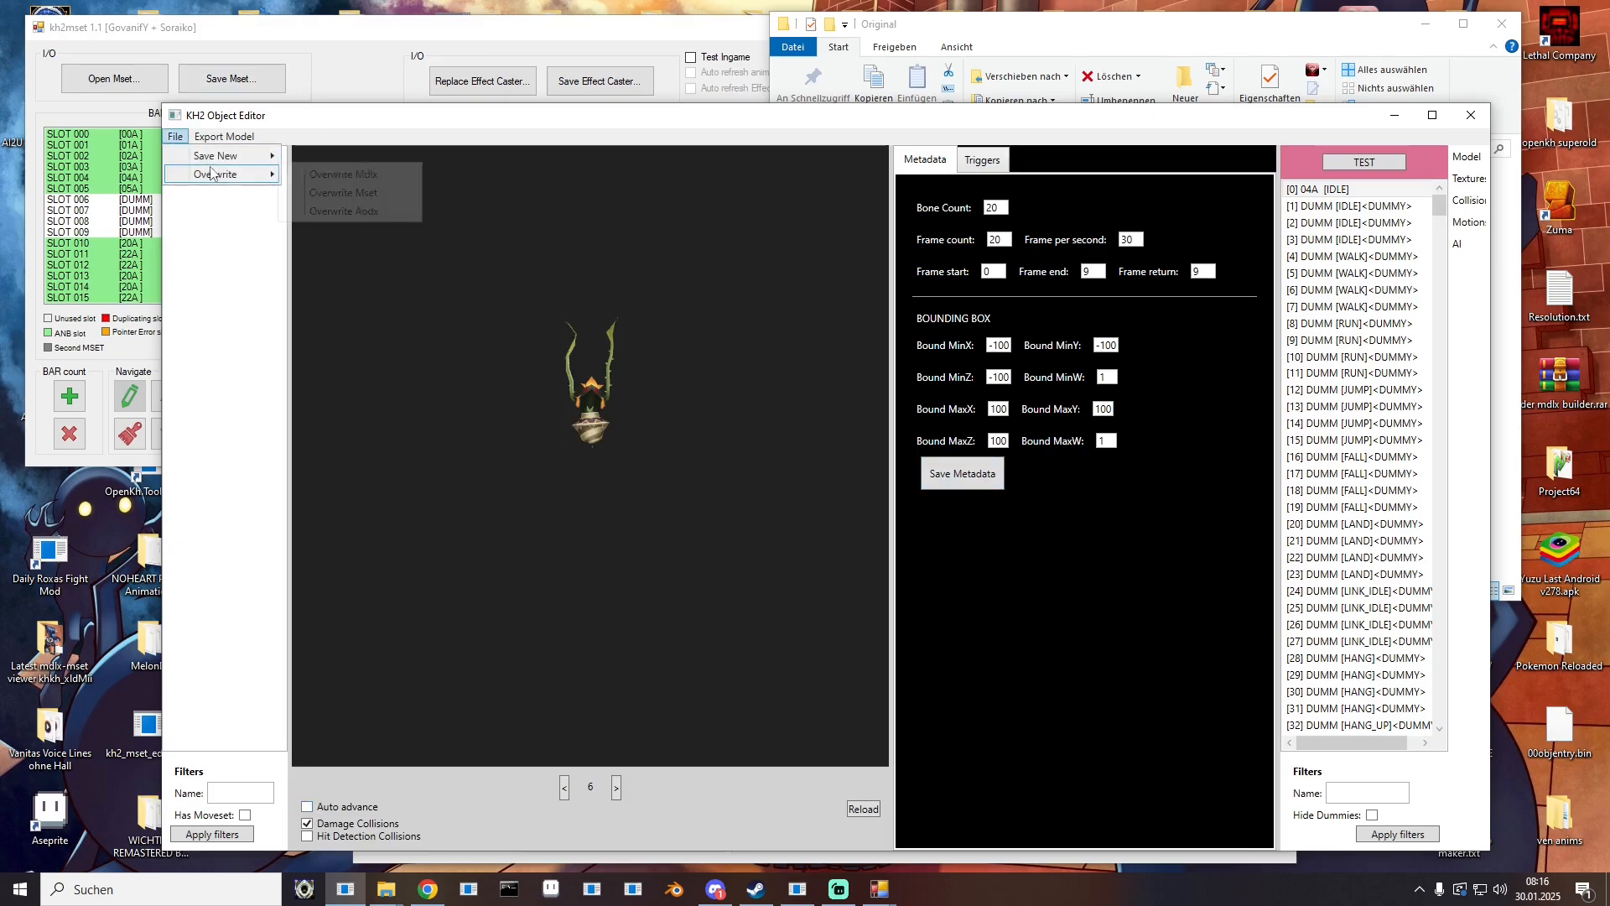
click(364, 191)
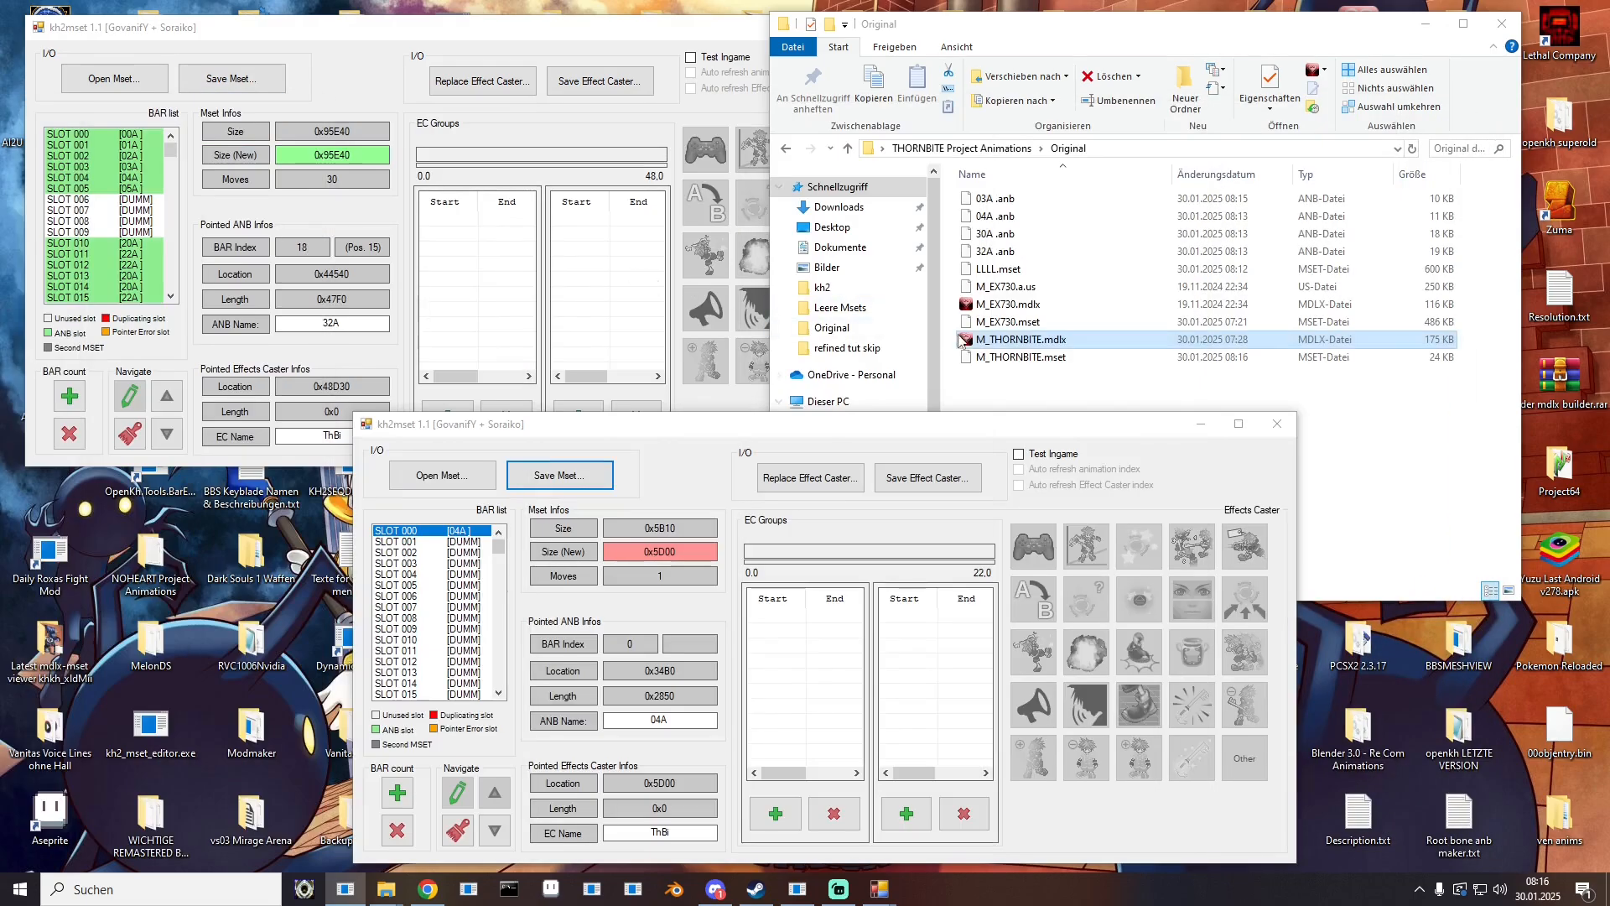
Step: Reload M_THORNBITE.mset in the second kh2mset window and extract slot 000 over the existing 04A .anb
drag(1017, 357, 455, 481)
right_click(472, 544)
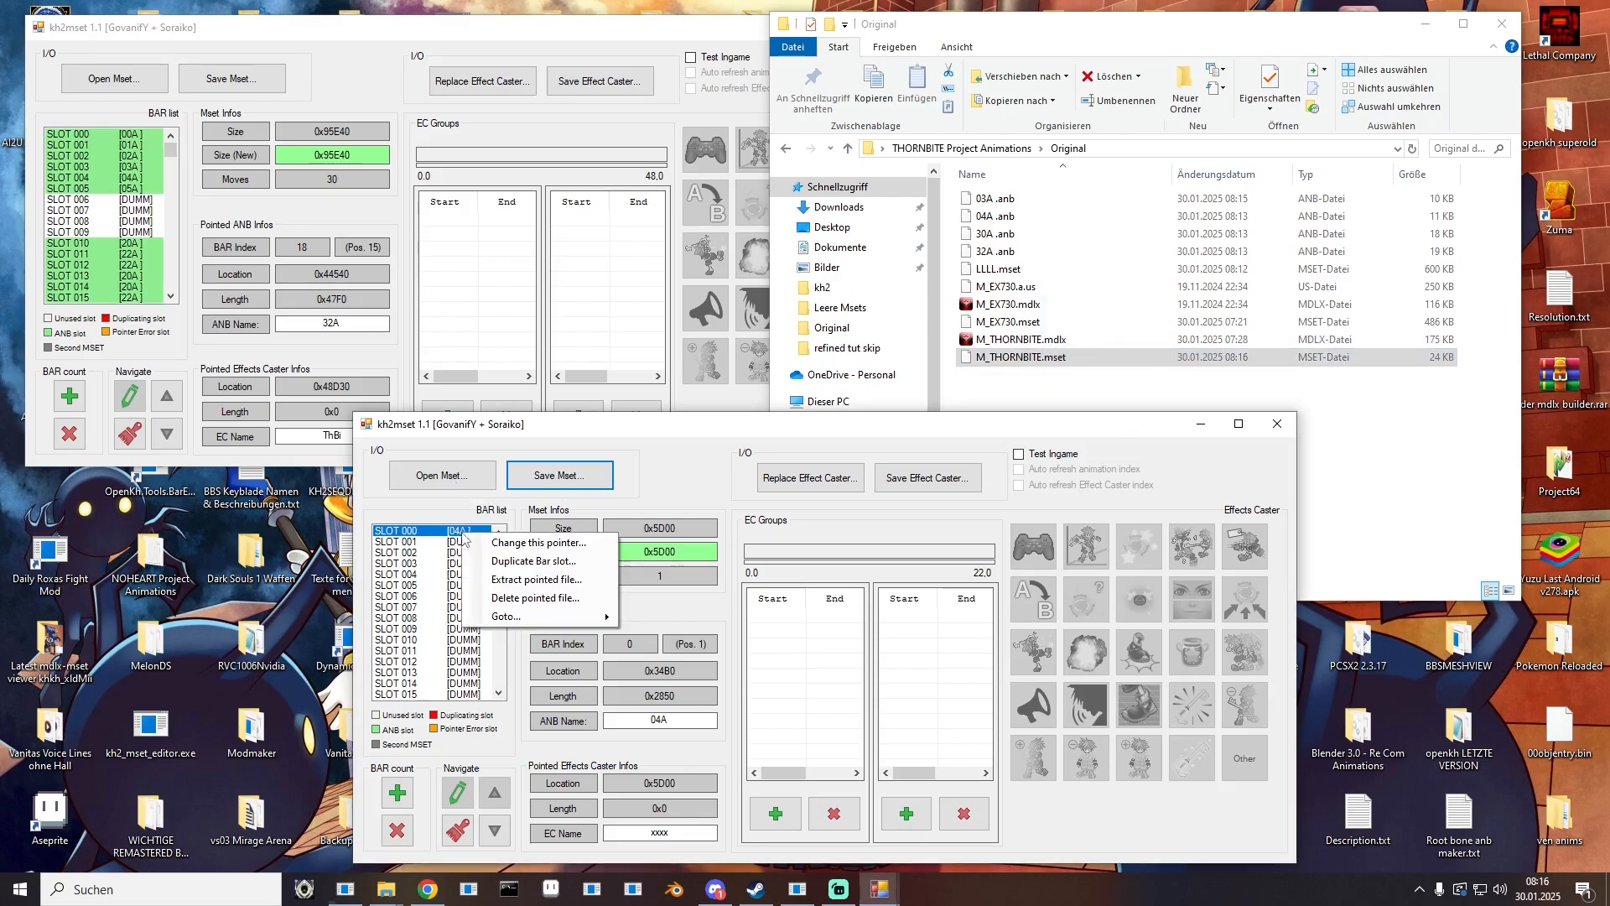
click(548, 579)
double_click(547, 572)
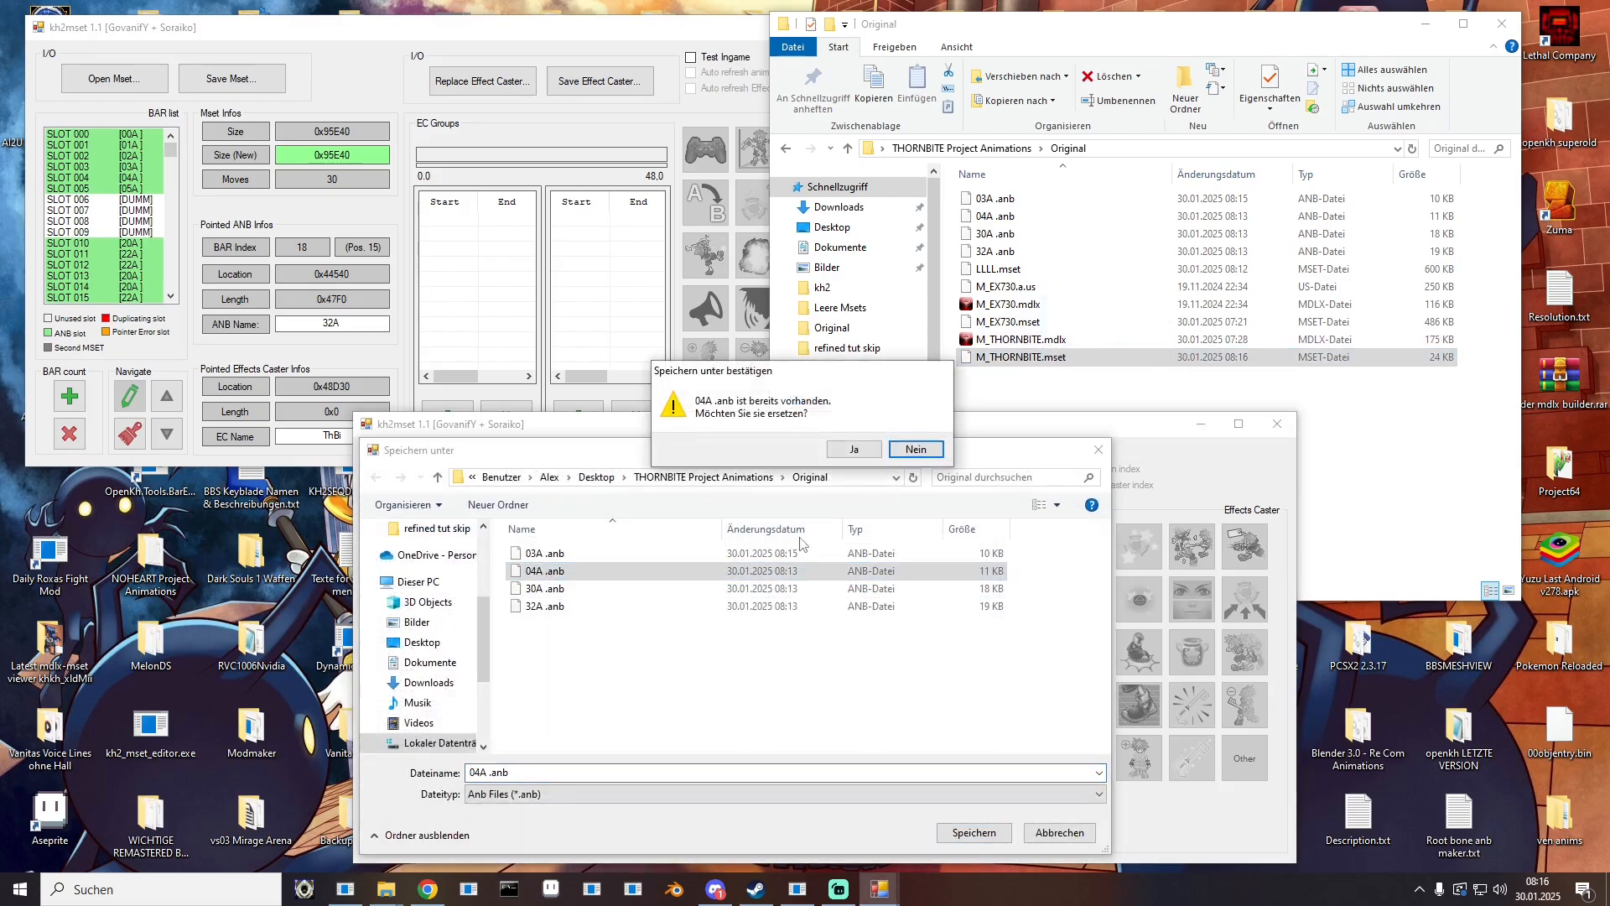
click(859, 450)
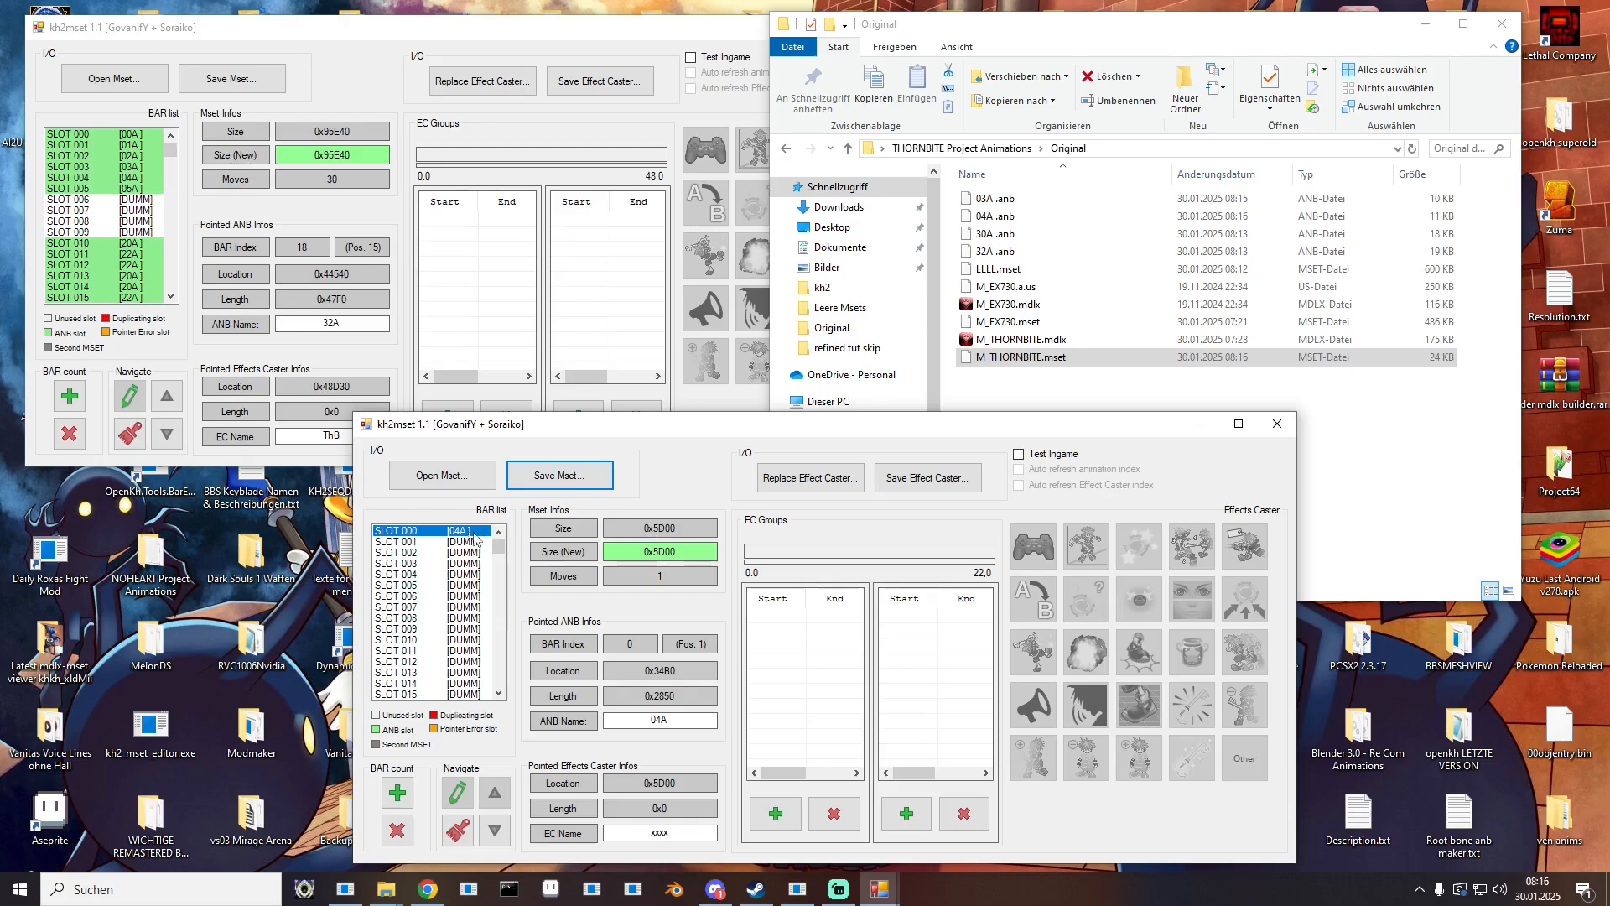
Step: Swap the slot 000 animation for 30A .anb and overwrite M_THORNBITE.mset with the result
right_click(428, 532)
click(474, 597)
drag(1030, 235, 459, 537)
click(559, 475)
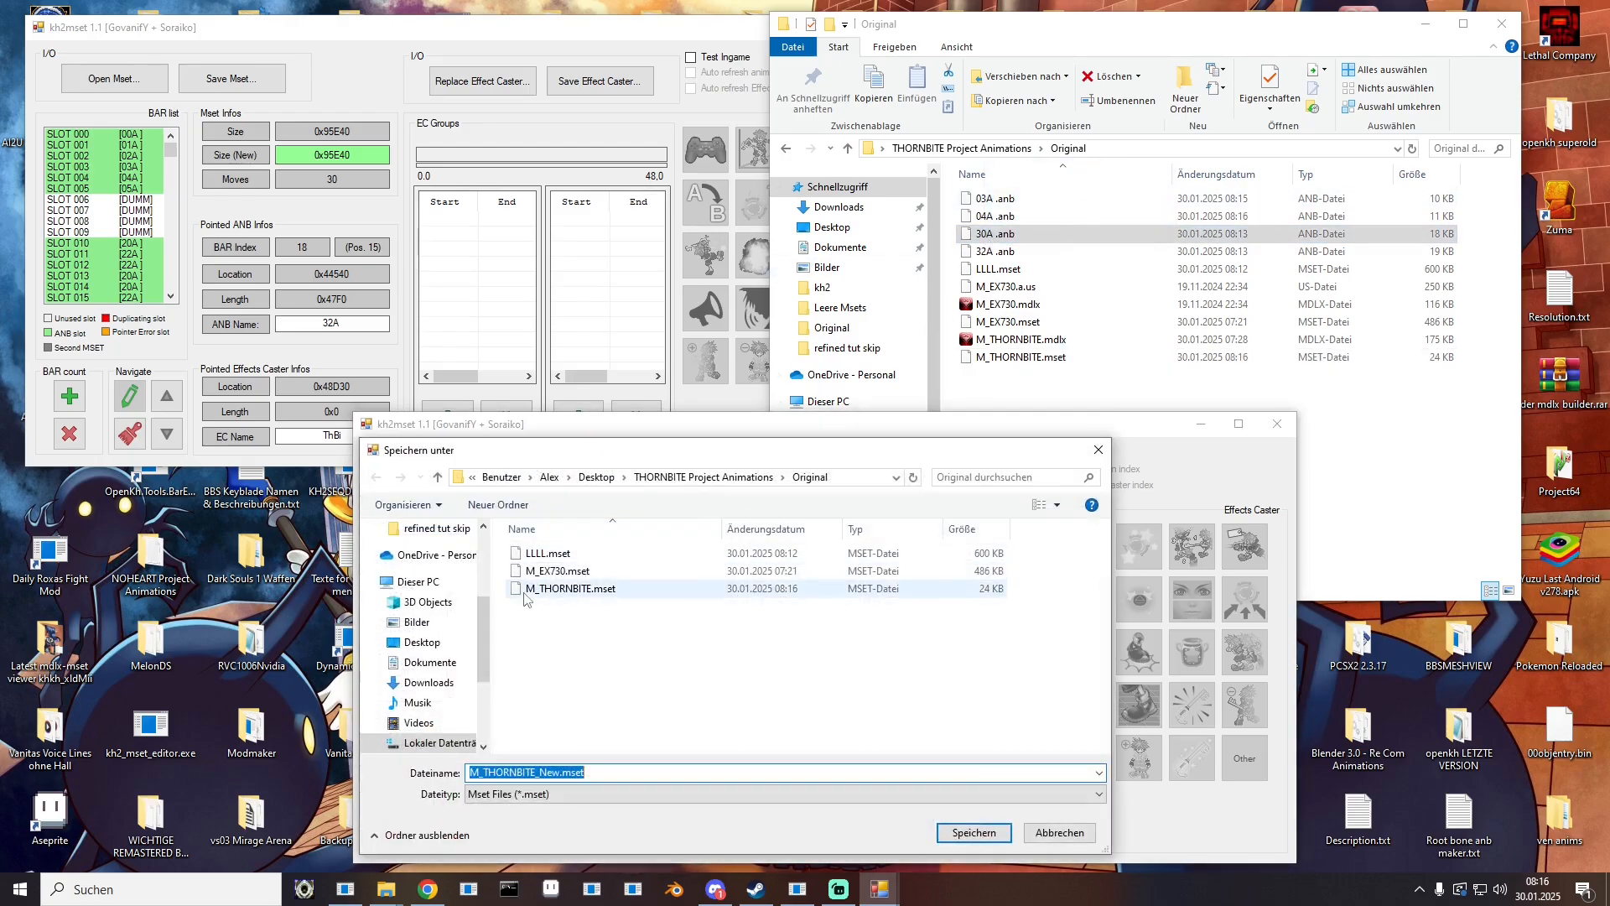
double_click(529, 588)
click(880, 450)
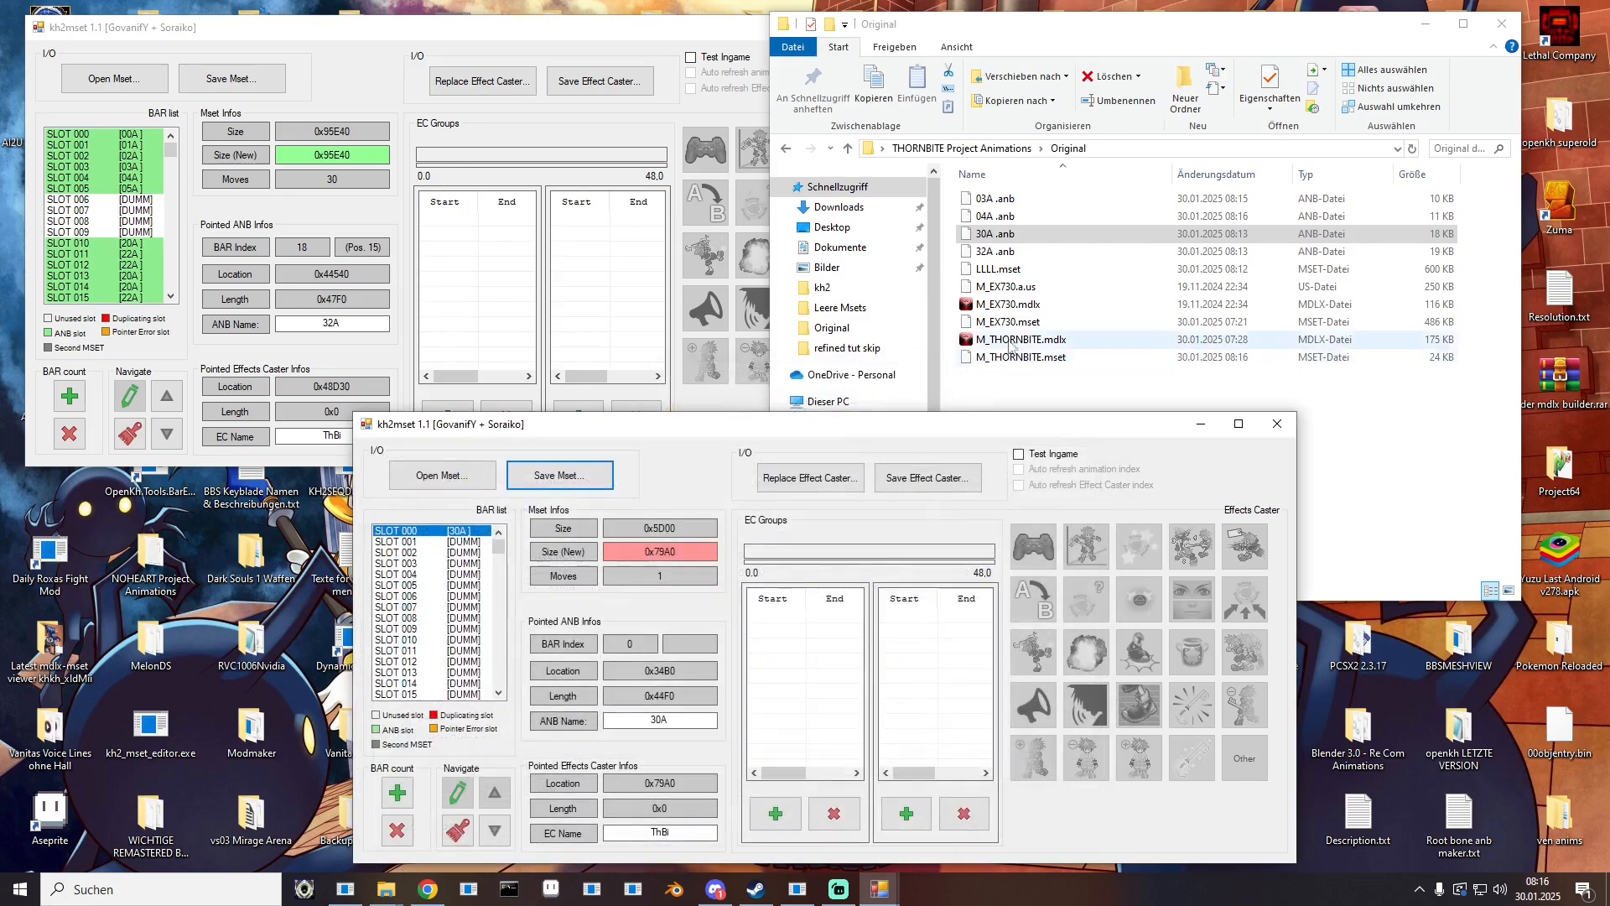
Step: Open M_THORNBITE.mdlx in KH2 Object Editor, set the 30A motion's frame return to 23 and overwrite the mset
click(1011, 341)
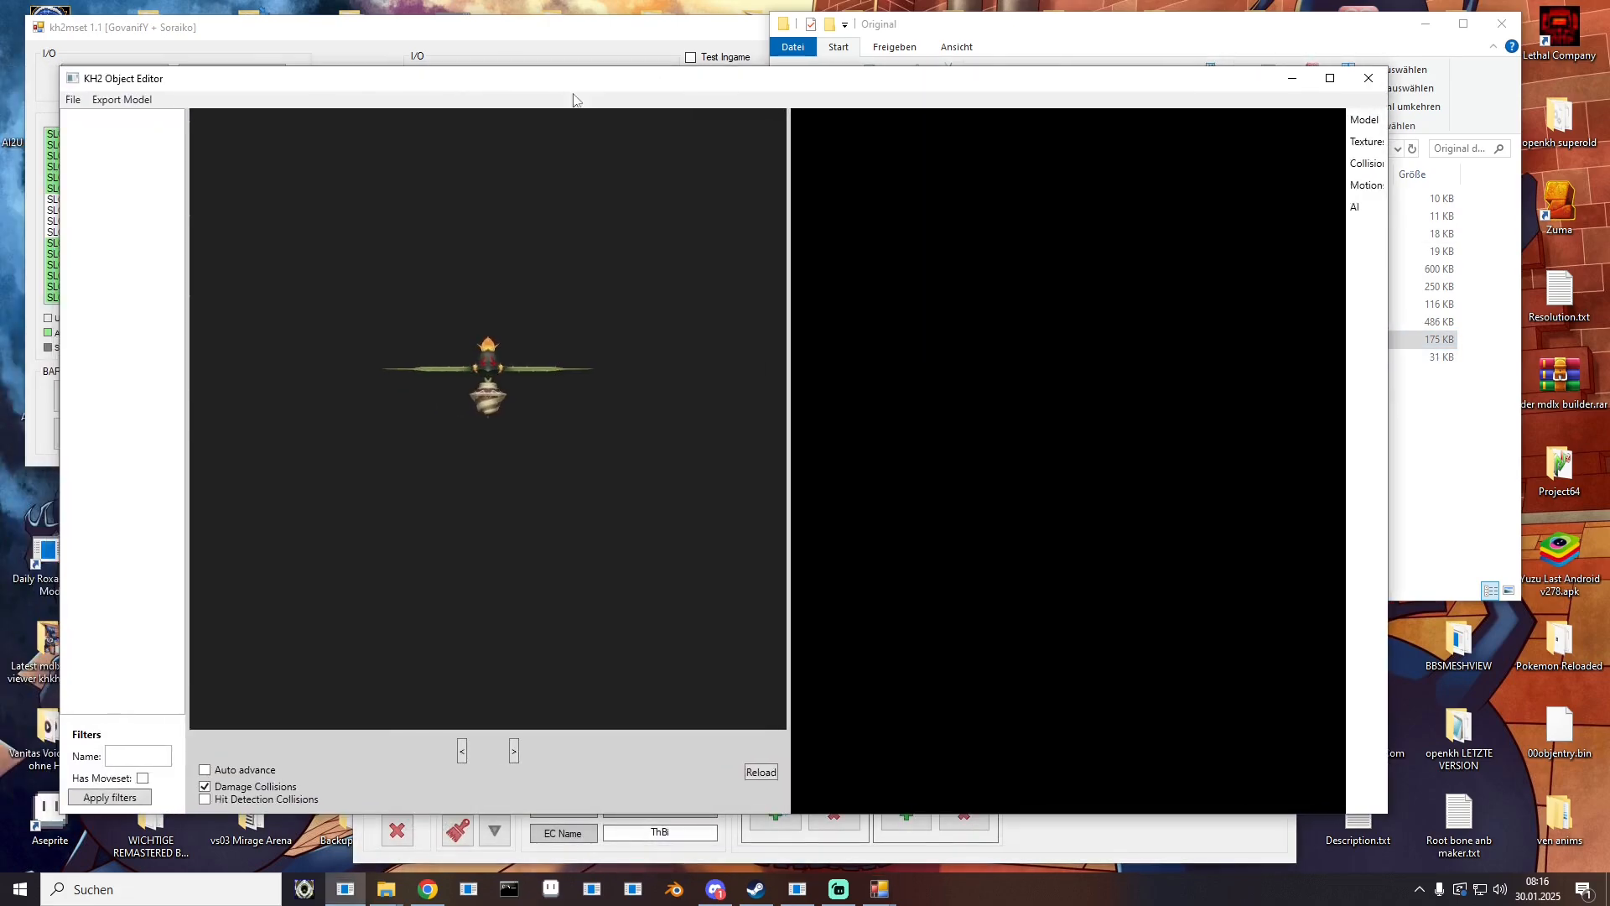
click(1374, 187)
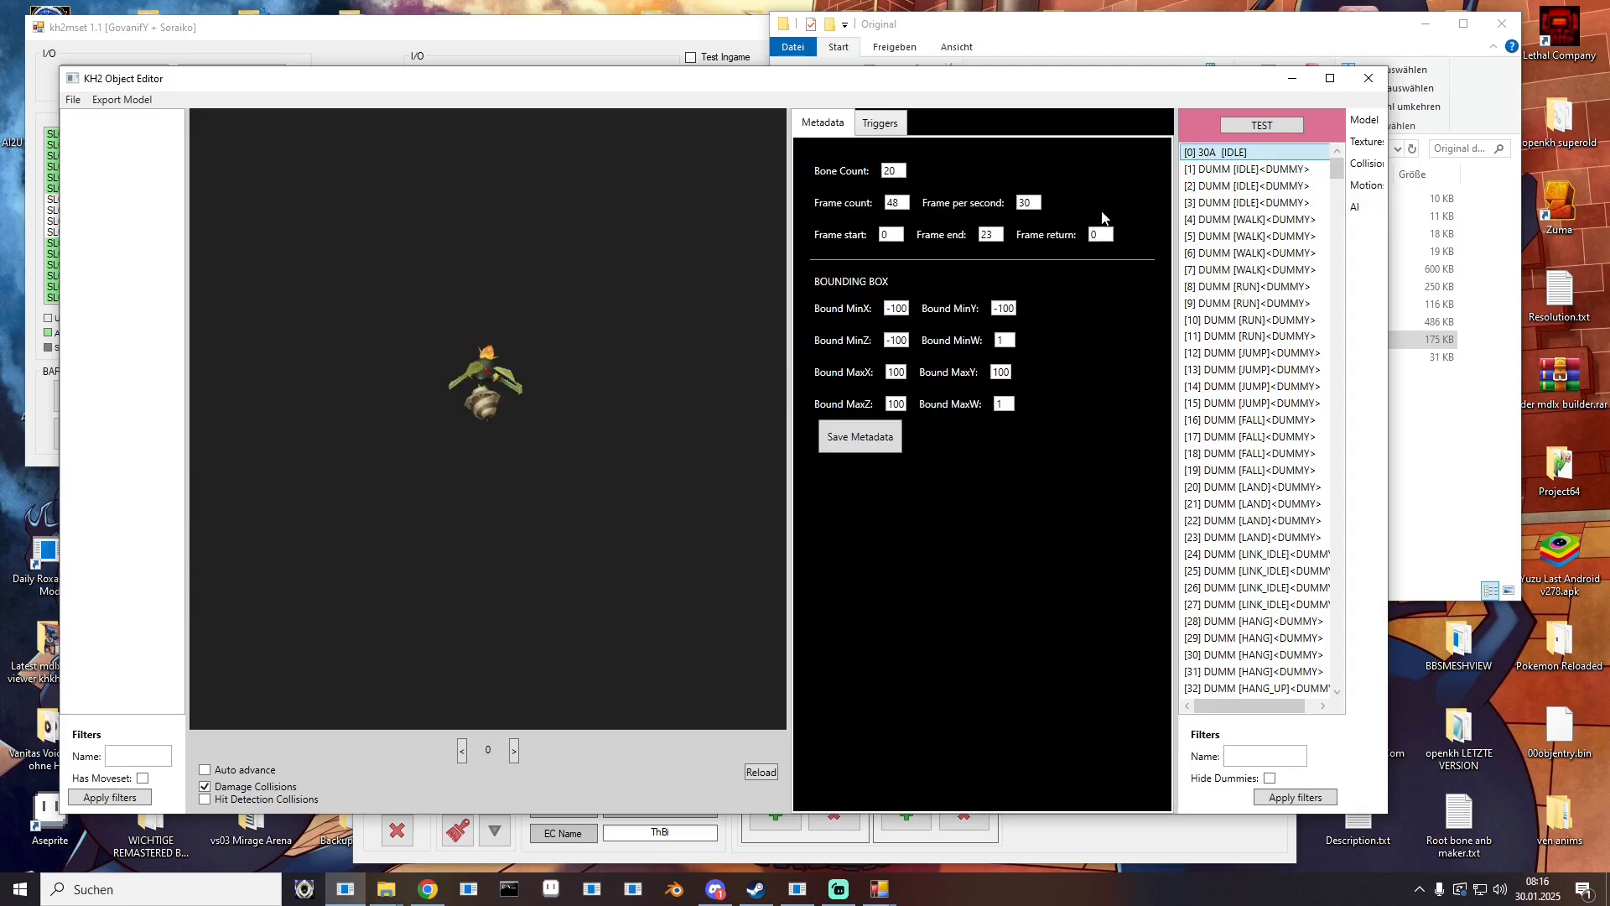
double_click(1102, 237)
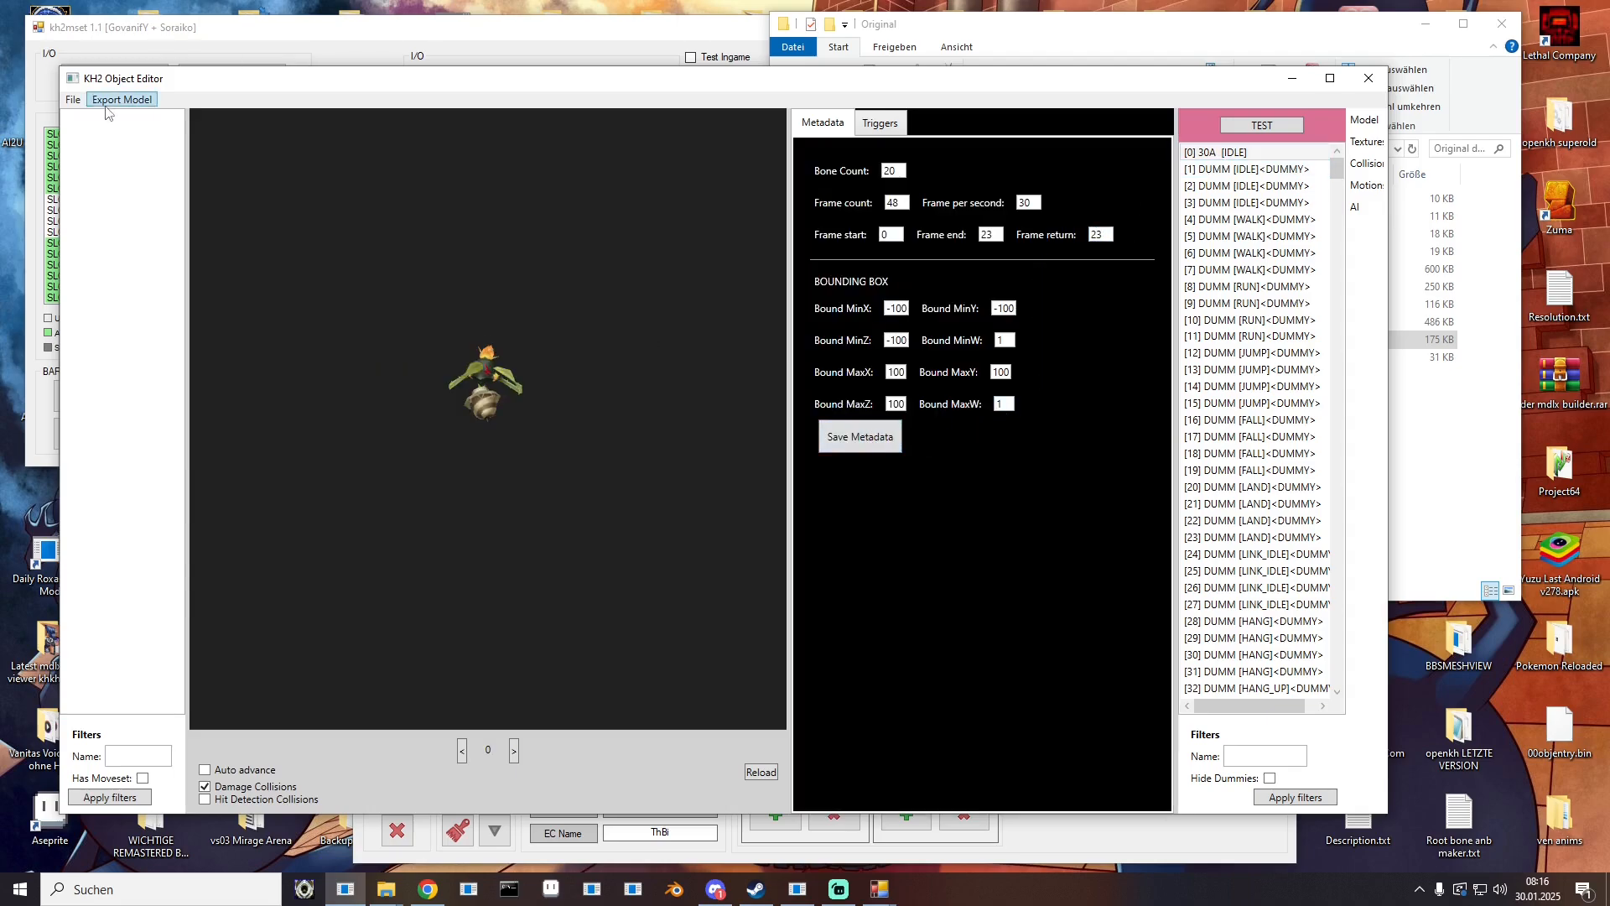
click(73, 99)
mouse_move(113, 137)
click(260, 157)
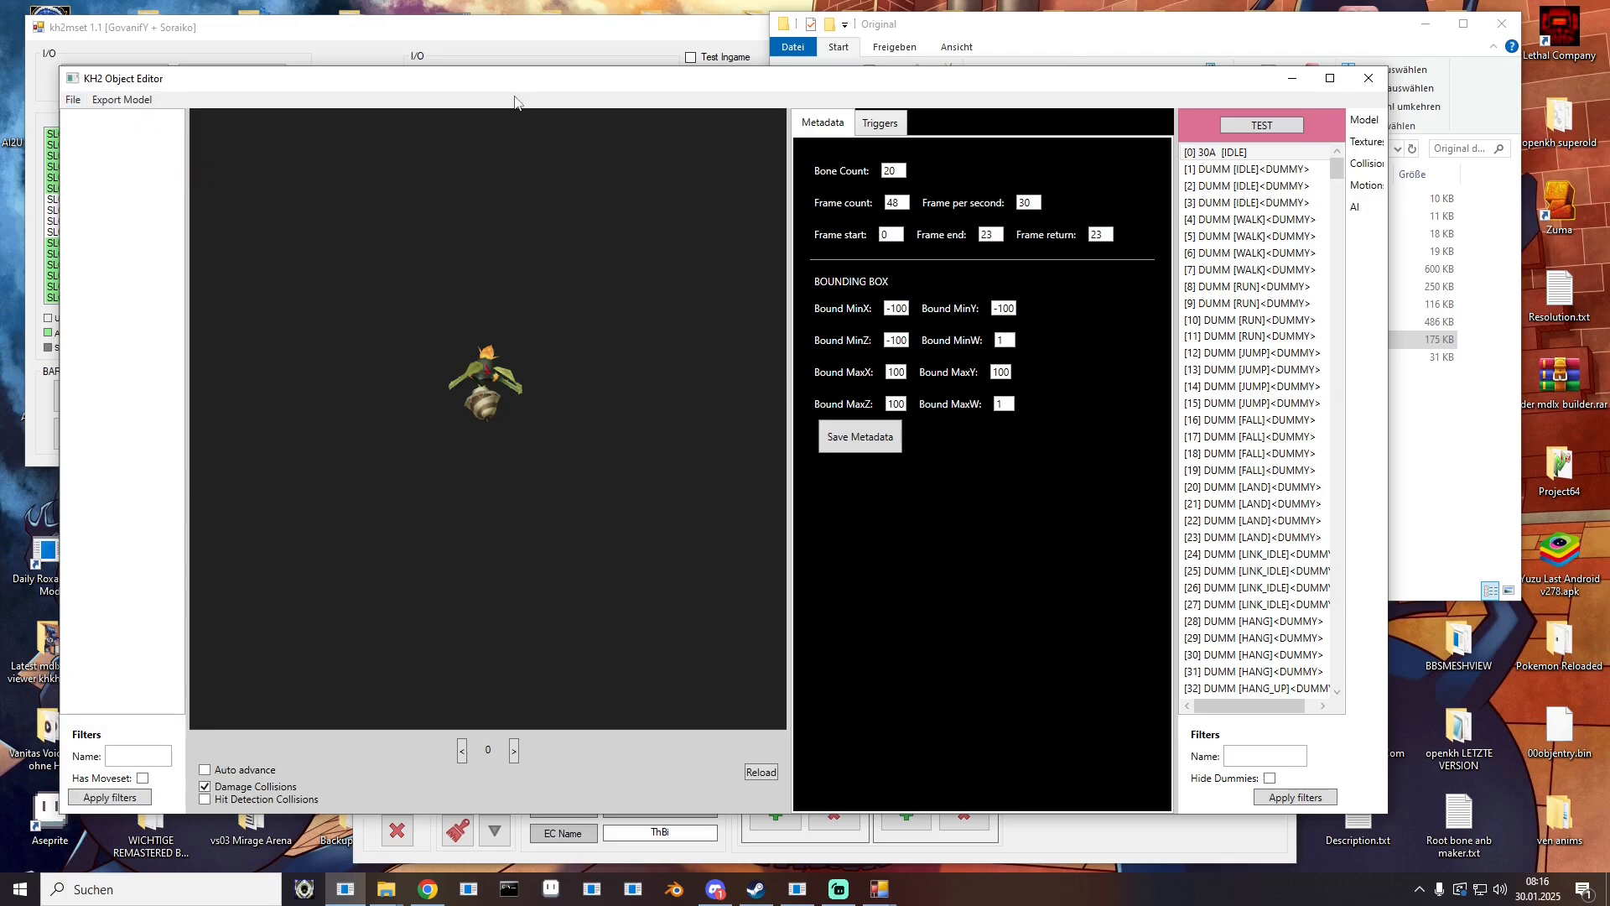
Step: Reload M_THORNBITE.mset in the second kh2mset window and extract slot 000 over the existing 30A .anb
drag(1022, 367, 465, 500)
right_click(459, 532)
click(491, 577)
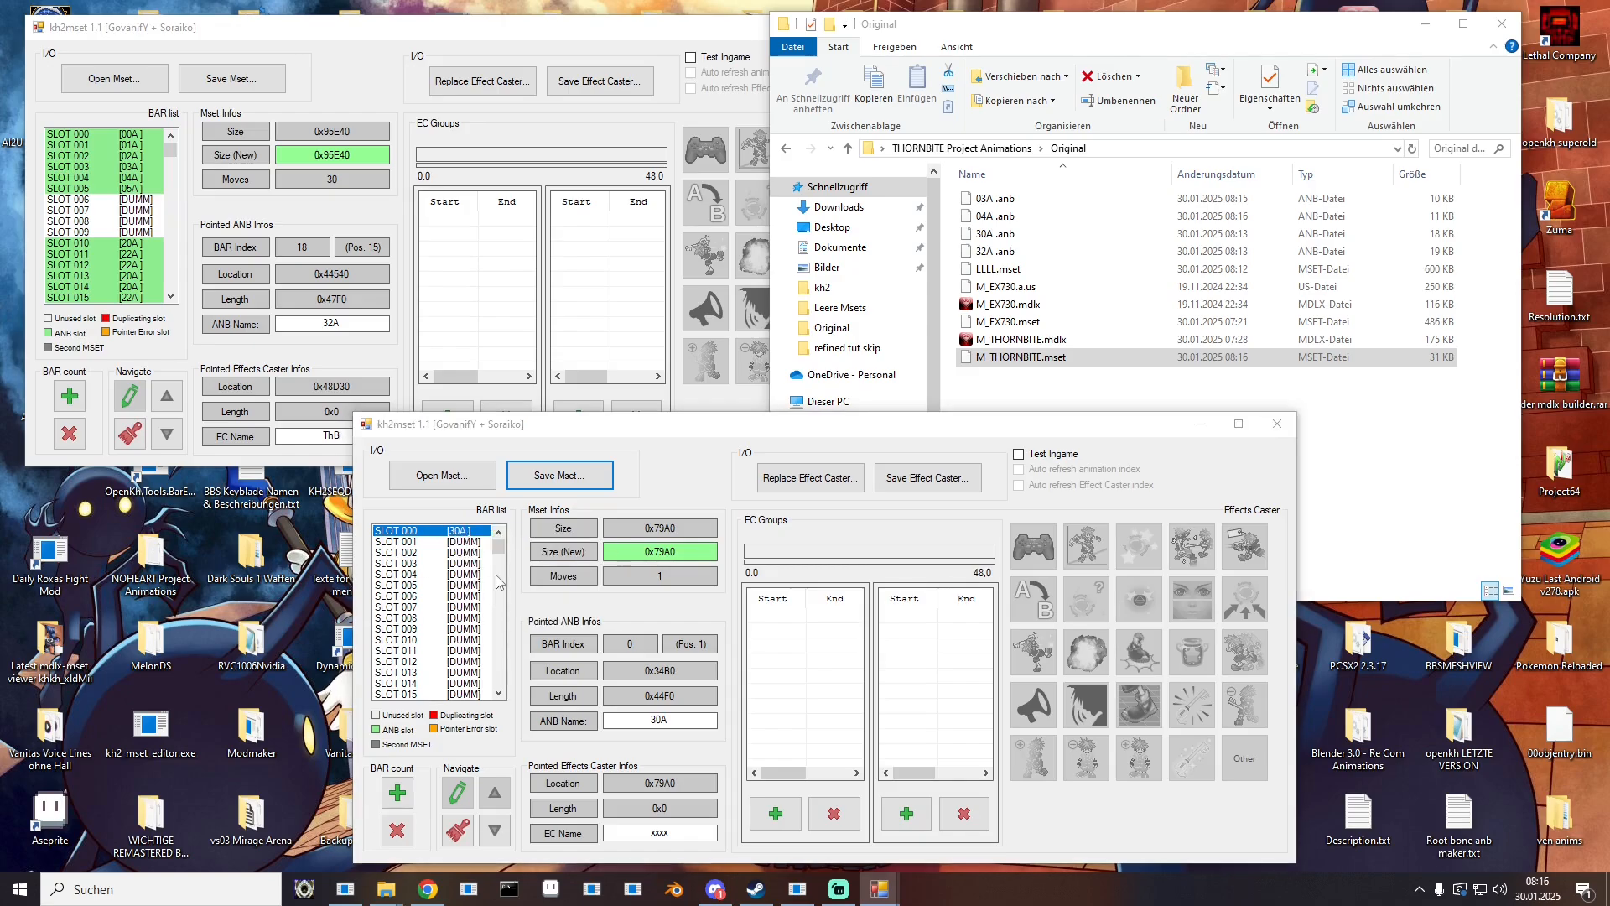
double_click(545, 588)
click(848, 451)
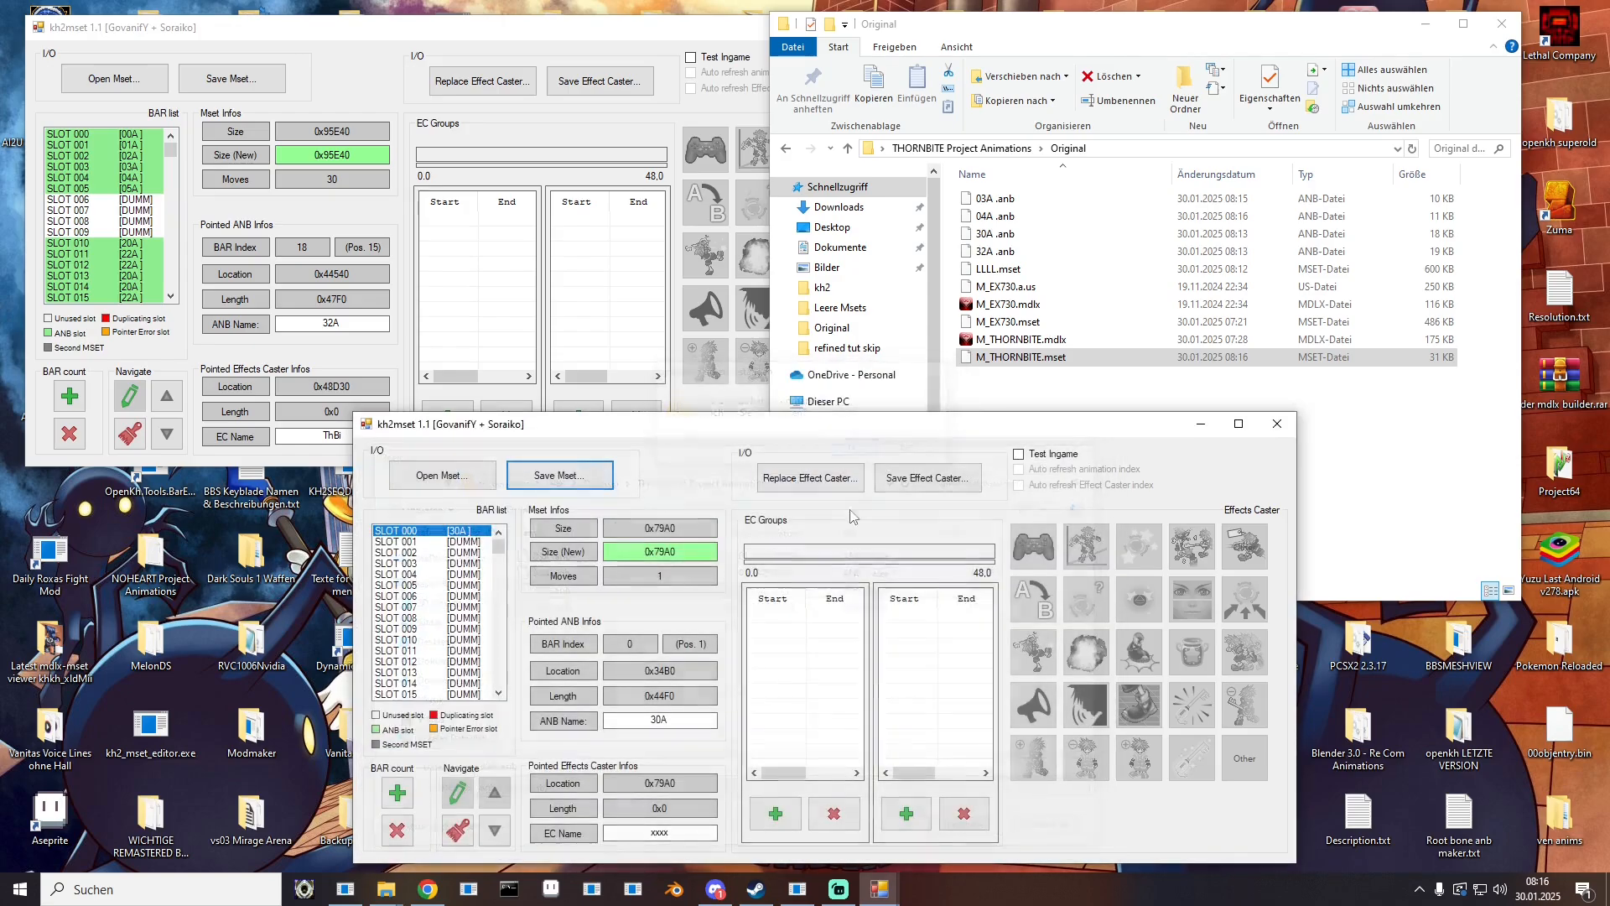
Step: Delete the 30A animation from slot 000, add 32A .anb in its place and save over M_THORNBITE.mset
right_click(444, 537)
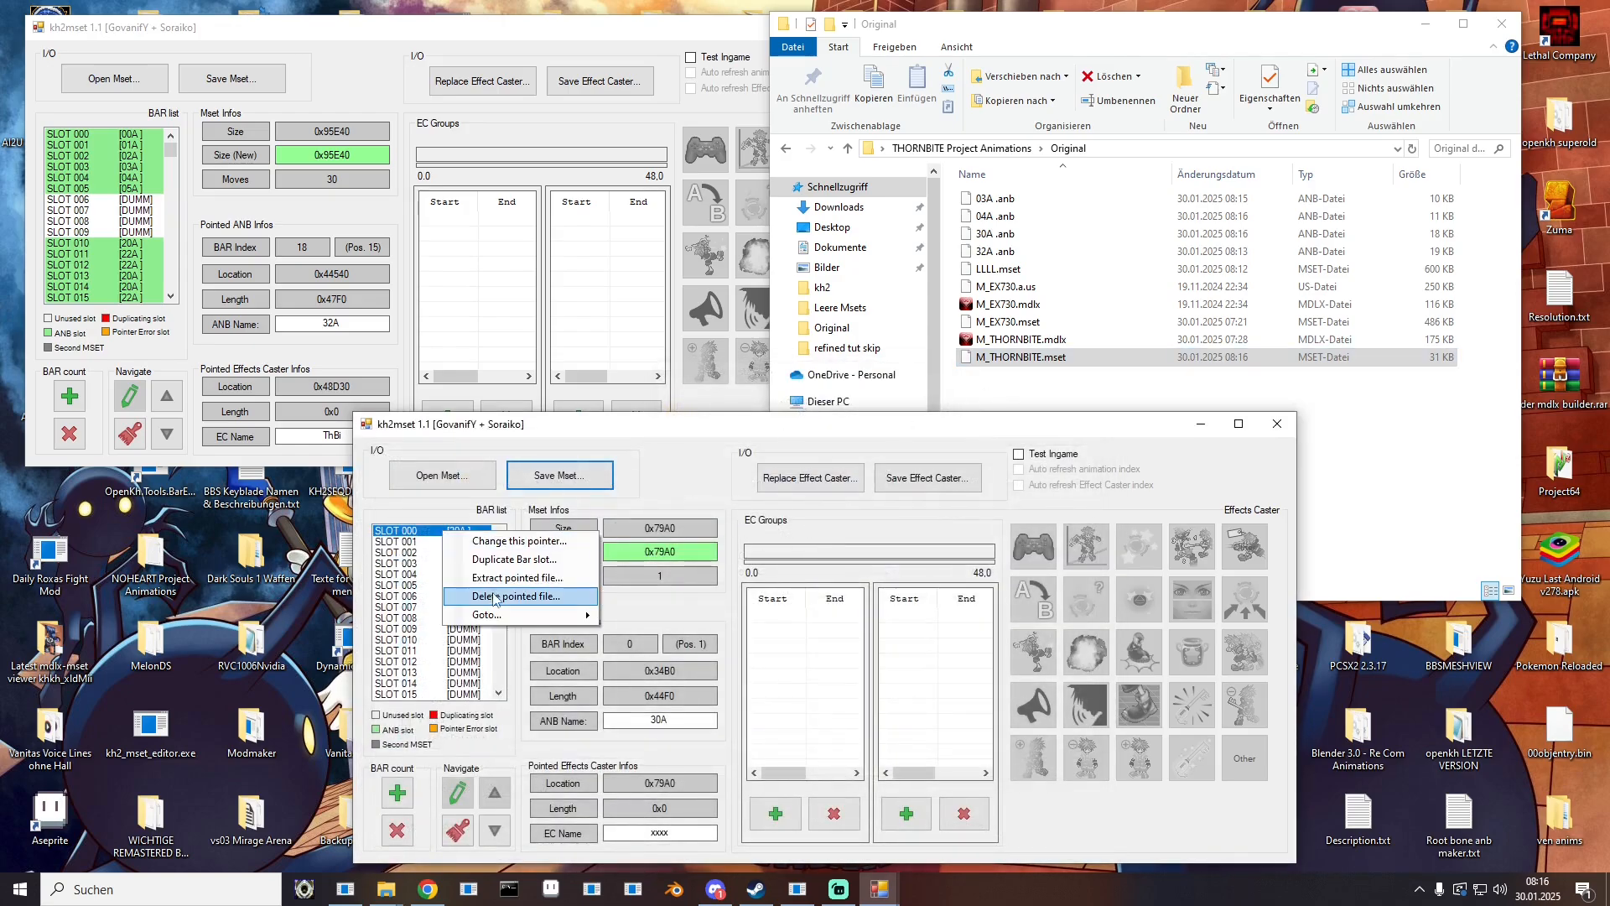
click(503, 597)
click(983, 255)
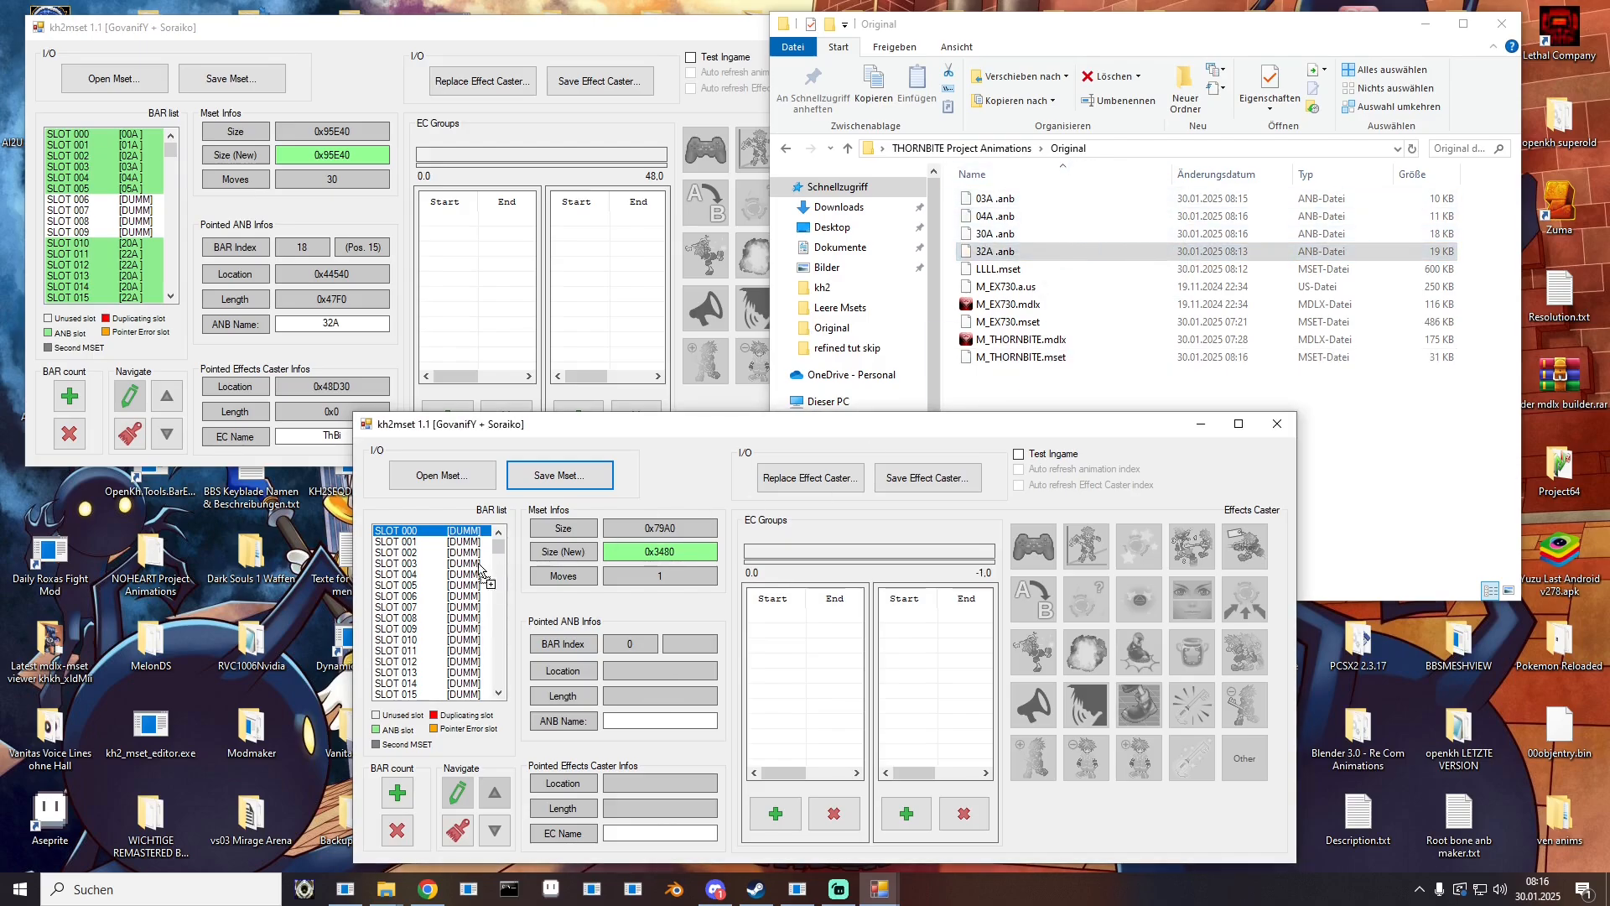
click(560, 474)
double_click(548, 588)
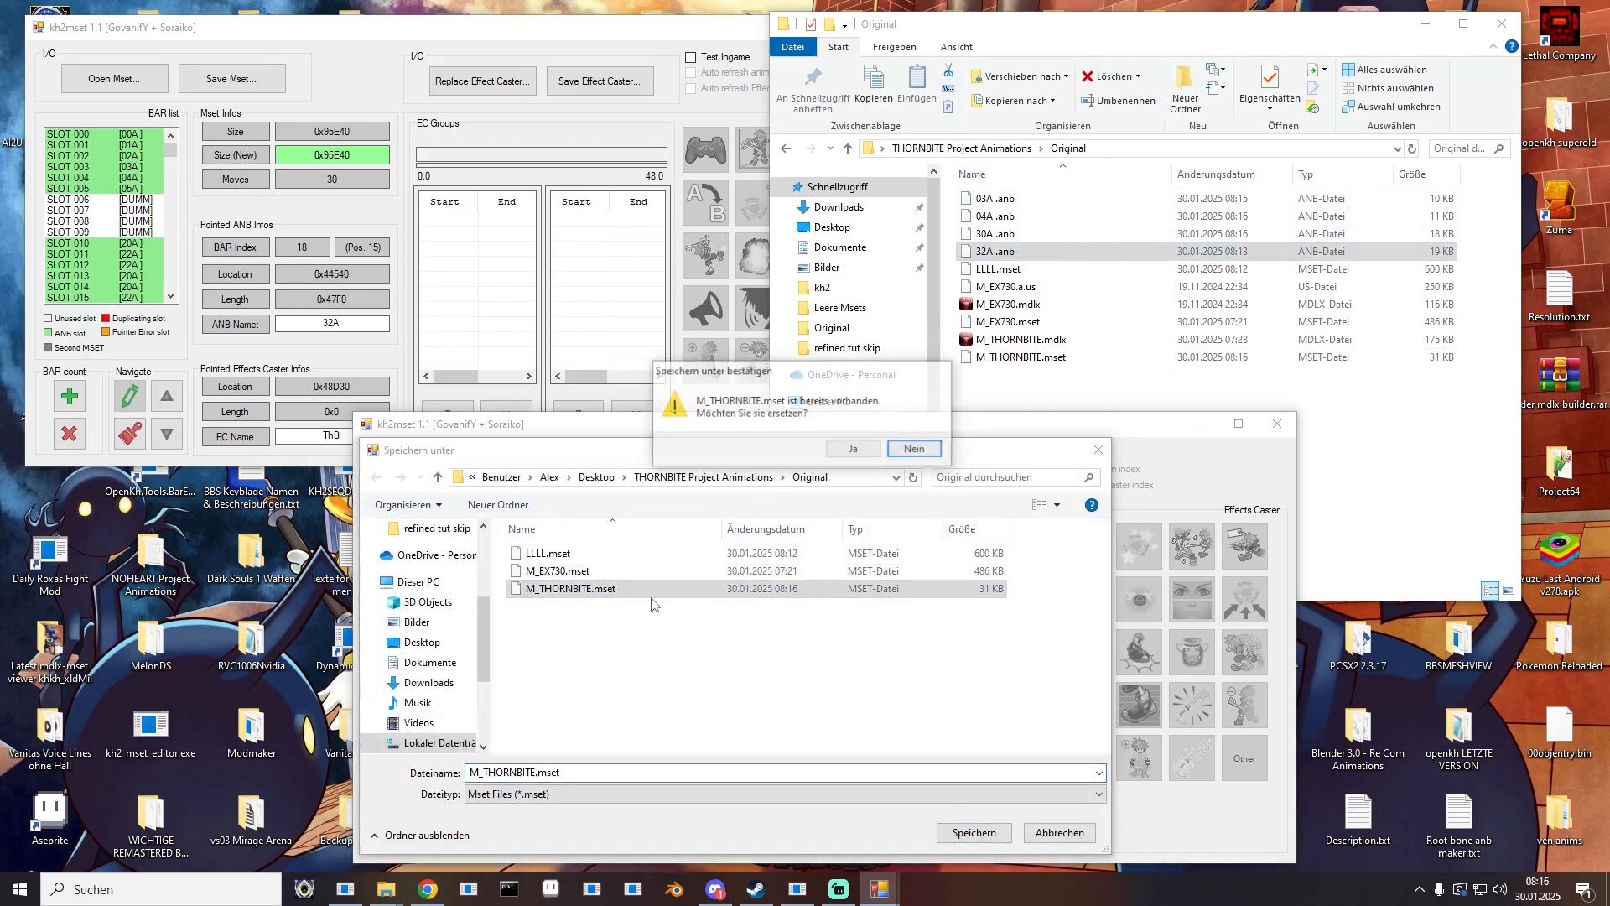
click(864, 450)
Step: Open M_THORNBITE.mdlx in KH2 Object Editor, set the 32A motion's frame return to 23, and overwrite the mset before closing the editor
double_click(1020, 339)
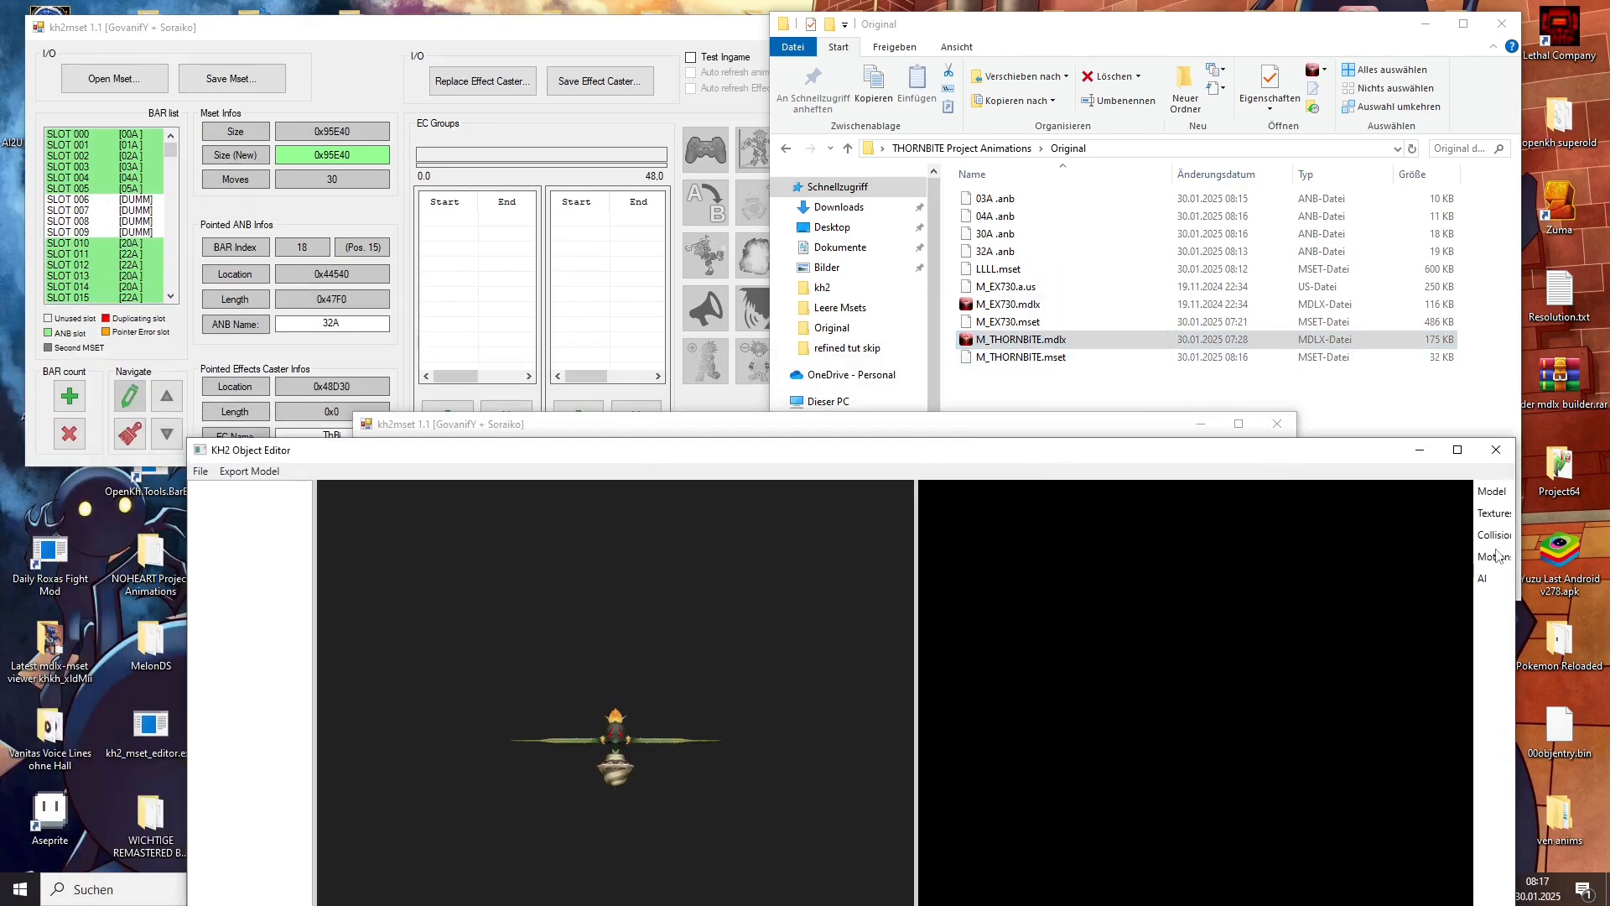
click(1492, 560)
click(1342, 523)
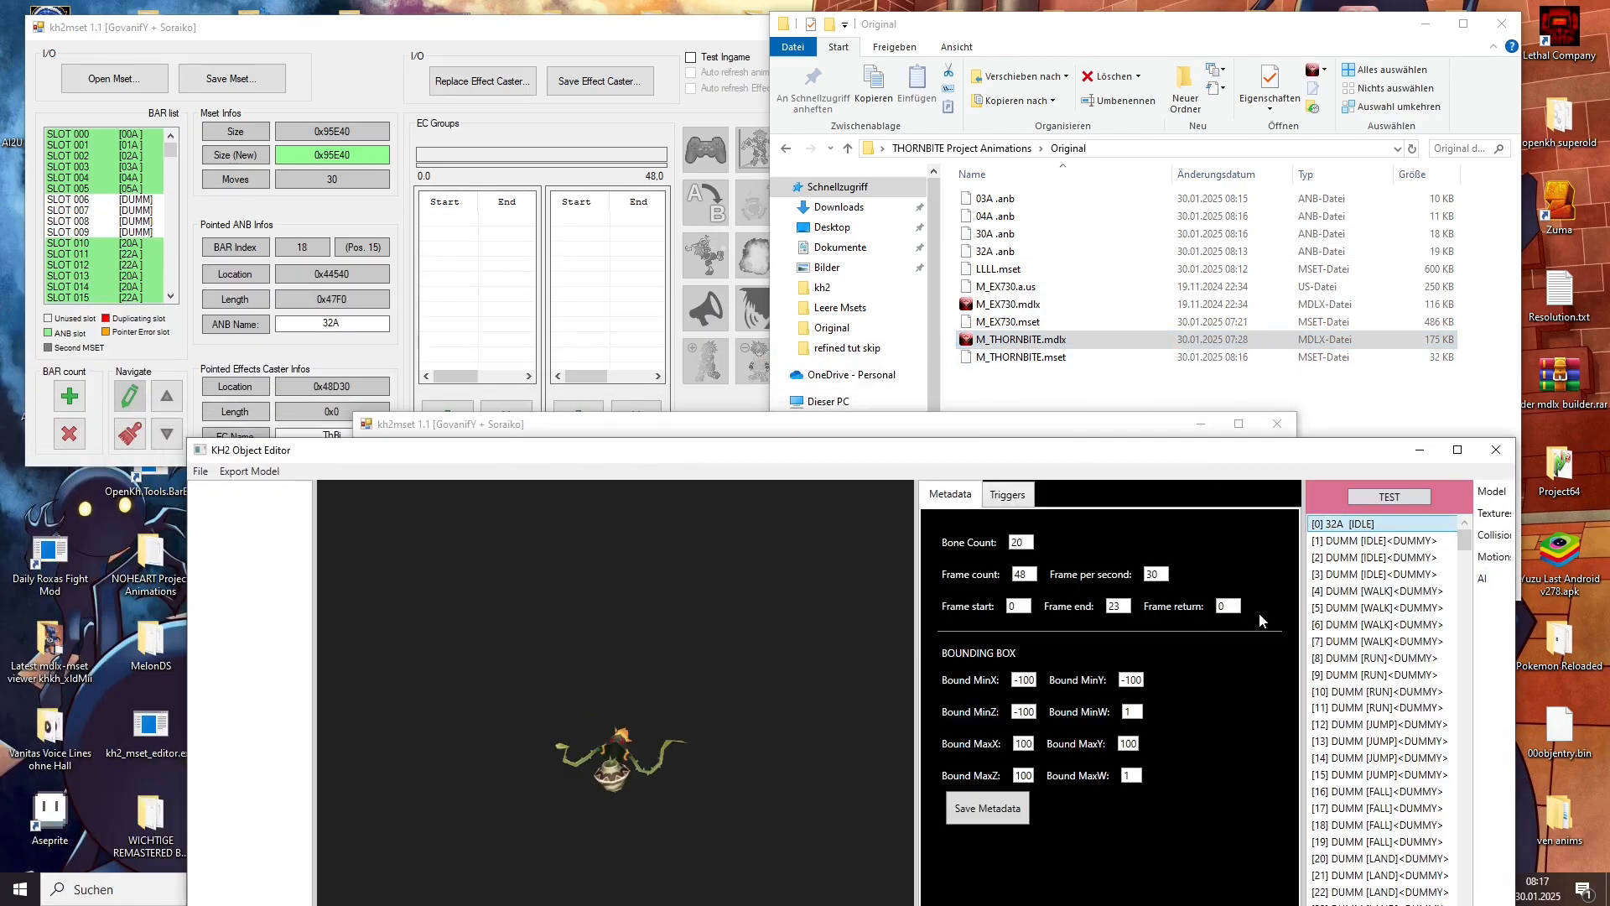
double_click(1226, 611)
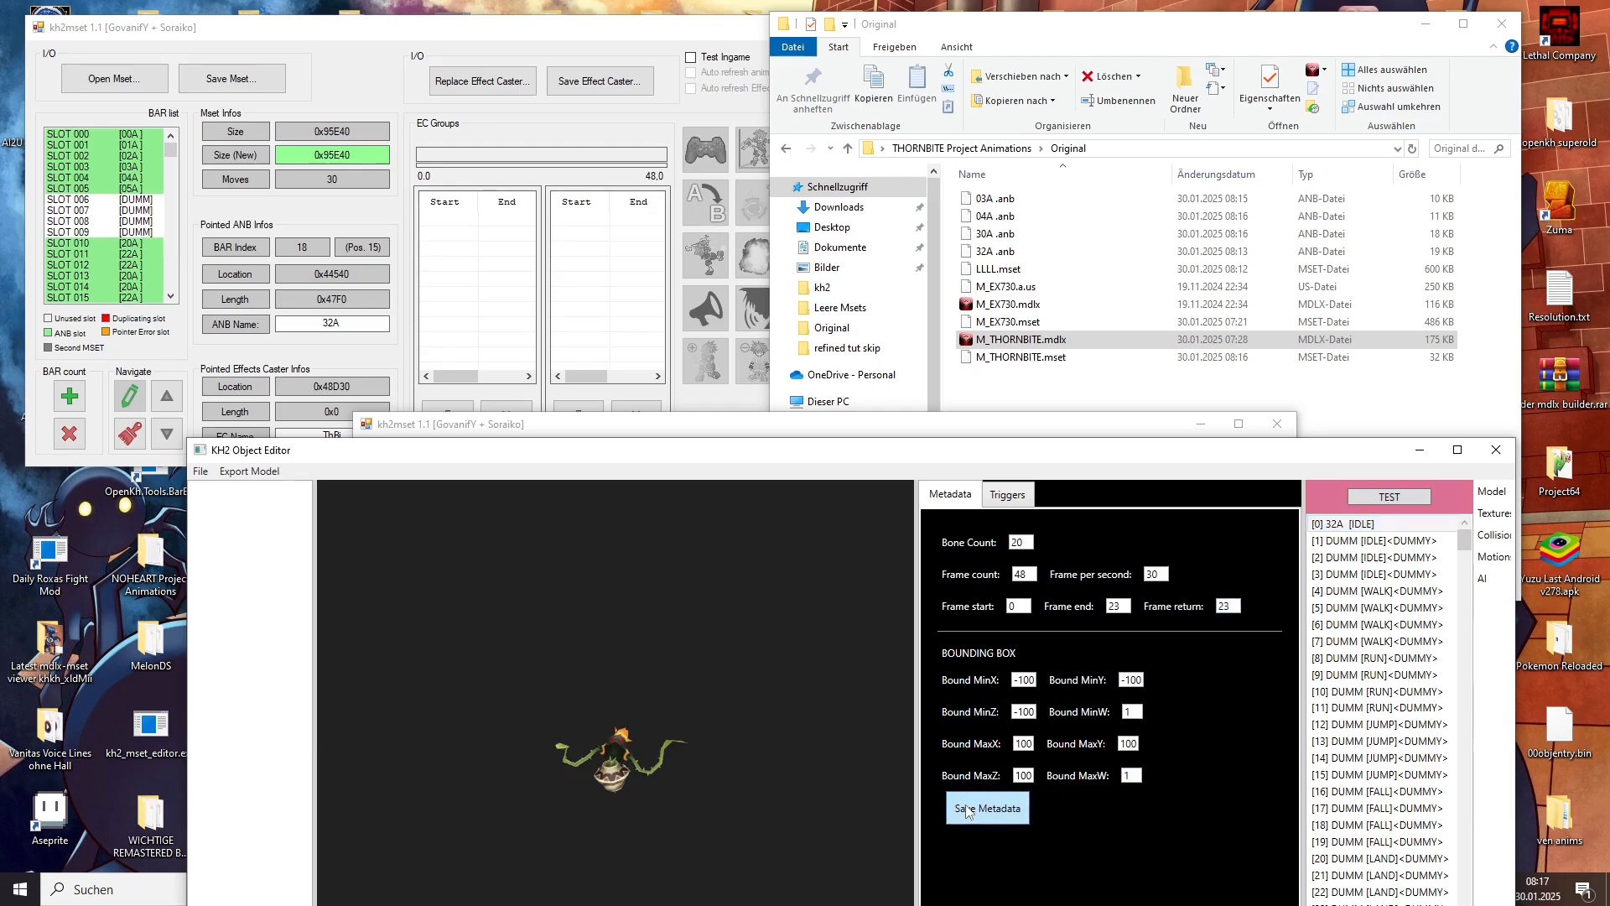
click(201, 470)
mouse_move(251, 508)
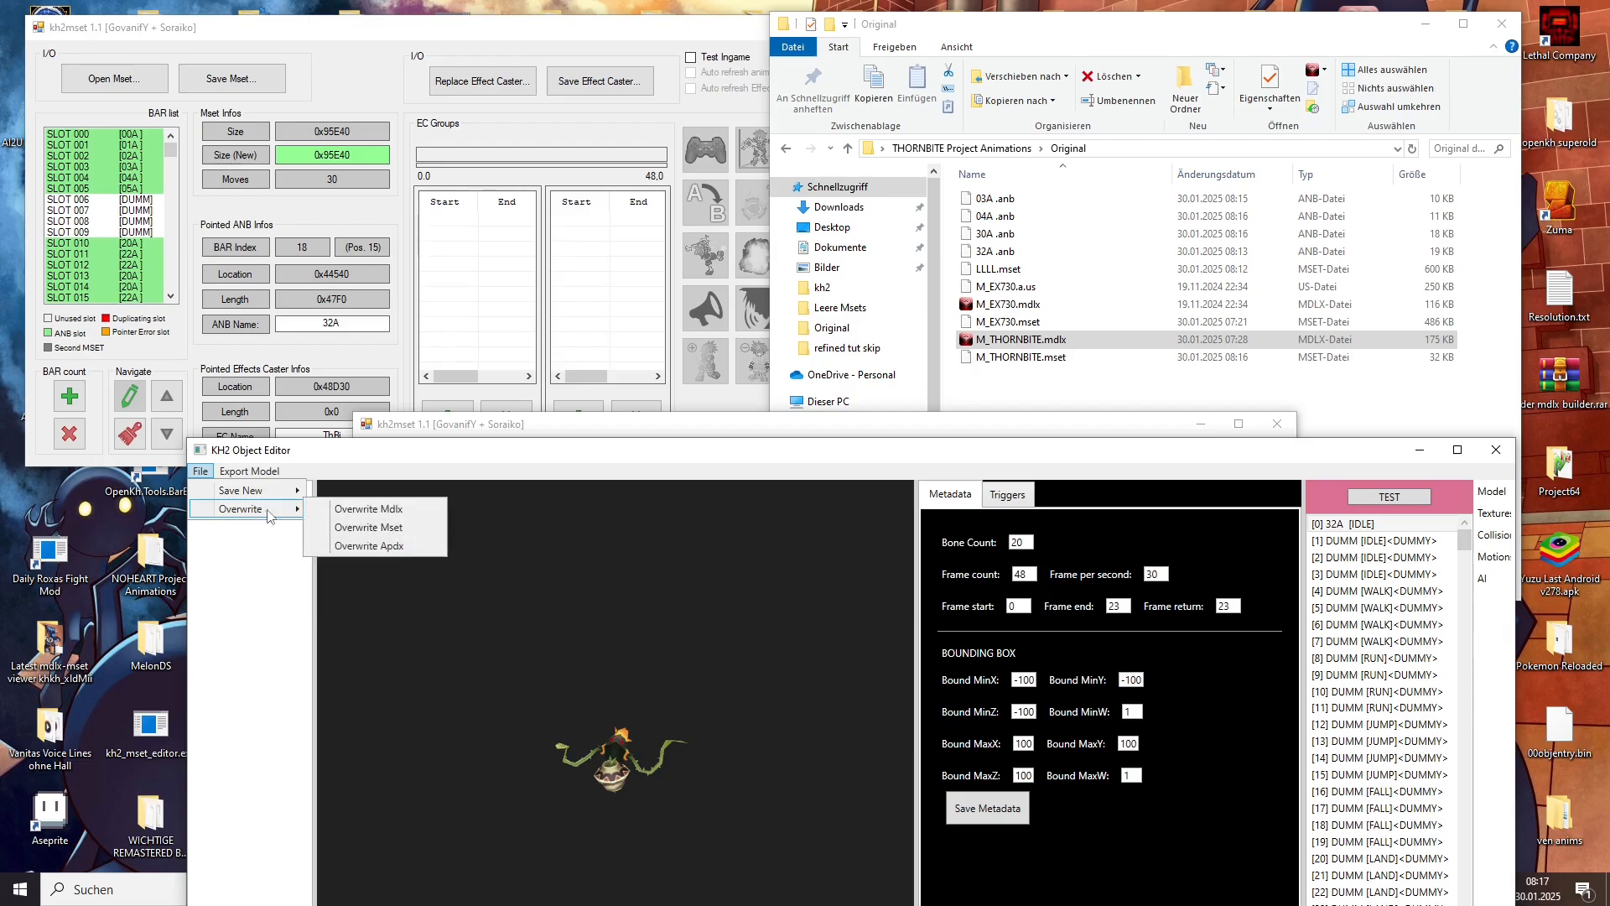
click(397, 528)
click(1496, 449)
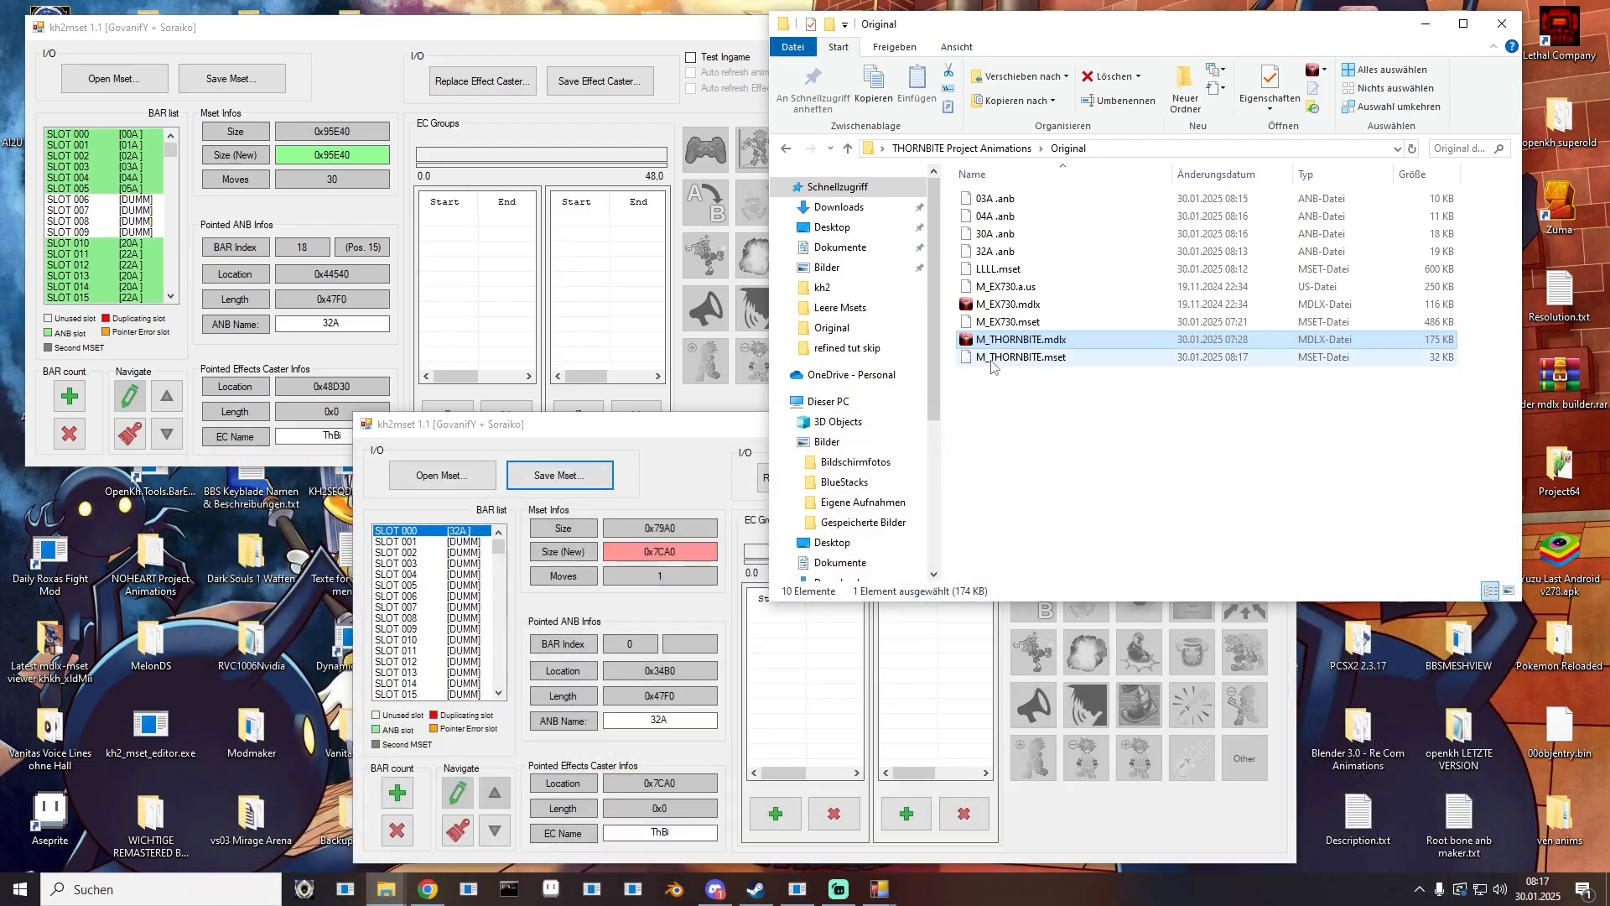
Step: Reload M_THORNBITE.mset in the second kh2mset window and extract slot 000 over the existing 32A .anb
drag(992, 358, 455, 513)
right_click(455, 533)
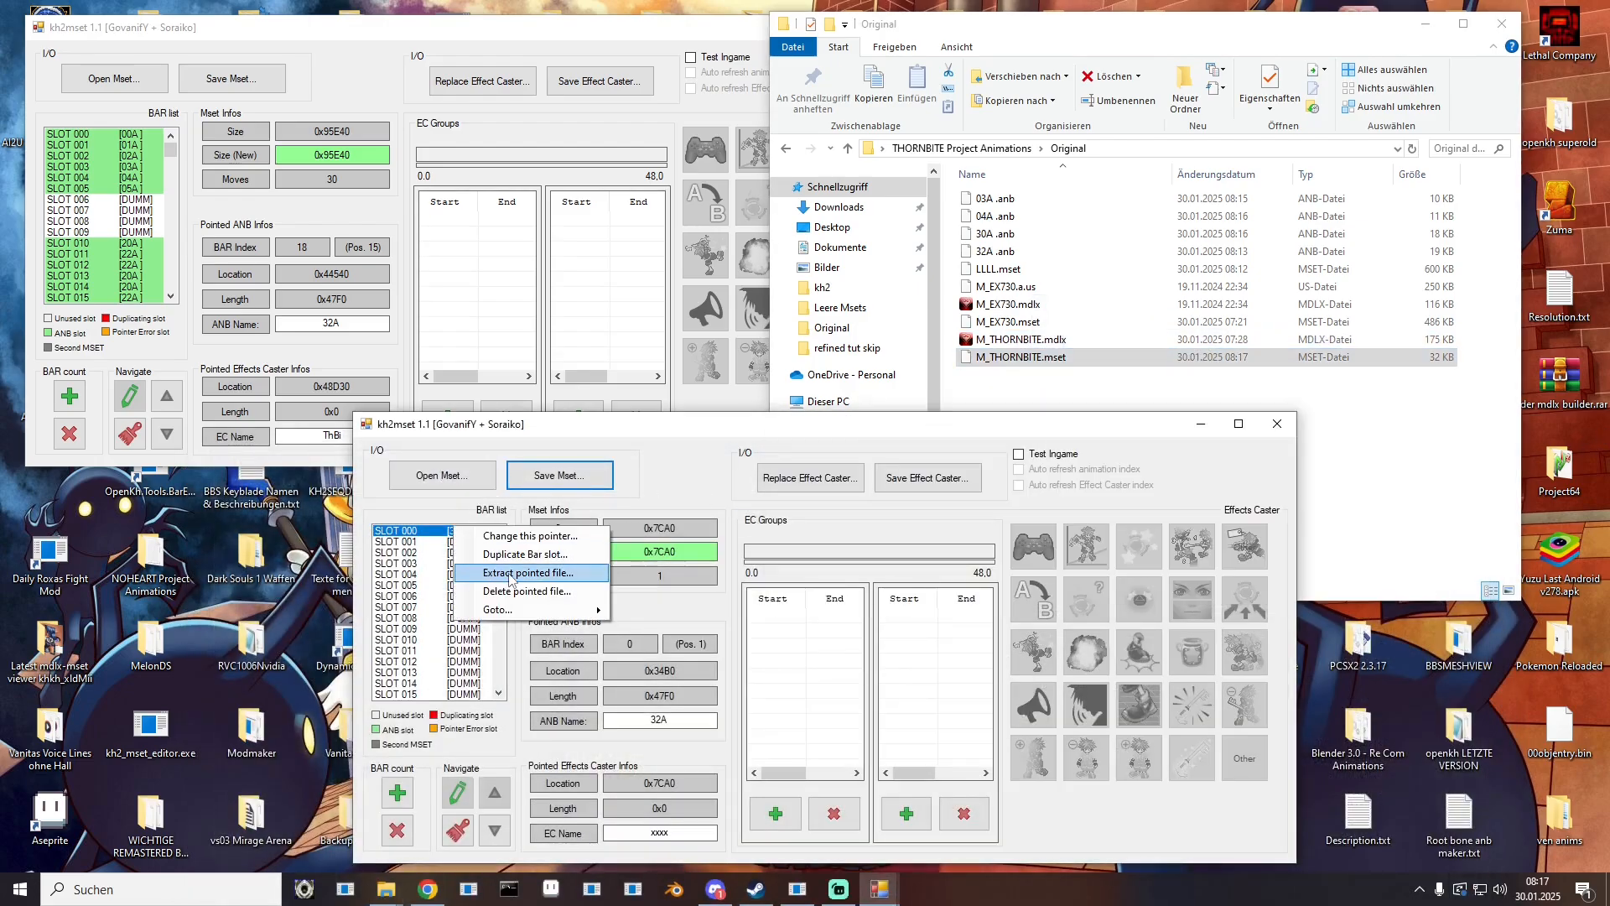
click(512, 577)
double_click(539, 607)
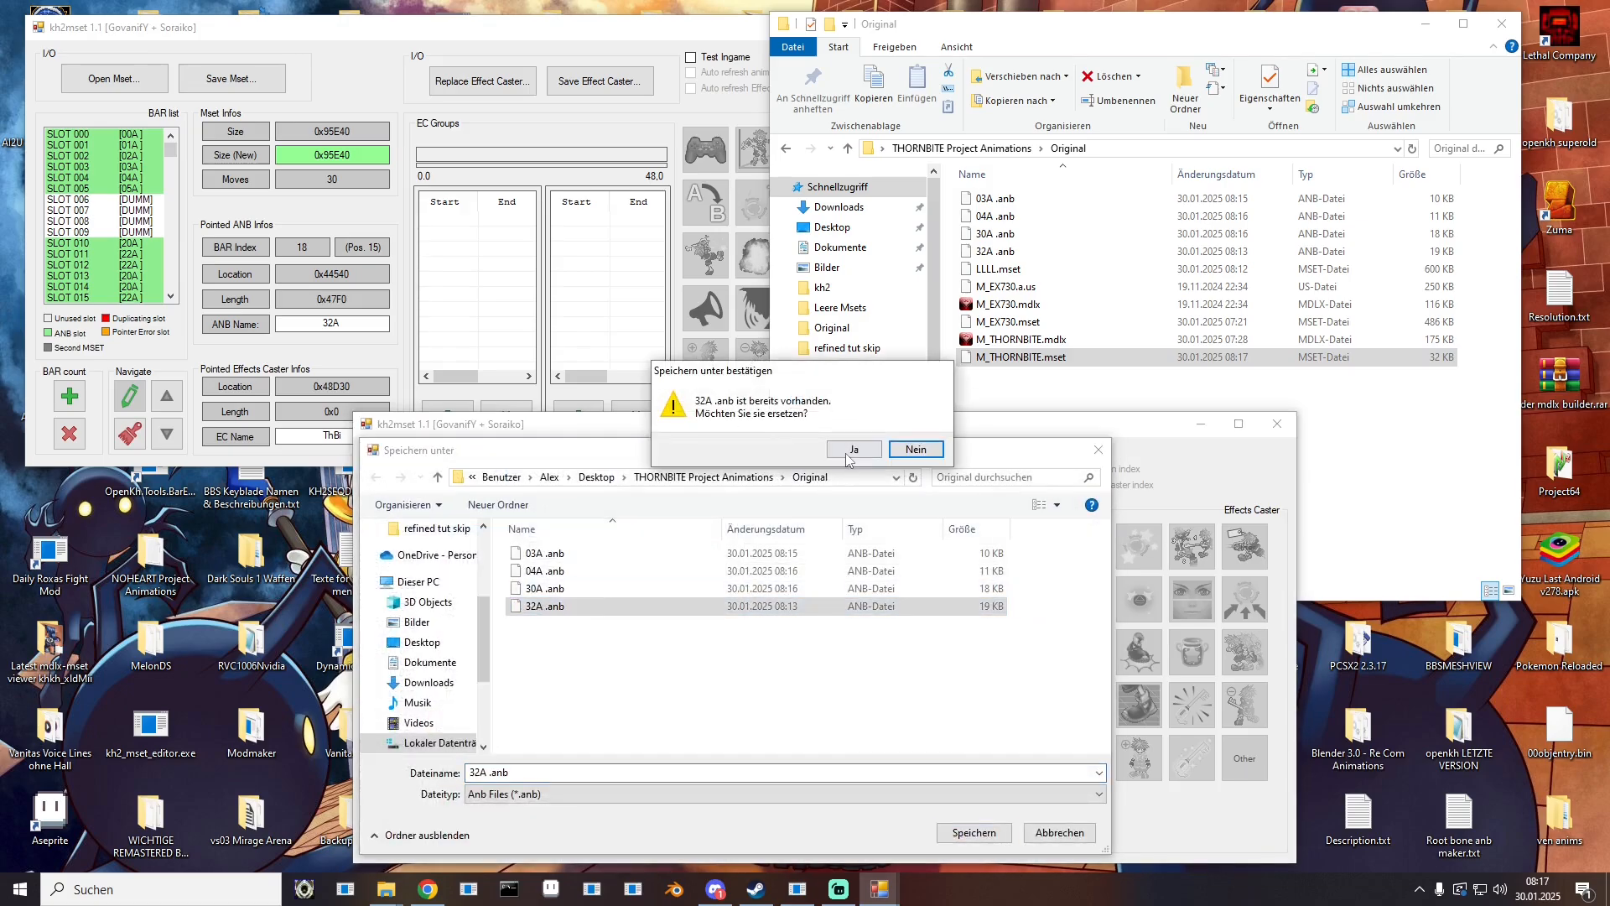
click(852, 448)
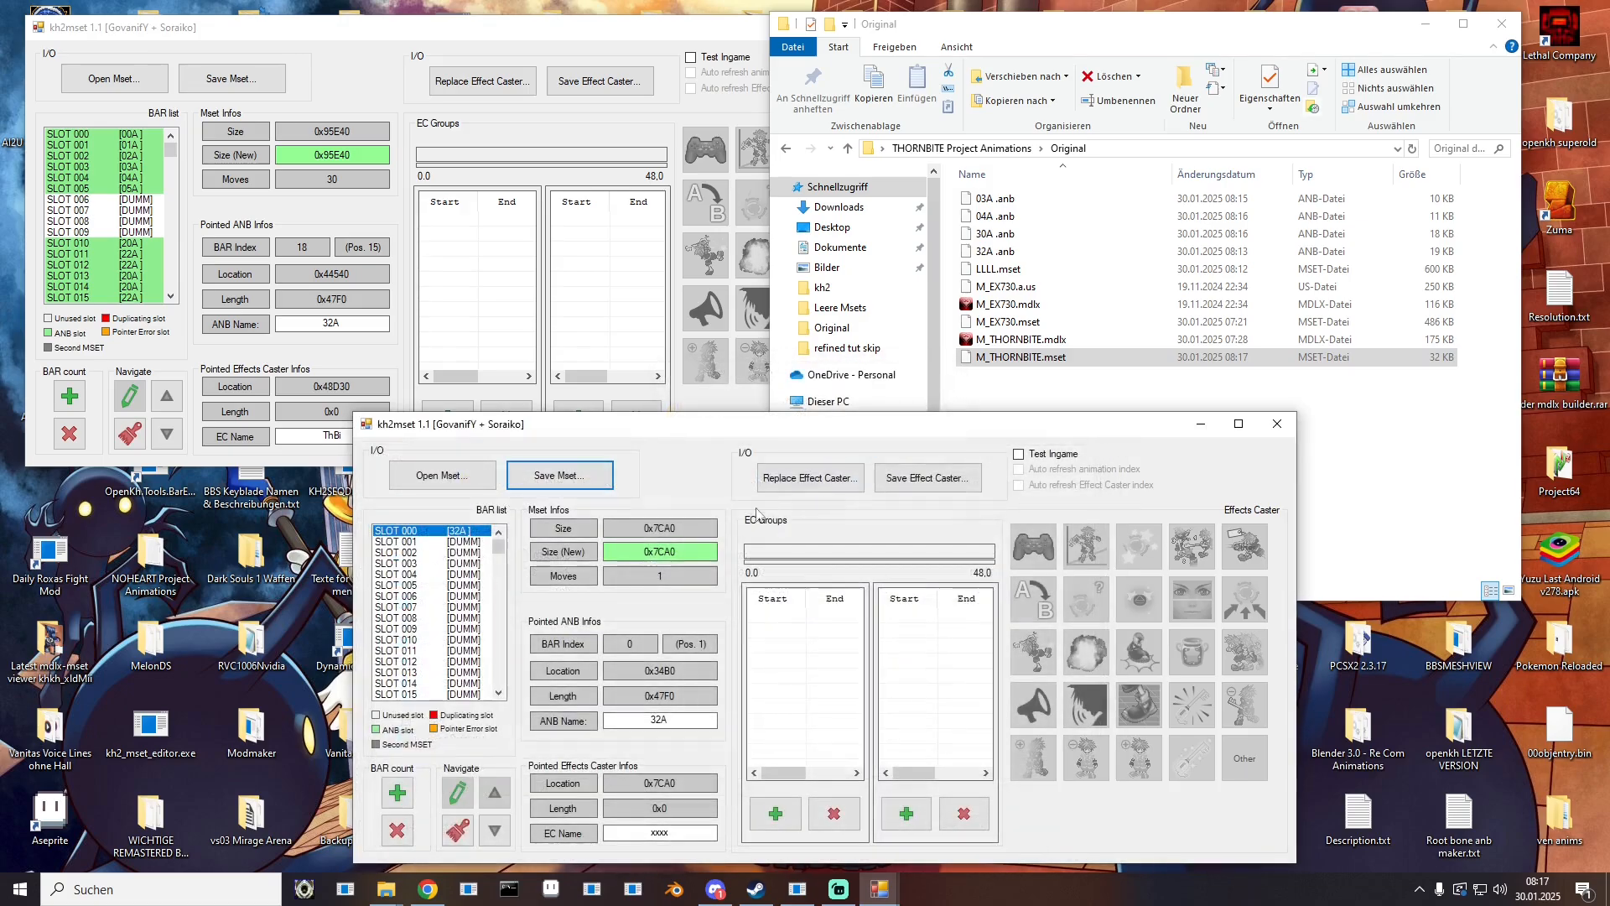
Step: Close the second kh2mset window and delete the temporary M_THORNBITE.mset from the Original folder
click(1291, 430)
key(Delete)
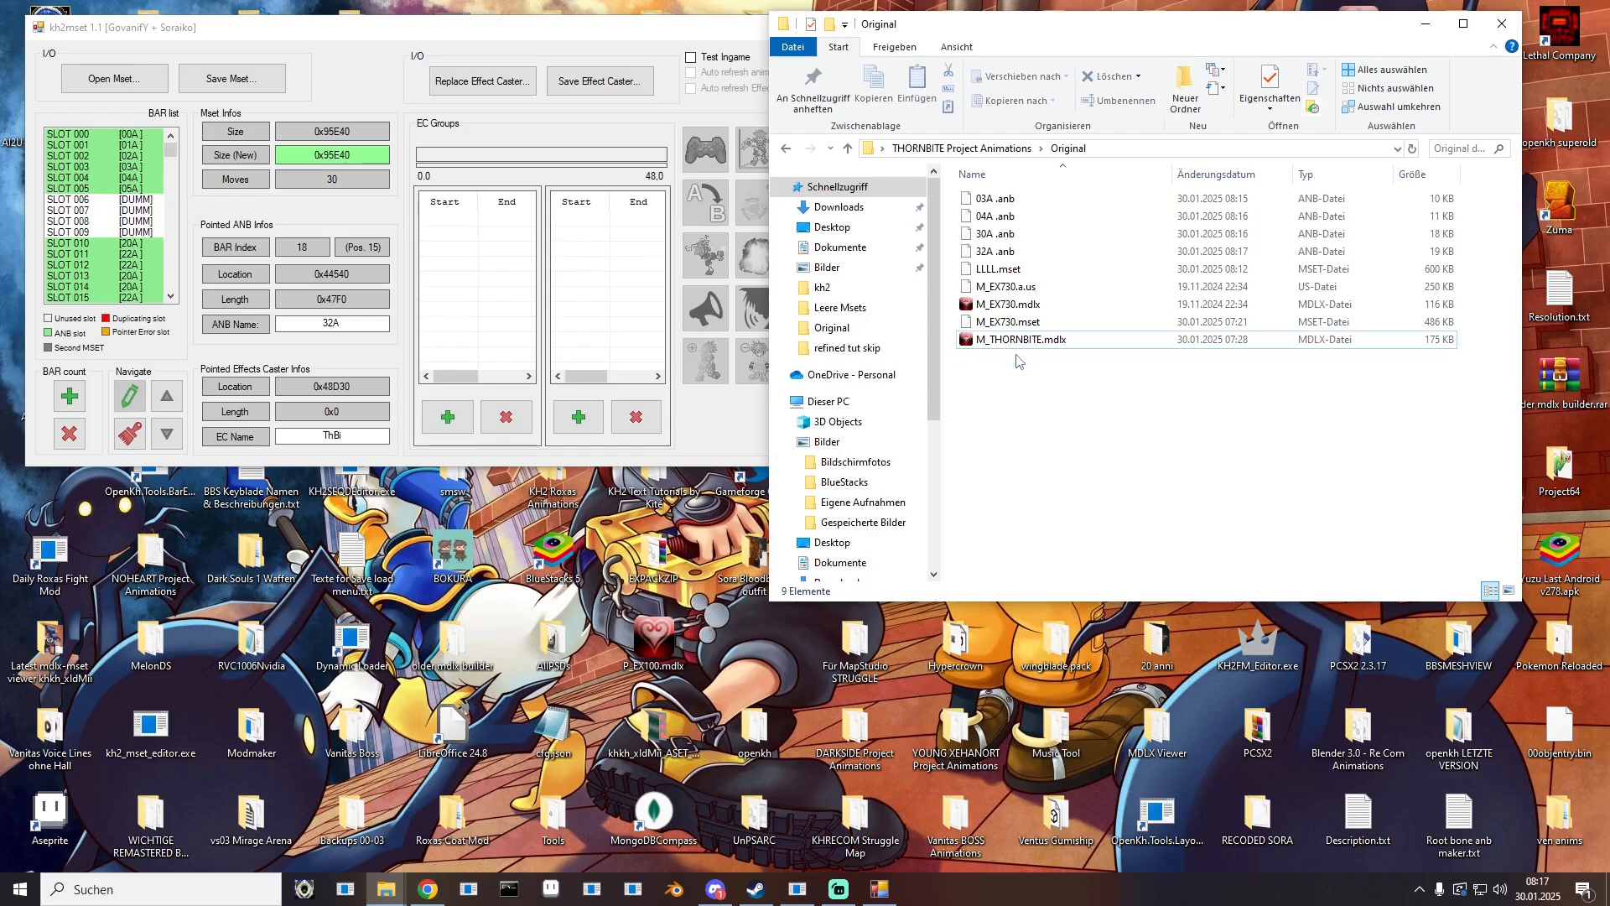
Step: Rename LLLL.mset in the Original folder to M_THORNBITE.mset and load it into kh2mset
click(986, 270)
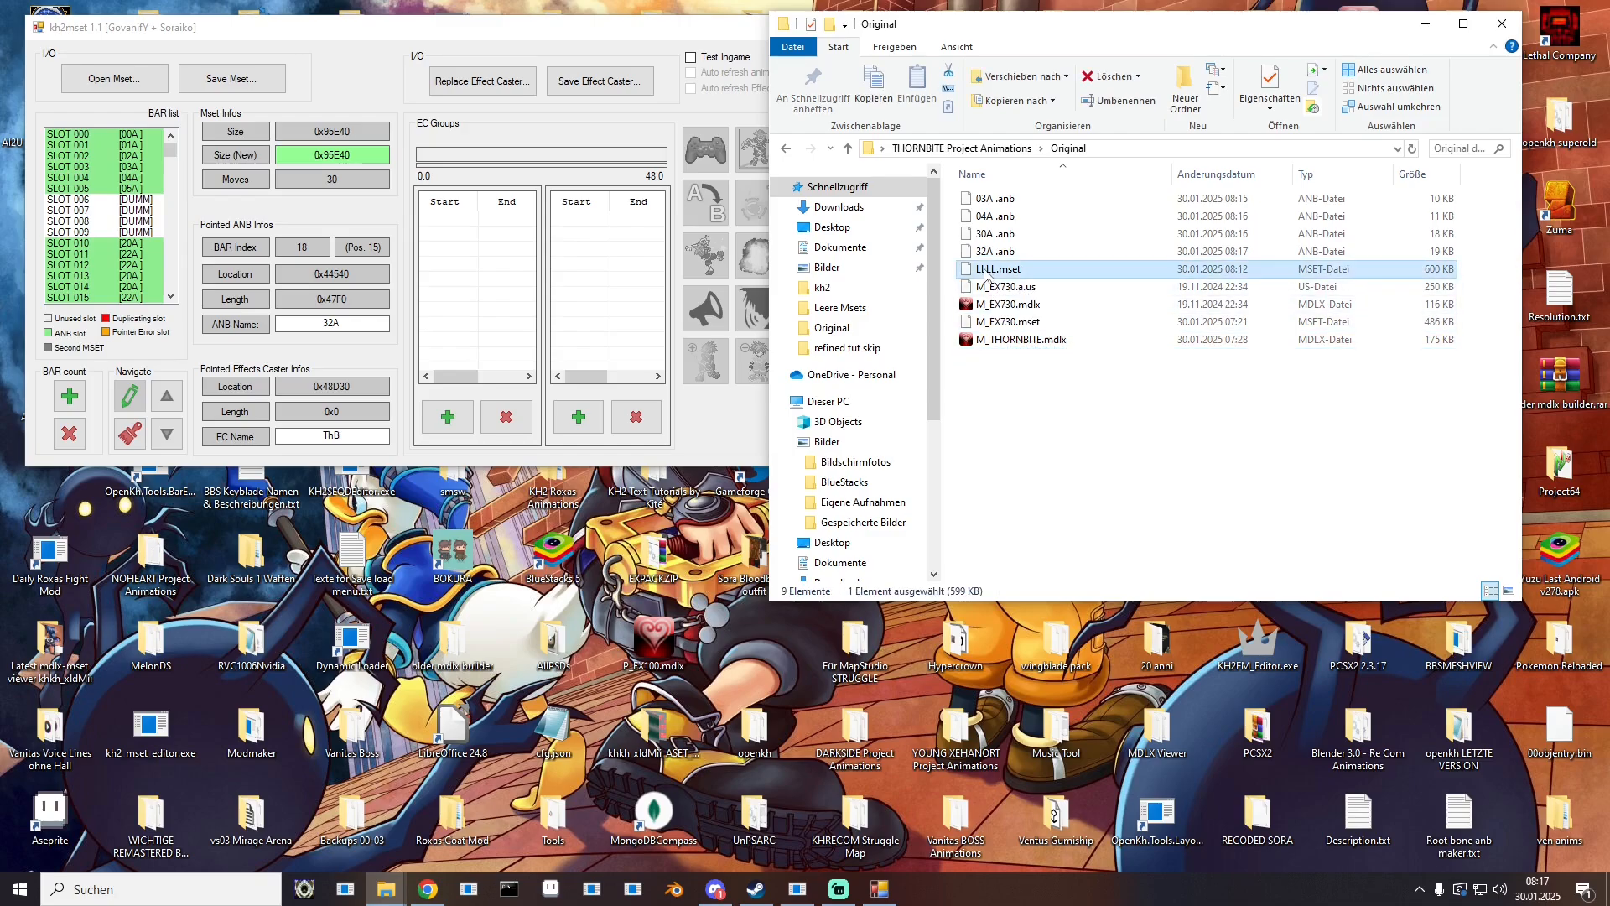
click(987, 270)
text(M_)
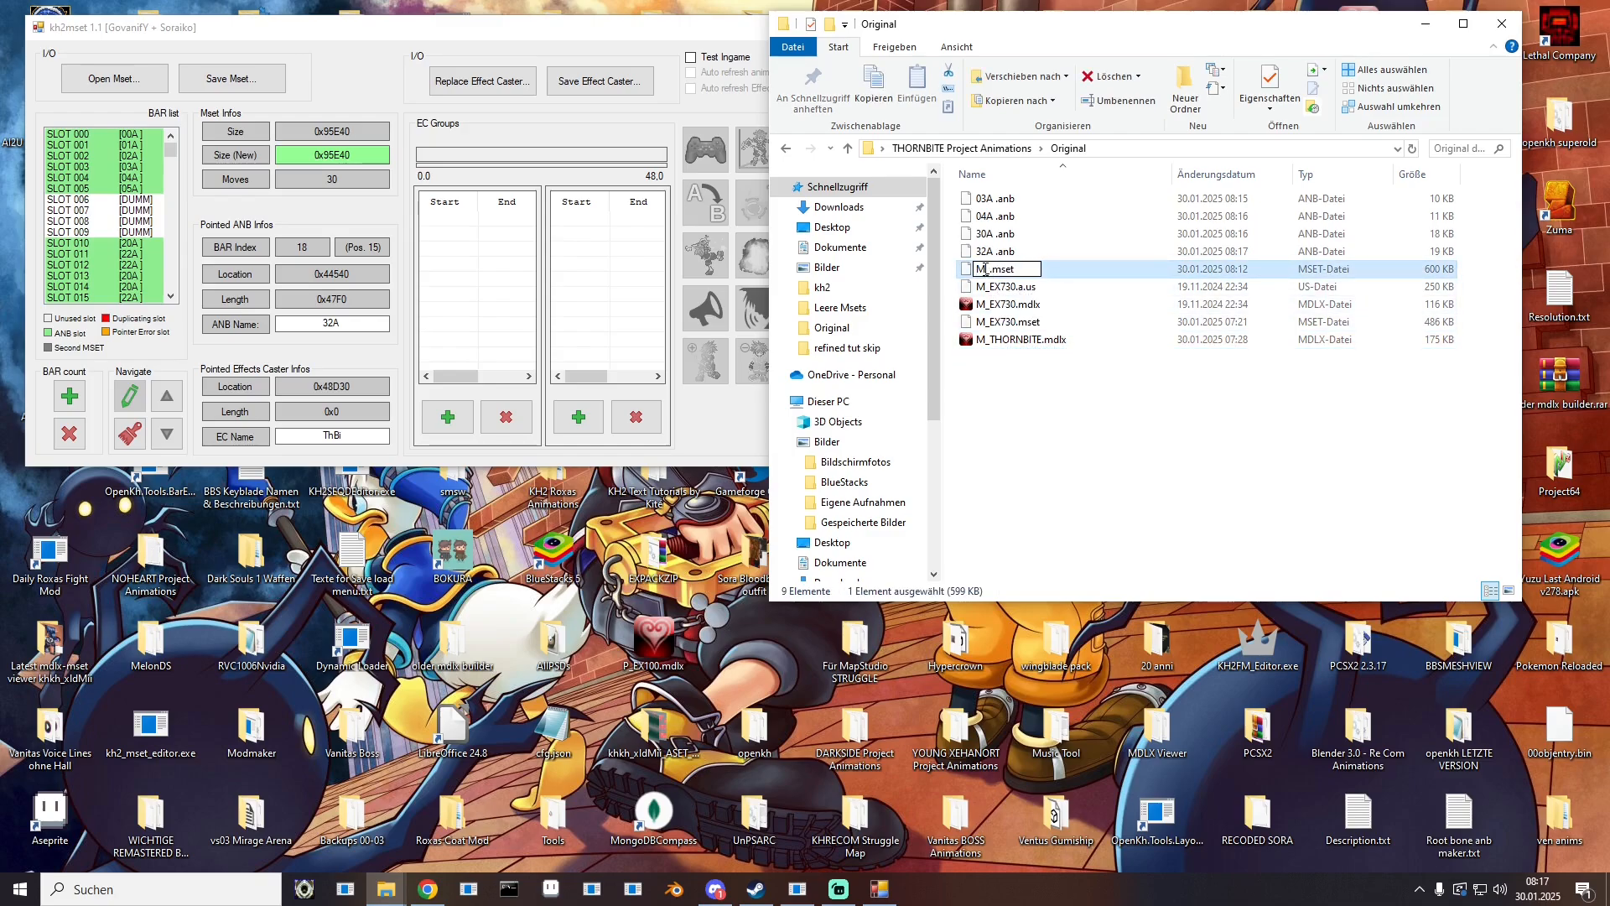
text(THORNBI)
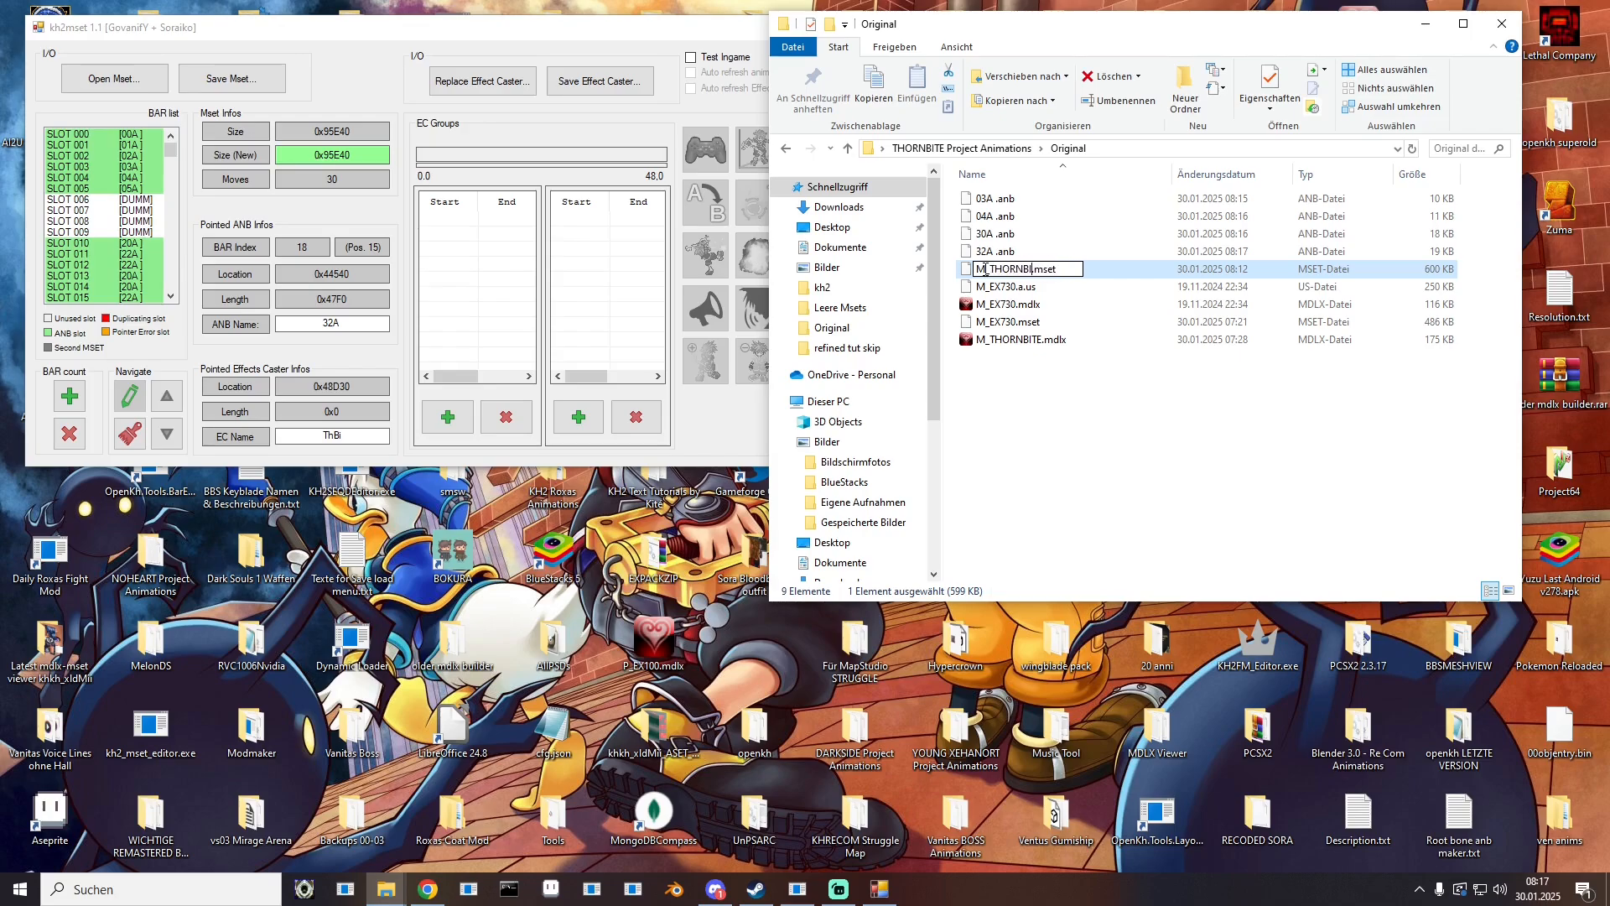
text(TE)
key(Return)
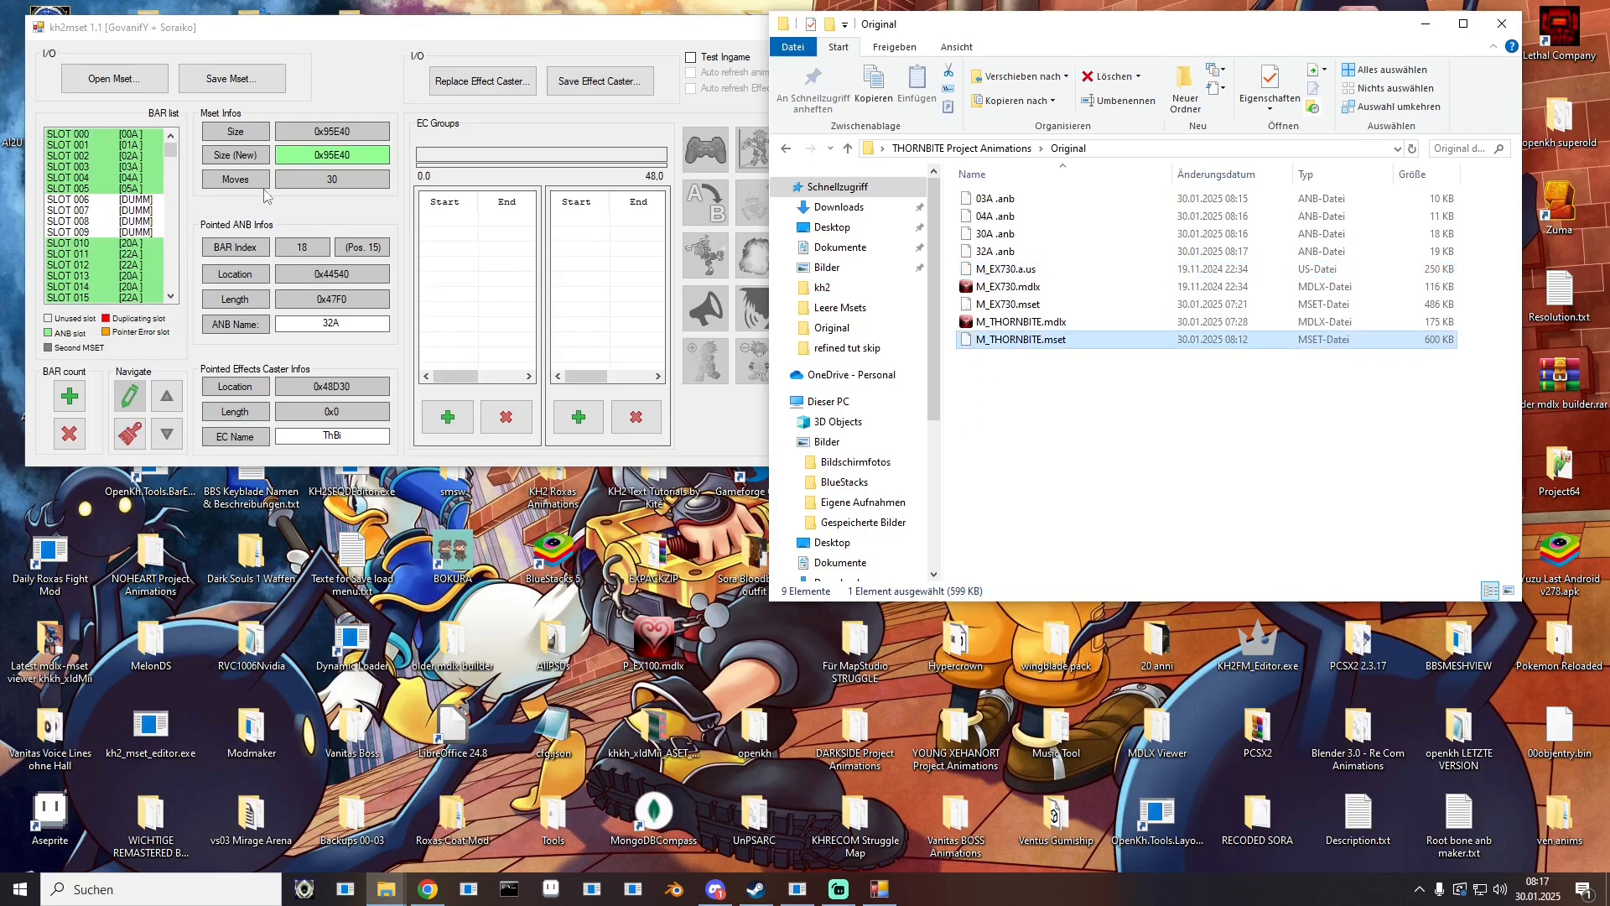
drag(997, 339, 113, 77)
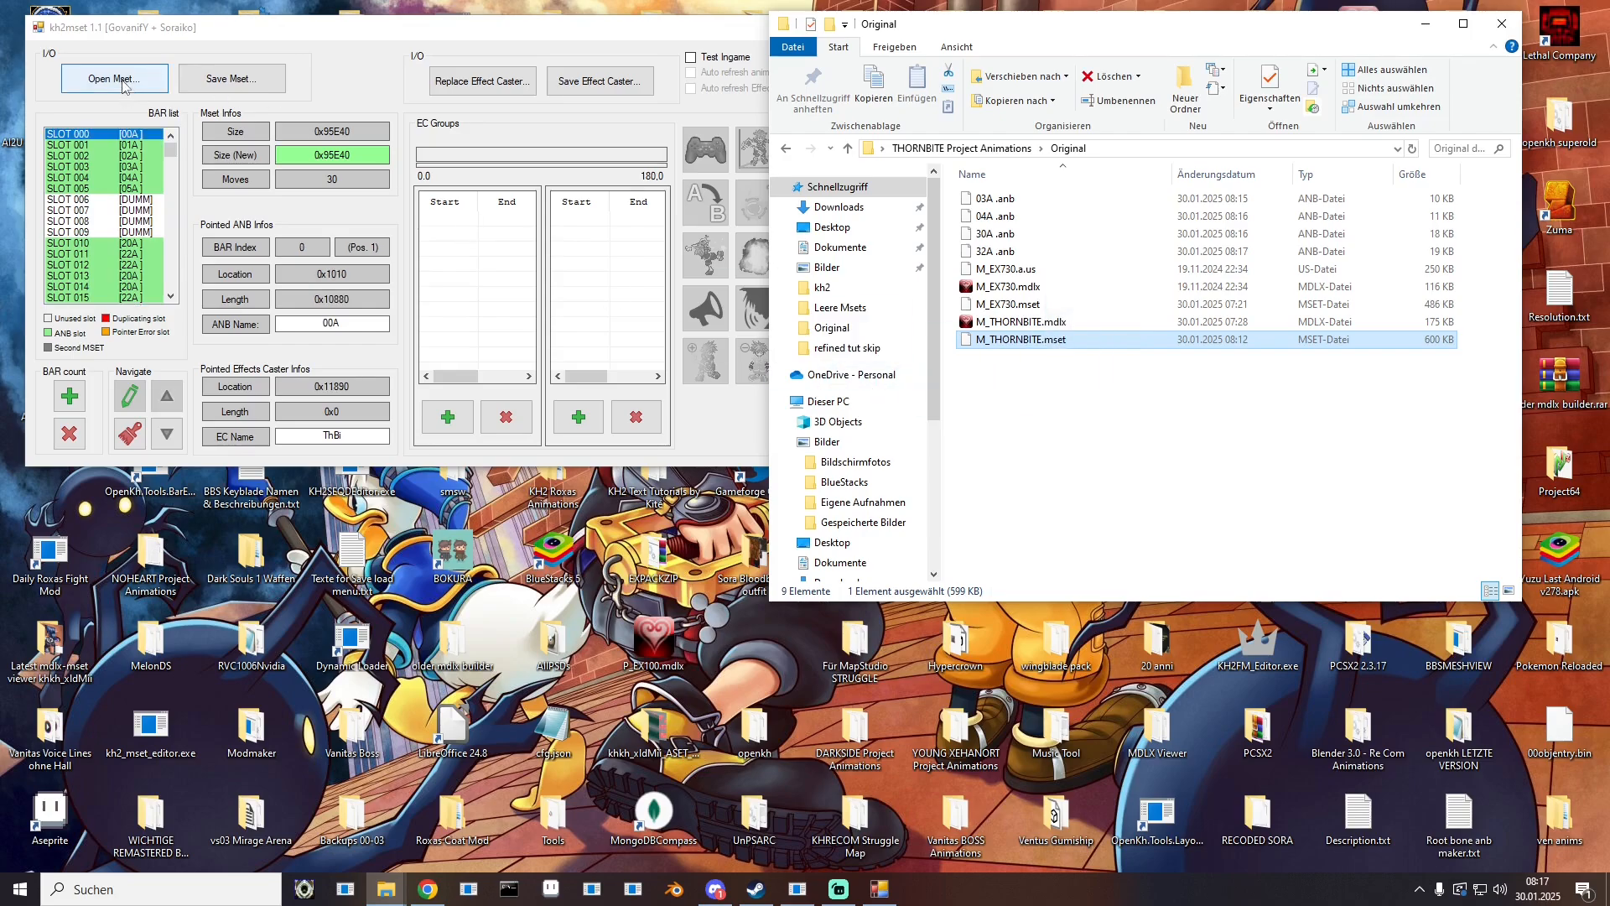
Step: Delete the 03A animation from slot 003 and add the corrected 03A .anb in its place
click(132, 179)
click(132, 168)
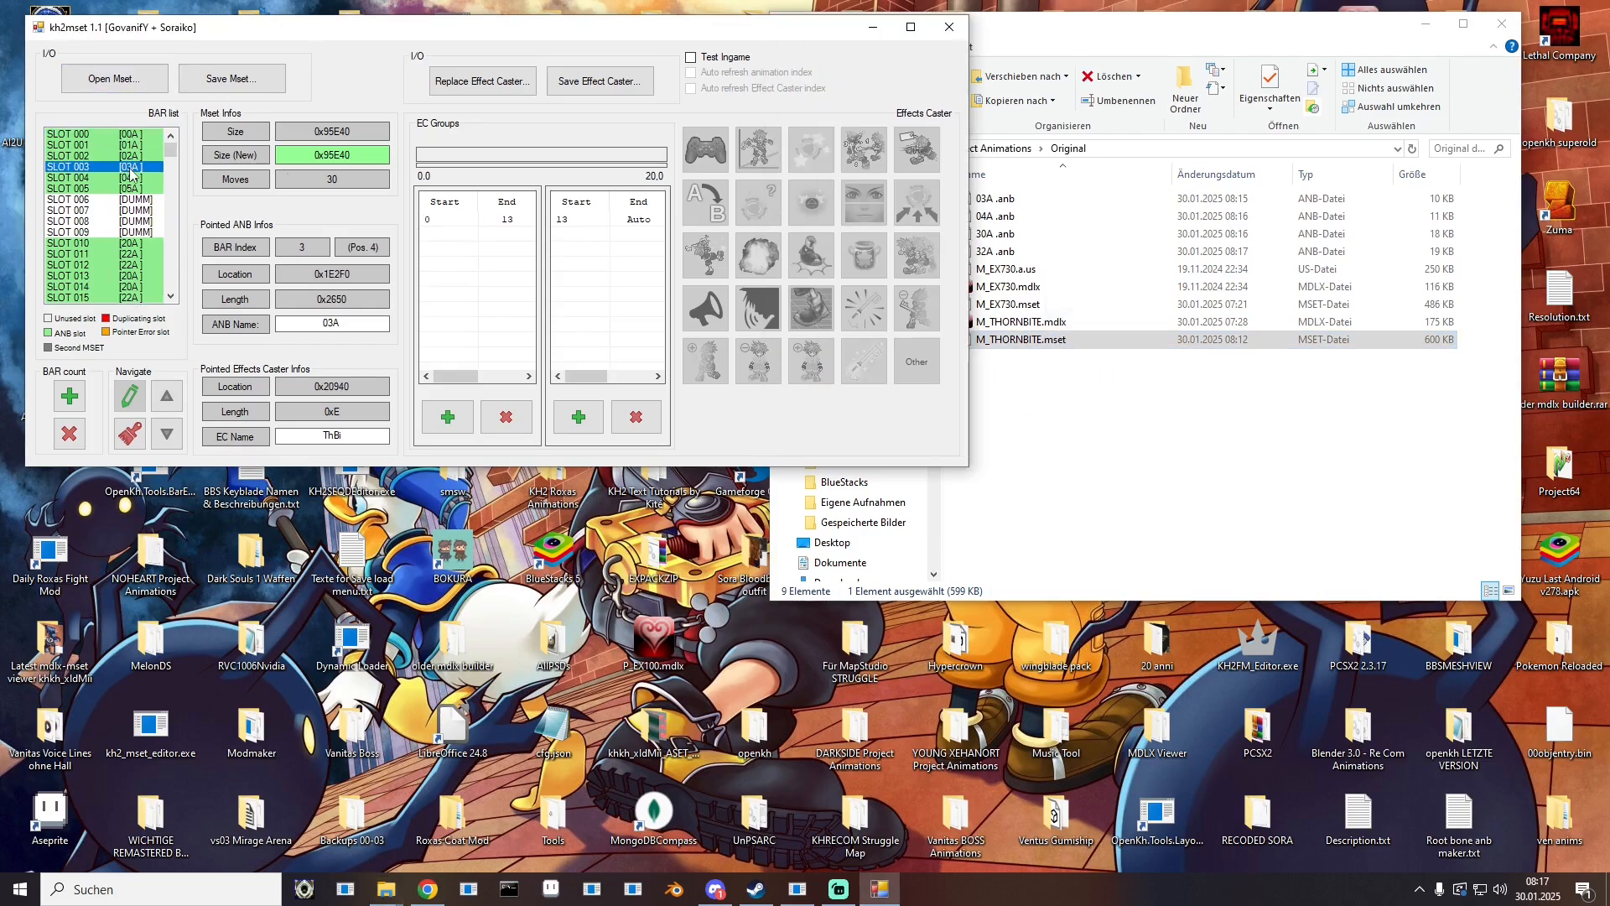
right_click(132, 172)
click(209, 239)
click(988, 202)
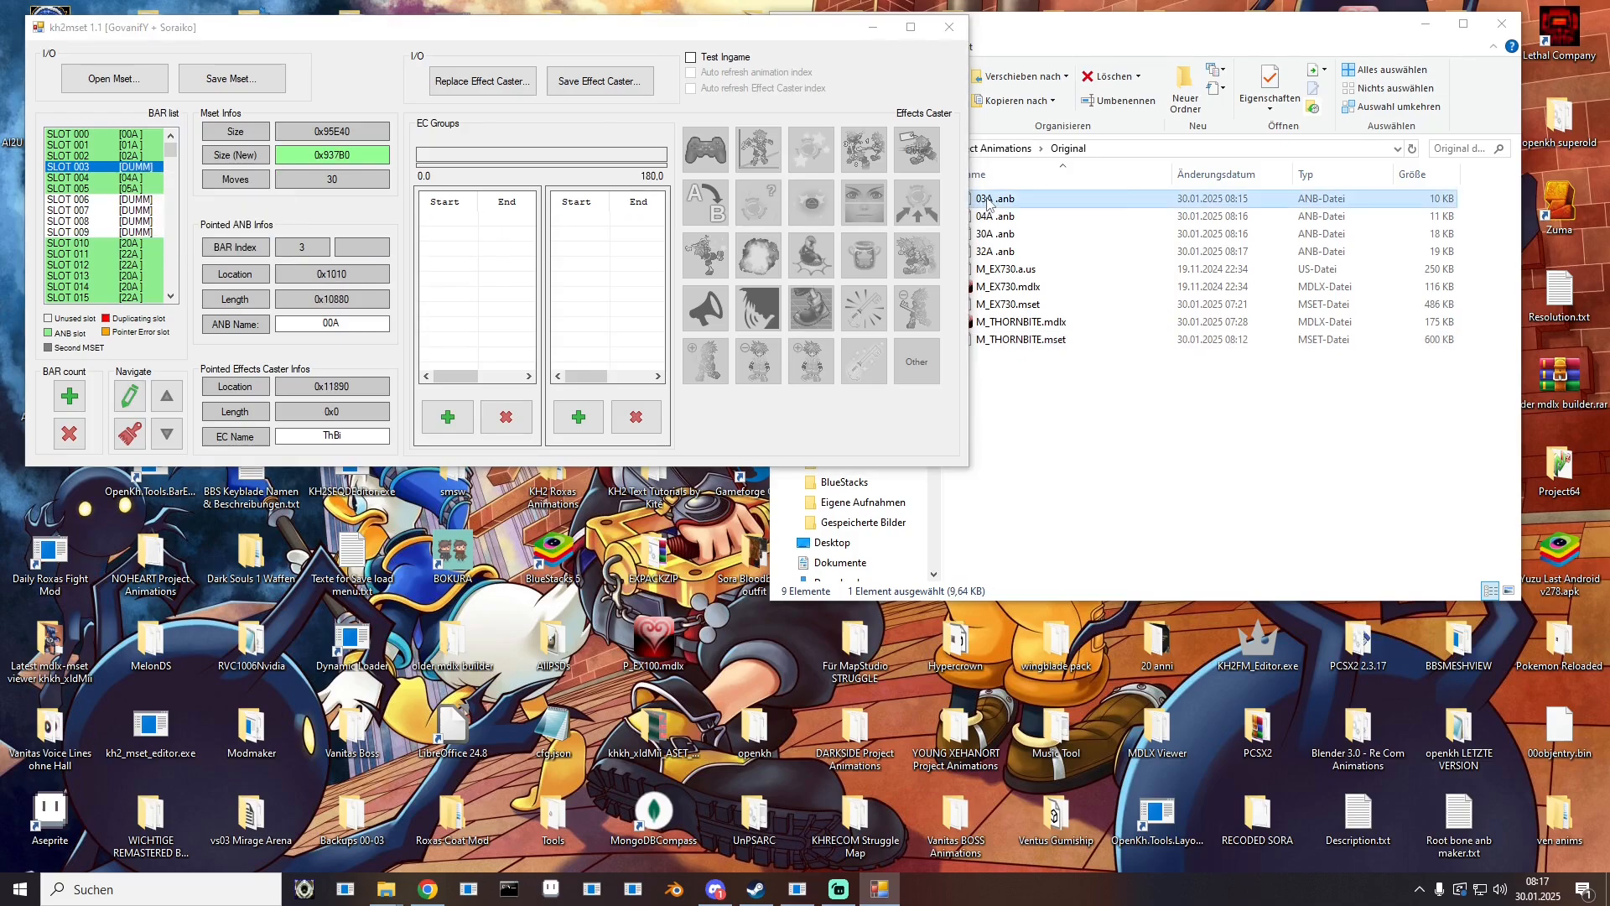
drag(988, 201, 146, 174)
Step: Delete the 04A animation from slot 004 and add the corrected 04A .anb in its place
click(110, 183)
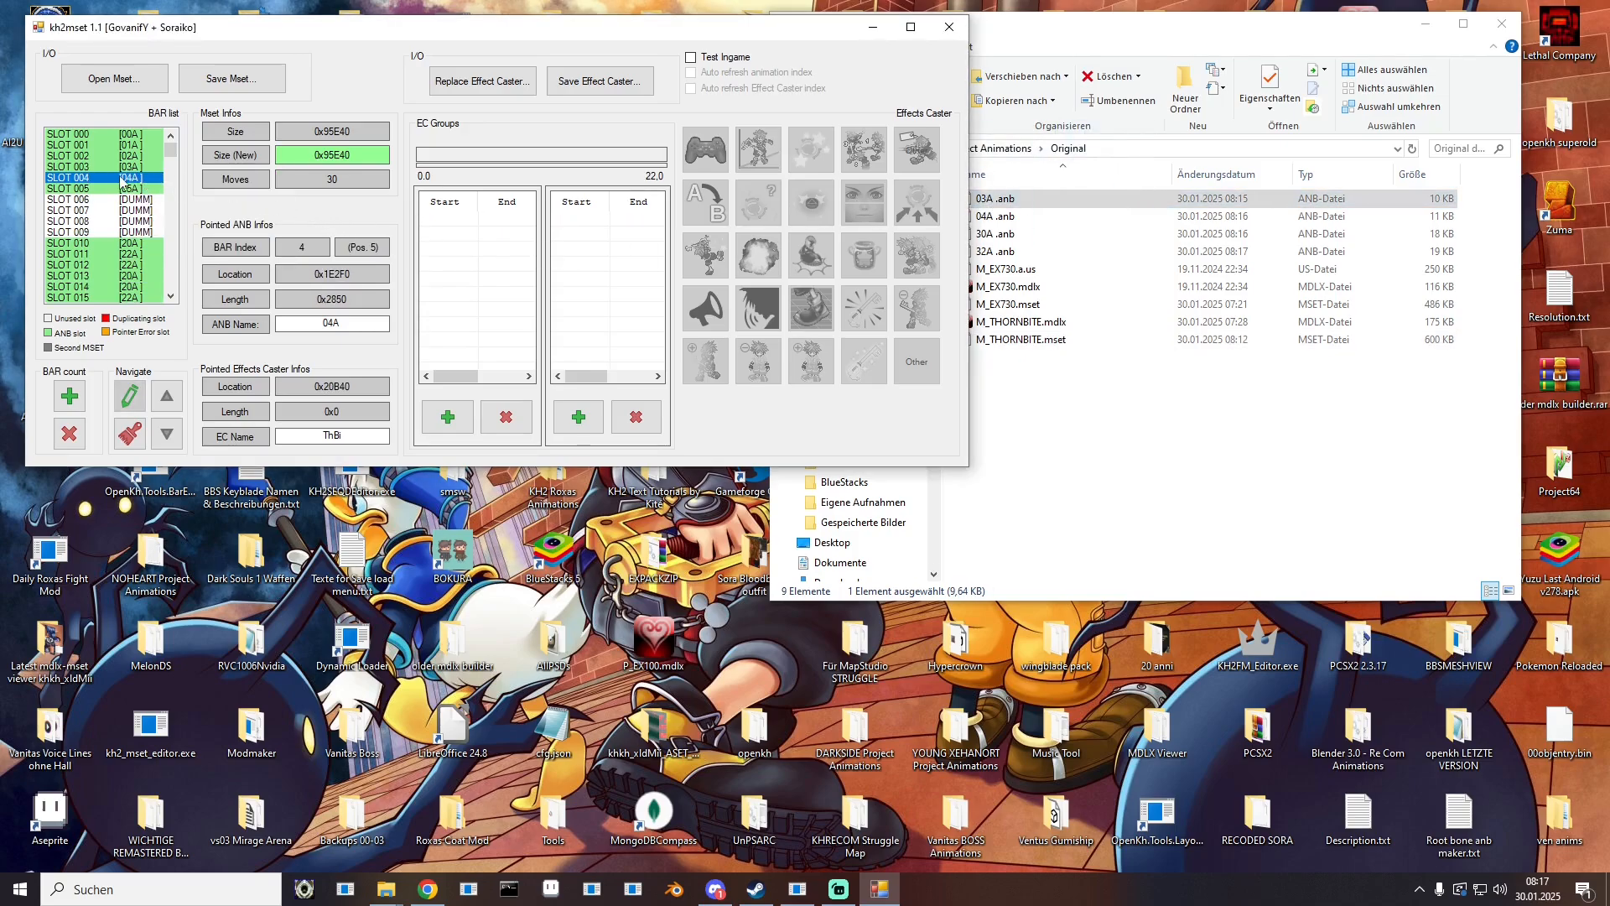
right_click(118, 175)
click(172, 239)
click(995, 216)
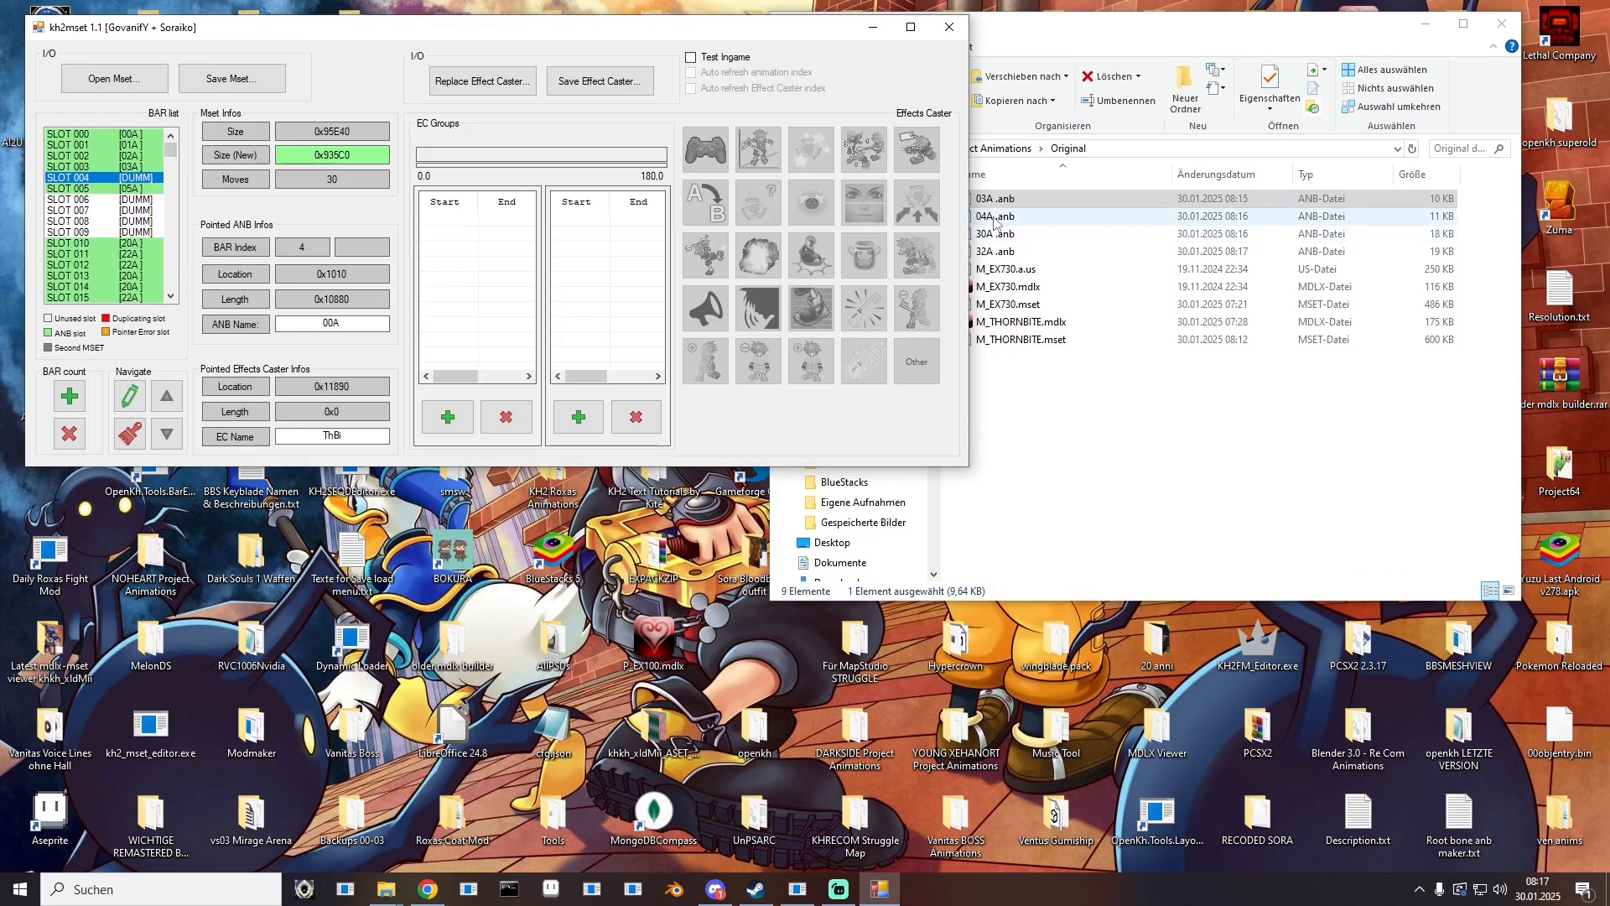
drag(996, 216, 109, 177)
Step: Point slot 046 to the 04A animation and set its effect caster name to ThBi
scroll(114, 213, down, 14)
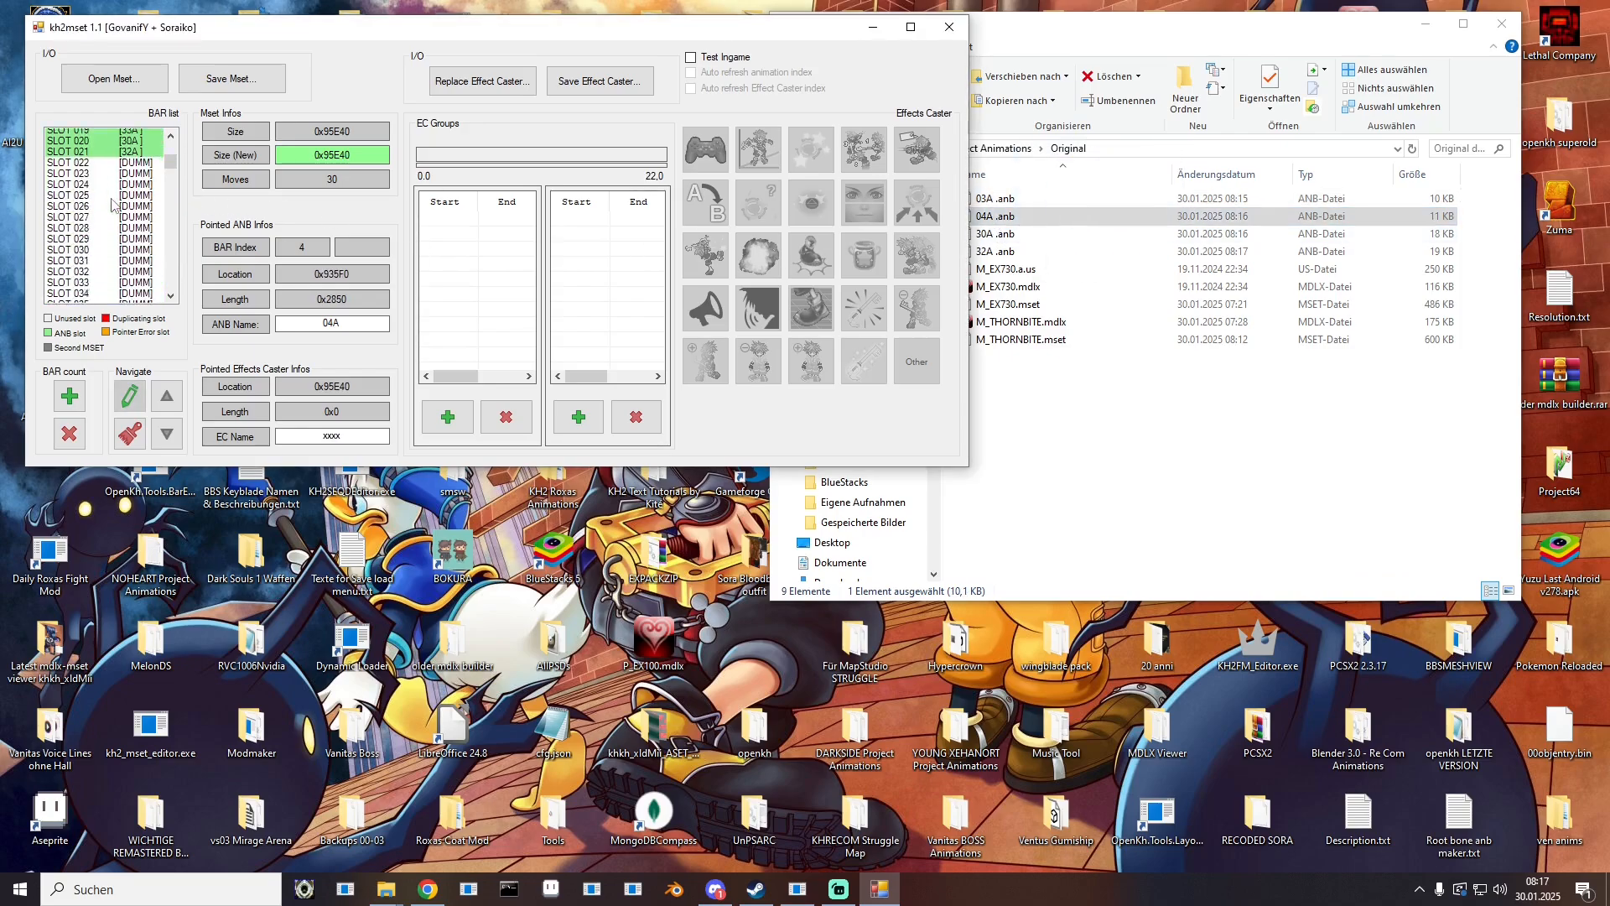
click(144, 179)
right_click(144, 179)
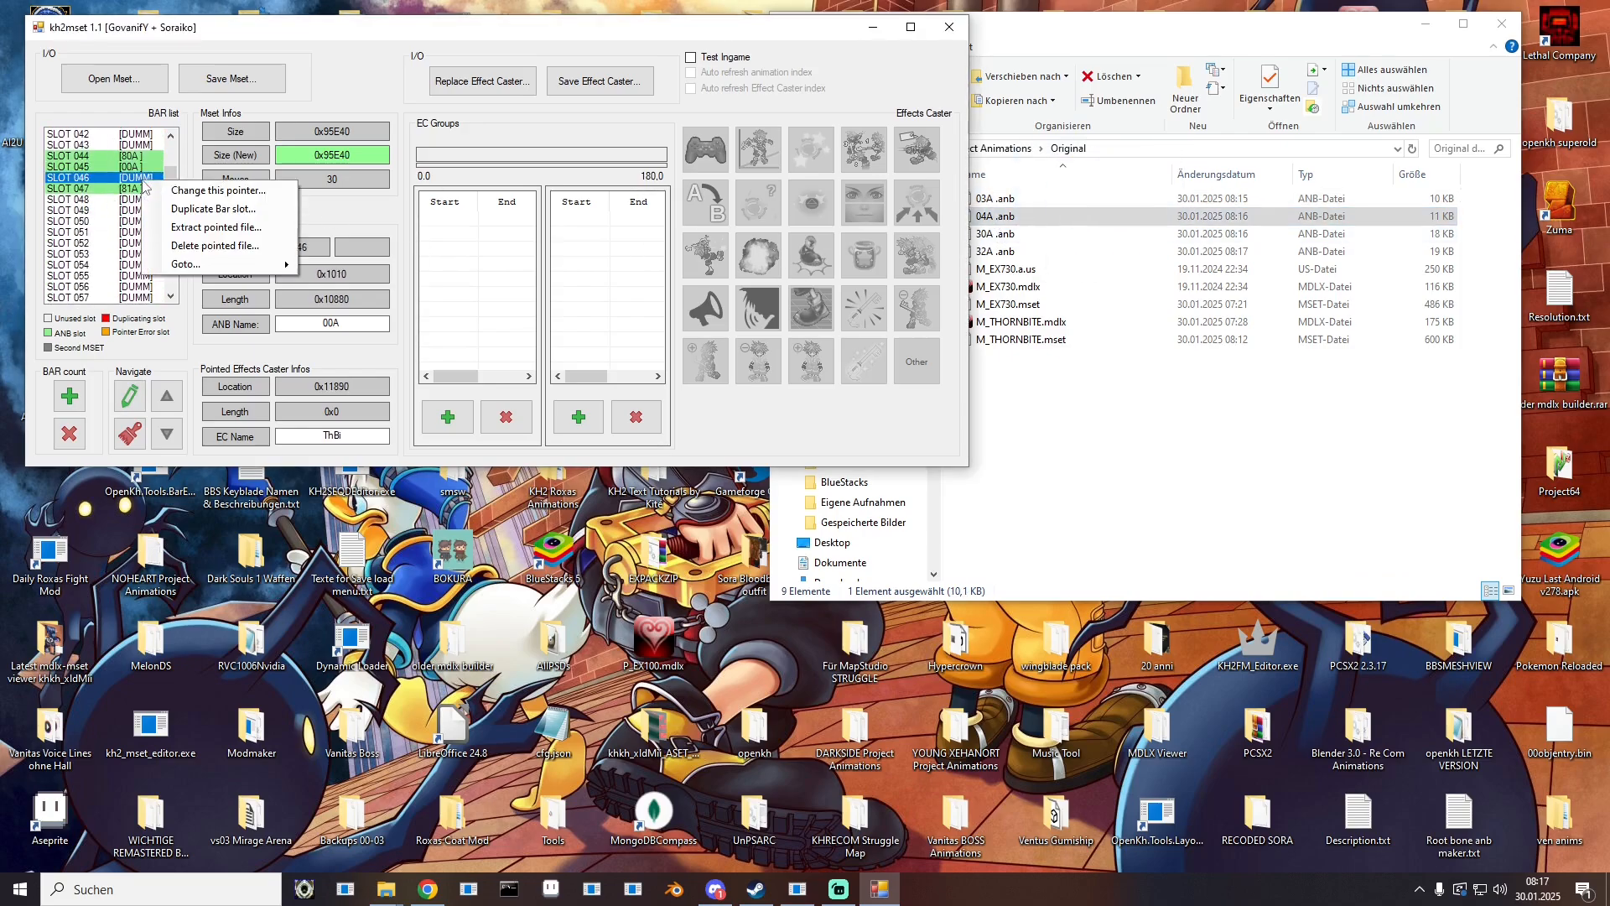
click(165, 195)
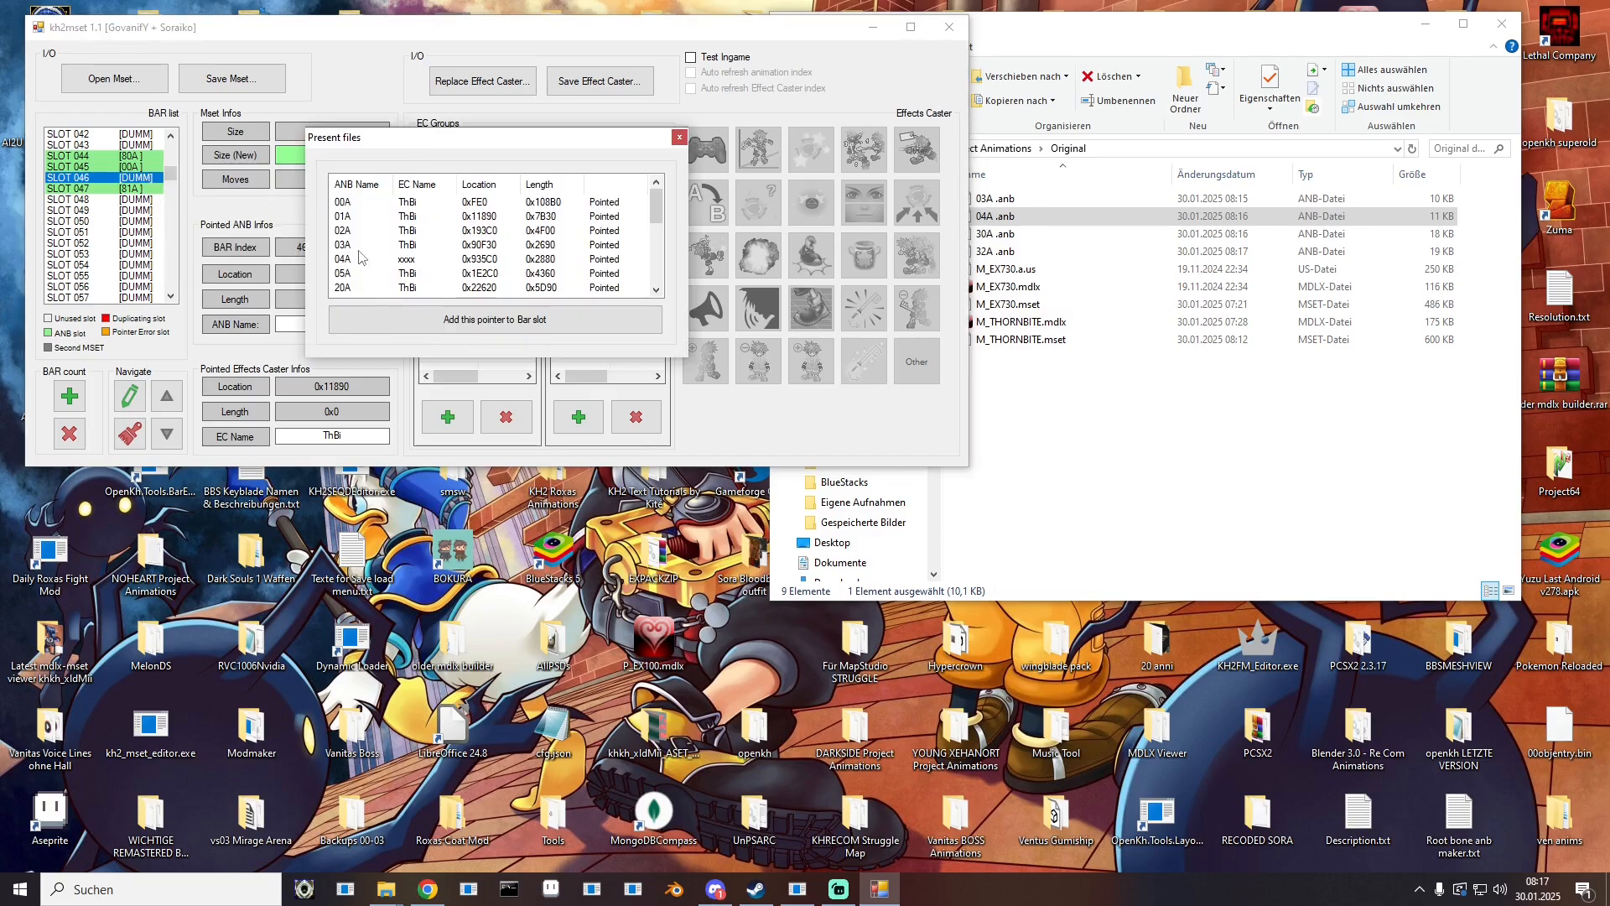
double_click(360, 258)
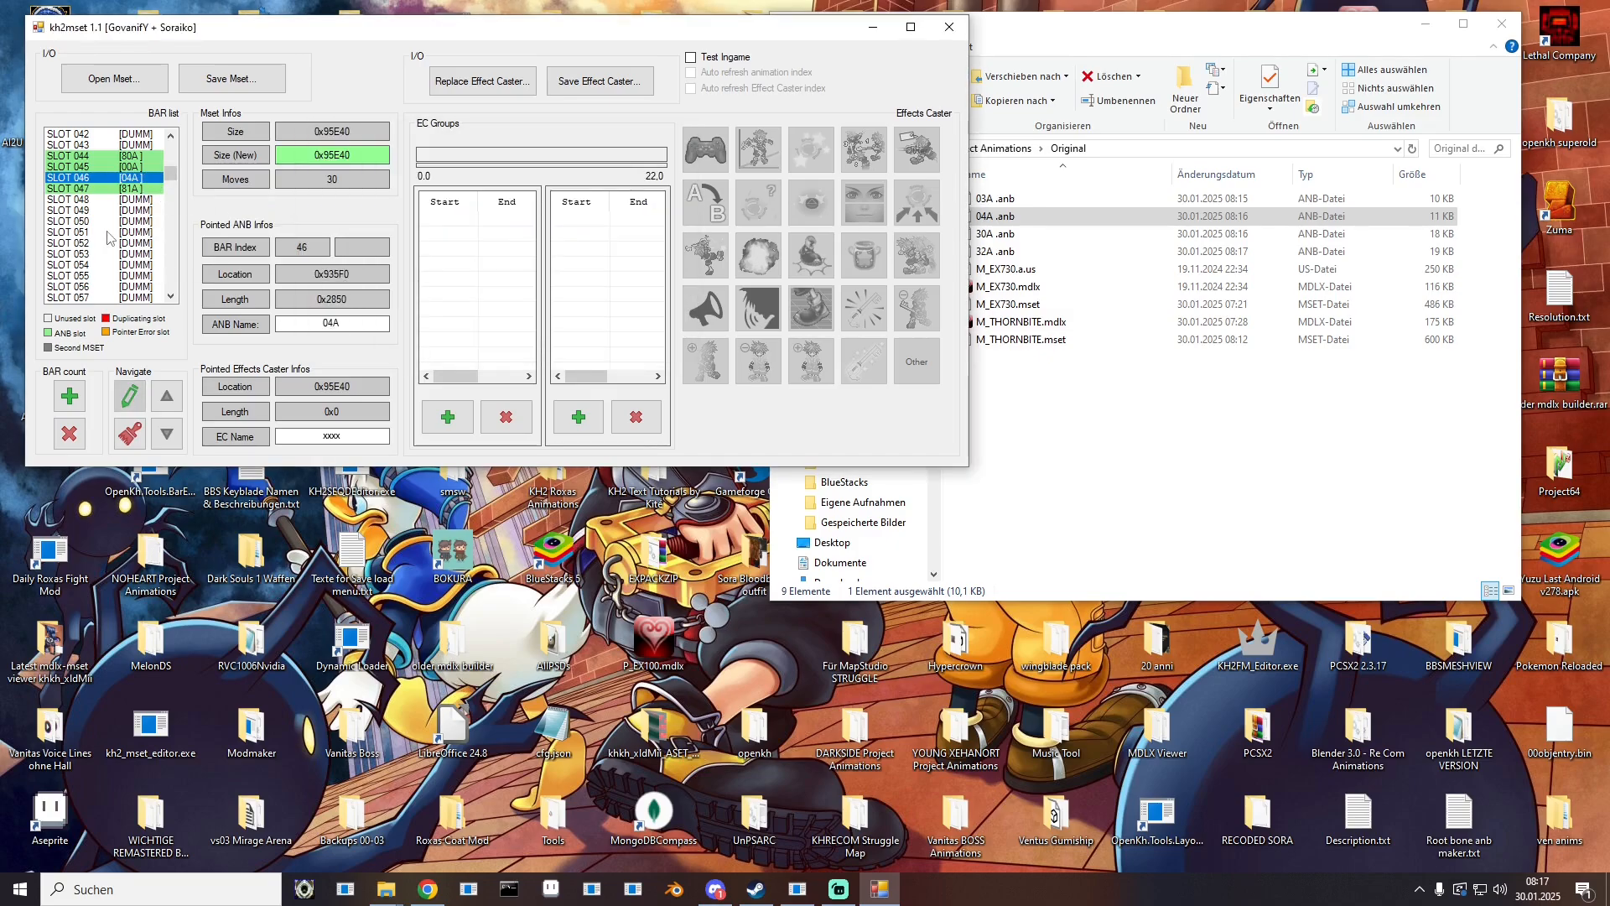
double_click(315, 436)
text(ThBi)
Step: Check the animation and effect caster details of the slots between 002 and 014
drag(173, 176, 171, 145)
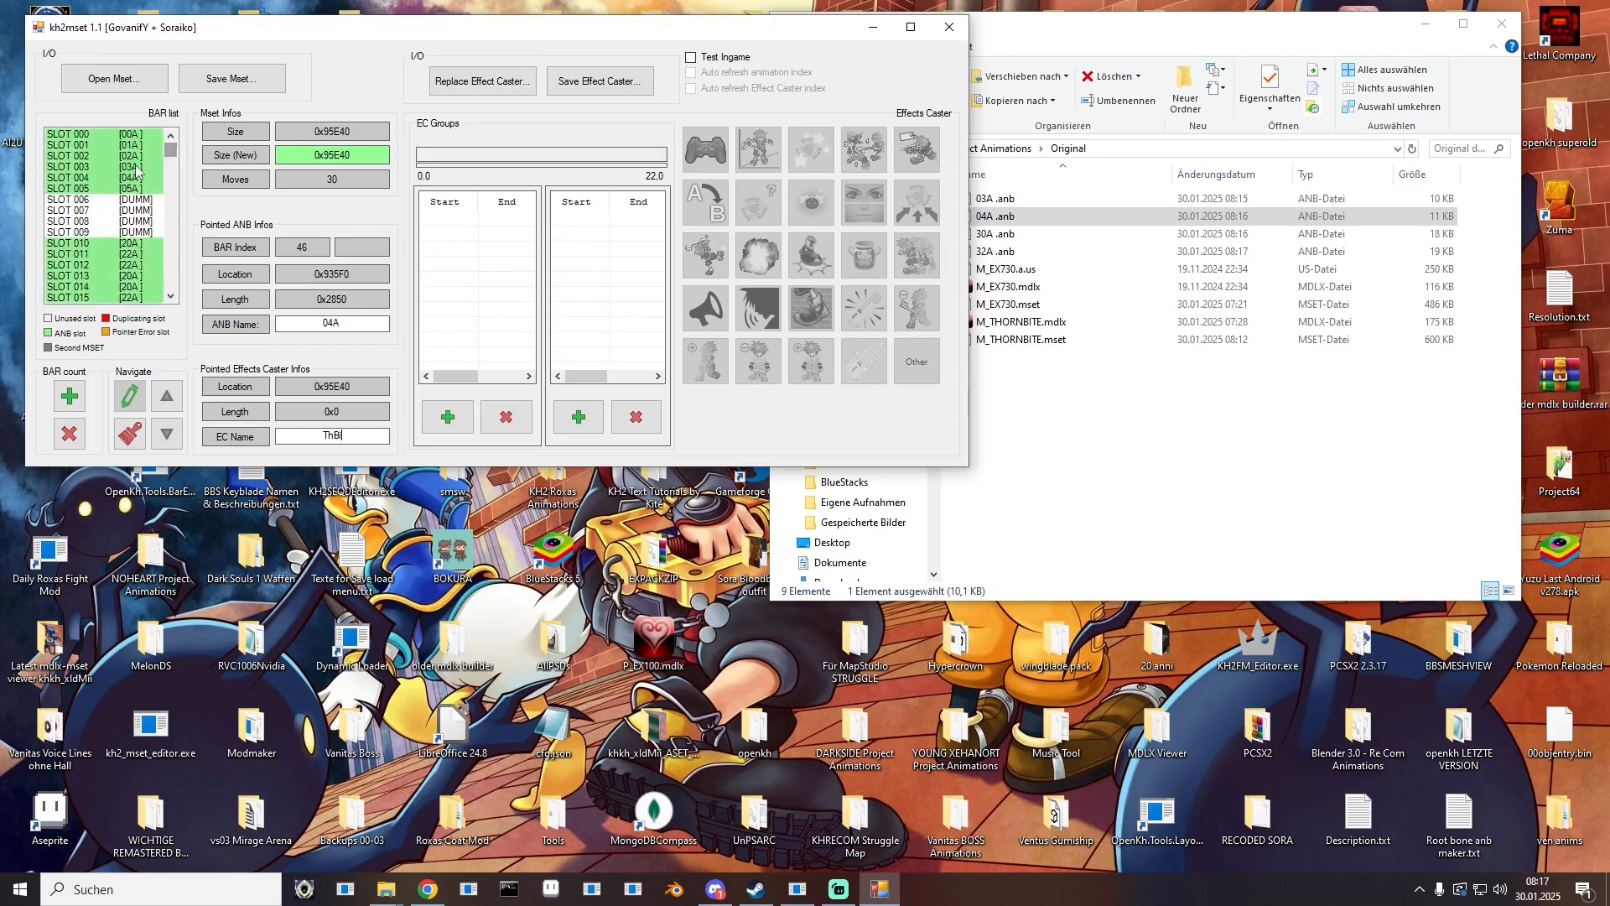
click(137, 167)
click(137, 189)
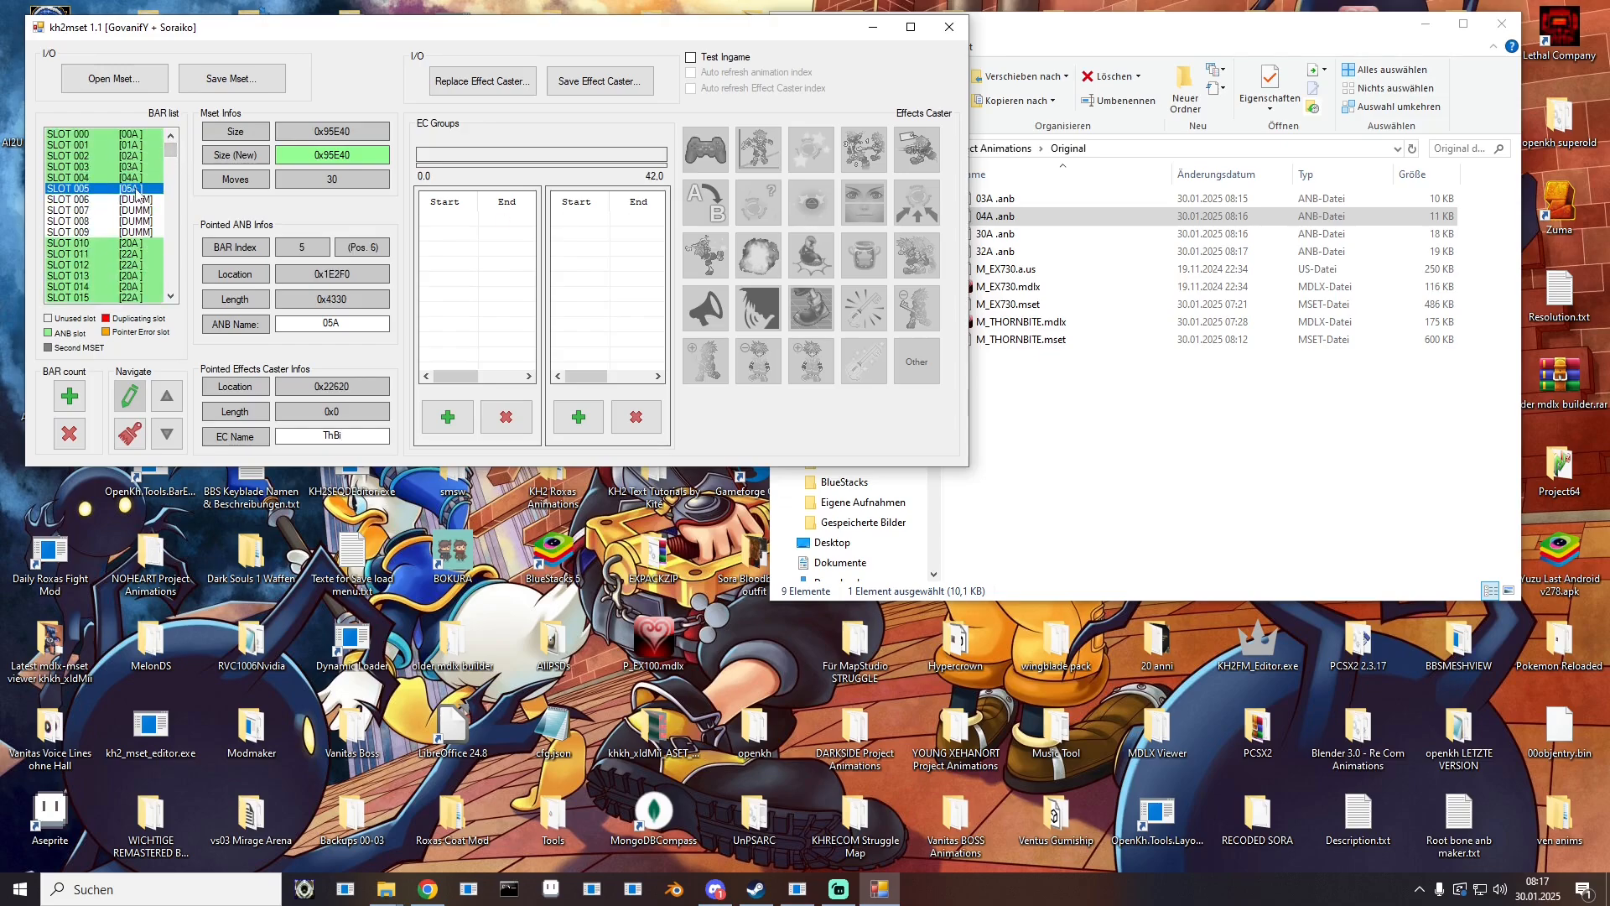
click(125, 245)
click(125, 255)
click(125, 274)
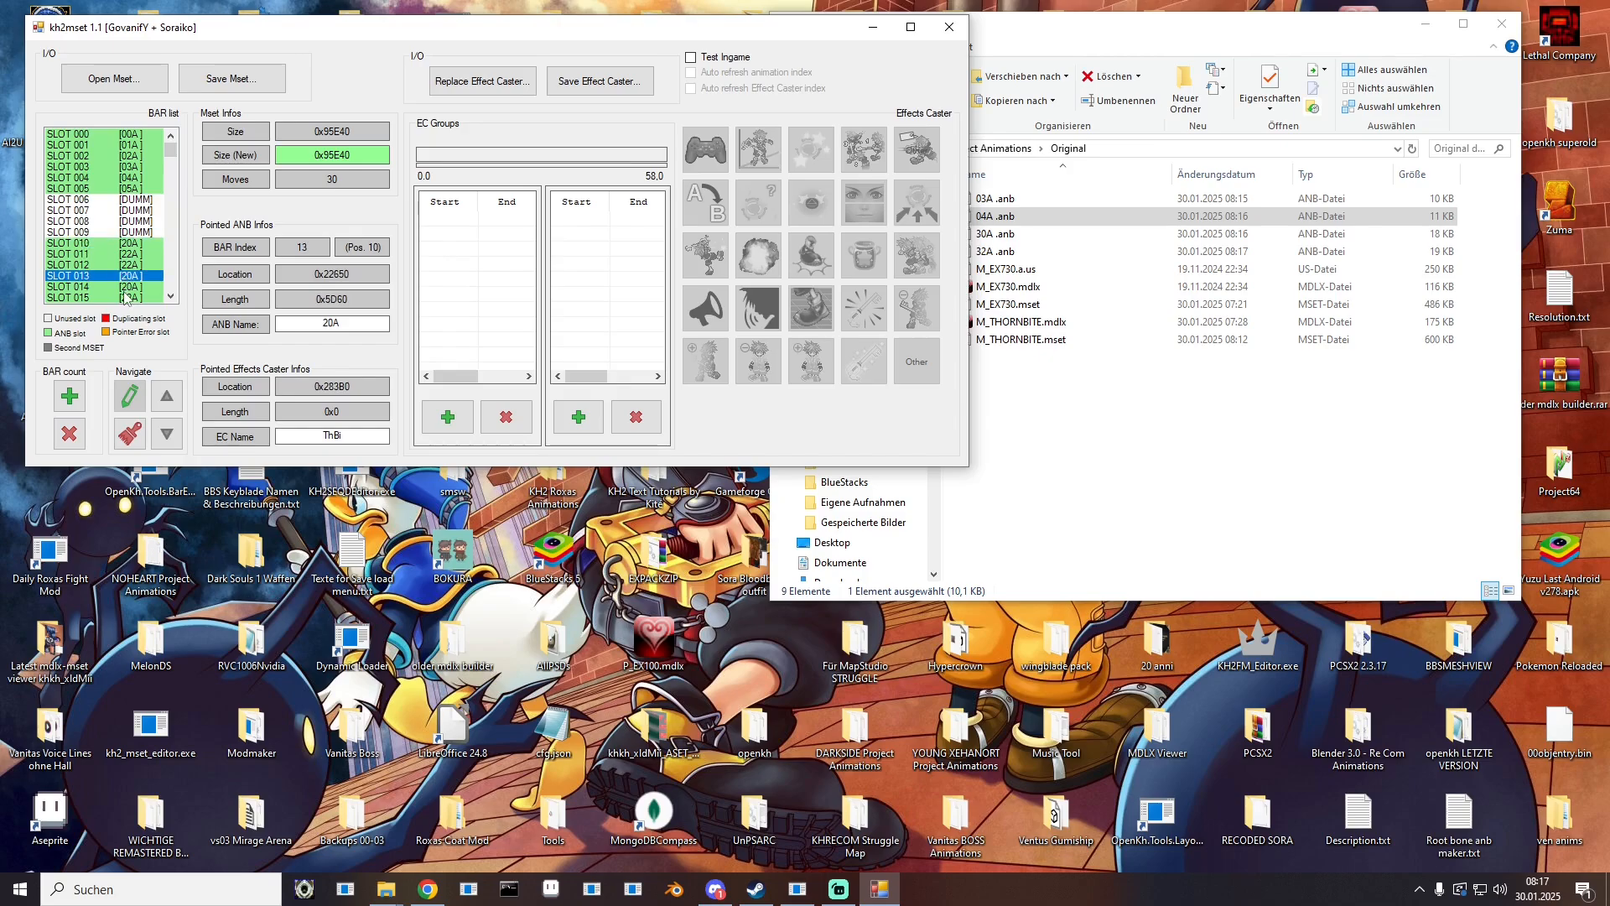
click(125, 288)
click(124, 243)
click(143, 189)
click(138, 167)
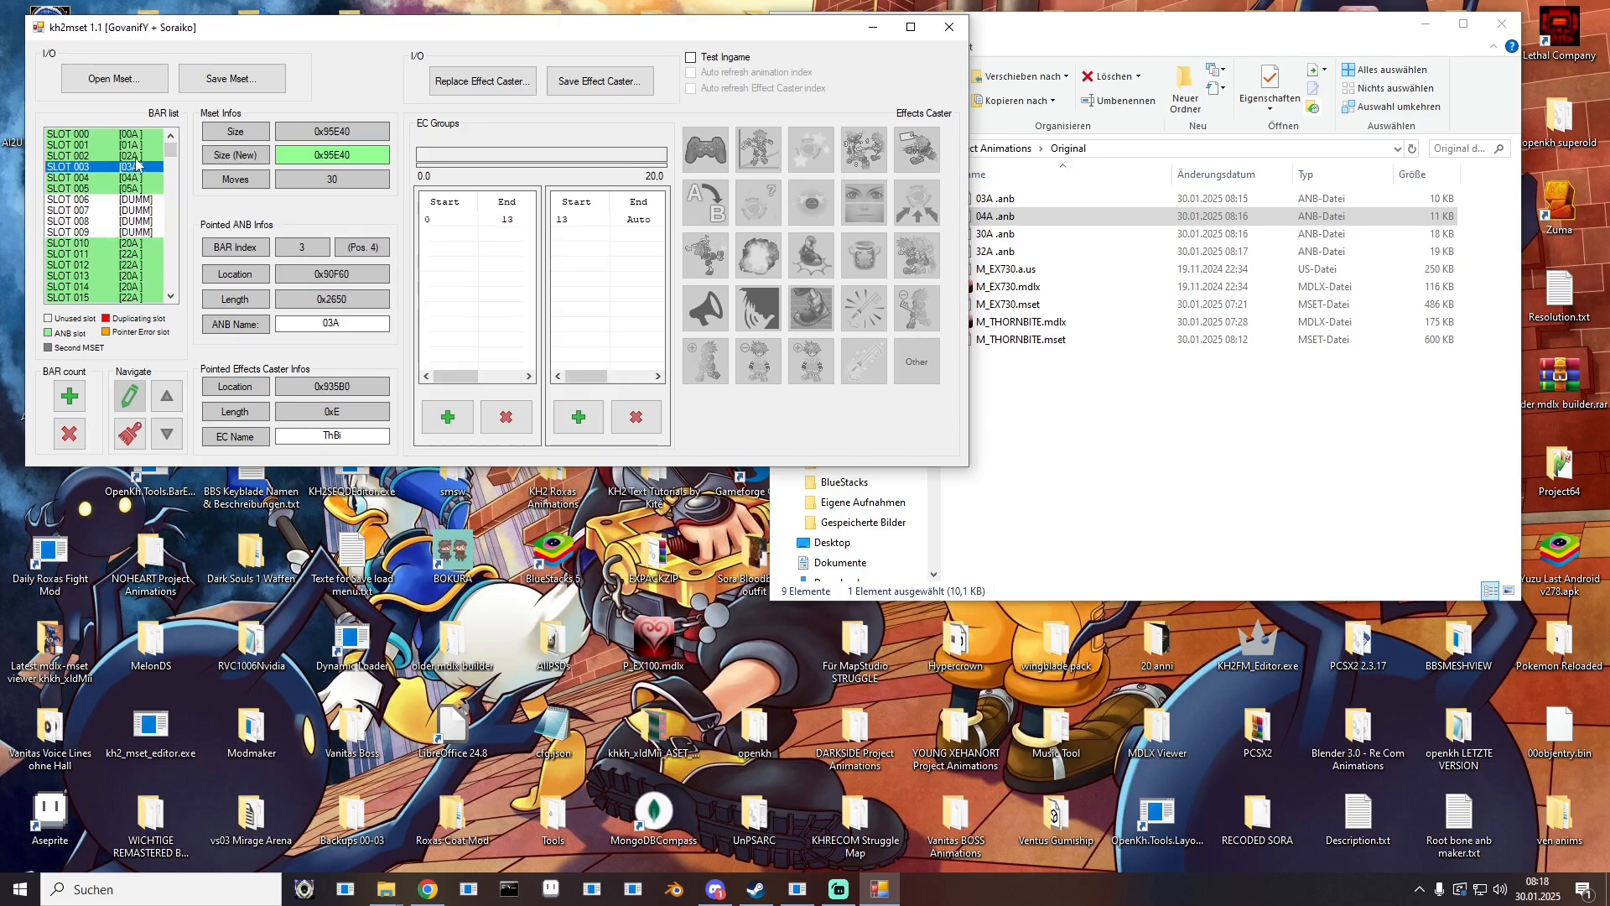
click(137, 156)
Step: Replace slot 016's 30A animation with the corrected 30A .anb and set its effect caster name to ThBi
scroll(143, 243, down, 3)
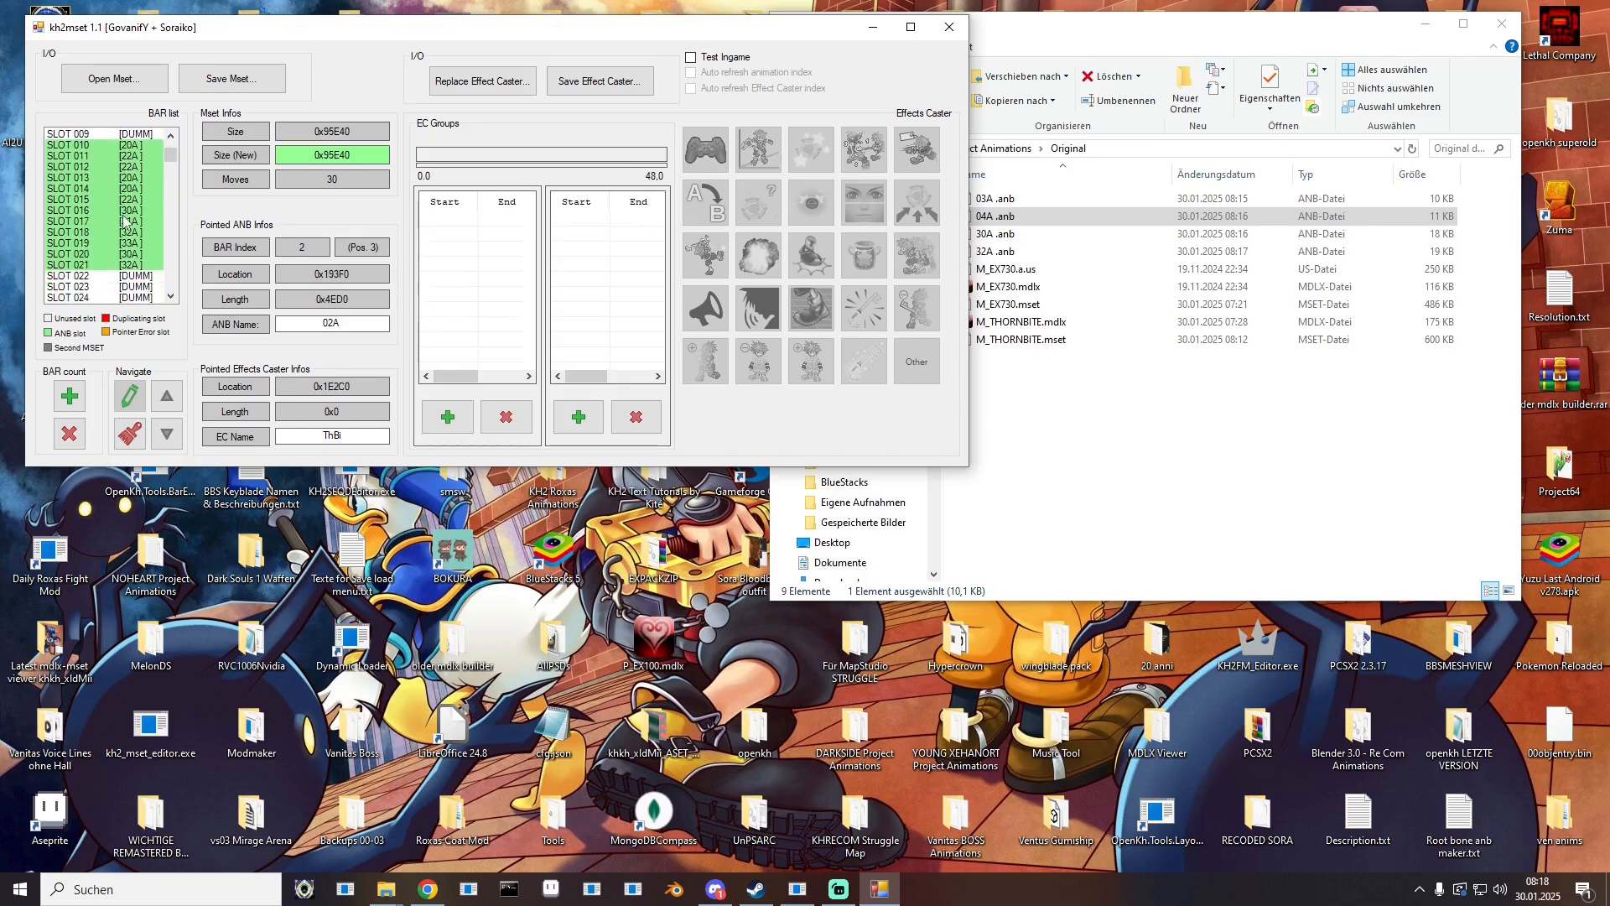
click(130, 211)
right_click(130, 210)
click(183, 279)
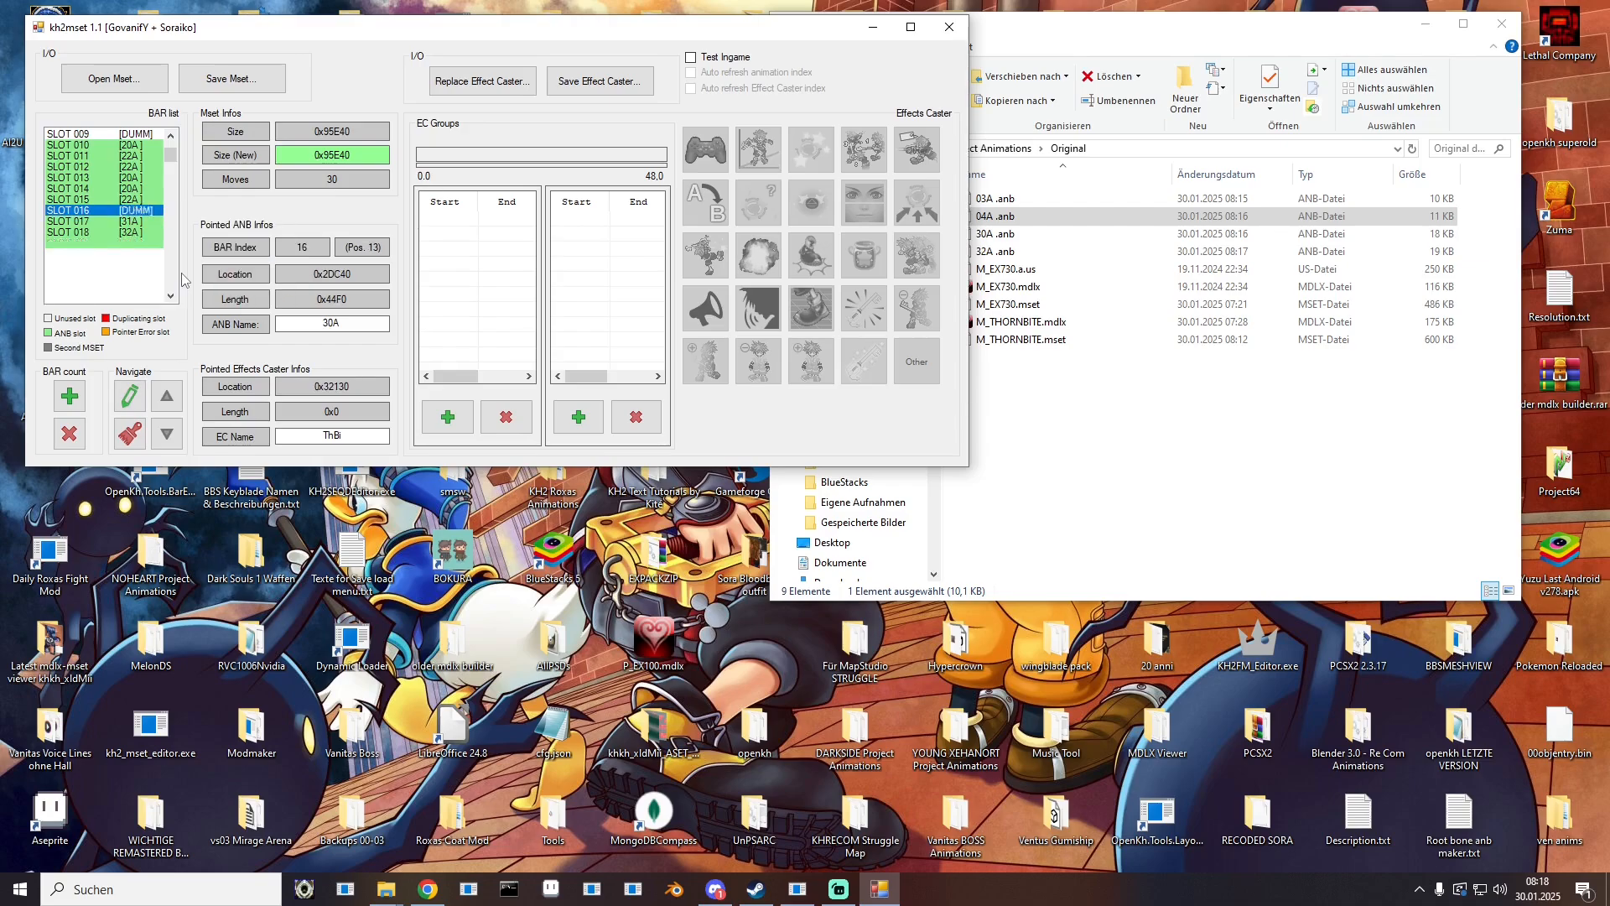
drag(1167, 237, 123, 212)
double_click(344, 438)
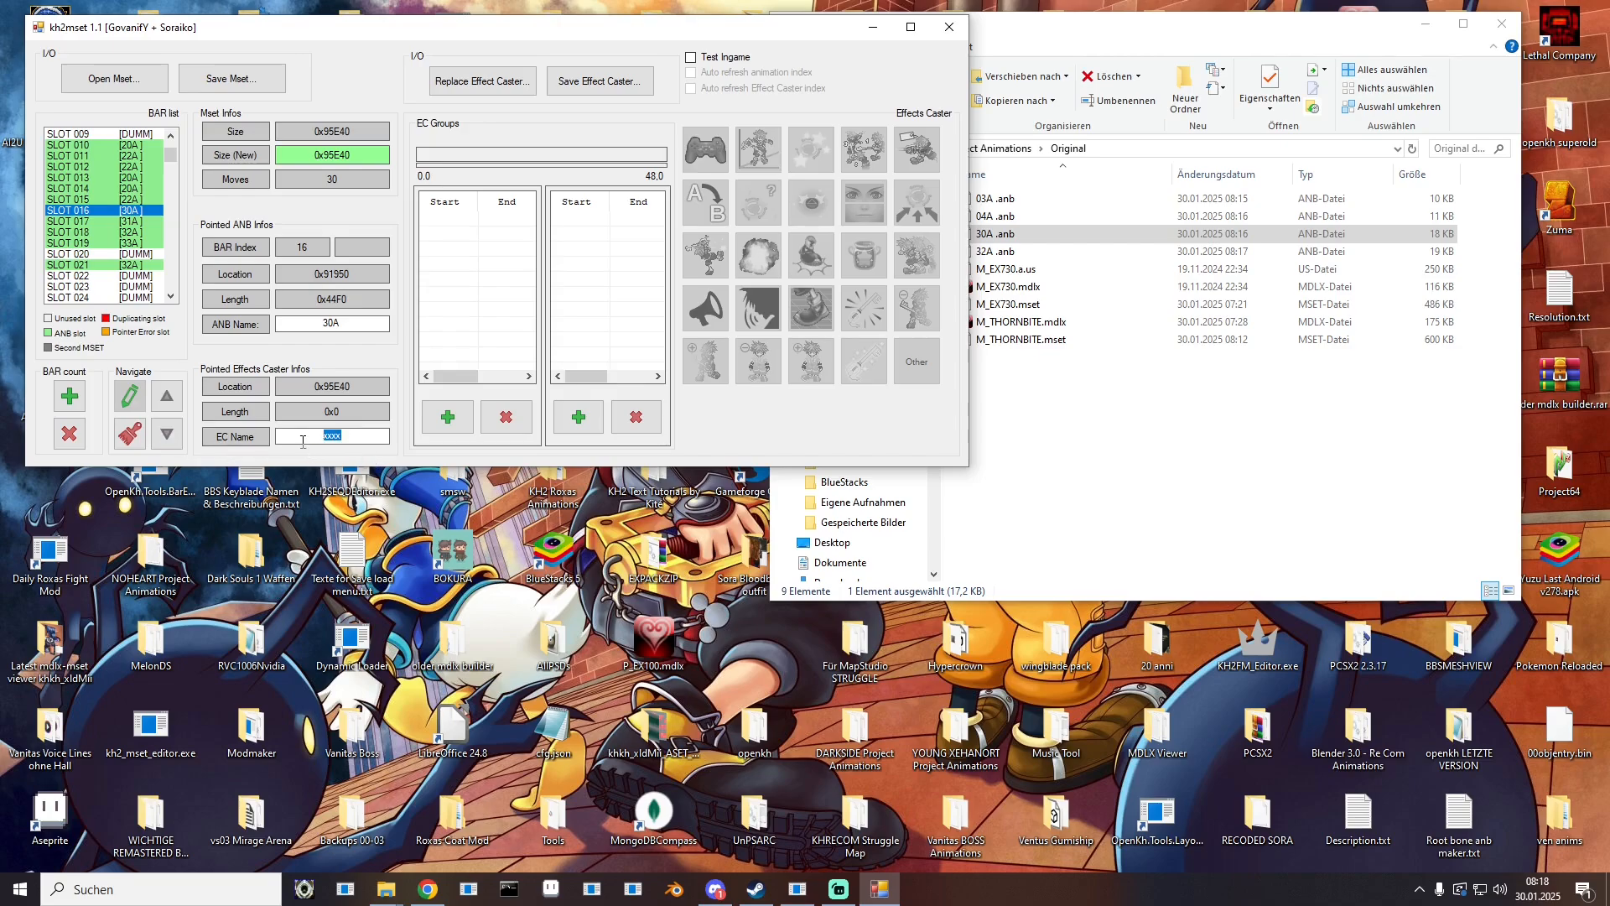
text(ThBi)
Step: Point the emptied slot 020 to the 30A animation
click(134, 254)
click(129, 395)
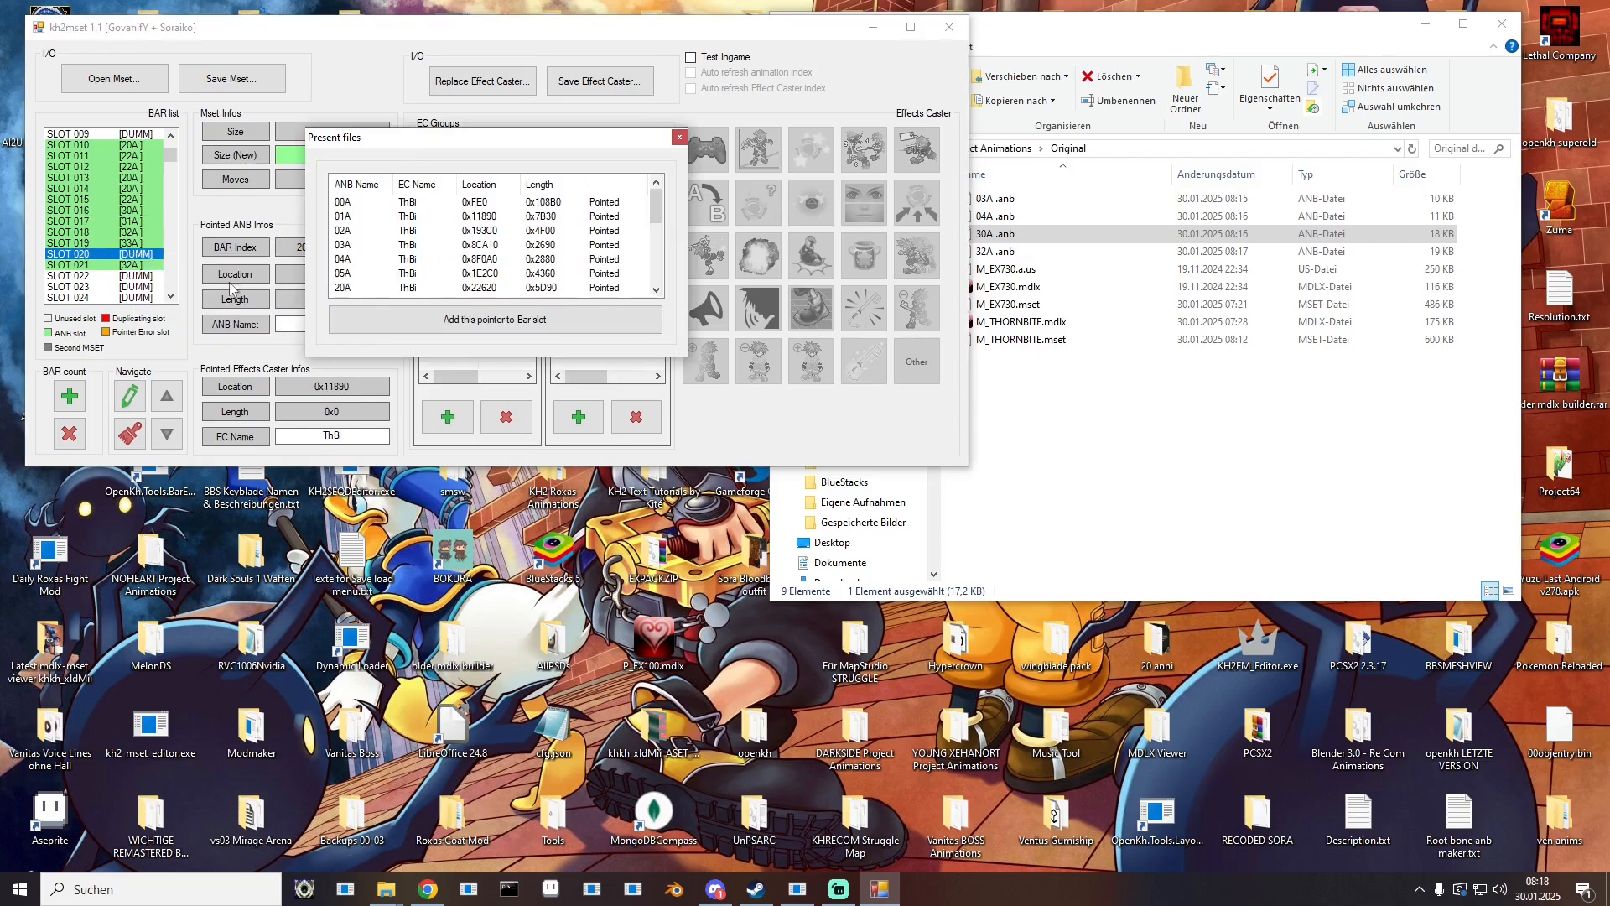
double_click(346, 232)
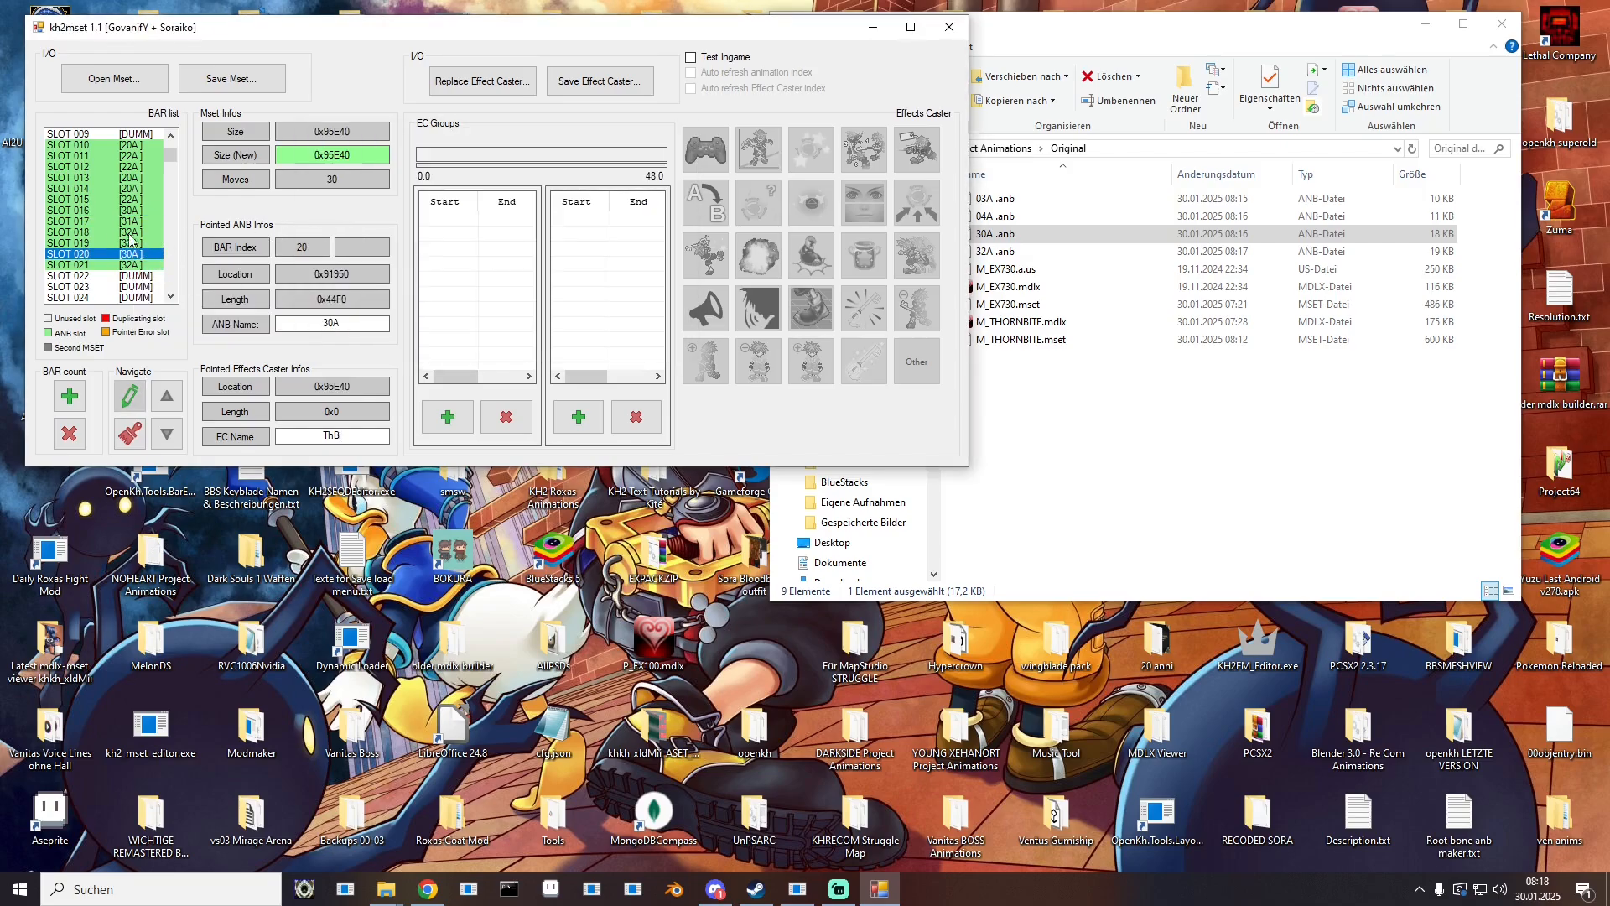
Step: Replace slot 018's 32A animation with the corrected 32A .anb and set its effect caster name to ThBi
click(134, 234)
right_click(136, 234)
click(196, 297)
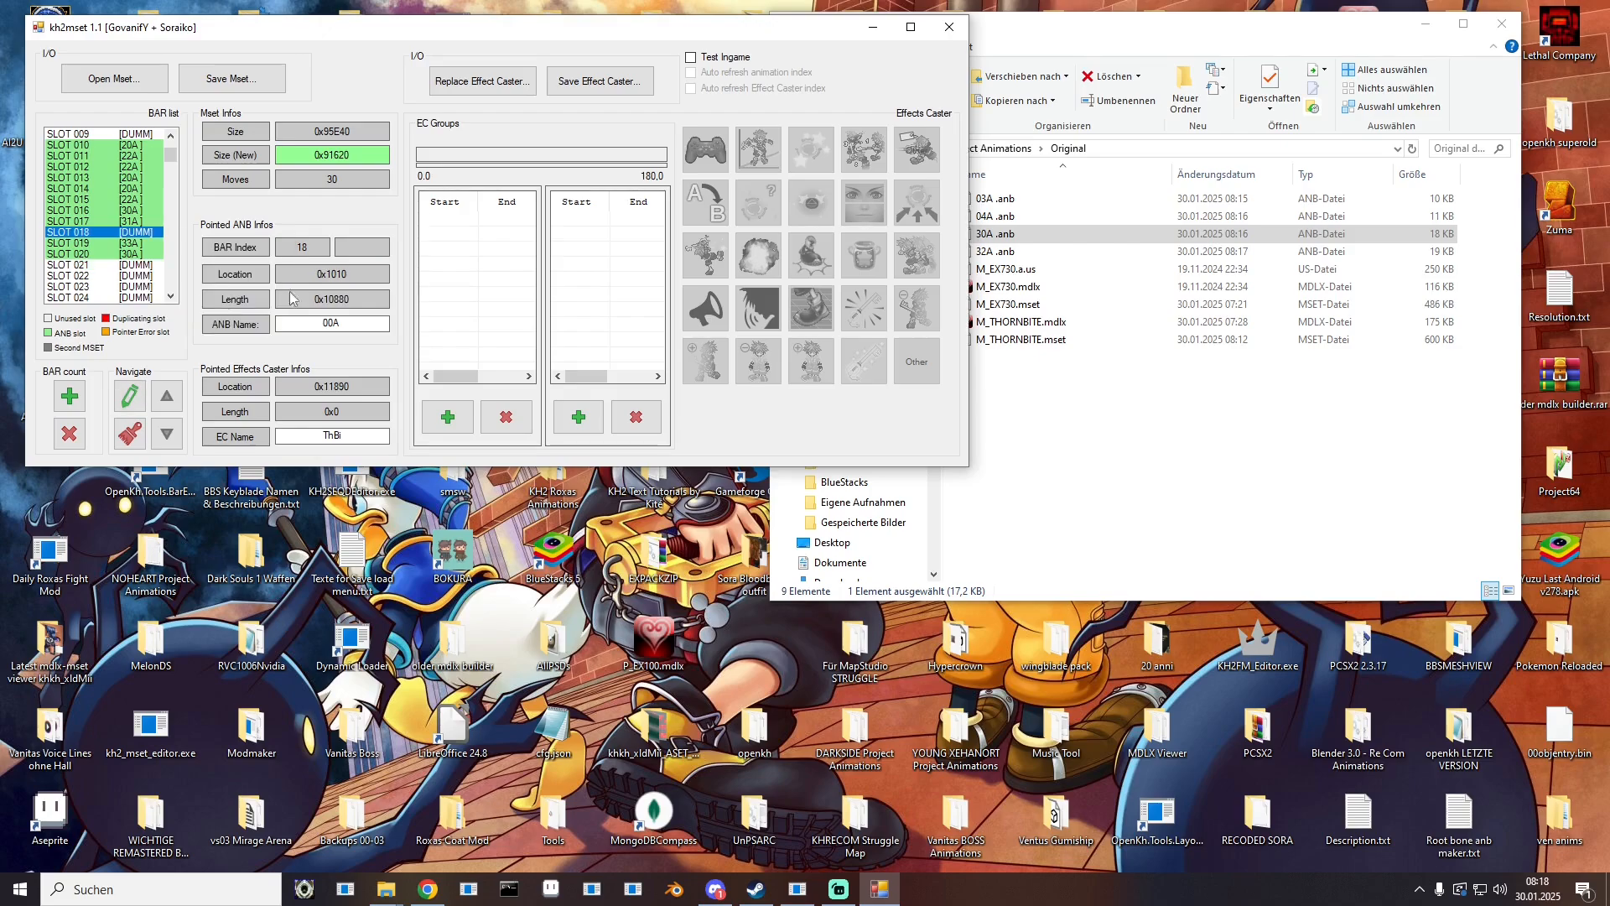
drag(974, 254, 149, 236)
double_click(332, 437)
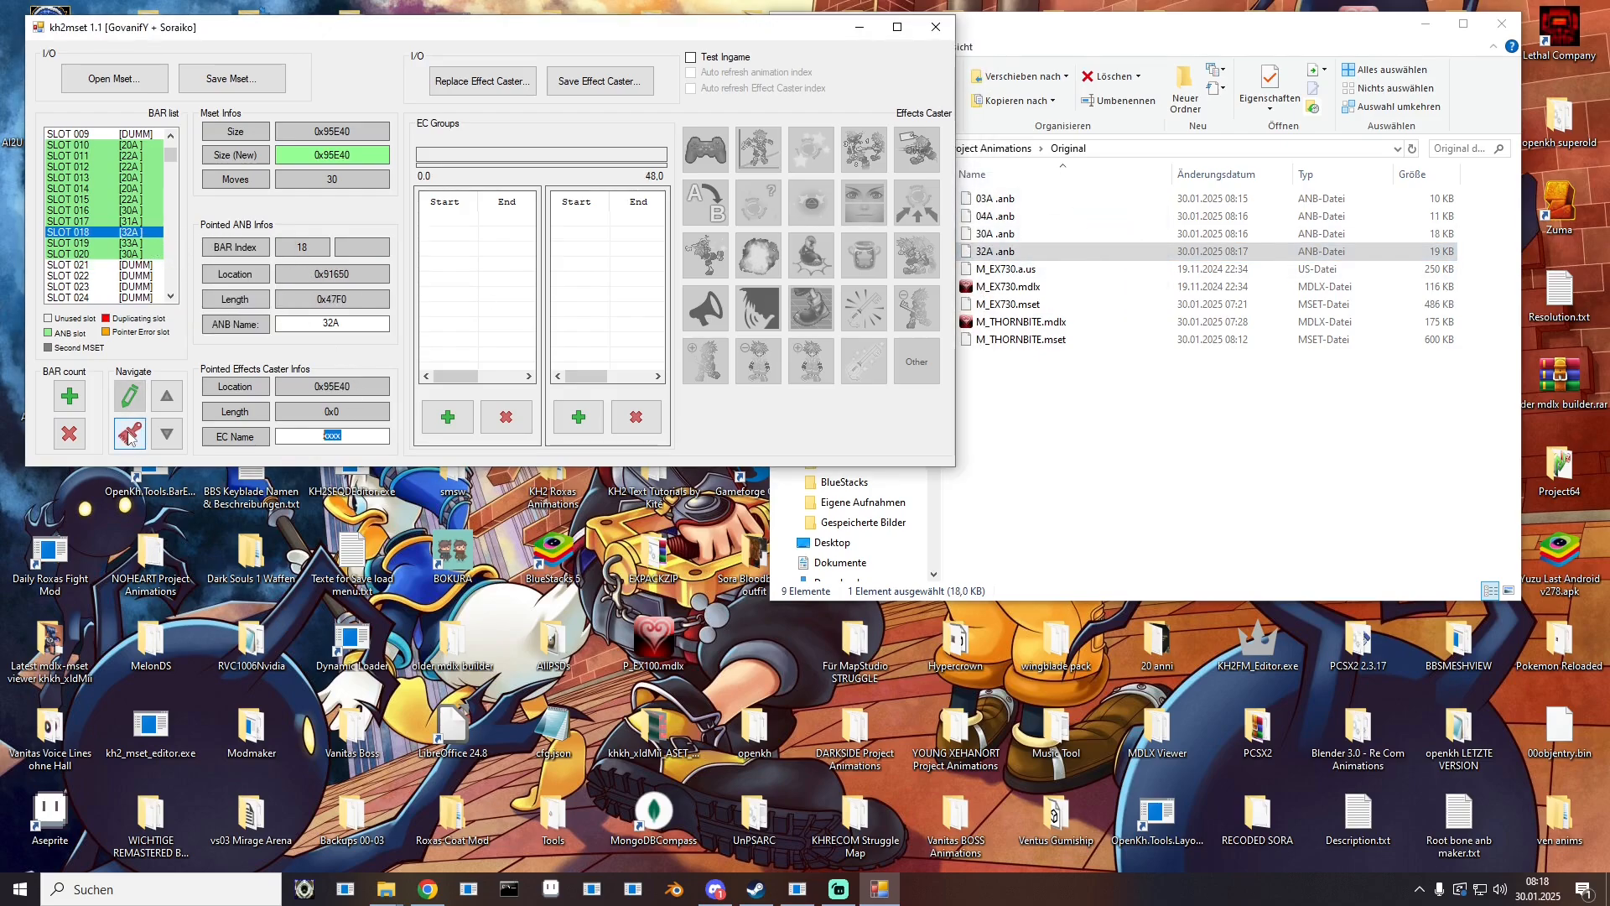
text(ThBi)
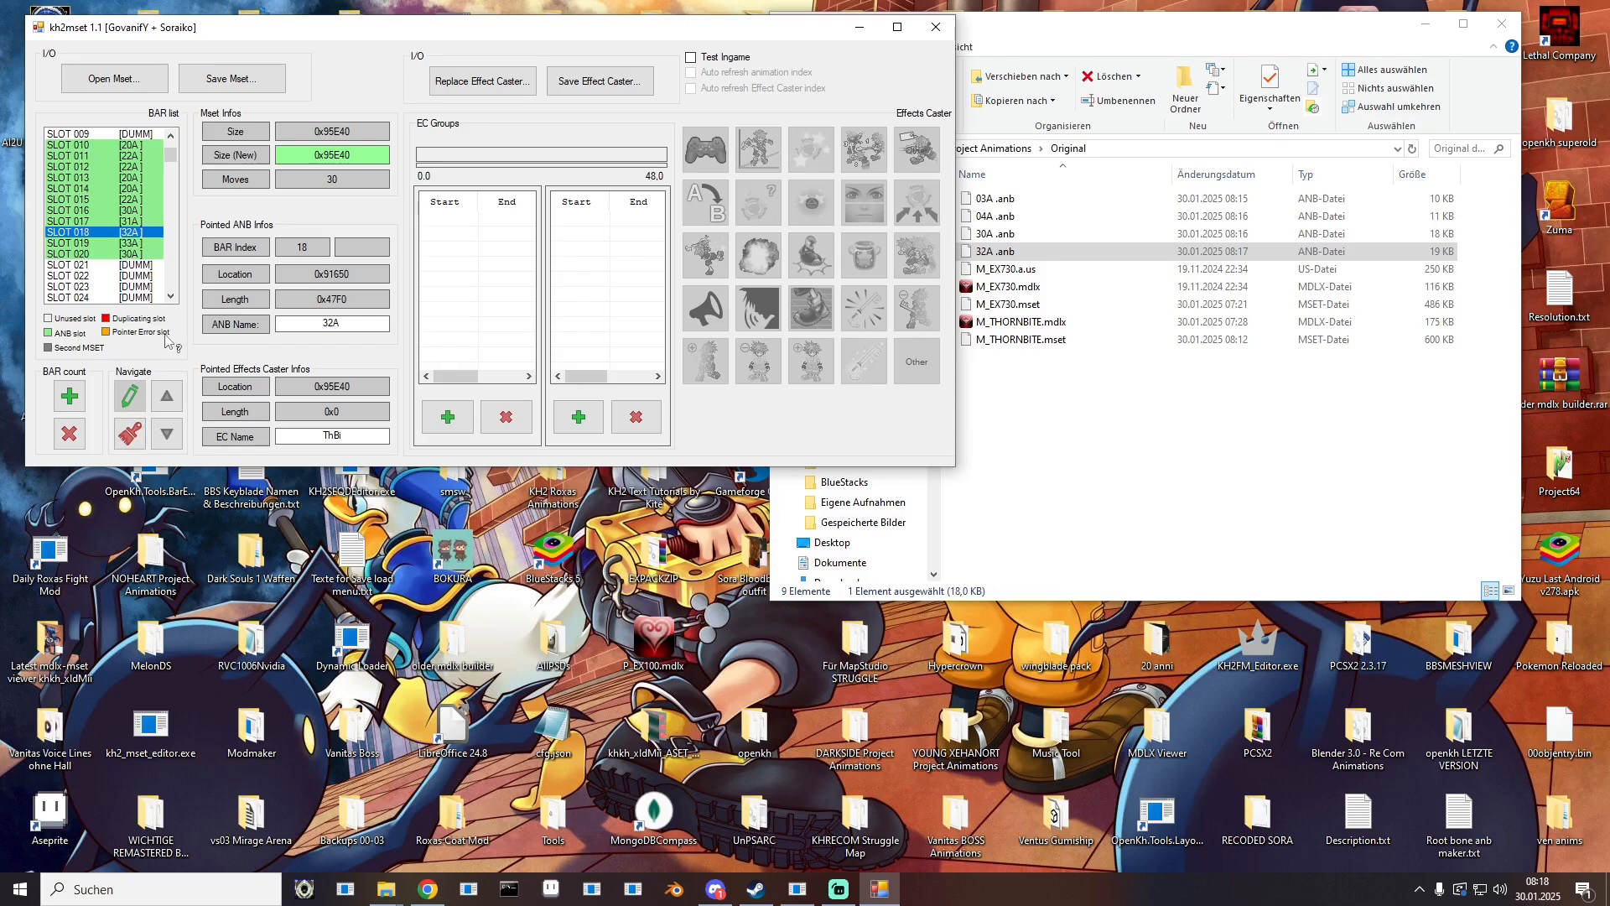
Step: Point the emptied slot 021 to the 32A animation
right_click(138, 267)
click(181, 275)
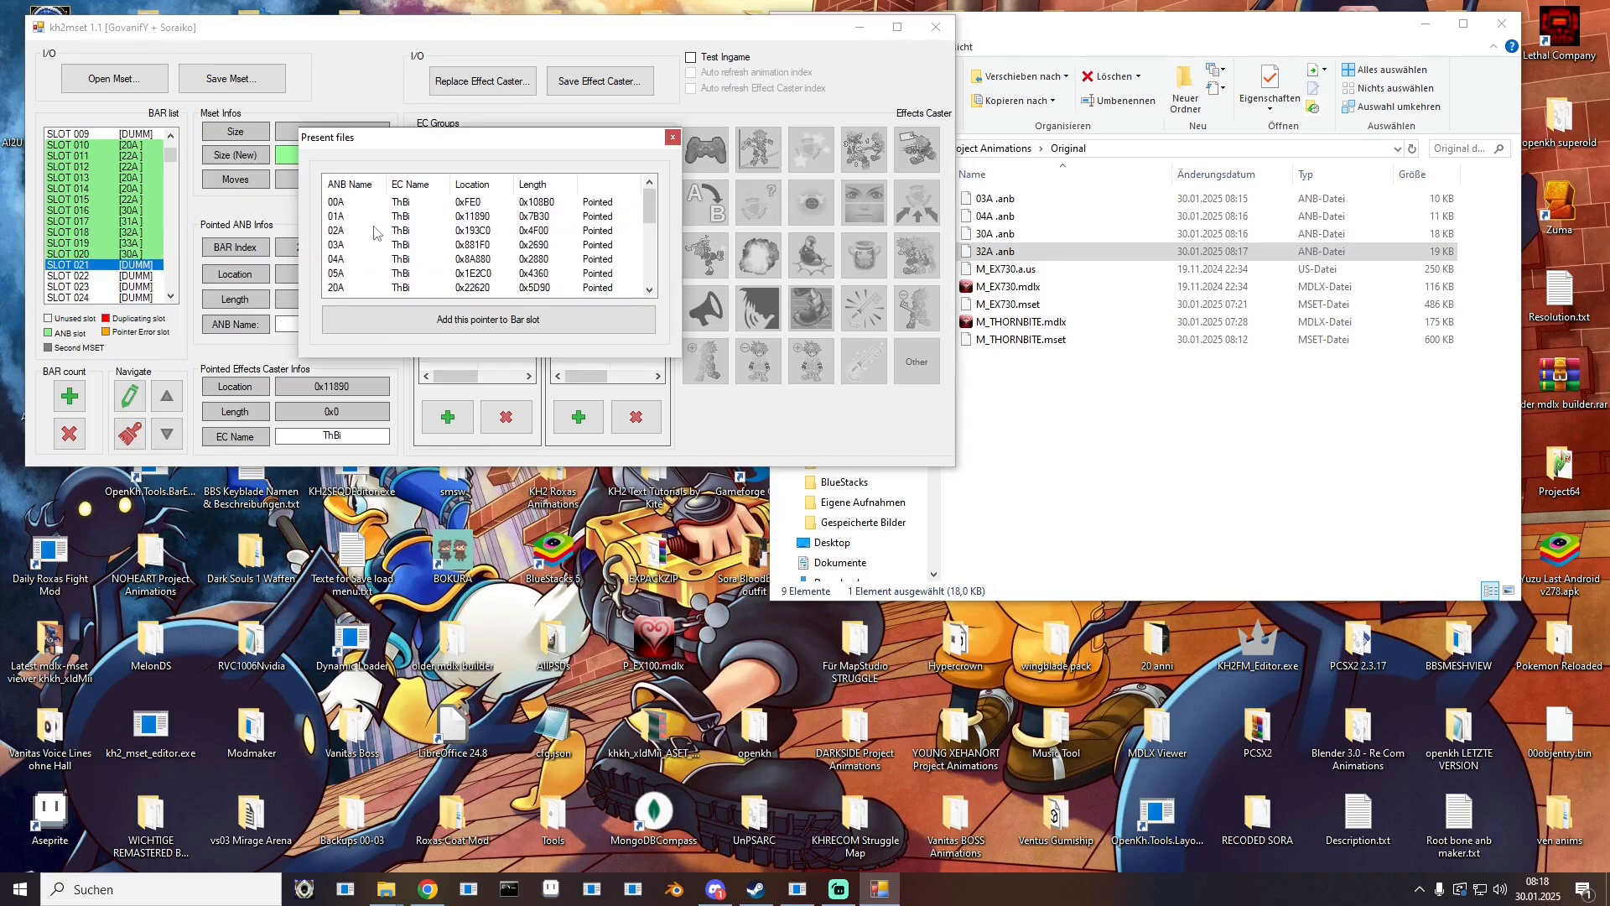
scroll(374, 233, down, 2)
double_click(336, 259)
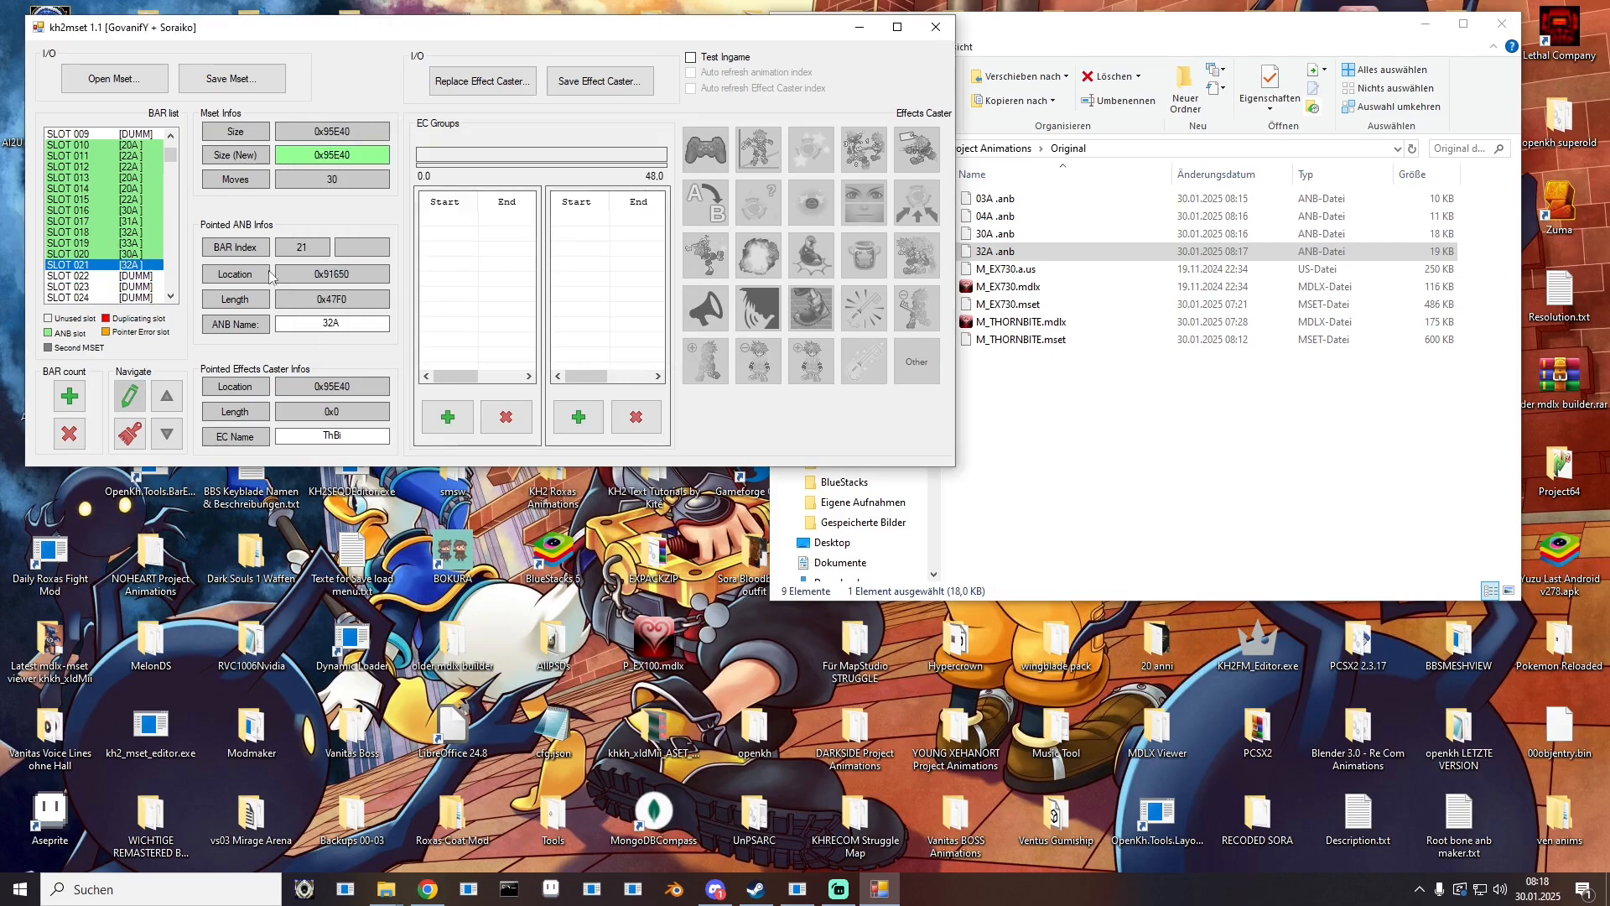
Step: Save the moveset over M_THORNBITE.mset in the Original folder and close kh2mset
click(266, 86)
double_click(208, 175)
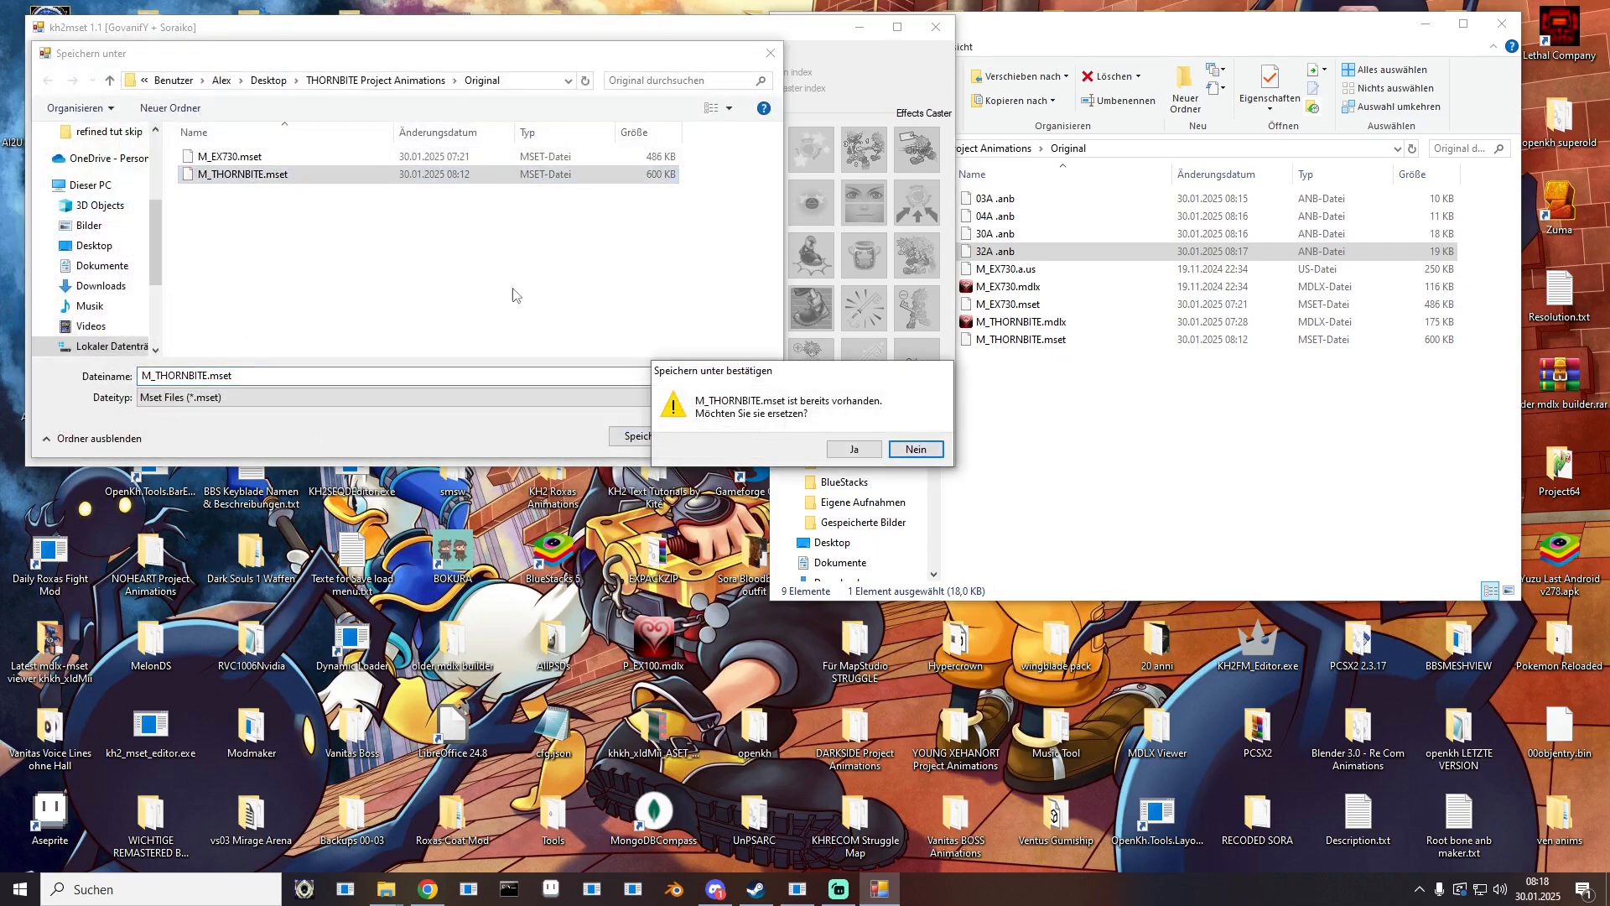
click(849, 450)
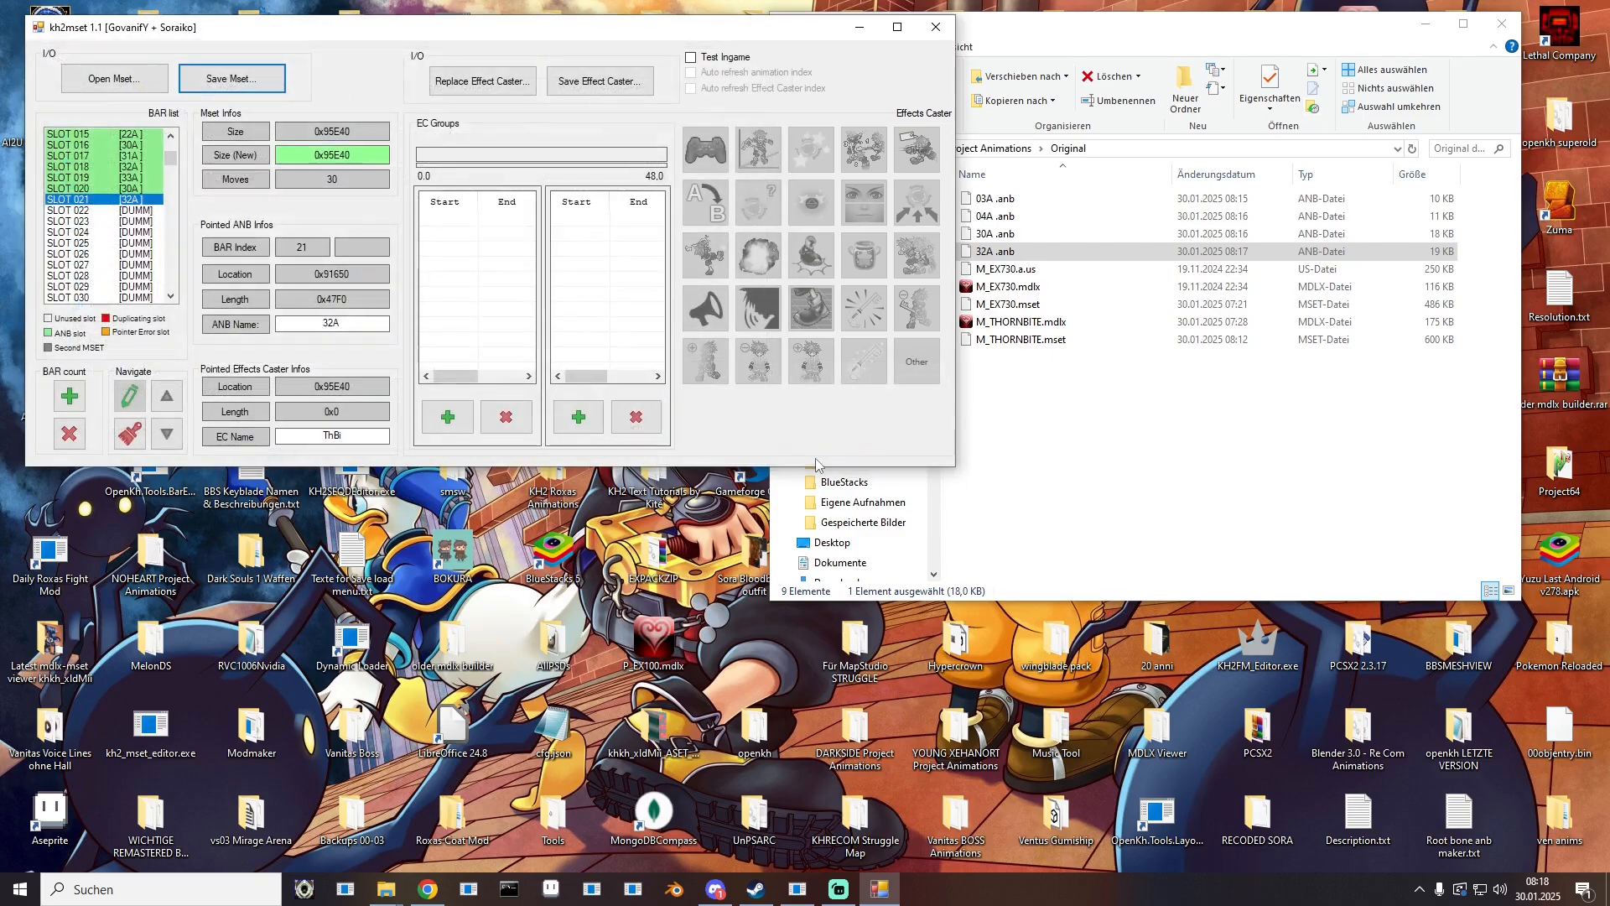
click(936, 27)
click(1028, 324)
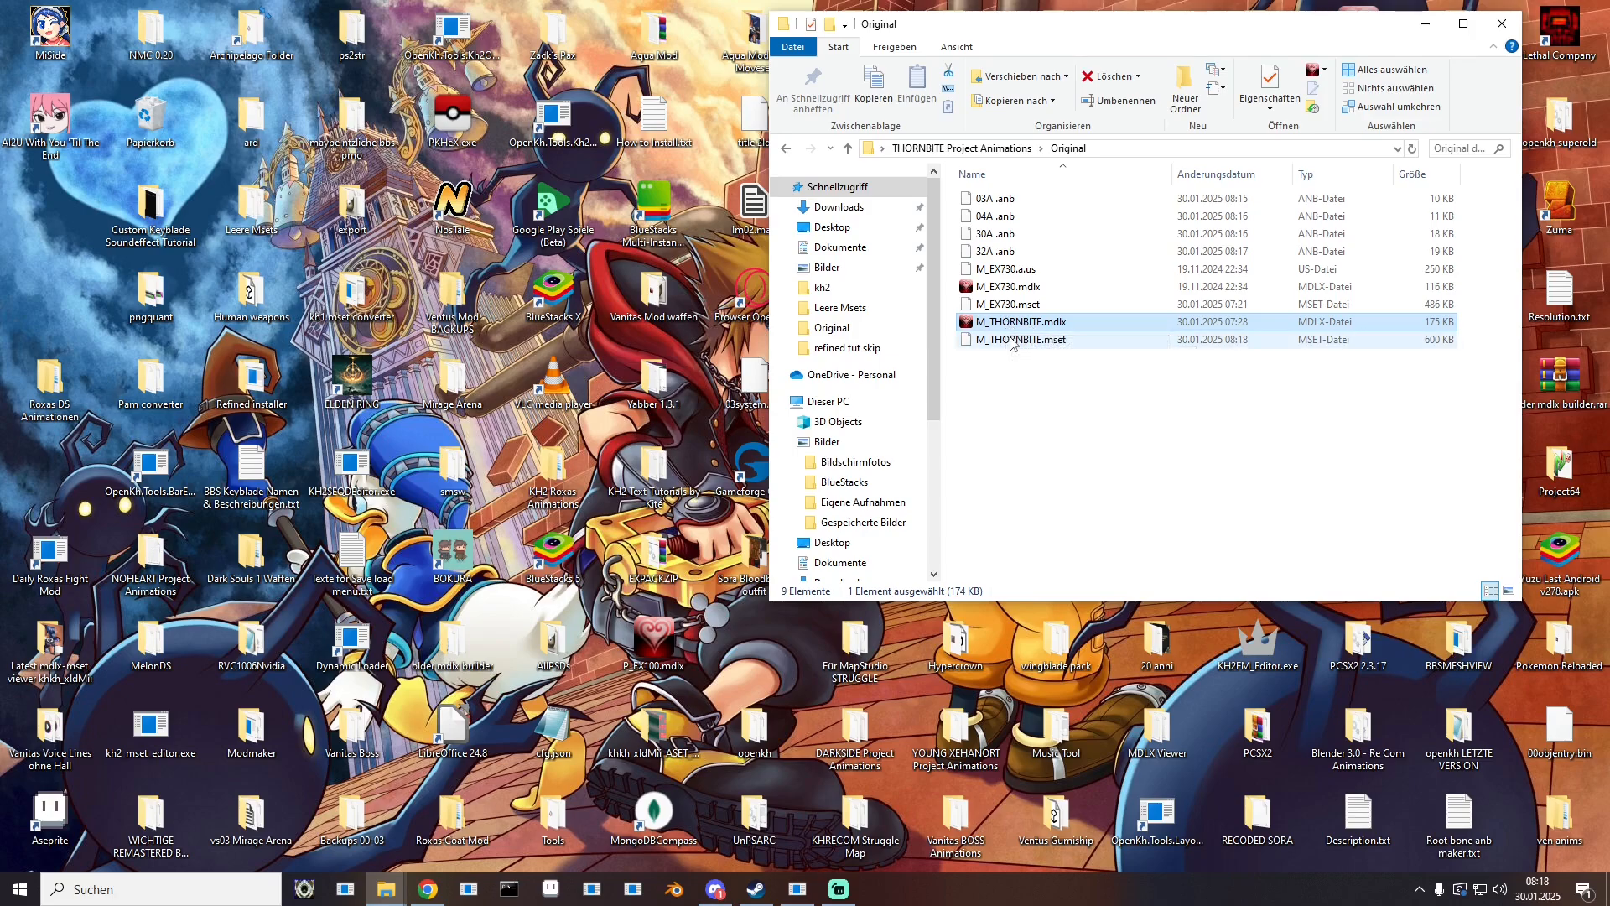
click(1012, 341)
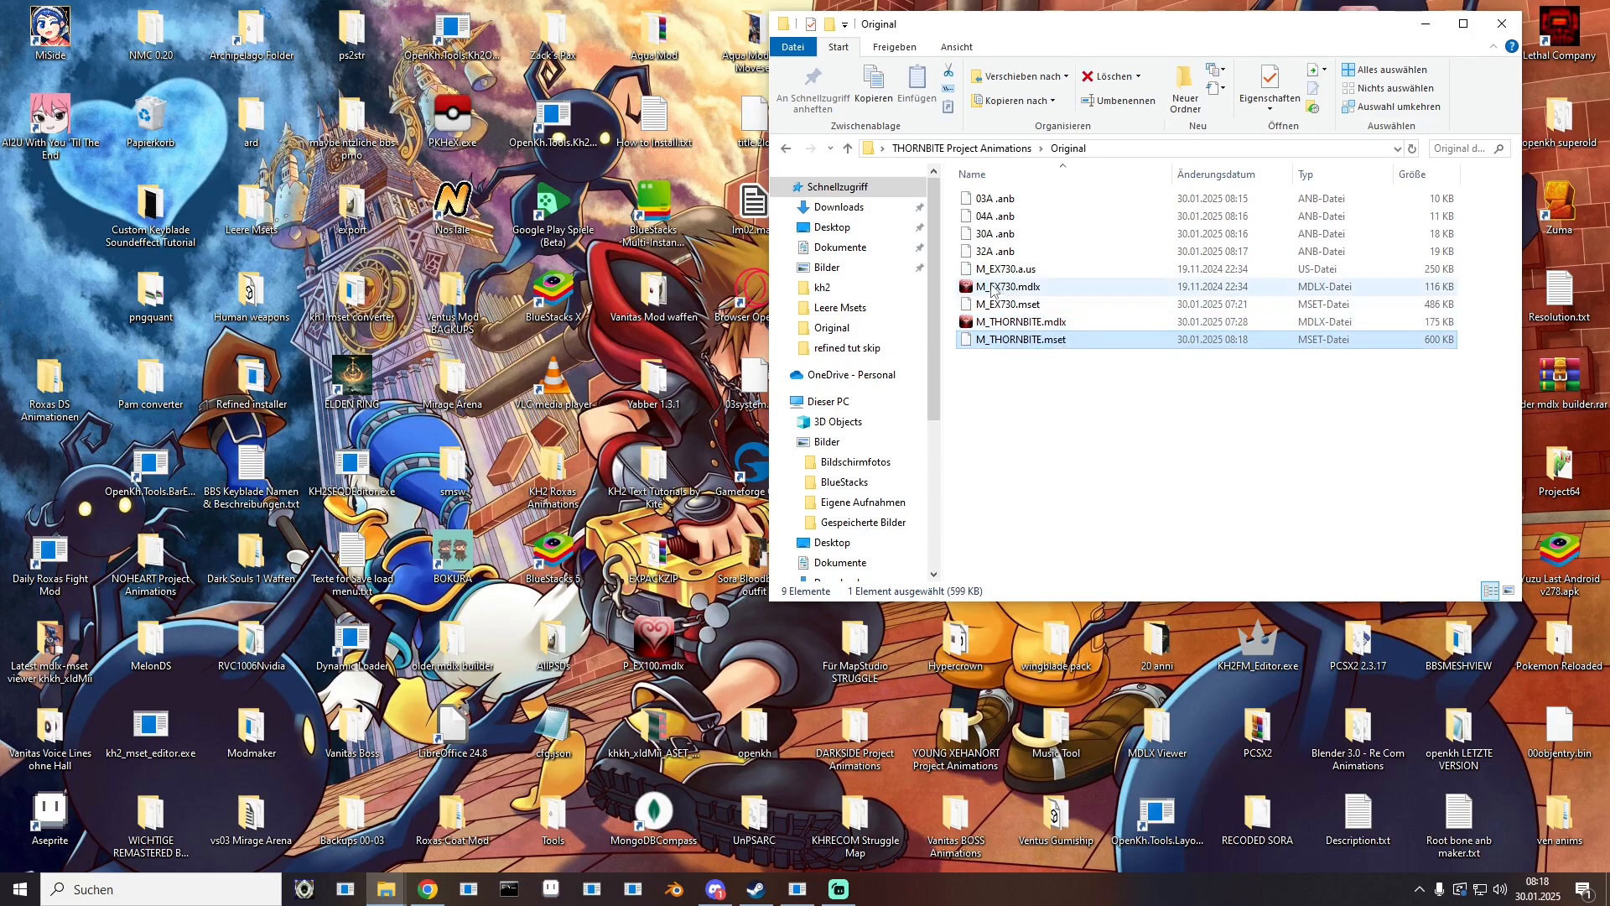
click(1001, 289)
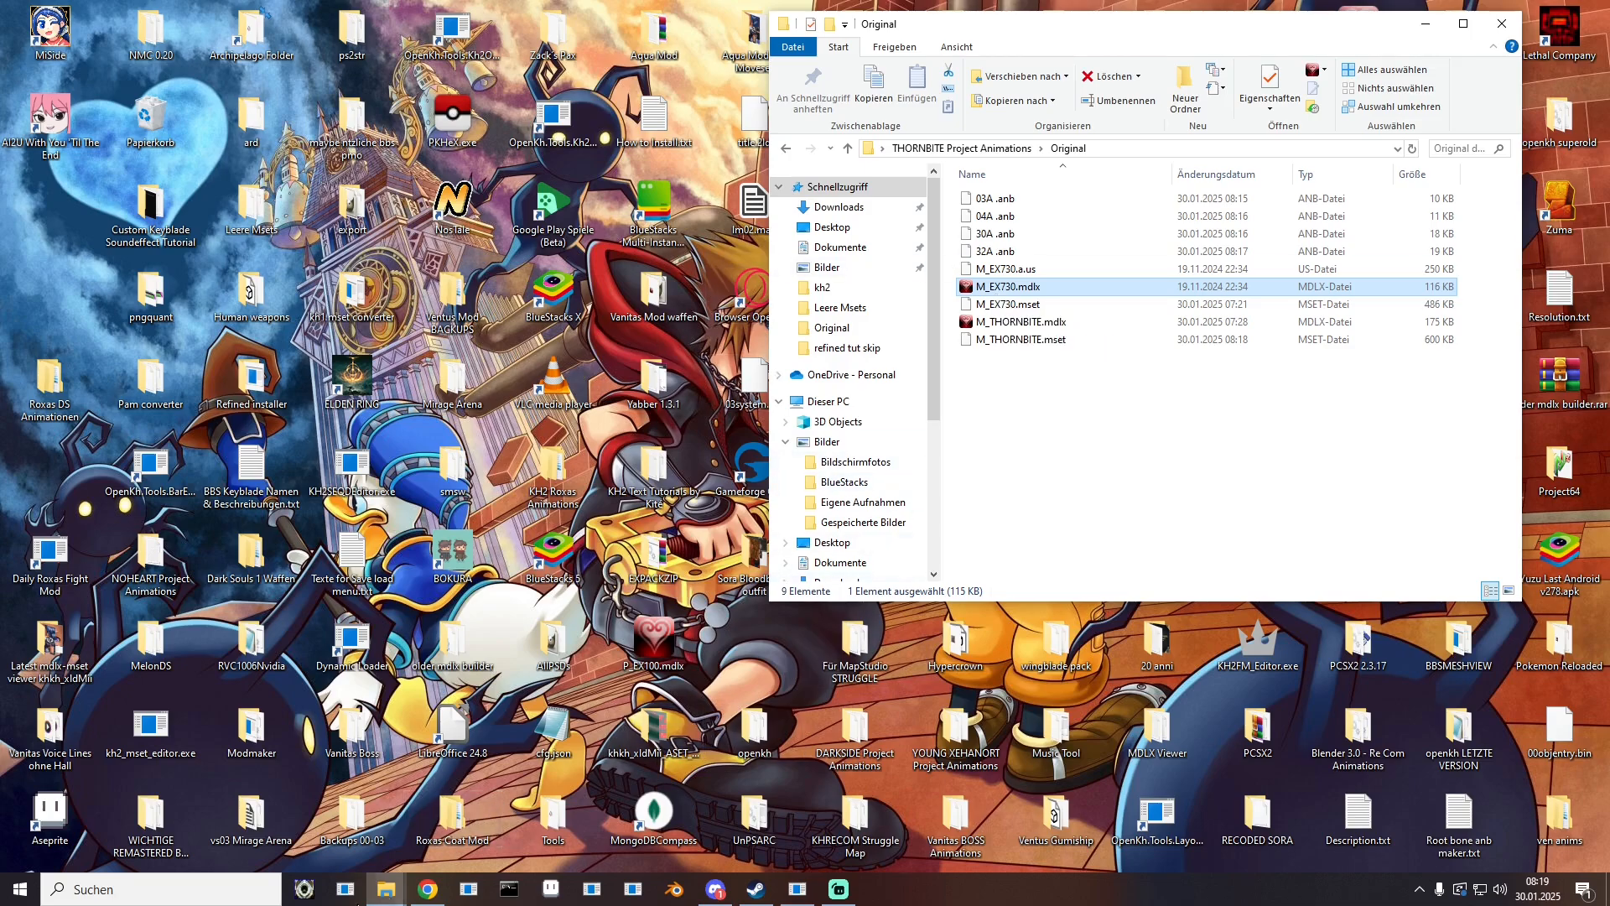
Step: Switch to the Explorer window showing the Steam OpenKH obj folder and go up to its kh2 folder
mouse_move(385, 889)
click(197, 809)
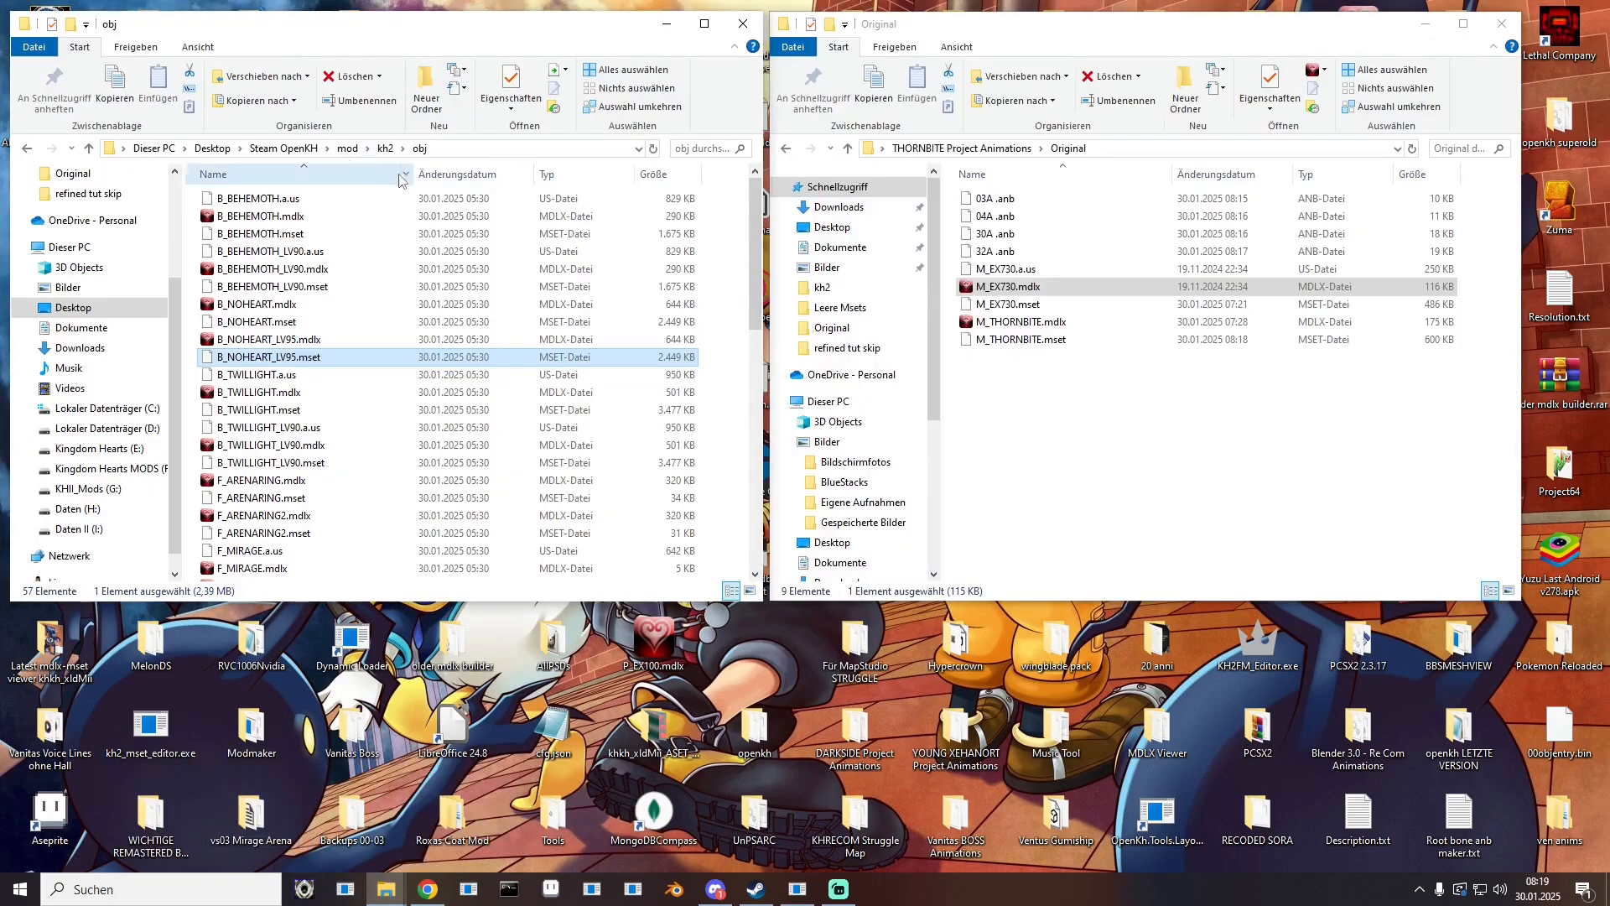
click(385, 148)
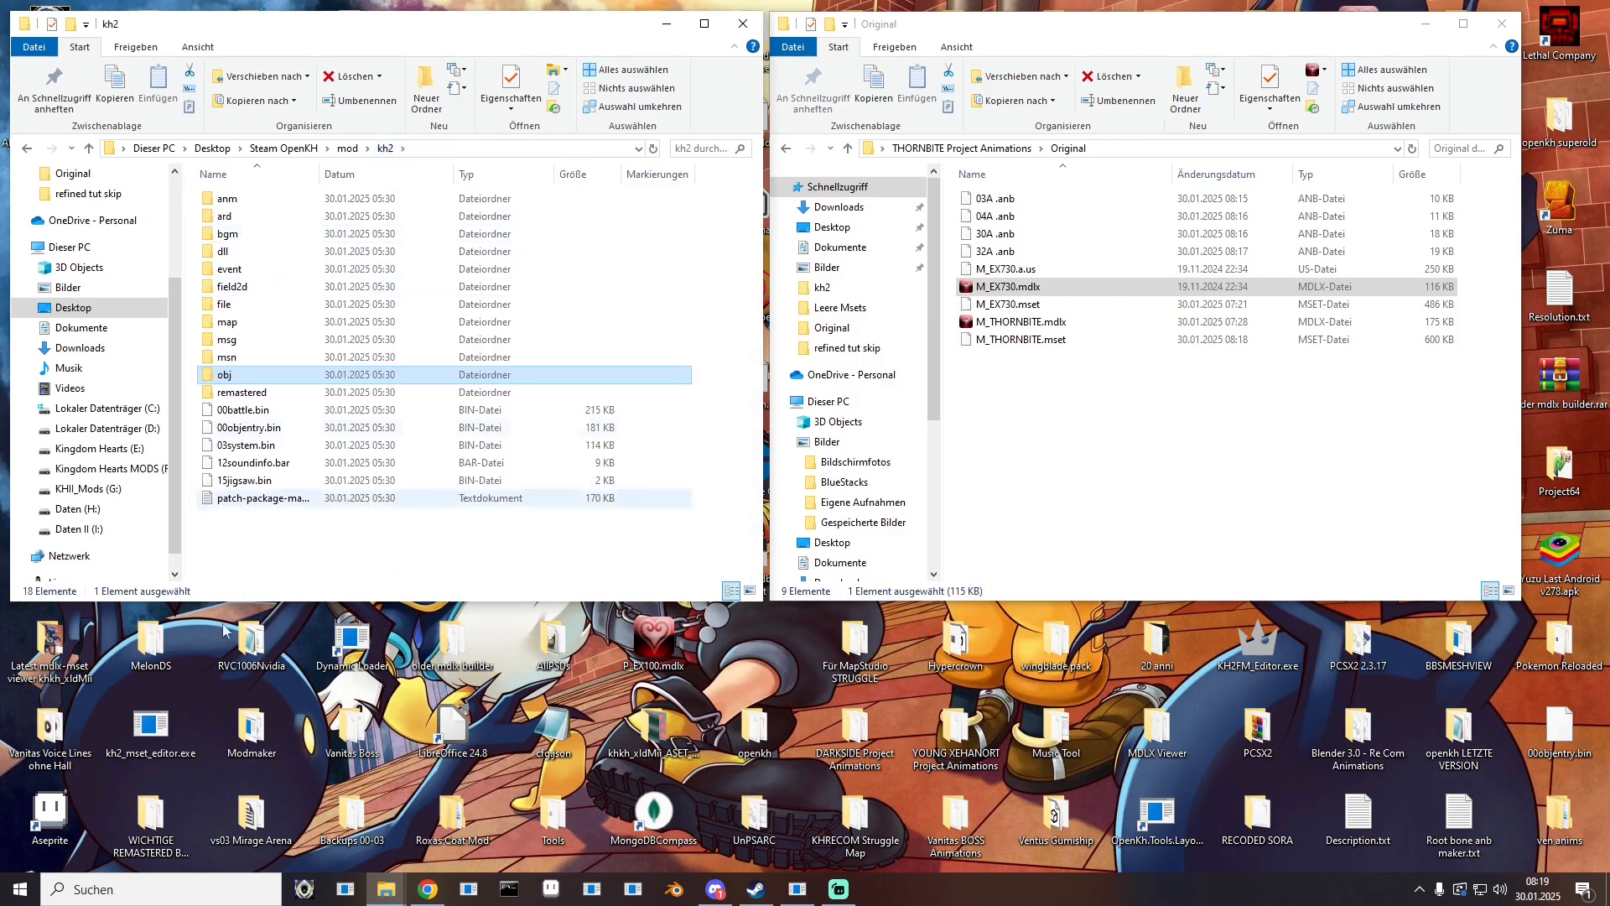
Step: Launch KH2FM Editor, load 00objentry.bin from the kh2 folder, open its entity table and maximize the window
click(145, 889)
text(kh2fm)
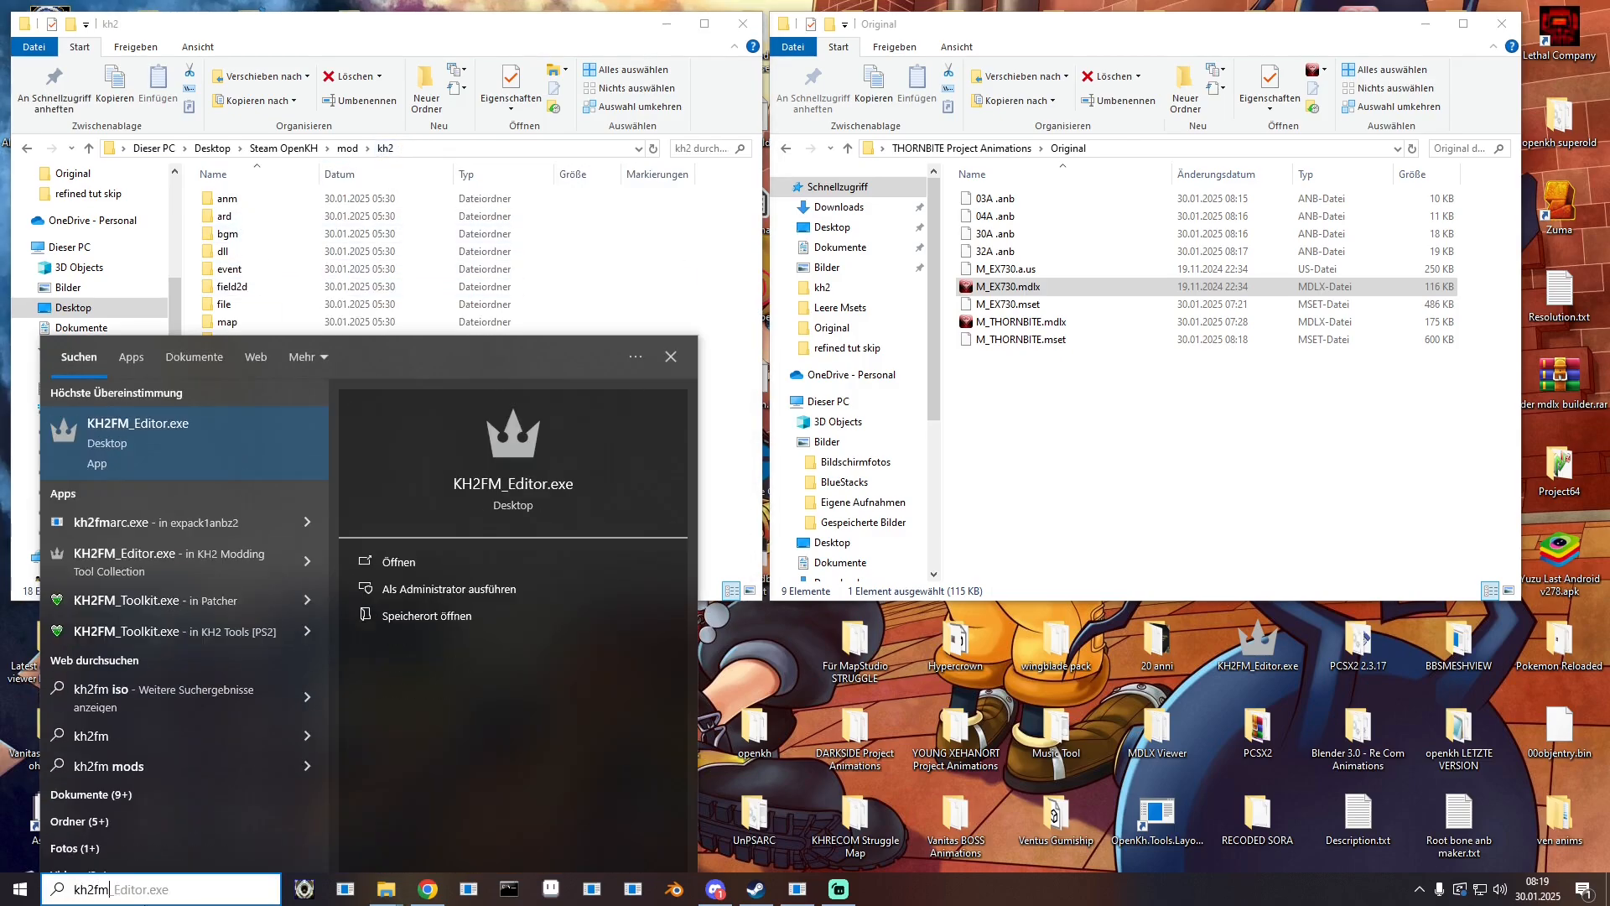
key(Return)
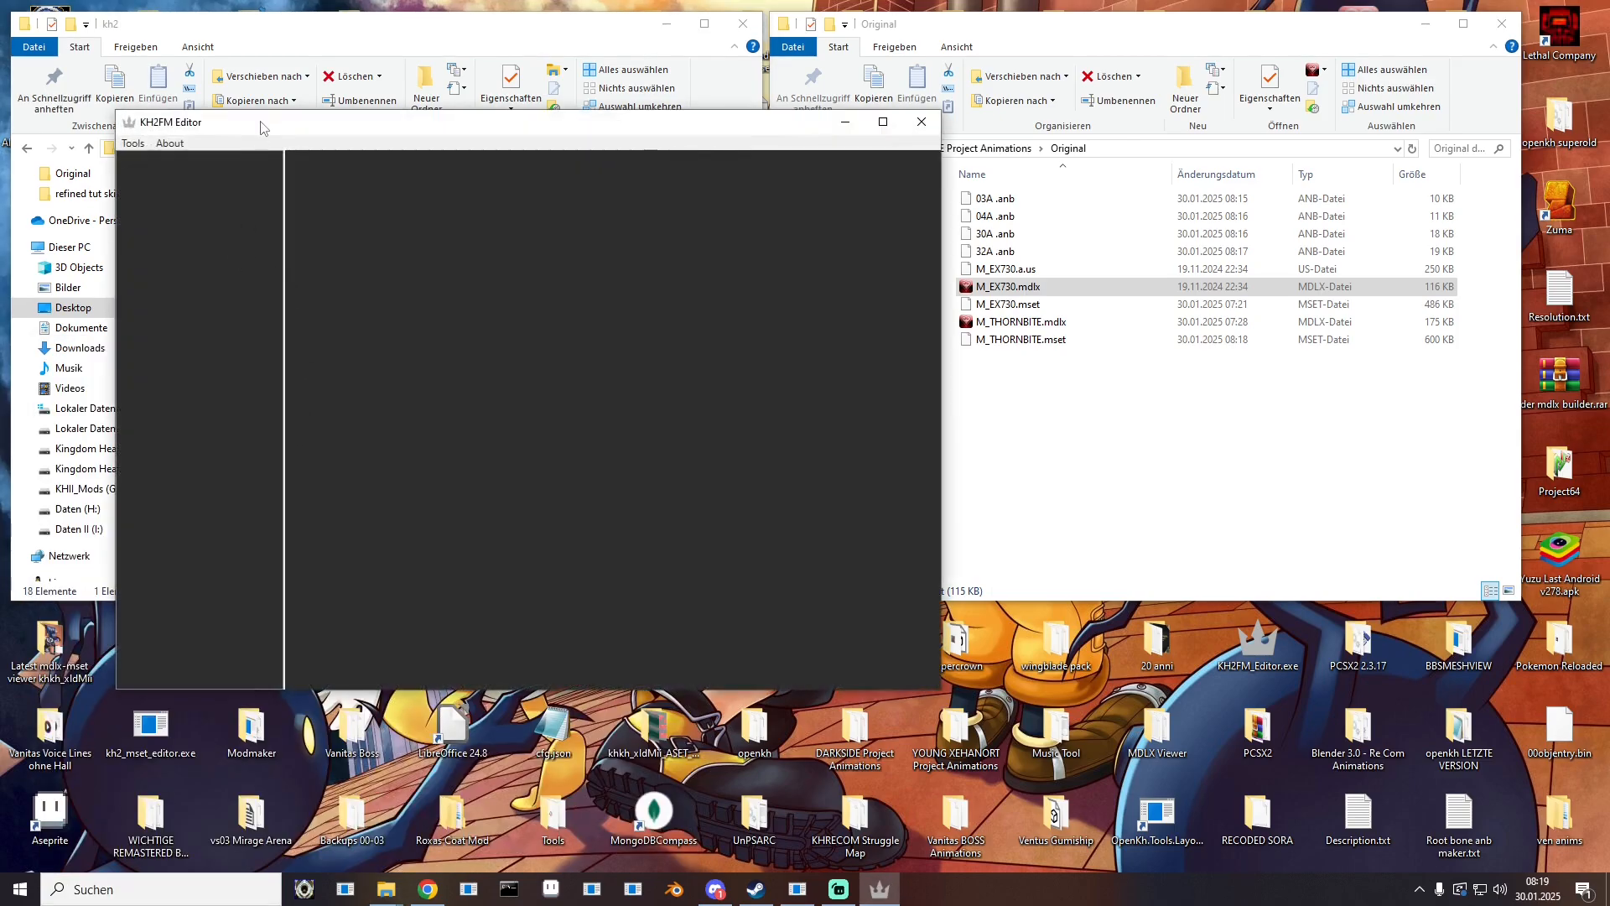
drag(260, 127, 849, 285)
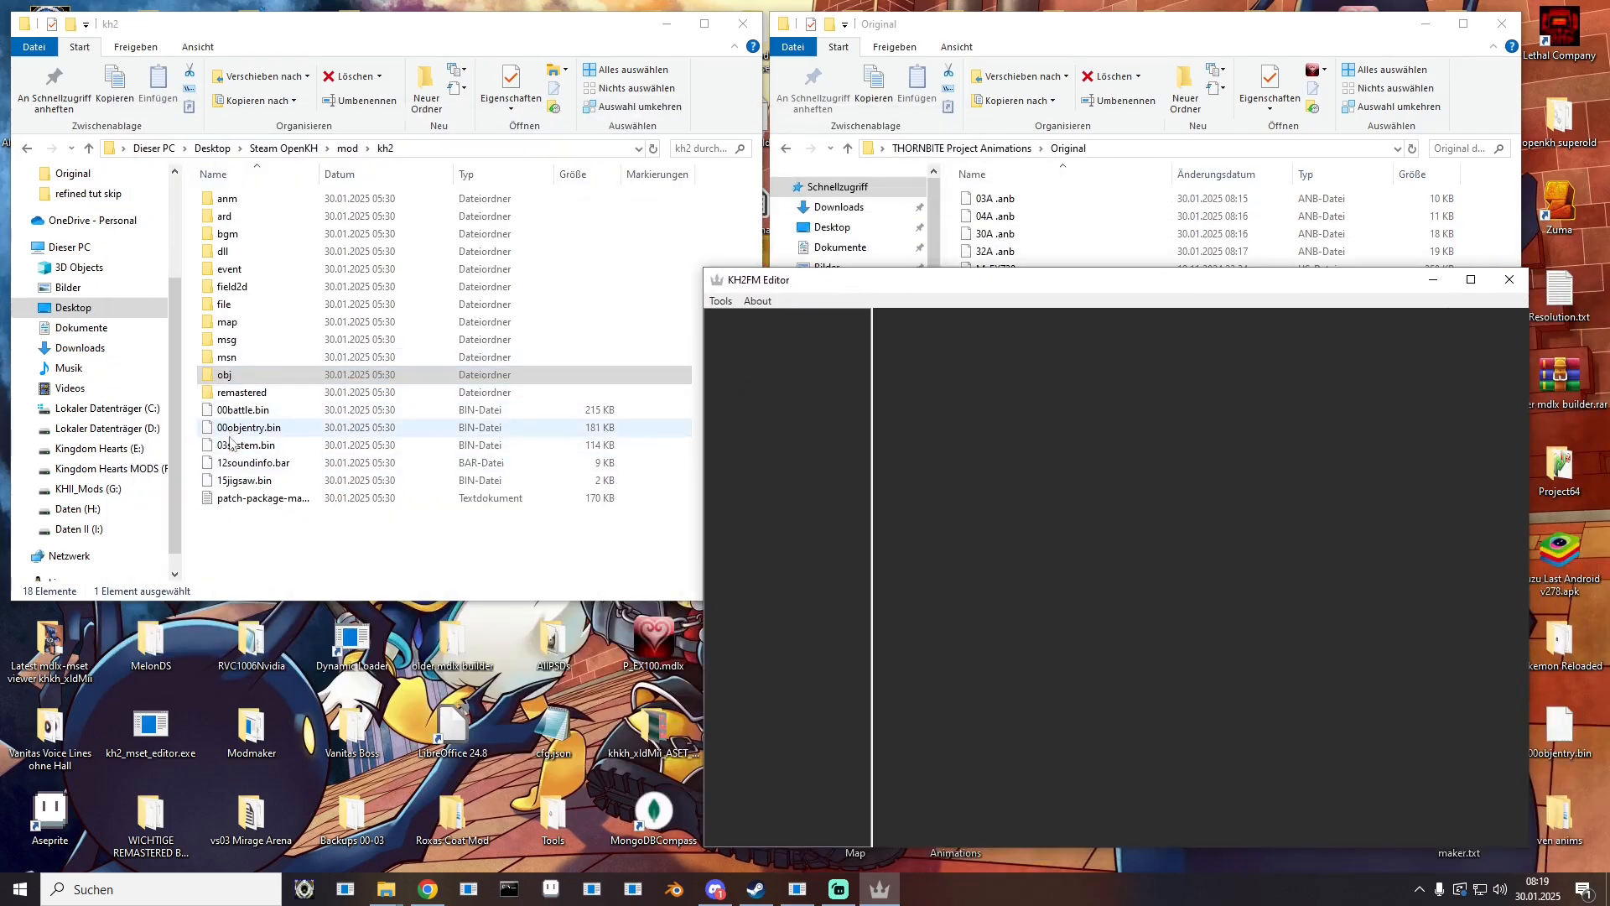
drag(227, 430, 751, 327)
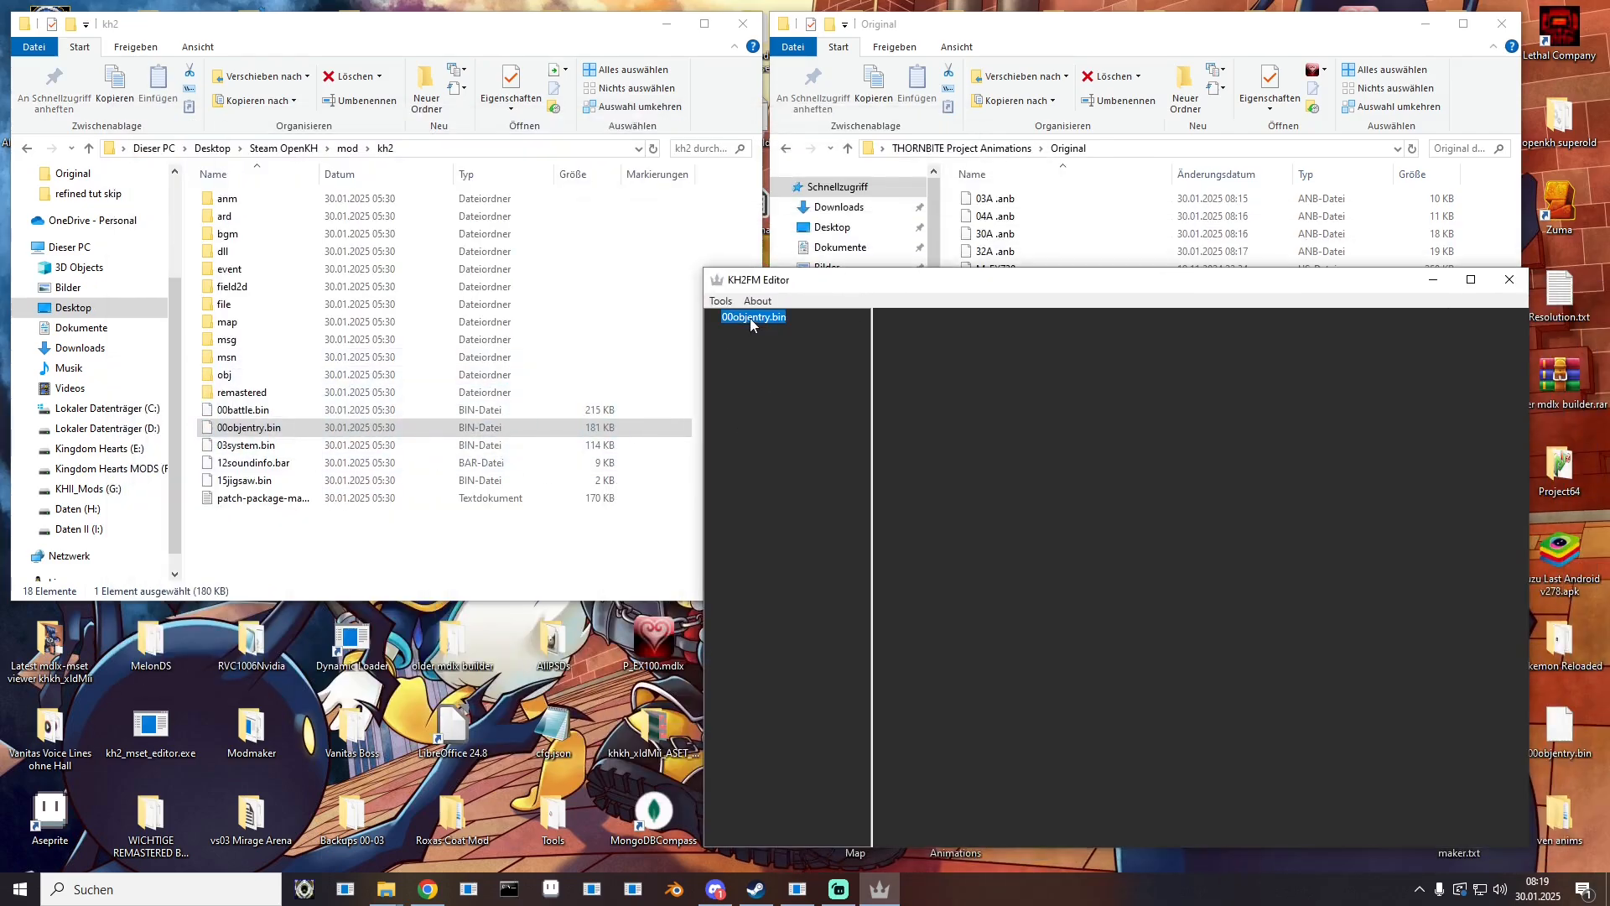
click(750, 319)
drag(1040, 279, 678, 277)
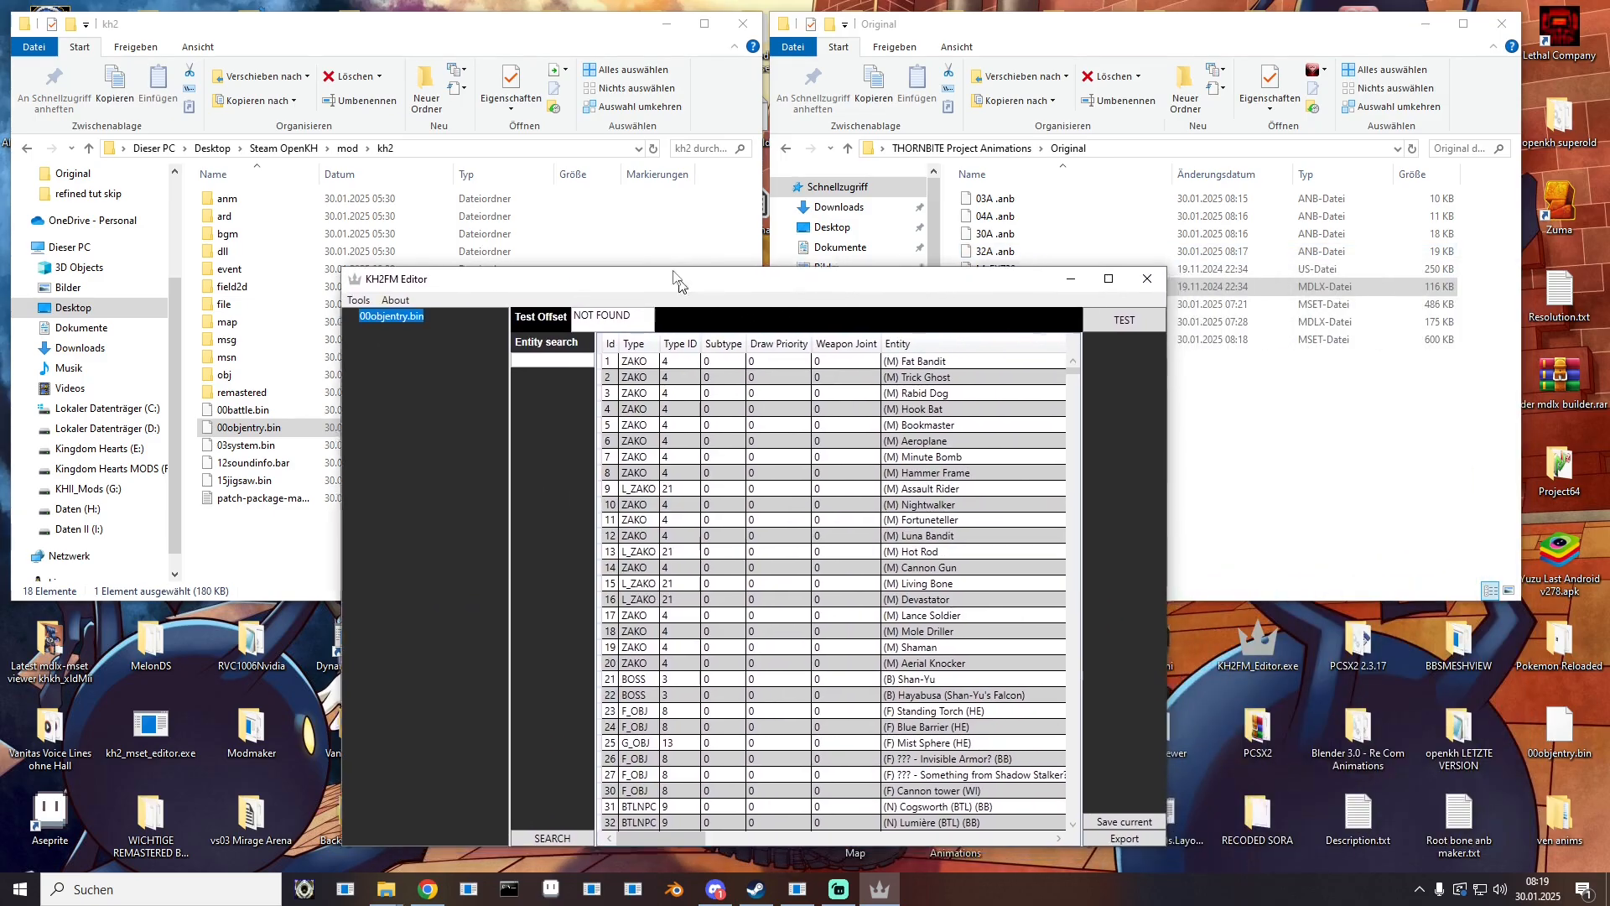
double_click(678, 277)
Step: Sort the entities by model name and select the Tornado Step entry M_EX730 as the reference
scroll(703, 445, down, 20)
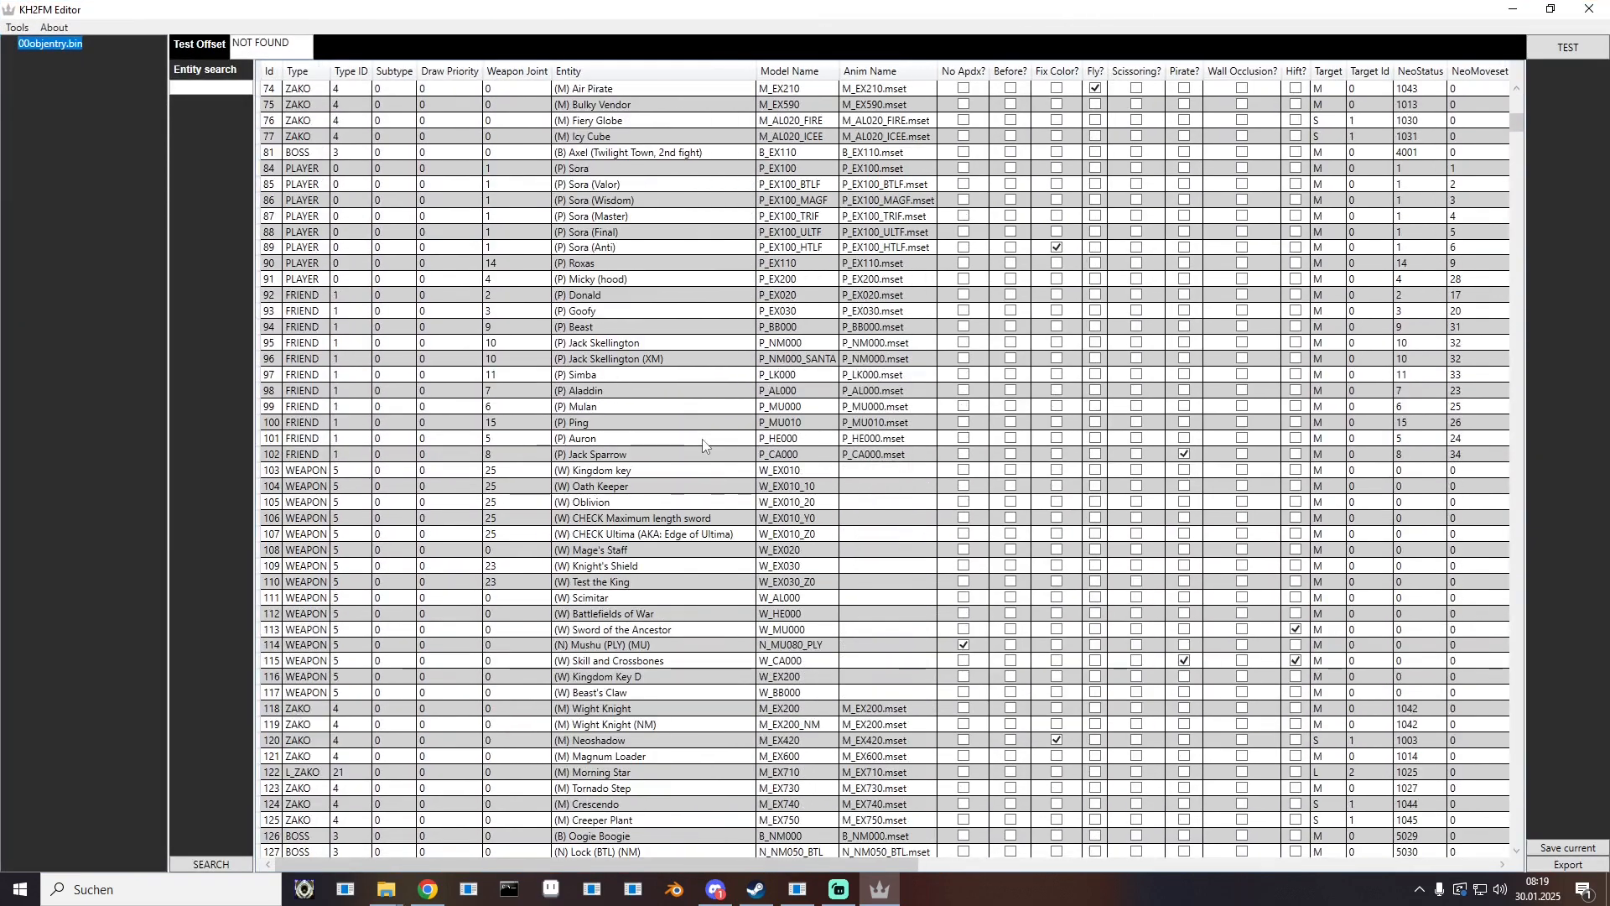
scroll(738, 336, up, 14)
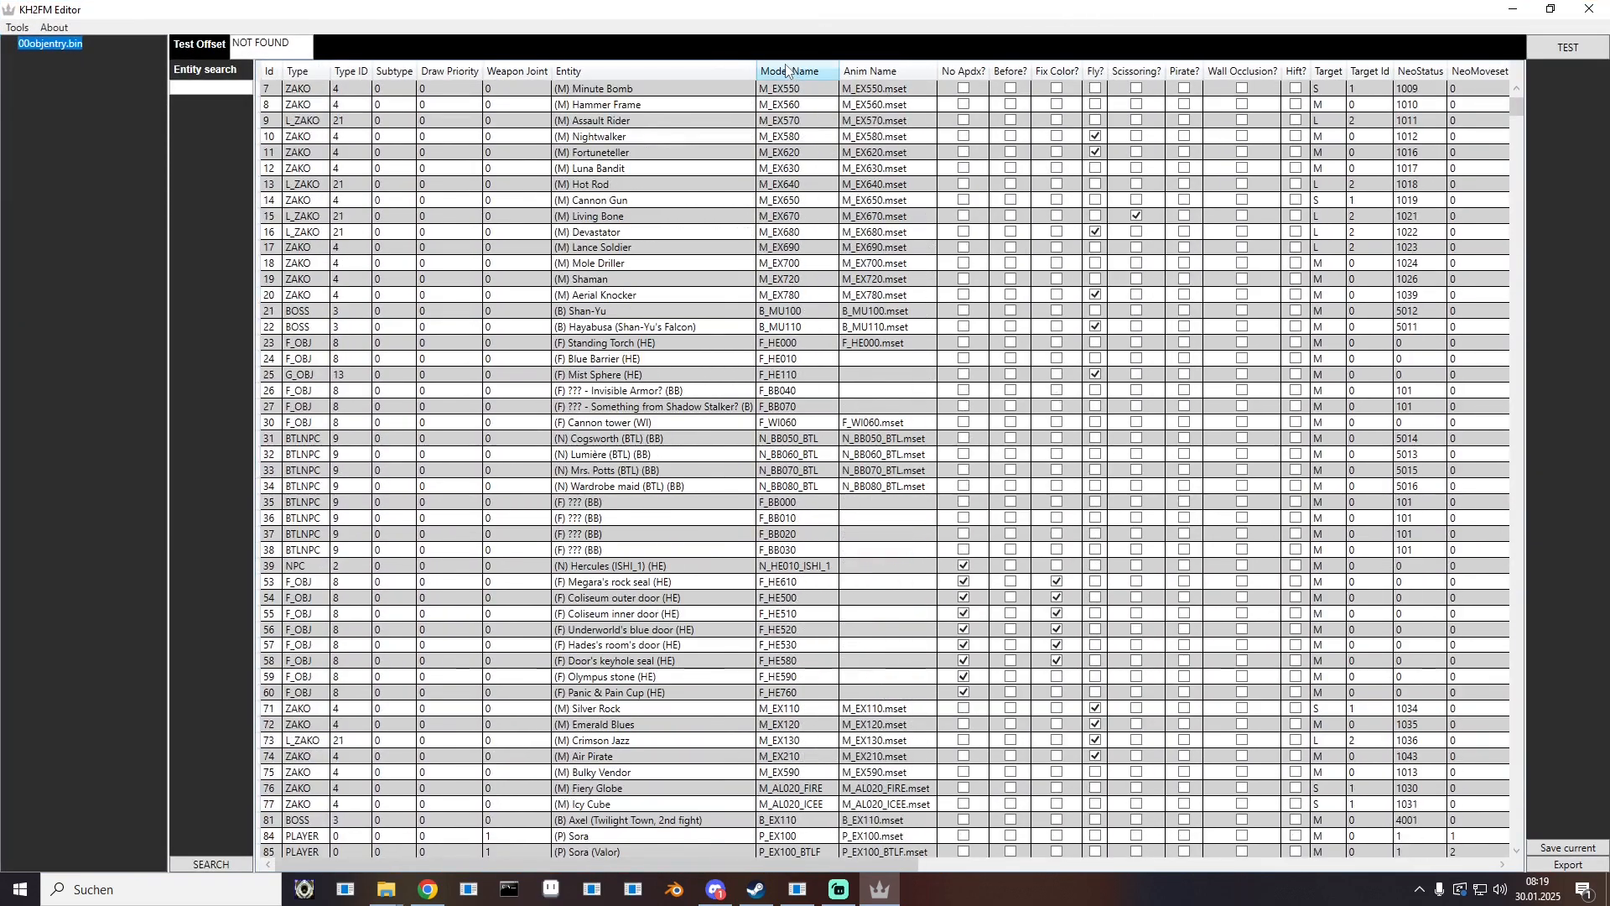
click(787, 70)
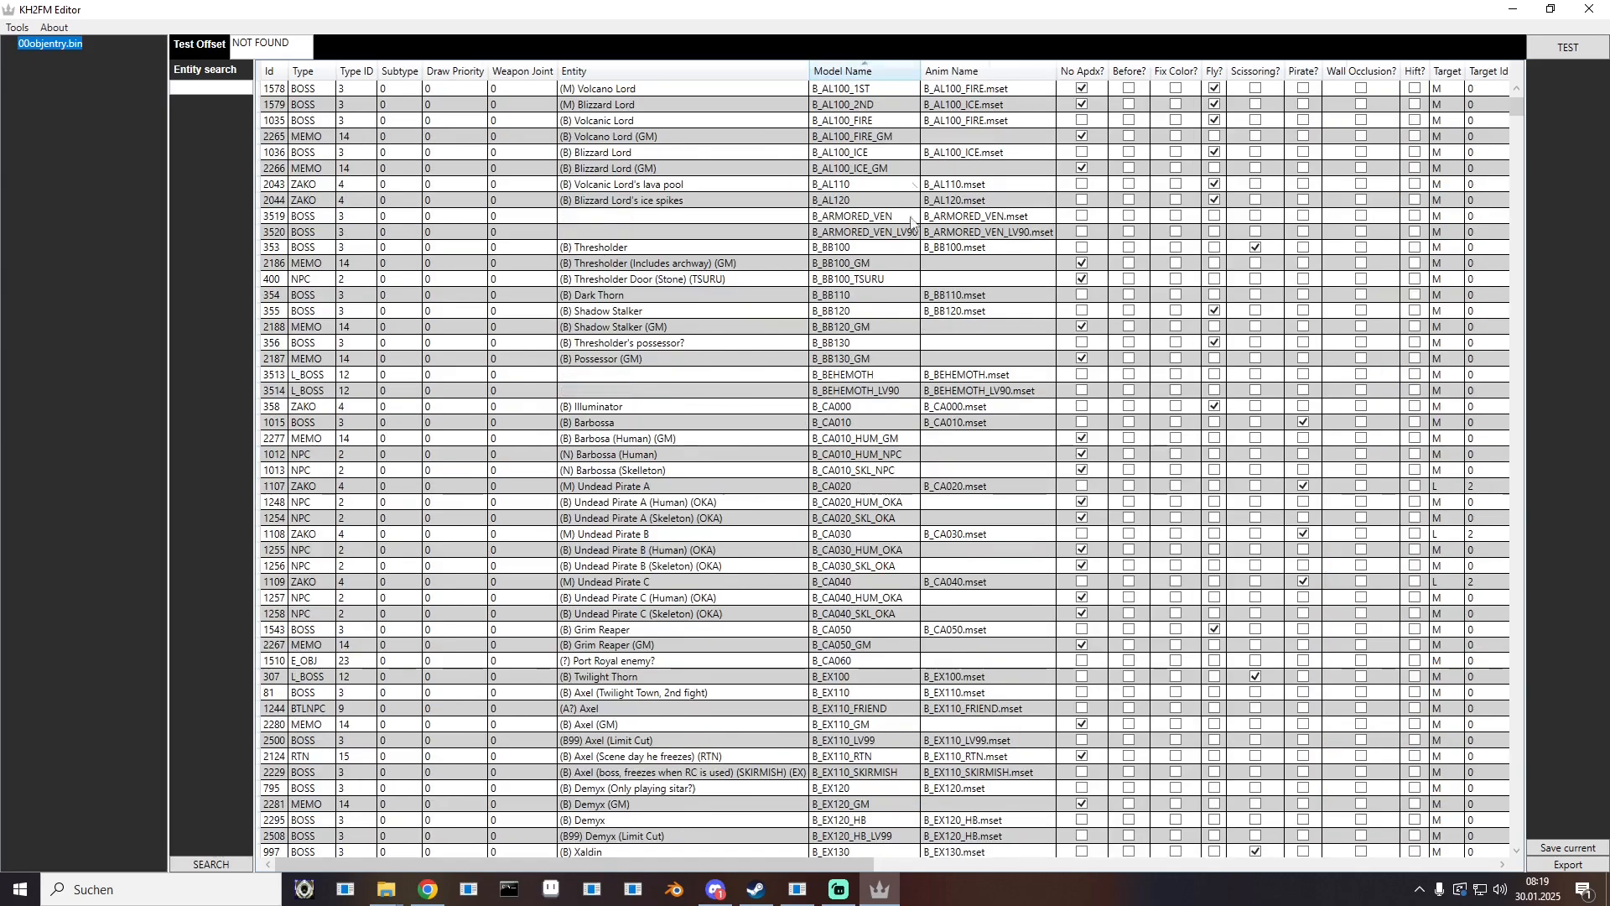
drag(1517, 106, 1492, 461)
scroll(980, 548, down, 8)
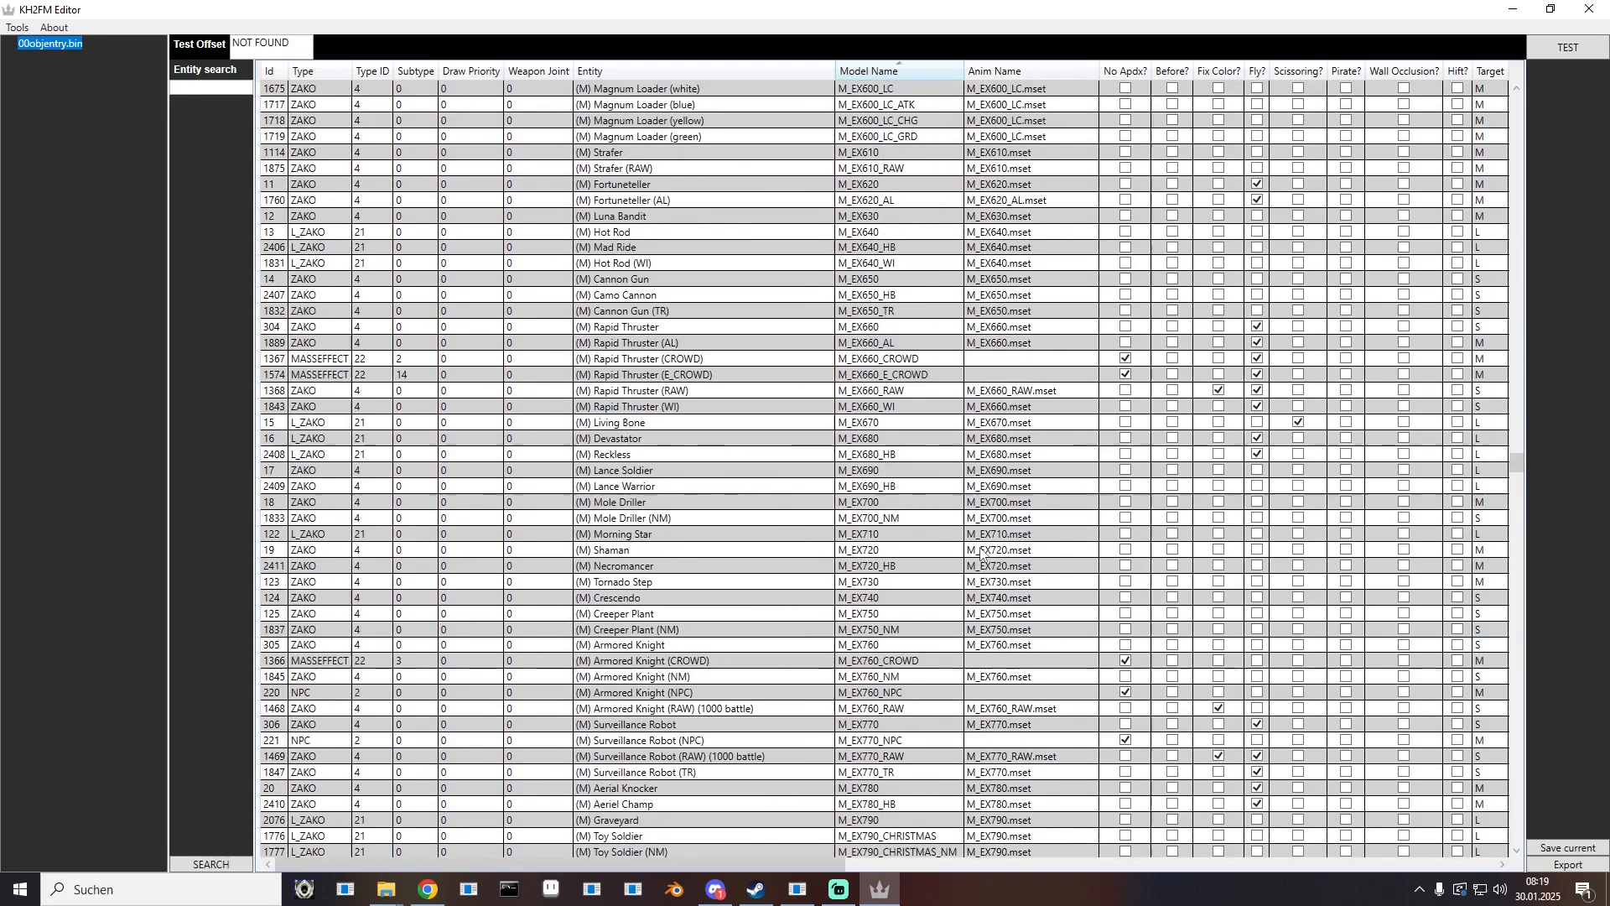
click(869, 587)
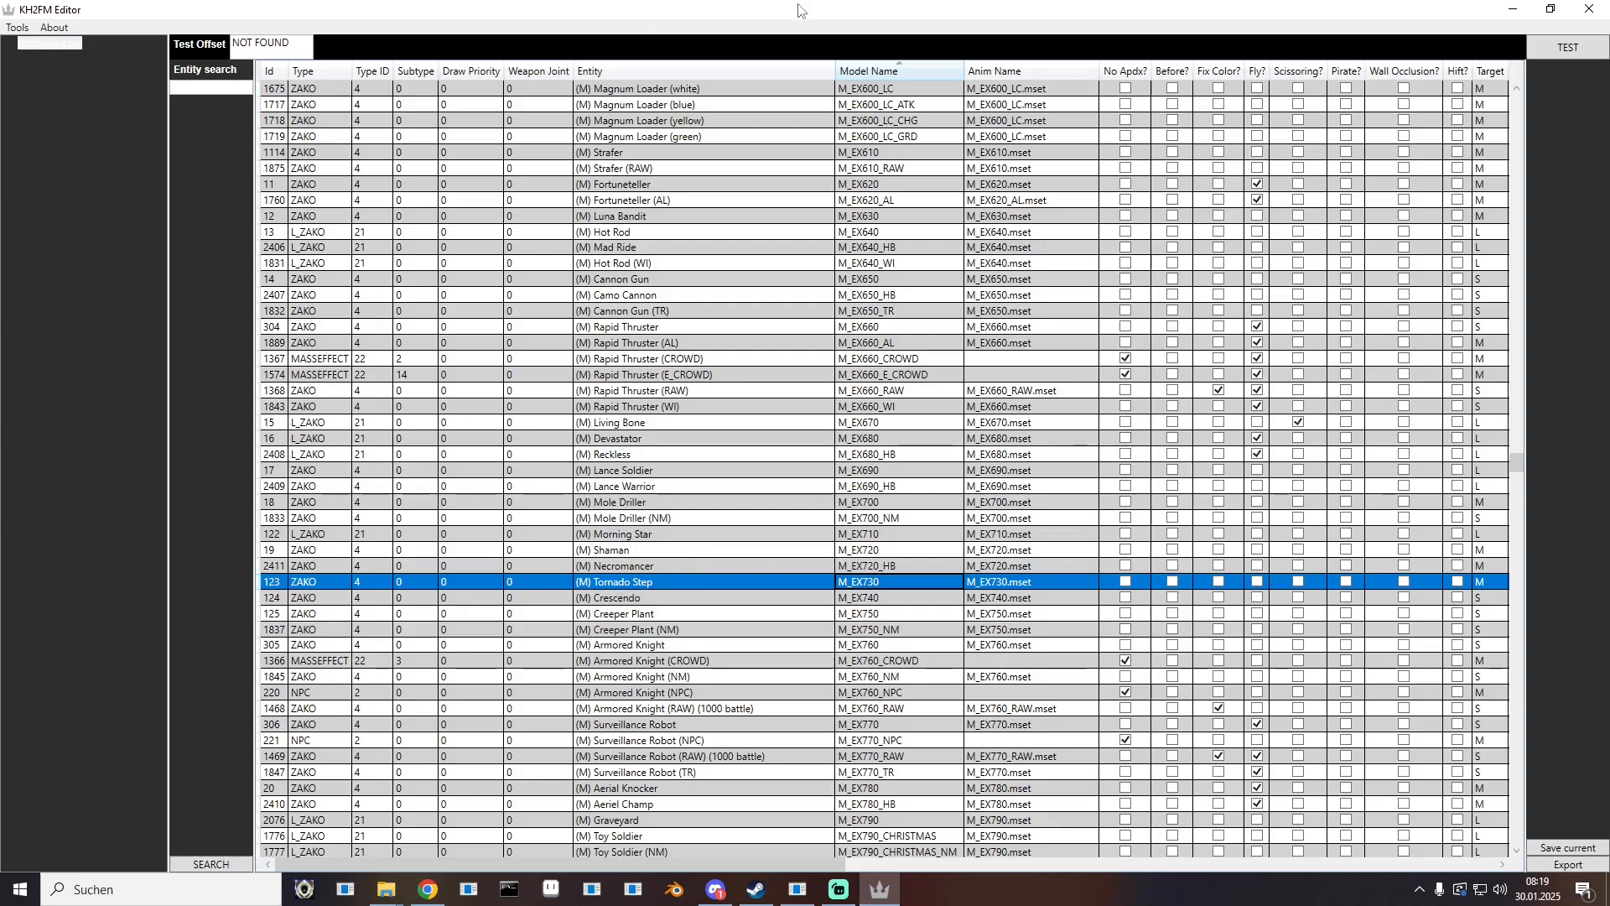
Step: Move the reference window aside, then open 00objentry.bin in a second, maximized KH2FM Editor instance
drag(799, 9, 0, 289)
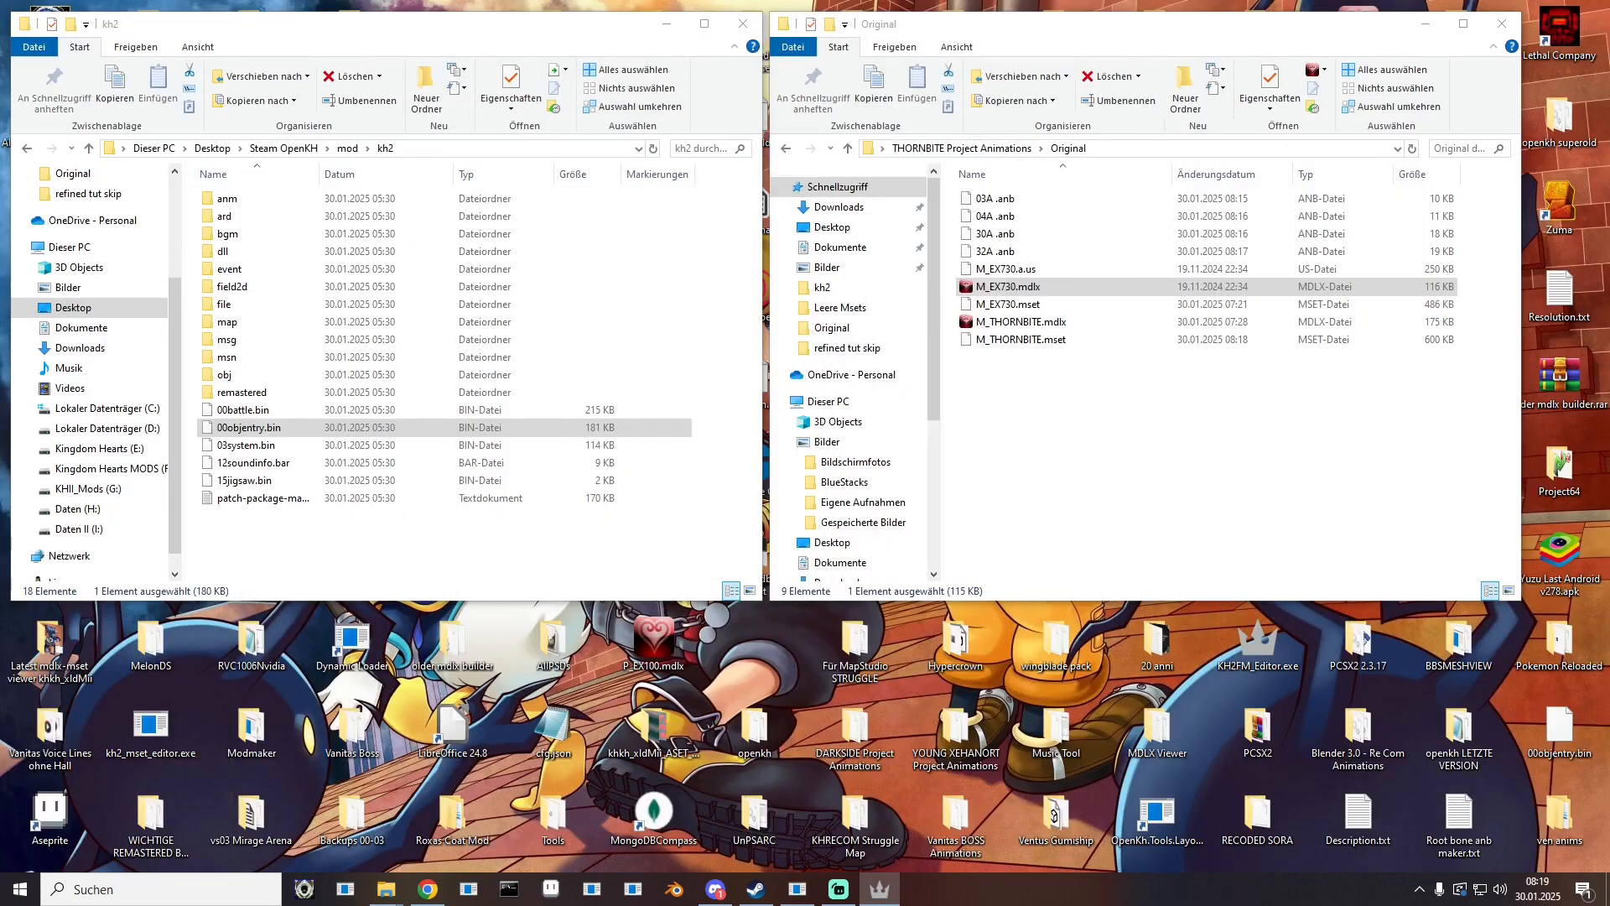
click(126, 889)
text(k)
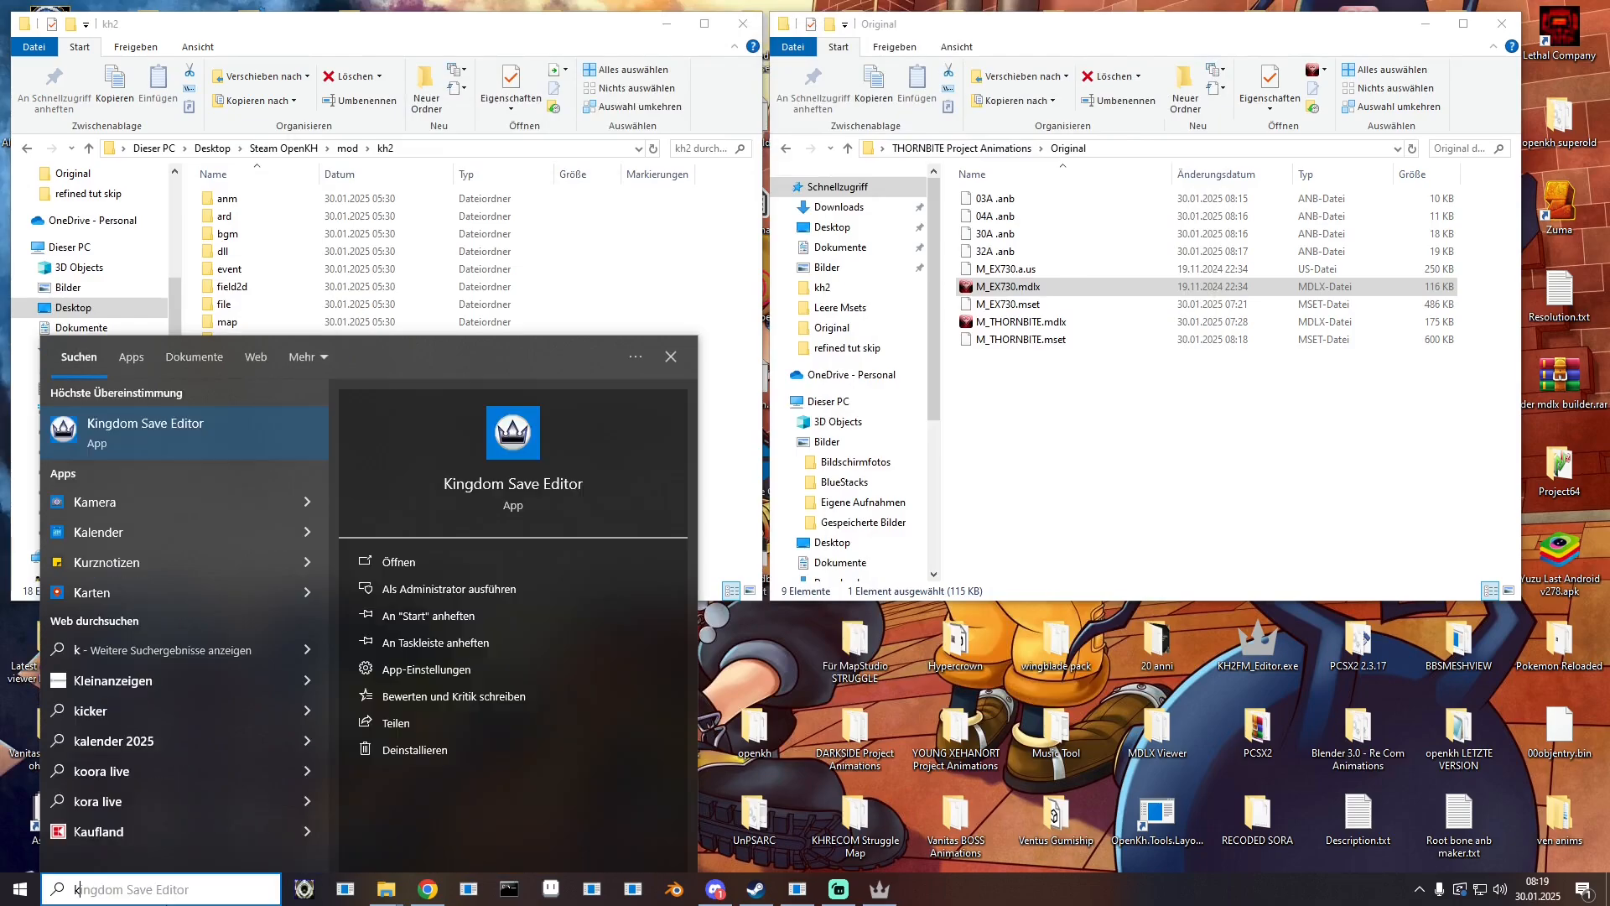
text(h2fm)
key(Down)
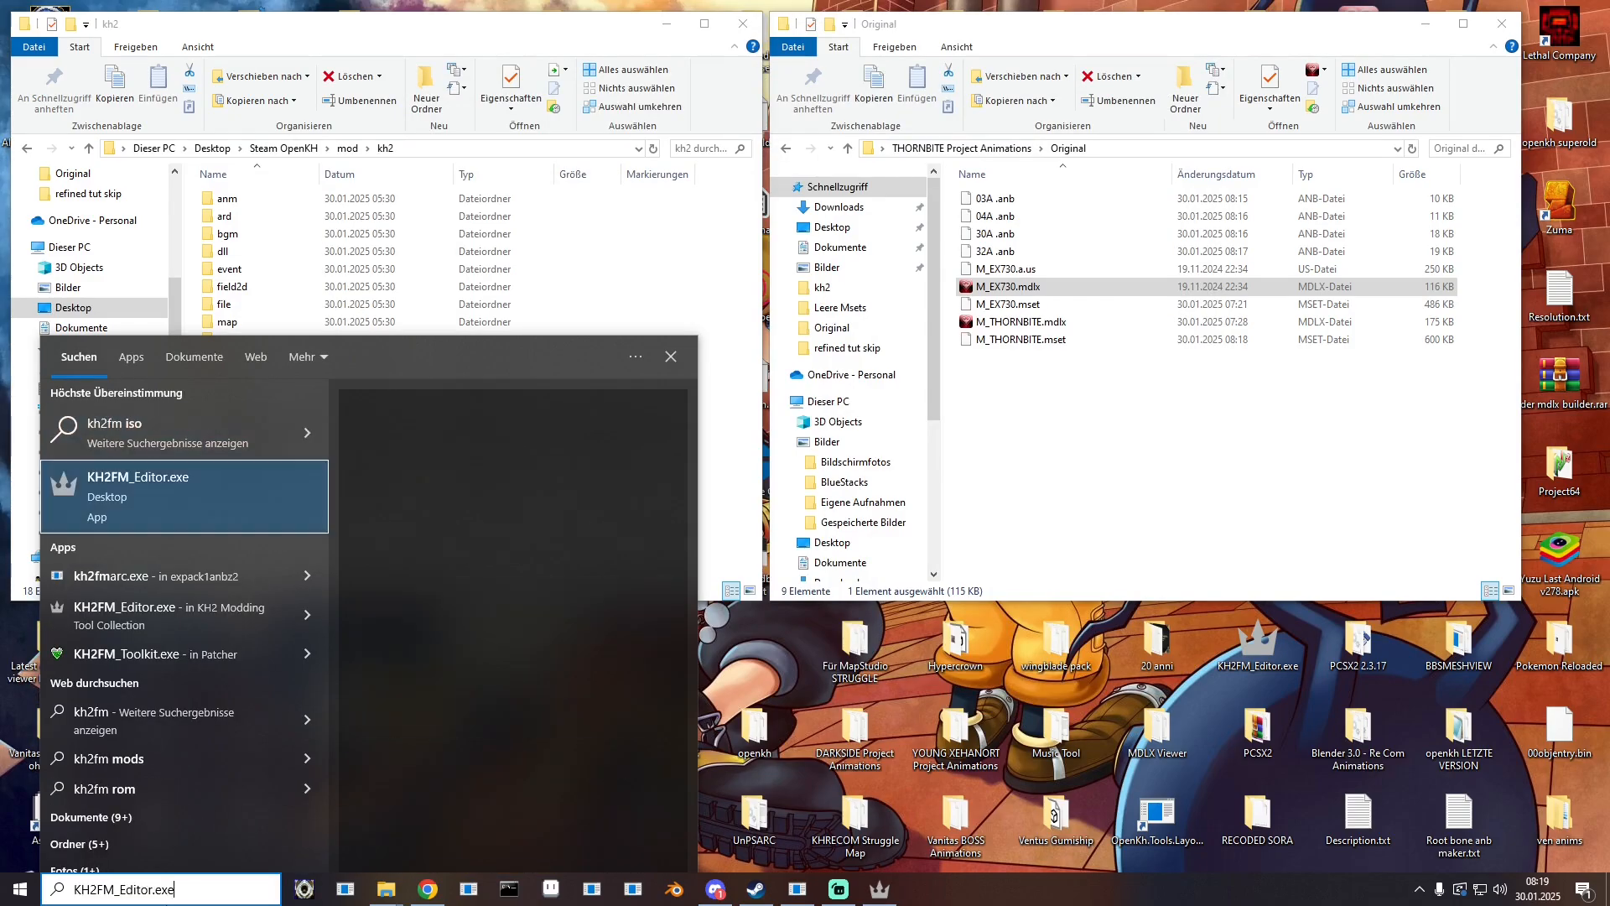
key(Return)
drag(285, 159, 612, 312)
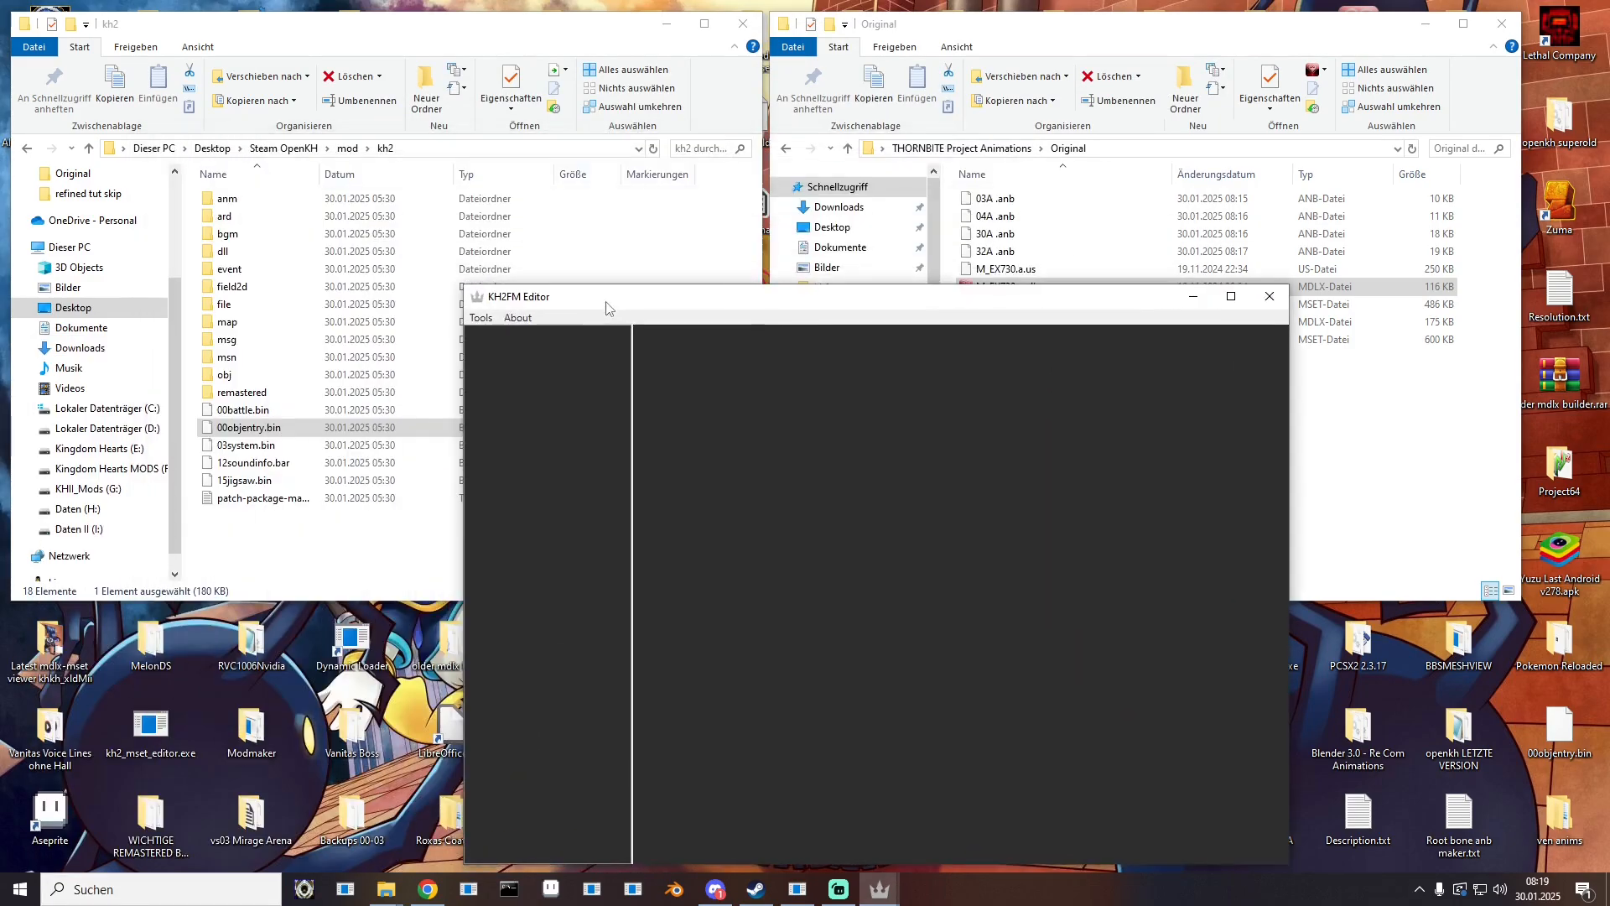
drag(250, 427, 620, 429)
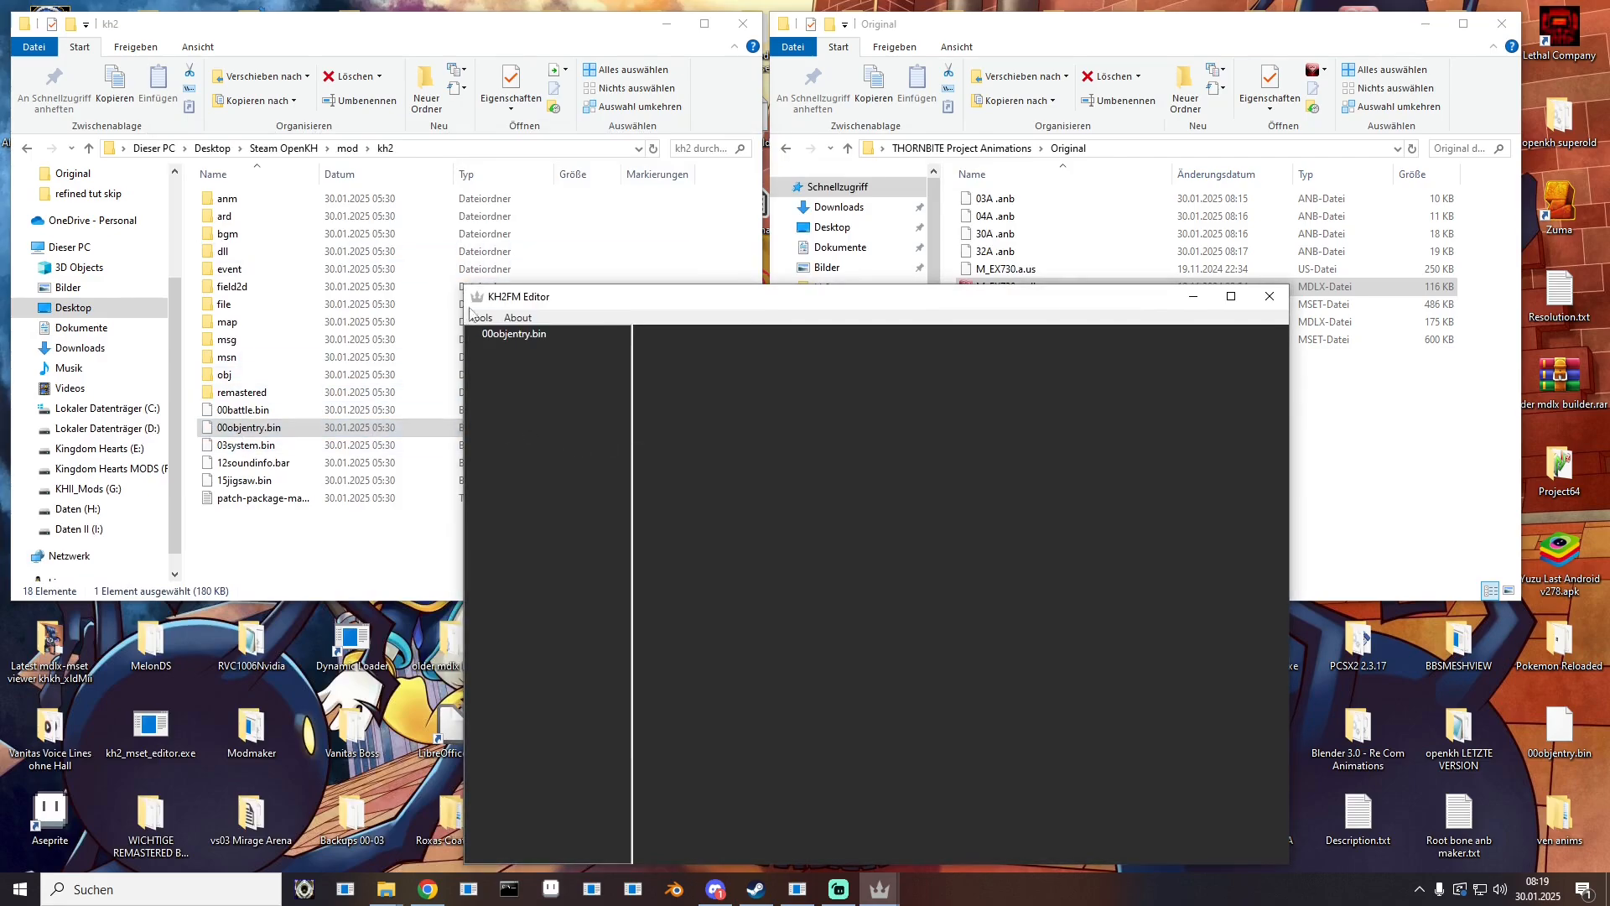
double_click(523, 335)
drag(600, 303, 422, 215)
click(1035, 216)
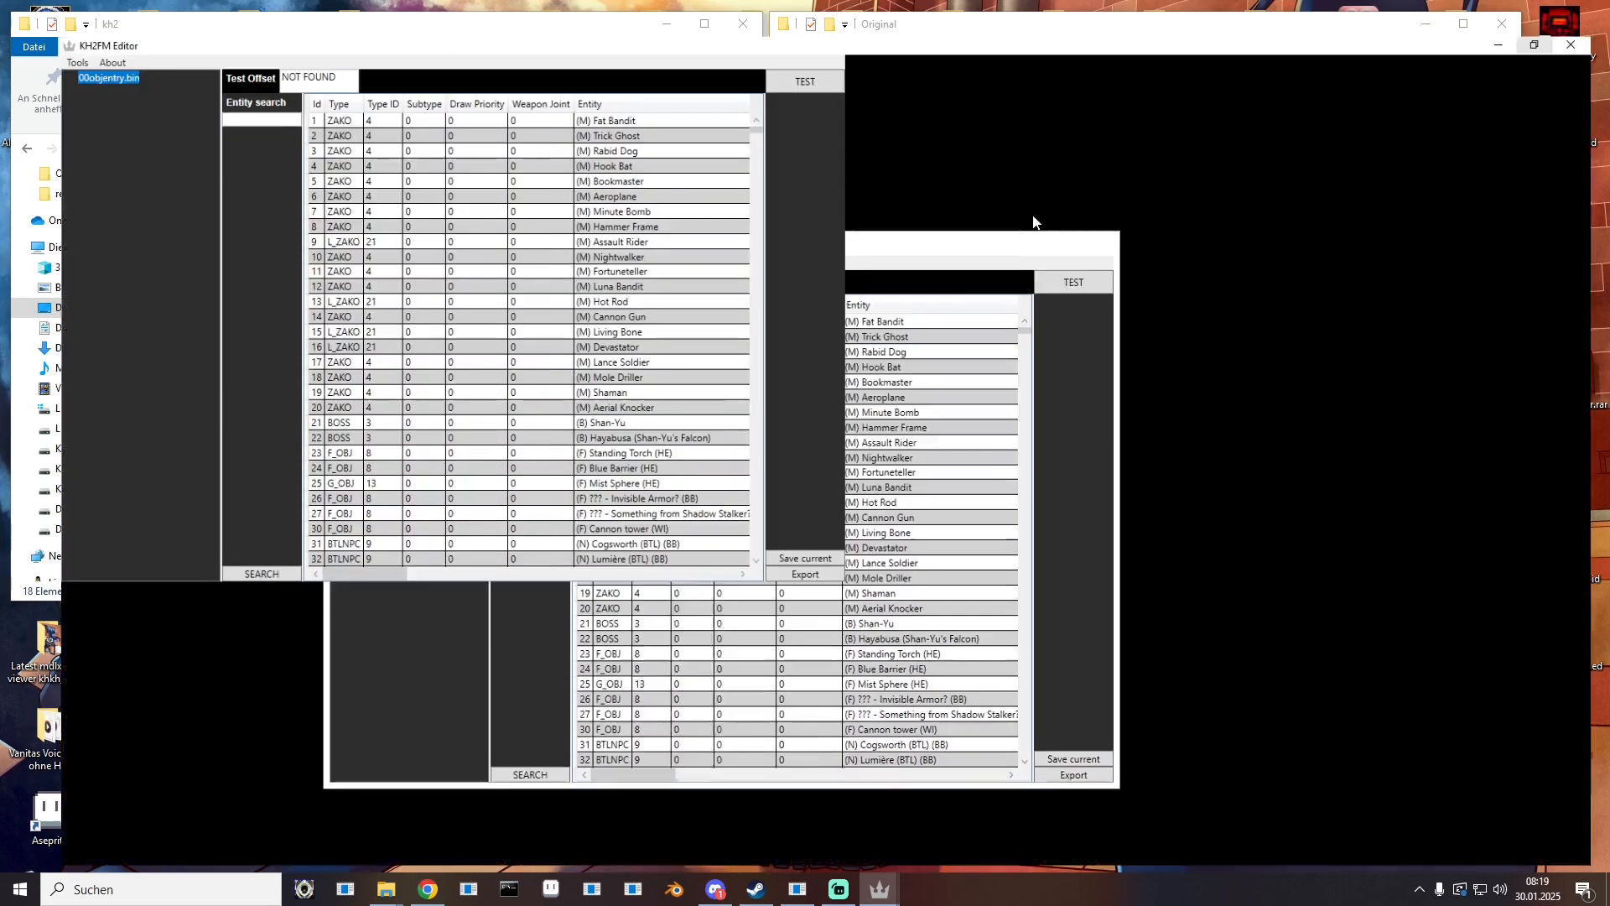
Step: Add a new entity with Id 3521 at the end of the table
drag(1517, 102, 1498, 846)
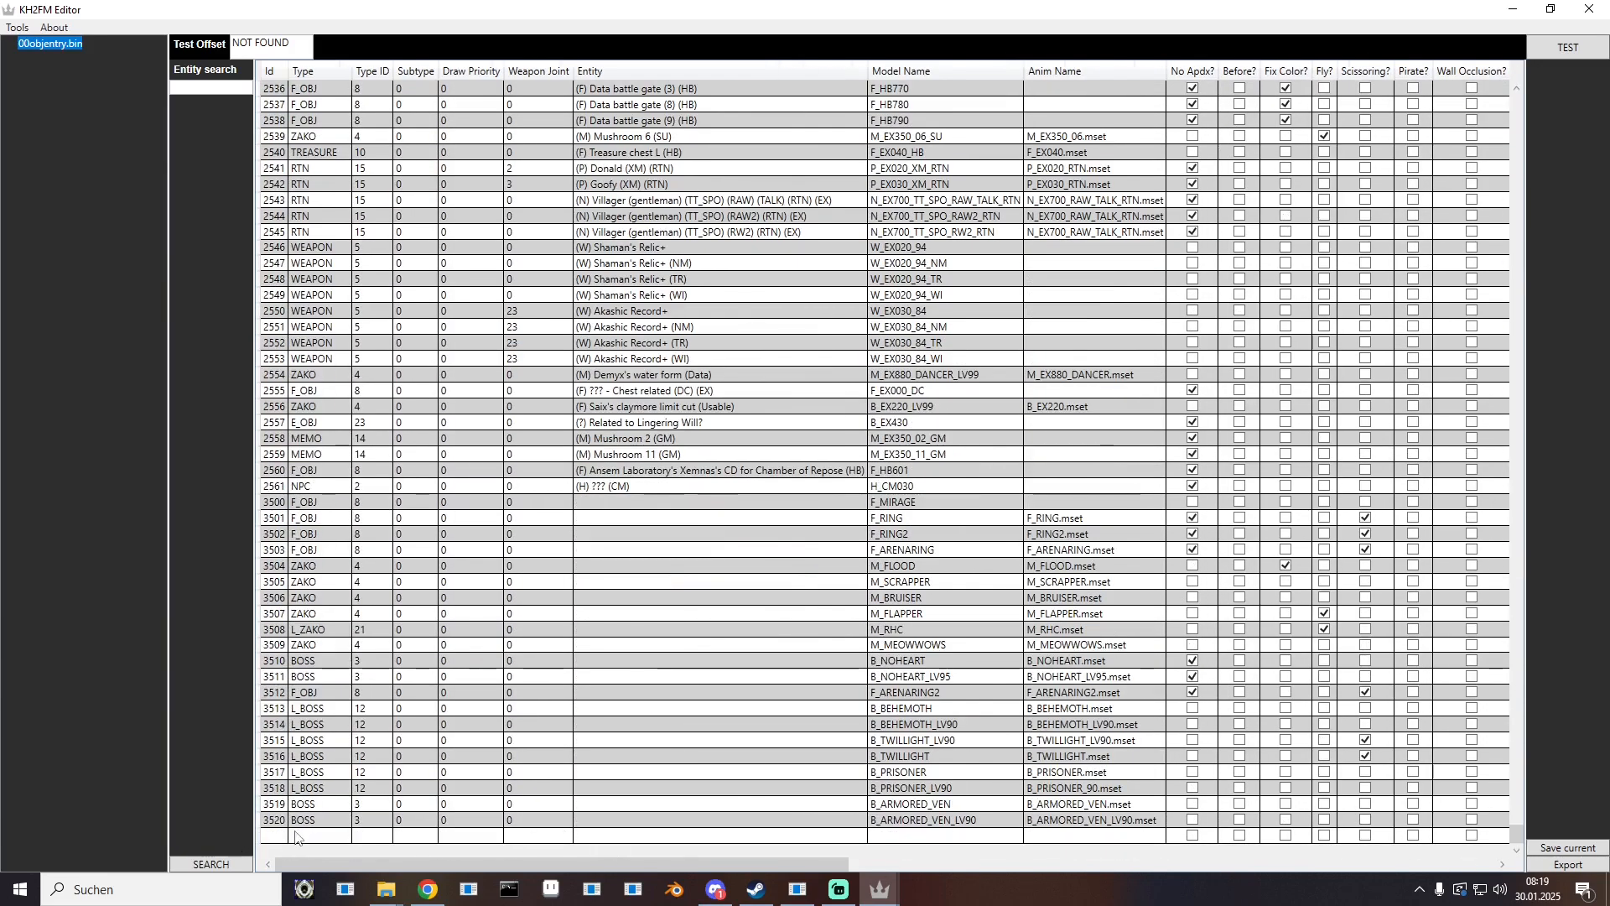
click(274, 836)
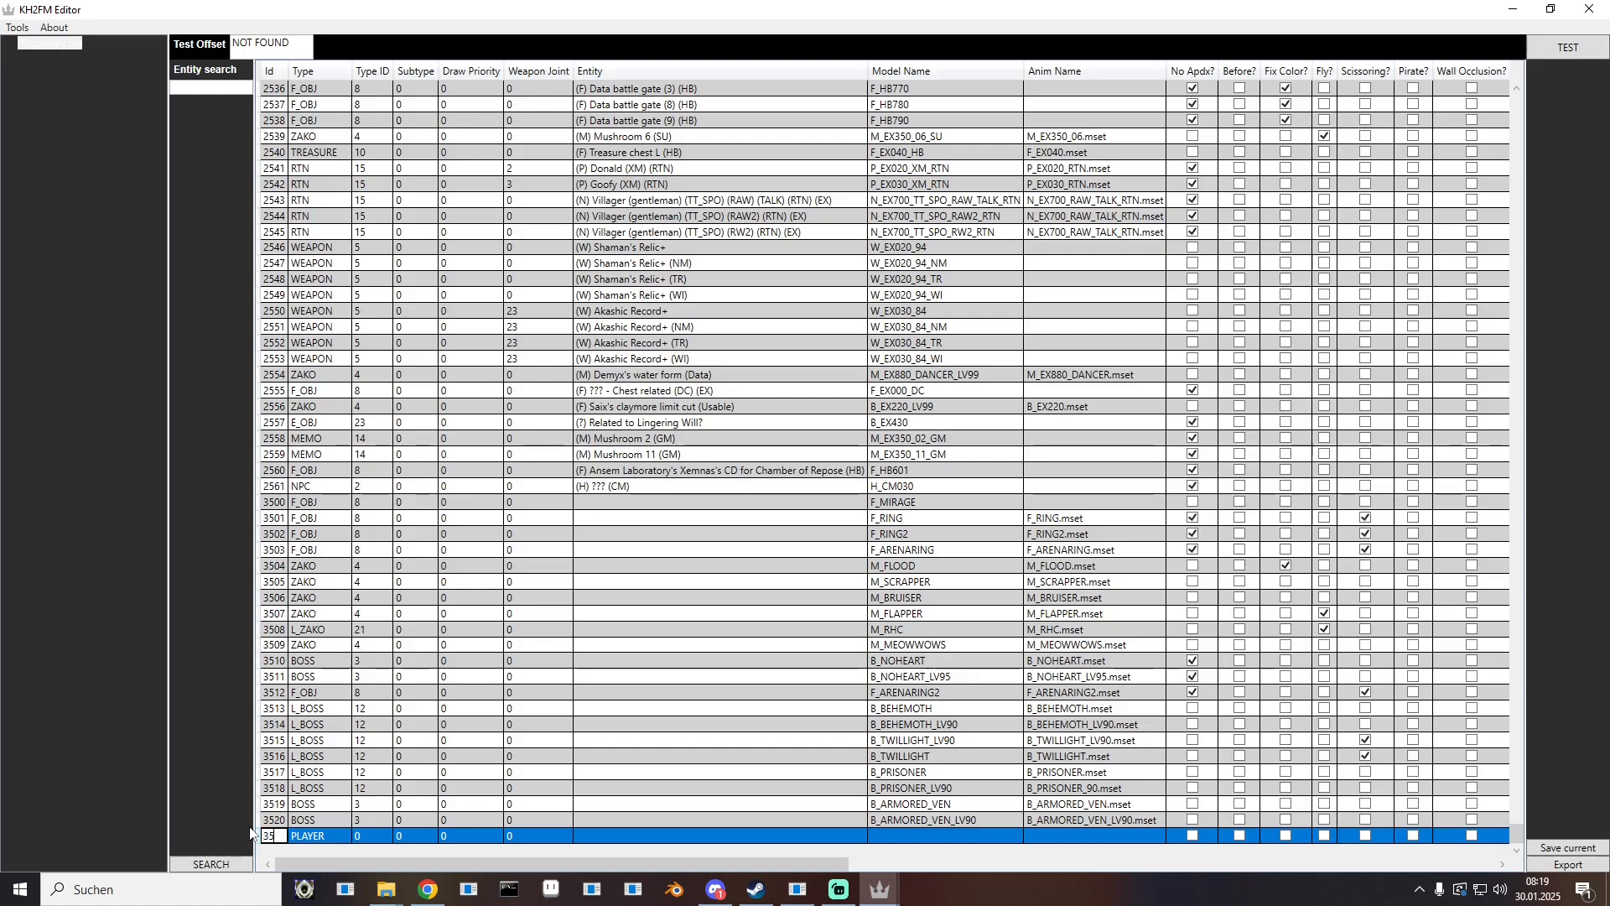
key(Return)
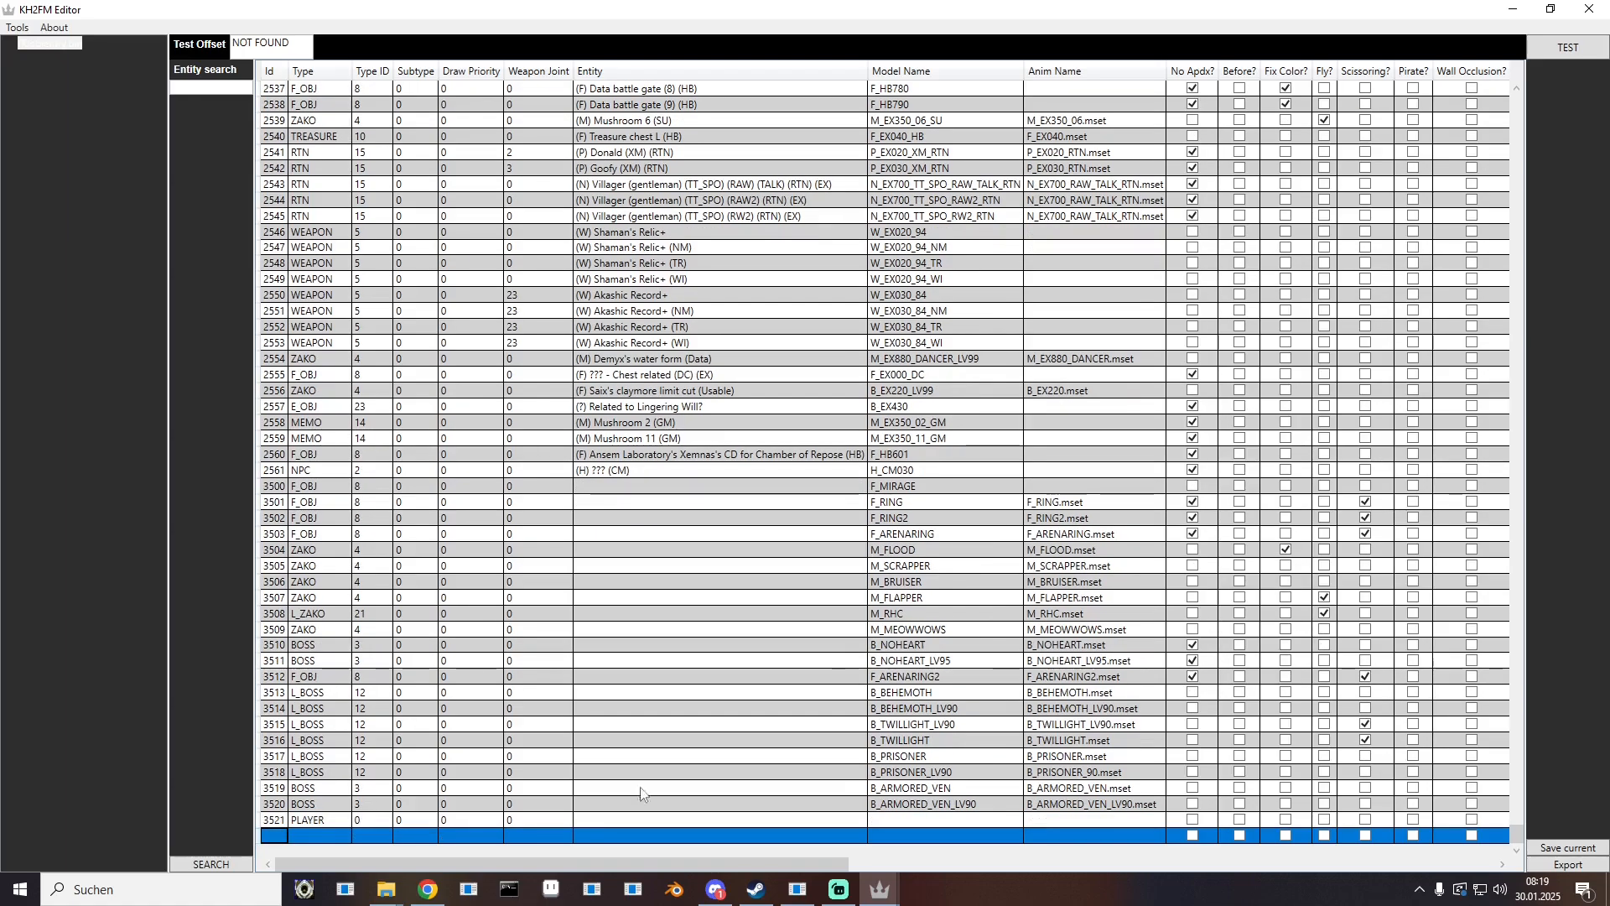
Step: Set entity 3521's Type ID to 4, matching the Tornado Step reference entry
click(383, 820)
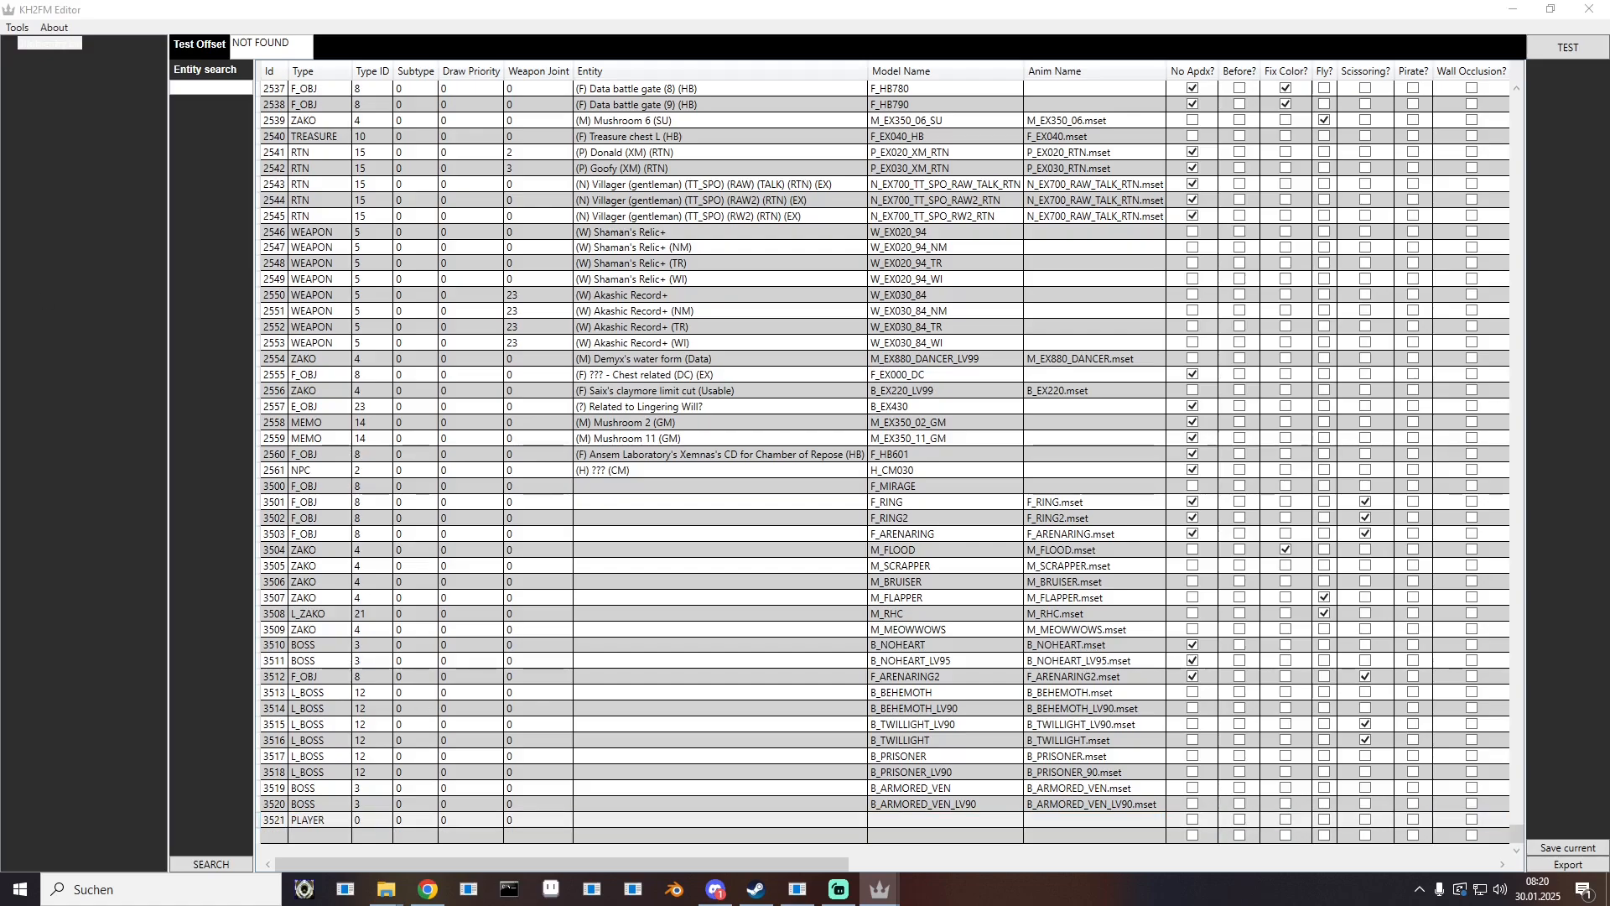
drag(0, 153, 761, 2)
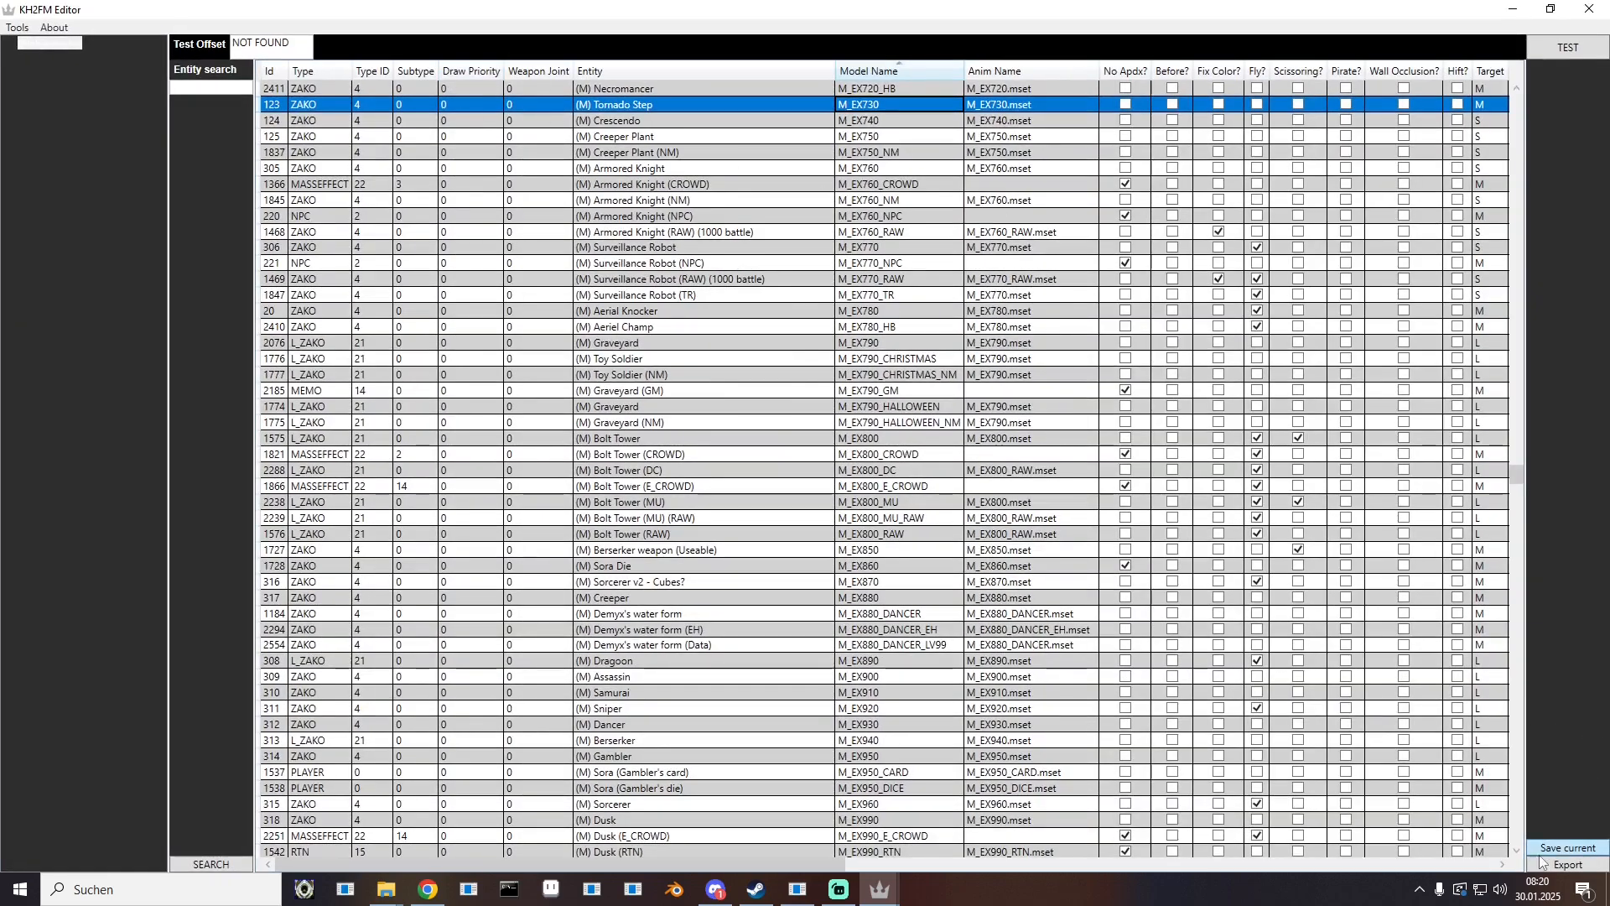
click(1516, 850)
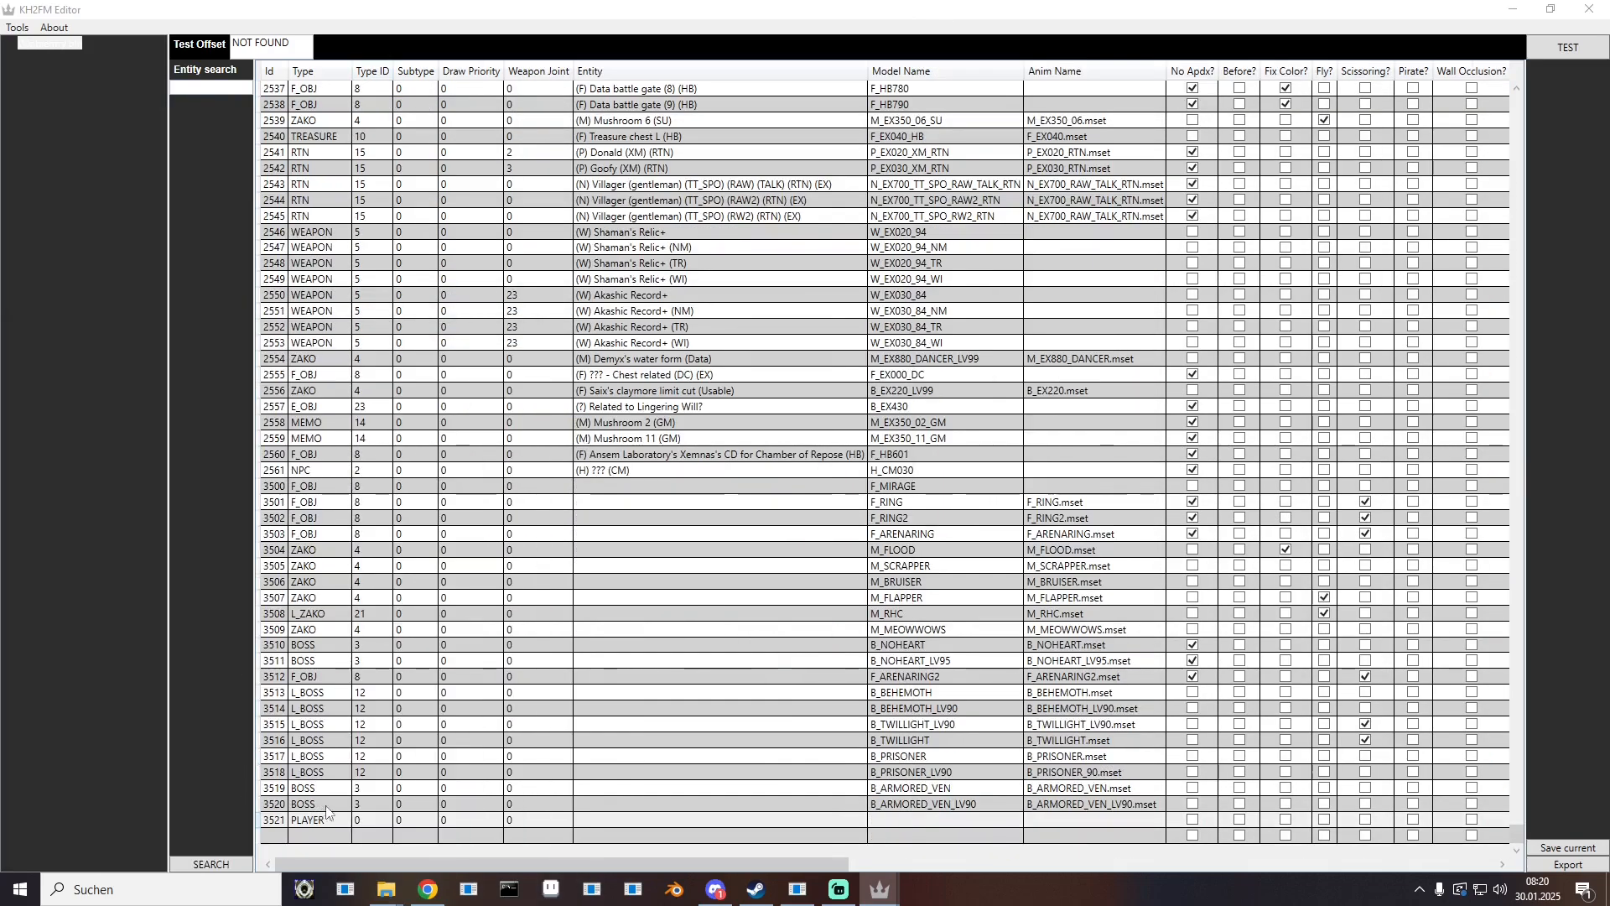
double_click(377, 819)
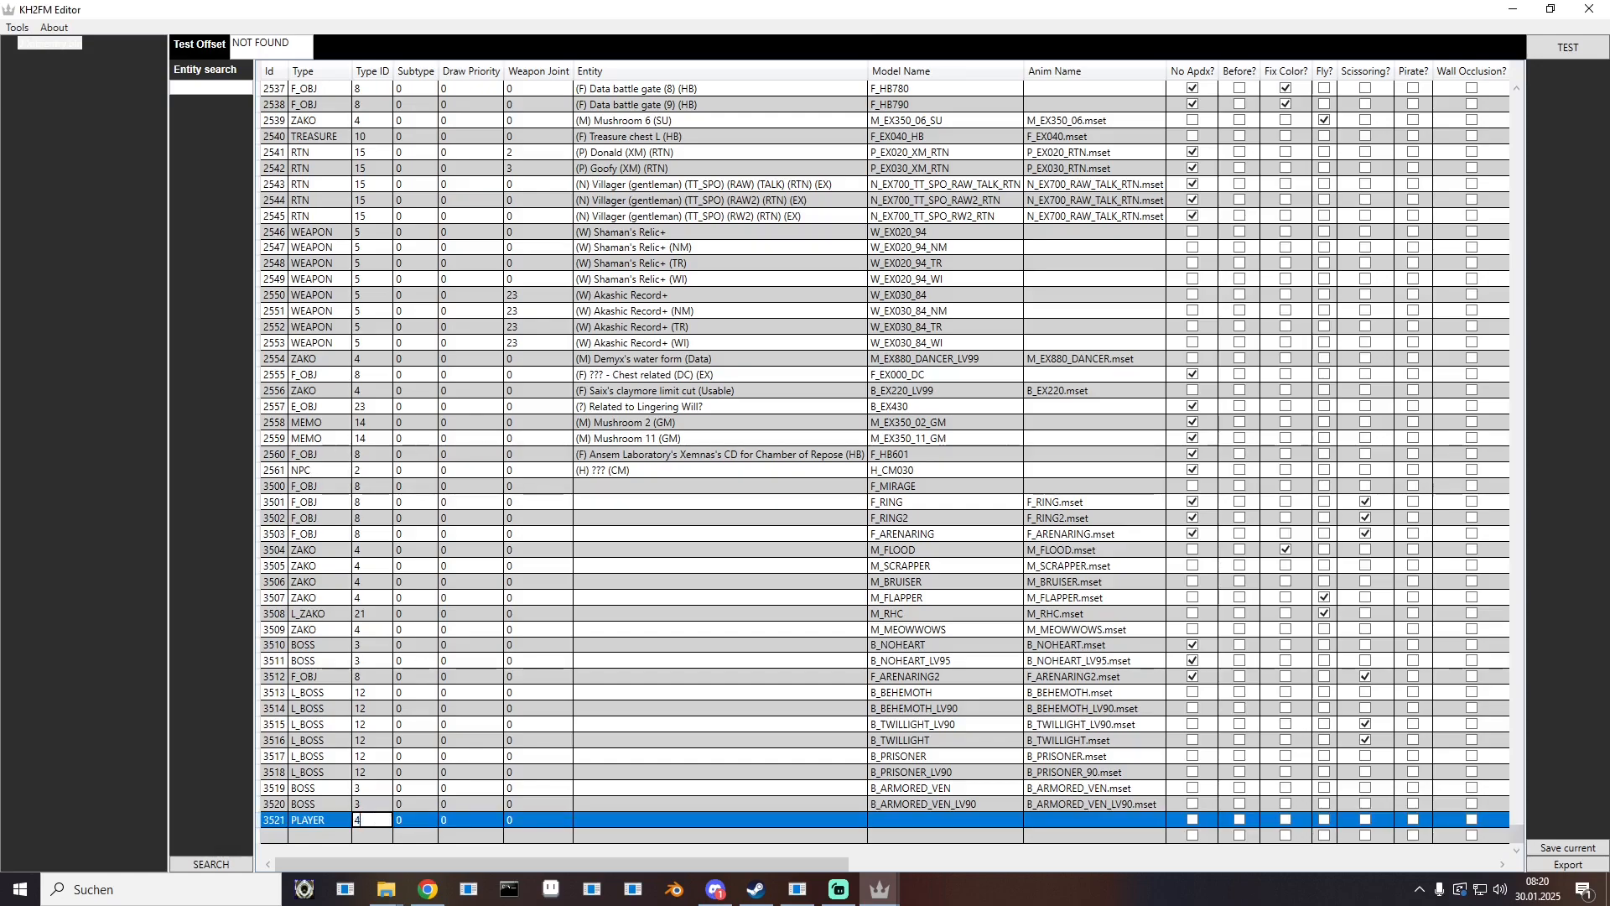
key(Return)
Step: Set entity 3521's model name to M_THORNBITE and its anim name to M_THORNBITE.mset
double_click(895, 822)
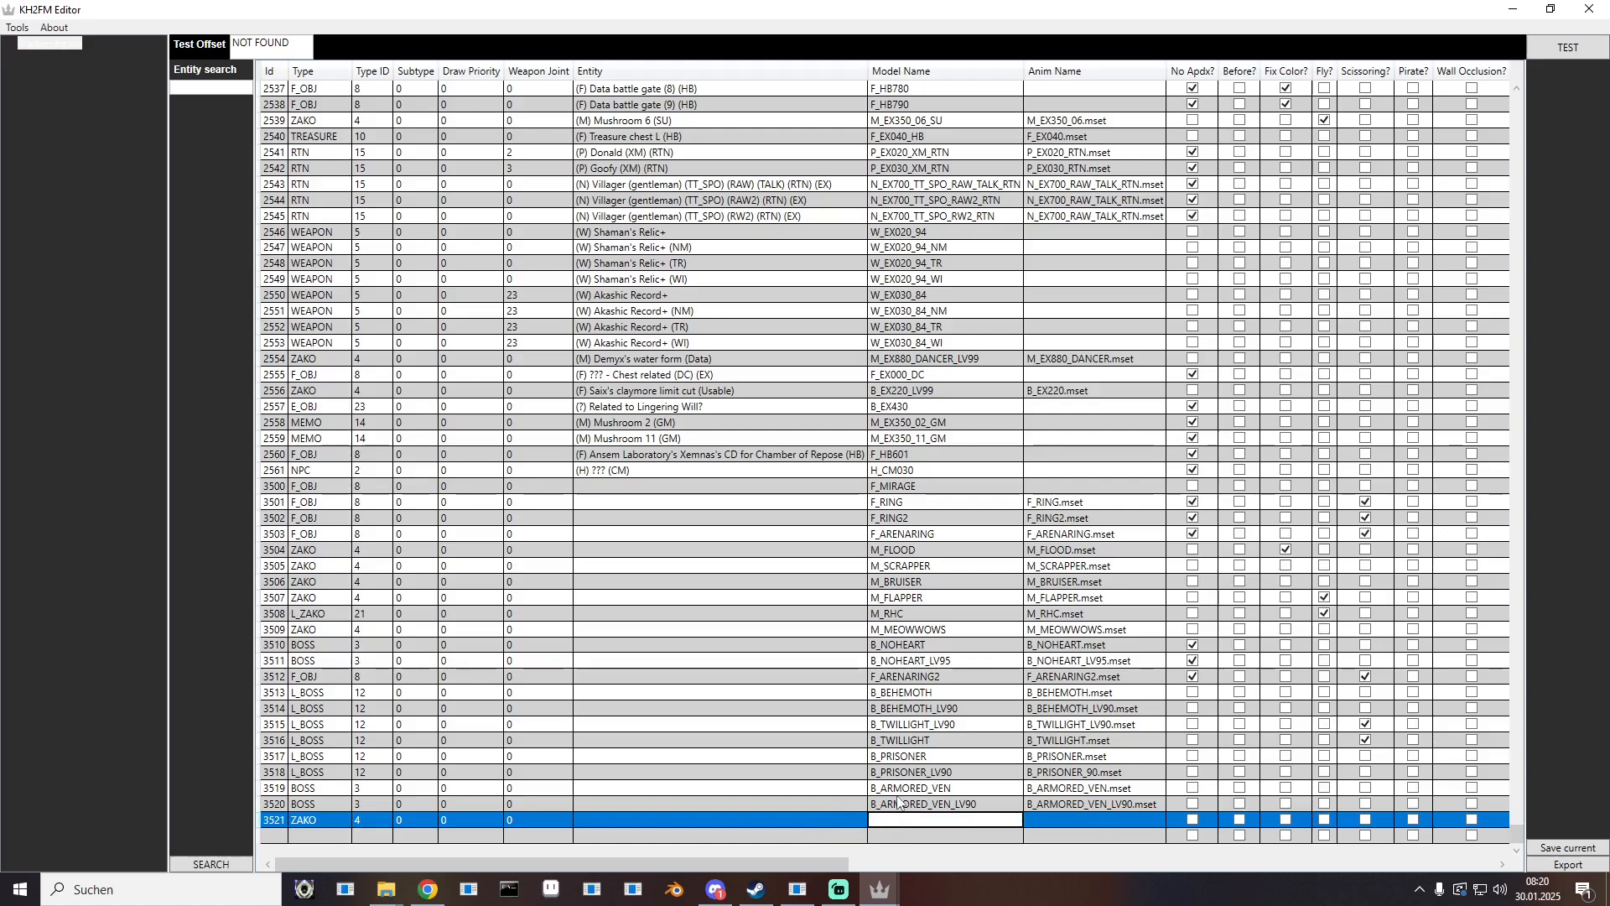
text(M_THORNBITE)
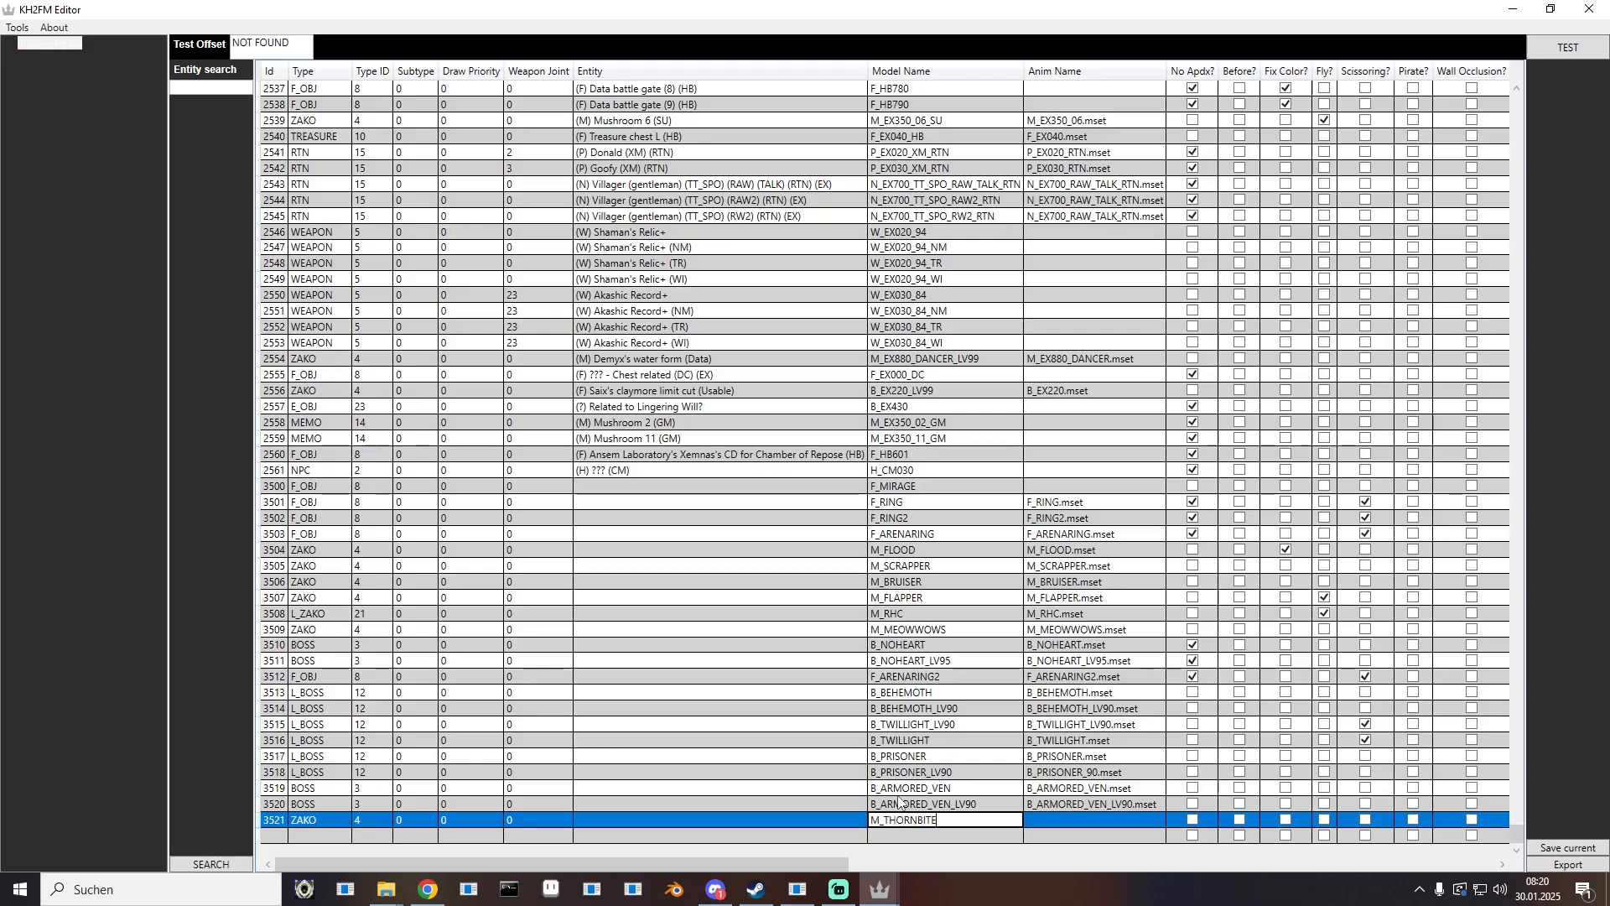
key(ctrl+a)
key(ctrl+c)
click(1066, 818)
key(ctrl+v)
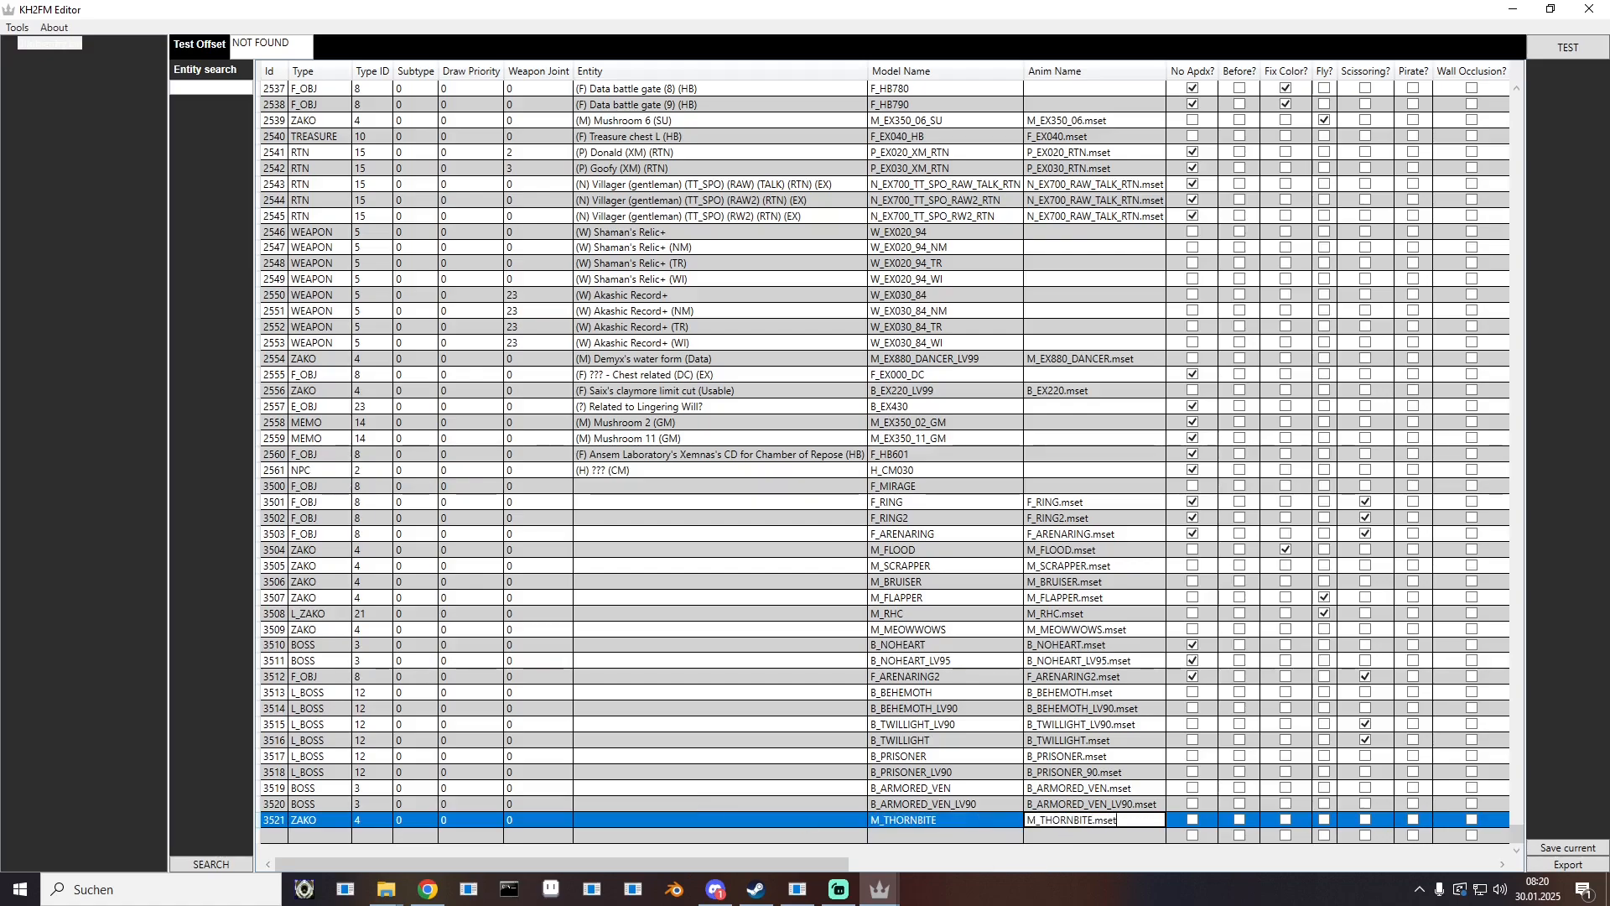
key(Return)
click(1065, 820)
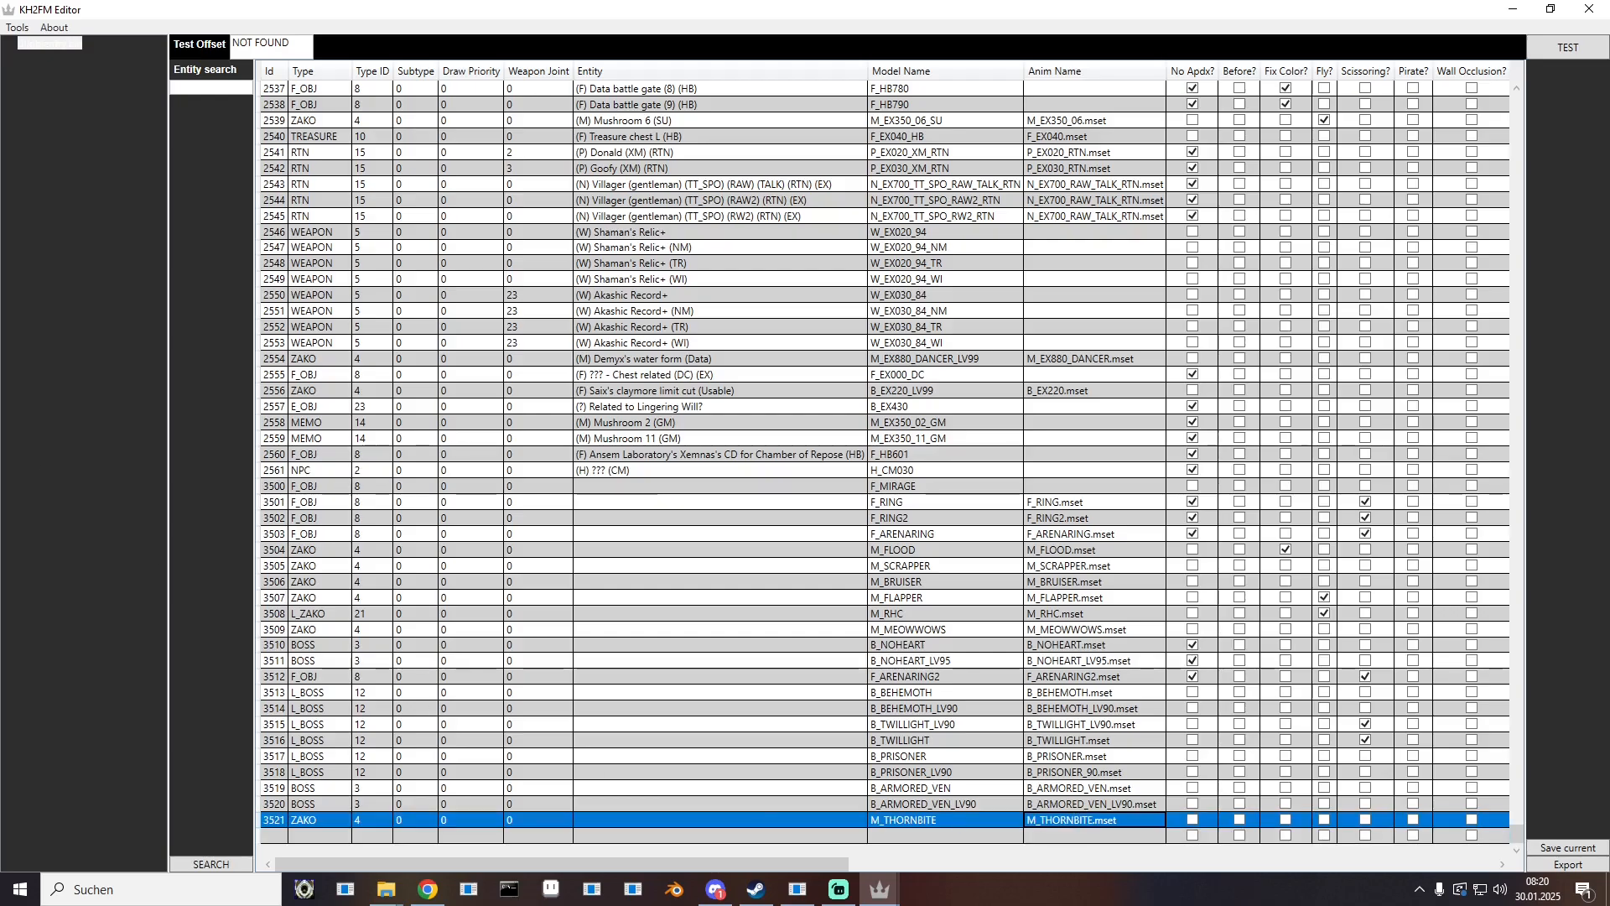
Step: Check Tornado Step's remaining values in the reference window and set entity 3521's NeoStatus to 1027
drag(0, 226, 647, 0)
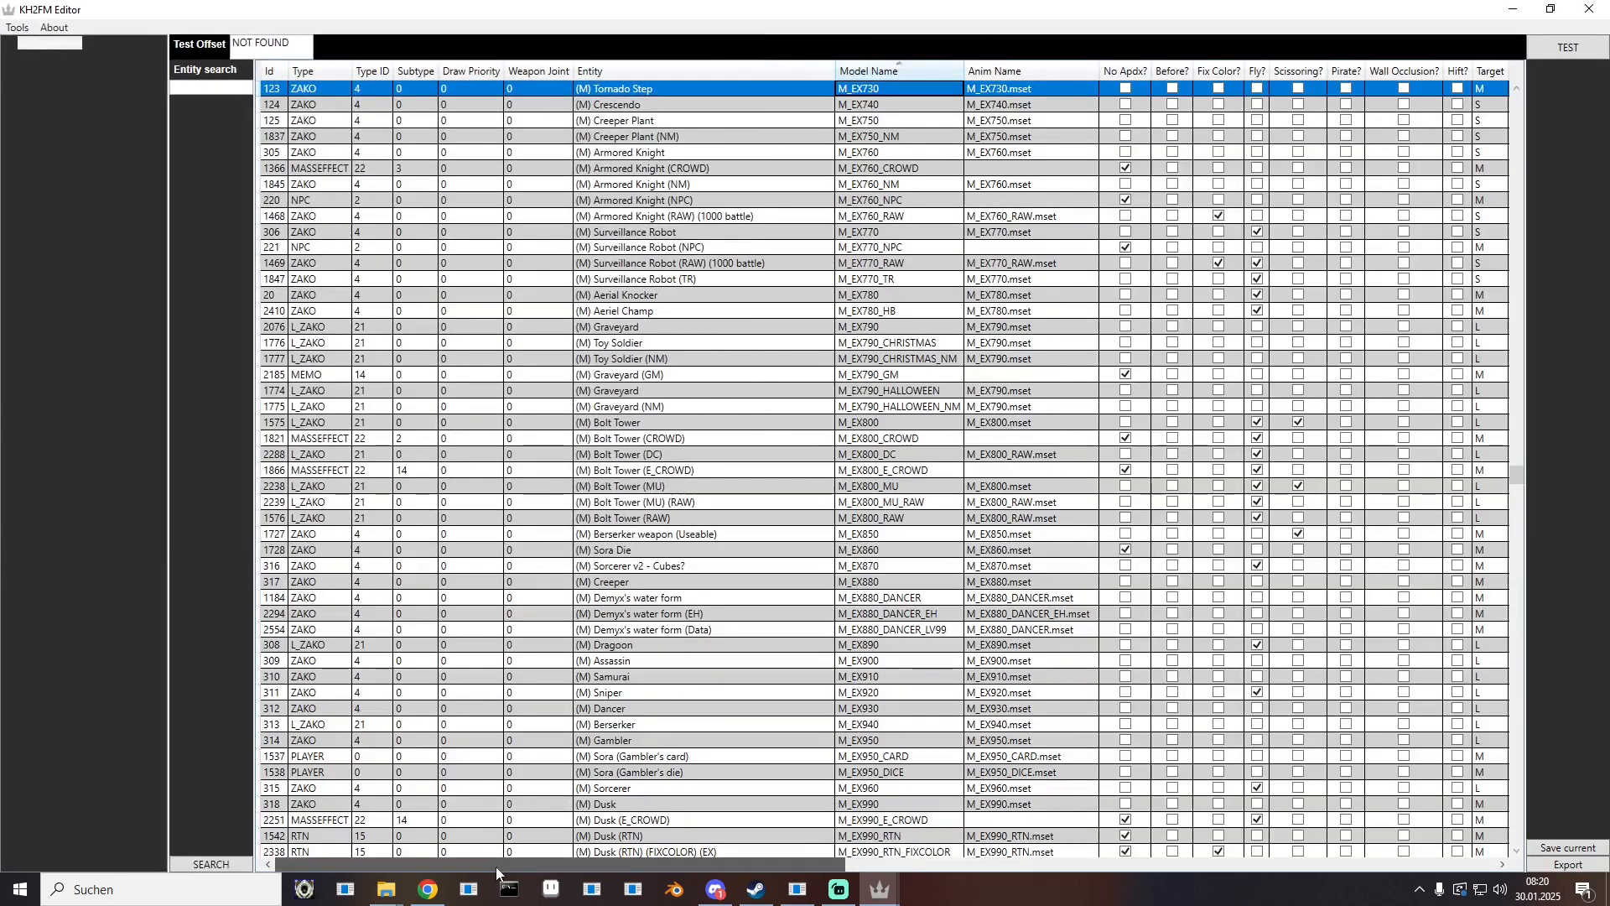
drag(496, 868, 818, 848)
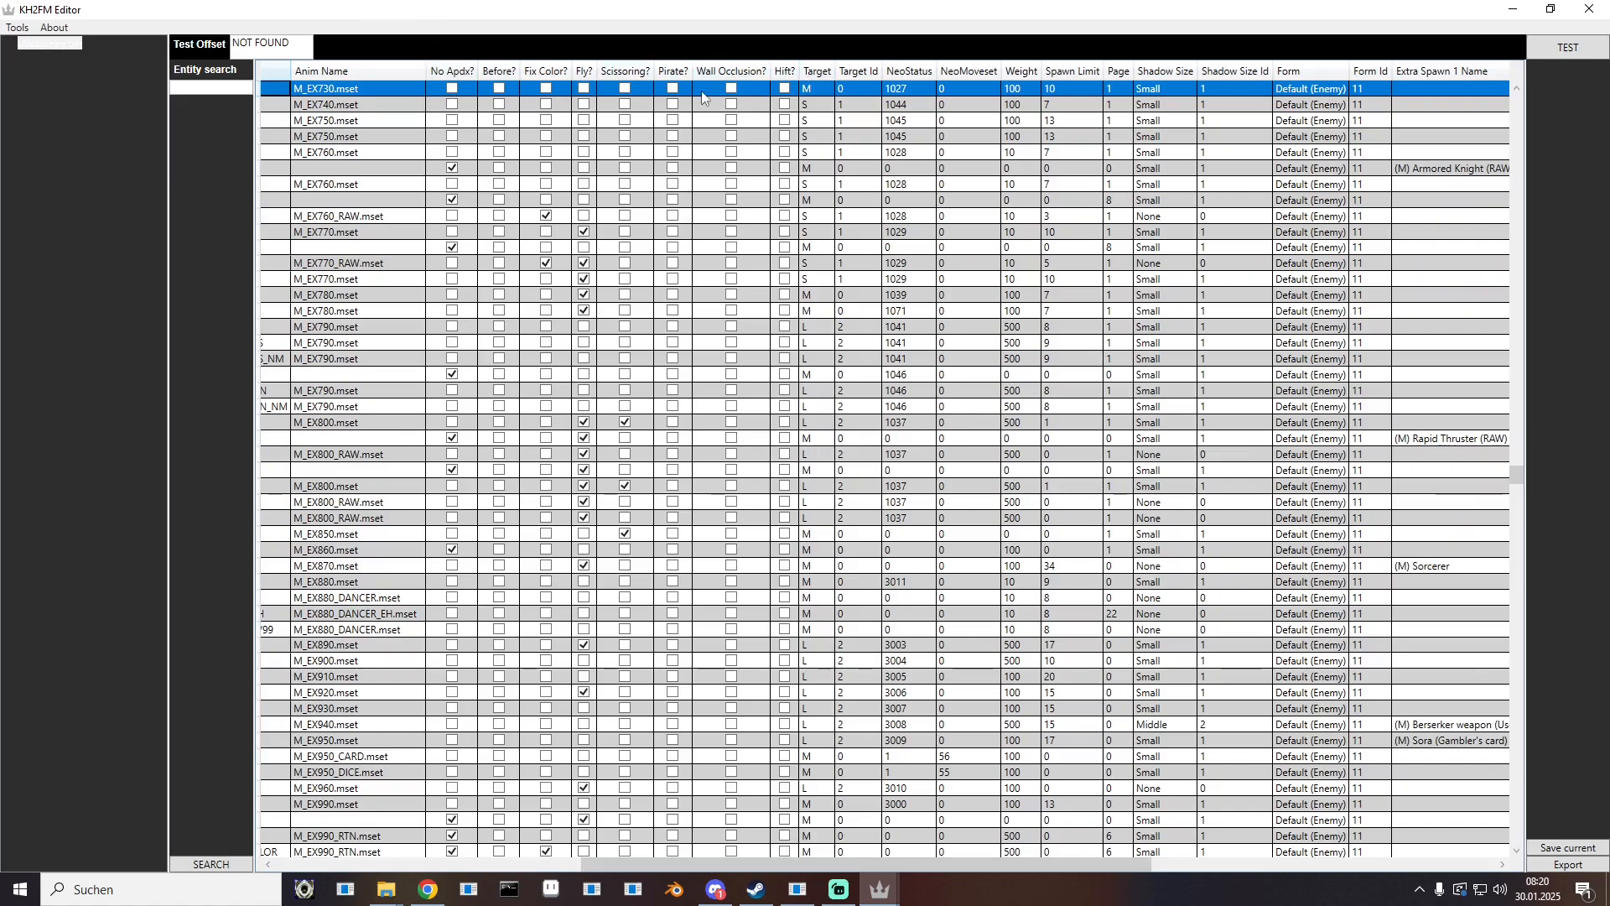
drag(867, 870, 1105, 873)
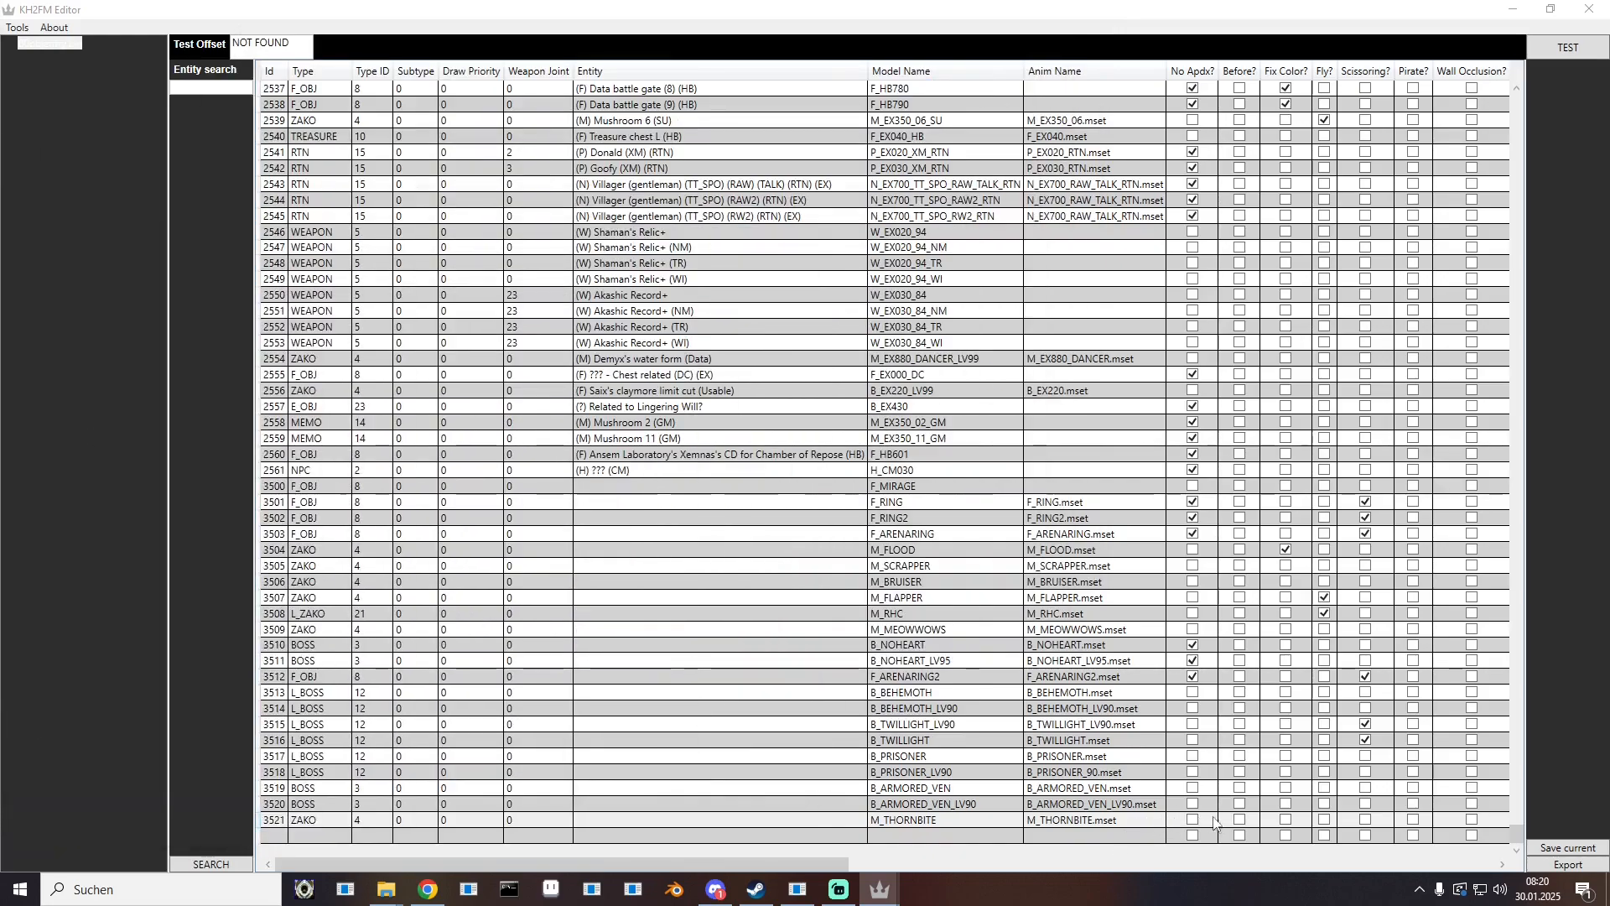
drag(722, 863, 1102, 860)
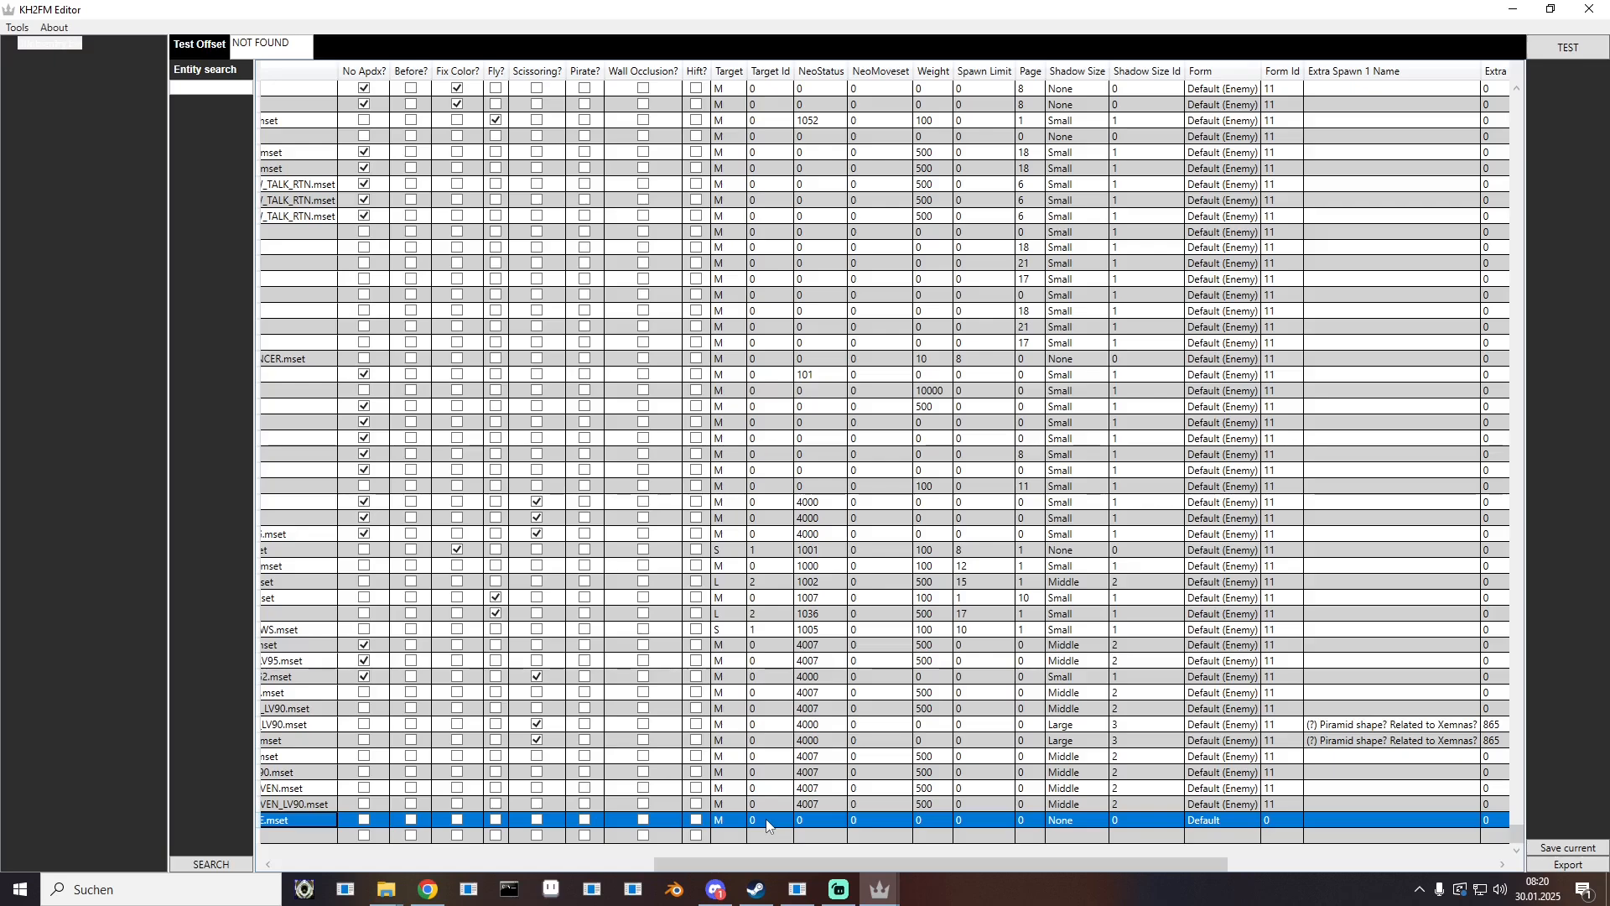
click(822, 821)
click(823, 823)
text(1027)
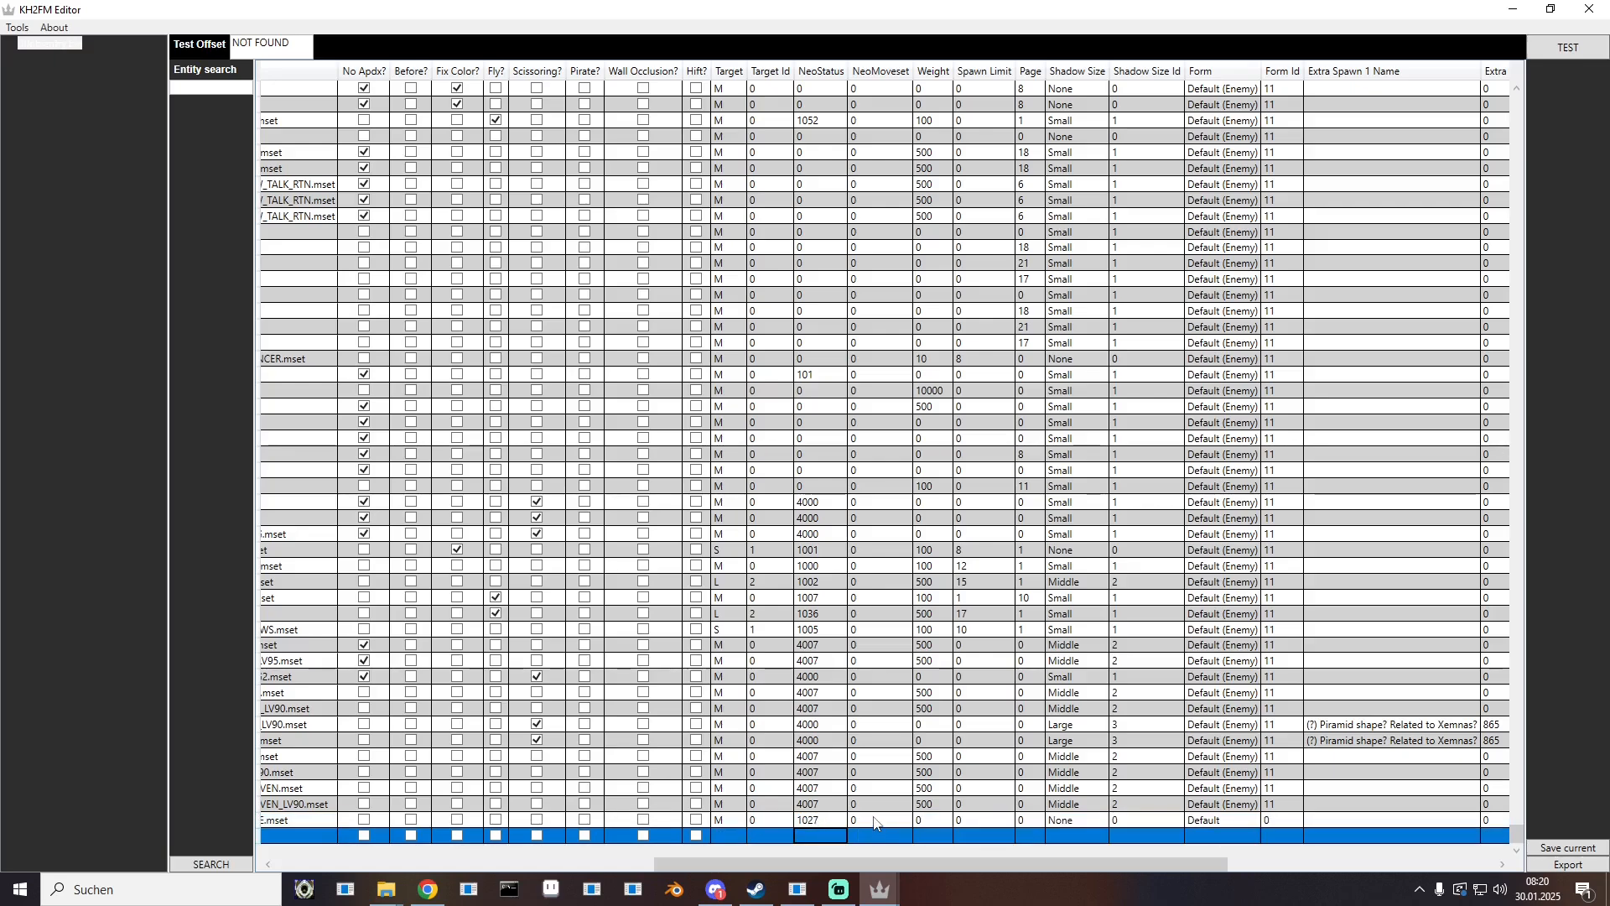
Step: Set entity 3521's Weight to 100 and its Spawn Limit to 10
click(875, 822)
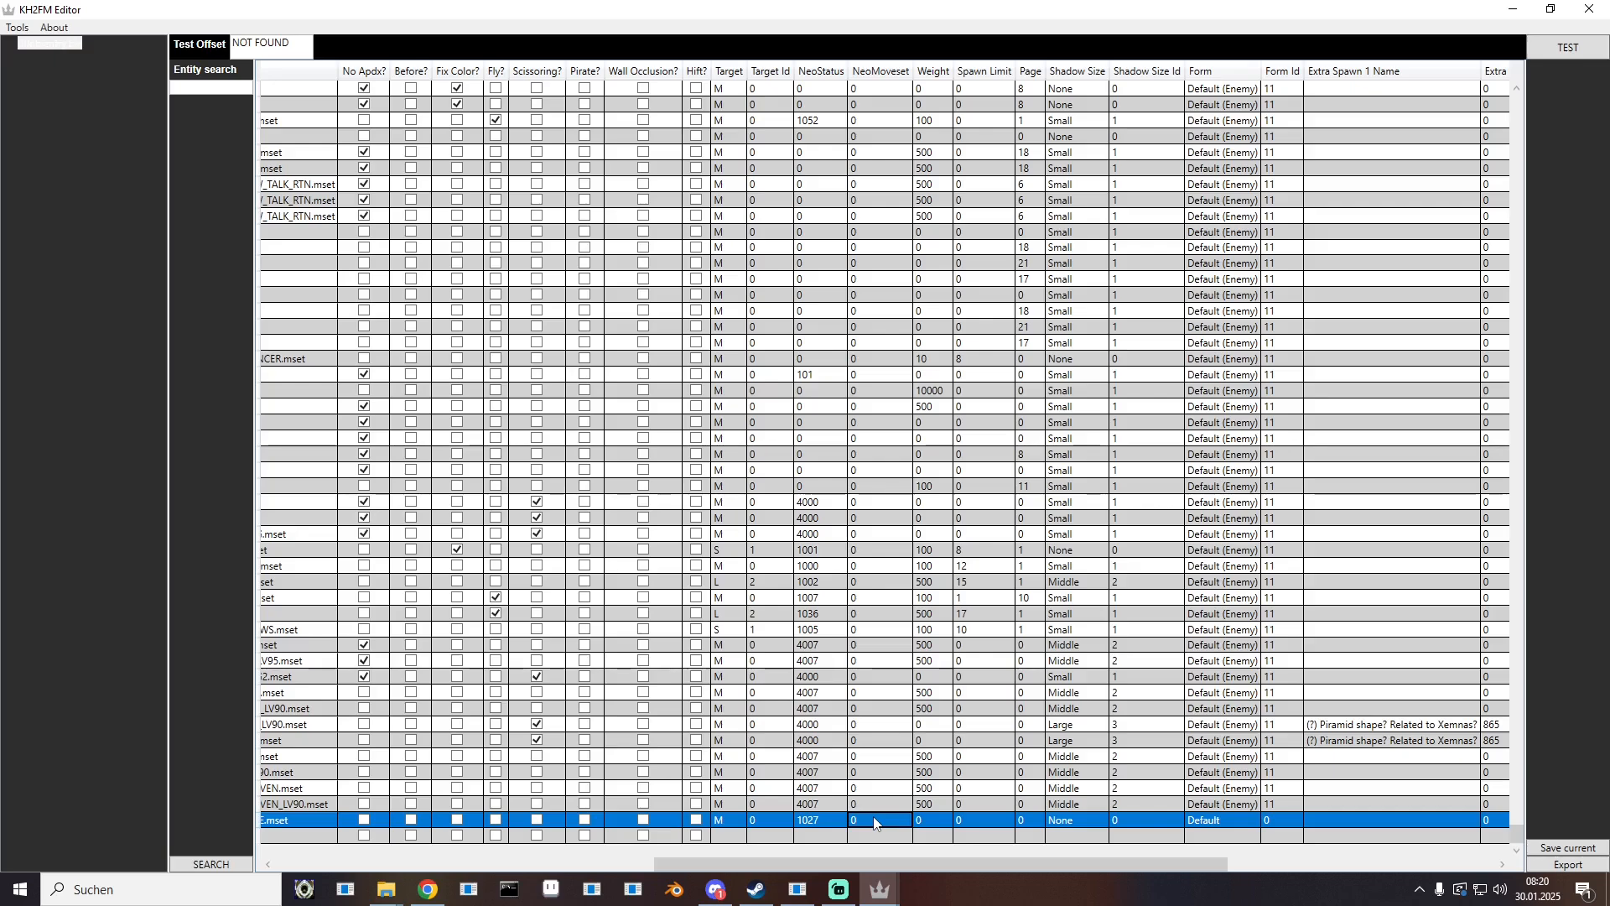
click(940, 819)
key(Return)
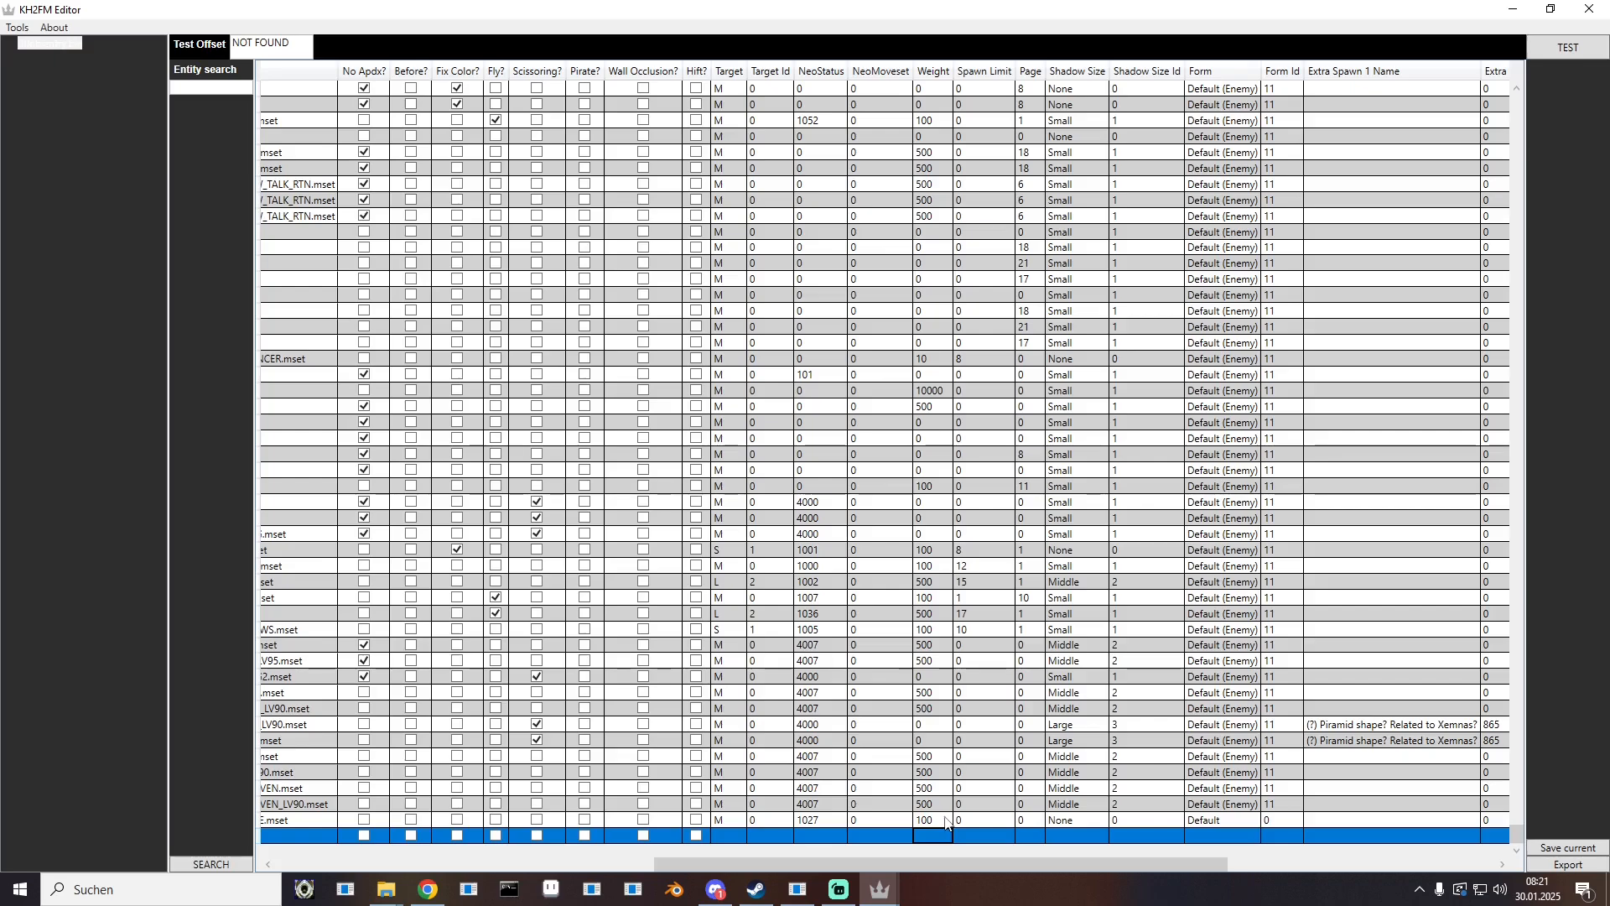
click(971, 821)
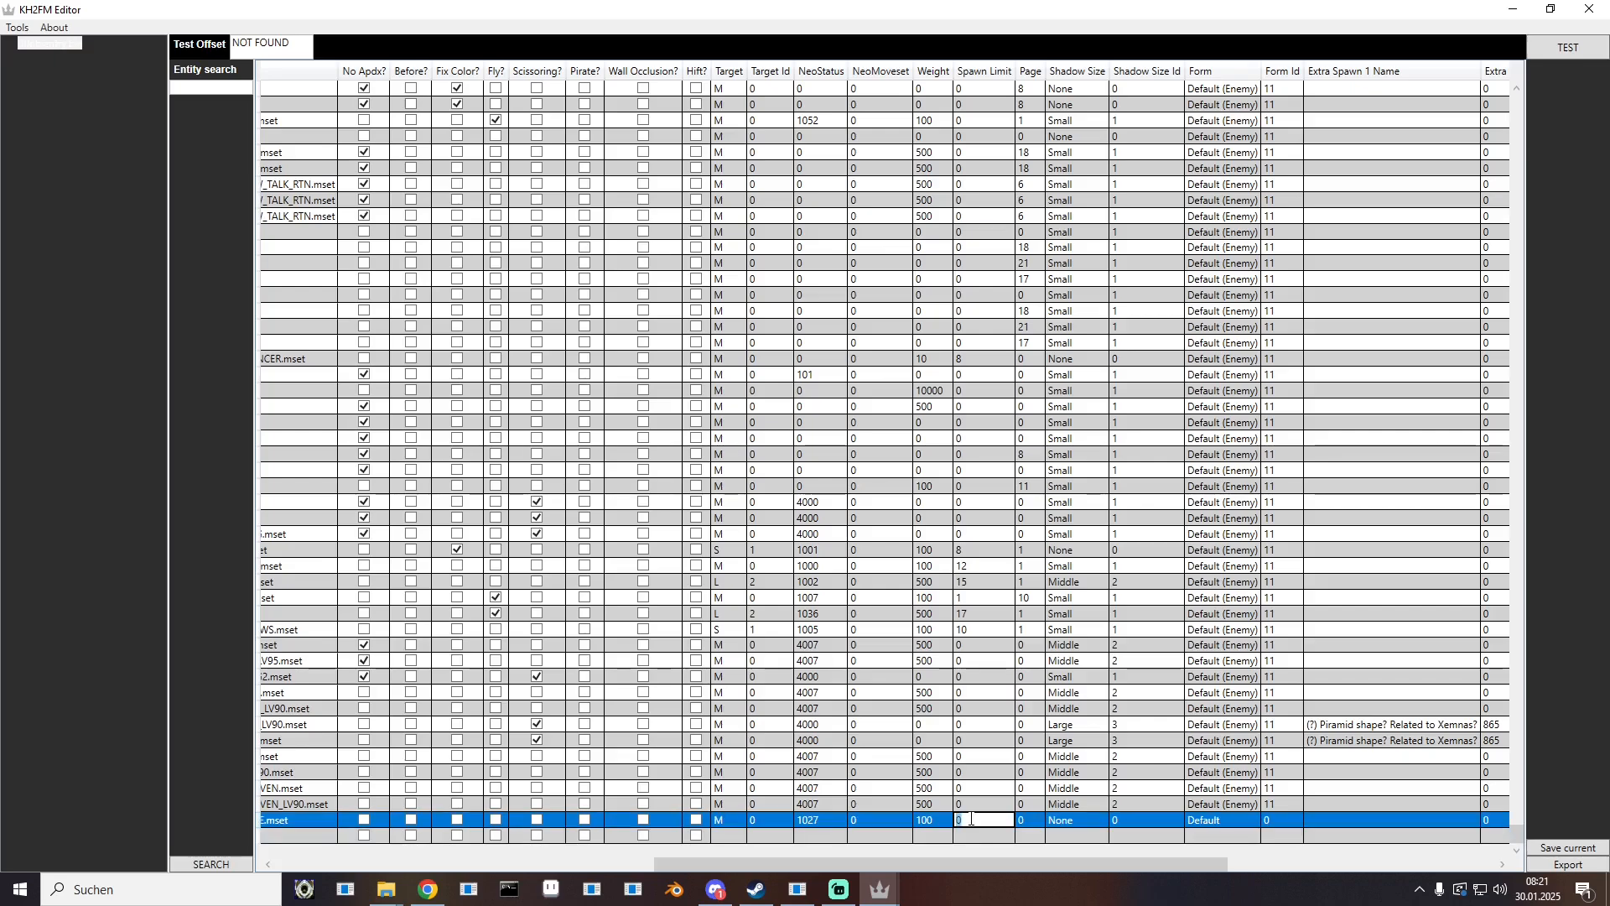
text(10)
key(Return)
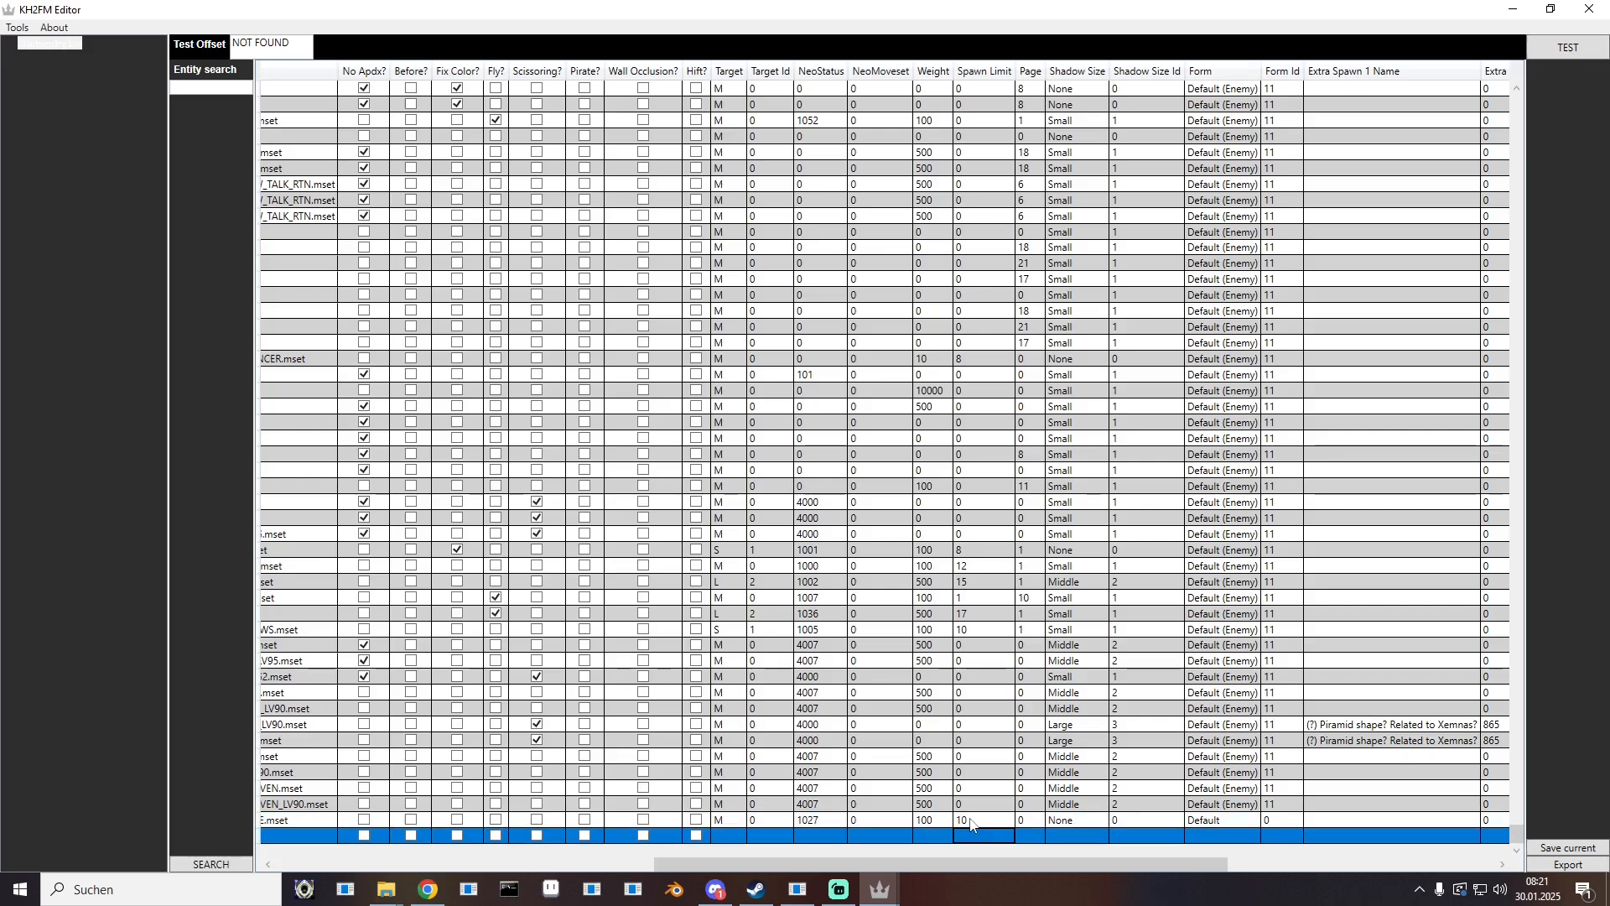
Step: Set entity 3521's Page to 1 and its Shadow Size Id to 1
click(1036, 822)
text(1)
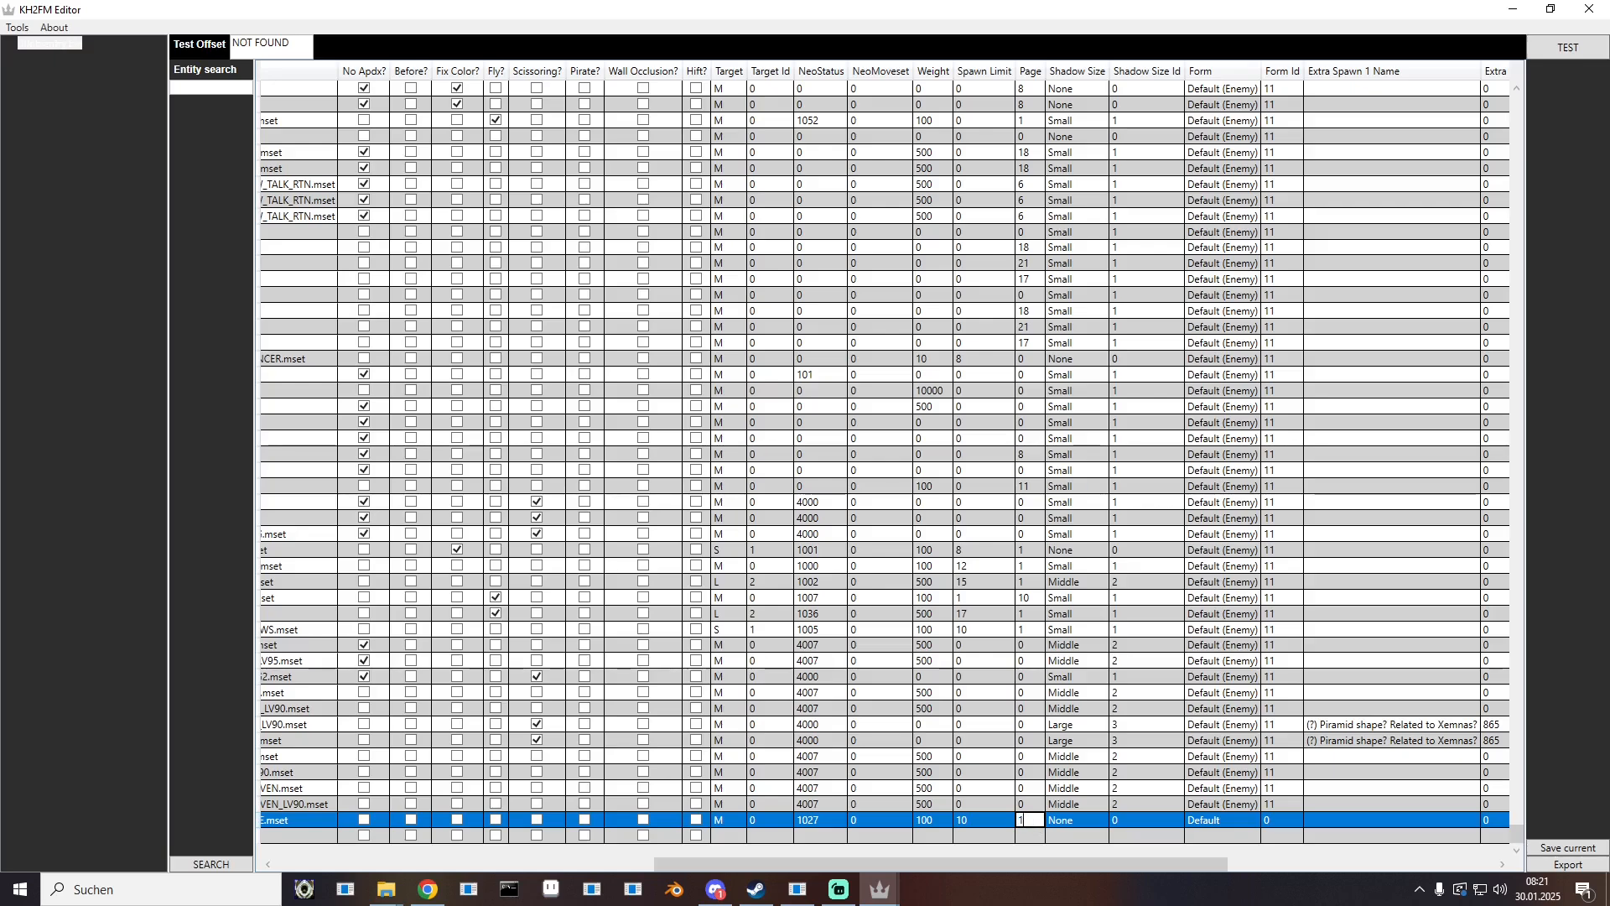
key(Return)
click(1139, 822)
text(1)
key(Return)
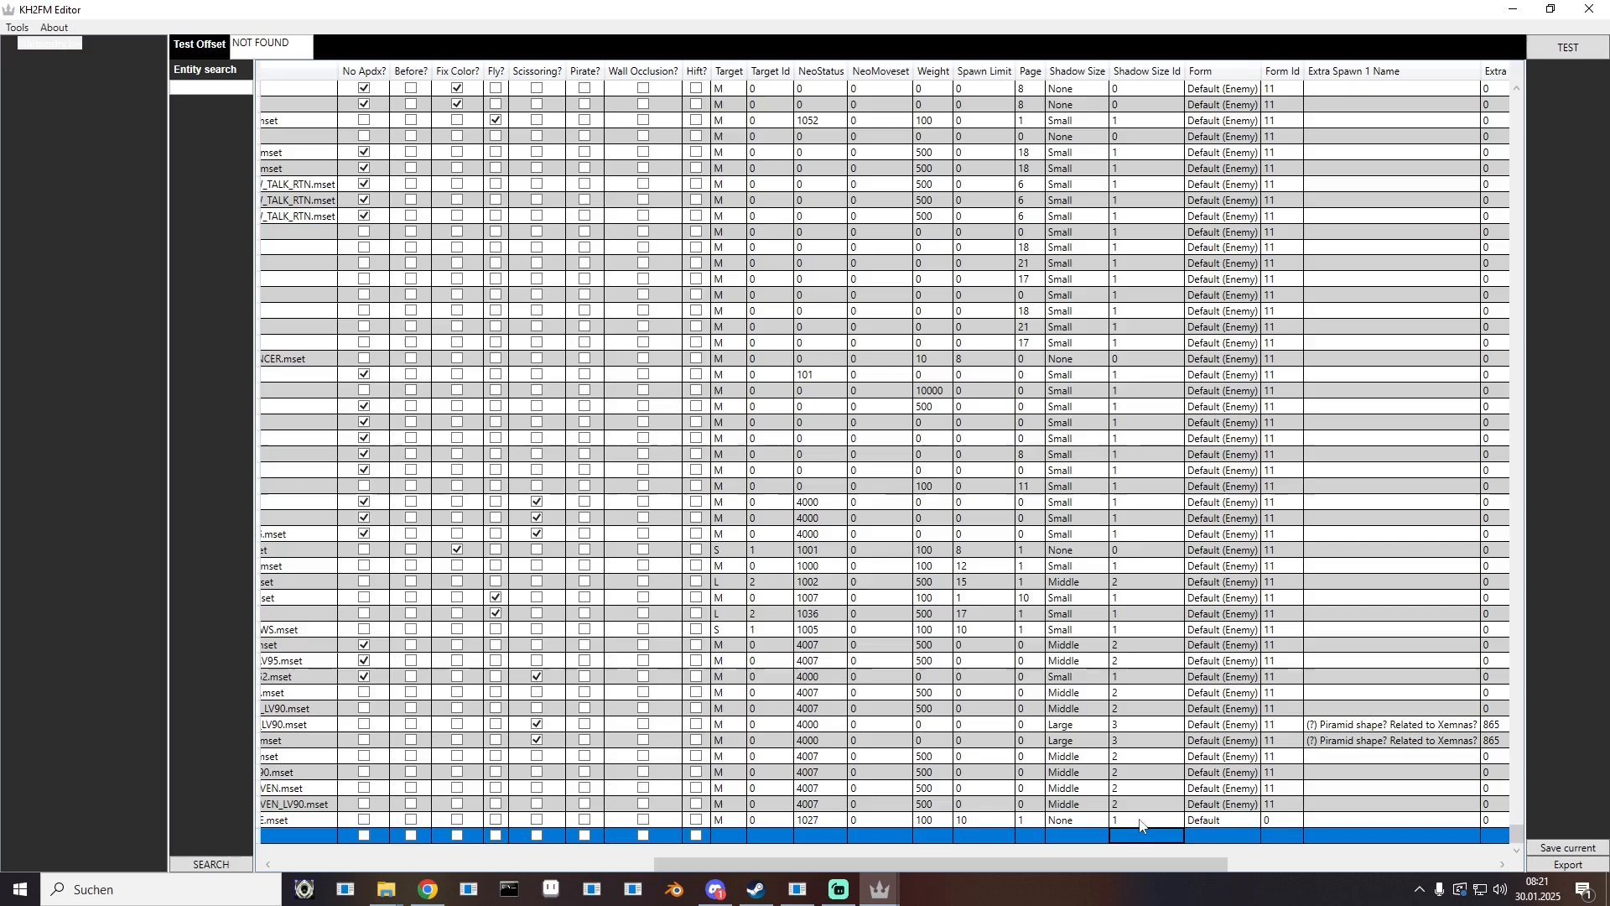
Step: Set entity 3521's Form Id to 11 so it uses the Default (Enemy) form
click(1289, 819)
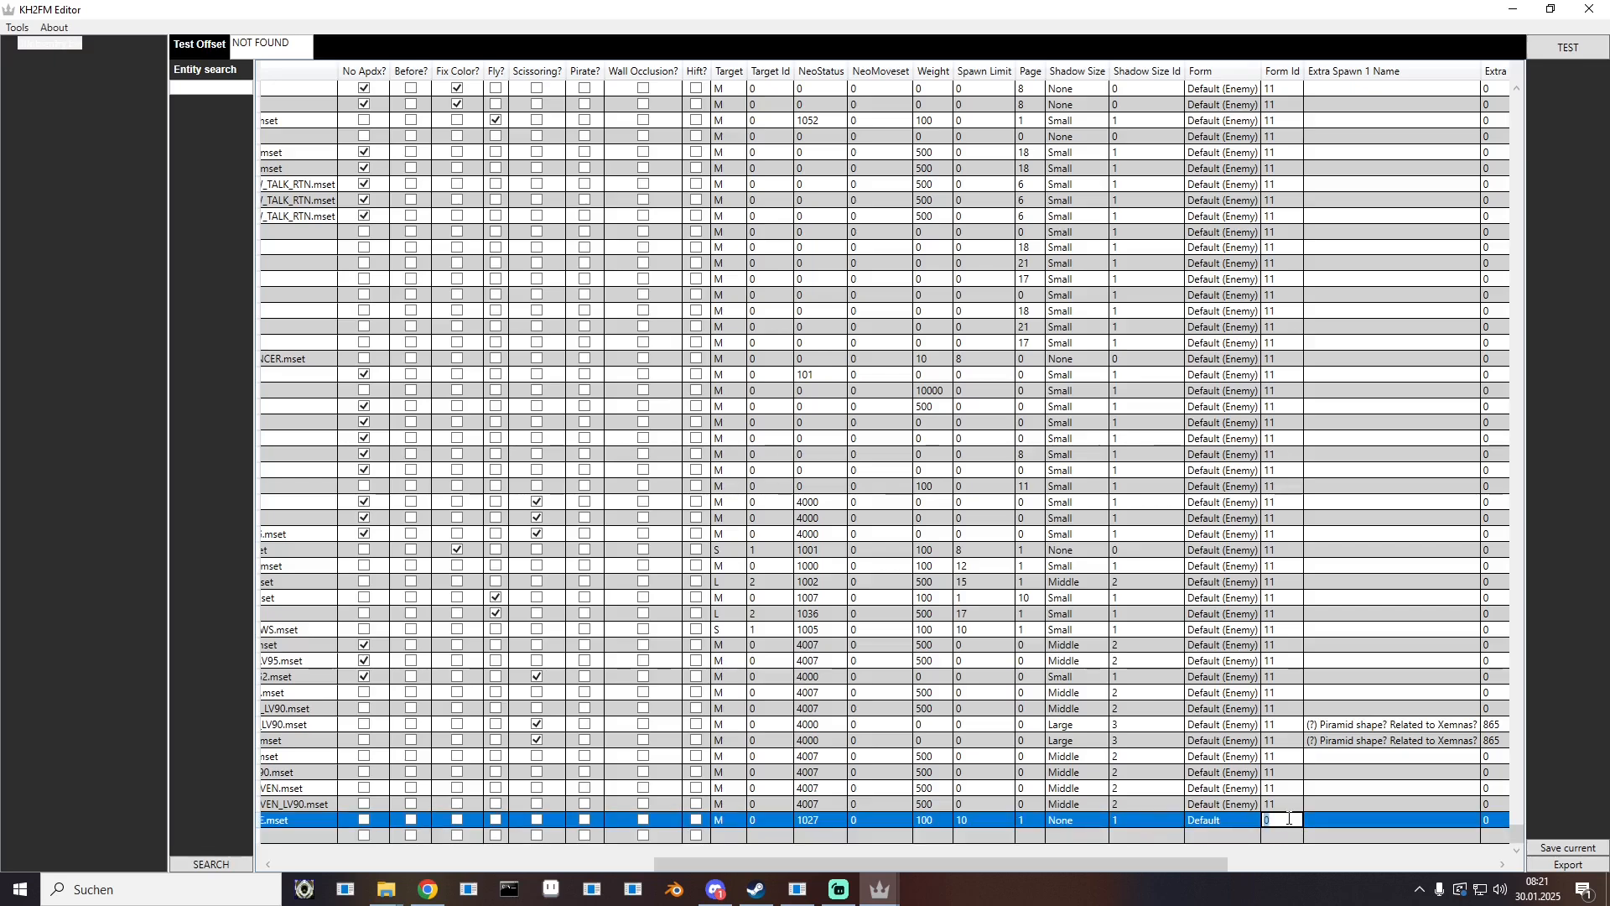
text(11)
key(Return)
click(1289, 820)
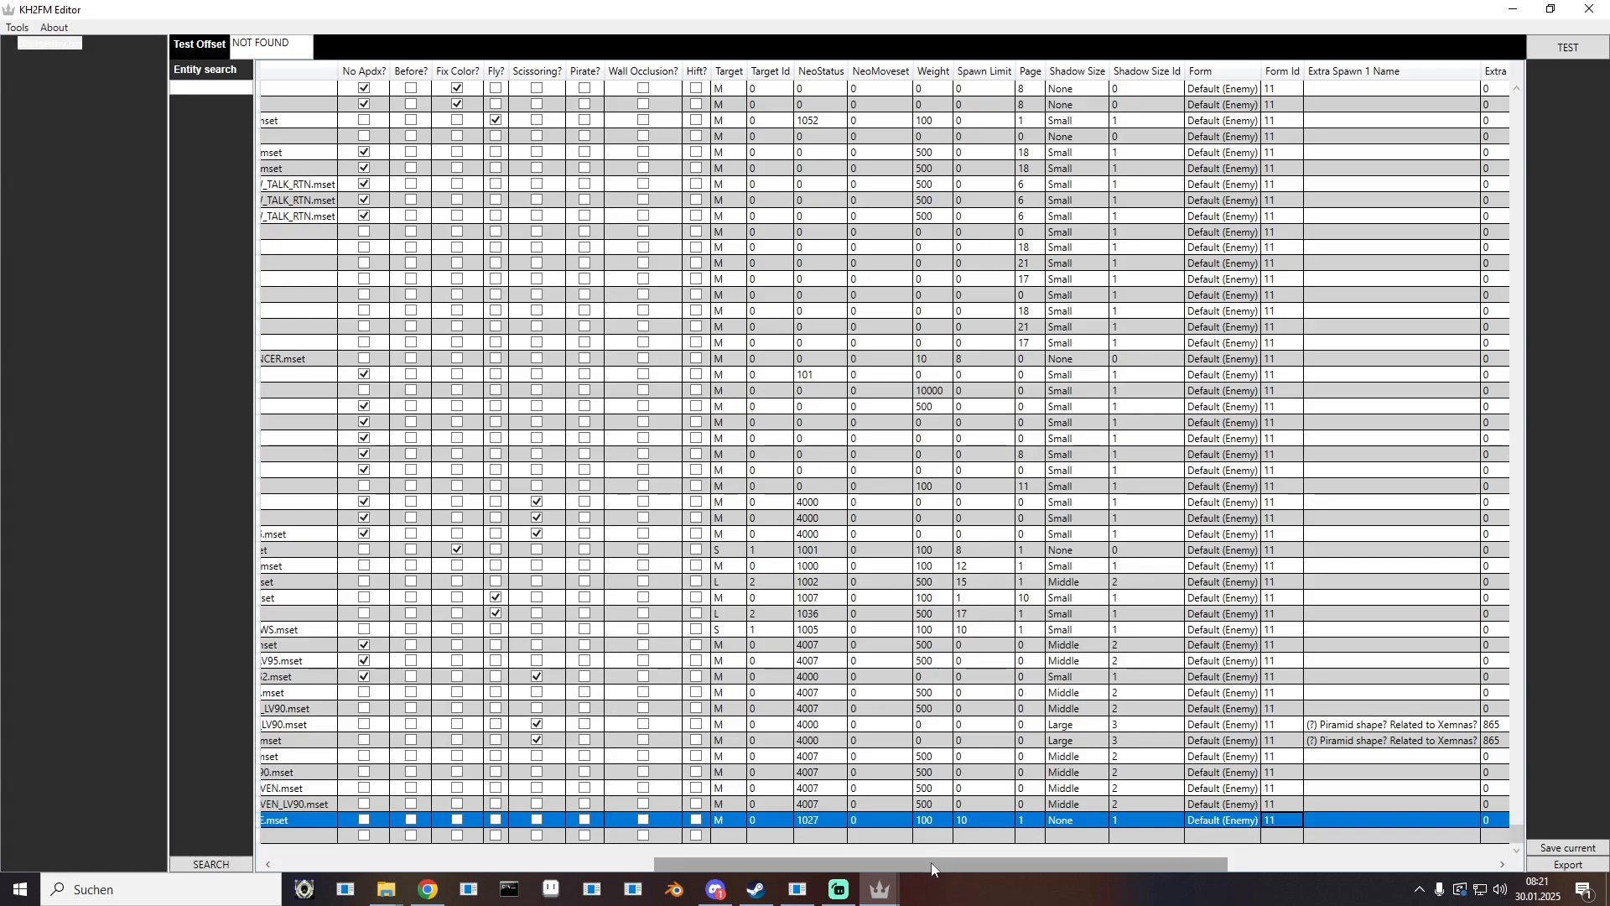
Step: Export the entity table as 00objentry.bin to the mod's kh2 folder, replacing the existing file
drag(933, 868, 460, 858)
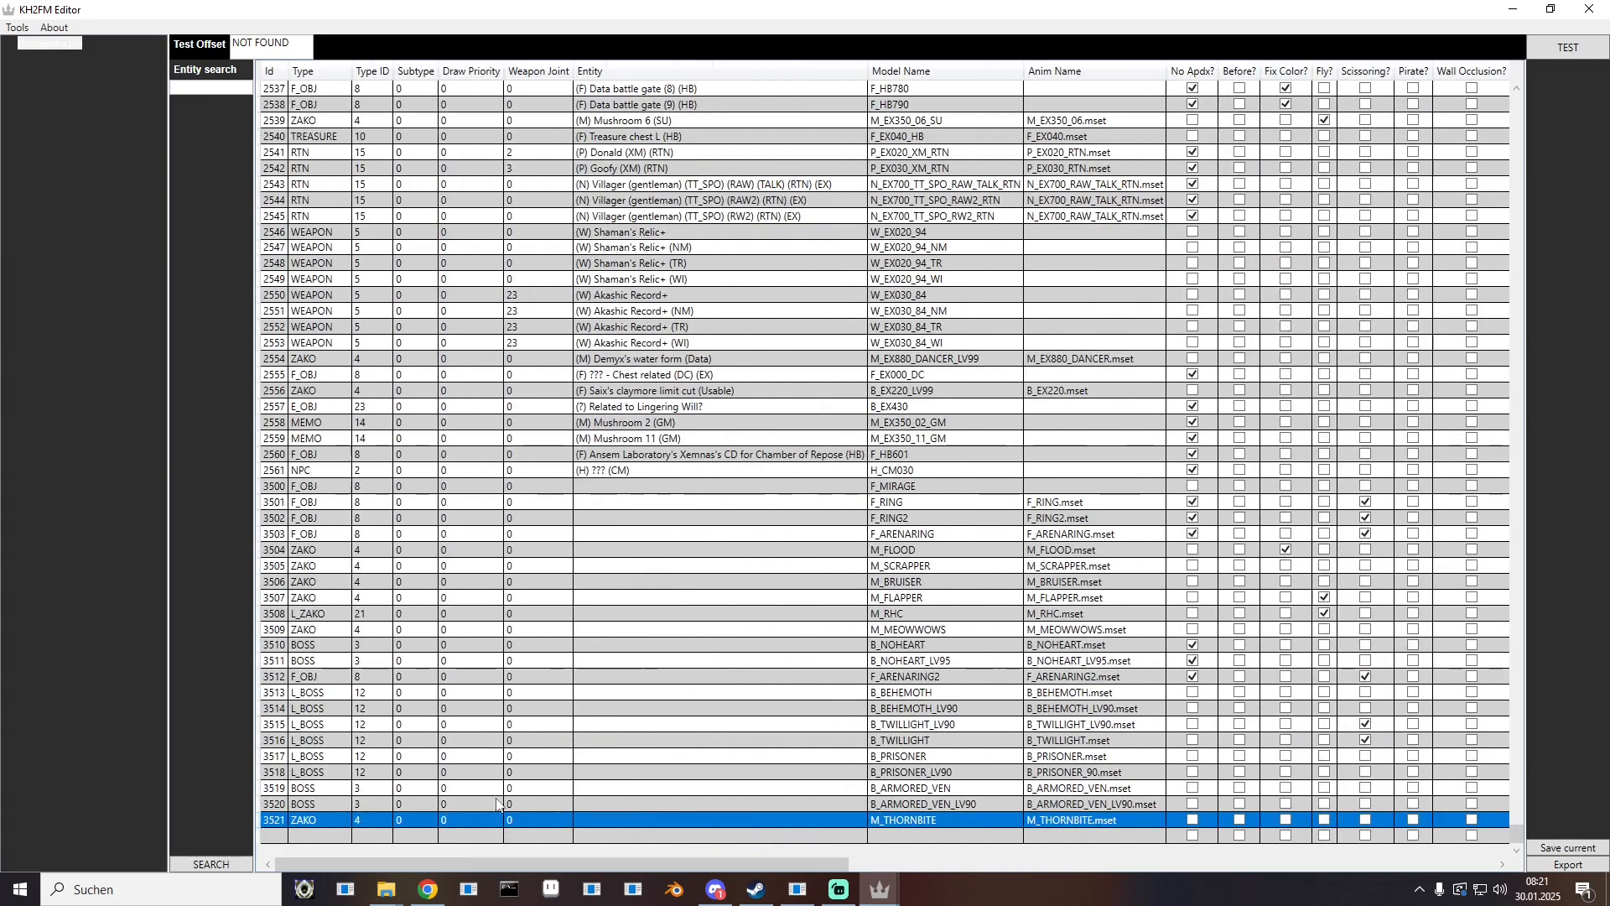
click(1561, 865)
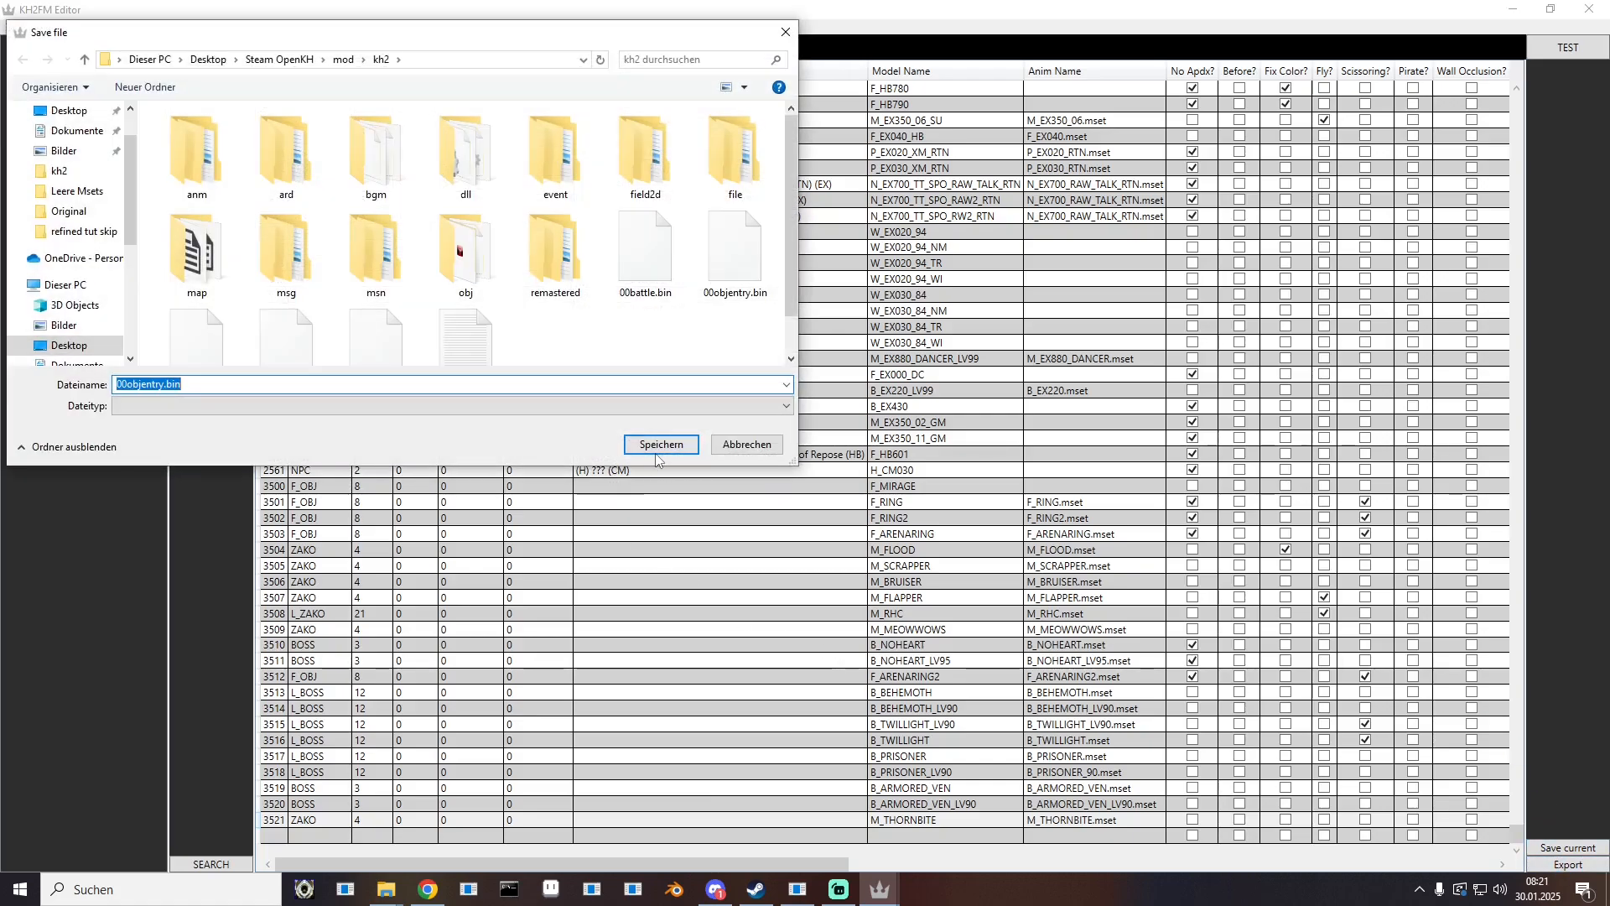
click(656, 446)
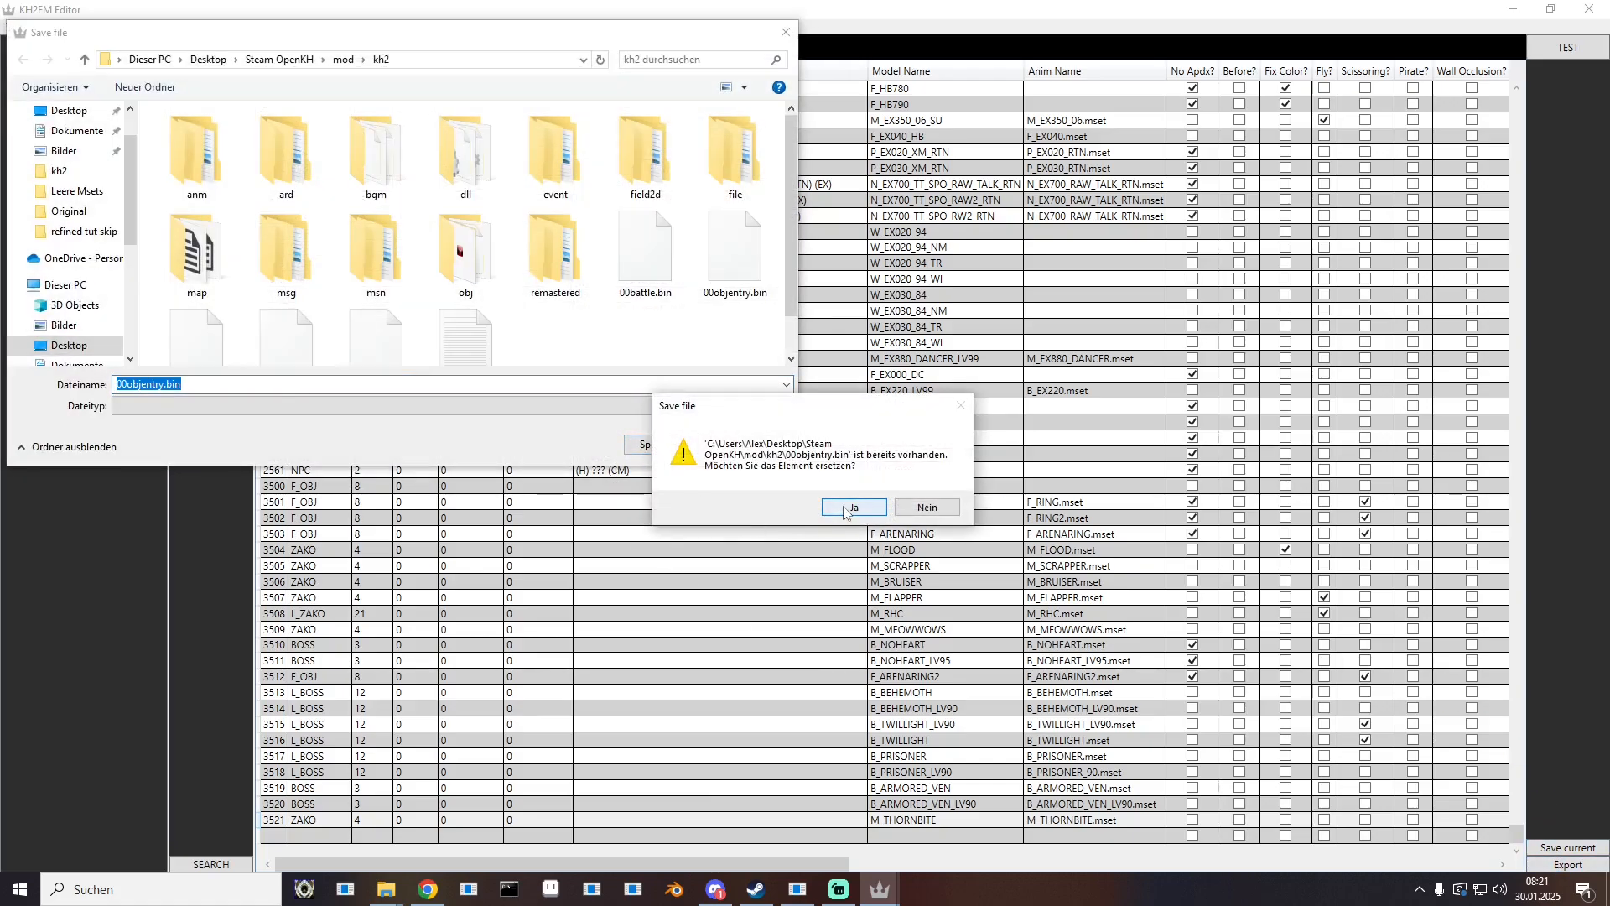
click(851, 507)
Step: Load 00battle.bin from the mod's kh2 folder into the editor and open its enmp enemy table in a maximized window
double_click(1271, 10)
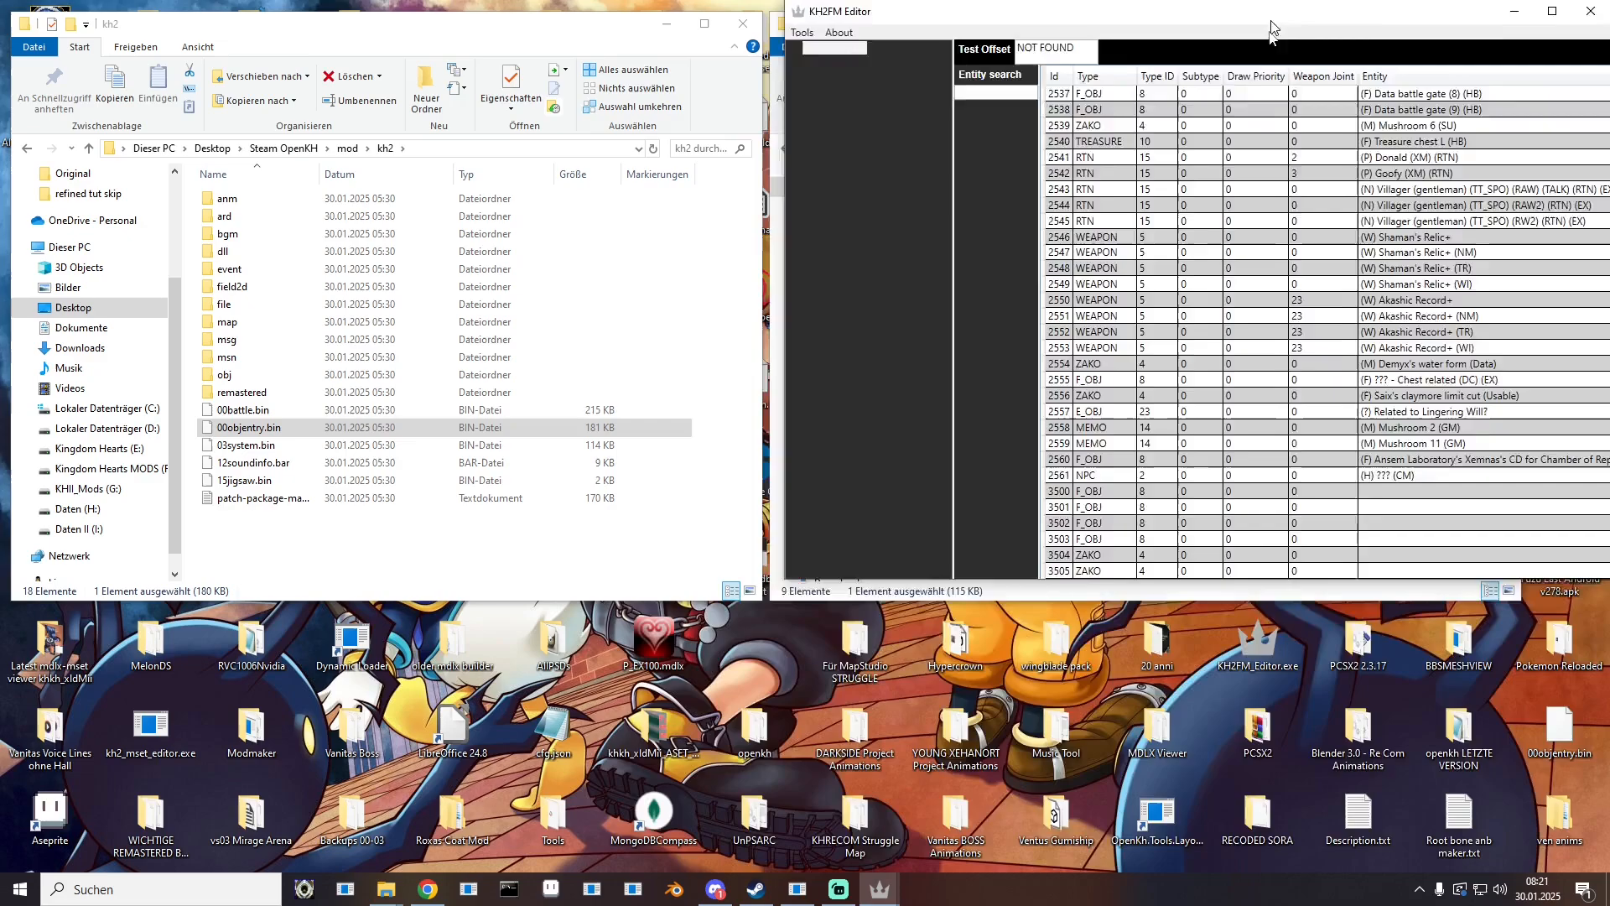
drag(1270, 21, 1009, 201)
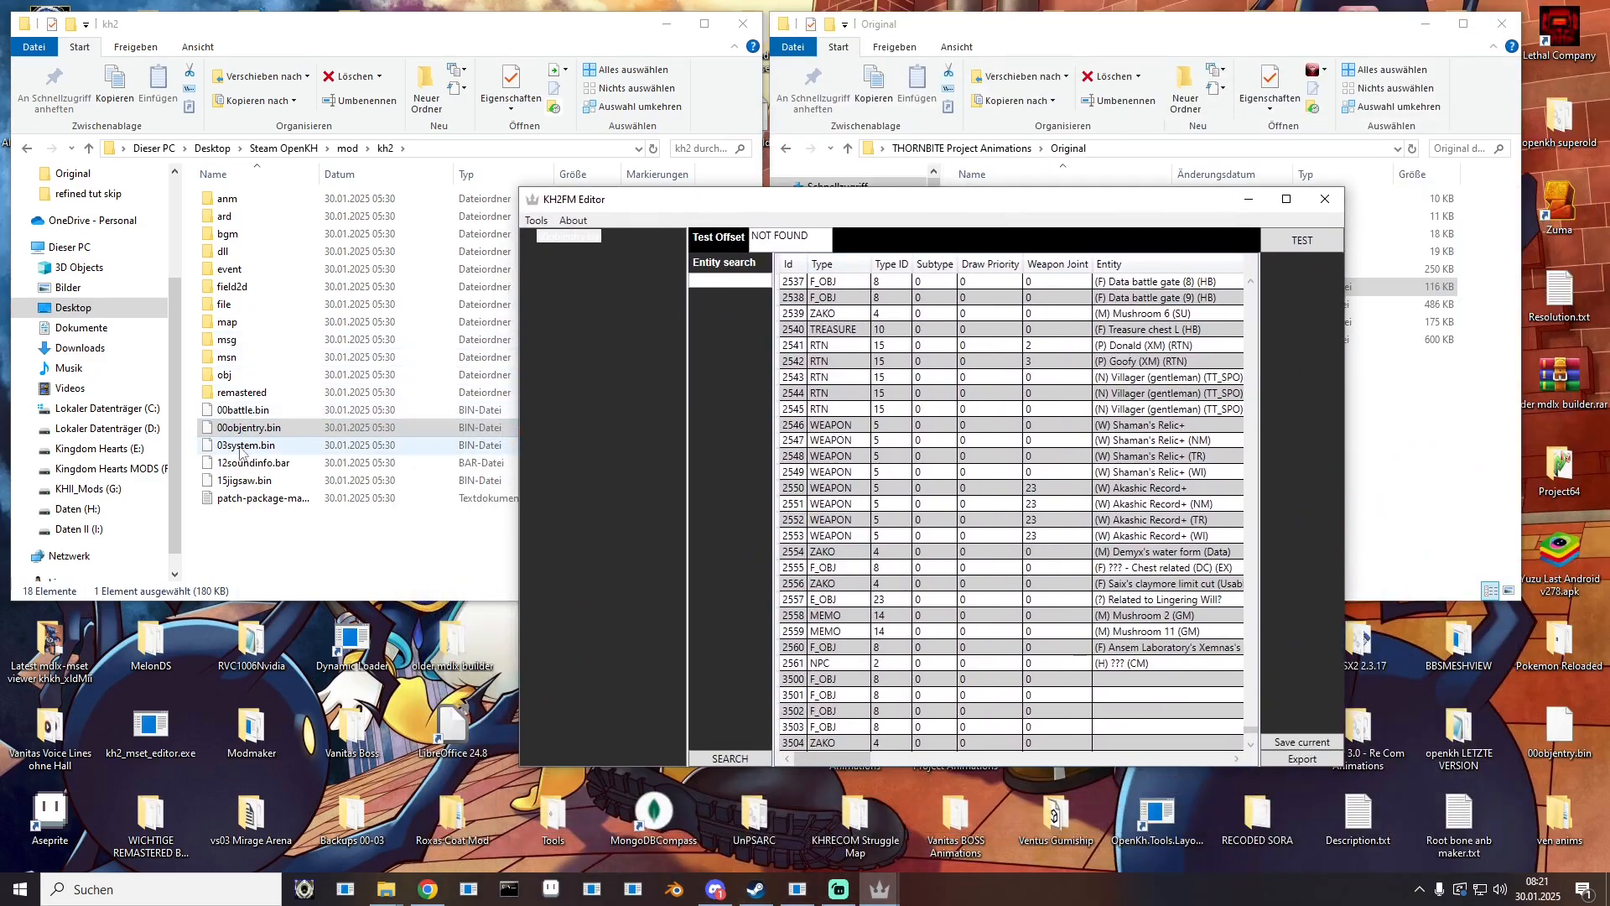
drag(239, 410, 548, 331)
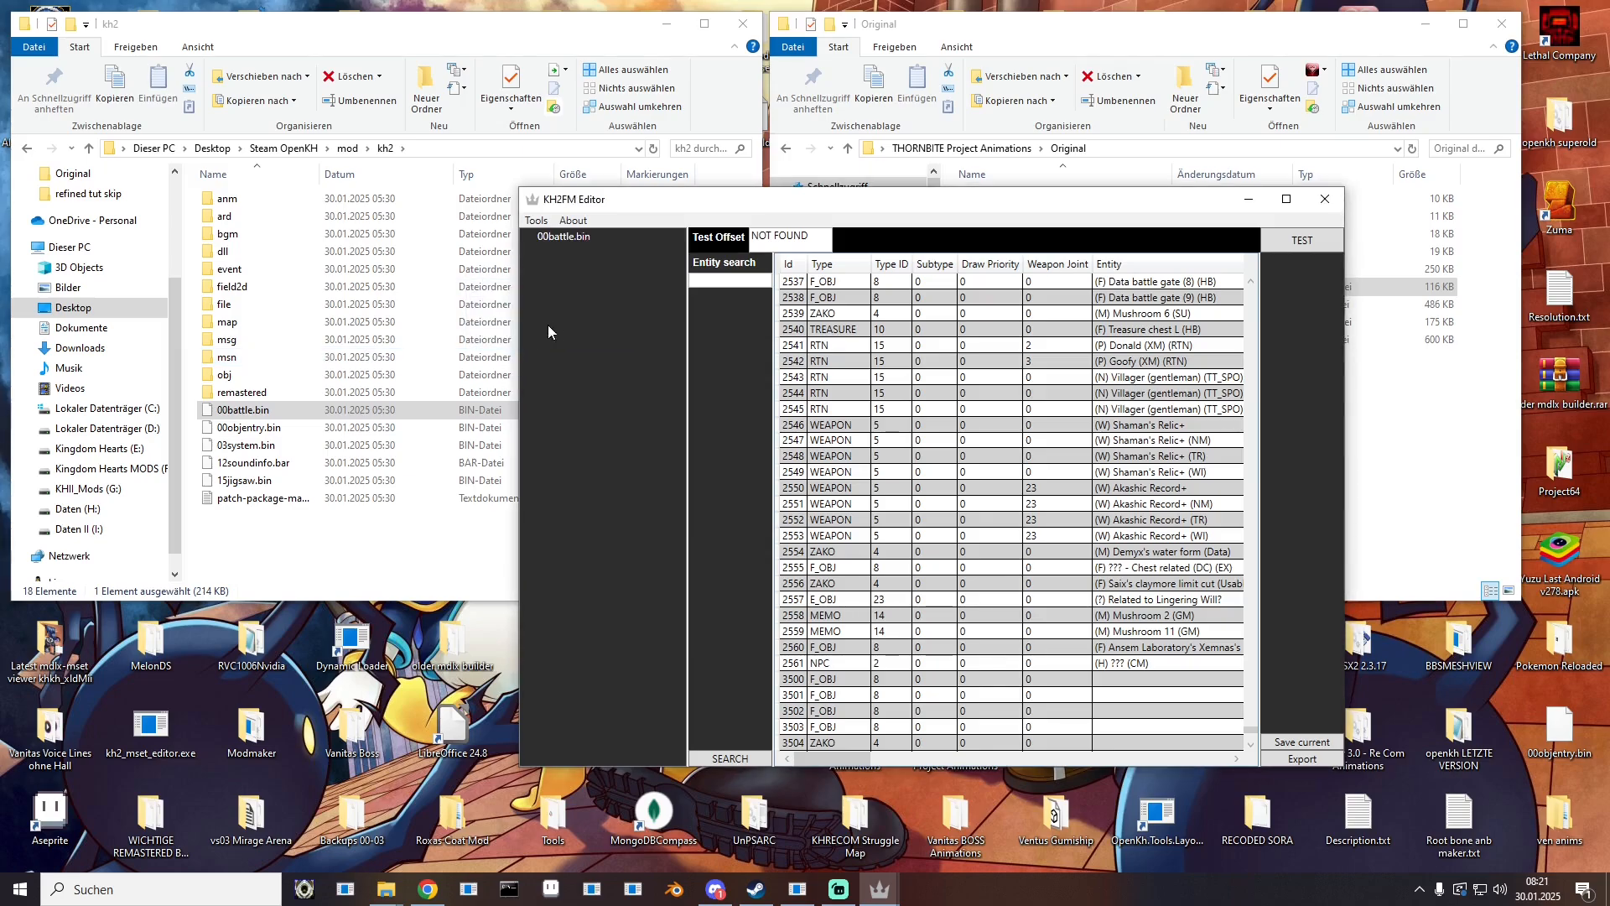
click(553, 237)
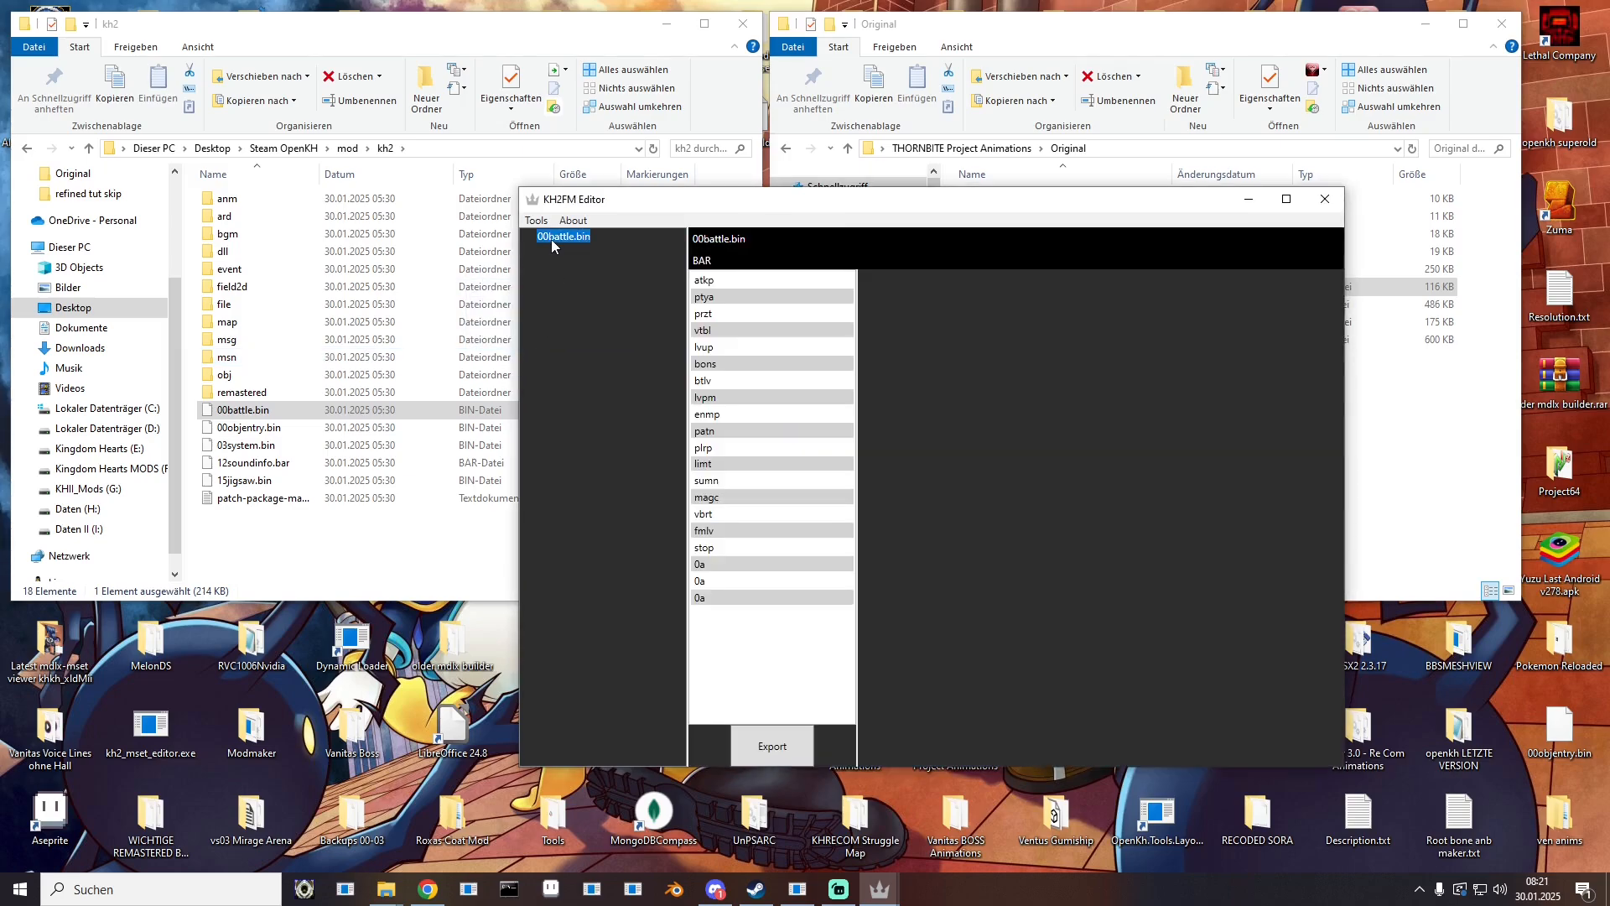
click(704, 419)
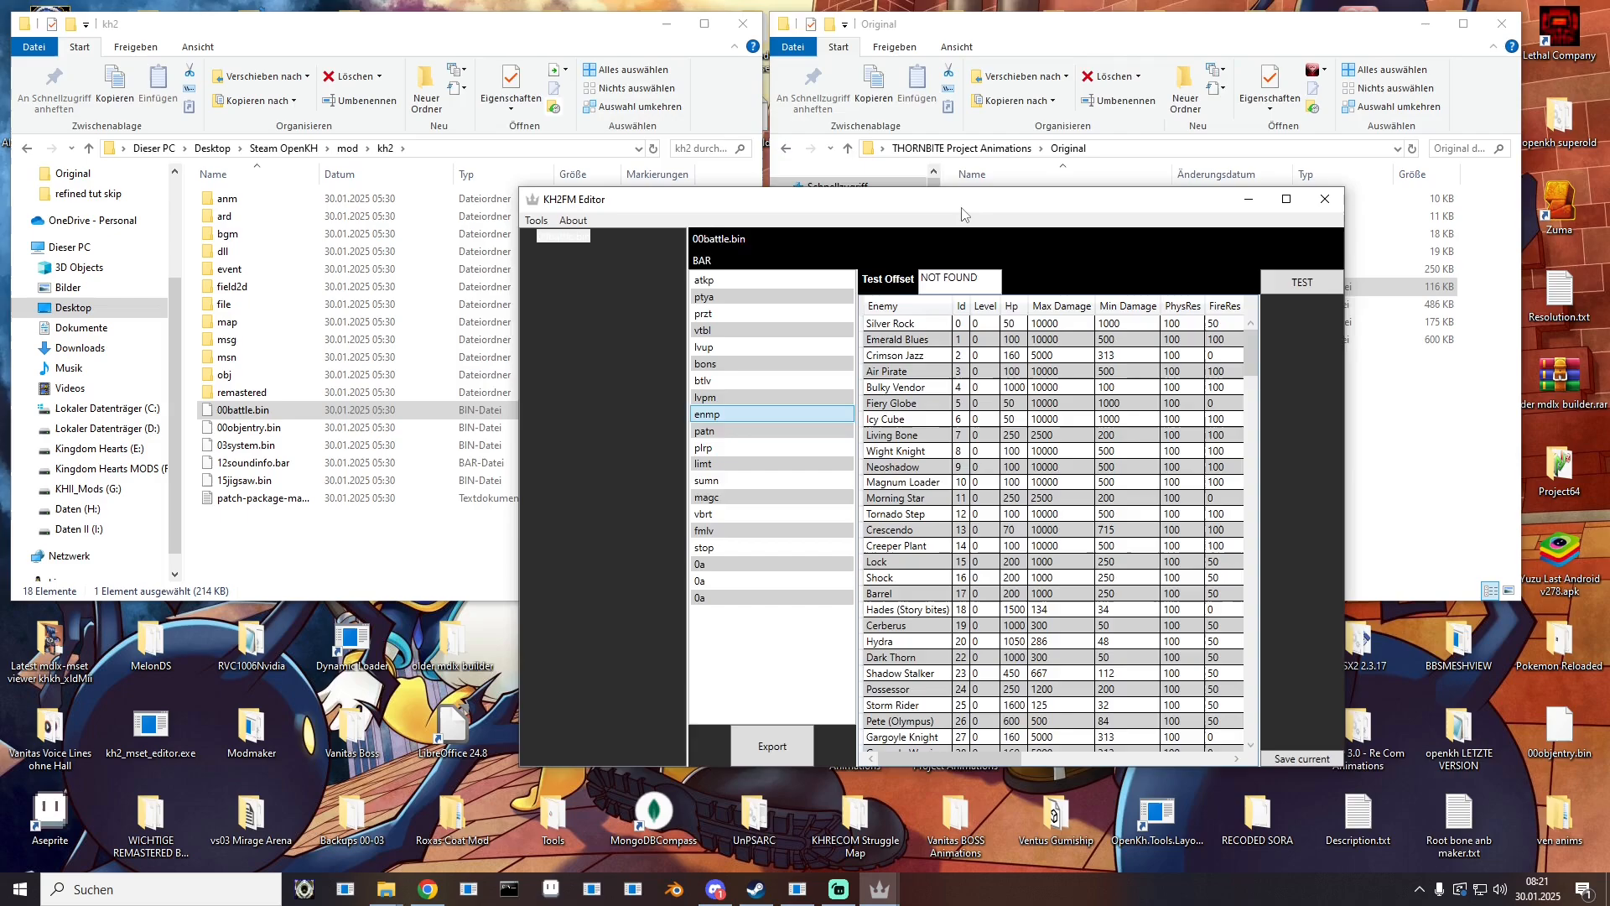
drag(962, 204, 503, 0)
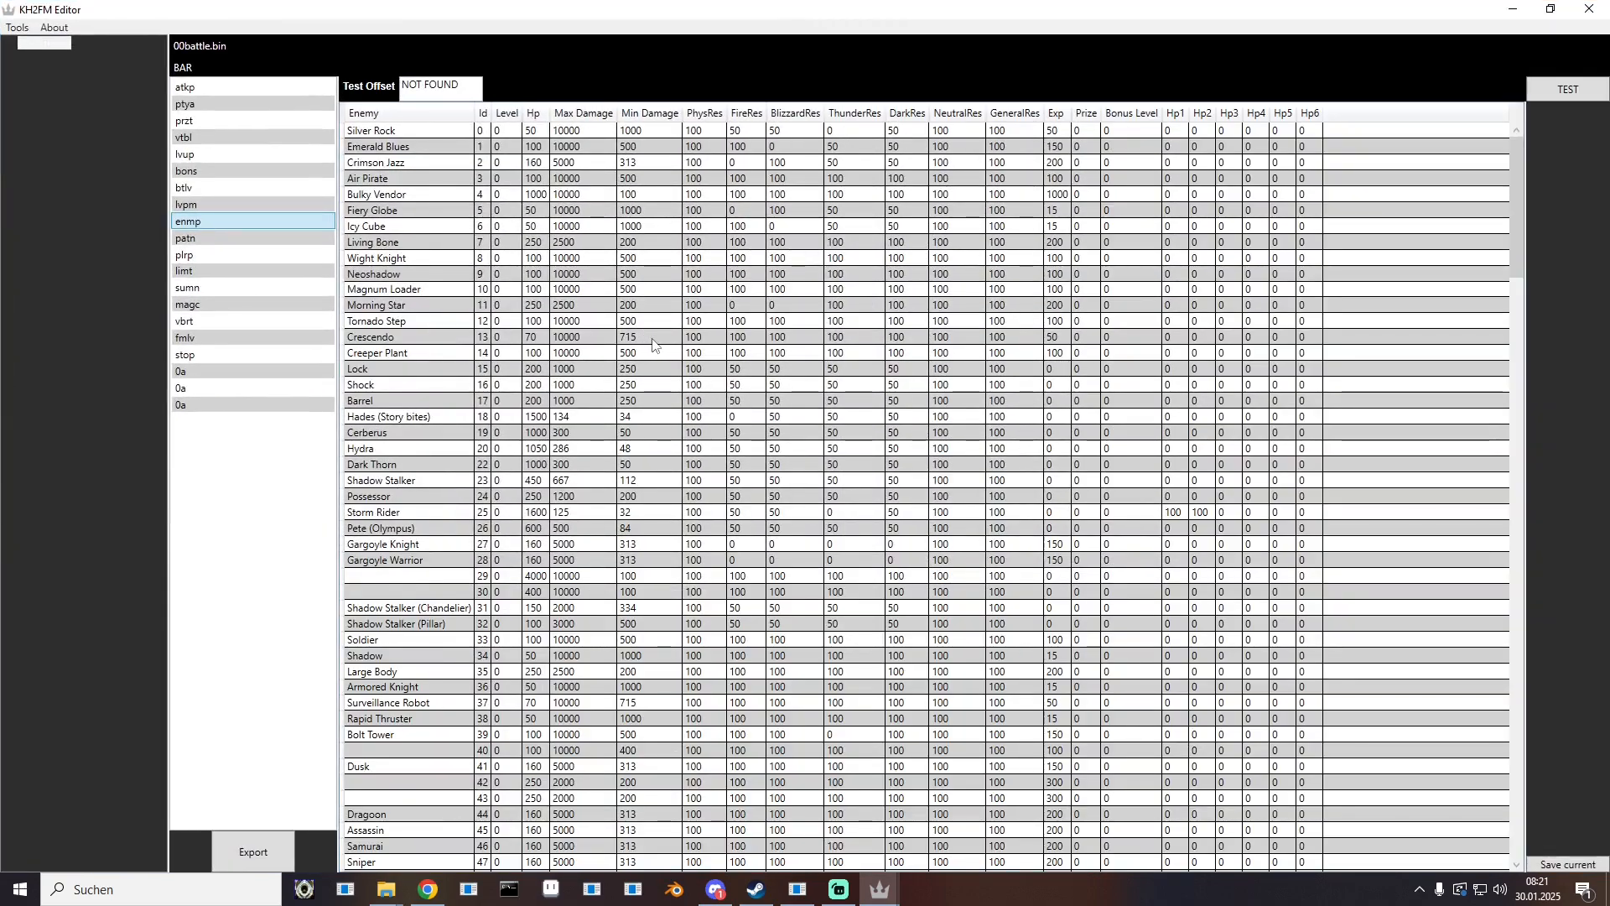
Step: Examine the enmp stats of Tornado Step and Icy Cube, comparing their HP, damage limits and elemental resistances
click(398, 323)
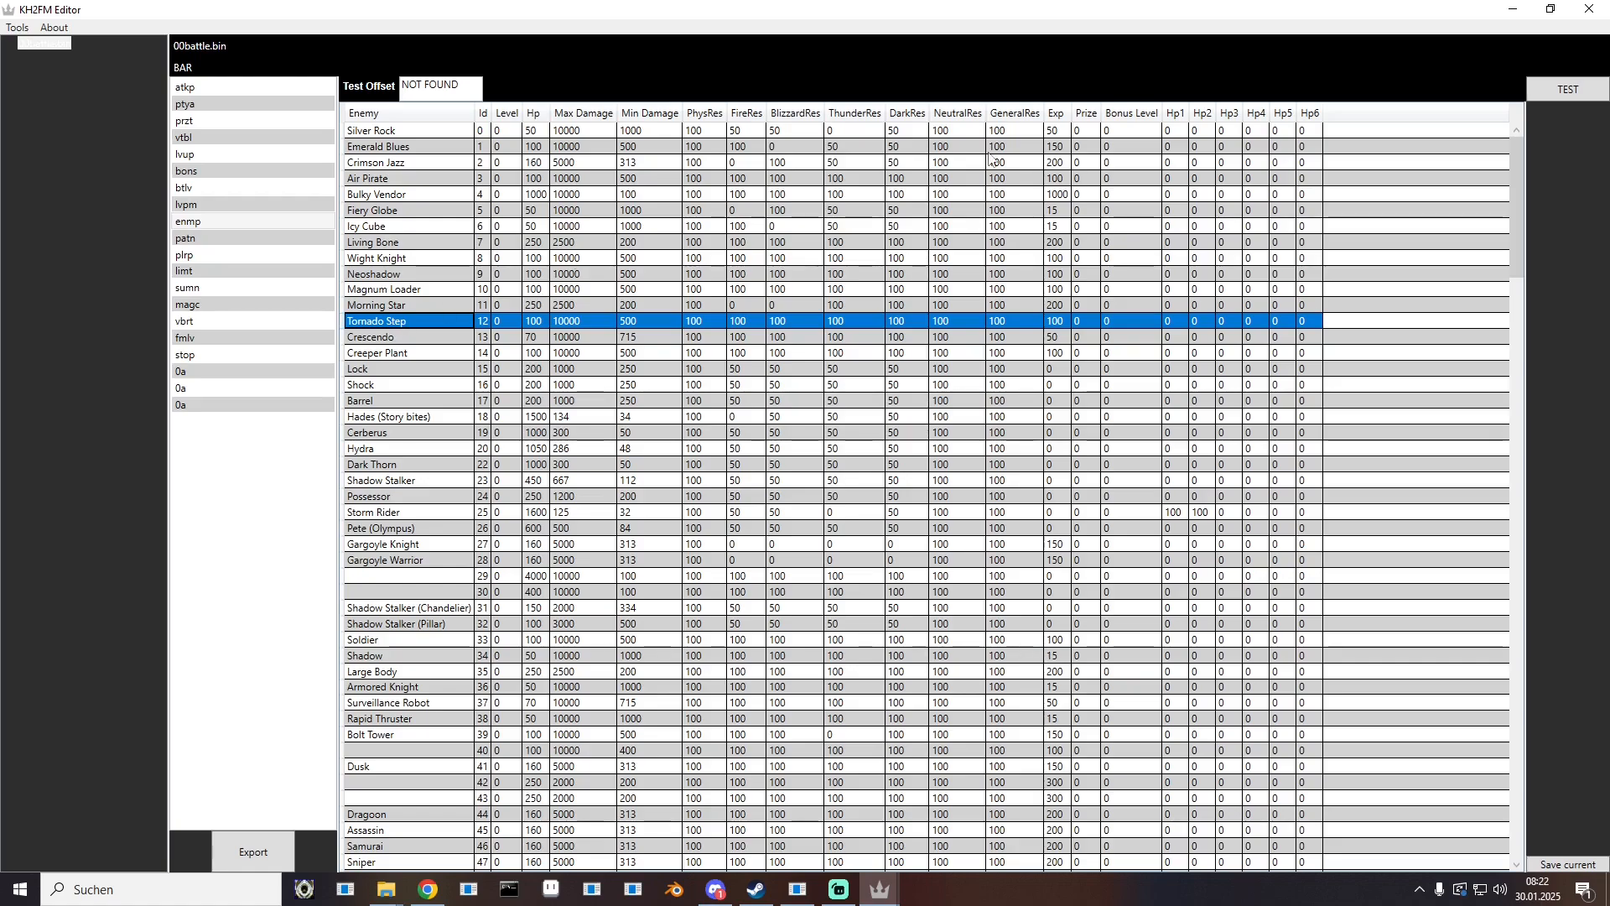
click(754, 323)
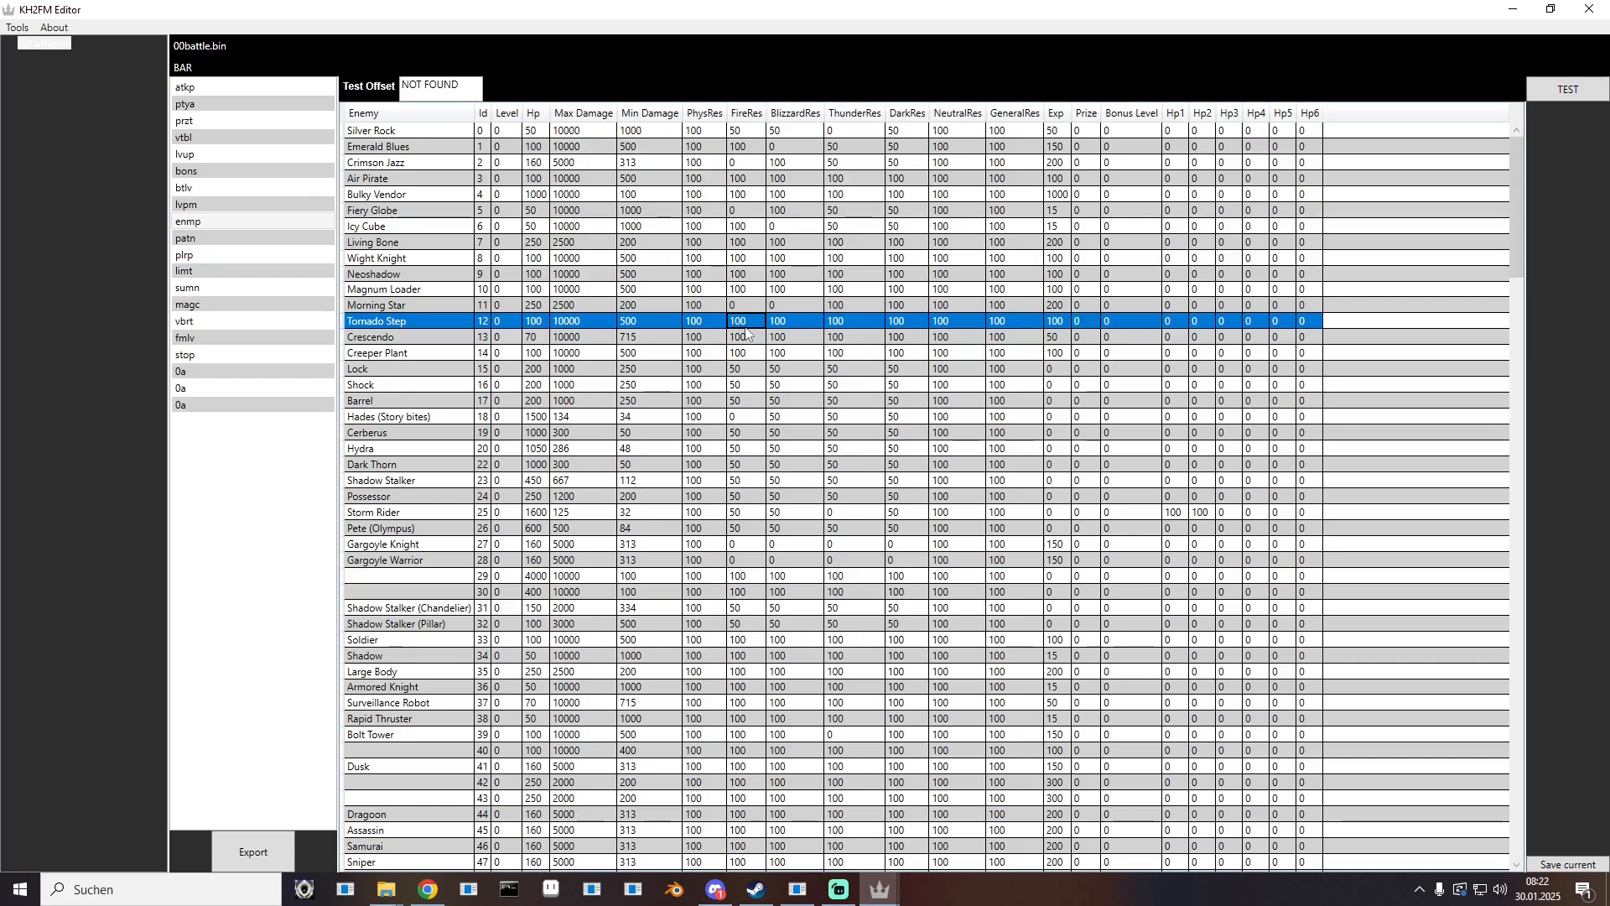
scroll(745, 333, down, 3)
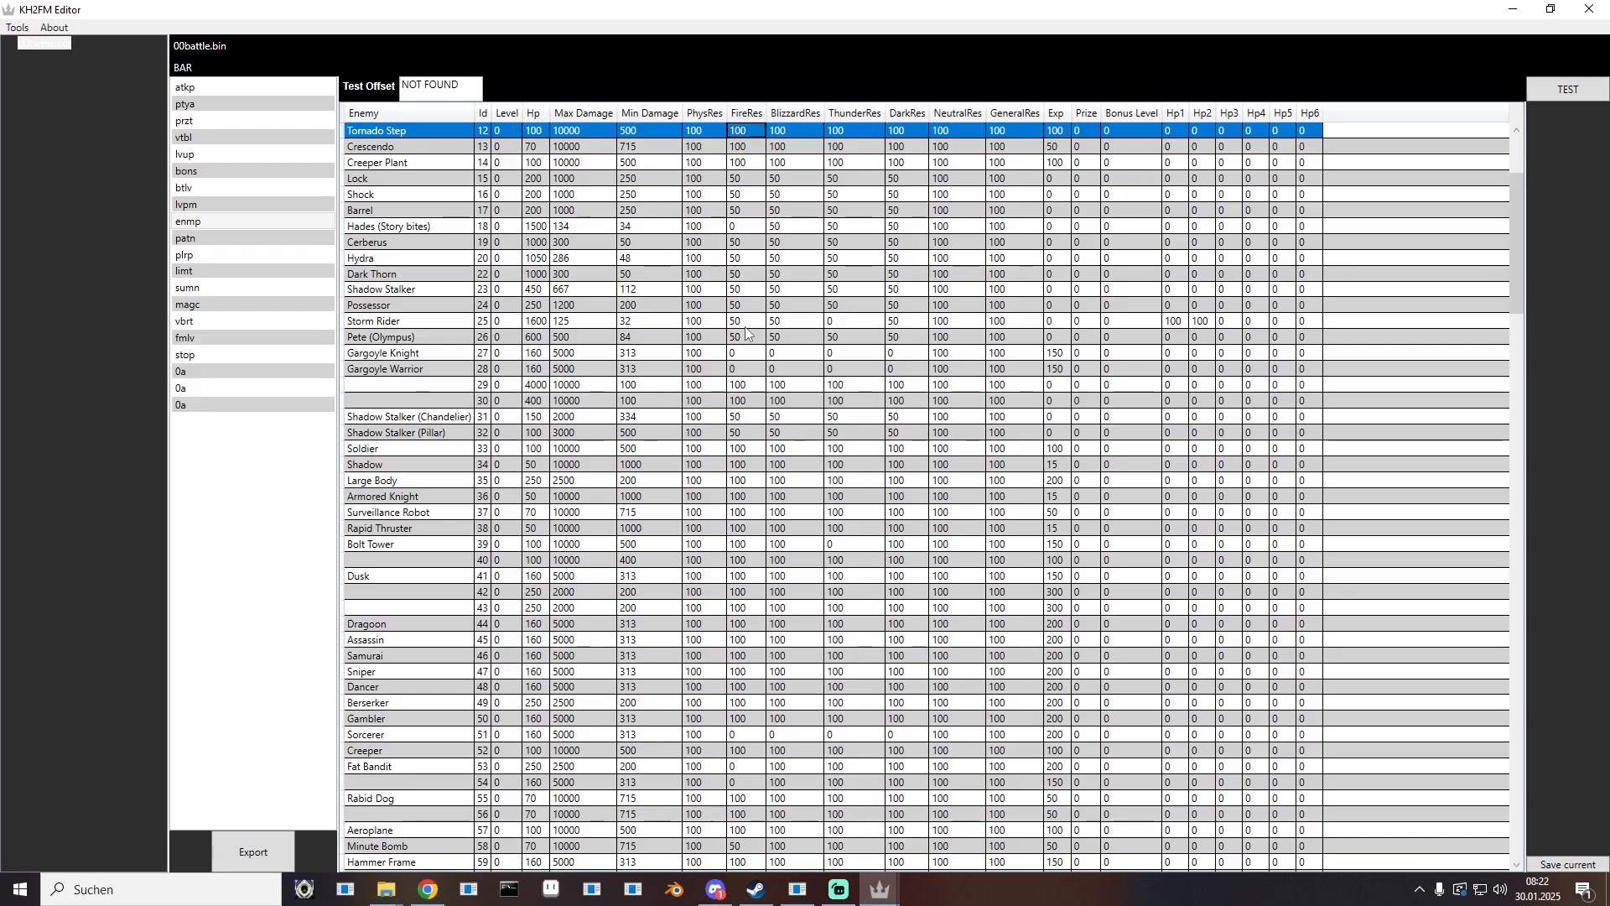
scroll(745, 333, up, 4)
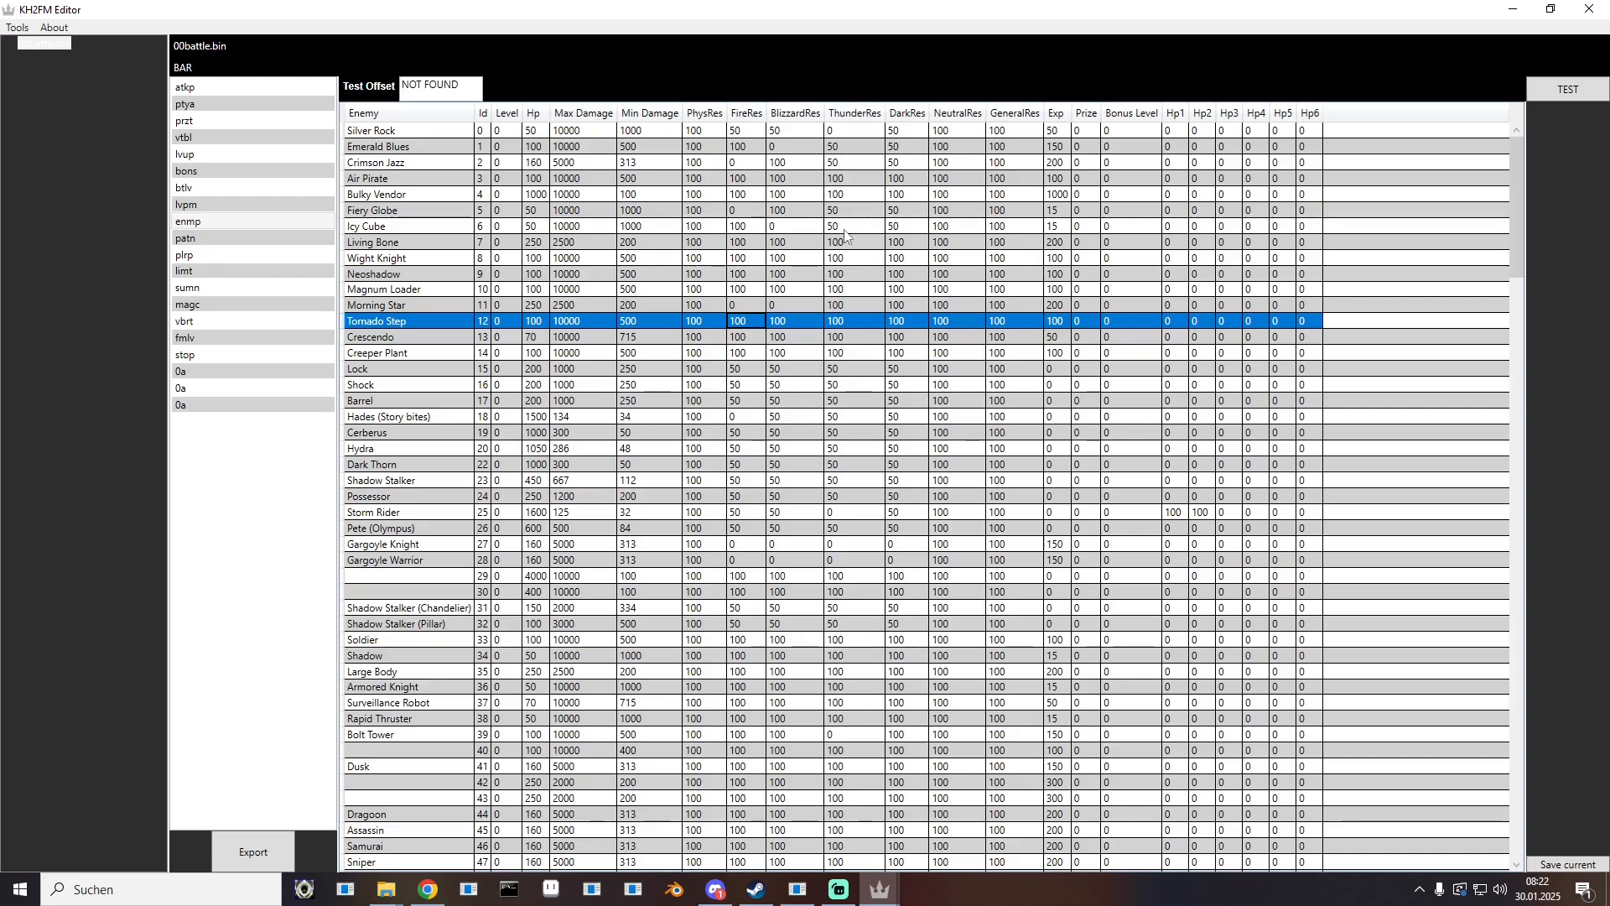
click(755, 225)
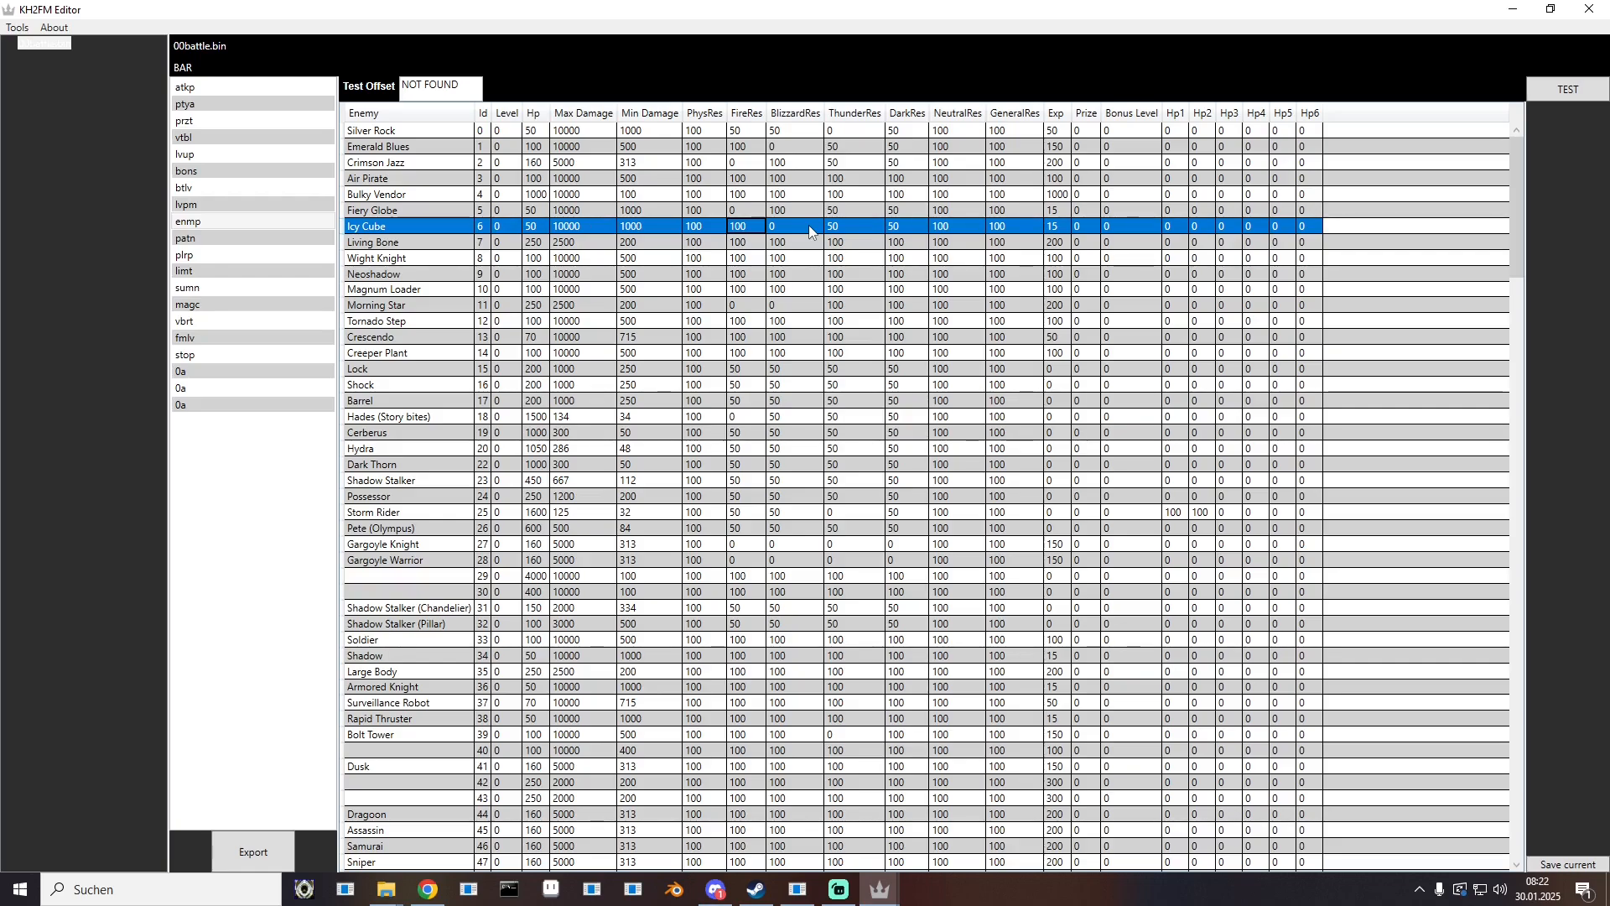
scroll(738, 333, down, 1)
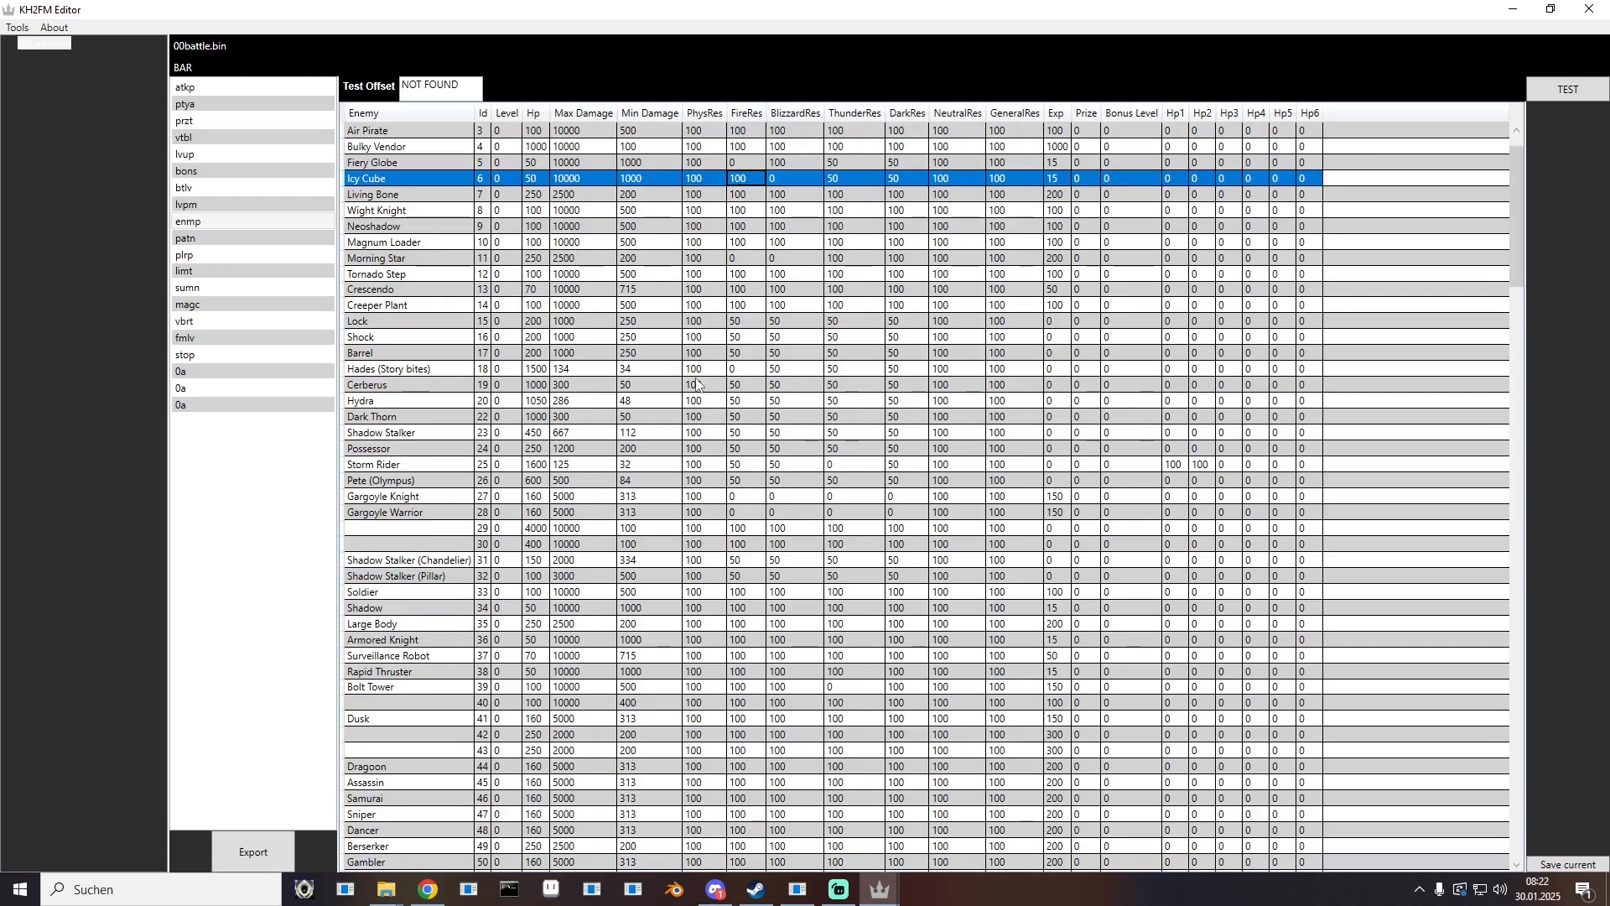
Step: Add a new enemy entry at the end of the enemy stats list with Id 264
click(375, 196)
click(401, 212)
scroll(414, 282, up, 1)
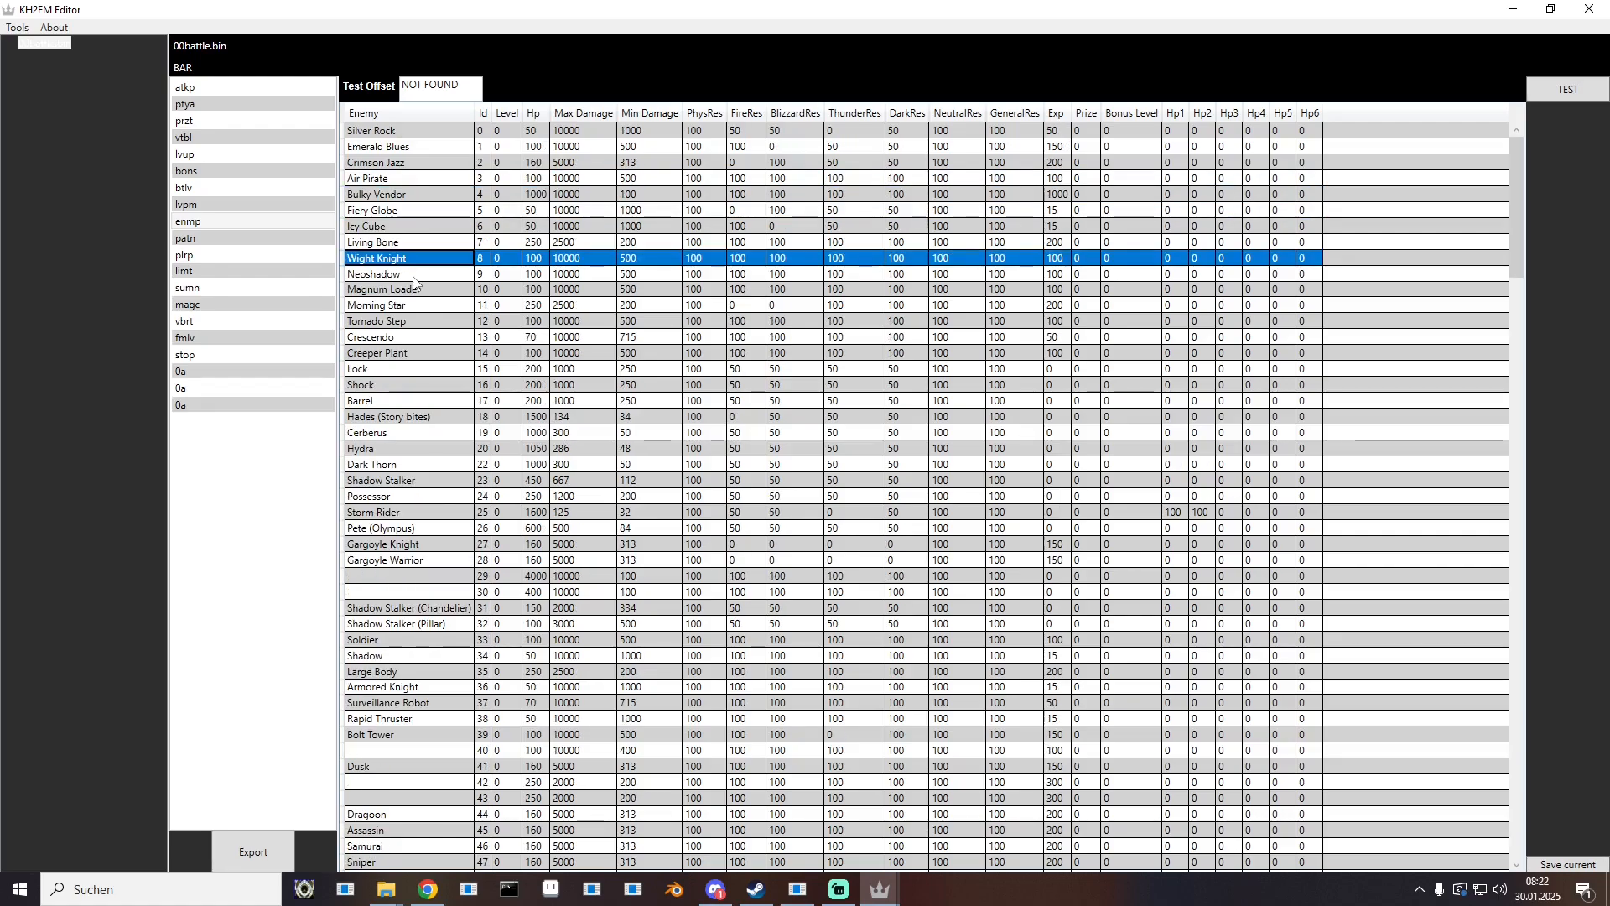
click(389, 323)
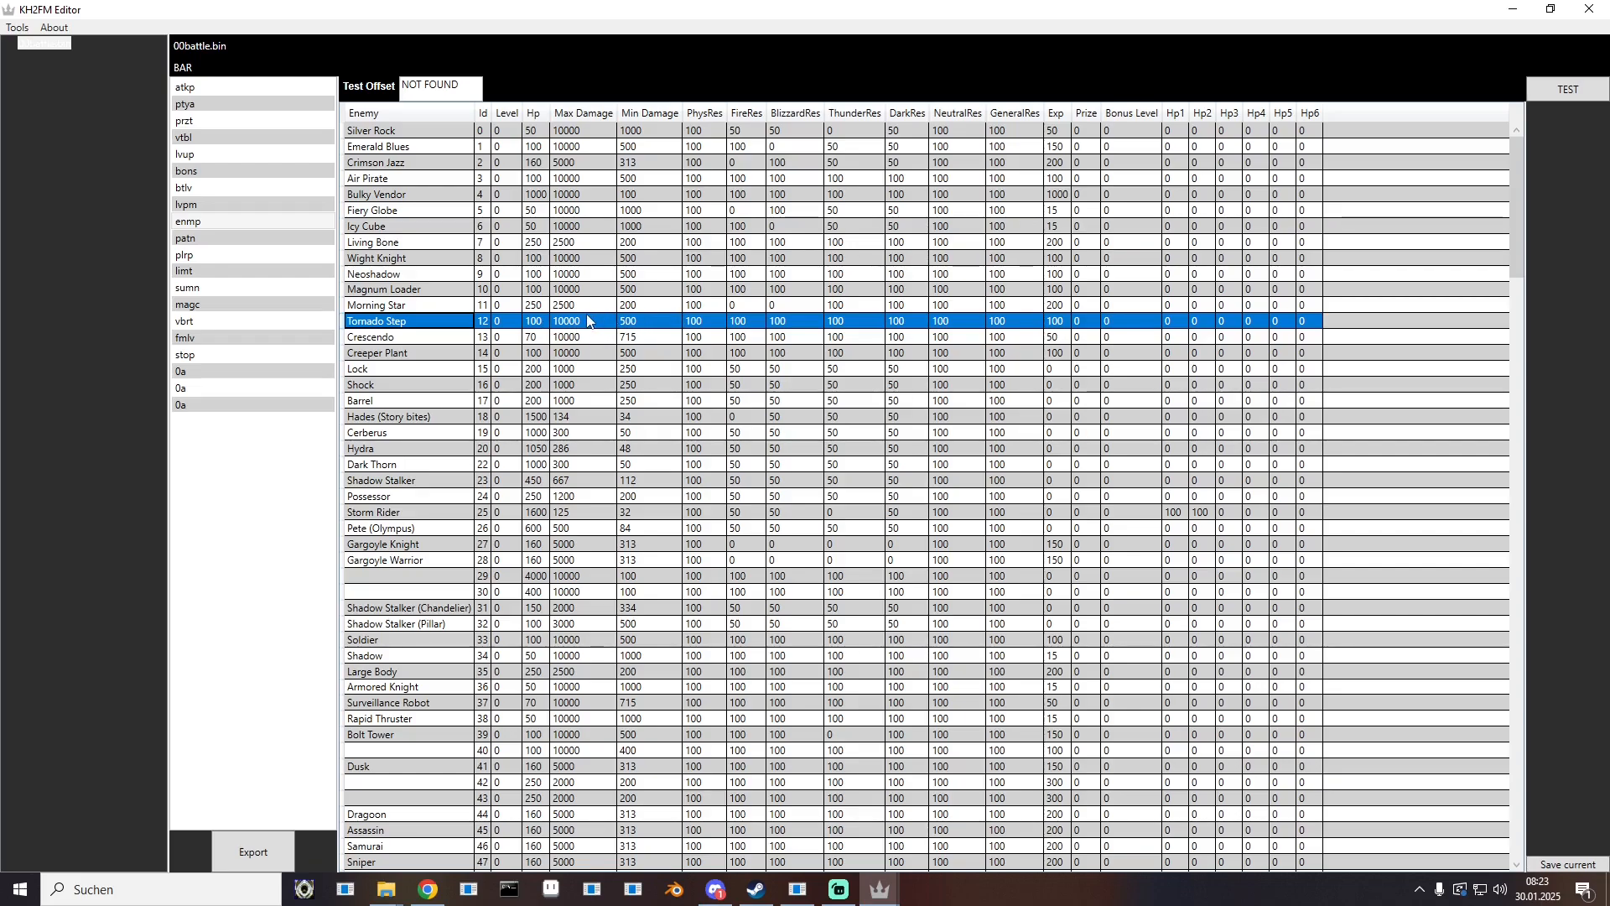
scroll(577, 464, down, 20)
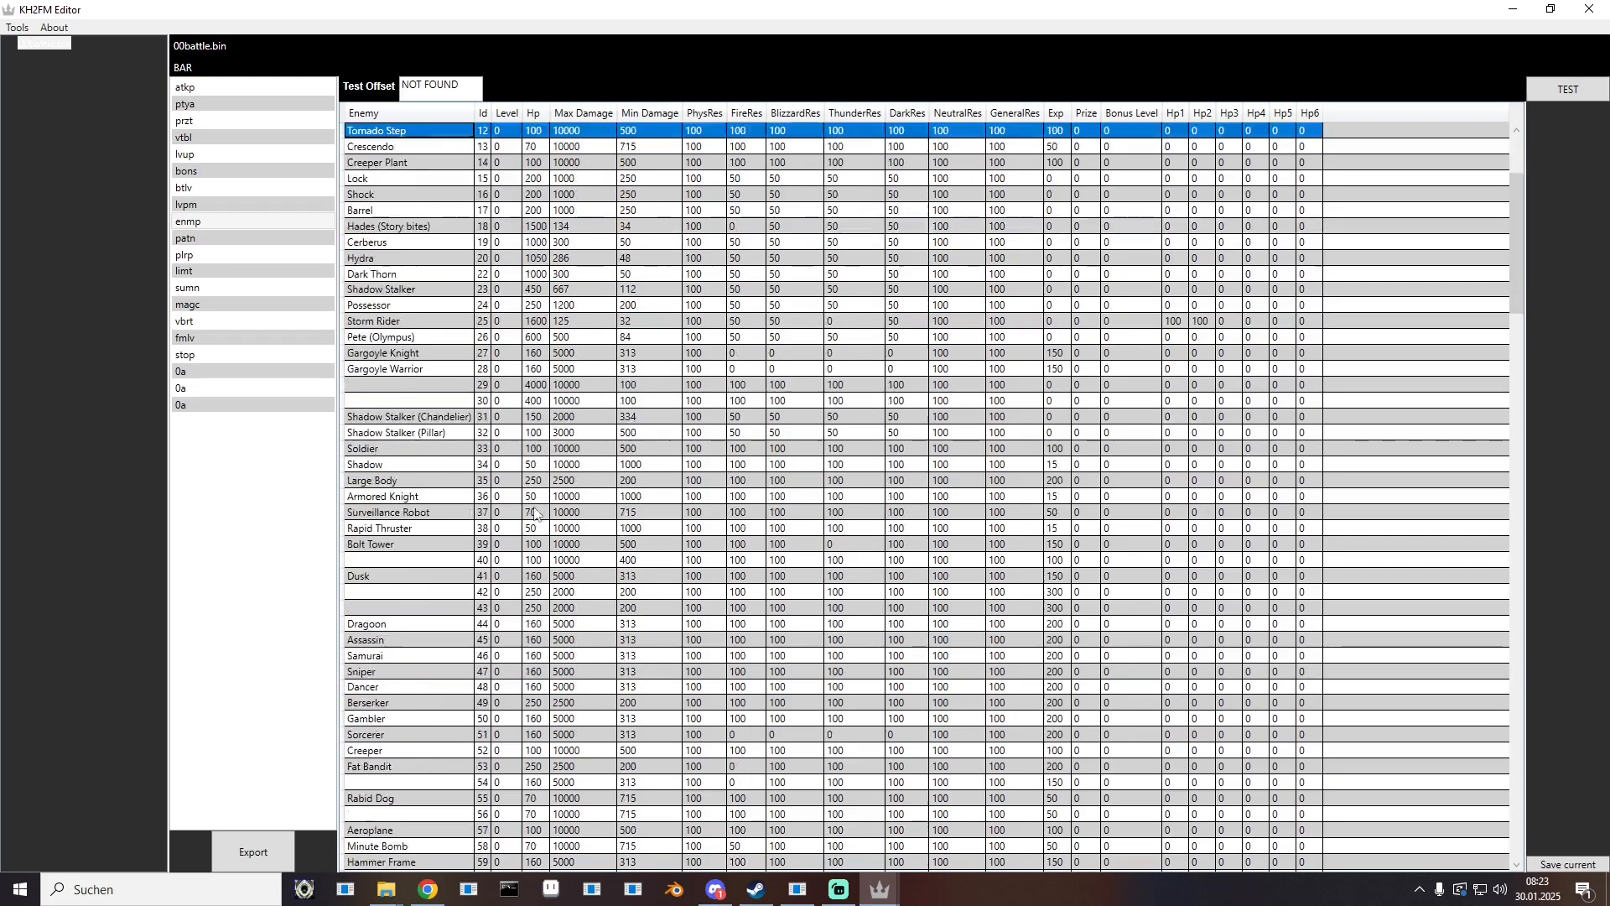
scroll(550, 547, down, 20)
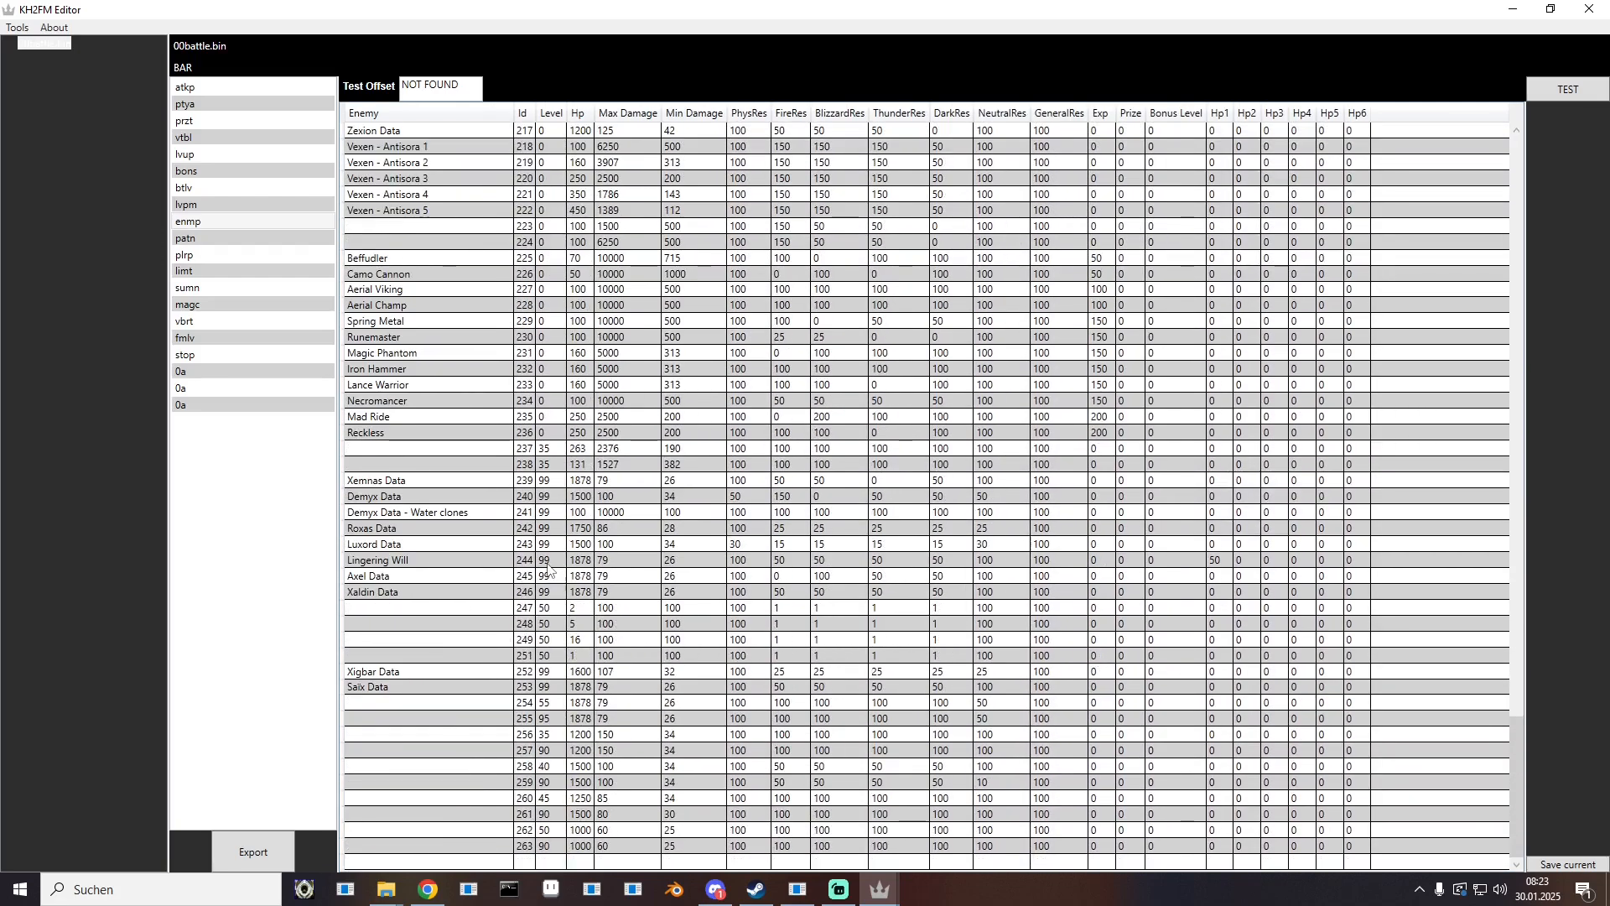
click(521, 862)
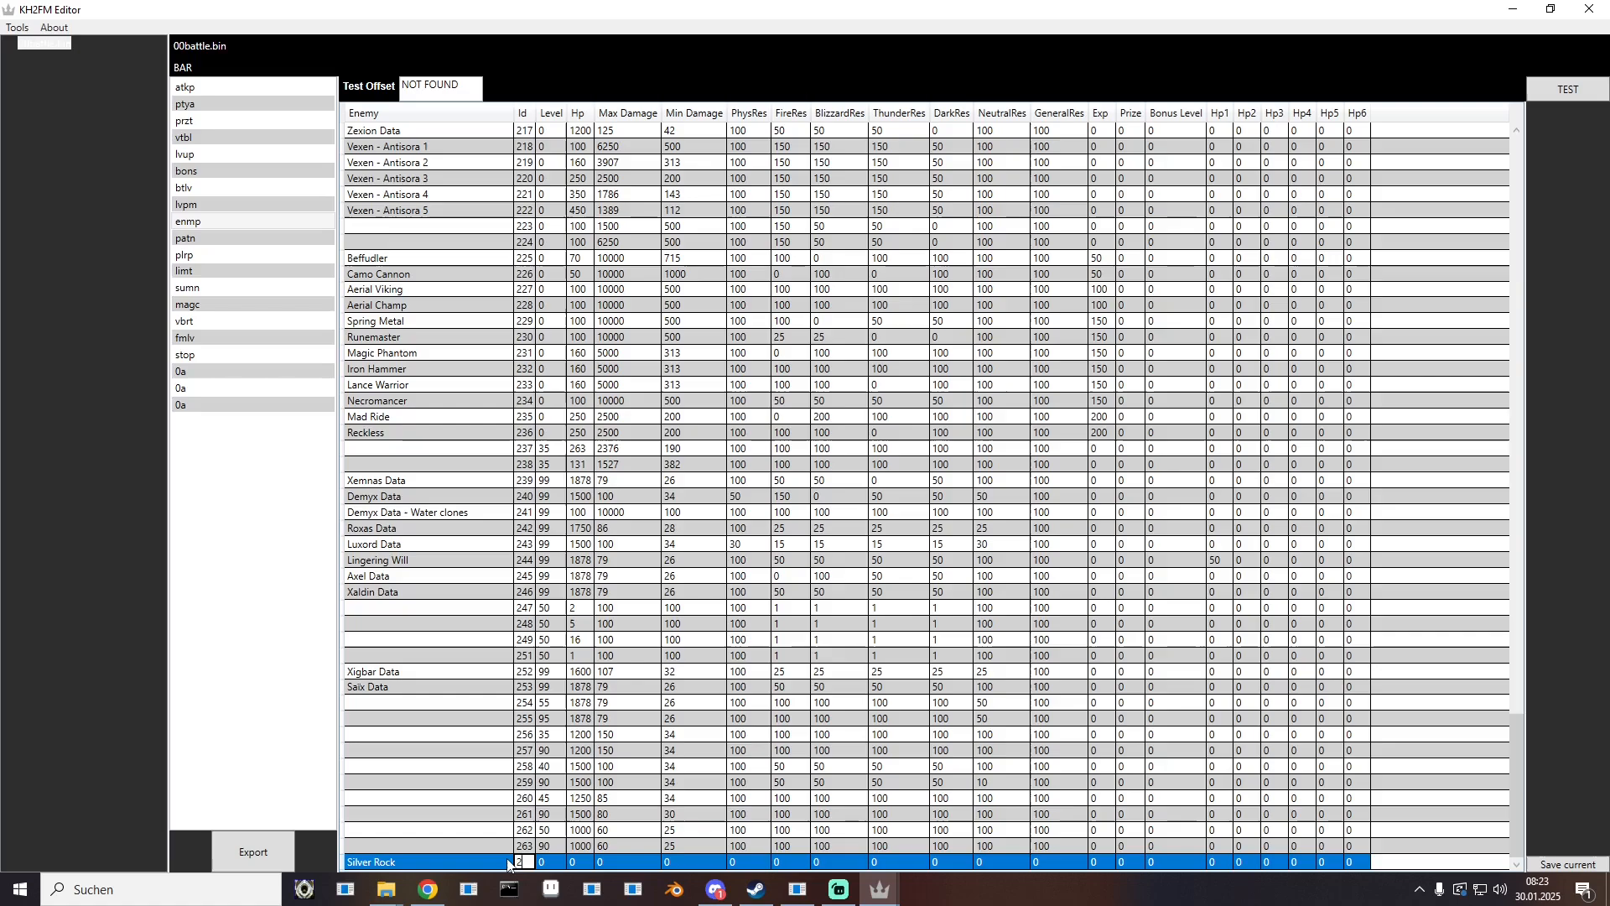
text(264)
key(Return)
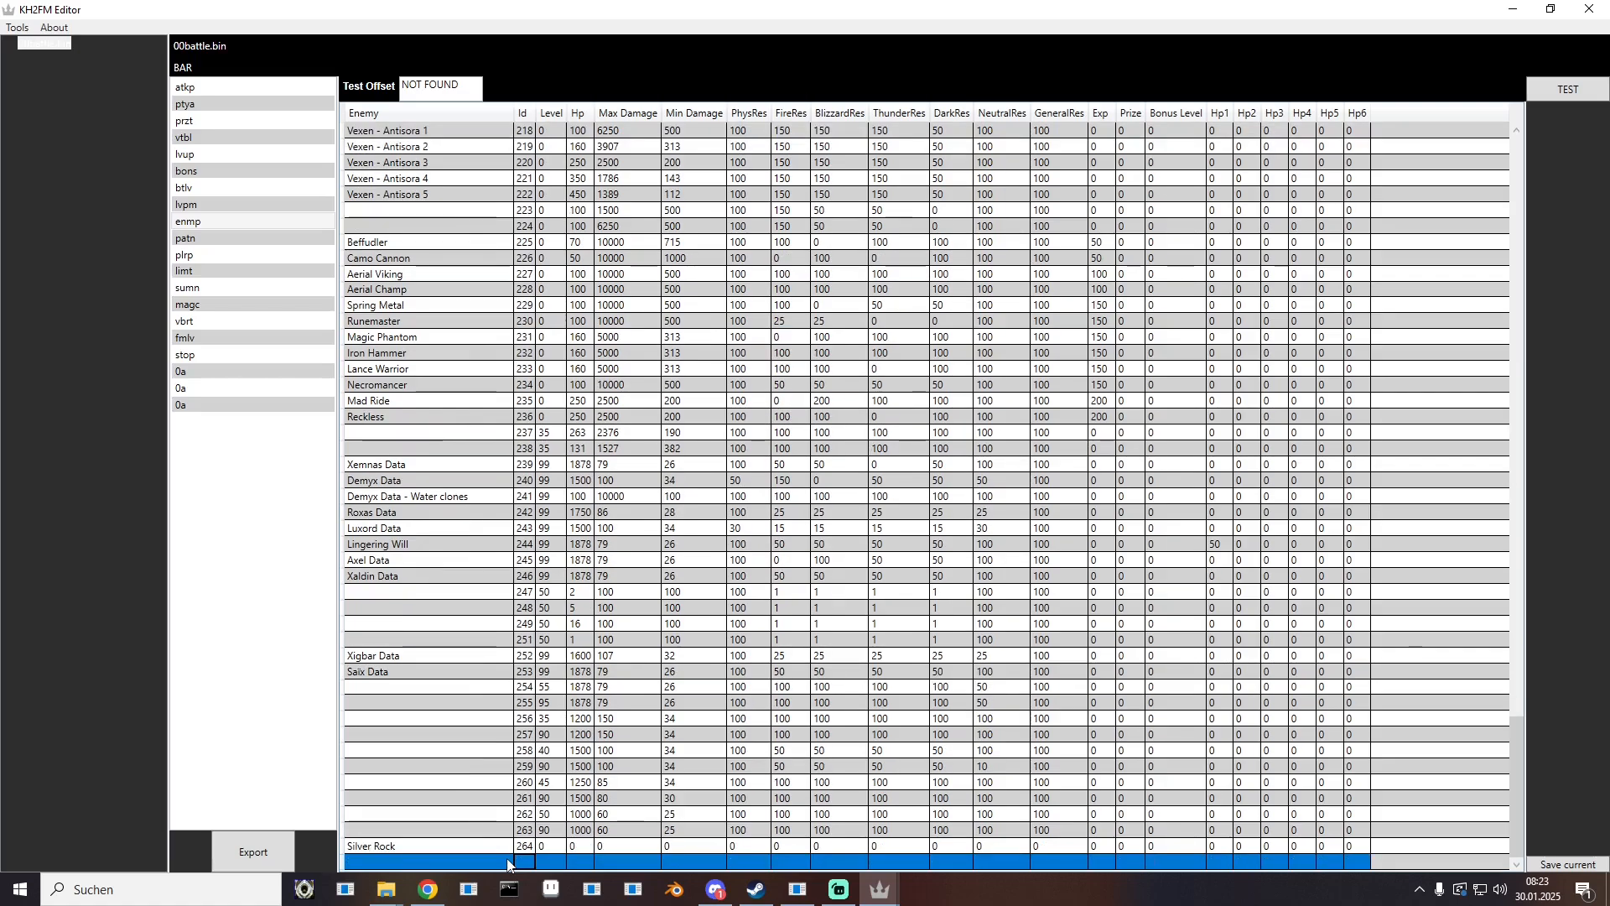
Step: For entry 264, keep Level 0 and set Hp to 80, Max Damage to 10000 and Min Damage to 500
double_click(553, 847)
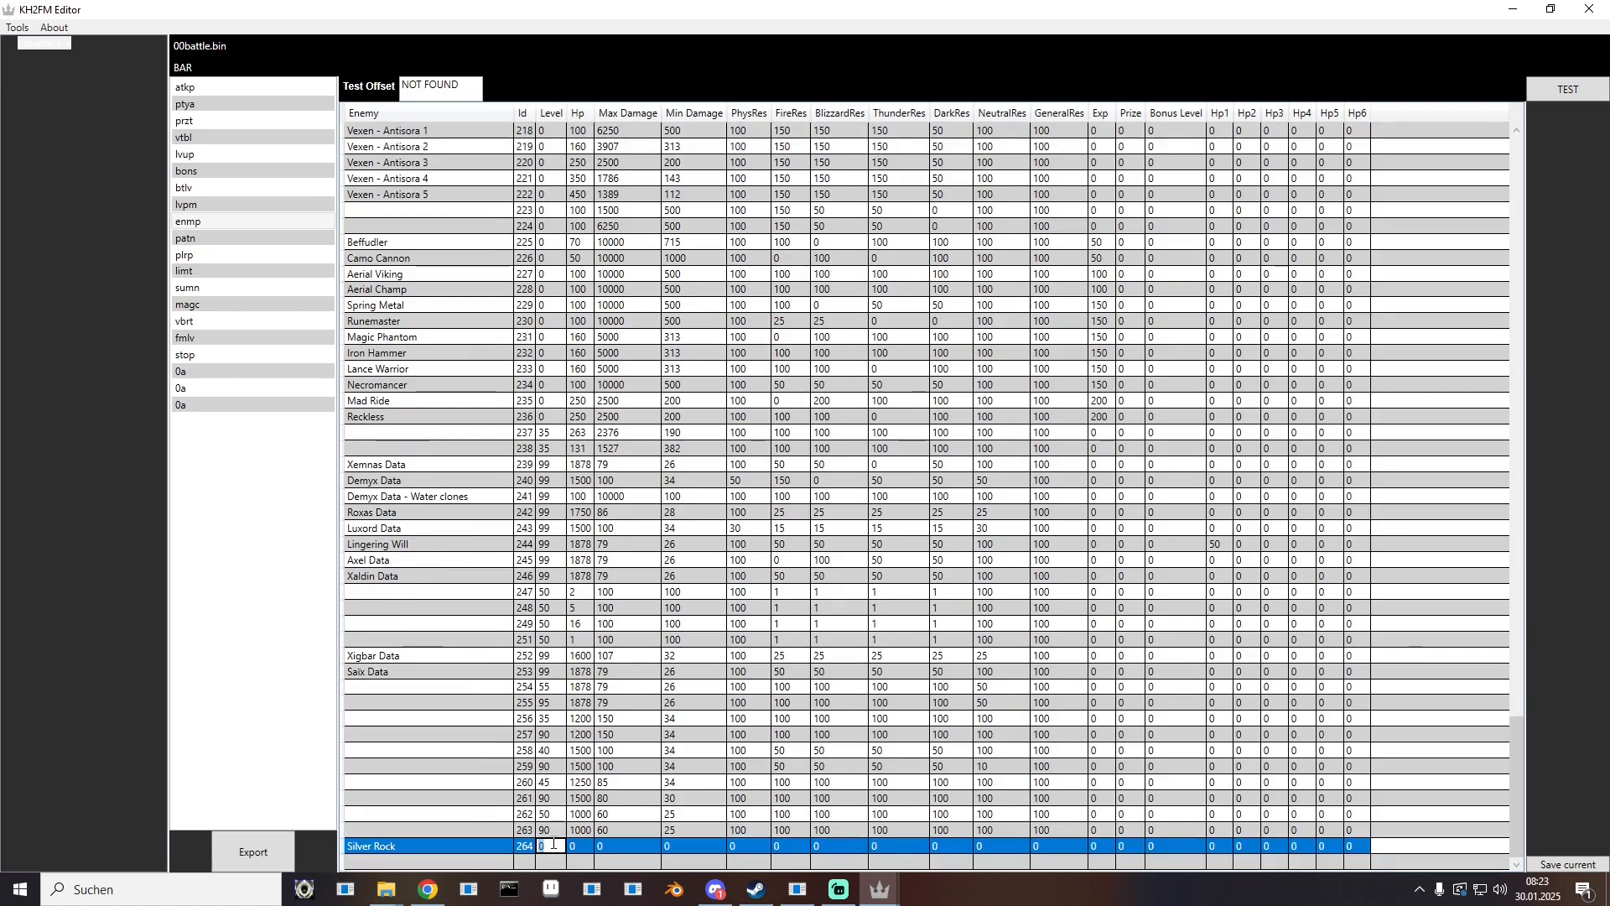
key(Return)
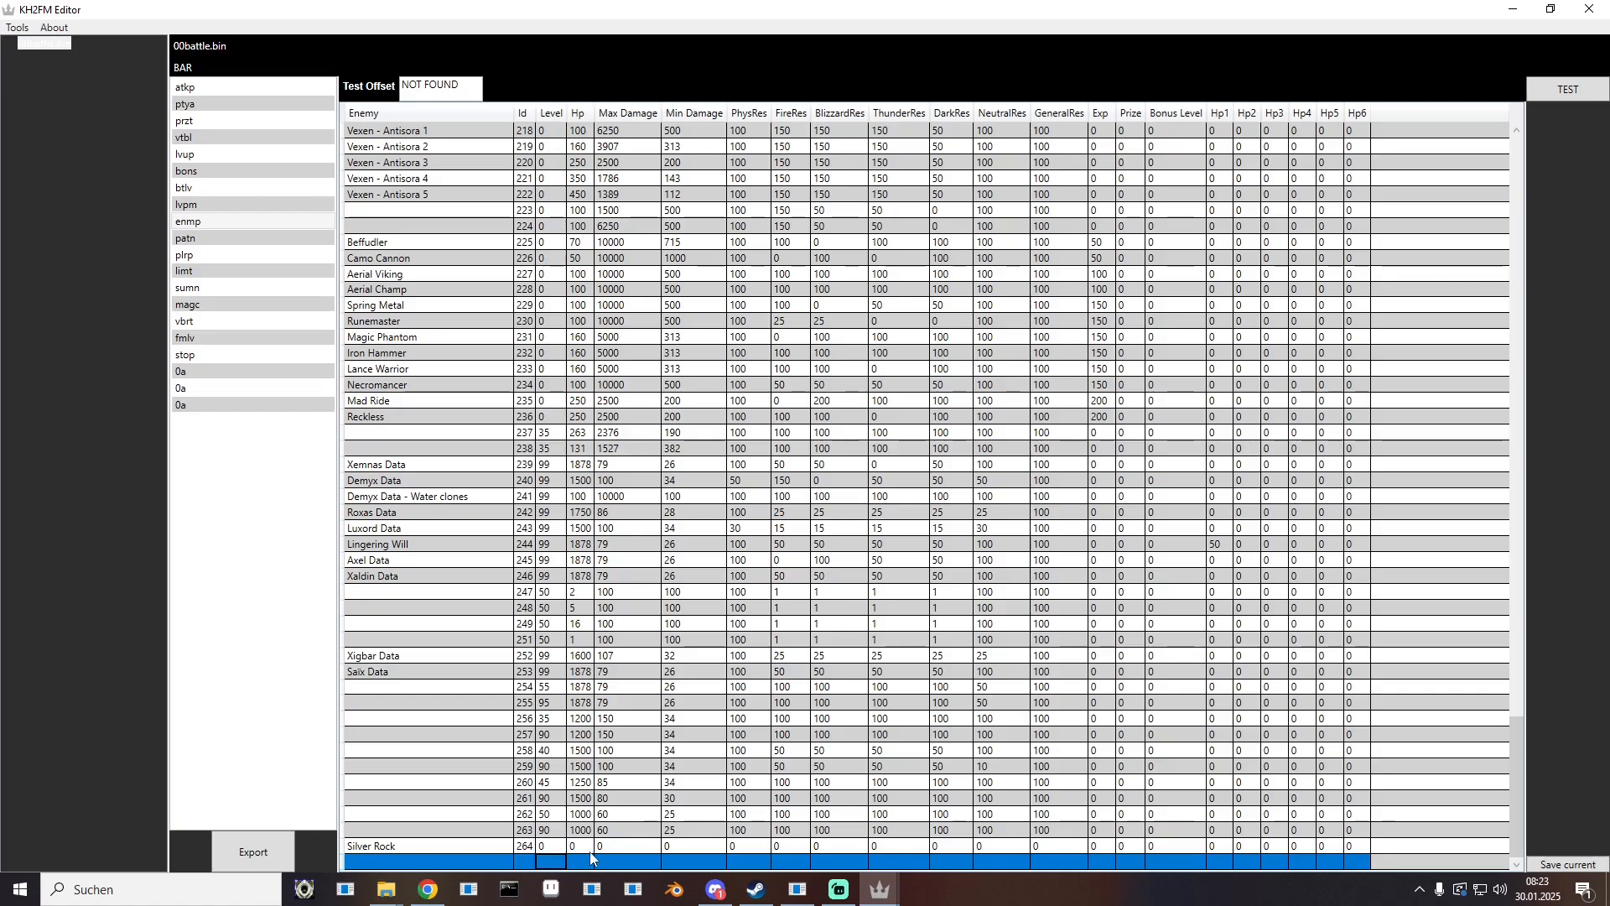
double_click(585, 846)
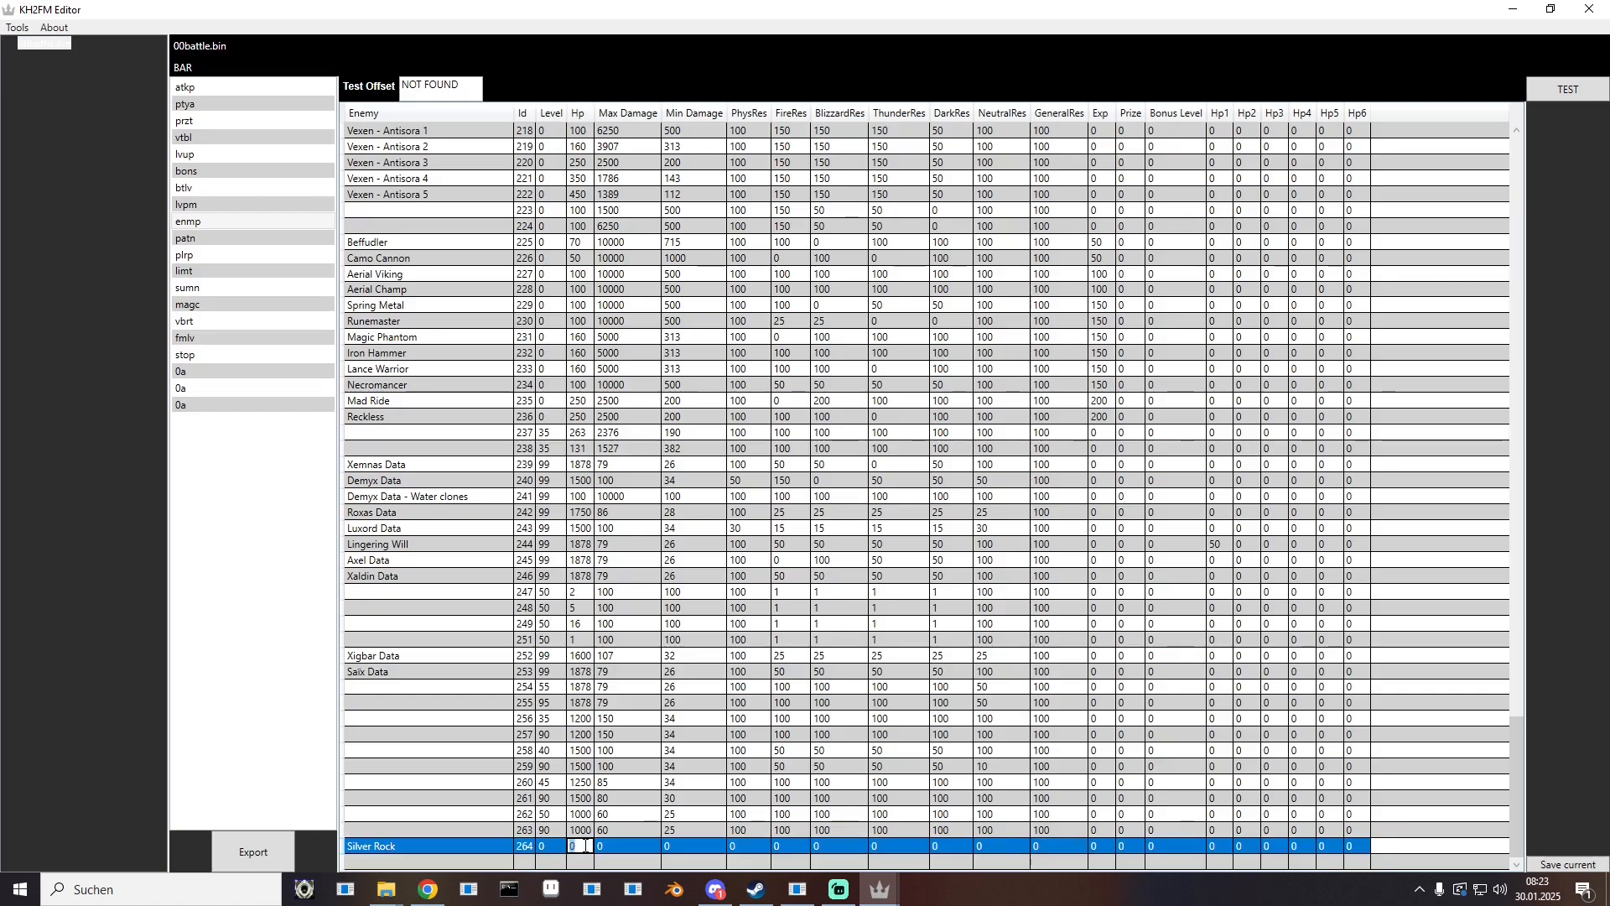
text(80)
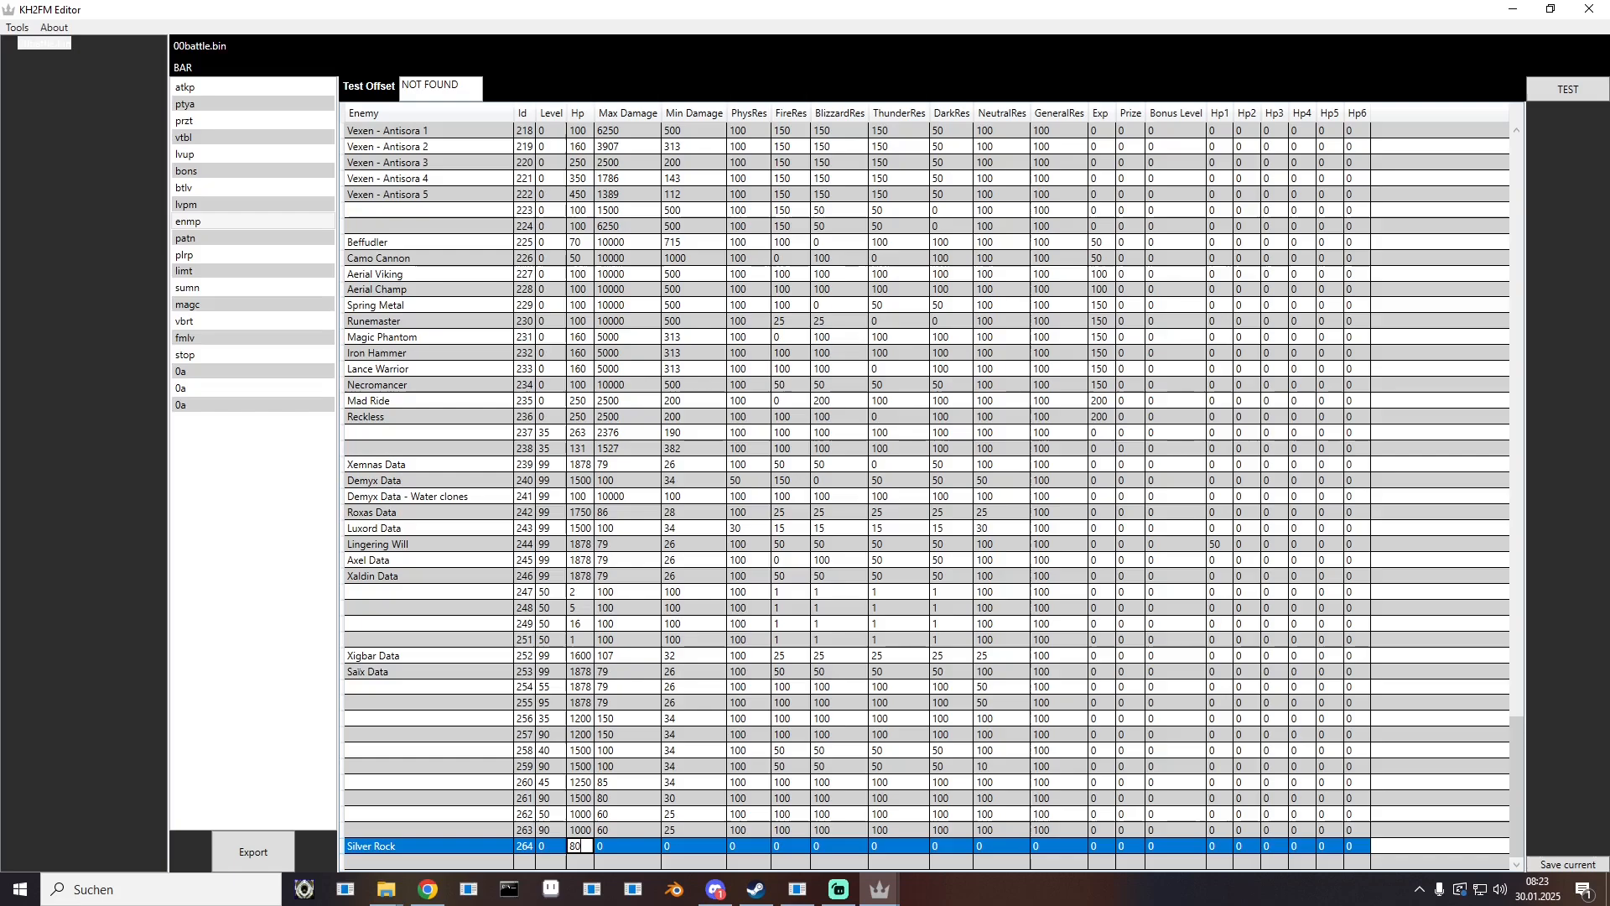
double_click(628, 847)
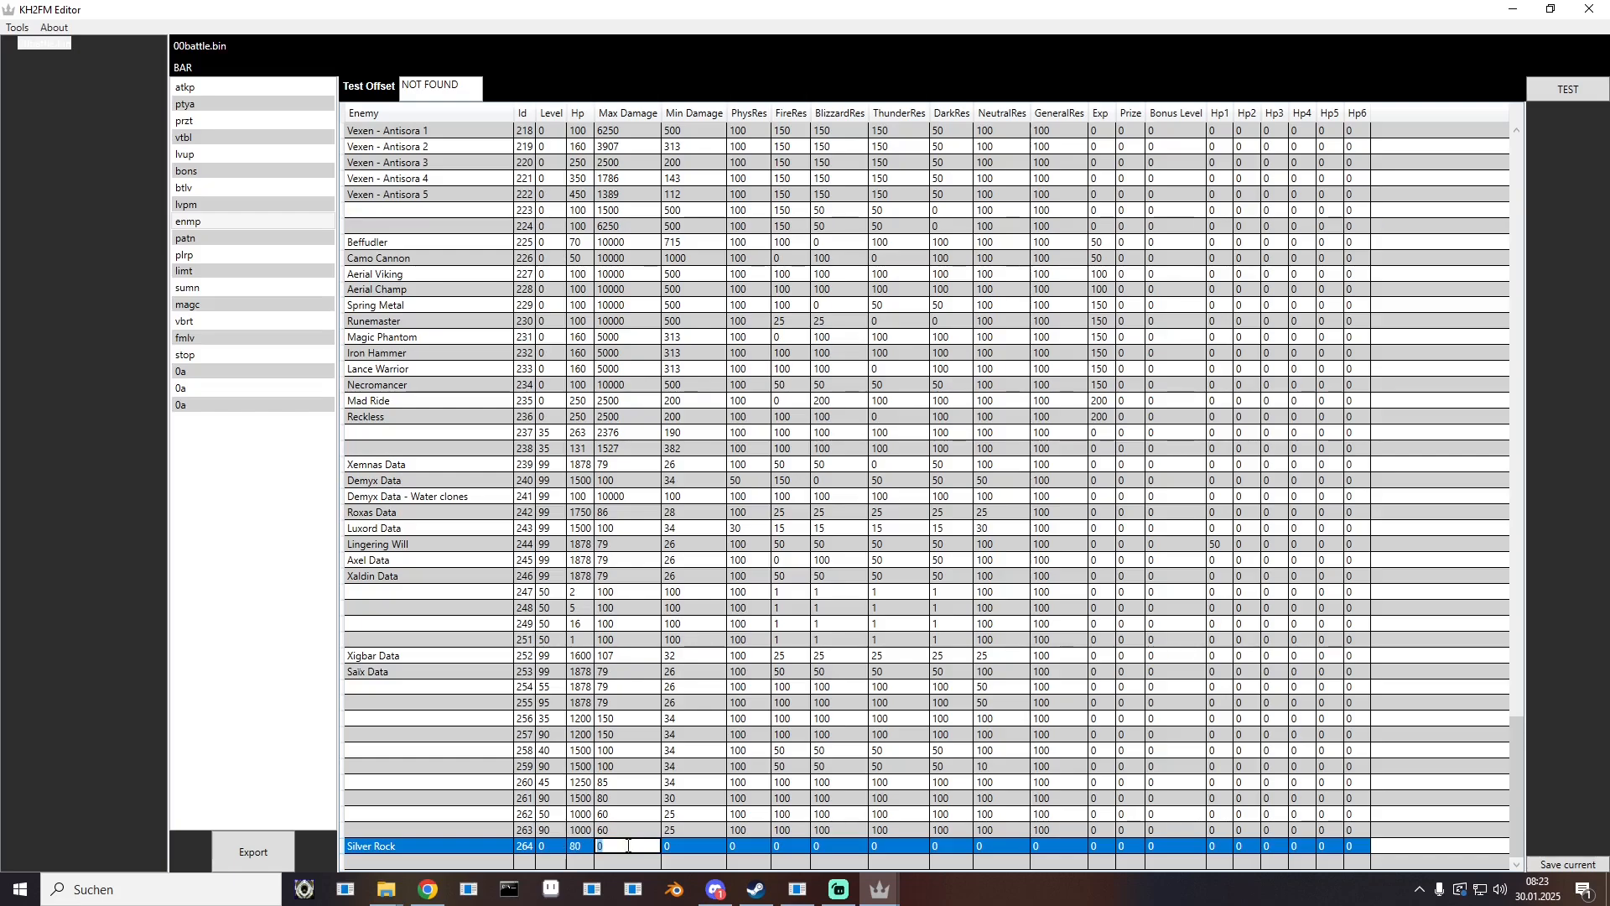
text(10000)
key(Return)
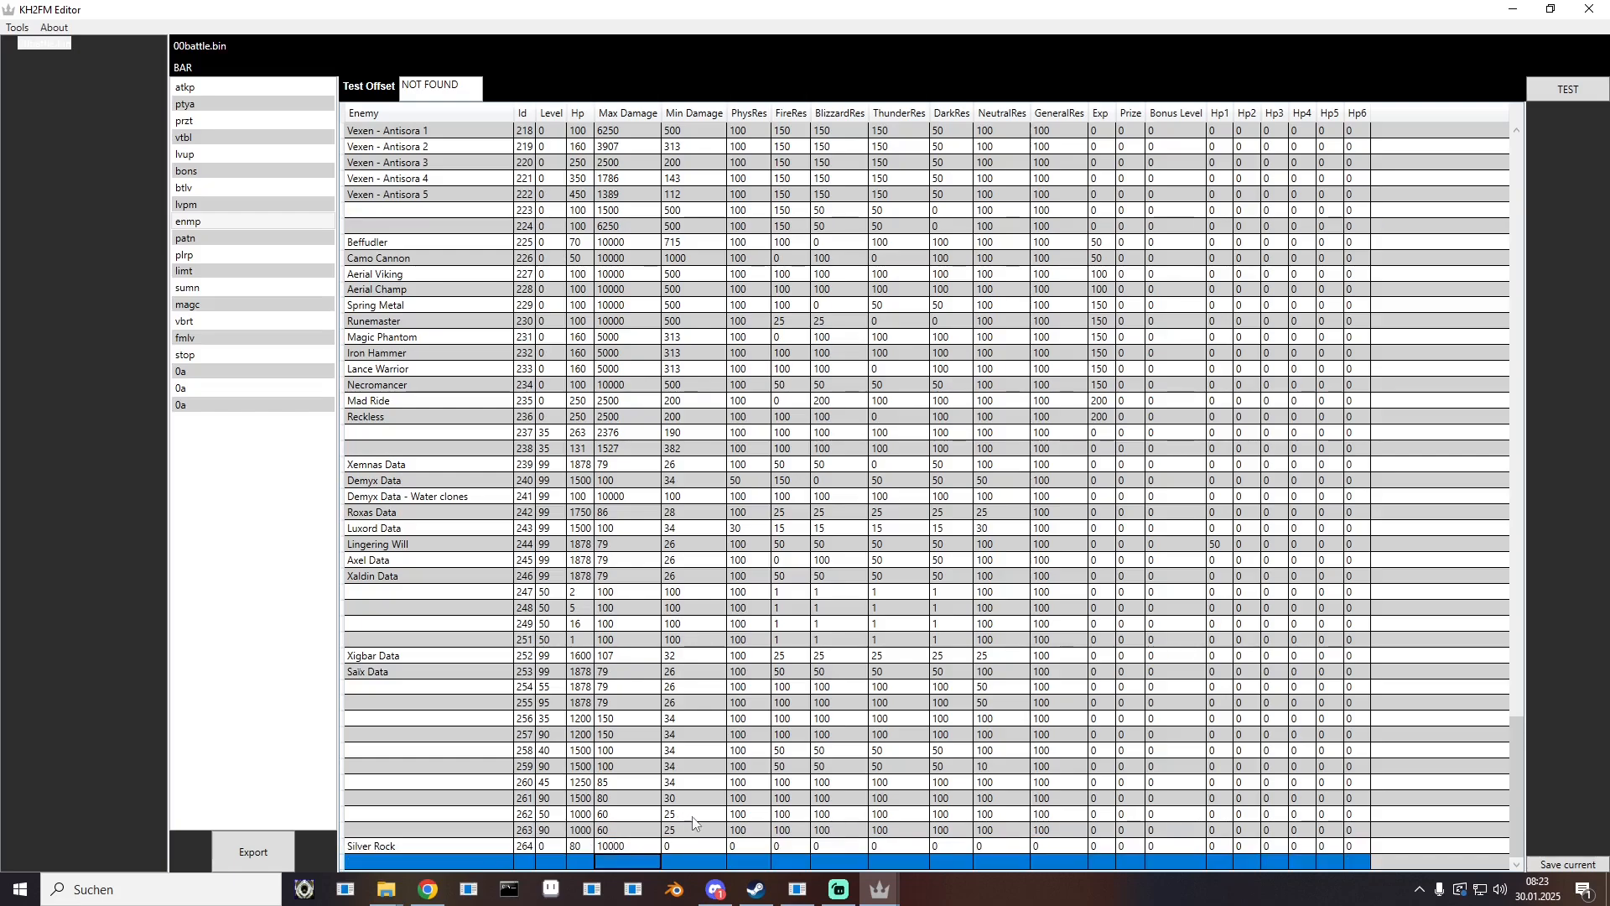
click(694, 846)
text(500)
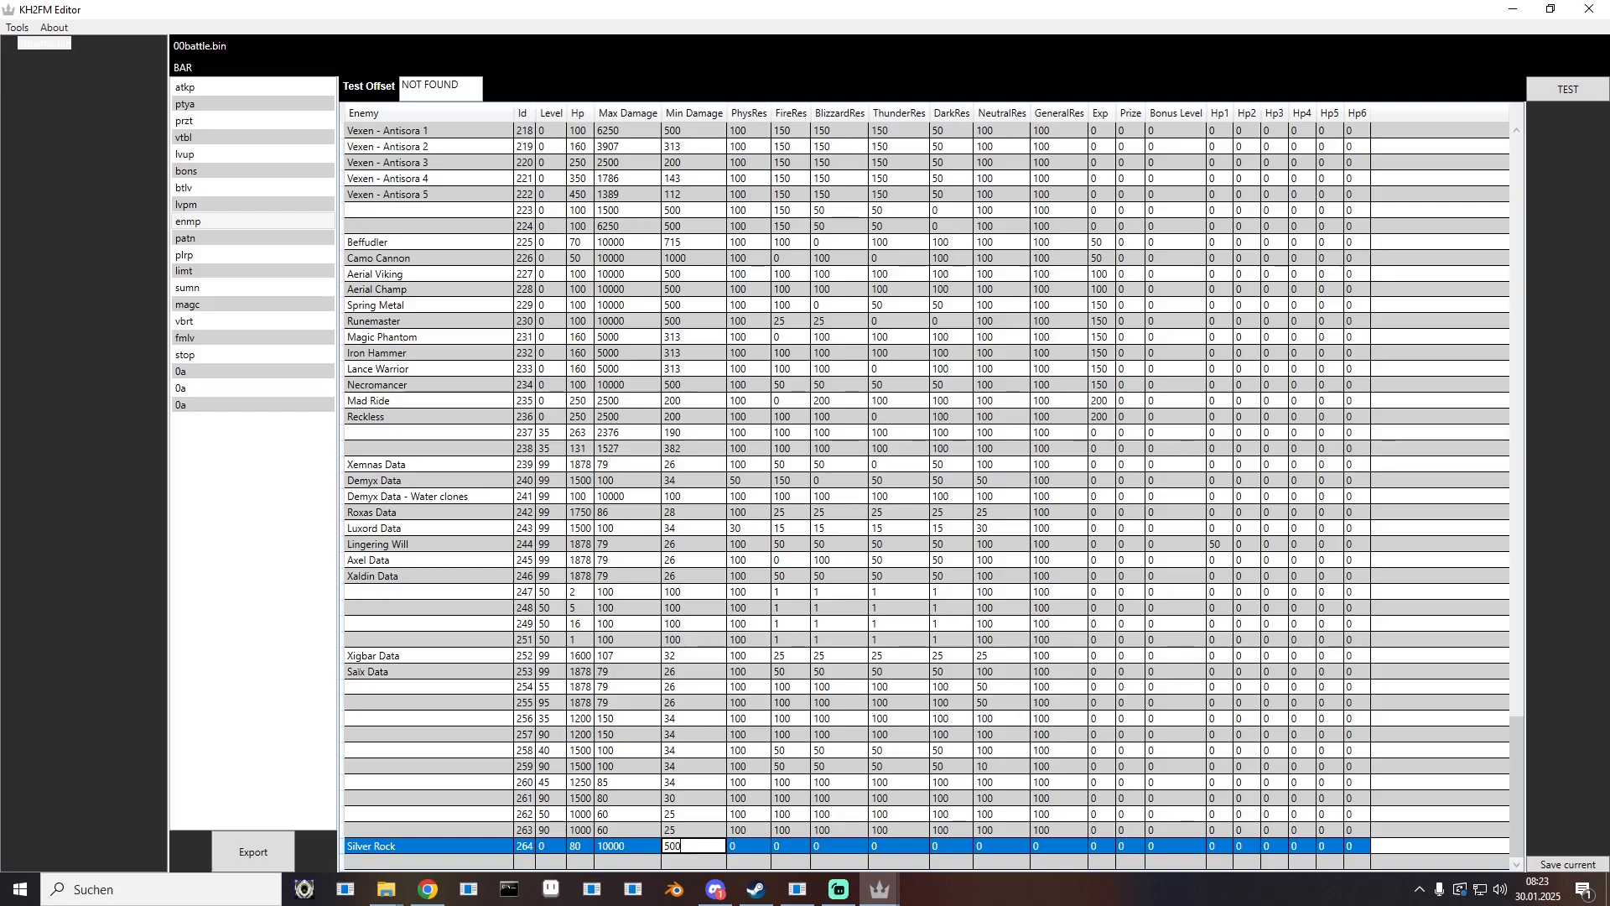
key(Return)
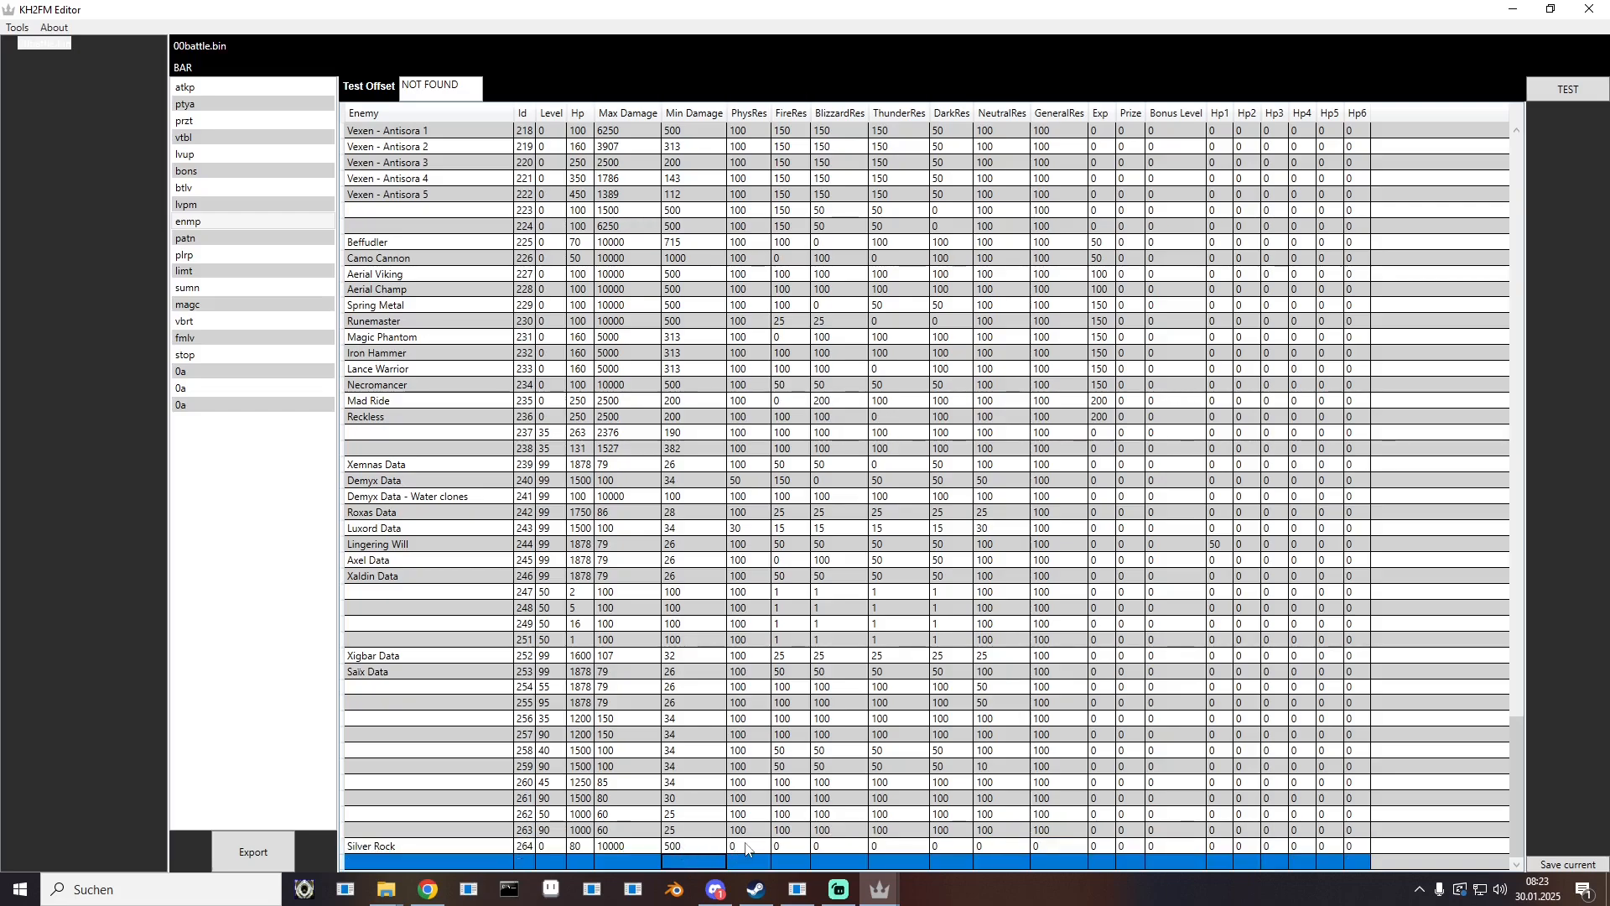
Step: Set entry 264's PhysRes to 100, FireRes to 50 and BlizzardRes to 100
click(746, 846)
text(100)
key(Return)
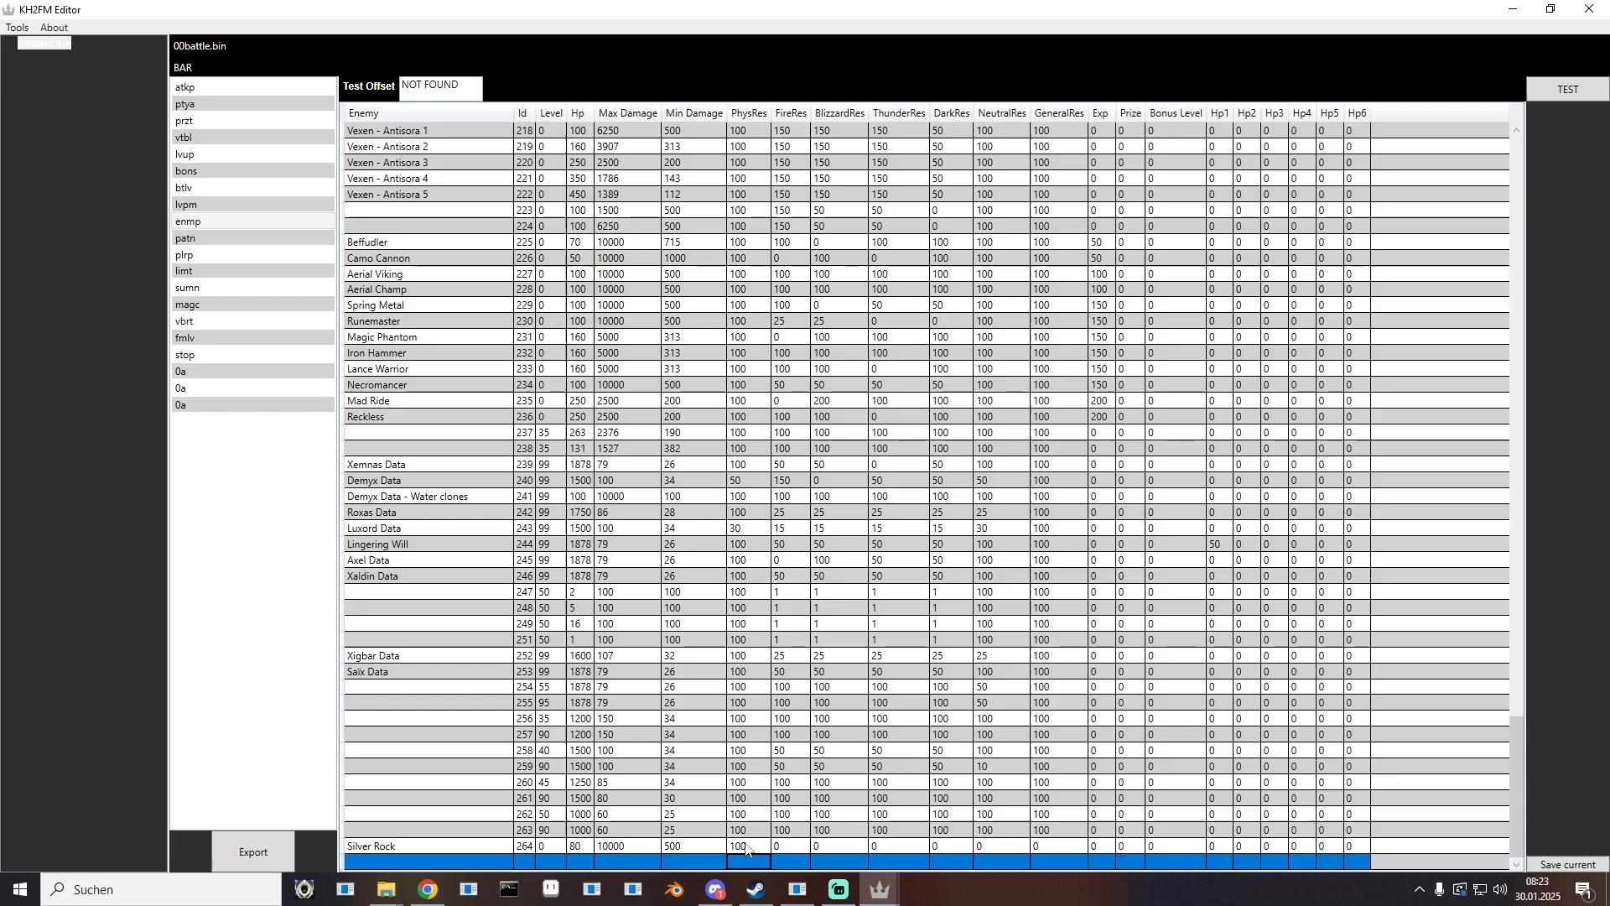
click(789, 847)
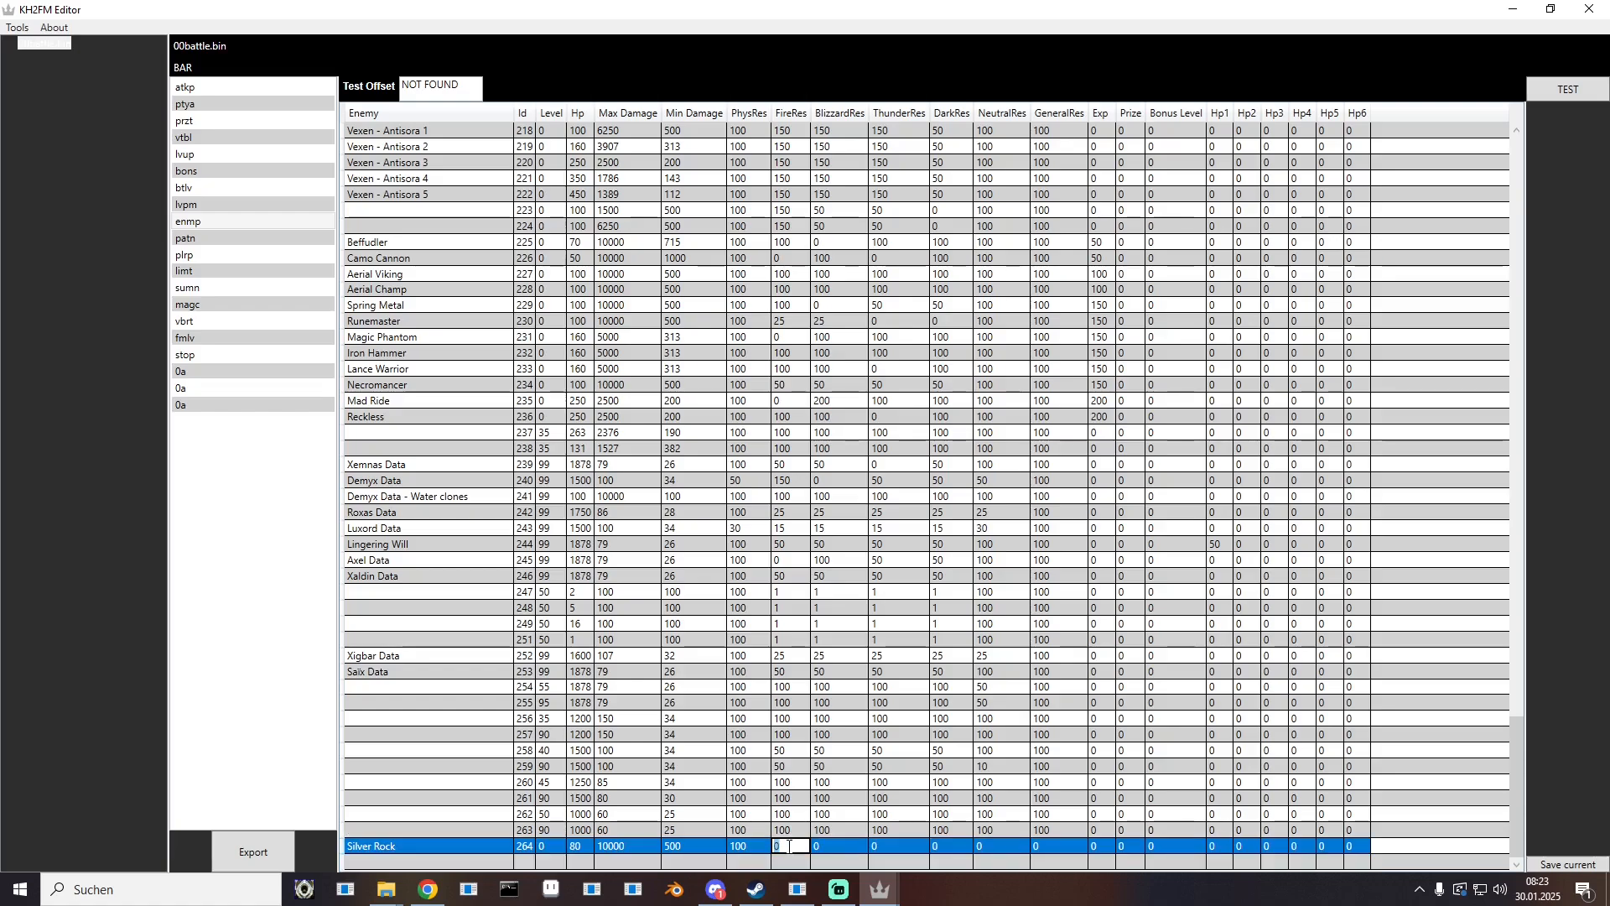
text(50)
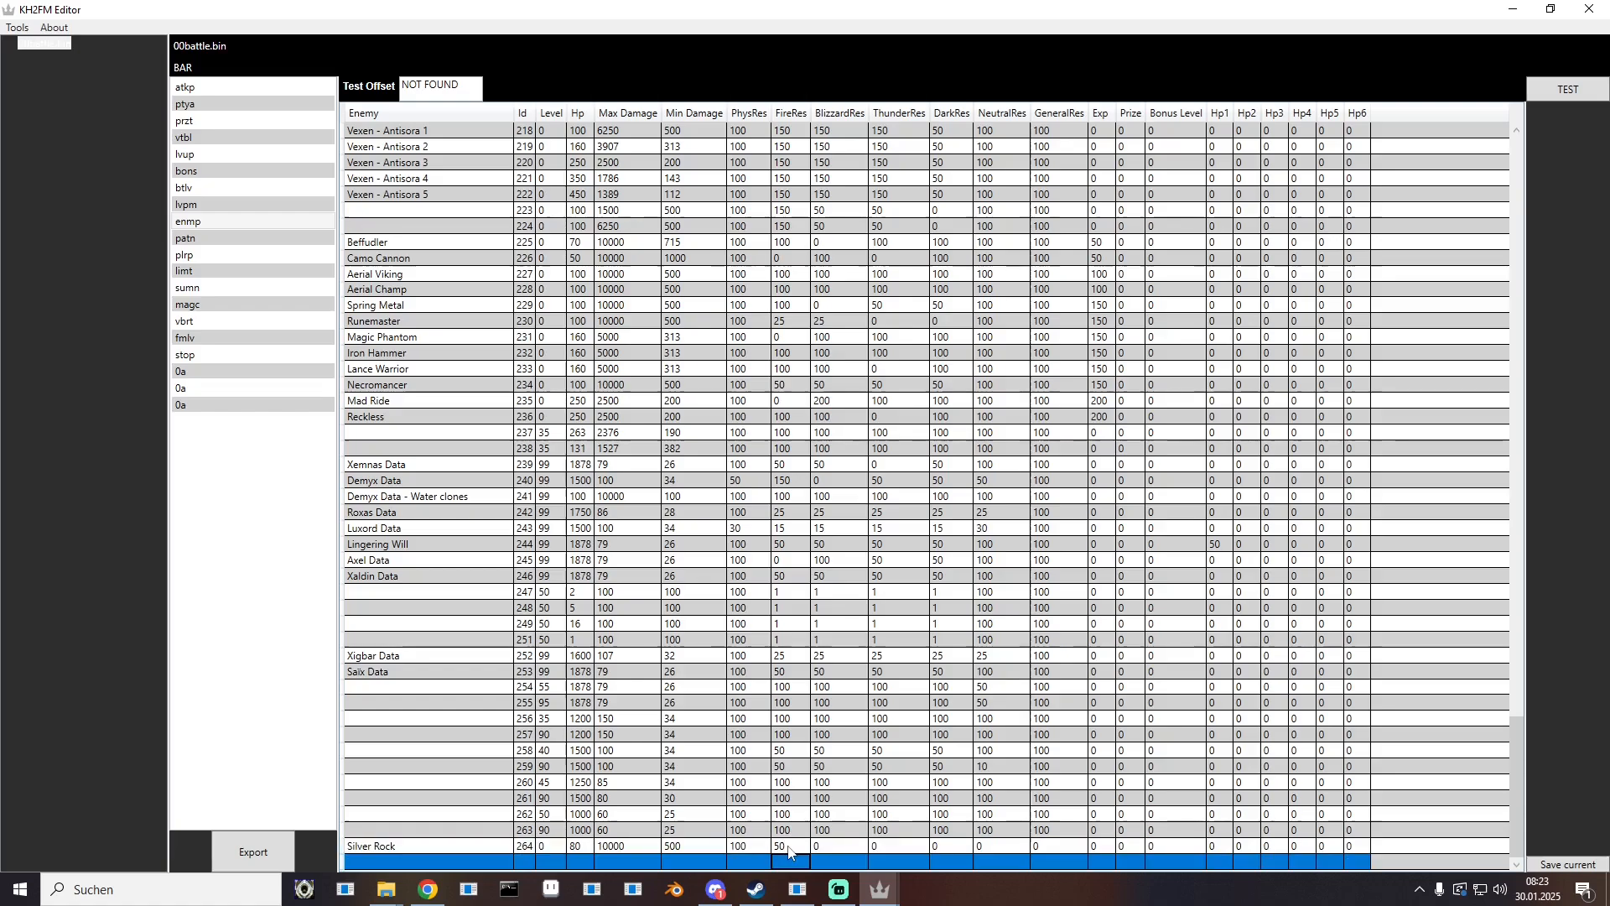
click(841, 846)
text(10)
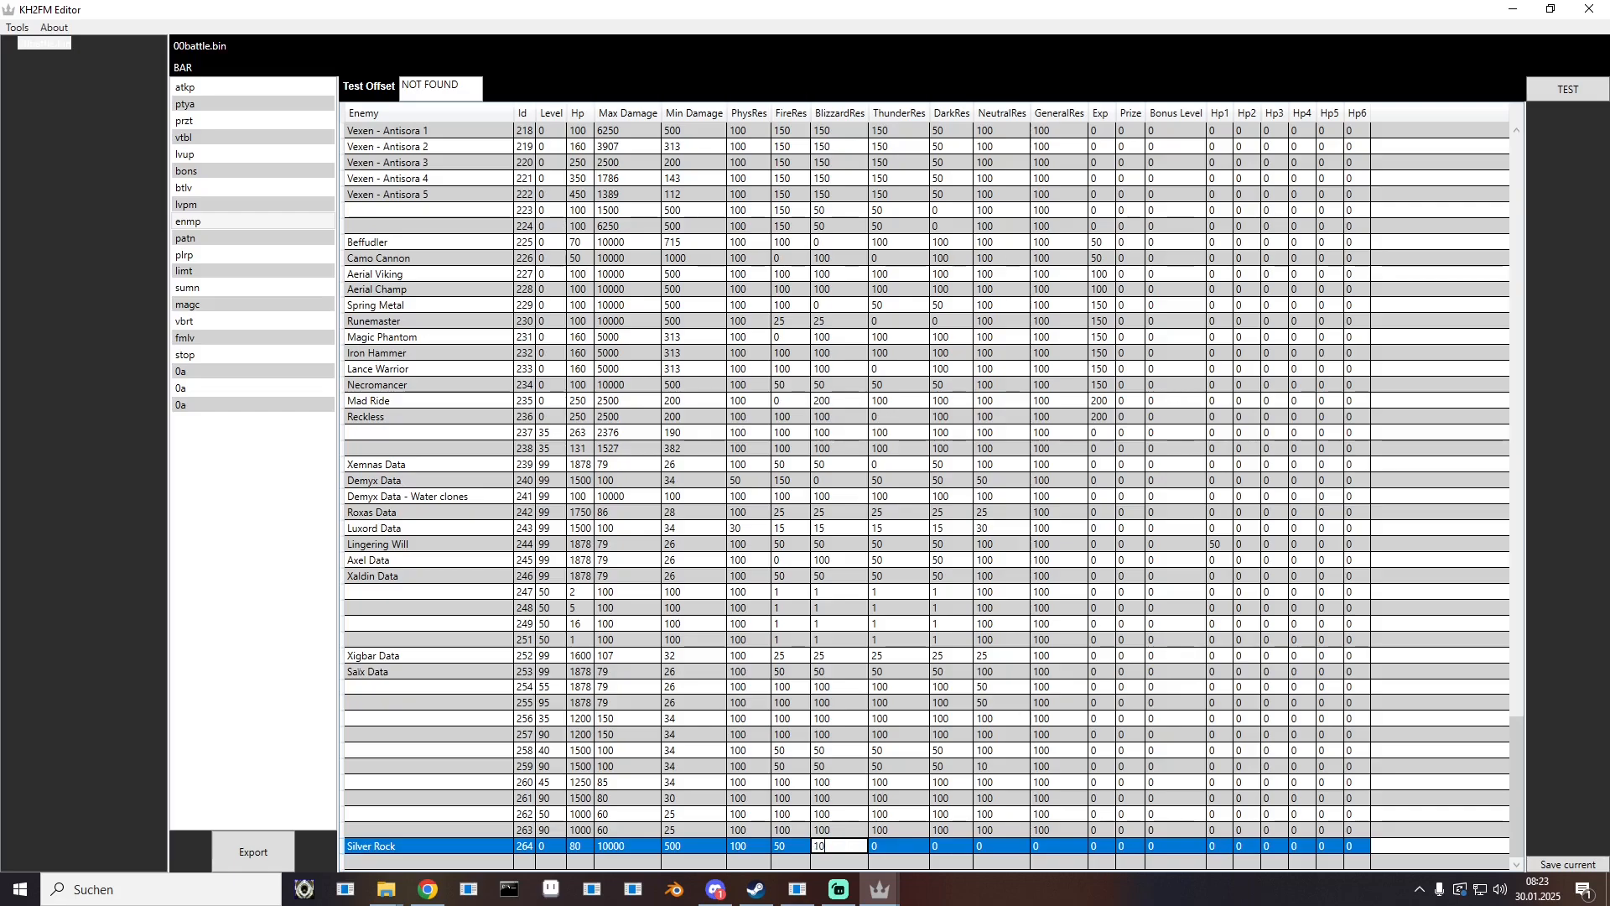
text(0)
key(Return)
click(791, 848)
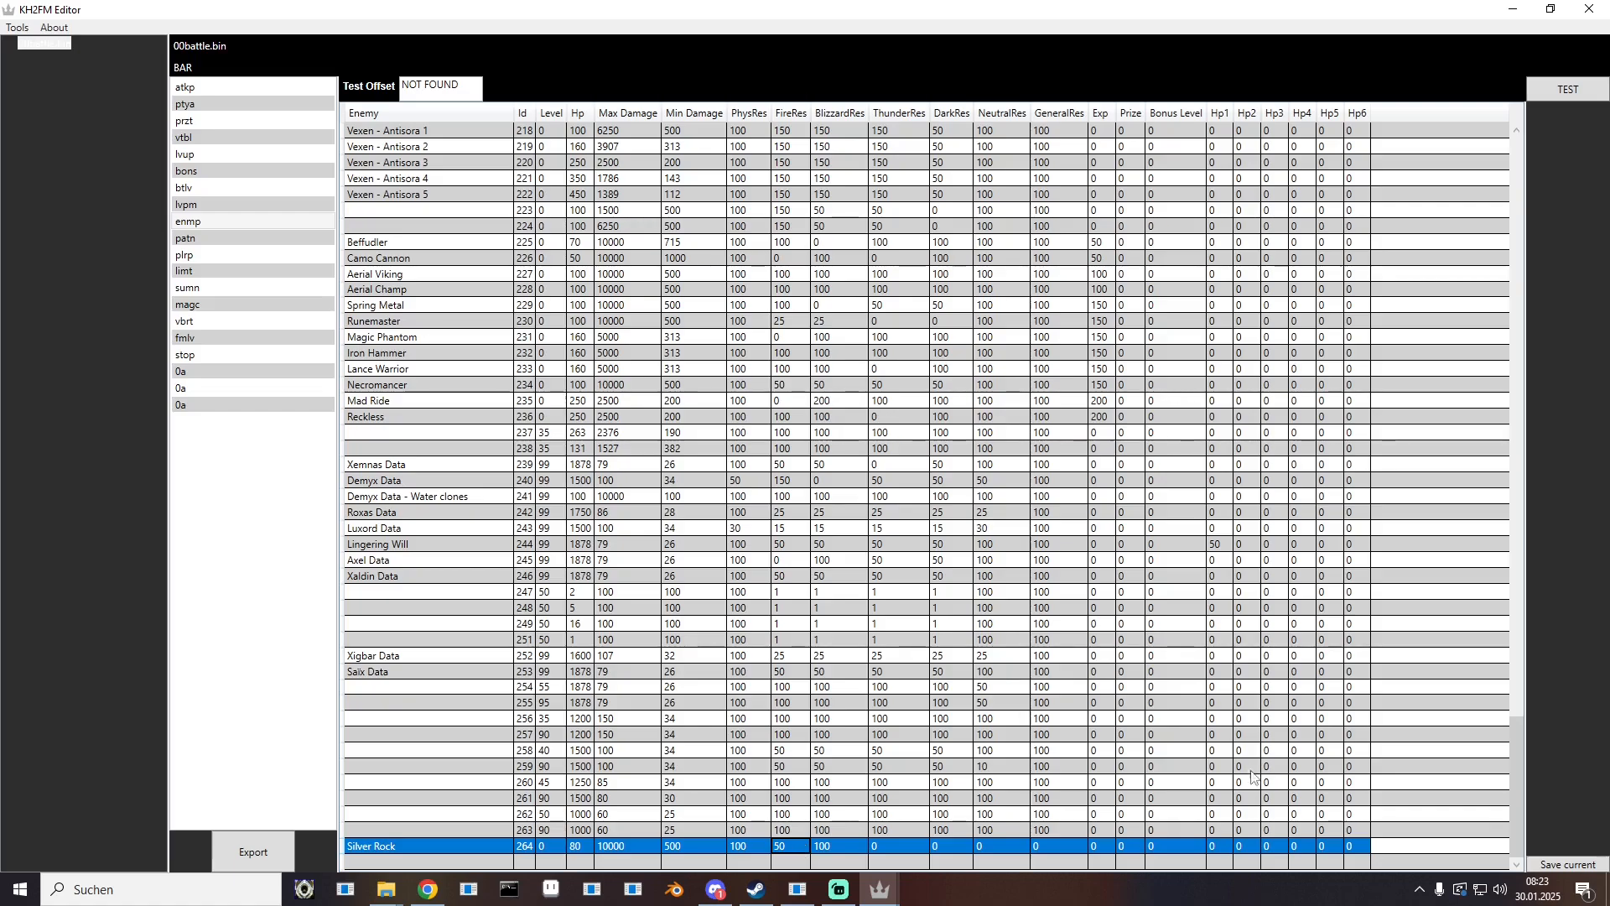
Step: Set the ThunderRes and DarkRes of entry 264 to 100 each
double_click(905, 845)
text(100)
double_click(950, 846)
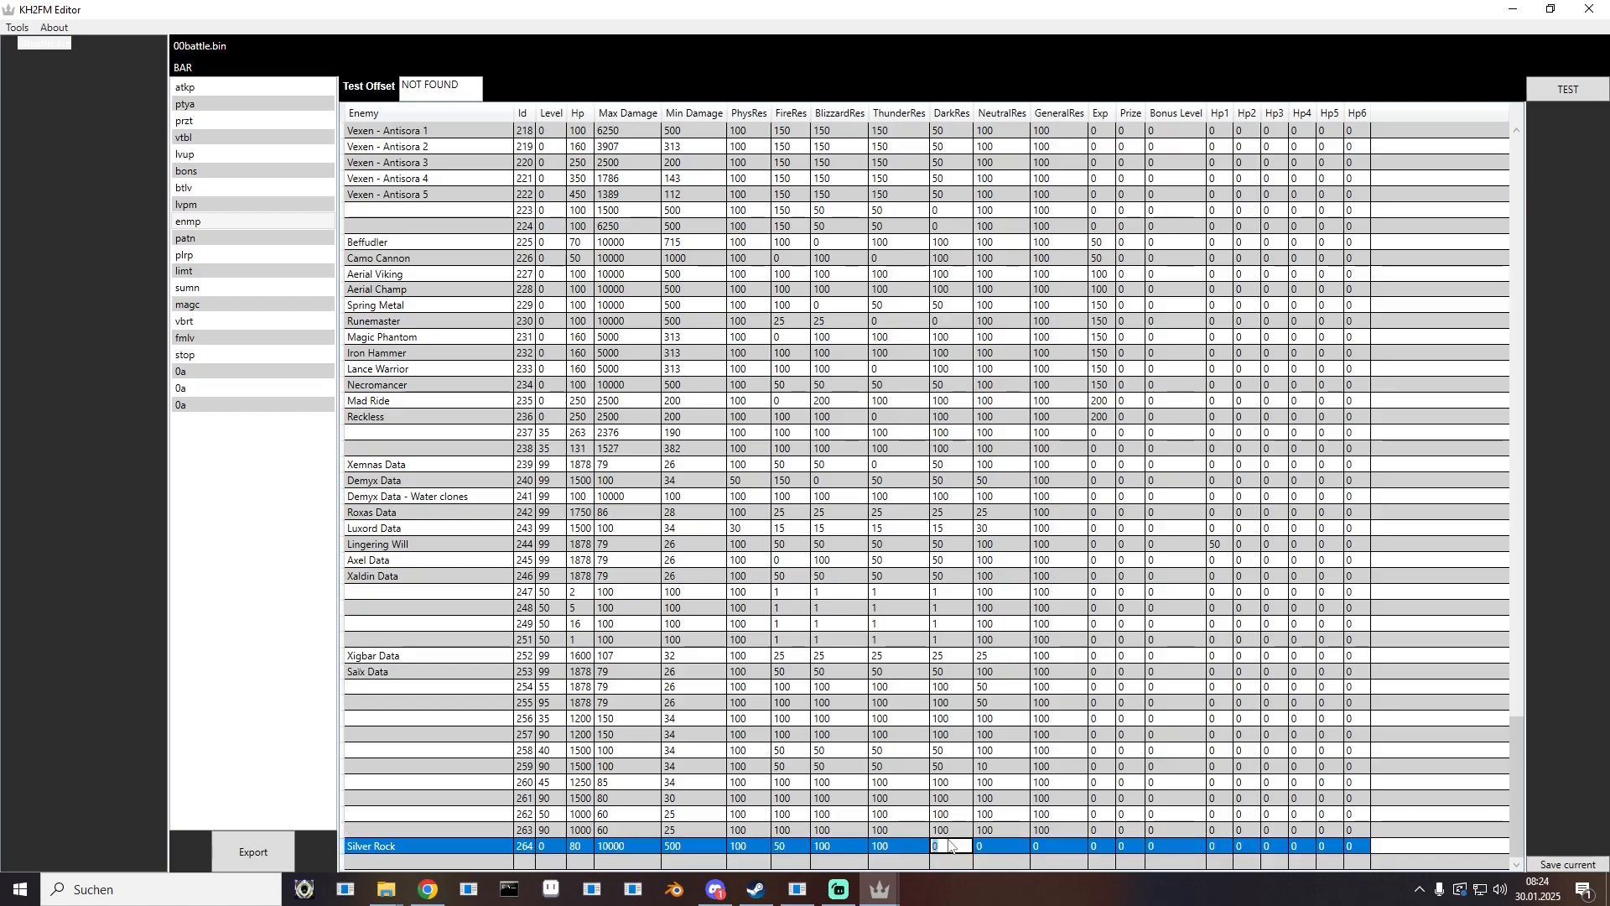
text(100)
key(Return)
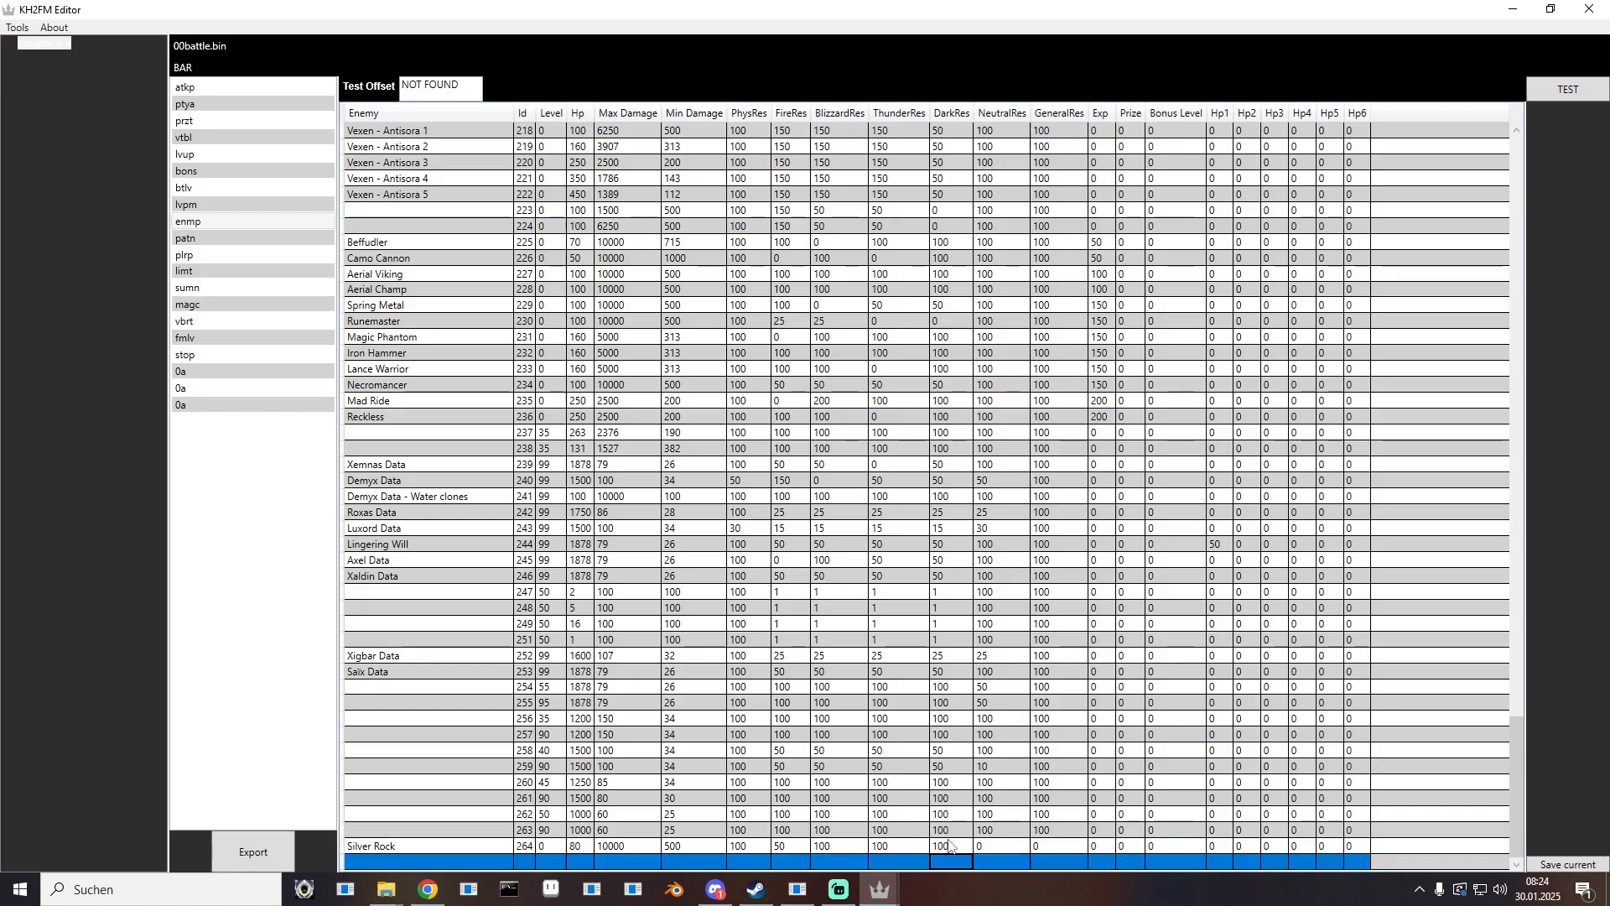
Step: Set the NeutralRes and GeneralRes of entry 264 to 100 each
double_click(1011, 846)
text(19)
text(00)
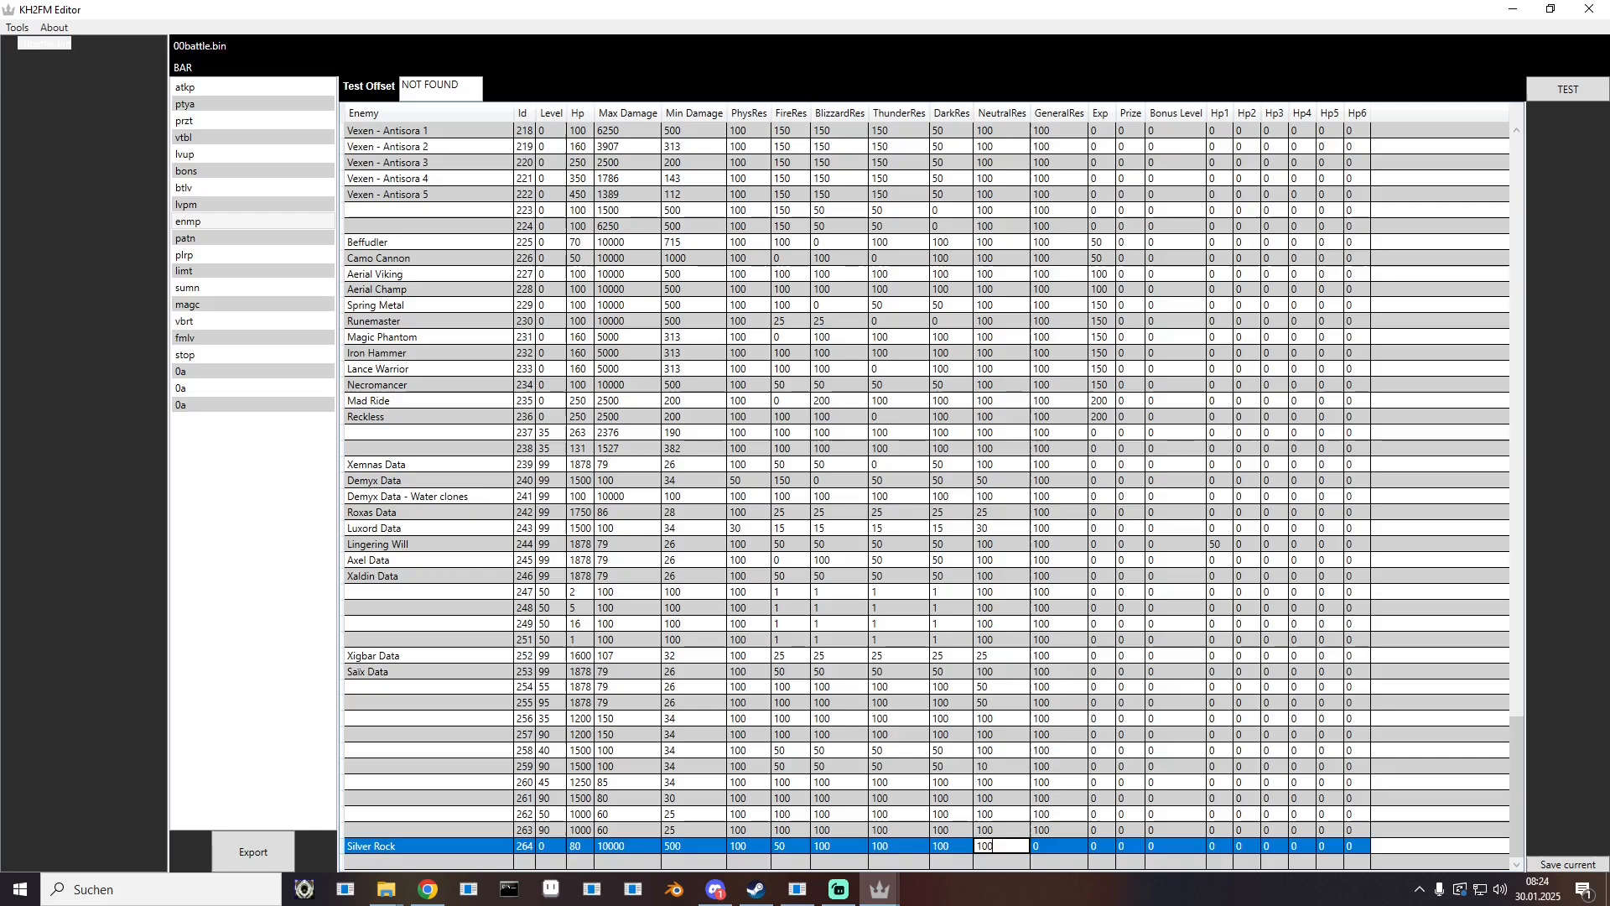
key(Return)
double_click(1055, 846)
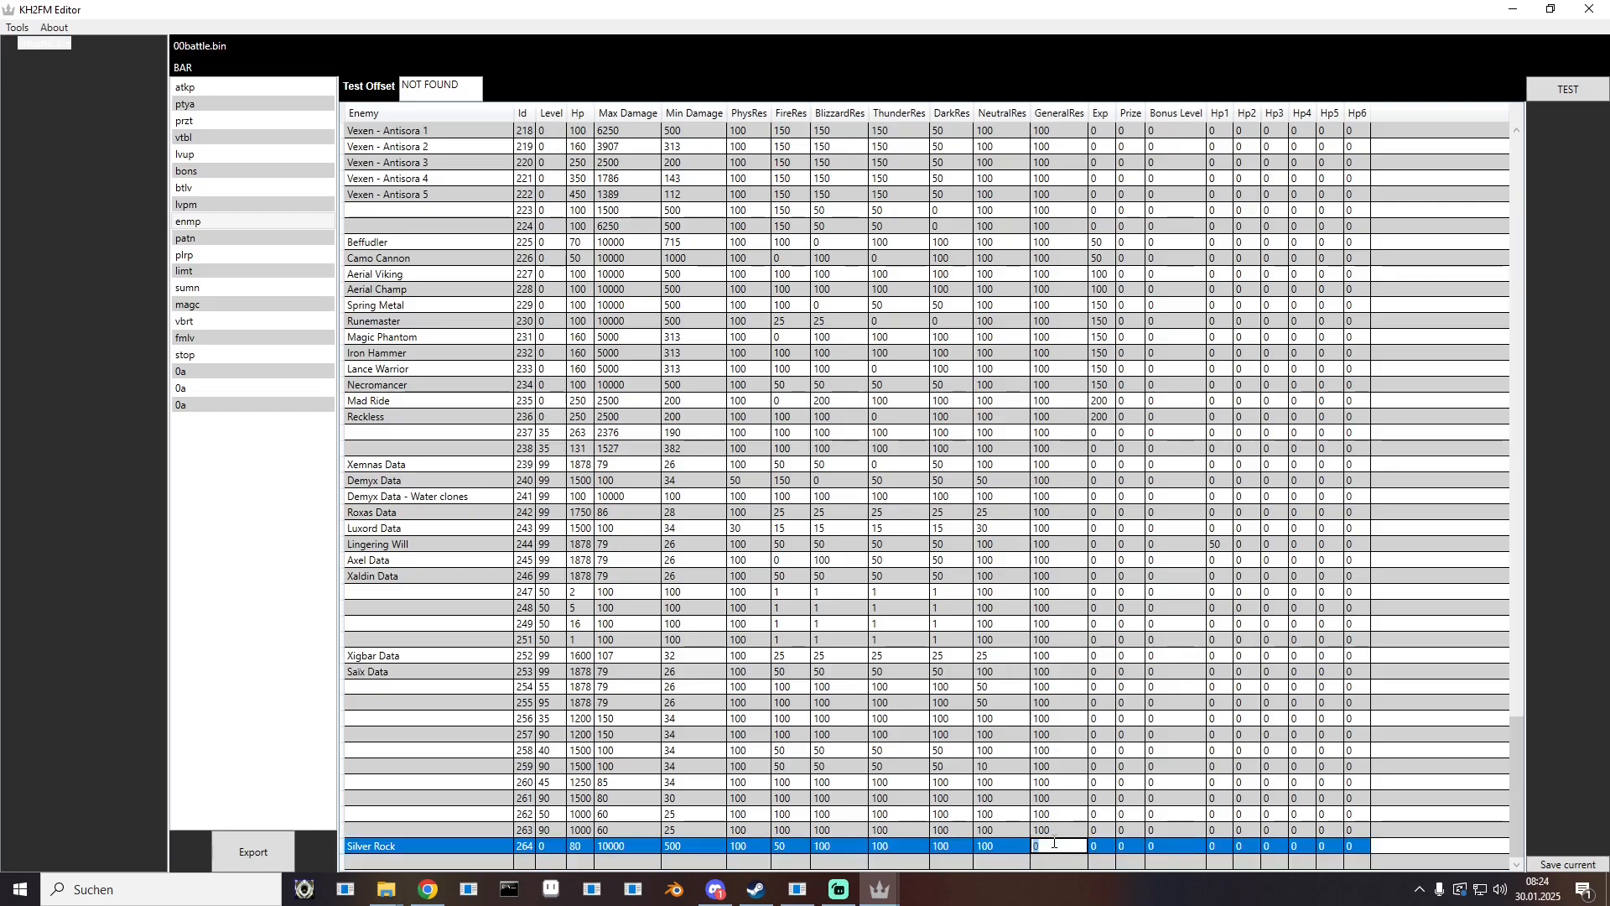
text(100)
key(Return)
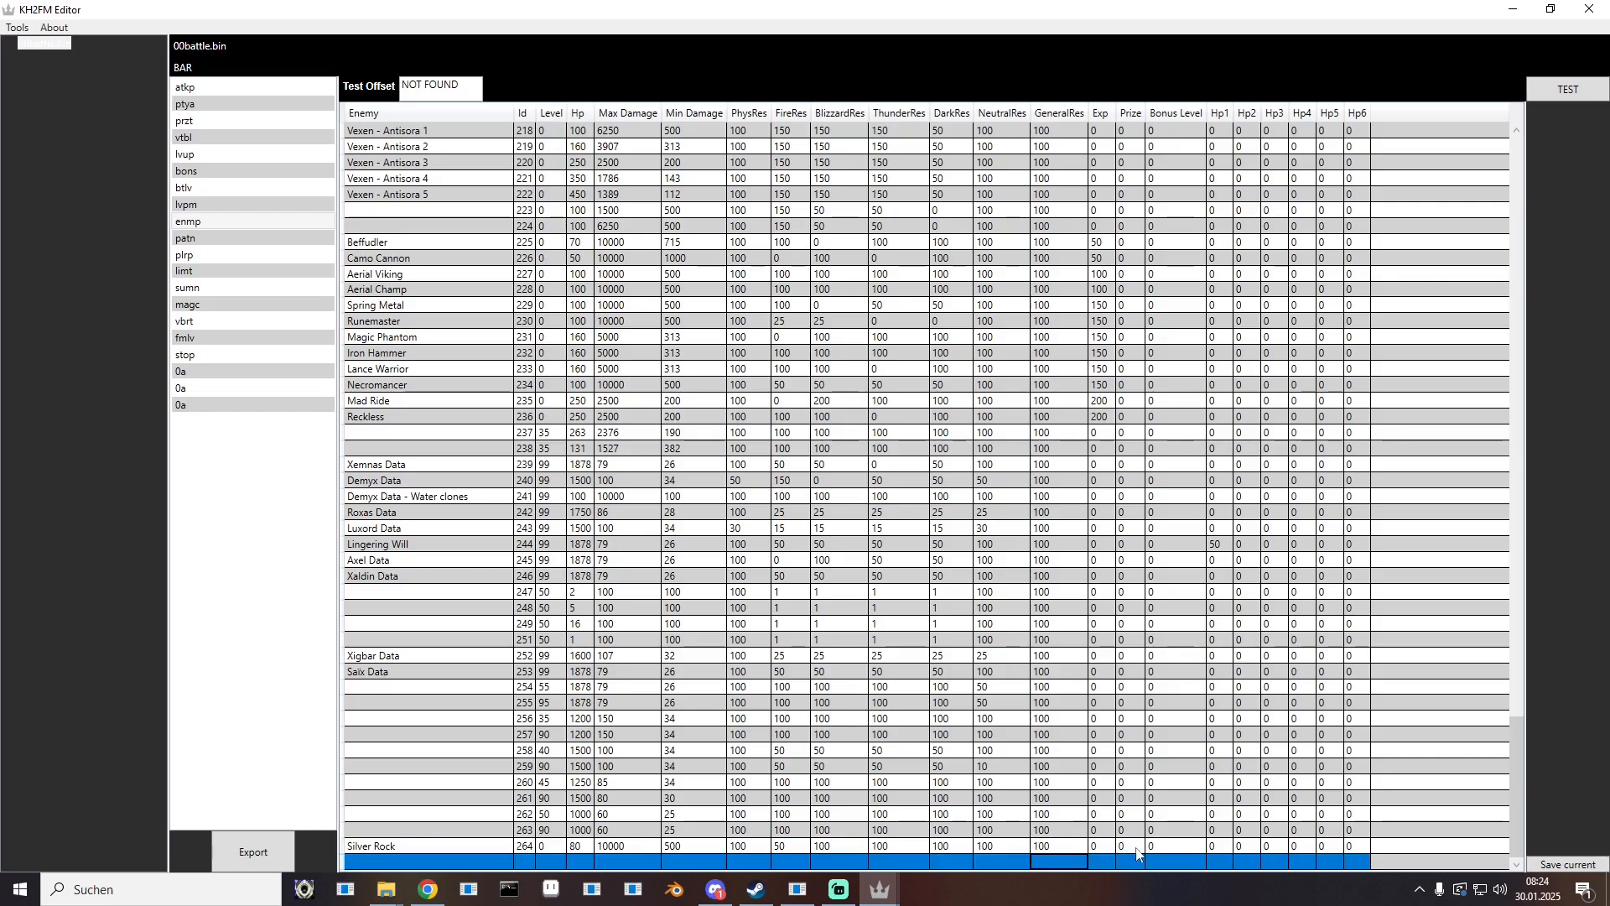
Step: Set the Exp of entry 264 to 75
double_click(1104, 846)
text(7)
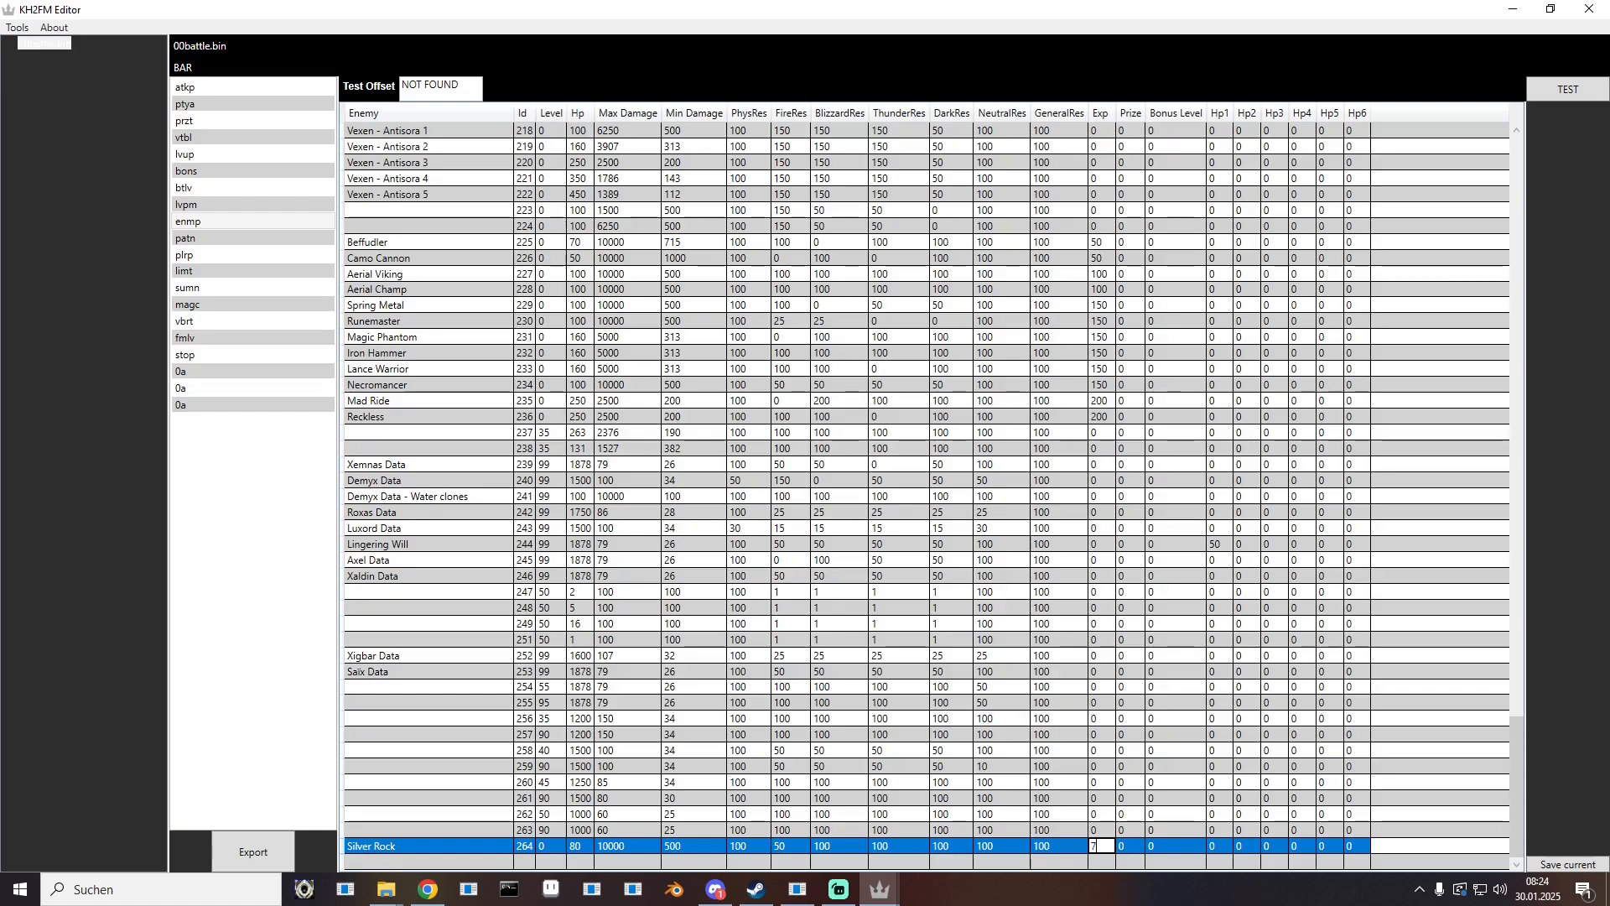
text(5)
key(Return)
click(1130, 846)
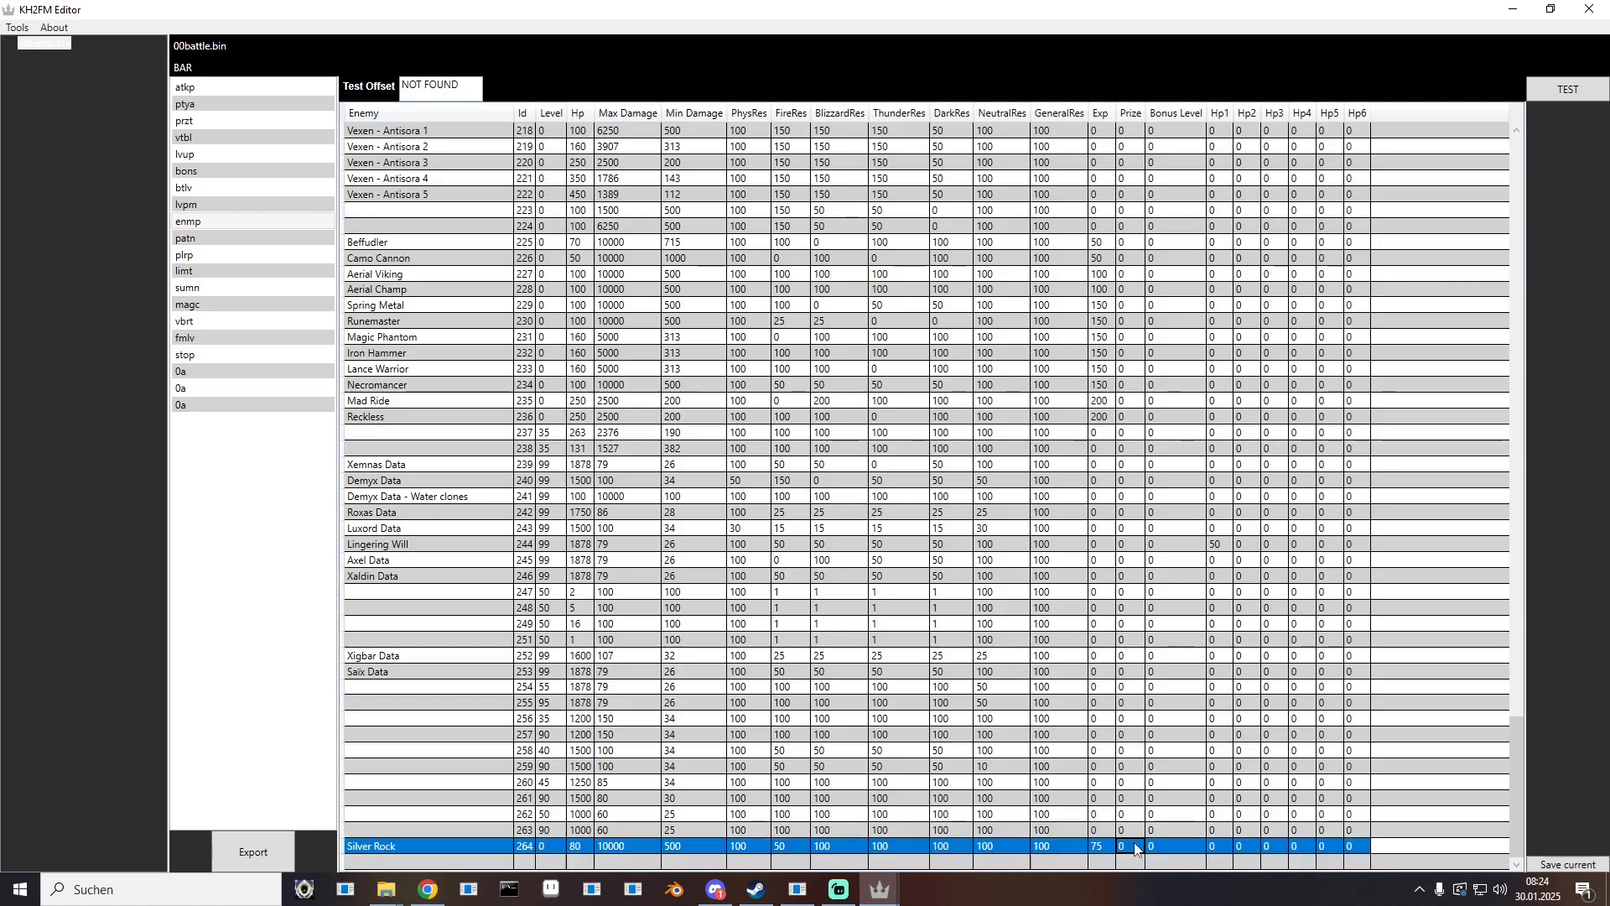
Step: Review the Tornado Step row and check the new entry 264 against the existing rows above it
drag(1520, 810, 1514, 13)
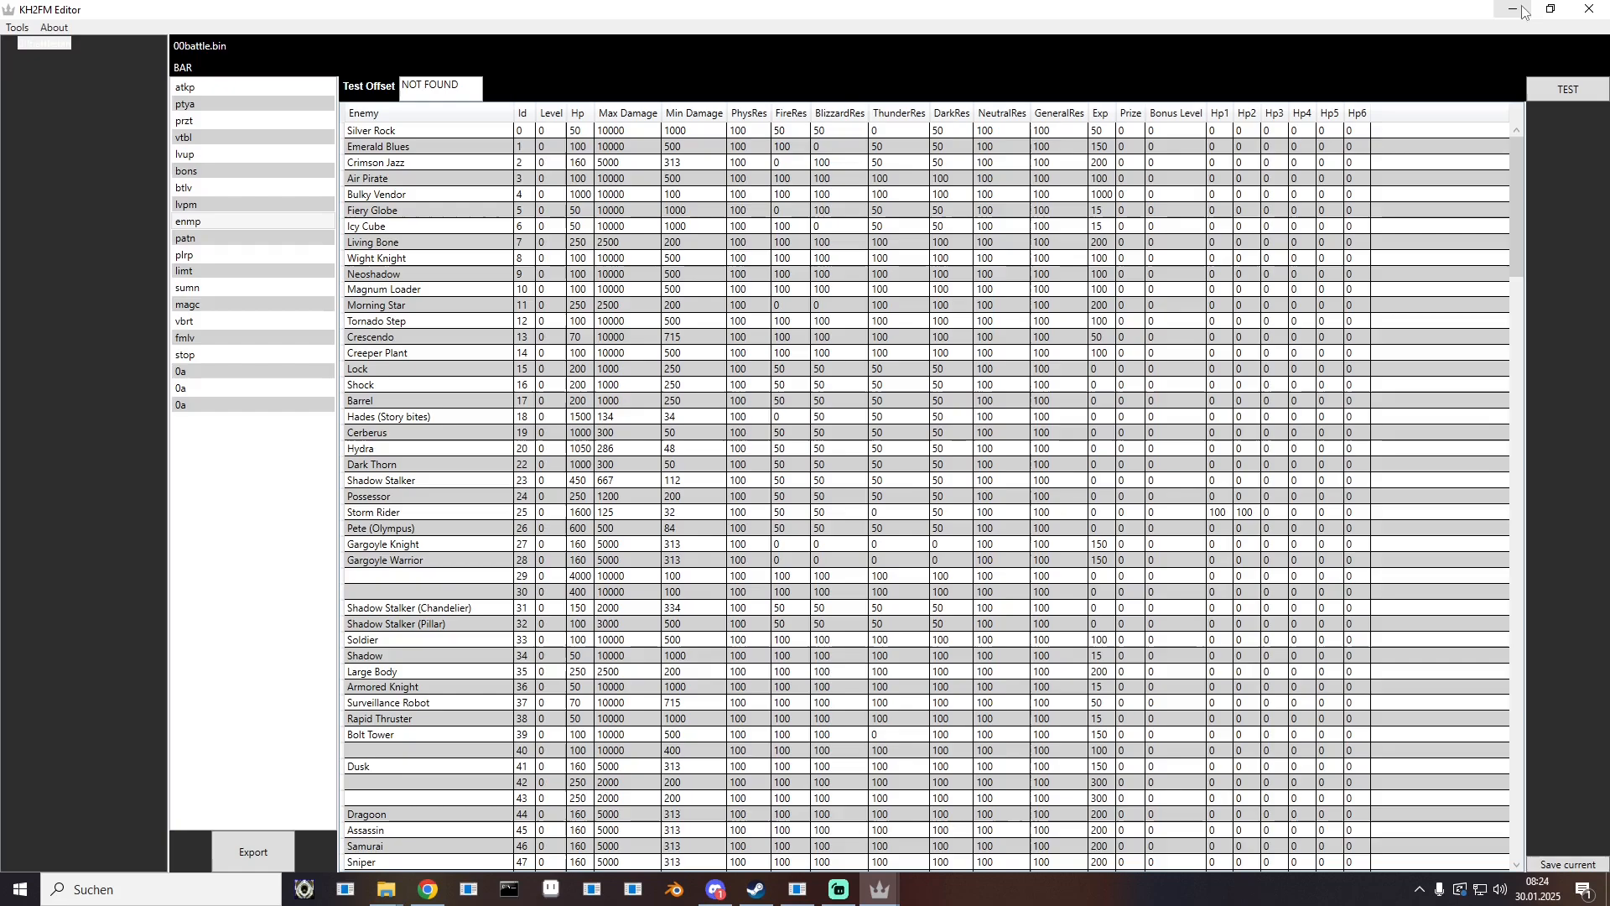
click(406, 322)
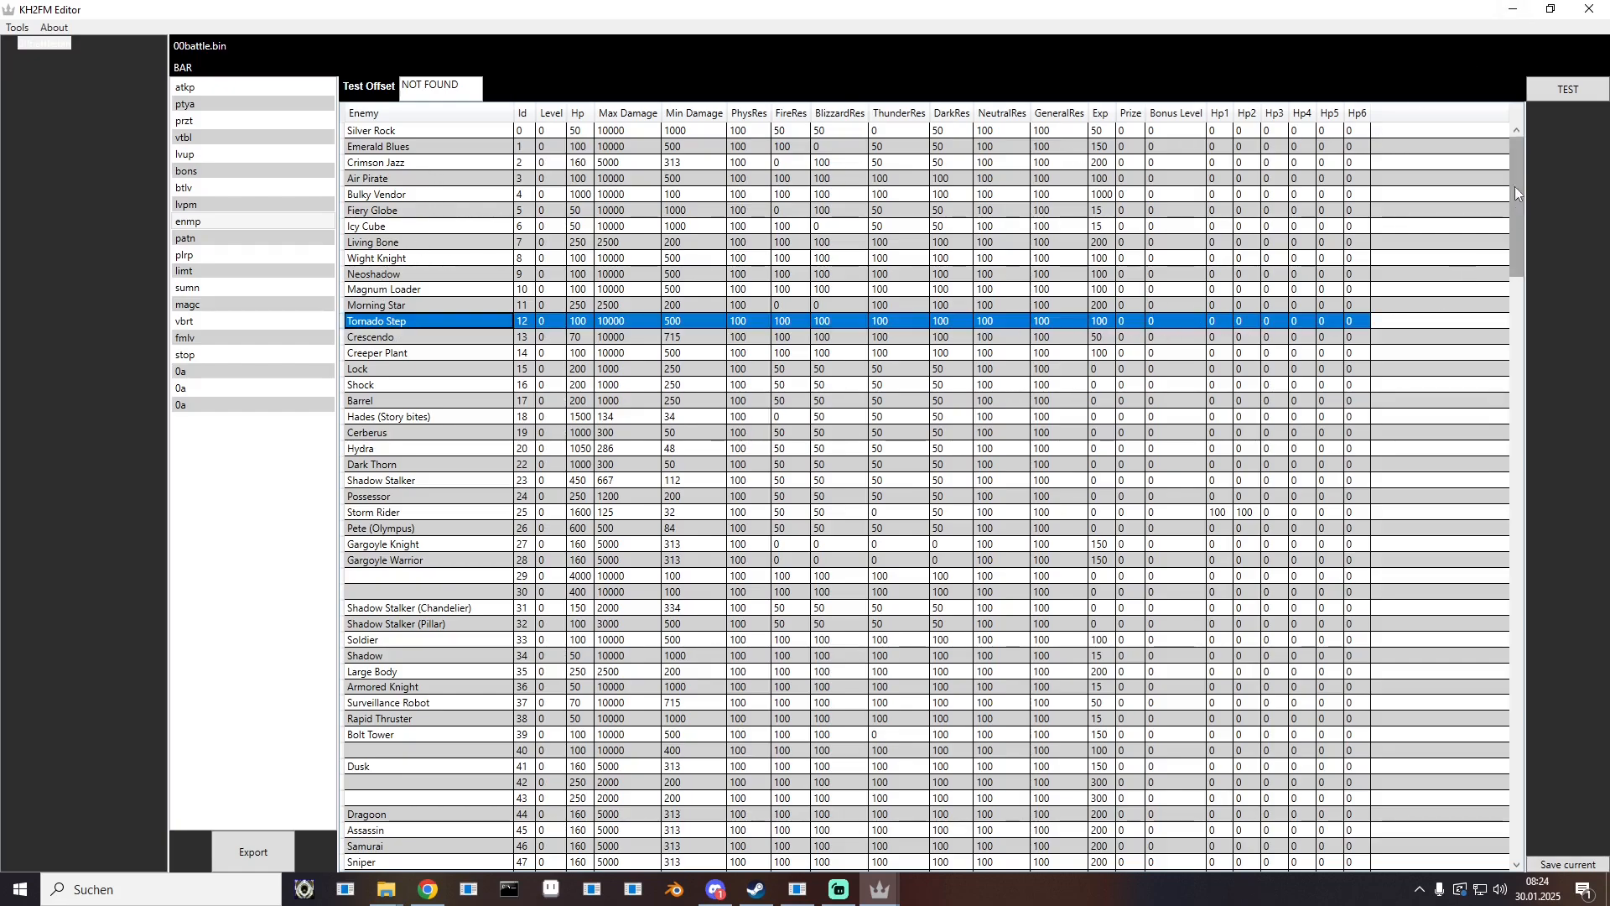
drag(1525, 198, 1520, 839)
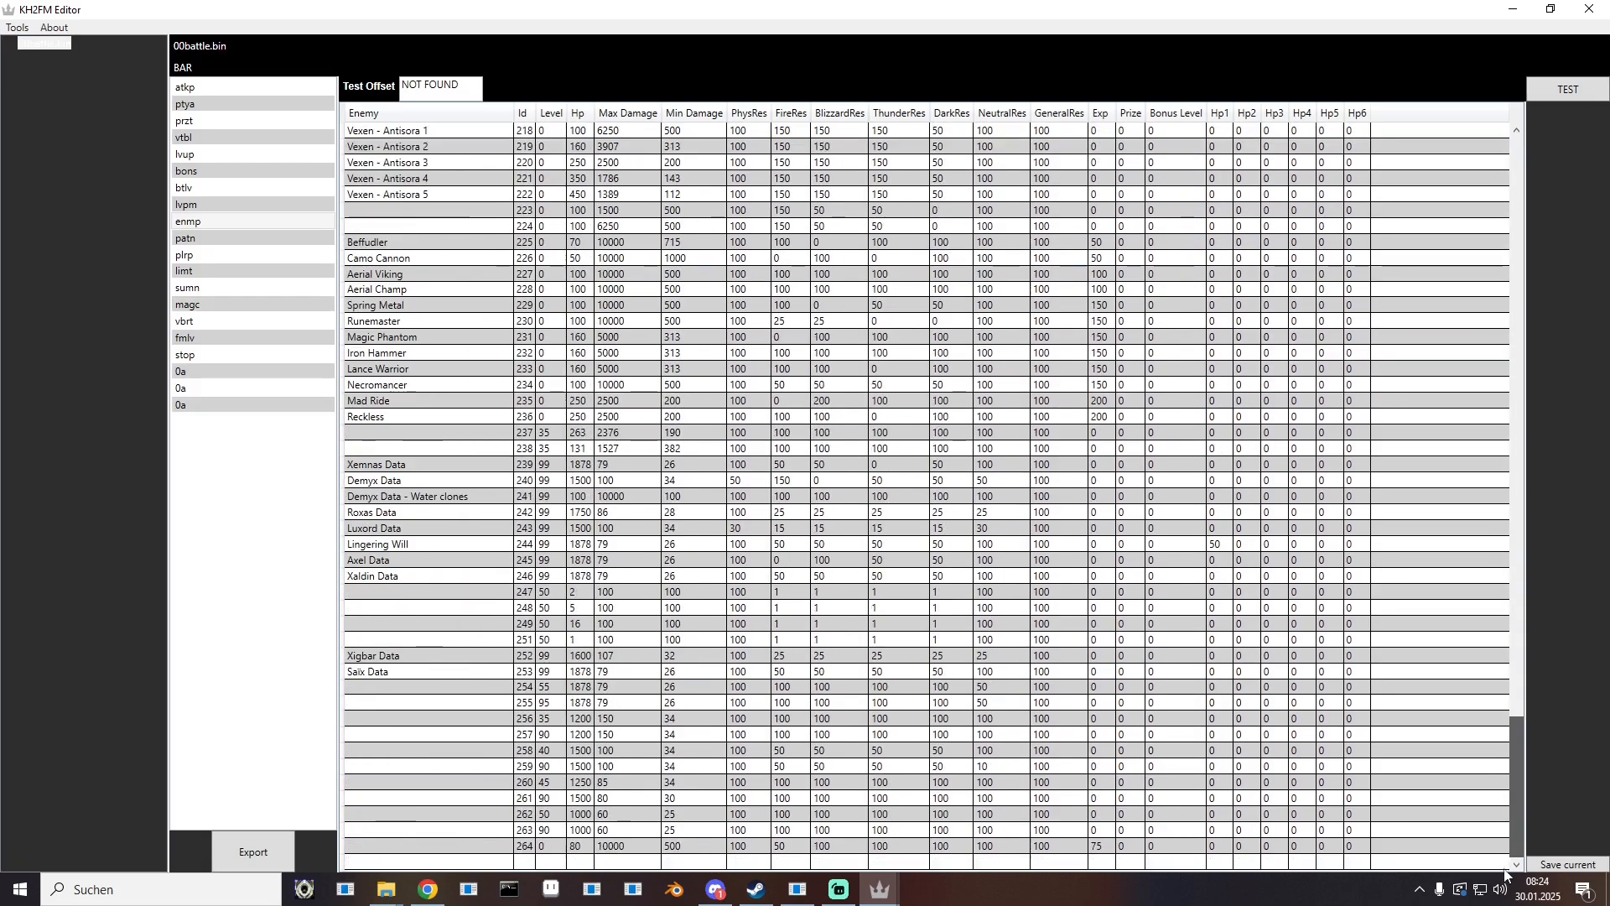
click(1189, 852)
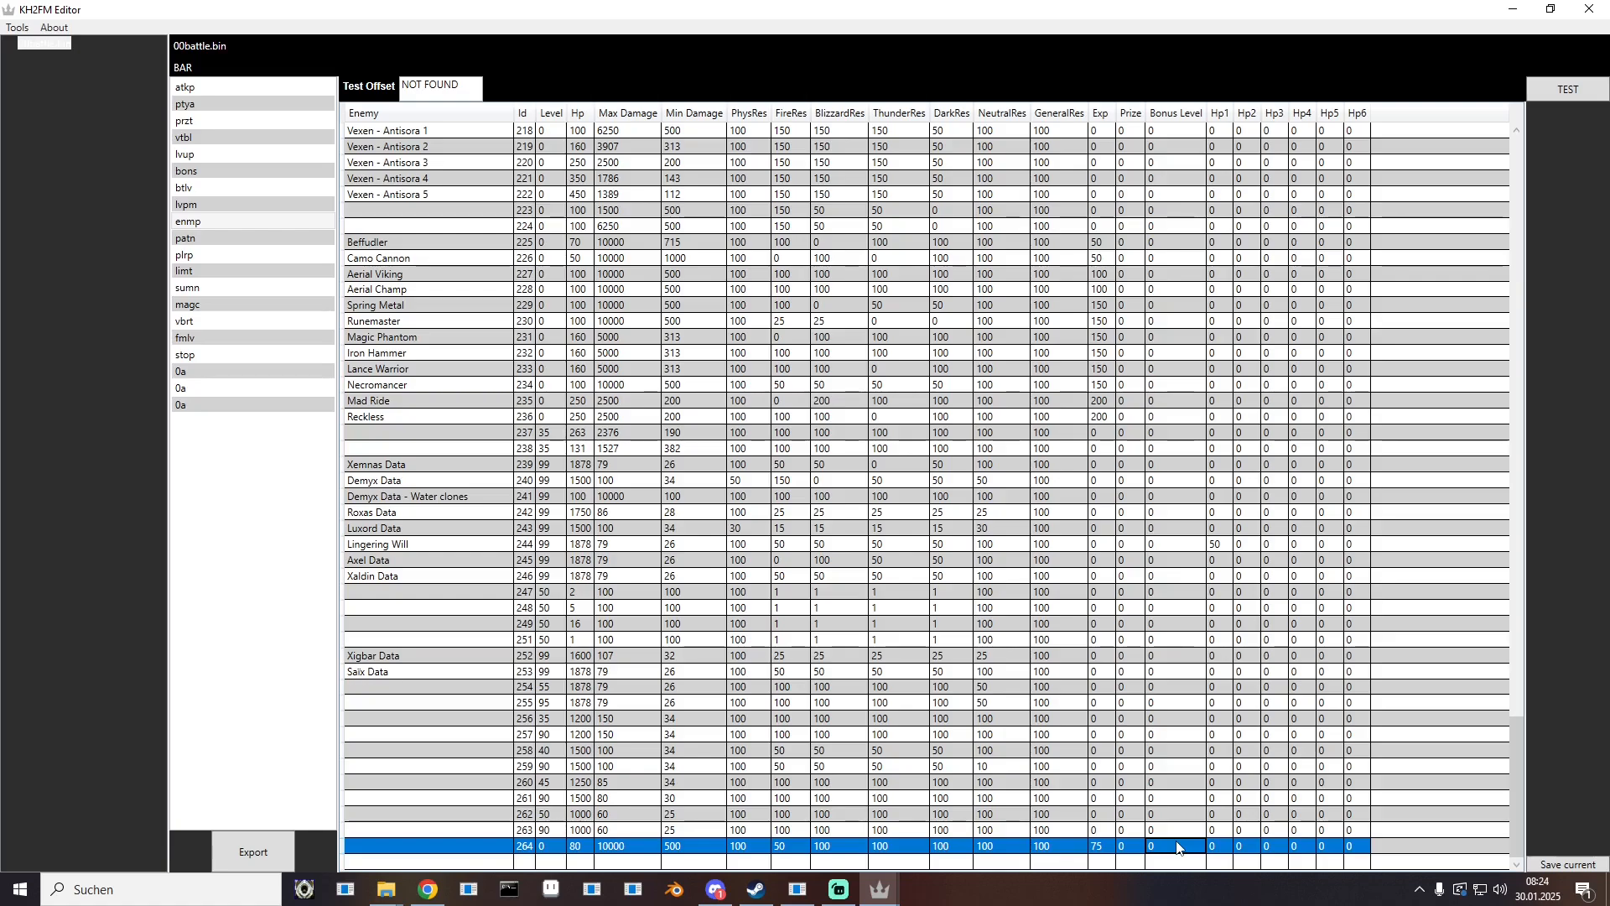
click(1011, 750)
key(Down)
key(Down)
key(Down)
key(Down)
key(Down)
key(Down)
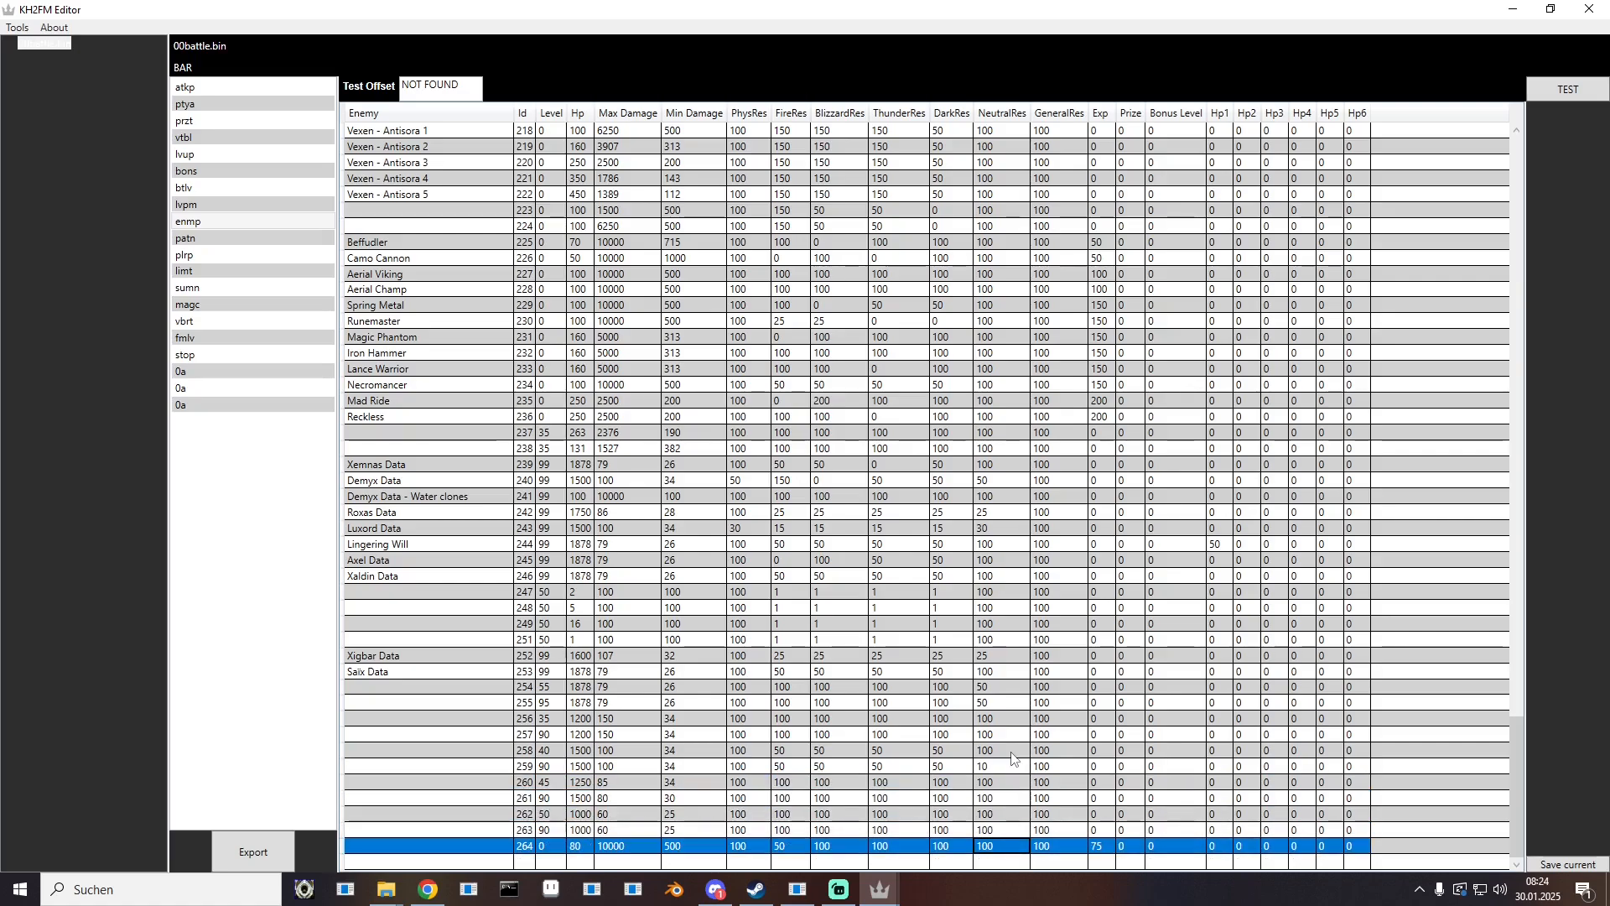
click(1011, 752)
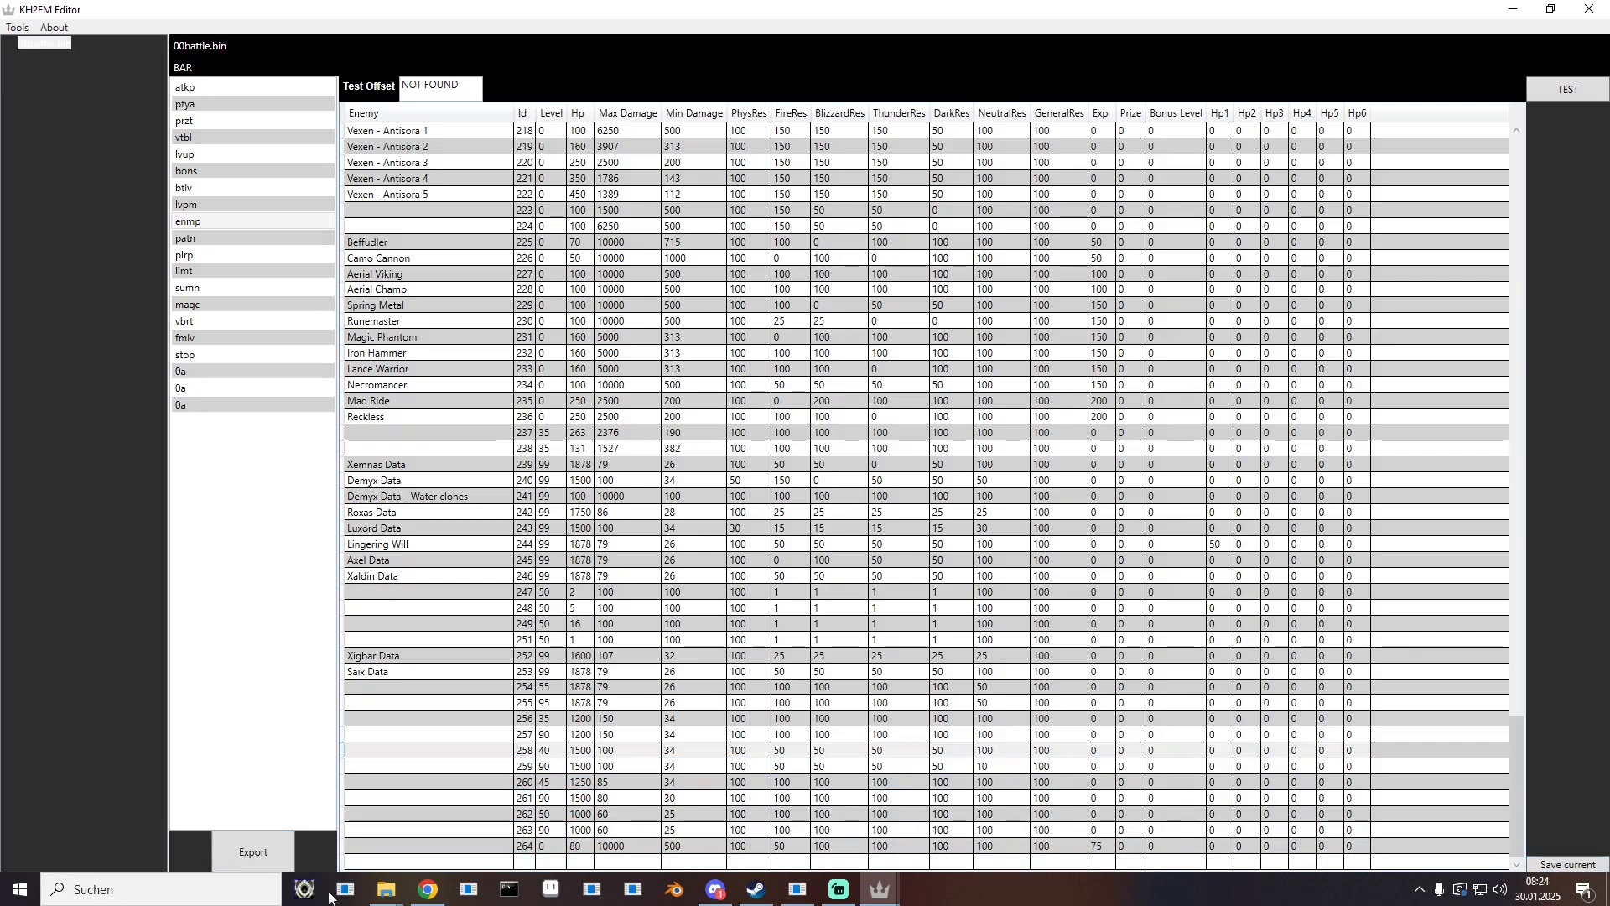
Step: Export the edited file as 00battle.bin into the mod's kh2 folder, replacing the existing file, and reselect 00battle.bin in the editor
click(252, 849)
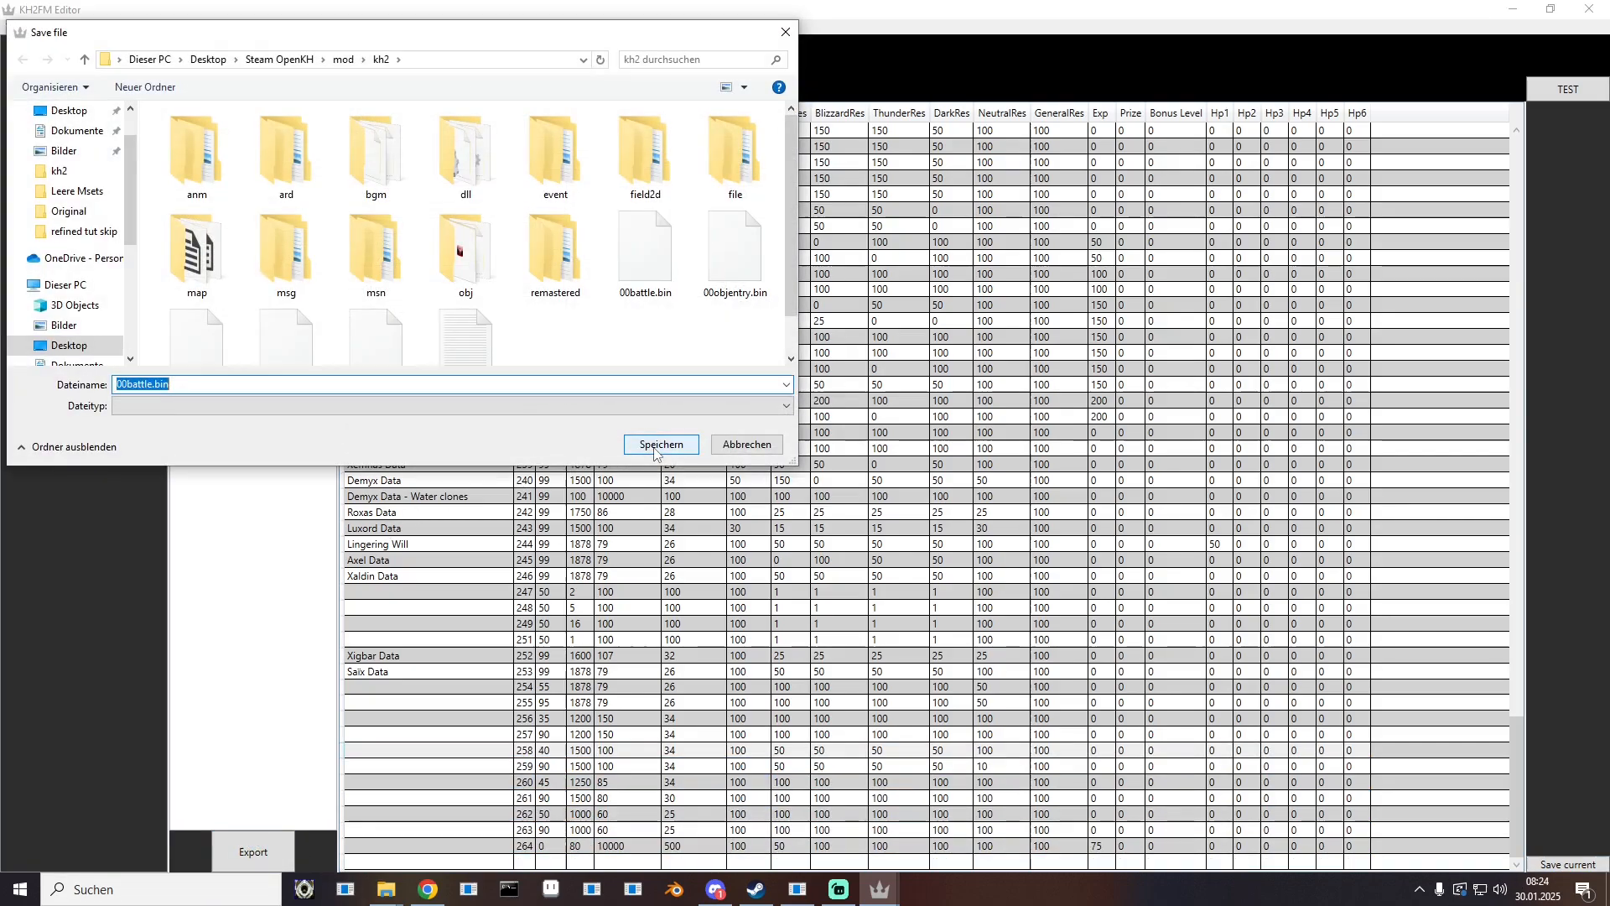
click(662, 444)
click(864, 506)
double_click(647, 11)
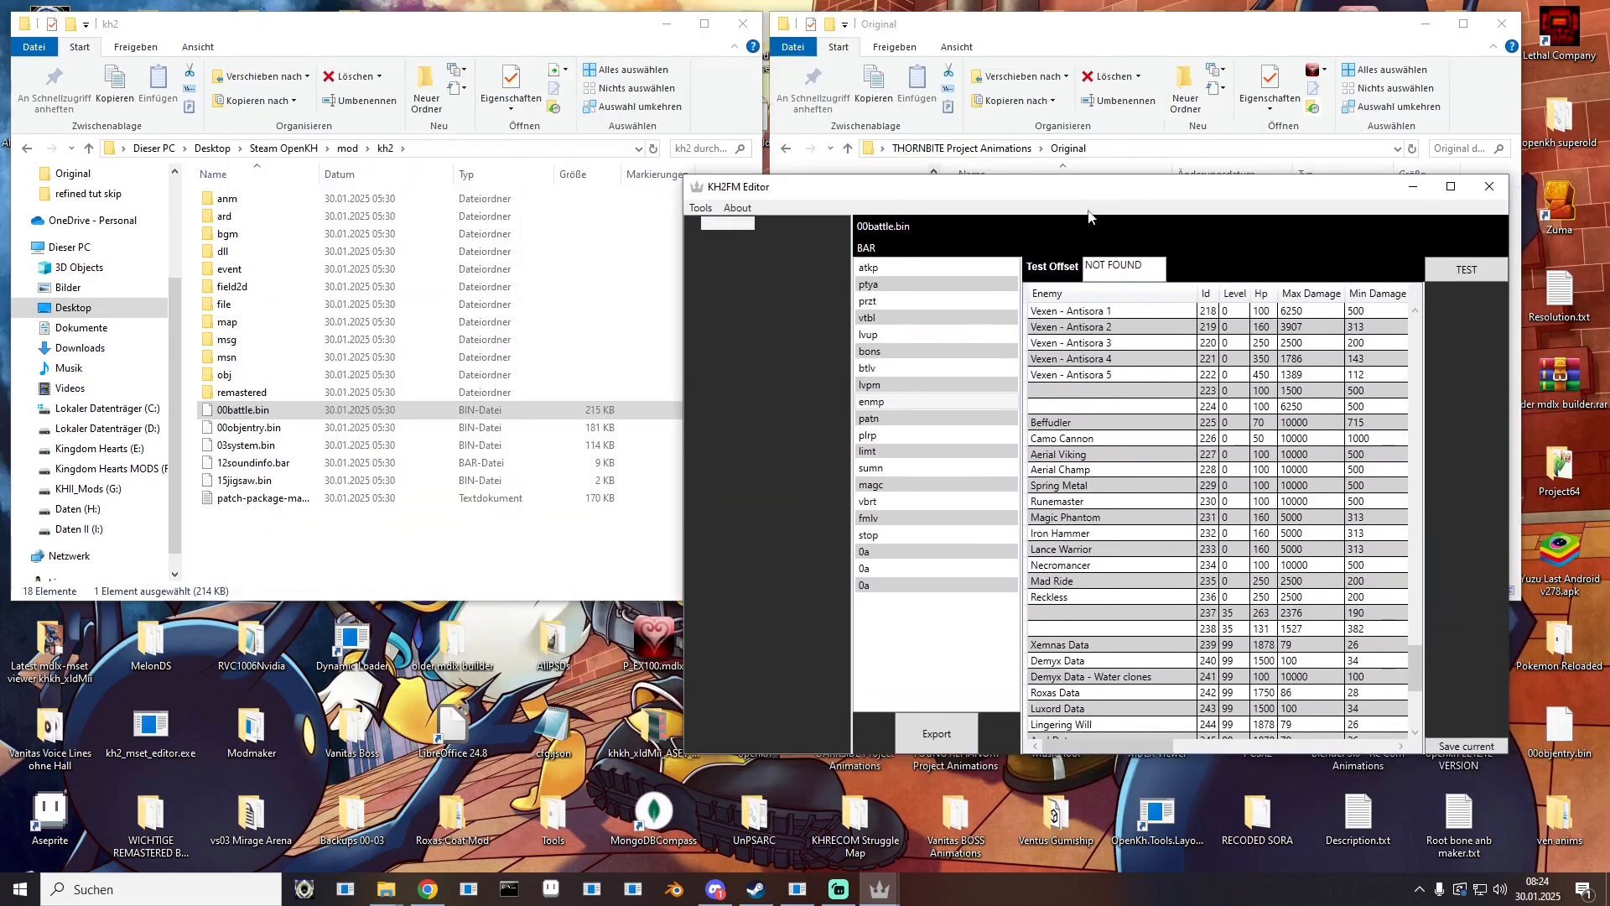
click(732, 225)
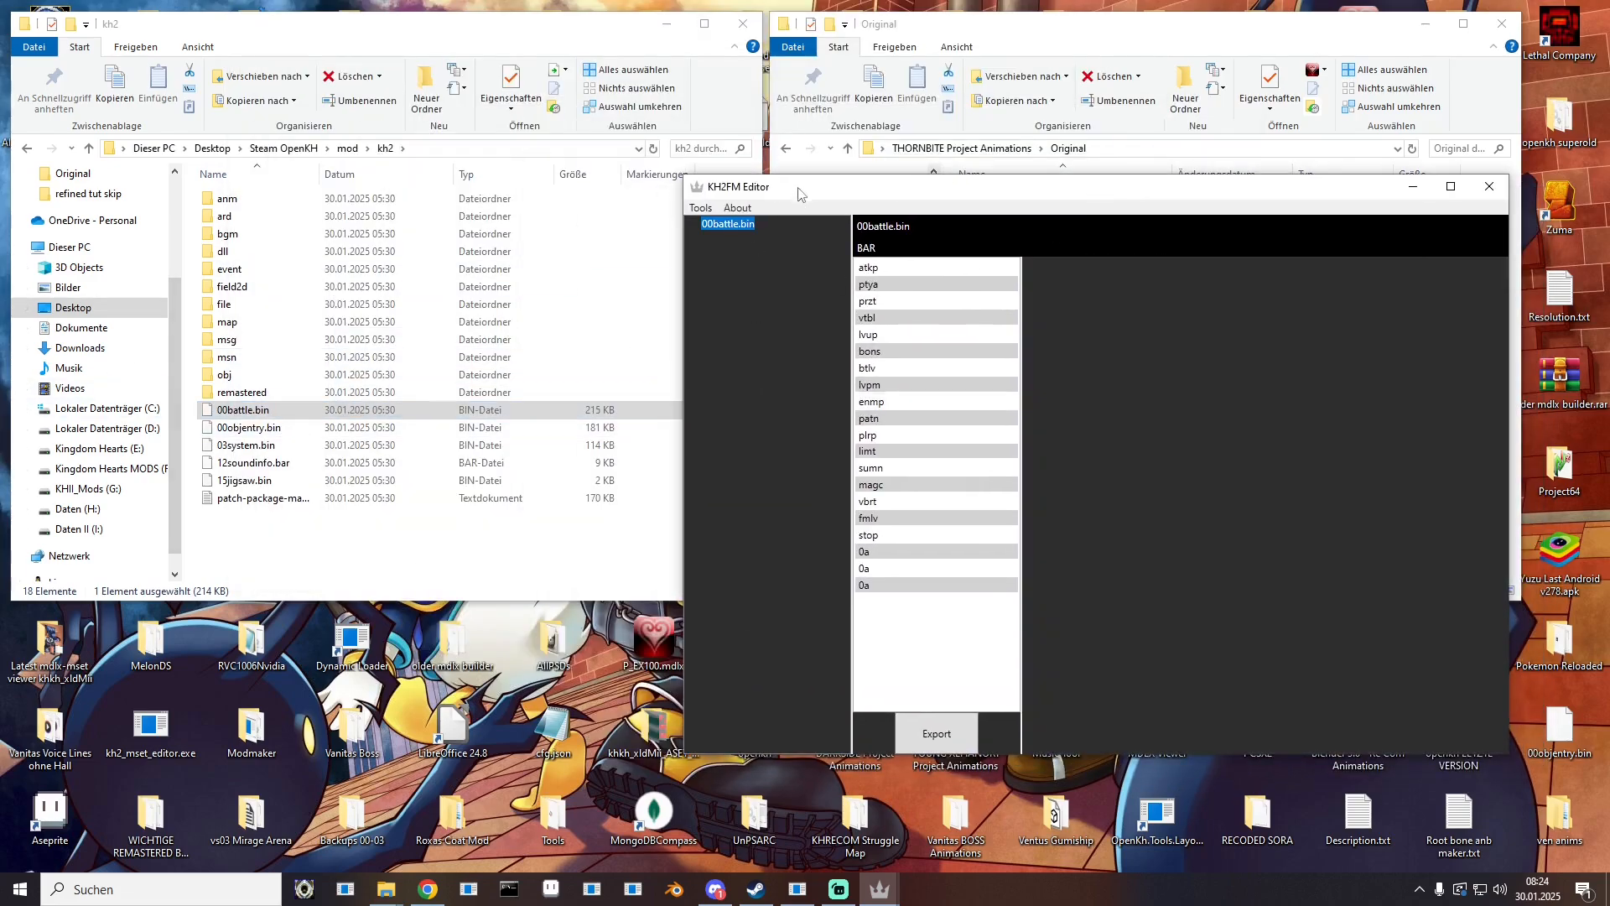
Step: Open the enmp table of the exported 00battle.bin and check the new entry 264 at its end
double_click(797, 187)
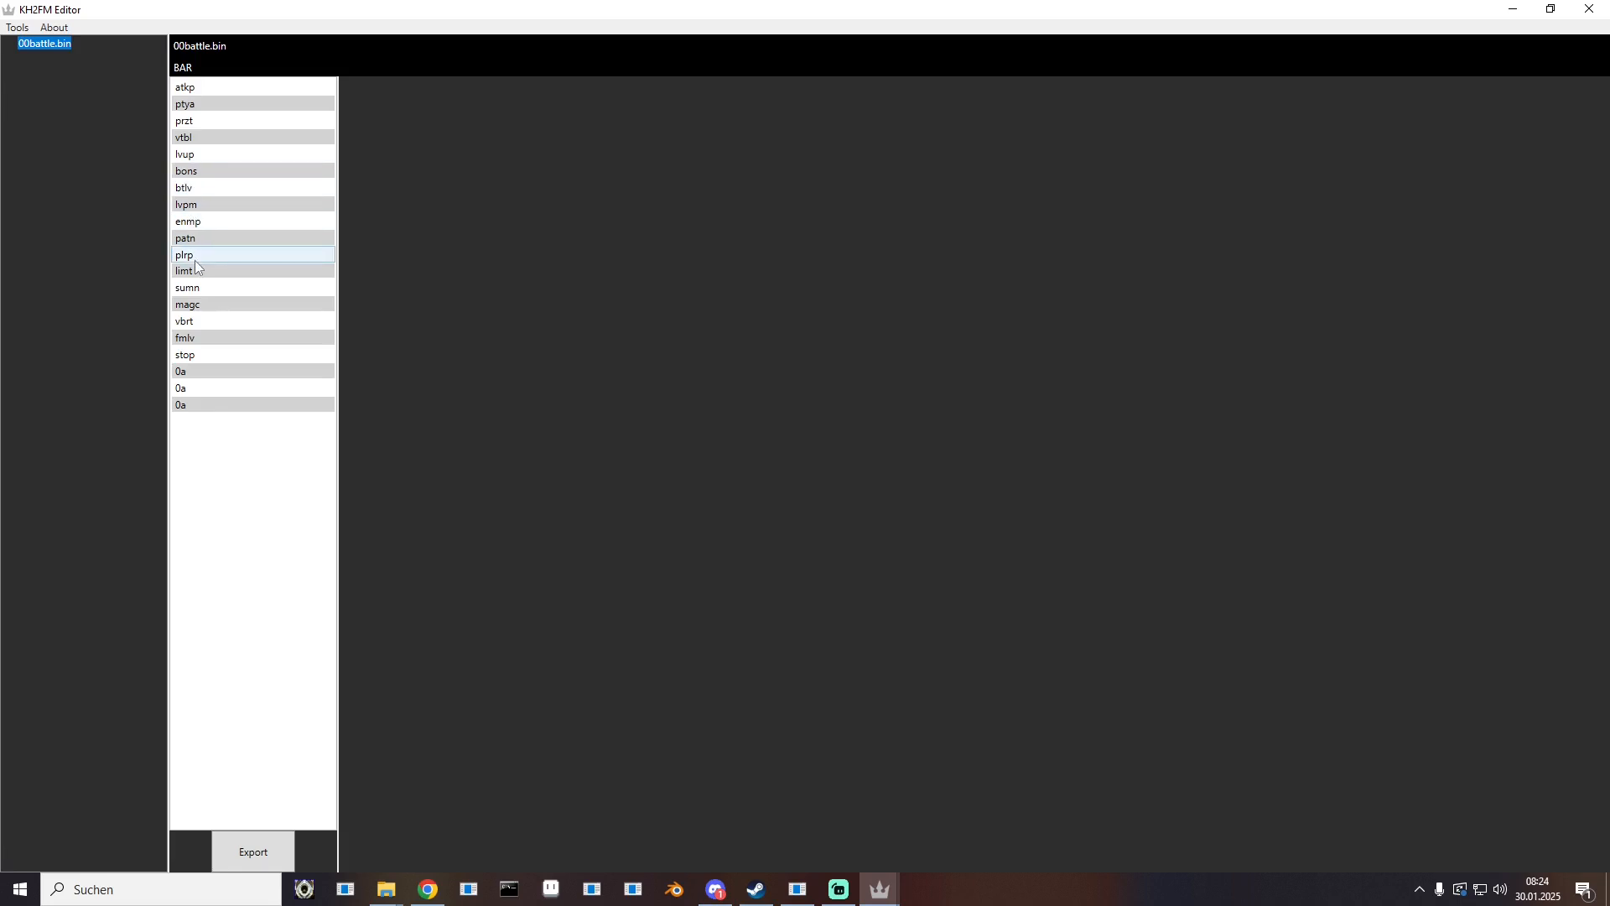
click(189, 222)
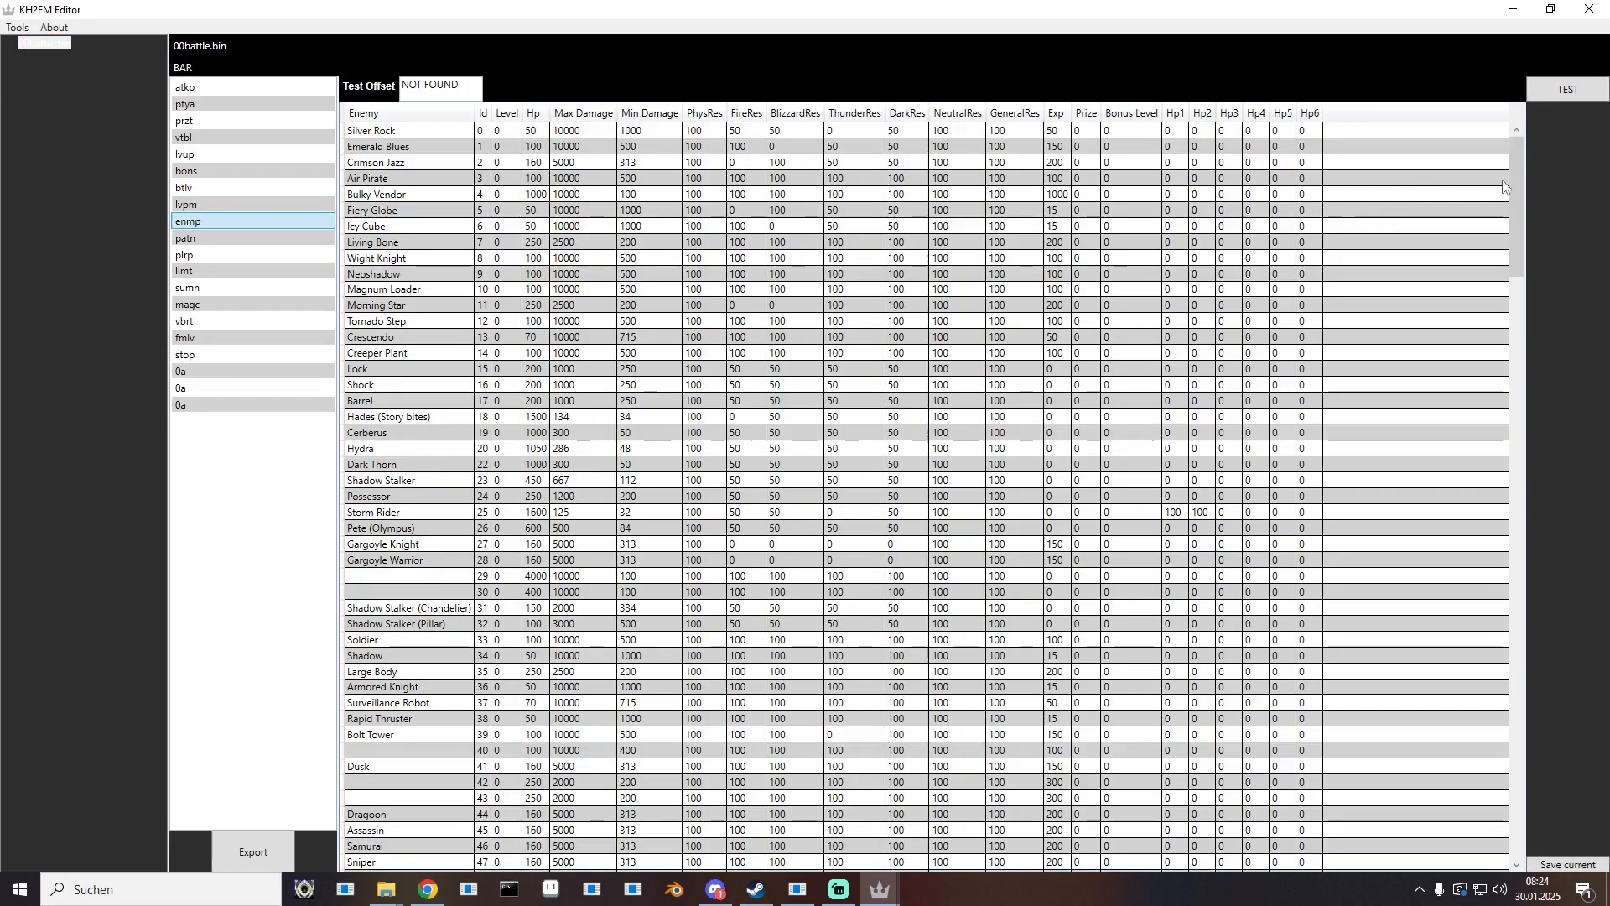
drag(1516, 210, 1522, 886)
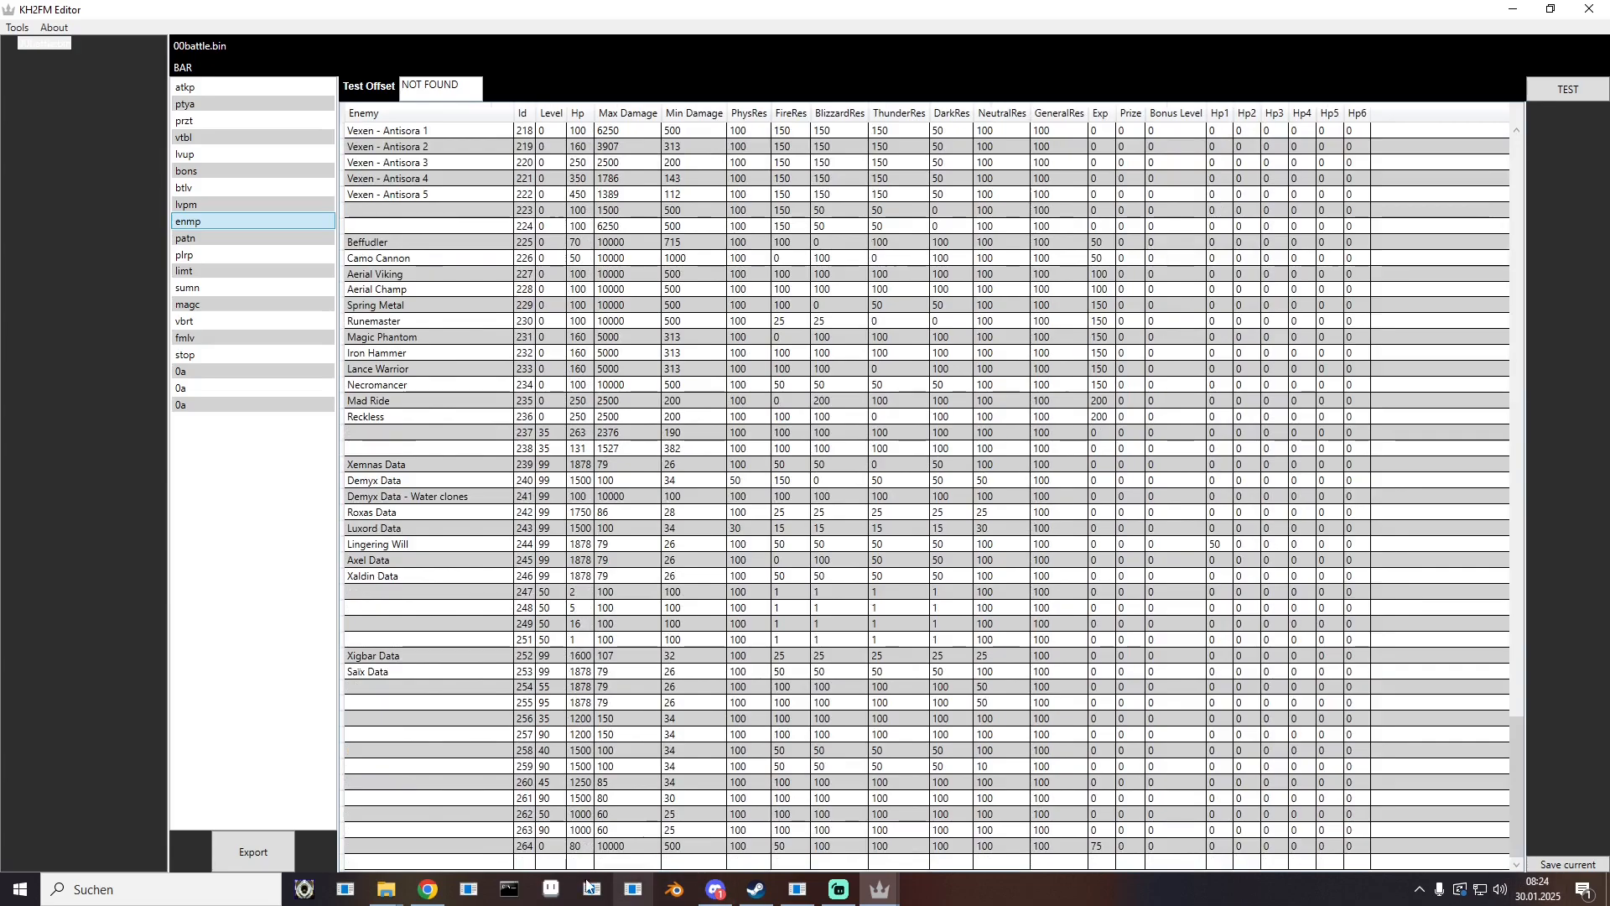
click(531, 849)
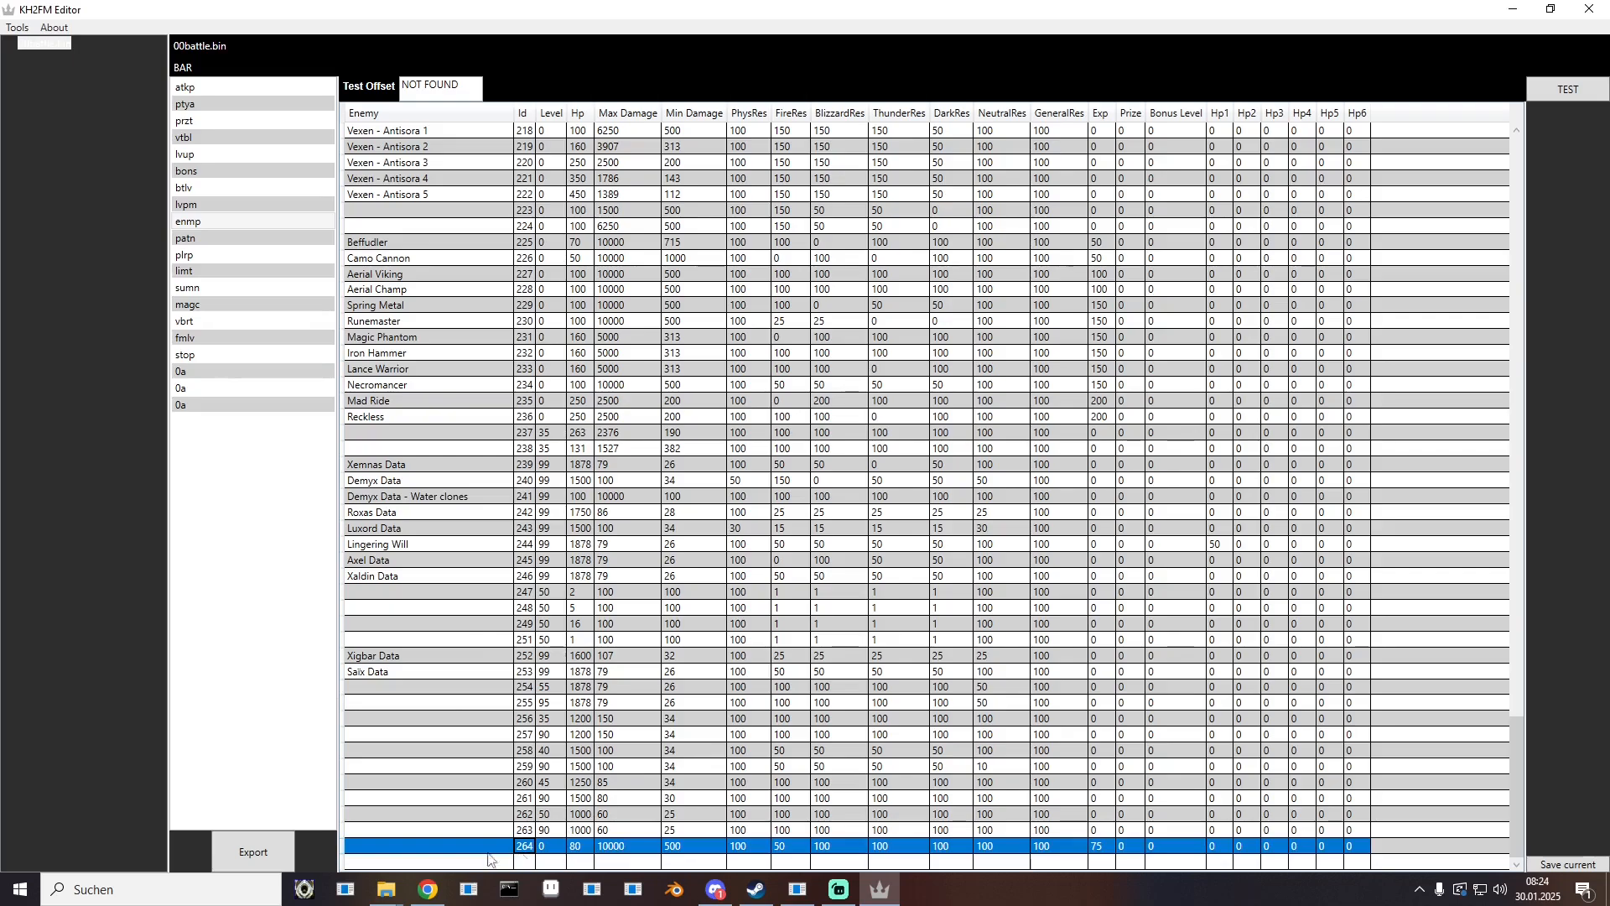
Step: Open the Windows calculator in Programmer mode and convert decimal 264 to hexadecimal
click(214, 890)
text(rech)
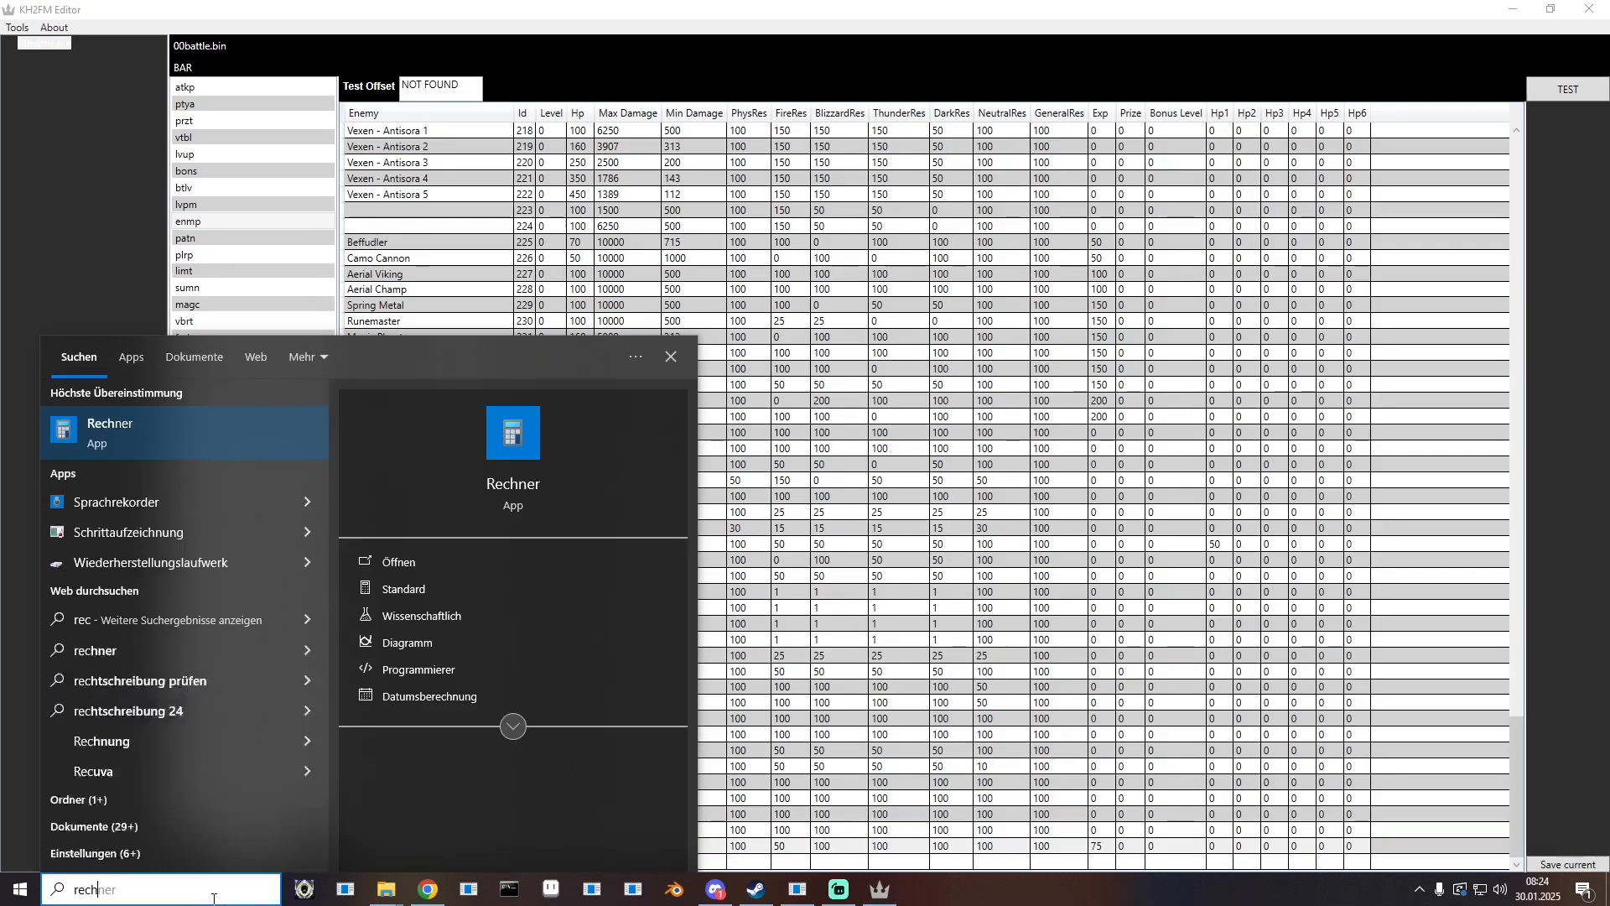
key(Return)
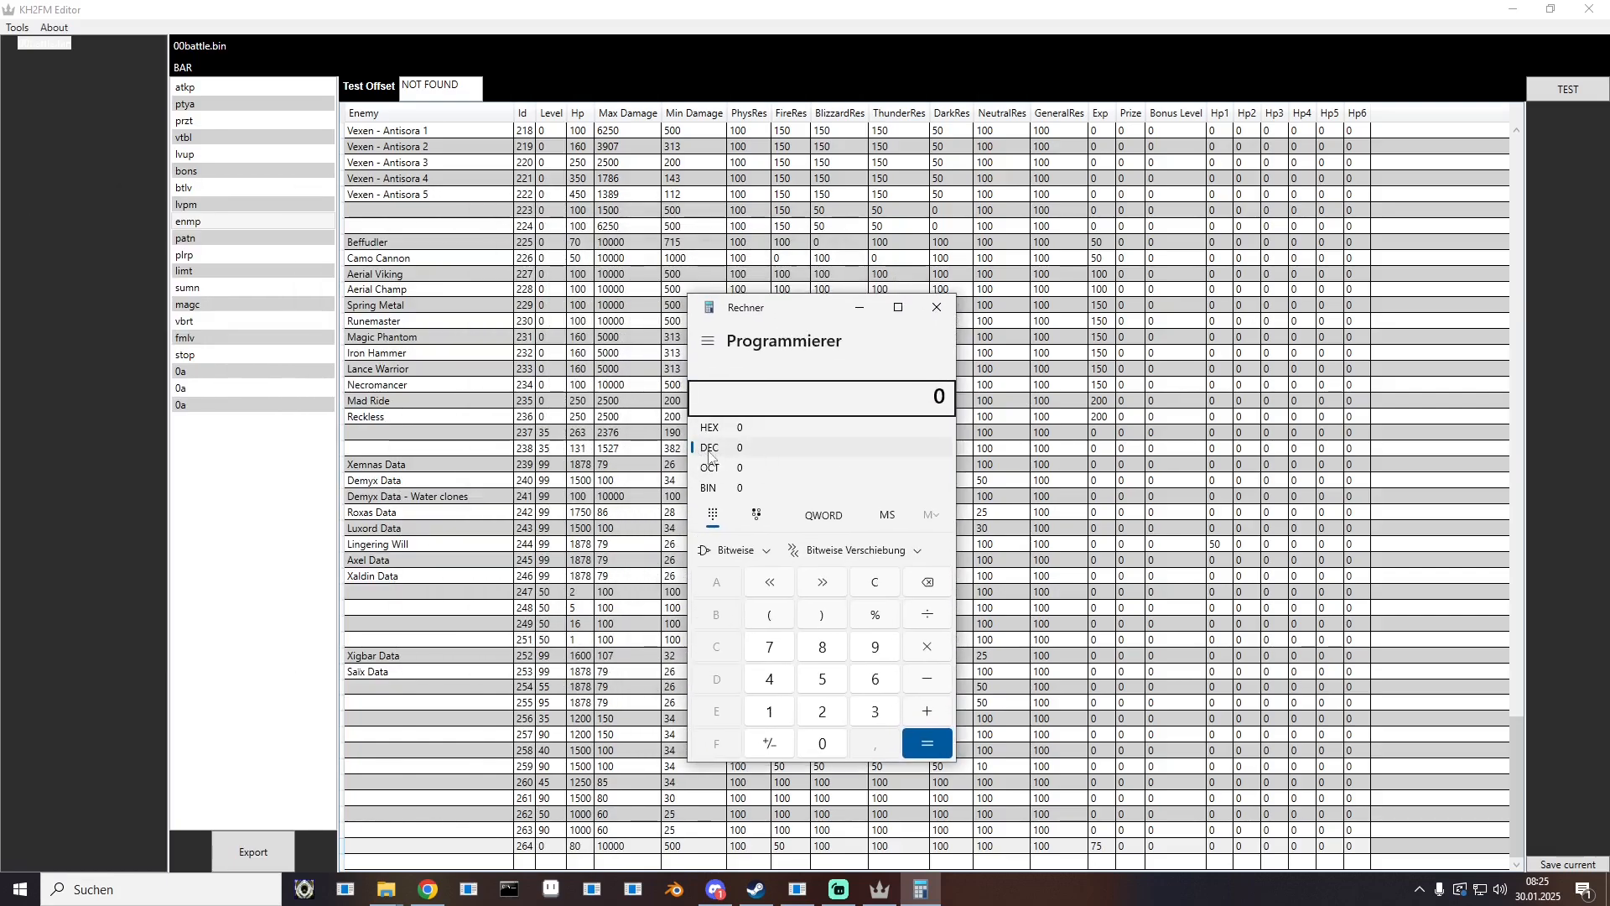
click(707, 340)
click(773, 514)
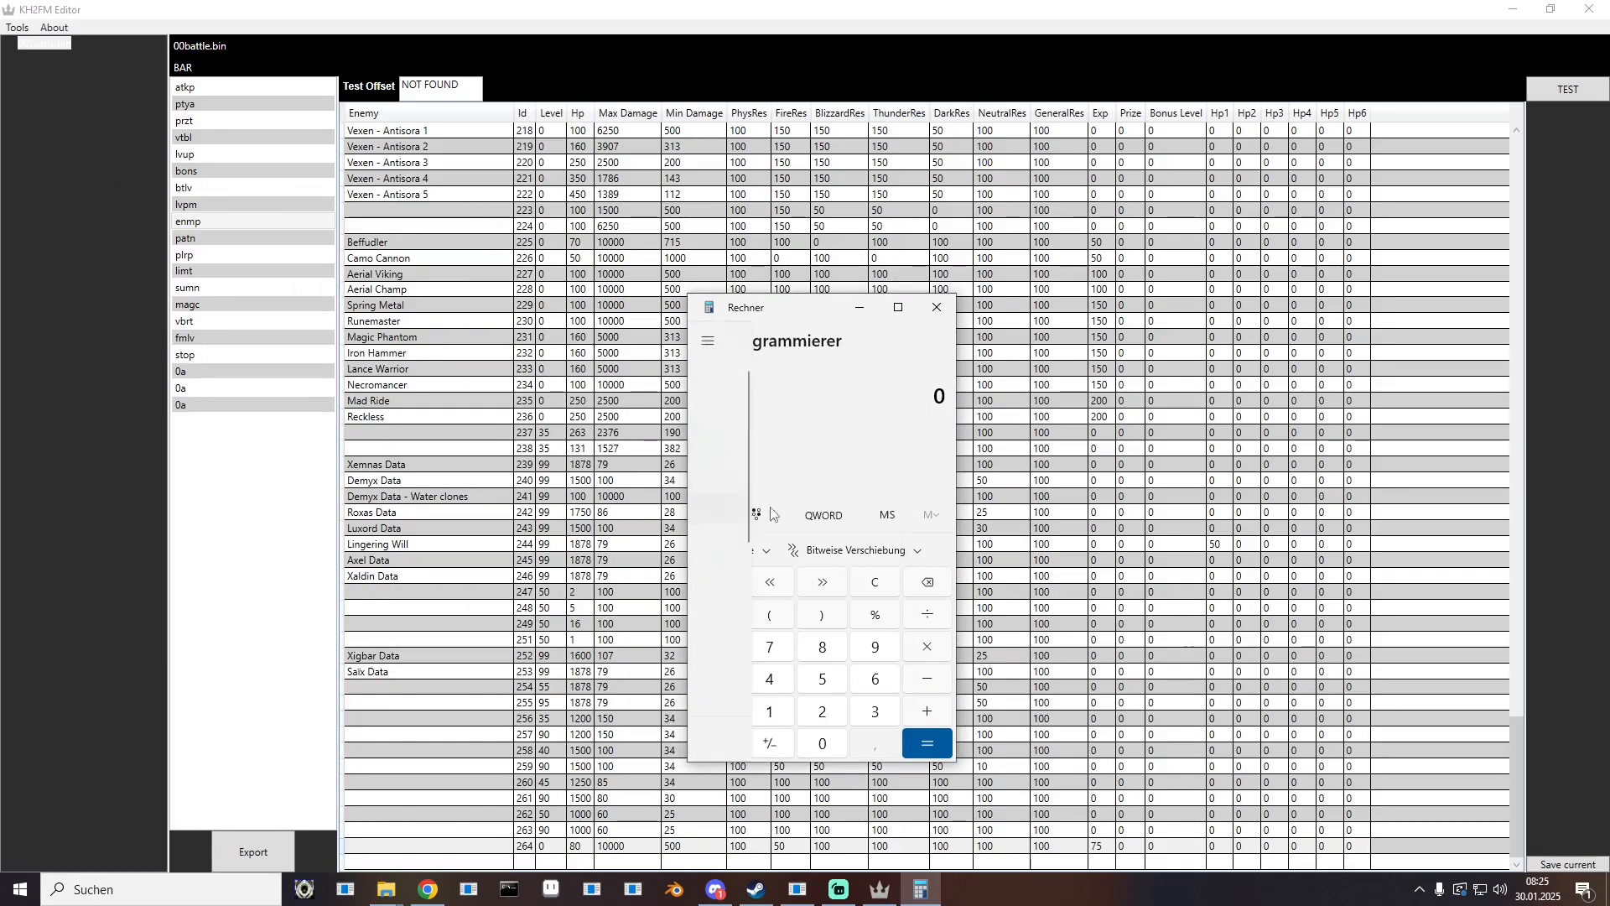
click(822, 711)
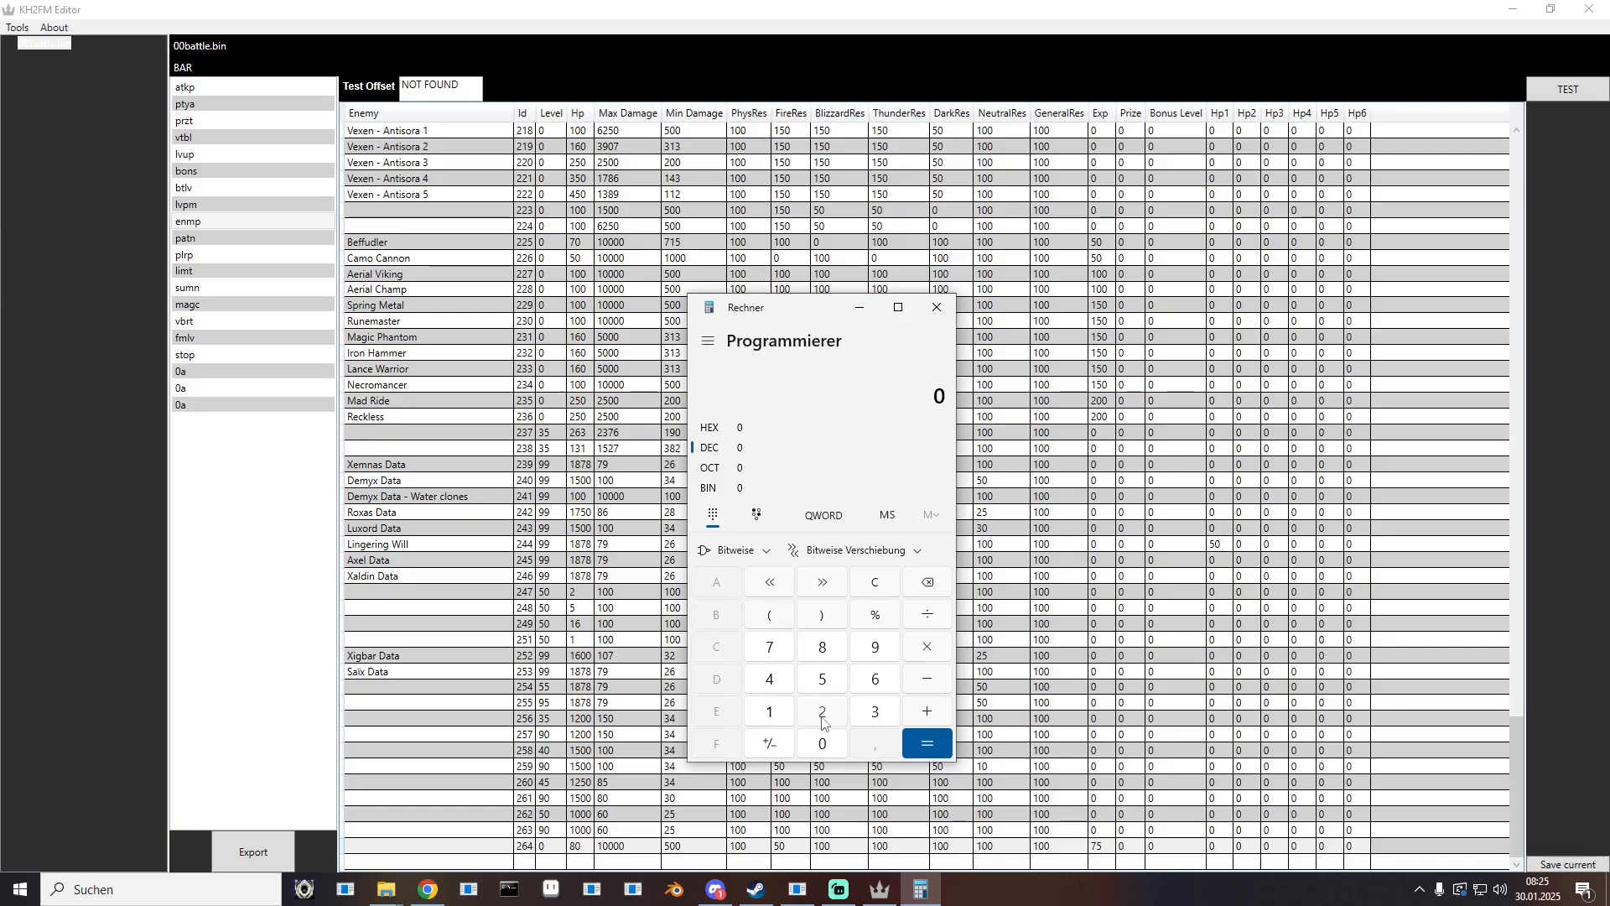
click(875, 679)
click(770, 679)
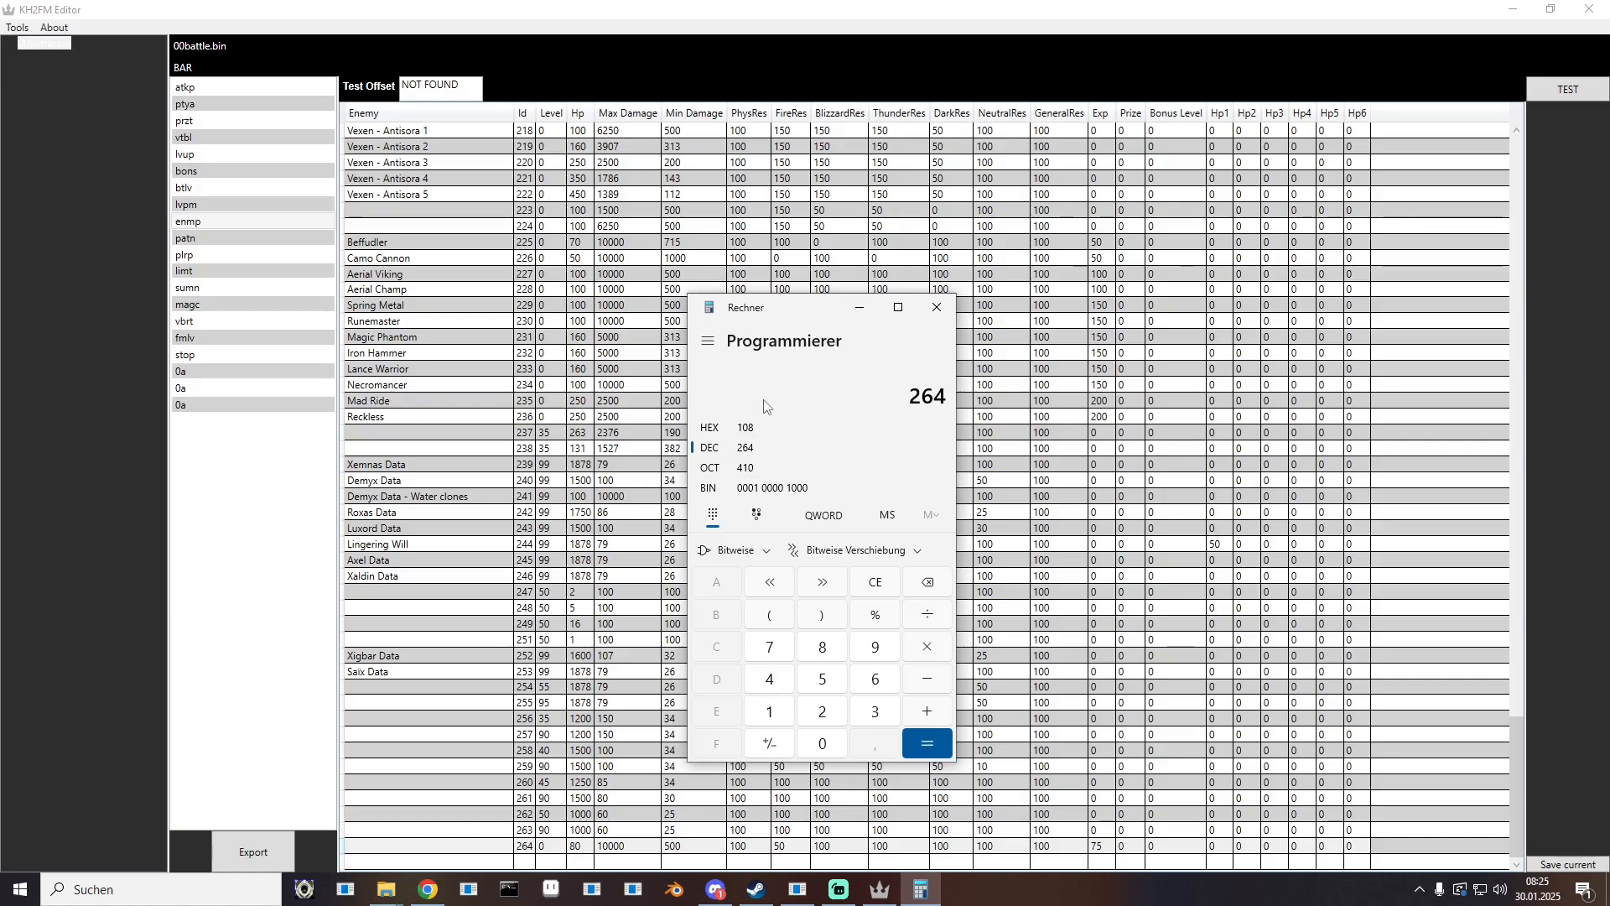
click(775, 287)
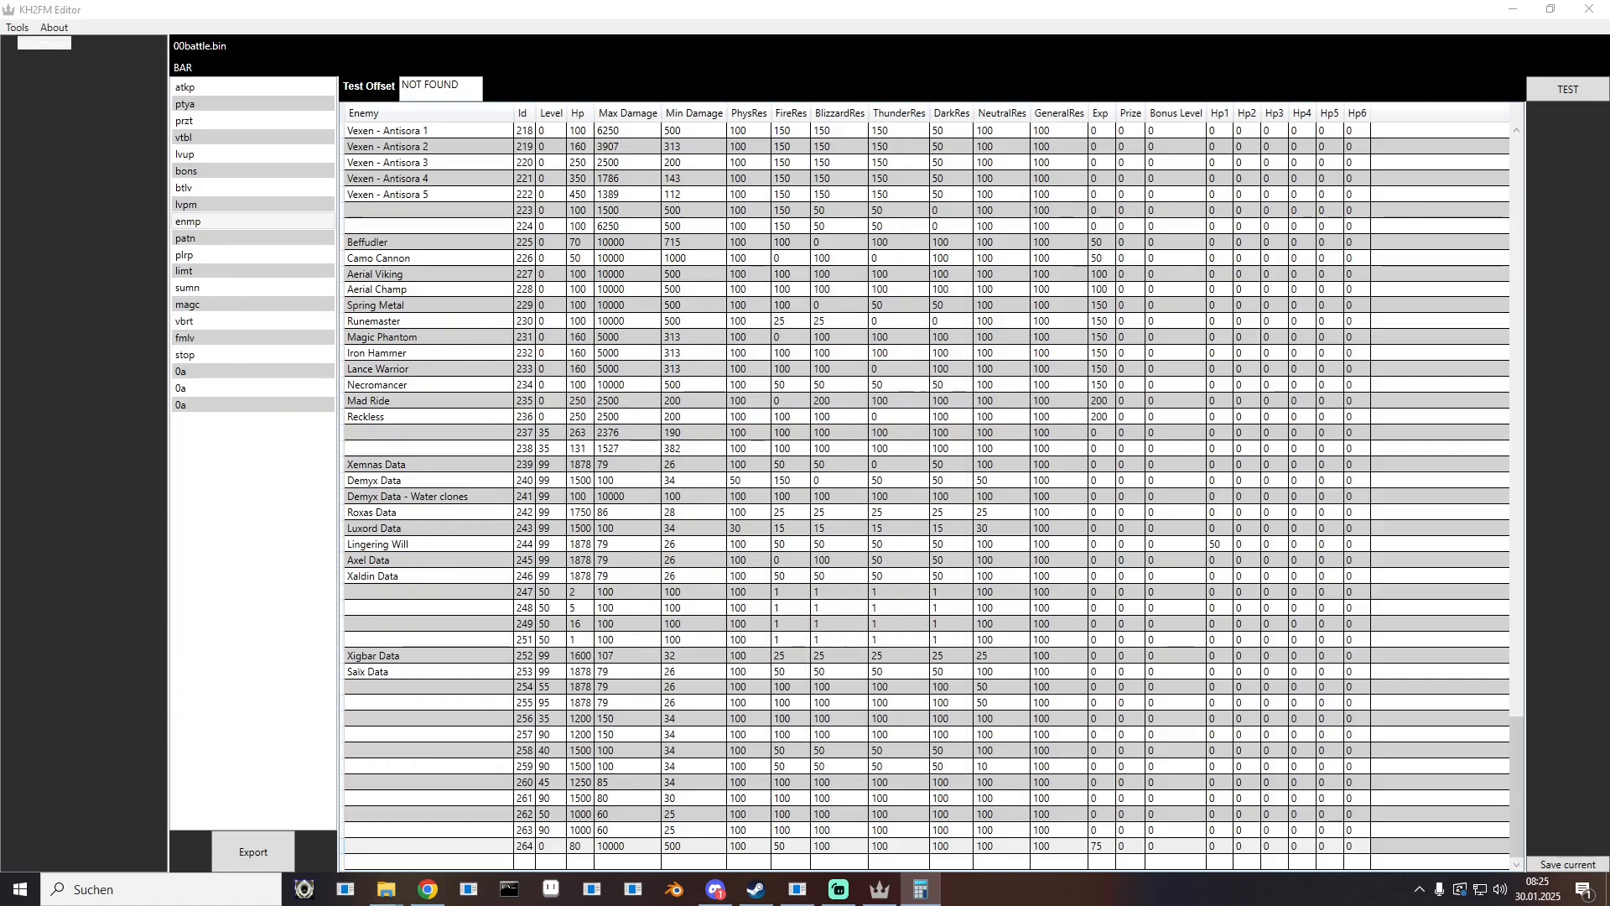
Step: Look up the Id of the Tornado Step row near the start of the enmp table
scroll(780, 512, up, 14)
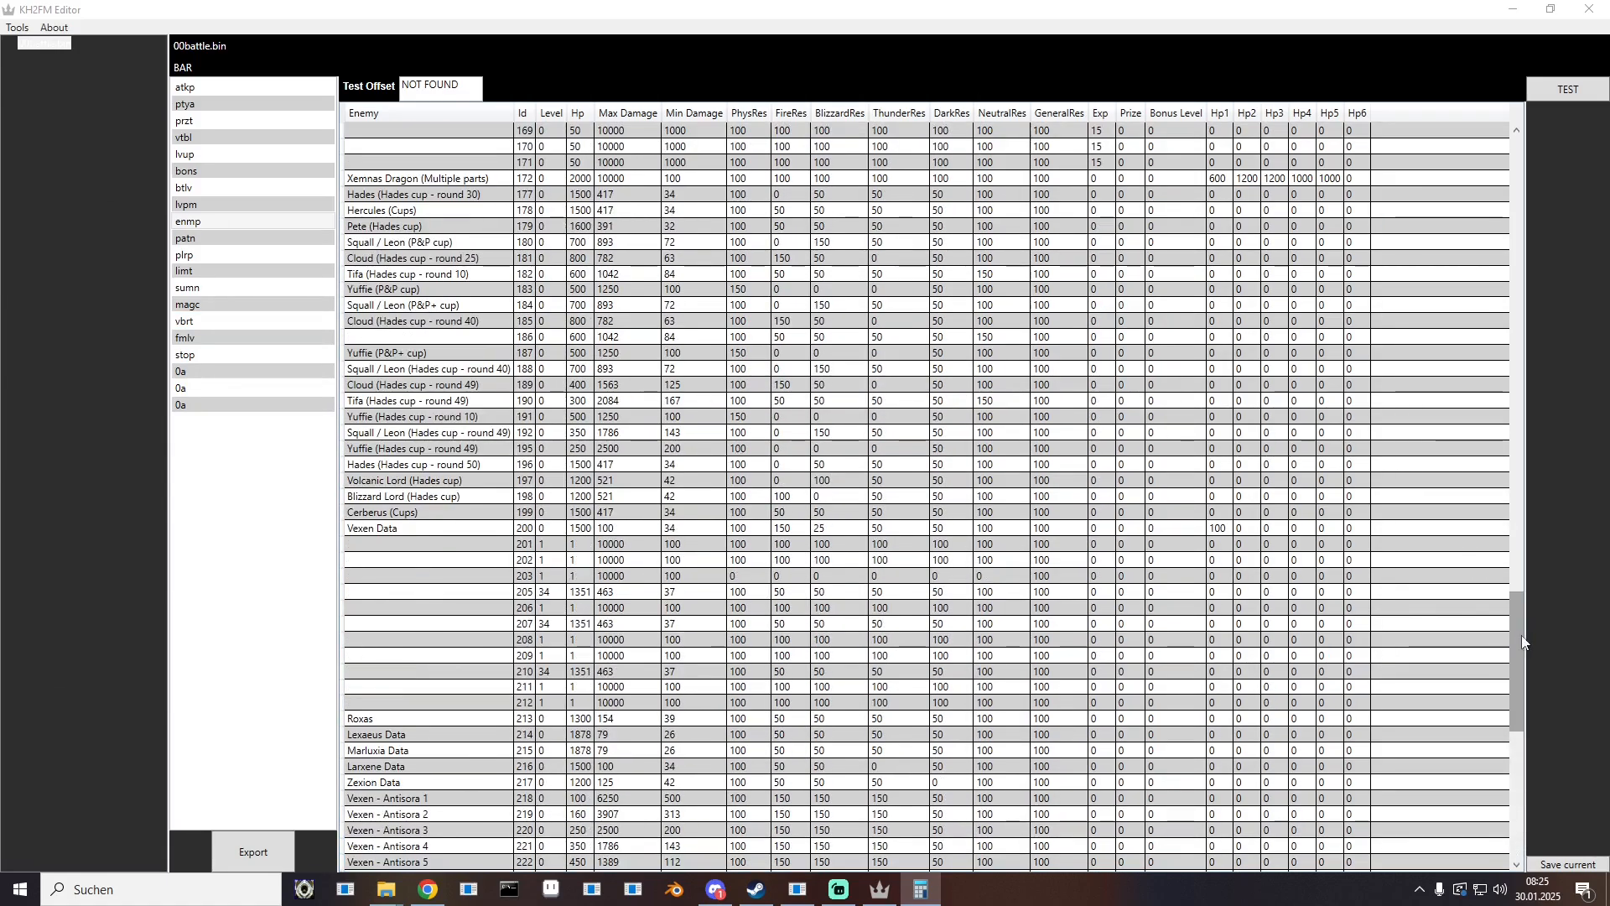
drag(1516, 663, 1592, 155)
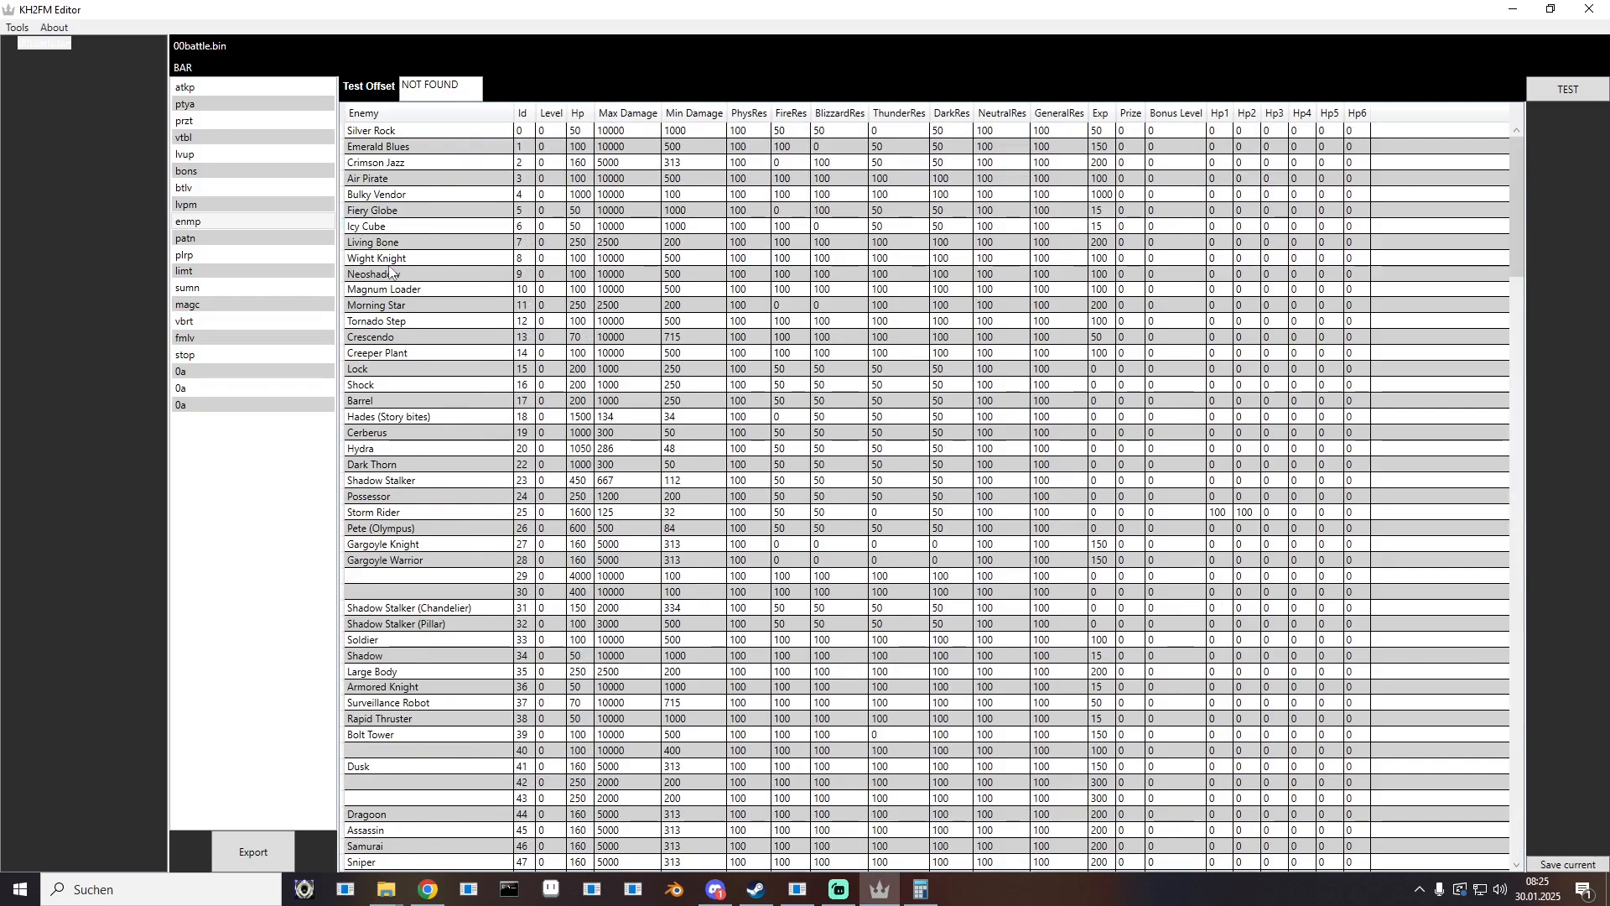
click(399, 323)
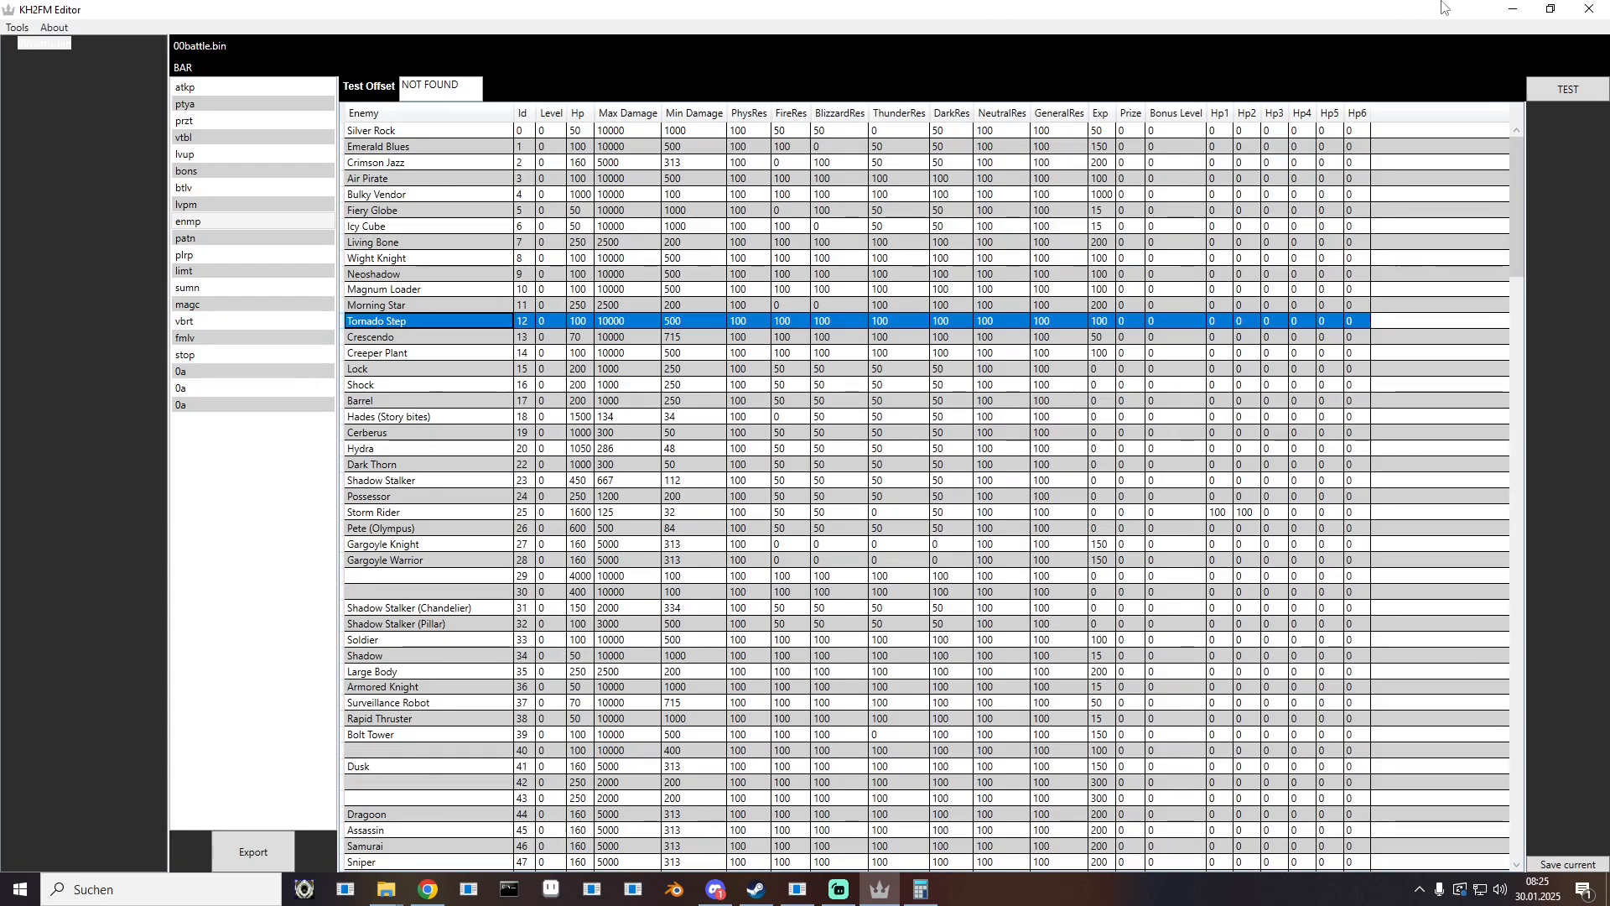
click(1513, 10)
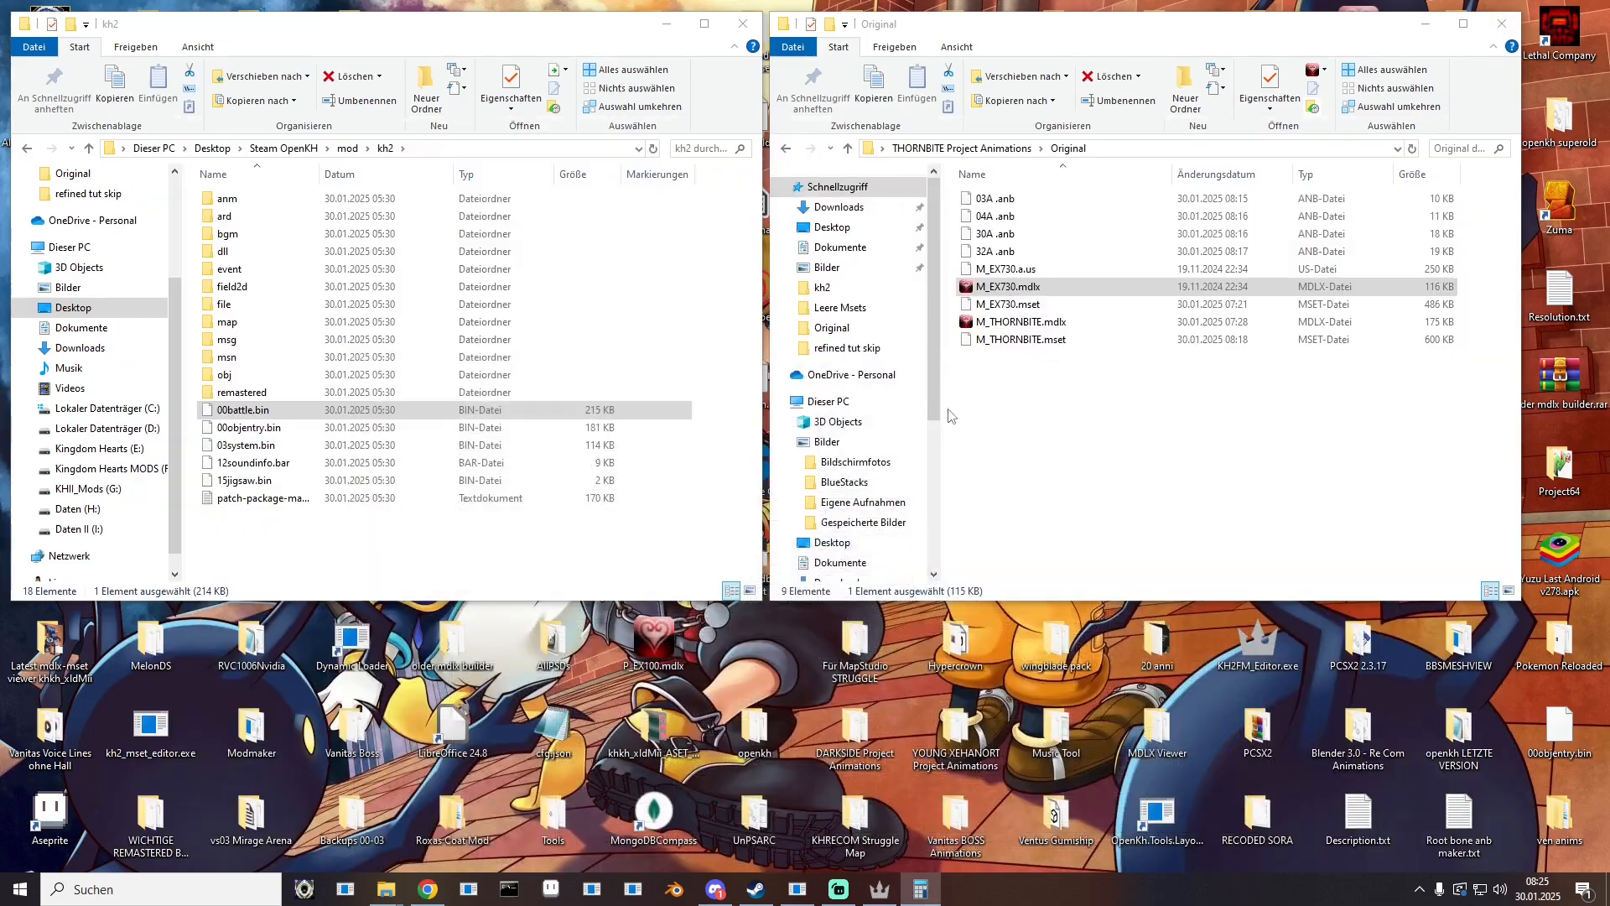
Step: Open M_THORNBITE.mdlx in the BAR editor and export its m_ex Bdx entry as m_ex_0.bdx into the Original folder
click(667, 23)
double_click(151, 470)
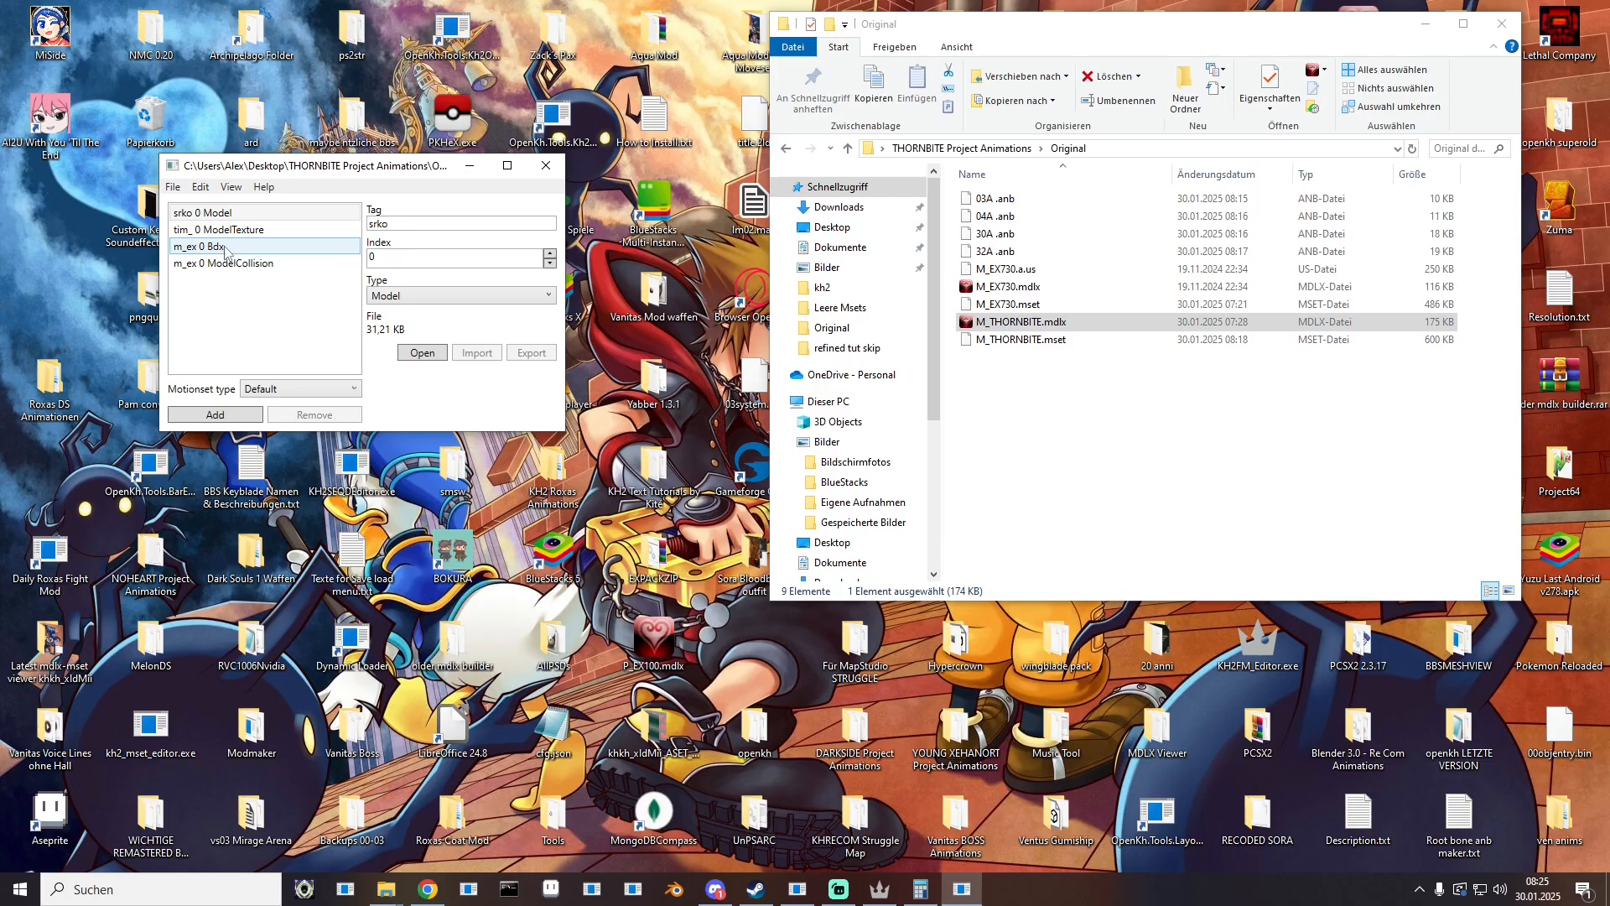
click(222, 247)
click(532, 354)
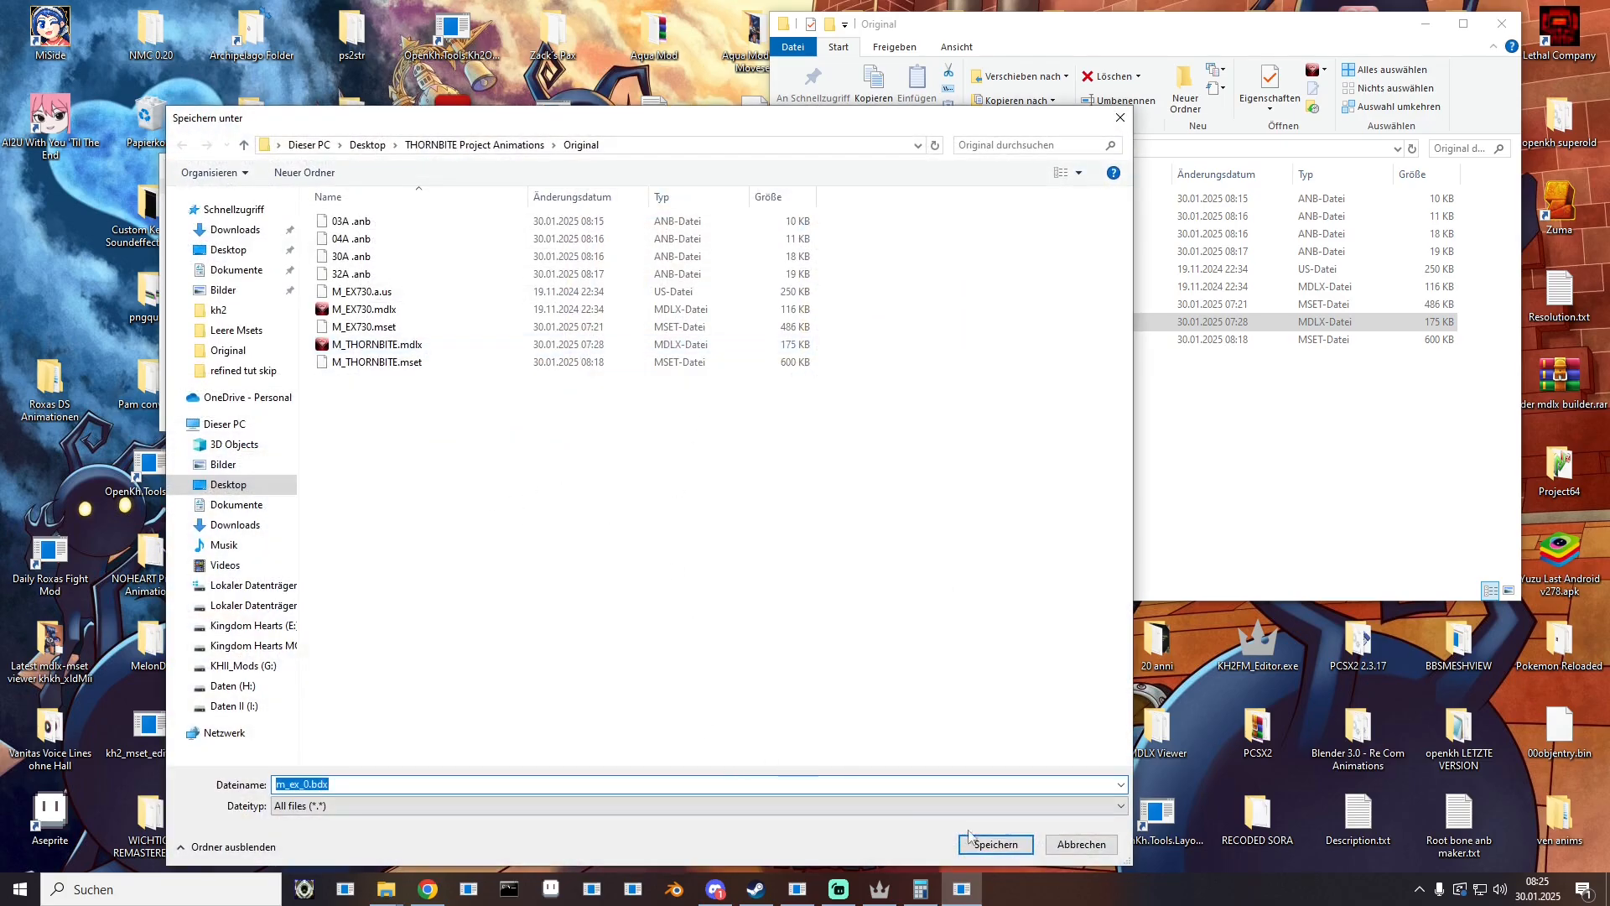
click(988, 835)
Step: Launch HxD and open the exported m_ex_0.bdx file in it
click(186, 895)
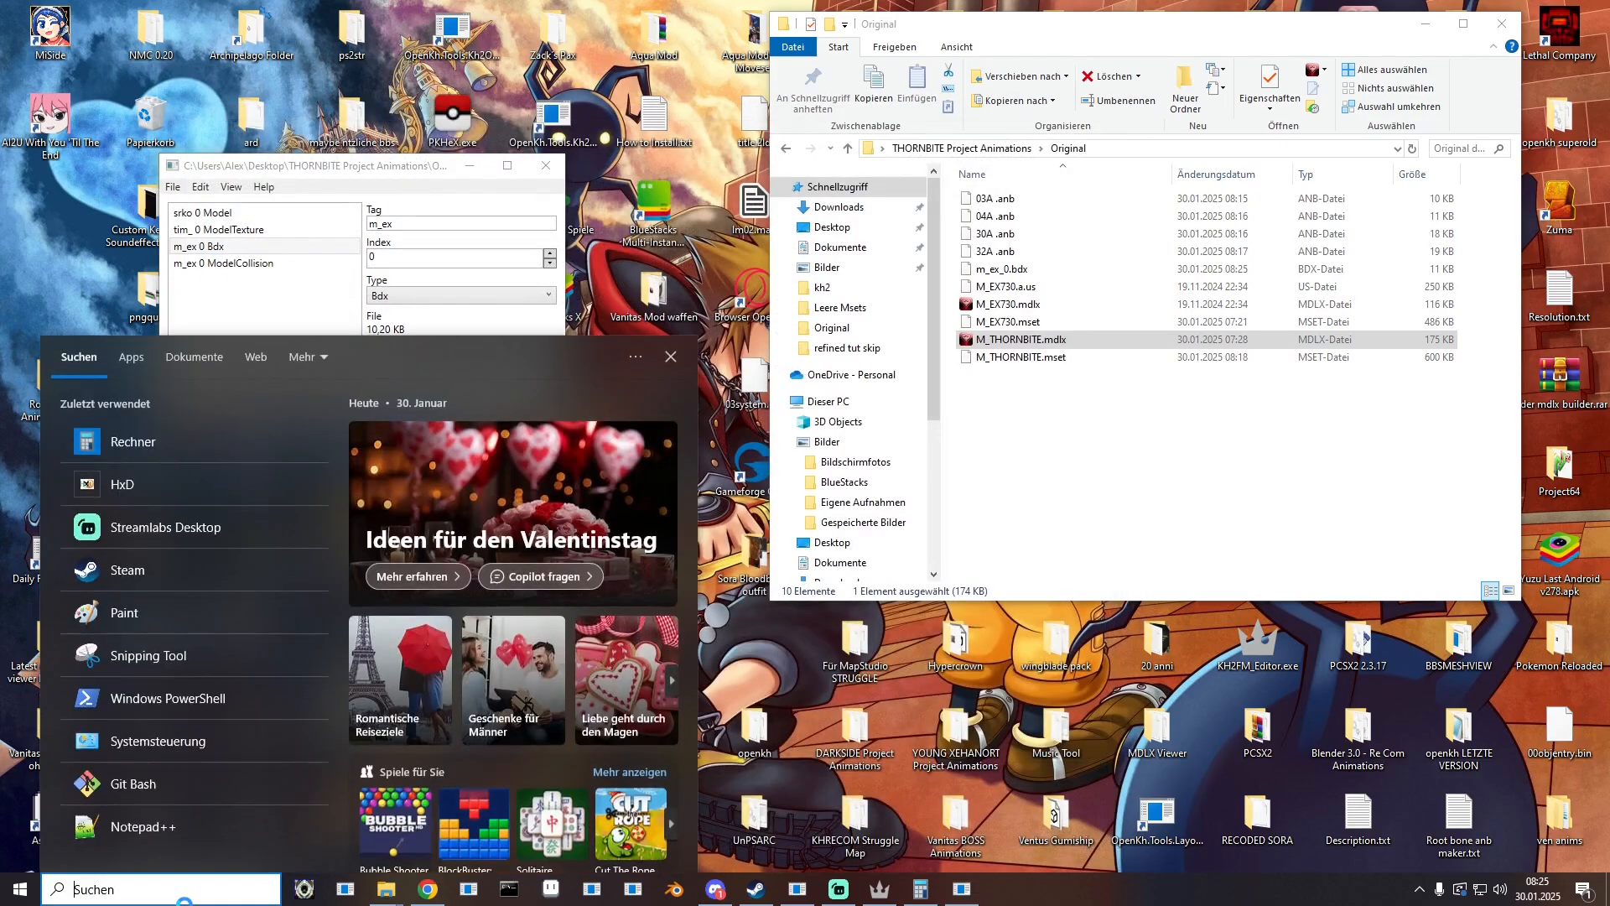
text(hxd)
key(Return)
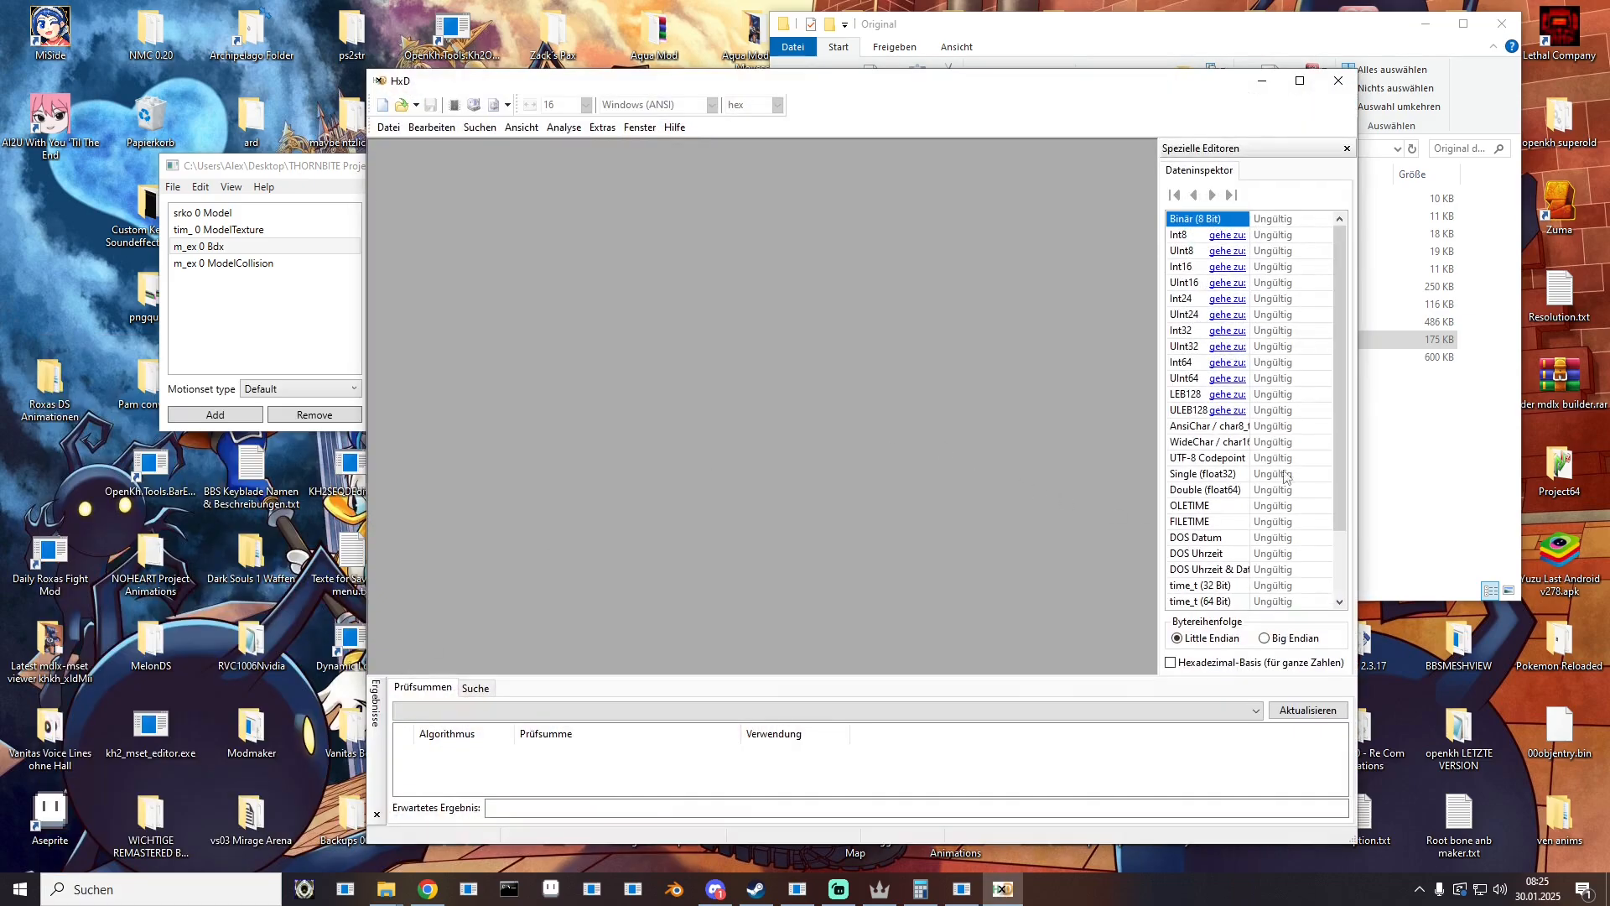
click(1455, 411)
drag(993, 272, 662, 336)
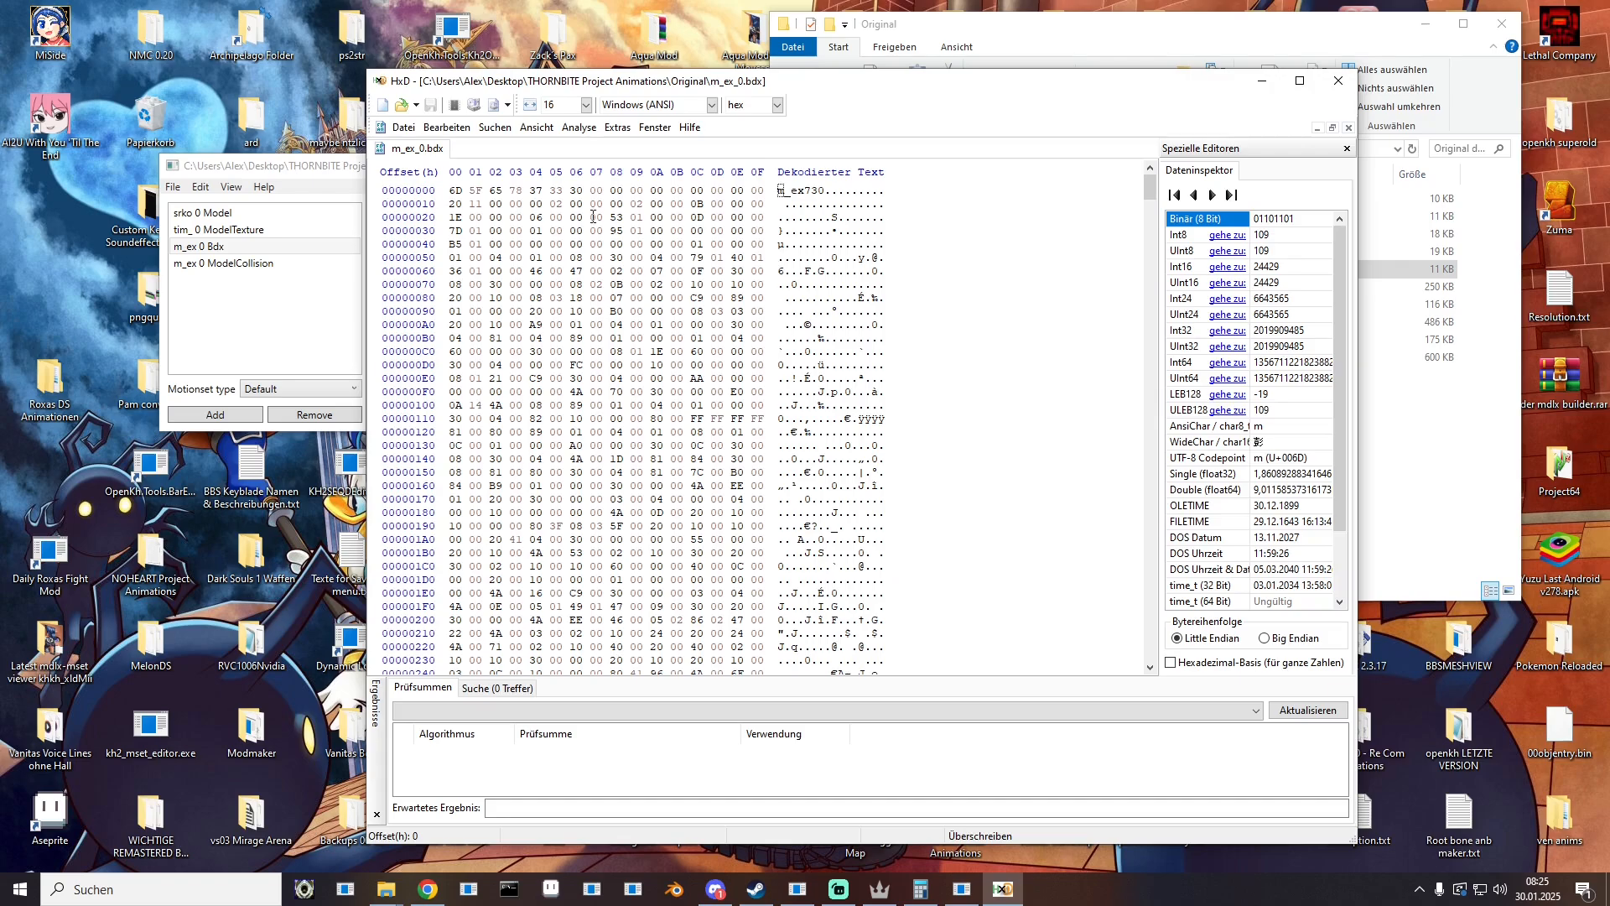
Step: Recheck Tornado Step's Id in the enemy table and search m_ex_0.bdx forward for the hex values FF FF FF FF 81
click(879, 889)
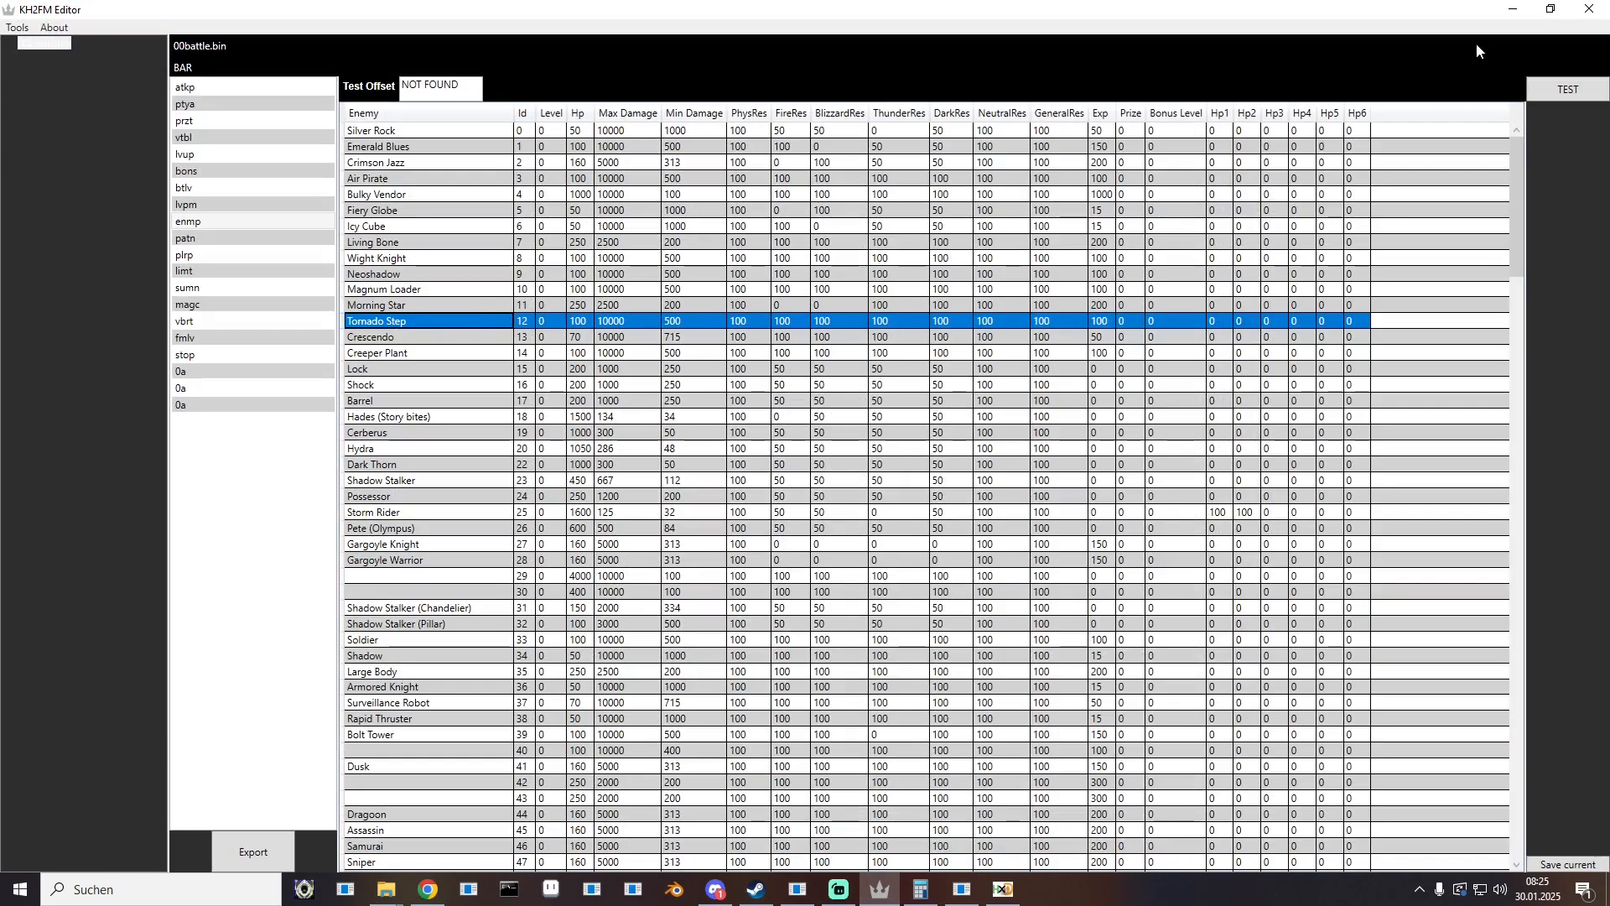
click(1515, 9)
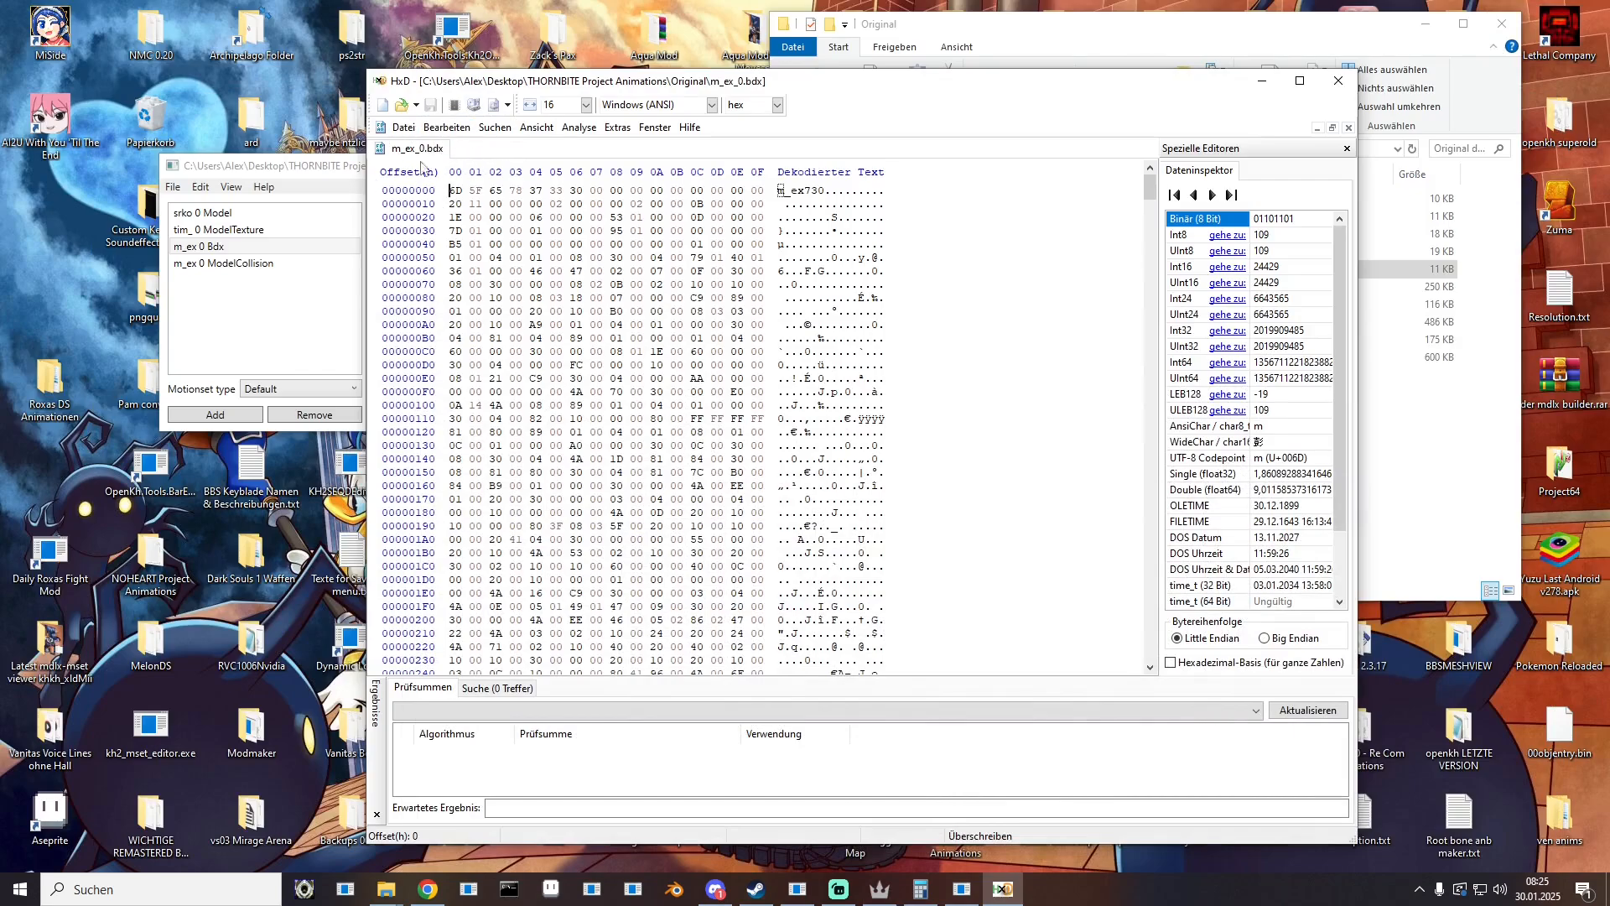
click(487, 128)
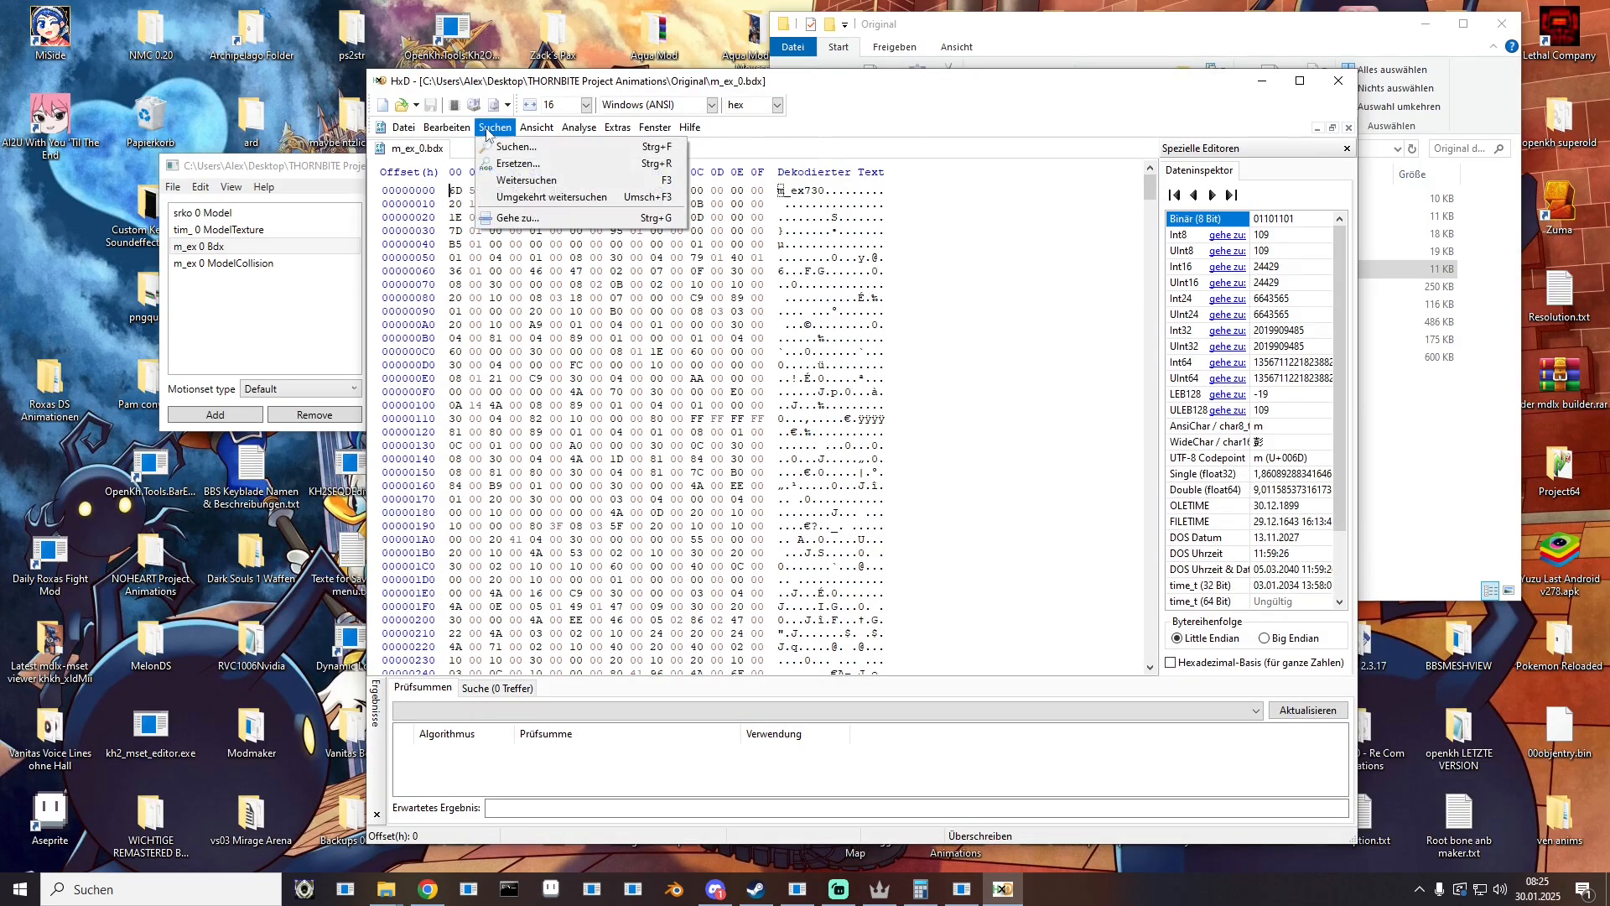
click(531, 148)
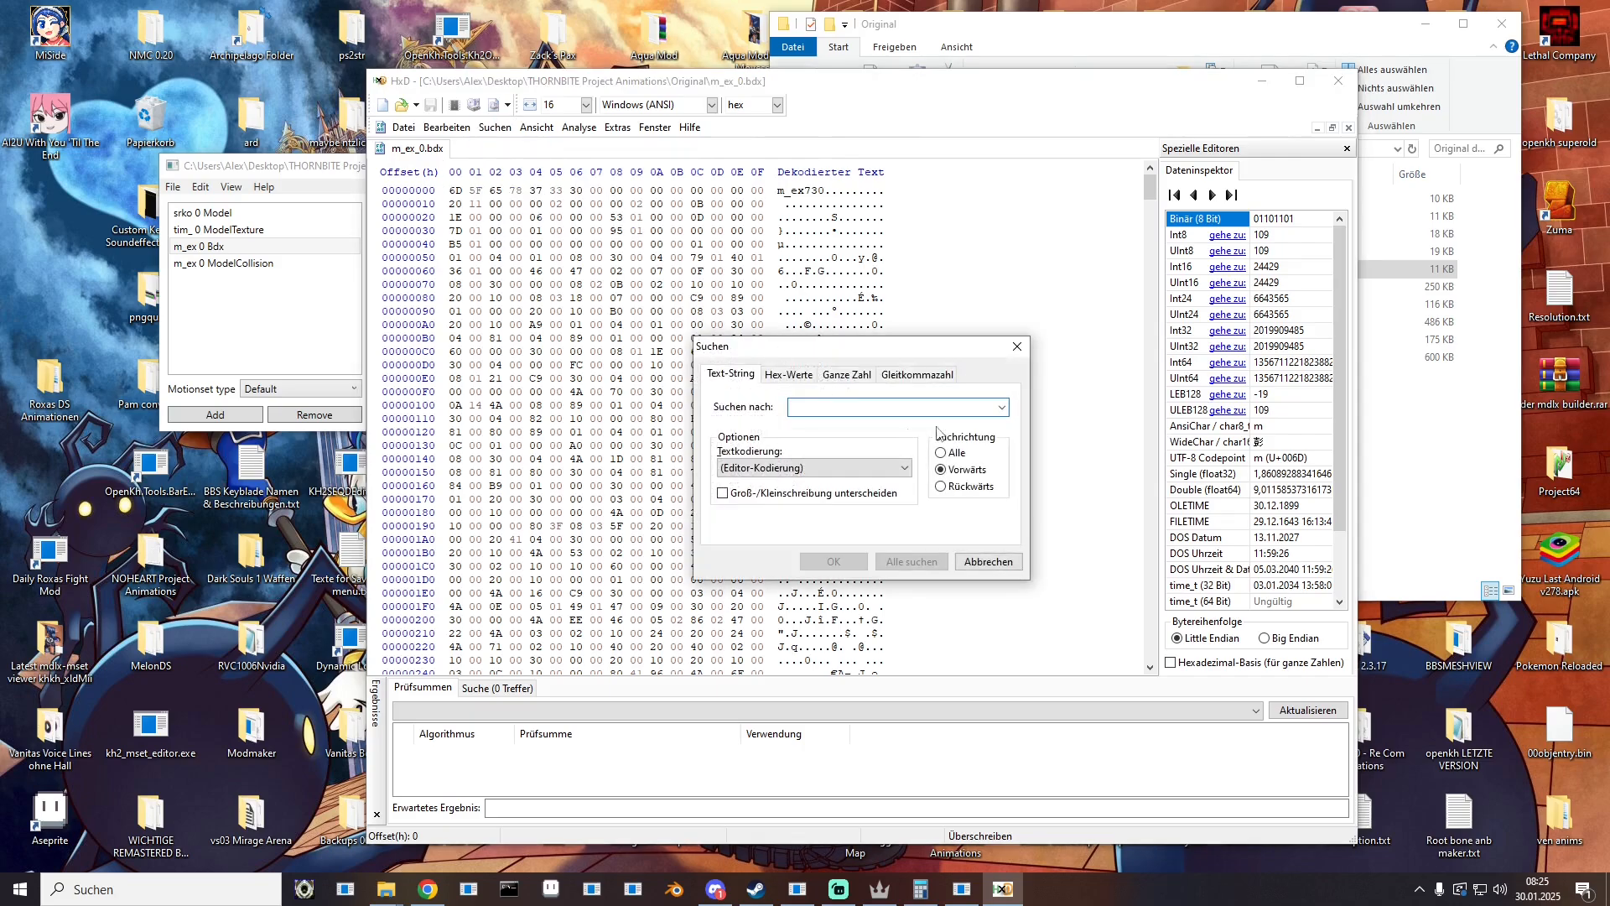
click(795, 376)
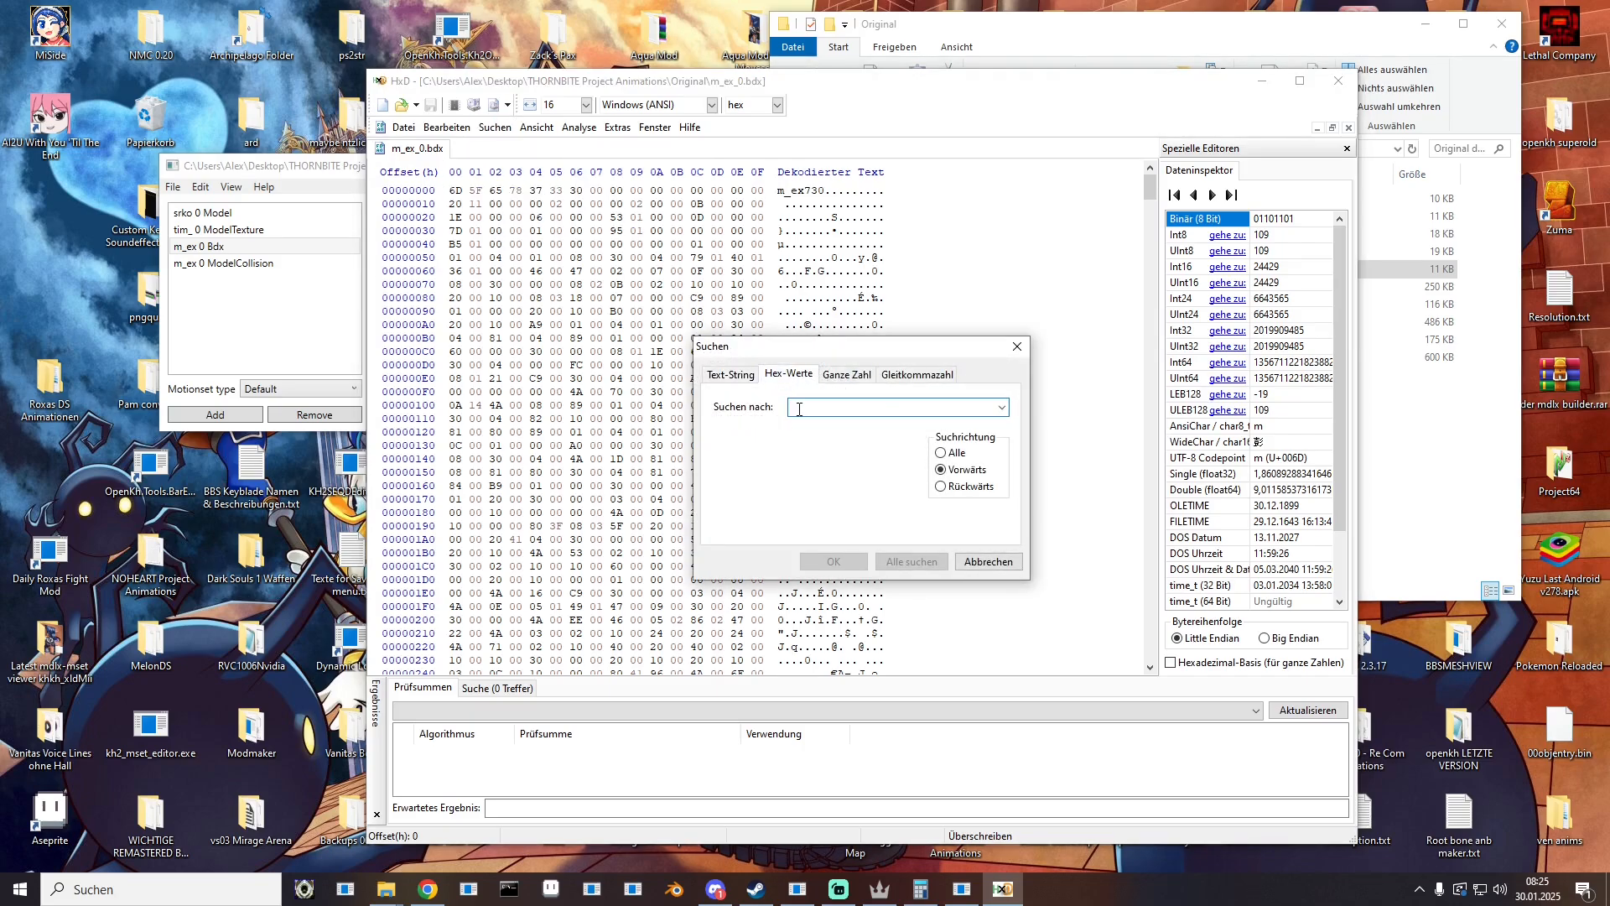
text(FF FF FF FF 81)
click(799, 411)
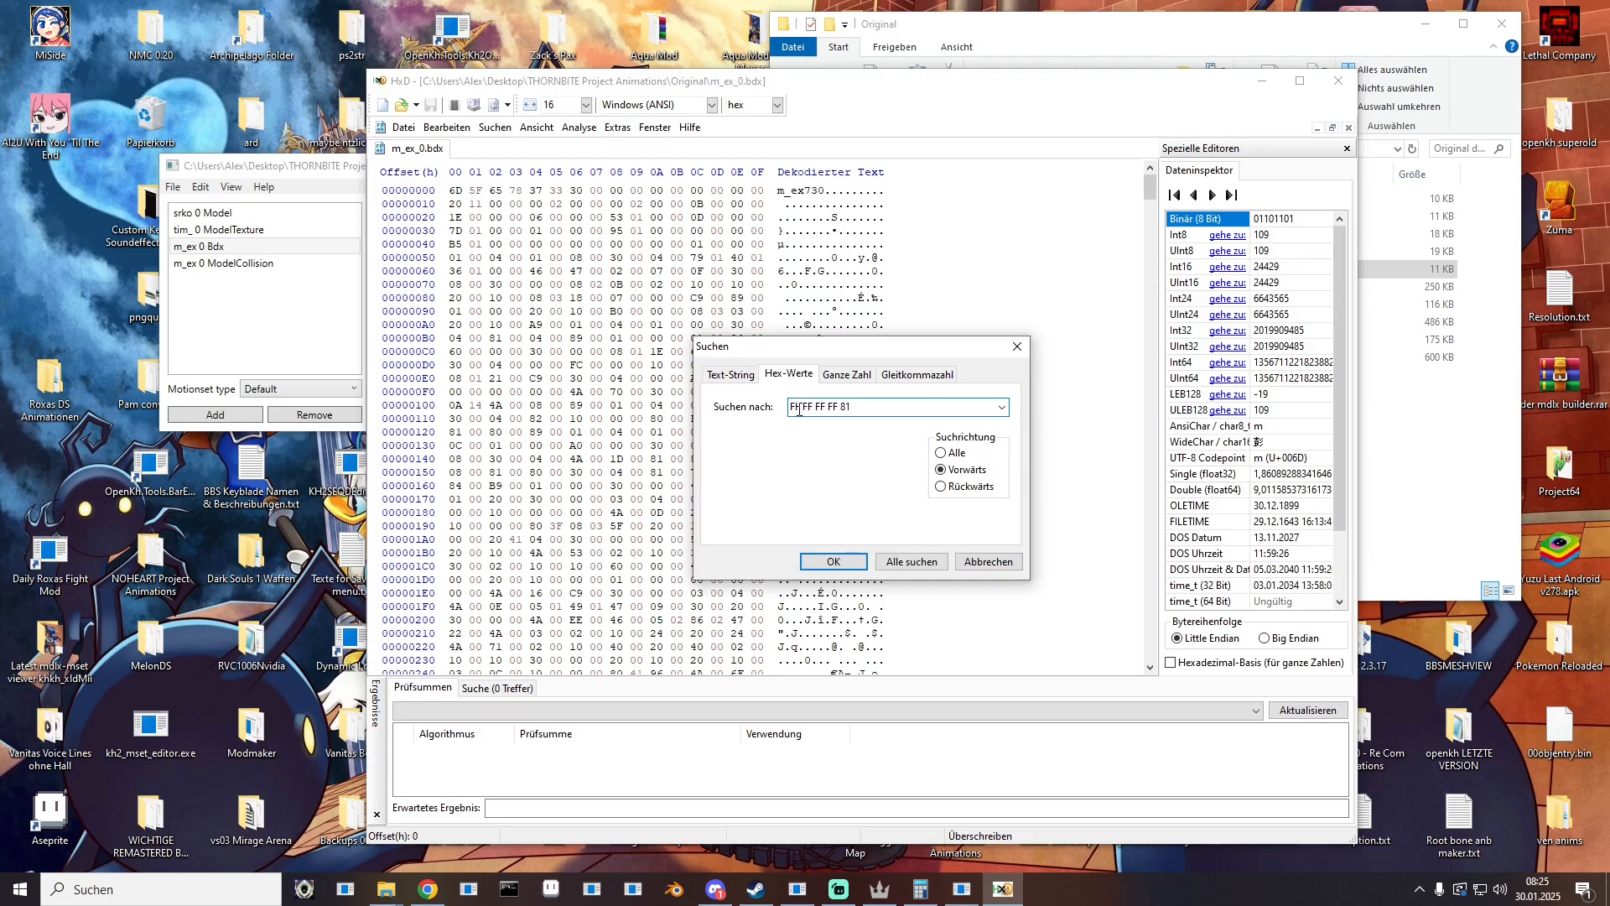
click(832, 562)
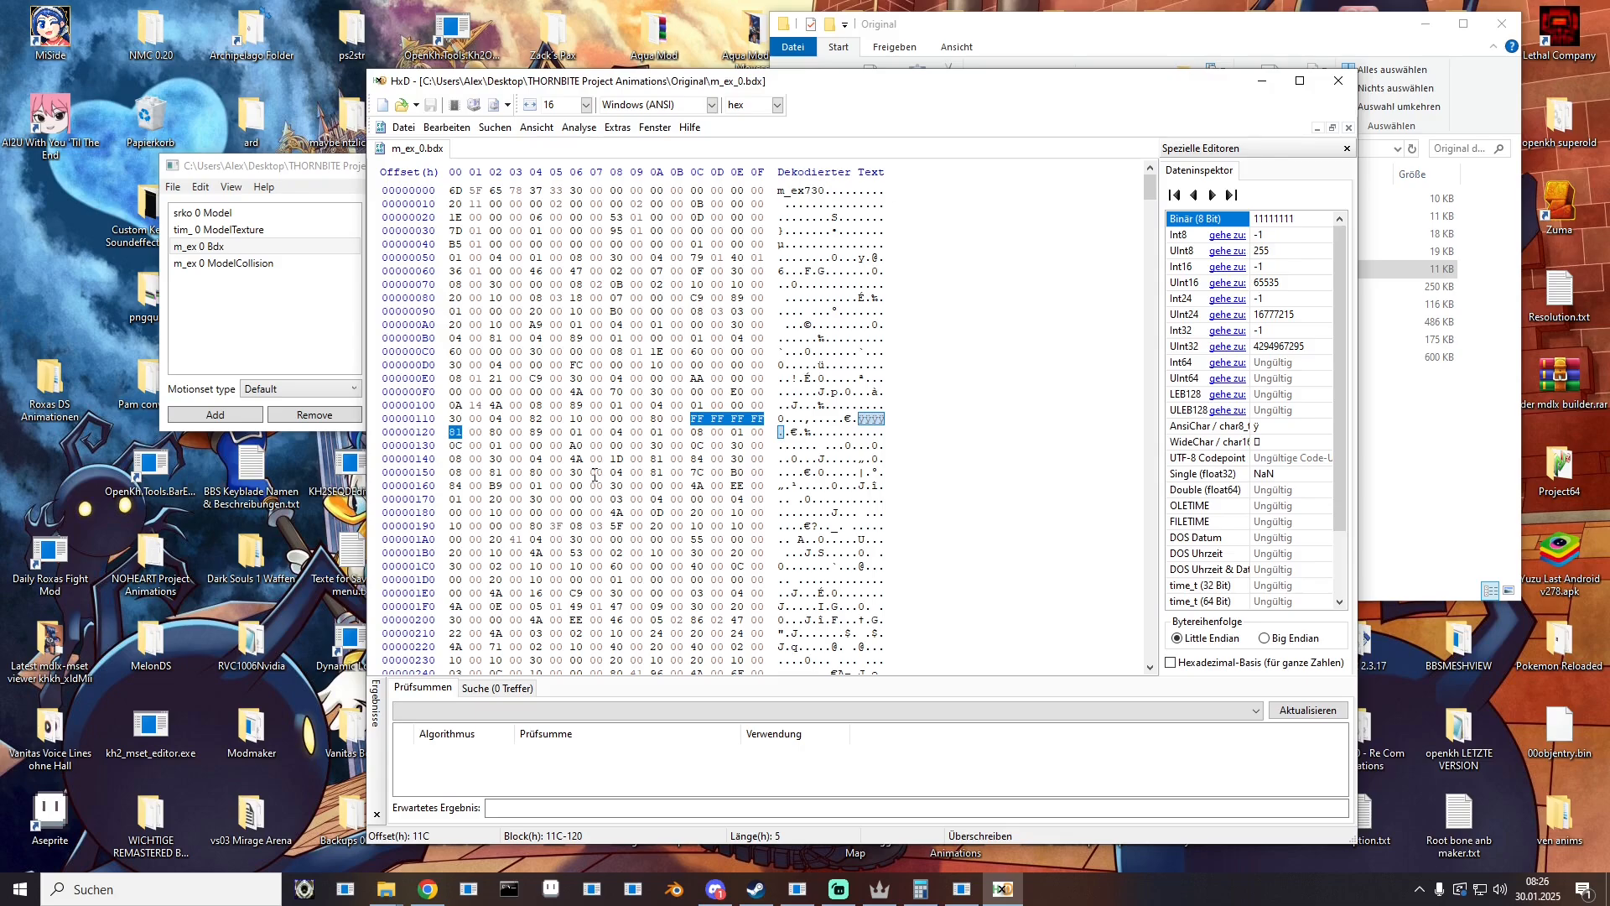
Step: Find the next occurrence of FF FF FF FF 81 and select the five rows of bytes above it, offsets B60 to BAF
scroll(595, 475, down, 1)
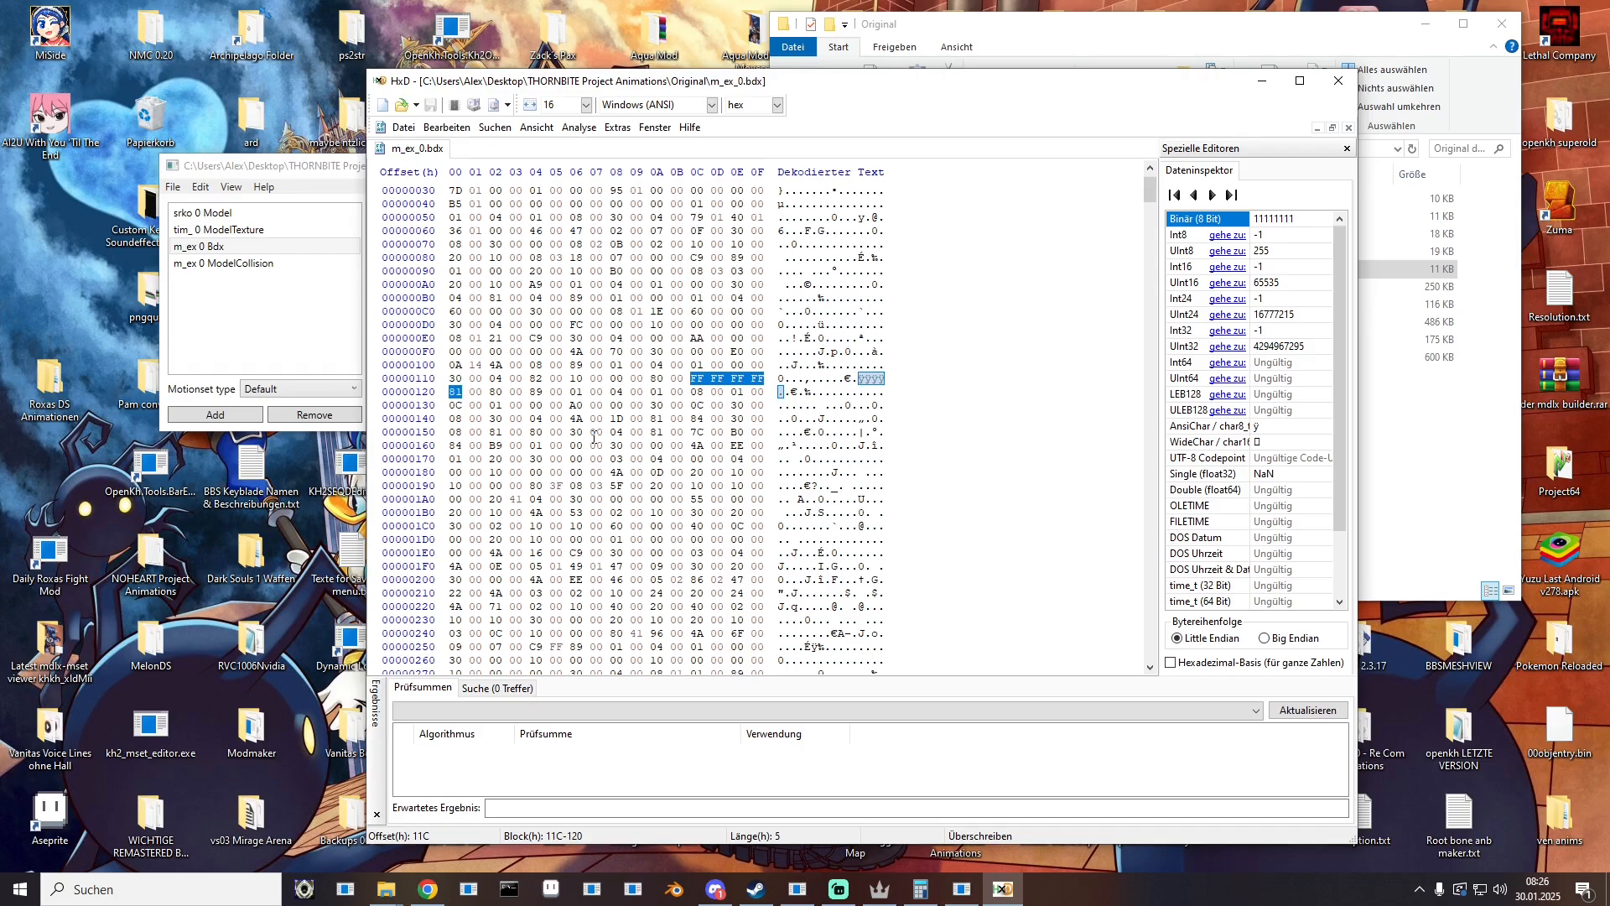
key(F3)
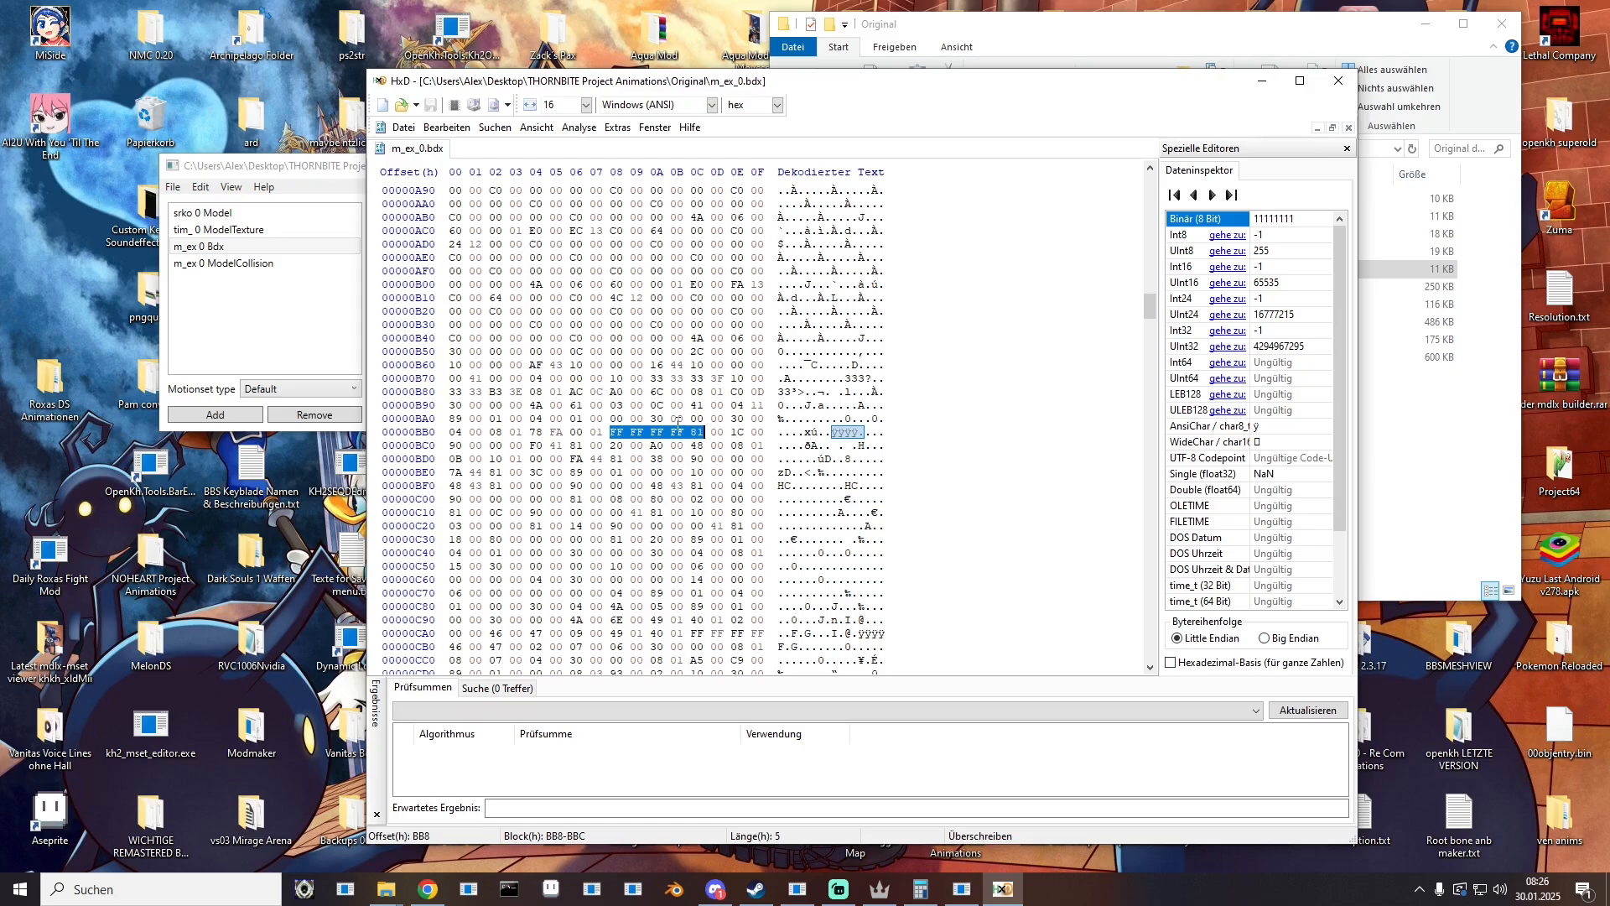
click(759, 419)
drag(727, 408, 454, 365)
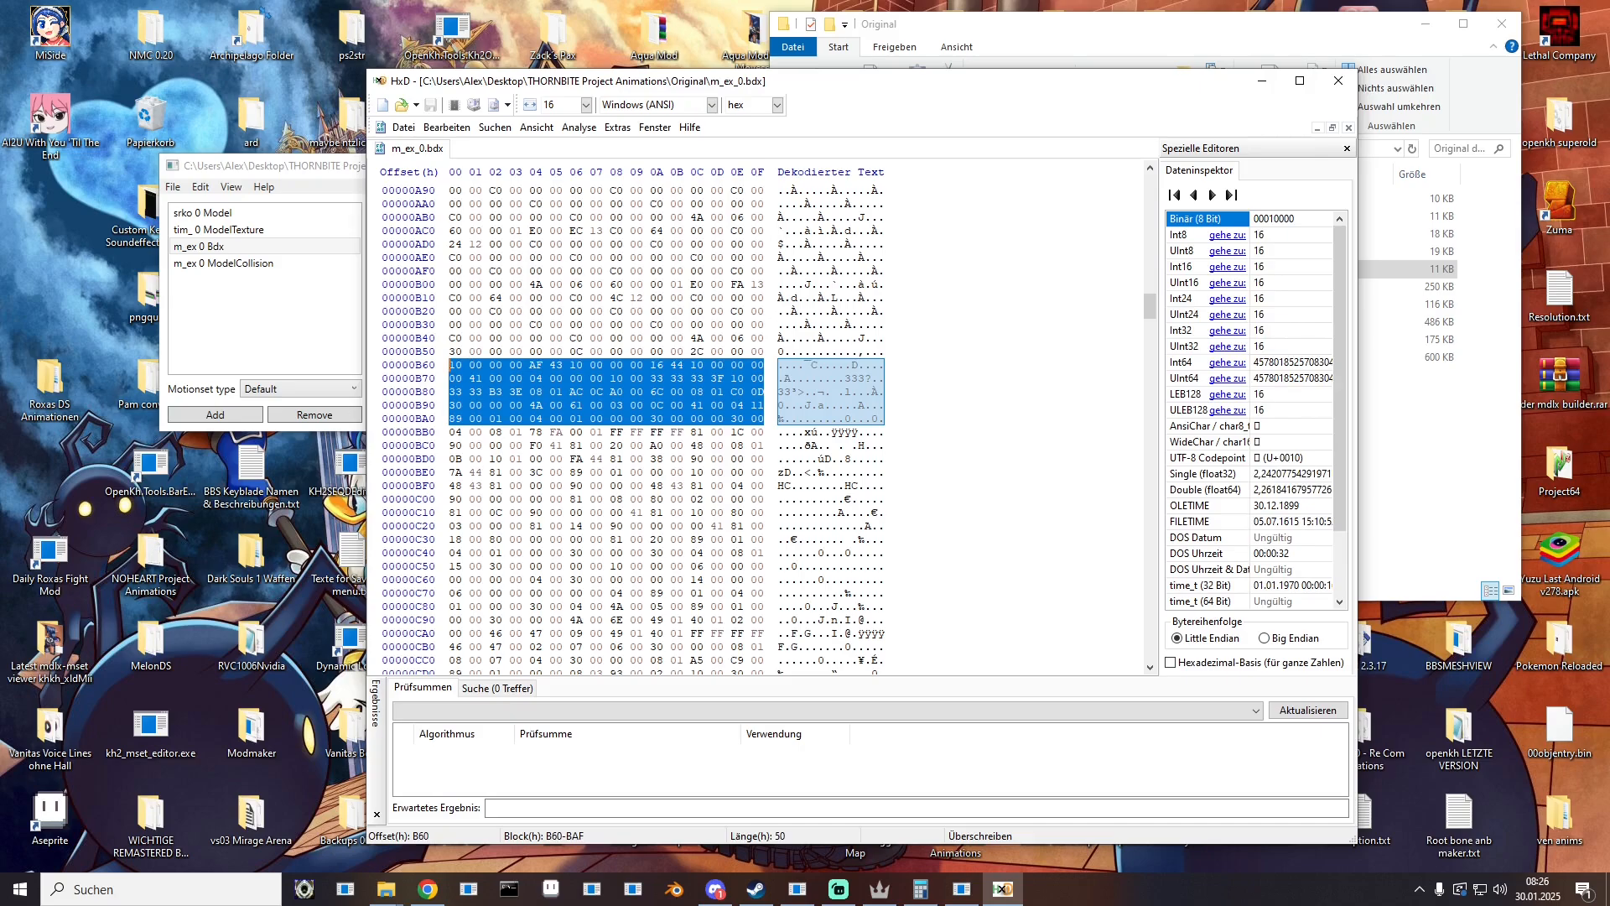
Step: Bring up the calculator showing 264 and convert decimal 12 to hexadecimal in a second Programmer calculator window
click(920, 889)
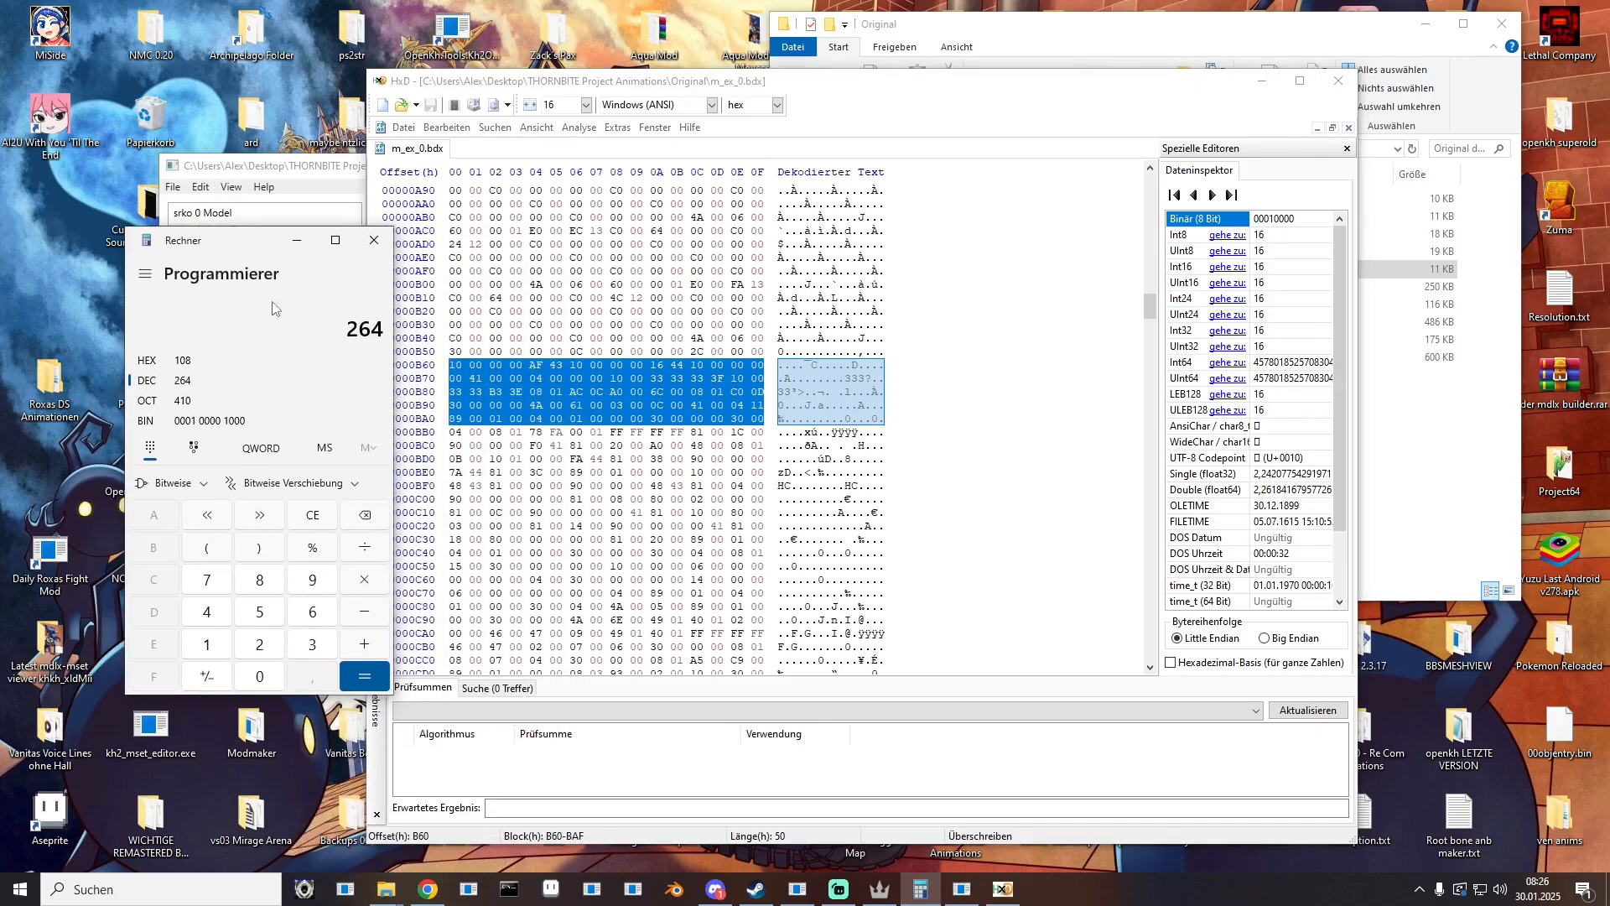
right_click(920, 889)
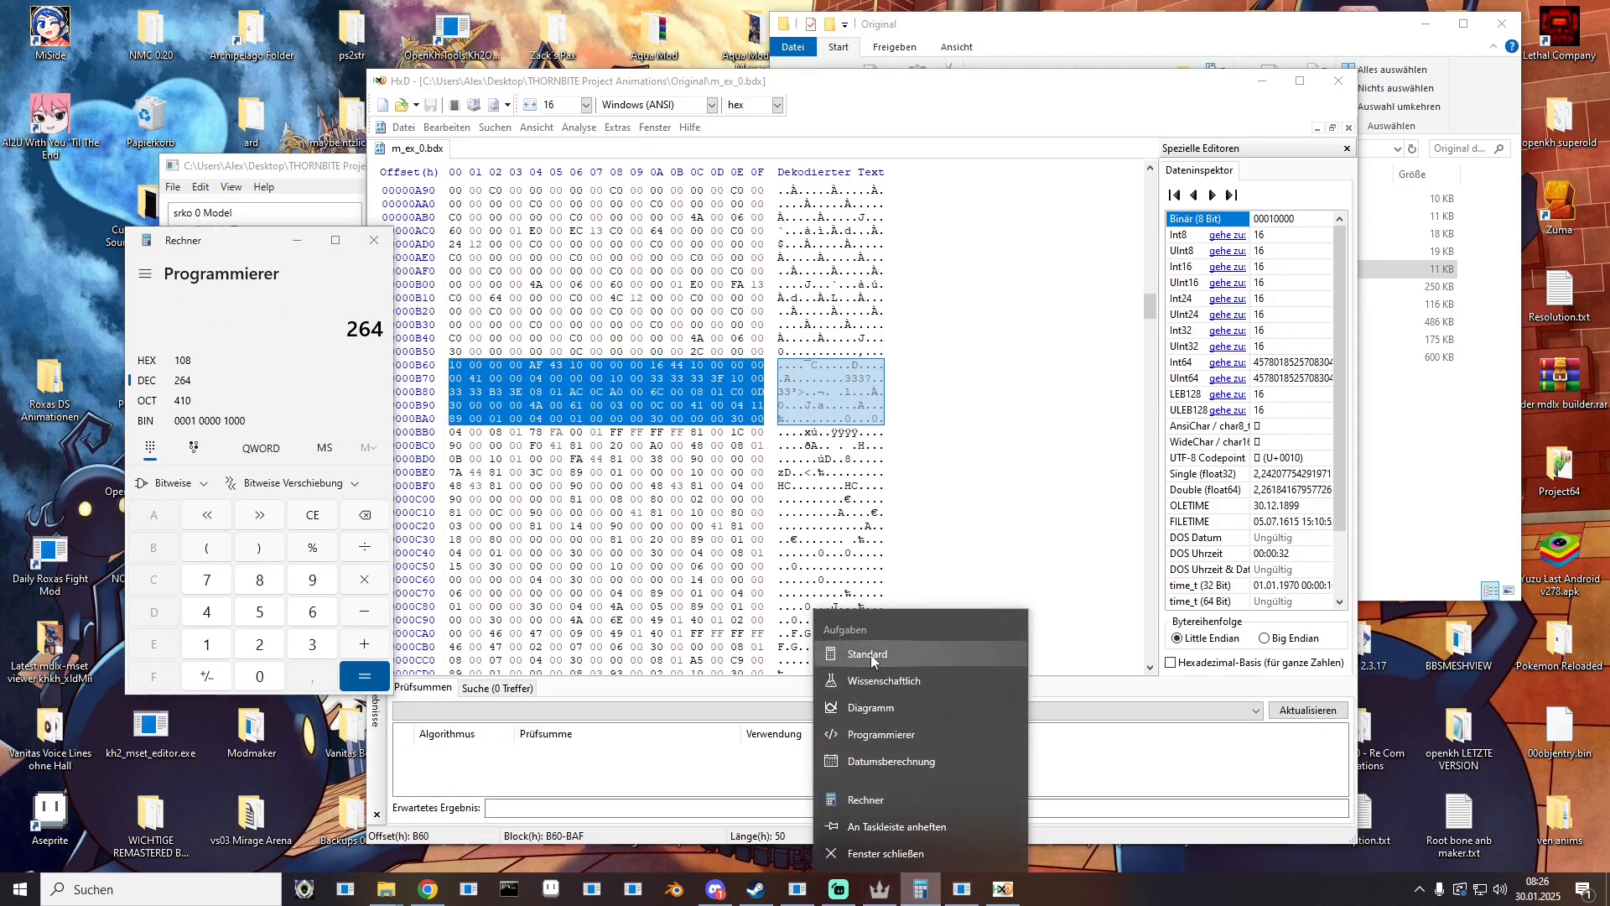
click(889, 734)
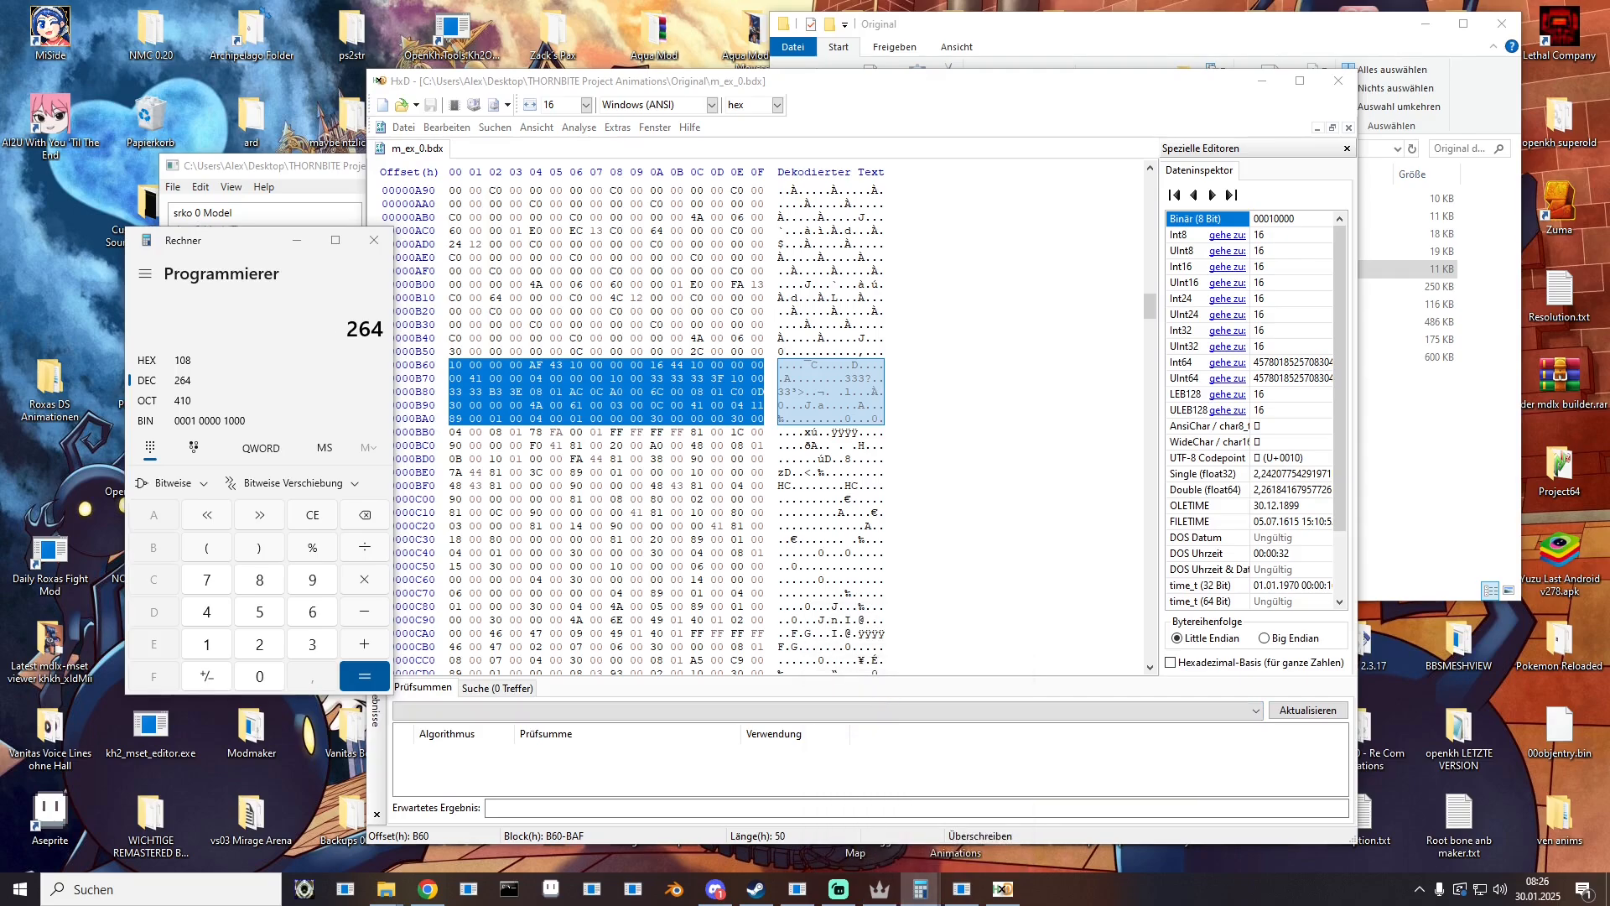
drag(10, 249, 863, 233)
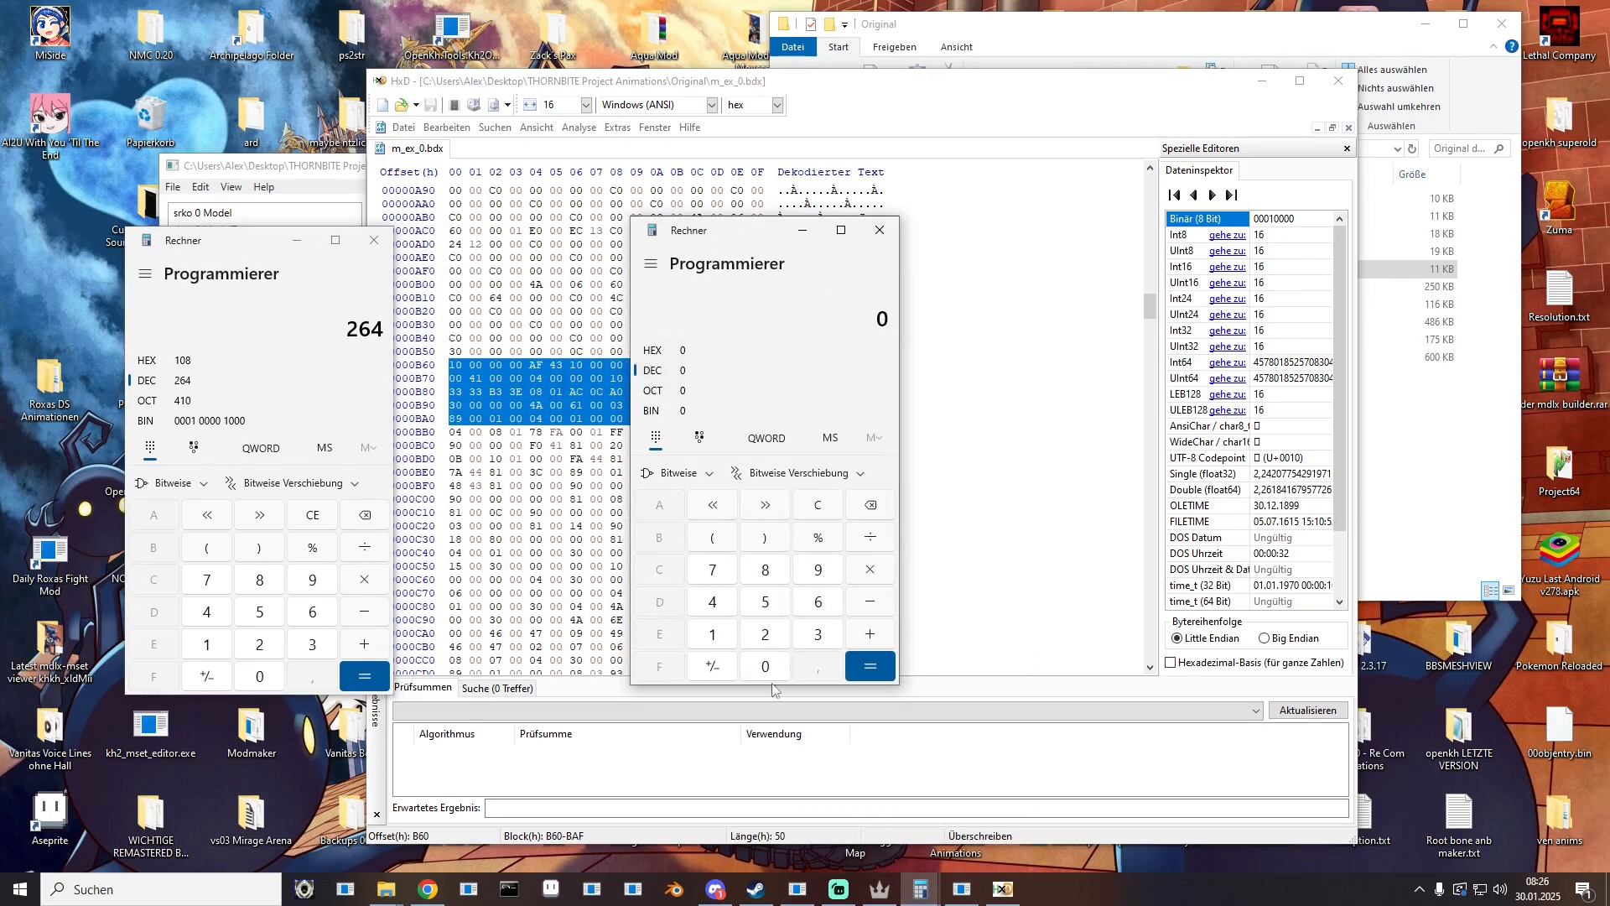
click(713, 633)
click(765, 634)
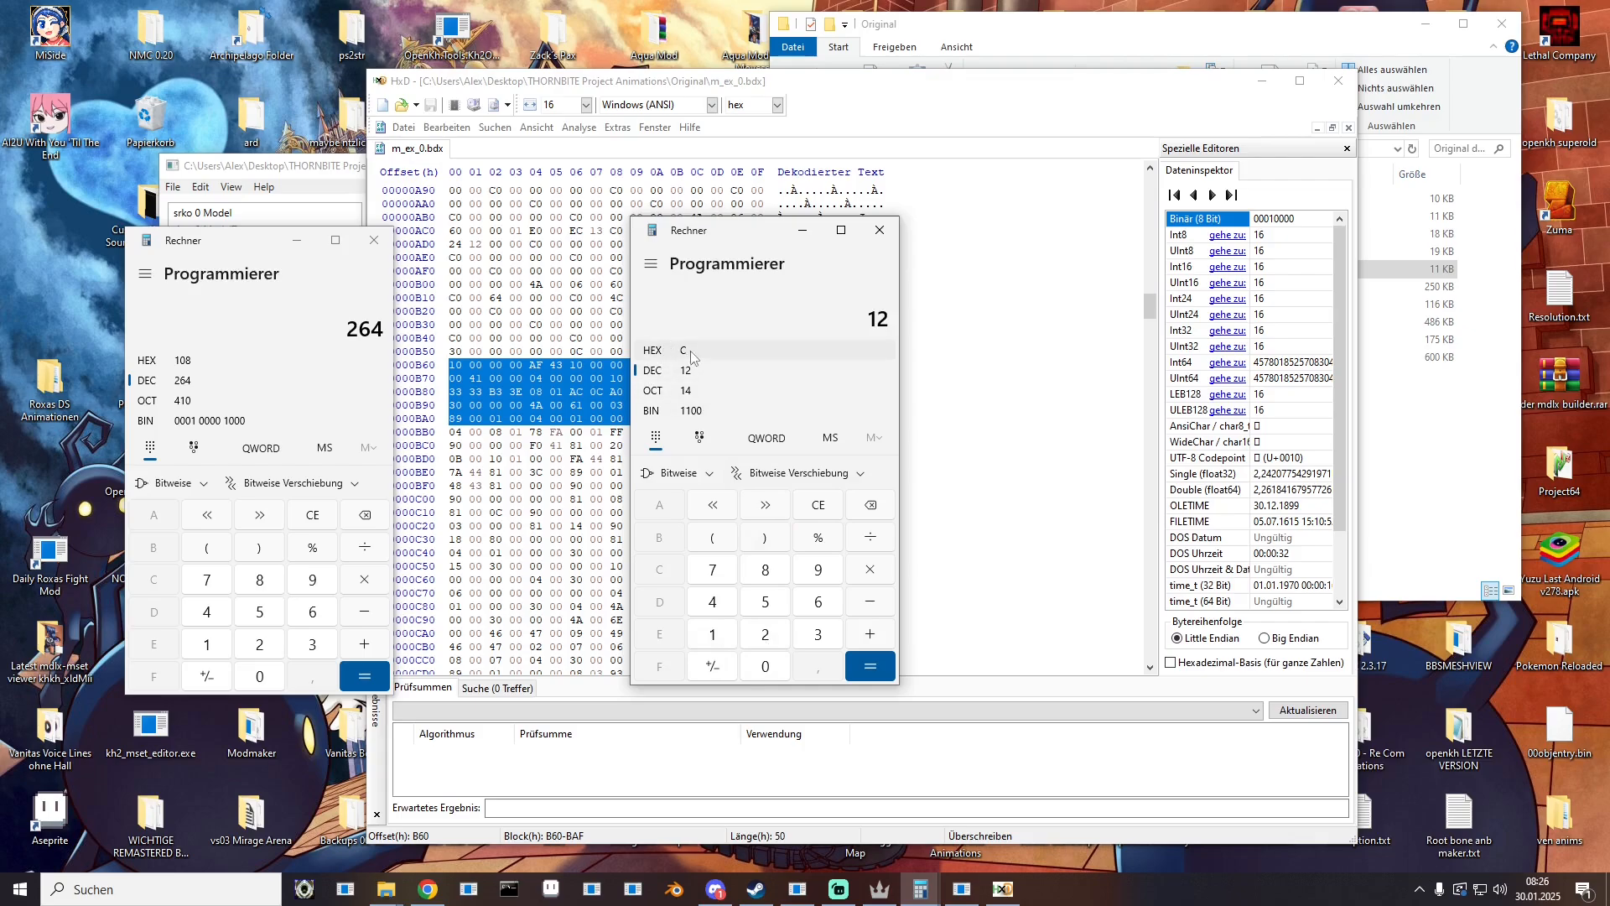
drag(729, 234, 0, 244)
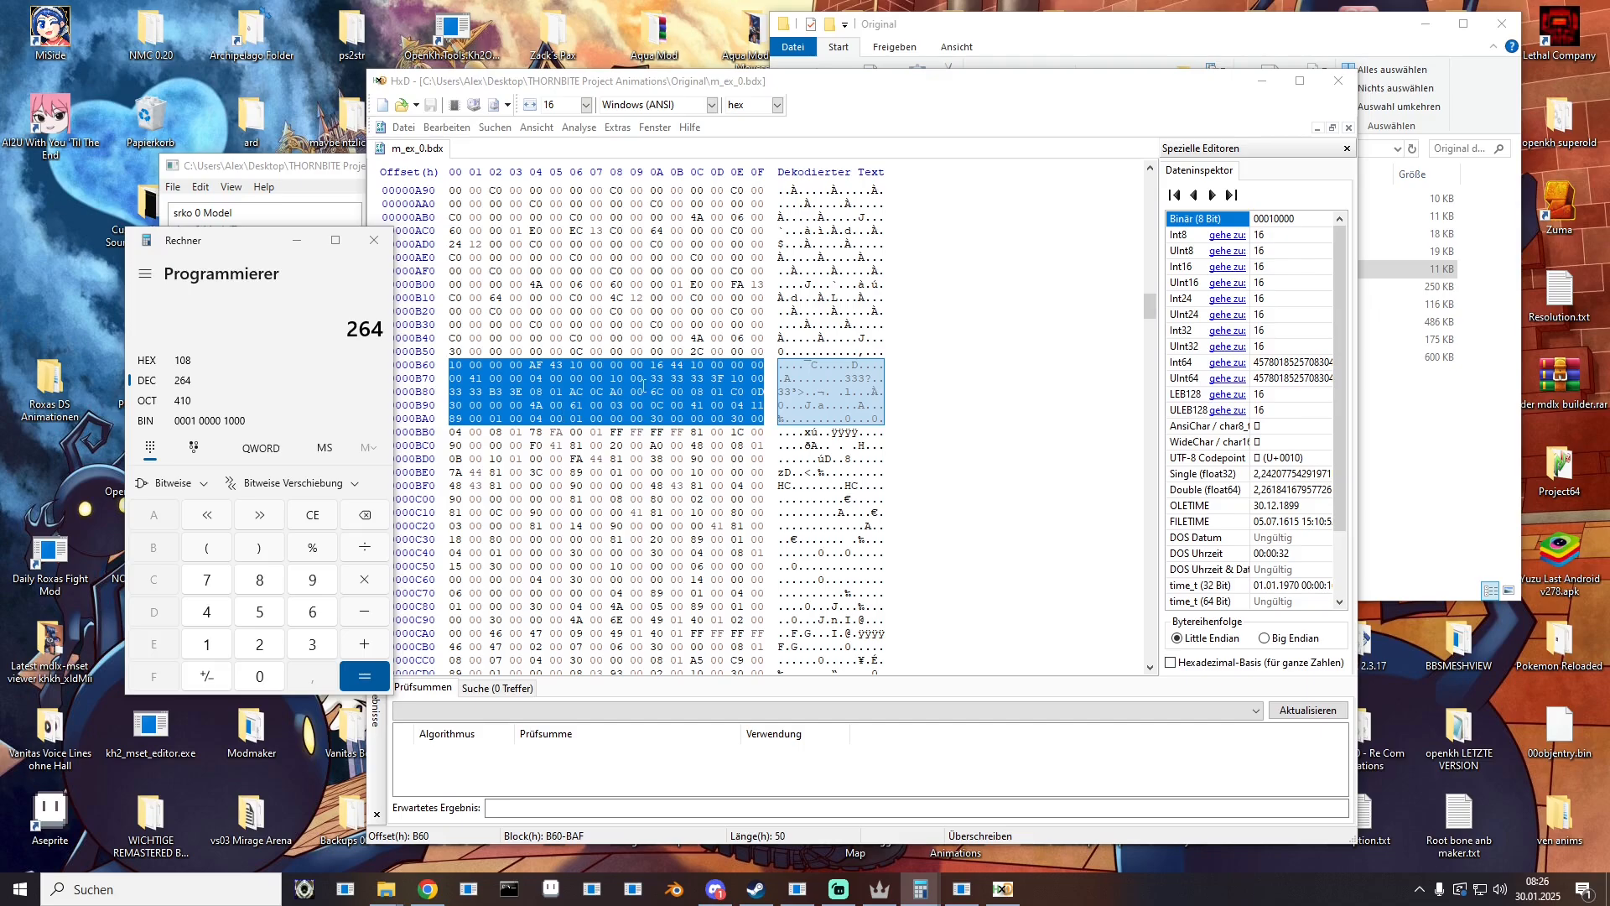
Step: Examine the bytes from B30 to BAF for the Id byte 0C at offset B9A, comparing it with Tornado Step's Id in the enemy table
click(650, 324)
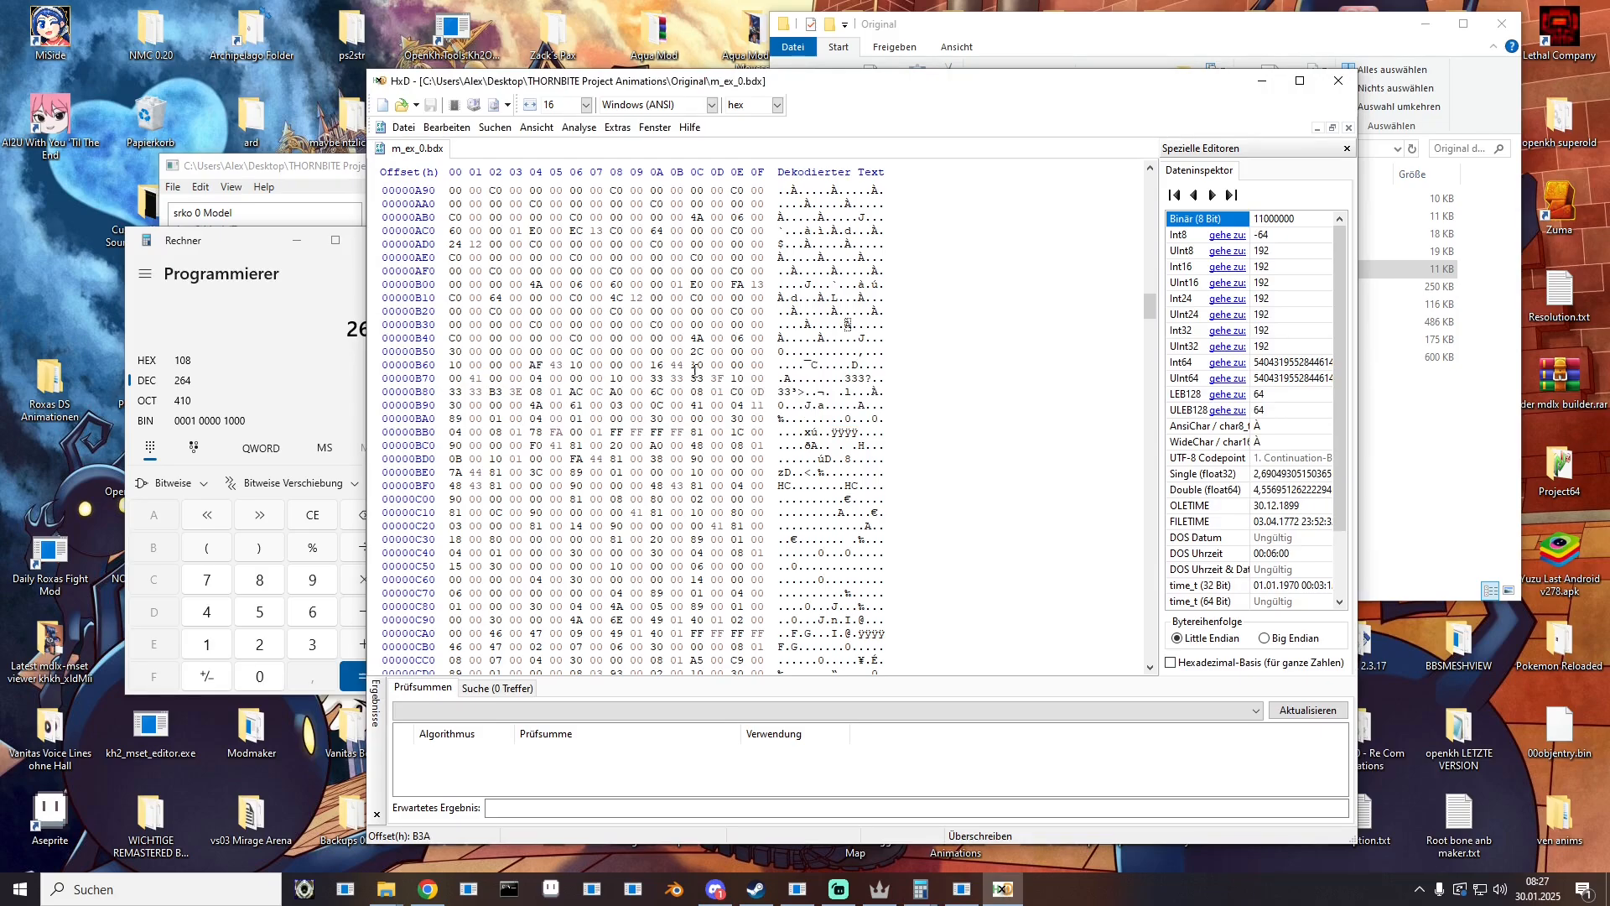
drag(449, 324, 766, 416)
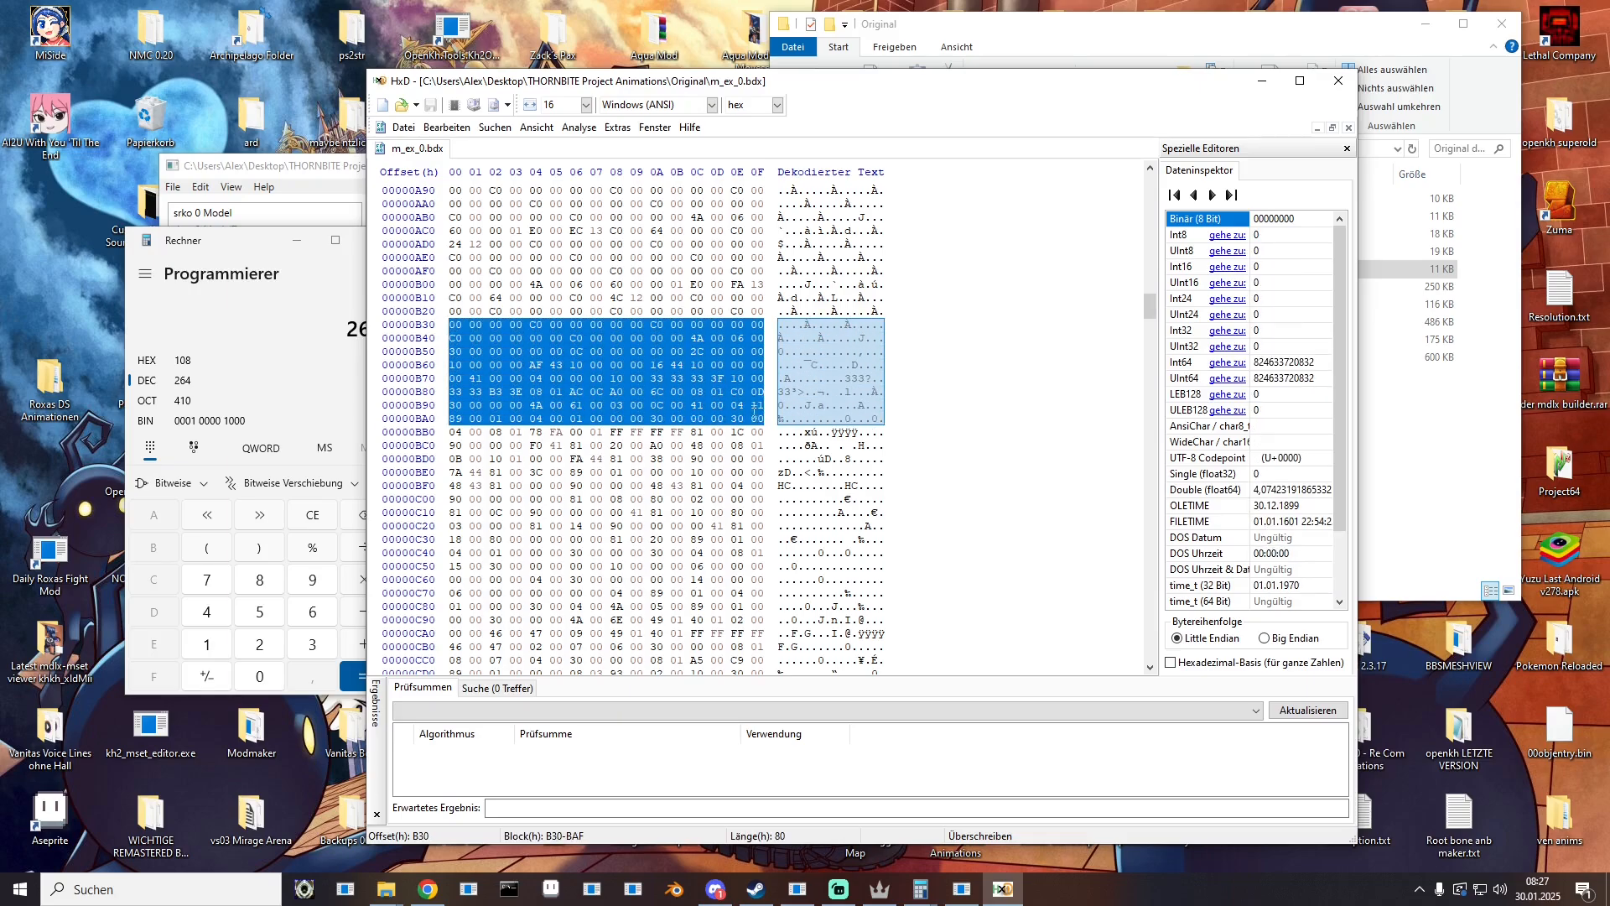
click(665, 405)
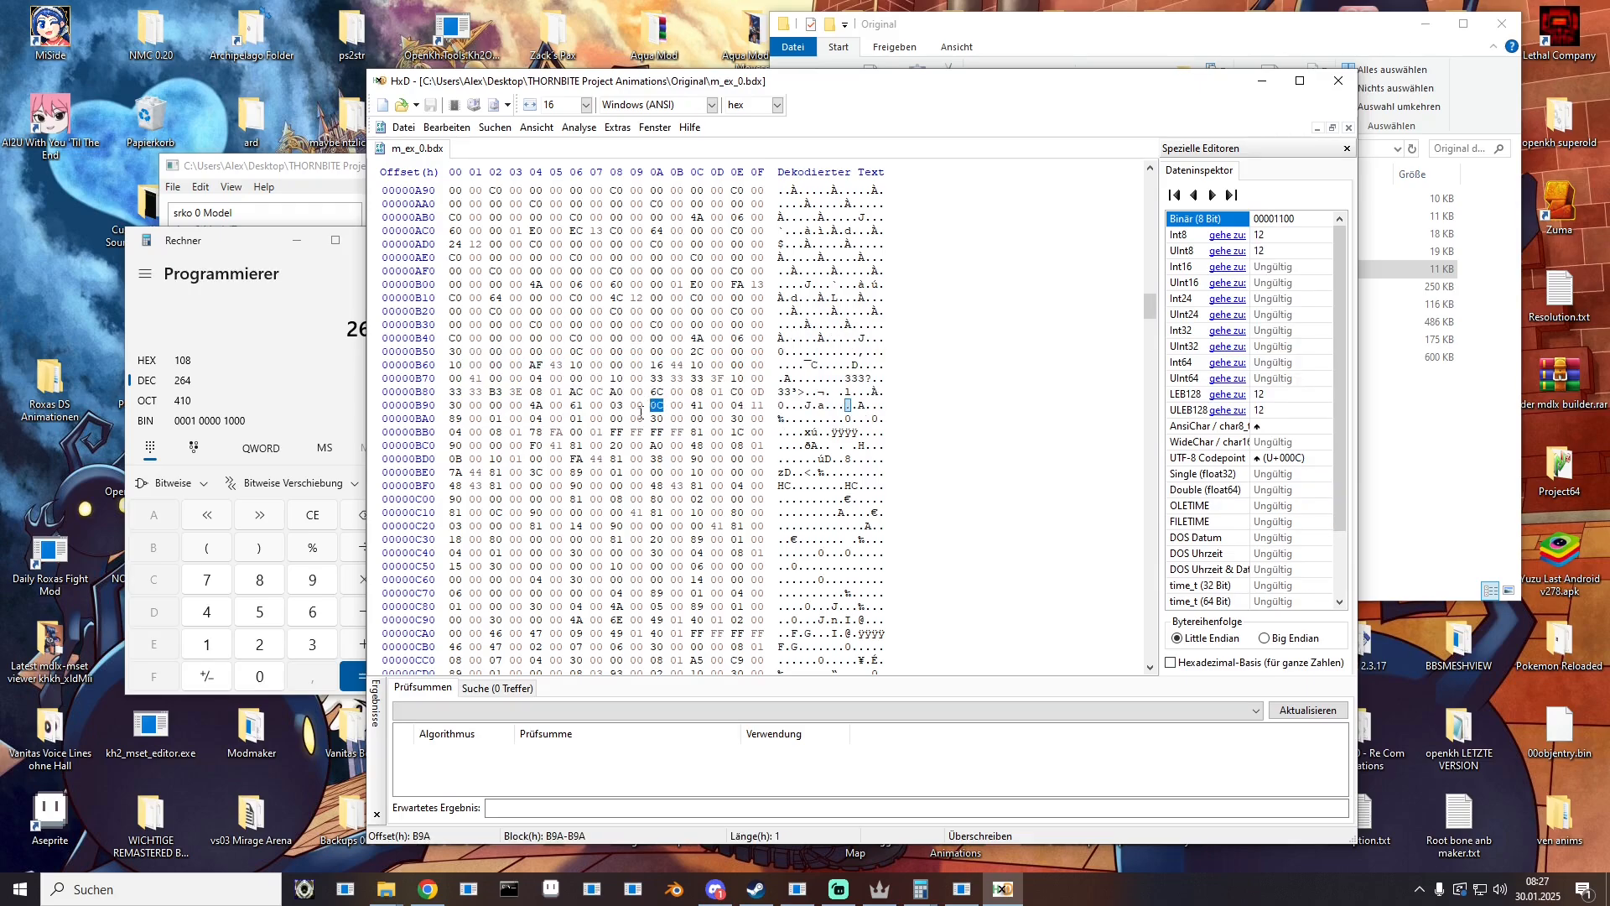
click(658, 325)
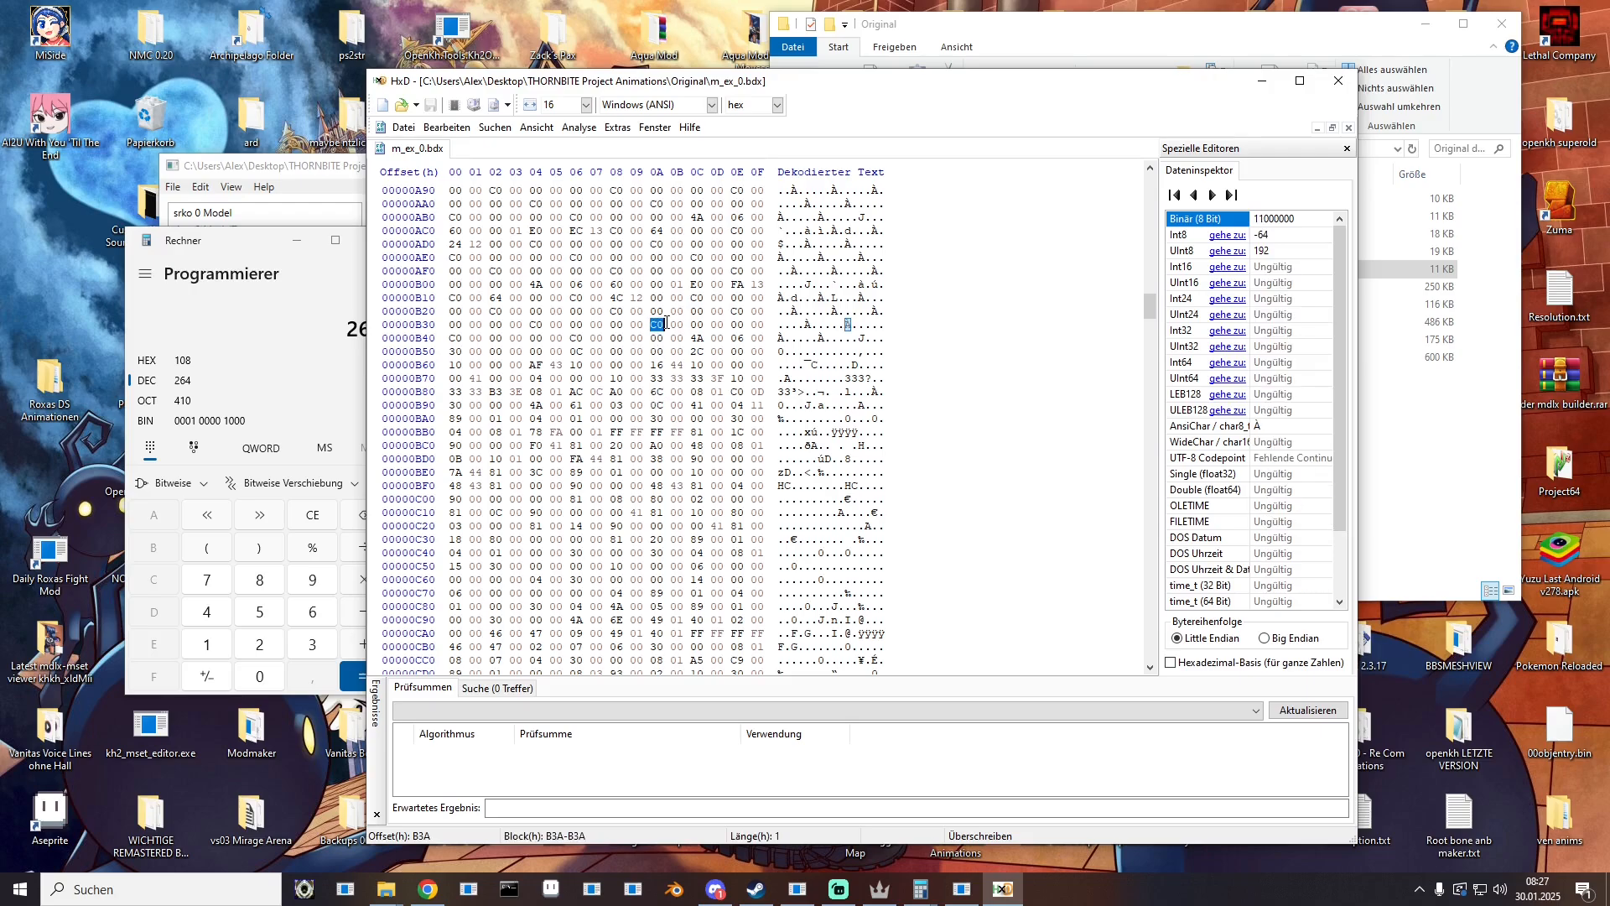
click(657, 405)
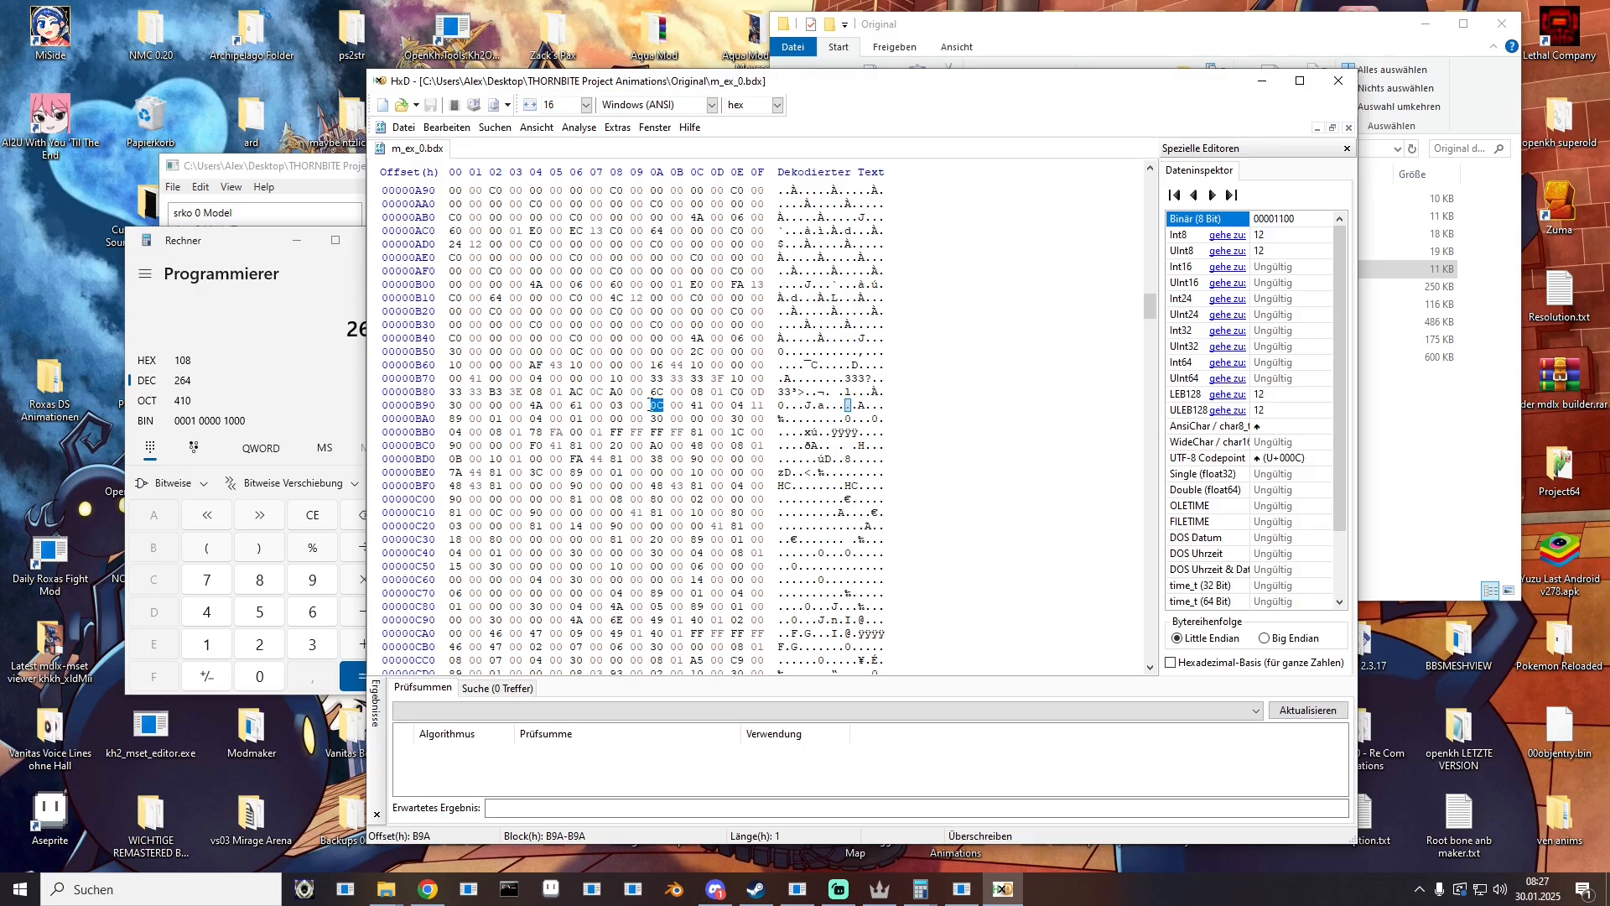
click(880, 889)
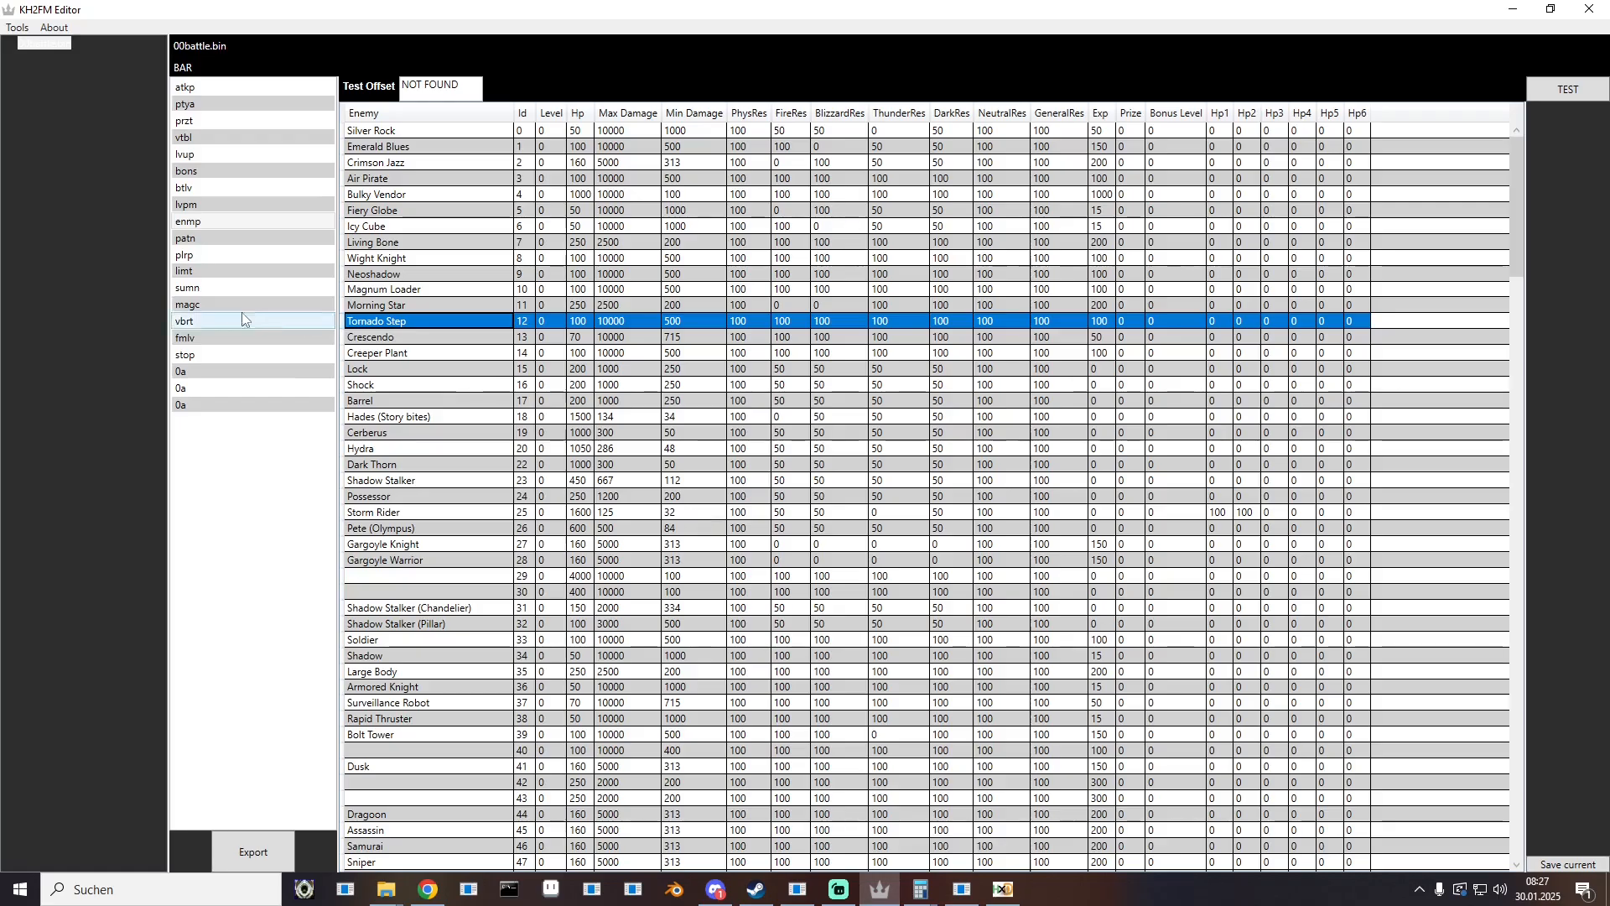
click(1514, 10)
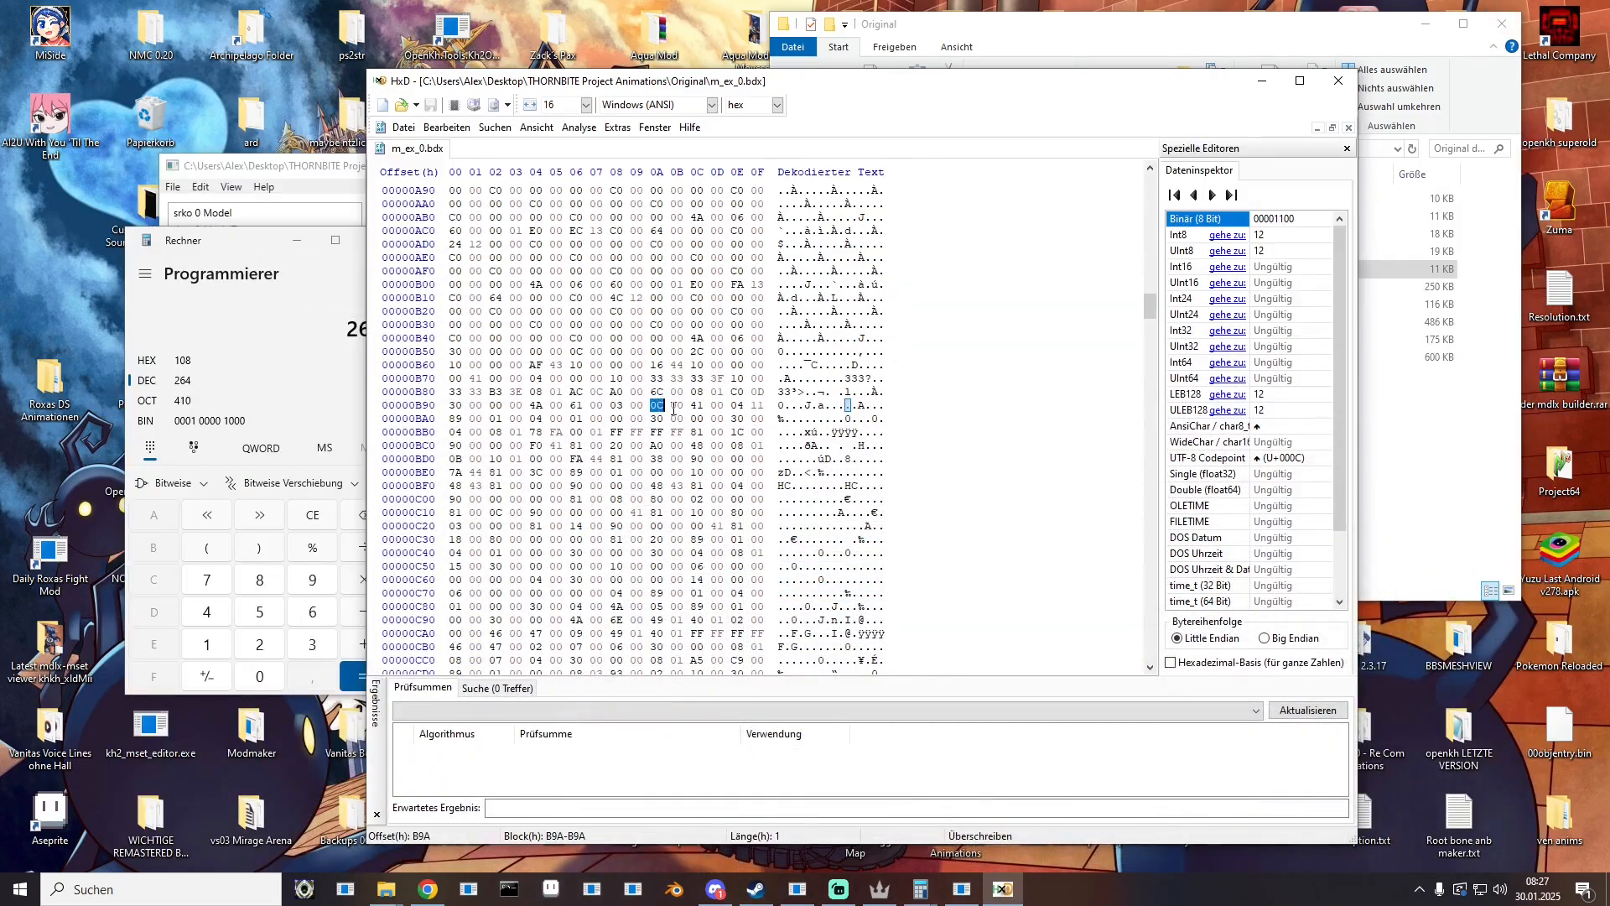
Step: Set the two-byte unsigned 16-bit value at offsets B9A–B9B in m_ex_0.bdx to 264
drag(673, 408, 676, 408)
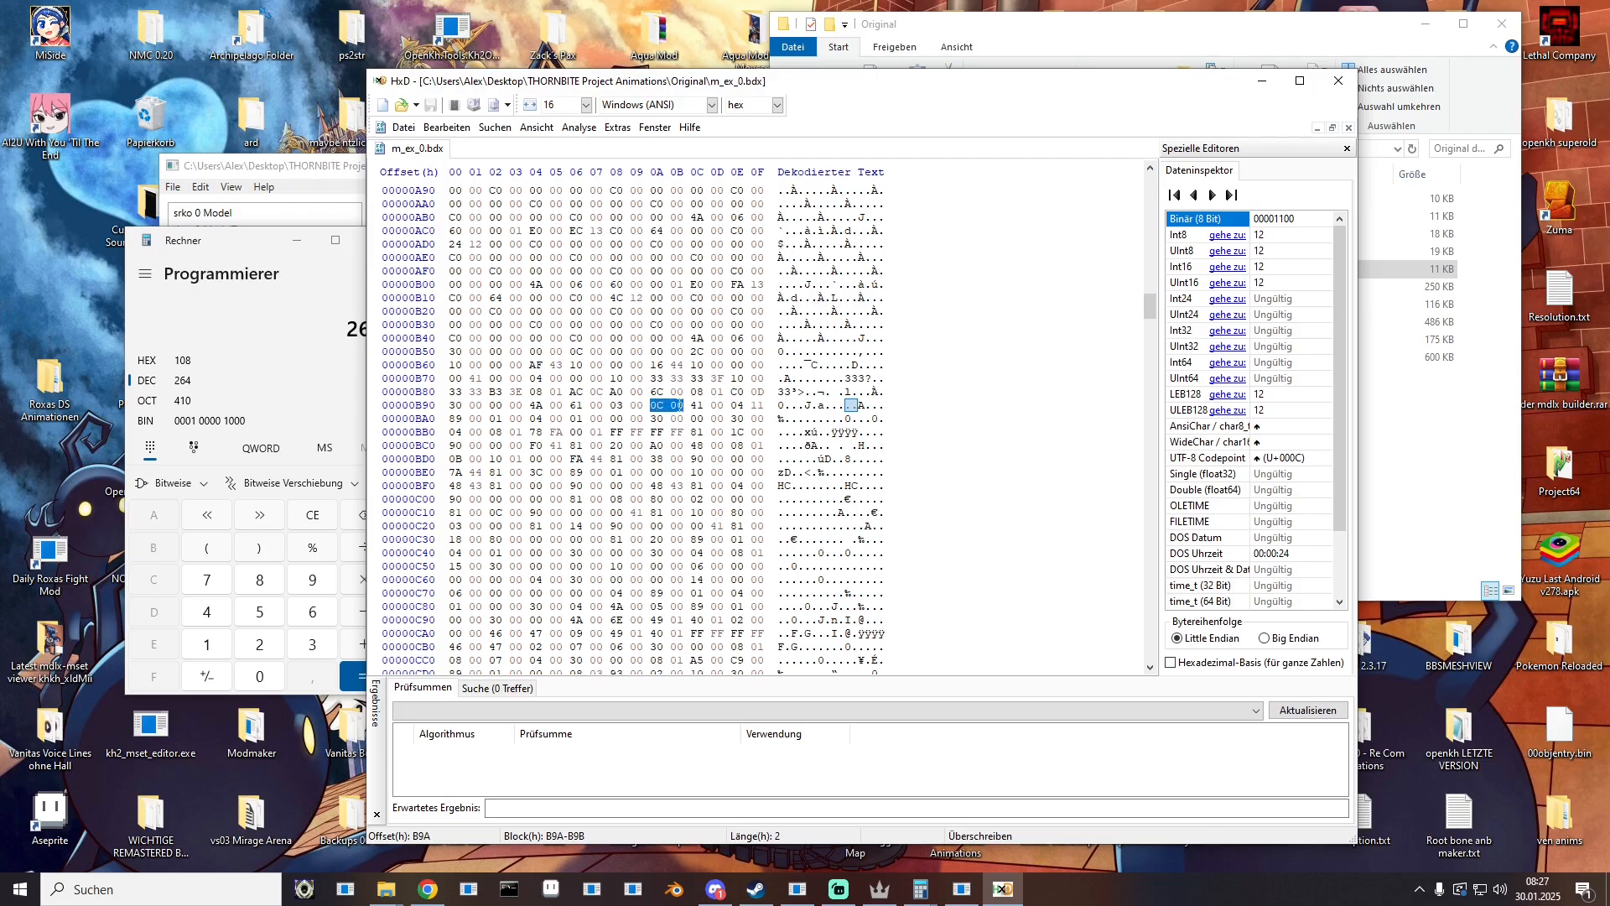
click(1276, 284)
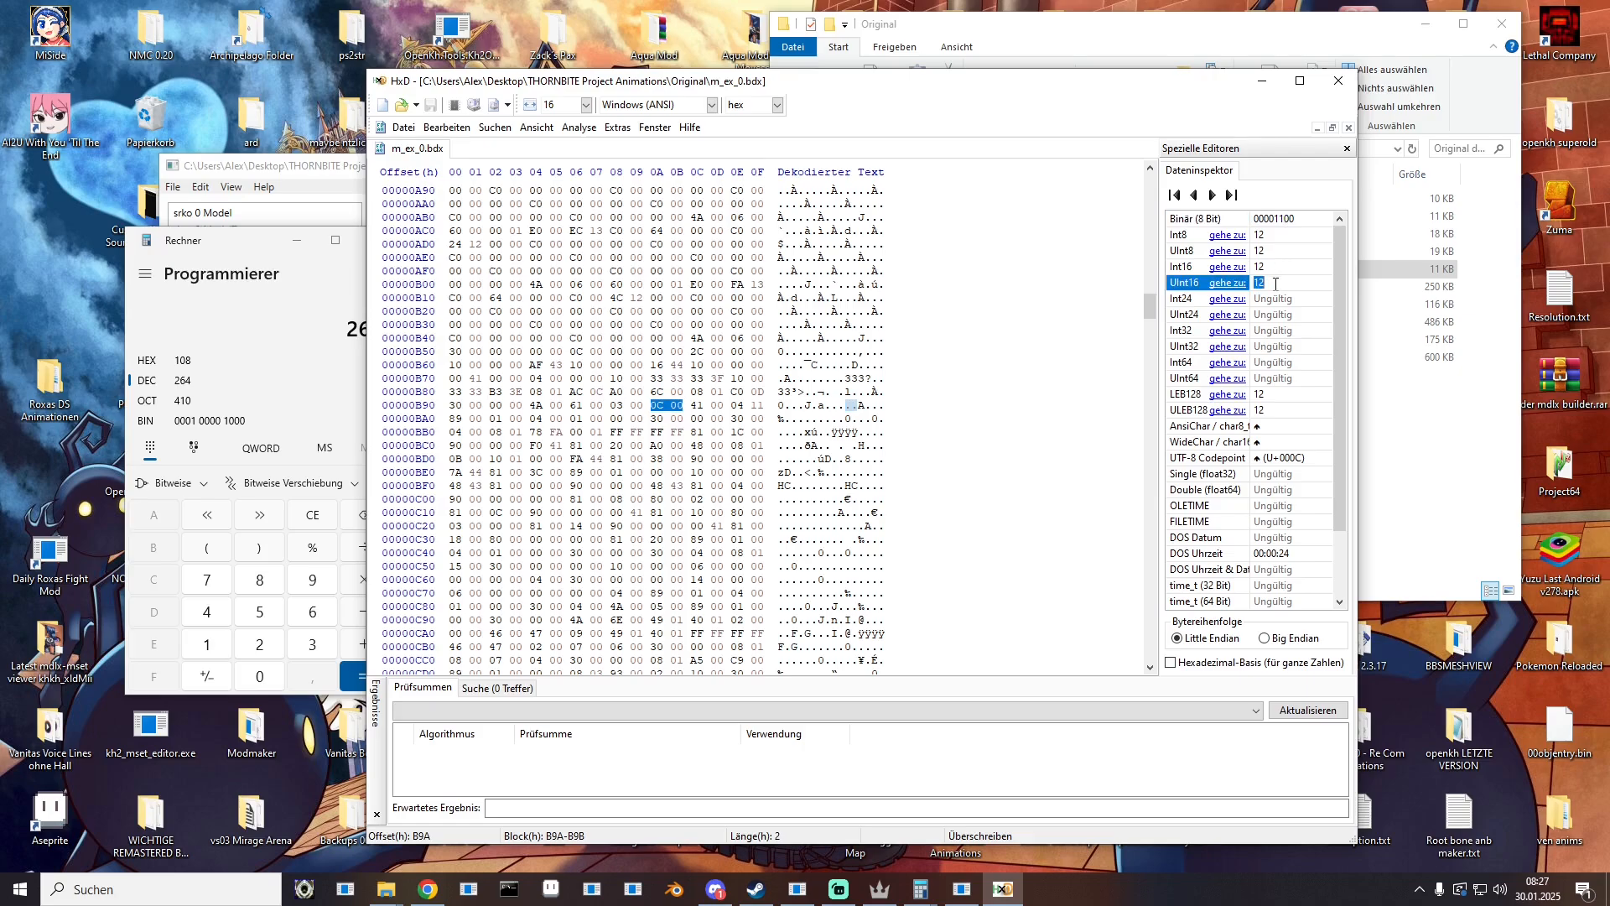
text(10)
key(BackSpace)
text(2634)
key(BackSpace)
key(BackSpace)
text(4)
Step: Check the edited bytes at B9A–B9B against the calculator's hexadecimal value for 264, save m_ex_0.bdx and close HxD
drag(213, 244, 161, 248)
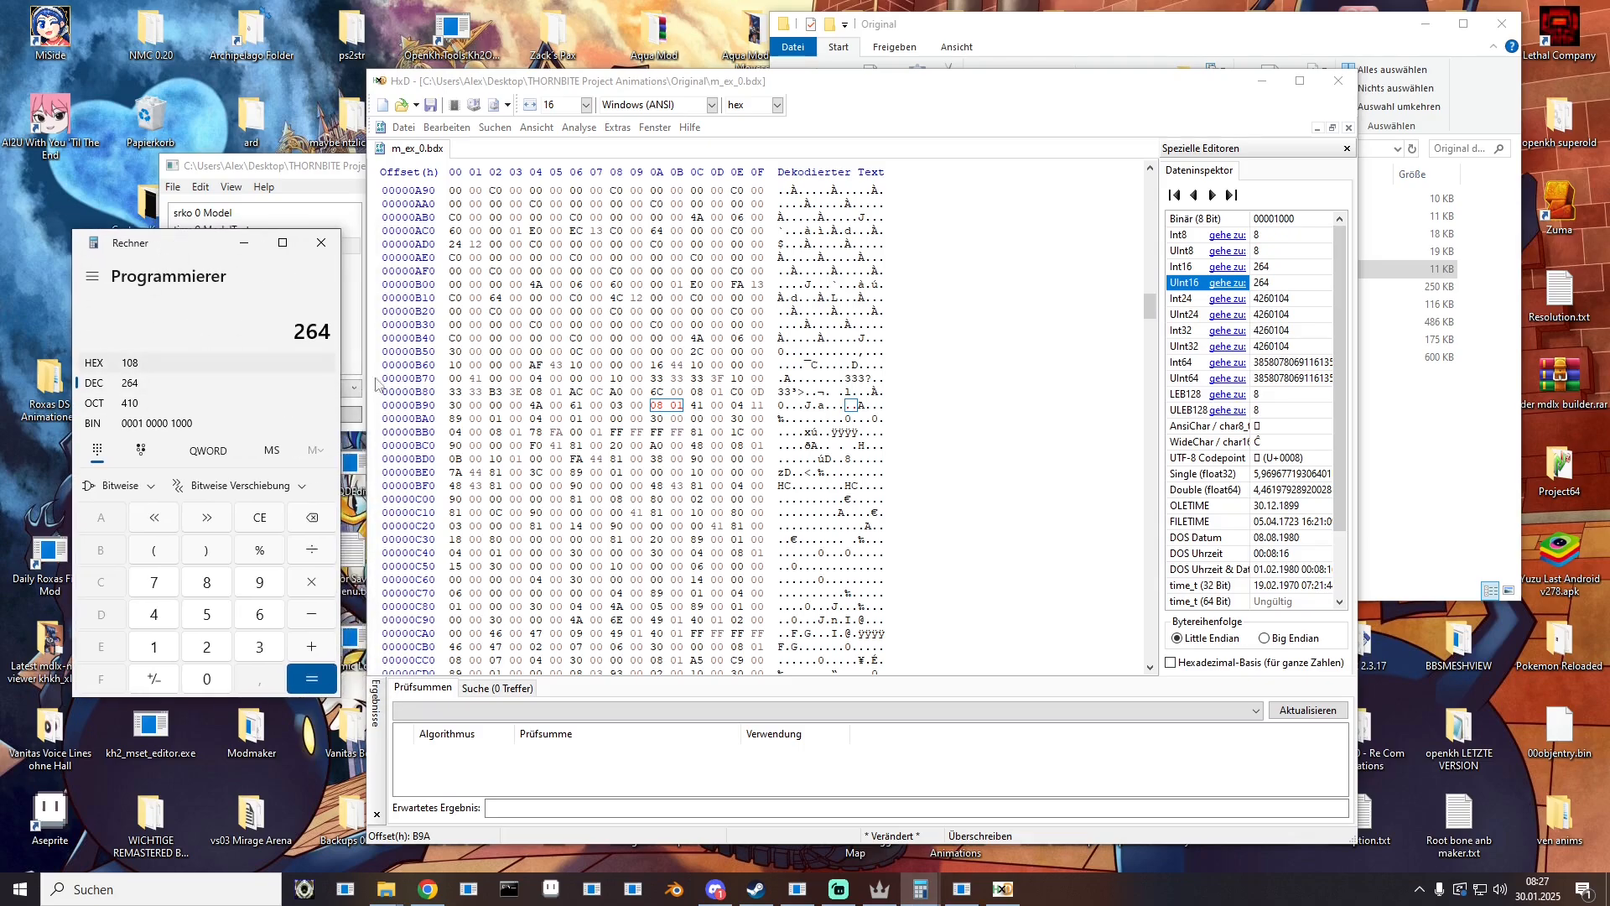
click(880, 890)
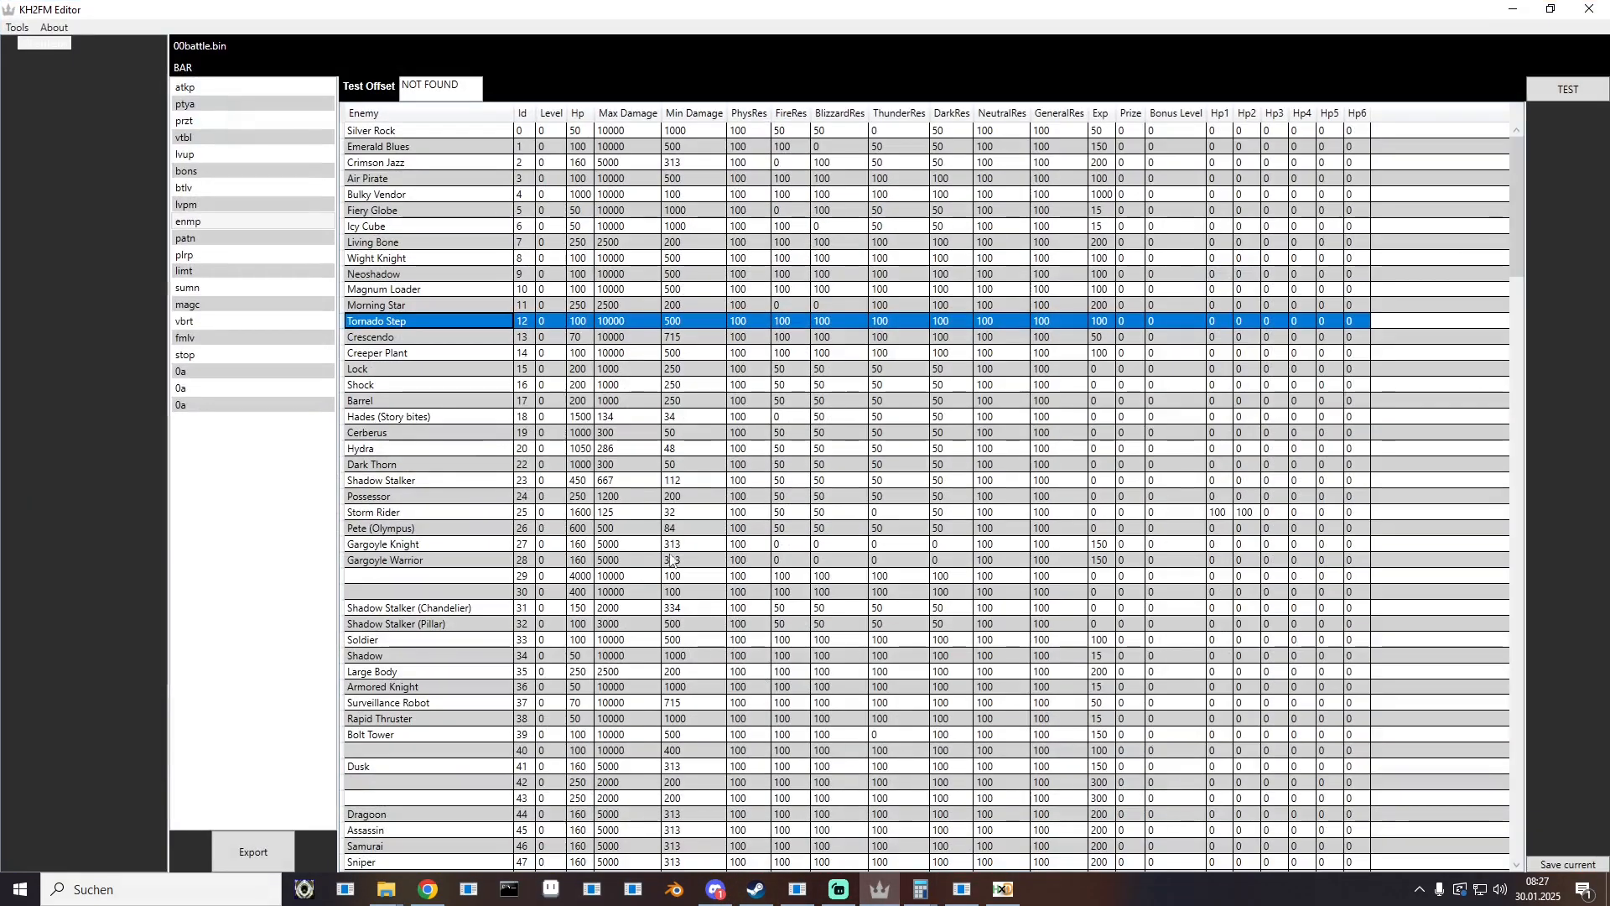
click(1514, 9)
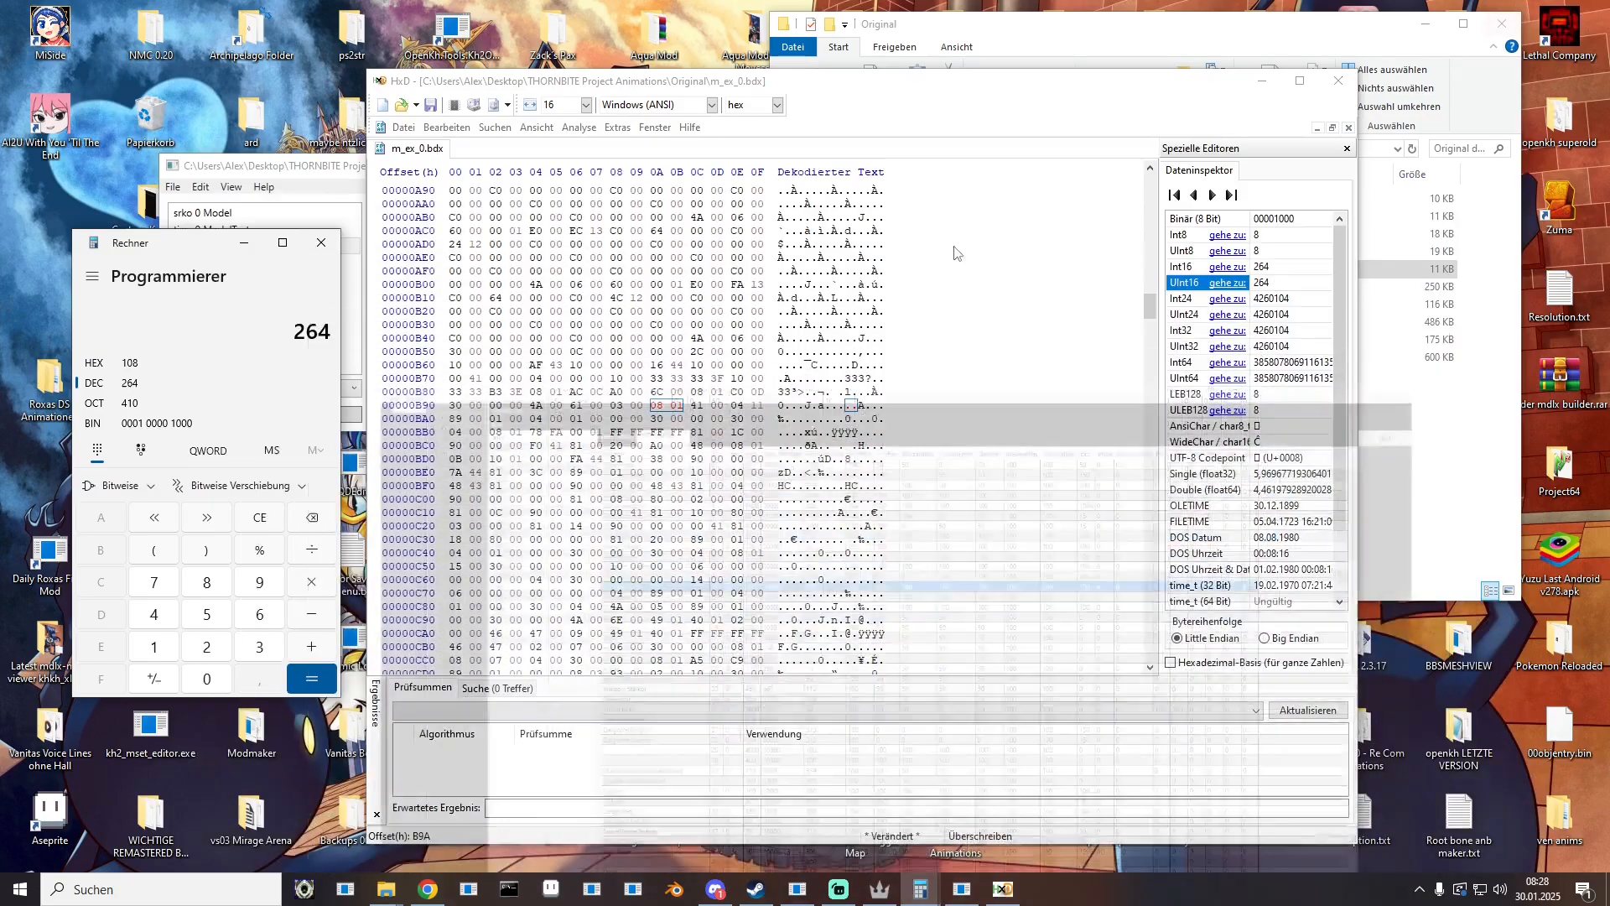
drag(653, 406, 684, 405)
click(671, 405)
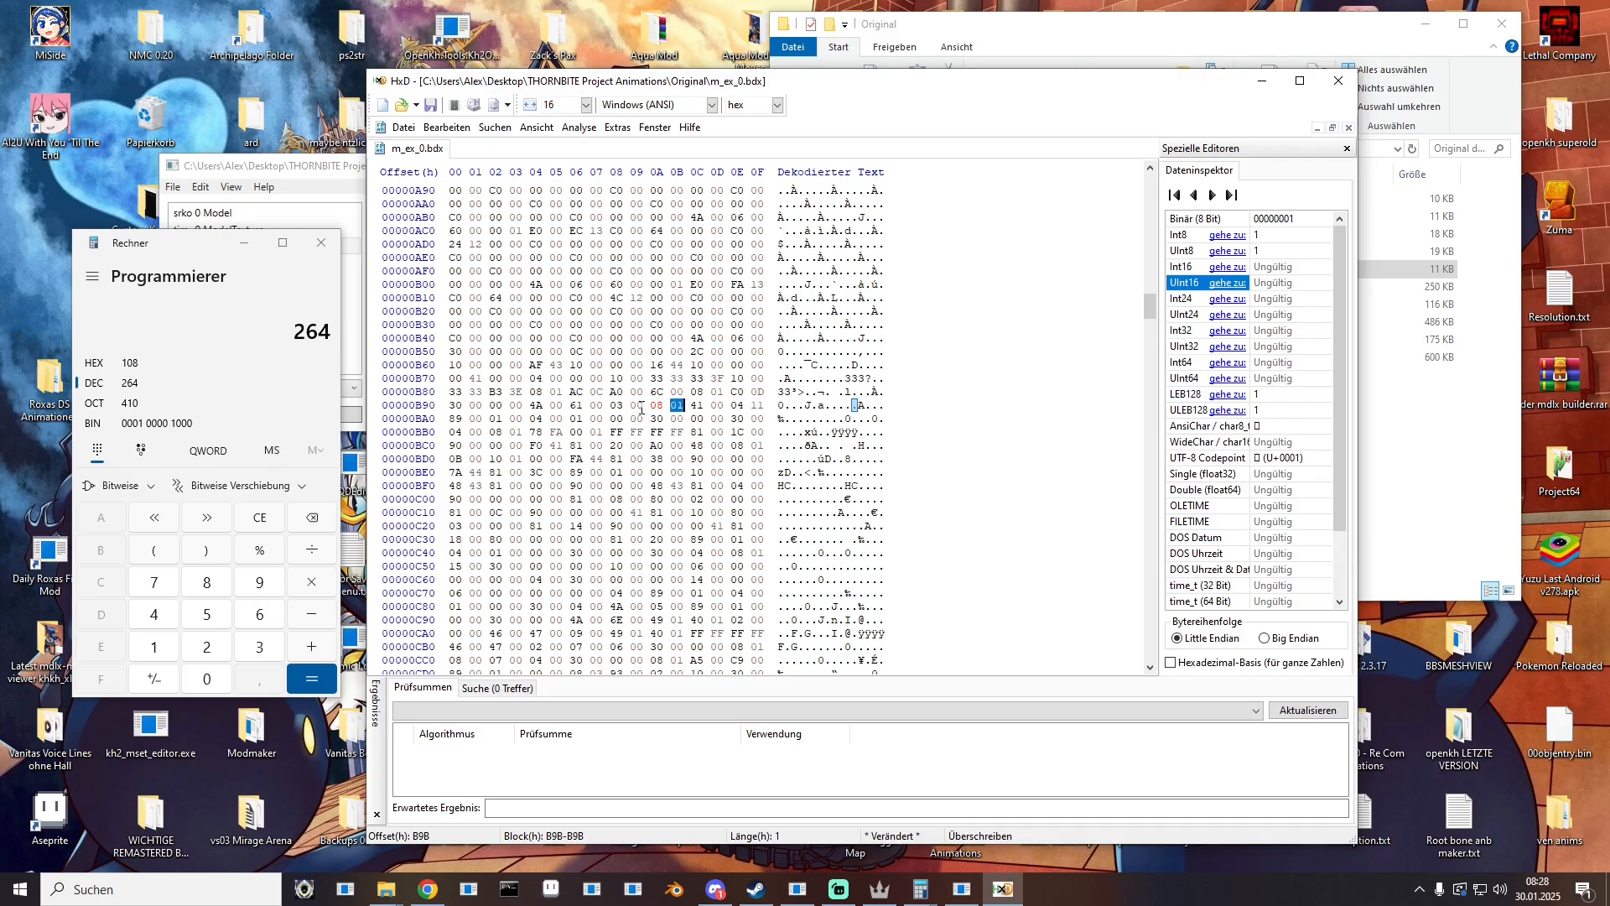
click(678, 405)
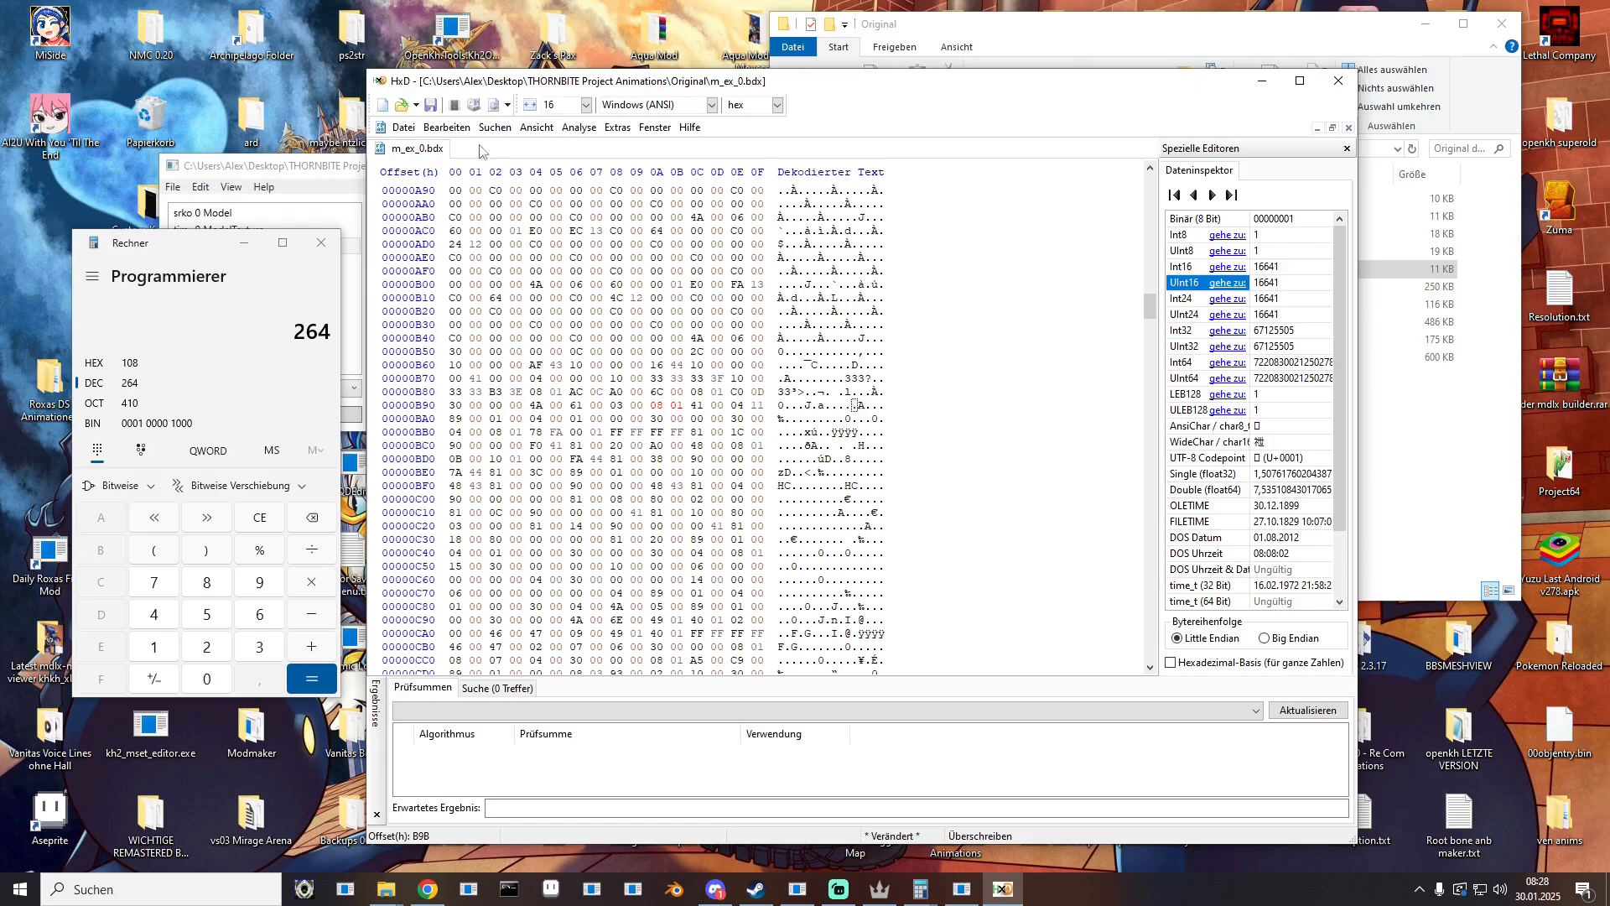
click(431, 104)
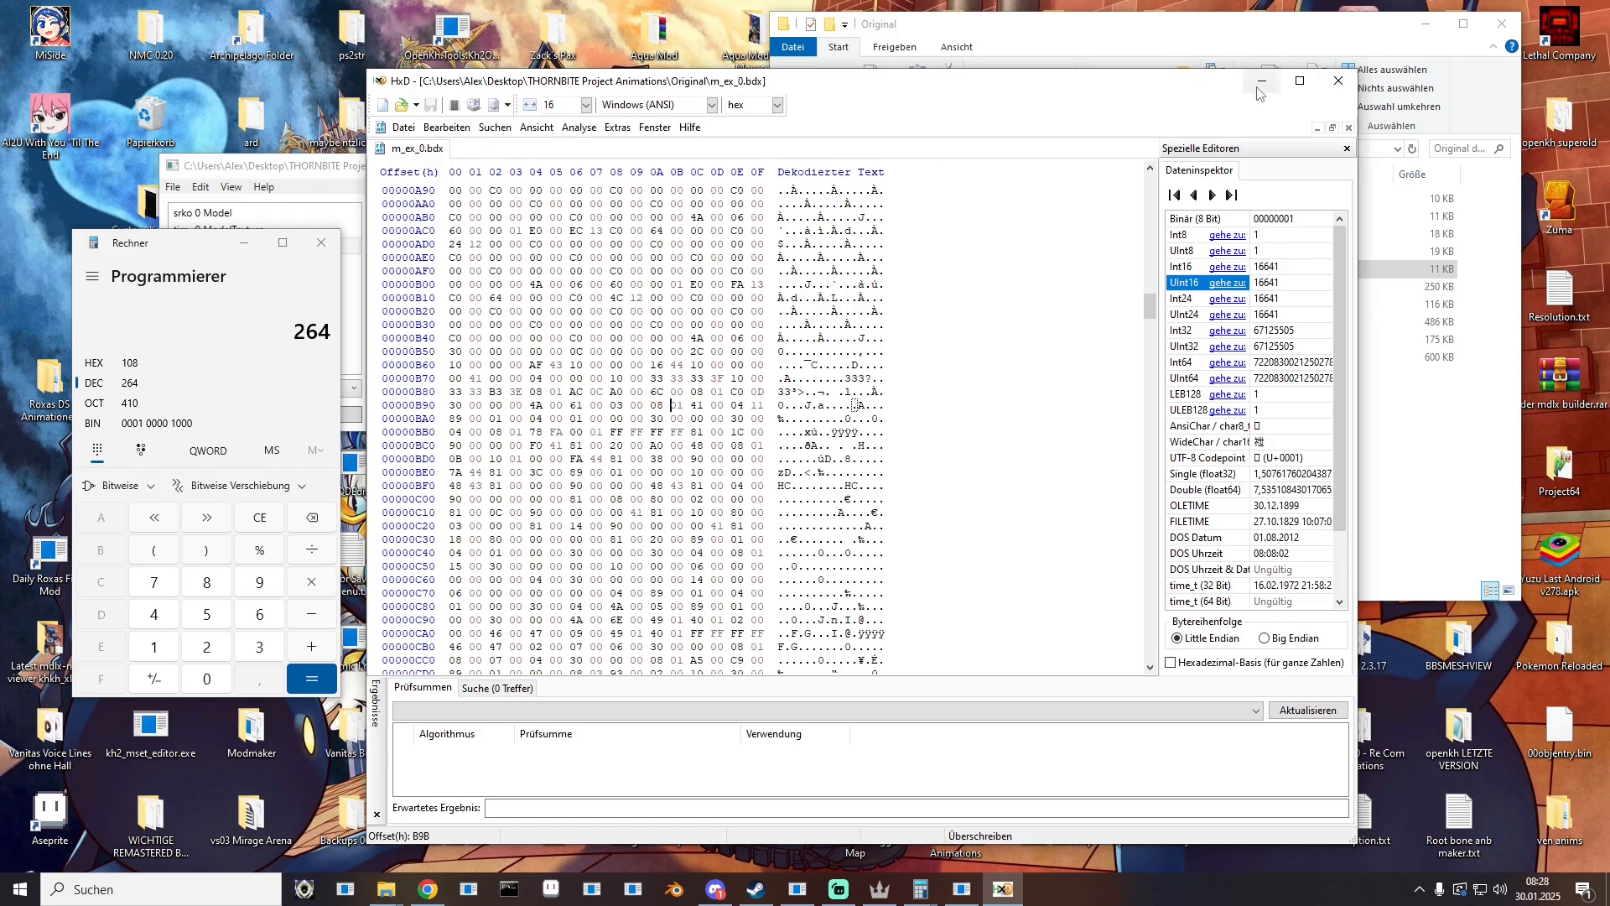
click(1339, 81)
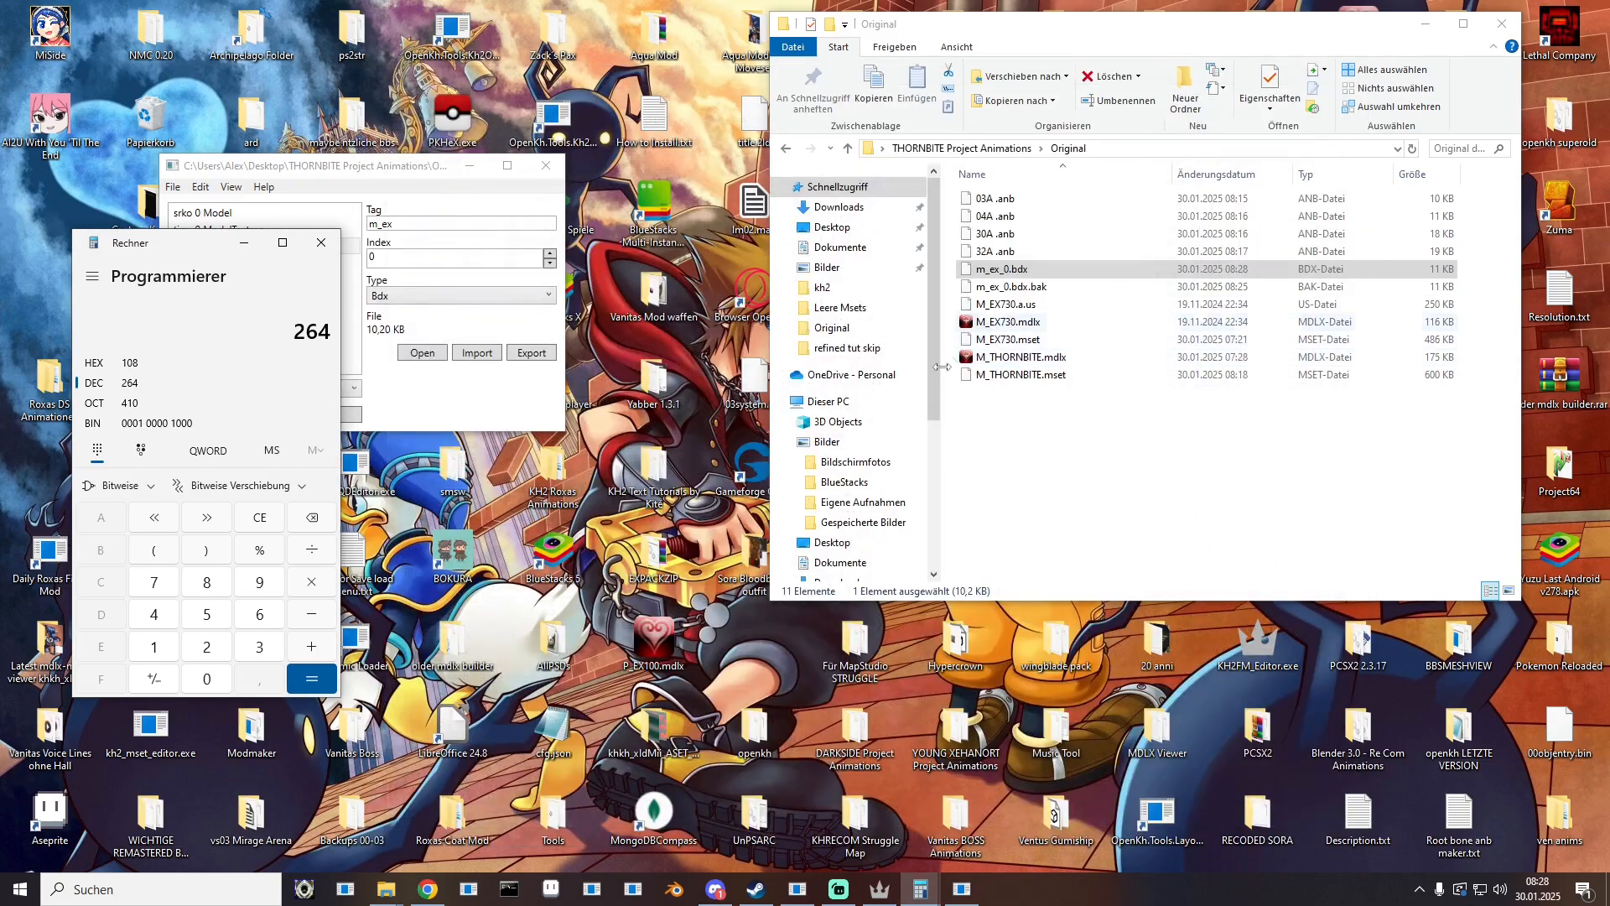
Step: Import the edited m_ex_0.bdx into the model's m_ex Bdx entry, save M_THORNBITE.mdlx, and close the archive editor and calculator
click(413, 174)
click(461, 352)
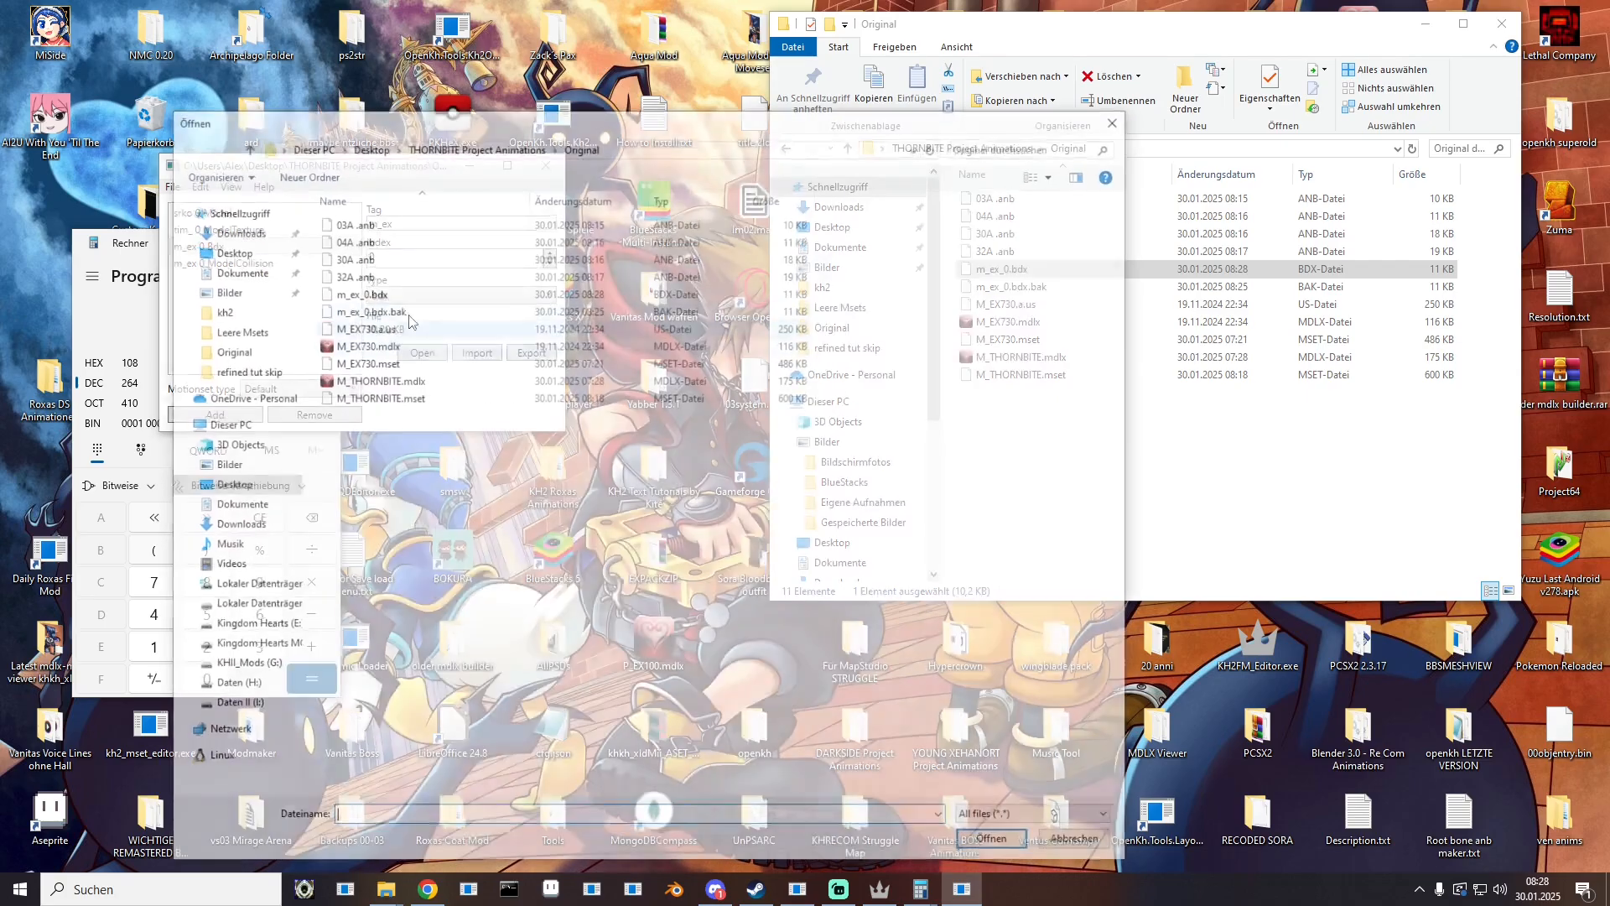
double_click(358, 291)
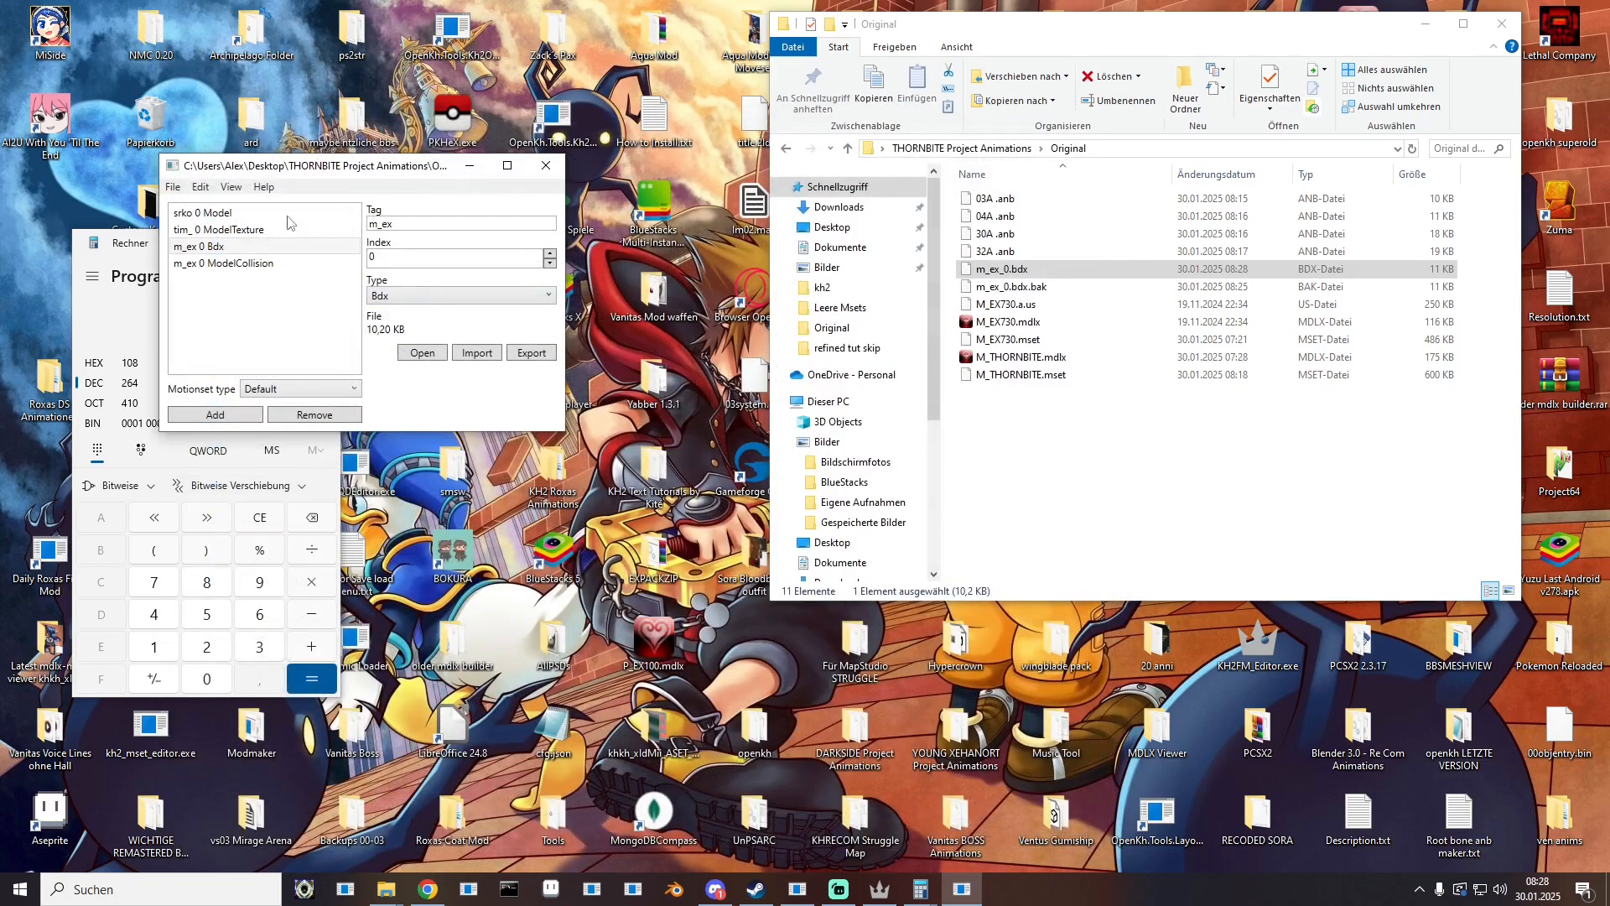
click(173, 186)
click(217, 245)
click(546, 166)
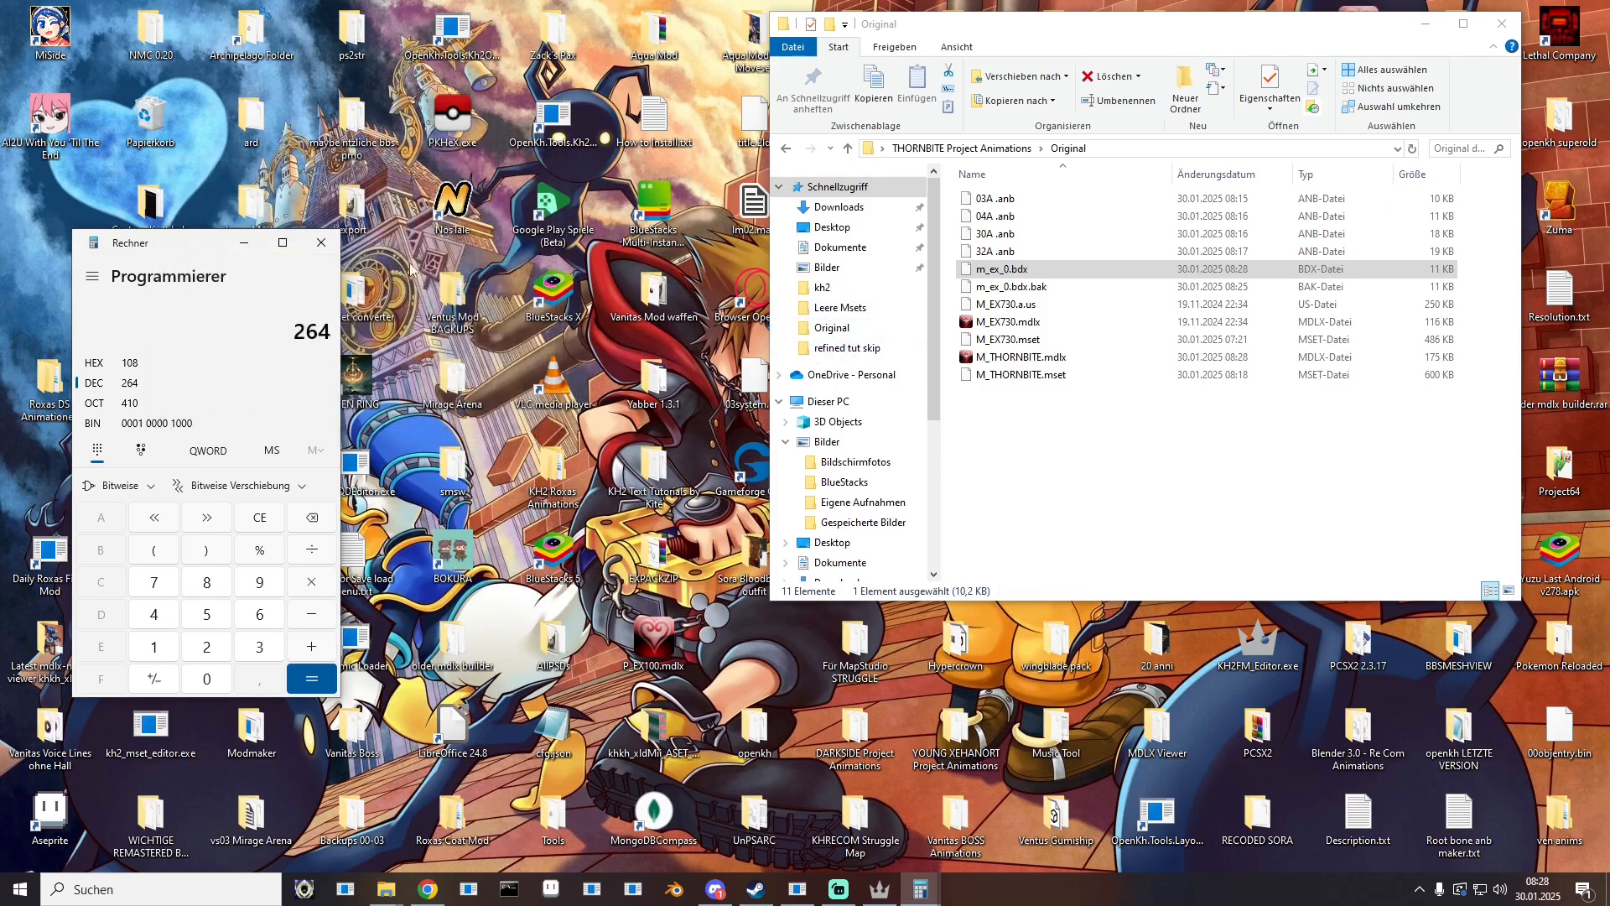
click(920, 889)
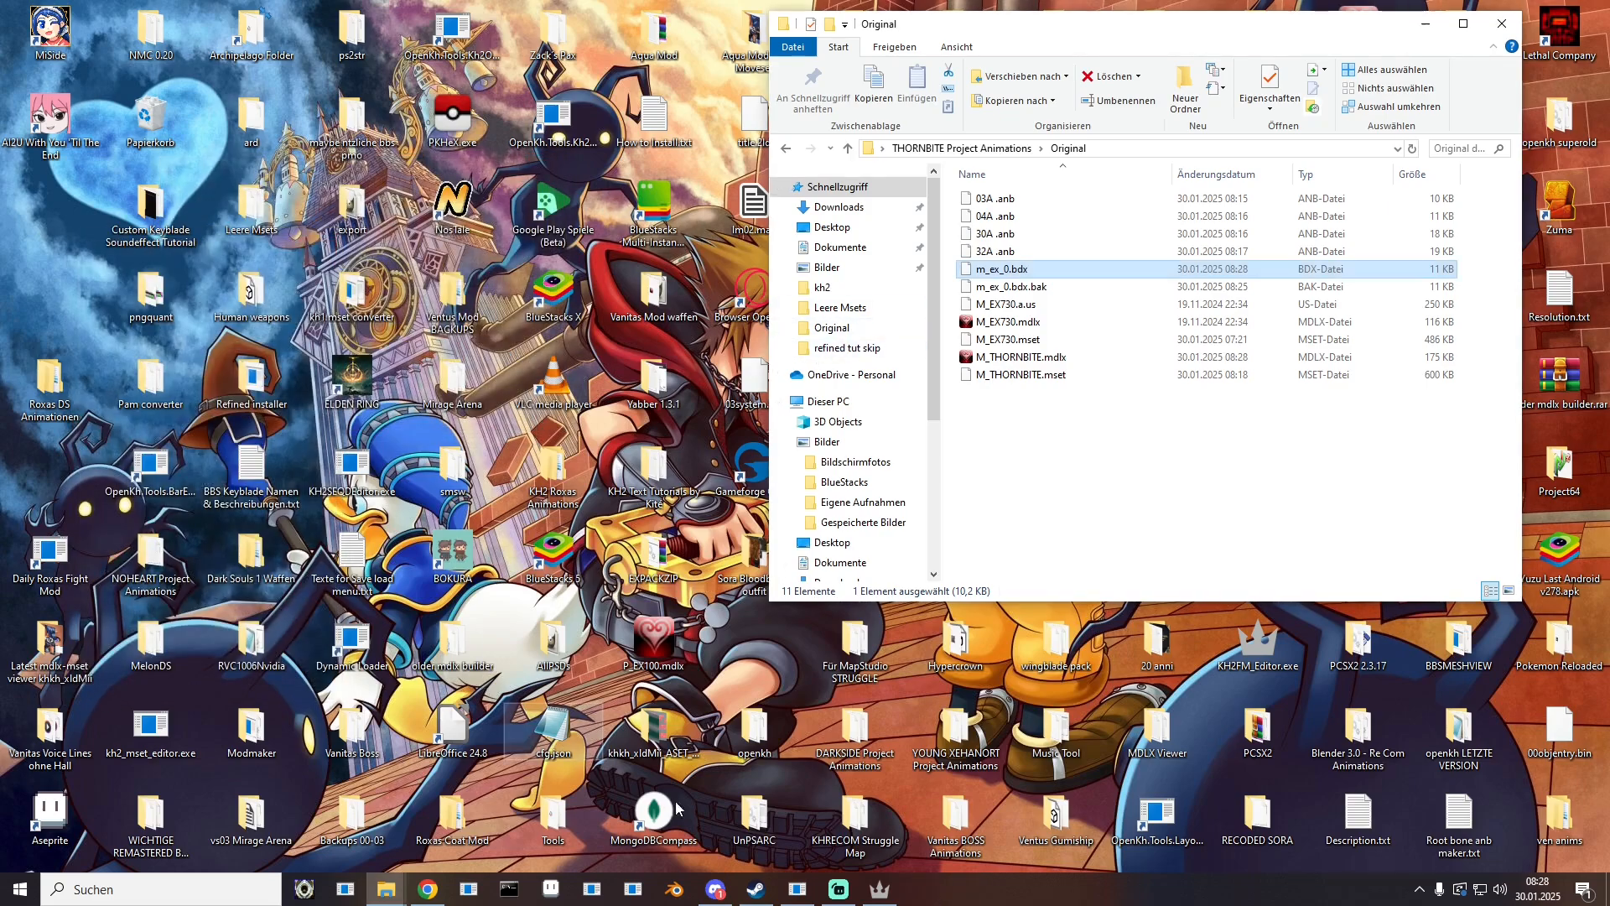
Step: Review the entry with Id 264 at the end of the 00battle.bin enemy table and close KH2FM Editor
click(879, 889)
scroll(770, 686, down, 20)
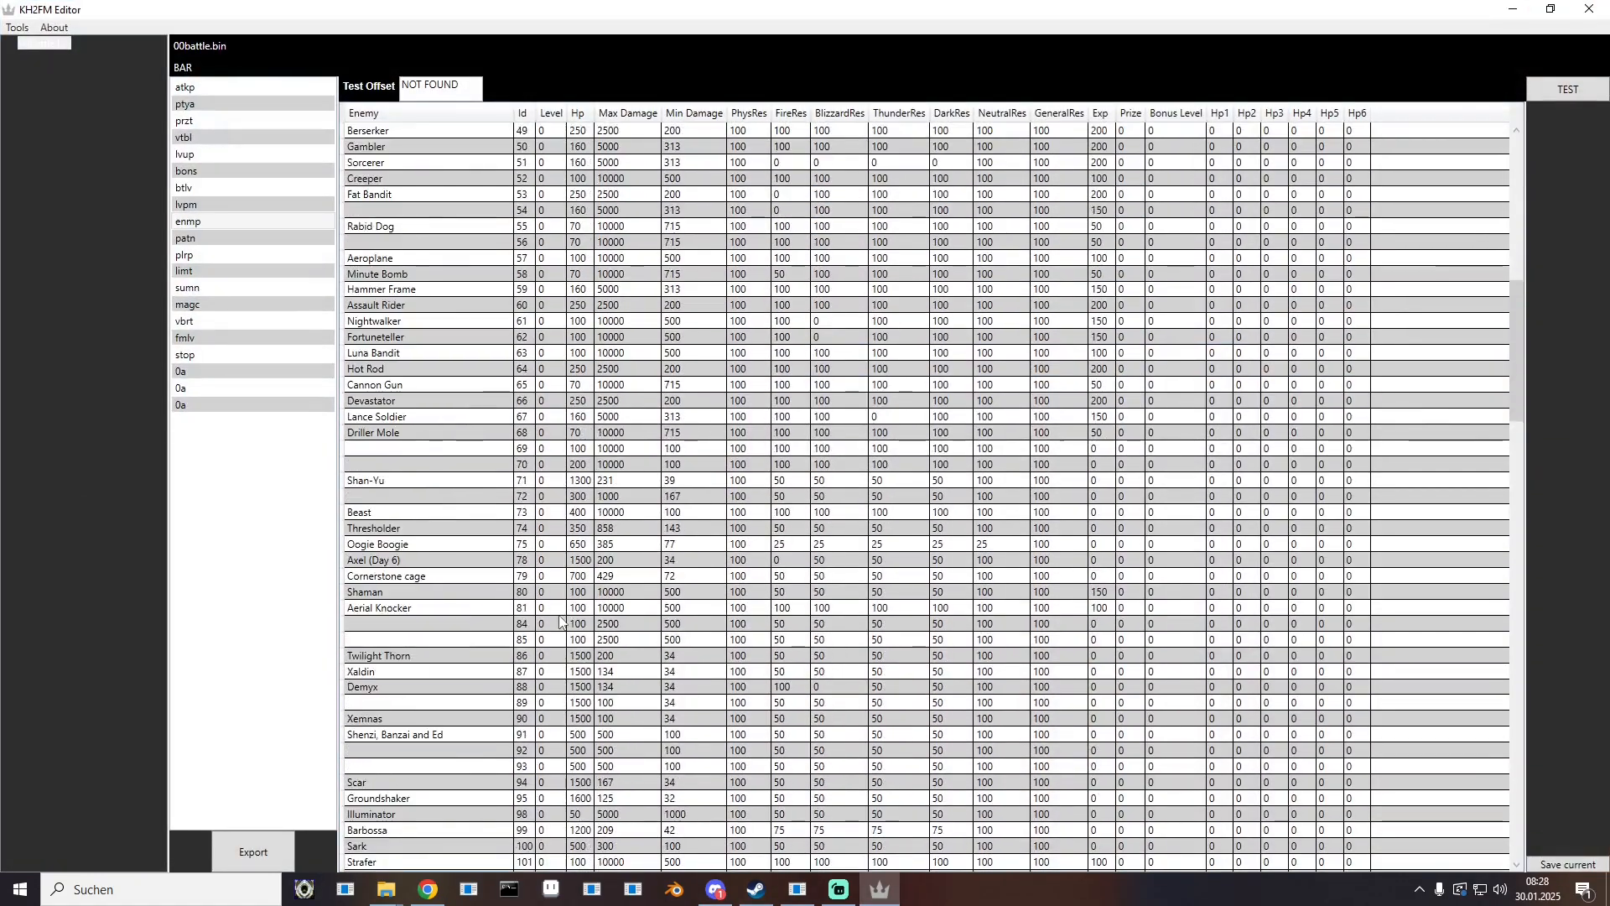
scroll(584, 769, down, 15)
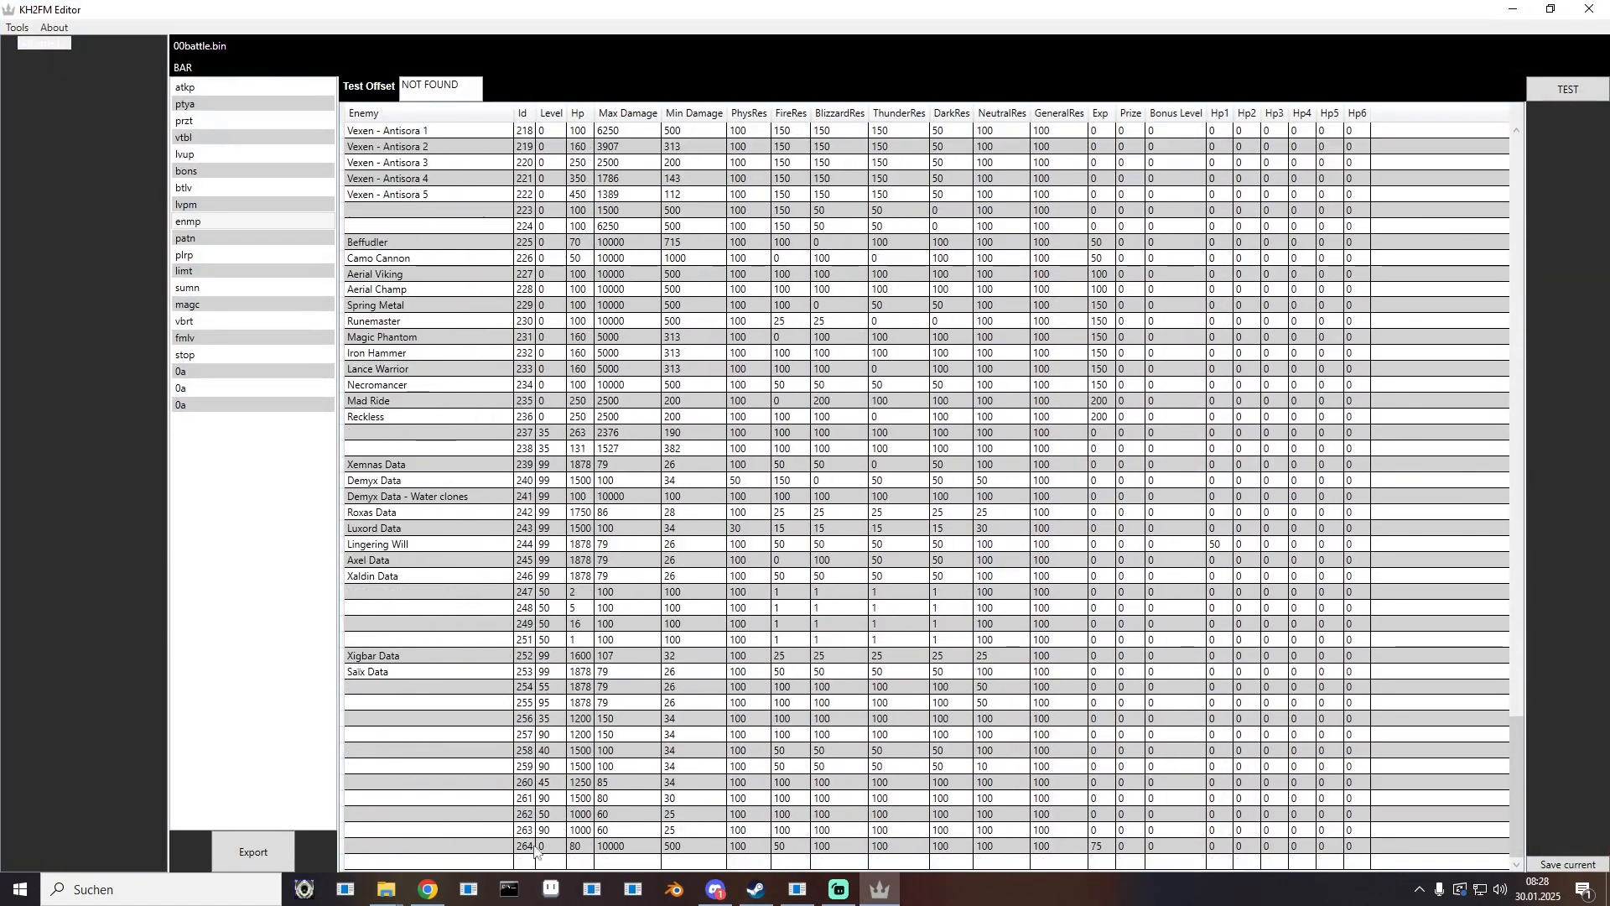
click(521, 845)
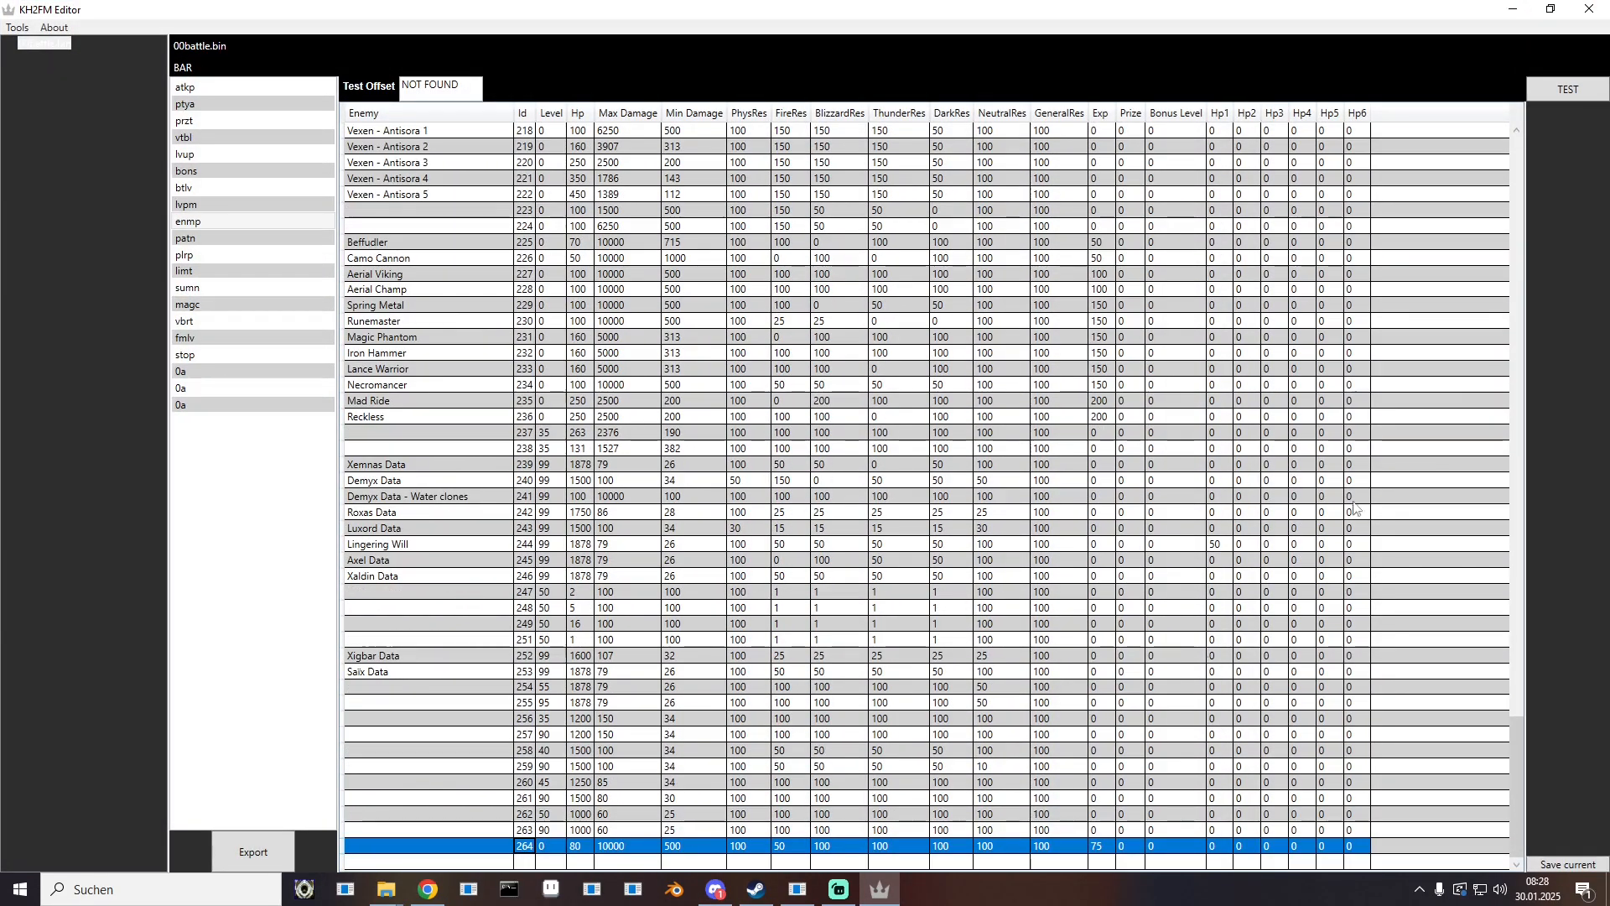
click(1520, 9)
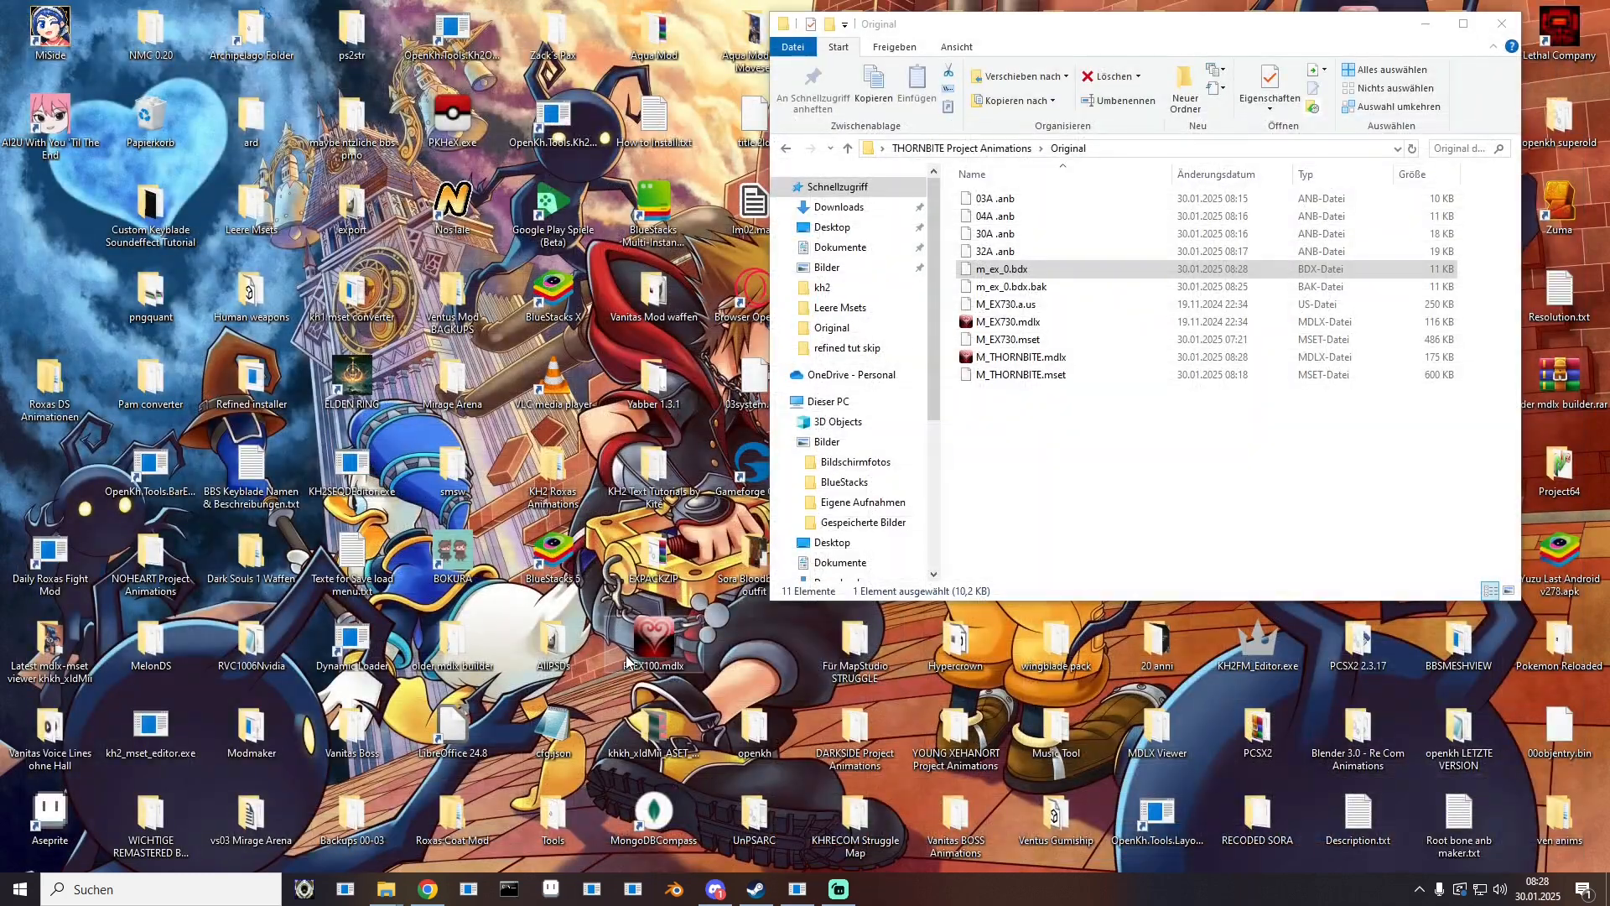
Step: Bring up the mod's kh2 folder and rename M_EX730.a.us in the Original folder to M_THORNBITE.a.us
click(1022, 434)
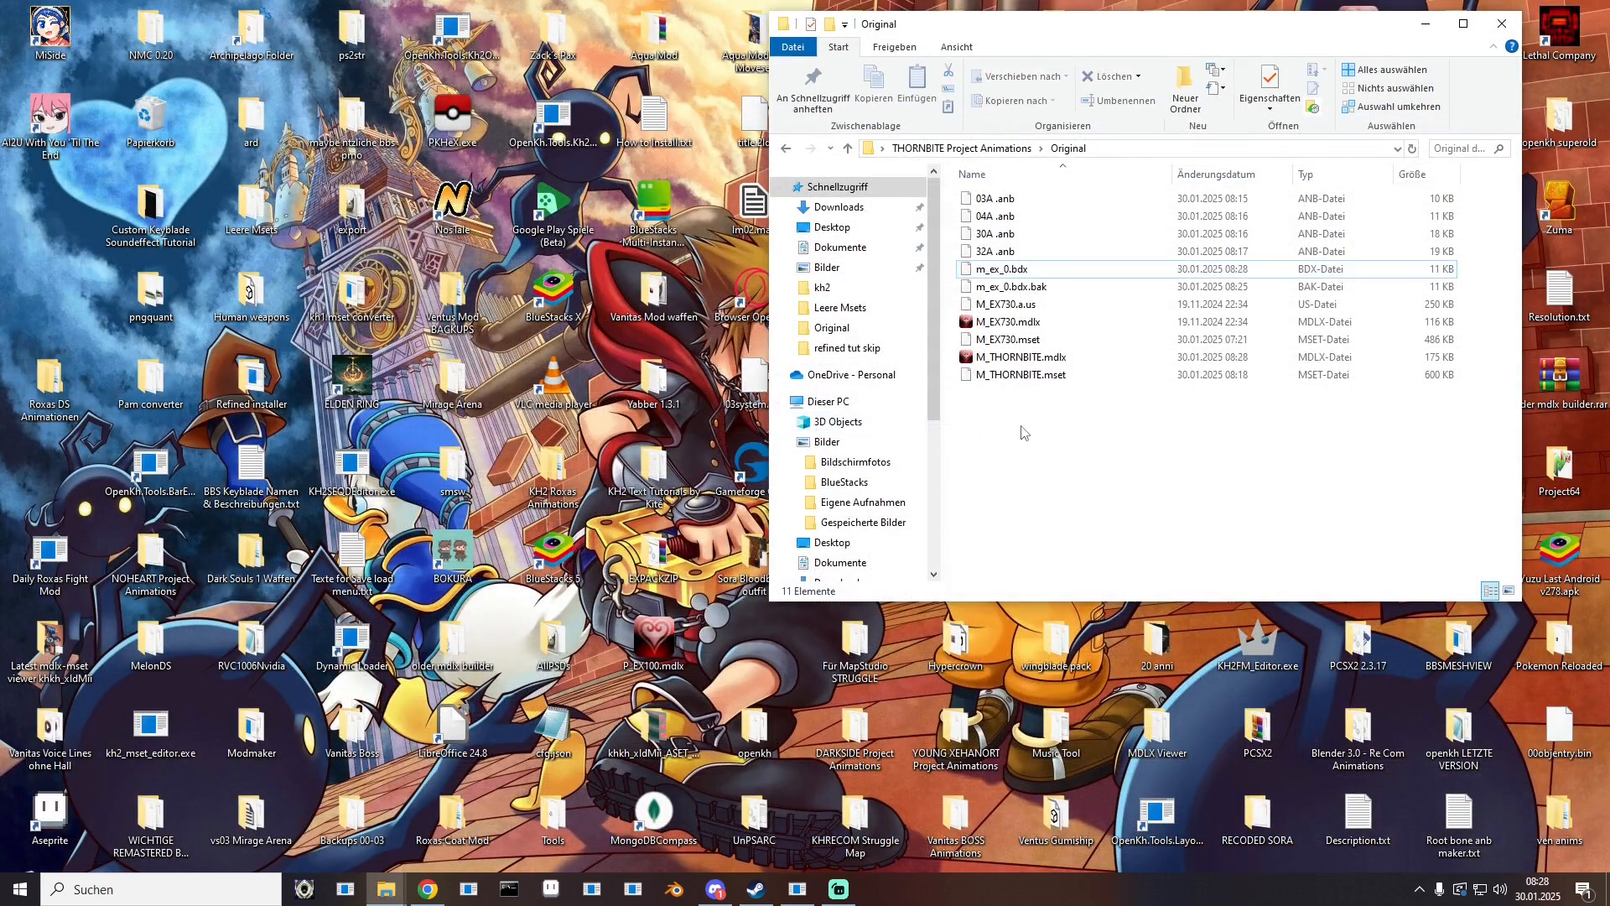
click(385, 889)
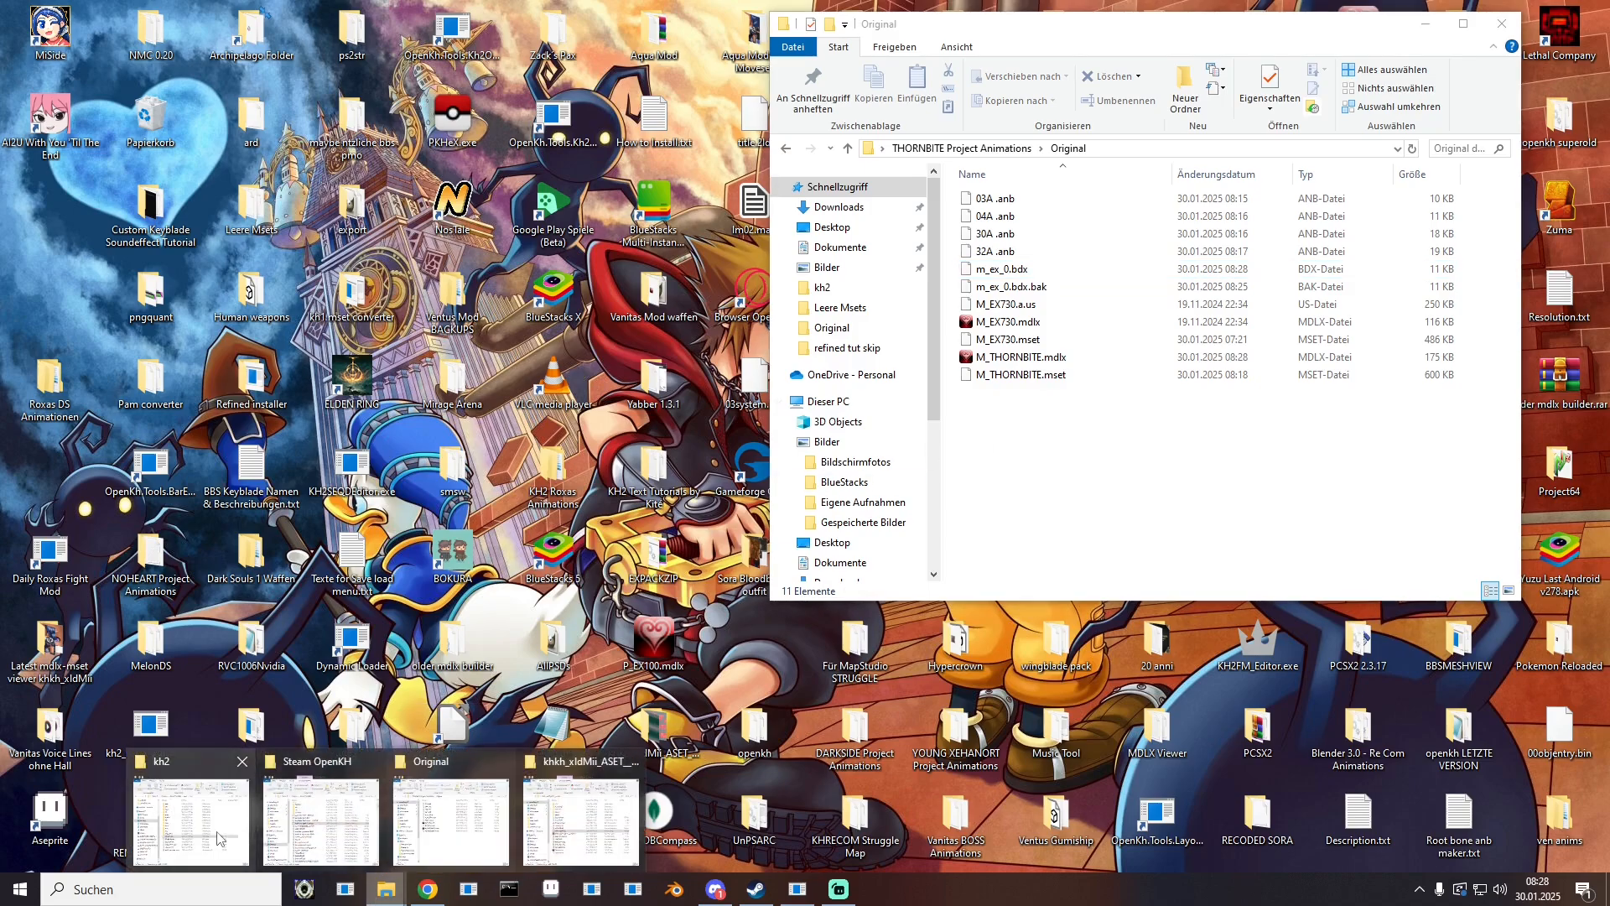
click(193, 805)
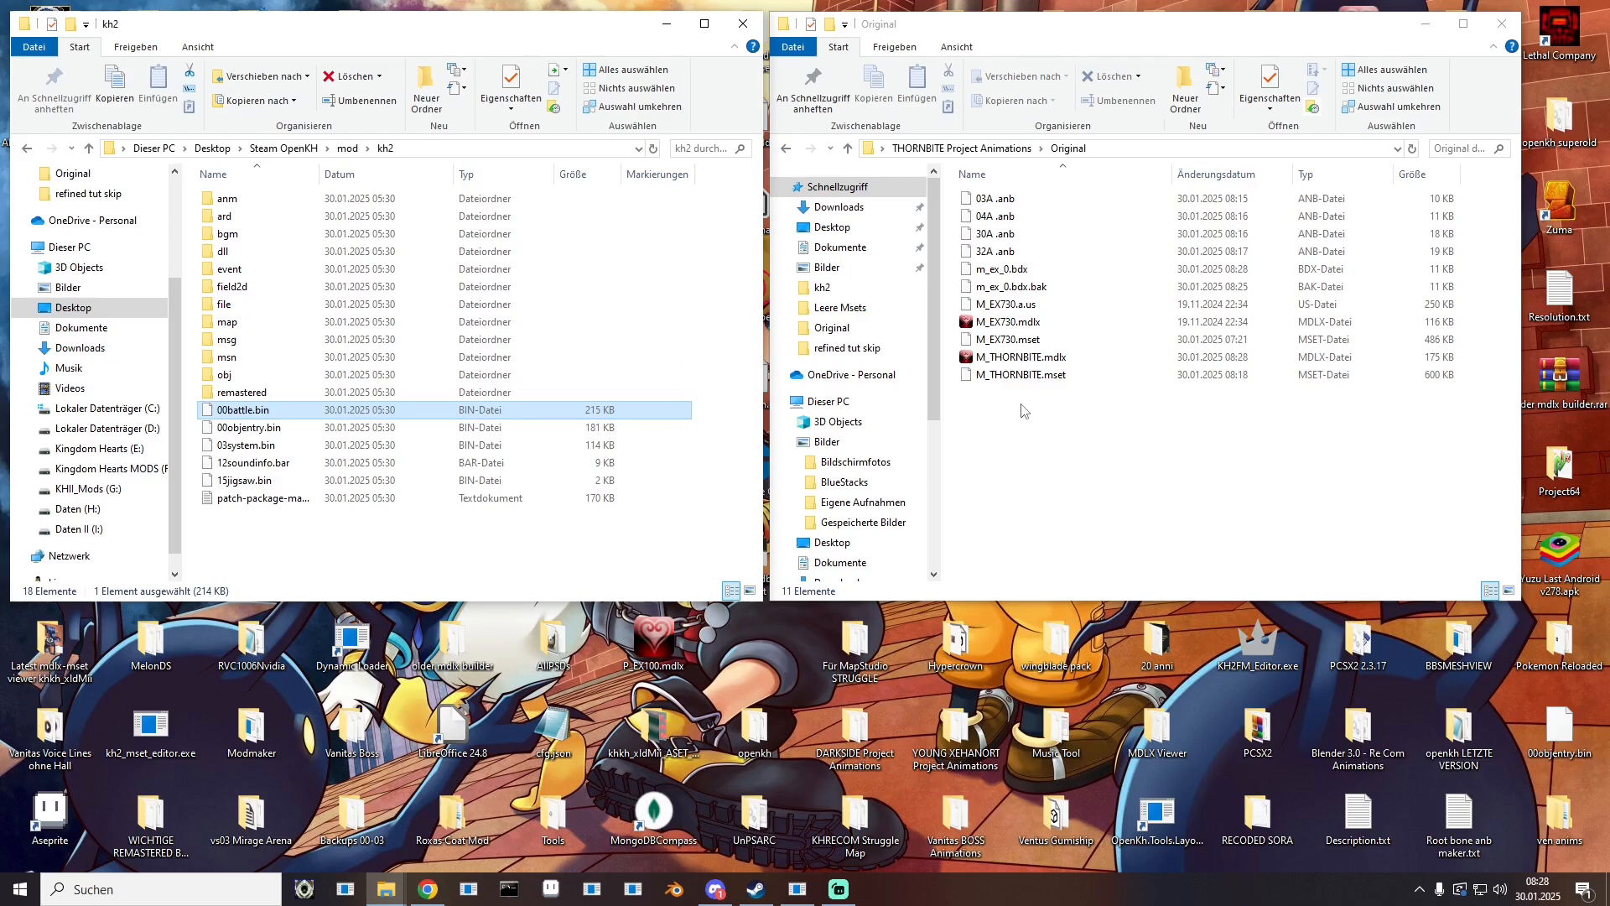
click(1011, 306)
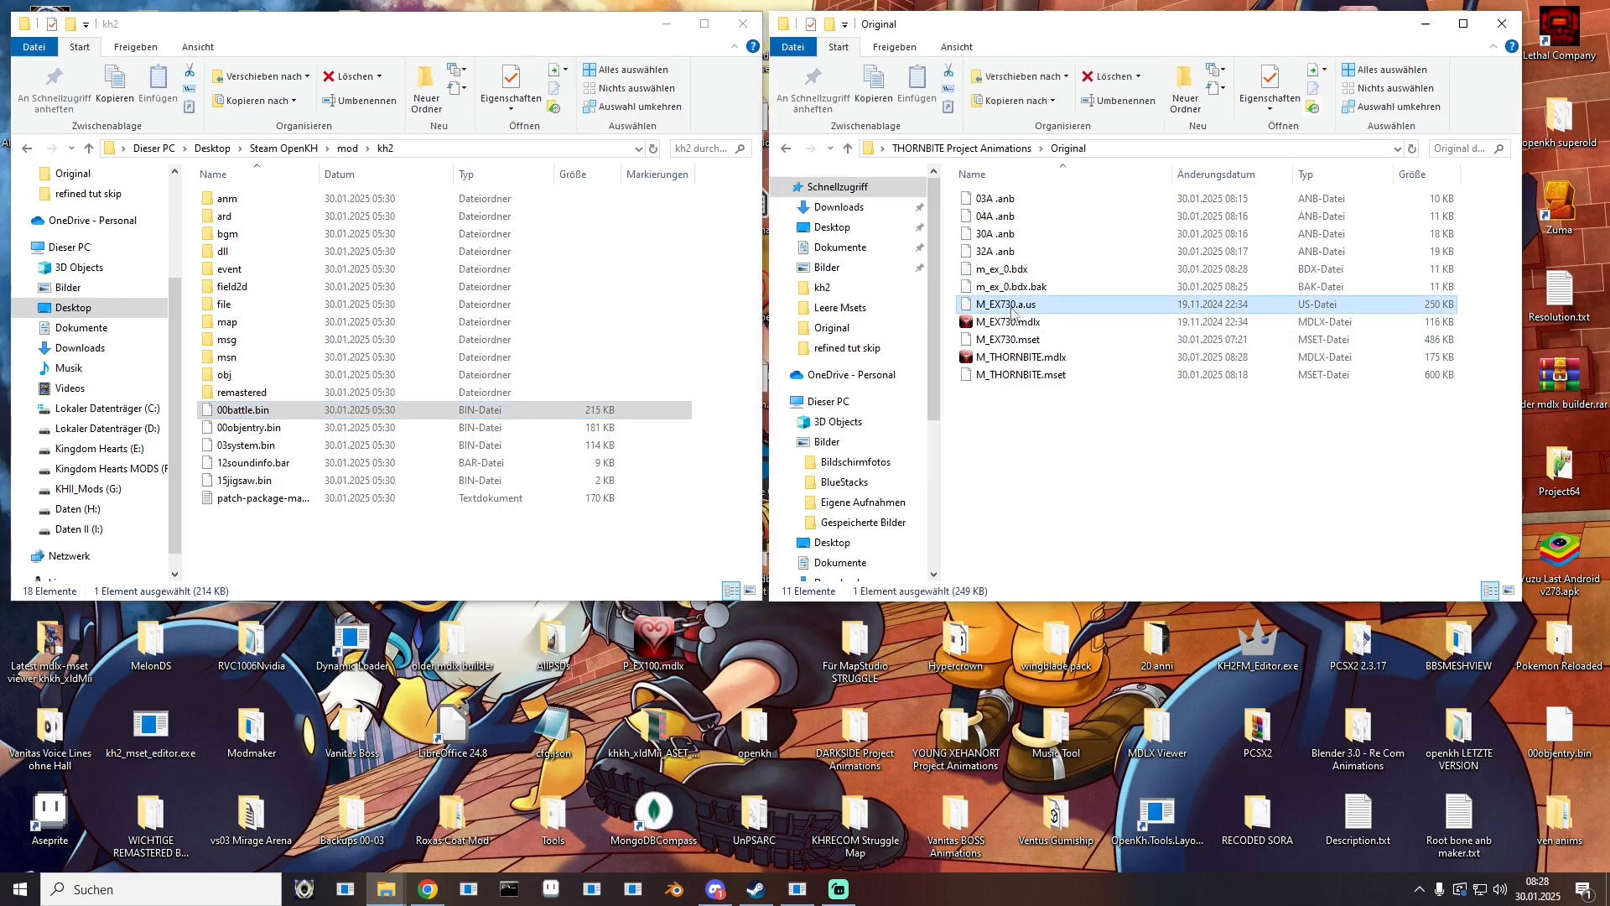
click(1012, 308)
drag(1016, 304, 992, 303)
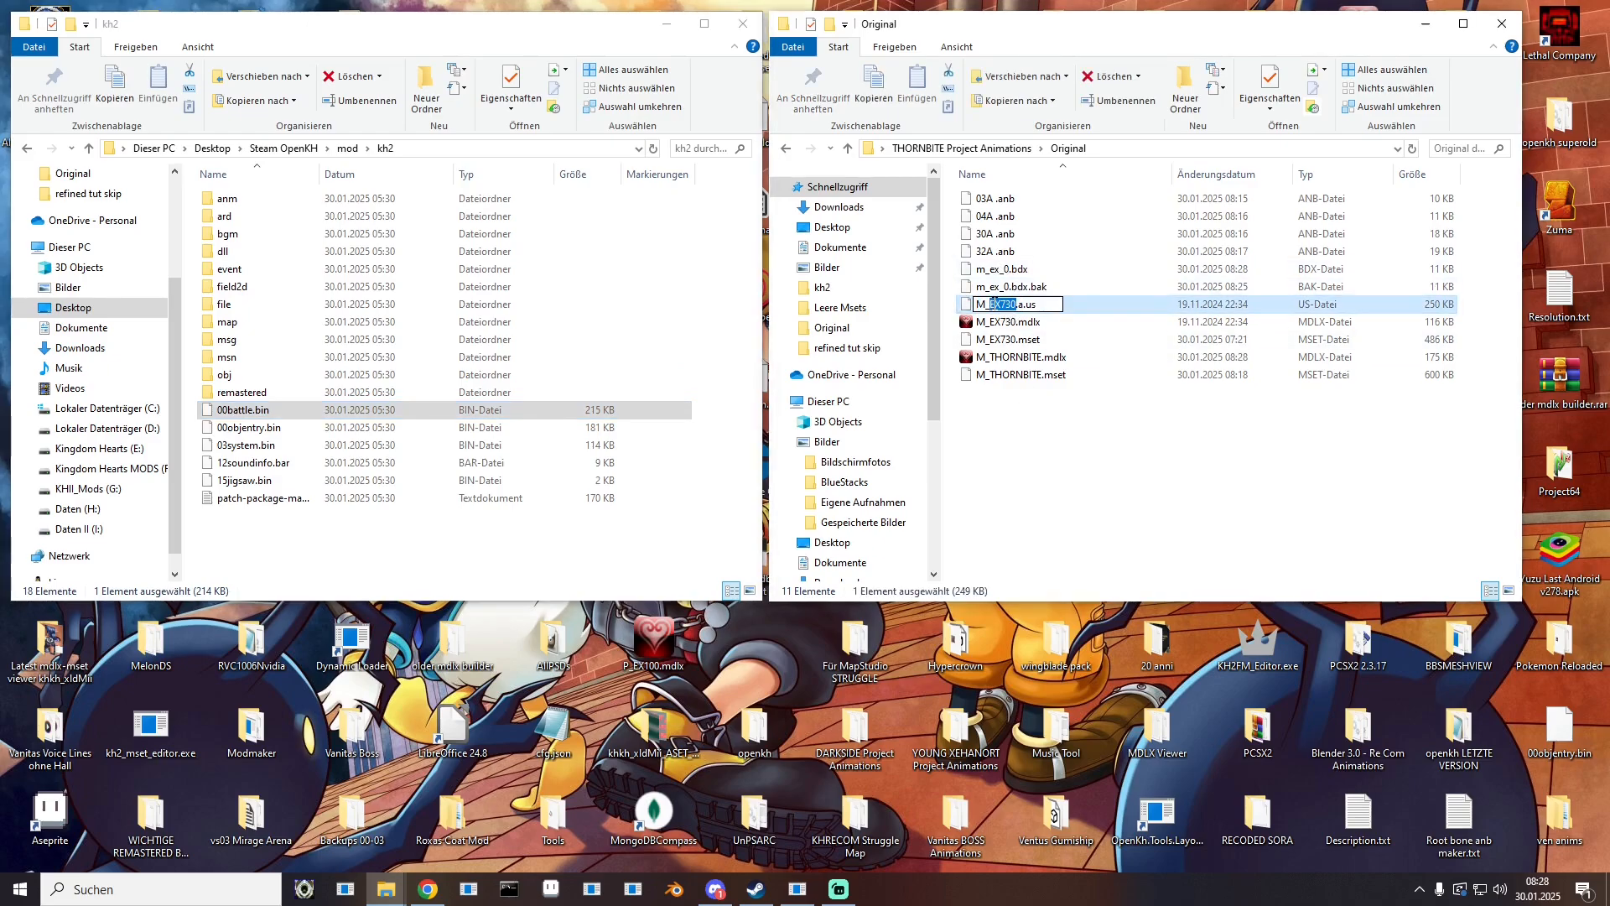
text(THORNBITE)
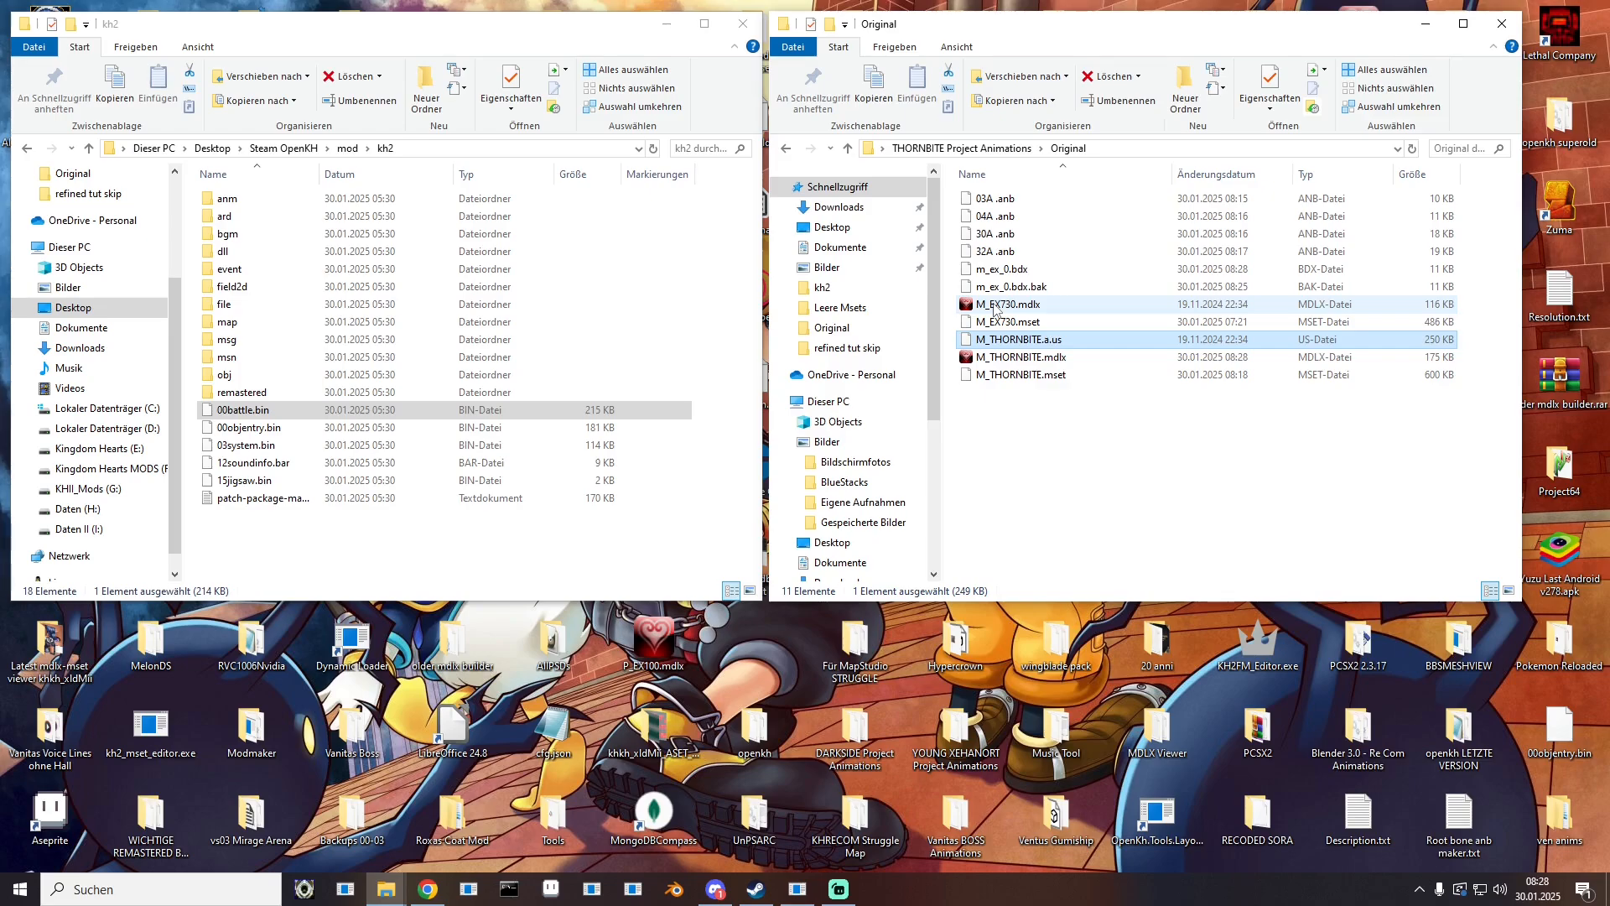
Step: Copy M_THORNBITE.a.us, M_THORNBITE.mdlx and M_THORNBITE.mset from the Original folder into the mod's kh2\obj folder
drag(1007, 410, 1013, 334)
right_click(1013, 333)
click(1074, 628)
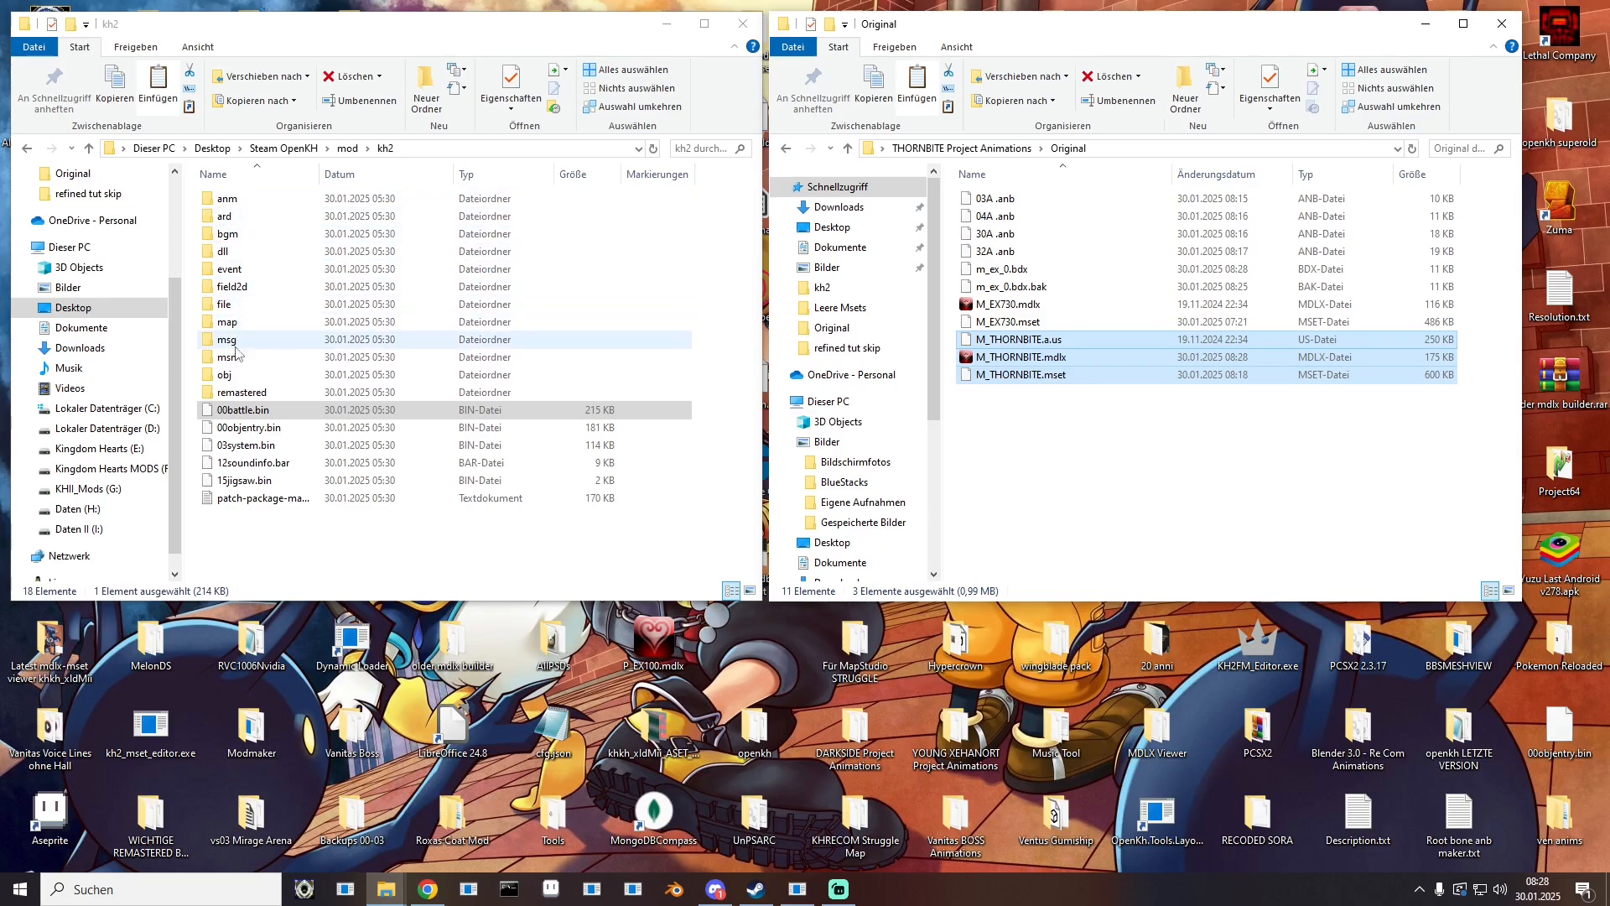
double_click(226, 375)
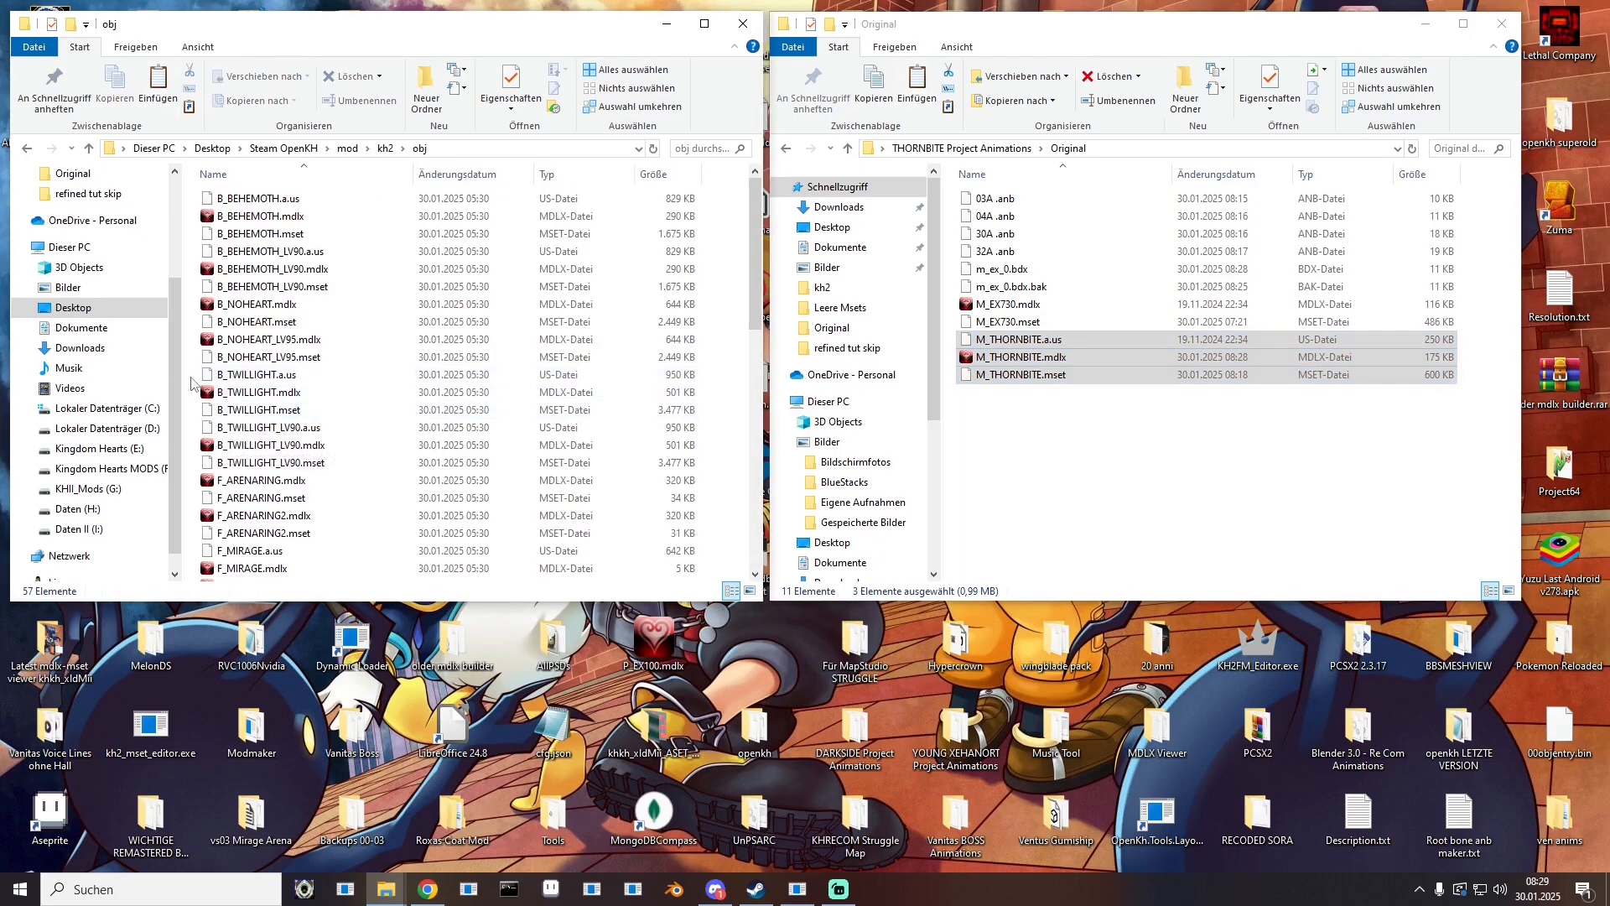
right_click(191, 382)
click(231, 497)
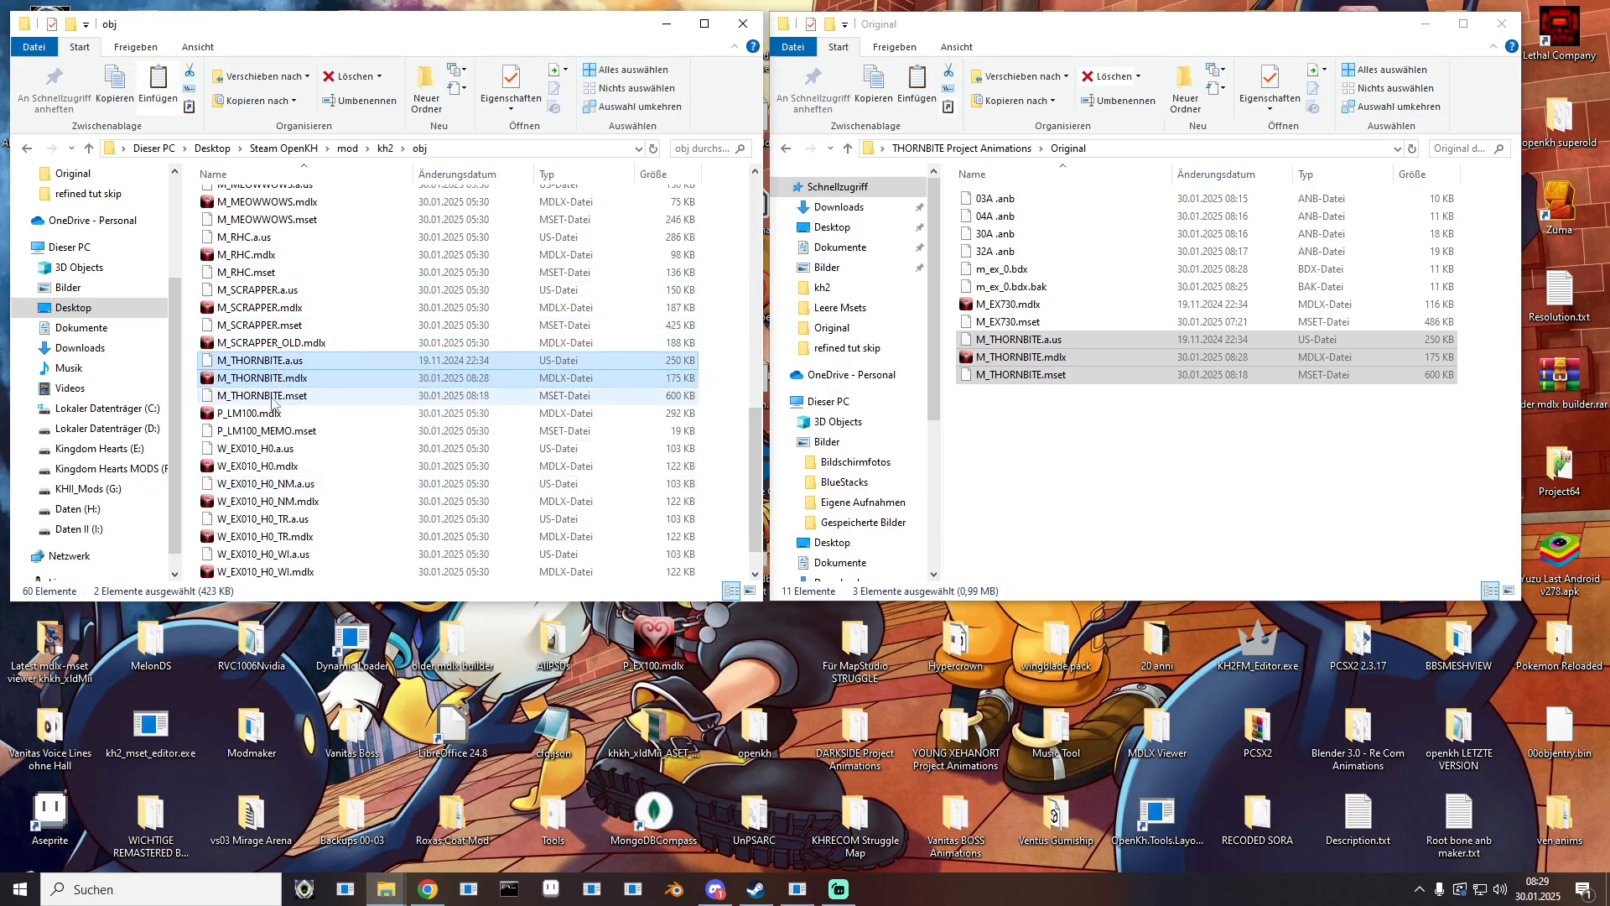
click(256, 360)
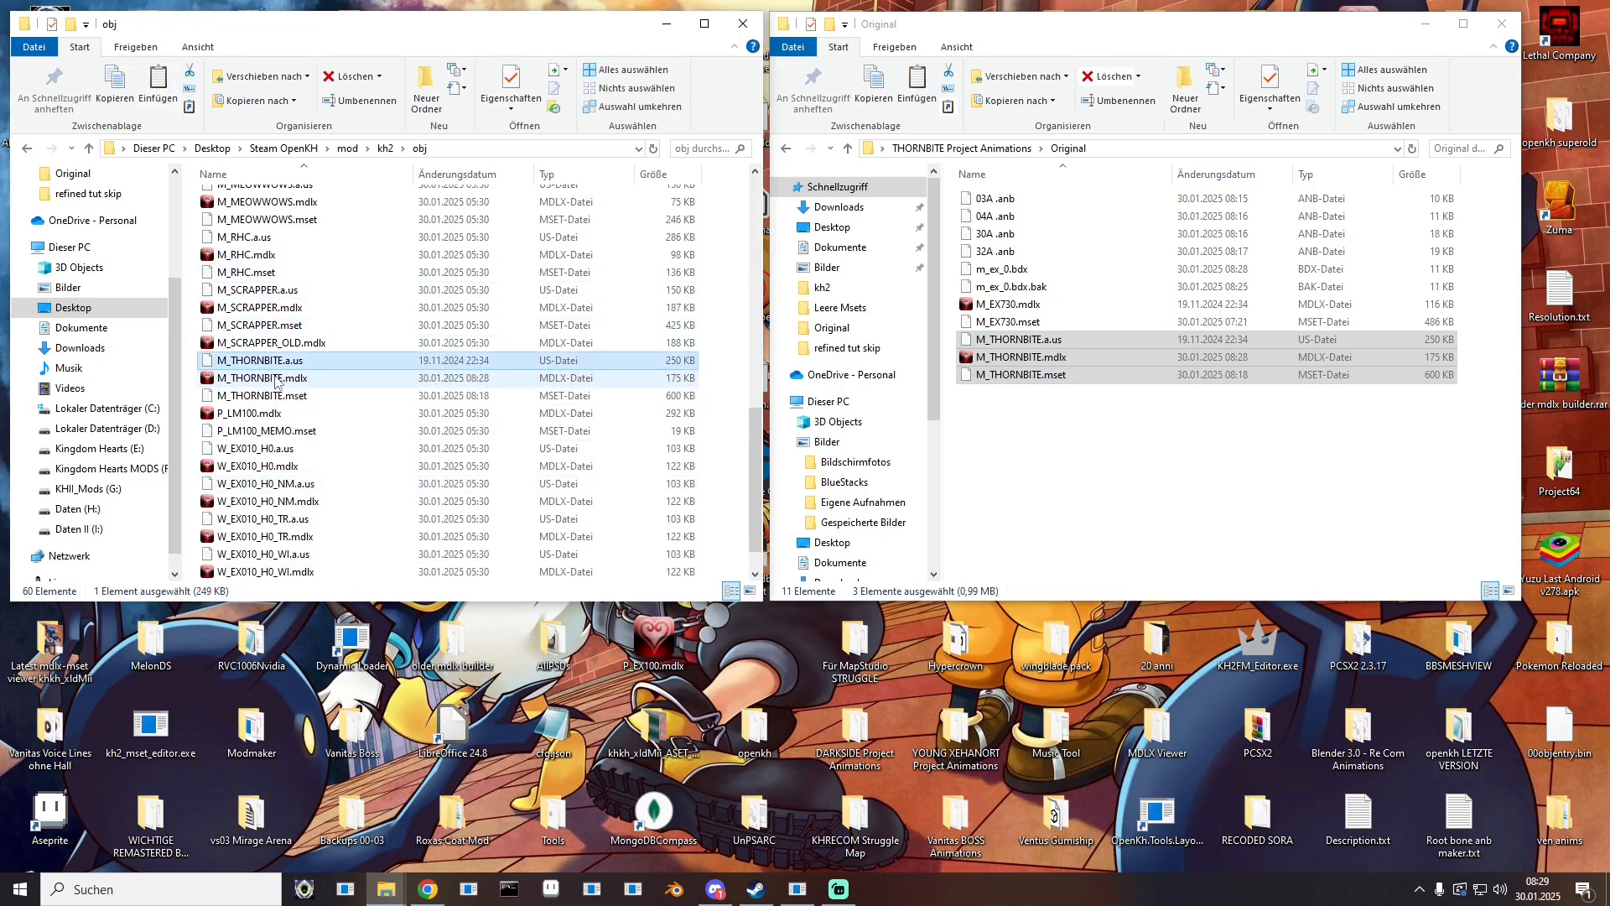
click(1049, 460)
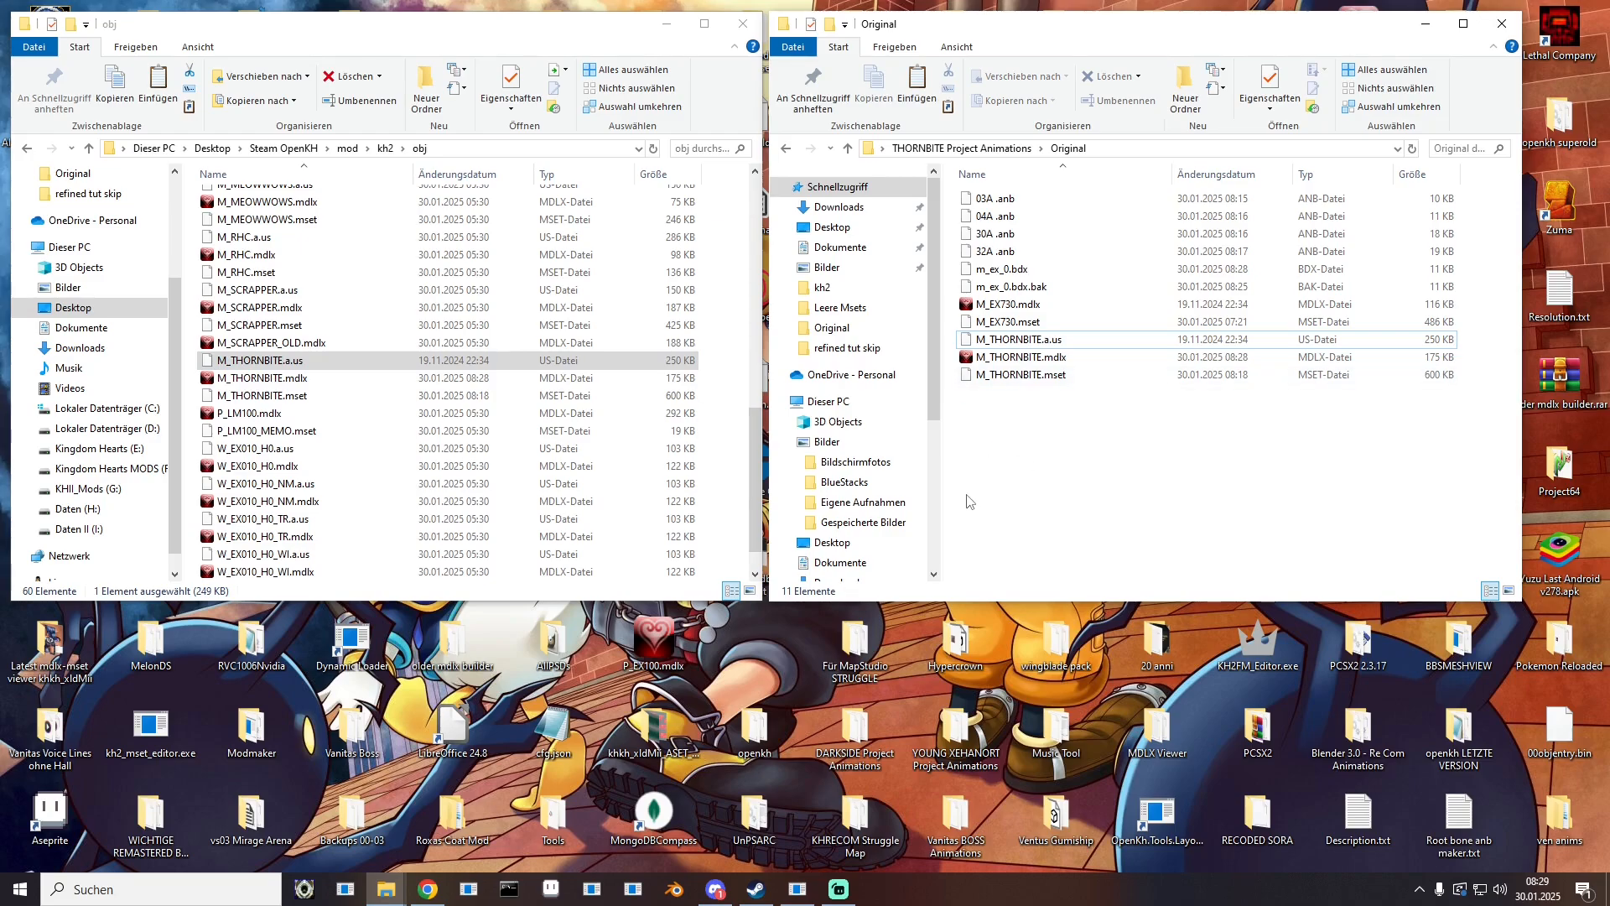
Step: Paste the three copied M_THORNBITE files into Desktop\Für MapStudio\obj in a separate Explorer window and close that window
key(super+e)
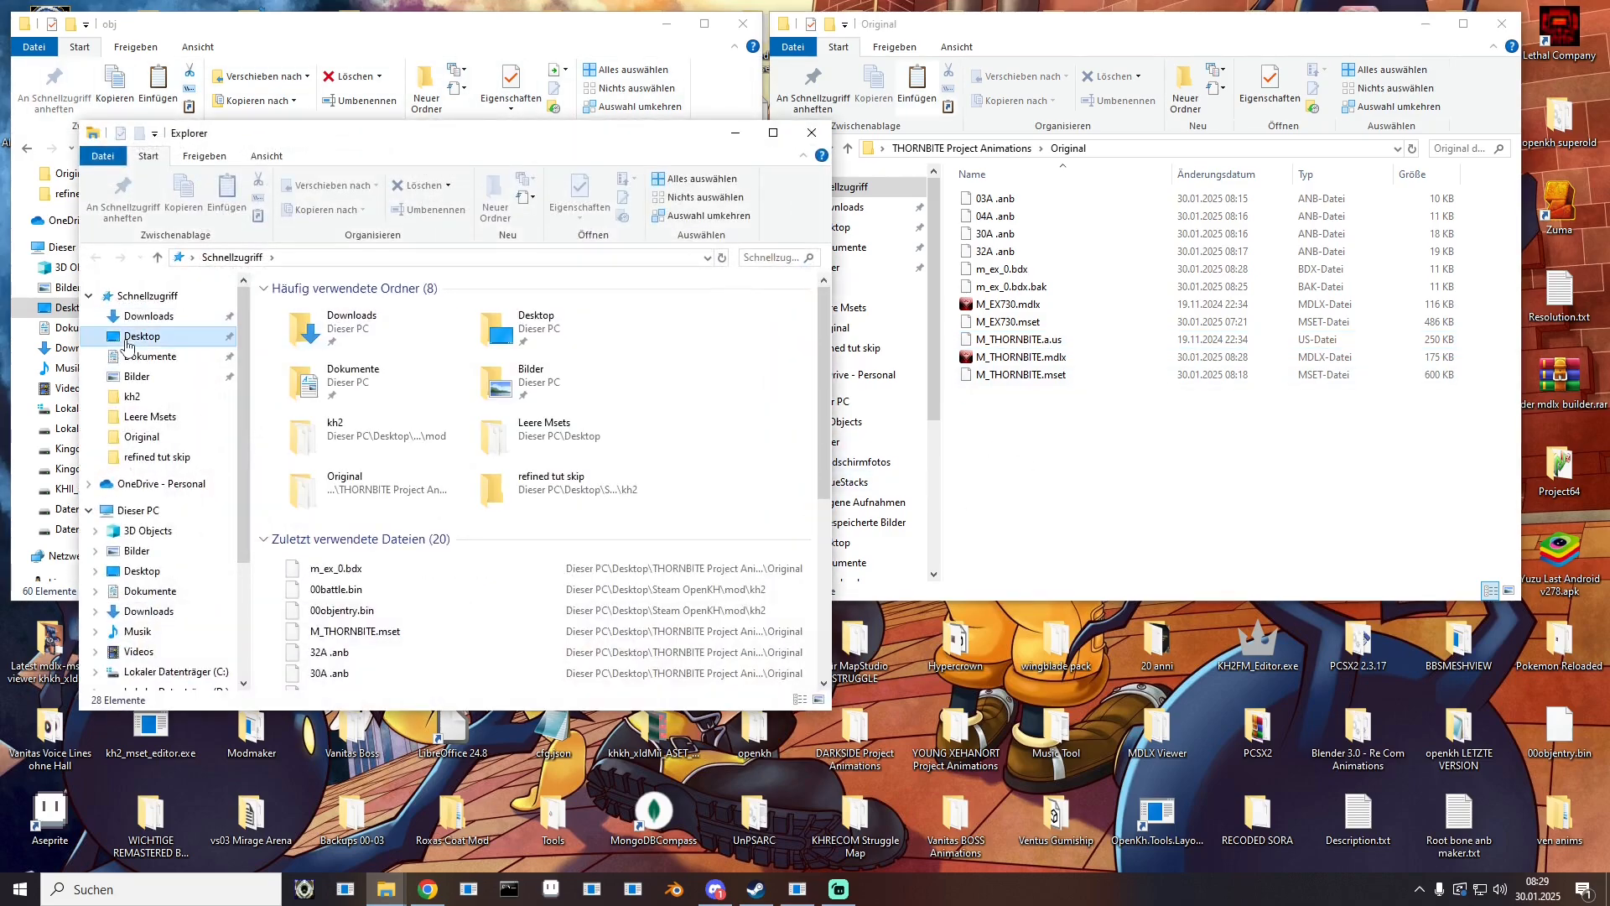
click(126, 336)
scroll(467, 510, down, 12)
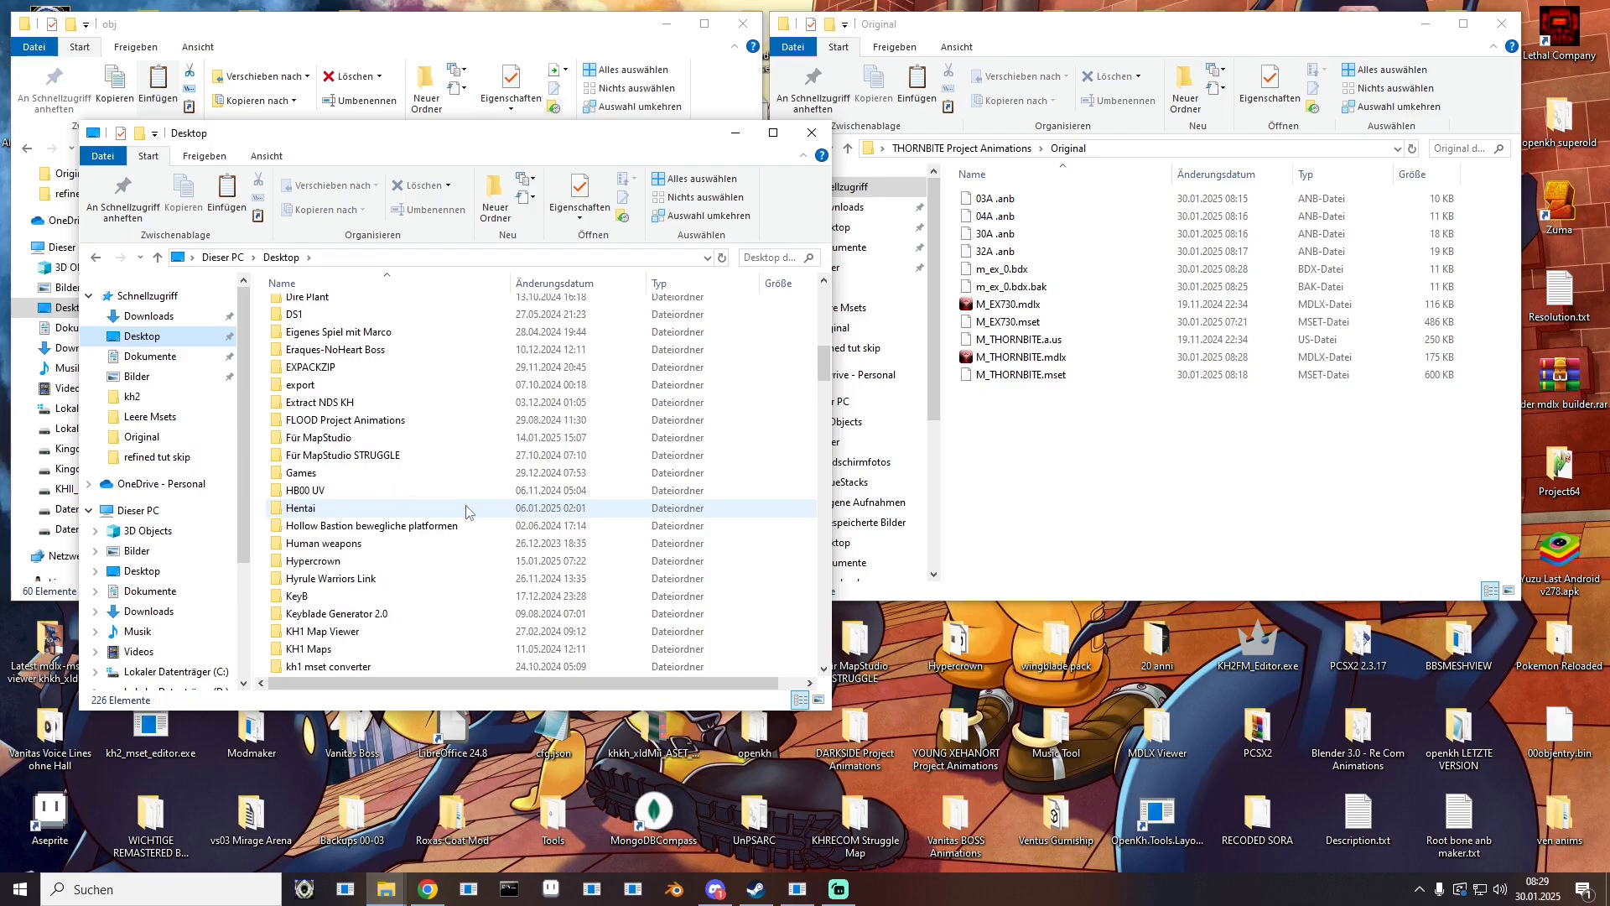
double_click(369, 437)
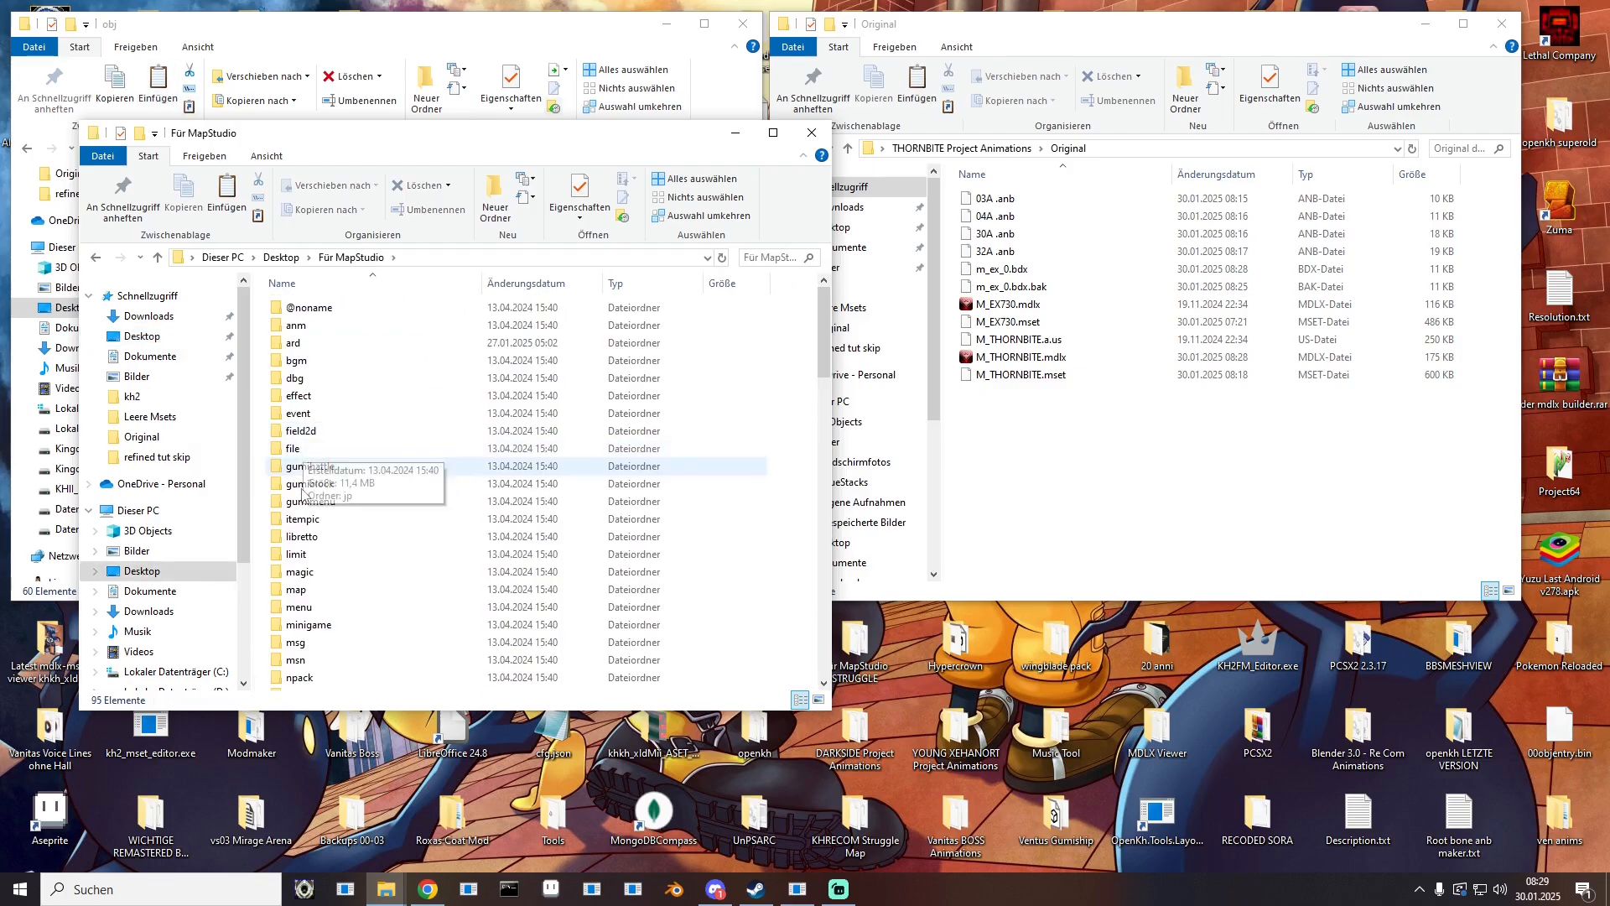
scroll(302, 663, down, 2)
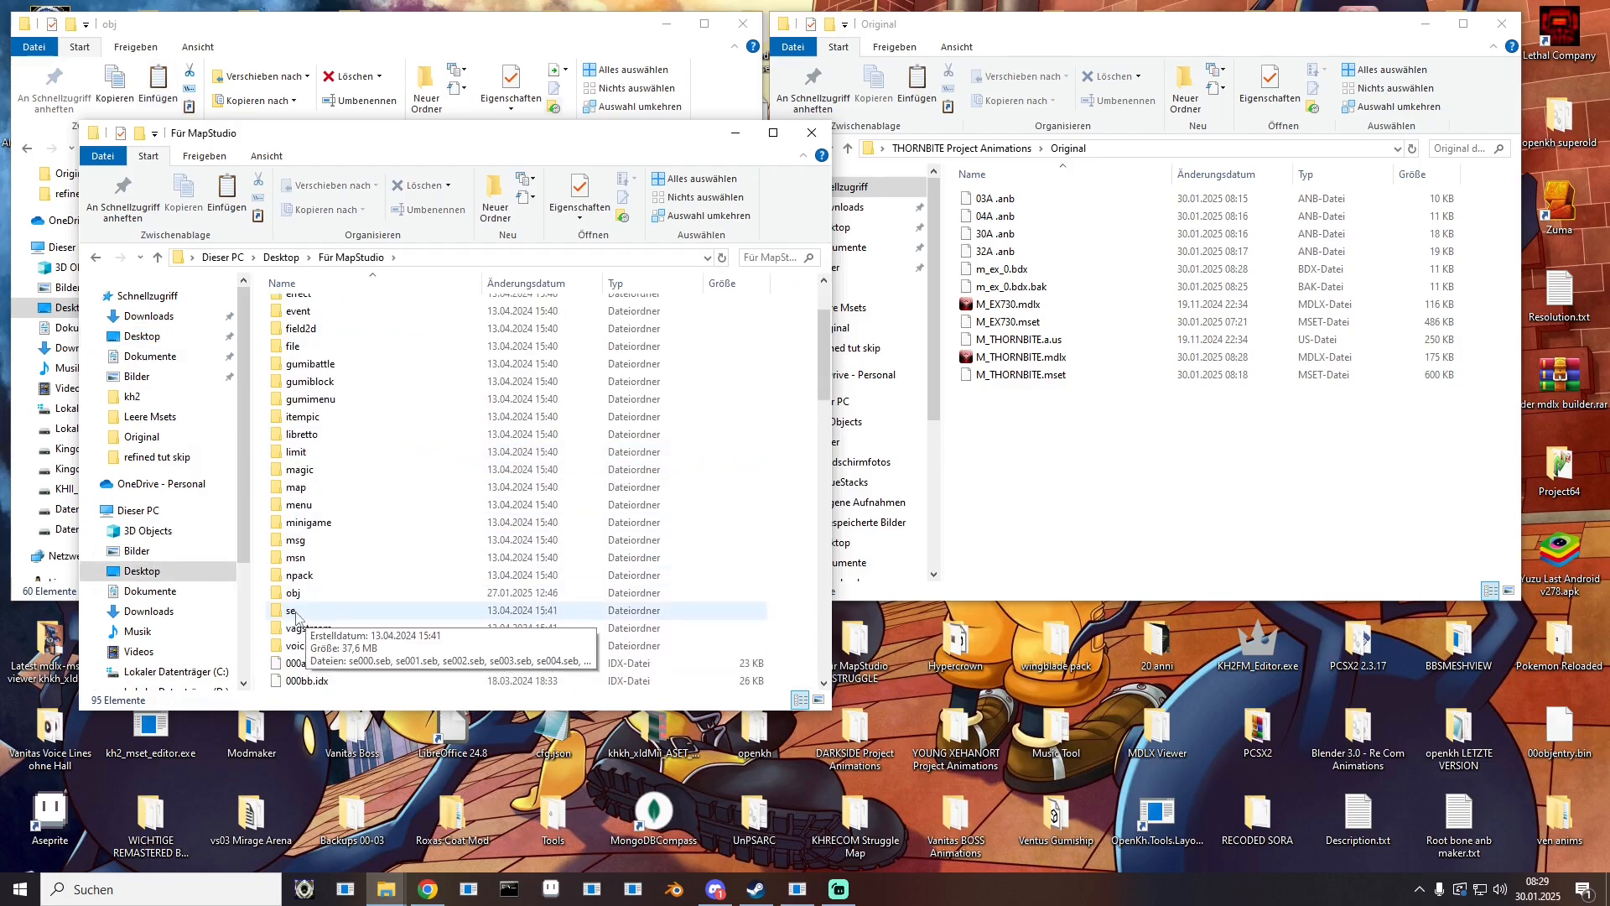
double_click(295, 593)
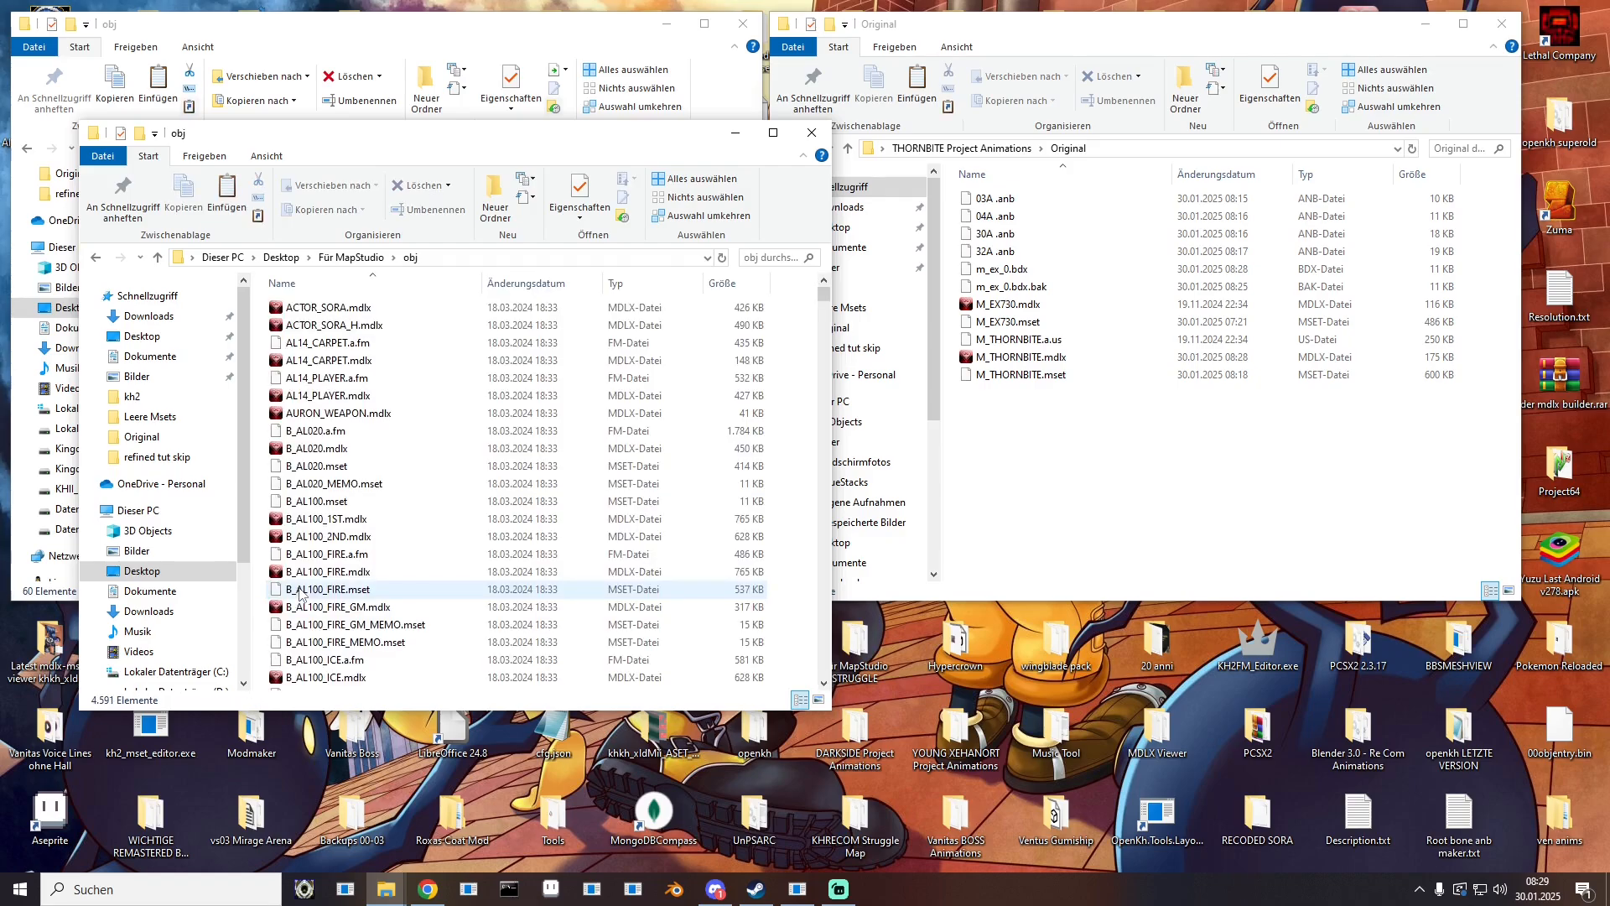
right_click(263, 431)
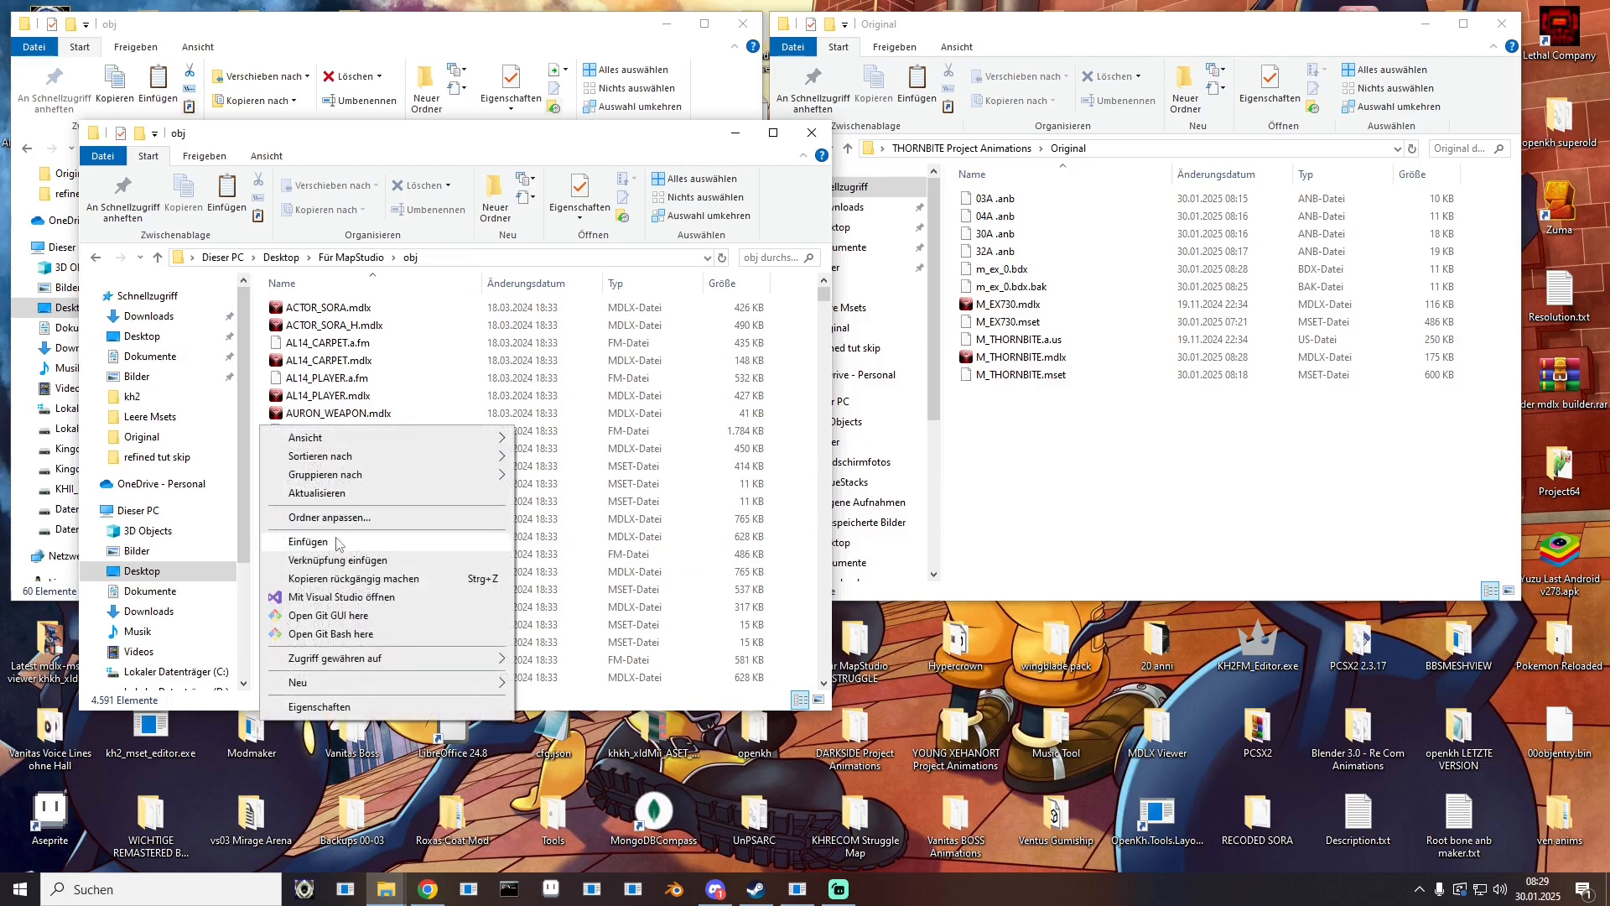
click(336, 543)
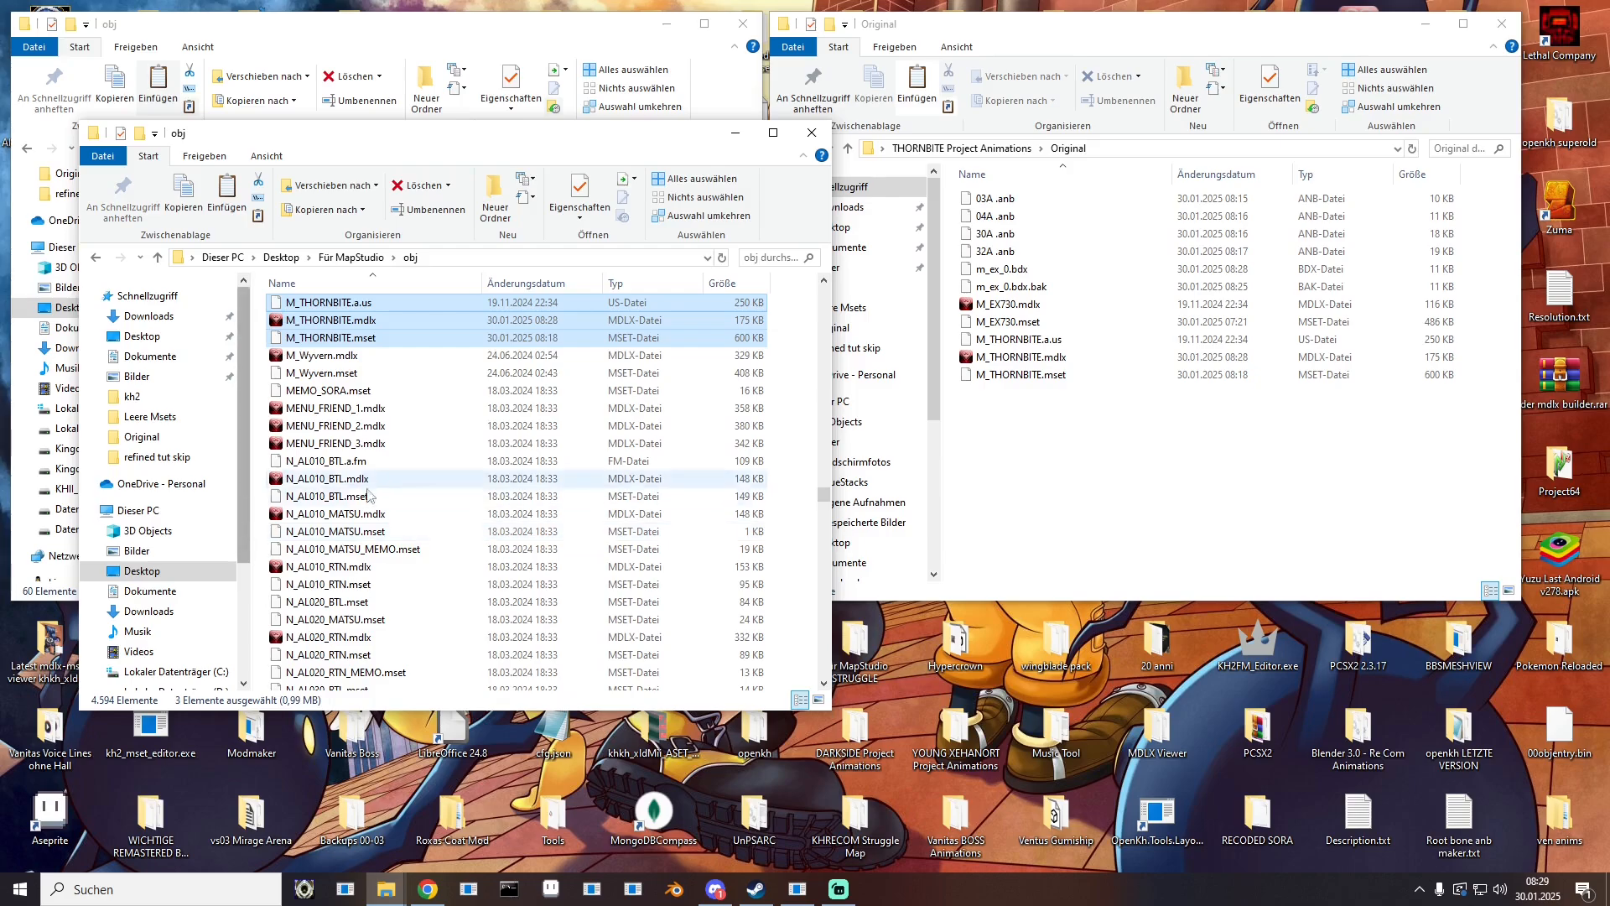
scroll(392, 502, up, 2)
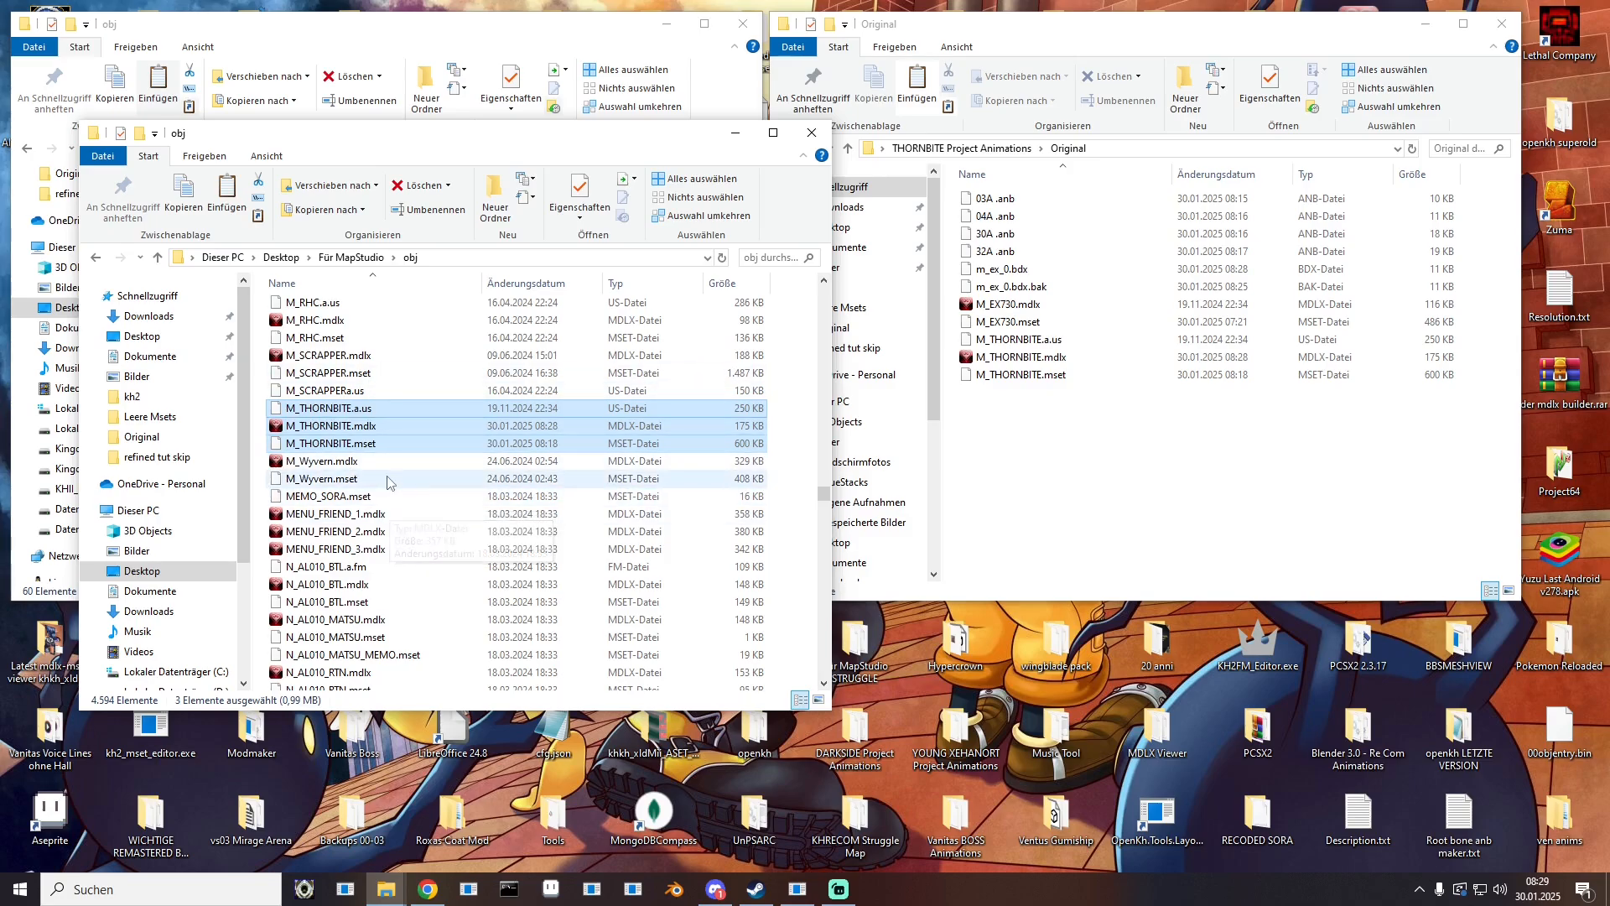
click(811, 132)
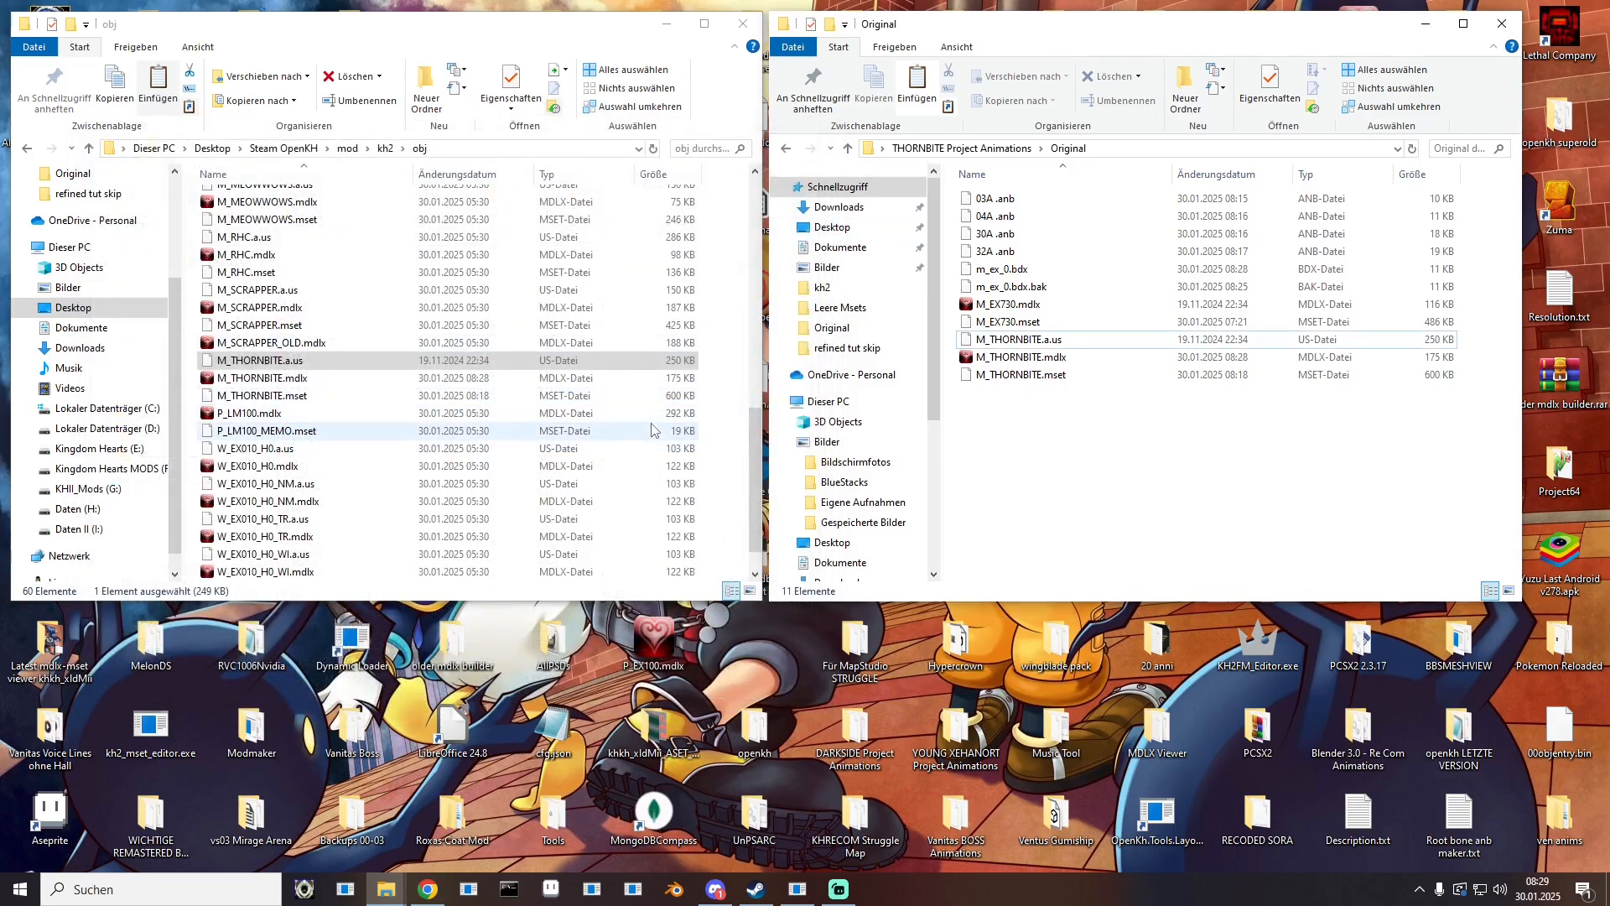
Step: Bring up the extracted game data folder Steam OpenKH\data\kh2\remastered\obj in place of the Original folder
click(853, 289)
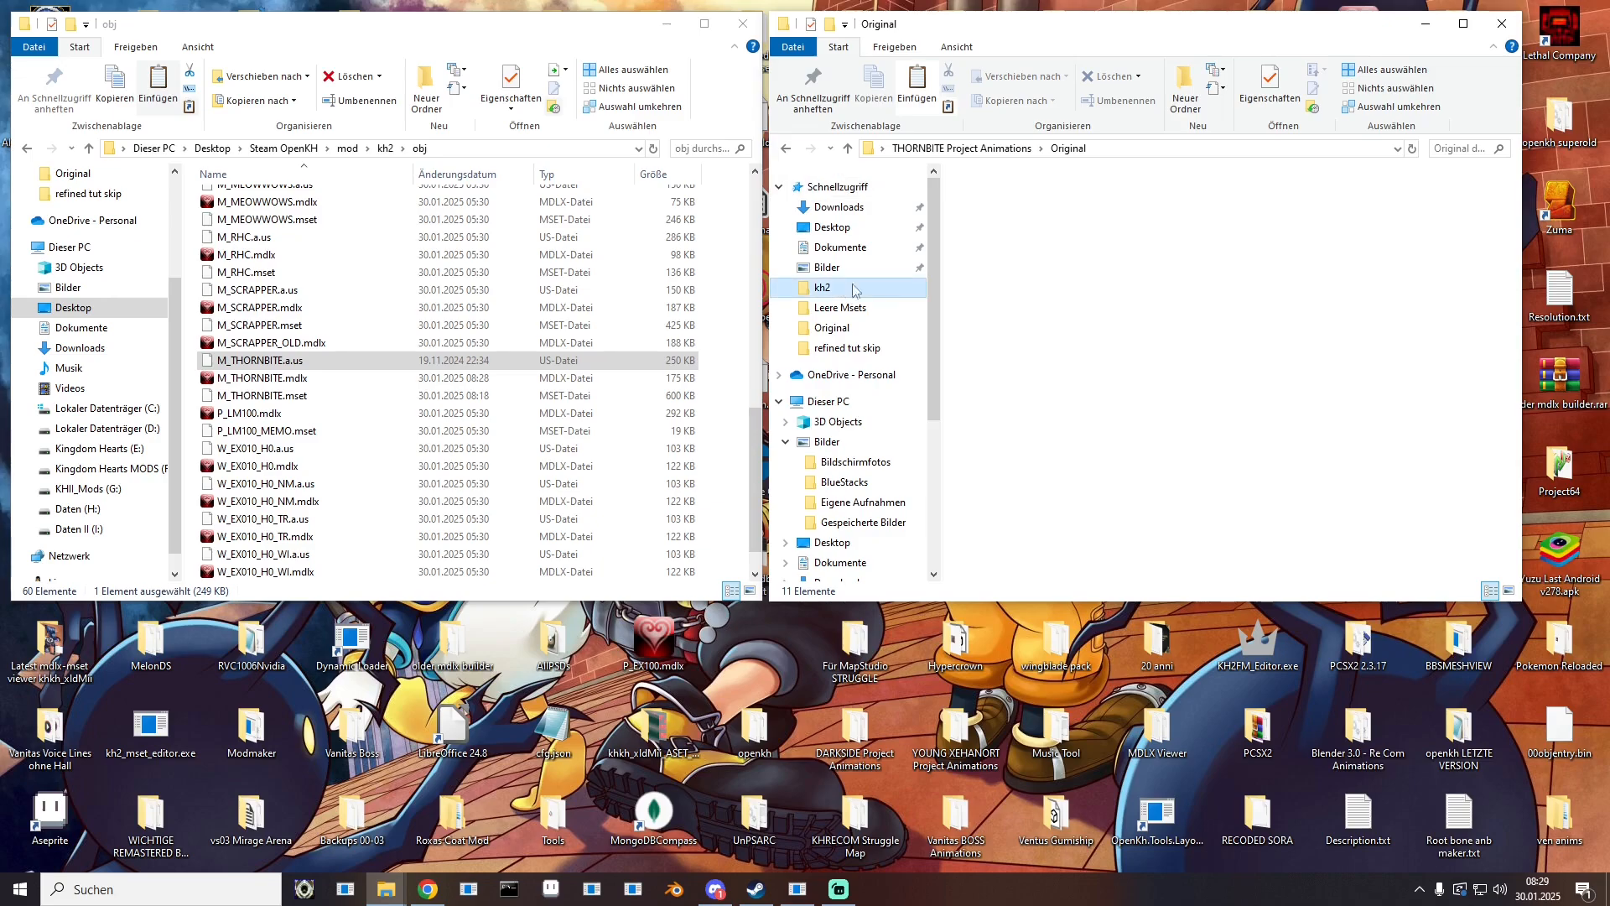
click(1042, 148)
click(252, 364)
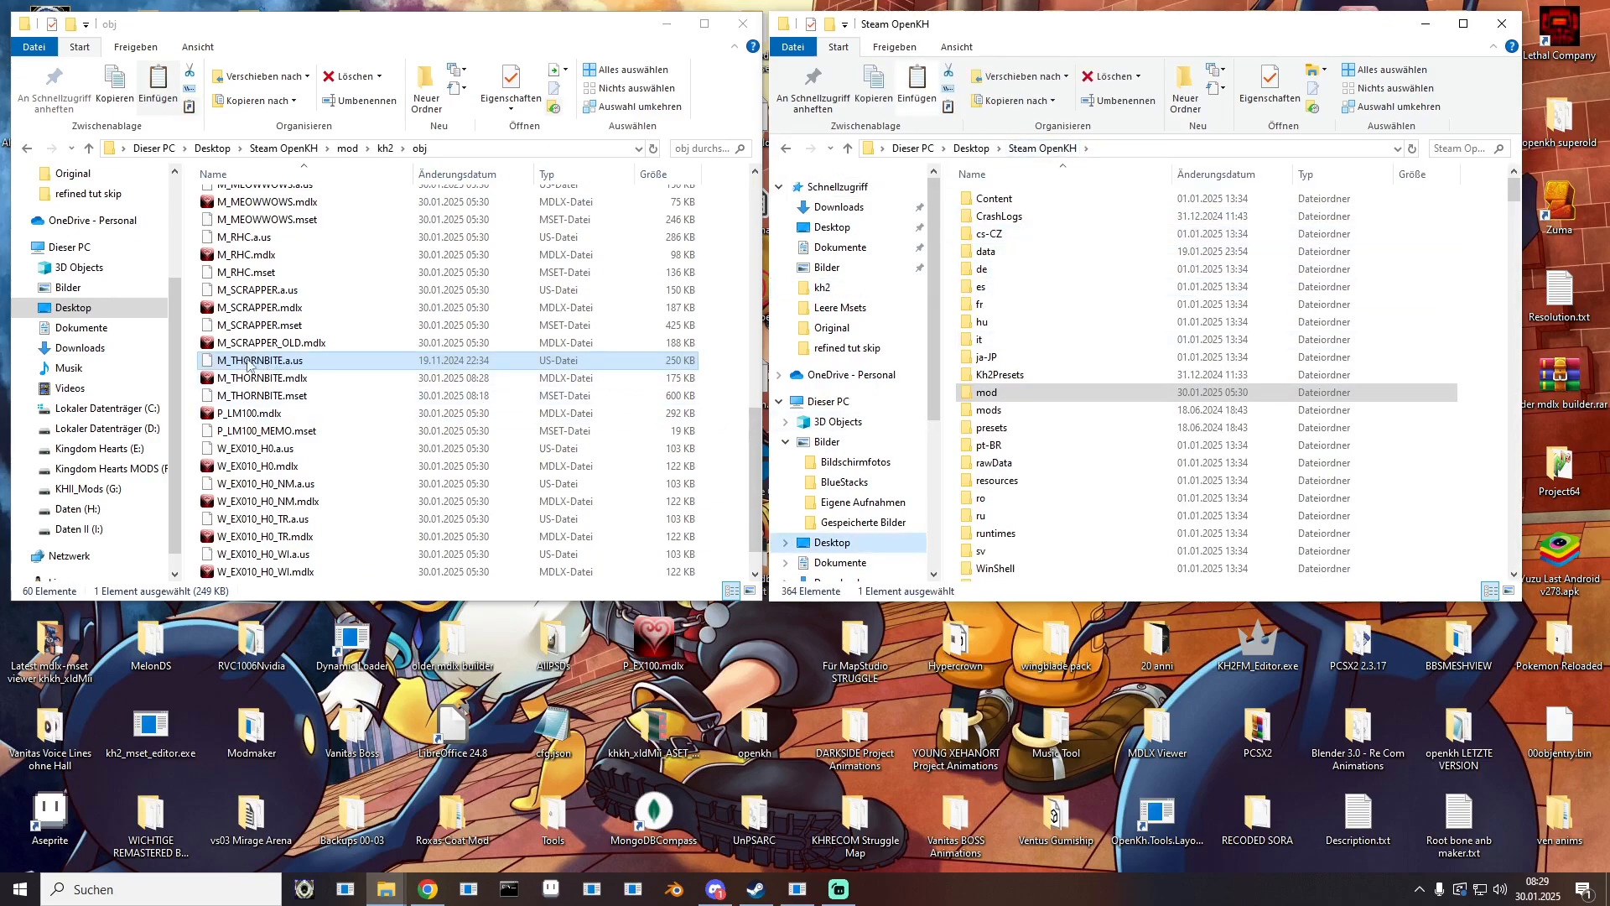
double_click(986, 251)
double_click(988, 271)
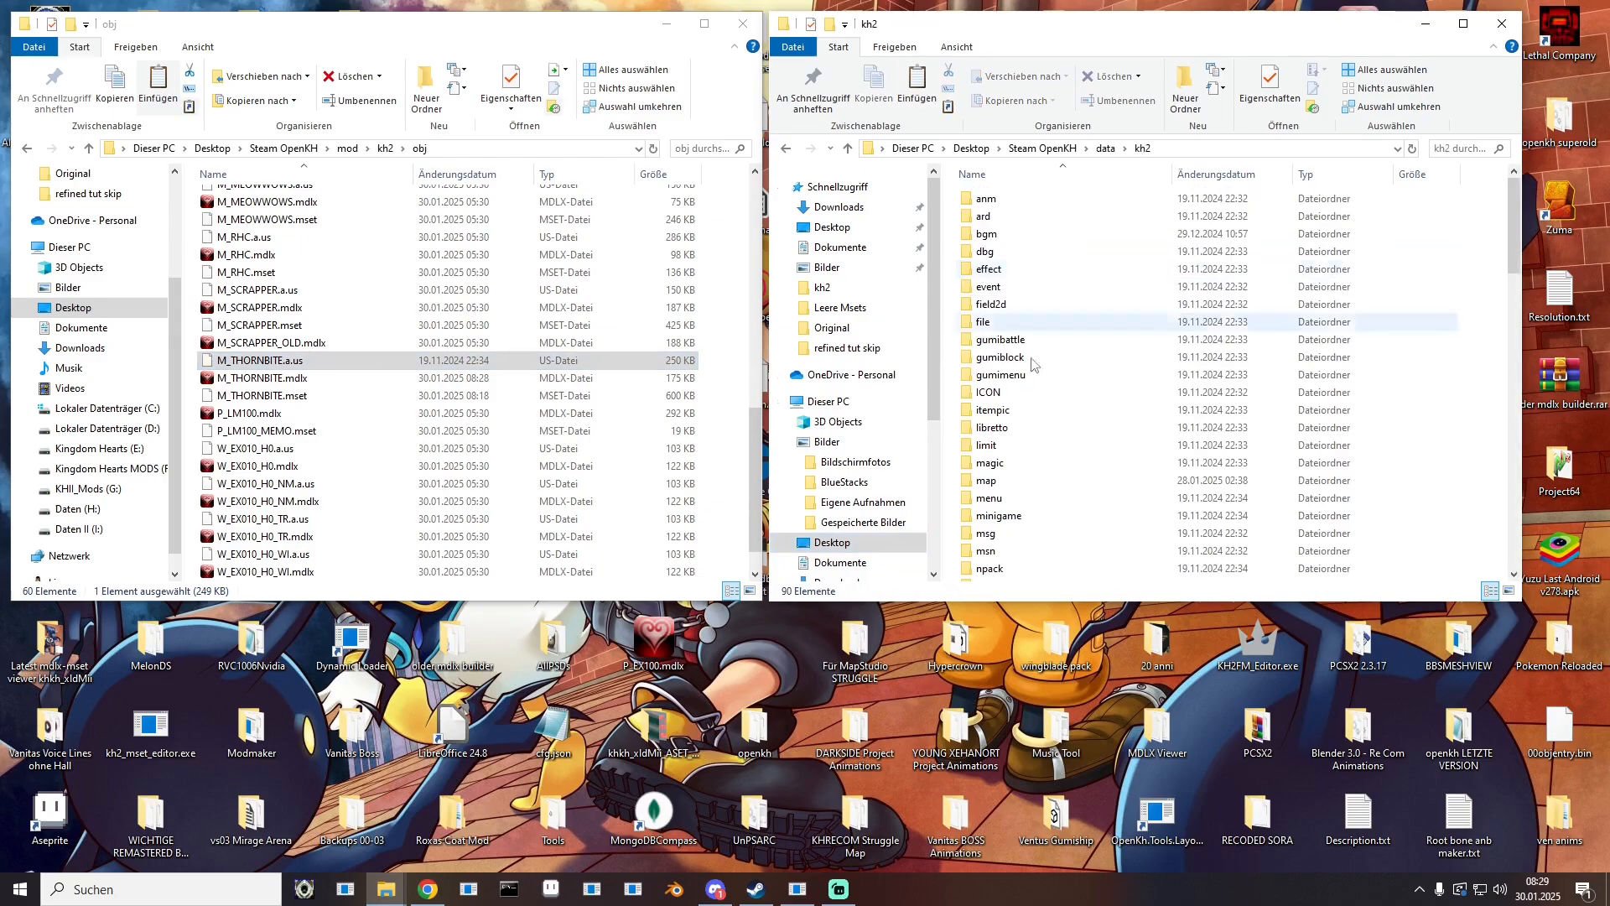
scroll(1039, 411, down, 3)
double_click(1002, 501)
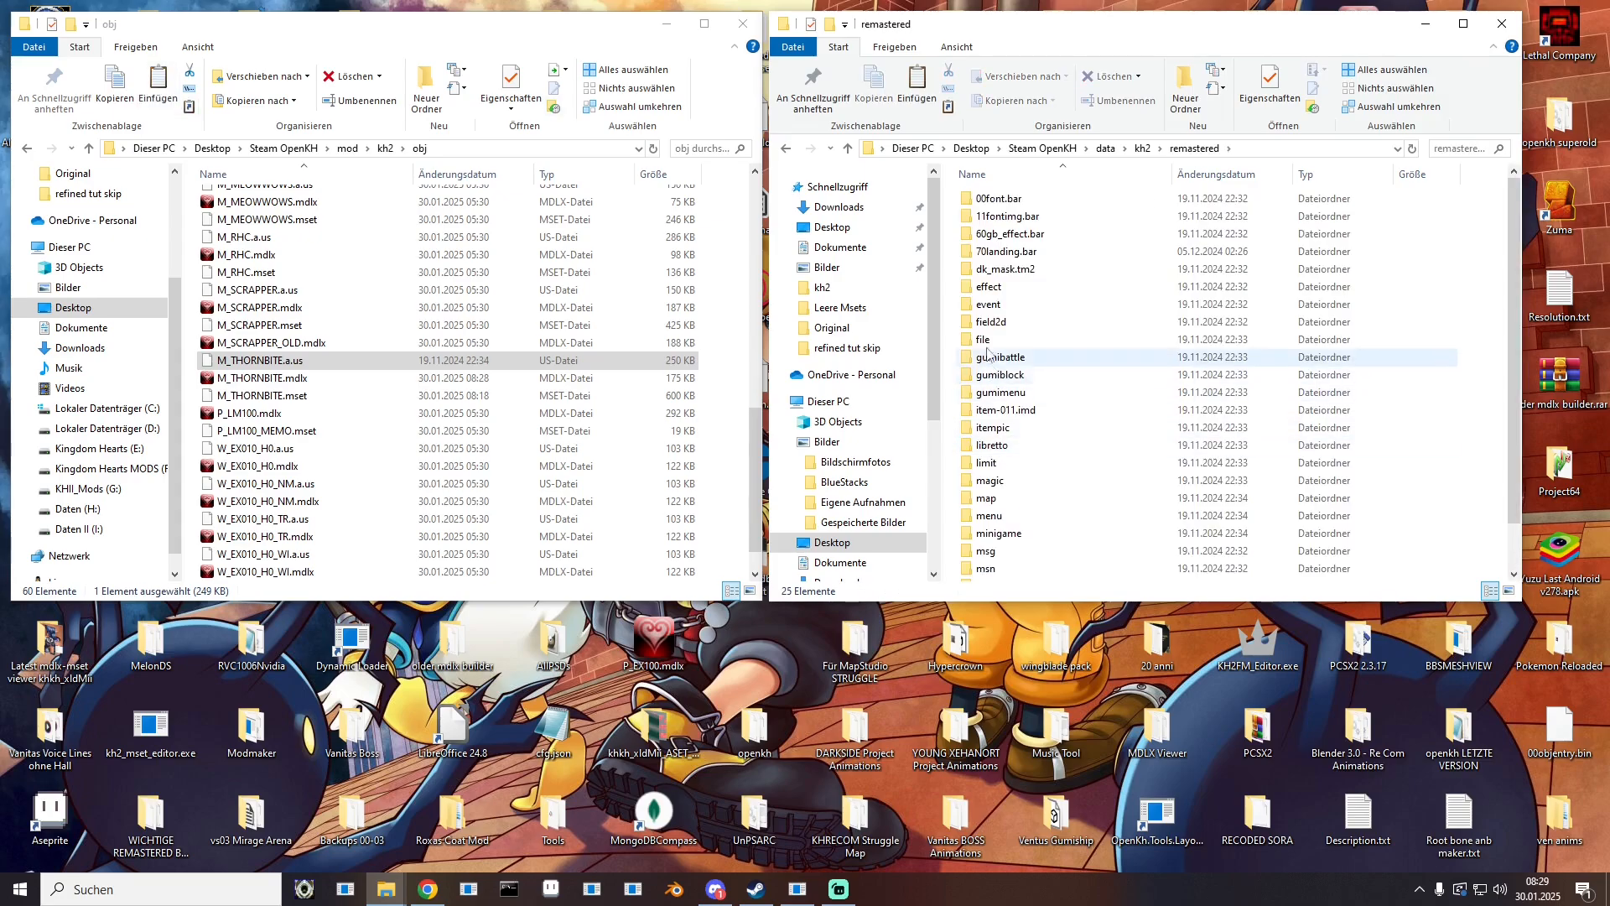
double_click(986, 562)
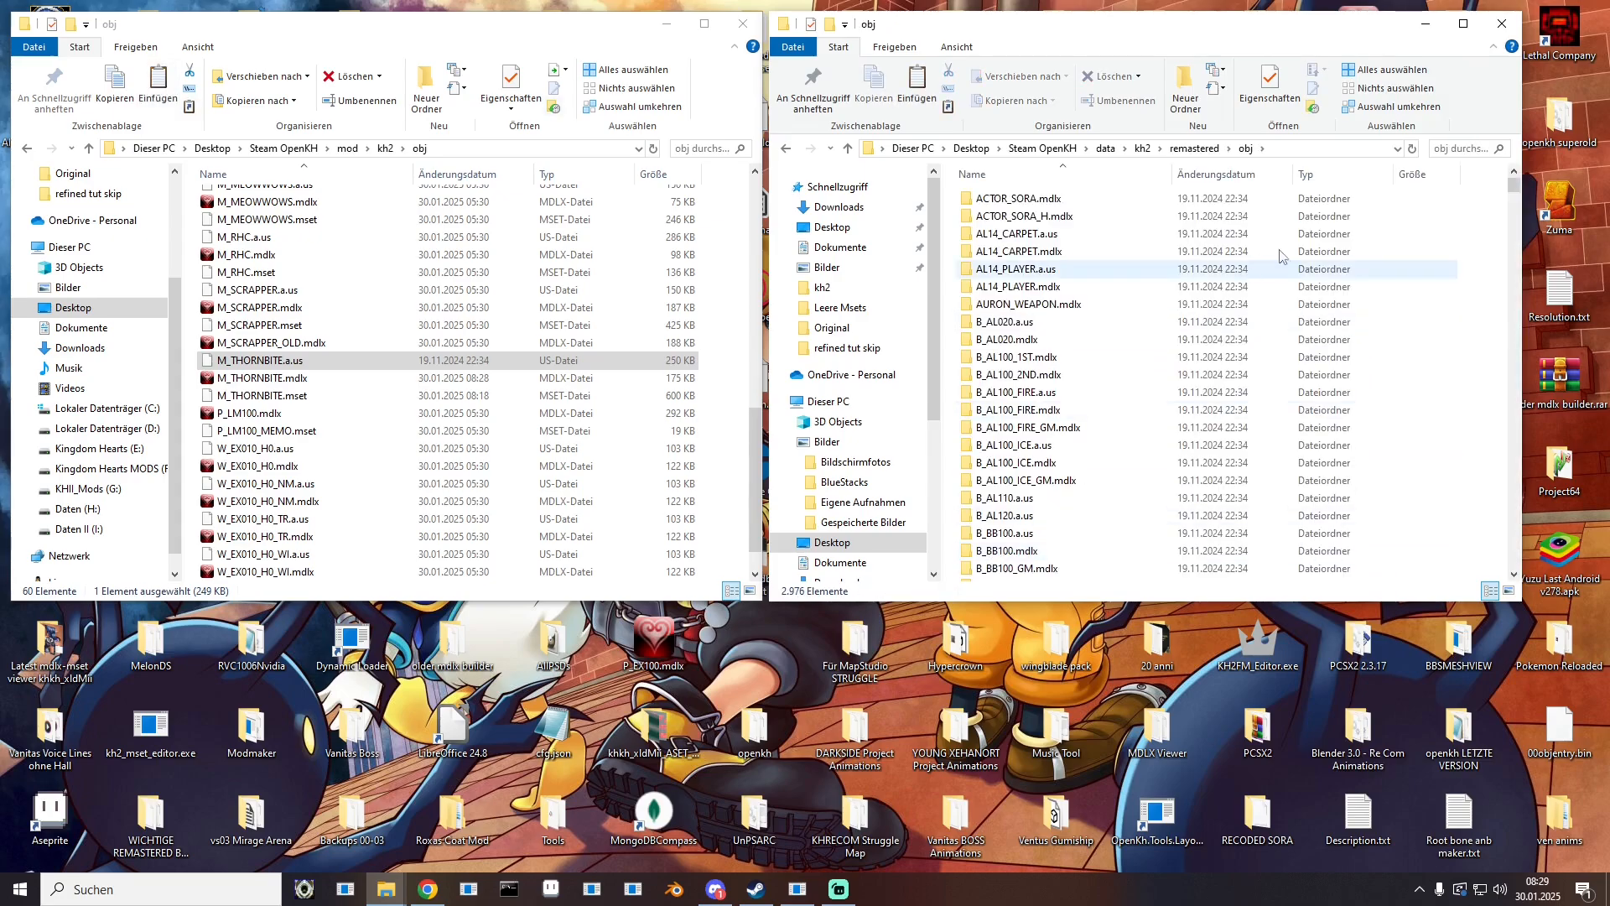
Step: Copy the M_EX730.a.us folder from the extracted remastered\obj data and open it to view its textures
drag(1514, 193, 1497, 369)
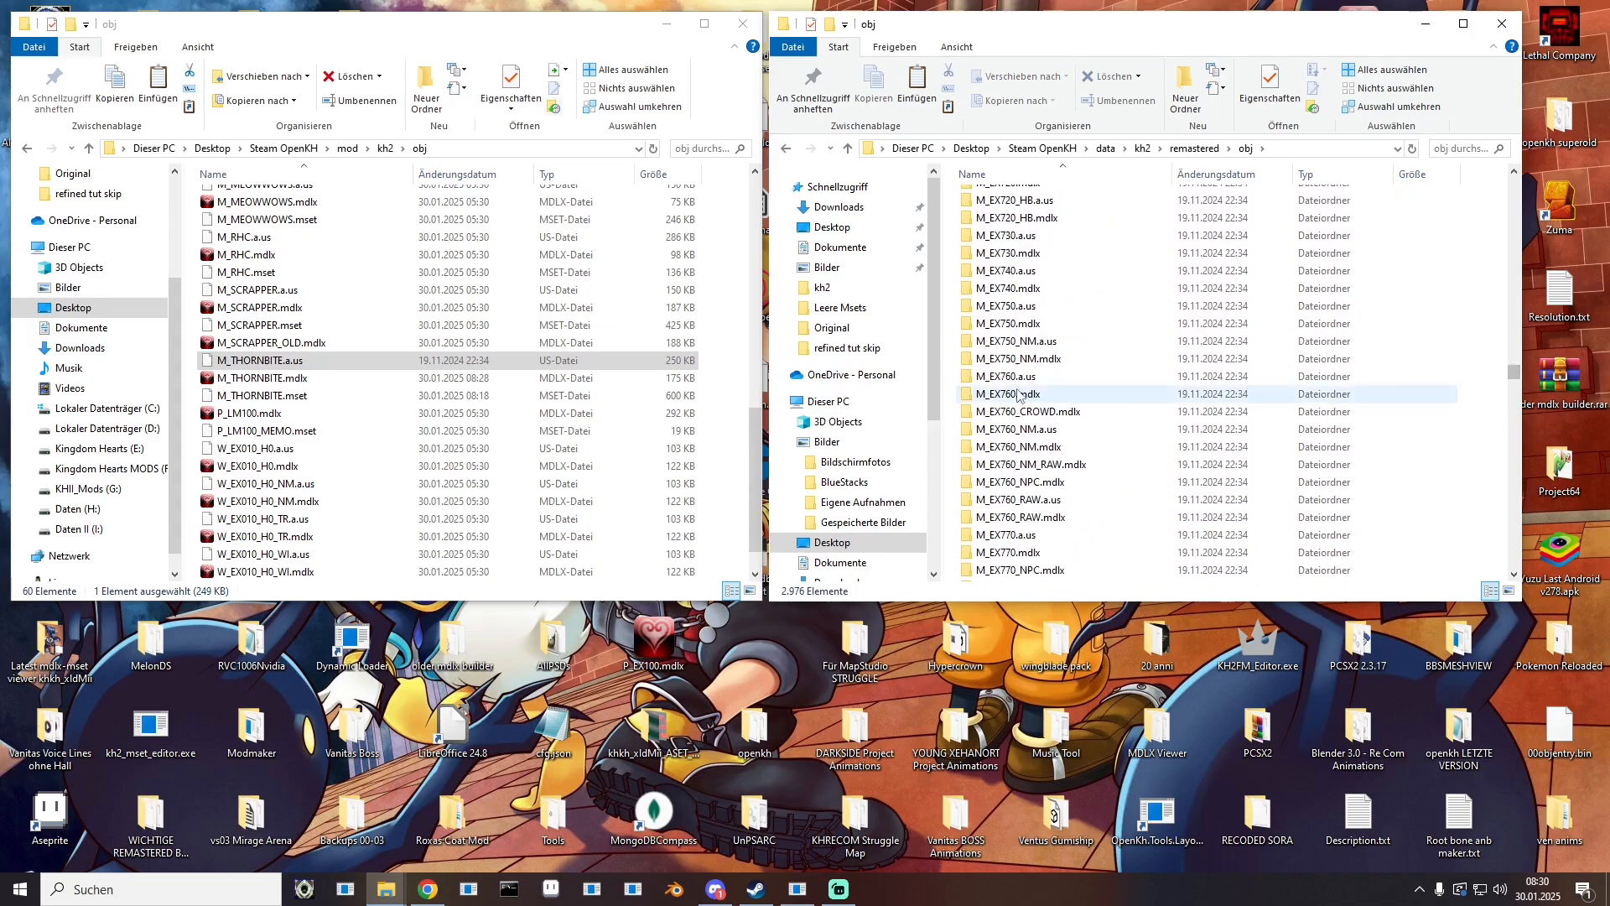
scroll(1000, 290, up, 1)
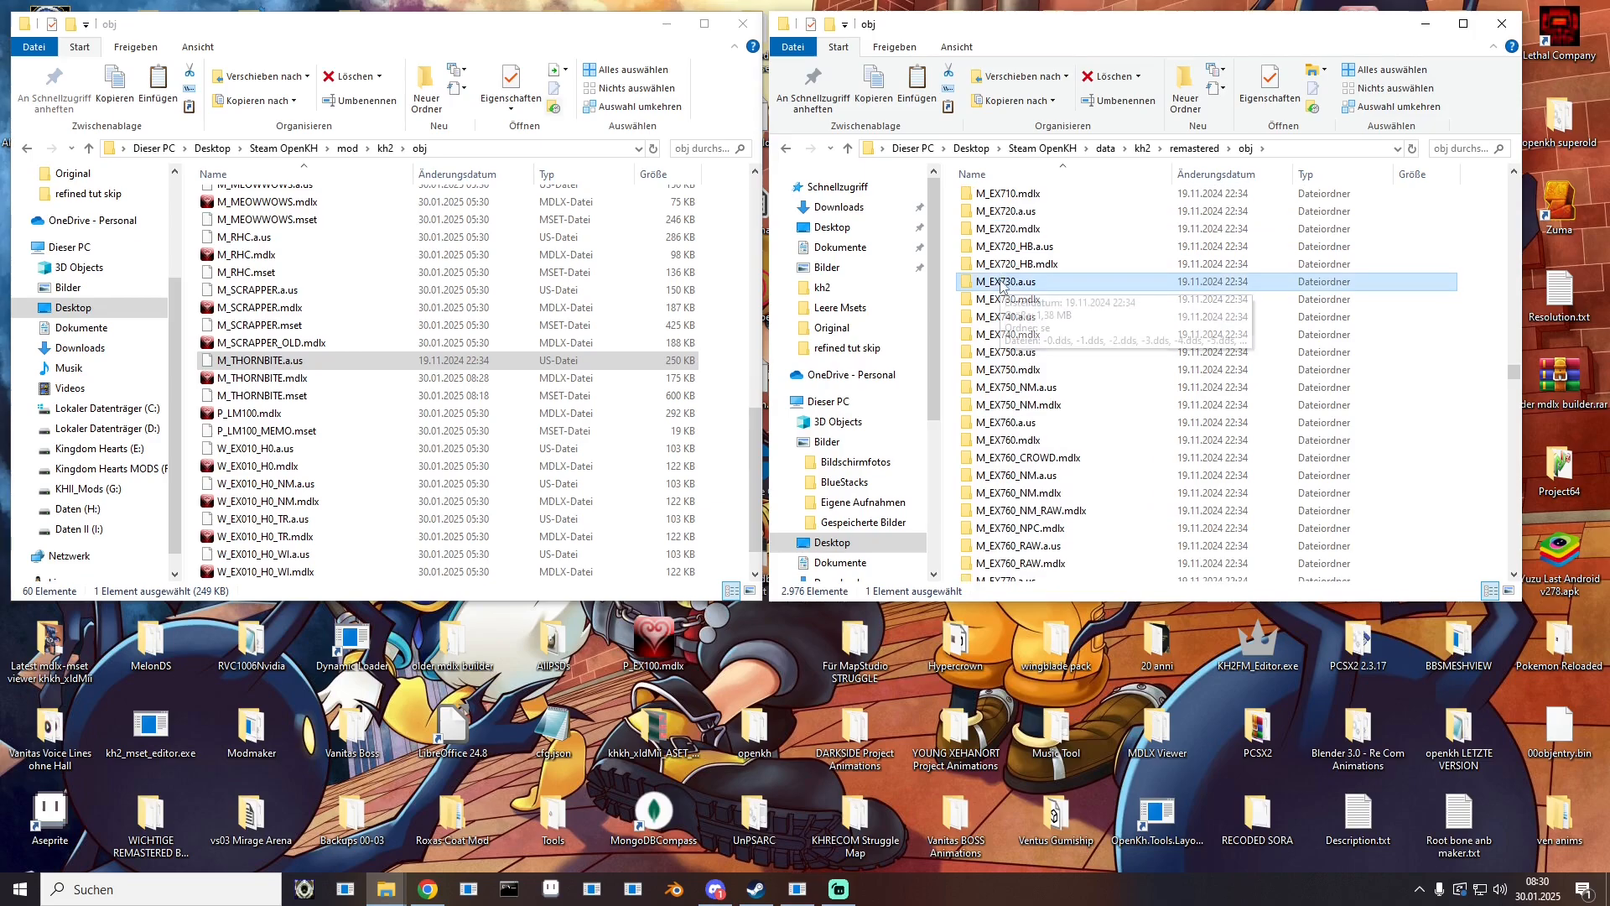
right_click(1001, 284)
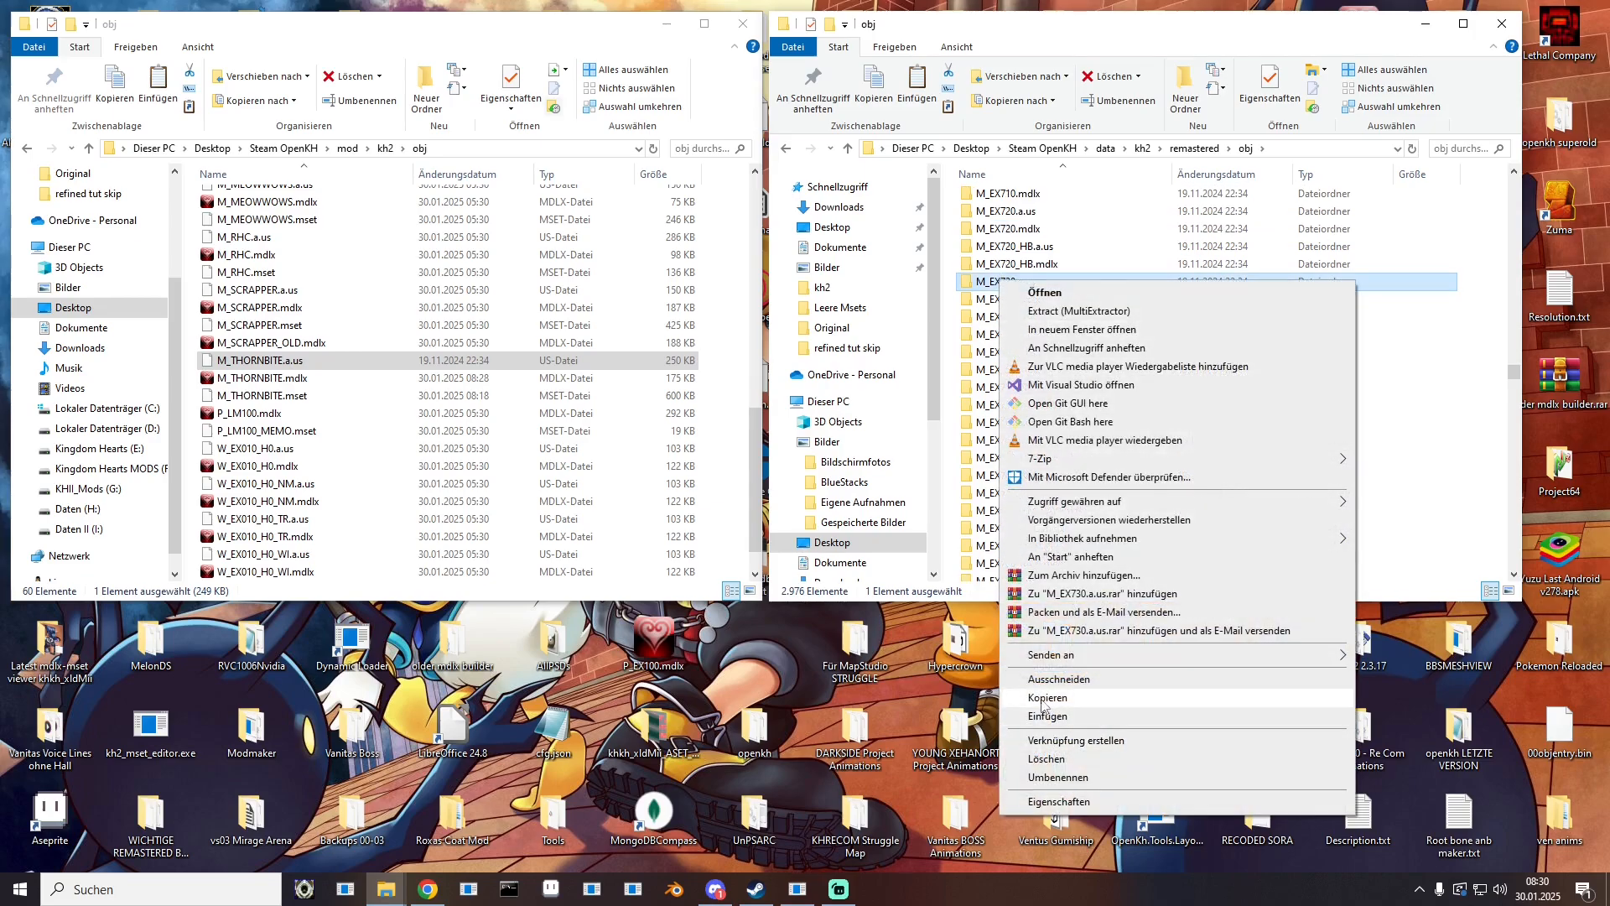
click(1047, 697)
double_click(1007, 282)
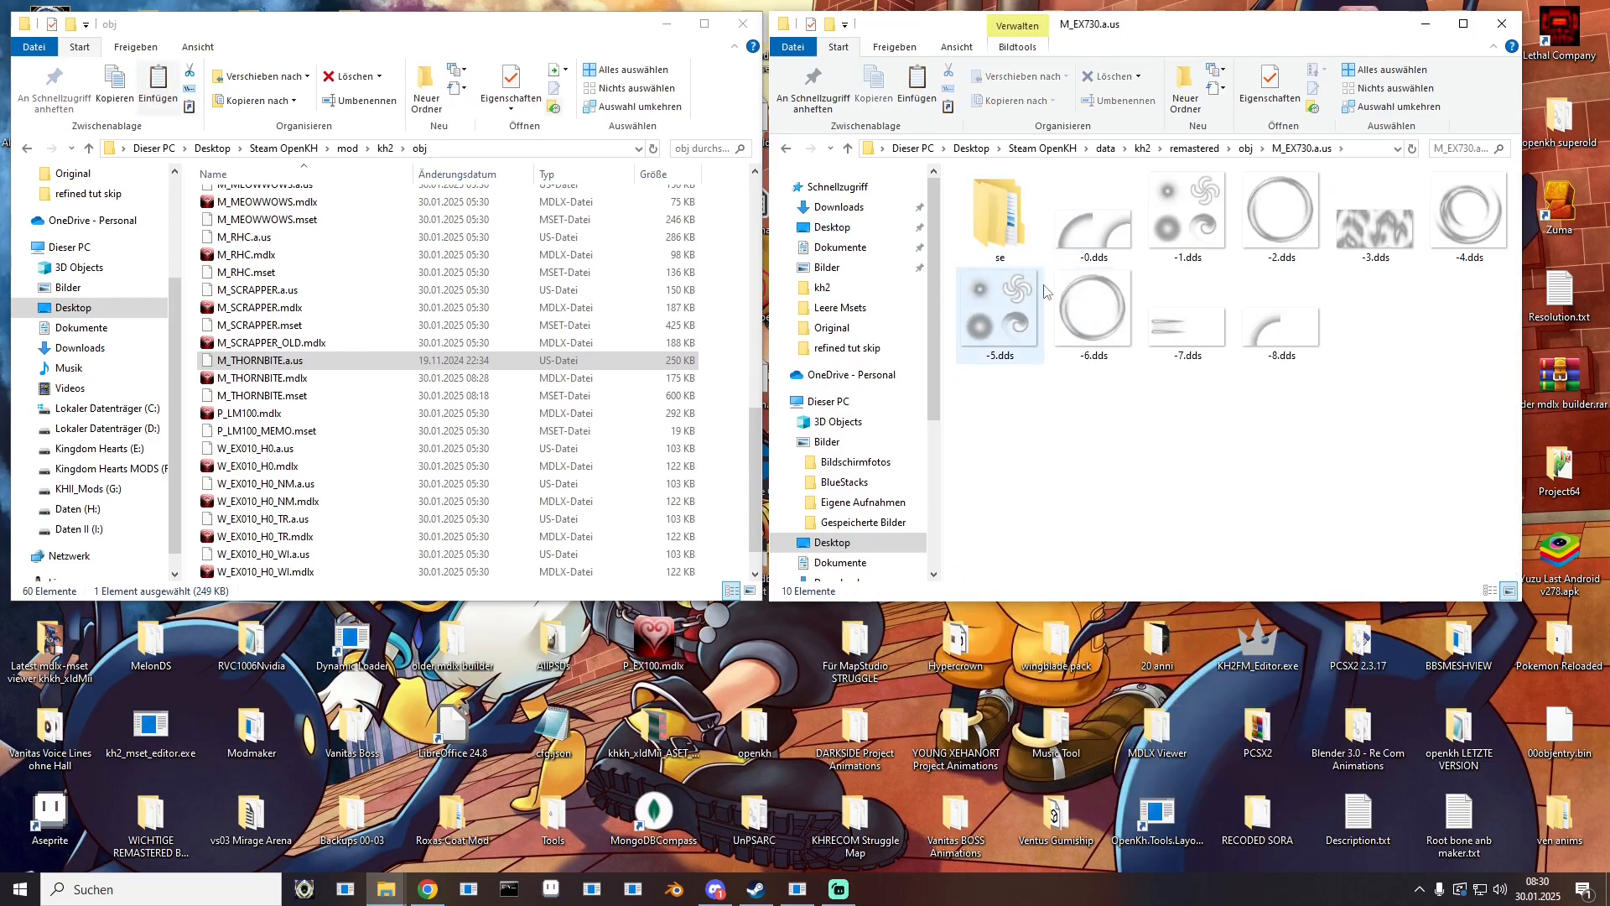
Step: Paste the copied M_EX730.a.us folder into the mod's kh2\remastered\obj folder
click(386, 148)
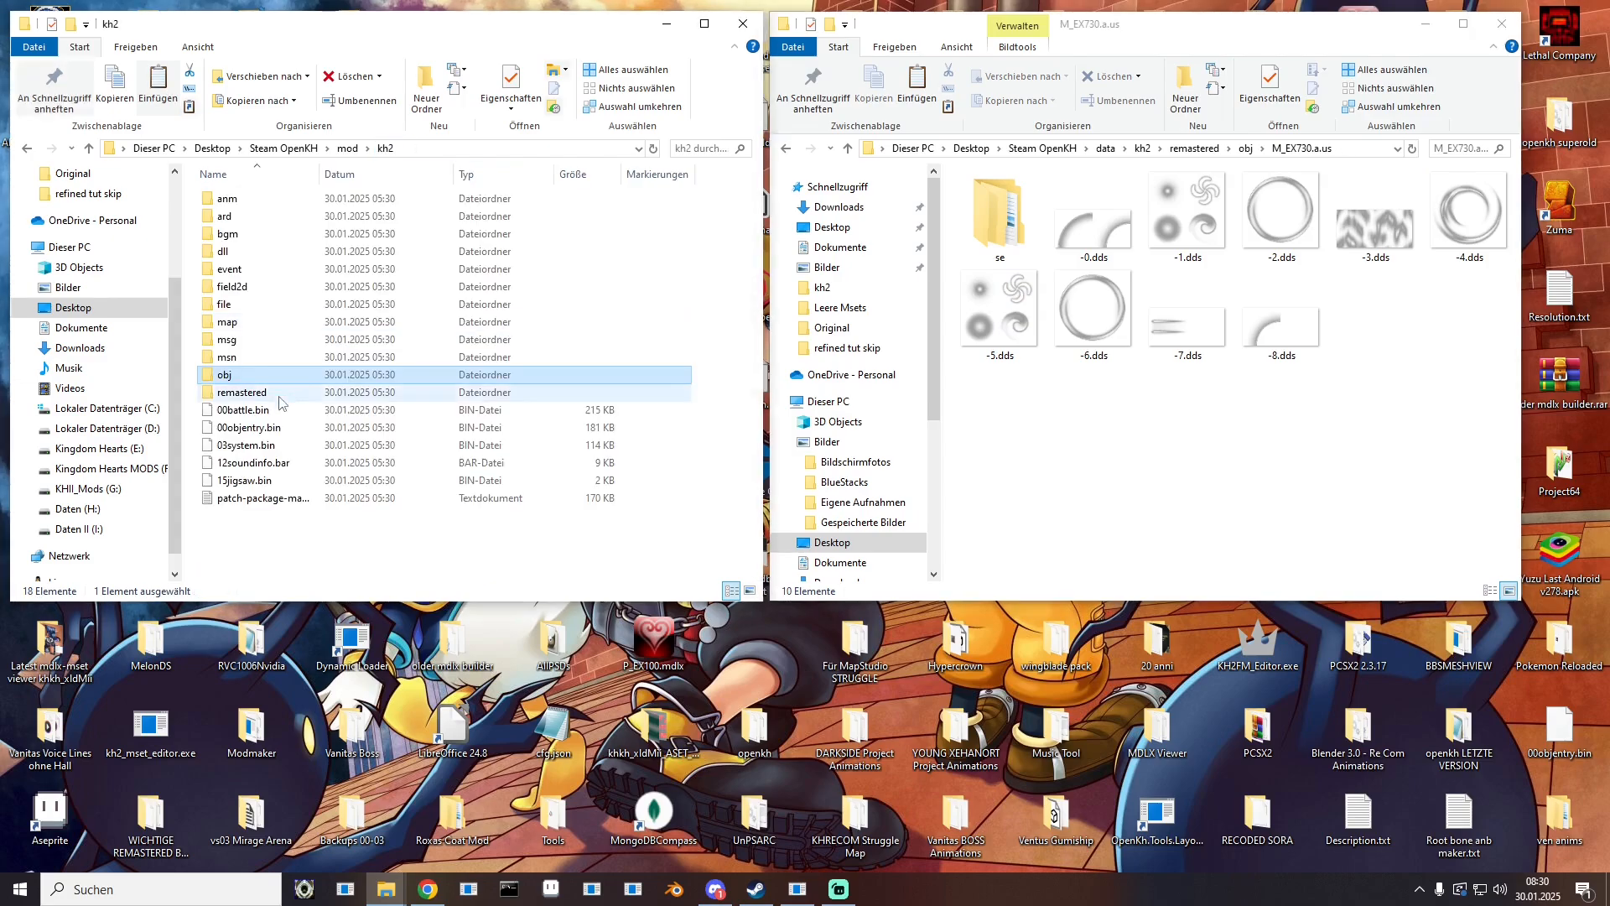
double_click(245, 394)
double_click(239, 355)
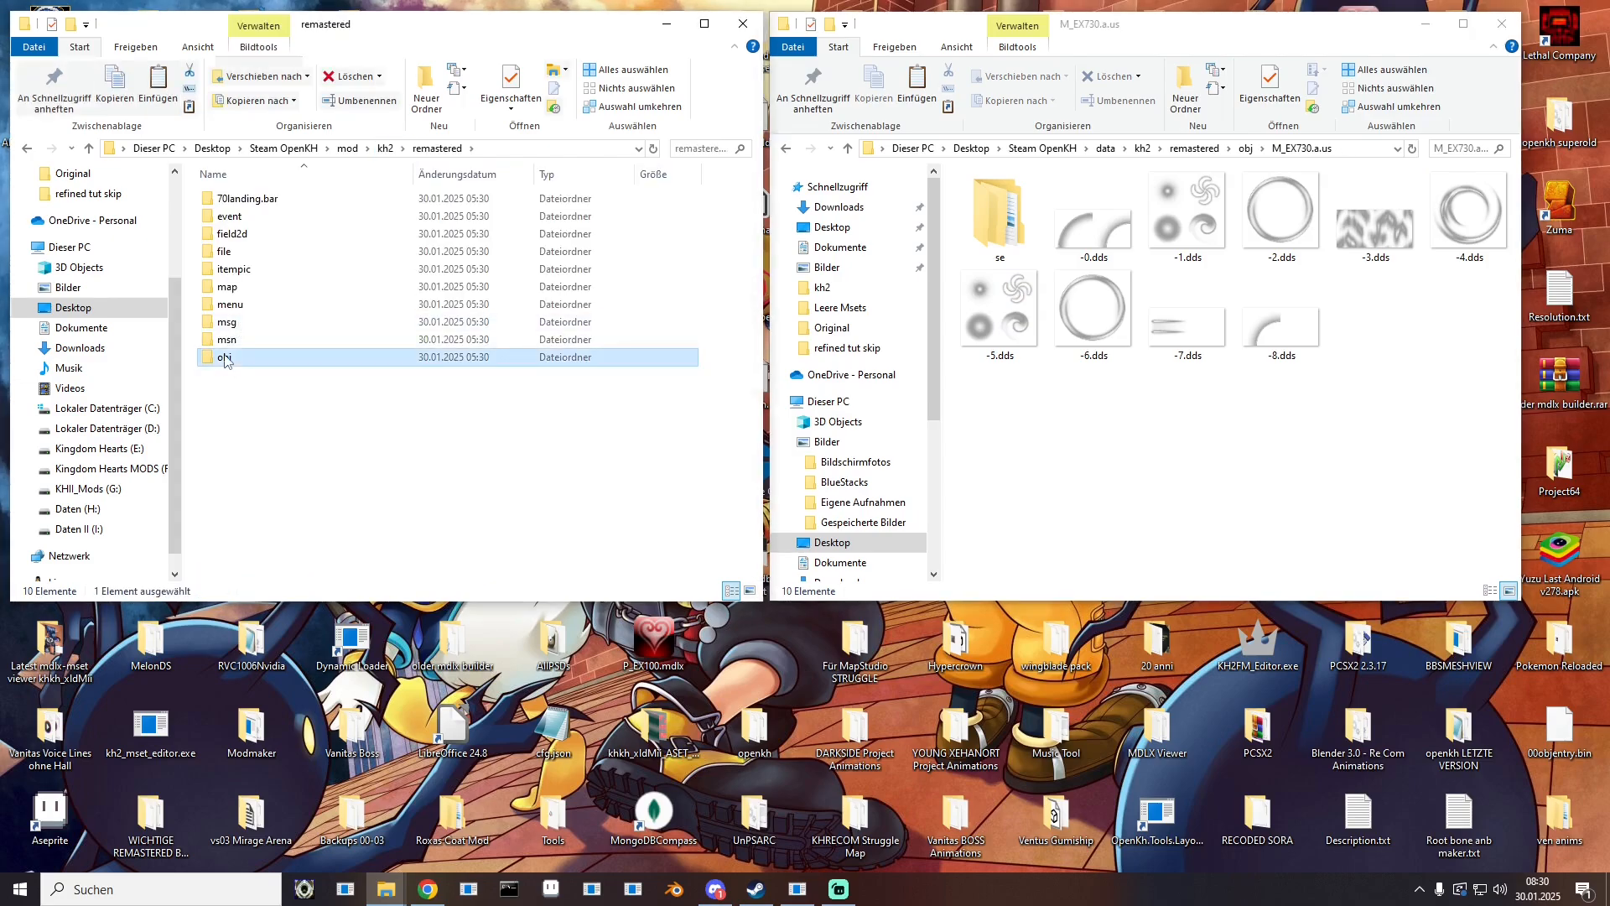
right_click(192, 393)
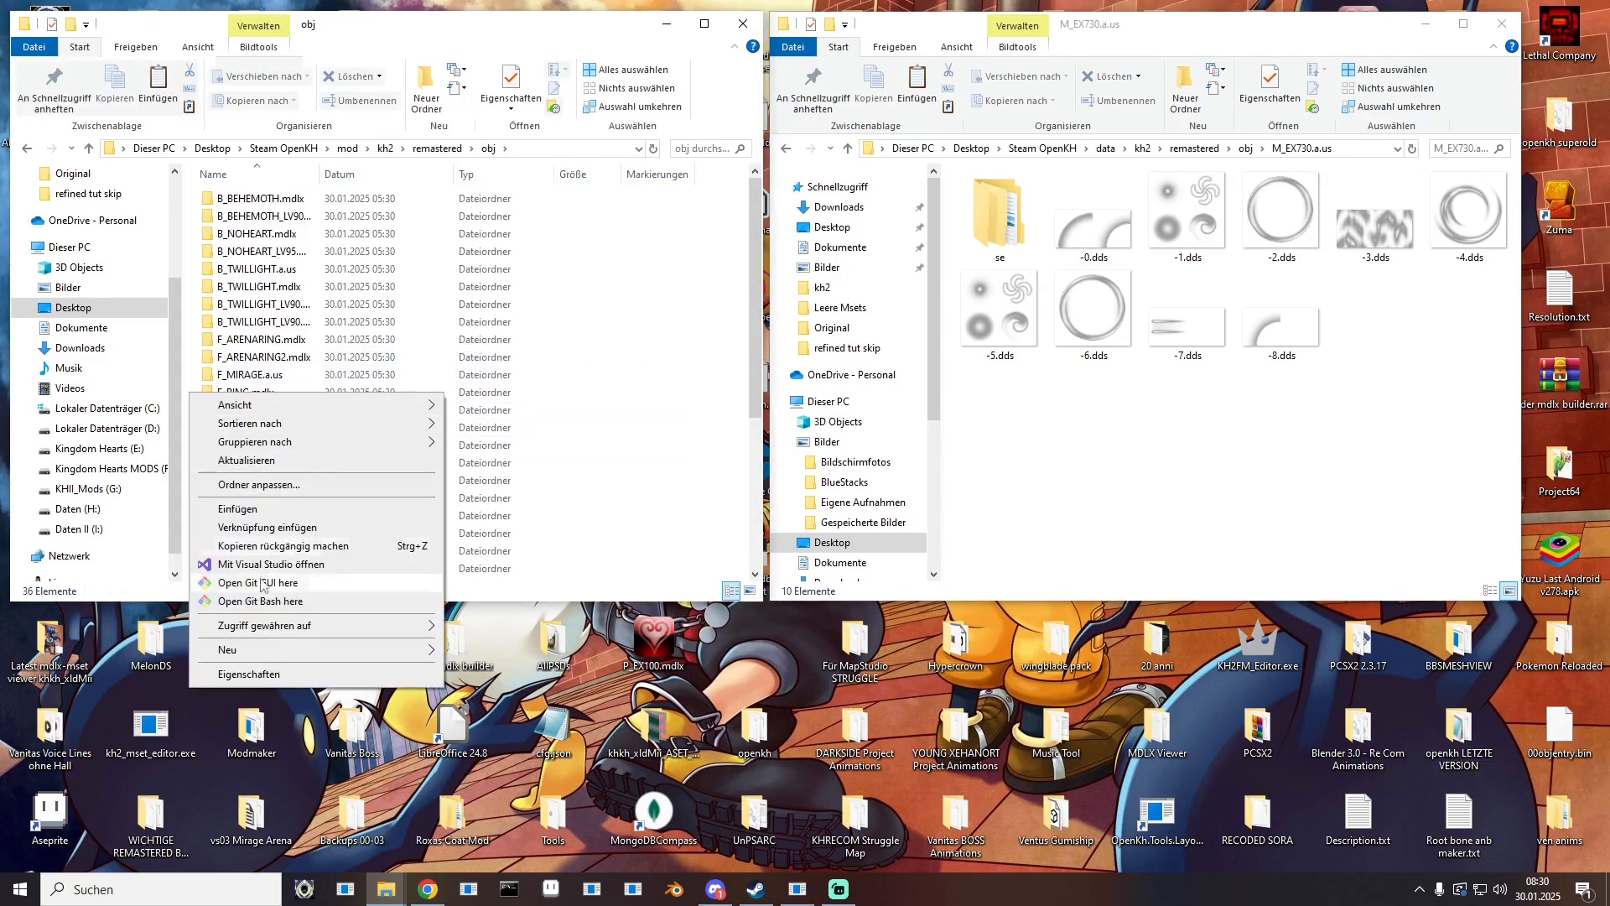
click(238, 510)
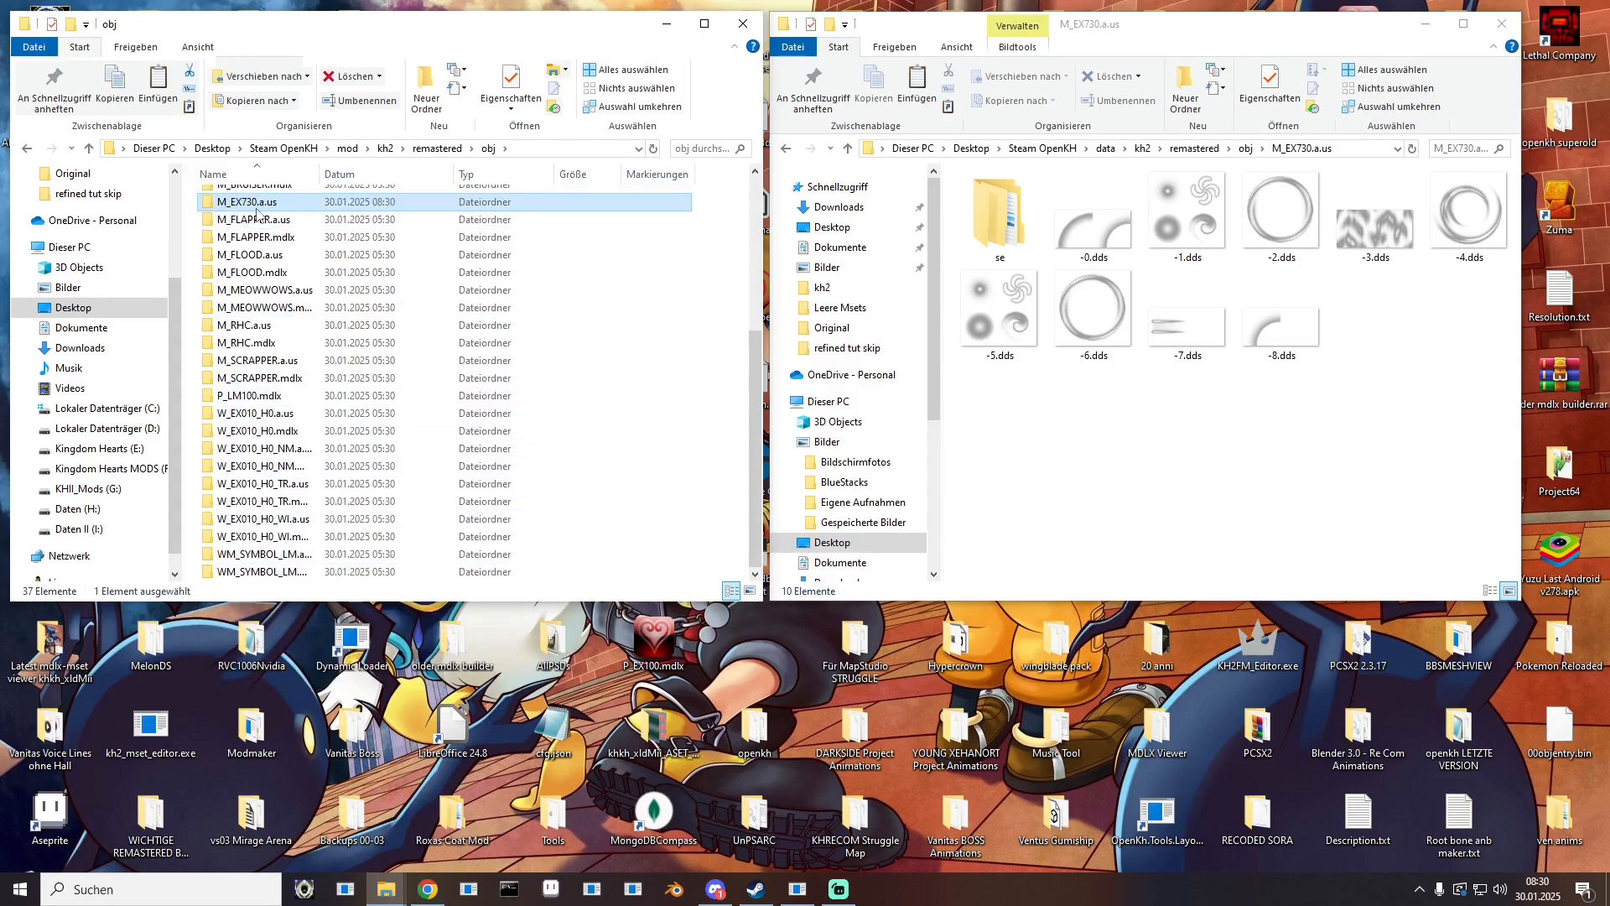
Step: Rename the pasted M_EX730.a.us folder in the mod's remastered\obj folder to M_THORNBITE.a.us
click(237, 201)
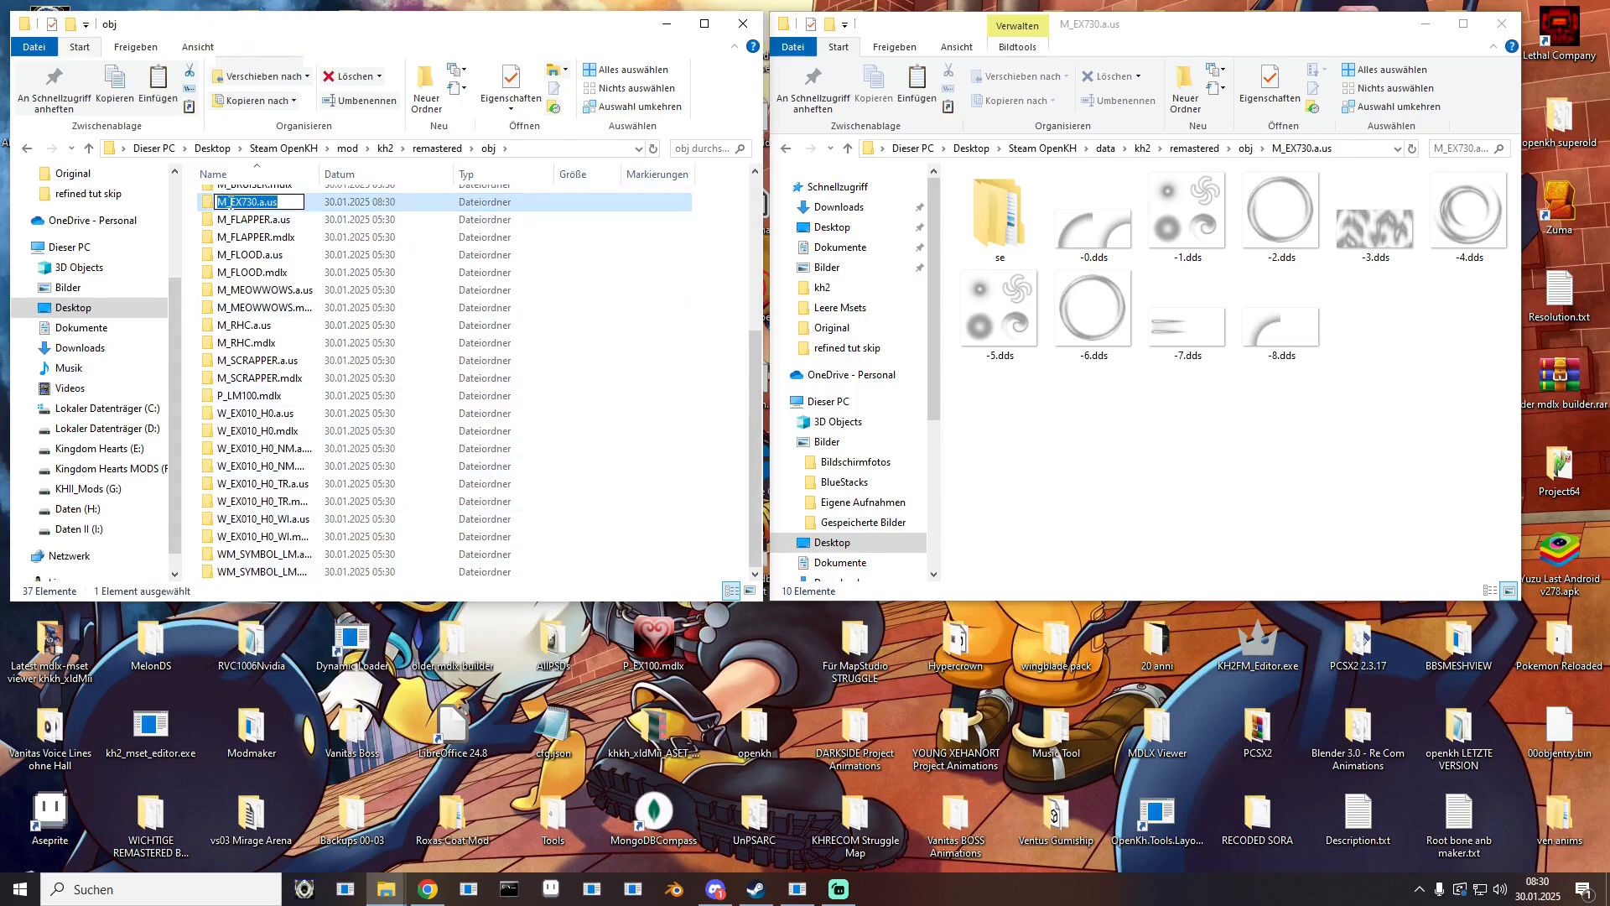
text(THORNBIT)
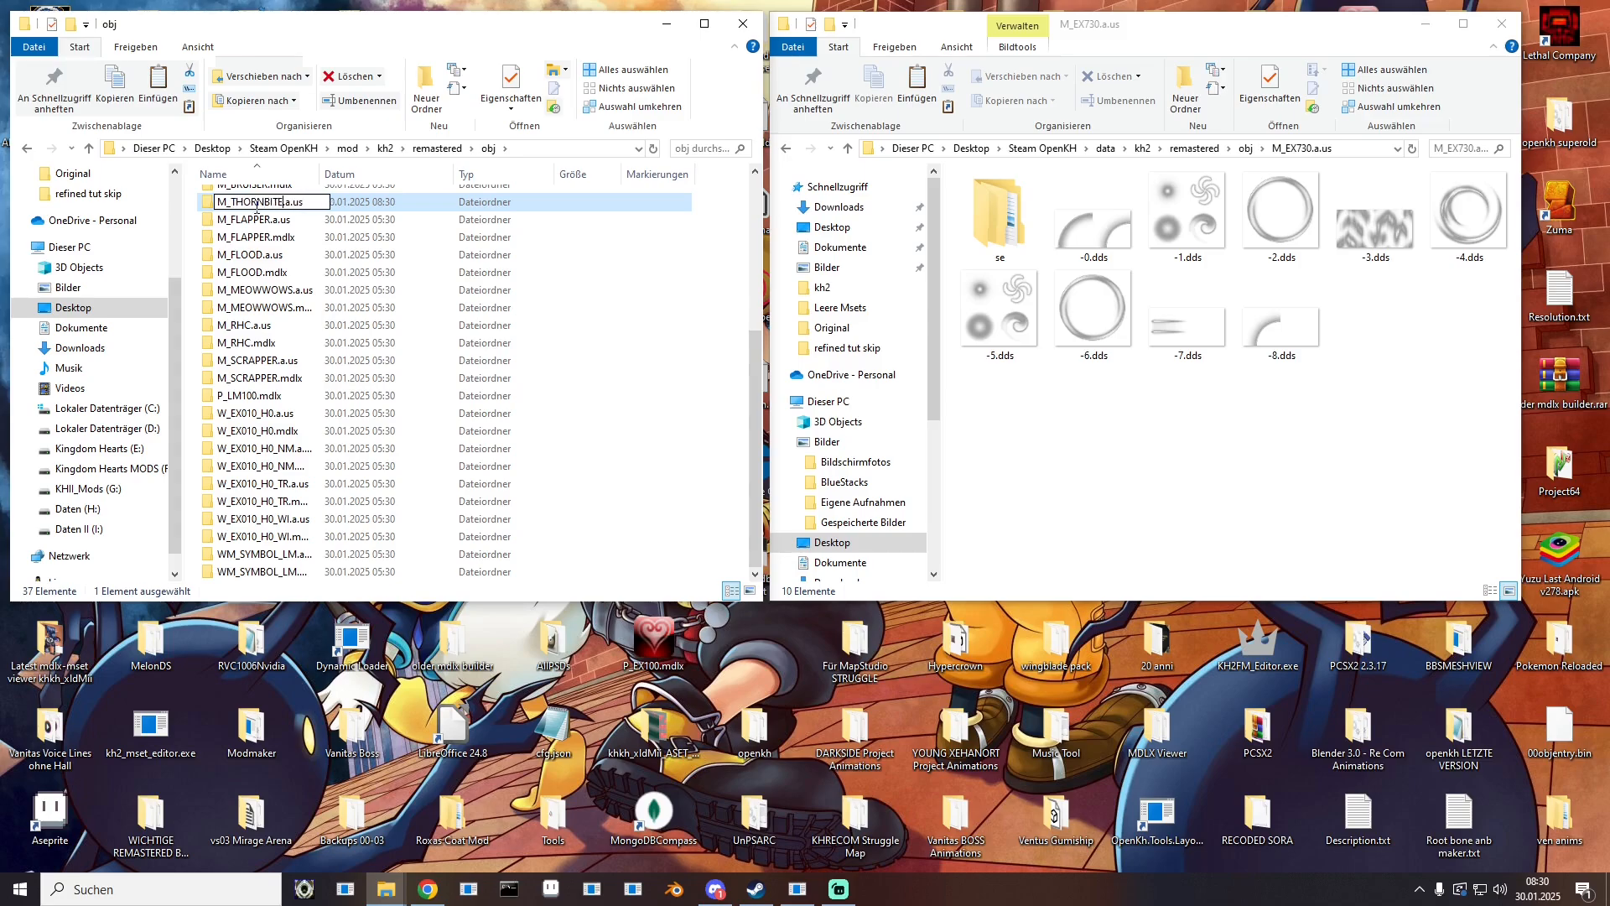
key(Return)
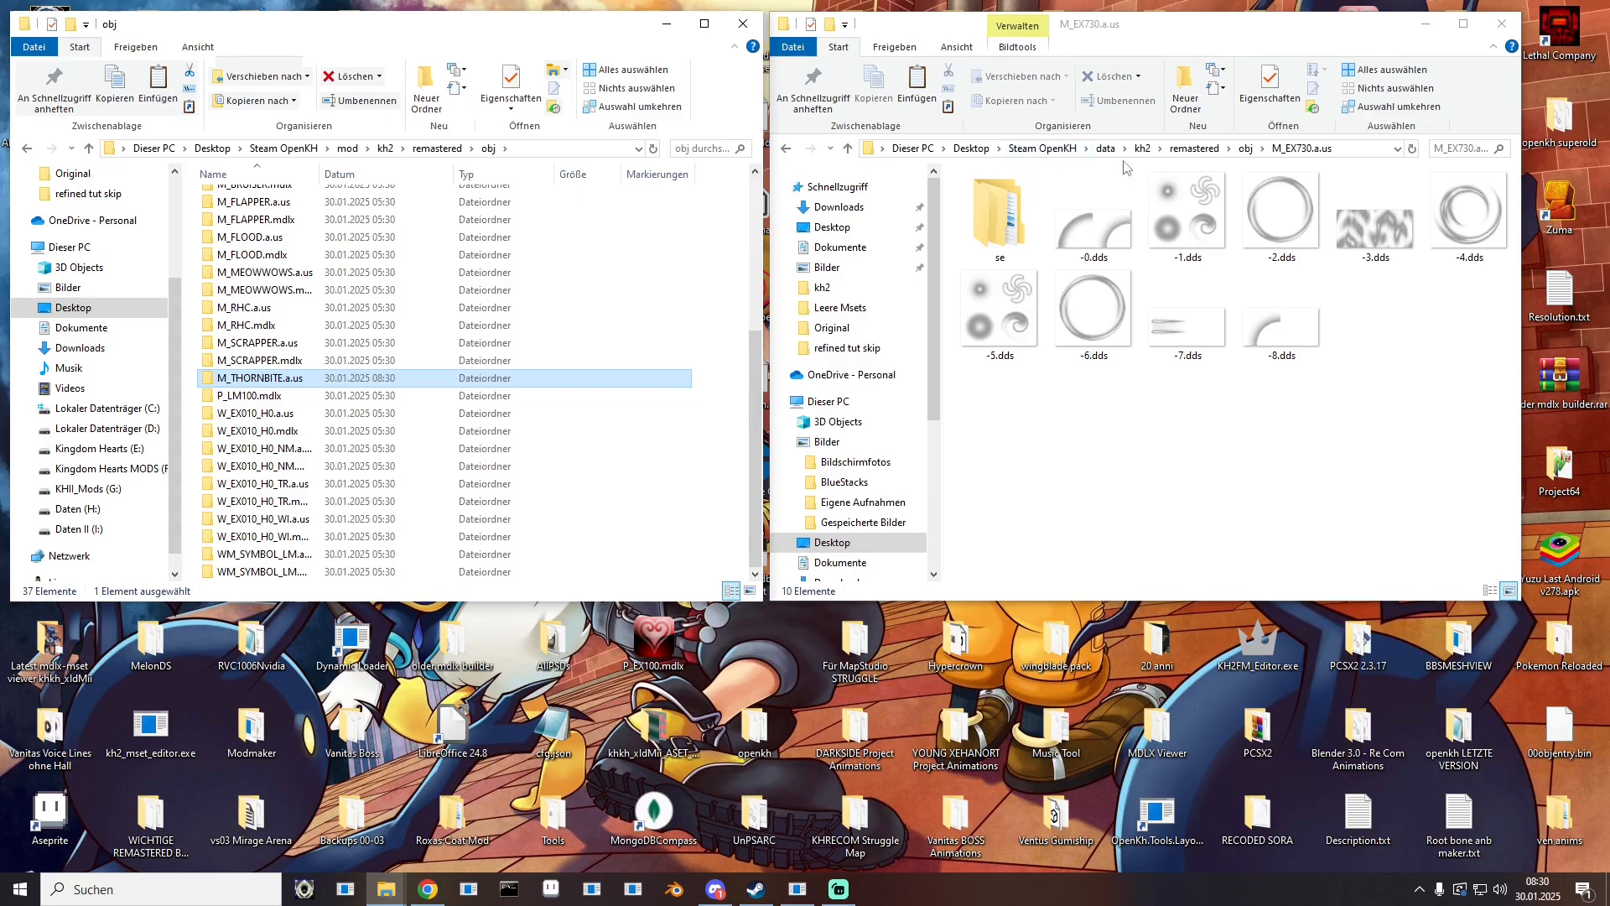
Step: Open the m06ex00.arc folder in the extracted data under bbs\remastered\arc\enemy
click(1106, 148)
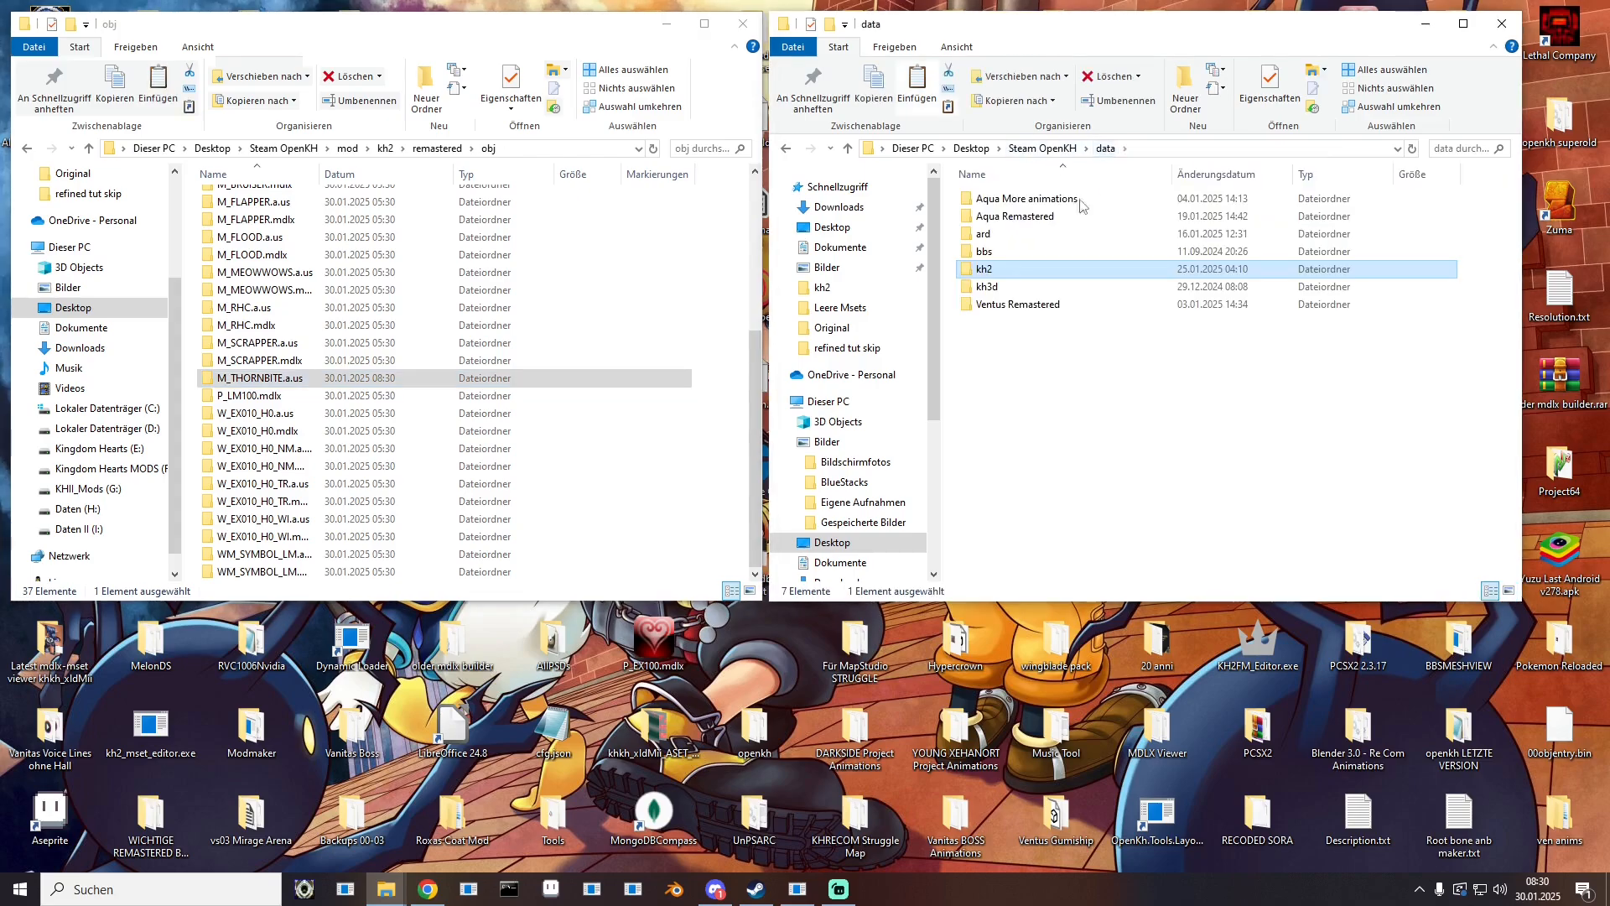
double_click(983, 255)
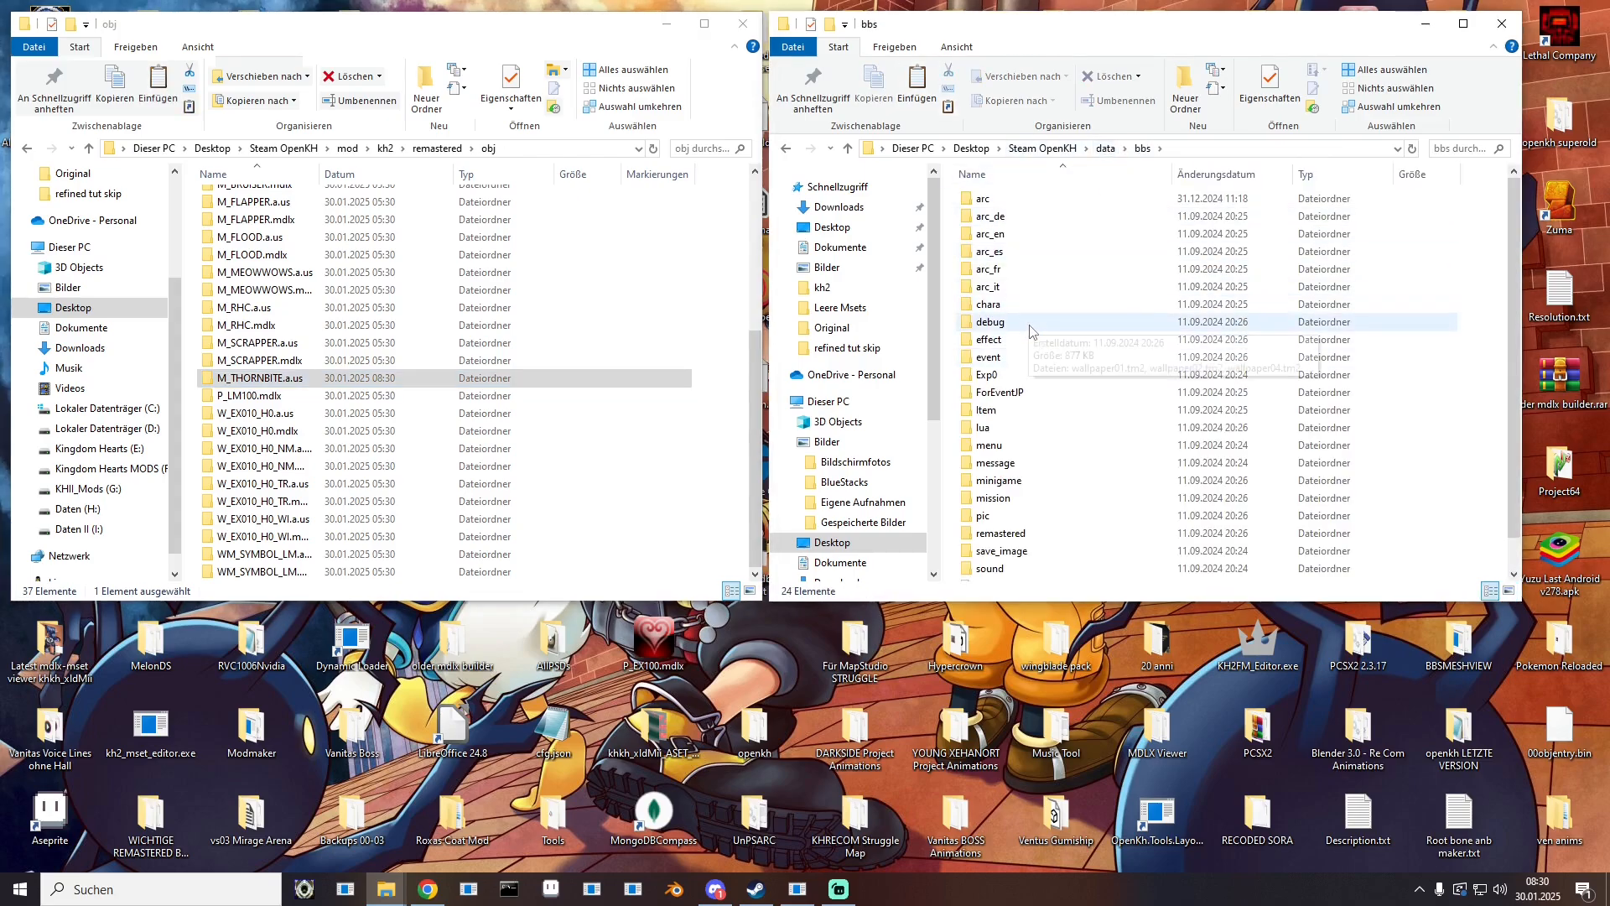
double_click(1000, 536)
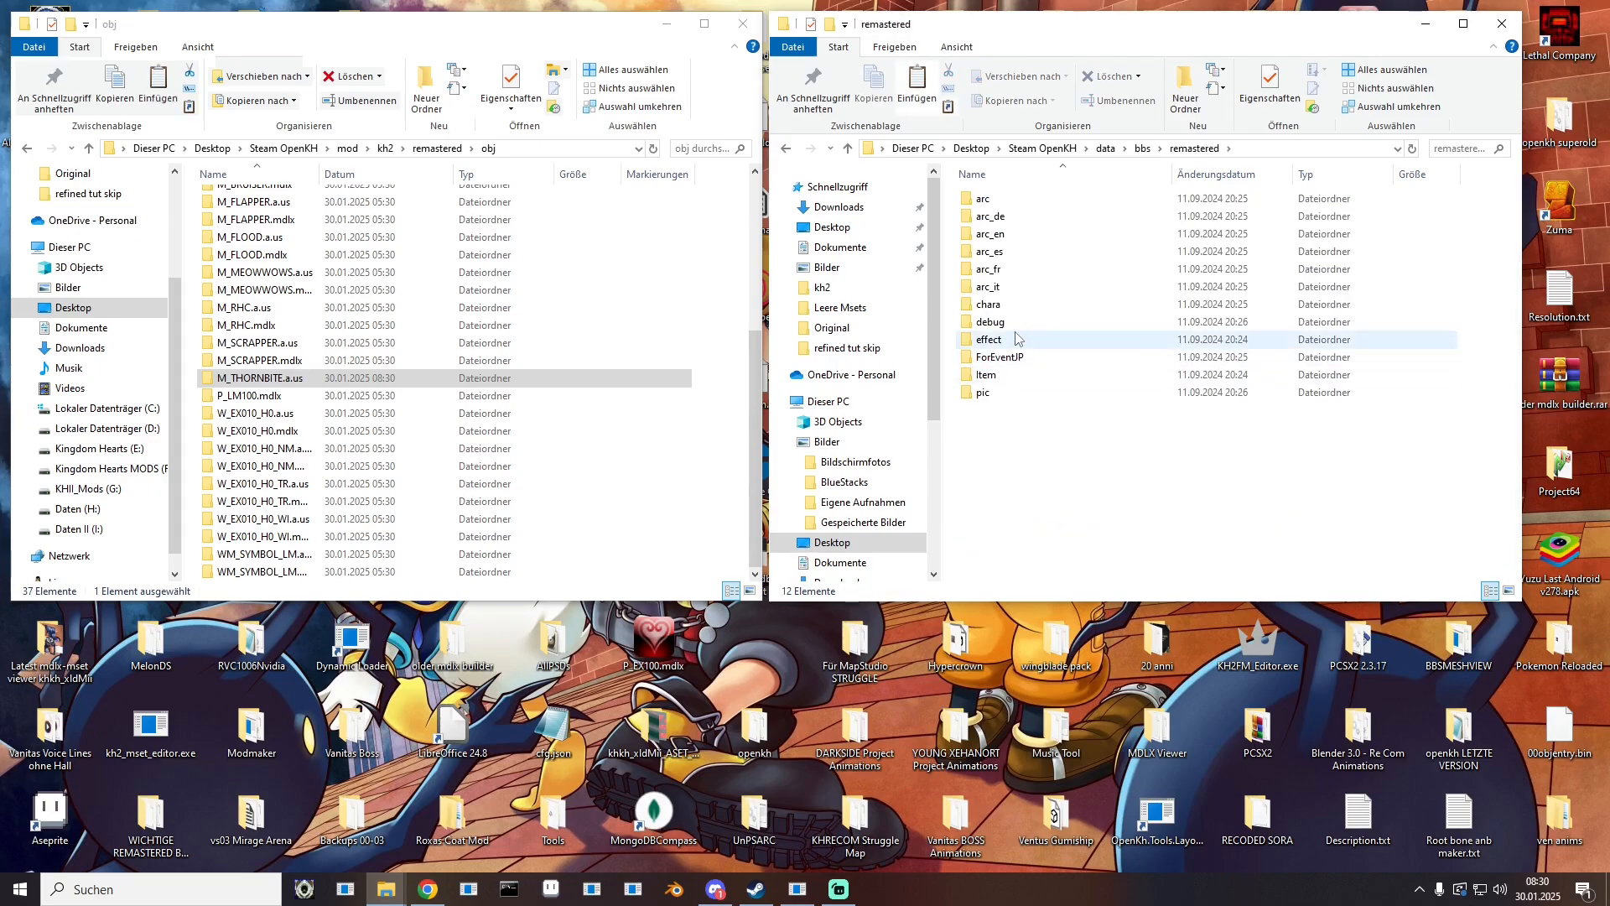
double_click(990, 199)
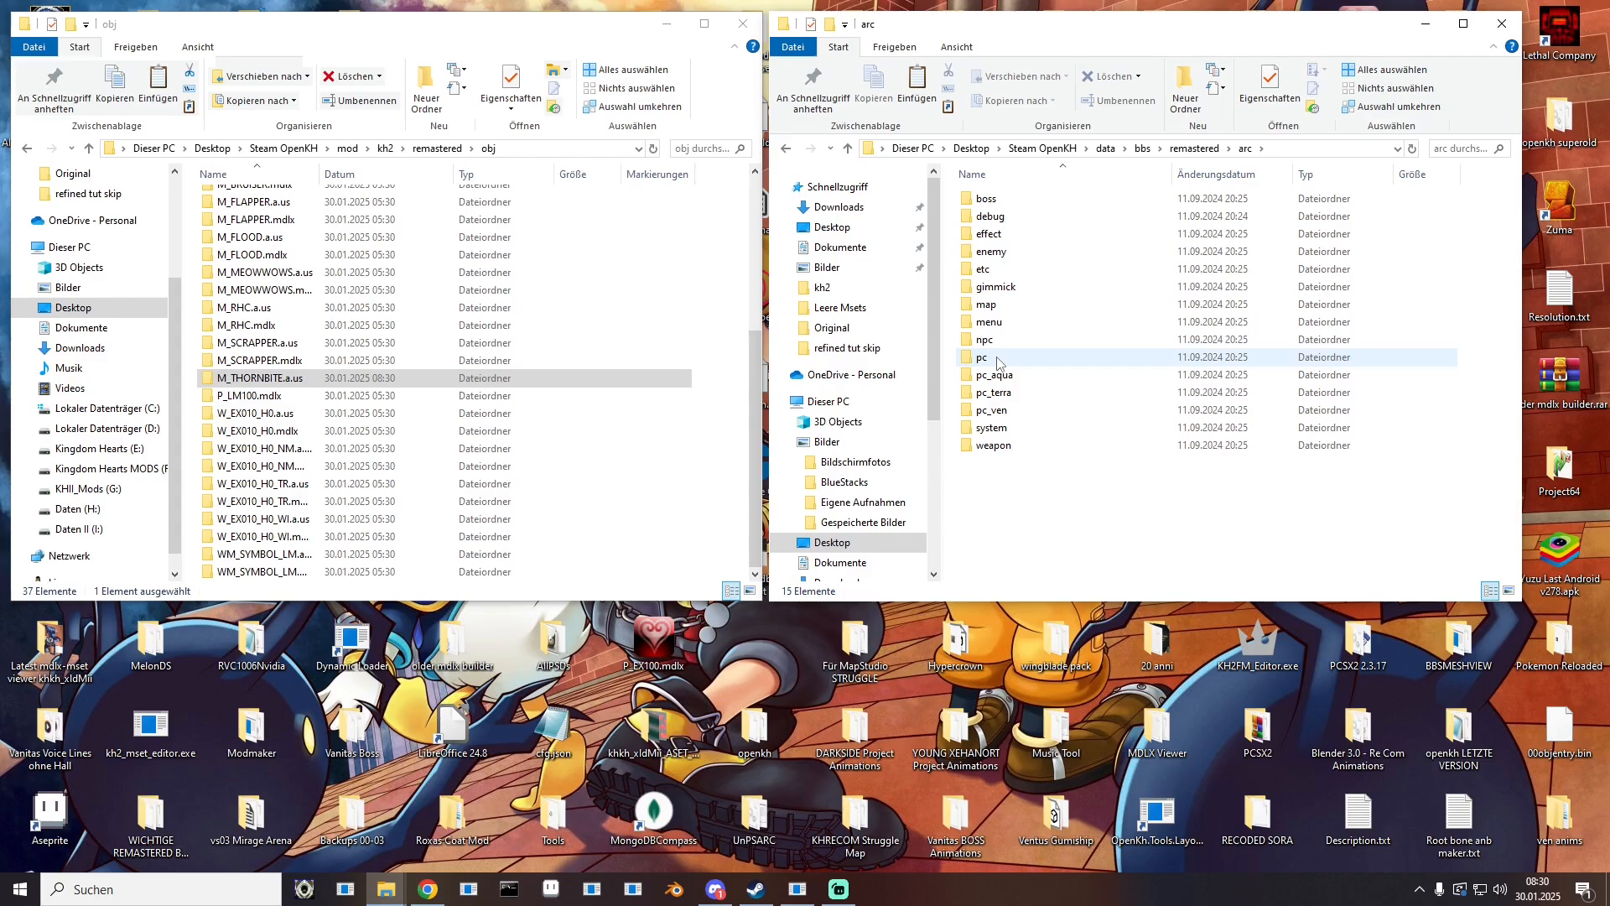
double_click(991, 251)
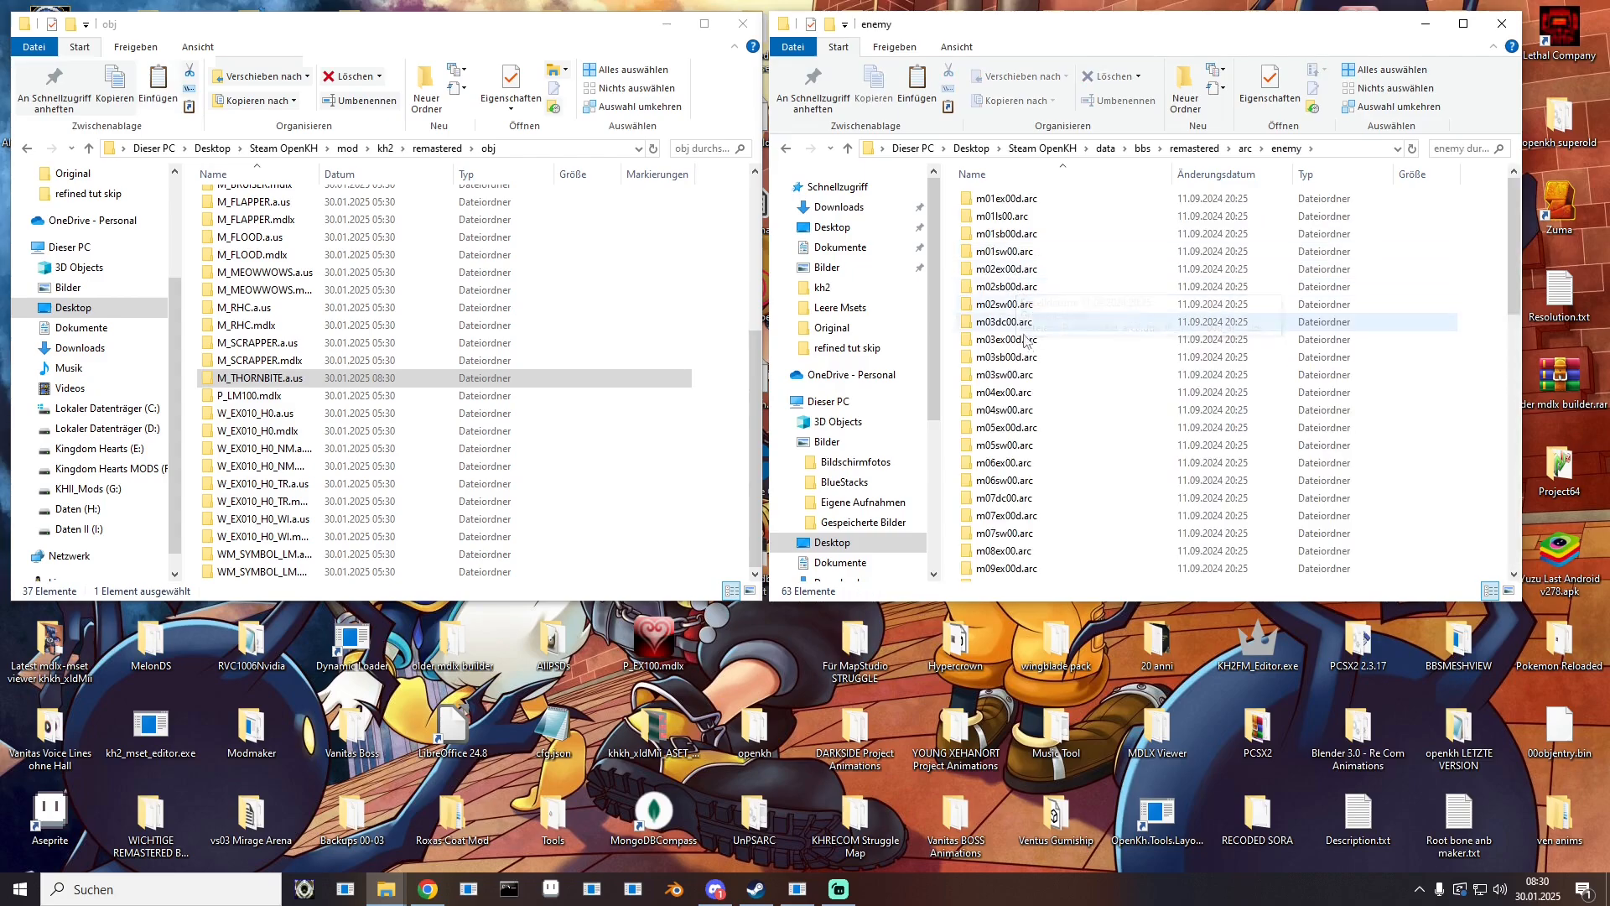
scroll(1048, 377, down, 1)
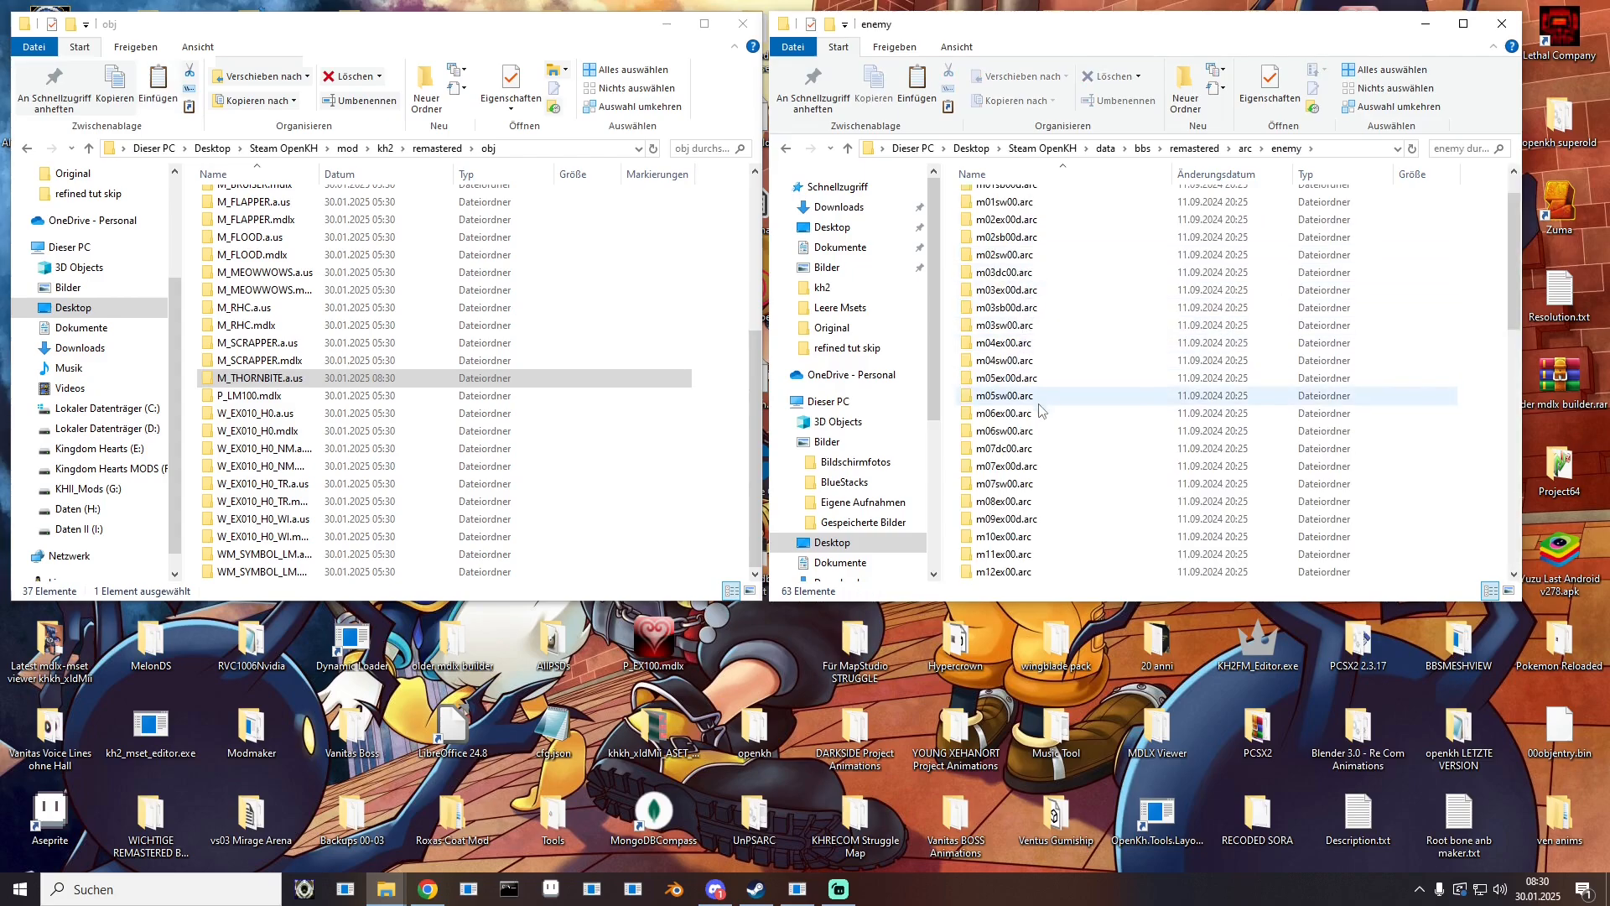
double_click(995, 413)
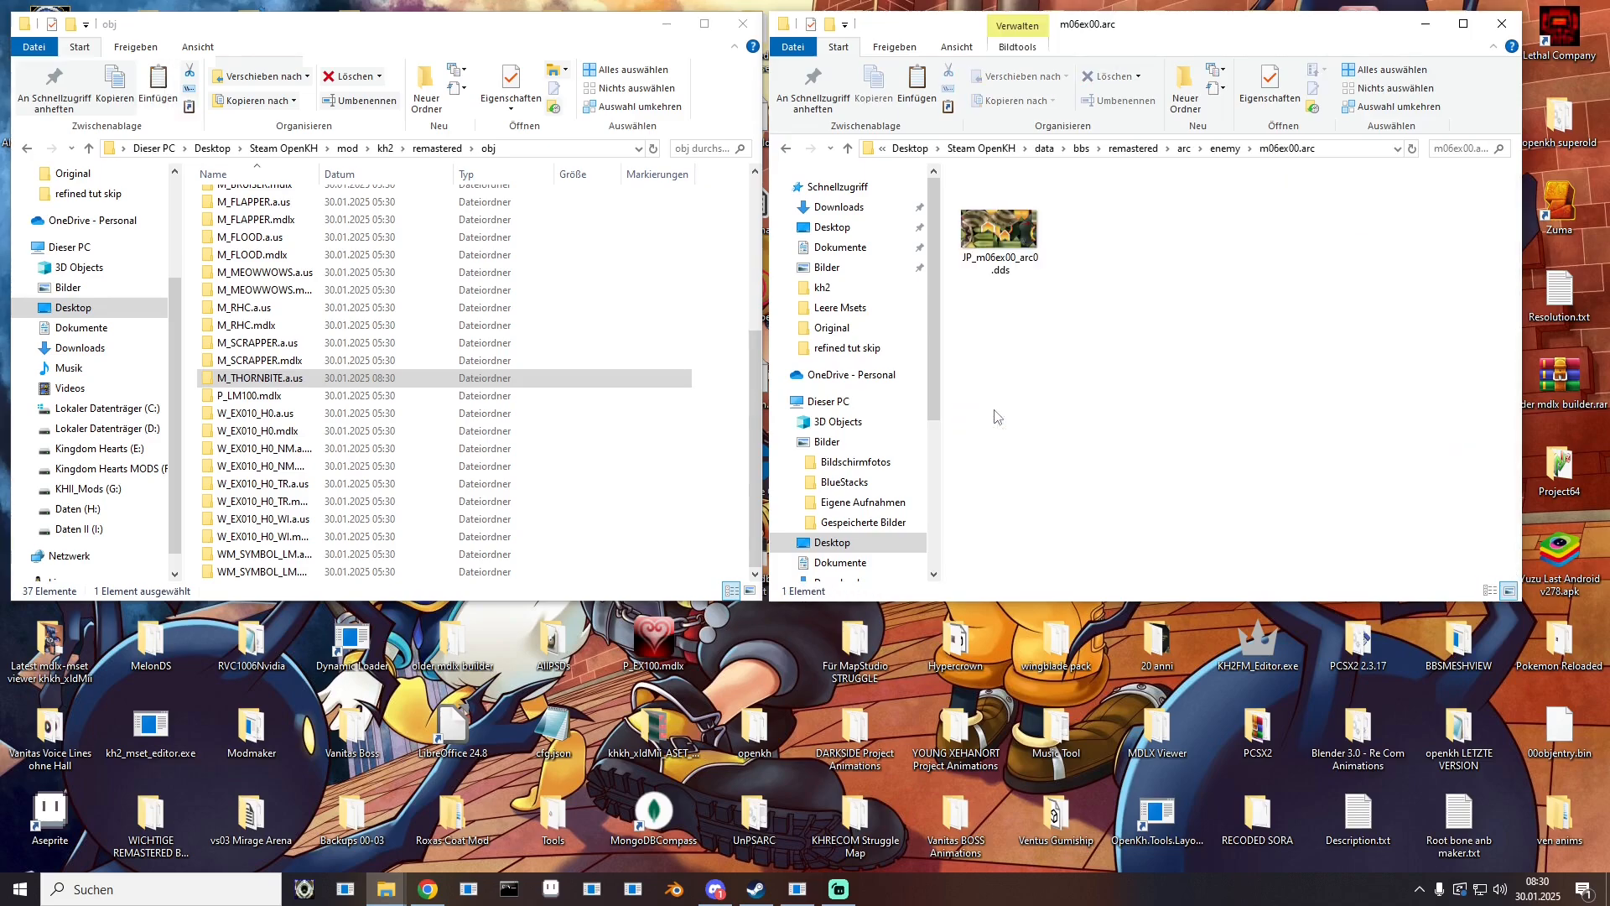
Step: Copy the texture JP_m06ex00_arc0.dds from the m06ex00.arc folder
click(993, 215)
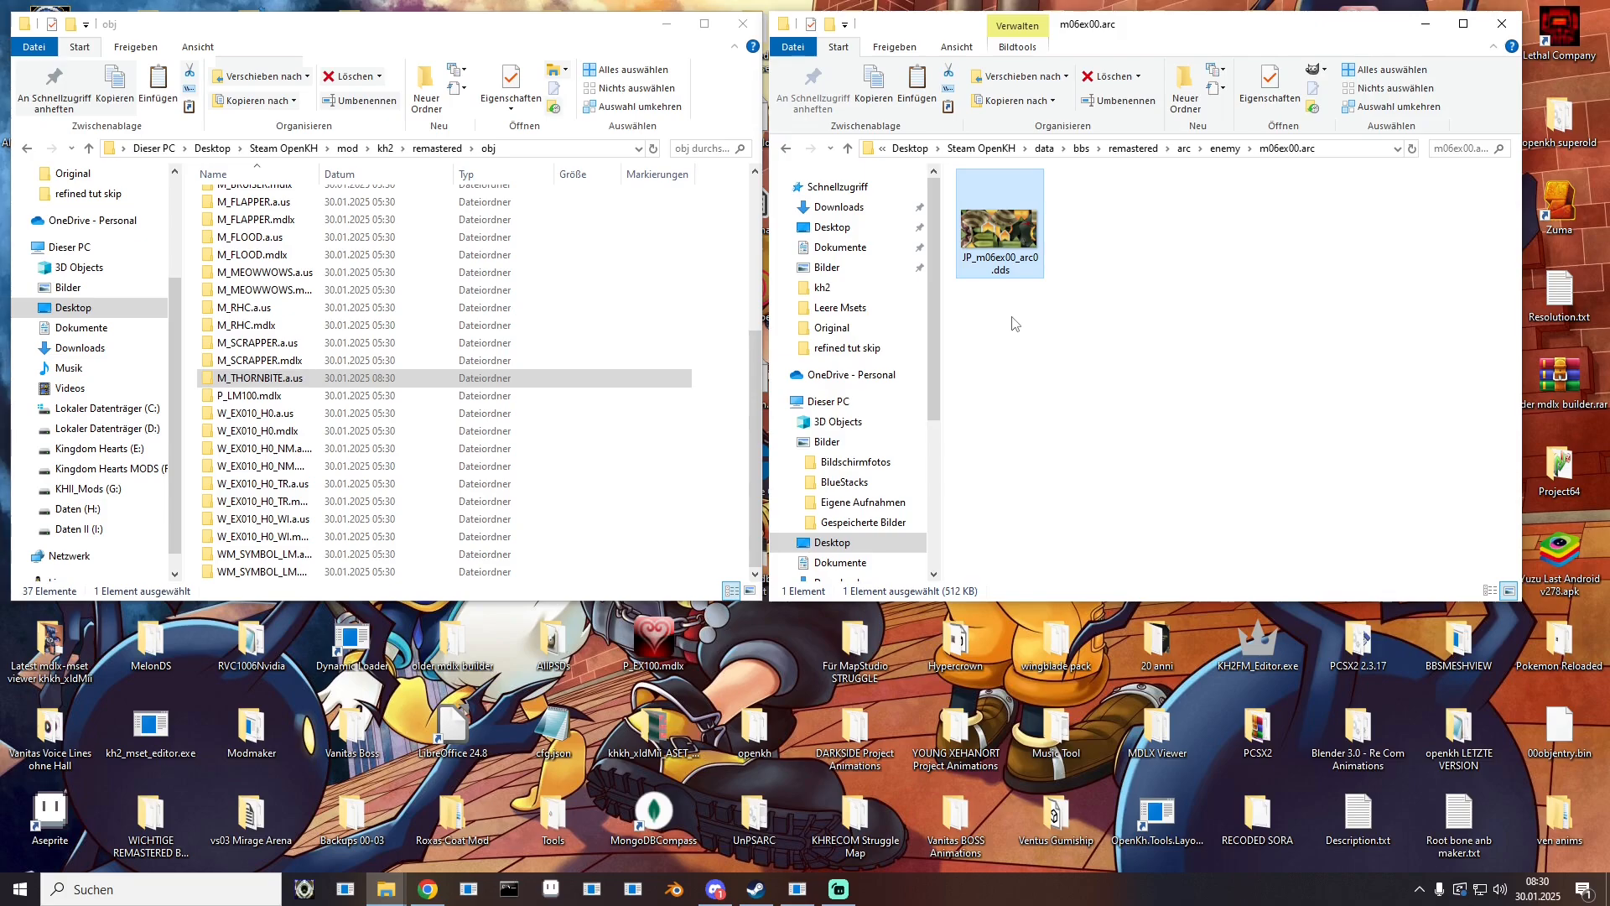
right_click(990, 229)
click(1067, 603)
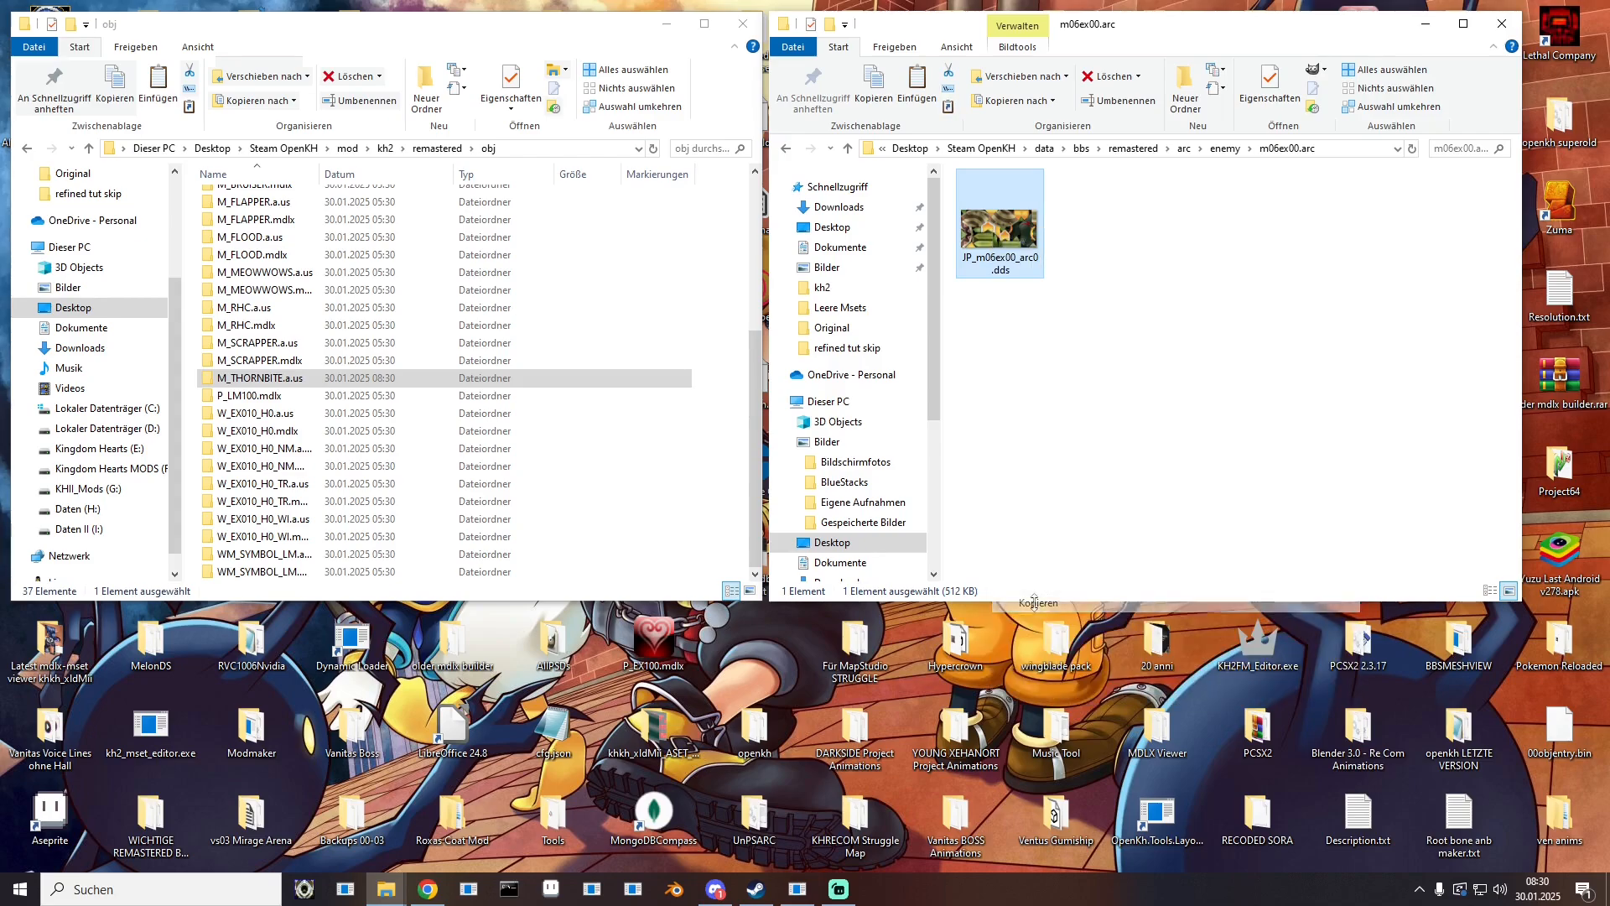
Step: Create a new folder named M_THORNBITE.mdlx in the mod's kh2\remastered\obj folder
right_click(193, 405)
mouse_move(264, 663)
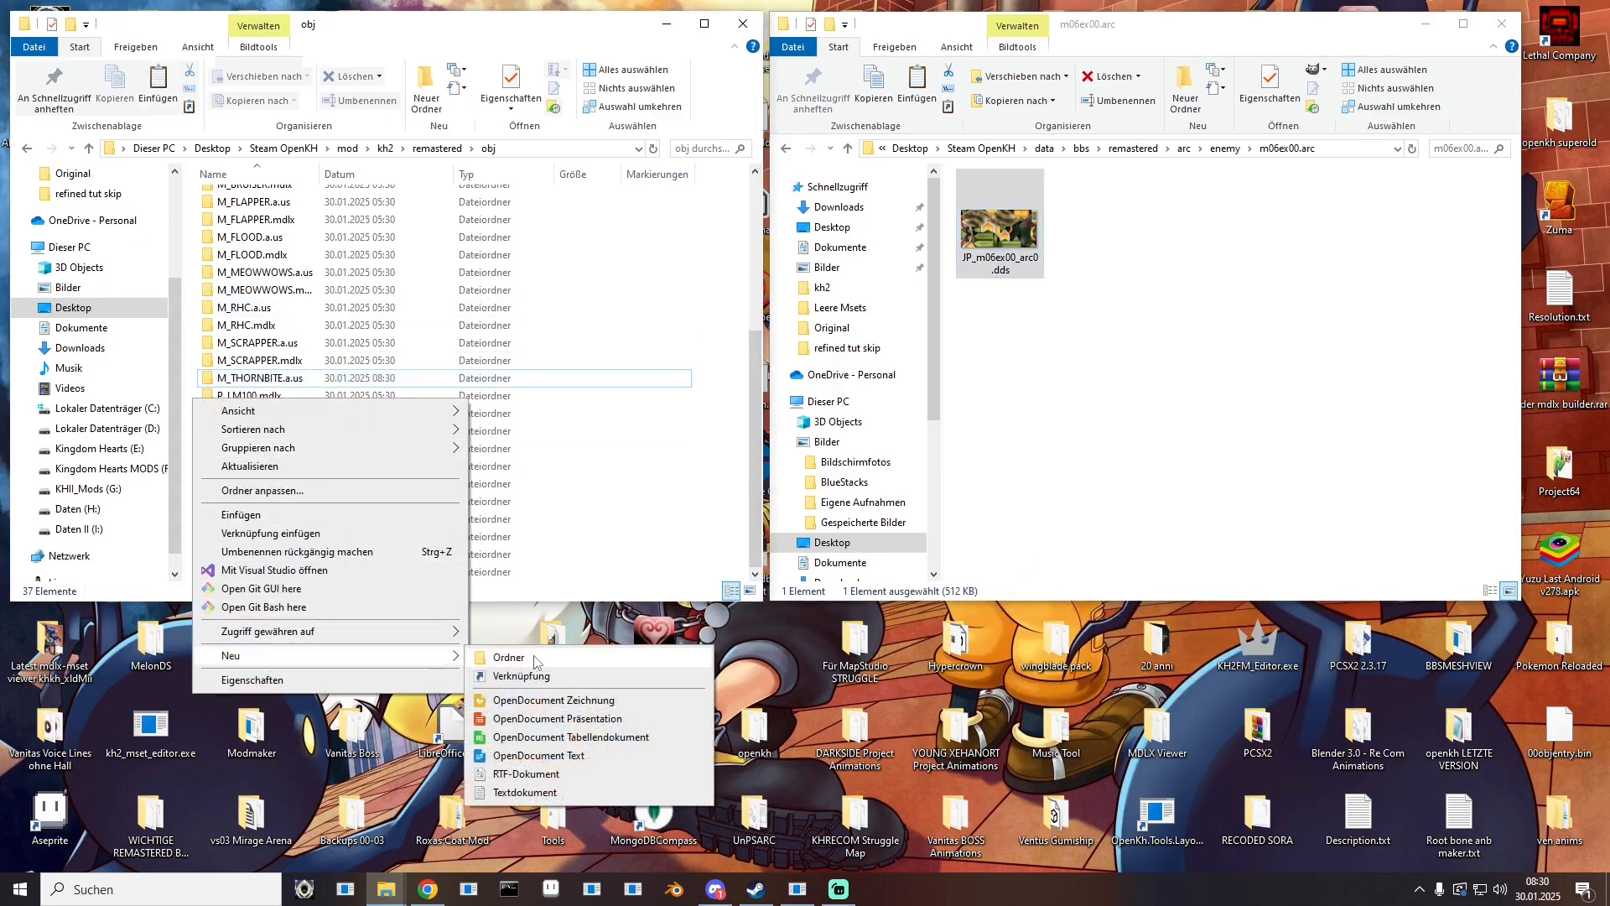
click(503, 662)
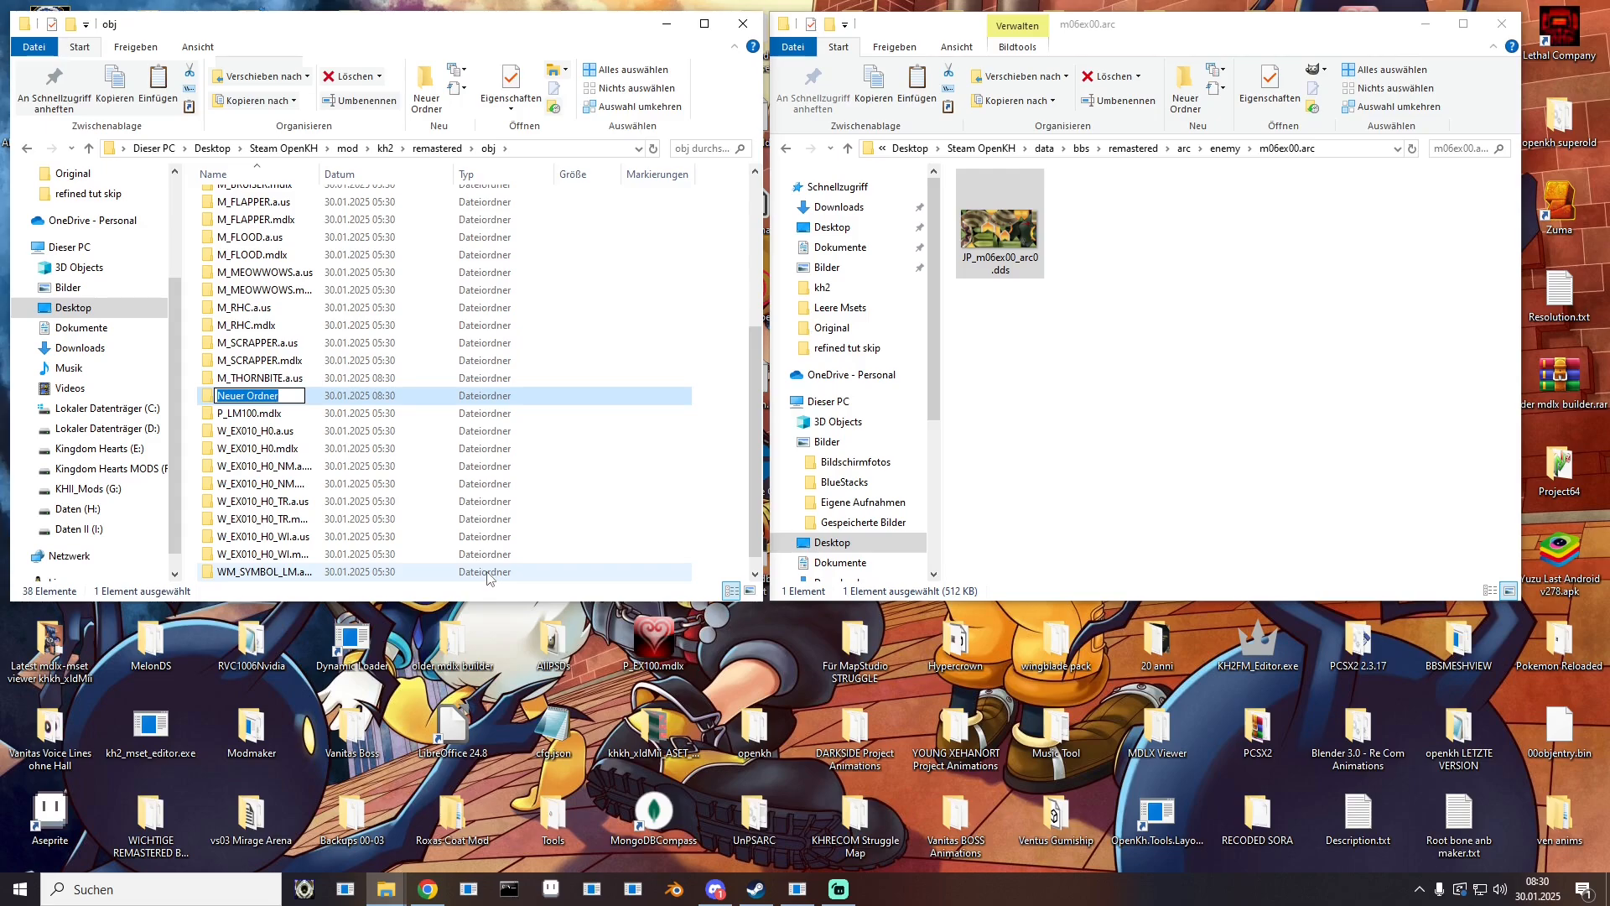
text(M_THORNBITE.mdlx)
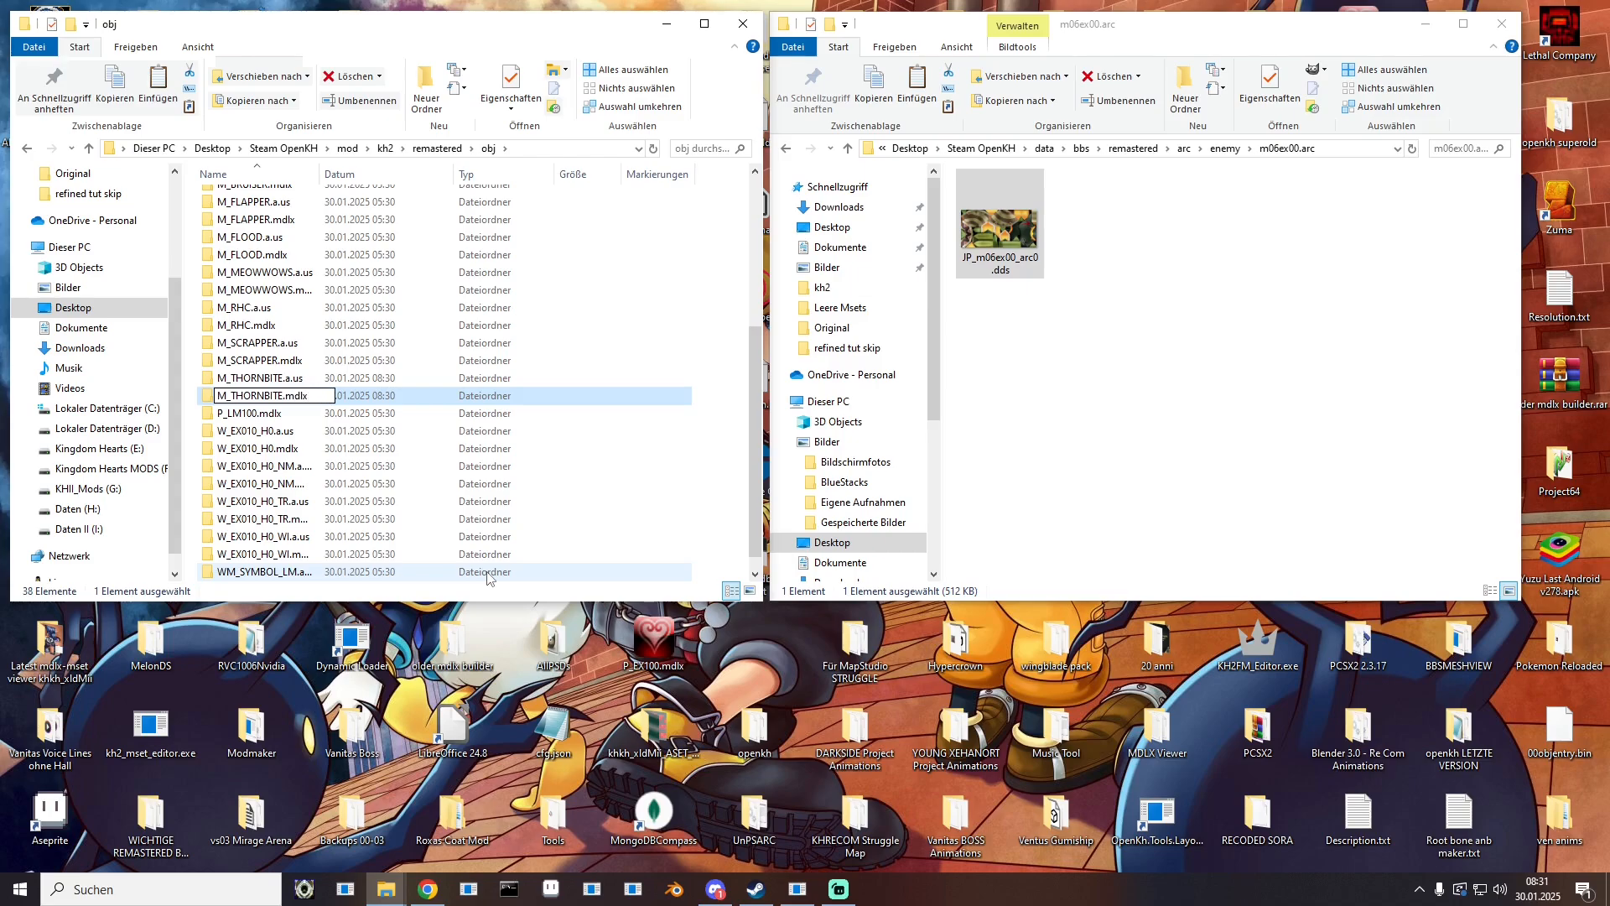
key(Return)
Step: Paste the copied texture into the M_THORNBITE.mdlx folder and rename it -0.dds
double_click(240, 394)
right_click(327, 347)
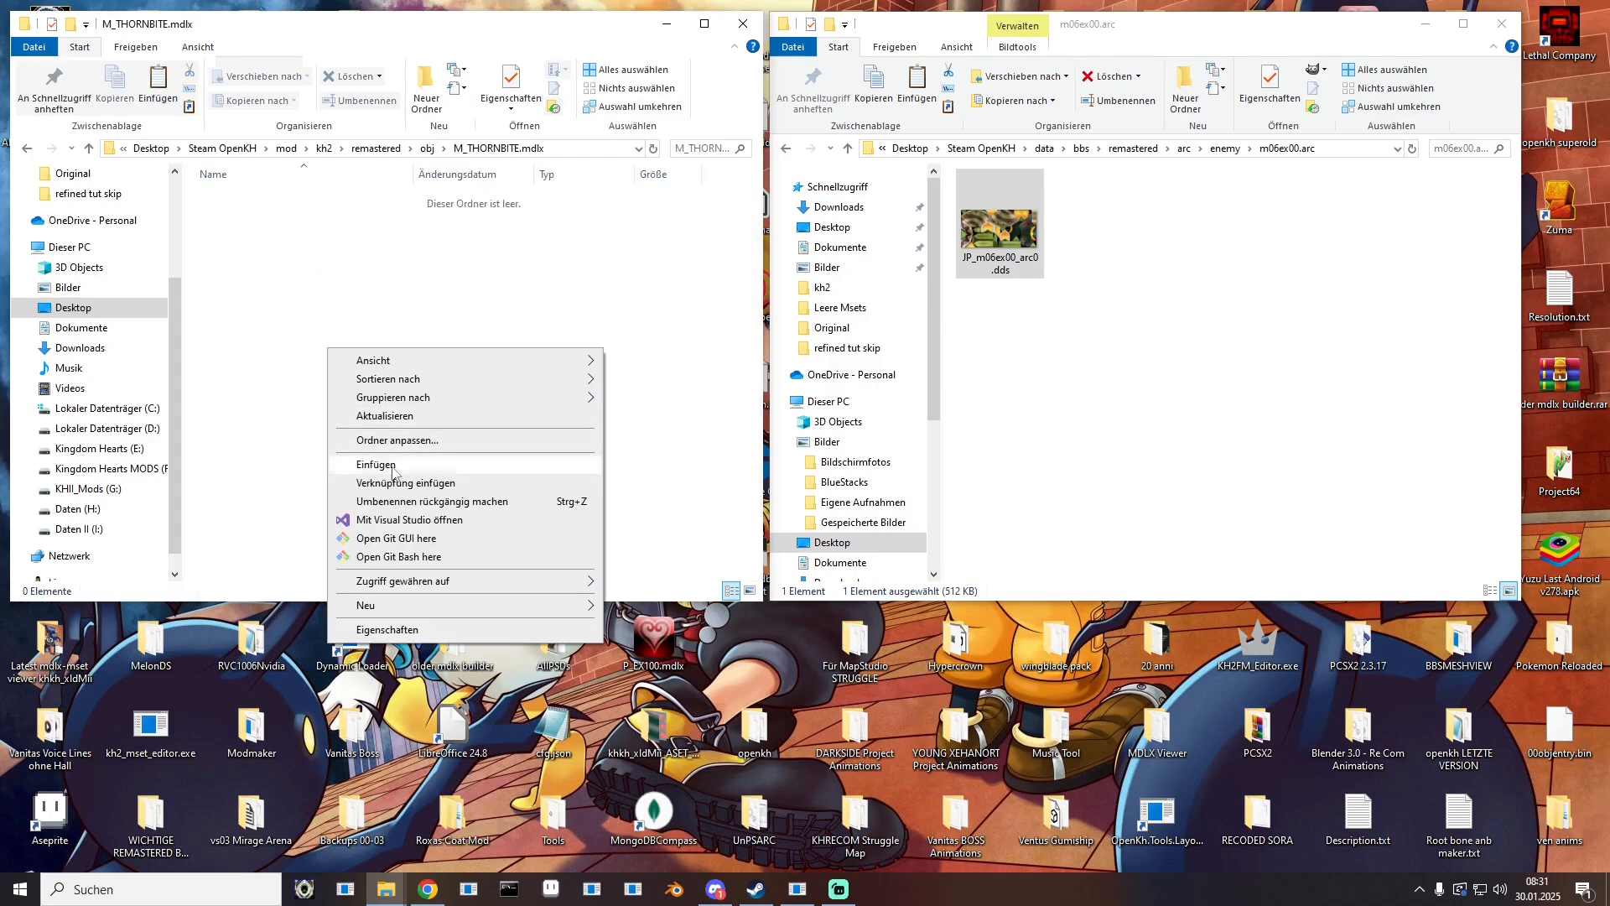
click(392, 467)
key(F2)
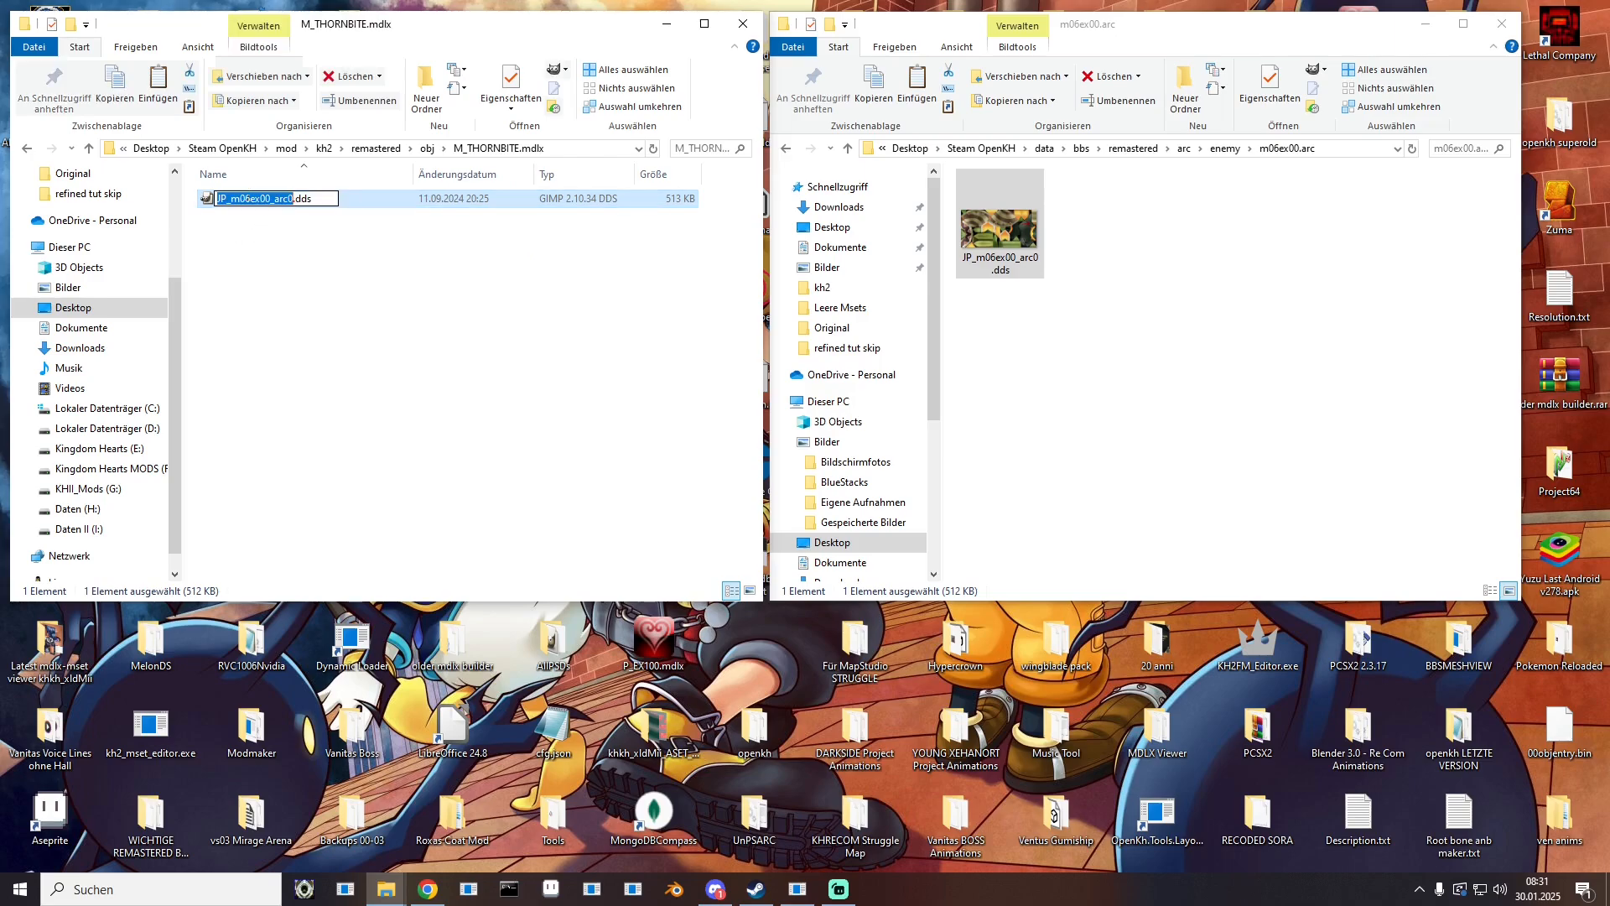
text(-0)
key(Return)
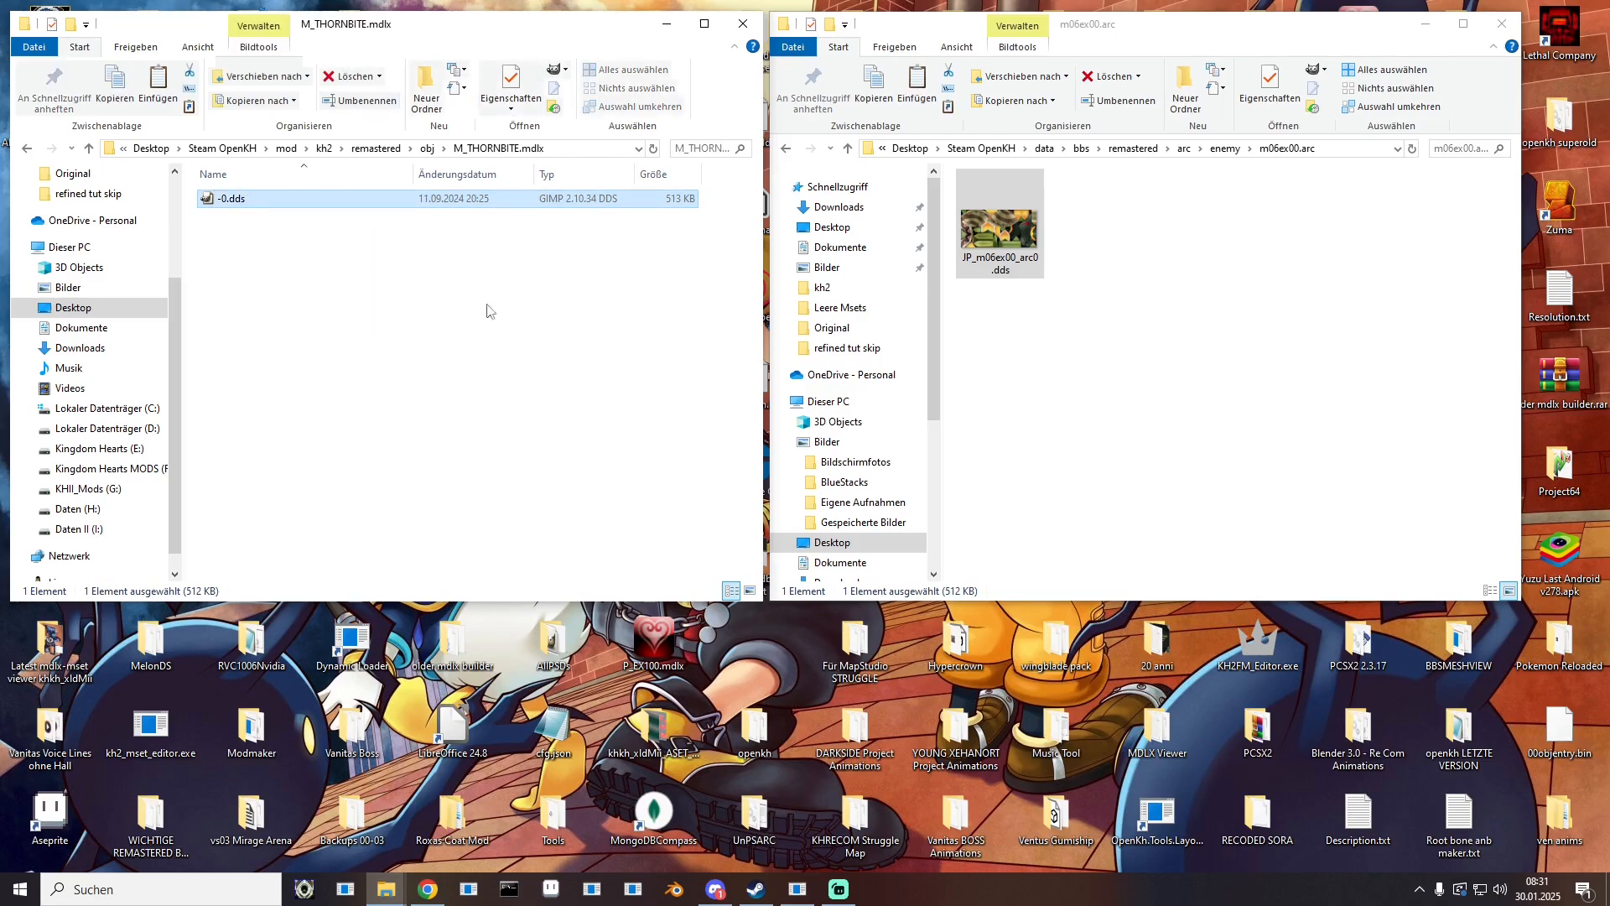
click(338, 279)
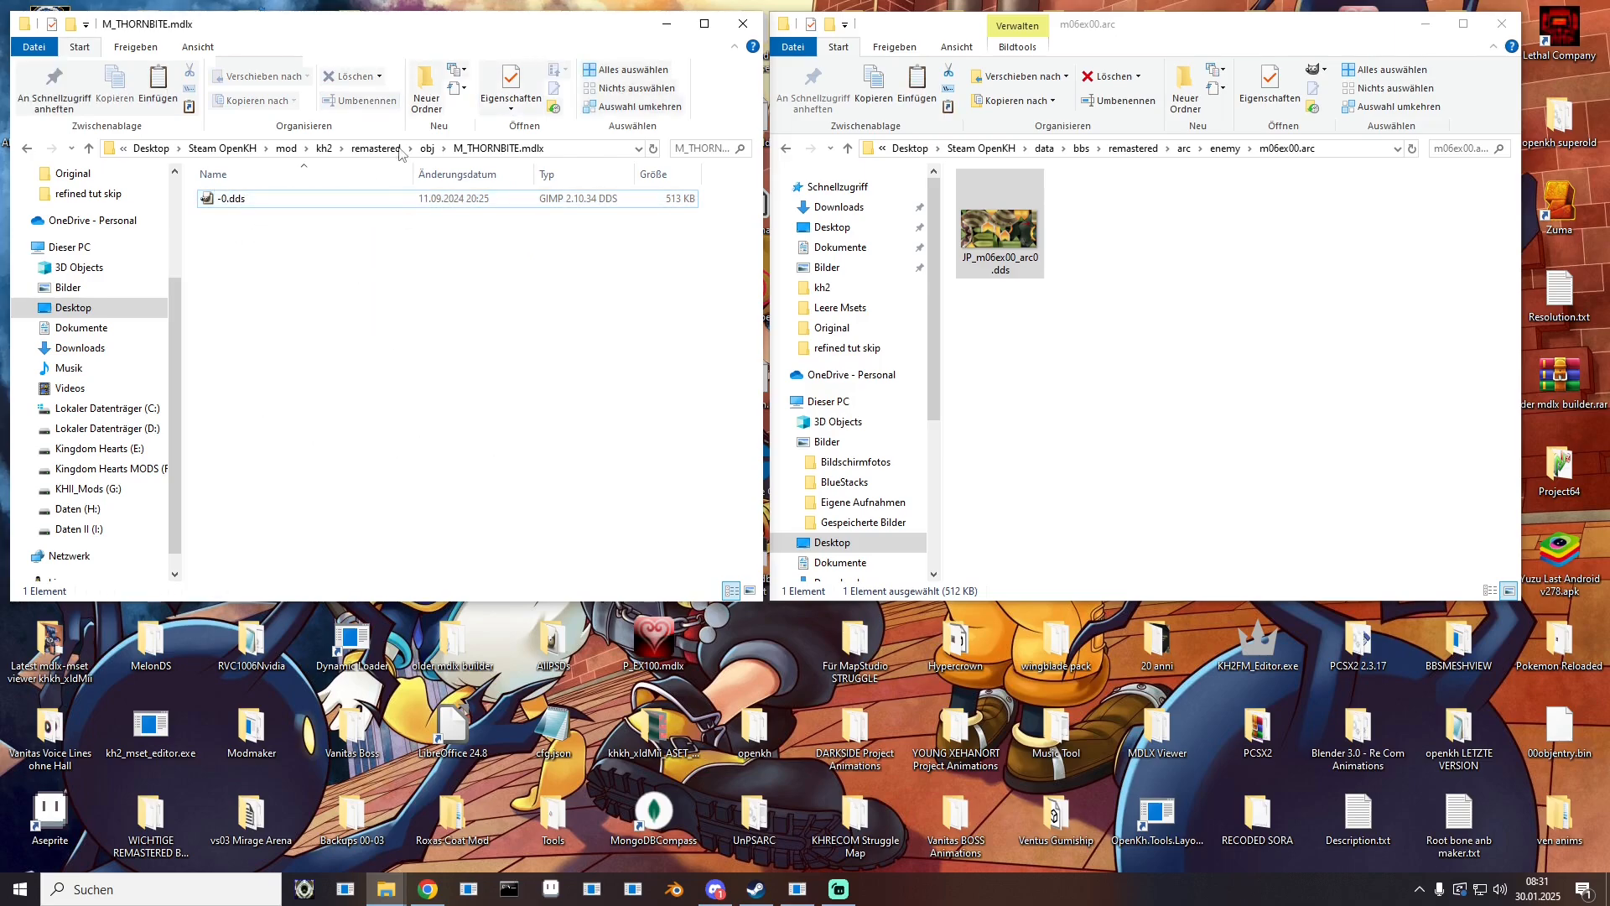
Step: Go back to the mod's kh2 folder, switch to OpenKH Mods Manager and launch the game with Run Only
click(325, 148)
click(243, 340)
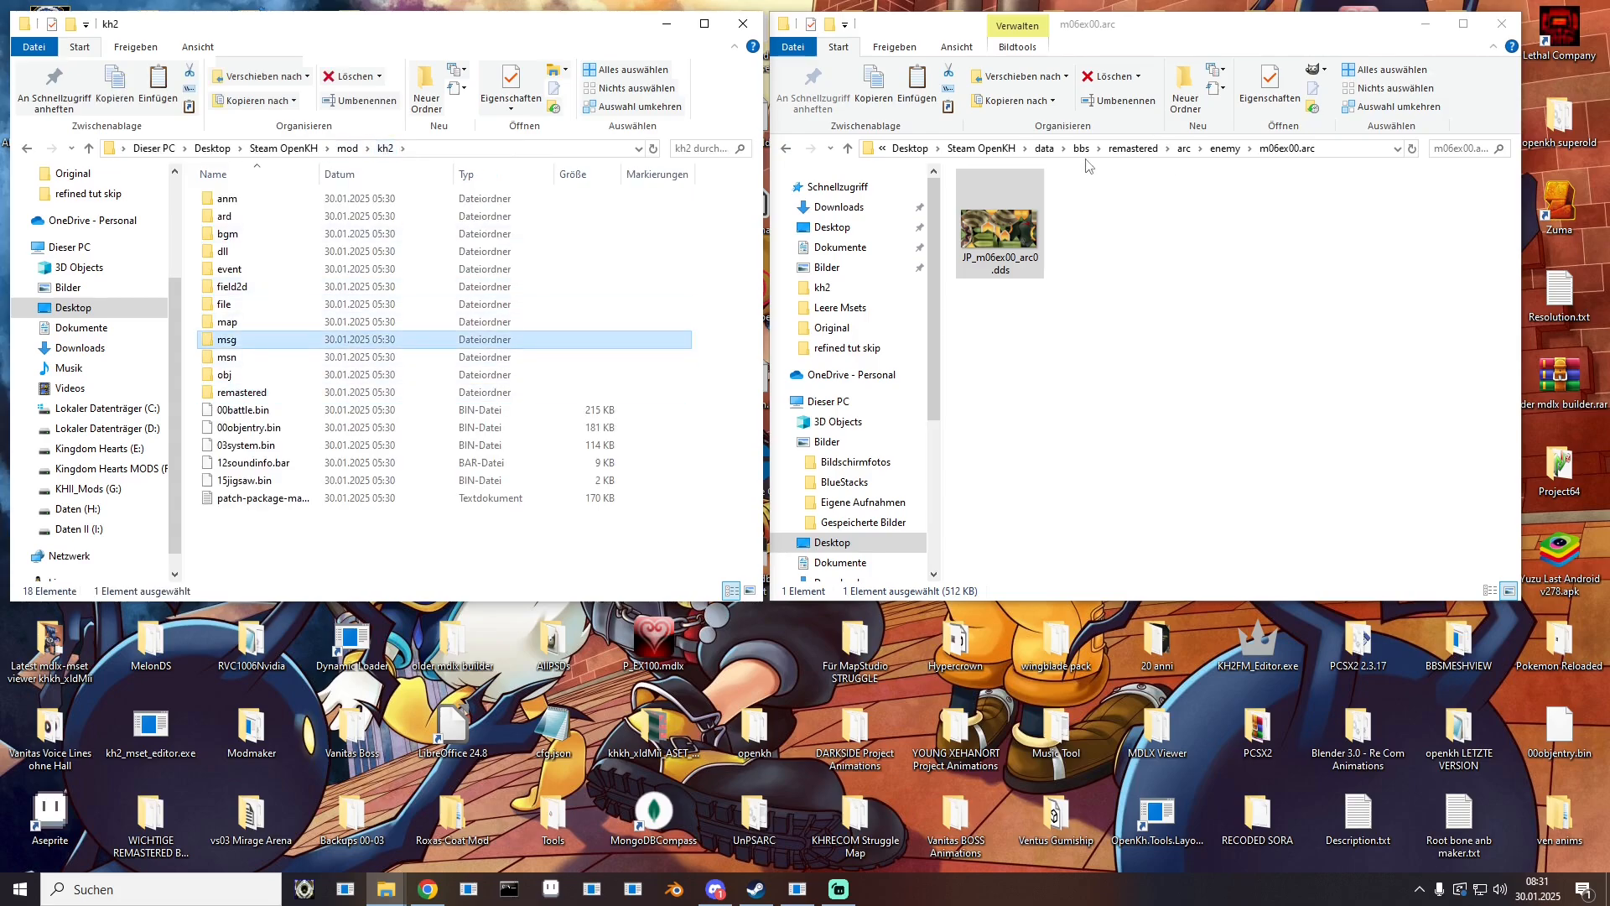
click(1423, 24)
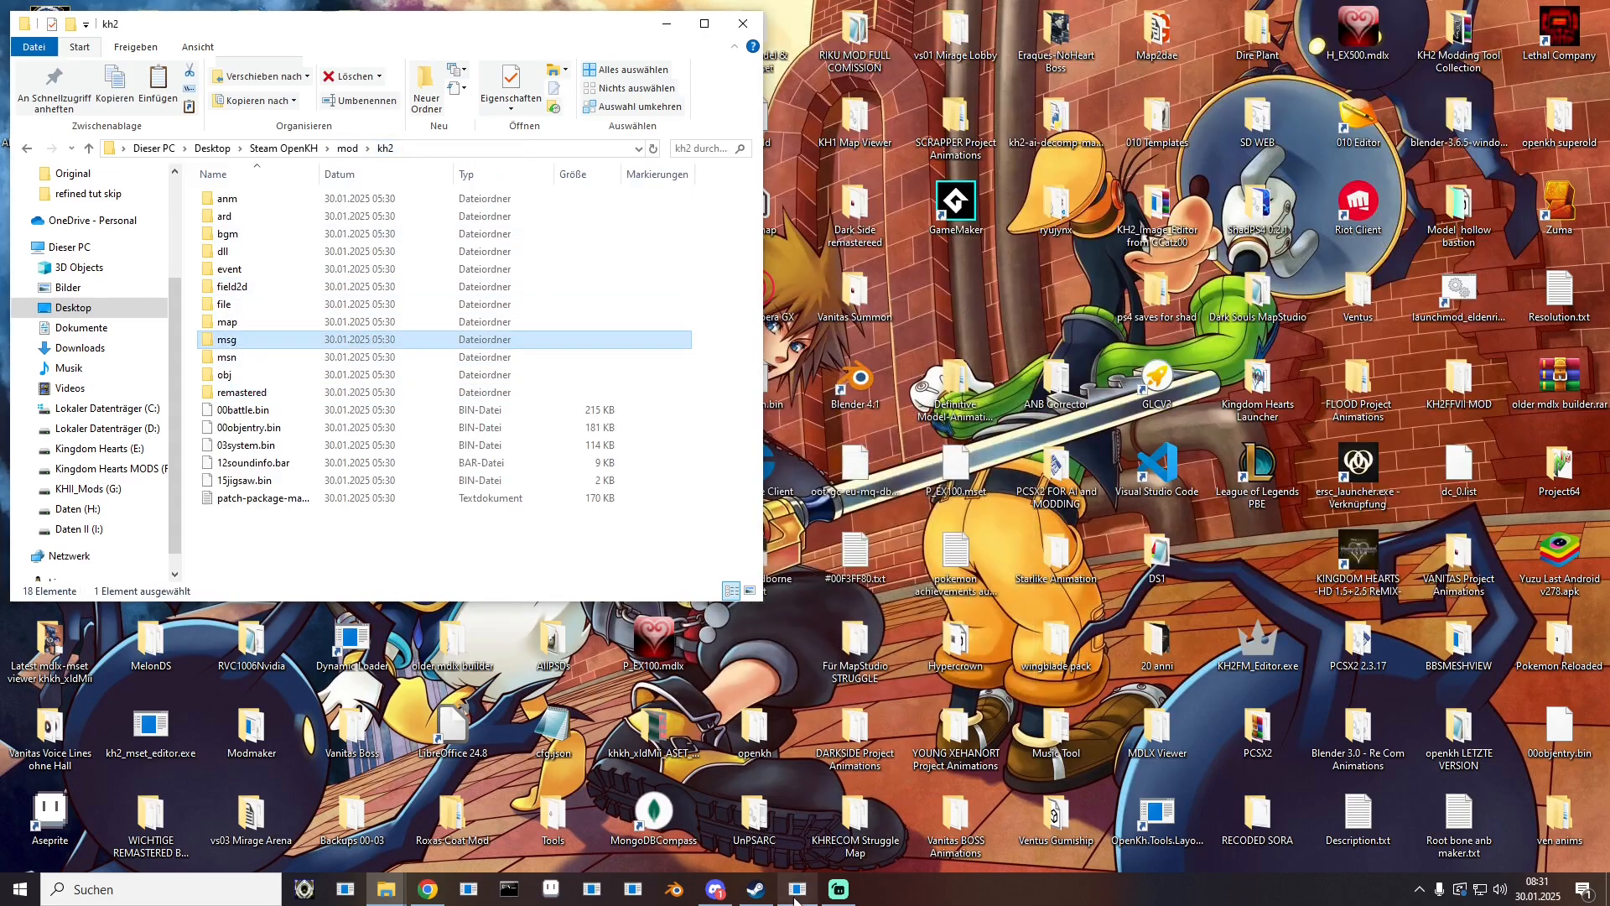
click(1111, 38)
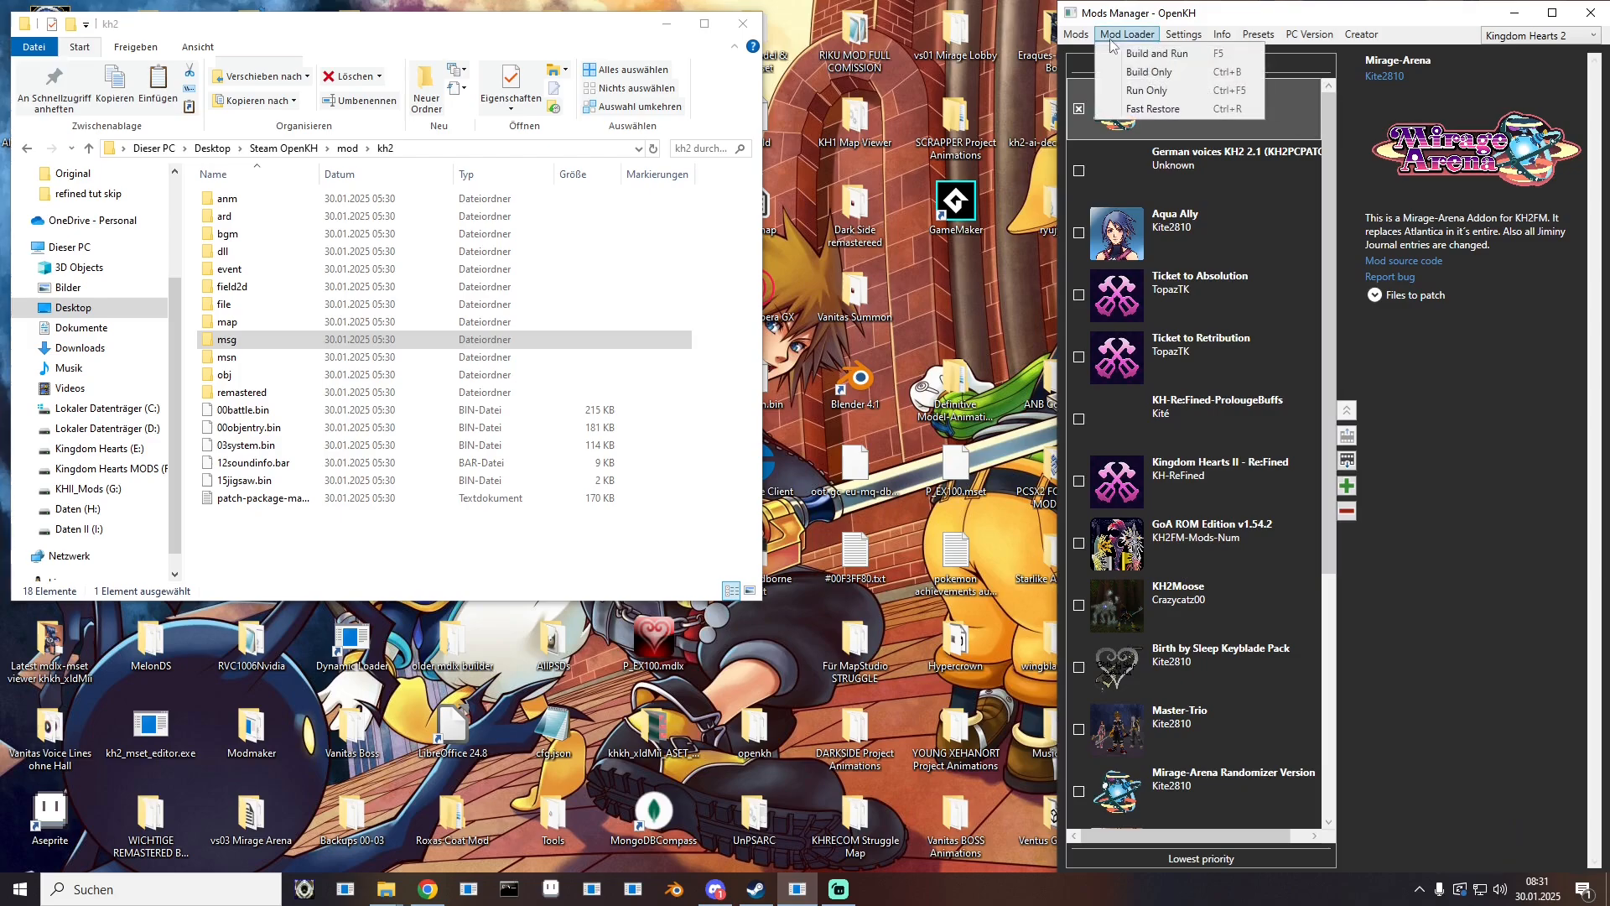
click(1150, 90)
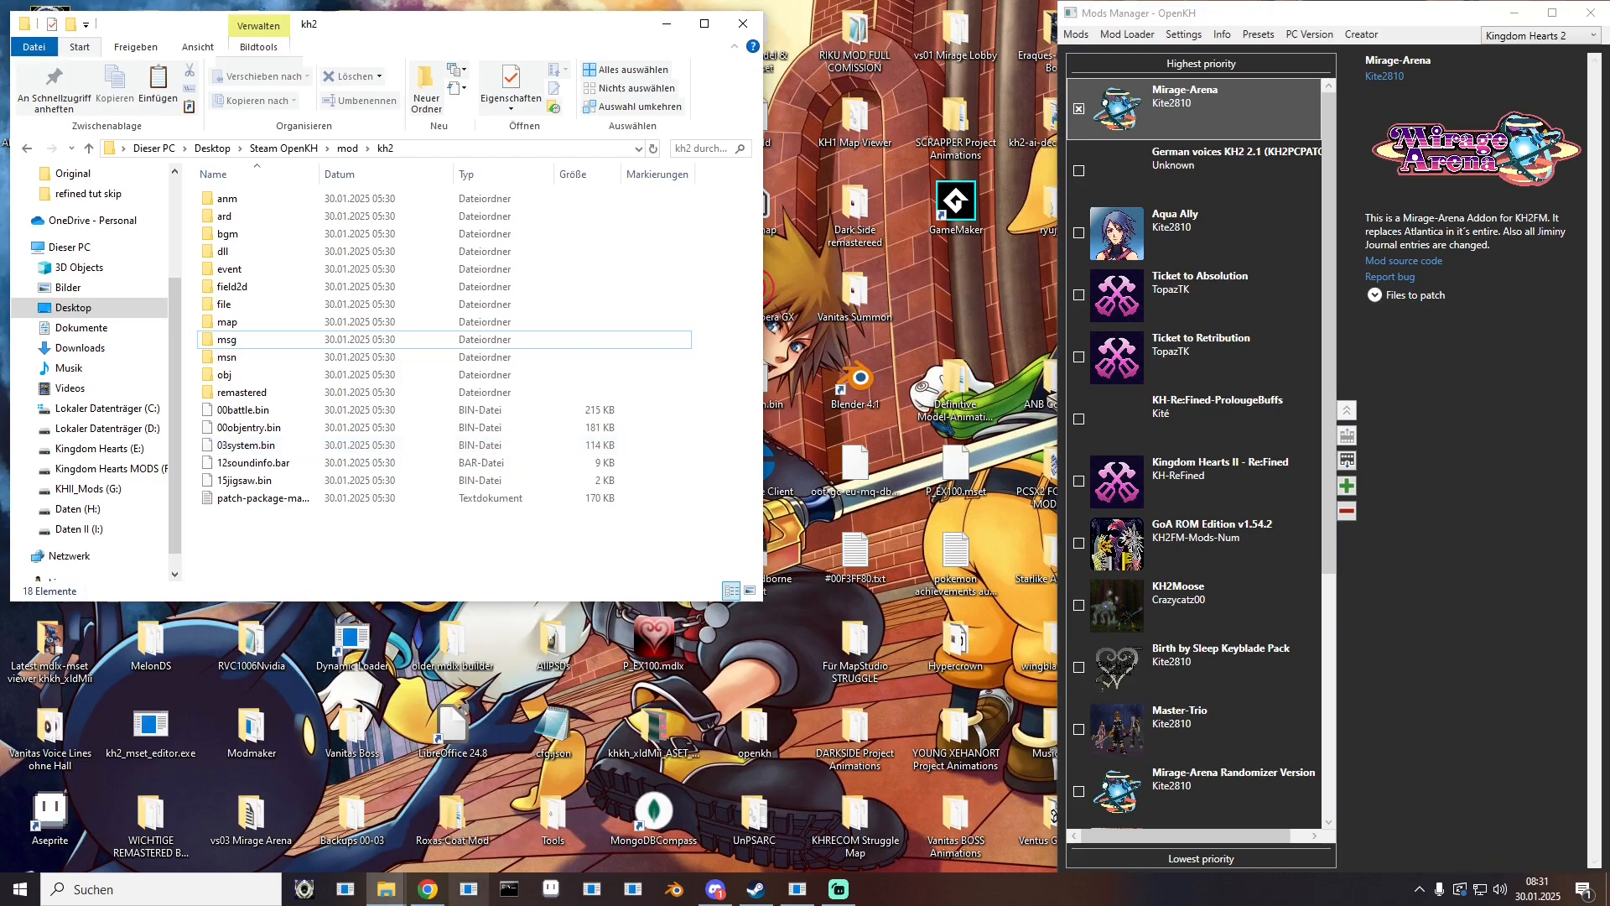
Step: Switch to KH2 Map Studio, maximize it, load map lm04 and examine its btl spawn script
click(462, 904)
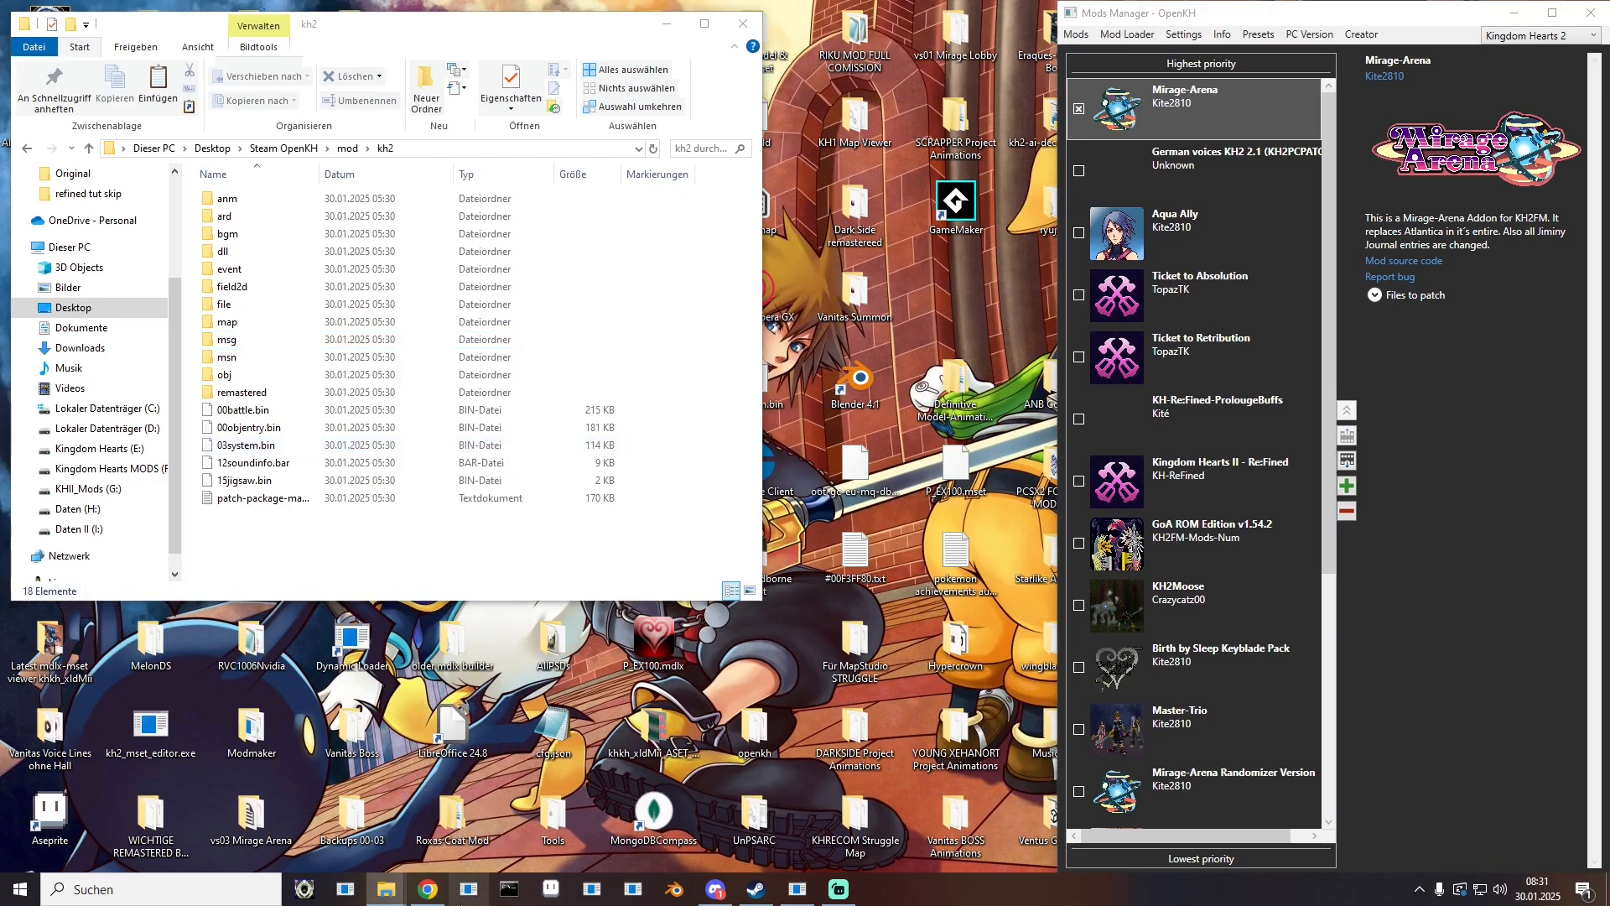
click(462, 903)
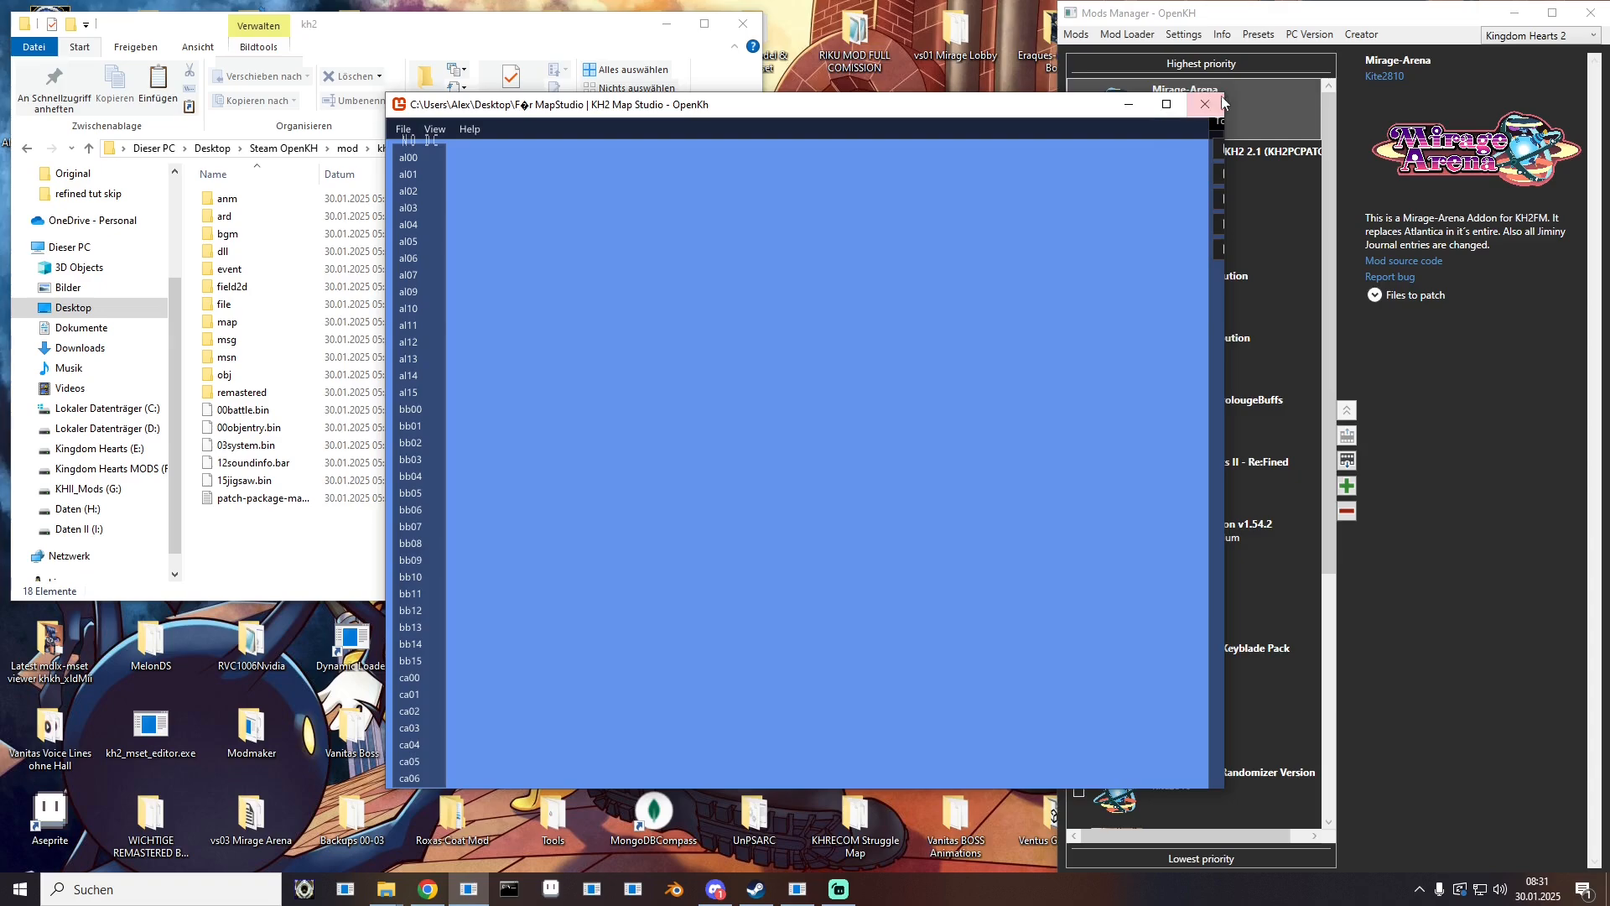
click(1166, 104)
scroll(37, 388, down, 5)
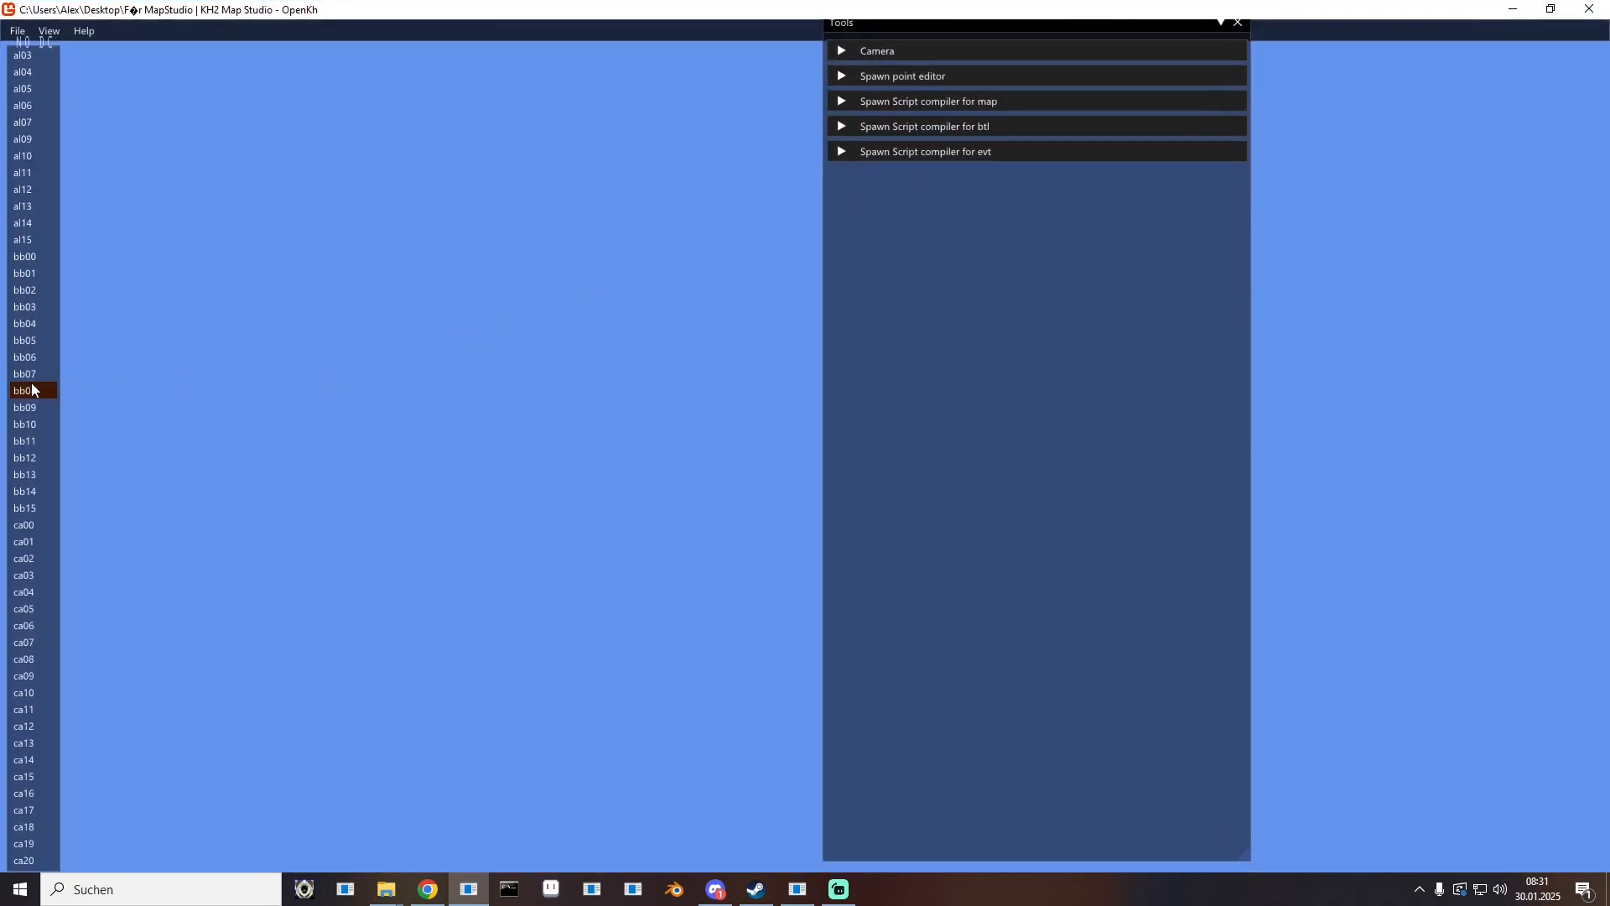
scroll(37, 388, down, 20)
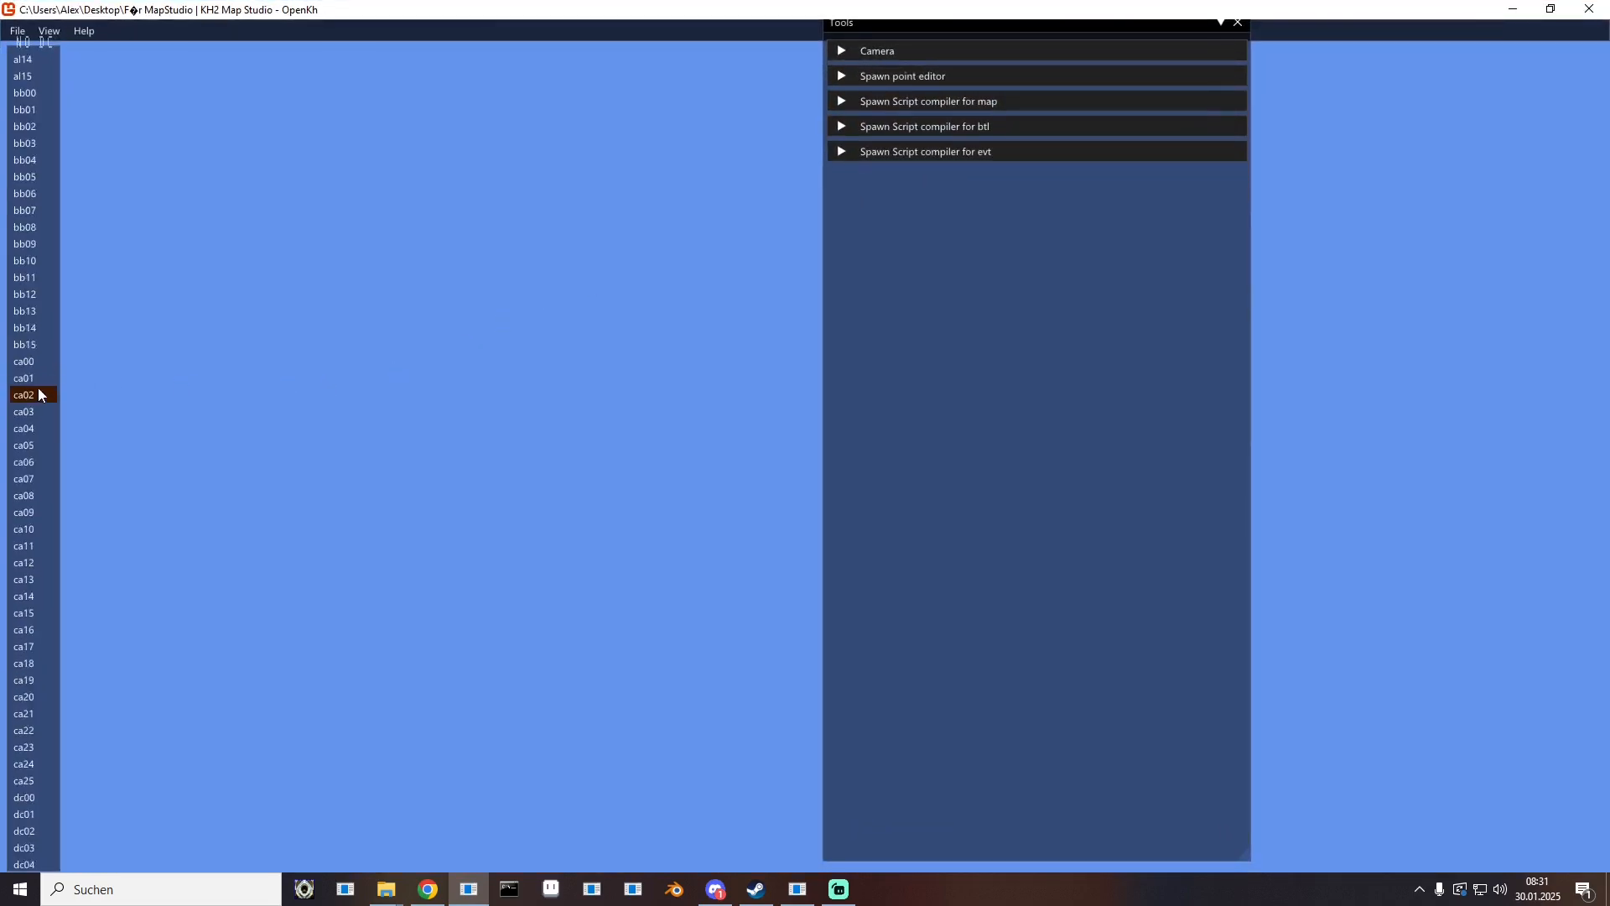
scroll(32, 403, down, 15)
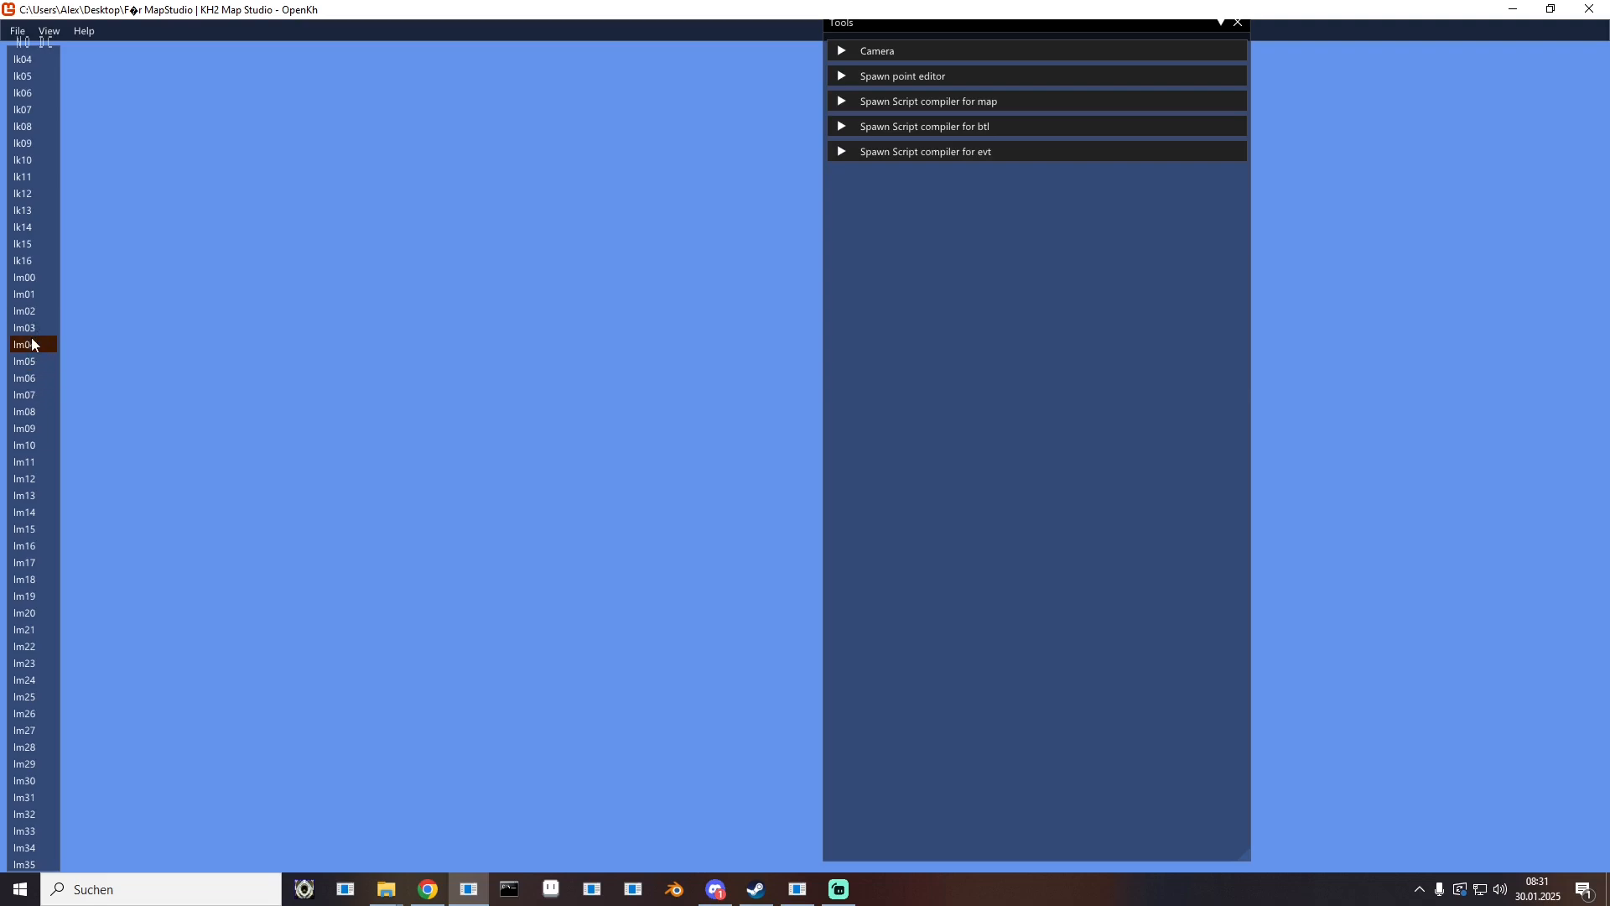
click(32, 344)
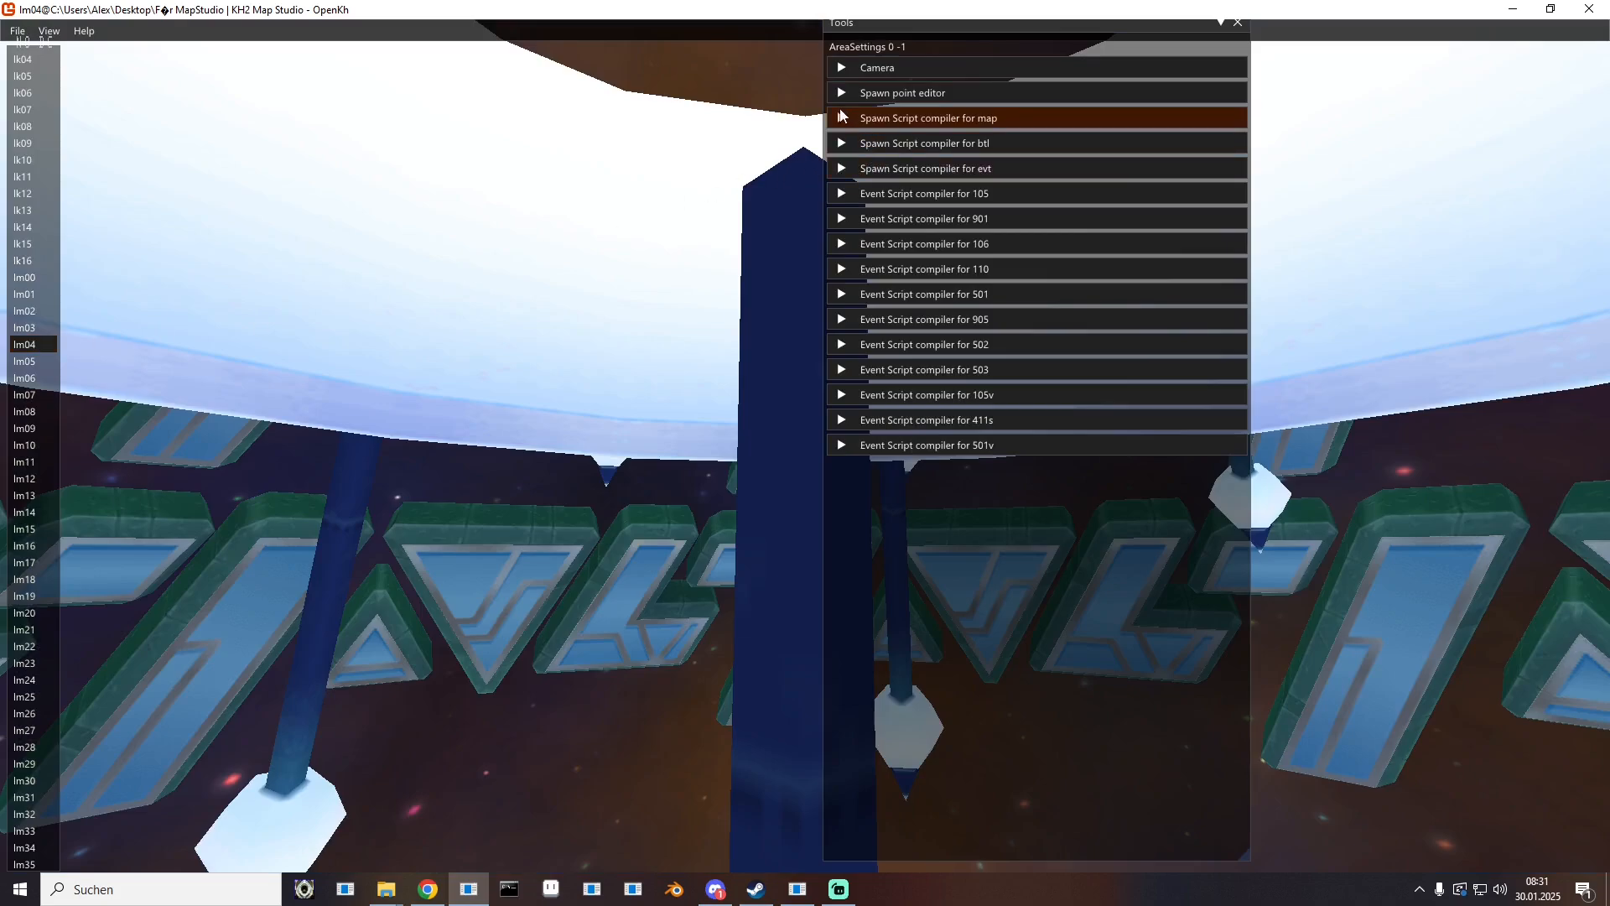
click(859, 144)
scroll(964, 256, down, 2)
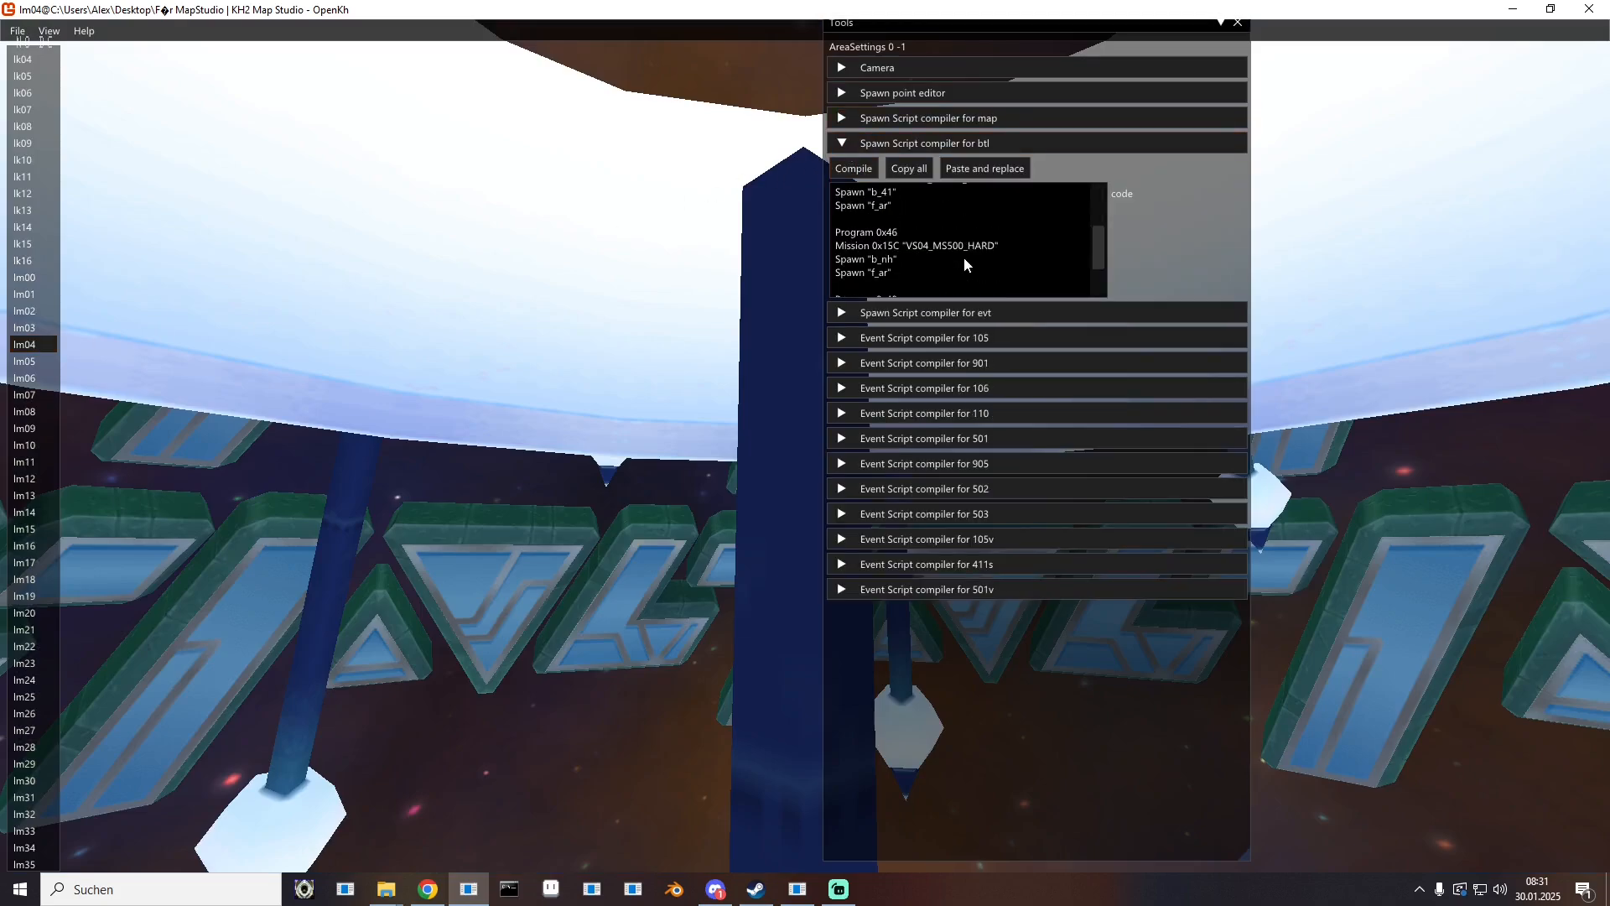
Step: Load map lm03, move the Tools window off the centre and bring the arena floor into view
click(40, 327)
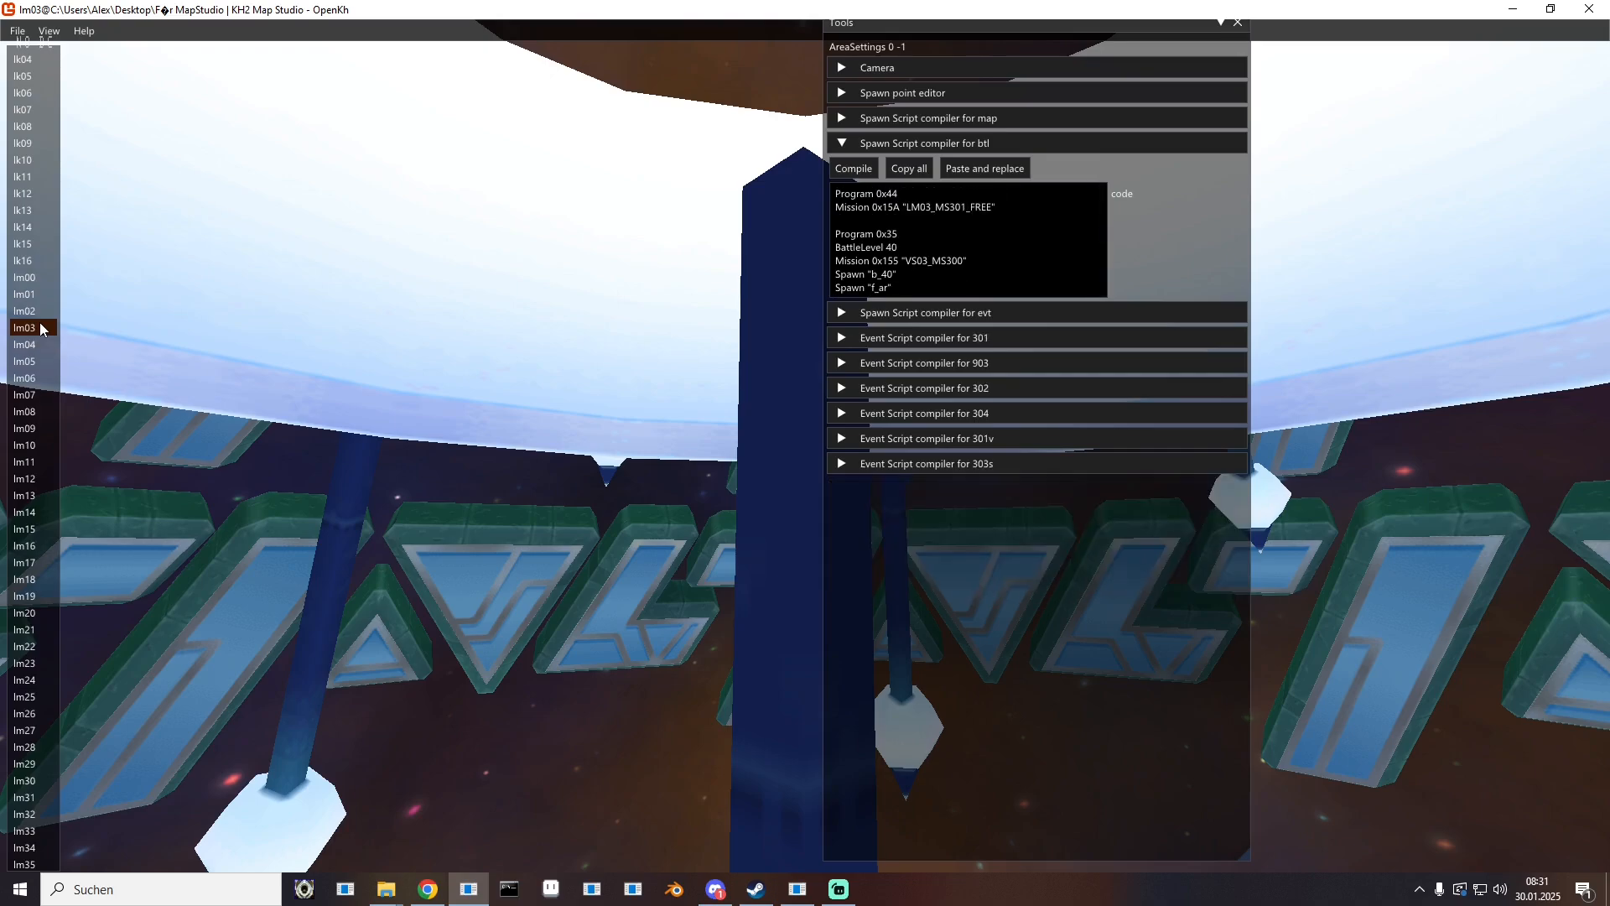
drag(933, 25, 1196, 40)
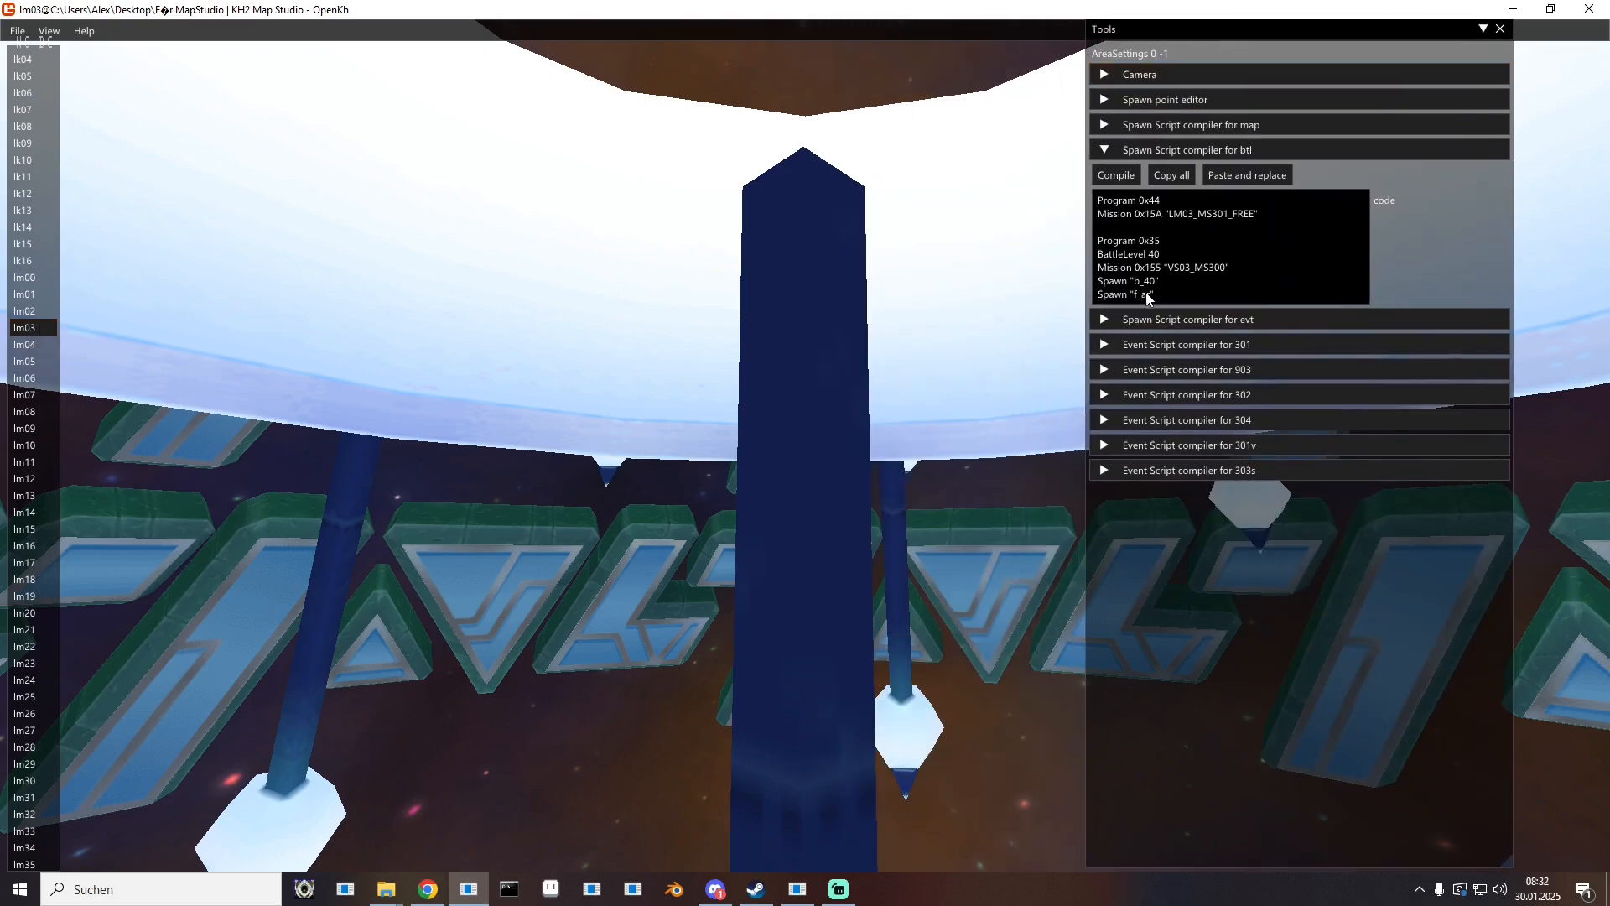
drag(681, 293, 748, 425)
key(w)
key(s)
key(w)
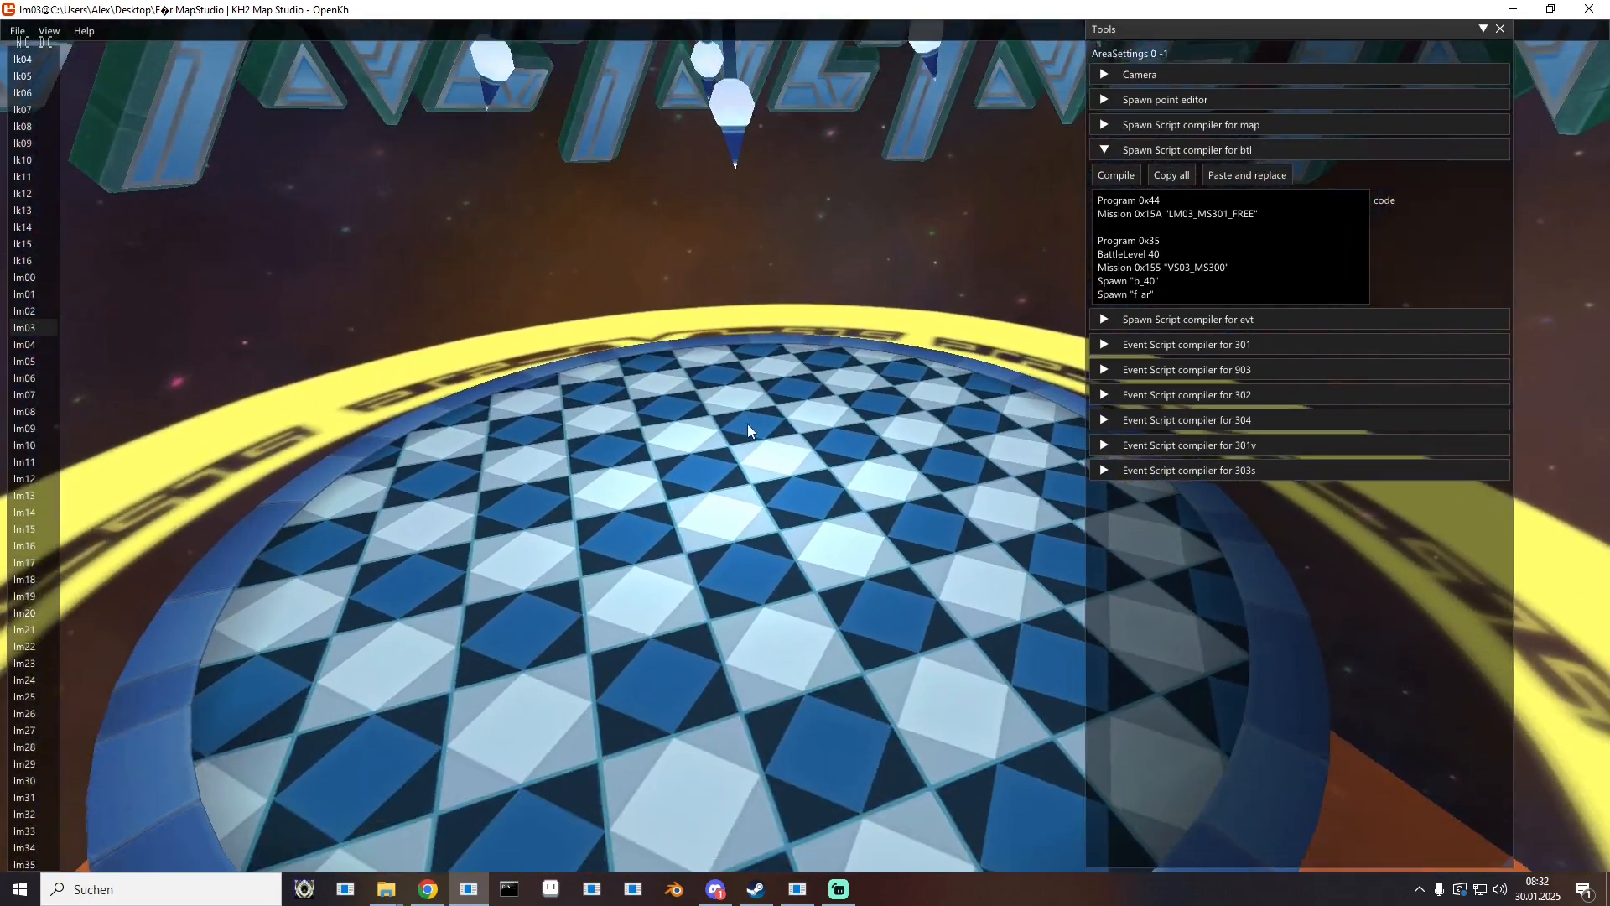
Step: Select spawn point b_40 in the spawn point editor and view its enemies on the arena floor
click(1106, 101)
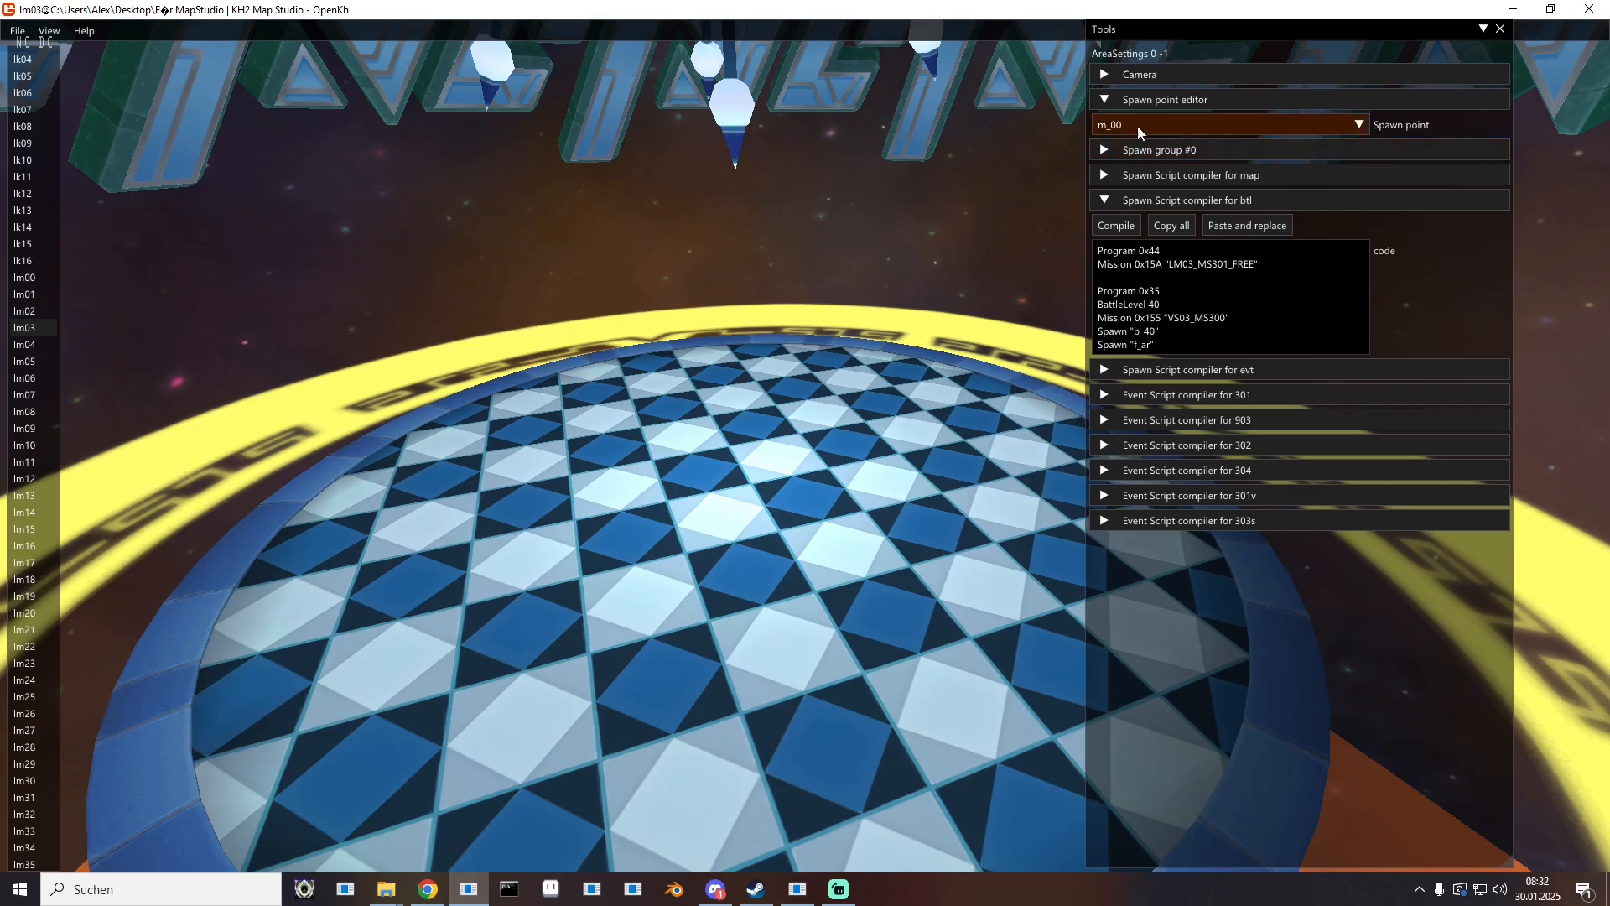
click(1137, 126)
click(1123, 161)
drag(669, 312, 976, 305)
key(a)
drag(579, 314, 815, 379)
key(d)
key(s)
drag(787, 400, 777, 389)
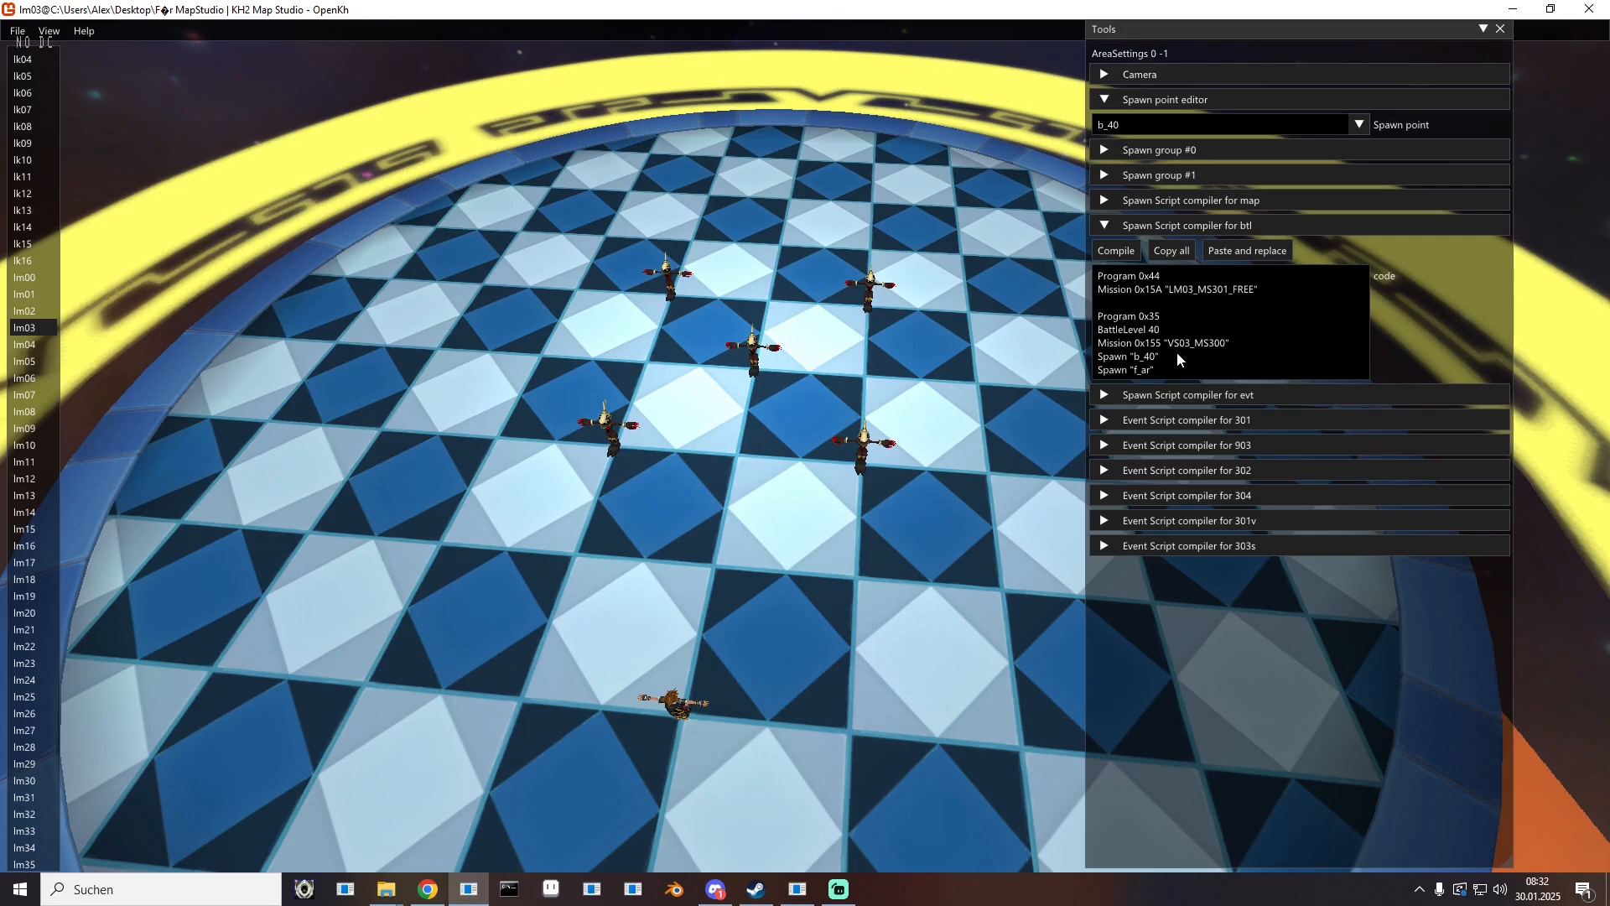
Step: Set BattleLevel to 99 for Program 0x35 in lm03's btl spawn script and compile the script
drag(1168, 342, 1225, 345)
click(1230, 356)
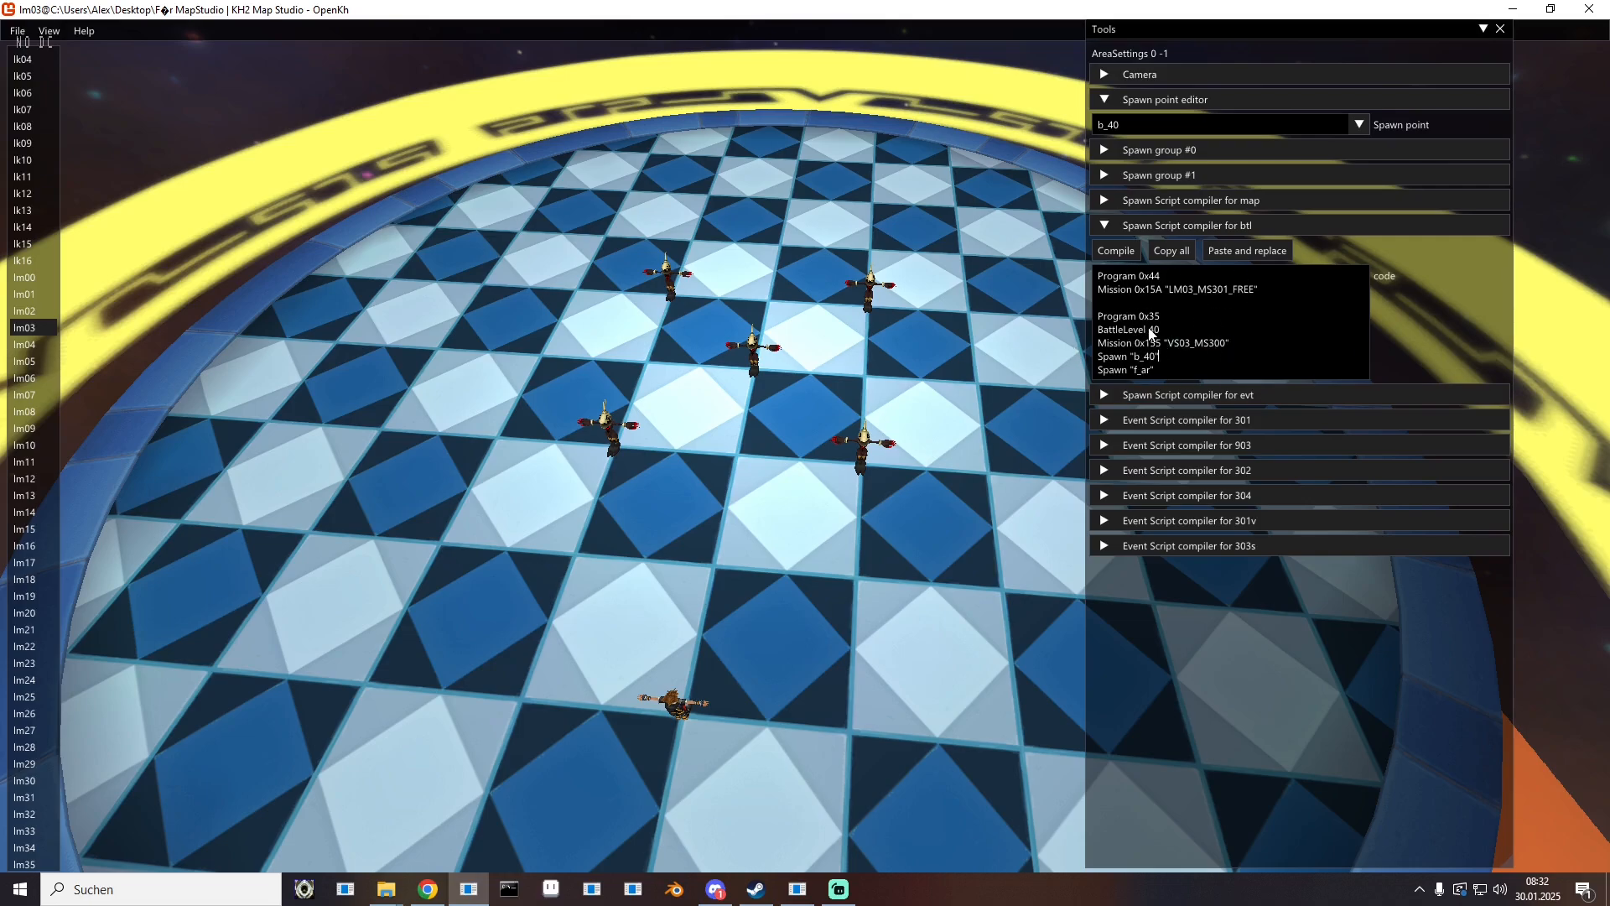
drag(1150, 330, 1161, 331)
click(1168, 329)
drag(1161, 330, 1146, 329)
click(1125, 255)
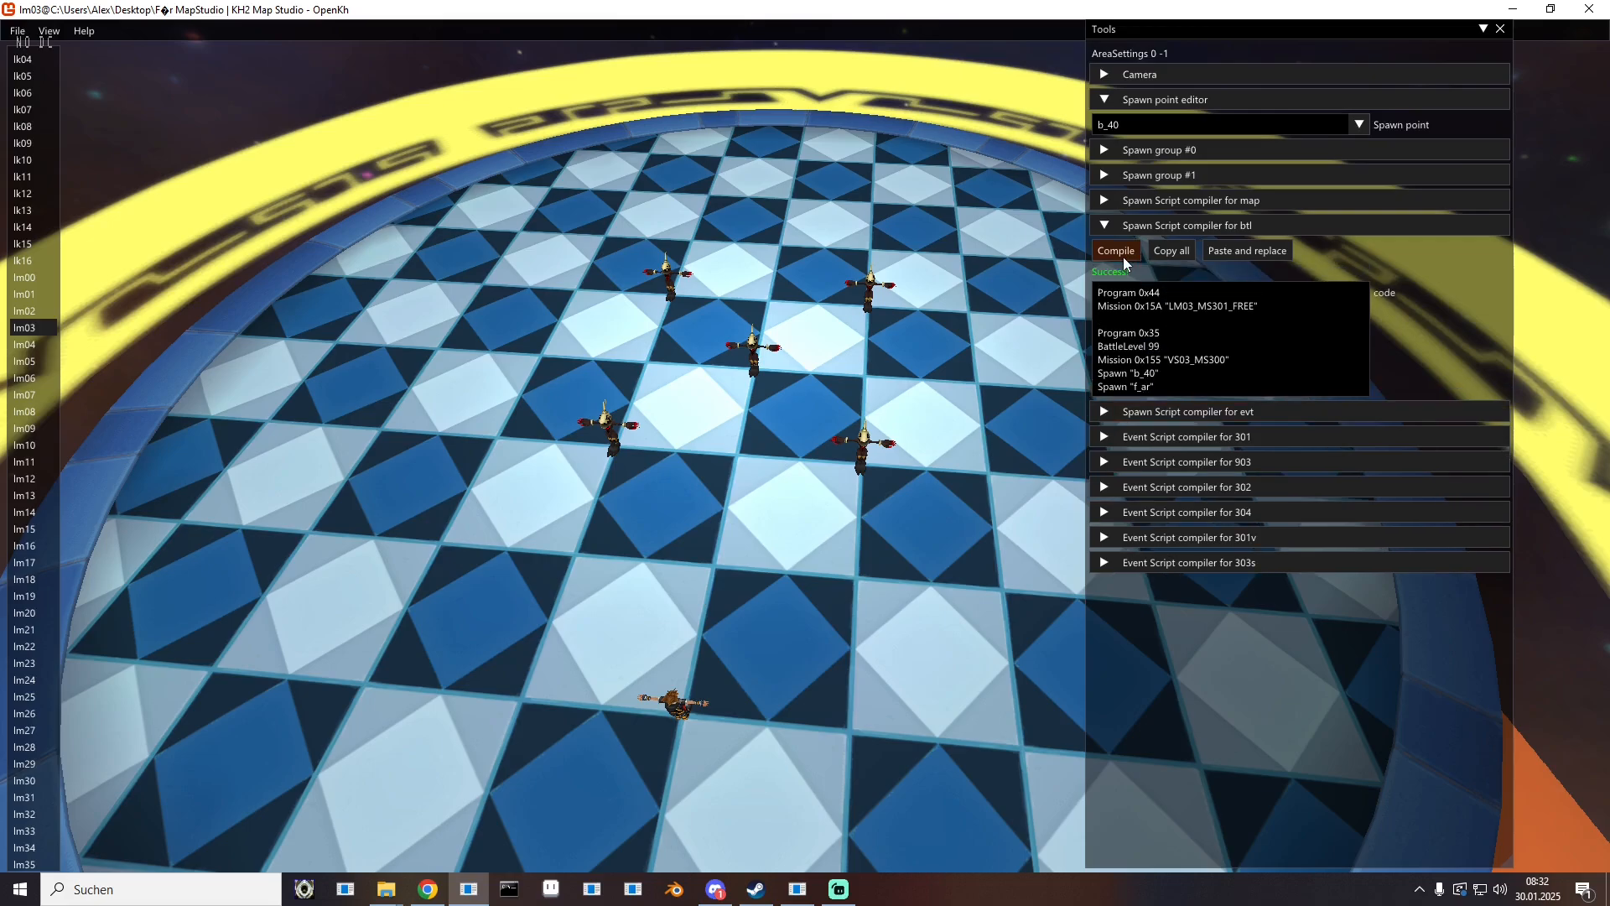
Step: Search the object list of Entity #1-0 in b_40's spawn group #1 for M_THO, and close Map Studio
click(1106, 176)
scroll(1231, 440, down, 1)
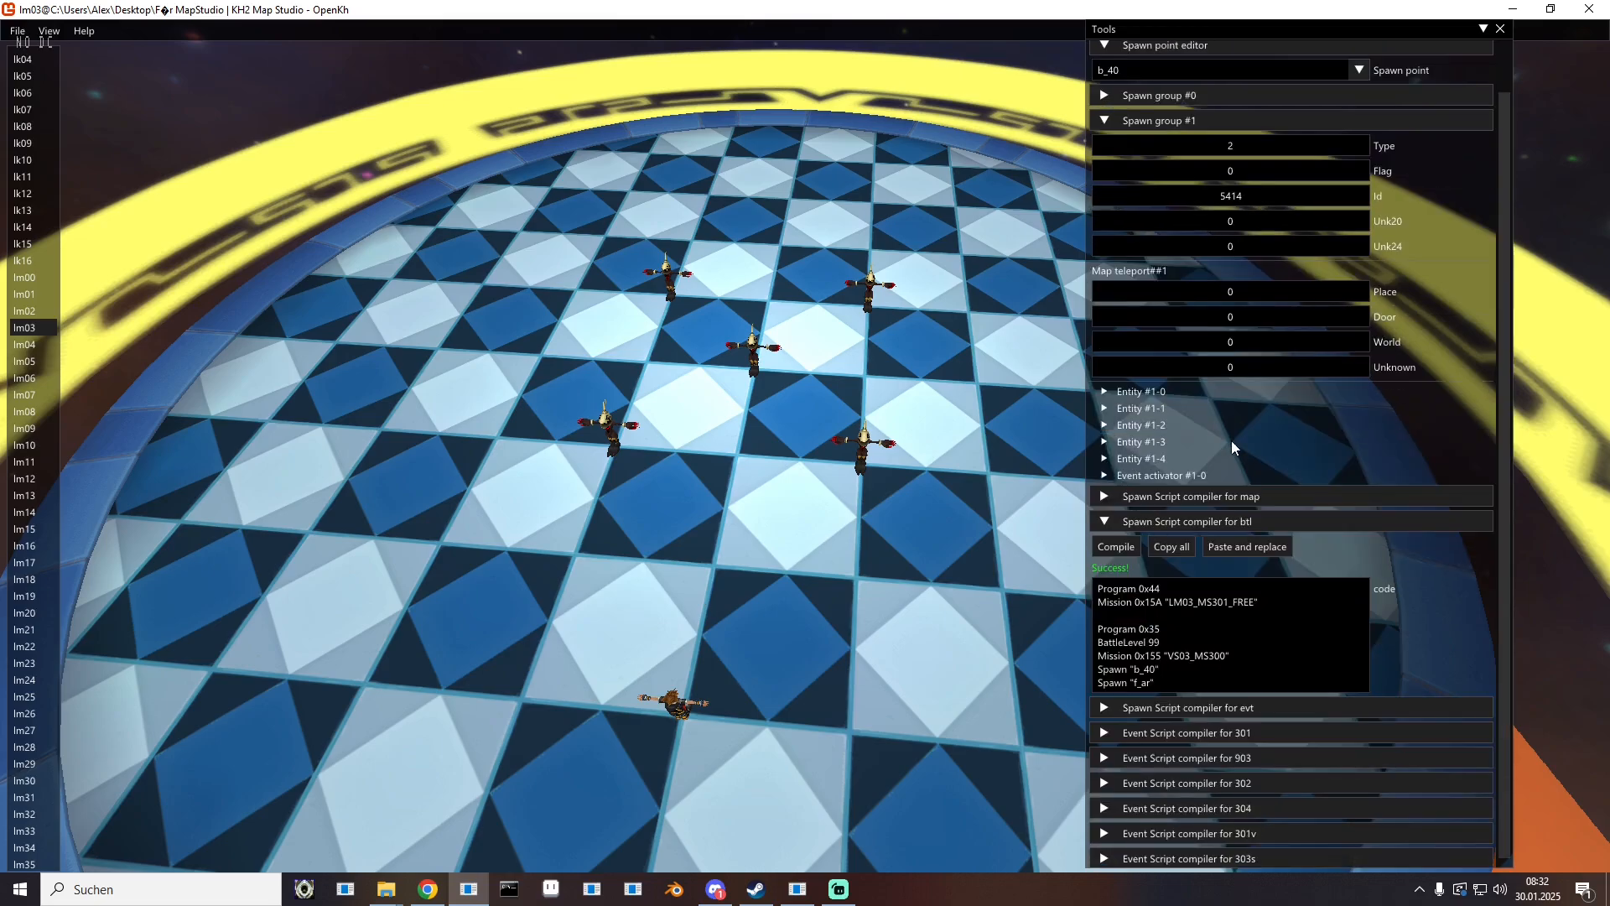
click(1115, 394)
click(1184, 414)
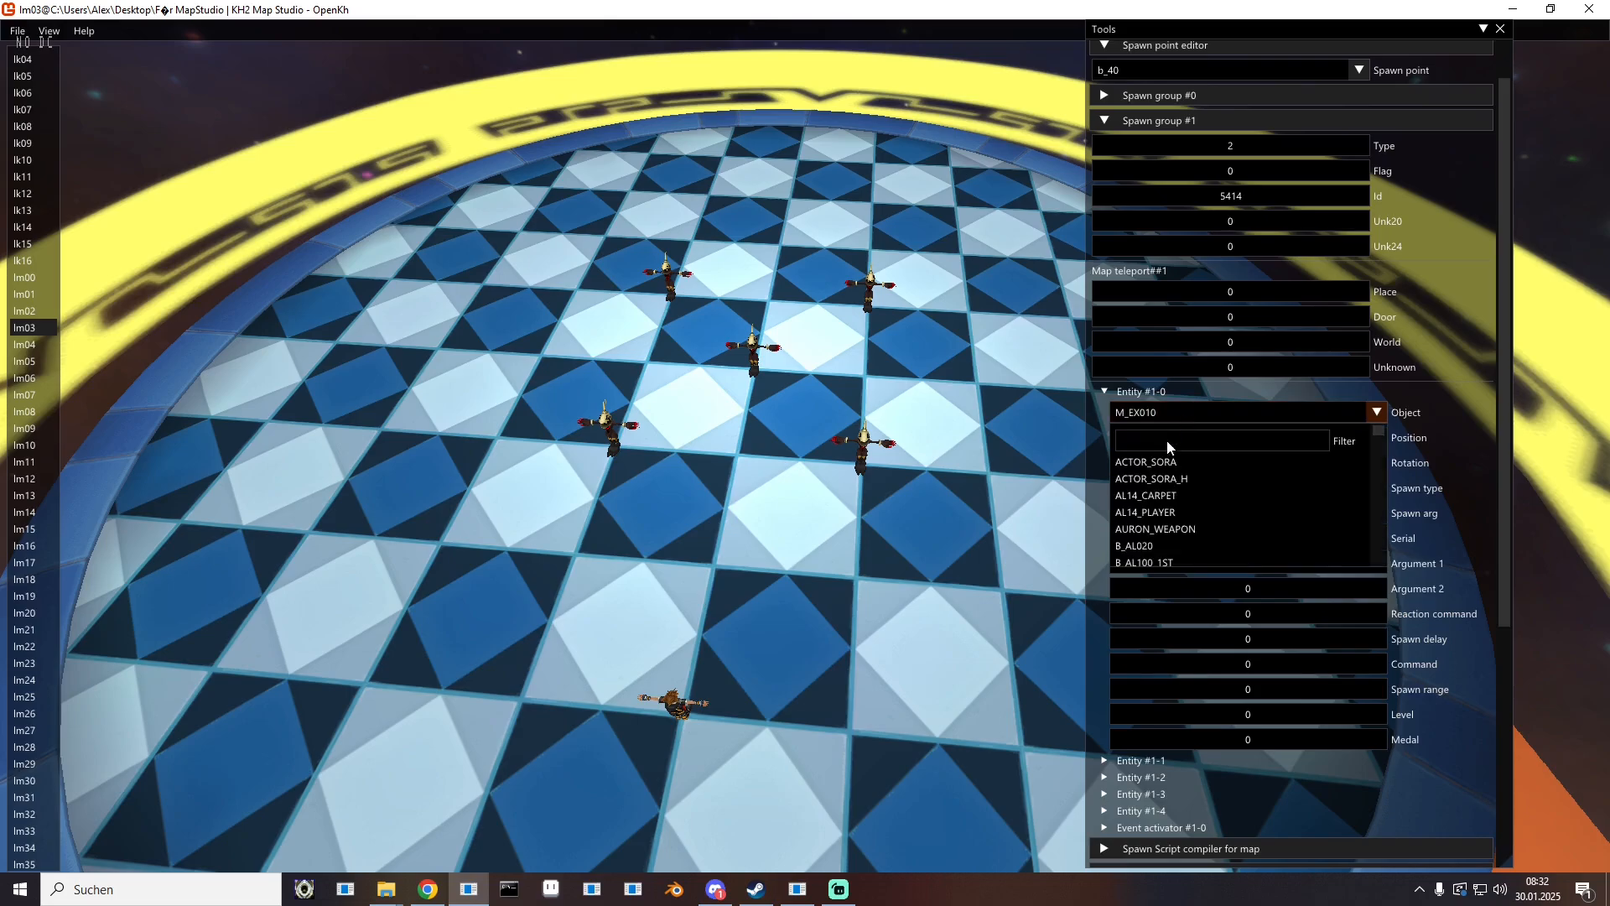
text(M_THO)
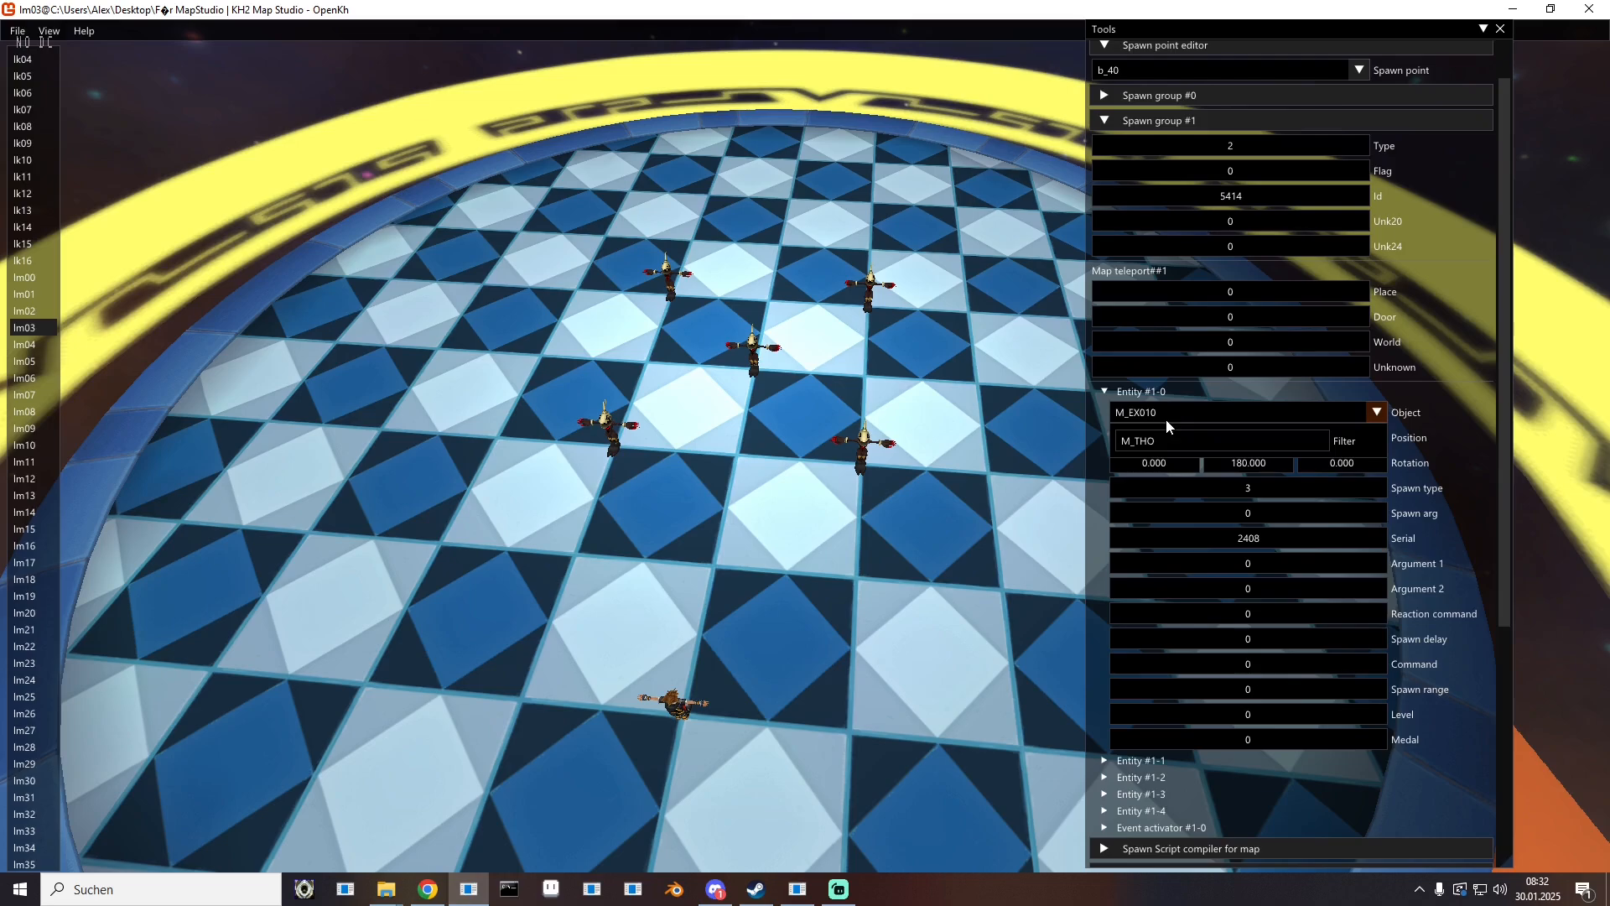
click(1128, 399)
click(1593, 8)
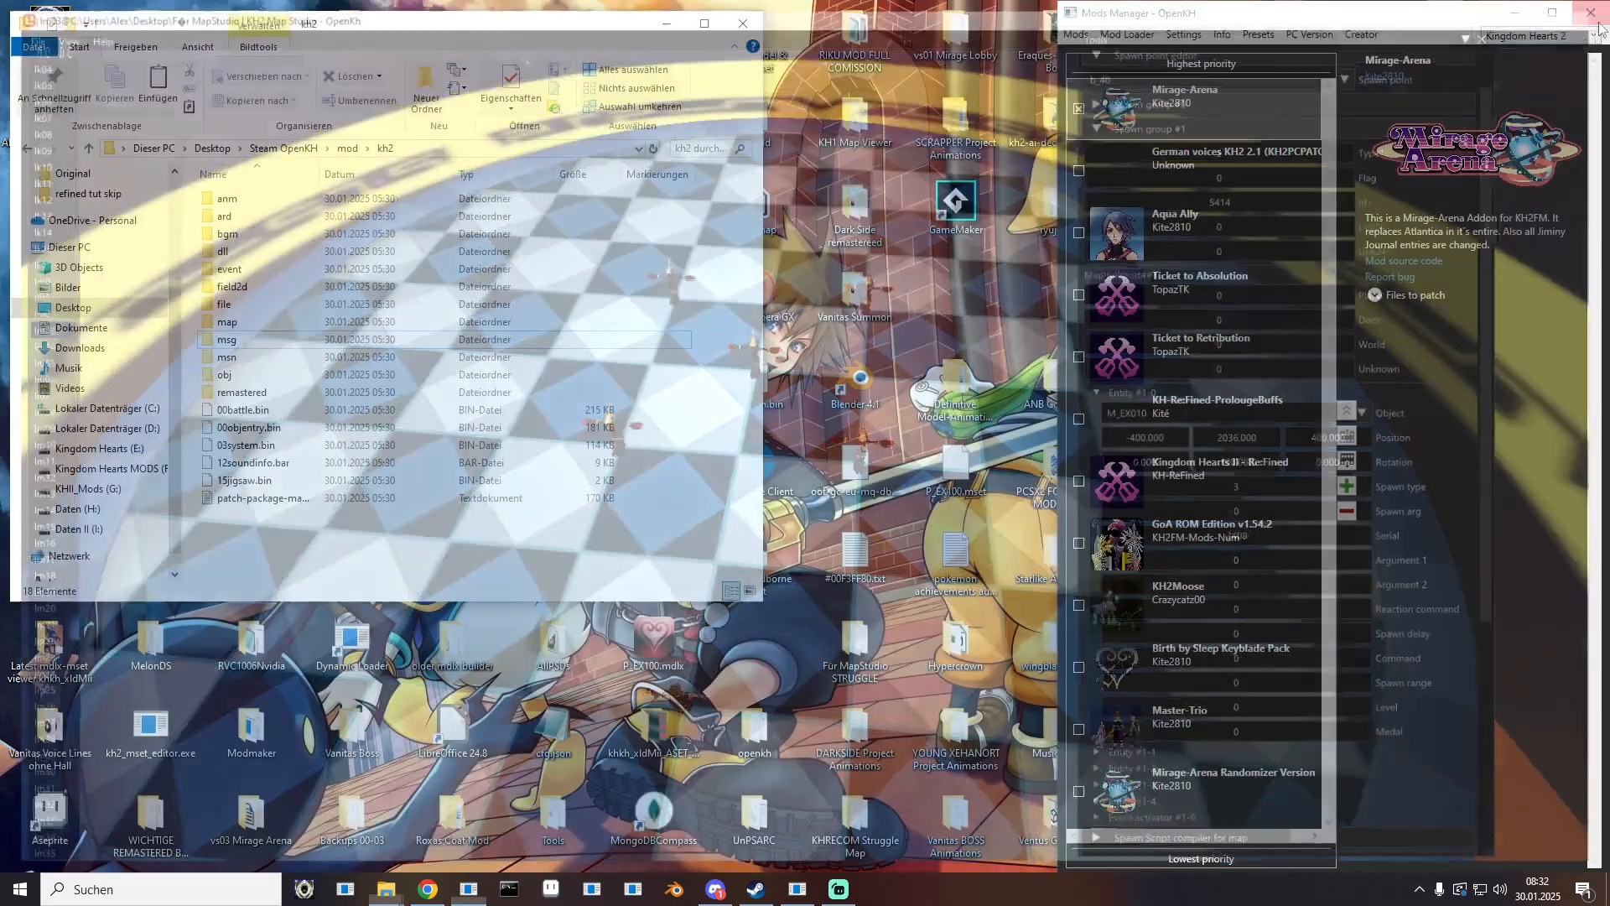
Step: Copy 00objentry.bin from the mod's kh2 folder
click(739, 355)
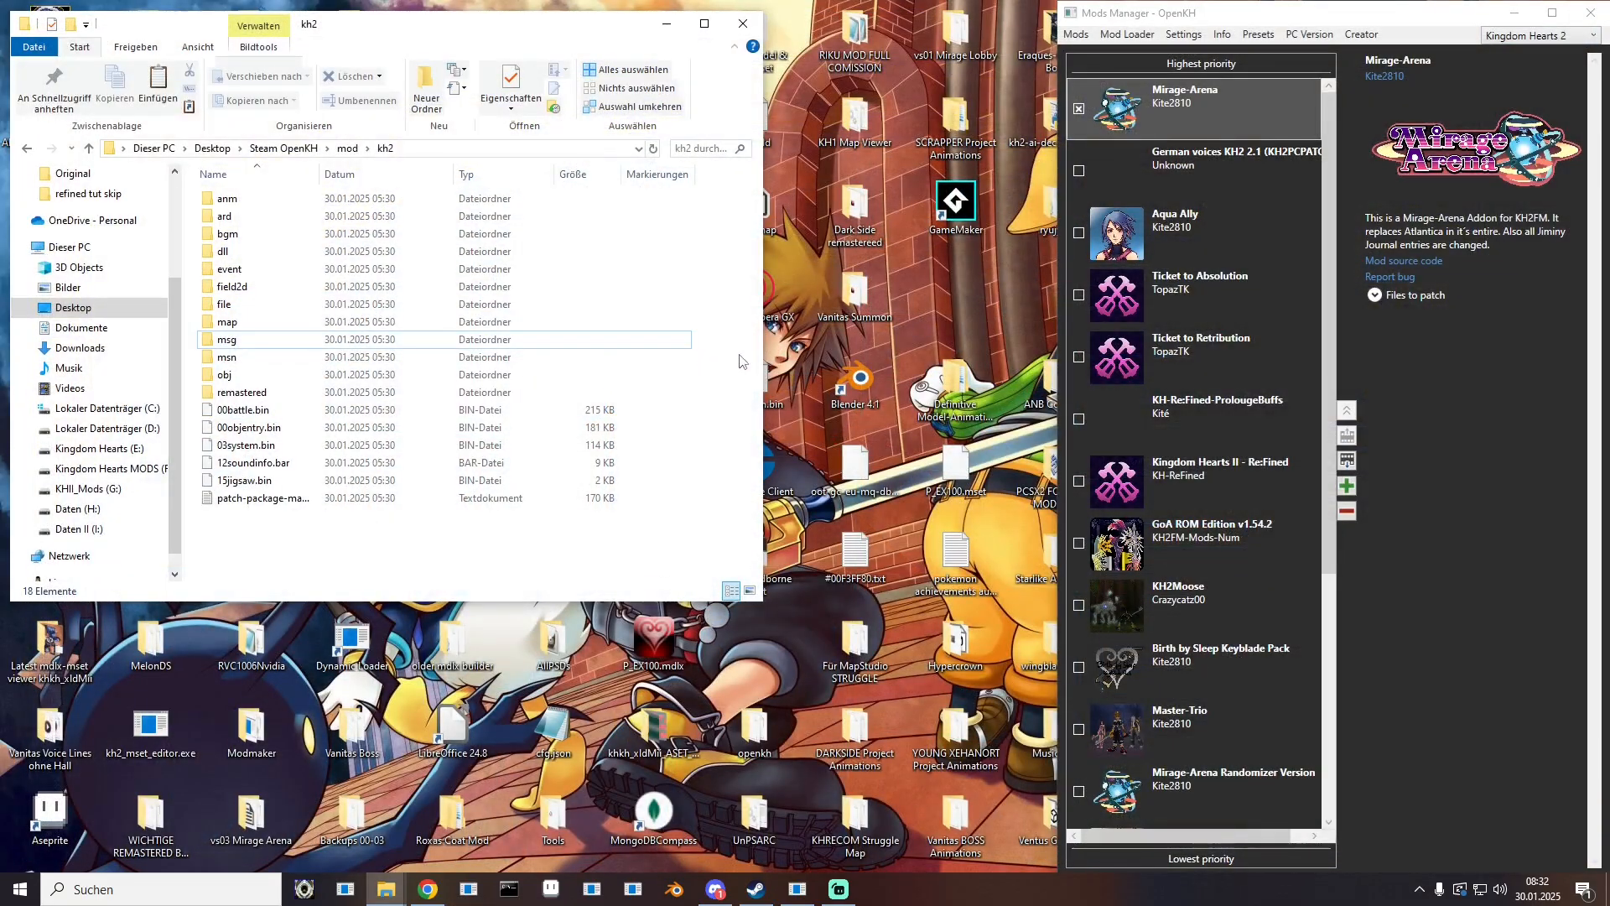
right_click(242, 426)
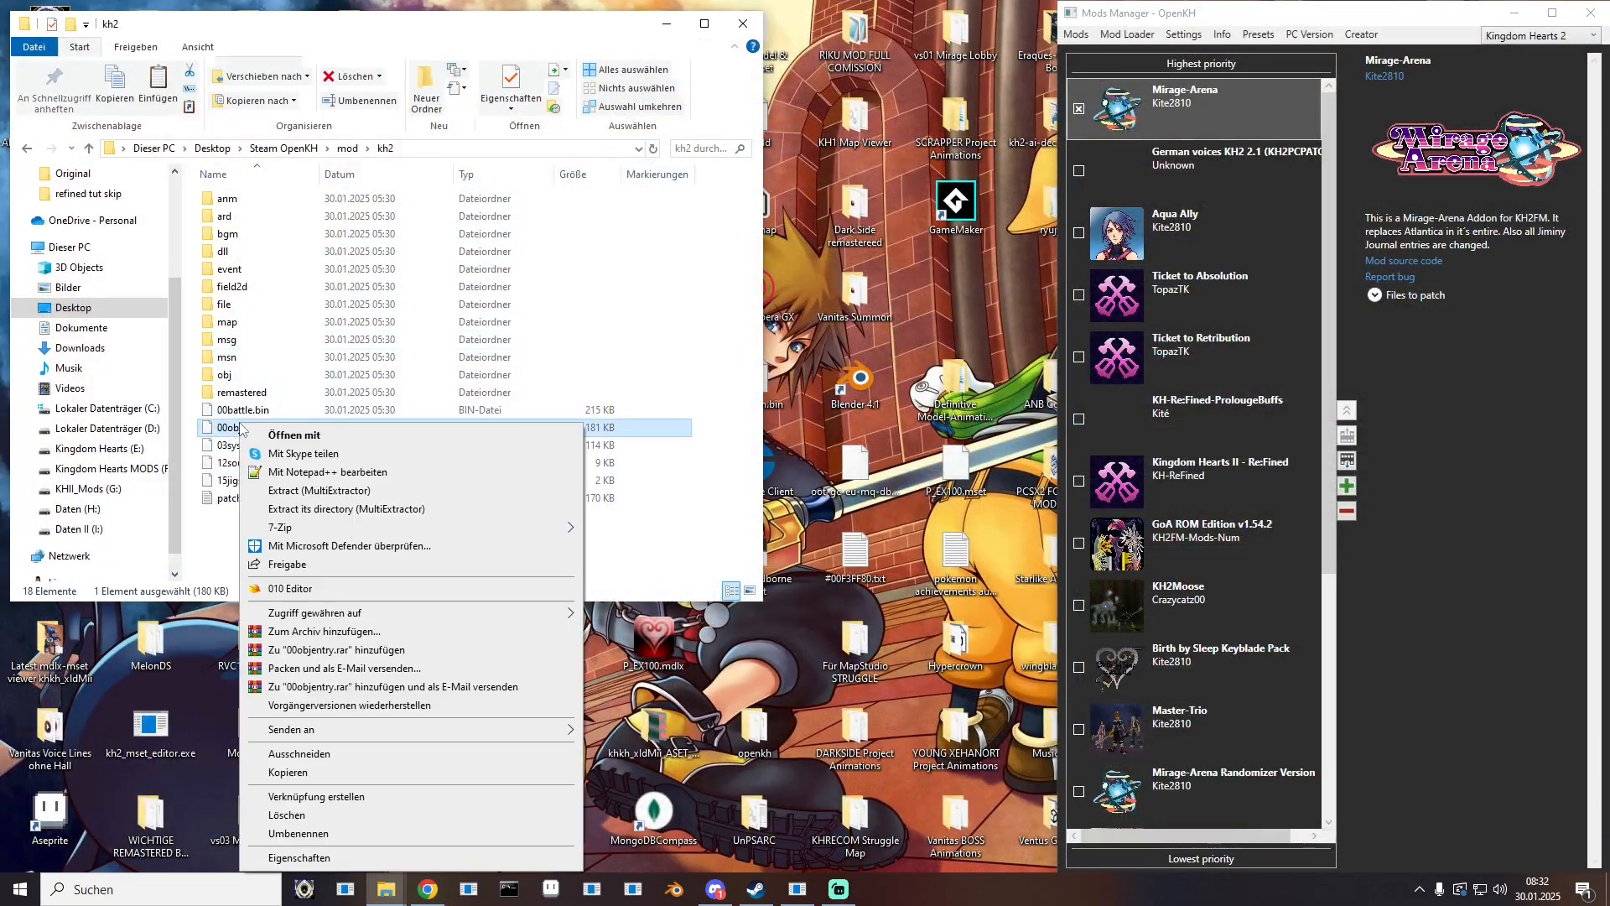
click(295, 773)
Step: Open the Für MapStudio folder on the desktop in a new Explorer window and paste the copied 00objentry.bin there
key(super+e)
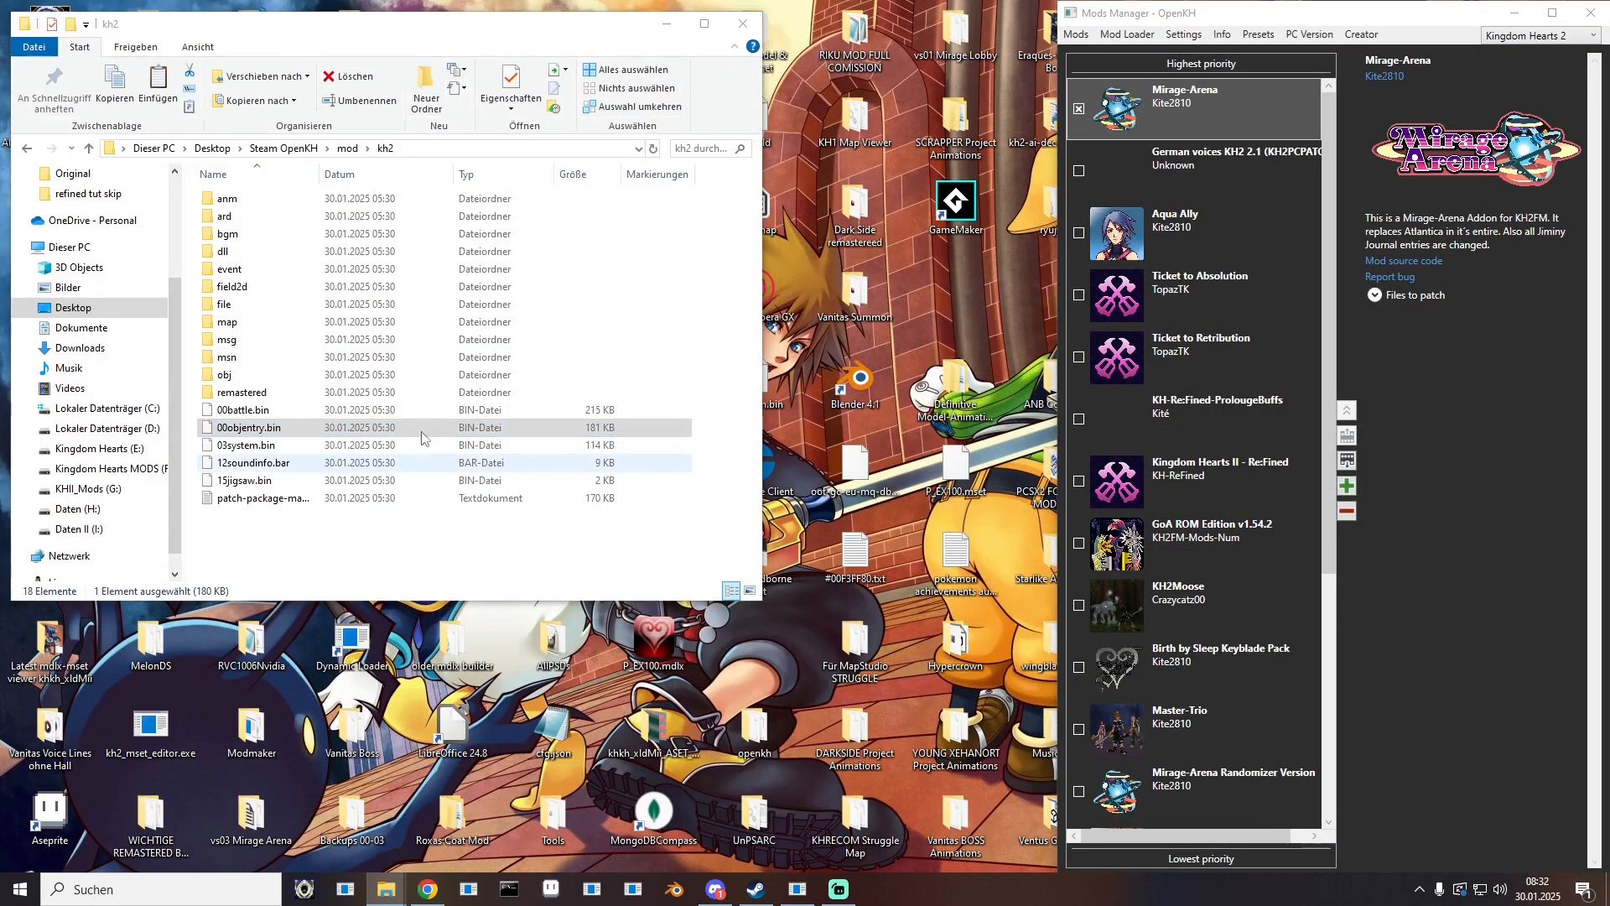
click(141, 337)
scroll(379, 503, down, 5)
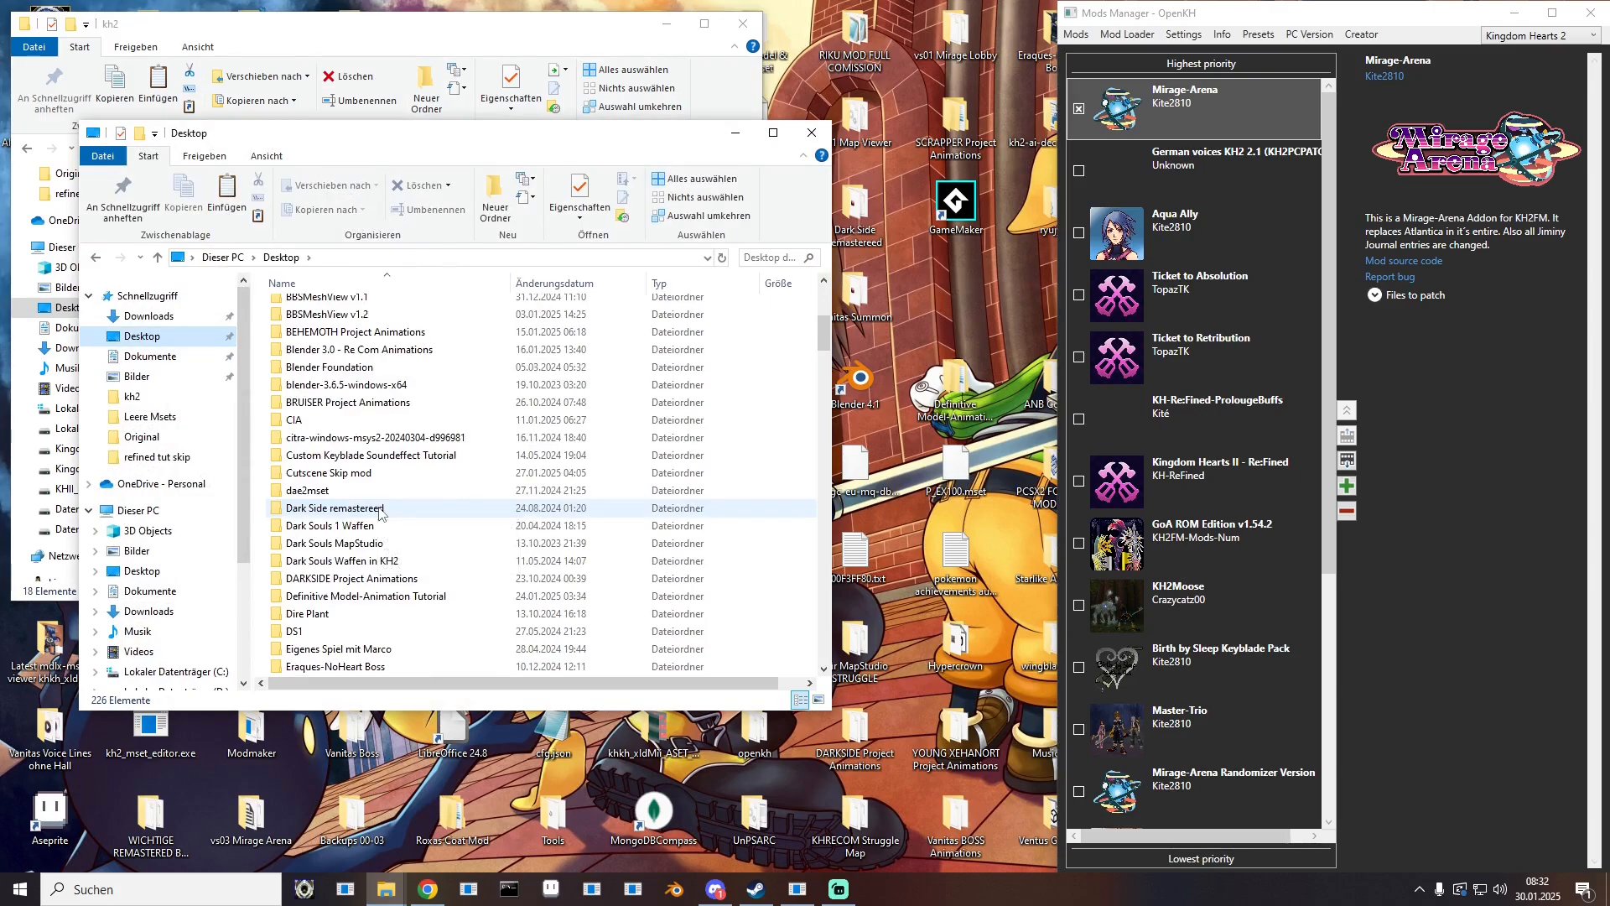
scroll(379, 514, up, 1)
double_click(327, 479)
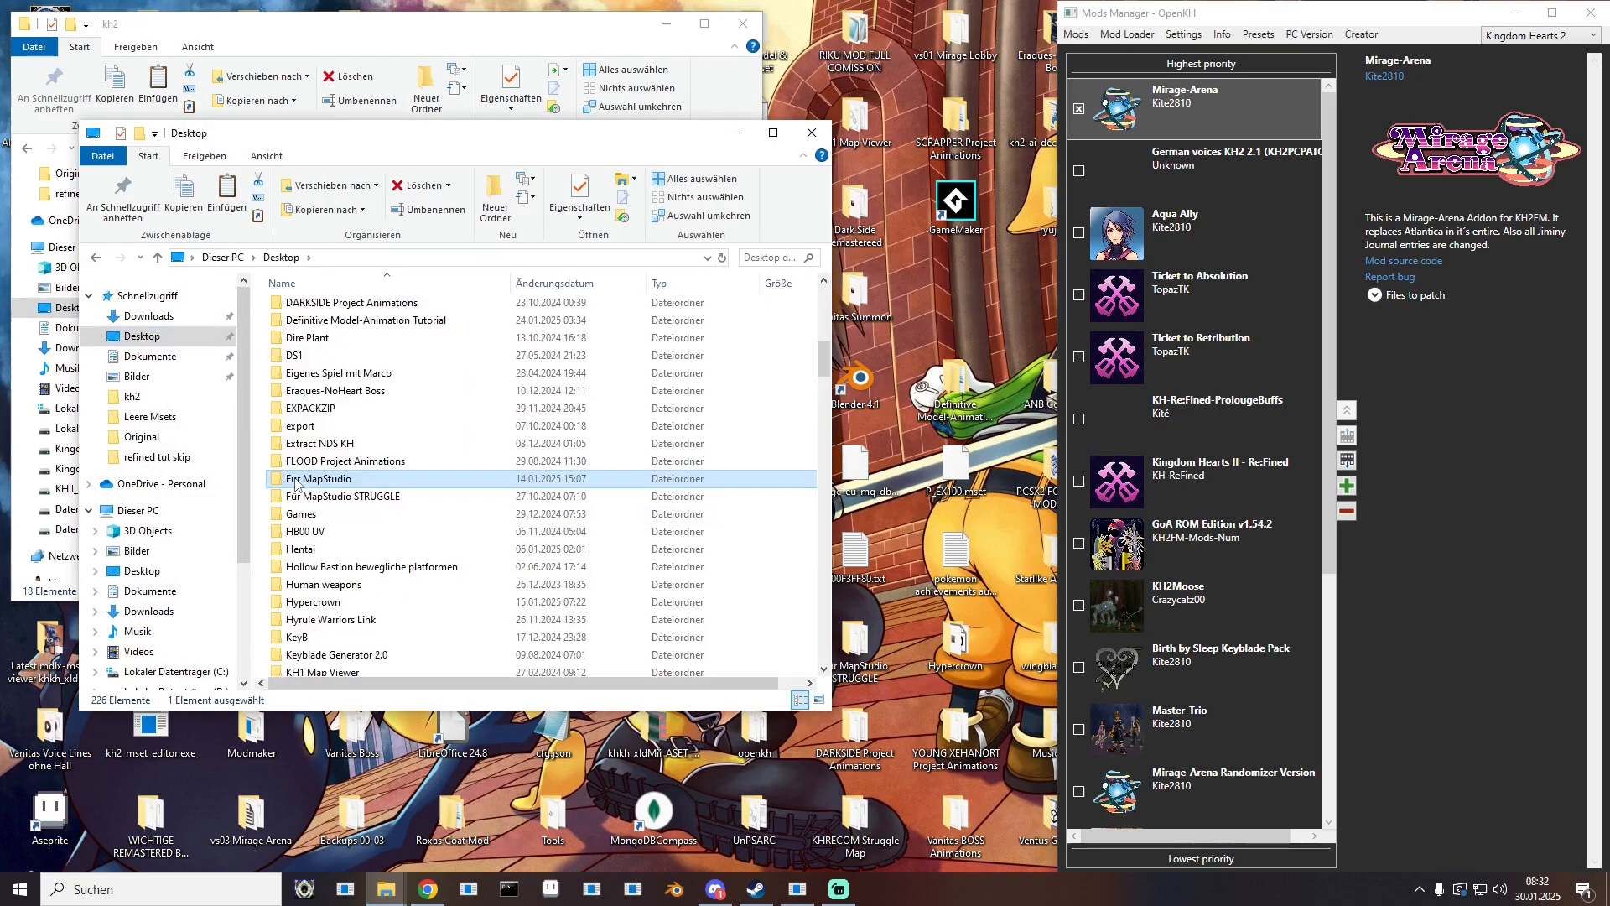
right_click(262, 527)
click(289, 639)
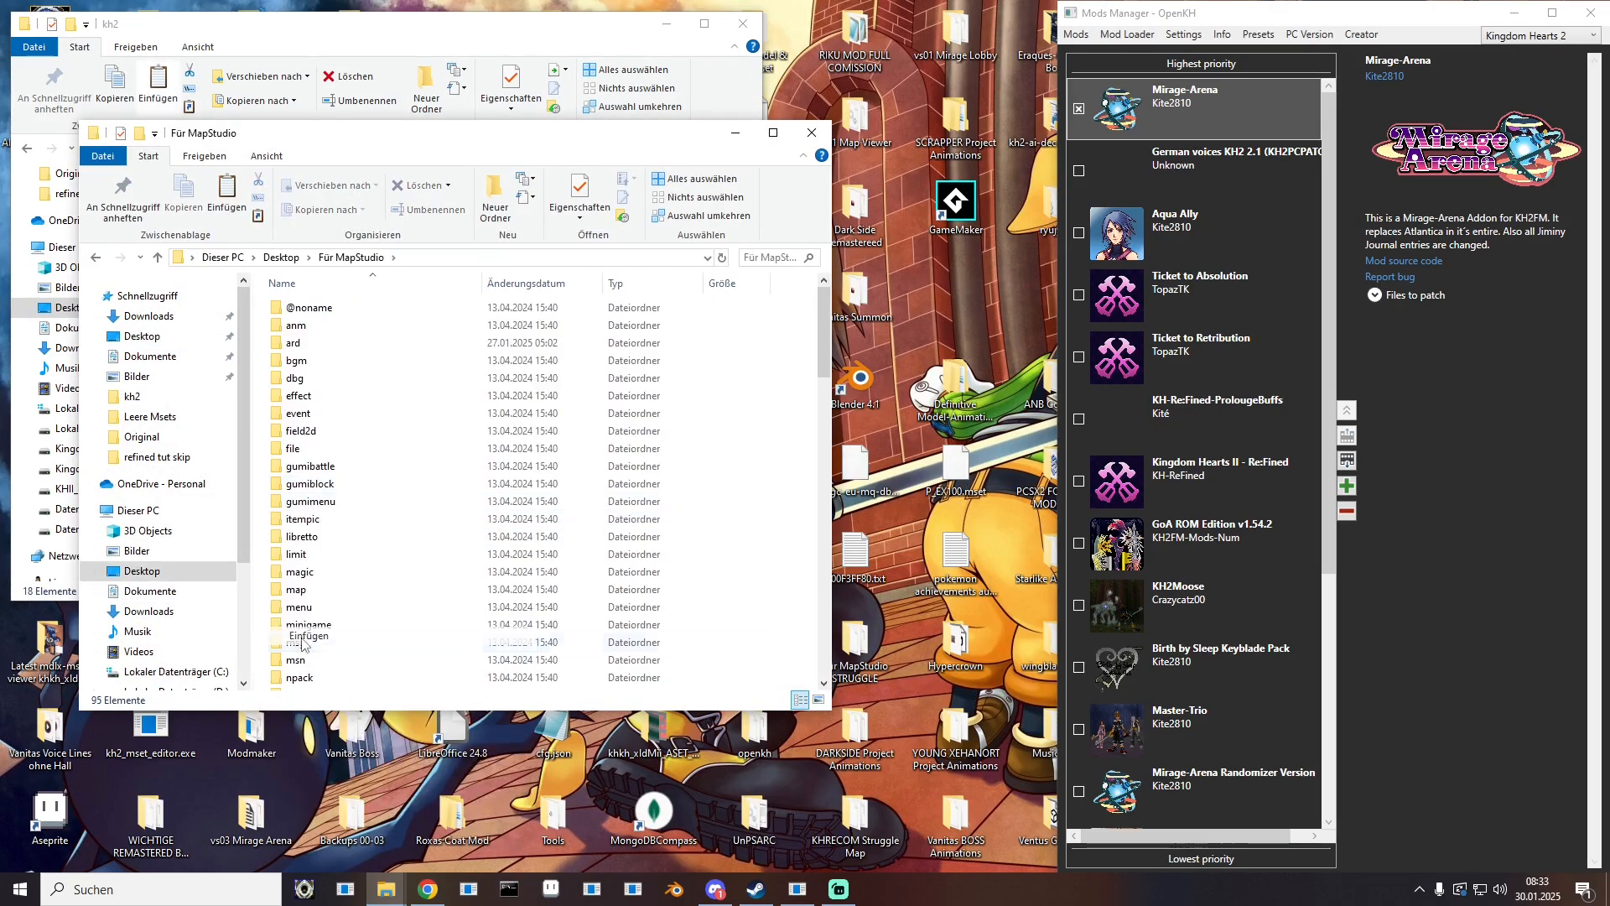
Step: Finish replacing 00objentry.bin in the Für MapStudio folder, close it, and load map lm03 in a maximized Map Studio window
click(397, 335)
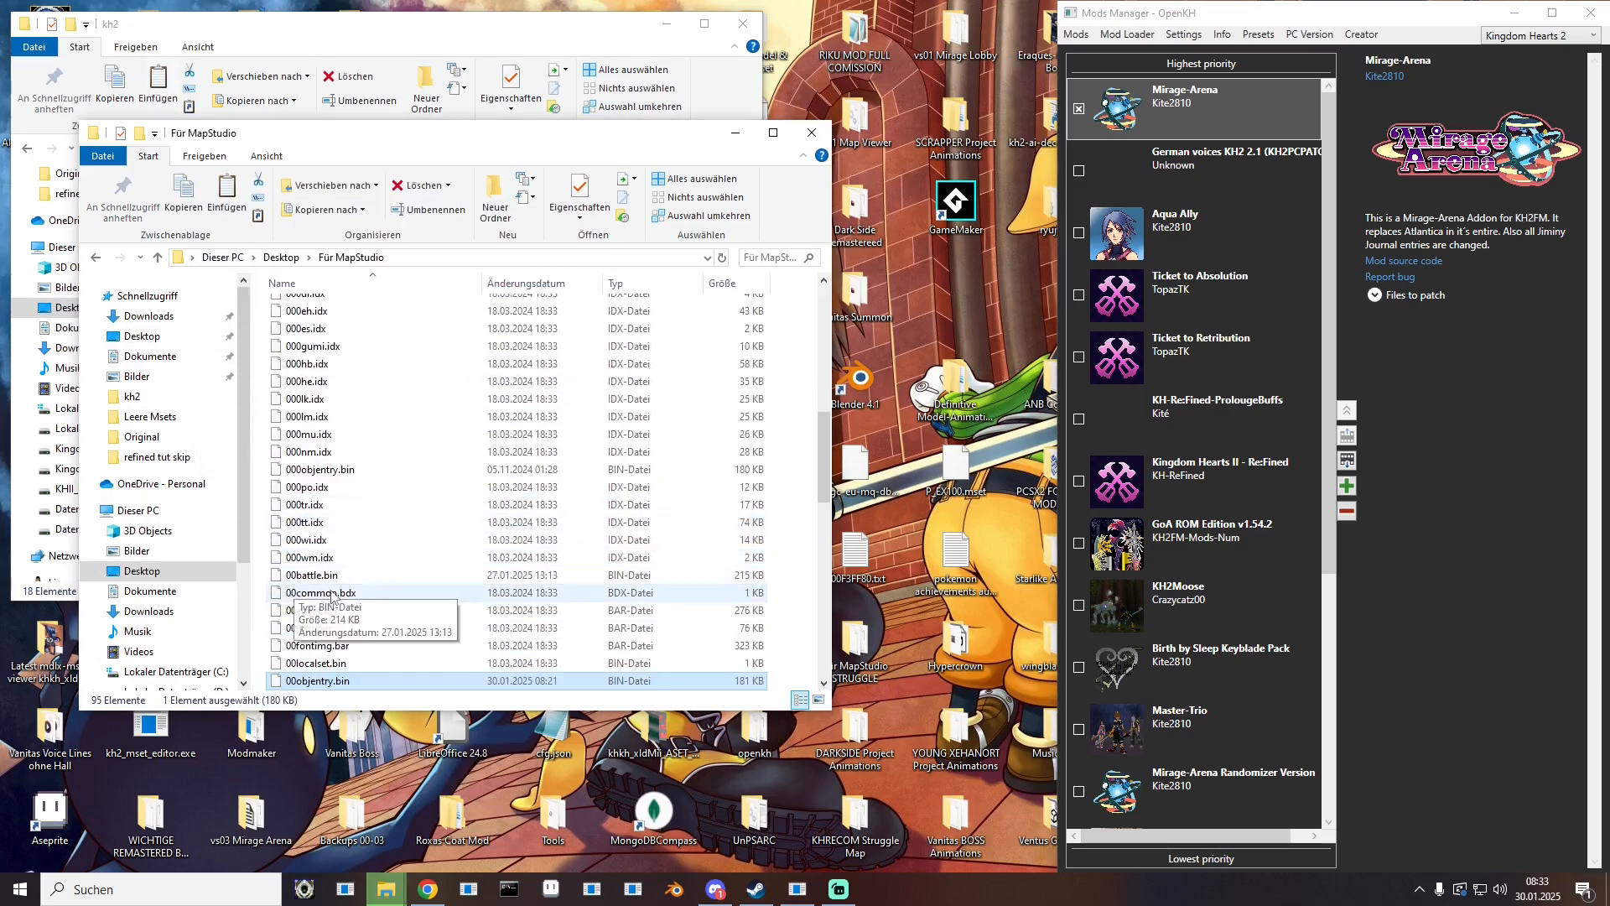
click(824, 137)
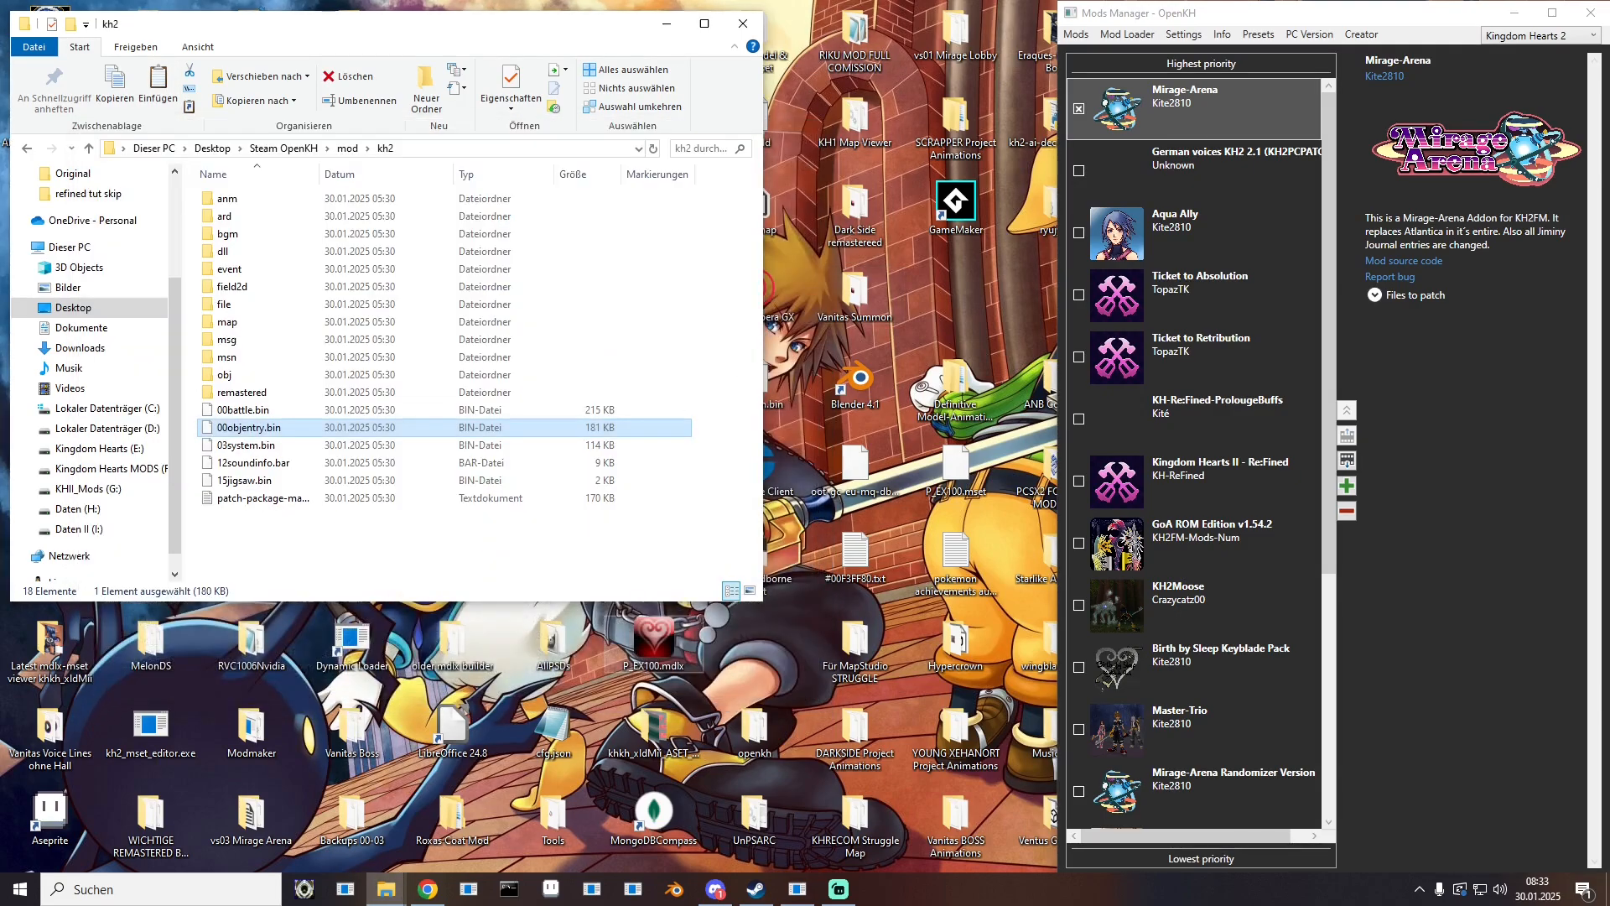
click(474, 890)
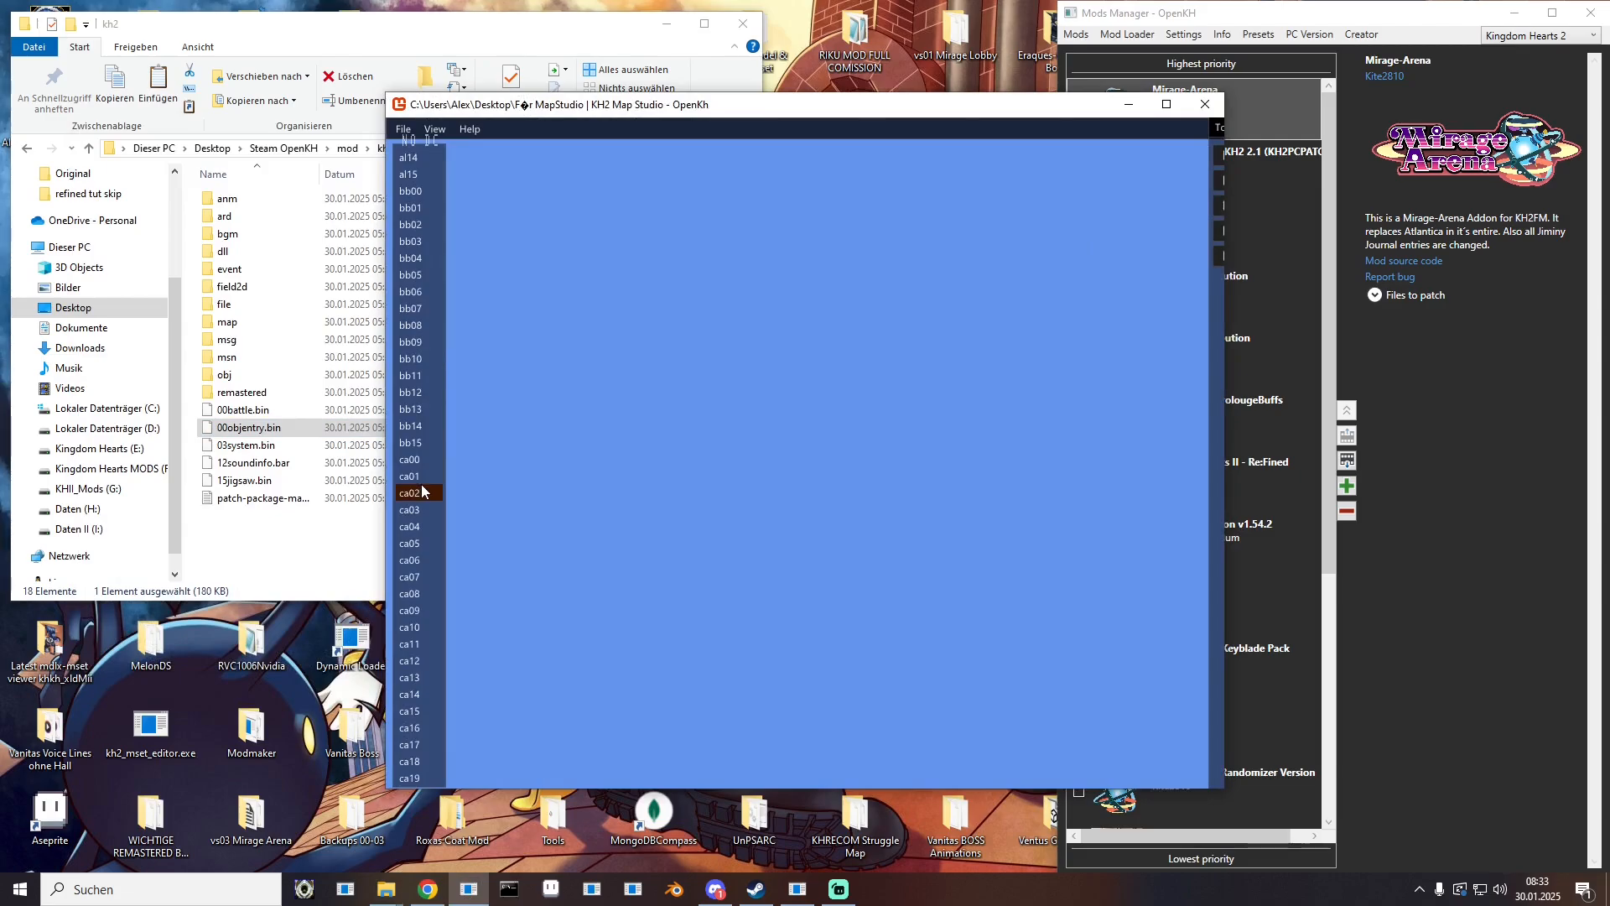
scroll(422, 490, down, 20)
scroll(422, 490, down, 20)
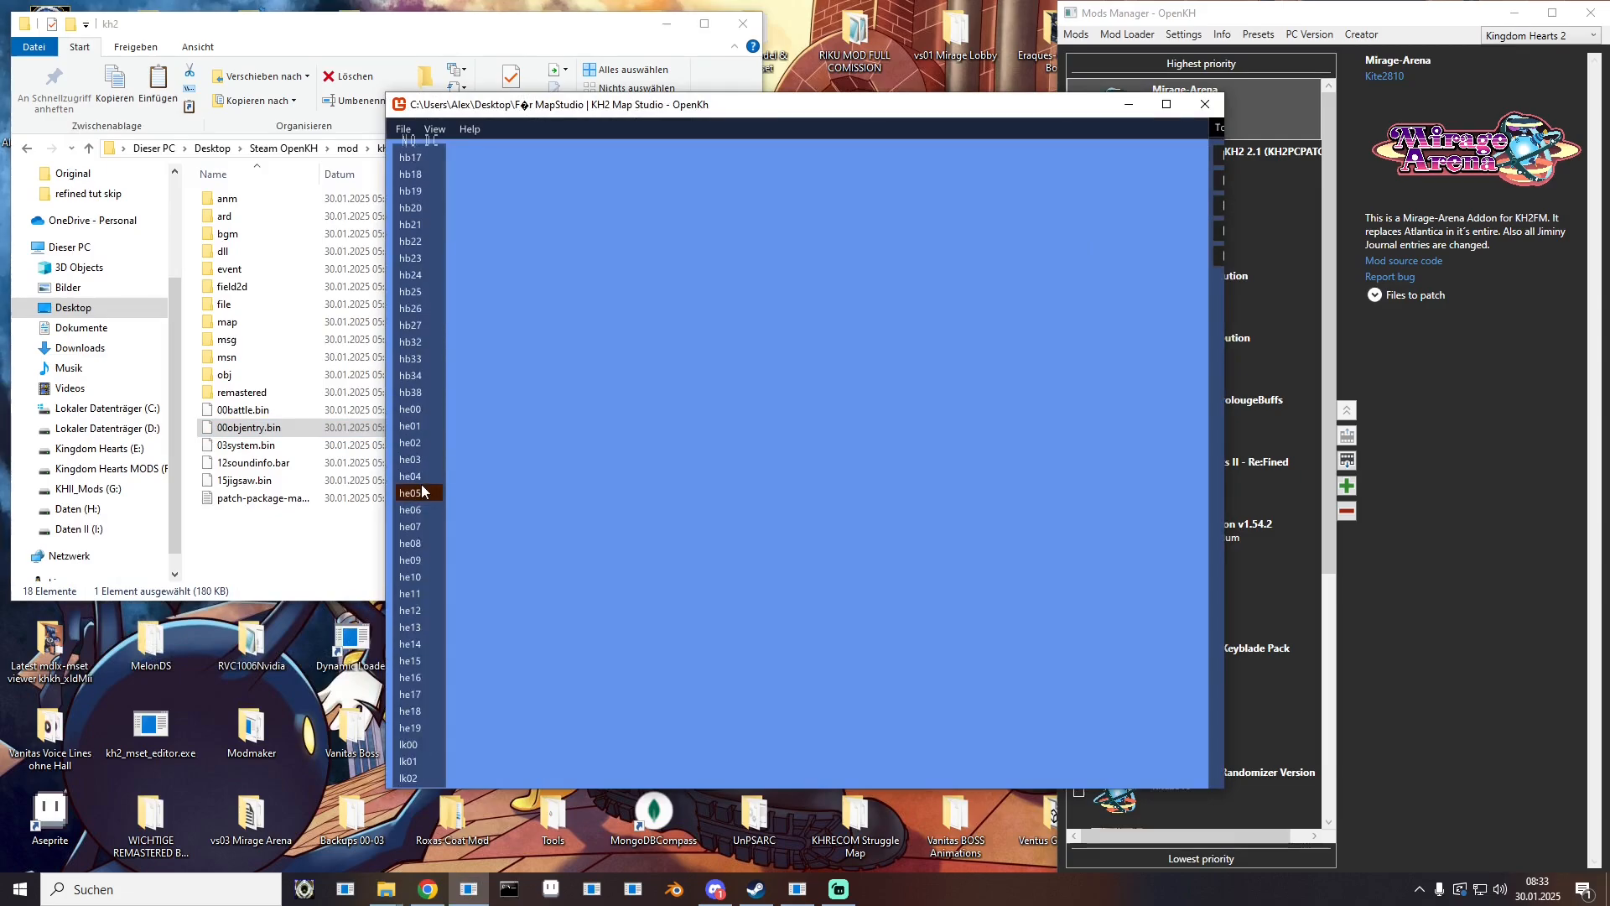
click(422, 483)
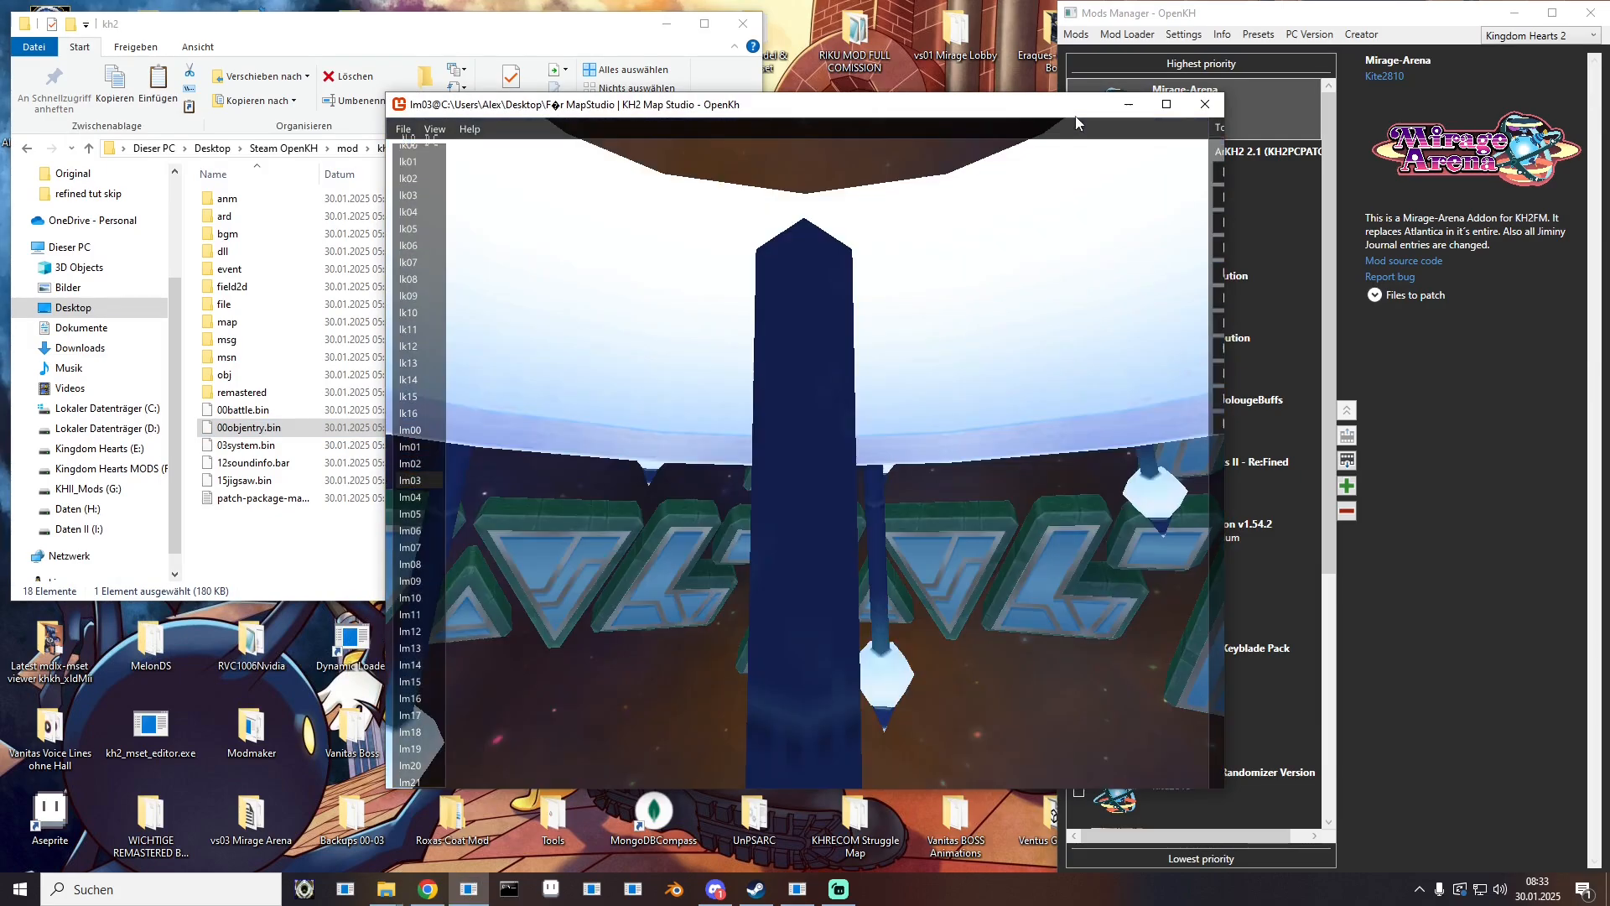
click(1166, 104)
drag(958, 28, 1216, 131)
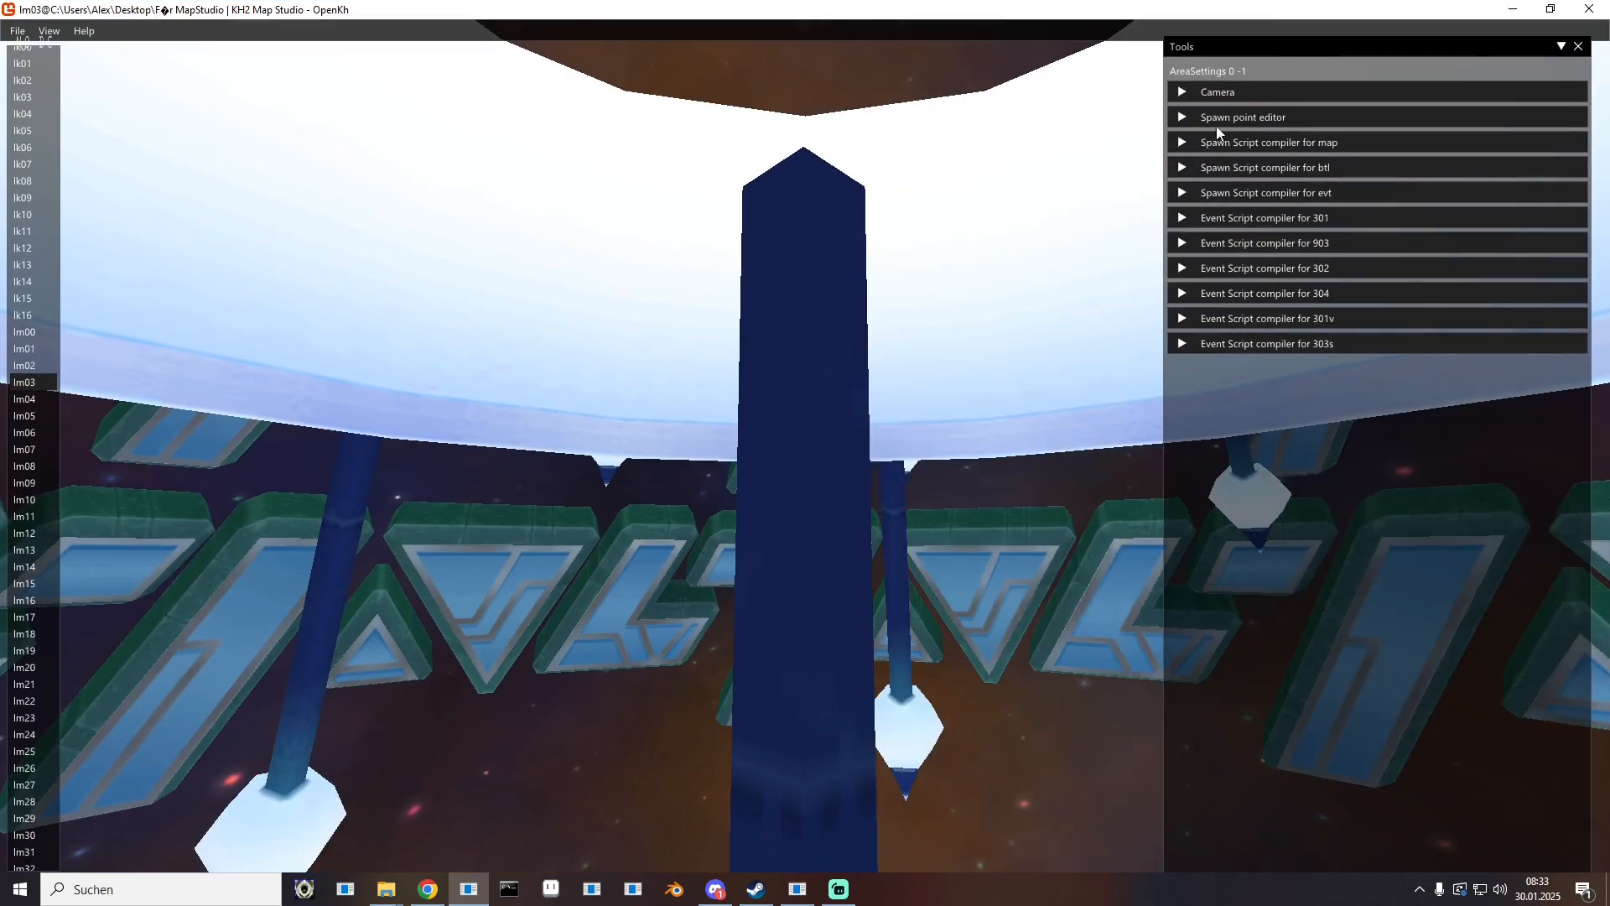
Step: Choose spawn point b_40 in the spawn point editor and expand its spawn group #1
click(1183, 120)
click(1182, 167)
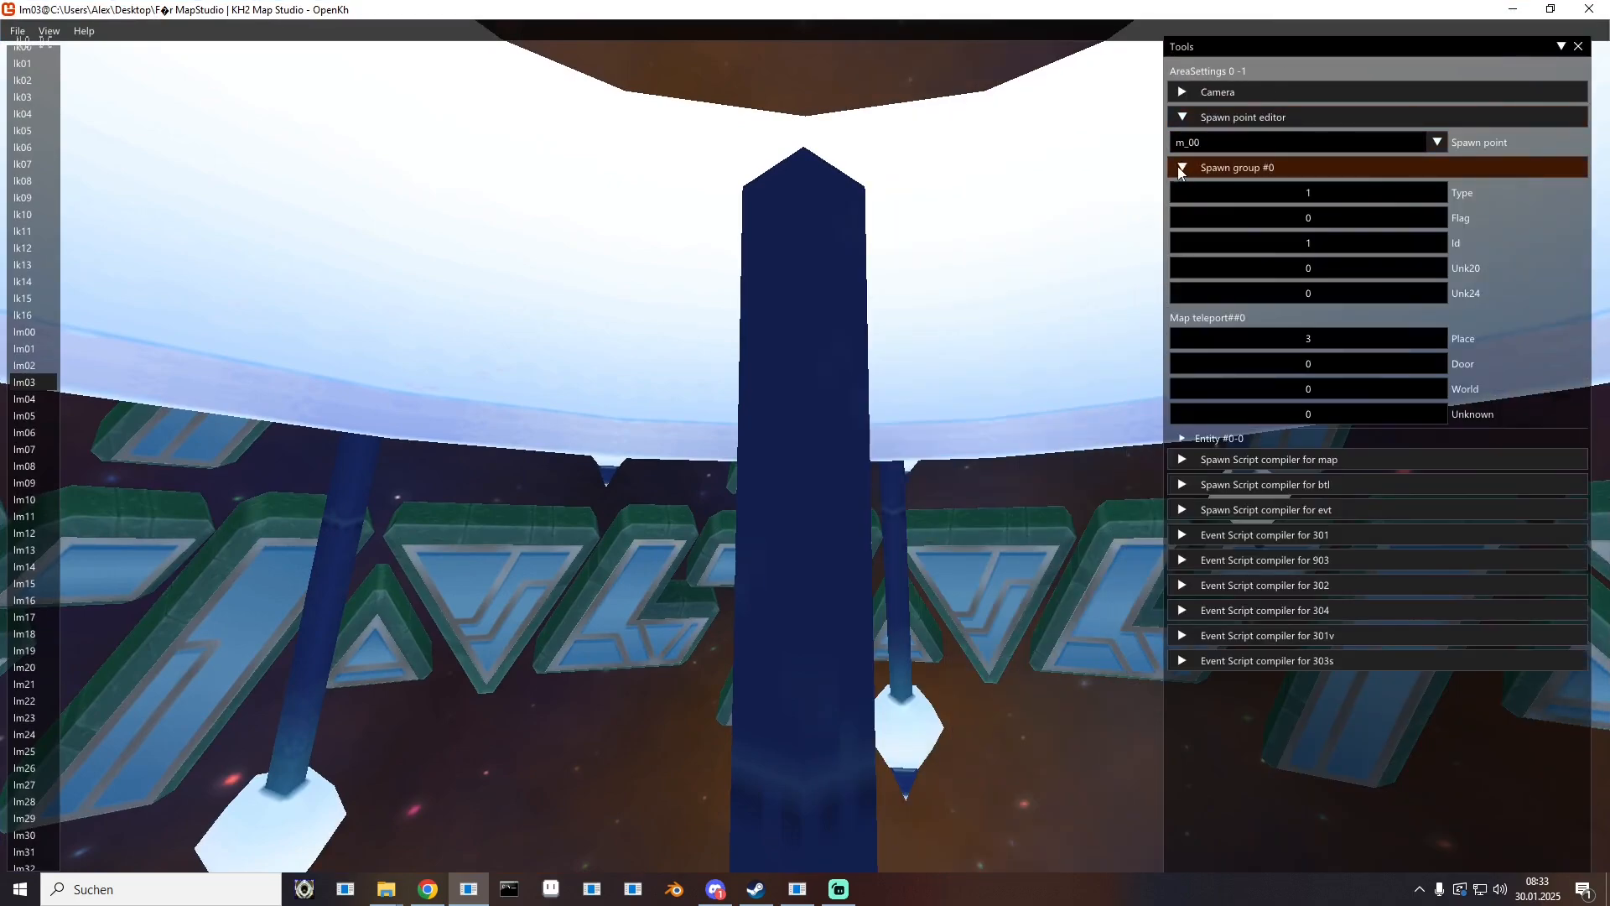
click(1182, 167)
click(1193, 145)
click(1197, 183)
click(1183, 194)
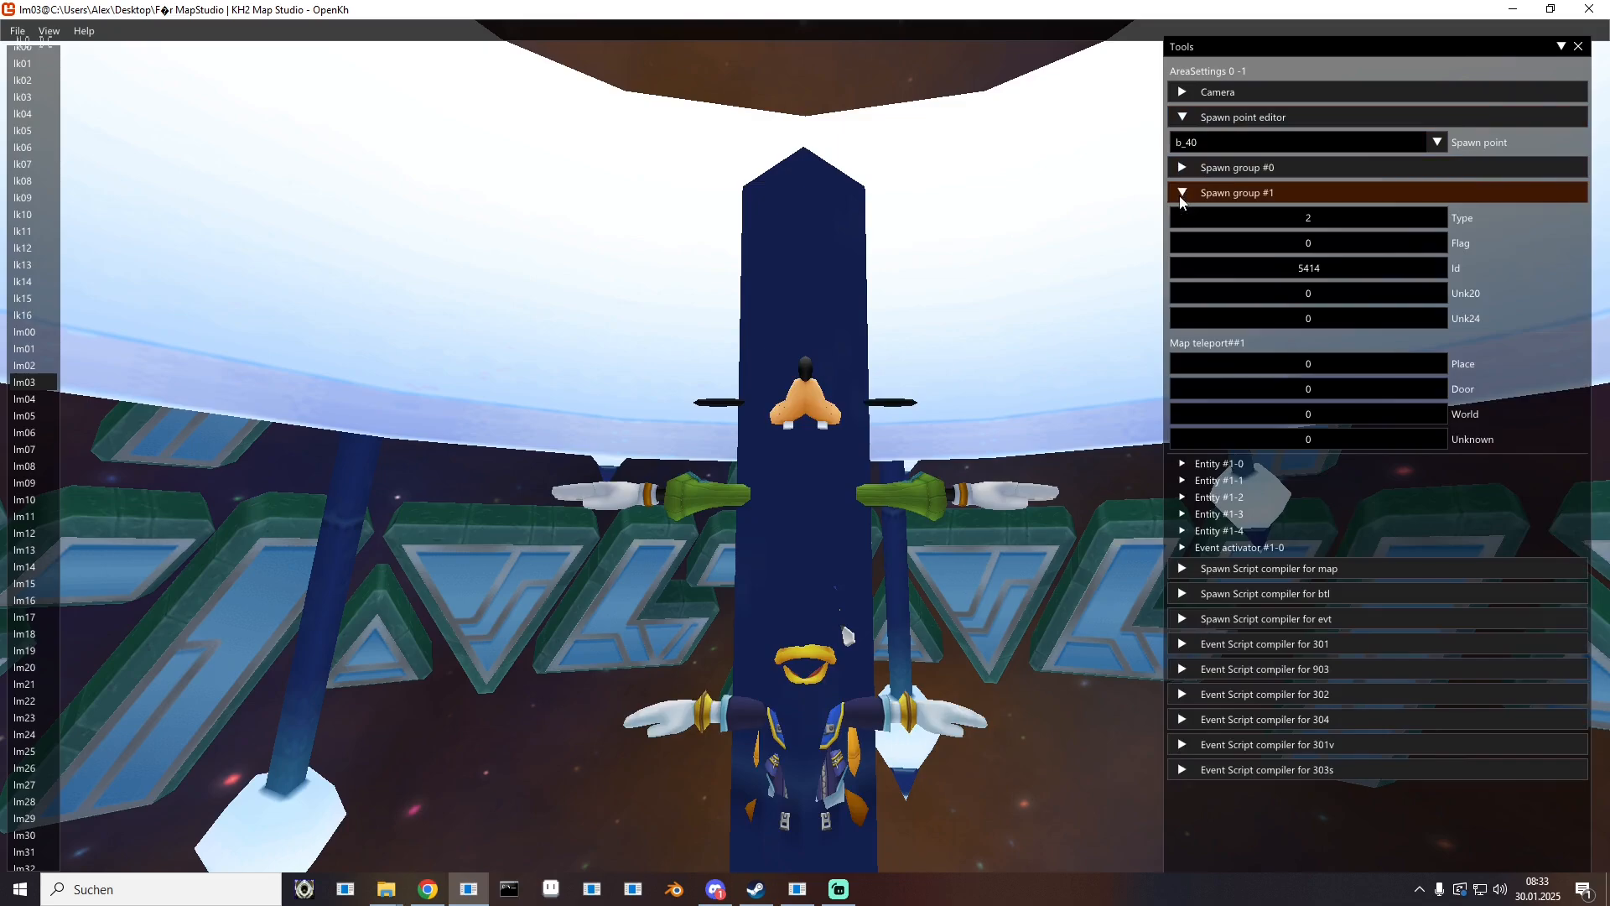
Step: In the reloaded lm03, change the BattleLevel of Program 0x35 to 99 in the btl spawn script and compile it
click(1182, 593)
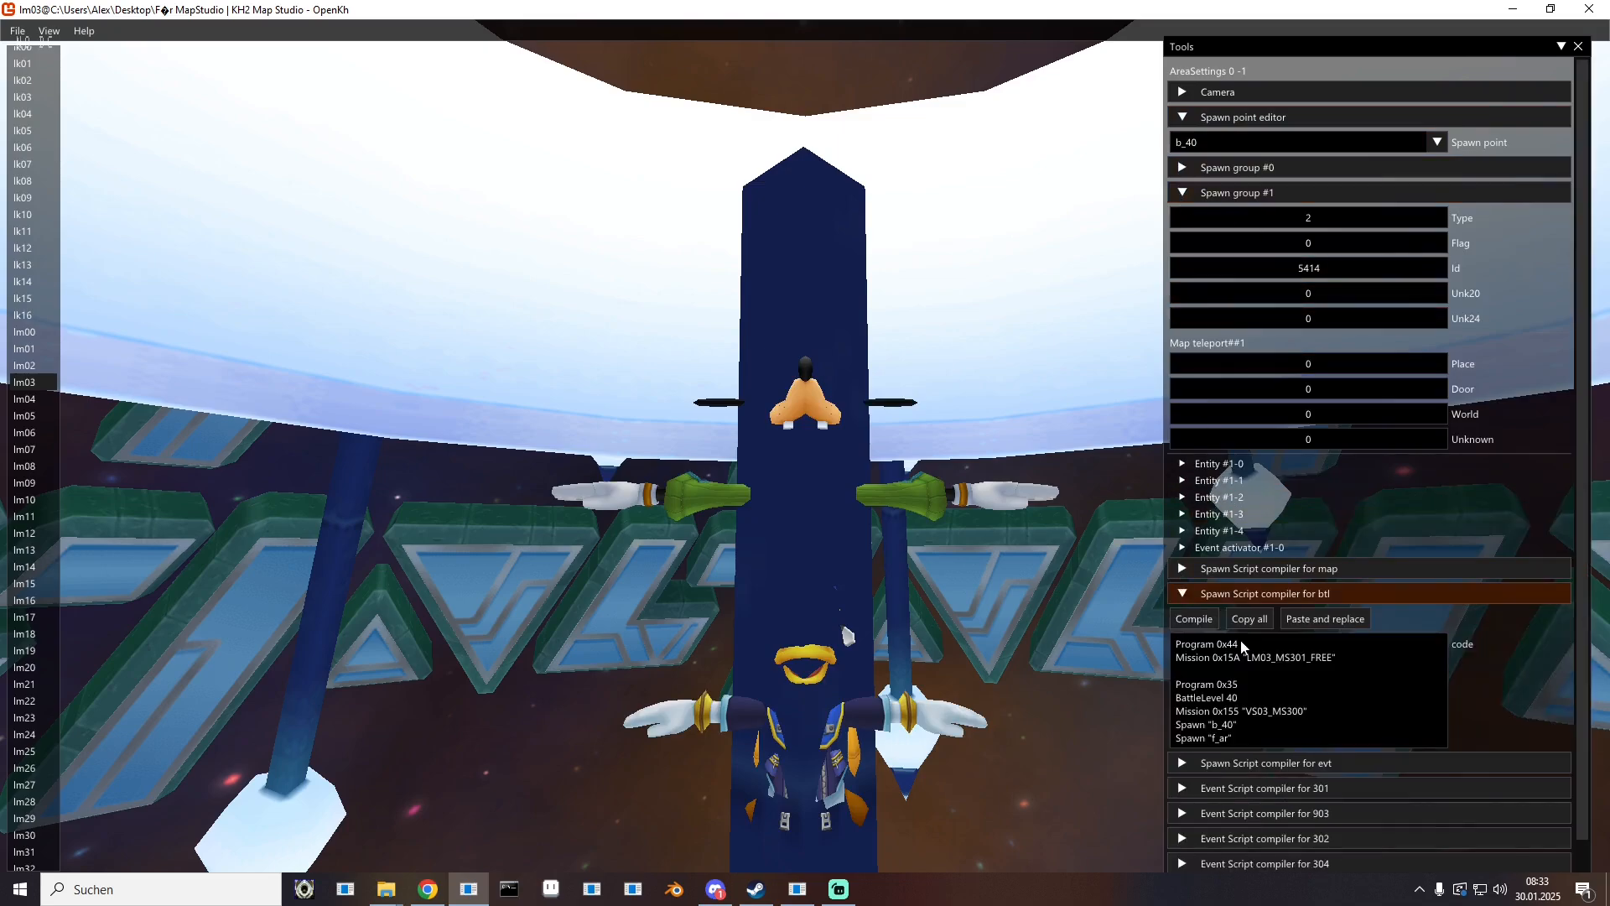
click(1229, 701)
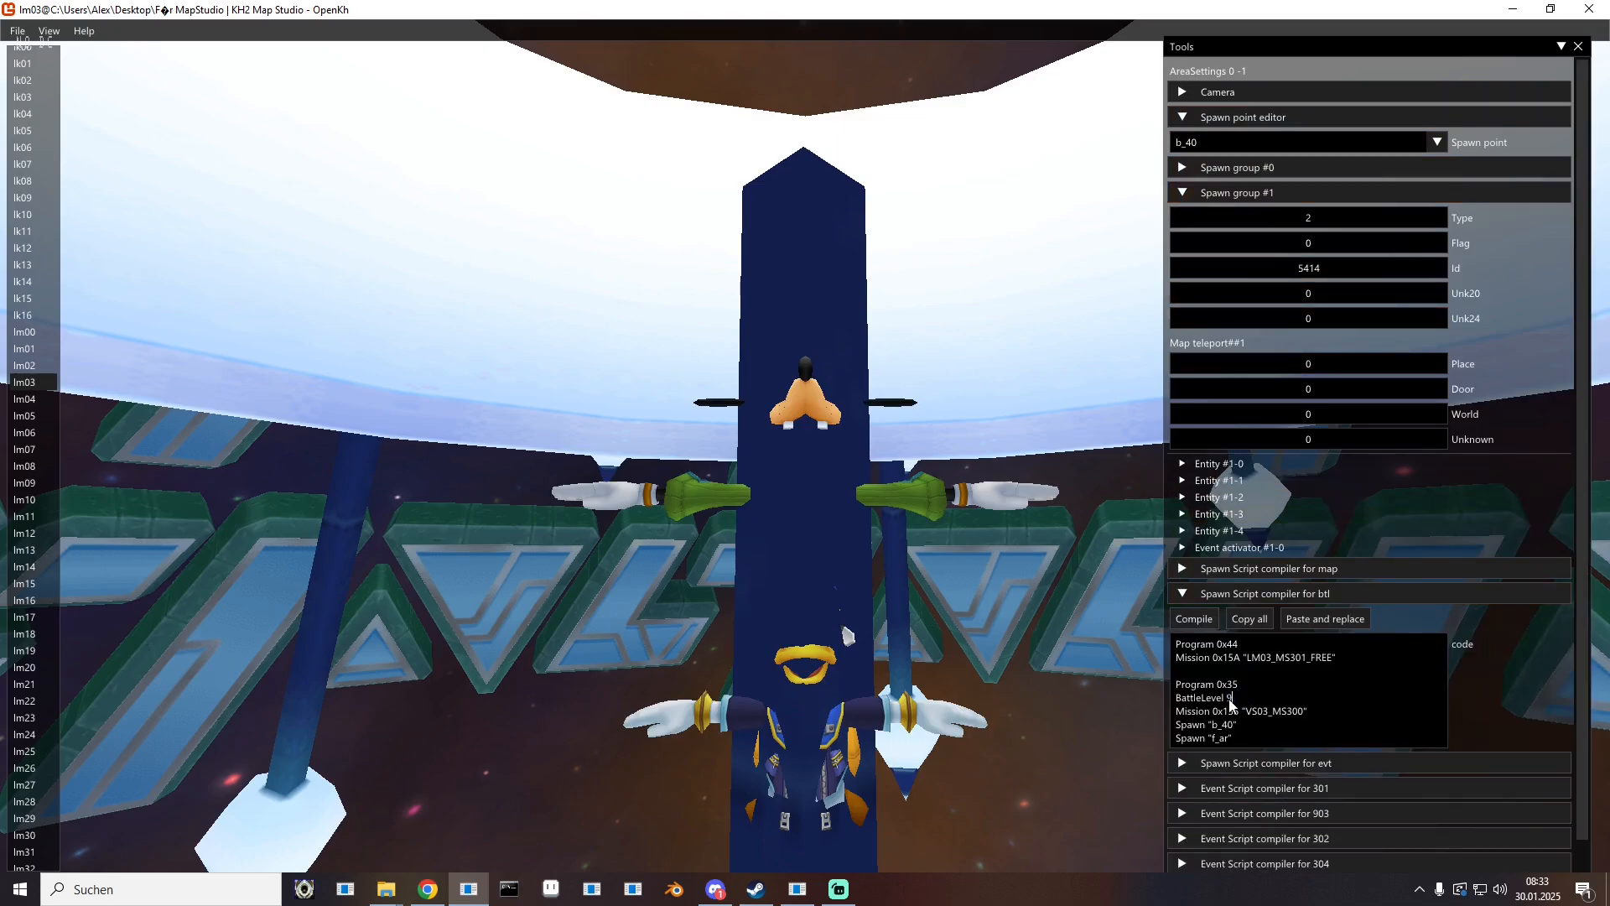
click(1192, 619)
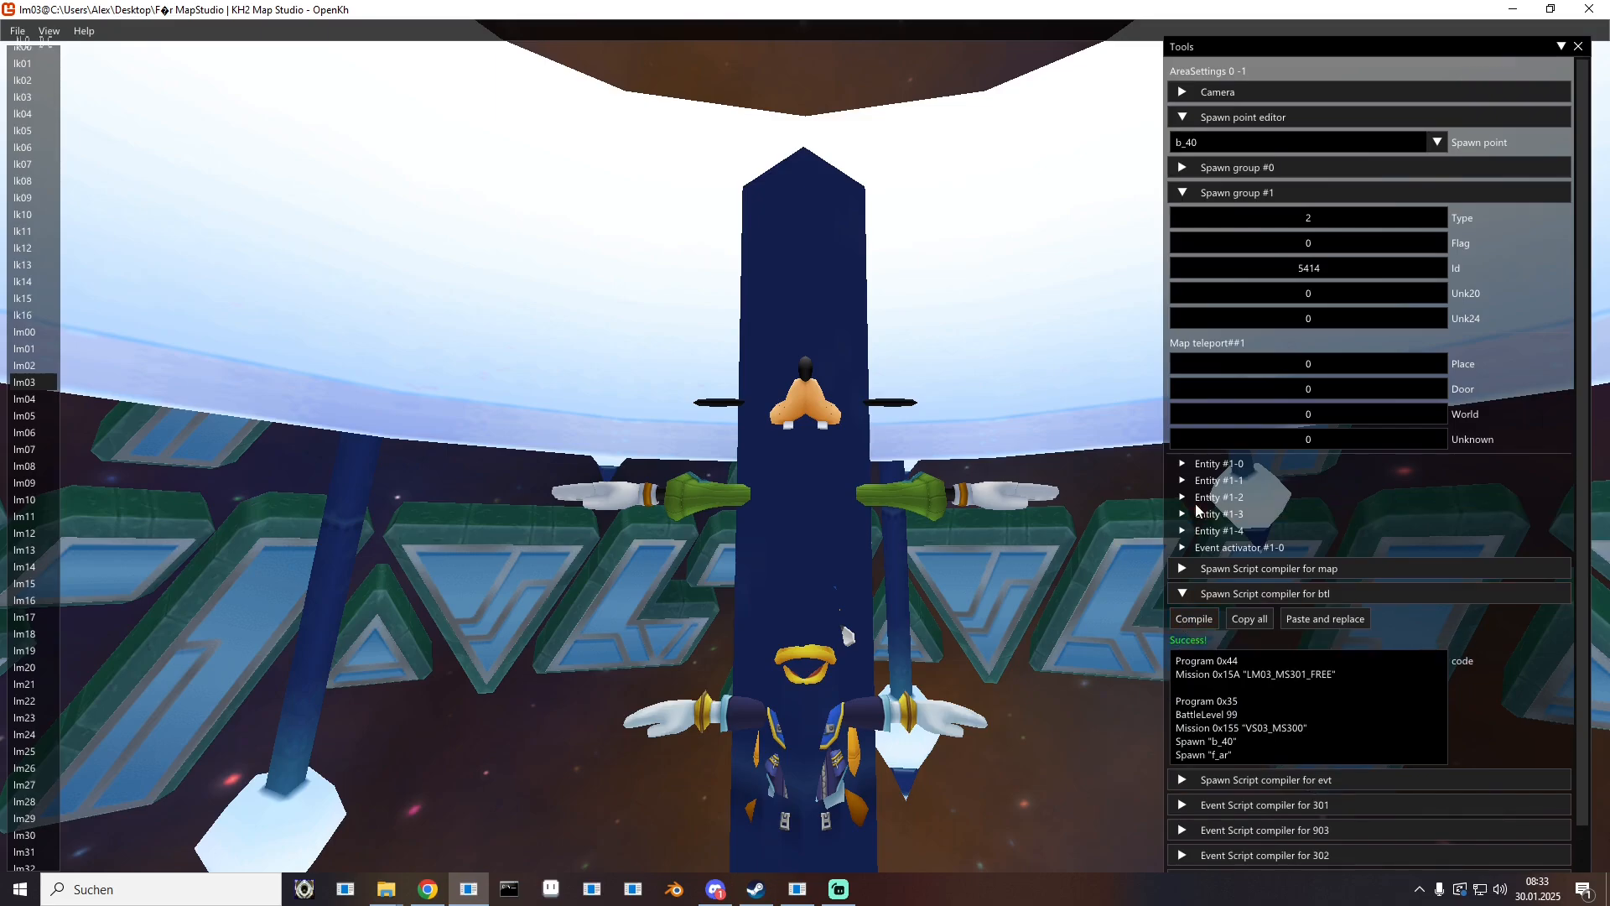
Step: Set the object of Entity #1-0 to M_THORNBITE, filtering the object list by M_TH
click(1185, 468)
drag(661, 342, 614, 506)
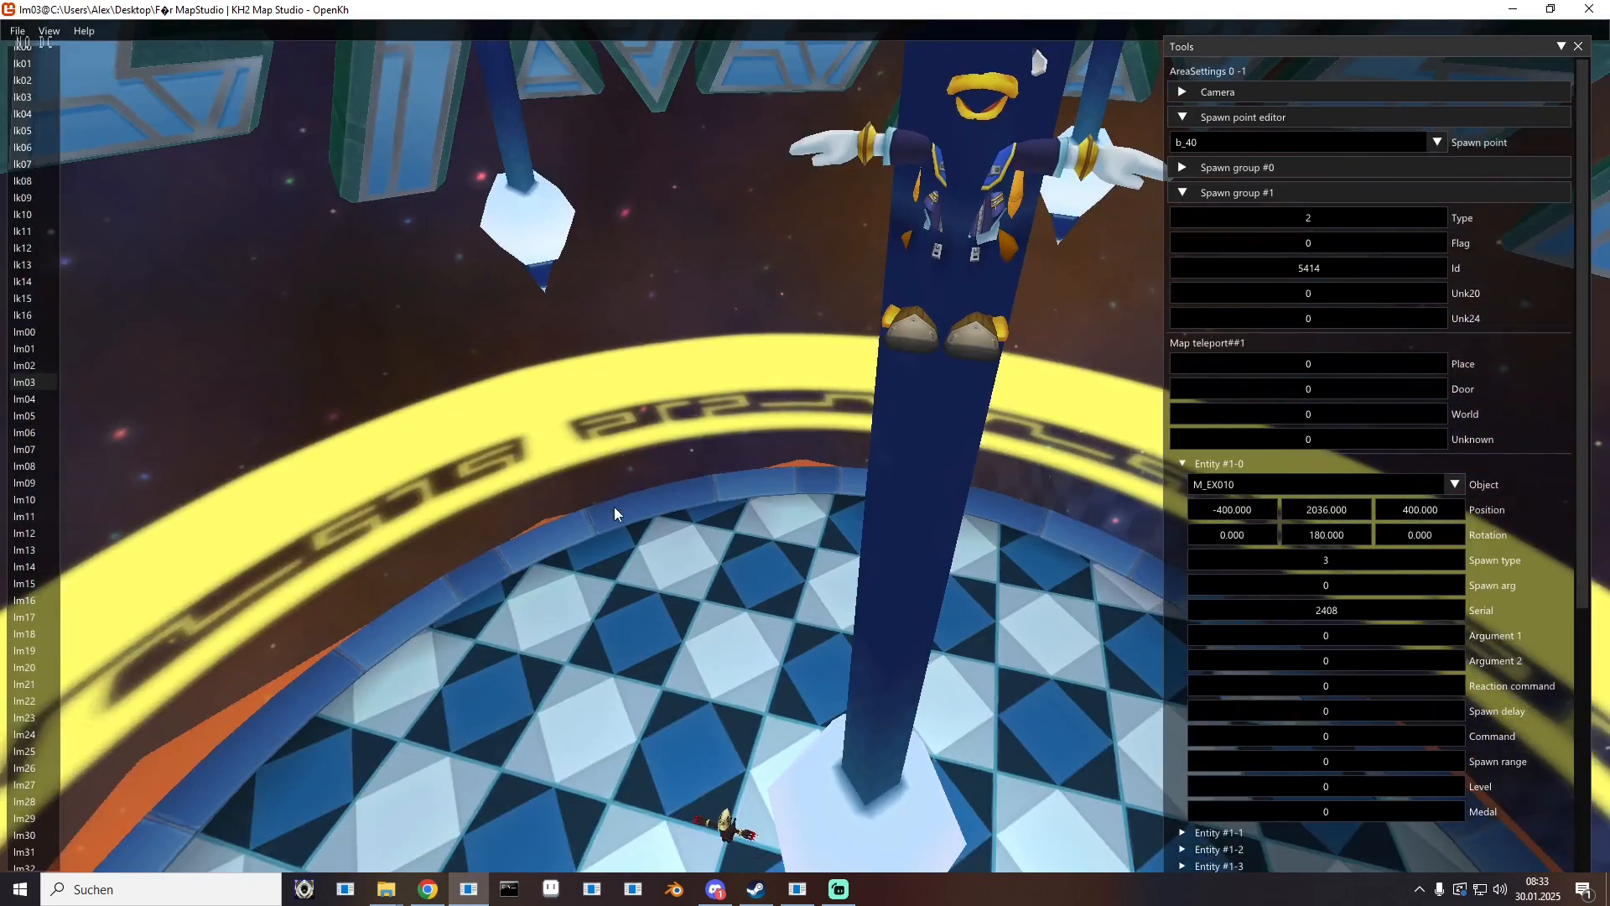
key(w)
drag(922, 369, 982, 481)
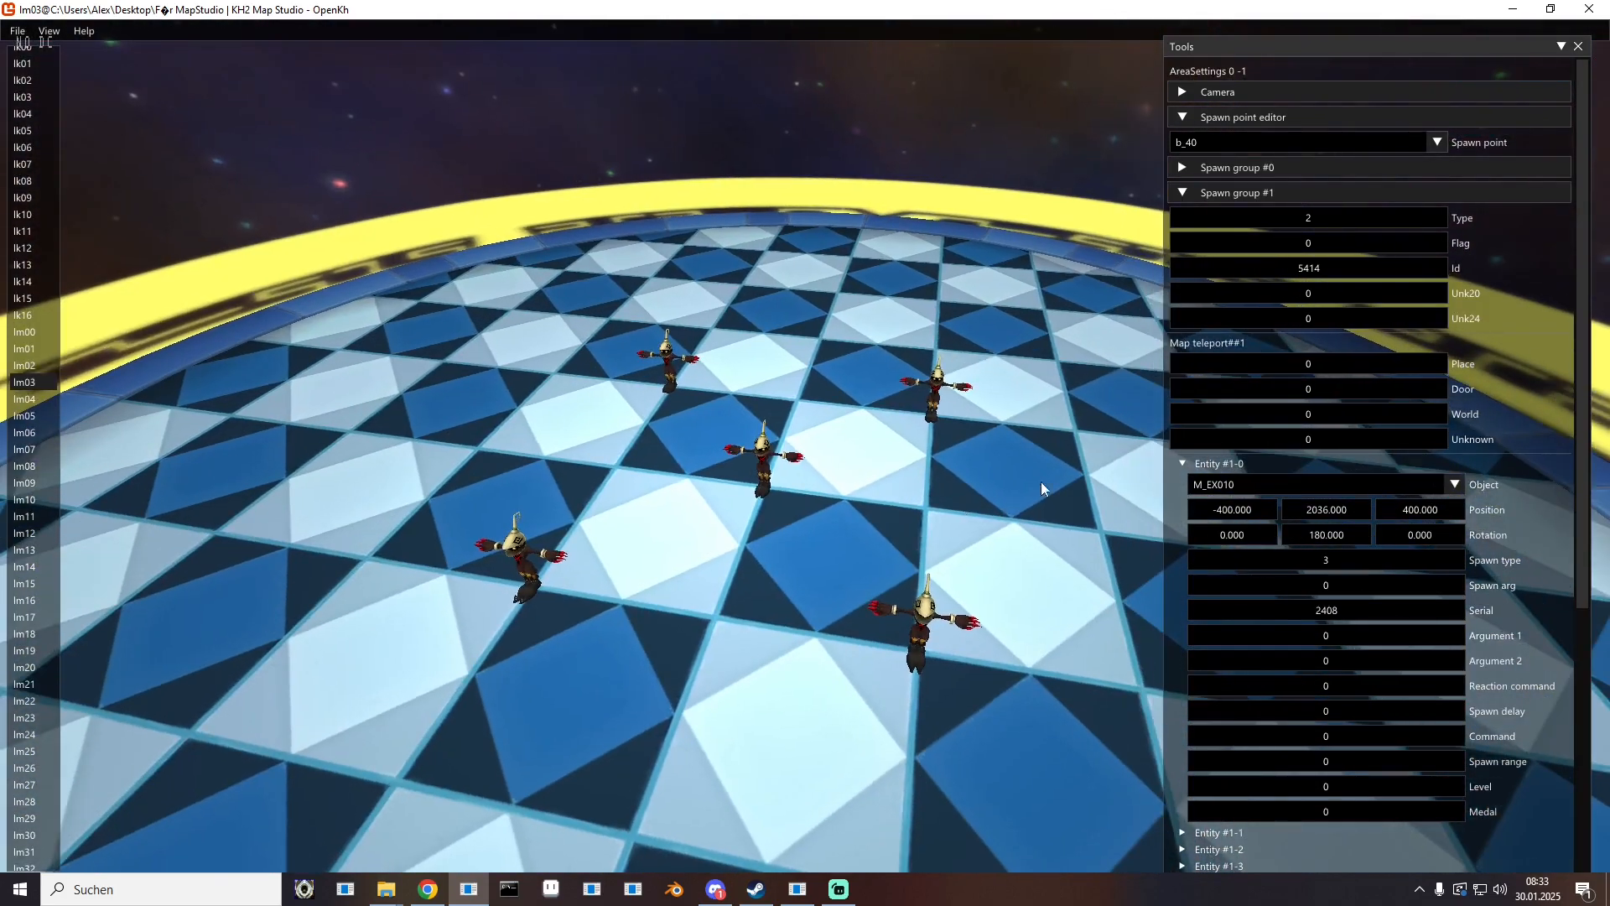
click(1258, 486)
text(M_TH)
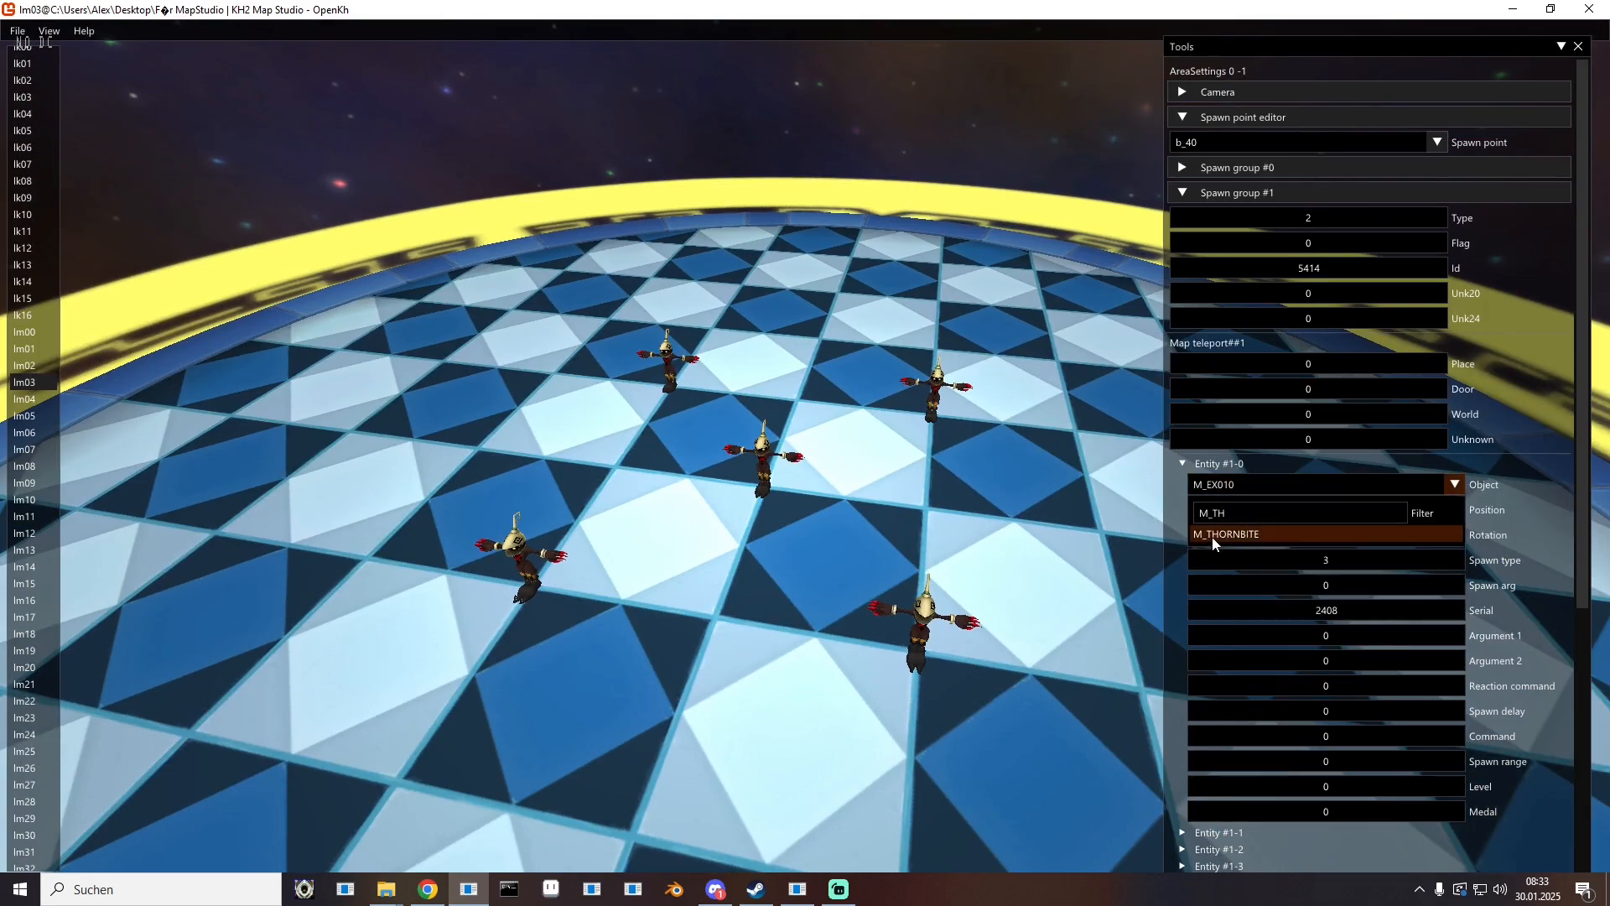
click(1214, 535)
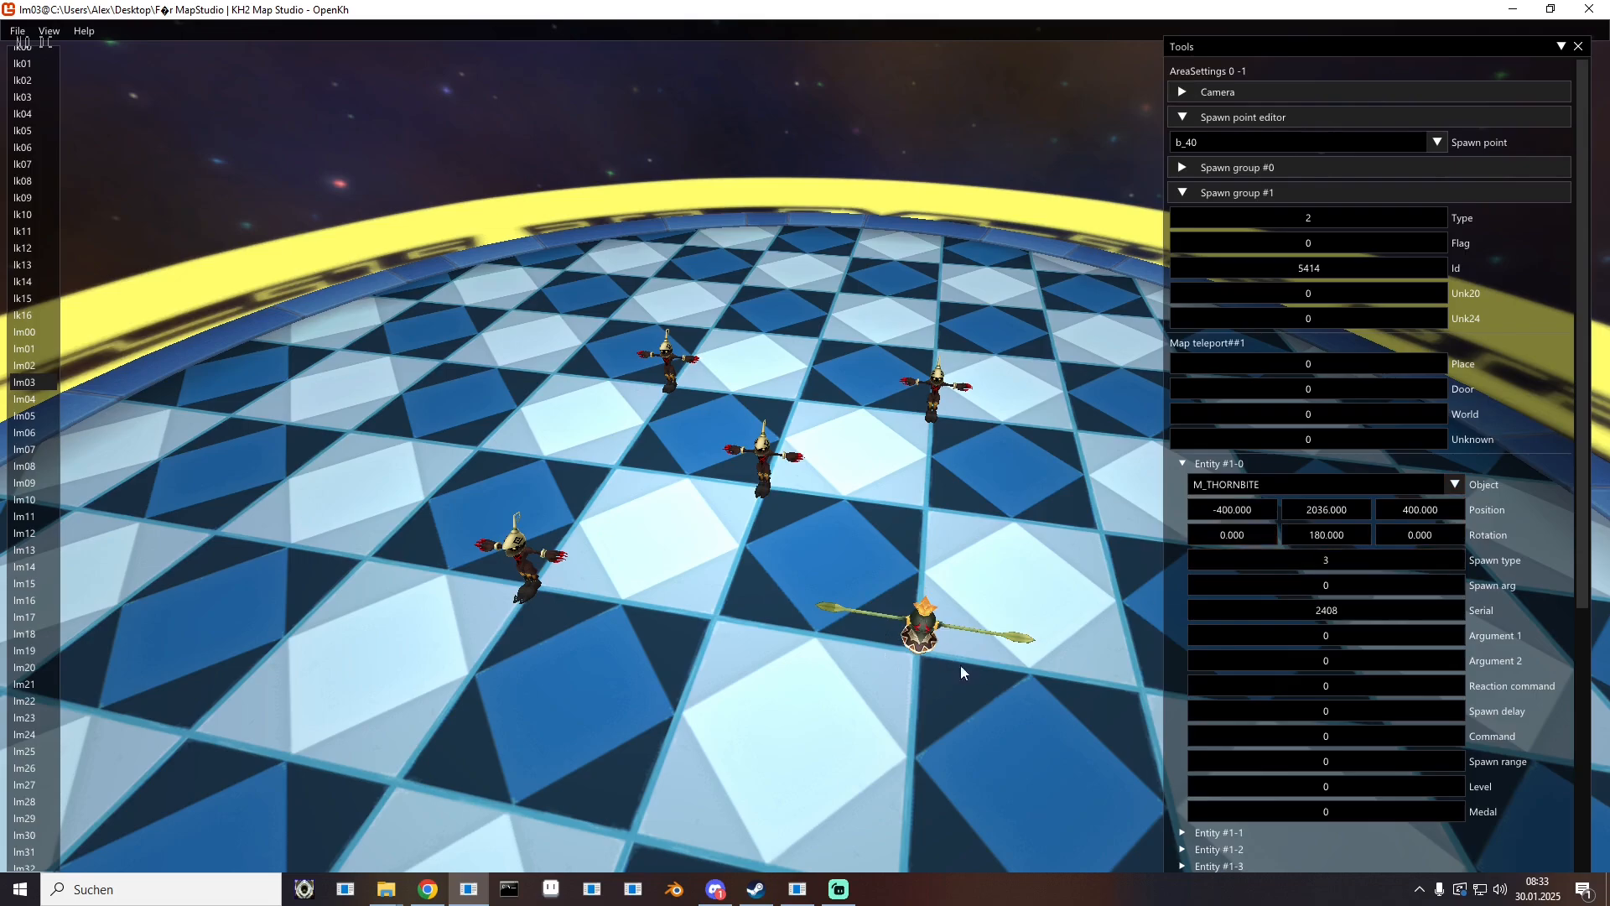
Step: Change the objects of Entity #1-1 and Entity #1-2 to M_THORNBITE
click(1184, 466)
click(1184, 480)
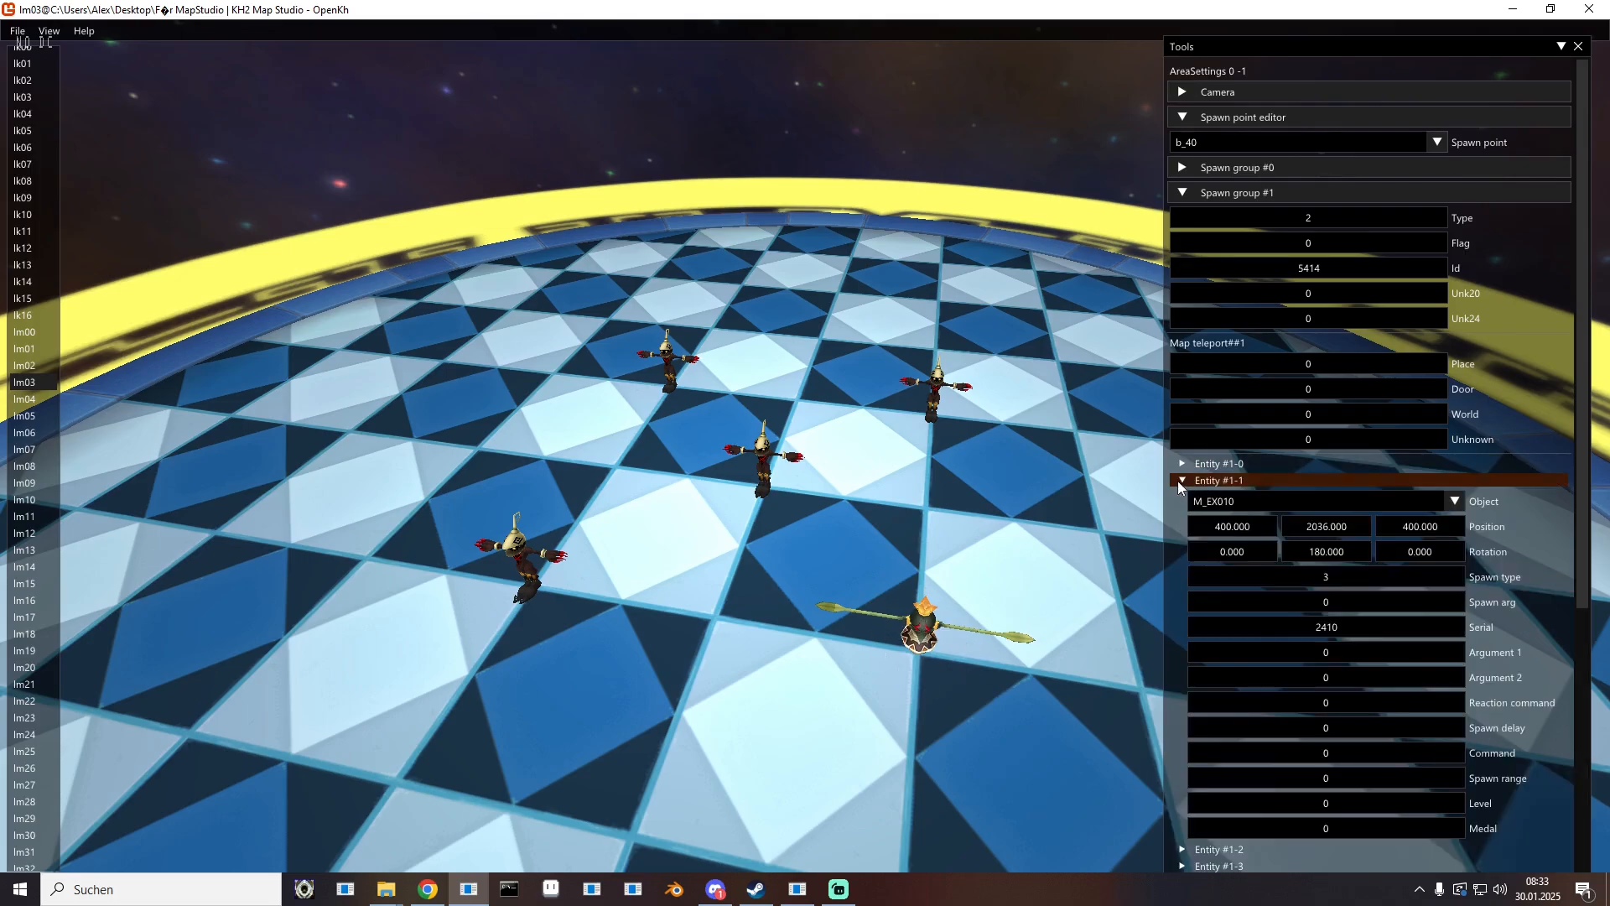
click(1186, 480)
click(1186, 497)
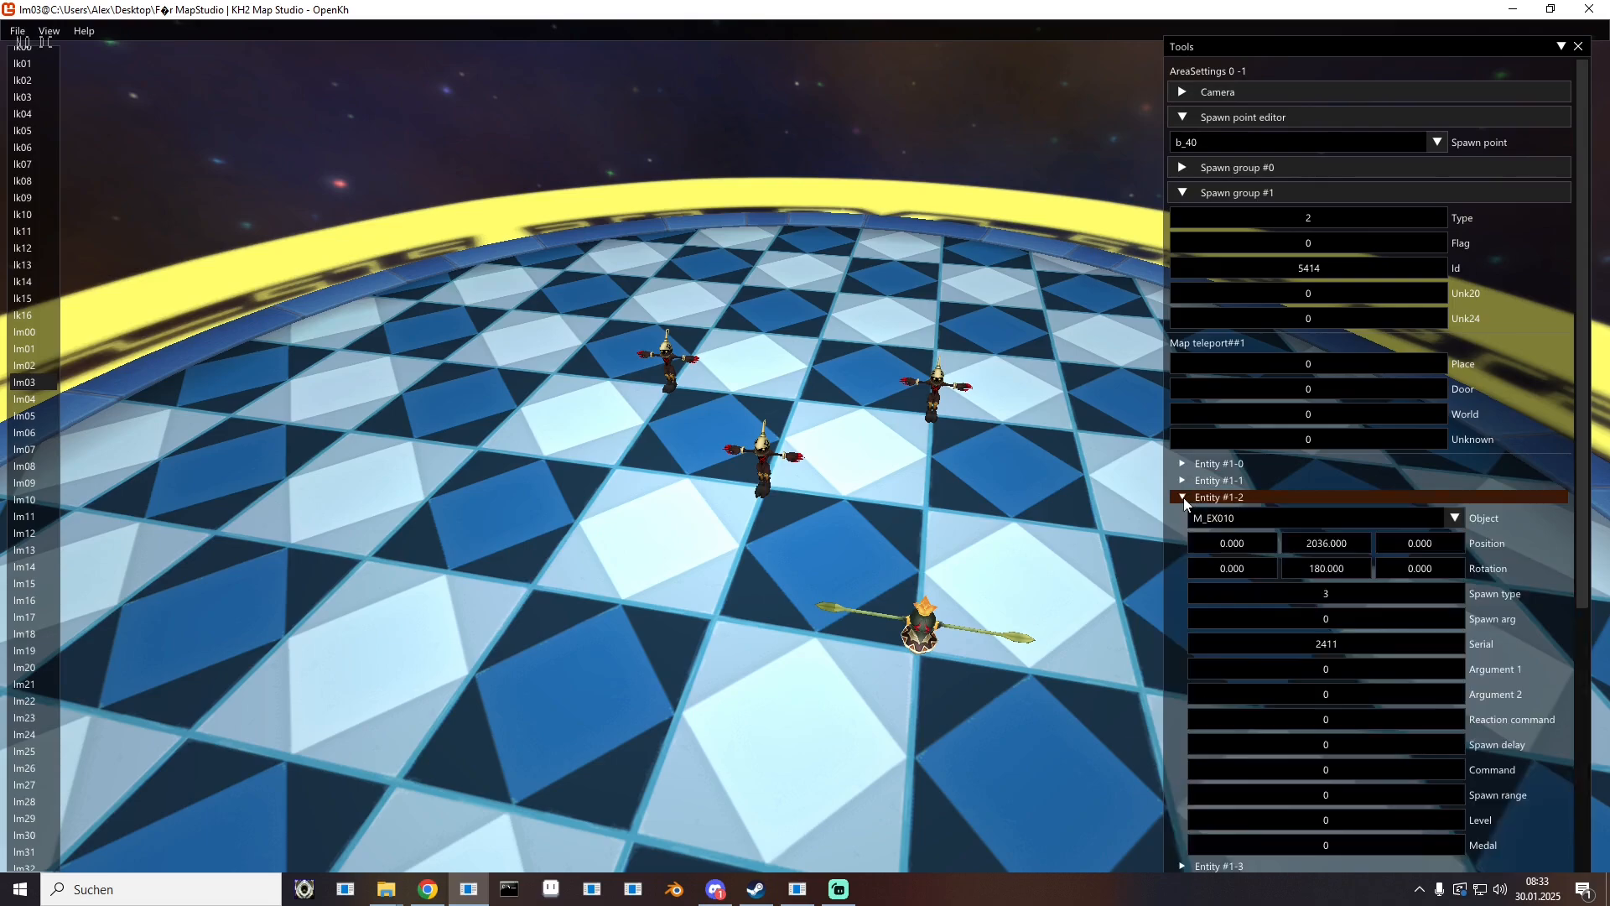
click(1233, 520)
click(1224, 566)
click(1186, 499)
Step: Change the objects of Entity #1-3 and Entity #1-4 to M_THORNBITE
click(1185, 513)
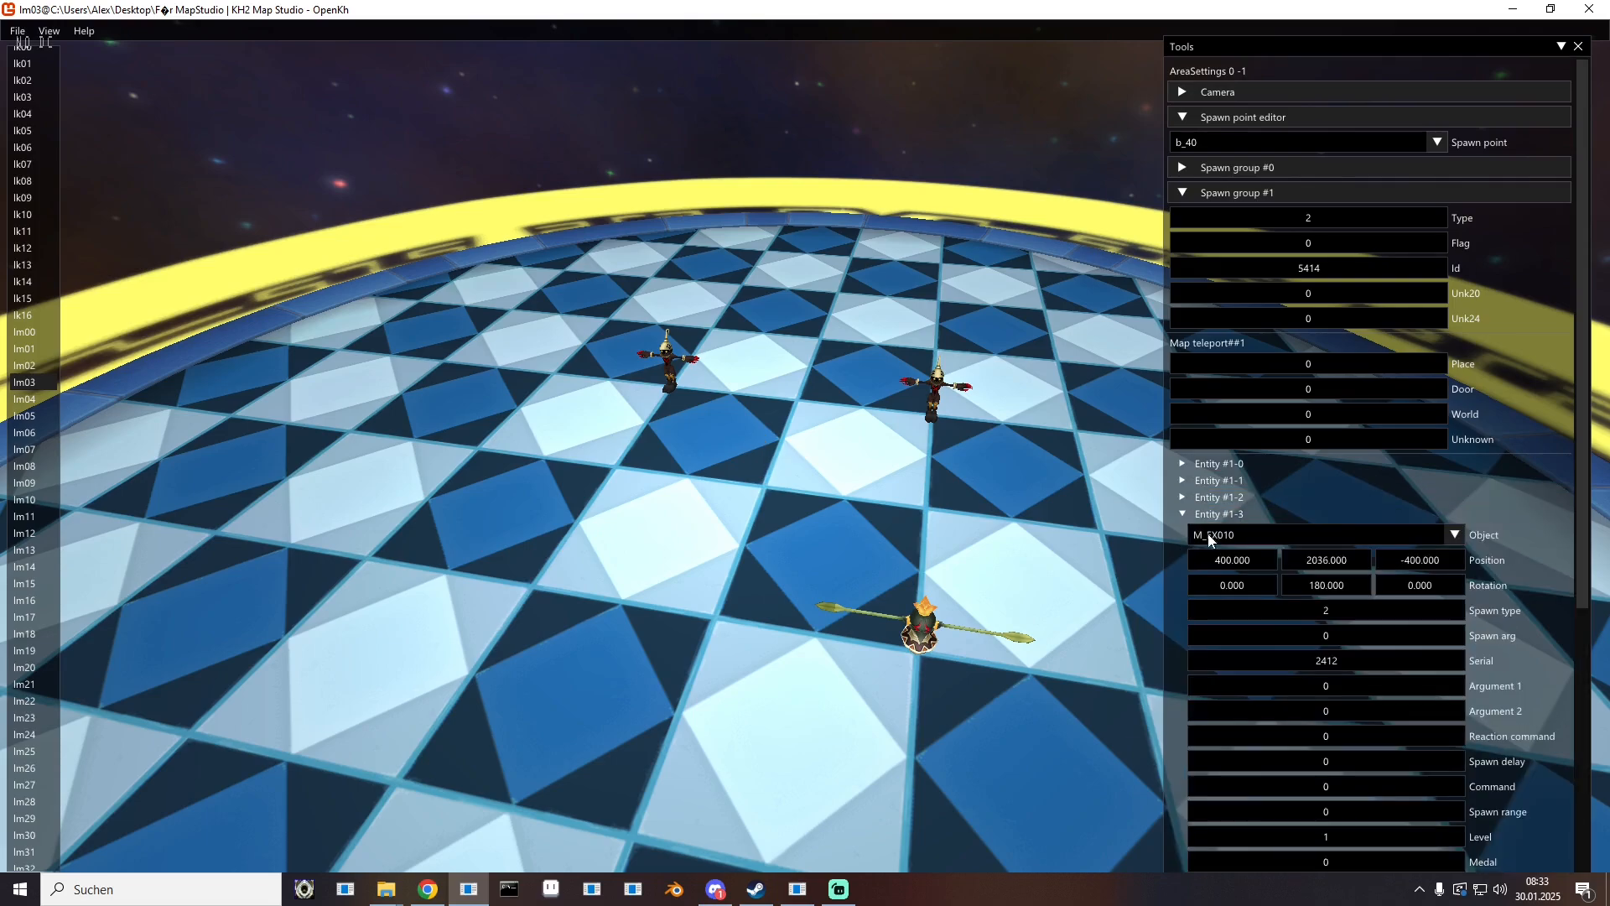
click(1233, 535)
click(1224, 585)
click(1180, 514)
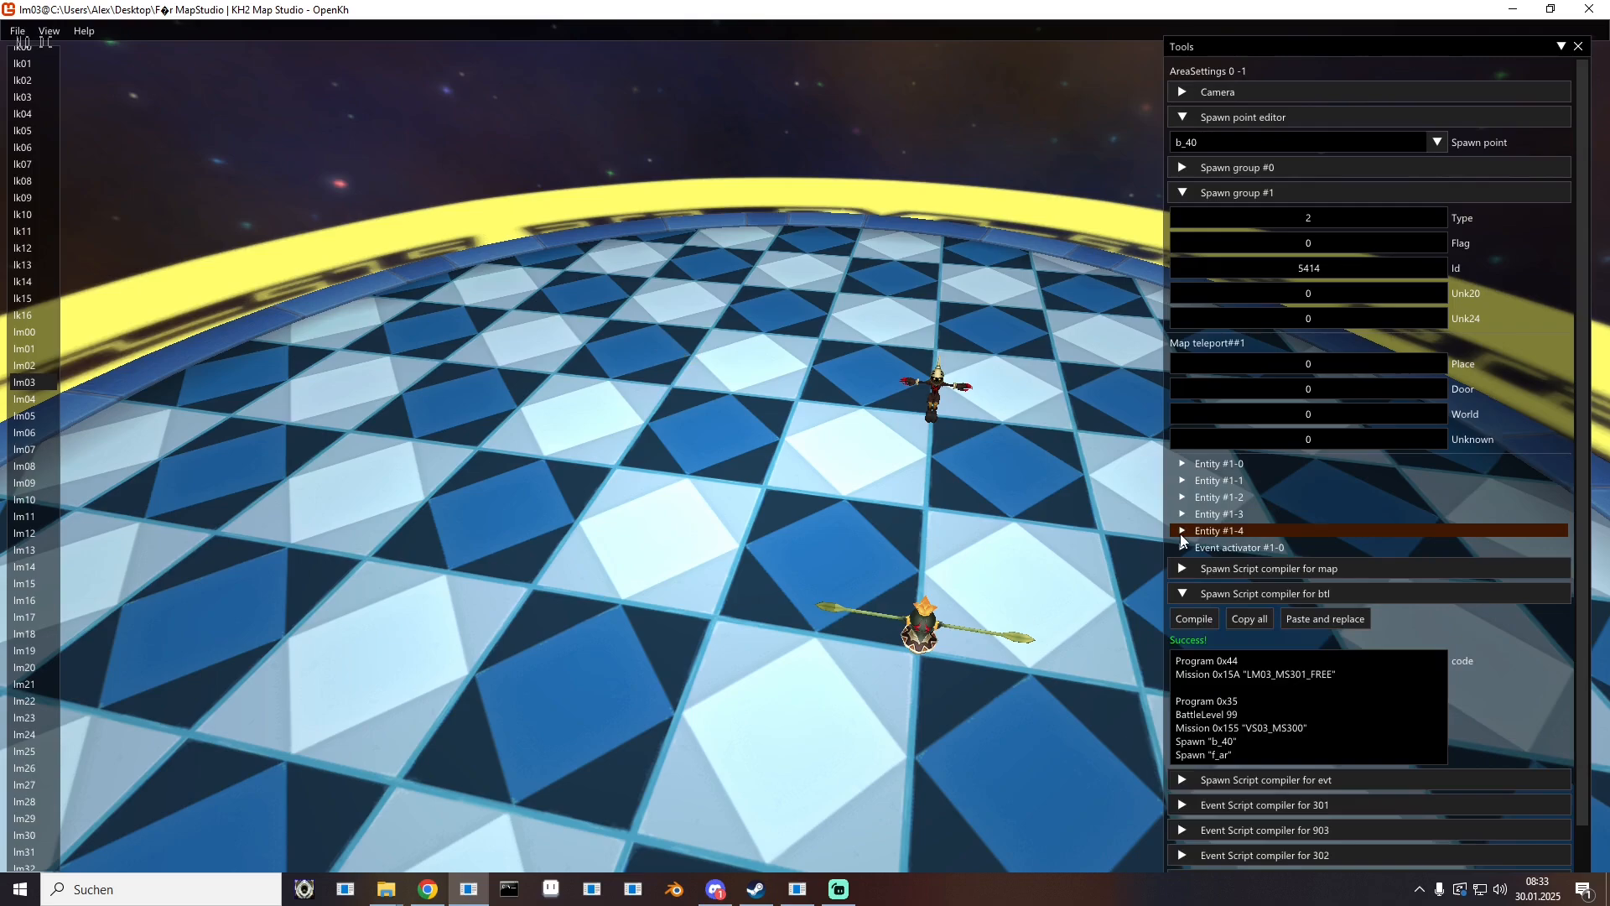
click(1182, 531)
click(1233, 551)
click(1233, 590)
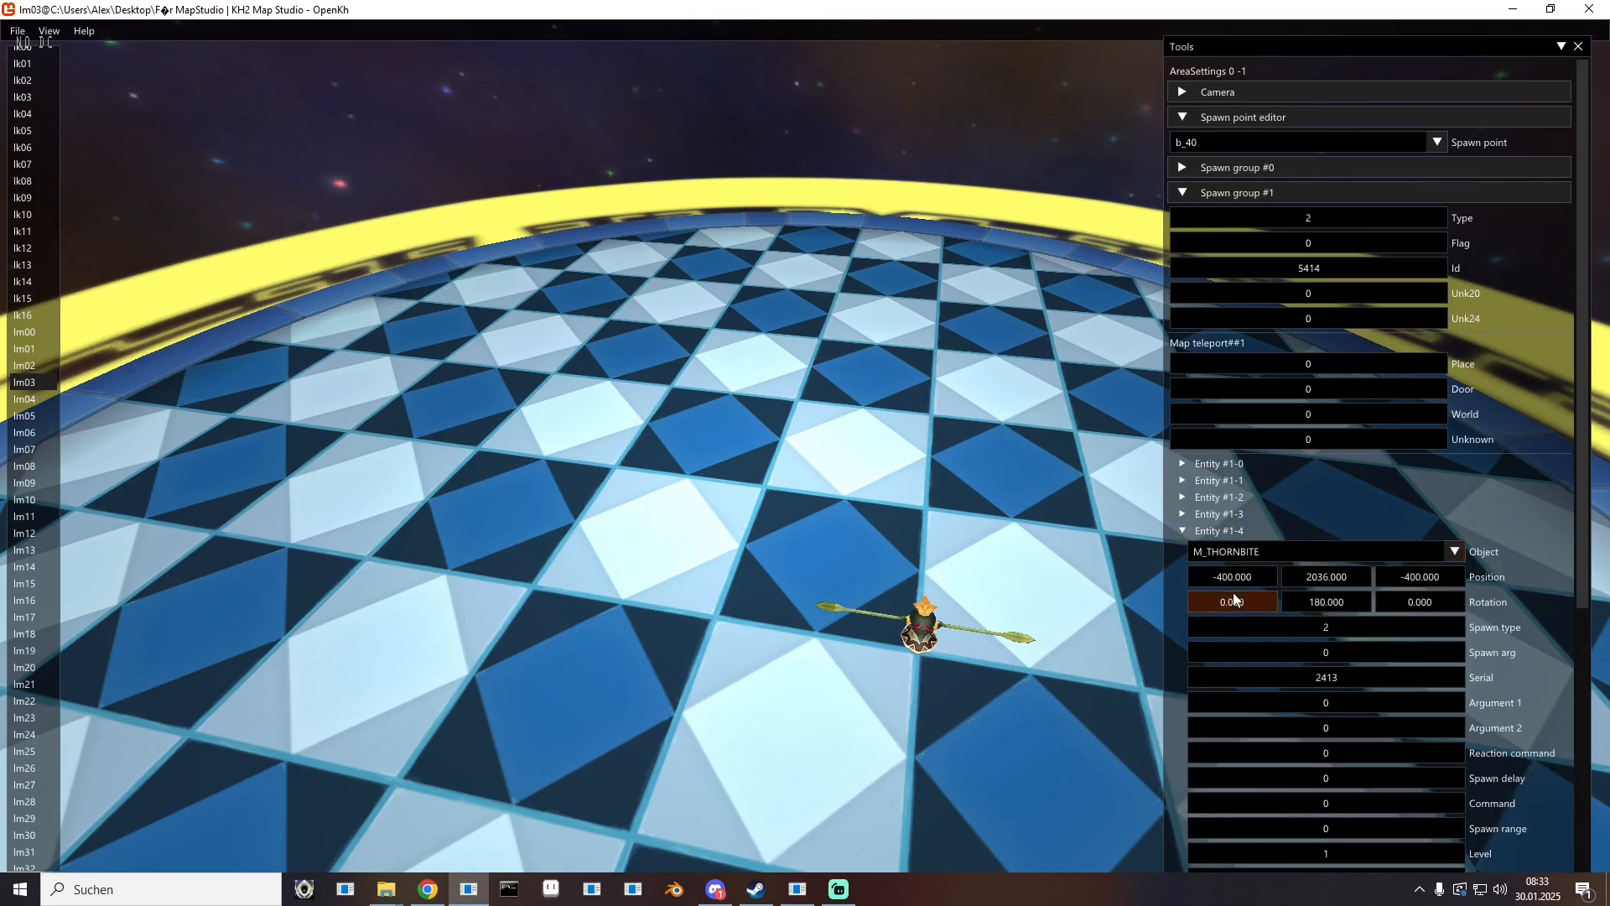
click(1233, 531)
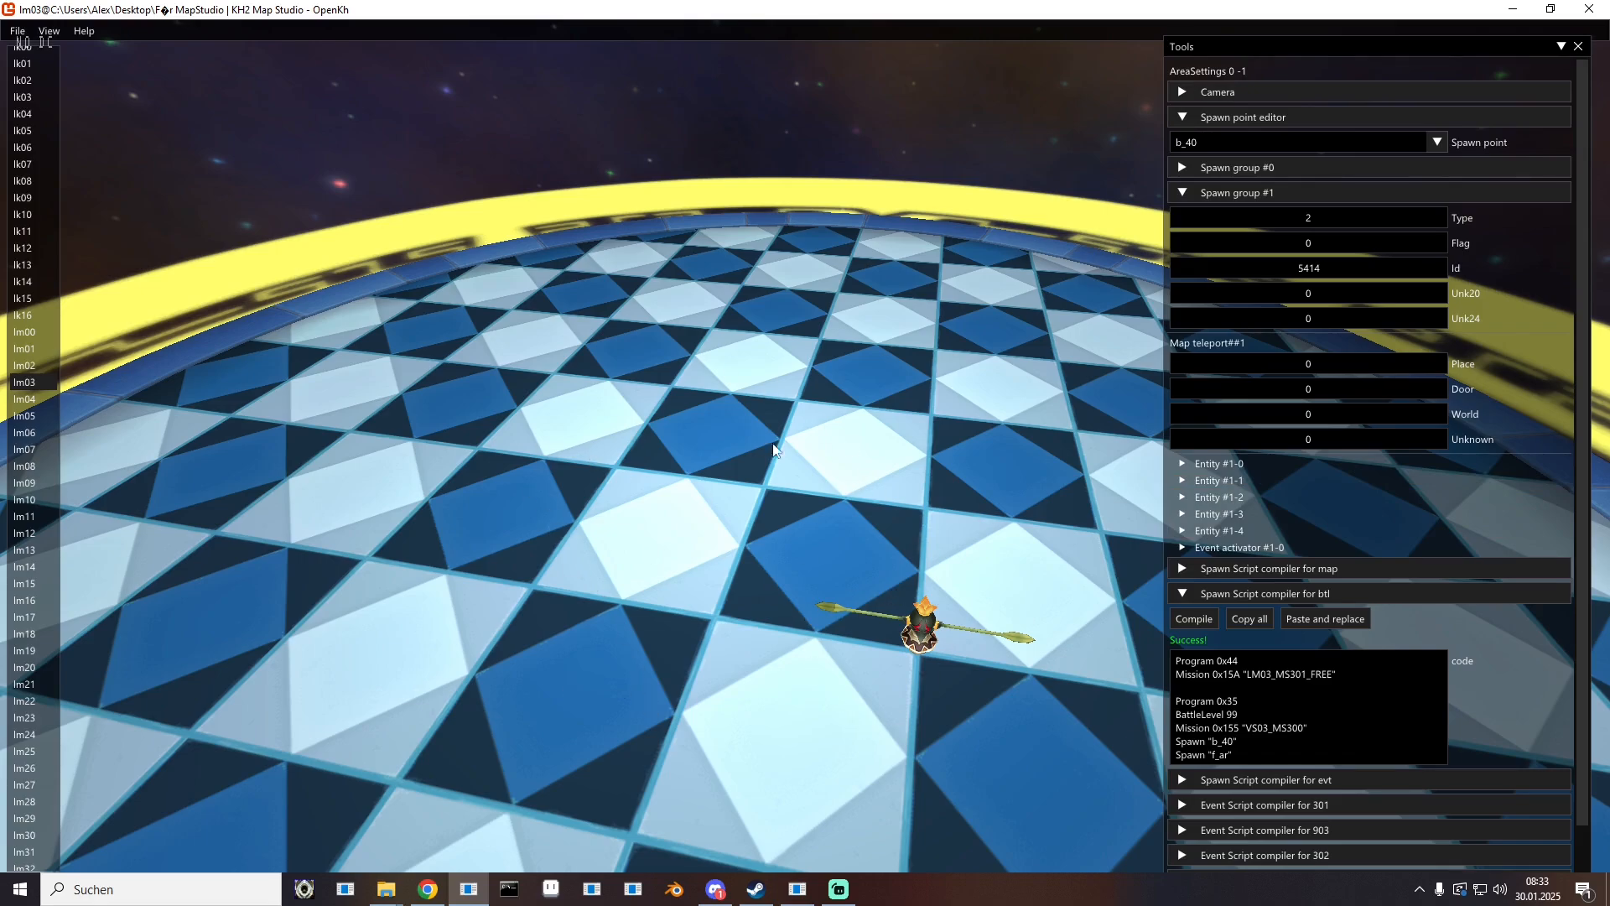
Step: Save the map's spawn data as lm03.ard in the mod's kh2\ard\gr folder, overwriting the existing file
click(17, 31)
click(71, 151)
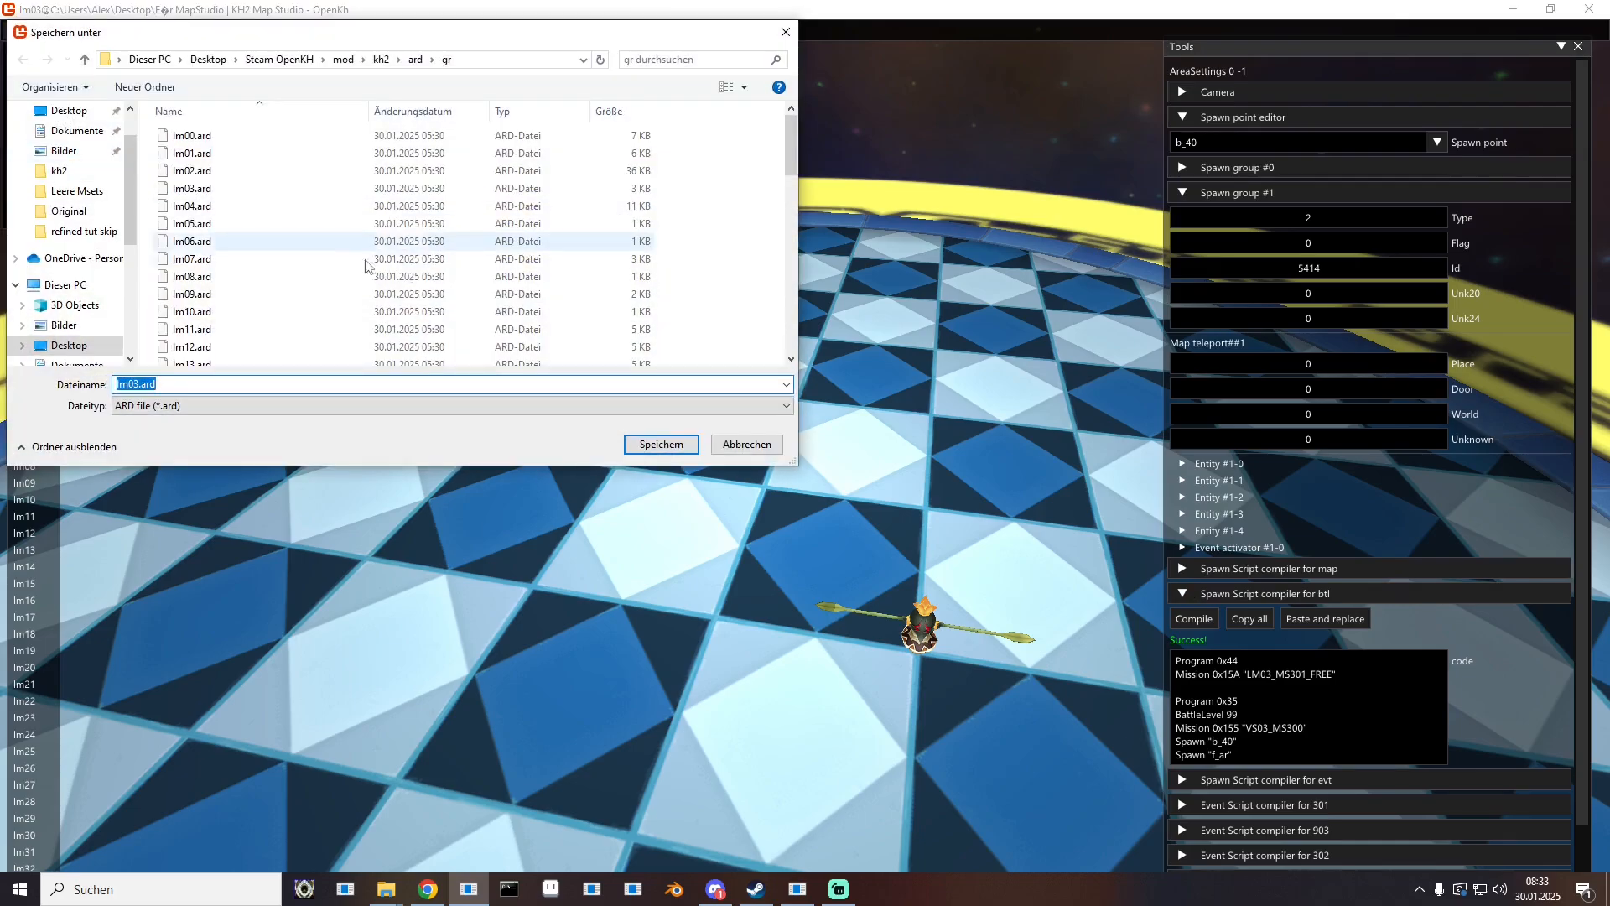
double_click(198, 191)
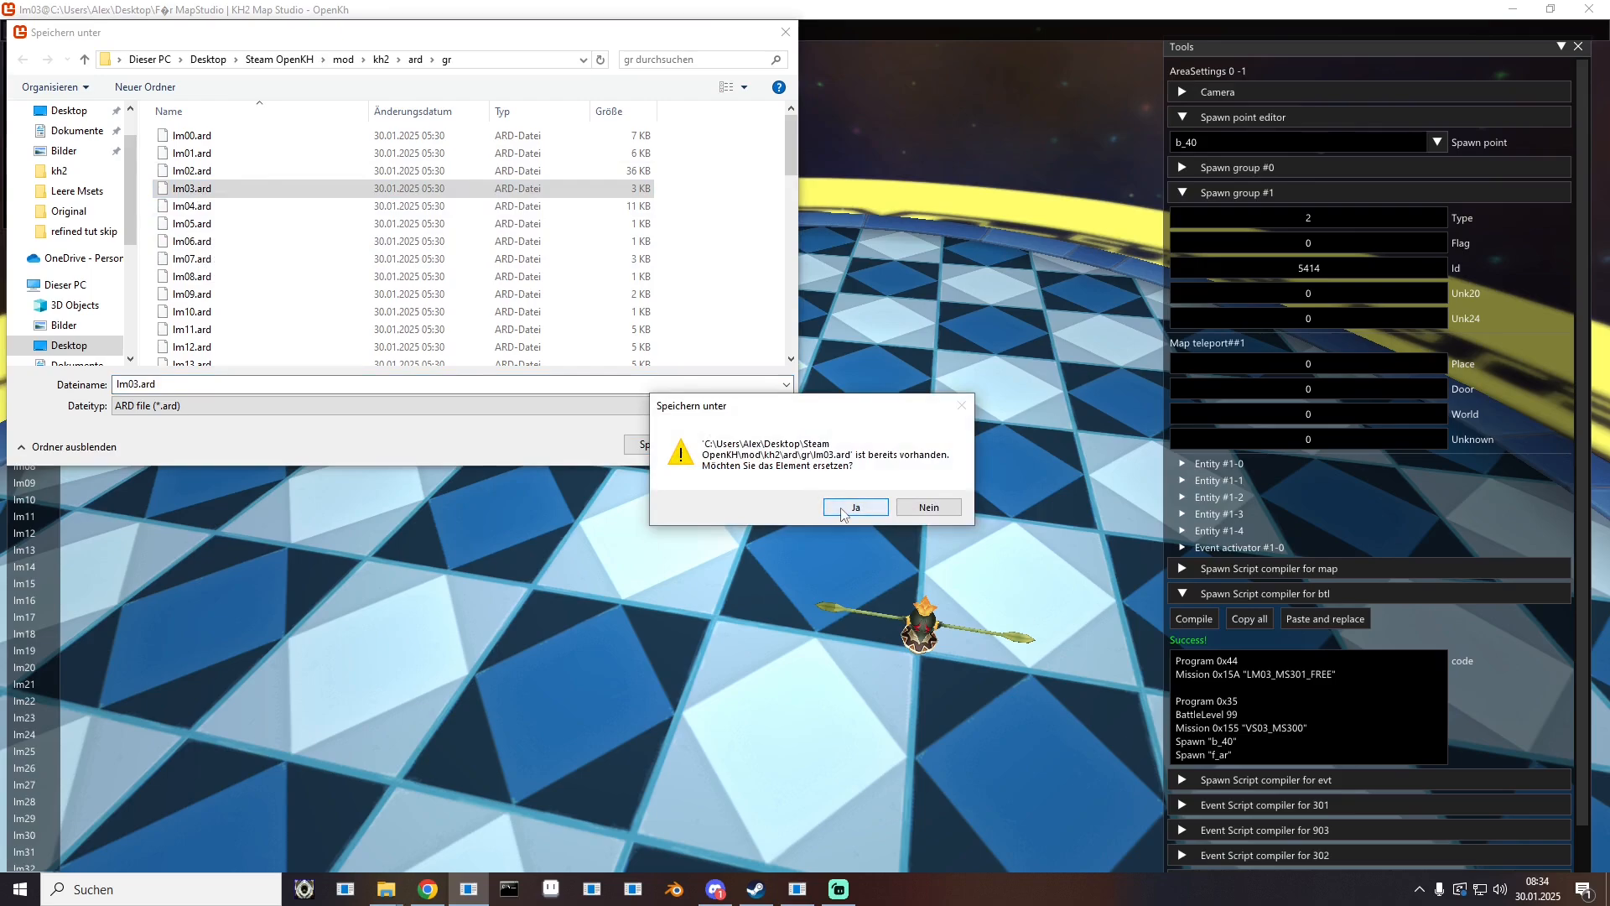
click(843, 509)
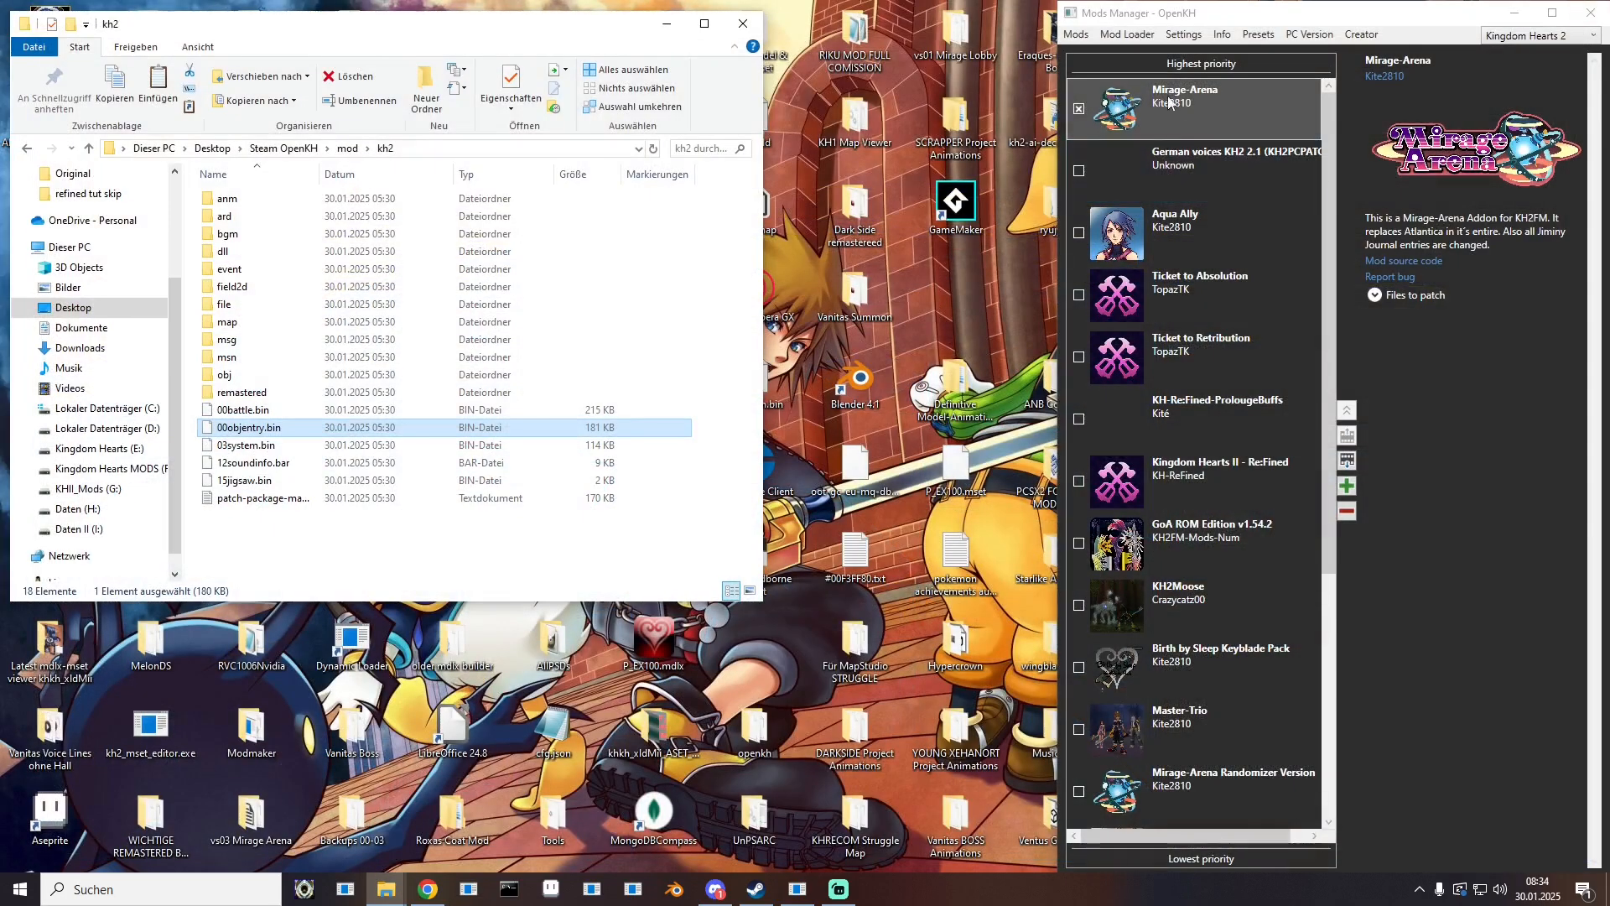
Step: Run the game from Mods Manager and test the Thornbite enemies in the arena by using magic against them
click(1127, 34)
click(1141, 91)
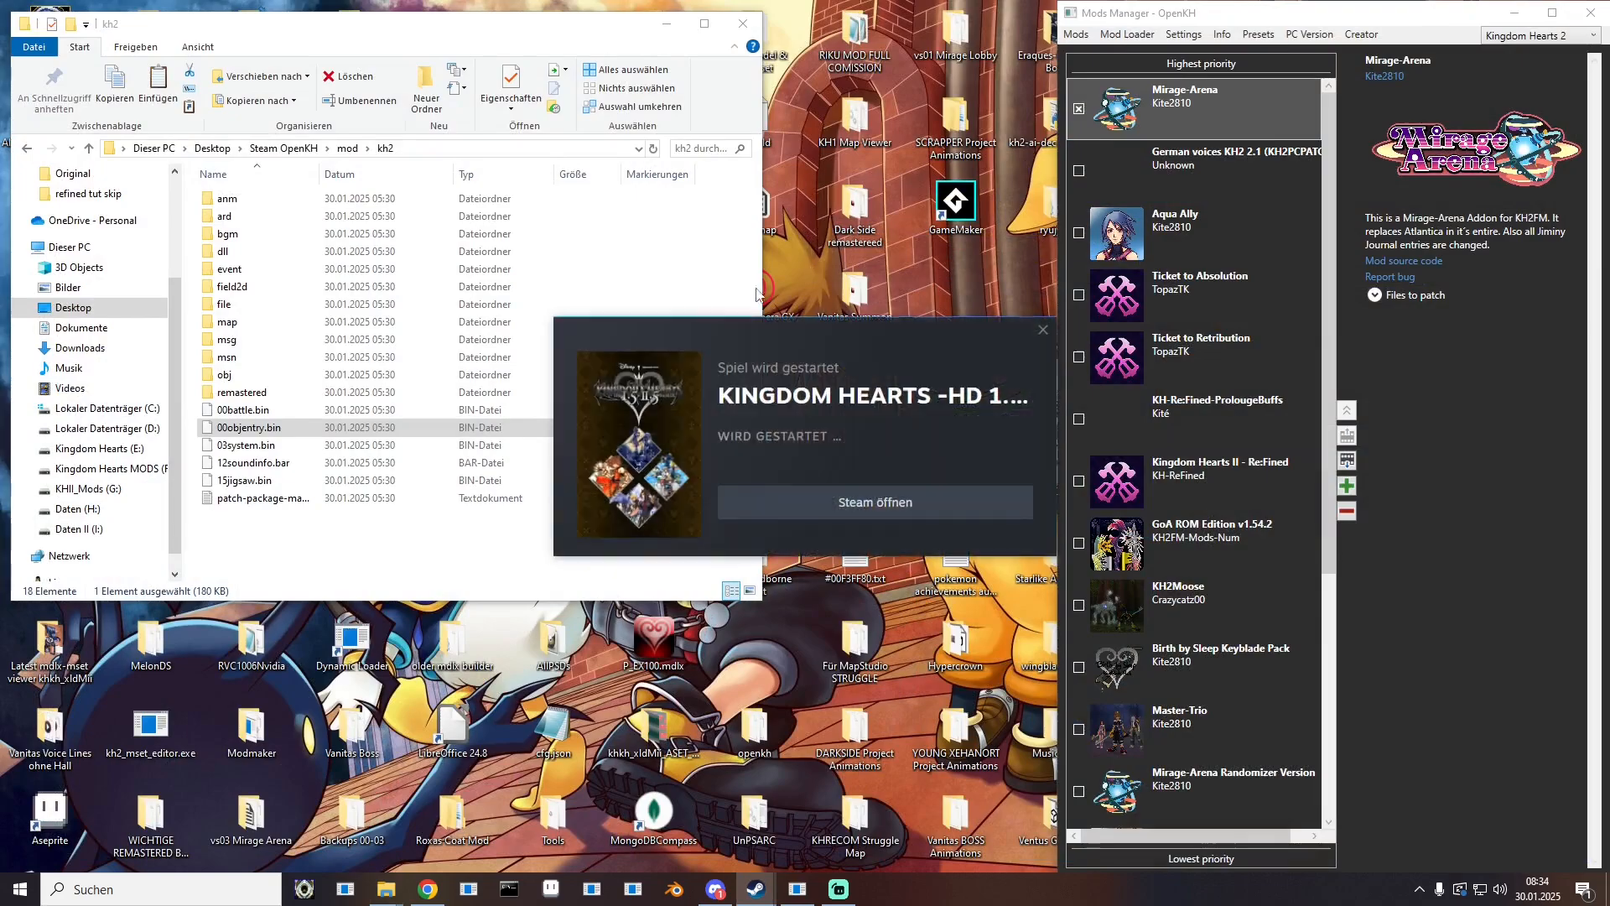
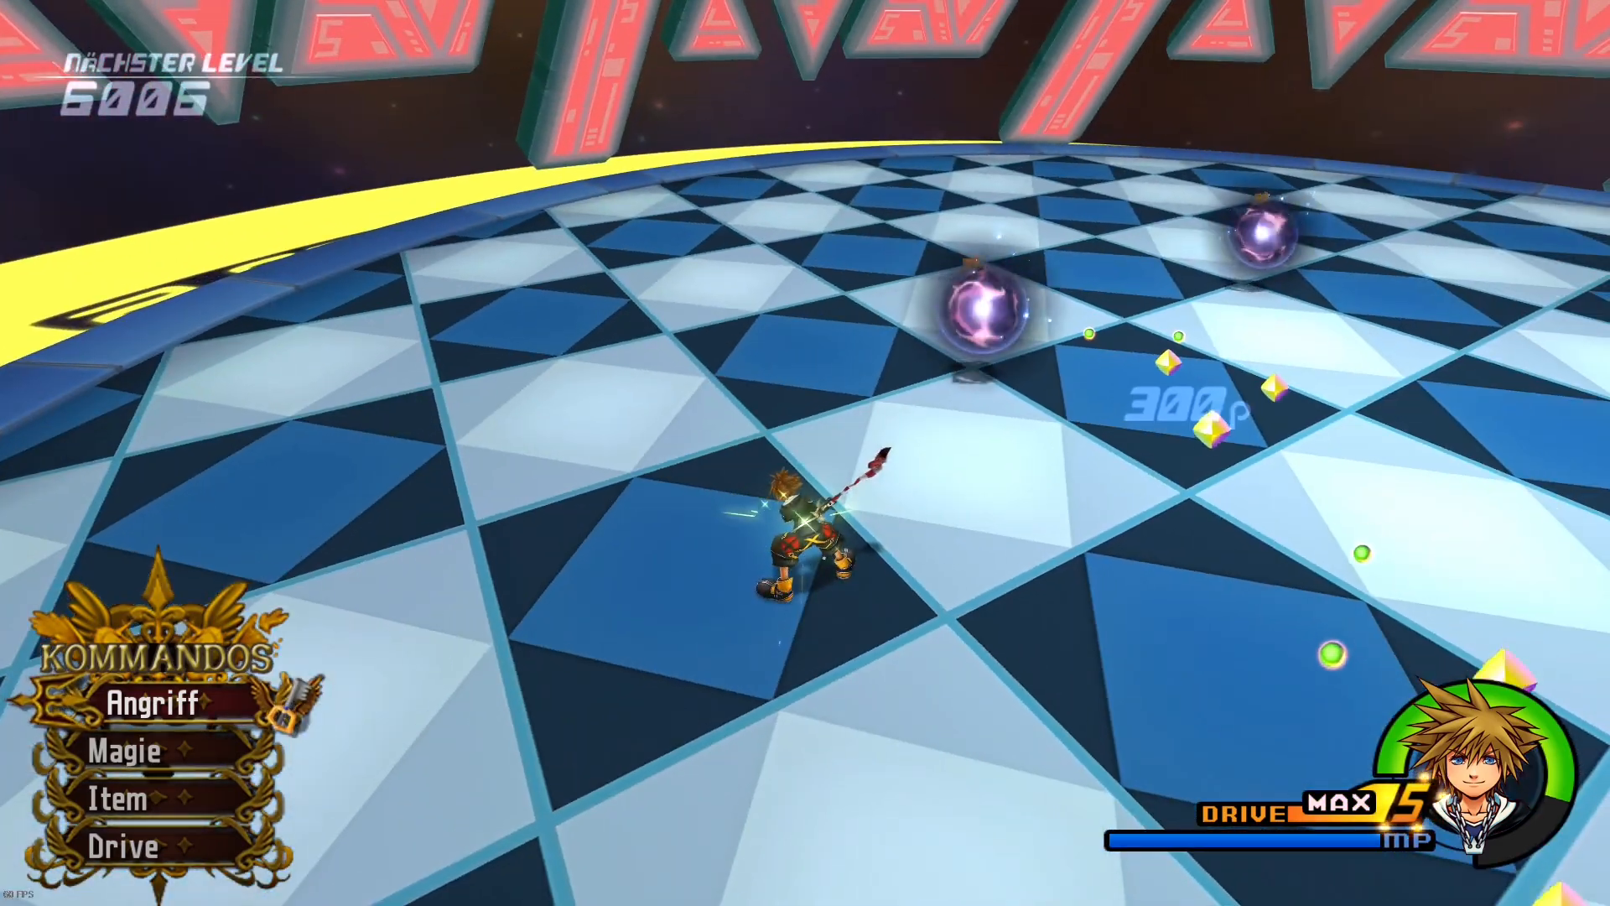
key(Down)
key(Return)
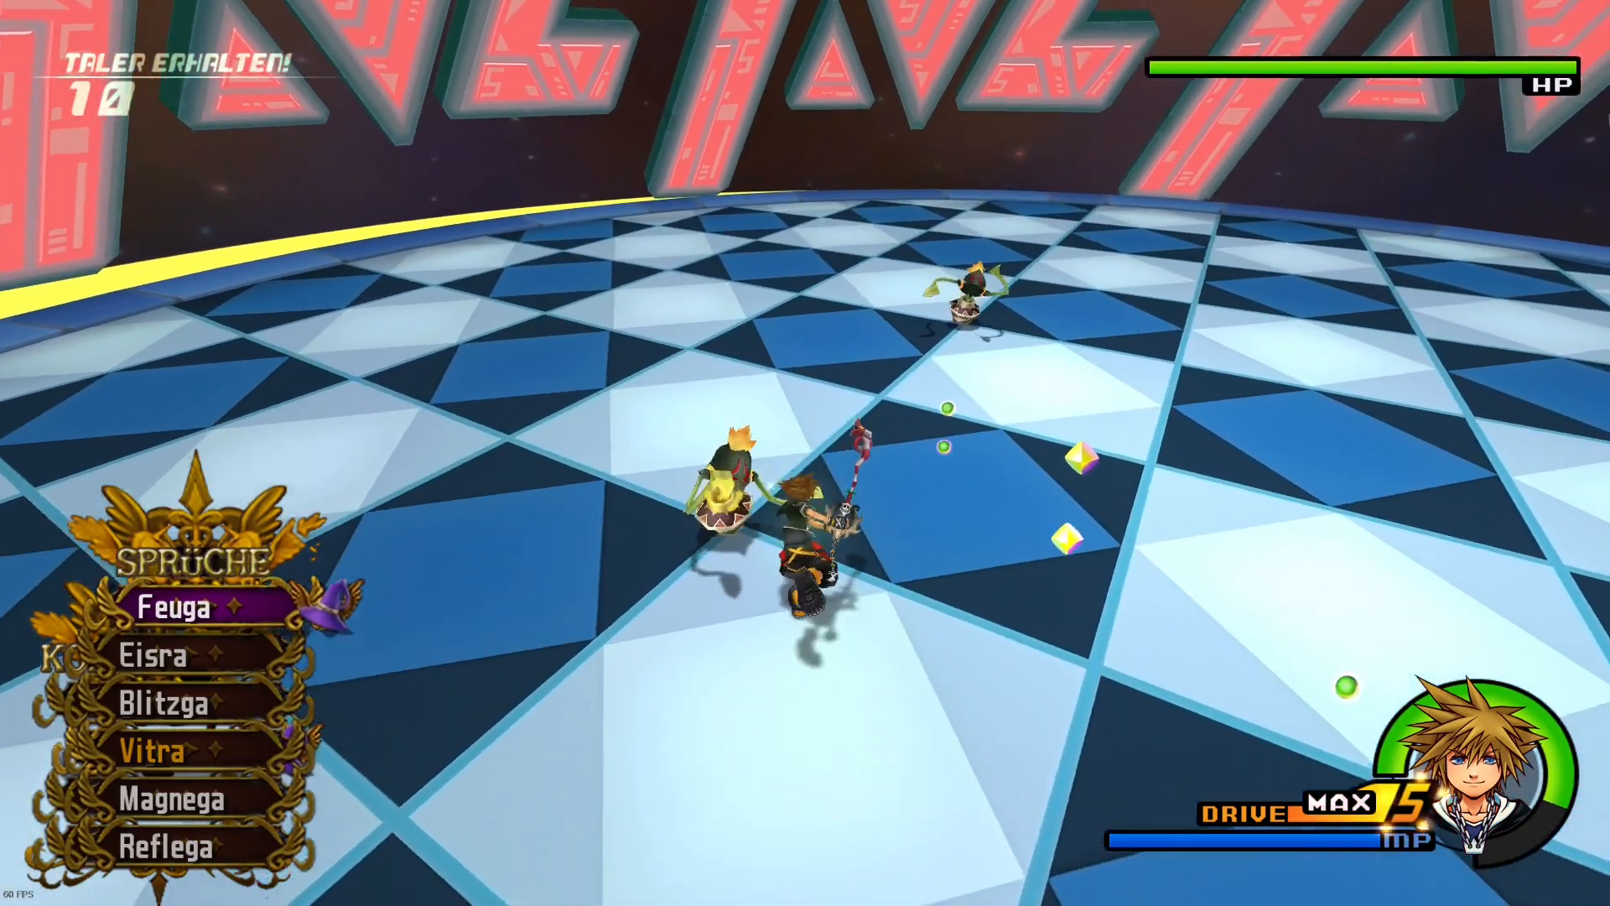
key(Down)
key(Return)
key(Escape)
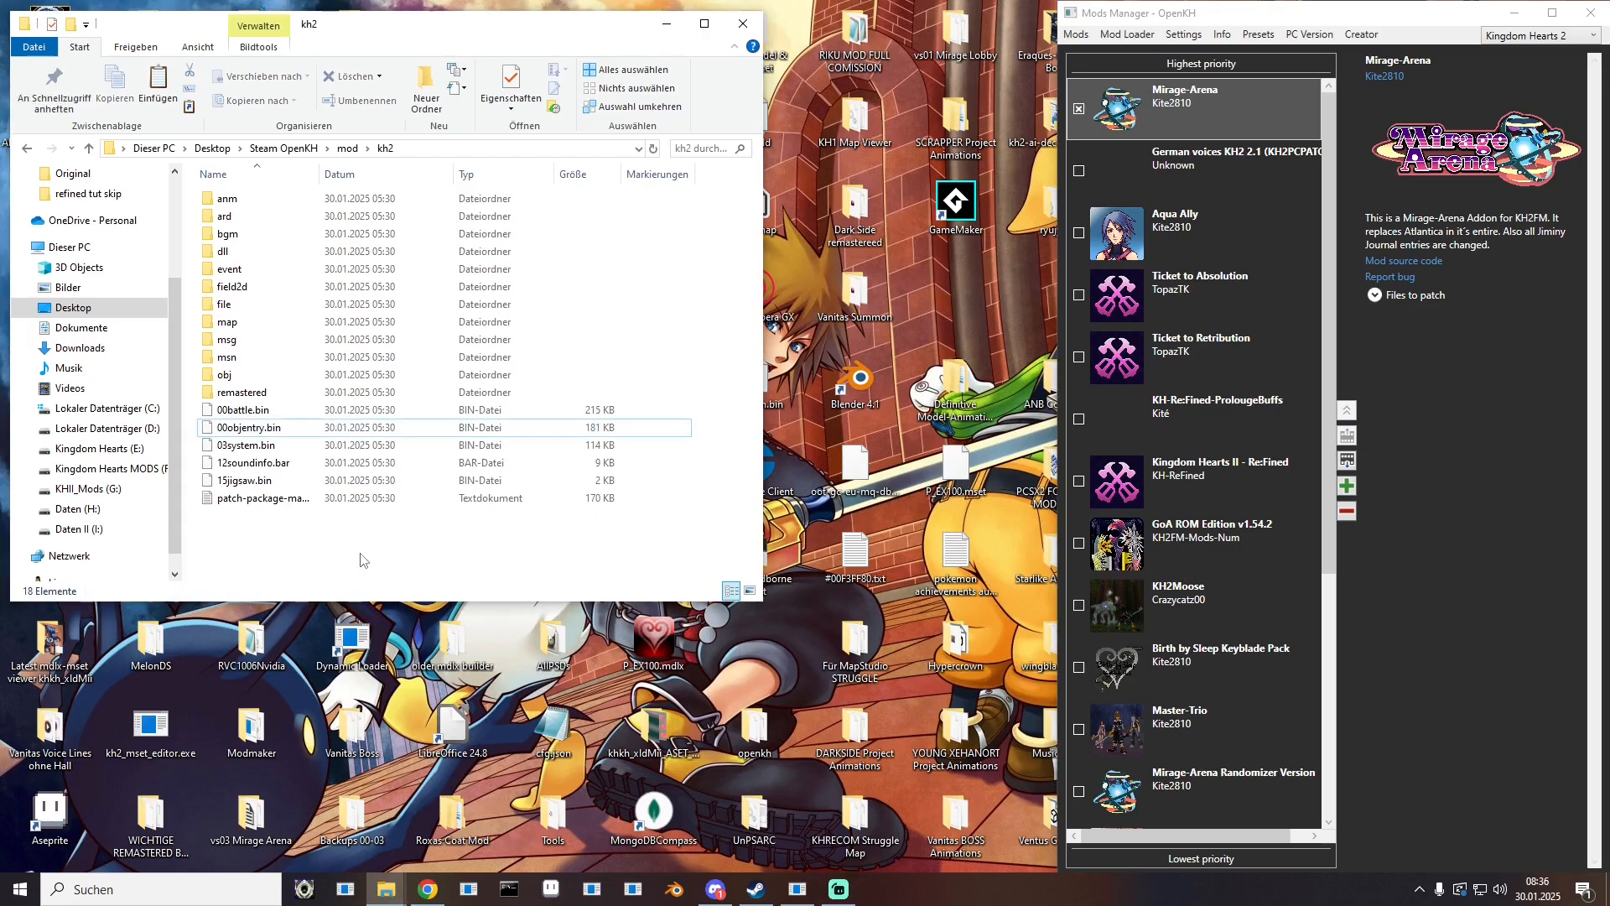
Step: Open Blender and delete the default camera, cube and light from the new scene
click(681, 894)
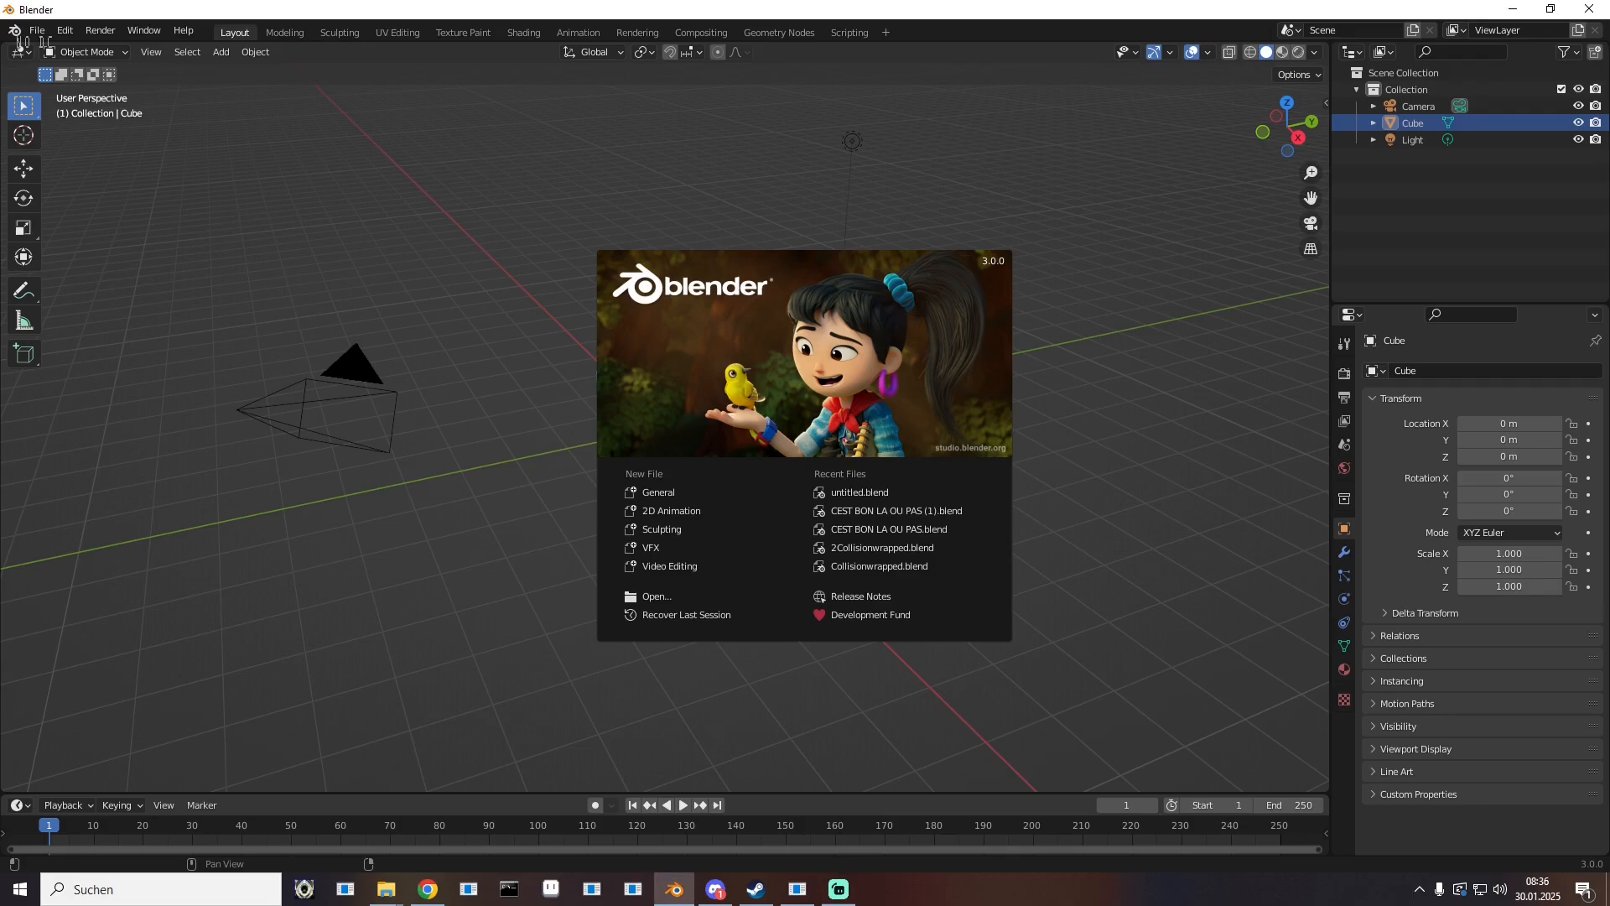
drag(1458, 188, 1401, 34)
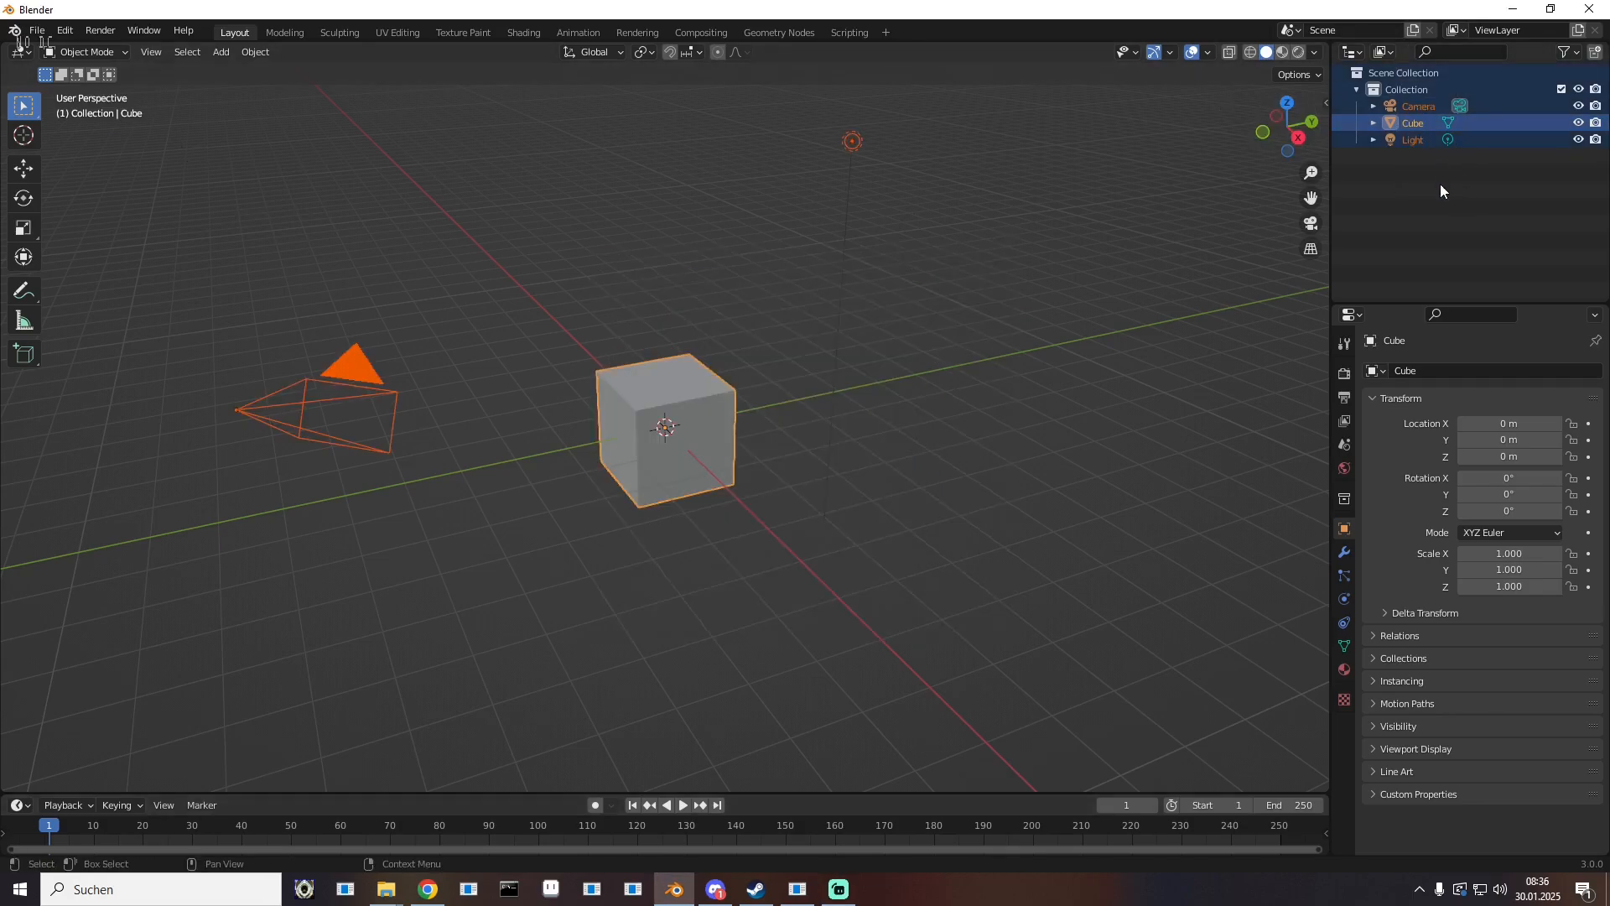
key(Delete)
Step: Import the FBX animation from the Thornbite_Walk folder into the empty scene
click(37, 30)
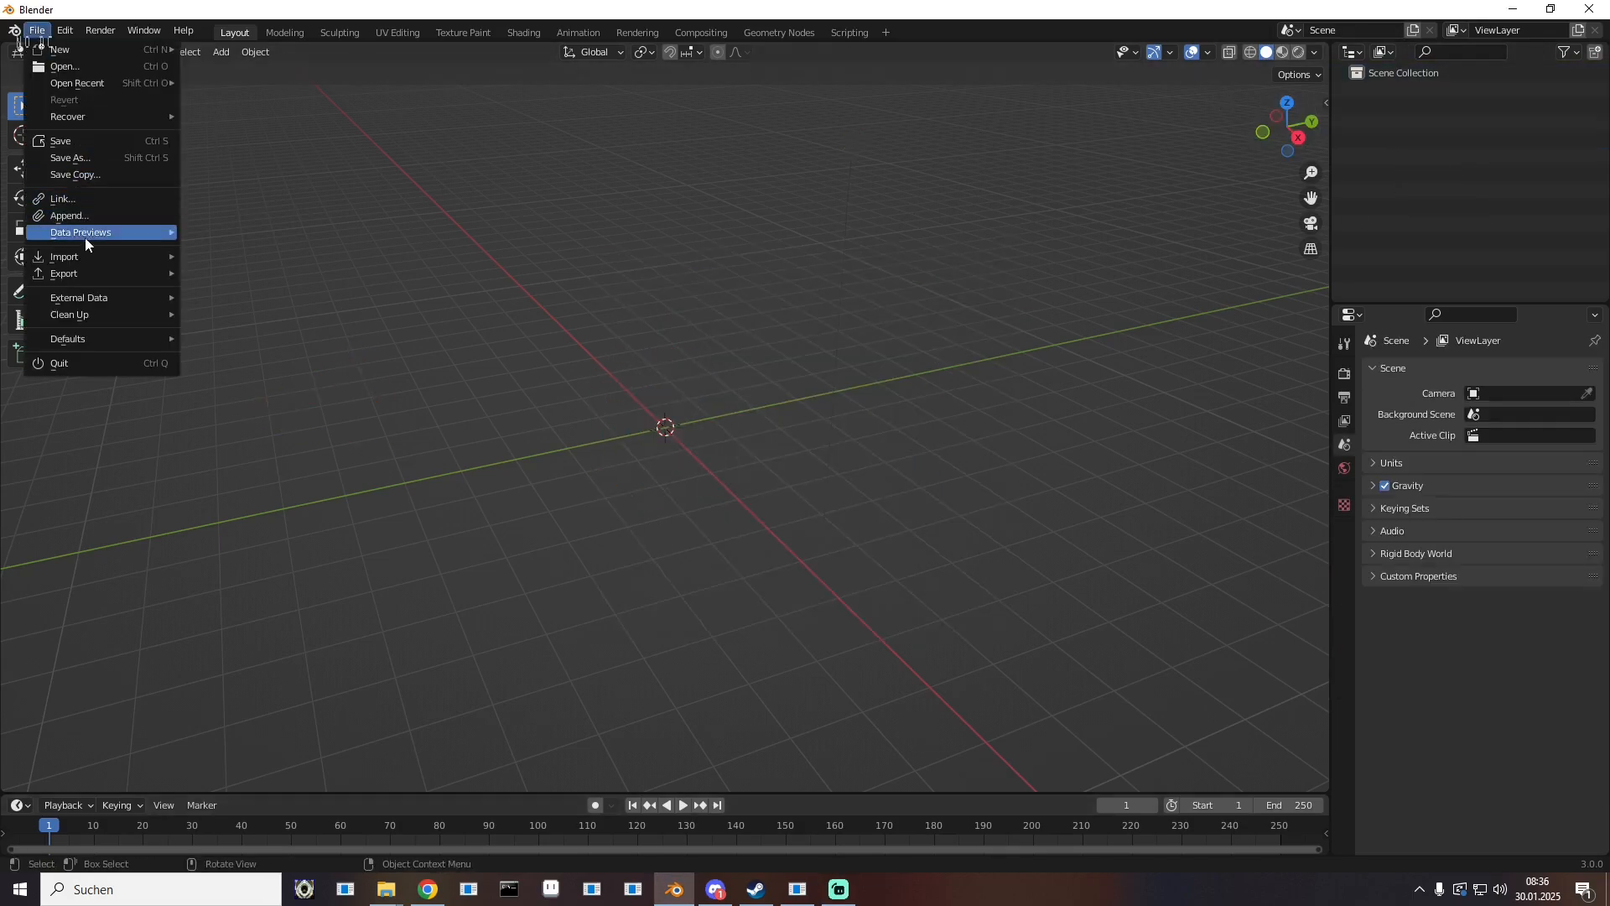
mouse_move(84, 256)
click(263, 391)
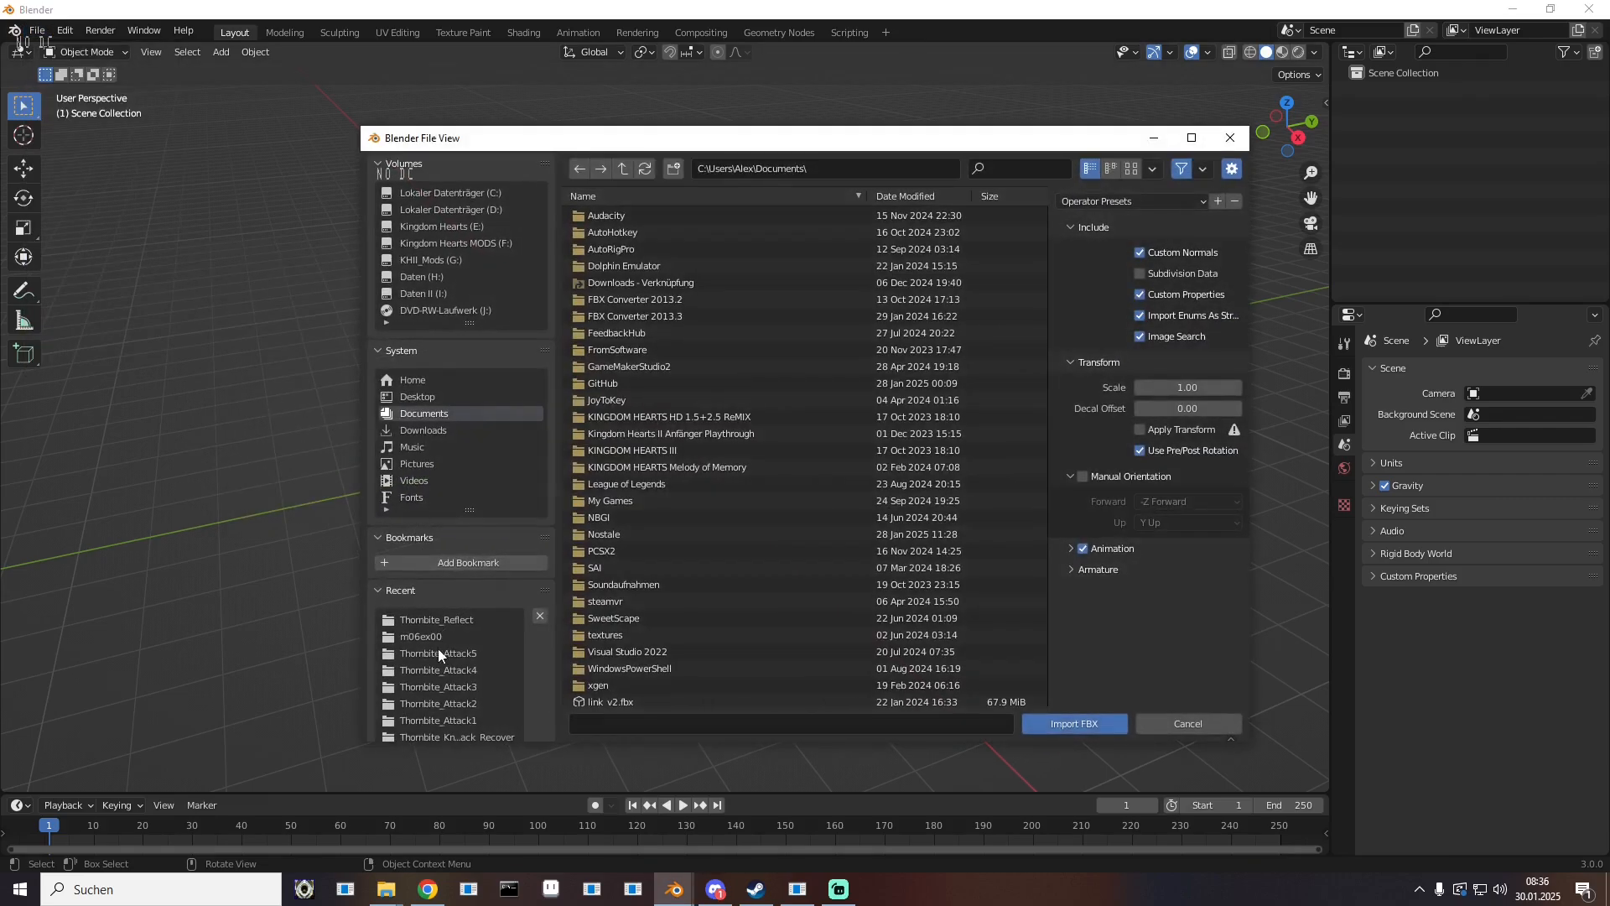
click(440, 619)
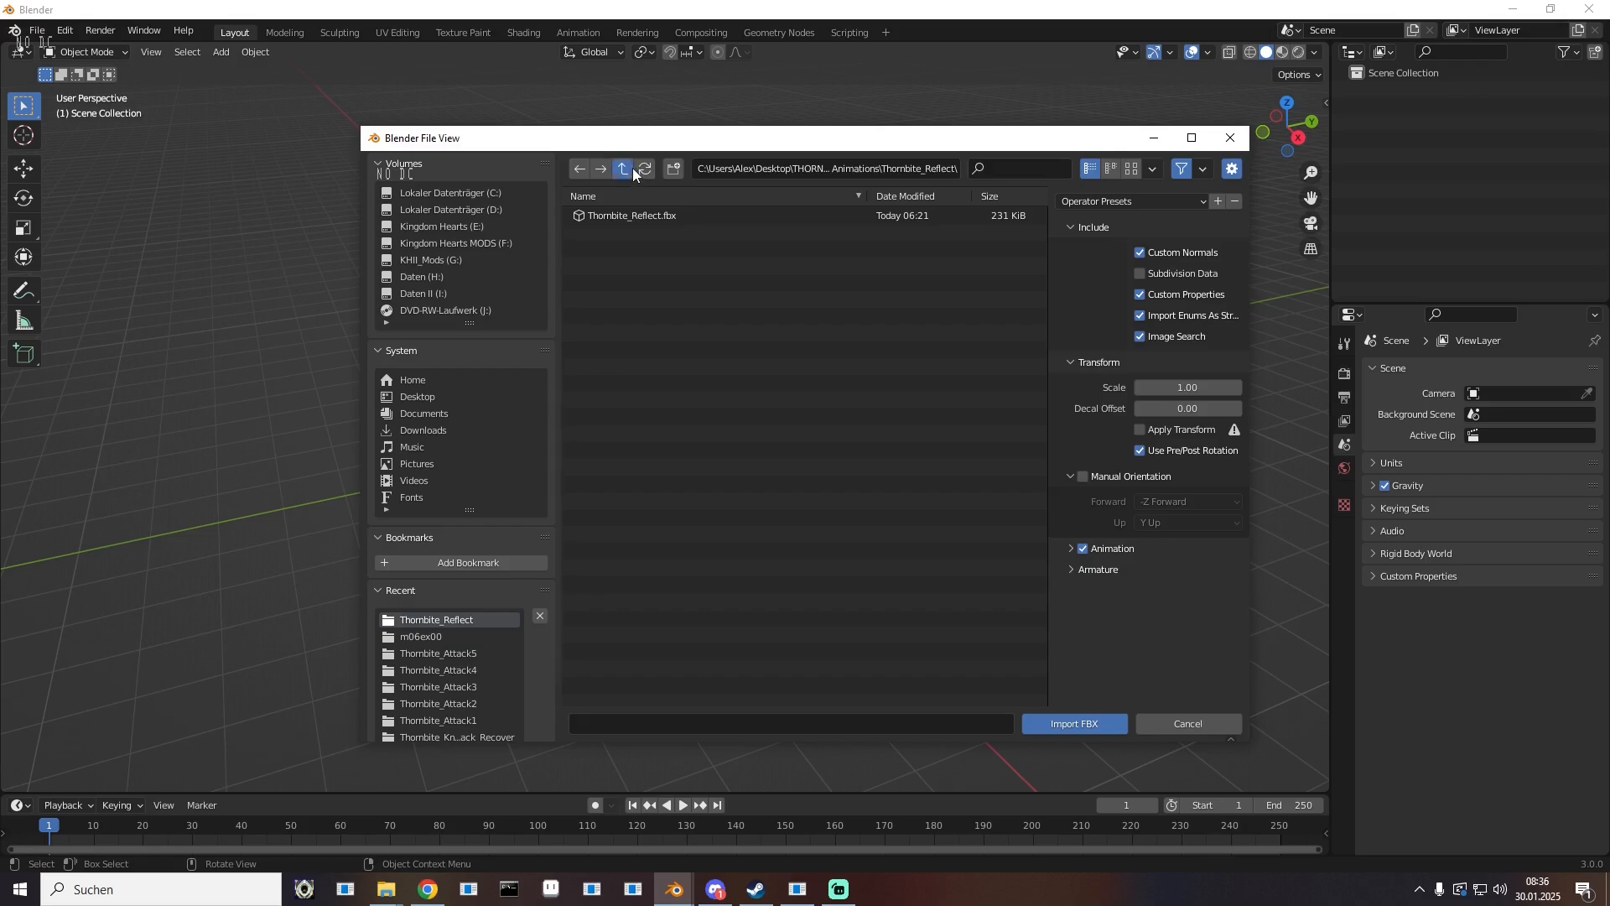
click(623, 169)
double_click(655, 535)
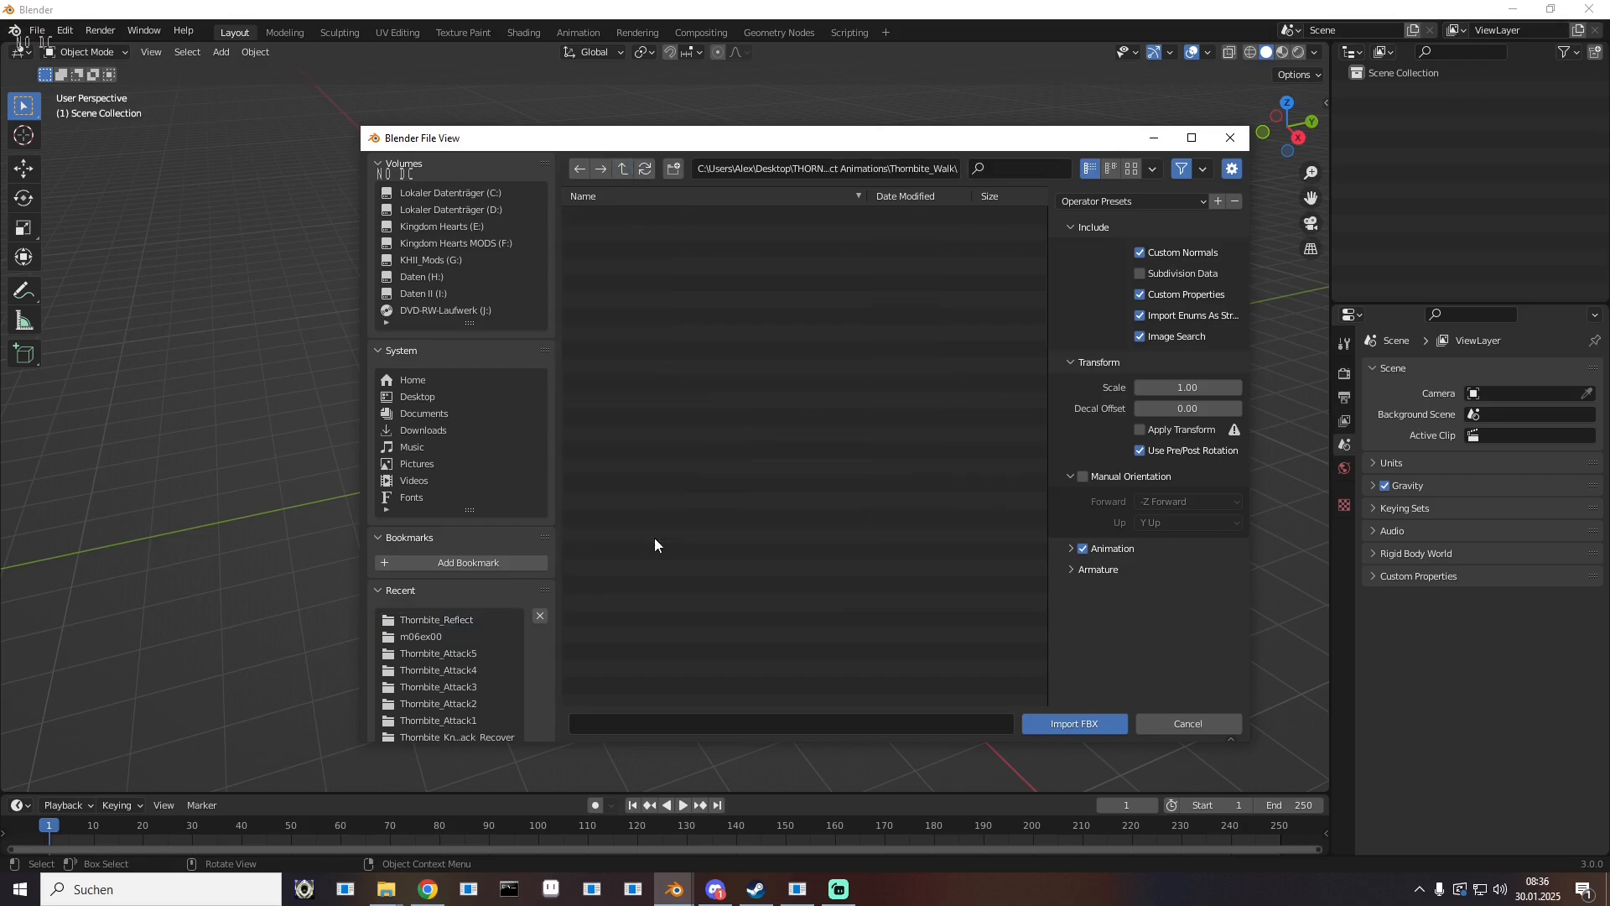
double_click(611, 217)
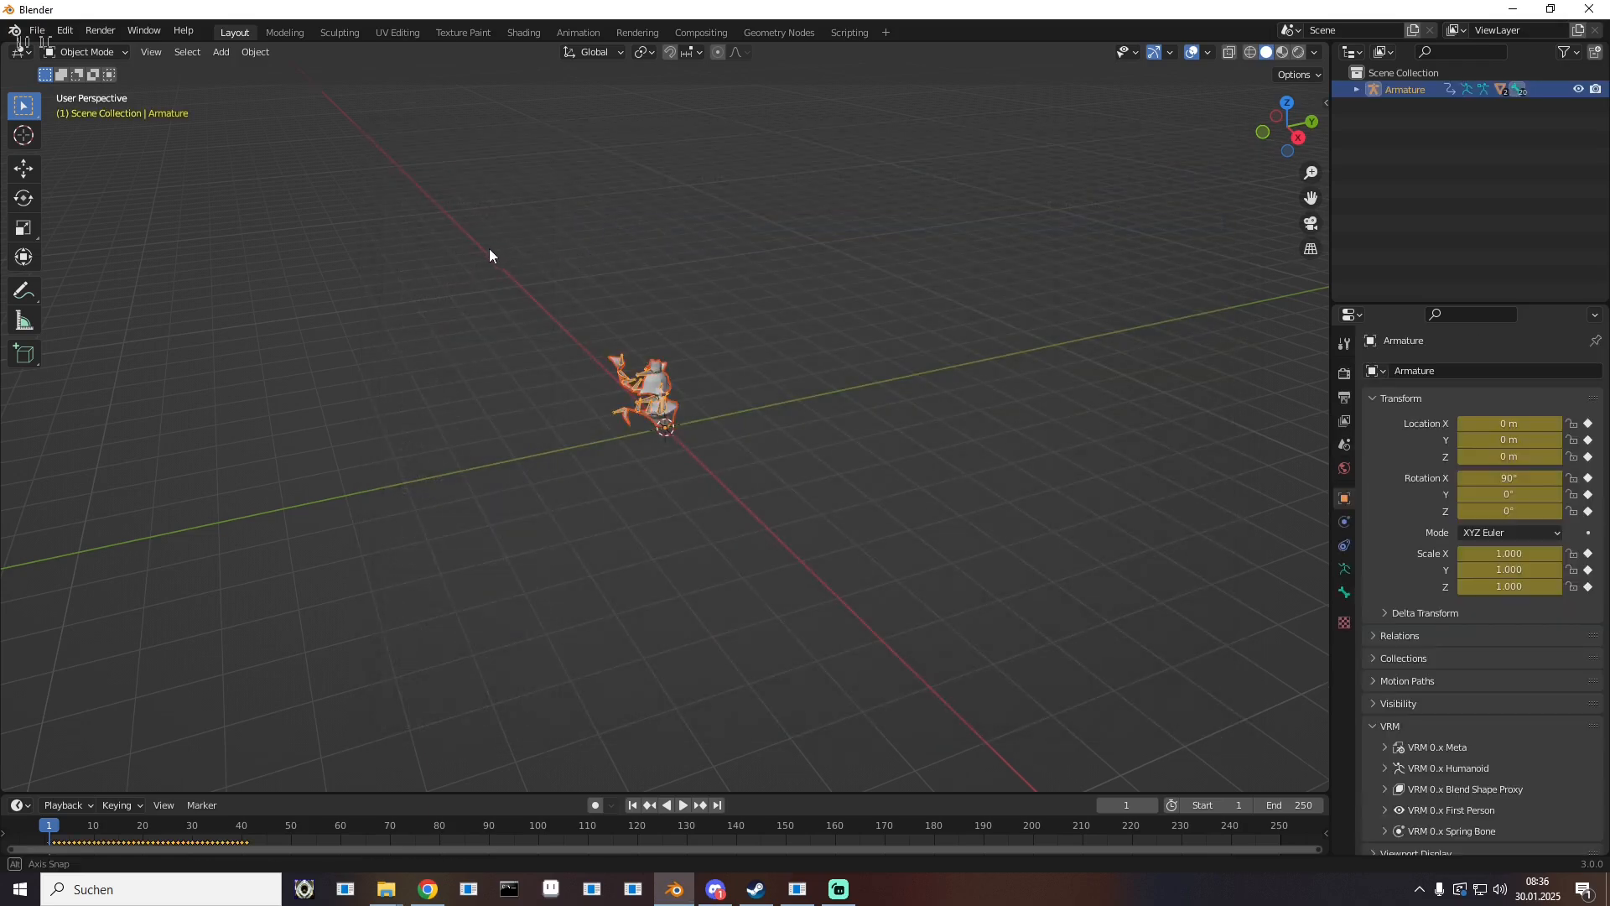
Step: Set the viewport's solid shading to flat lighting with texture colour so the imported model shows its textures
middle_drag(489, 250, 662, 335)
scroll(663, 336, up, 4)
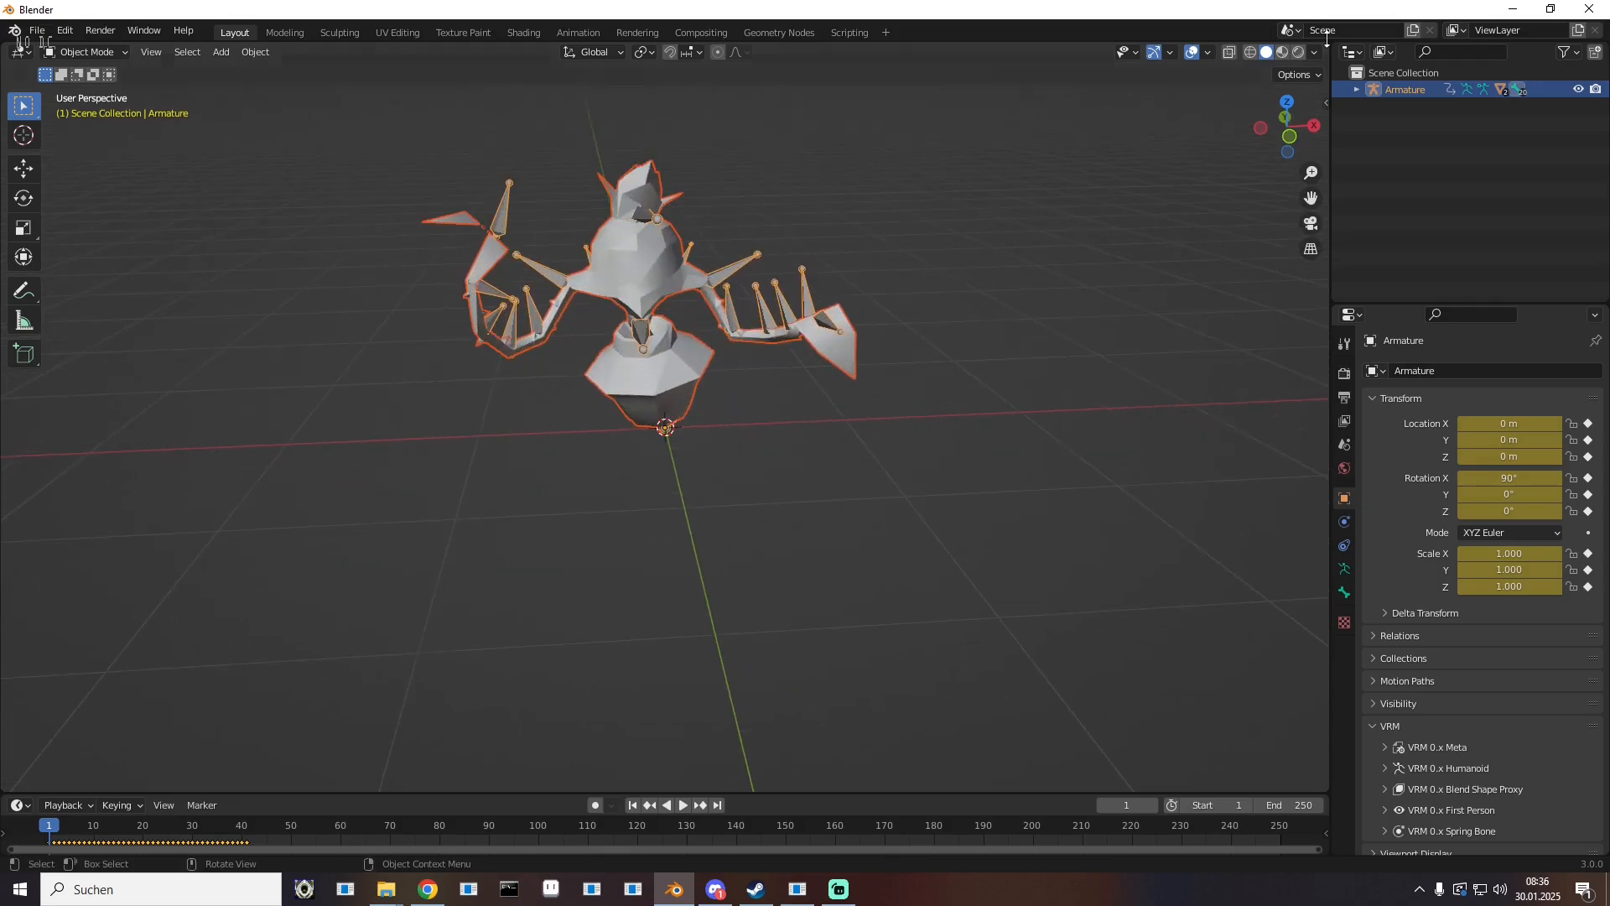
click(1281, 54)
click(1270, 53)
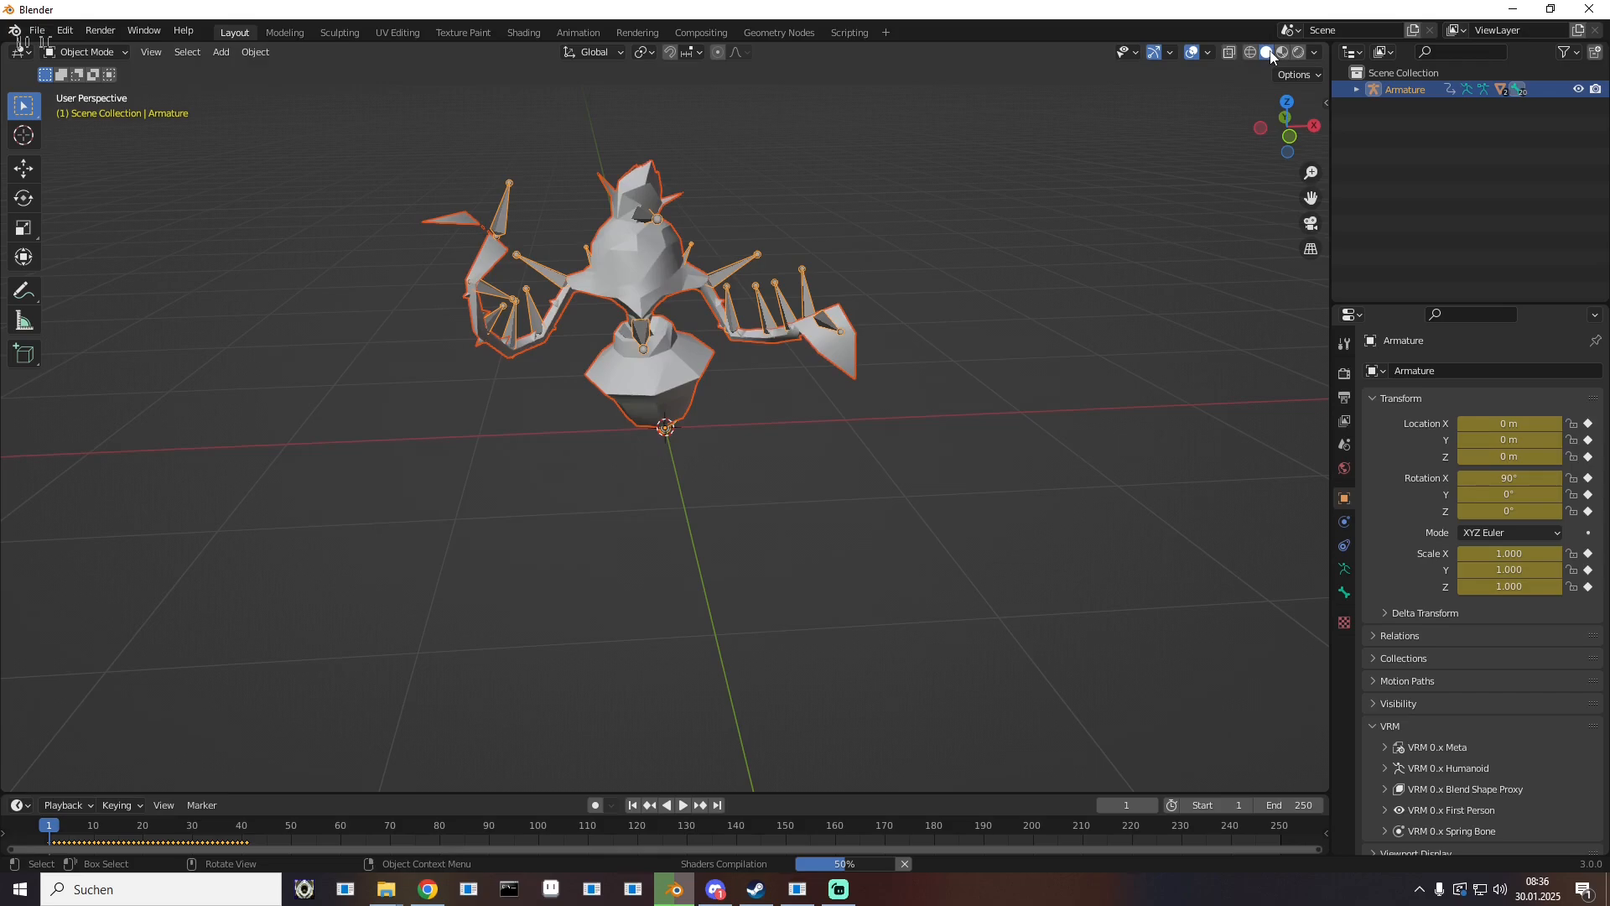
click(1316, 52)
click(1358, 134)
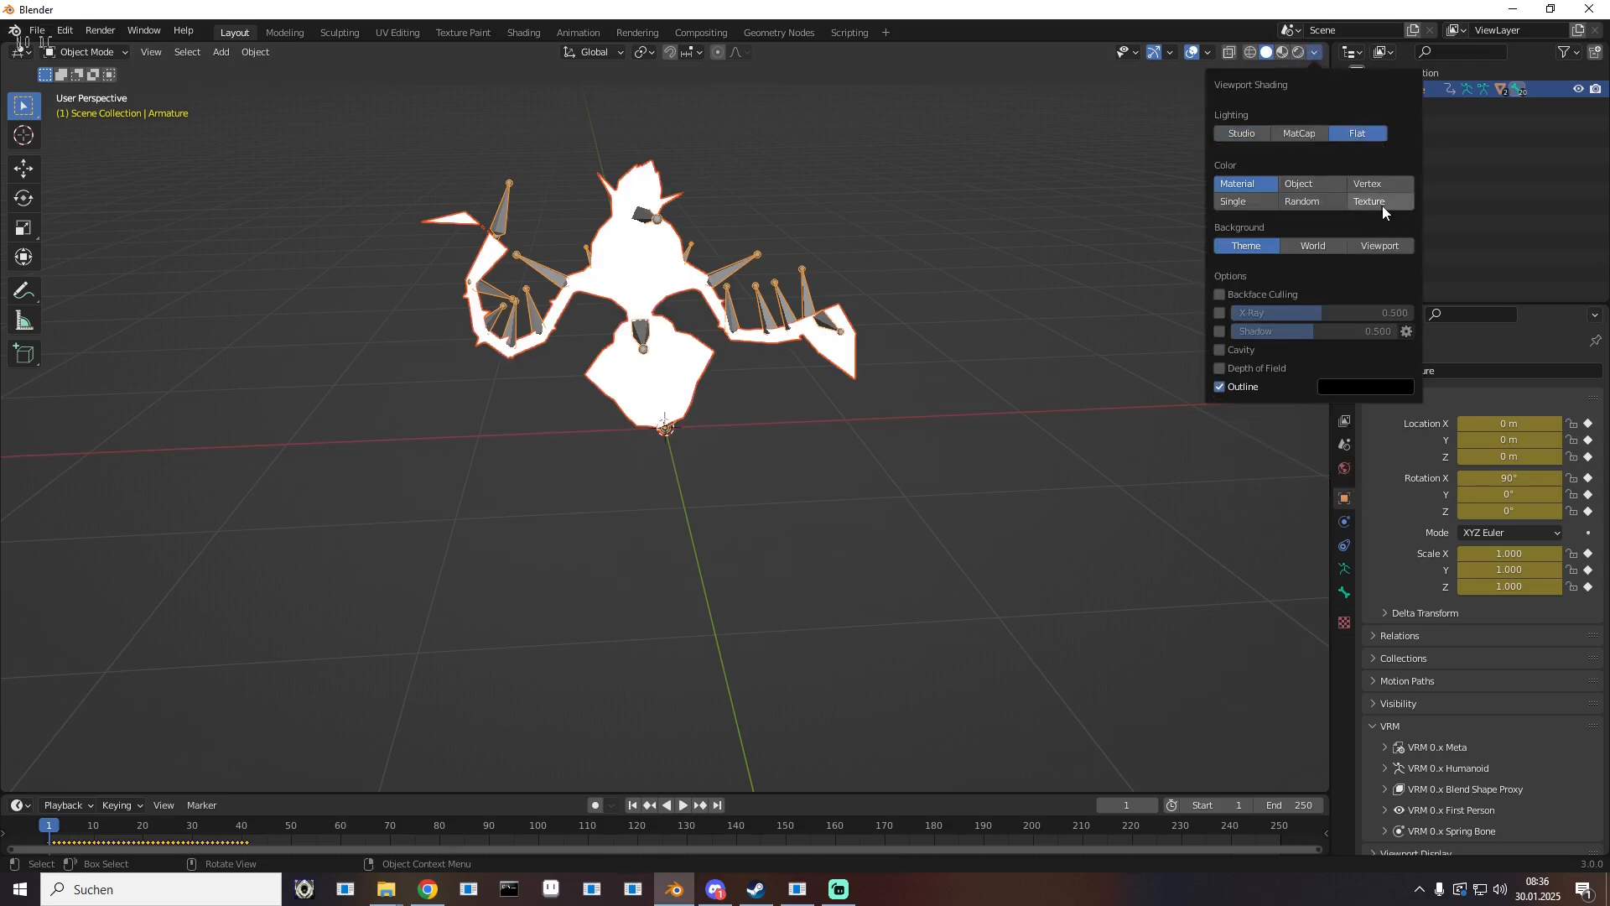
click(1382, 204)
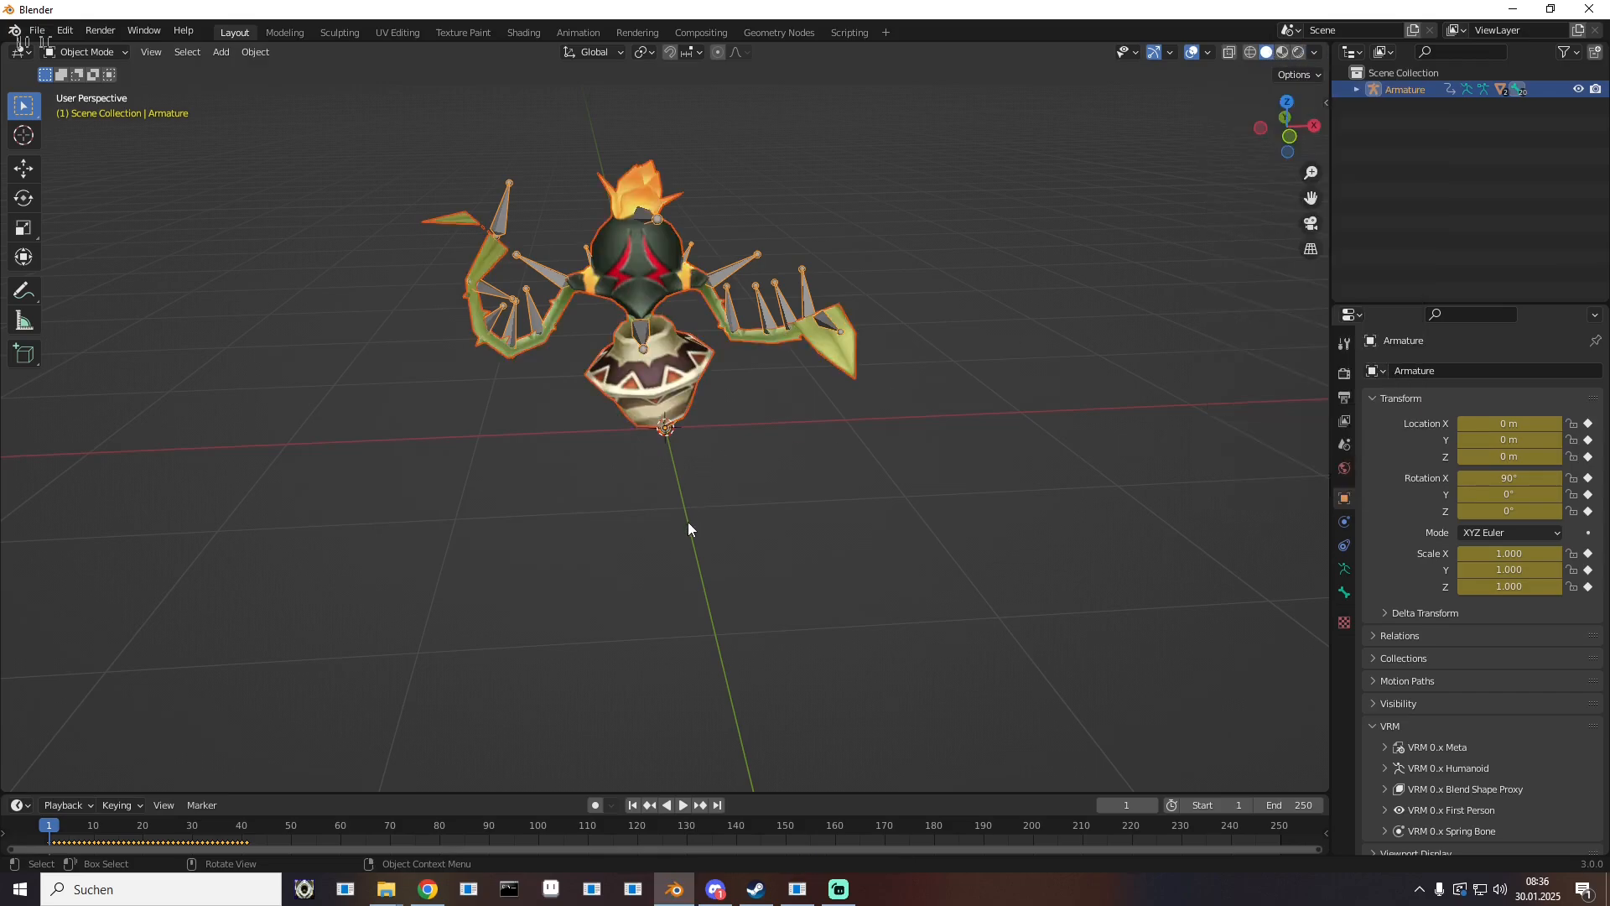
Step: Play the imported walk animation, then return to frame 0 and stop playback
middle_drag(414, 557, 353, 730)
key(space)
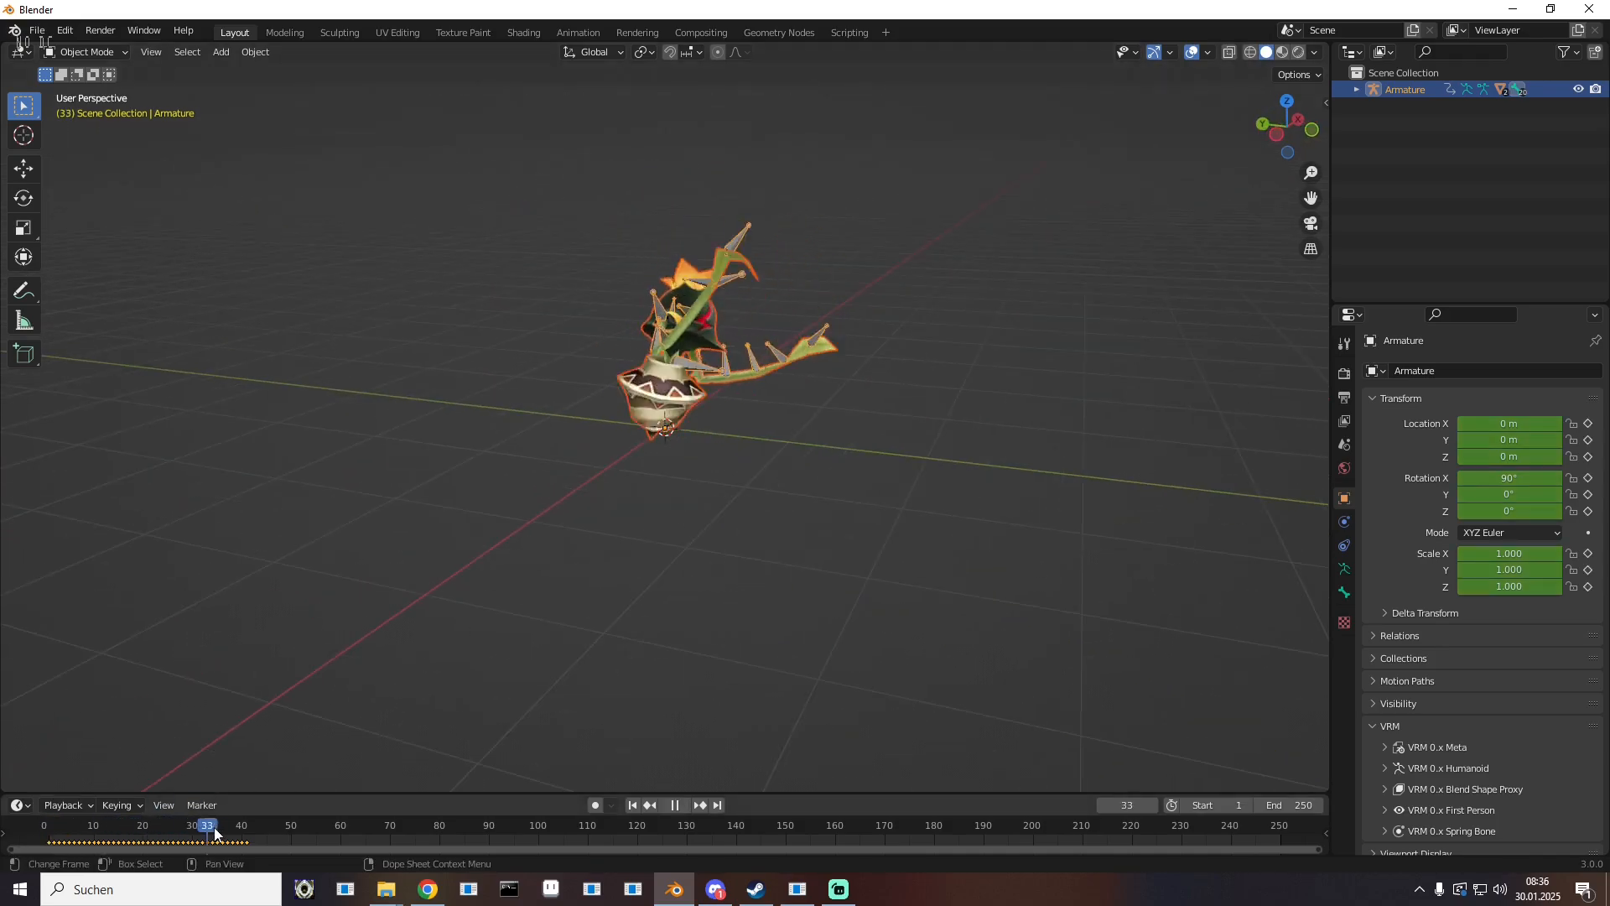
drag(98, 829, 45, 841)
key(space)
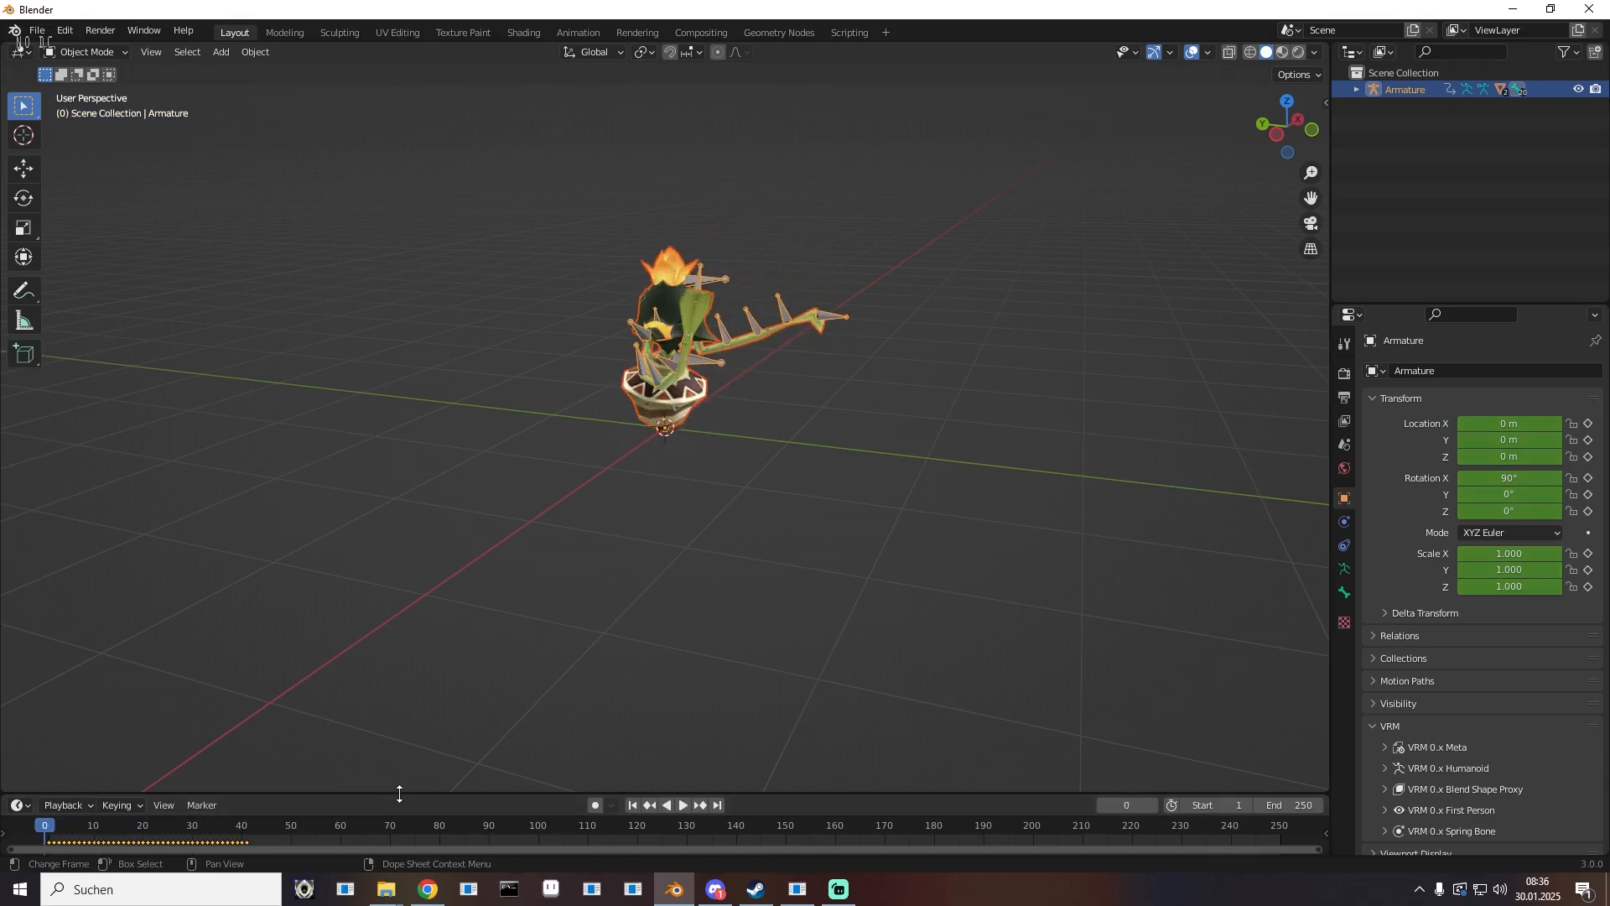
Step: Enlarge the timeline area, show the scene's output properties, and change the timeline into a Graph Editor
drag(399, 793, 400, 642)
click(1345, 397)
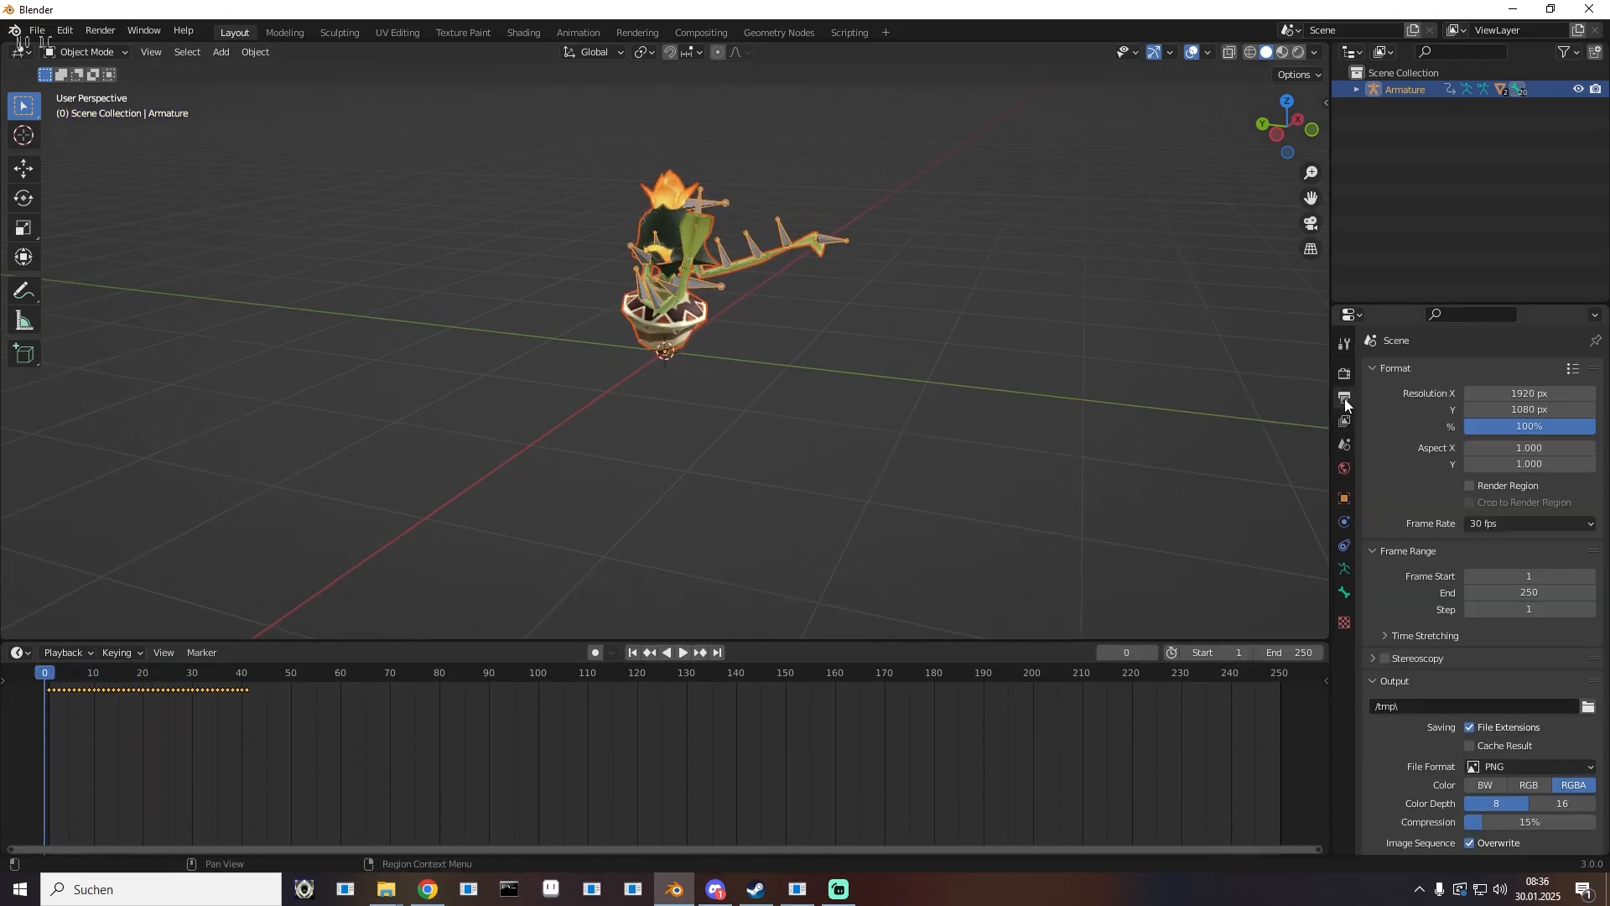
drag(1311, 197, 1295, 286)
middle_drag(455, 371, 516, 336)
click(18, 654)
click(18, 653)
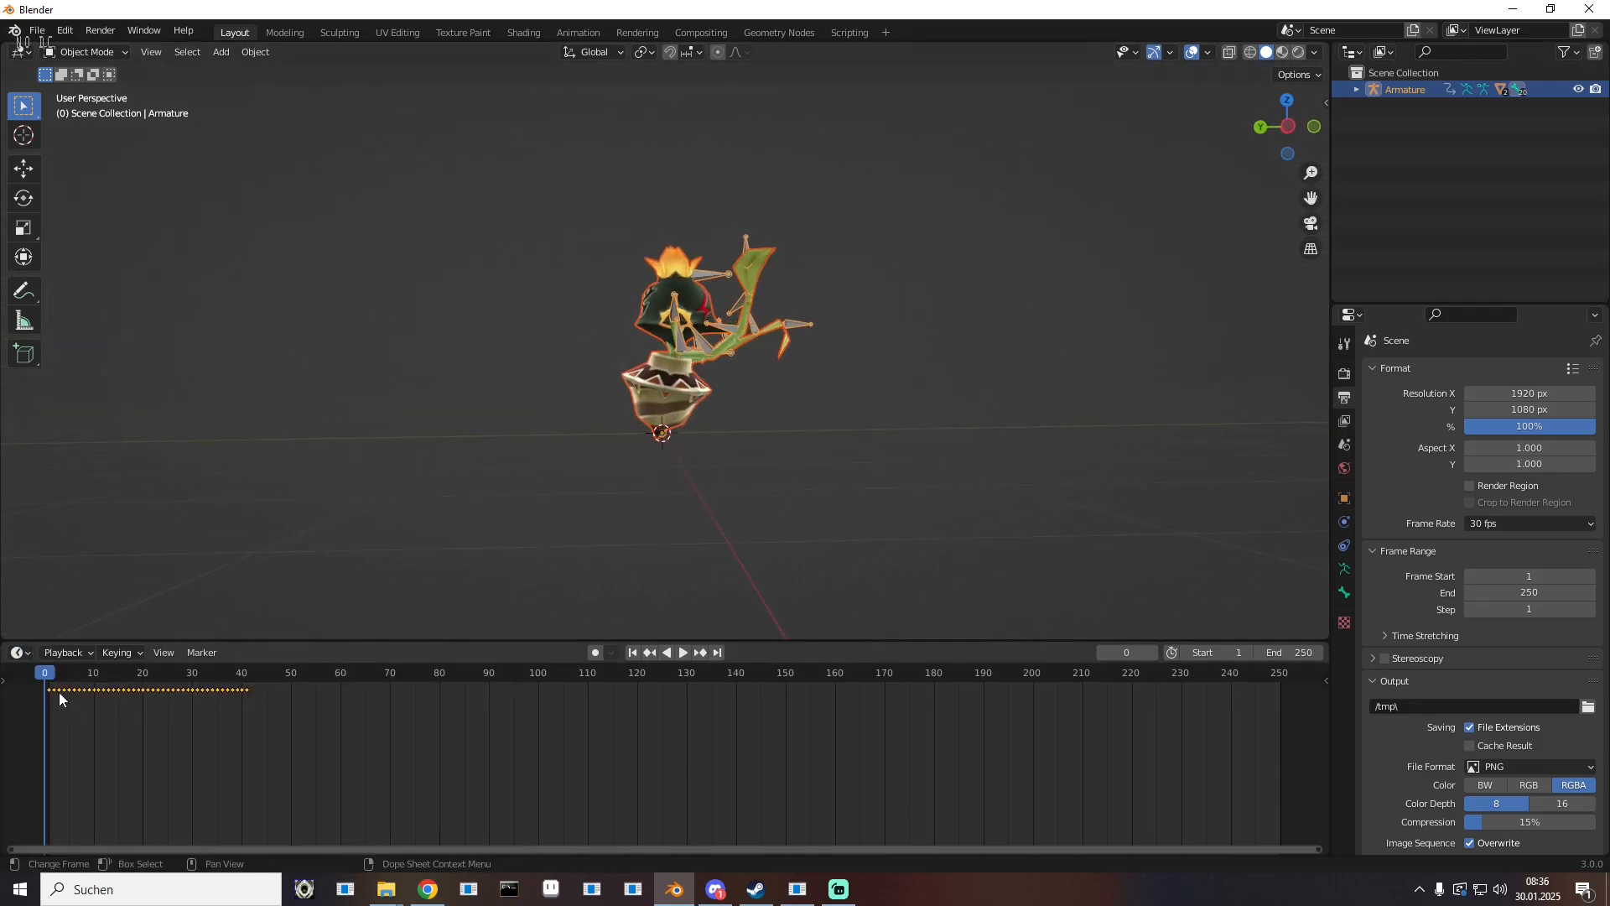
click(18, 653)
click(251, 716)
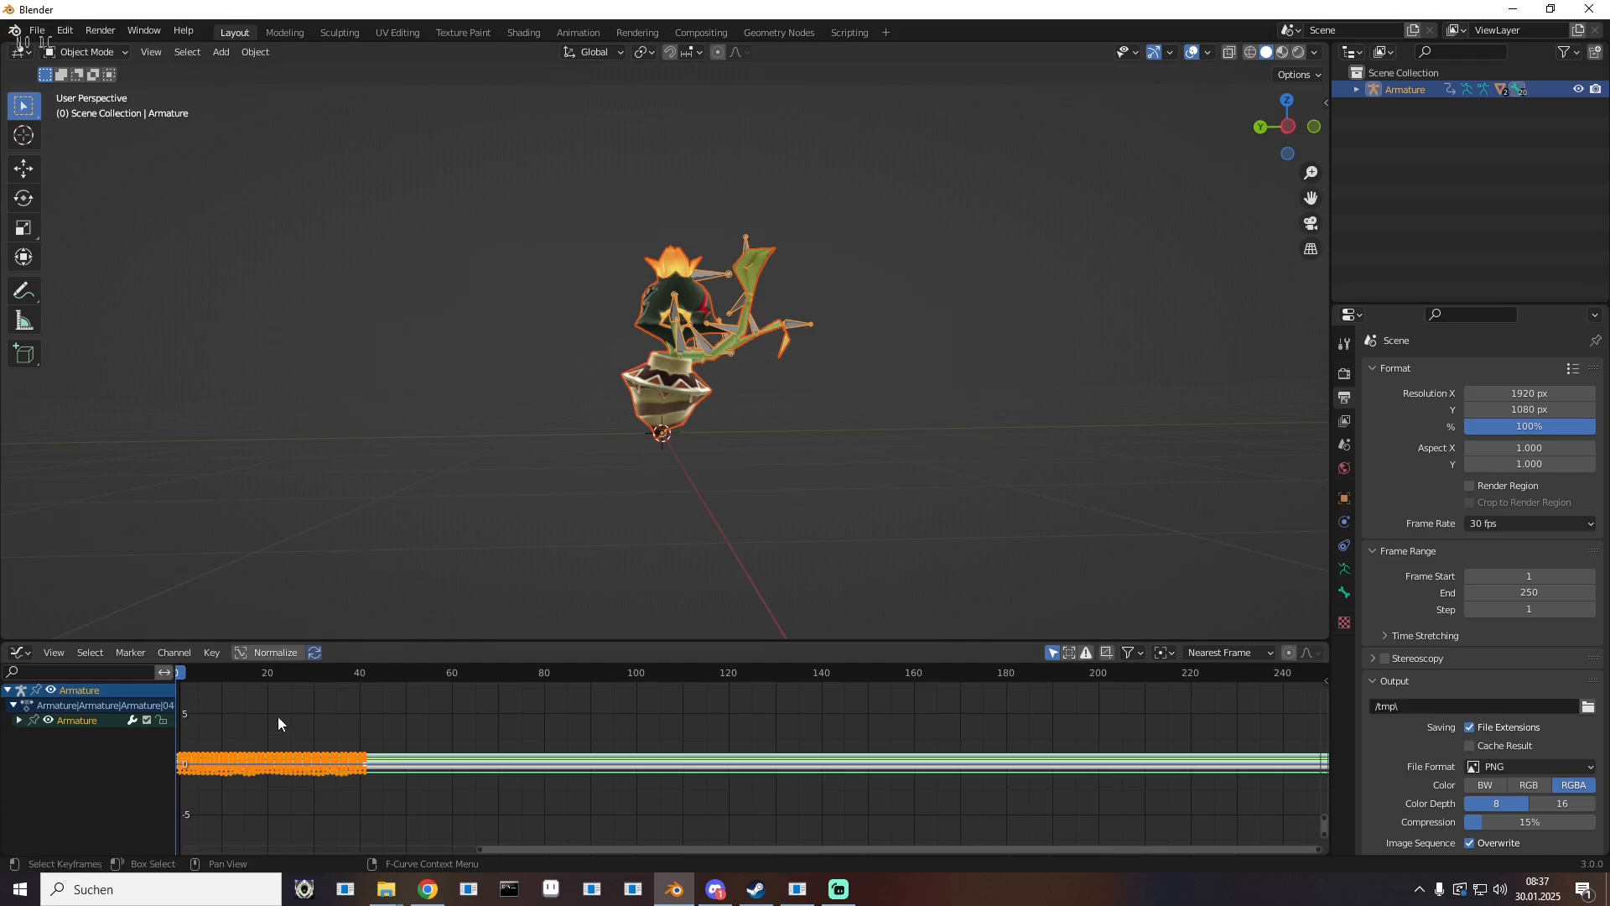
middle_drag(279, 716, 535, 705)
scroll(547, 755, up, 6)
middle_drag(324, 712, 476, 728)
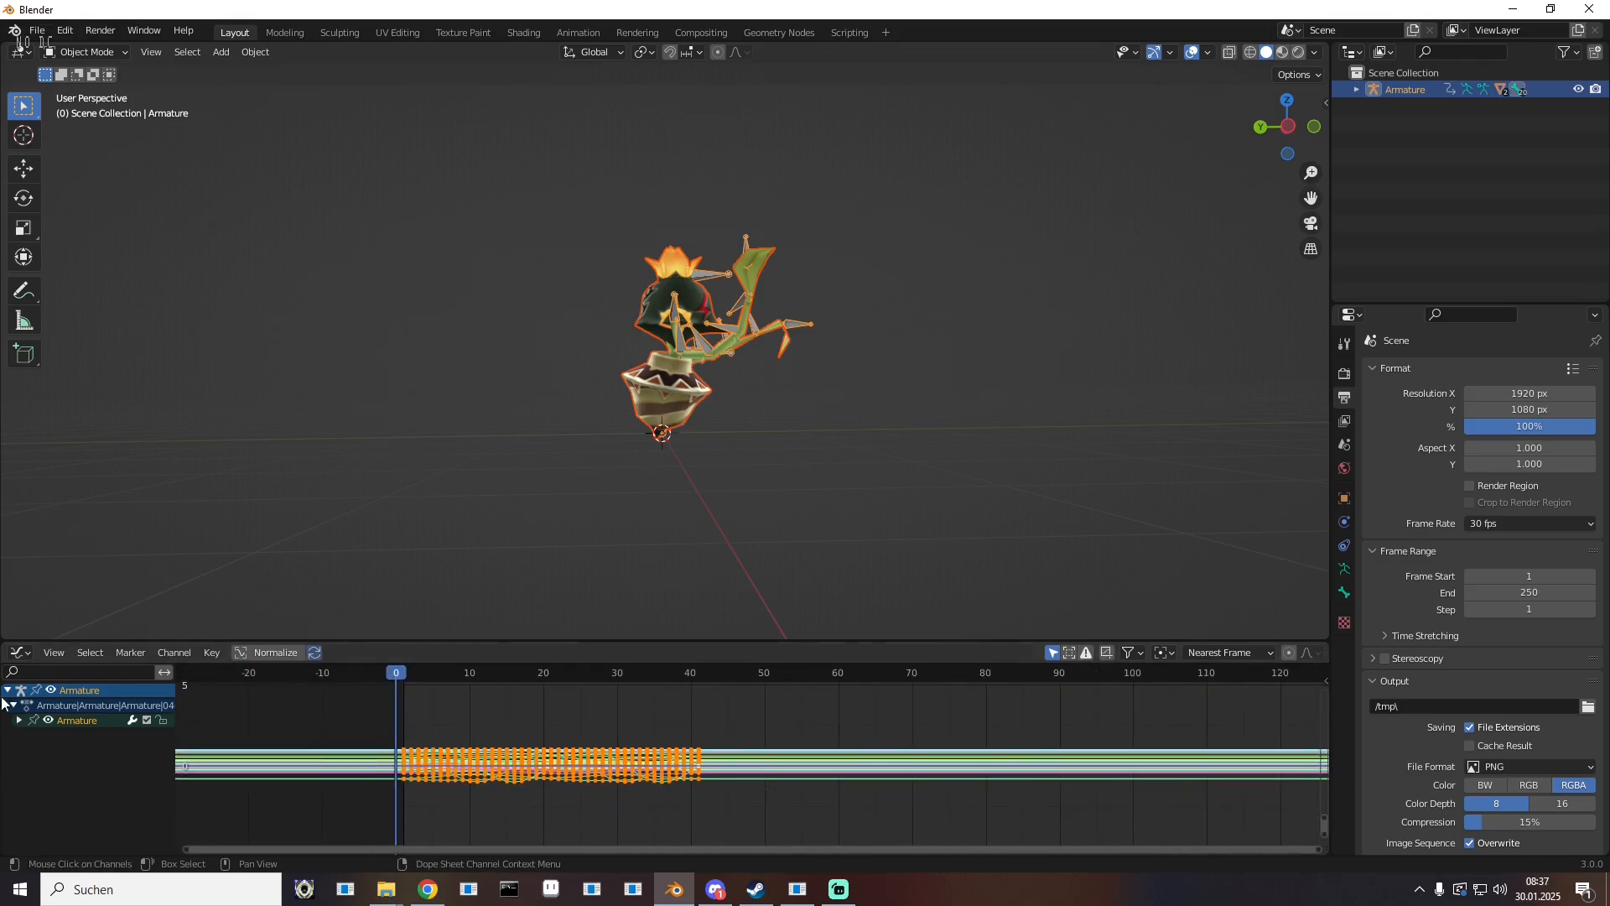
Step: Expand the Armature channel group, hide all its curves and widen the channel list to show full names
click(19, 719)
click(48, 720)
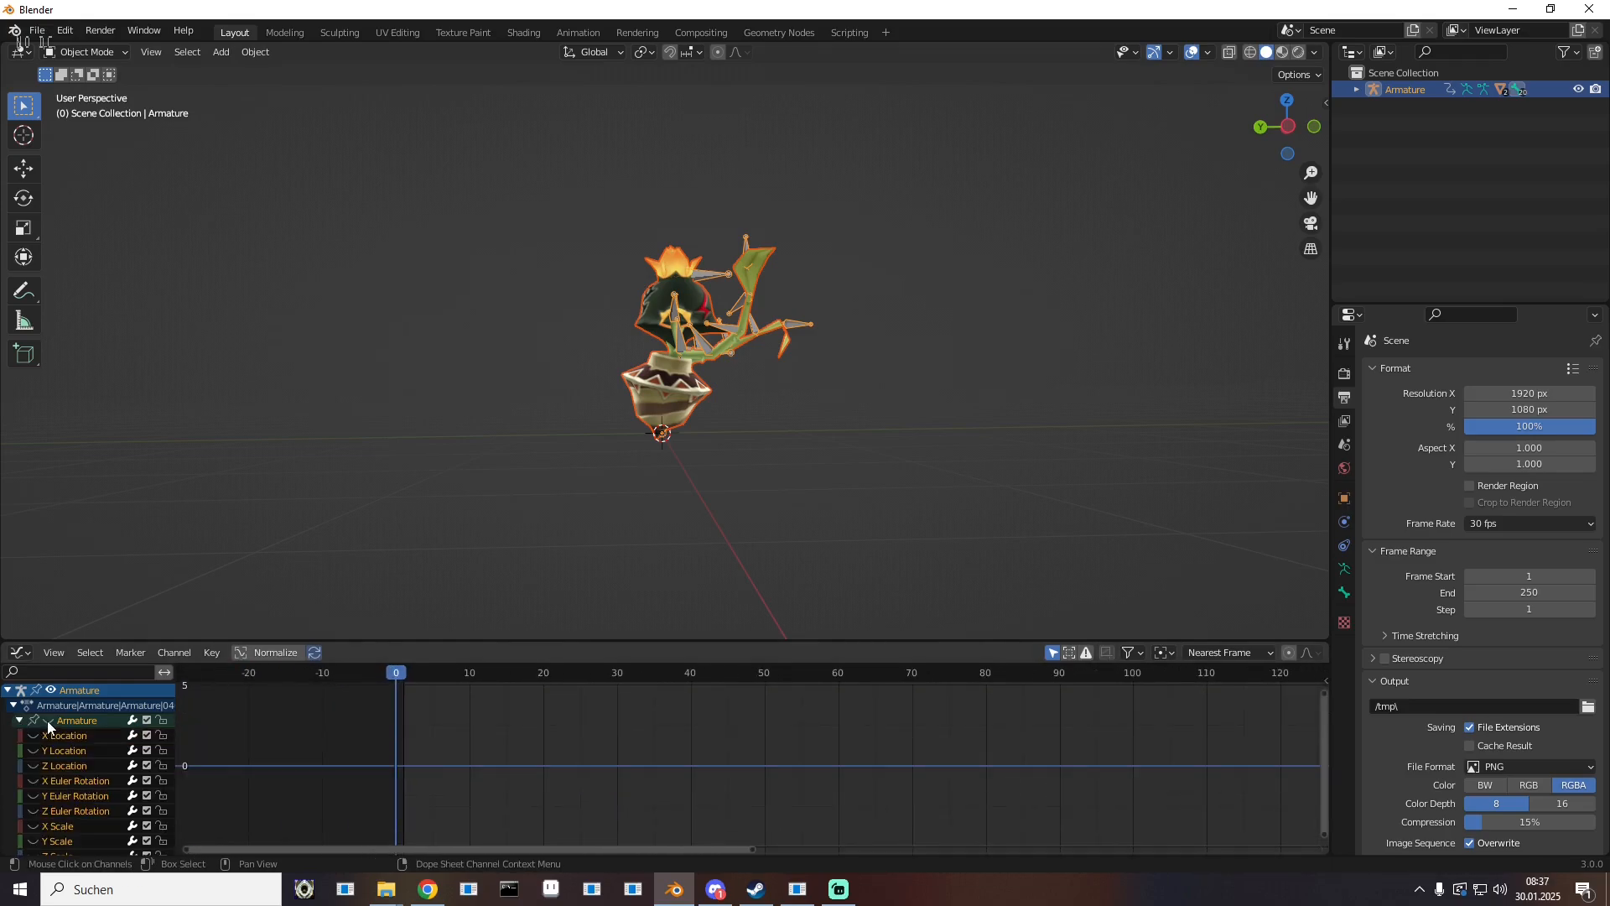
scroll(178, 758, down, 5)
drag(177, 760, 254, 748)
scroll(113, 768, up, 8)
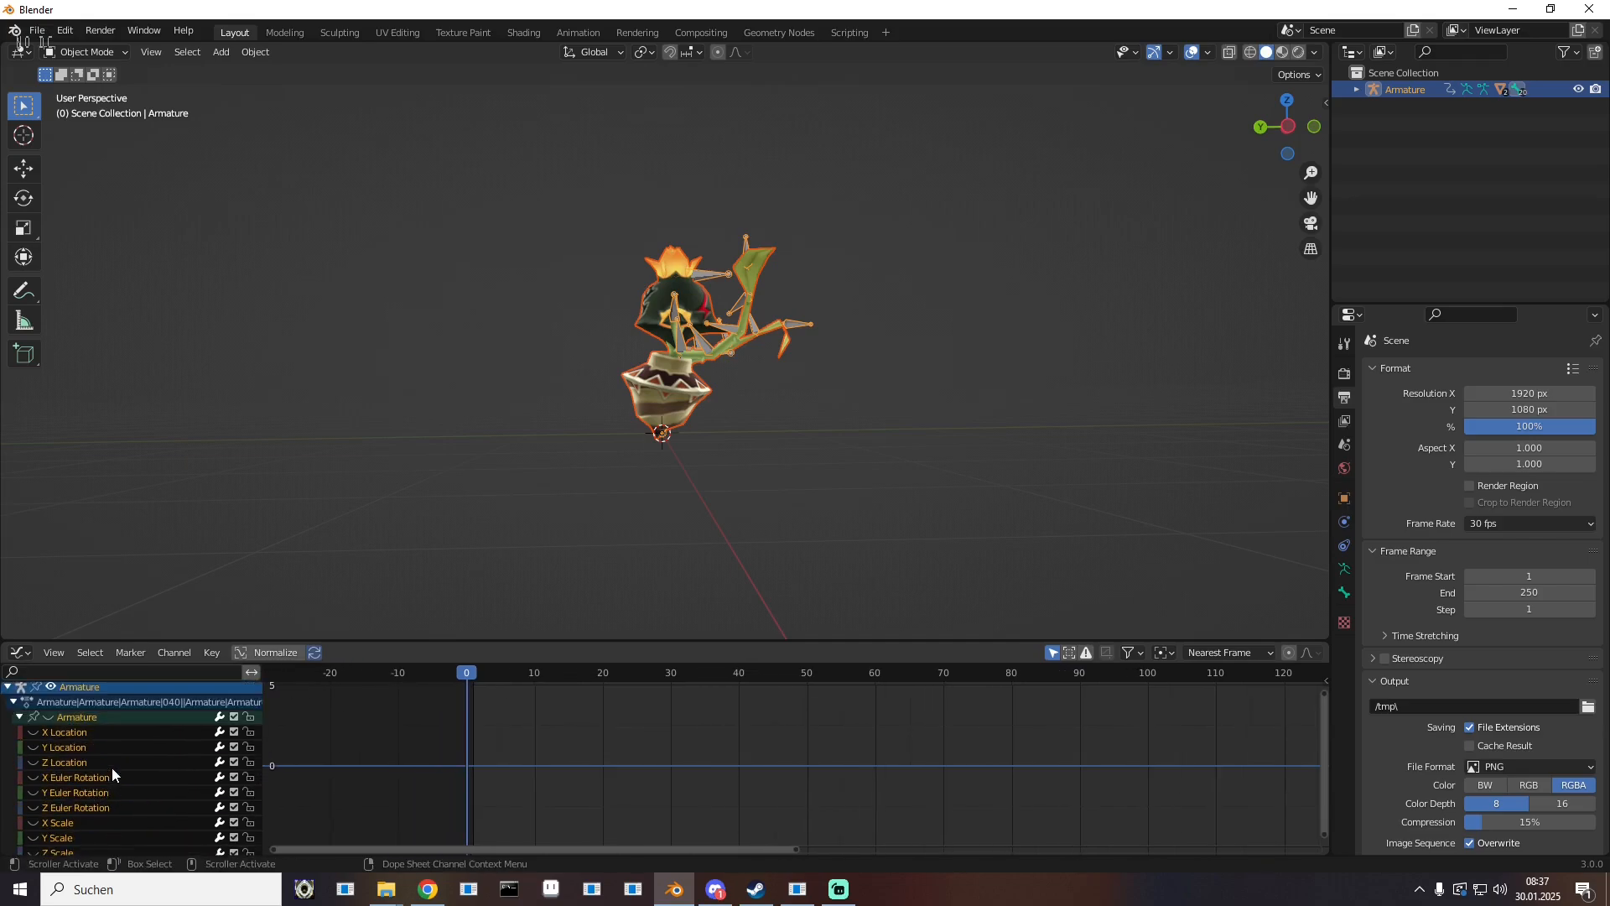
Step: Find the Root bone's channels, show its X Location curve and try moving the curve's last keyframe
scroll(113, 767, down, 6)
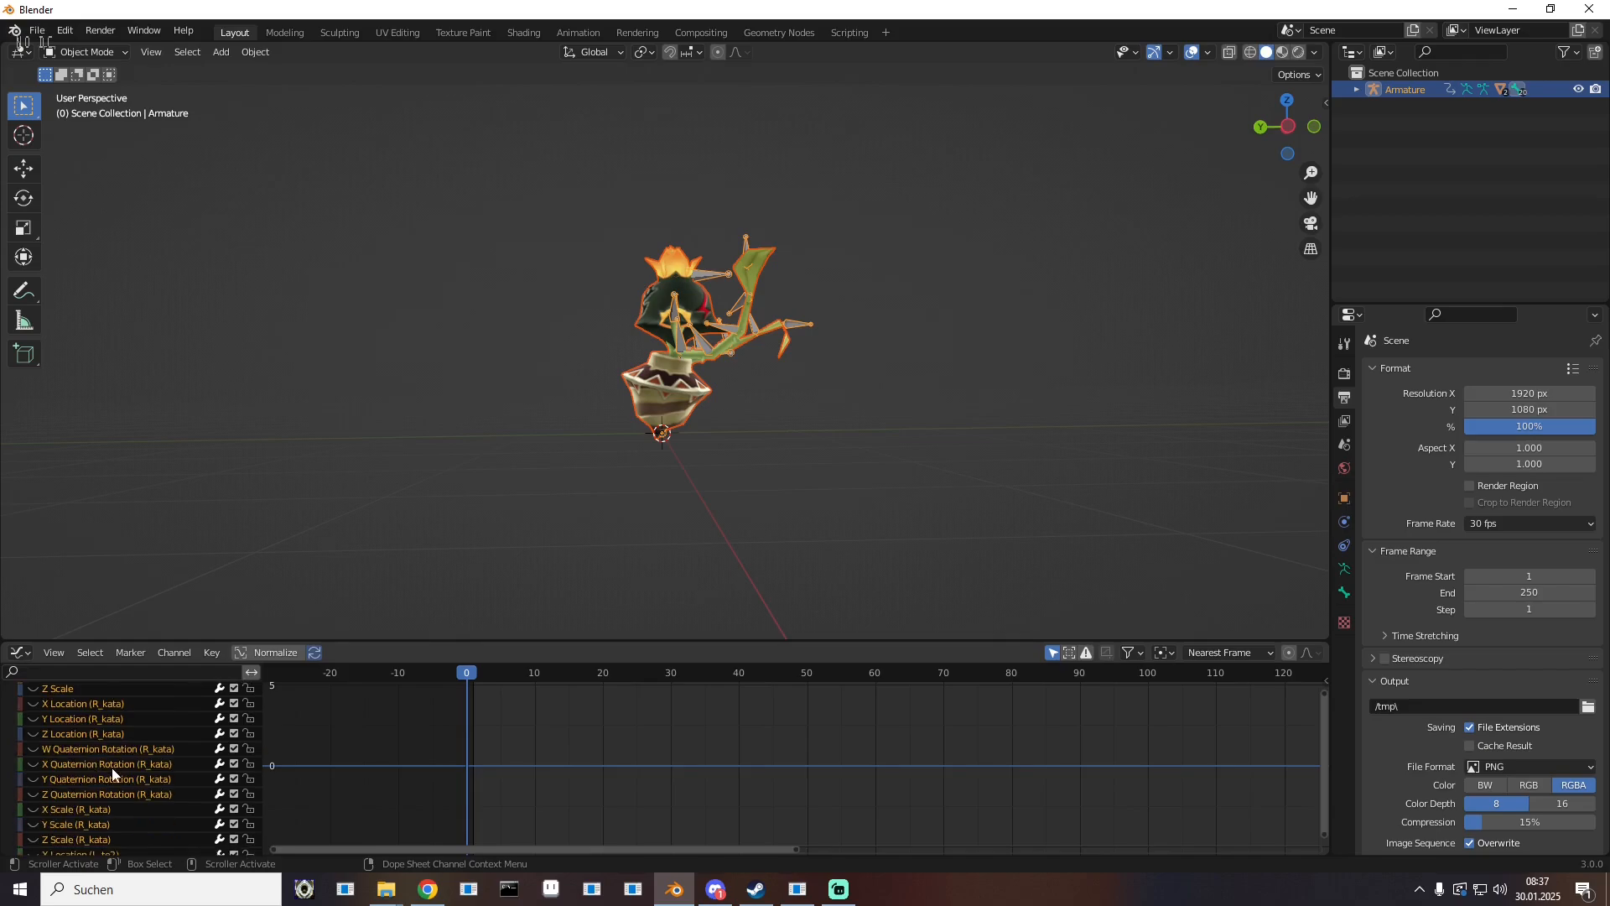
scroll(113, 767, down, 10)
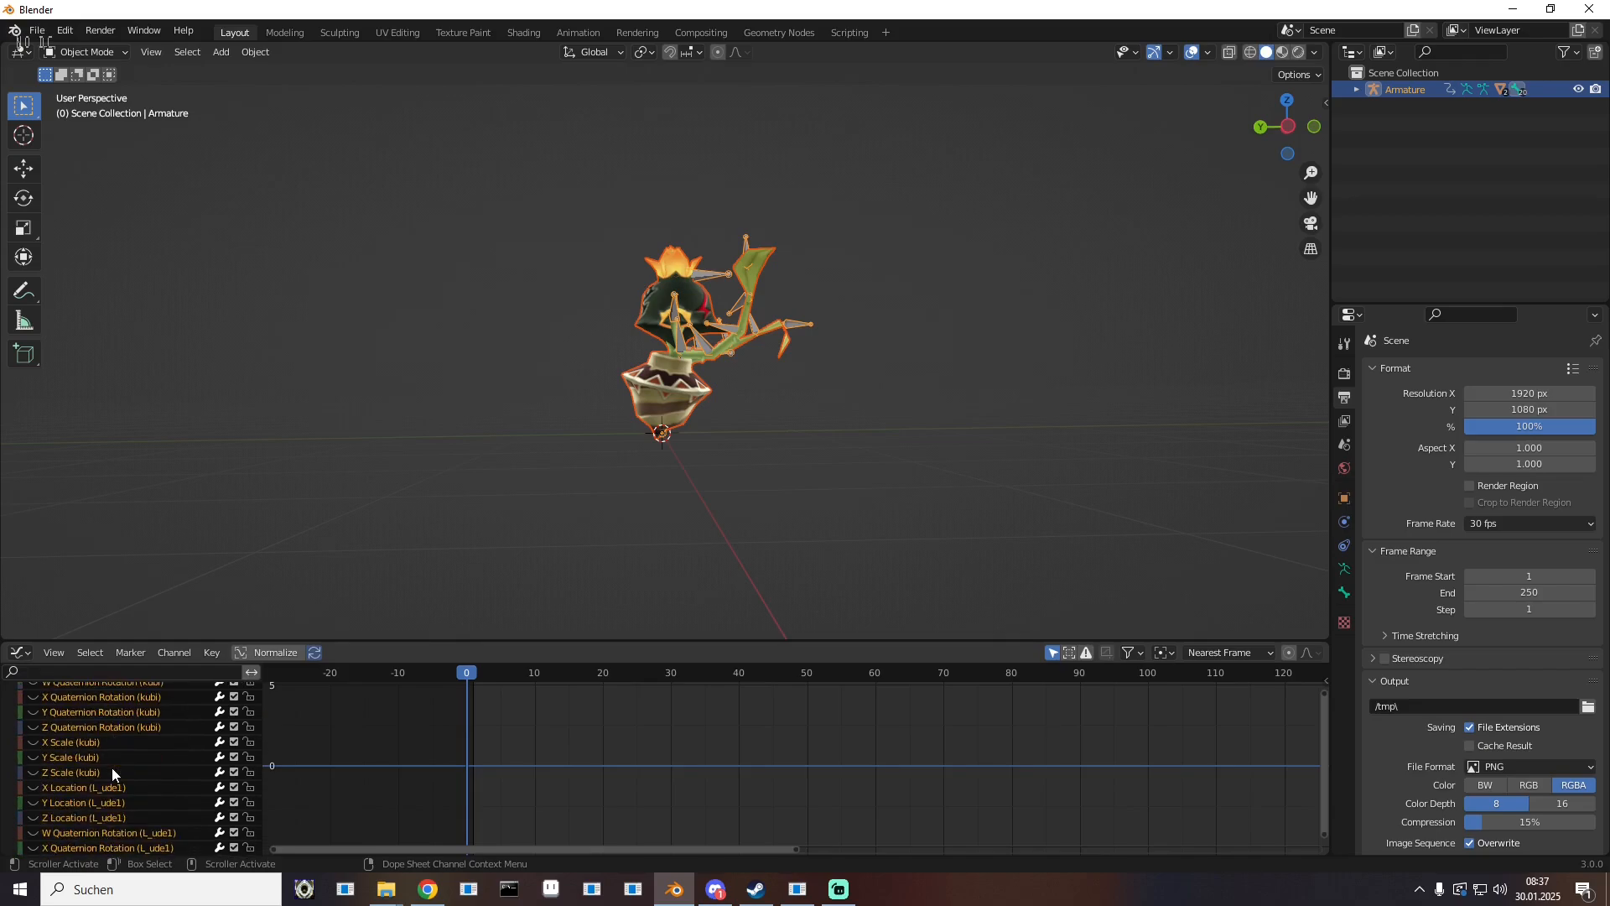
scroll(113, 767, down, 10)
scroll(112, 771, down, 10)
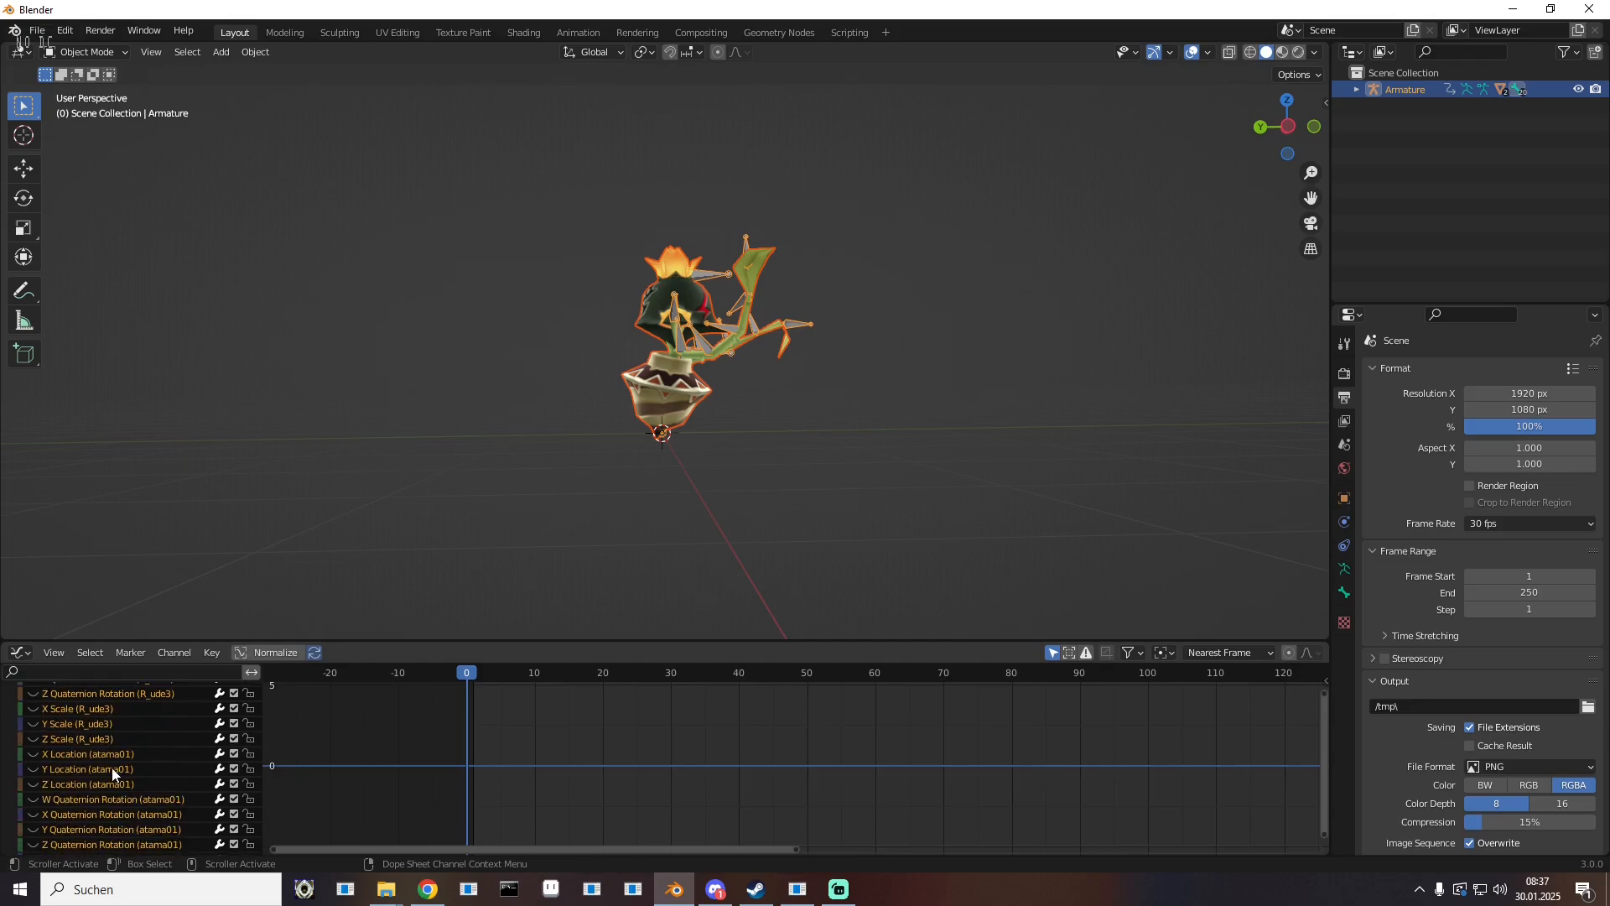
scroll(113, 772, down, 10)
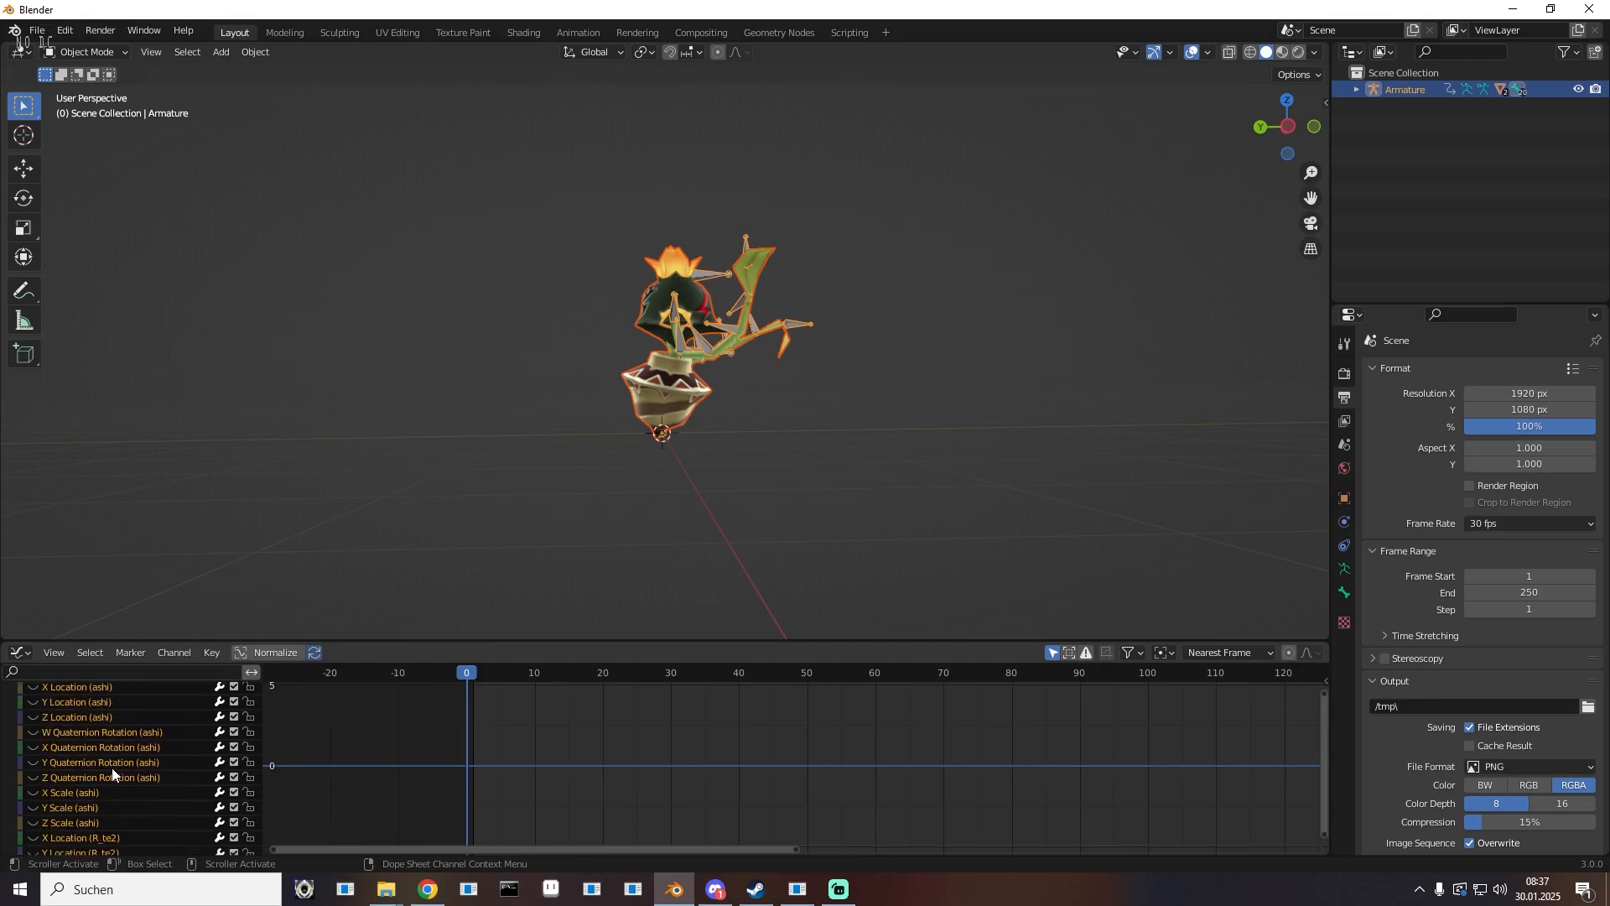
scroll(112, 773, down, 10)
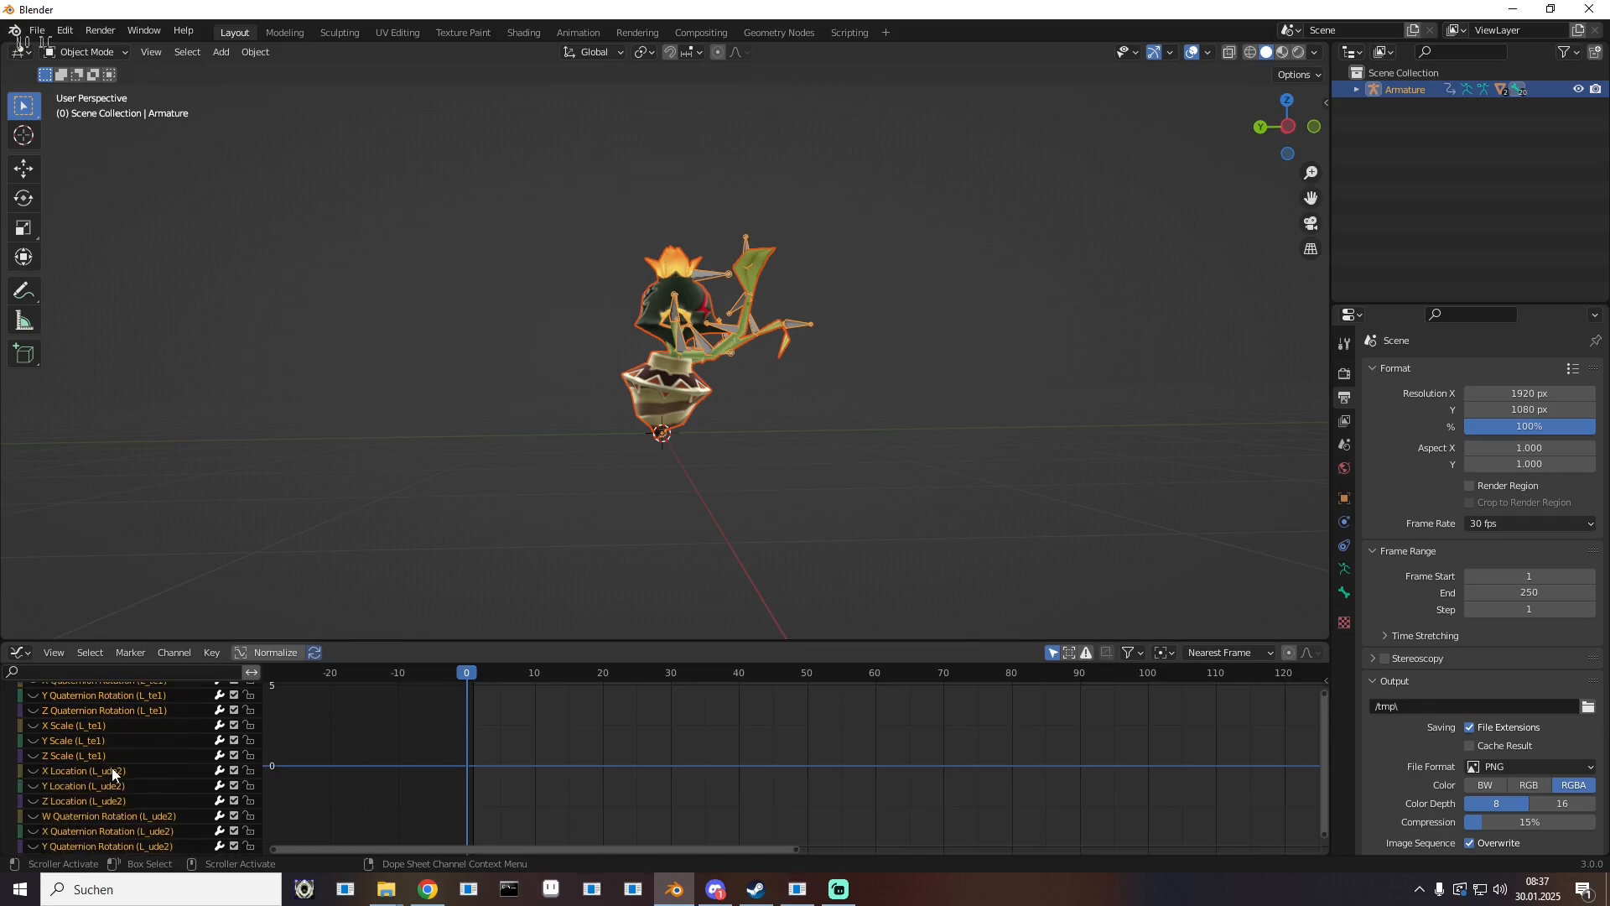
scroll(113, 770, down, 10)
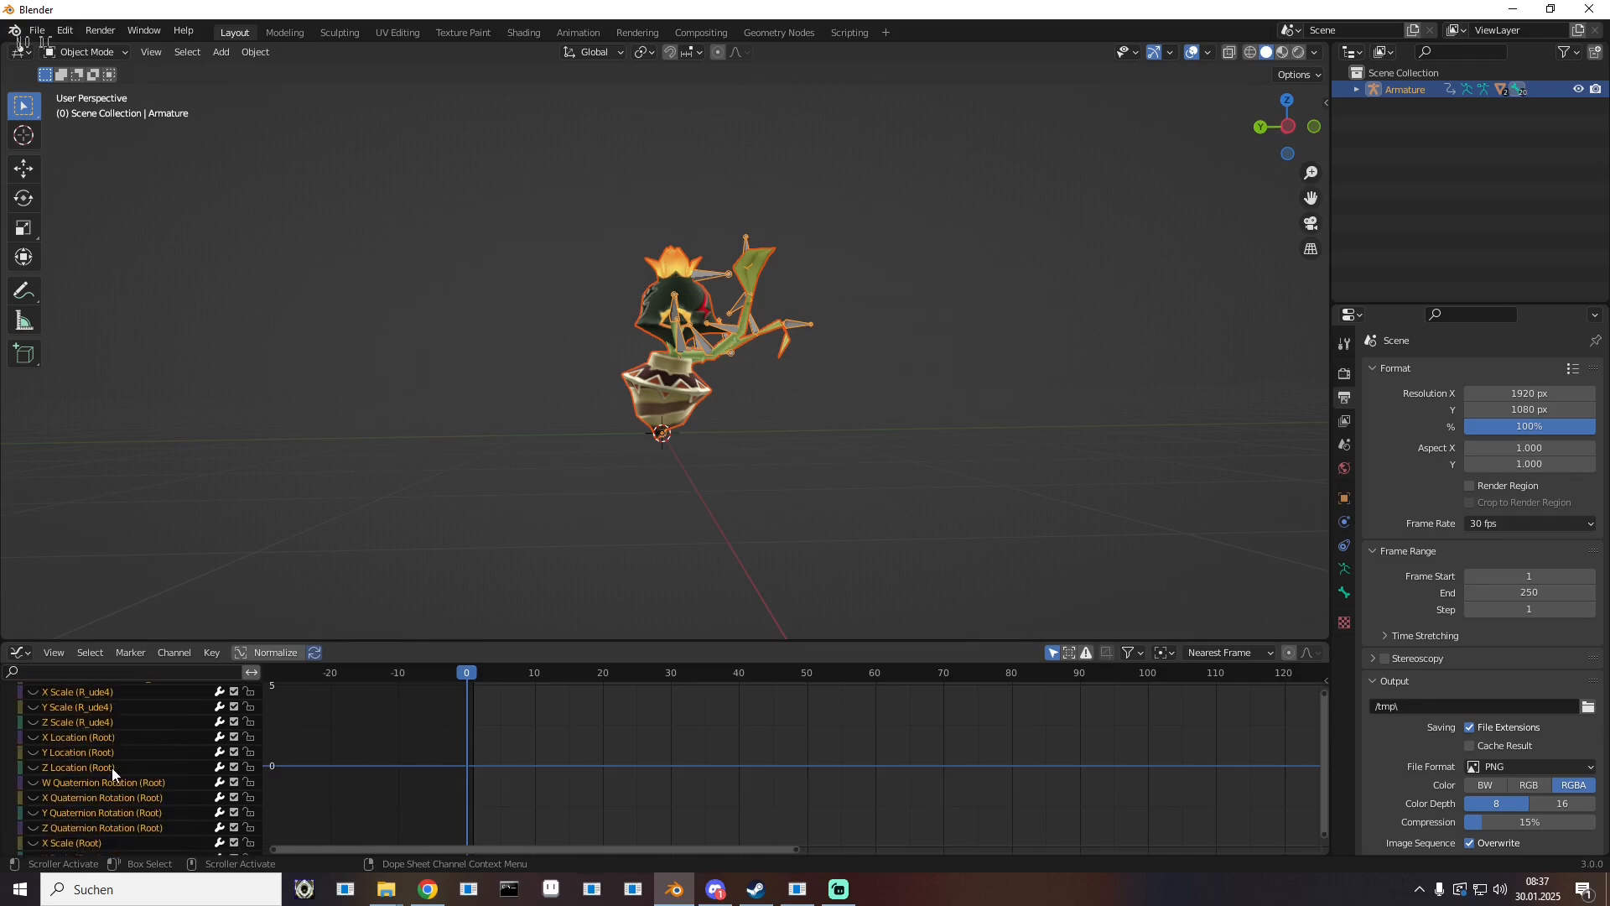
click(32, 740)
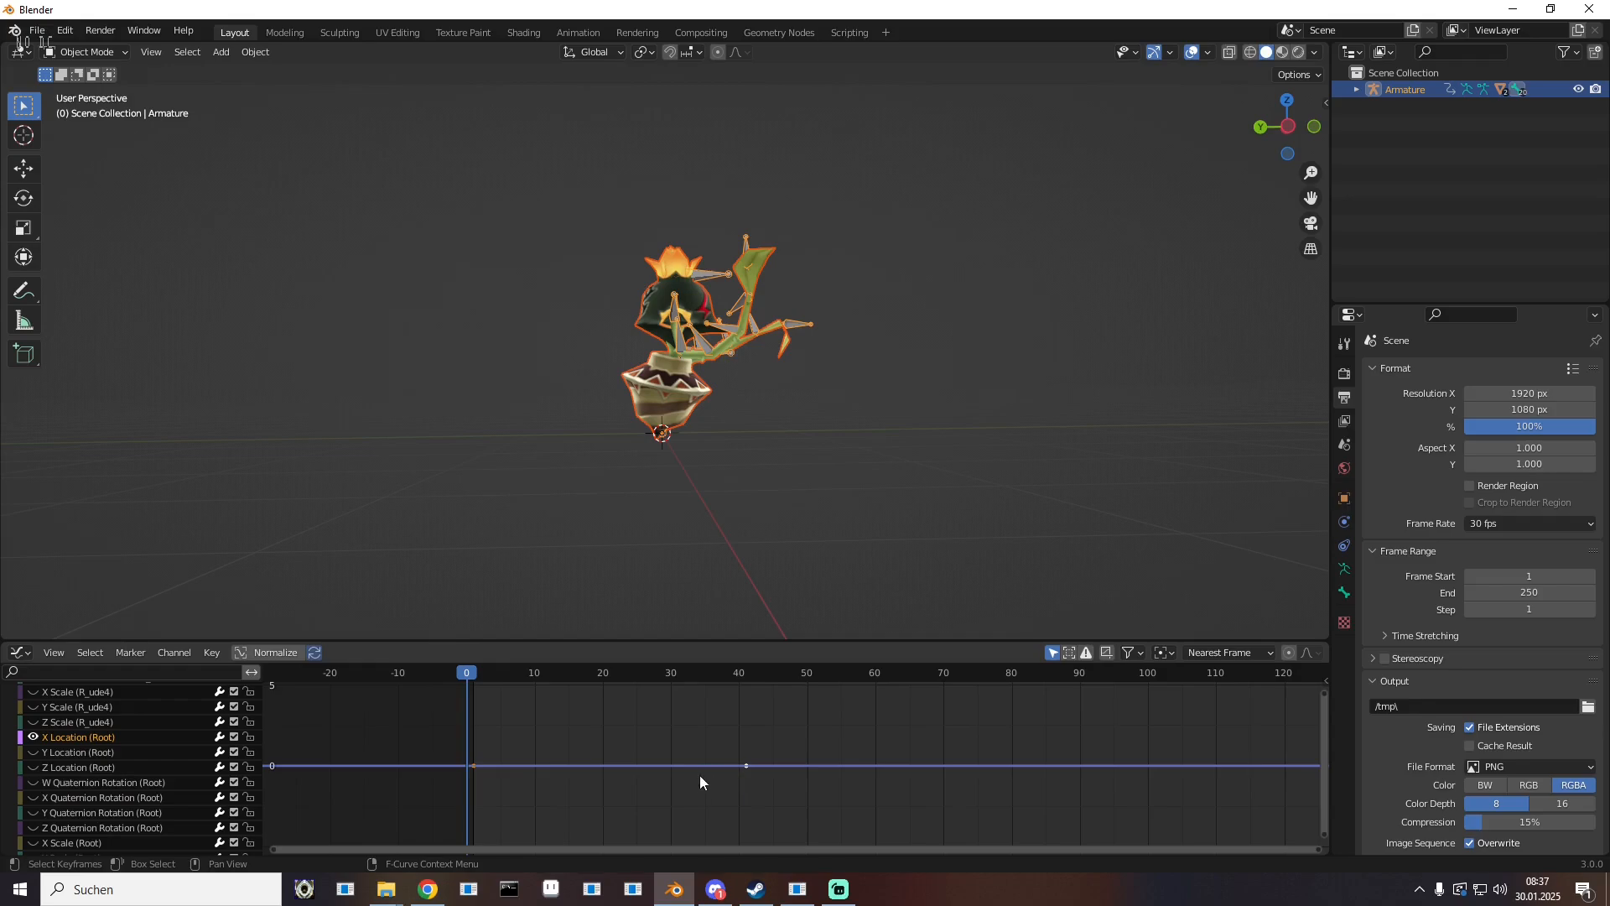
mouse_move(748, 767)
mouse_down()
mouse_move(736, 734)
mouse_move(721, 765)
mouse_up()
Step: Show the Root bone's Y Location curve instead, try moving its last keyframe, and hide the curve again
click(34, 753)
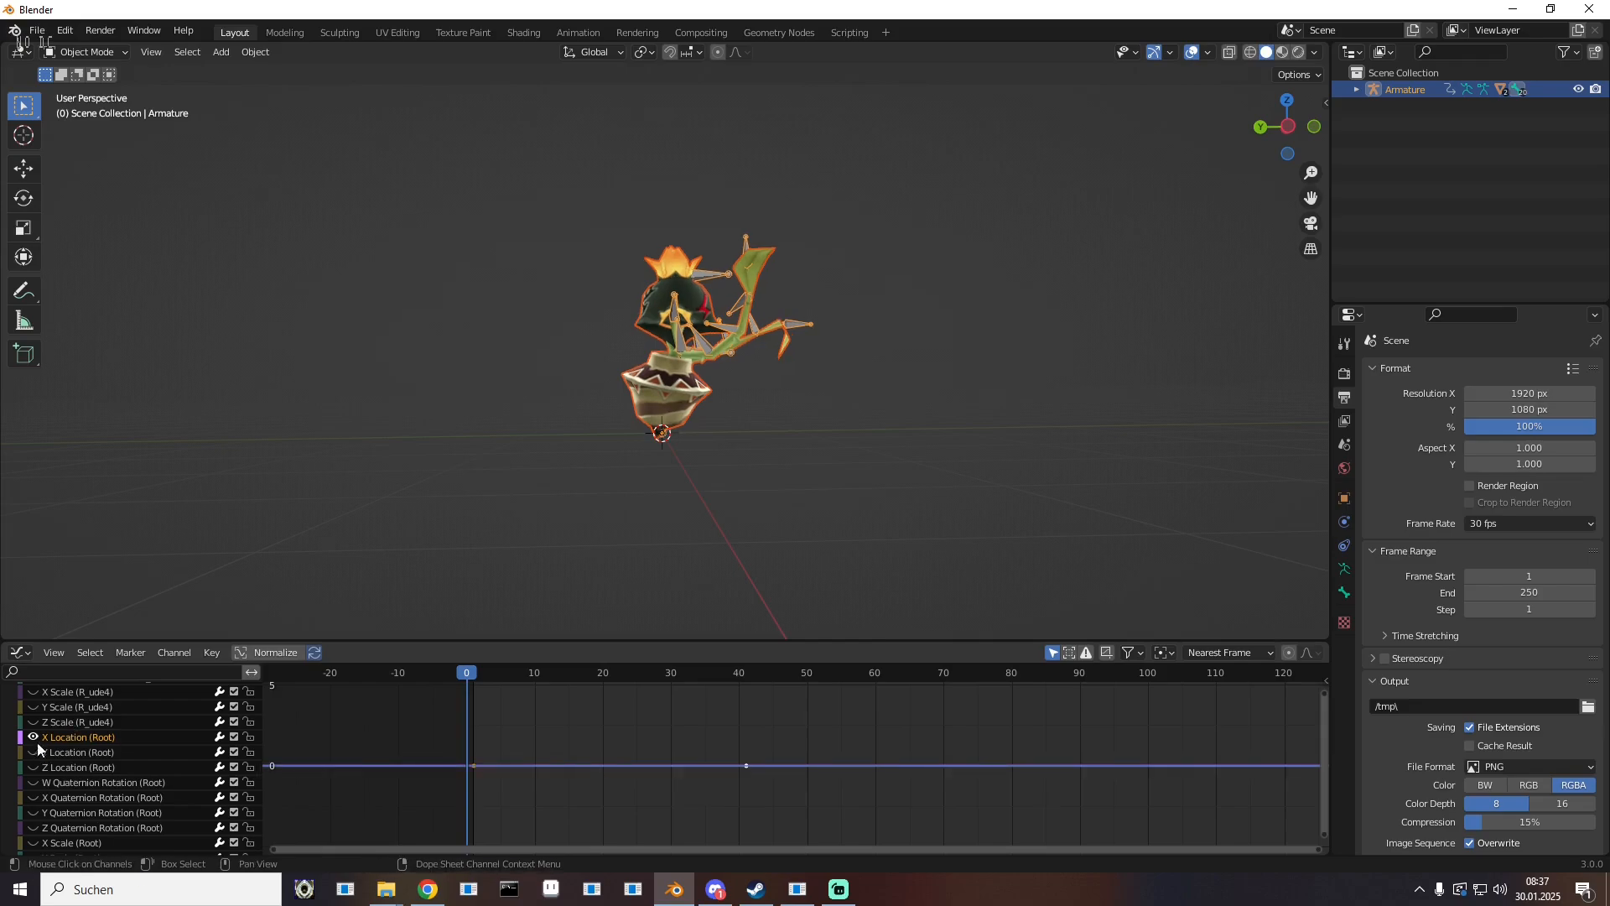
click(444, 764)
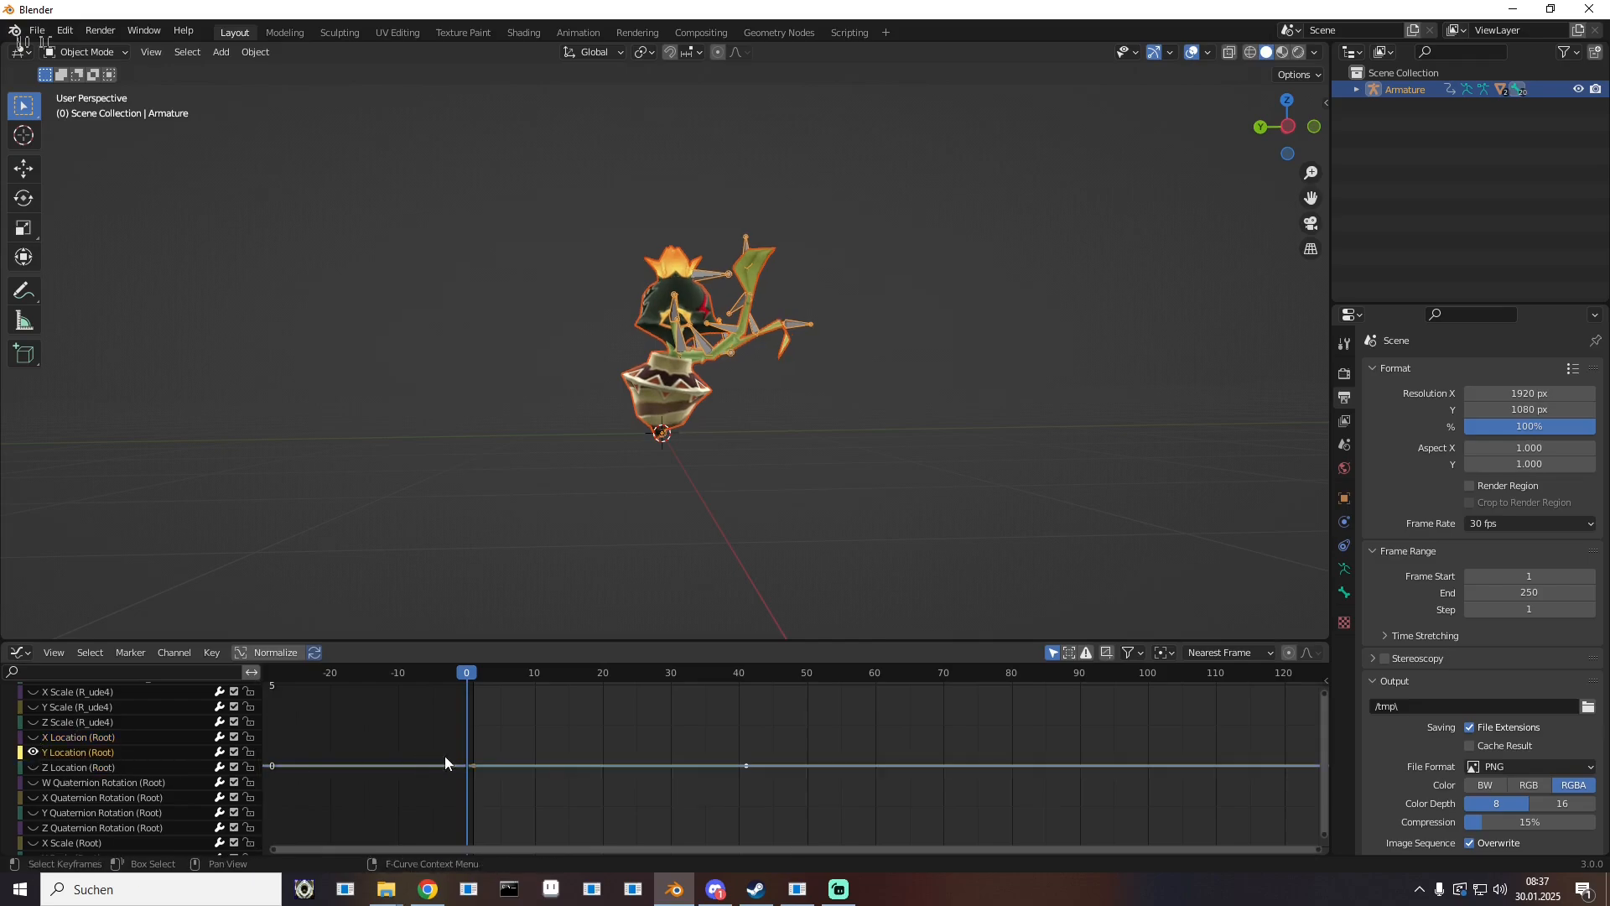
mouse_move(748, 766)
mouse_down()
mouse_move(738, 730)
mouse_move(737, 763)
mouse_up()
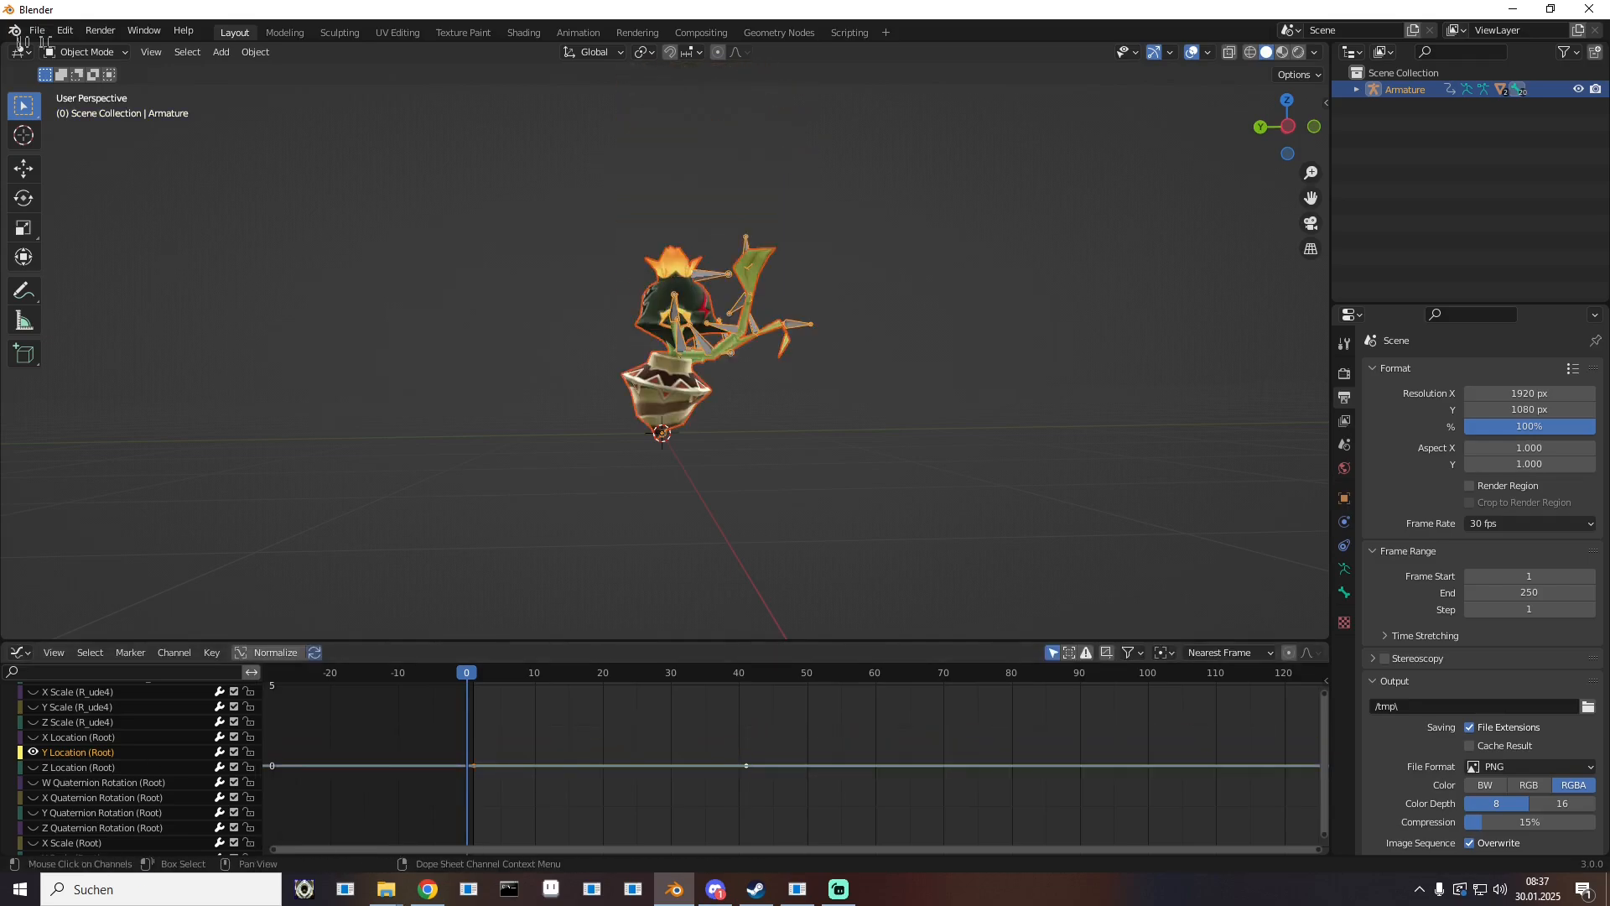
click(33, 753)
Step: Show only the Root bone's Z Location curve, test moving its last keyframe and undo the move
click(33, 767)
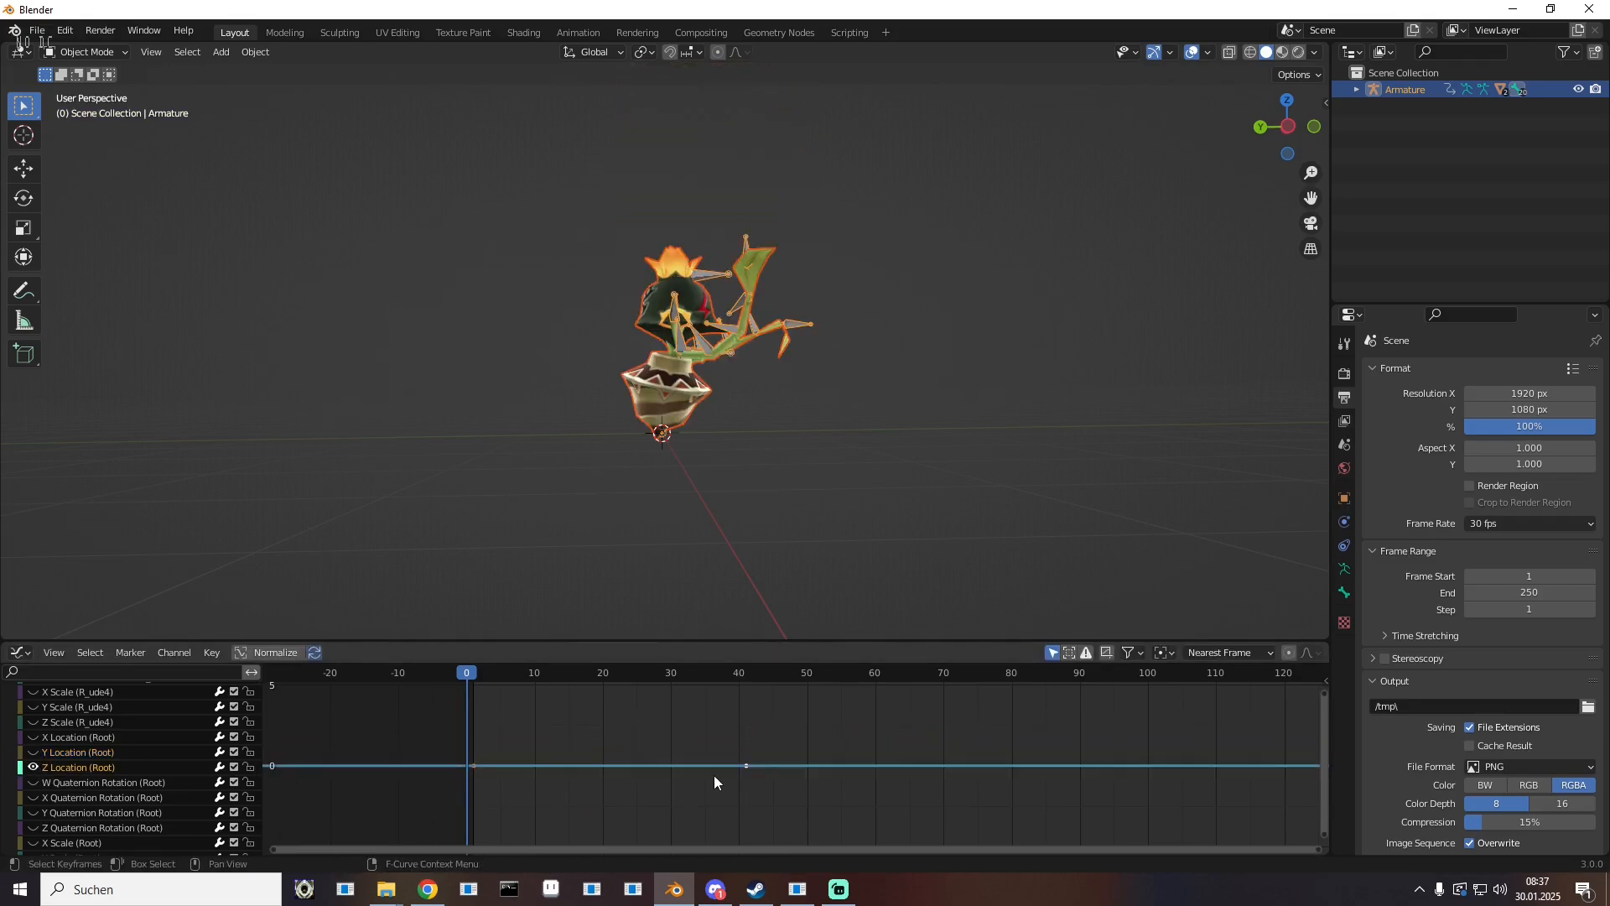
mouse_move(747, 766)
mouse_down()
mouse_move(743, 736)
mouse_move(737, 777)
mouse_move(718, 773)
mouse_up()
key(ctrl+z)
middle_drag(731, 533, 713, 539)
scroll(693, 553, down, 1)
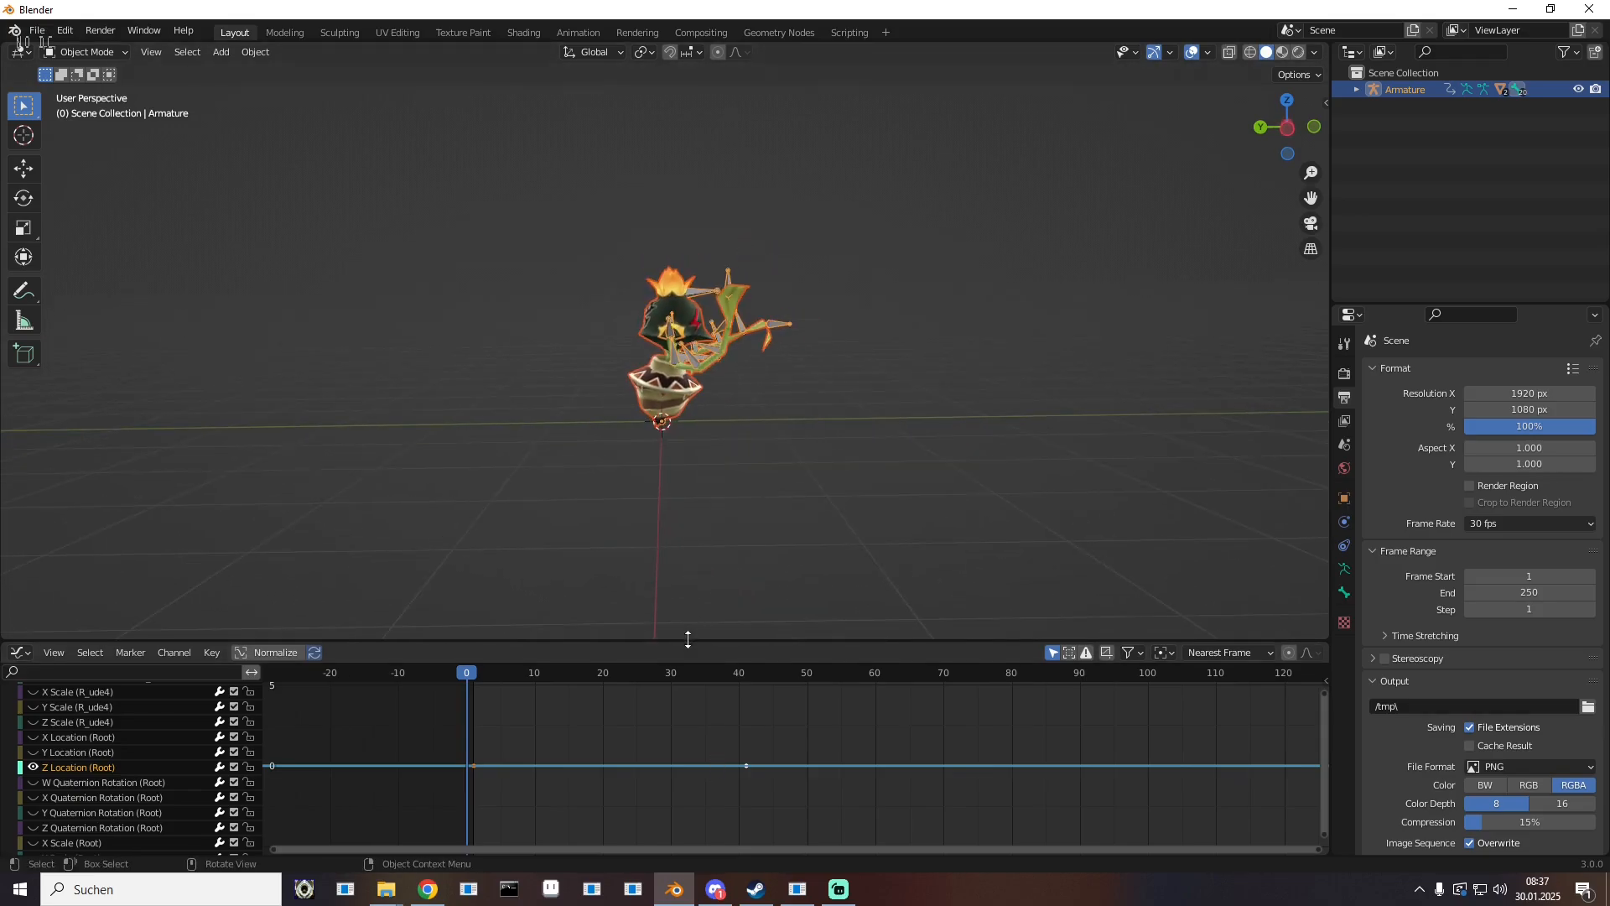
Step: Enlarge the Graph Editor, go to frame 17, and raise the last Z Location (Root) keyframe by about 0.29 m
drag(688, 639, 684, 595)
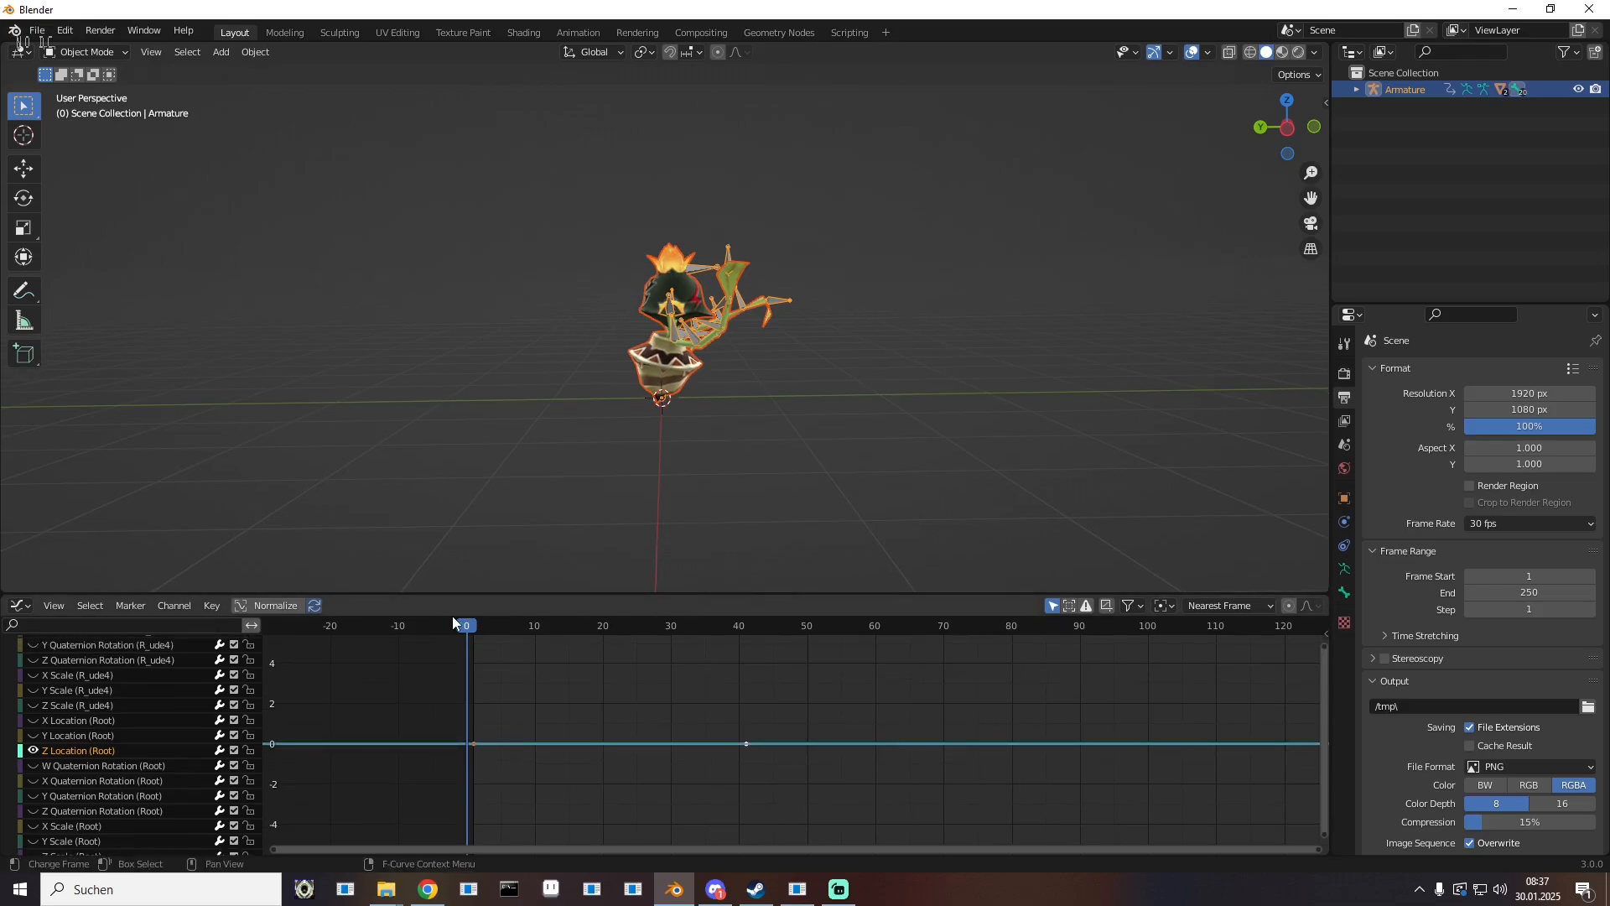
mouse_move(470, 628)
mouse_down()
mouse_move(738, 648)
mouse_move(524, 644)
mouse_move(753, 641)
mouse_move(460, 628)
mouse_move(474, 636)
mouse_up()
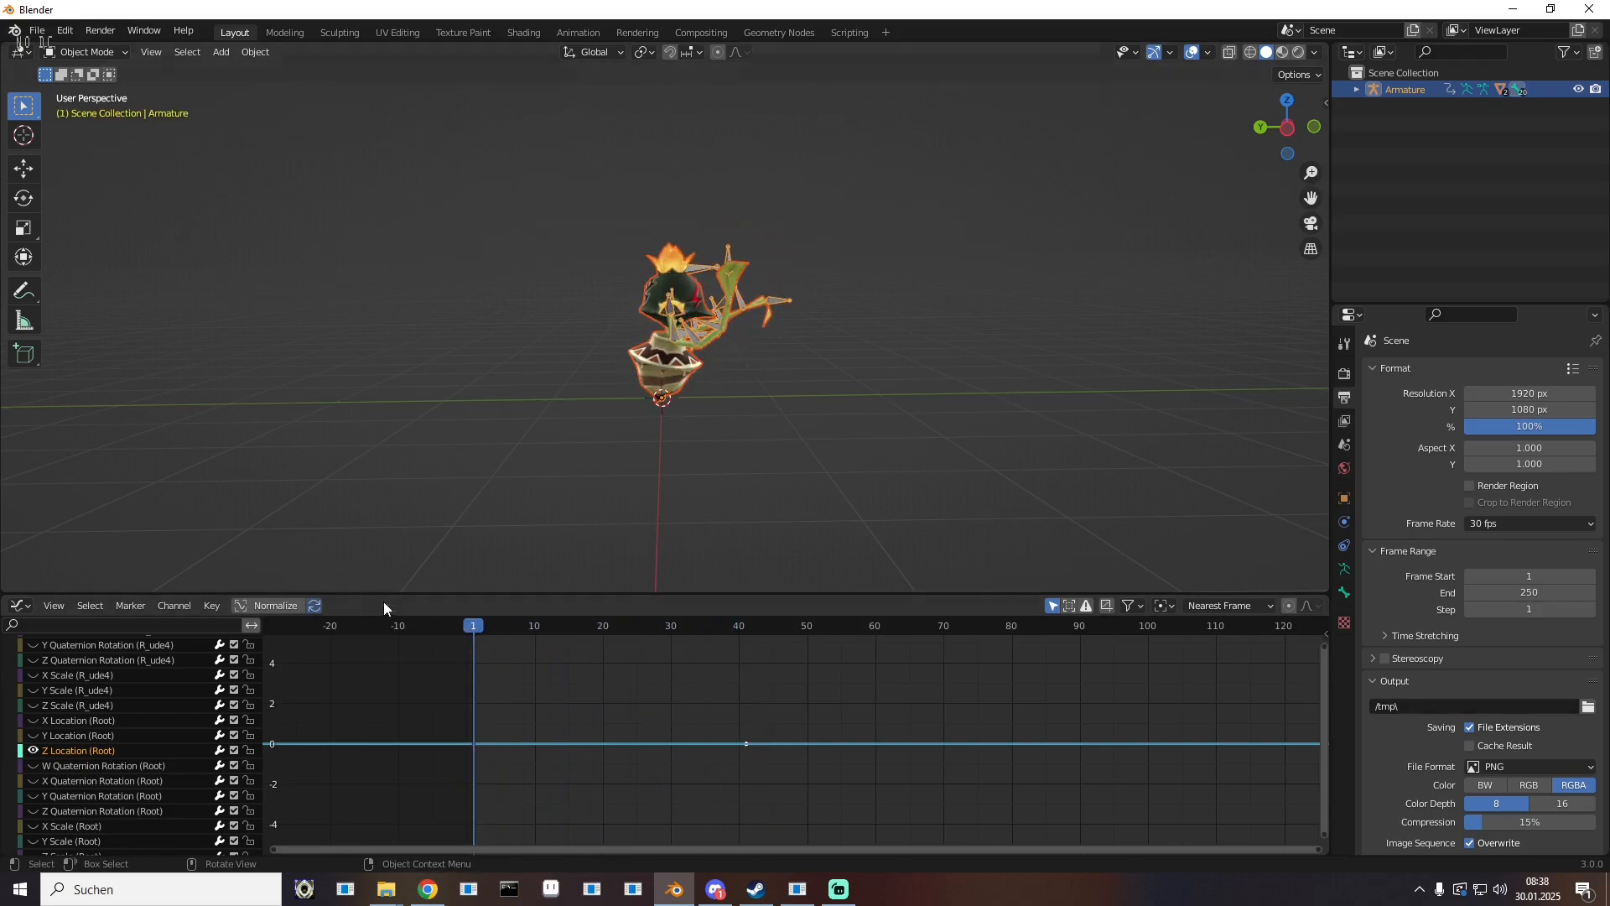
click(581, 636)
drag(710, 733, 766, 763)
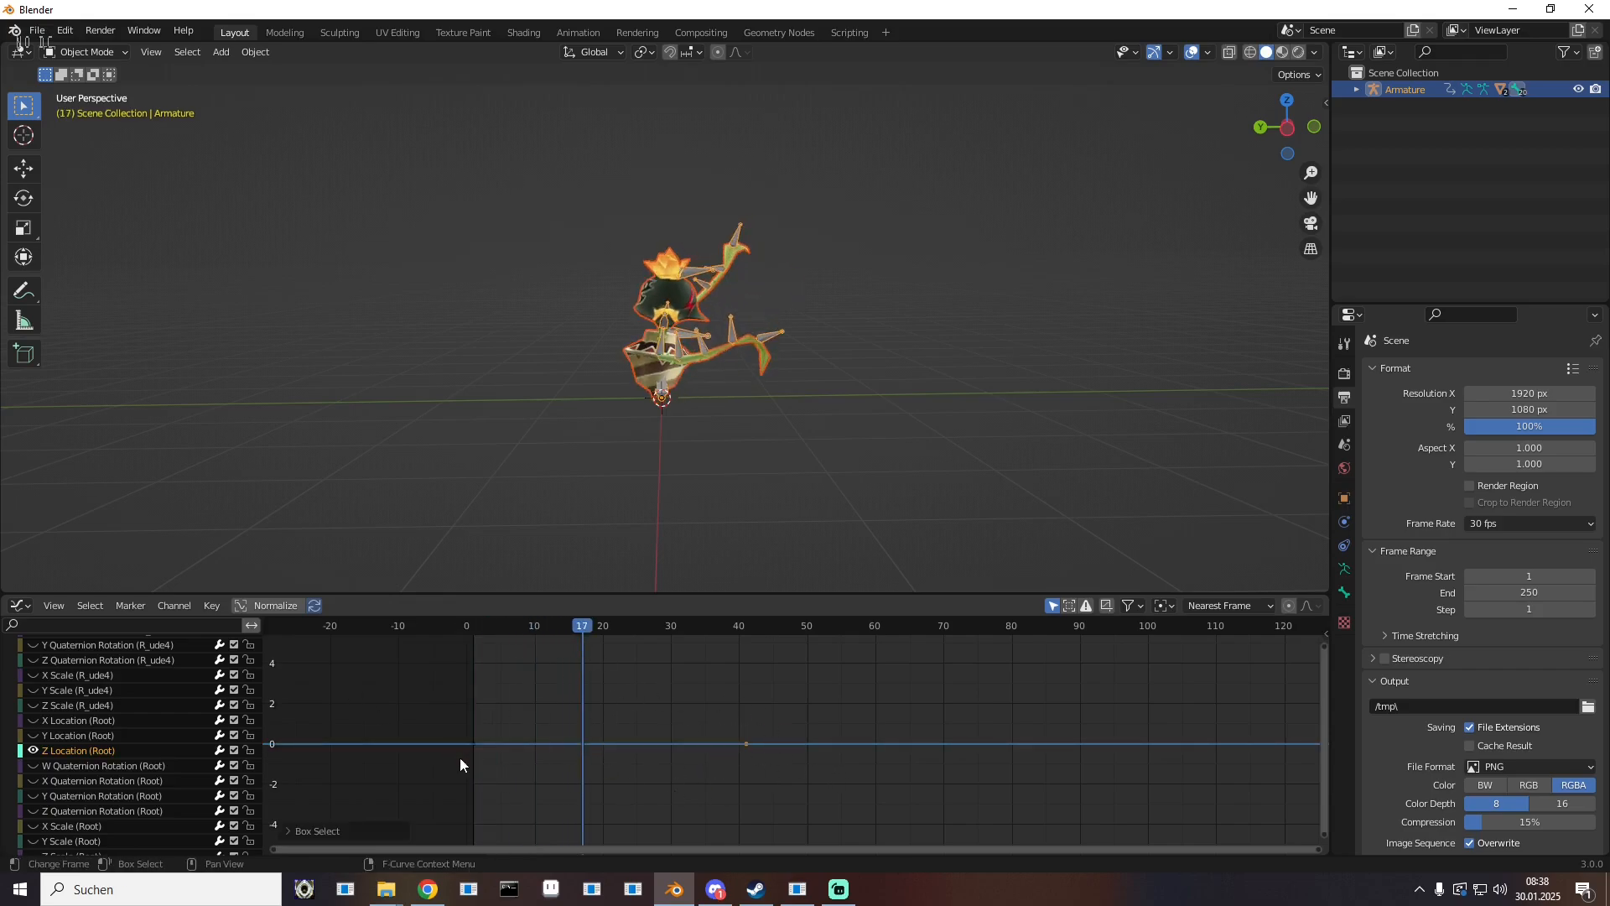
key(g)
click(745, 738)
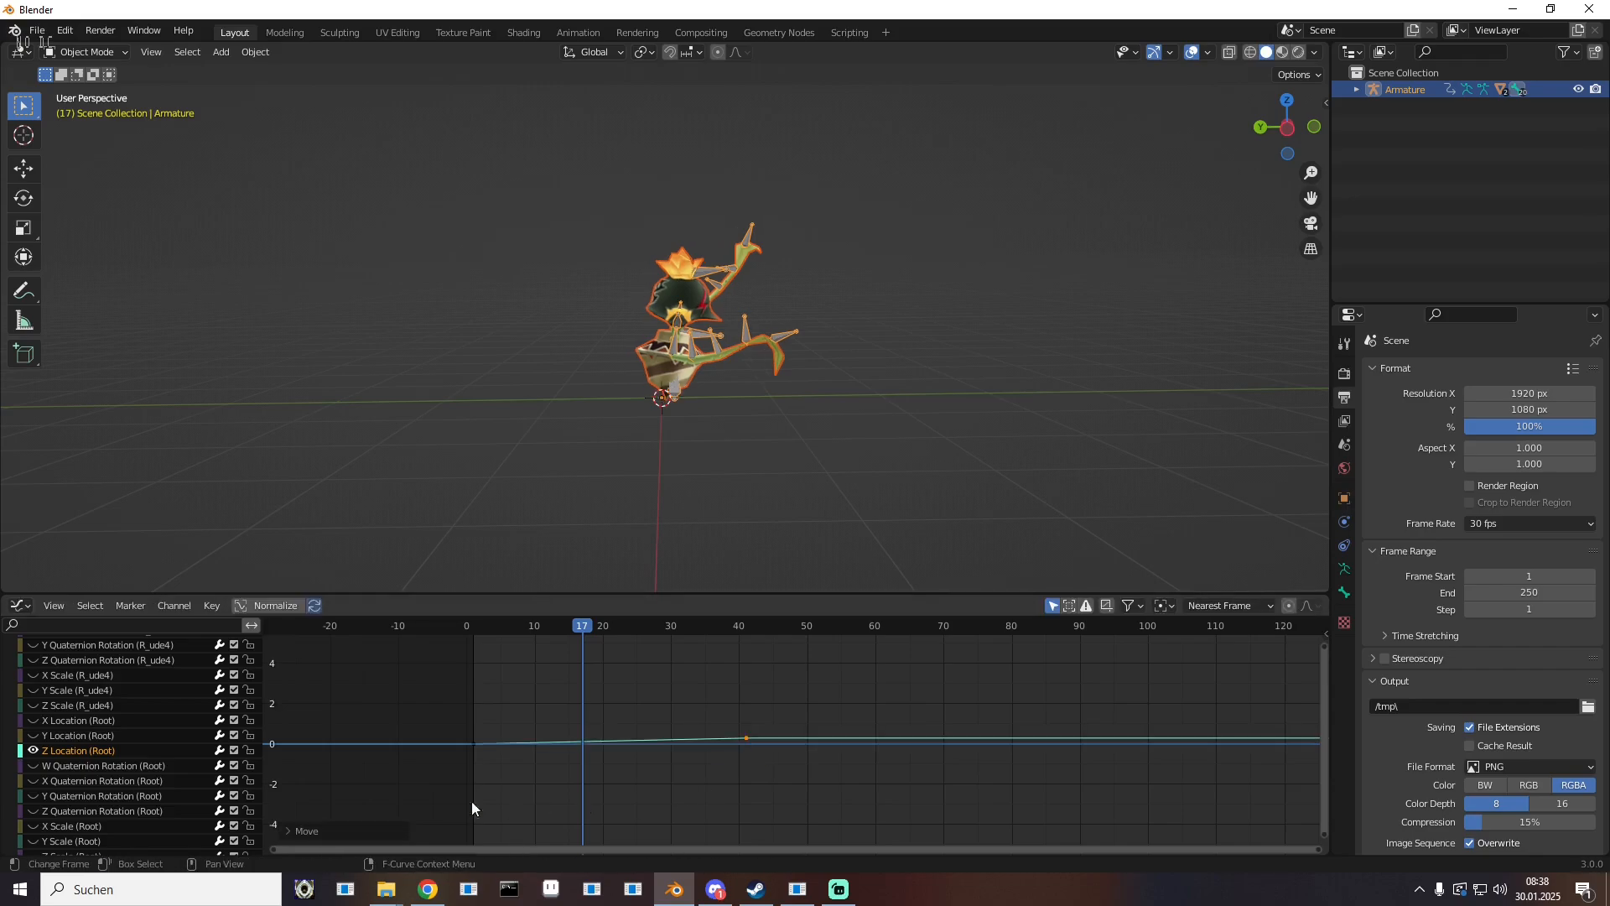
Step: Set the offsets of the keyframe move to 0 m in X and 3 m in Y
click(288, 832)
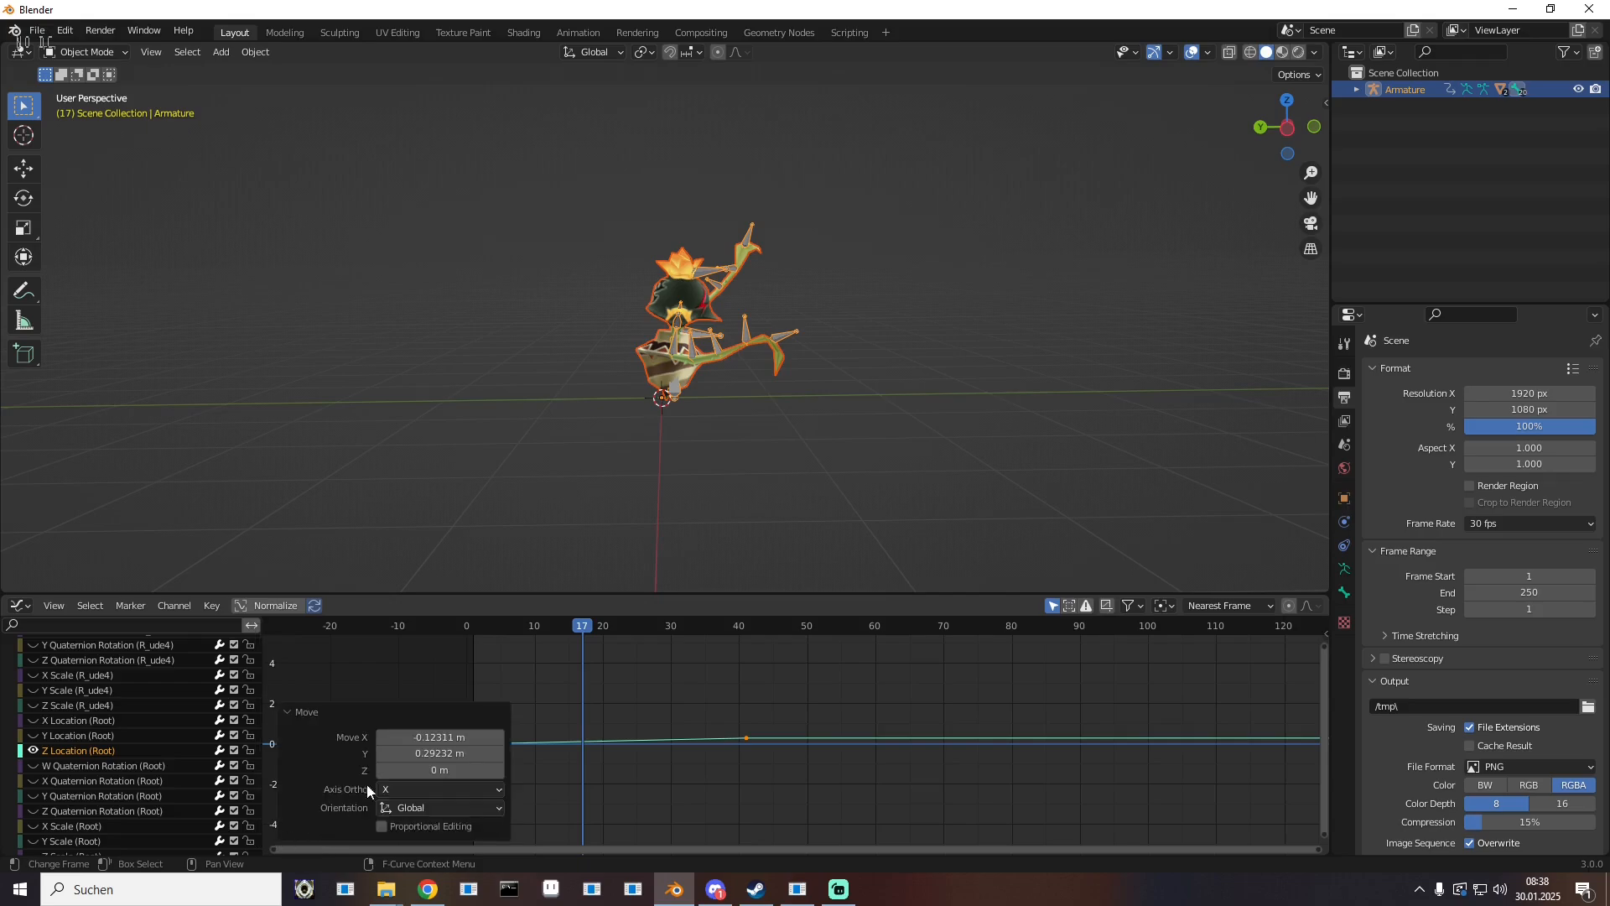
double_click(466, 737)
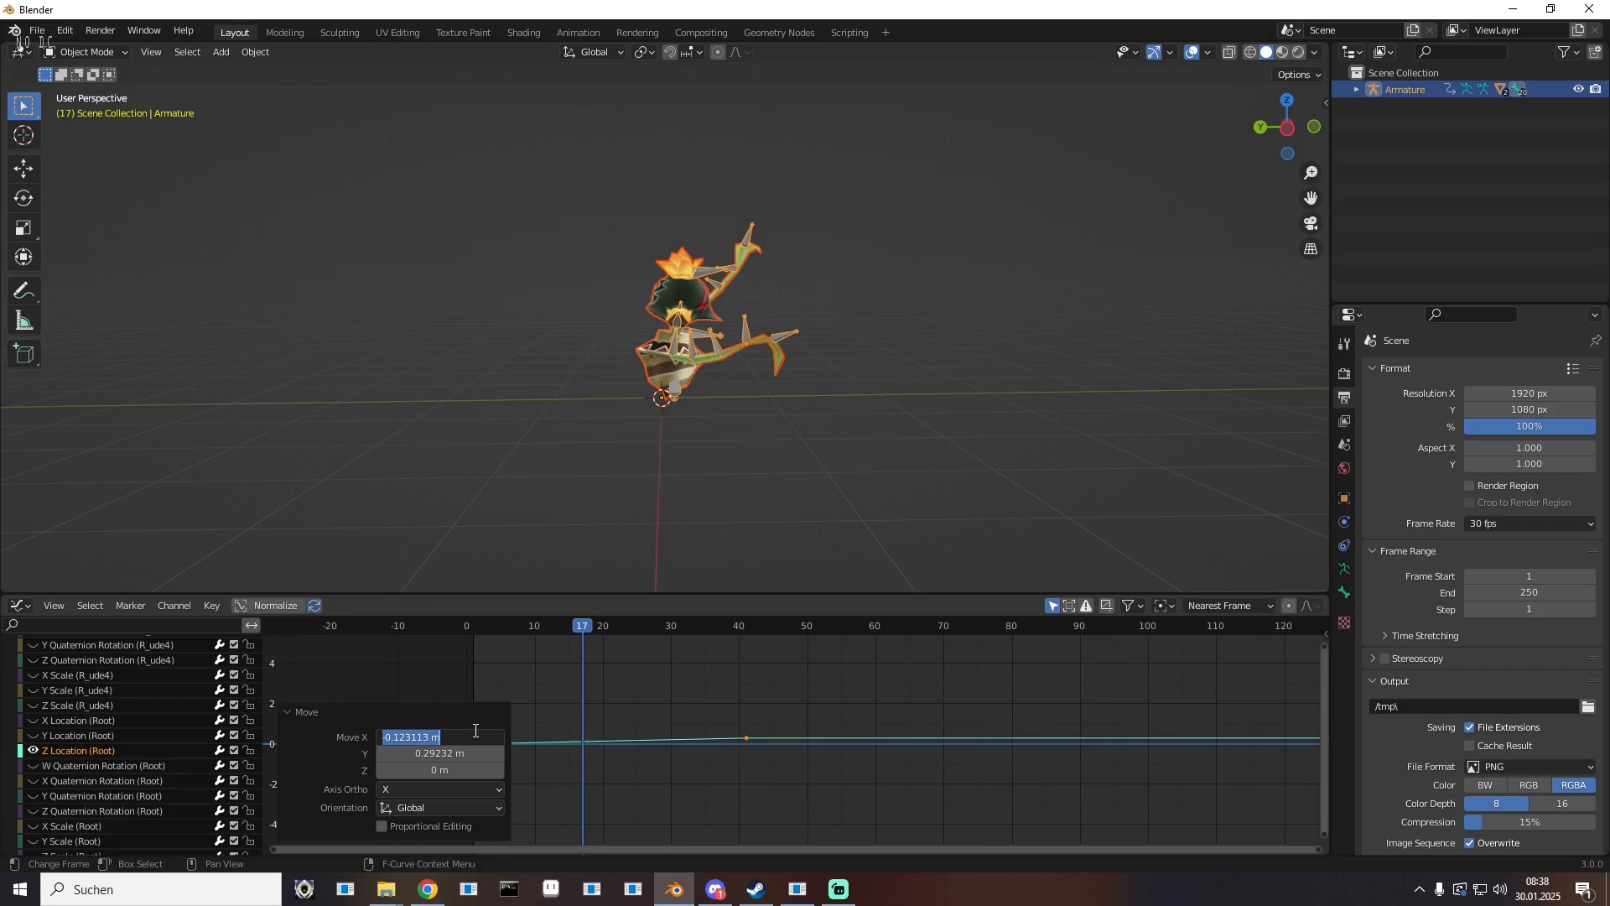
text(0)
key(Return)
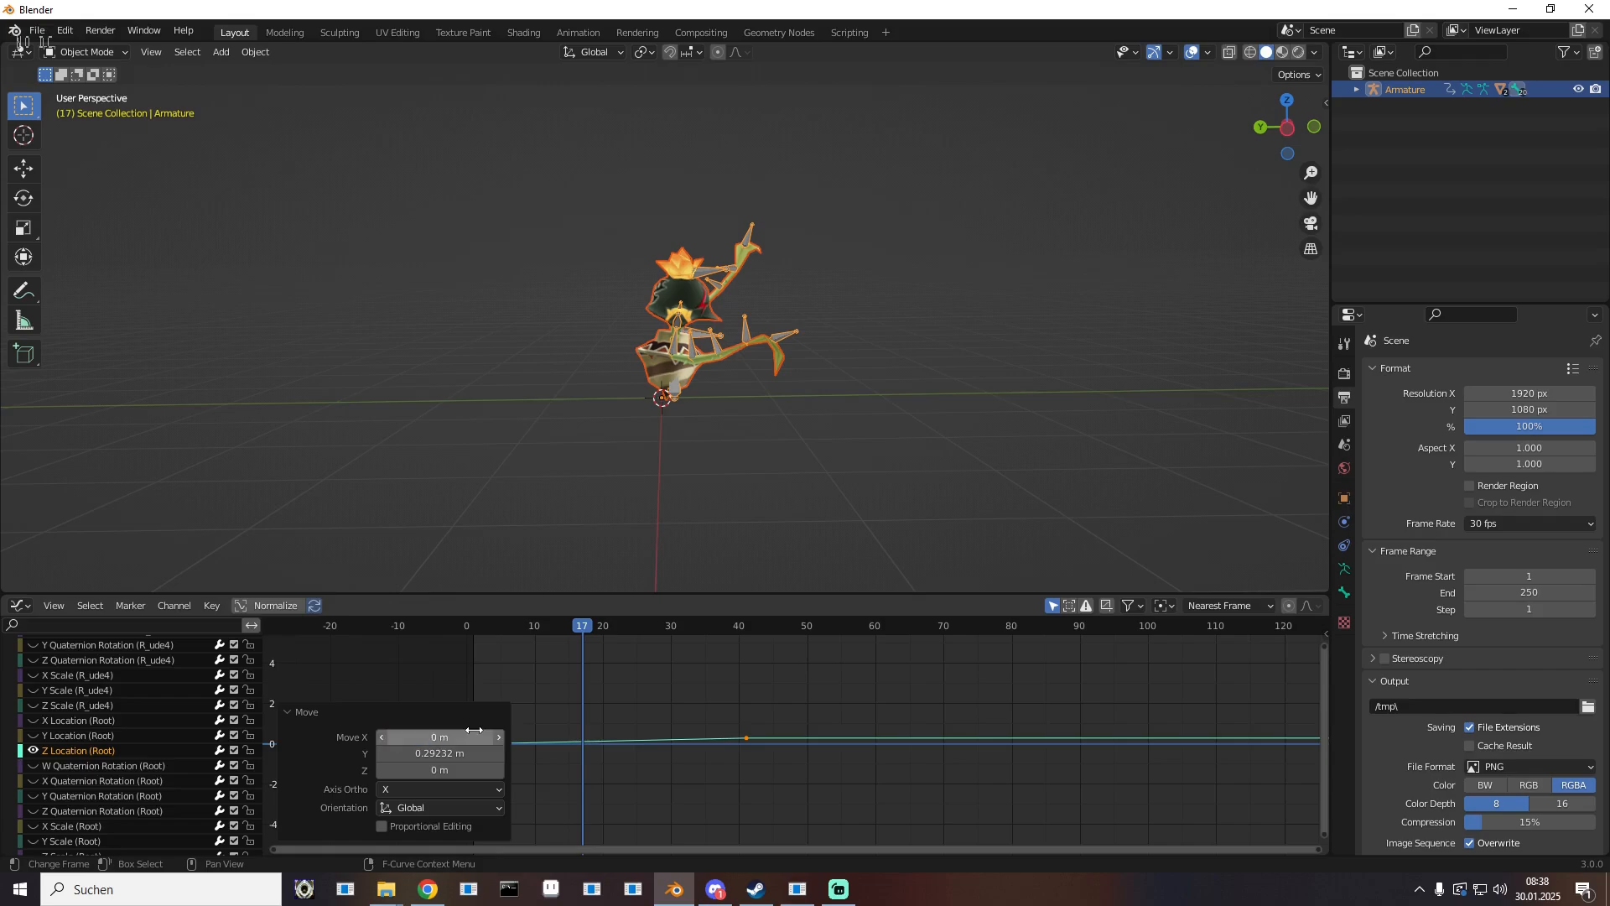
double_click(450, 753)
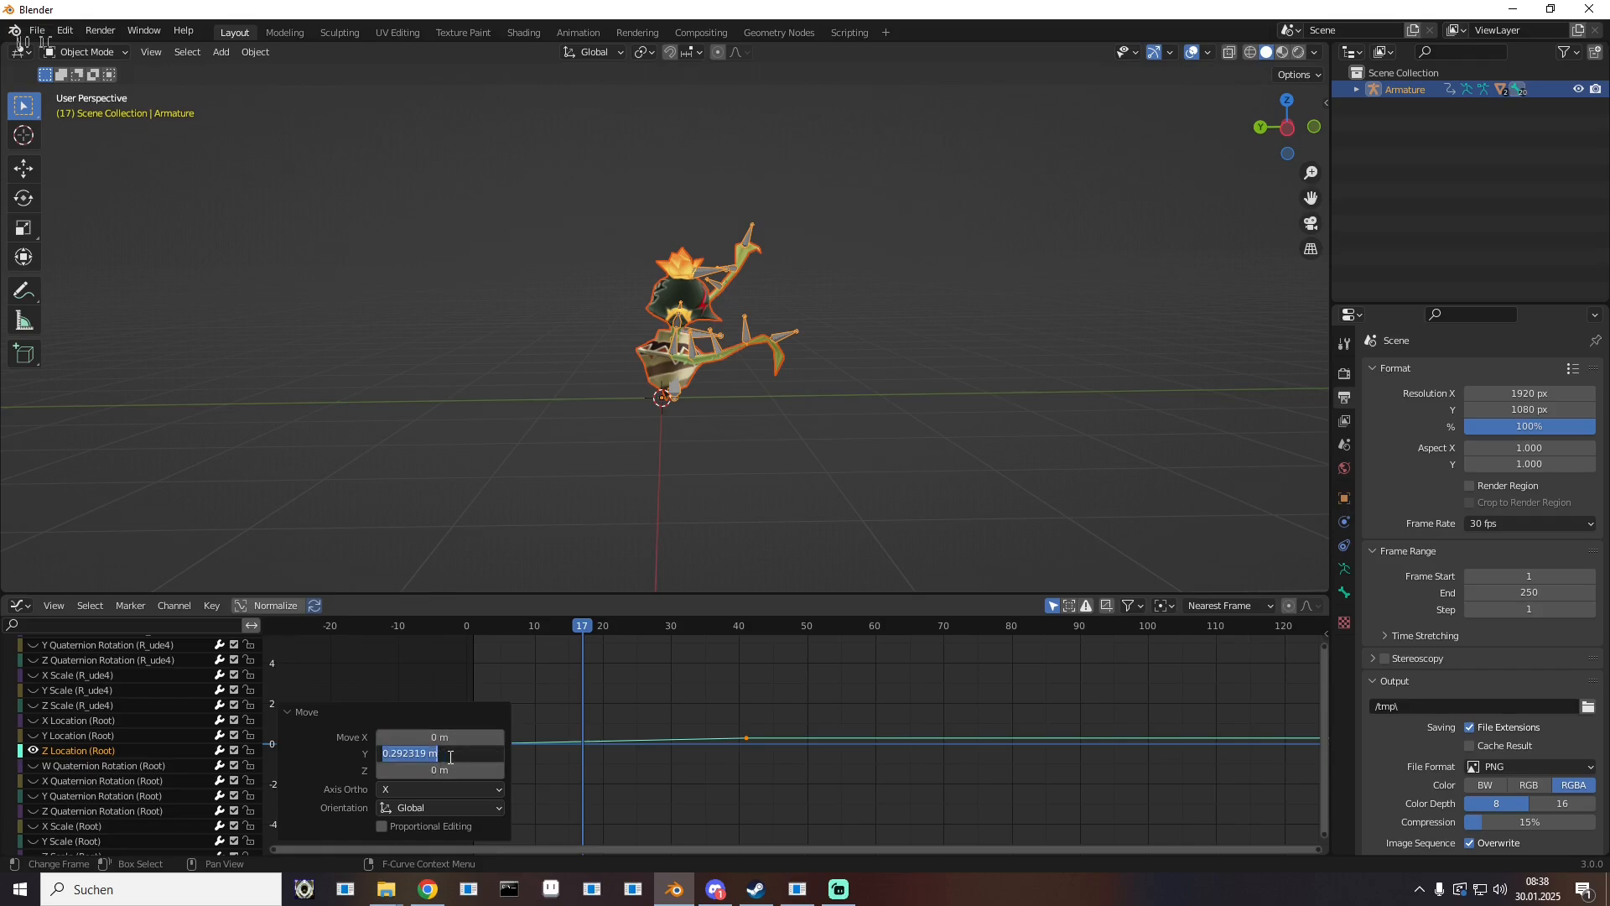
text(0)
key(Return)
drag(433, 757, 809, 756)
click(424, 756)
click(424, 769)
click(413, 757)
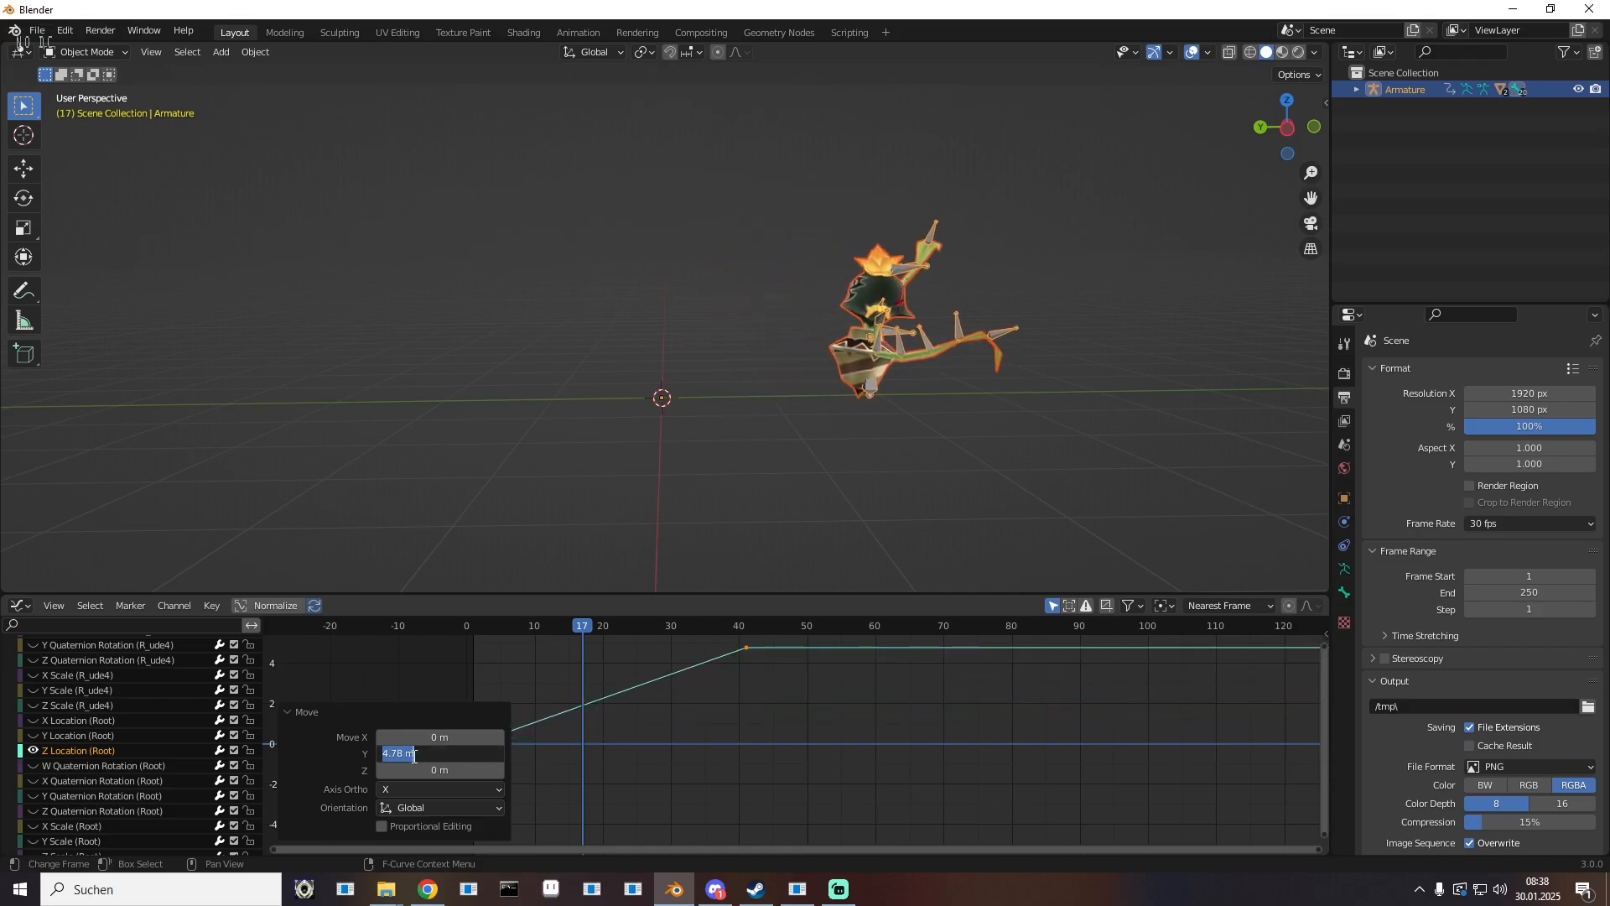
text(3)
key(Return)
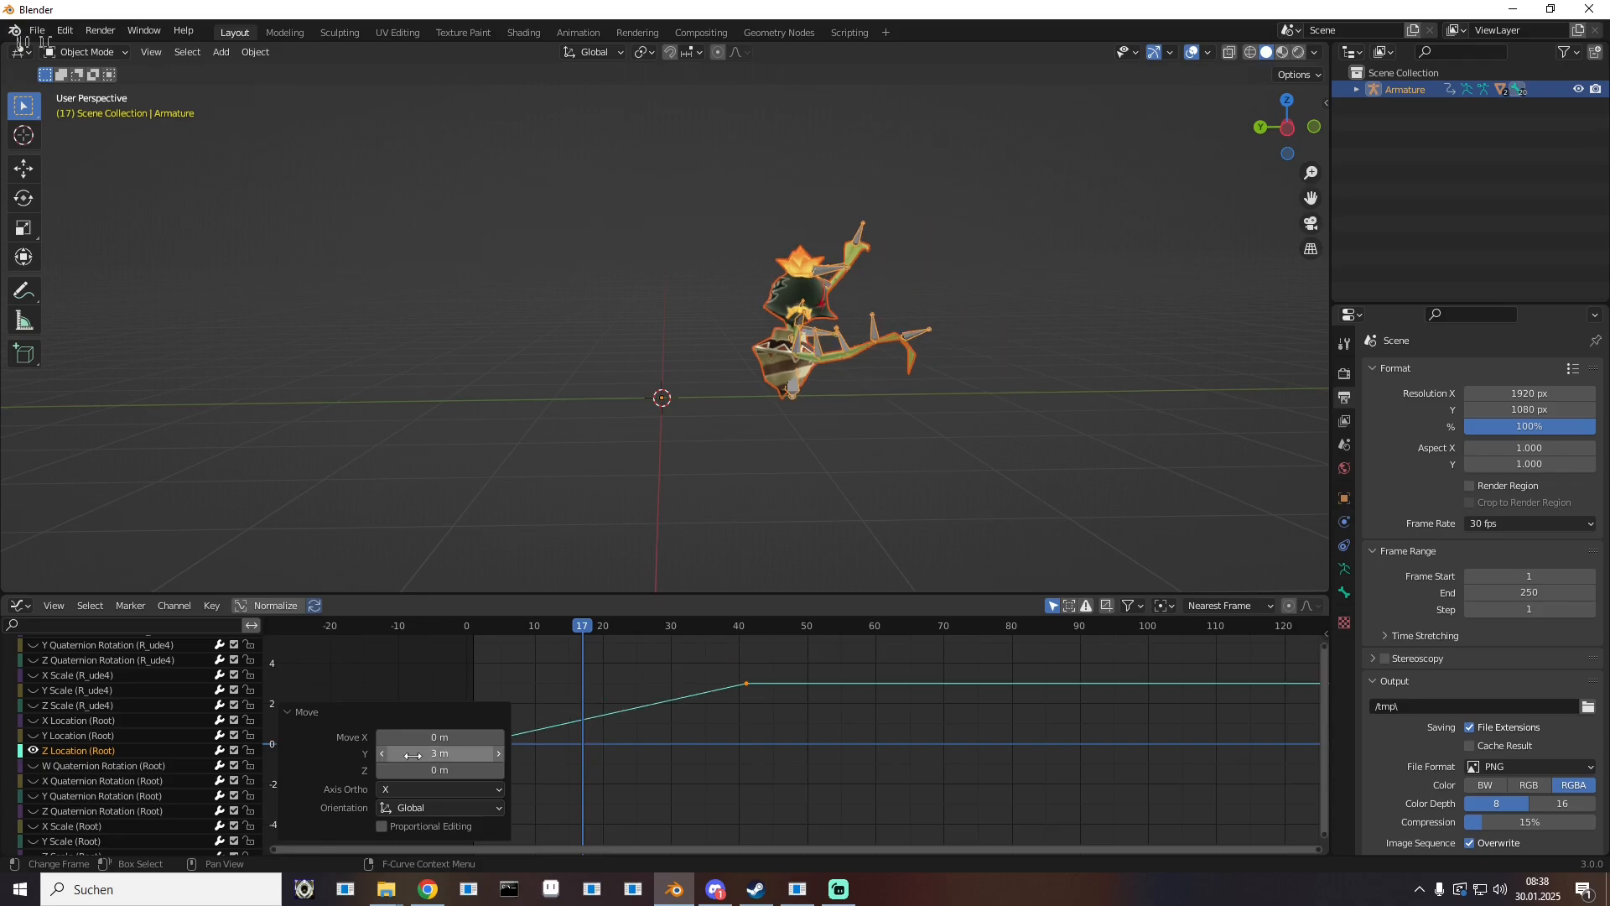
Step: Lower the Root bone's last Z Location keyframe to 2 m, preview the walk and return to frame 0
drag(580, 626, 482, 620)
drag(591, 633, 744, 695)
click(438, 753)
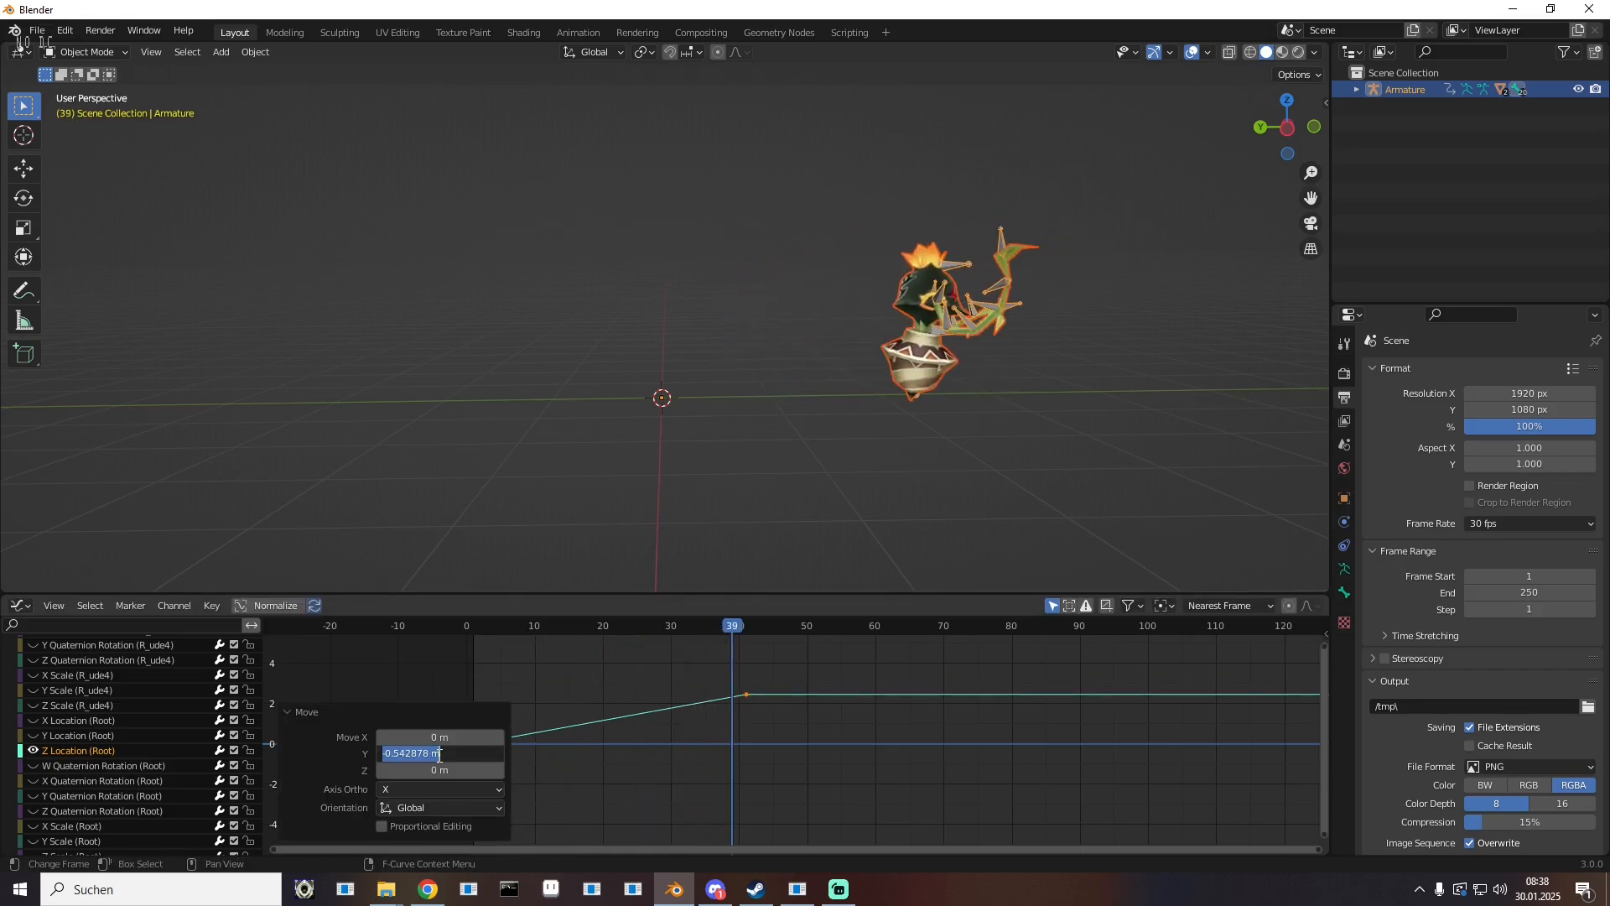
text(0)
key(Return)
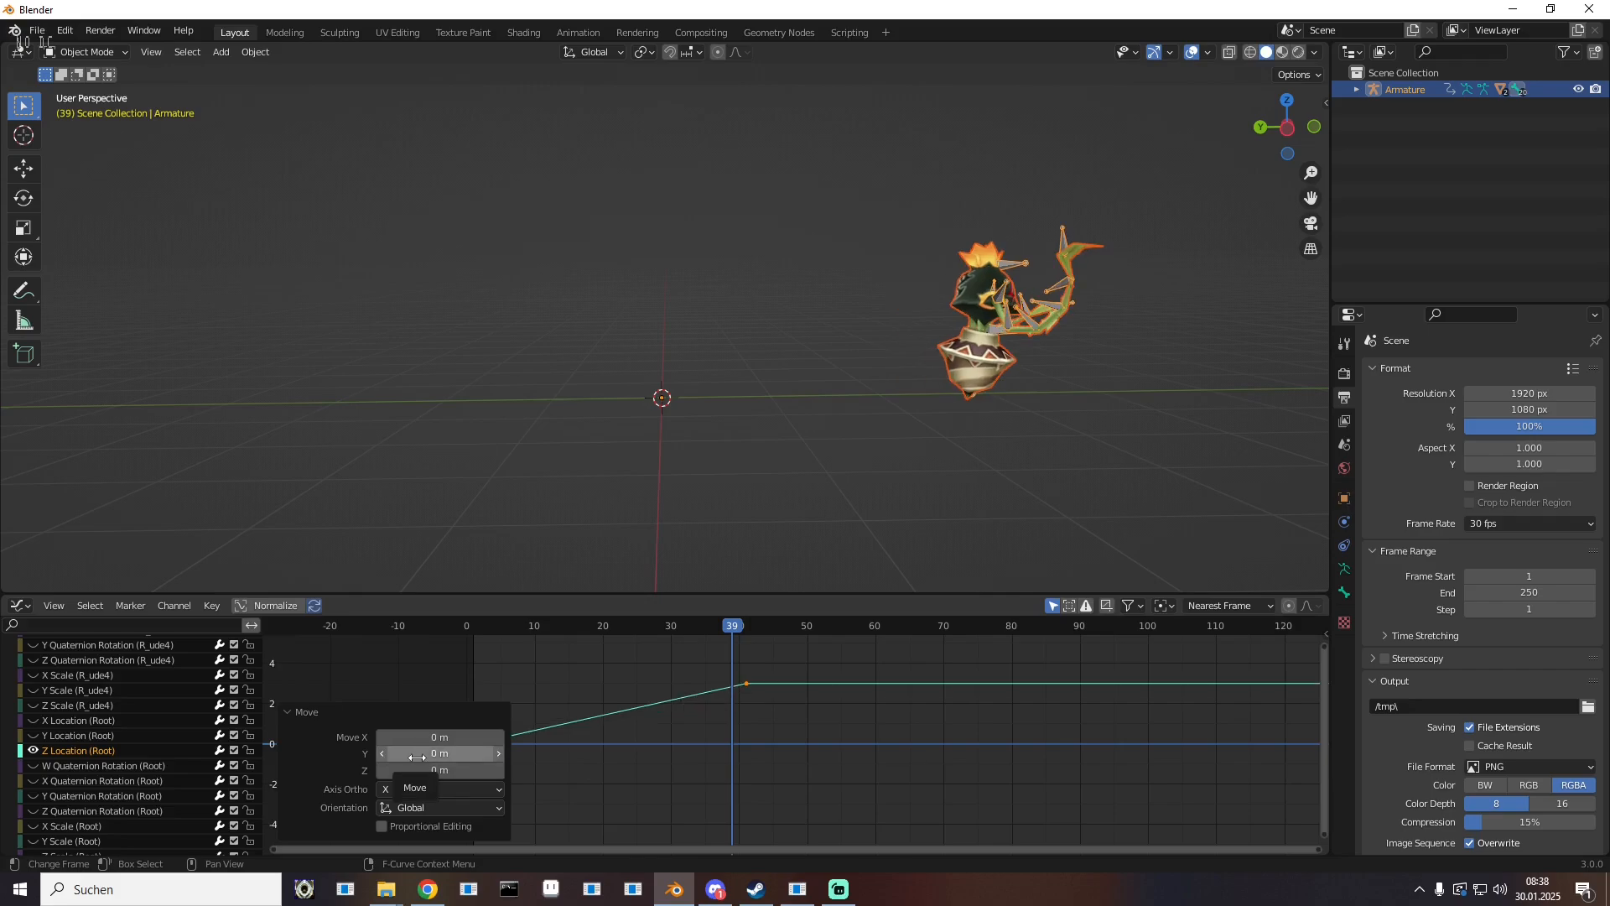
click(442, 753)
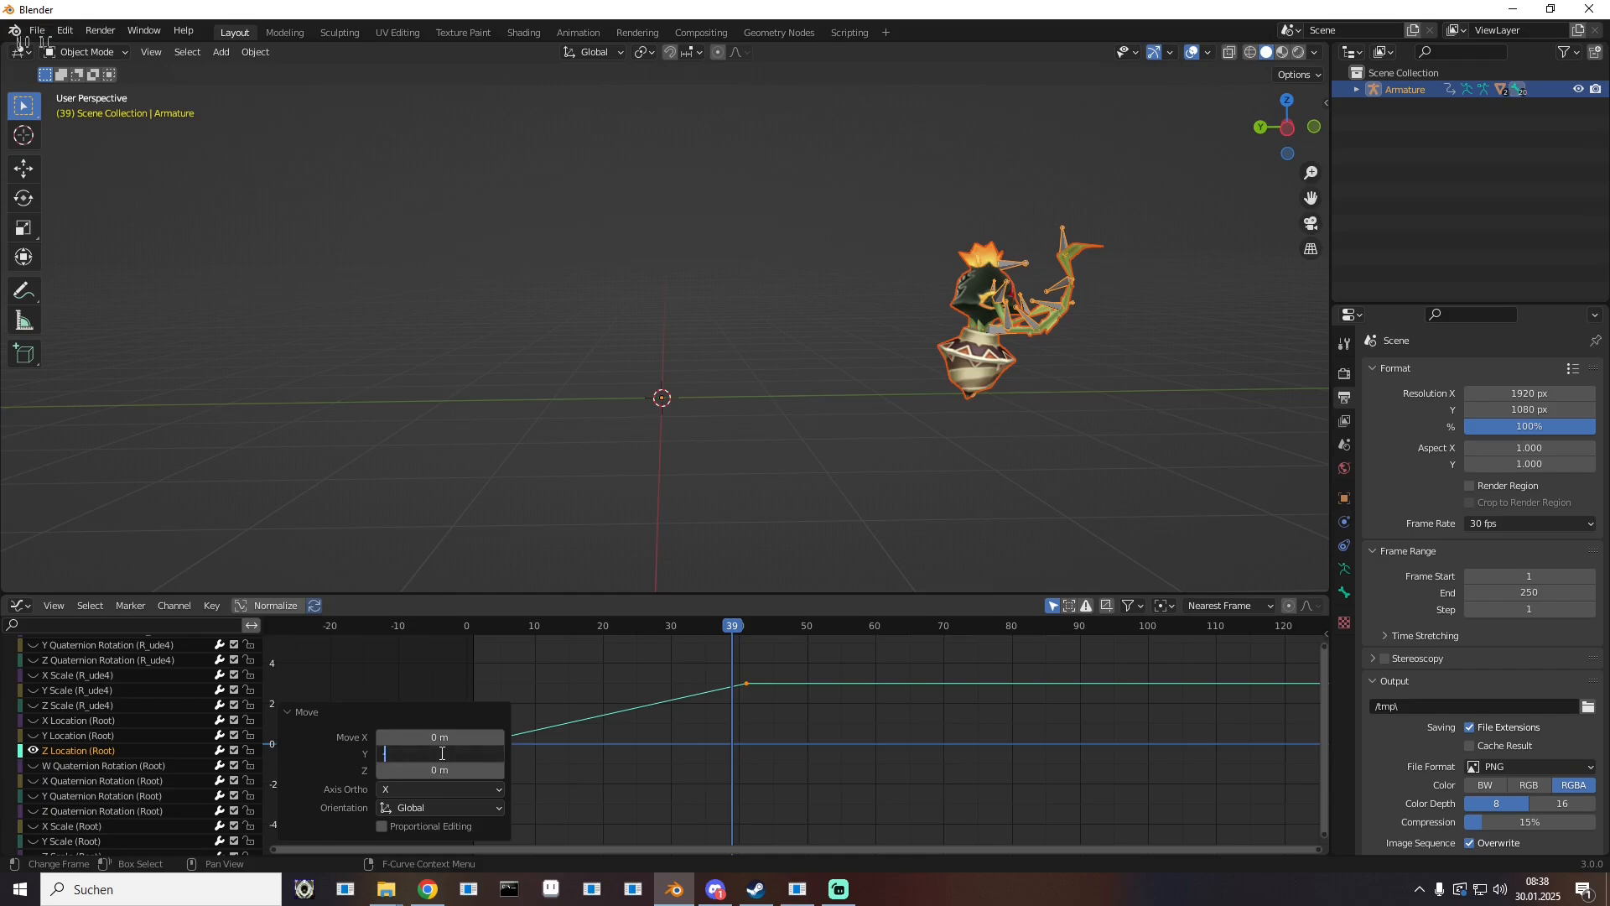
key(Return)
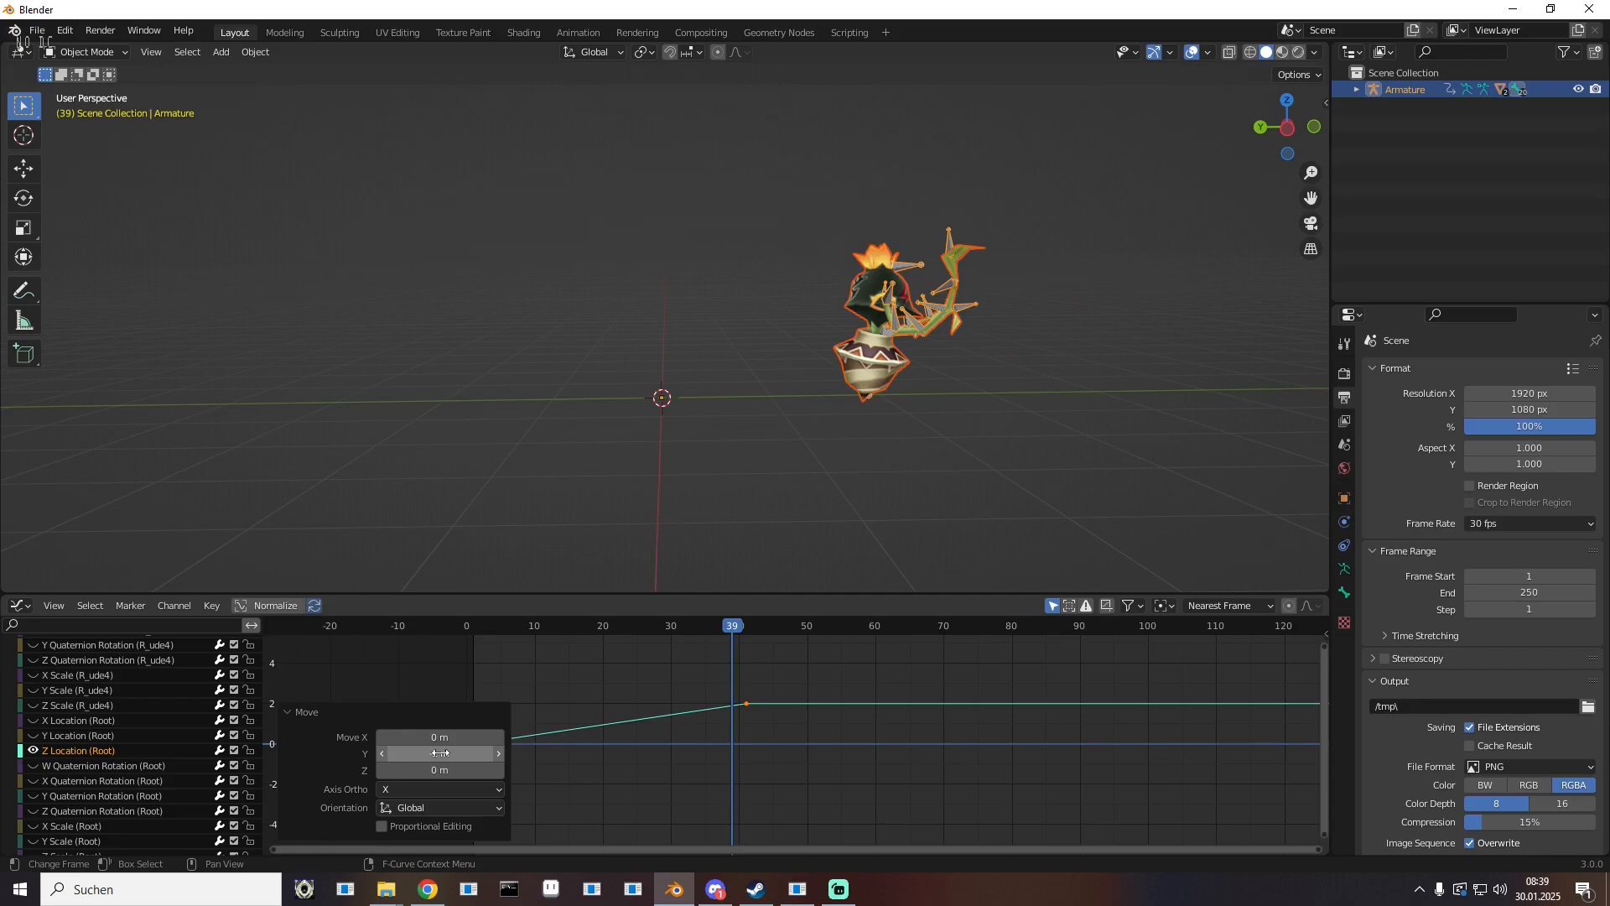
click(579, 676)
drag(740, 625, 329, 567)
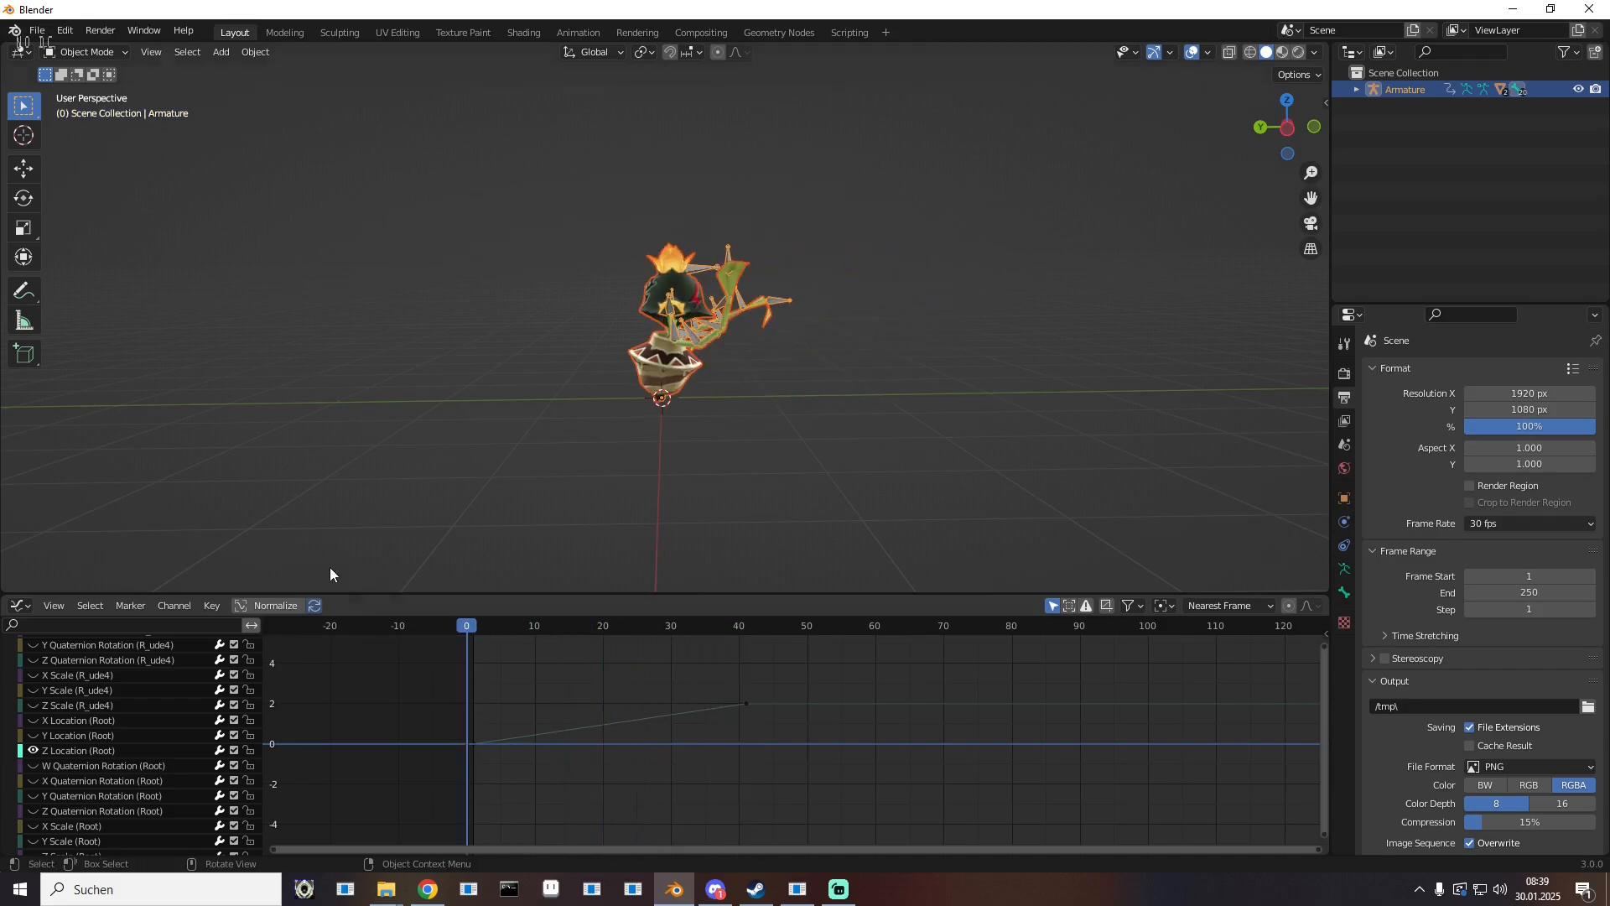
Step: Export the reworked walk animation as an FBX file into the Thornbite_Walk folder
click(37, 30)
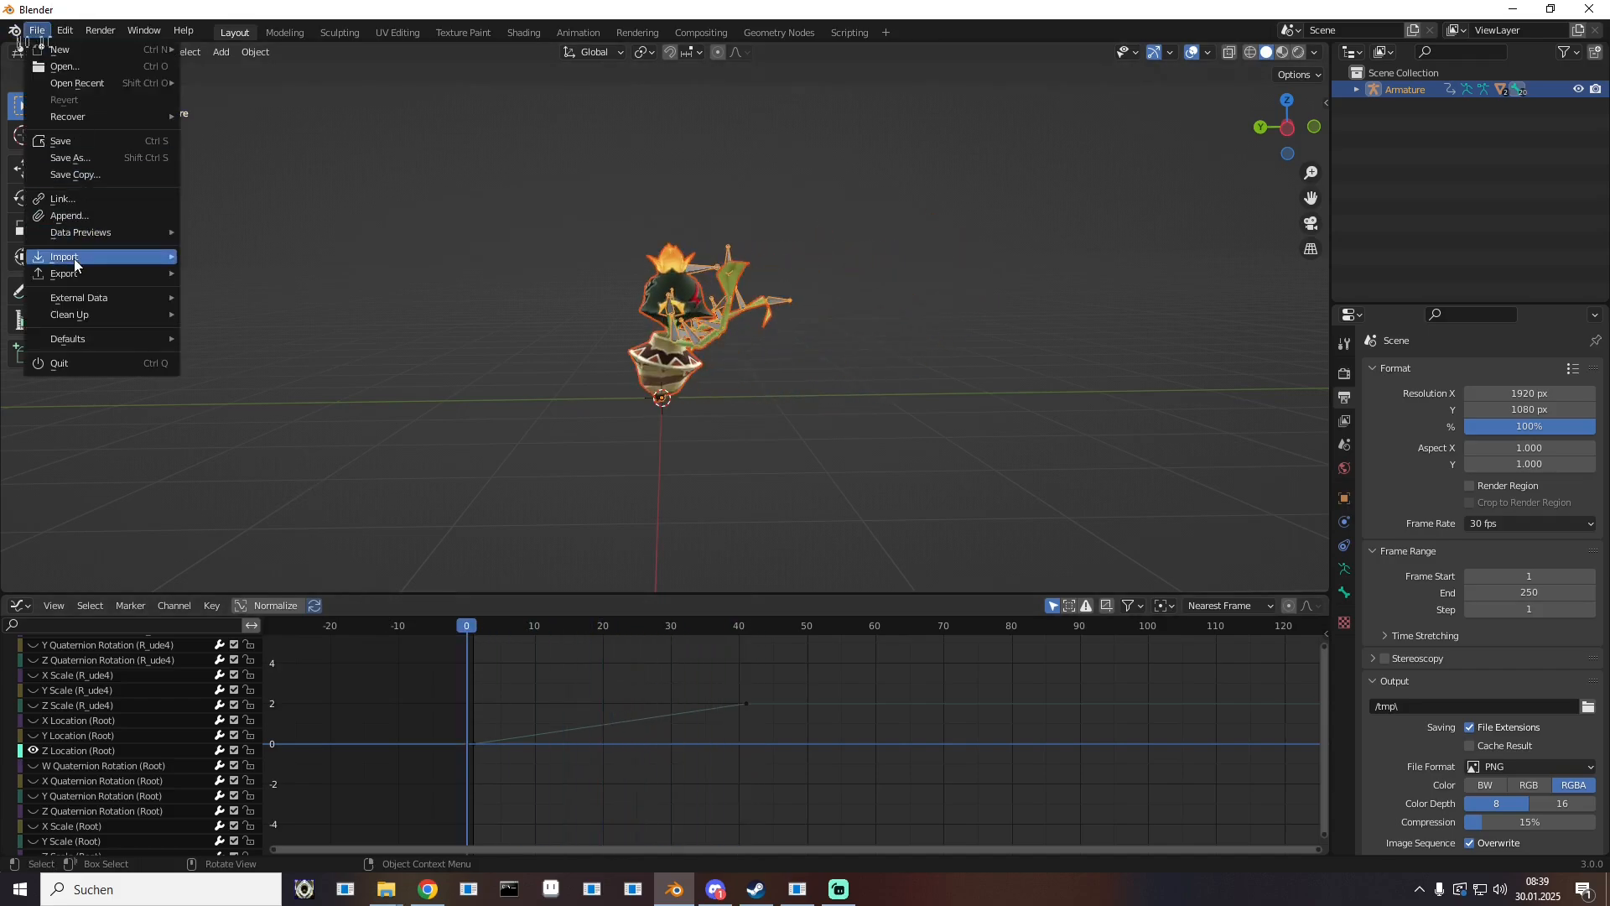
mouse_move(76, 274)
click(241, 407)
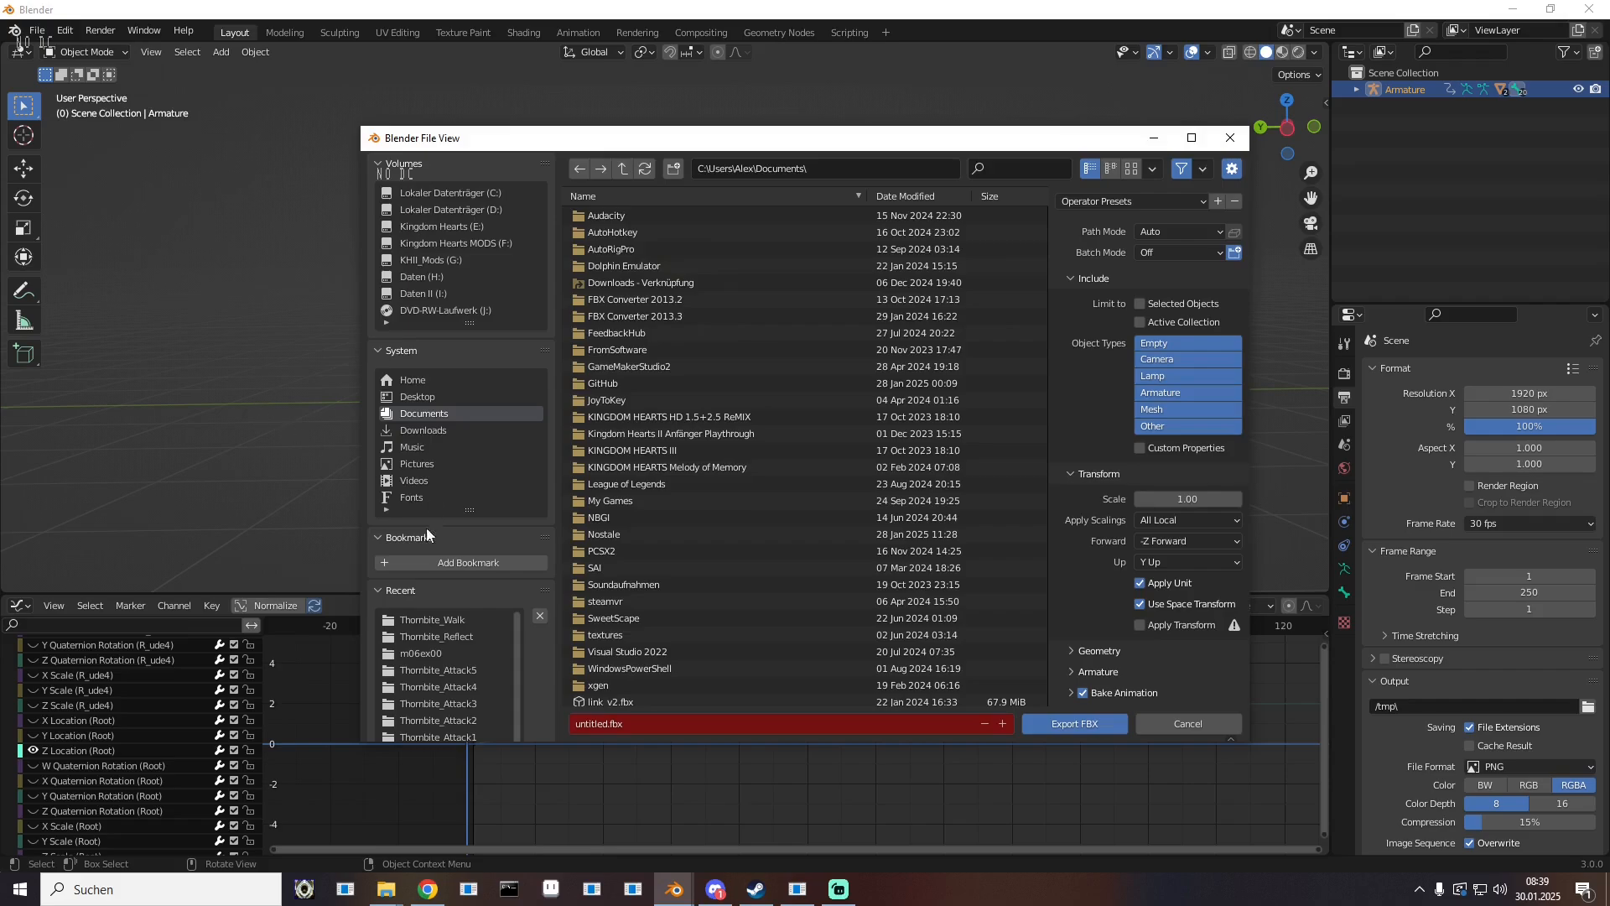
click(432, 619)
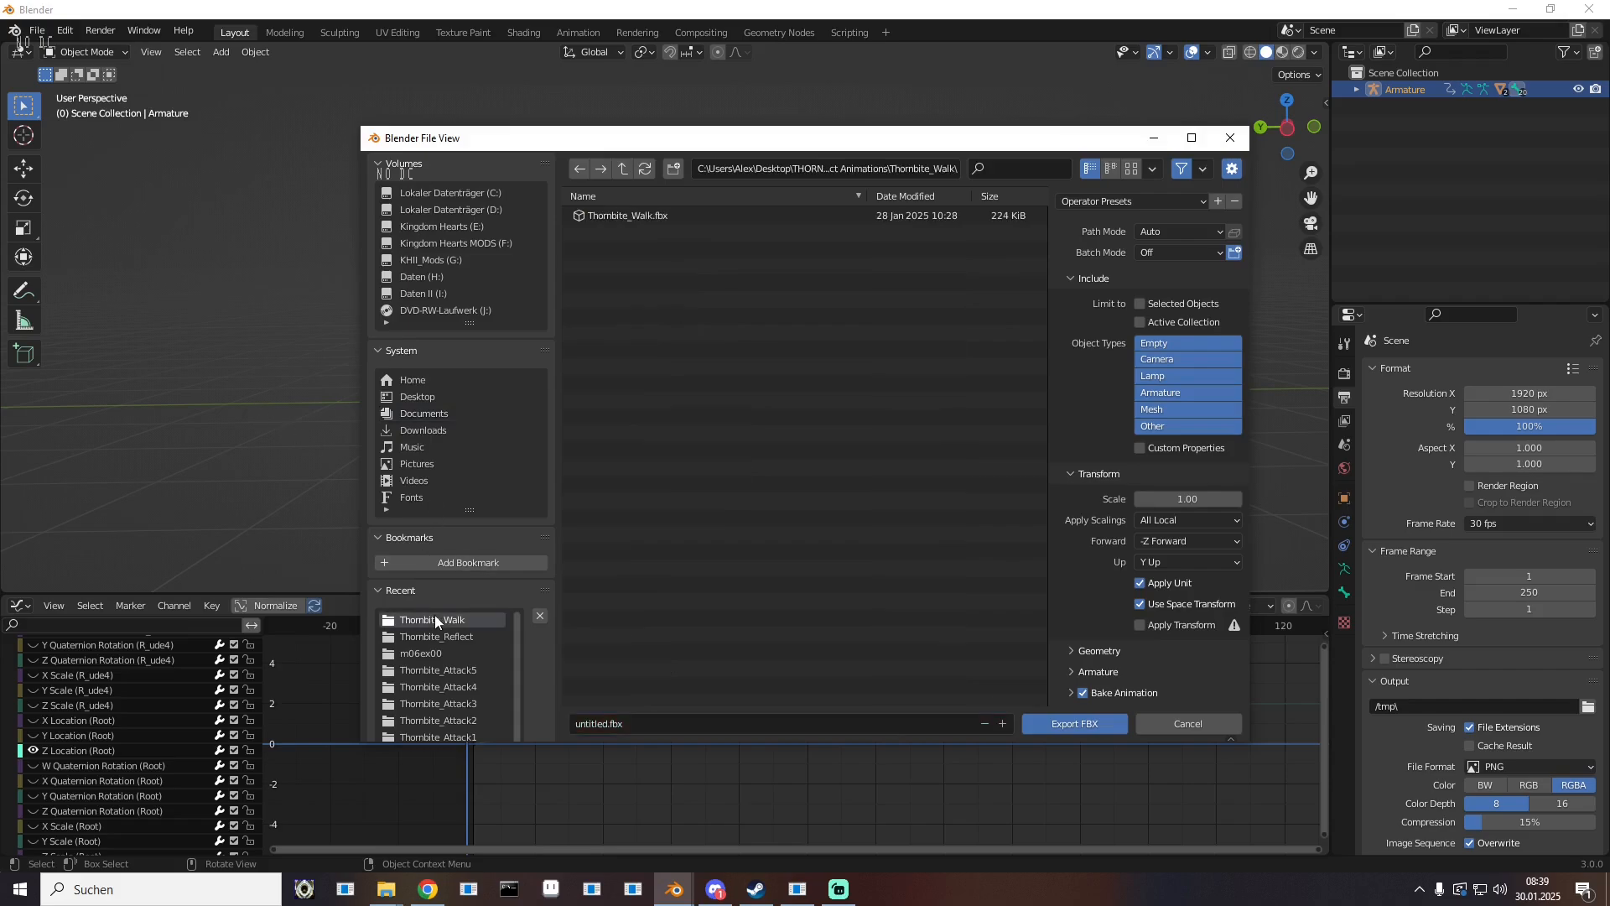
click(1079, 674)
scroll(1085, 658, down, 8)
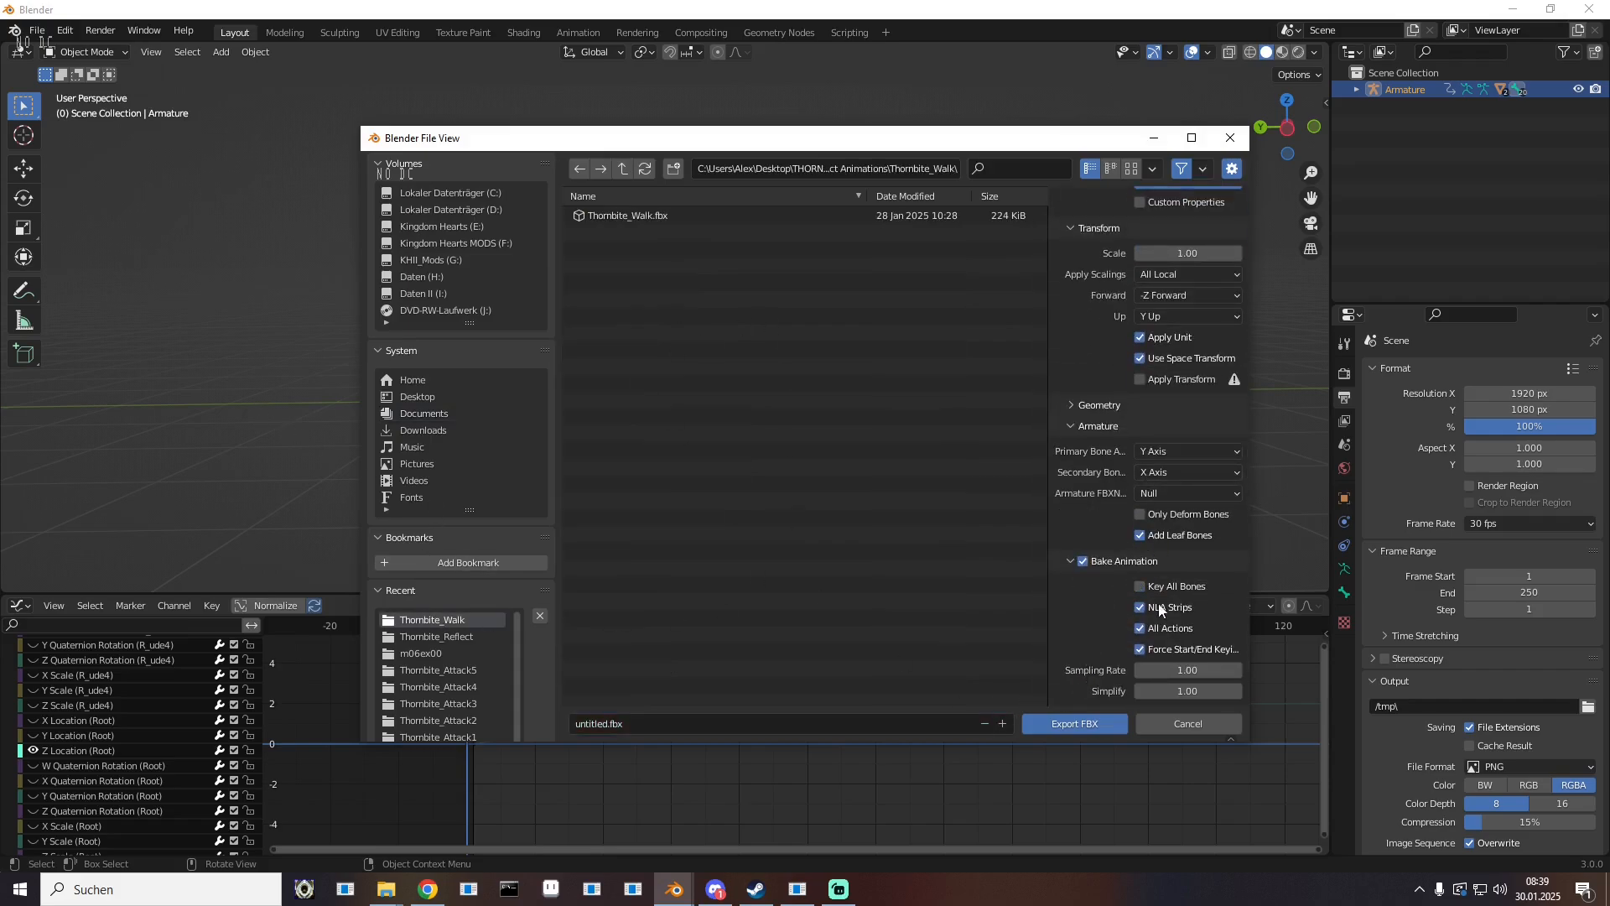
click(1067, 722)
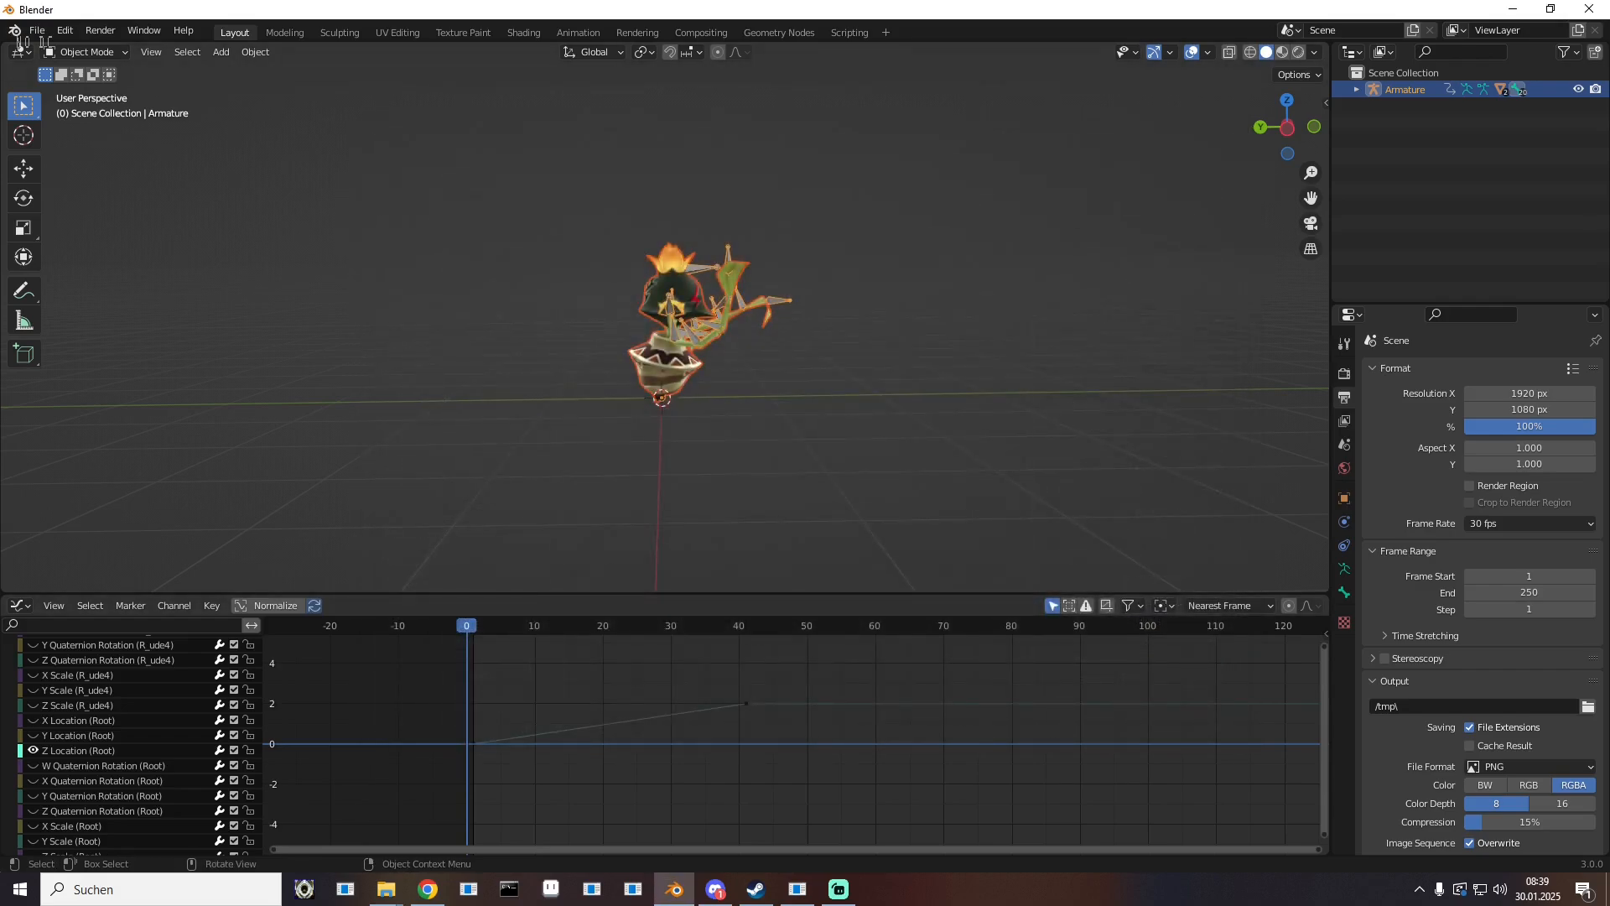
click(33, 38)
click(49, 57)
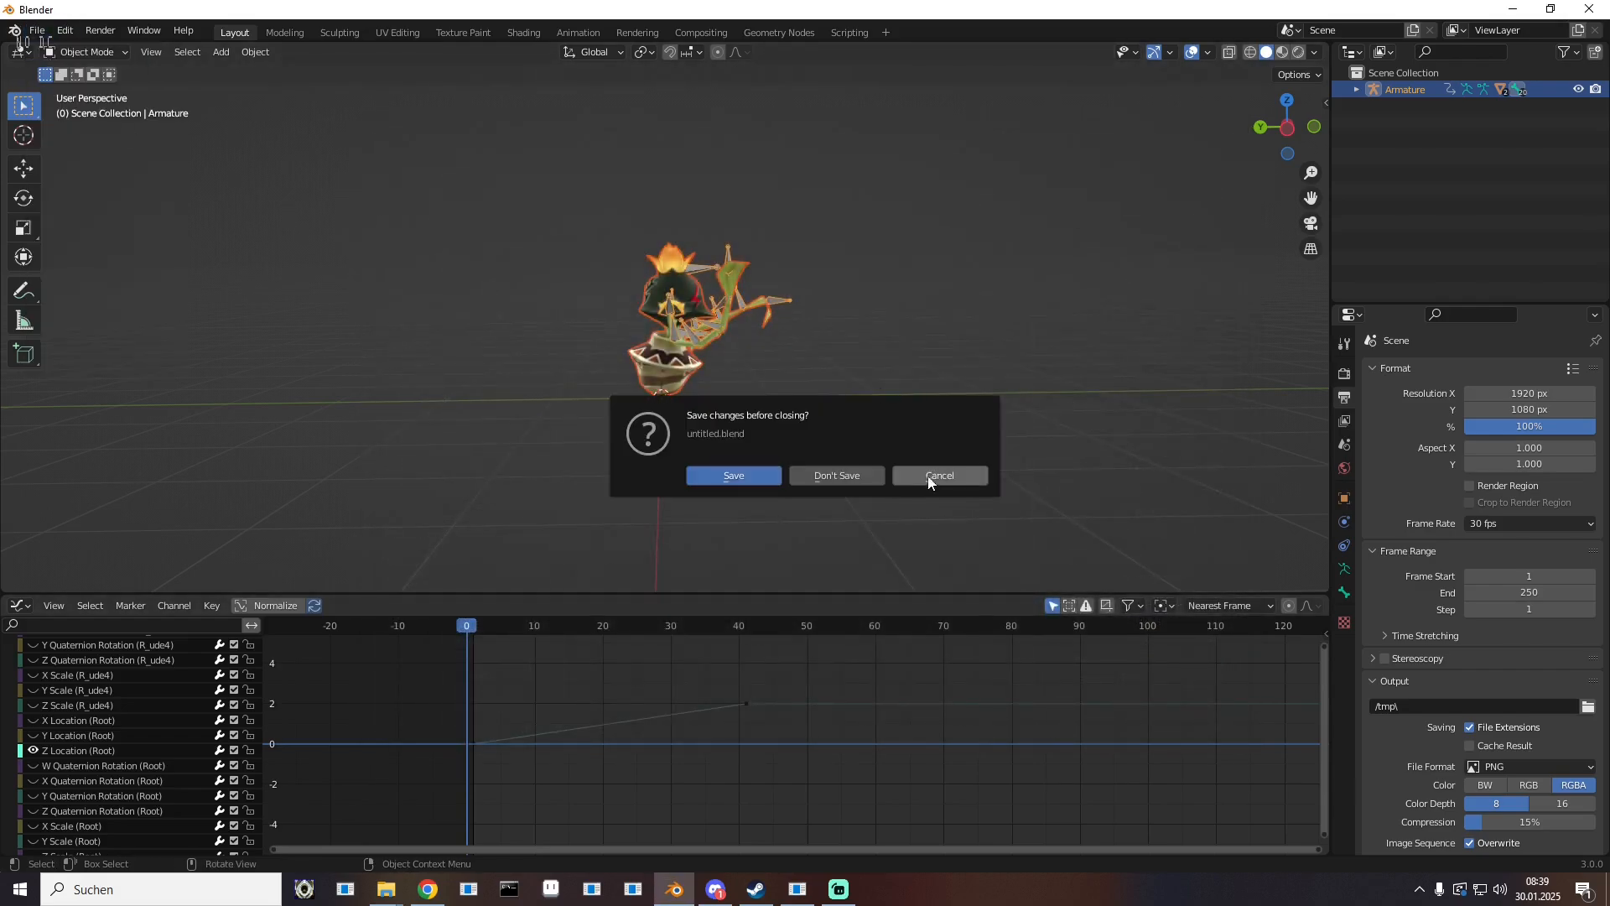
click(935, 476)
Step: Start a new scene without saving the changes and delete the default camera, cube and light
click(36, 38)
click(215, 48)
click(834, 471)
drag(1390, 220, 1429, 82)
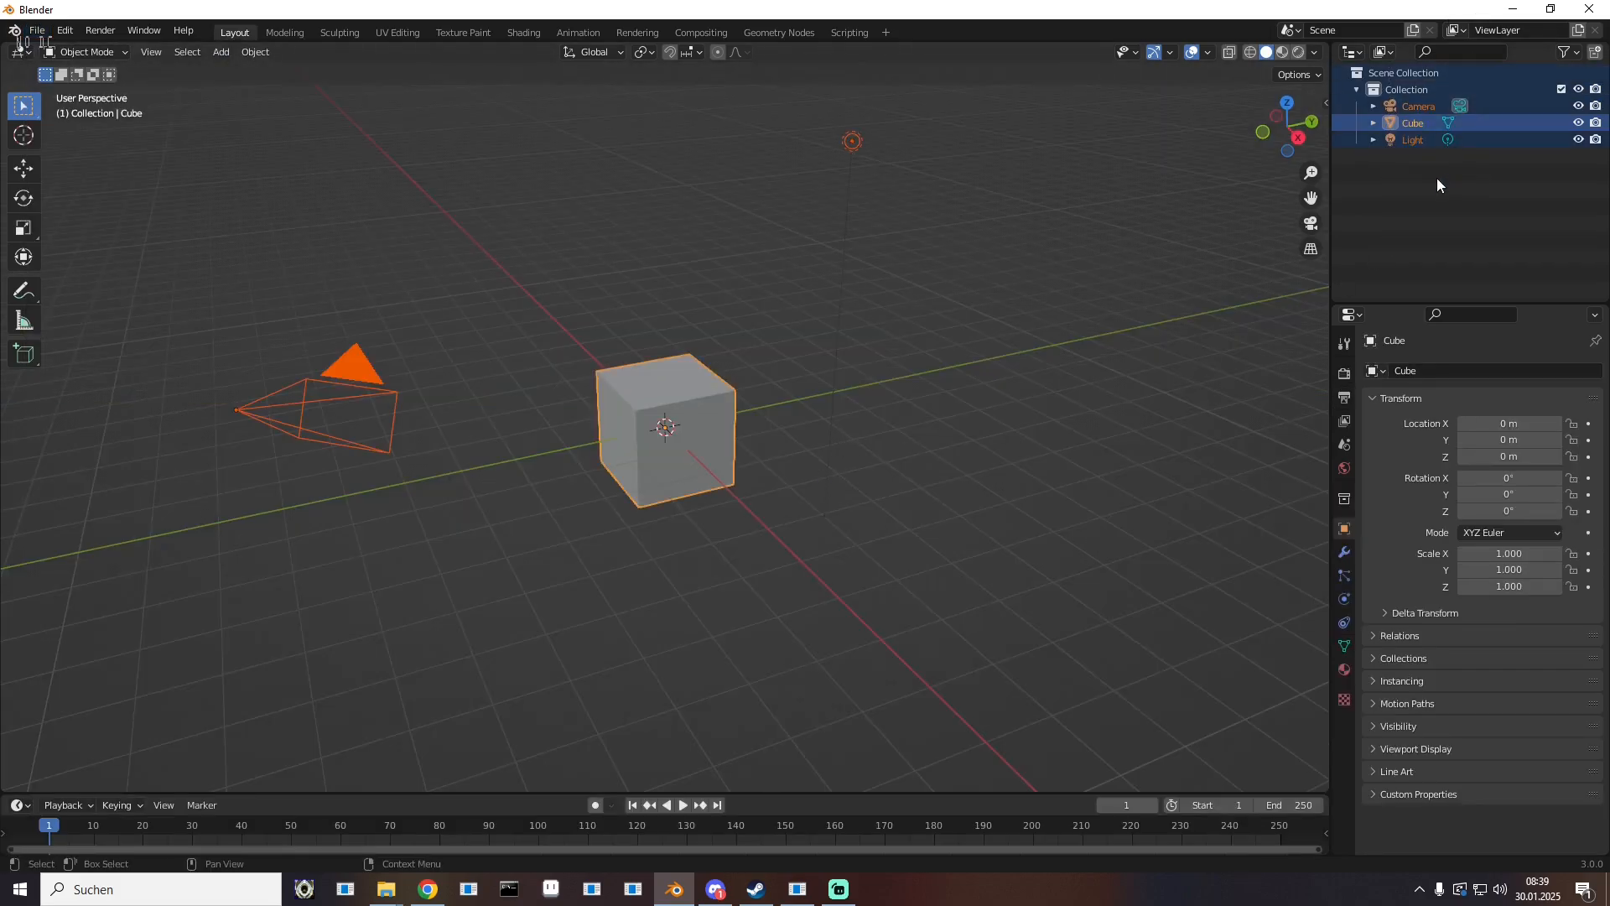
key(Delete)
Step: Import the FBX run animation from the Thornbite_Run folder of the THORNBITE Project Animations
click(37, 38)
mouse_move(151, 257)
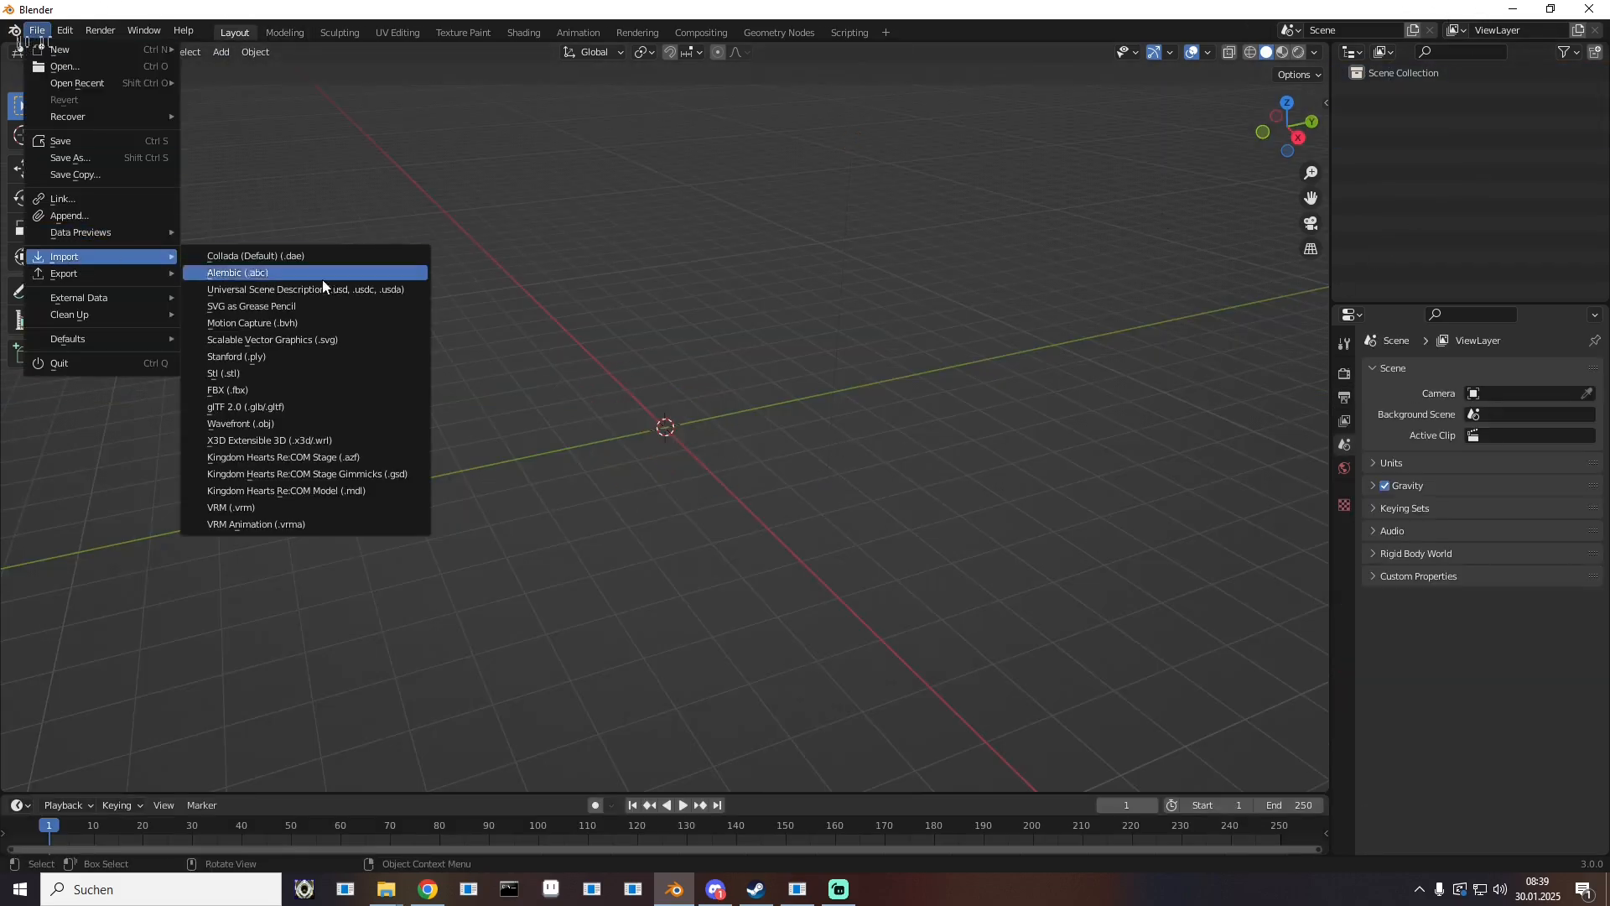
click(251, 391)
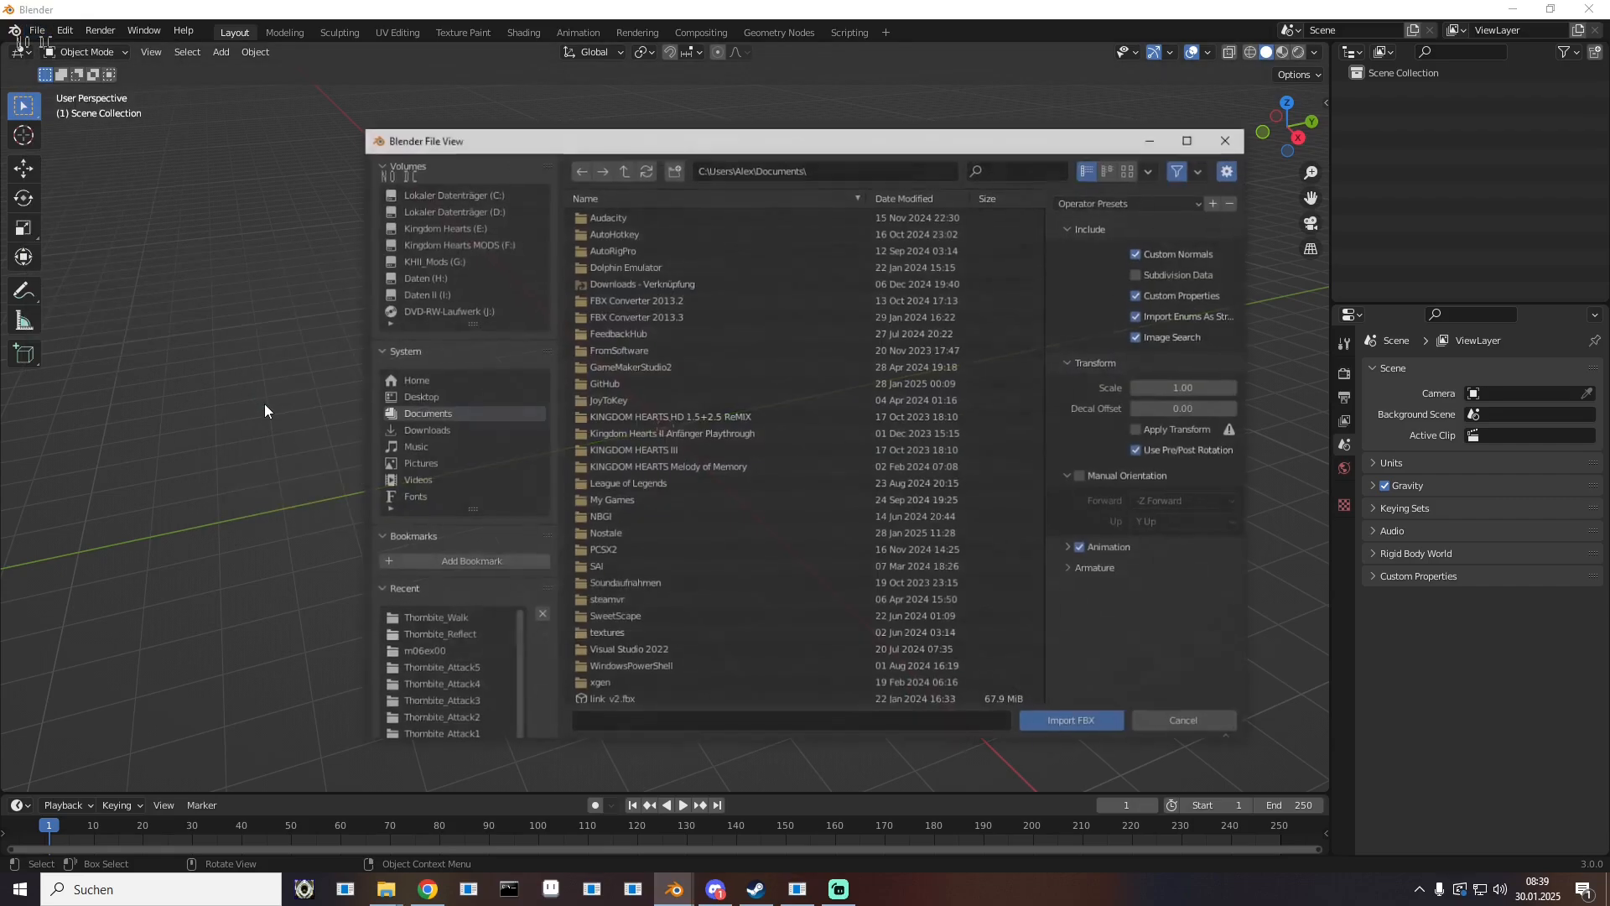
click(436, 621)
click(624, 170)
double_click(635, 501)
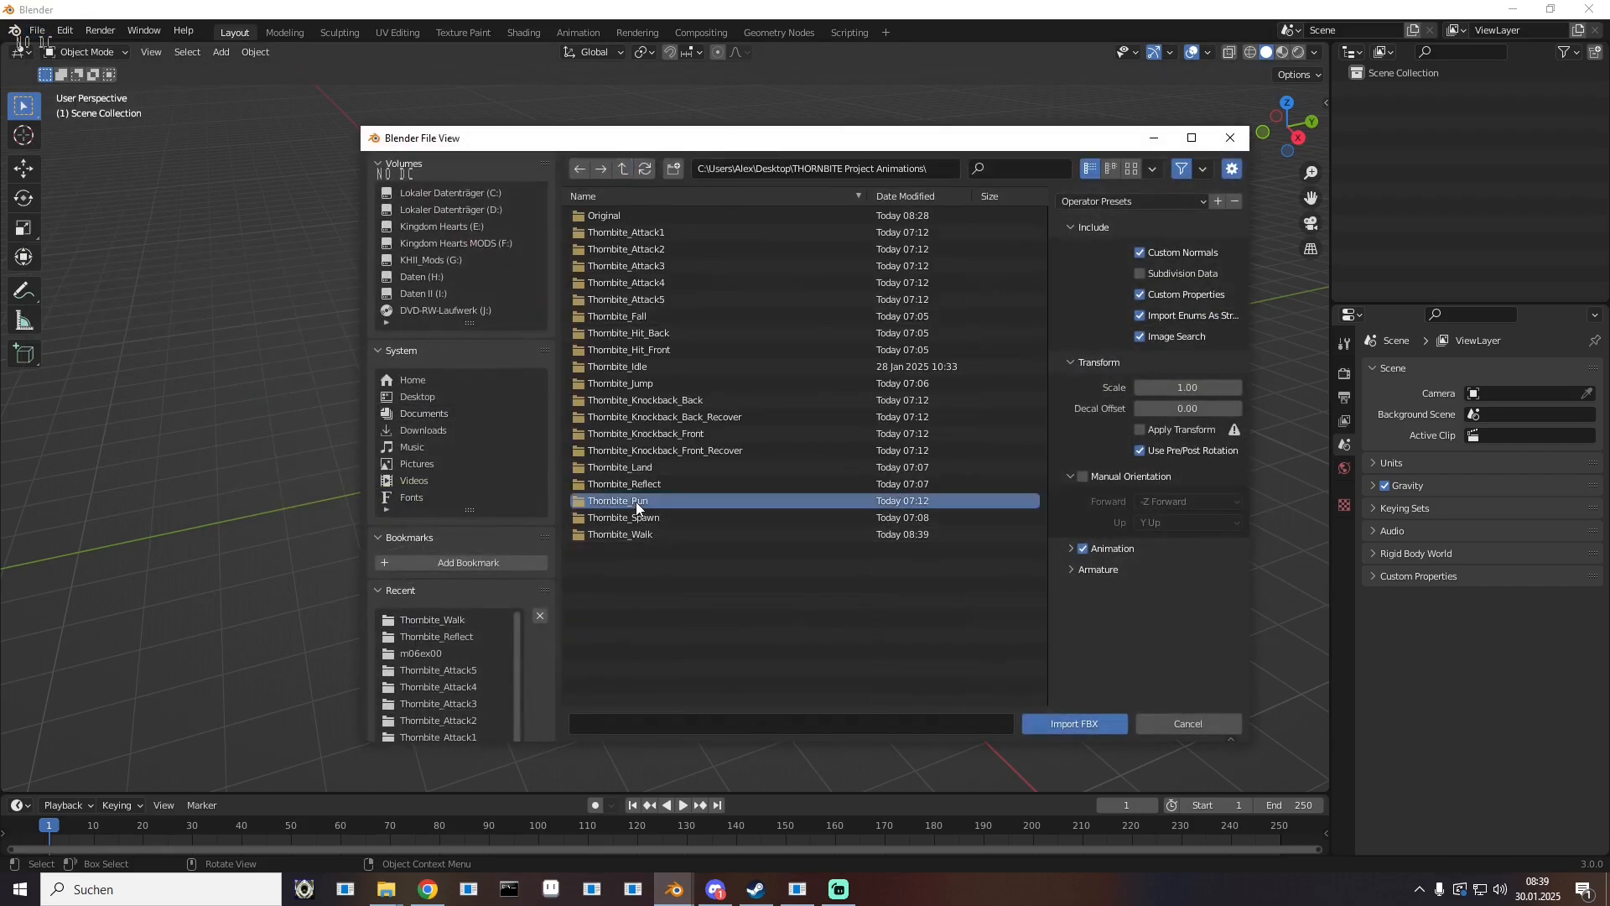
double_click(606, 220)
middle_drag(622, 374, 736, 395)
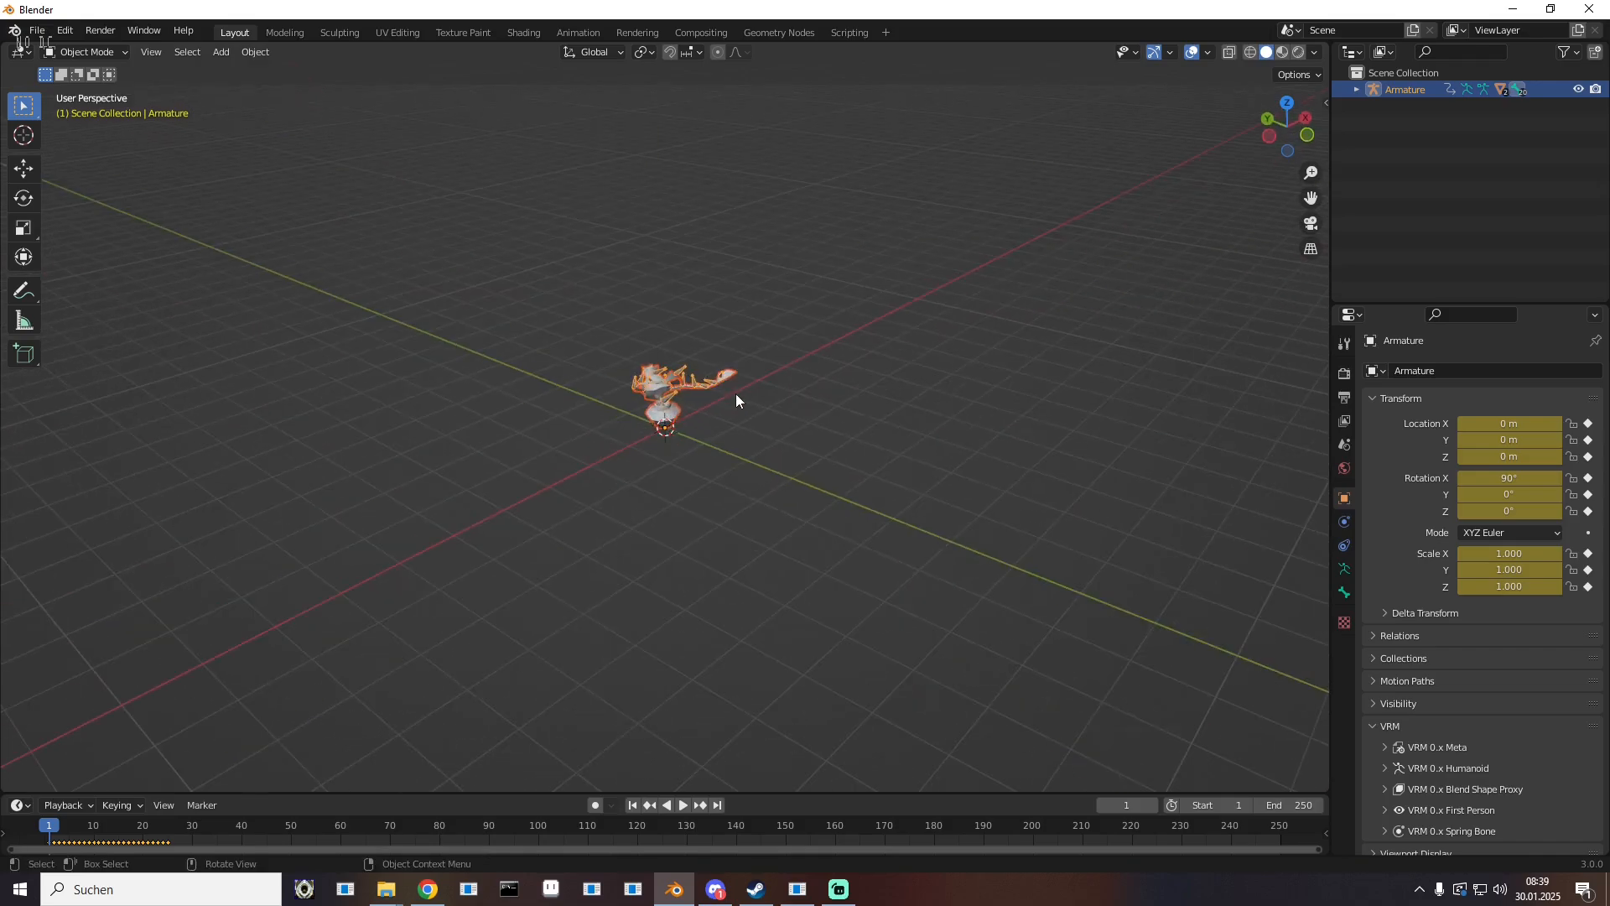
scroll(567, 399, up, 3)
middle_drag(567, 399, 676, 371)
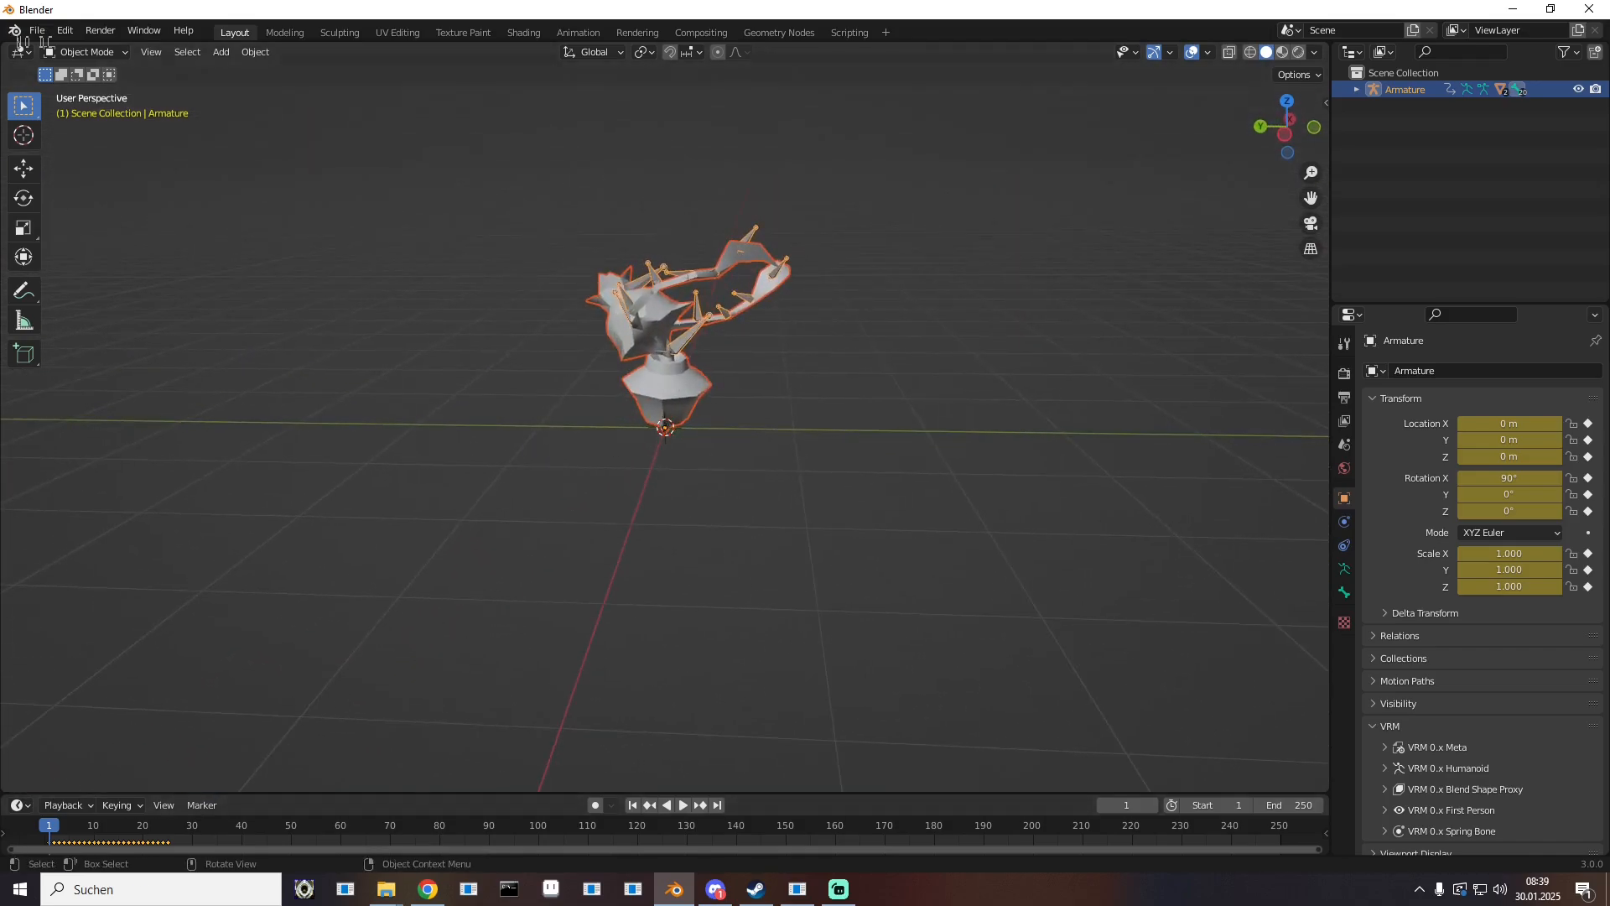
Step: Replace the timeline with an enlarged Graph Editor and hide all of the Armature's animation curves
click(18, 805)
click(222, 676)
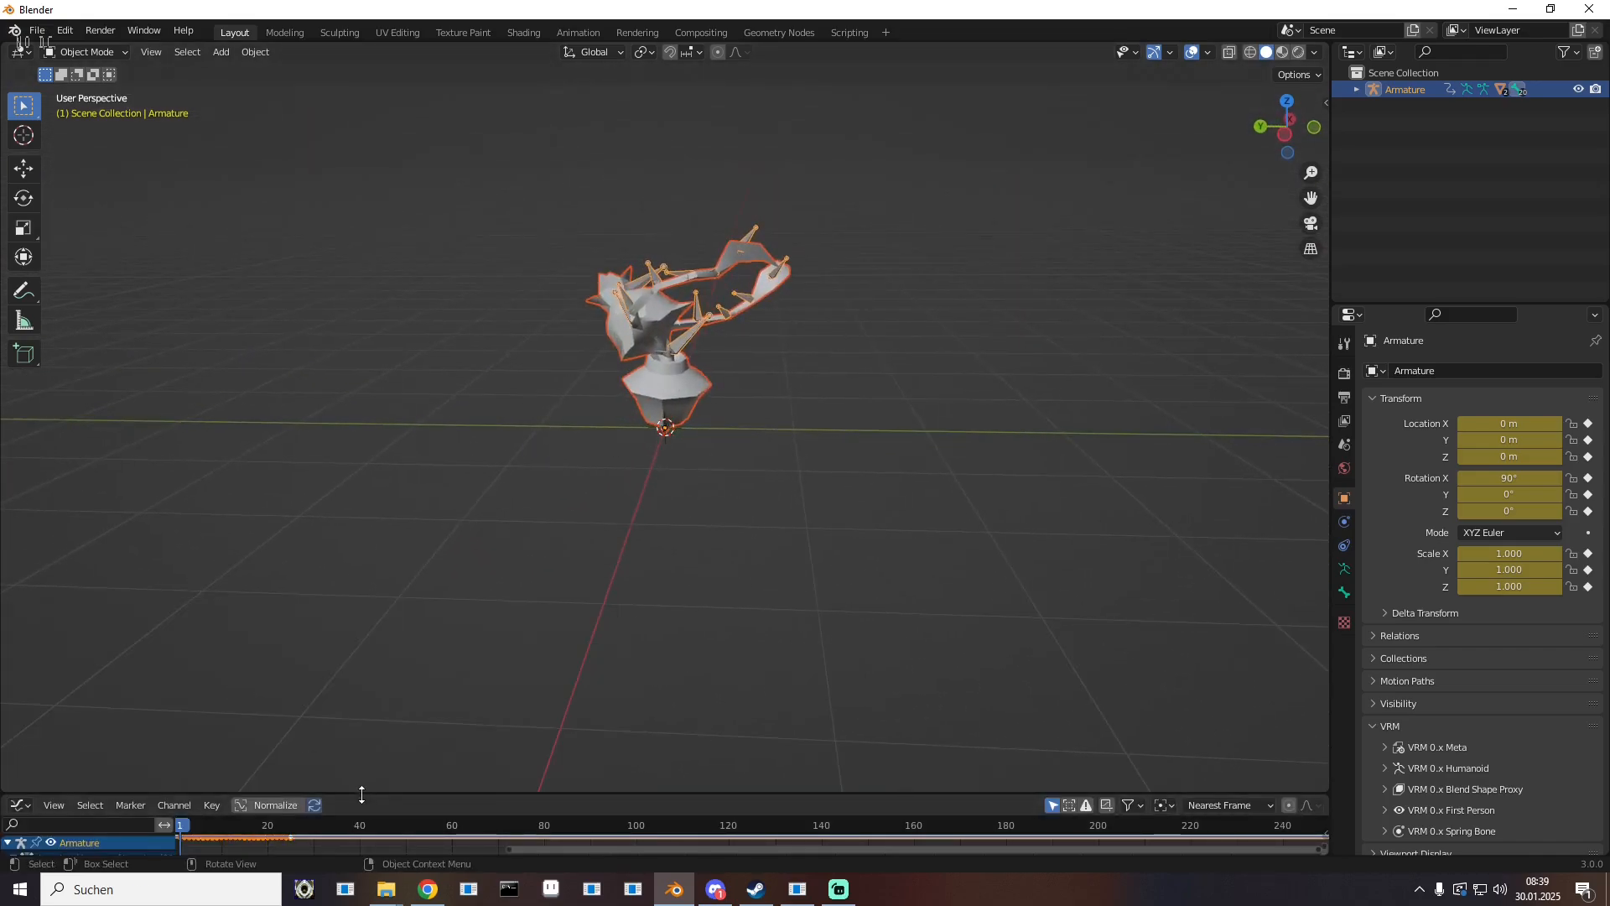
drag(361, 794, 328, 558)
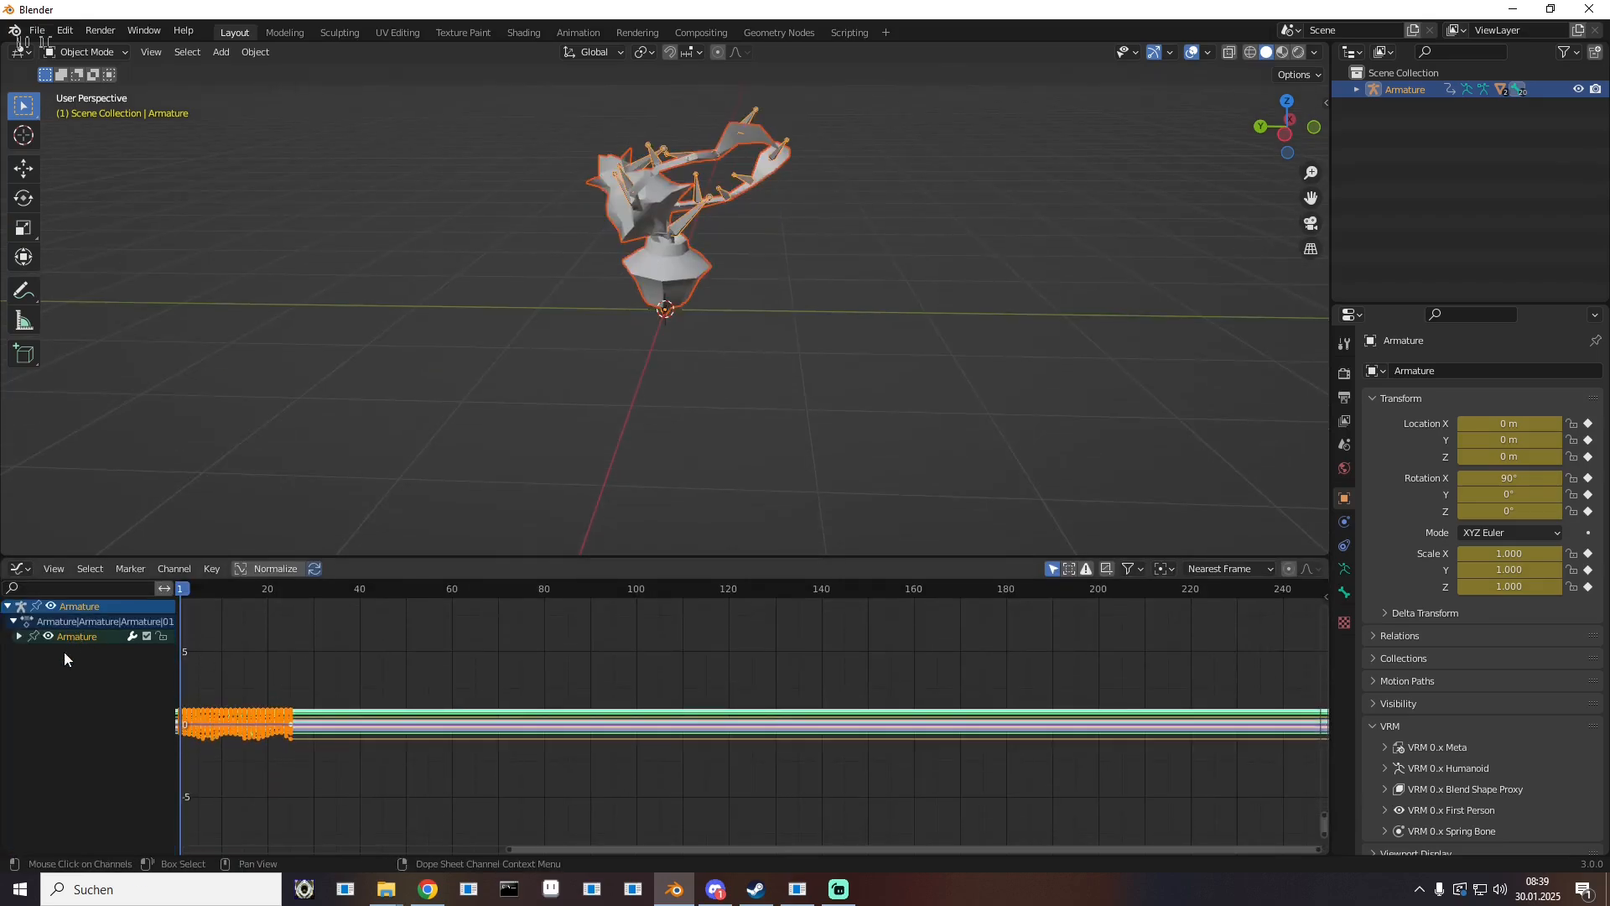
click(18, 636)
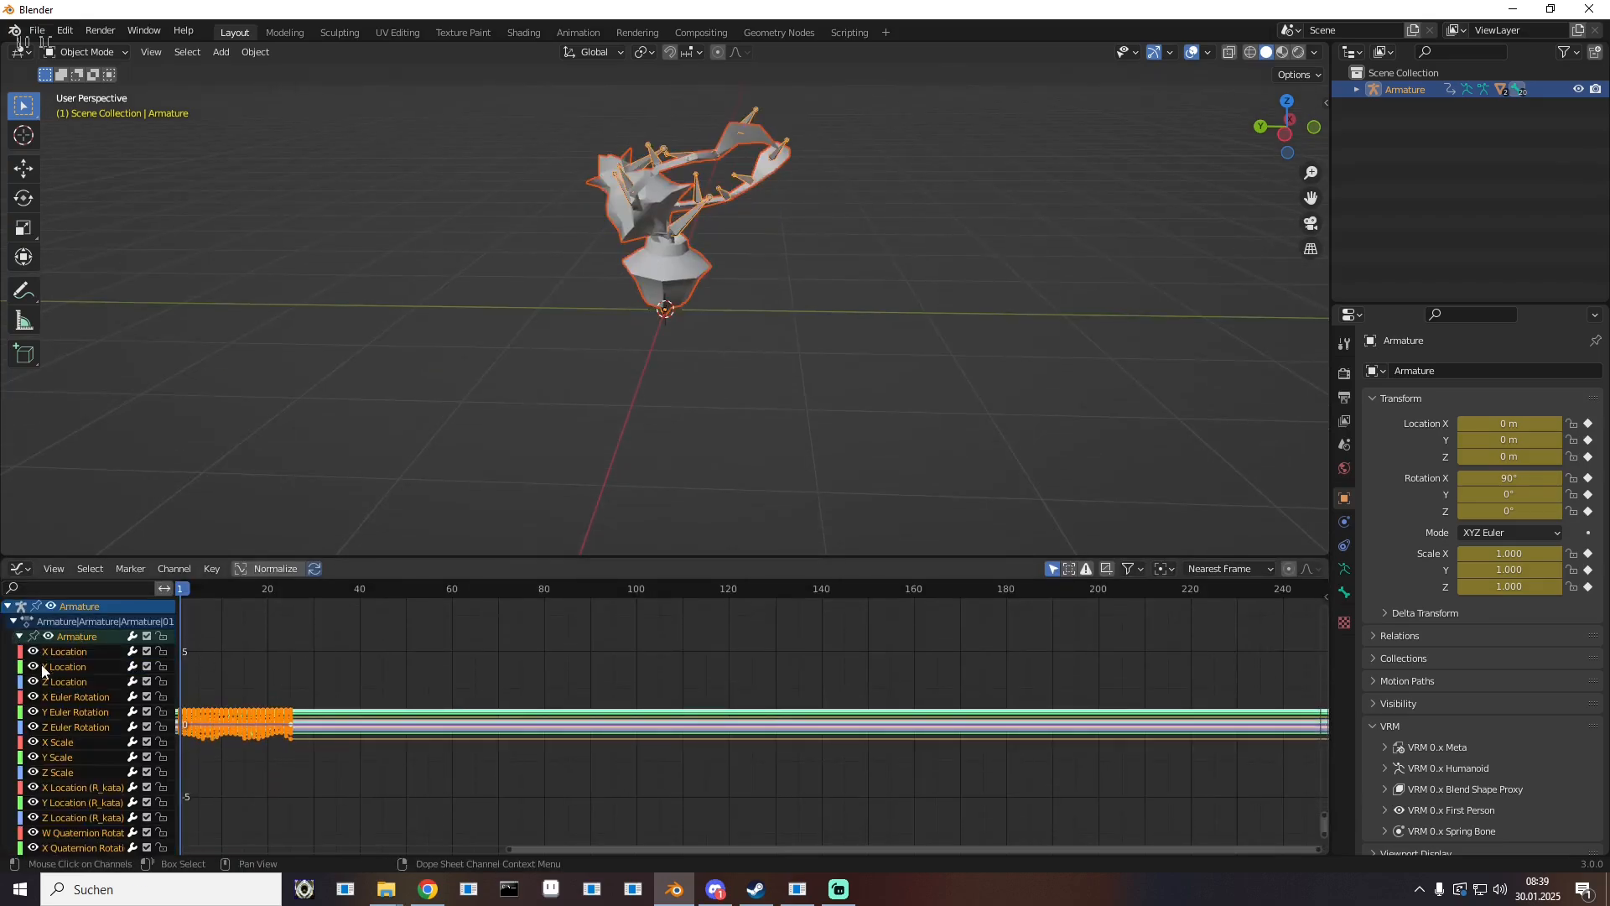
click(49, 637)
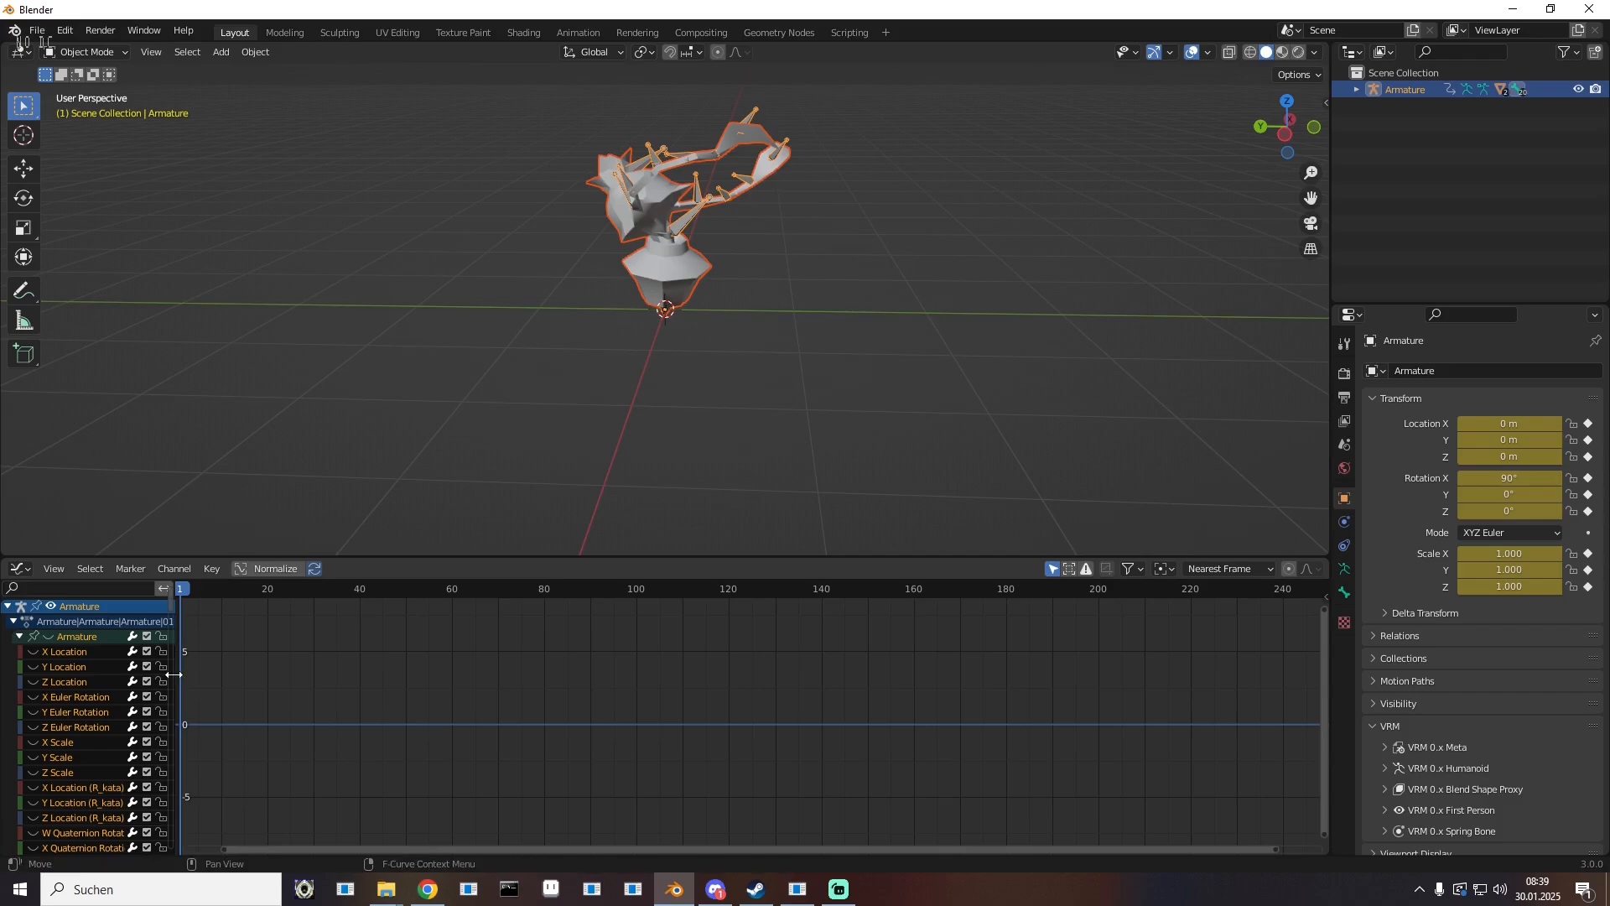
drag(176, 674, 240, 675)
Step: Show only the Root bone's Z Location curve and select its last keyframe at frame 25
scroll(135, 711, down, 15)
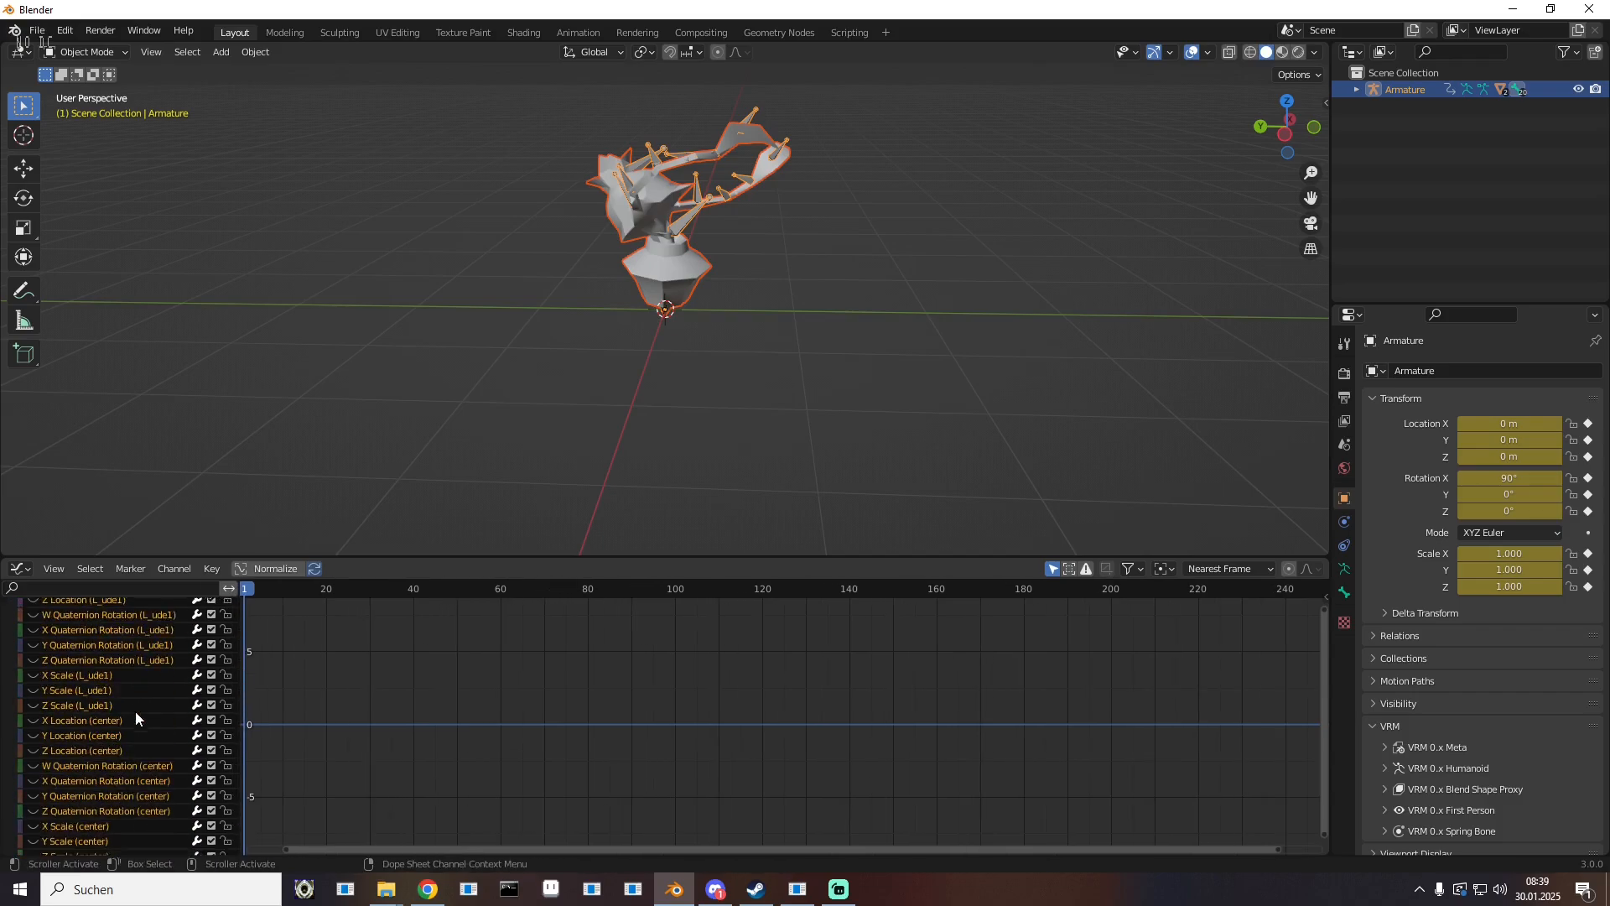
scroll(134, 711, down, 15)
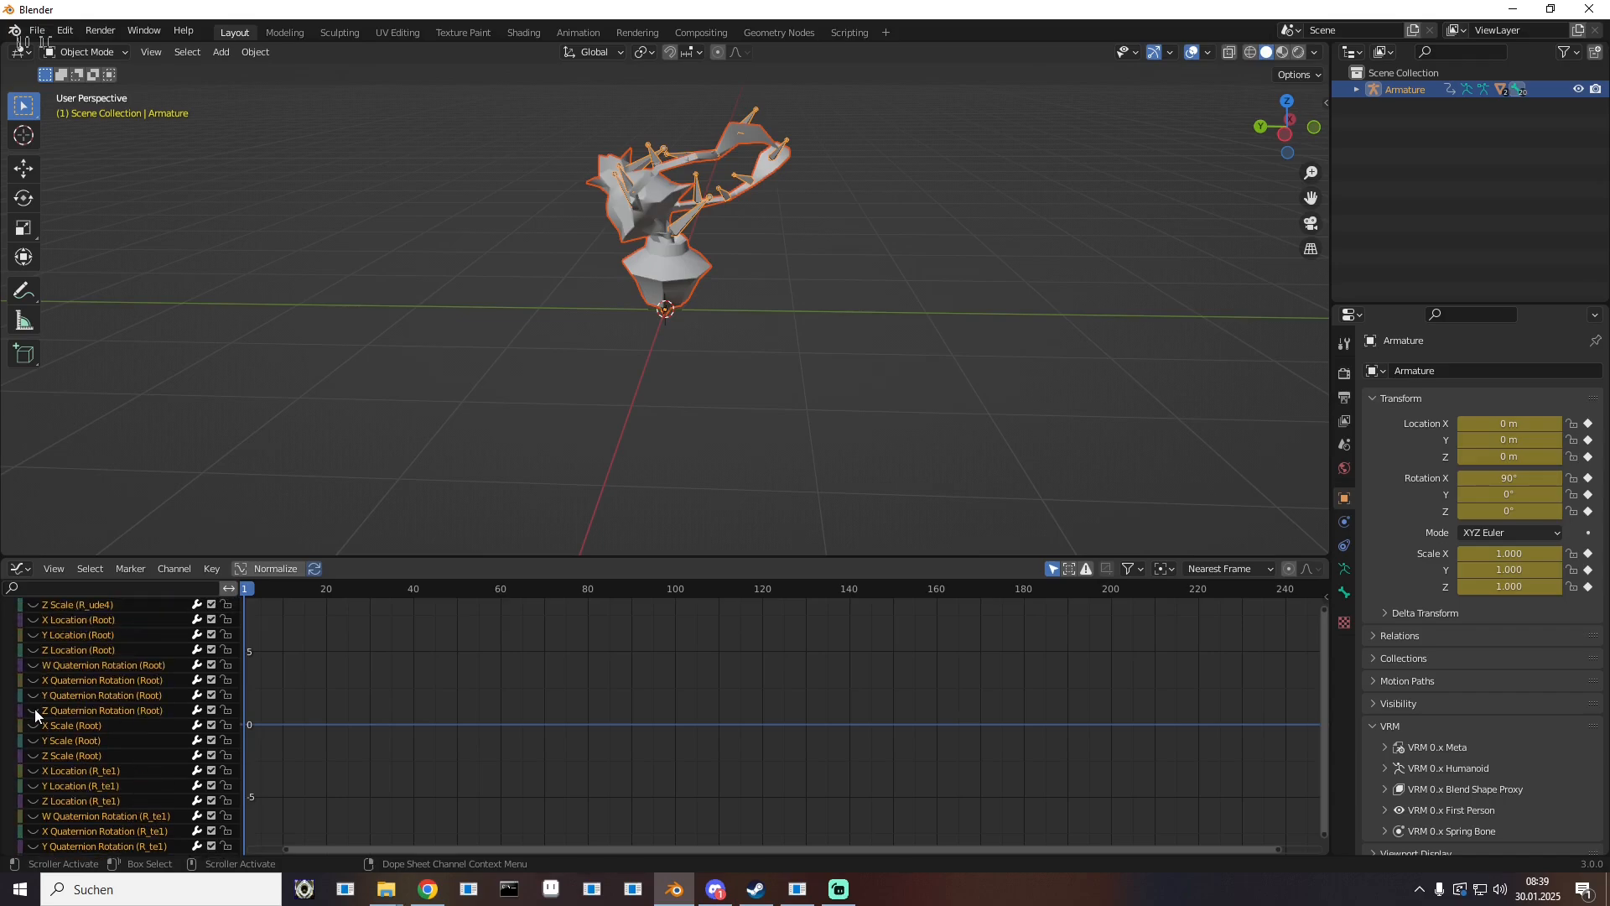
click(34, 650)
middle_drag(428, 733, 802, 758)
scroll(802, 752, up, 13)
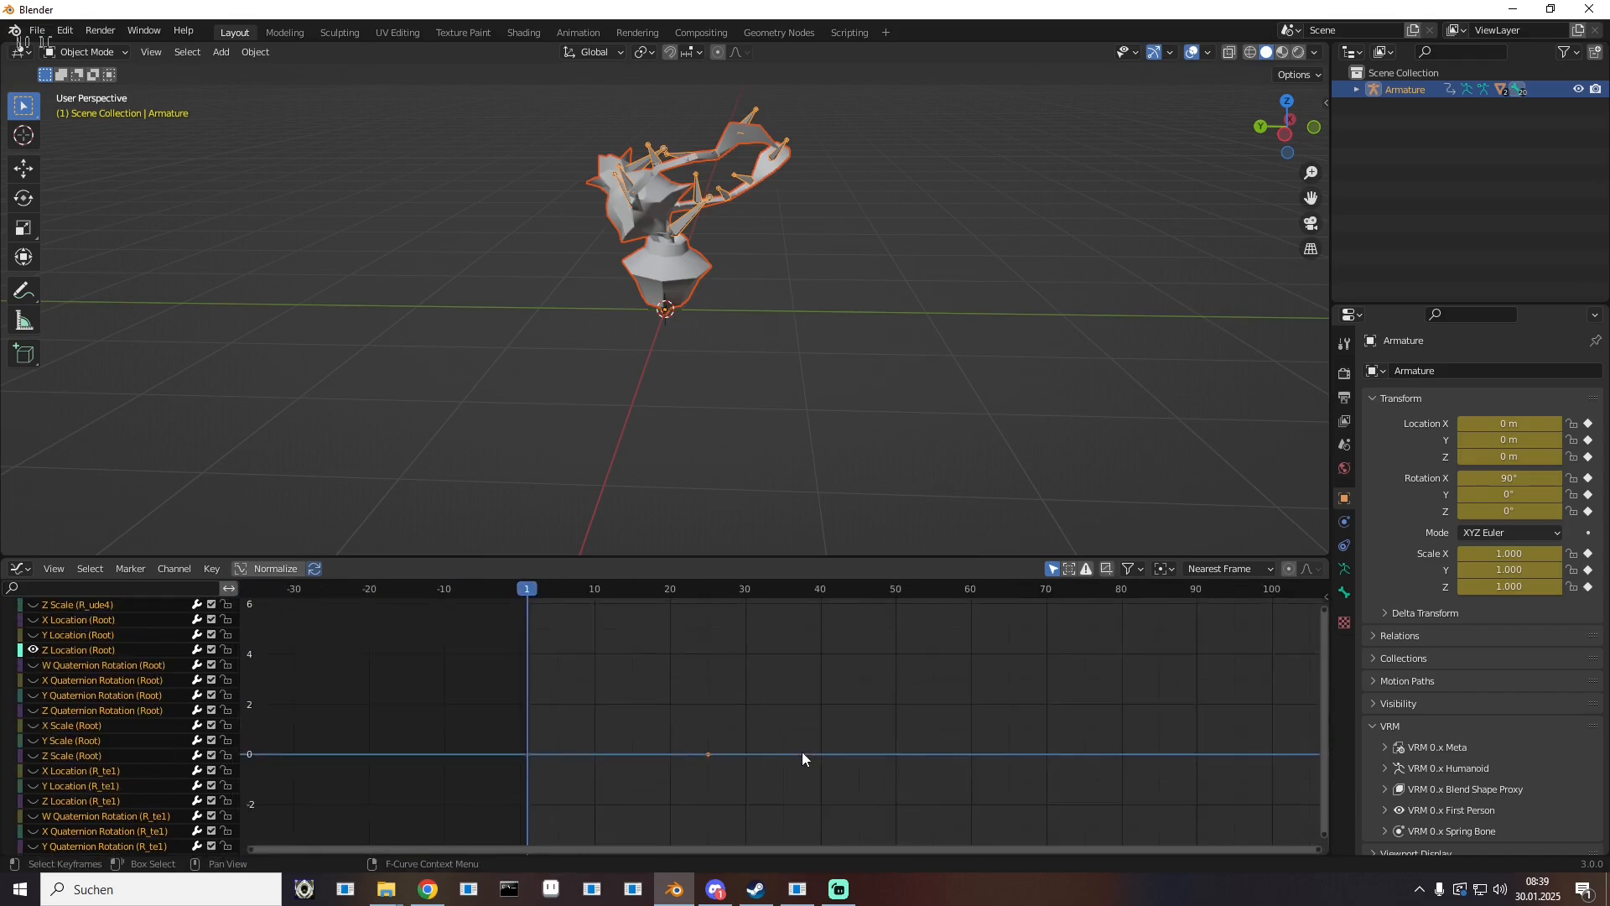
middle_drag(621, 697, 745, 608)
middle_drag(712, 390, 721, 371)
middle_drag(617, 623, 612, 661)
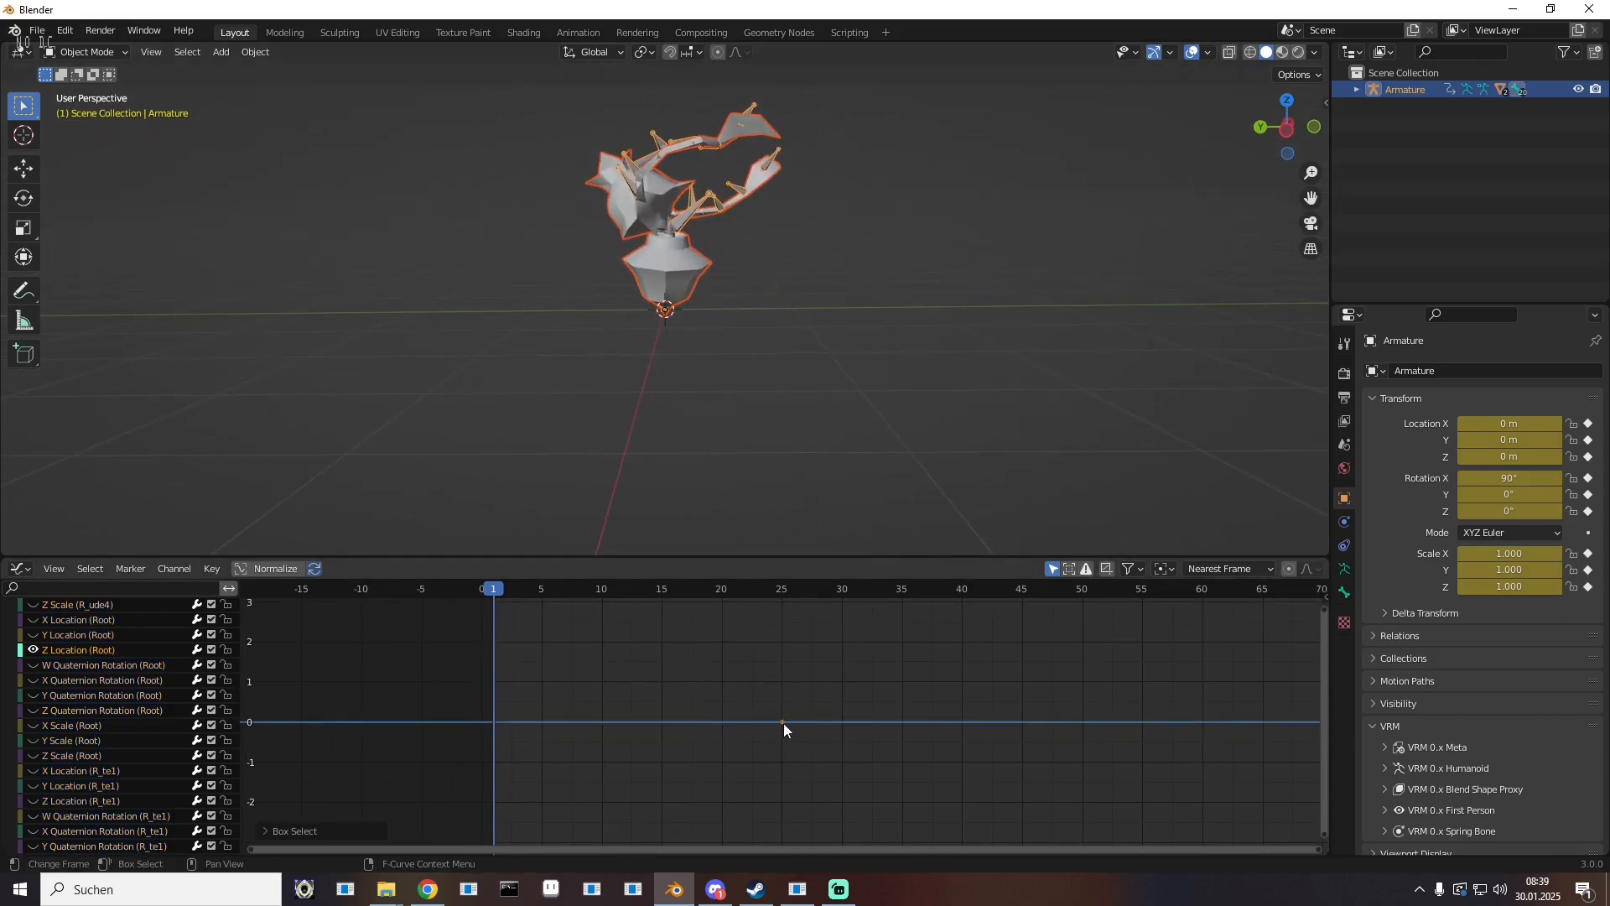
Step: Raise the run's last Z Location (Root) keyframe using move offsets of 0 m in X and 1 m in Y, and go to frame 0
drag(783, 723, 785, 695)
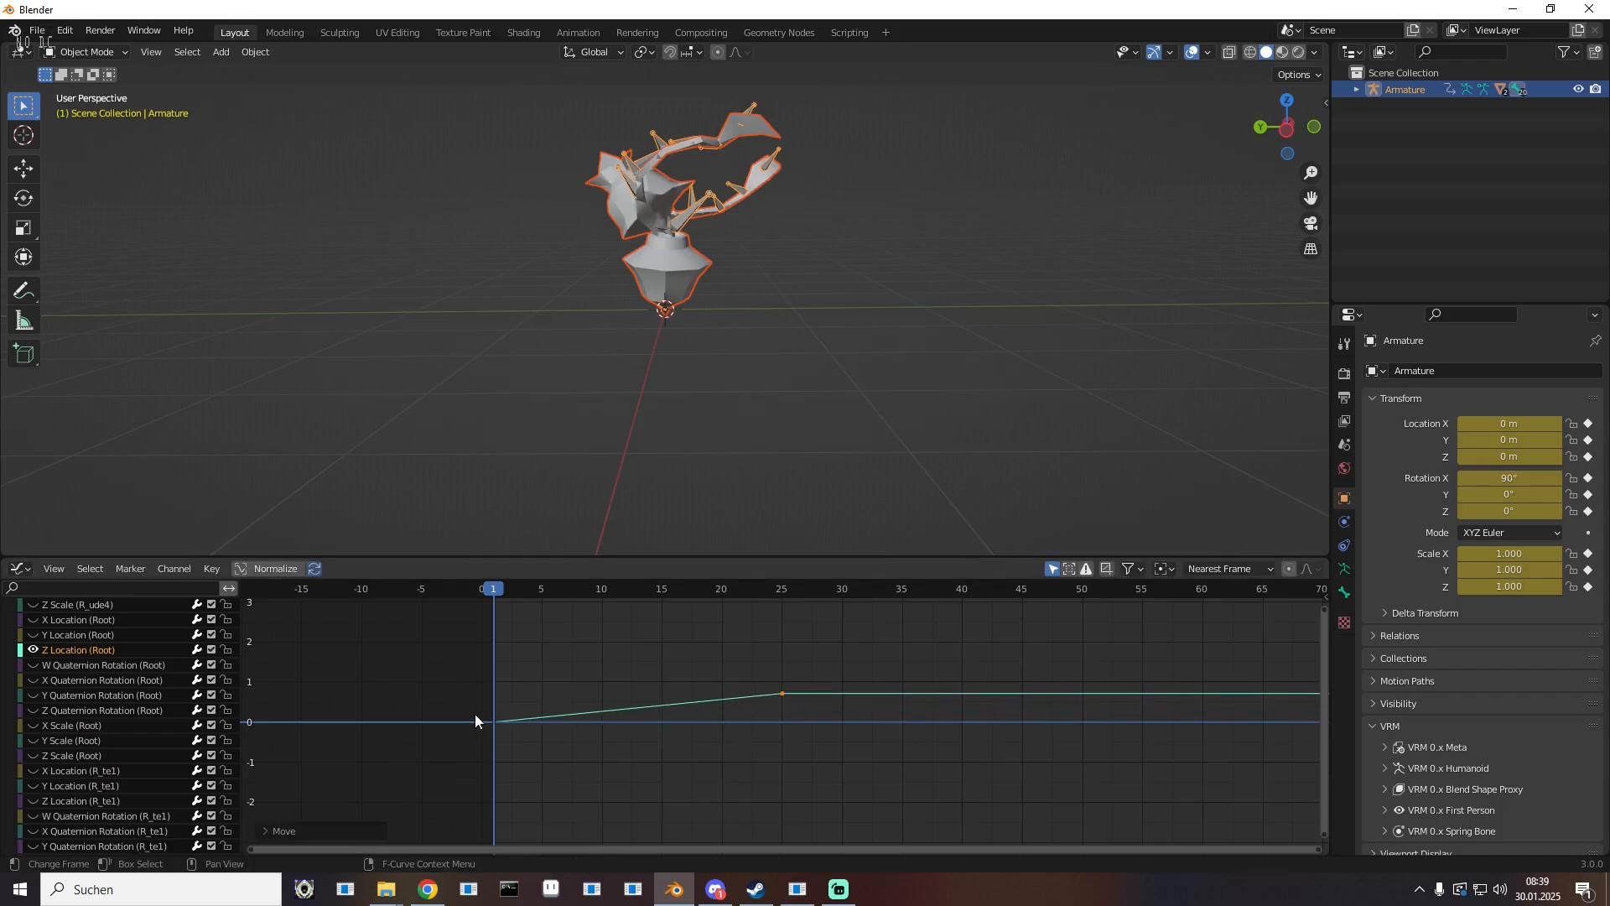
click(262, 830)
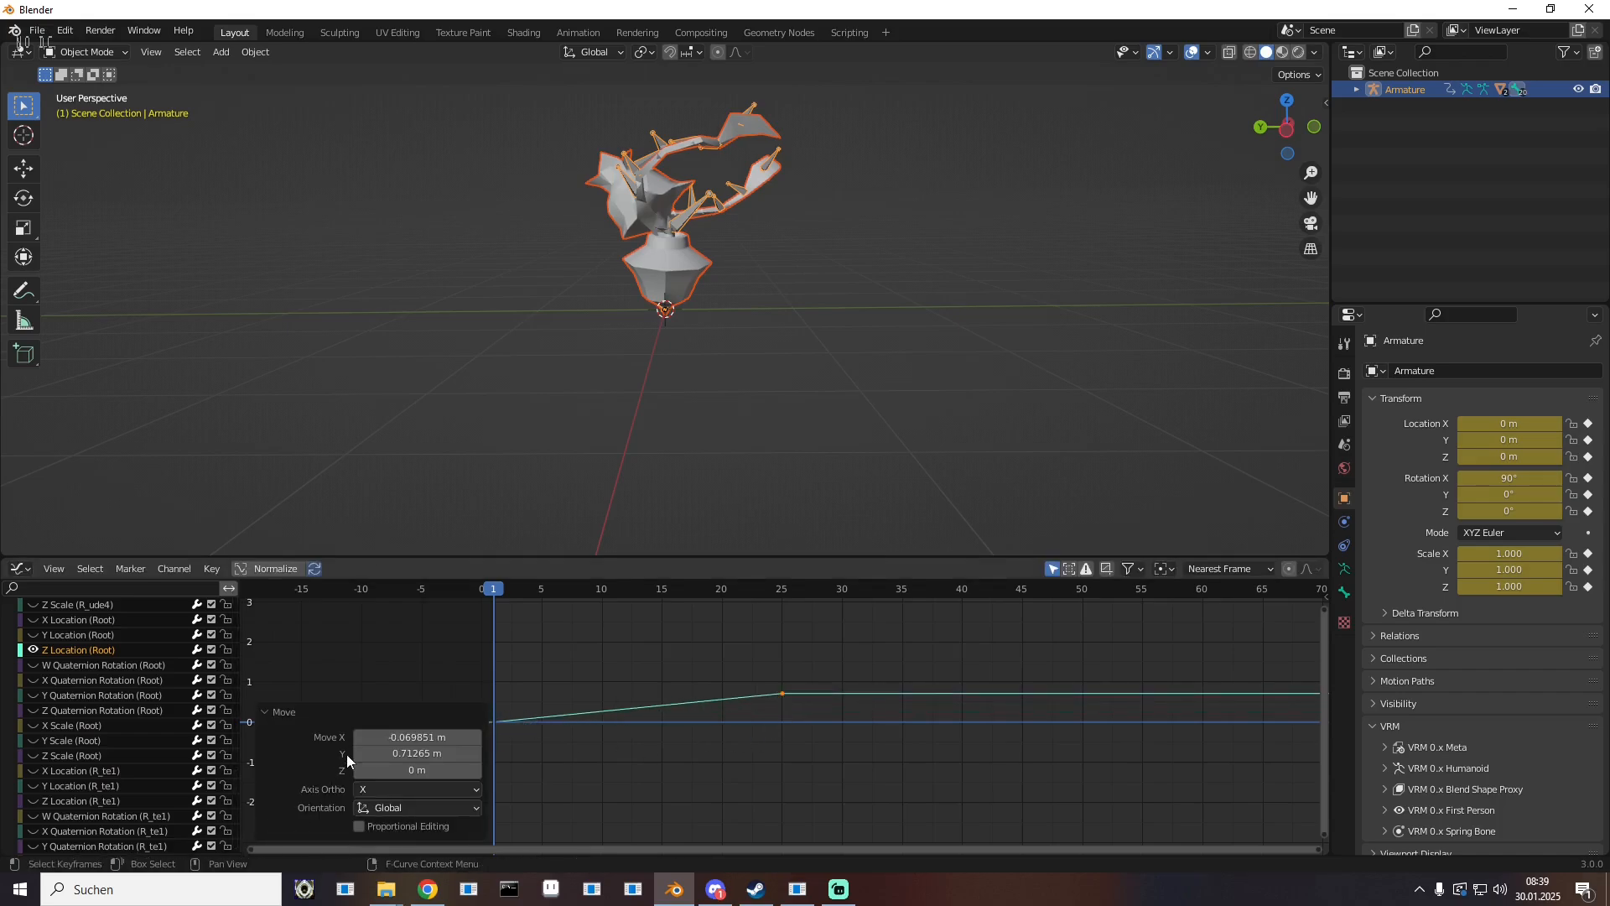
double_click(419, 736)
text(0)
key(Return)
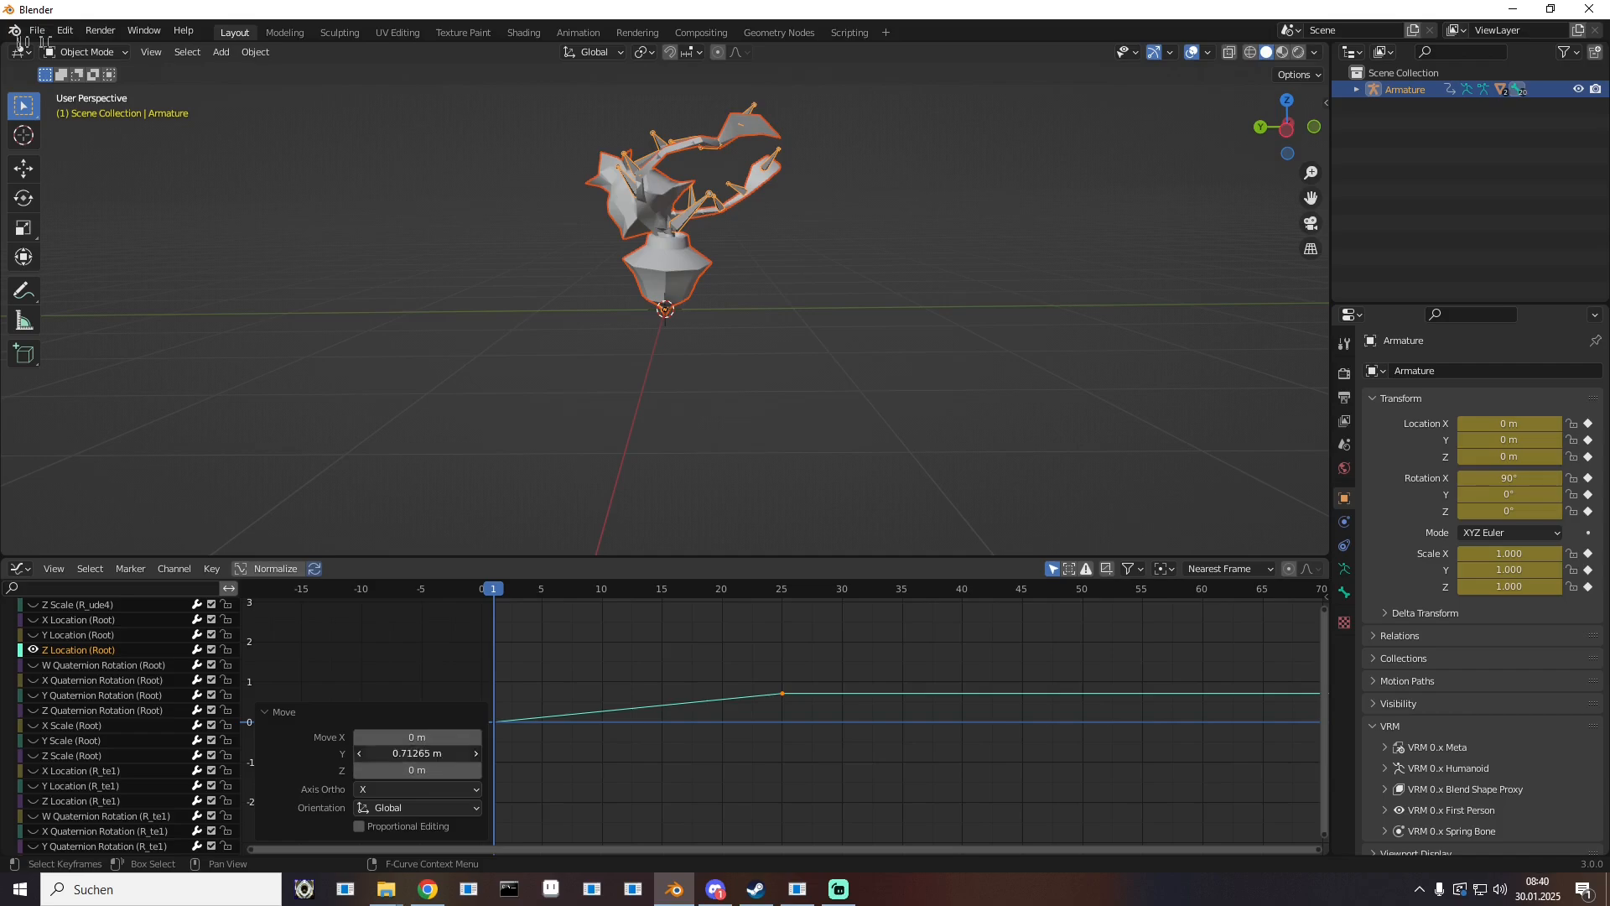
click(425, 763)
text(1)
key(Return)
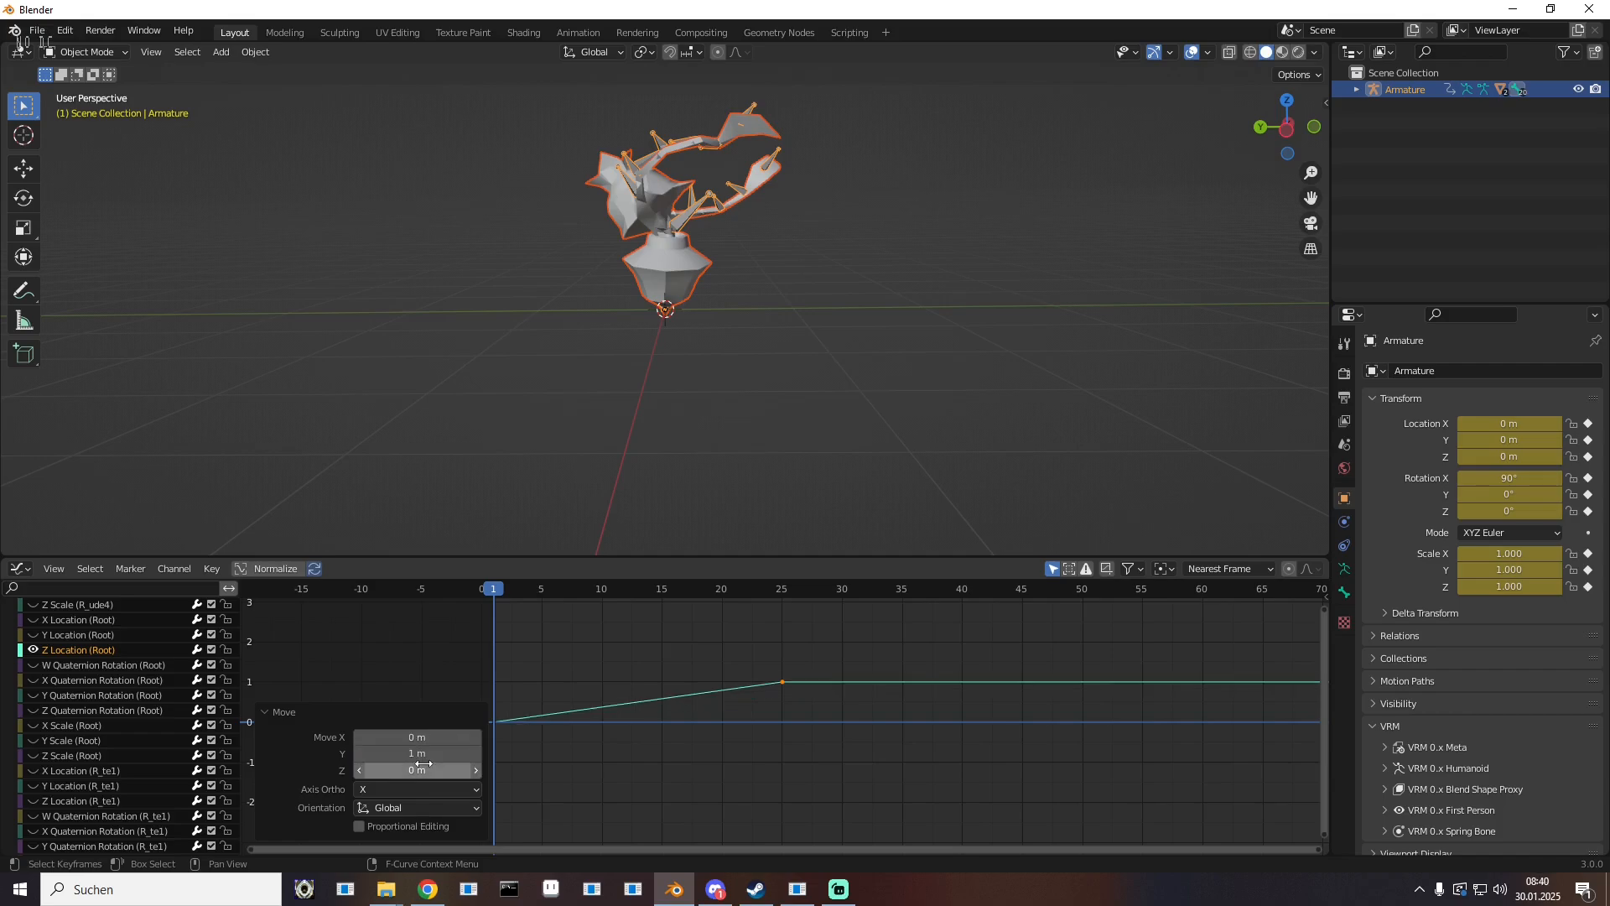
drag(494, 593, 480, 661)
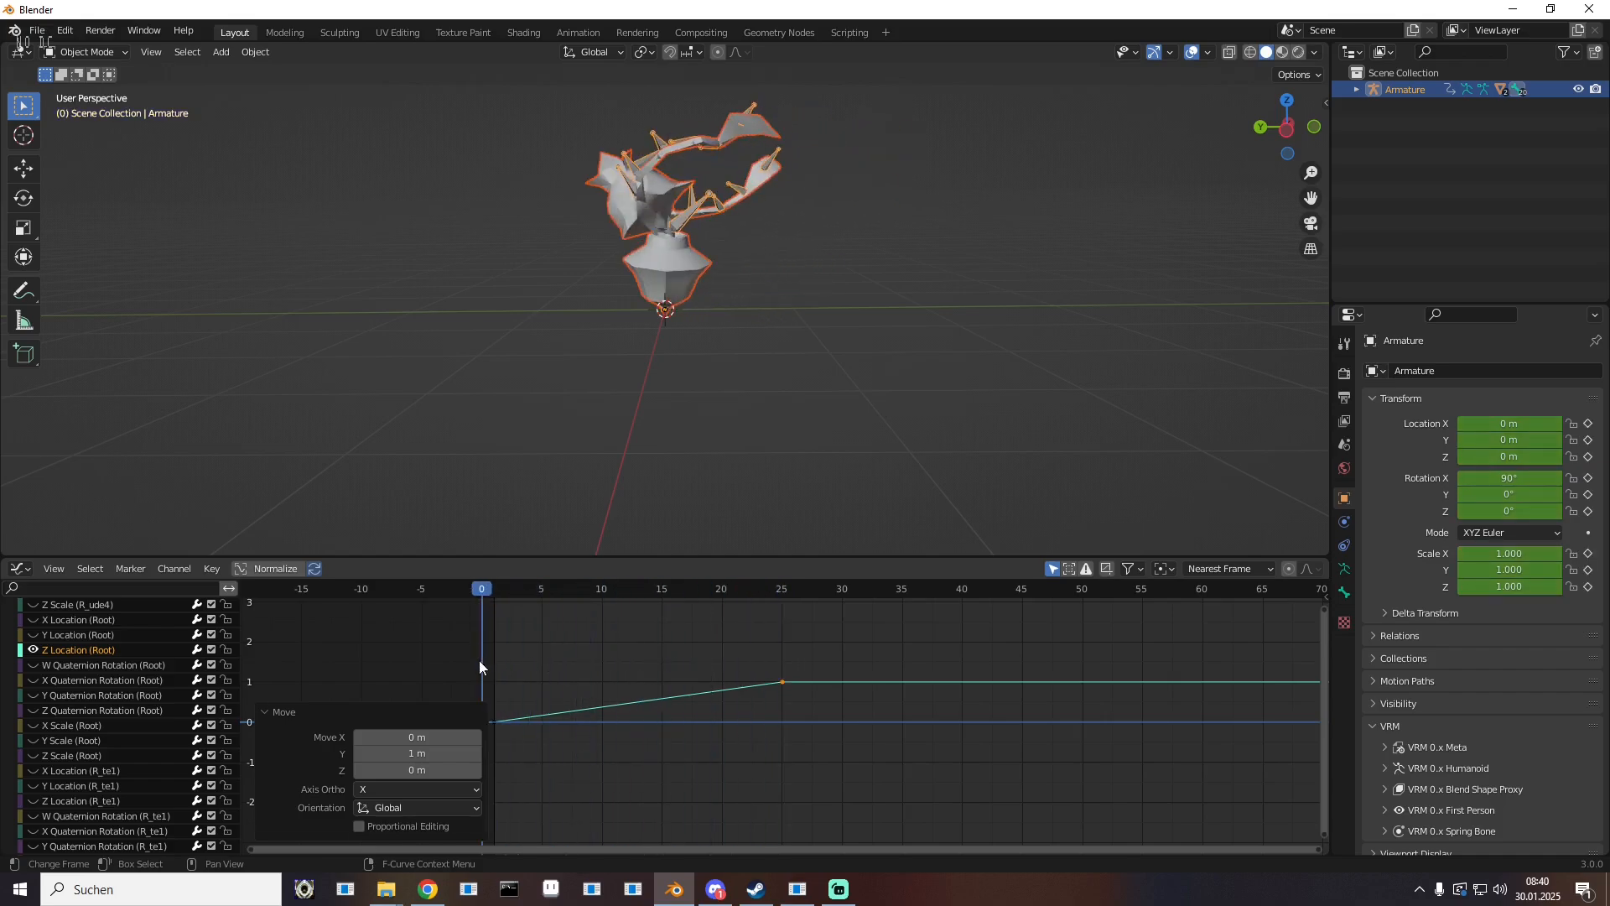
Step: Try raising the last Z Location (Root) keyframe by another 9 m, undo that move, and scrub the run to frame 13
click(783, 681)
drag(783, 681, 783, 651)
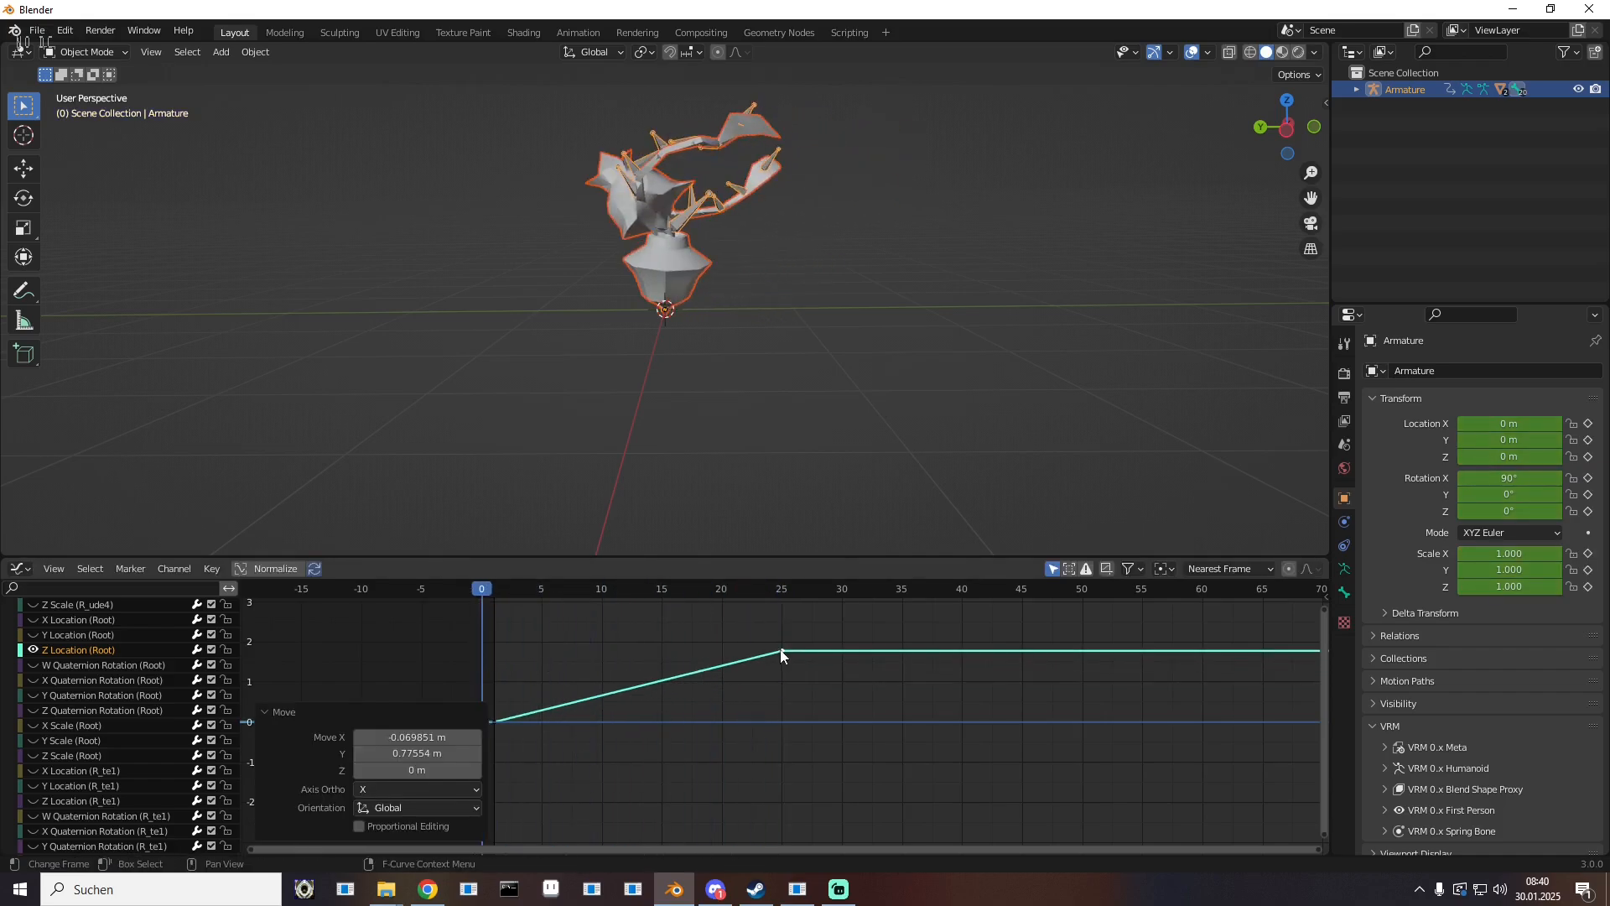
key(Return)
click(423, 751)
key(Return)
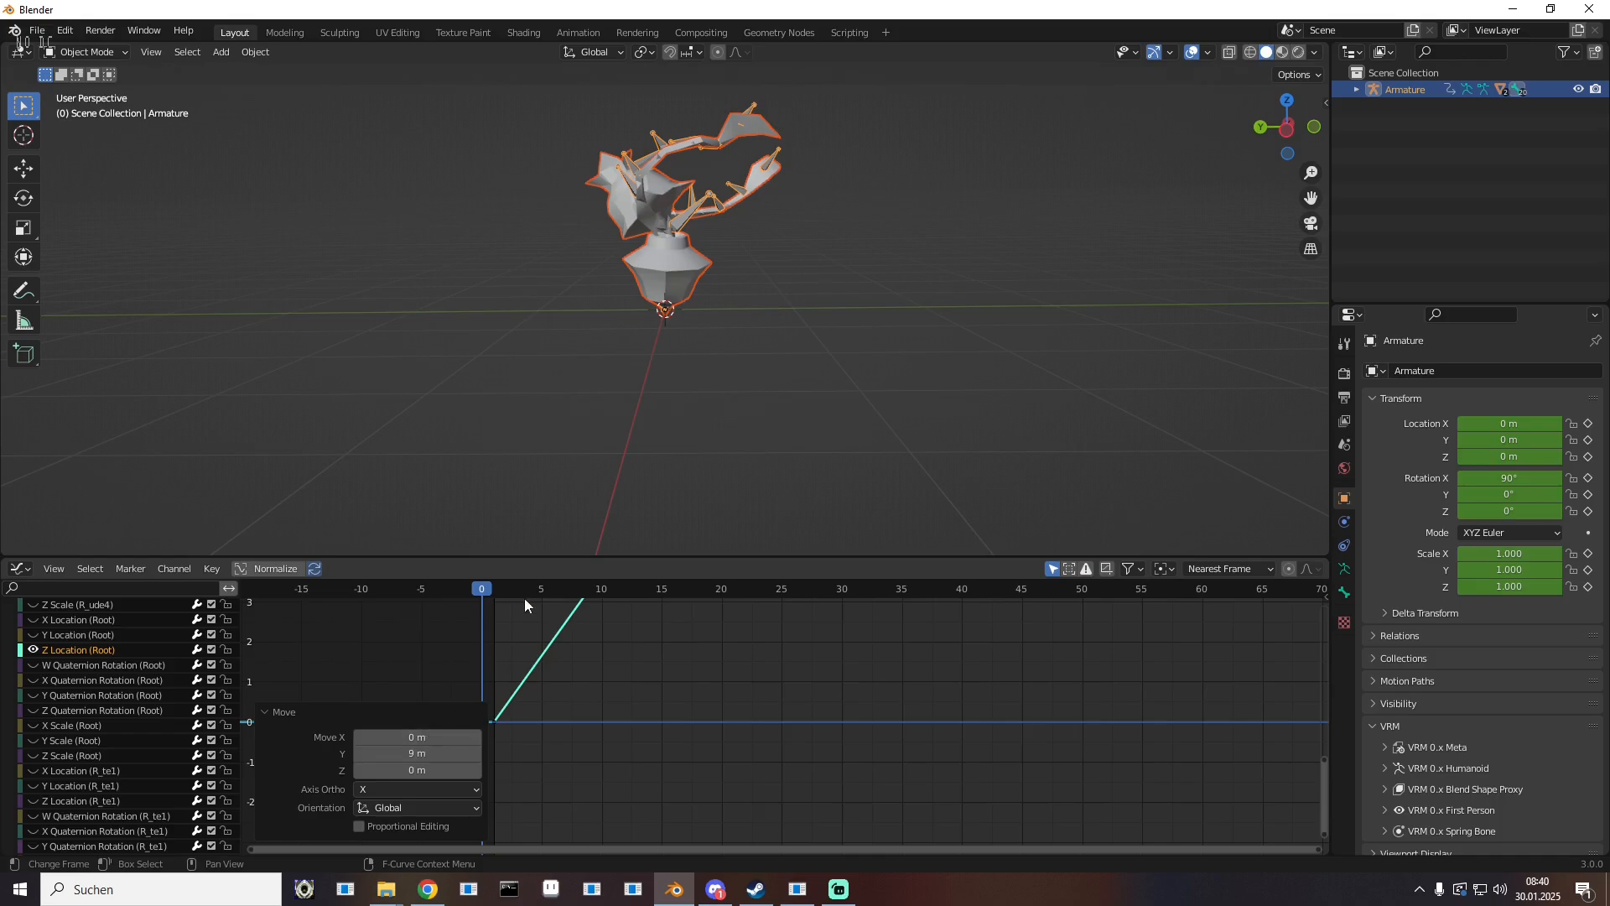
drag(485, 592, 410, 582)
scroll(784, 391, down, 7)
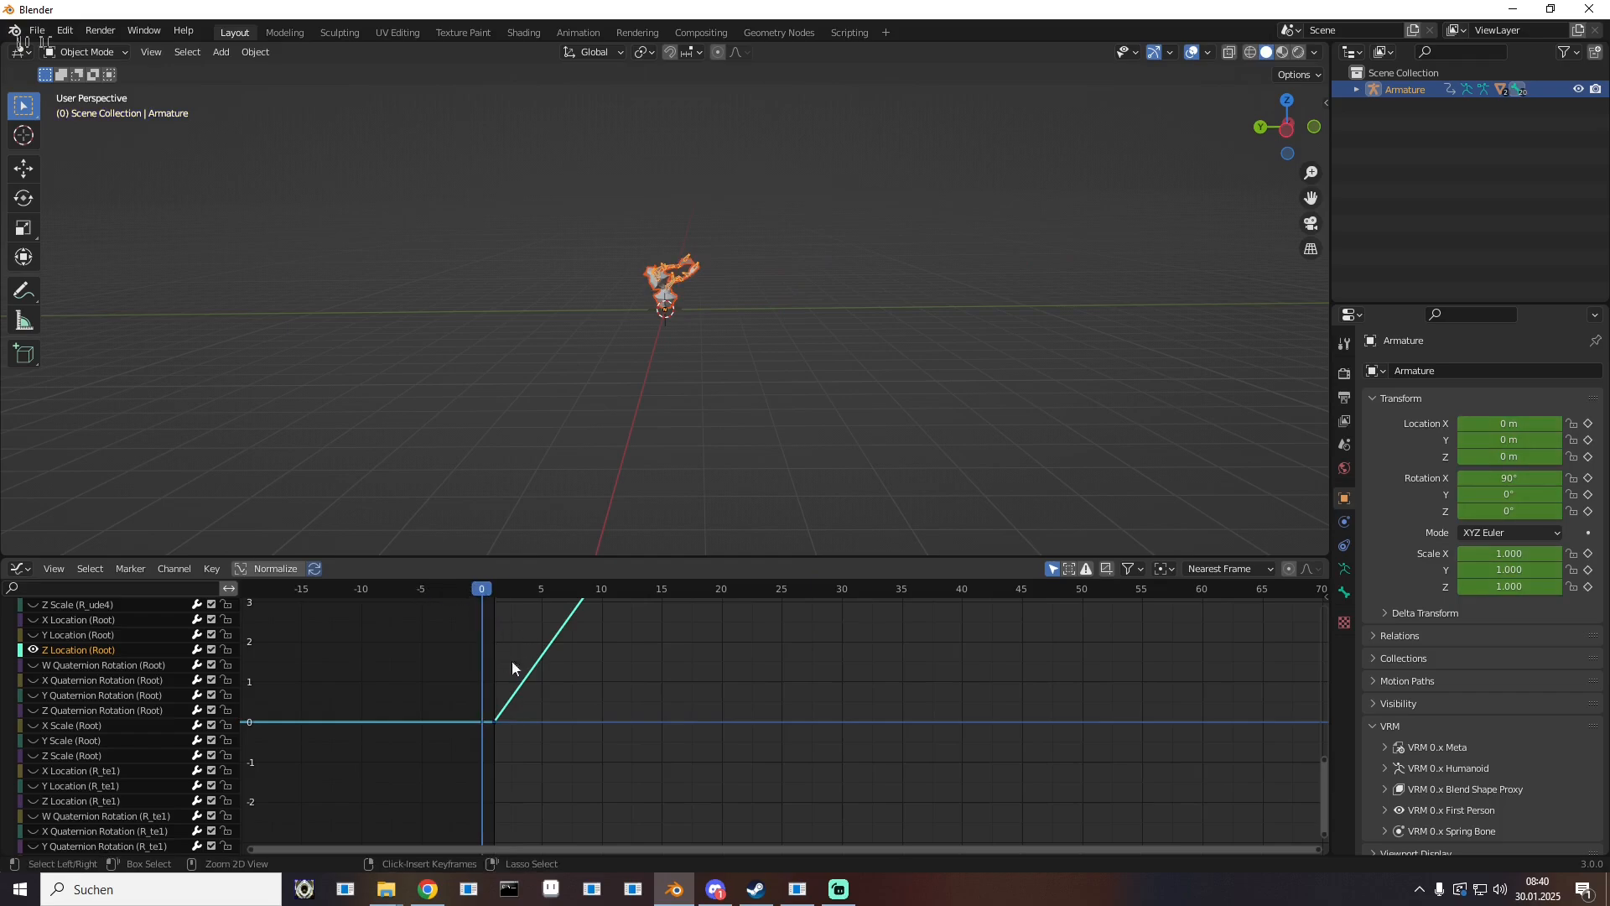
key(ctrl+z)
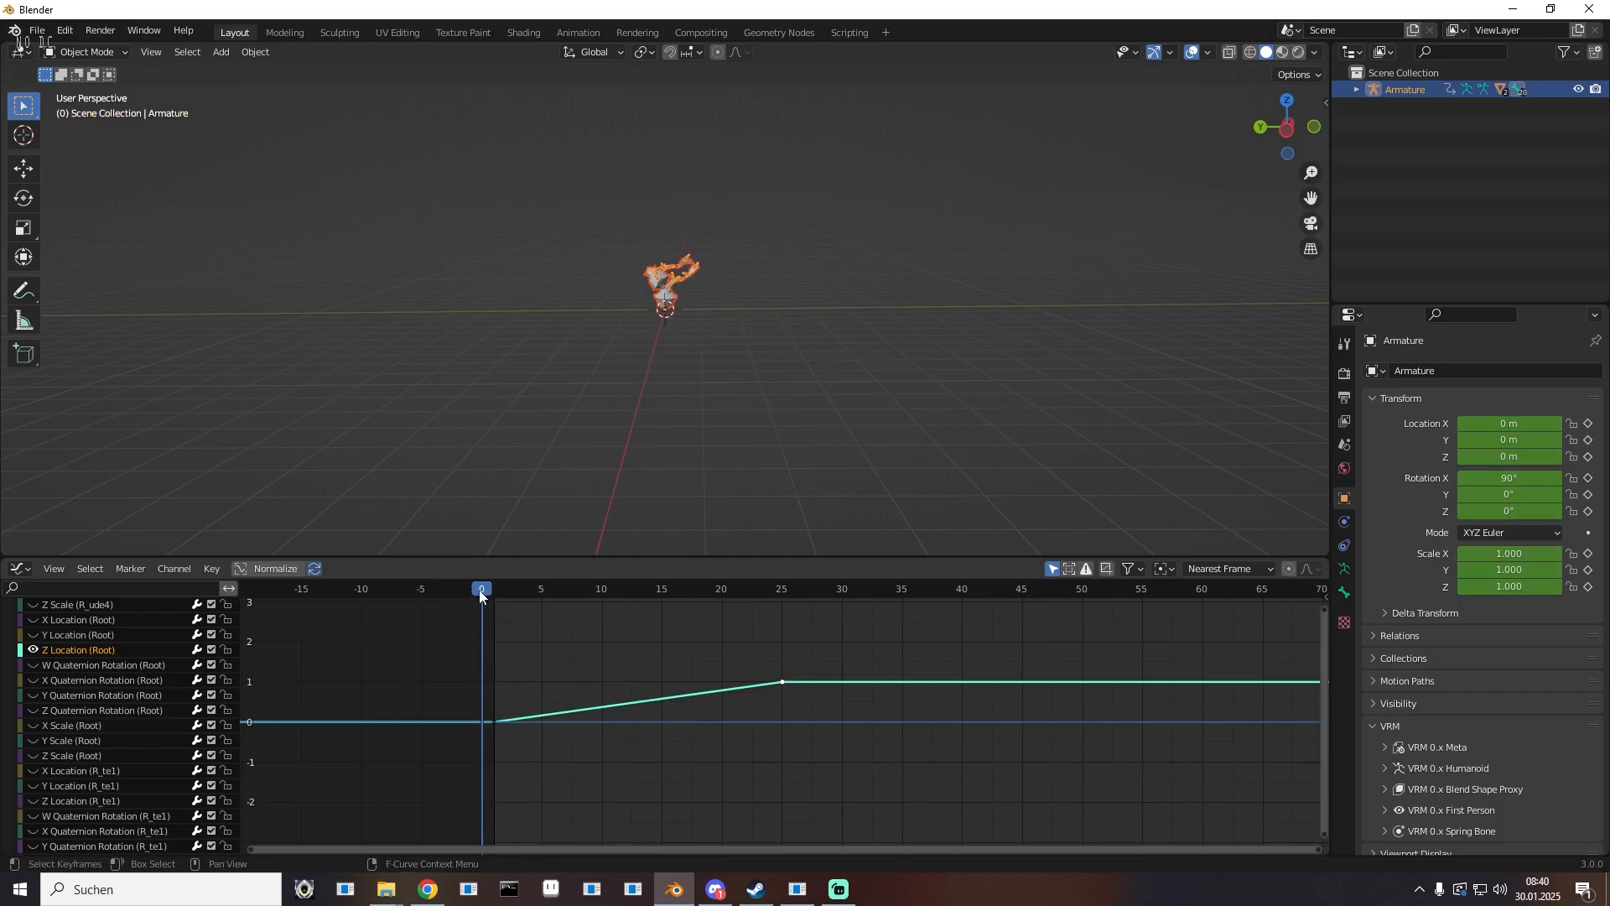
drag(481, 595, 641, 671)
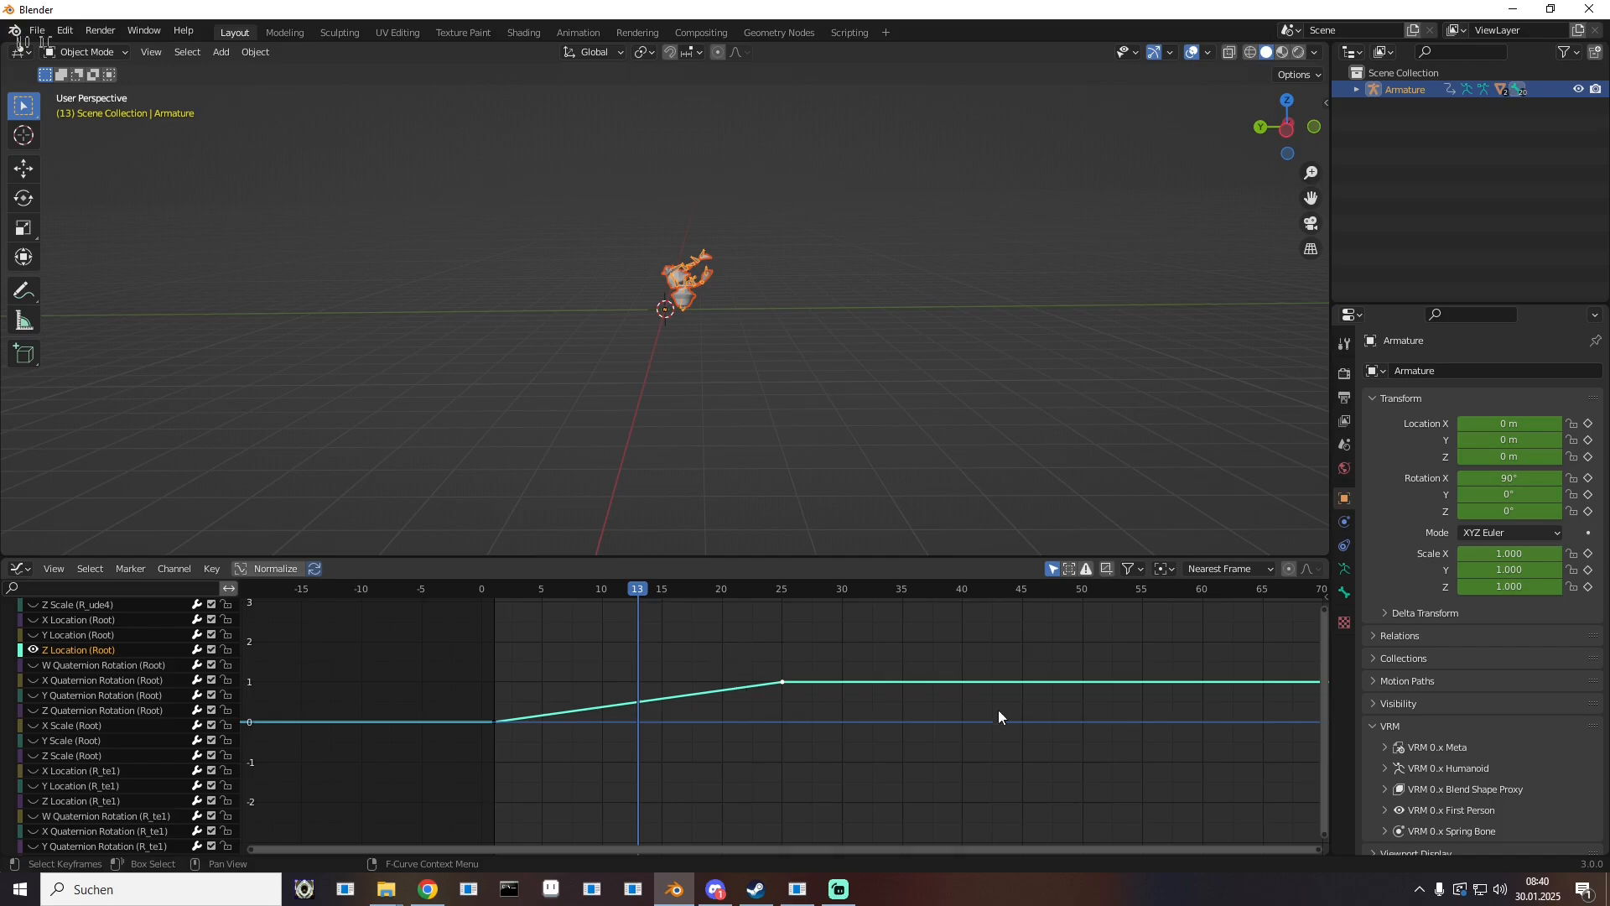
Step: Export the run animation as untitled.fbx to the Thornbite_Run folder with Key All Bones and NLA Strips disabled
click(37, 32)
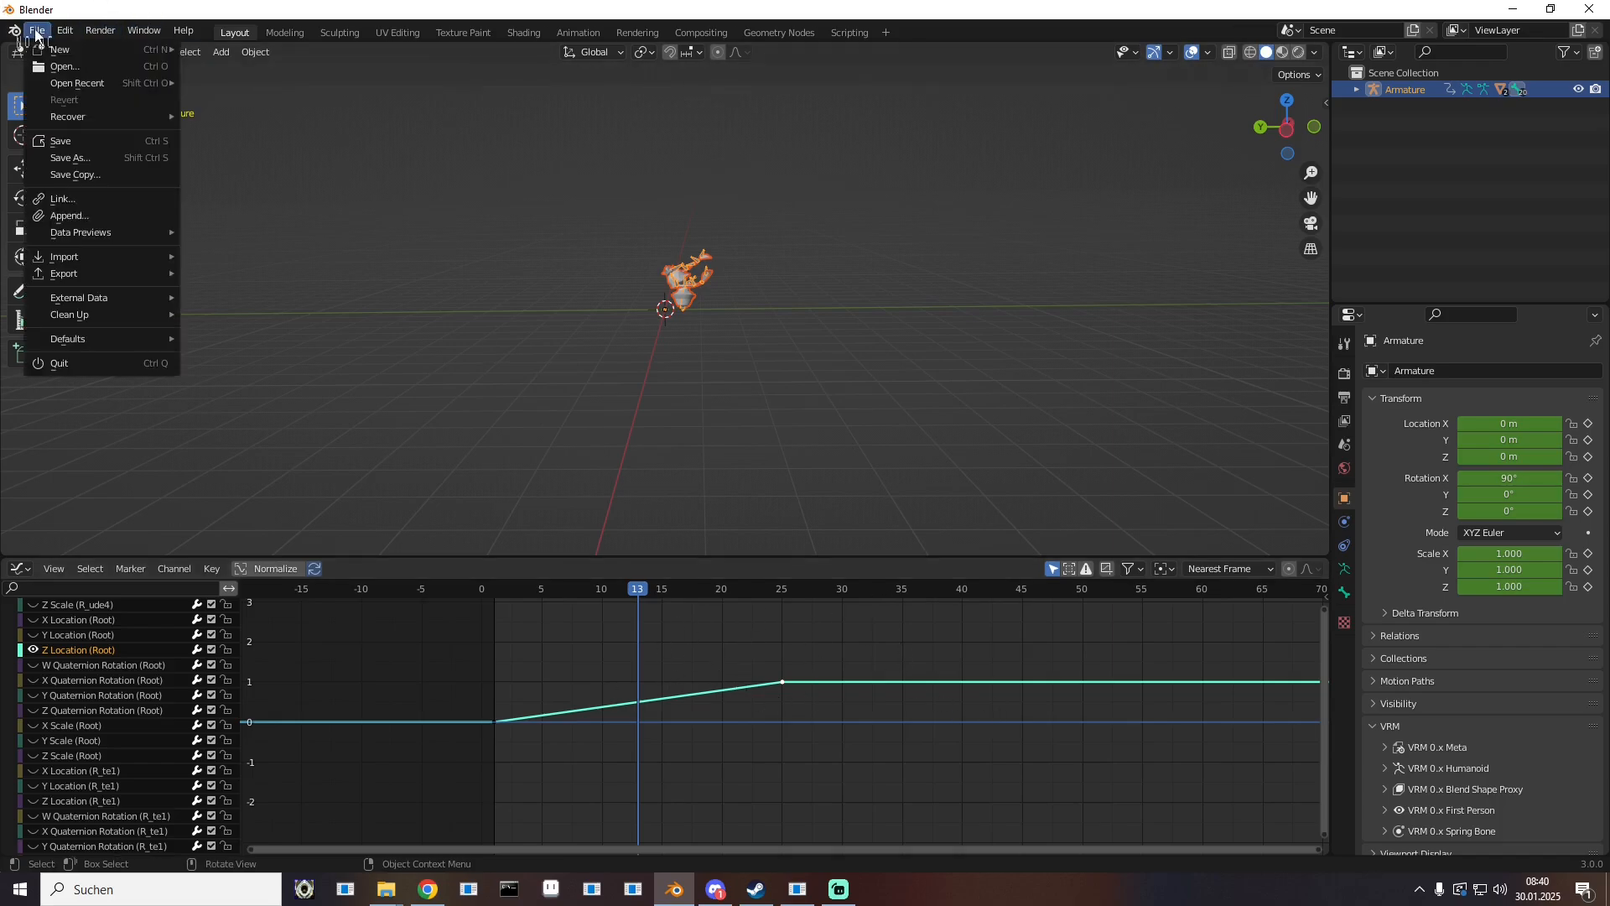
mouse_move(89, 274)
click(254, 411)
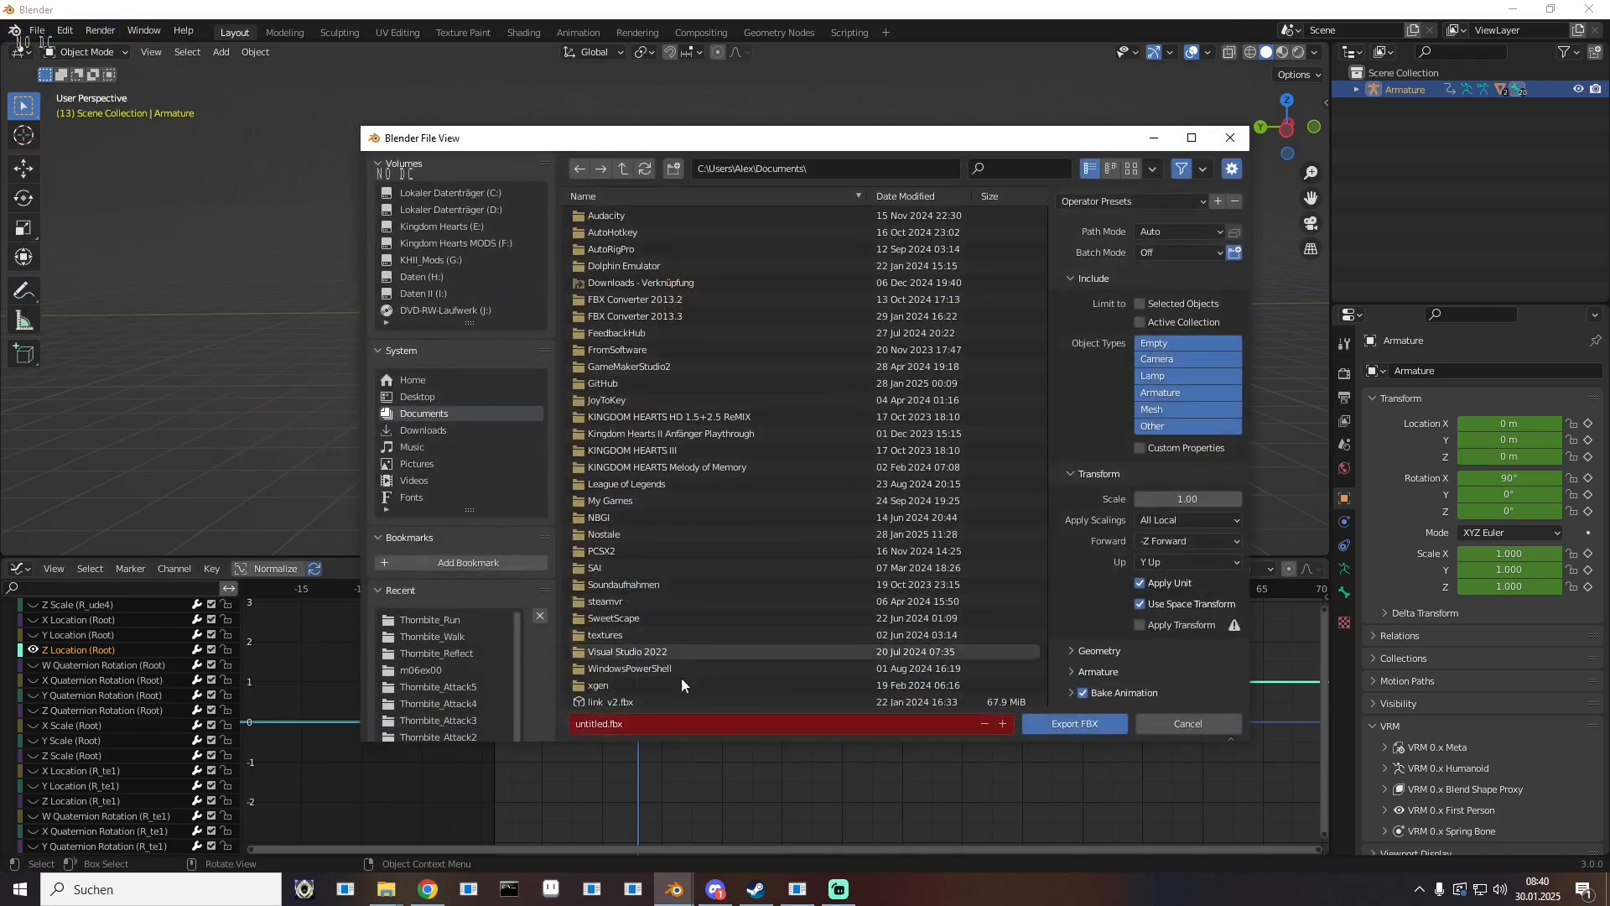
click(435, 622)
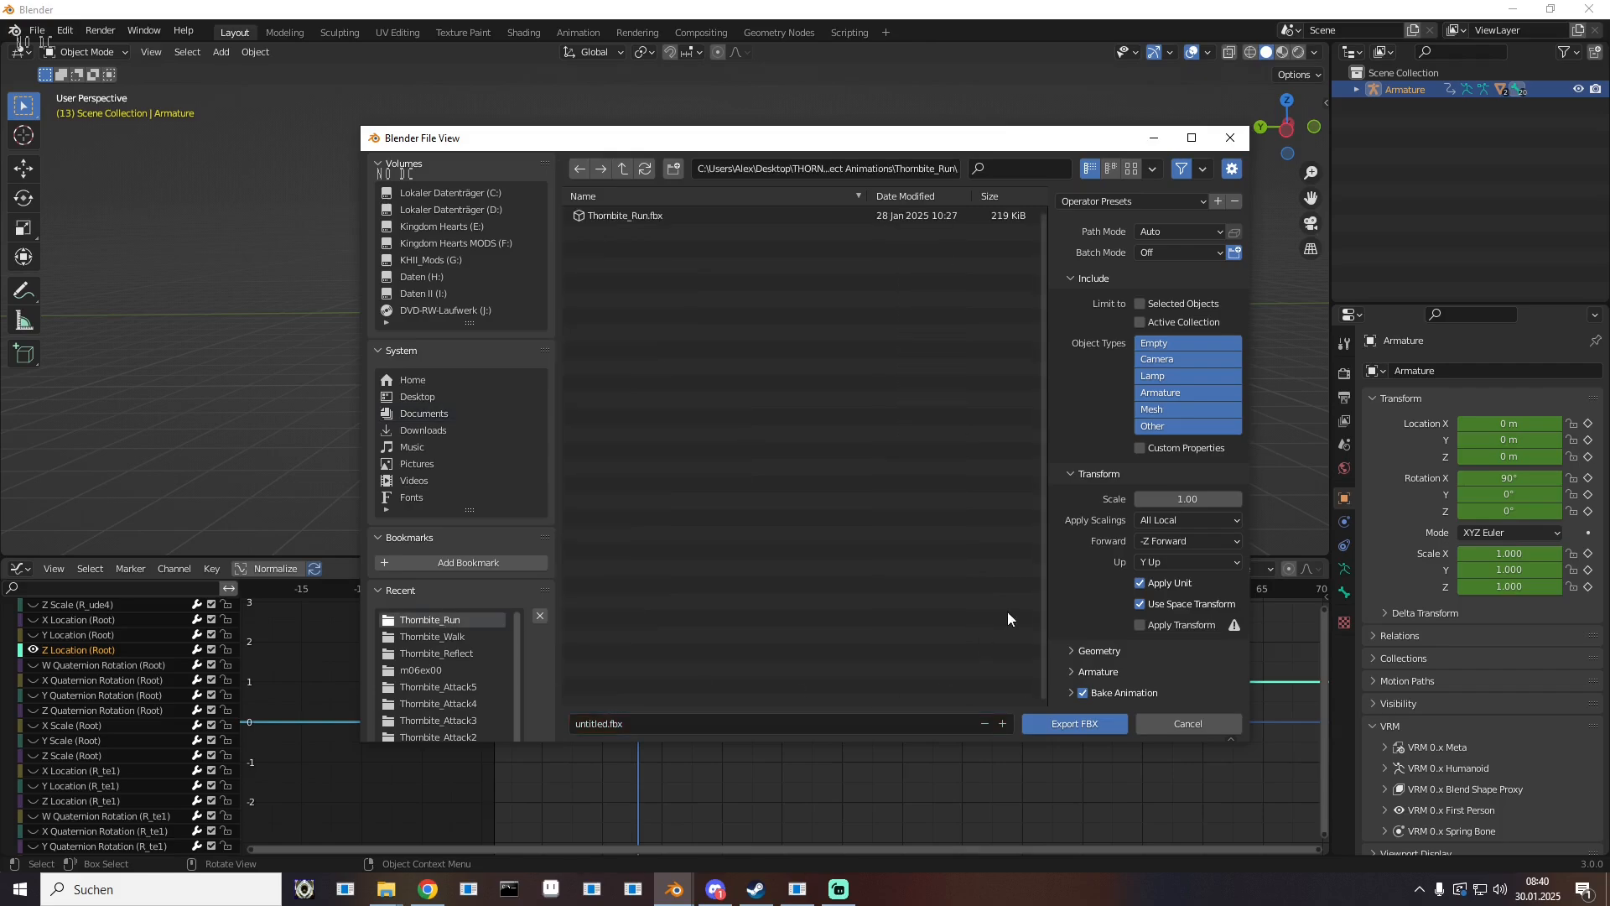
click(1066, 696)
click(1067, 668)
scroll(1181, 598, down, 7)
click(1170, 587)
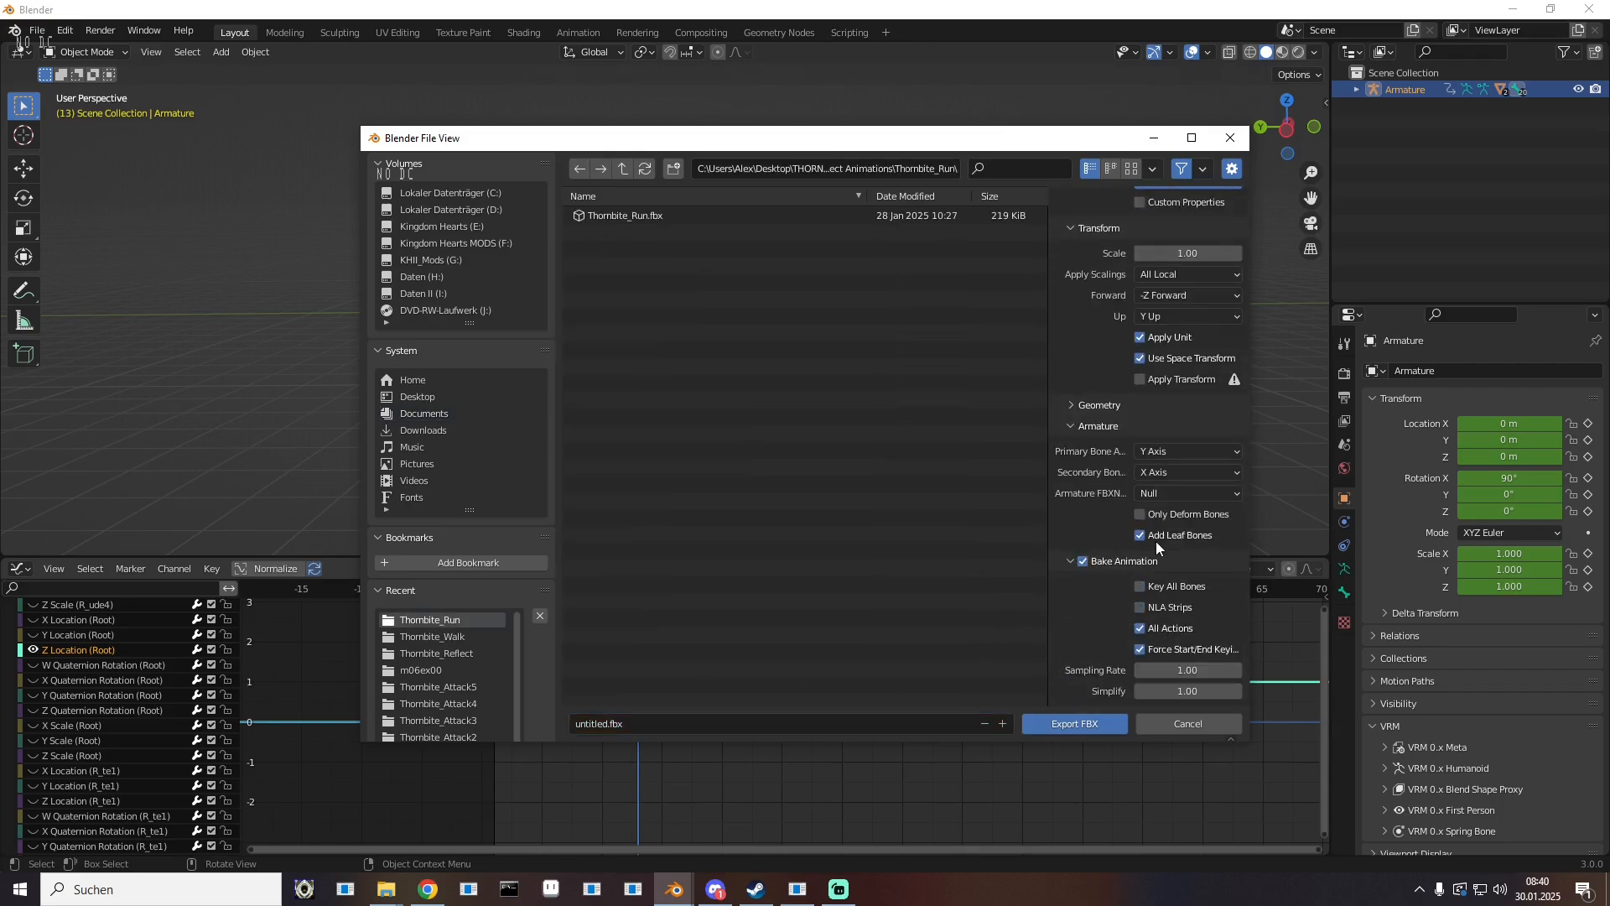
click(1055, 725)
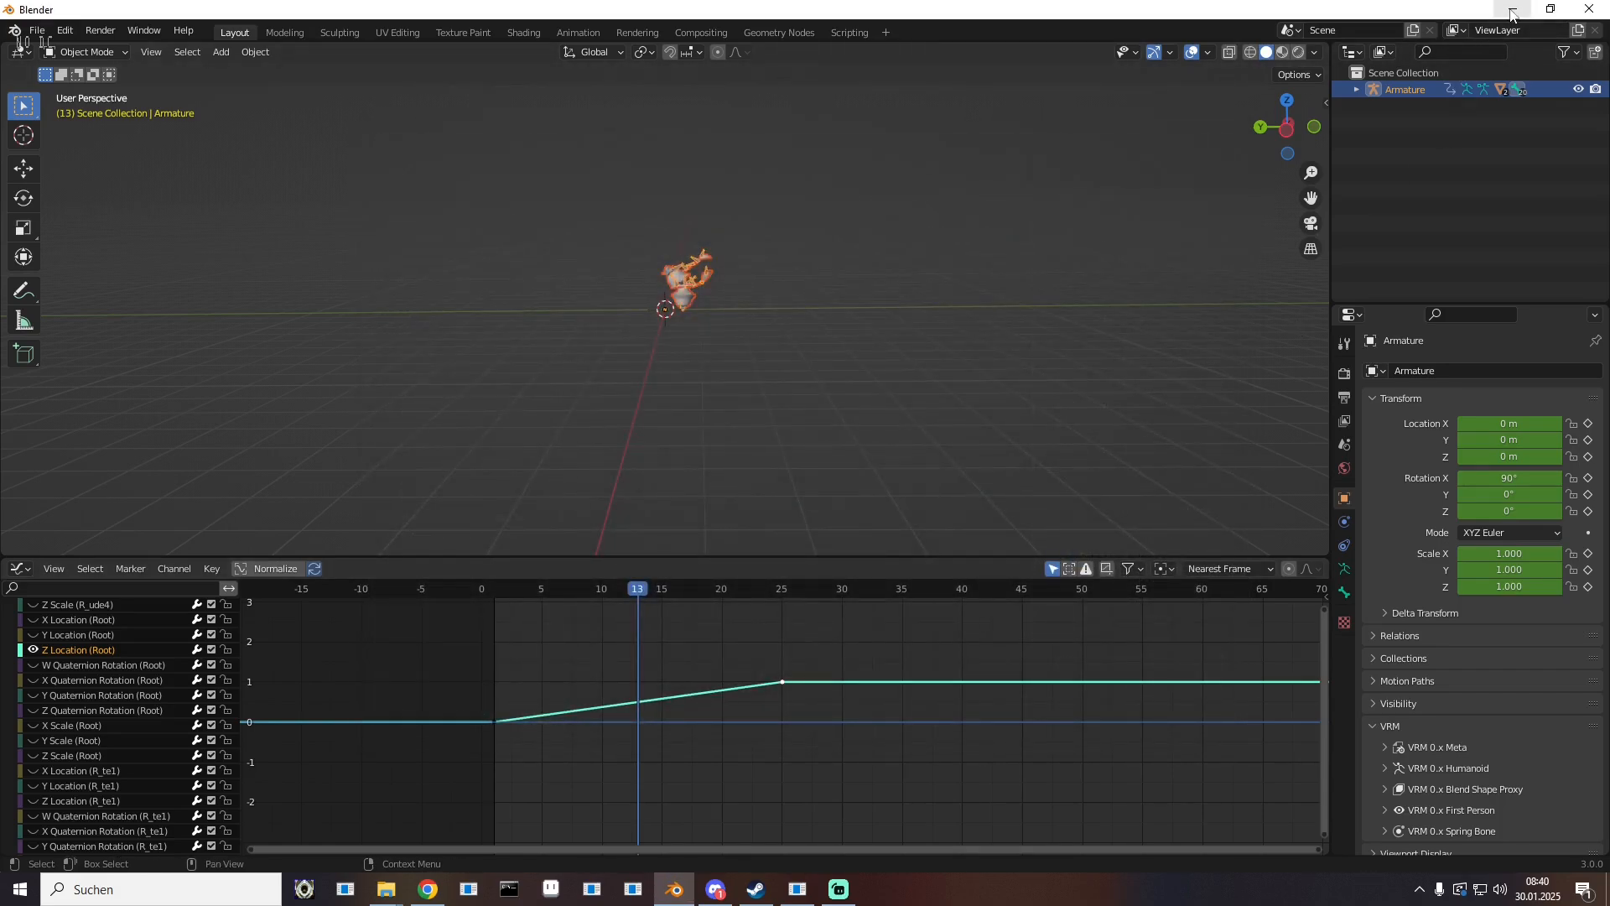
Step: Switch to File Explorer and arrange the THORNBITE Project Animations folder beside the Steam OpenKH folder
click(1513, 14)
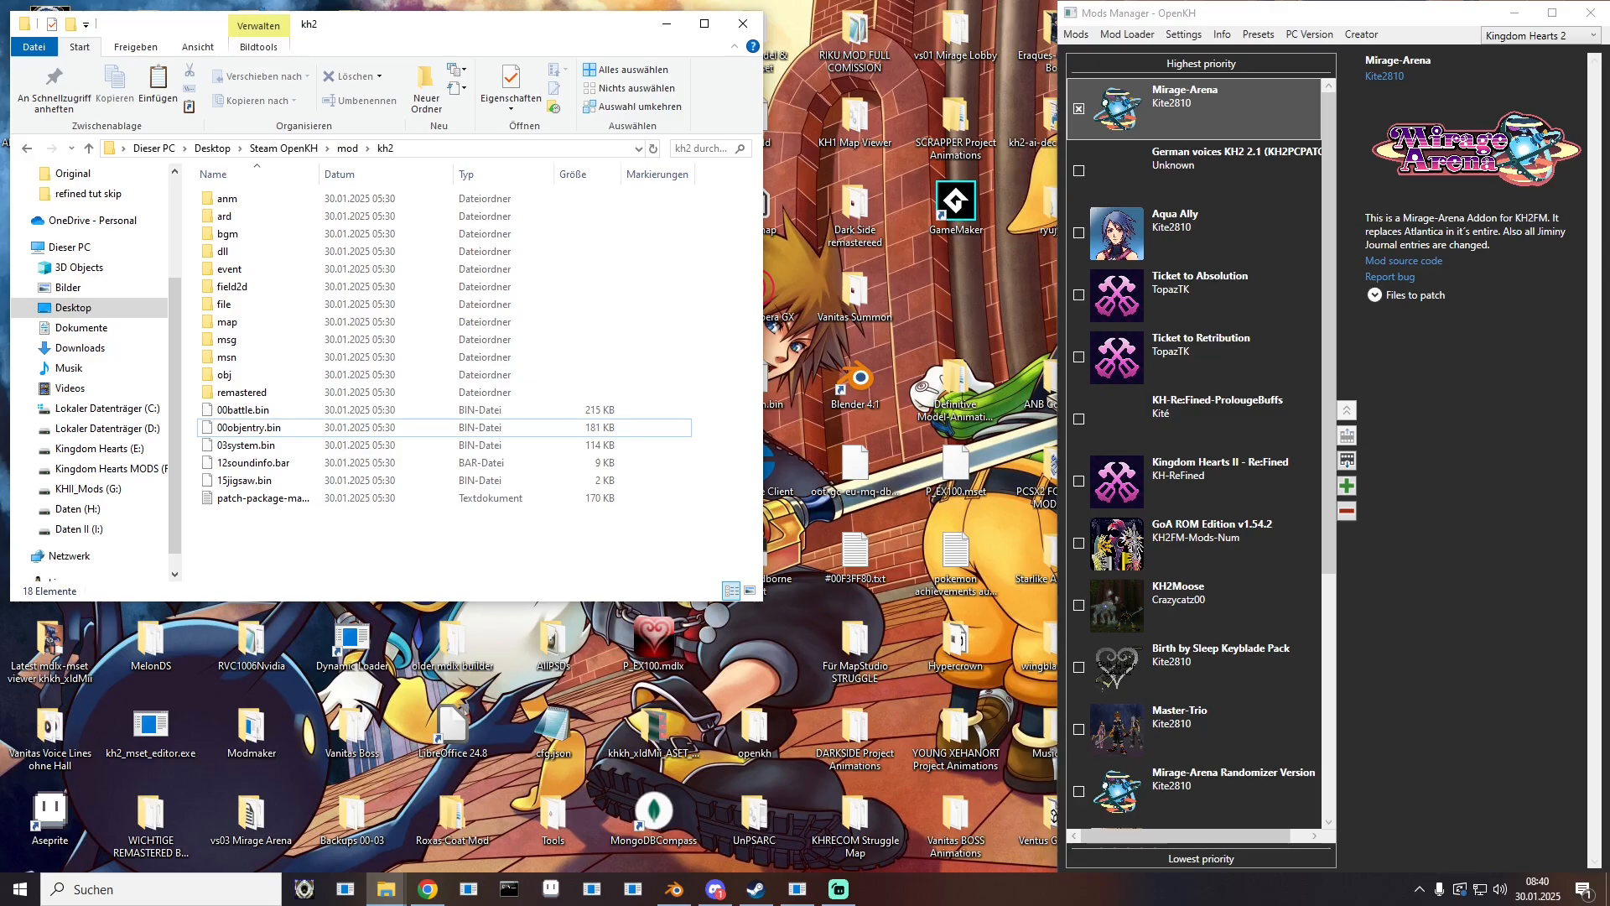
drag(0, 180, 1185, 98)
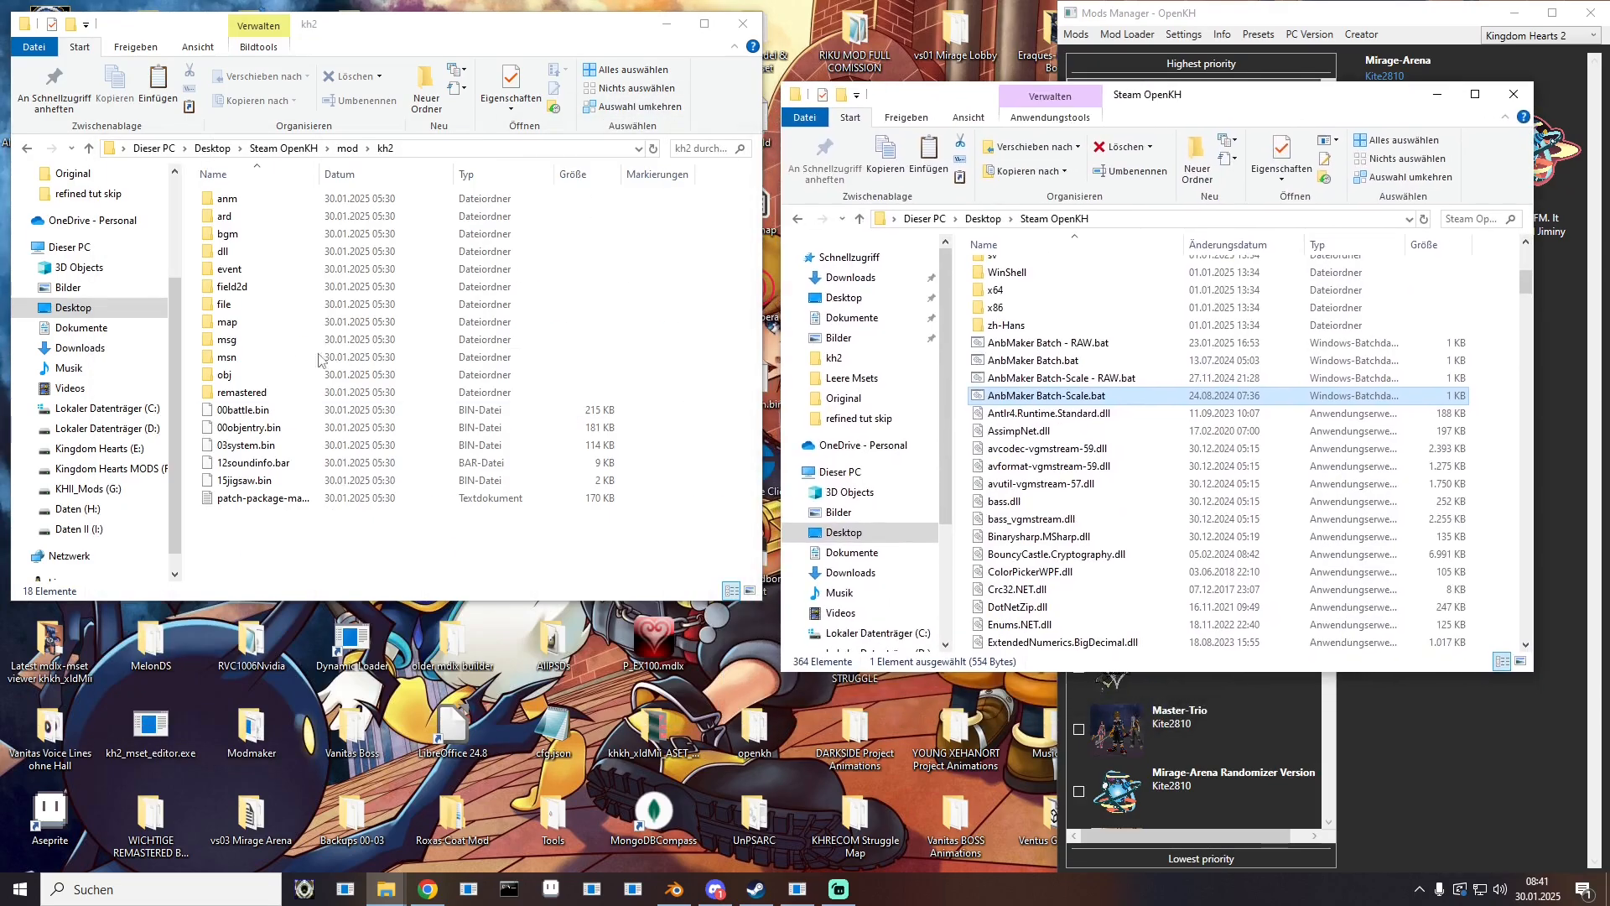
click(386, 889)
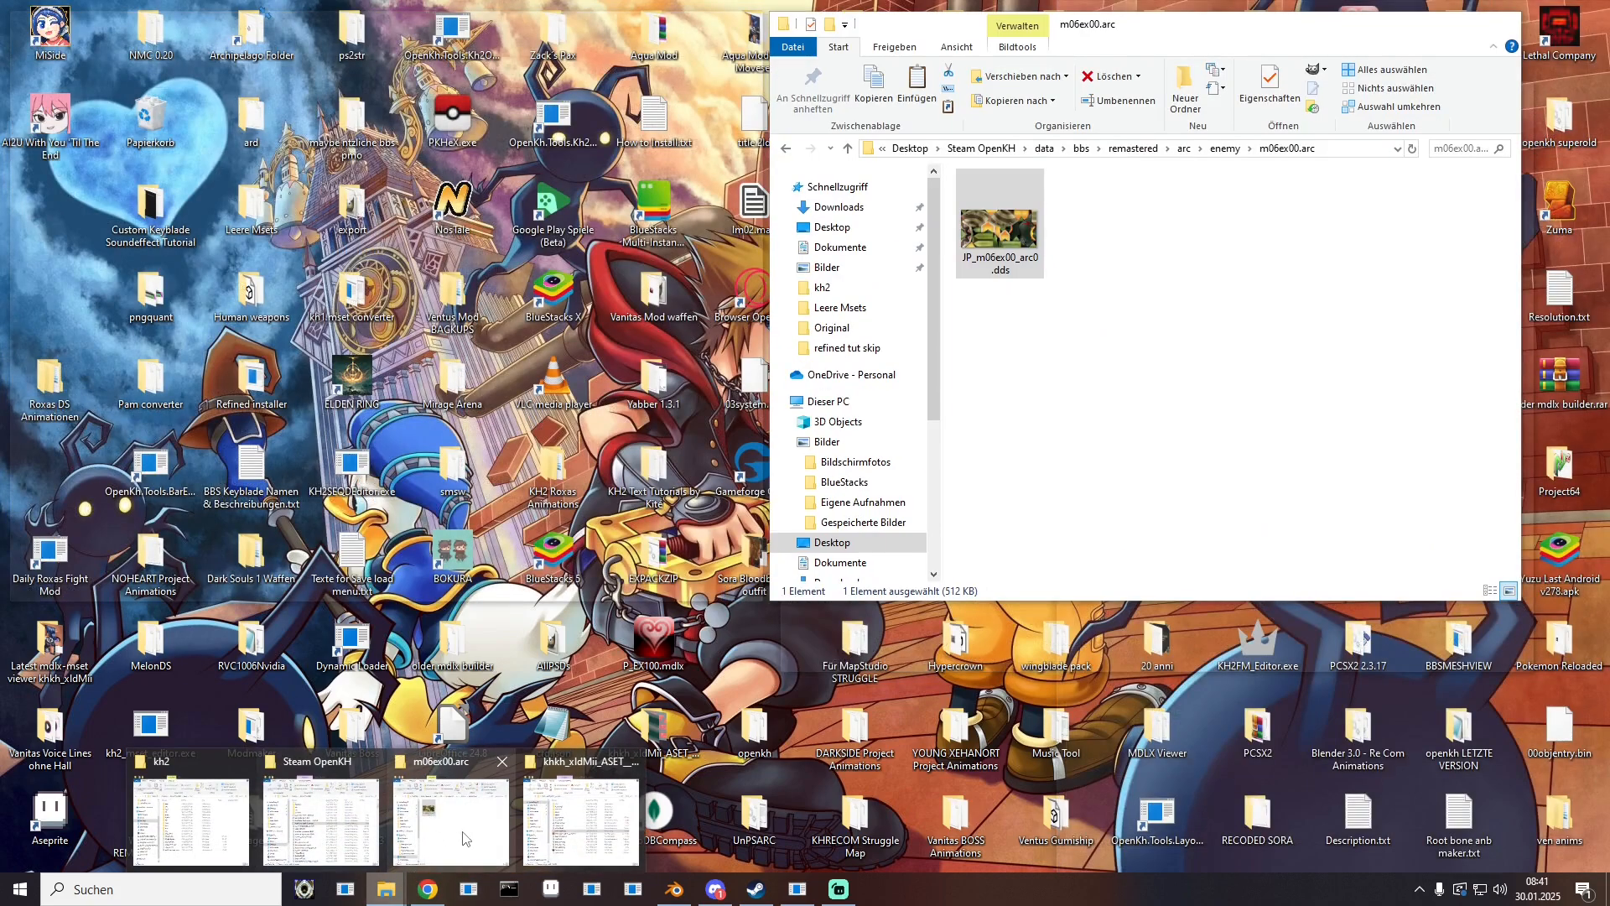
click(463, 839)
click(839, 329)
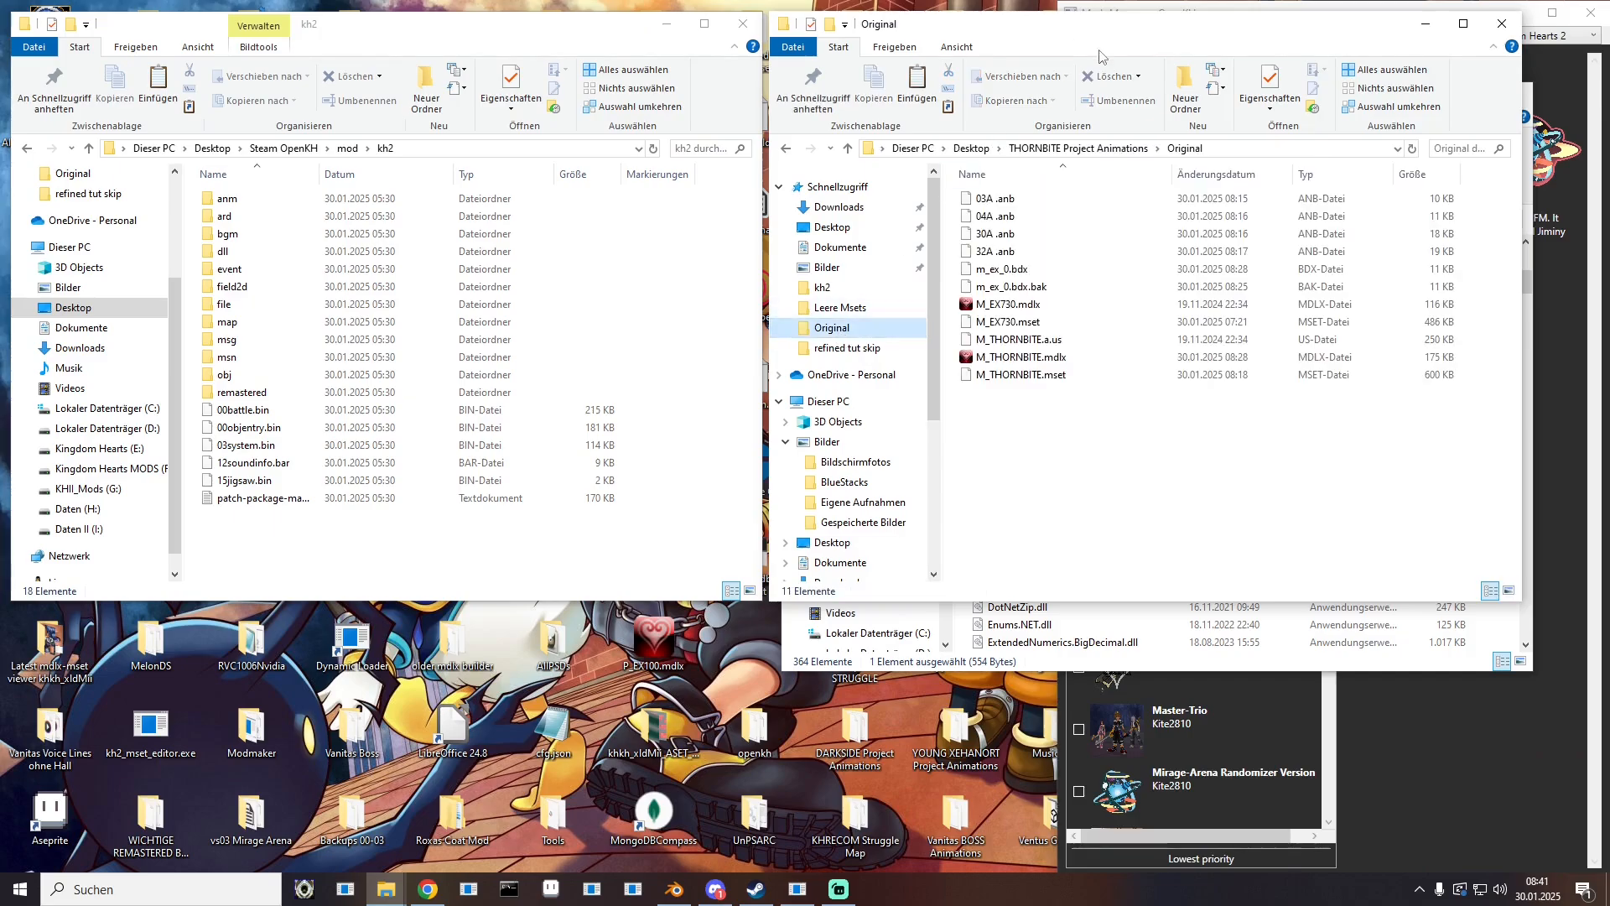
drag(1085, 37, 460, 114)
click(453, 225)
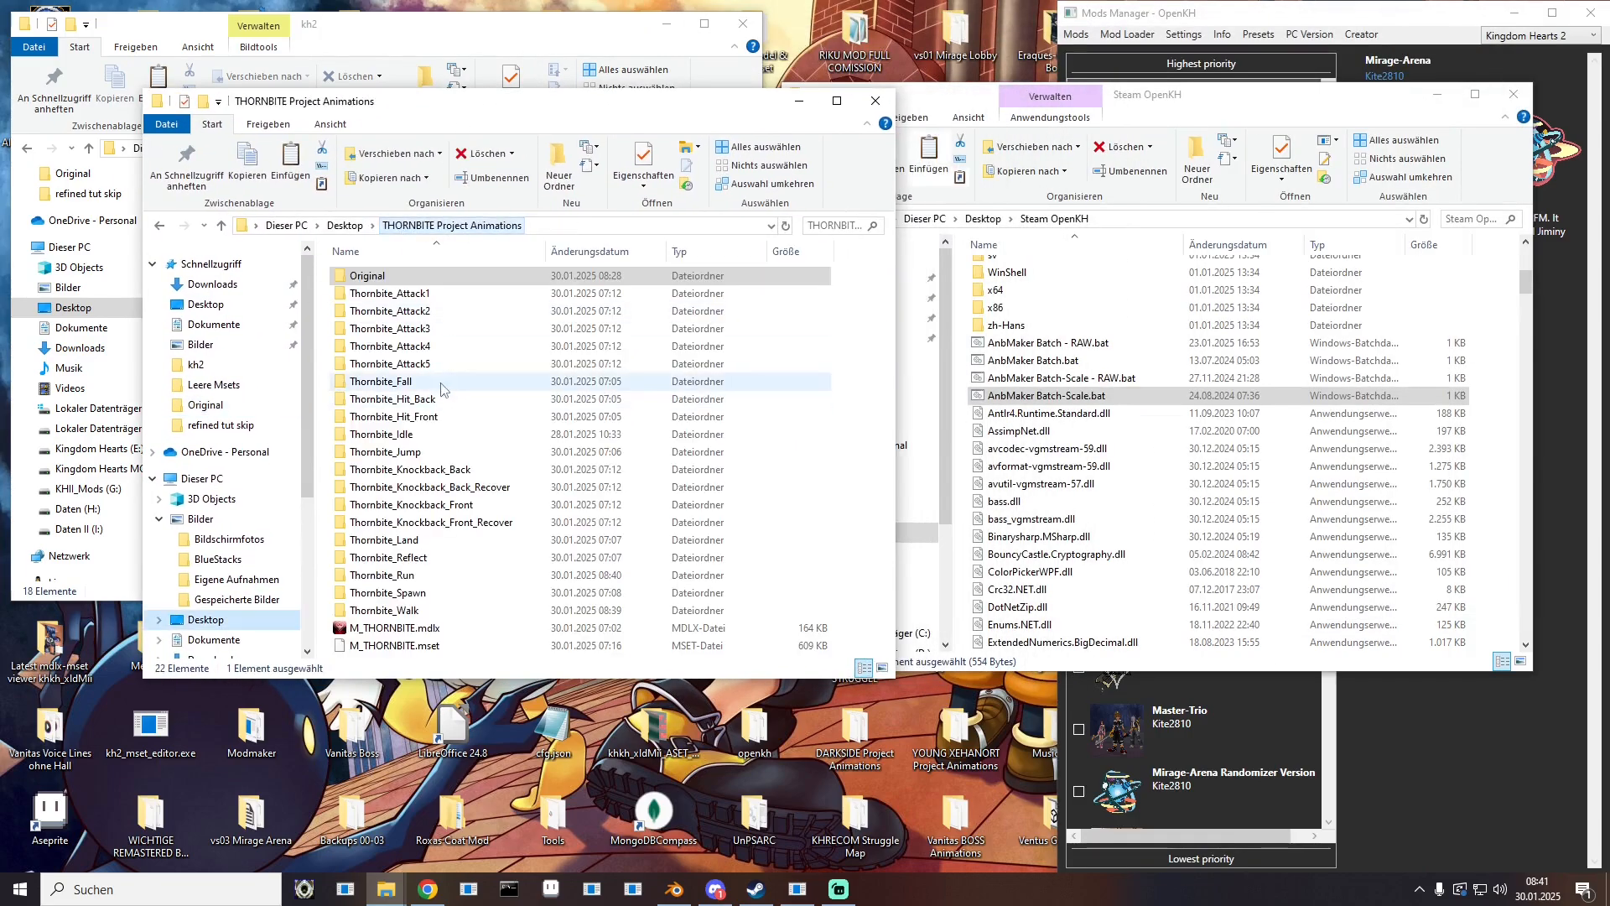
Step: Run AnbMaker Batch-Scale.bat on the Thornbite_Run folder's untitled.fbx with root bone Root and position scaling 100
double_click(382, 575)
drag(354, 312, 1095, 402)
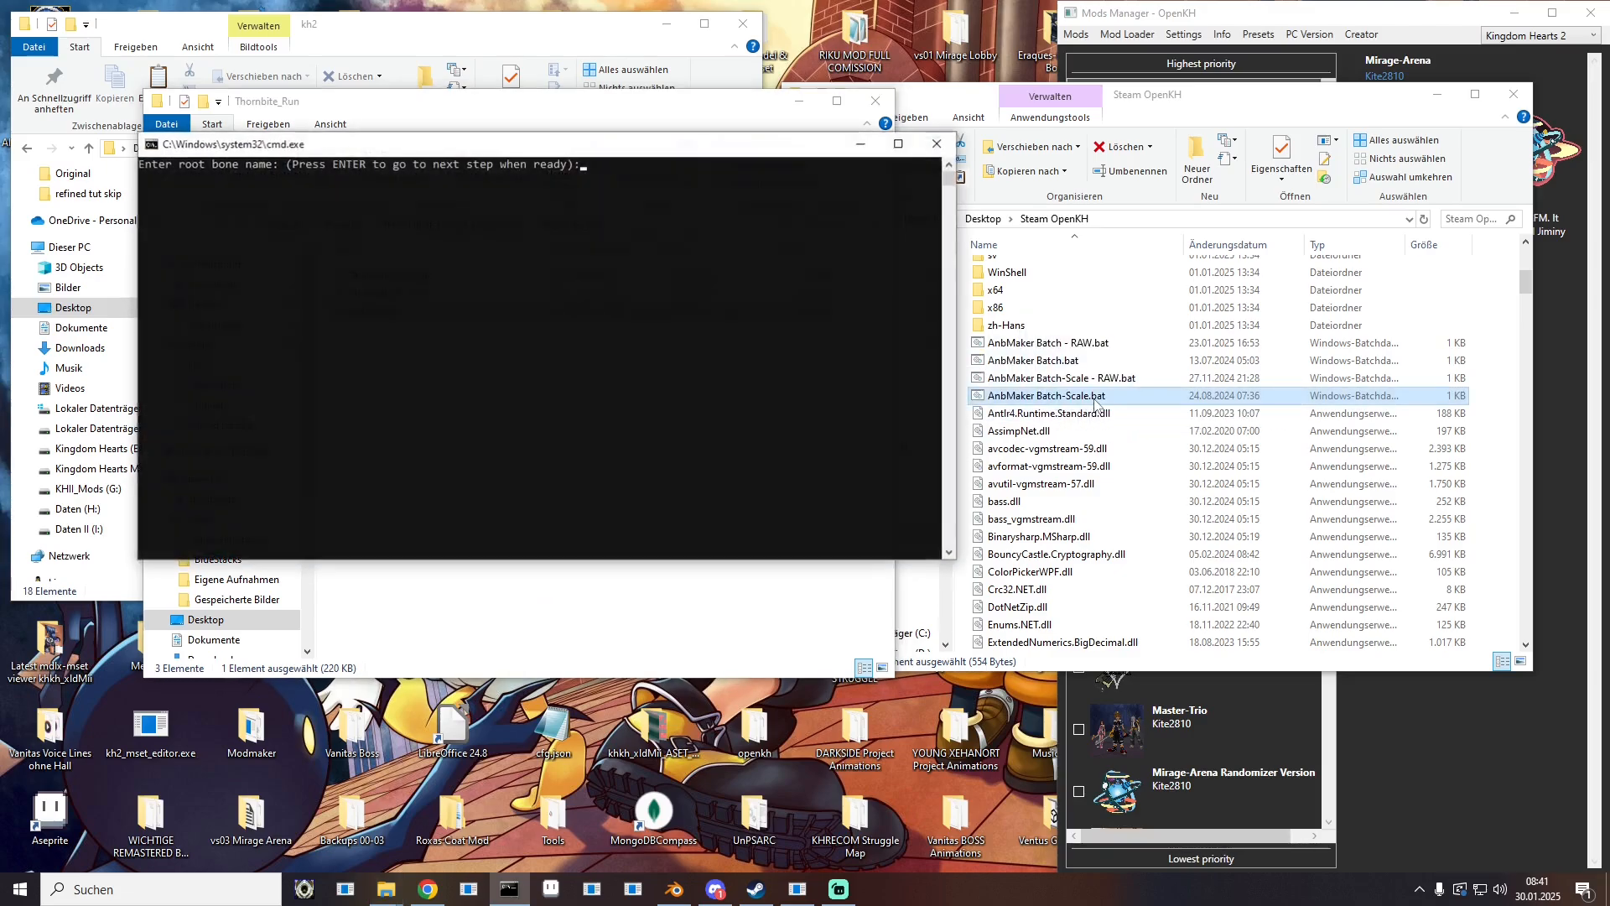
text(Root)
key(Return)
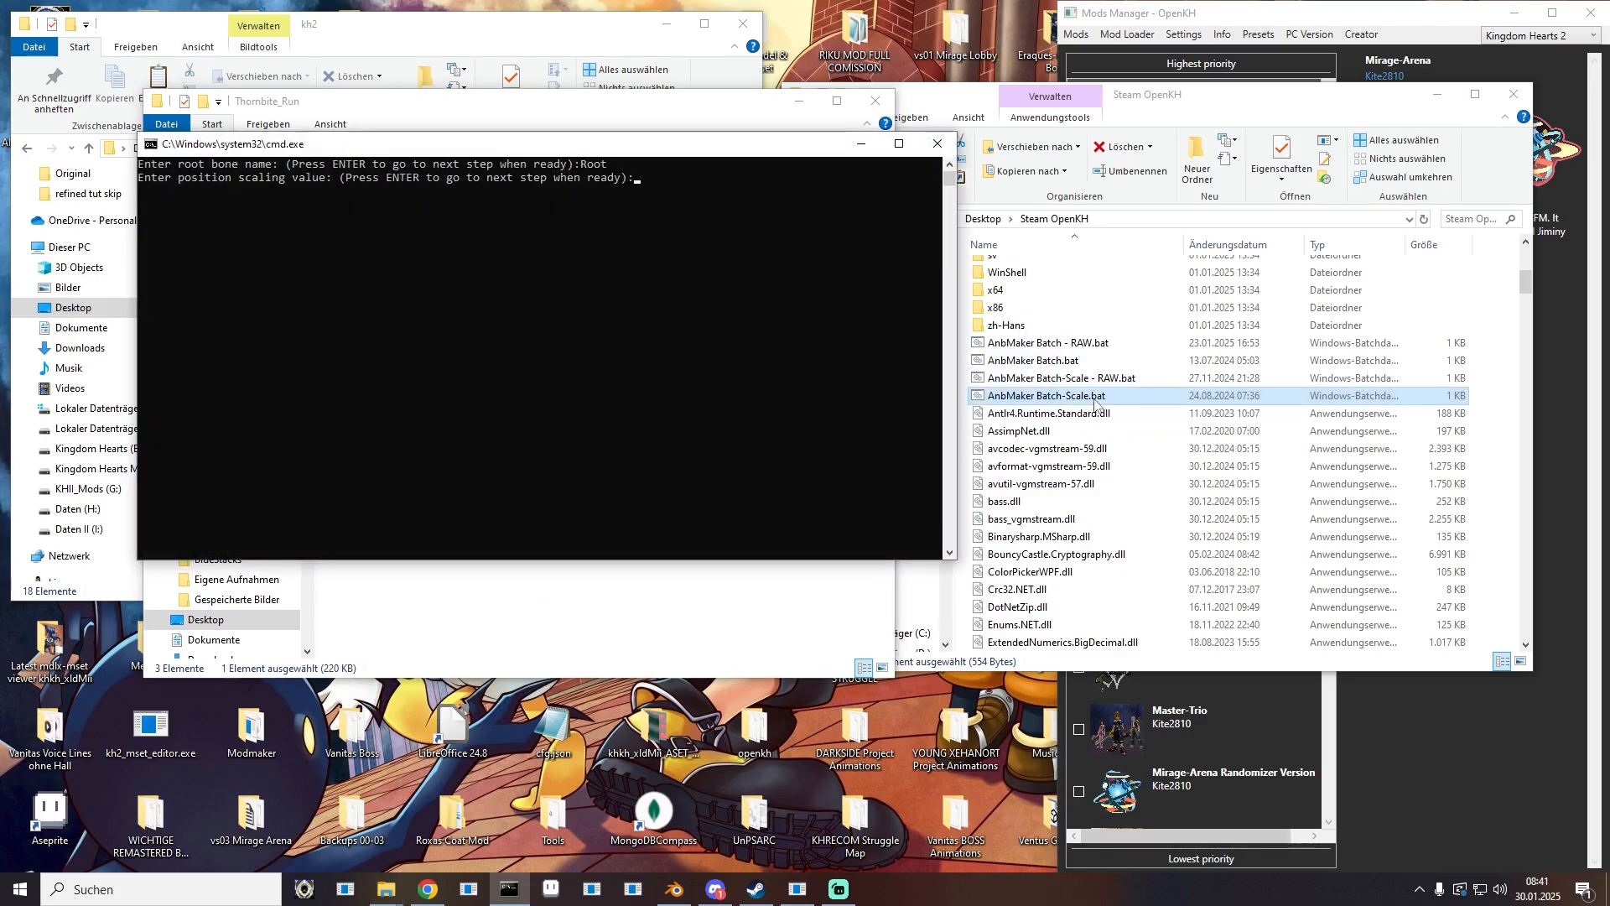
text(100)
key(Return)
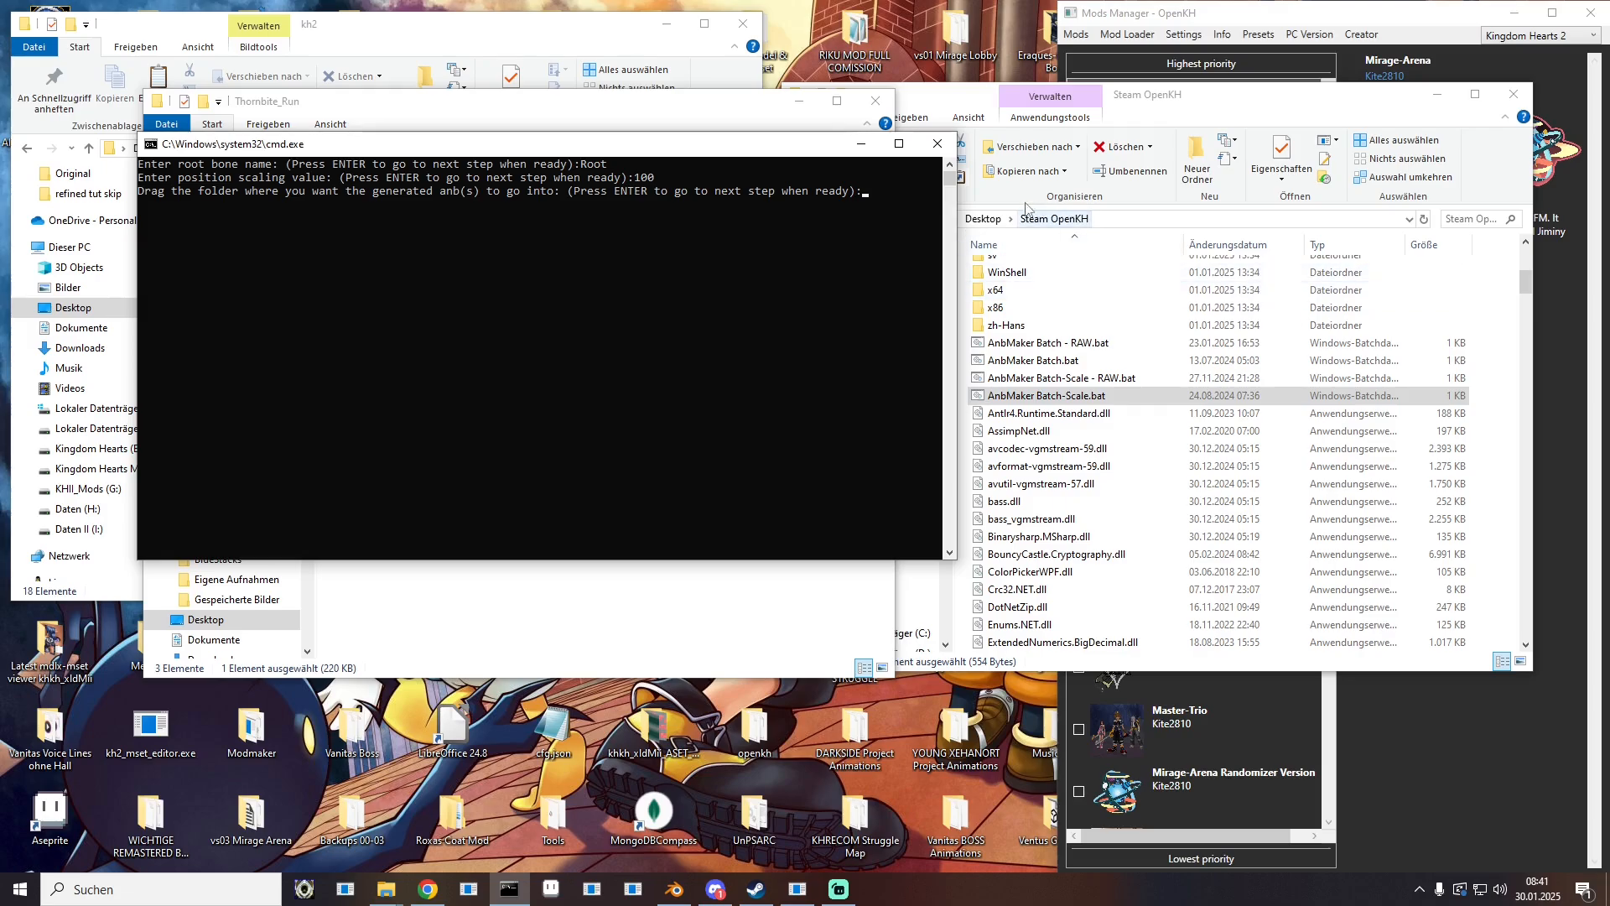
Step: Output the converted run animation to the Thornbite_Run folder and close the console
drag(623, 152, 1149, 147)
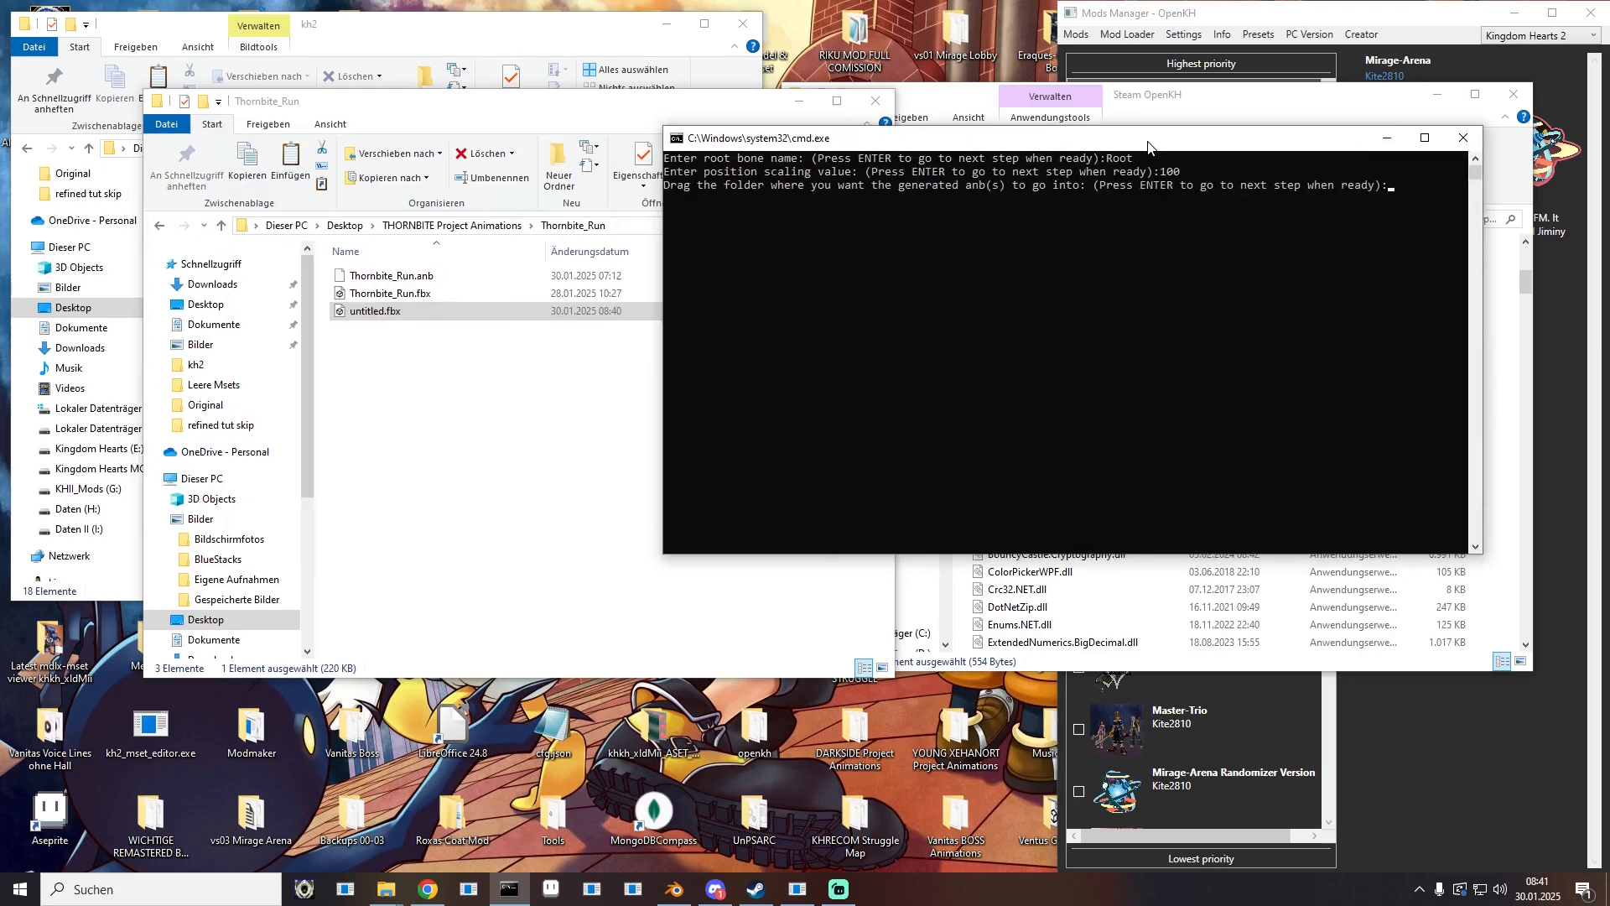
click(423, 228)
drag(374, 575, 1110, 425)
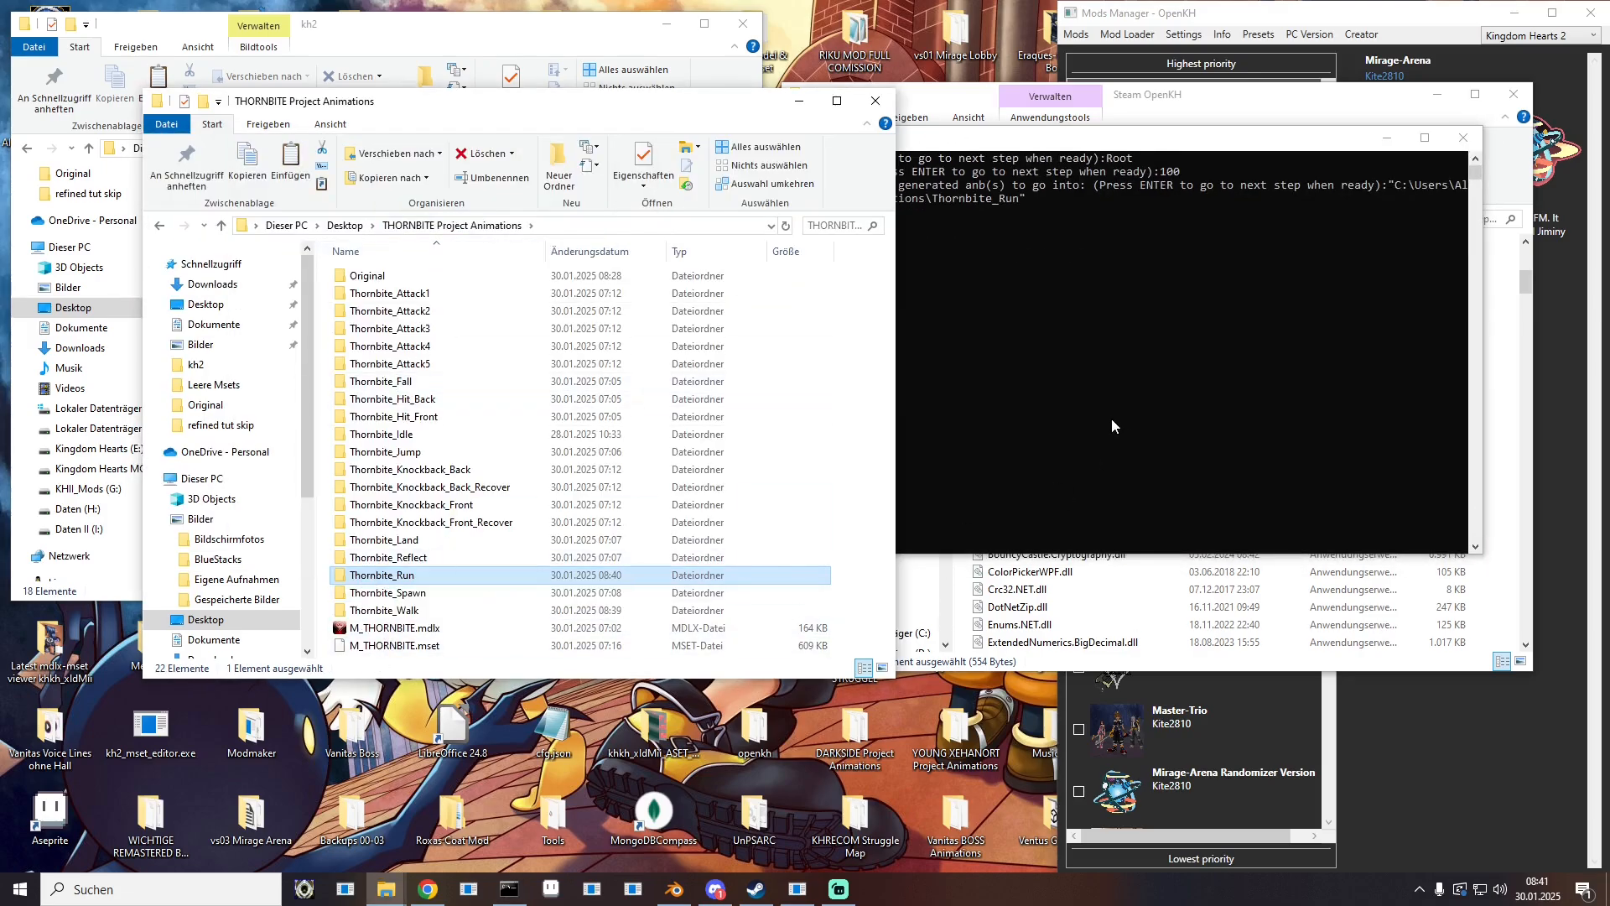
click(1110, 420)
key(Return)
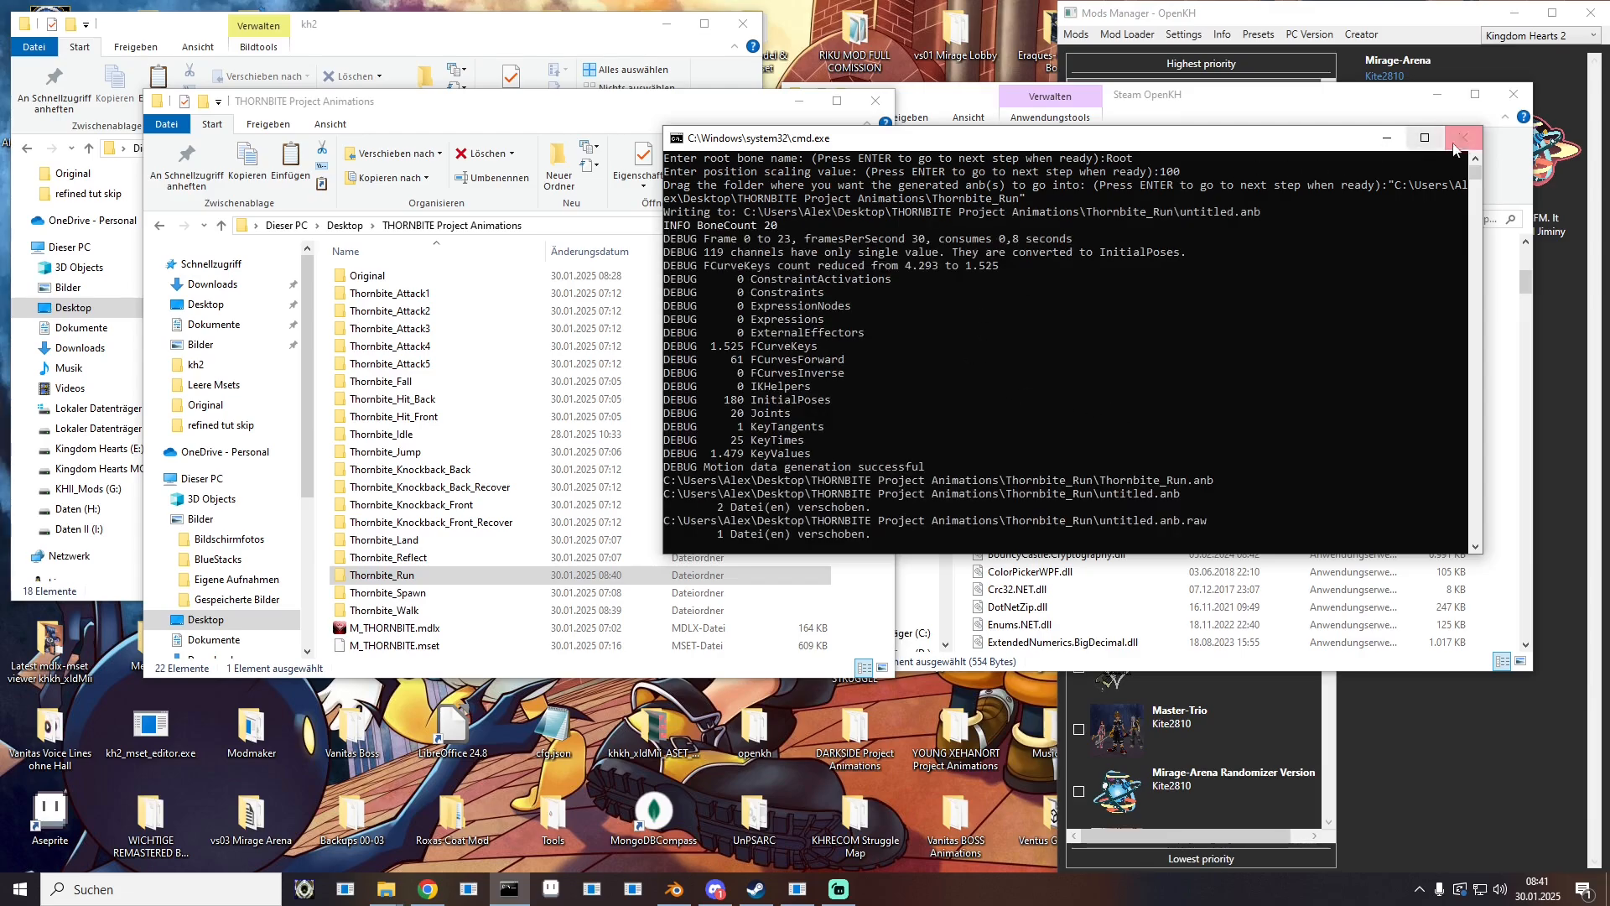
click(1462, 138)
Step: Run AnbMaker Batch-Scale.bat on the Thornbite_Walk folder's untitled.fbx with root bone Root and position scaling 100
double_click(384, 610)
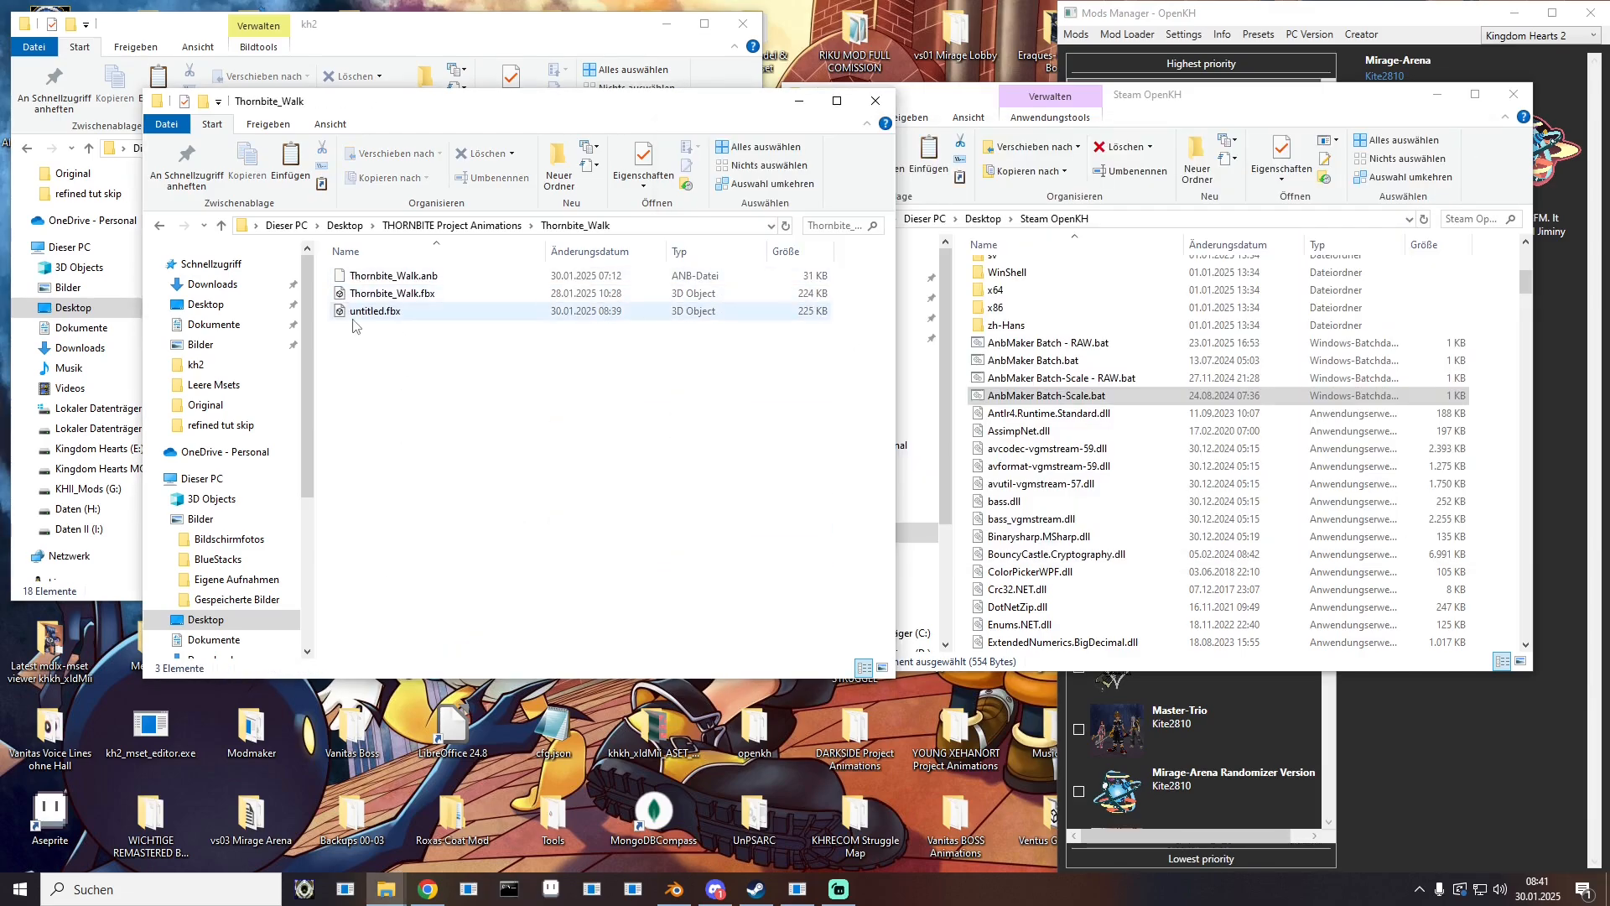
drag(393, 293, 1098, 401)
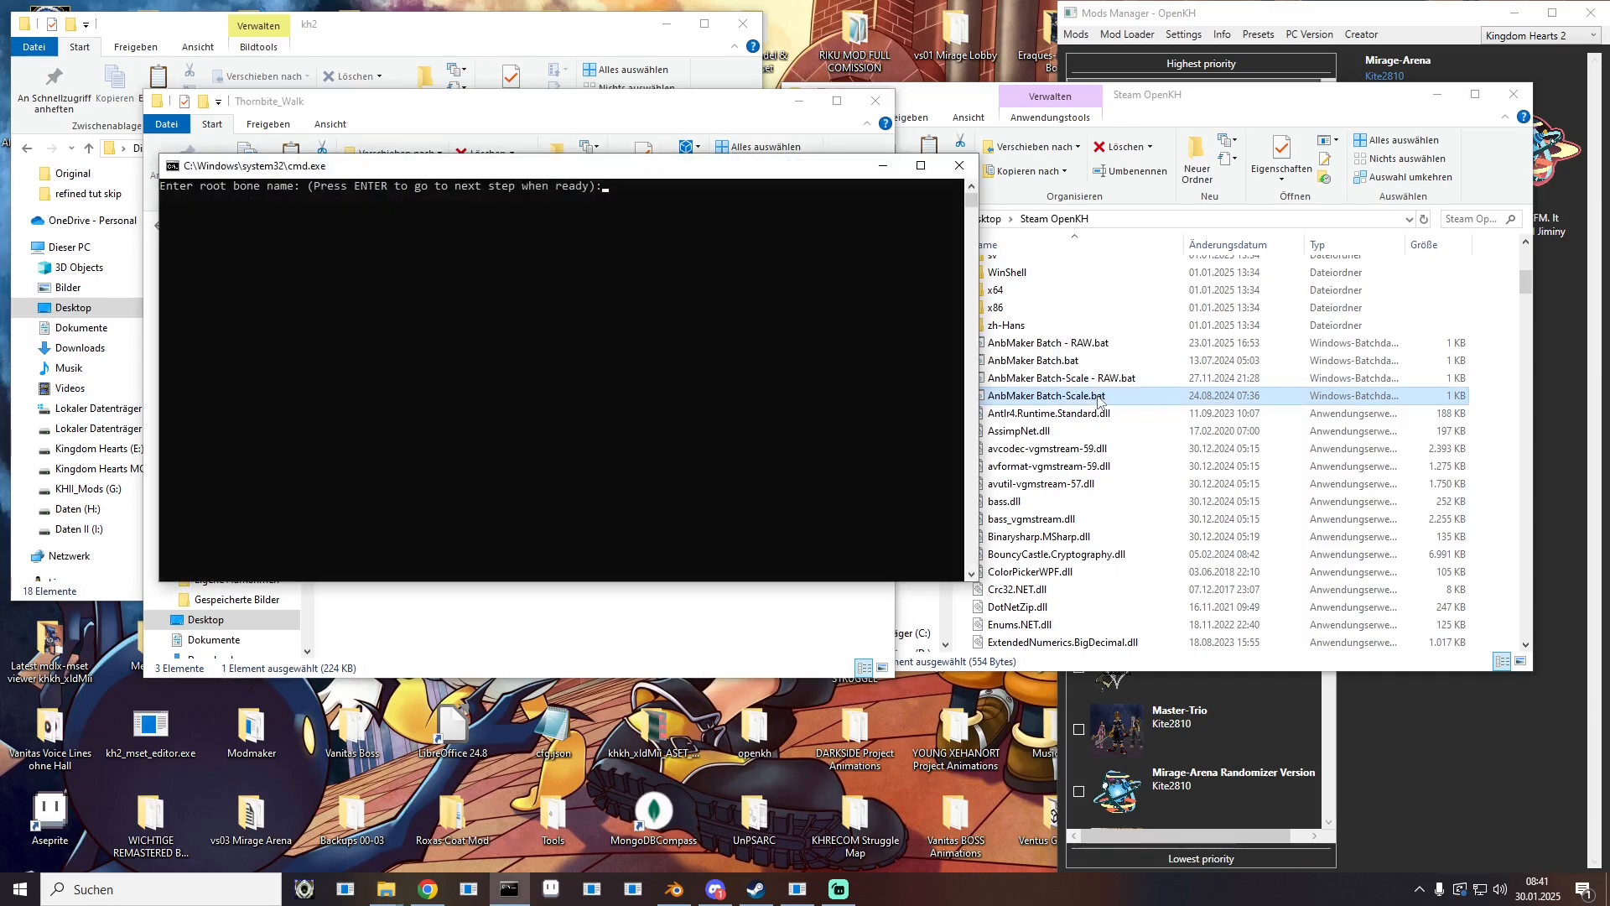
text(Root)
key(Return)
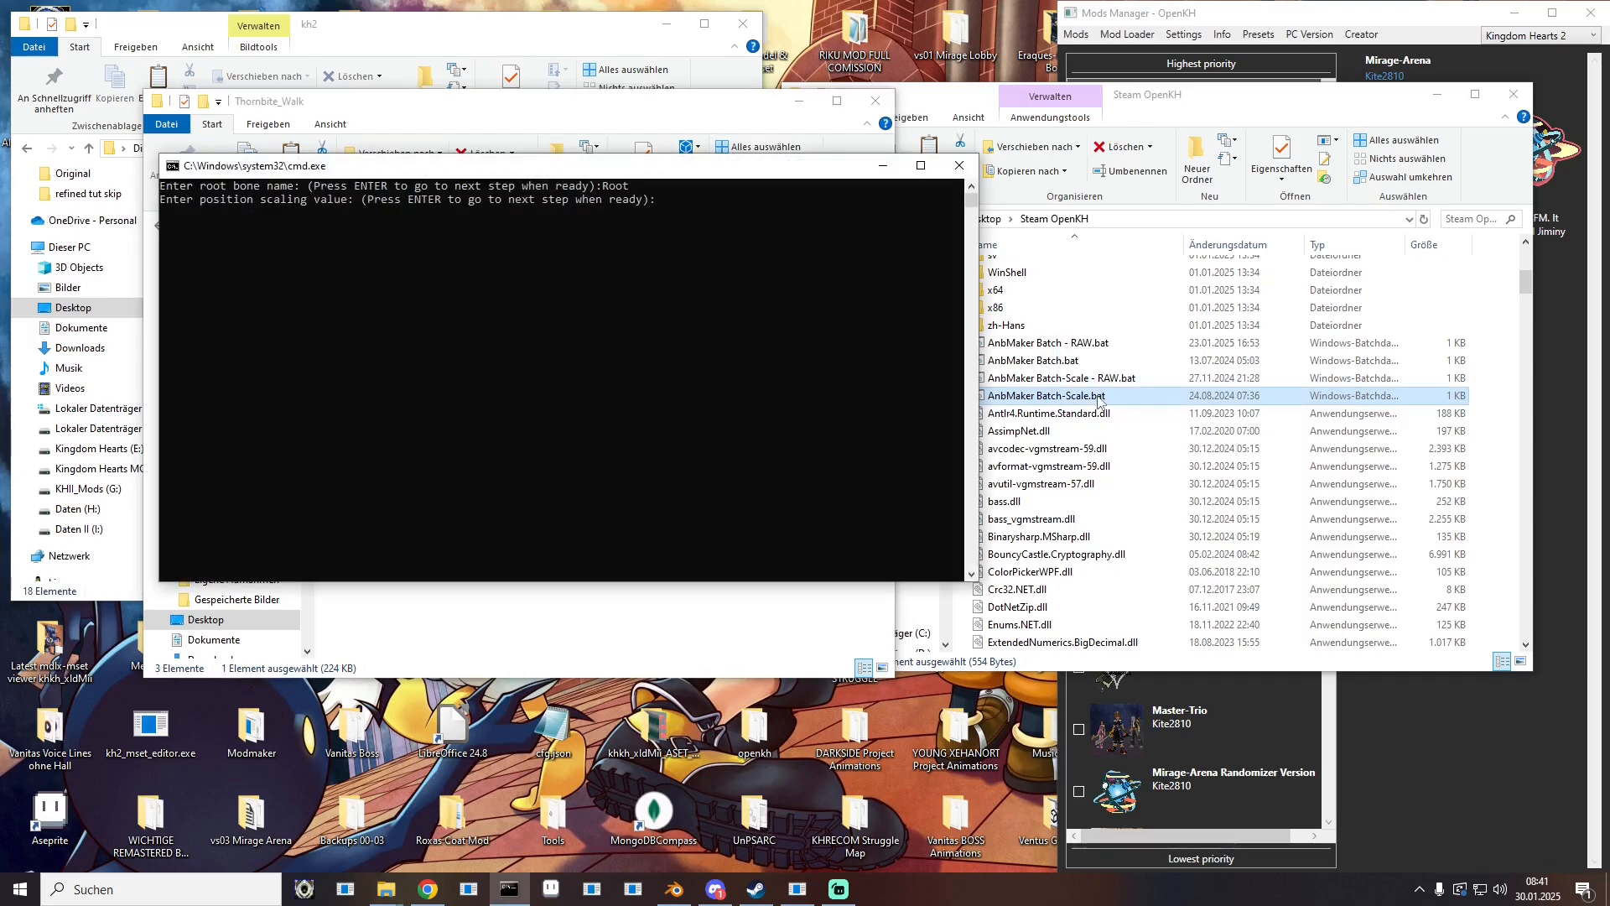
text(100)
key(Return)
Step: Output the converted walk animation to the Thornbite_Walk folder and close the console
drag(602, 169, 1173, 199)
click(411, 225)
drag(385, 610, 1131, 489)
key(Return)
click(1531, 194)
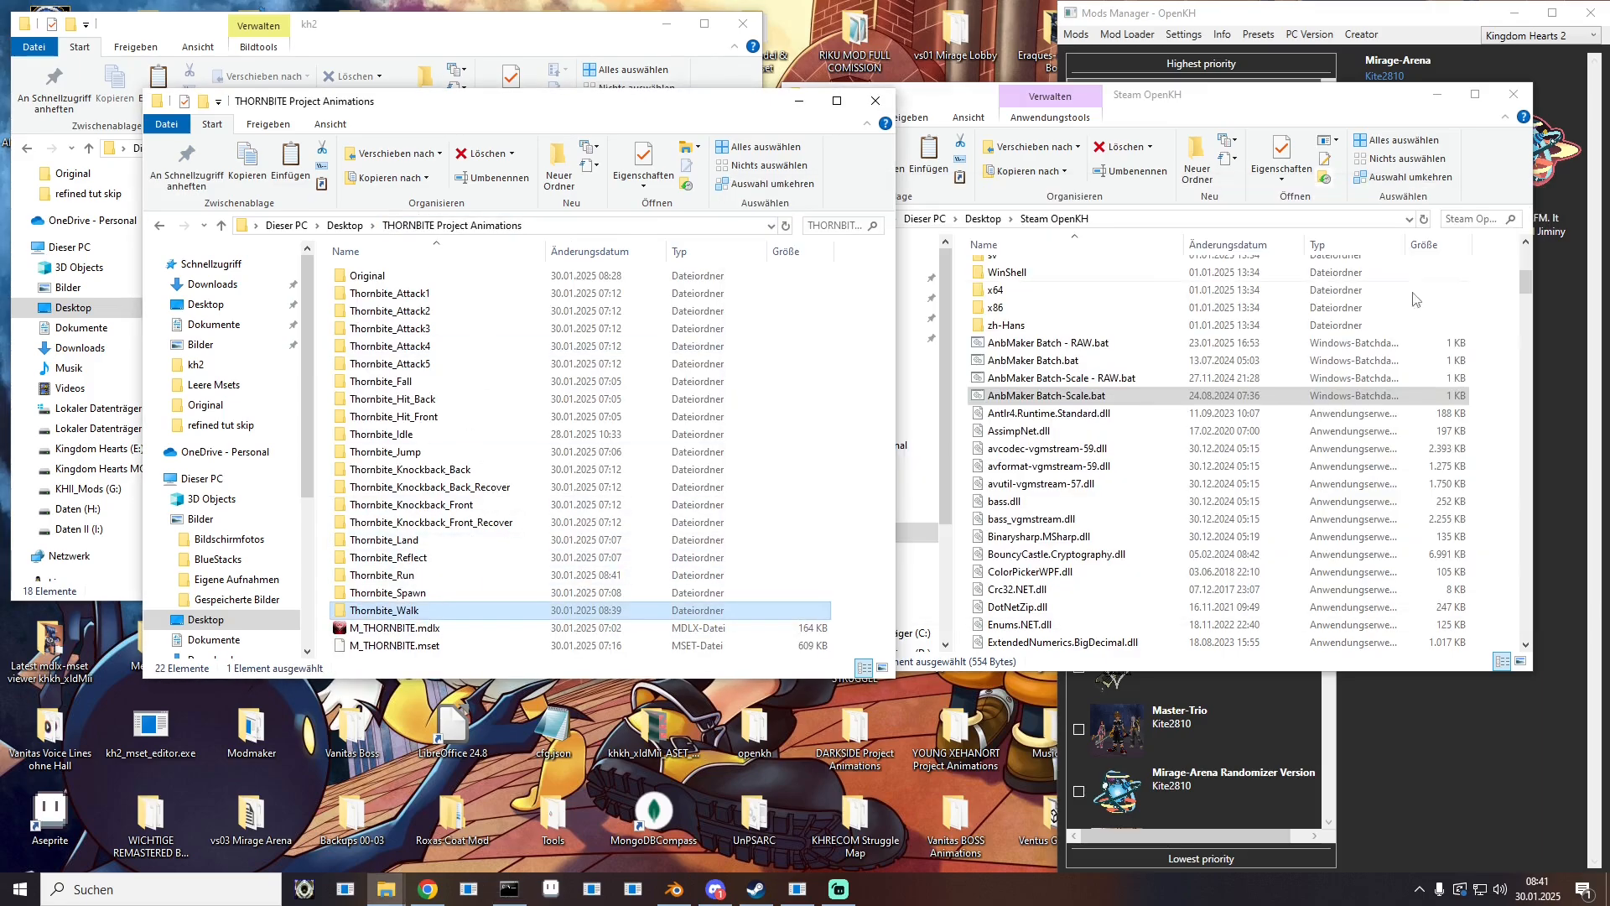
Step: Clear the Steam OpenKH window away and delete untitled.anb.raw and untitled.mset from the Thornbite_Walk folder
click(1436, 94)
drag(520, 101, 1118, 91)
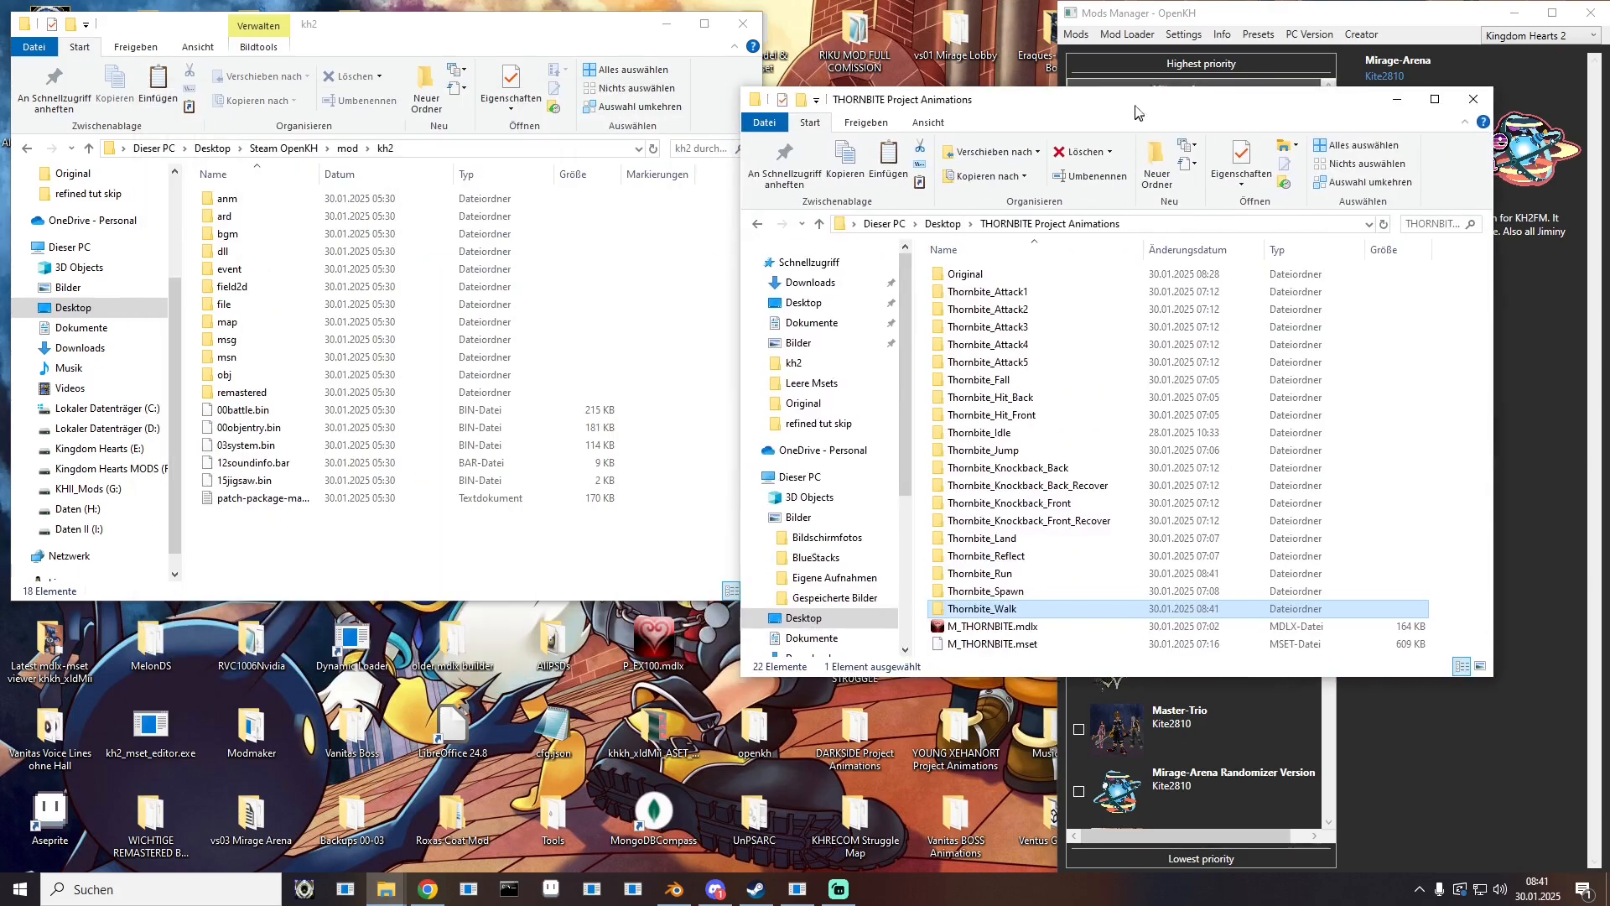
double_click(985, 601)
click(984, 320)
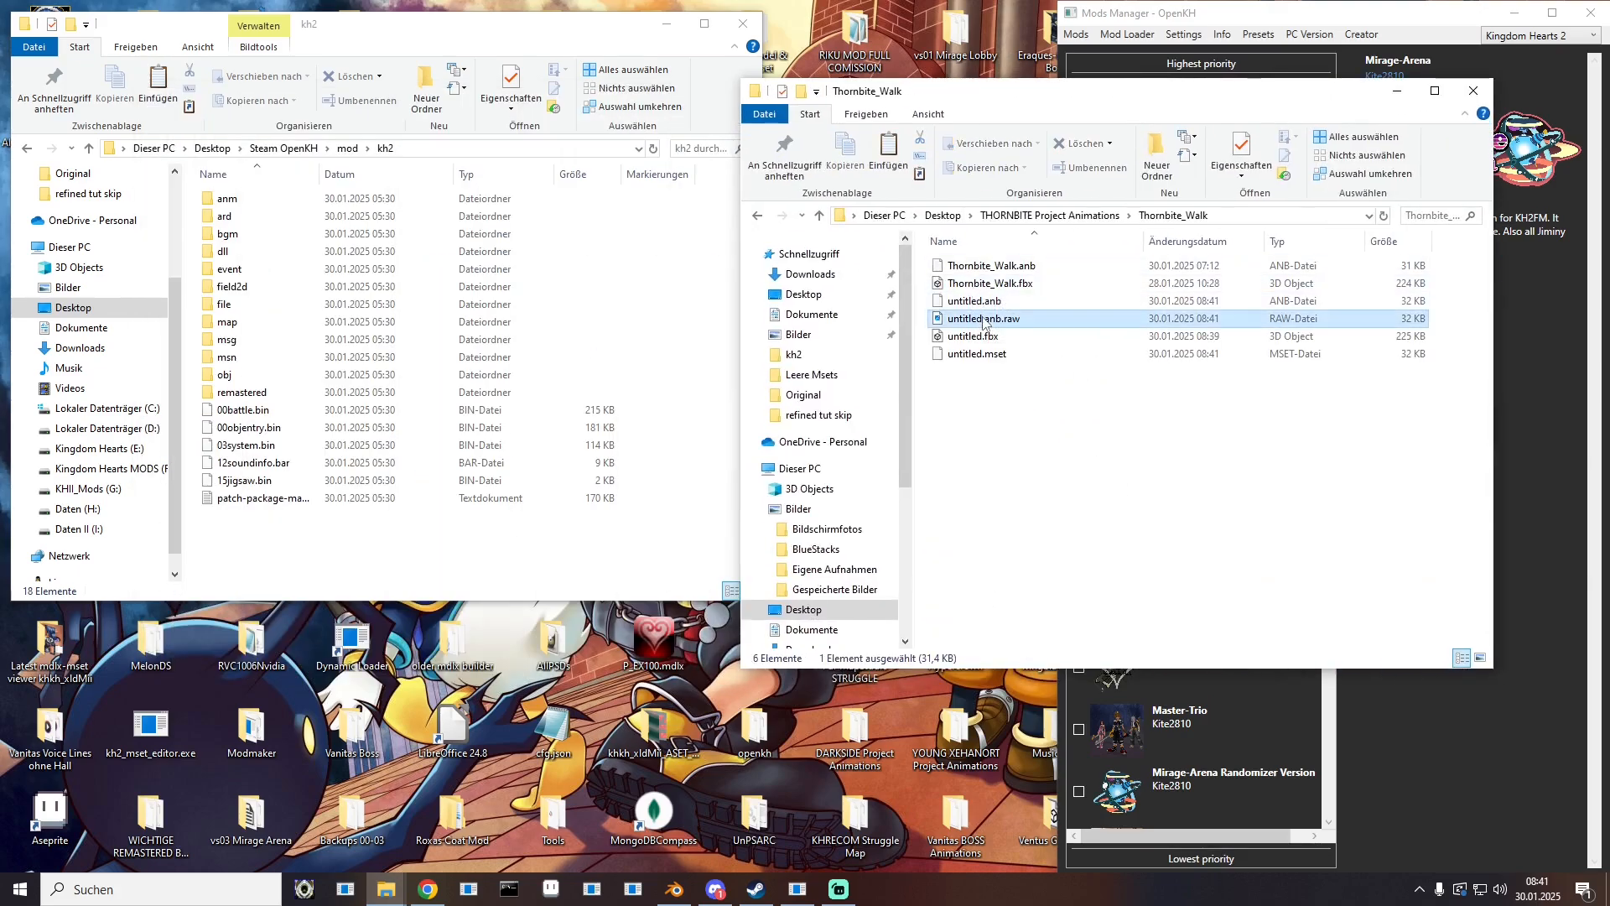
key(Delete)
click(988, 335)
key(Delete)
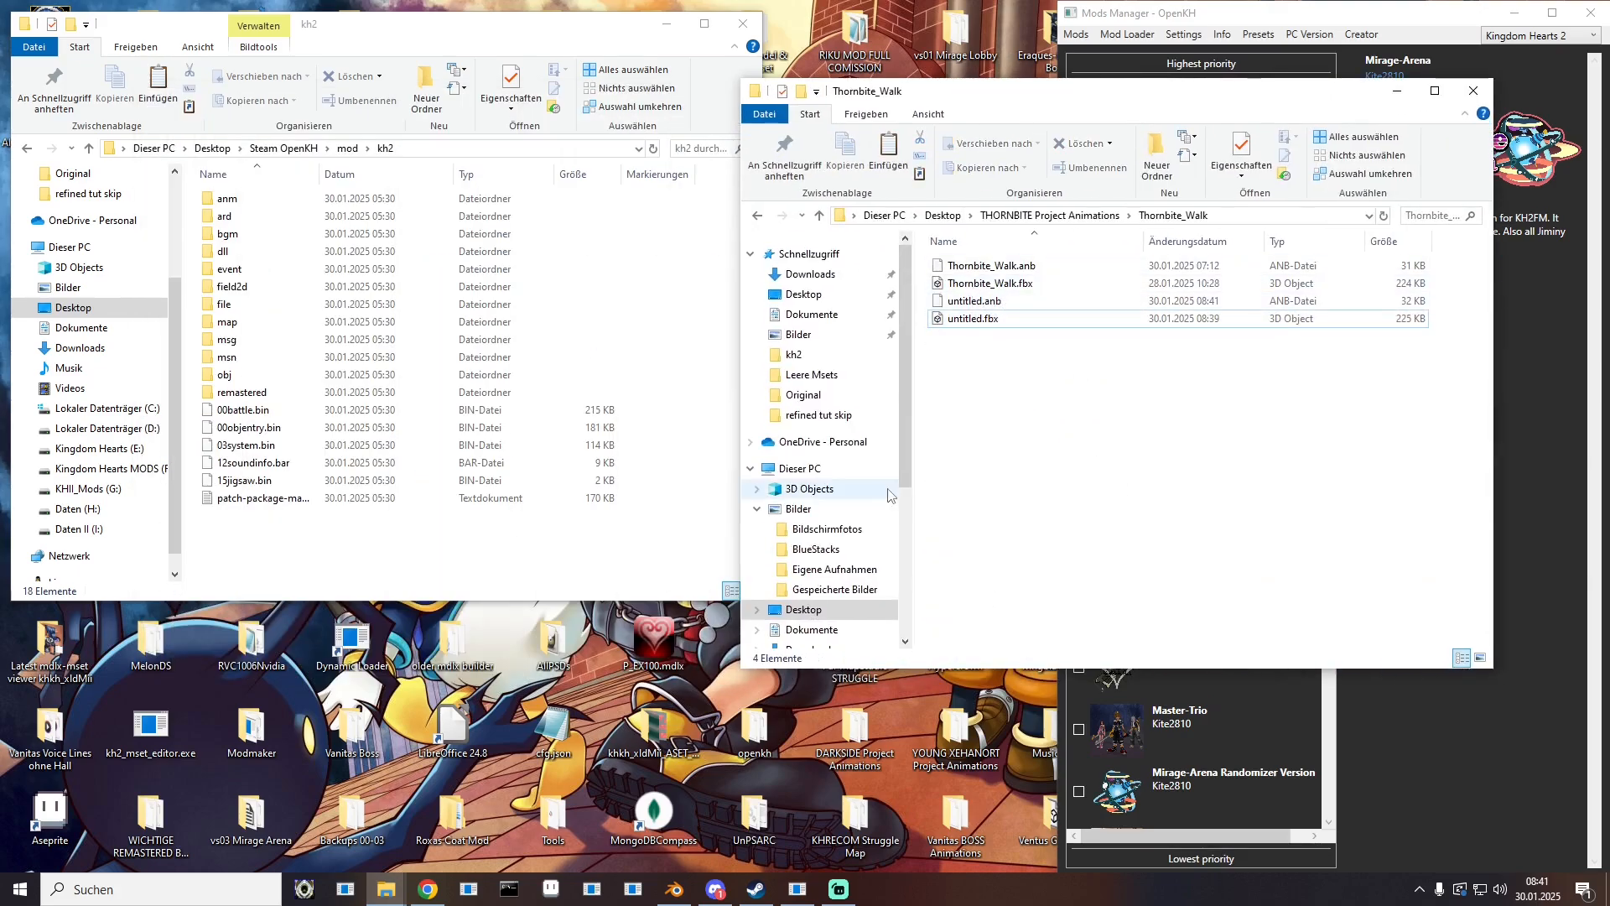
Step: Start HxD and load untitled.anb from the Thornbite_Walk folder into it
click(175, 887)
text(hxd)
key(Return)
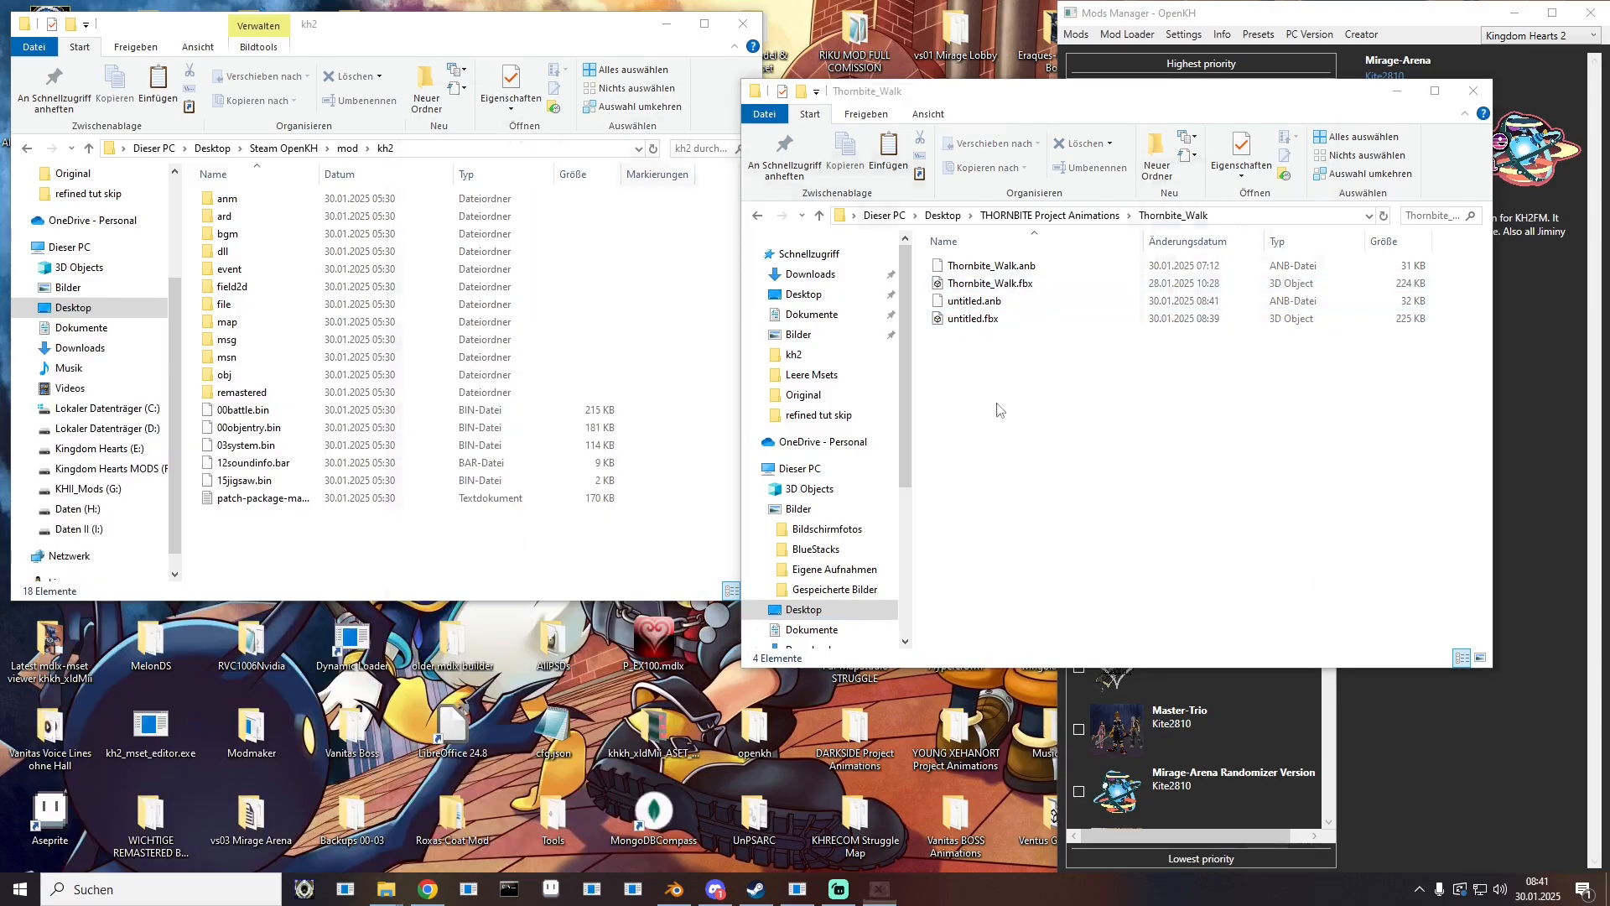
drag(1166, 98, 814, 104)
click(1076, 361)
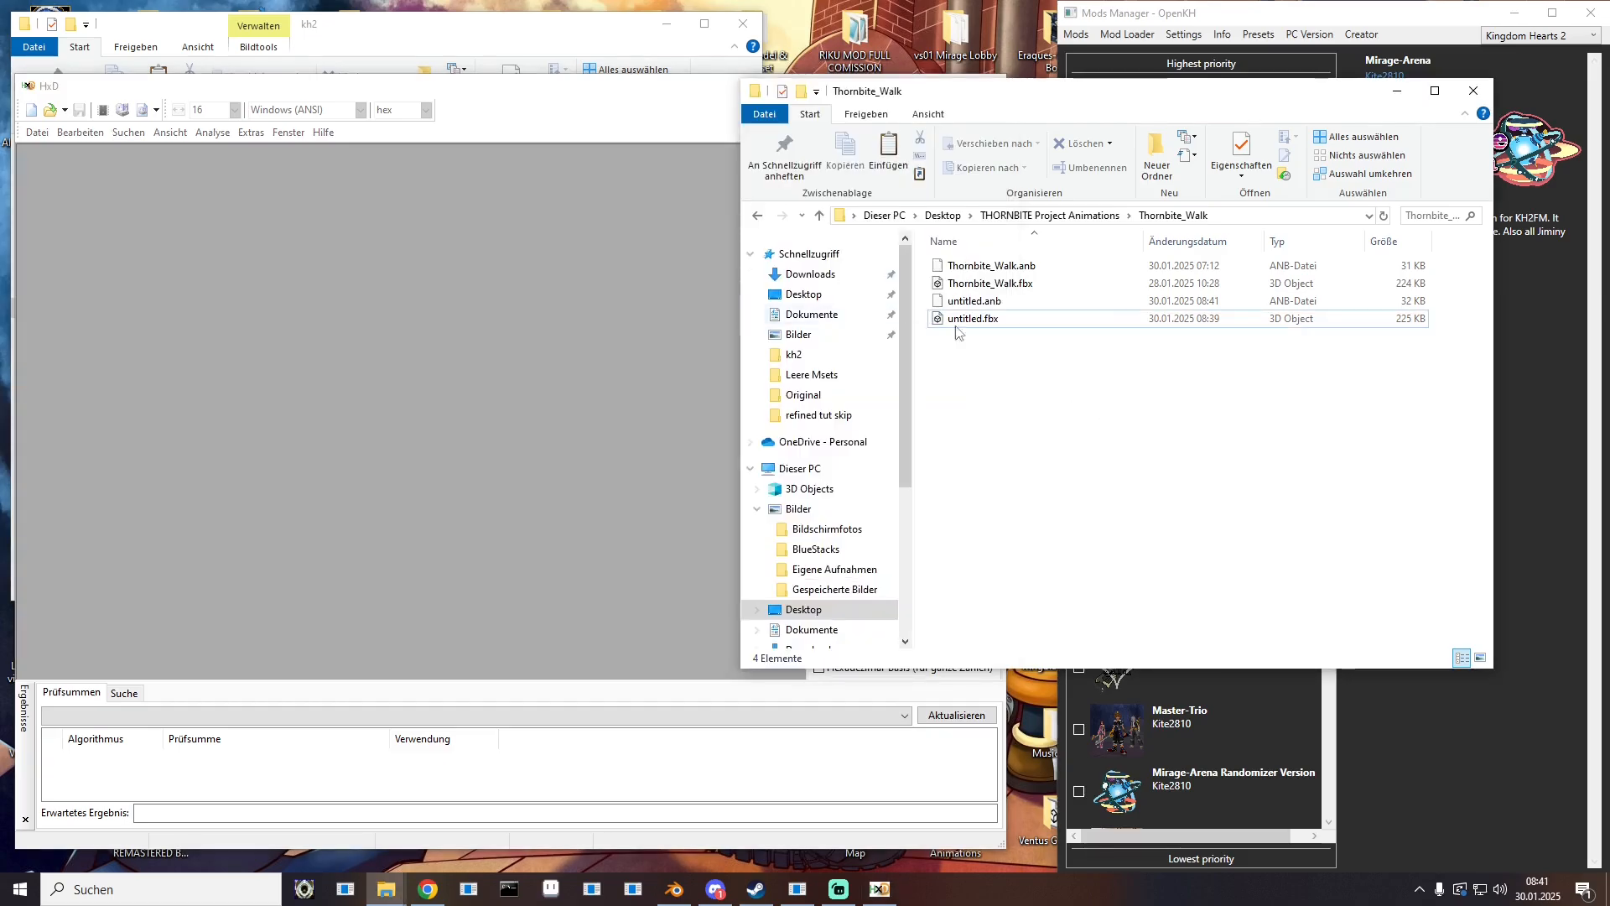
drag(1005, 285, 402, 360)
Step: Set the walk file's byte at offset 7D8C to 01 and bytes 7DD0–7DD3 to 00, then save and close it
drag(799, 194, 822, 687)
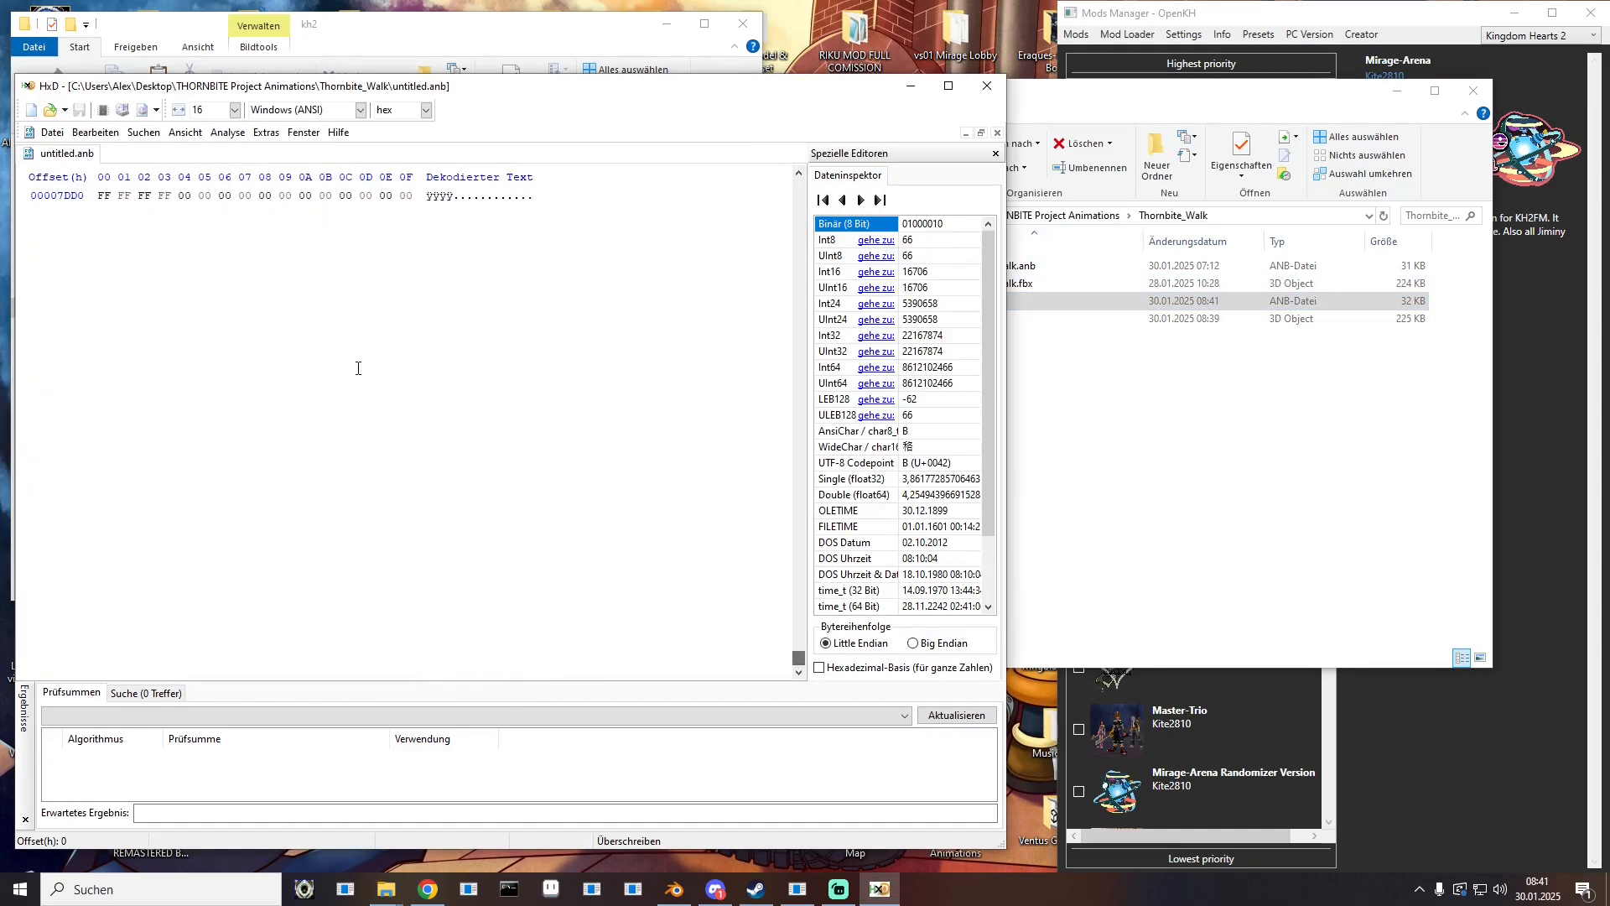
scroll(382, 409, up, 6)
click(352, 369)
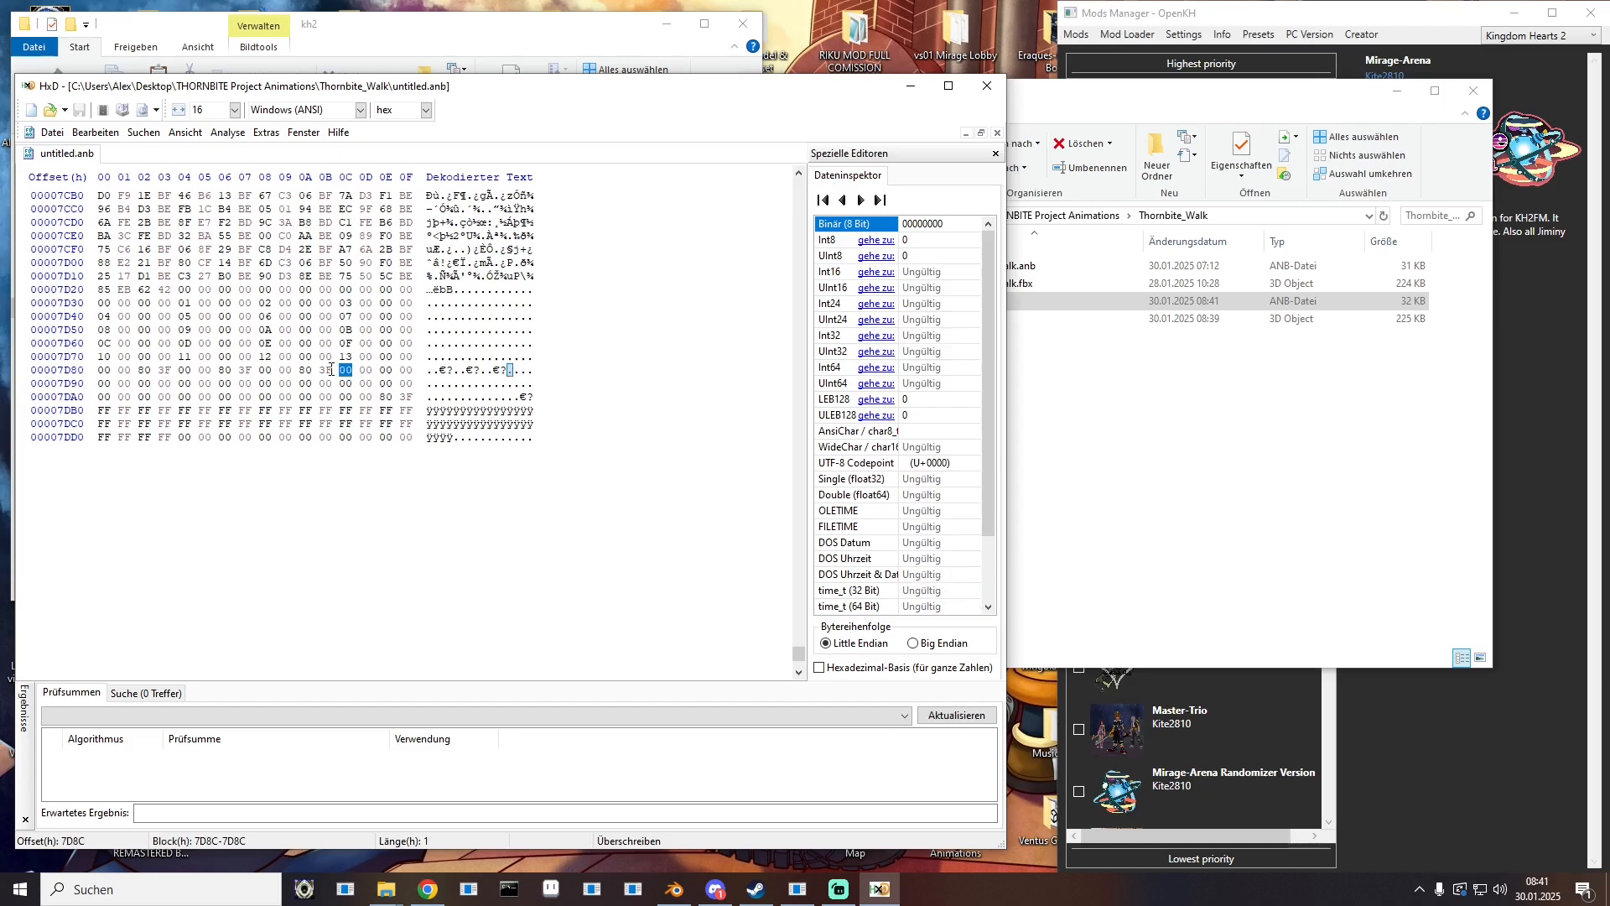
text(01)
drag(171, 439, 95, 444)
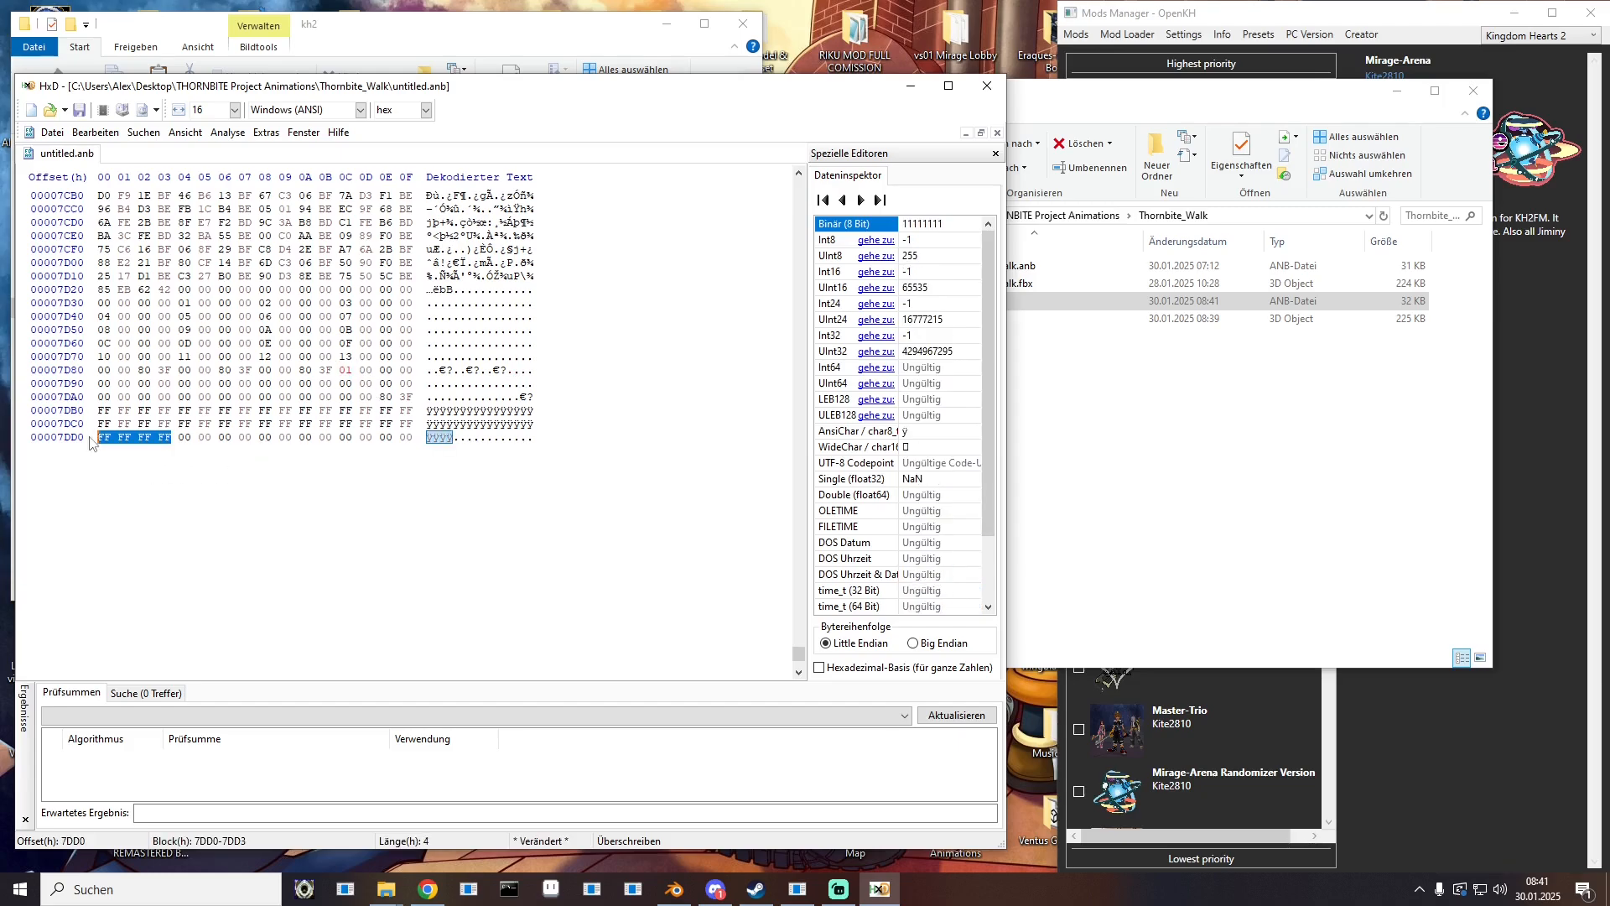
text(00 00 00 000 00 00)
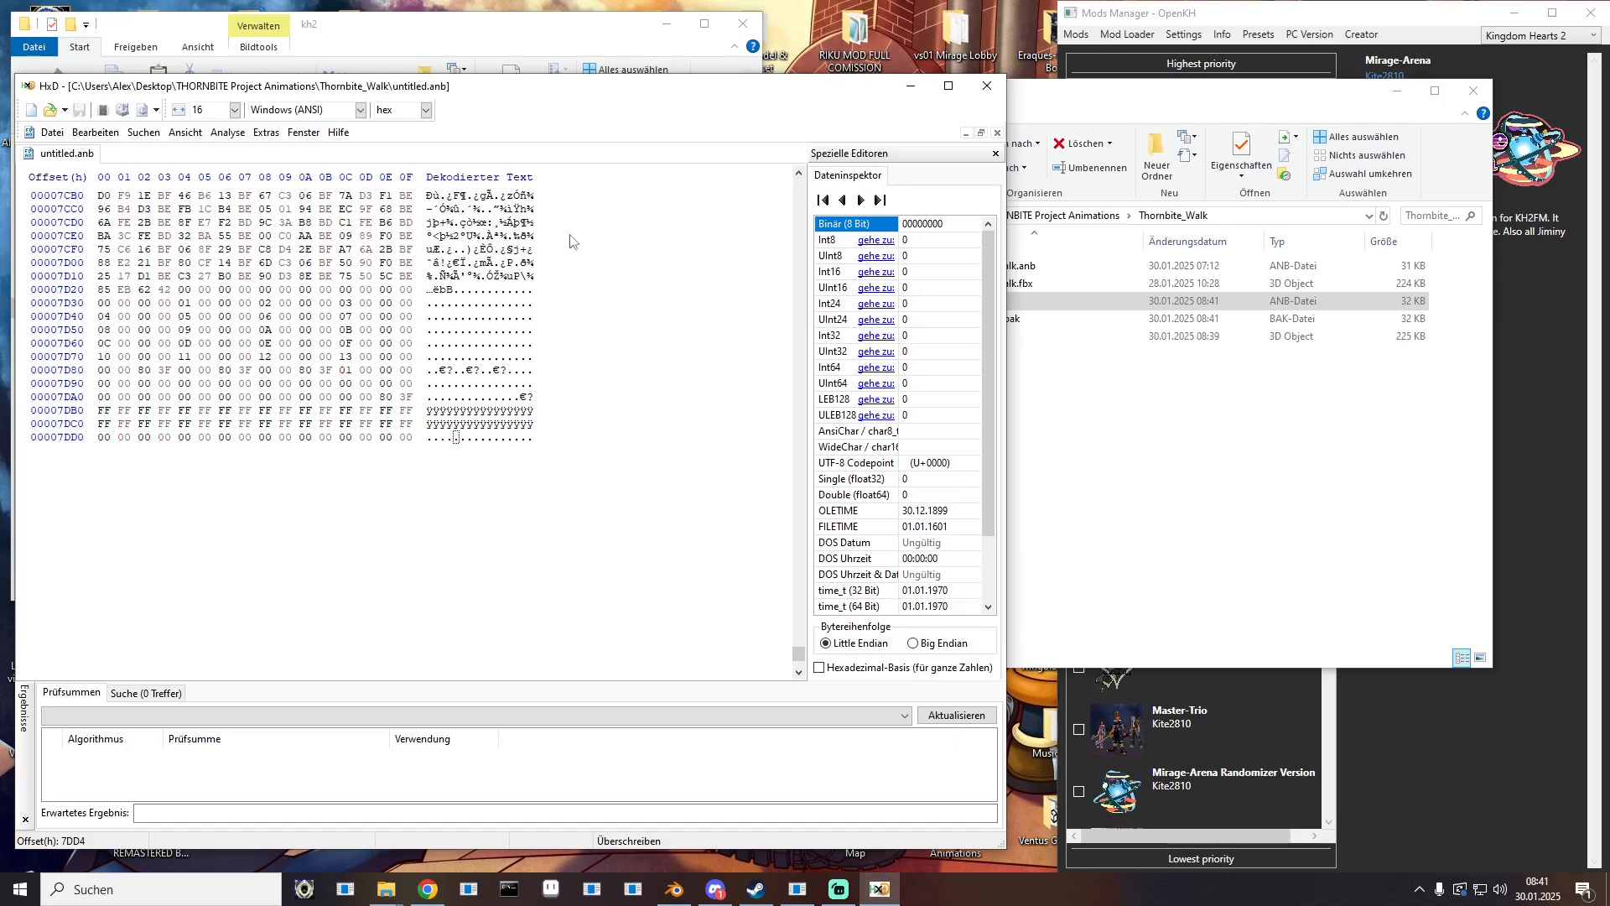
right_click(56, 156)
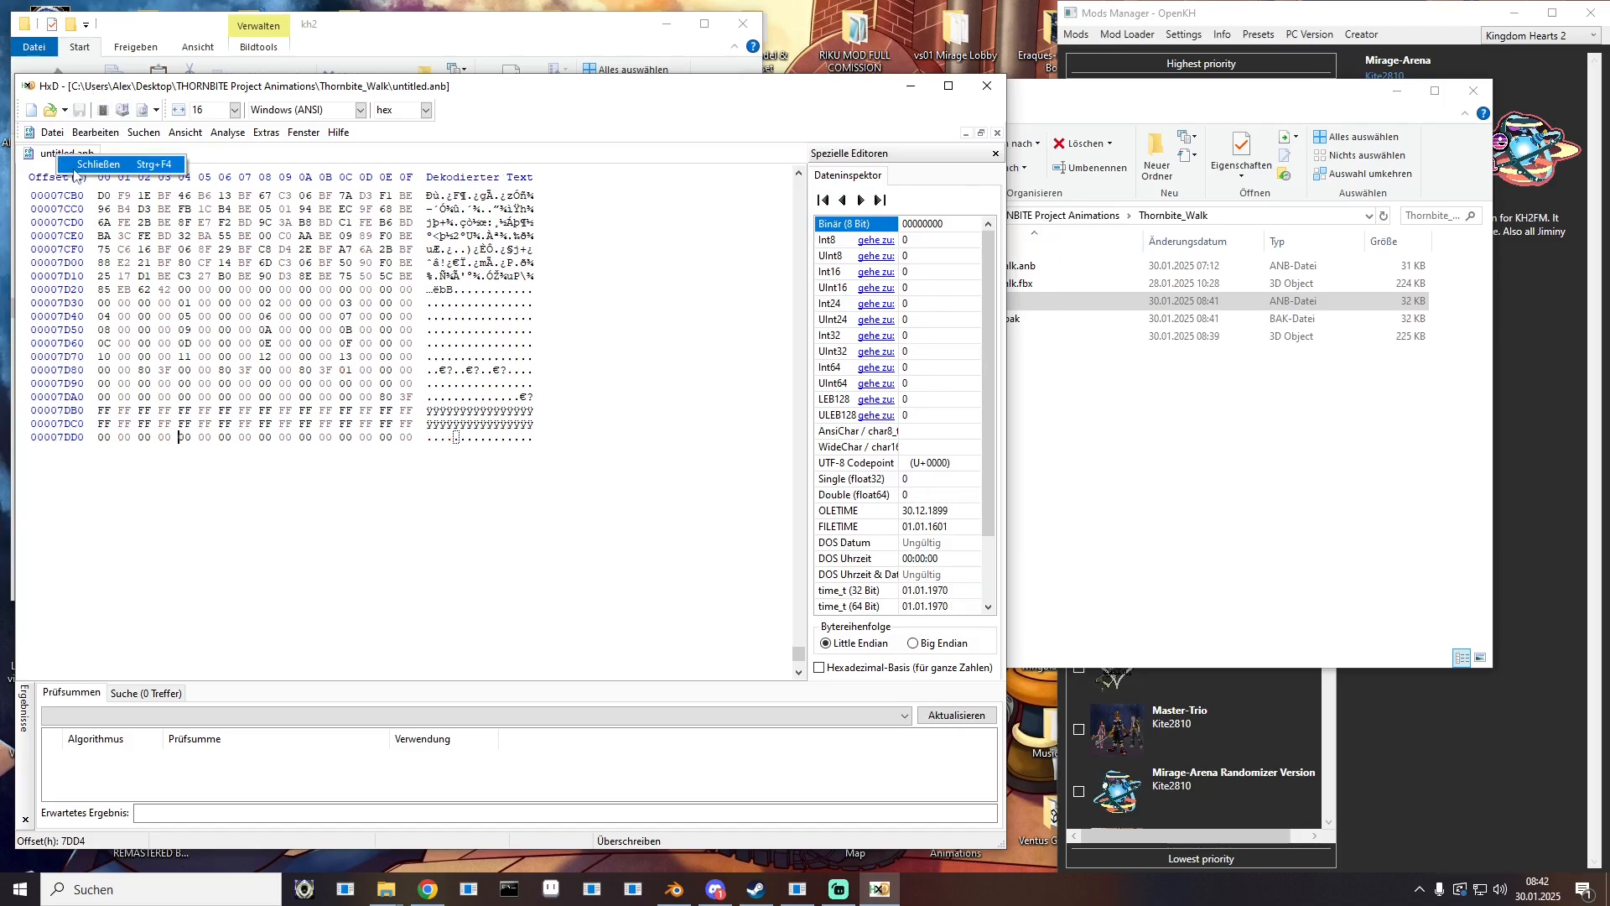
click(69, 170)
Step: Delete the walk animation's .bak backup and rename untitled.anb as W.anb
click(1201, 513)
click(997, 321)
key(Delete)
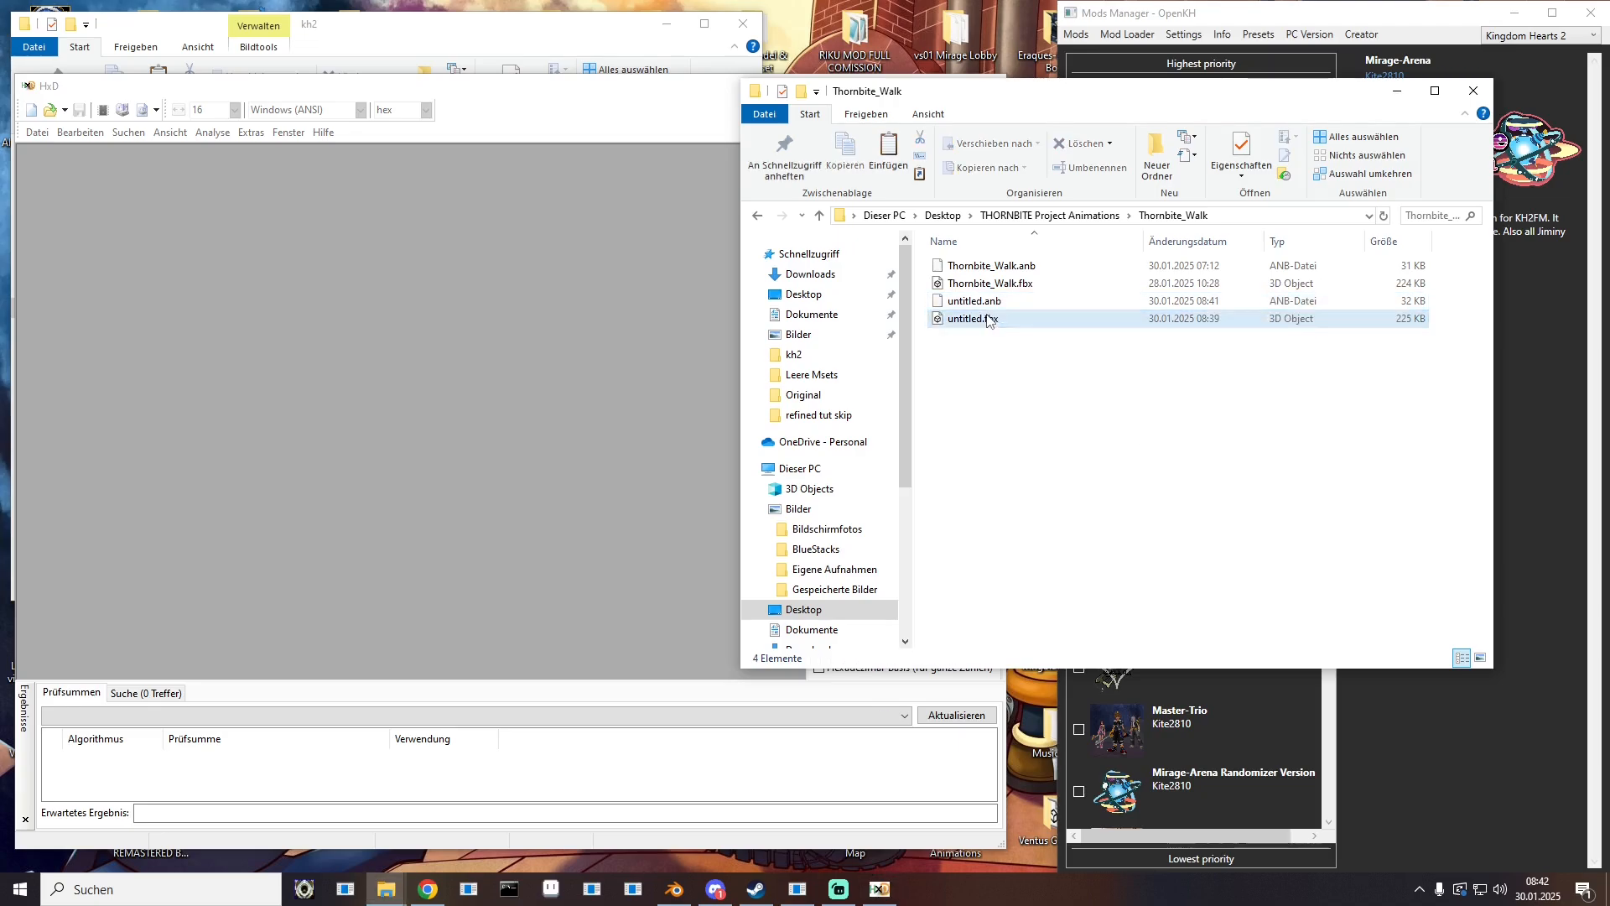
click(960, 301)
click(960, 300)
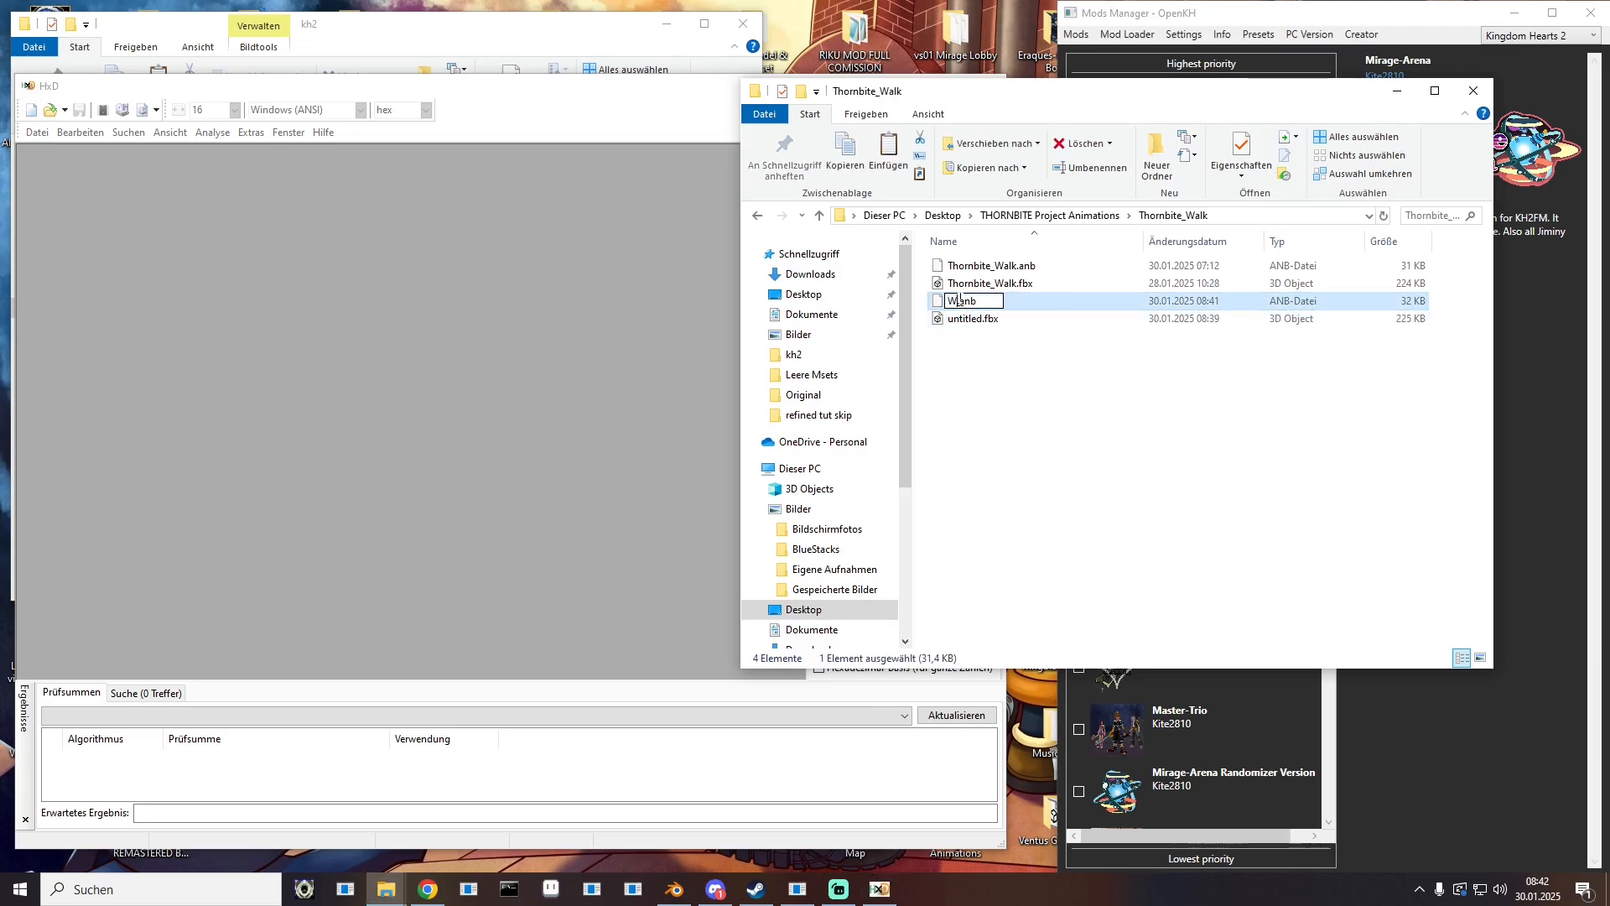
key(Return)
Step: Delete untitled.anb.raw and untitled.mset from the Thornbite_Run folder and select its untitled.anb
click(1050, 215)
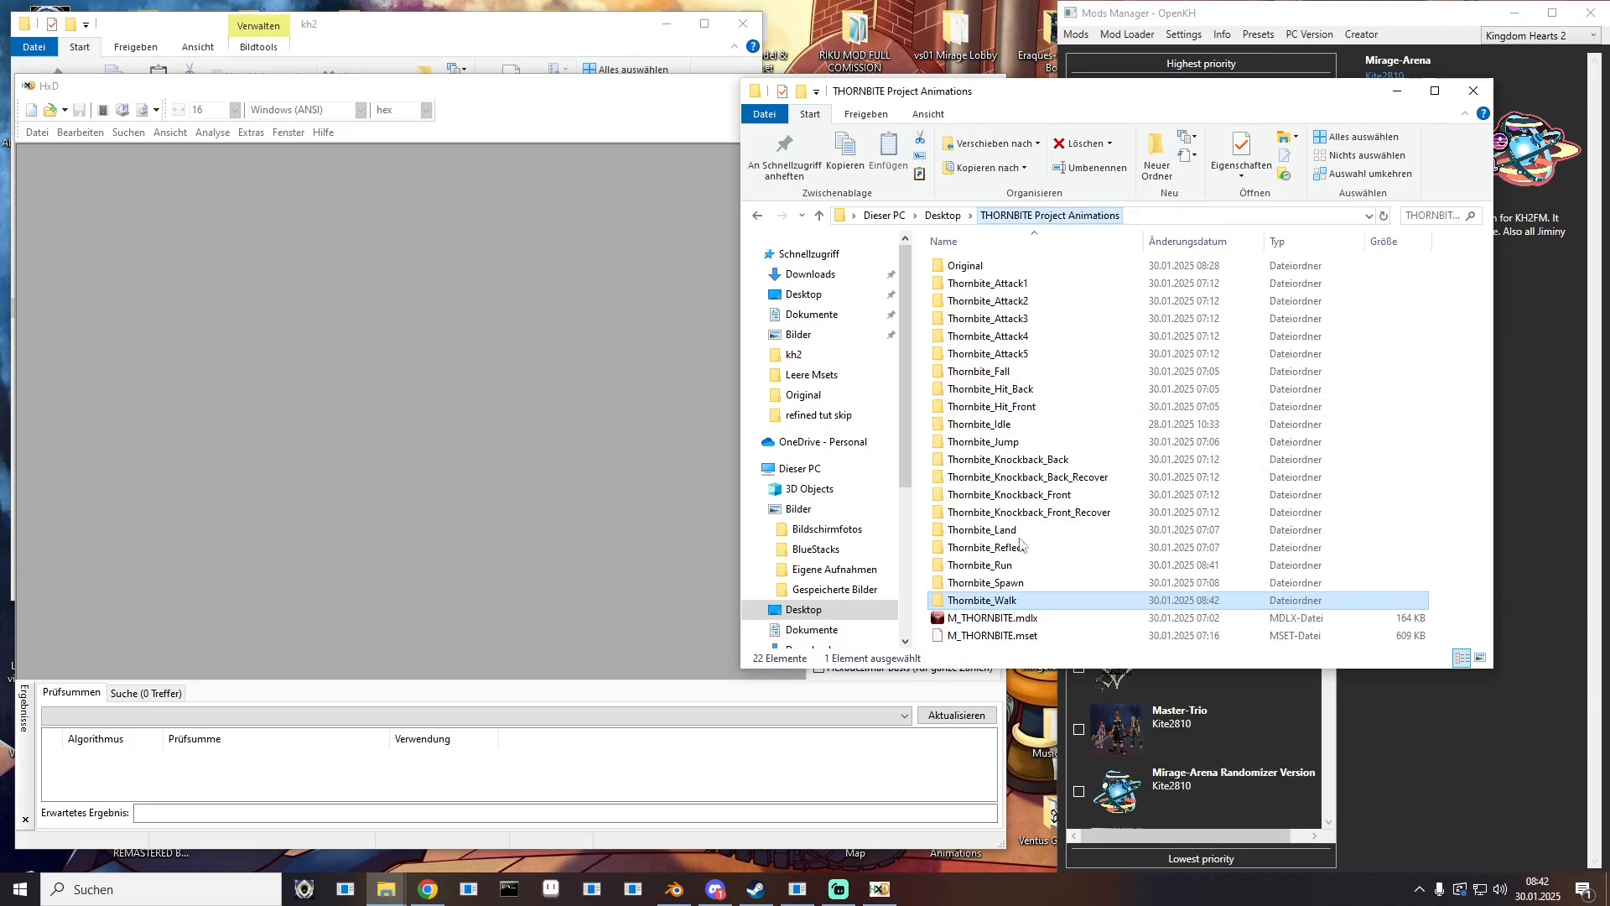
double_click(994, 565)
click(973, 302)
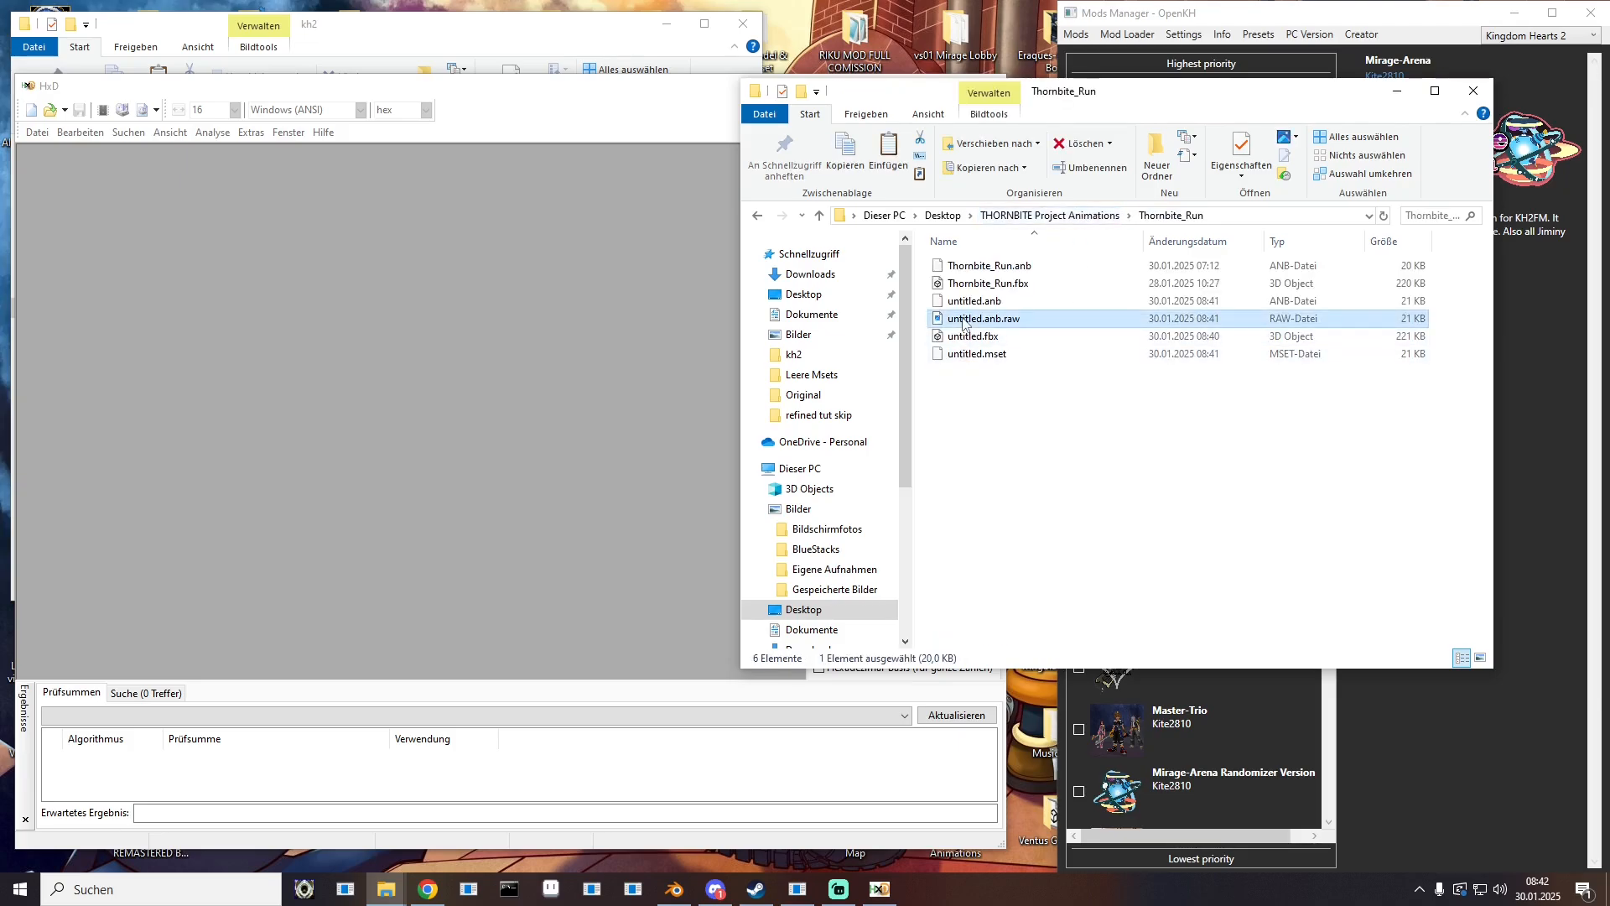
click(975, 337)
key(Delete)
click(965, 301)
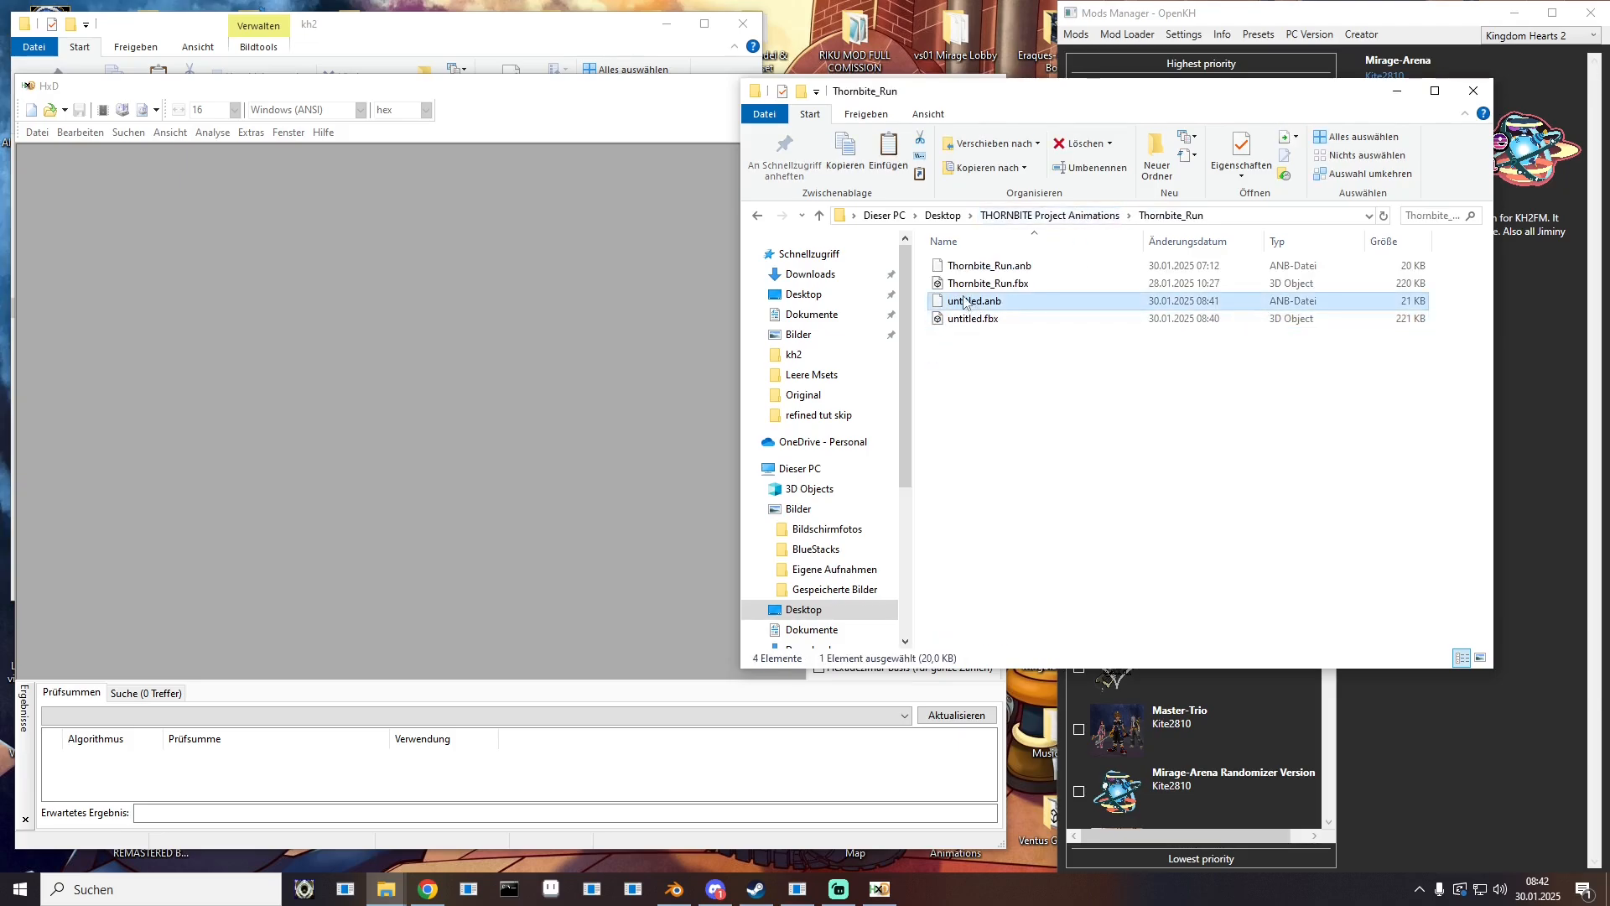
Step: Rename the run folder's untitled.anb as Run.anb and load it into HxD
key(Return)
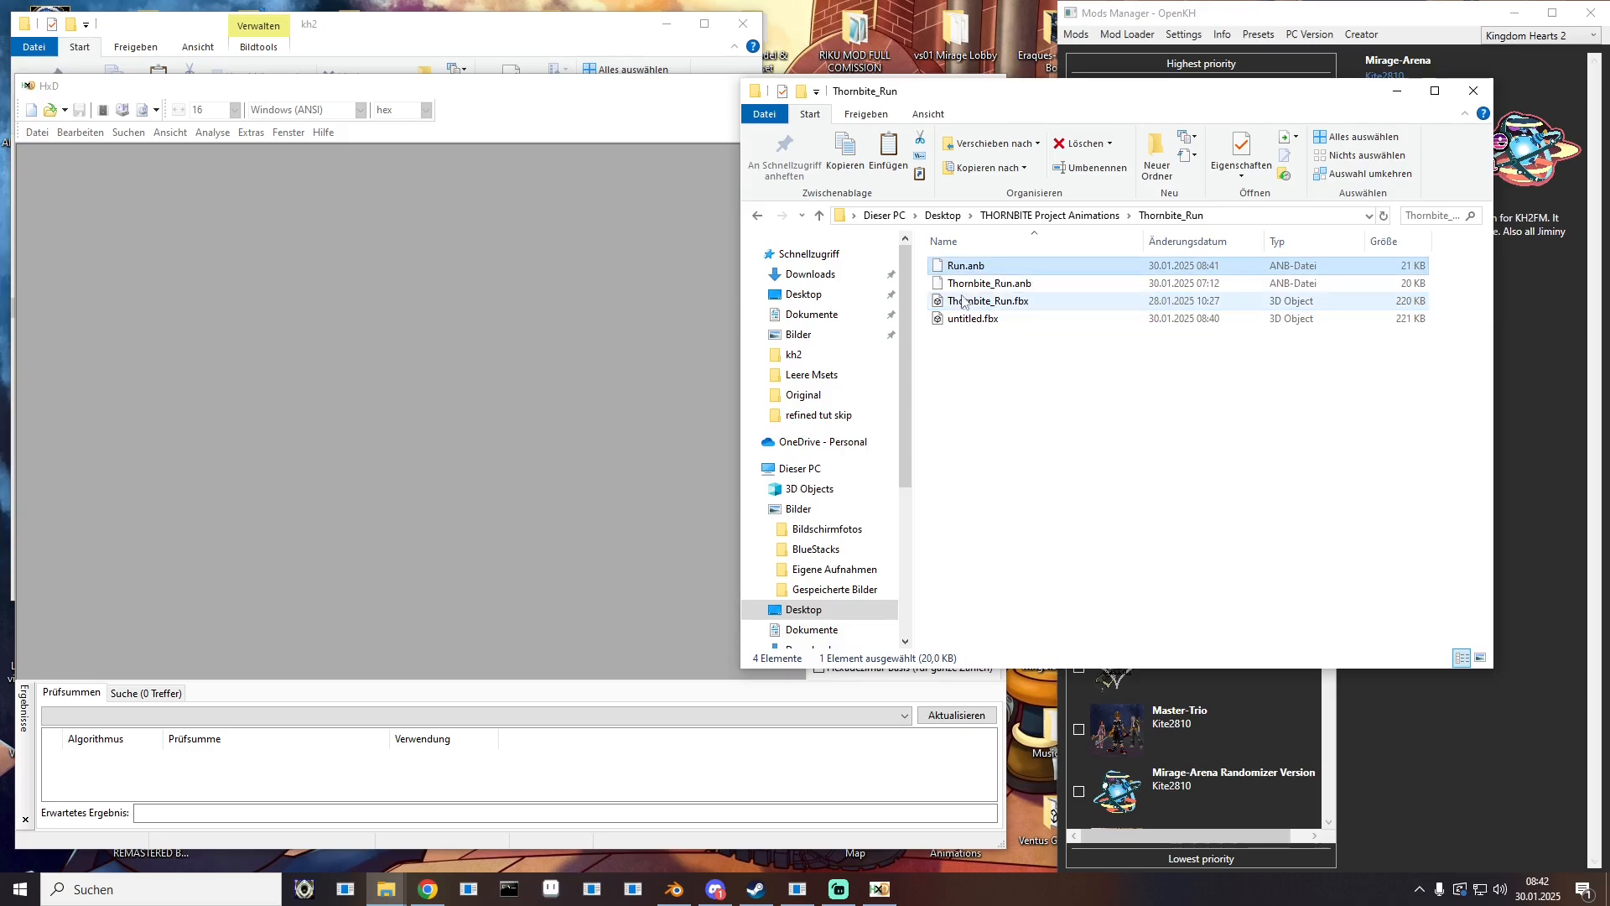
drag(972, 265, 541, 327)
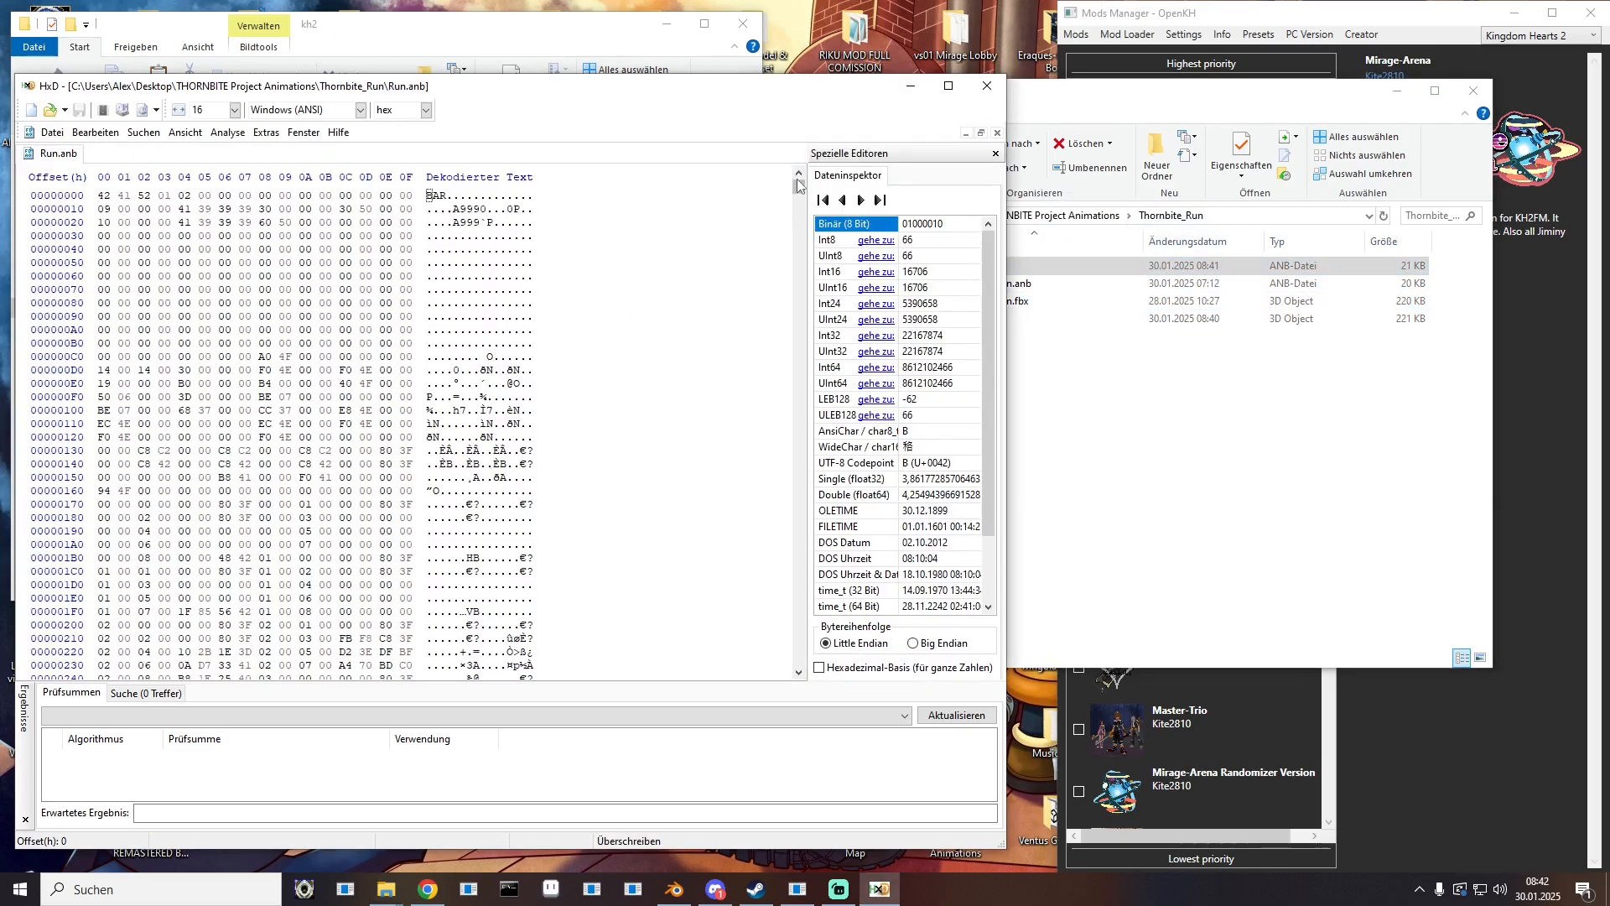
Step: Set Run.anb's bytes 5050–5053 to 00 and the byte at offset 500C to 01, then save and close it
drag(798, 181, 762, 648)
scroll(654, 612, up, 6)
drag(176, 438, 101, 438)
text(00 00 00 0)
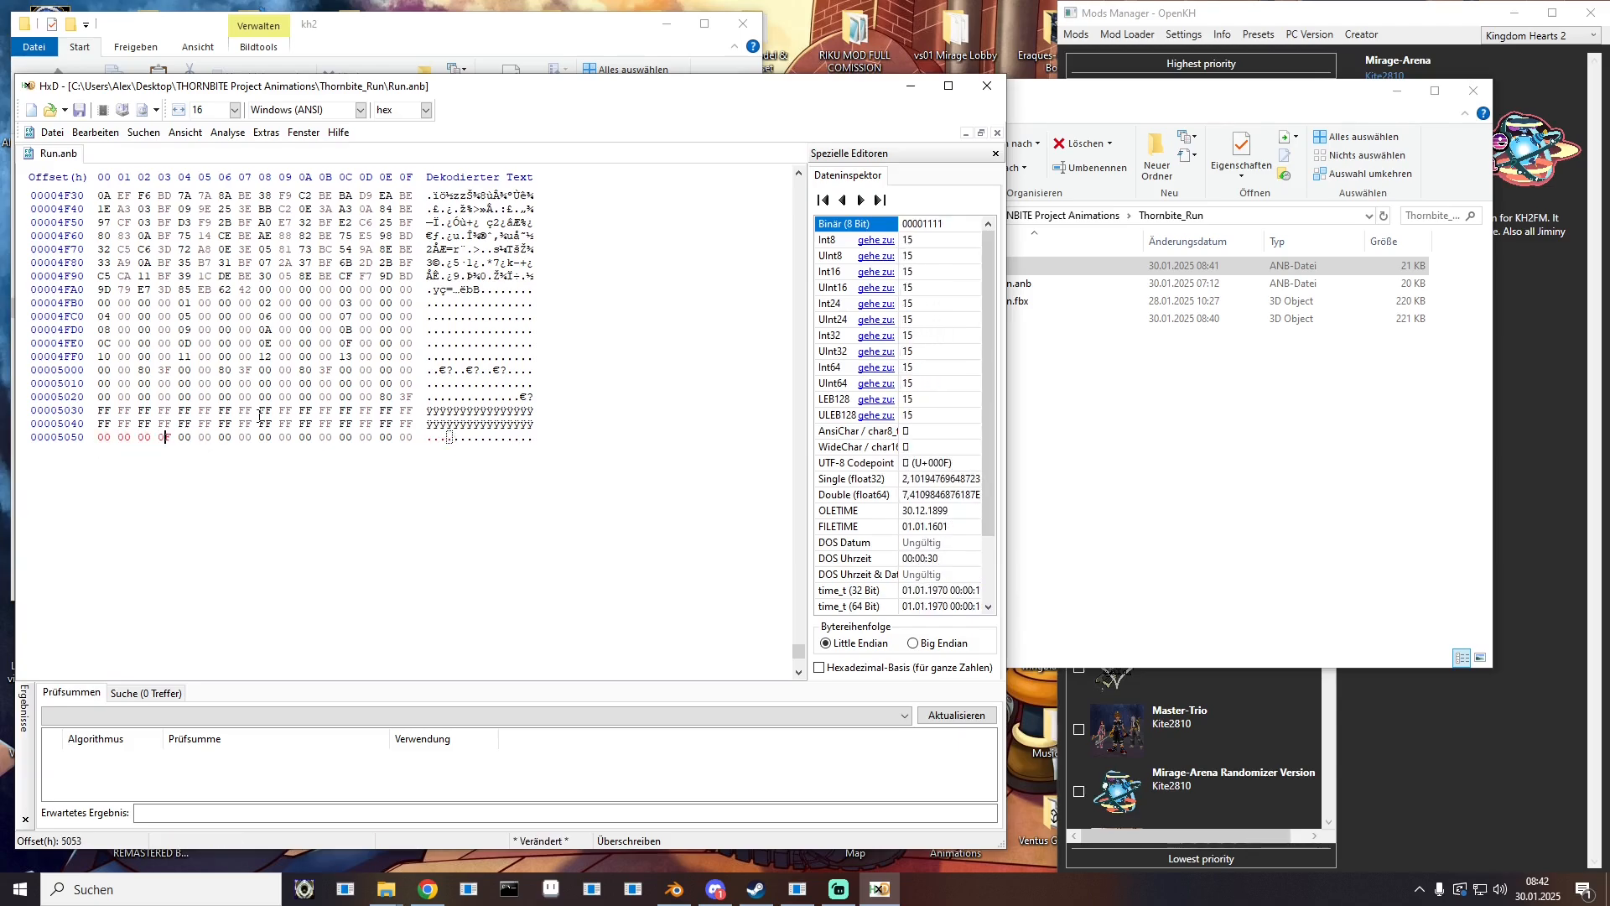
text(00 00 00)
drag(350, 370, 341, 370)
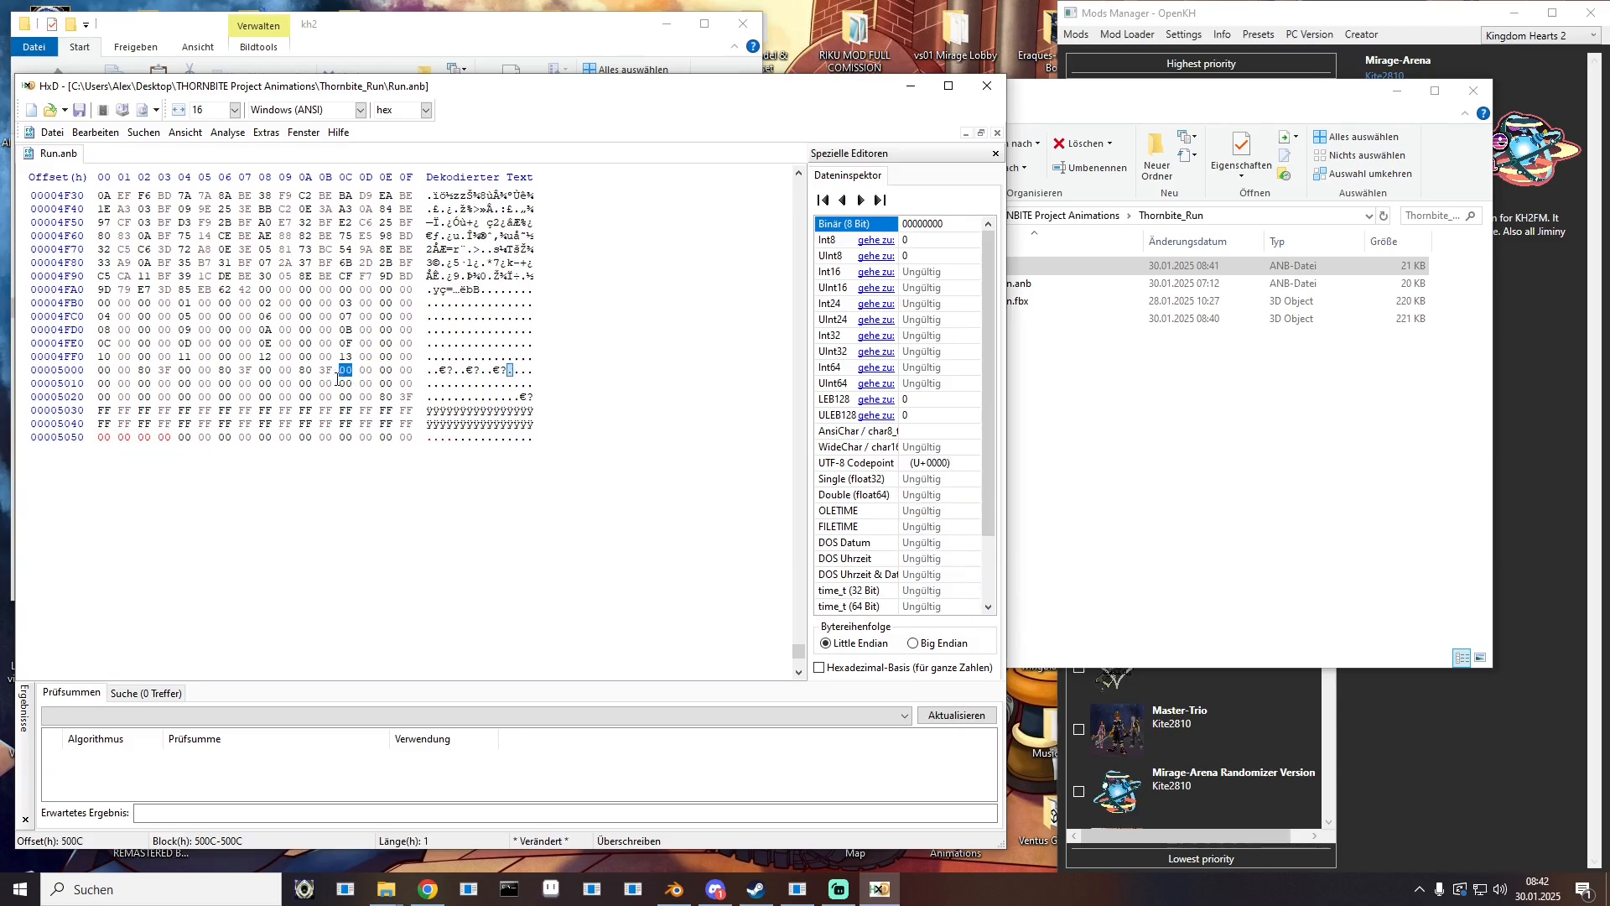
text(01)
click(987, 86)
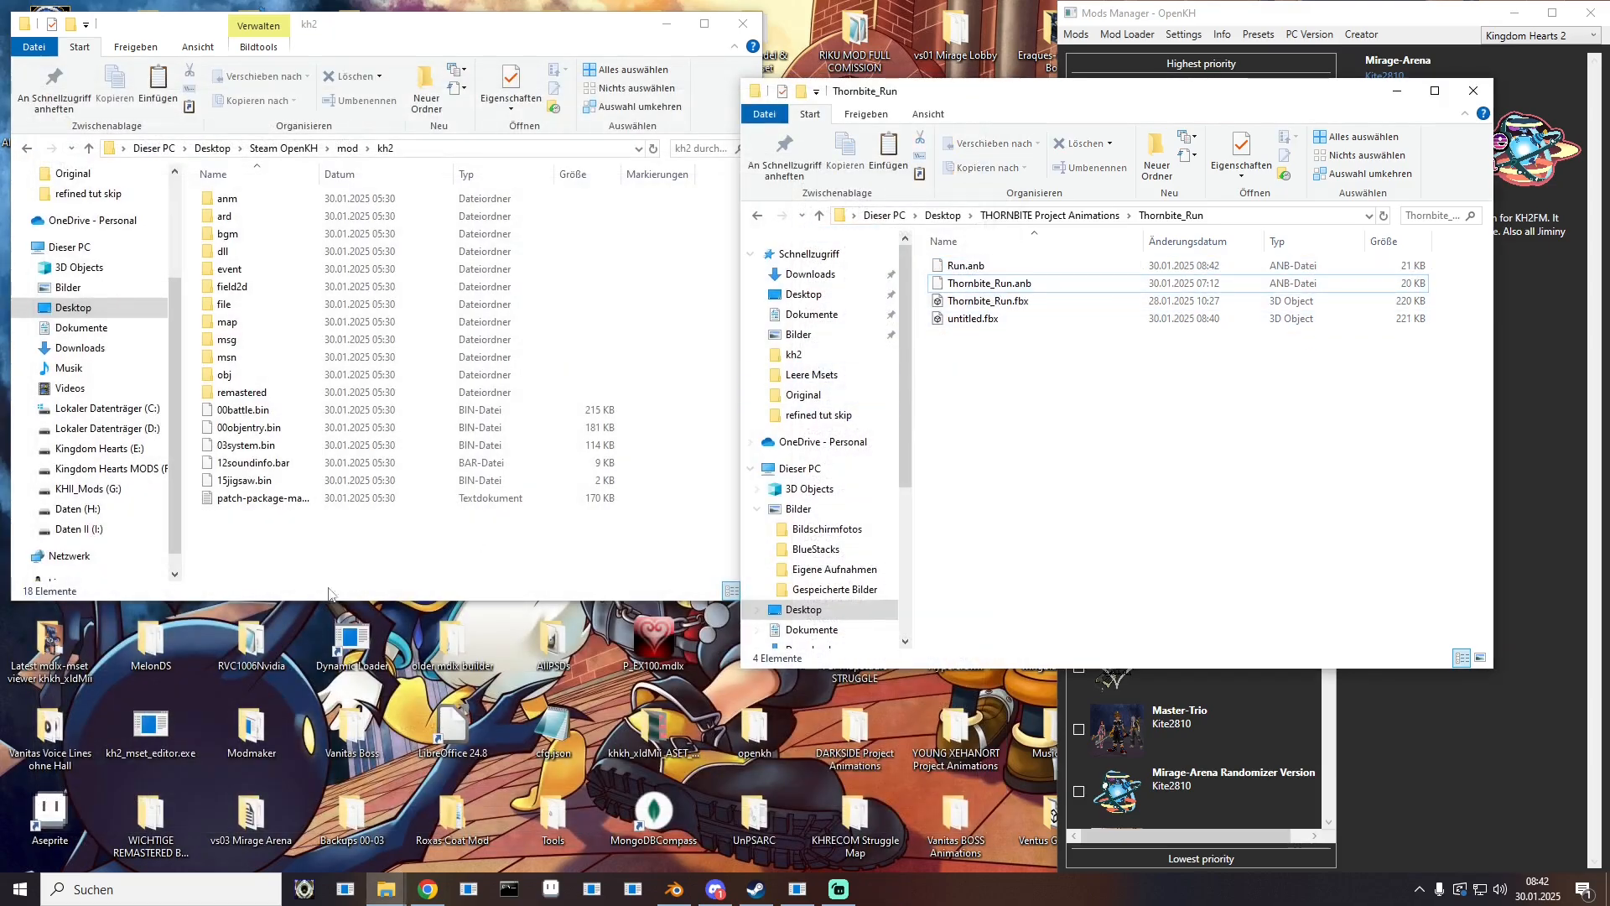
Step: Start the kh2mset editor and load M_THORNBITE.mset from the mod's obj folder into it
double_click(151, 726)
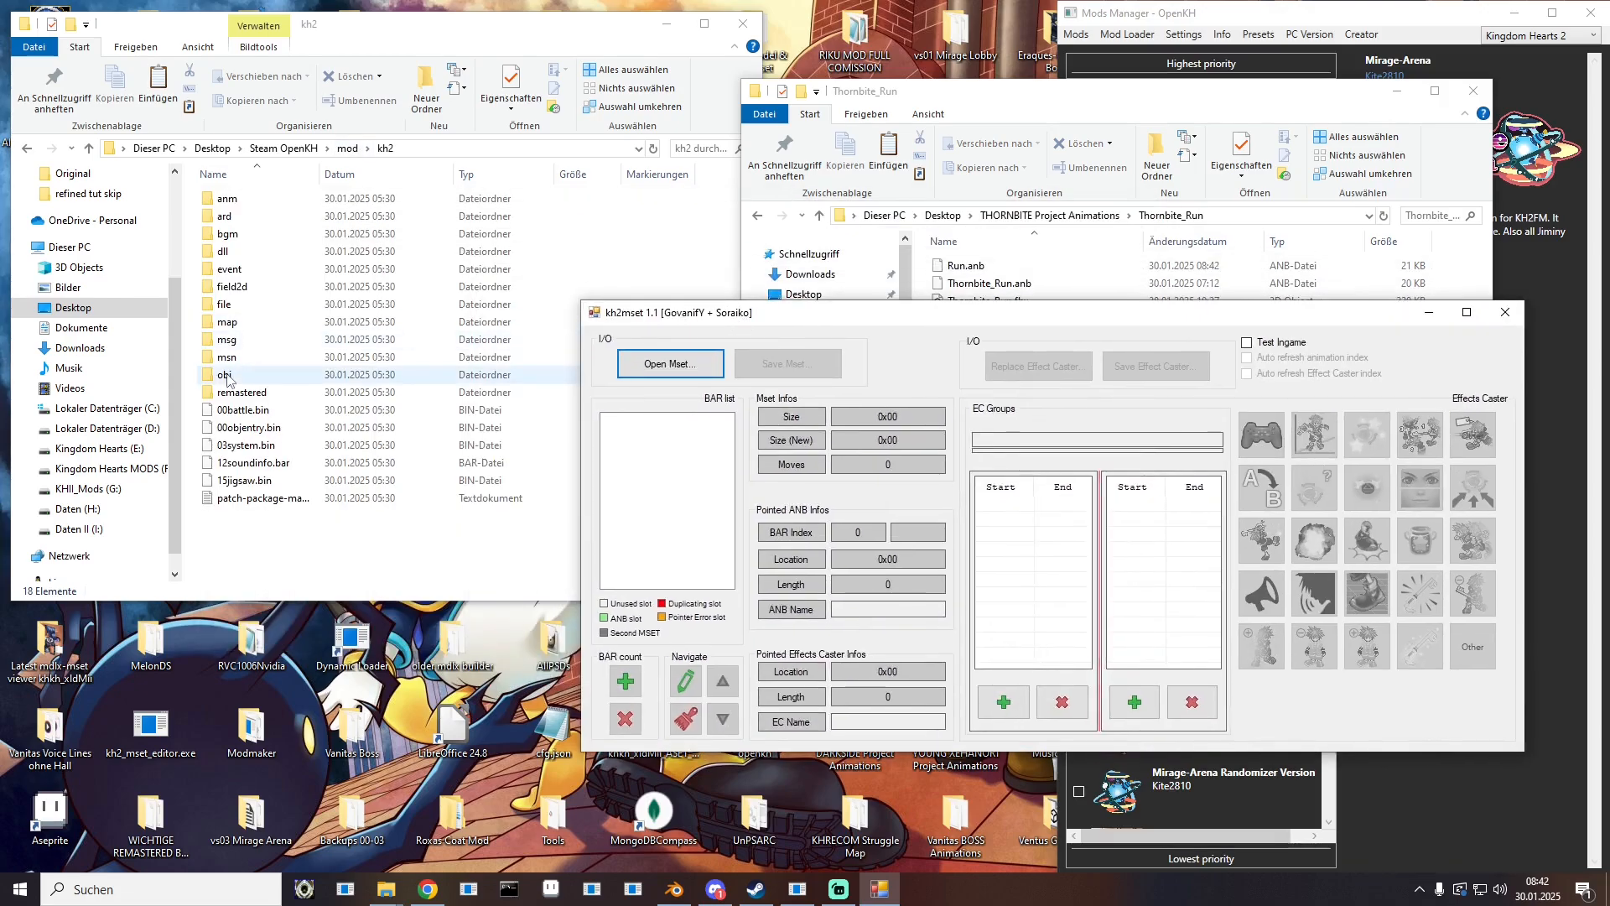
double_click(229, 375)
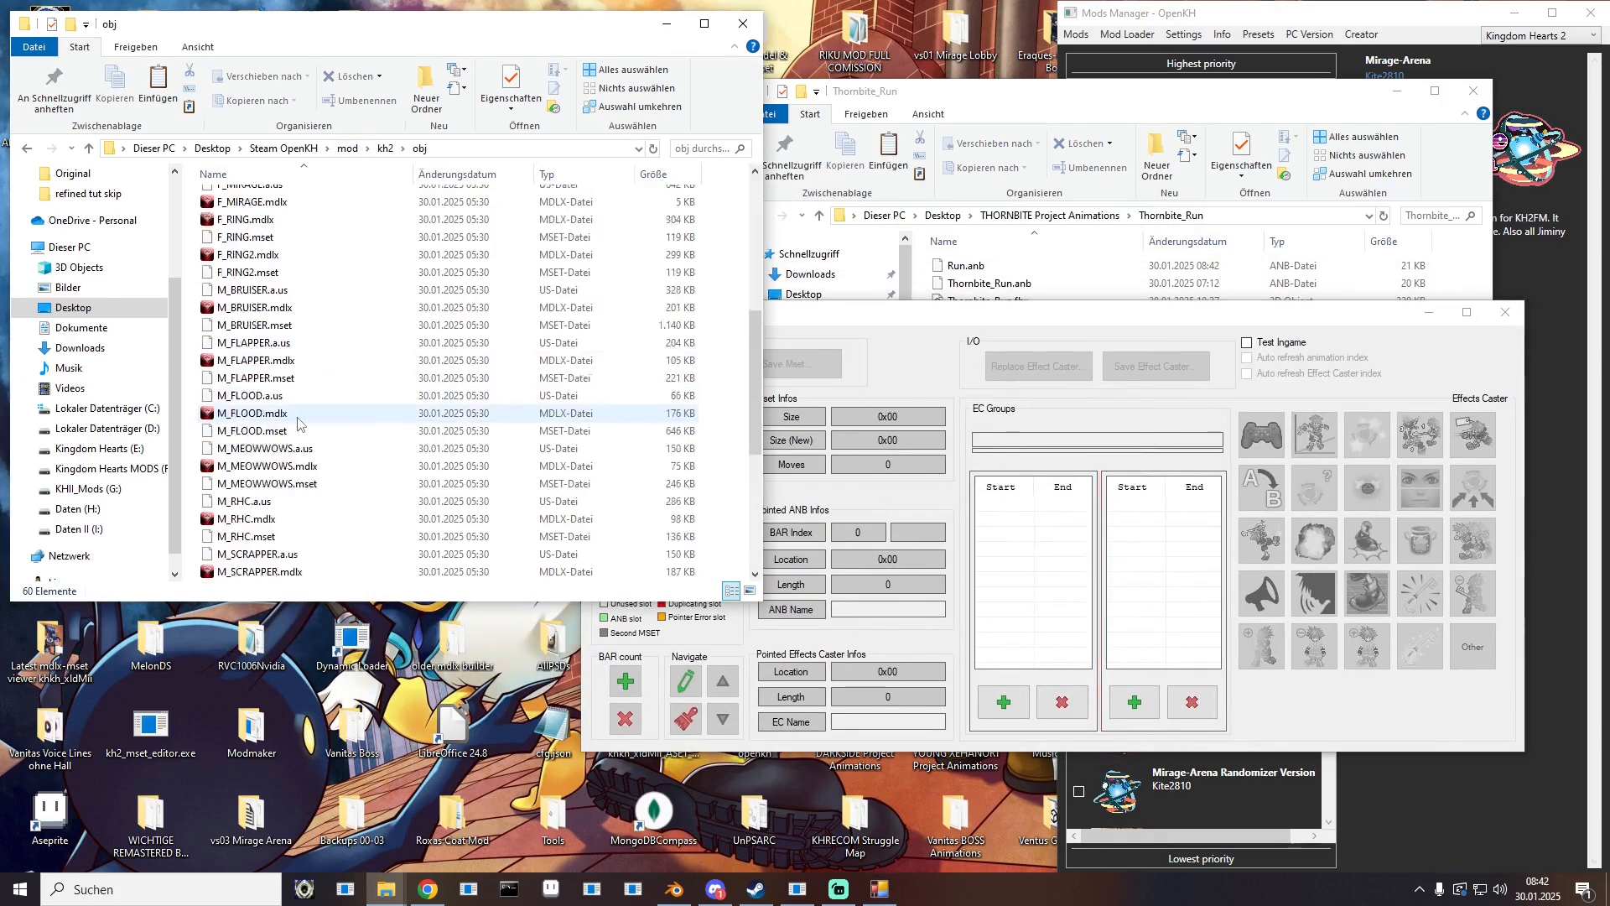
scroll(285, 415, down, 6)
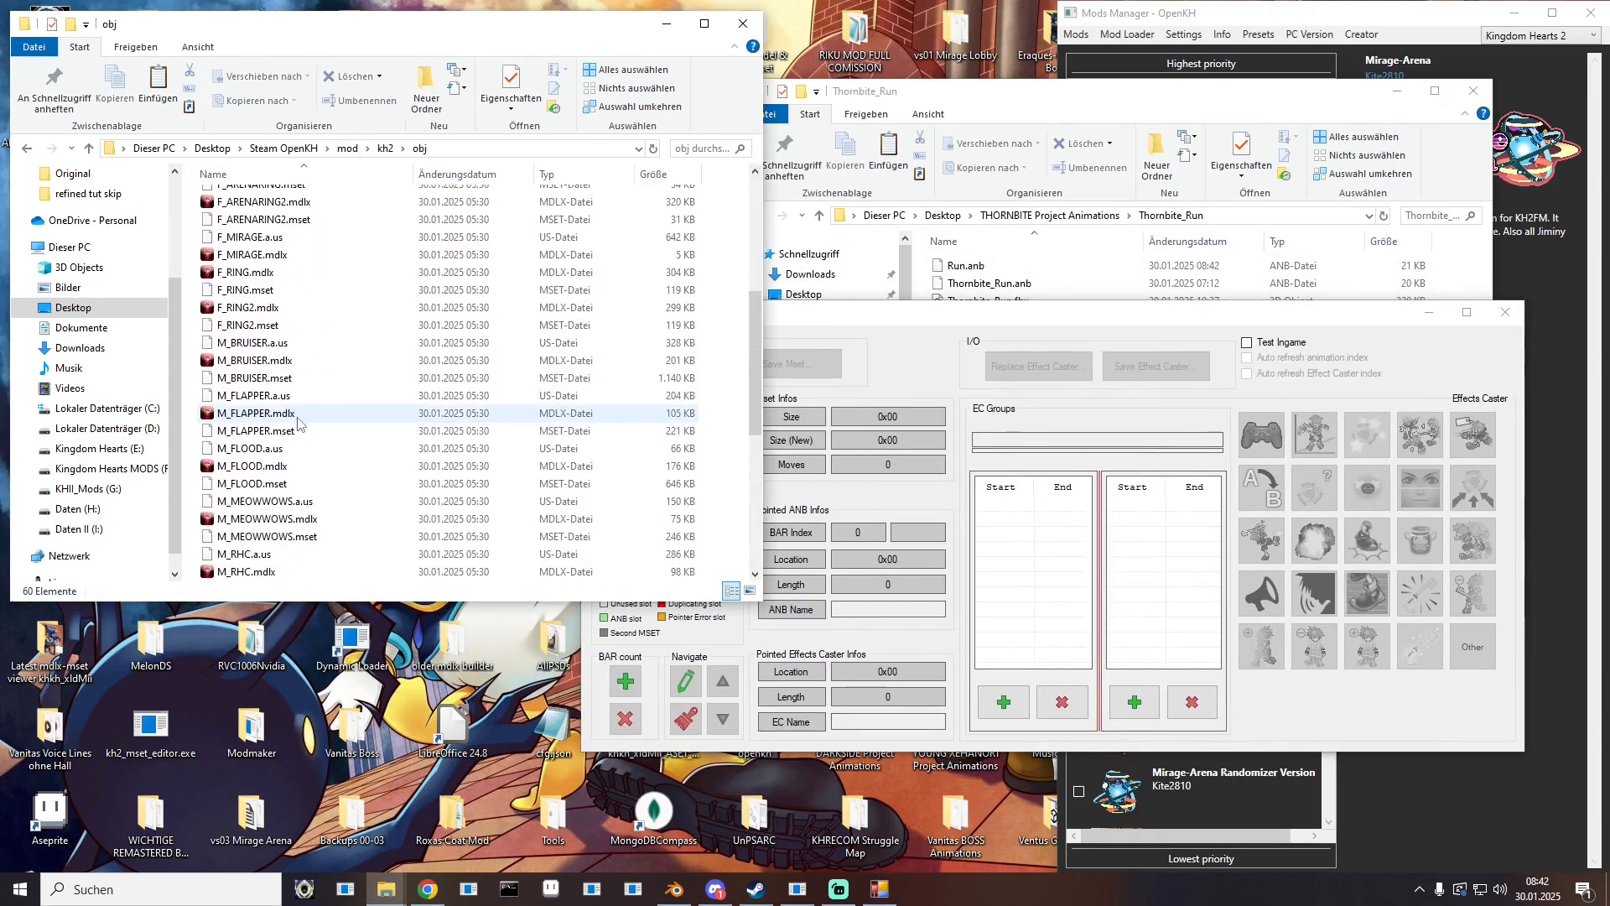
scroll(298, 422, up, 2)
scroll(297, 421, down, 4)
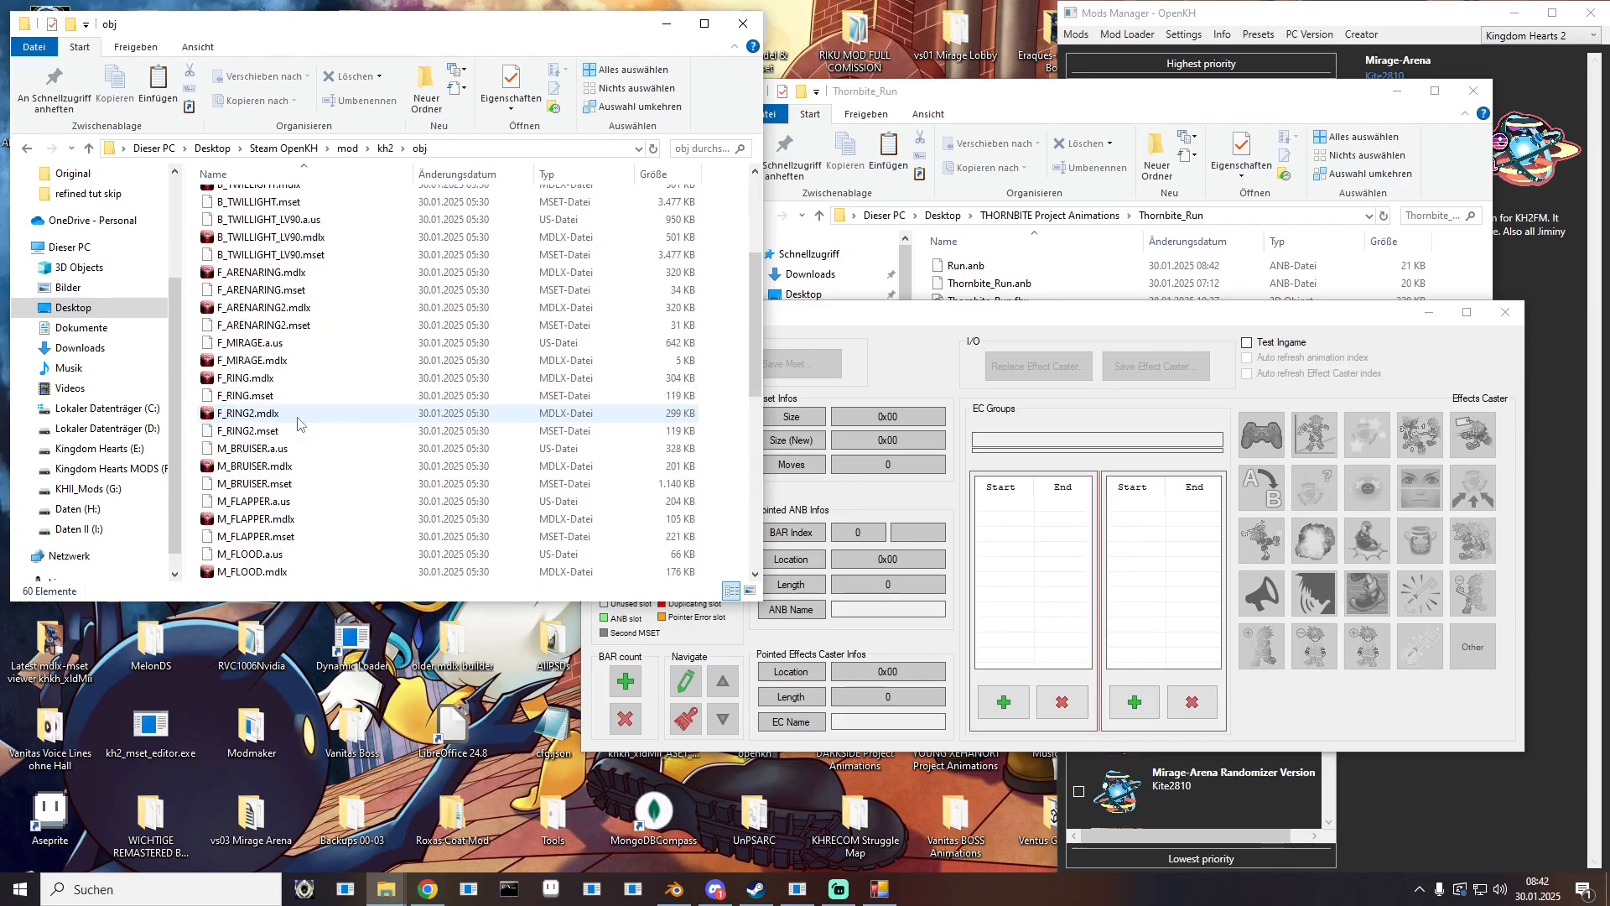
scroll(297, 422, down, 2)
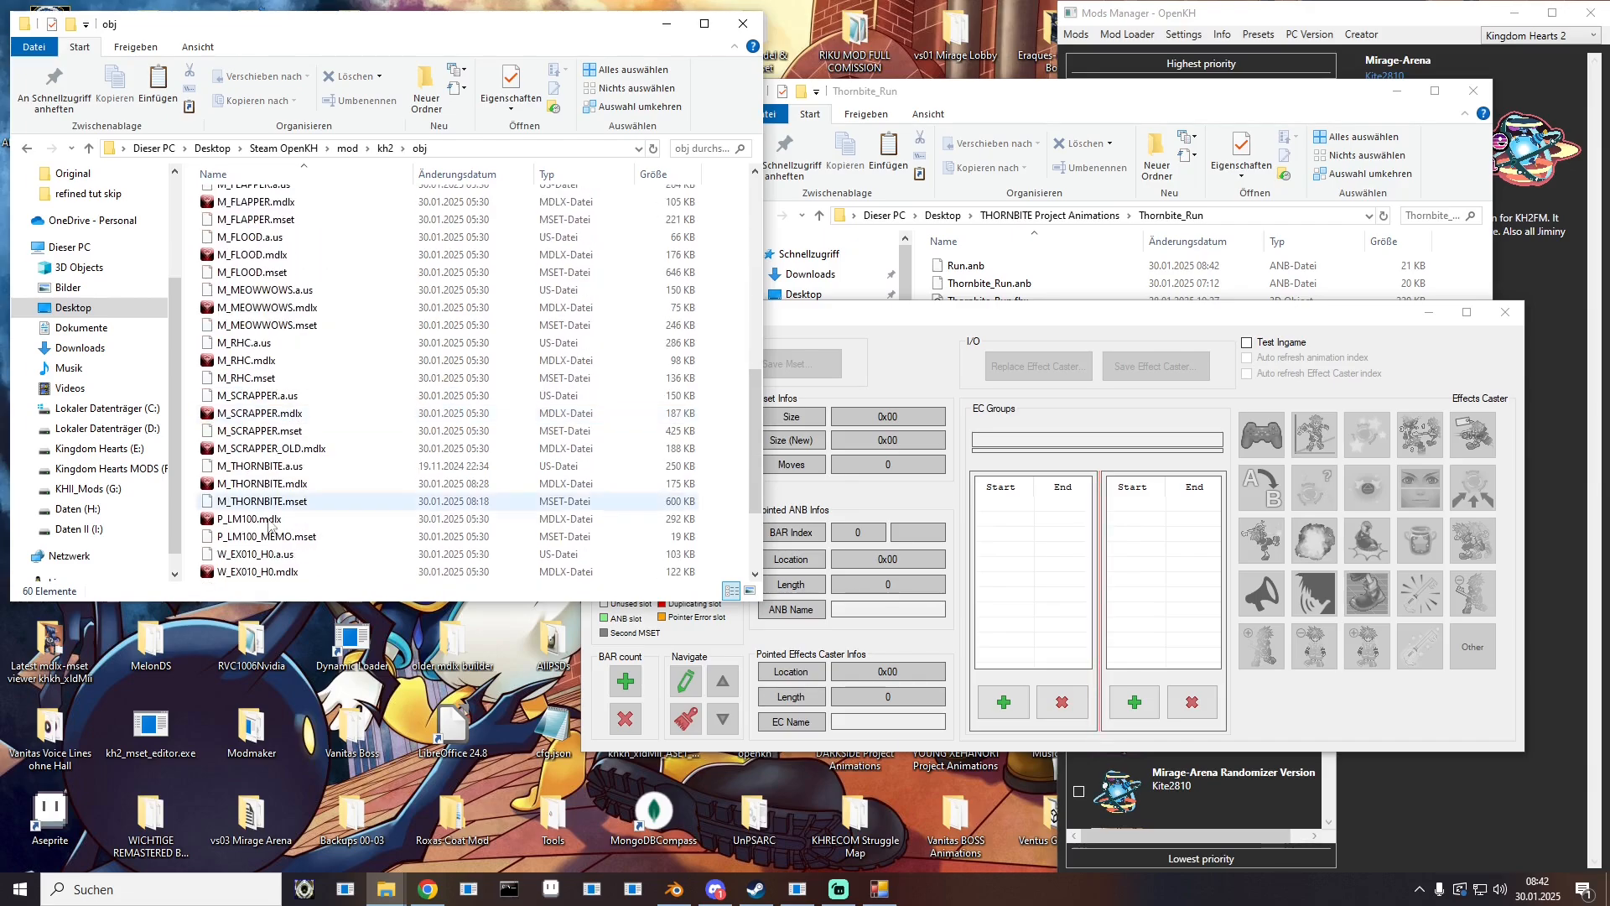
click(277, 500)
click(893, 327)
drag(304, 501, 706, 366)
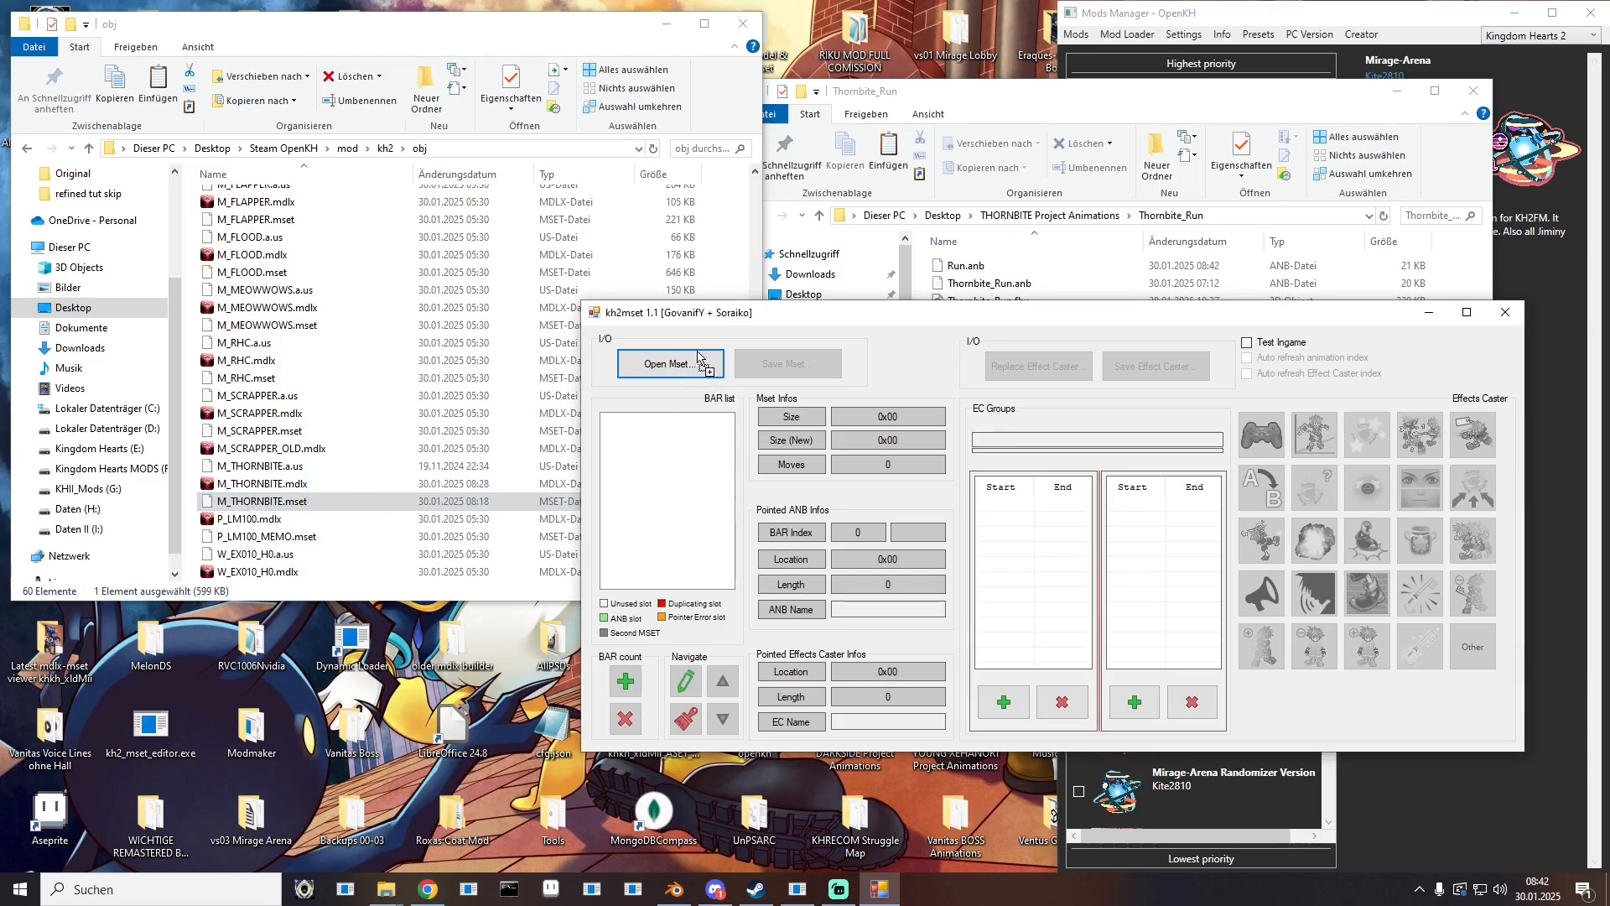
Step: Clear the existing animations from slots 001 and 002 of the Thornbite animation set
click(691, 430)
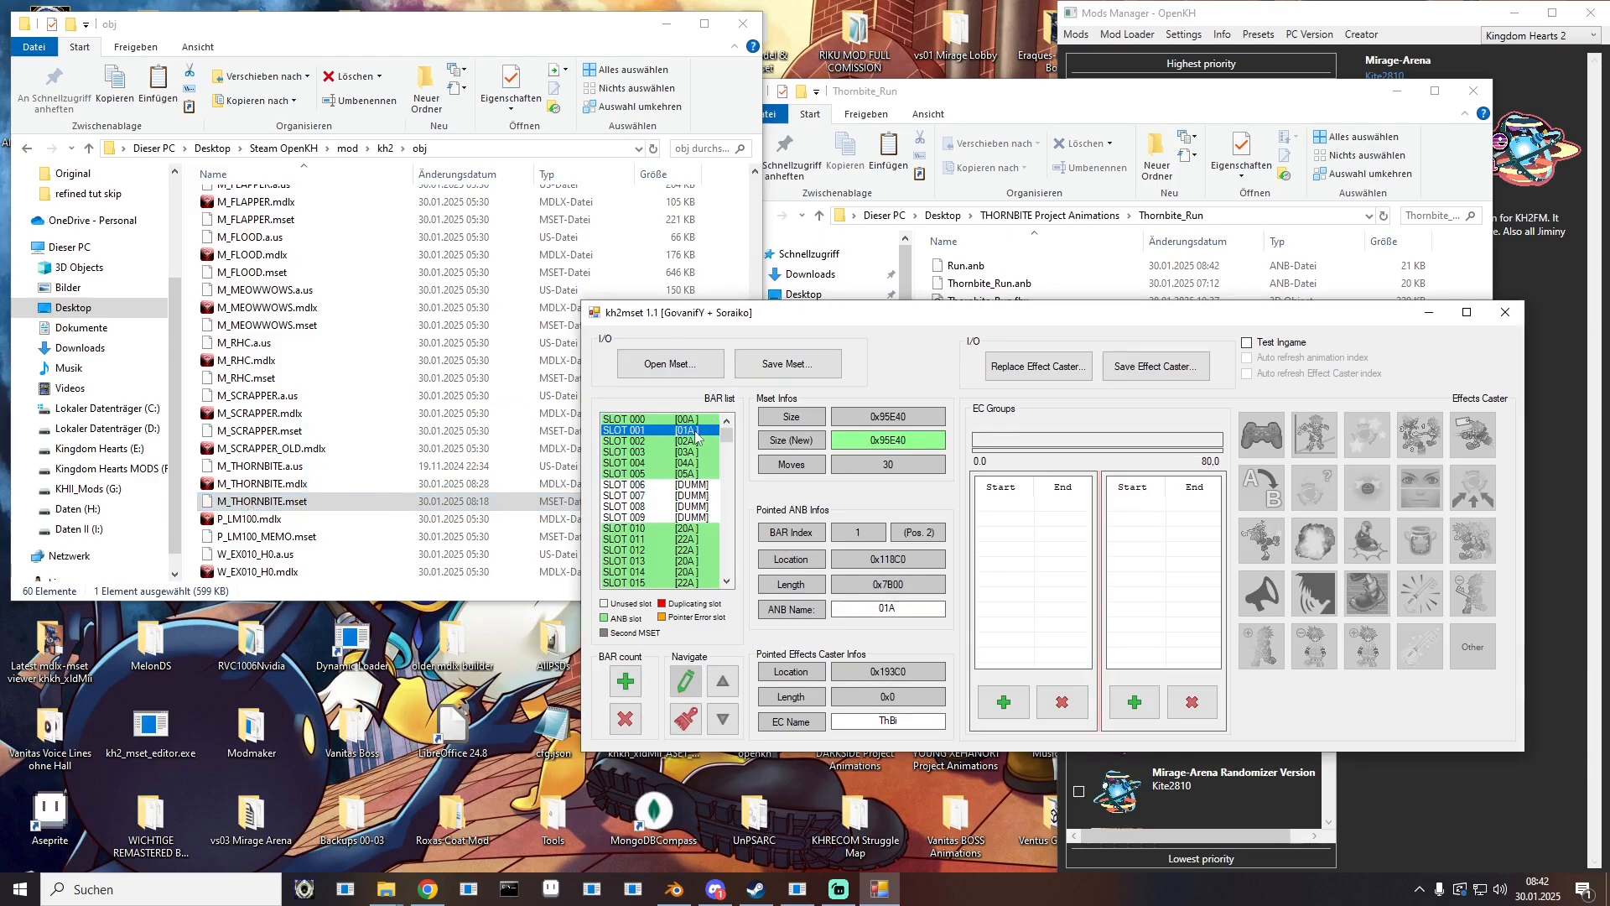
right_click(696, 432)
click(764, 497)
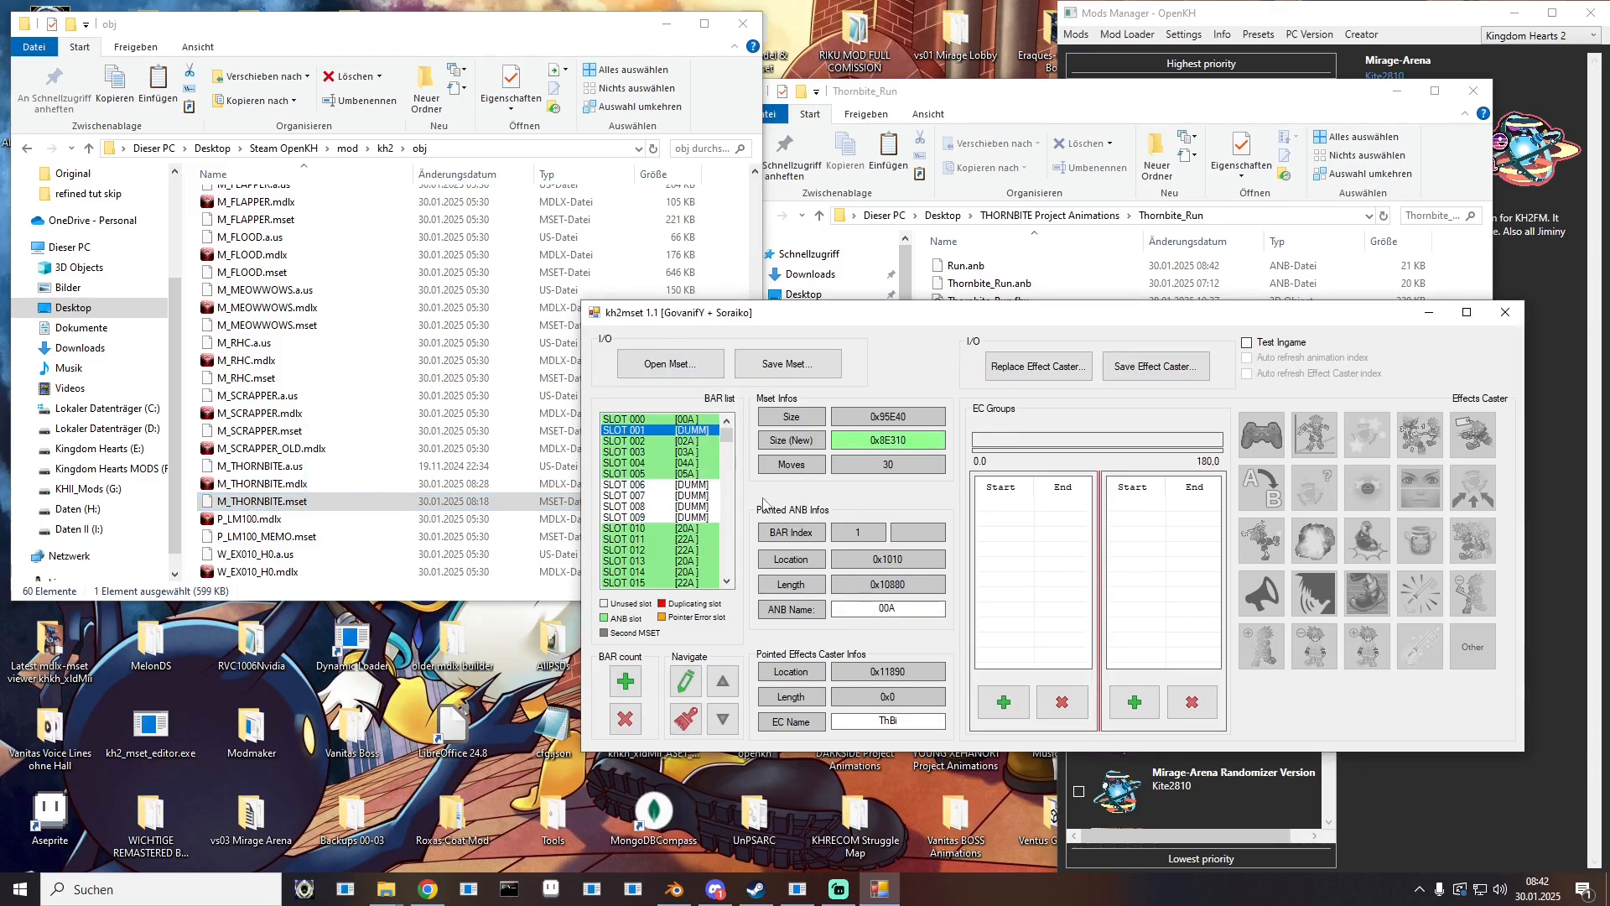
drag(888, 312, 547, 451)
click(348, 580)
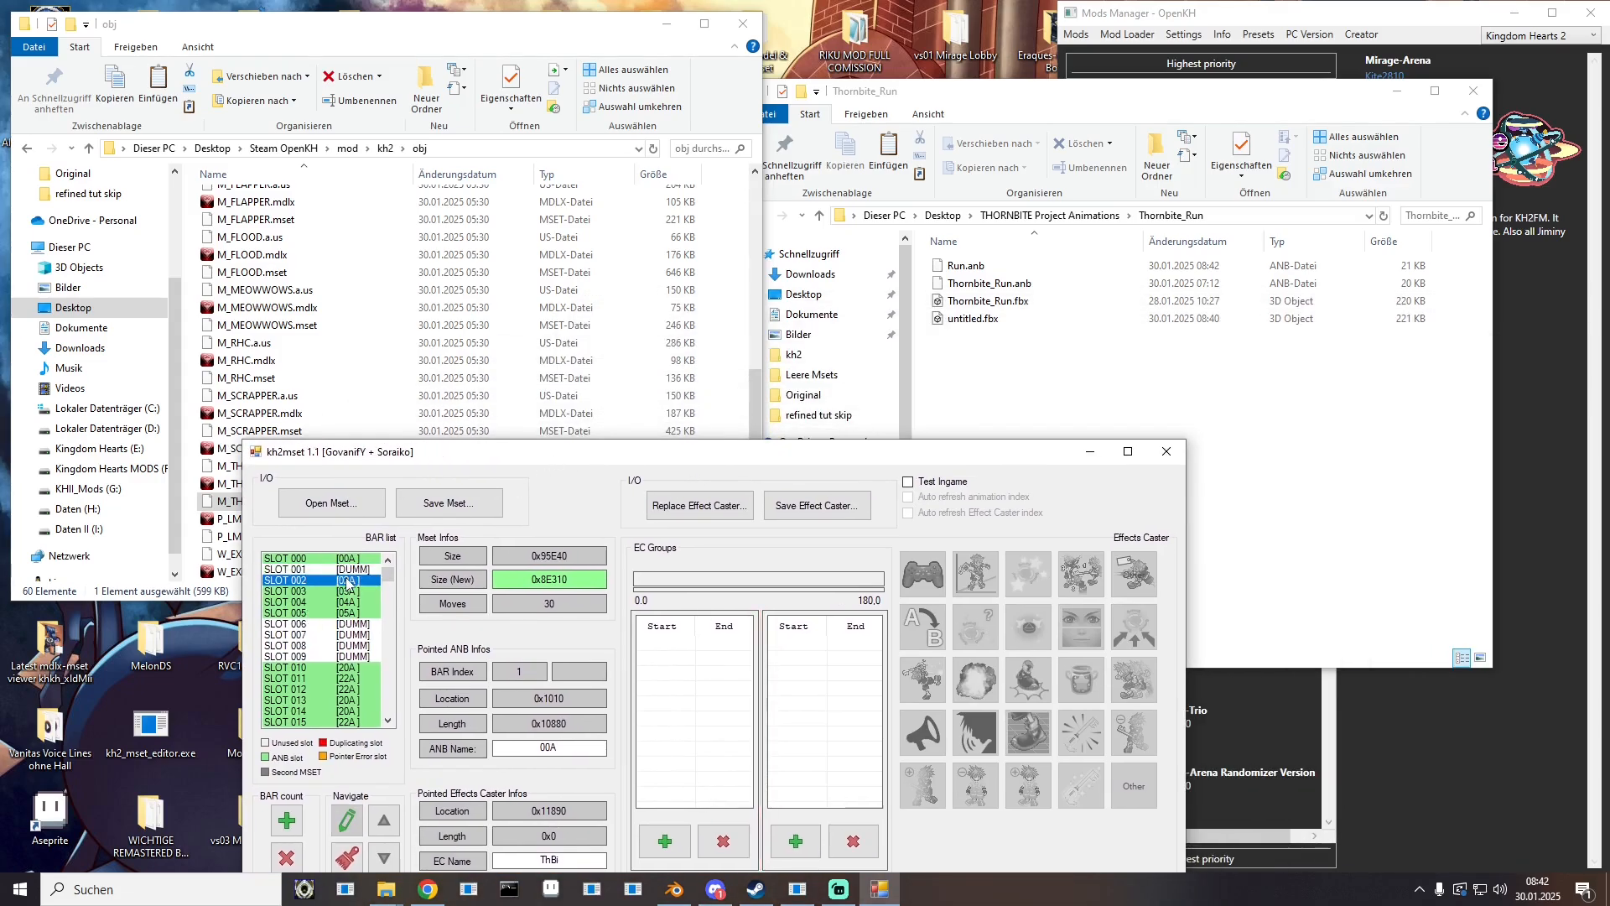
right_click(348, 581)
click(420, 643)
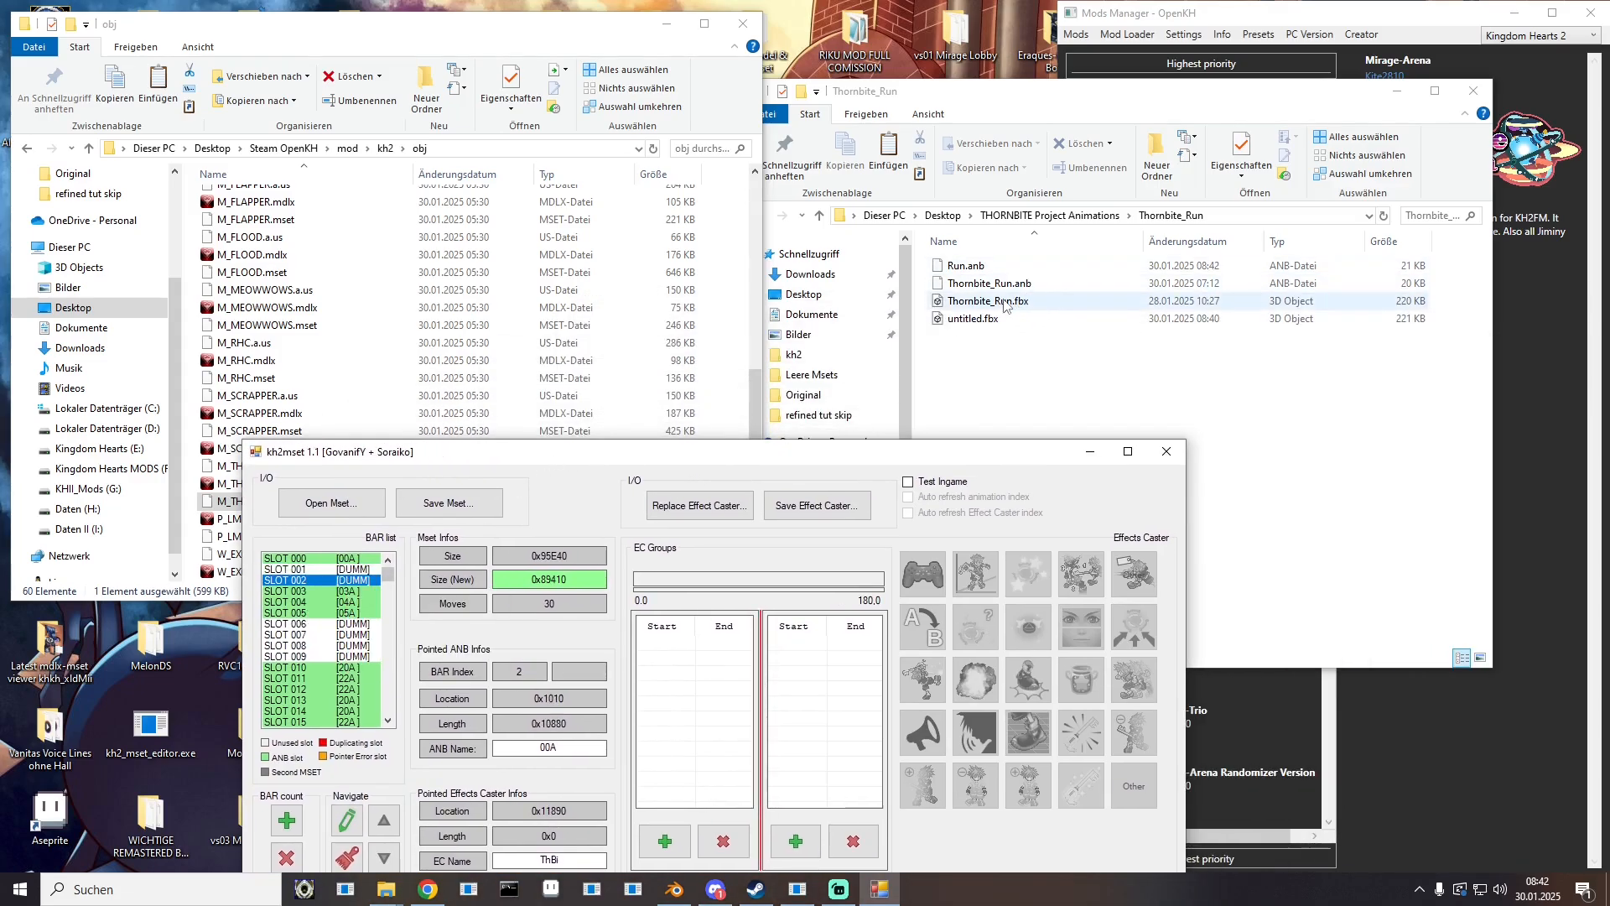
Step: Load Run.anb into slot 002 as 02A and Thornbite_Walk.anb into slot 001 as 01A, both with effect caster name ThBi
drag(952, 270, 353, 587)
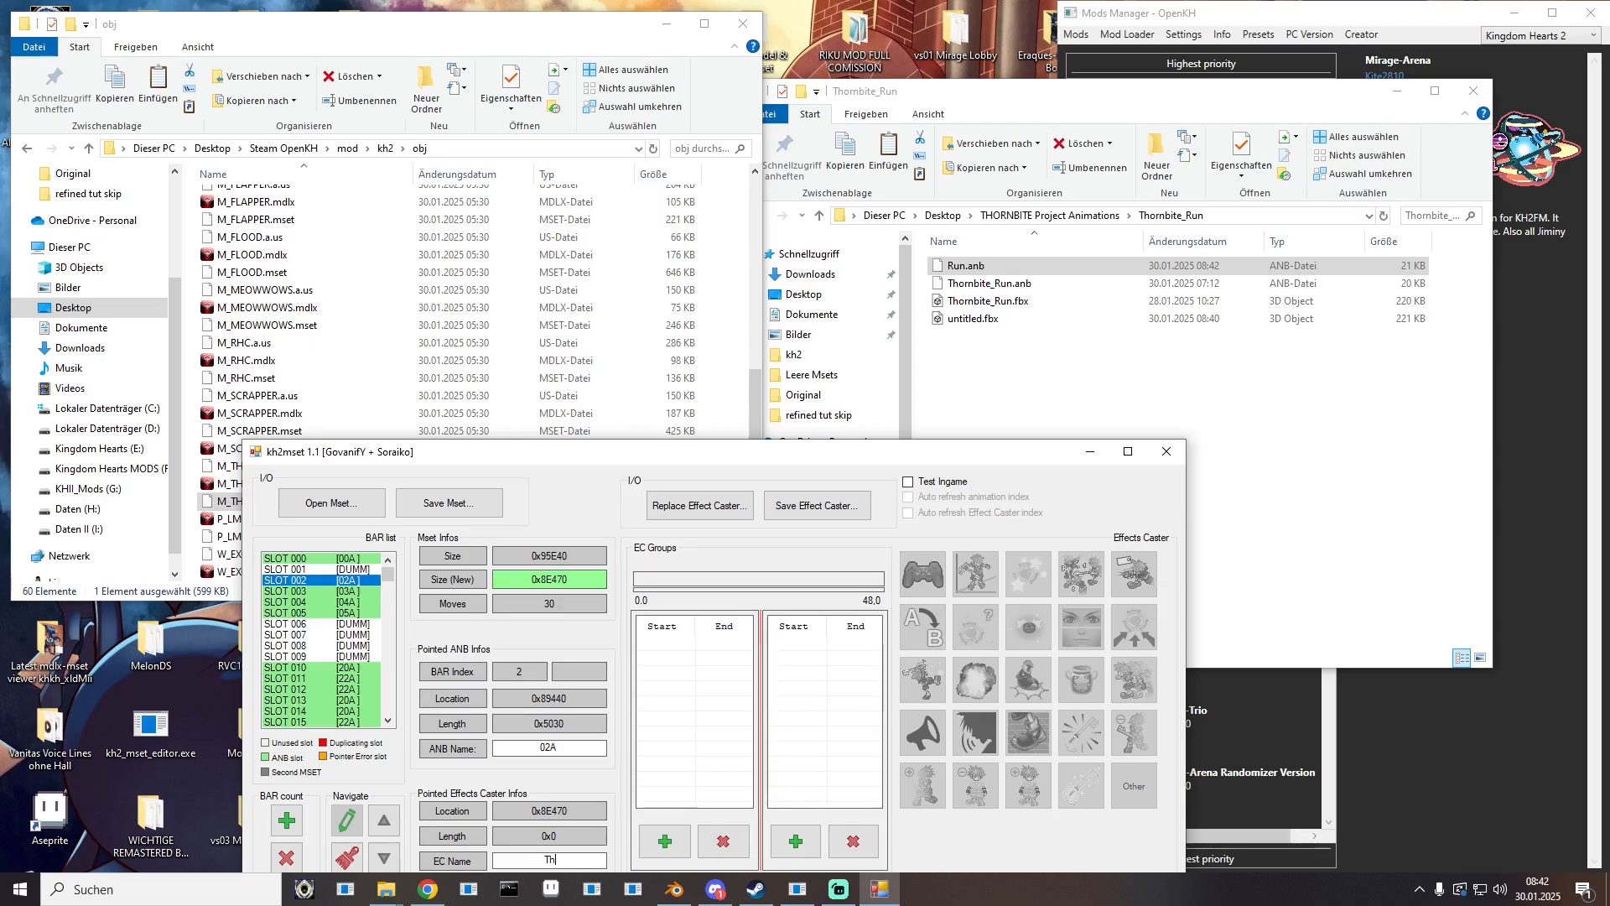
click(352, 570)
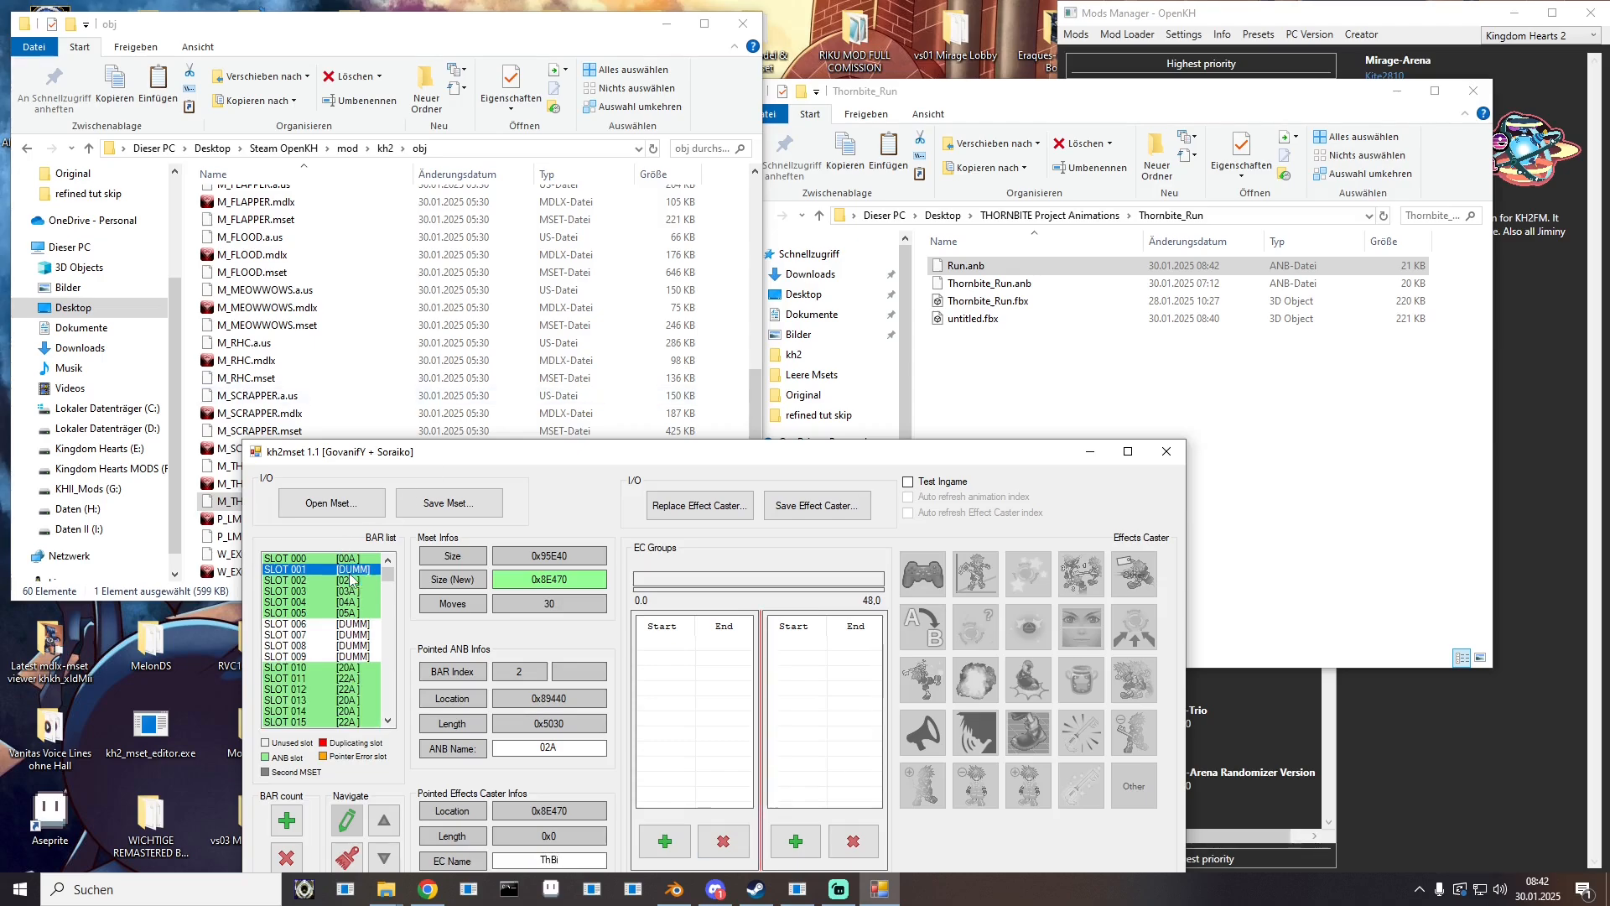
click(1025, 216)
double_click(1004, 599)
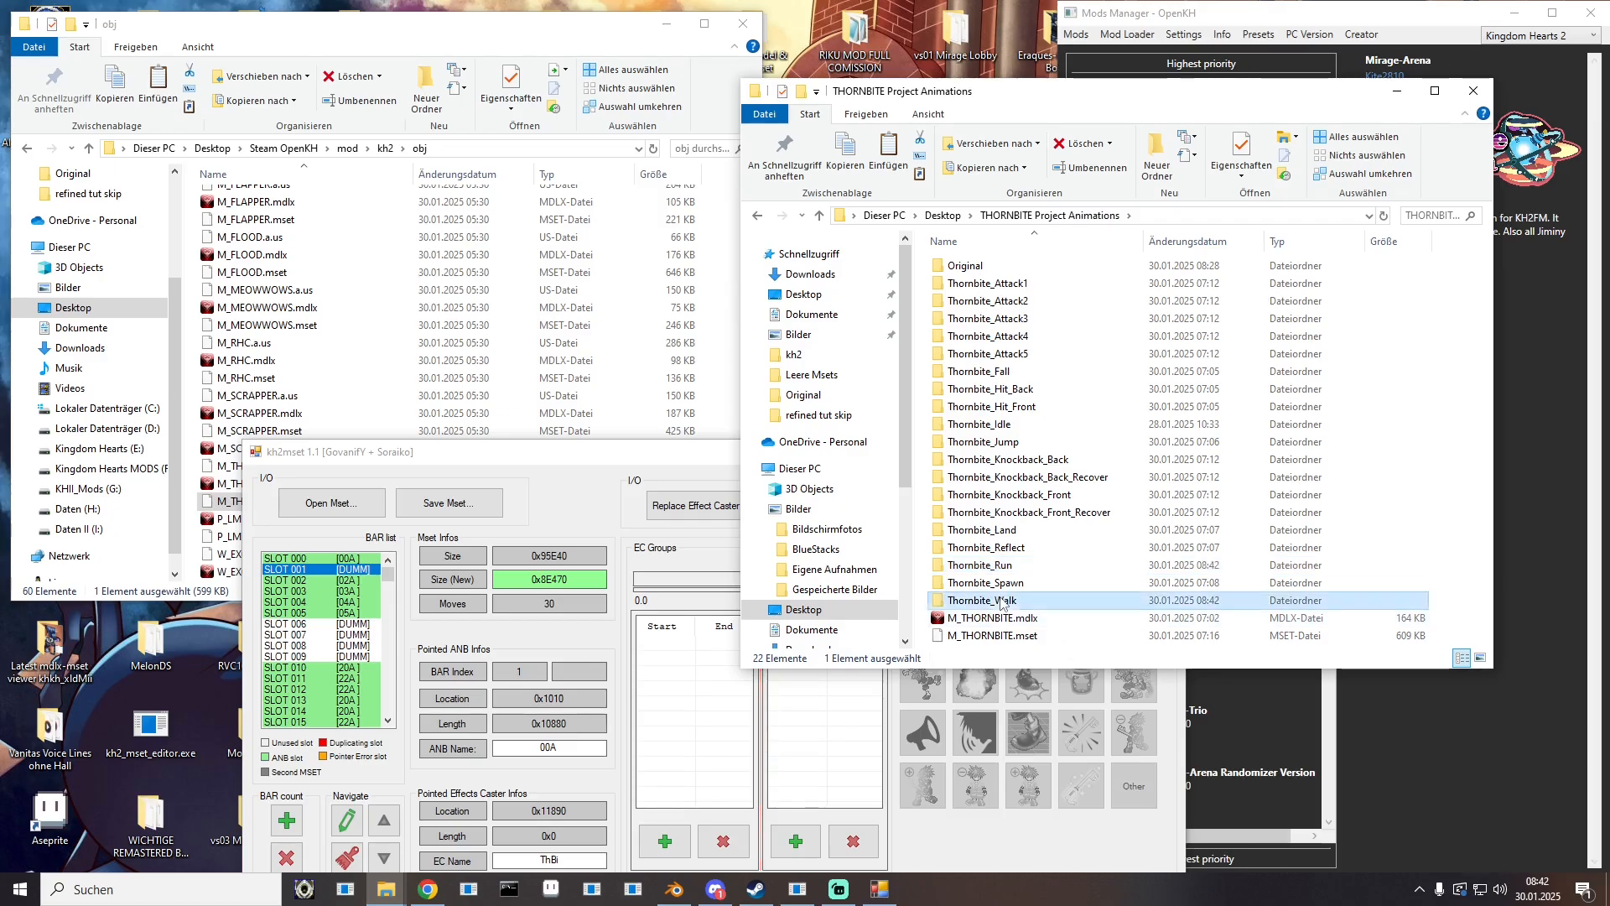
drag(967, 273, 354, 572)
drag(565, 748, 433, 753)
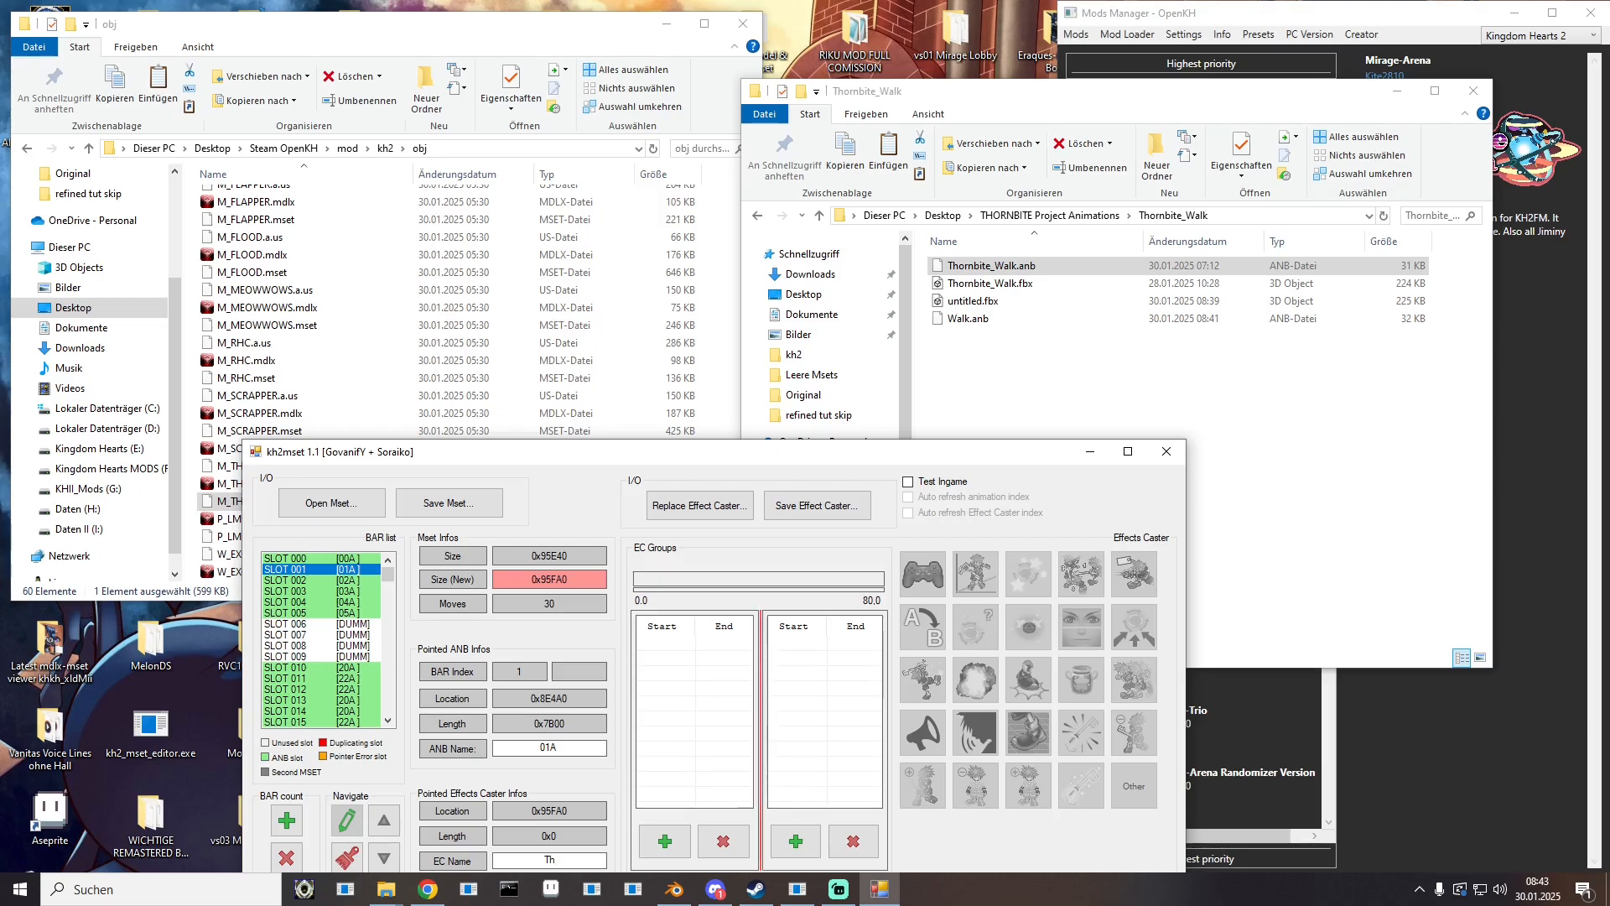
click(451, 503)
click(872, 833)
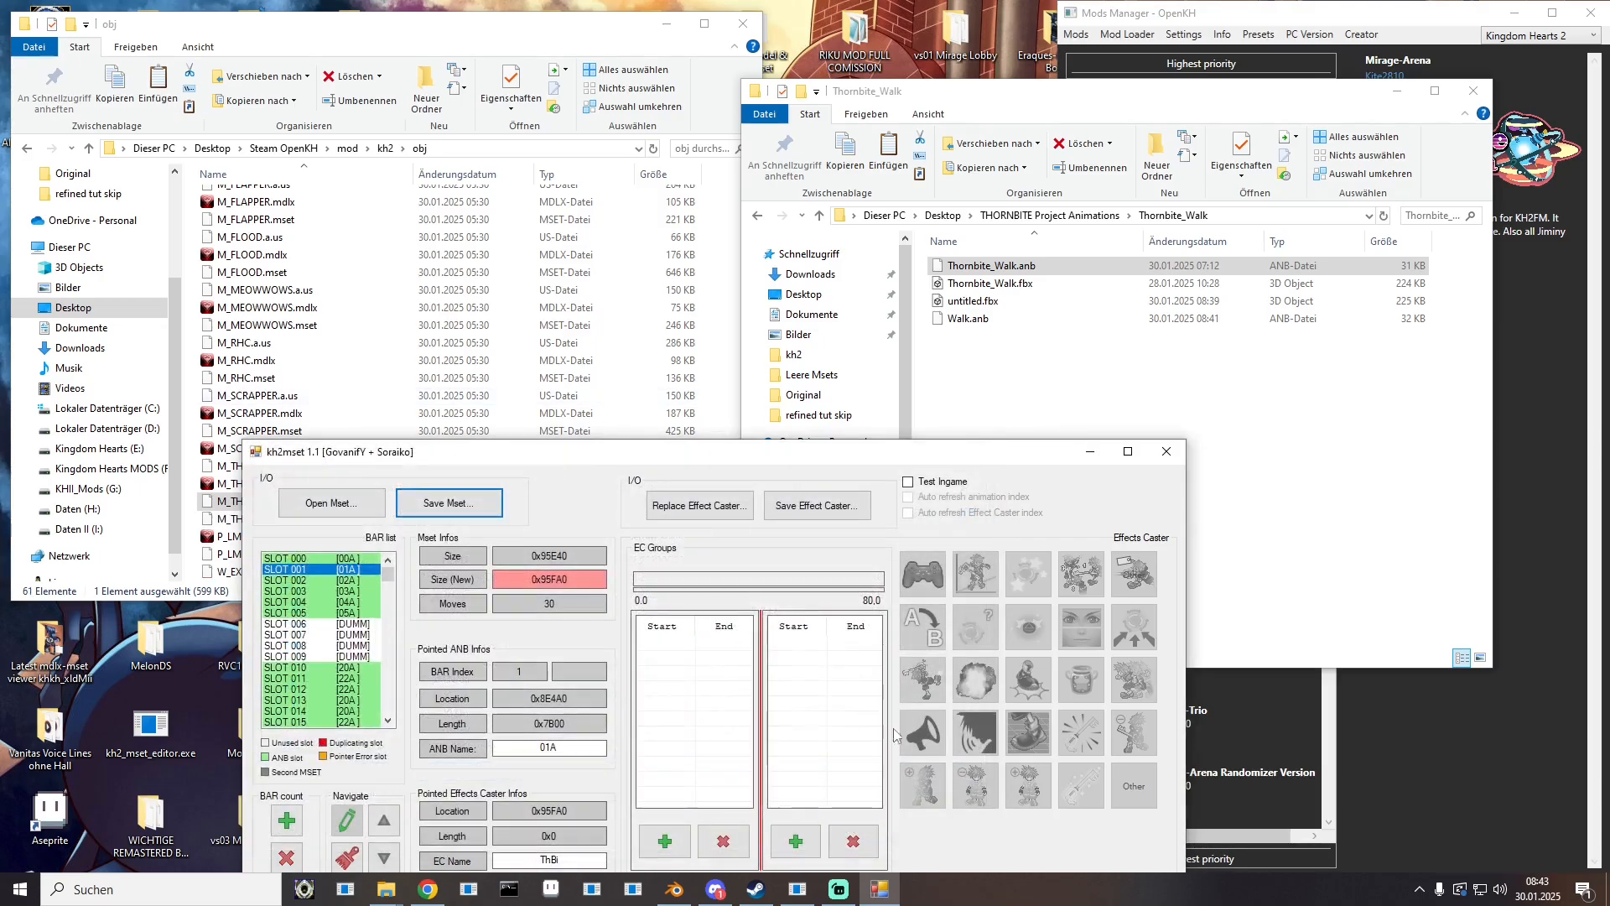
scroll(336, 378, down, 3)
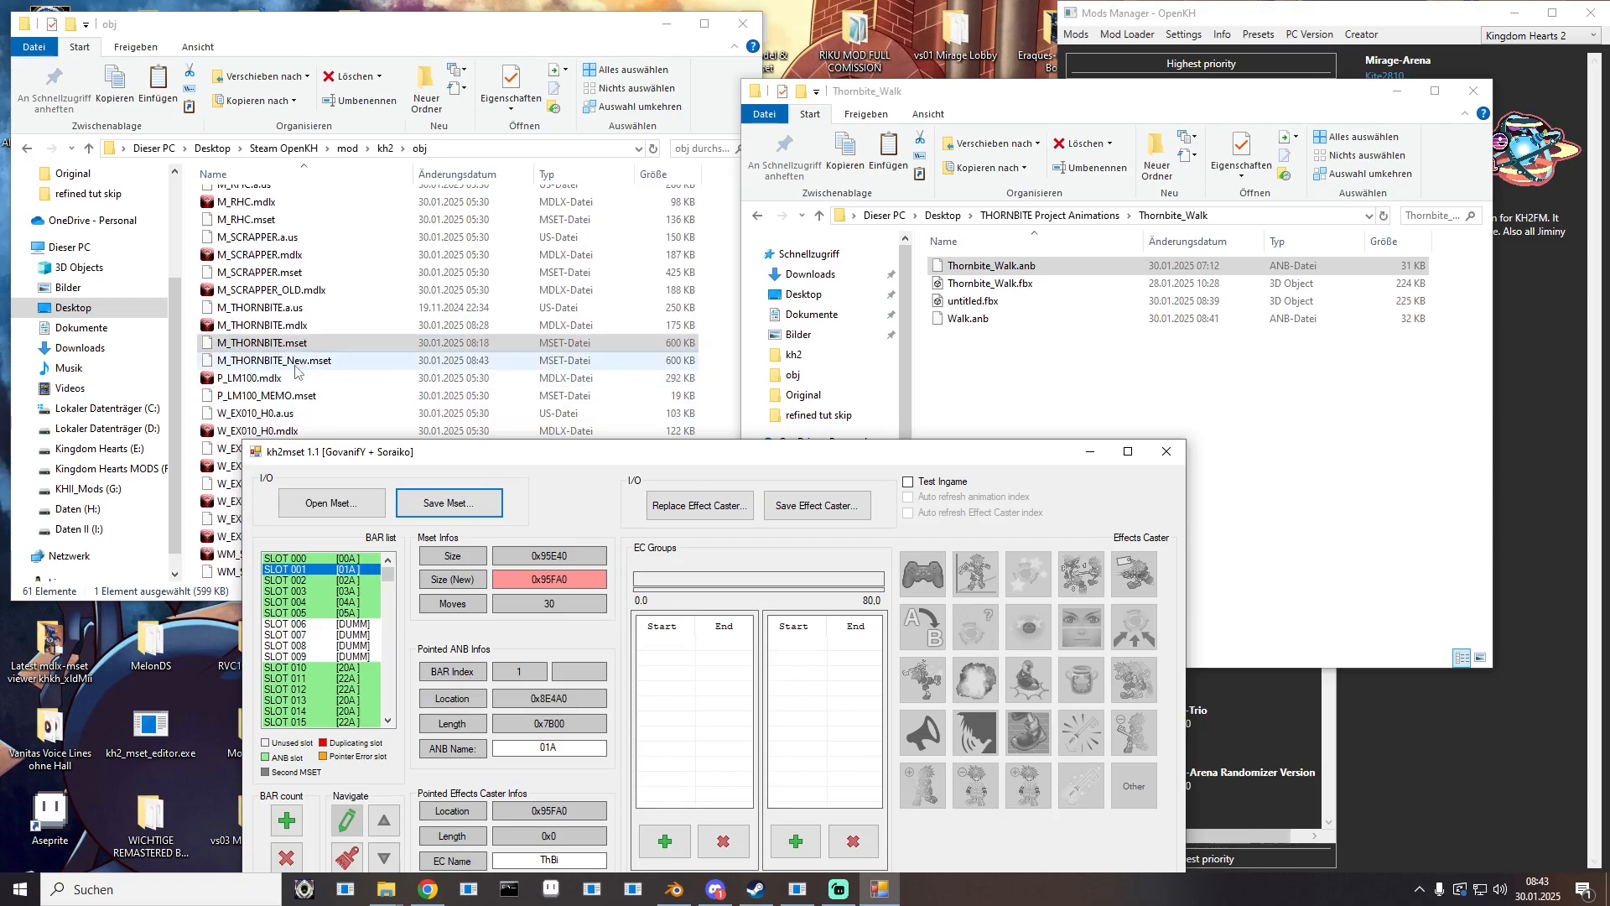
click(295, 366)
key(Delete)
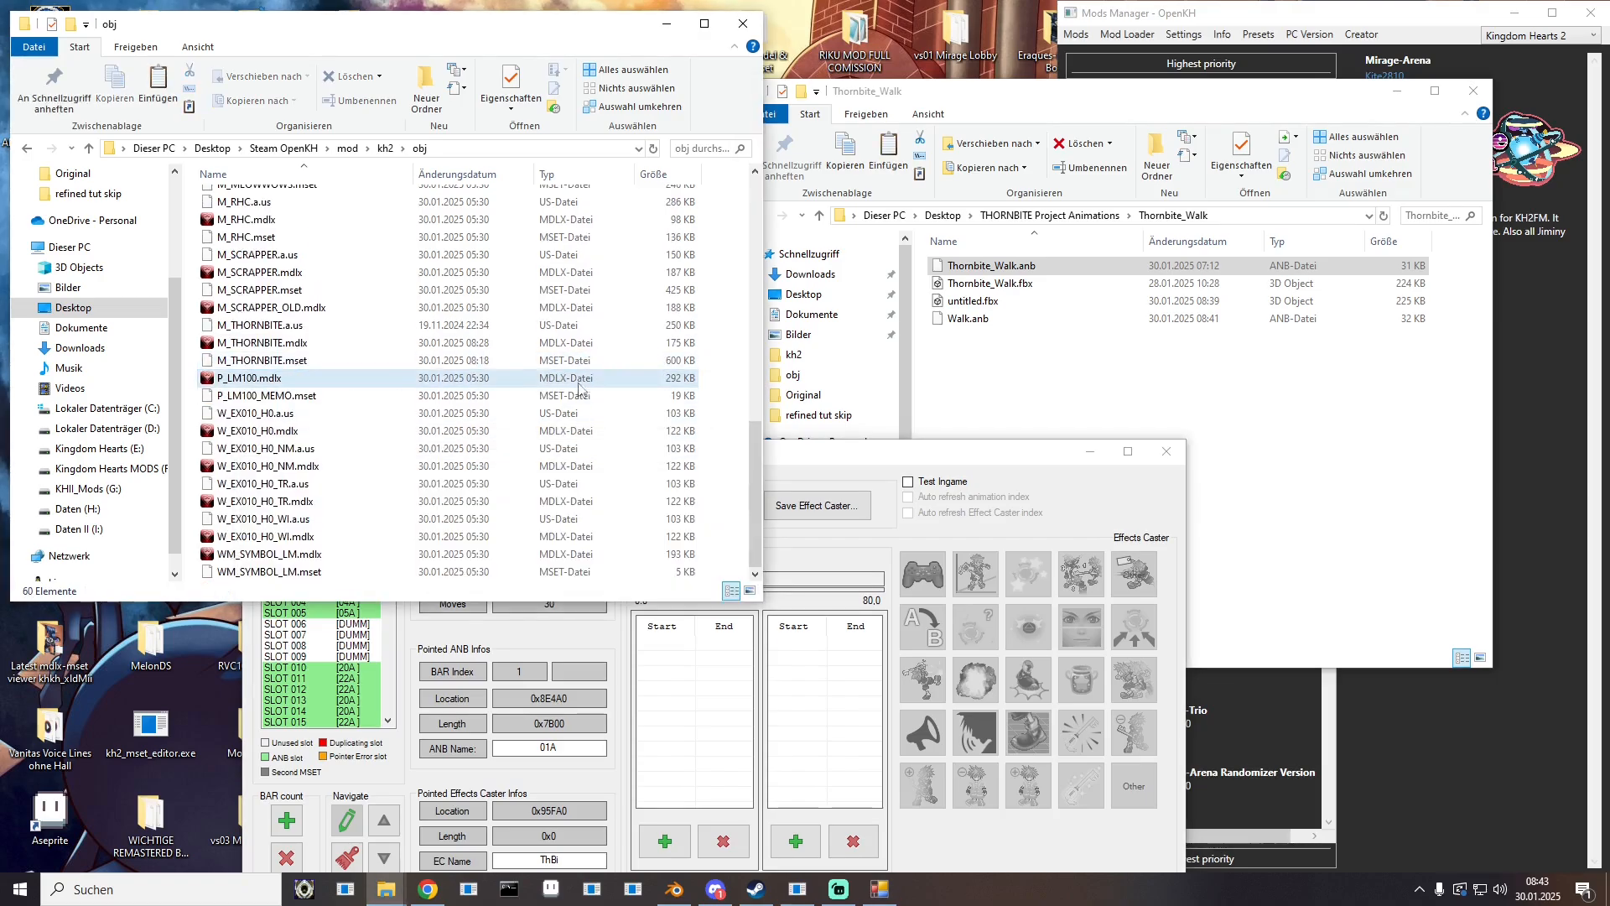
Step: Save the animation set over M_THORNBITE.mset in the obj folder and close the kh2mset editor
click(808, 459)
click(483, 509)
scroll(614, 644, down, 3)
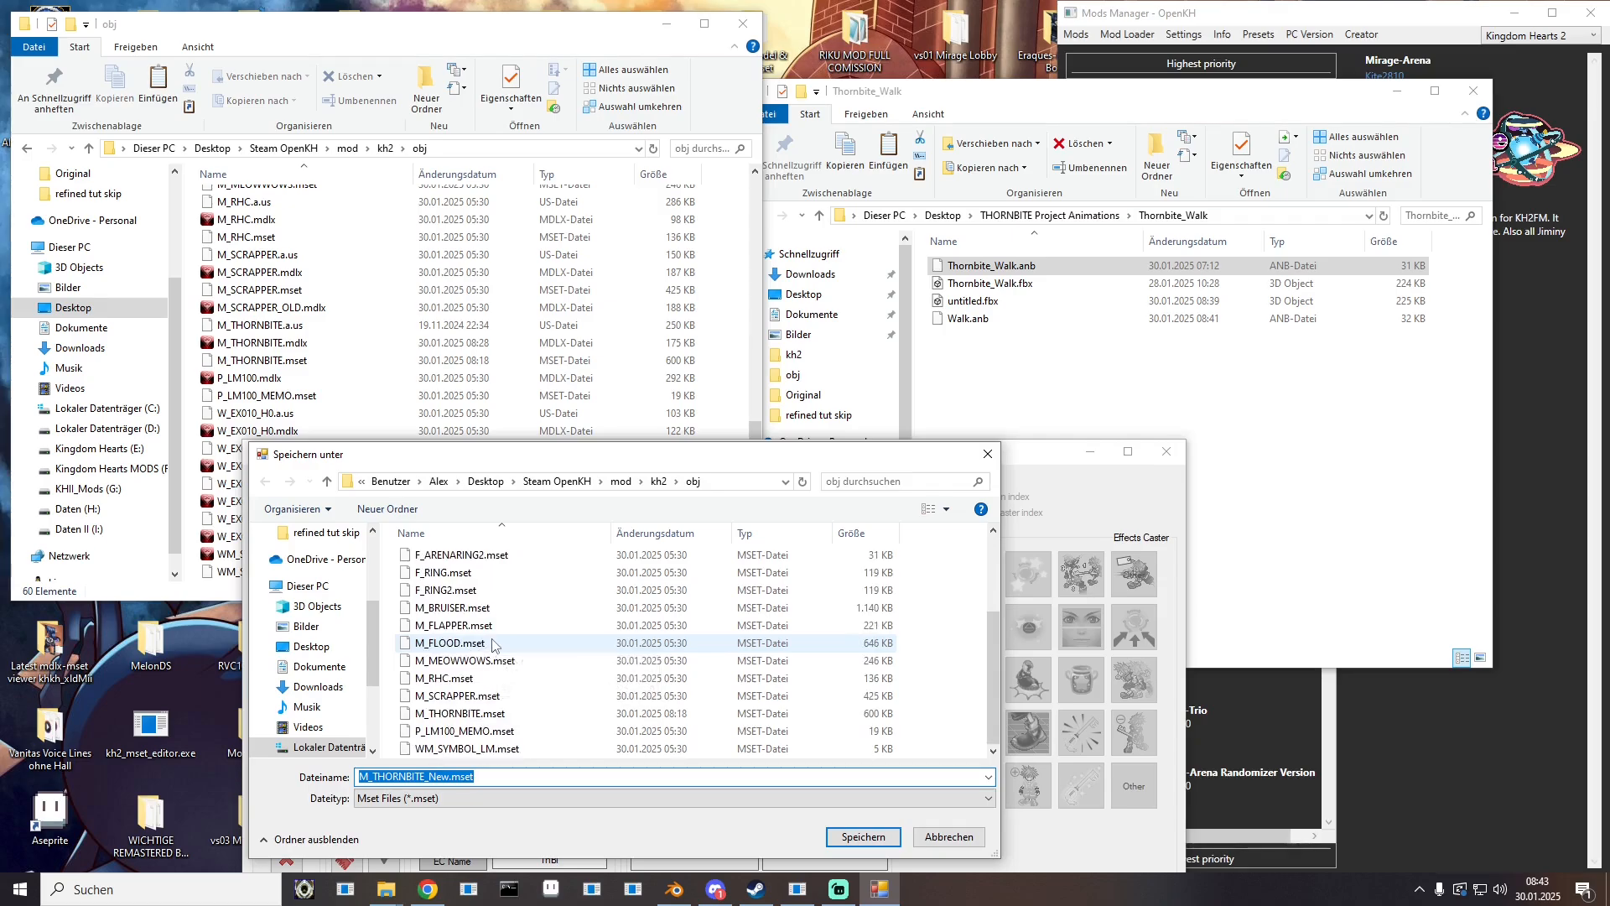
double_click(504, 713)
click(854, 449)
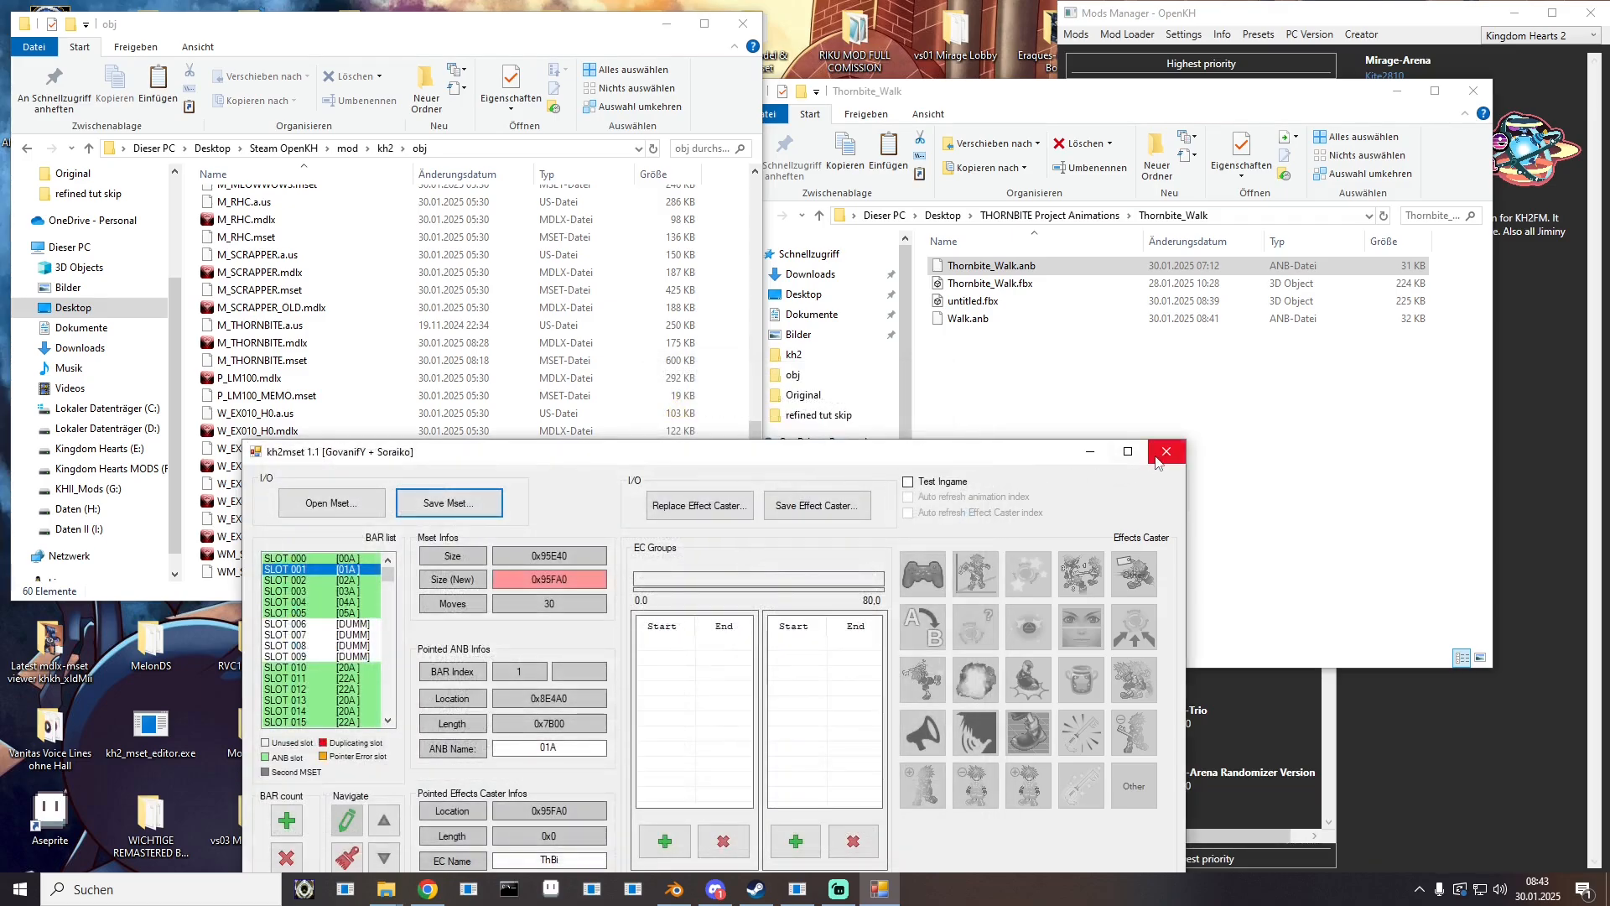
click(1165, 452)
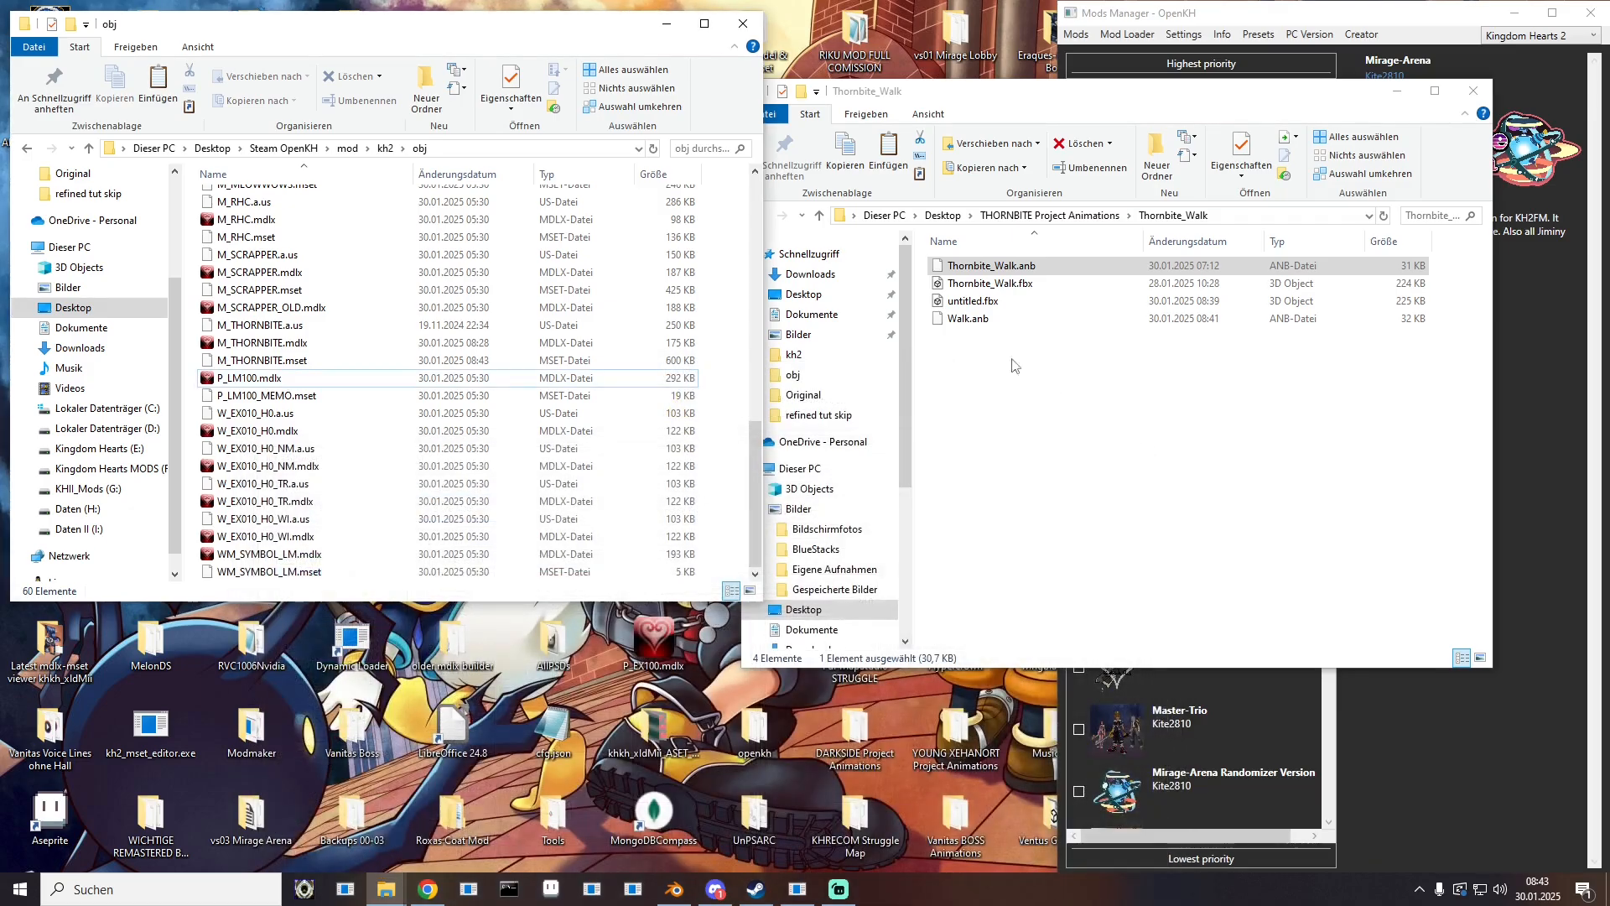
Step: Launch the game from the OpenKH Mods Manager and load save file 08
click(1127, 35)
click(1145, 91)
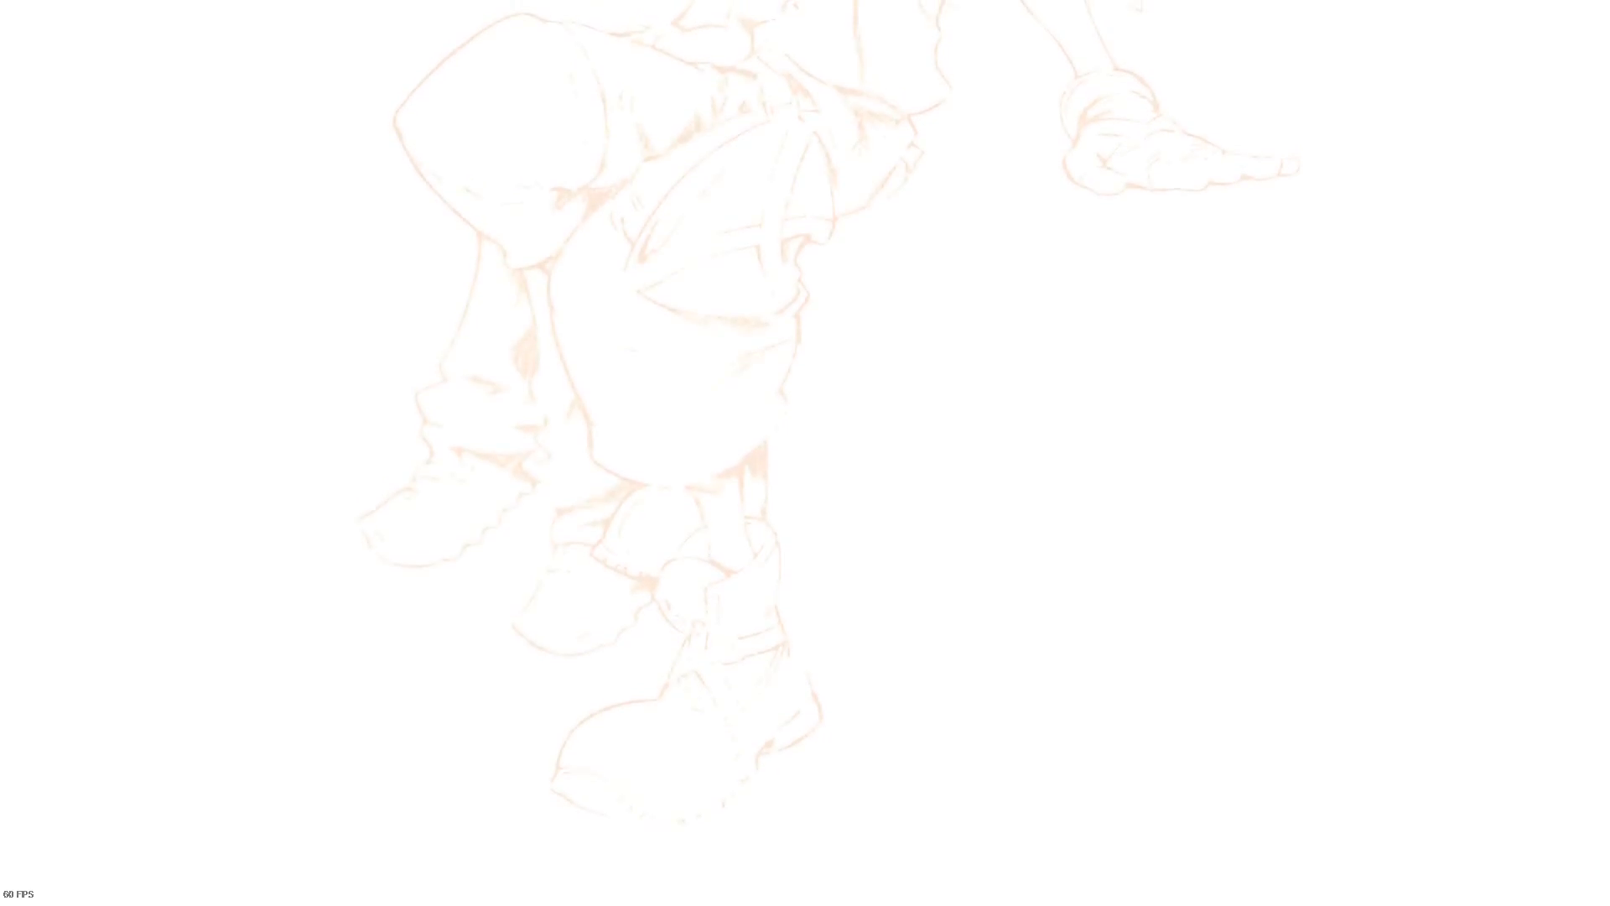
key(Down)
key(Return)
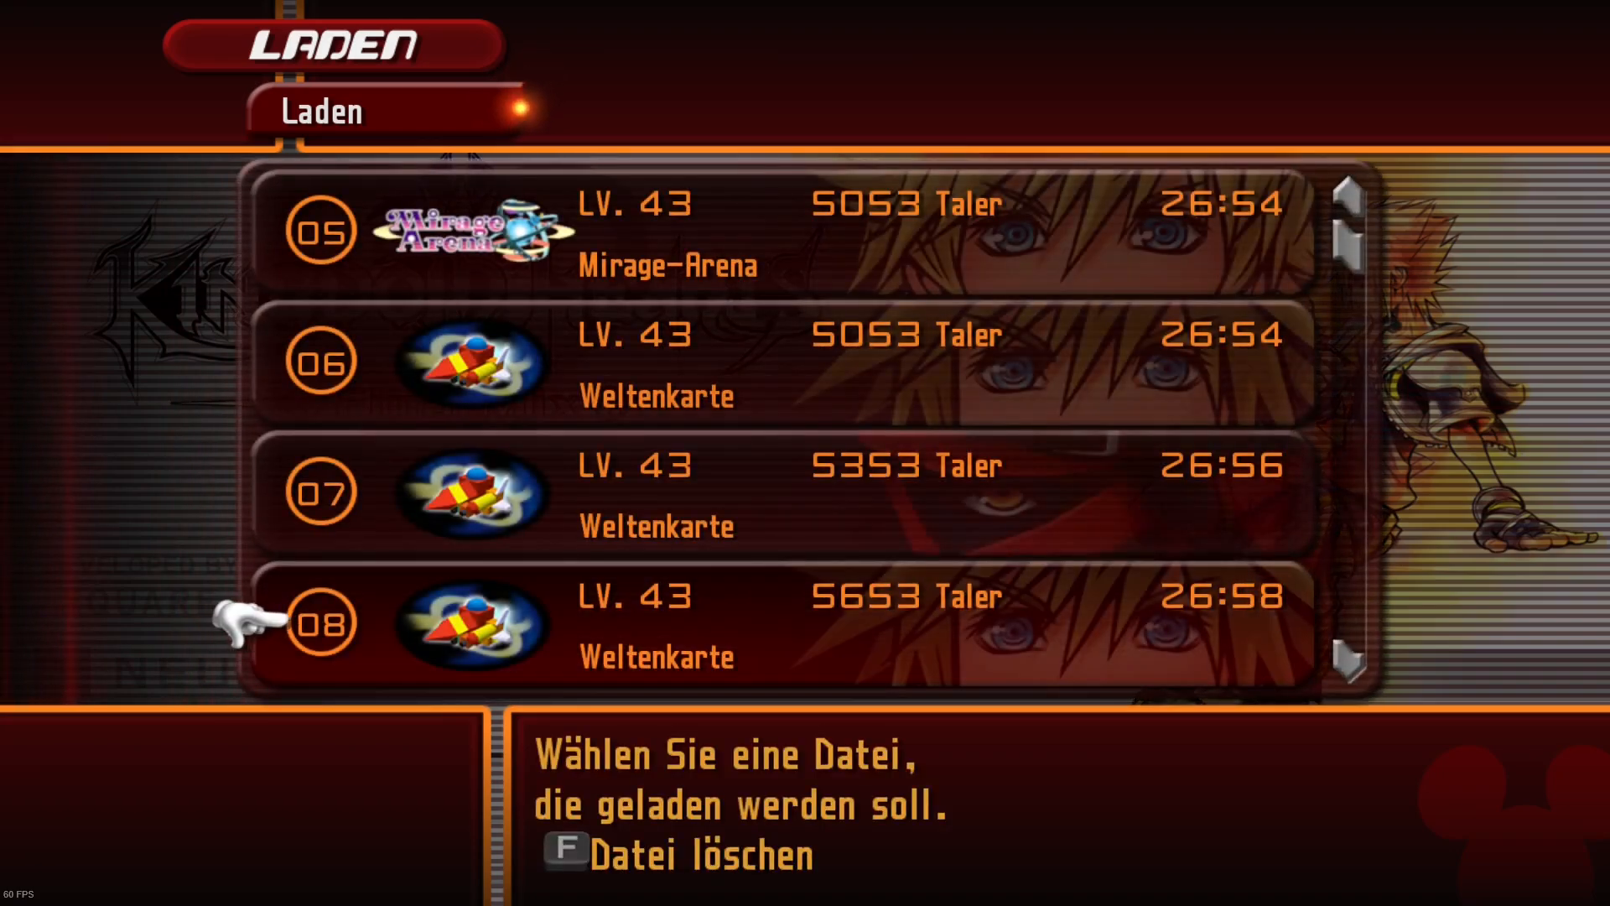
key(Return)
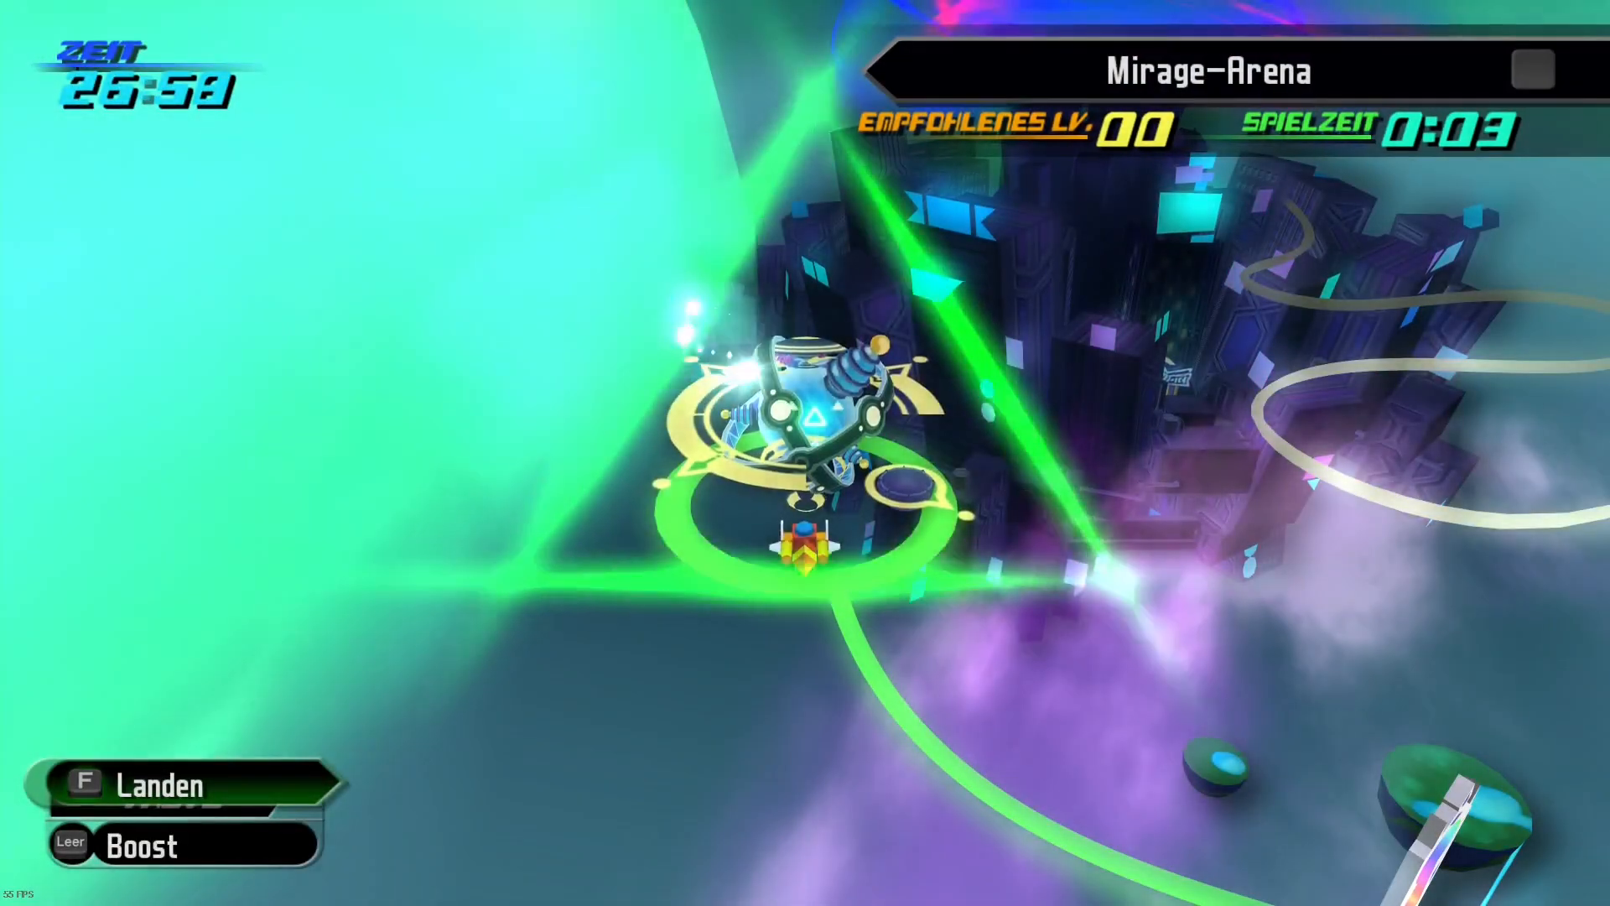
Step: Land at the Mirage-Arena, warp to the main hall and start the challenge at the central terminal
key(f)
key(Return)
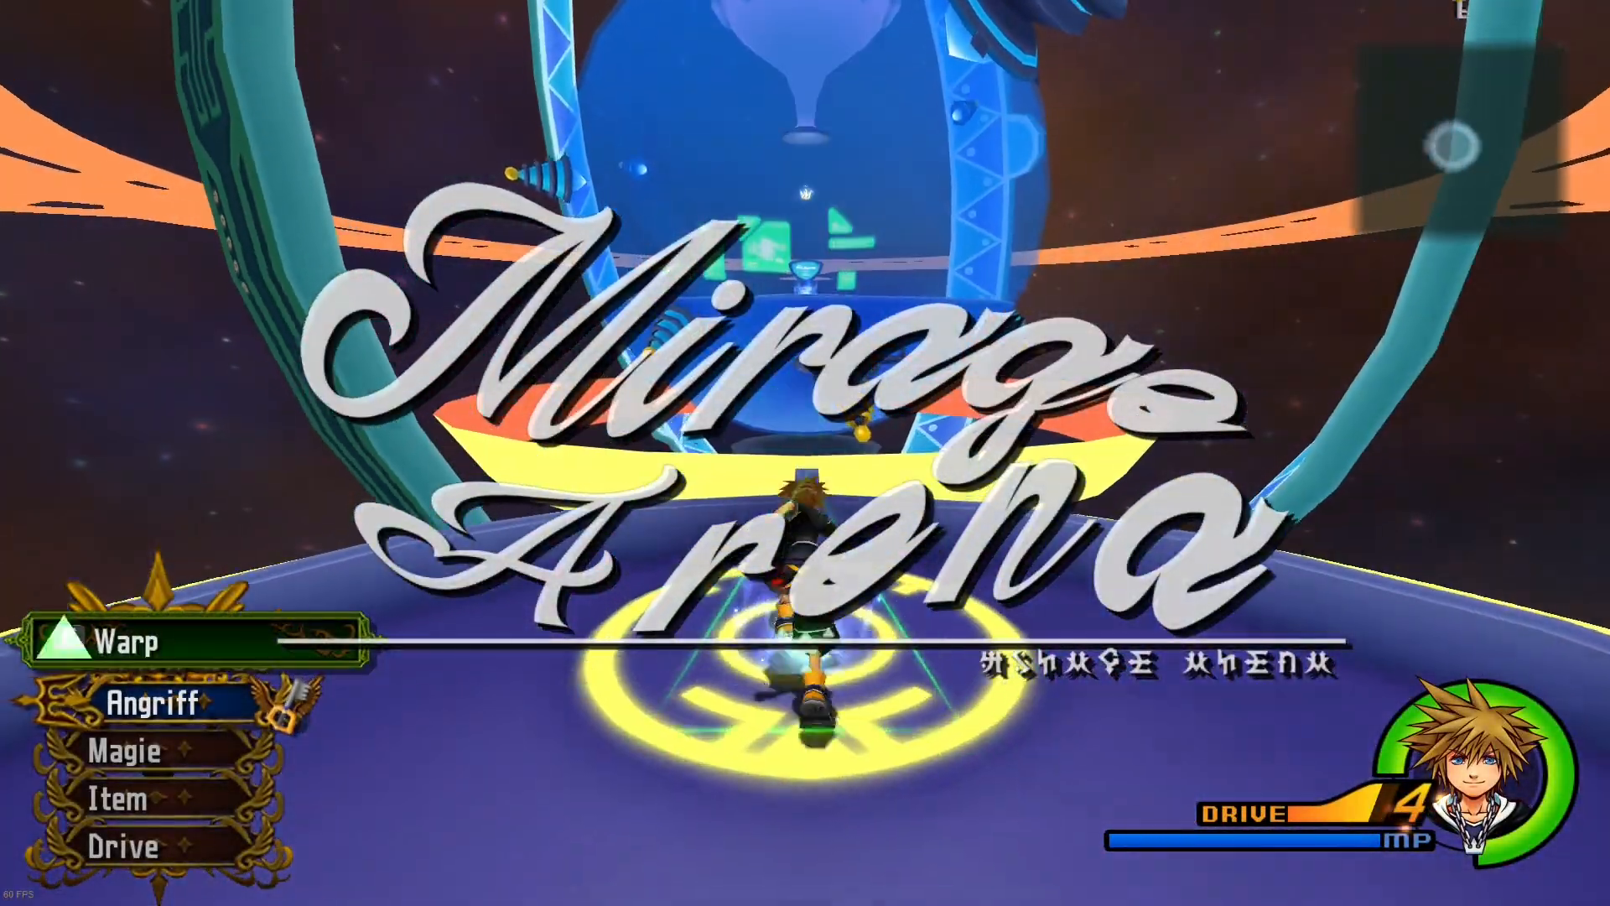
key(f)
key(w)
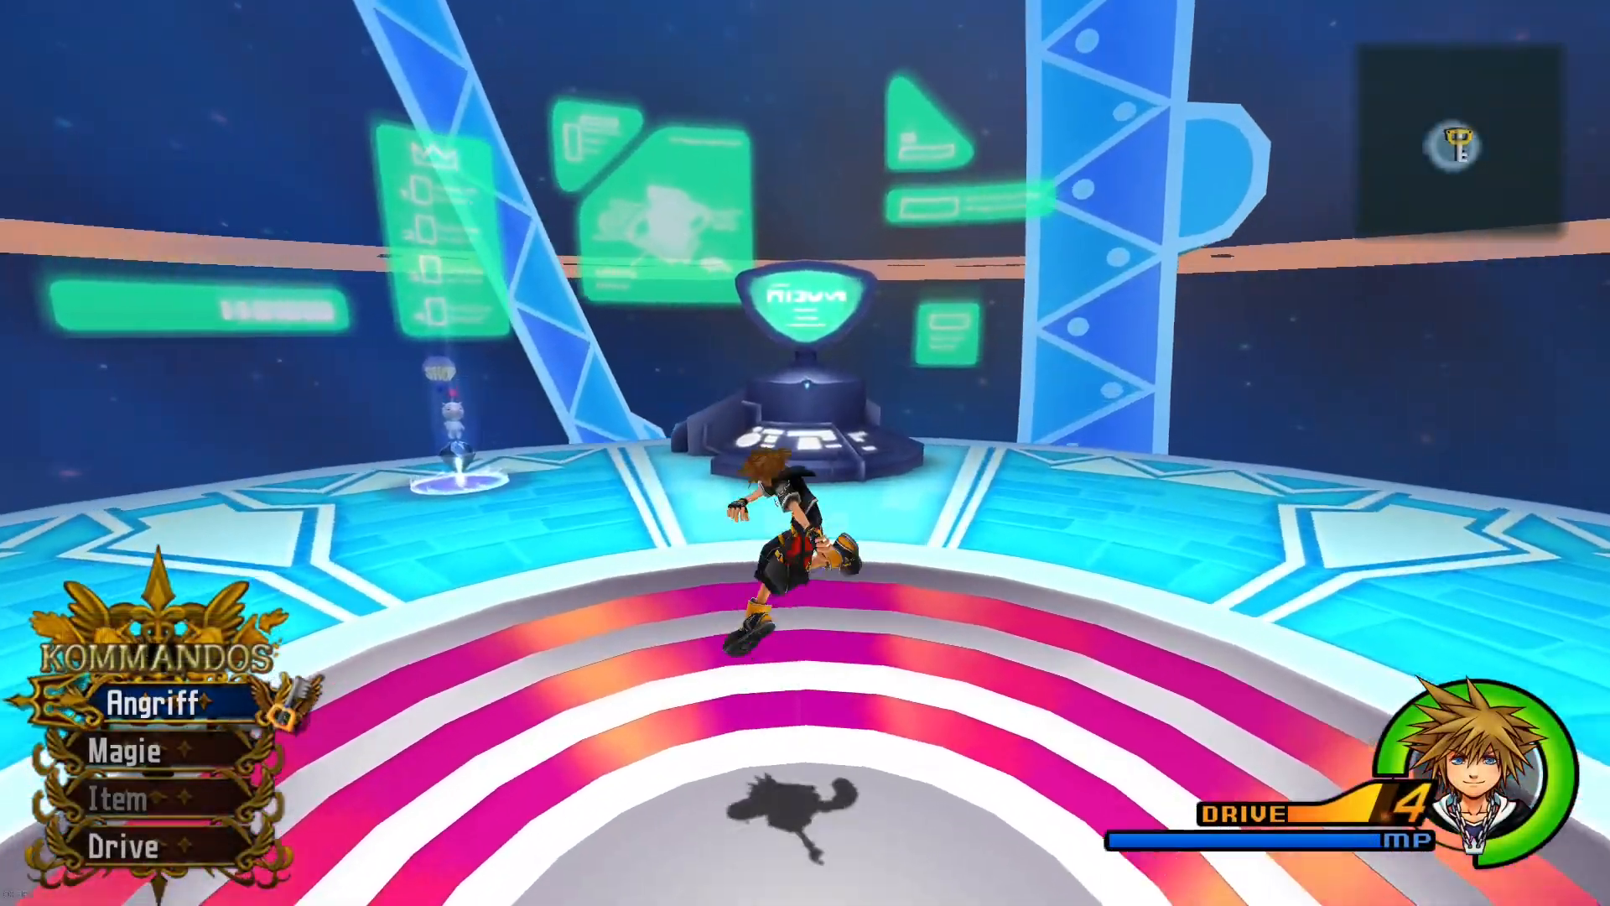
key(f)
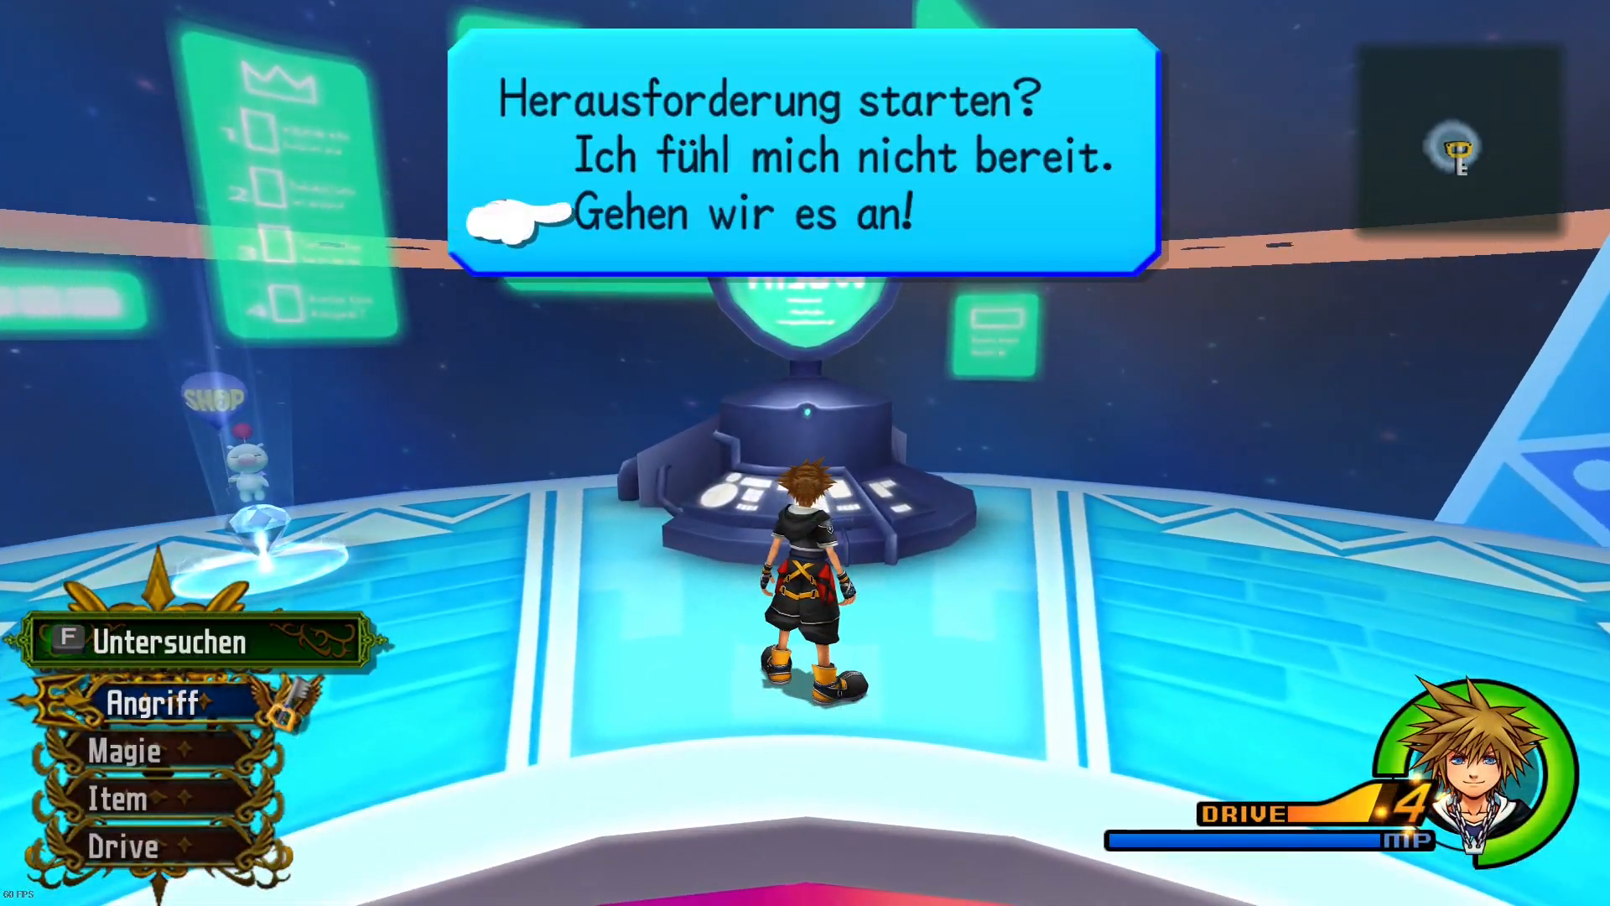
key(f)
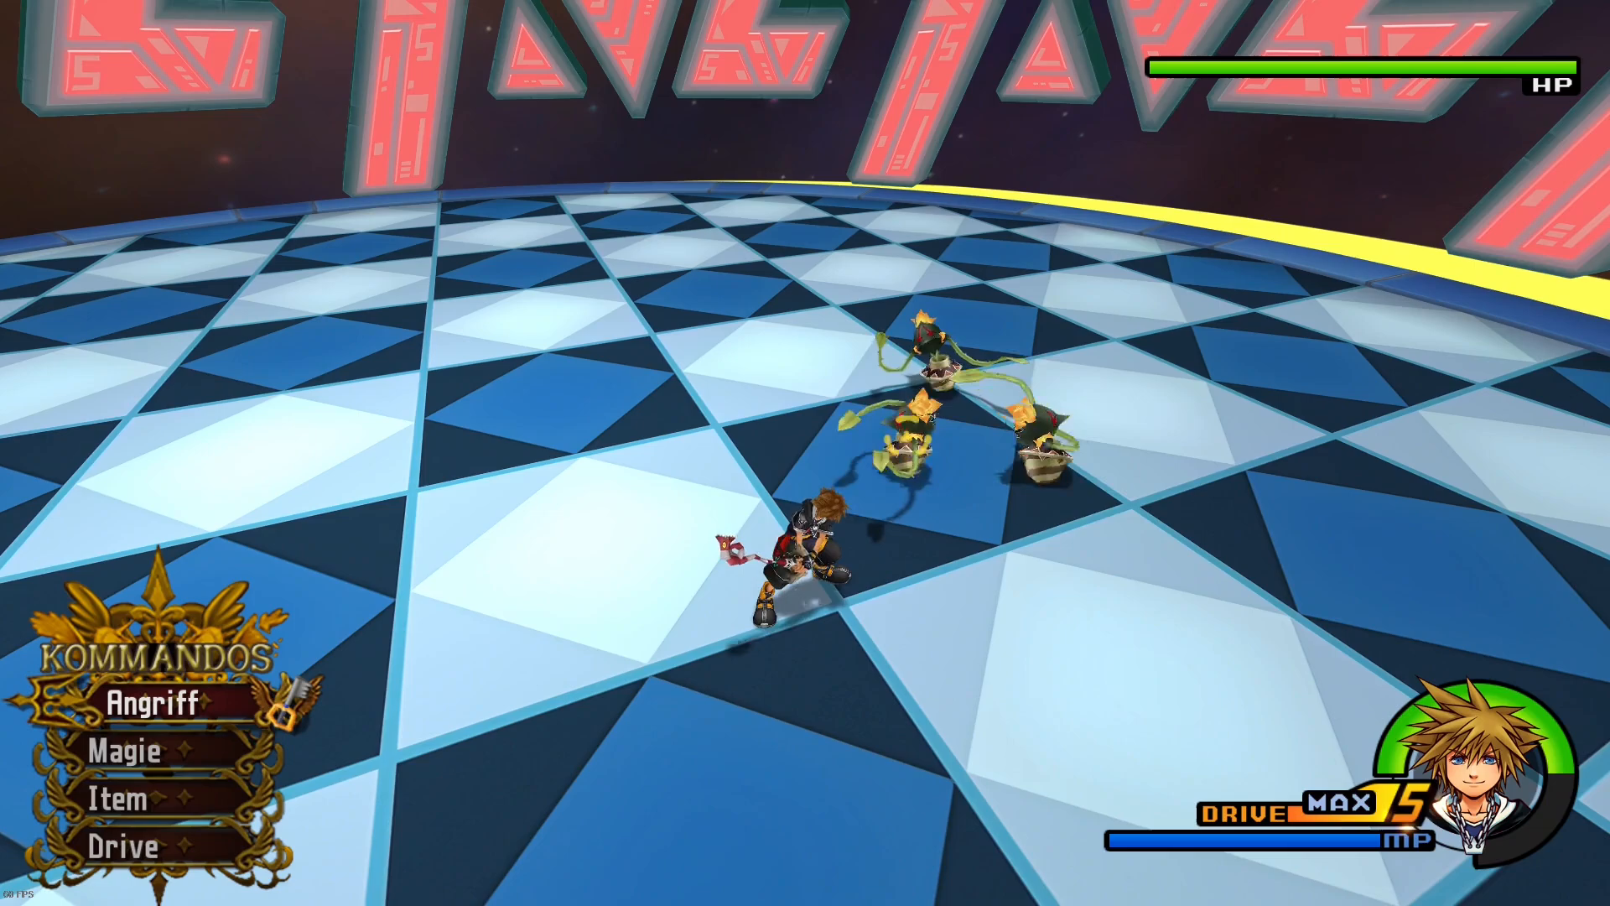
Step: Test the Thornbites' movement in the arena battle, using the Item command during the fight
key(Down)
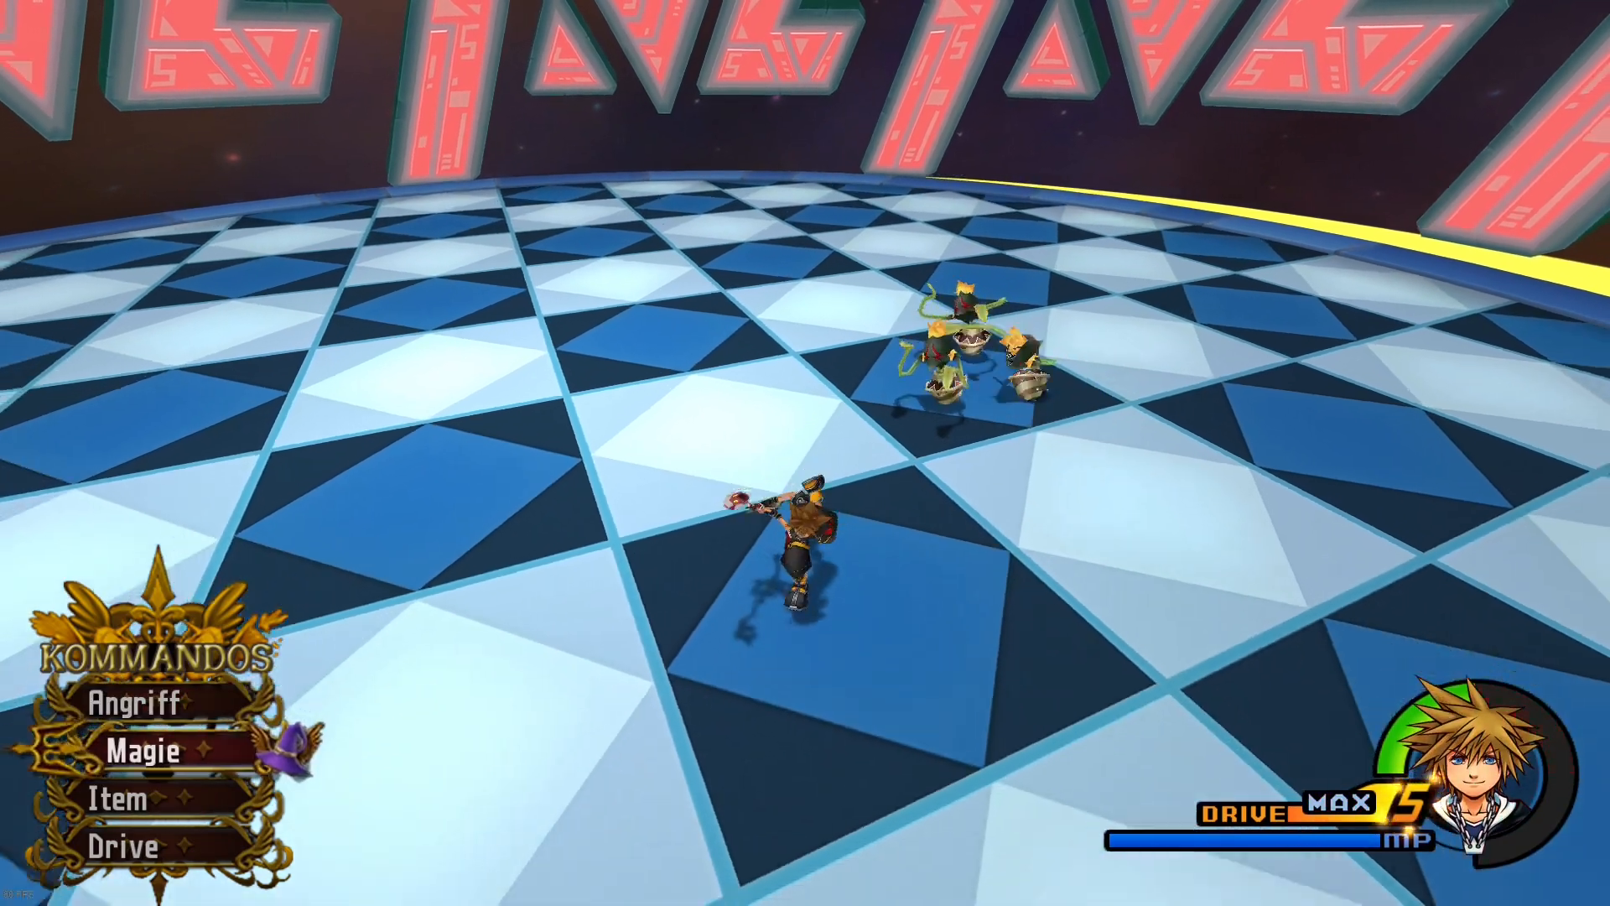
key(Down)
key(Return)
key(Return)
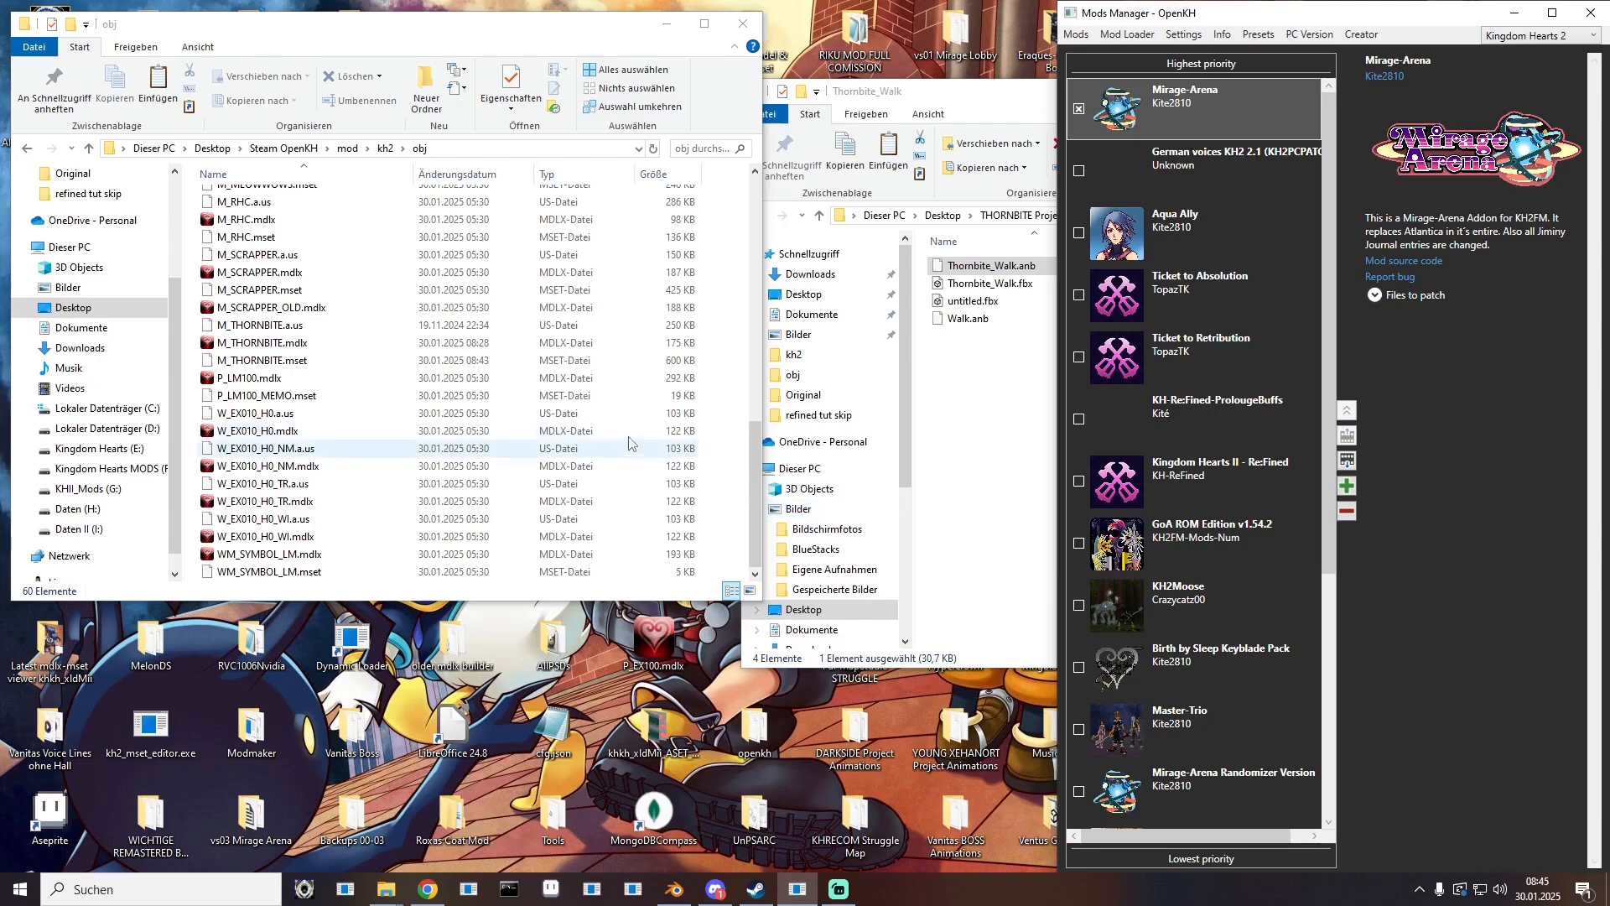
Step: Open the kh2 folder, launch KH2FM Editor and load 00objentry.bin to view the last object entries, including 3521
click(384, 148)
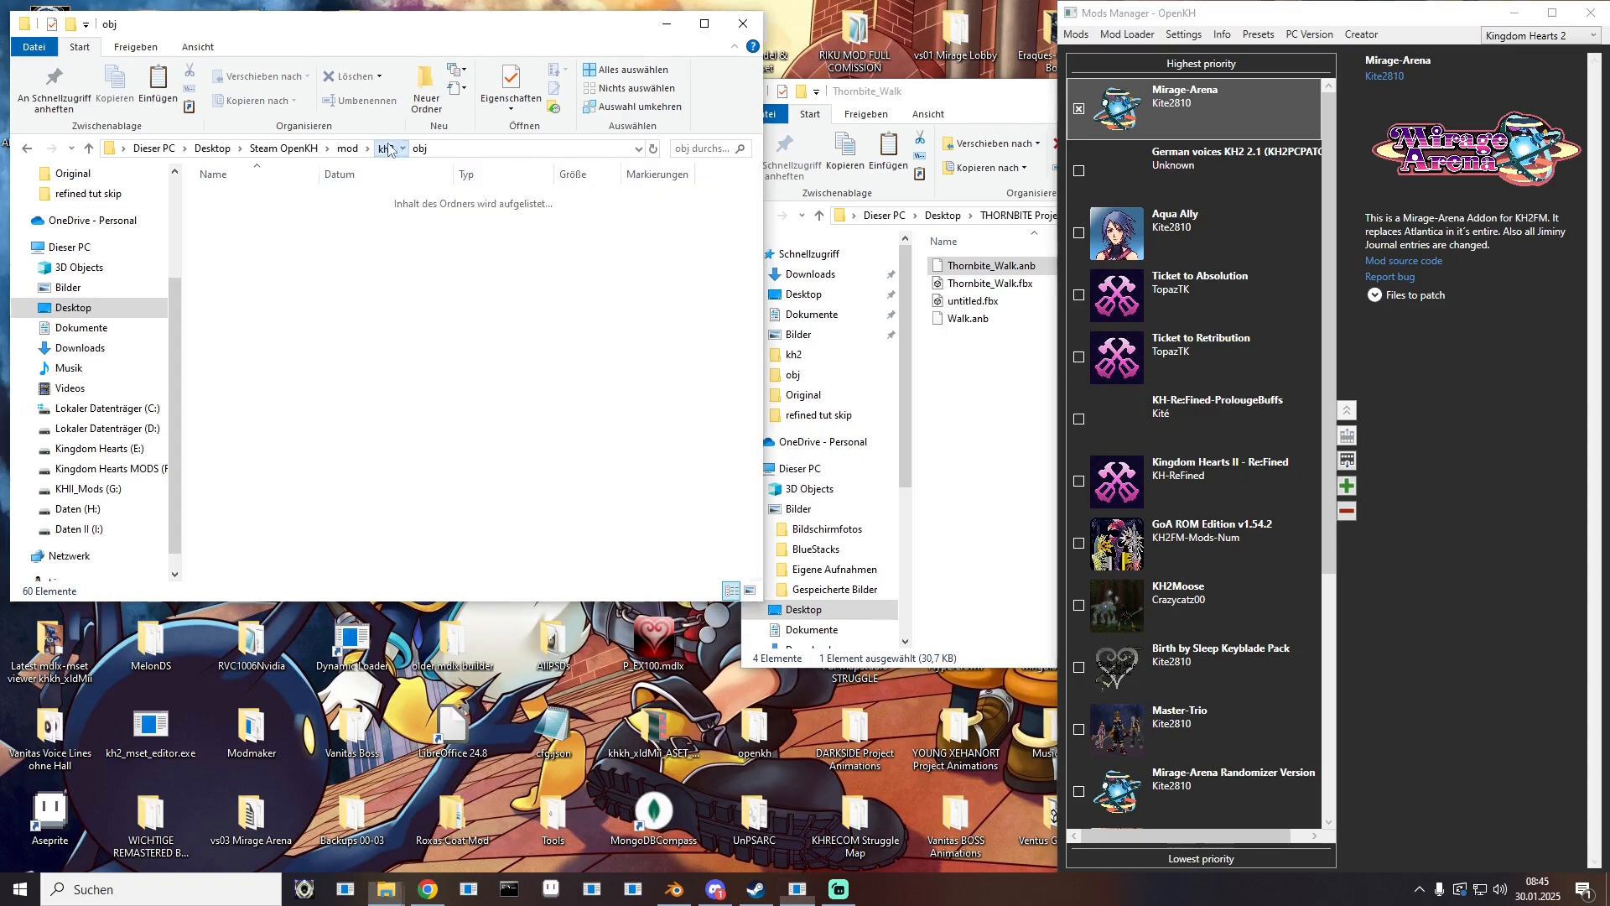
click(220, 891)
text(kh2fm)
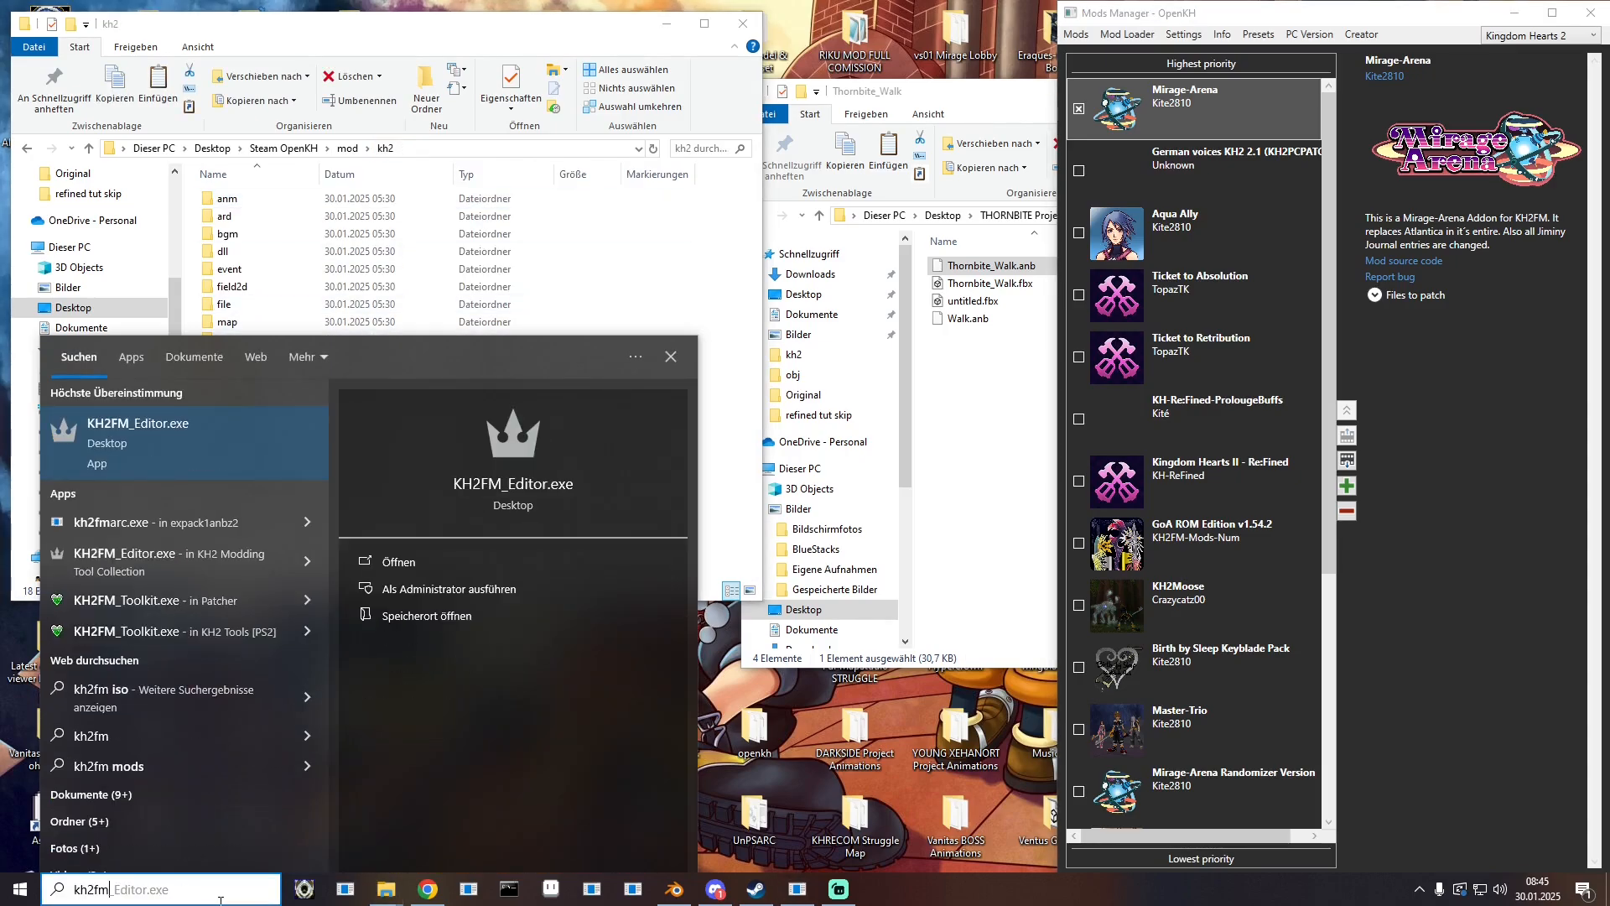
key(Return)
drag(268, 158, 544, 189)
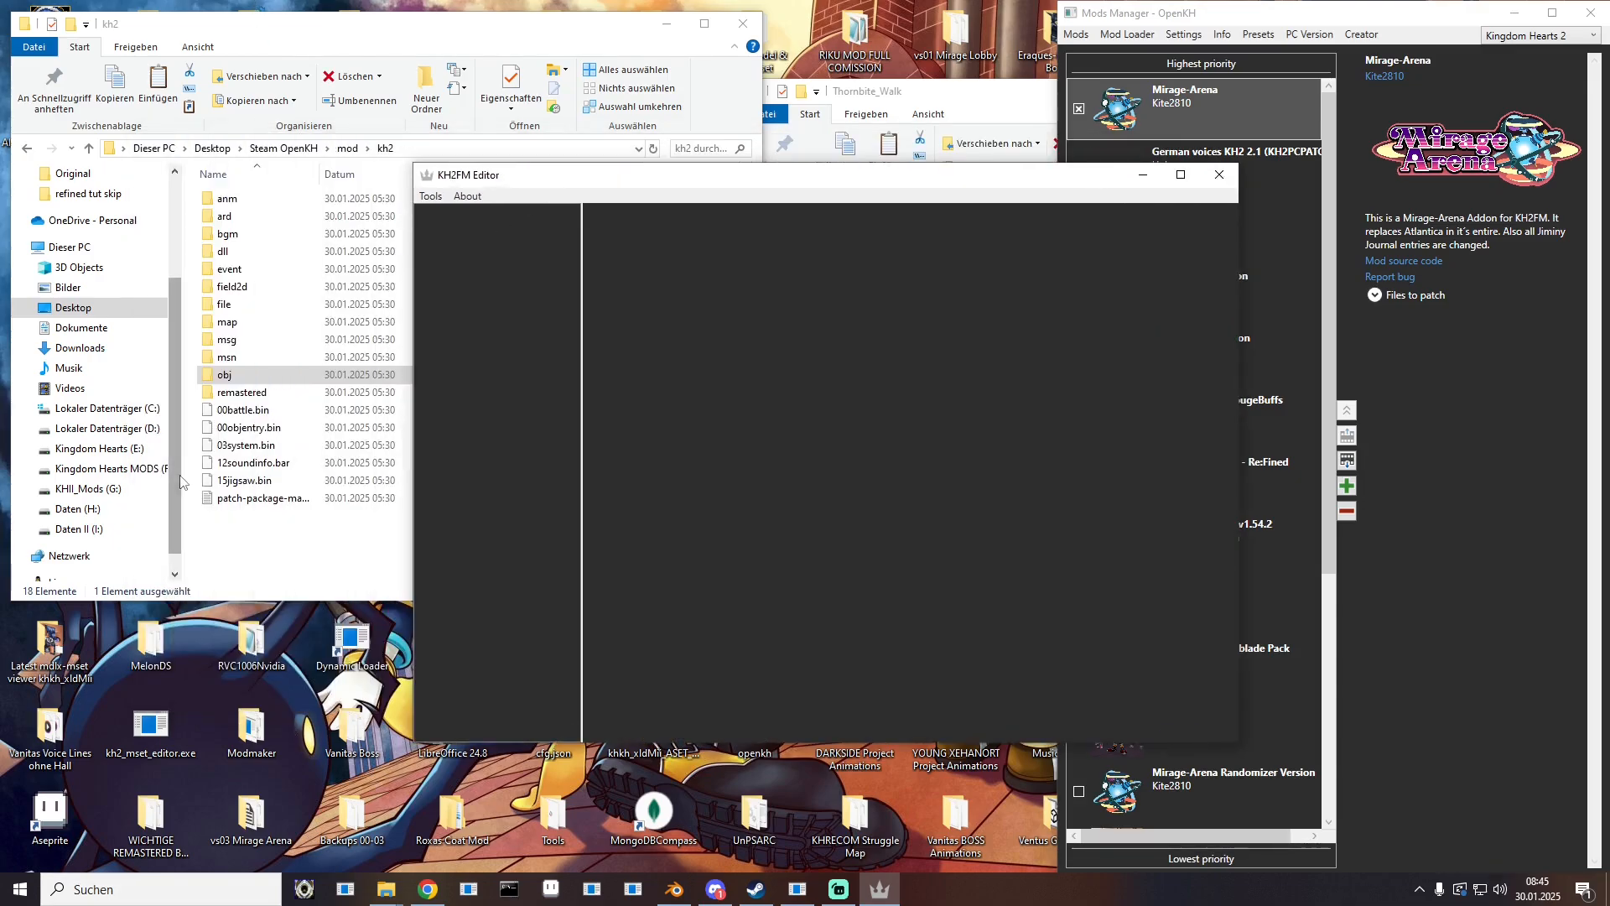
drag(248, 427, 458, 199)
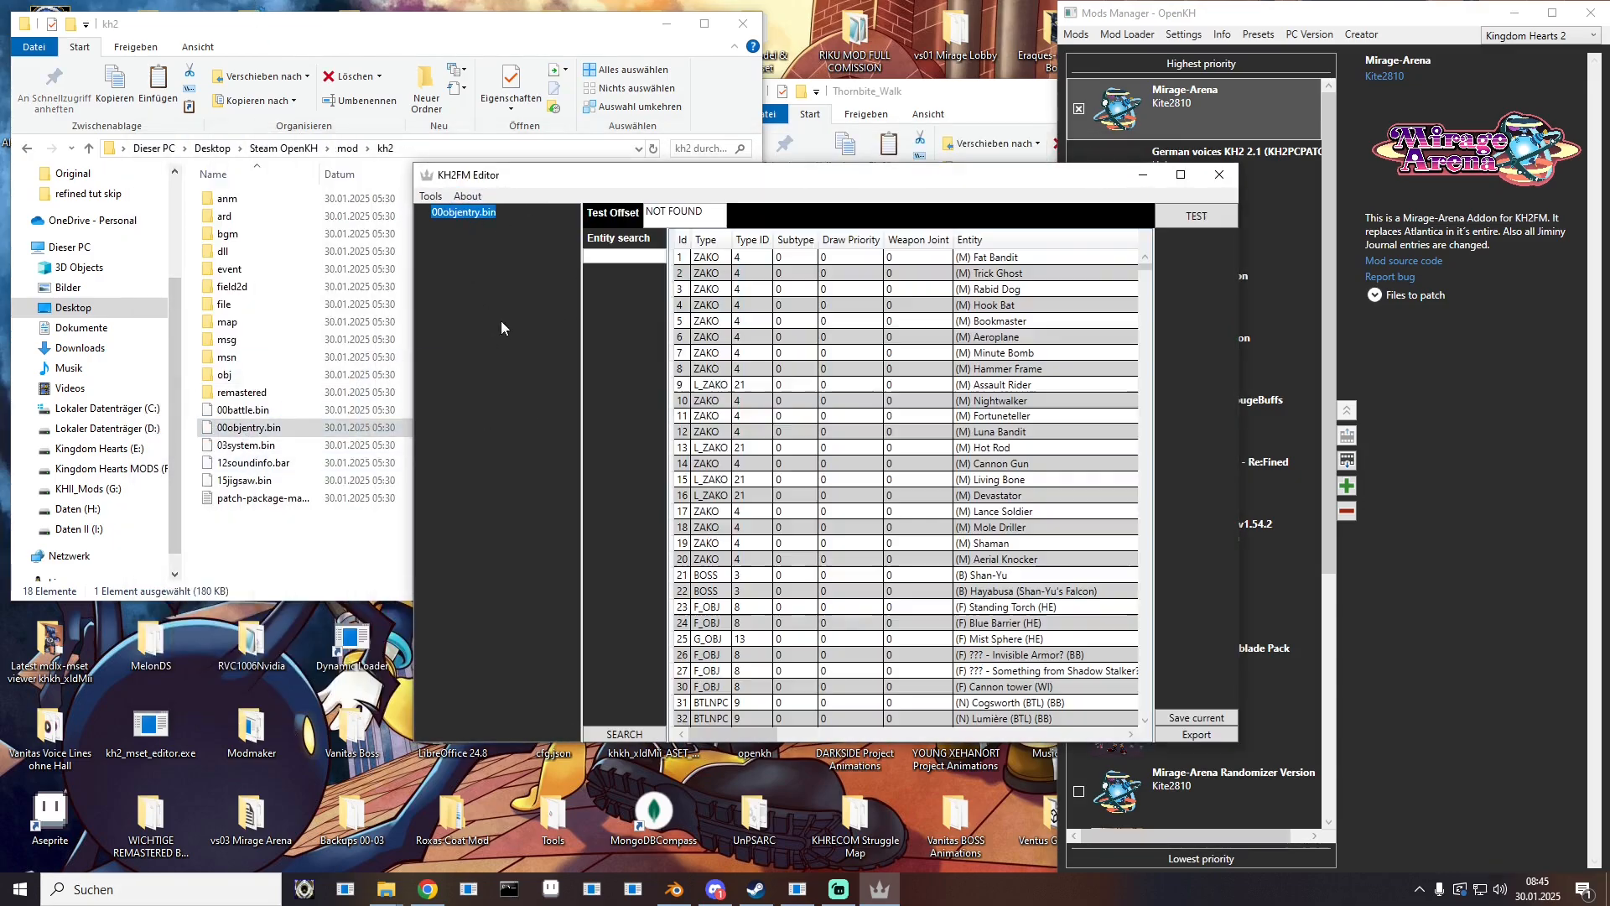
drag(1146, 270, 1146, 714)
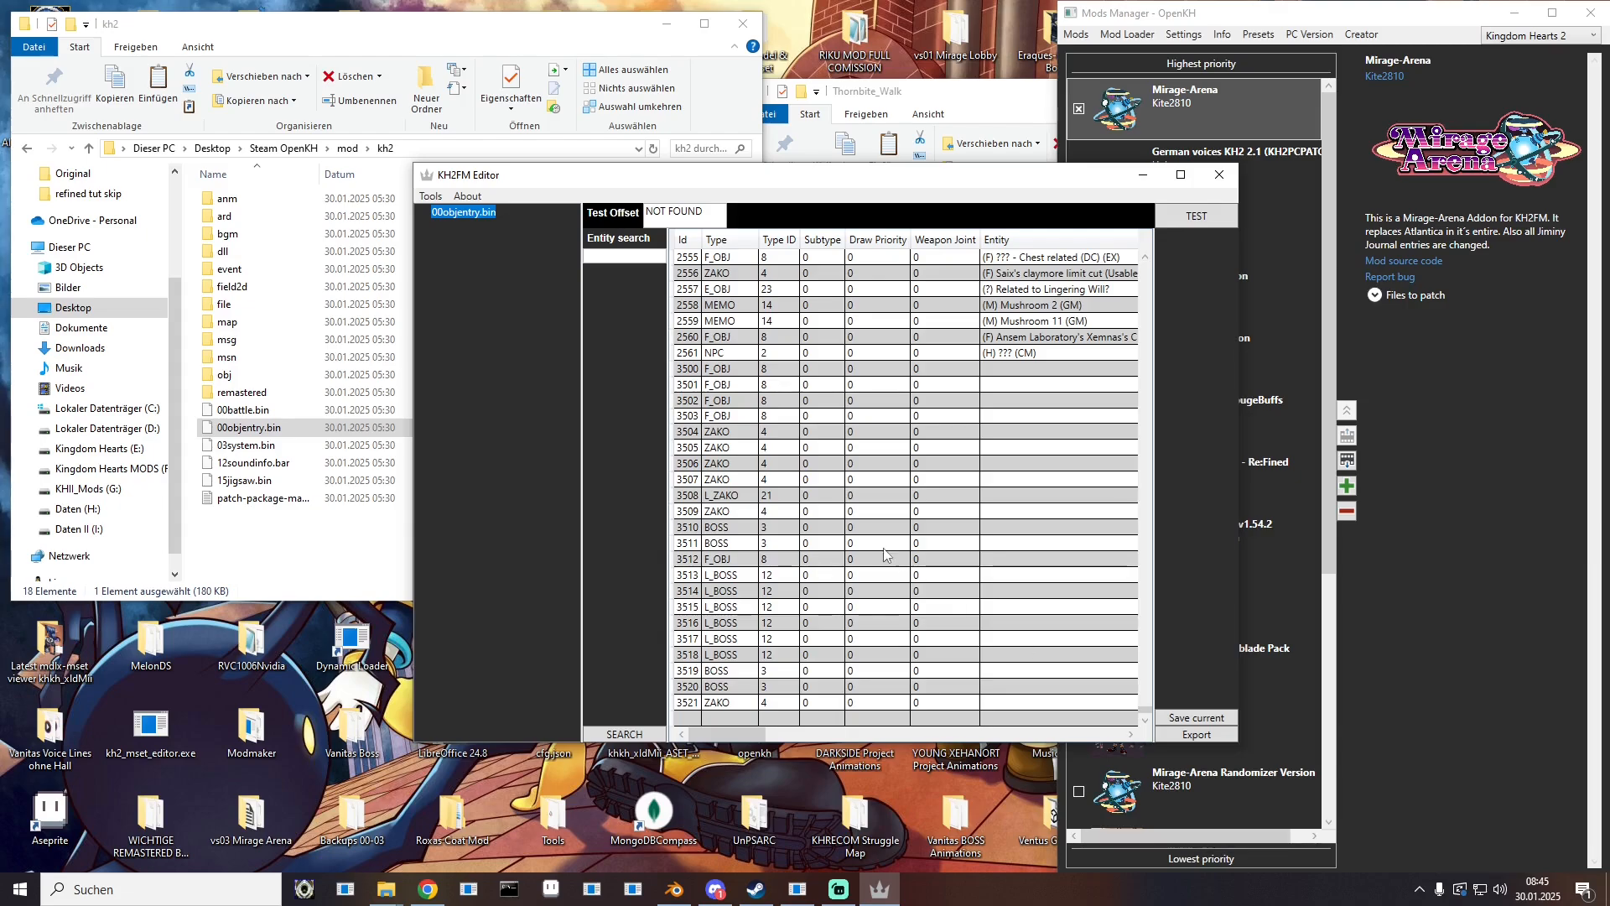
mouse_move(705, 739)
mouse_down()
mouse_move(796, 734)
mouse_move(711, 734)
mouse_up()
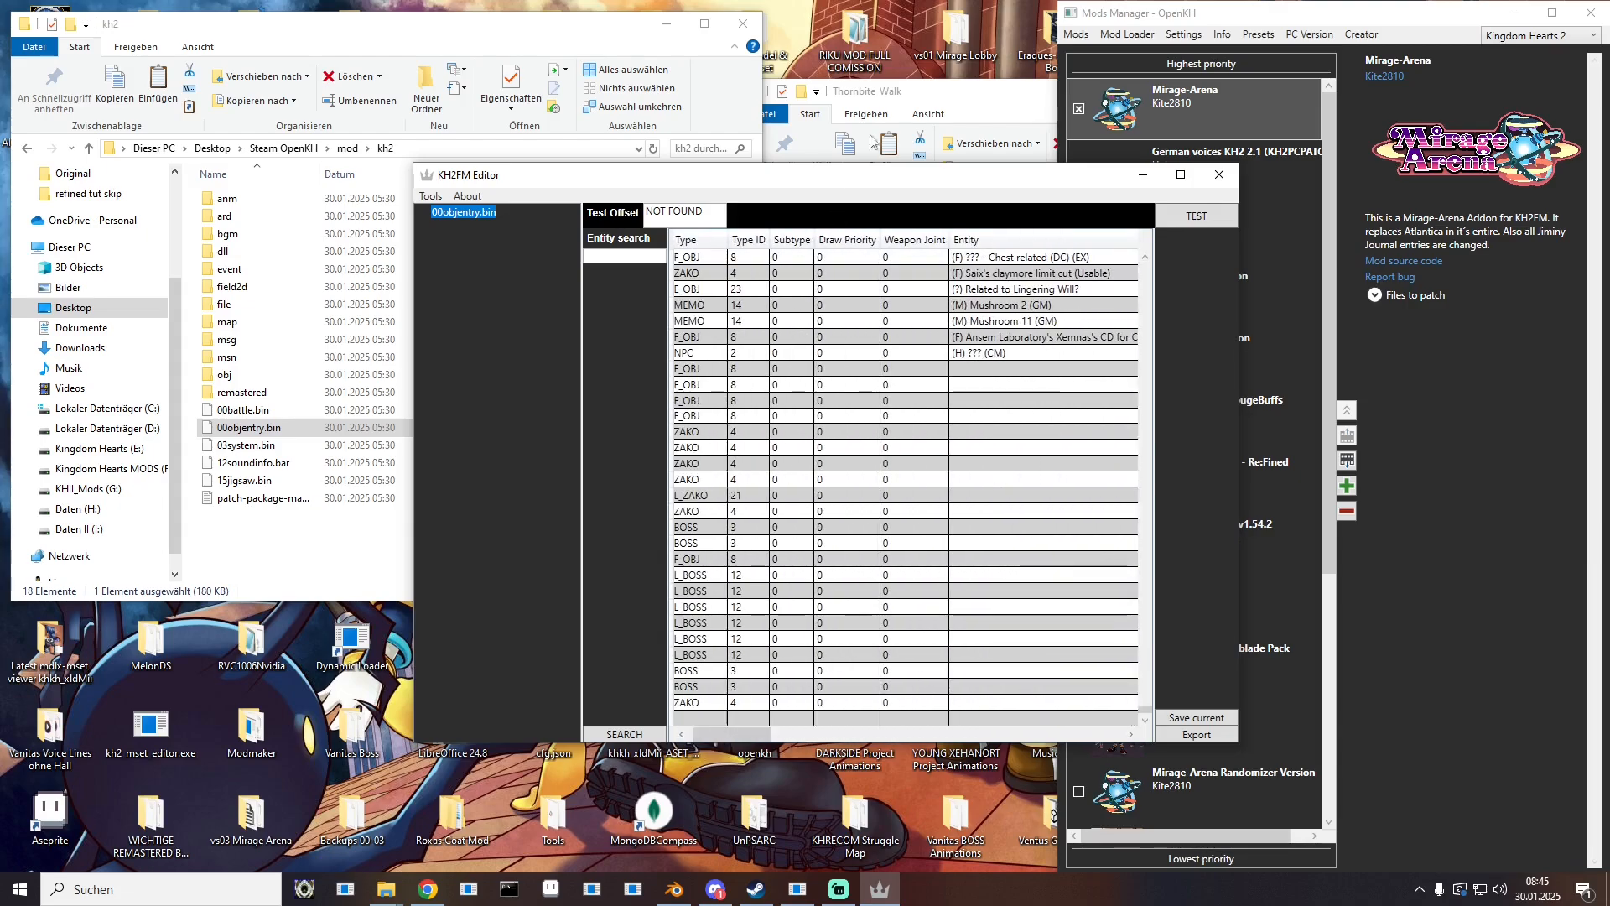
drag(892, 182, 0, 186)
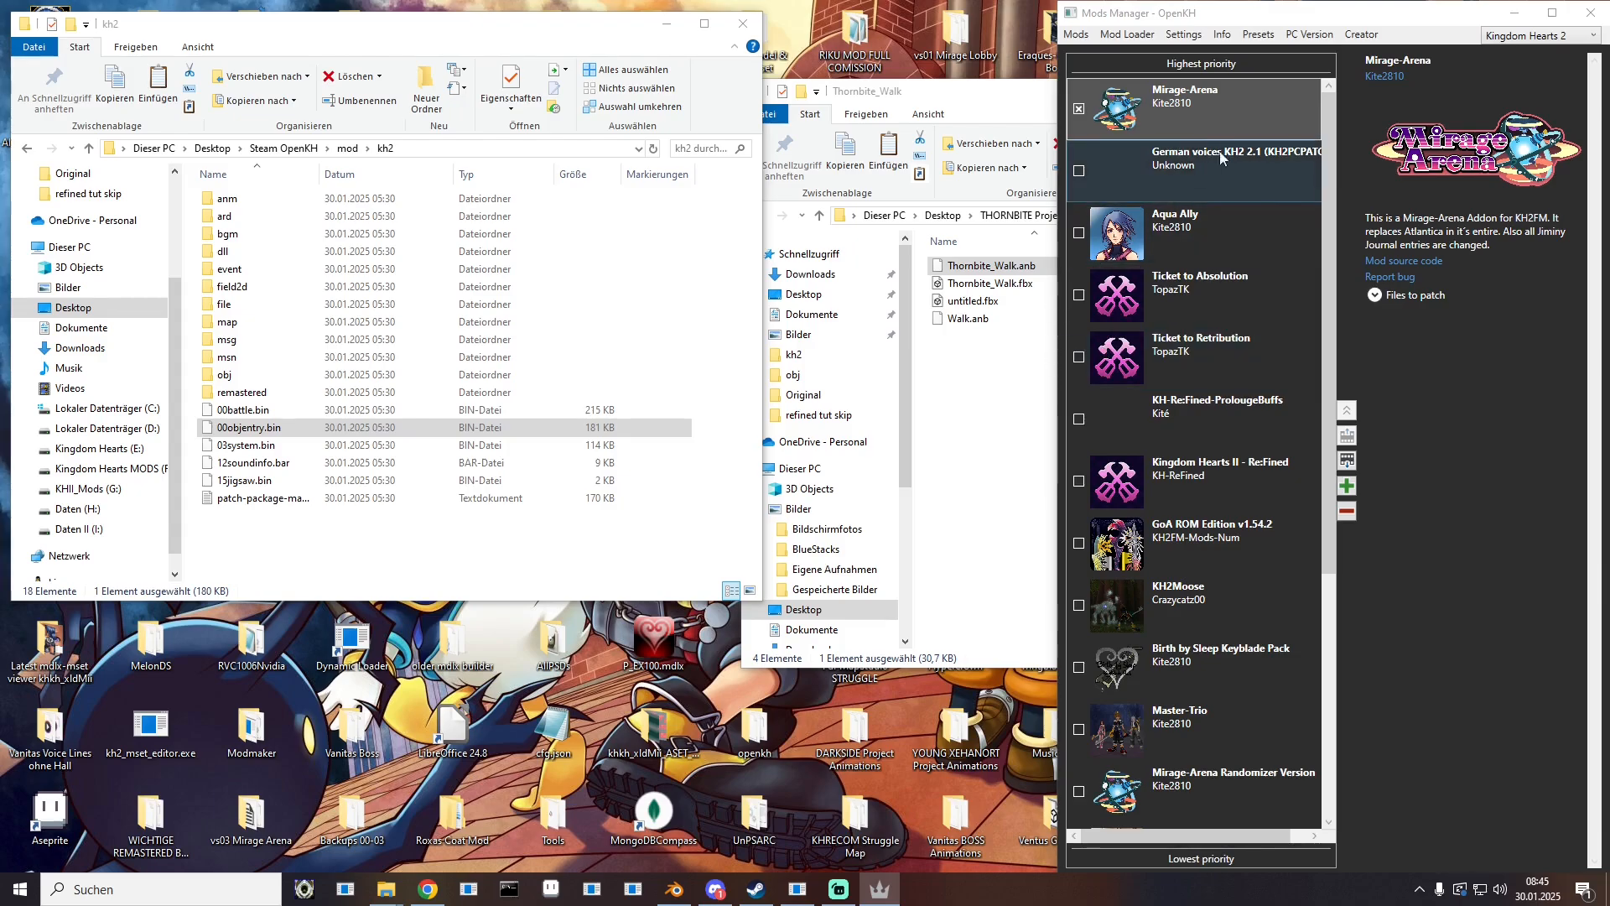
Step: Open the Mirage-Arena mod's folder from the OpenKH Mods Manager and open ObjList.yml
click(1215, 112)
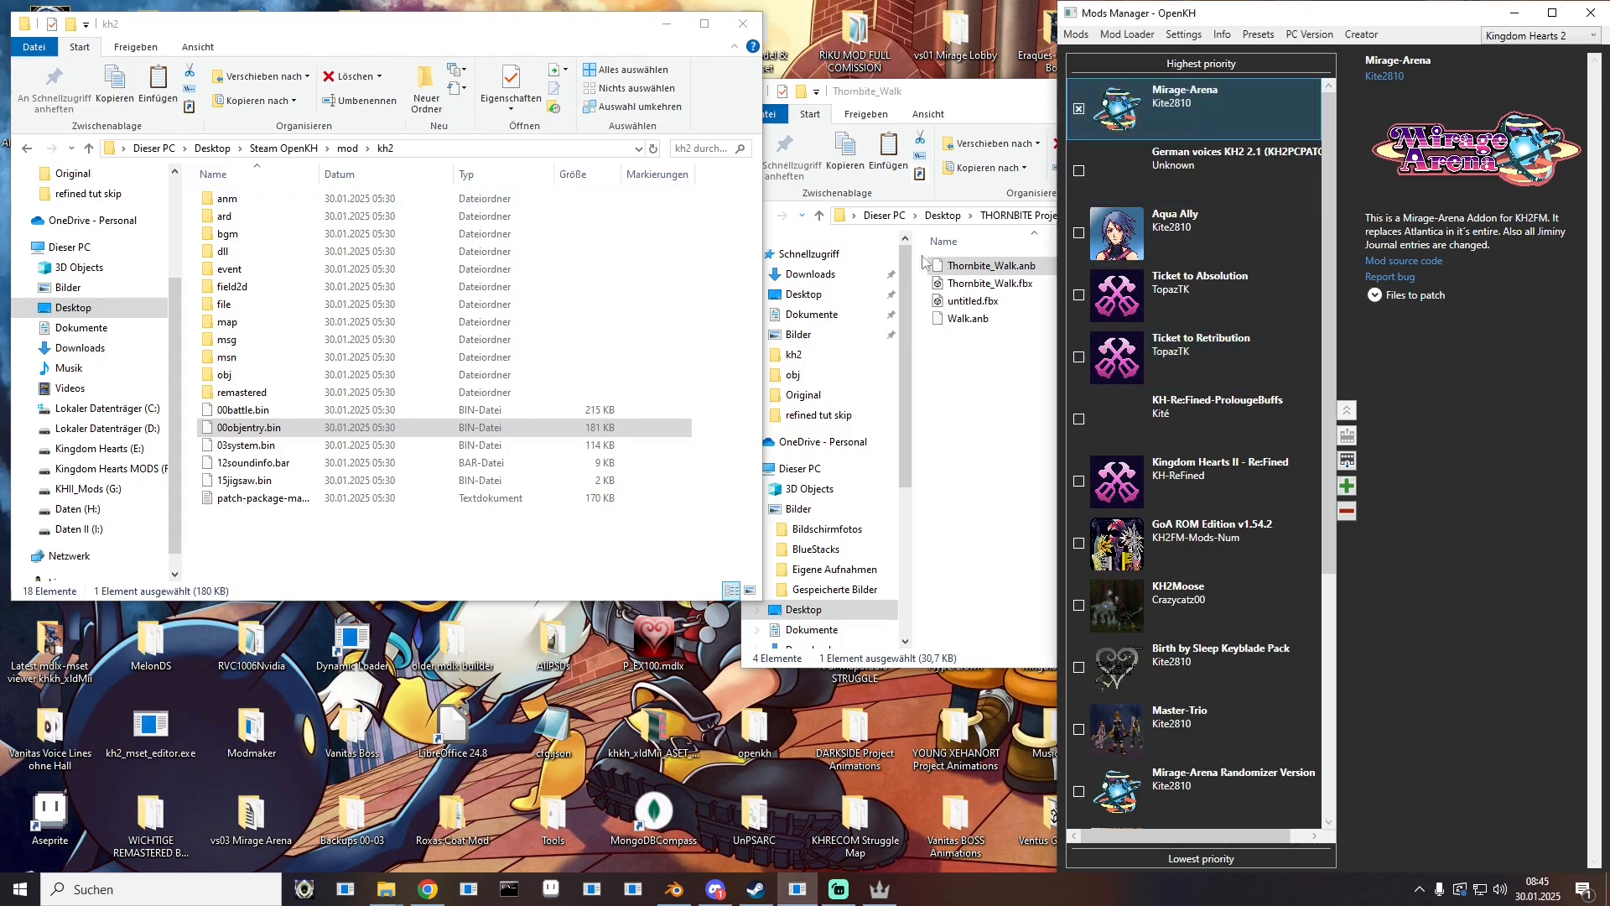
click(1076, 35)
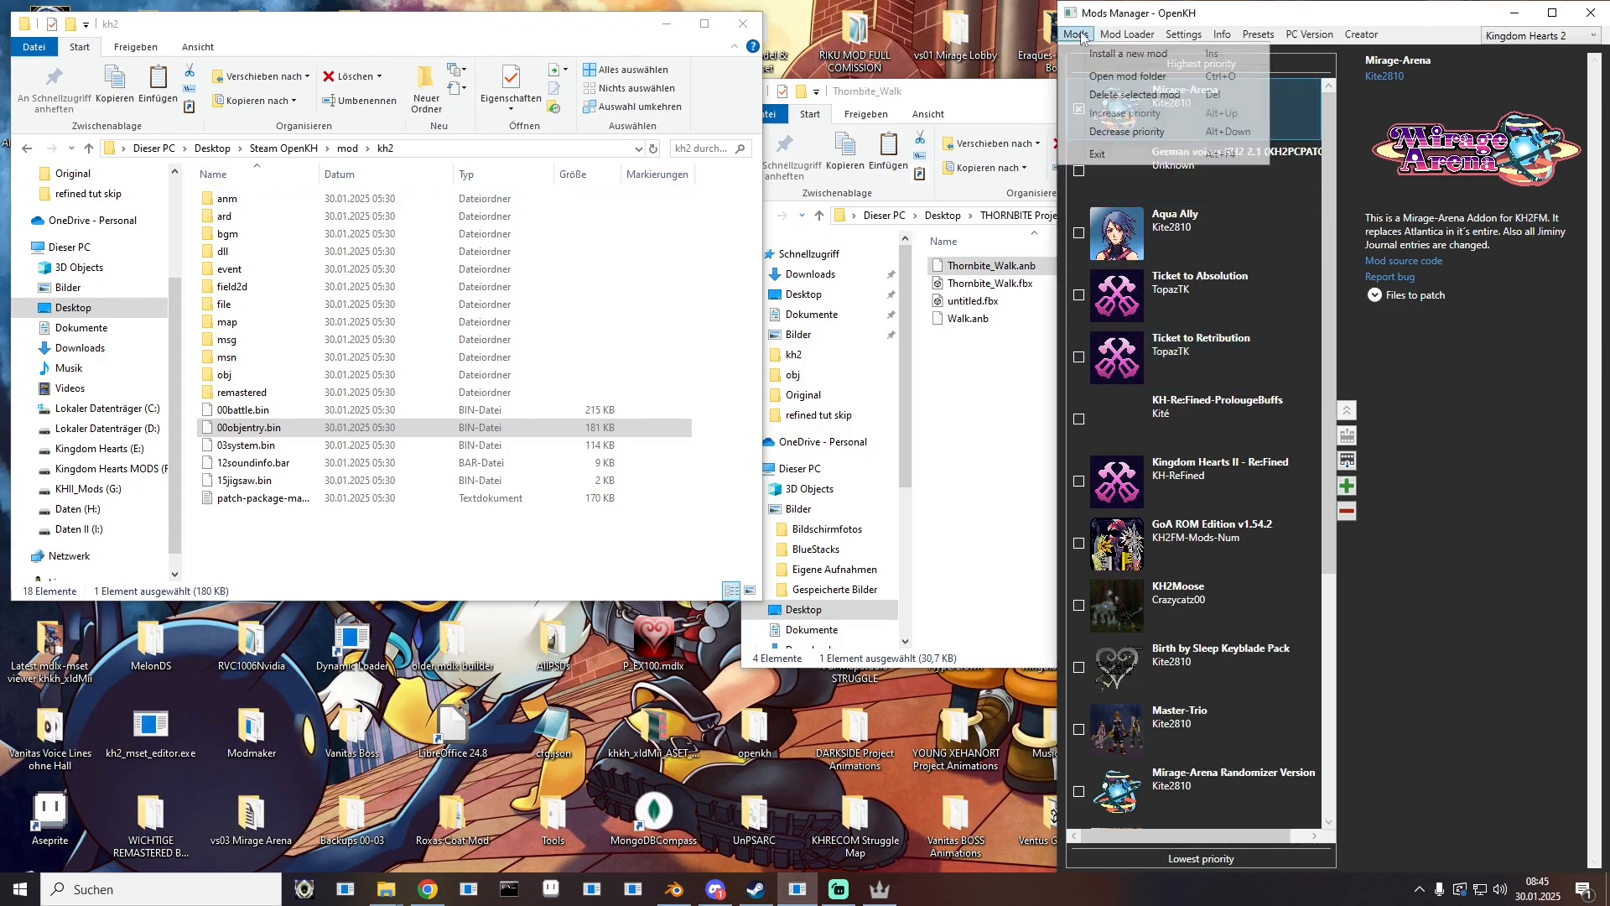
click(1116, 76)
scroll(1087, 534, down, 2)
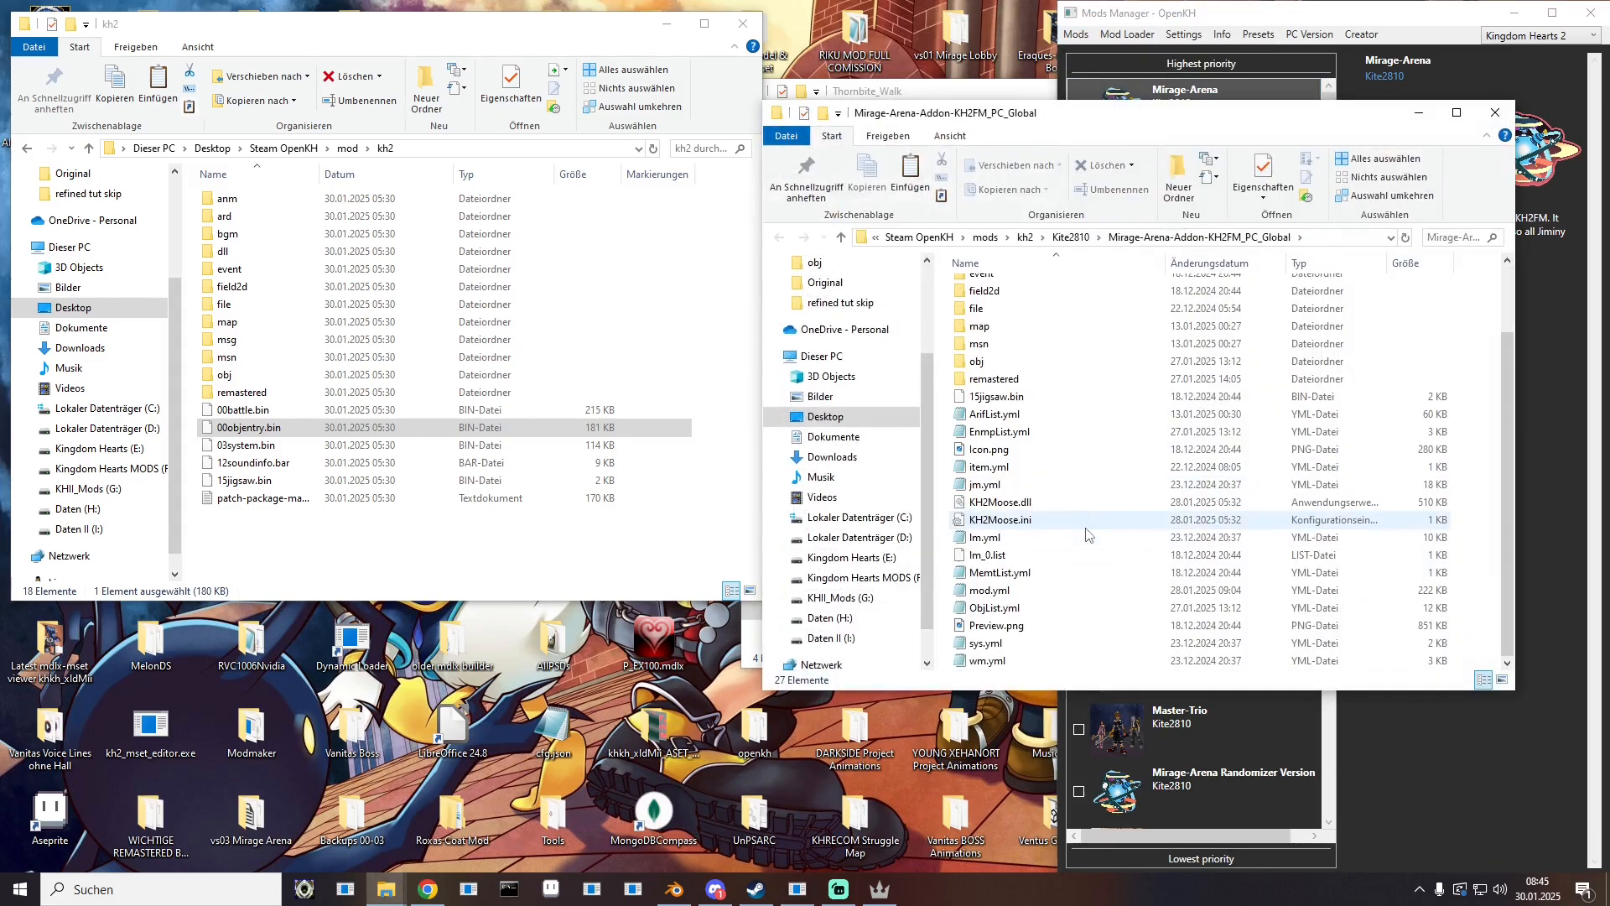
double_click(995, 609)
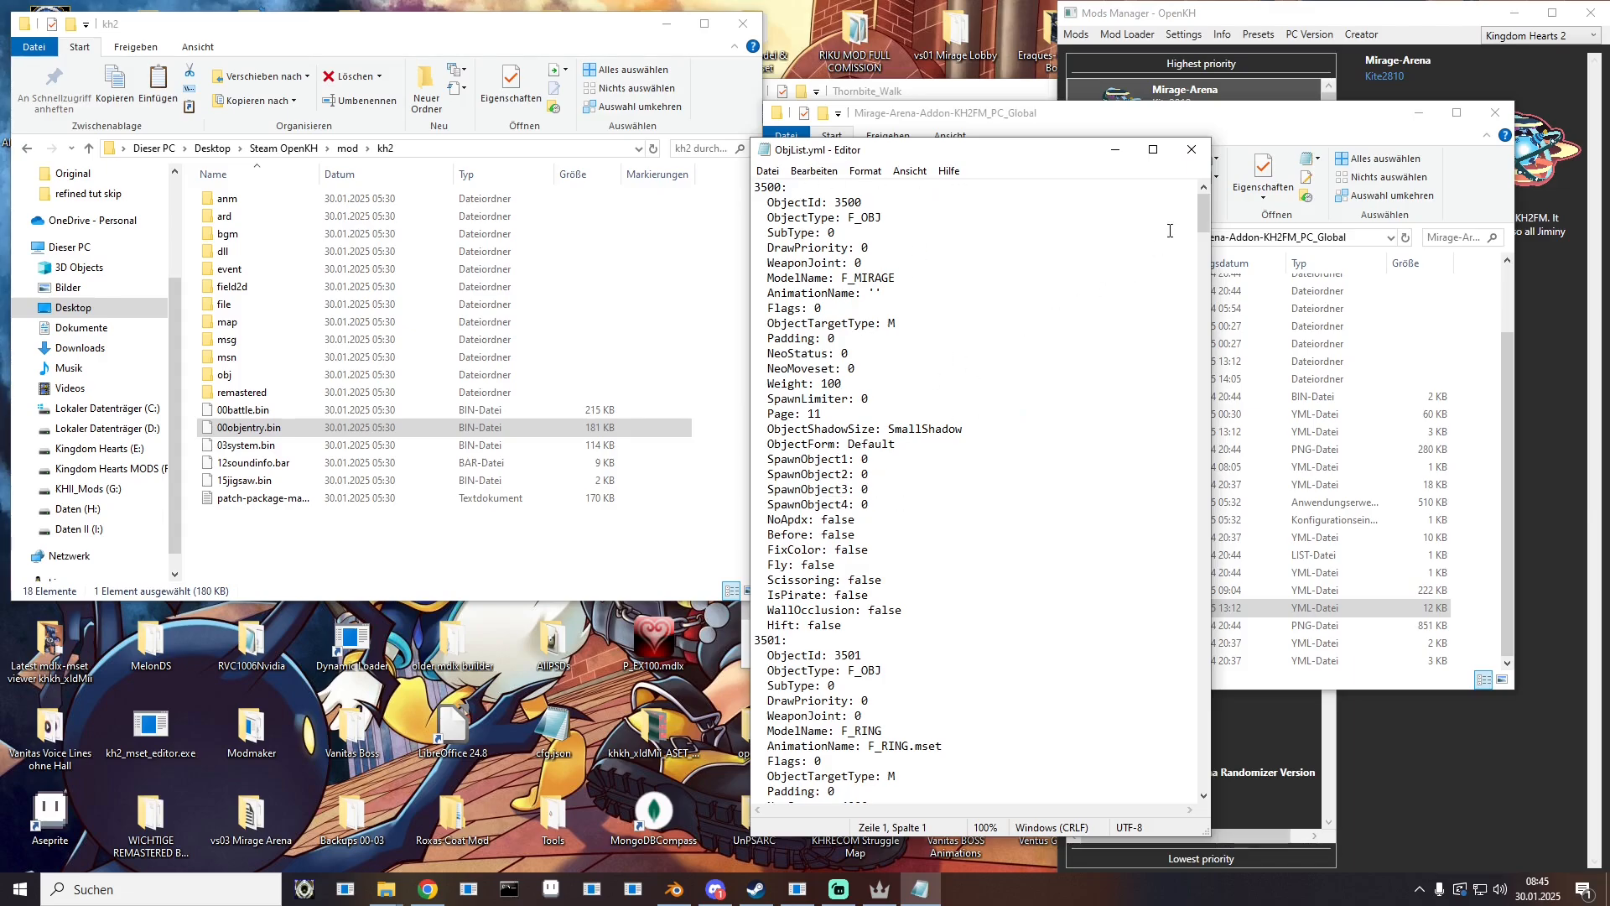
Step: Duplicate the whole 3520 object entry at the end of ObjList.yml
scroll(1206, 214, down, 8)
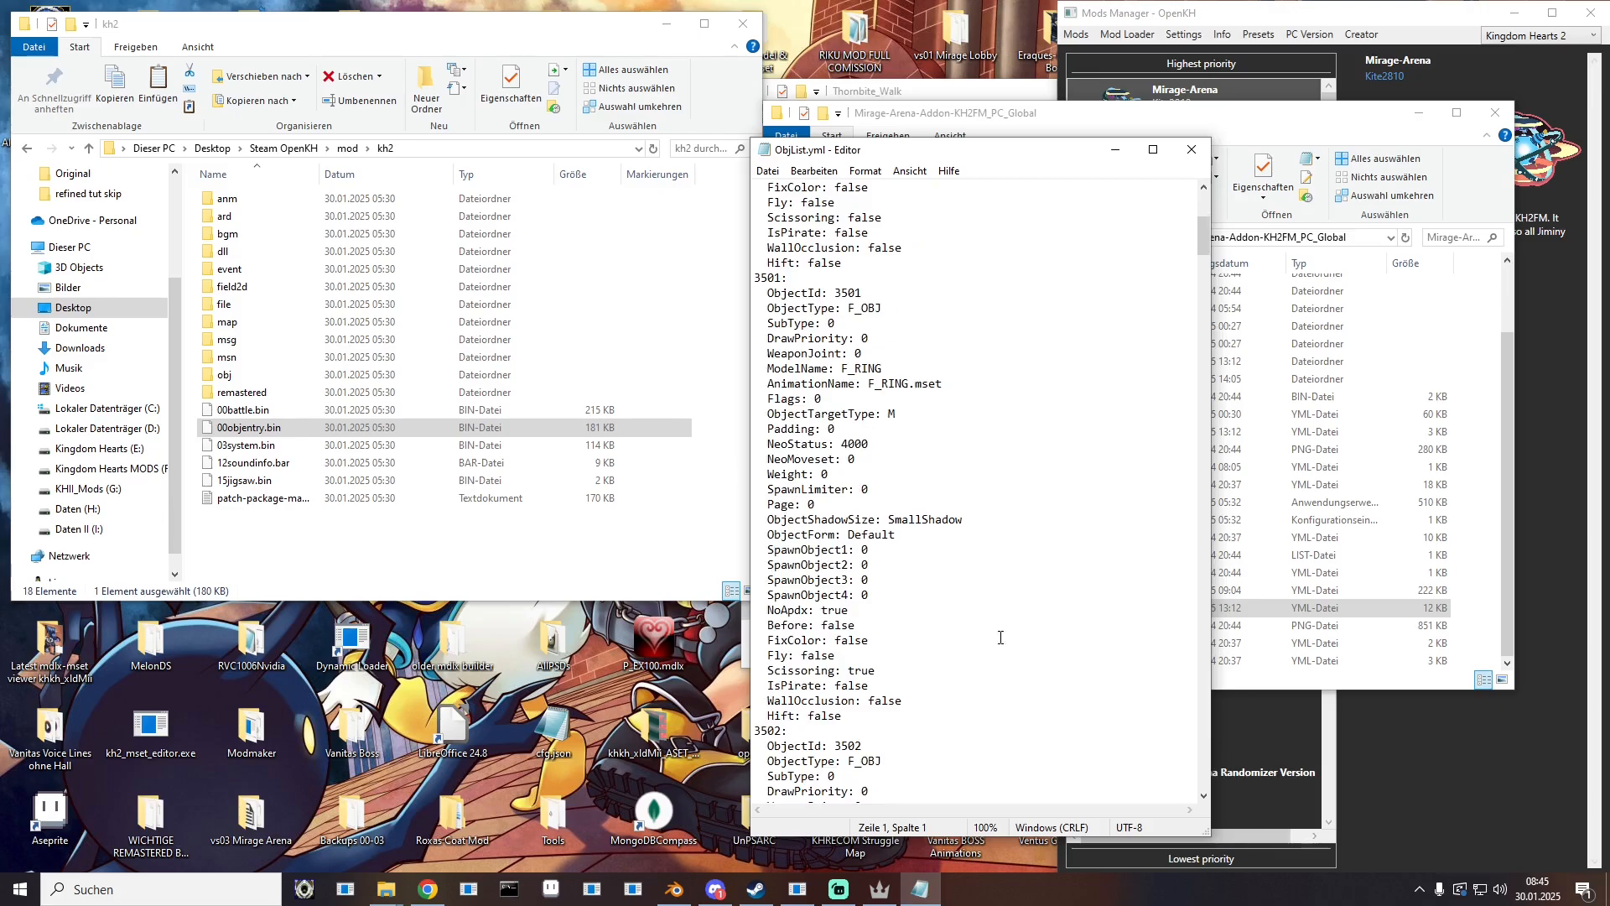
scroll(1001, 638, down, 20)
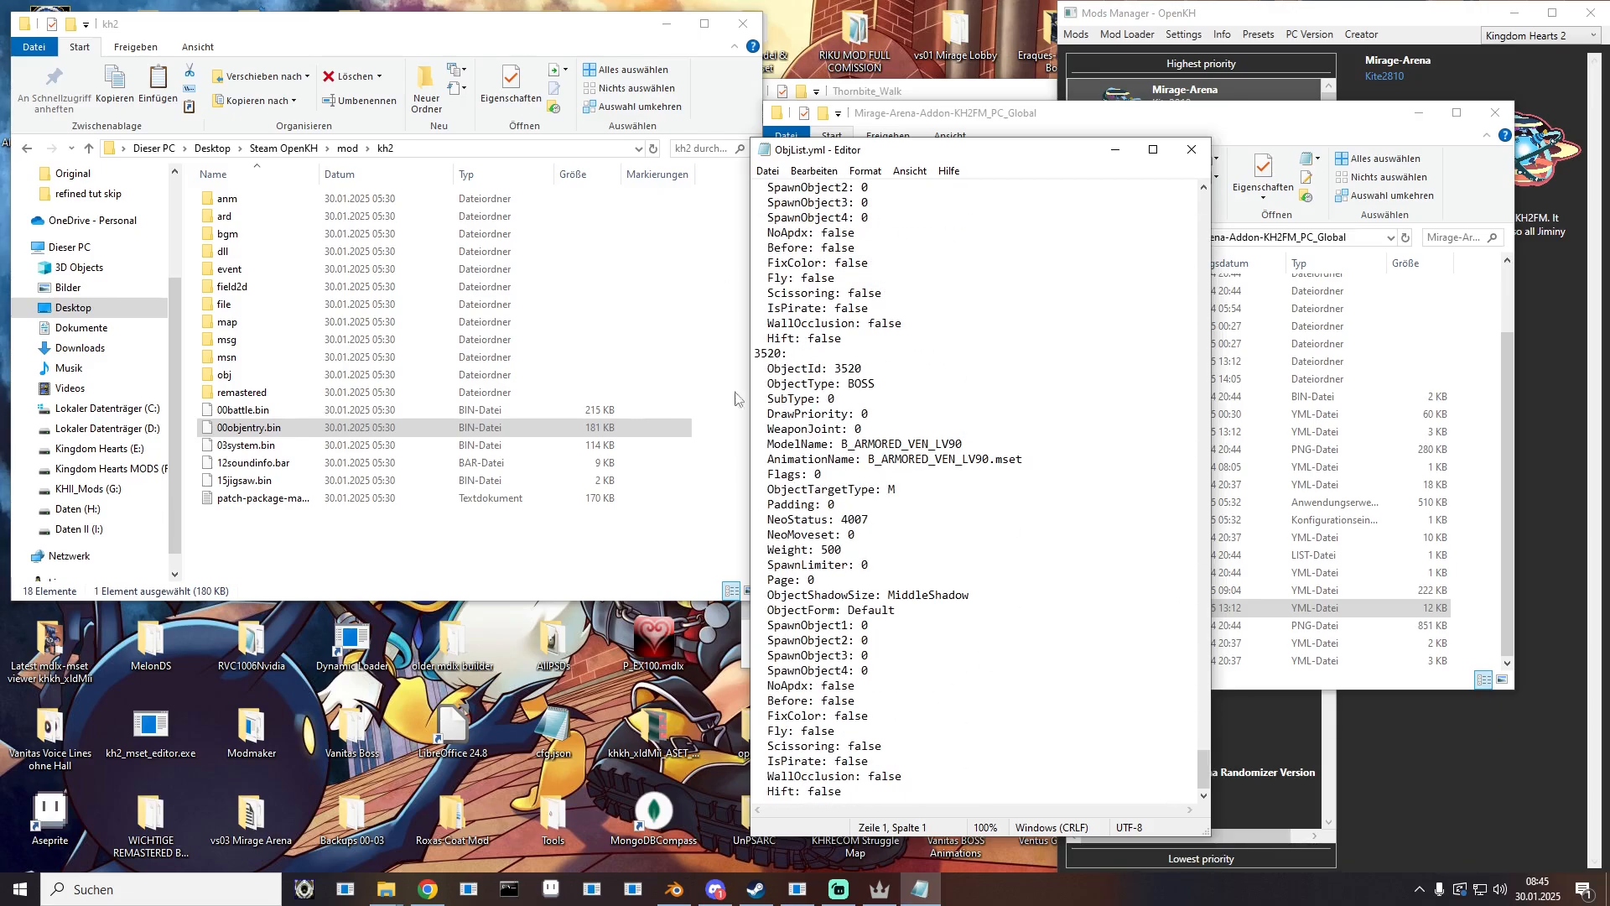
drag(843, 790, 747, 357)
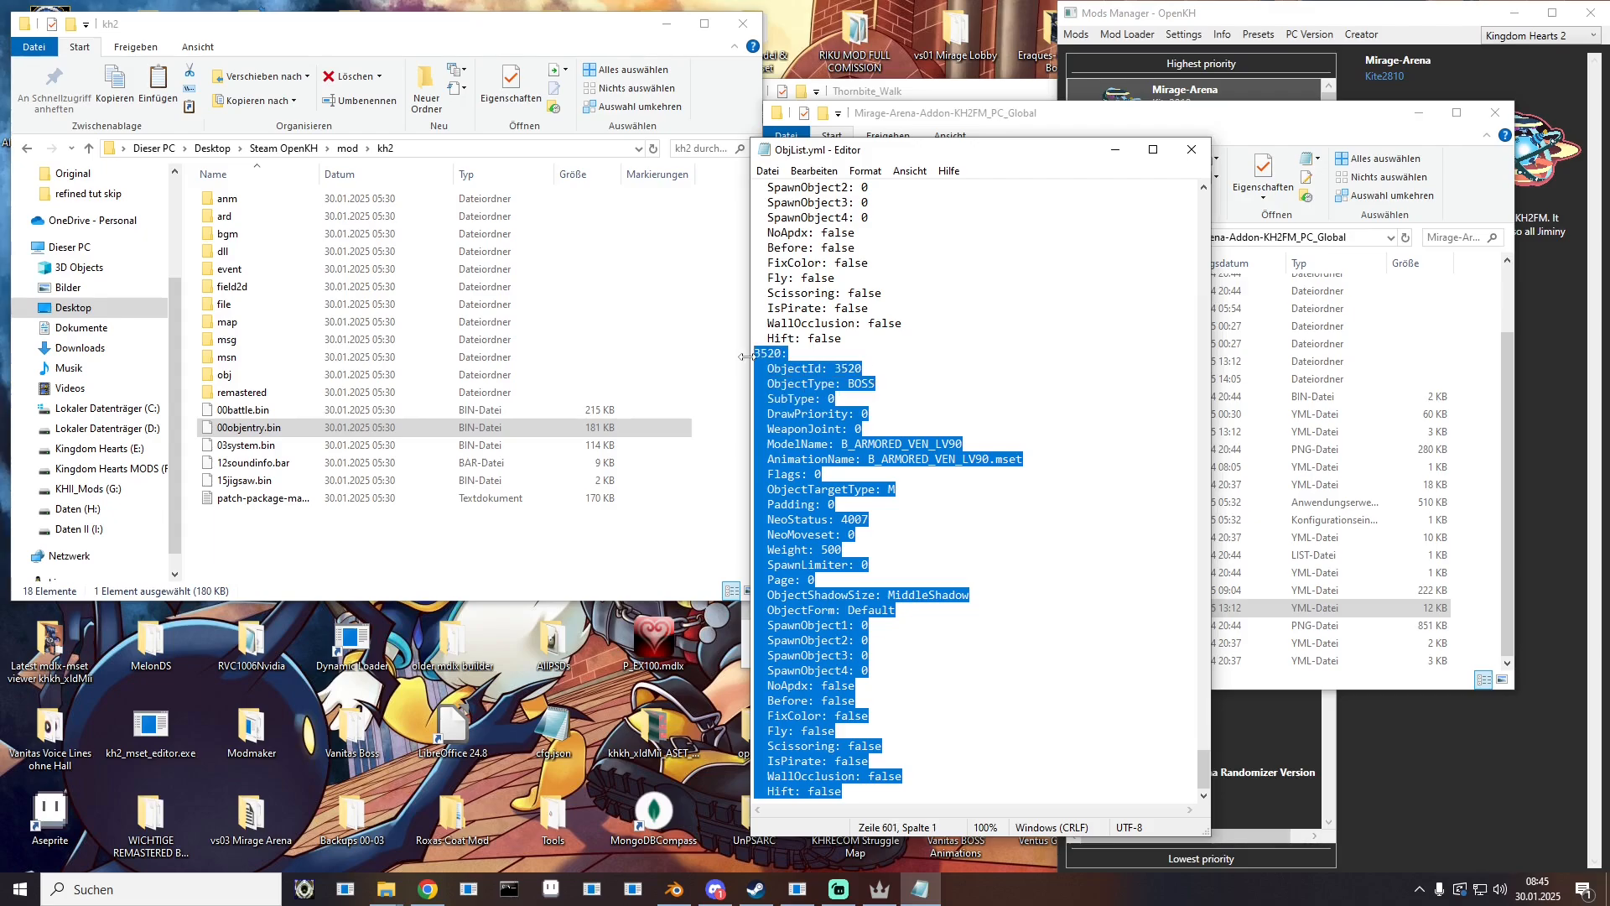
key(ctrl+c)
click(859, 792)
key(Return)
key(ctrl+v)
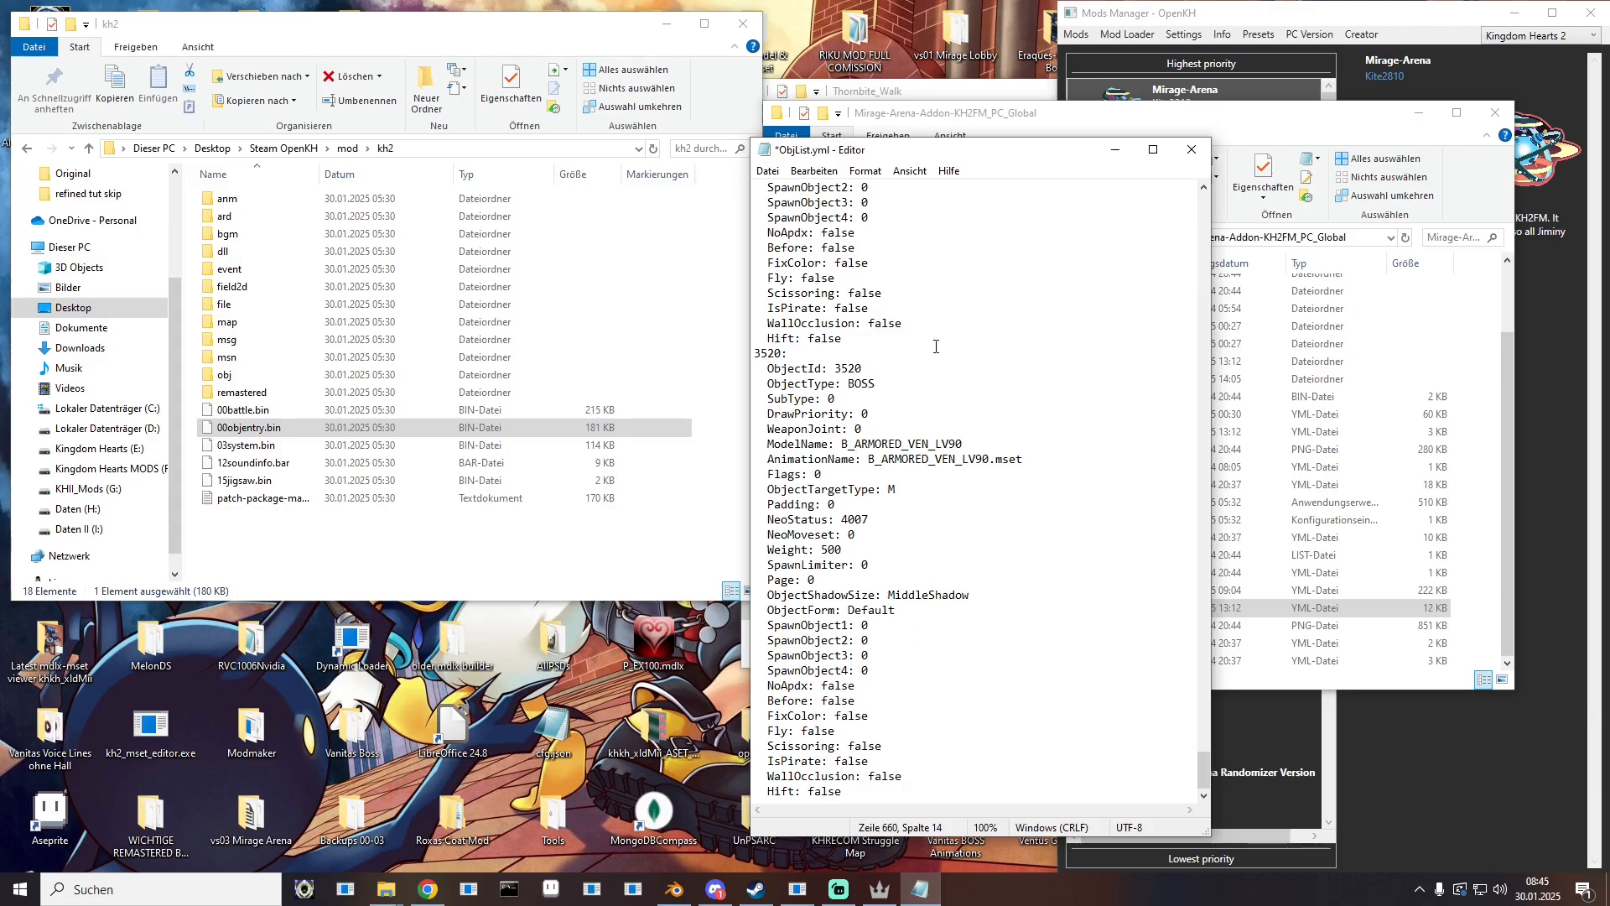
Step: Change the duplicated entry's key and ObjectId to 3521 and its ObjectType to ZAKO
click(879, 366)
text(1)
key(Up)
key(BackSpace)
text(1)
mouse_move(847, 383)
mouse_down()
mouse_move(878, 392)
mouse_move(847, 373)
mouse_move(848, 387)
mouse_up()
text(ZAKO)
Step: Using the last row of the 00objentry.bin table as reference, set entry 3521's NeoStatus to 1027 and Weight to 100
drag(0, 88, 520, 61)
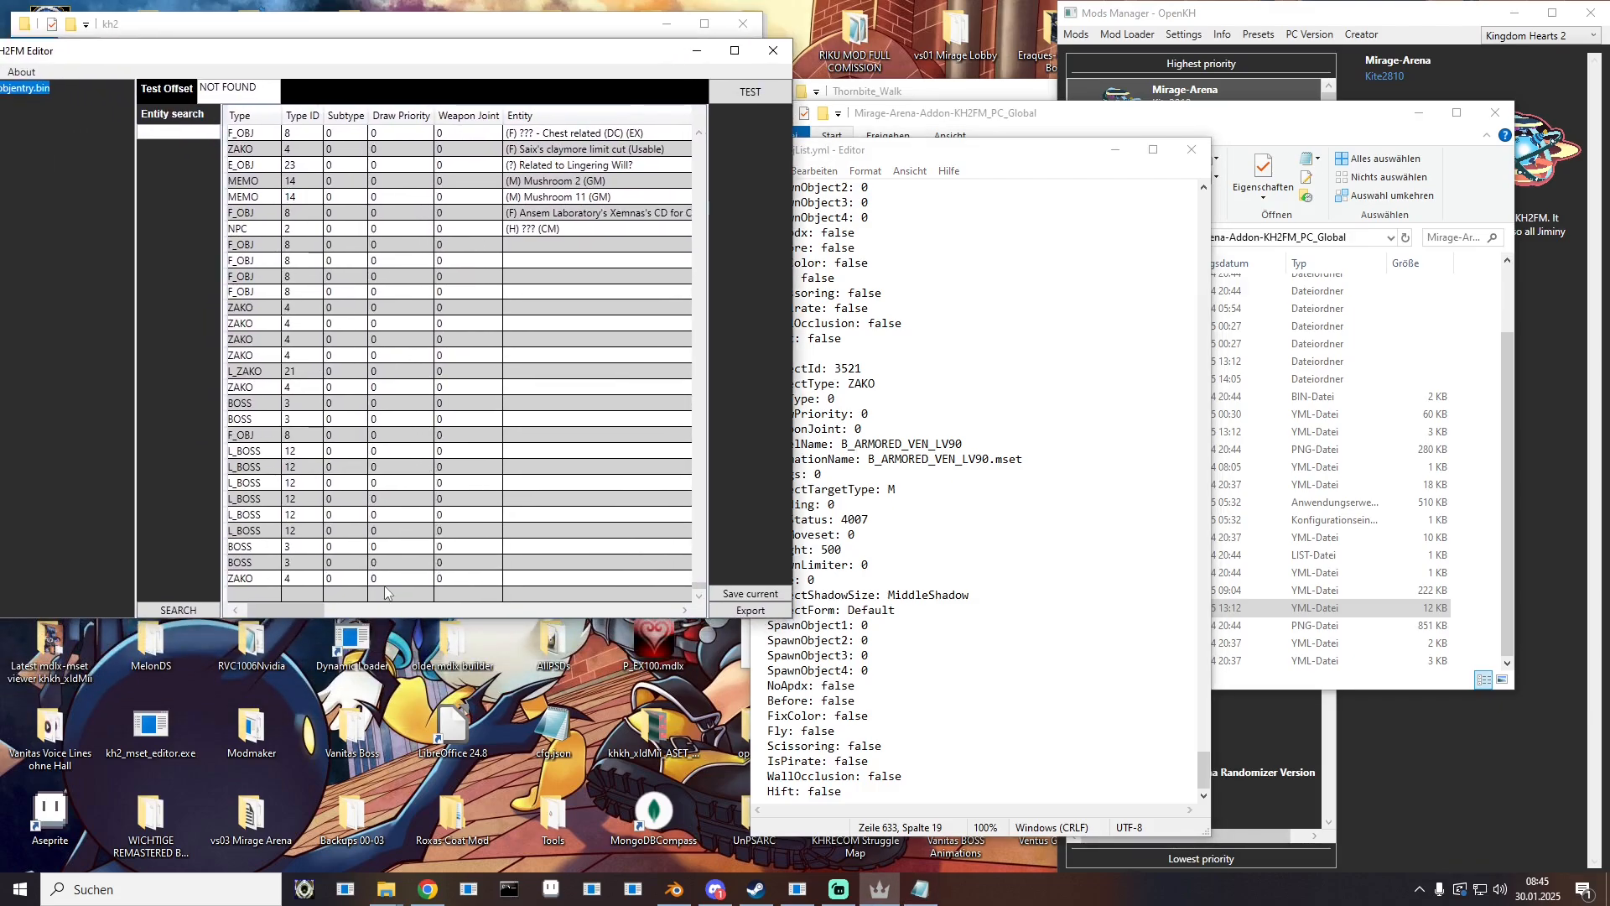
click(985, 524)
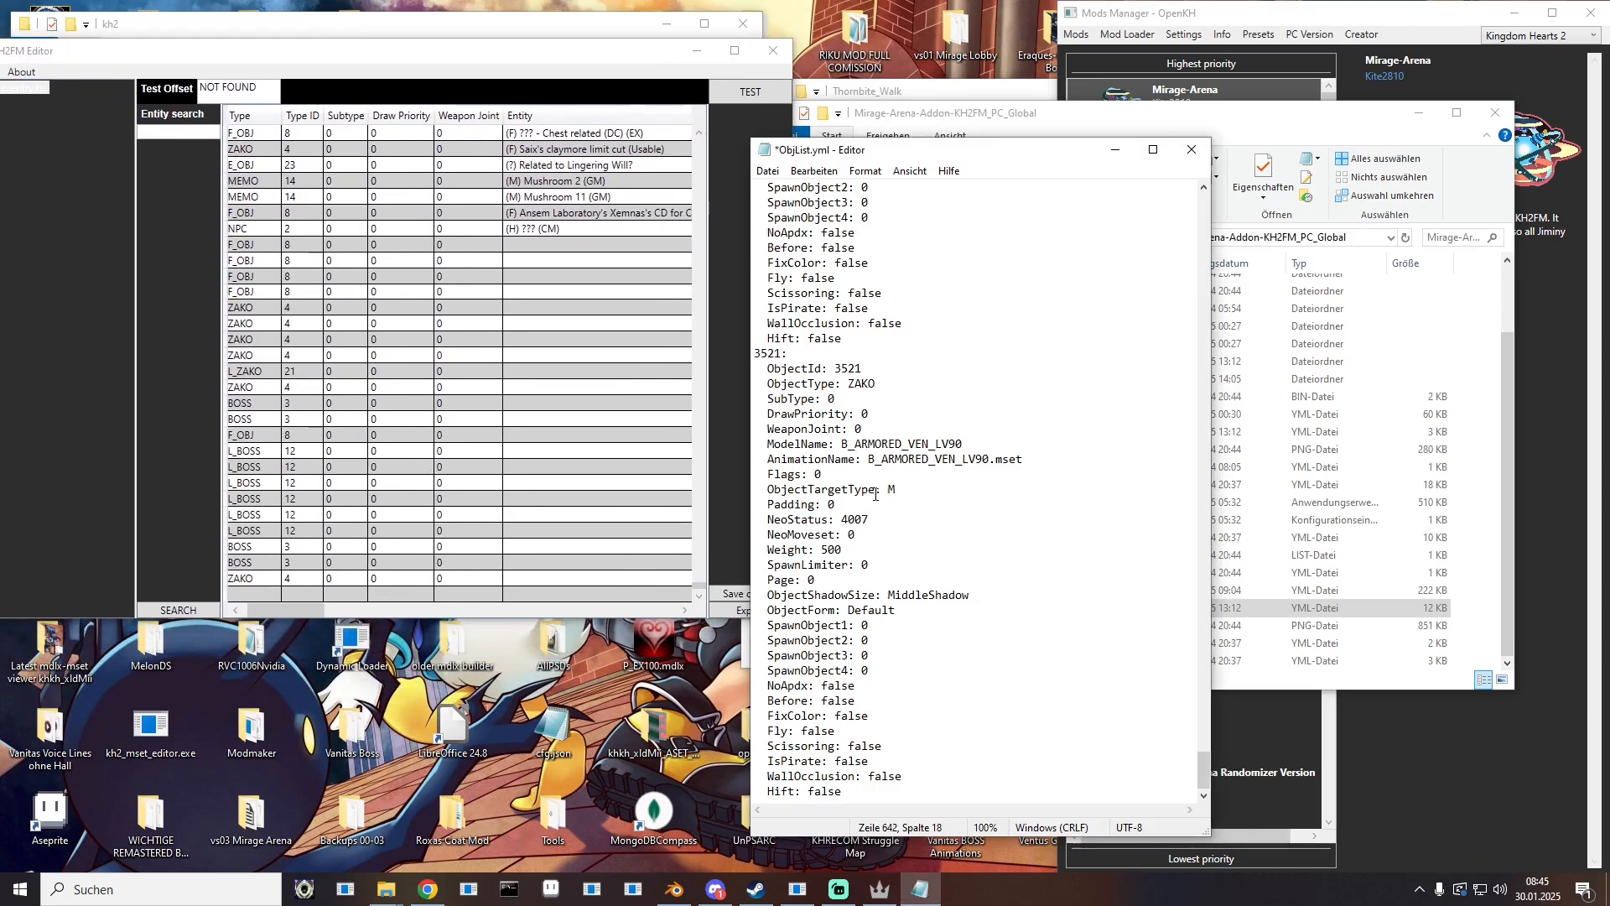
drag(270, 611, 473, 611)
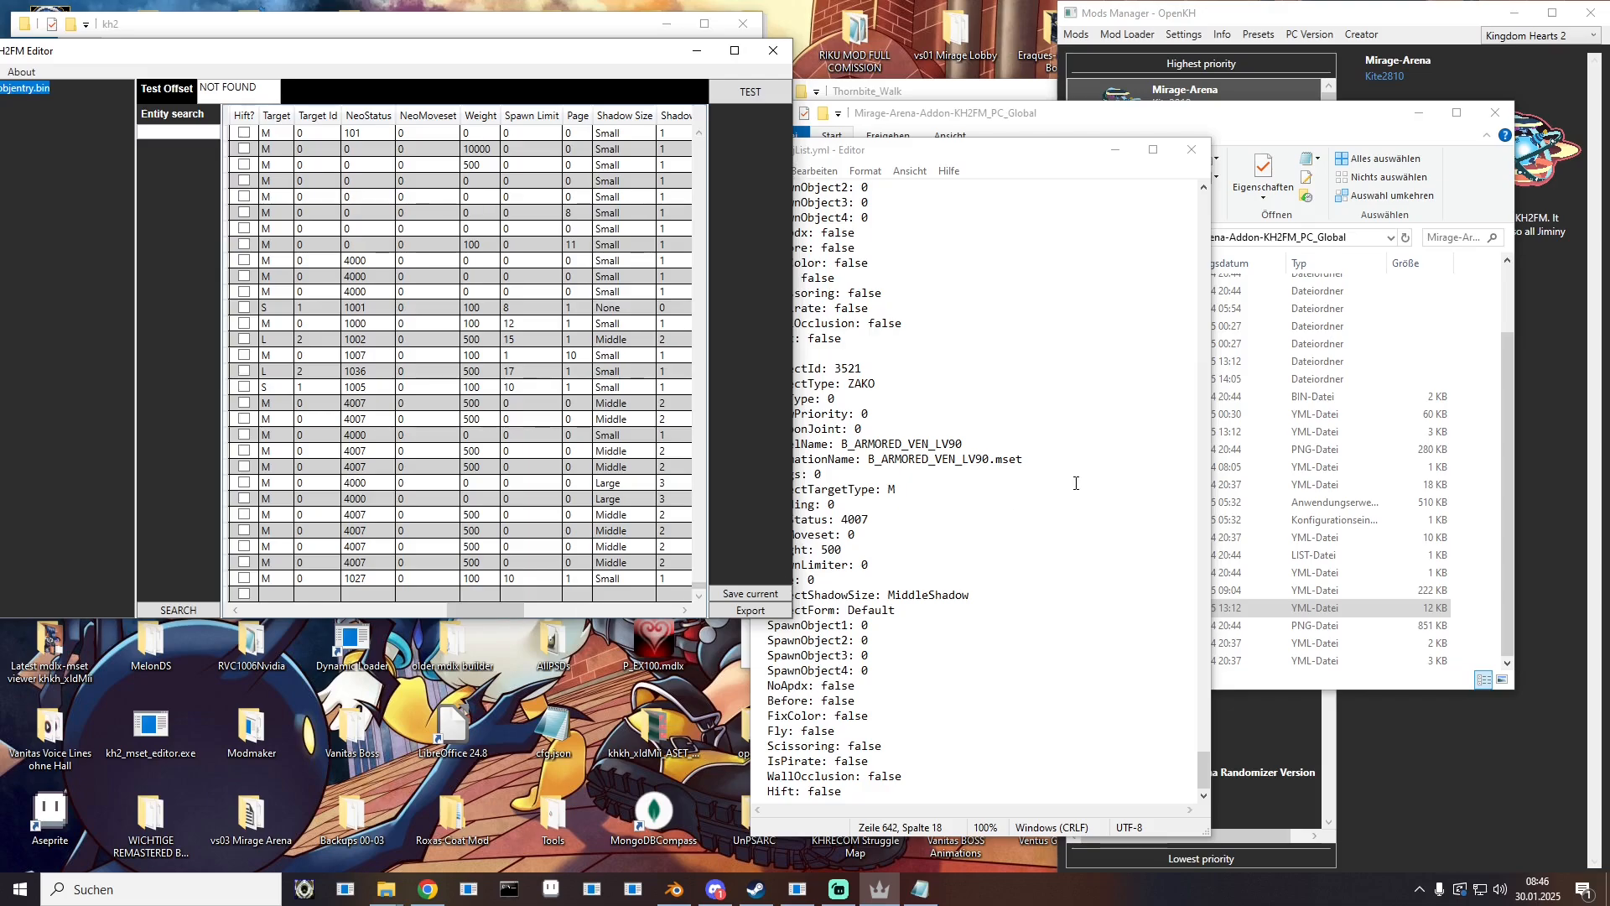
click(1073, 486)
drag(940, 158, 1046, 136)
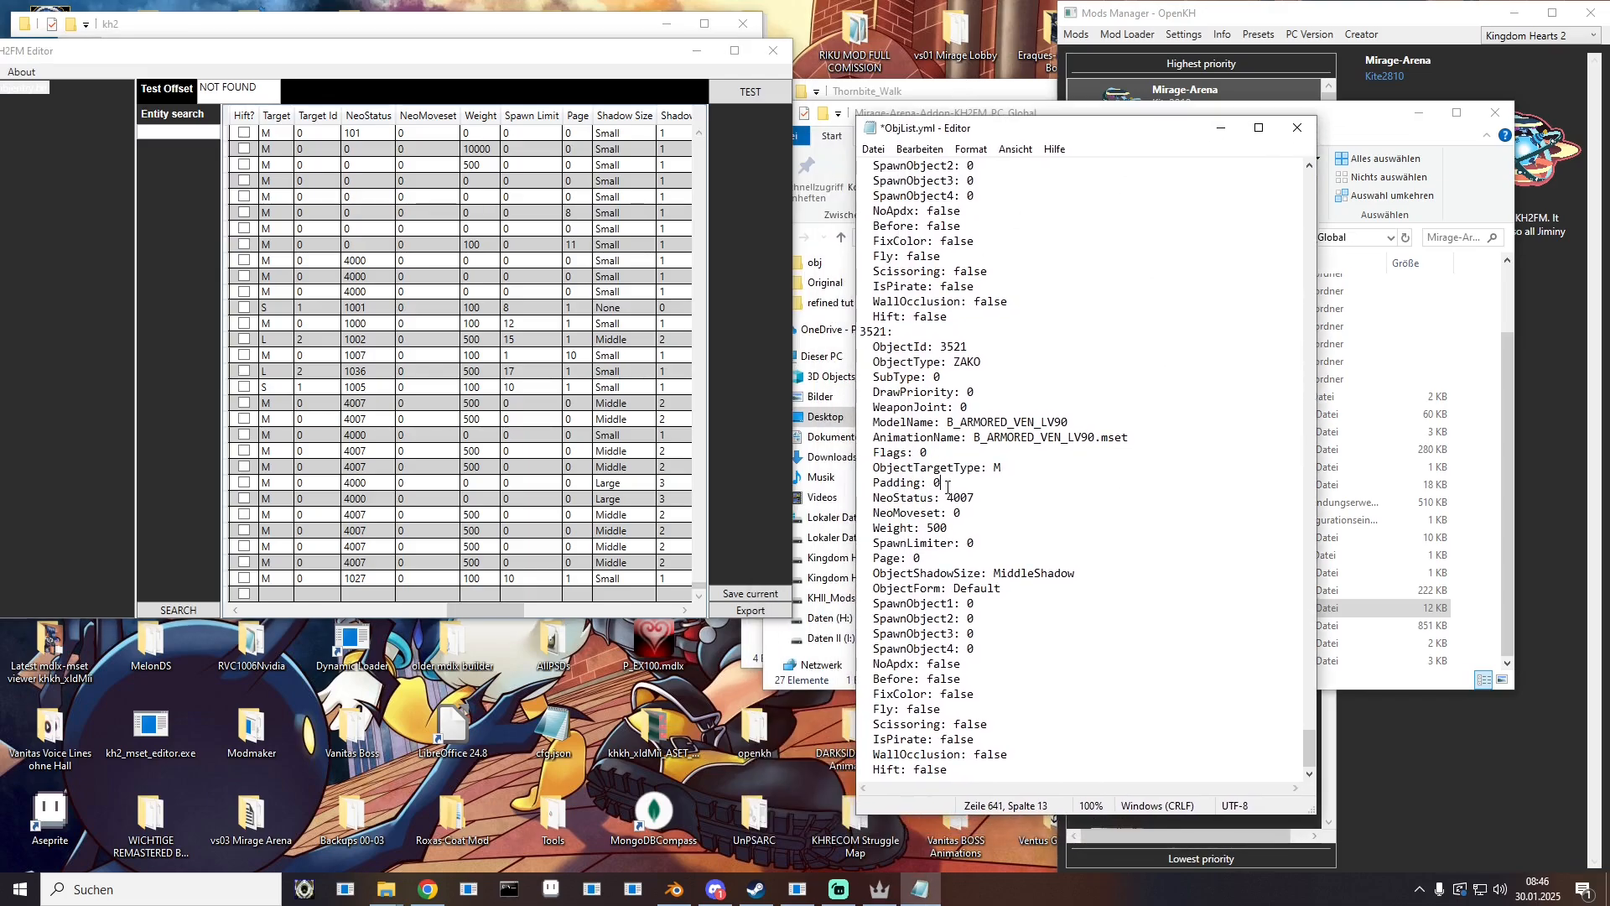
drag(948, 498, 977, 501)
text(1027)
drag(950, 528, 928, 527)
text(100)
Step: Set entry 3521's SpawnLimiter to 10, Page to 1 and ObjectShadowSize to SmallShadow
drag(975, 544, 969, 543)
text(10)
key(BackSpace)
text(1)
drag(995, 574, 1034, 575)
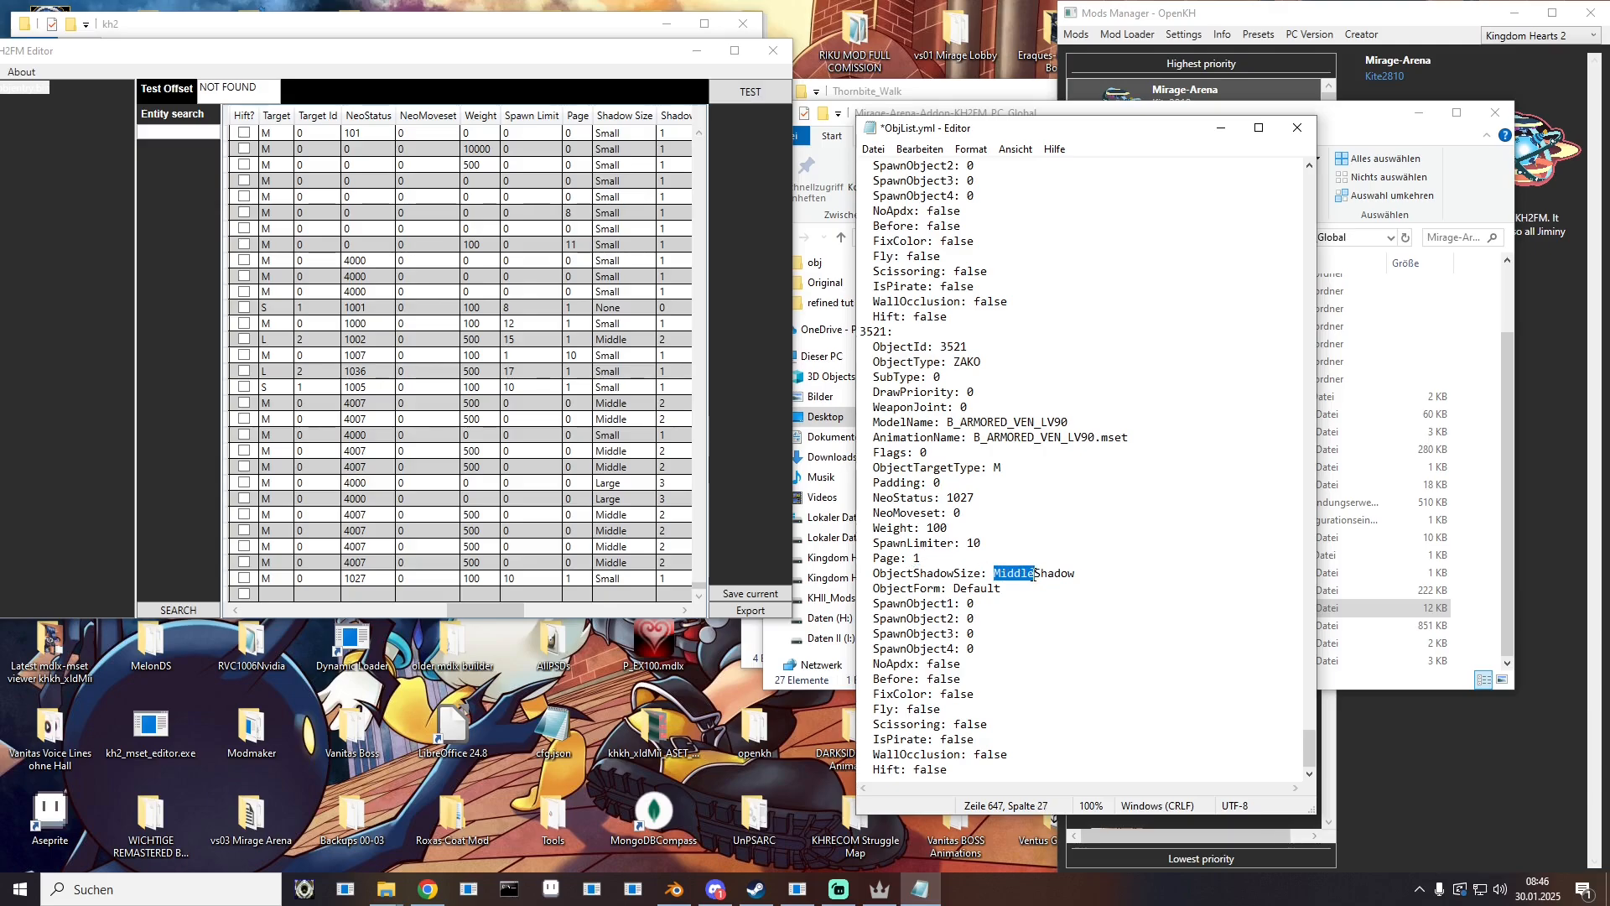
text(Small)
Step: Check entry 3521's flags against the object table, and save and close ObjList.yml
drag(461, 610, 399, 611)
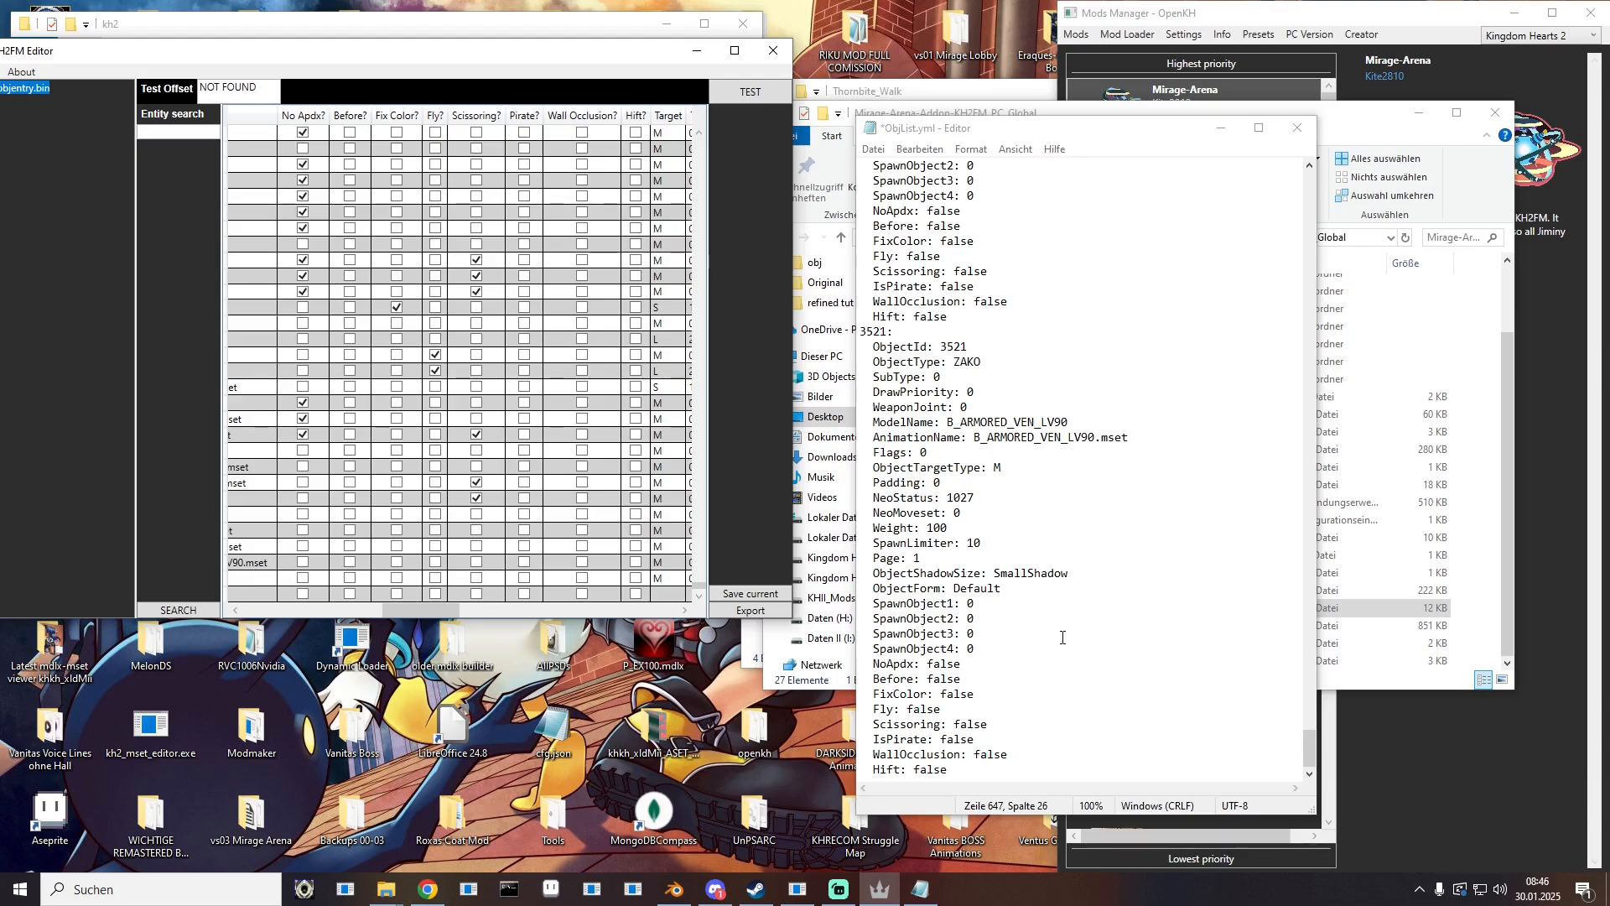
click(1035, 758)
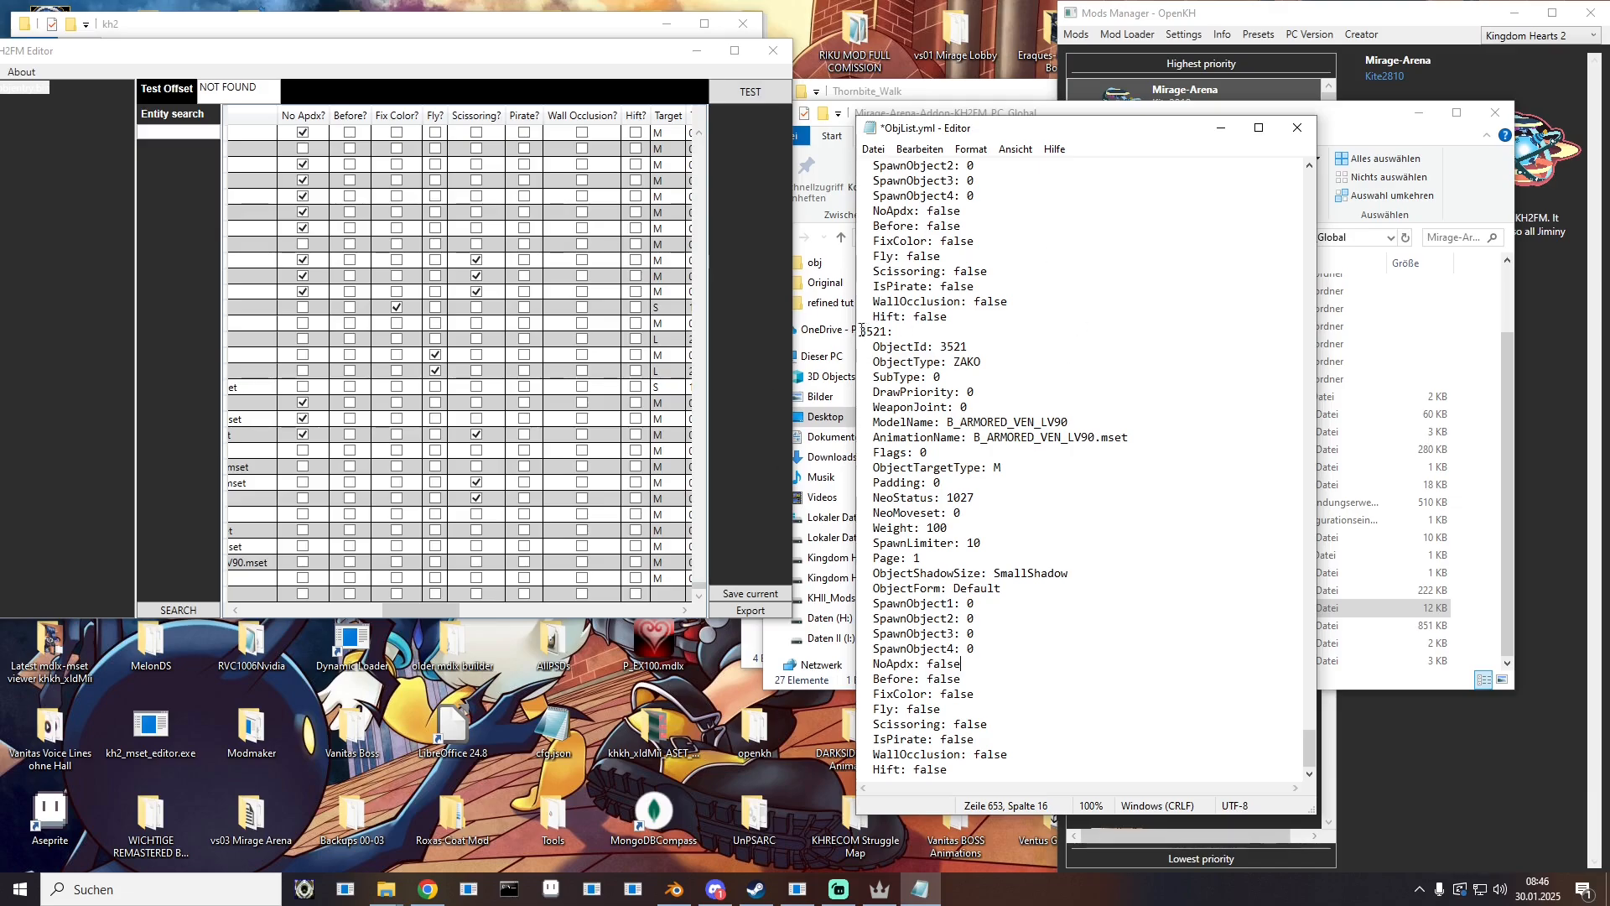
drag(862, 330, 1068, 808)
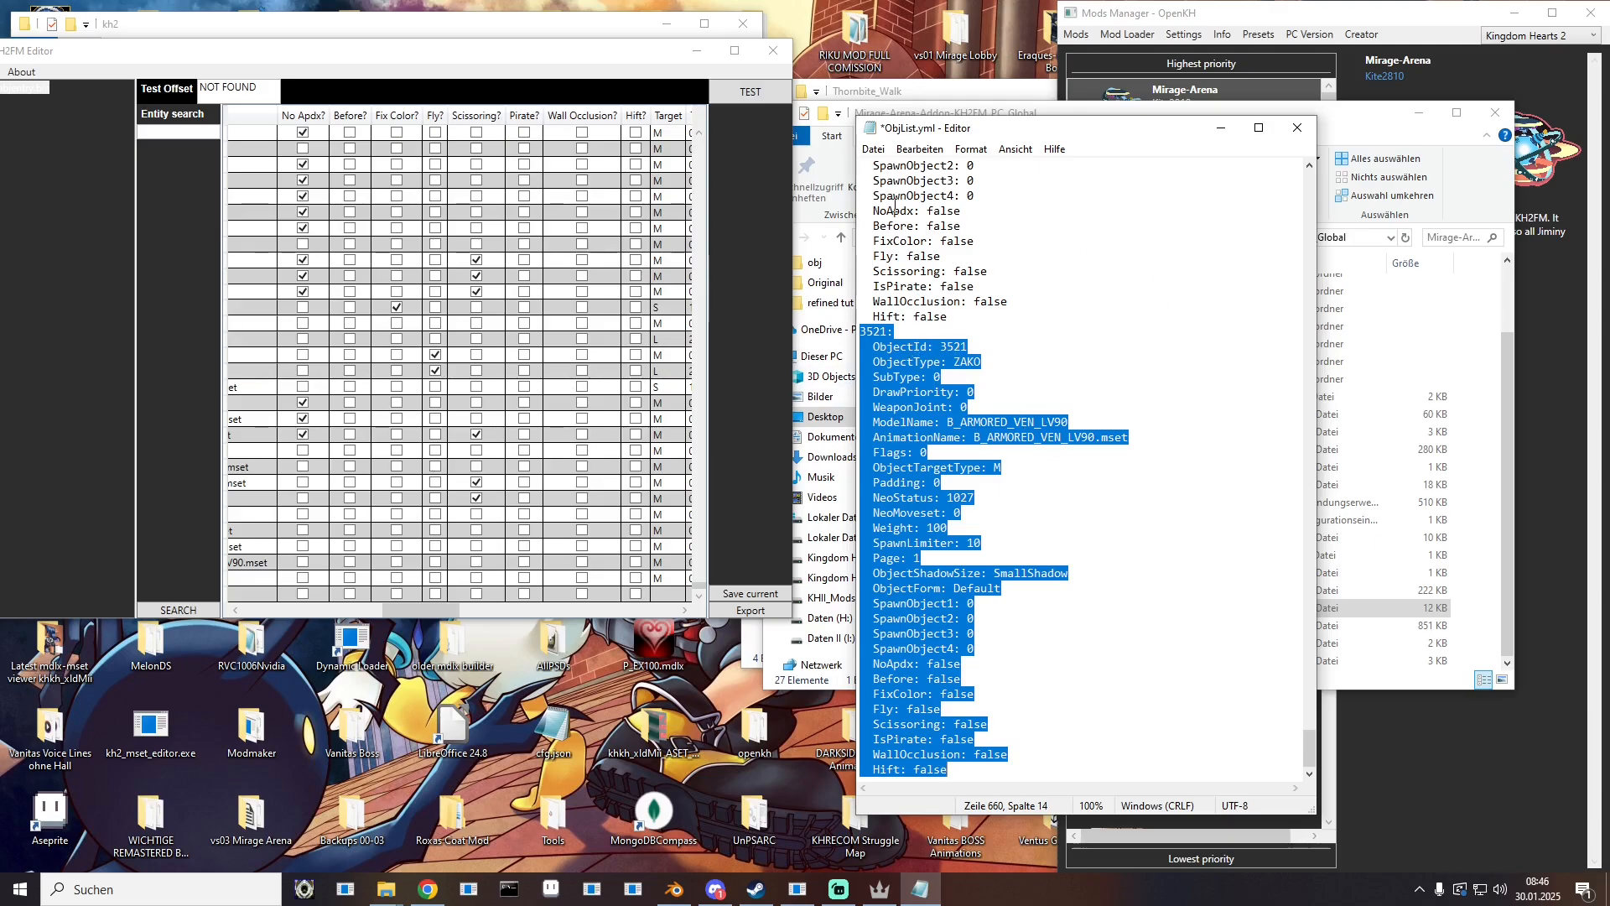
click(873, 148)
click(901, 224)
click(1297, 127)
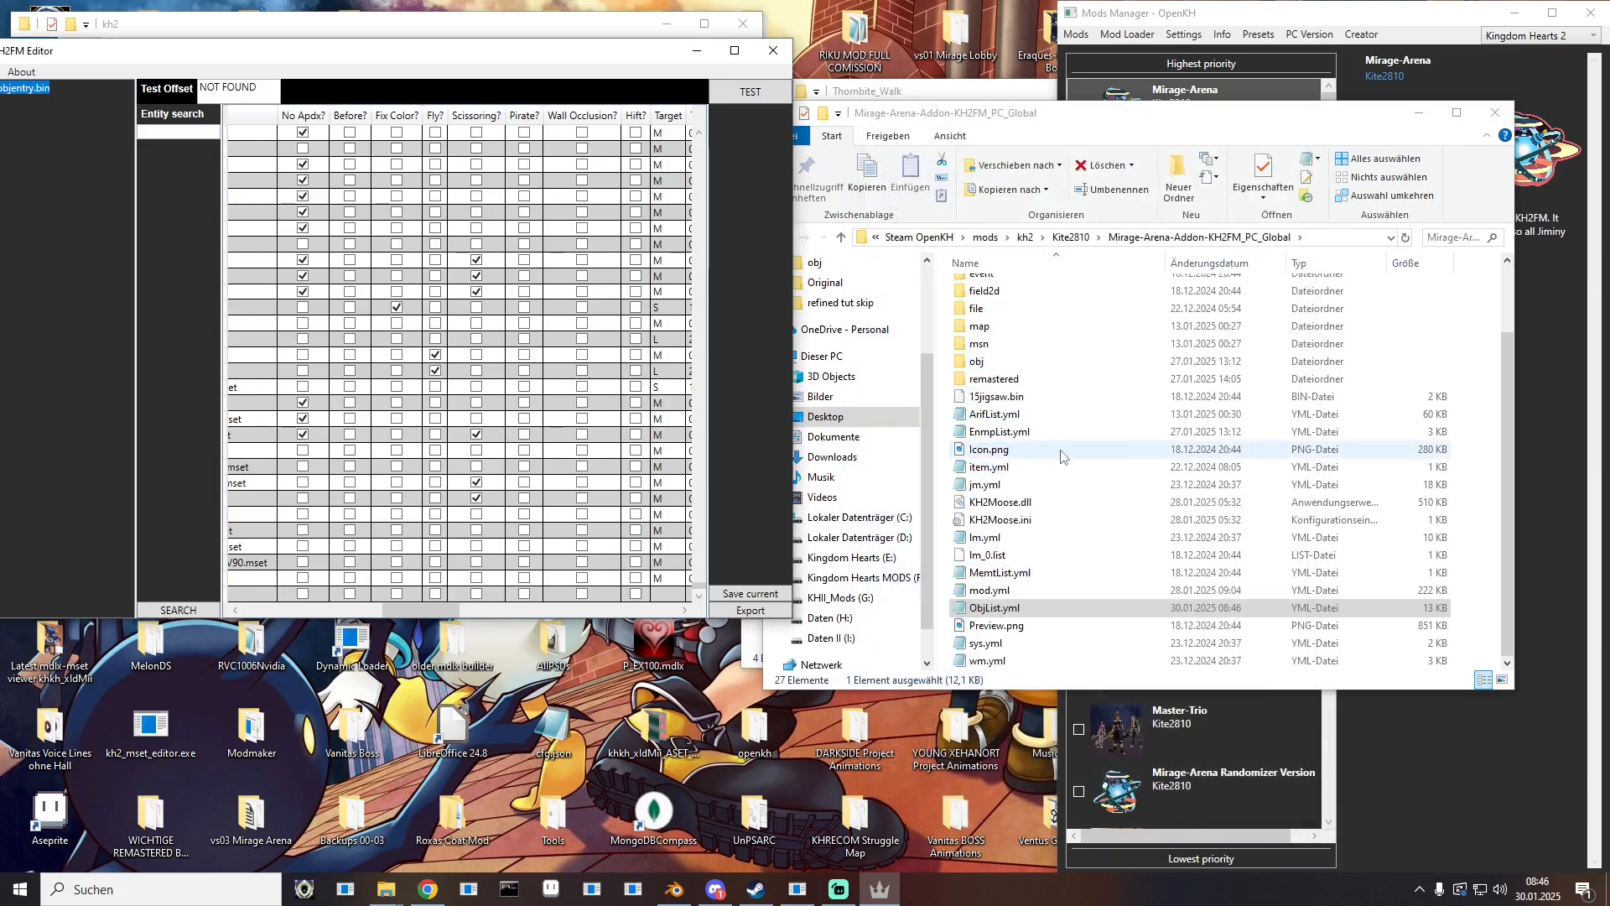
Step: Open EnmpList.yml from the mod folder and load 00battle.bin into KH2FM Editor
click(982, 434)
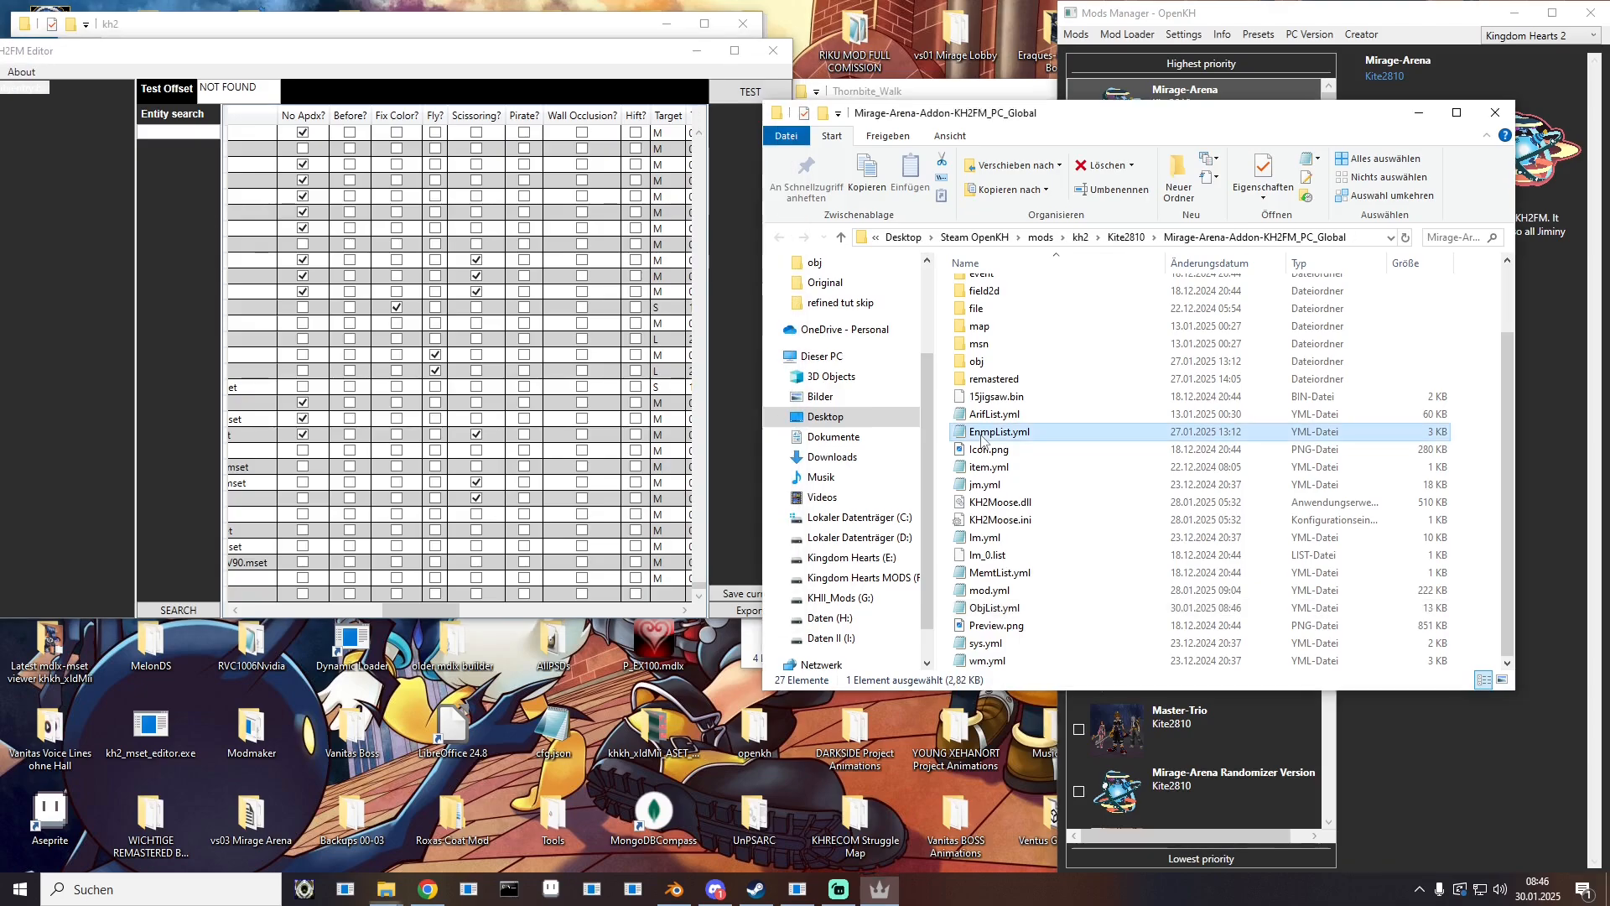
double_click(981, 435)
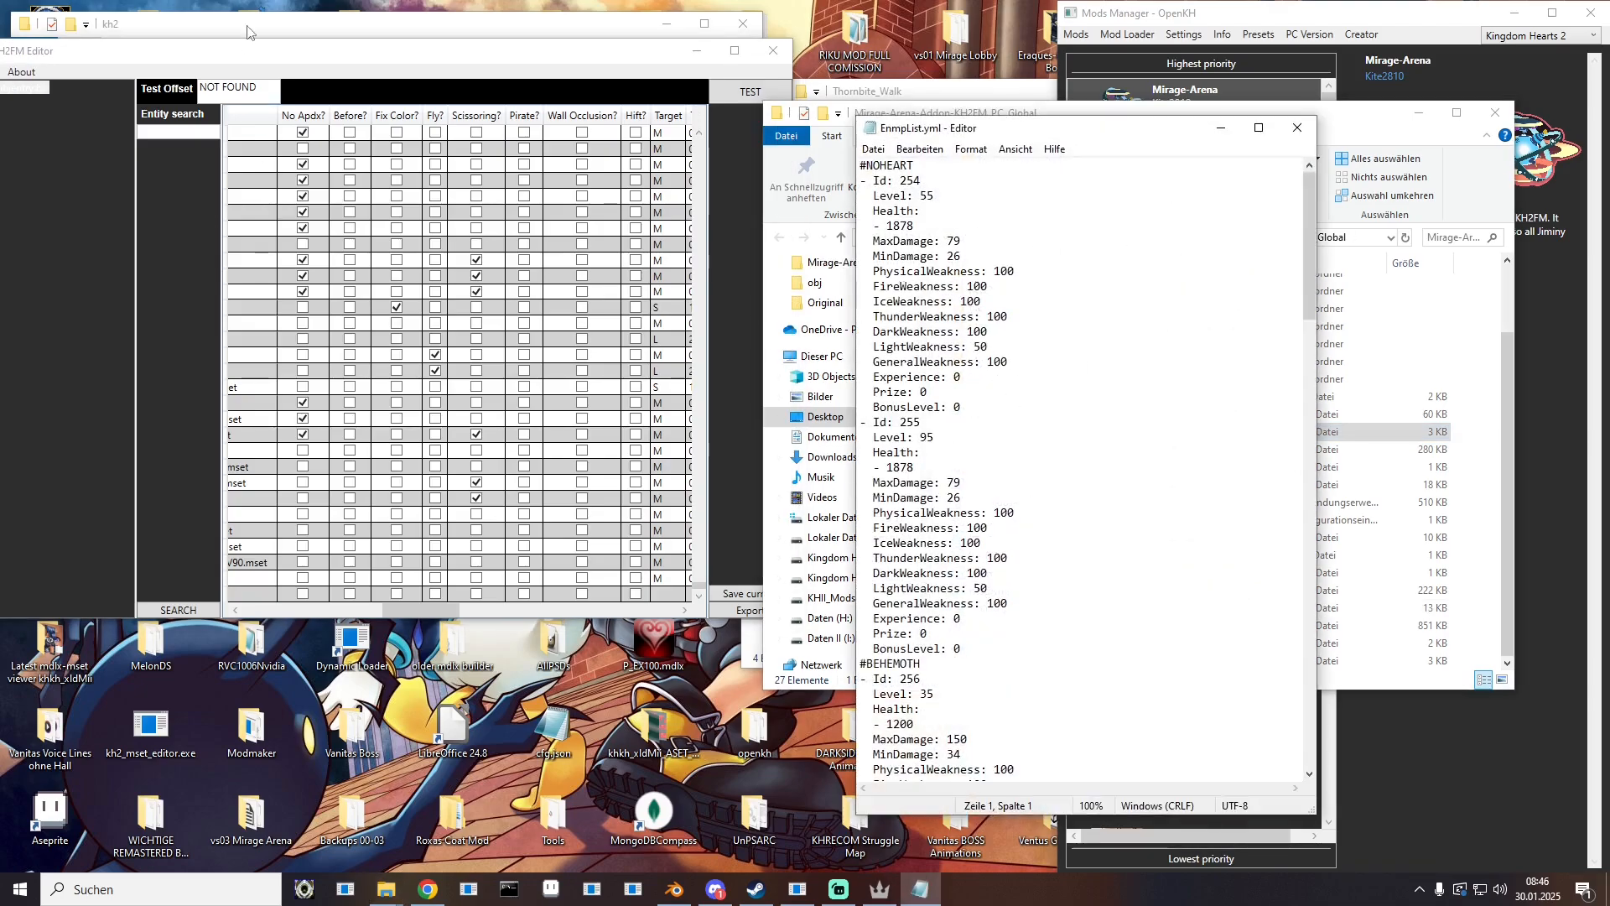
drag(272, 55, 842, 234)
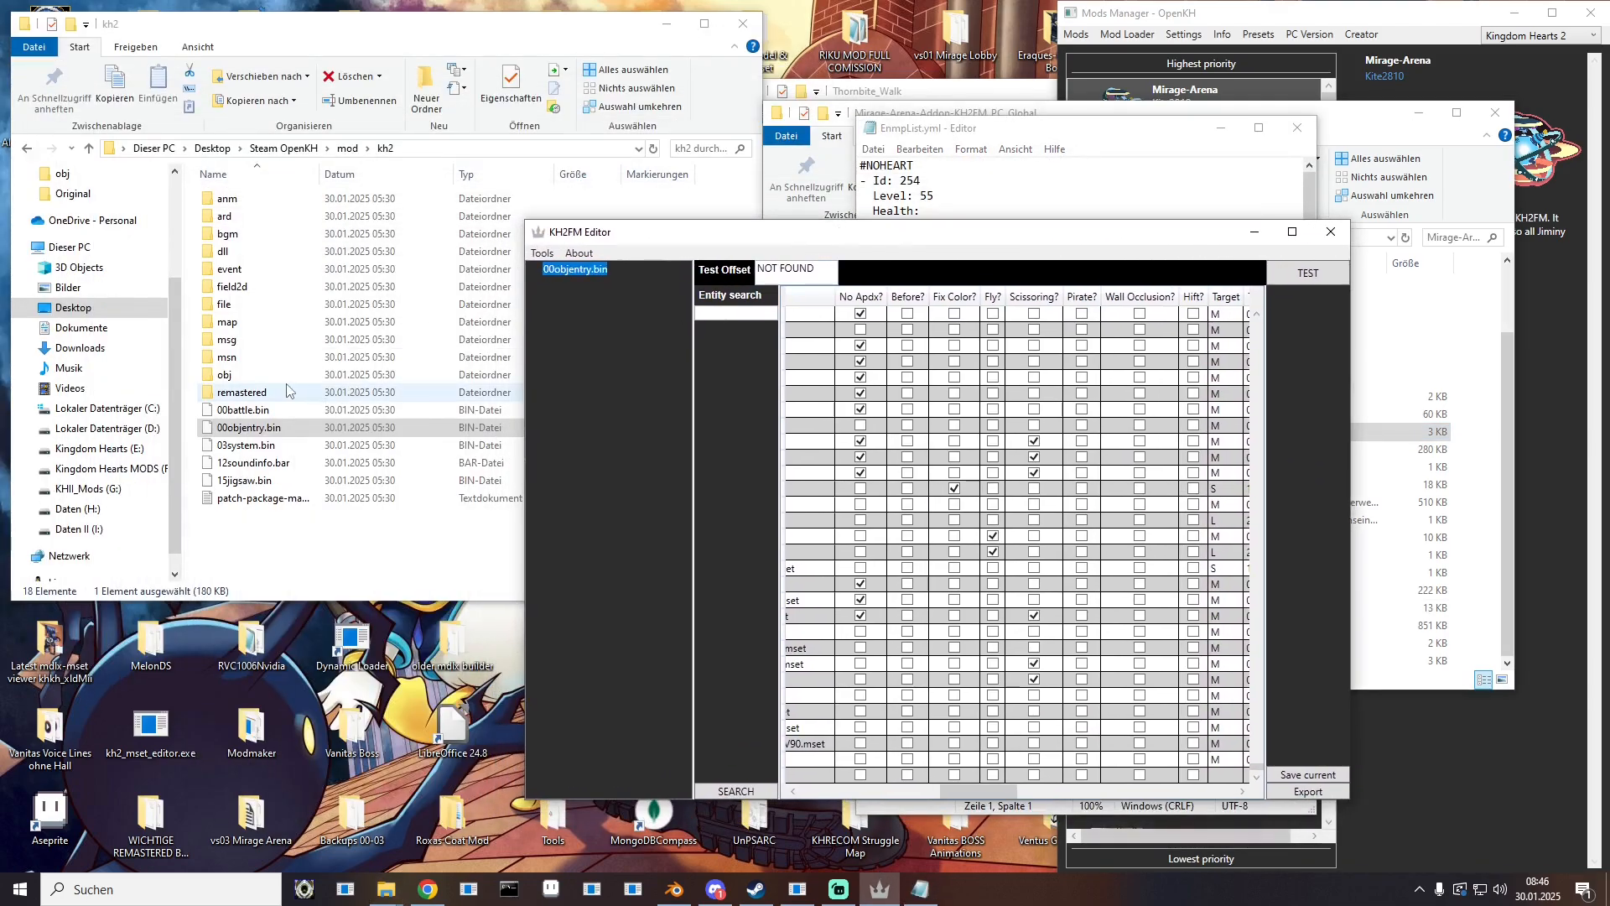
drag(249, 409, 571, 276)
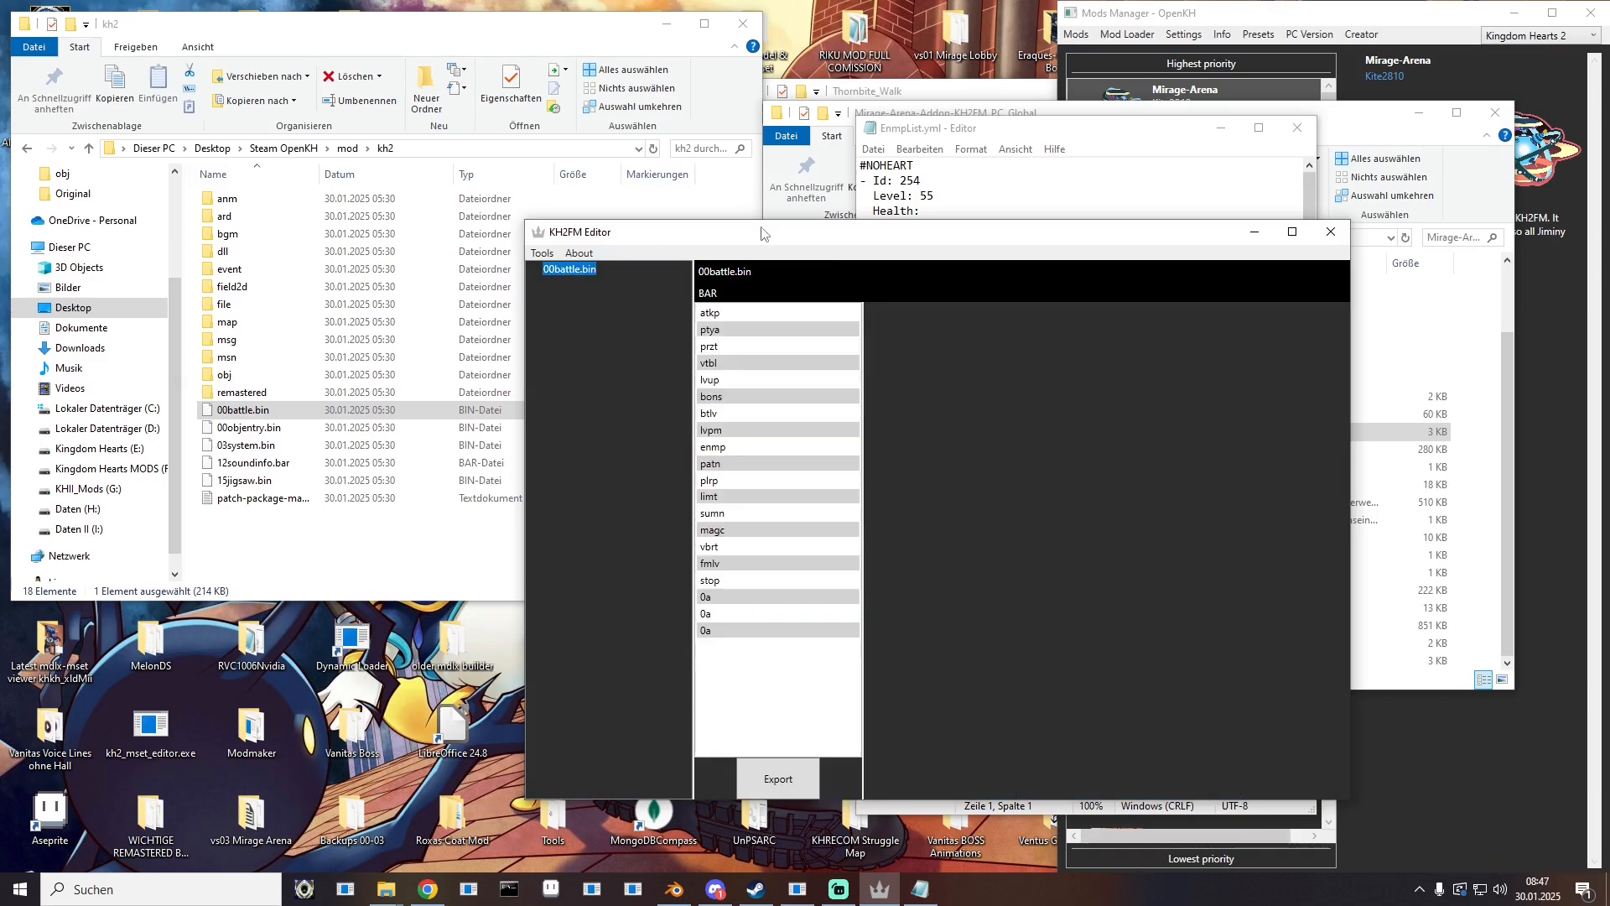
drag(765, 231, 289, 89)
Step: Open the enmp table of 00battle.bin and examine the level, HP, damage and resistance values of the last entries
click(234, 307)
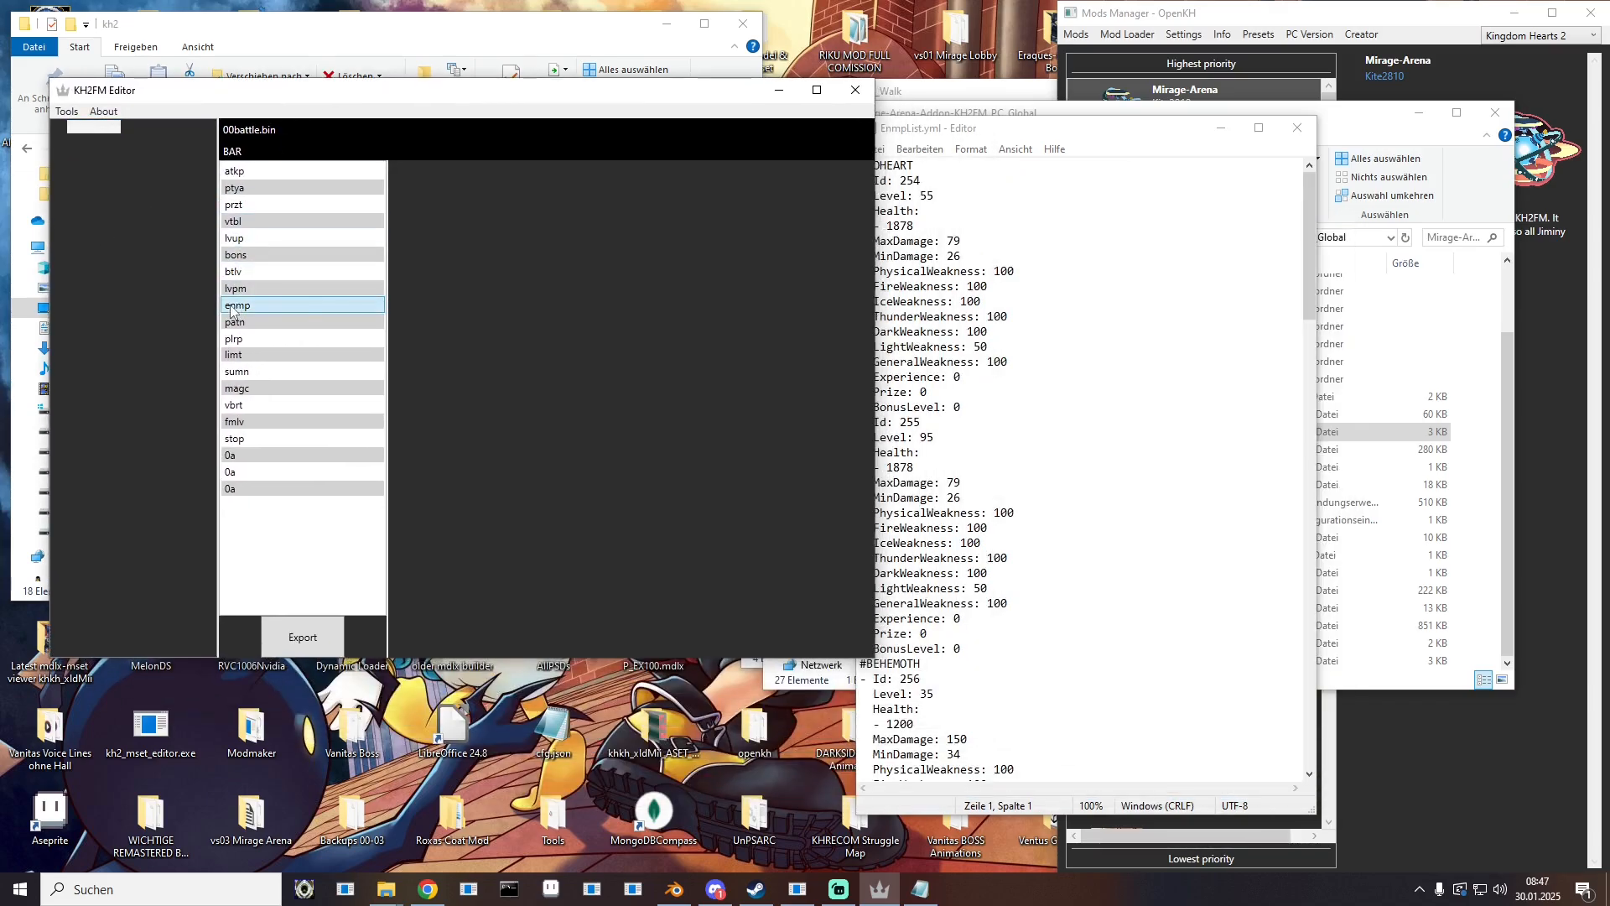
drag(782, 252, 773, 631)
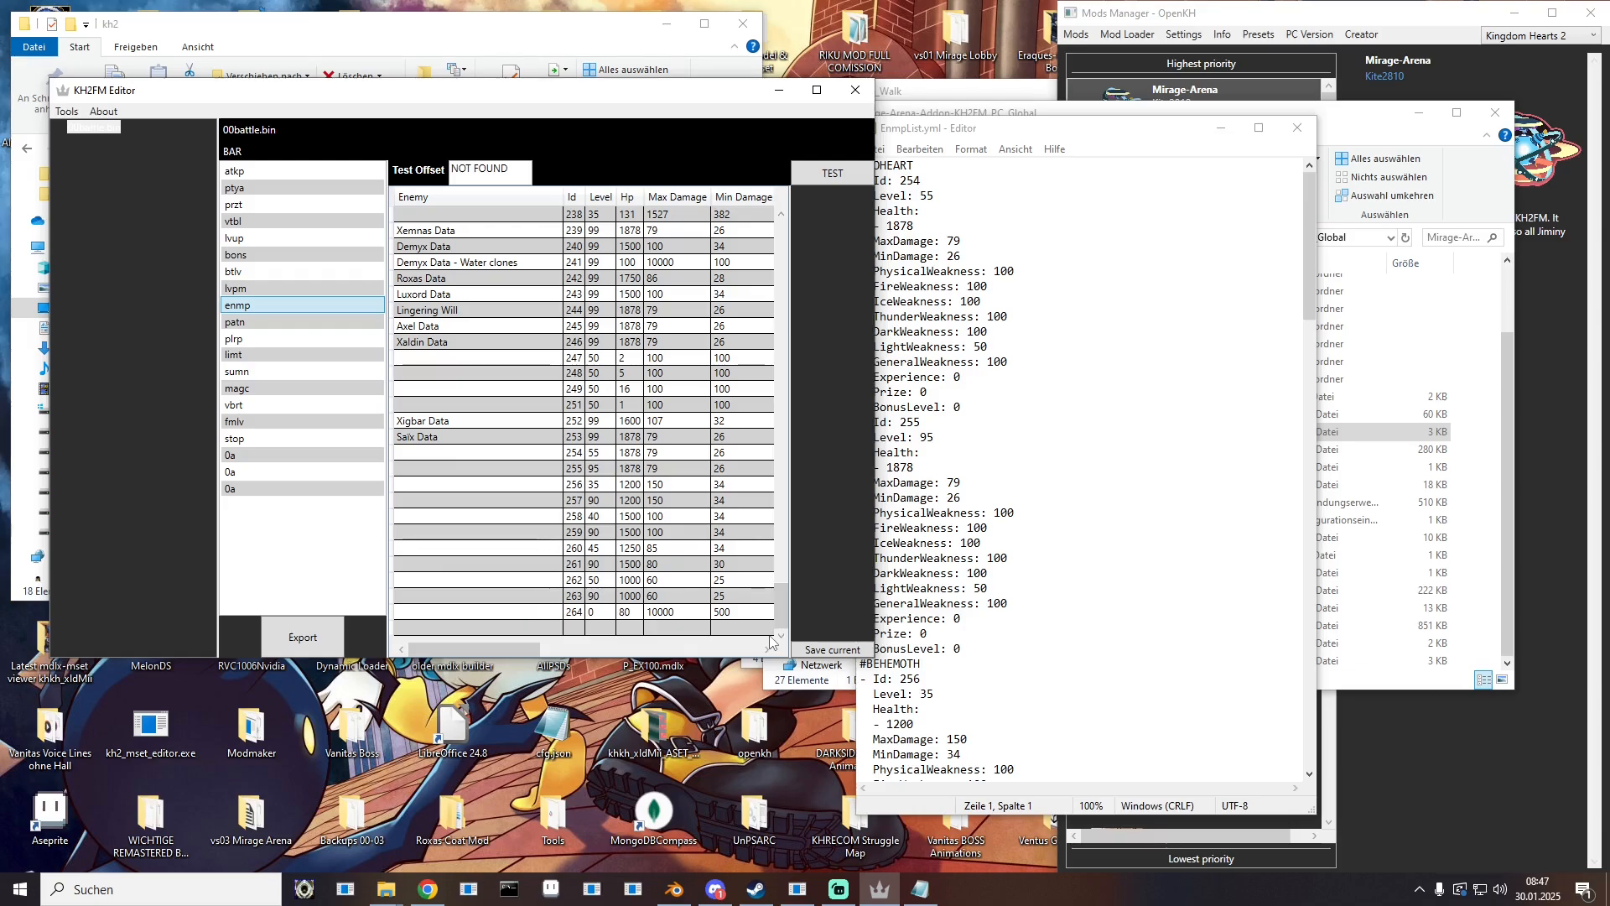
drag(500, 646, 551, 669)
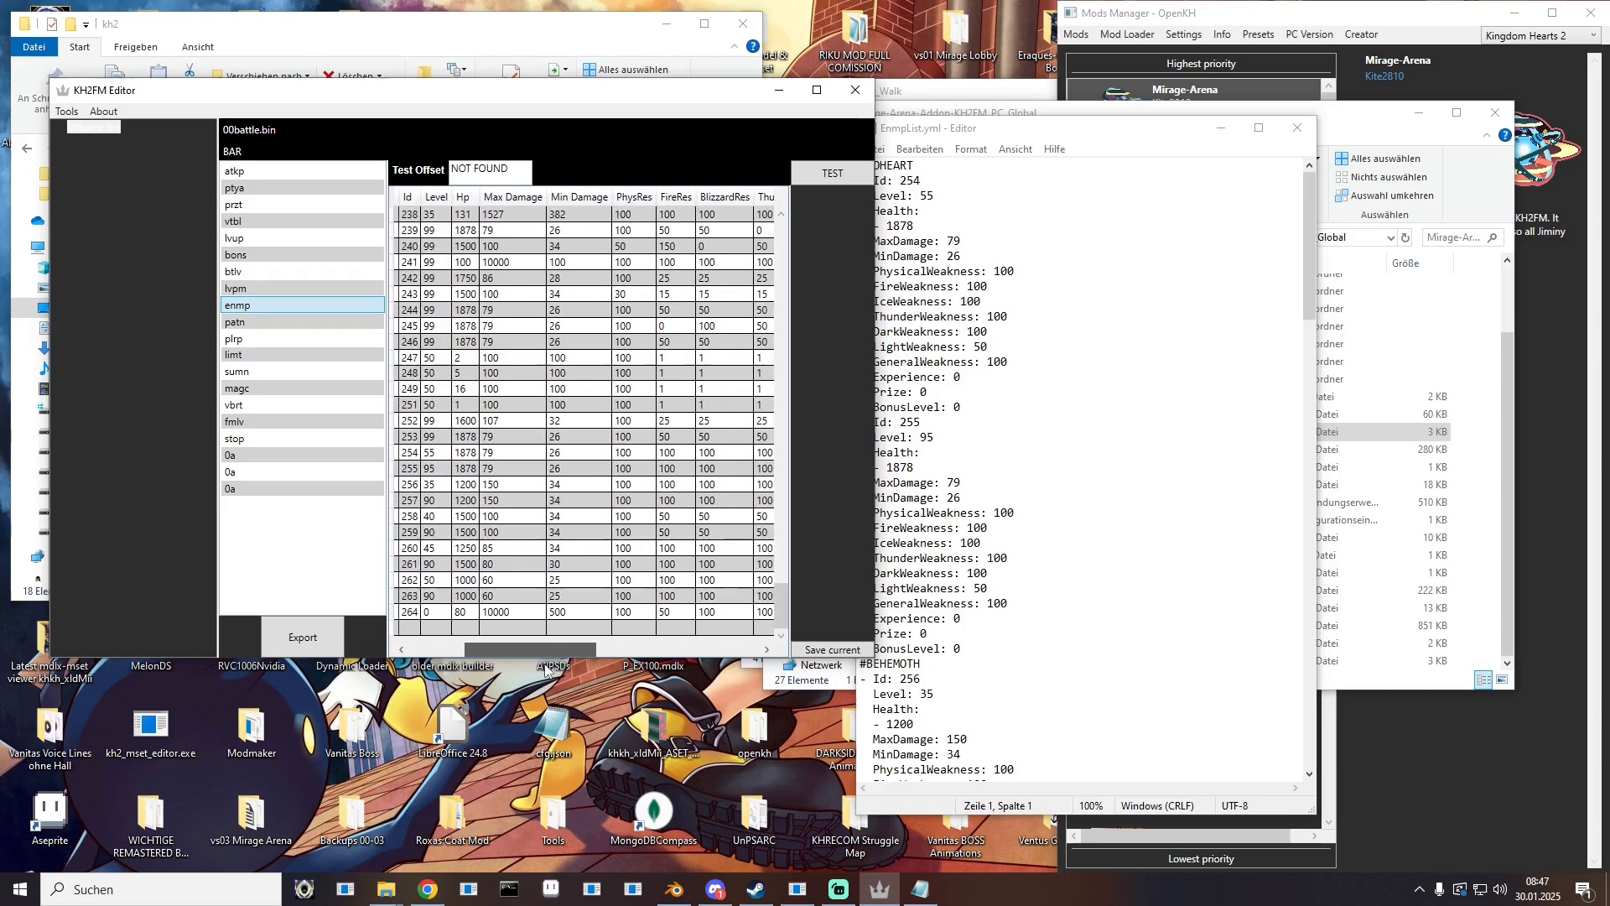
drag(710, 102, 664, 87)
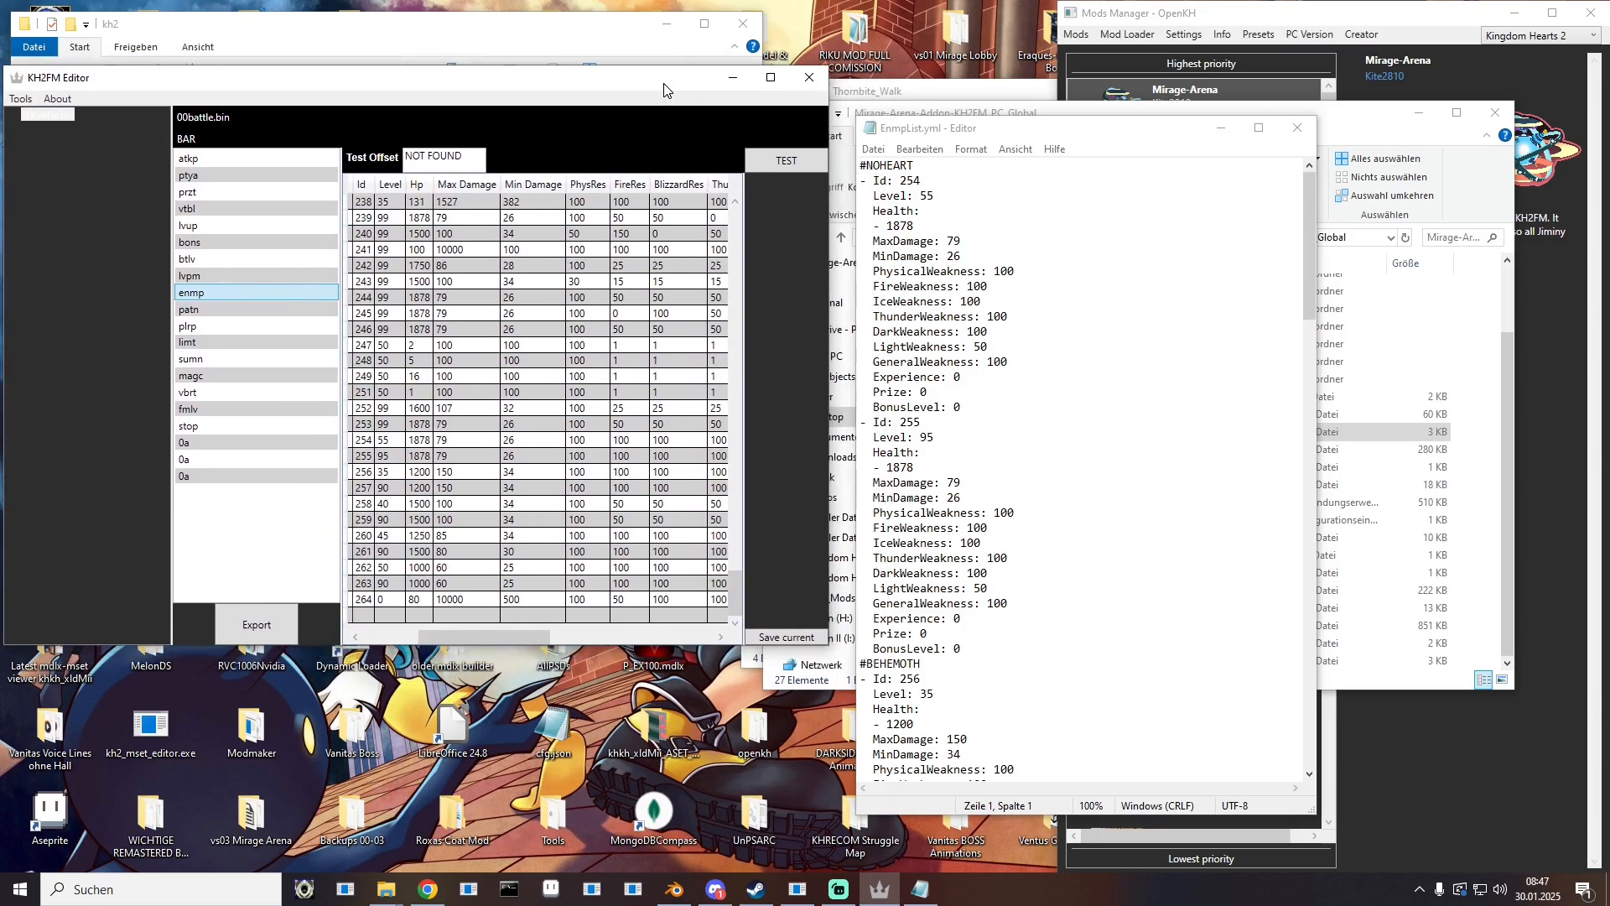
Step: Add a #Thornbite comment at the end of EnmpList.yml and paste a copy of the Id 263 entry beneath it
scroll(1112, 526, down, 20)
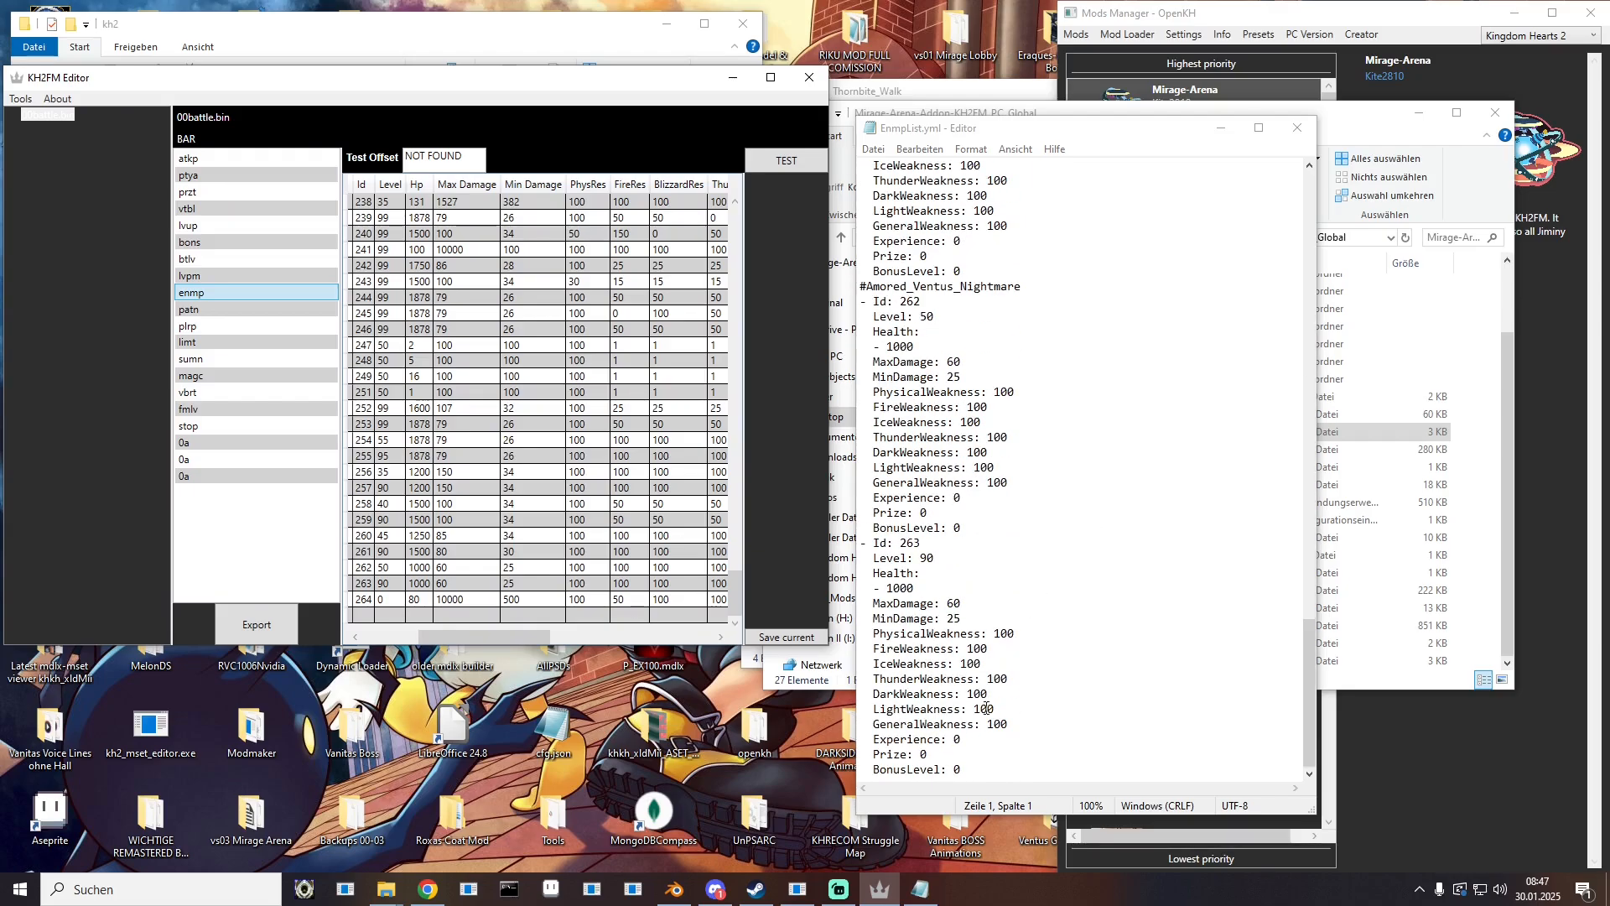
drag(974, 779, 858, 543)
key(ctrl+c)
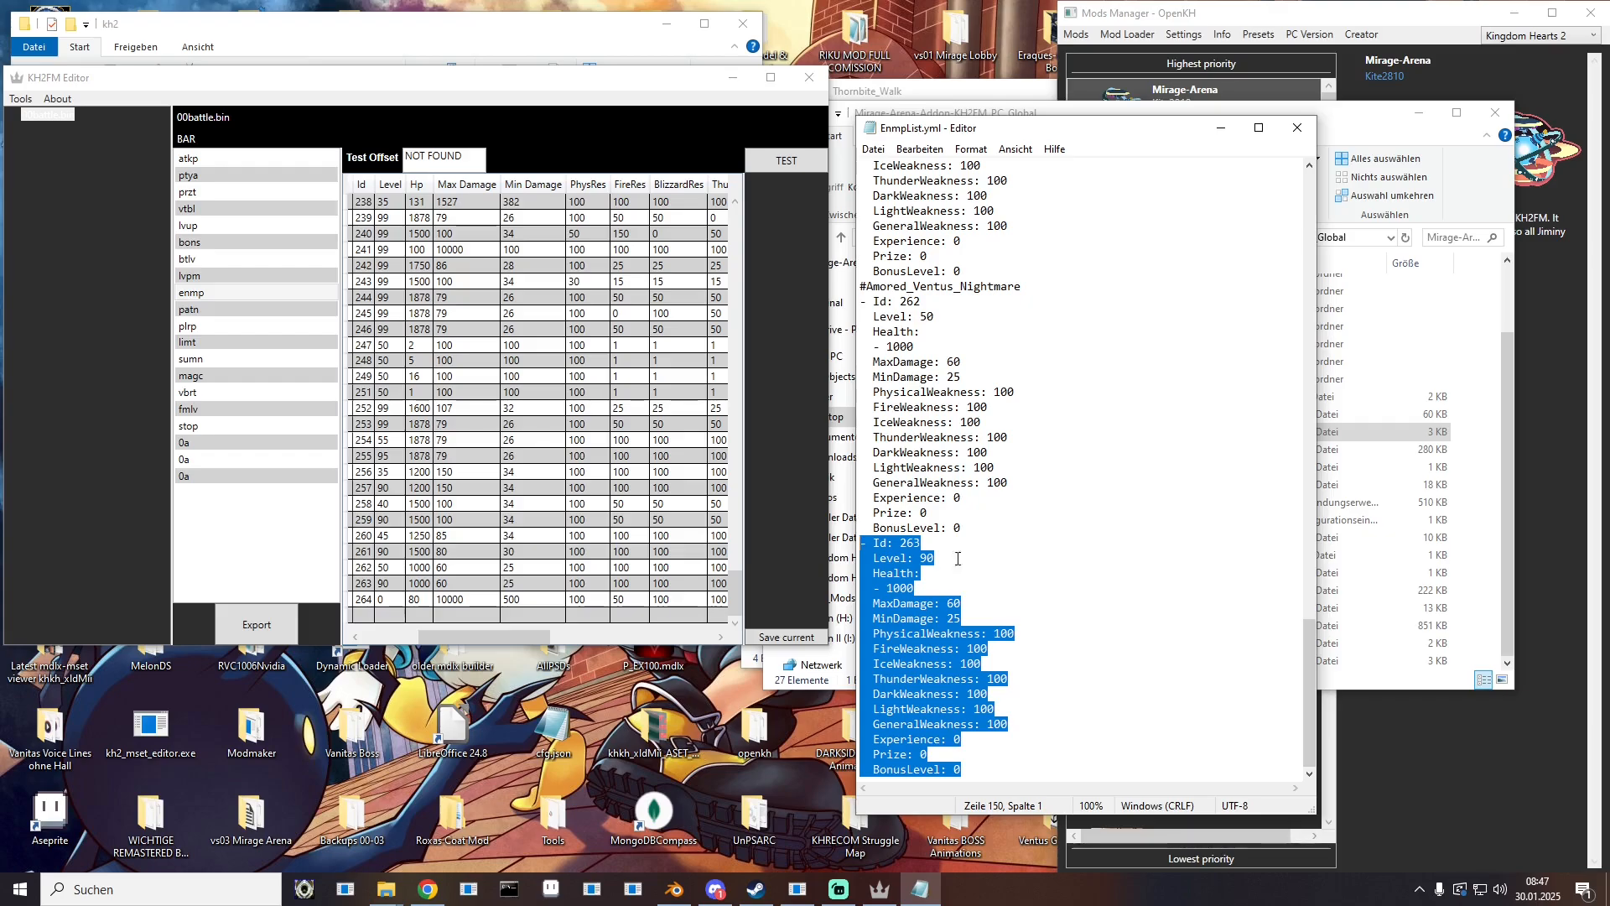
click(1009, 769)
key(Return)
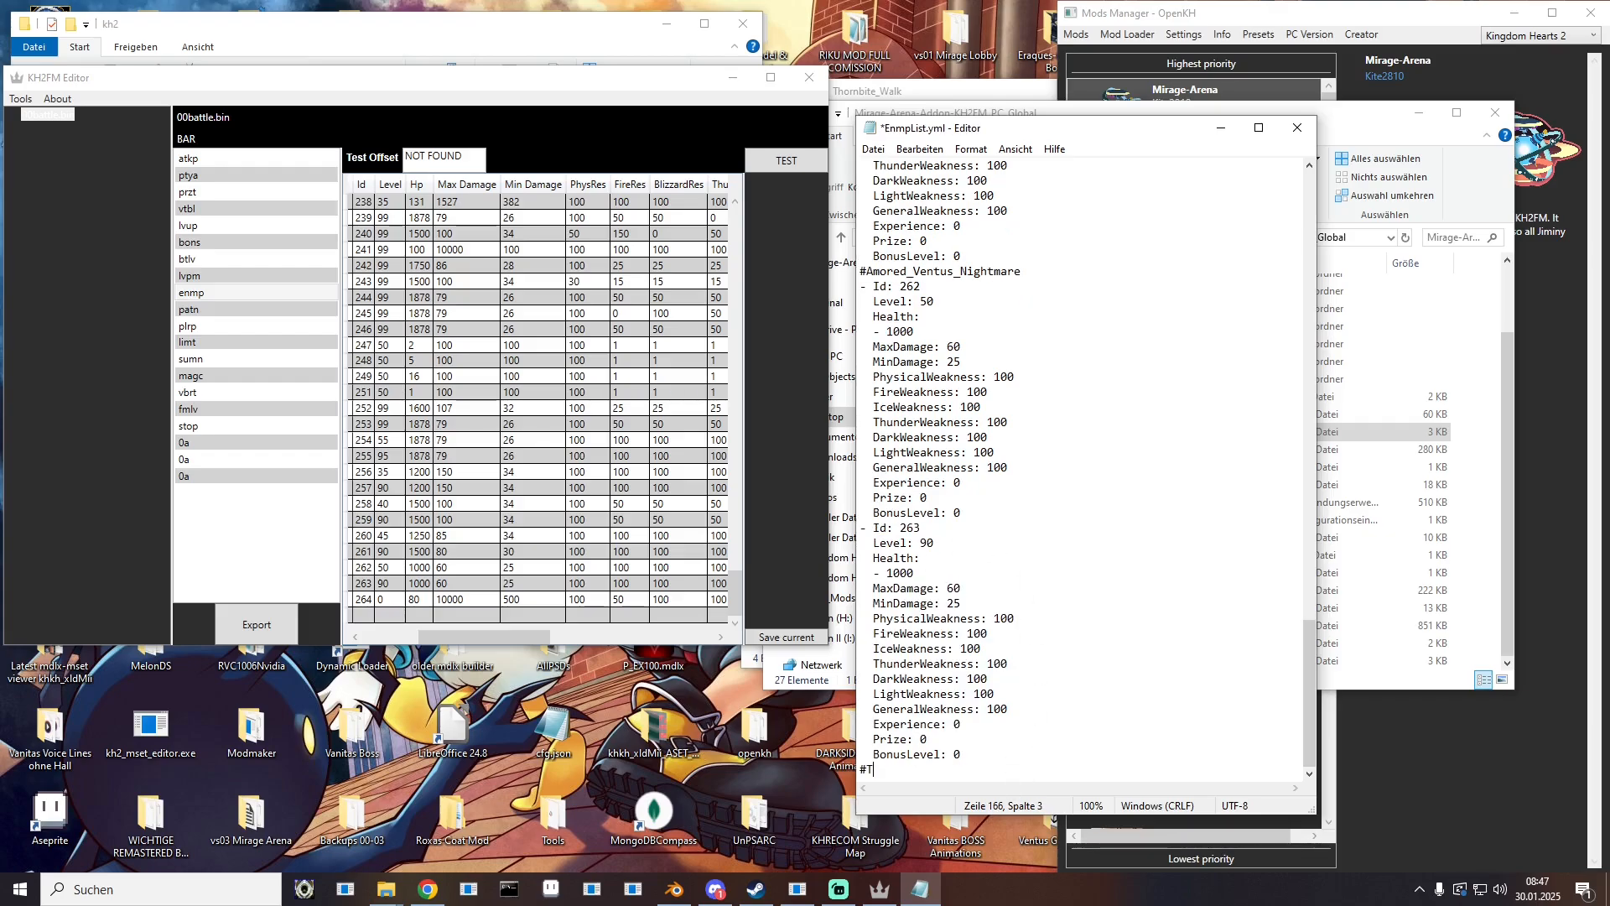
text(#Thornbite)
key(Return)
key(ctrl+v)
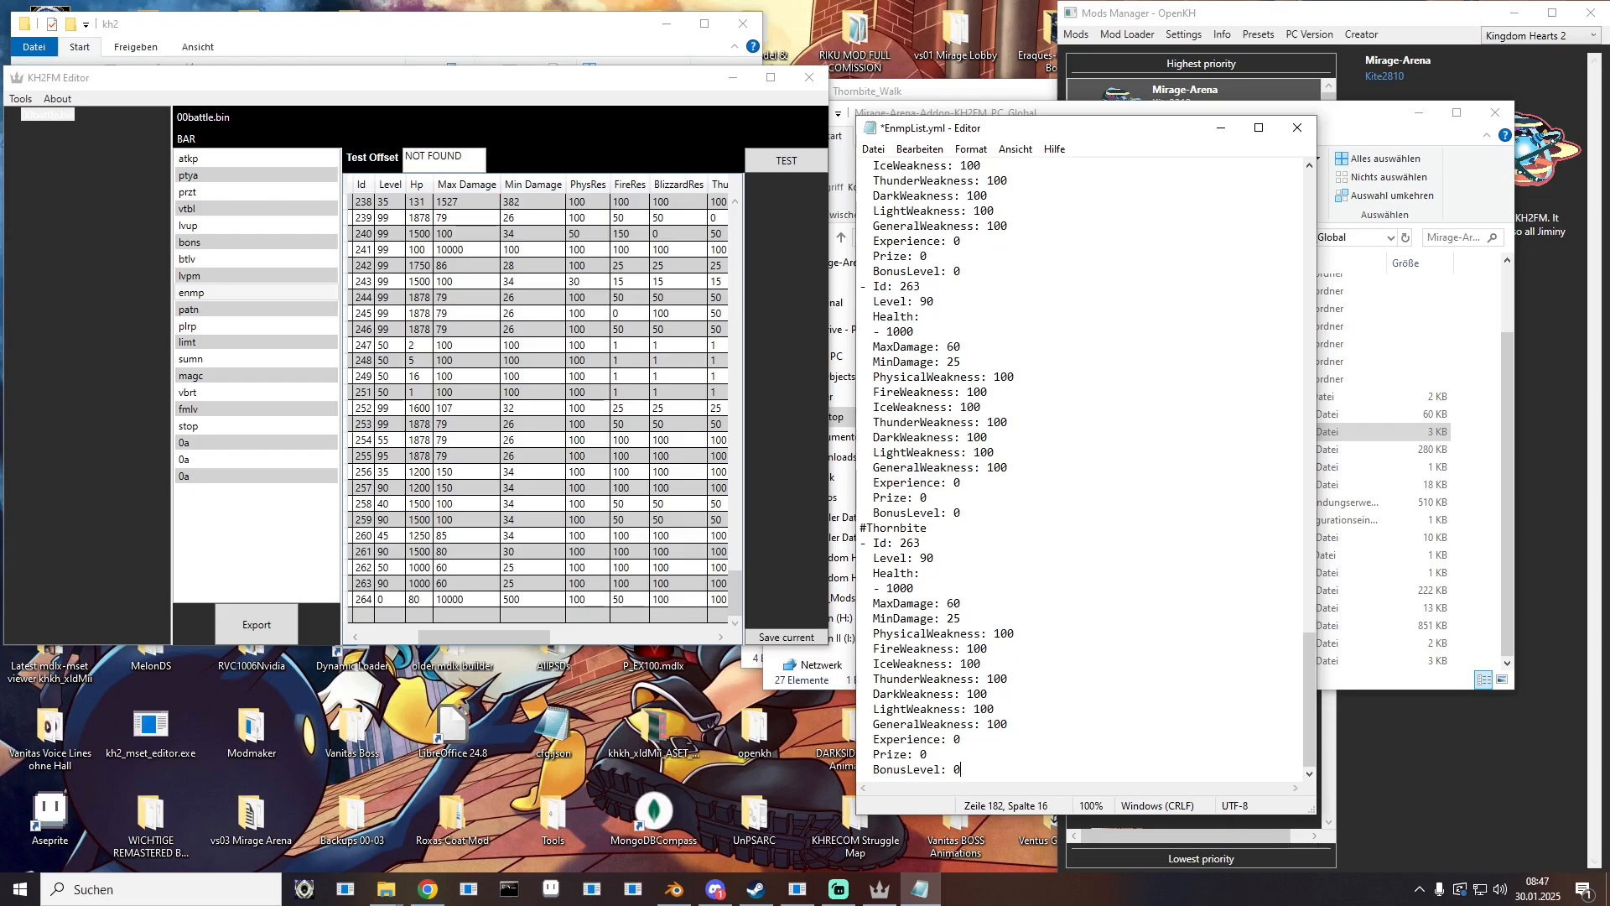
Step: Set the Thornbite entry's Id to 264, Level to 0, Health to 80, MaxDamage to 10000 and MinDamage to 500
click(929, 544)
drag(934, 557, 886, 580)
text(080)
drag(964, 603, 950, 598)
text(1000)
drag(963, 618, 949, 619)
text(500)
Step: Set the Thornbite entry's FireWeakness to 50 and Experience to 75
drag(989, 648, 968, 649)
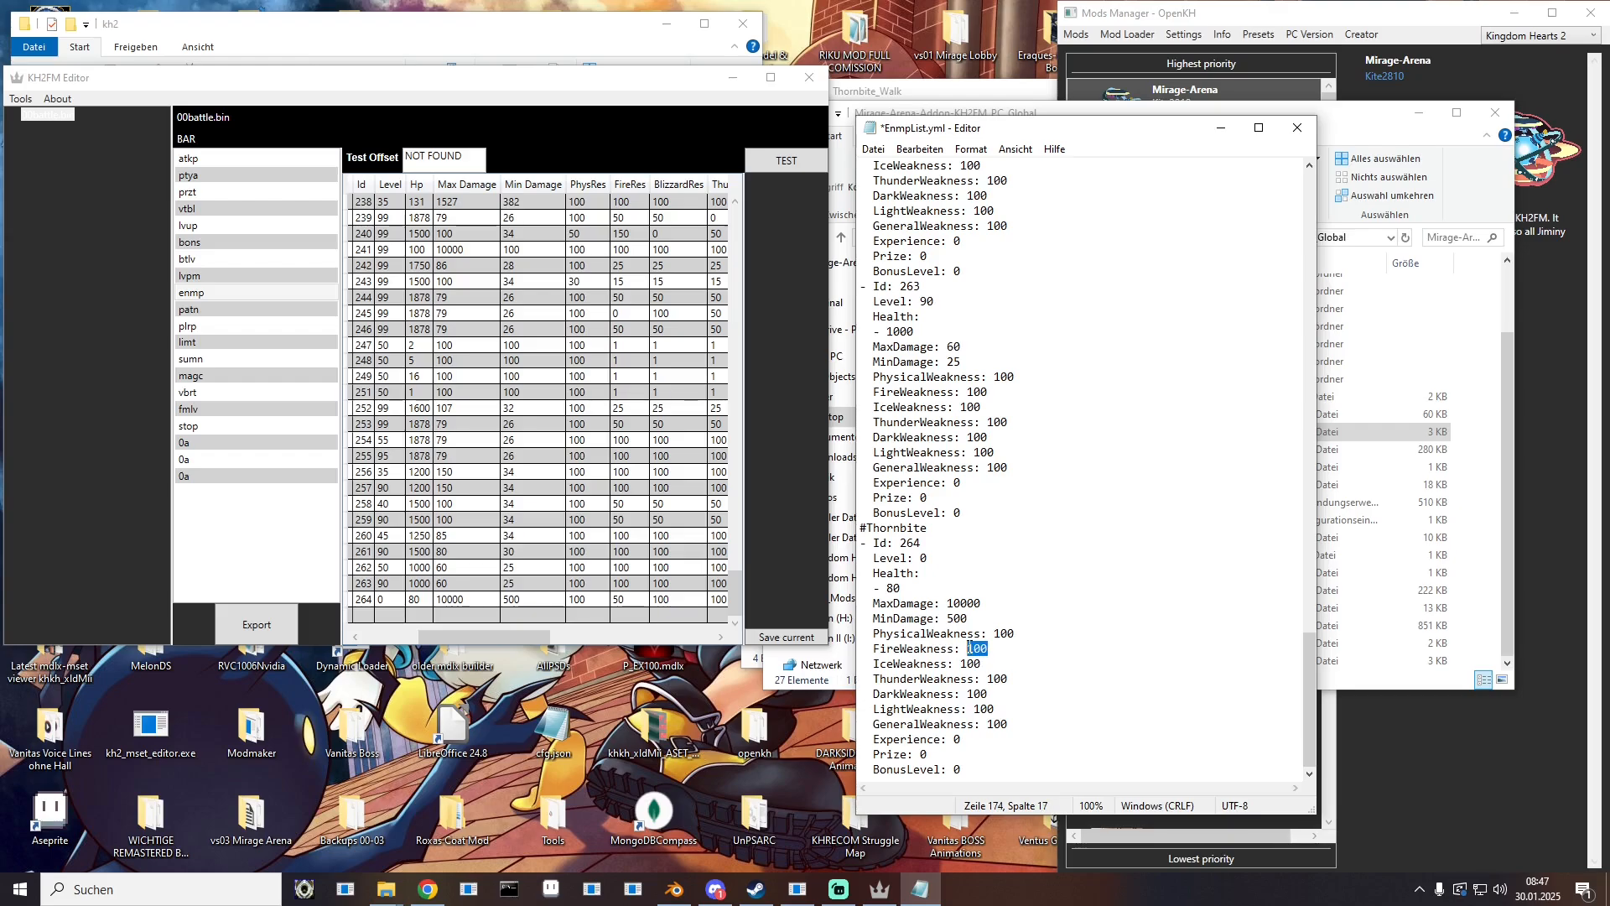
text(50)
drag(967, 742, 956, 739)
text(75)
Step: Close KH2FM Editor, then save and close EnmpList.yml
drag(863, 528, 1107, 772)
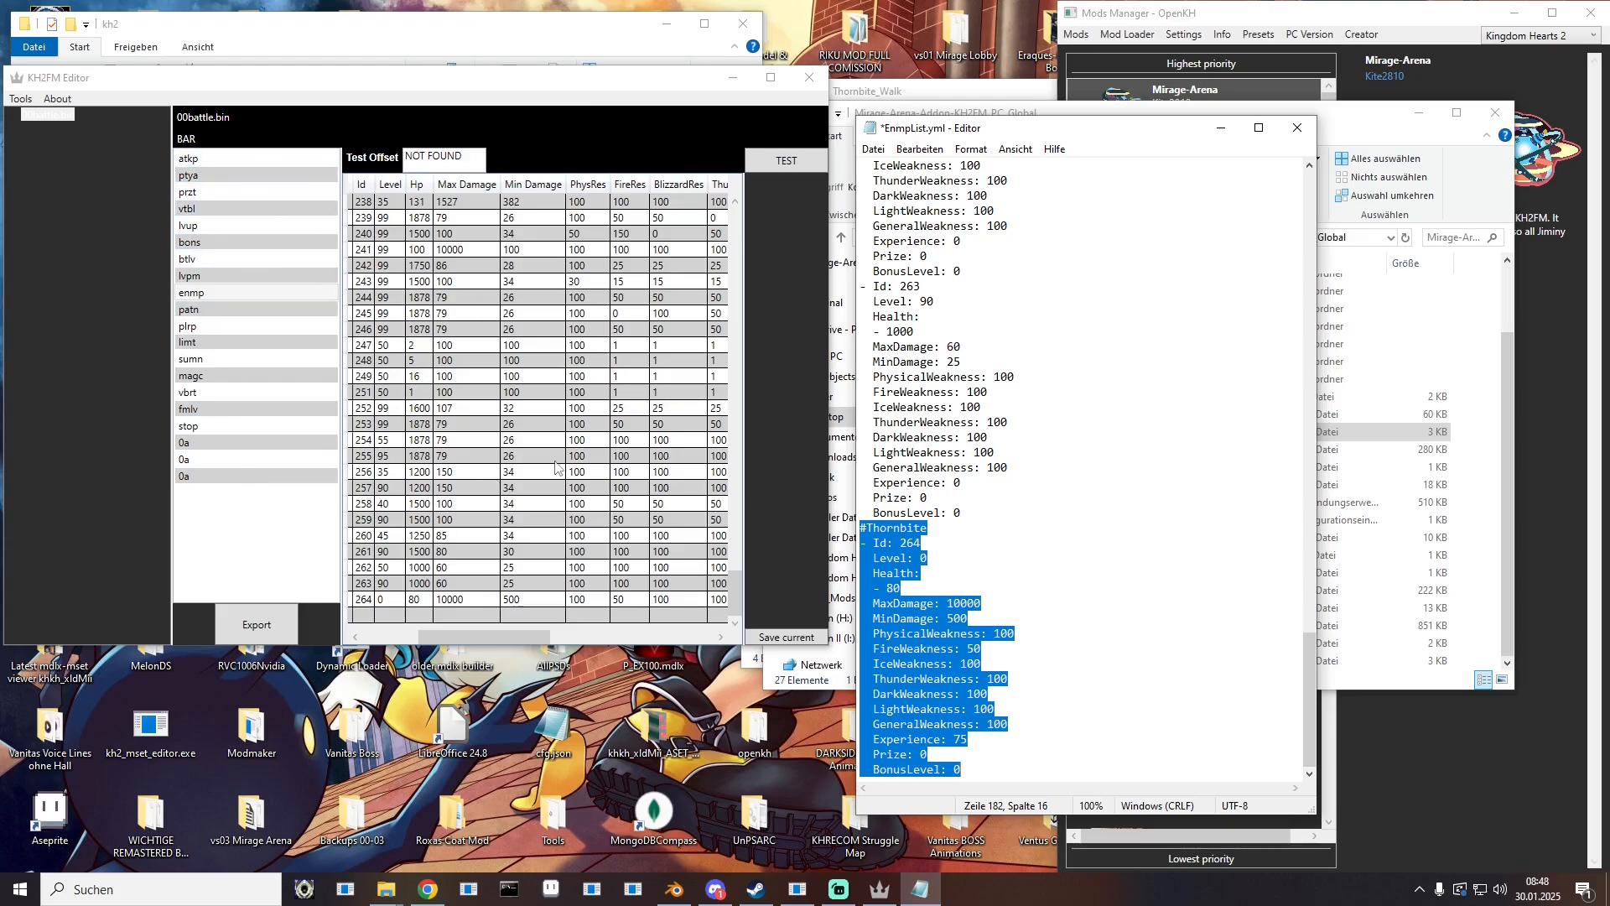
click(809, 77)
click(873, 150)
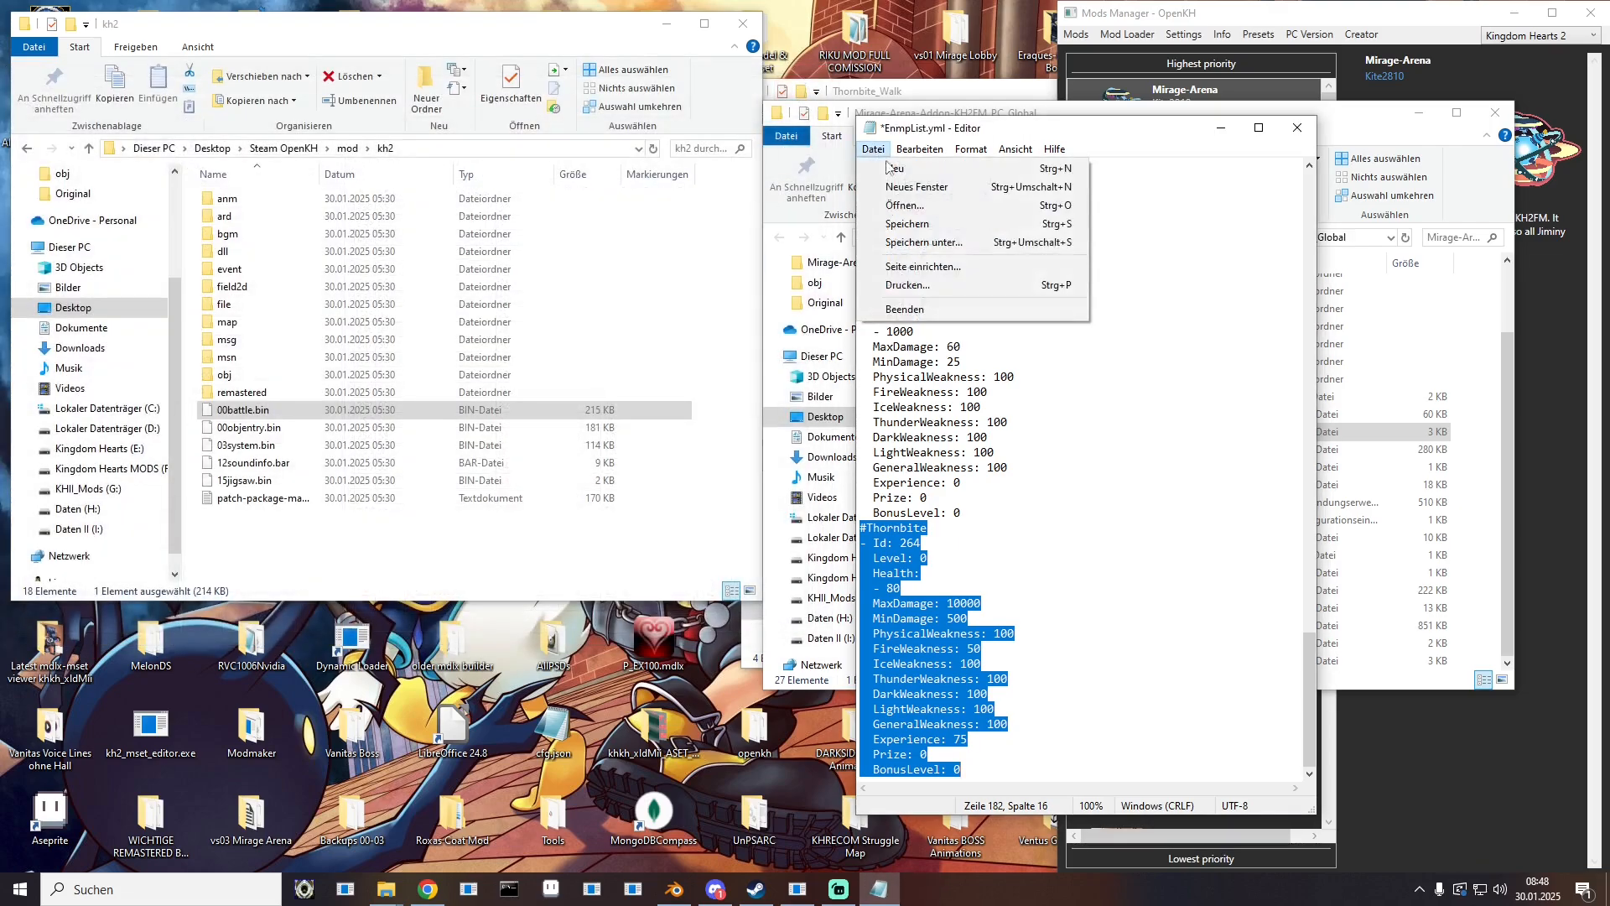
click(901, 224)
click(1305, 135)
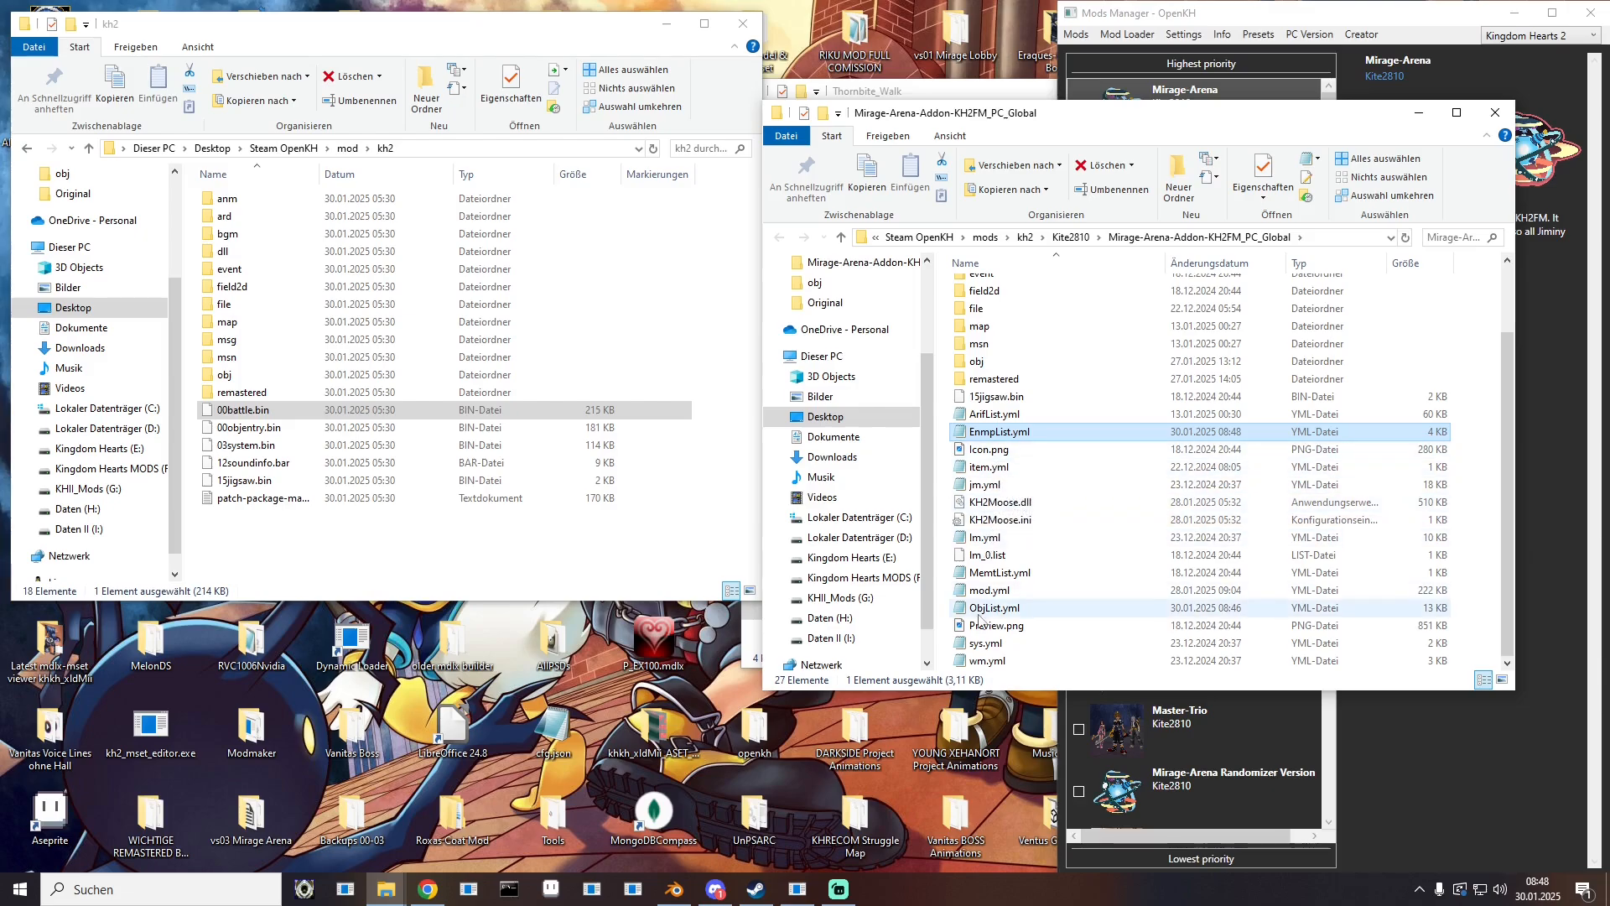
Step: Open mod.yml, examine its 00battle.bin and 00objentry.bin patch entries for EnmpList.yml and ObjList.yml, and close the file
double_click(989, 590)
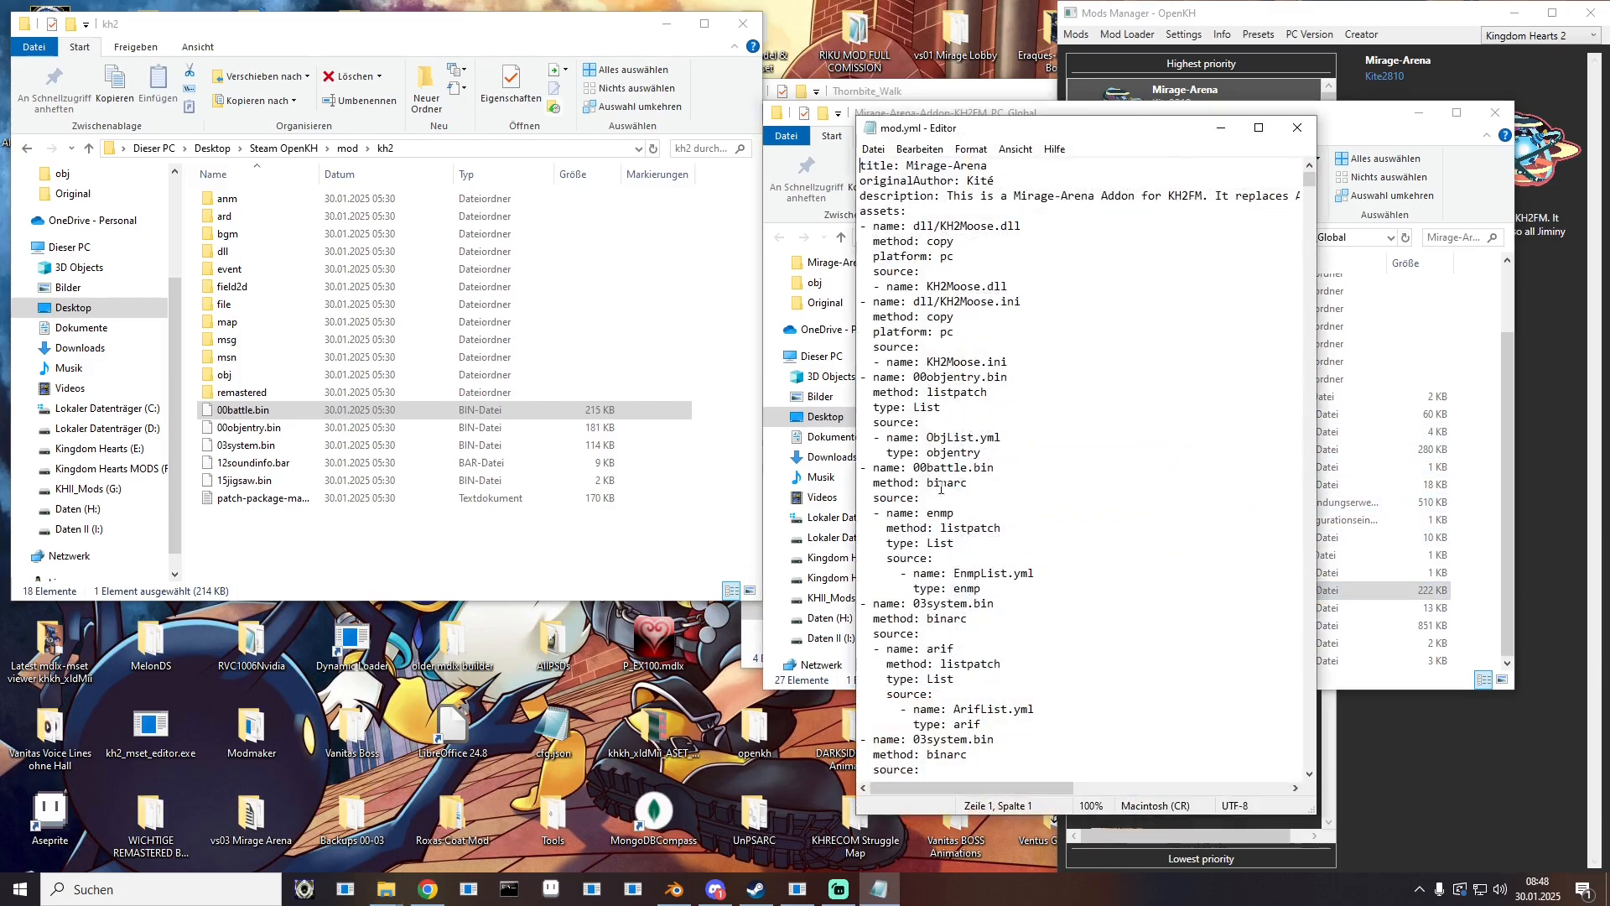
drag(861, 470, 1062, 591)
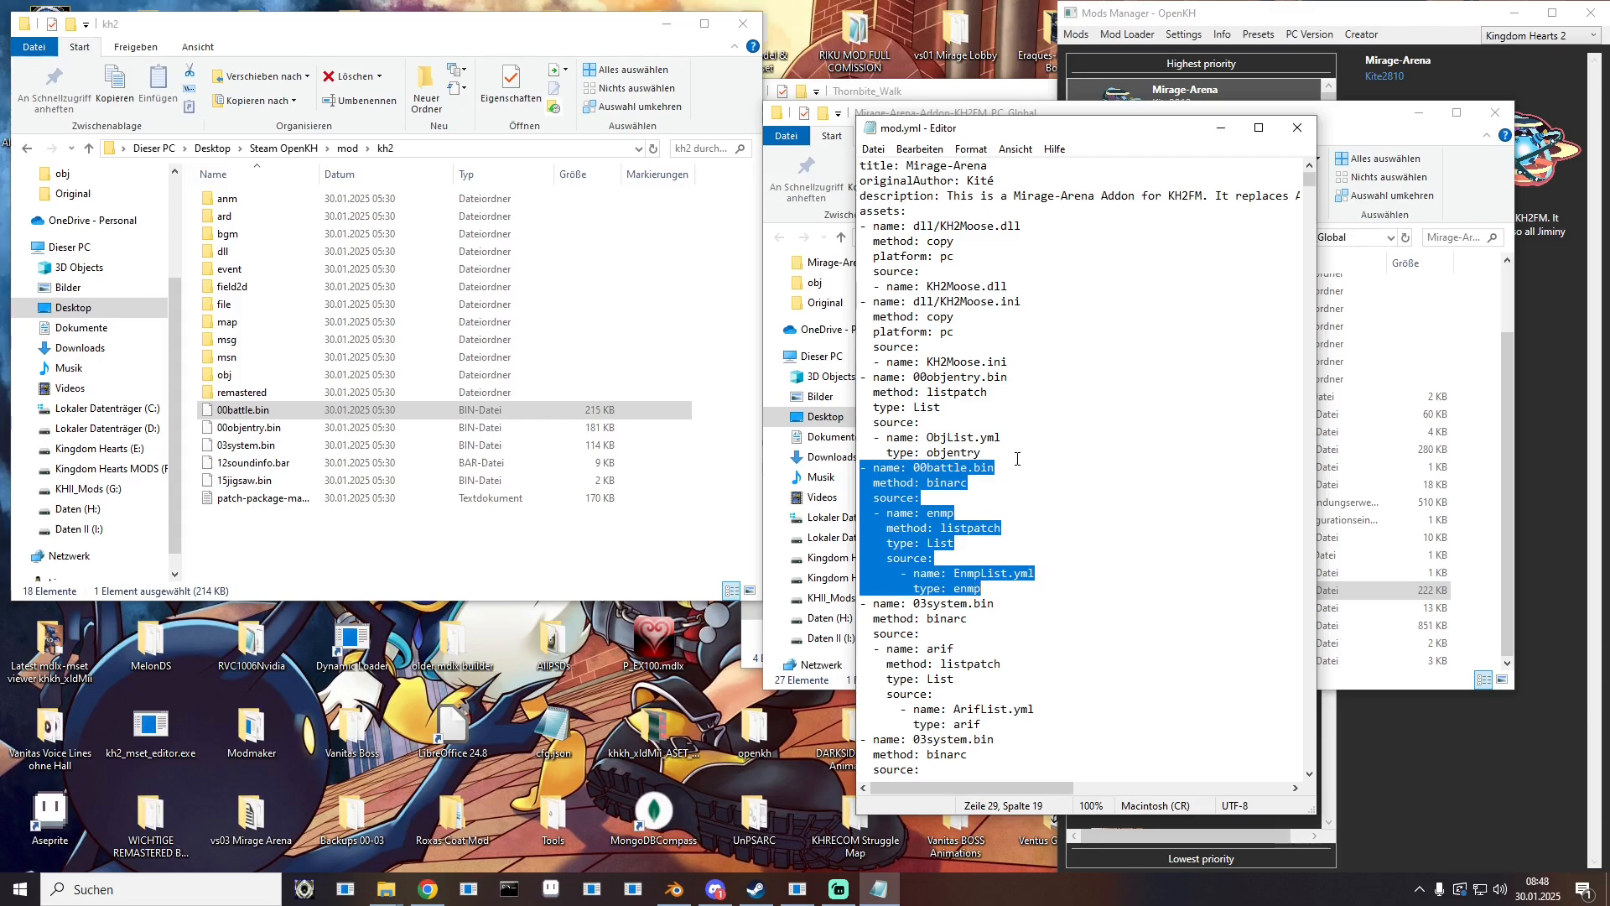
drag(985, 454, 853, 371)
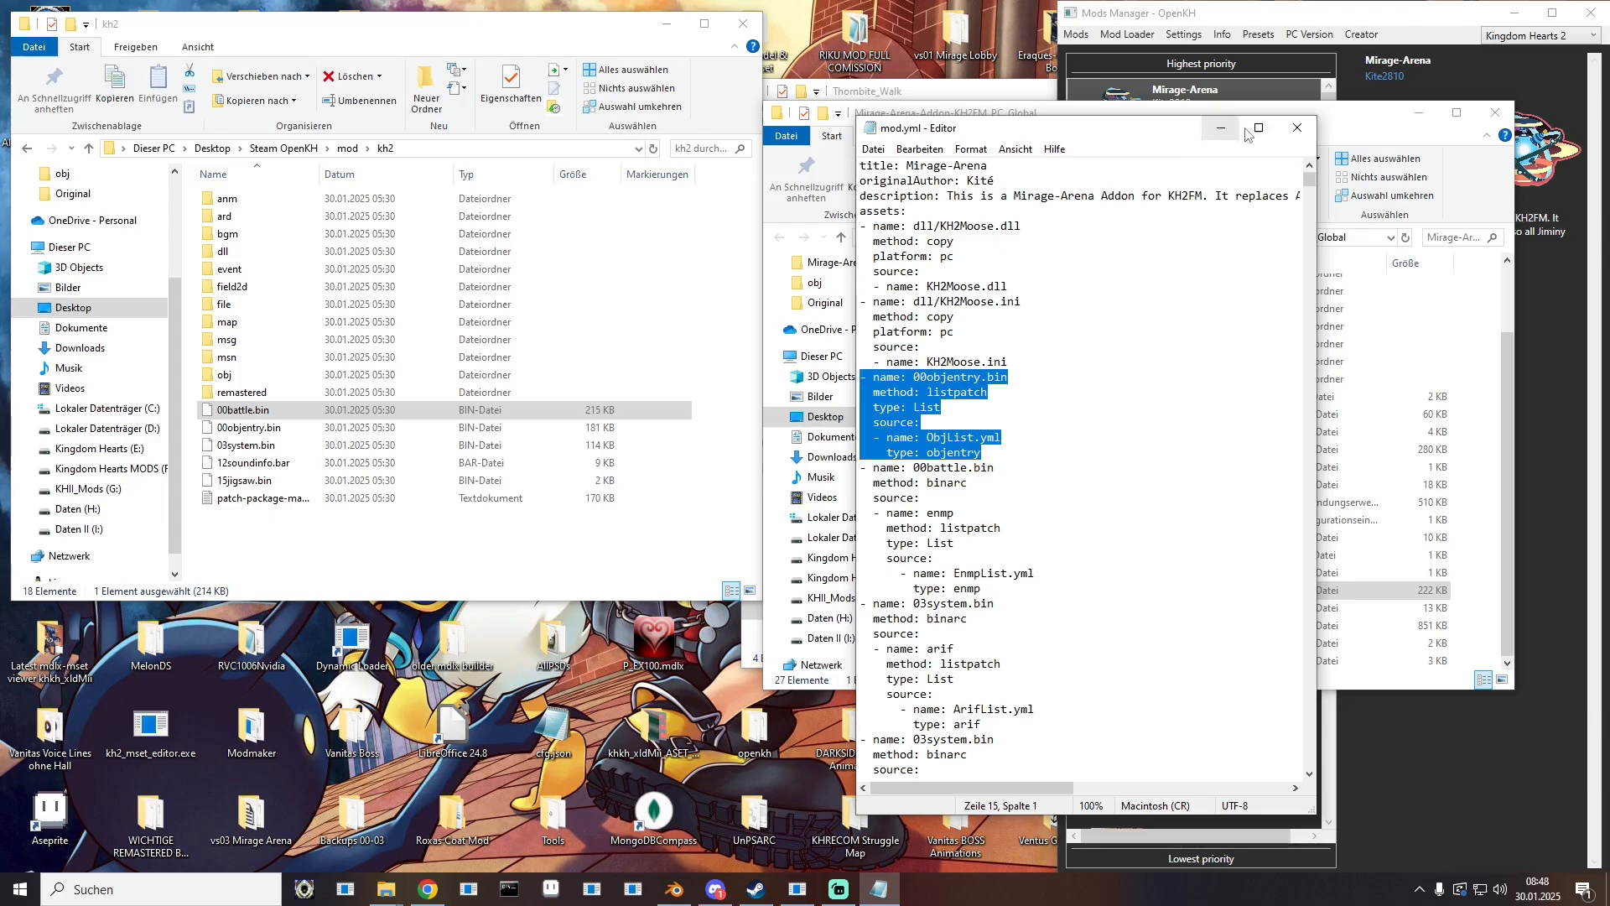
click(1297, 128)
click(1020, 556)
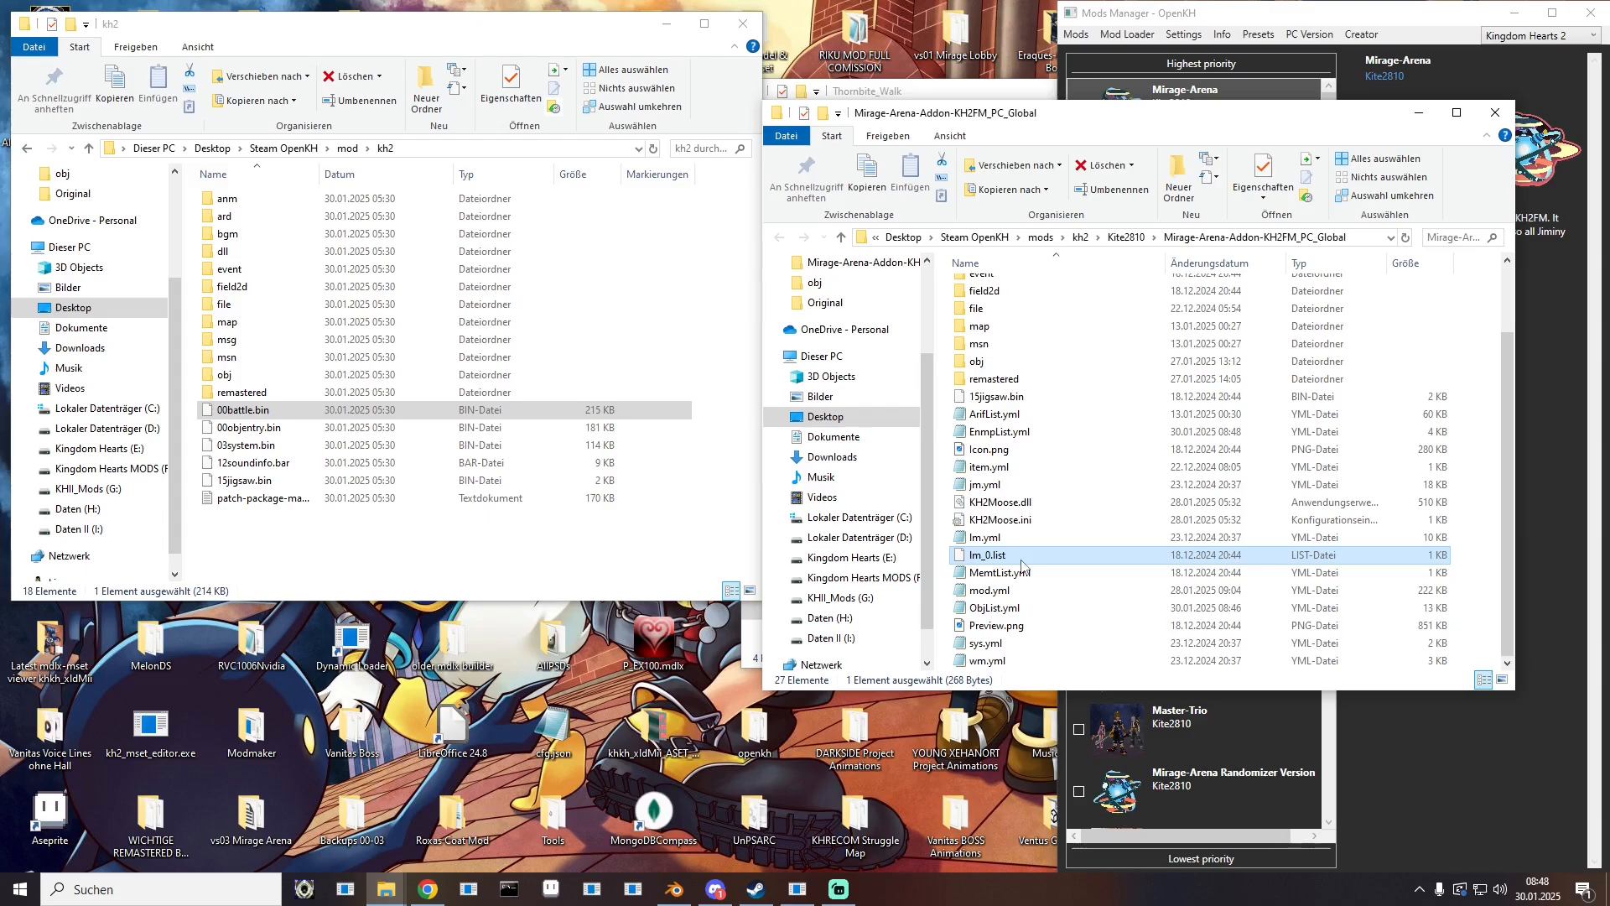
click(839, 889)
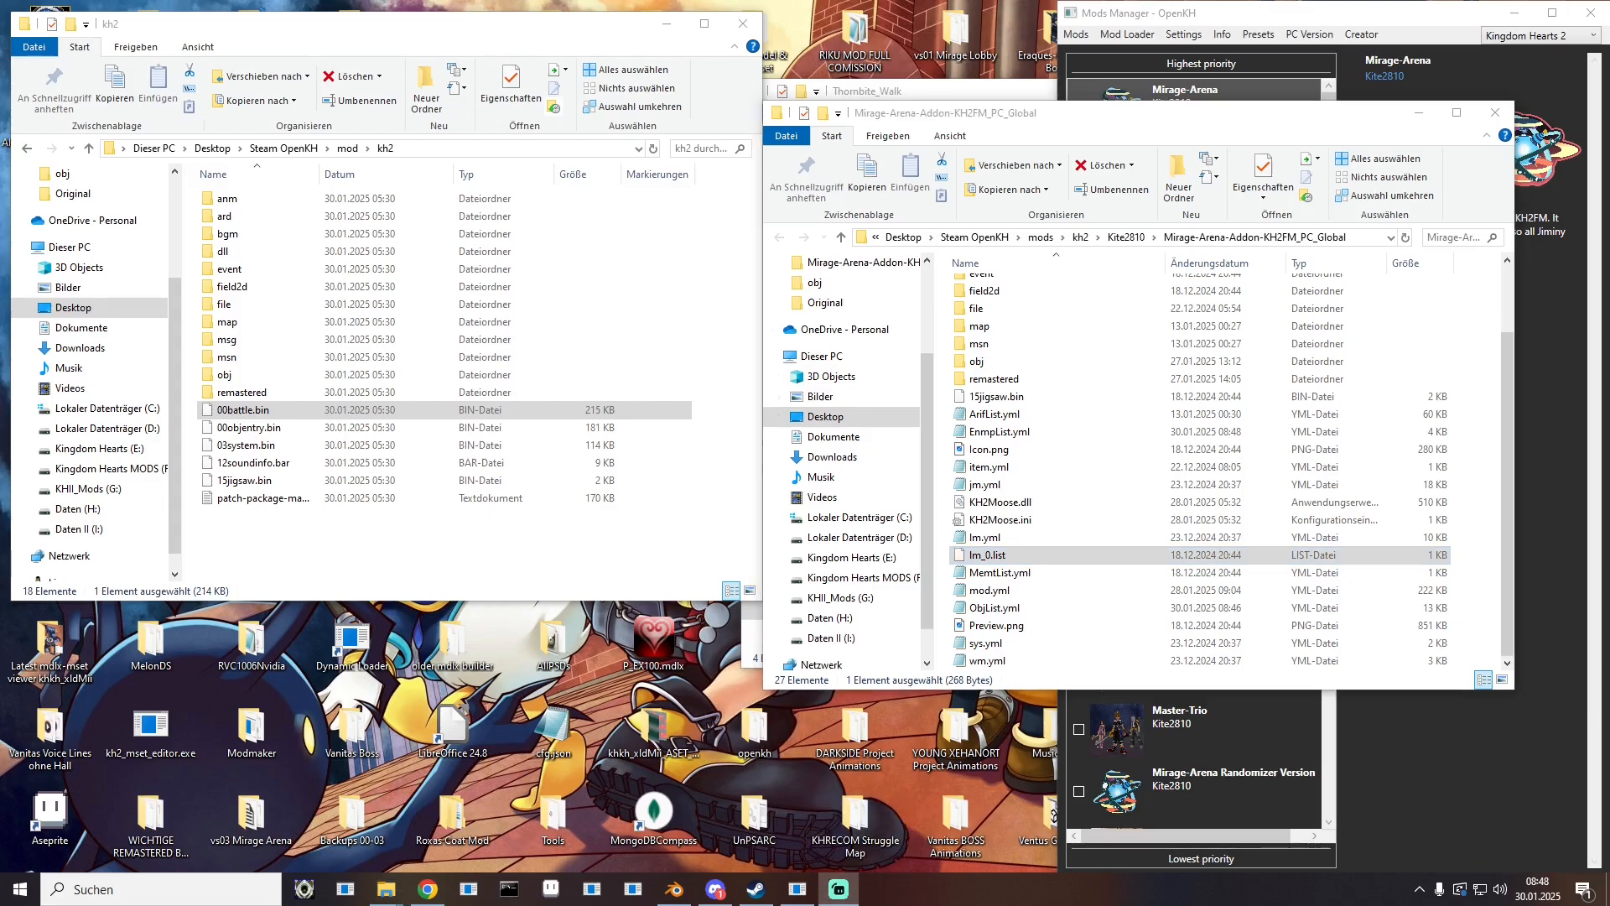